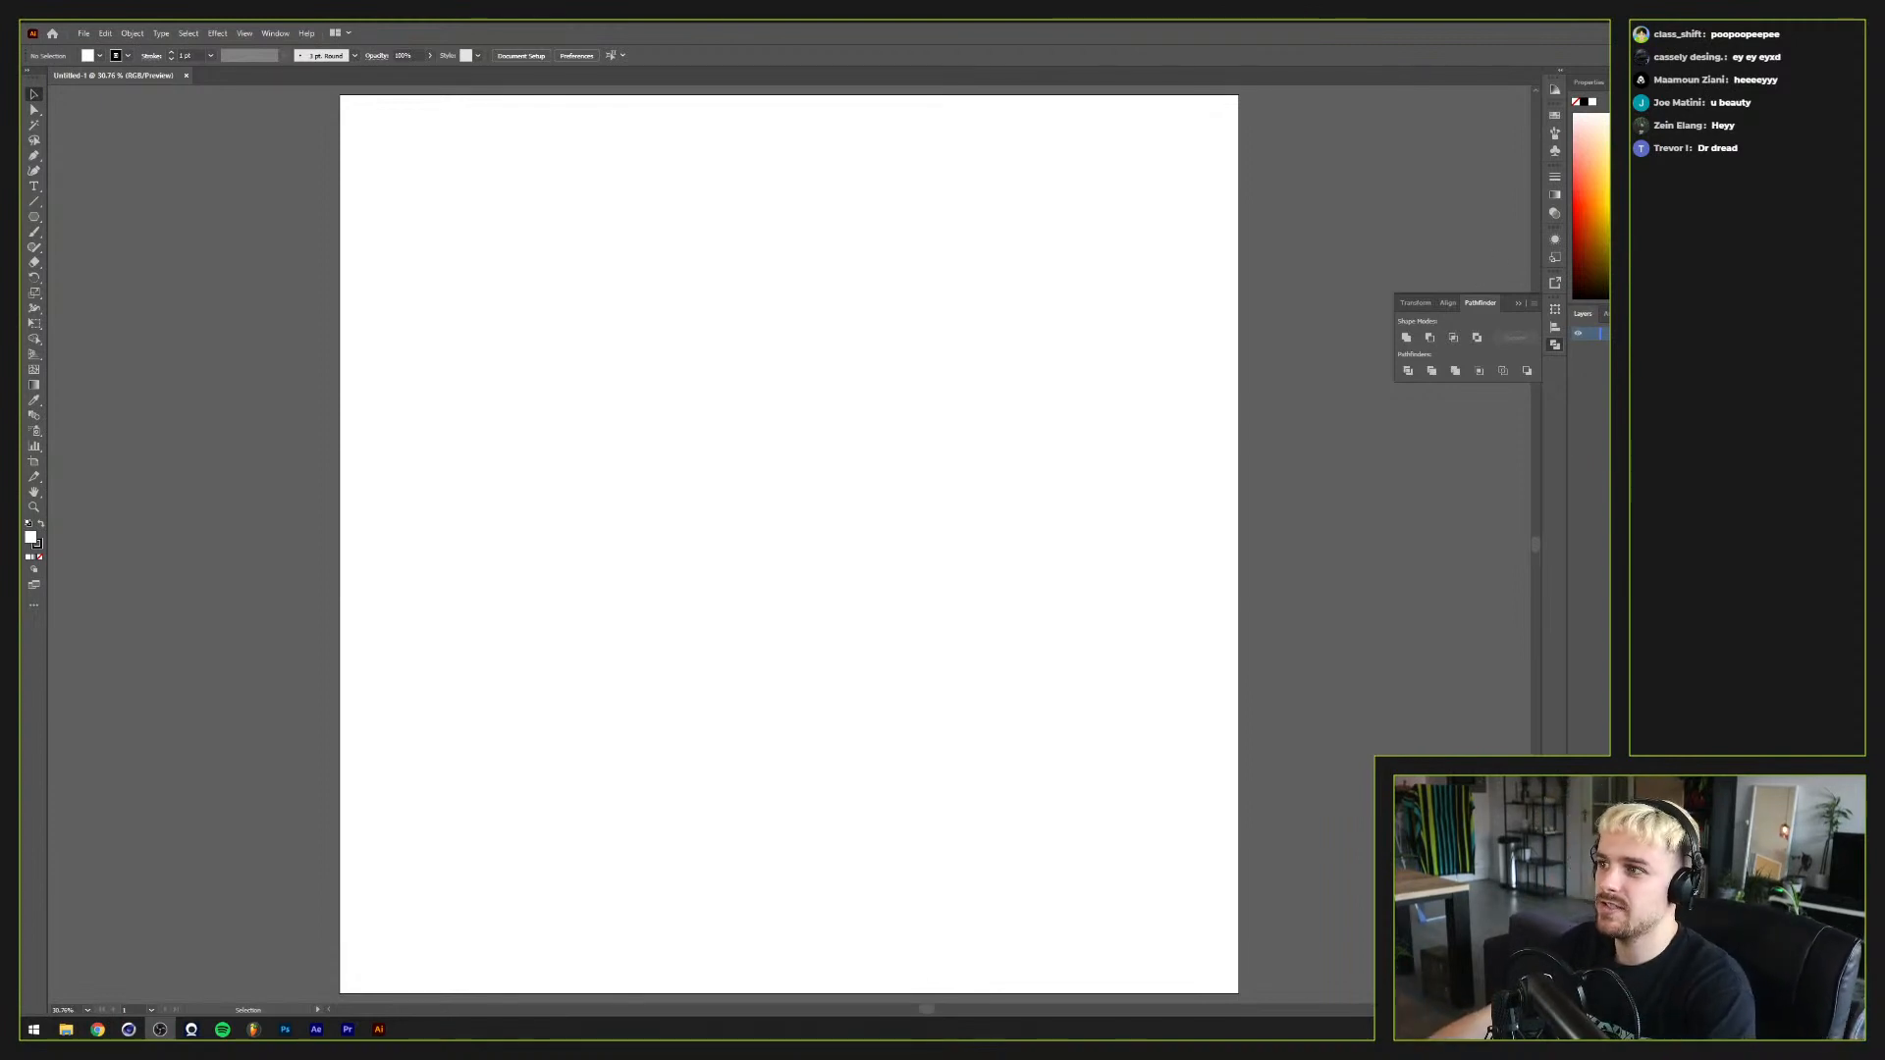
Step: Paste the orange Life of Pablo cover and the blue bull cover onto the artboard, placing the bull cover beside the orange one
click(1517, 303)
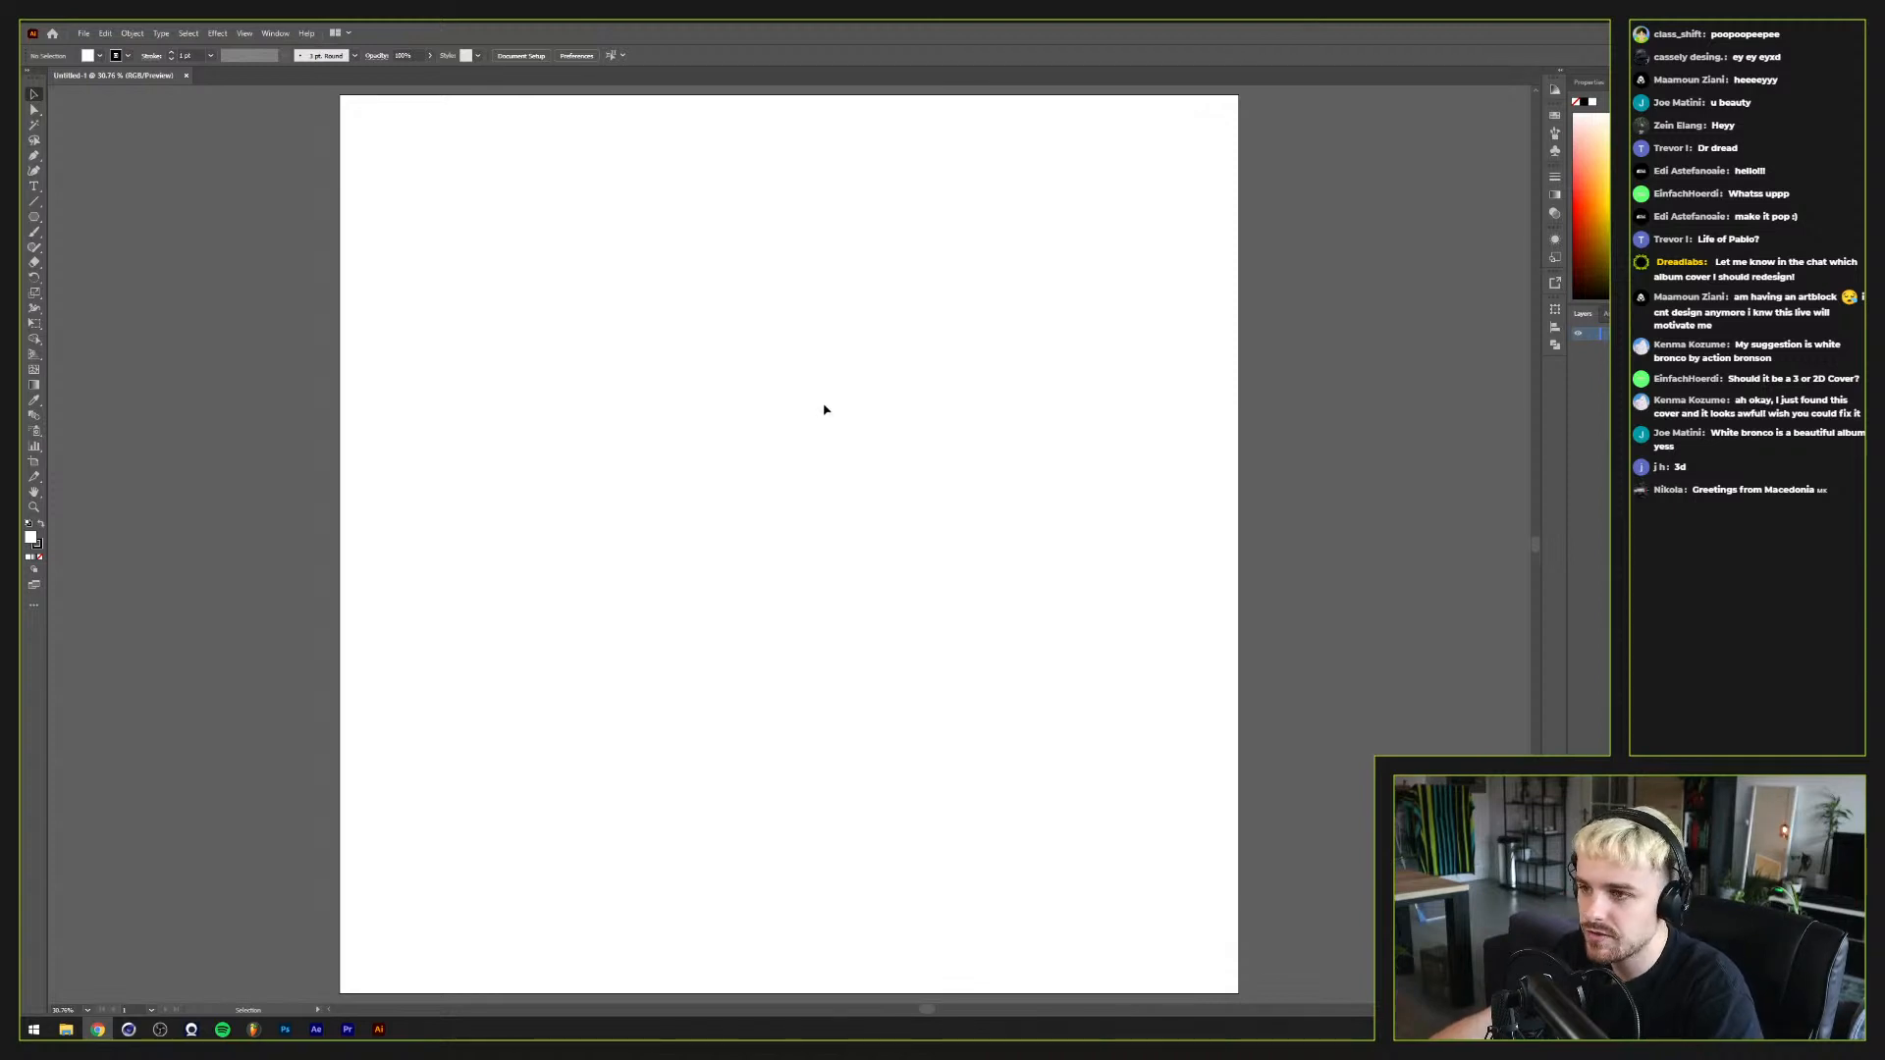
key(ctrl+v)
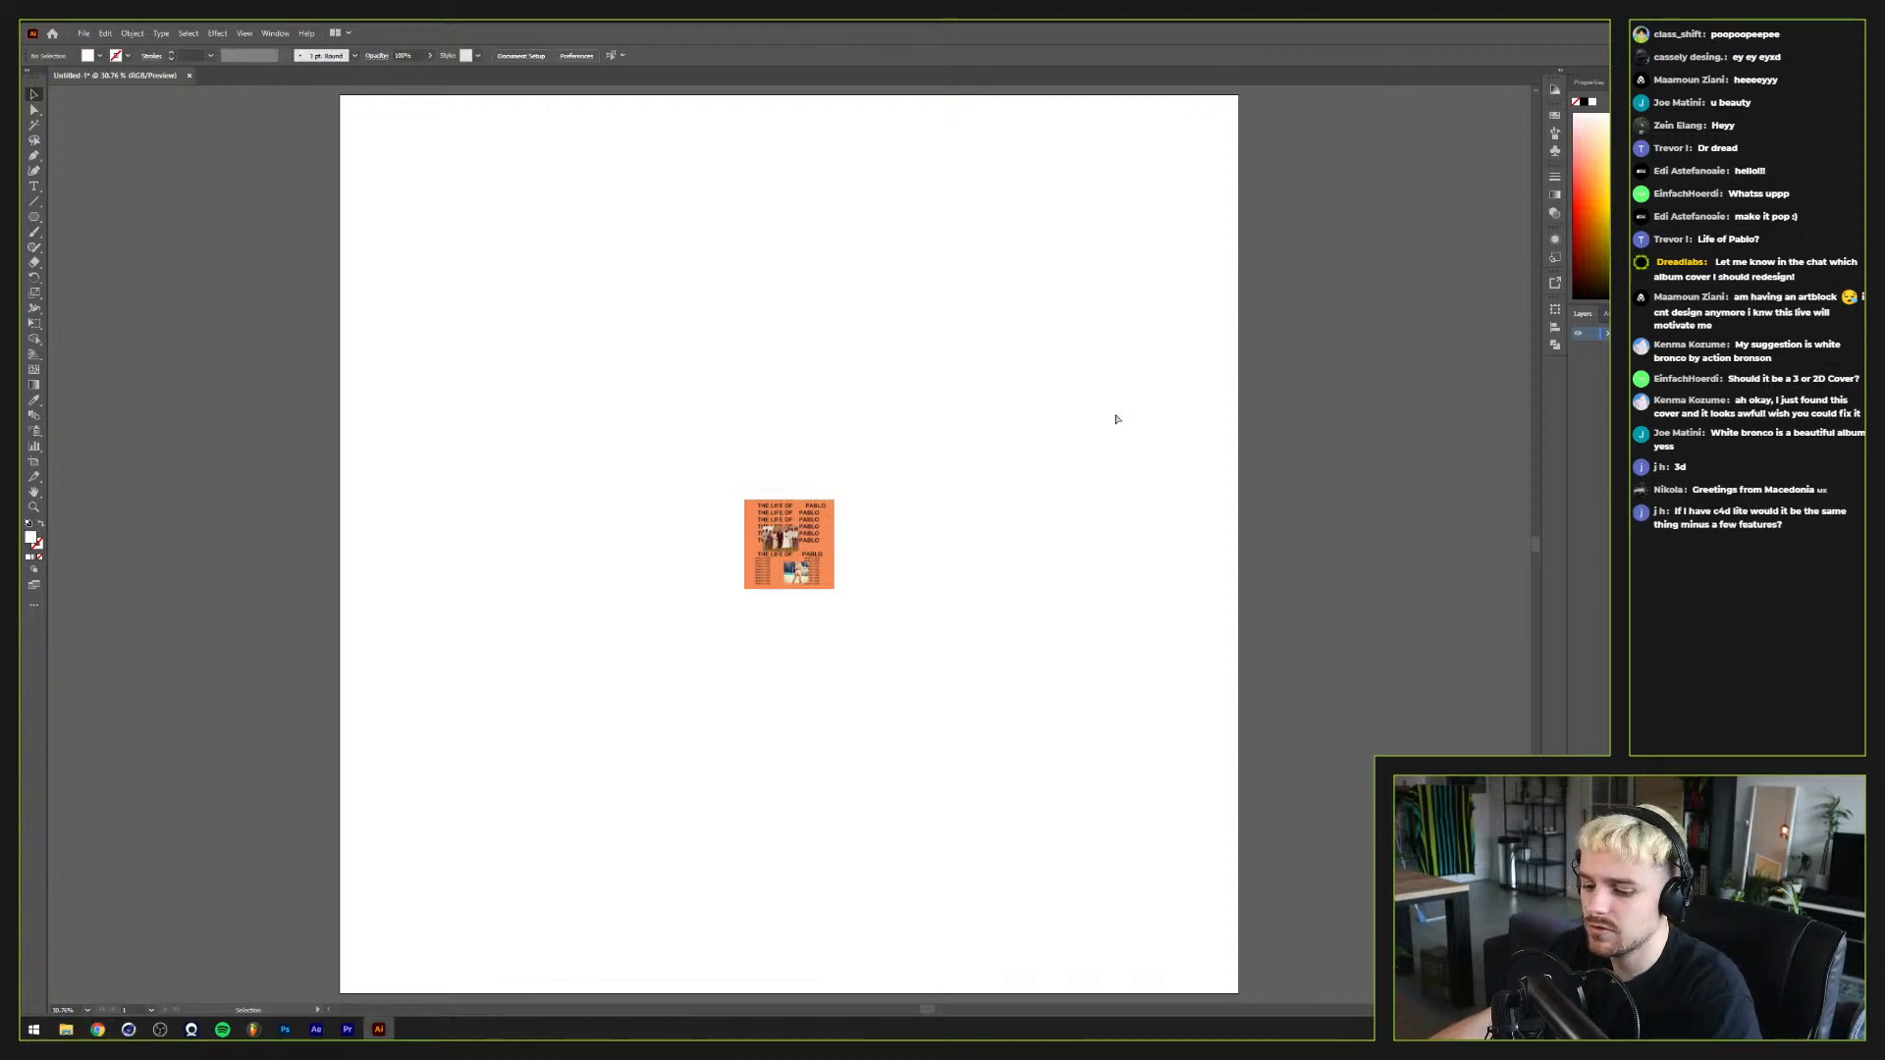
key(ctrl+v)
drag(762, 539, 1011, 538)
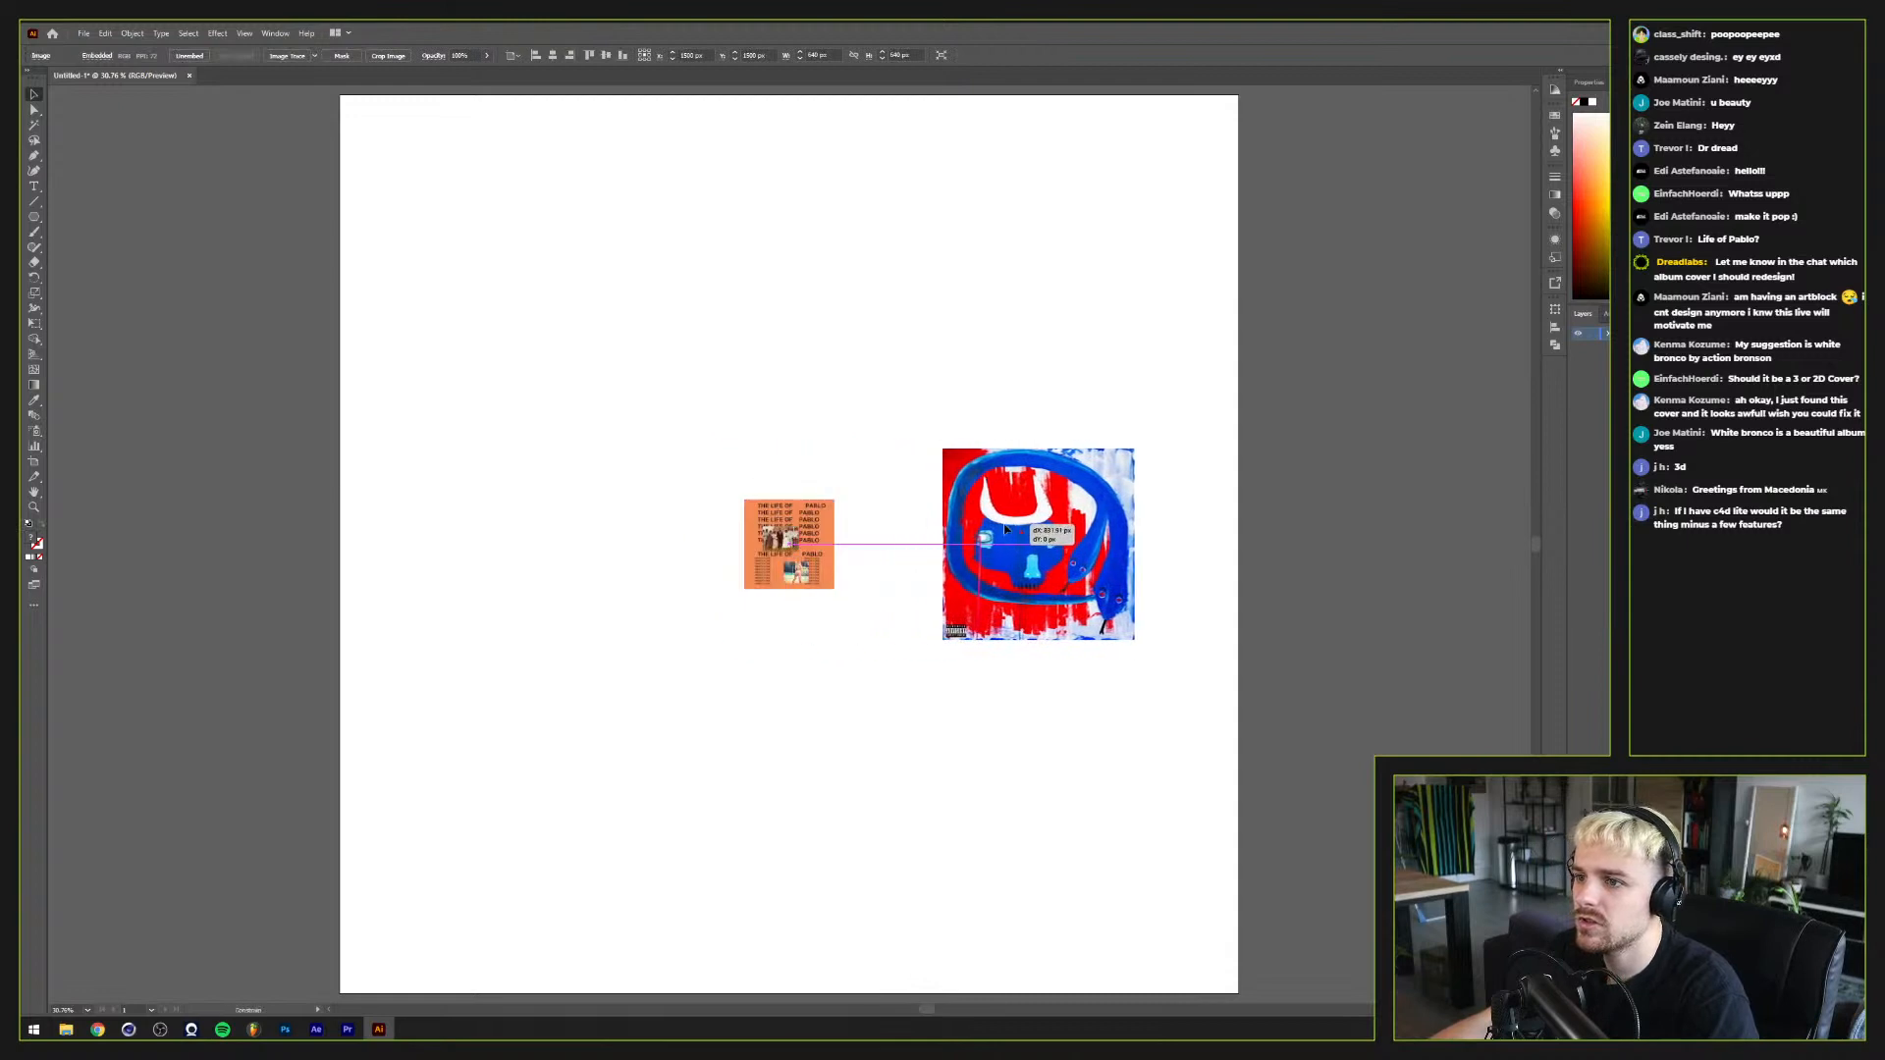
Step: Enlarge both album covers proportionally so that the bull cover matches the orange cover's height
click(786, 542)
drag(742, 544, 593, 543)
click(986, 476)
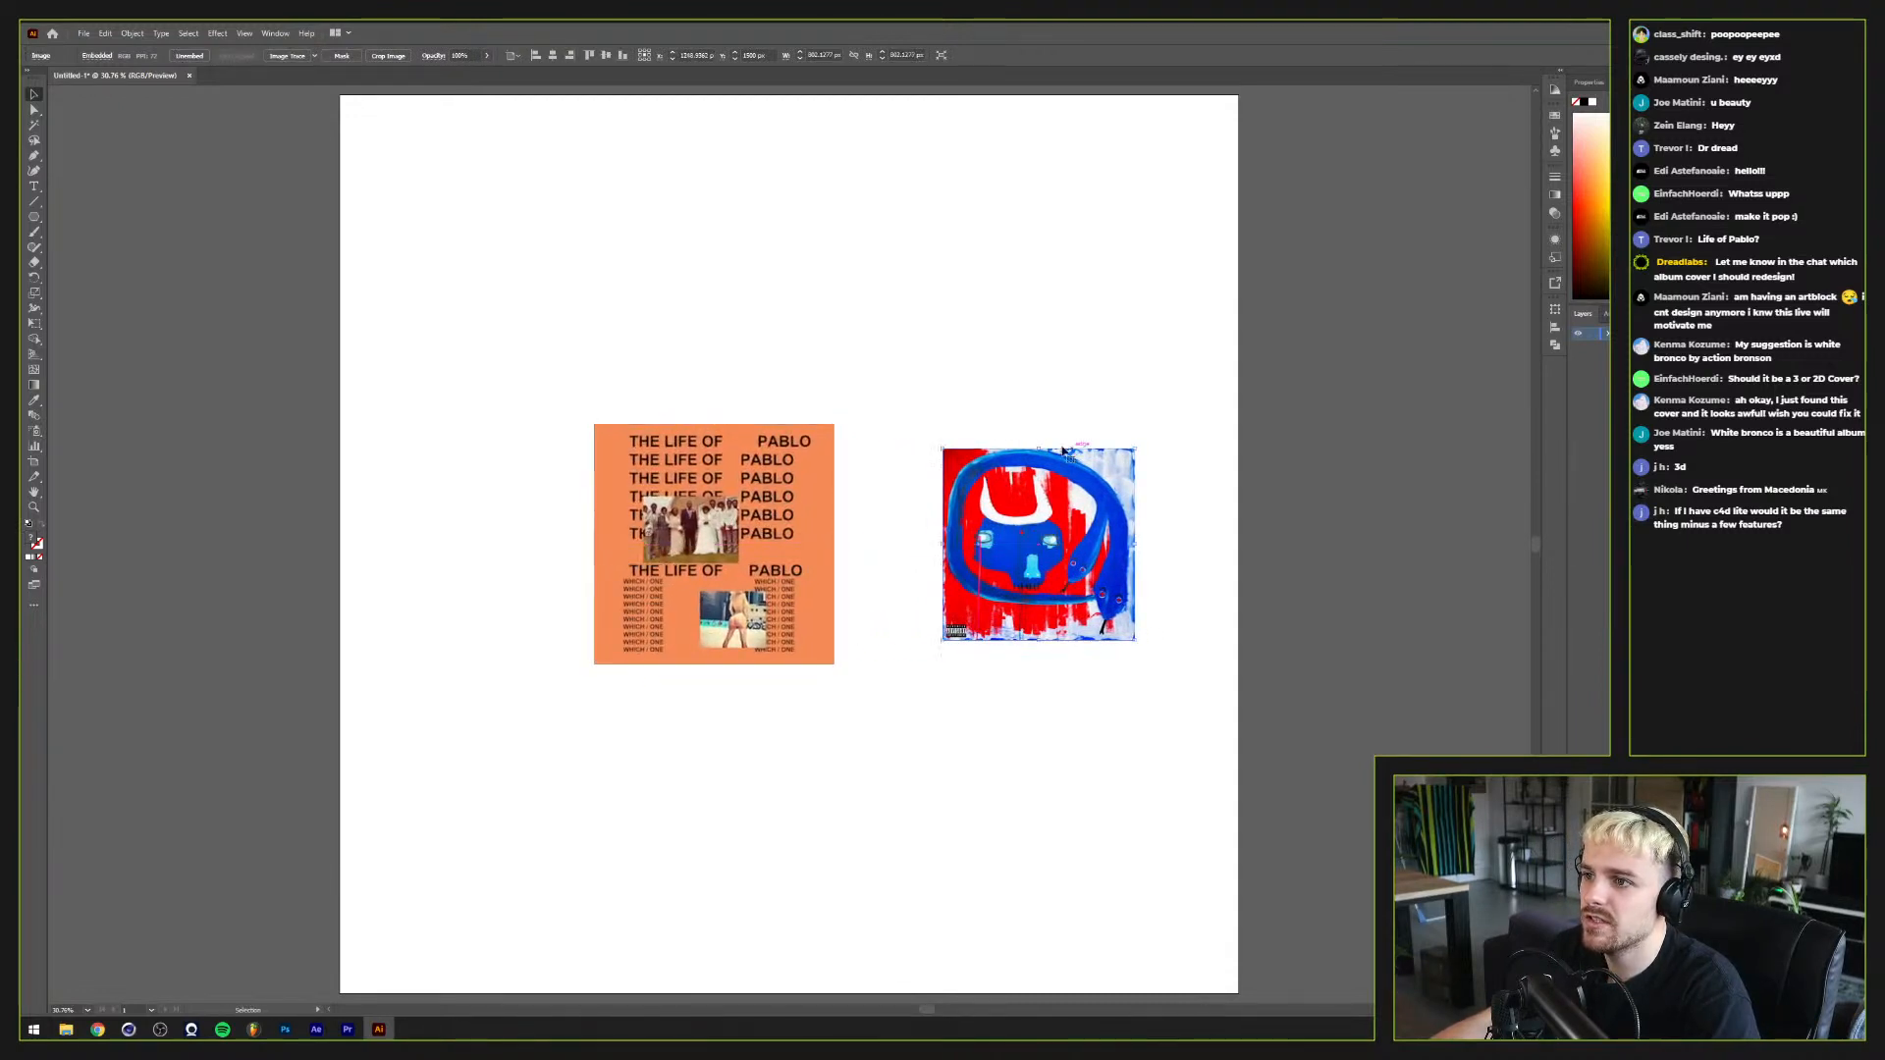
drag(1037, 449, 1037, 423)
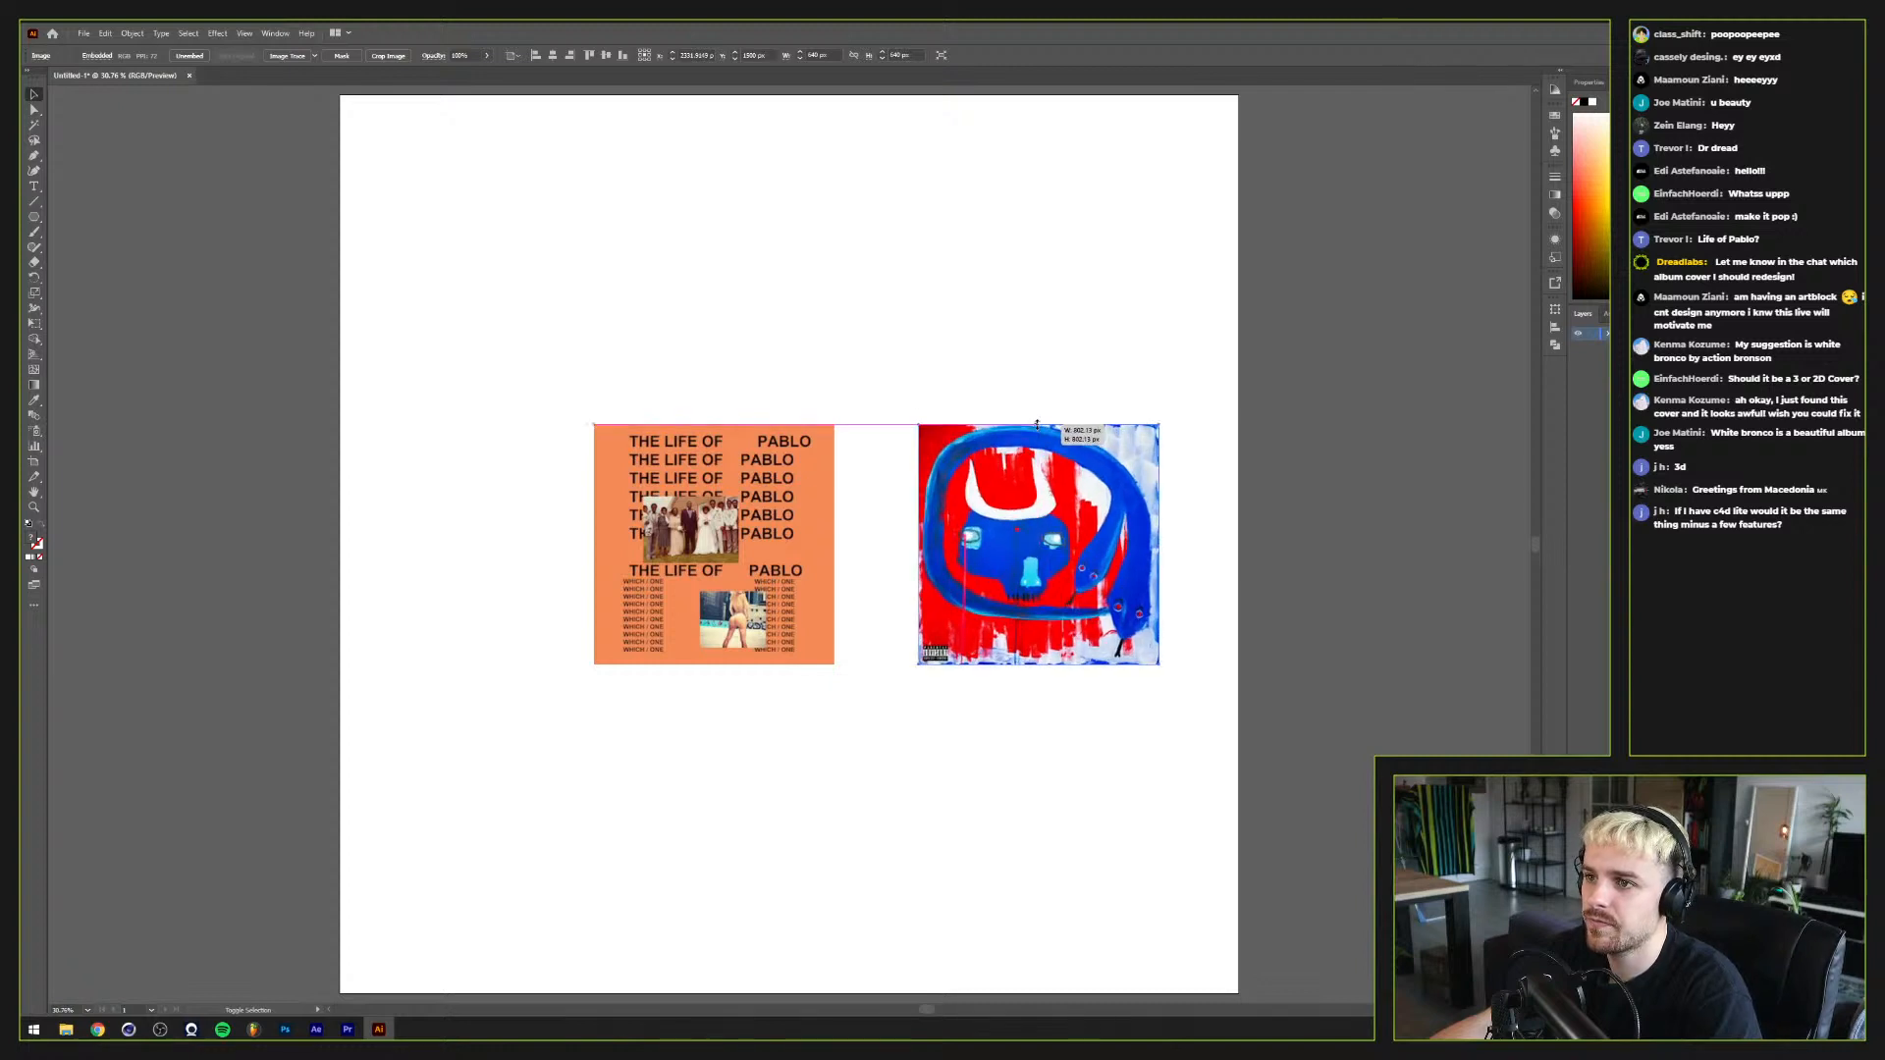
Step: Distribute the two covers vertically and horizontally relative to the artboard, sending them to opposite corners
drag(1043, 346, 701, 471)
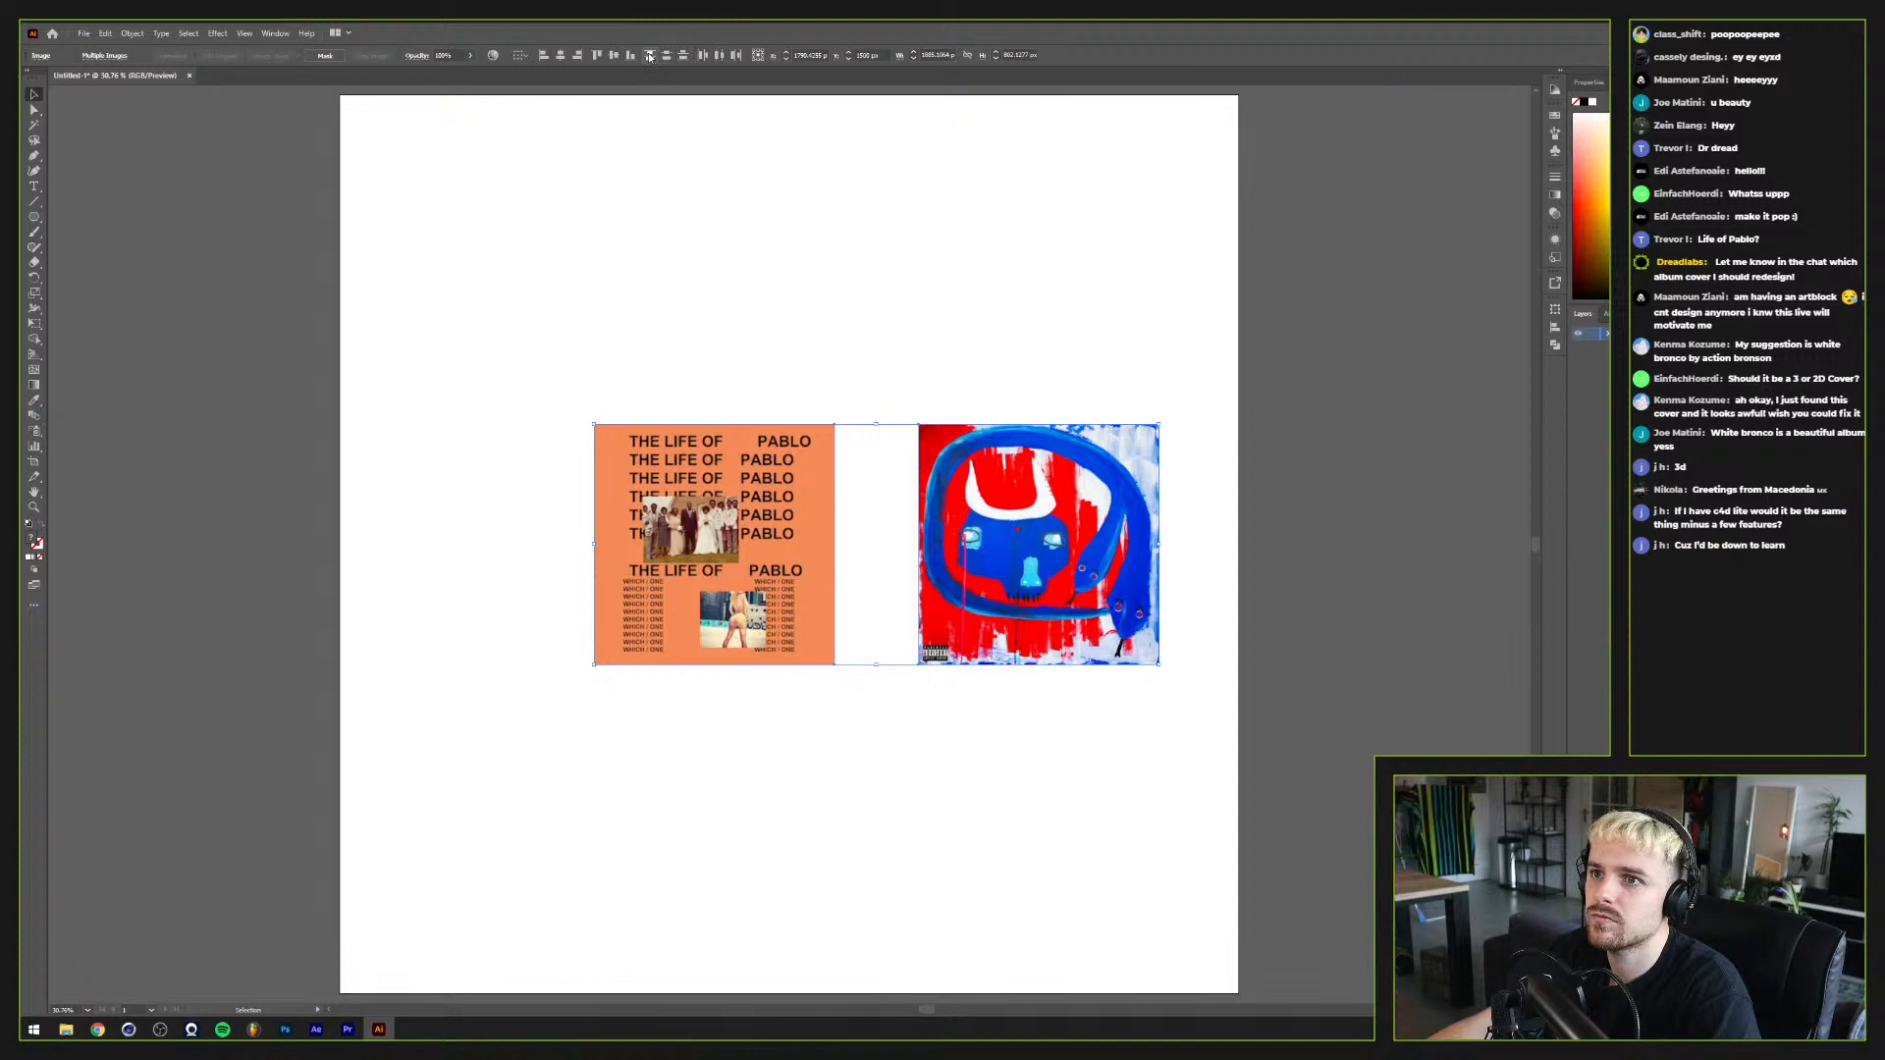
click(520, 55)
click(535, 97)
click(665, 56)
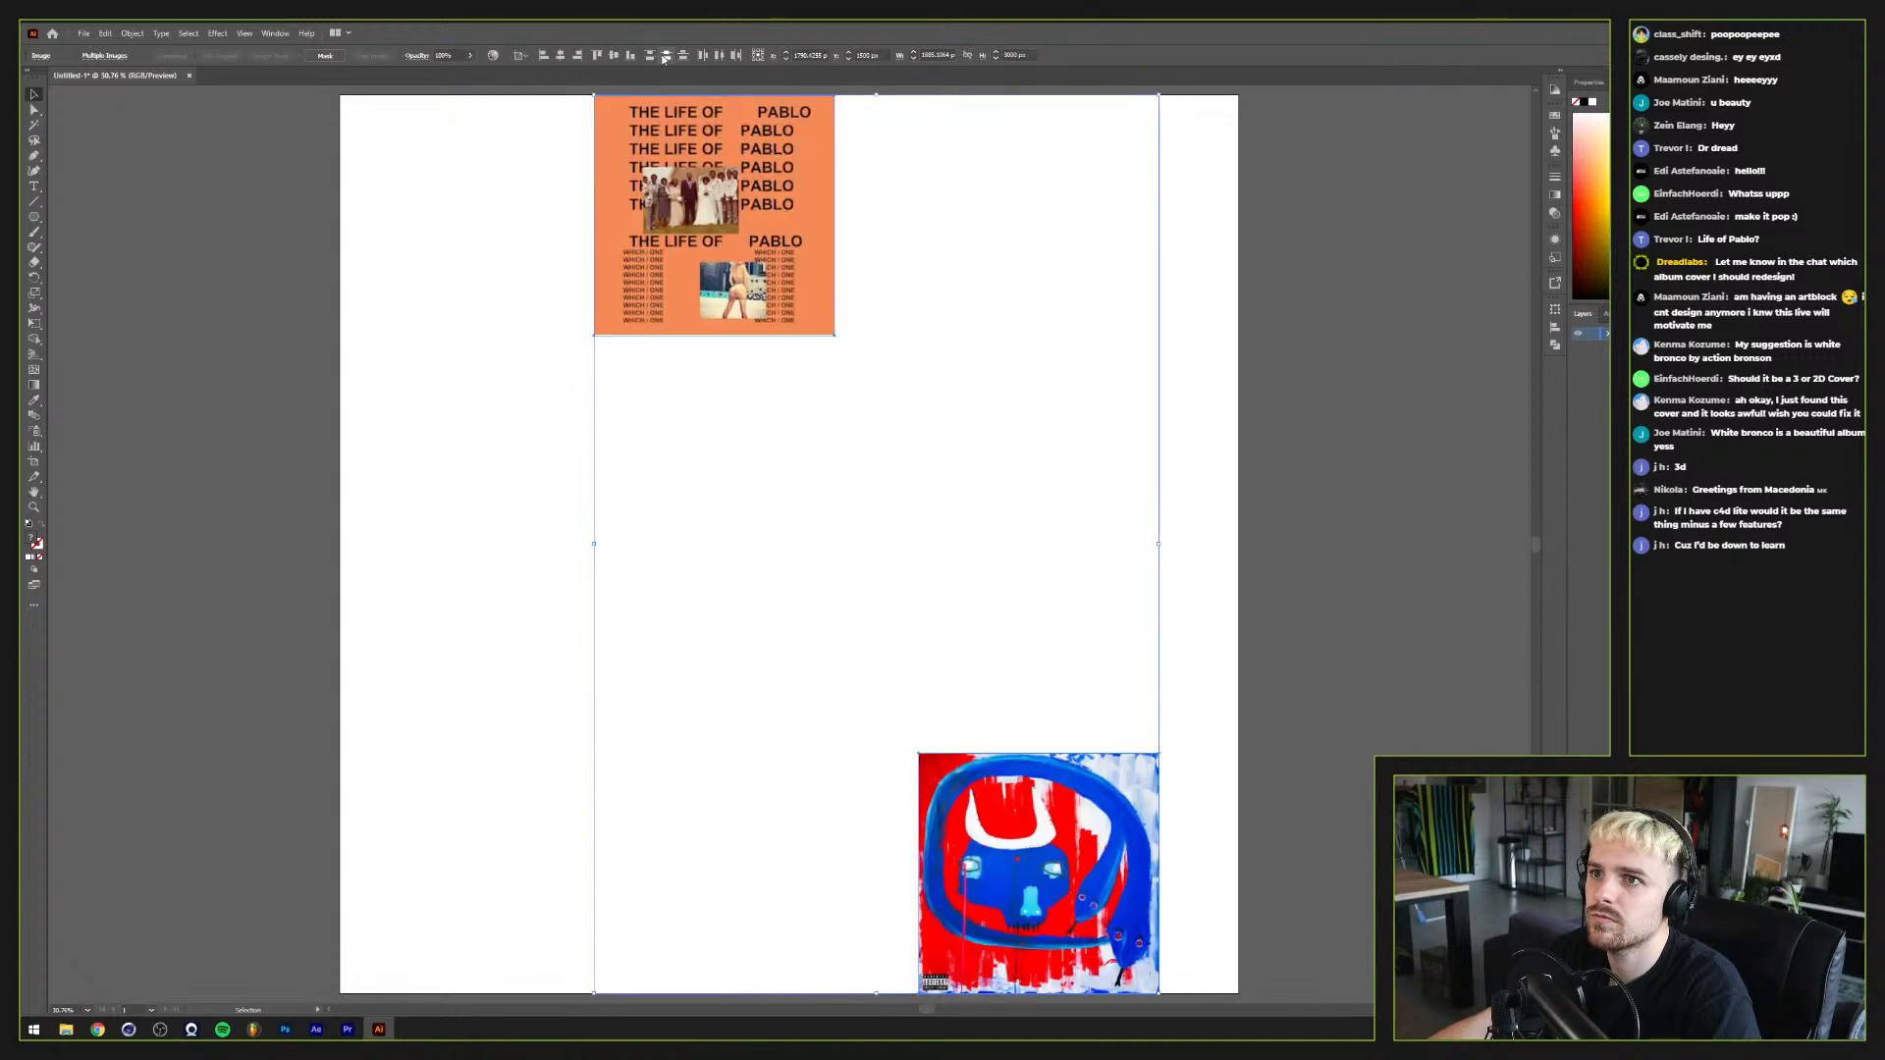
click(719, 55)
click(559, 332)
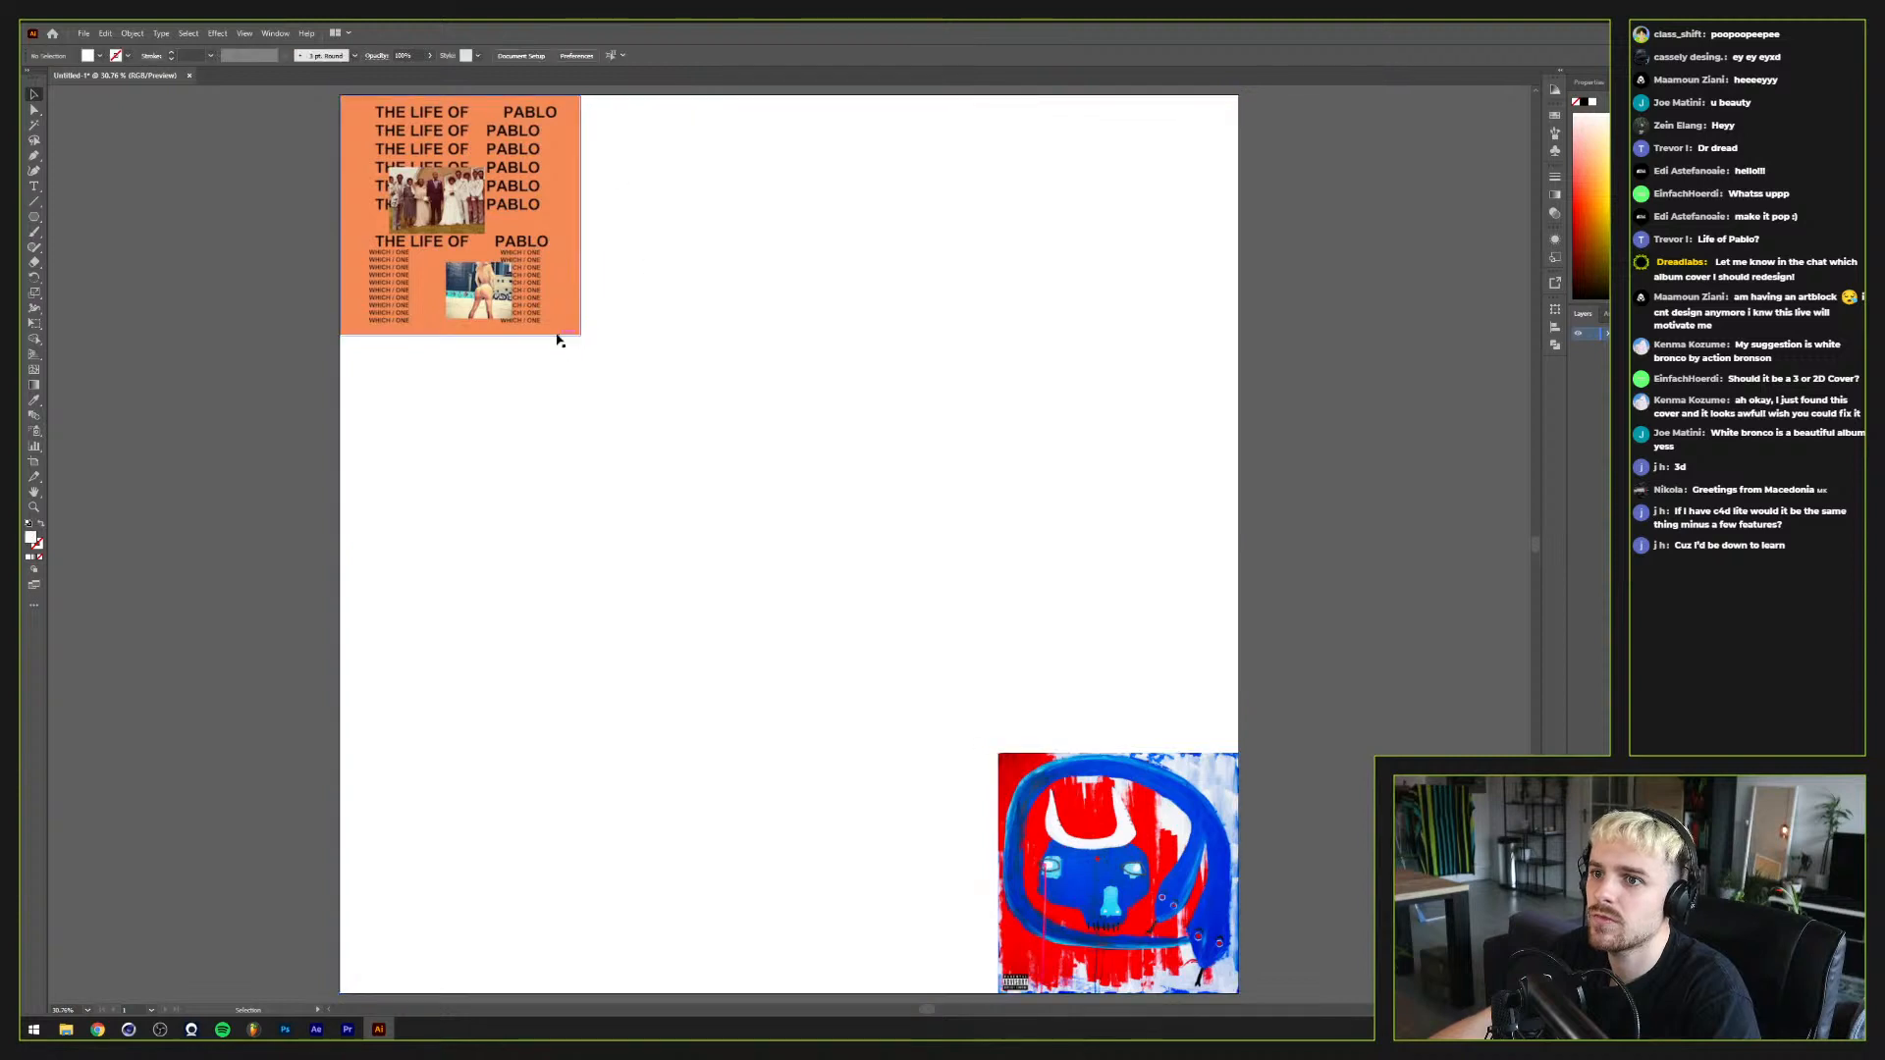
Step: Scale up both covers from their artboard corners until they meet corner to corner near the middle
drag(580, 335, 834, 566)
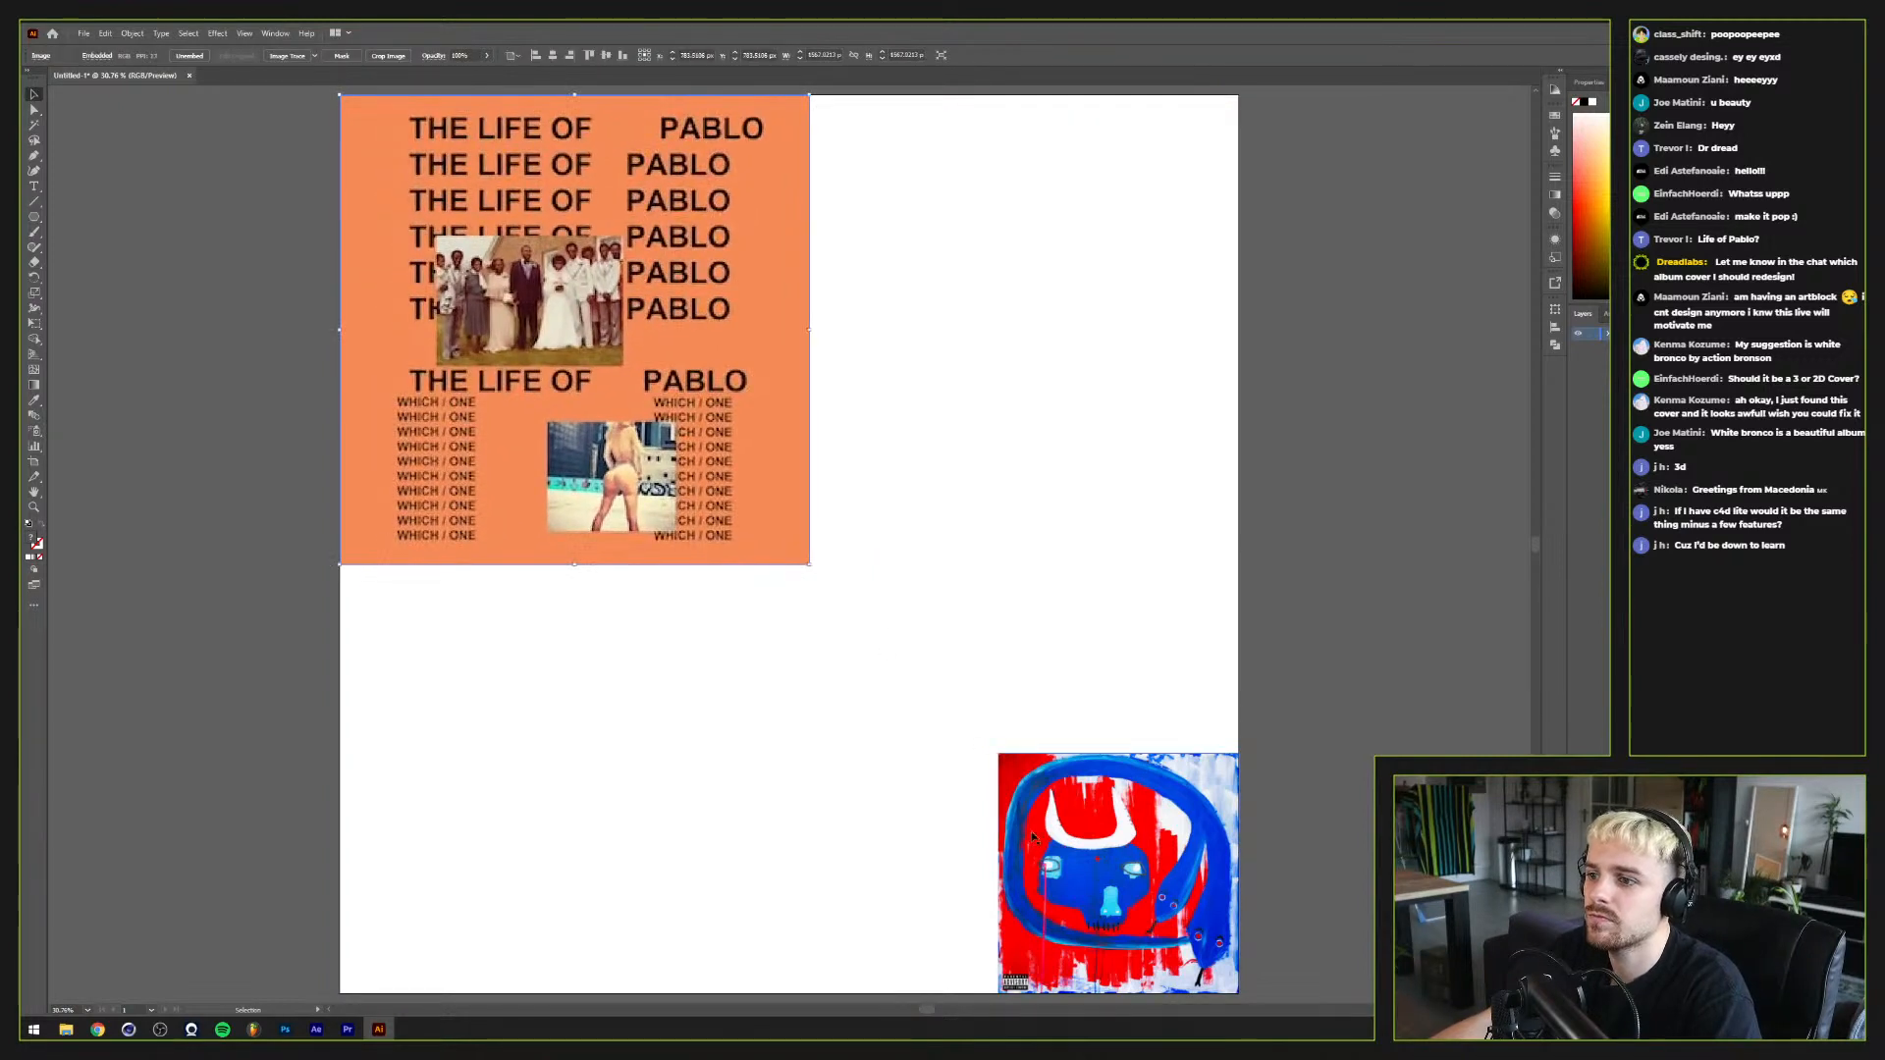
click(1080, 834)
drag(996, 751, 809, 565)
click(1021, 475)
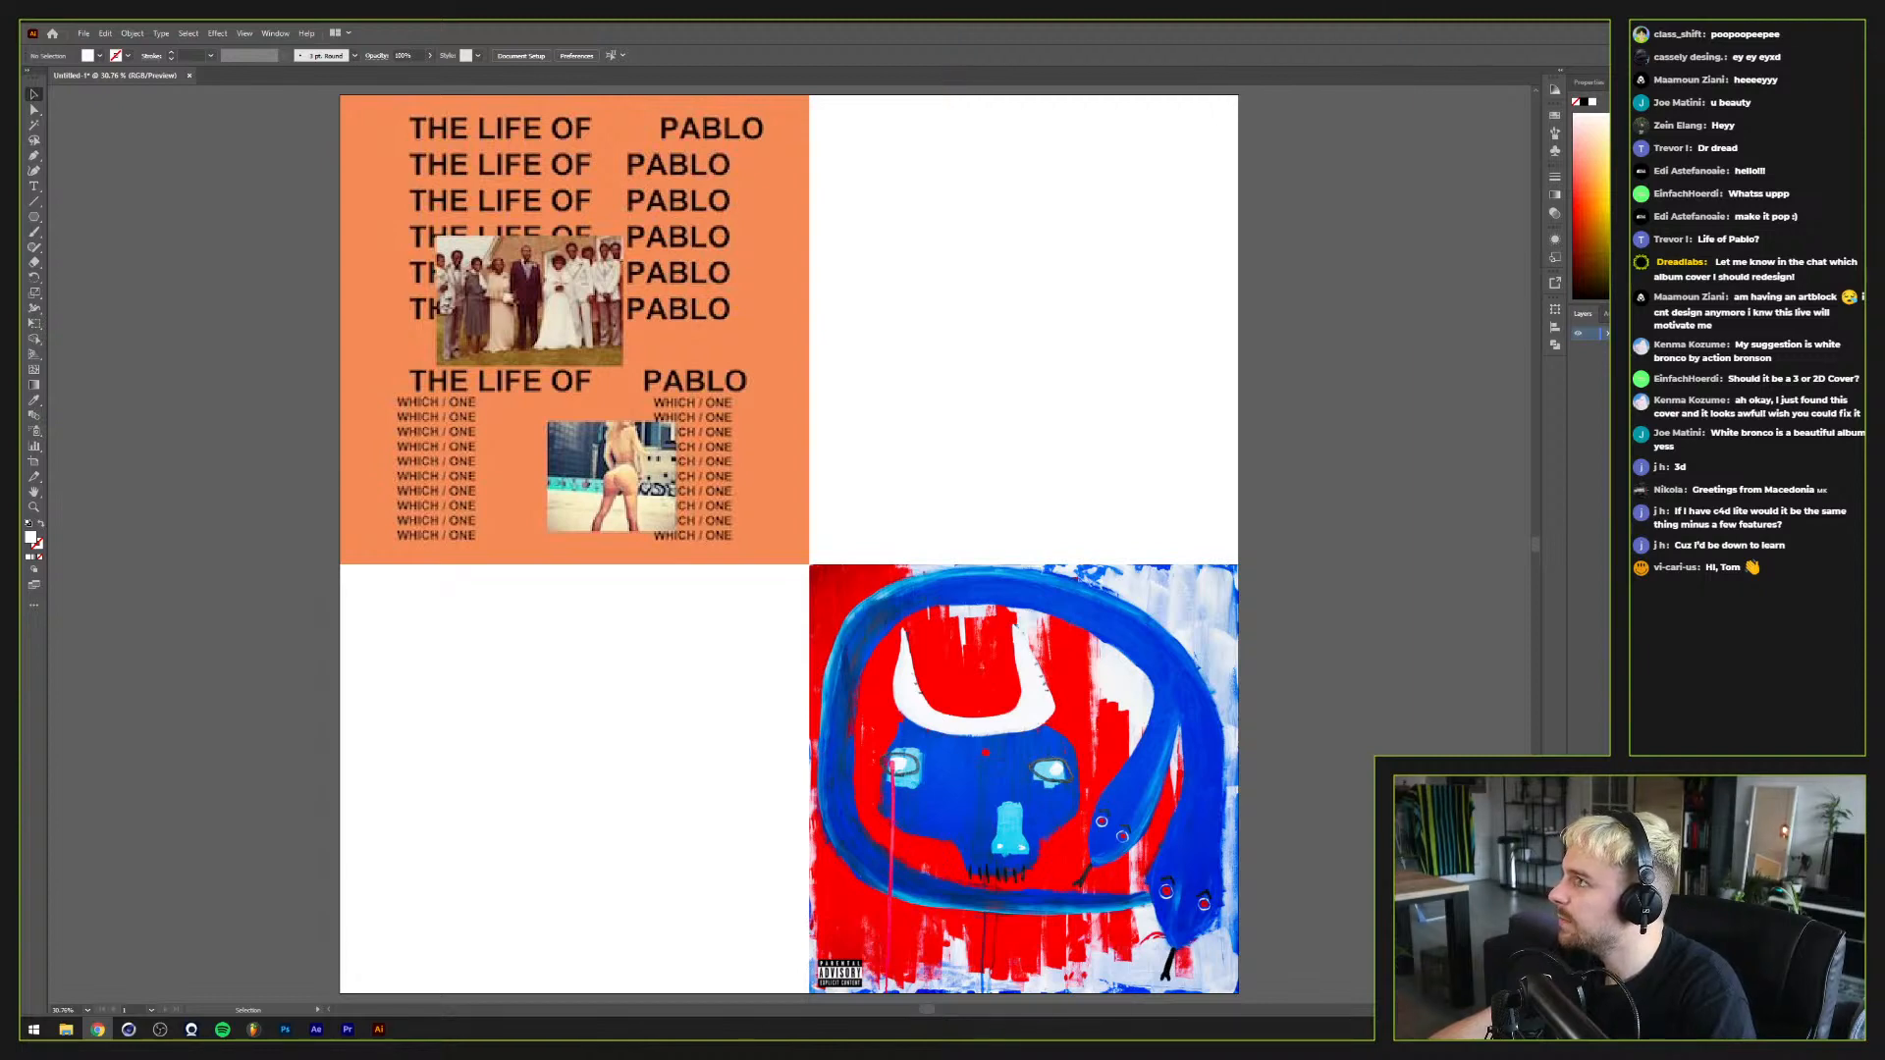
Step: Delete the blue bull album cover from the artboard
key(alt+Tab)
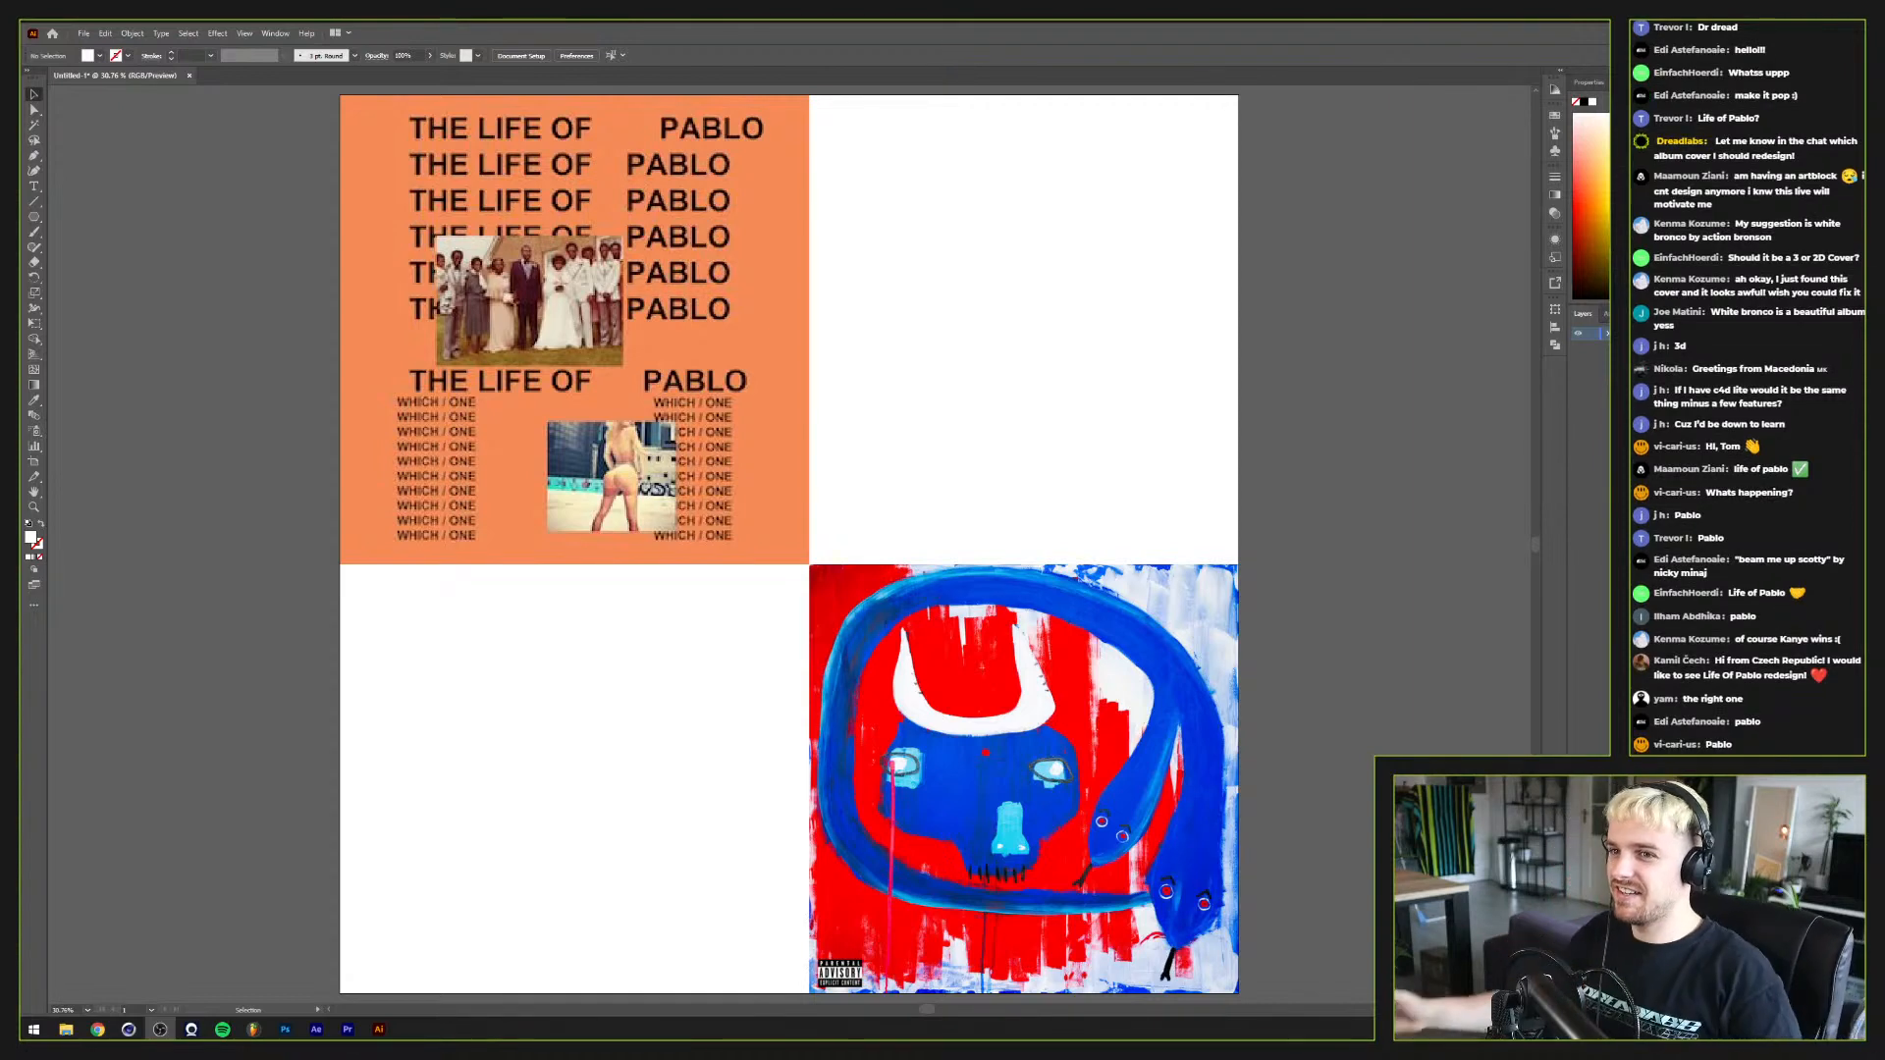
click(1043, 738)
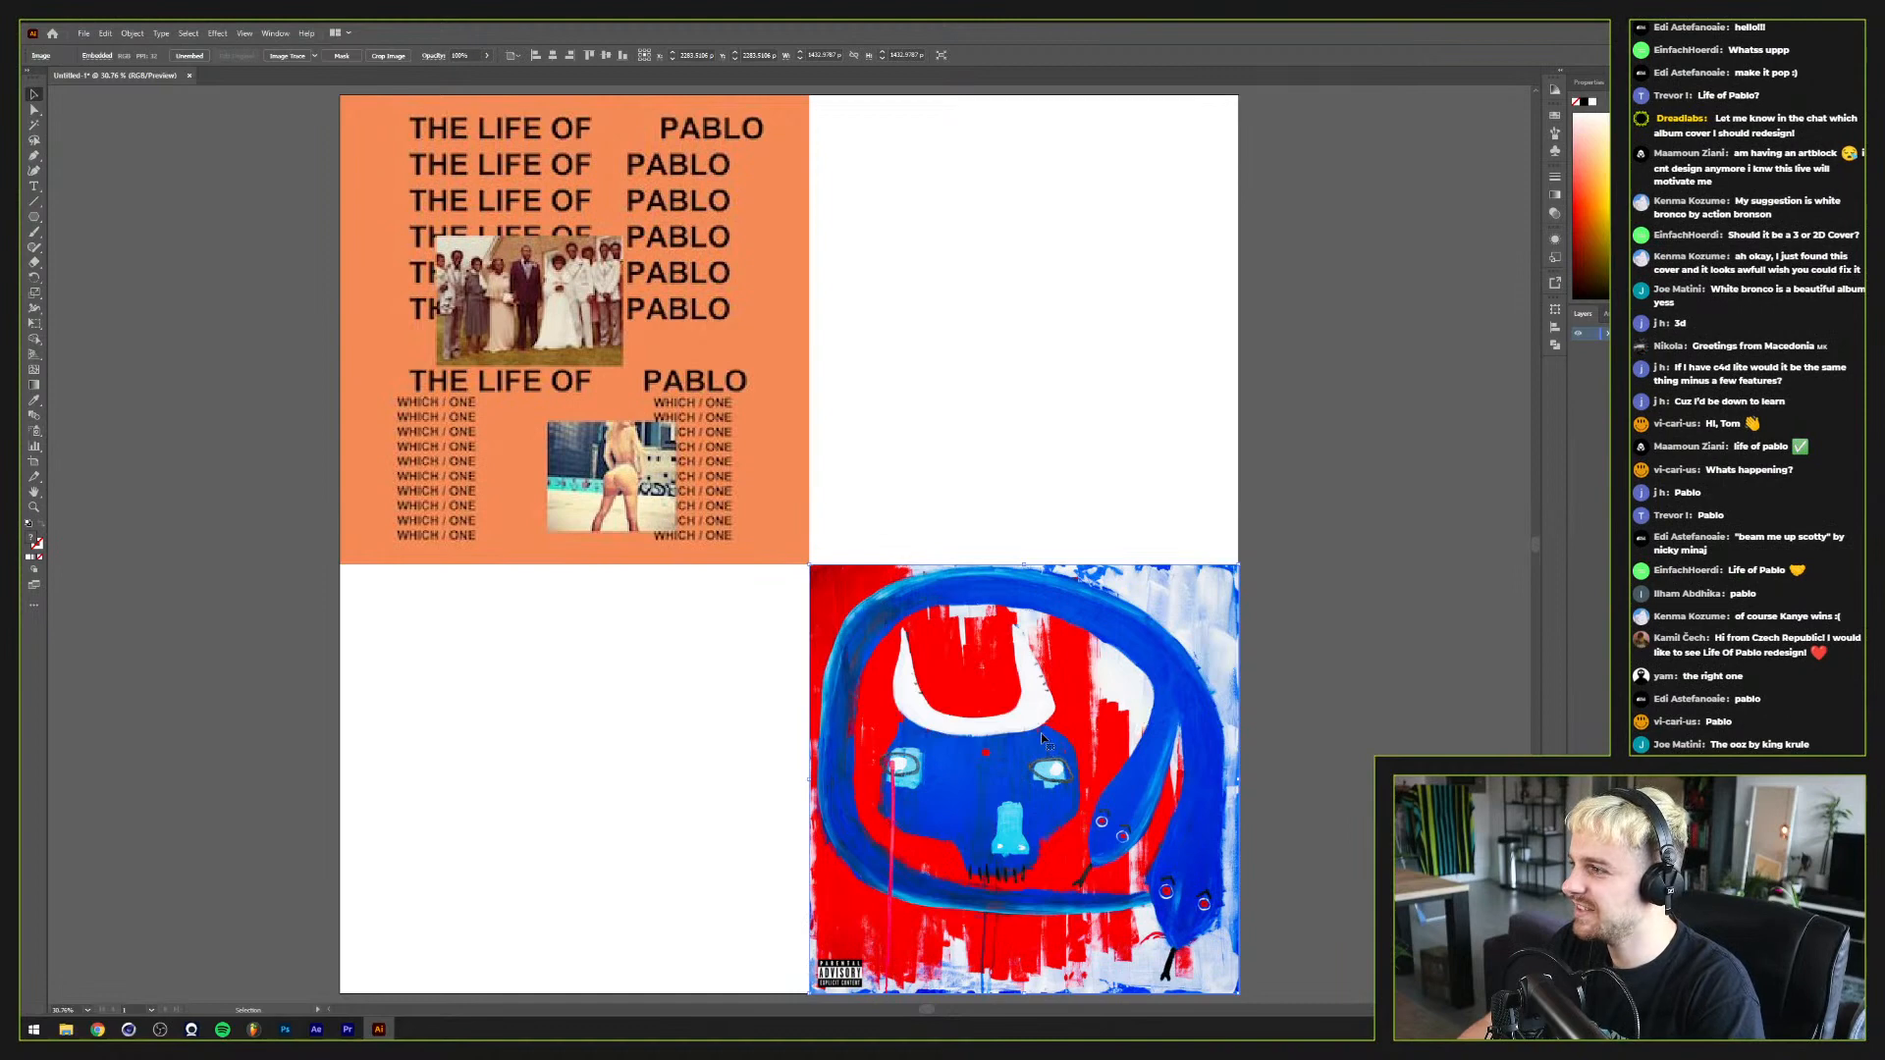
key(Delete)
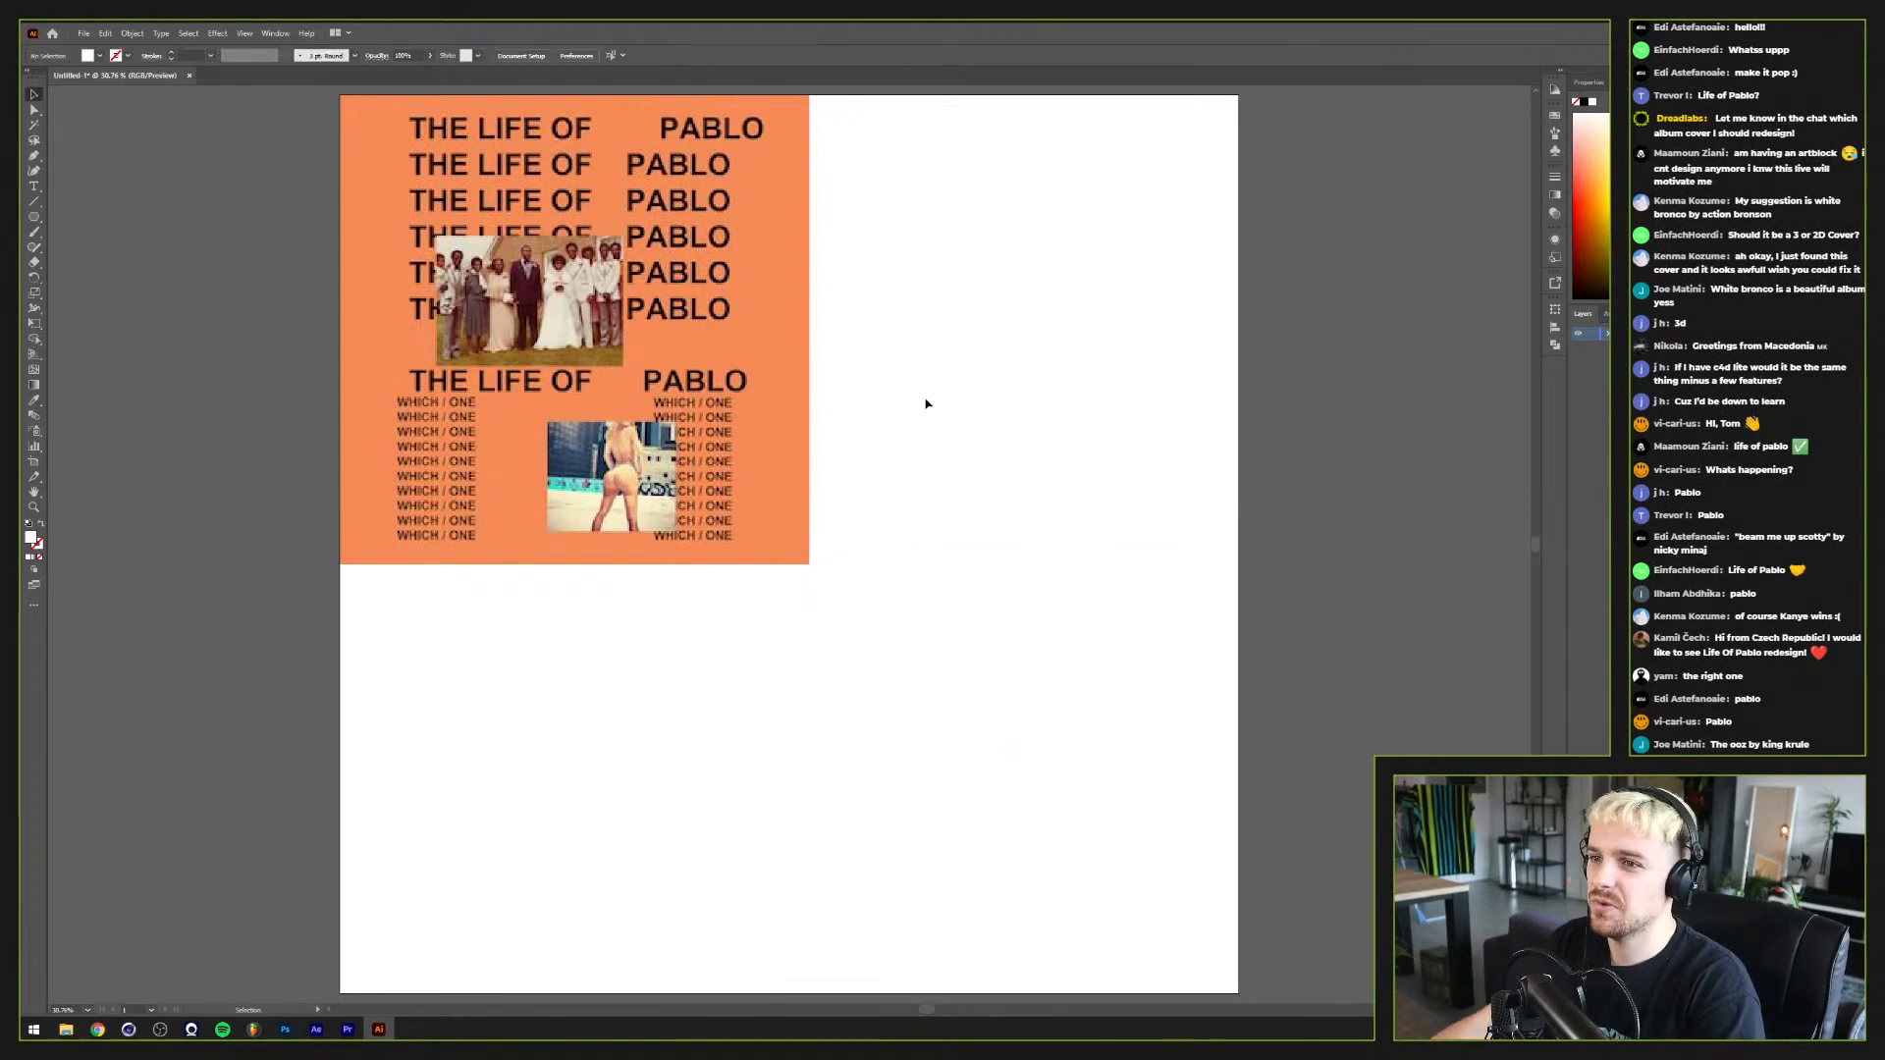
Step: Move the orange Life of Pablo cover off the artboard onto the empty canvas at its left side as a reference
click(759, 477)
scroll(837, 523, down, 3)
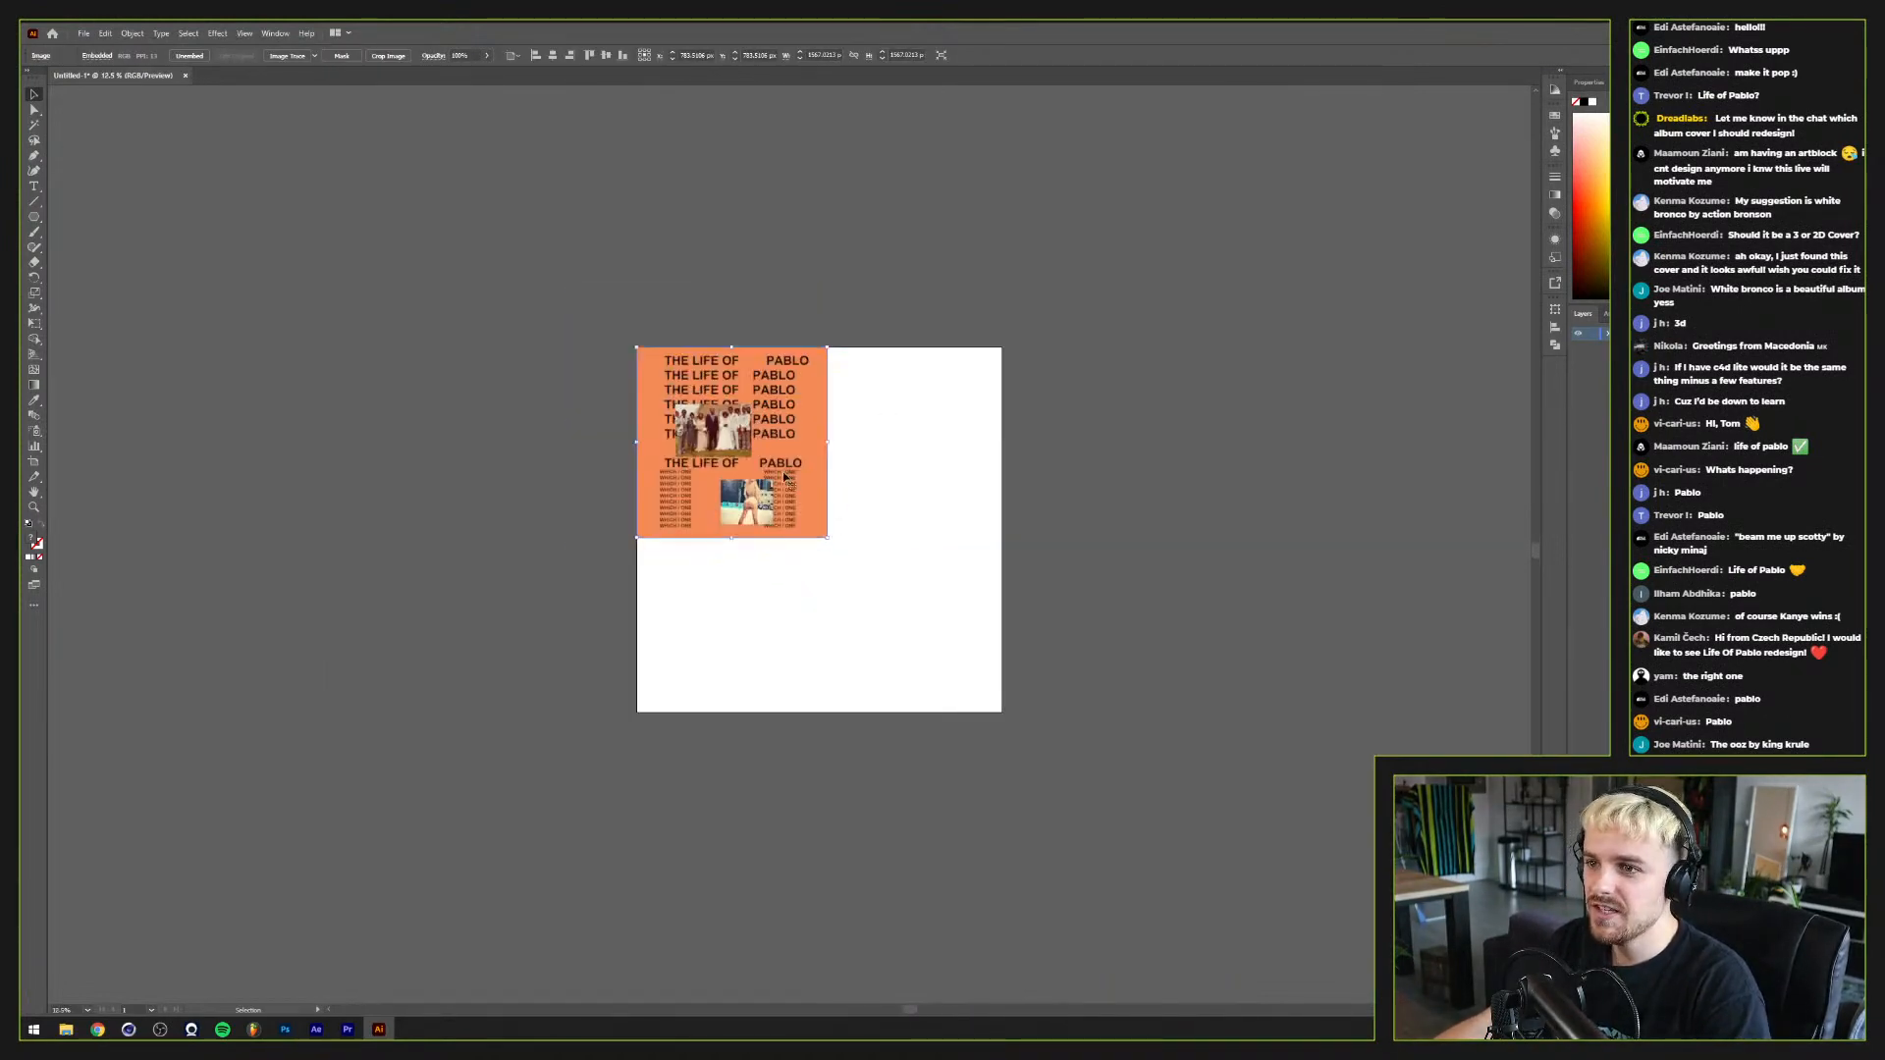
drag(785, 477, 565, 519)
click(589, 504)
scroll(657, 544, up, 1)
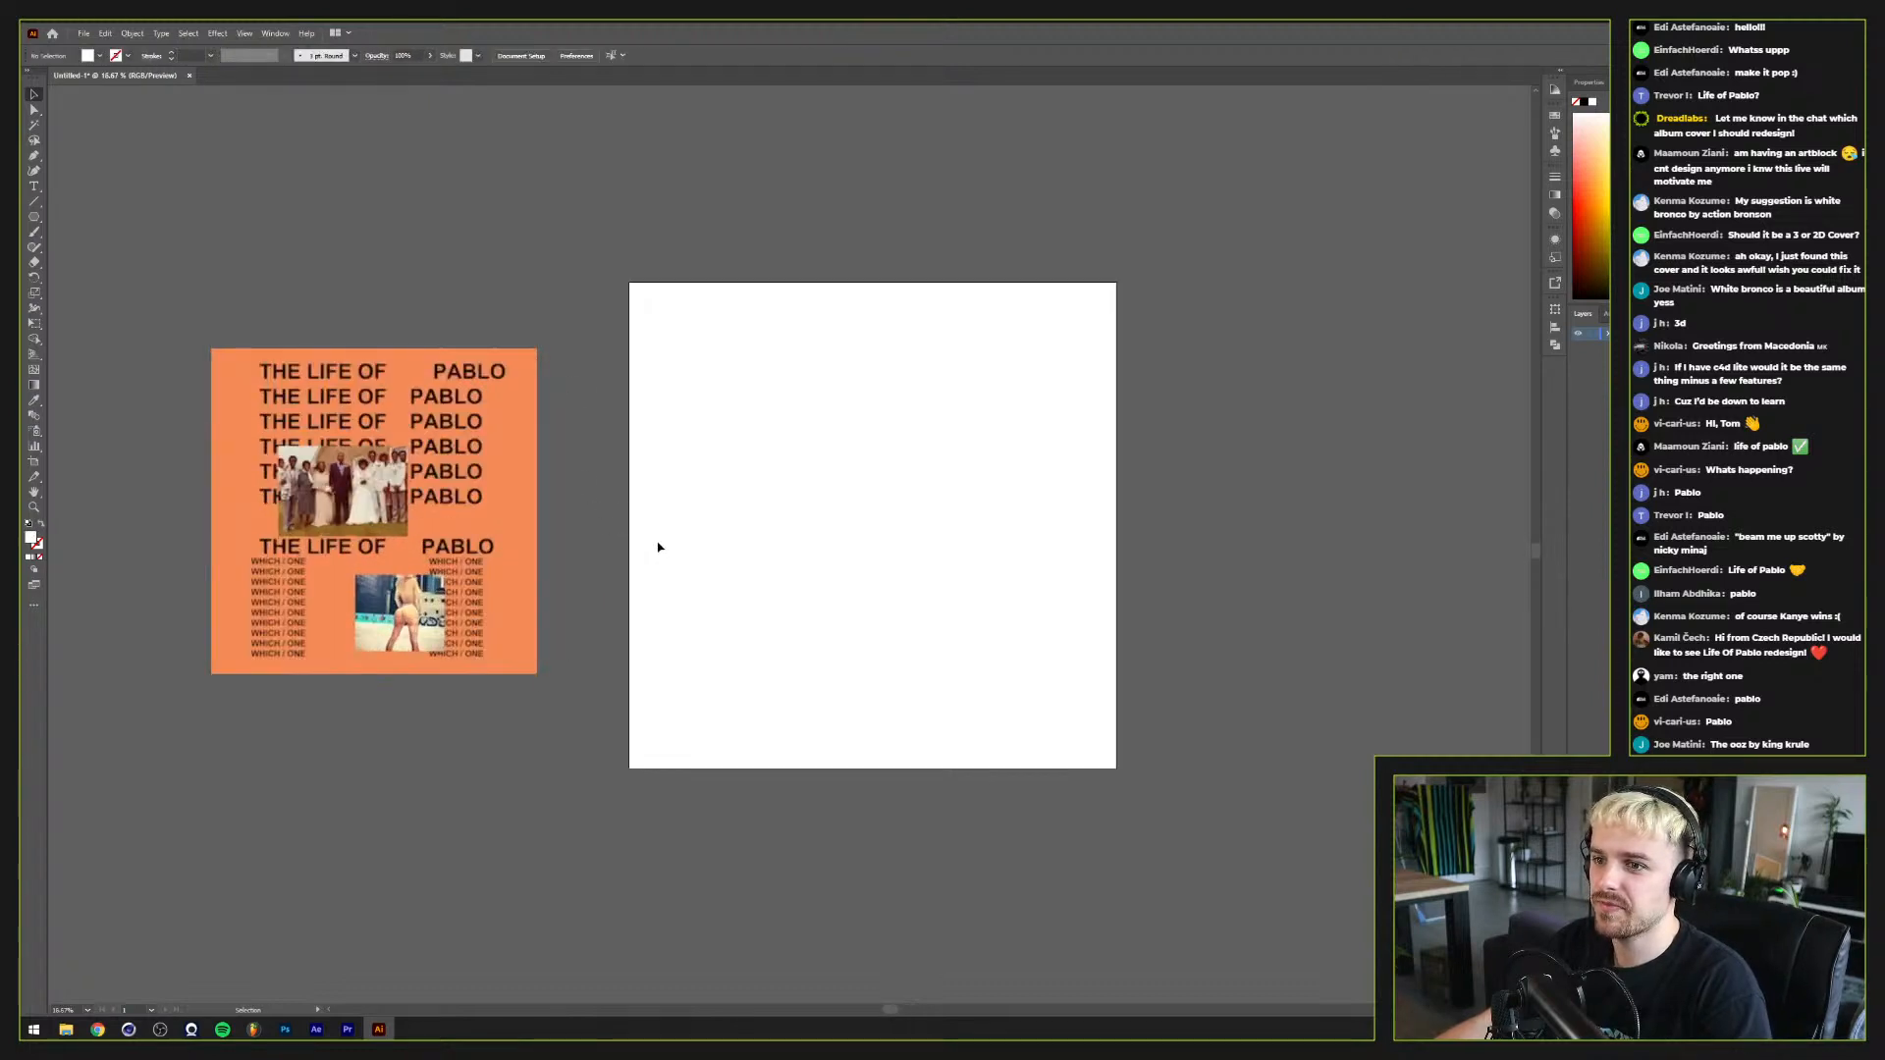
scroll(658, 547, up, 1)
scroll(833, 728, up, 2)
scroll(835, 728, down, 1)
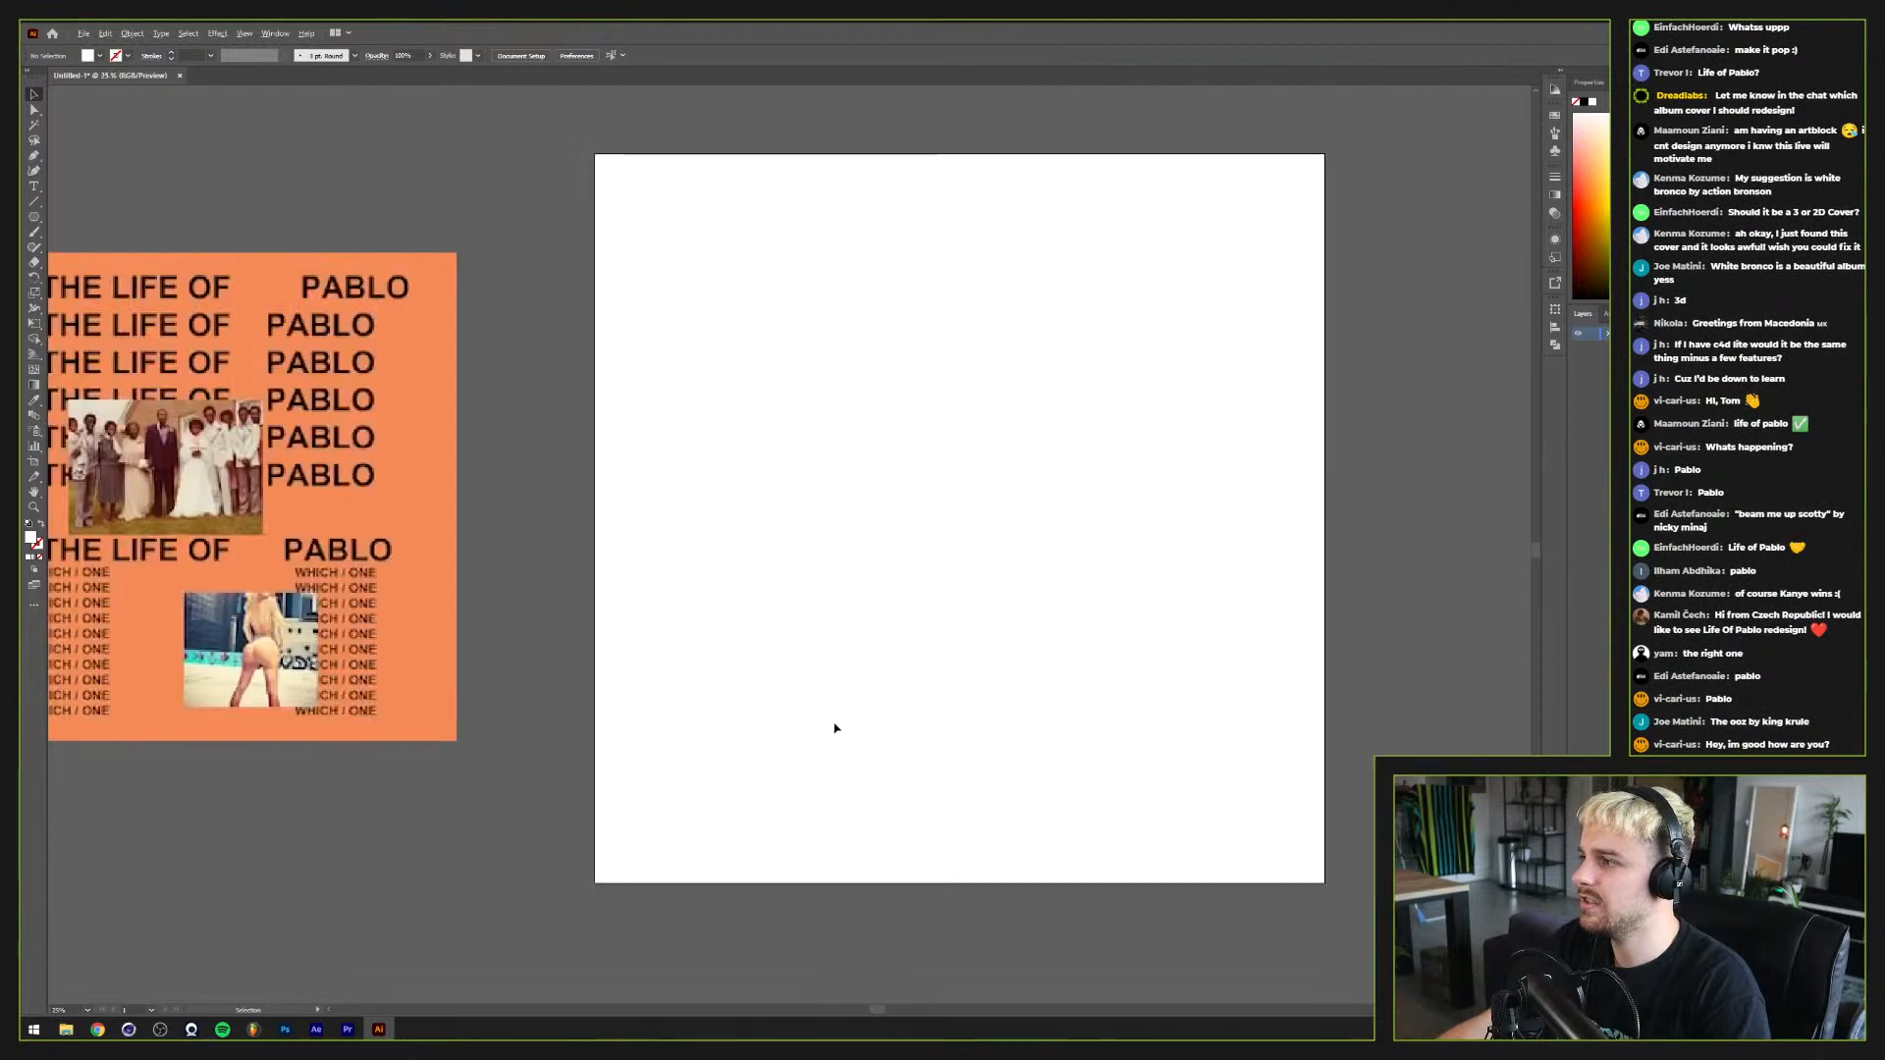
scroll(841, 657, up, 1)
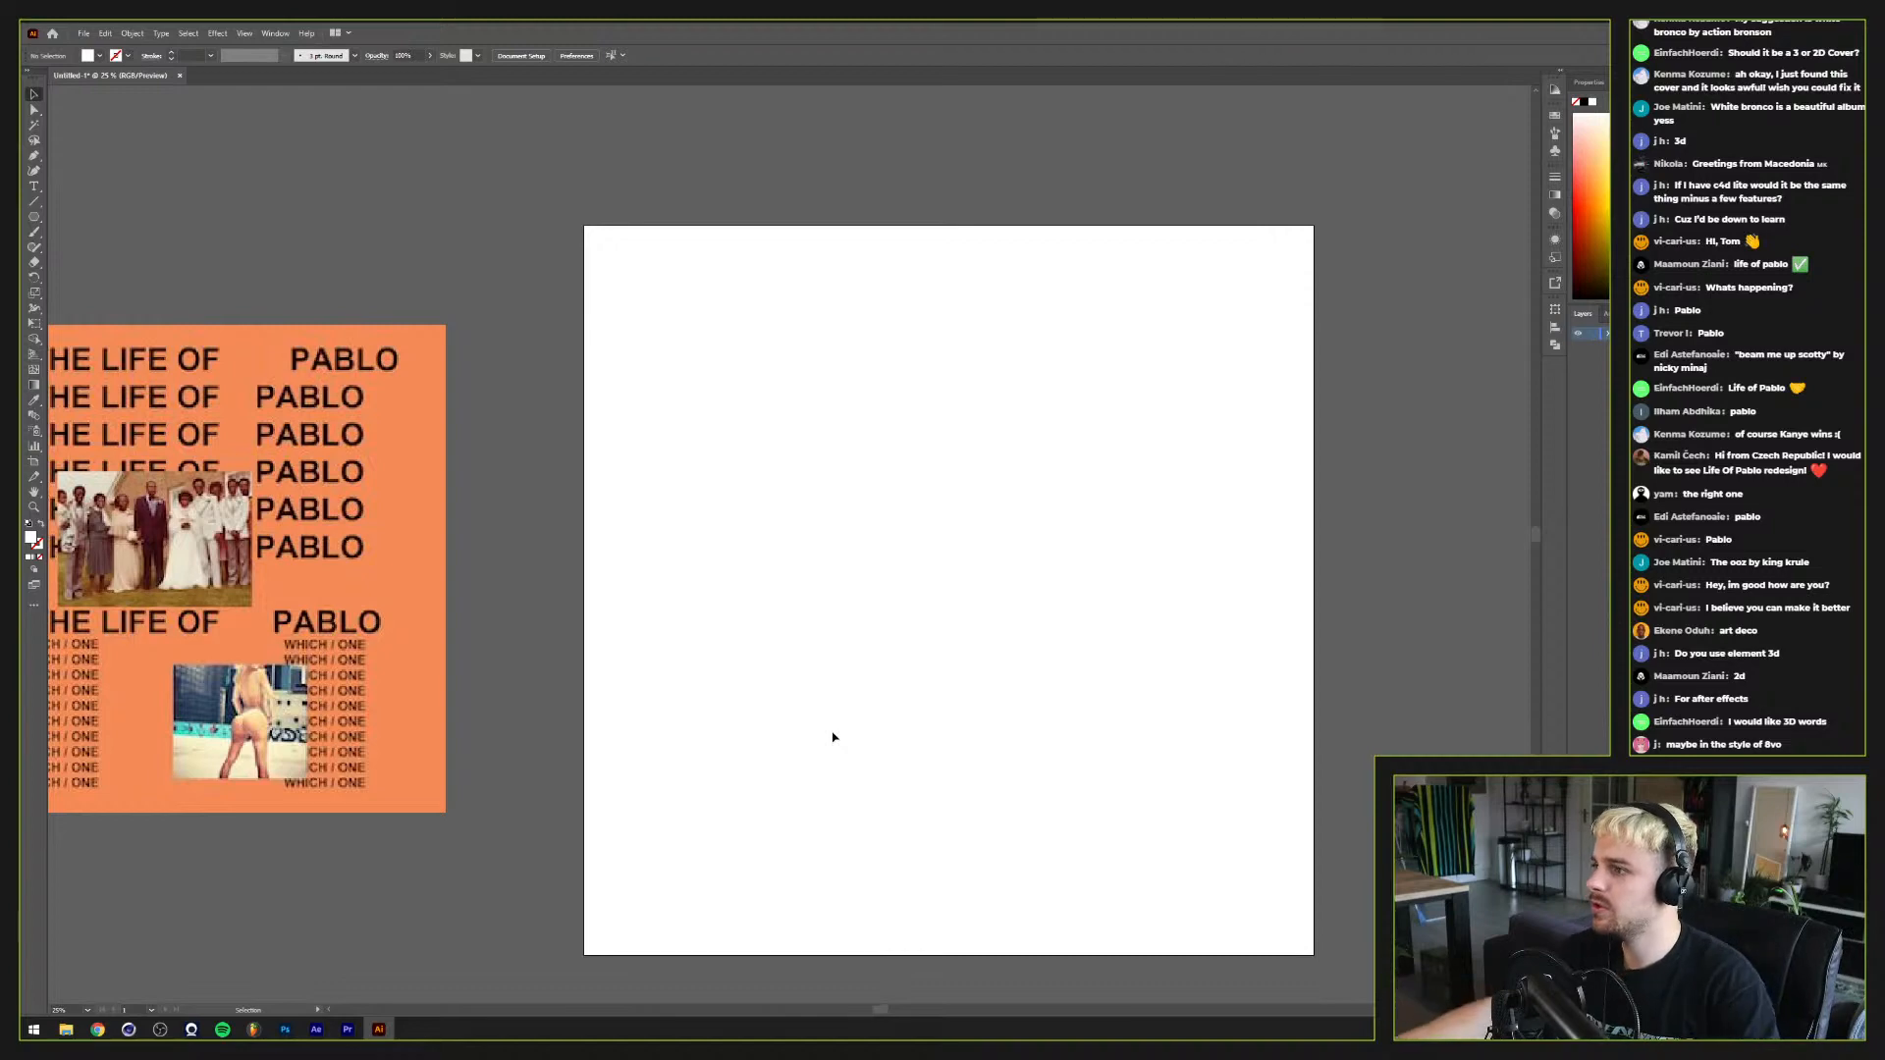
Step: Switch to Chrome with a new browser window, widen it and move it higher over the artboard
click(96, 1031)
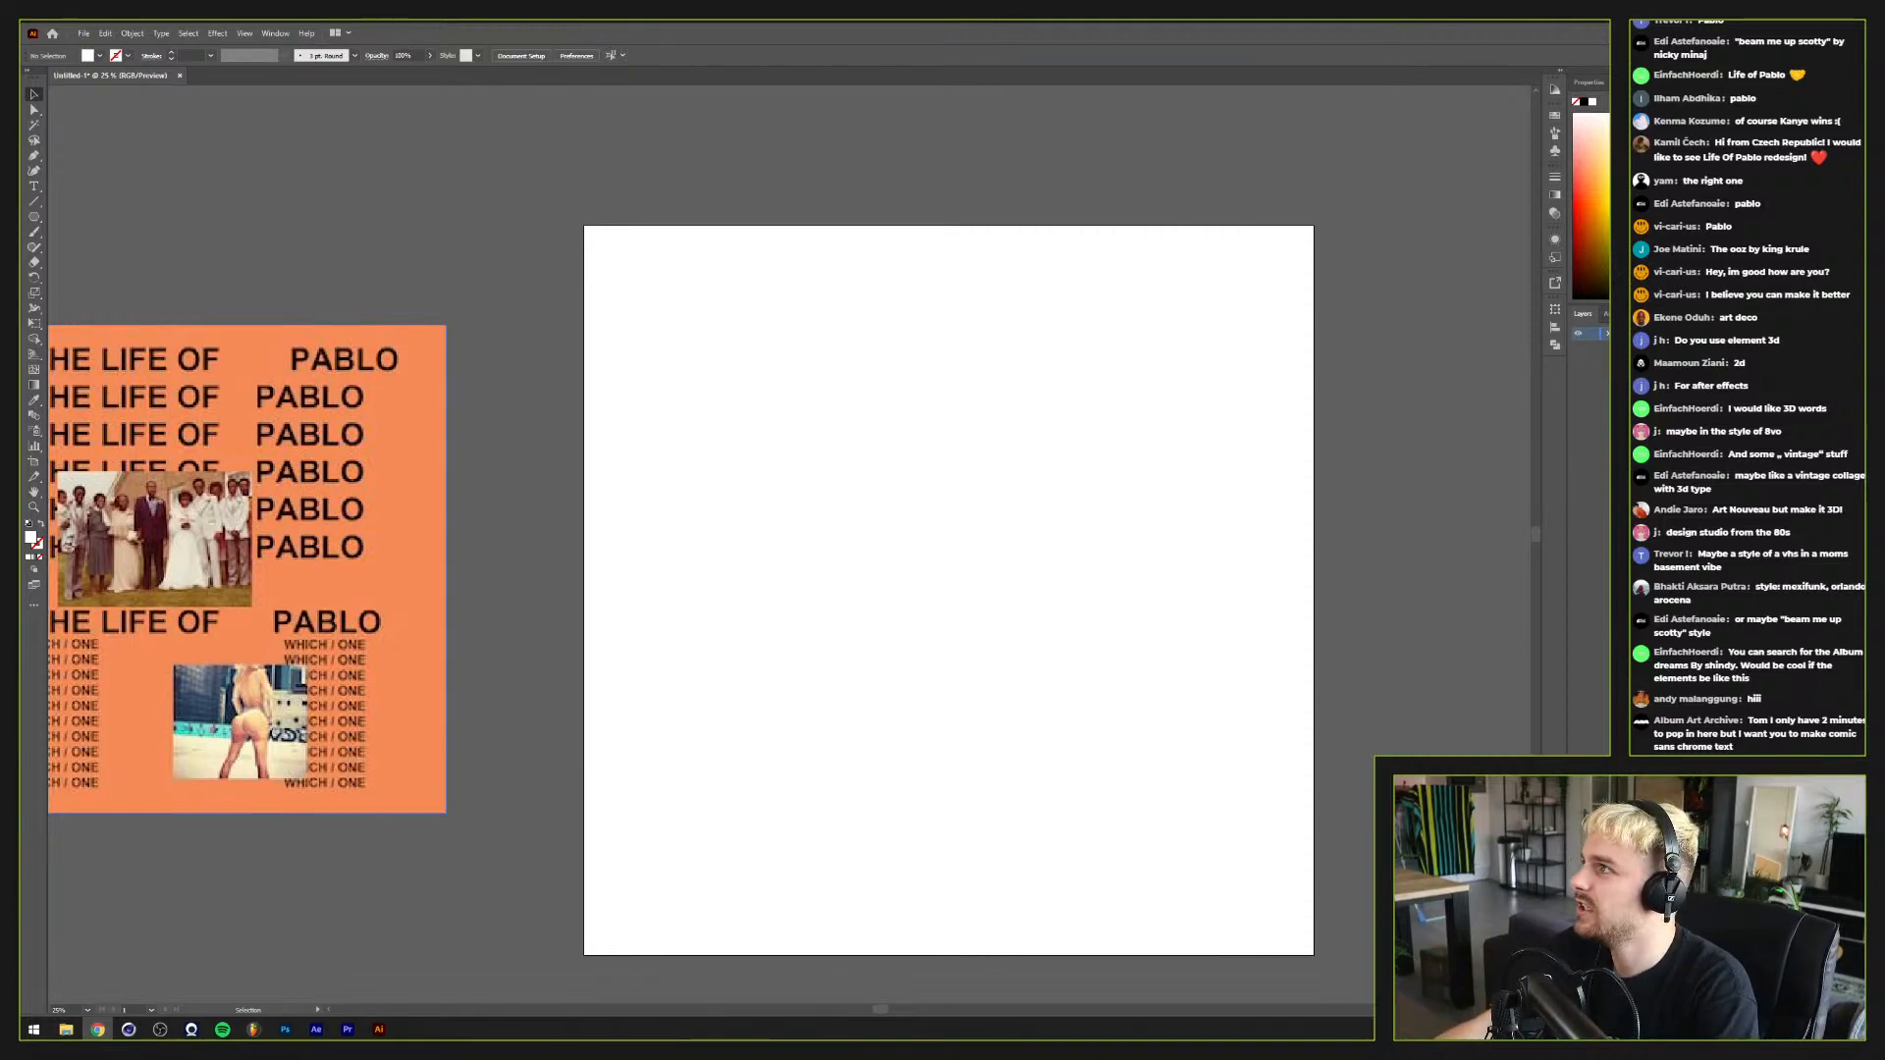
key(super+2)
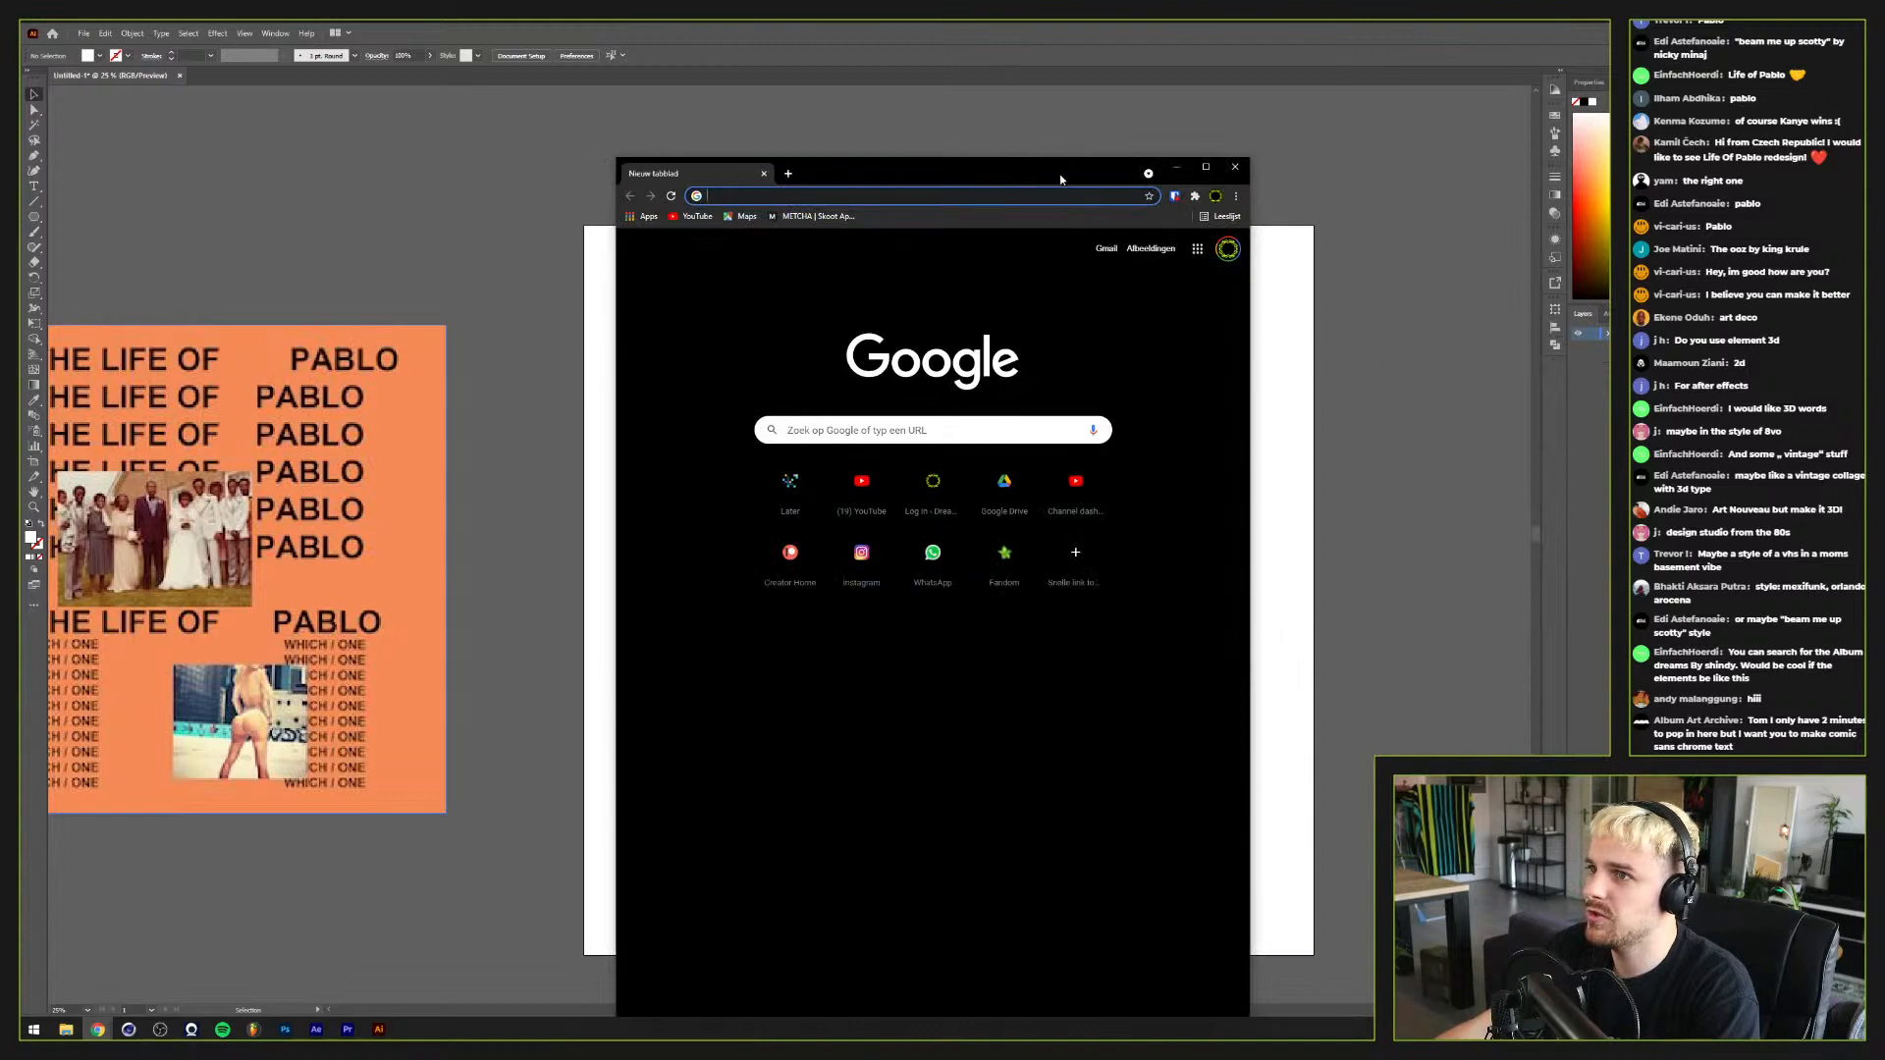
drag(1250, 339, 1541, 339)
drag(1124, 159, 1086, 101)
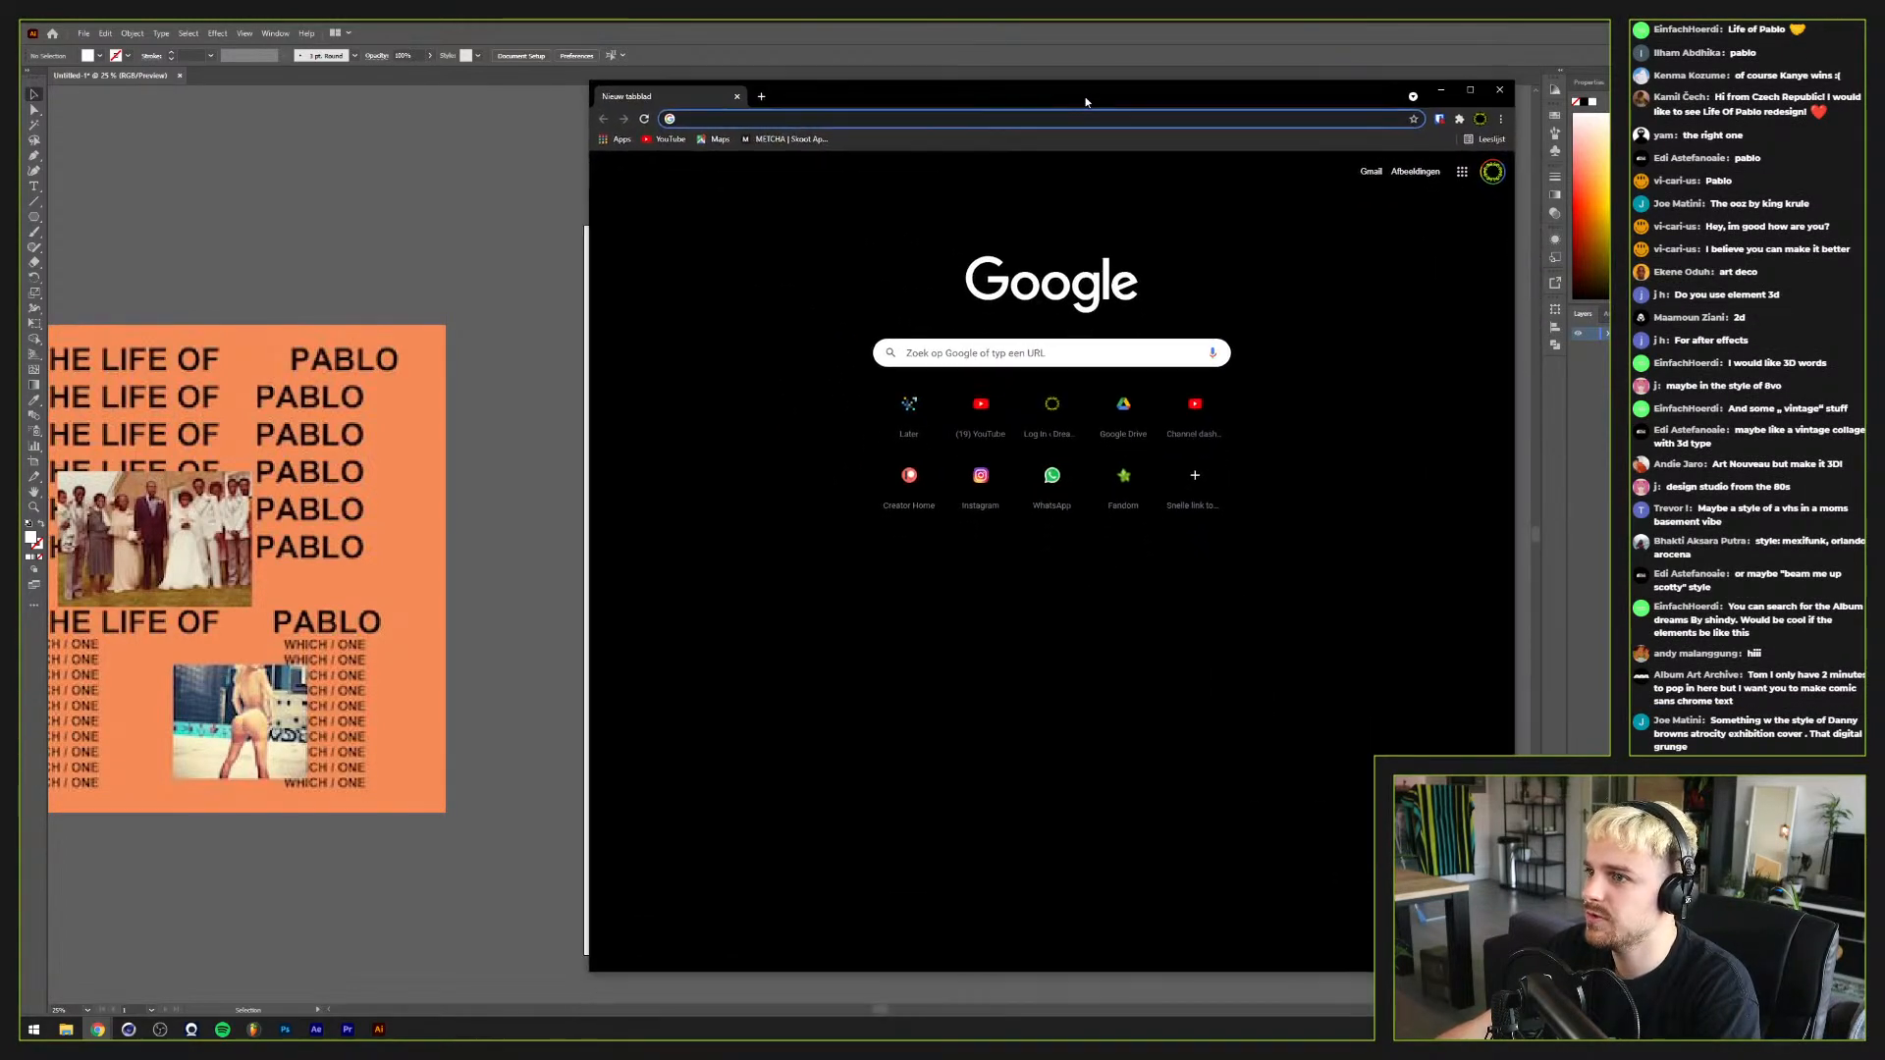
Step: Switch to the blank Photoshop document and place the Chrome window in front of it, with File Explorer out of the way
key(super+8)
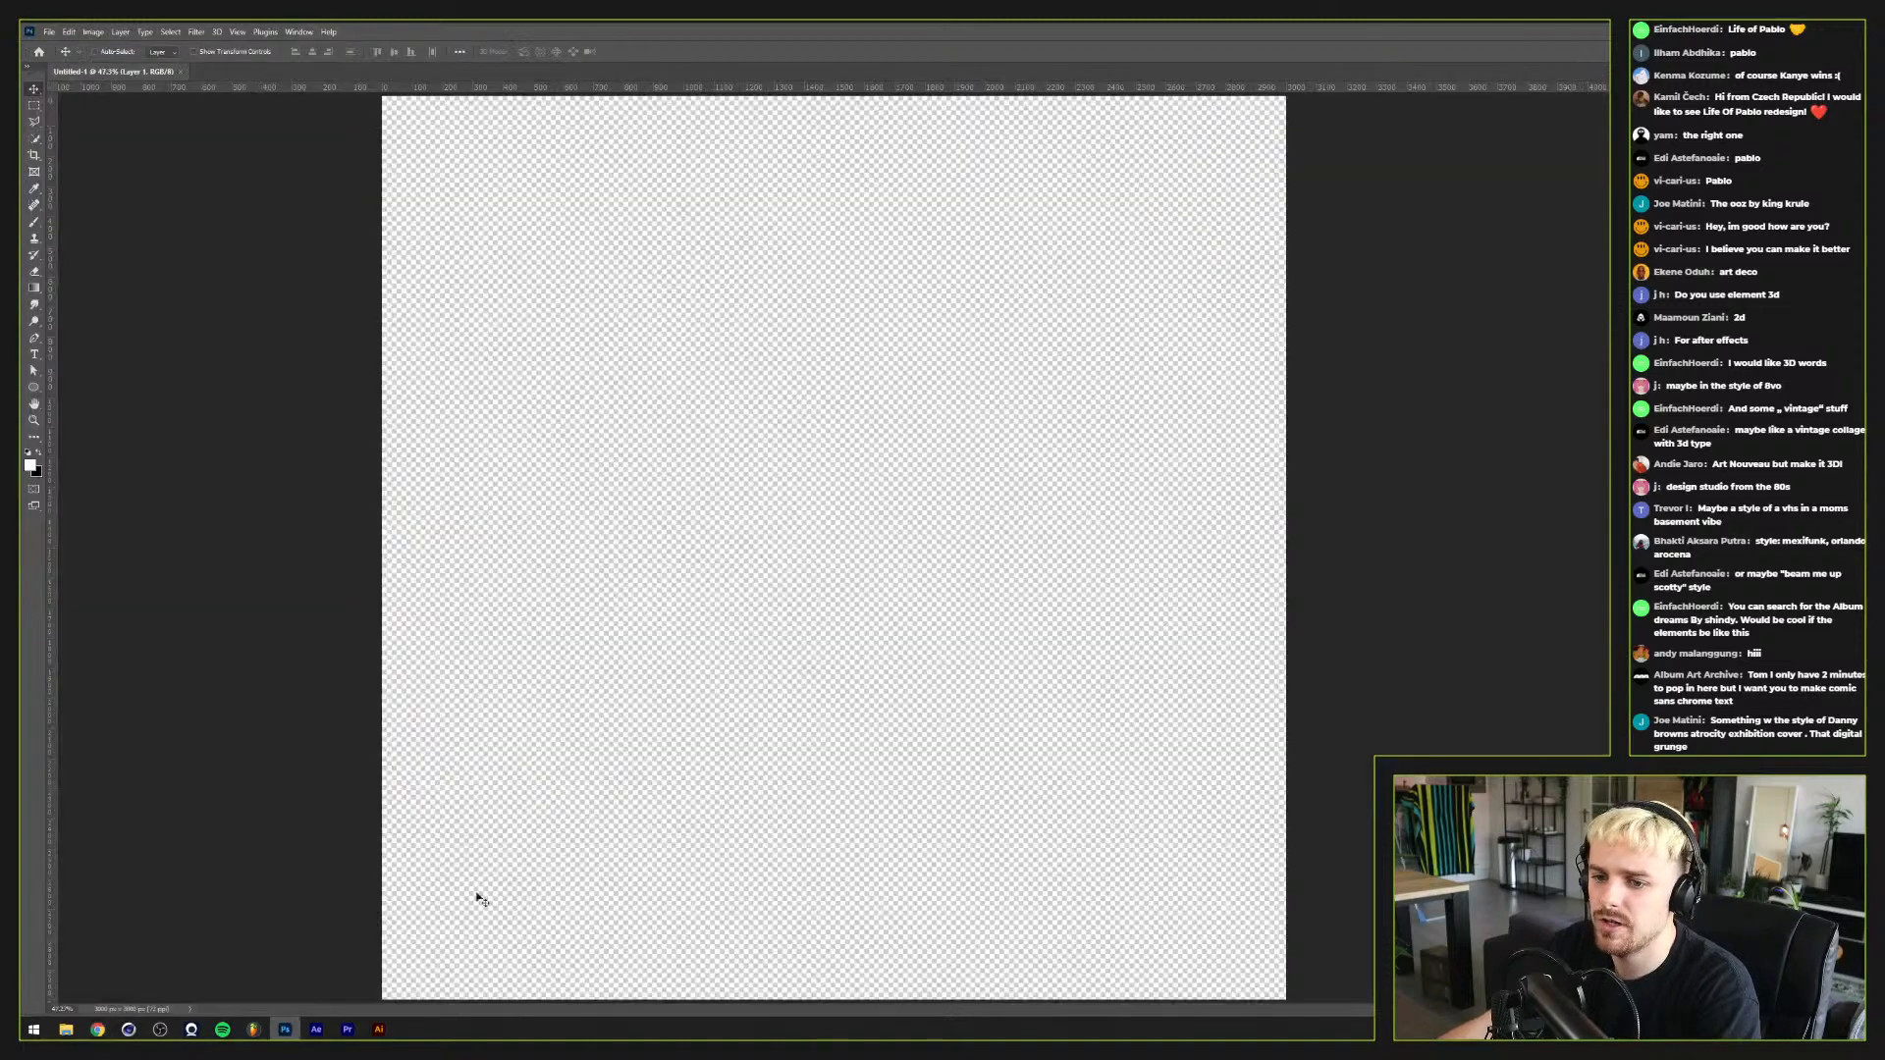
click(65, 1030)
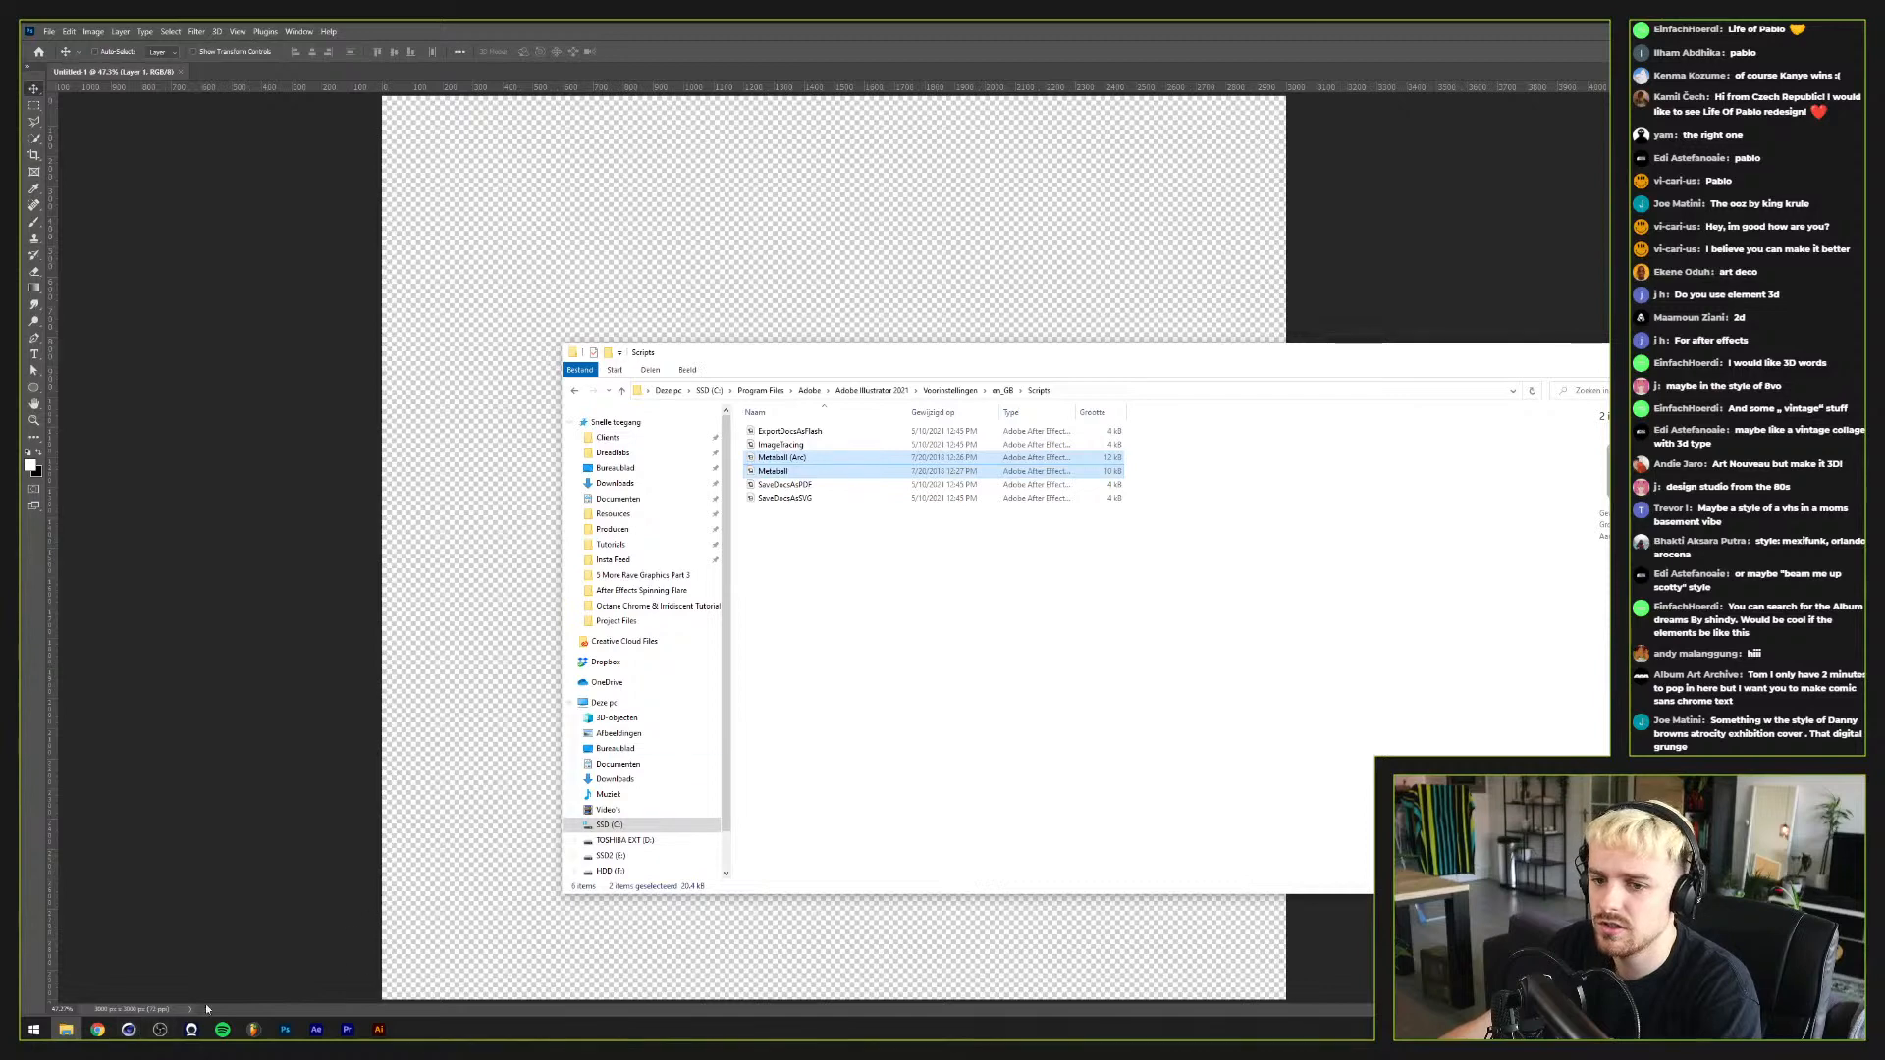
click(98, 1029)
click(134, 1001)
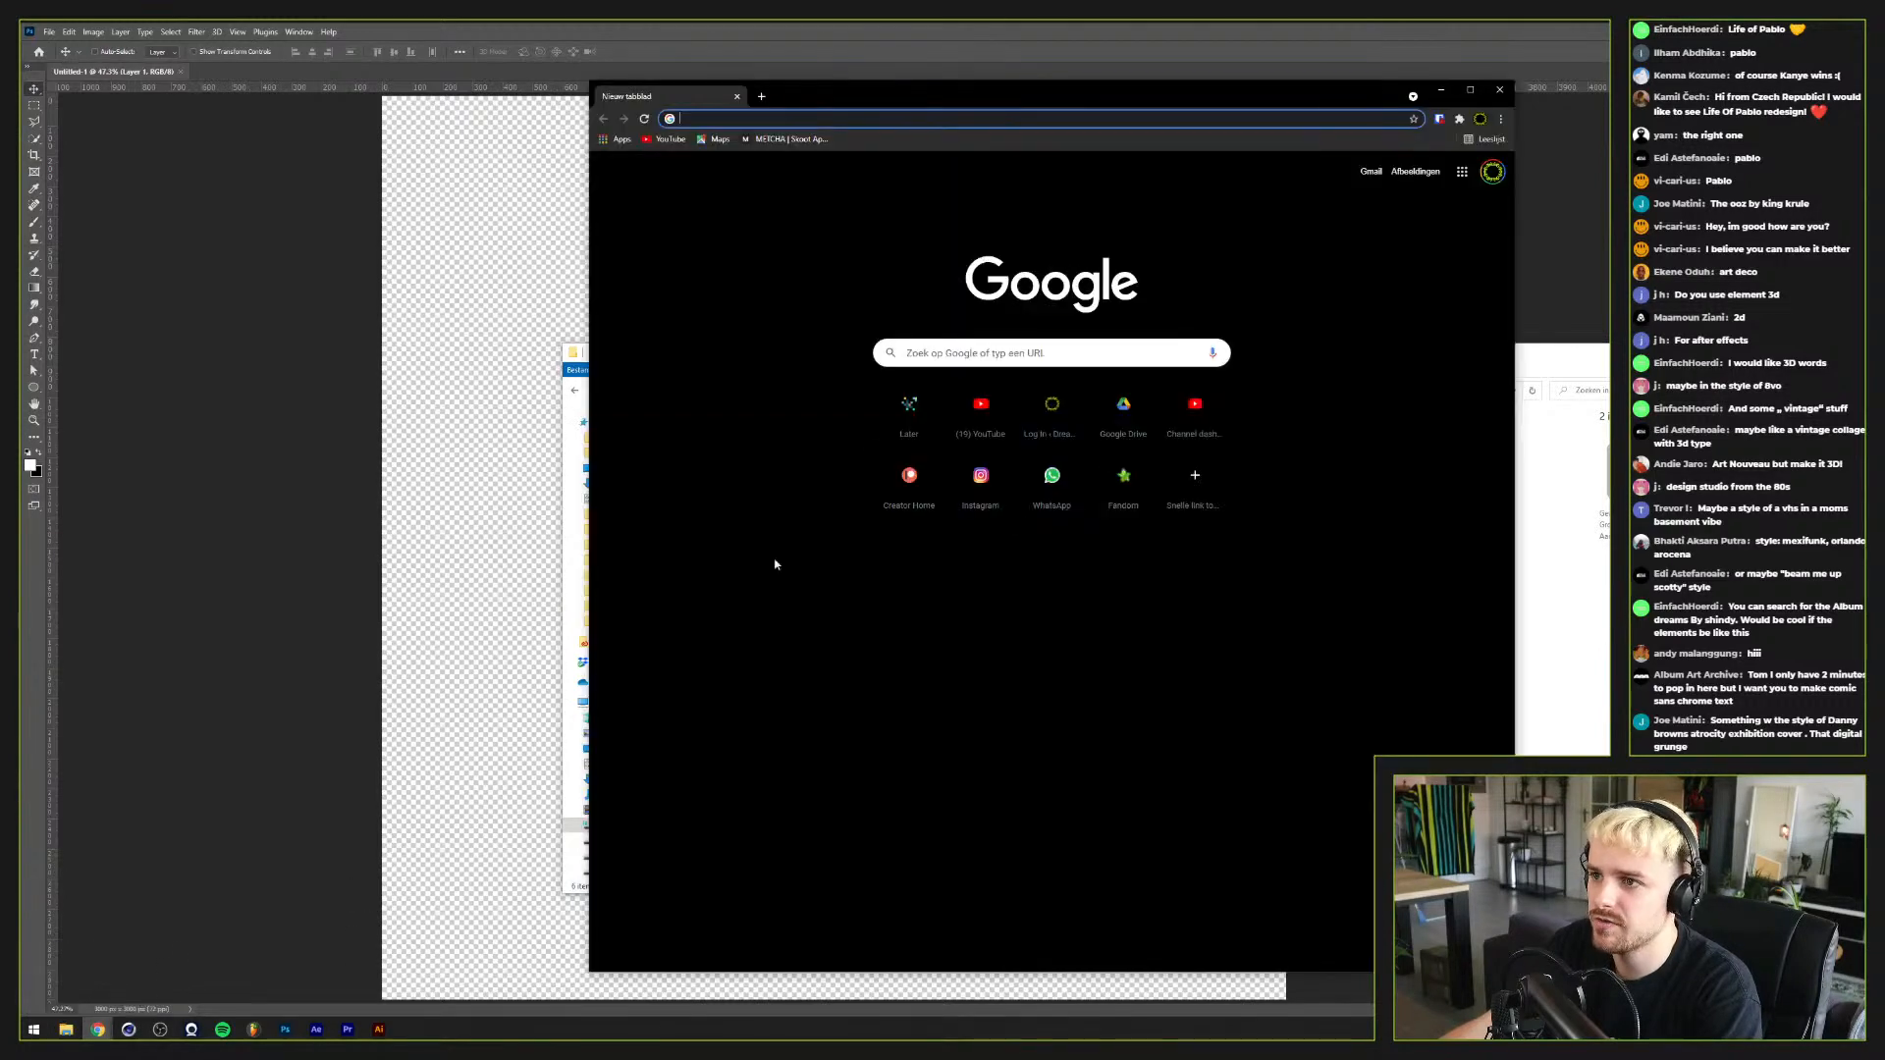
click(1549, 352)
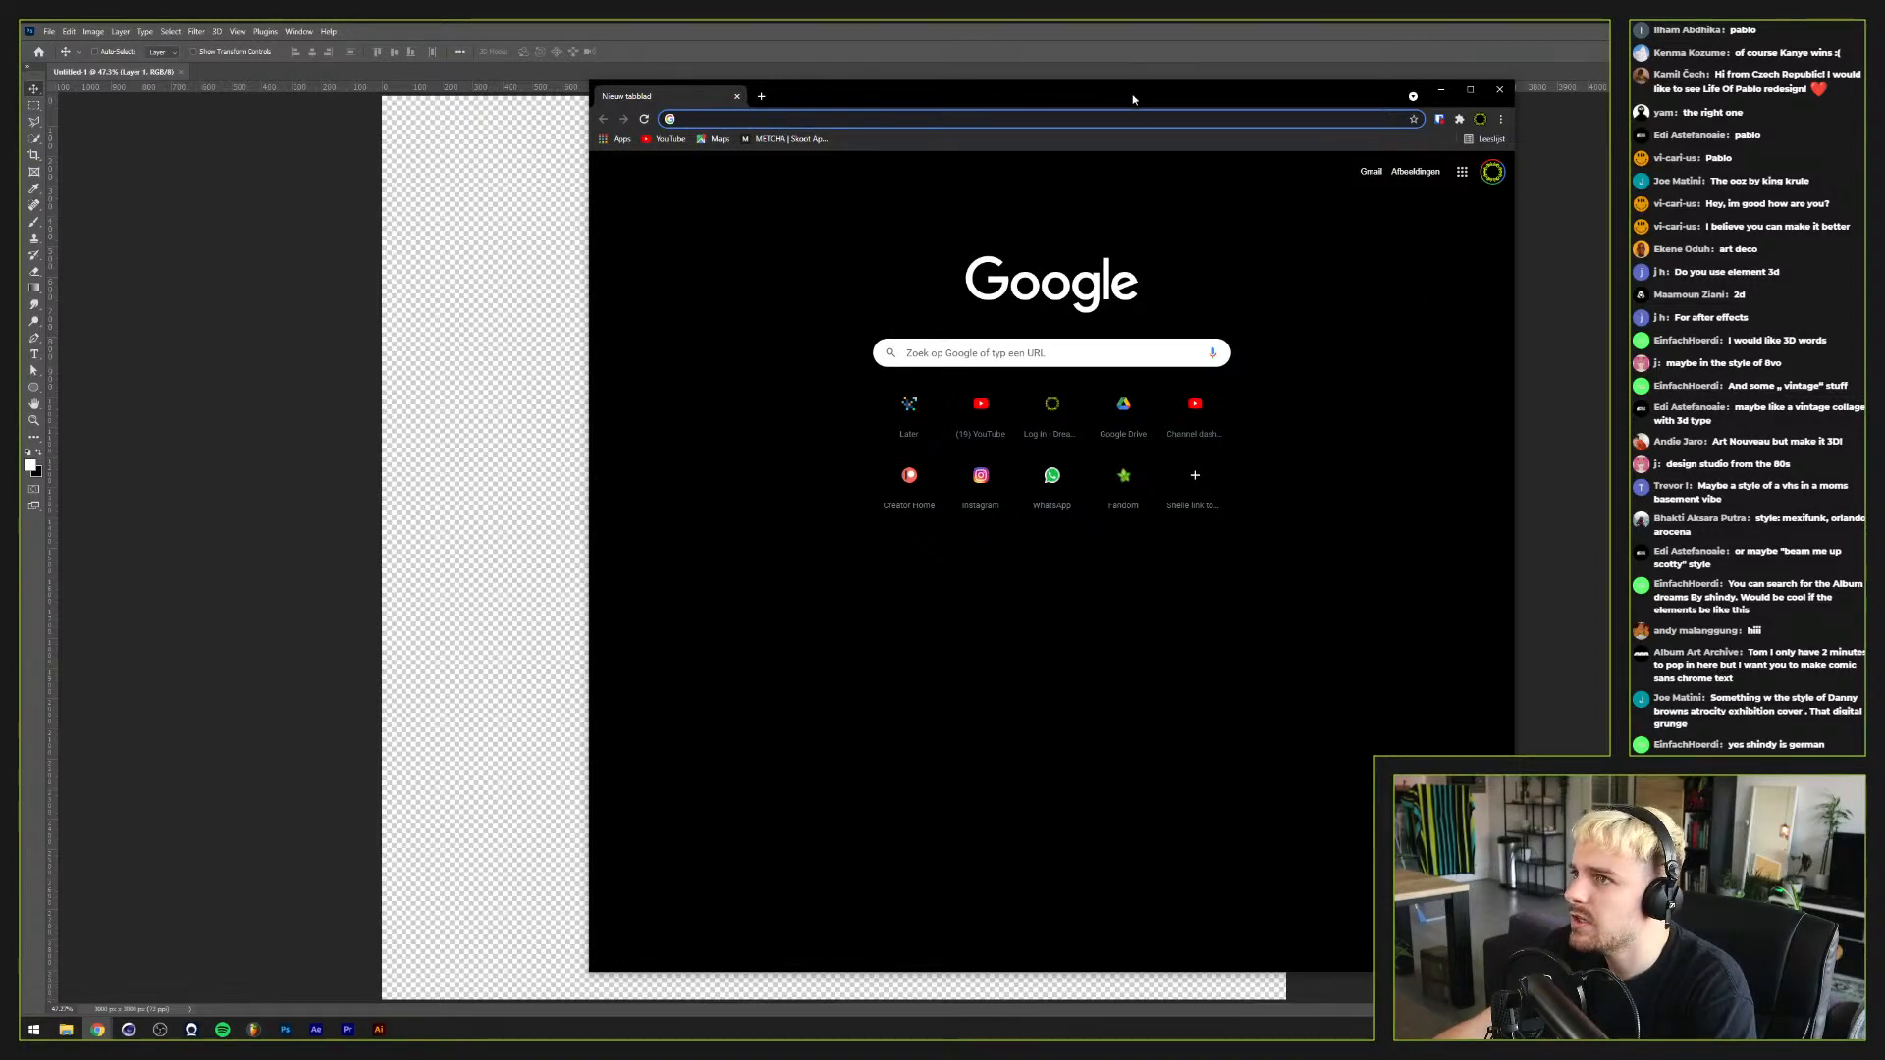
drag(1133, 99, 1156, 172)
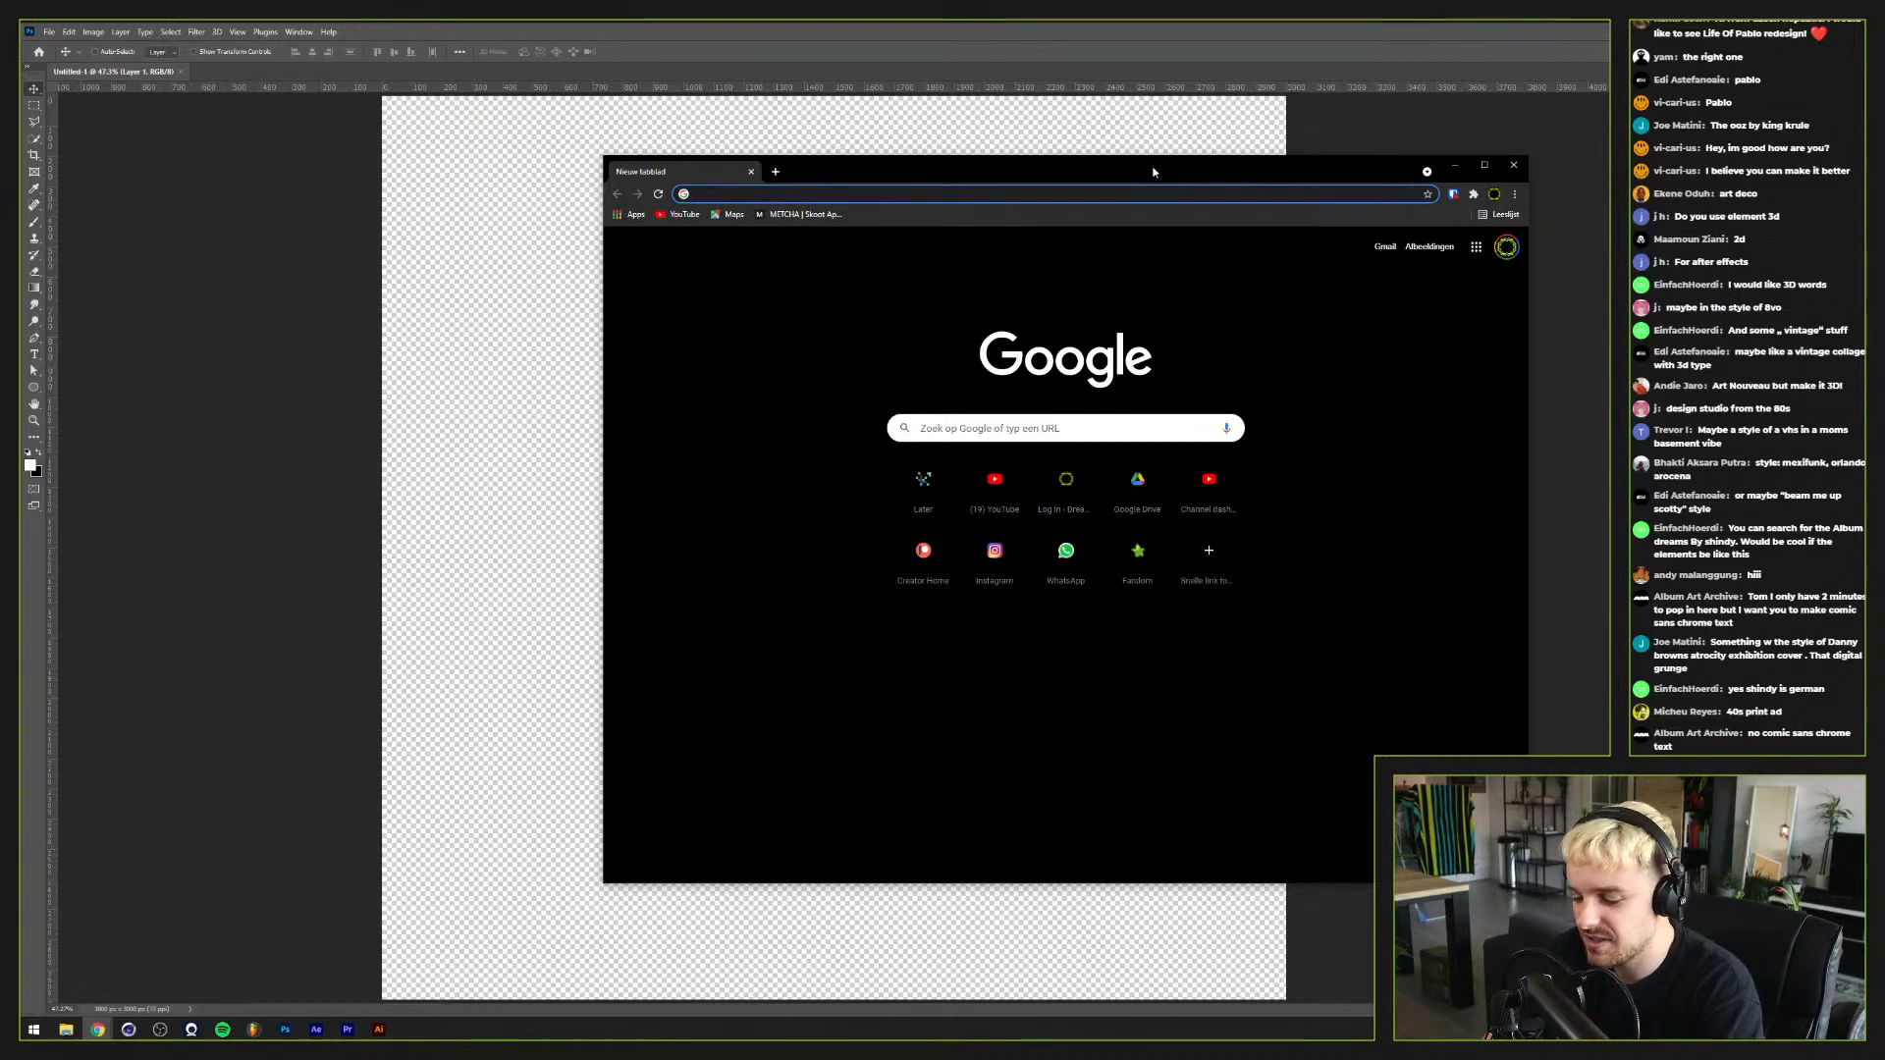
Step: Go to the Unsplash website and search its photos for "kanye"
text(unsplash)
key(Return)
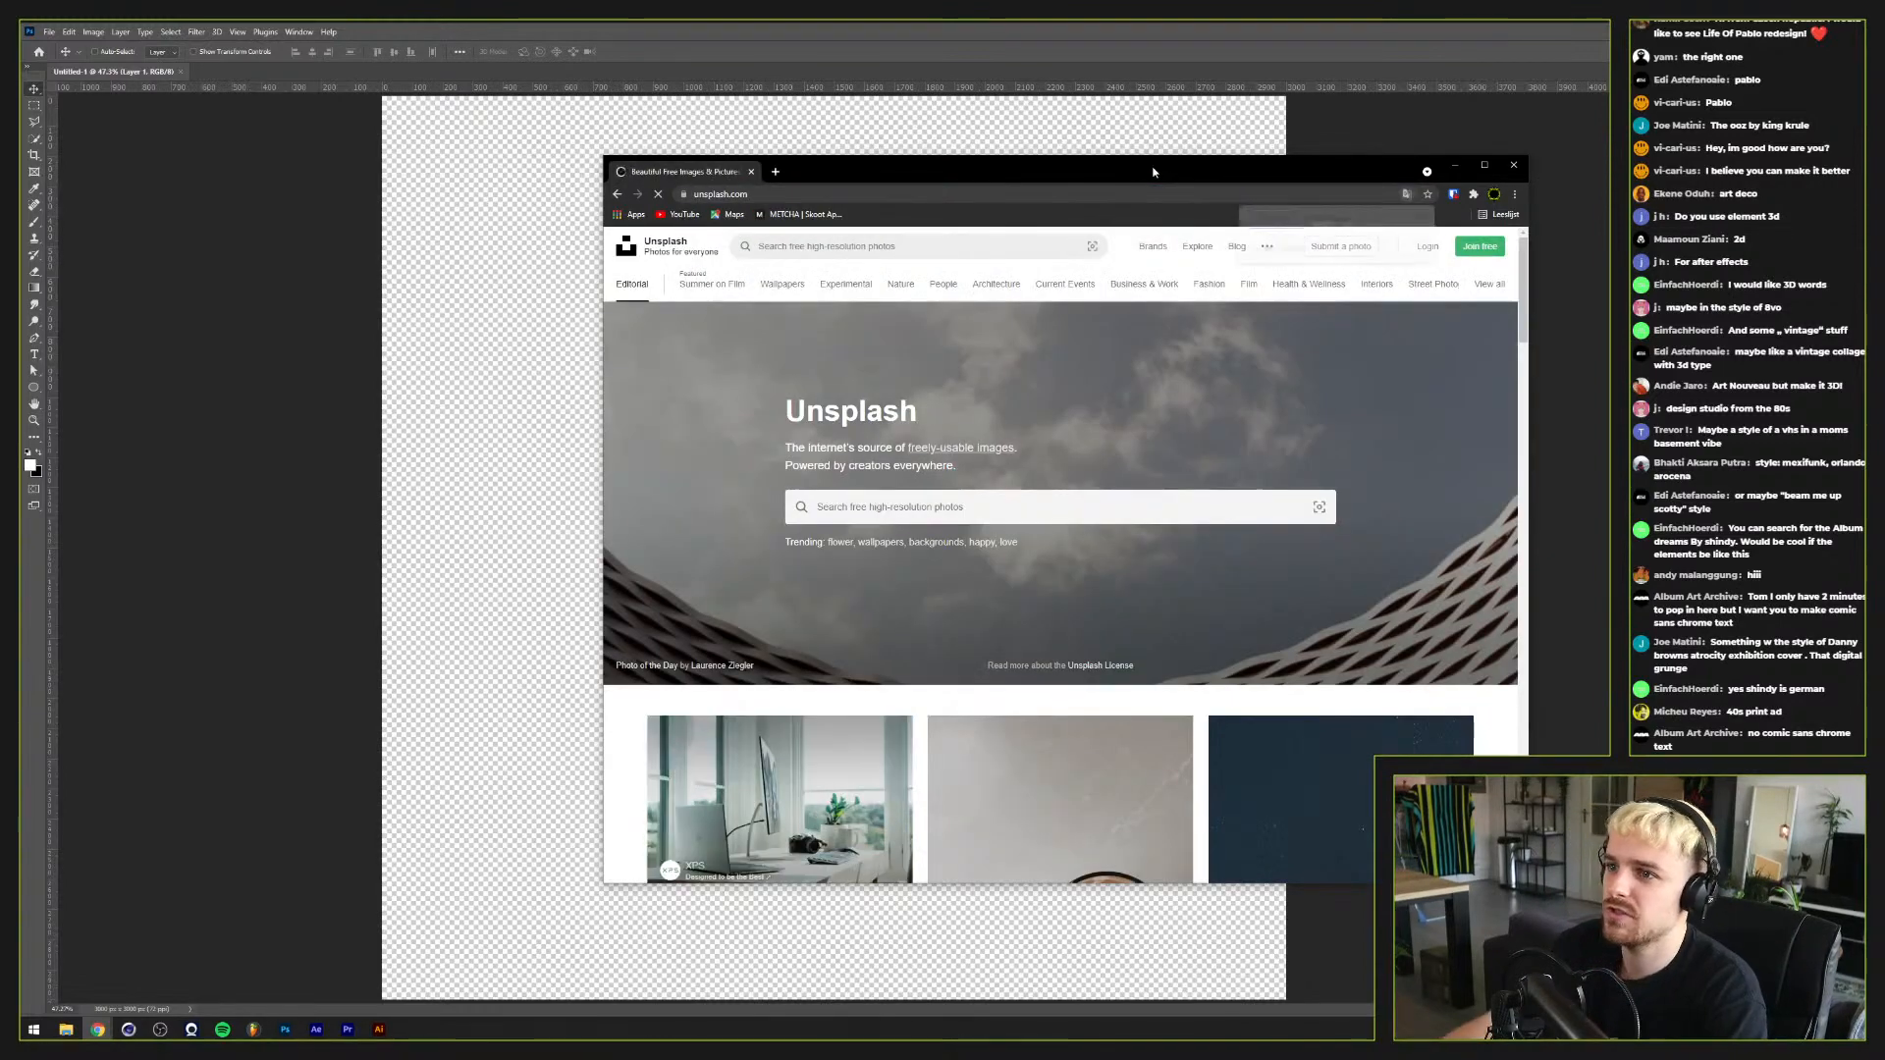
click(1117, 496)
text(kan)
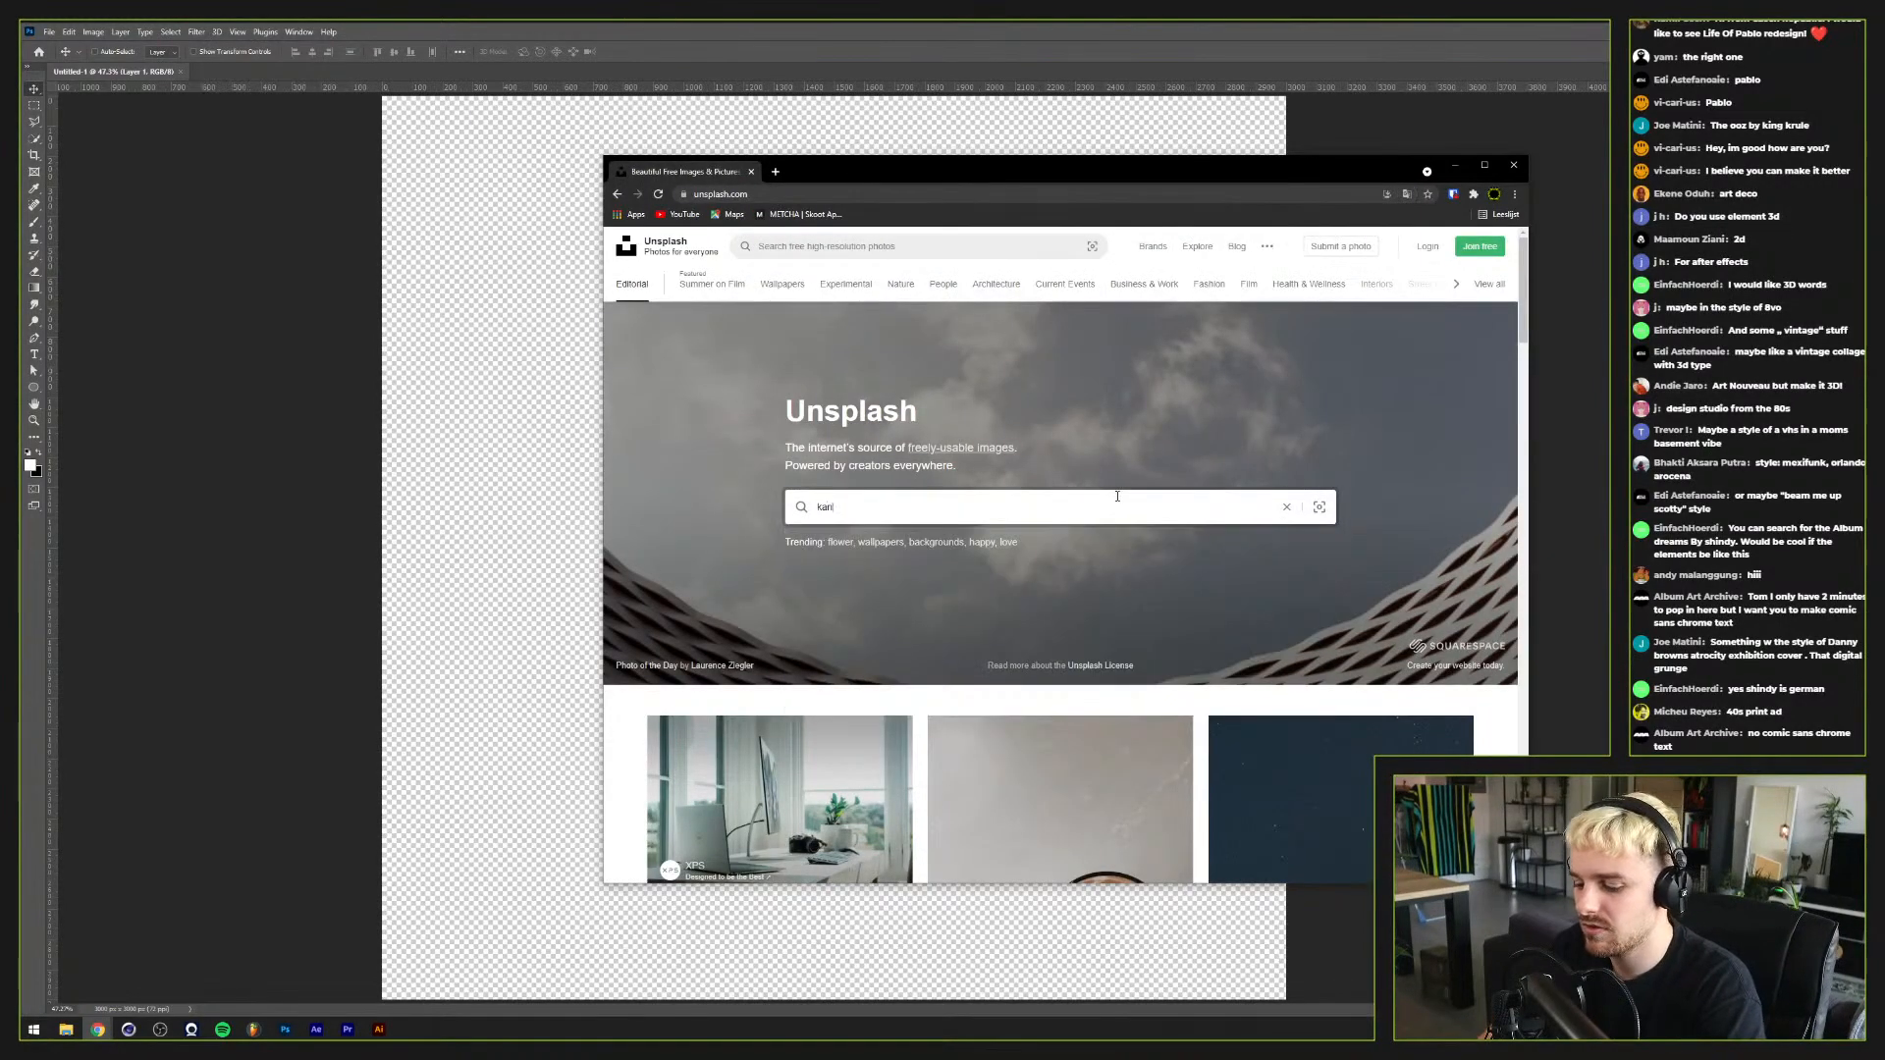
text(ye)
key(Return)
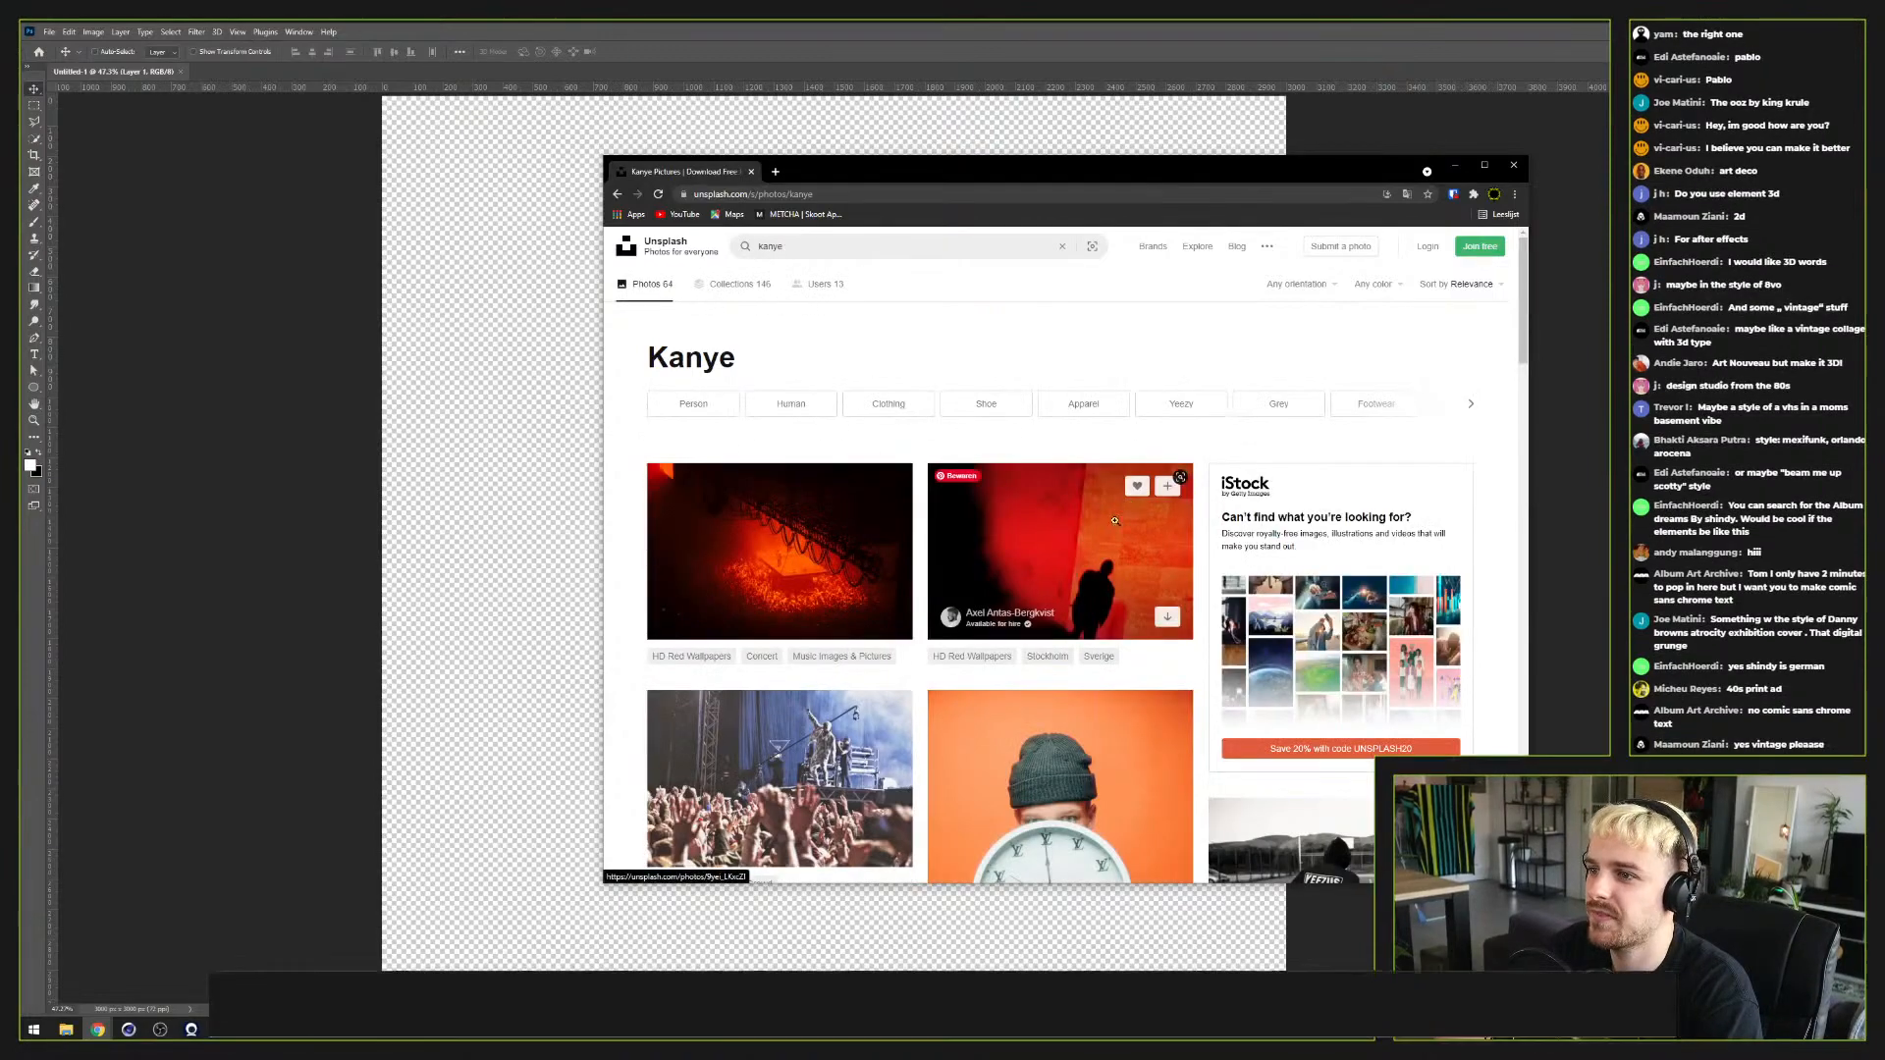
Step: Browse the Kanye photo results and preview the black-and-white photo of the performer standing in smoke
scroll(1115, 520, down, 3)
scroll(988, 552, down, 3)
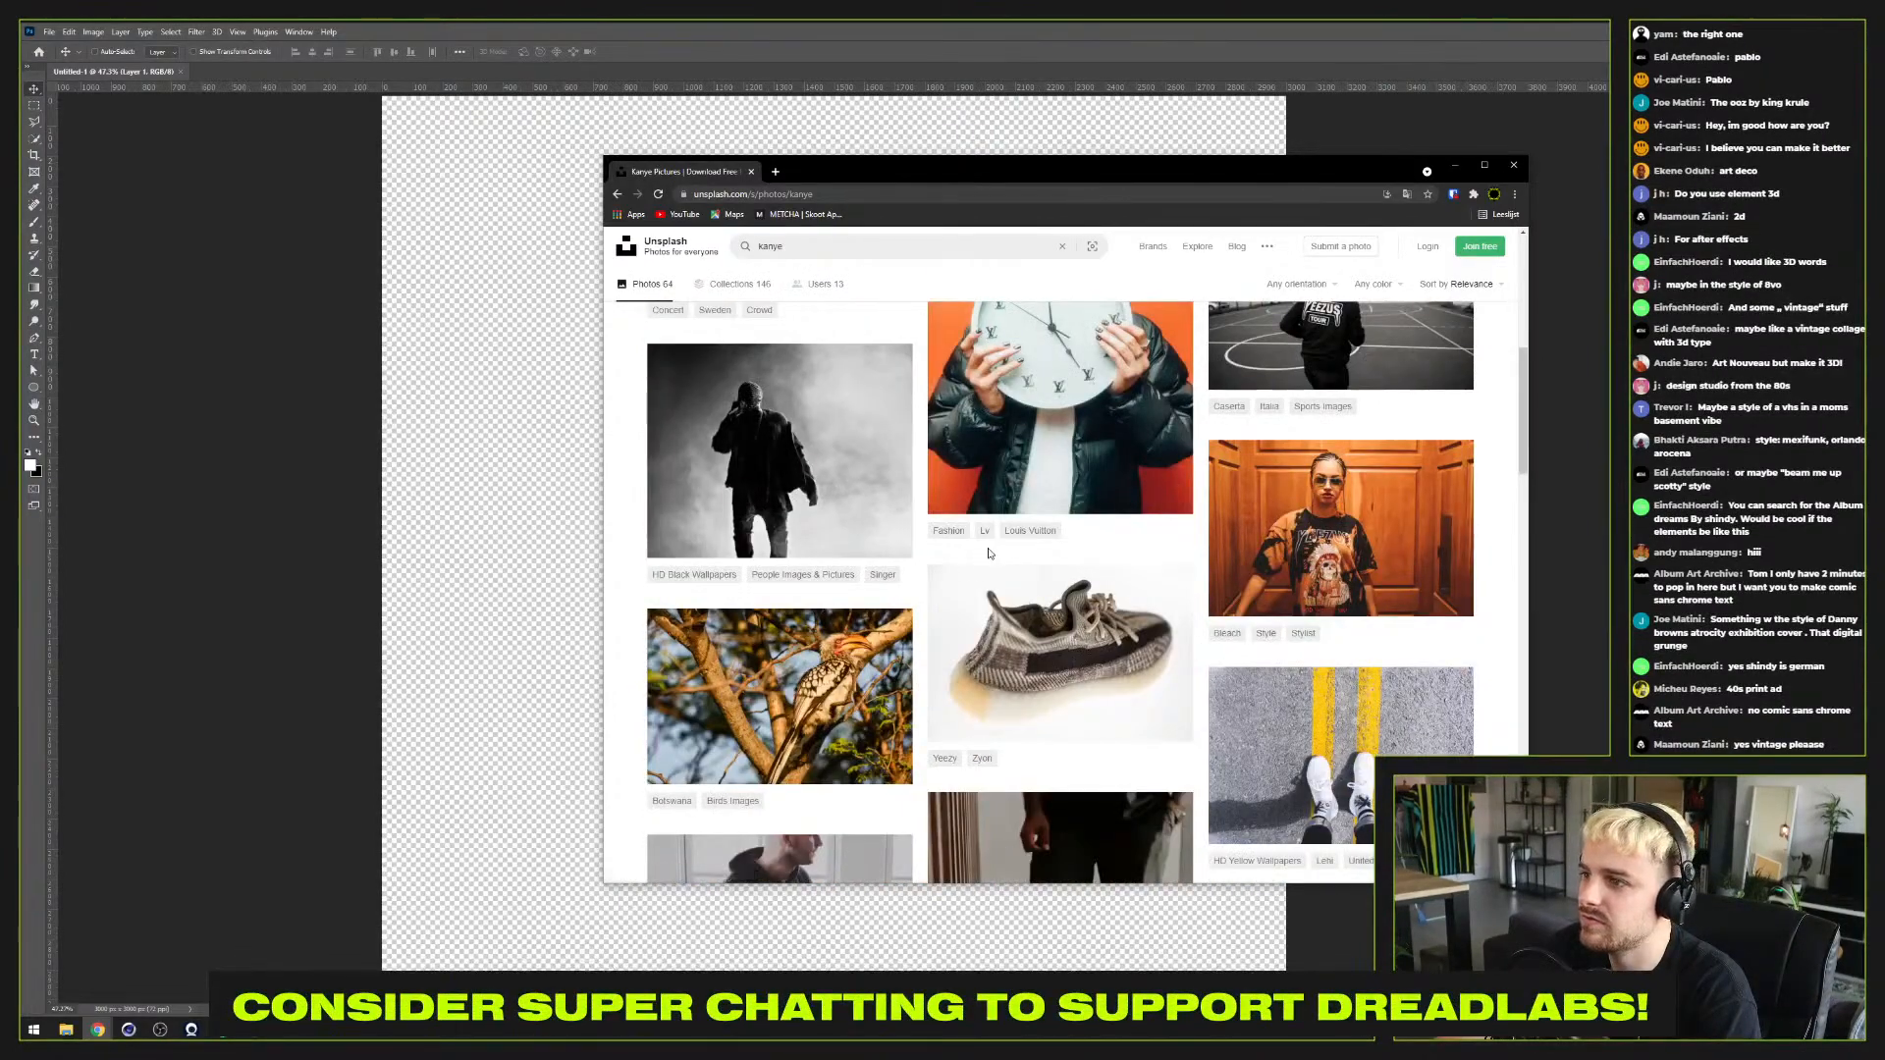
scroll(988, 553, down, 7)
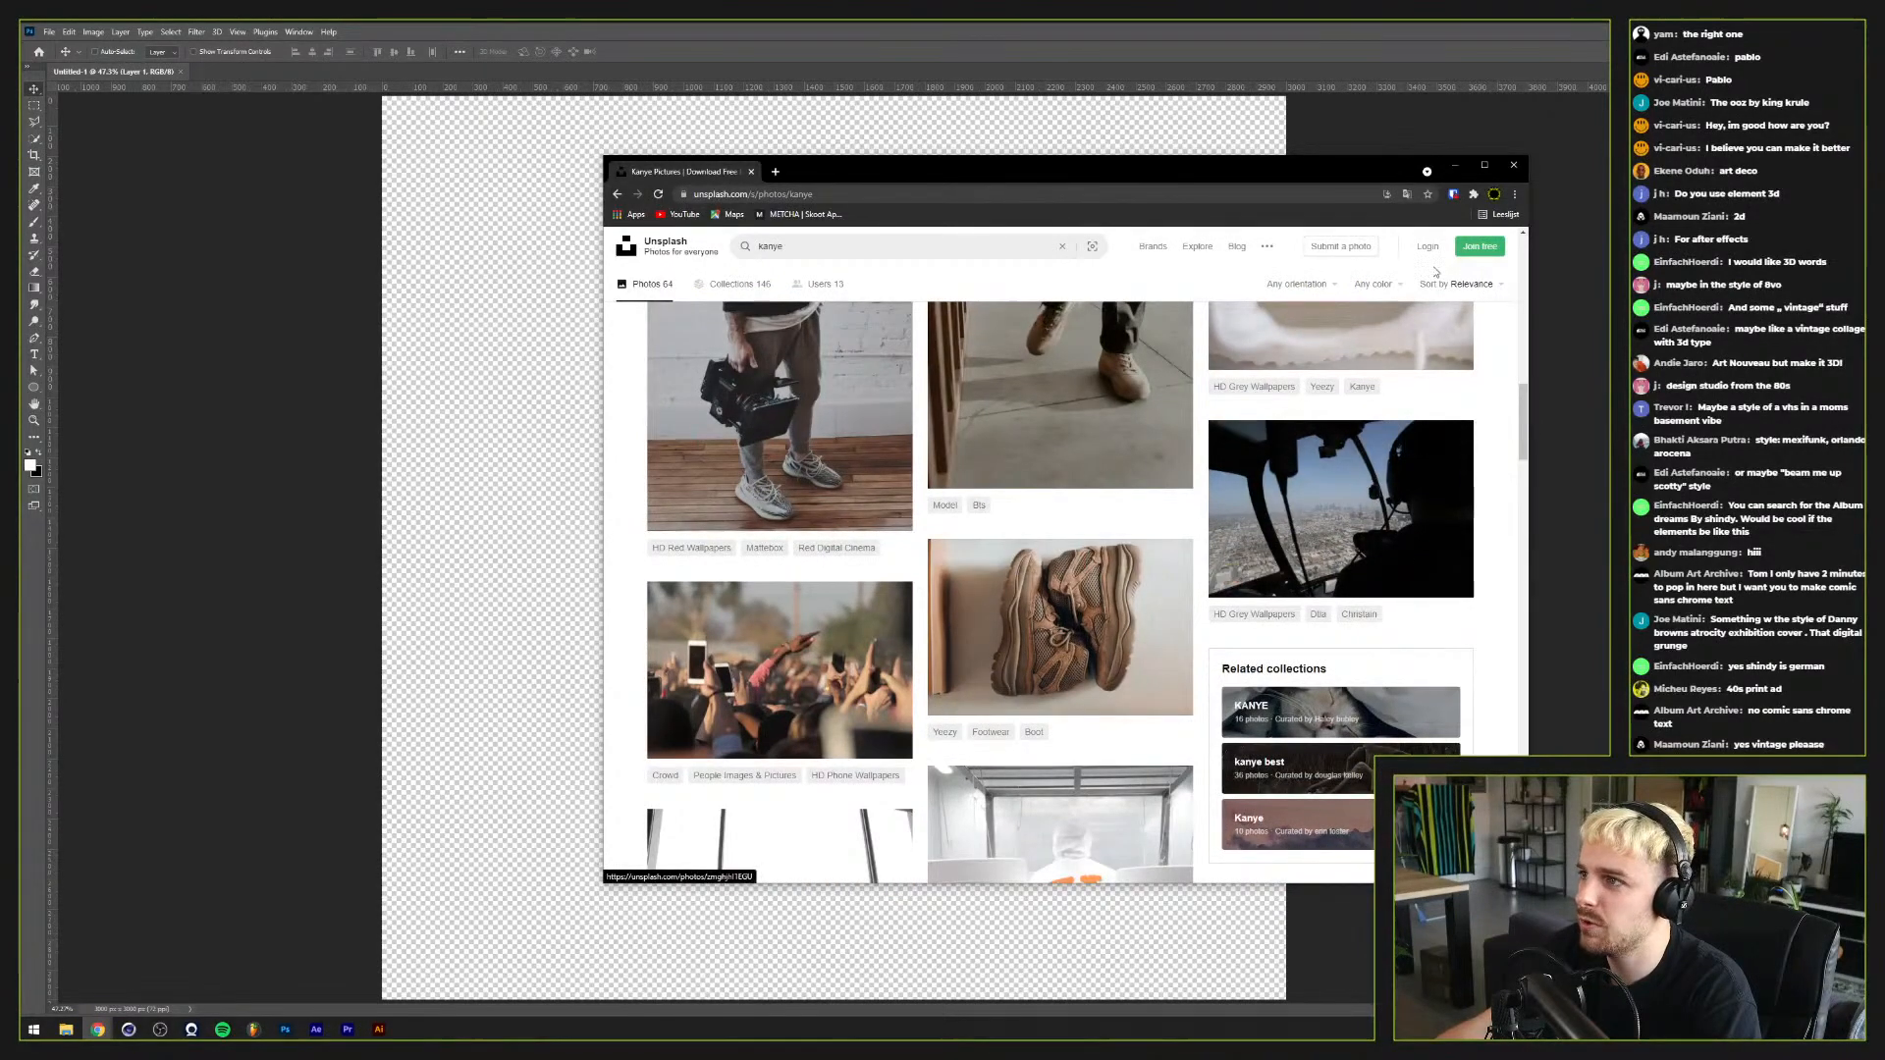
scroll(1487, 368, up, 10)
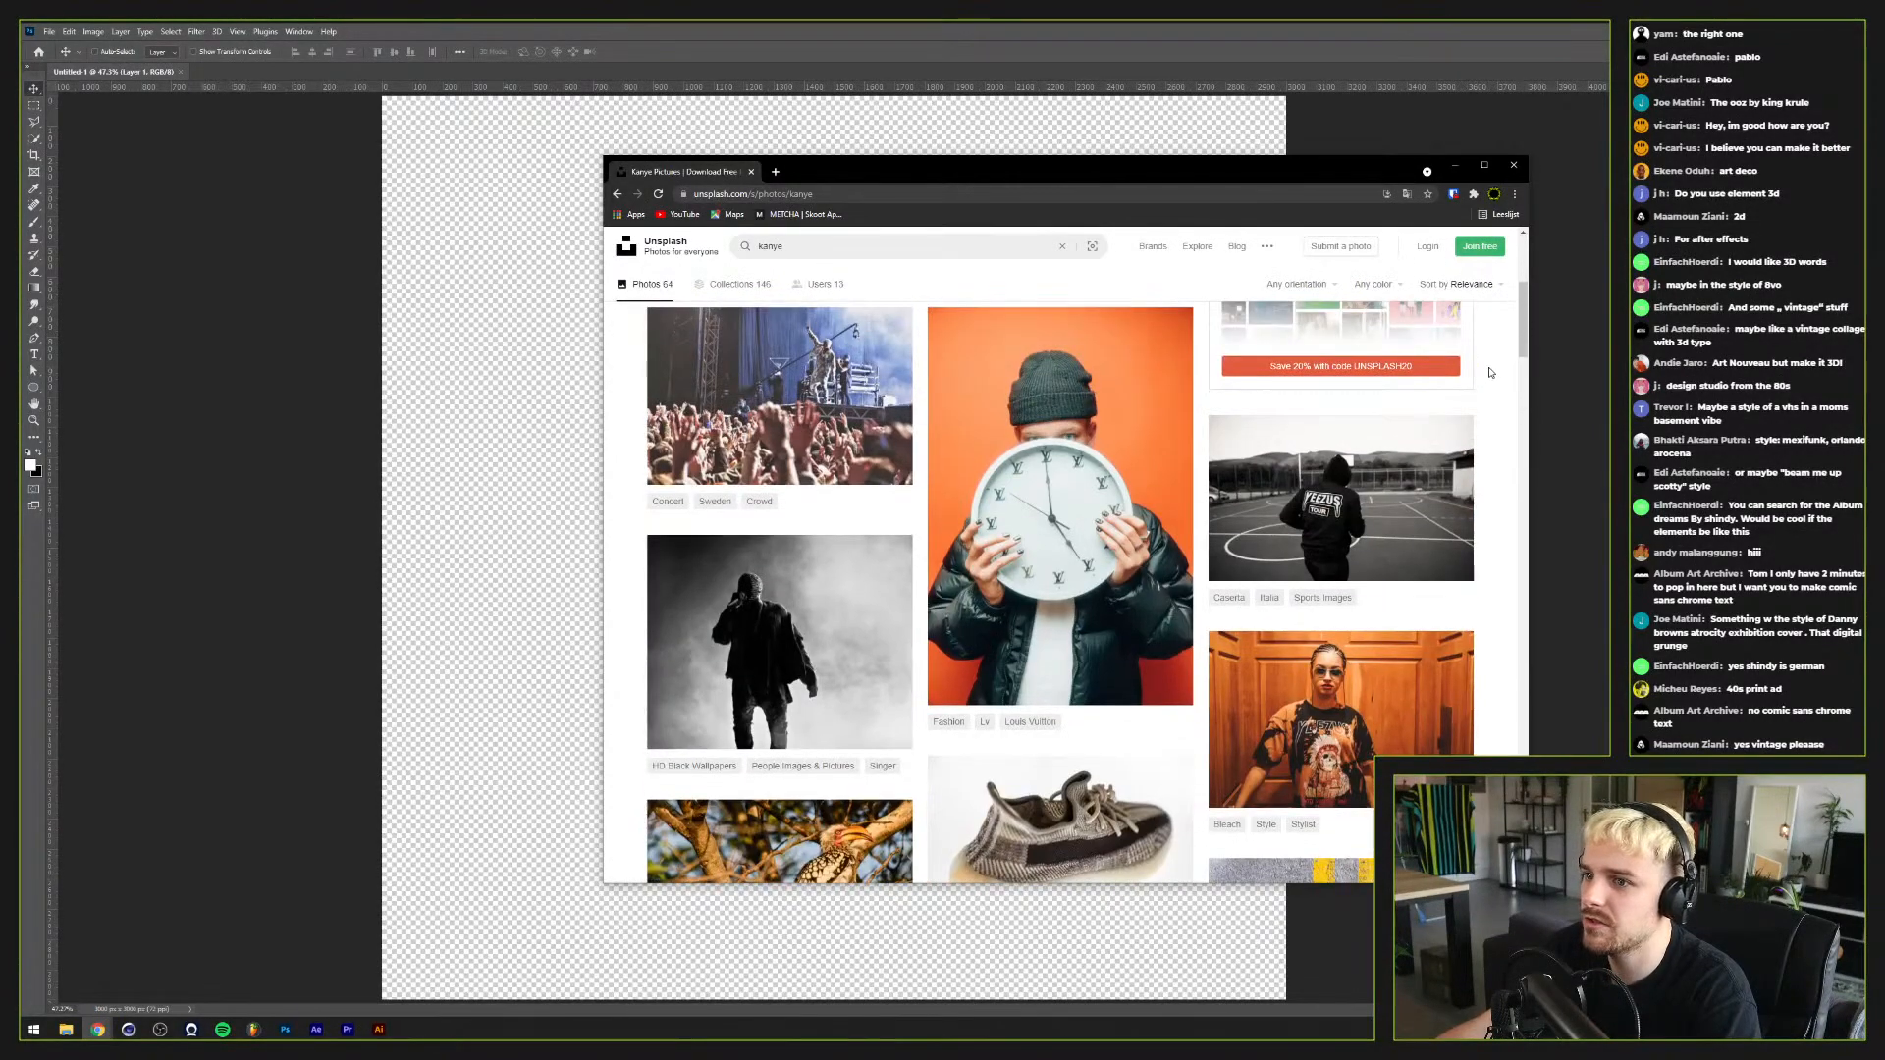
click(687, 643)
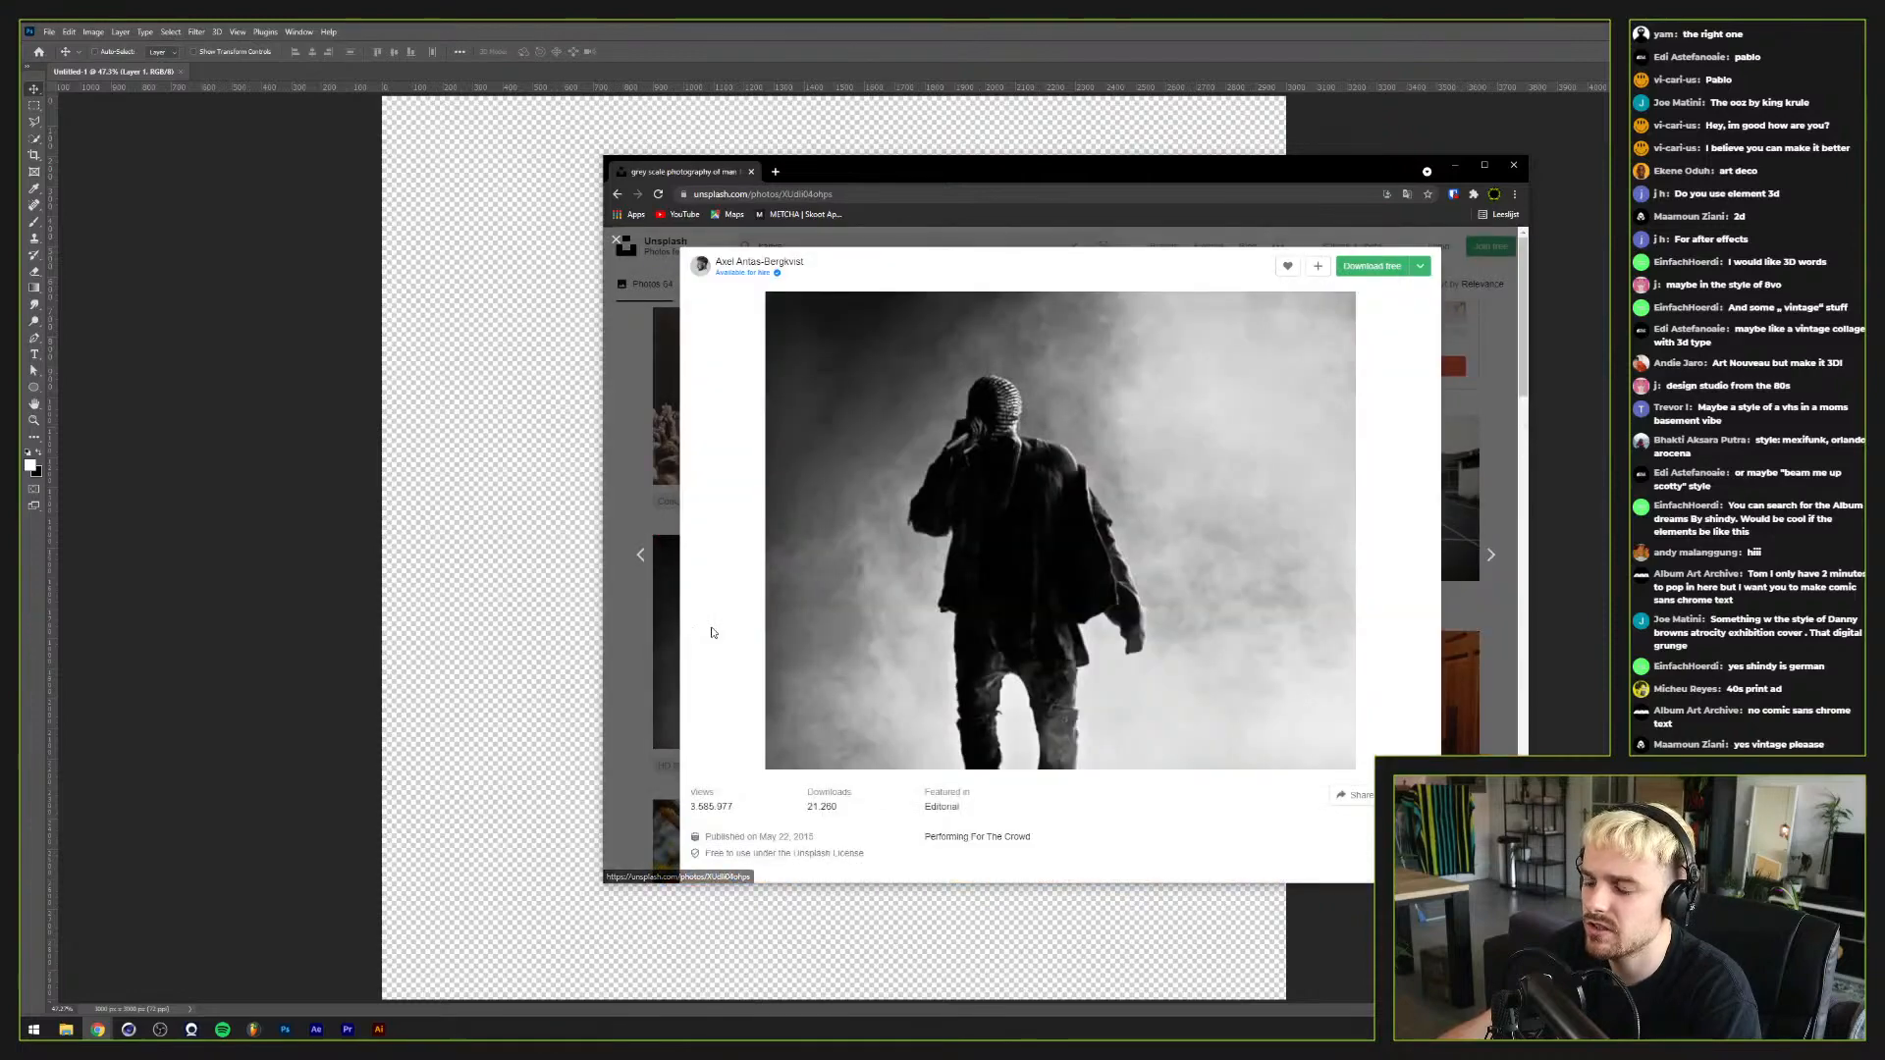
click(643, 656)
Step: Look through the first Kanye photo results again and open the matching collections
scroll(648, 644, up, 5)
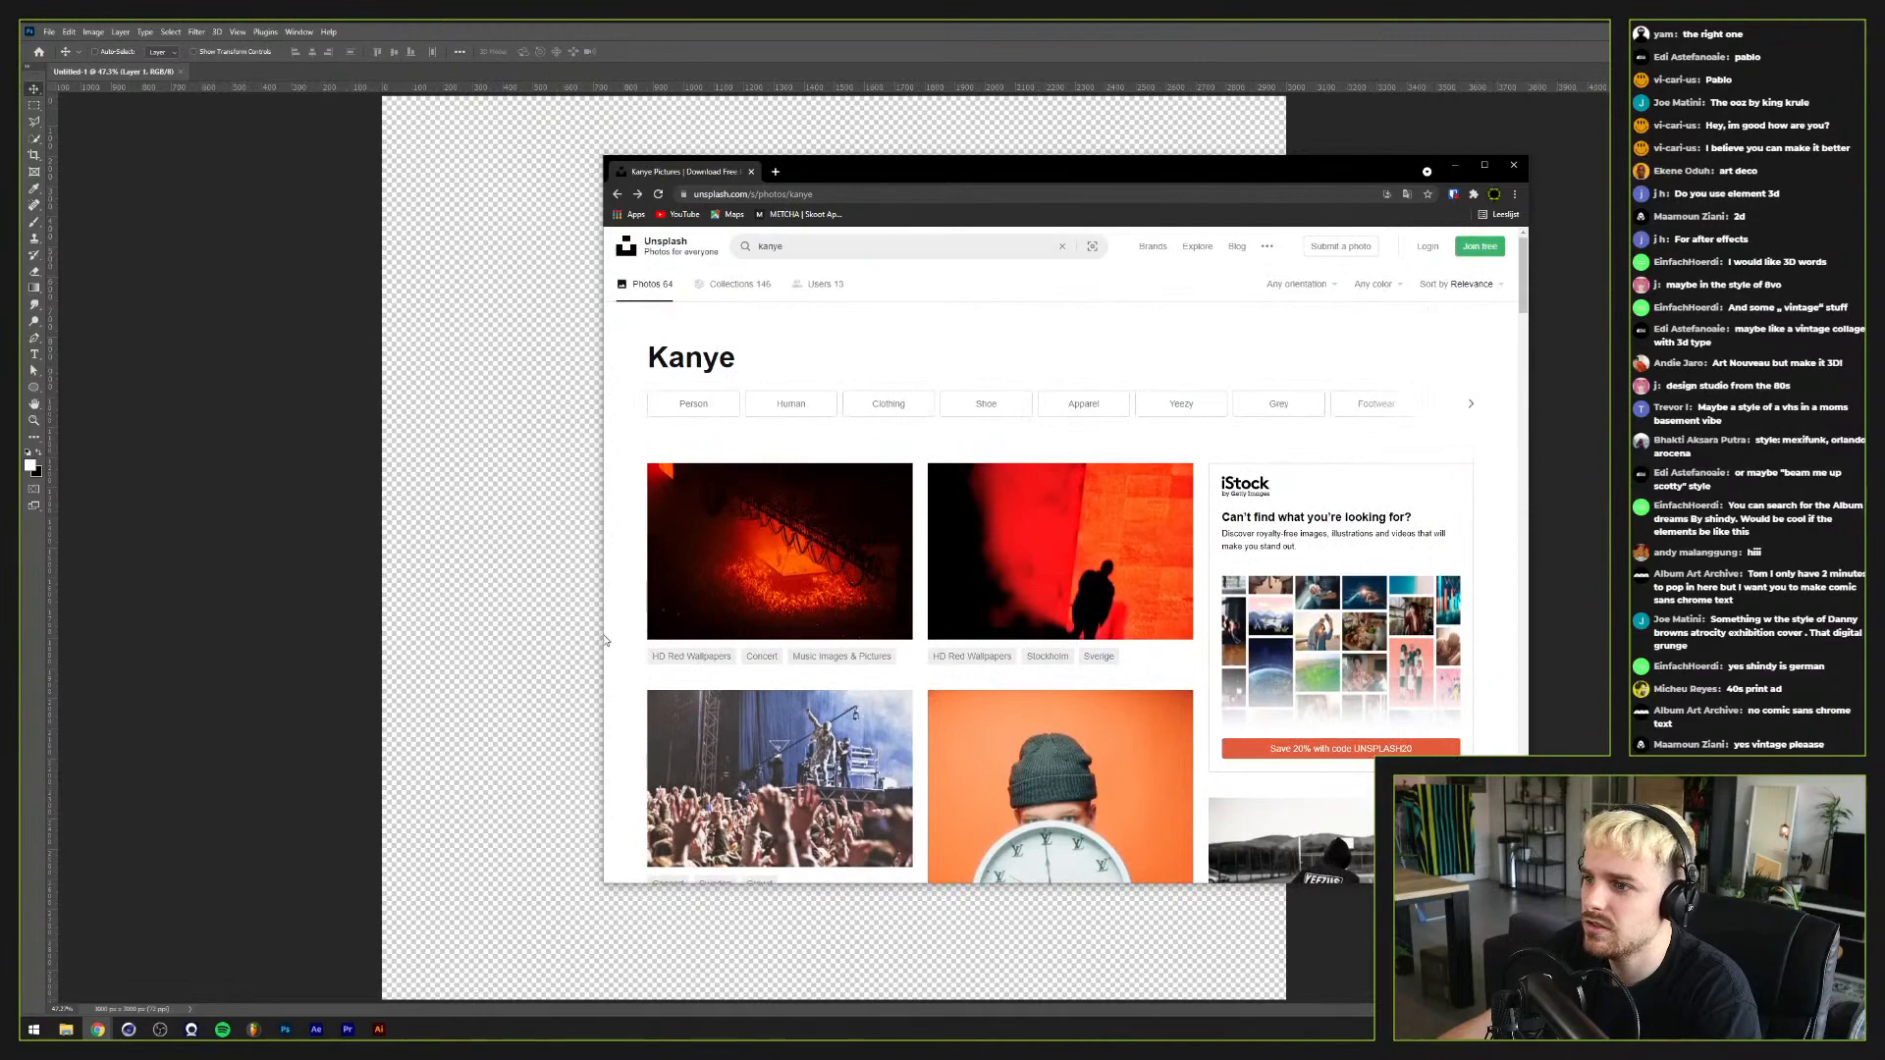
scroll(605, 640, down, 2)
scroll(606, 640, up, 2)
scroll(605, 640, down, 1)
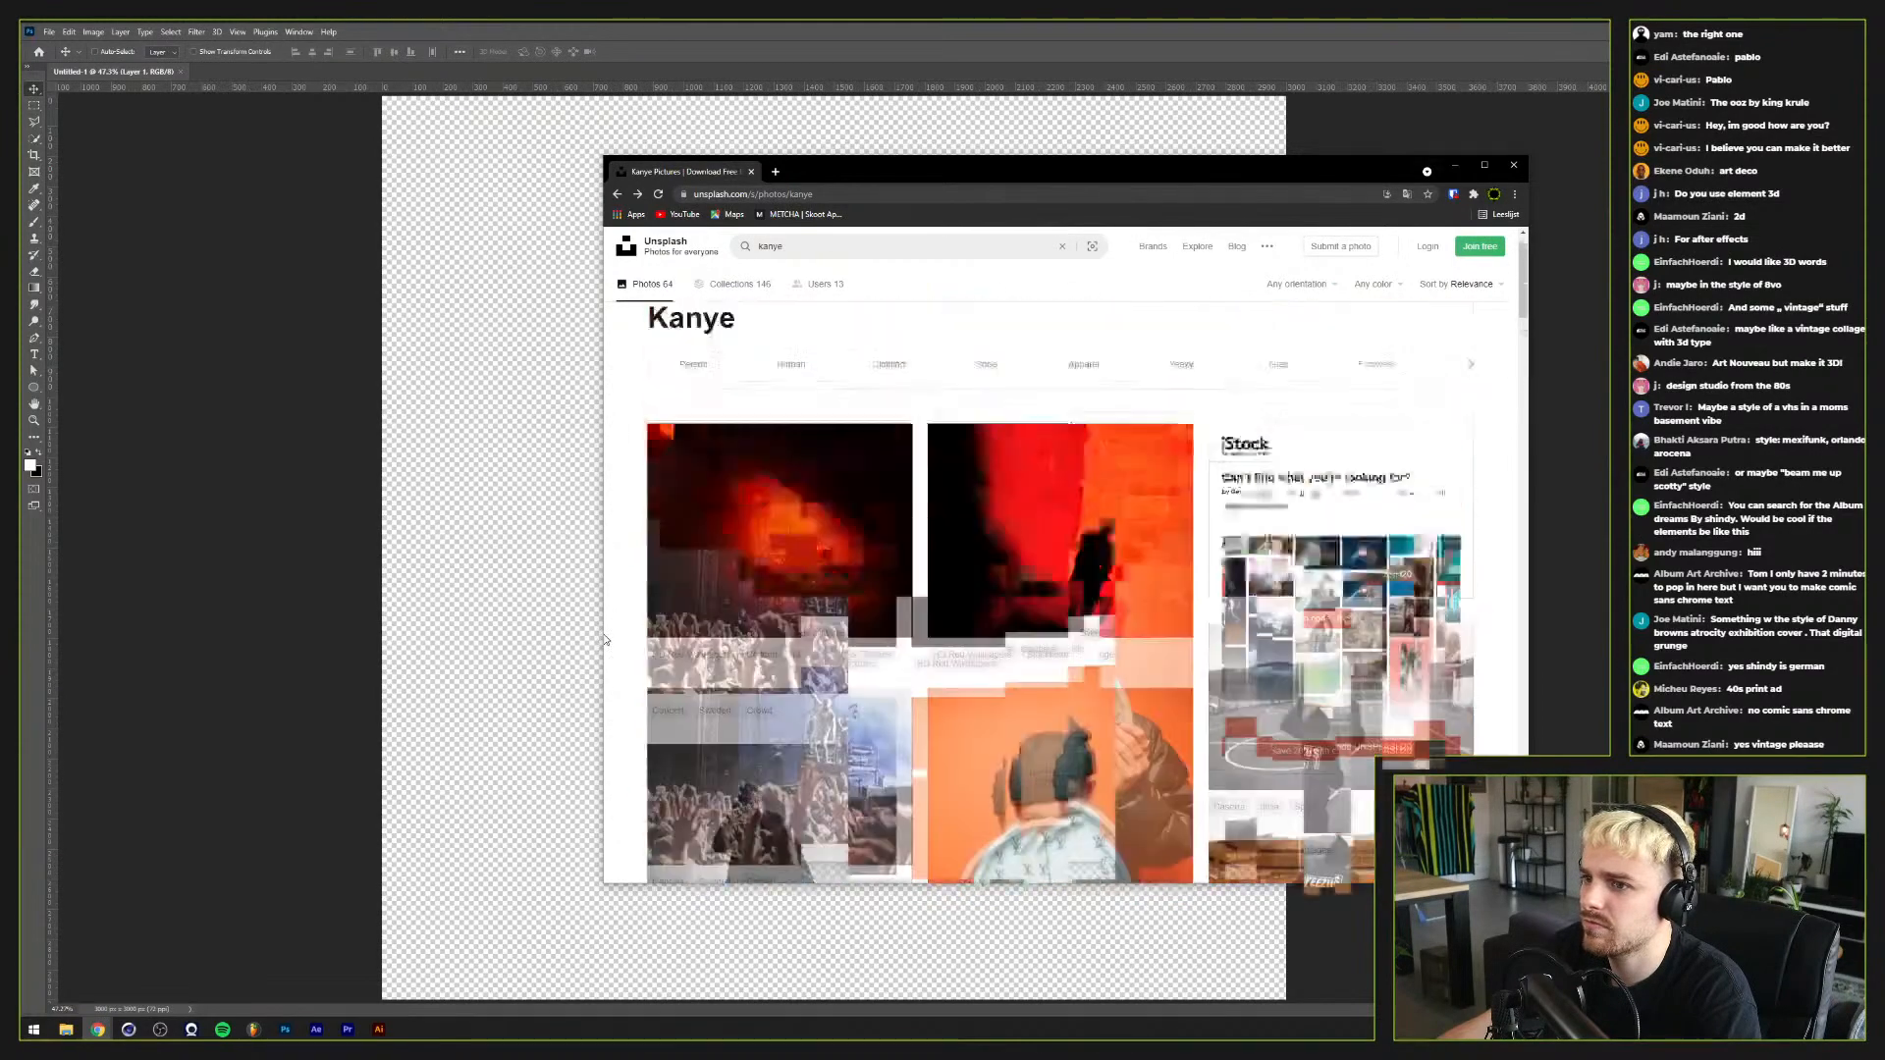
scroll(605, 640, down, 3)
scroll(606, 640, up, 4)
click(744, 280)
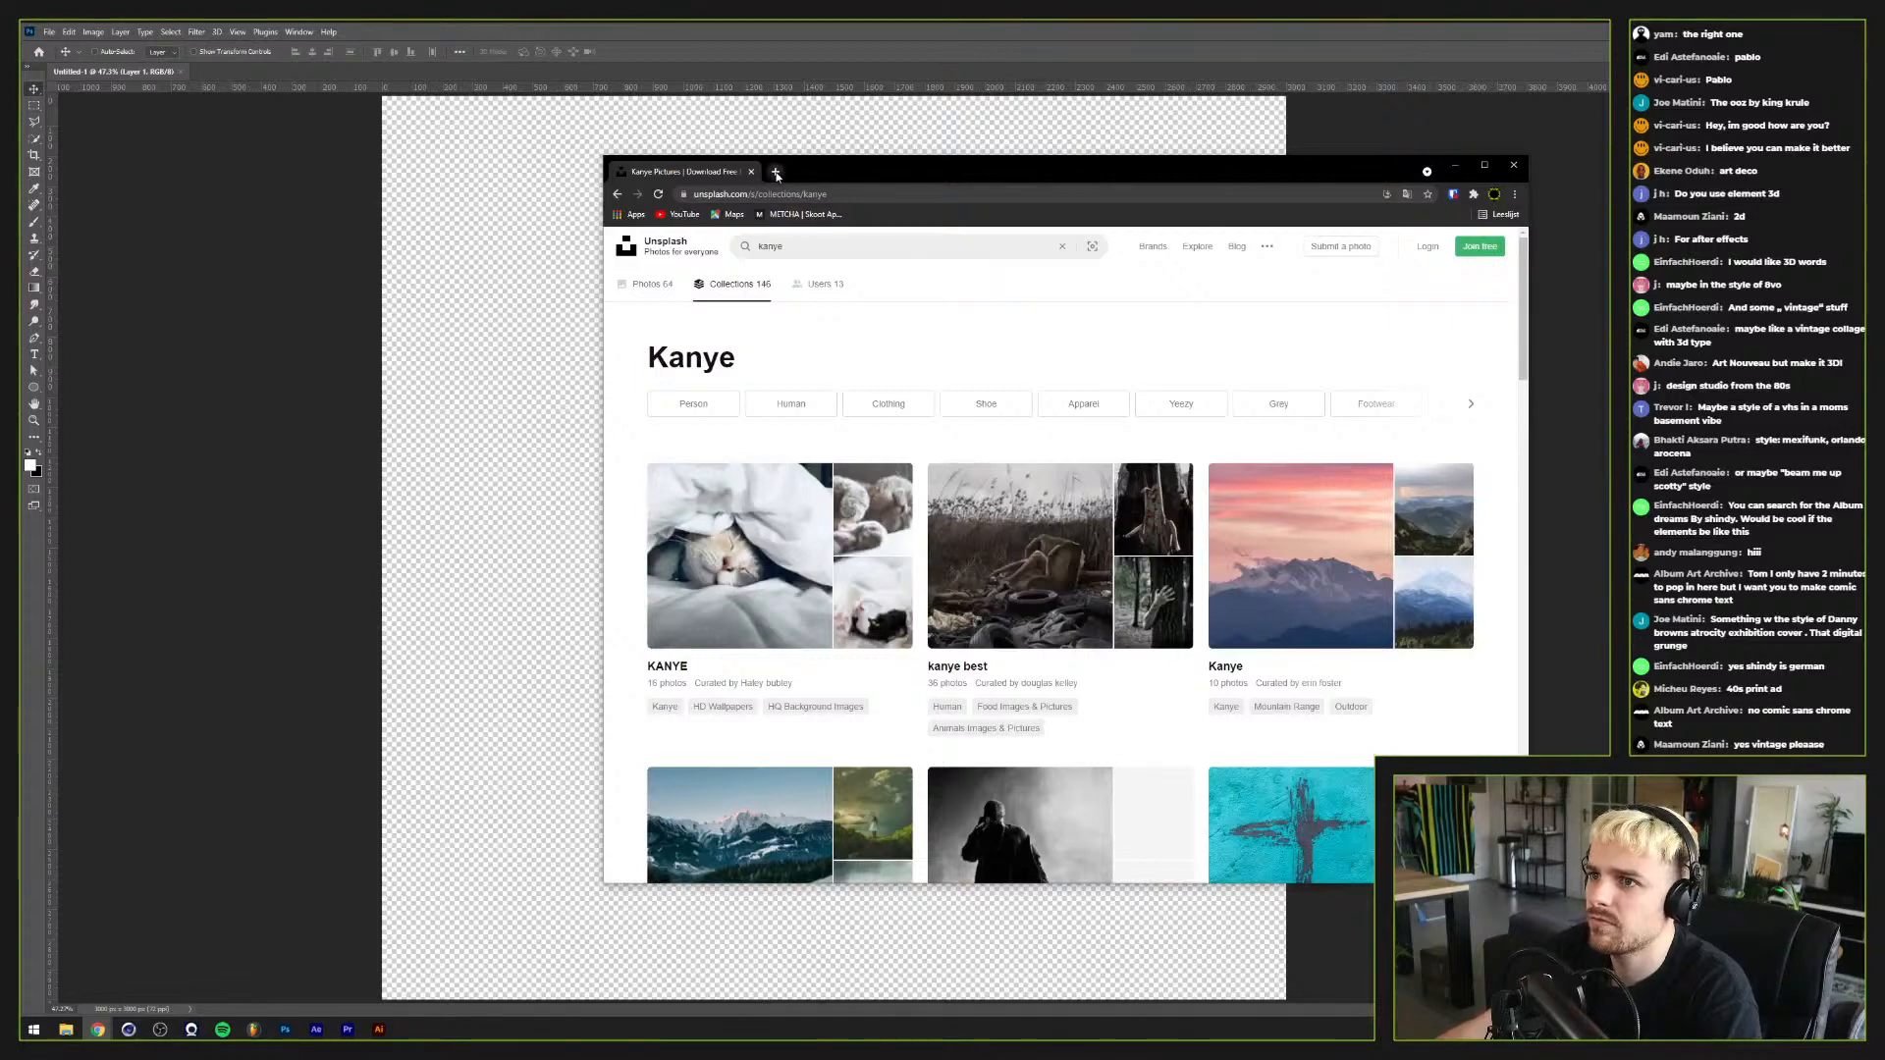
Step: Search Google Images for "kanye west" in a new browser tab and check the usage rights filter options
click(775, 173)
text(kanye )
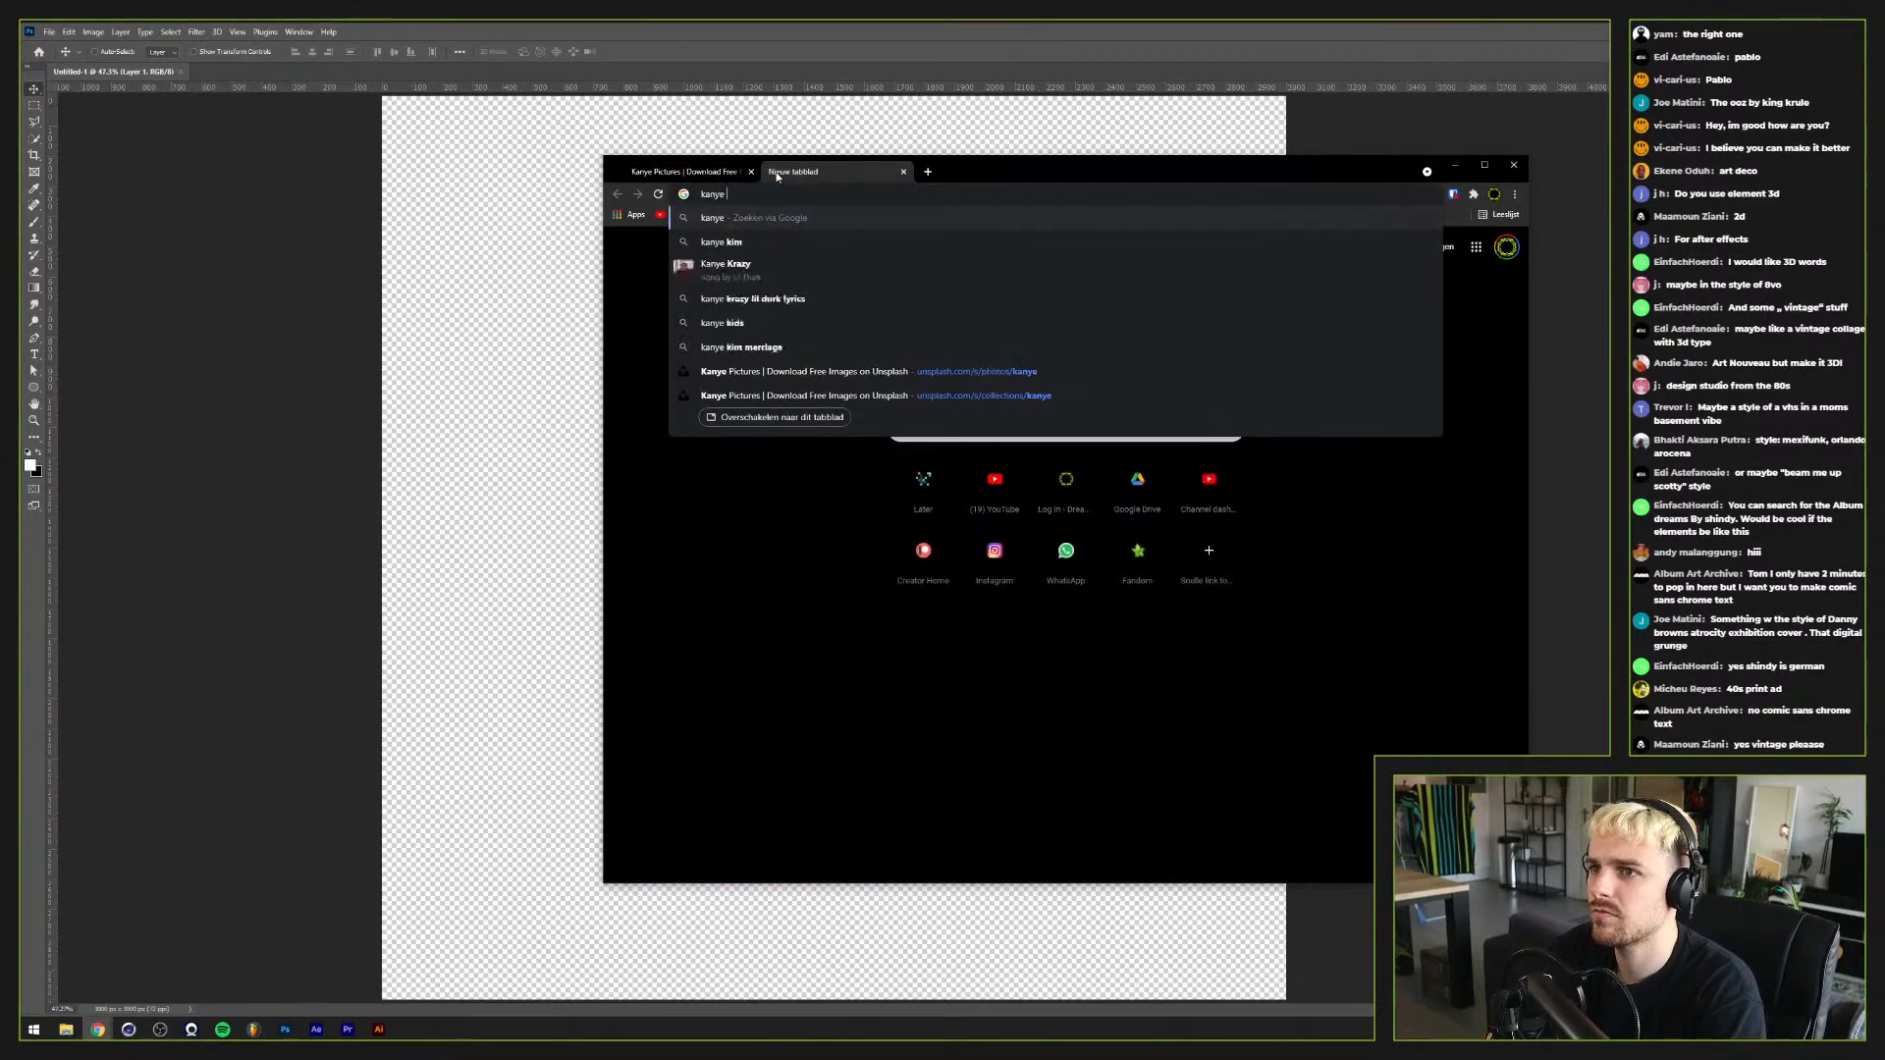
text(west)
key(Return)
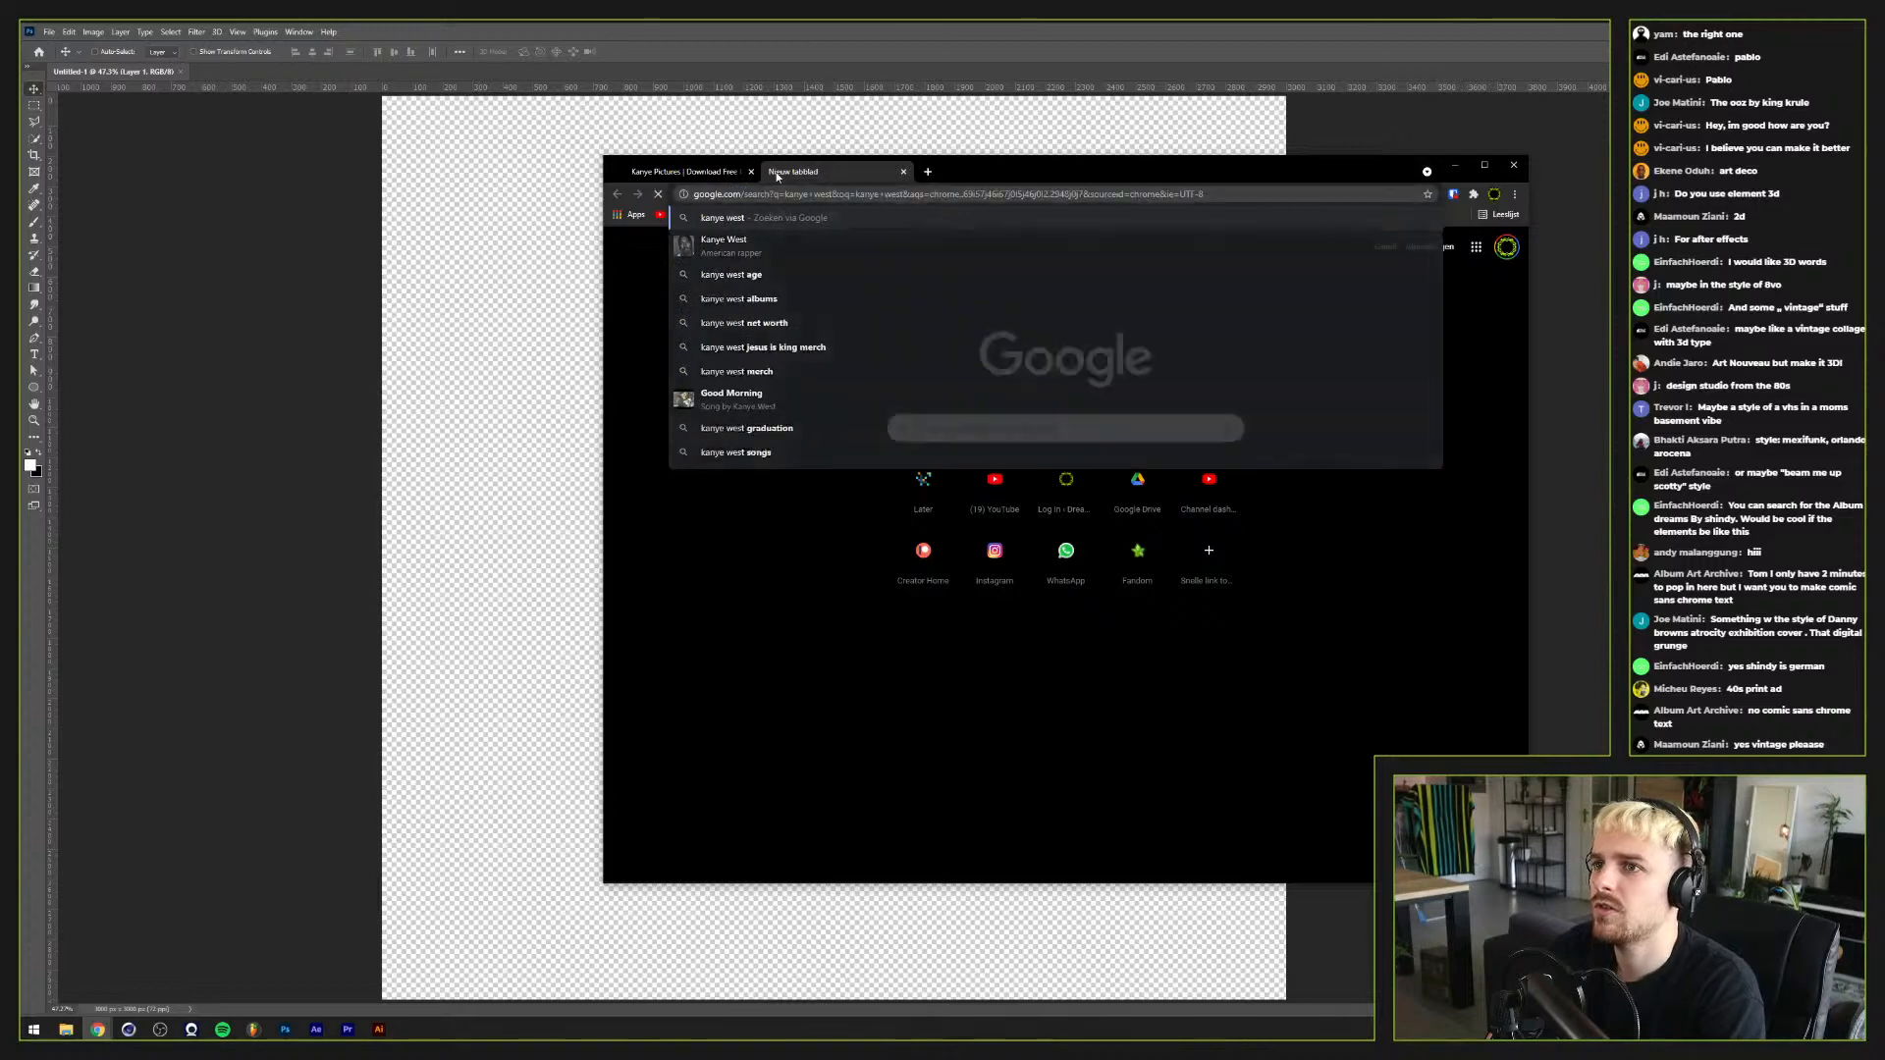
click(1029, 295)
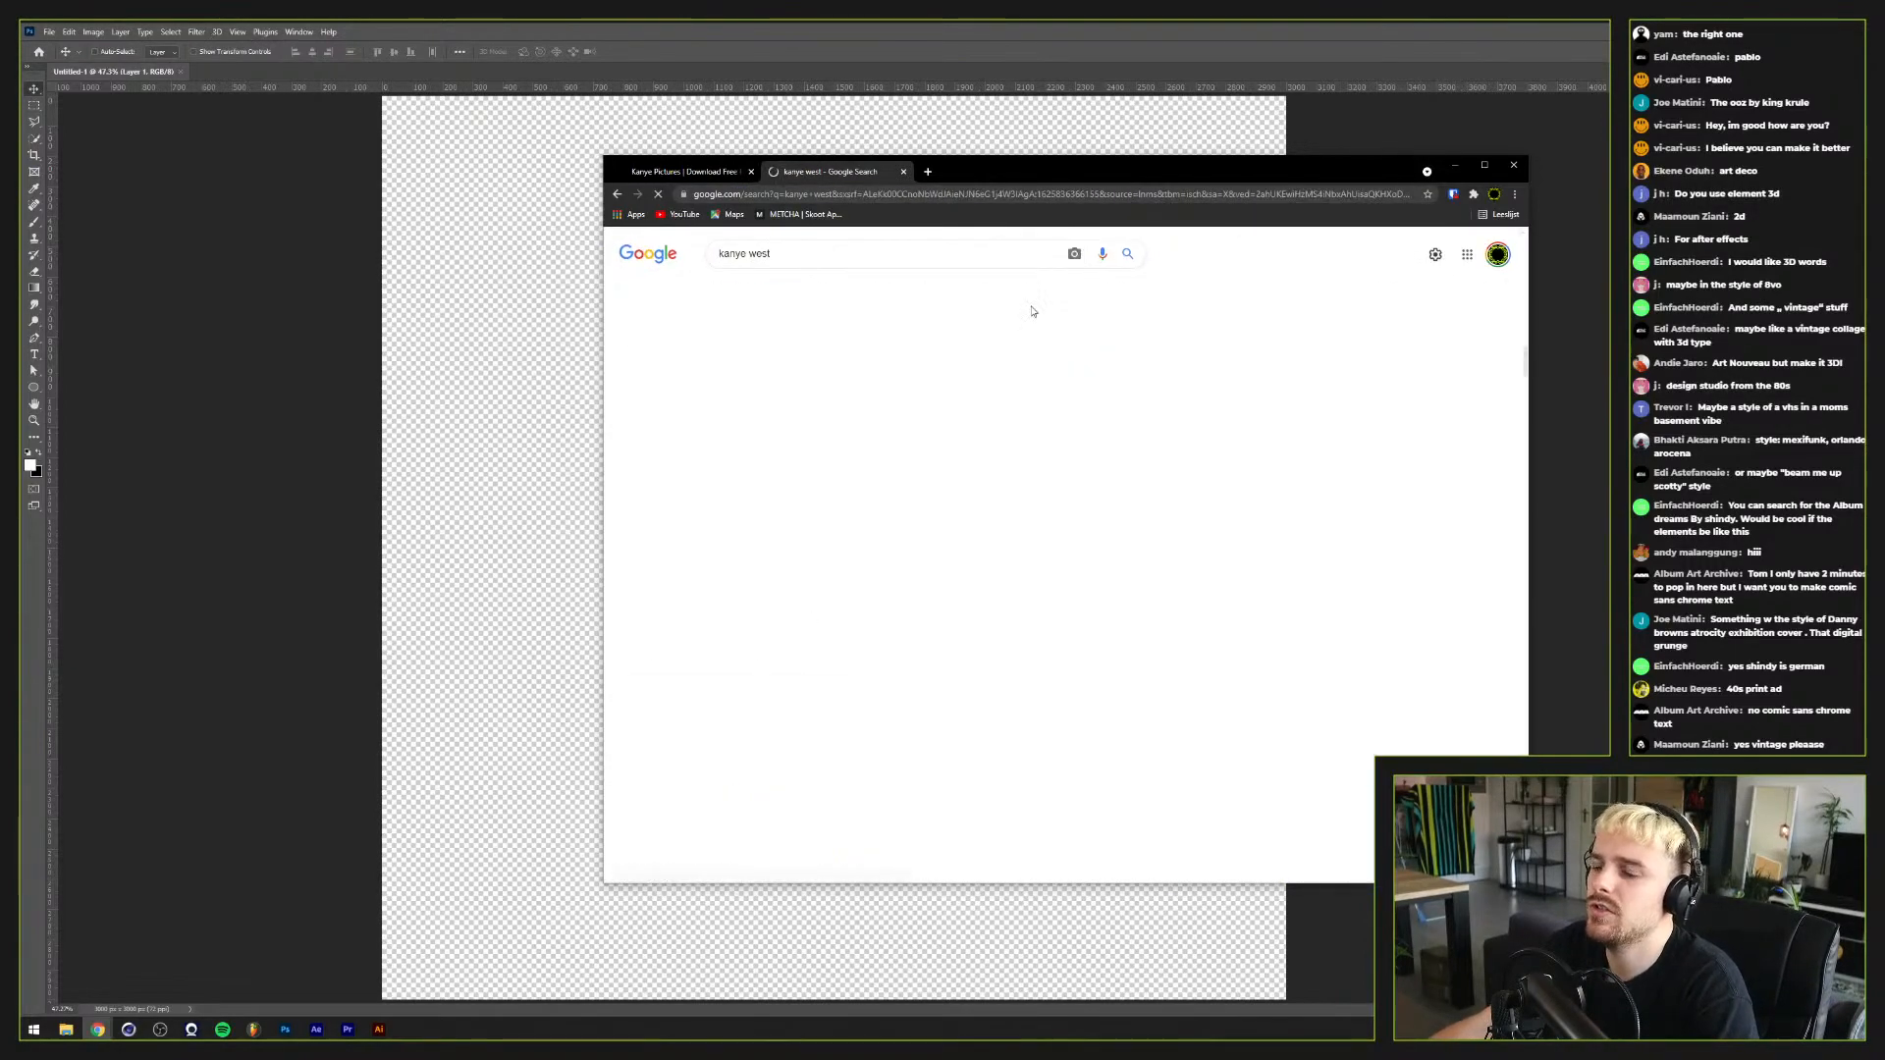
click(1116, 289)
click(916, 312)
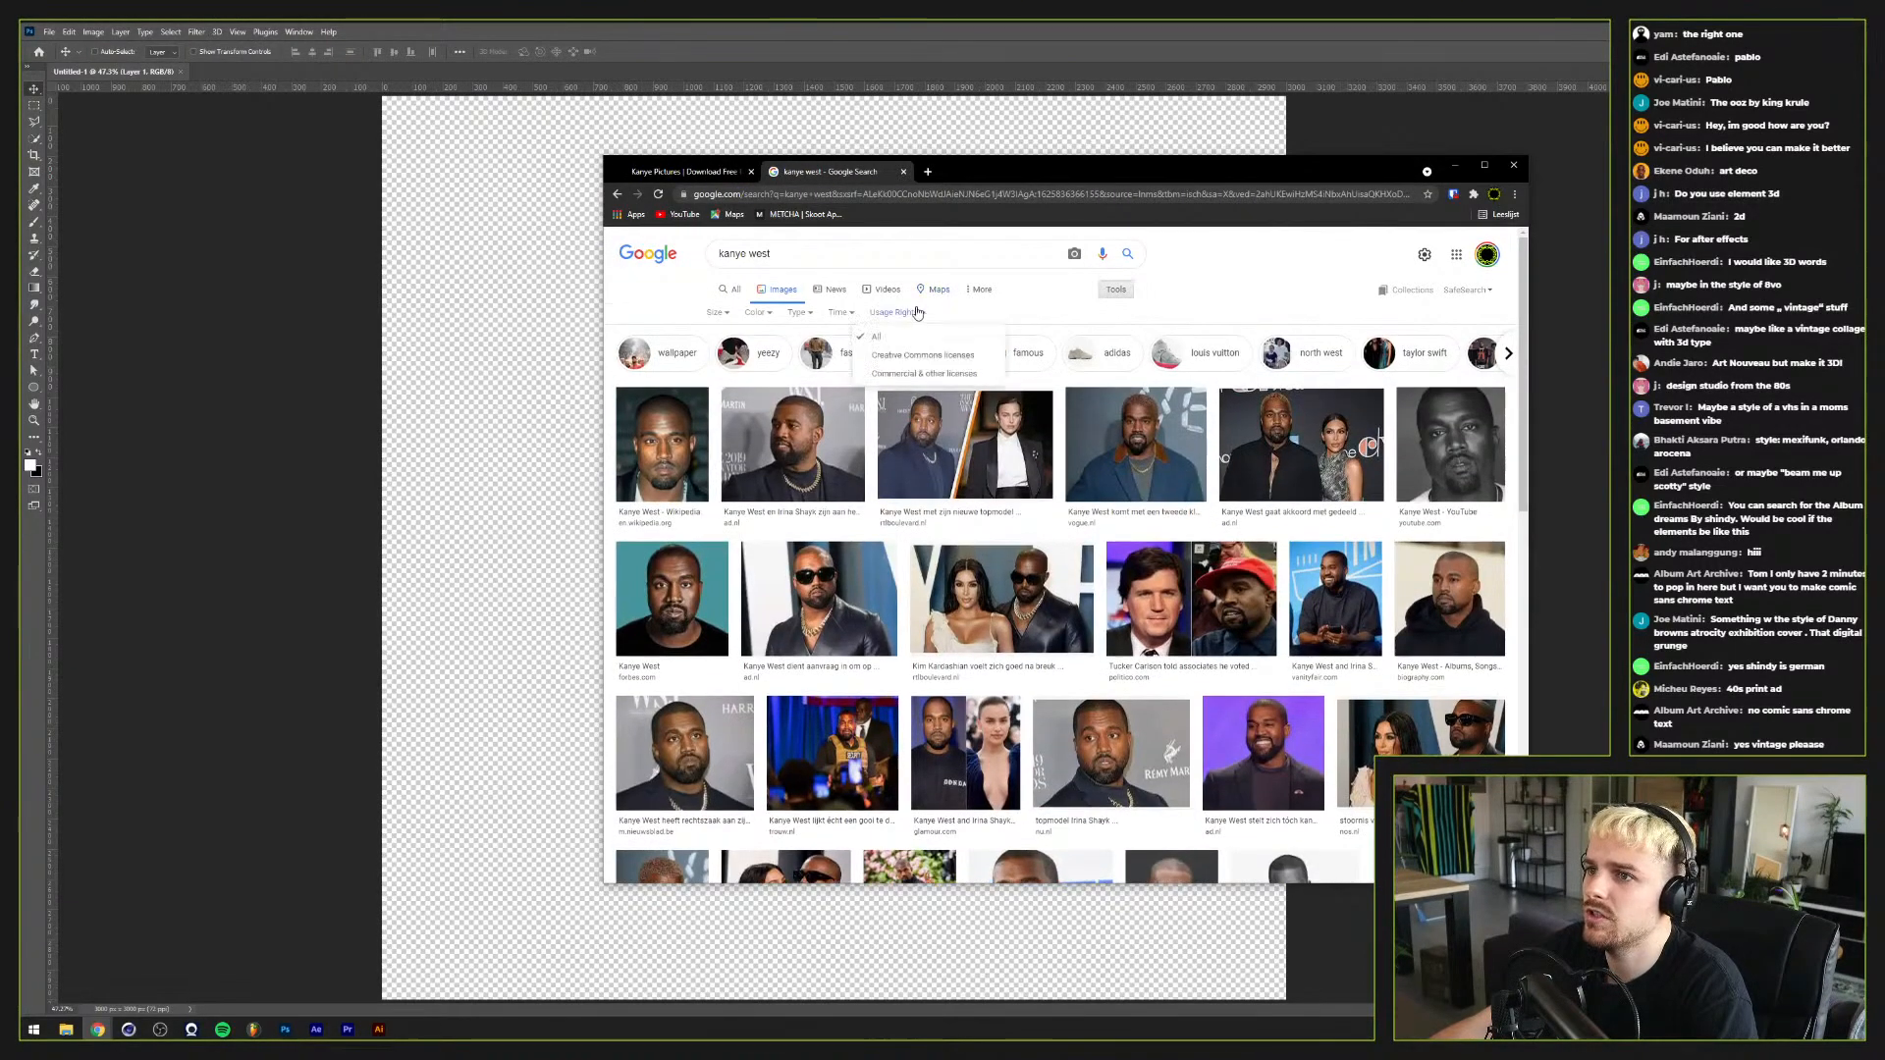
click(938, 363)
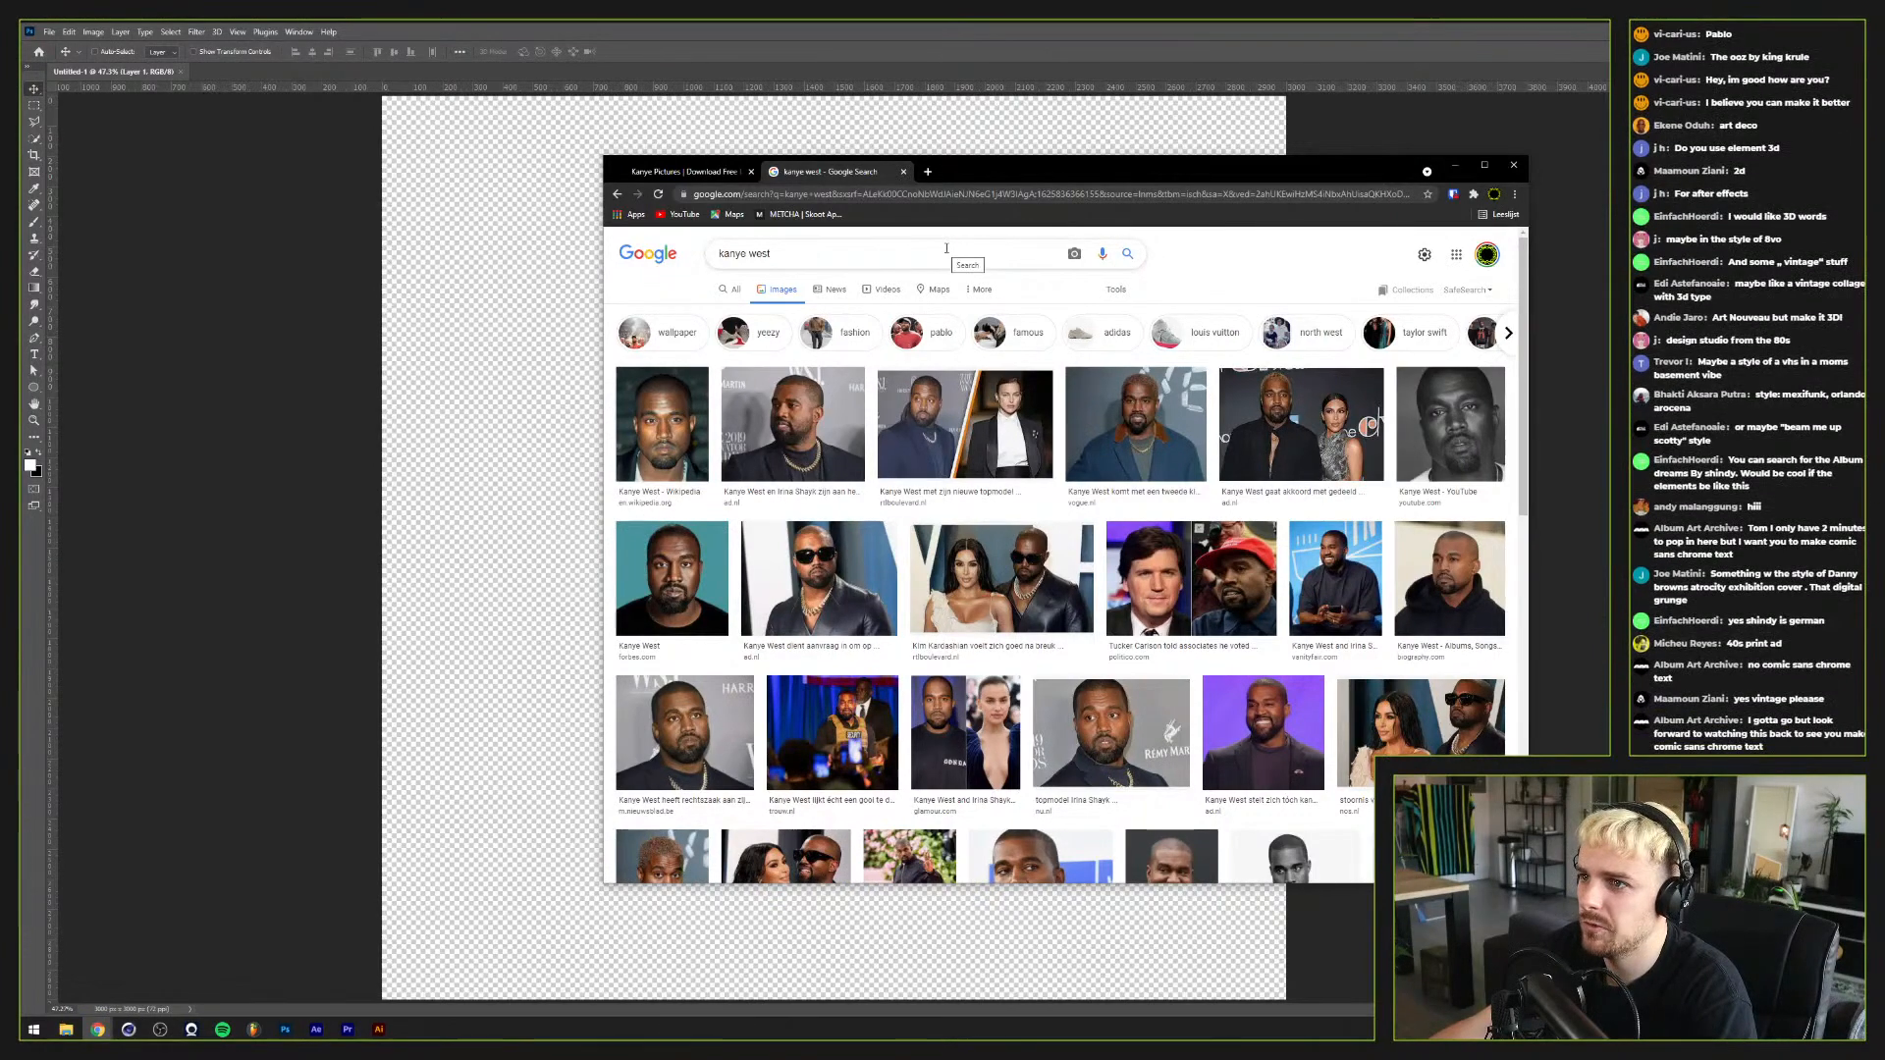
Step: Search all Google results for "kanye west image bank" and open the Getty Images photo page
click(738, 293)
click(814, 252)
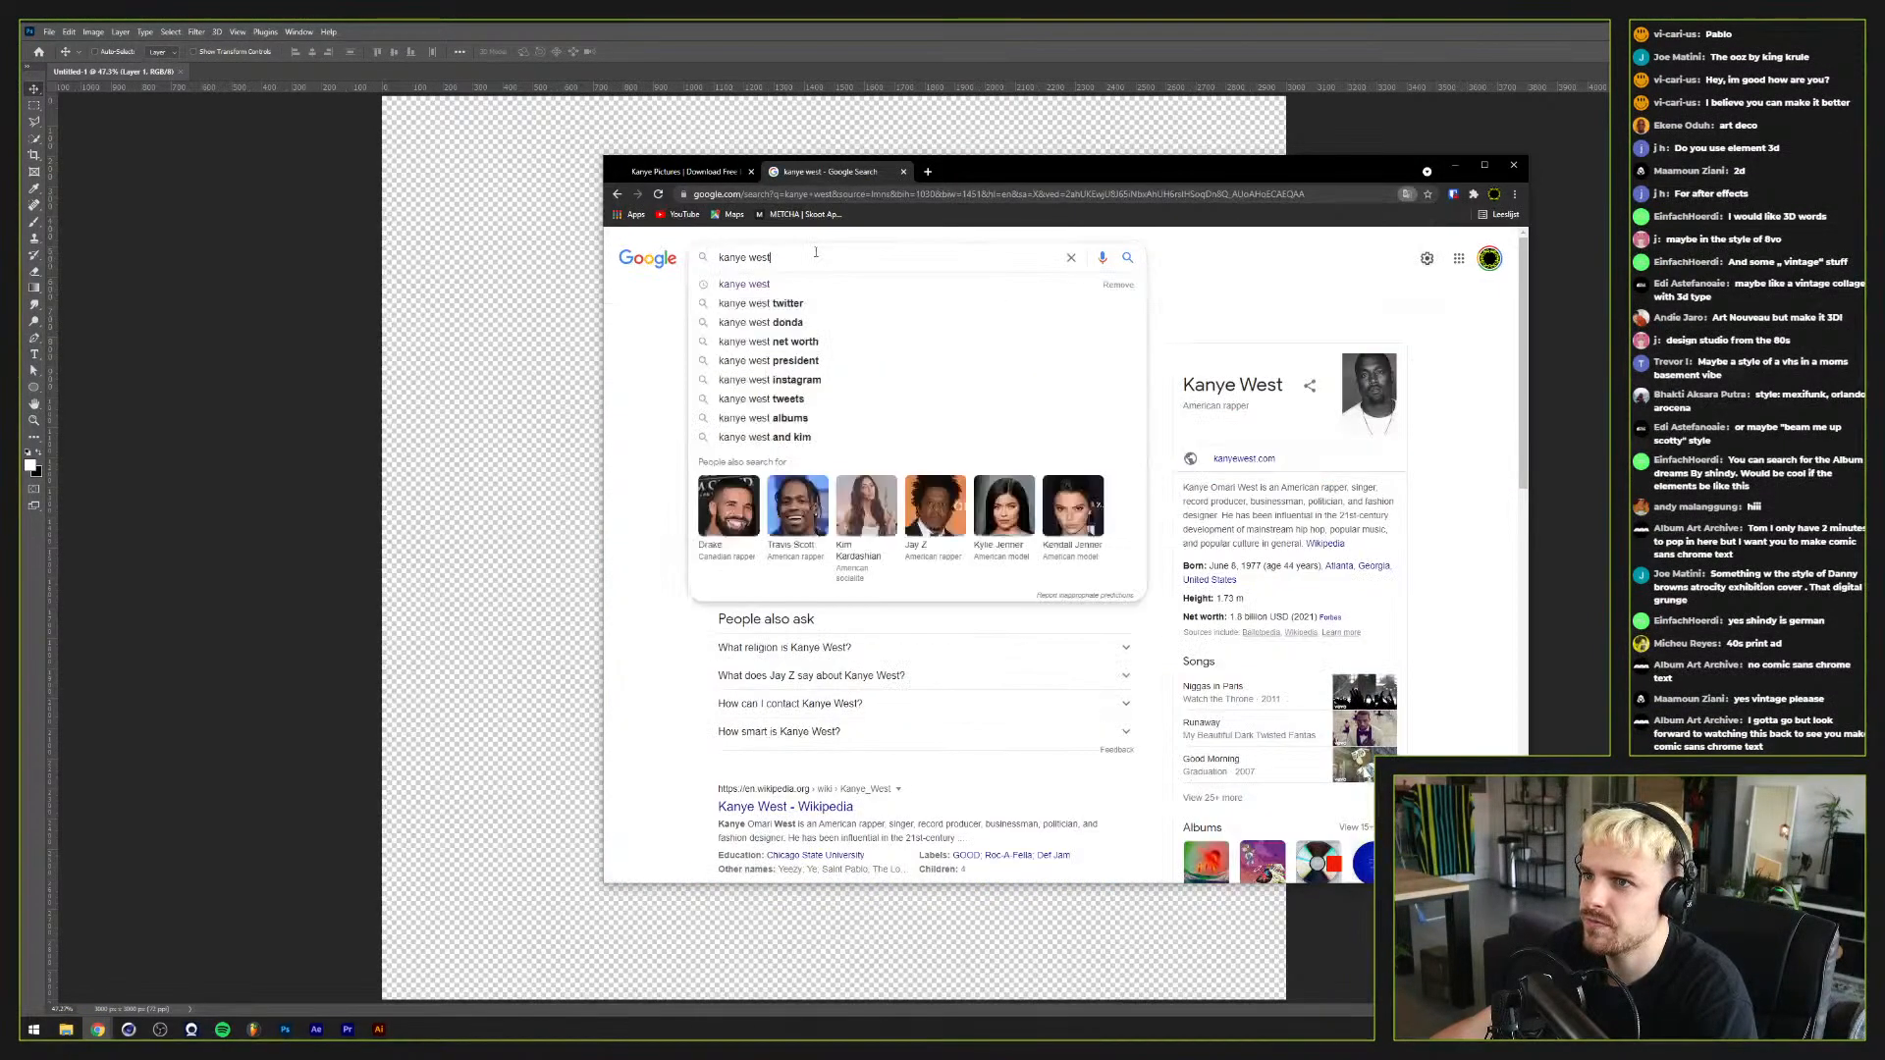
text(image bank)
key(Return)
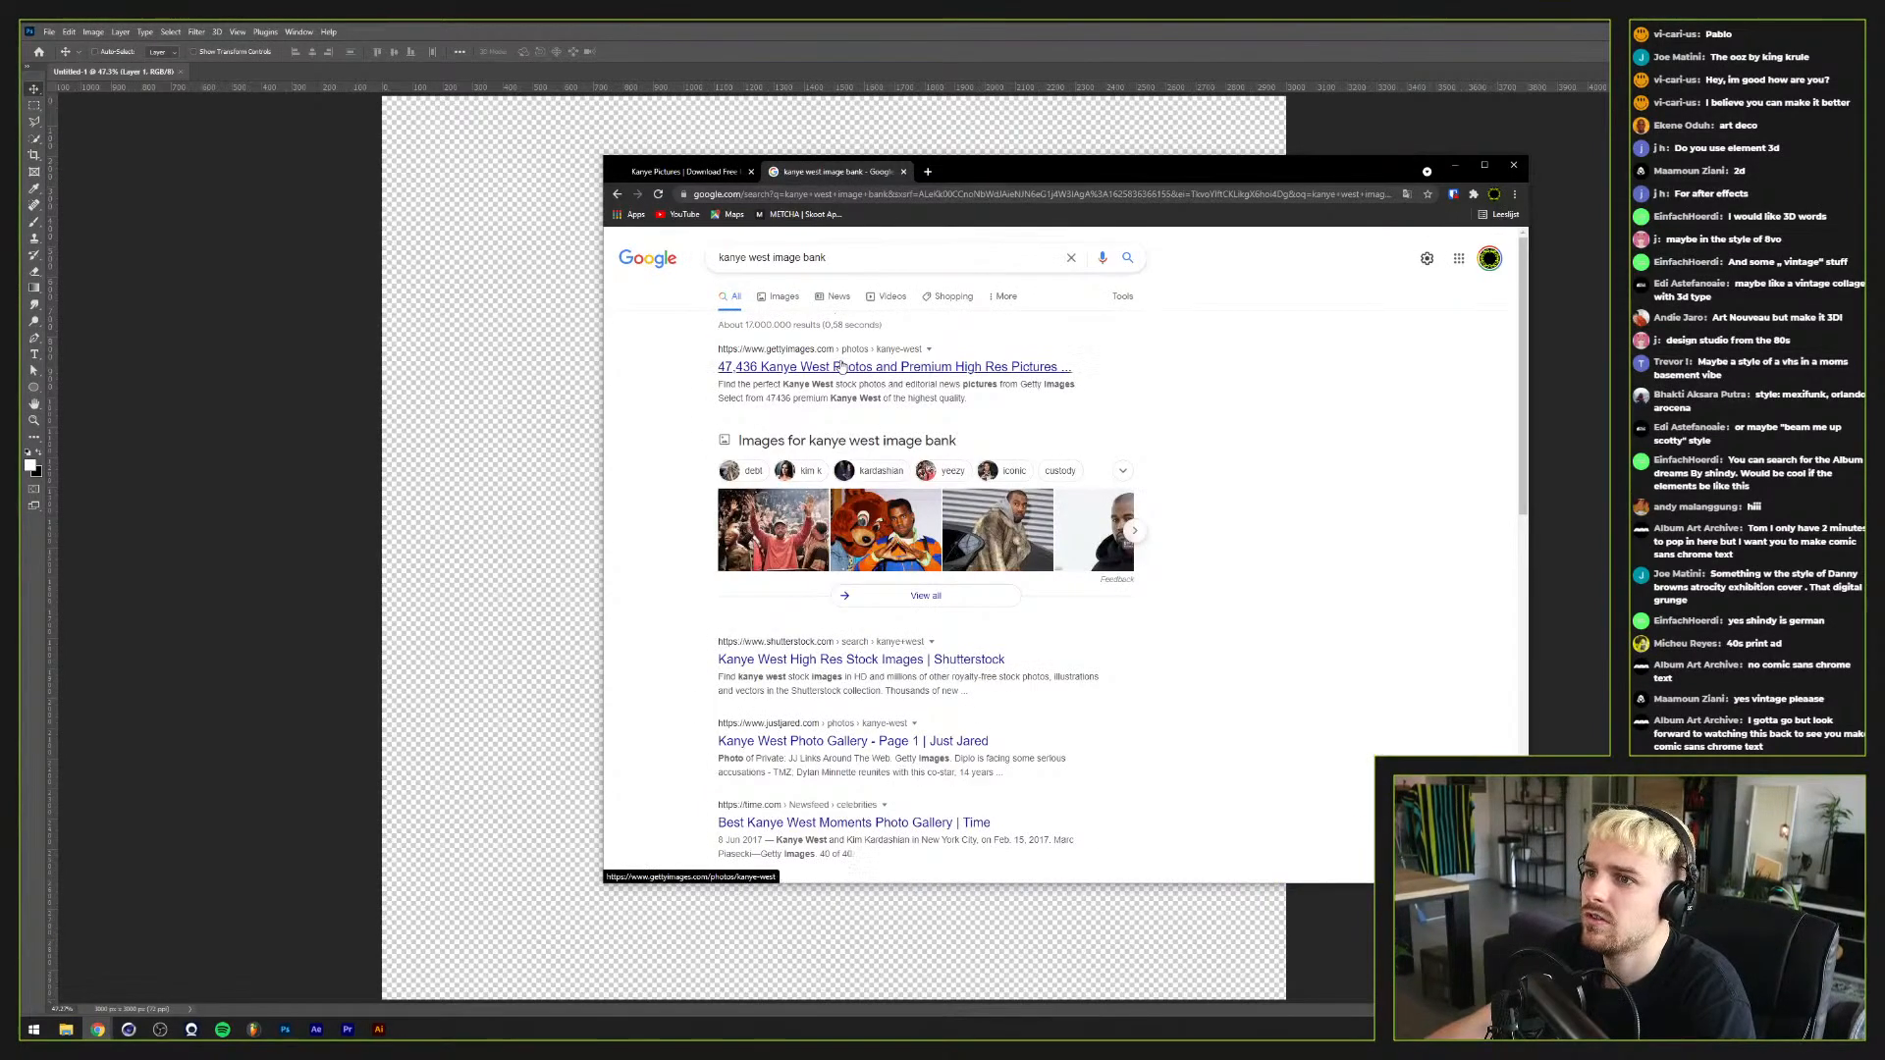
click(841, 366)
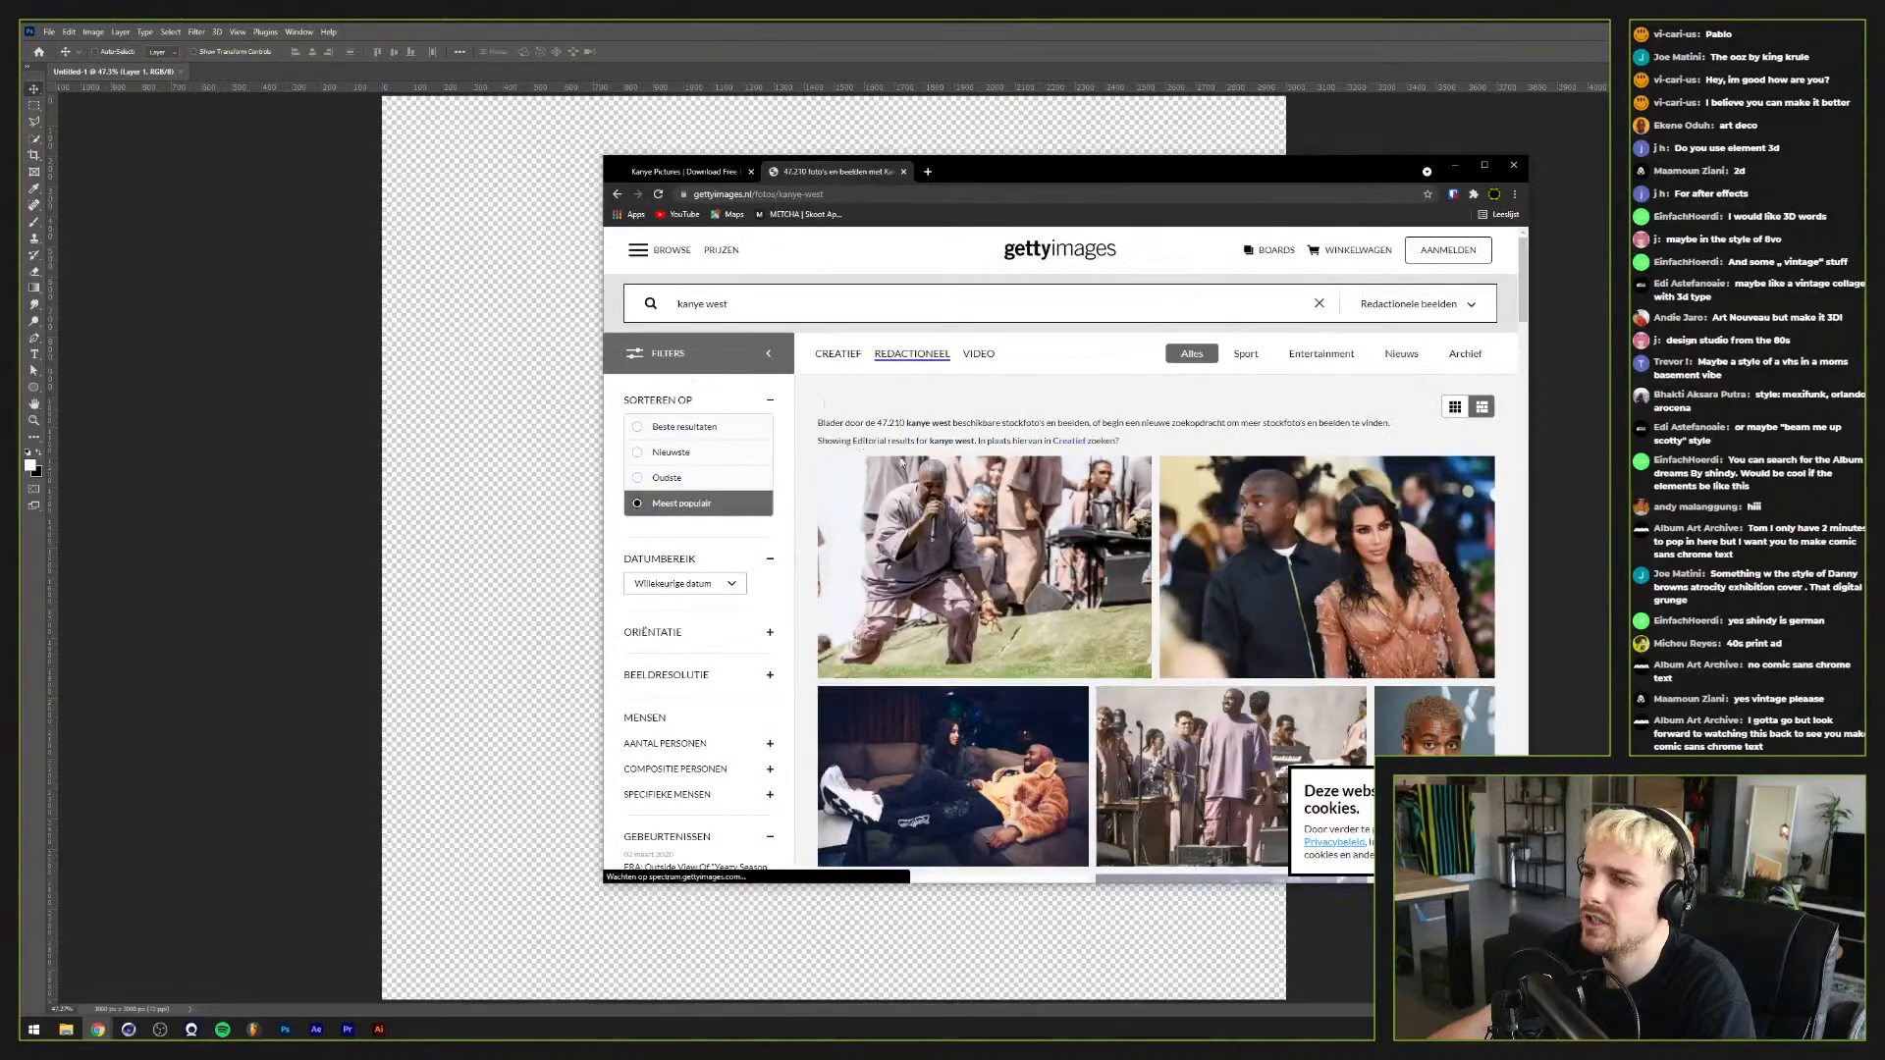
Step: Return to the image bank search results and look through them, briefly opening the Kanye West POWER image gallery in a separate tab
click(617, 195)
scroll(688, 545, down, 2)
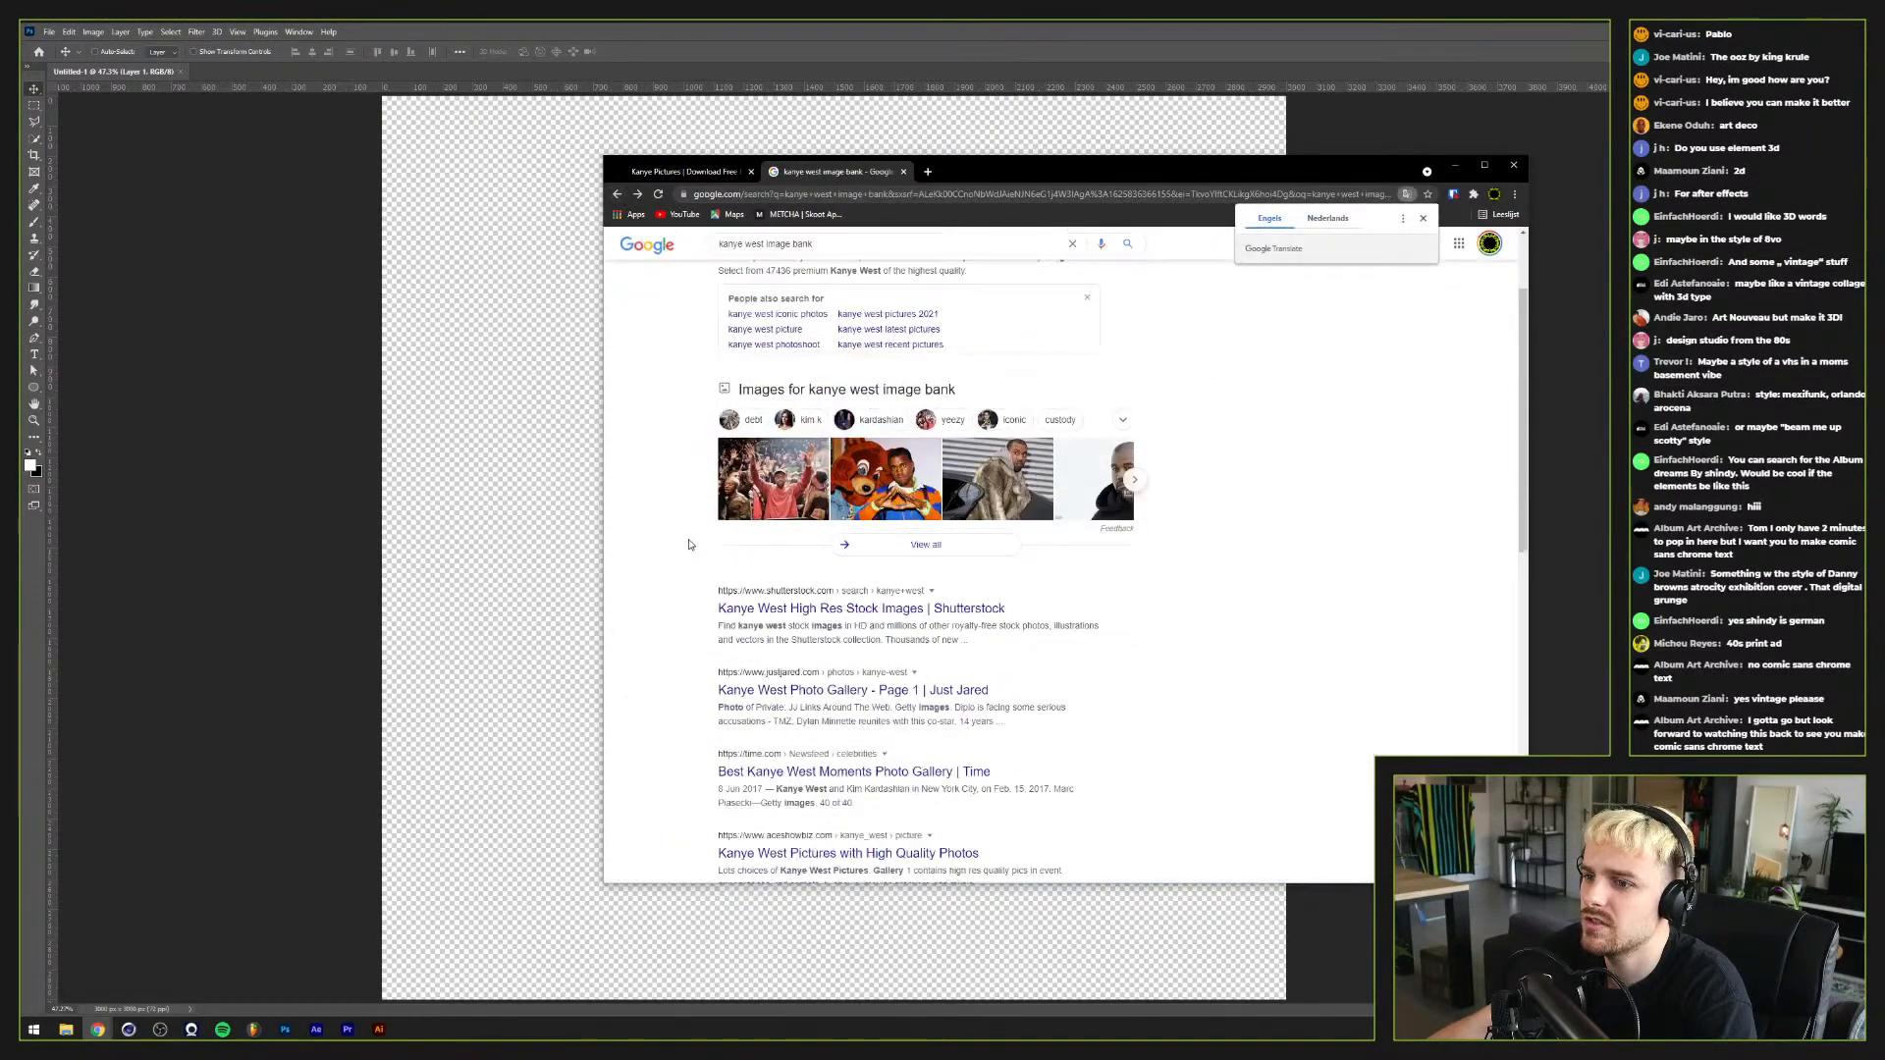
scroll(656, 589, down, 2)
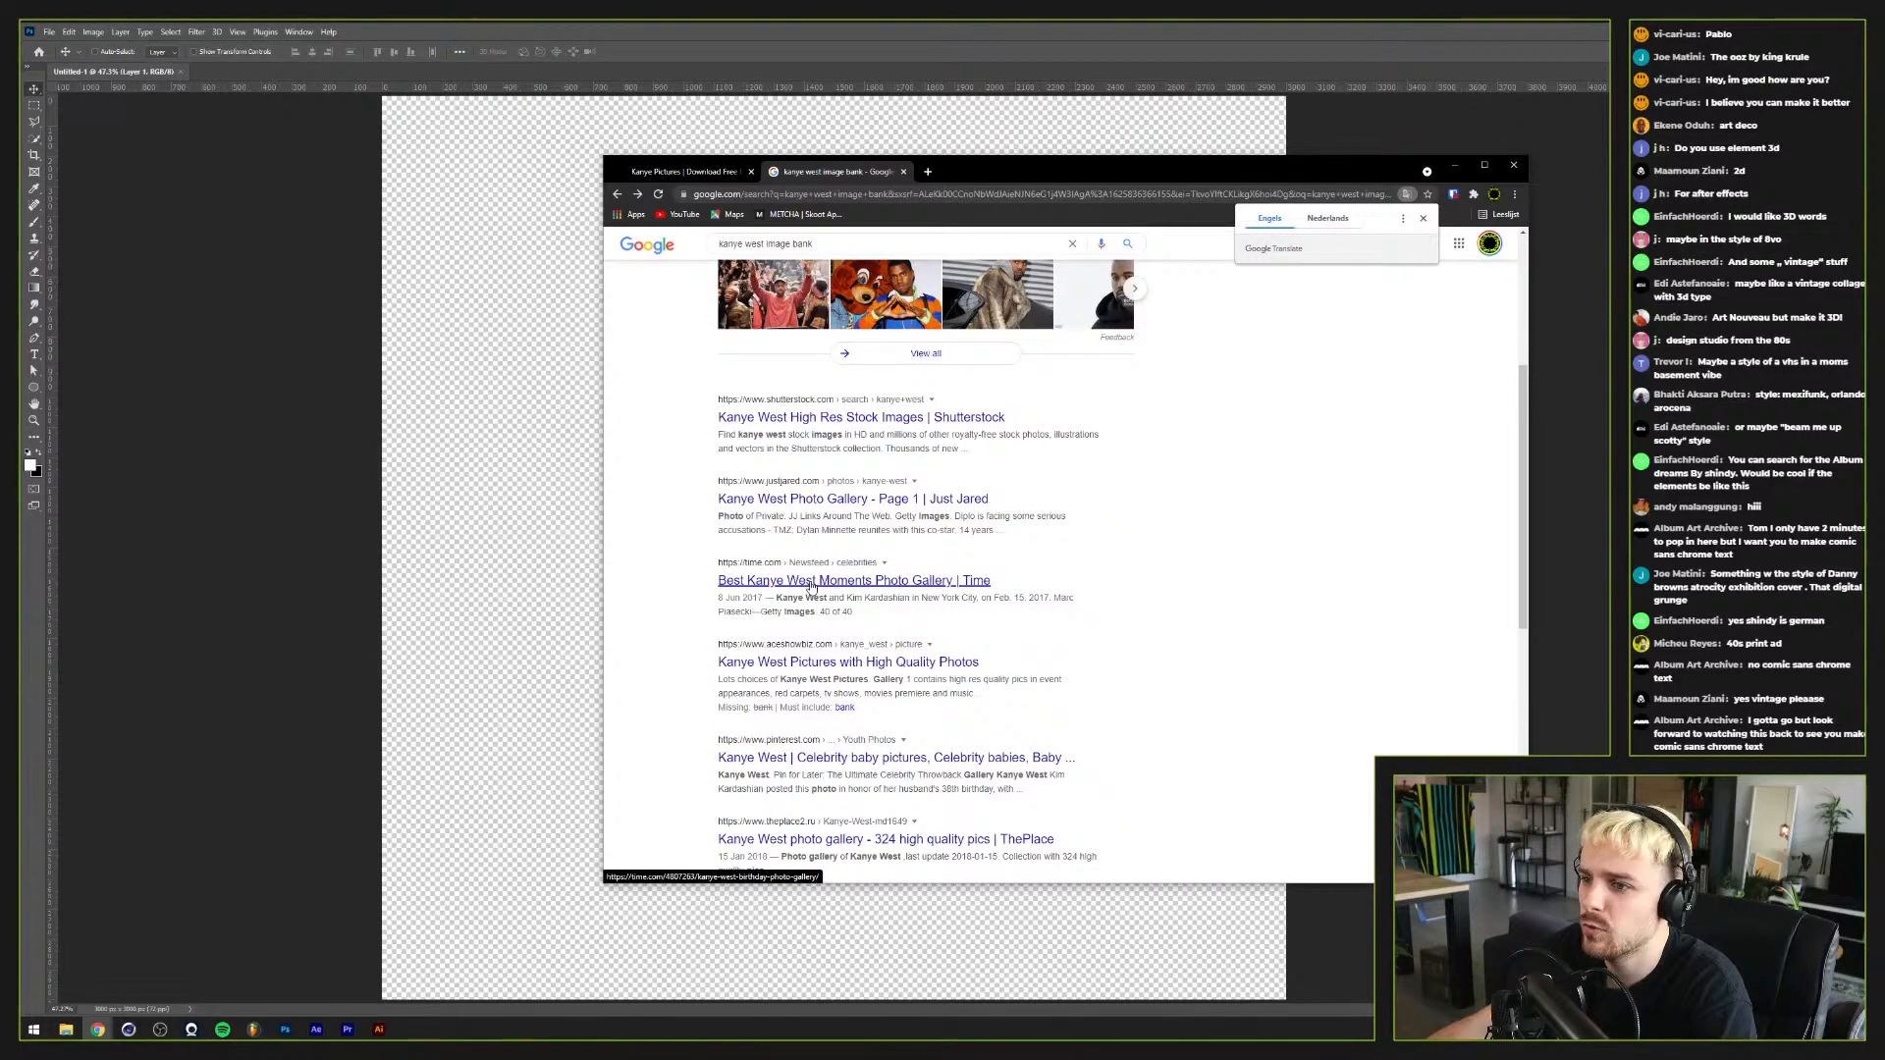
scroll(811, 586, down, 2)
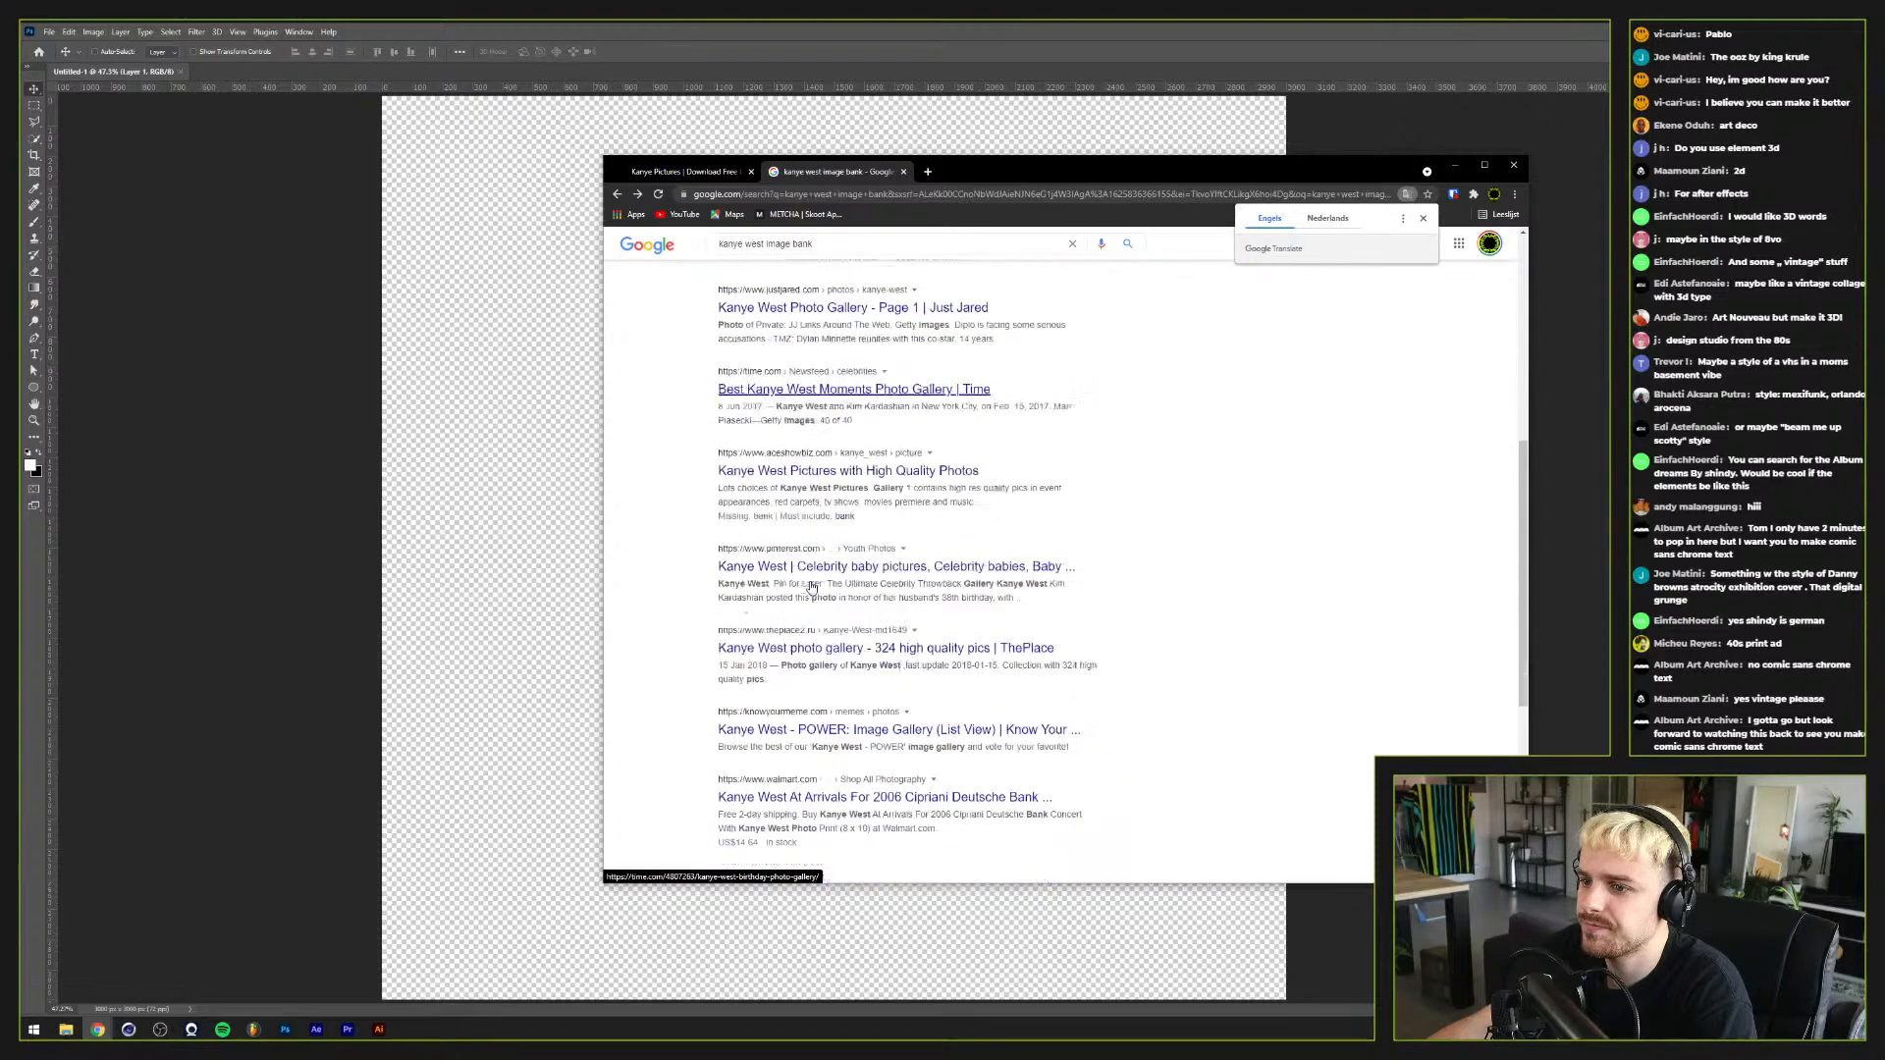
middle_click(859, 732)
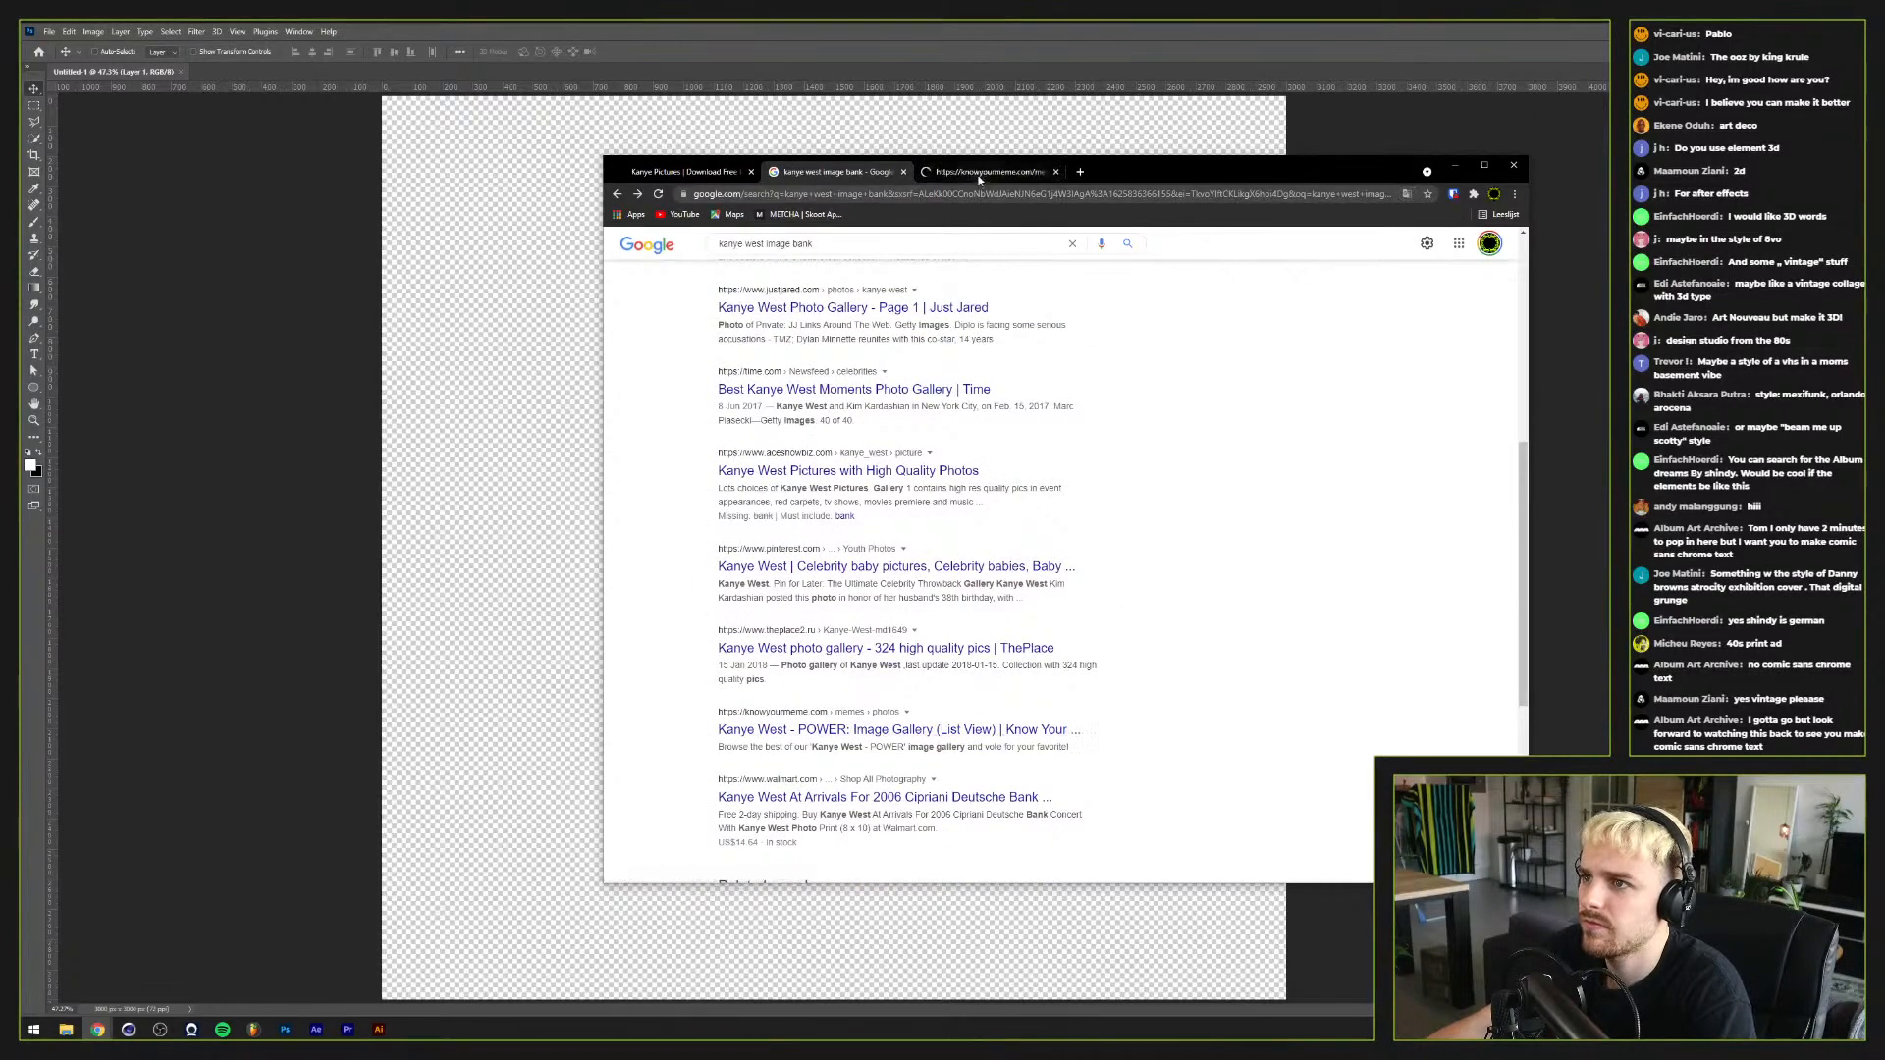
click(1030, 171)
click(1056, 173)
scroll(910, 791, down, 2)
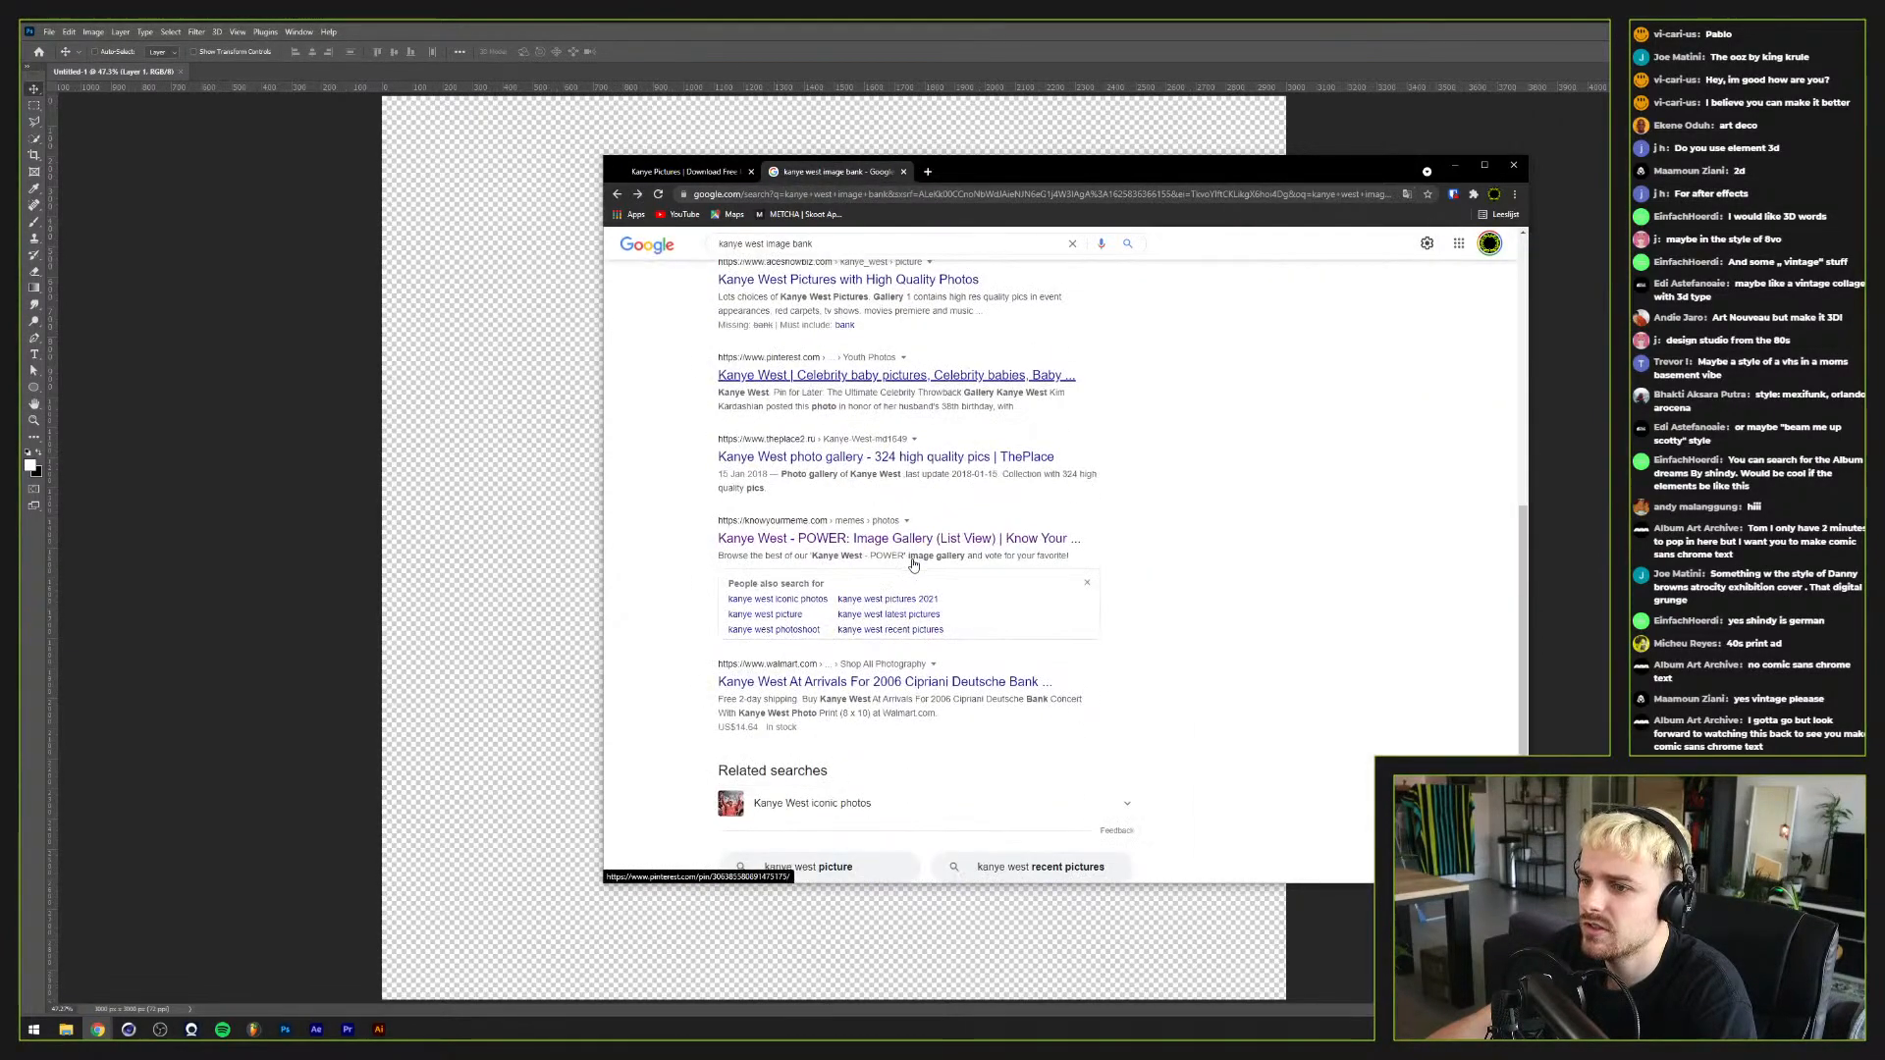
scroll(783, 692, up, 4)
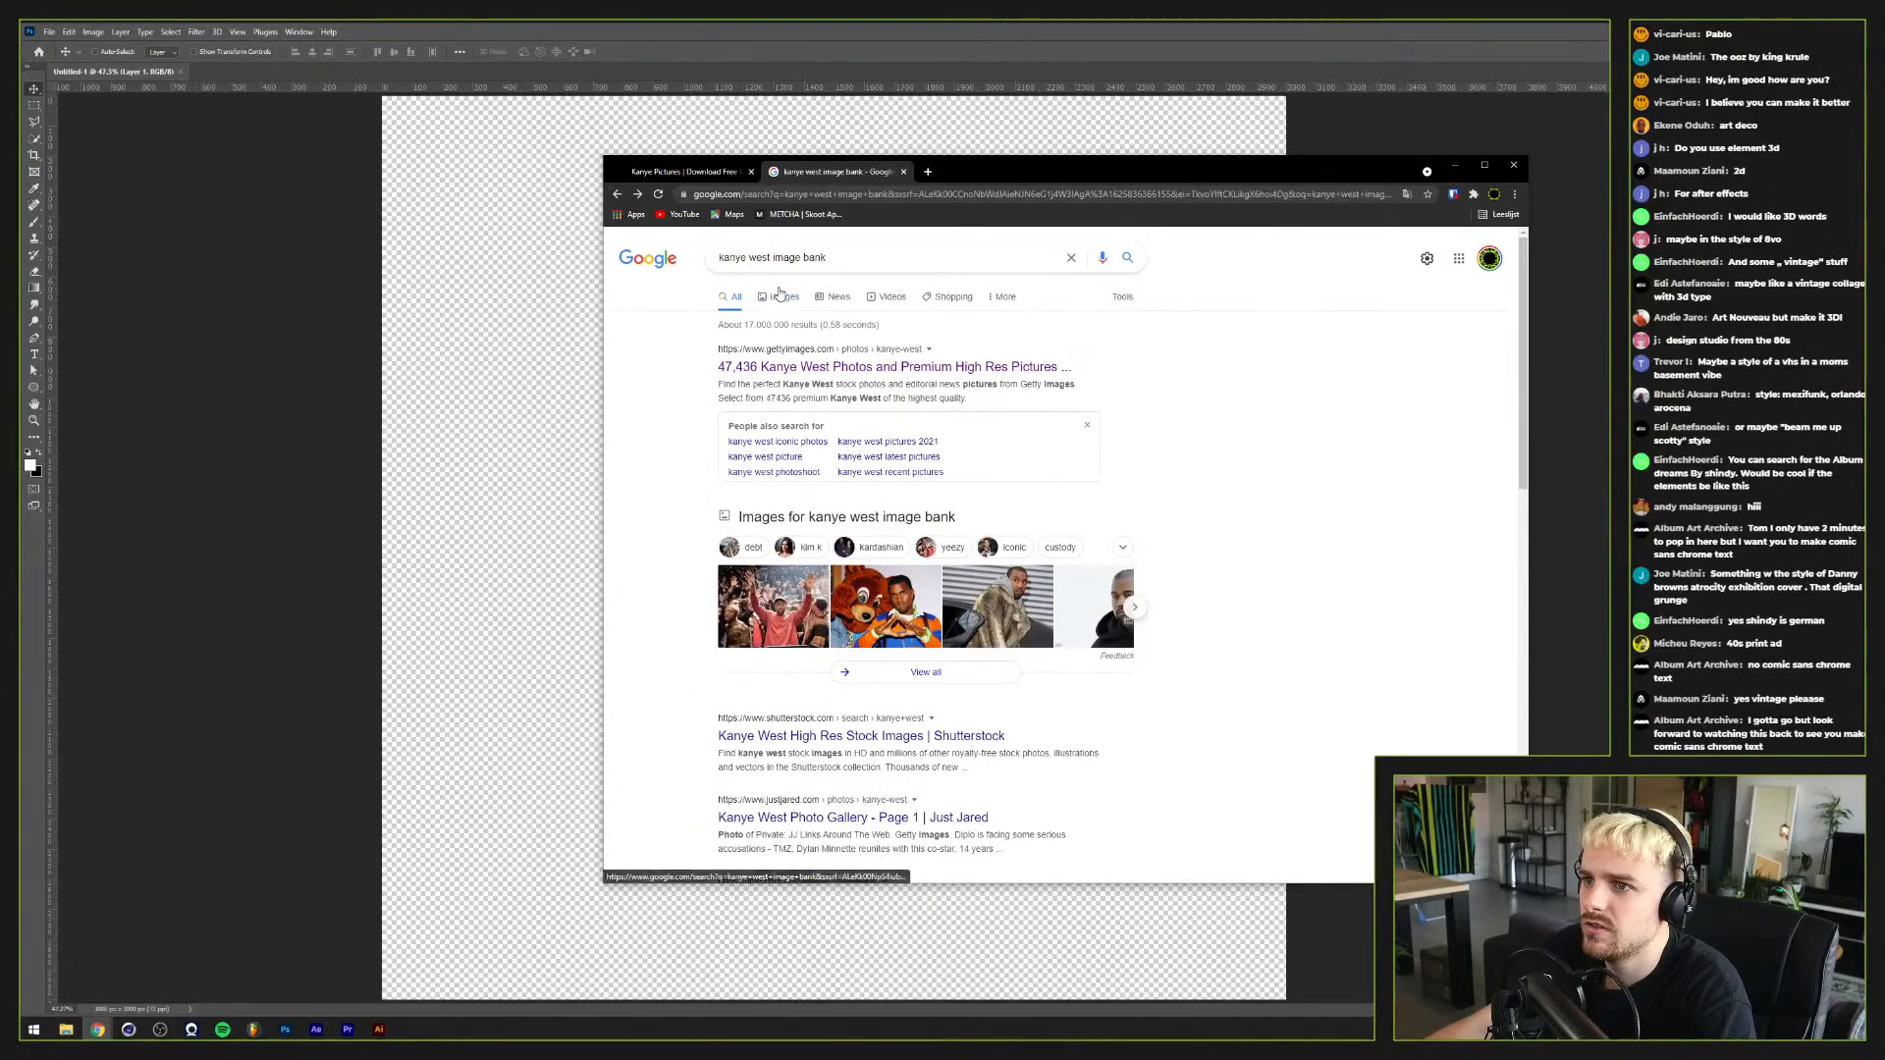
Step: Browse the image results for "kanye west image bank" for a usable photo
click(1110, 595)
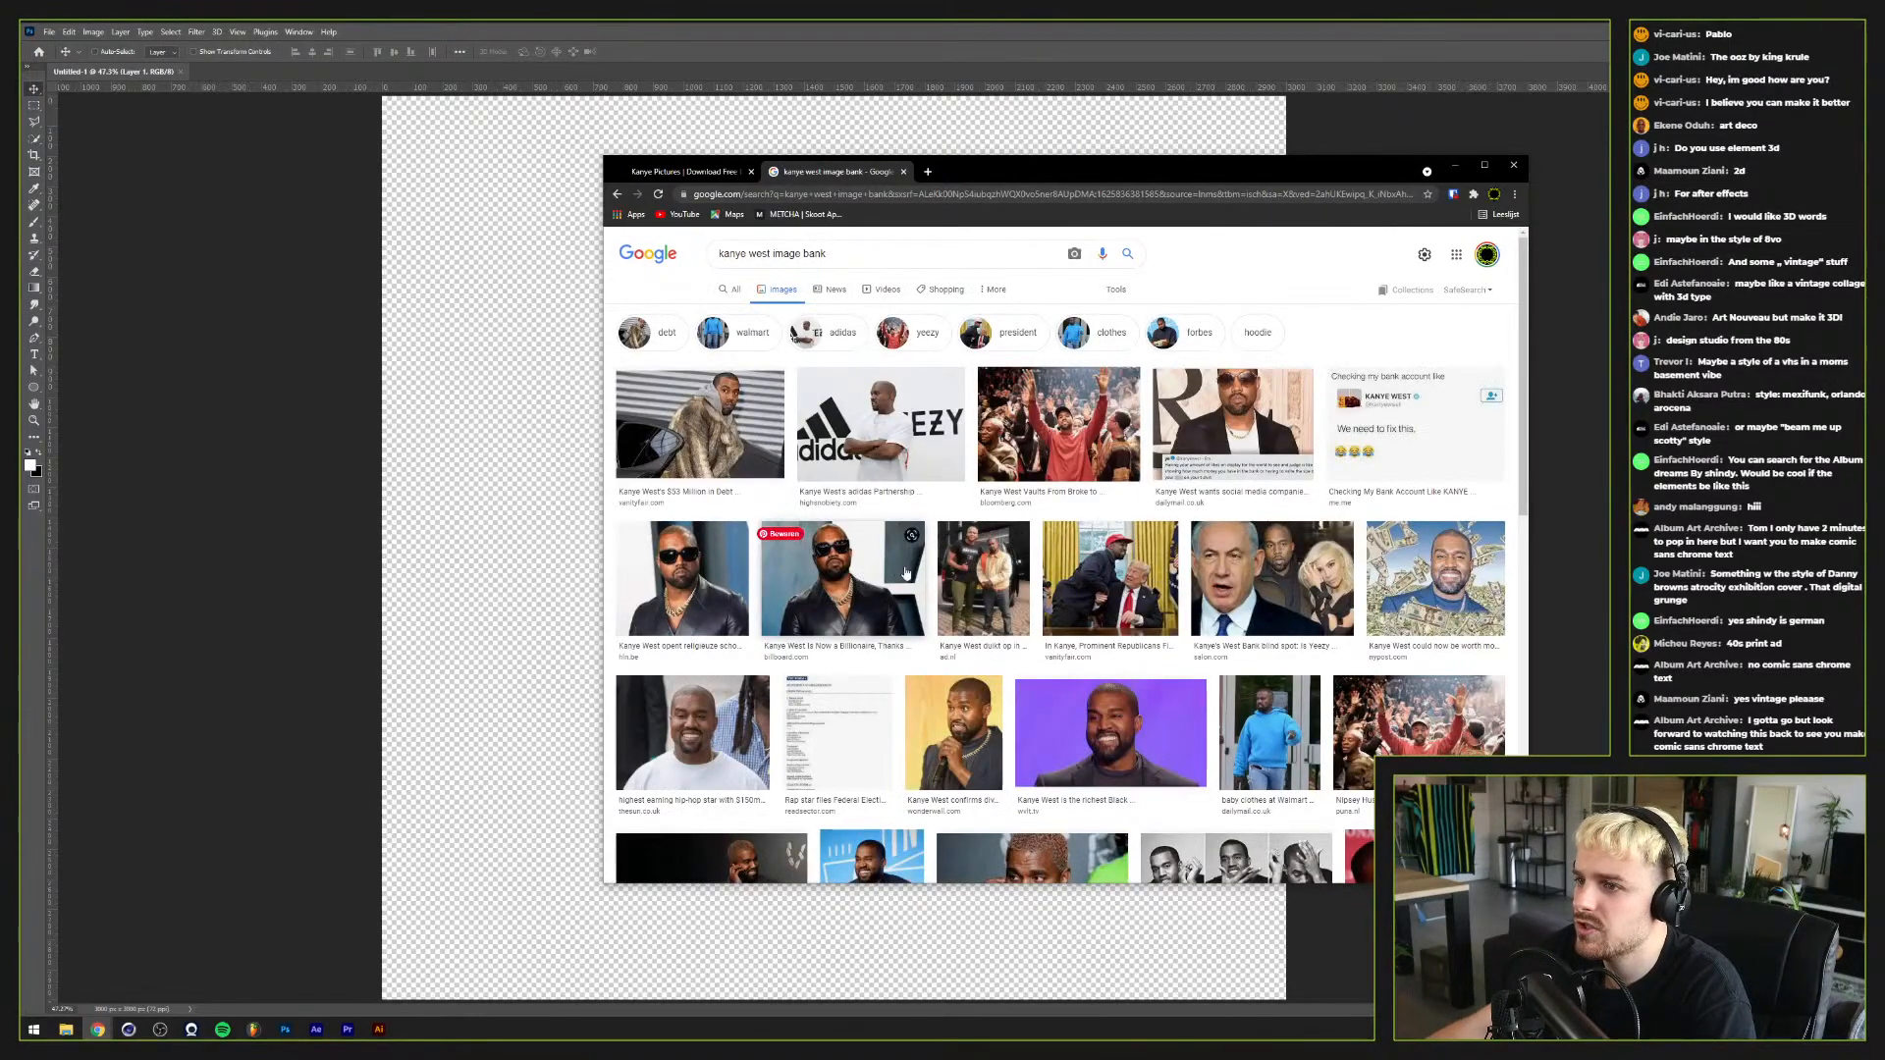
scroll(905, 573, down, 3)
scroll(904, 569, down, 3)
scroll(904, 567, down, 2)
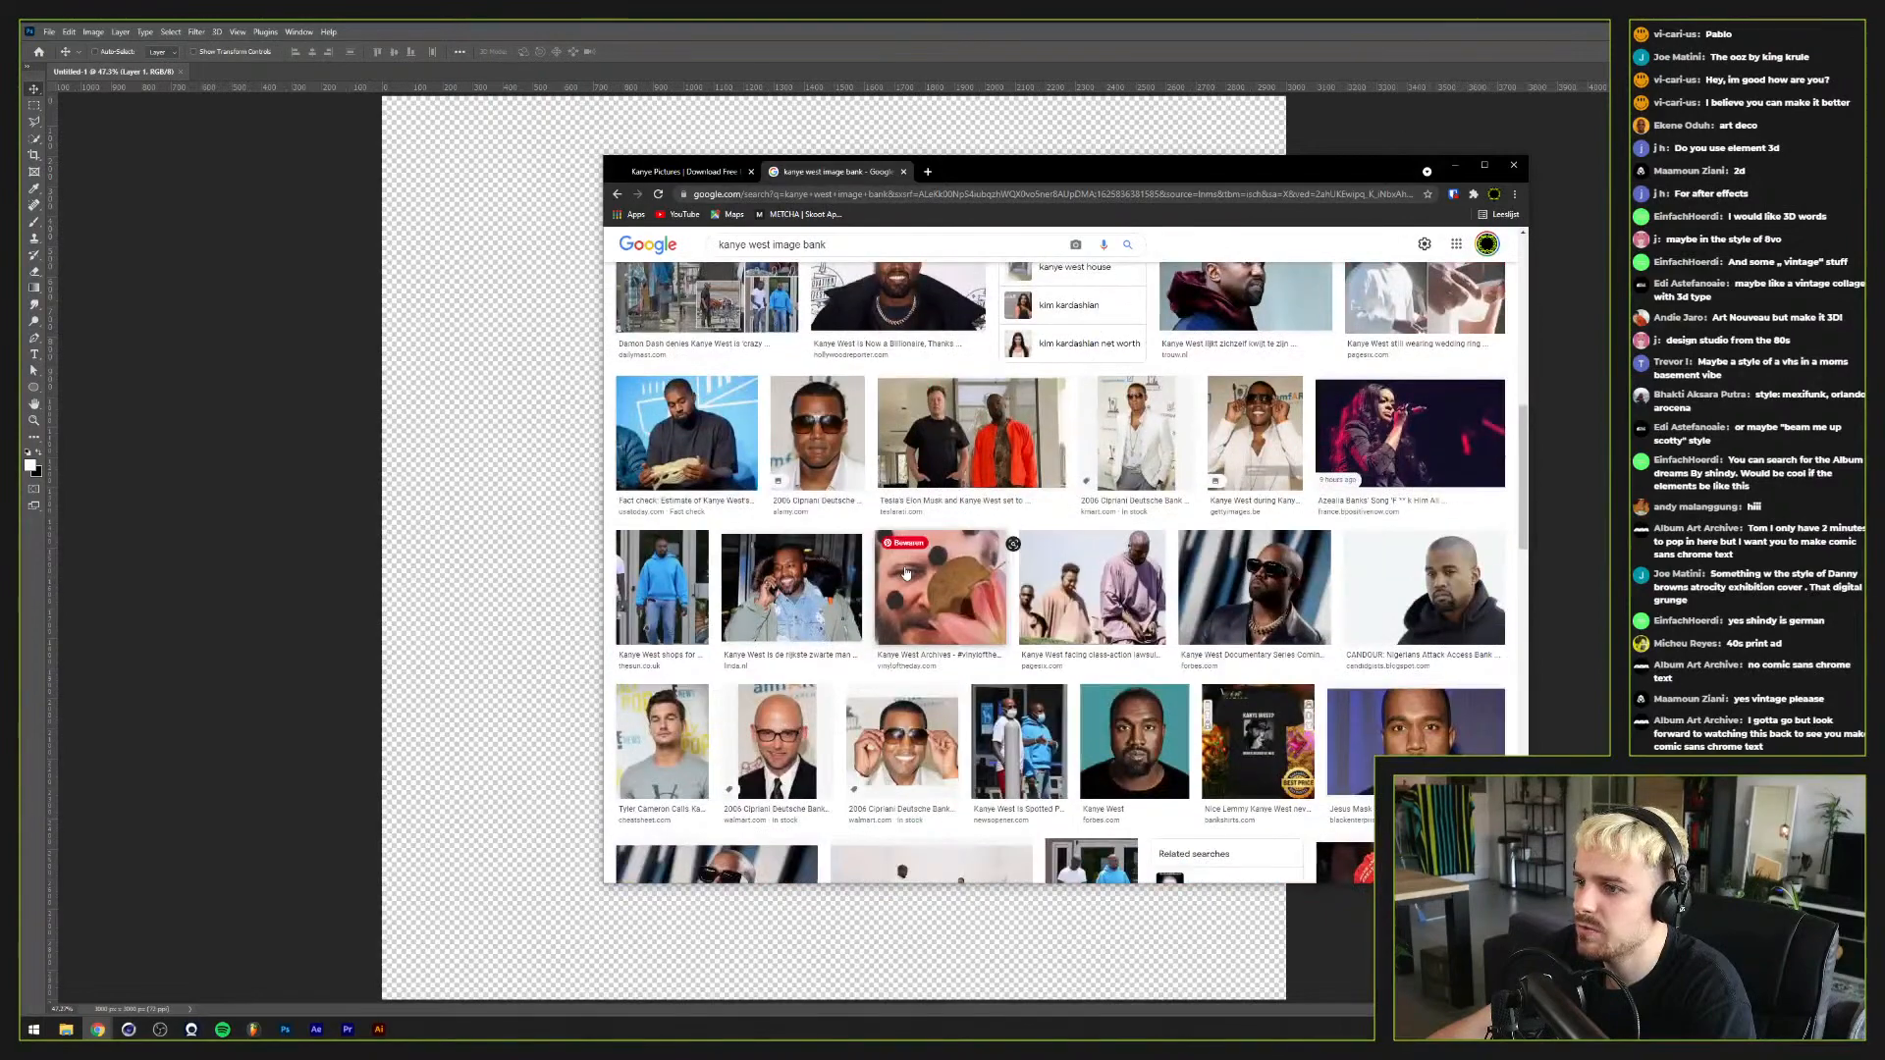
scroll(905, 572, down, 4)
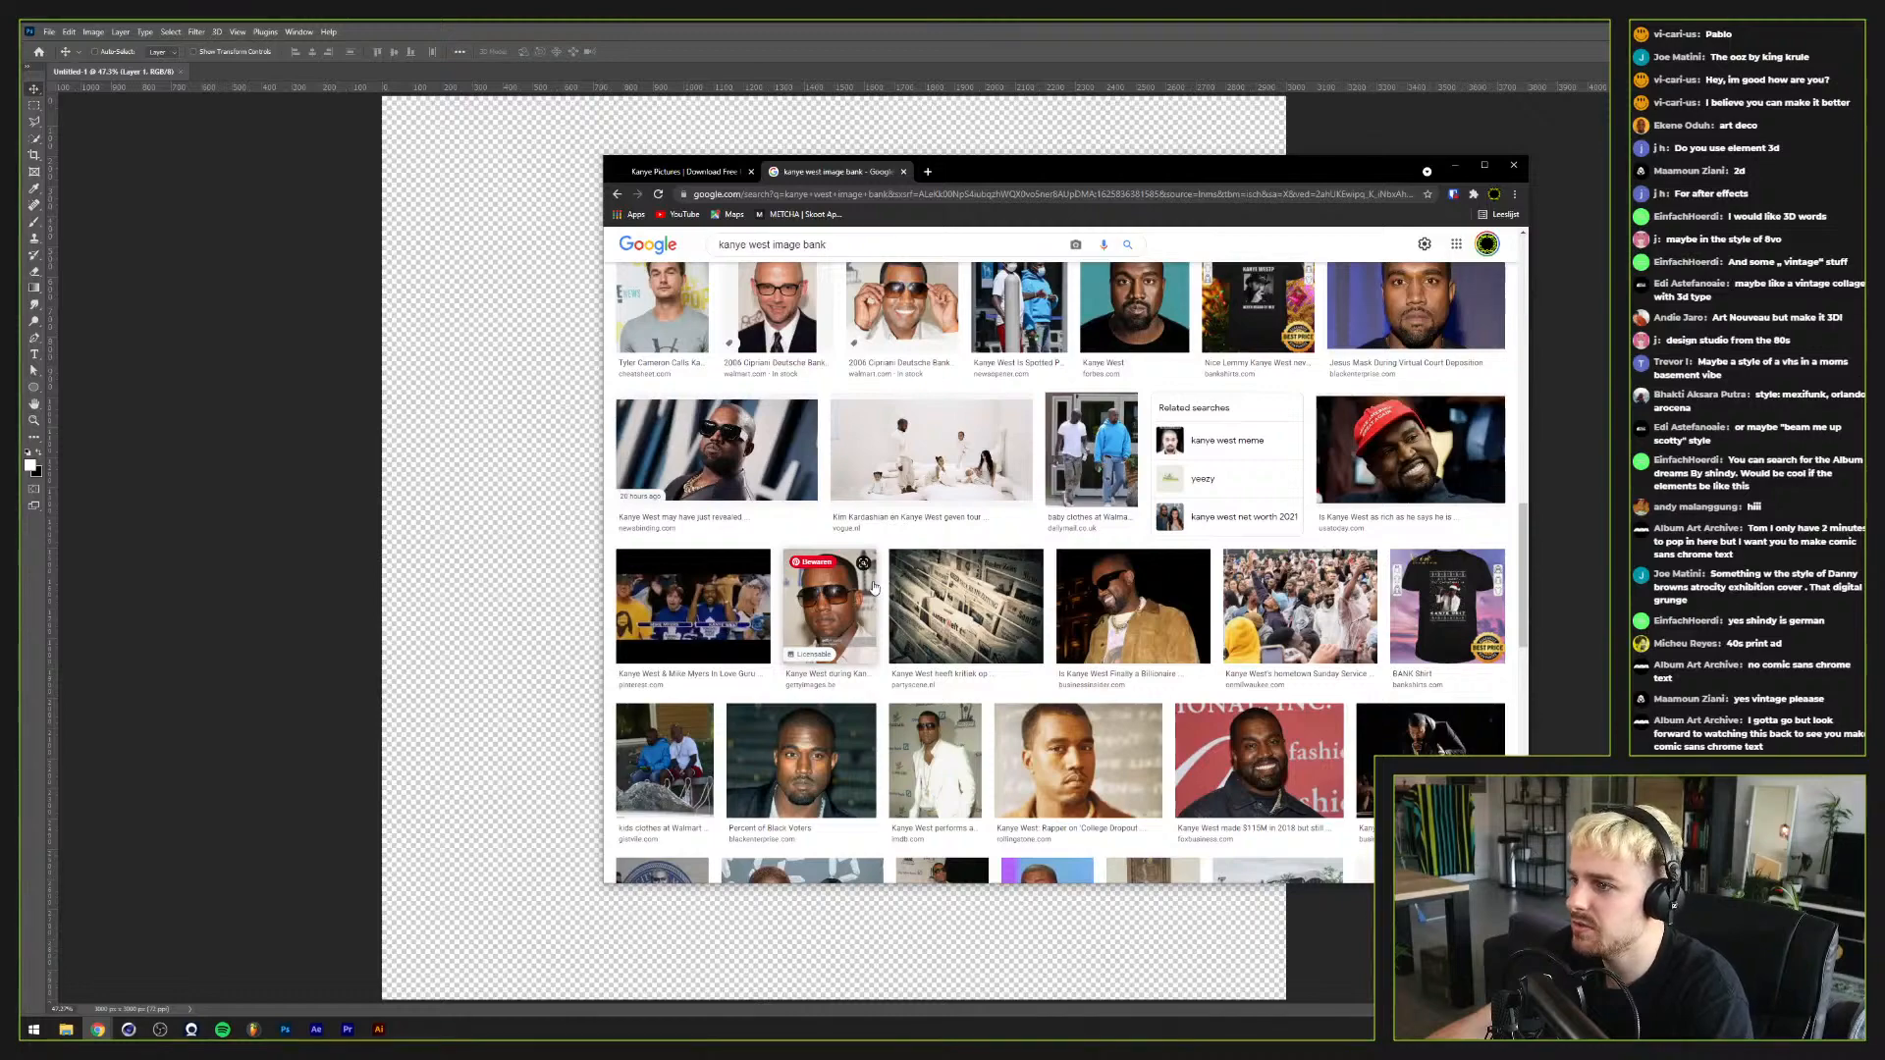
scroll(873, 586, down, 4)
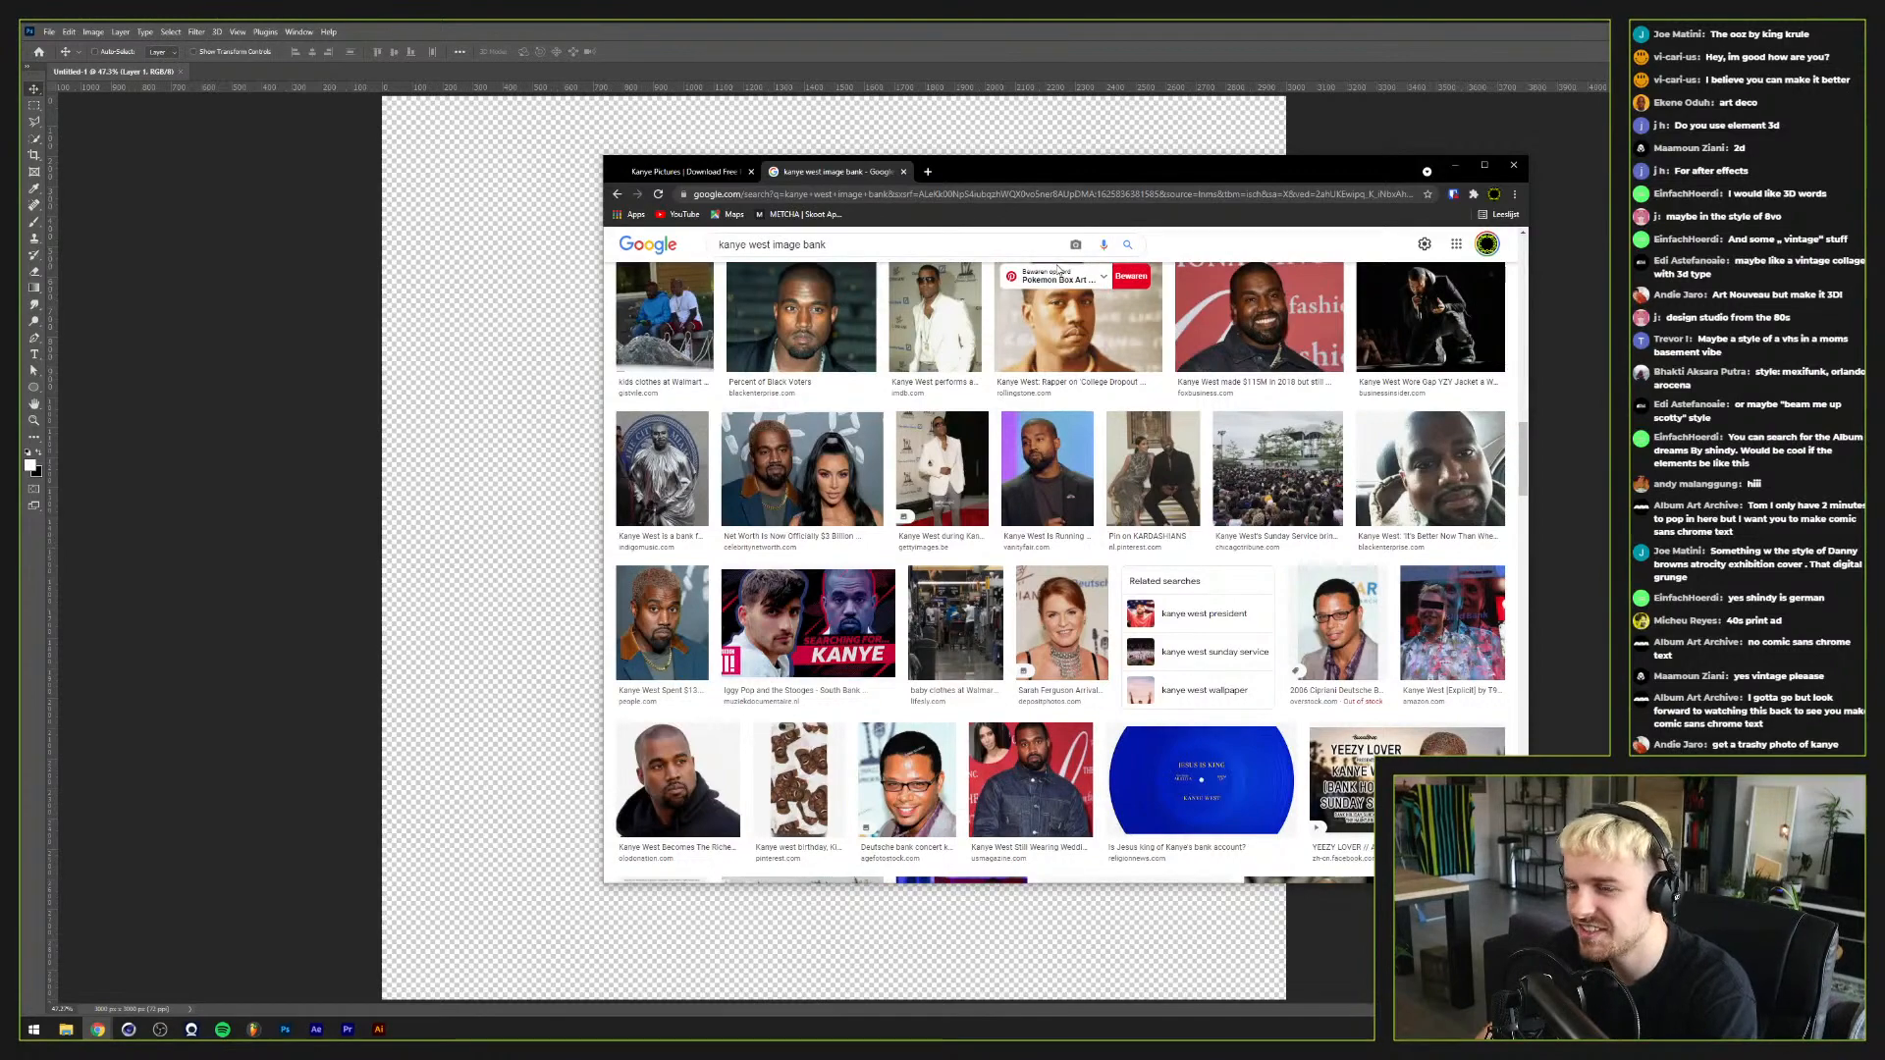
Step: Search Google Images for "kanye west trashy" and browse the photo results
drag(776, 245, 928, 253)
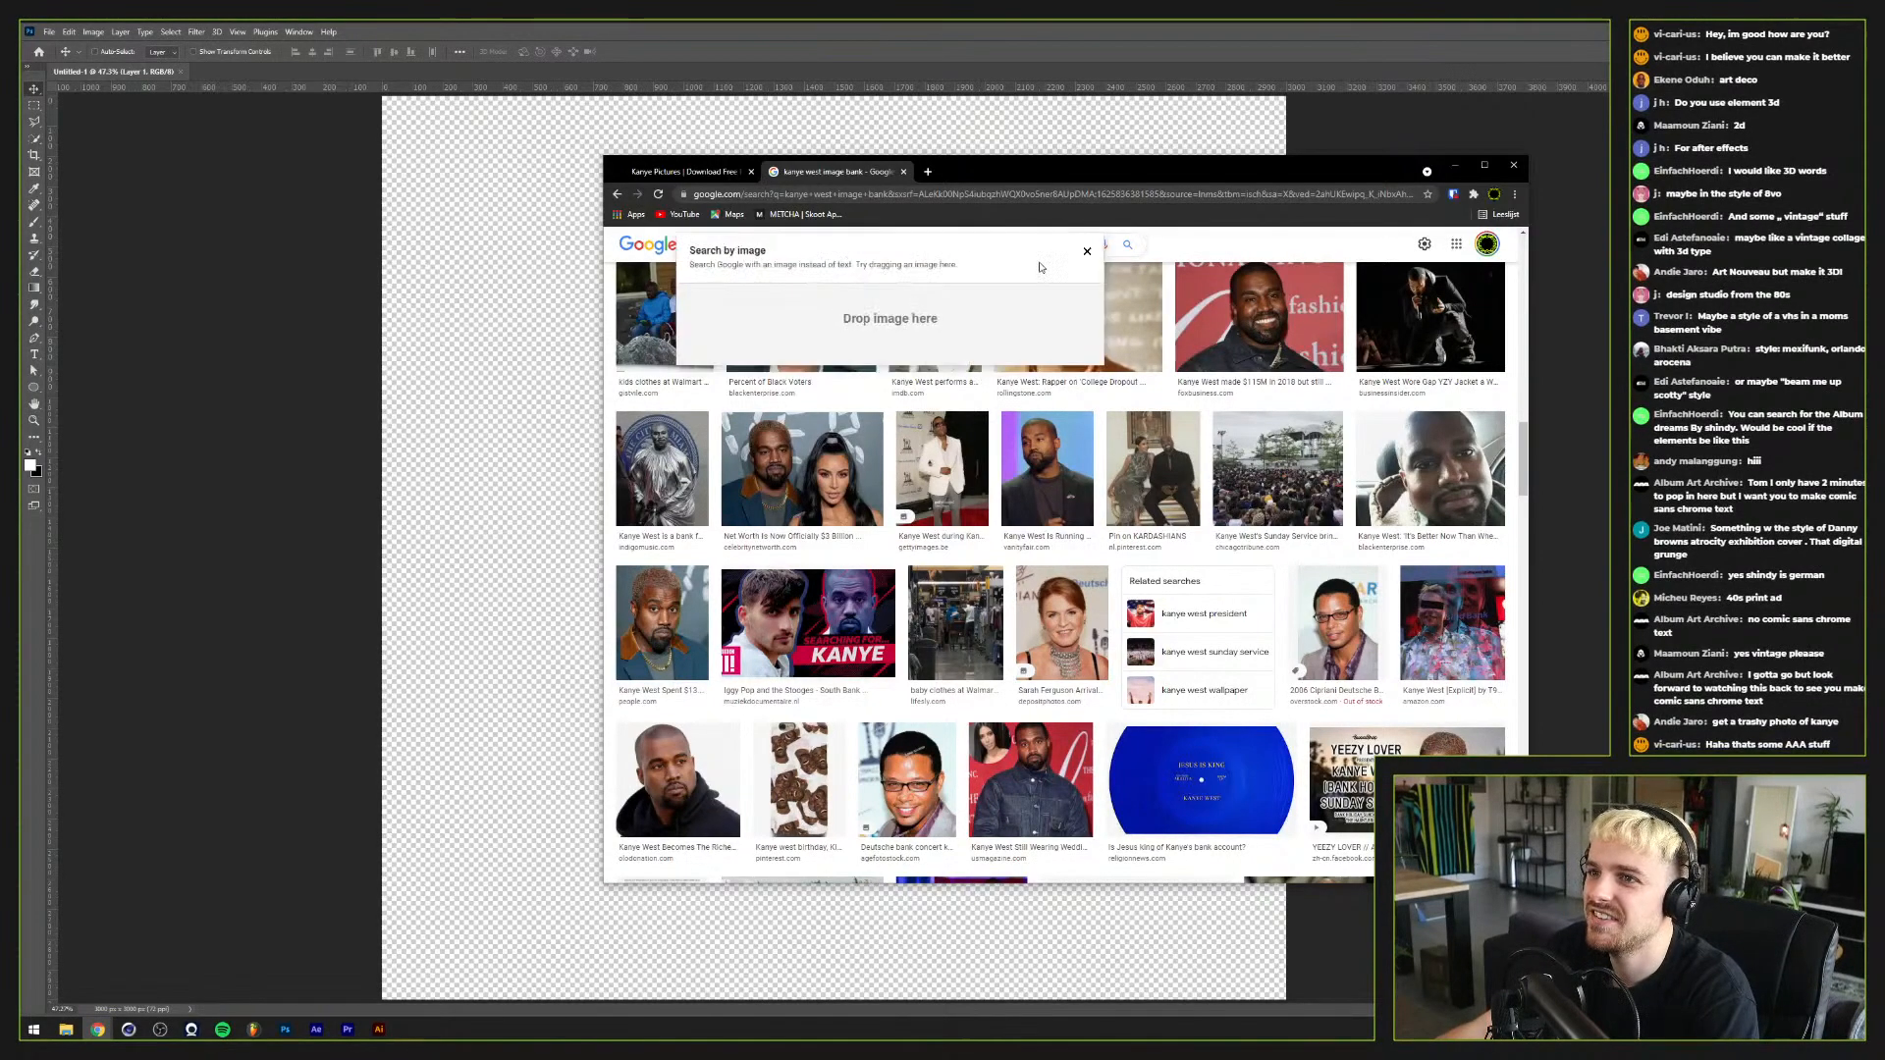
text(t trashy)
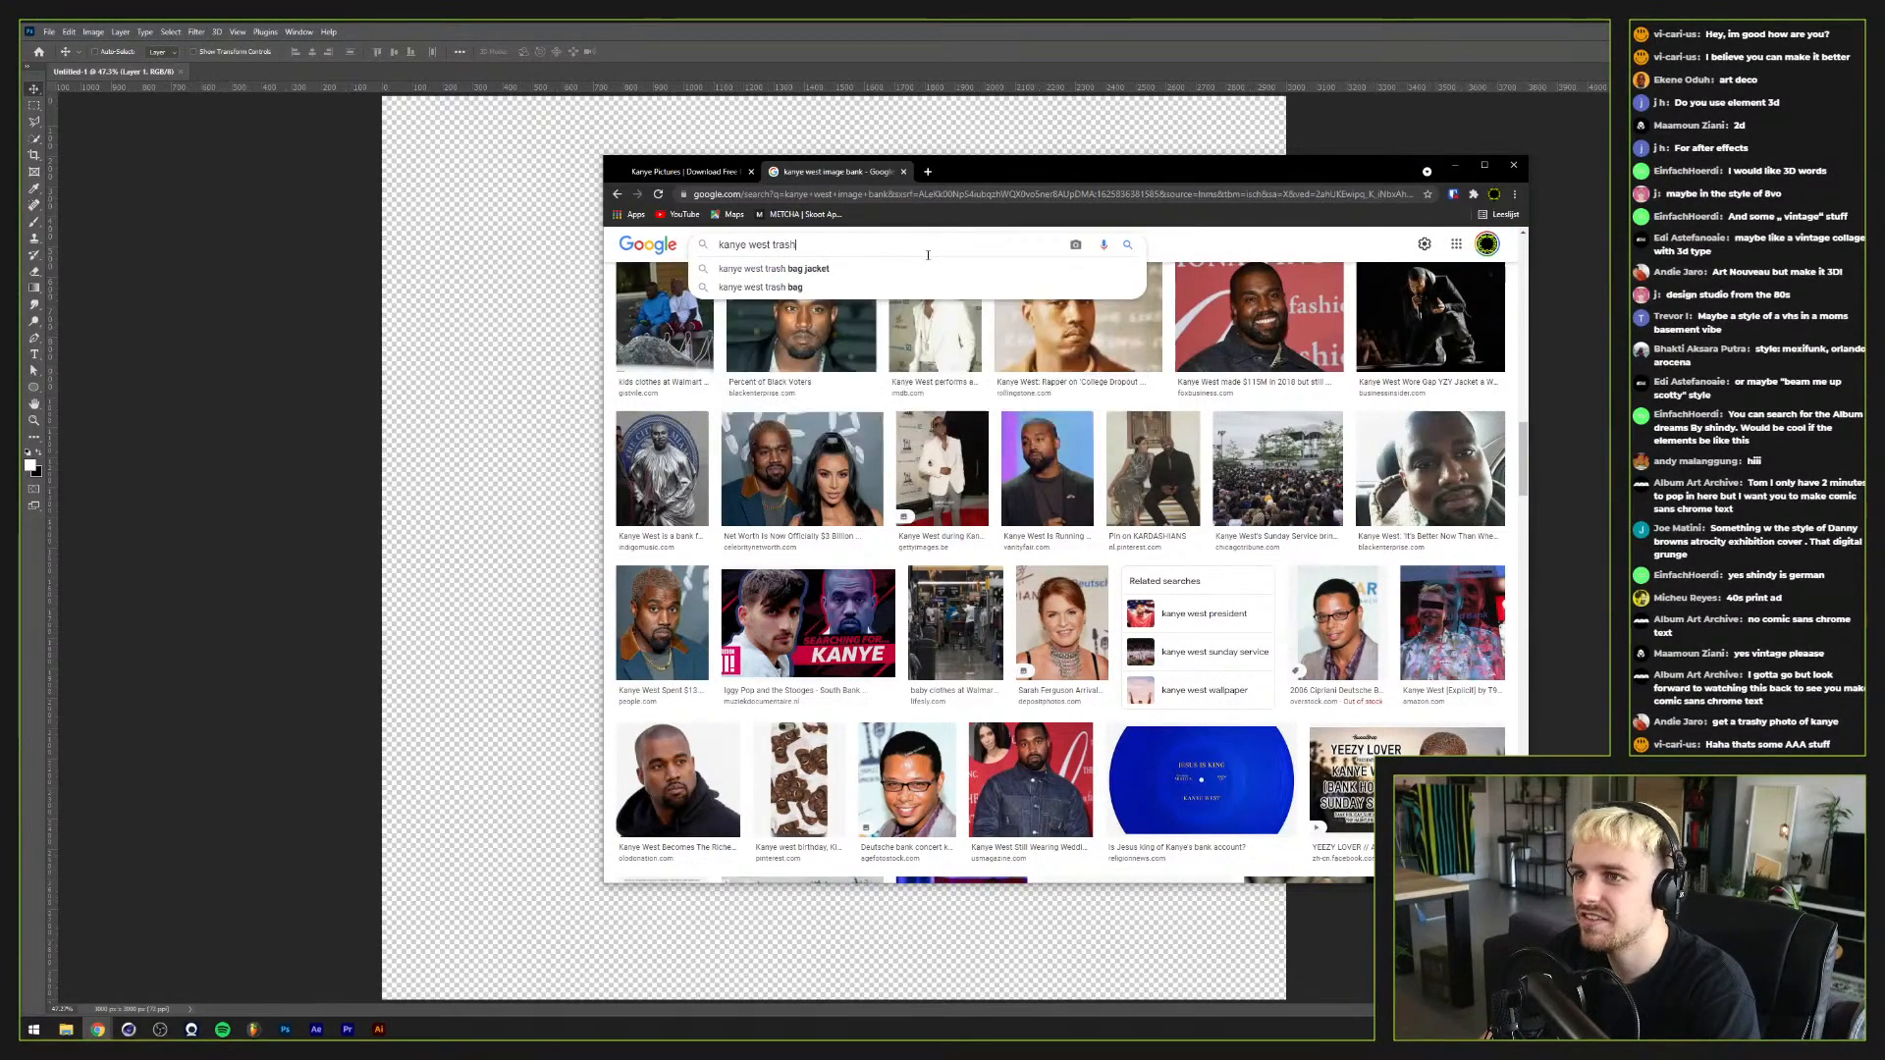
key(Return)
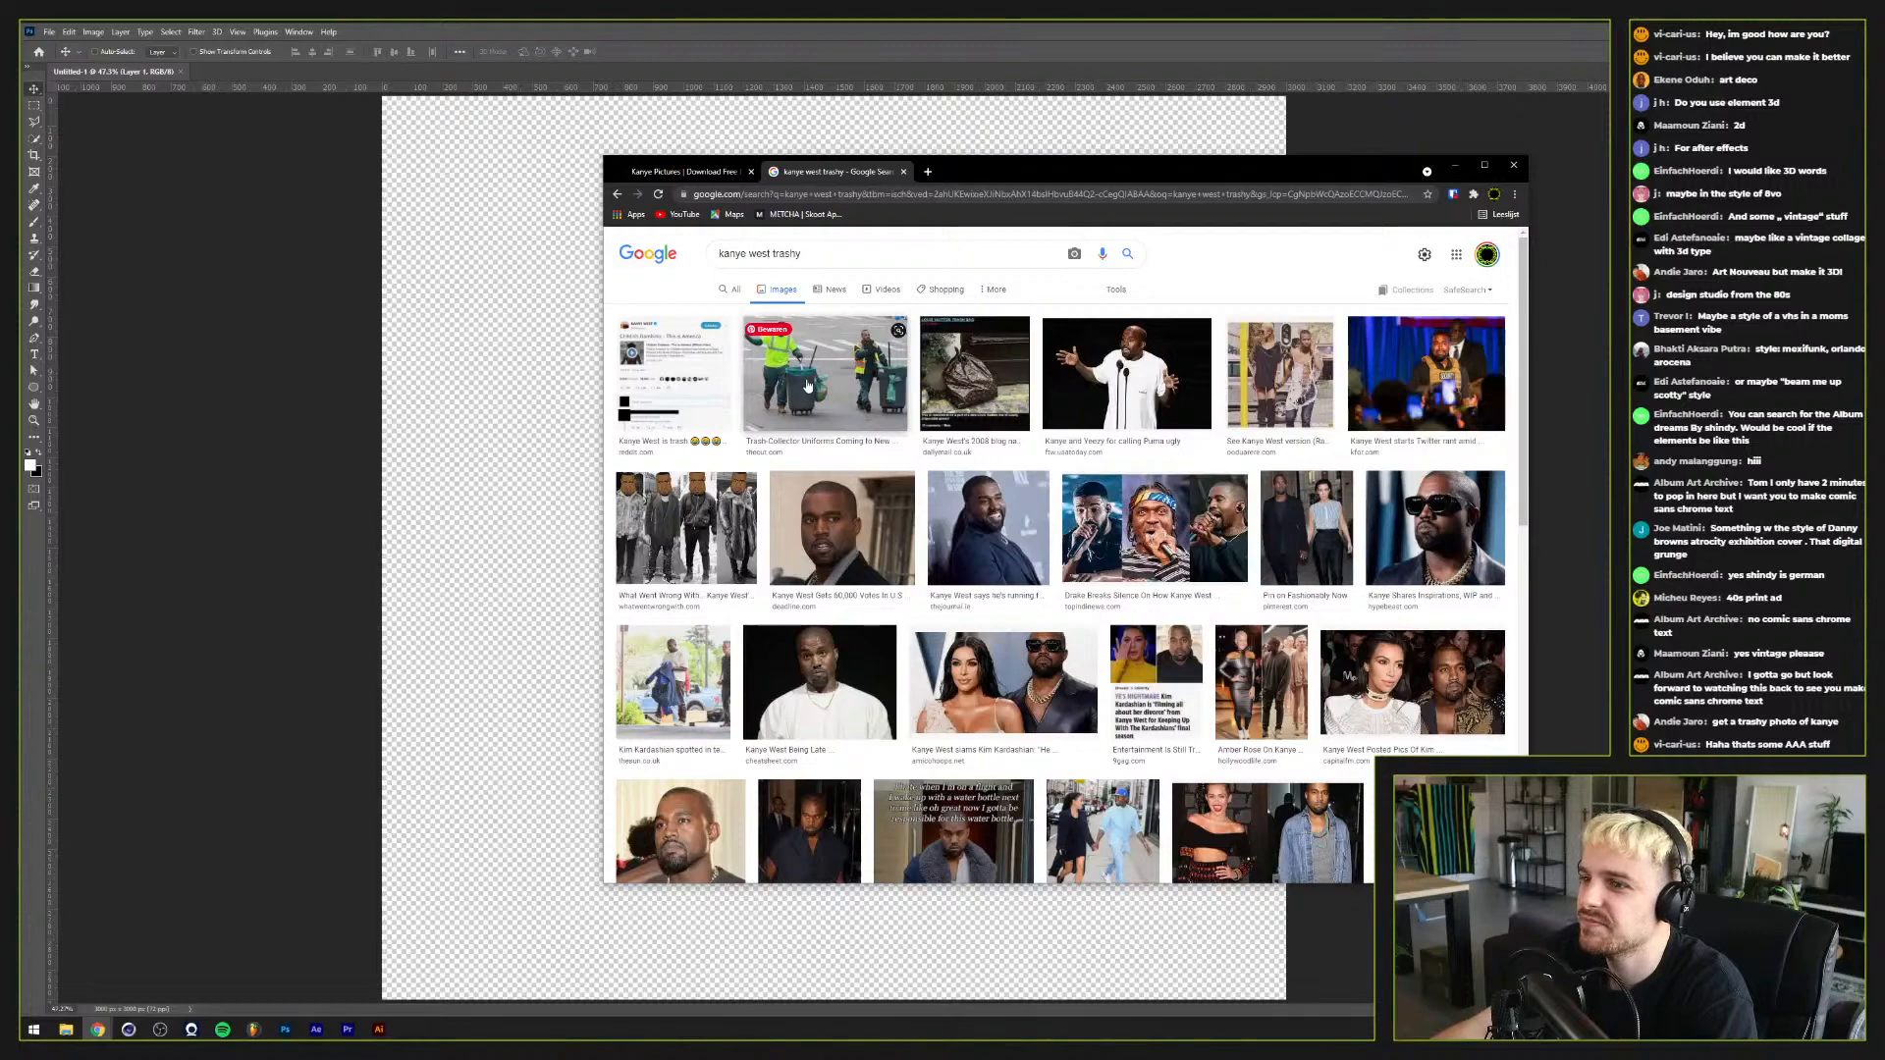
scroll(806, 385, down, 5)
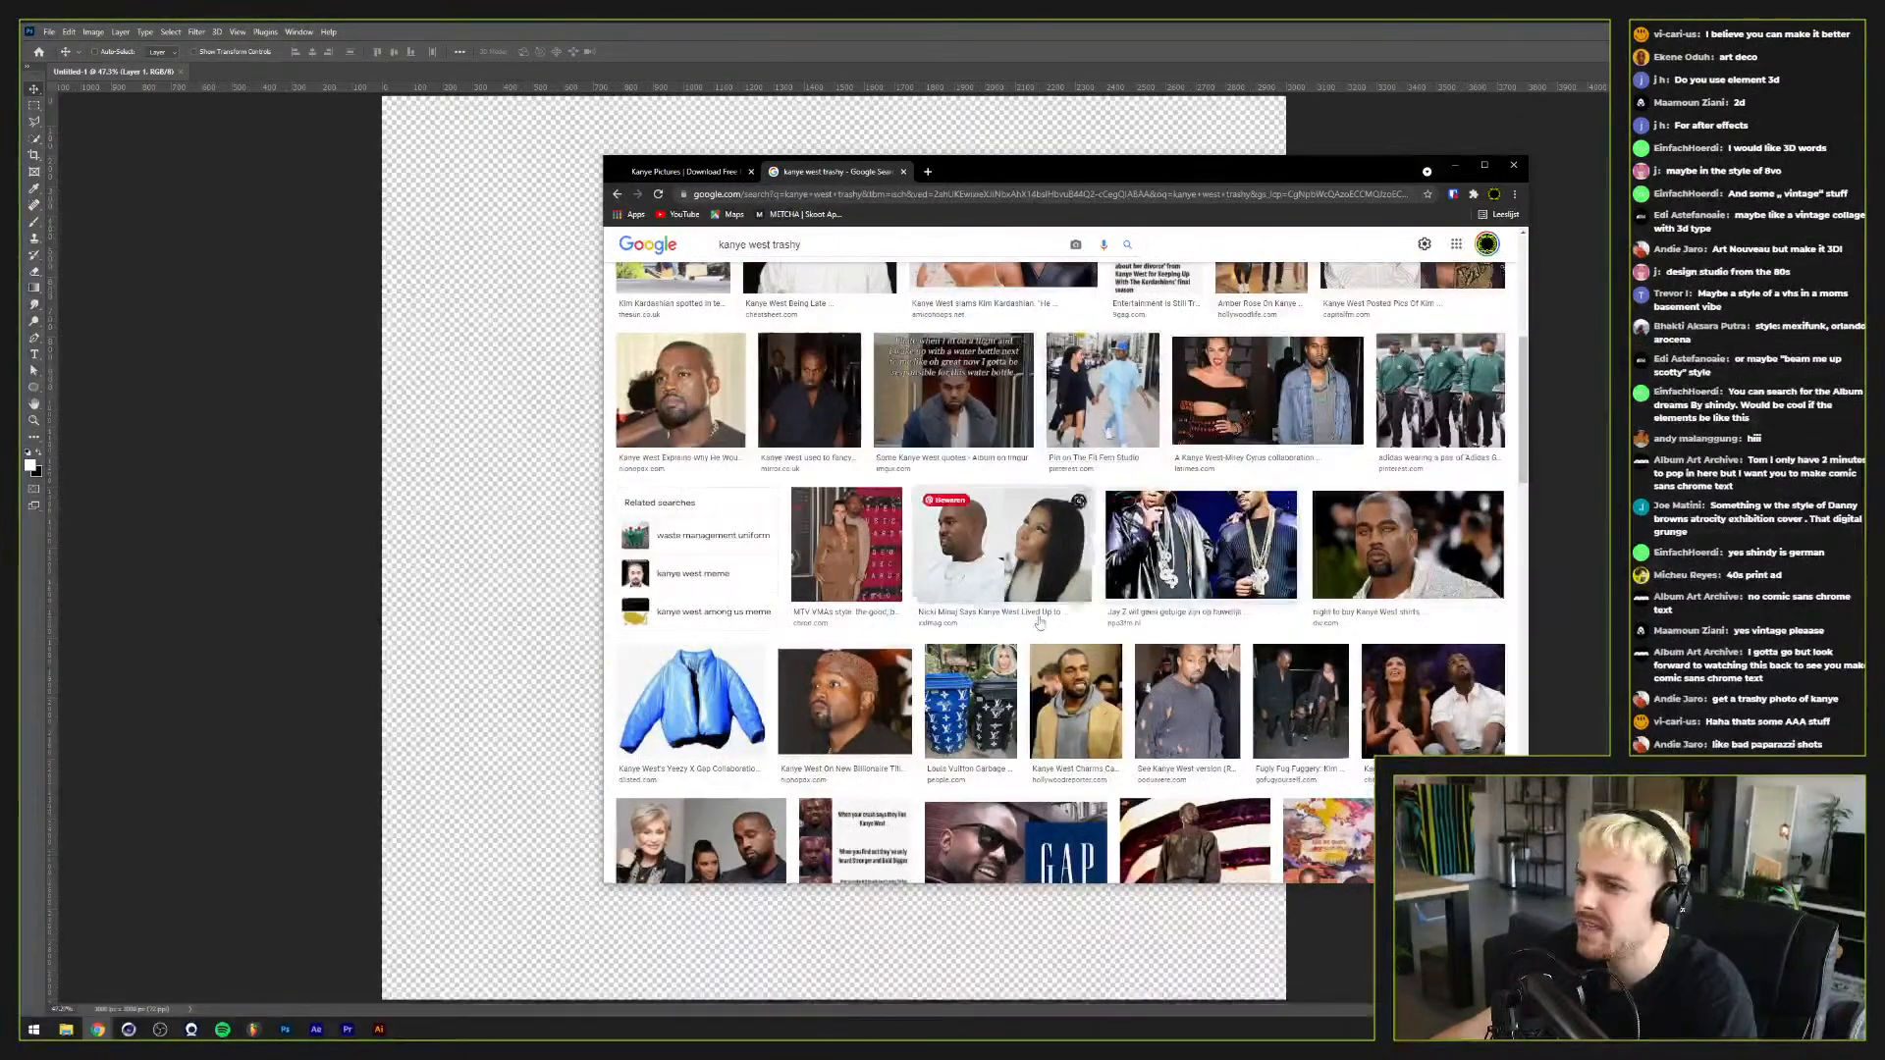
scroll(1092, 674, down, 1)
scroll(1222, 567, down, 10)
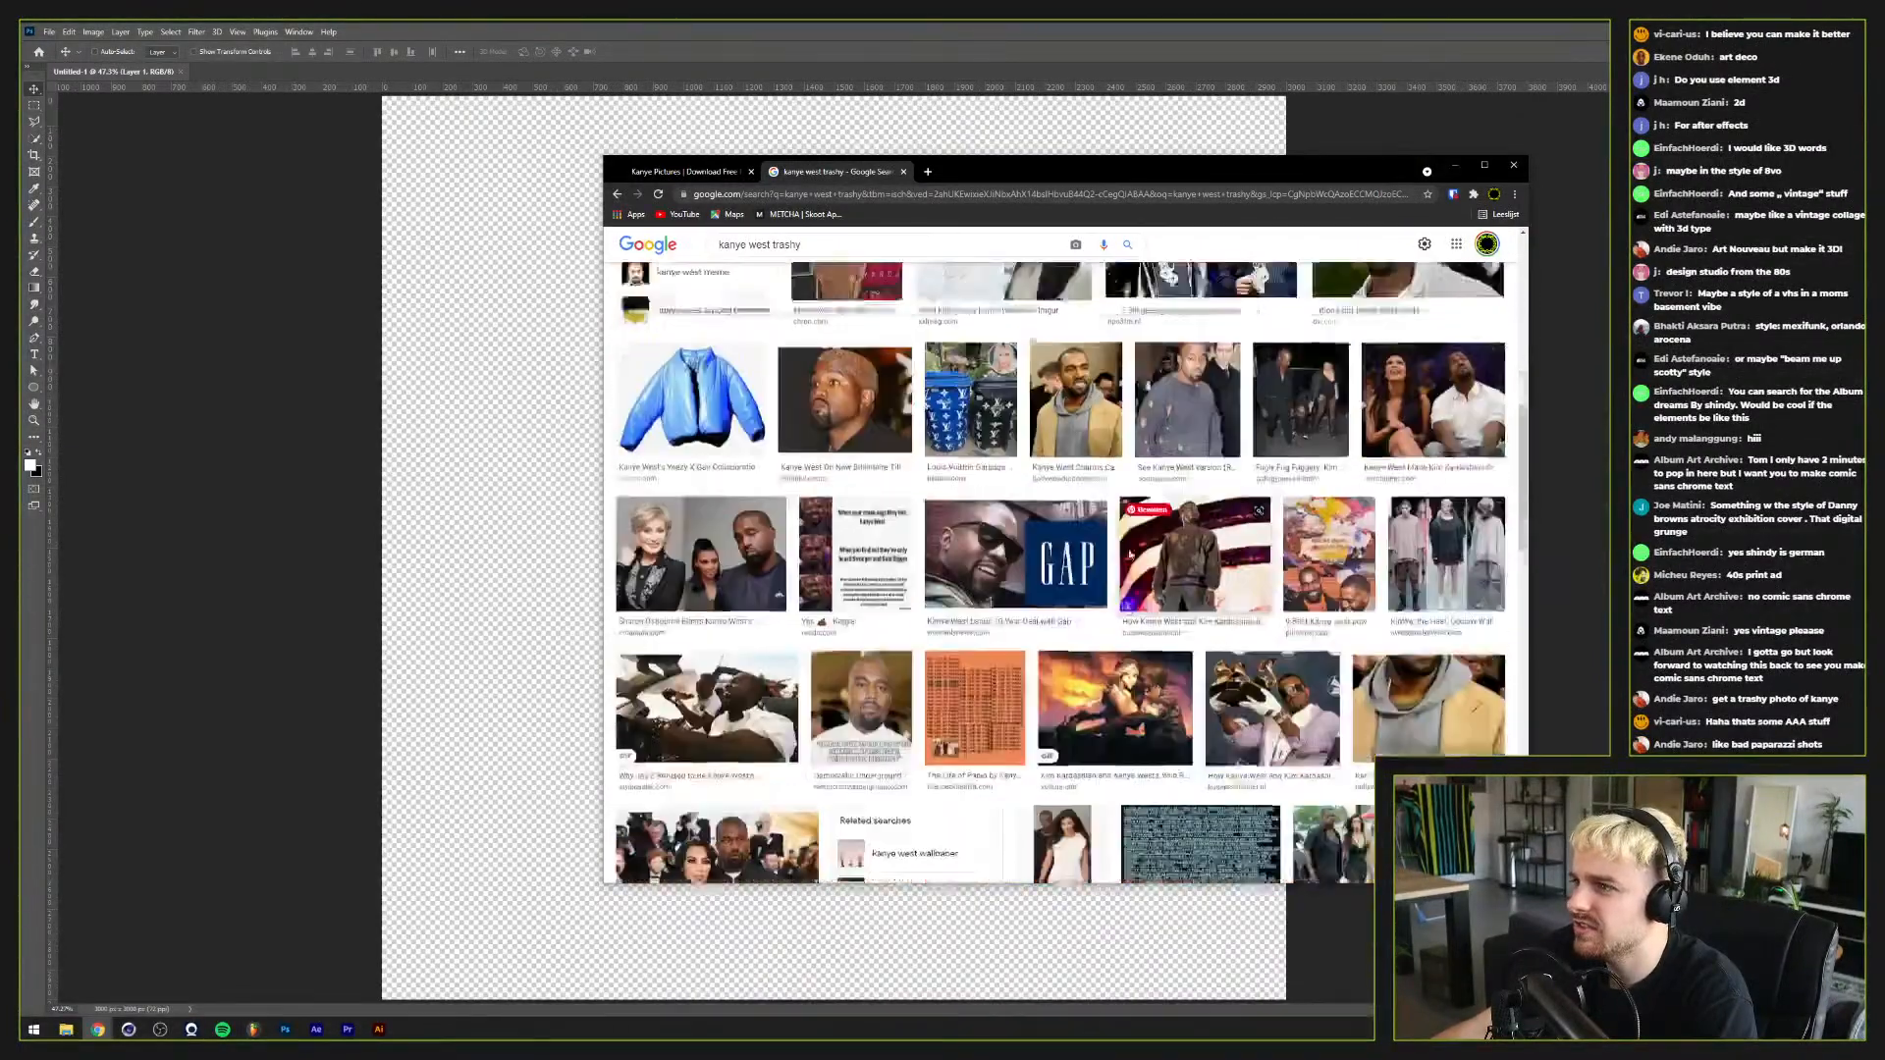
scroll(958, 625, down, 8)
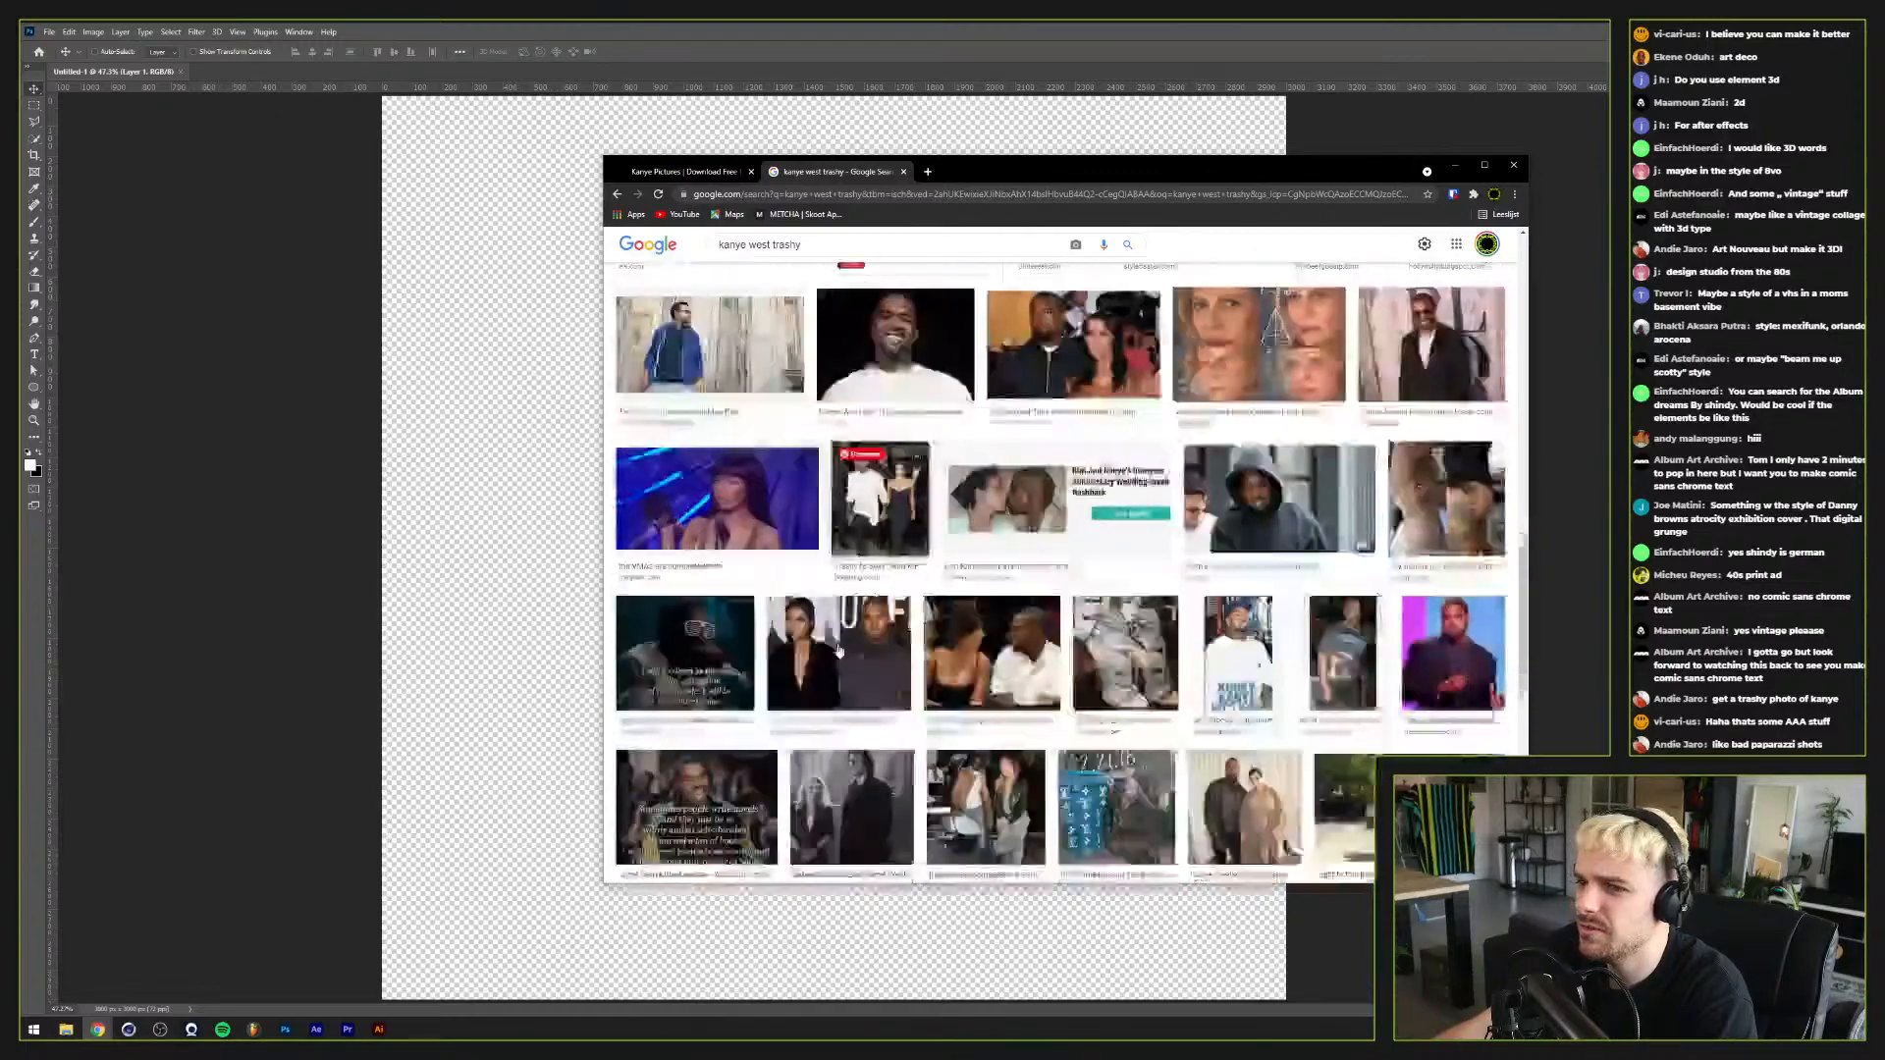
scroll(943, 626, down, 3)
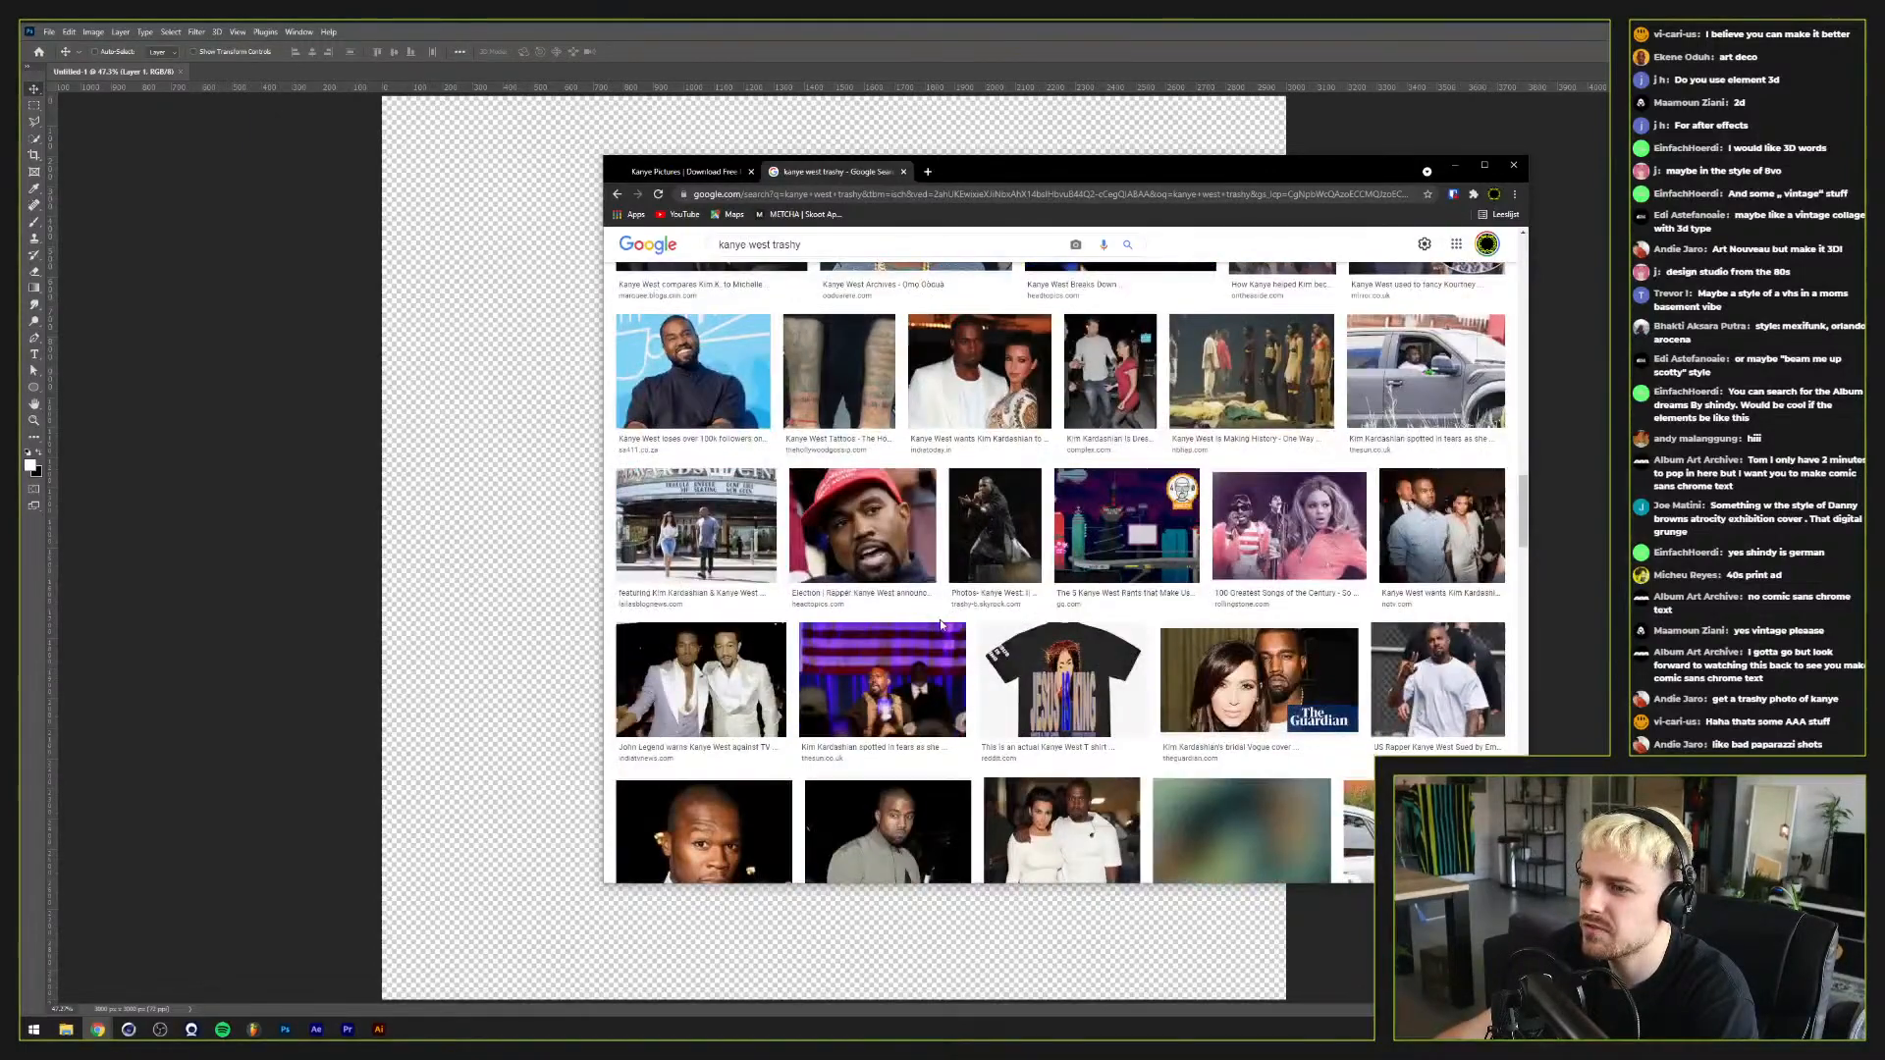
scroll(862, 395, up, 3)
scroll(862, 395, up, 5)
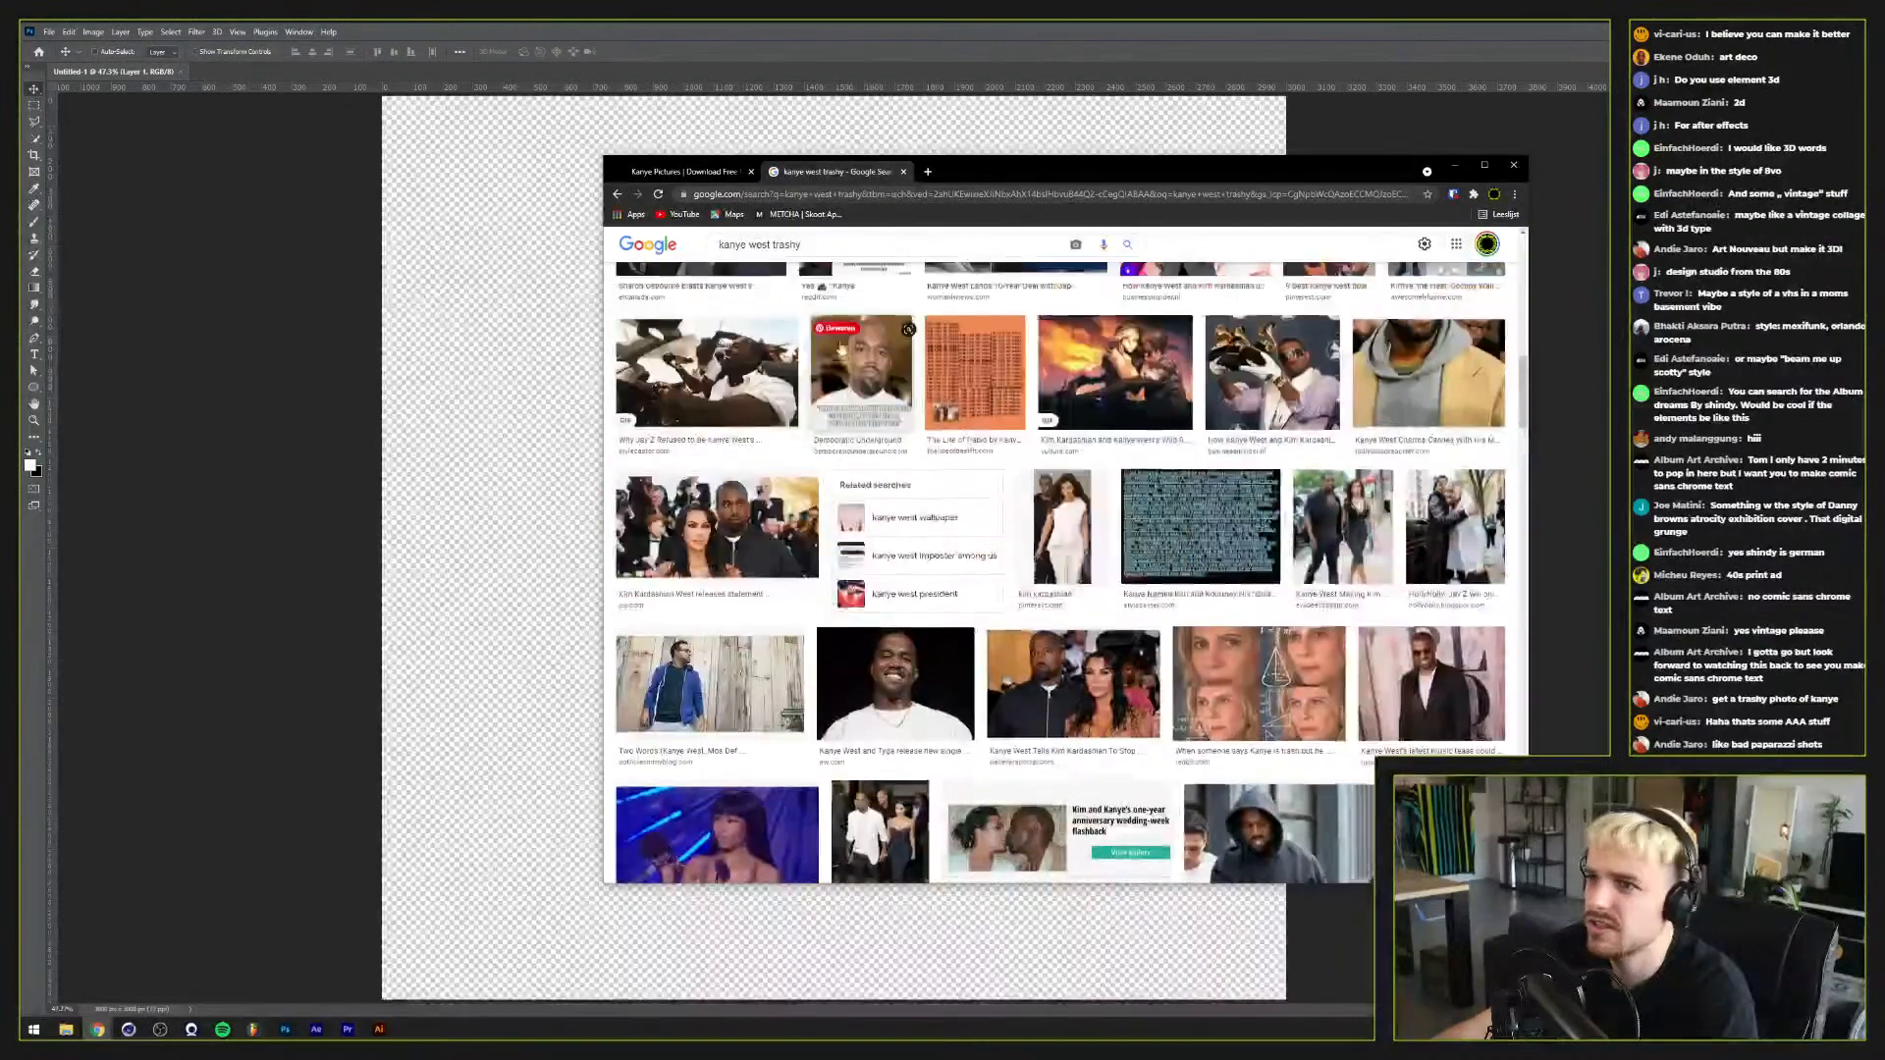
Step: Search Google Images for "kanye west editorial" and switch to all web results for that query
double_click(786, 244)
text(editorial)
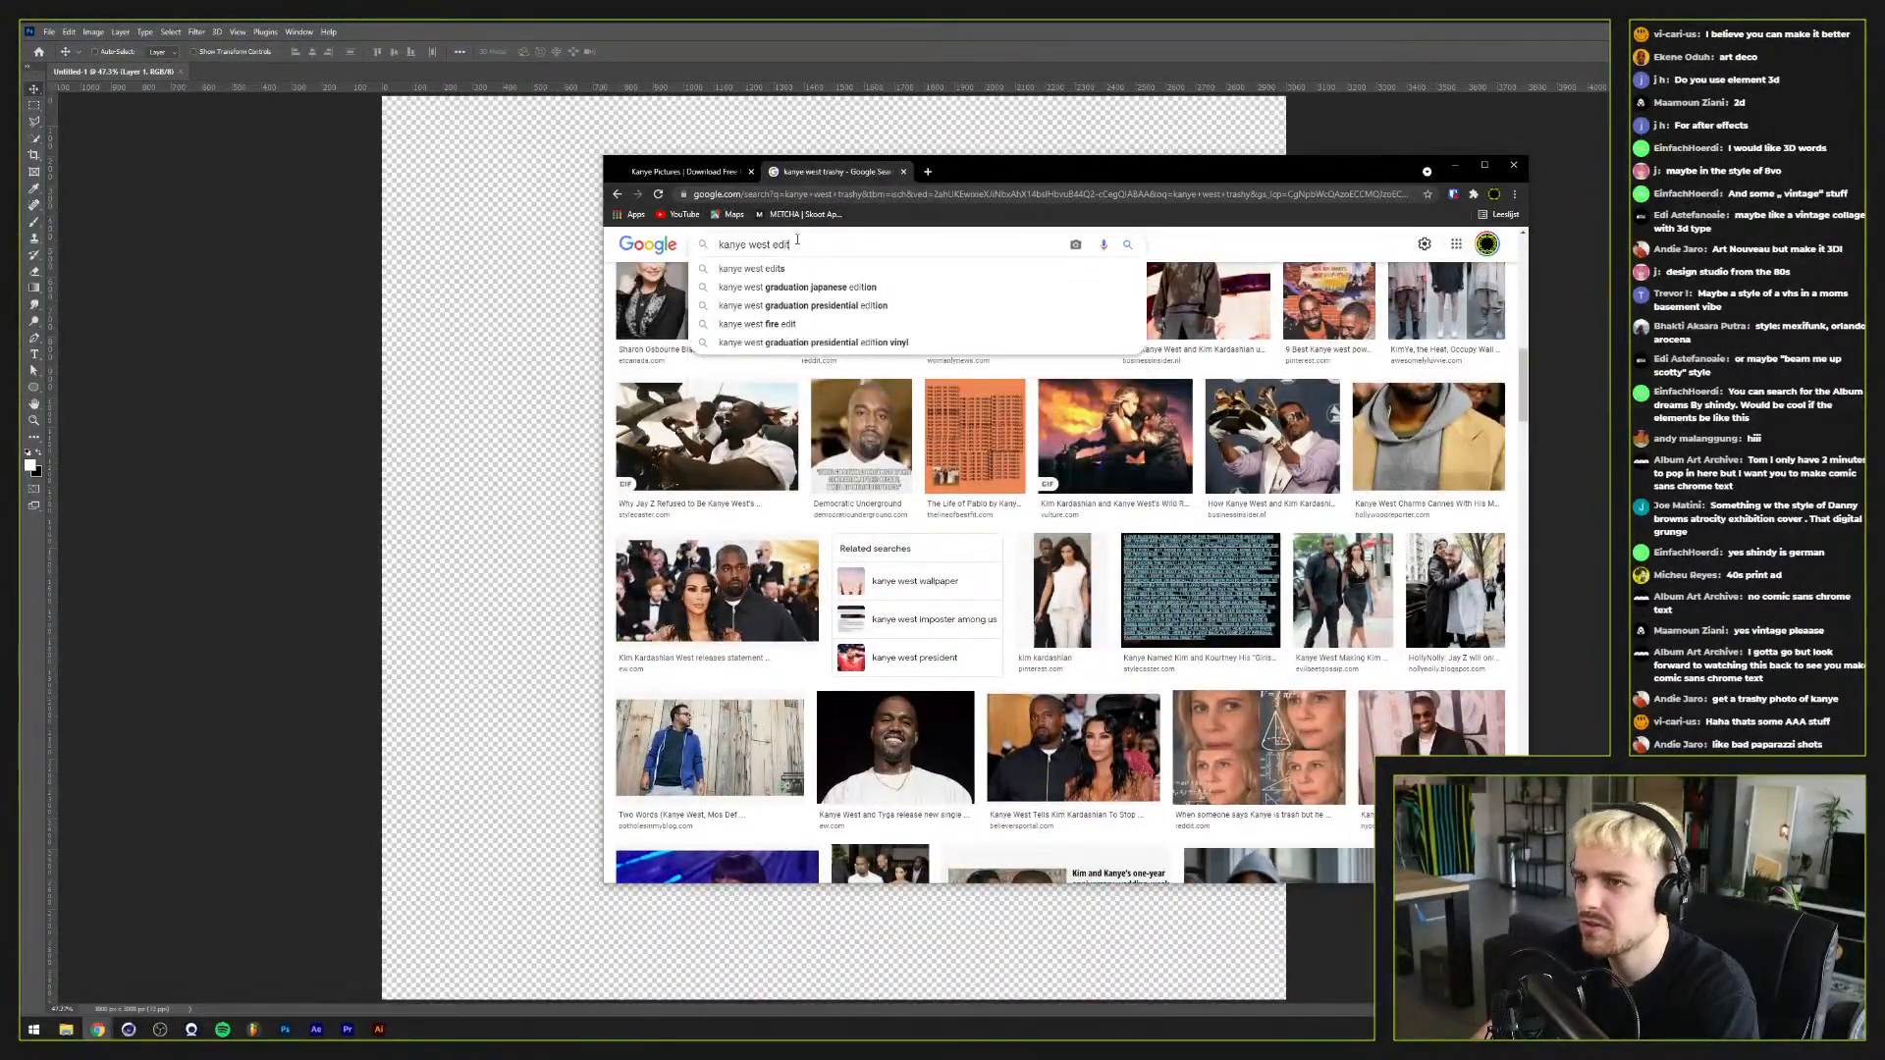
key(Return)
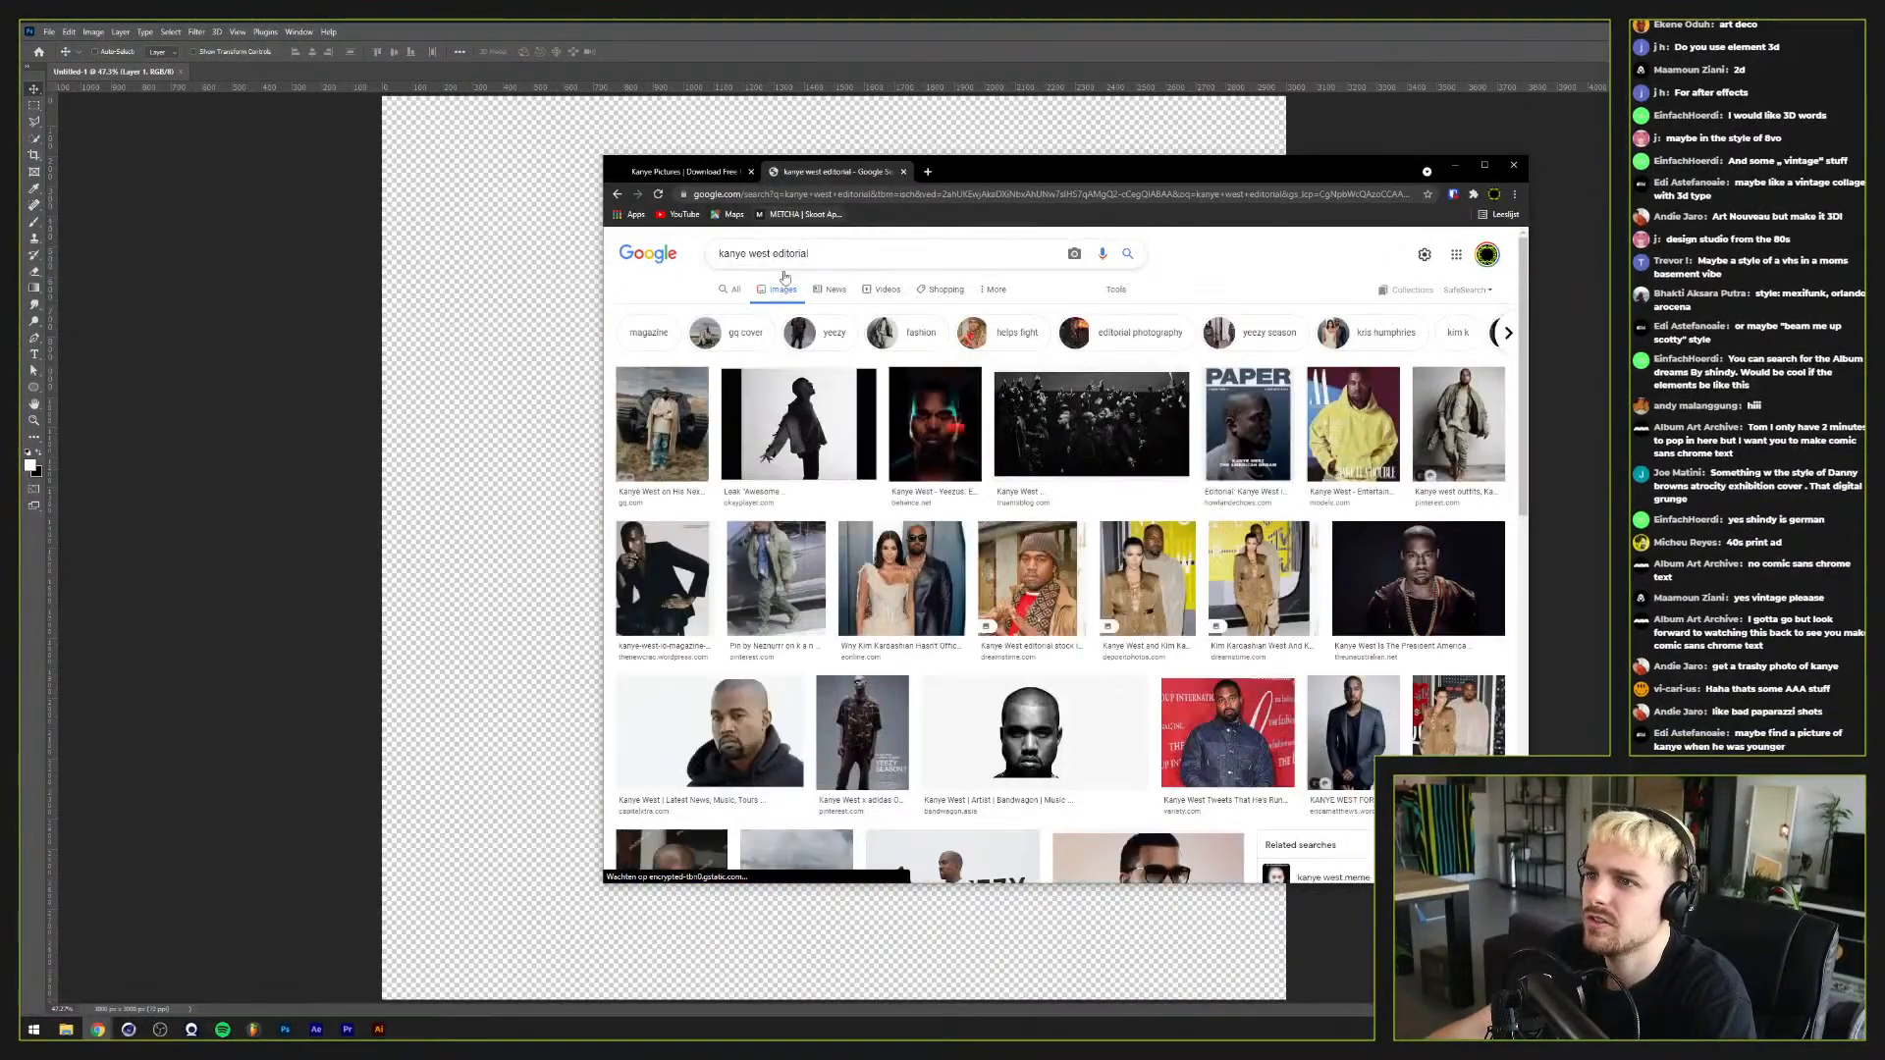
click(743, 293)
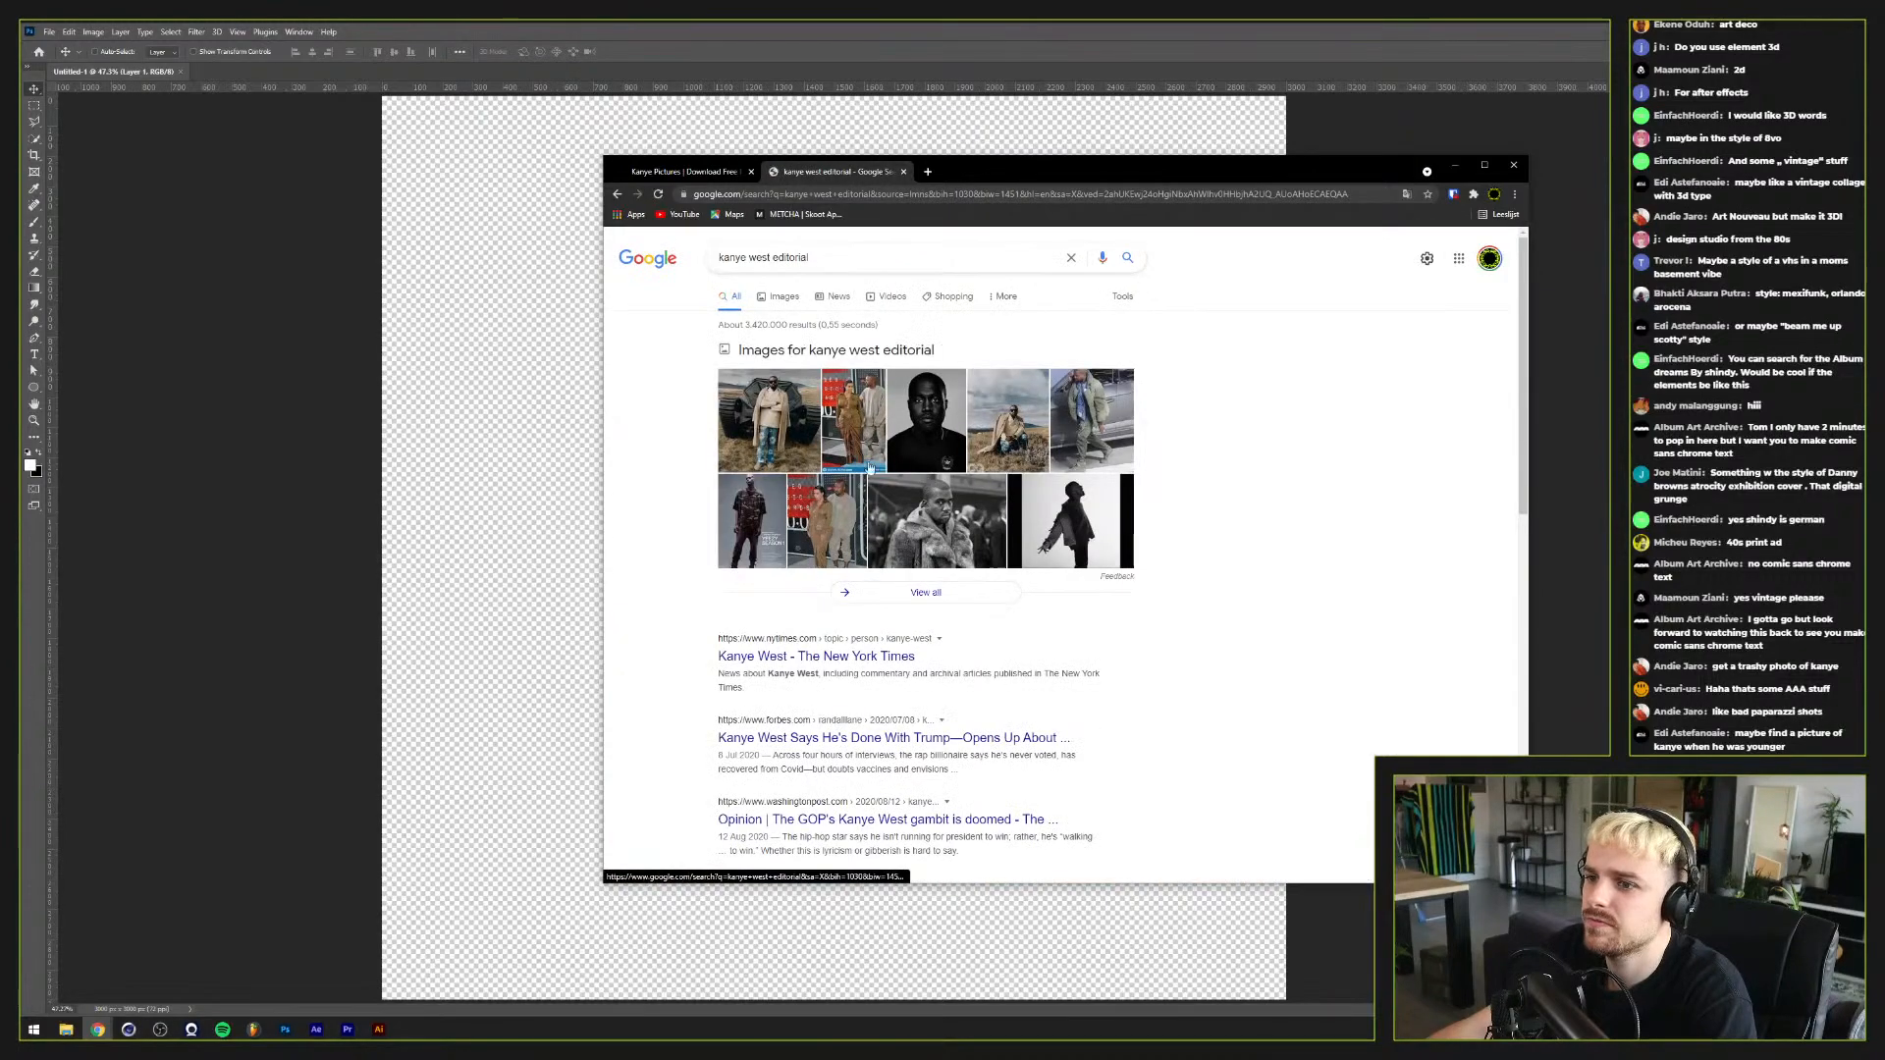
Step: Open The New York Times topic page on Kanye West in a new tab, accept the trackers and look through its articles
scroll(800, 670, down, 1)
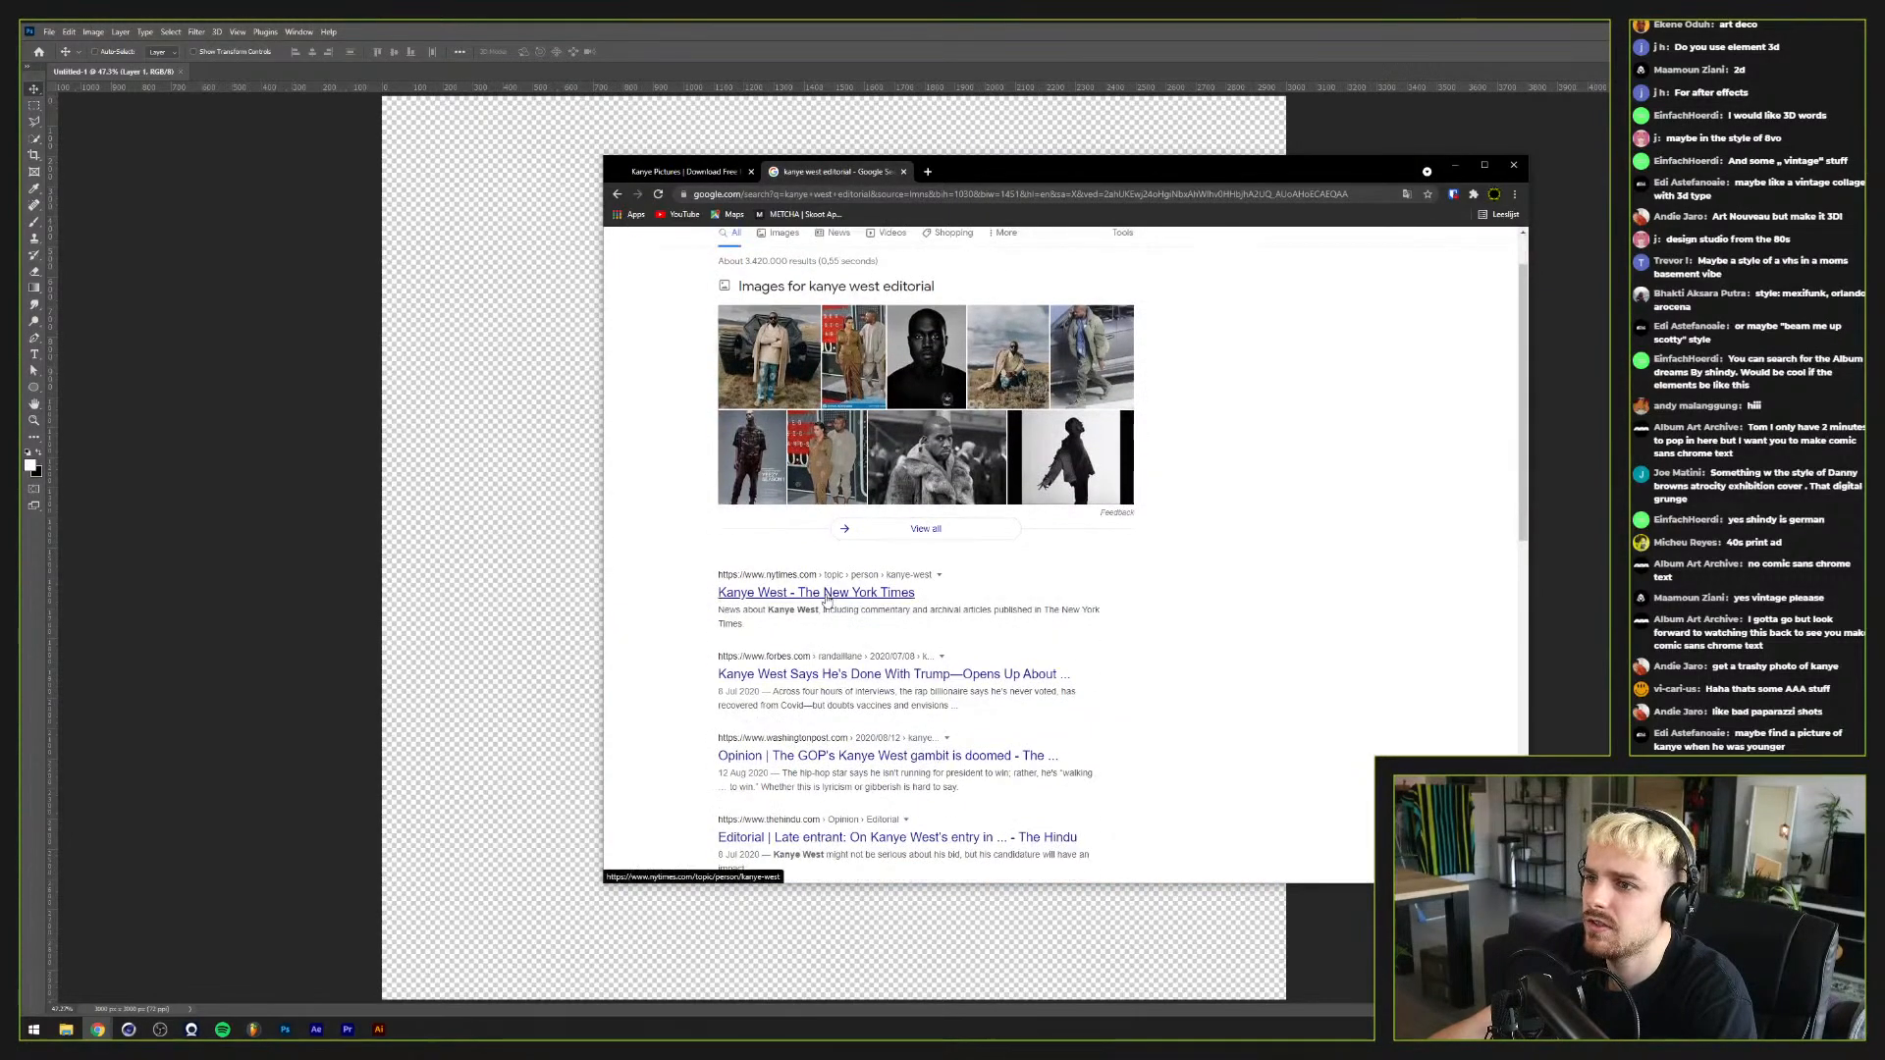
click(826, 593)
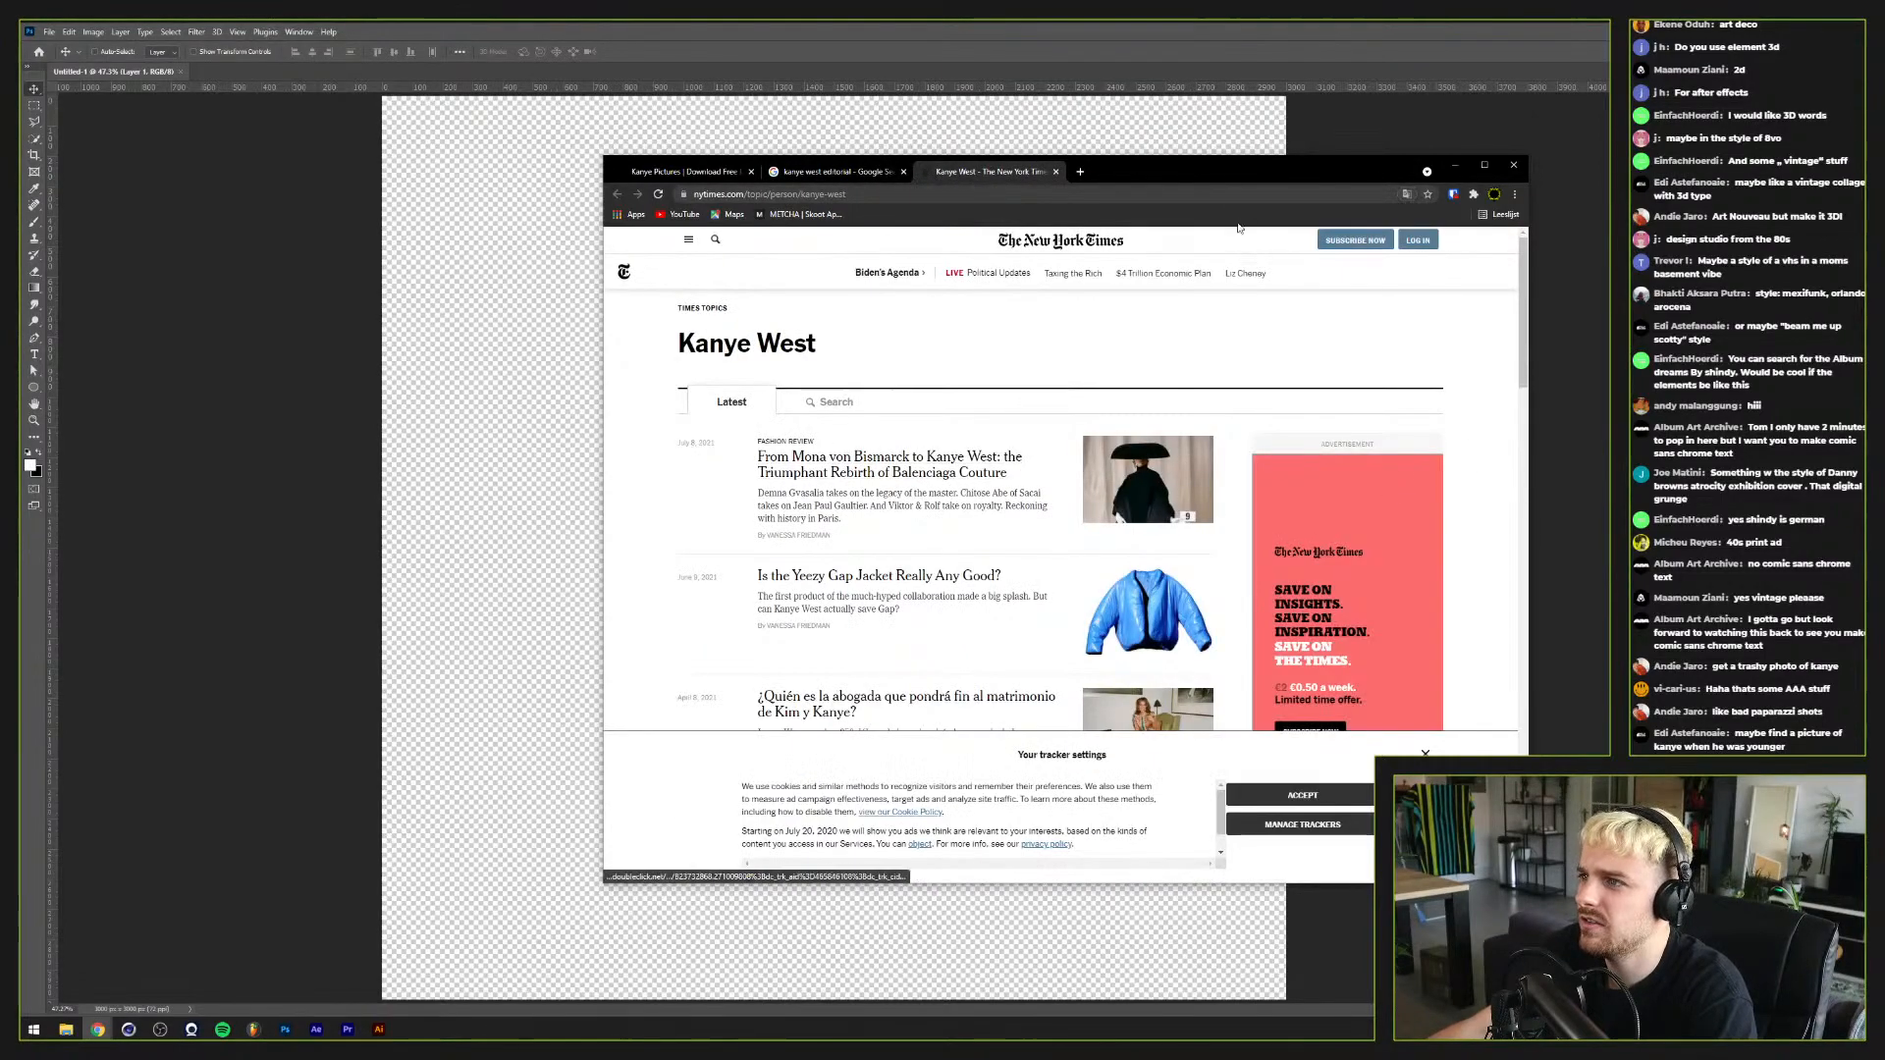
scroll(1398, 585, down, 3)
click(1303, 795)
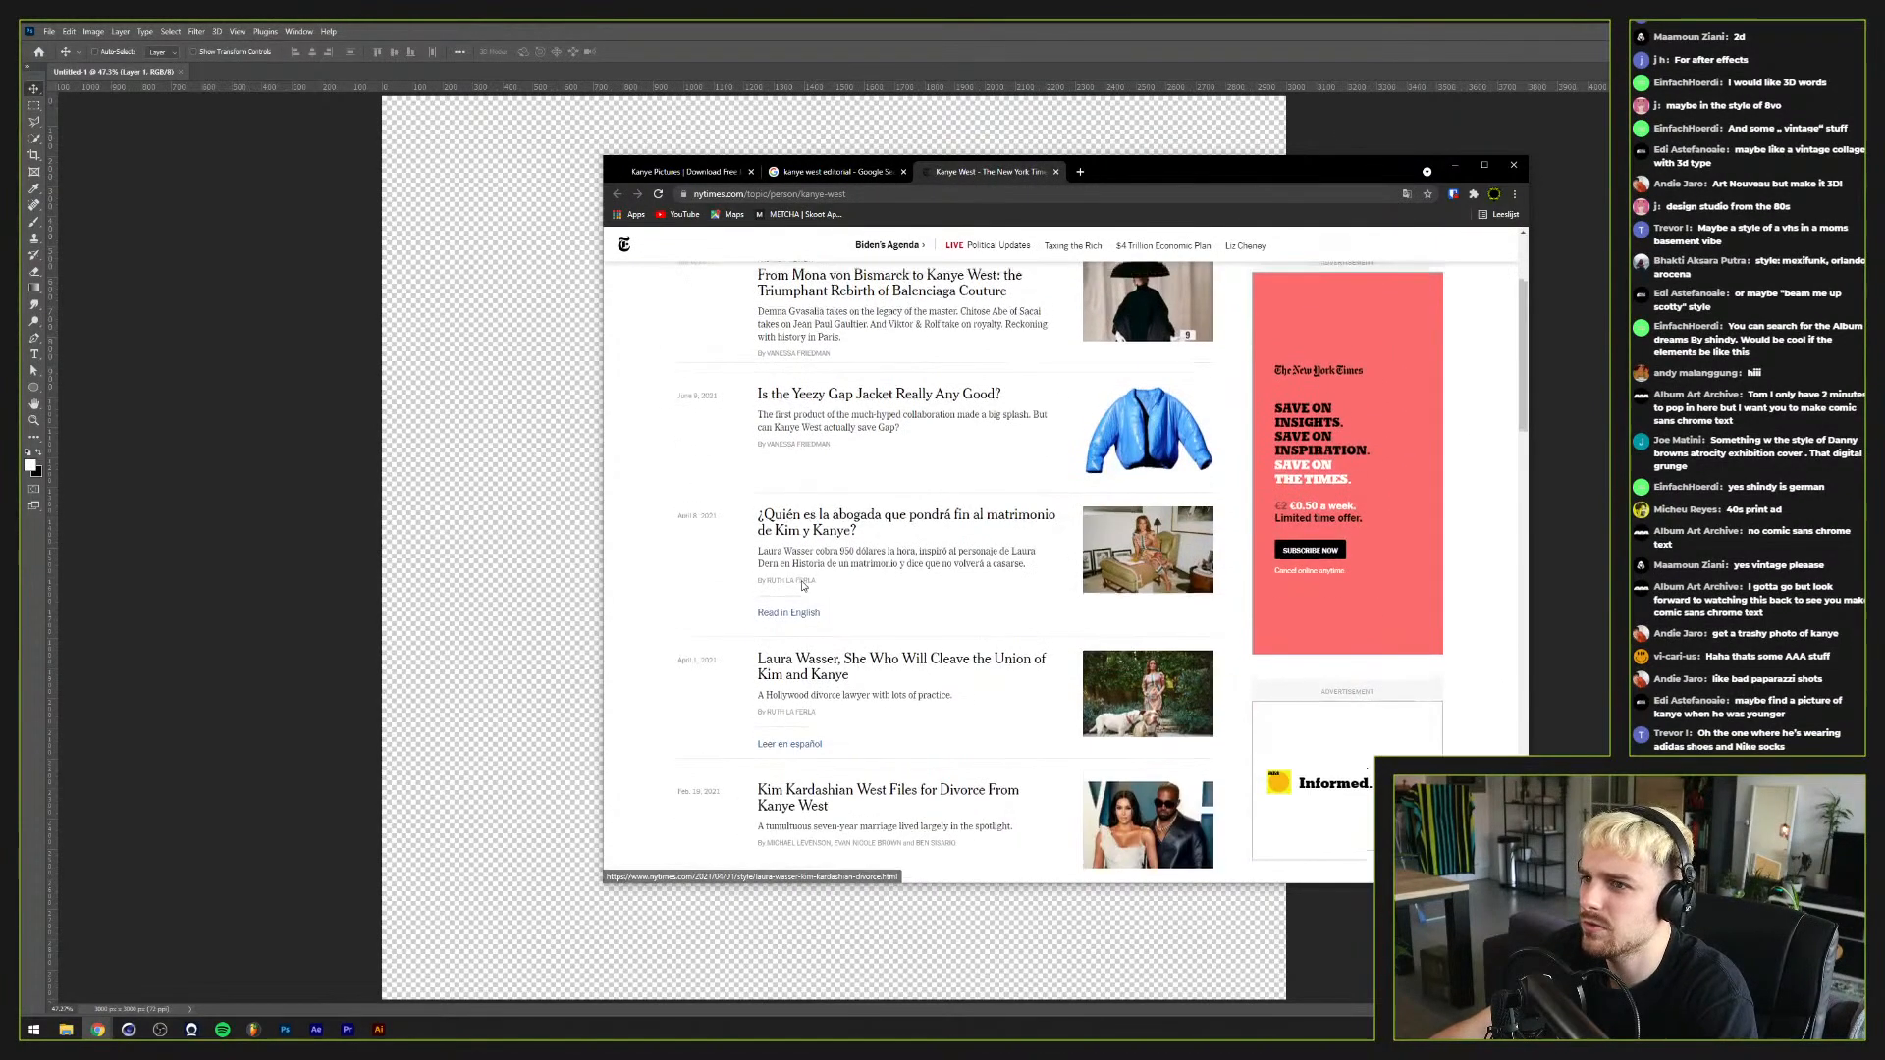
scroll(711, 621, down, 8)
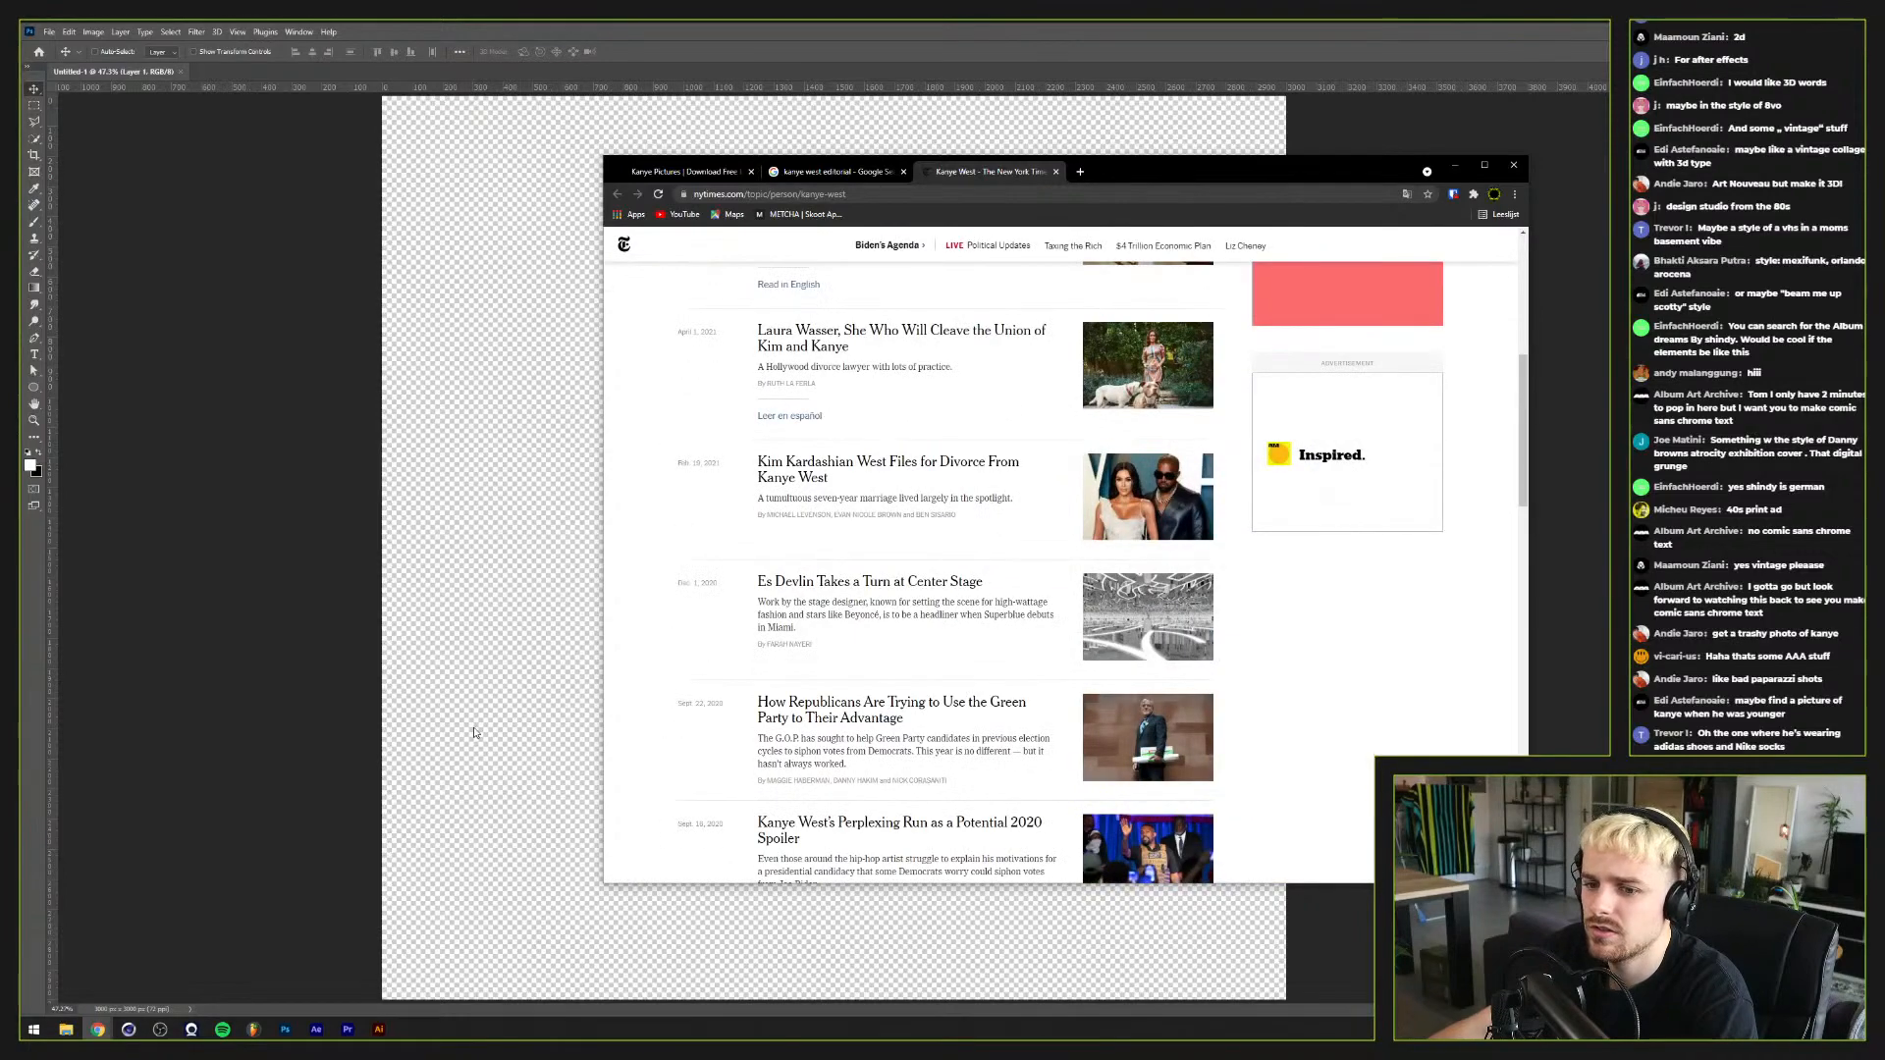
Step: Switch to Cinema 4D's pending save dialog and agree to save the project's changes
click(126, 1030)
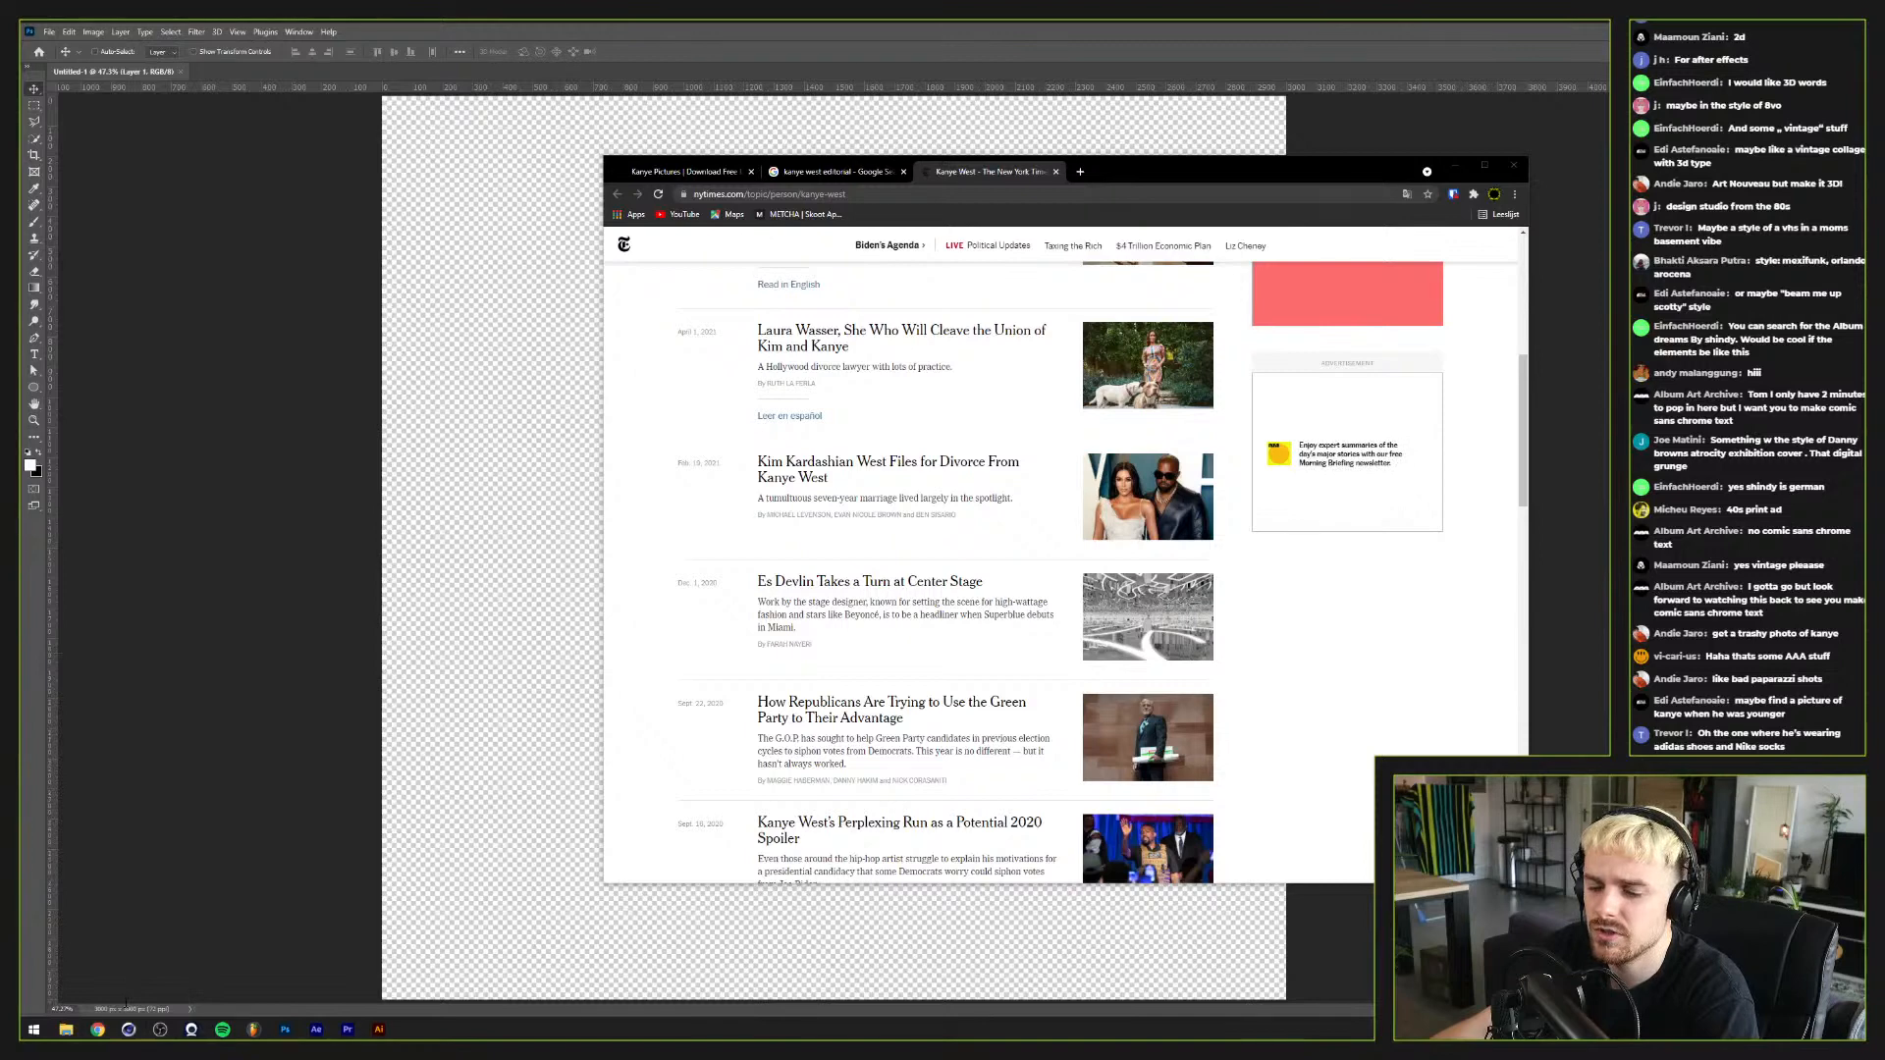
mouse_move(135, 1031)
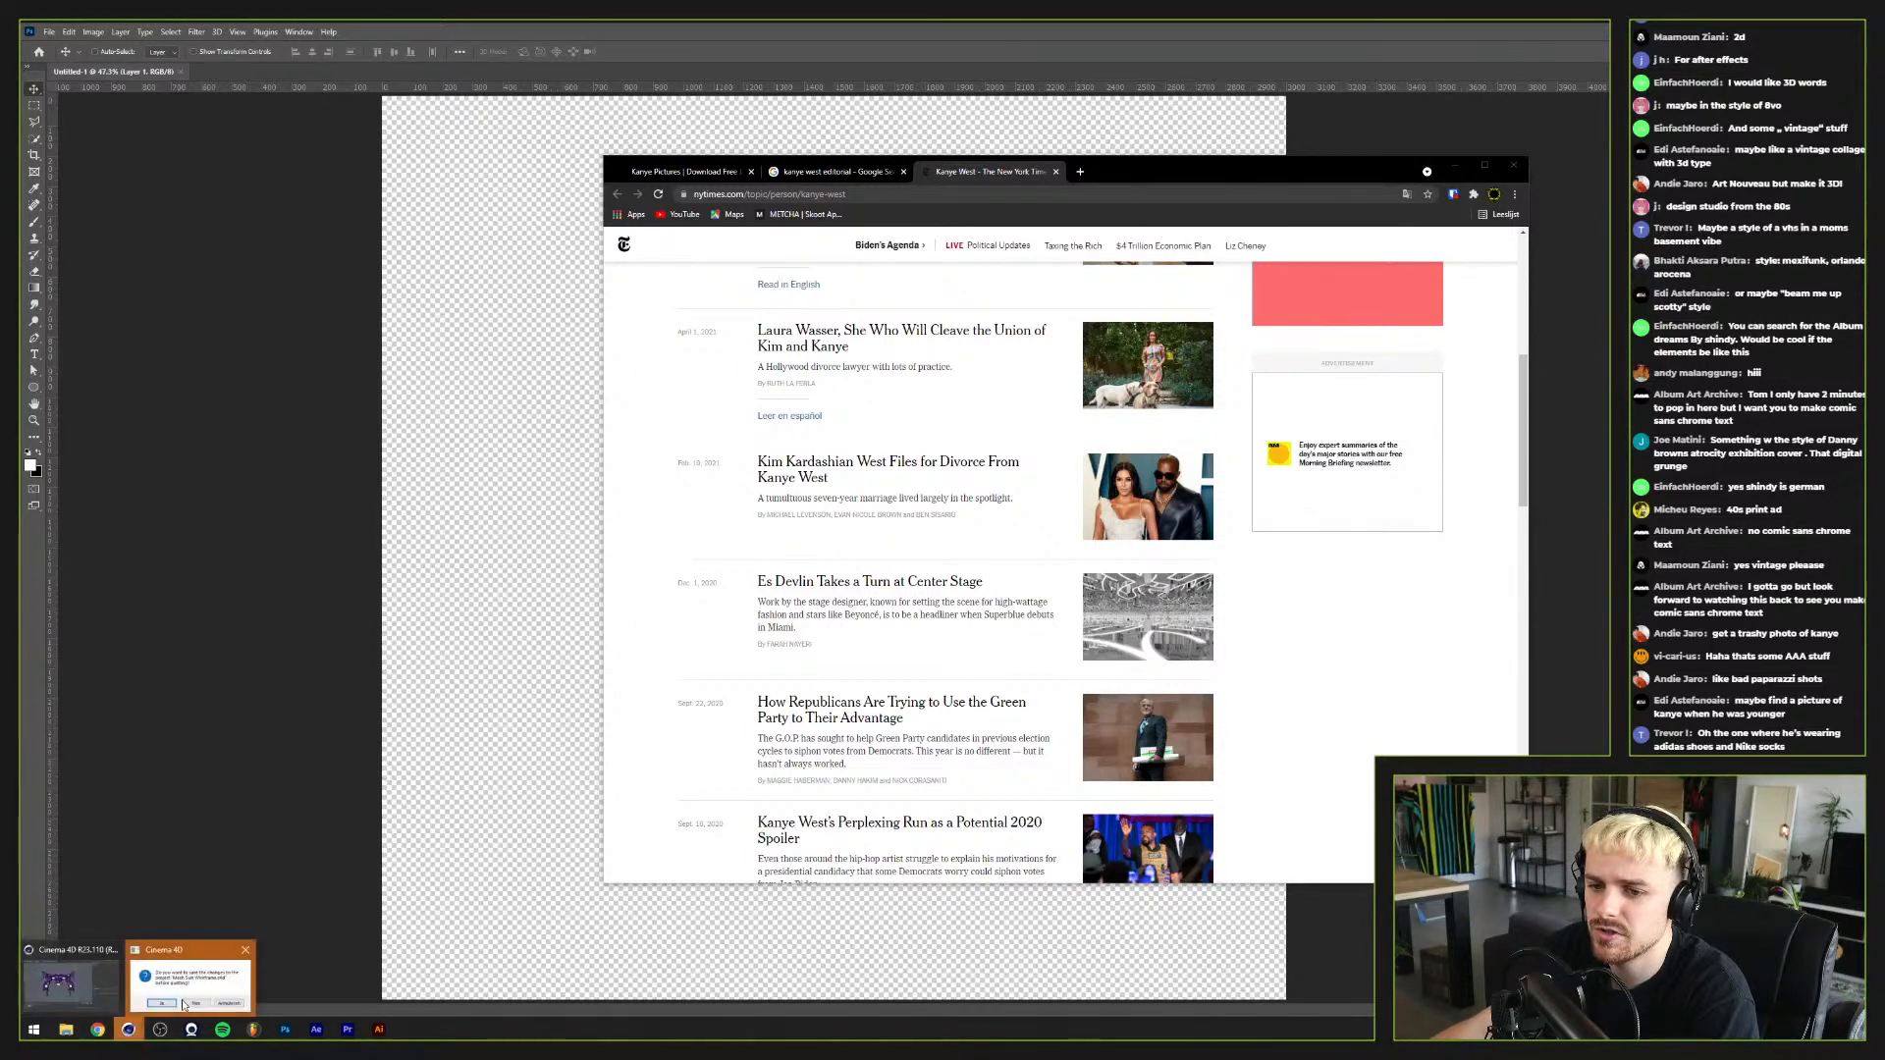
click(197, 977)
click(1214, 577)
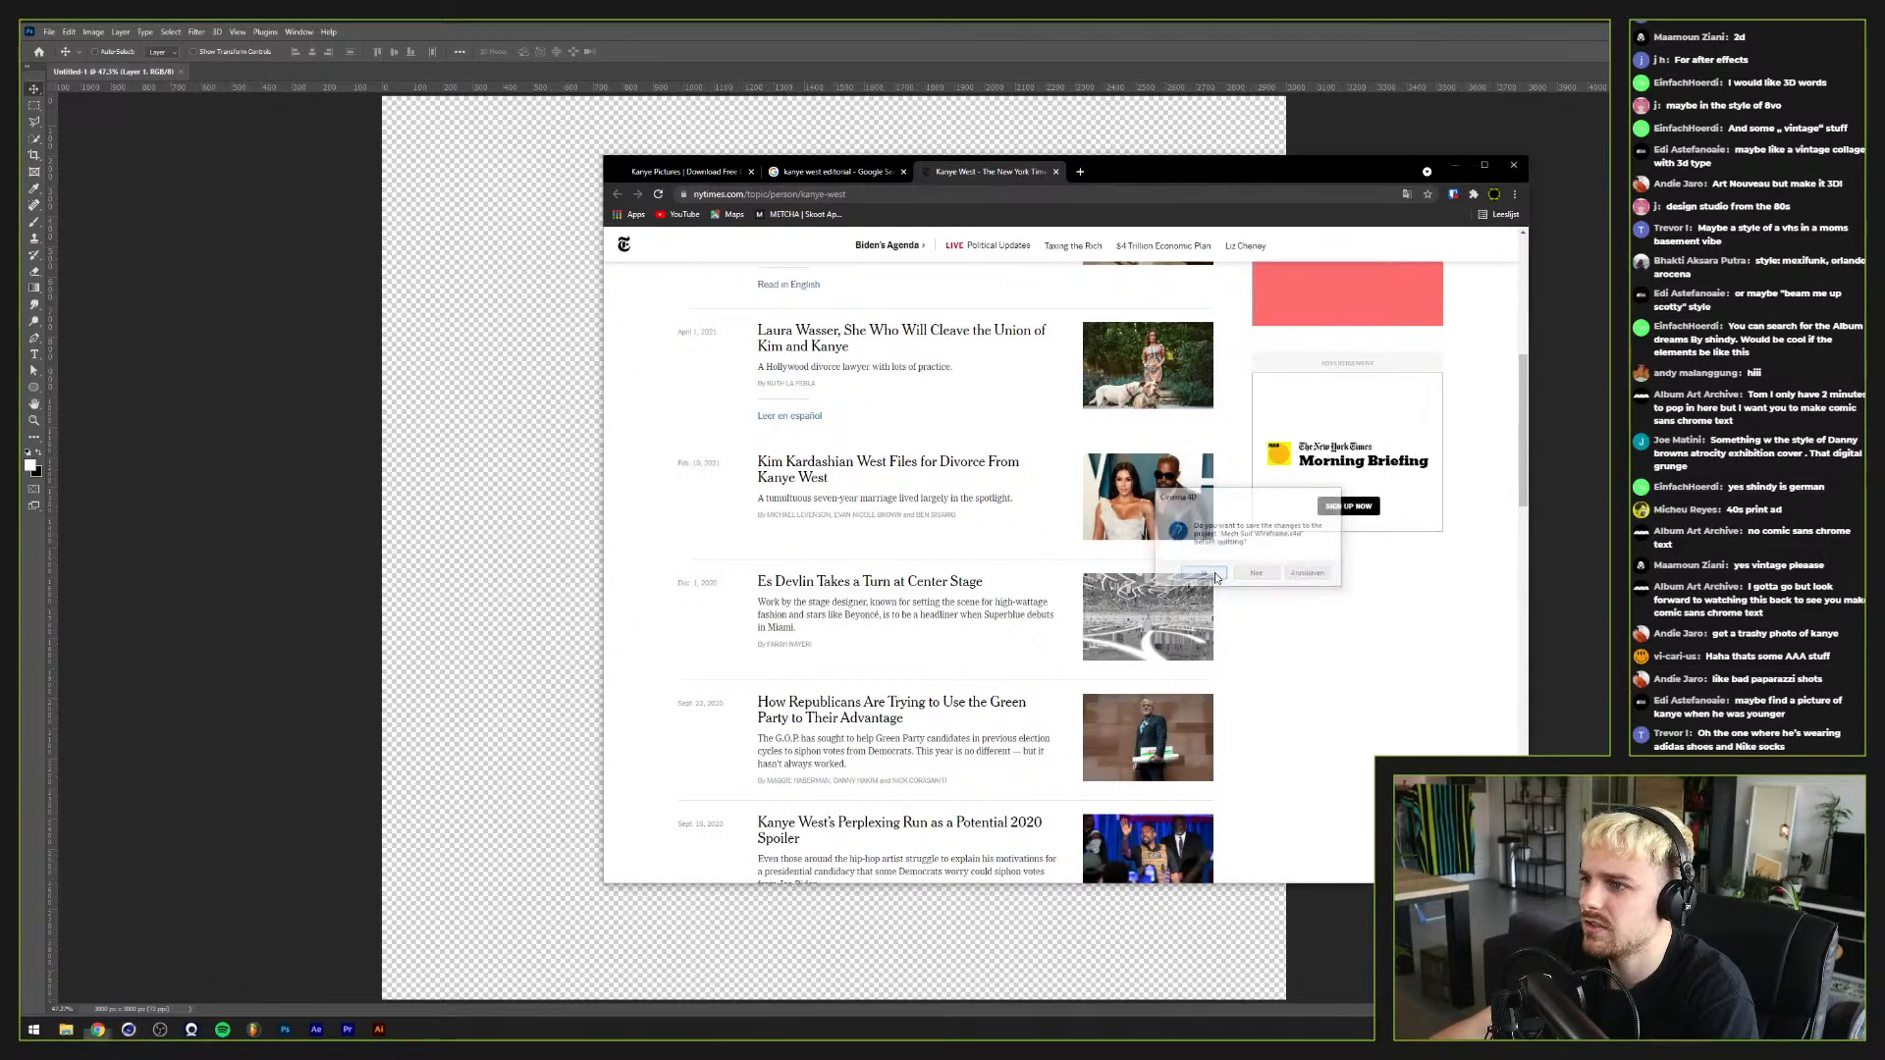
Step: Search Google for "kanye adidas shoes nike socks" in a new browser tab
scroll(1284, 611, up, 5)
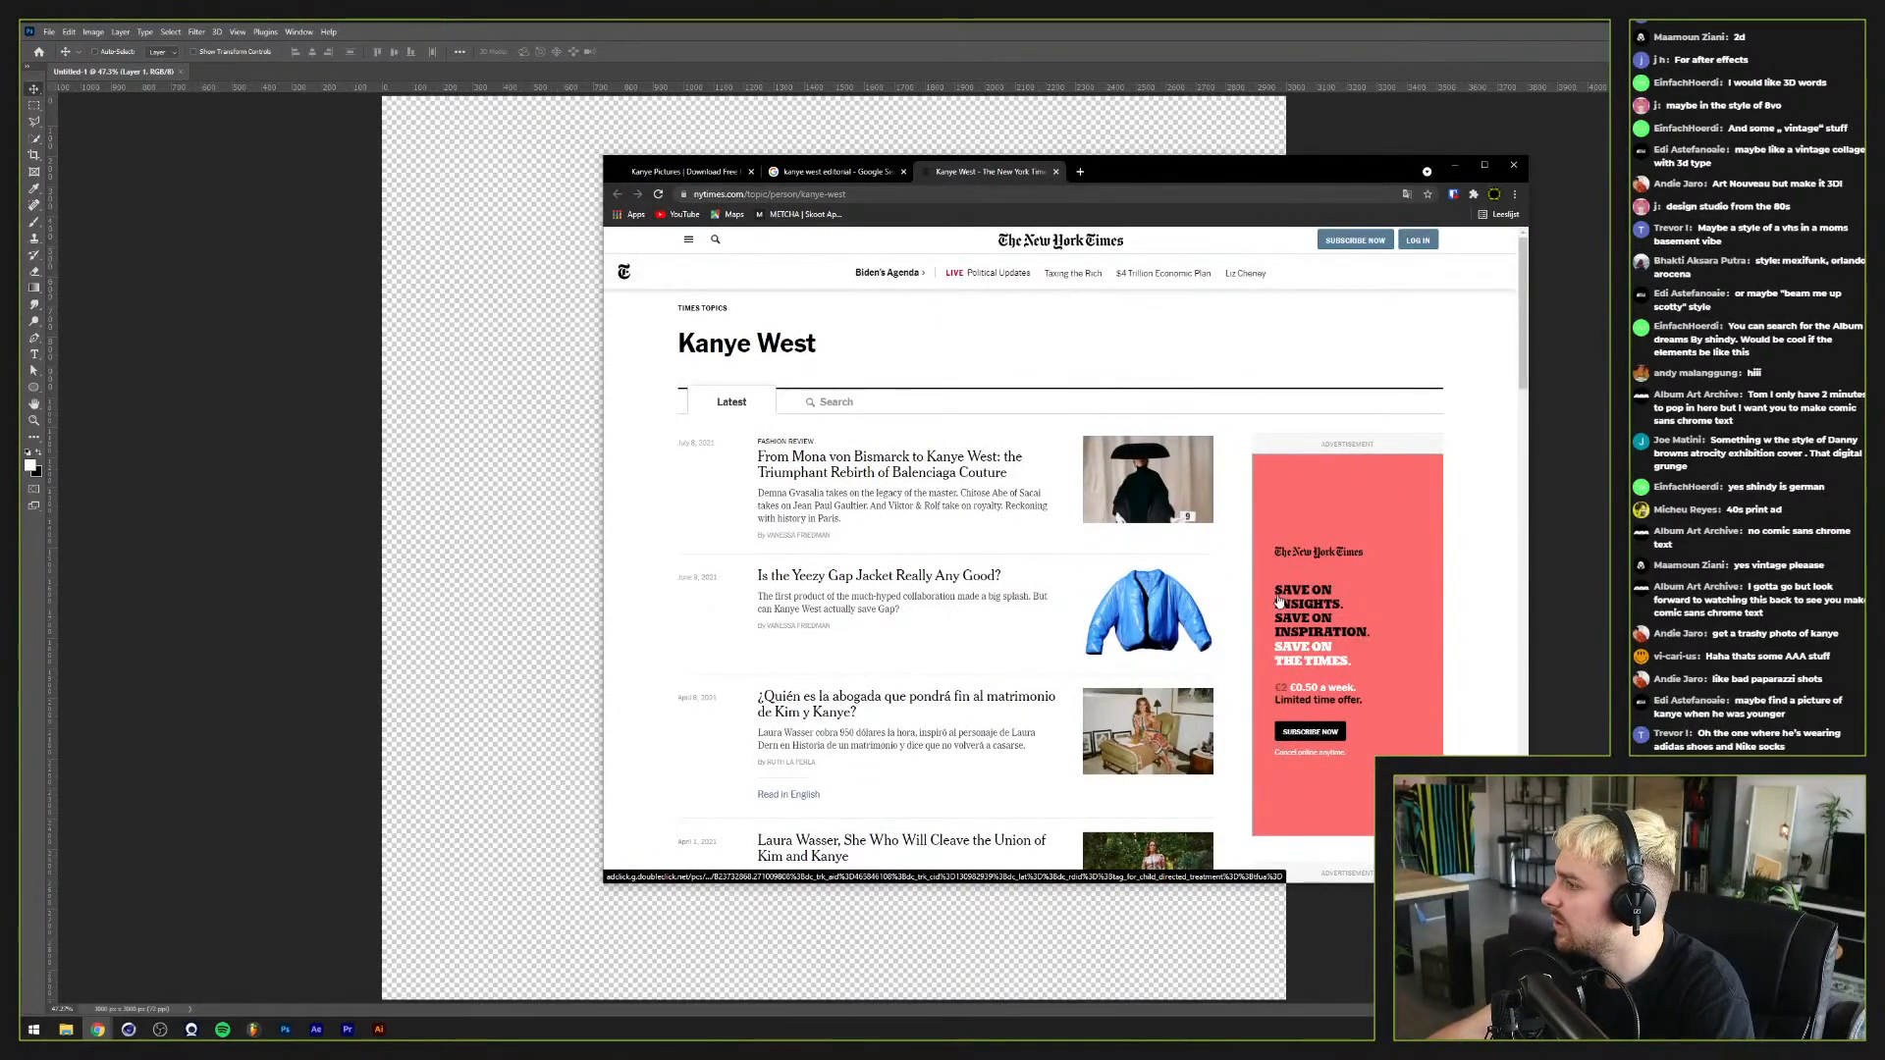
click(1081, 173)
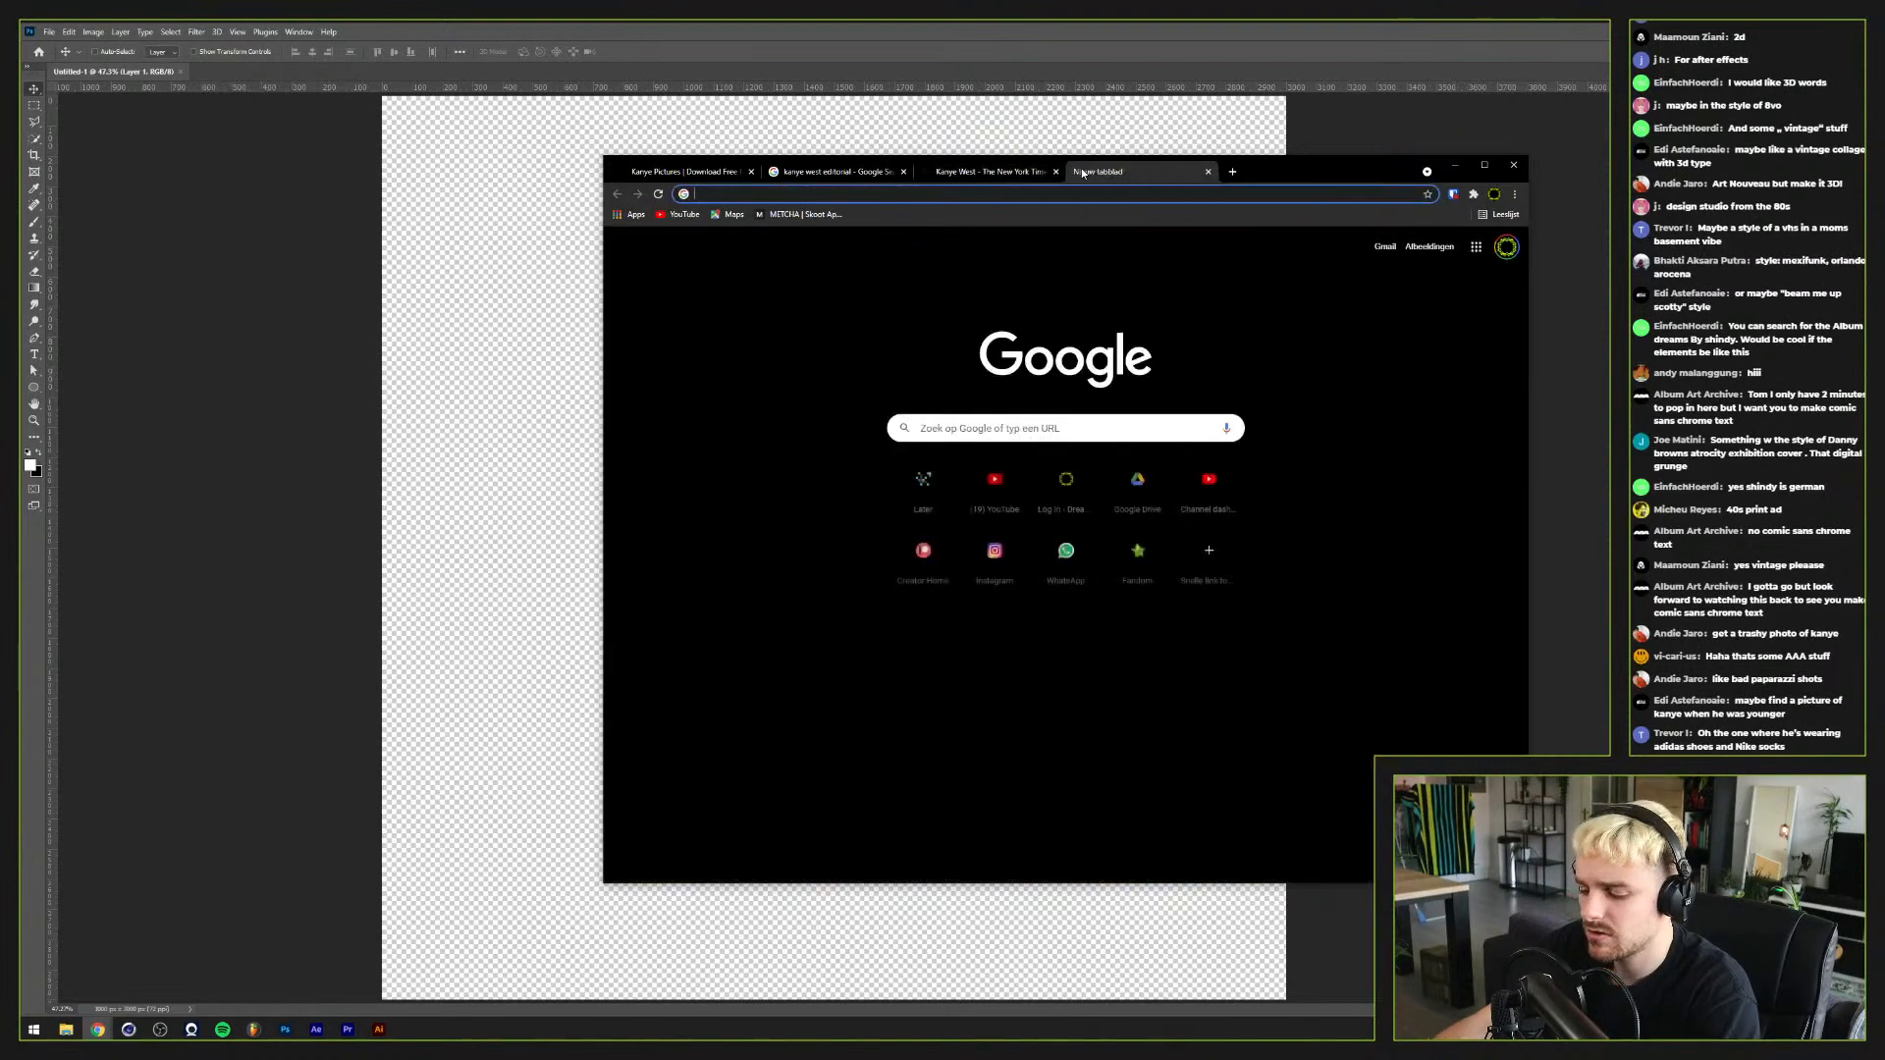
text(kanye adid)
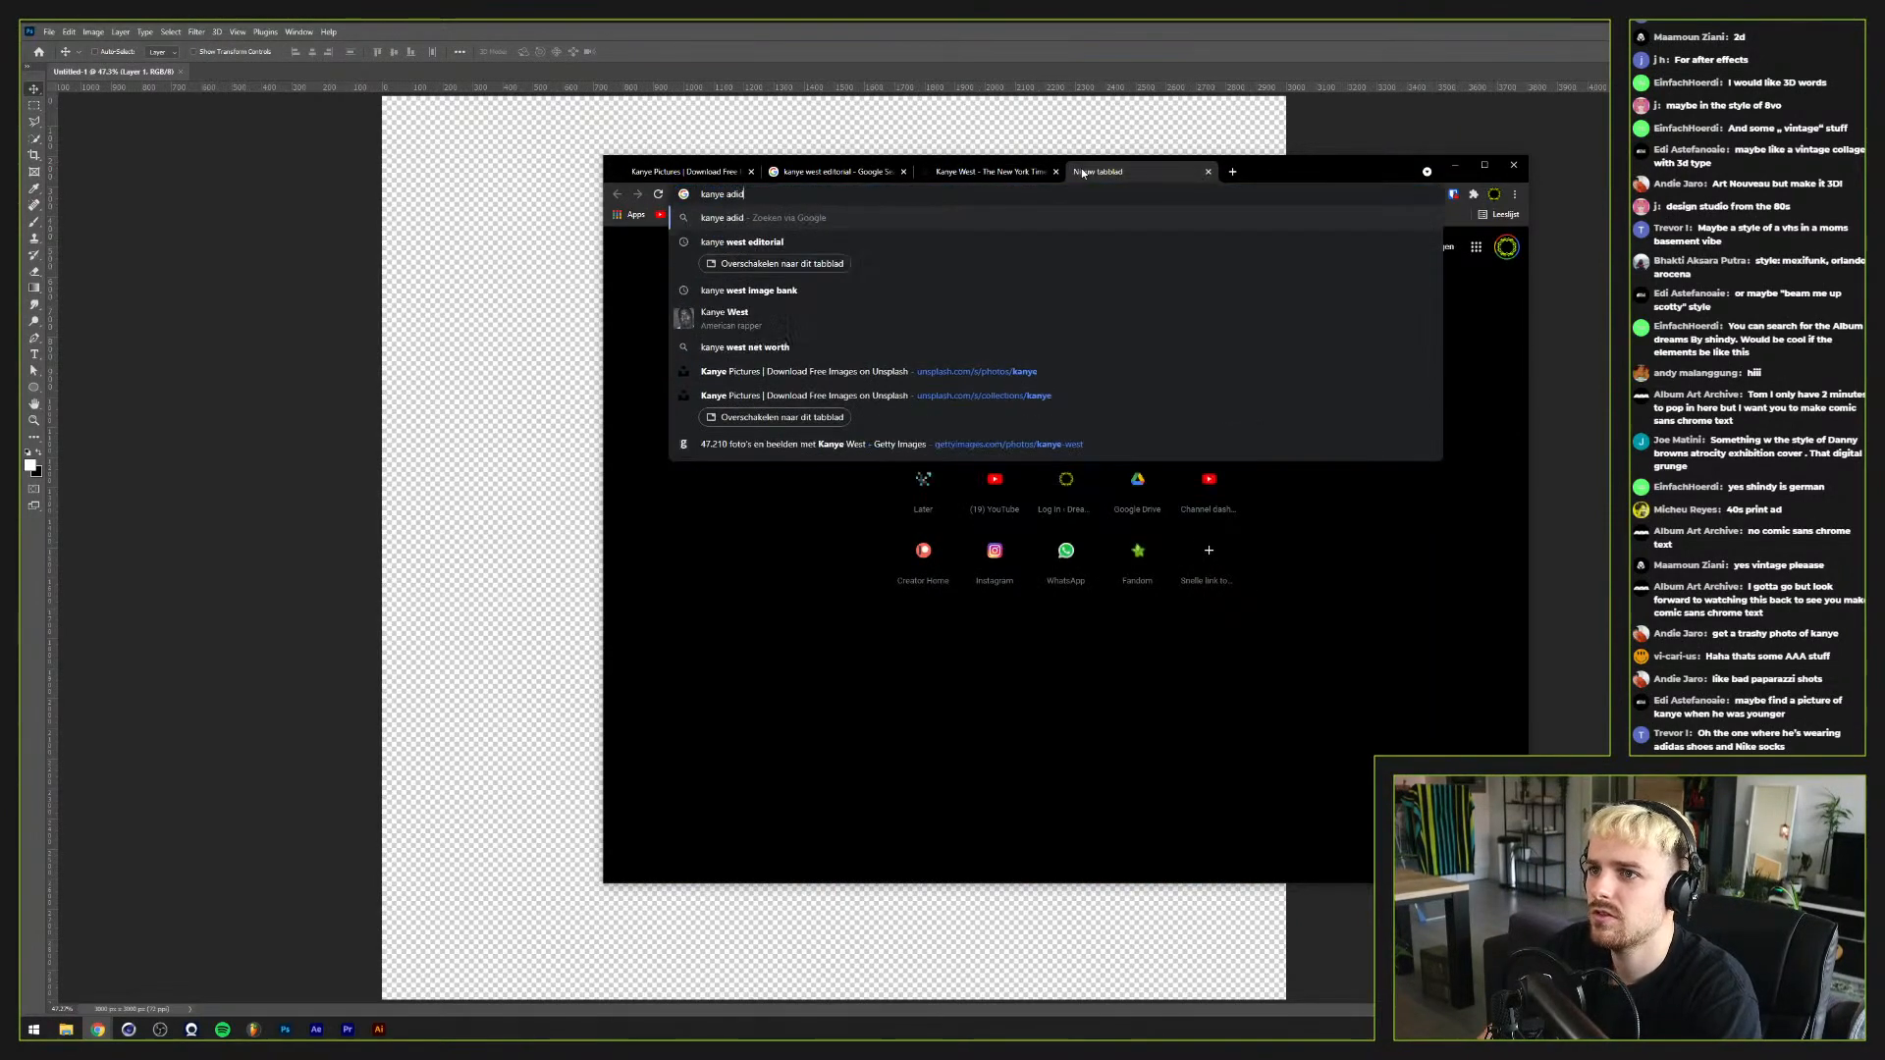
text(as shoes nike socks)
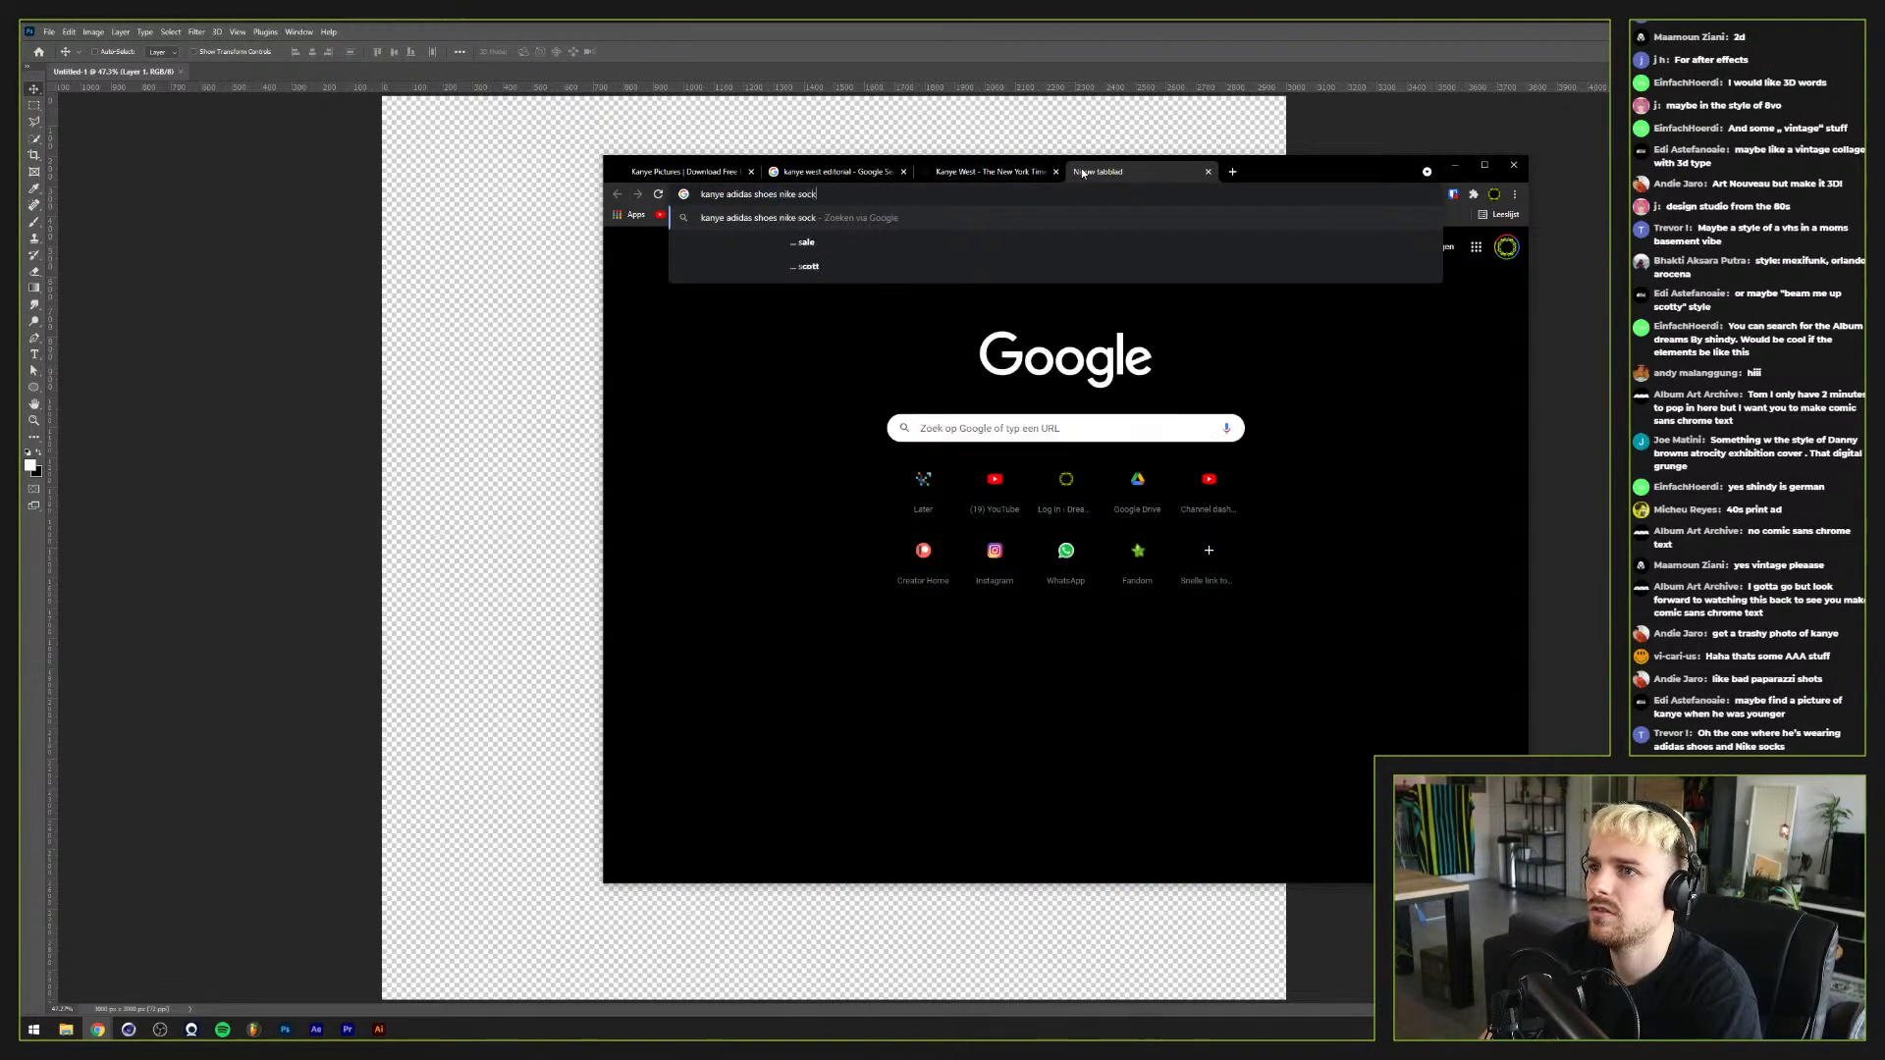
key(Return)
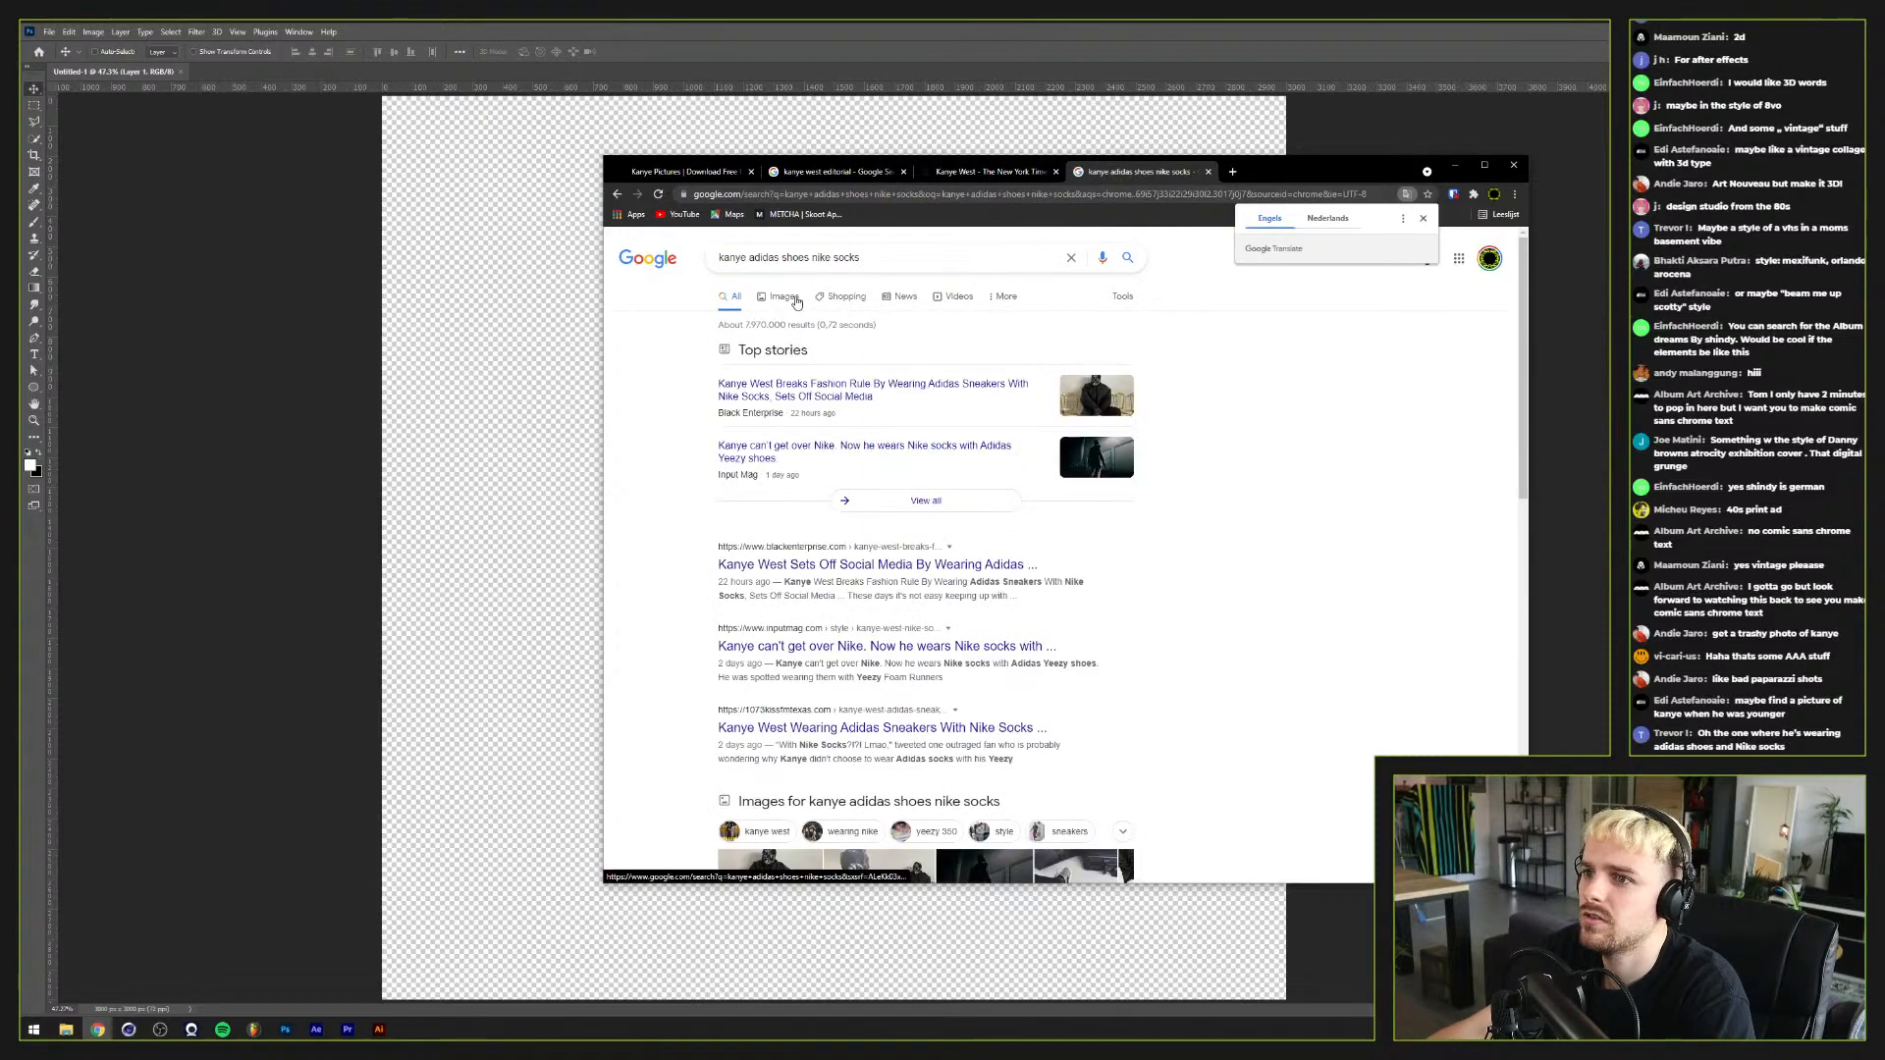
Step: Open the Black Enterprise article, agree to its privacy terms, and open the embedded Nice Kicks tweet's photo at full size
click(806, 390)
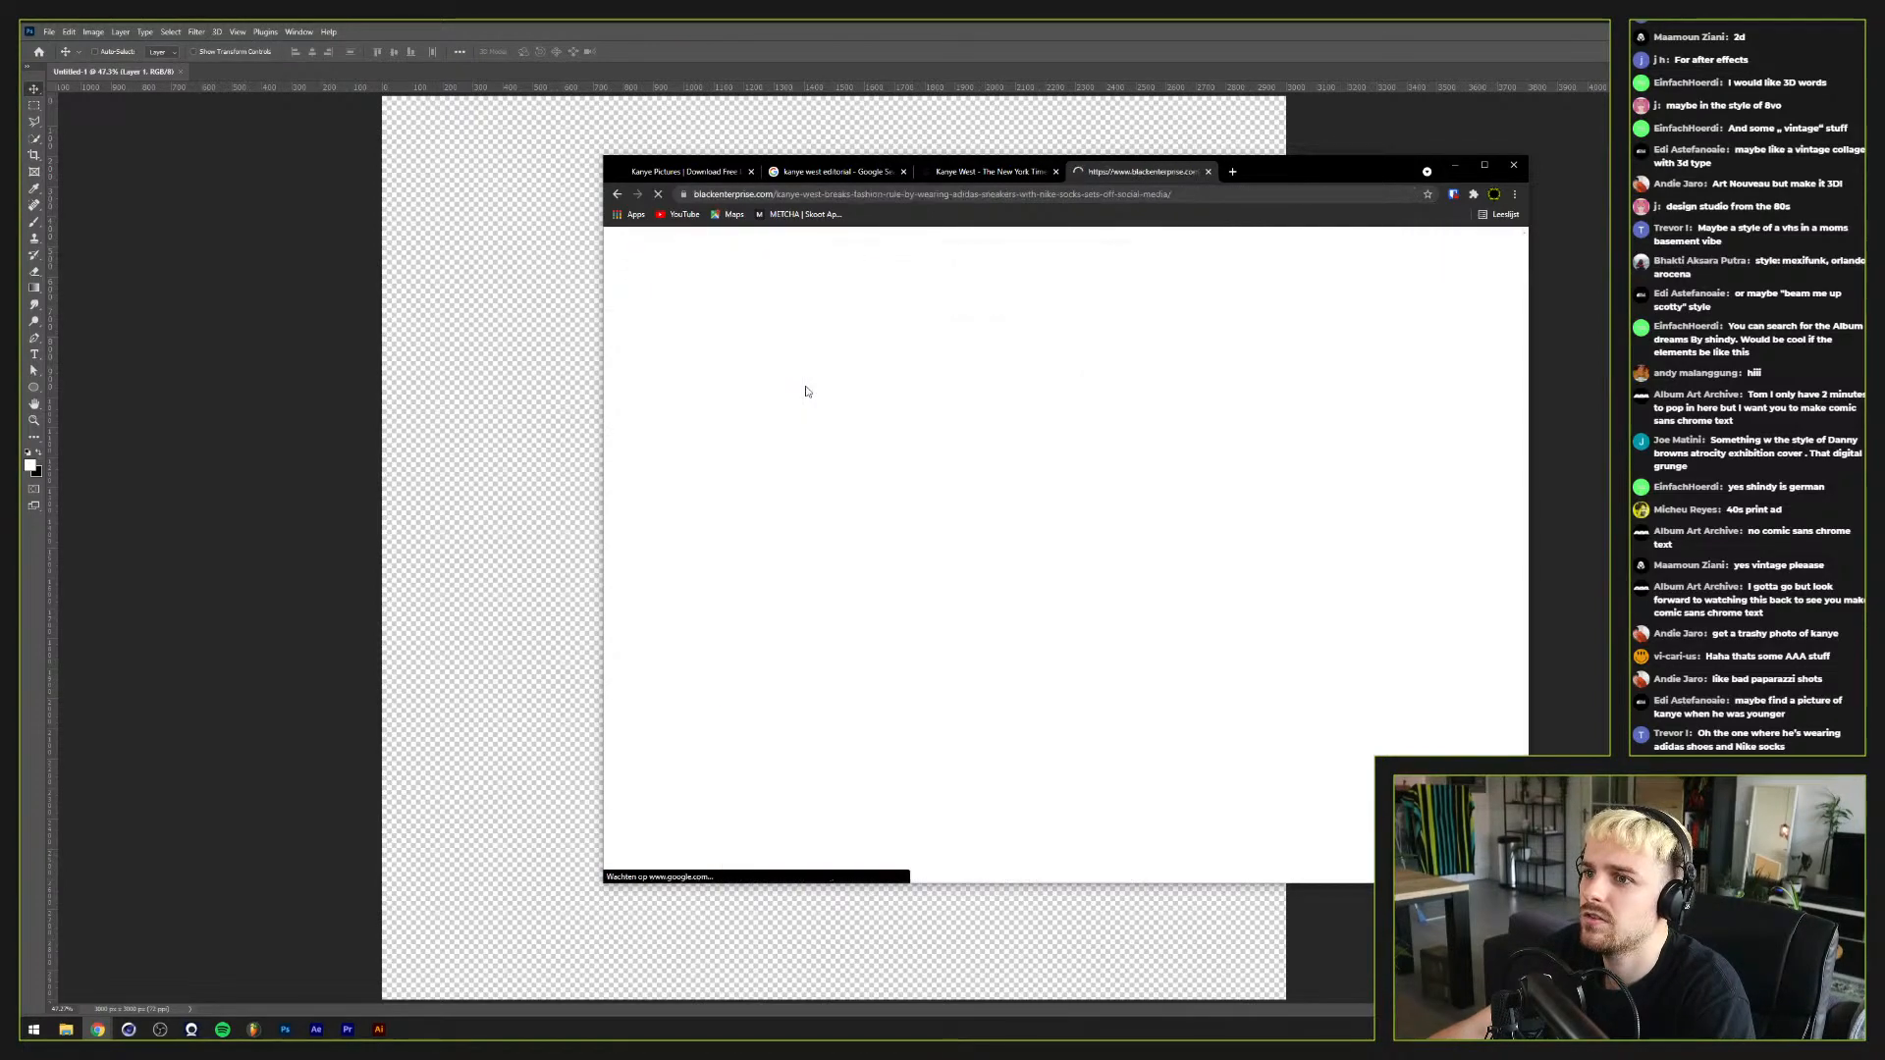
scroll(850, 435, down, 3)
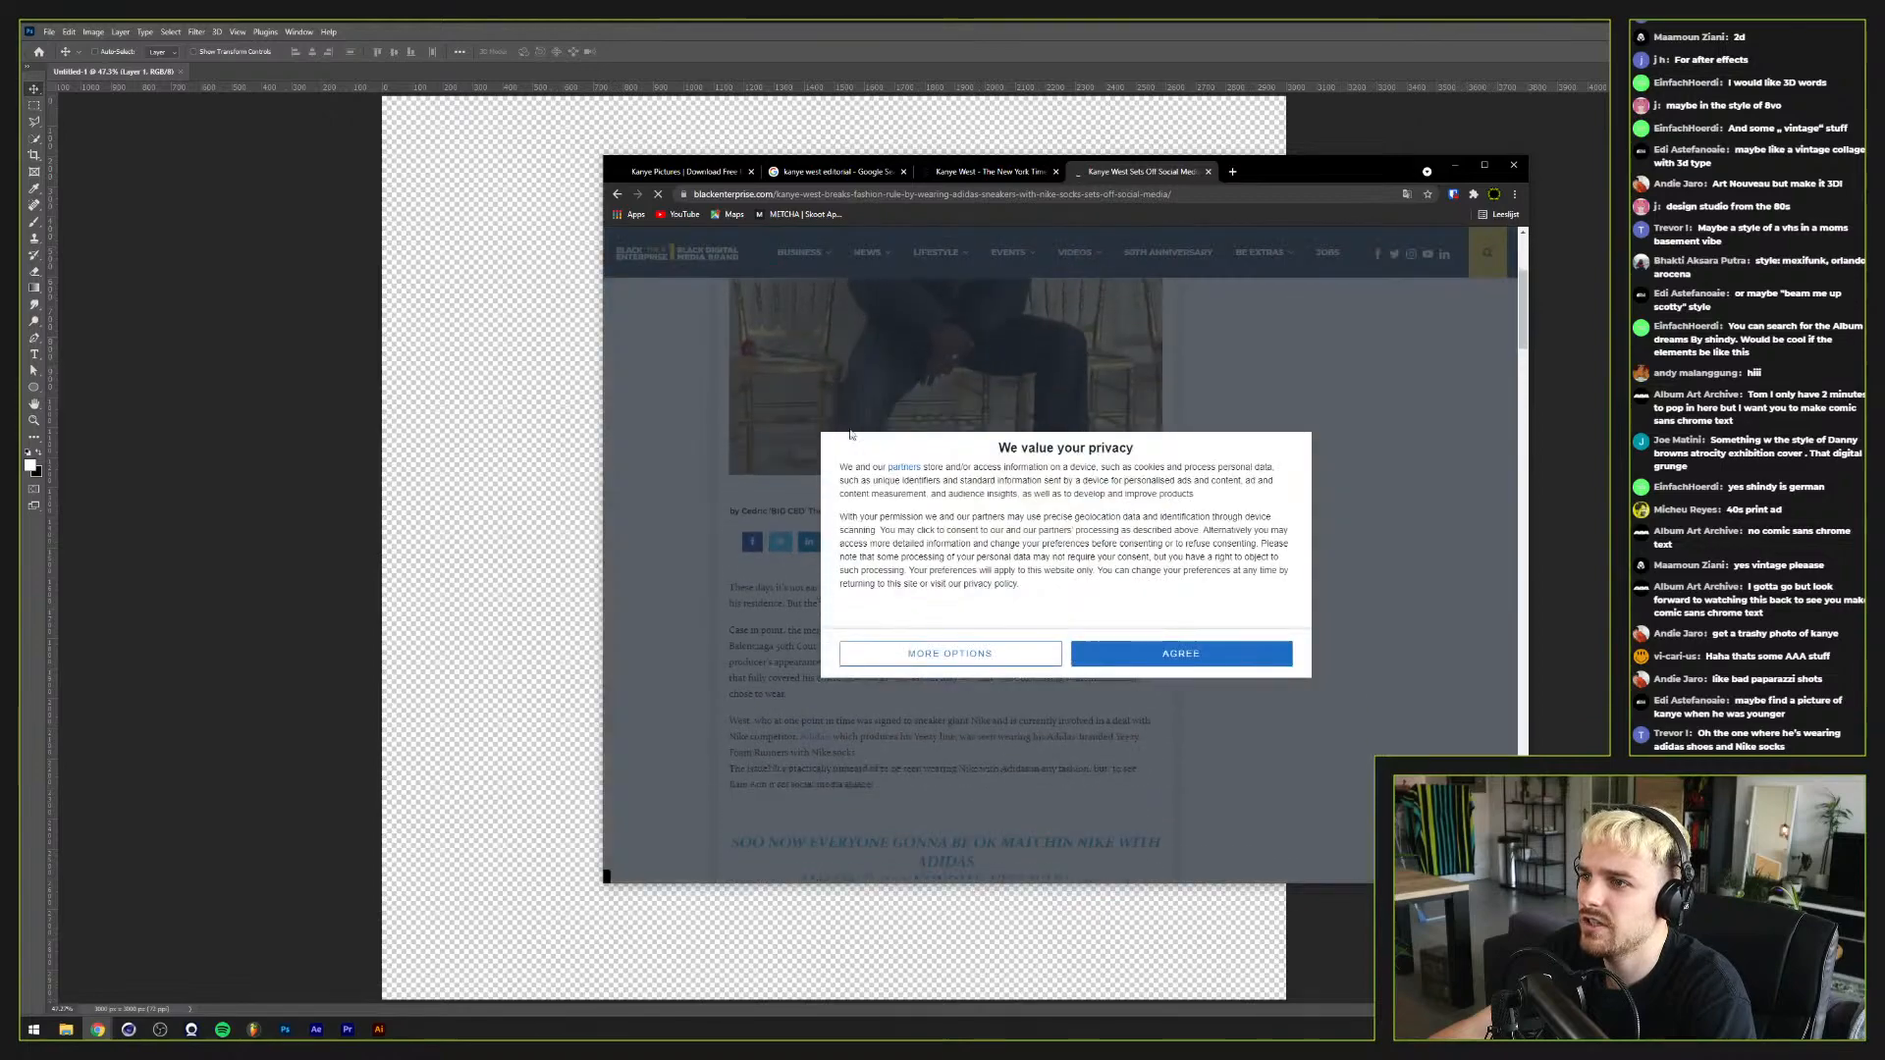
click(1181, 652)
scroll(938, 645, down, 3)
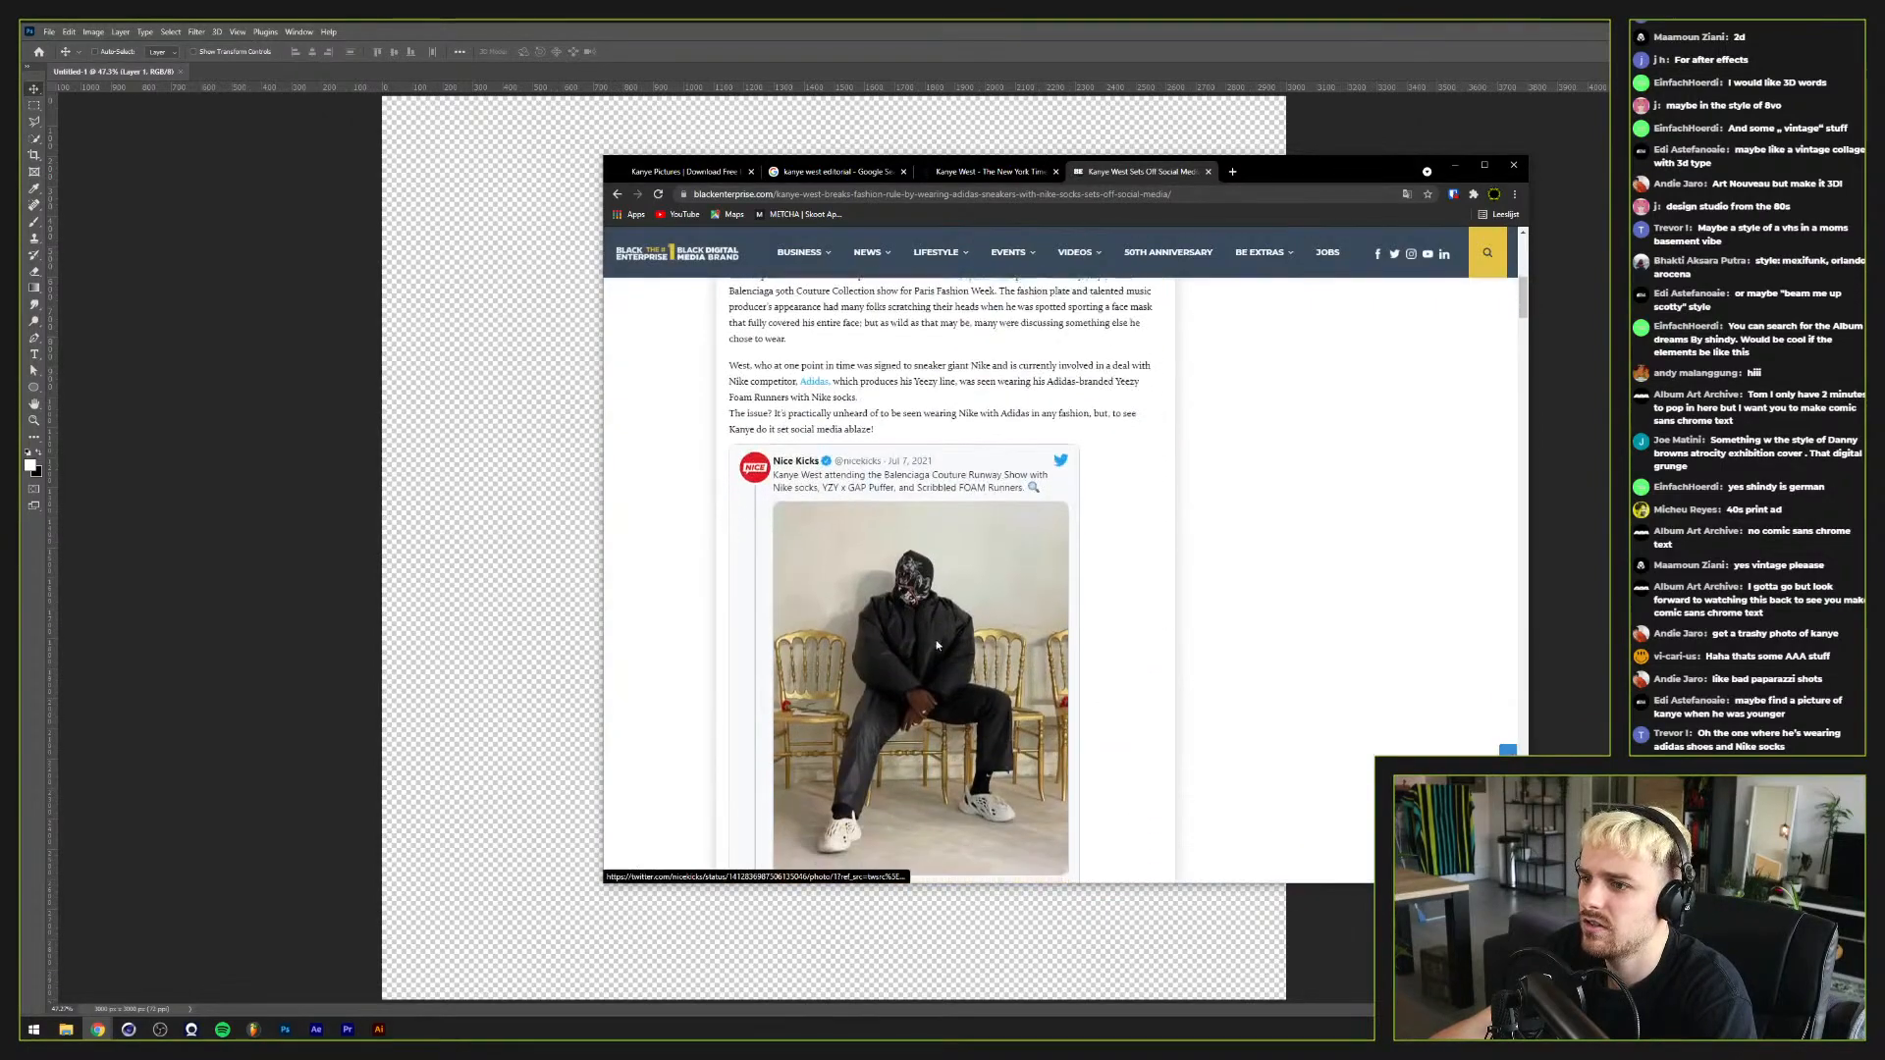
click(937, 644)
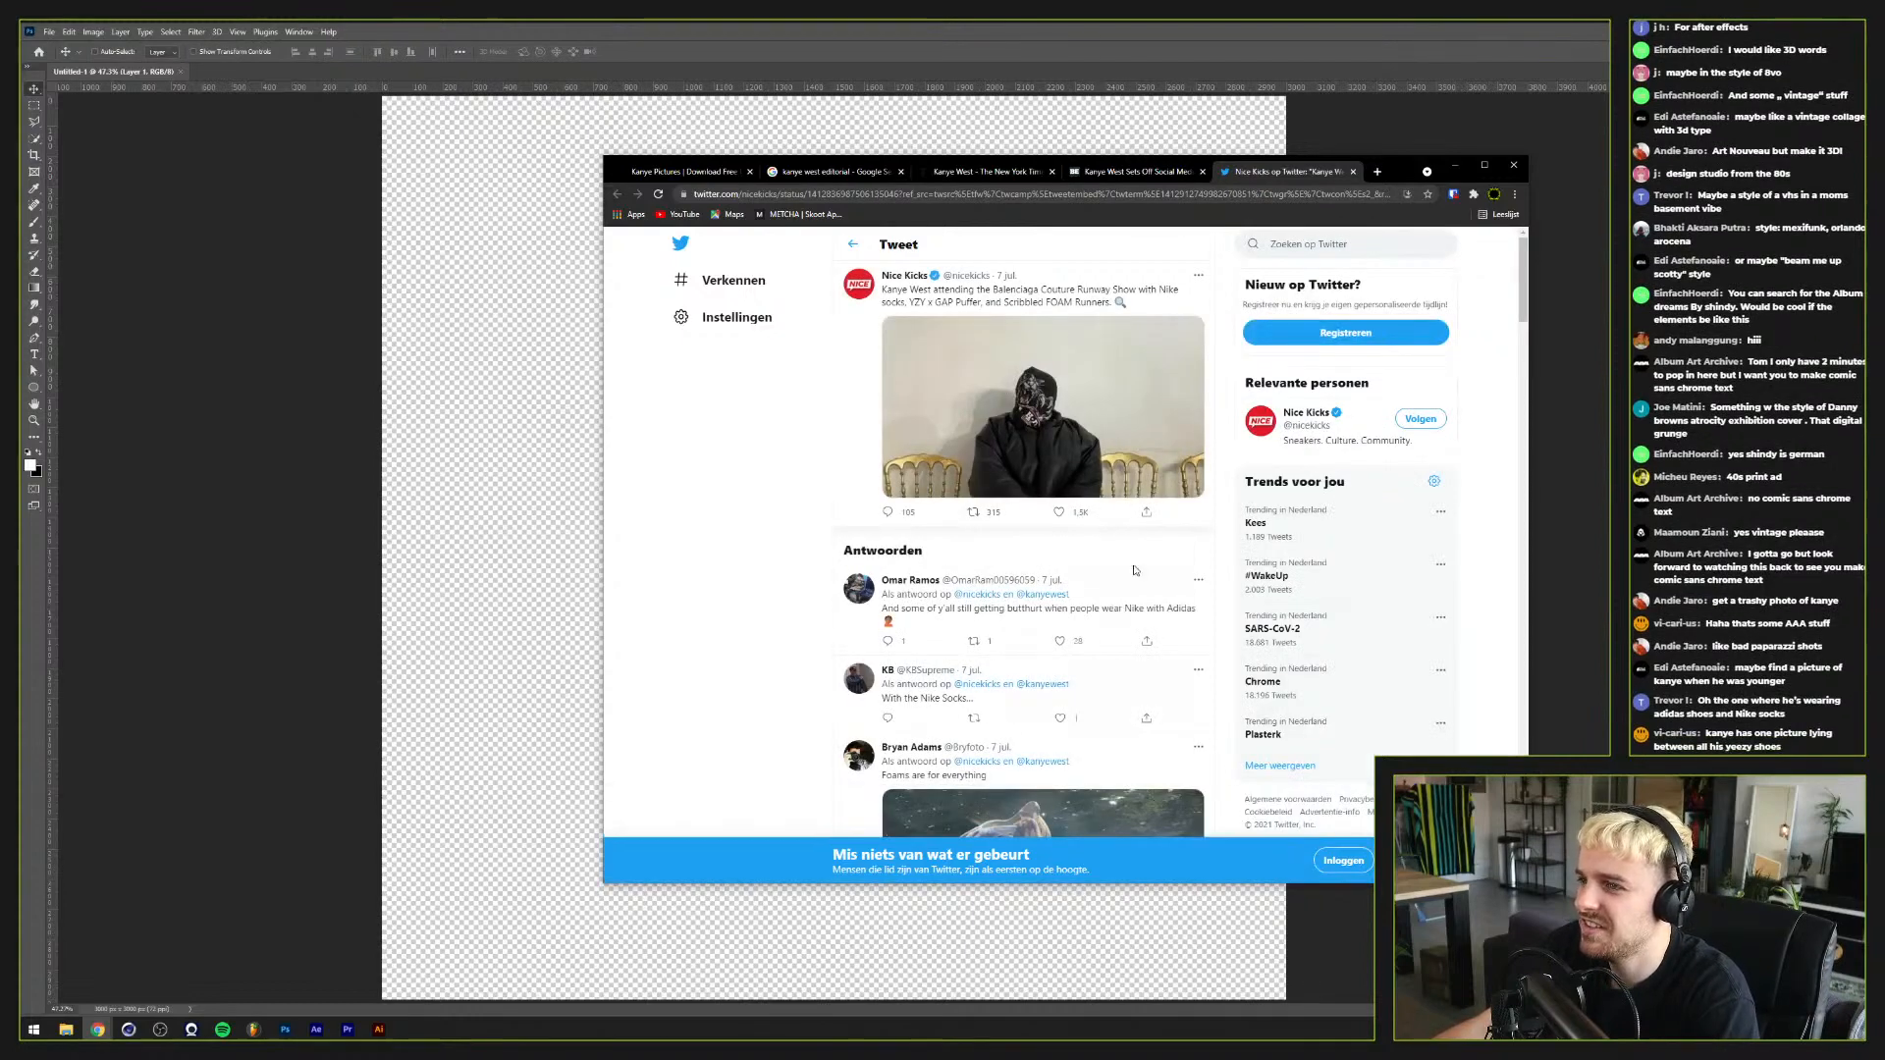
click(1050, 486)
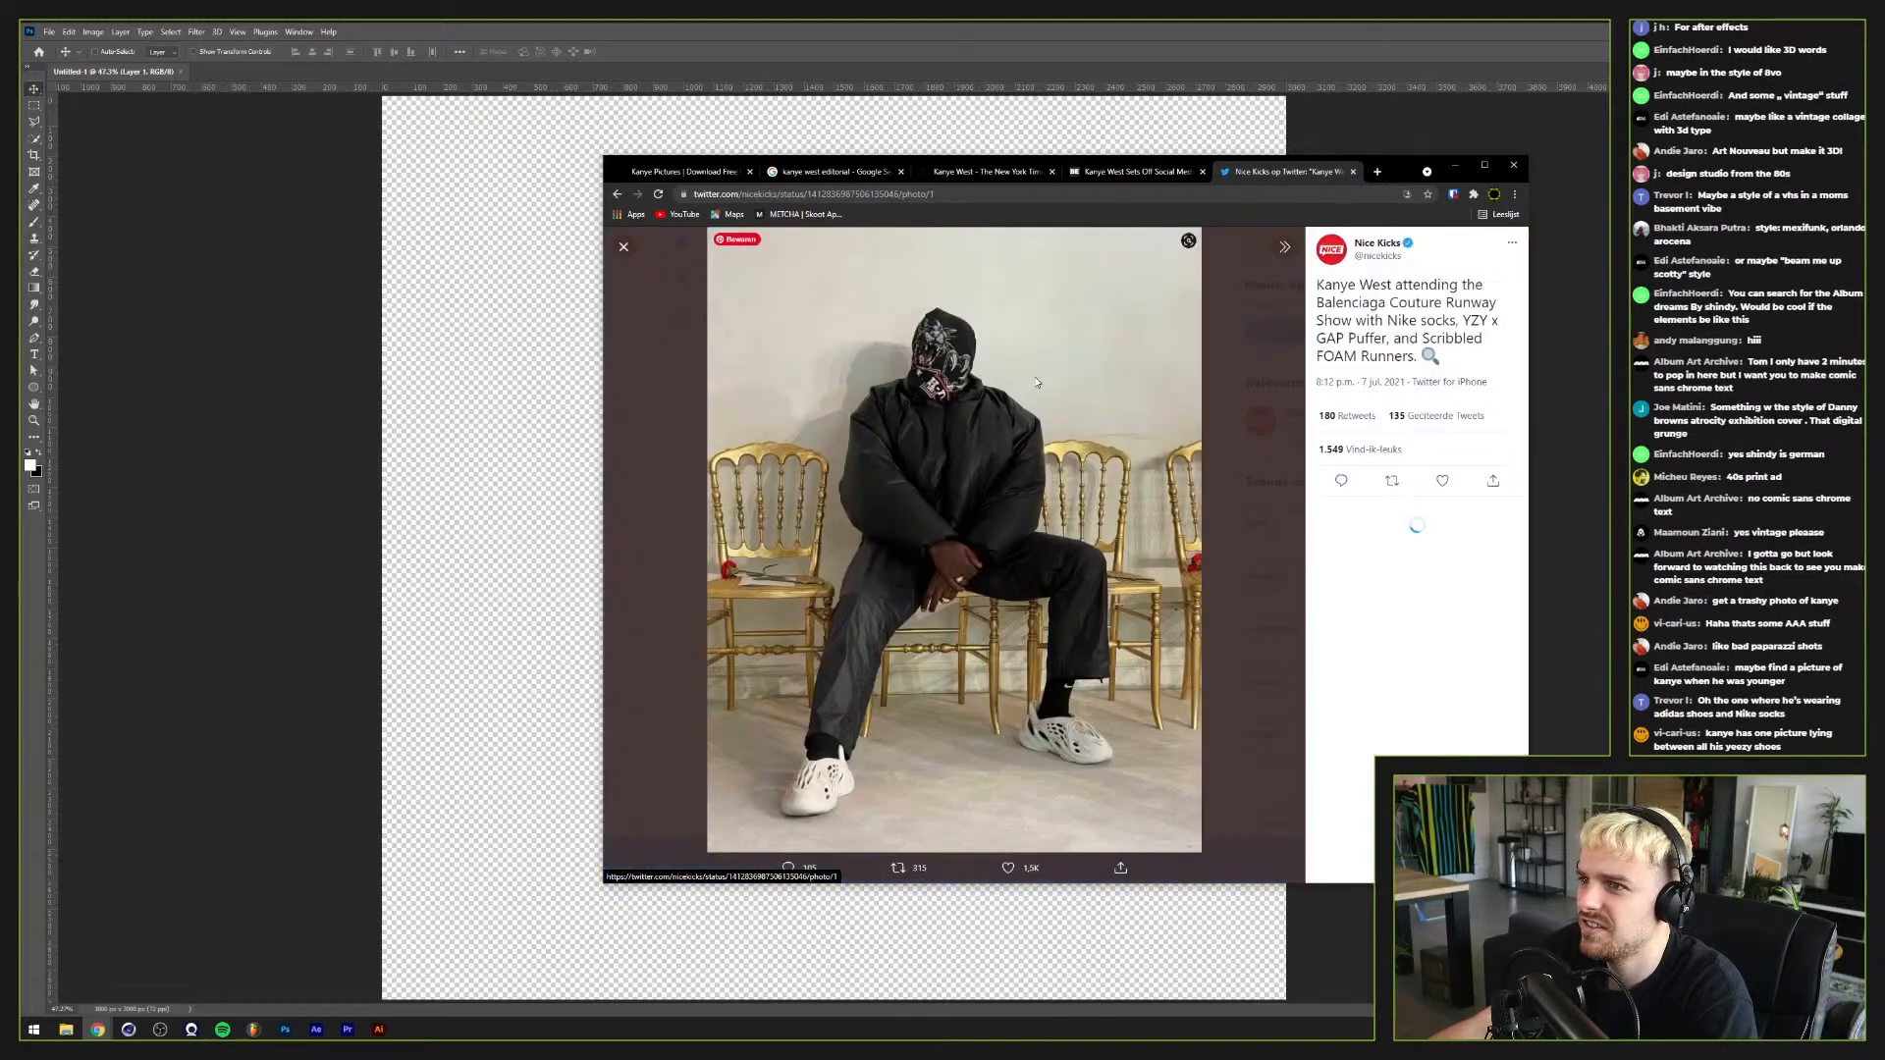
Step: Save the seated Kanye West photo as "Nike Socks" in a new "Kanye Collage" folder inside Downloads
right_click(1050, 492)
click(1083, 523)
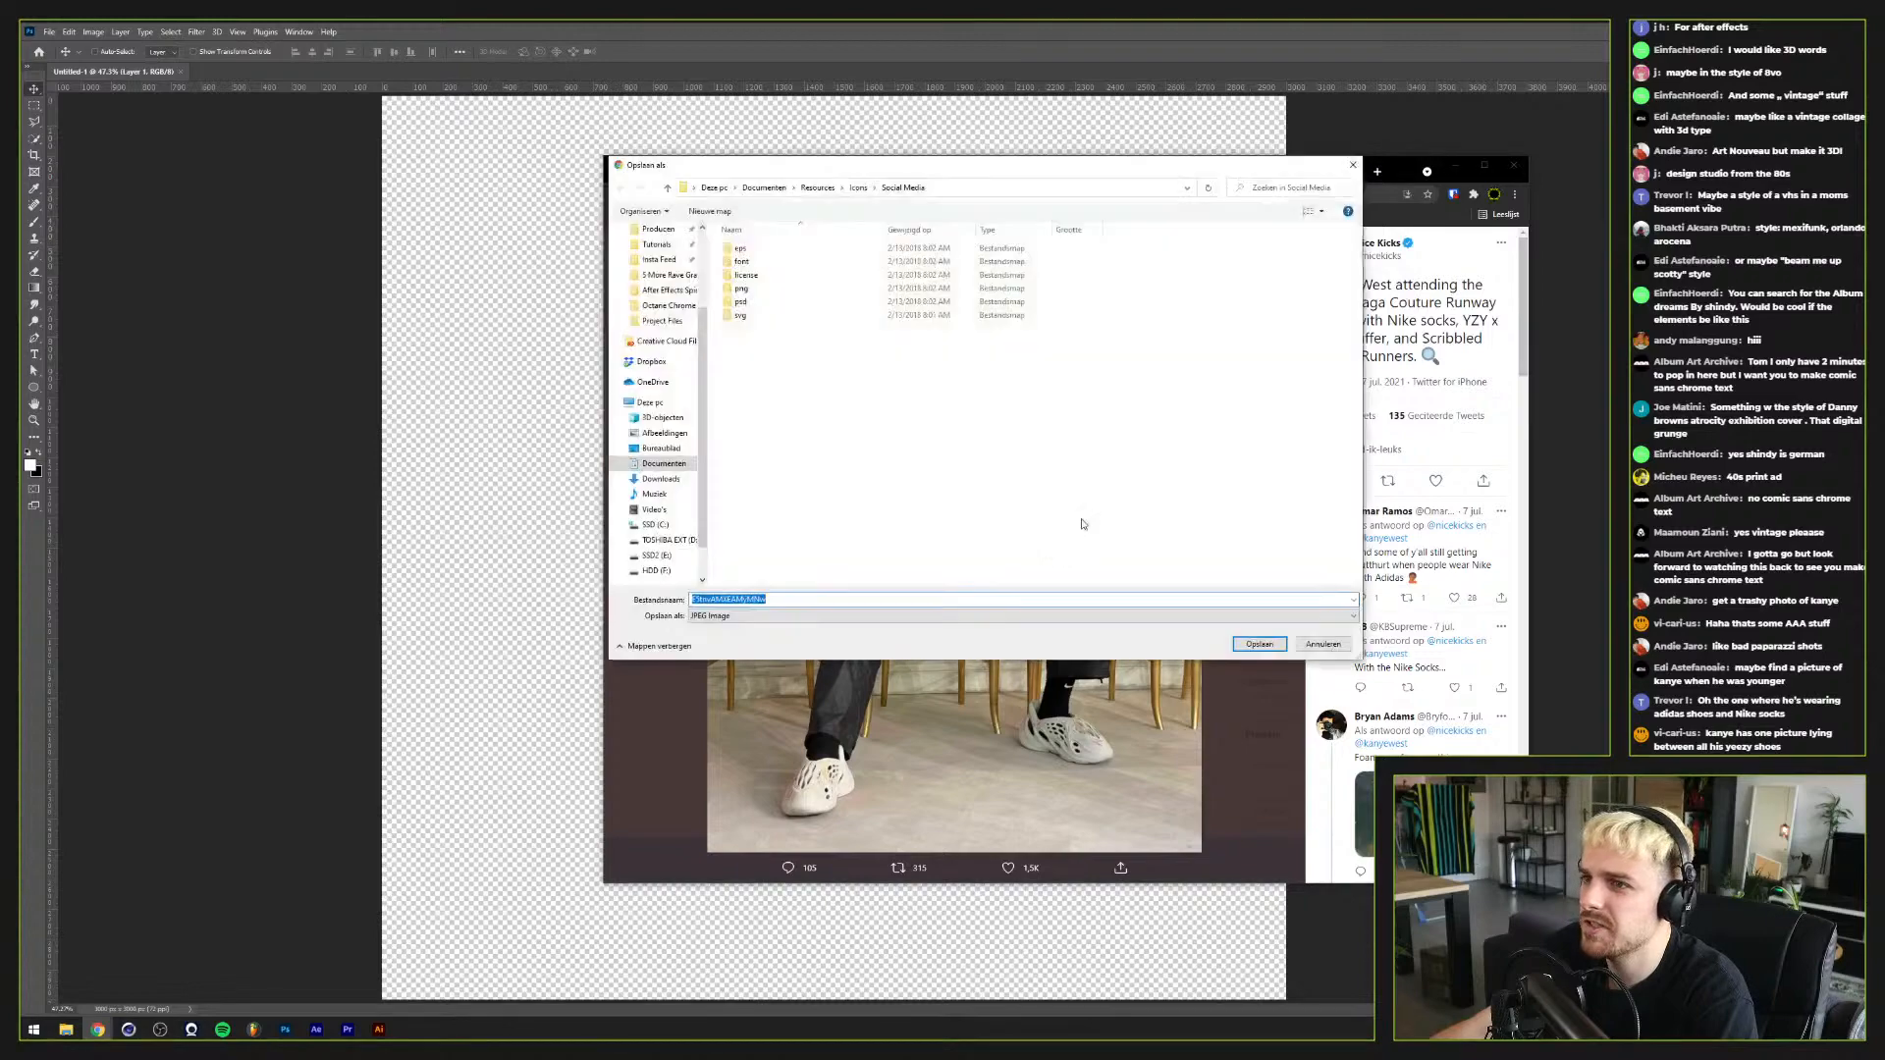
scroll(669, 452, up, 1)
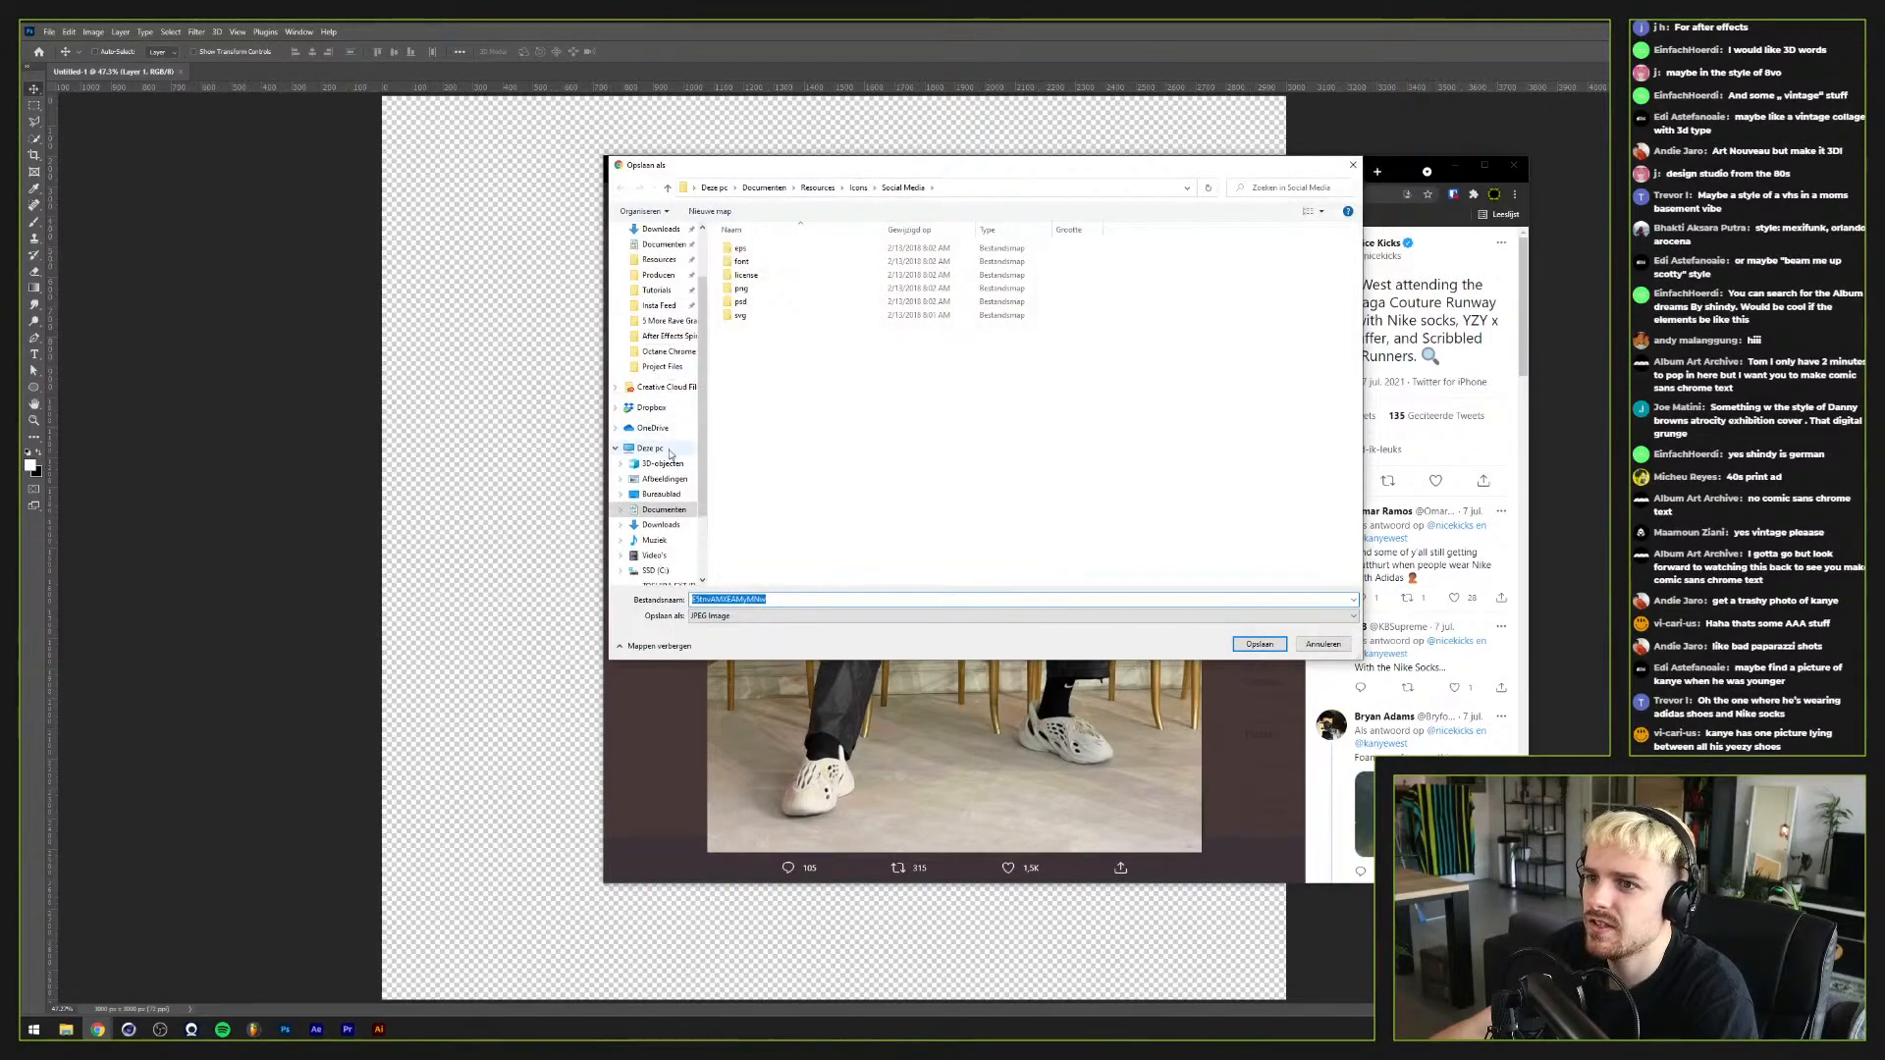
click(661, 525)
click(693, 213)
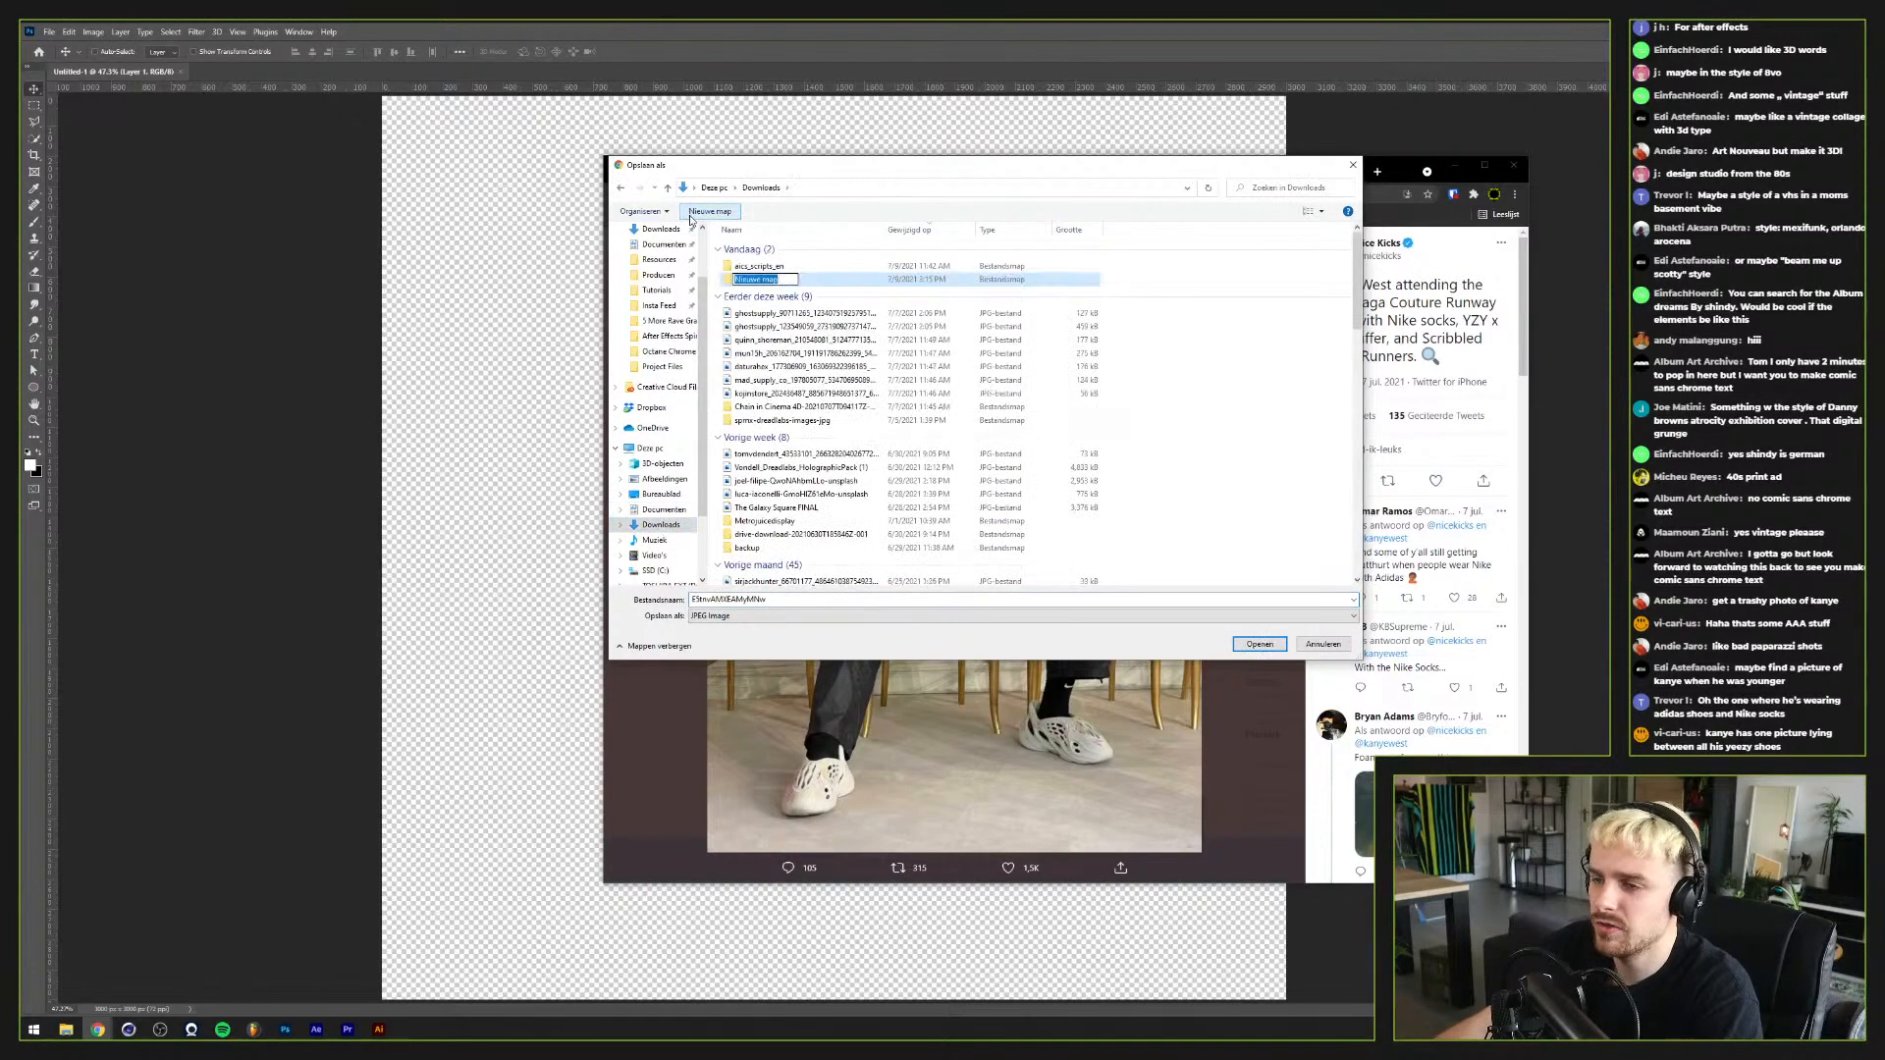
text(Kanye Collage)
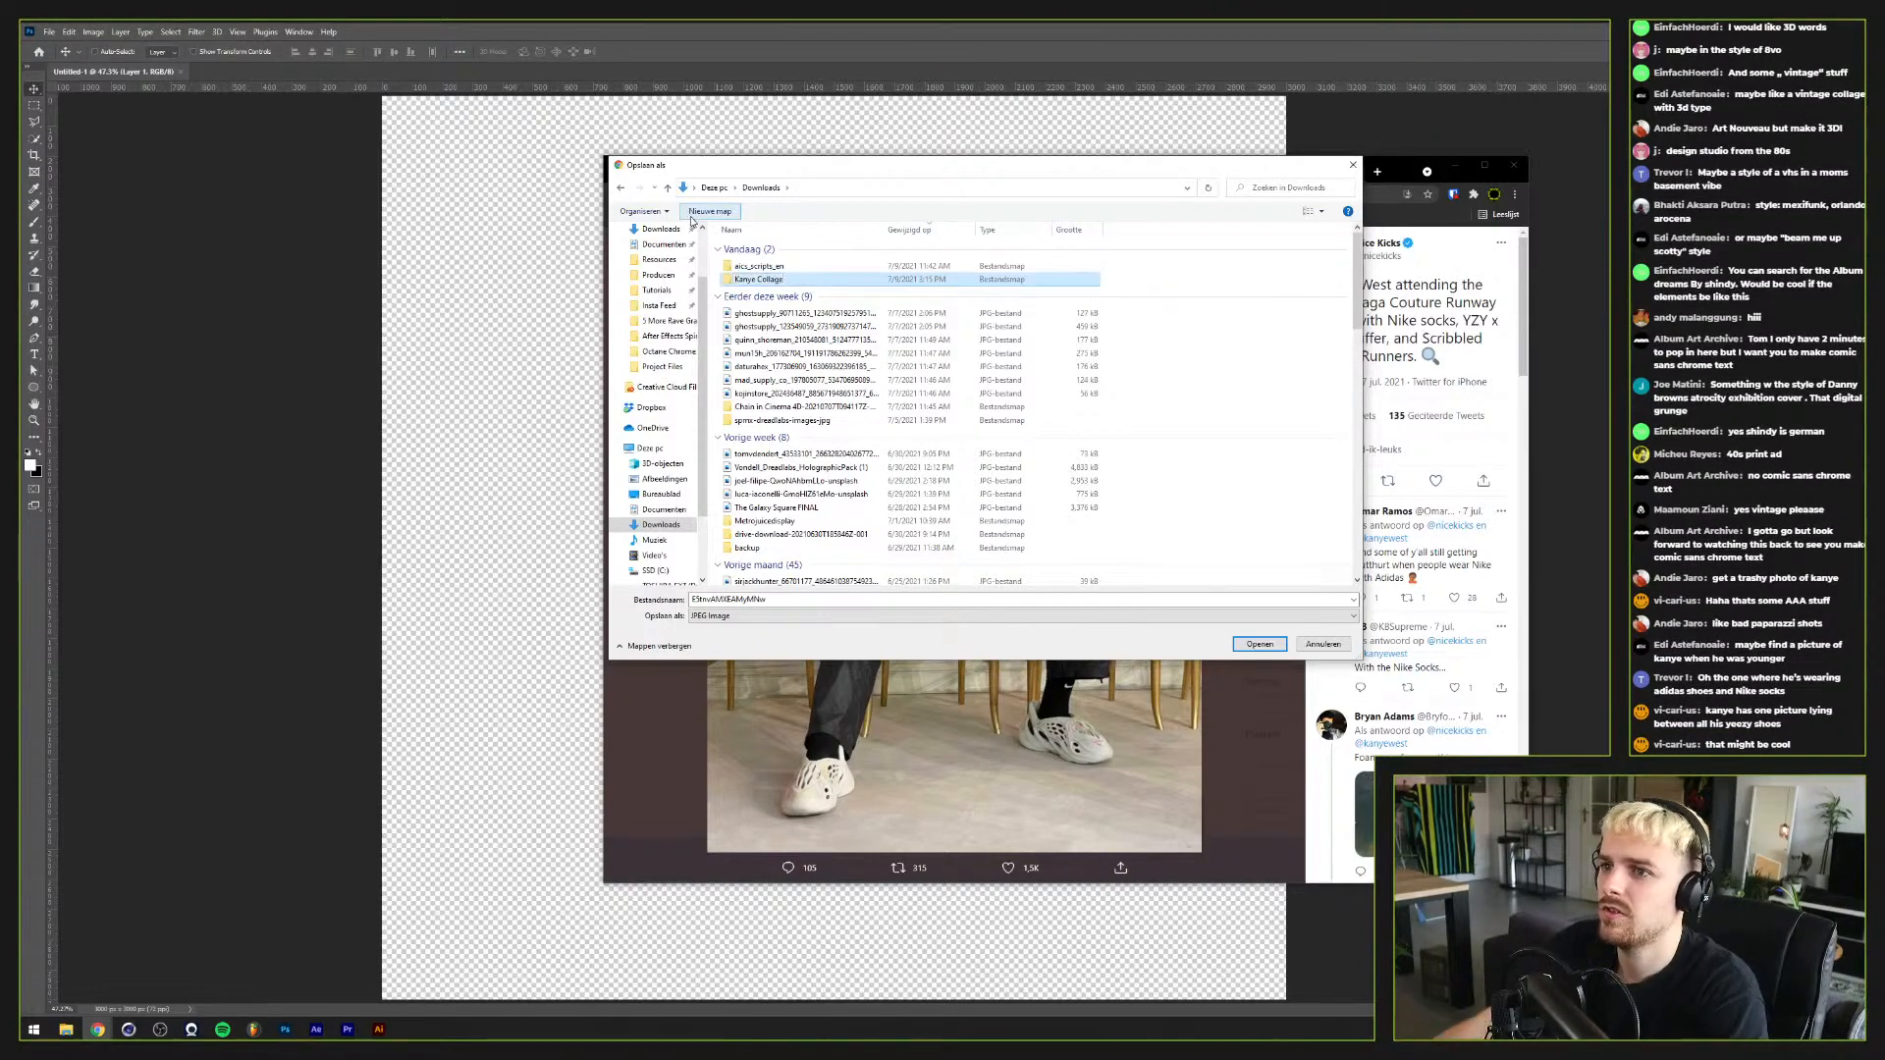
double_click(842, 281)
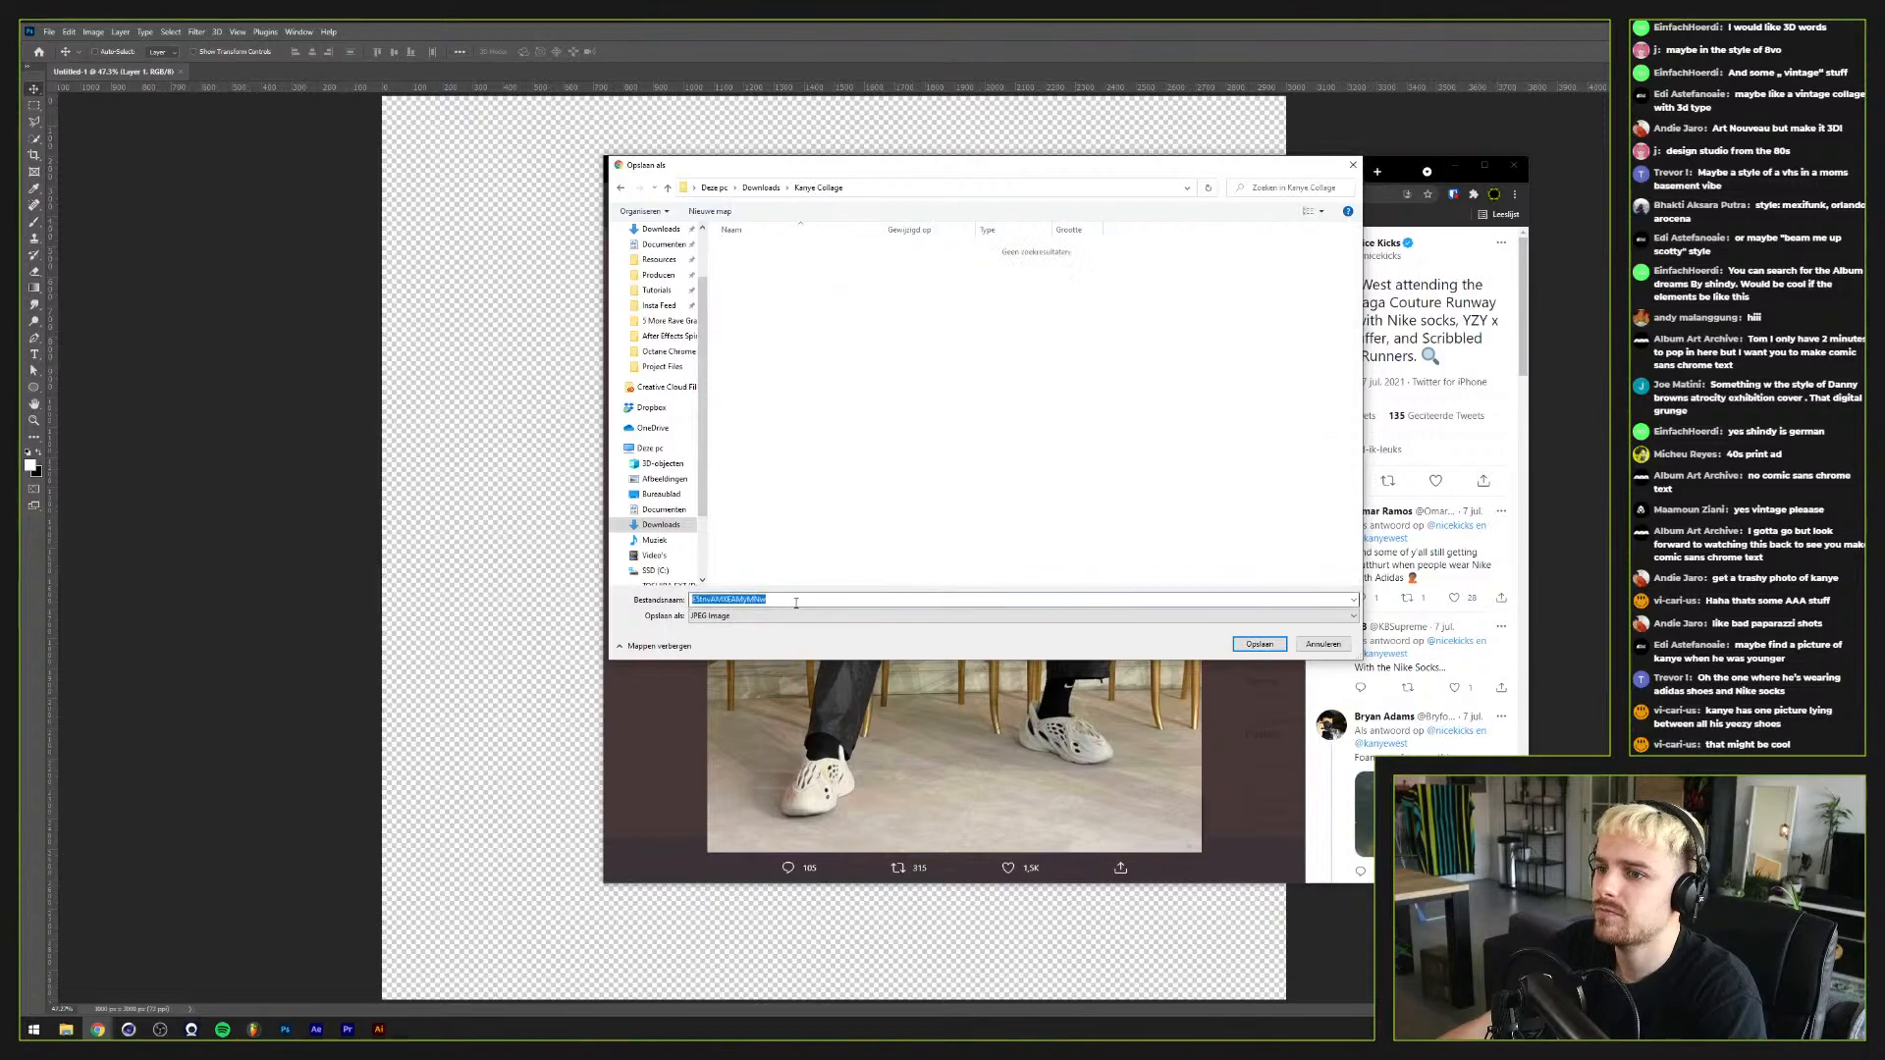
text(Nike)
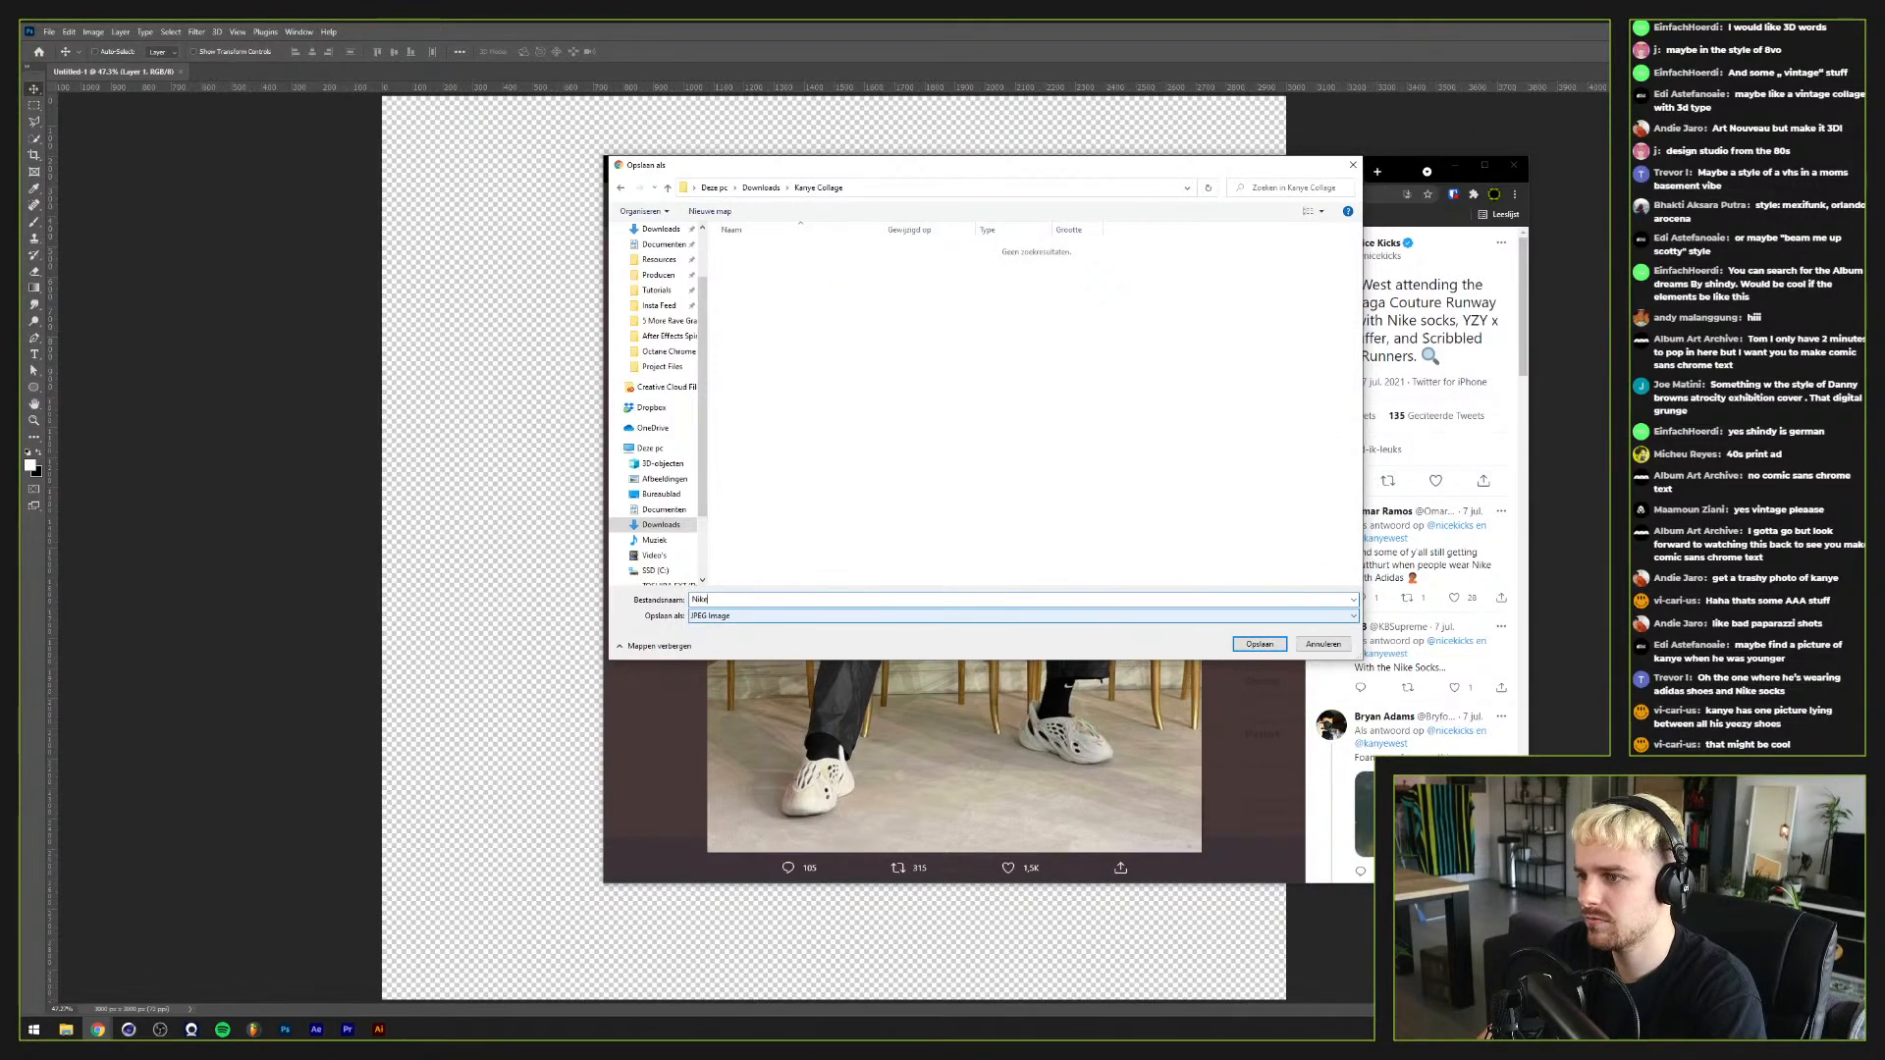
text( Socks)
key(Return)
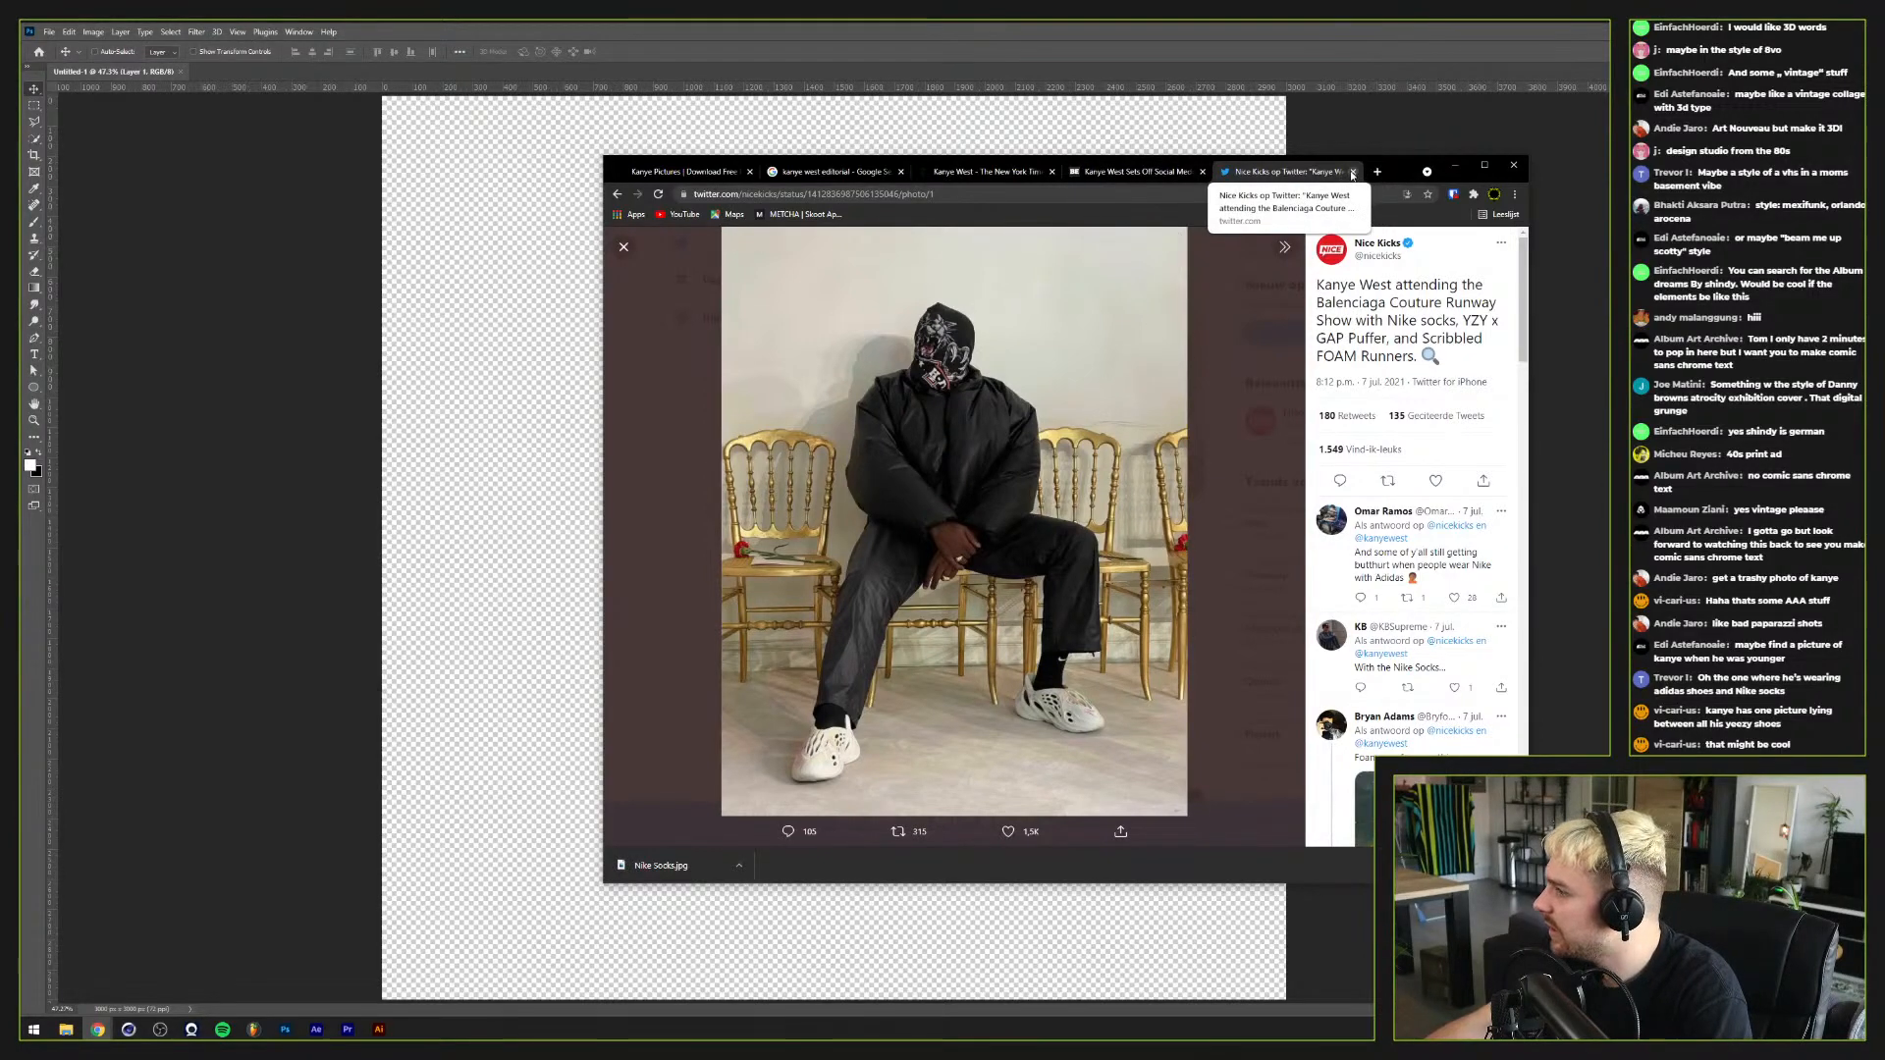
Step: Search Google Images for "kanye lying between his shoes" and look through the results
click(1267, 195)
text(kanye)
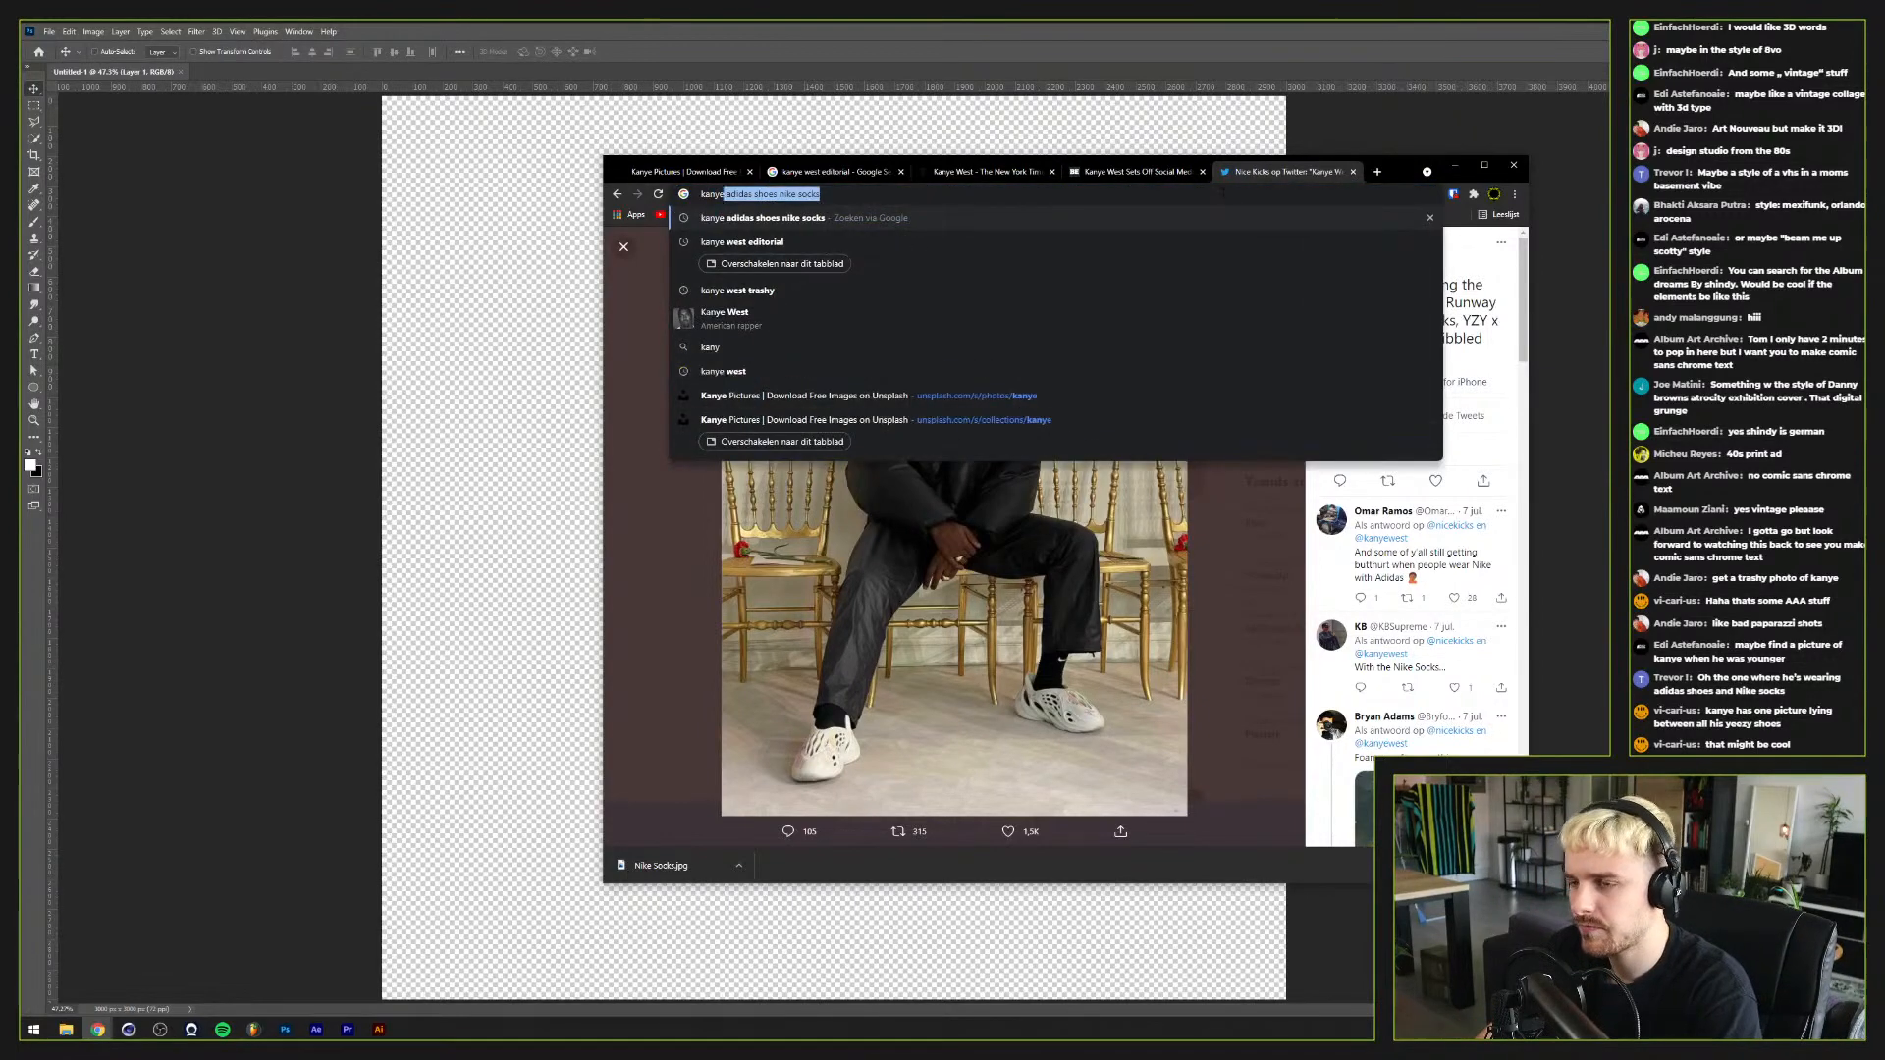
text( lying )
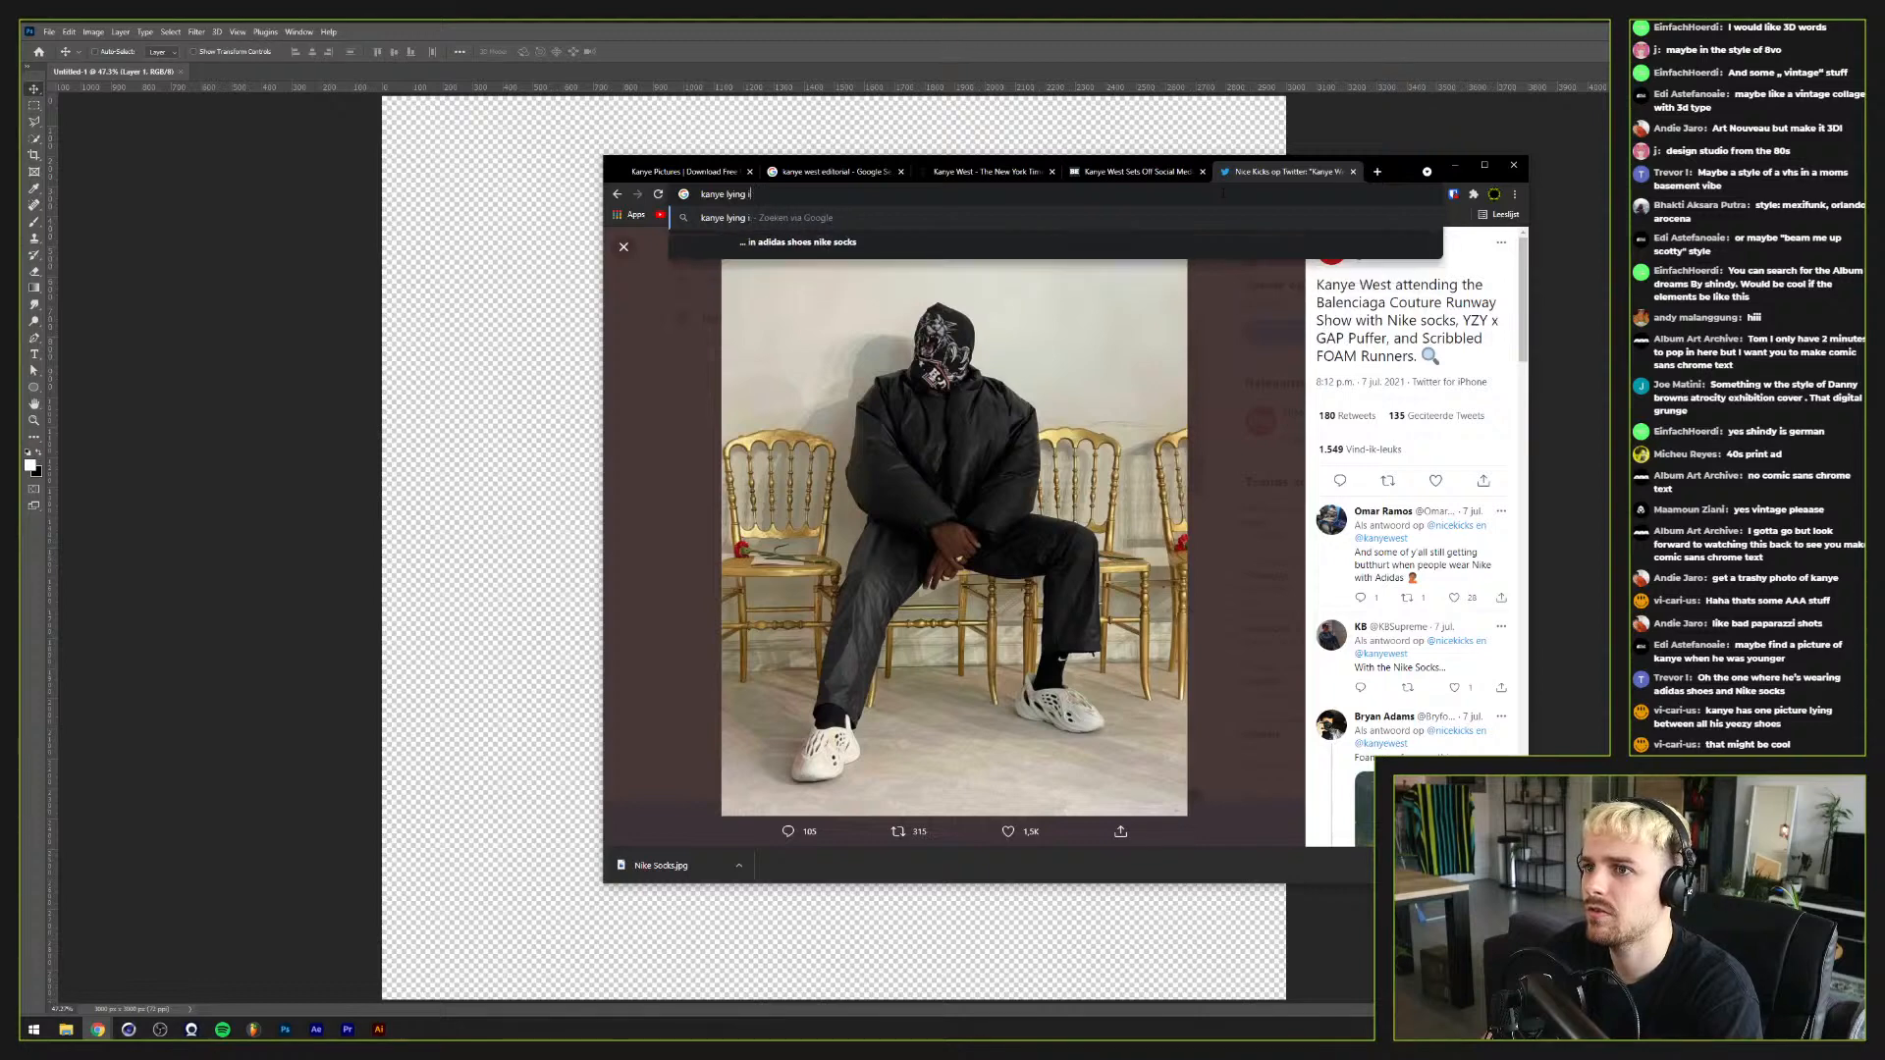
text(in)
key(BackSpace)
key(BackSpace)
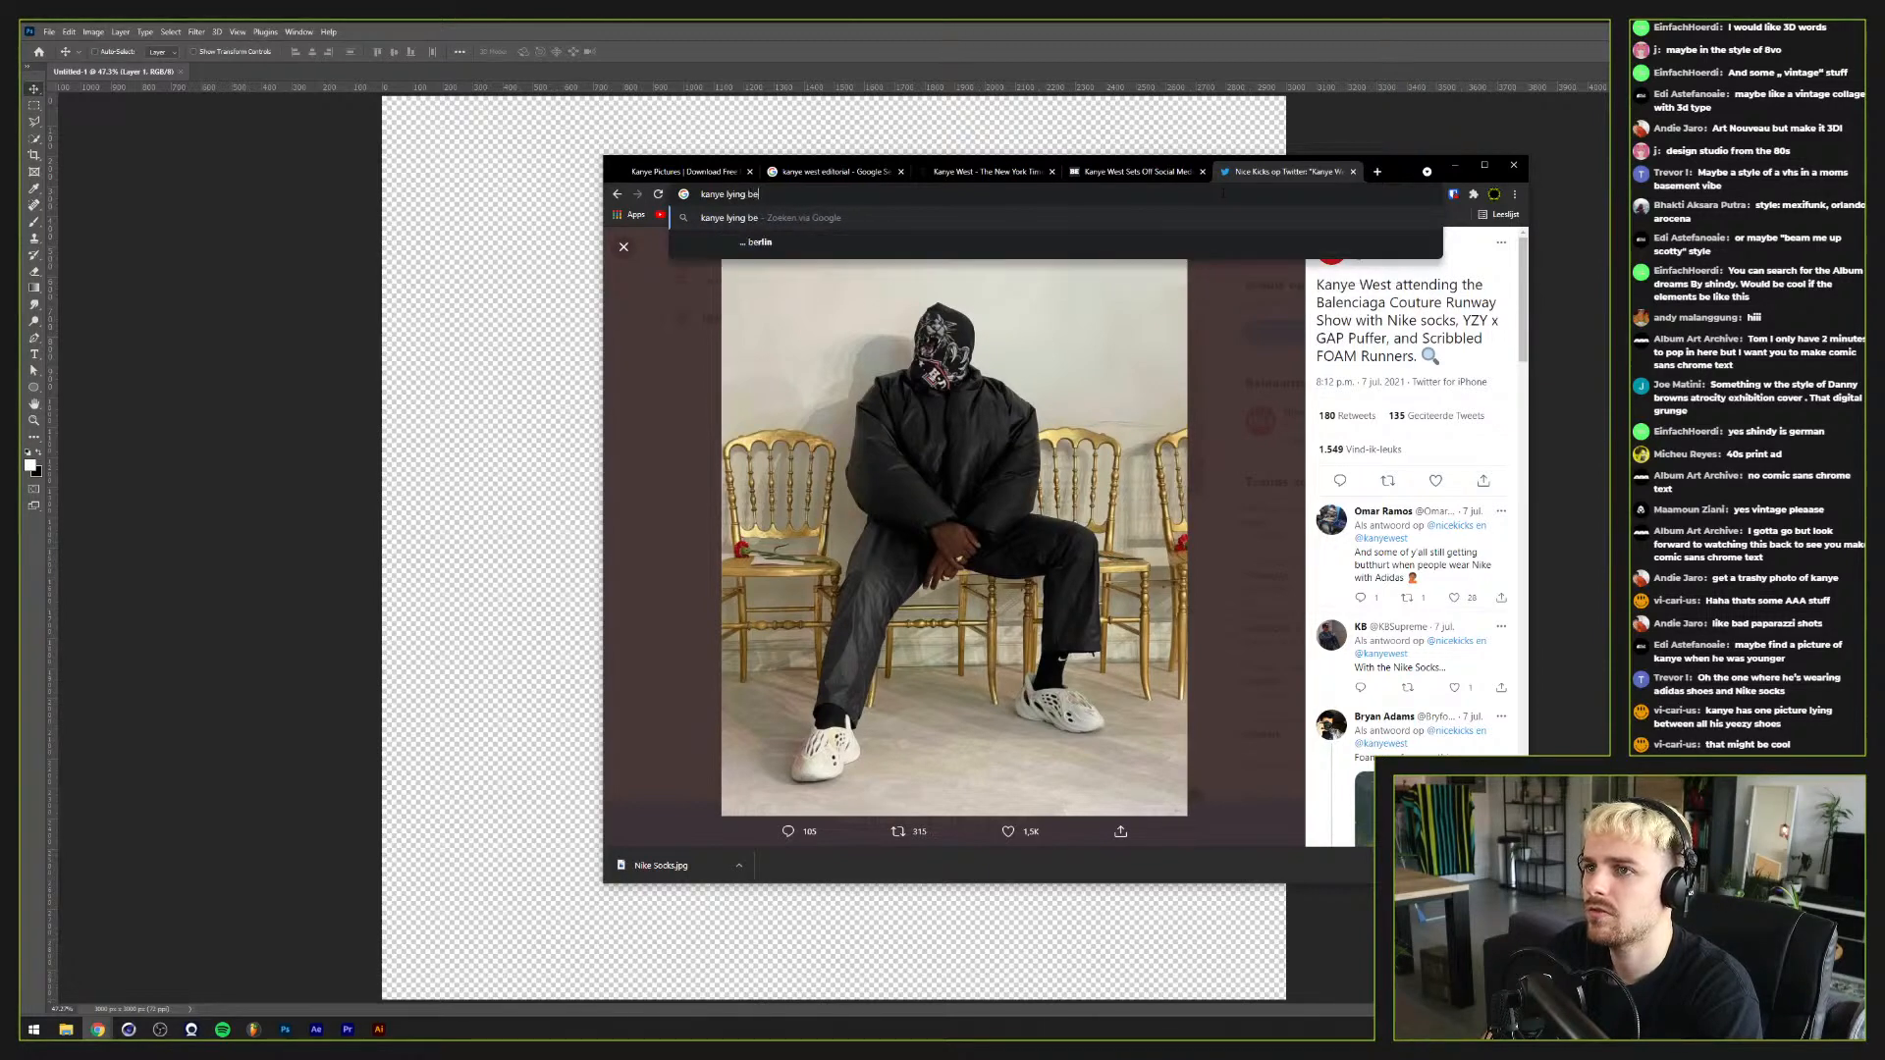
text(between his shoes)
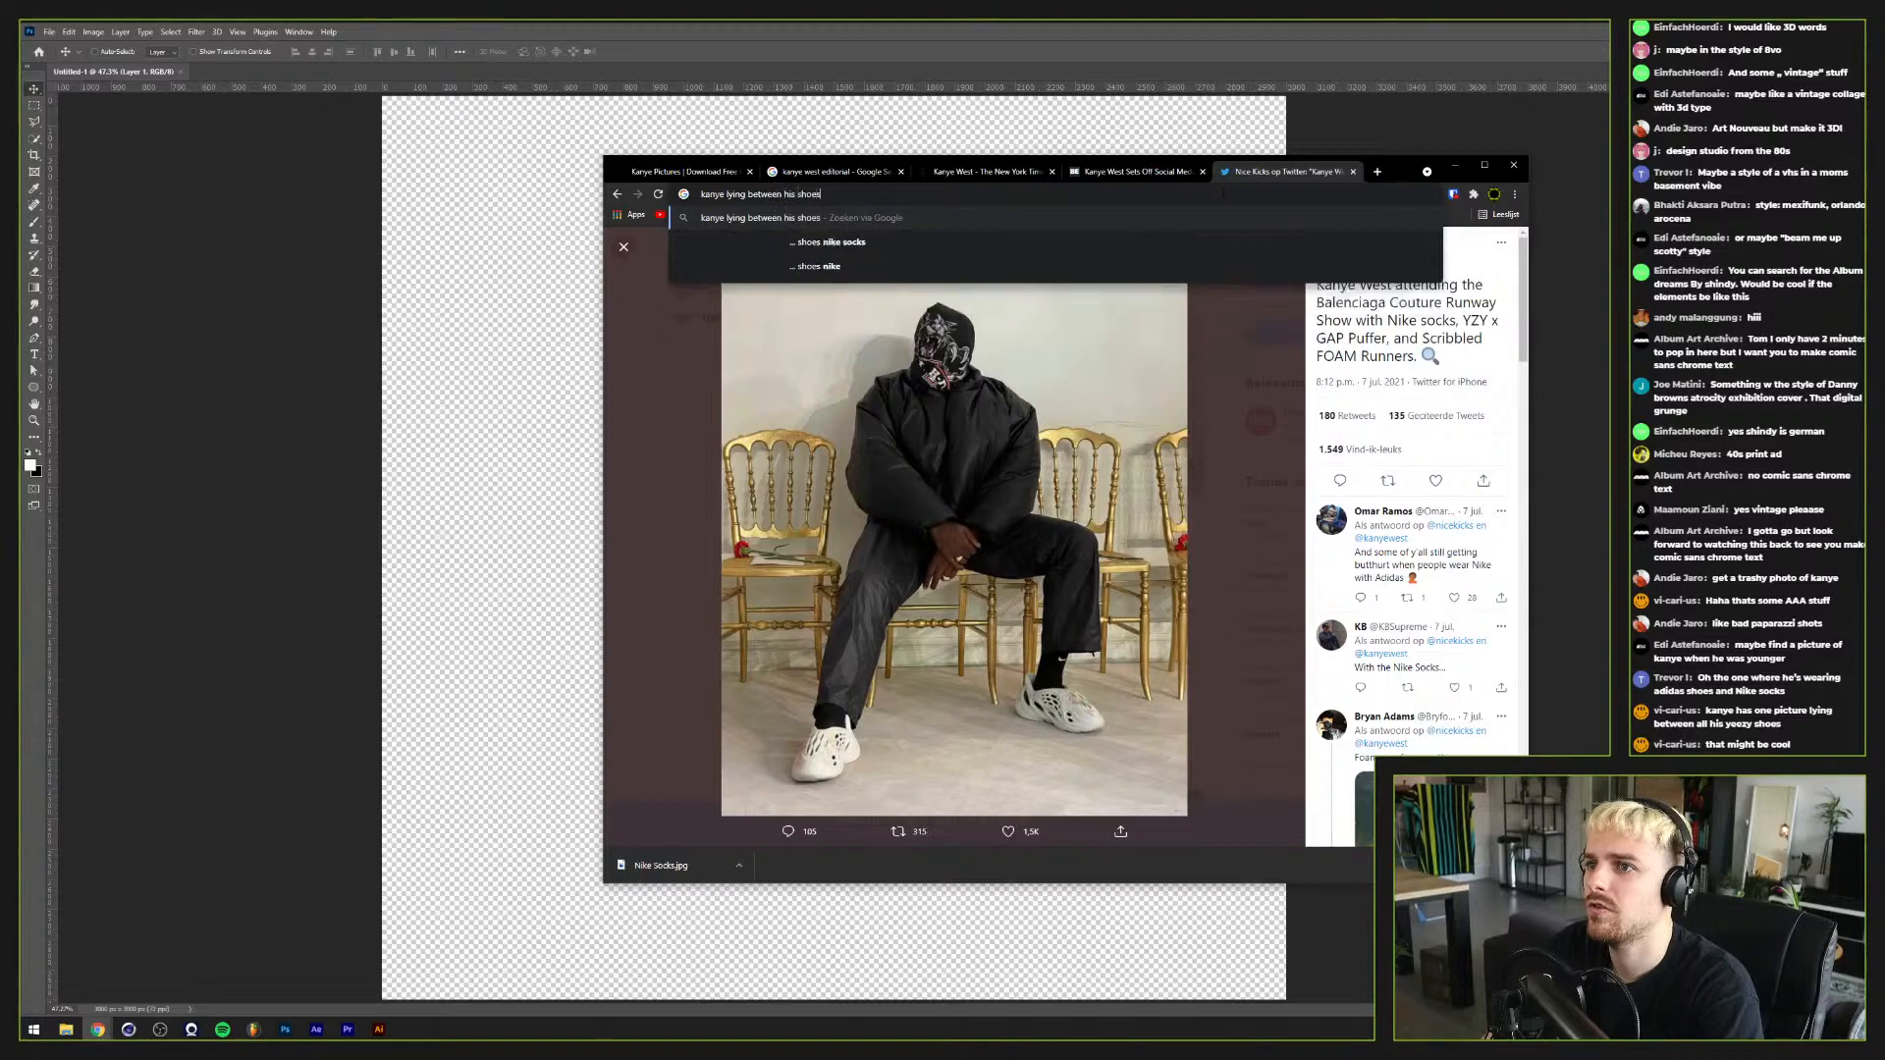
key(Return)
click(784, 296)
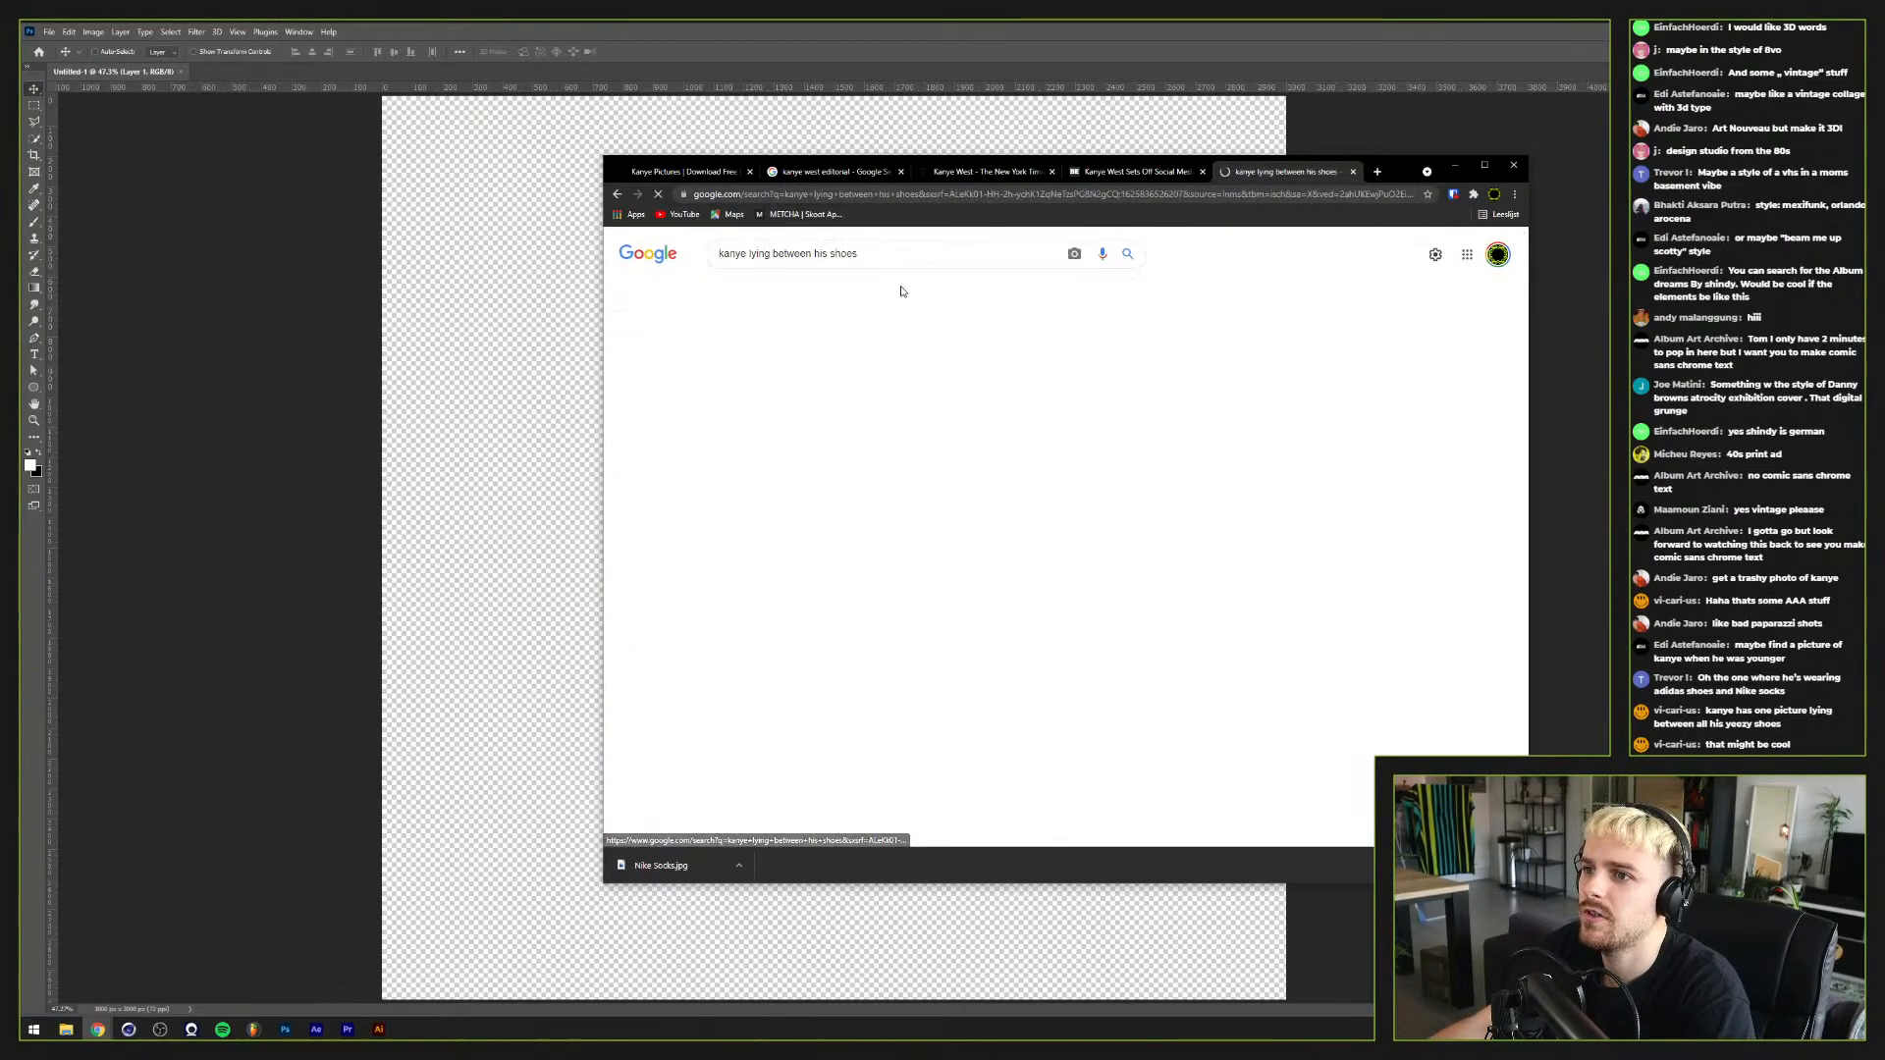
scroll(918, 288, down, 2)
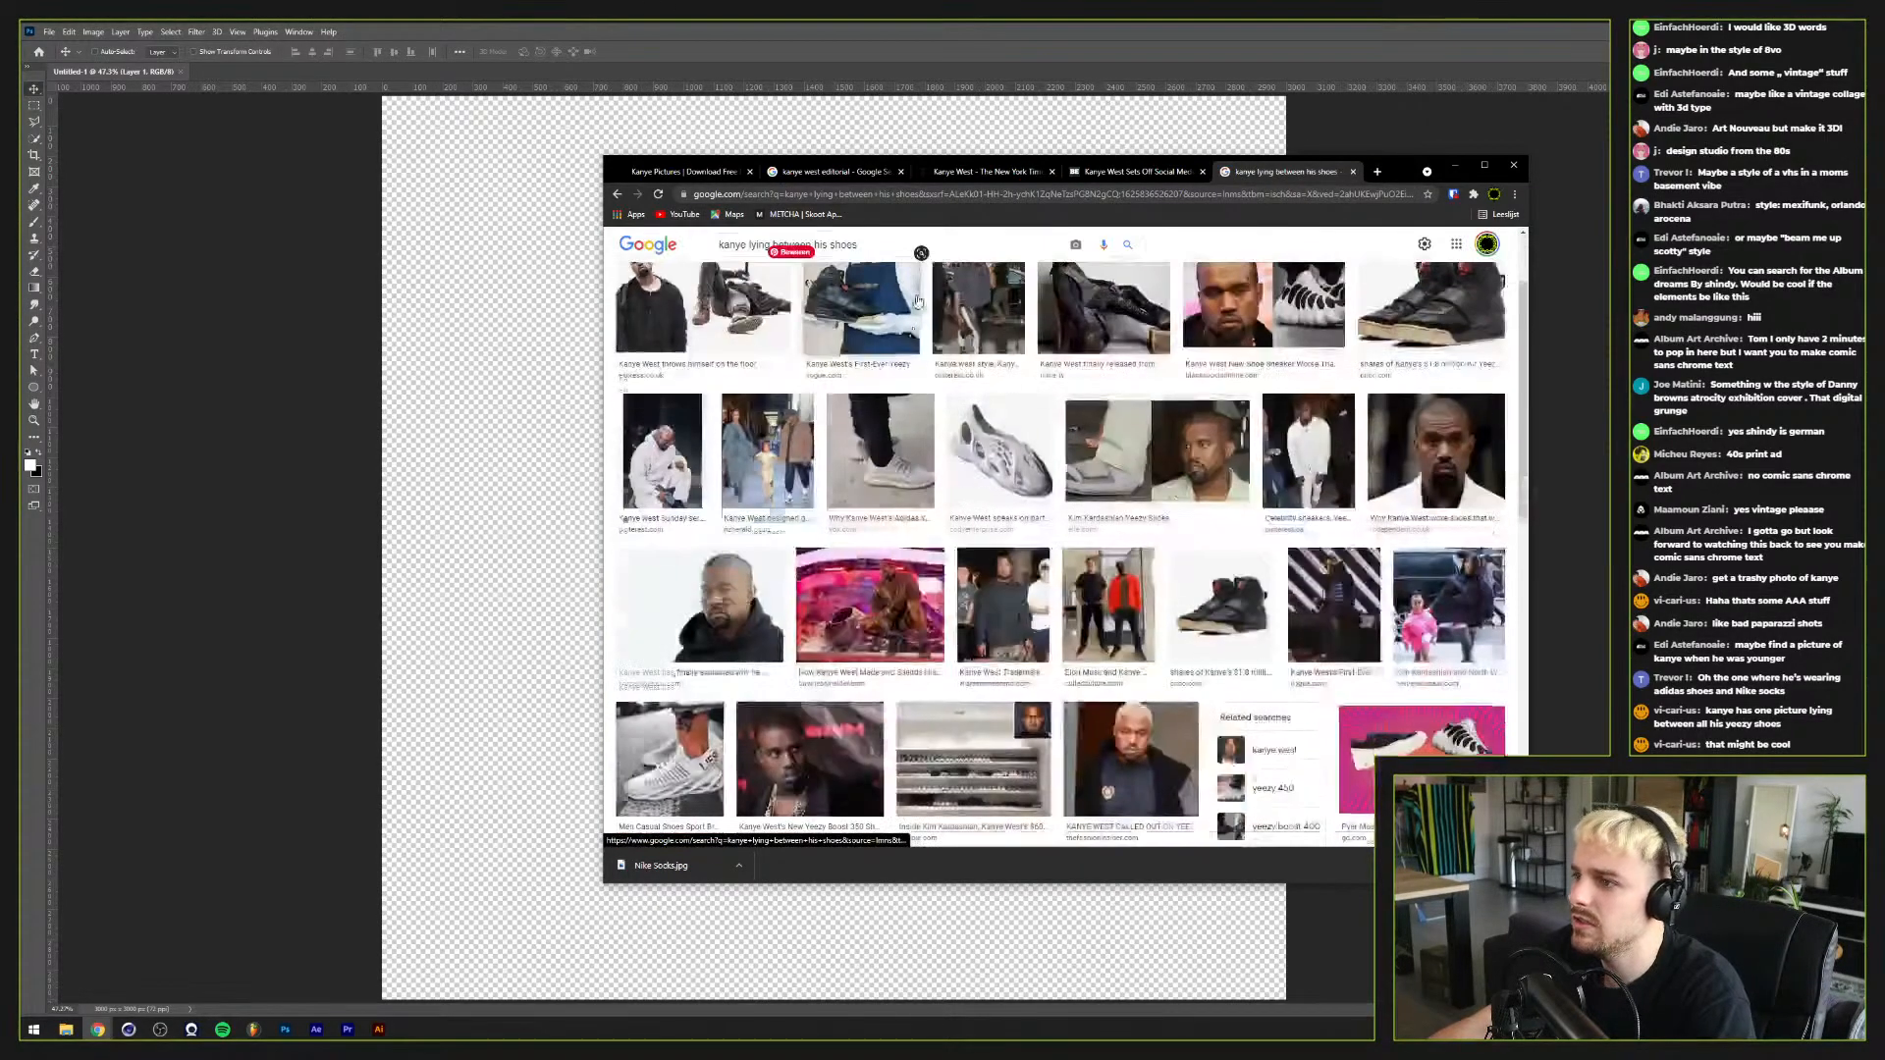
scroll(864, 275, up, 2)
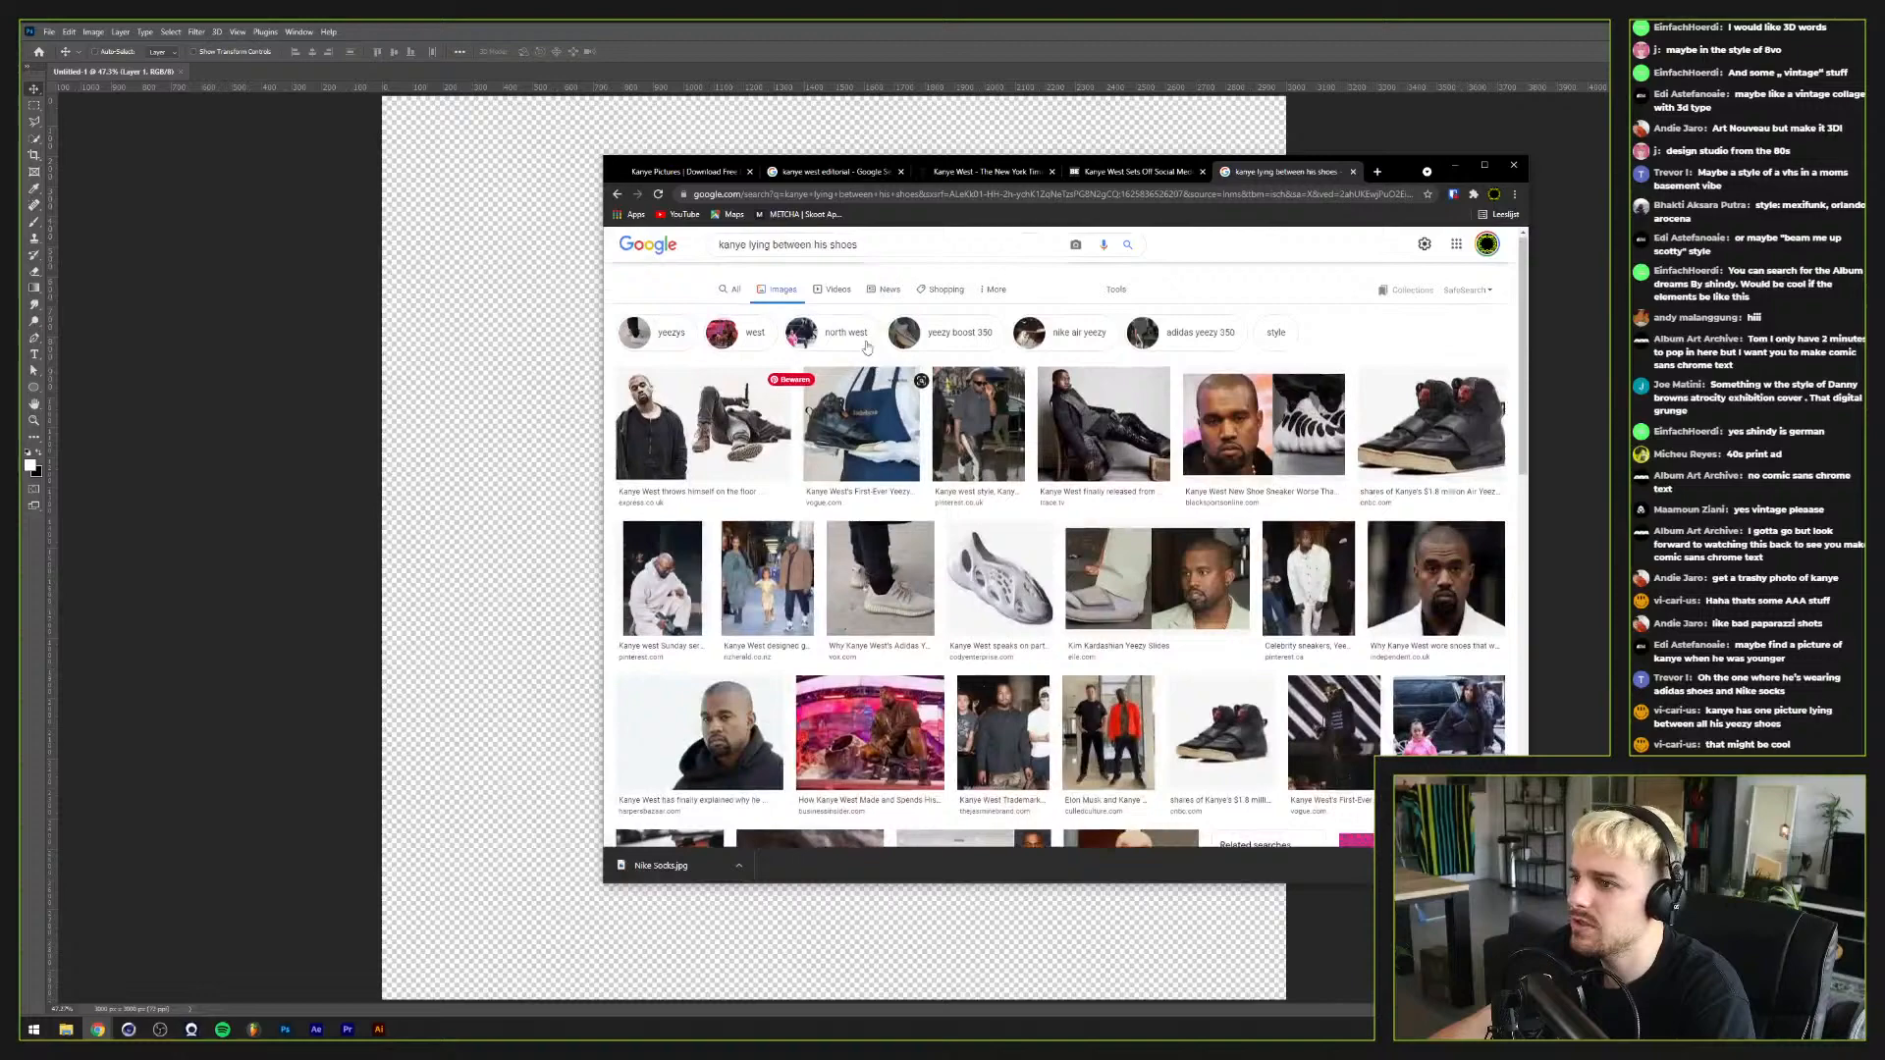
Step: Change the image search query to "kanye lying covered in shoes"
double_click(796, 253)
text(covered i)
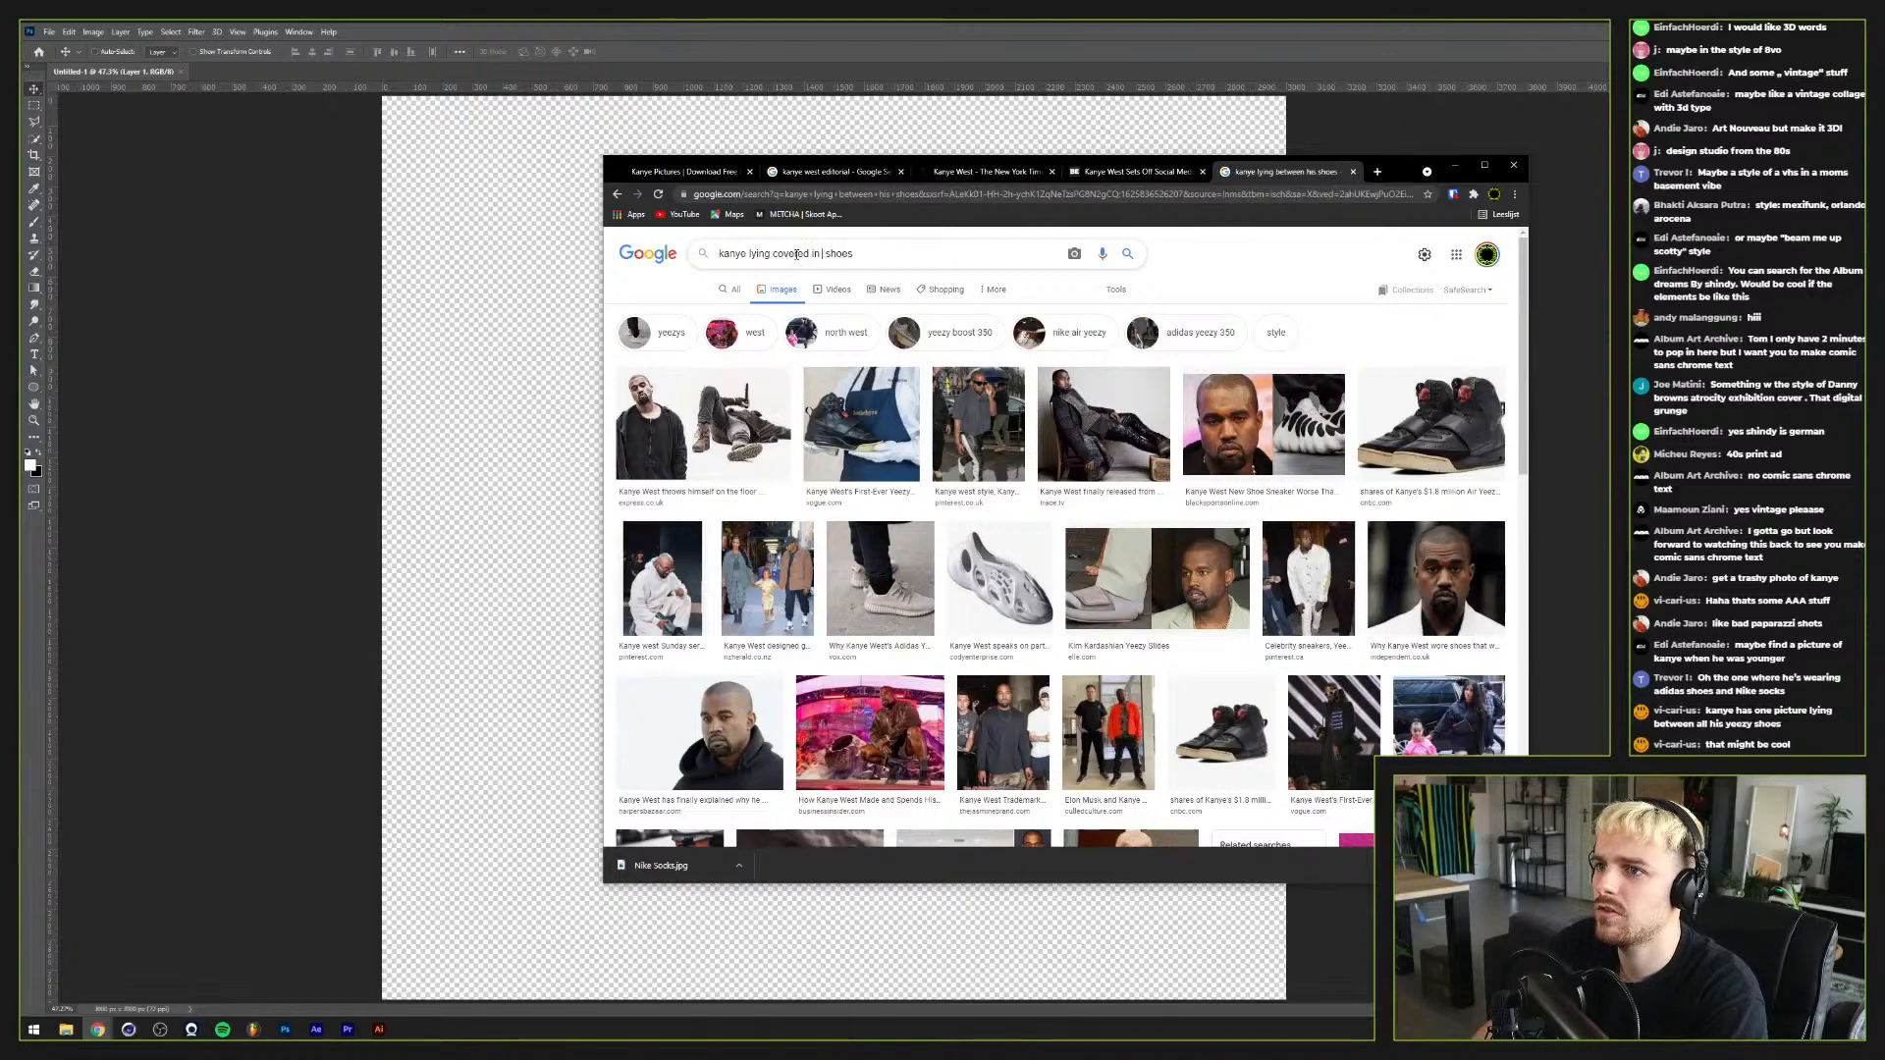
key(Return)
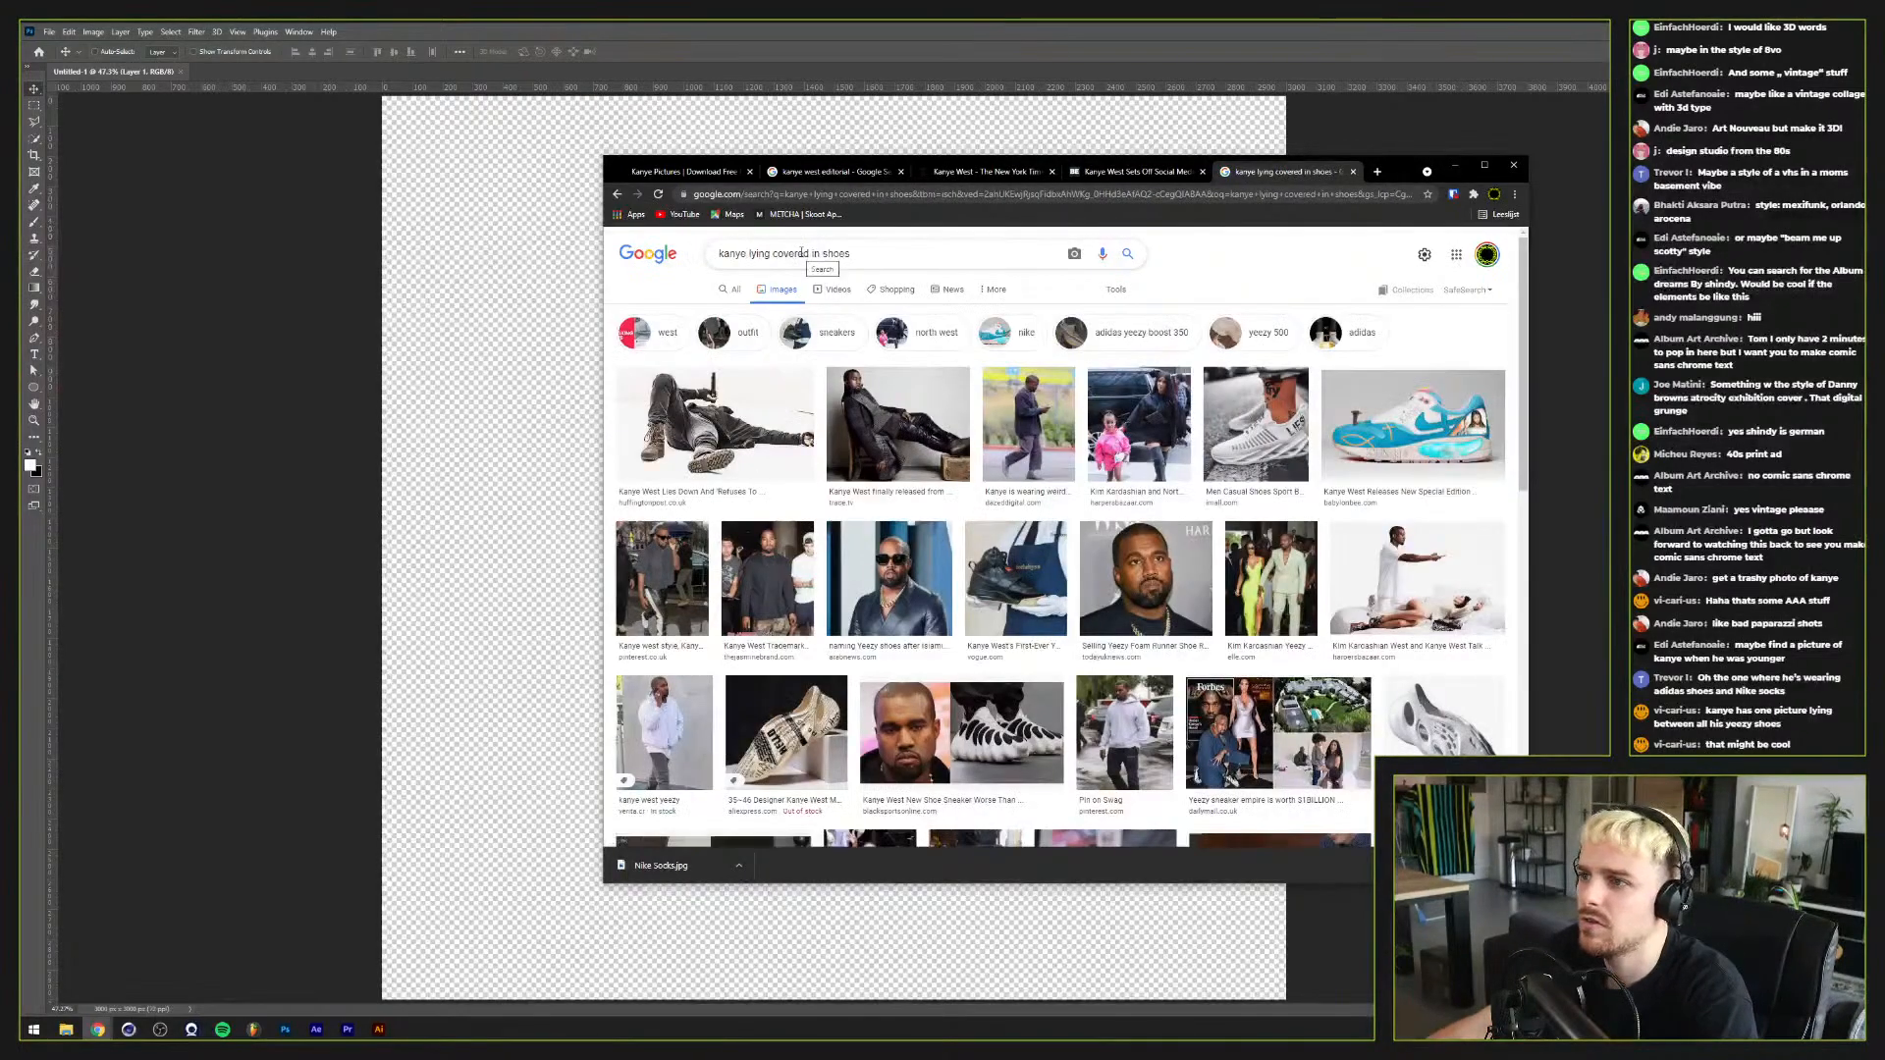
Step: Preview the HuffPost photo of Kanye West lying down, open its article in a new tab and agree to the privacy terms
click(745, 435)
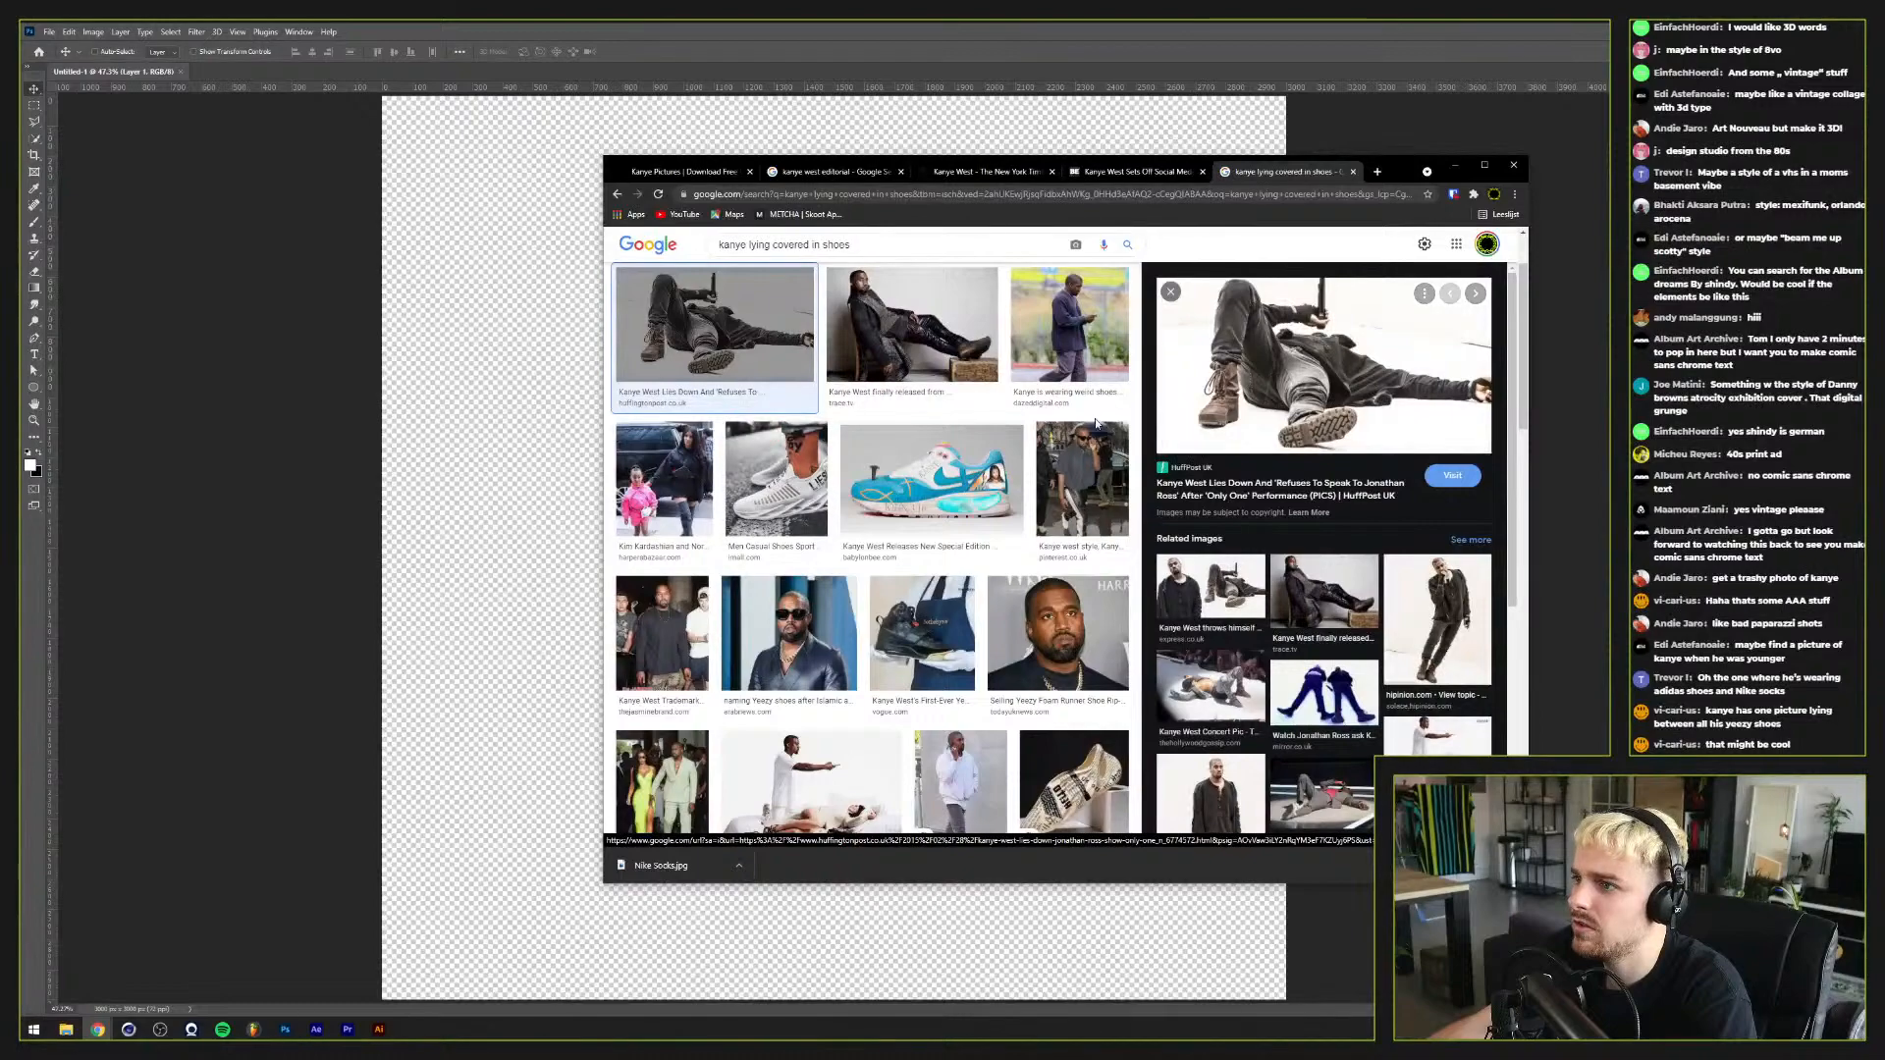
scroll(992, 458, up, 1)
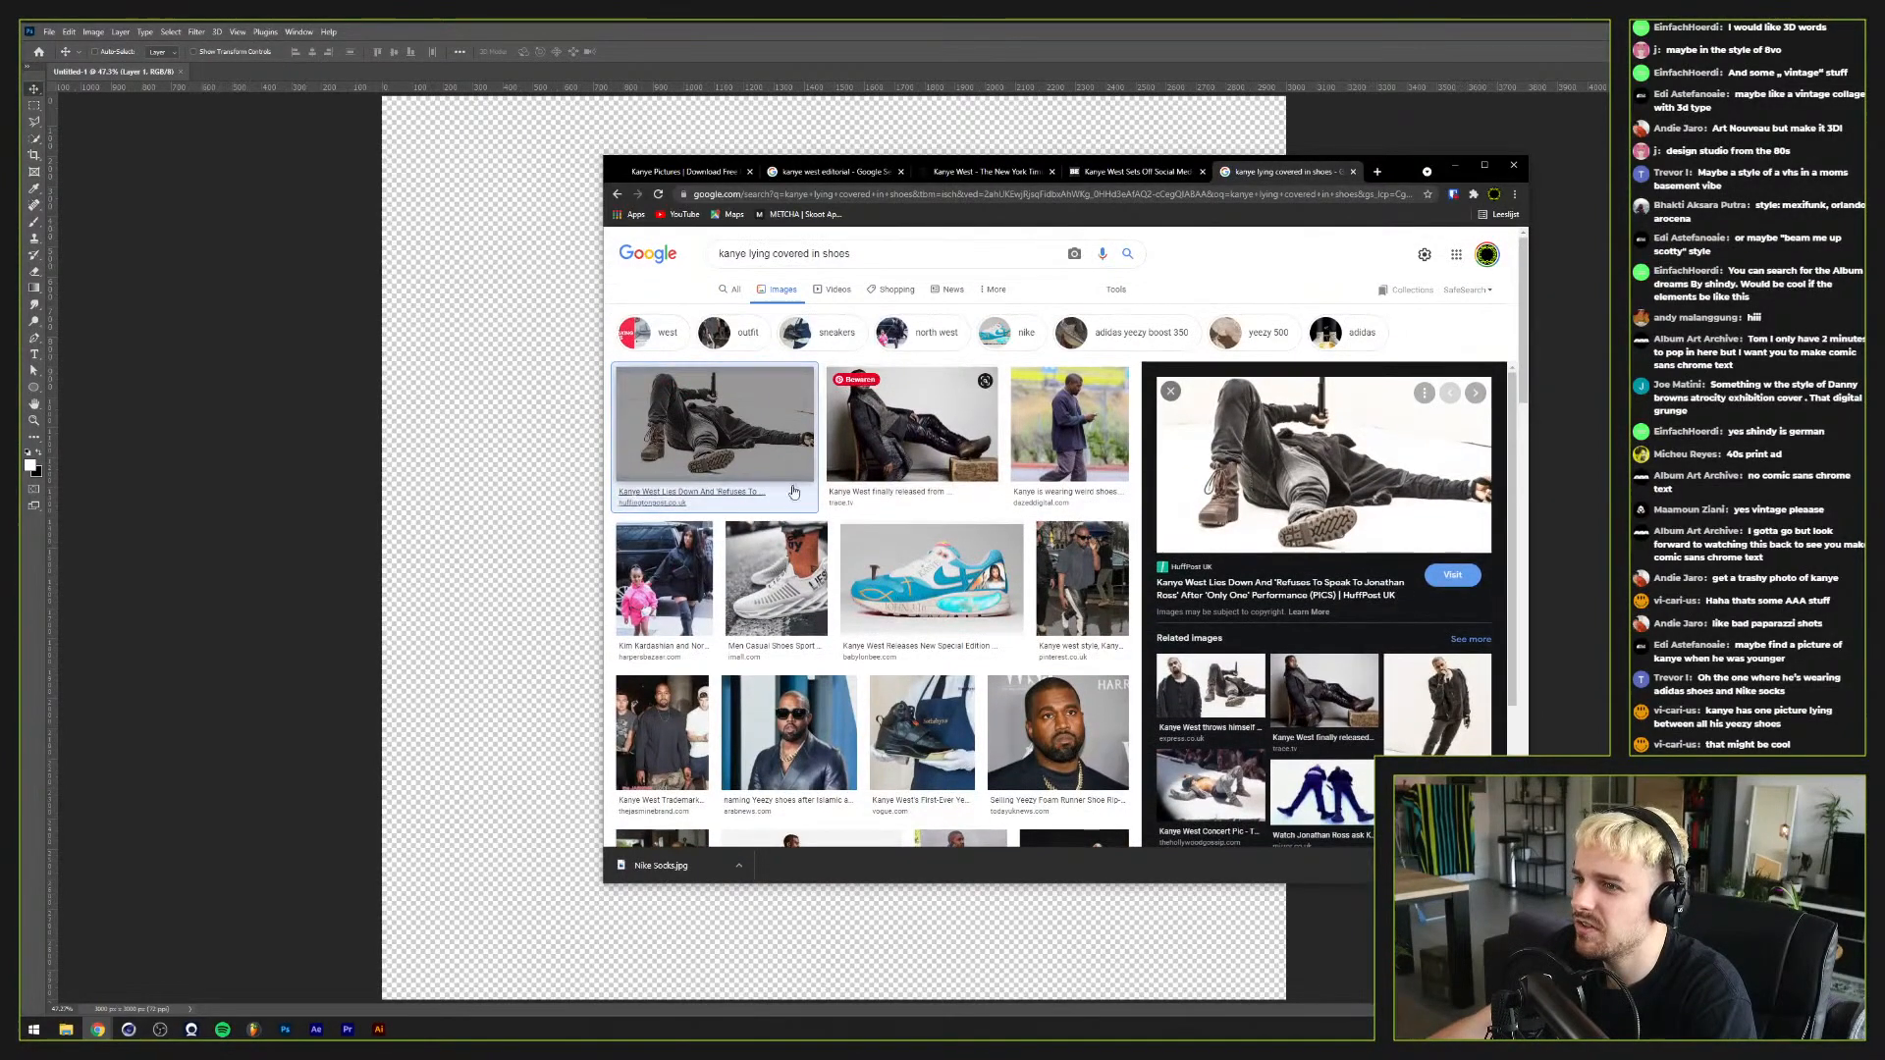
right_click(1326, 487)
click(1374, 540)
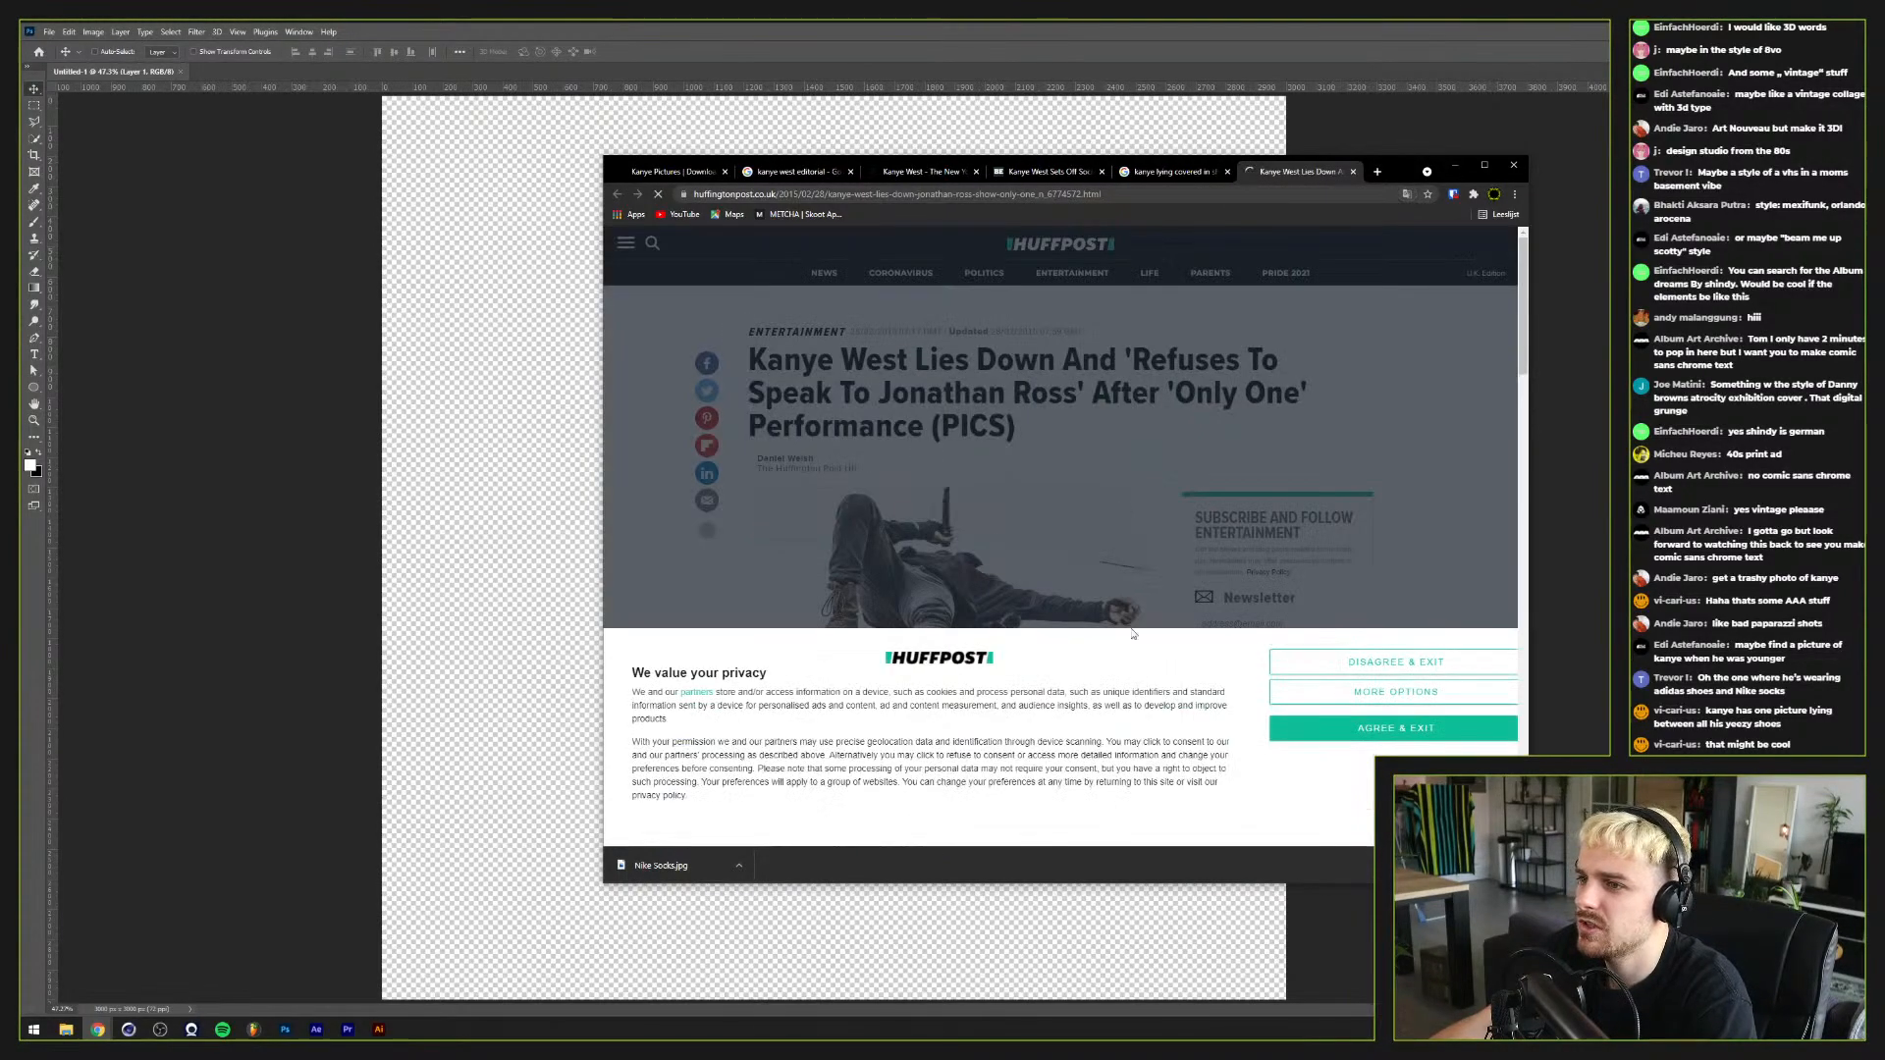
click(1388, 727)
Step: Save the article's photo of Kanye West lying down to the Kanye Collage folder under its suggested file name
right_click(955, 566)
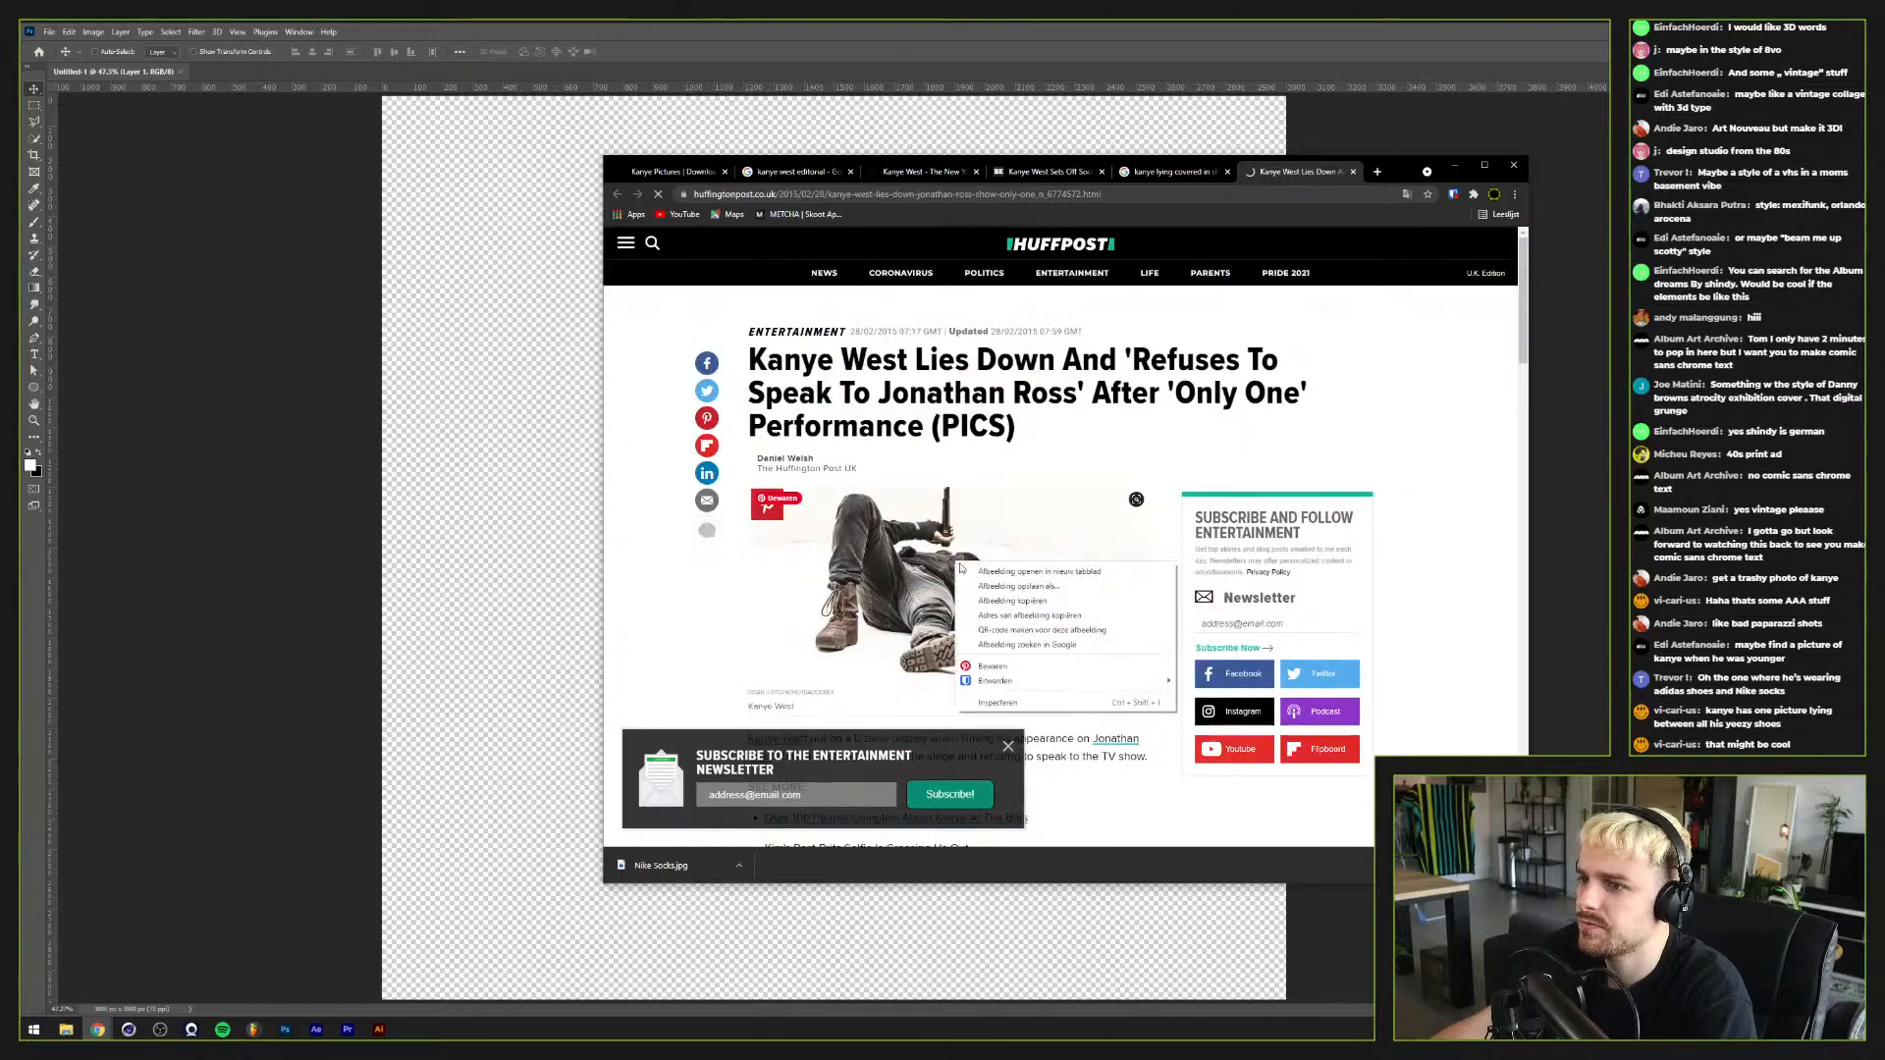
click(1020, 587)
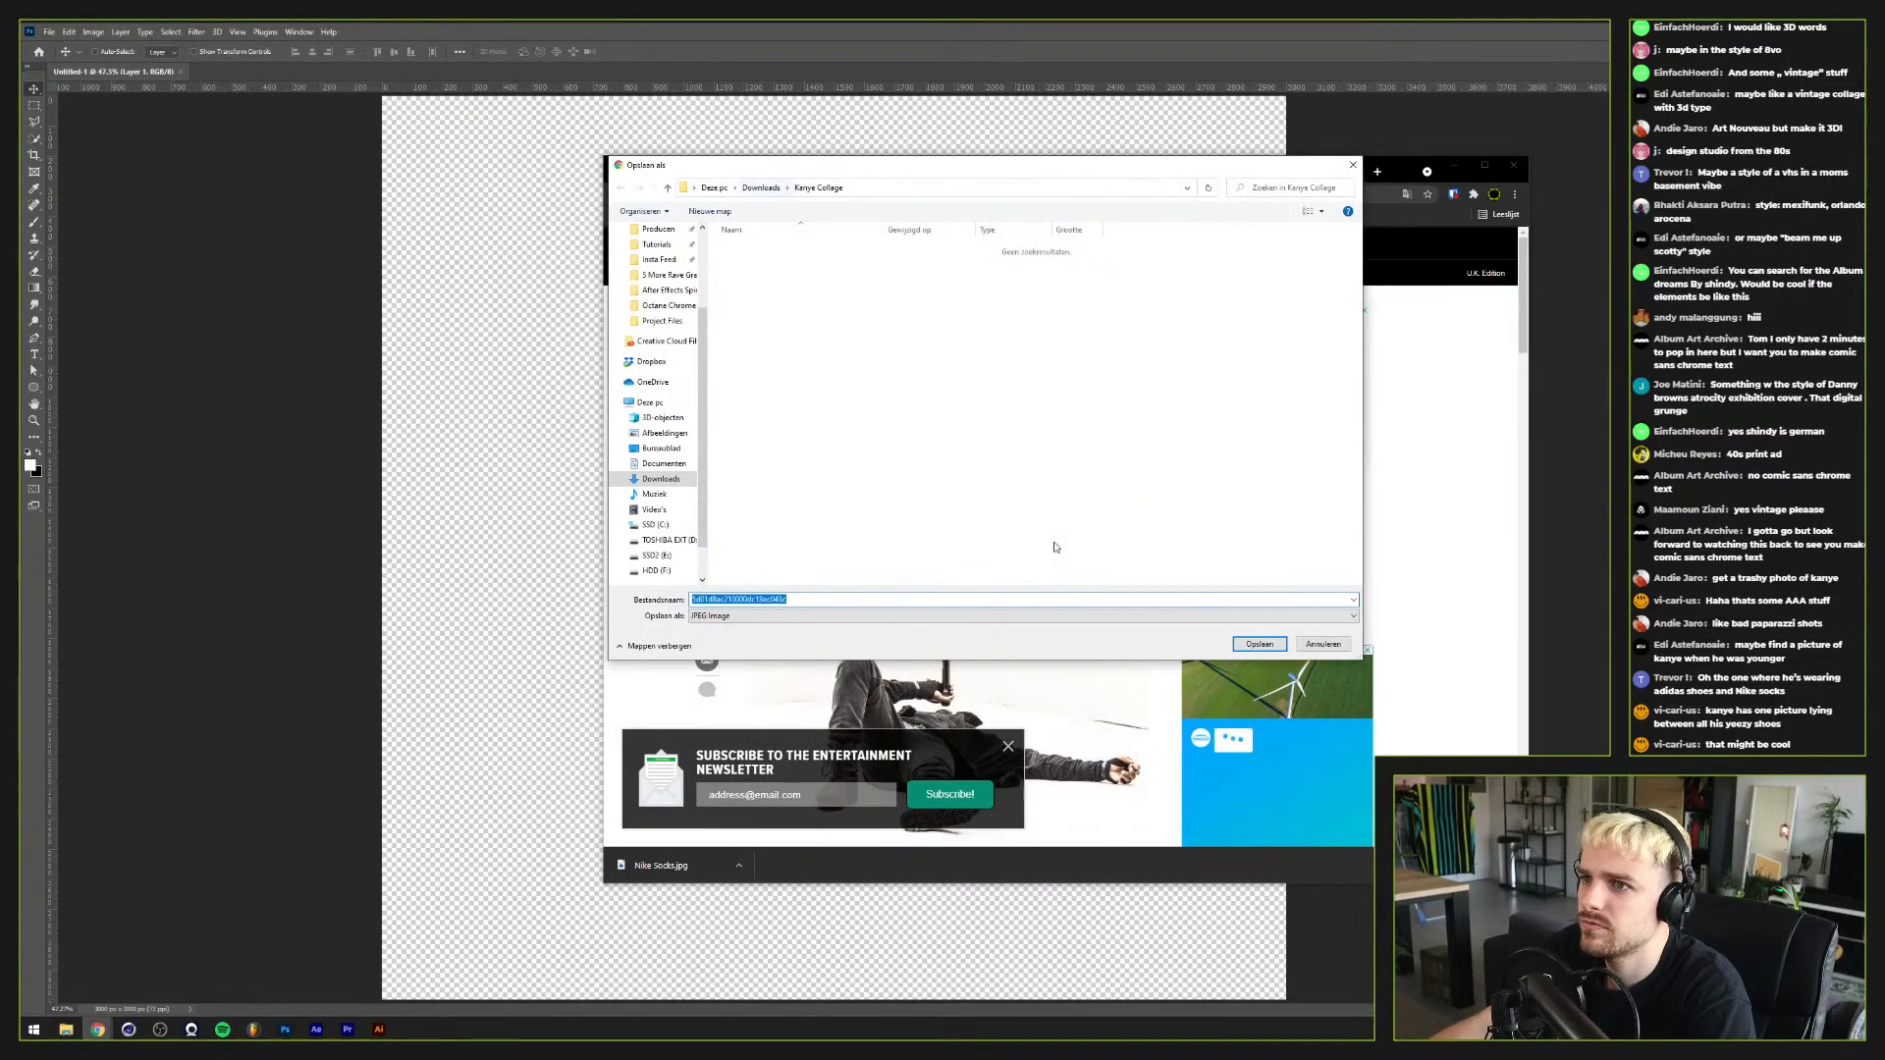
click(1260, 644)
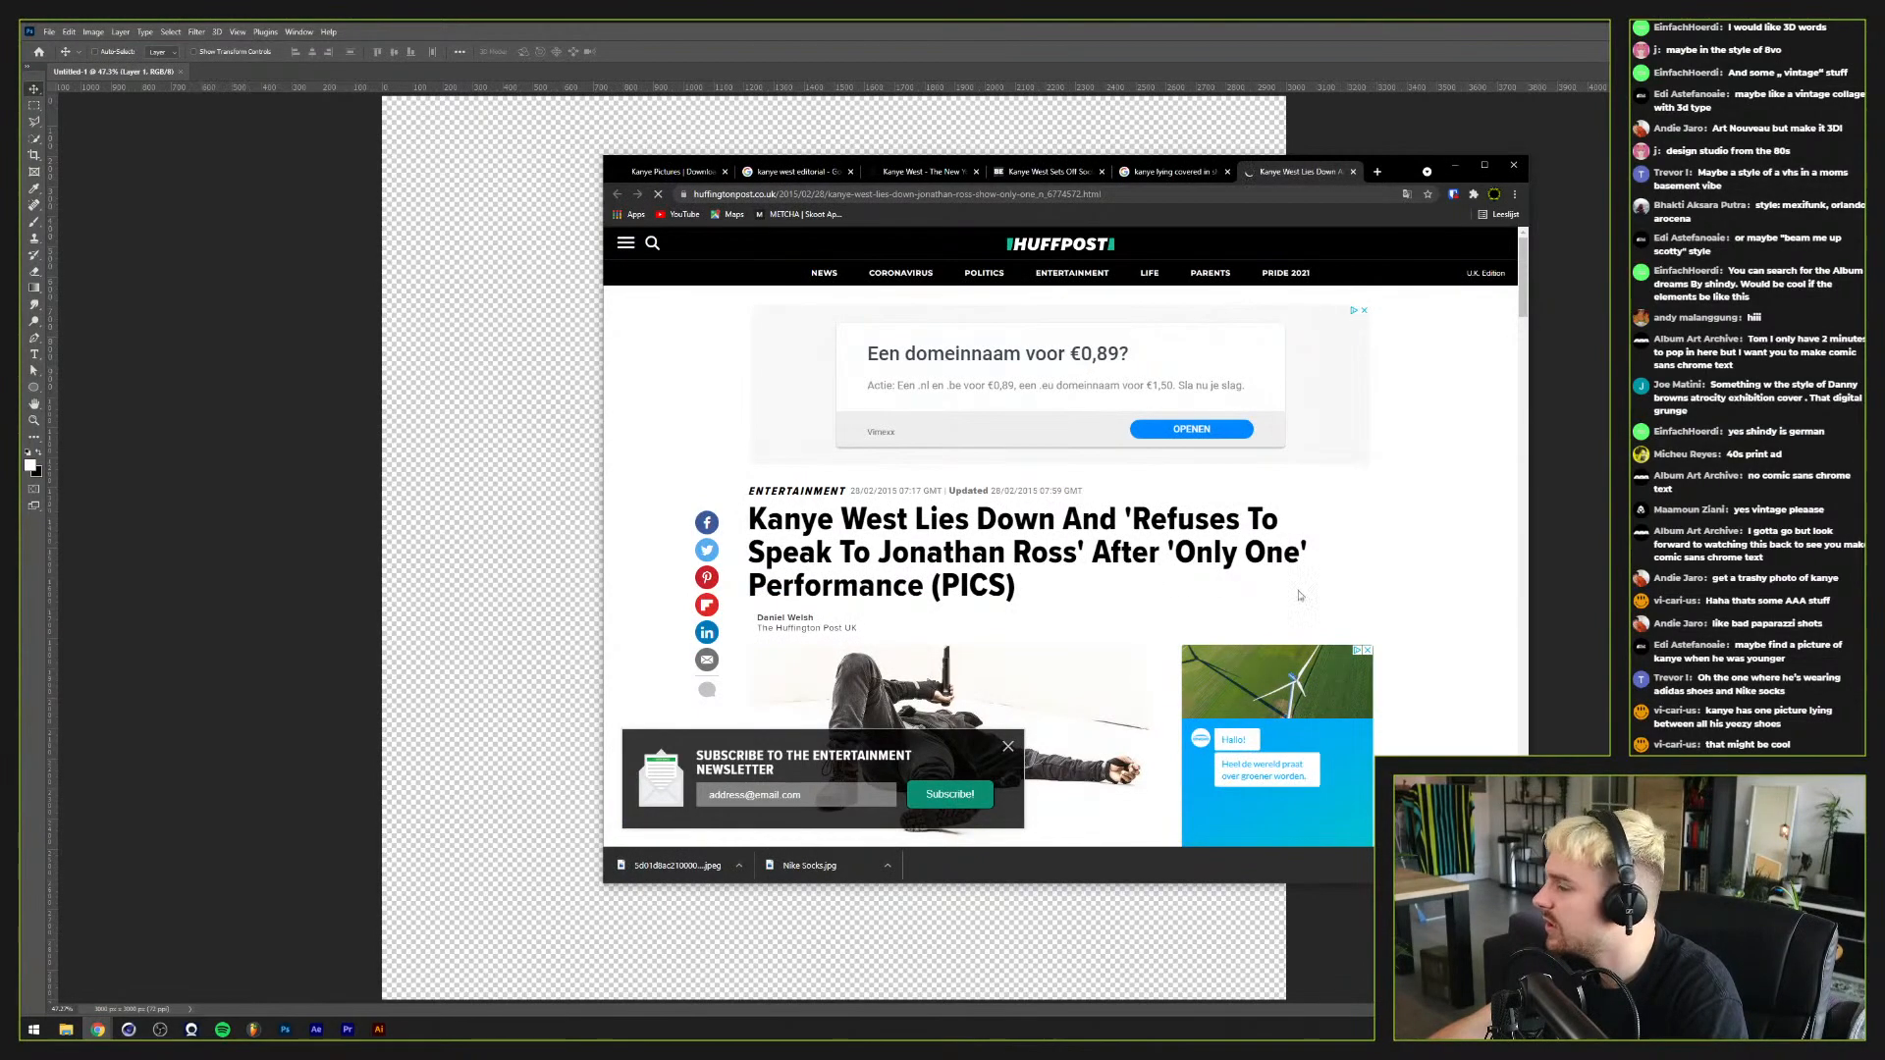
Step: Return to the Google Images results and change the search query to "kanye paparazzi"
key(ctrl+shift+Tab)
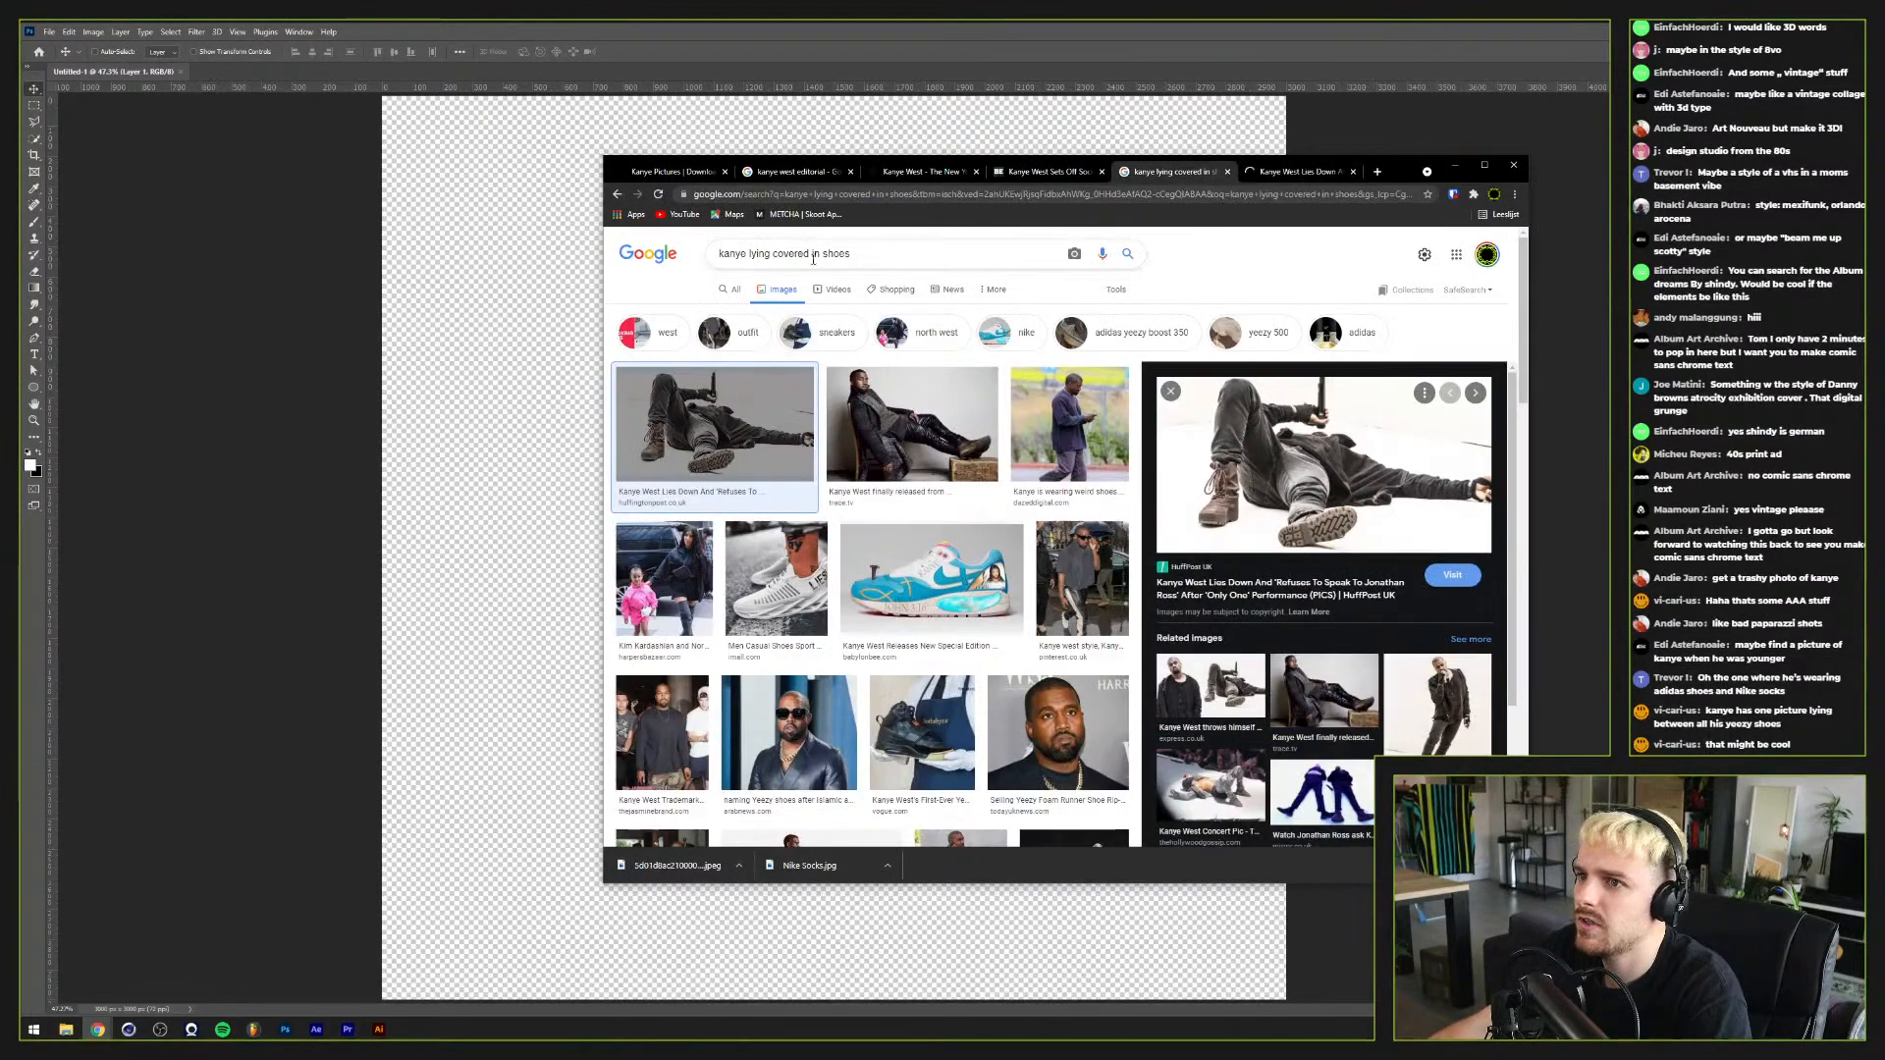
drag(751, 253, 1248, 255)
text(papp)
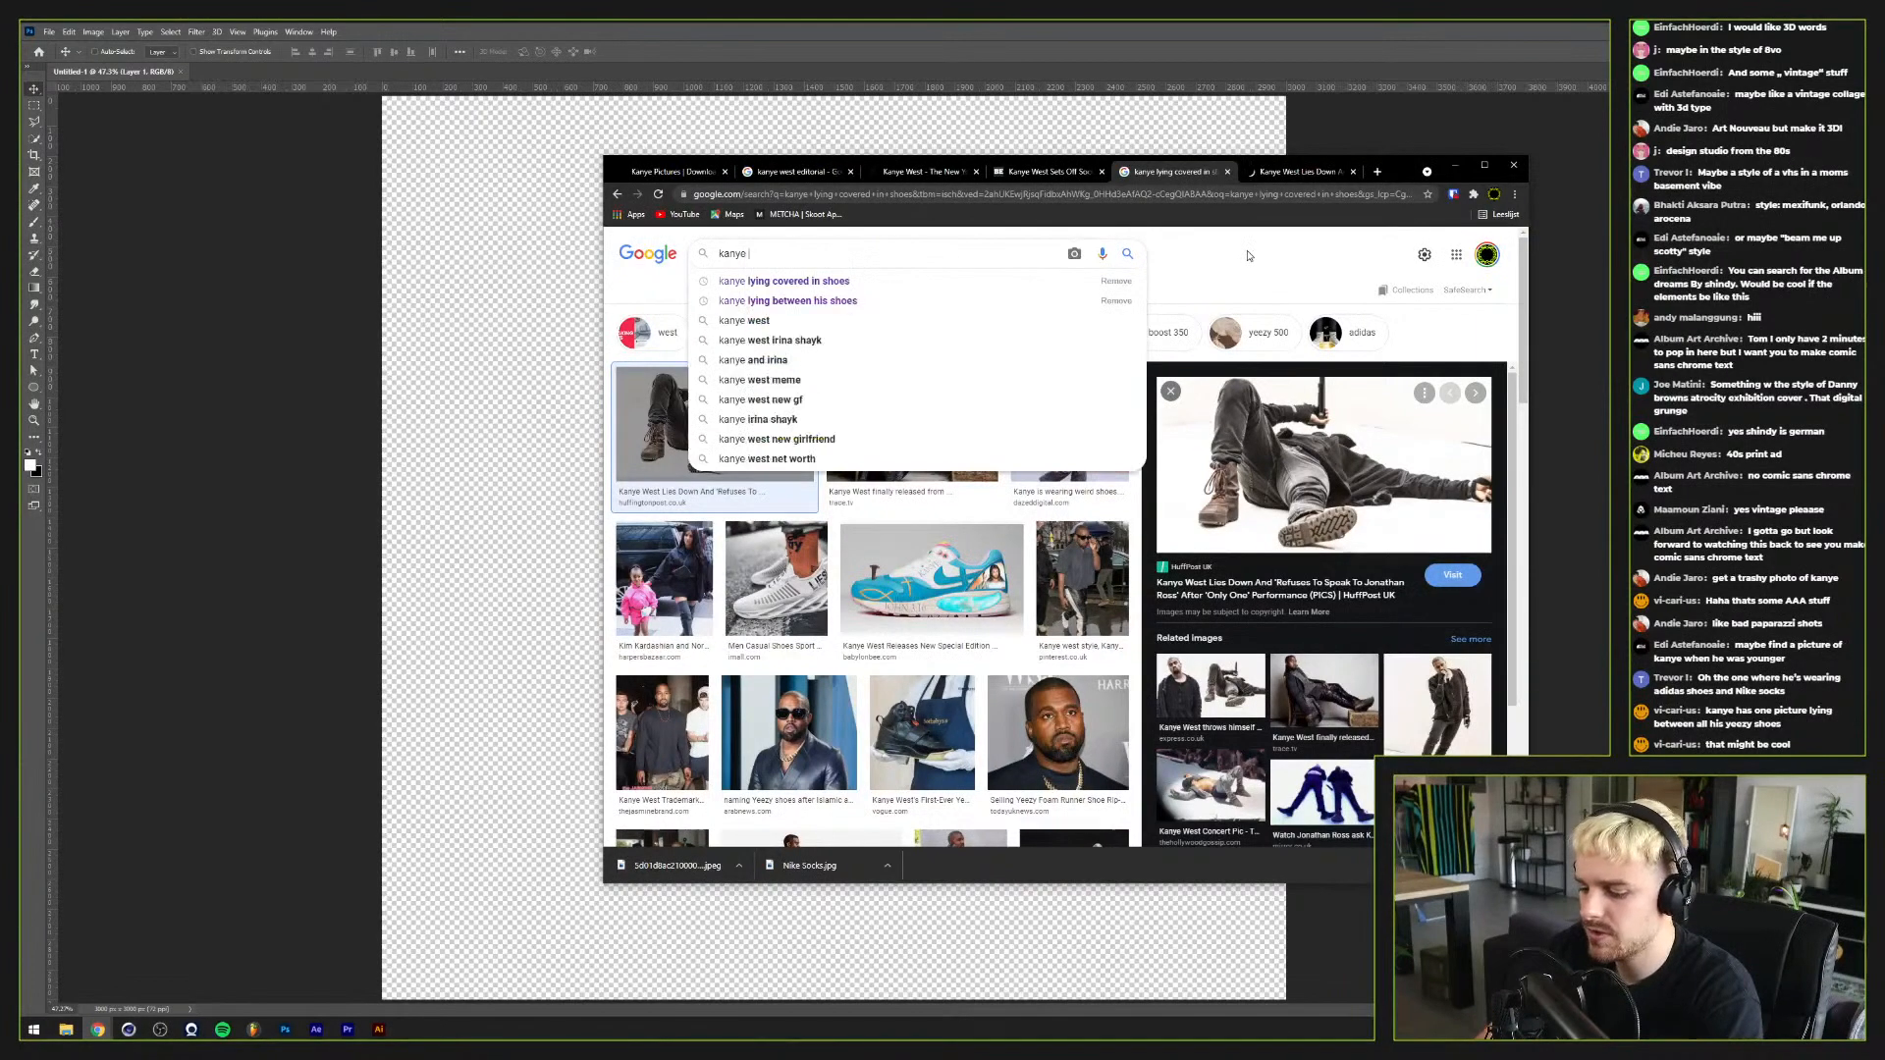
text(ara)
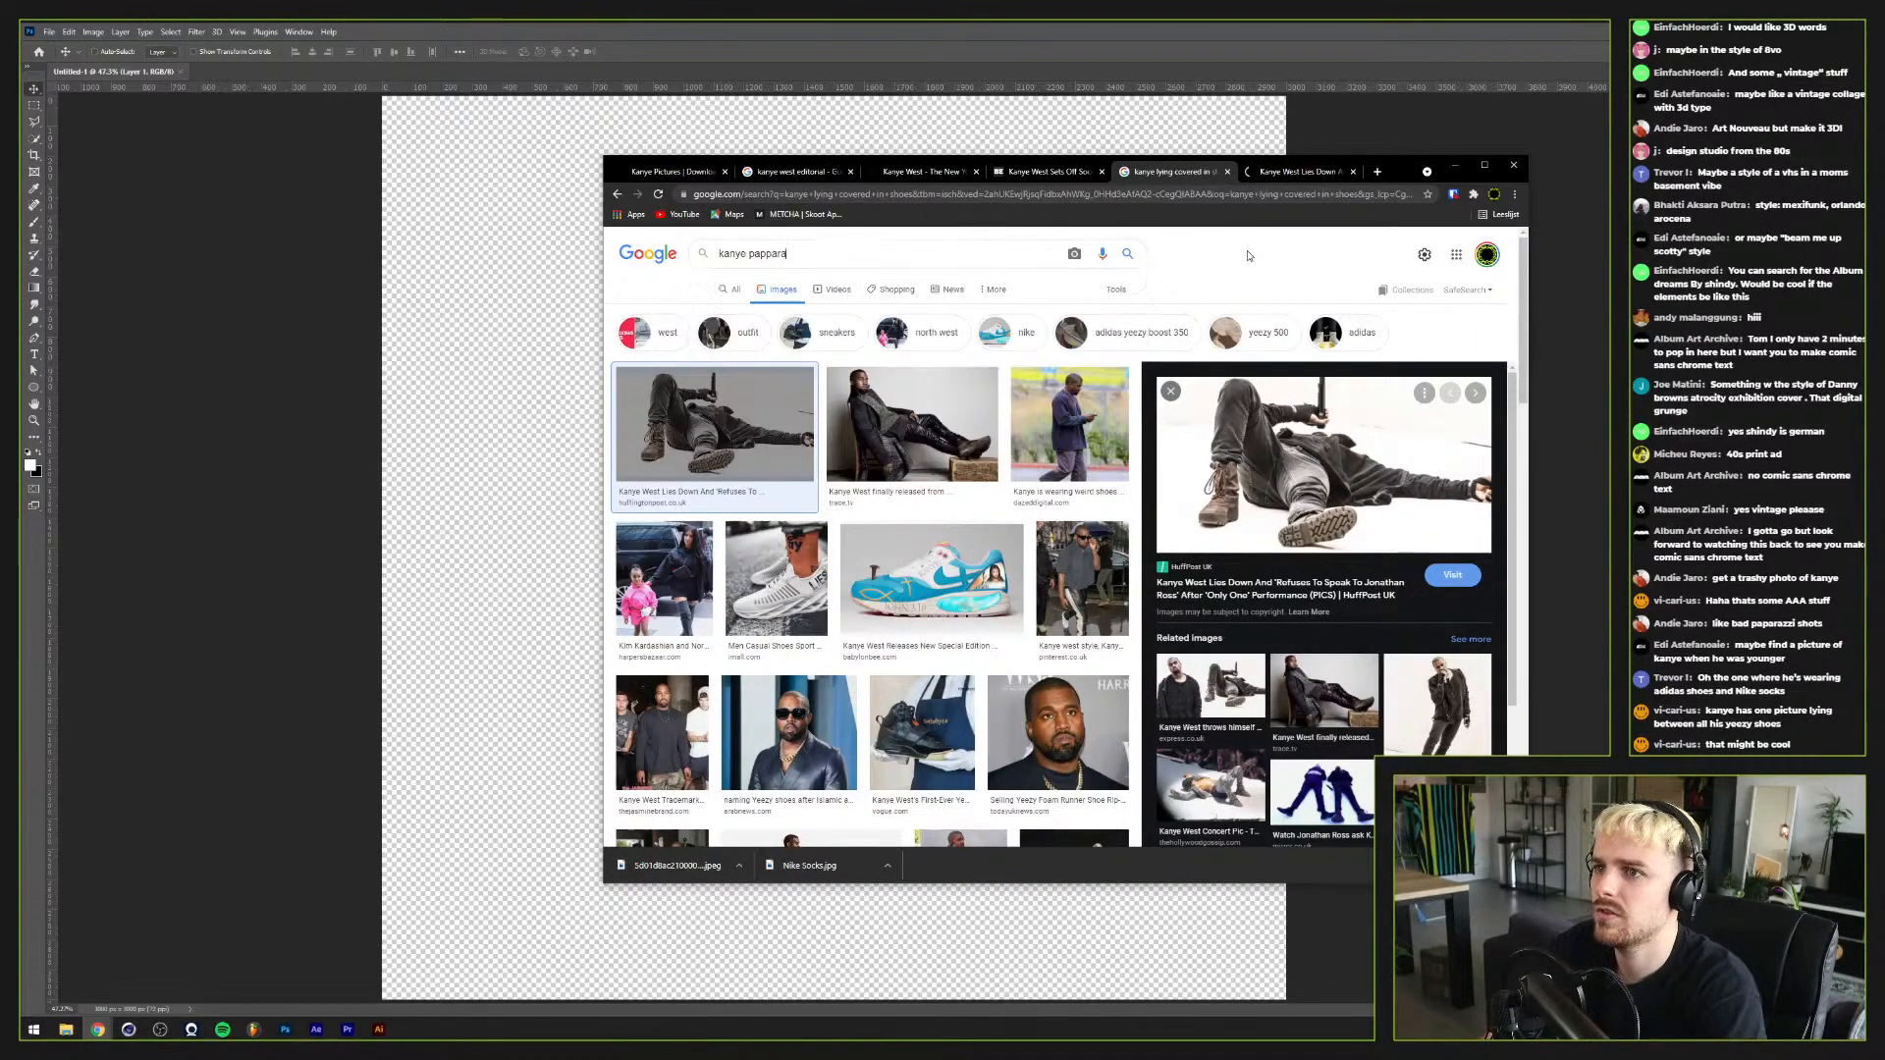
text(zi)
key(Return)
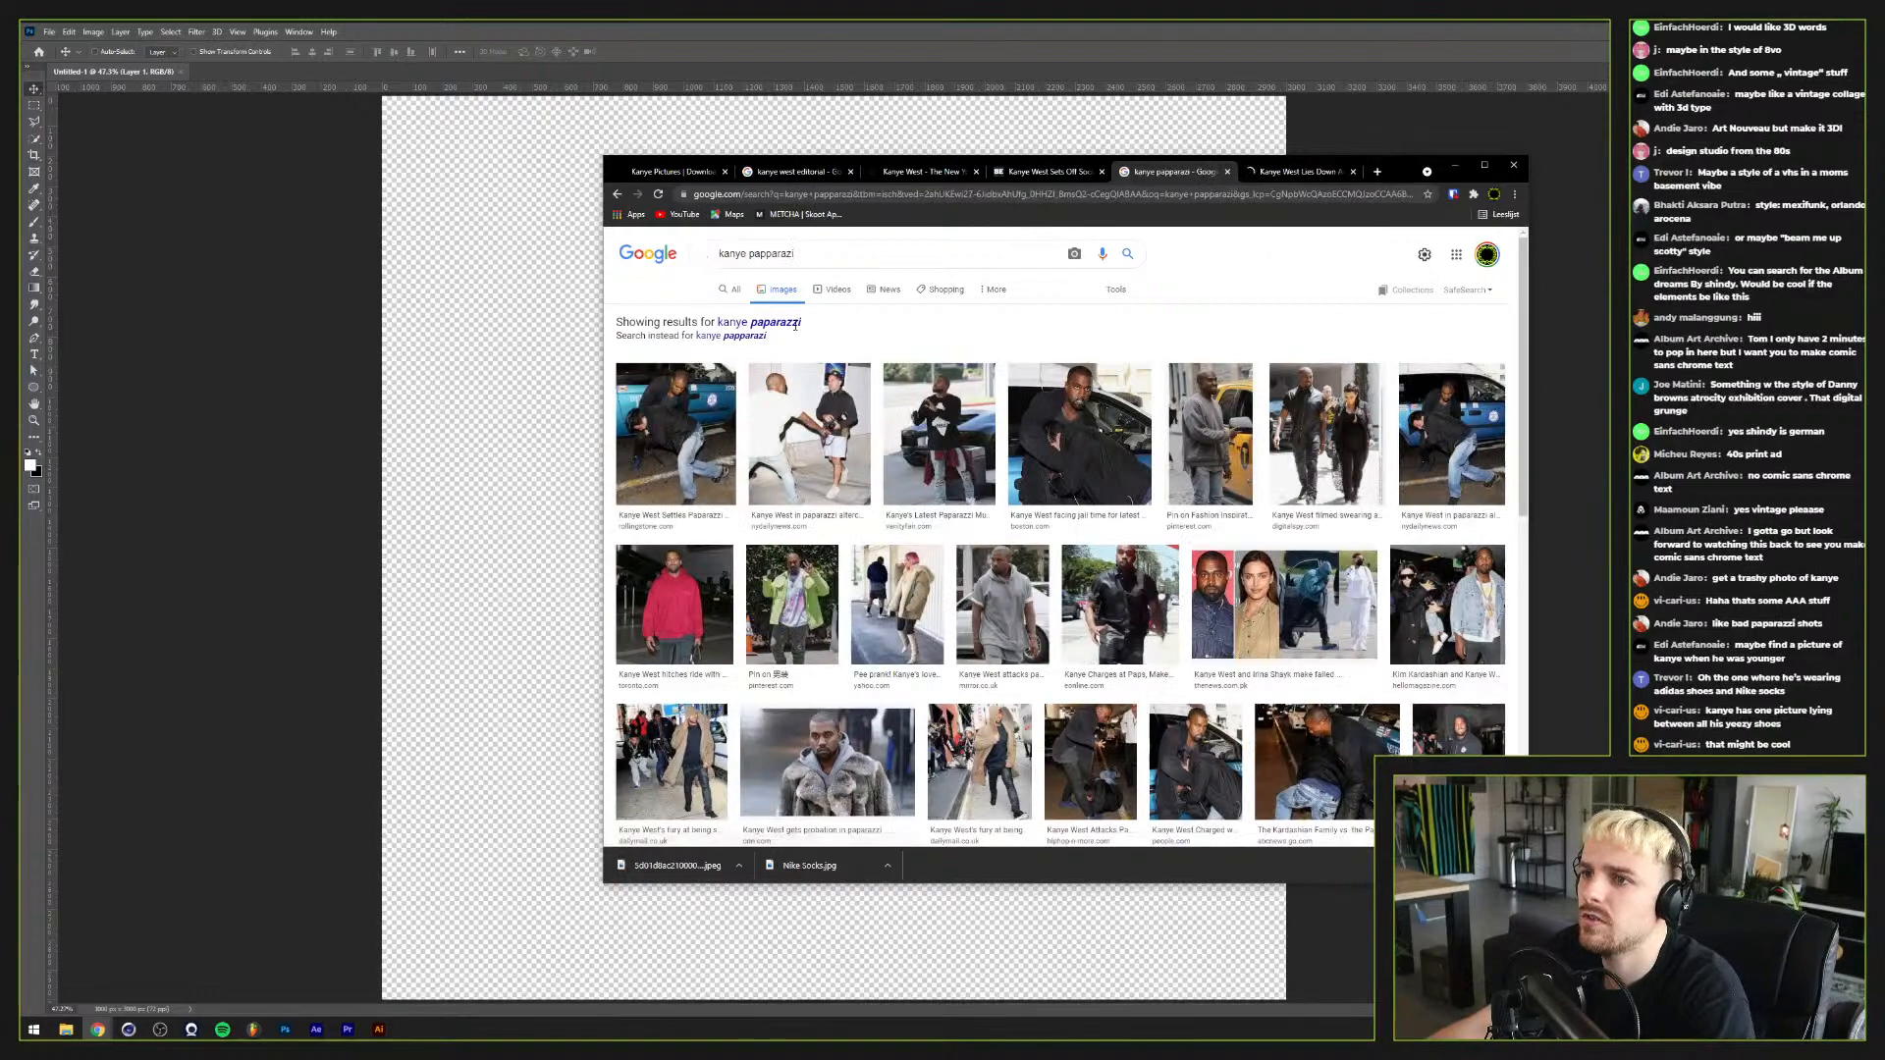
scroll(796, 325, down, 1)
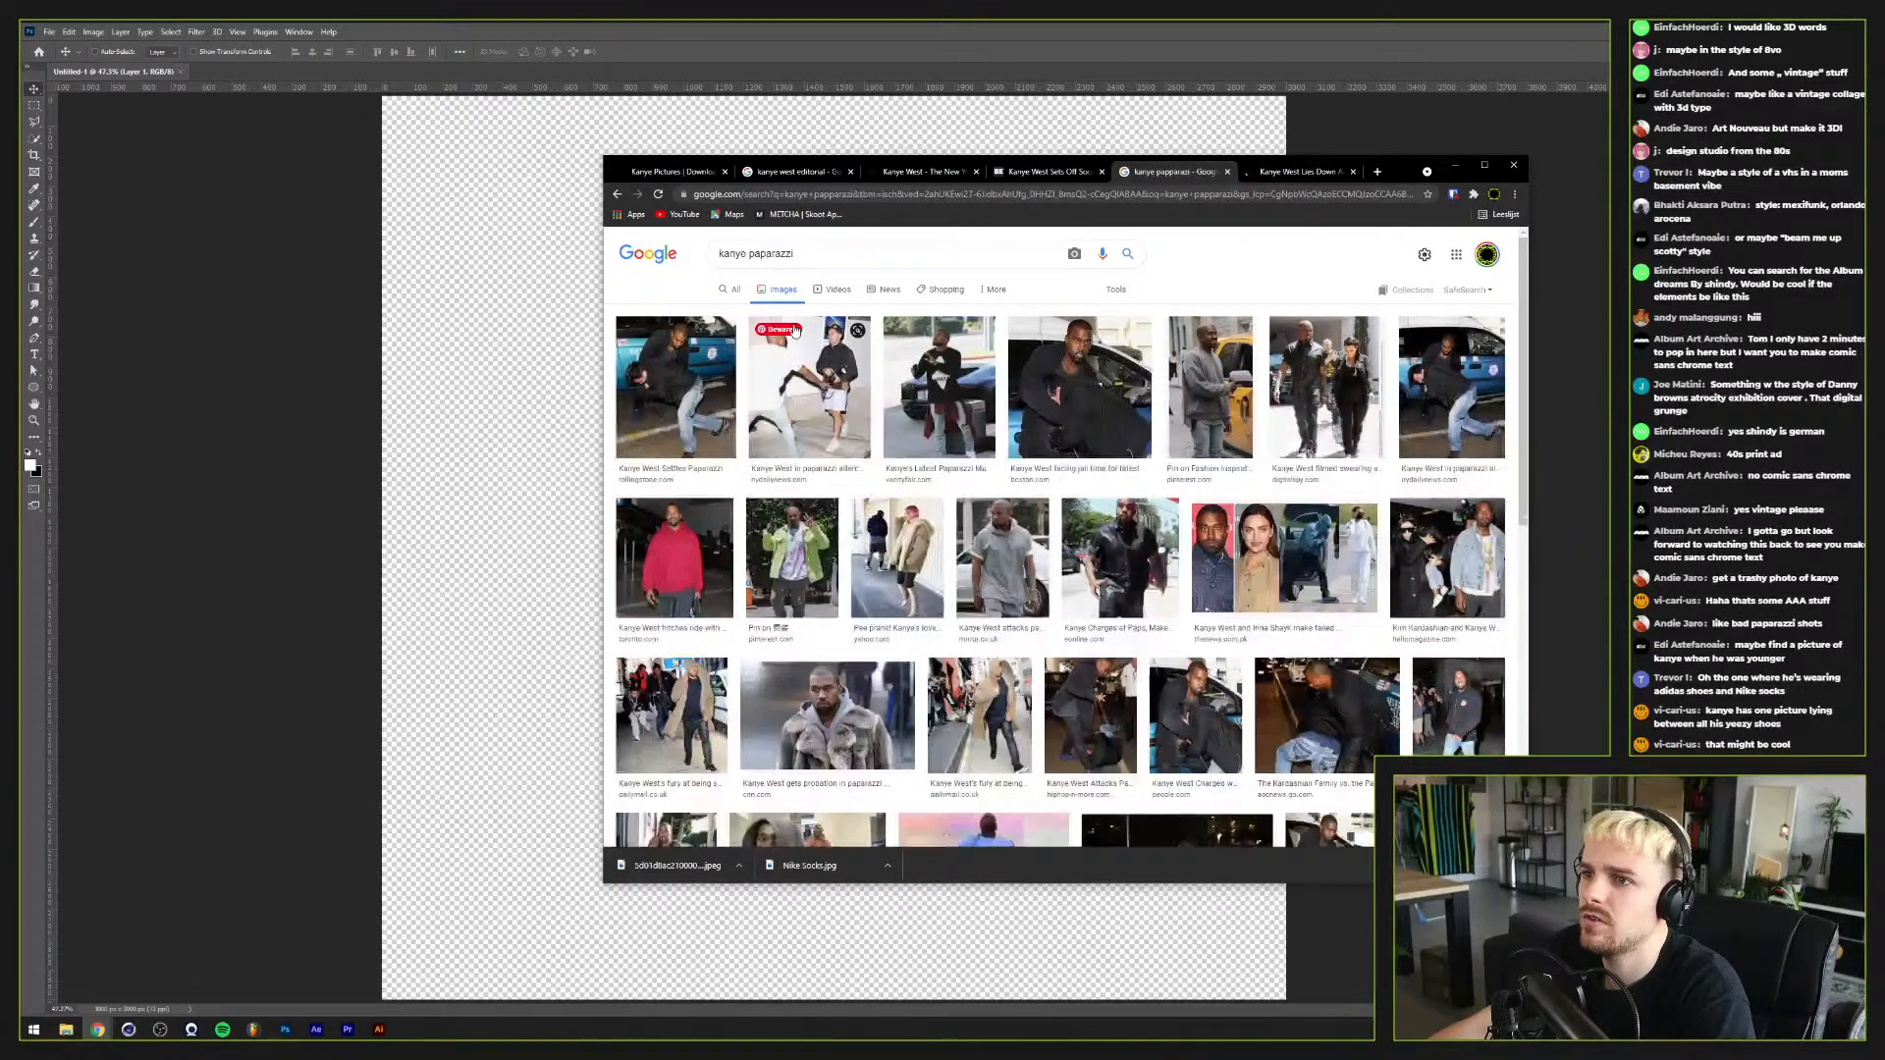
Step: Compare the paparazzi photos and save the NY Daily News one beside the blue car to the Kanye Collage folder under its suggested file name
click(841, 446)
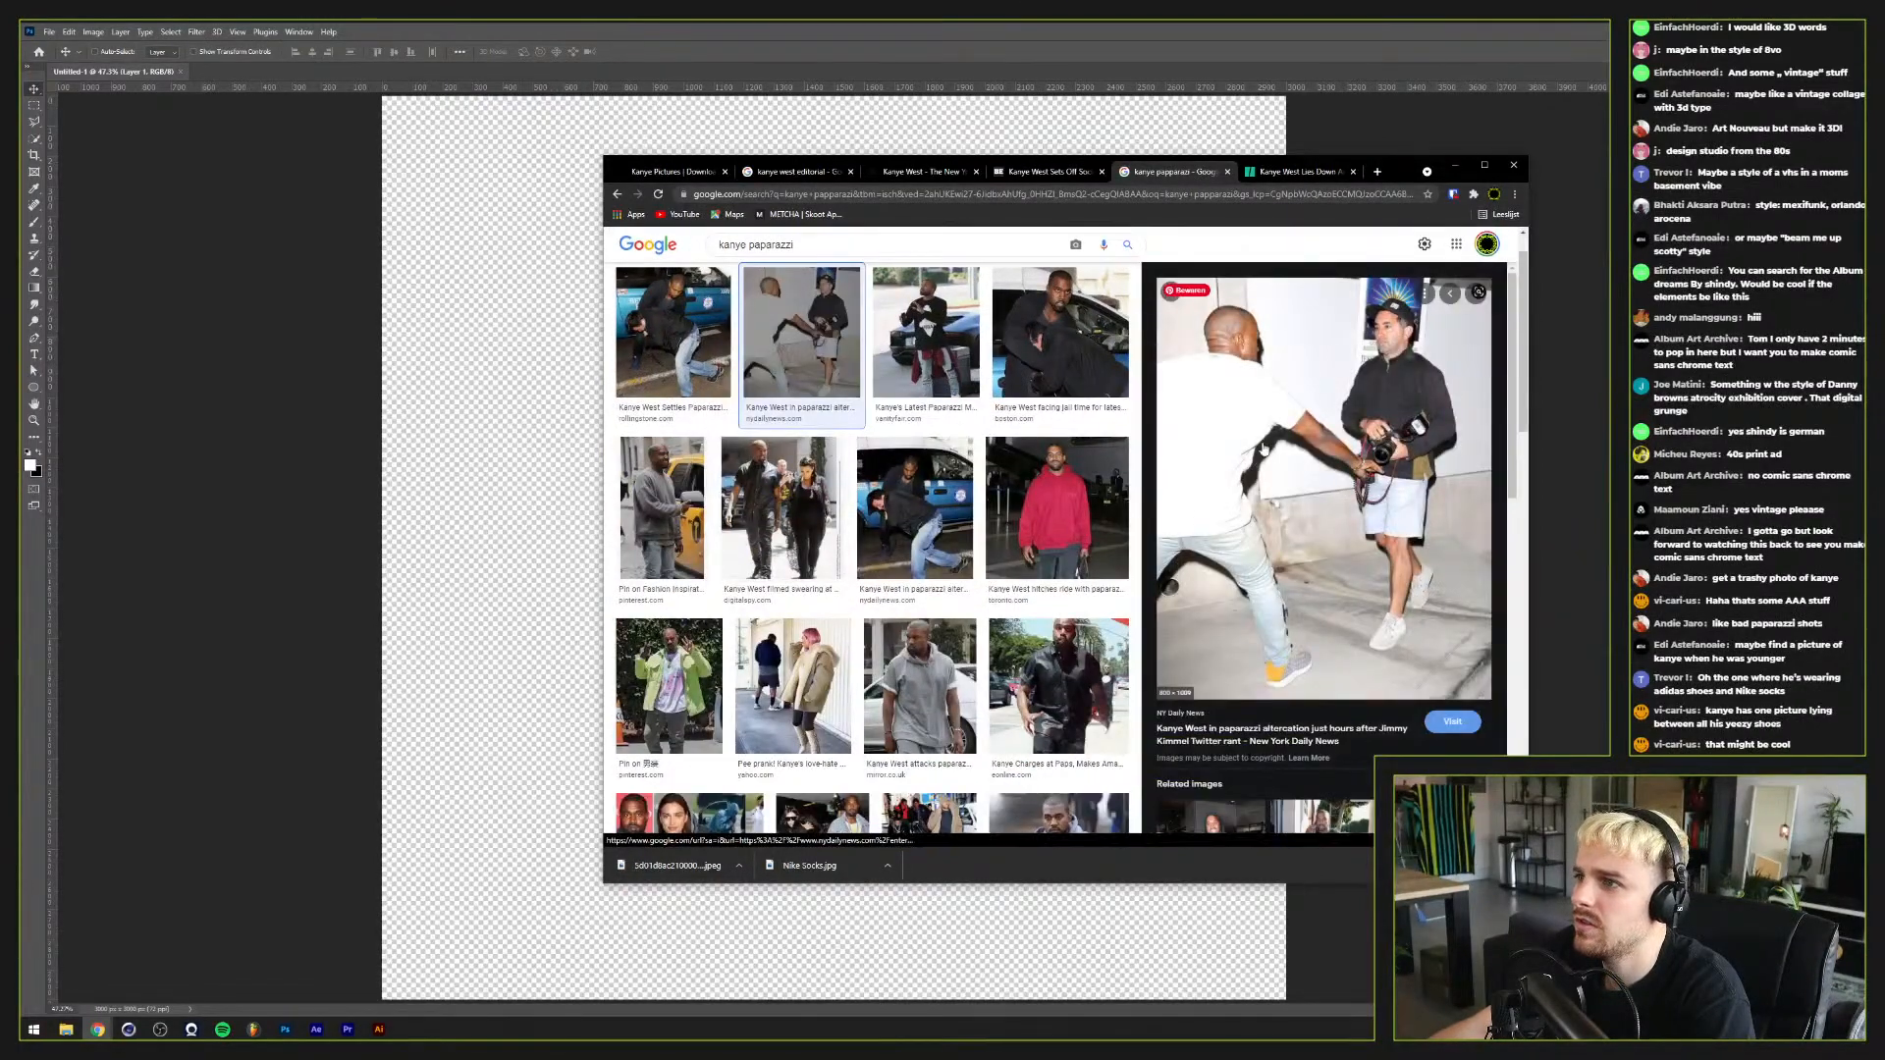
key(Left)
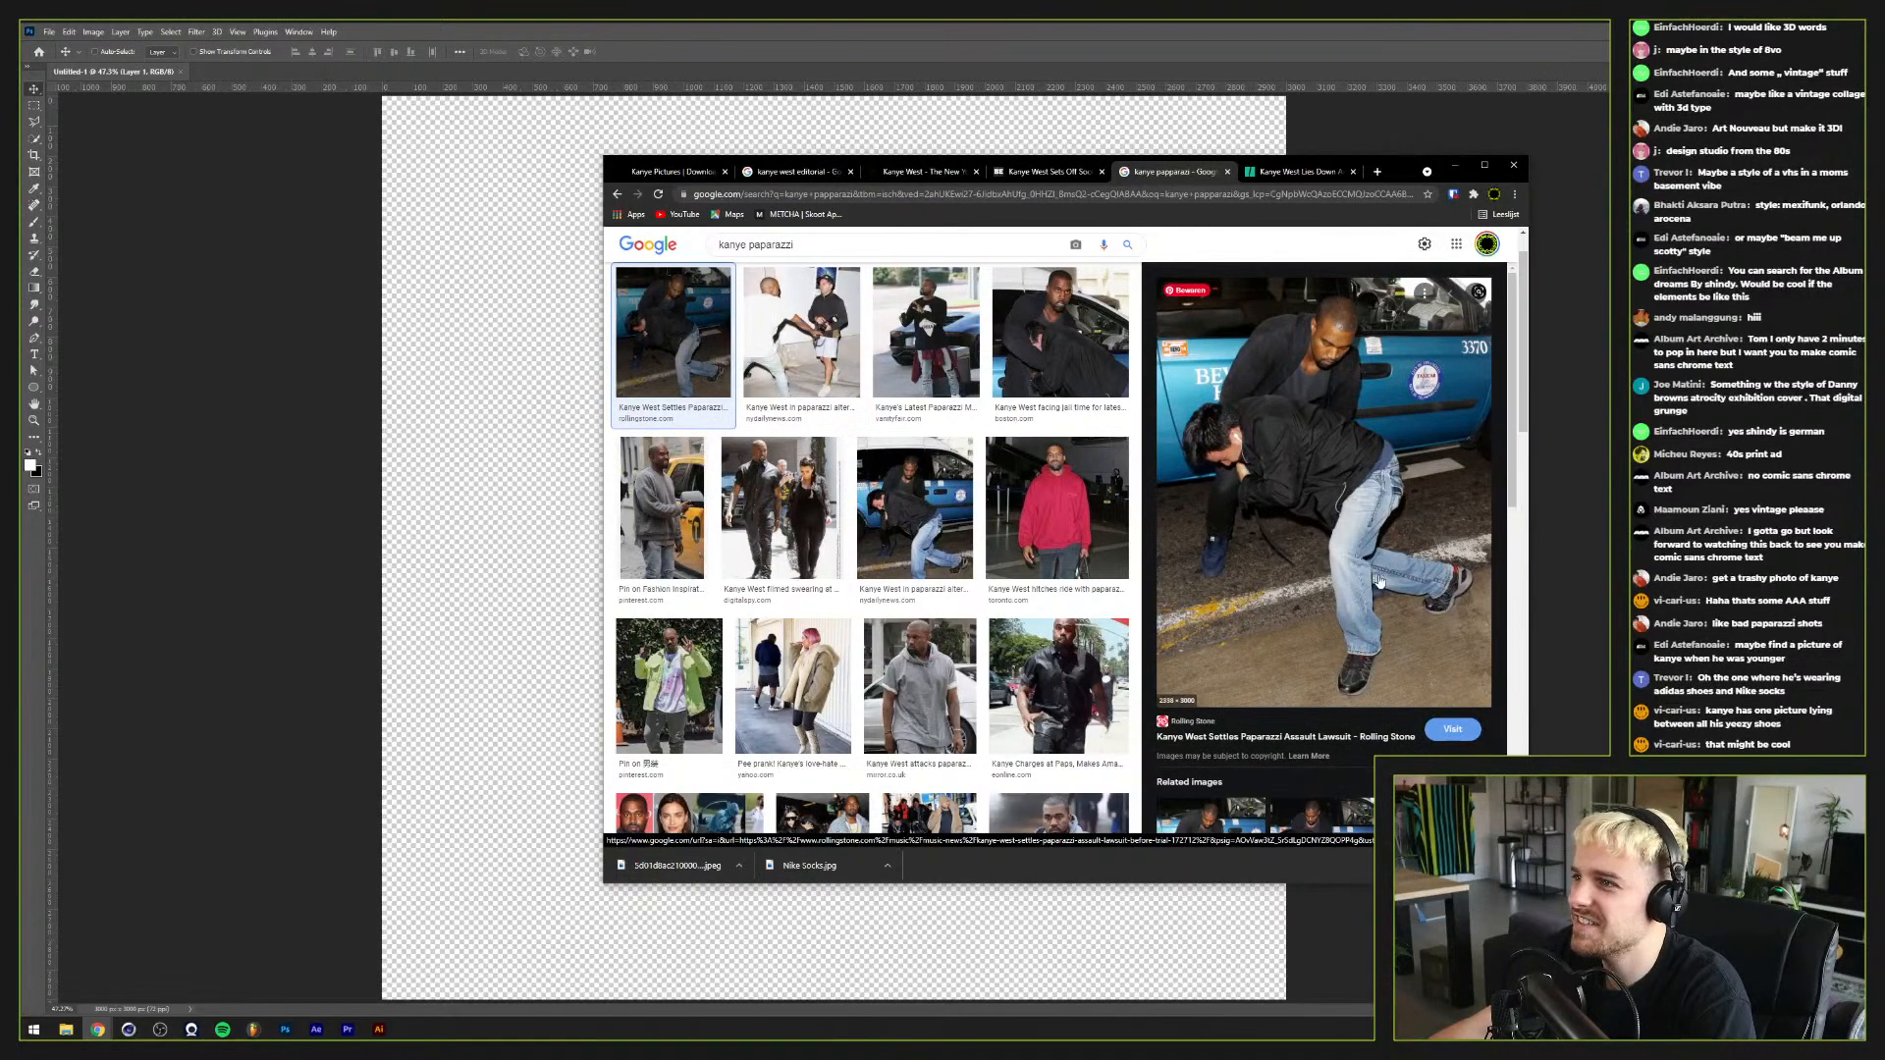
scroll(894, 393, up, 1)
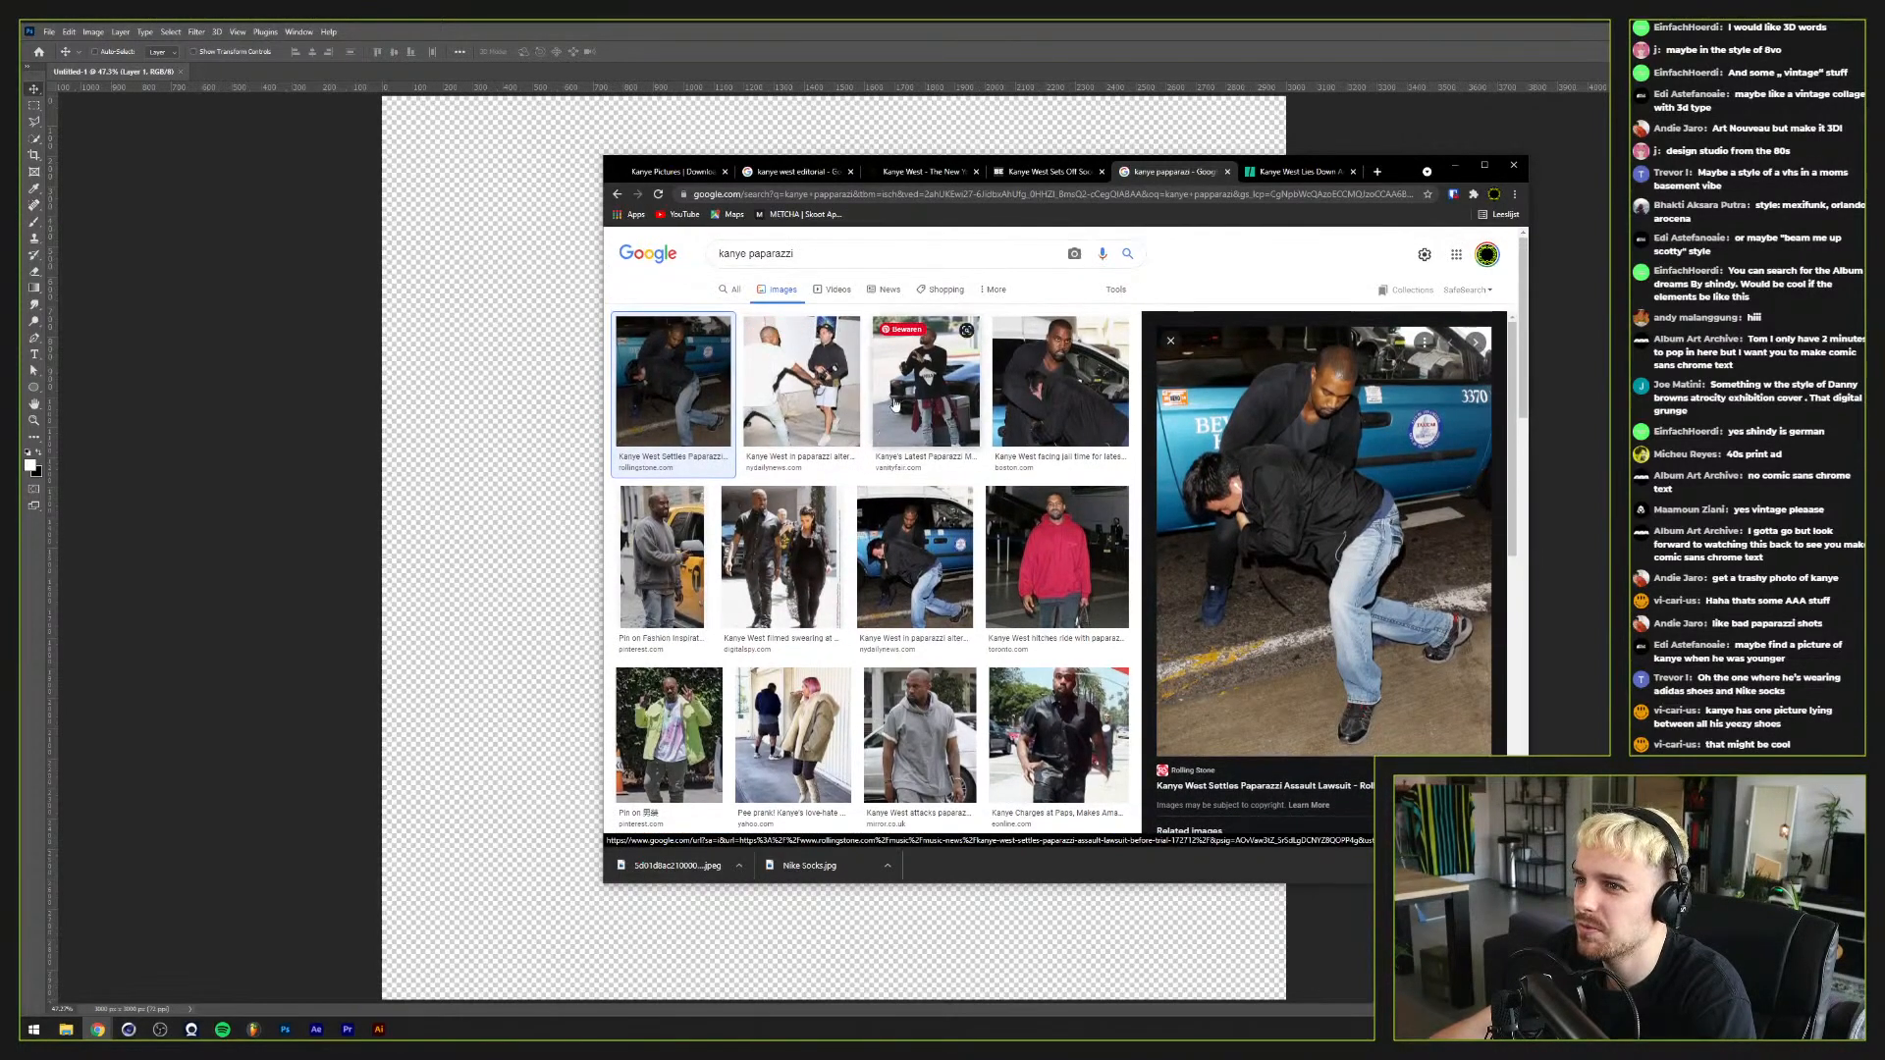
click(914, 554)
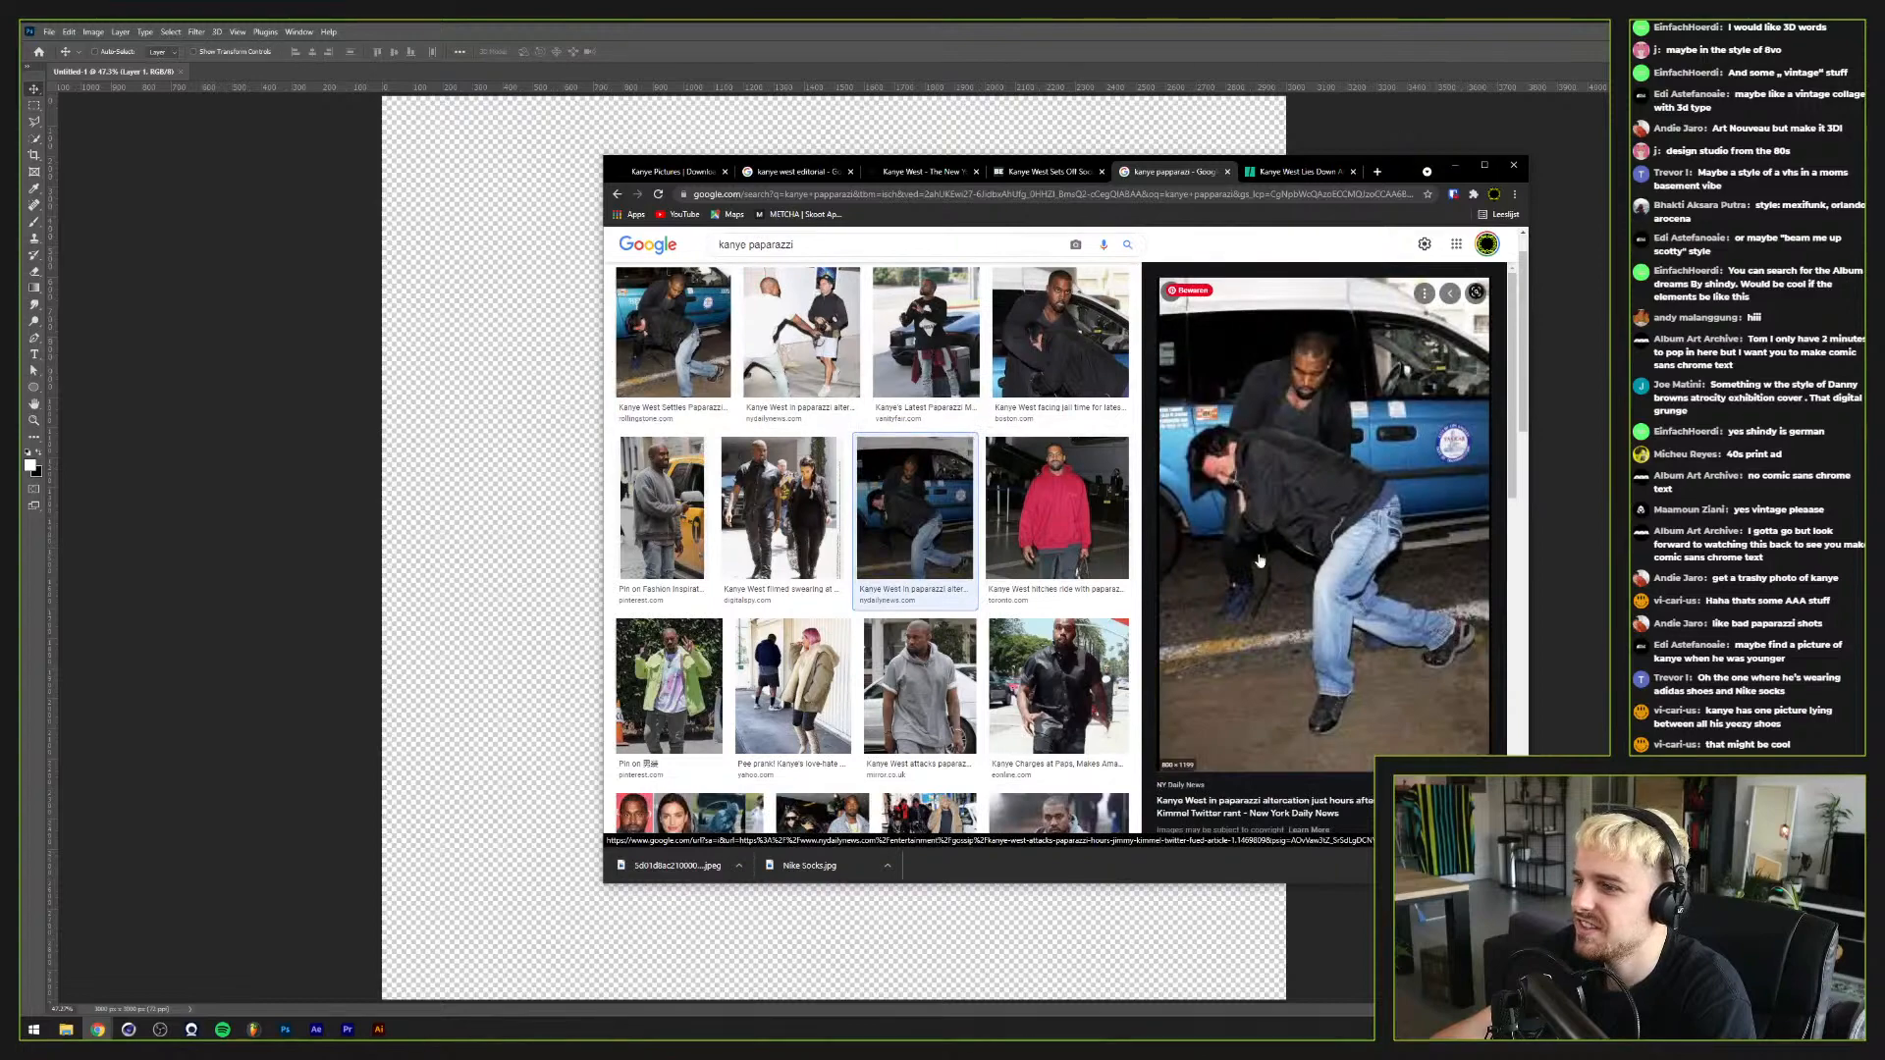
right_click(1280, 525)
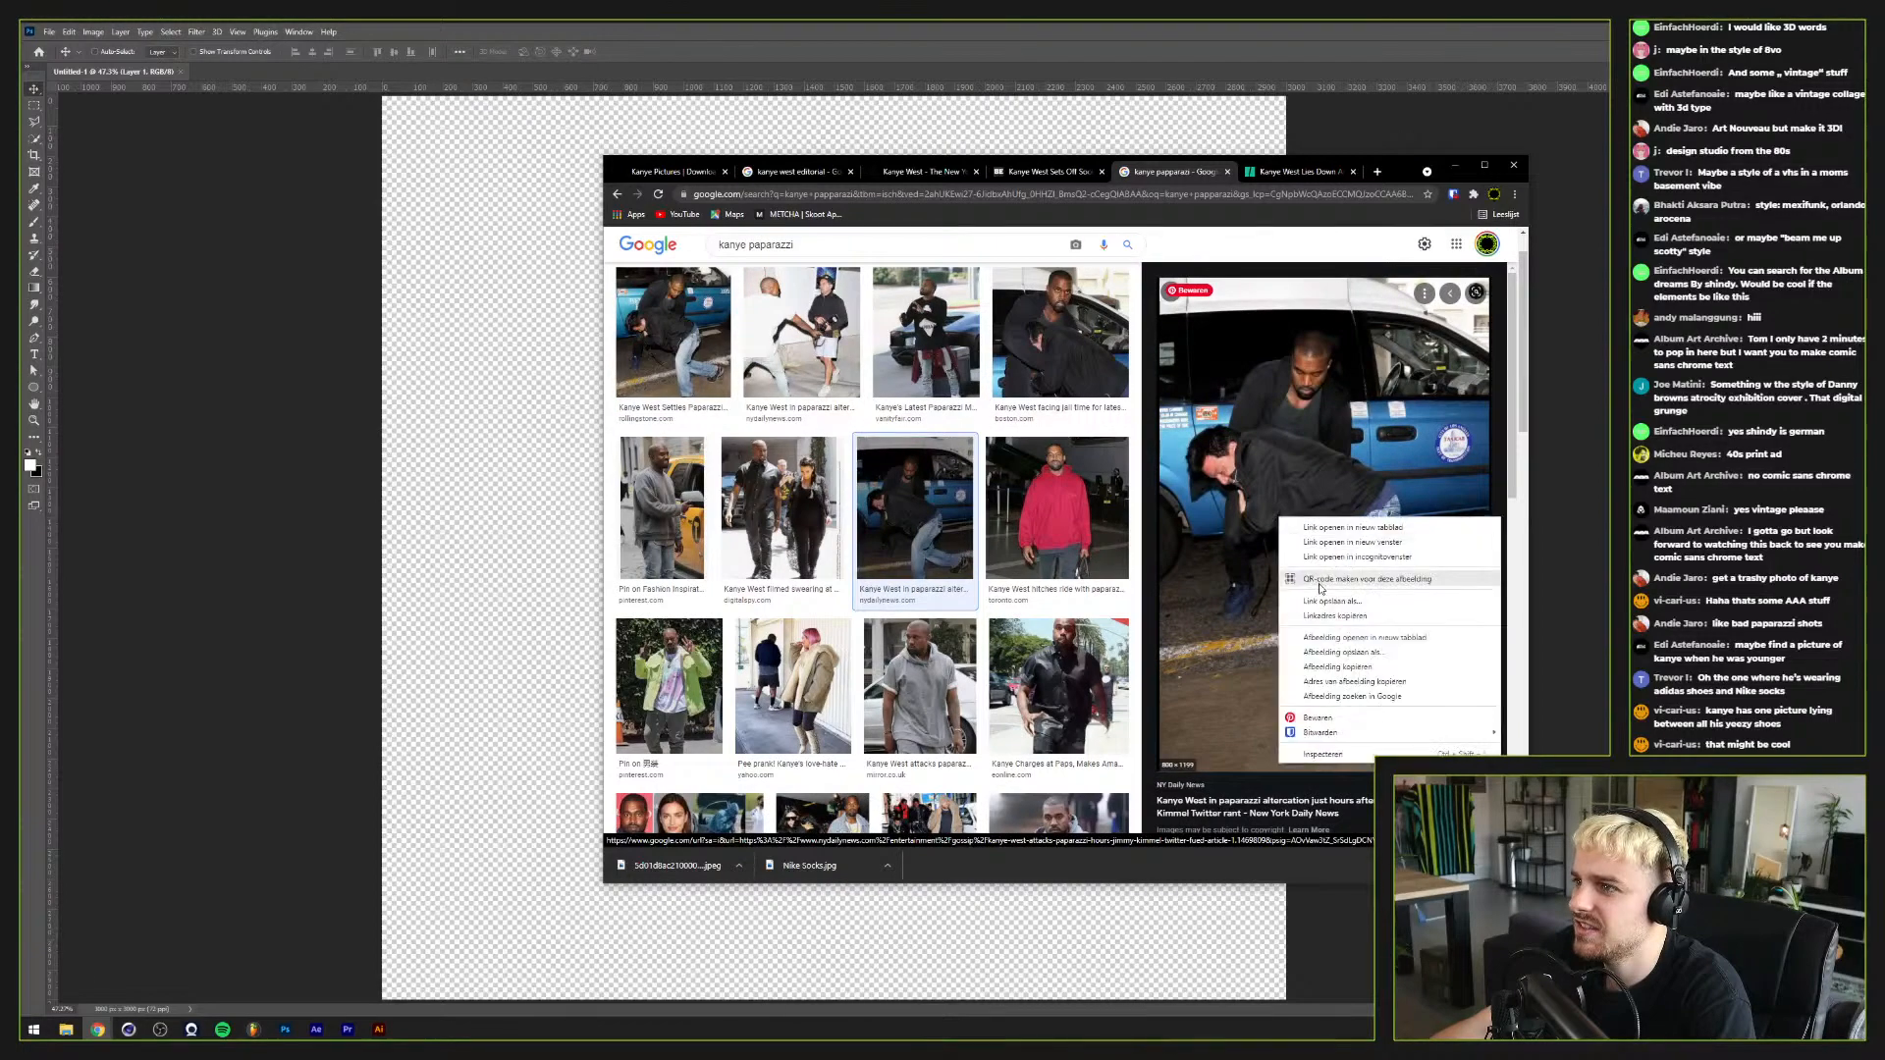
click(1305, 659)
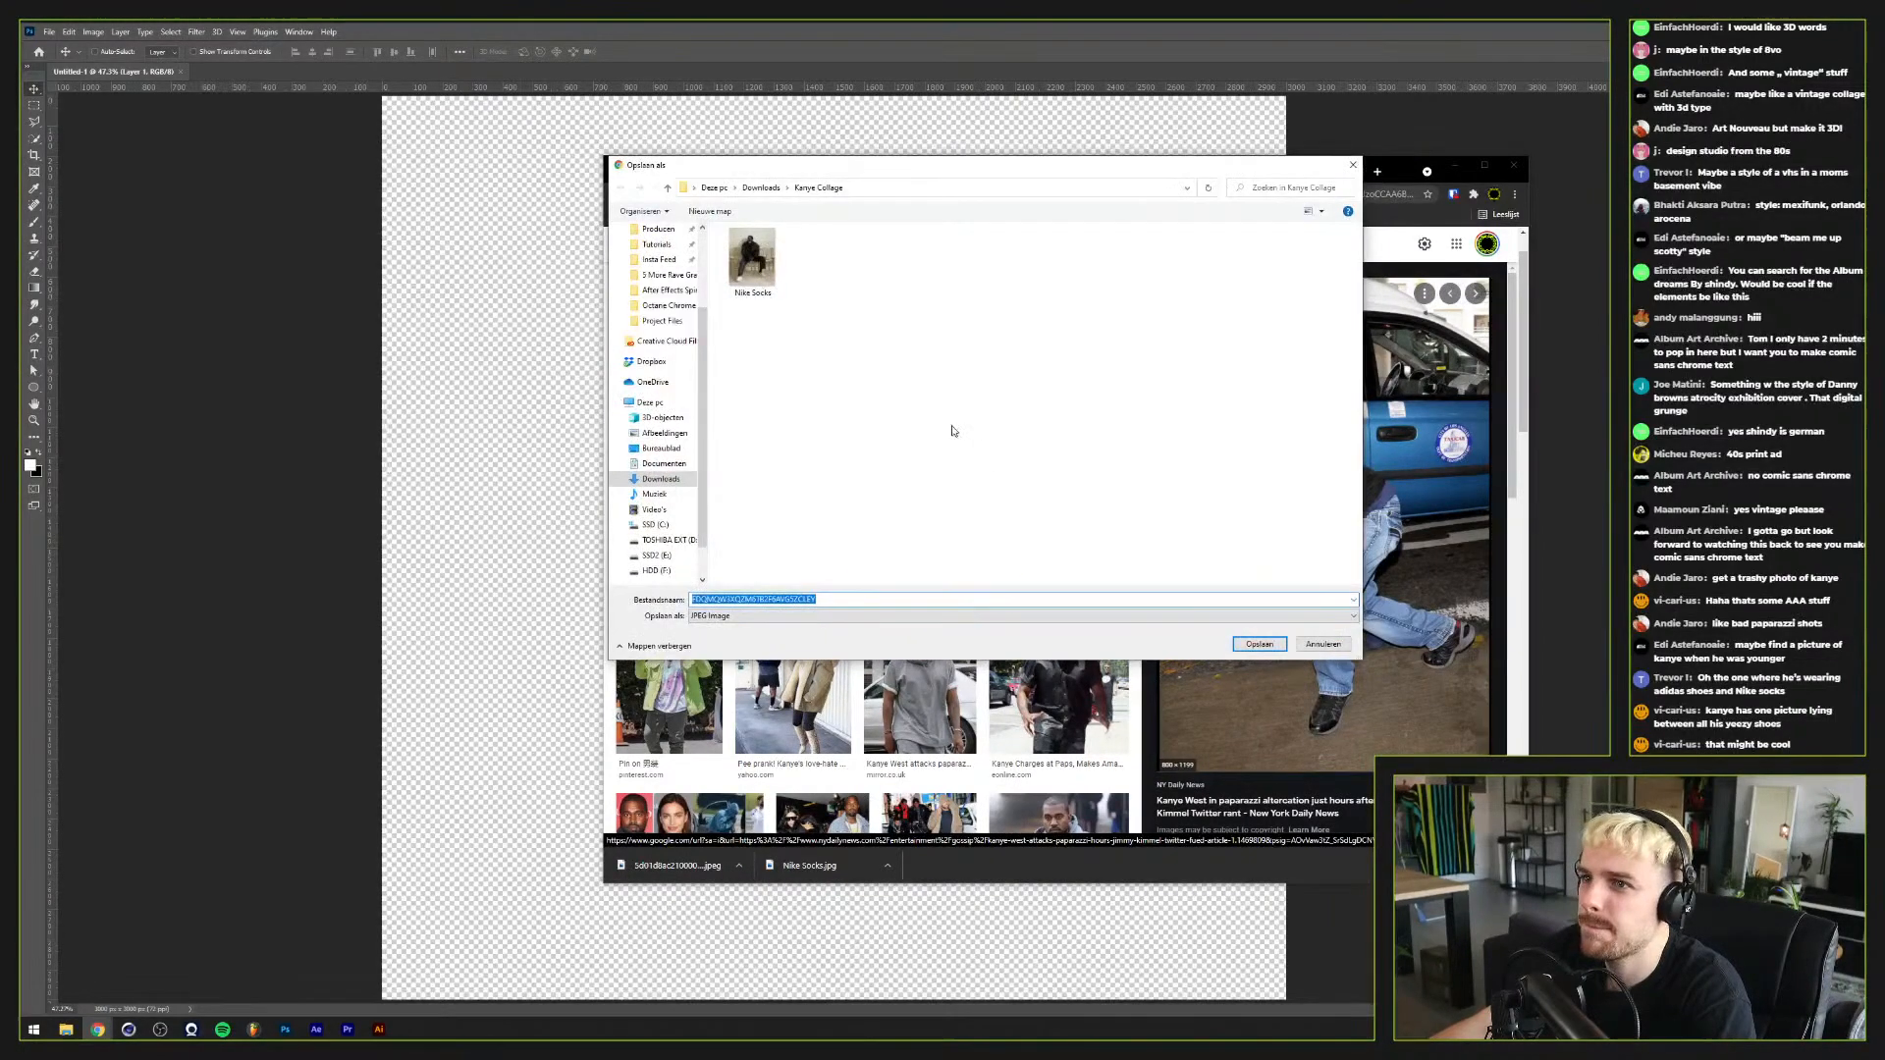
click(1248, 648)
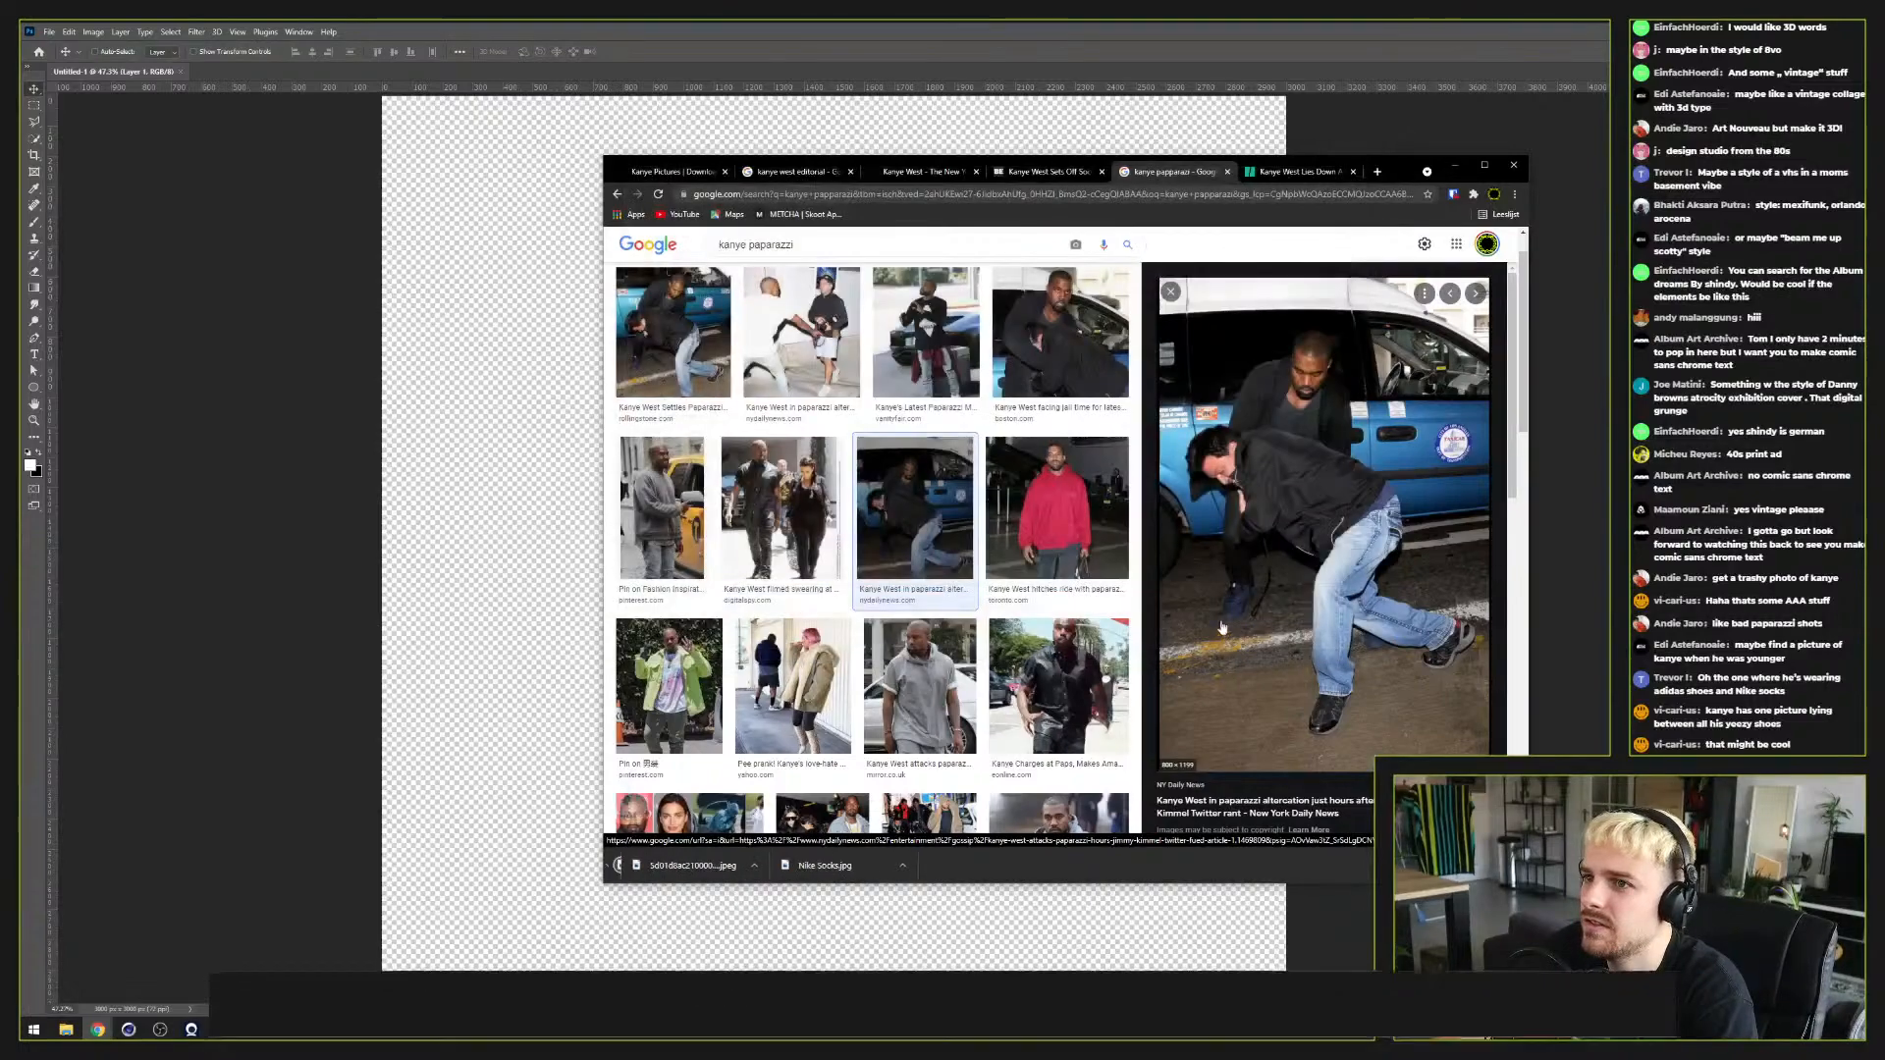
click(1286, 181)
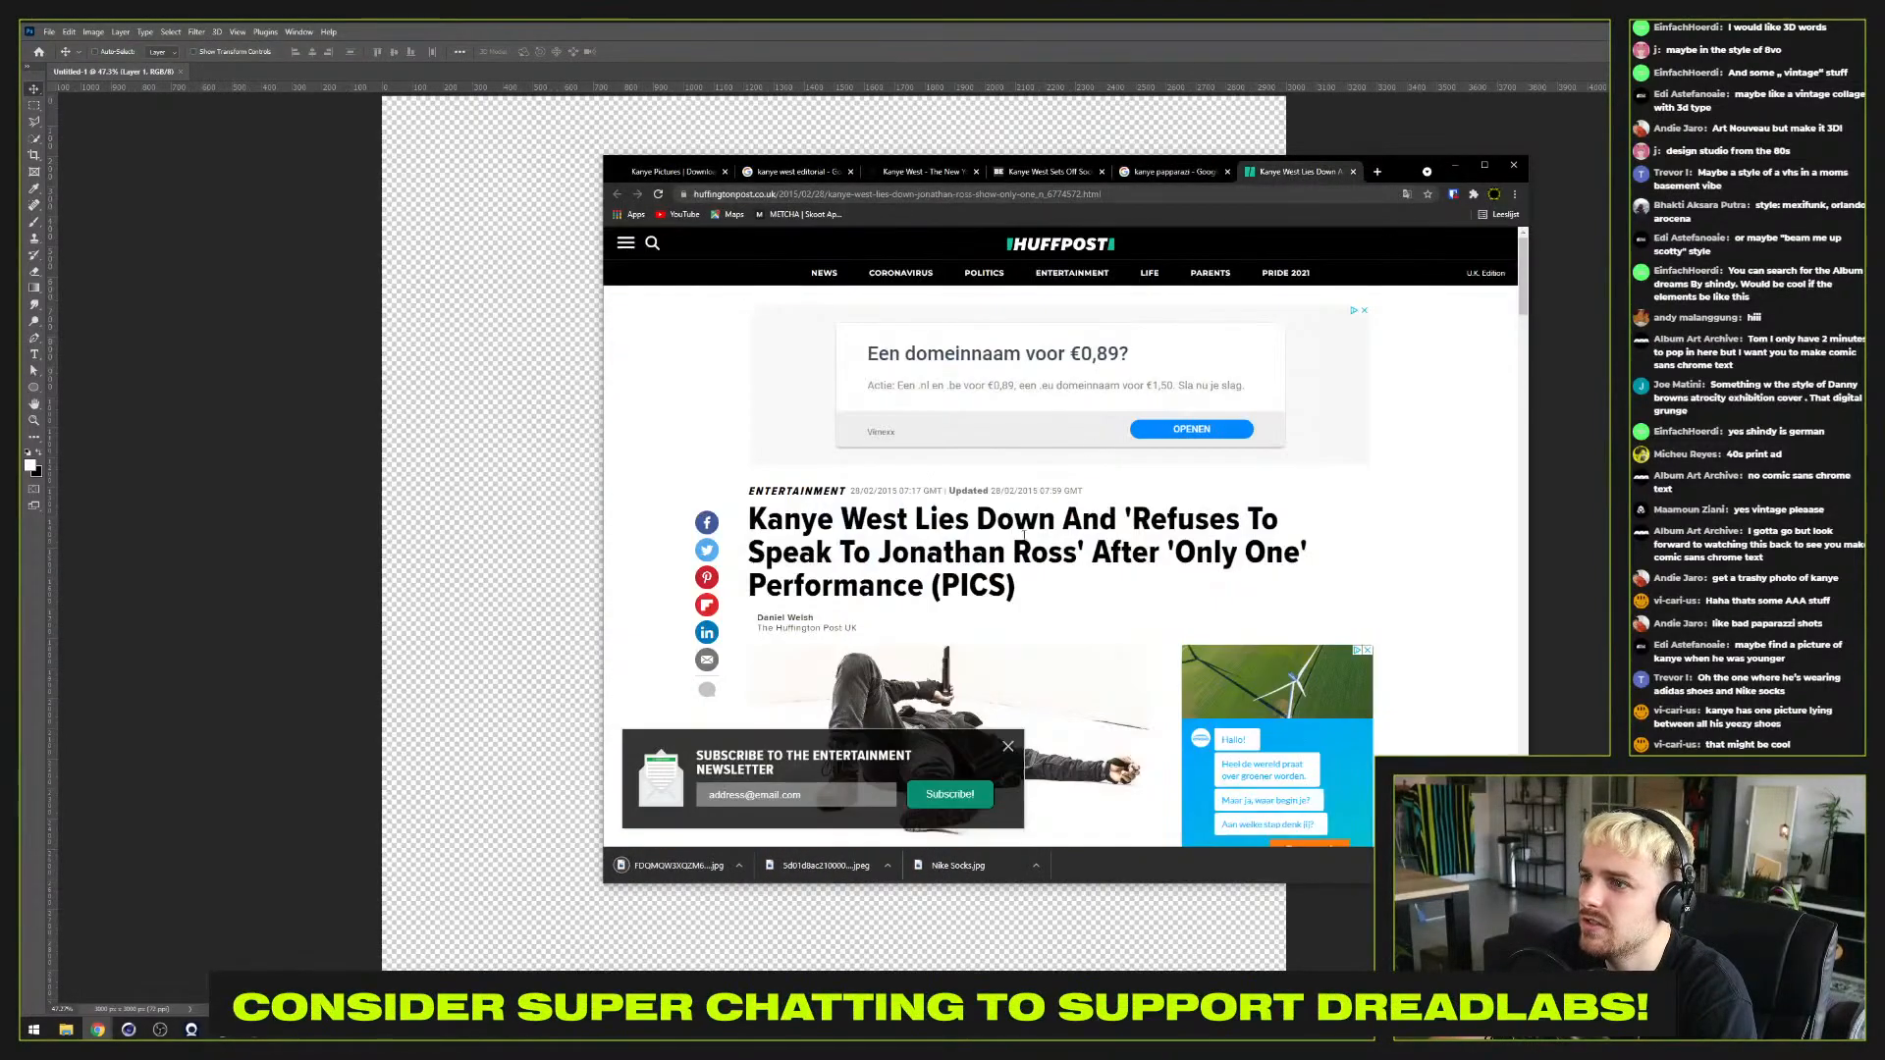
scroll(900, 550, down, 2)
right_click(900, 555)
click(947, 577)
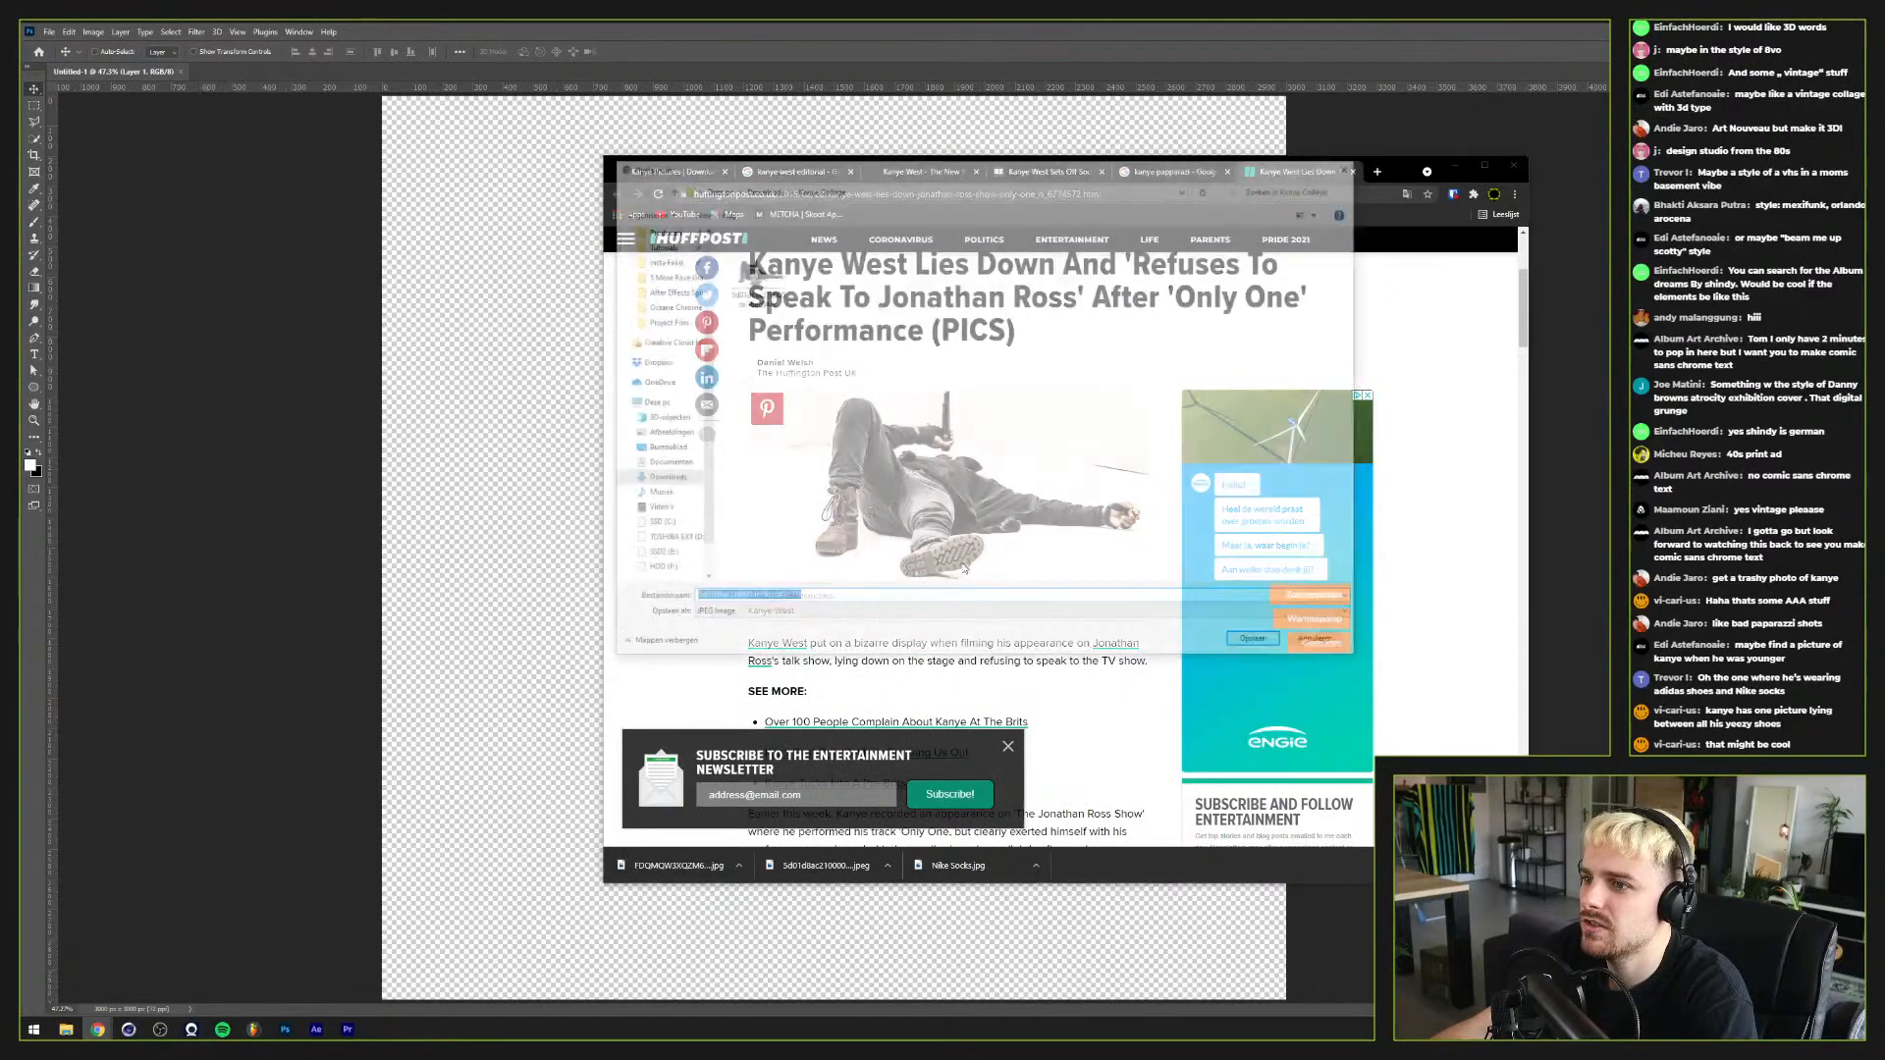
click(1323, 645)
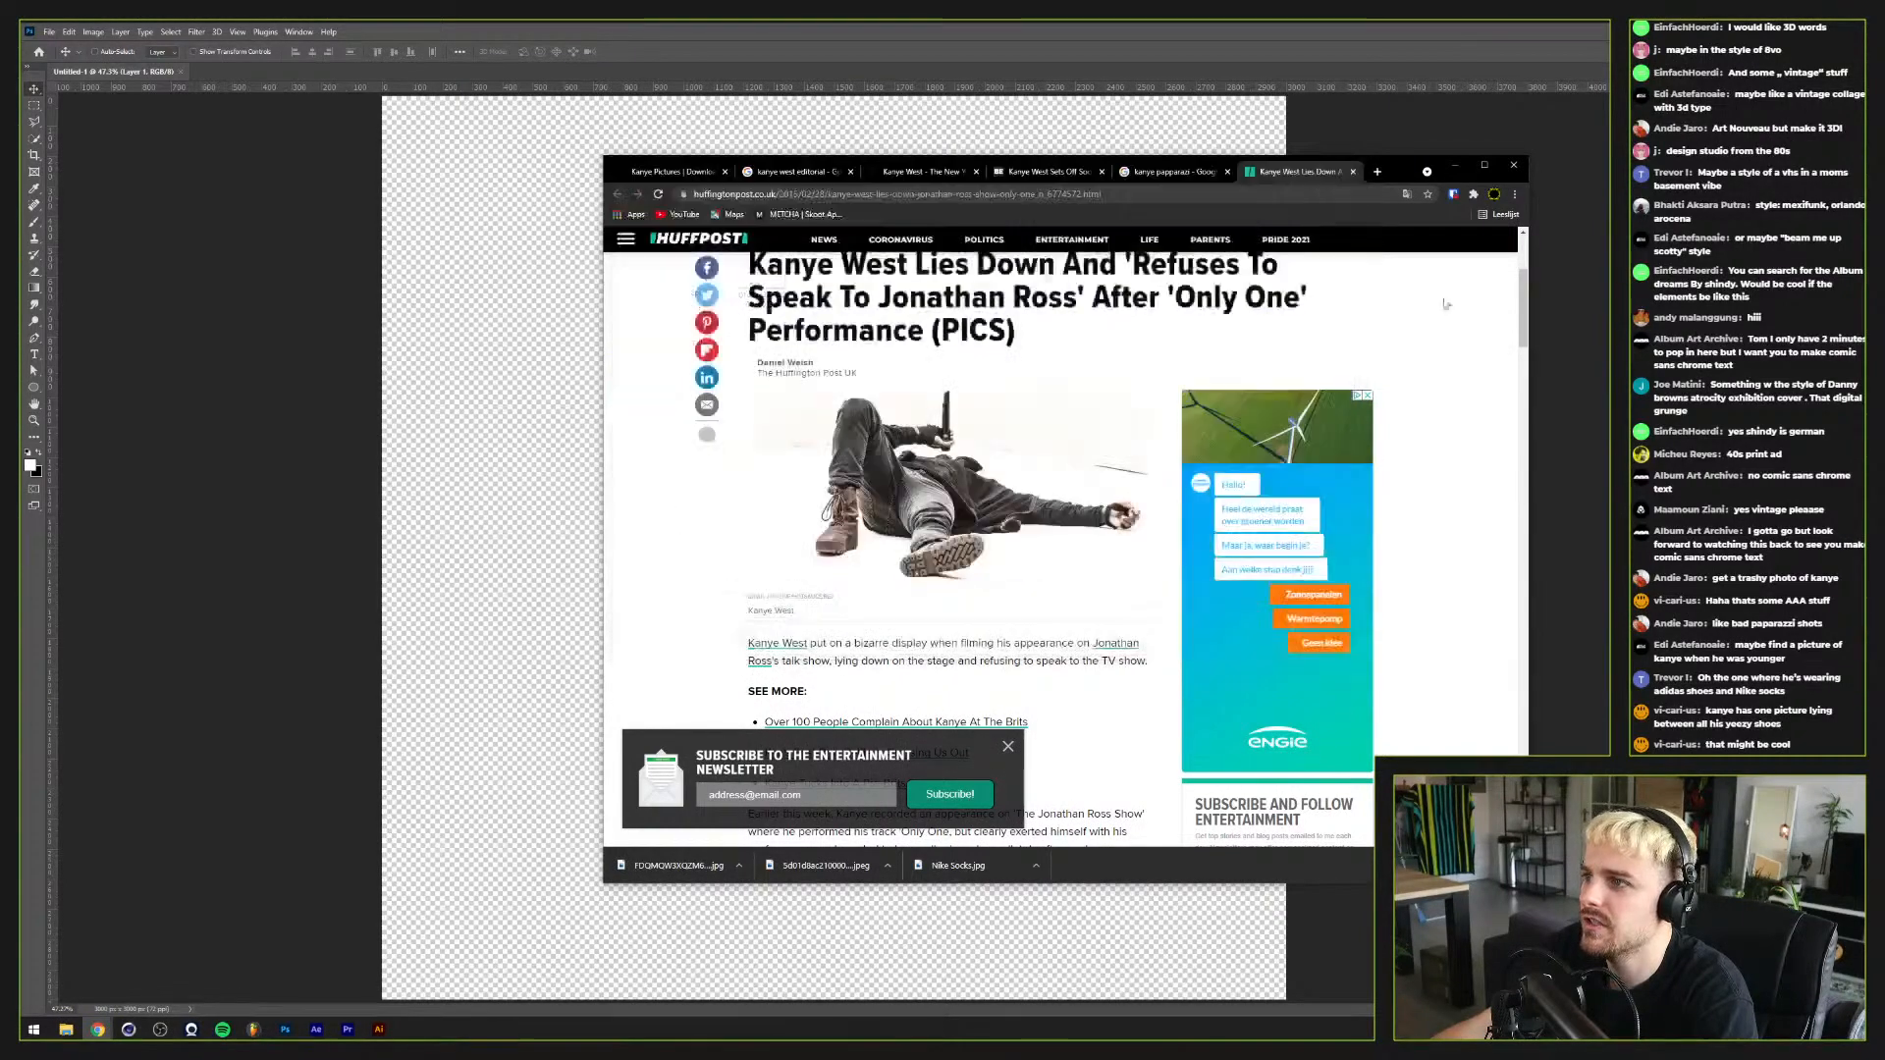
Step: Close the HuffPost article and save the NY Daily News photo of Kanye West confronting a photographer against the wall to the Kanye Collage folder
click(1286, 171)
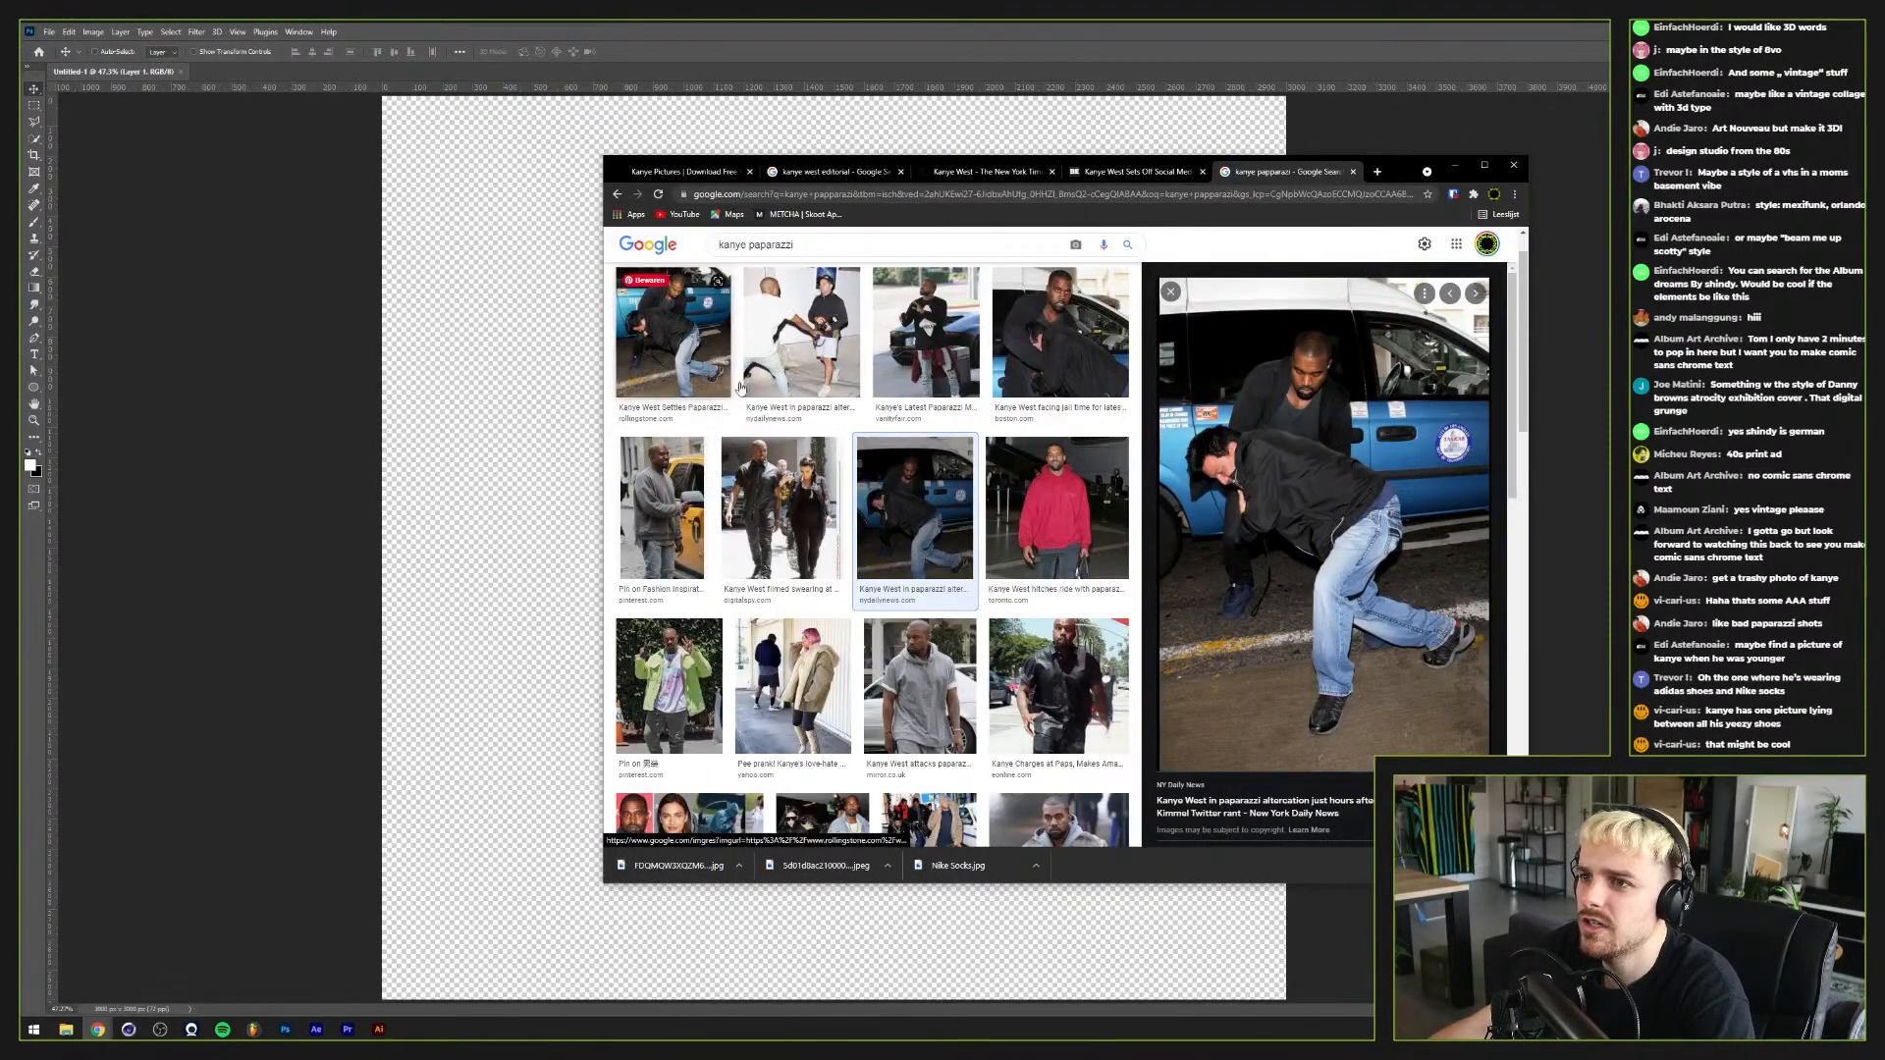
click(800, 339)
right_click(1372, 514)
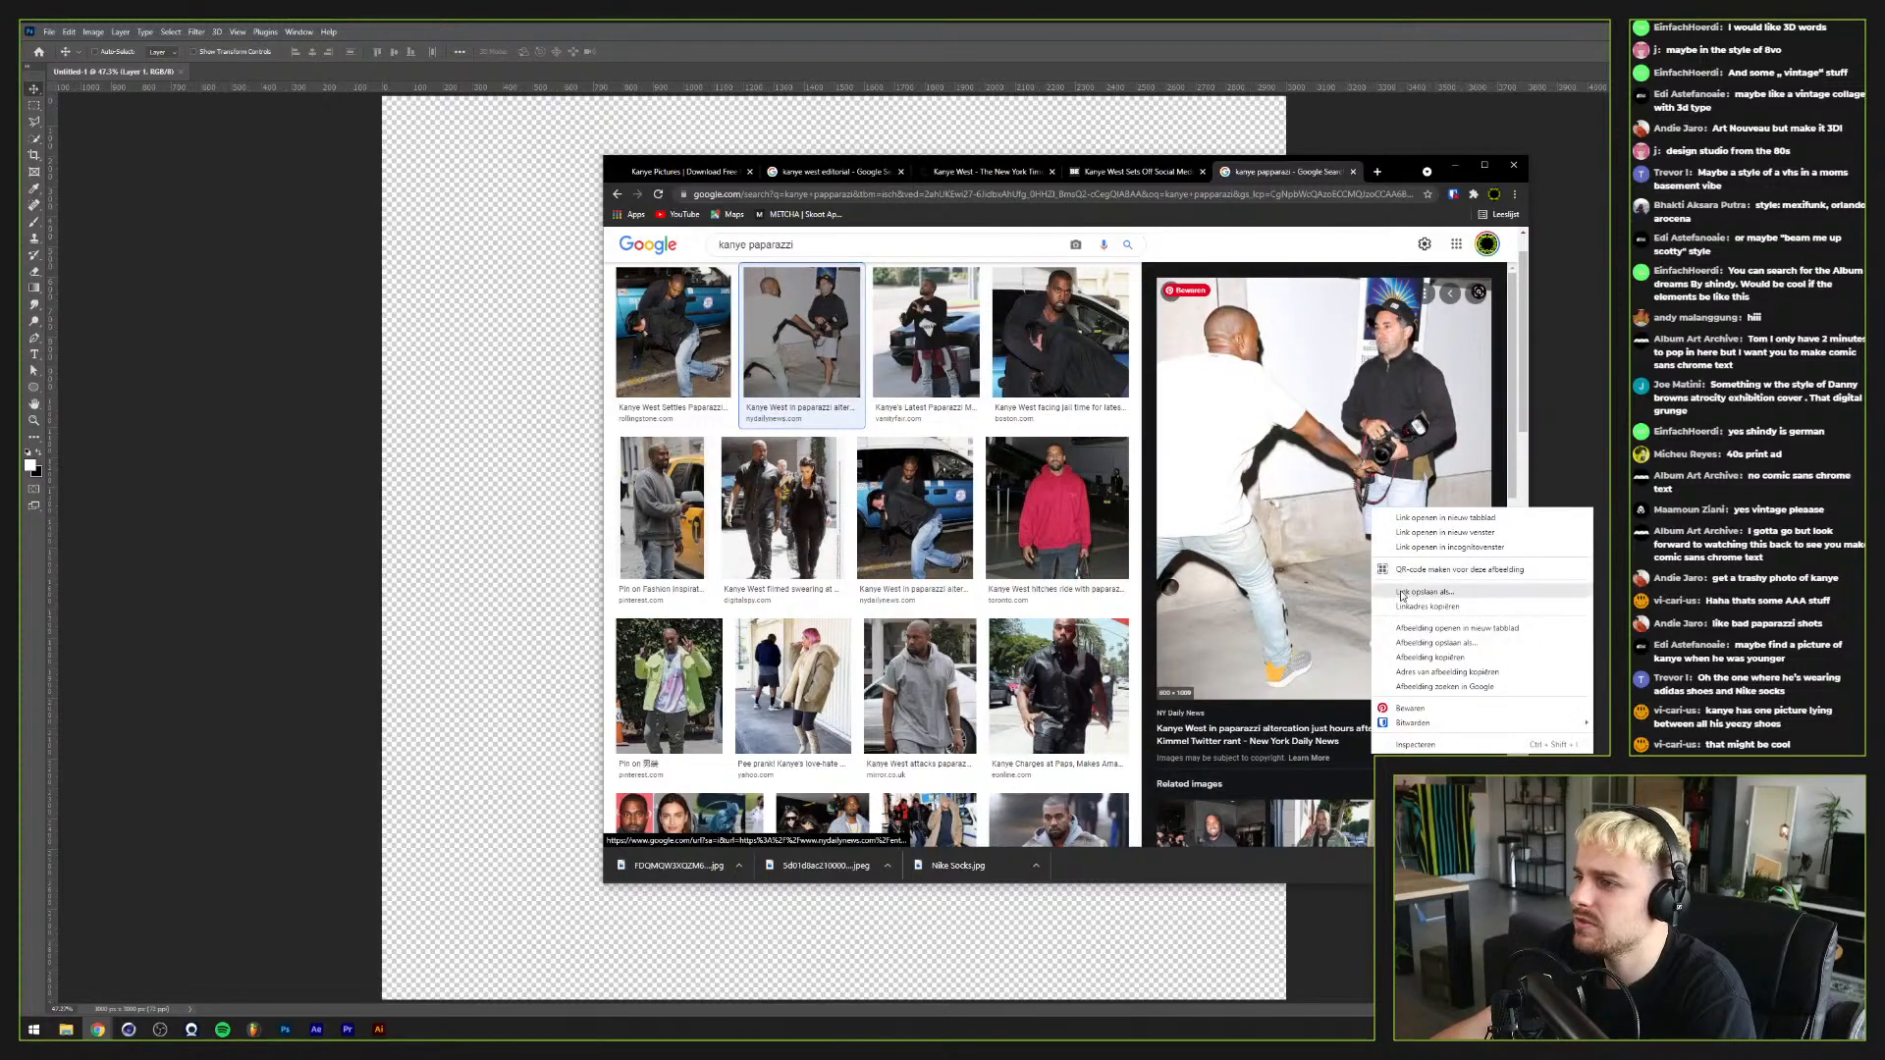
click(1423, 650)
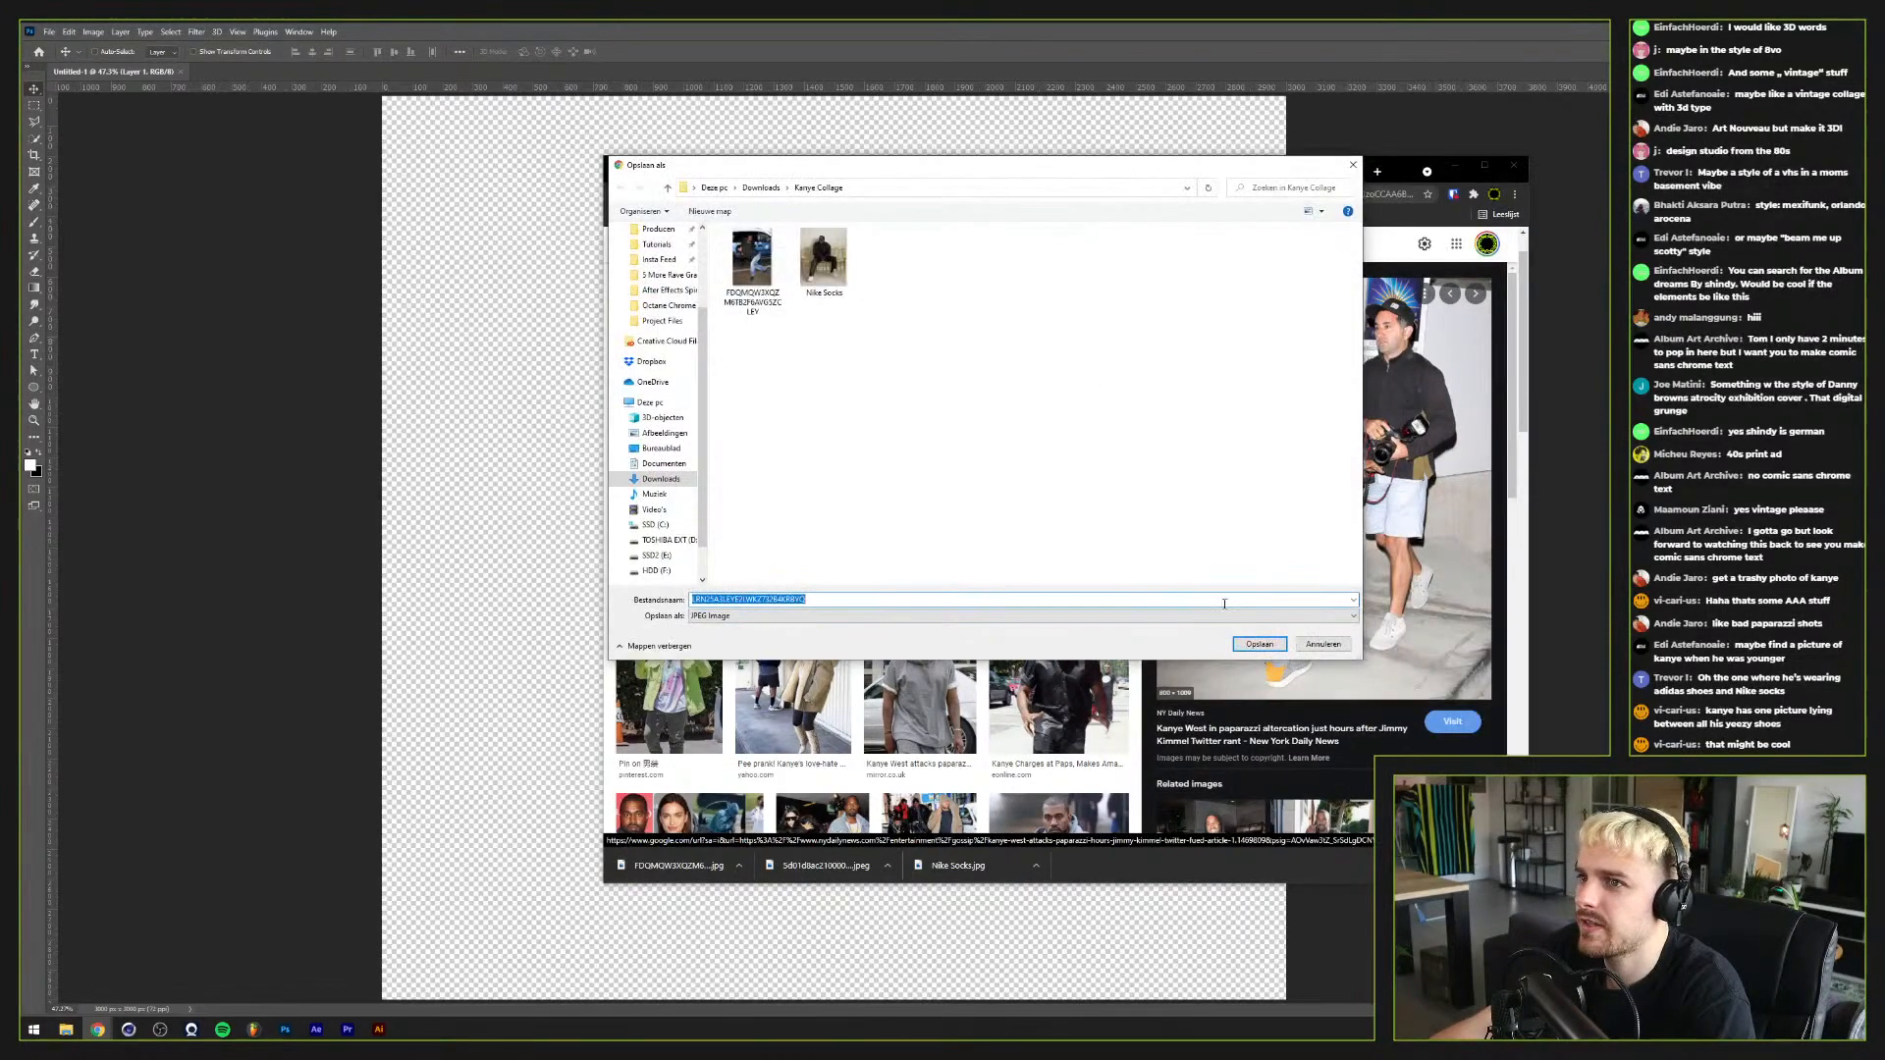
click(1269, 643)
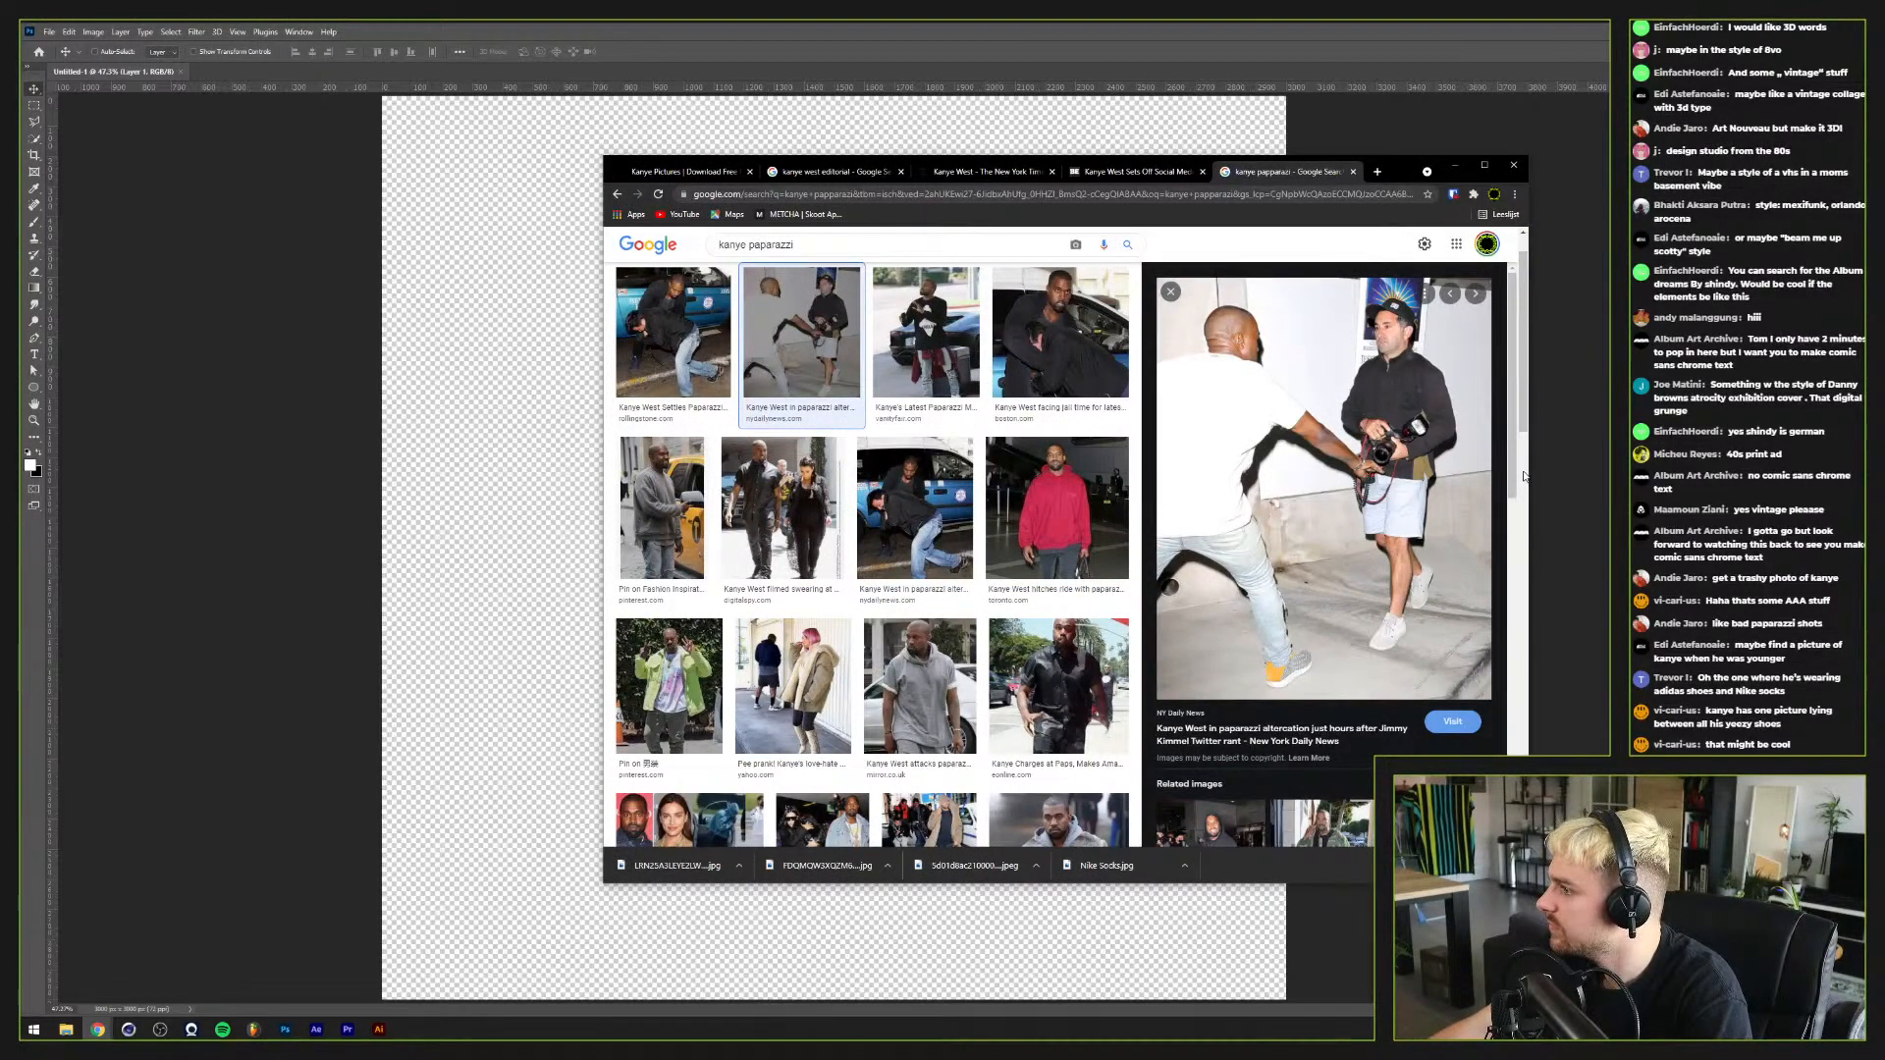
Step: Return to the "kanye west editorial" search and show its image results
click(1138, 171)
click(951, 175)
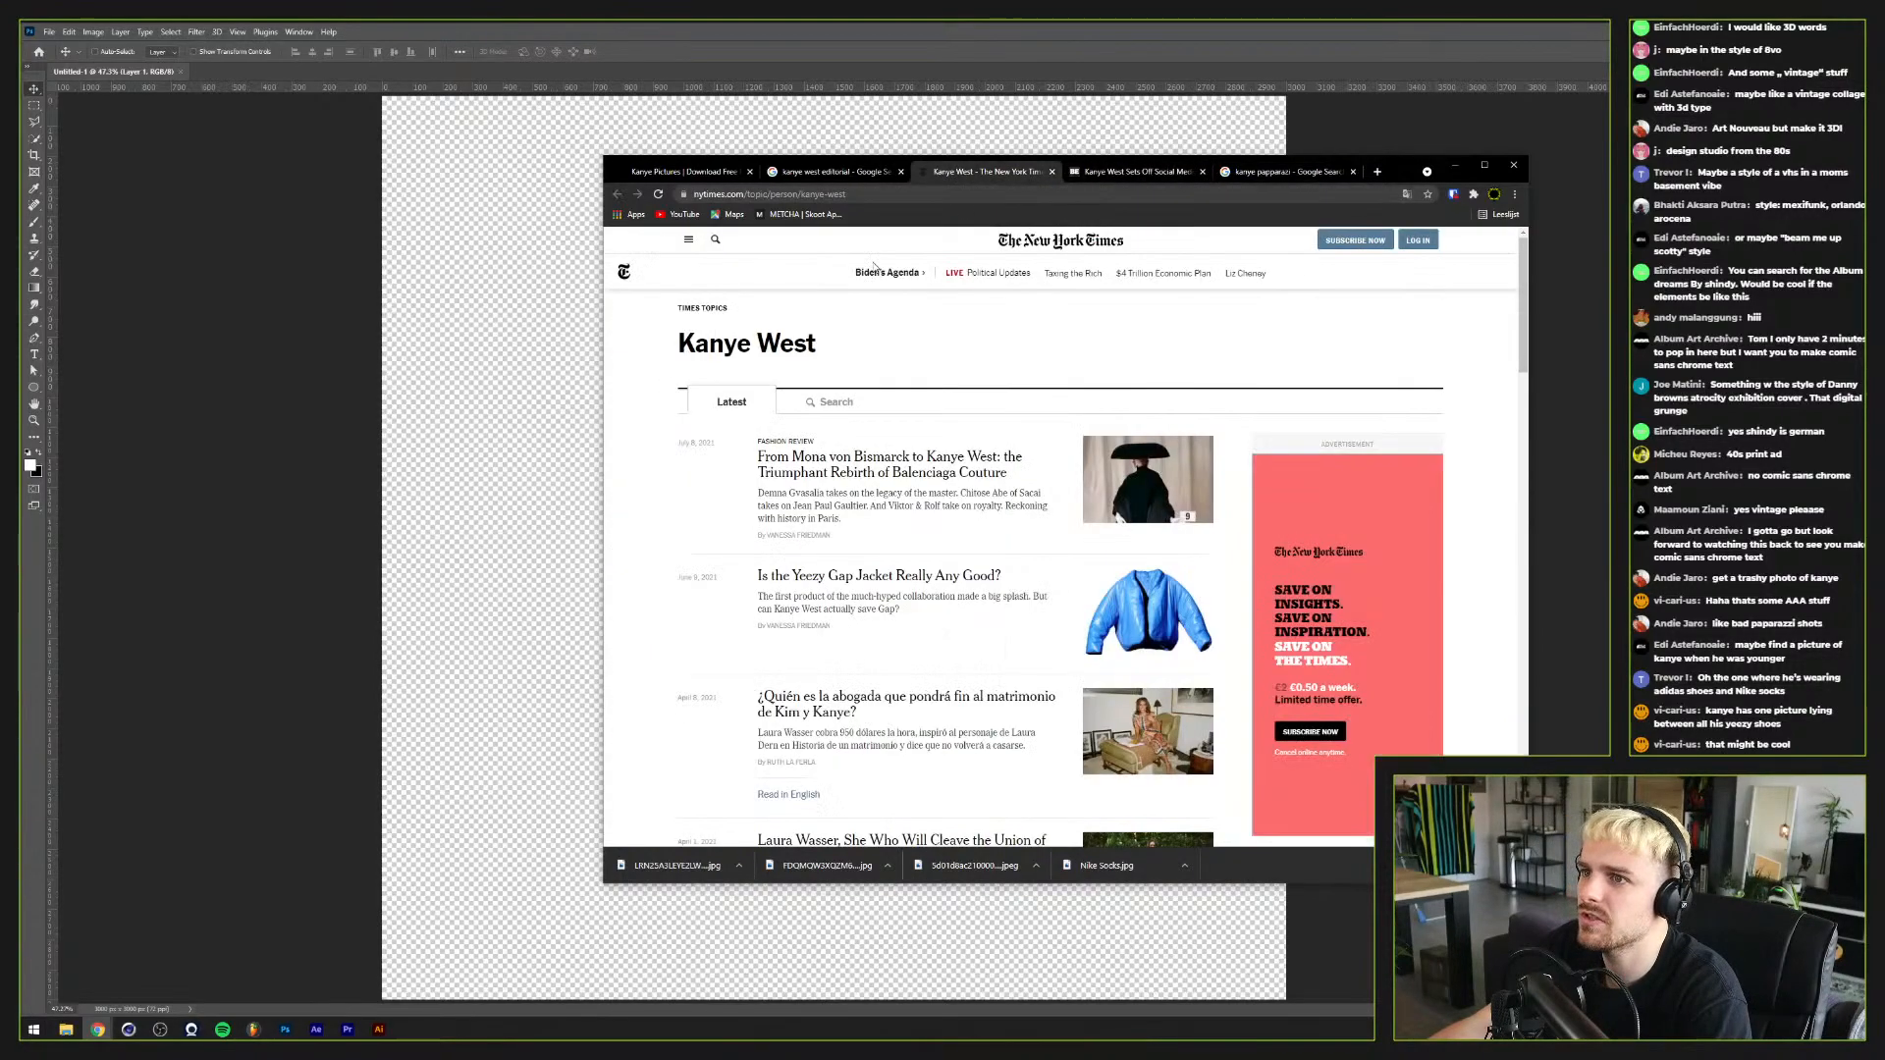
click(842, 174)
scroll(785, 428, up, 1)
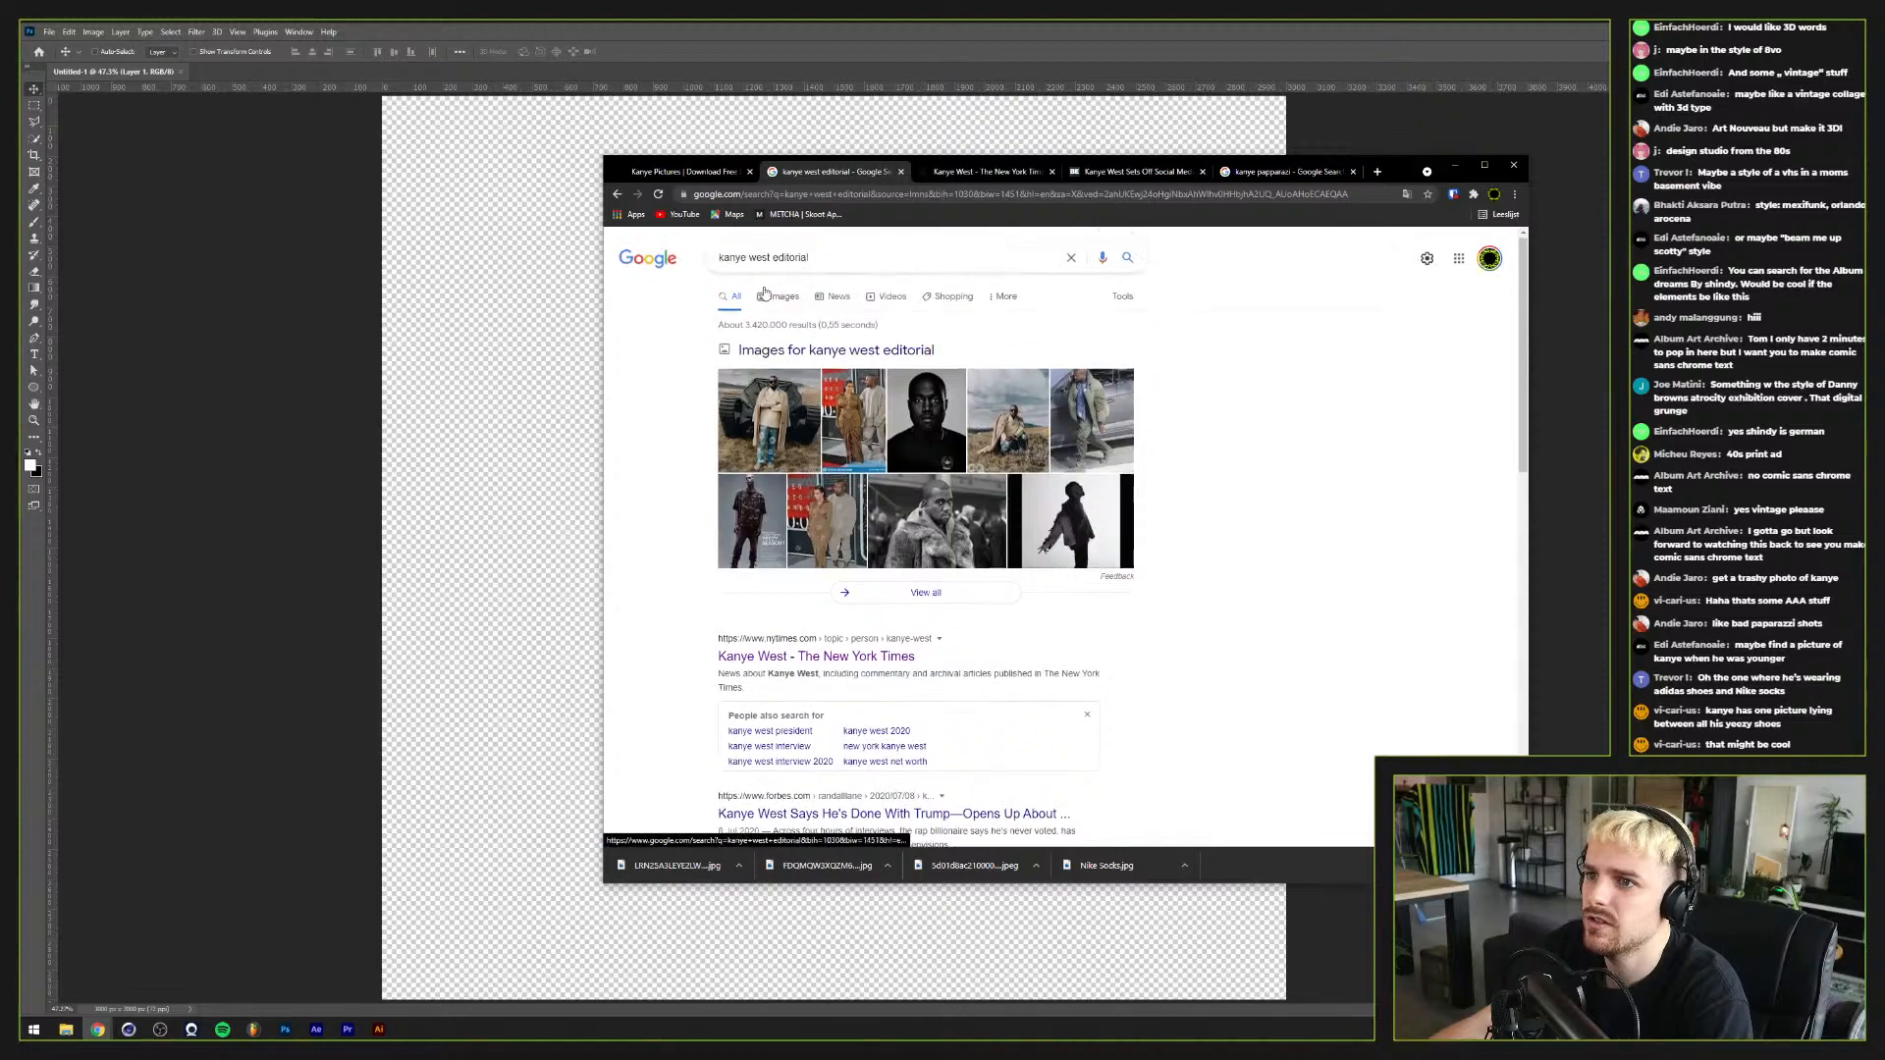
click(764, 293)
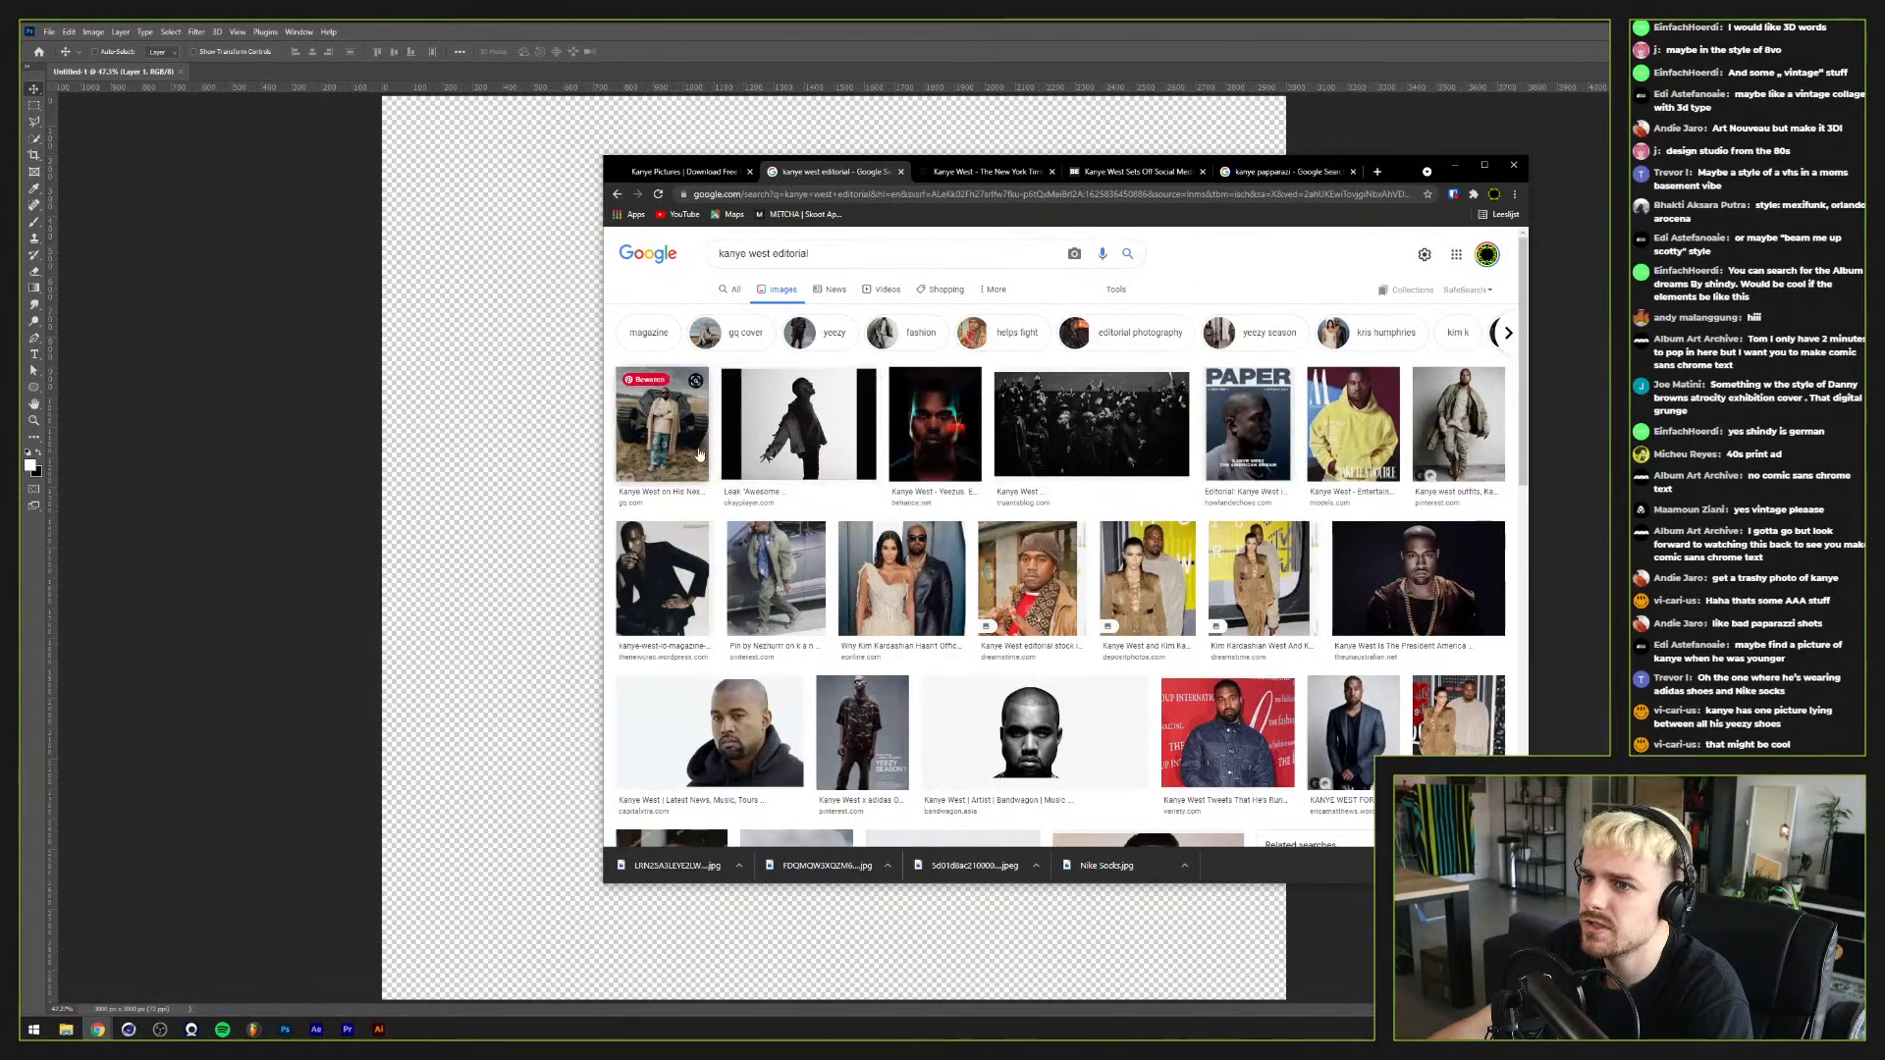
Step: Save the GQ photo of Kanye West in front of the tracked vehicle to the Kanye Collage folder under its suggested file name
click(700, 453)
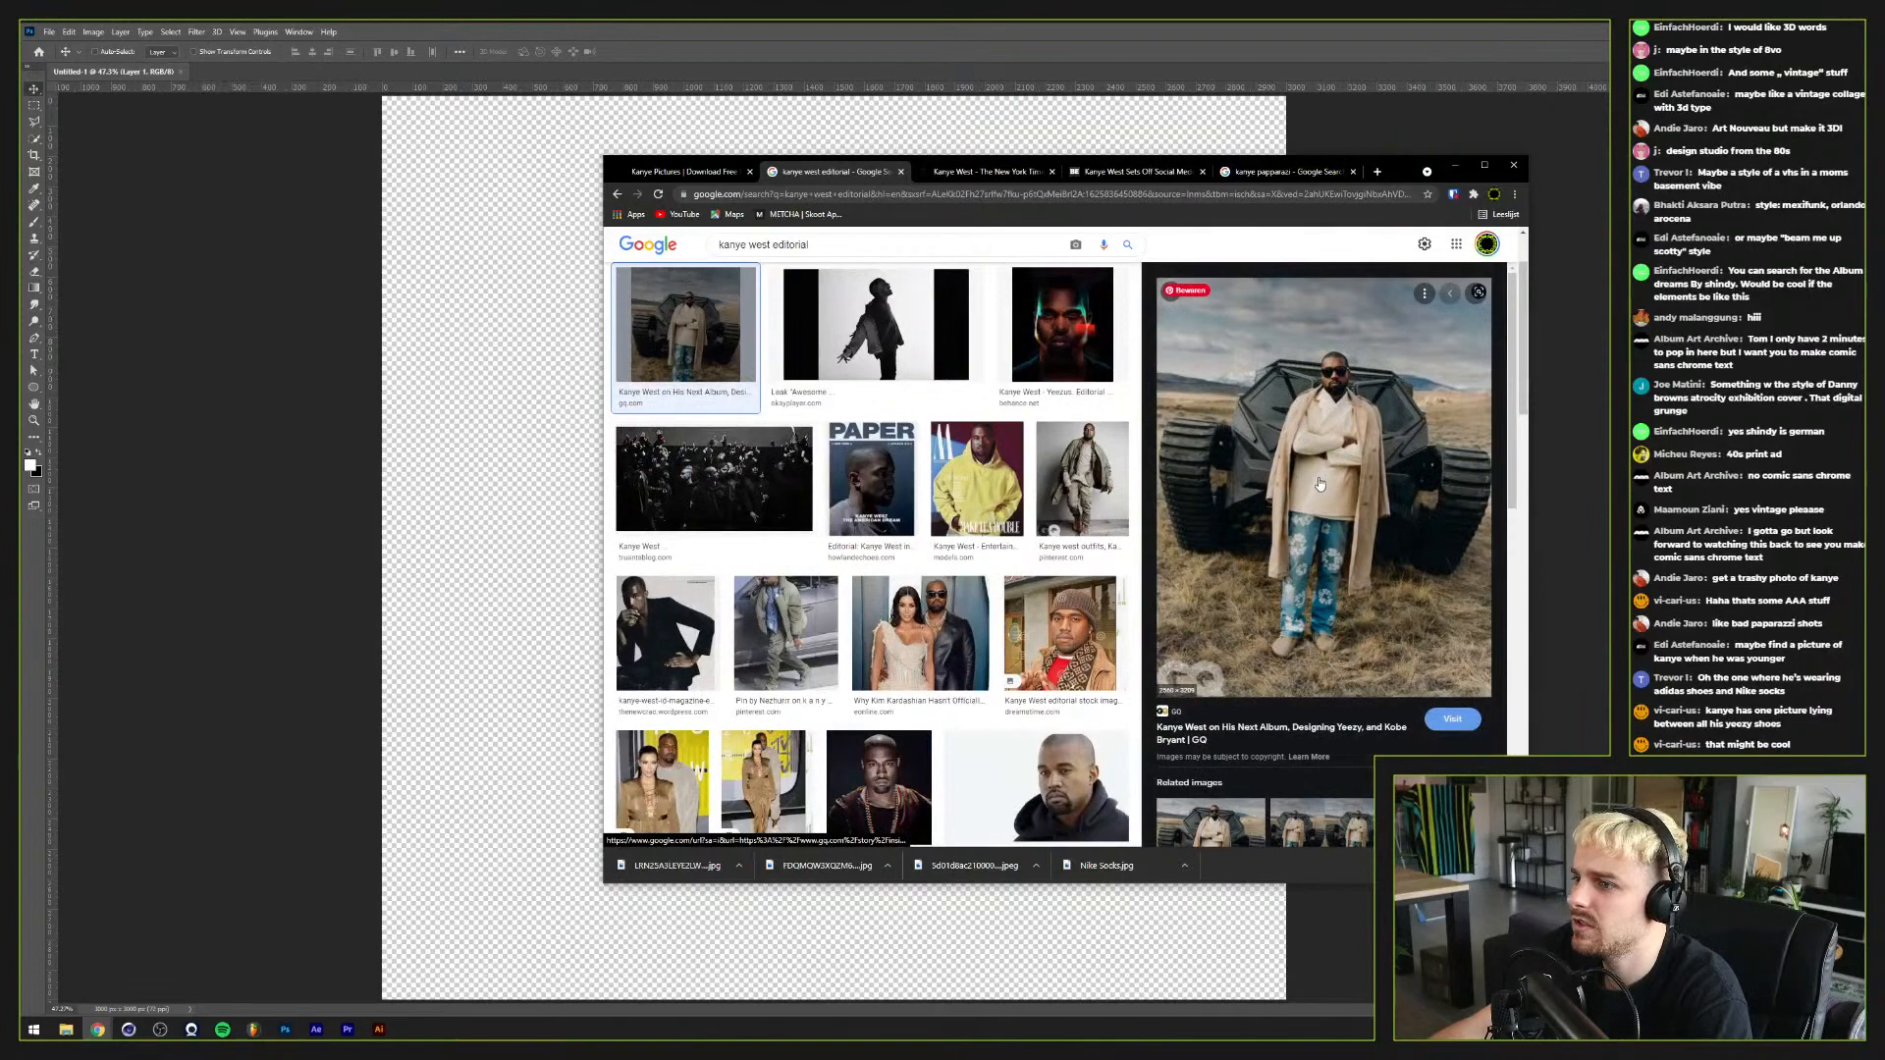
right_click(1320, 483)
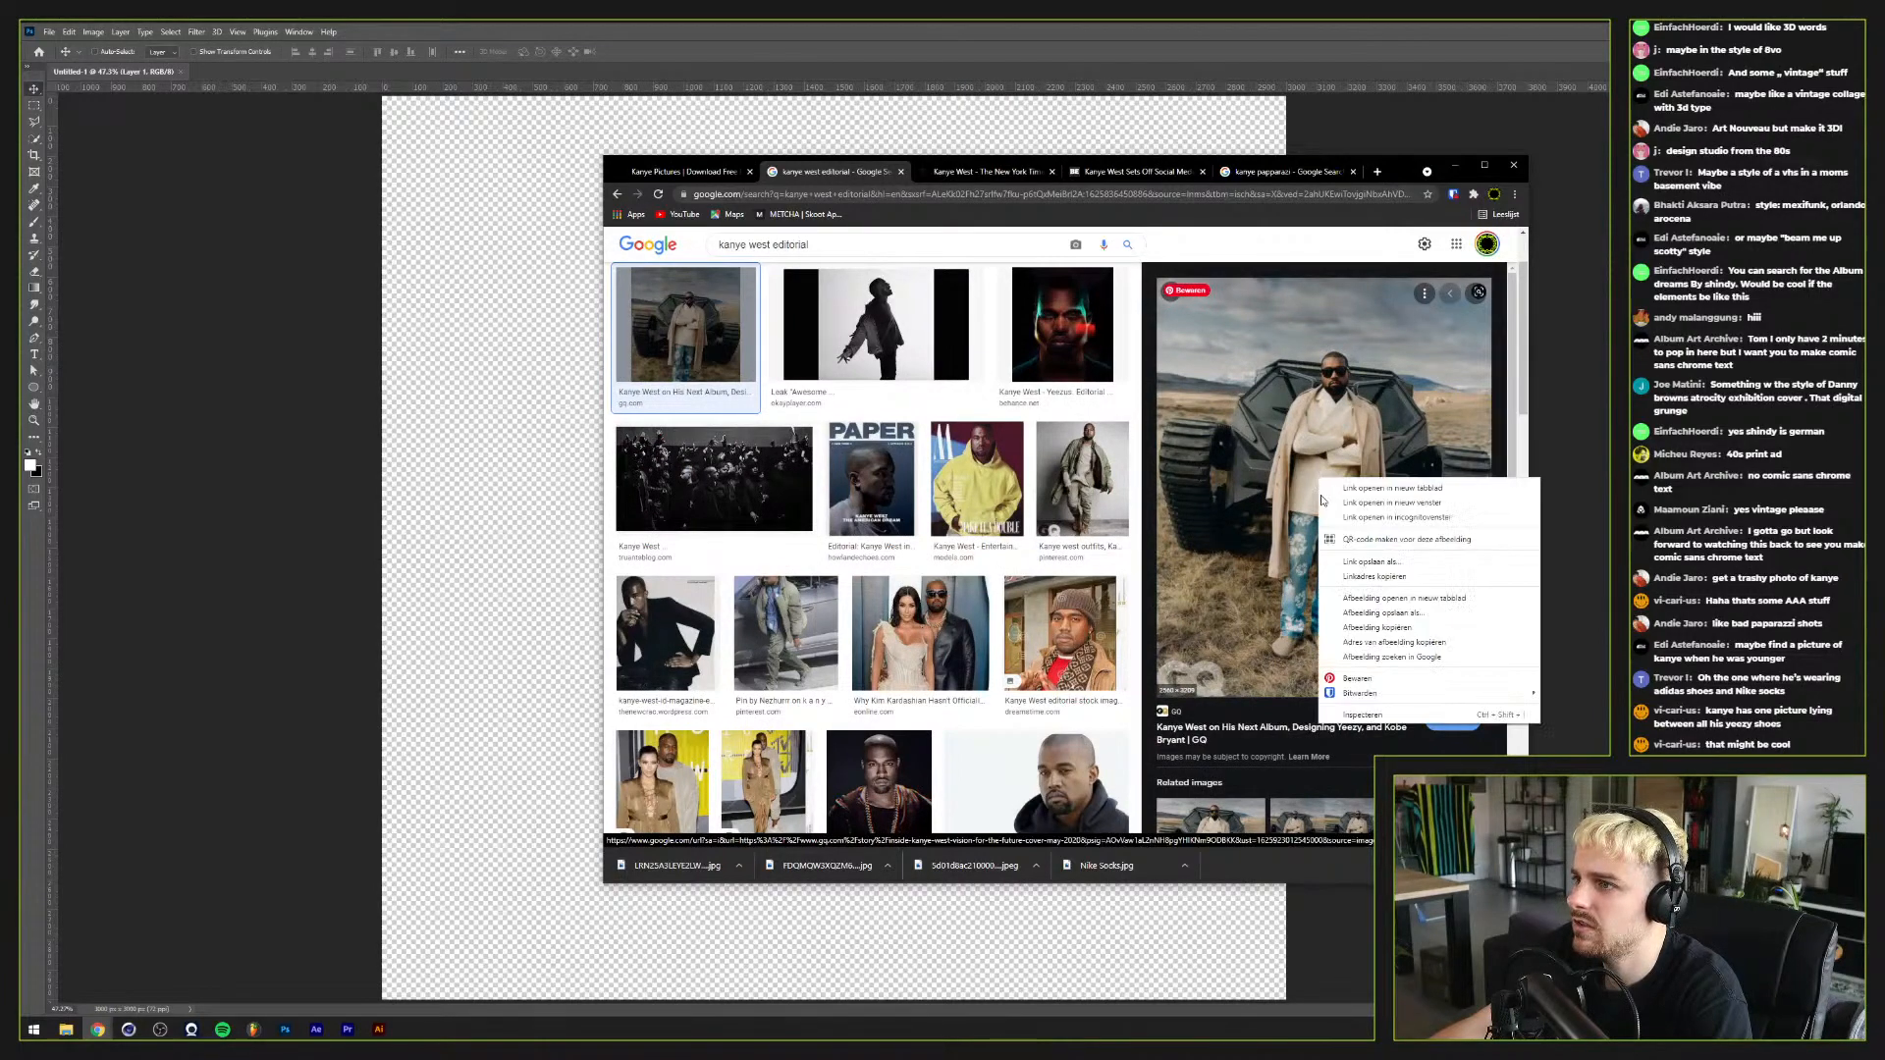
click(1383, 614)
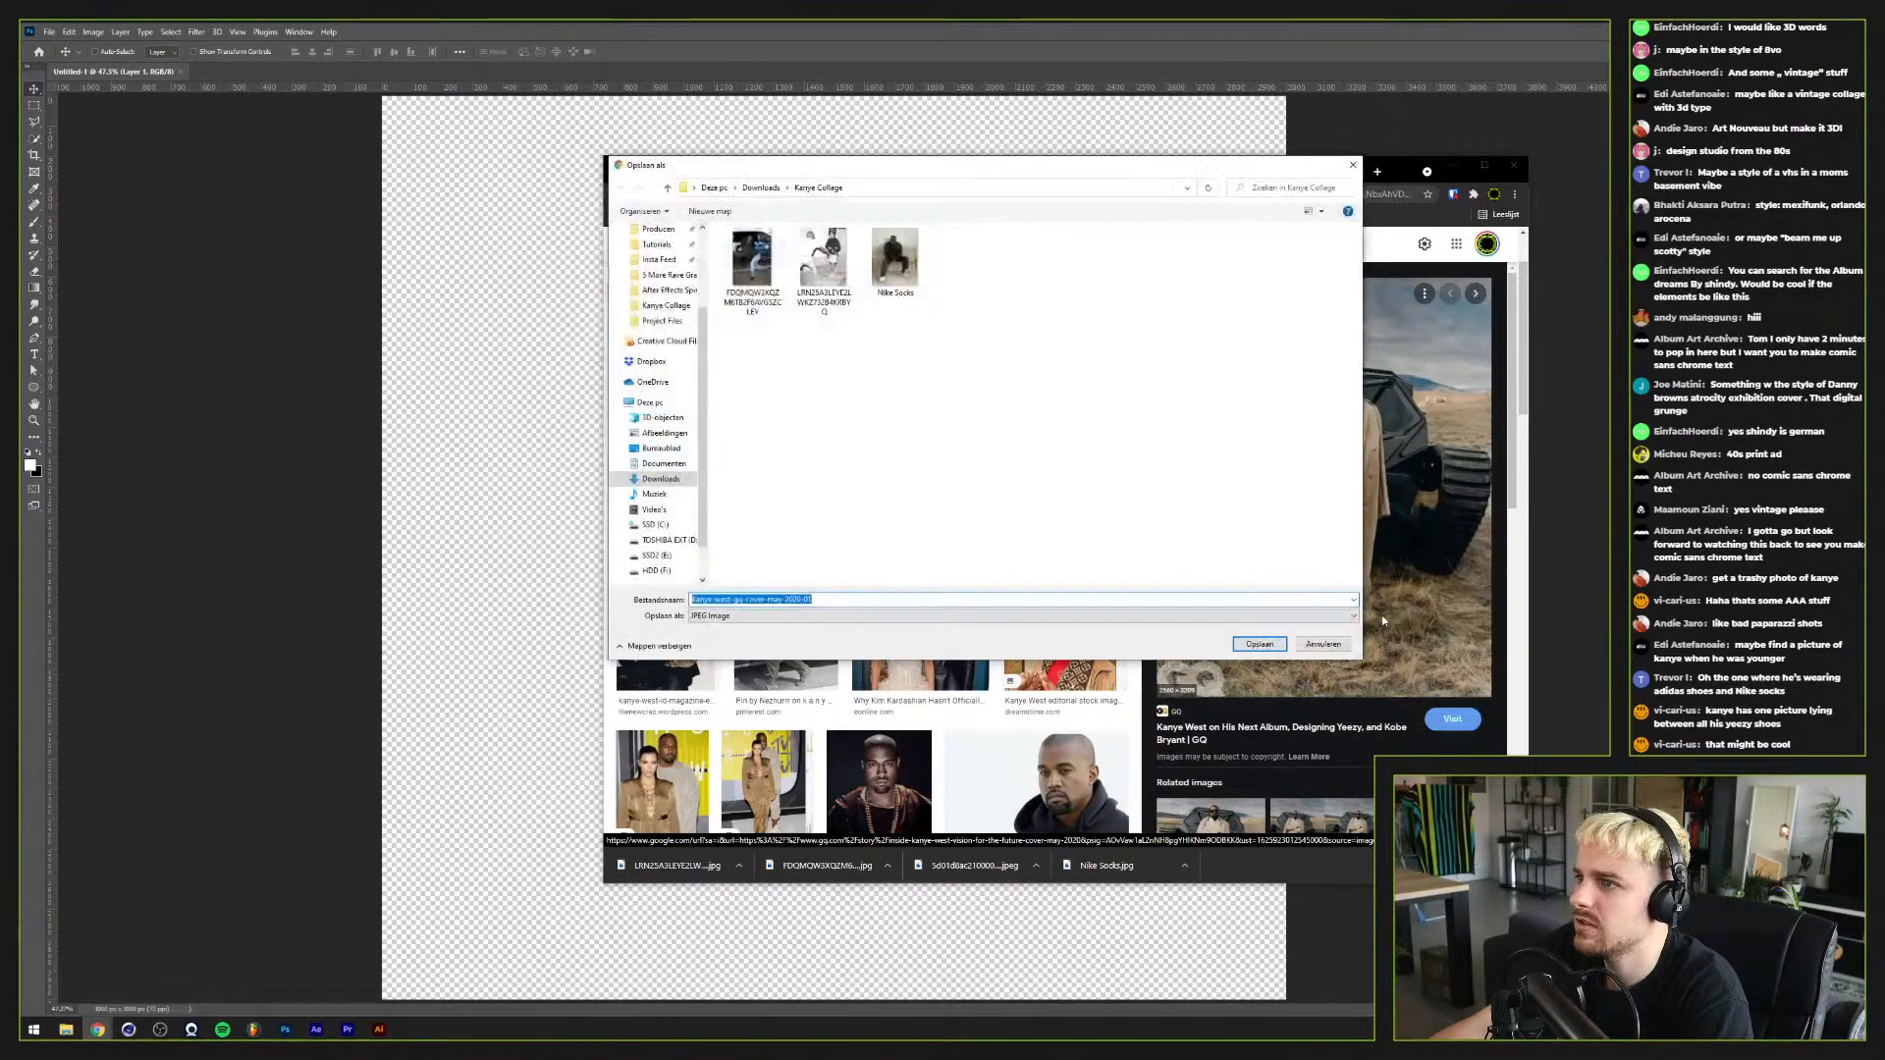
click(1258, 644)
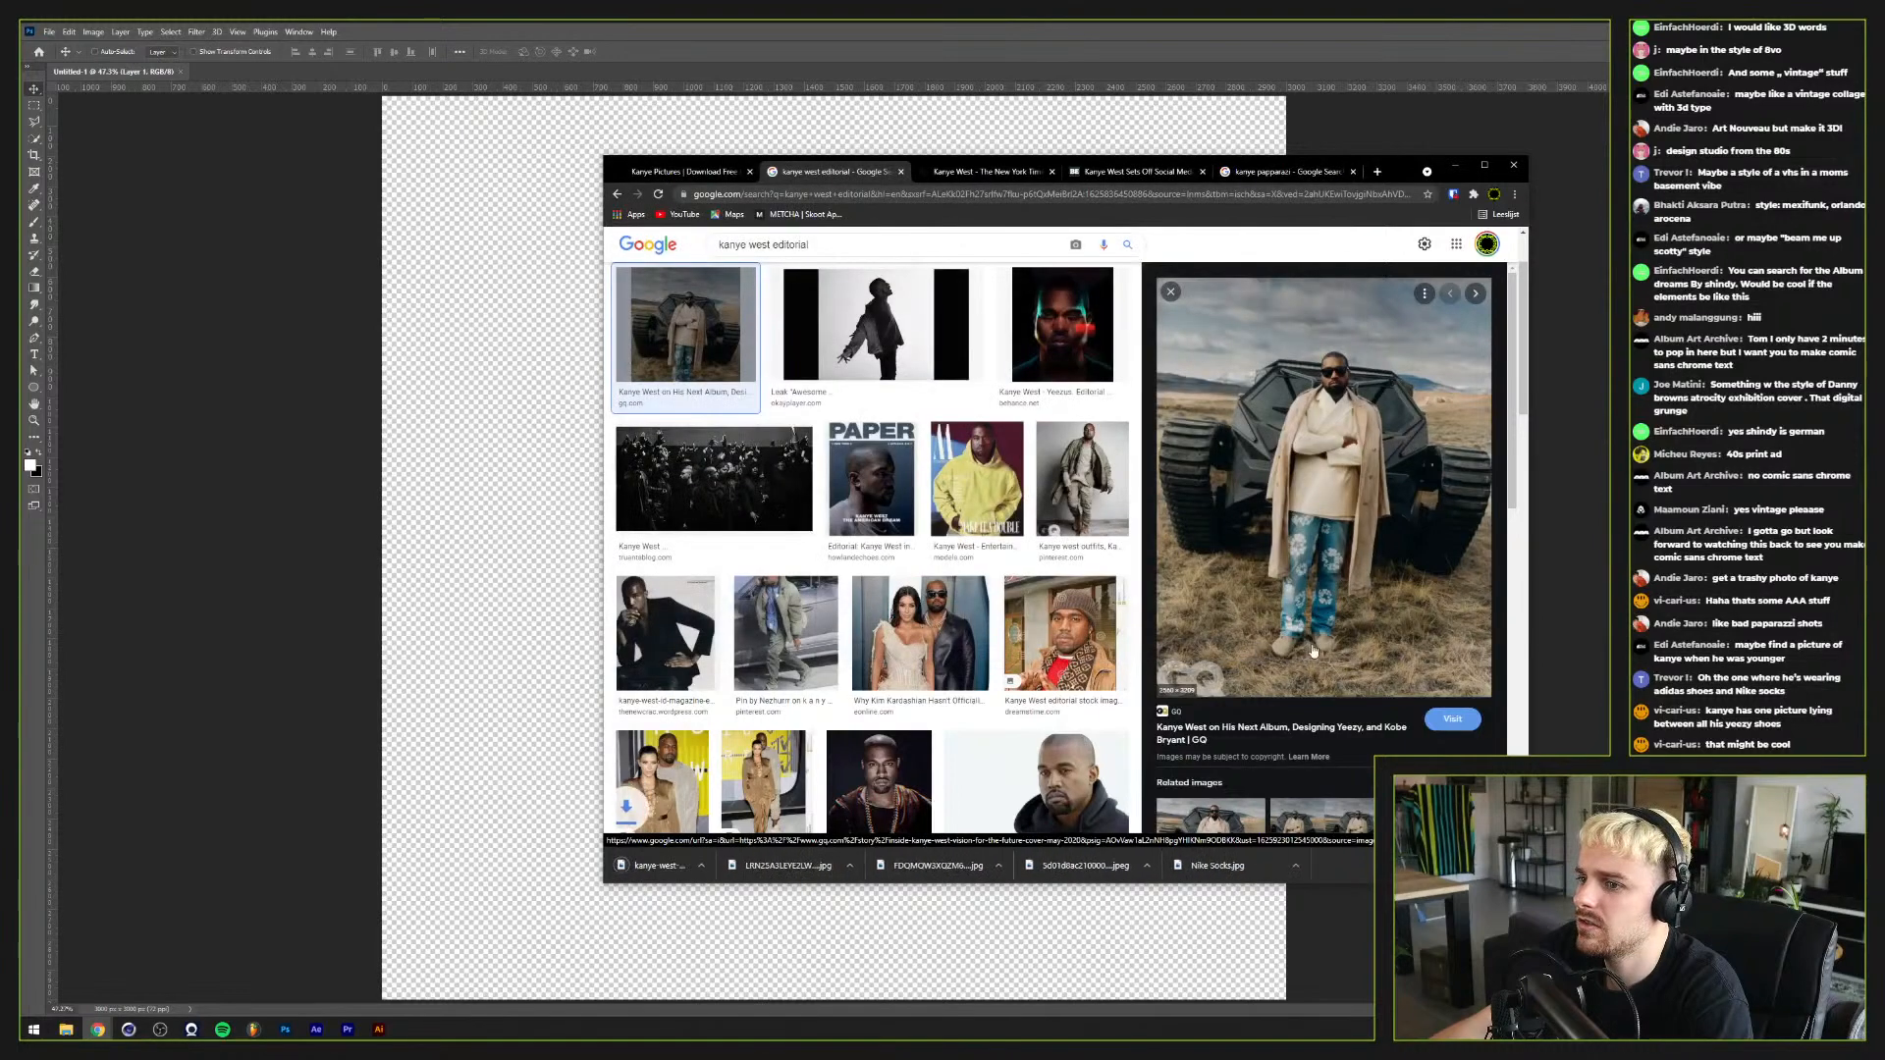
Step: Change the image search query to "kanye young"
triple_click(834, 247)
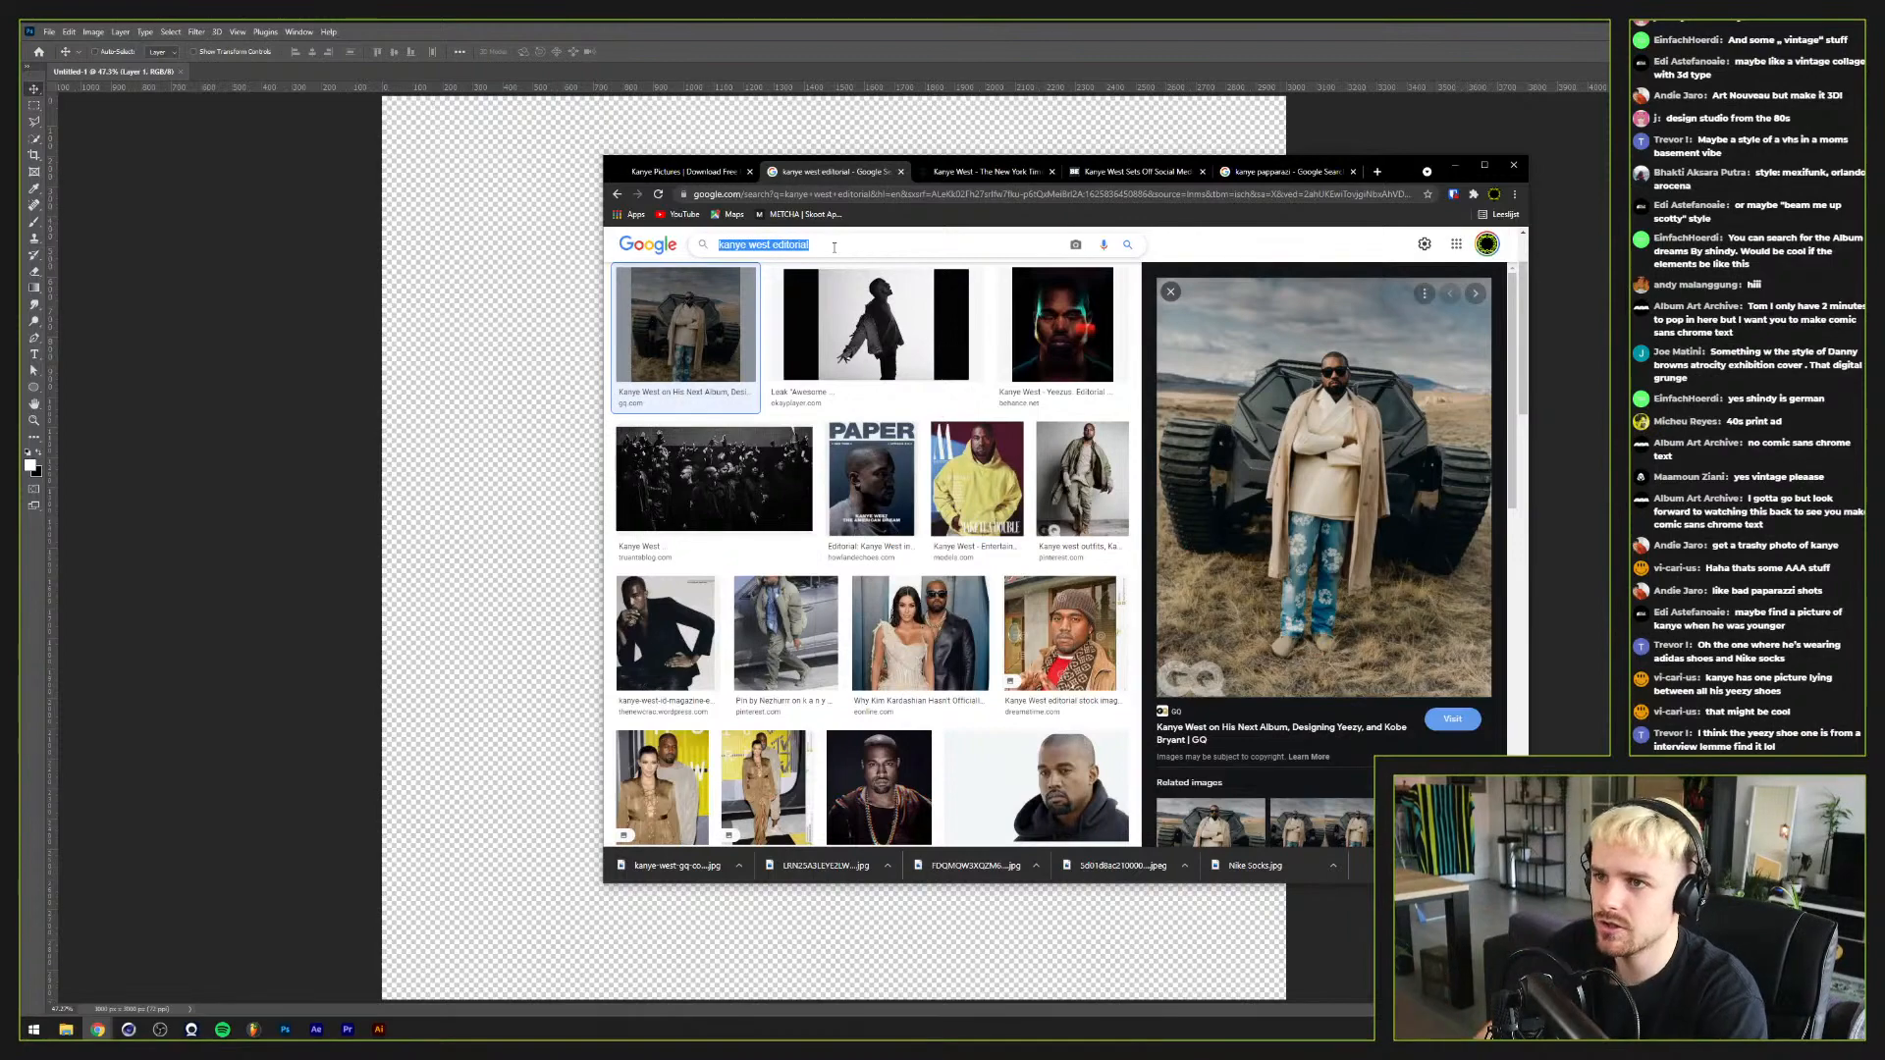
text(kanye young)
key(Return)
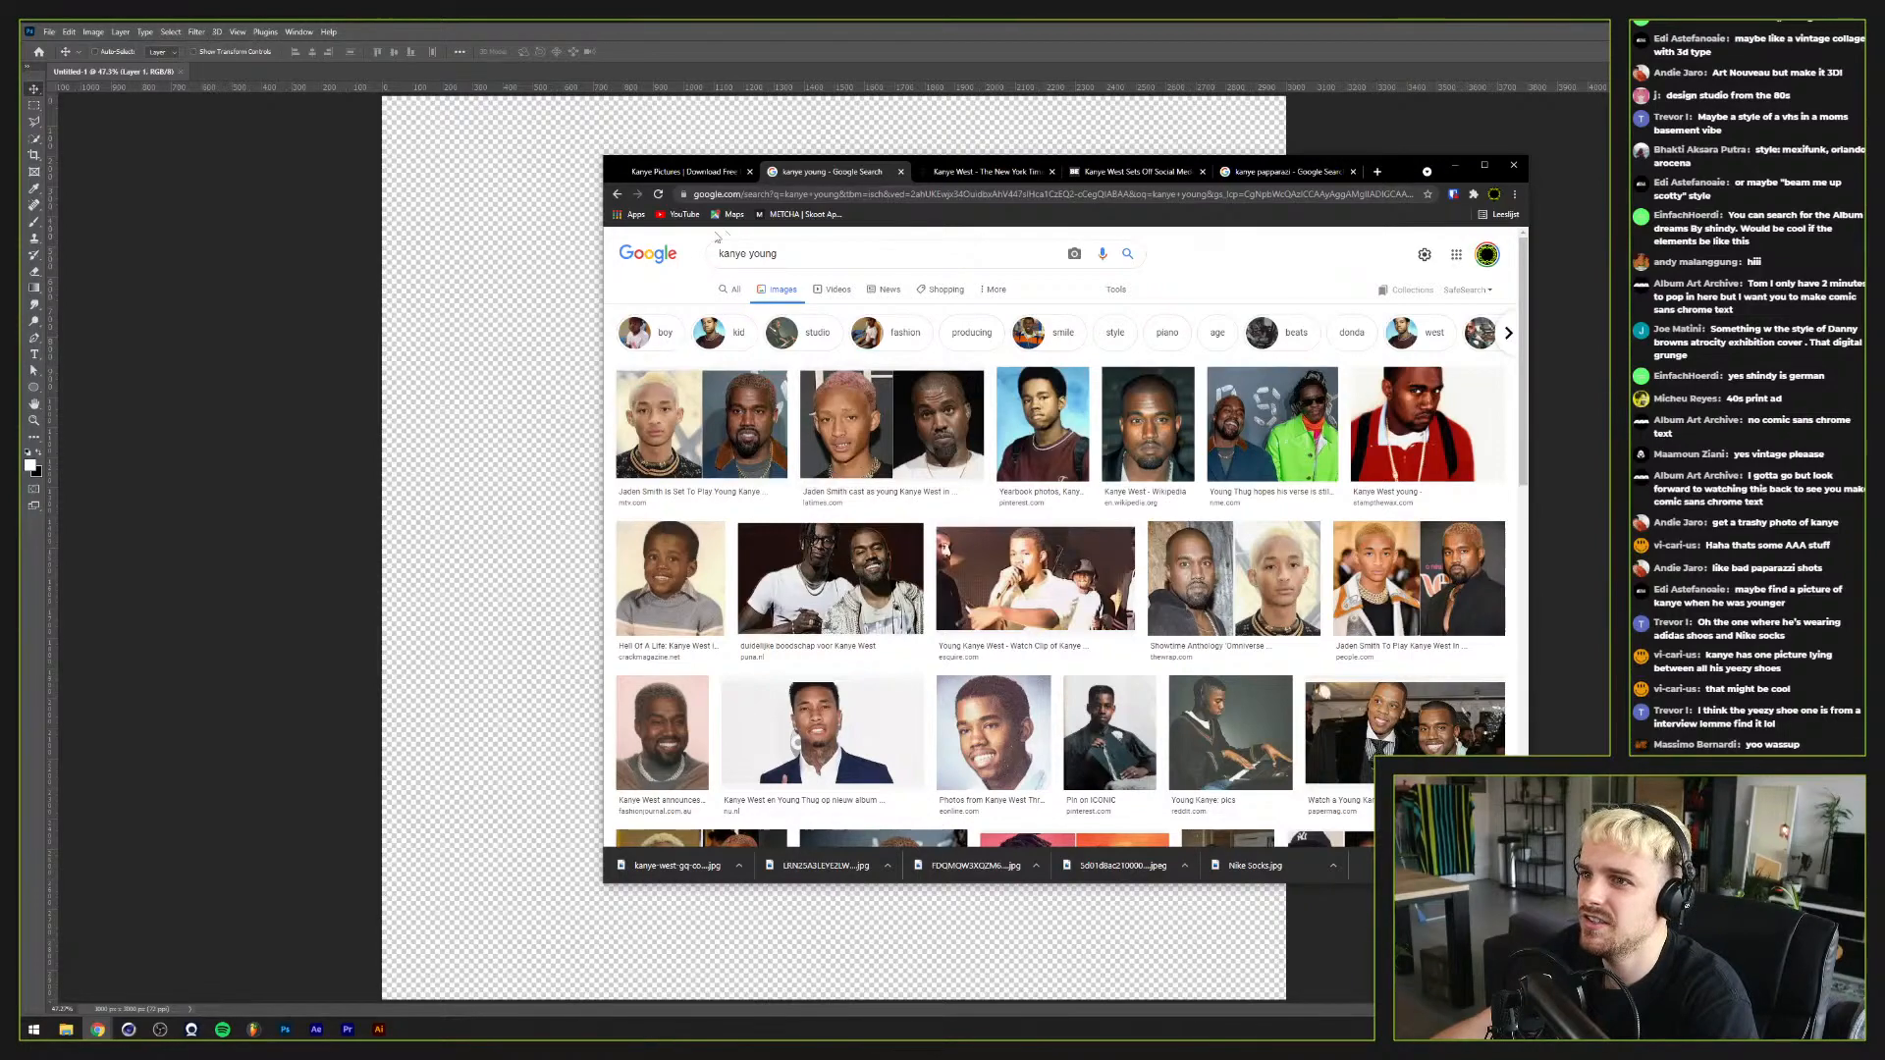
click(734, 332)
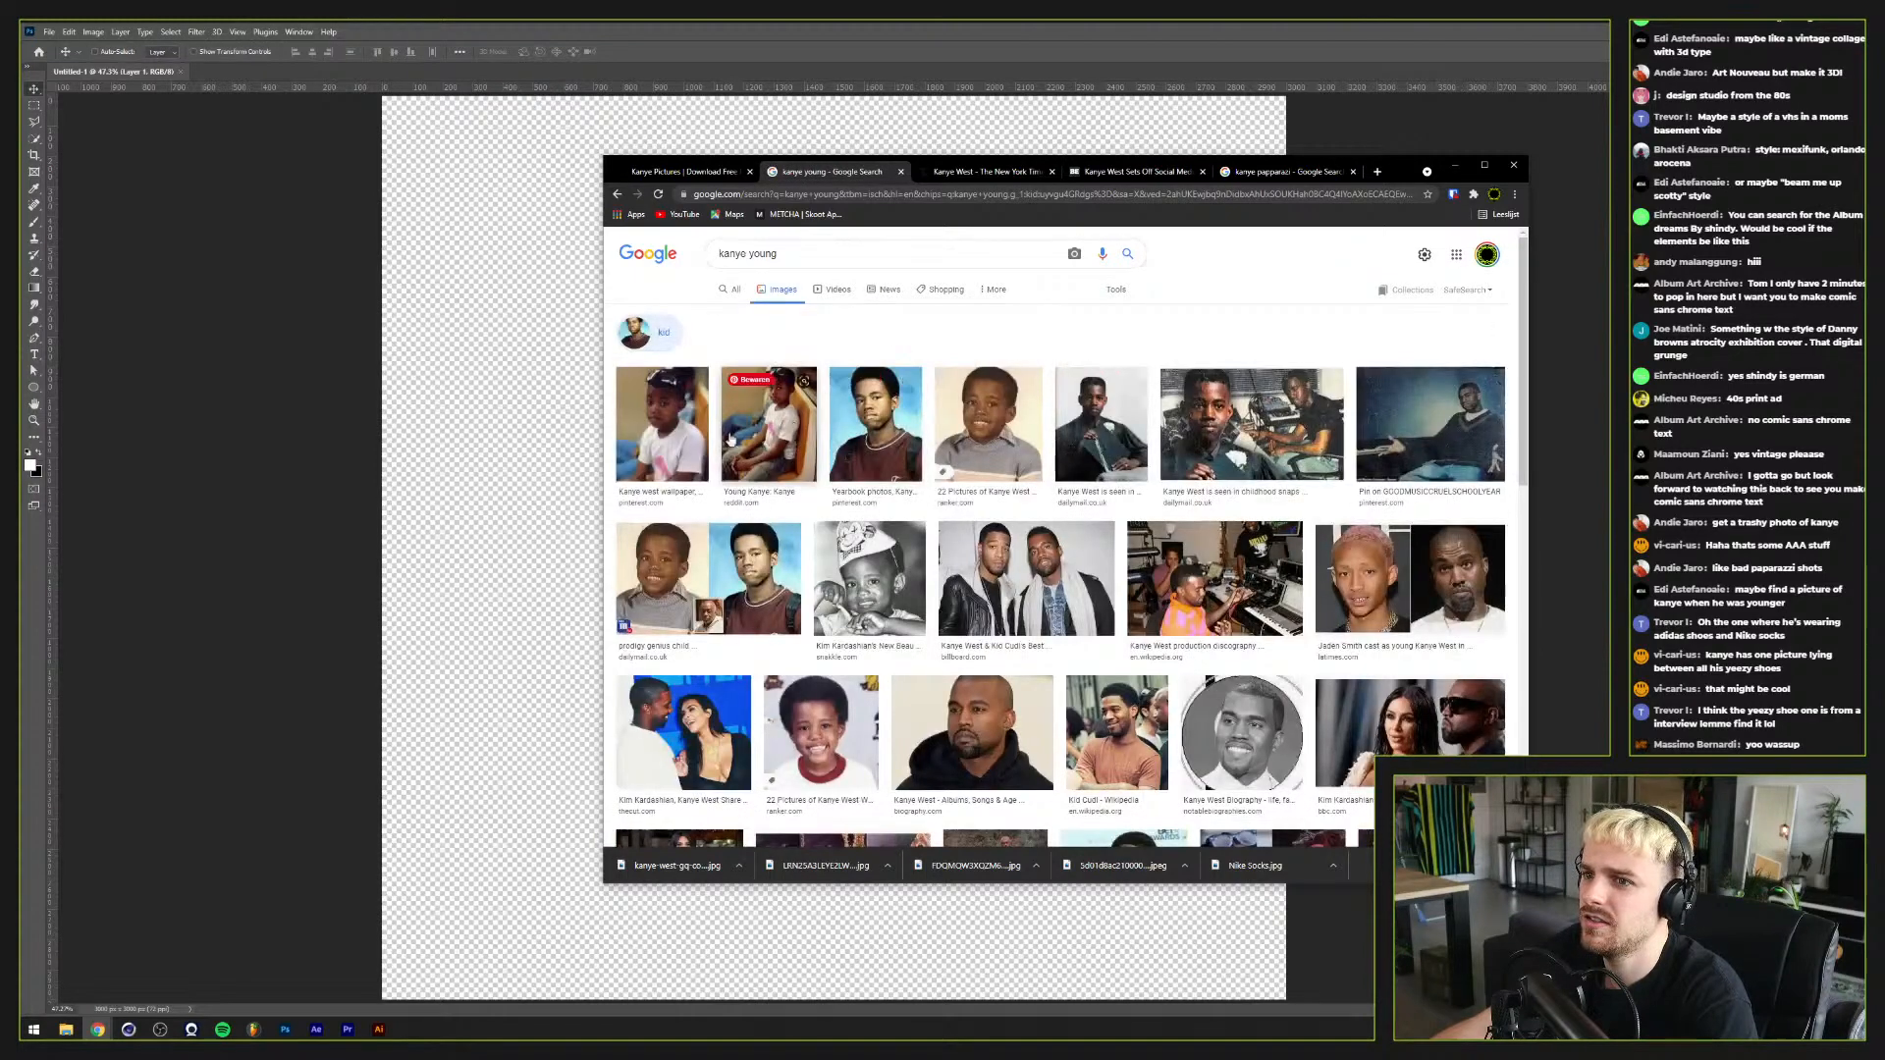
click(752, 253)
key(Return)
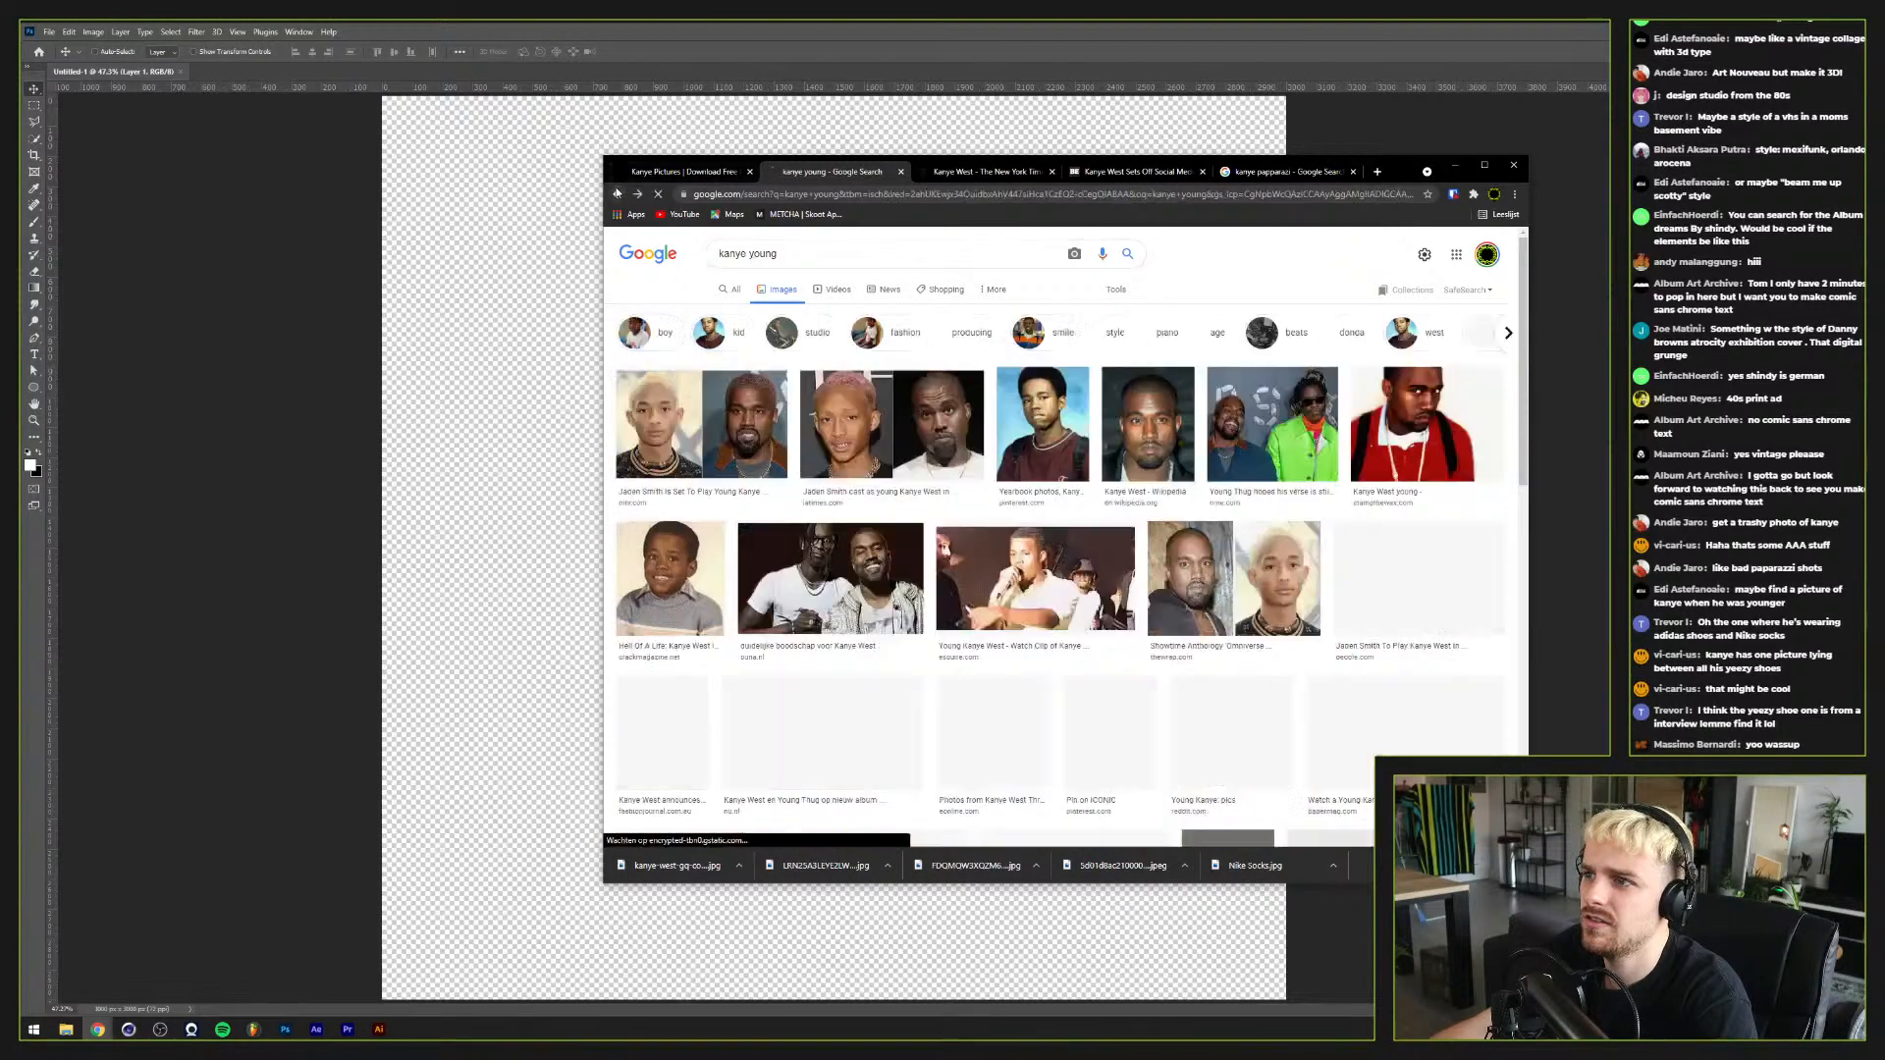
Step: Save the Reddit photo of young Kanye playing the keyboard to the Kanye Collage folder under its suggested file name
scroll(1033, 505, down, 2)
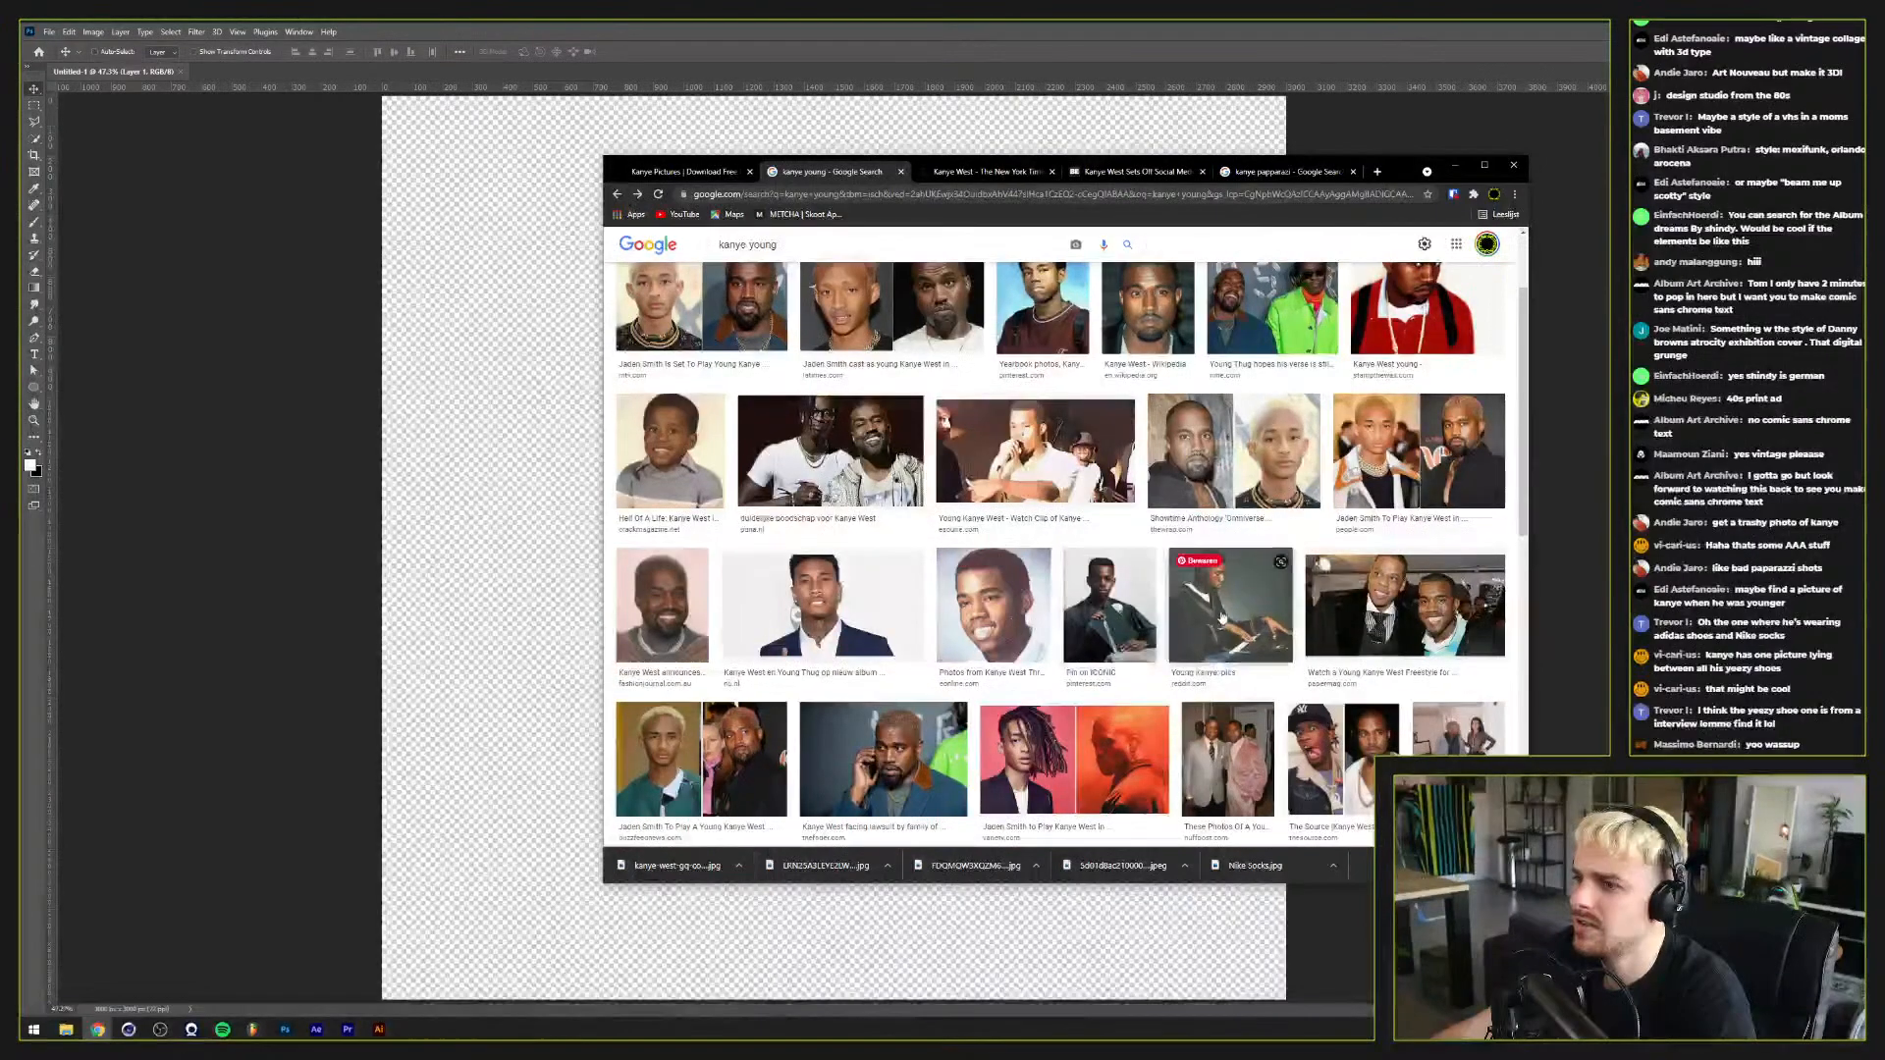
click(1223, 618)
right_click(1259, 454)
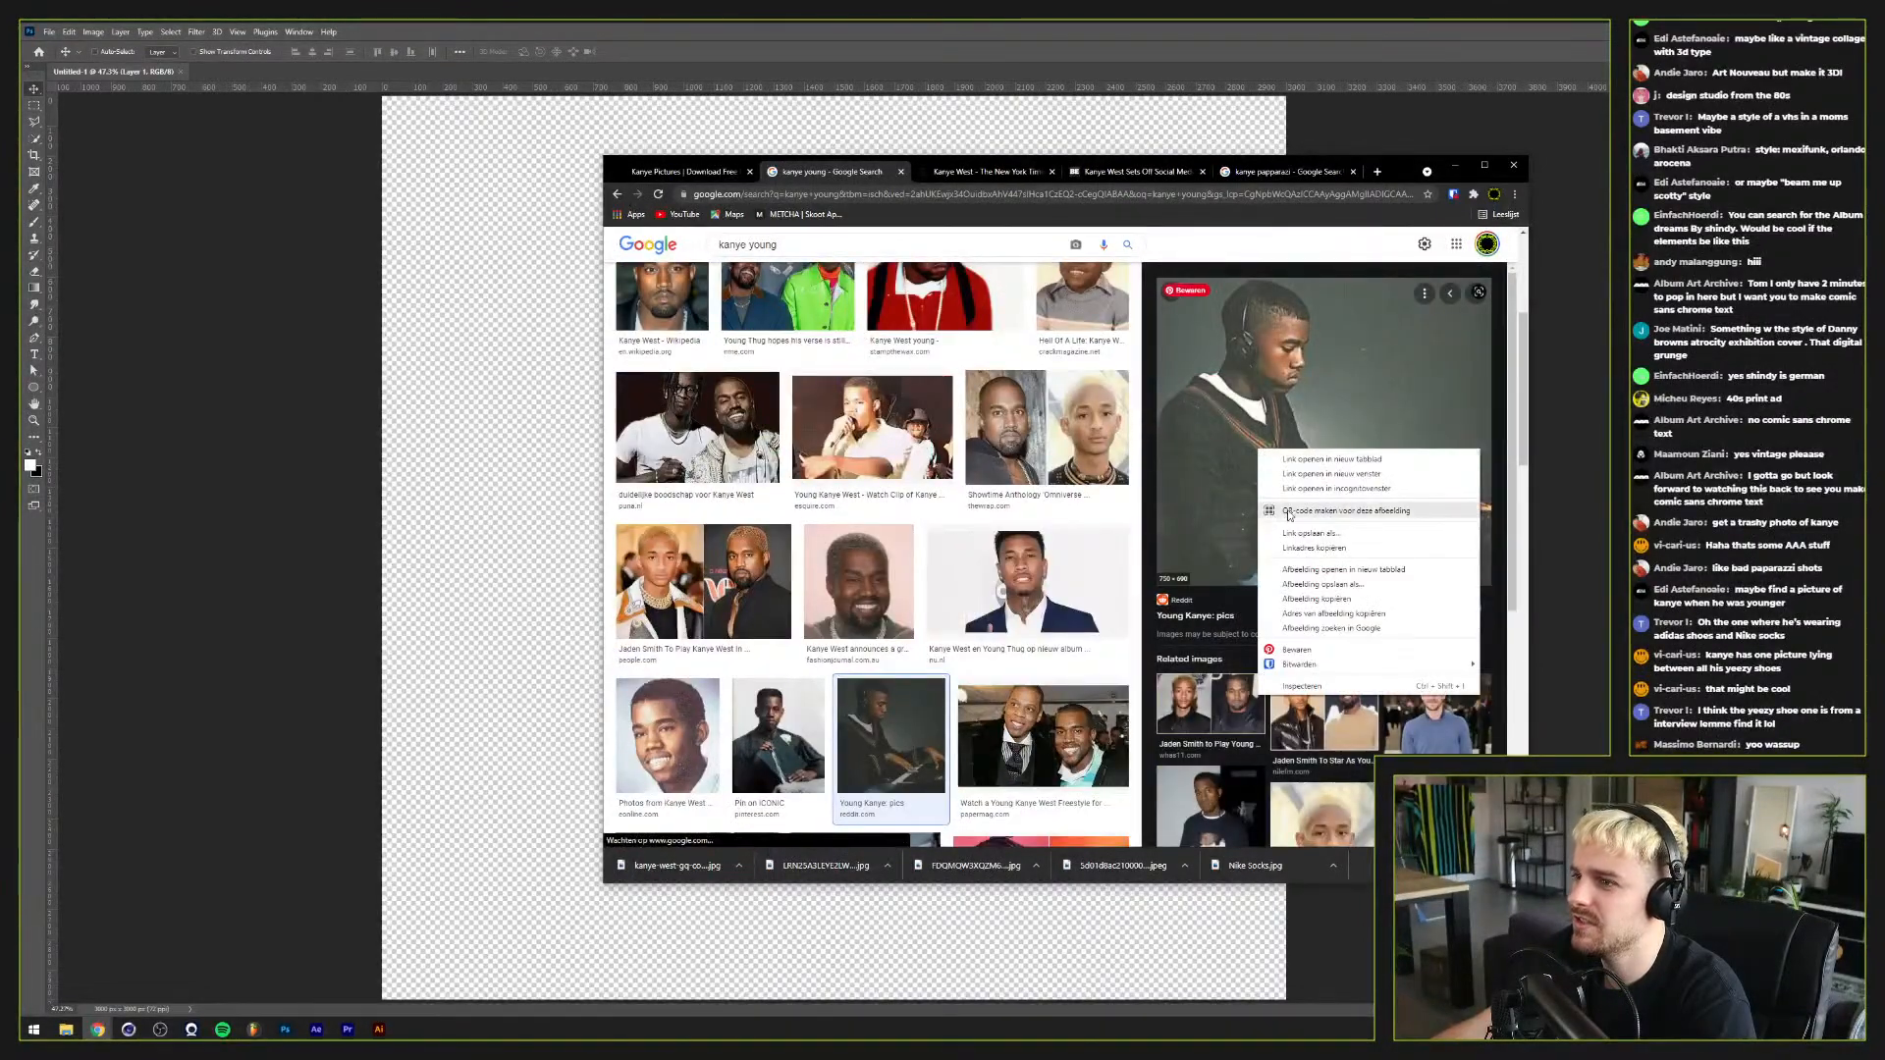
click(1295, 574)
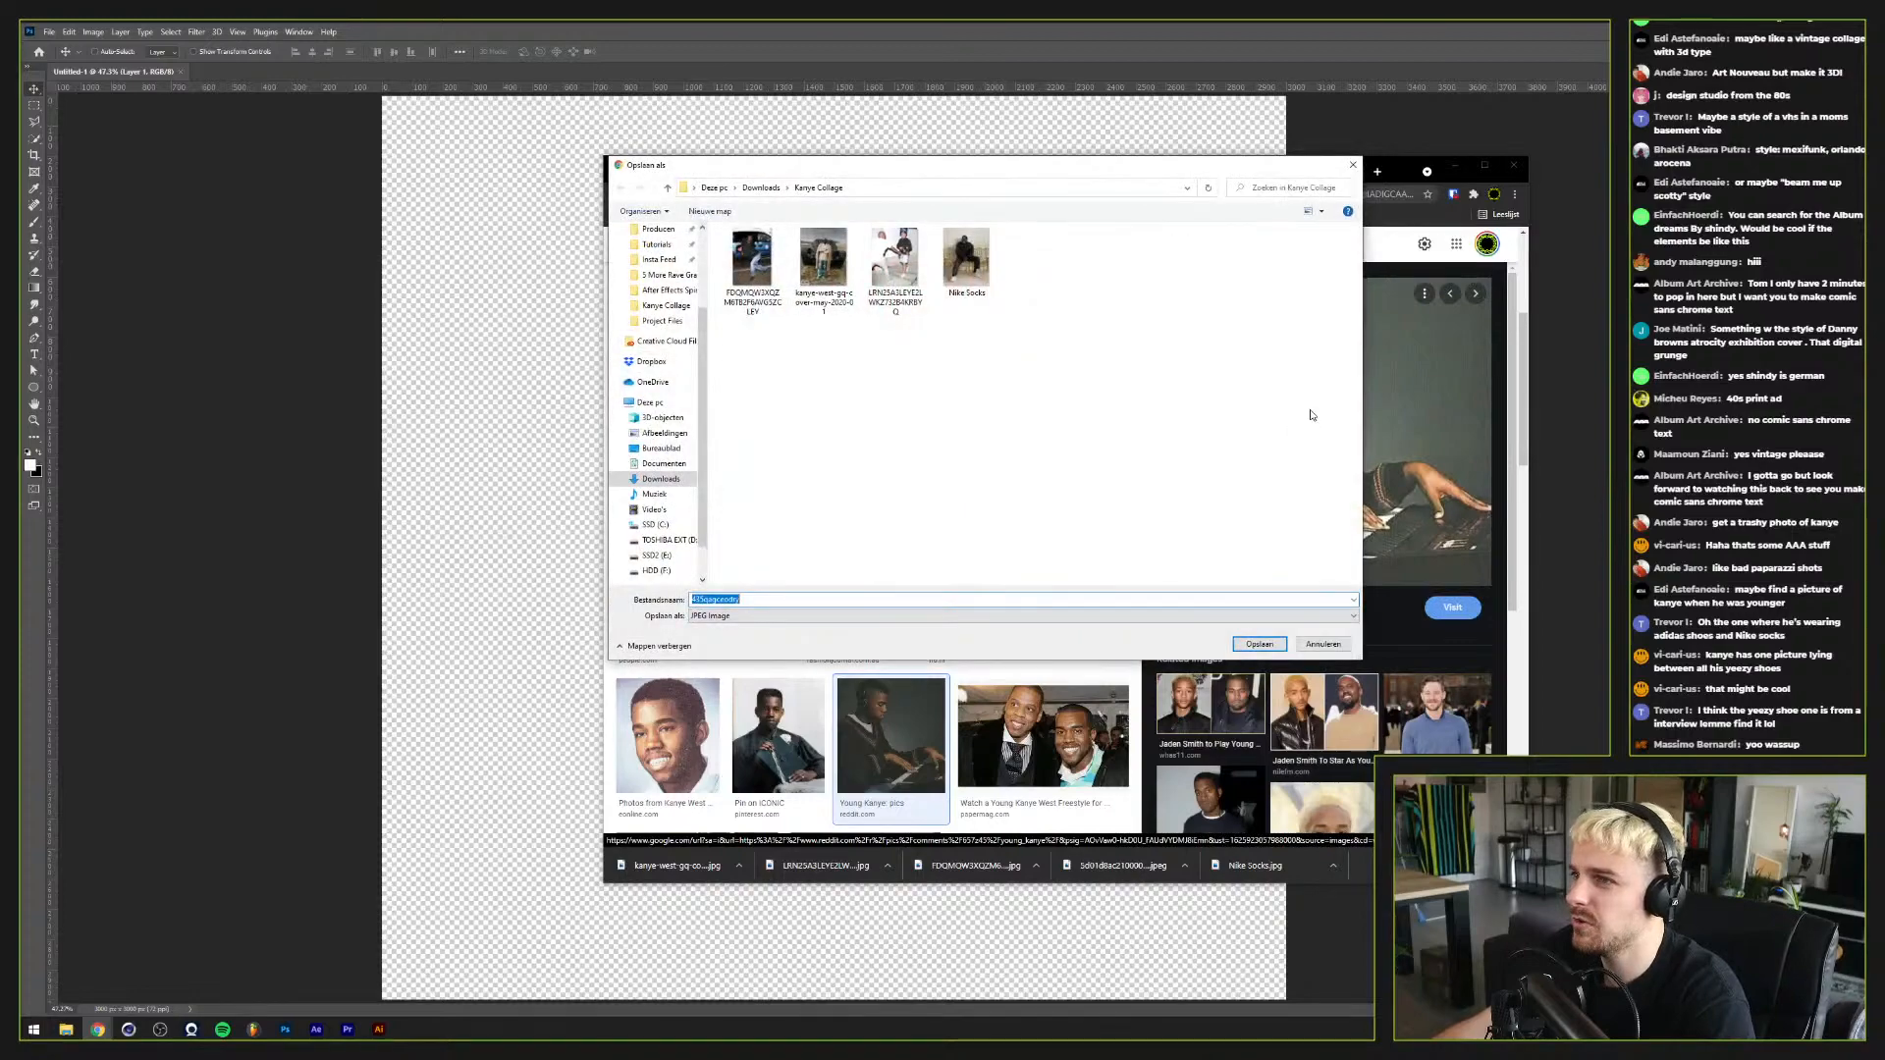
key(Return)
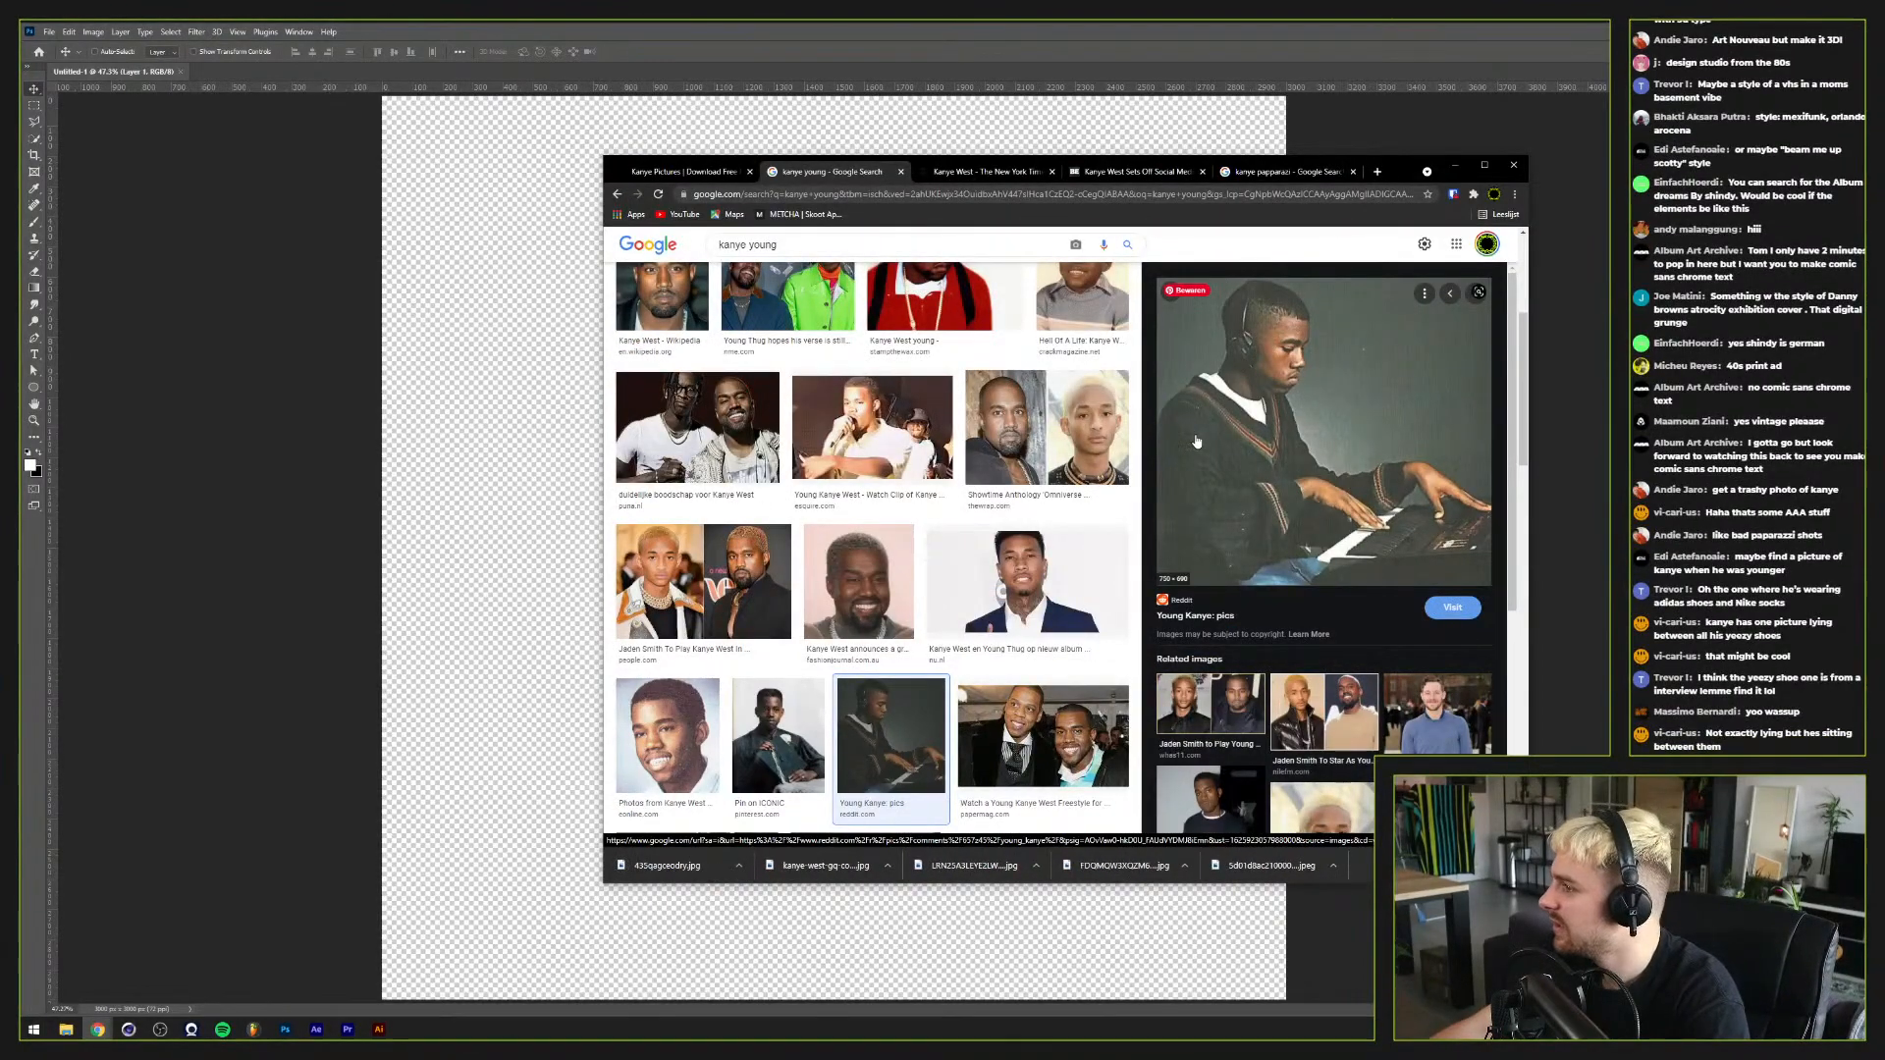
scroll(1196, 441, up, 5)
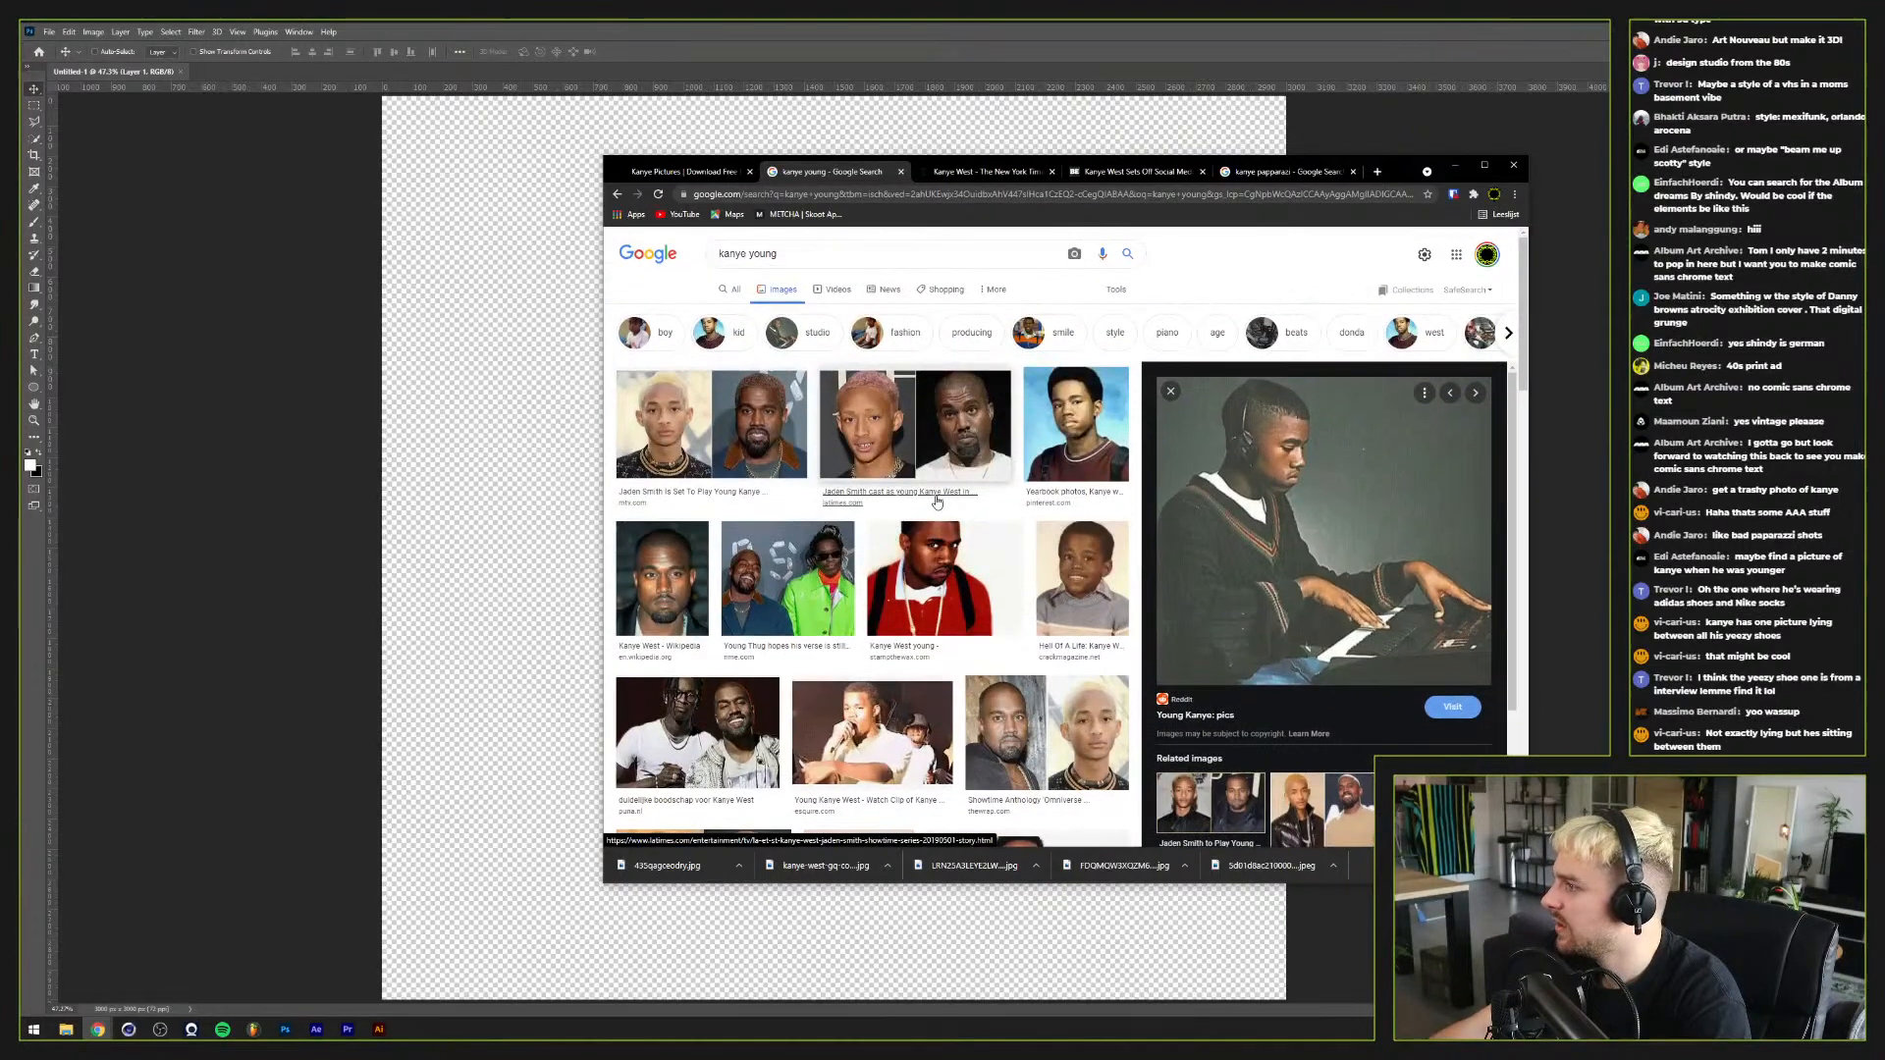
Step: Search images for "kanye gun" and preview the Vitamin String Quartet photo of Kanye West firing a pink laser
click(867, 254)
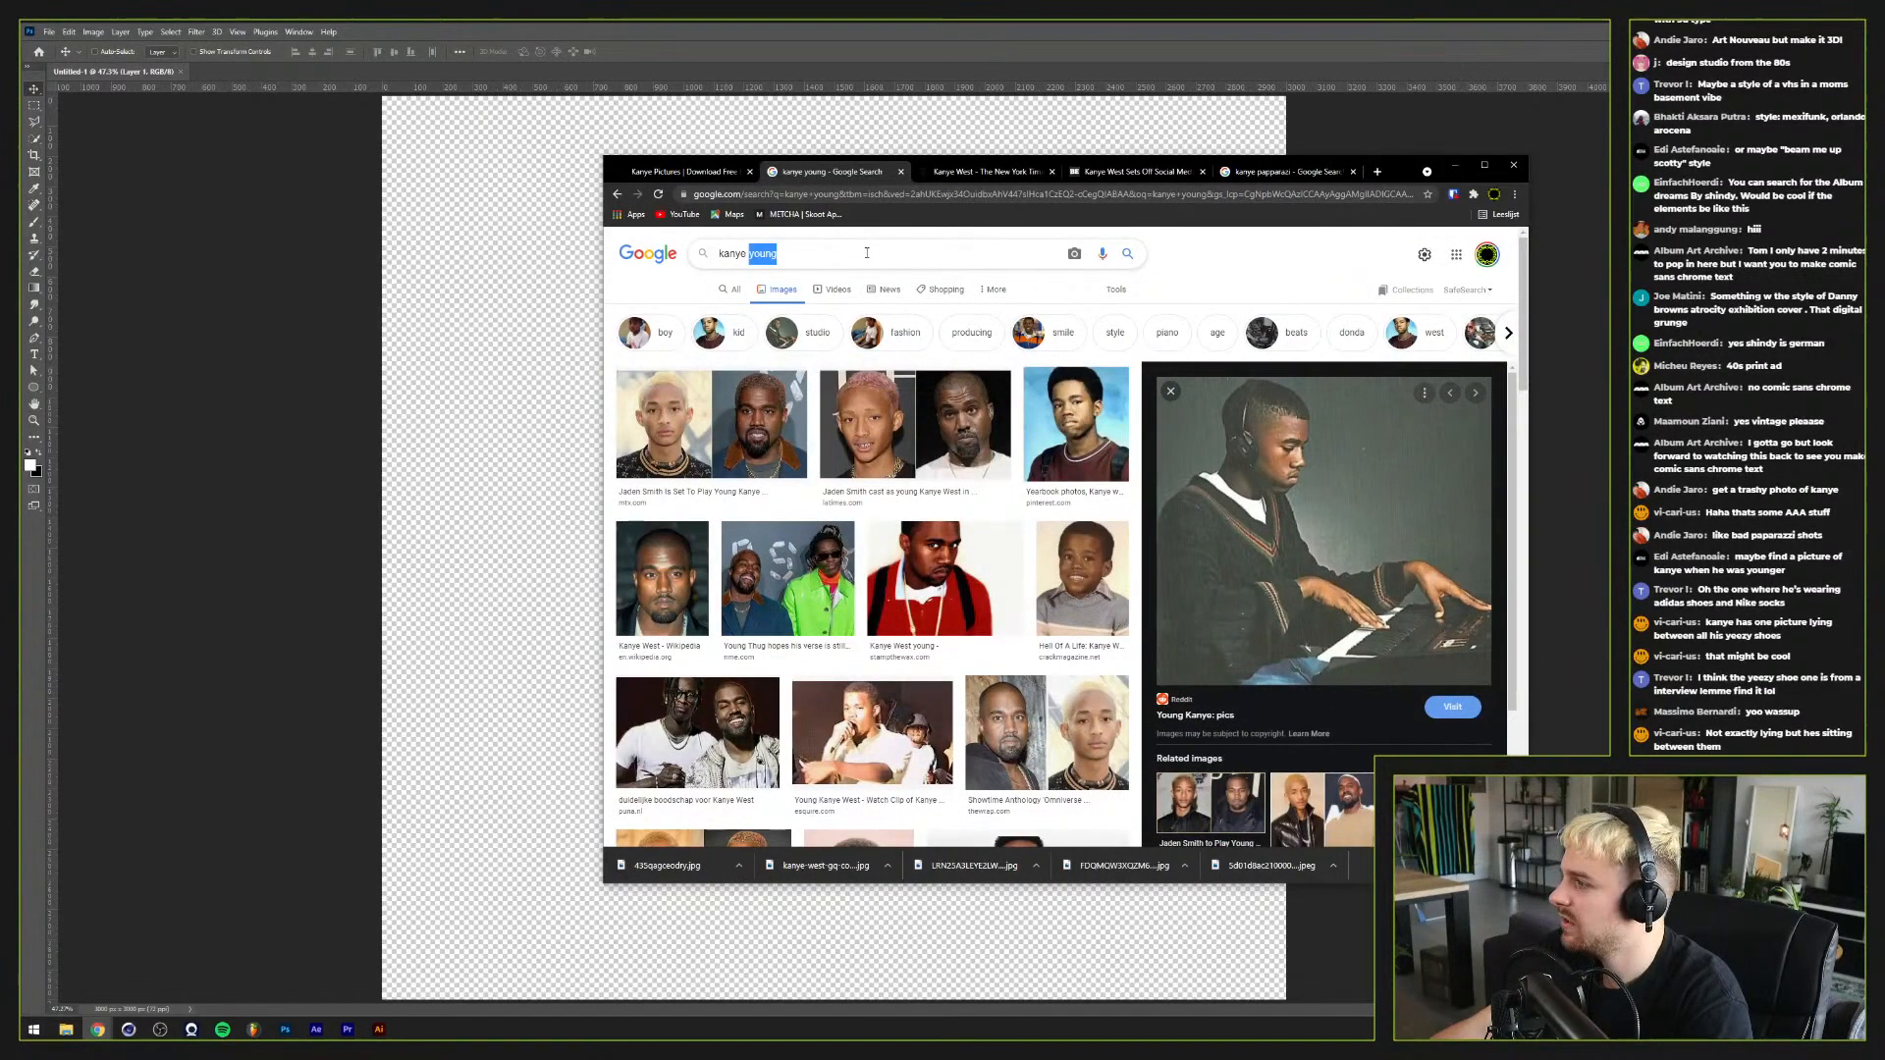
text(gun)
key(Return)
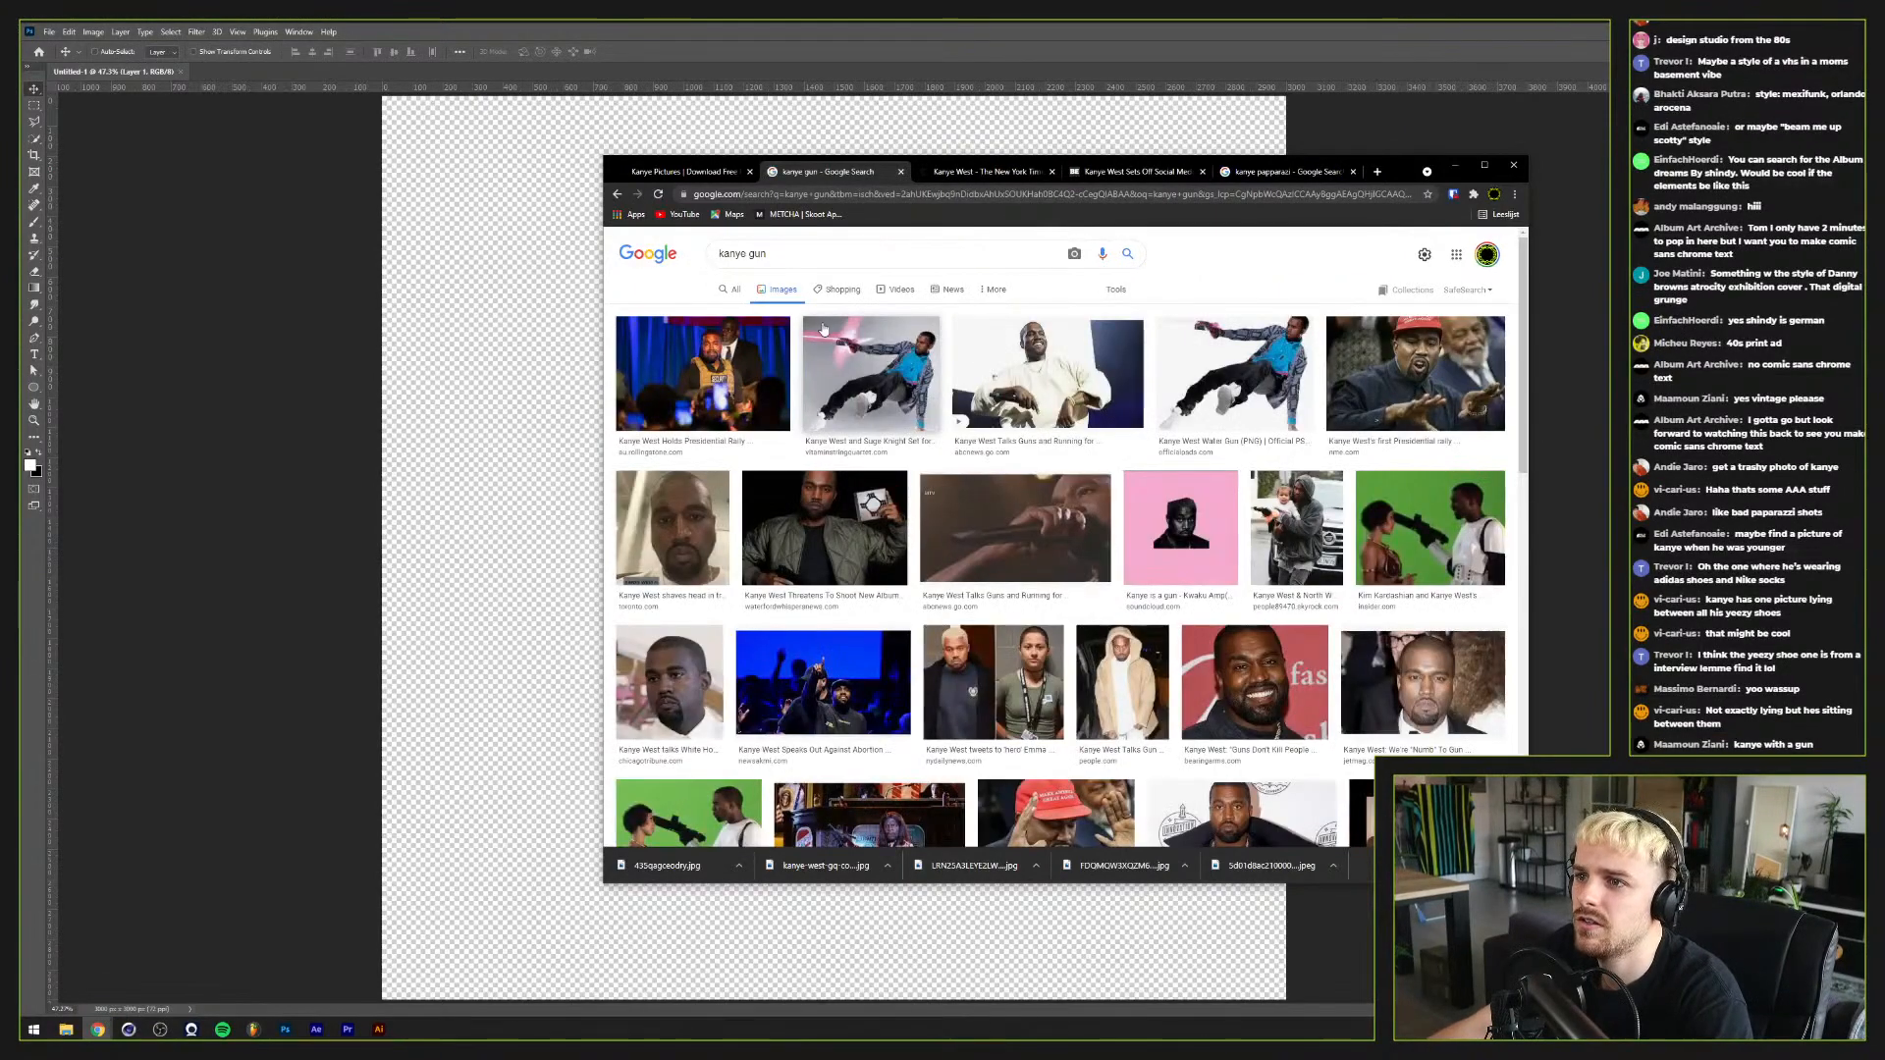
click(824, 334)
scroll(814, 369, up, 1)
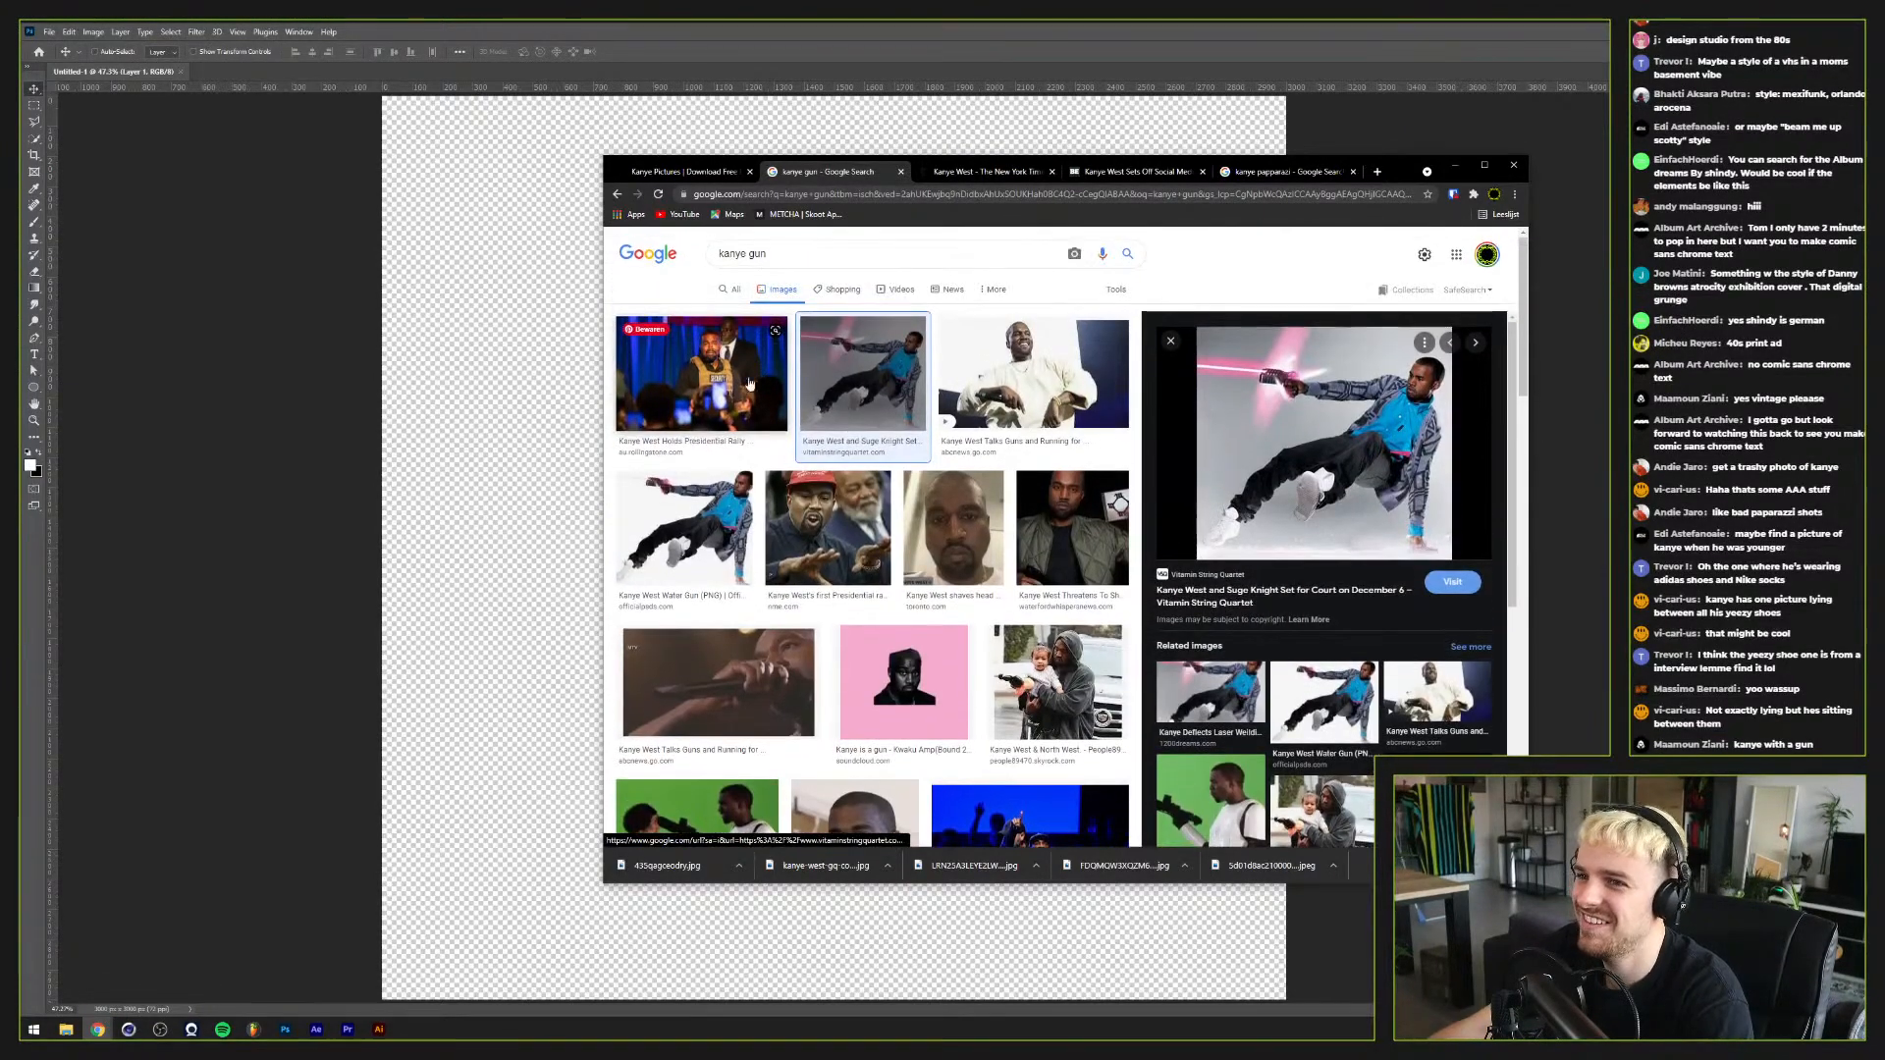
Step: Change the image search query to "kanye holding laptop" and show its results
click(796, 258)
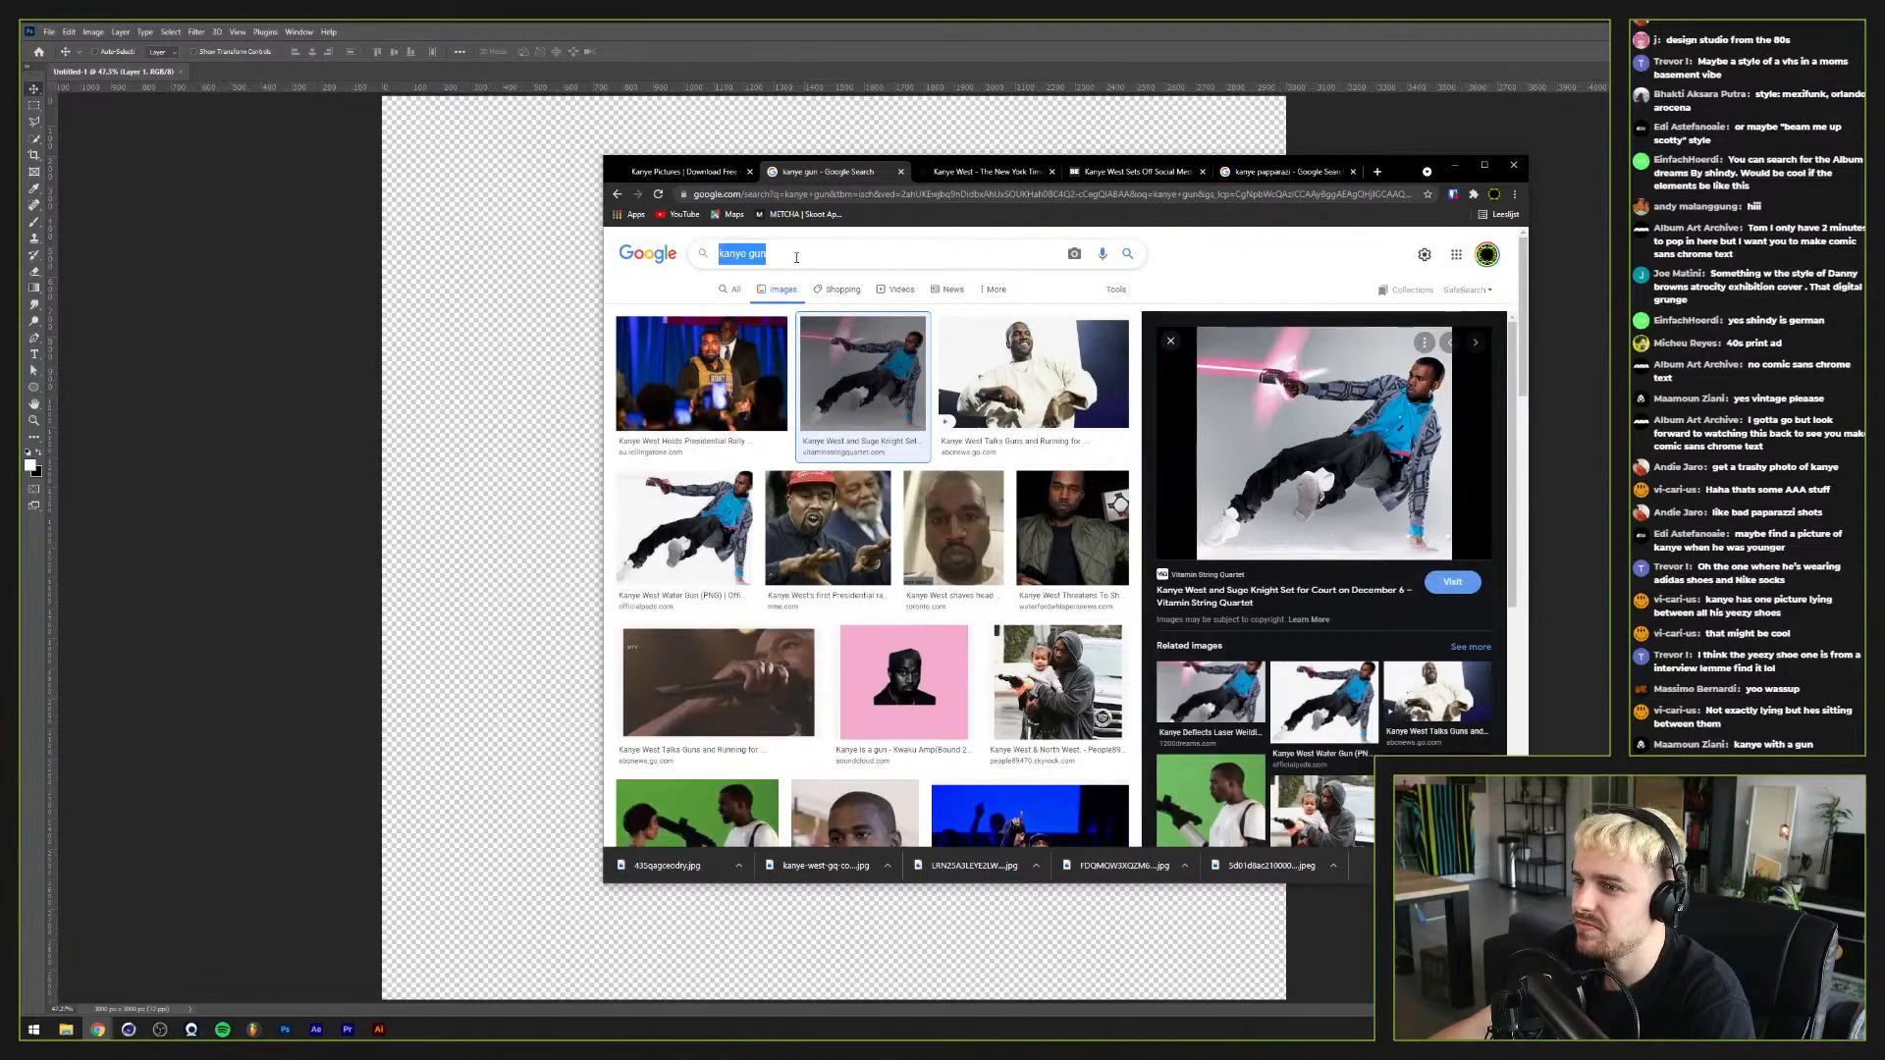
text(kanye )
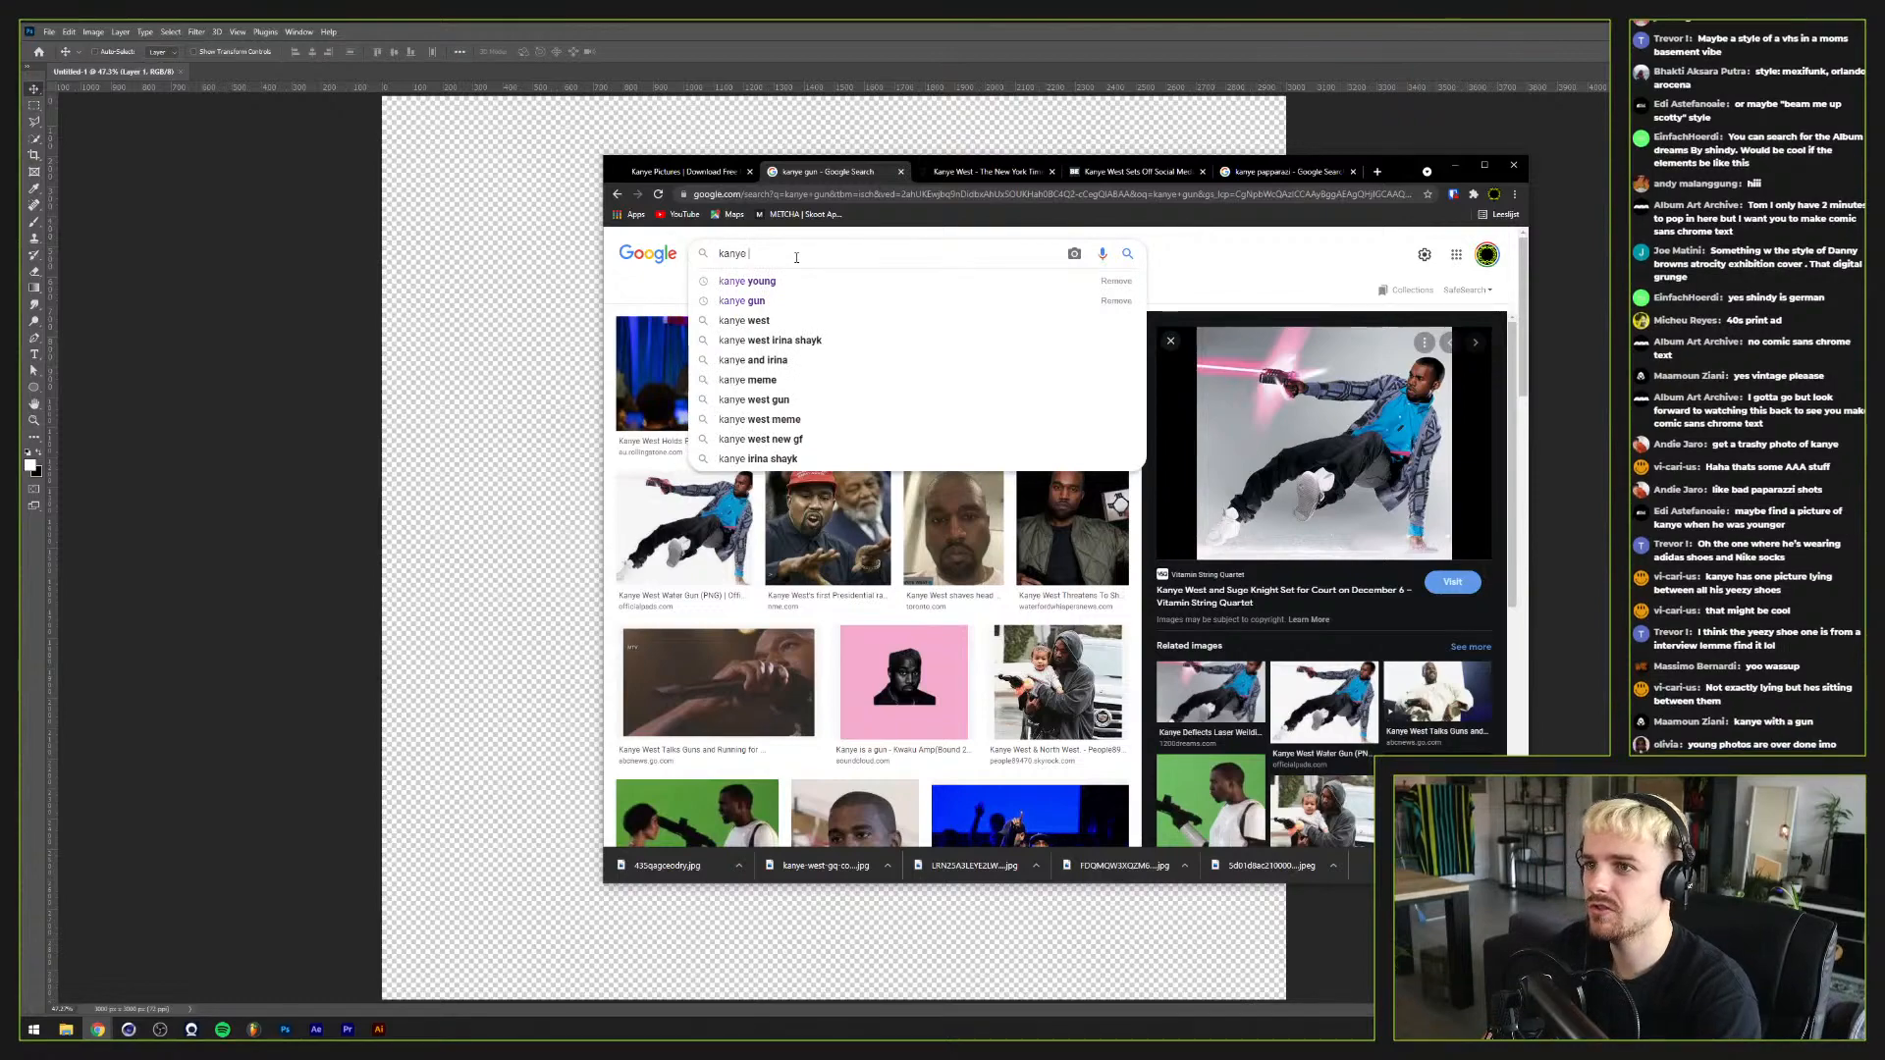
text(holding lap)
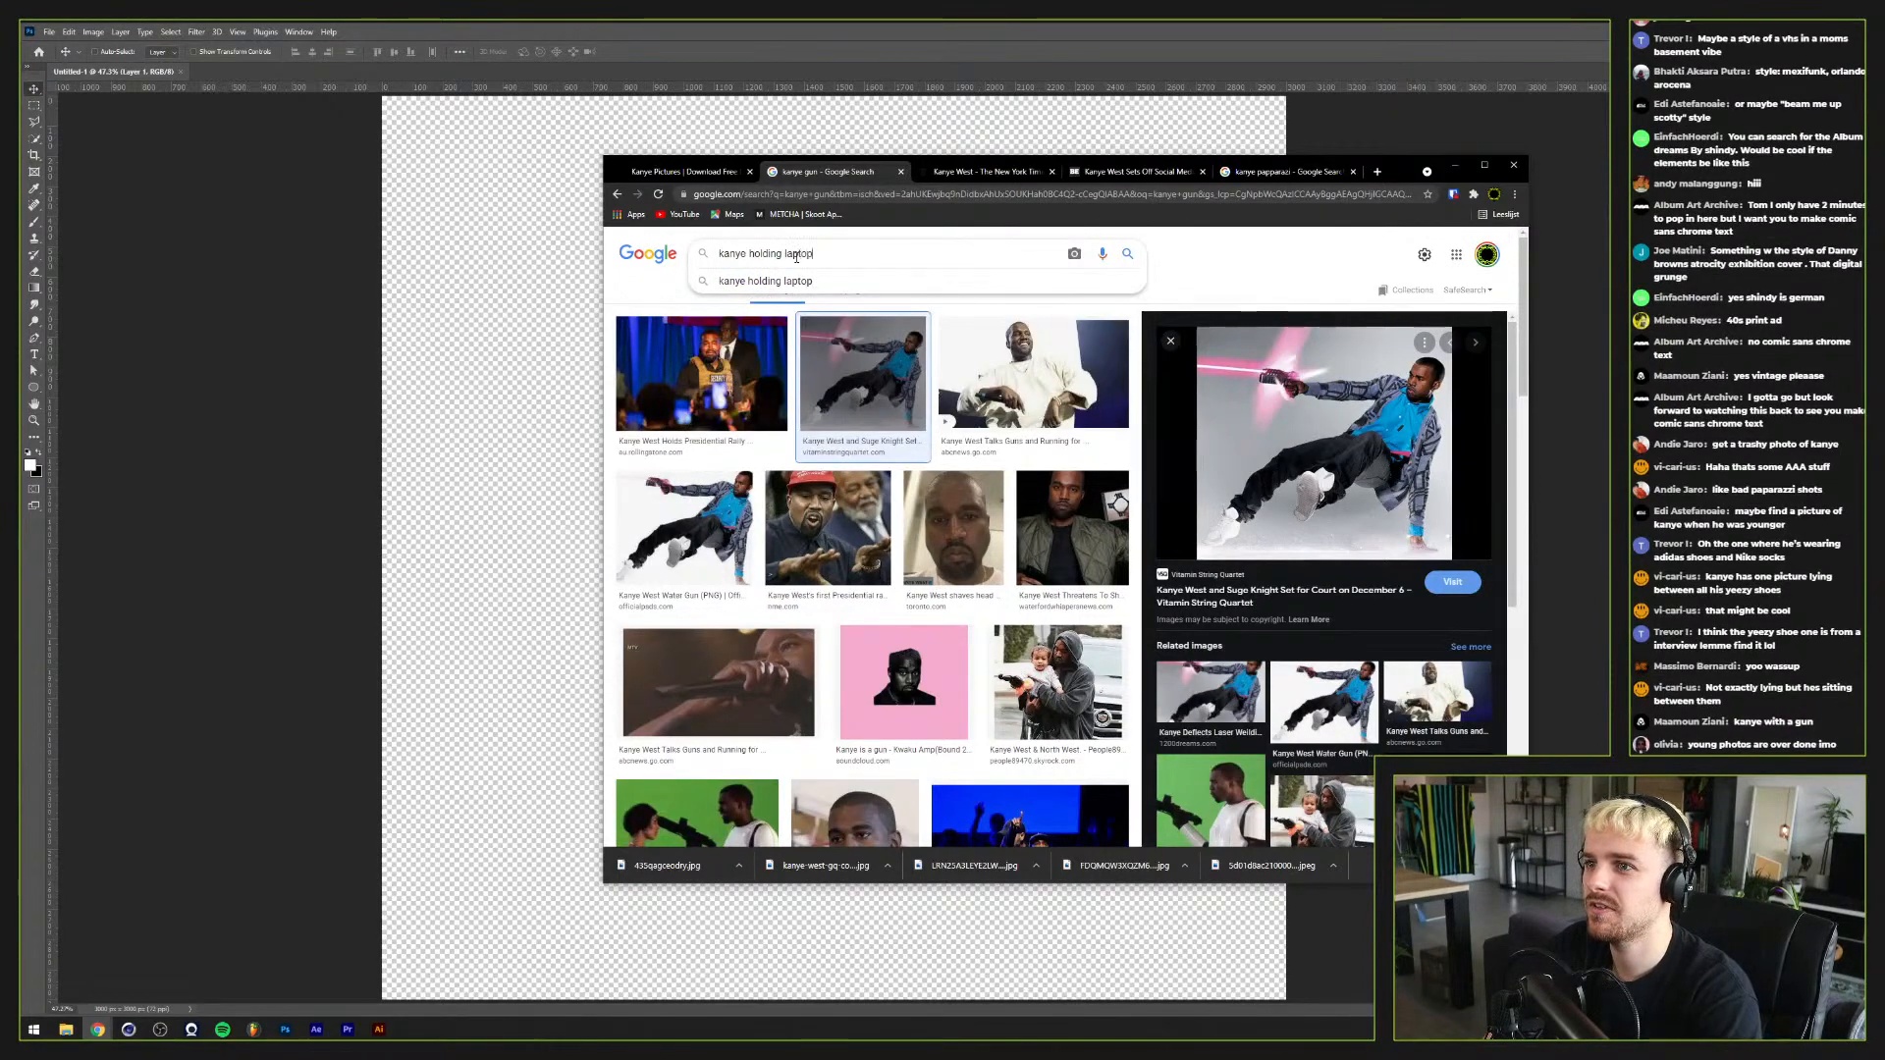
text(top)
key(Return)
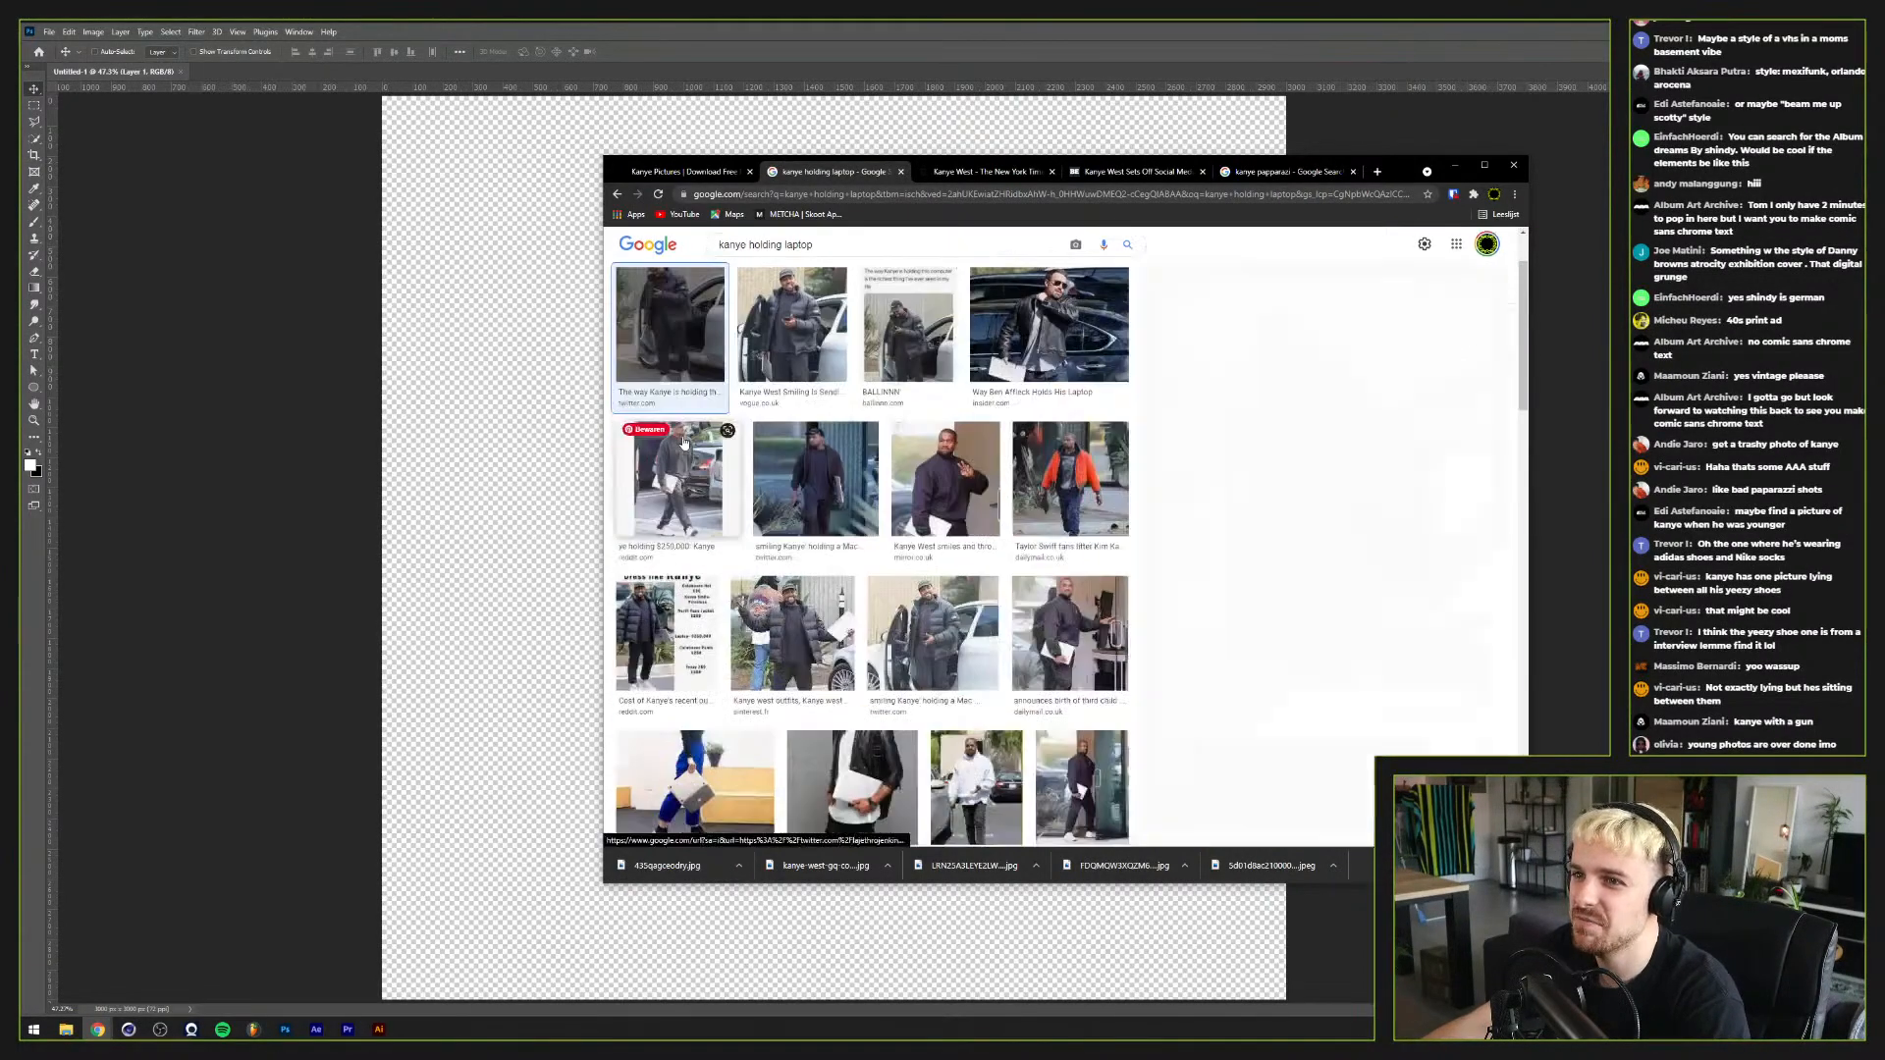
Step: Save the Twitter photo of Kanye West holding a laptop beside the car to the Kanye Collage folder under its suggested file name
right_click(1347, 455)
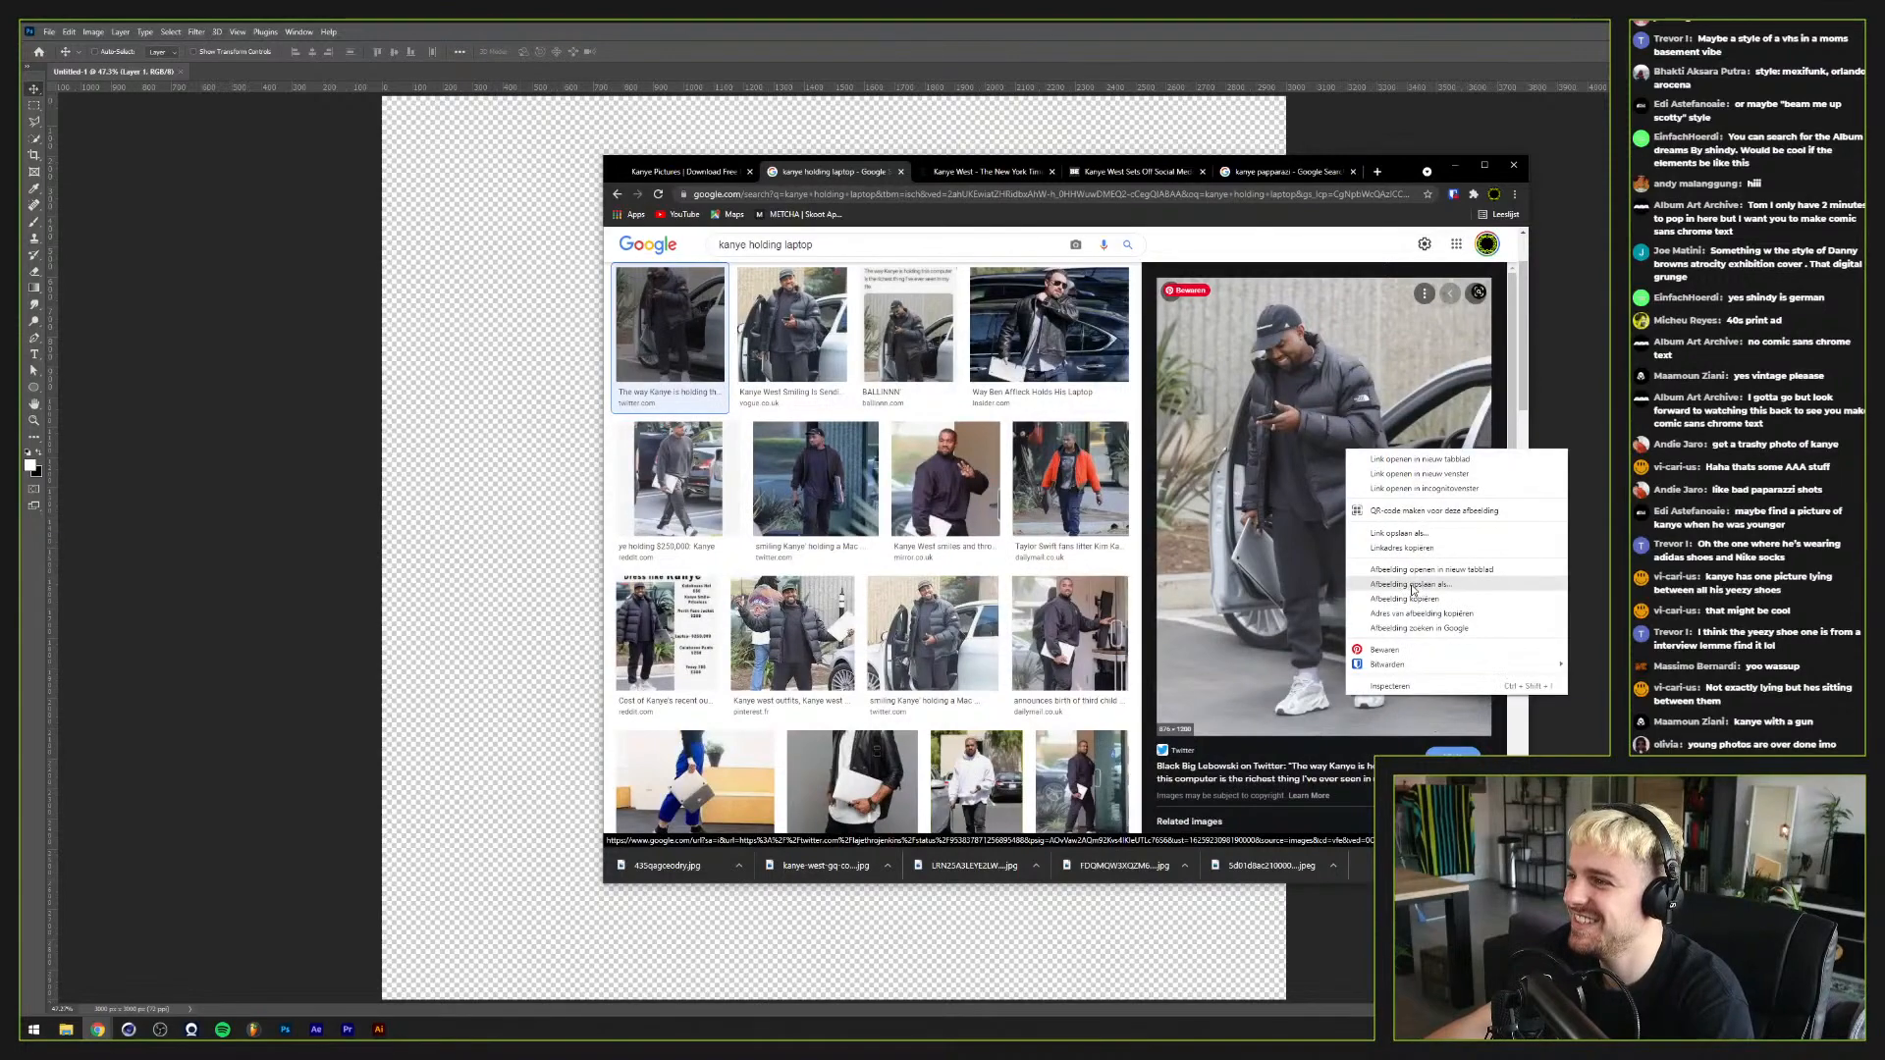
click(1374, 577)
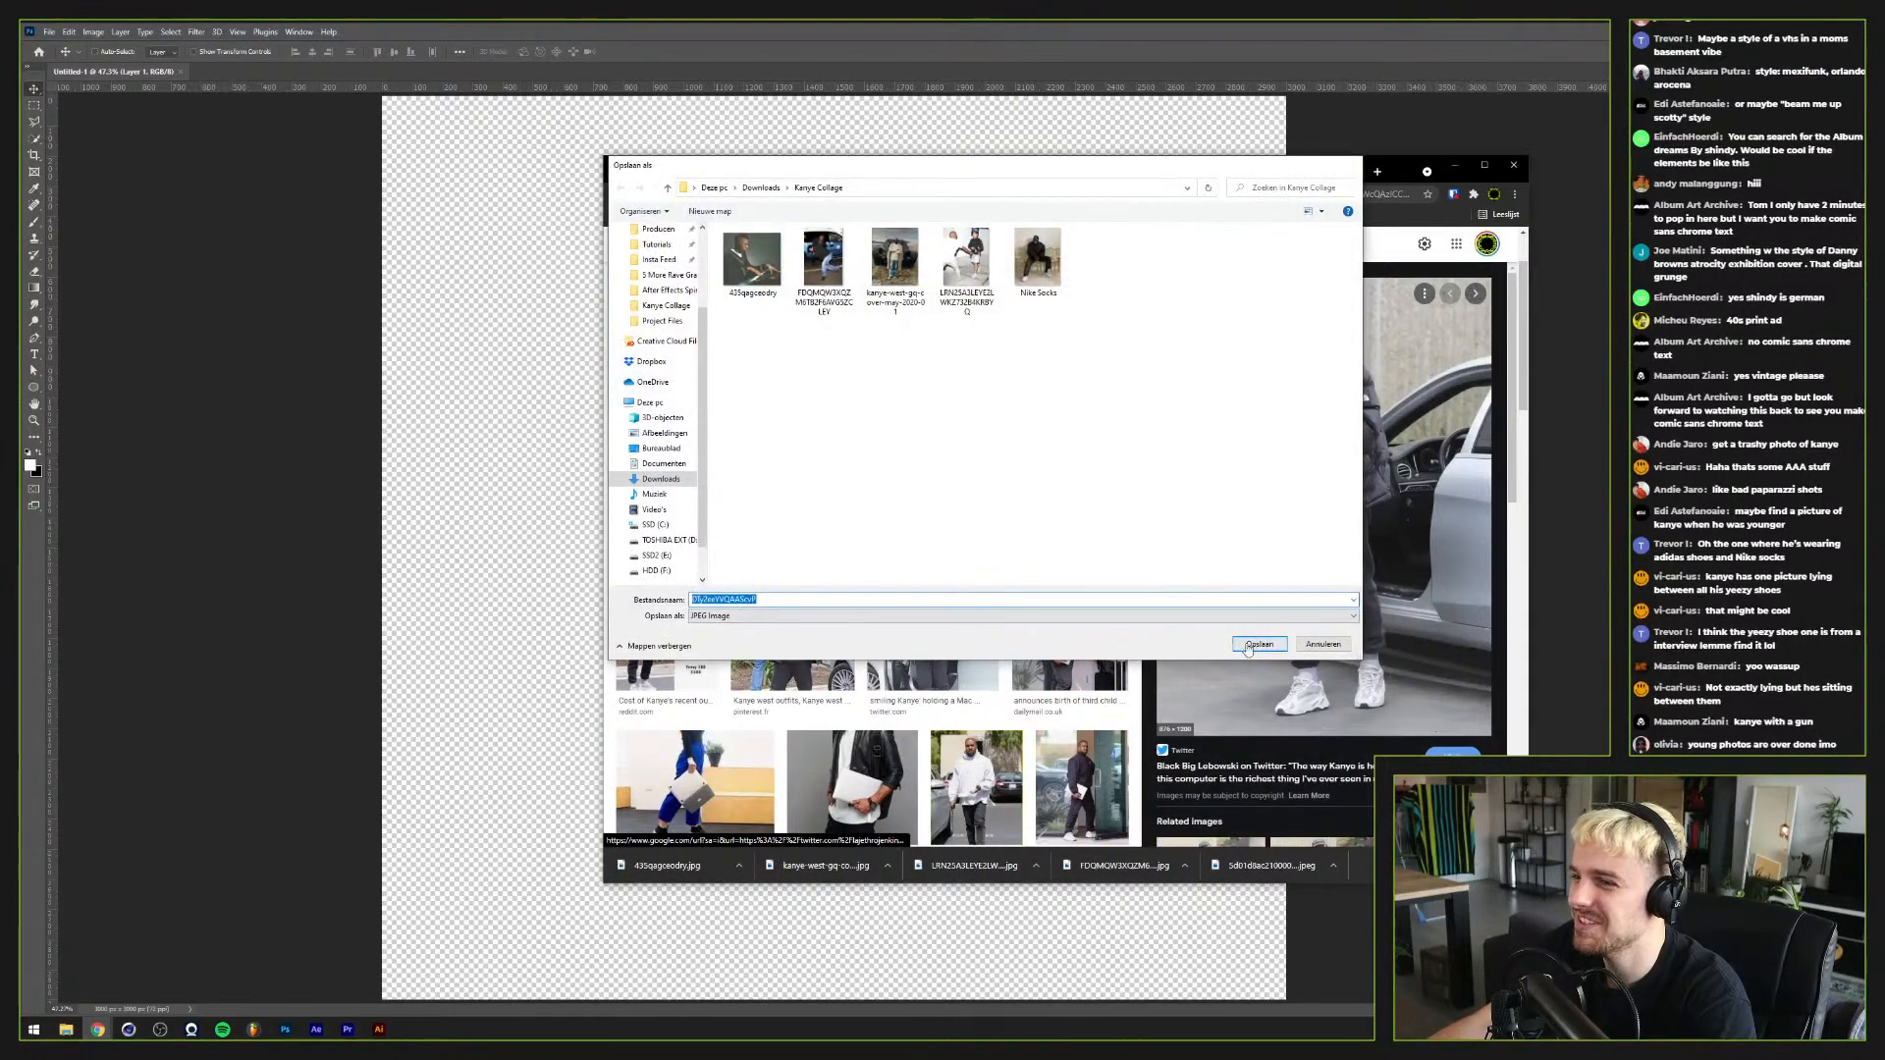
key(Return)
scroll(849, 299, up, 1)
scroll(849, 299, up, 1)
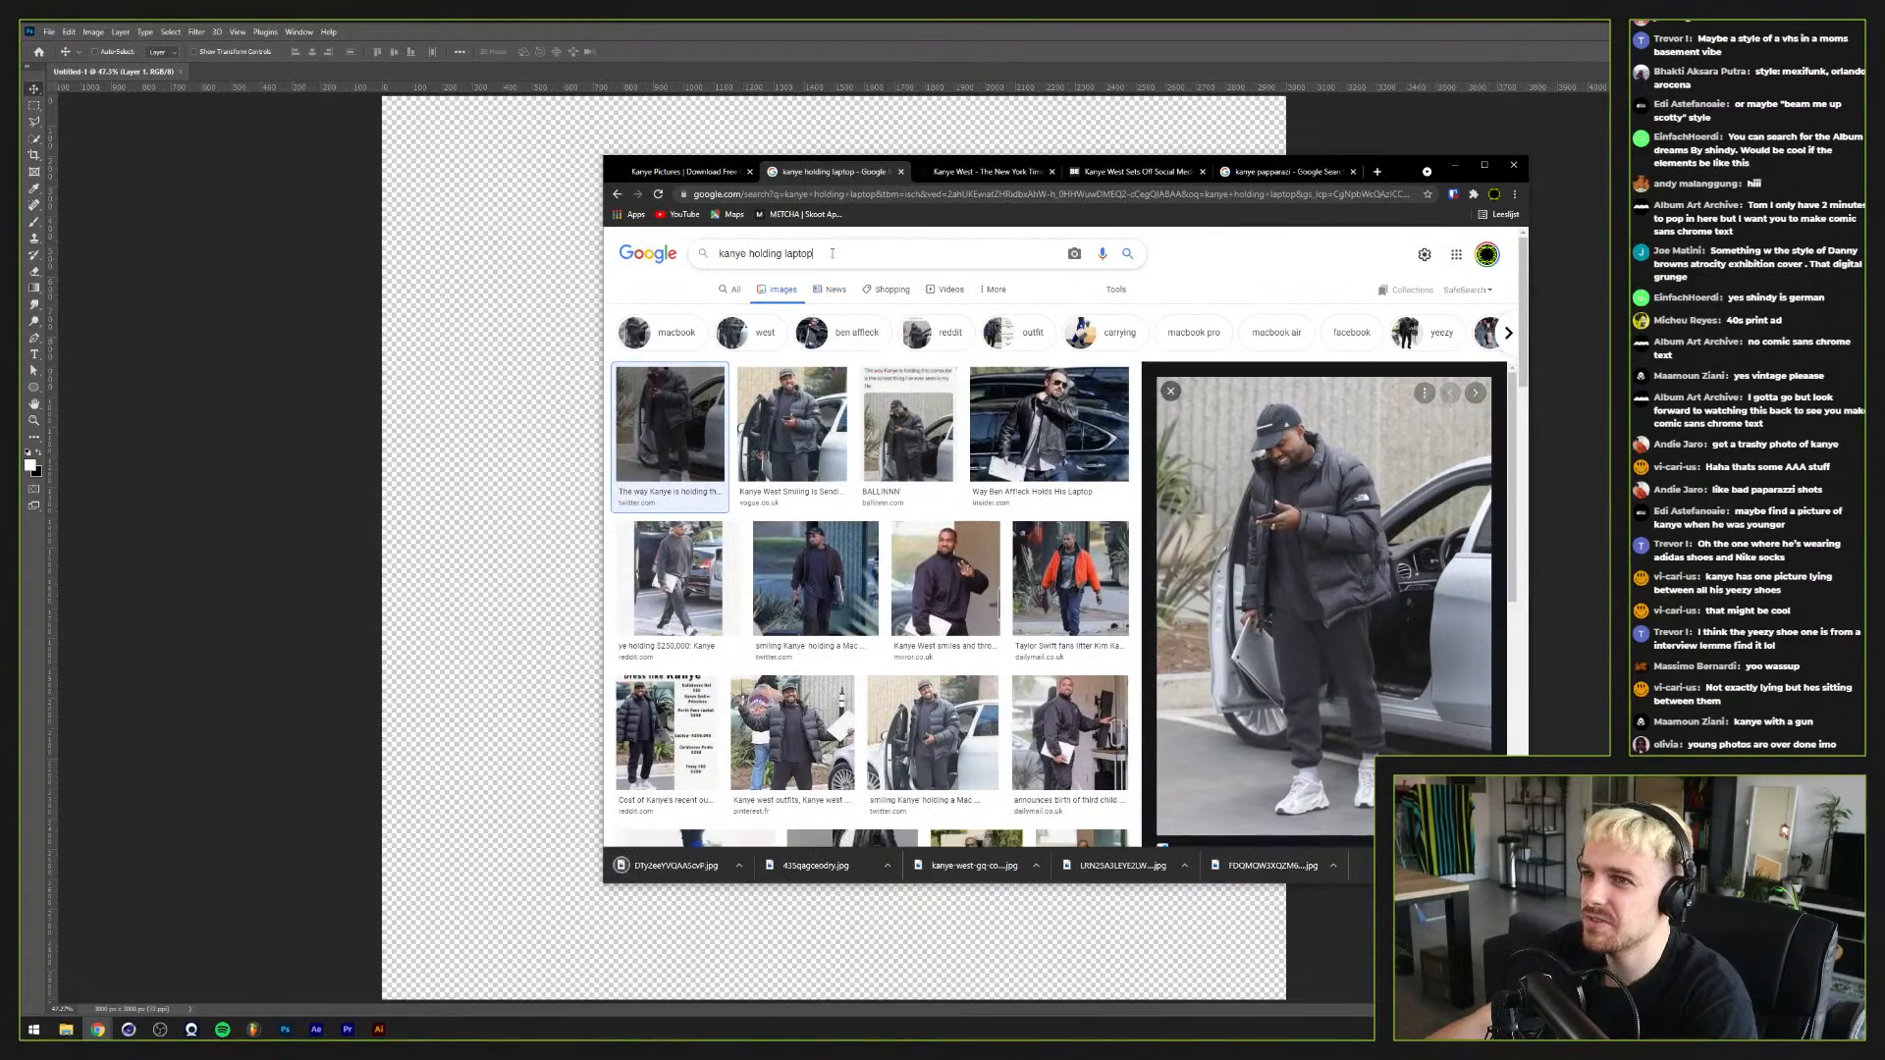
Step: Search images for "kanye between yeezys" and look through the results for a photo of him among his shoes
triple_click(749, 253)
text(kanye bet)
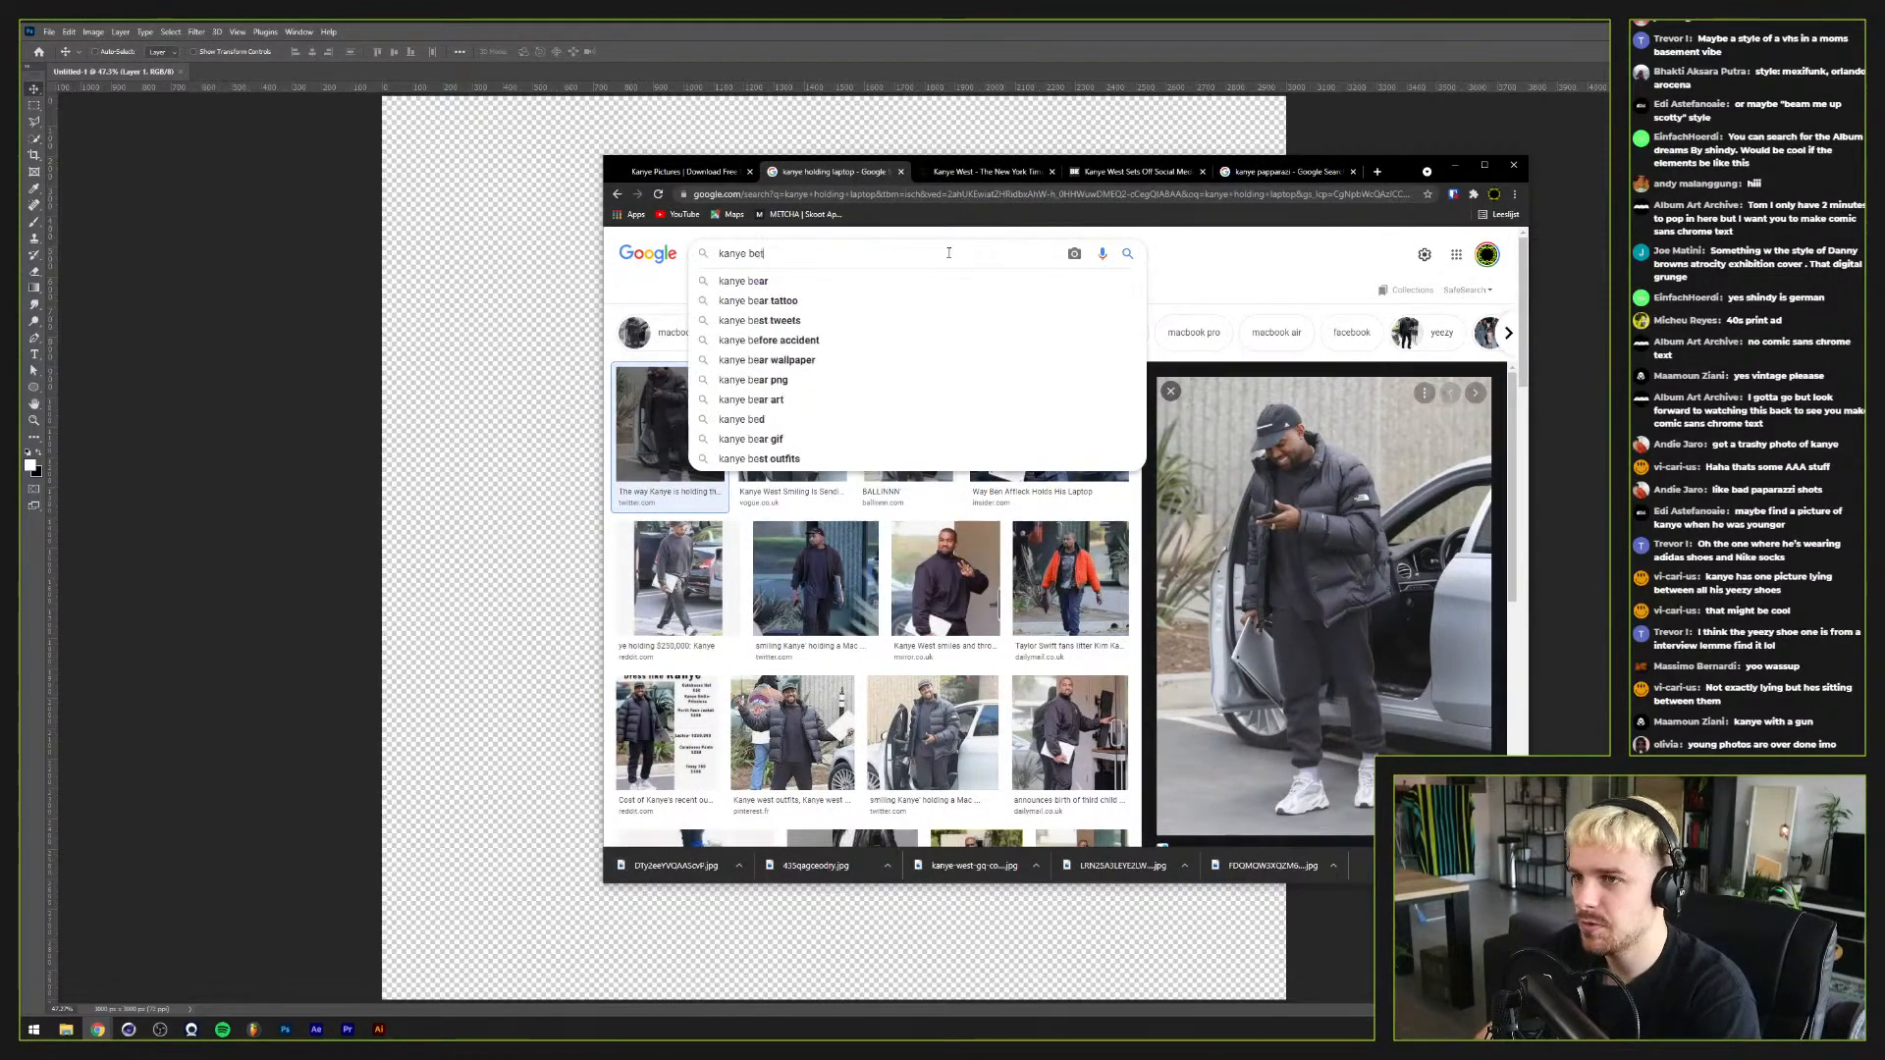
text(ween yeezies)
key(Return)
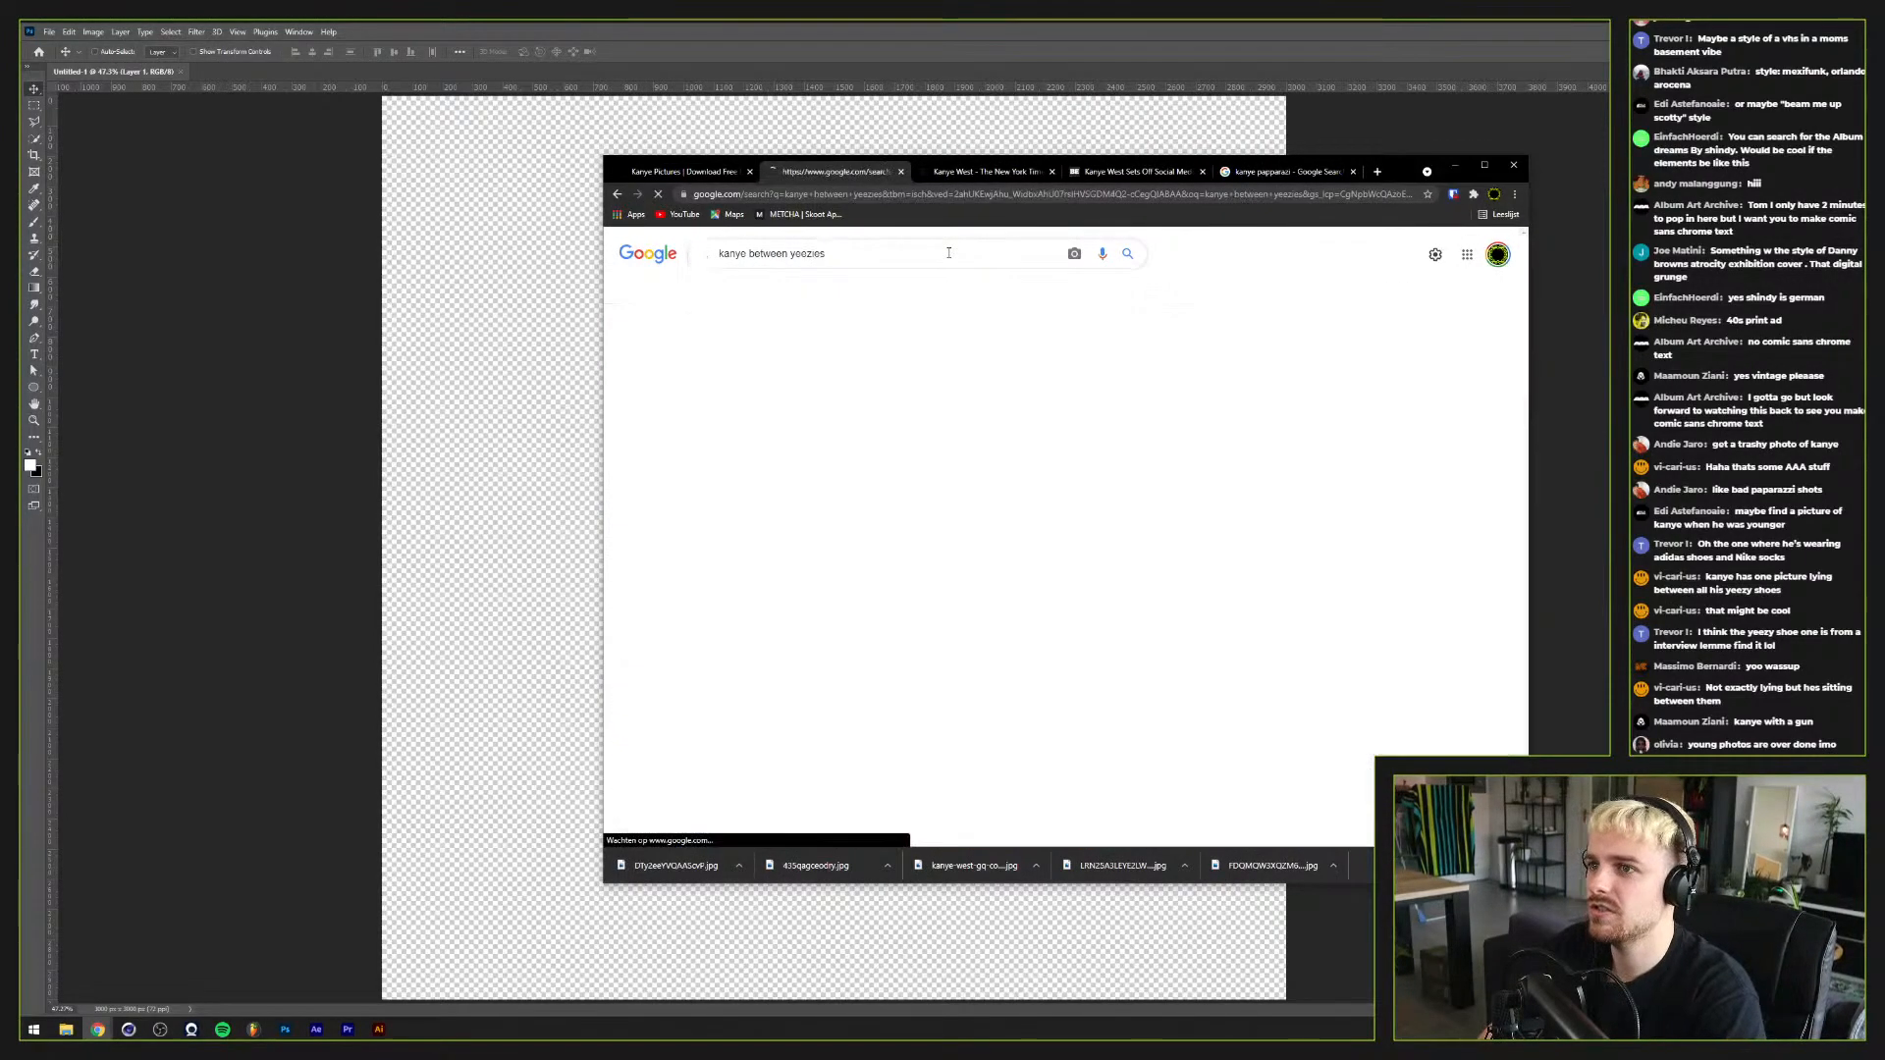
click(815, 373)
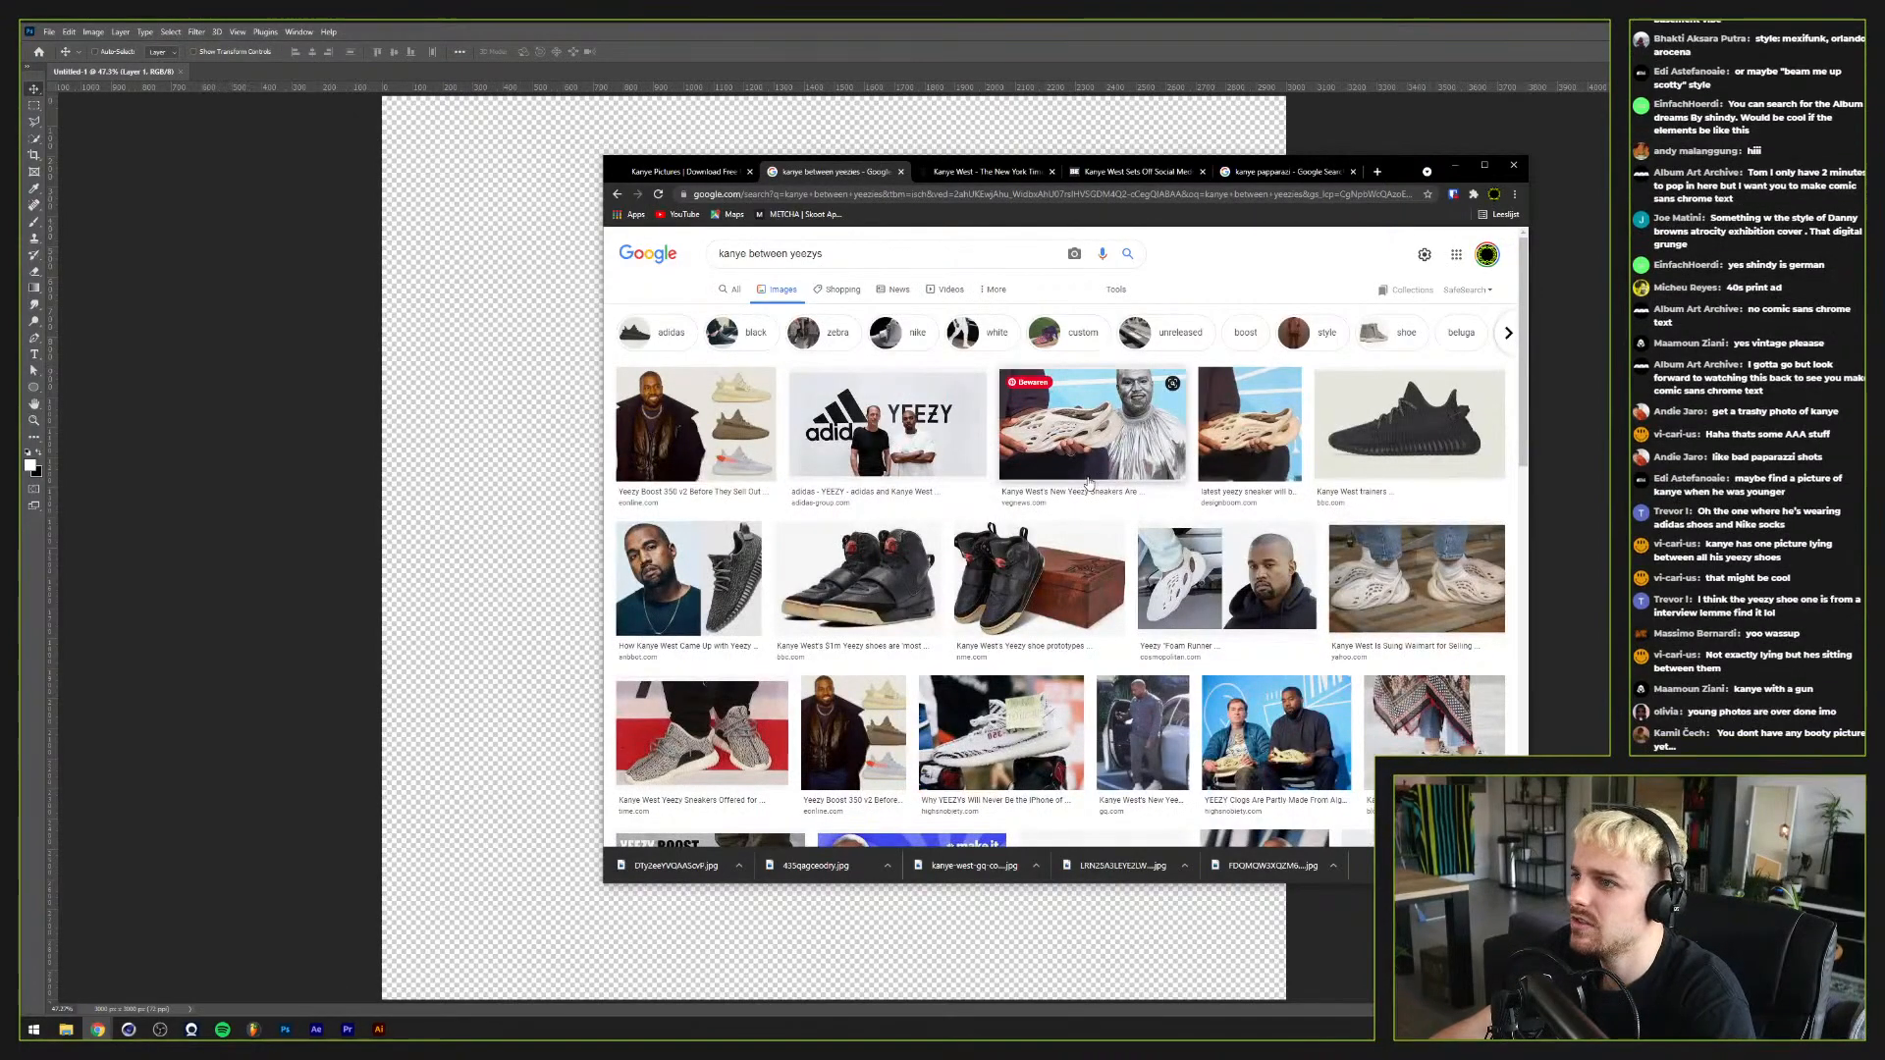
scroll(1087, 481, down, 2)
scroll(1087, 481, up, 2)
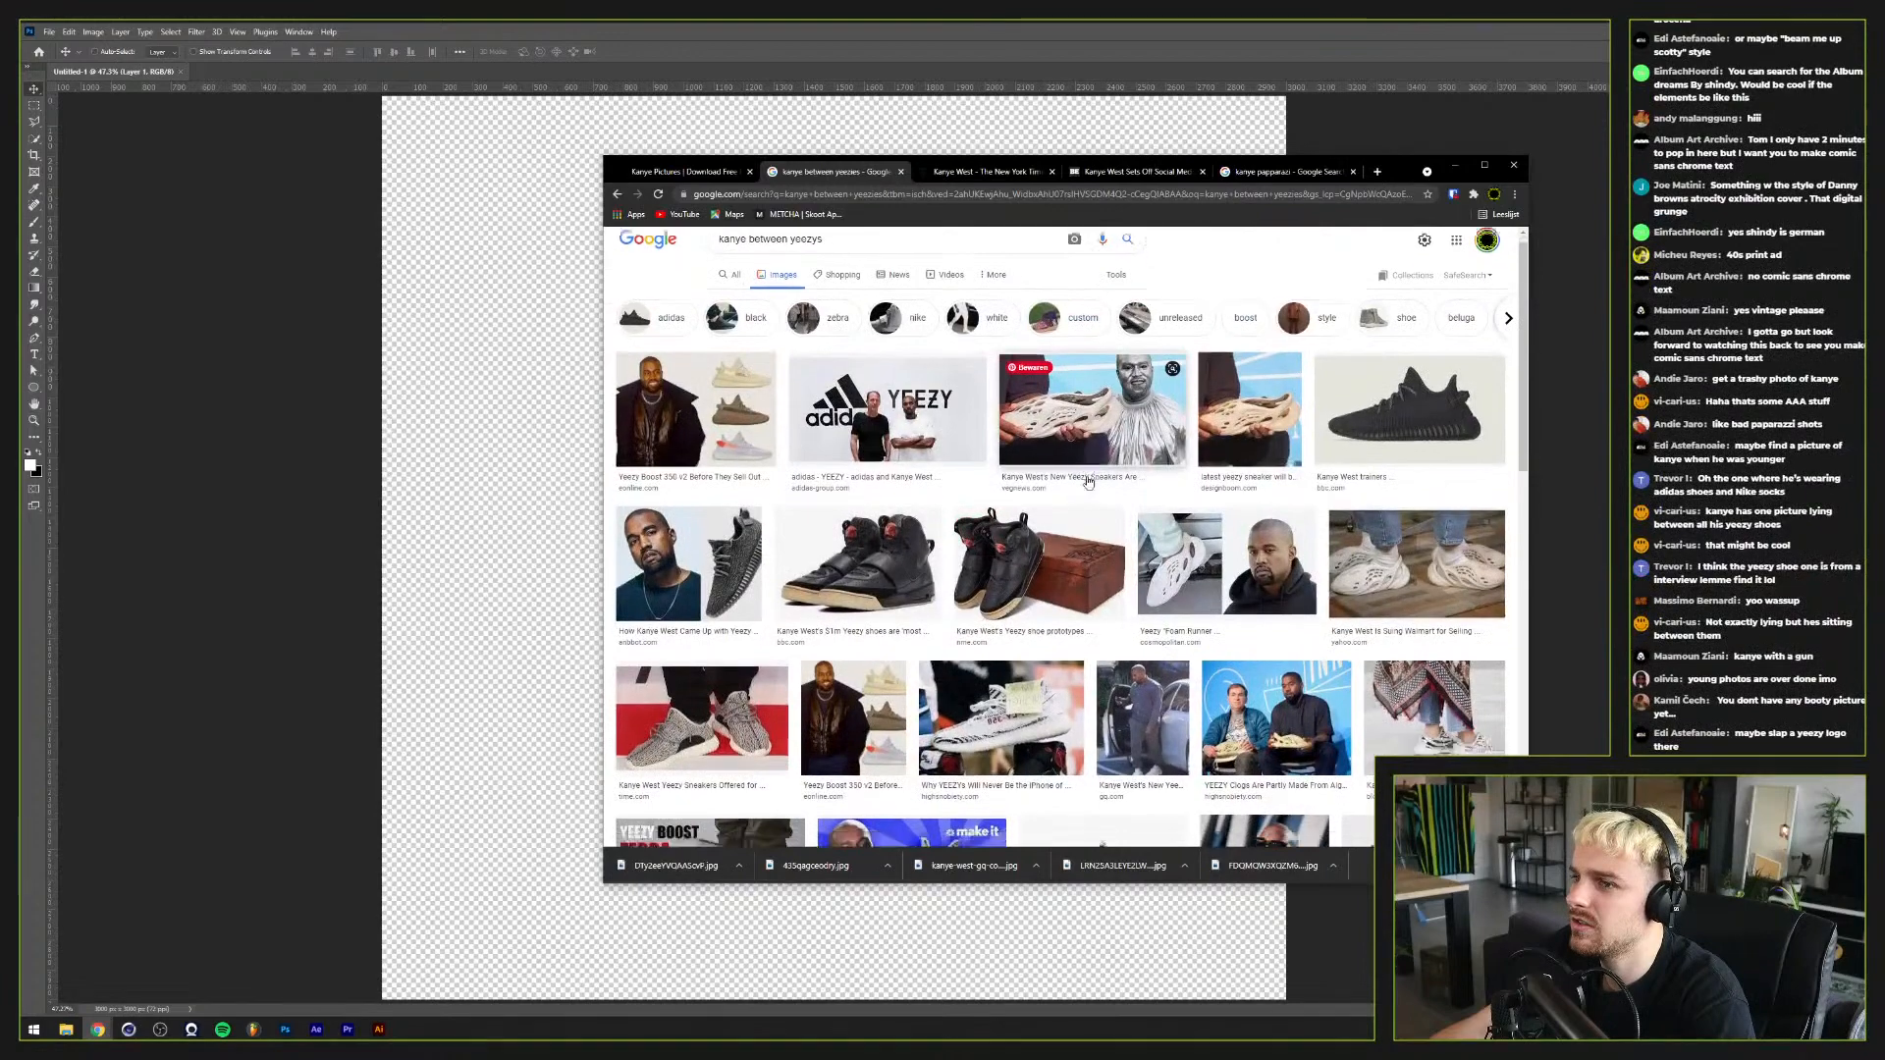
scroll(1088, 481, down, 3)
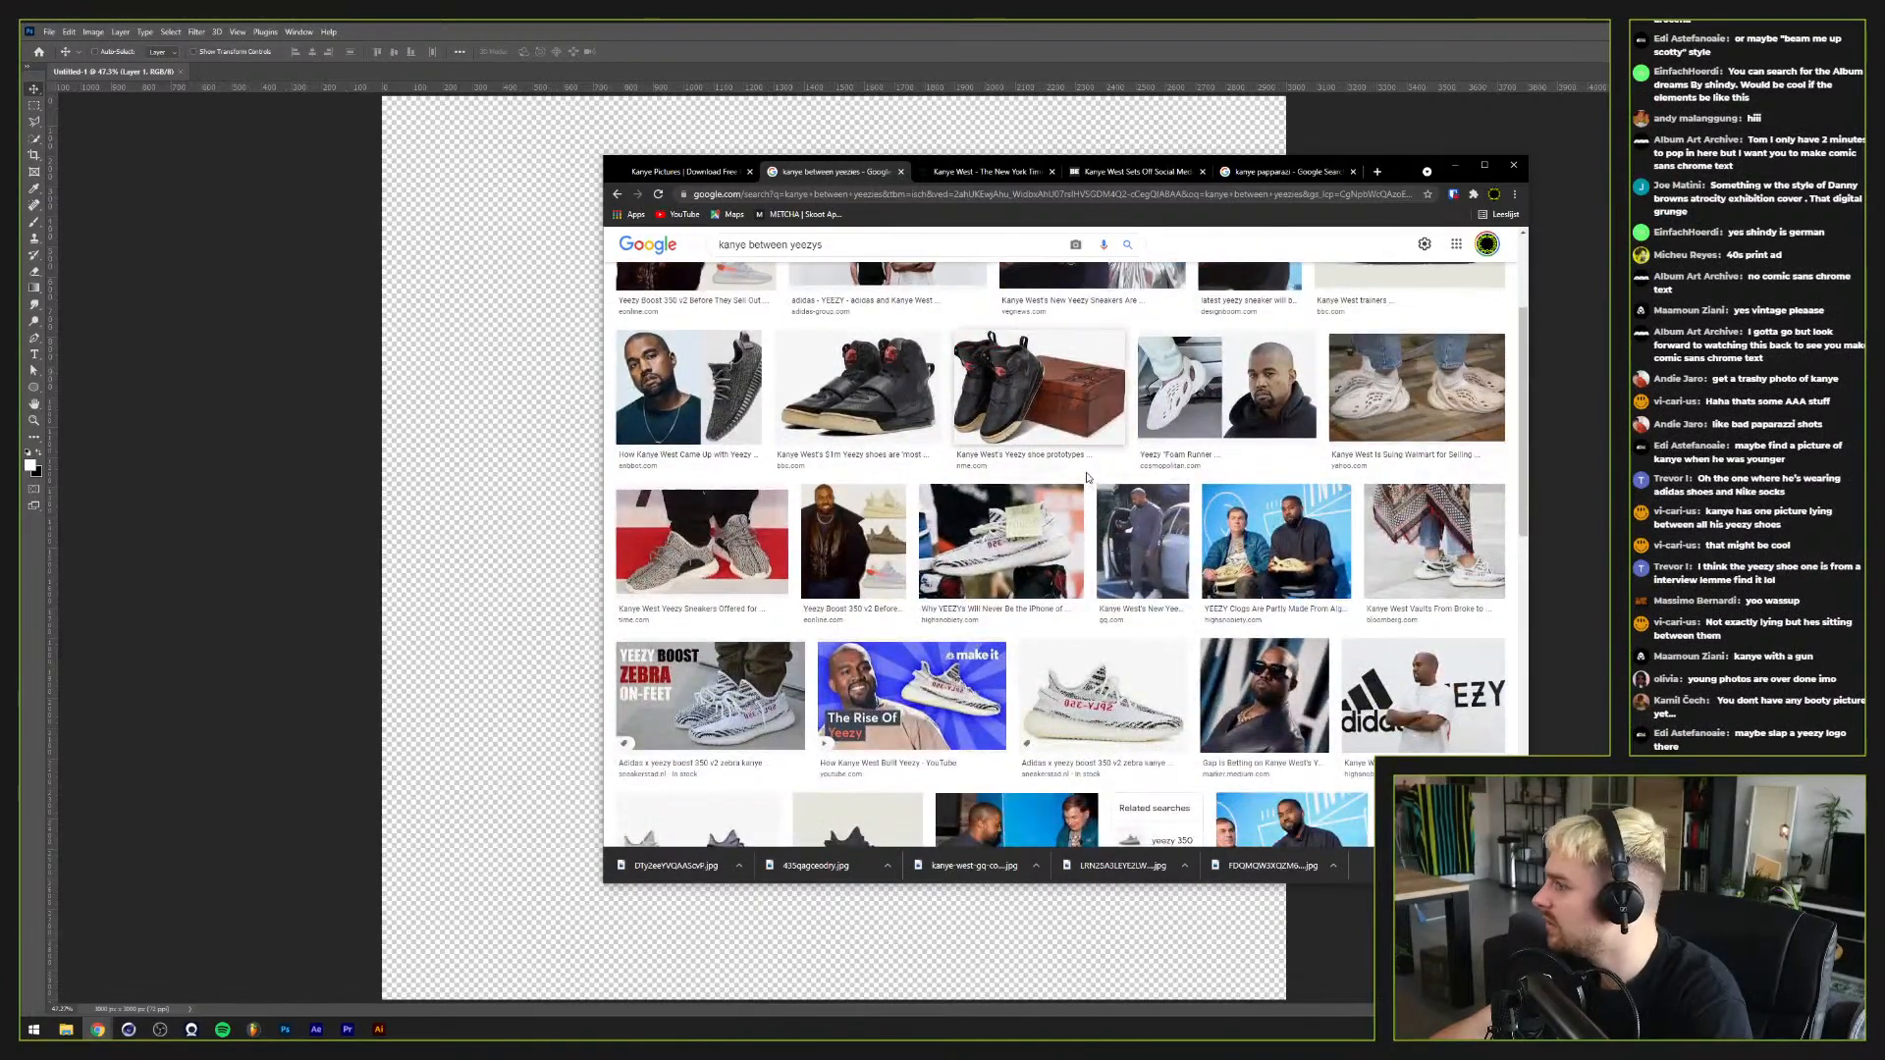
scroll(1085, 477, up, 3)
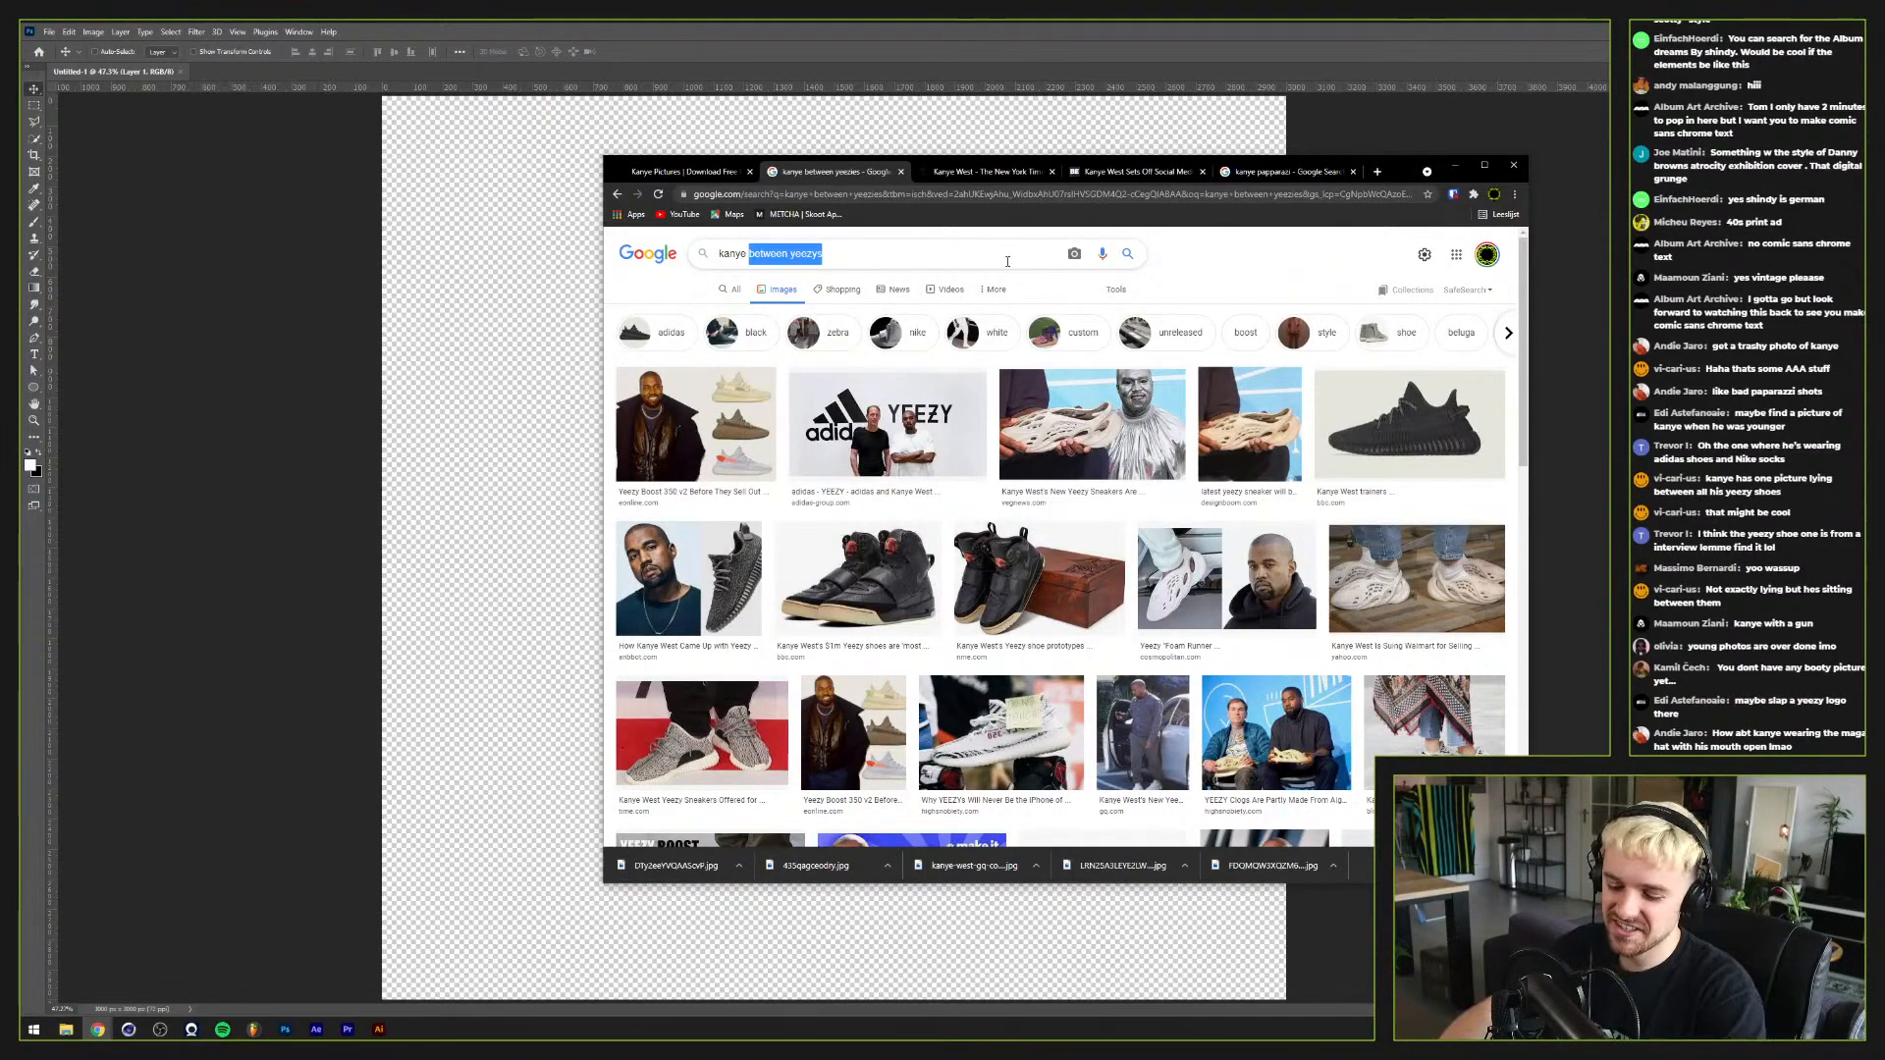
Step: Search images for "kanye maga" and save the Vanity Fair photo in the "Free Hoover" sweatshirt to Kanye Collage under its suggested name
text(maga)
key(Return)
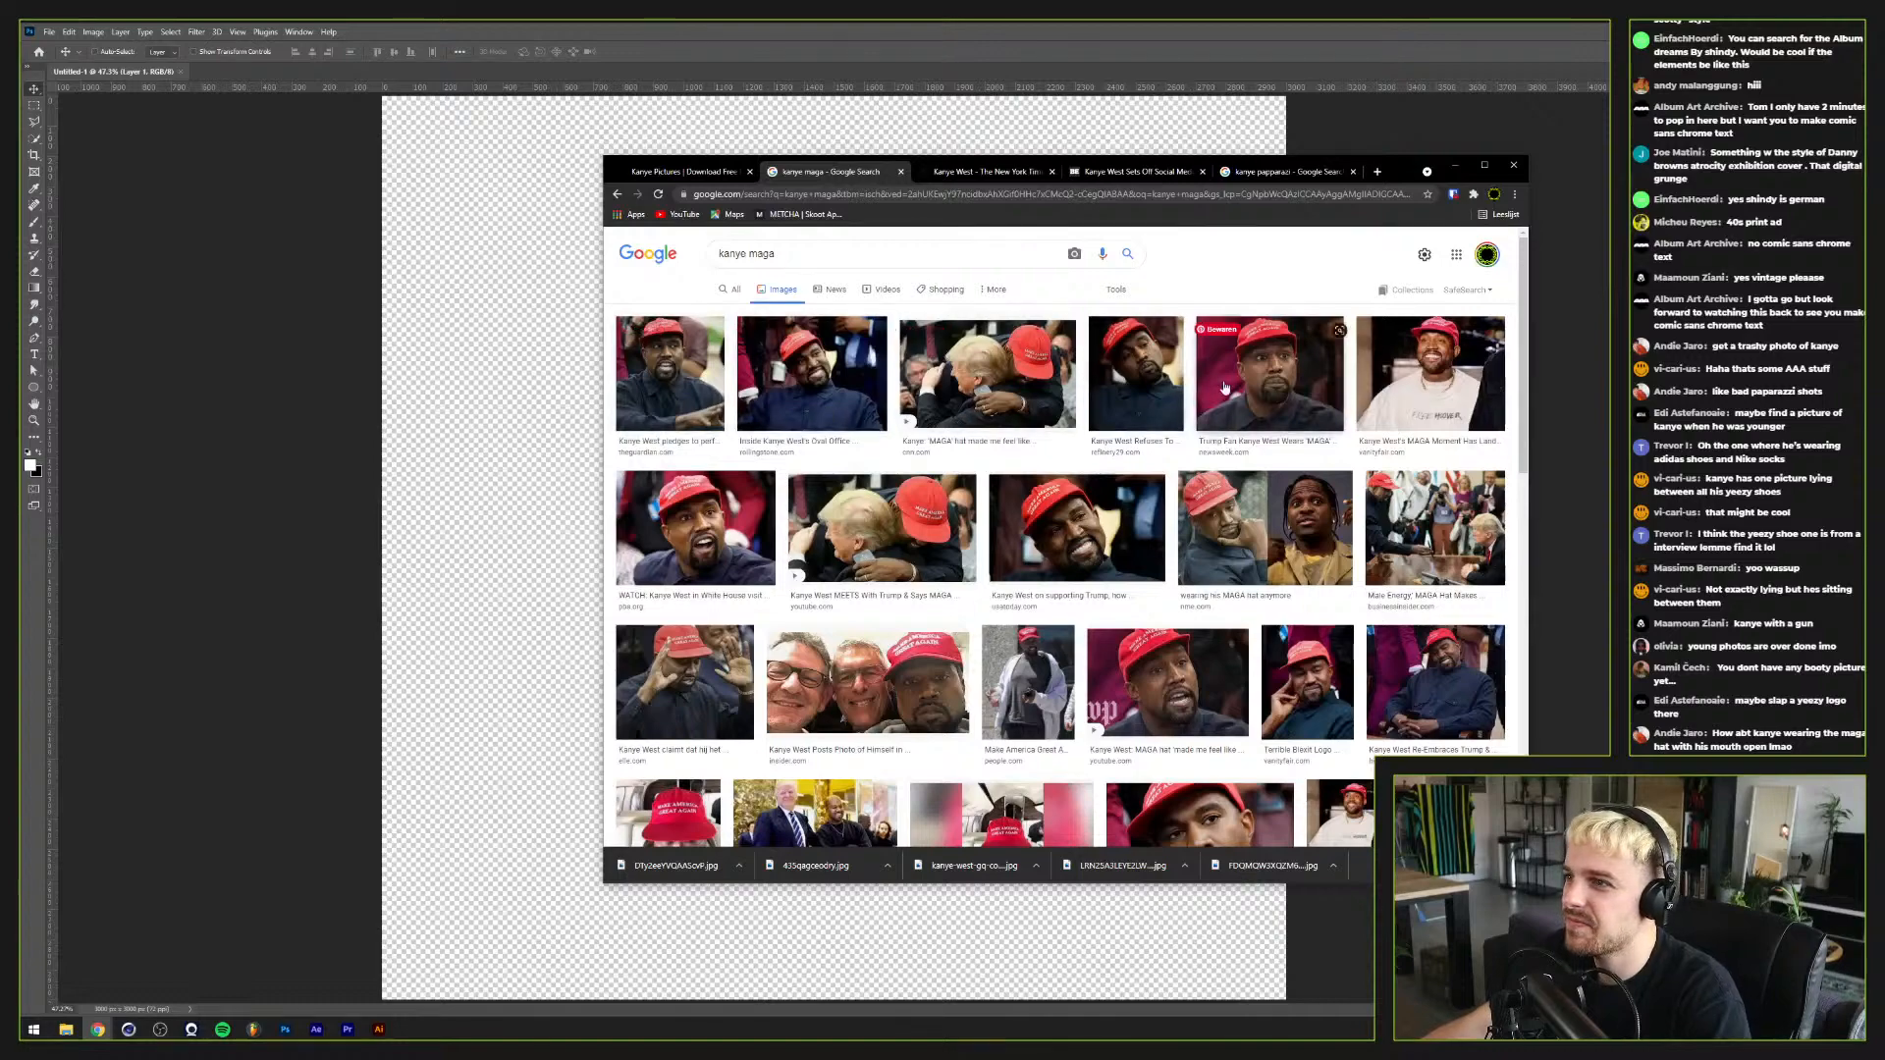
click(1419, 383)
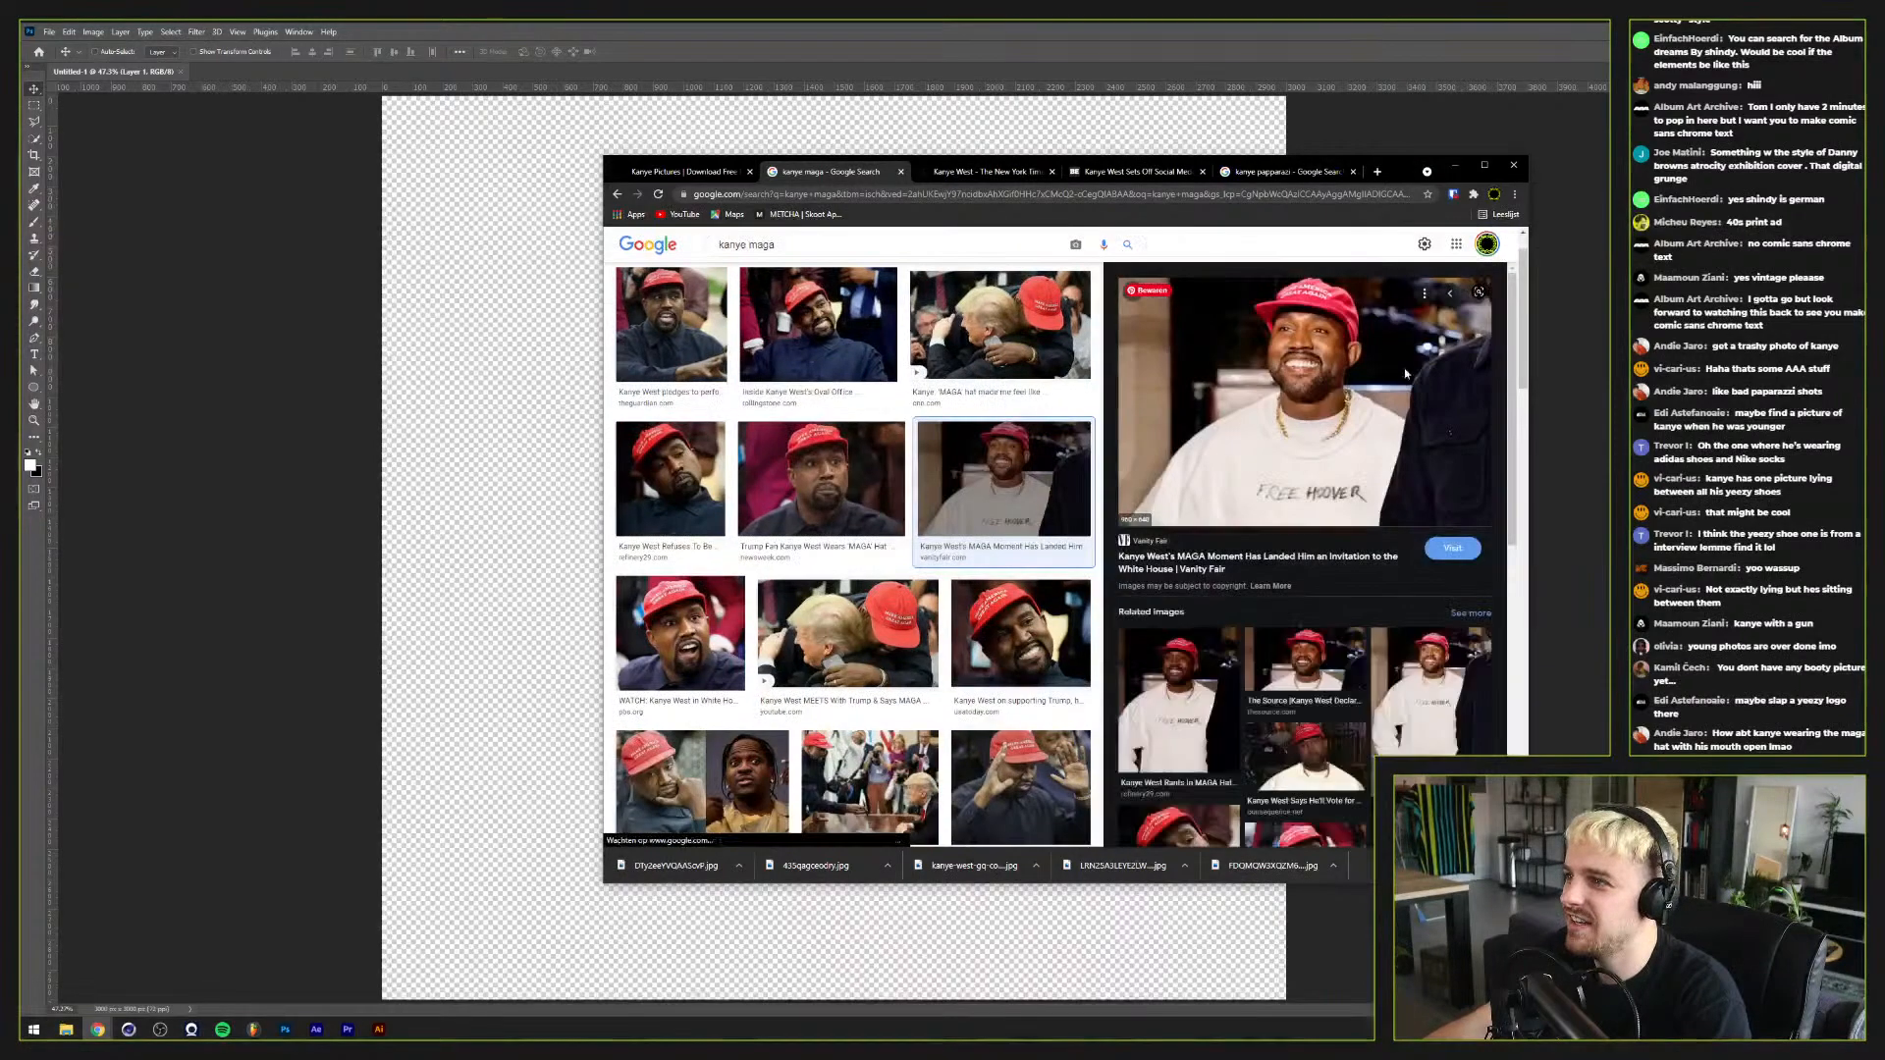
right_click(1330, 402)
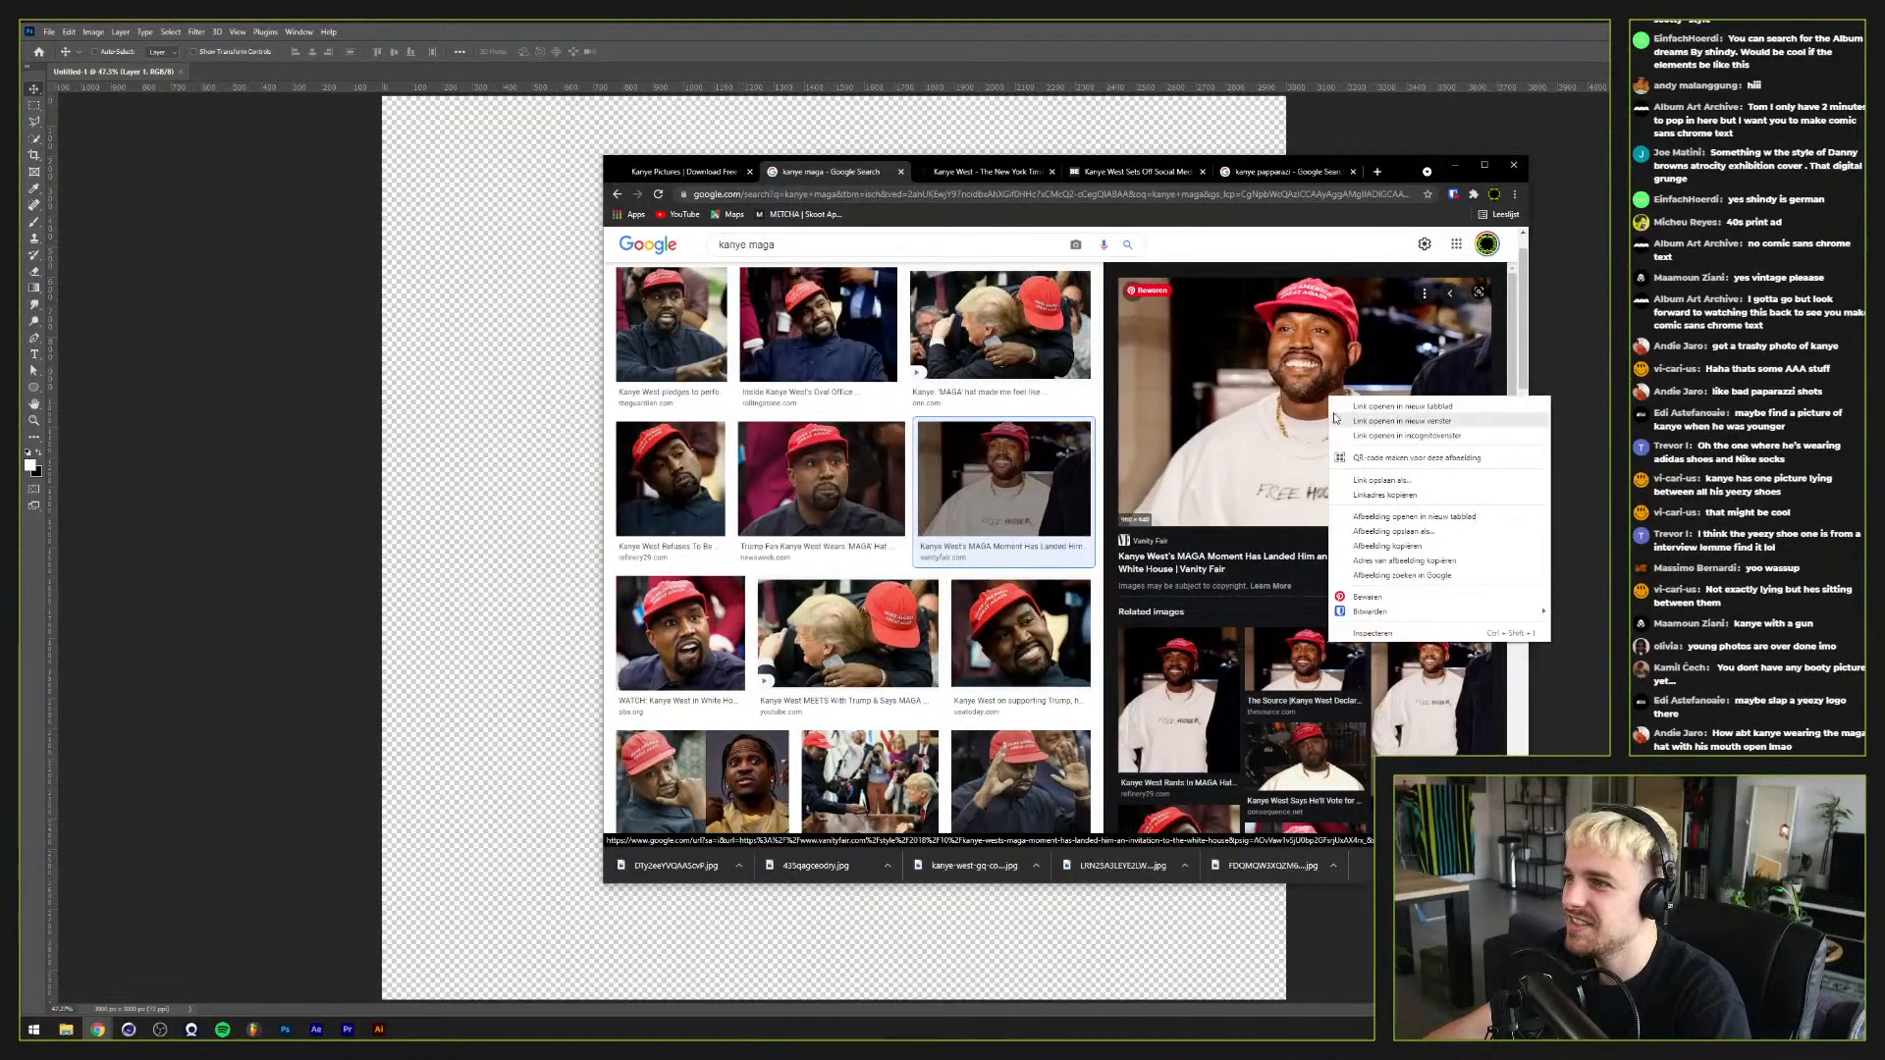
click(1374, 538)
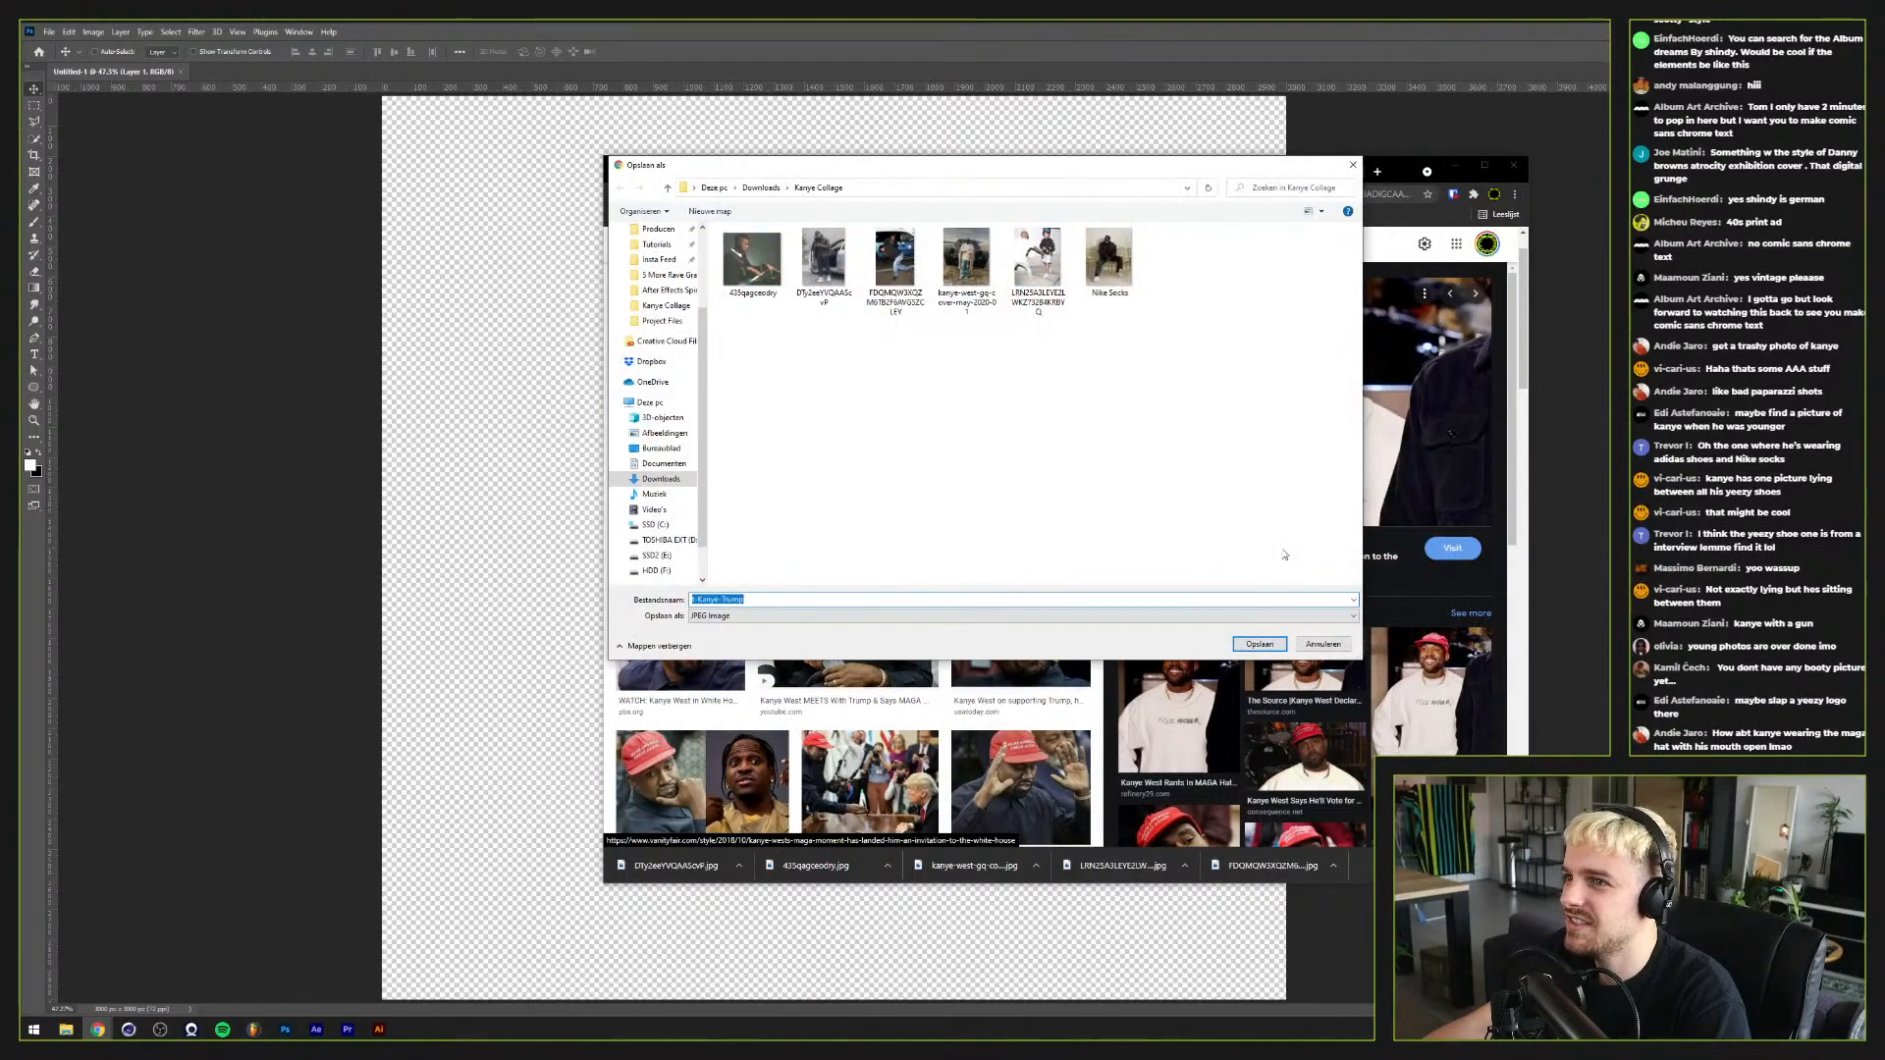
click(1276, 645)
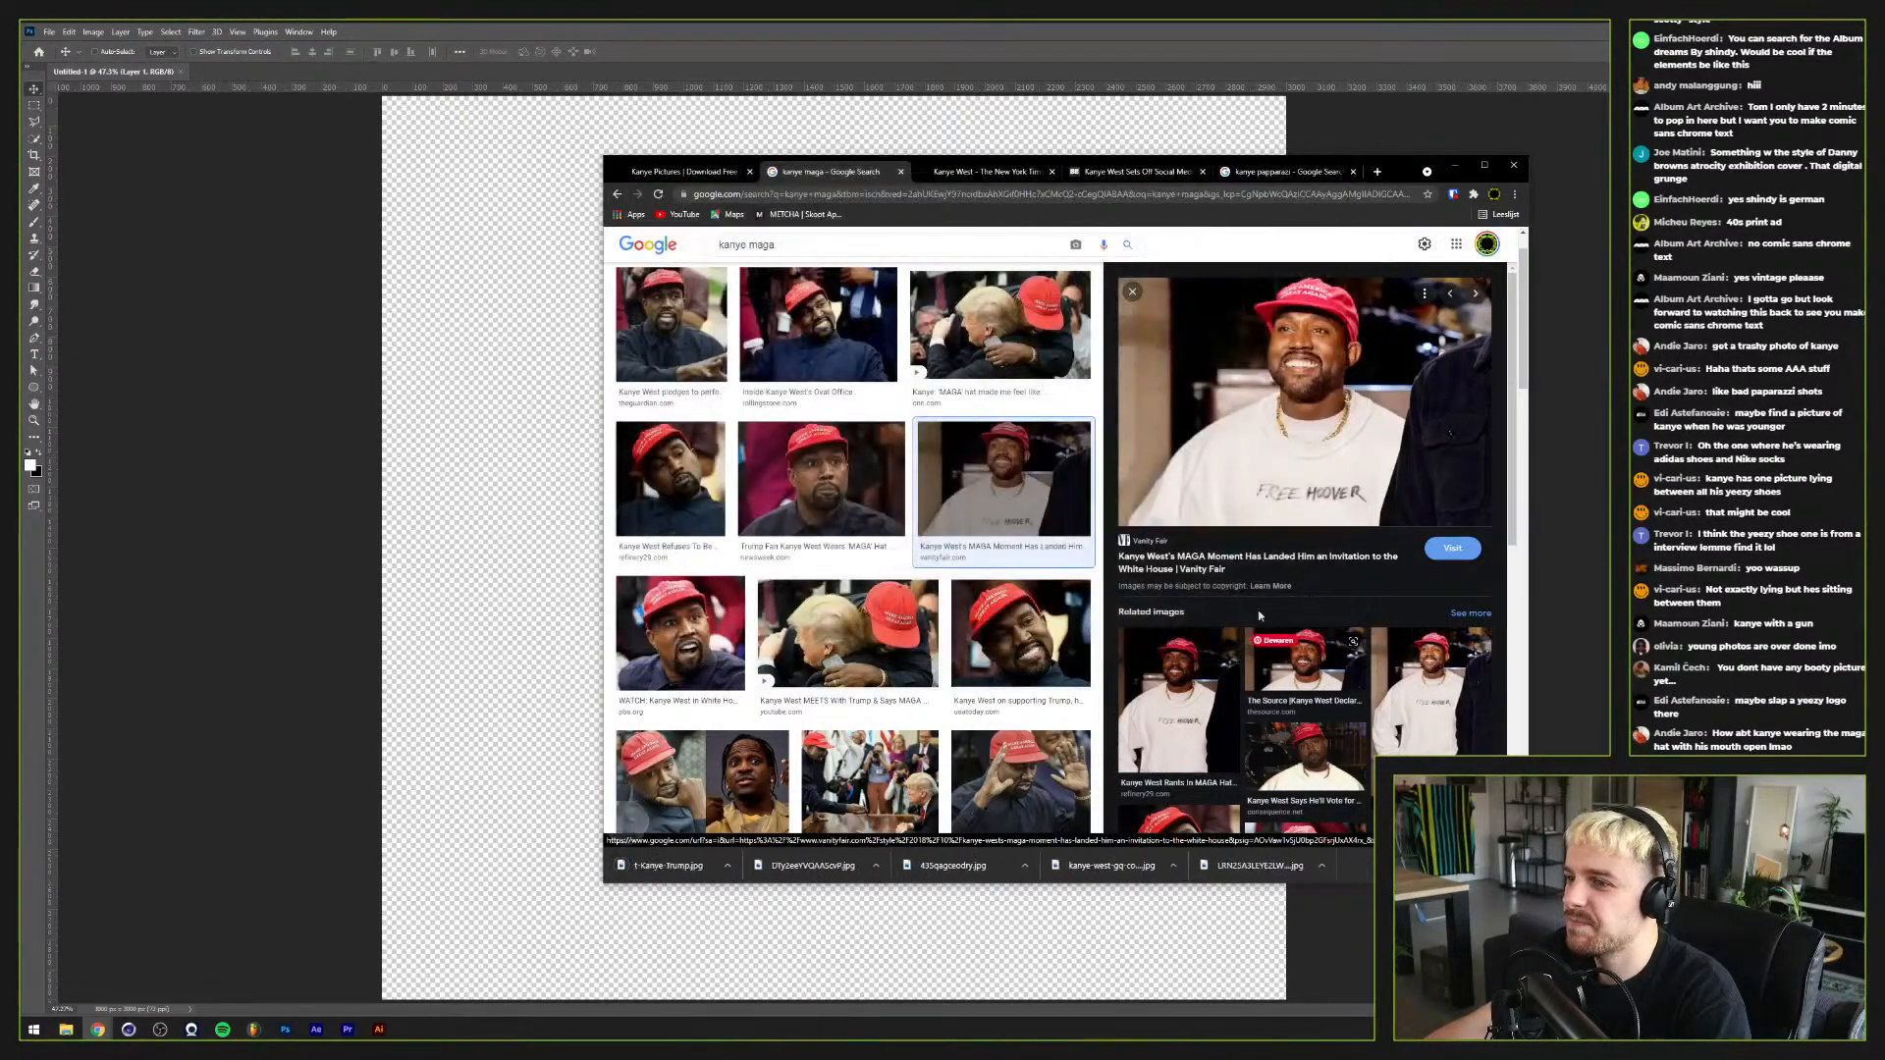
scroll(880, 537, up, 1)
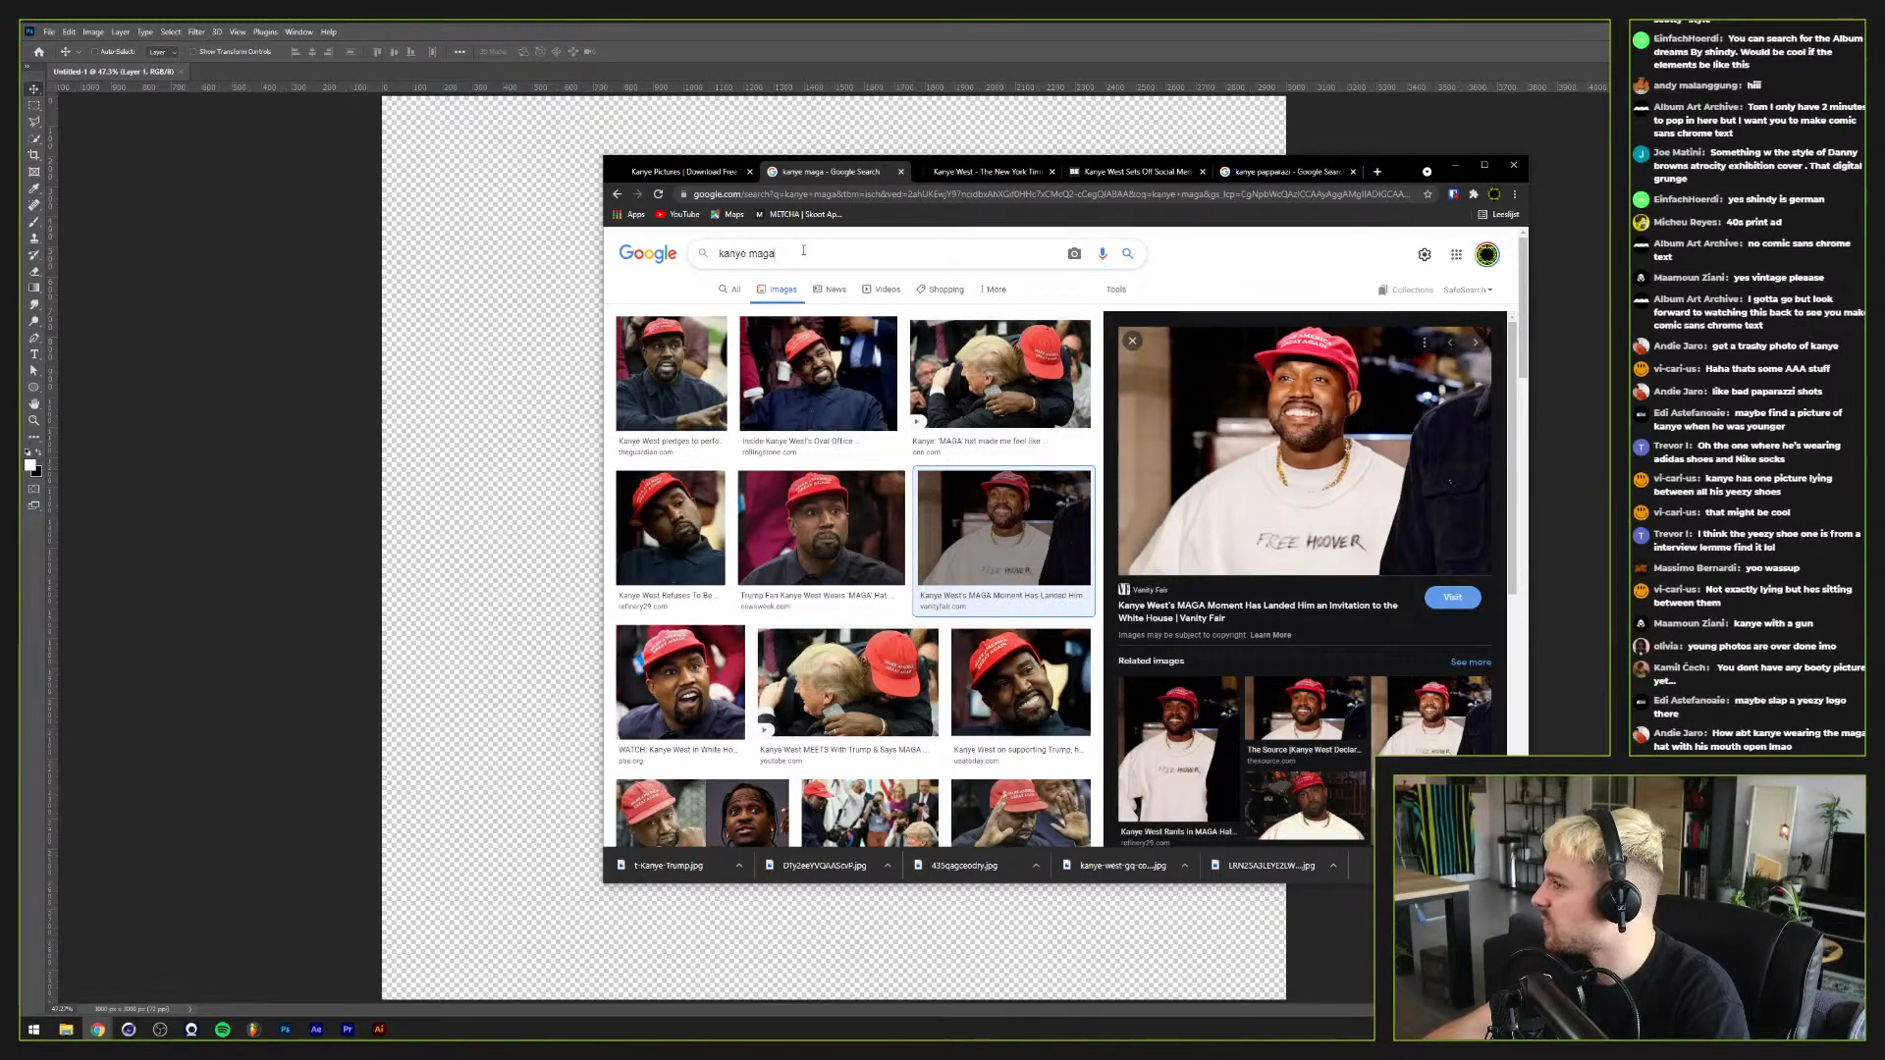
Step: Open all the photos from the Kanye Collage folder in Downloads as separate documents in Photoshop
click(418, 355)
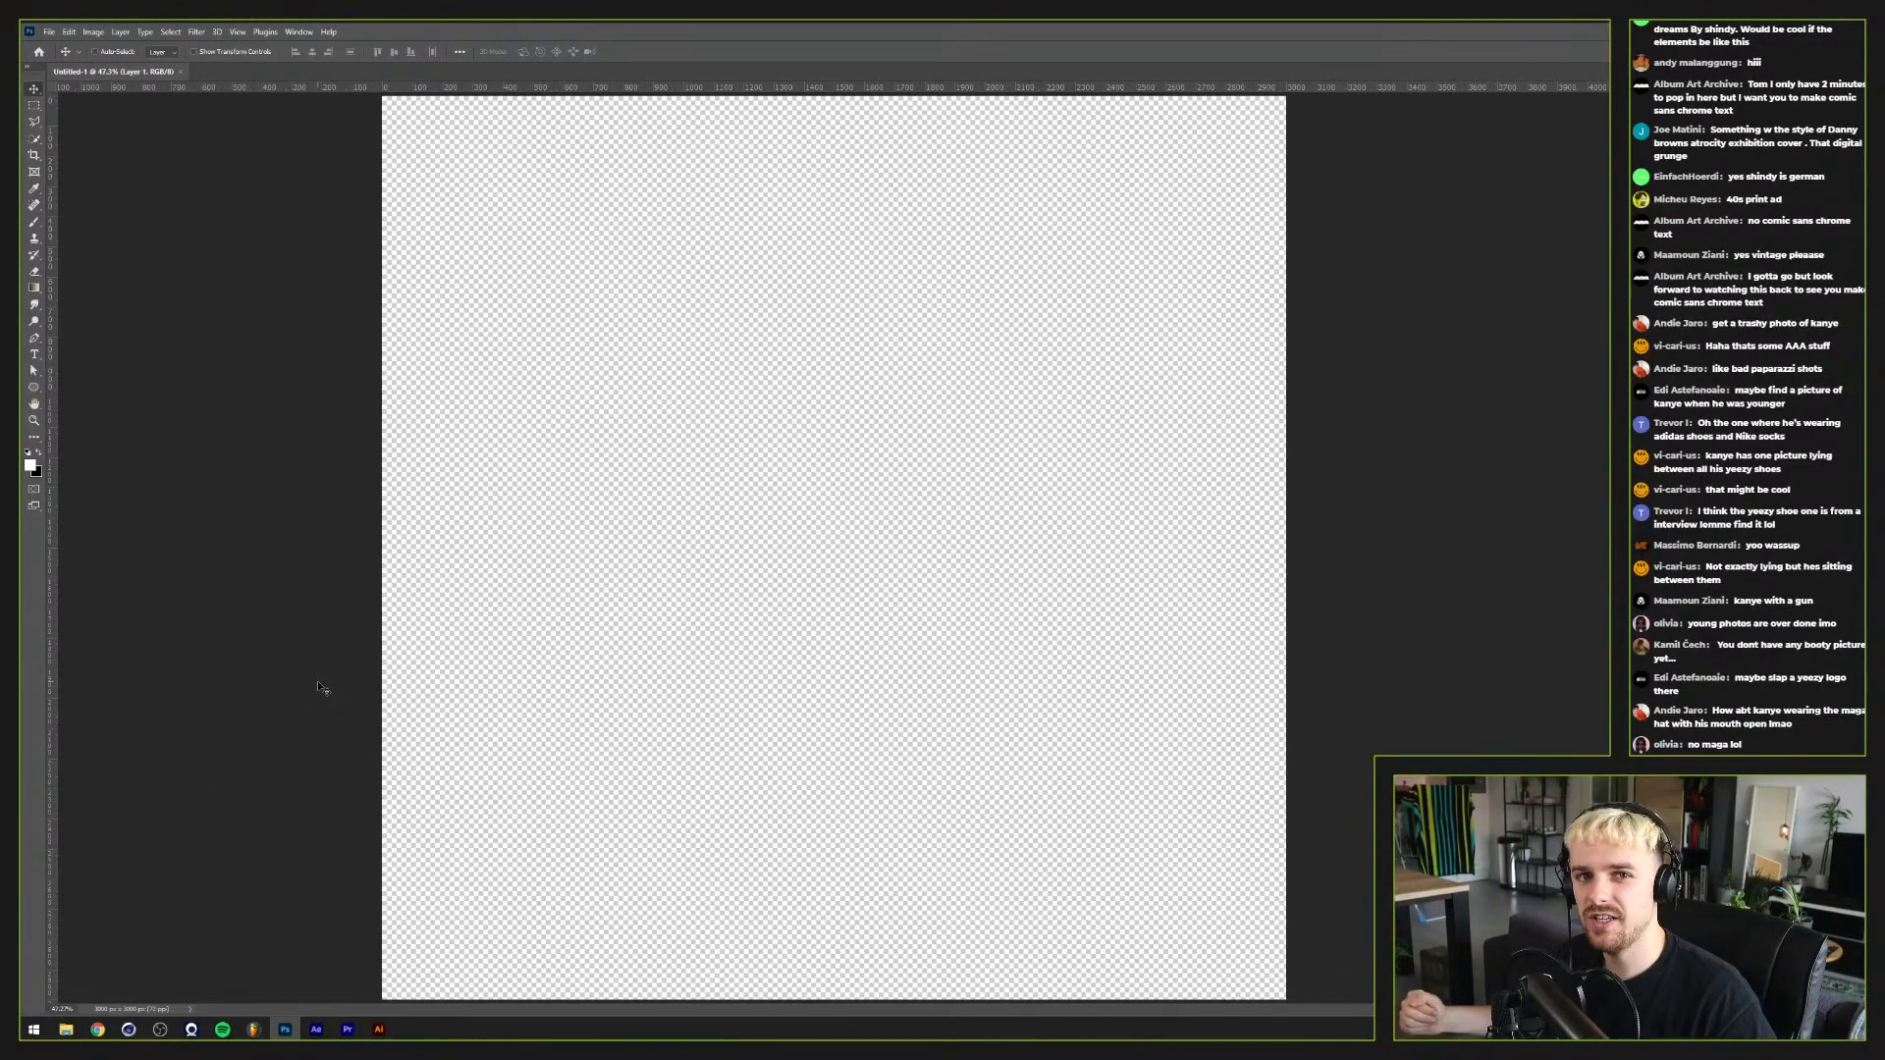
click(69, 1030)
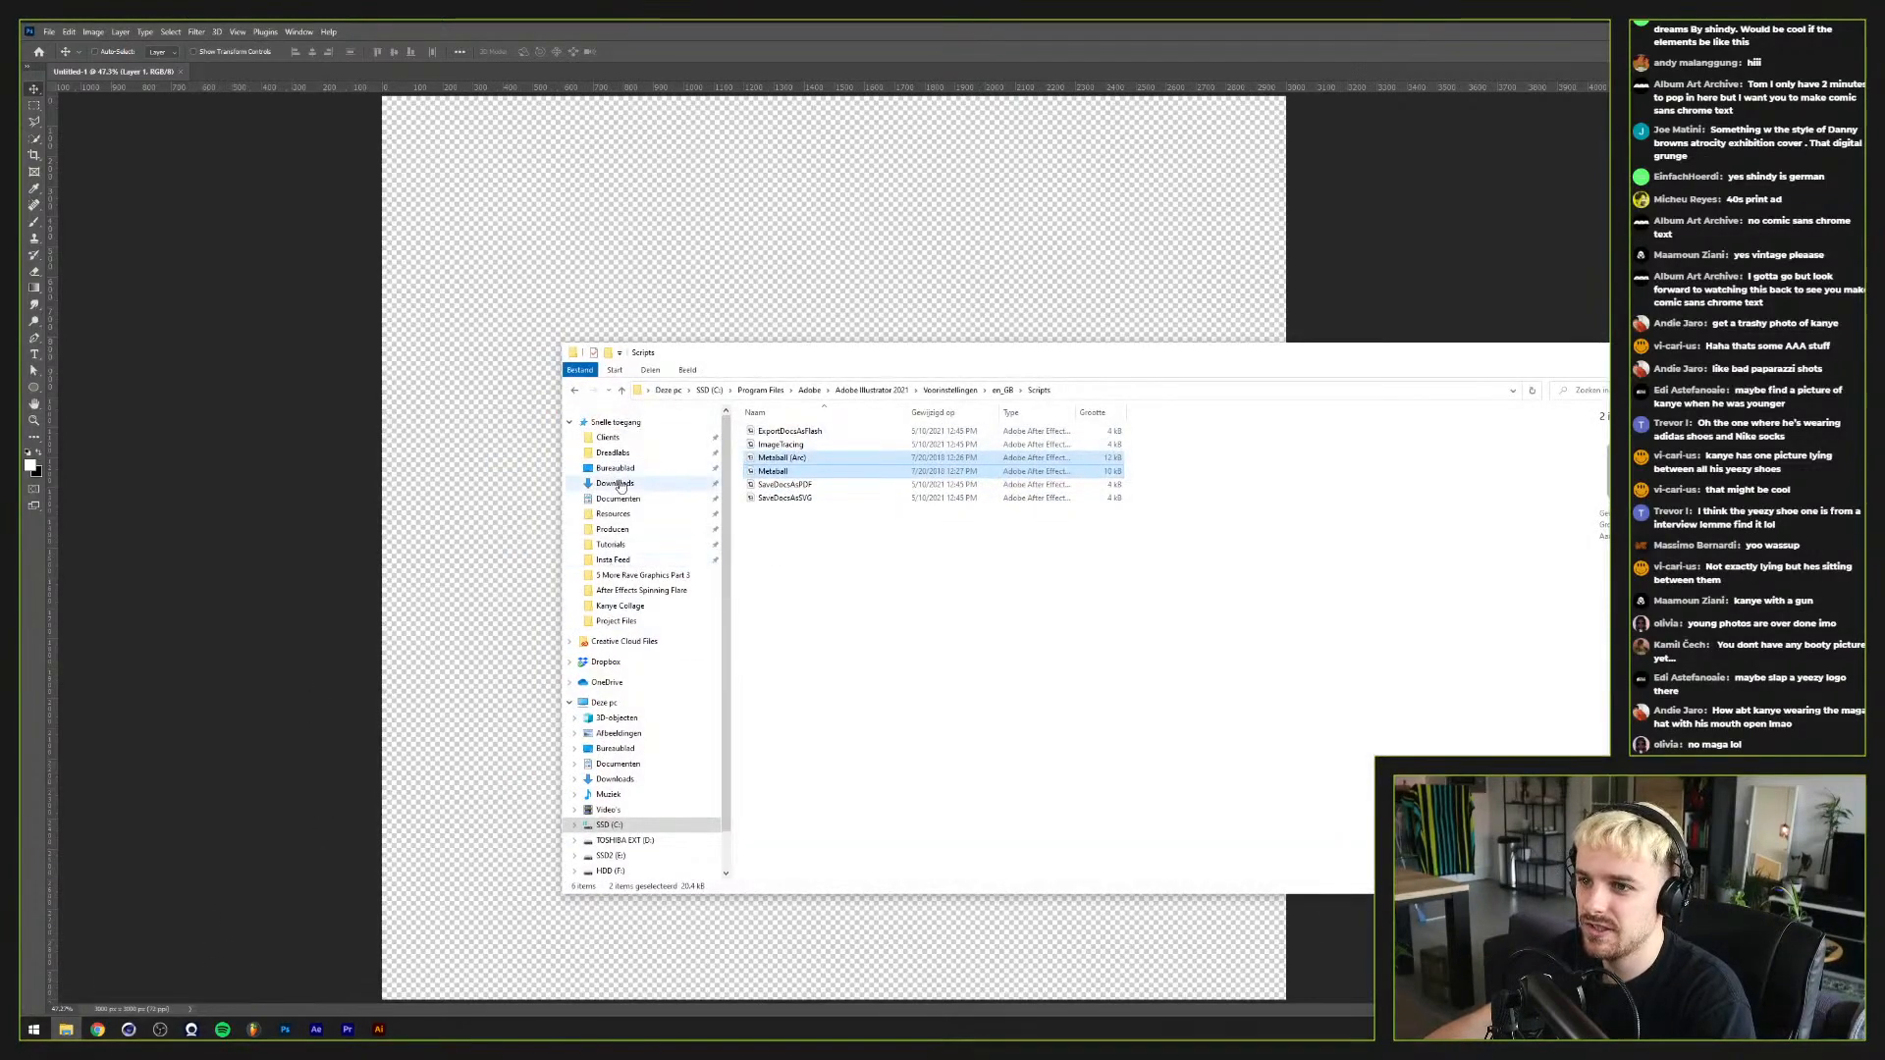
click(616, 483)
double_click(786, 461)
key(ctrl+a)
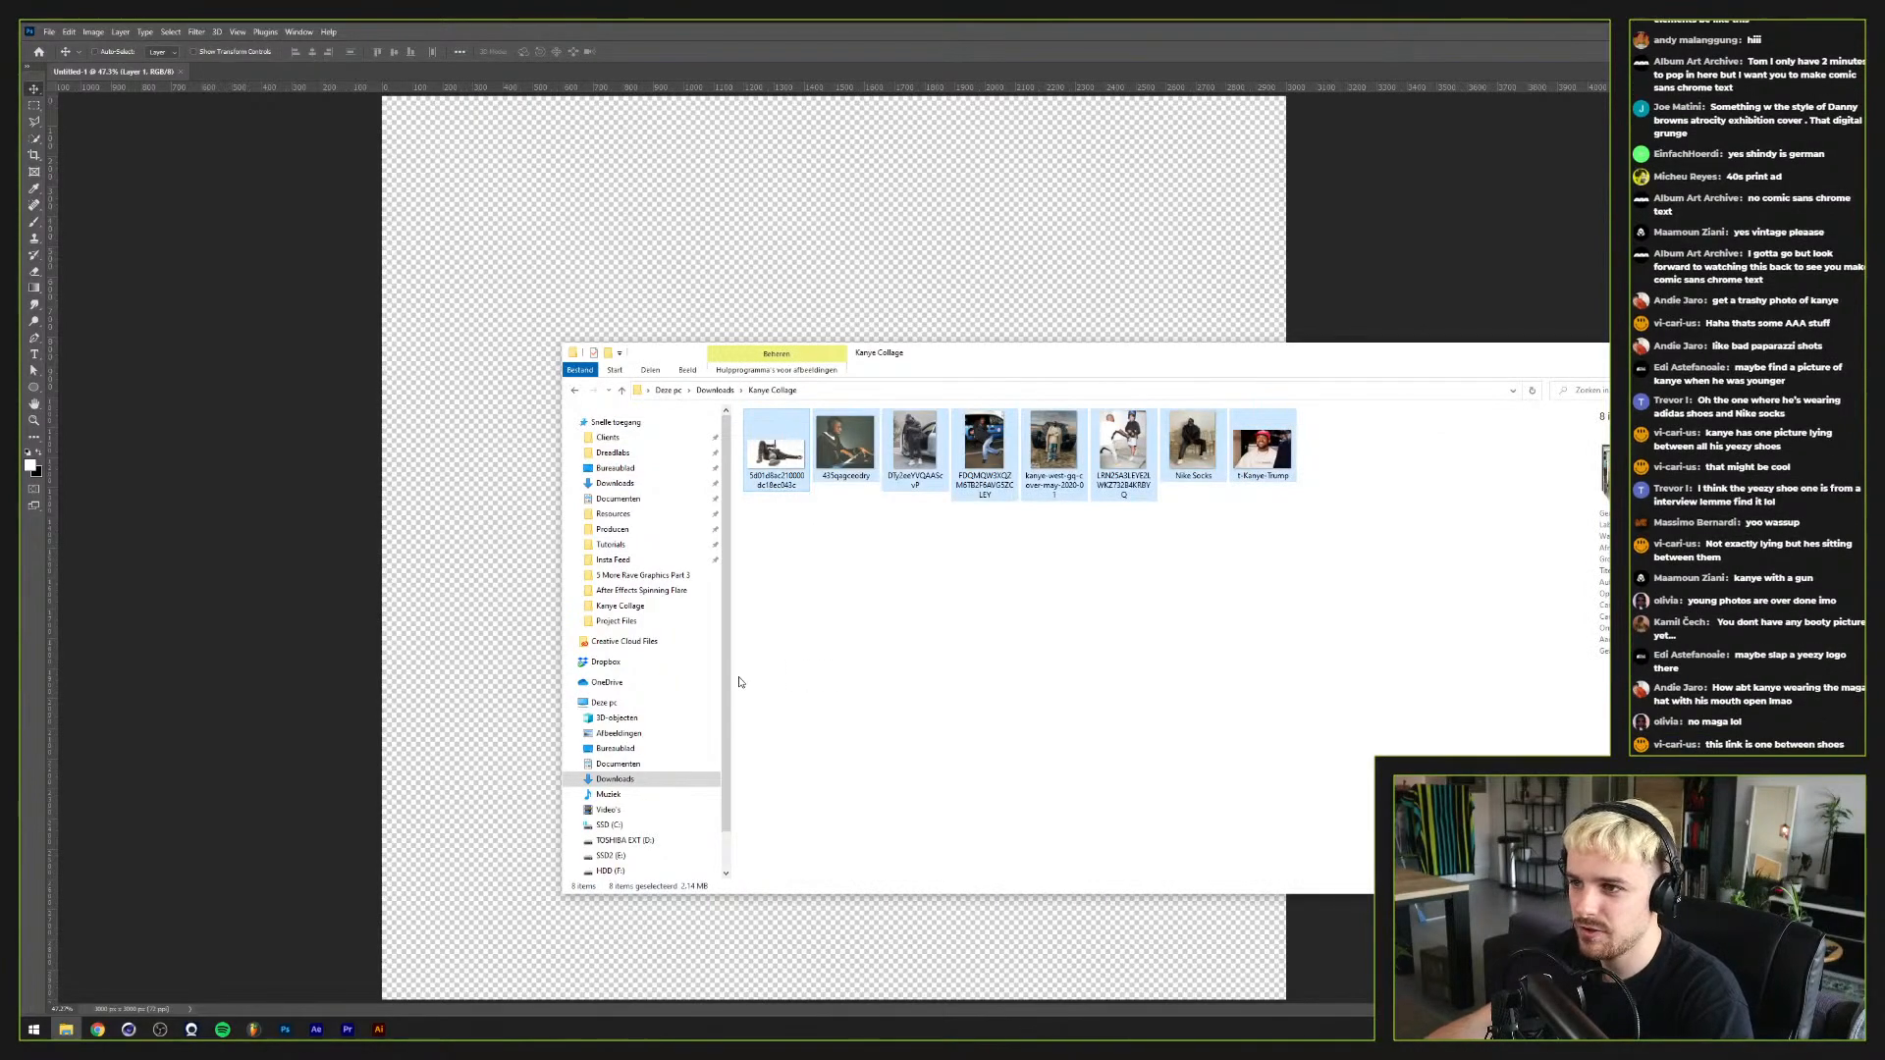
drag(658, 74, 657, 69)
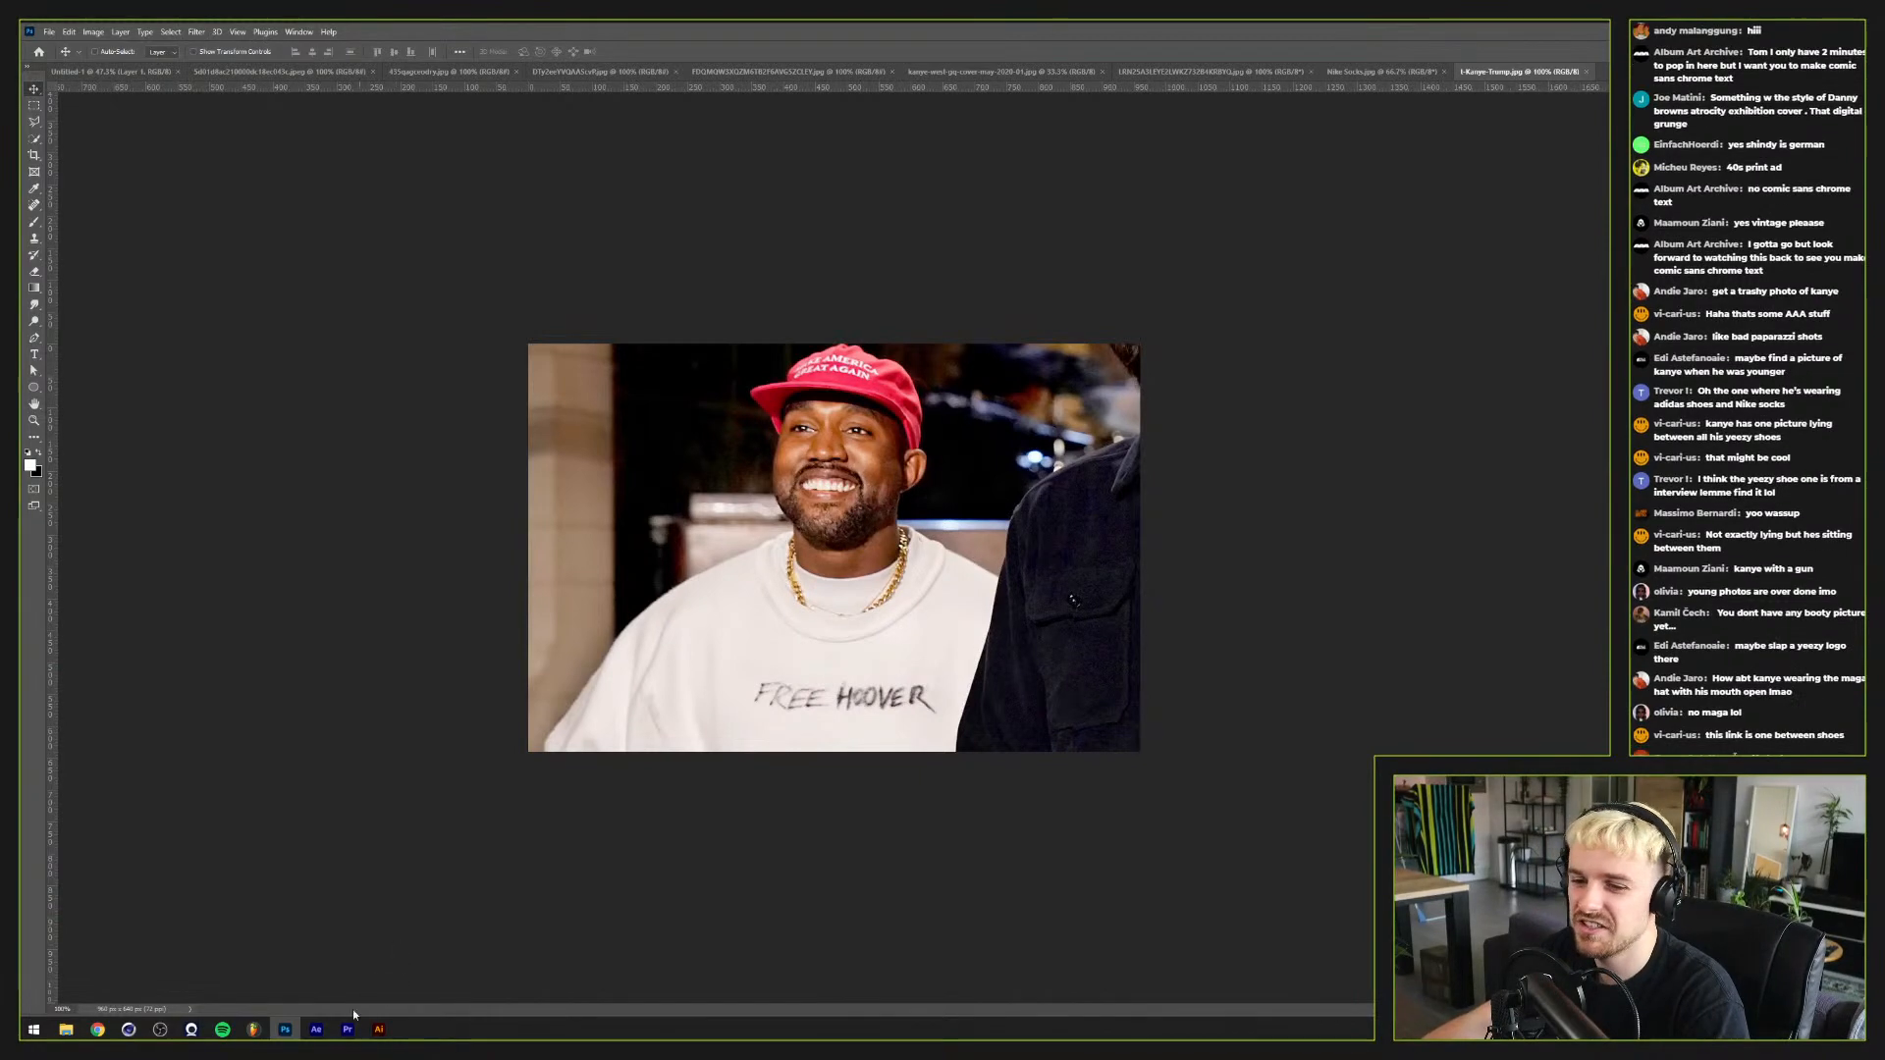
Step: Bring back the Kanye Collage folder window, move it aside and narrow it to uncover the open photo
click(65, 1029)
click(1072, 746)
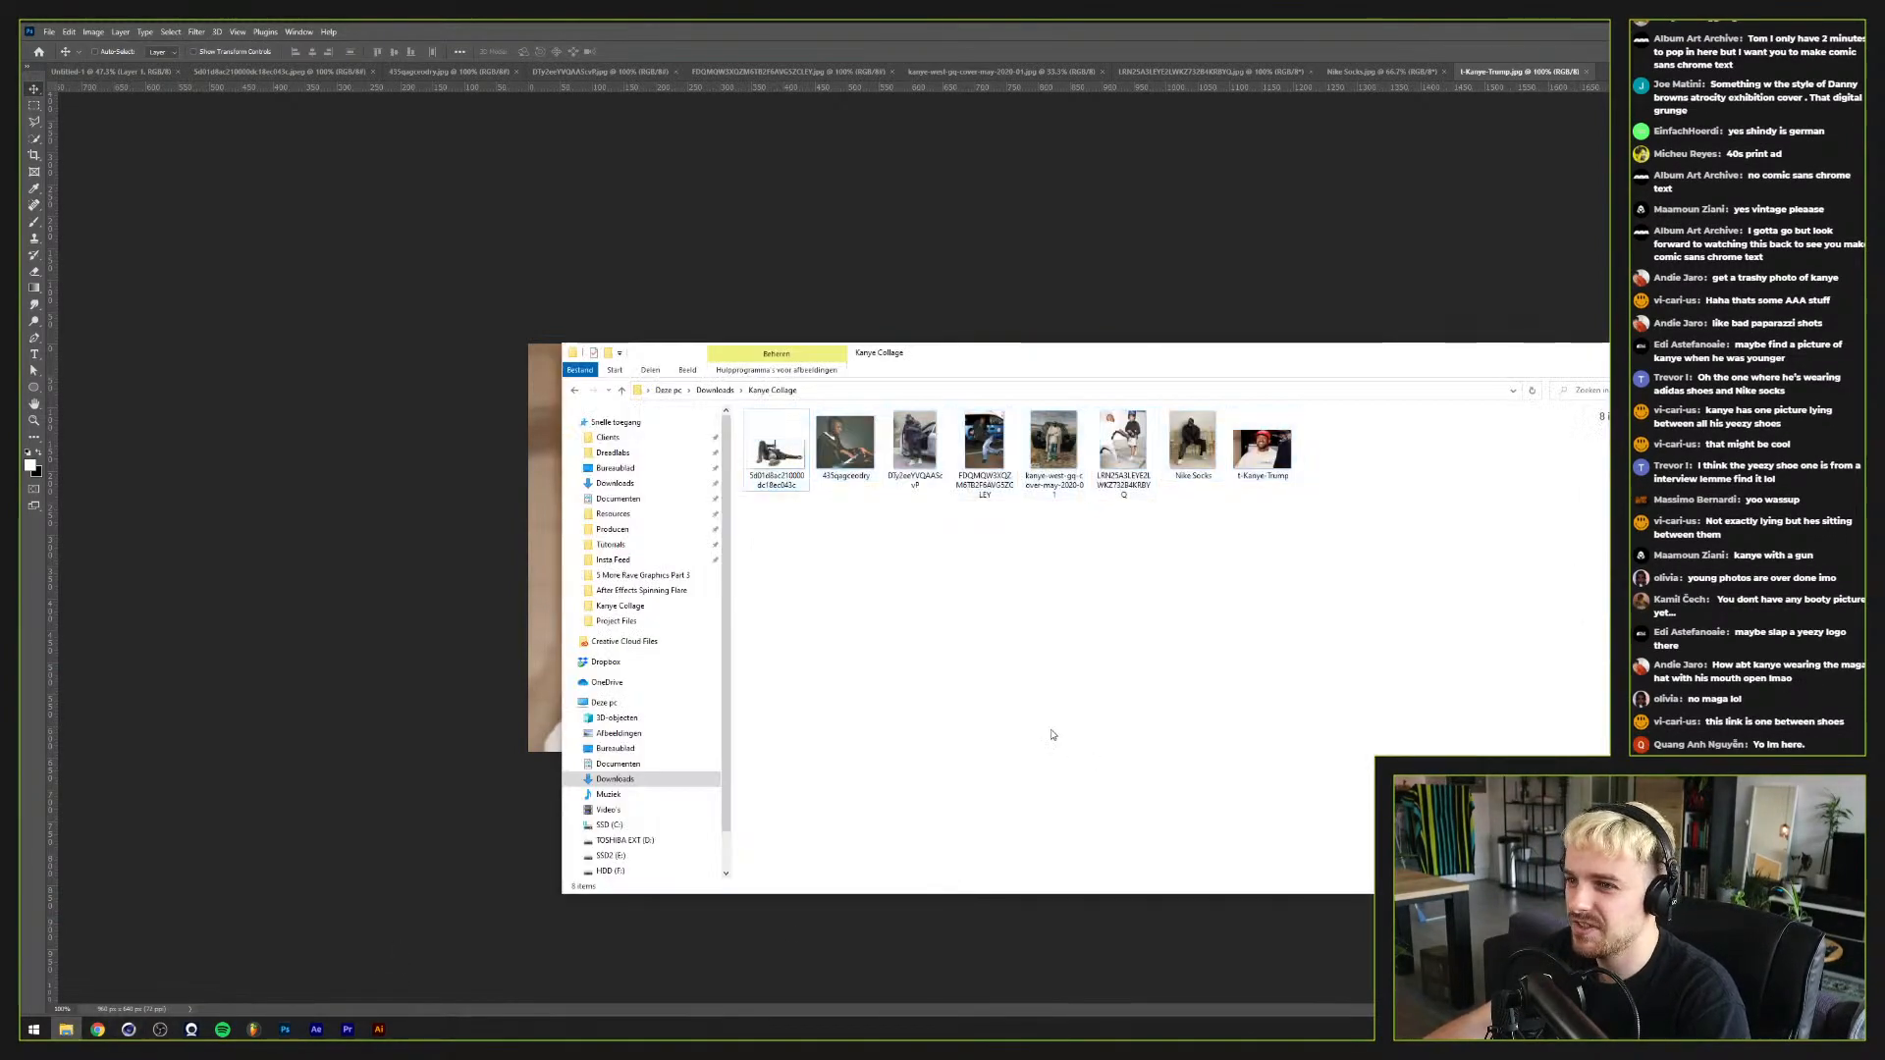
drag(981, 354, 1310, 424)
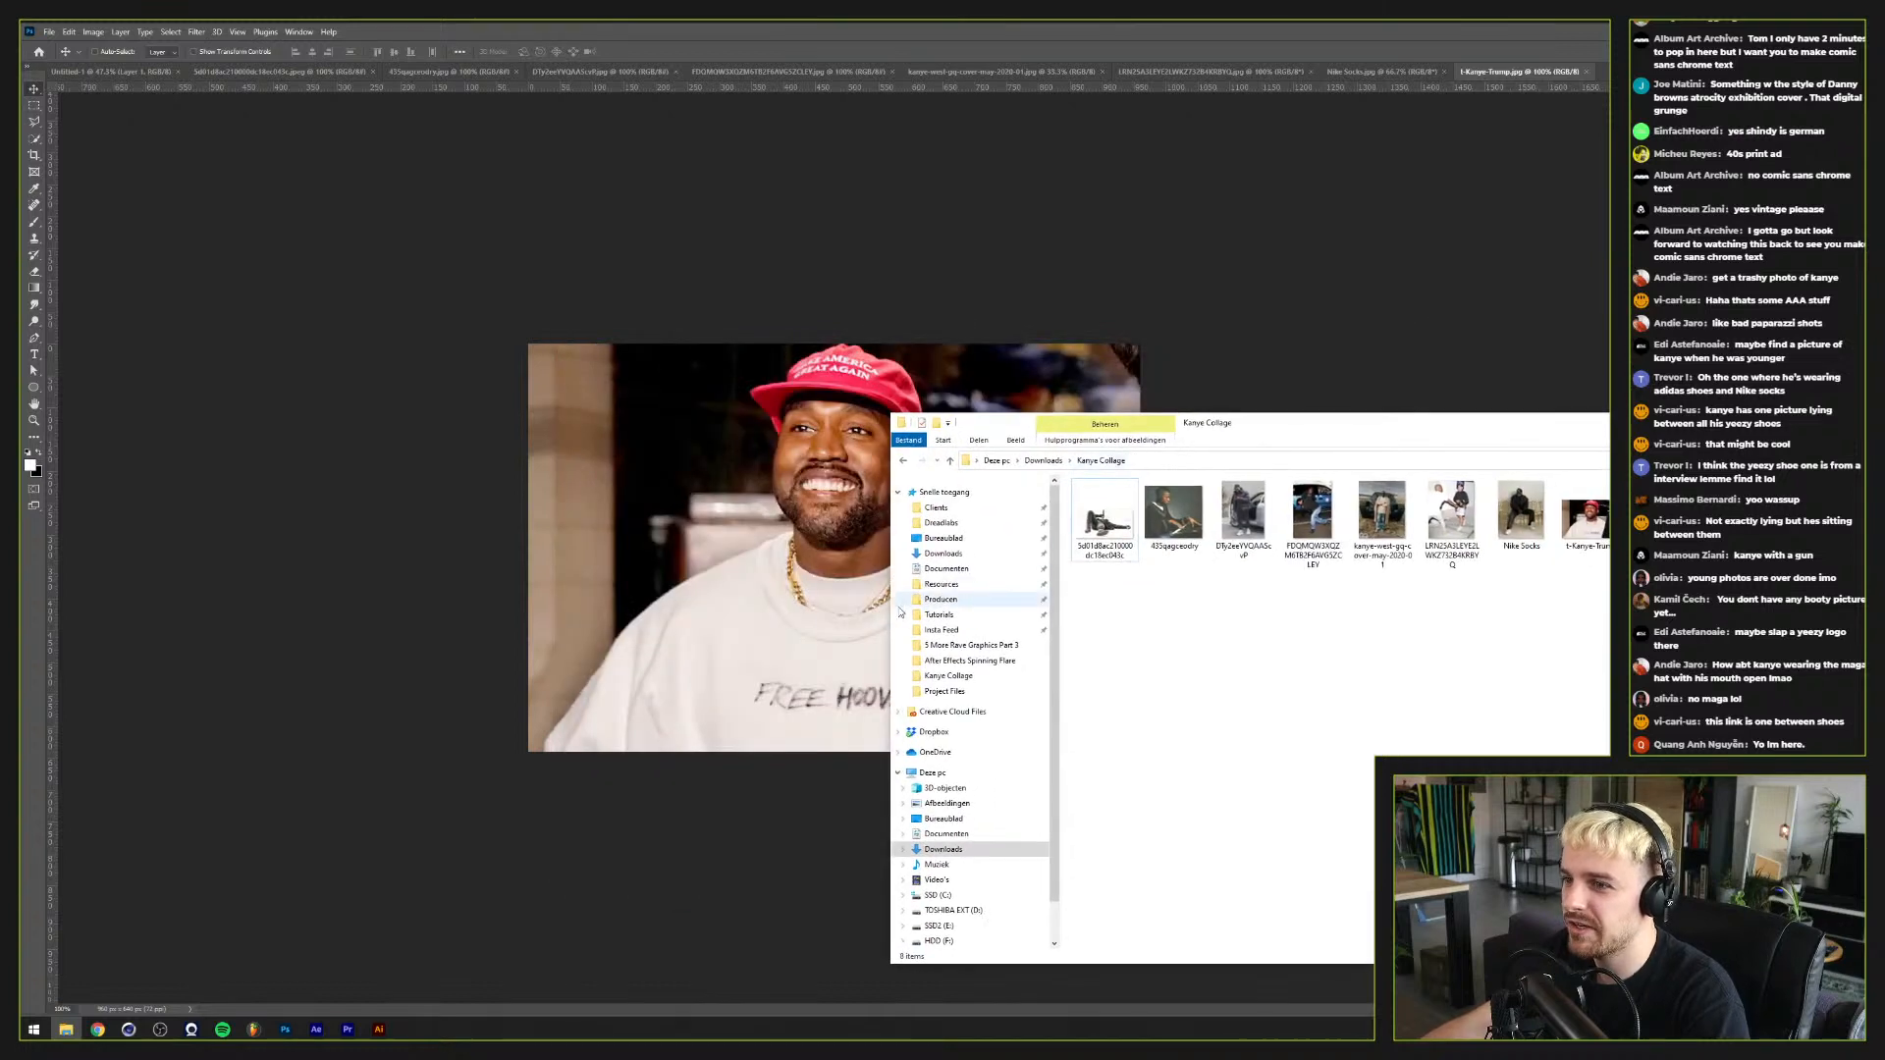
drag(888, 603, 1177, 602)
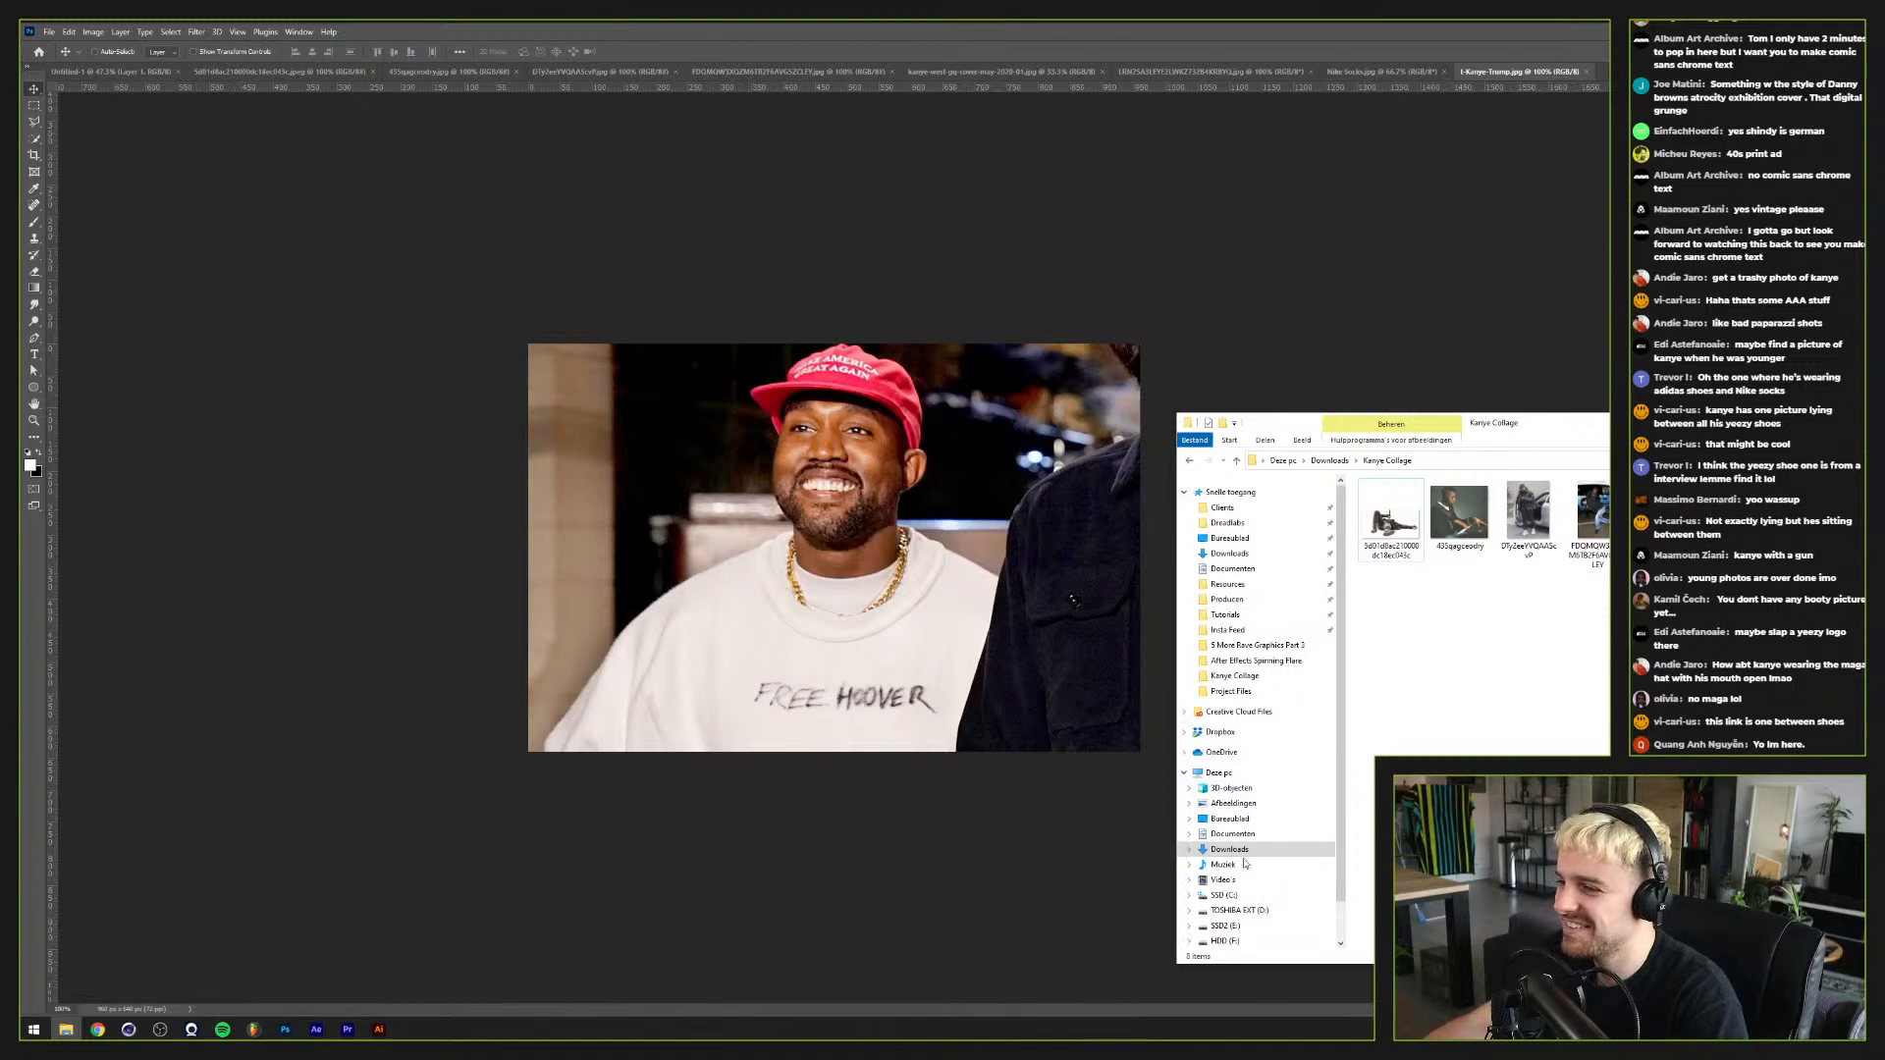
Step: Open the COPYSCAN texture folder under Resources, Textures, Photocopy
click(1228, 584)
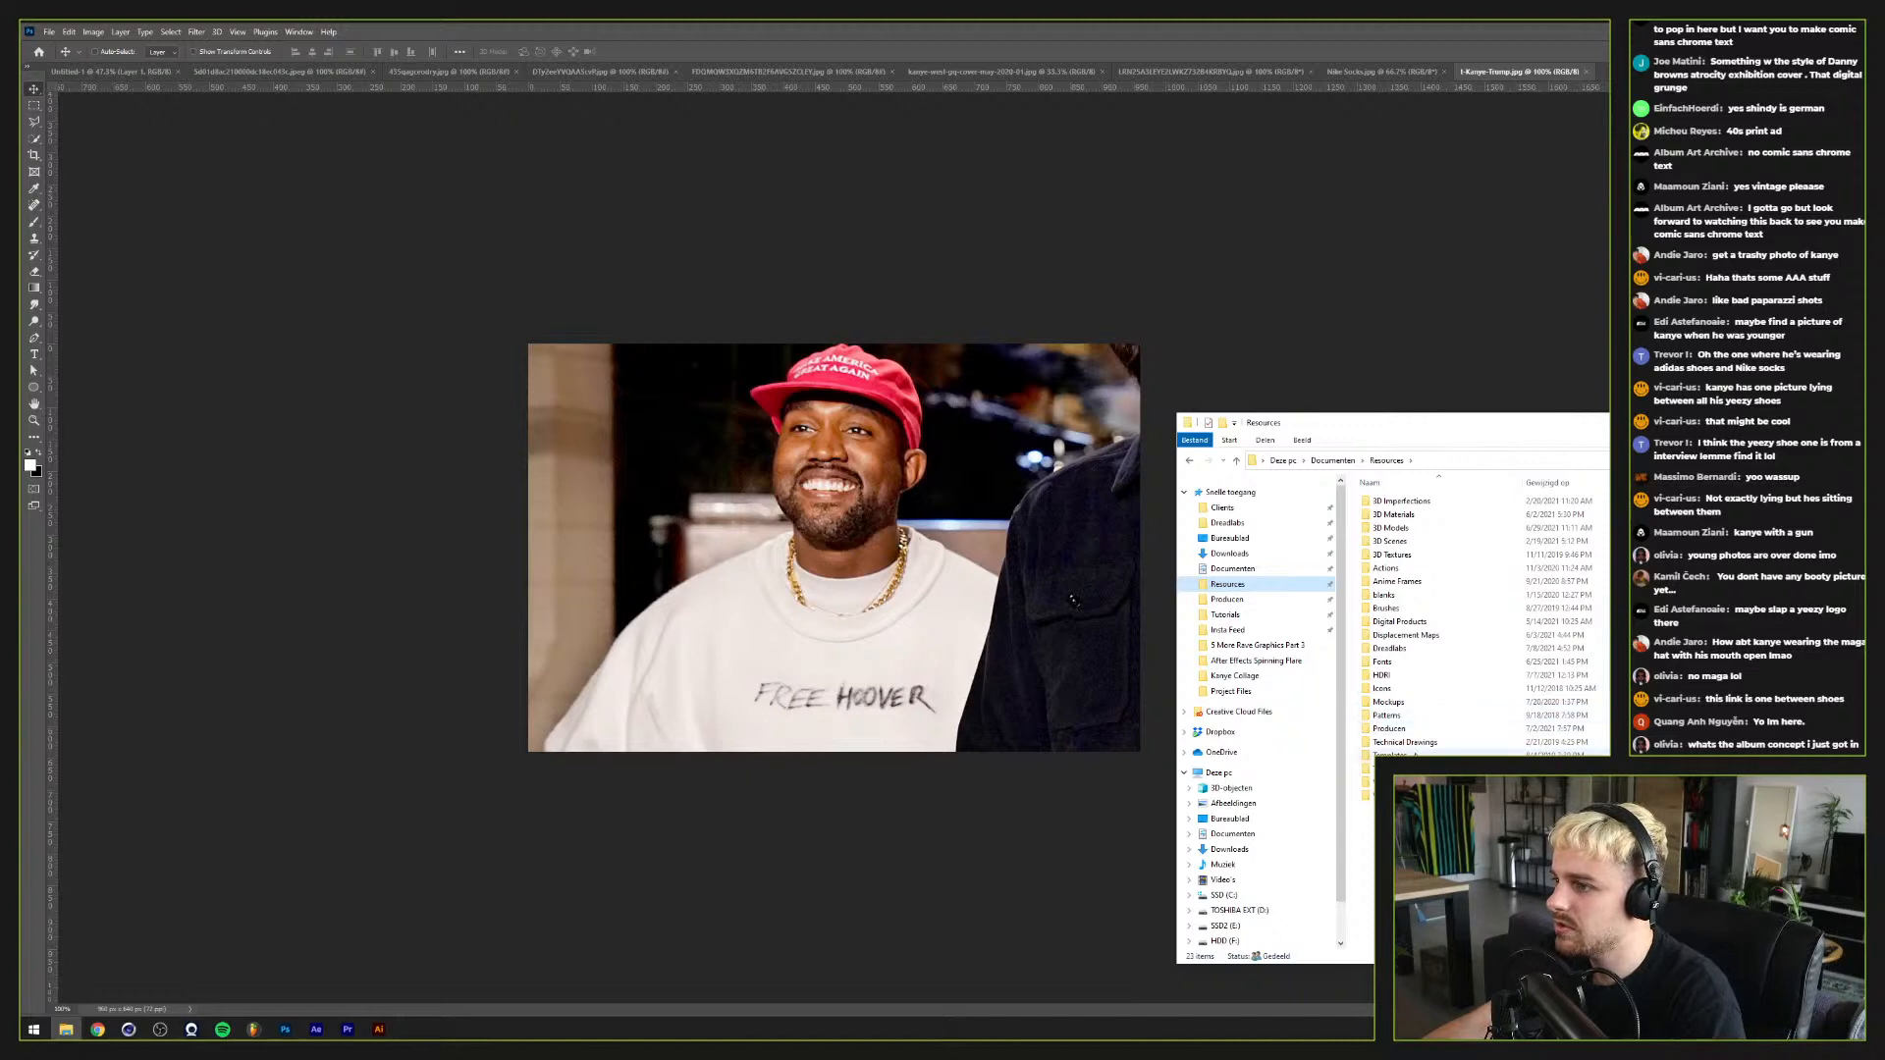
double_click(1399, 769)
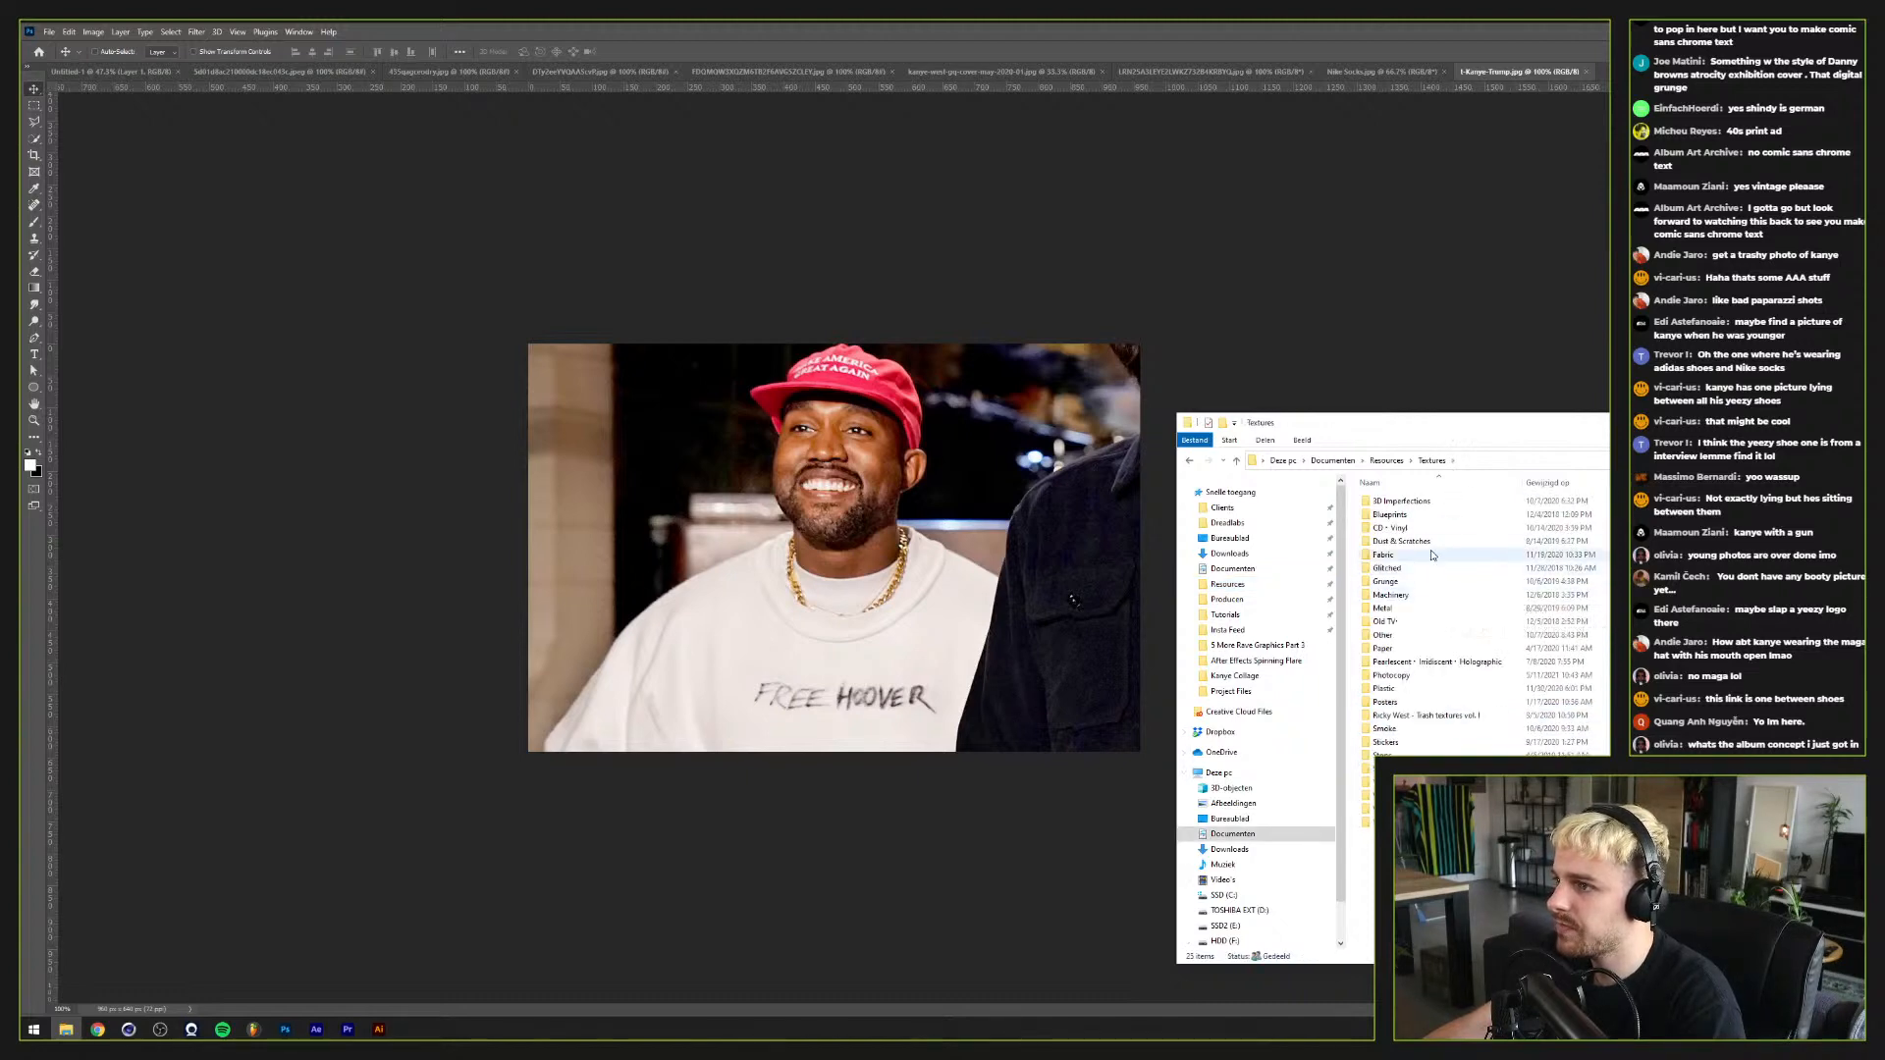
double_click(1390, 675)
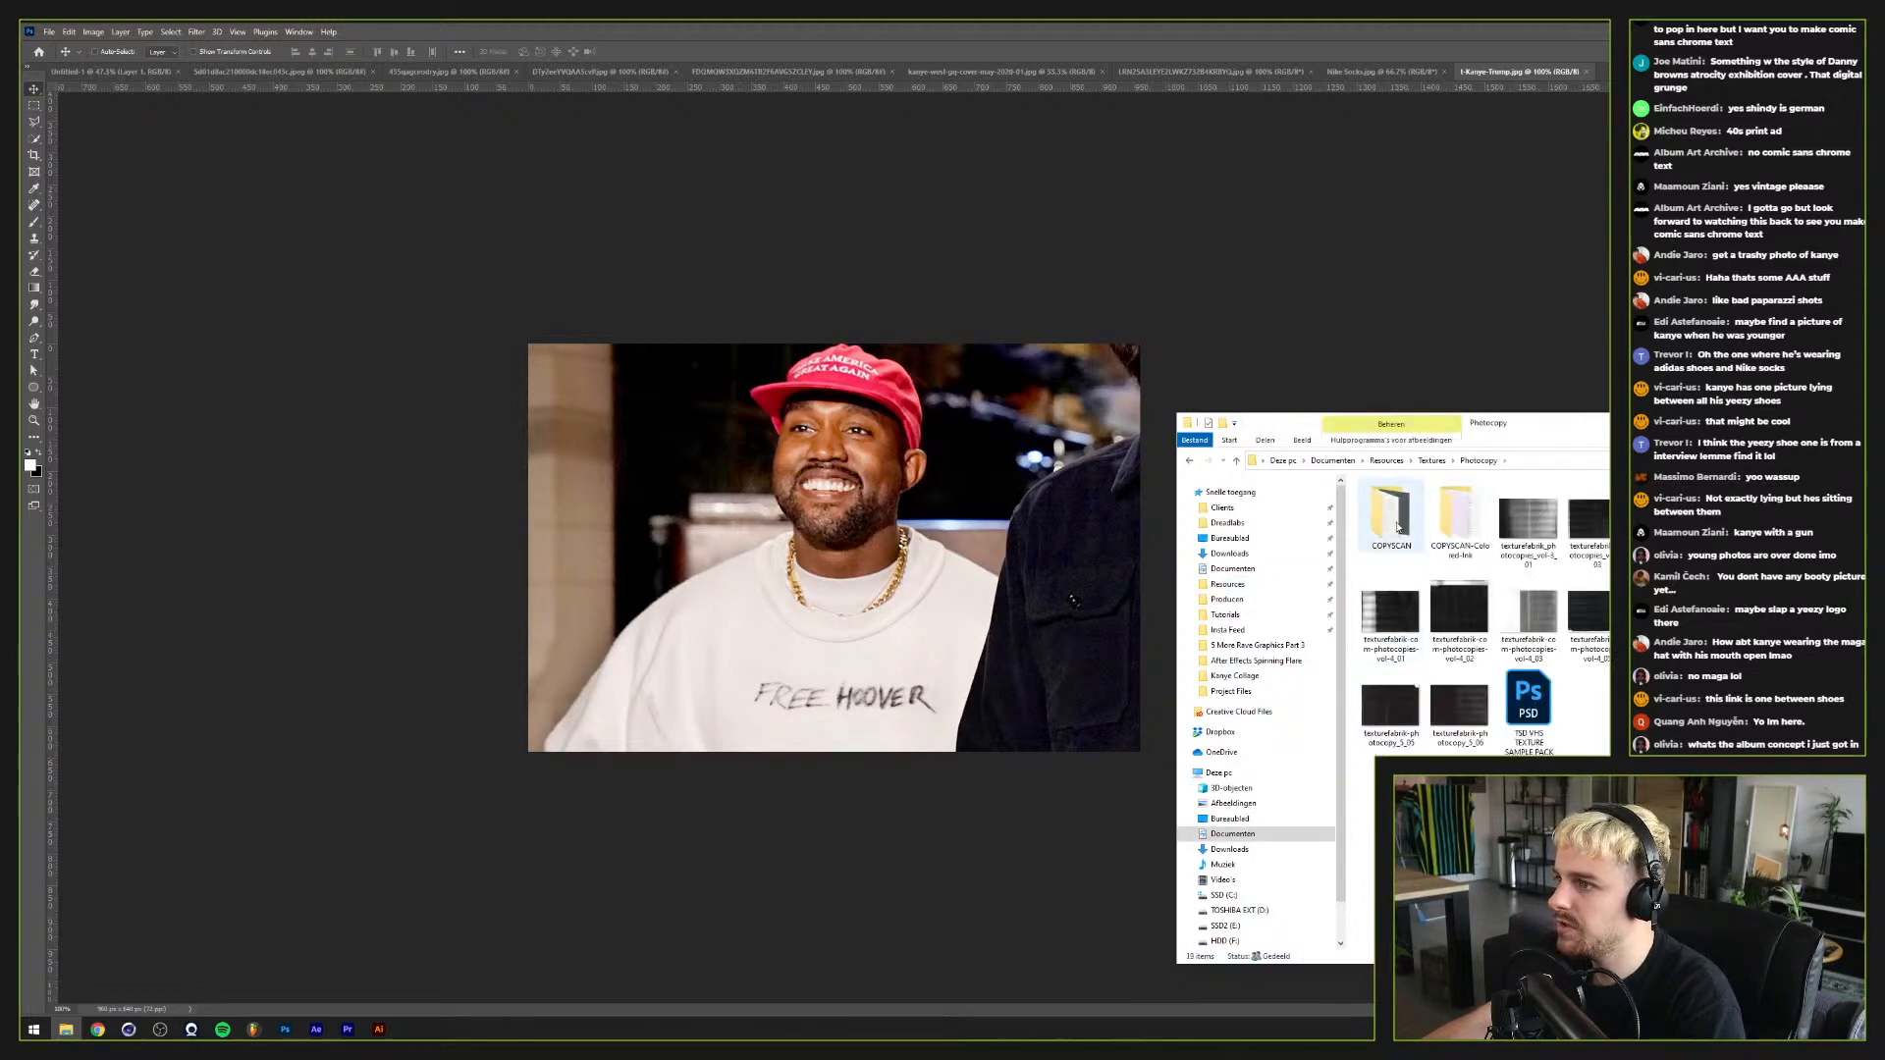
double_click(1398, 520)
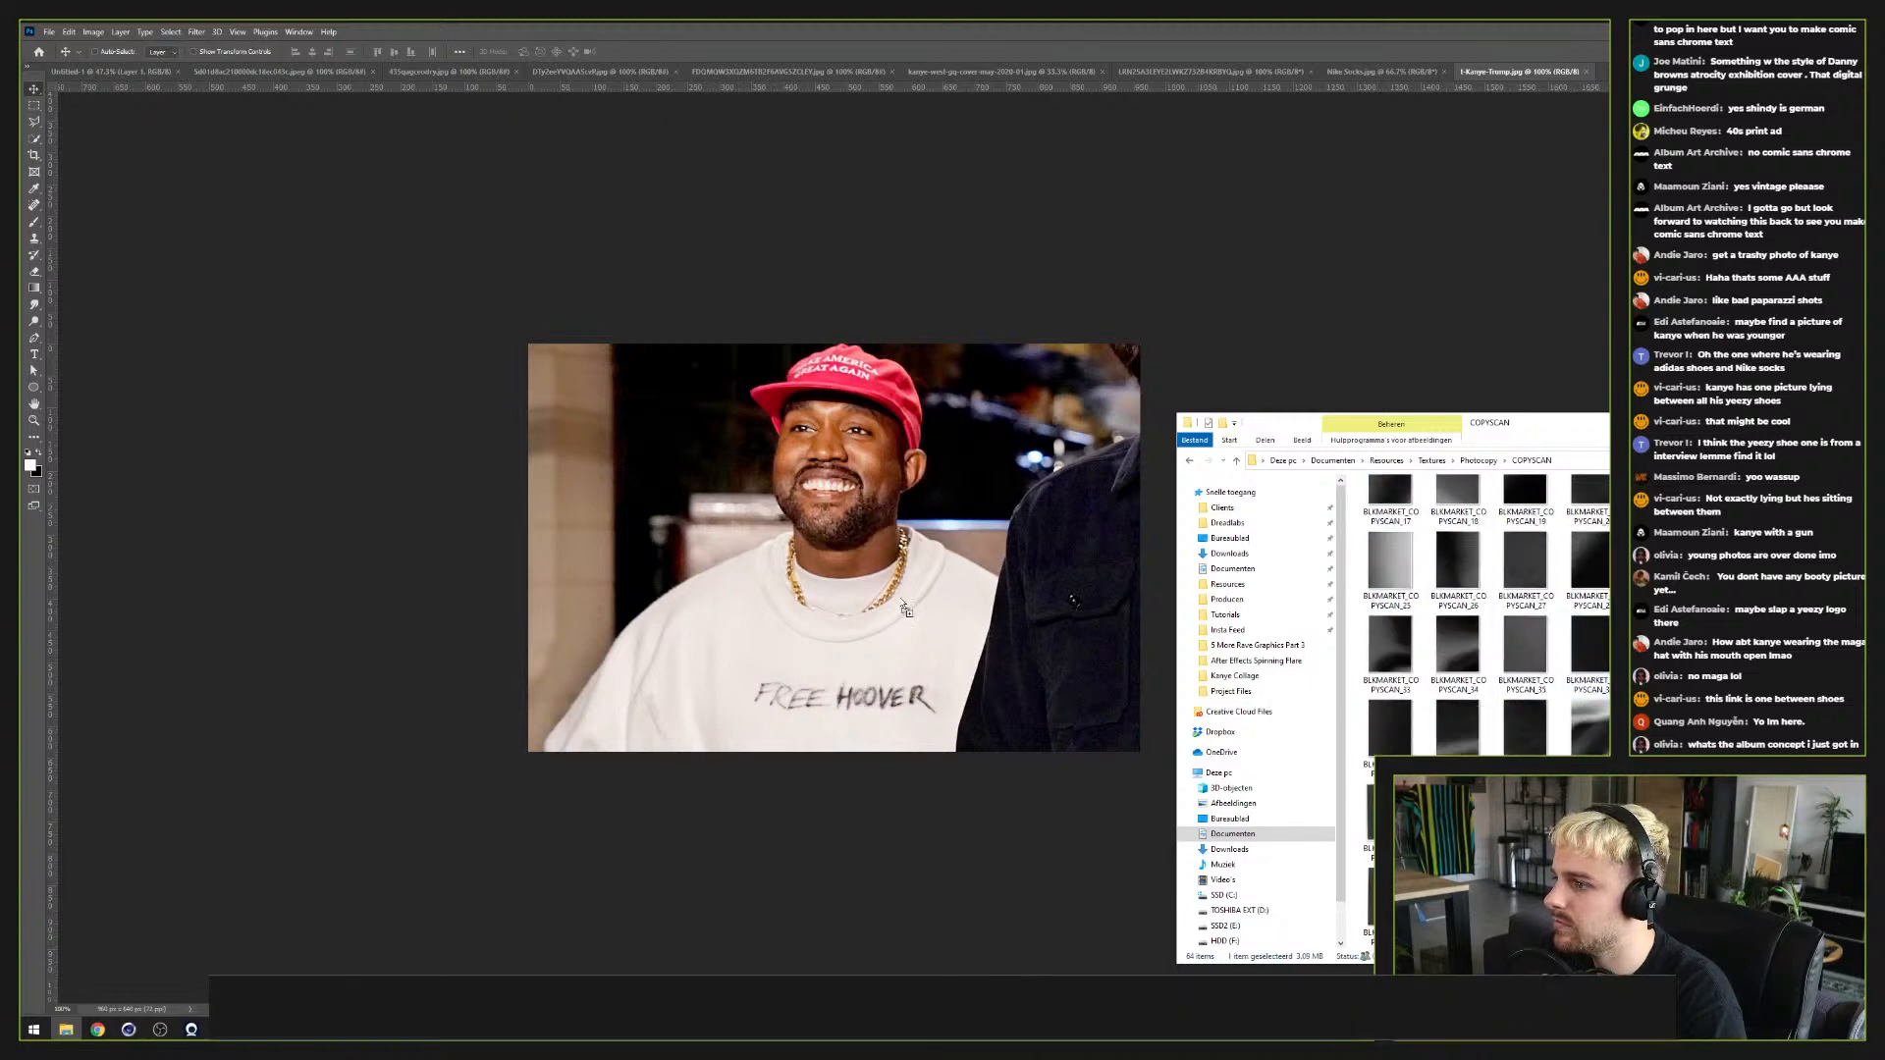
Step: Place the BLKMARKET_COPYSCAN_54 texture on the red cap photo and scale it up to cover the whole canvas
key(alt+Tab)
drag(982, 550, 1229, 538)
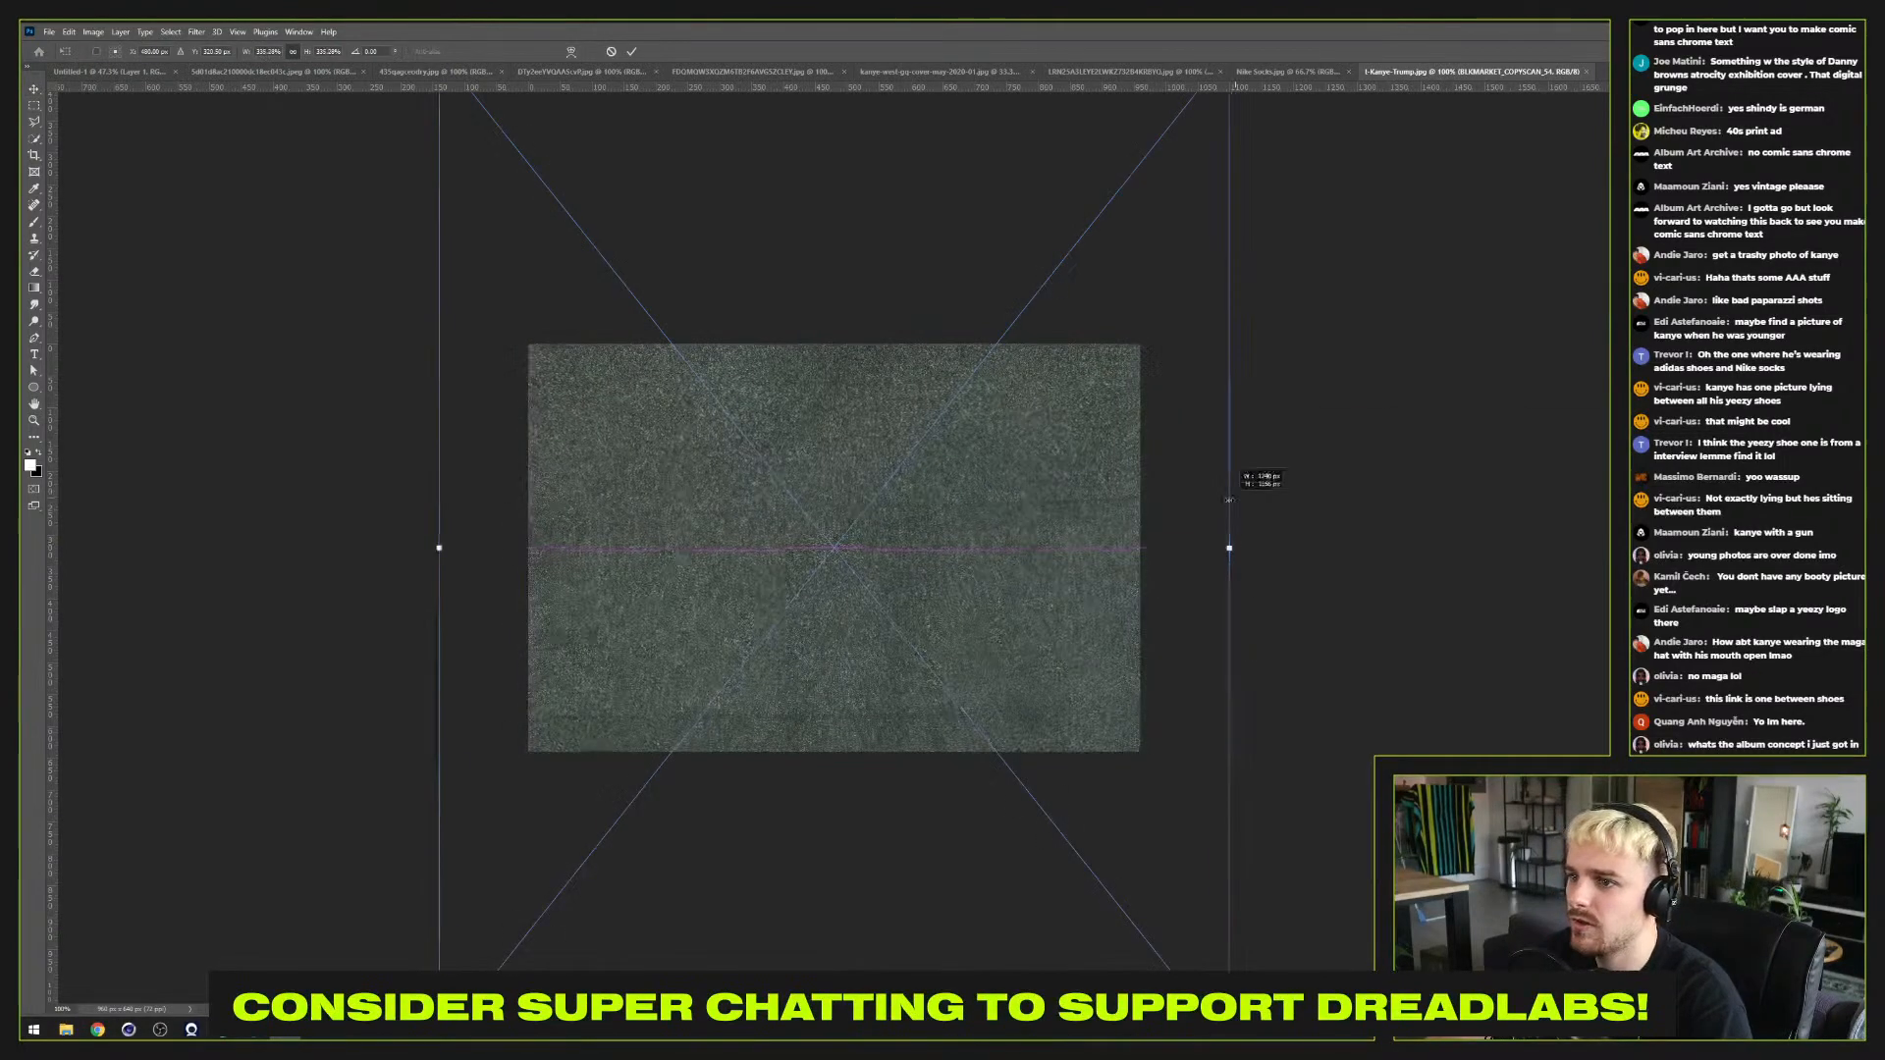
key(Return)
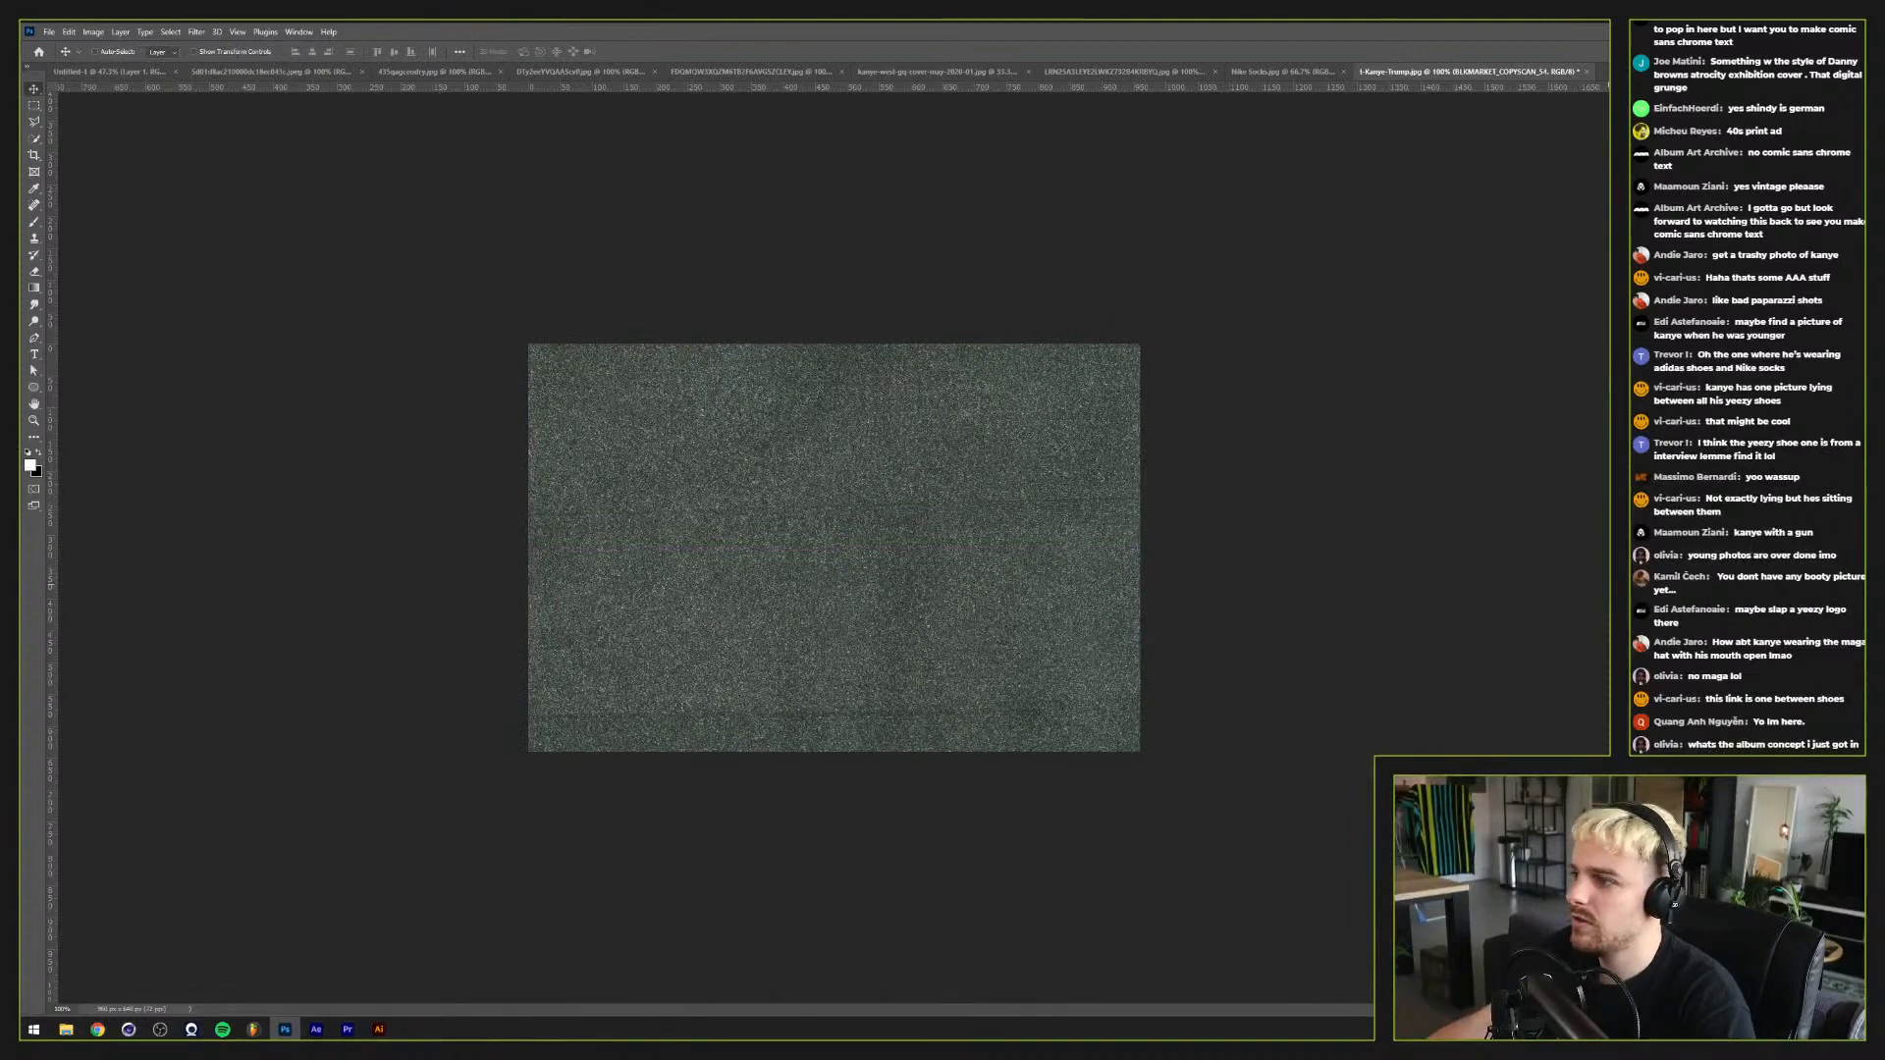
Step: Blend the photocopy texture over the red cap photo using the Screen blend mode
key(shift+alt+s)
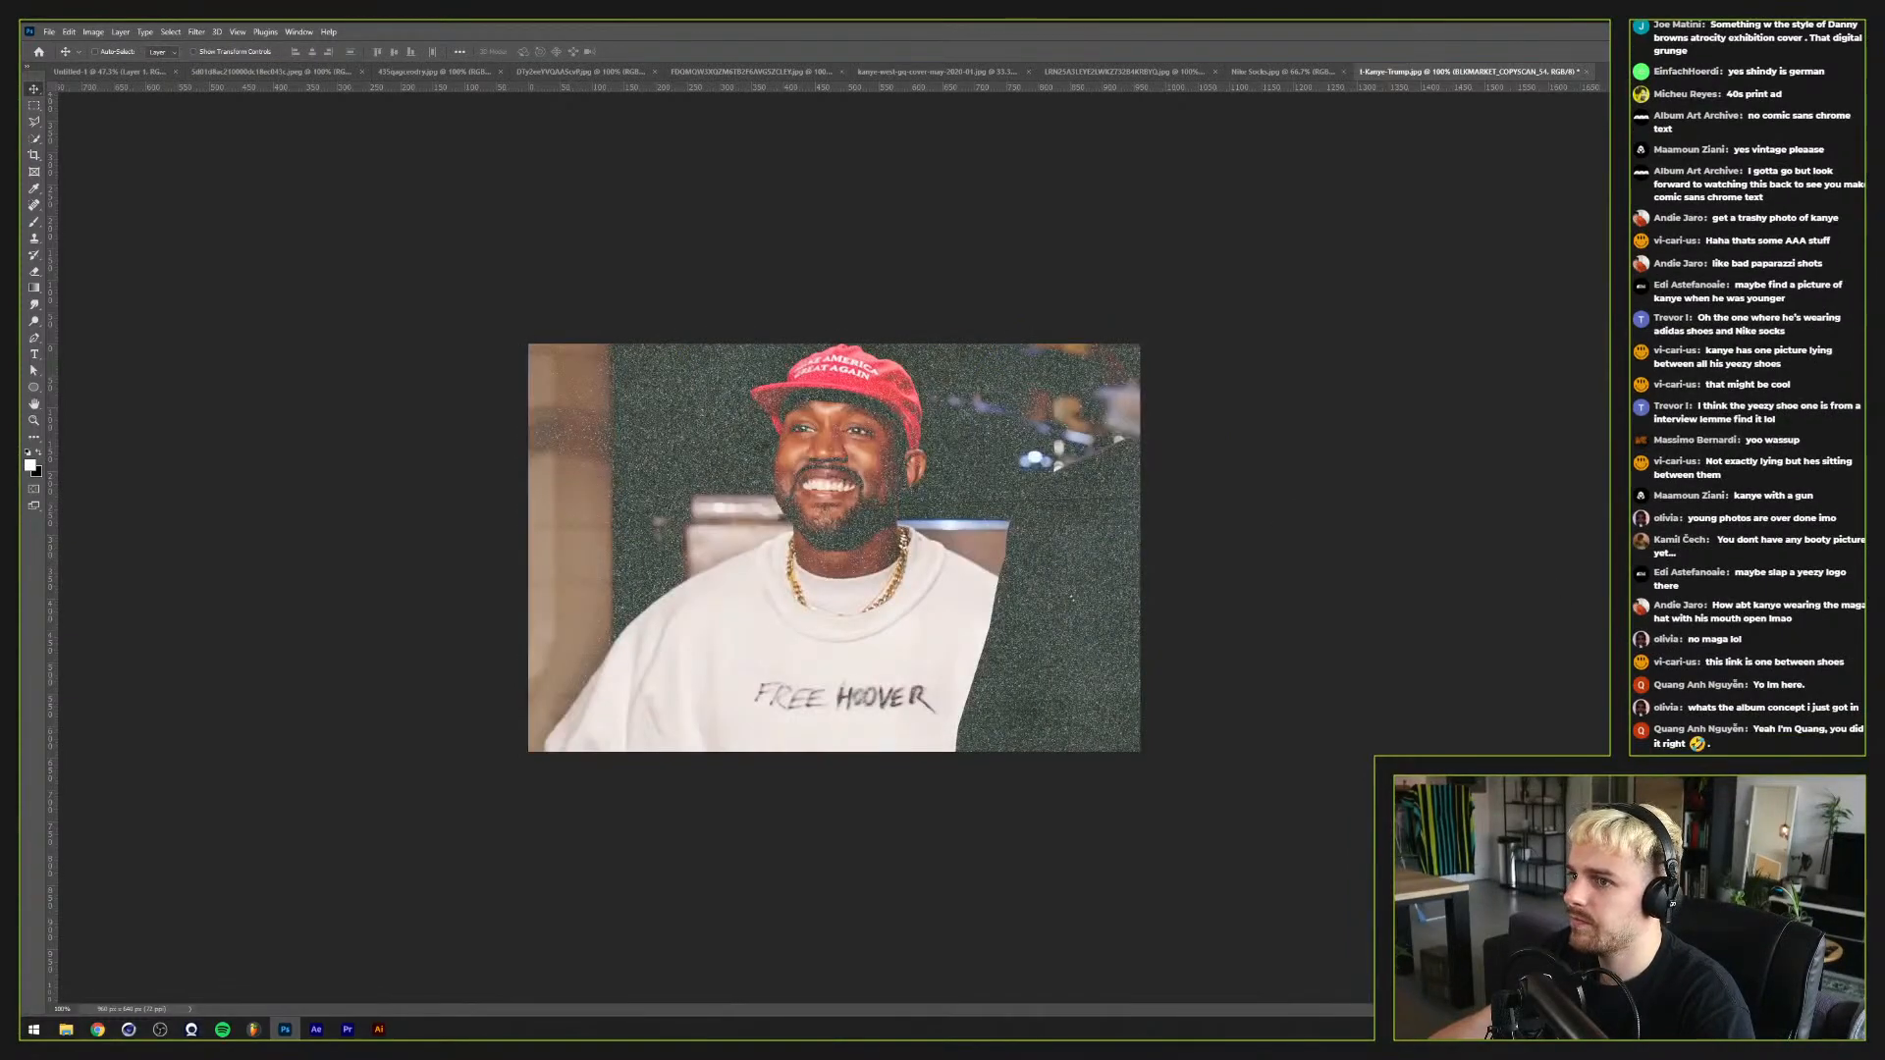
key(shift+alt+m)
key(shift+alt+o)
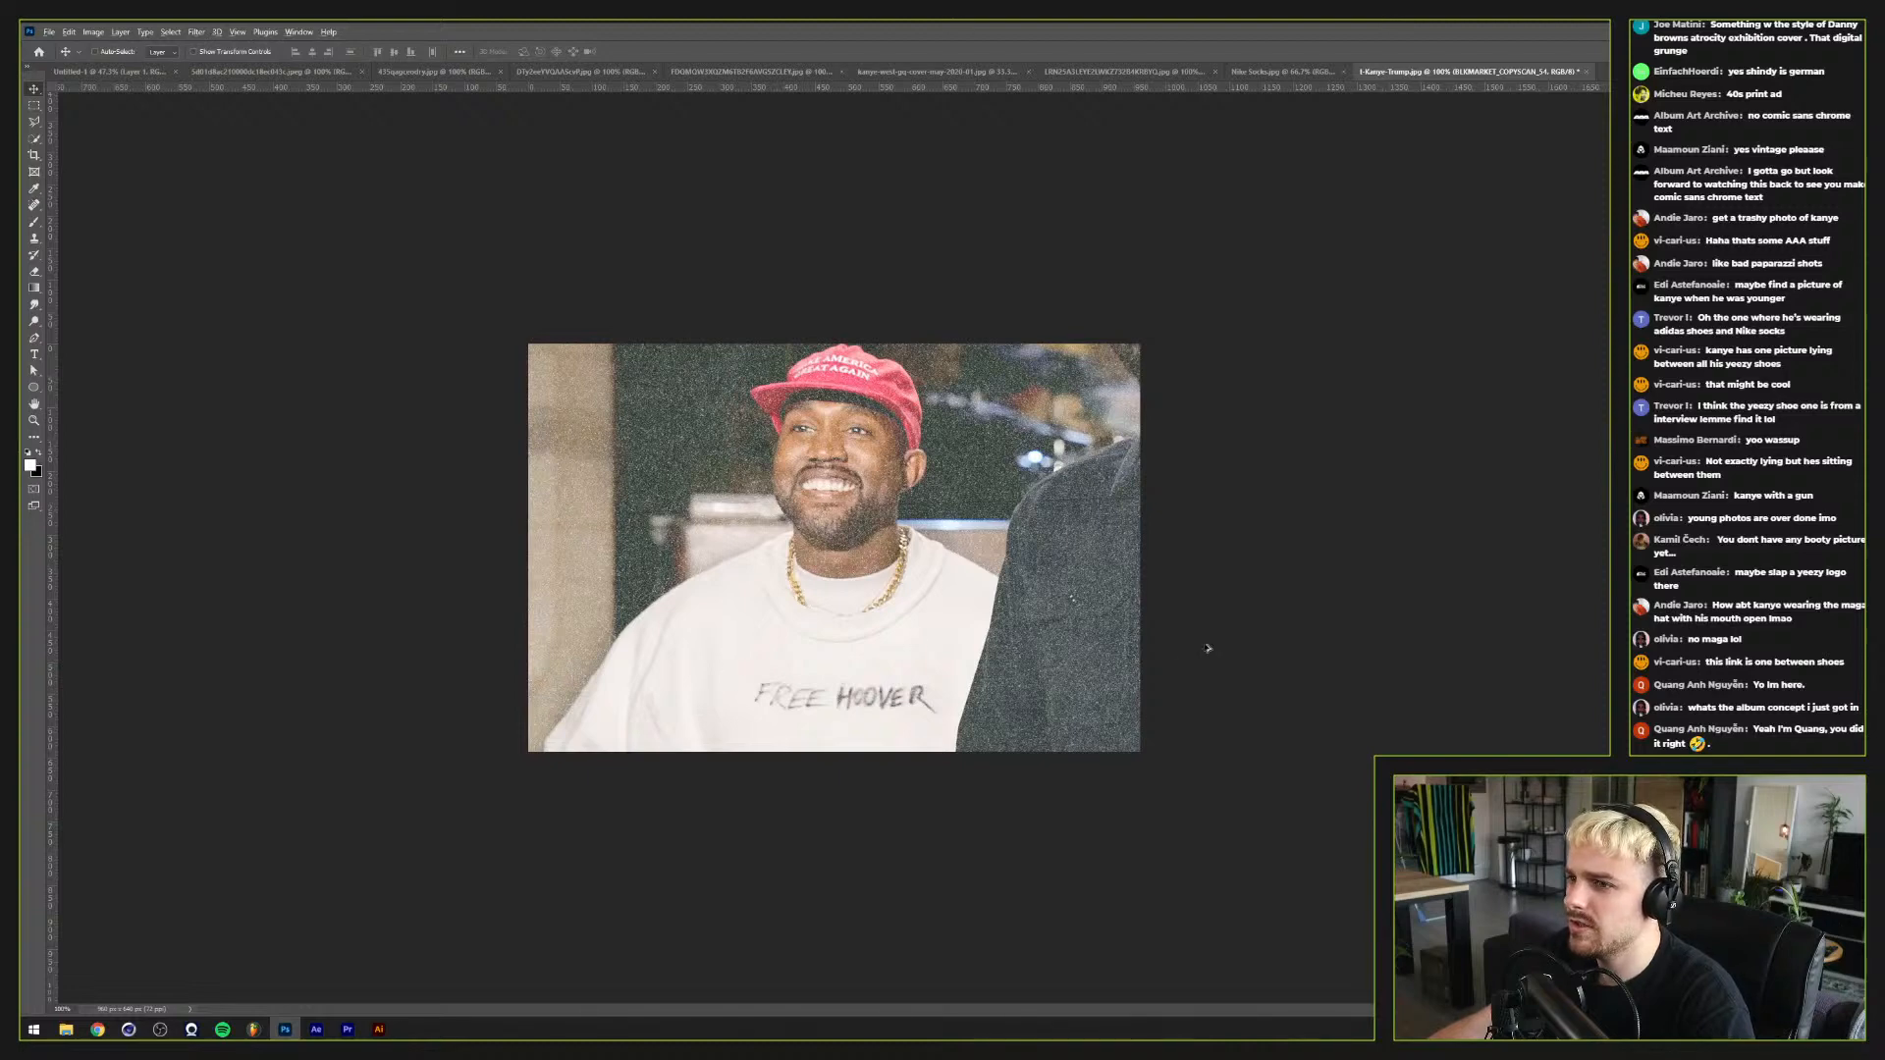
Step: Rotate the photocopy texture 90 degrees and scale it down until it extends just past the edges of the canvas
key(ctrl+t)
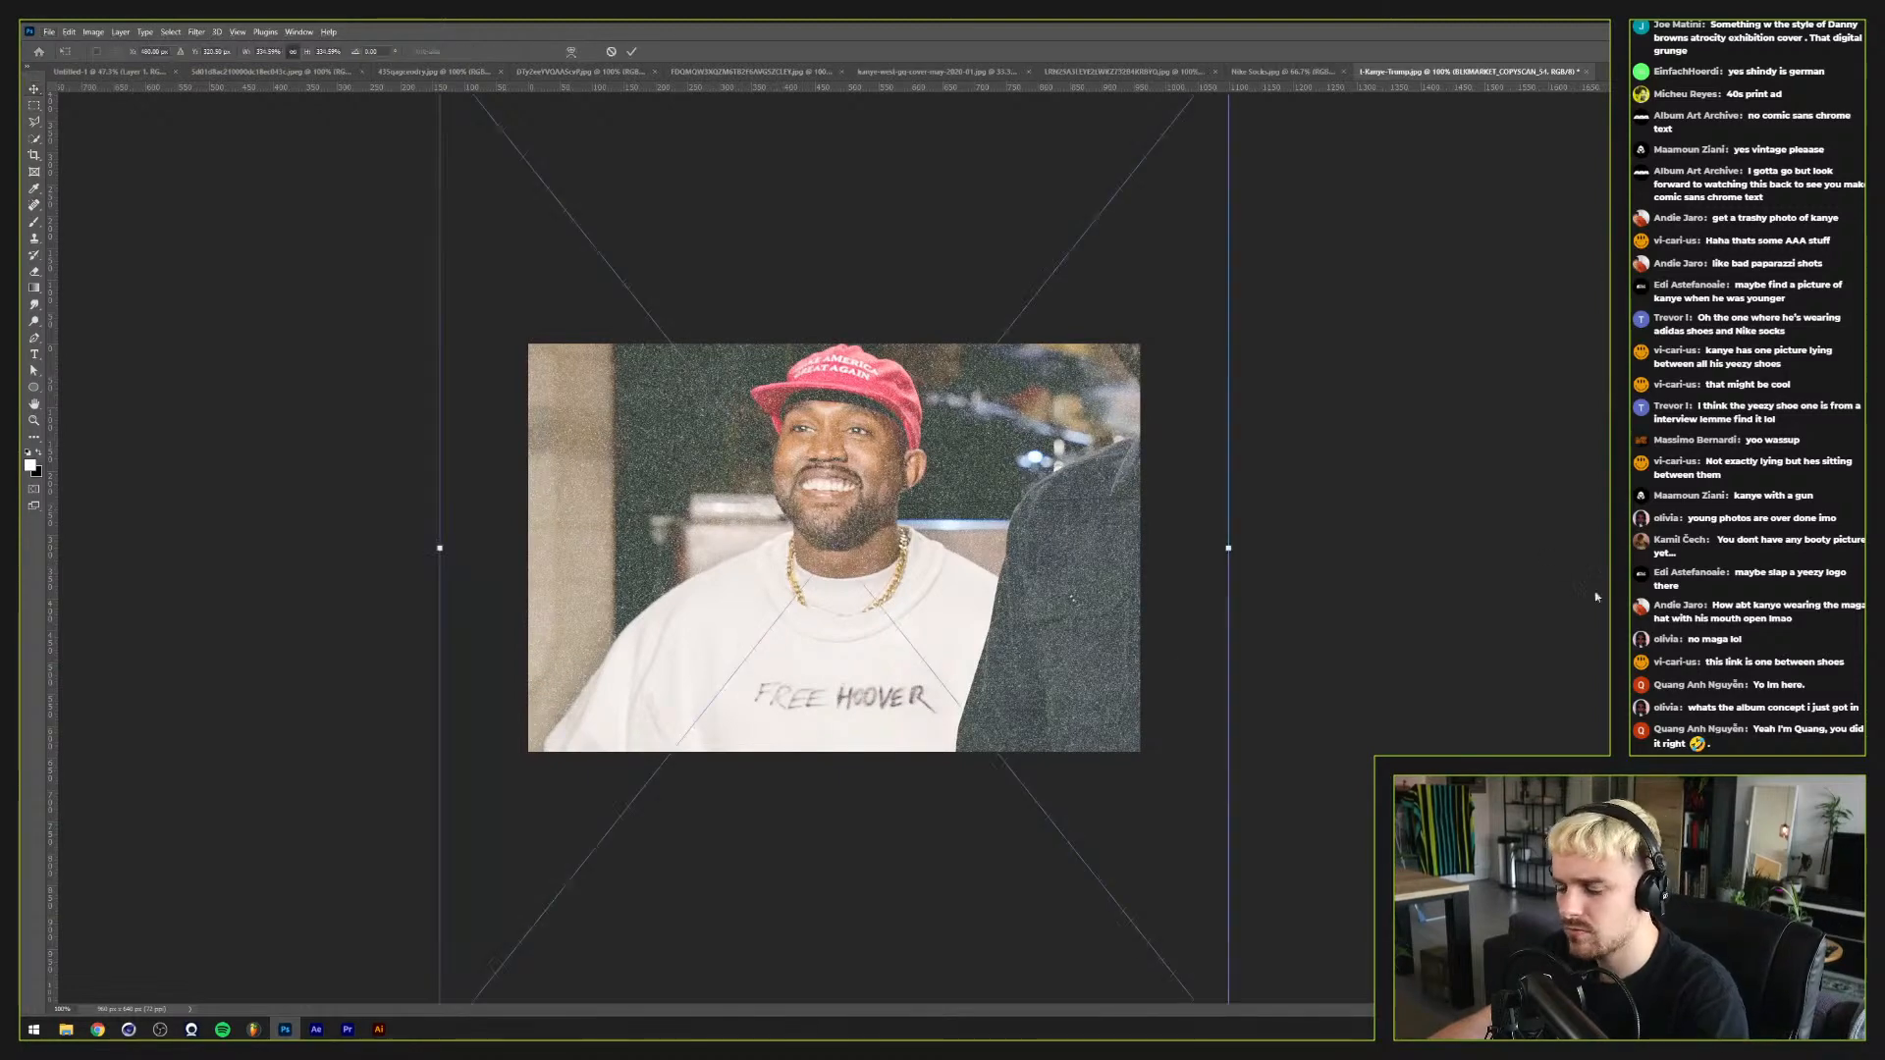
drag(1254, 519, 1154, 775)
drag(914, 826, 840, 839)
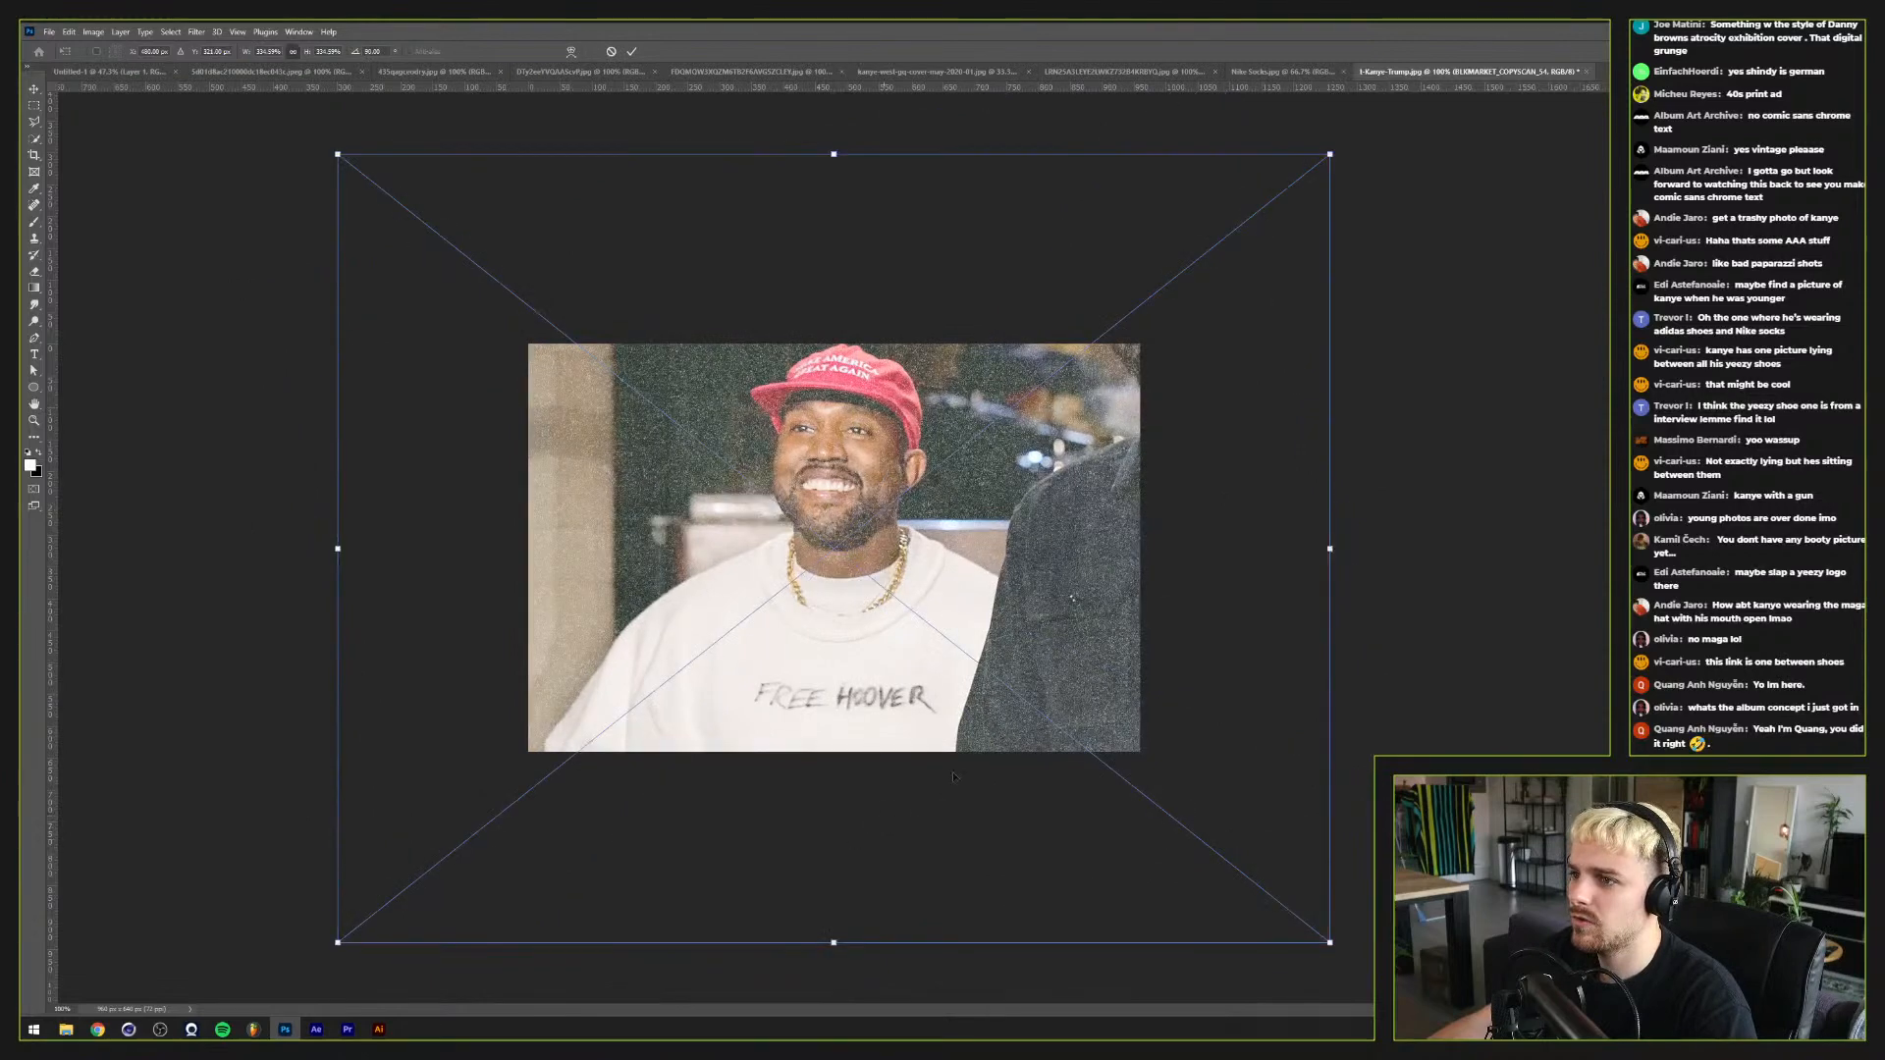
drag(1330, 548, 1194, 548)
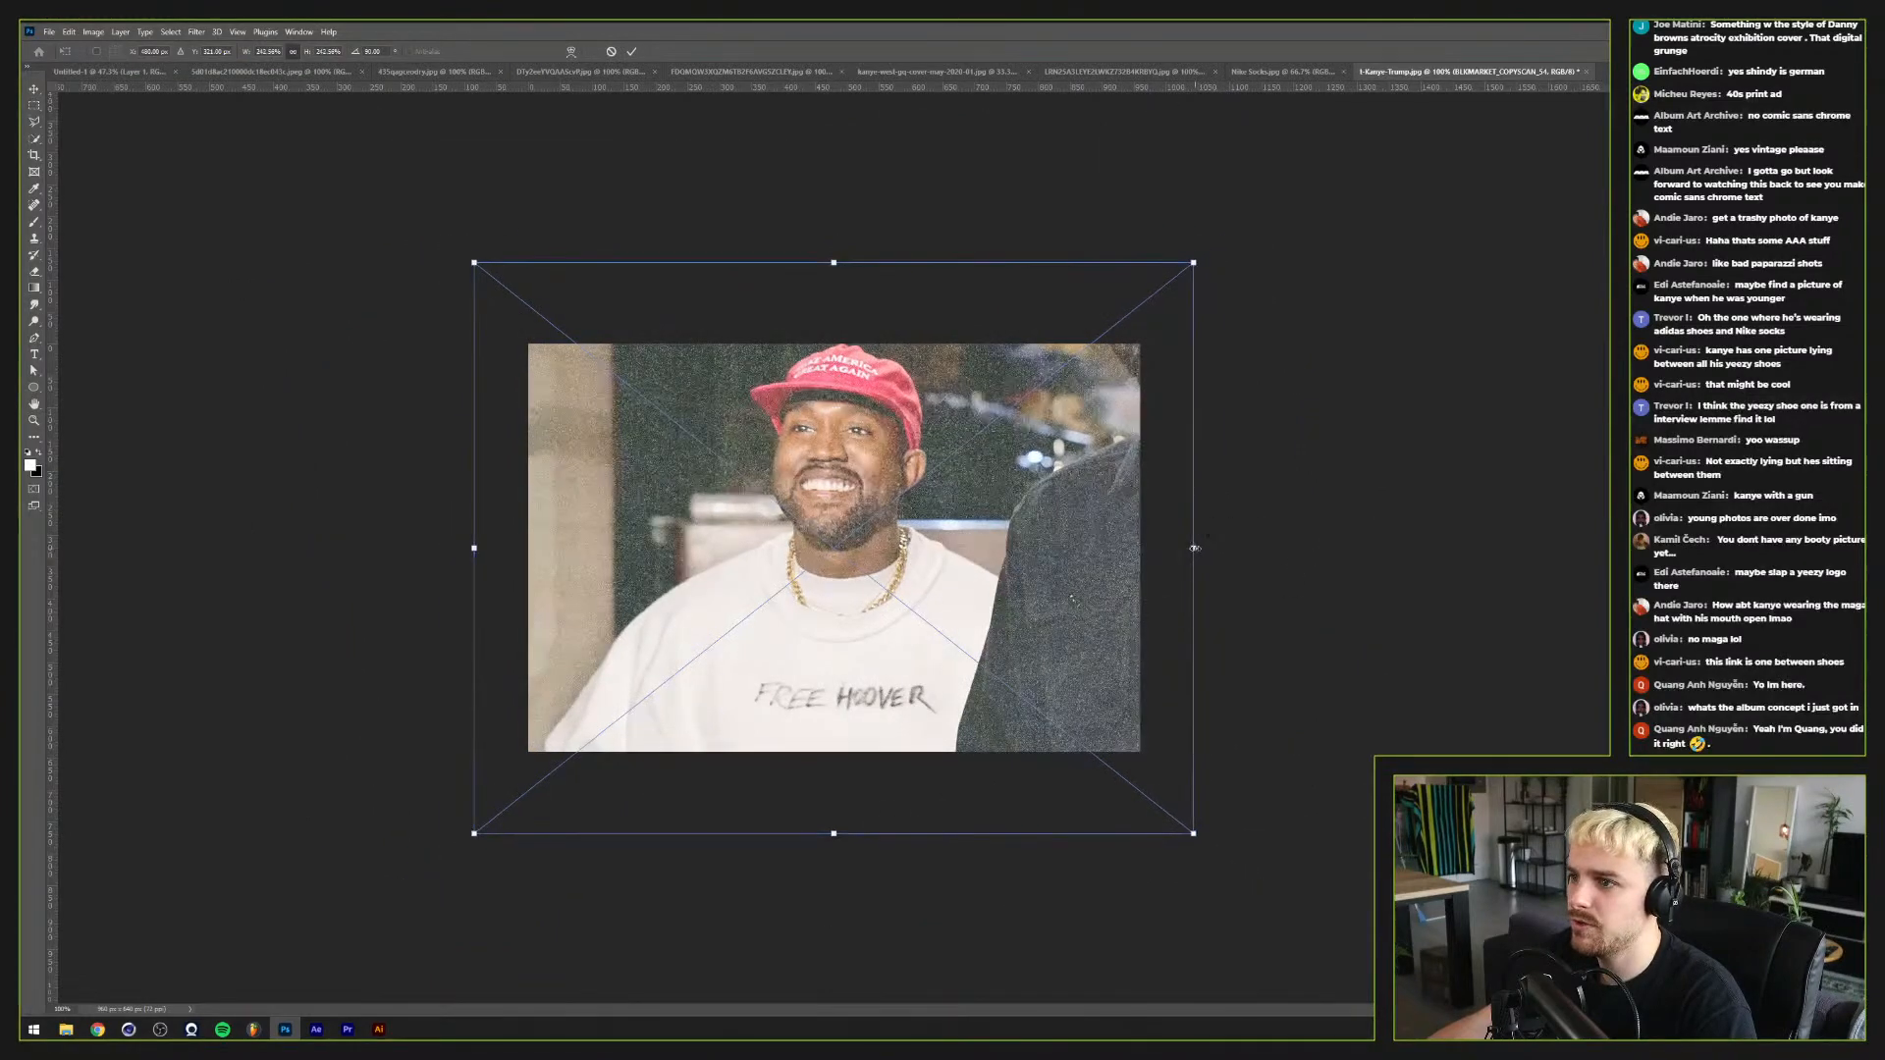
key(Return)
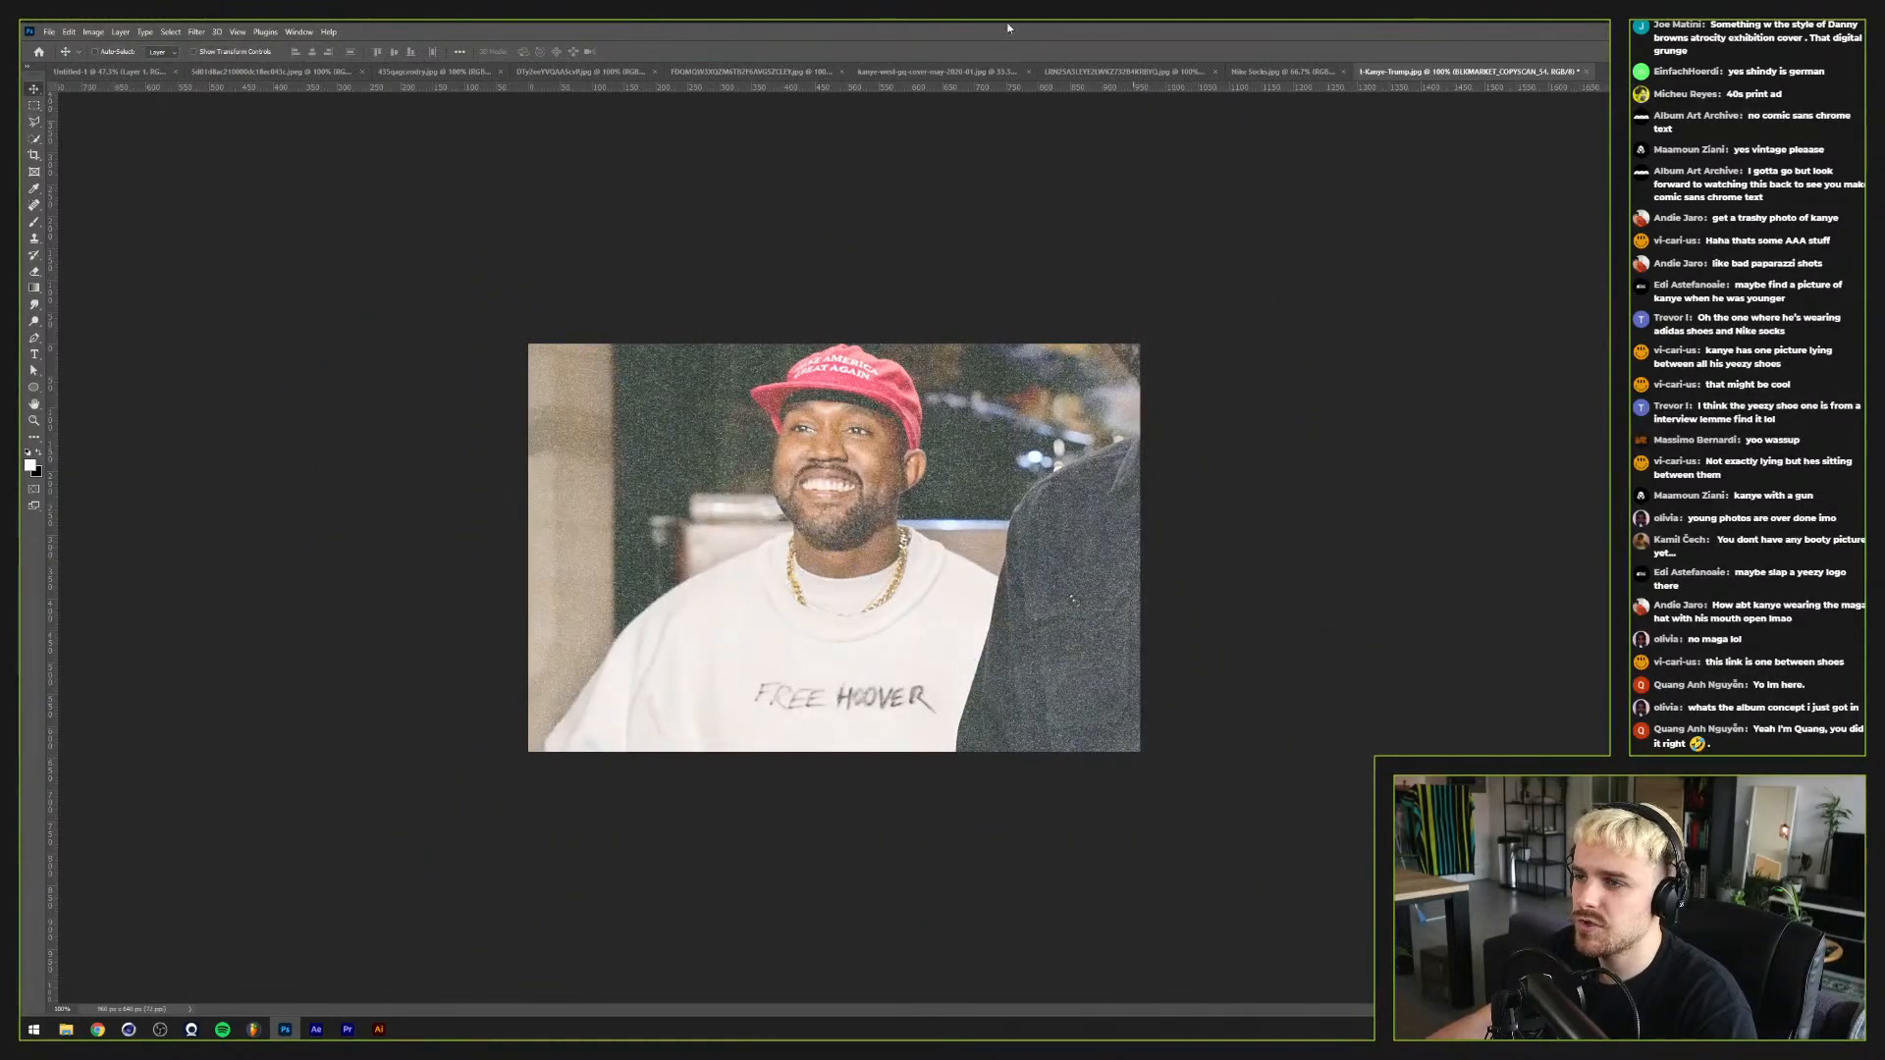
Step: Look through the Textures and Resources folders for another texture, then return to Photoshop
click(65, 1029)
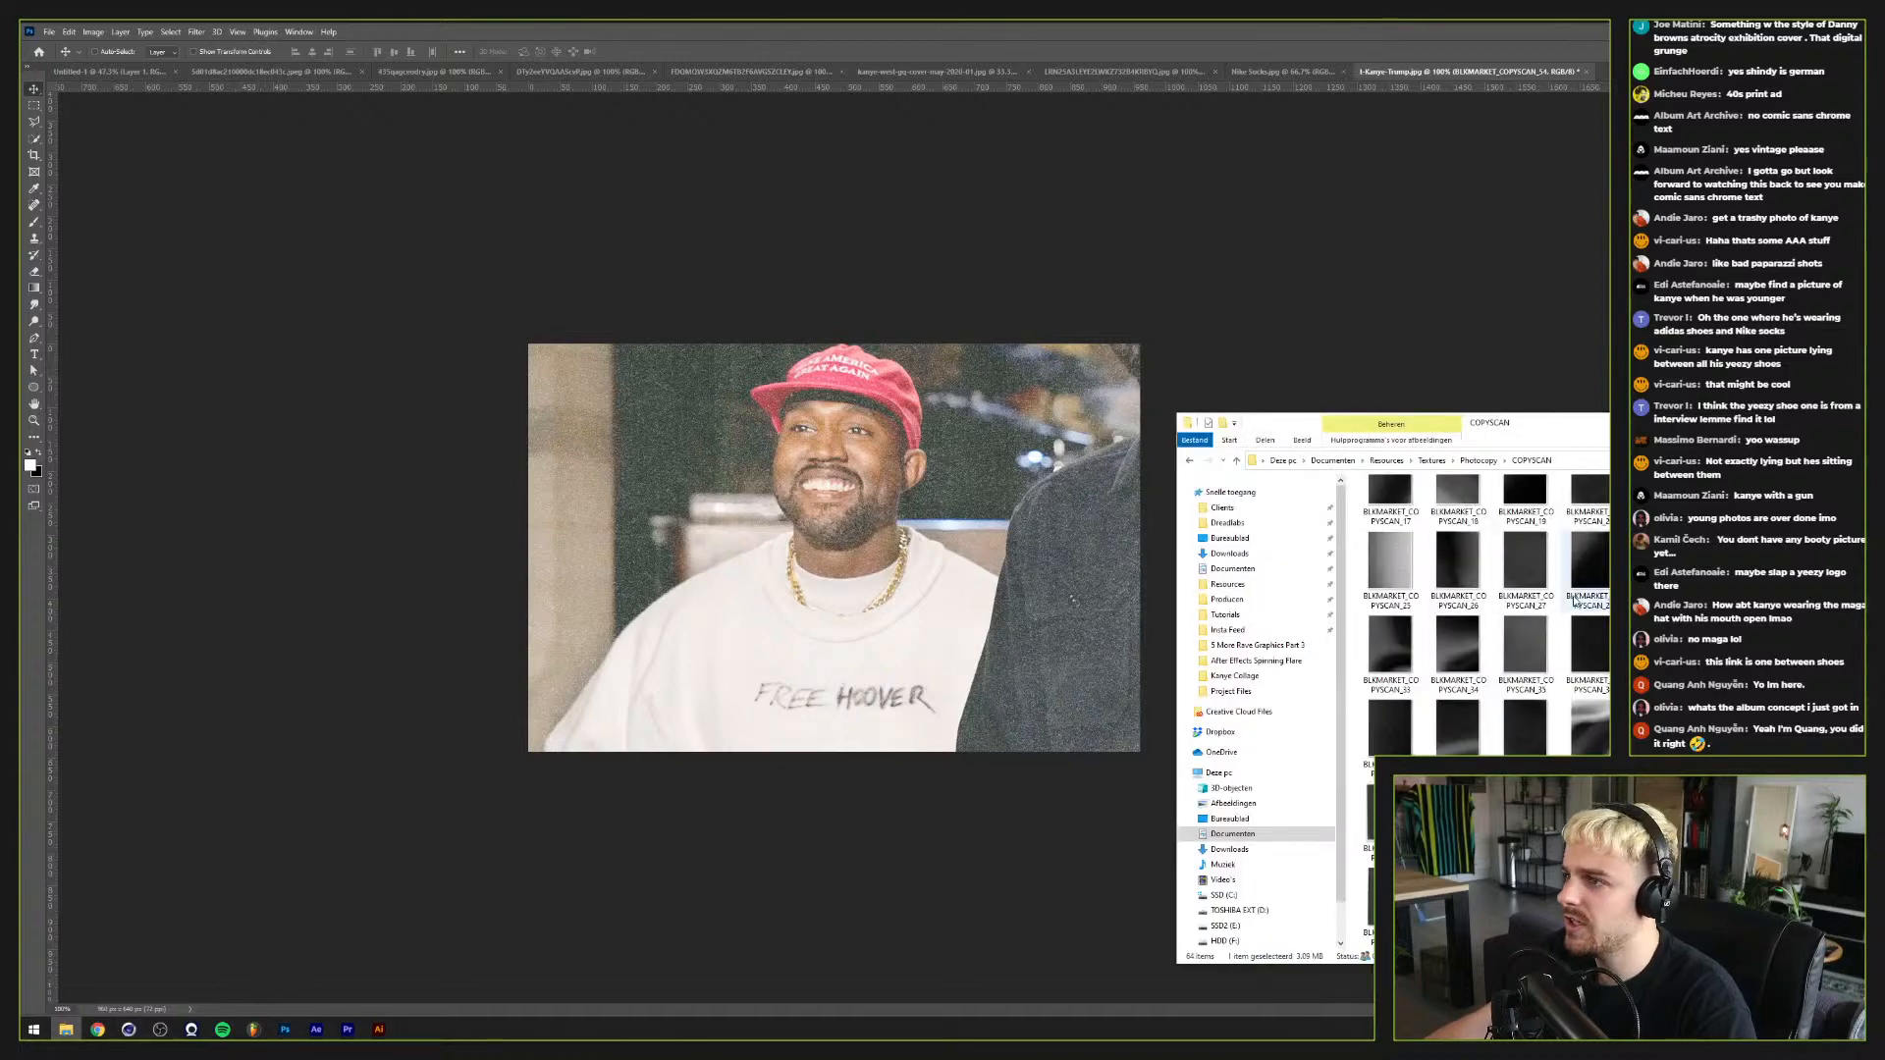
click(1427, 465)
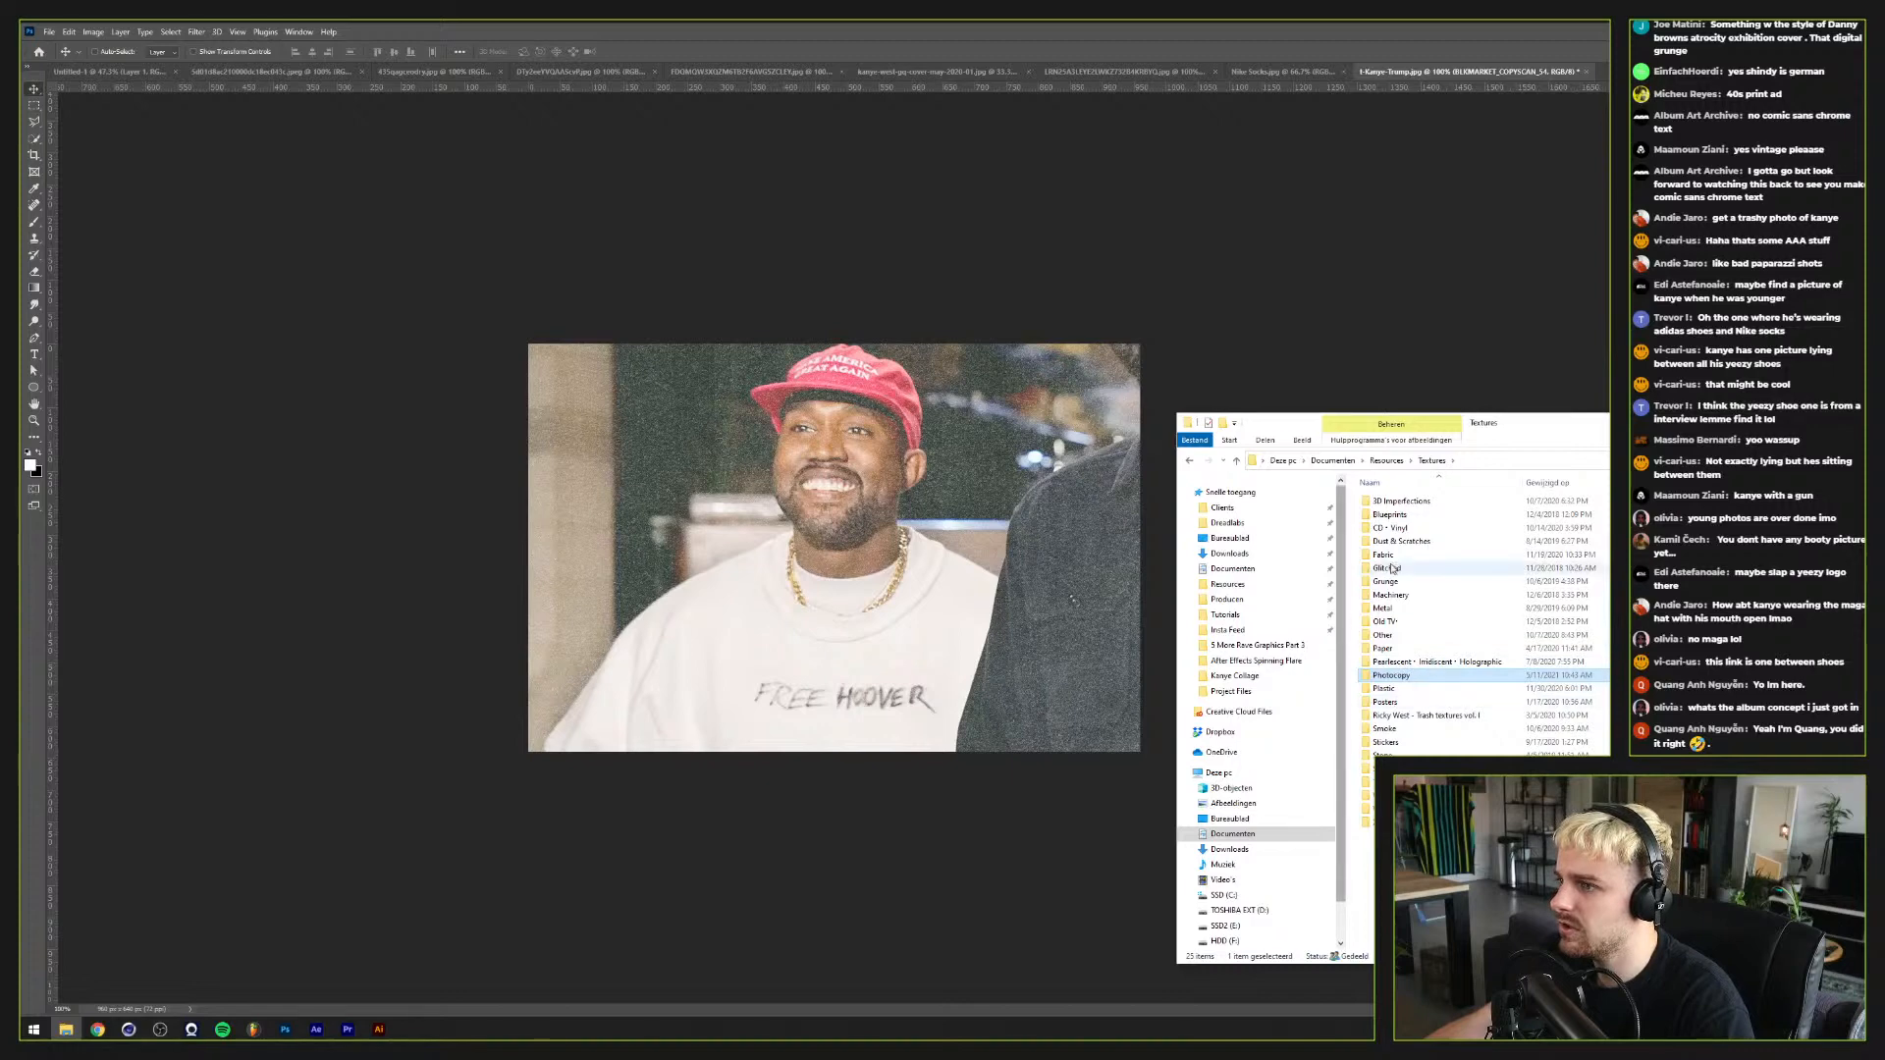
key(alt+Up)
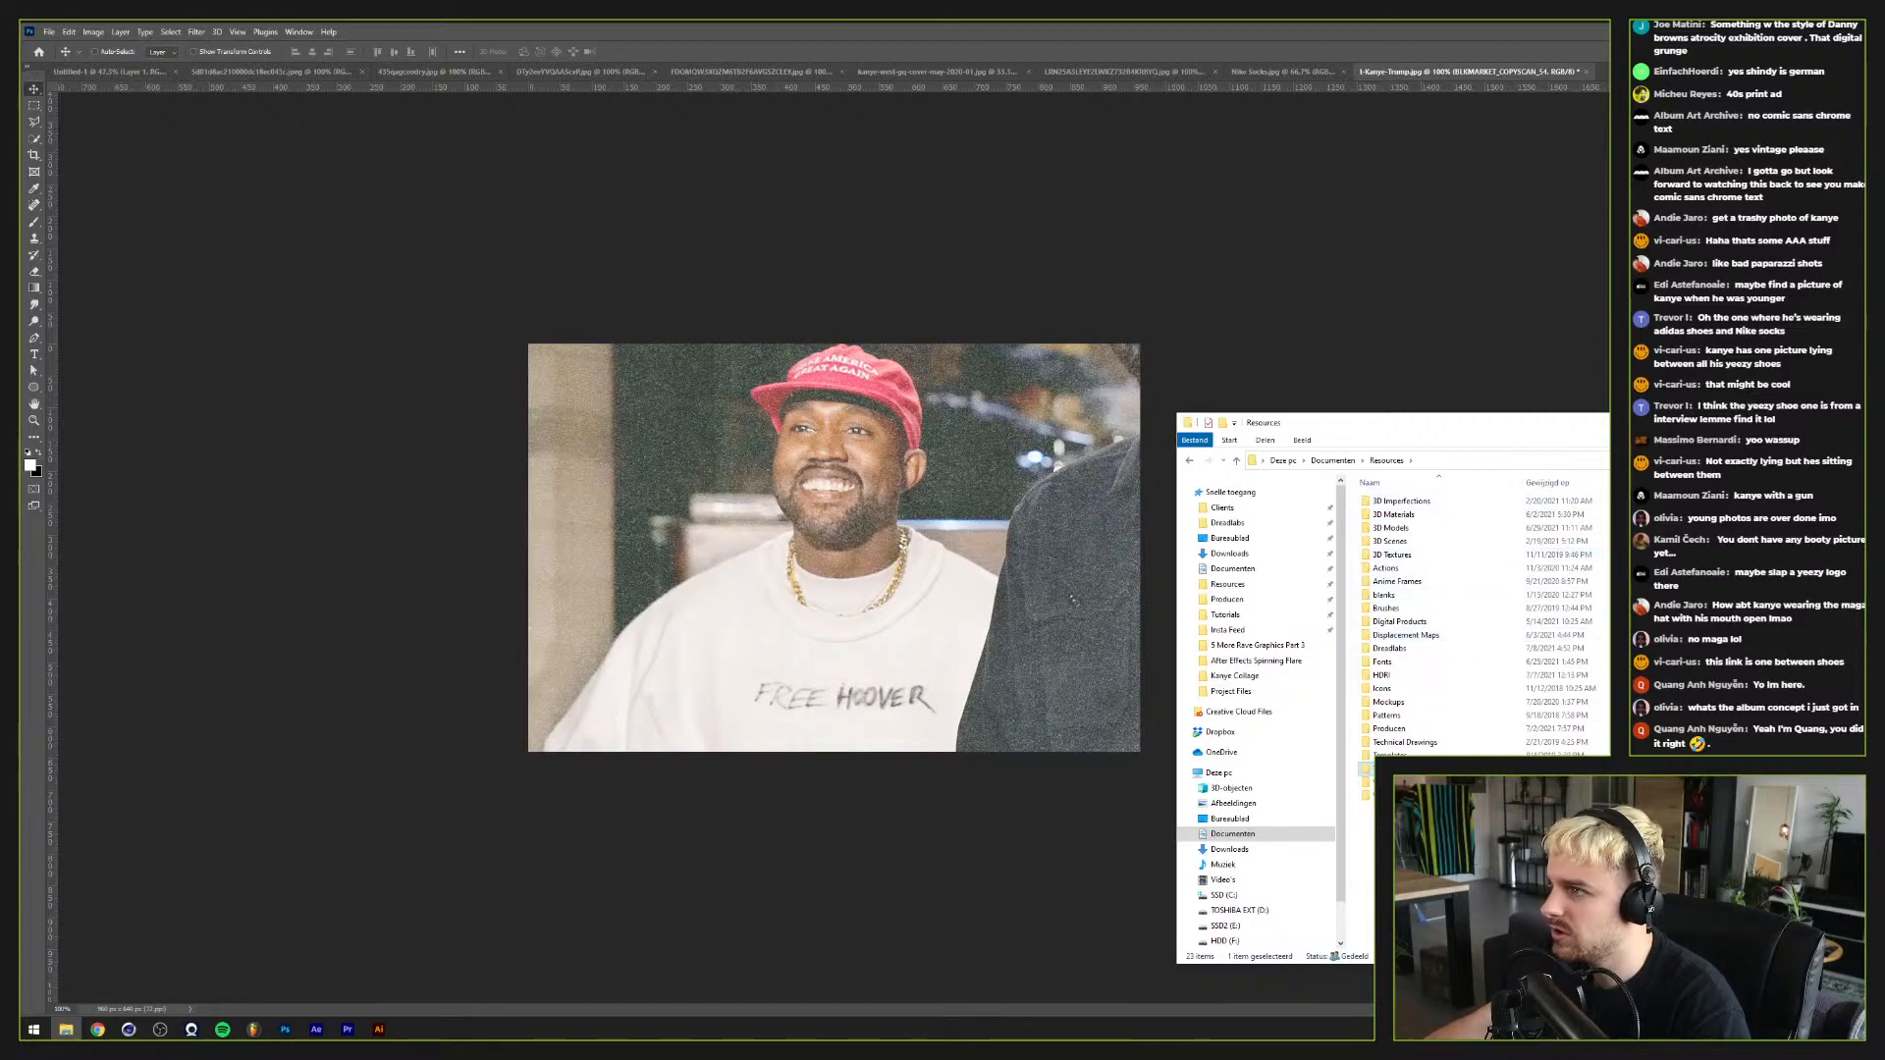
key(alt+Tab)
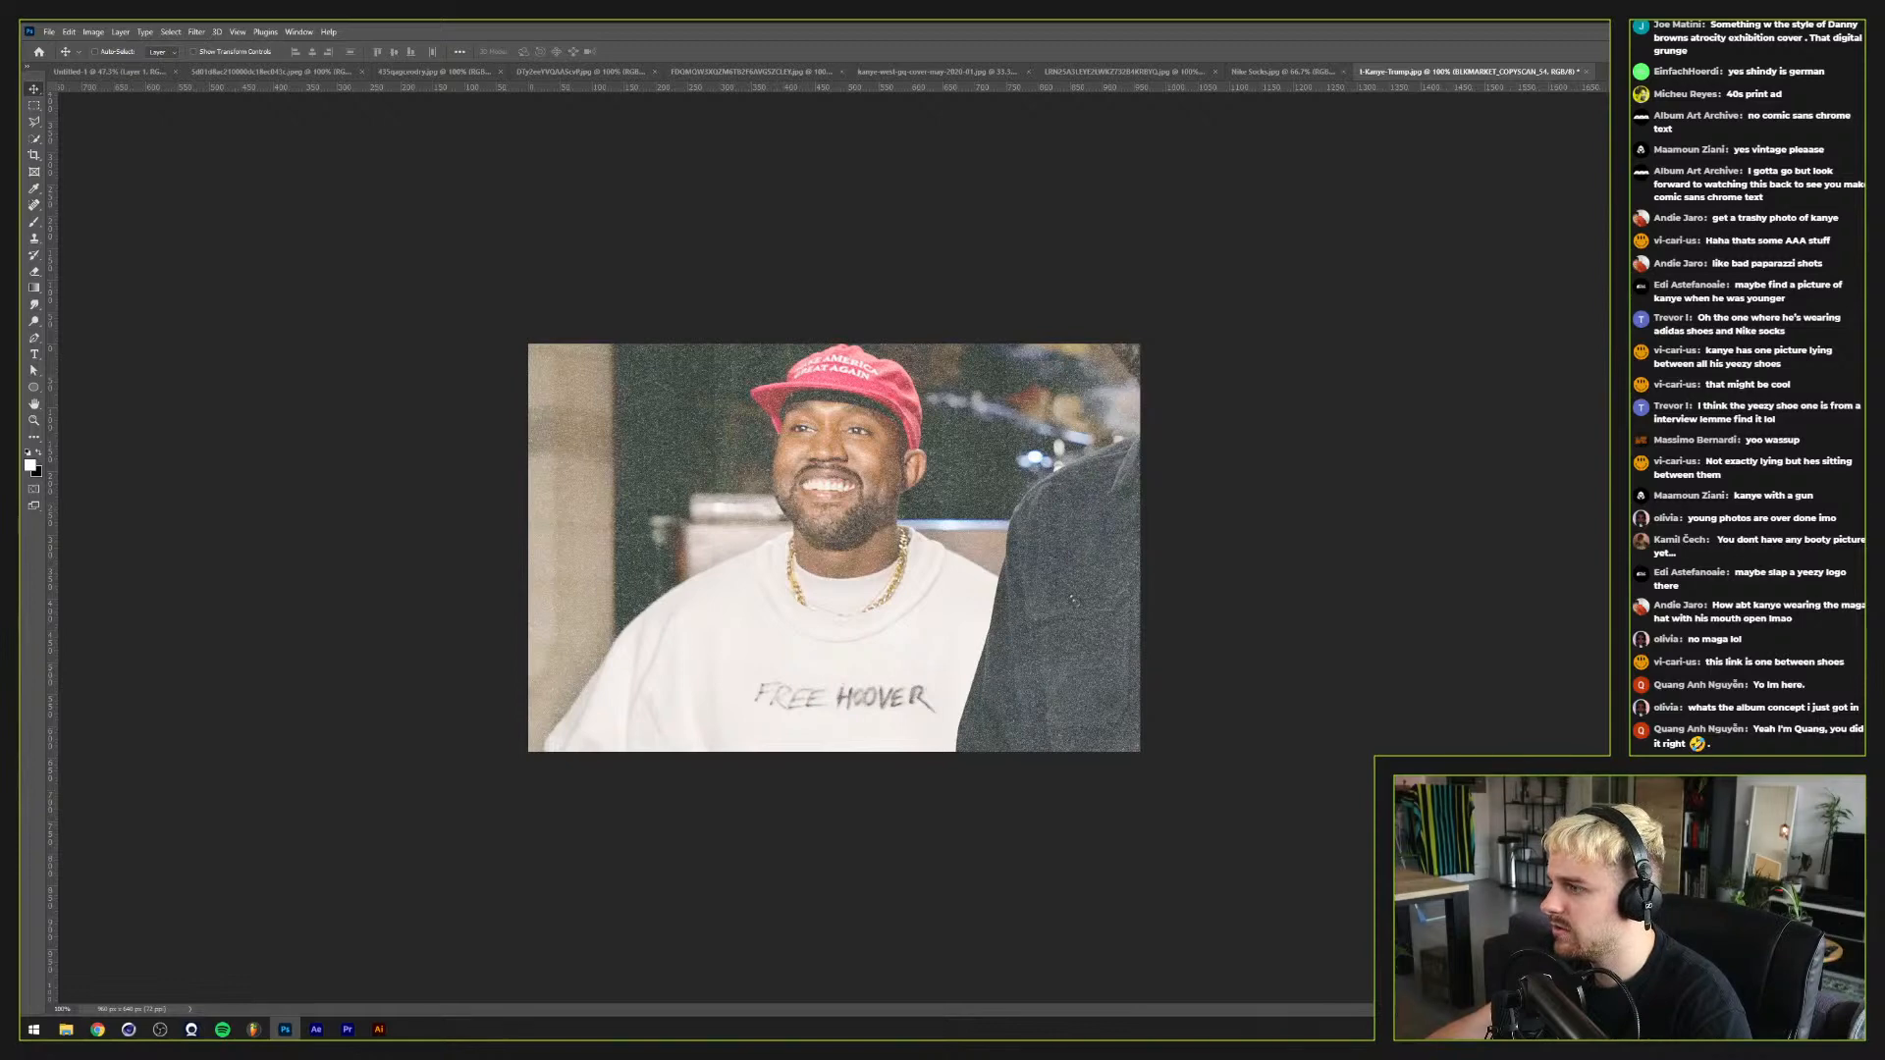
click(1728, 628)
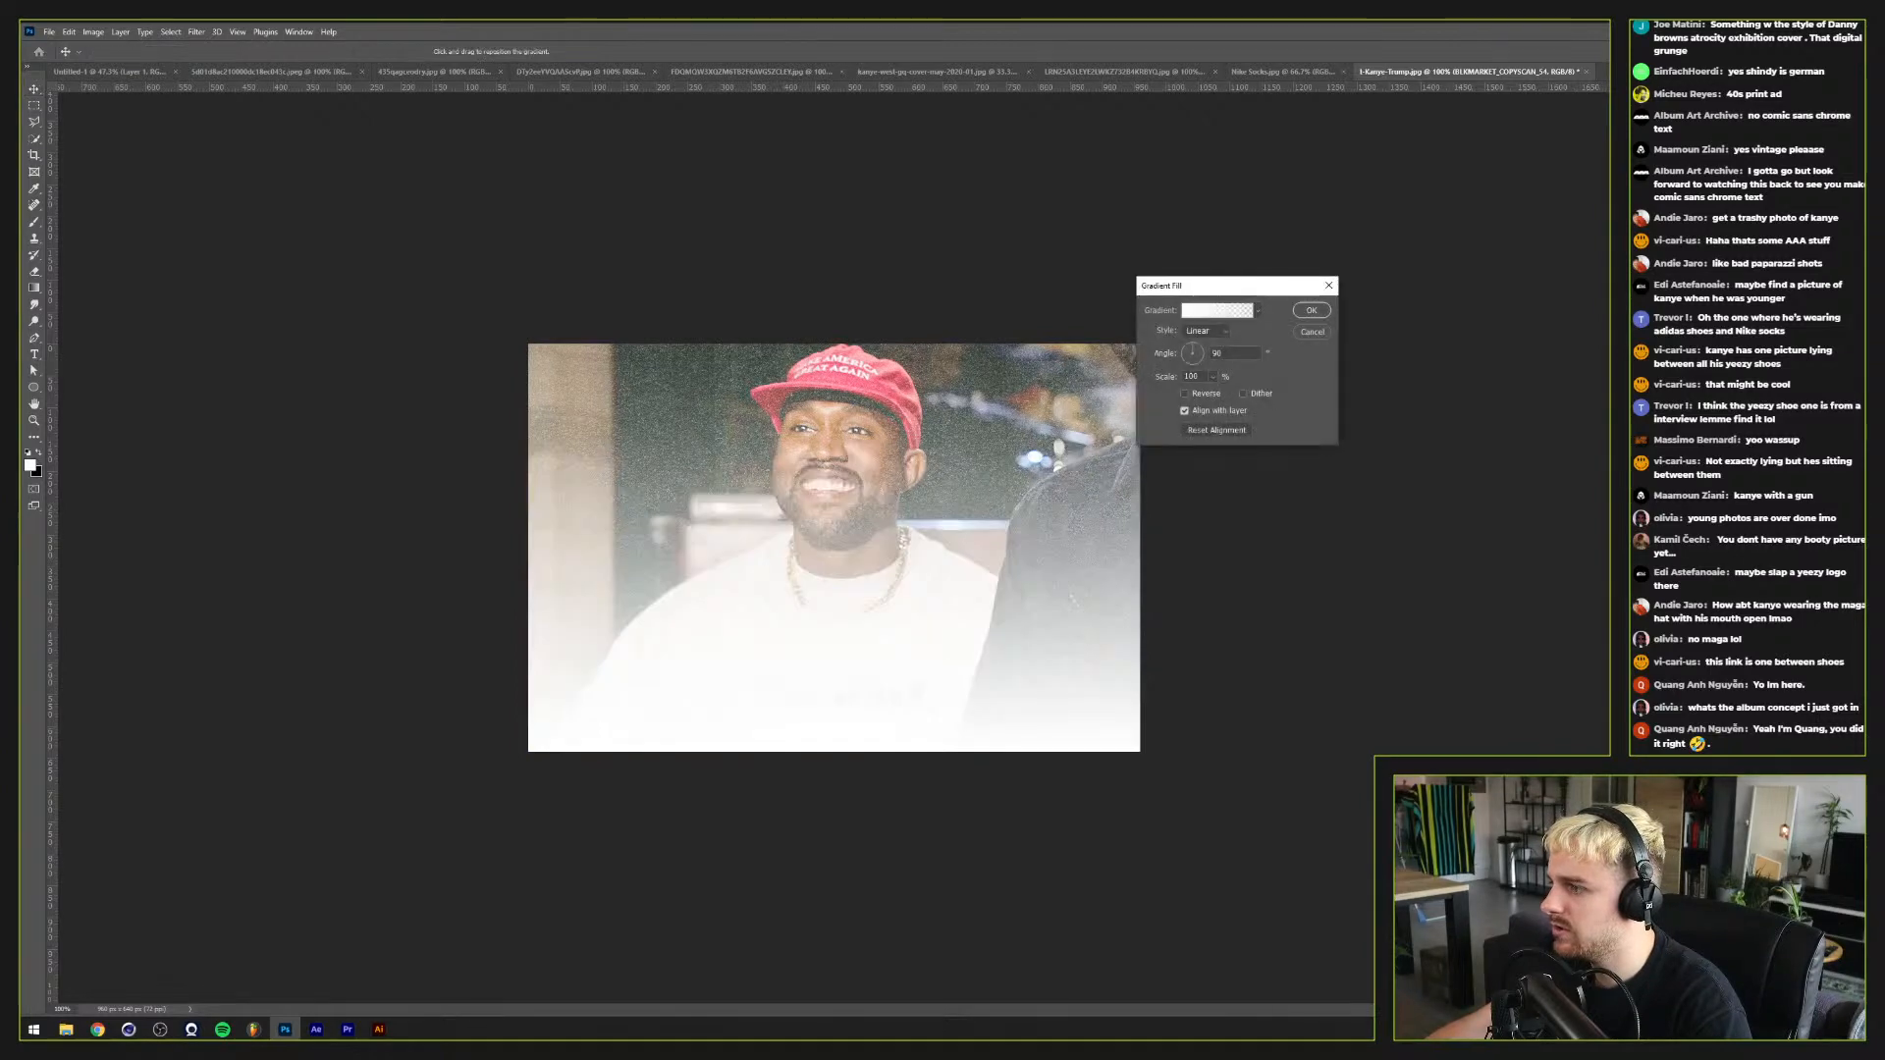
click(1294, 332)
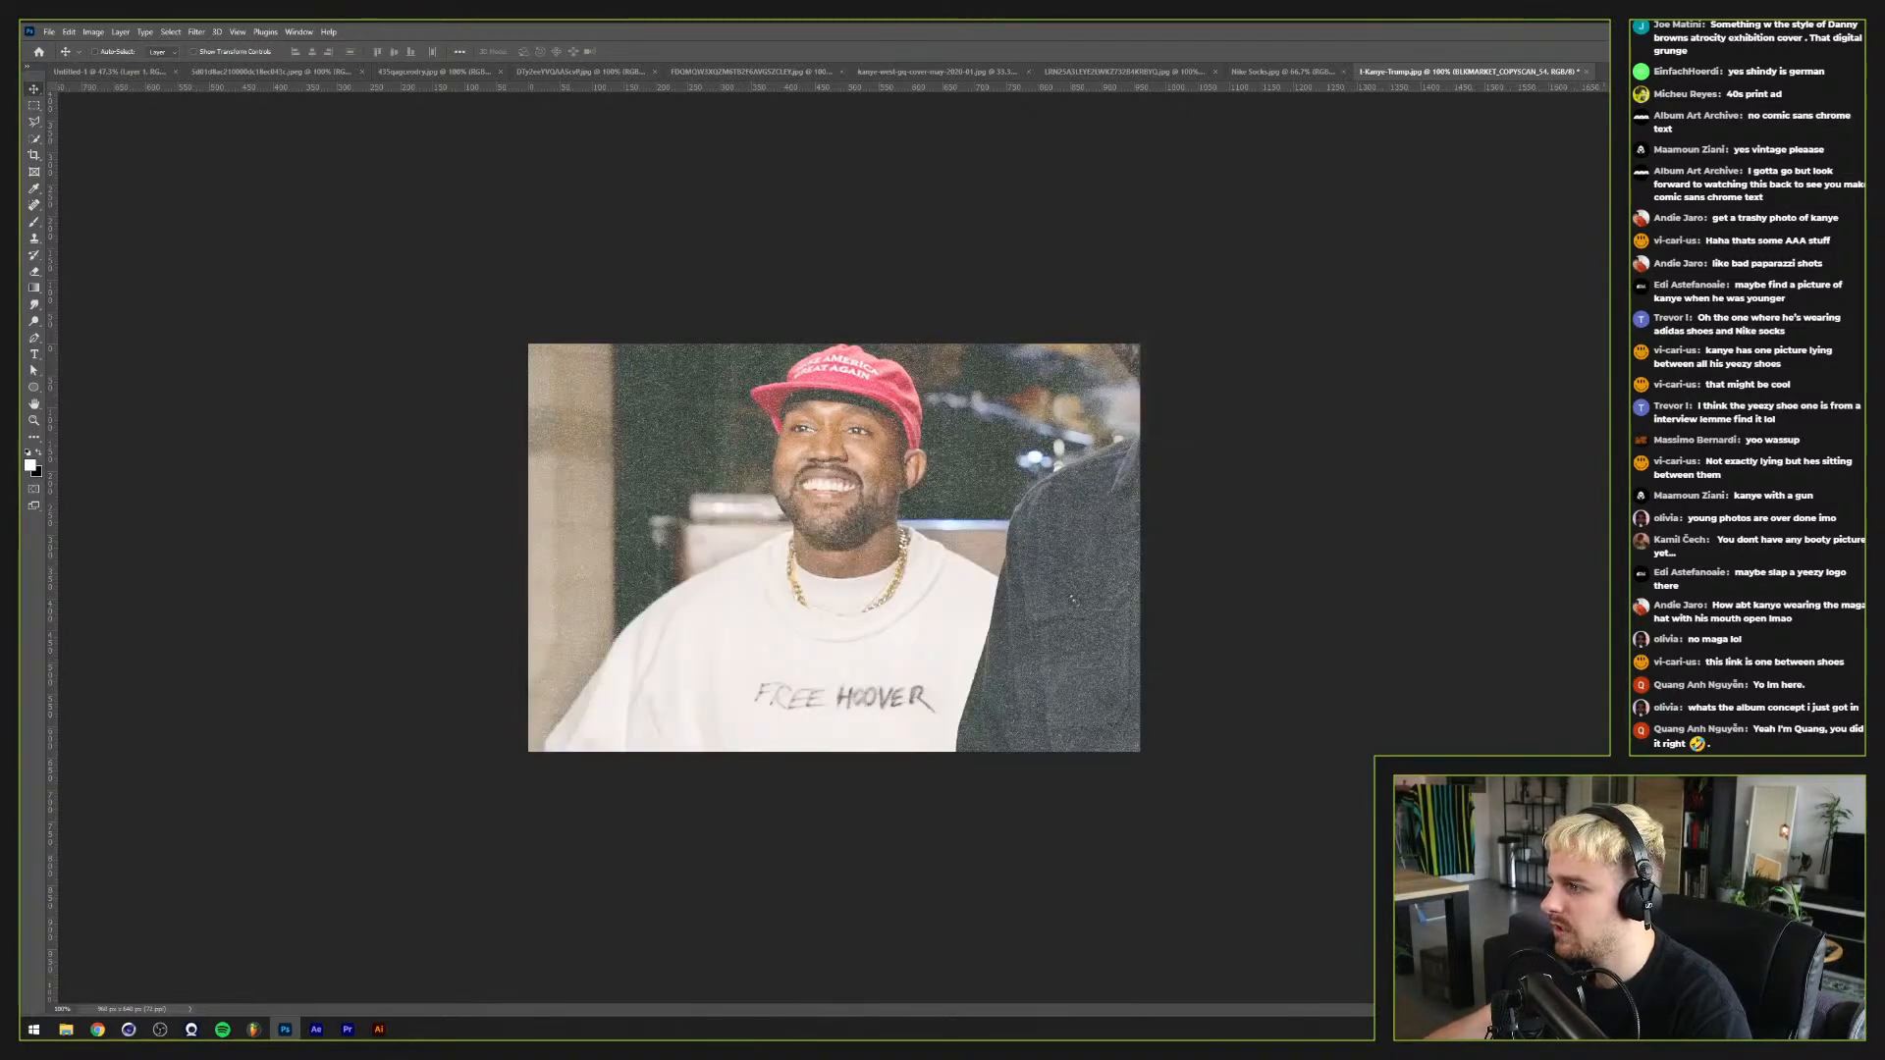
double_click(1728, 629)
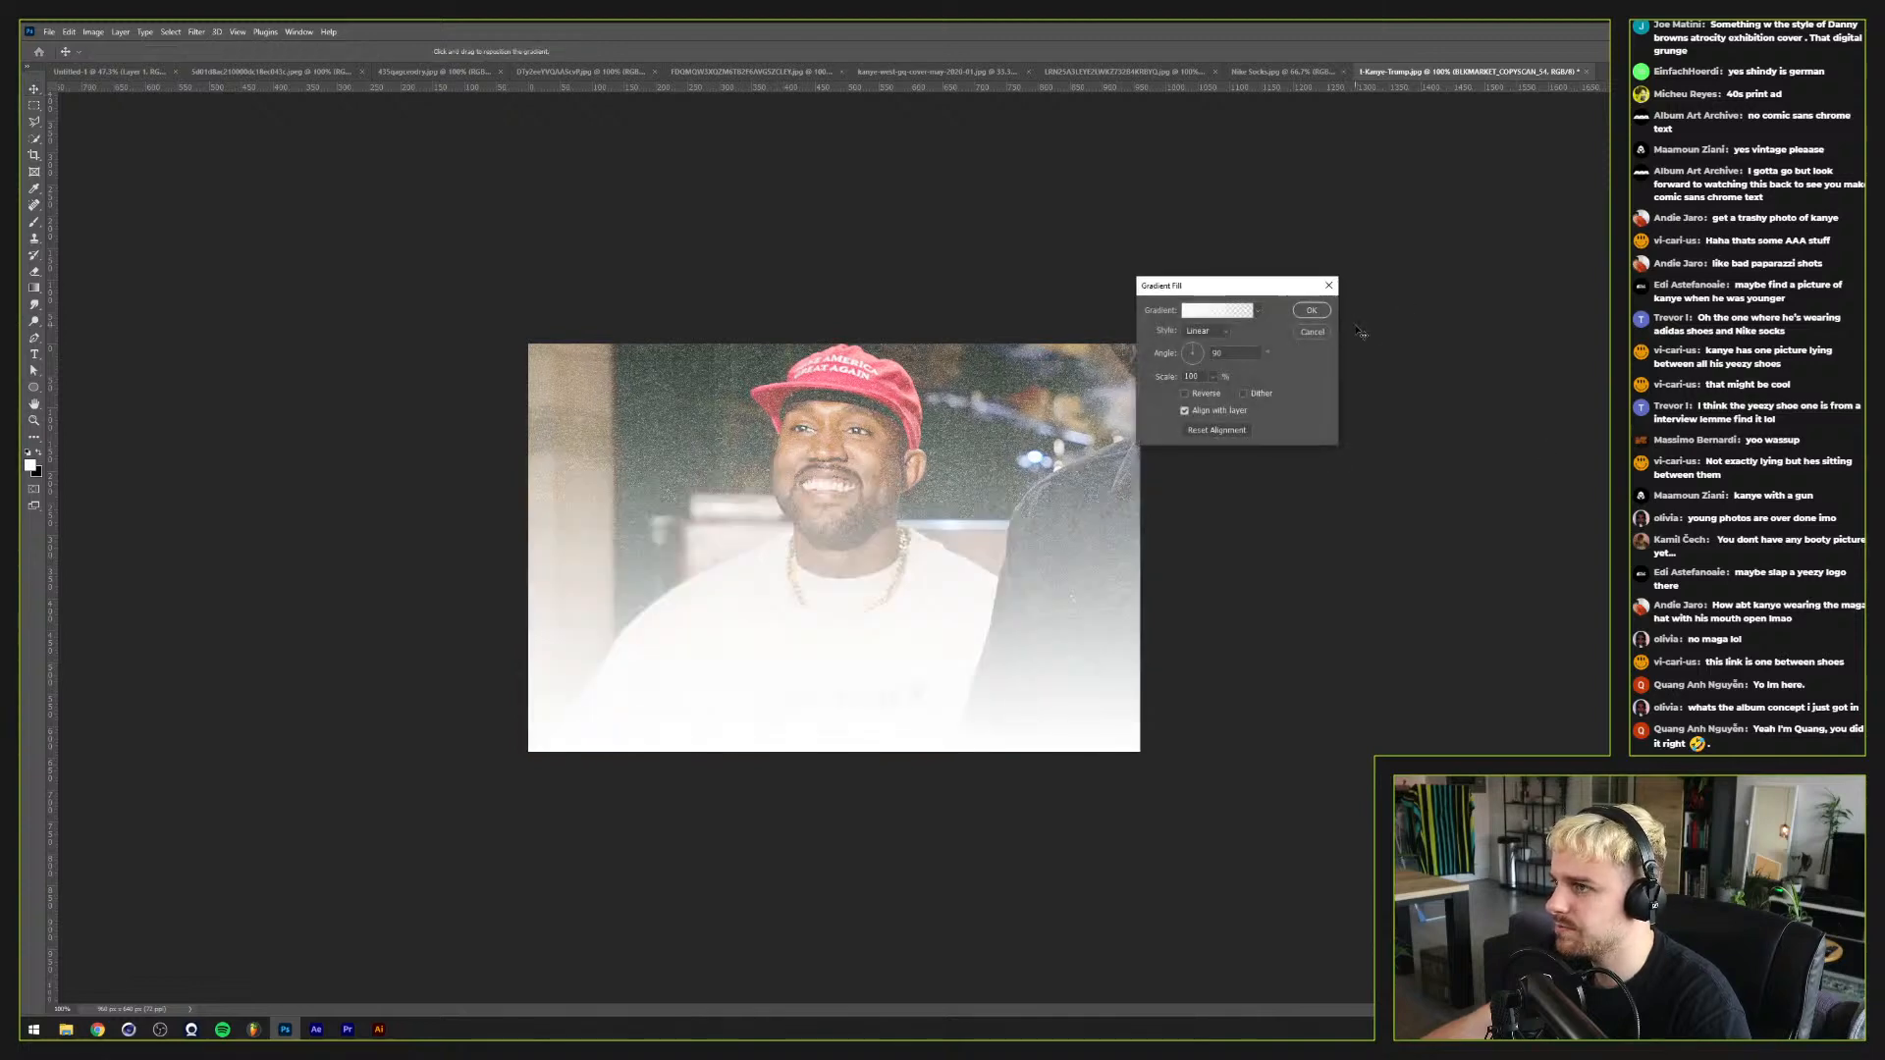
click(1293, 332)
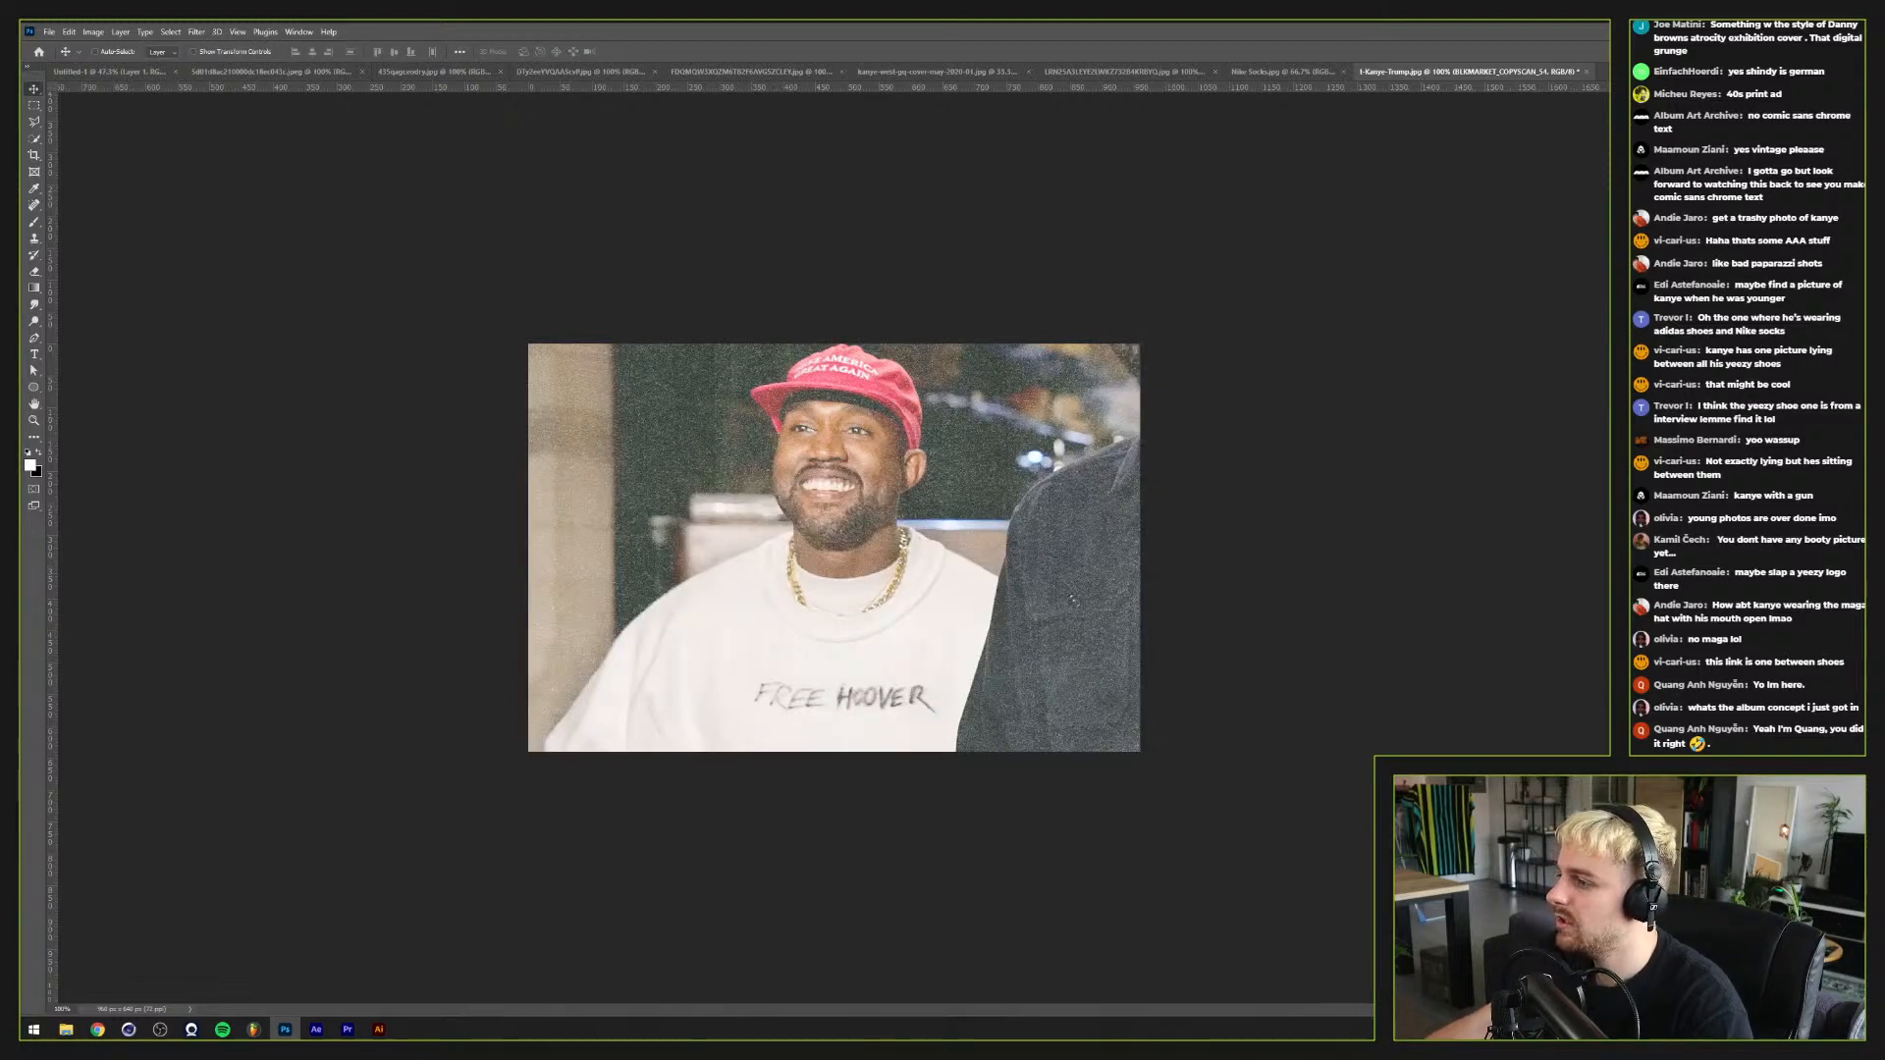
Step: Add a Pattern Fill layer with the beige swatch from the paper patterns group, scaled to 50%
click(1728, 628)
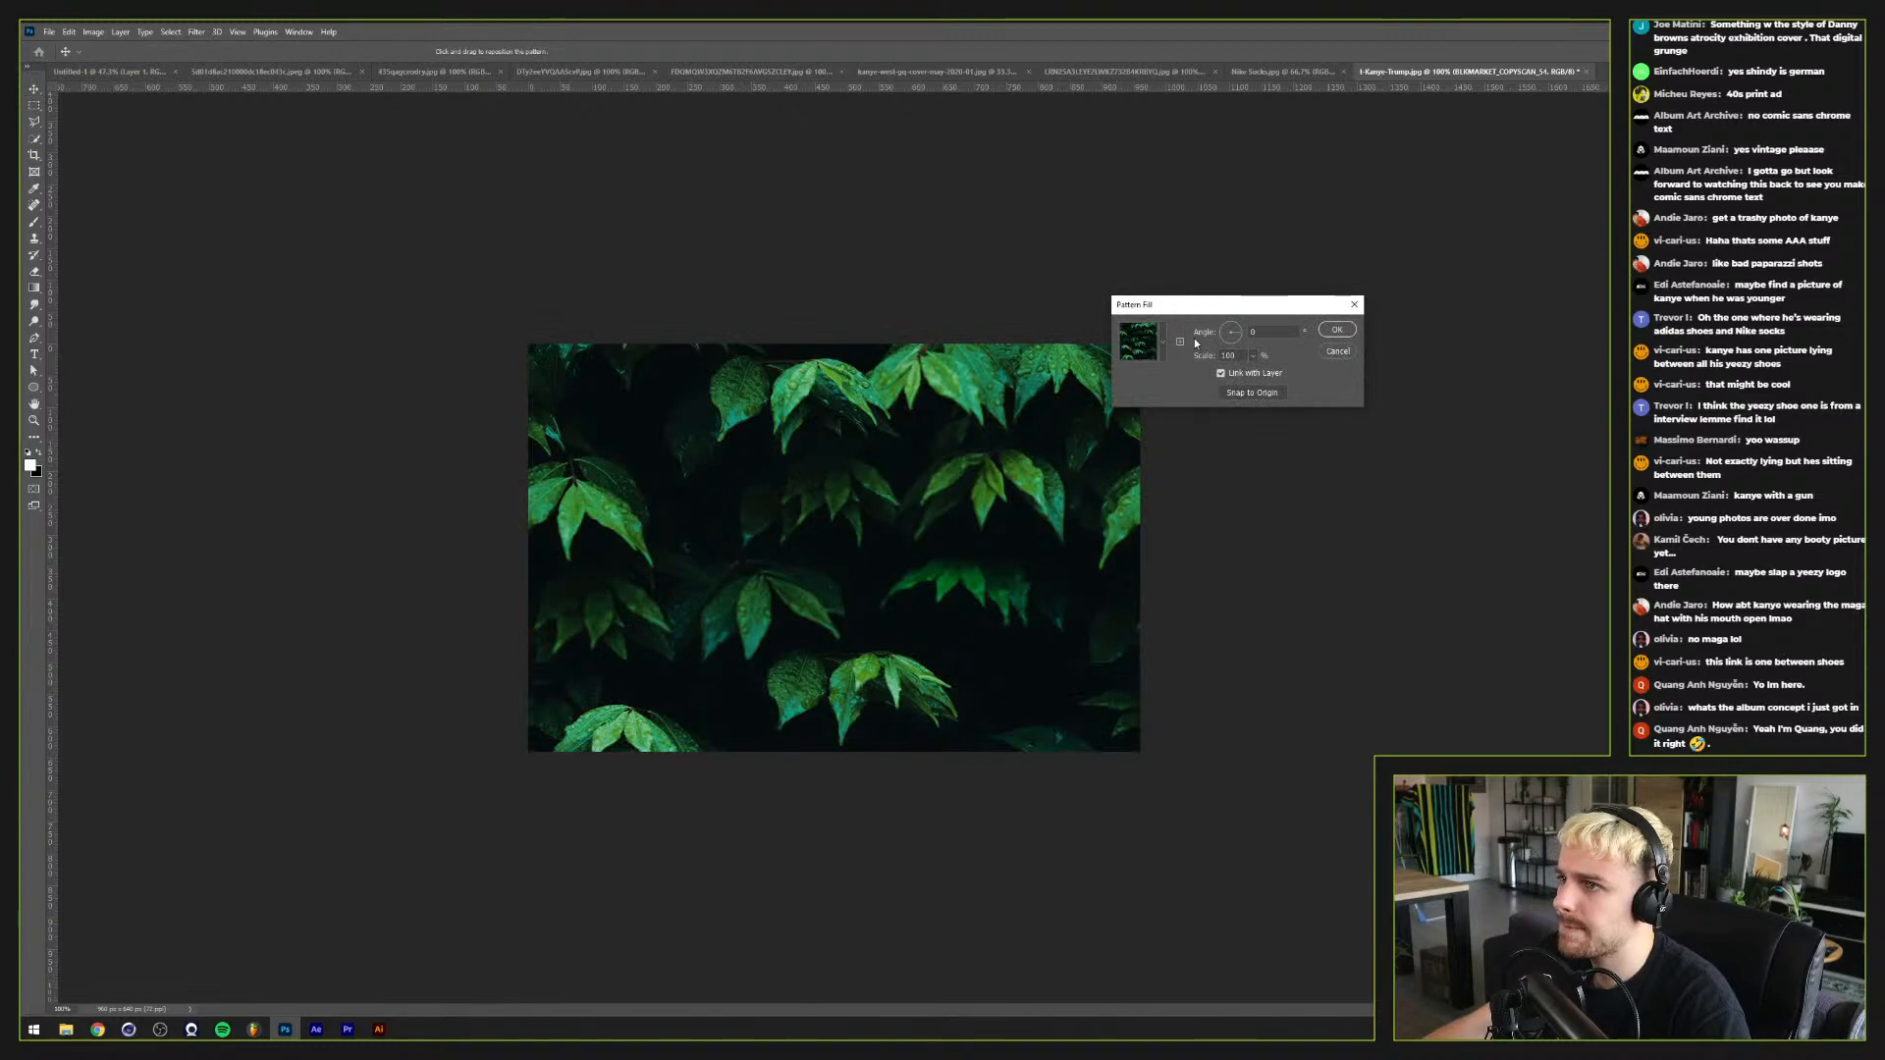
click(1163, 342)
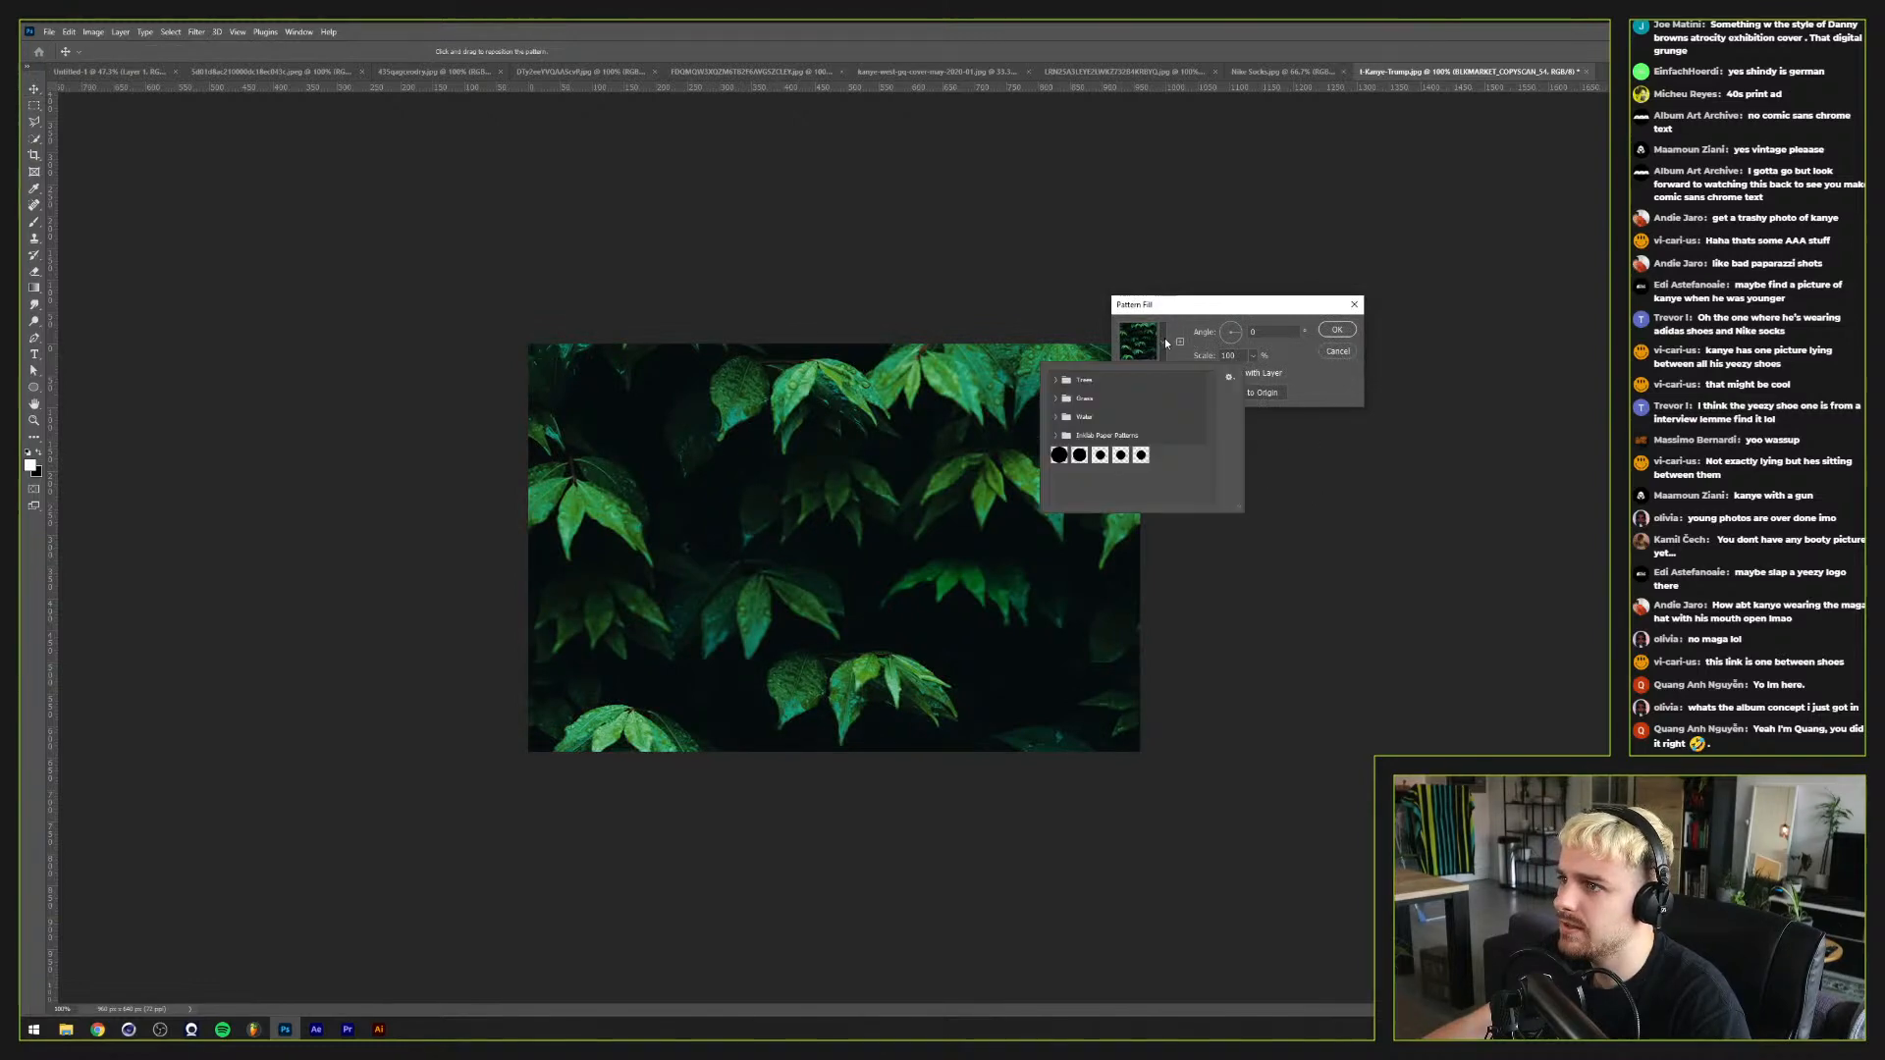
click(1055, 435)
click(1073, 475)
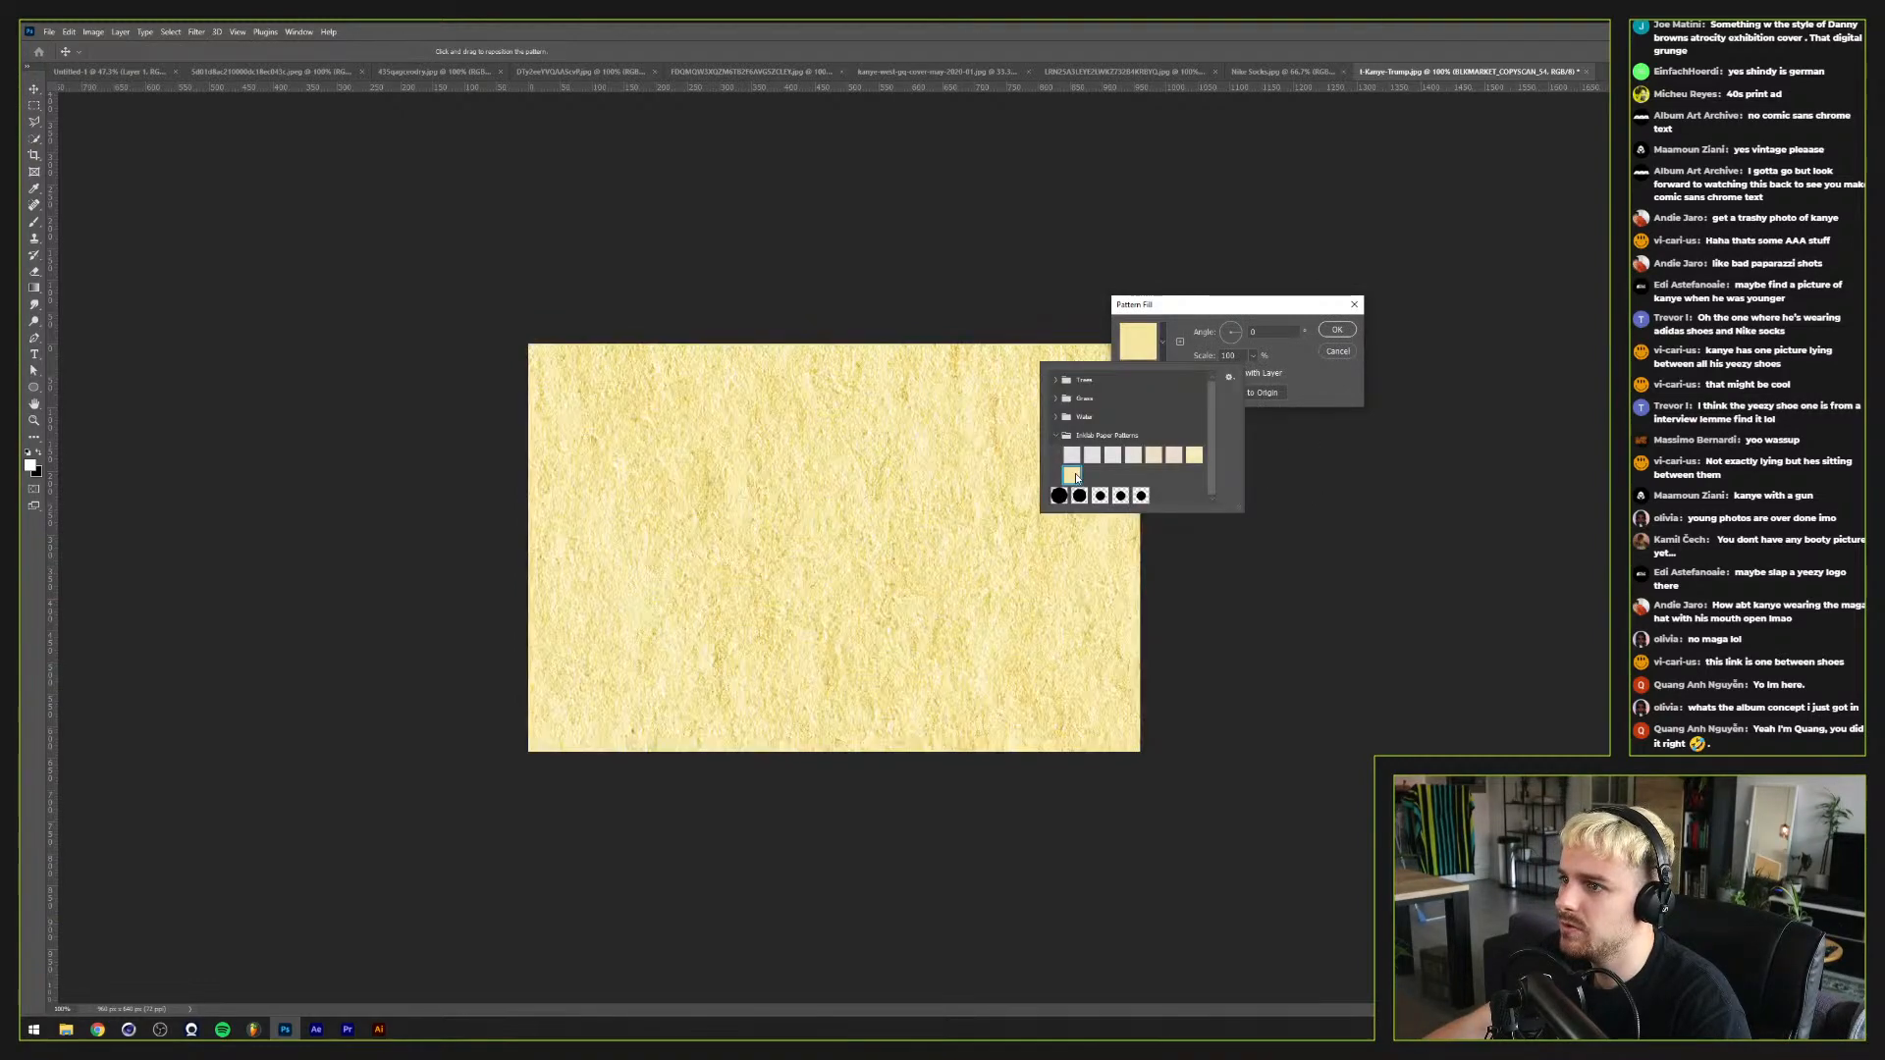
click(1177, 455)
click(1239, 356)
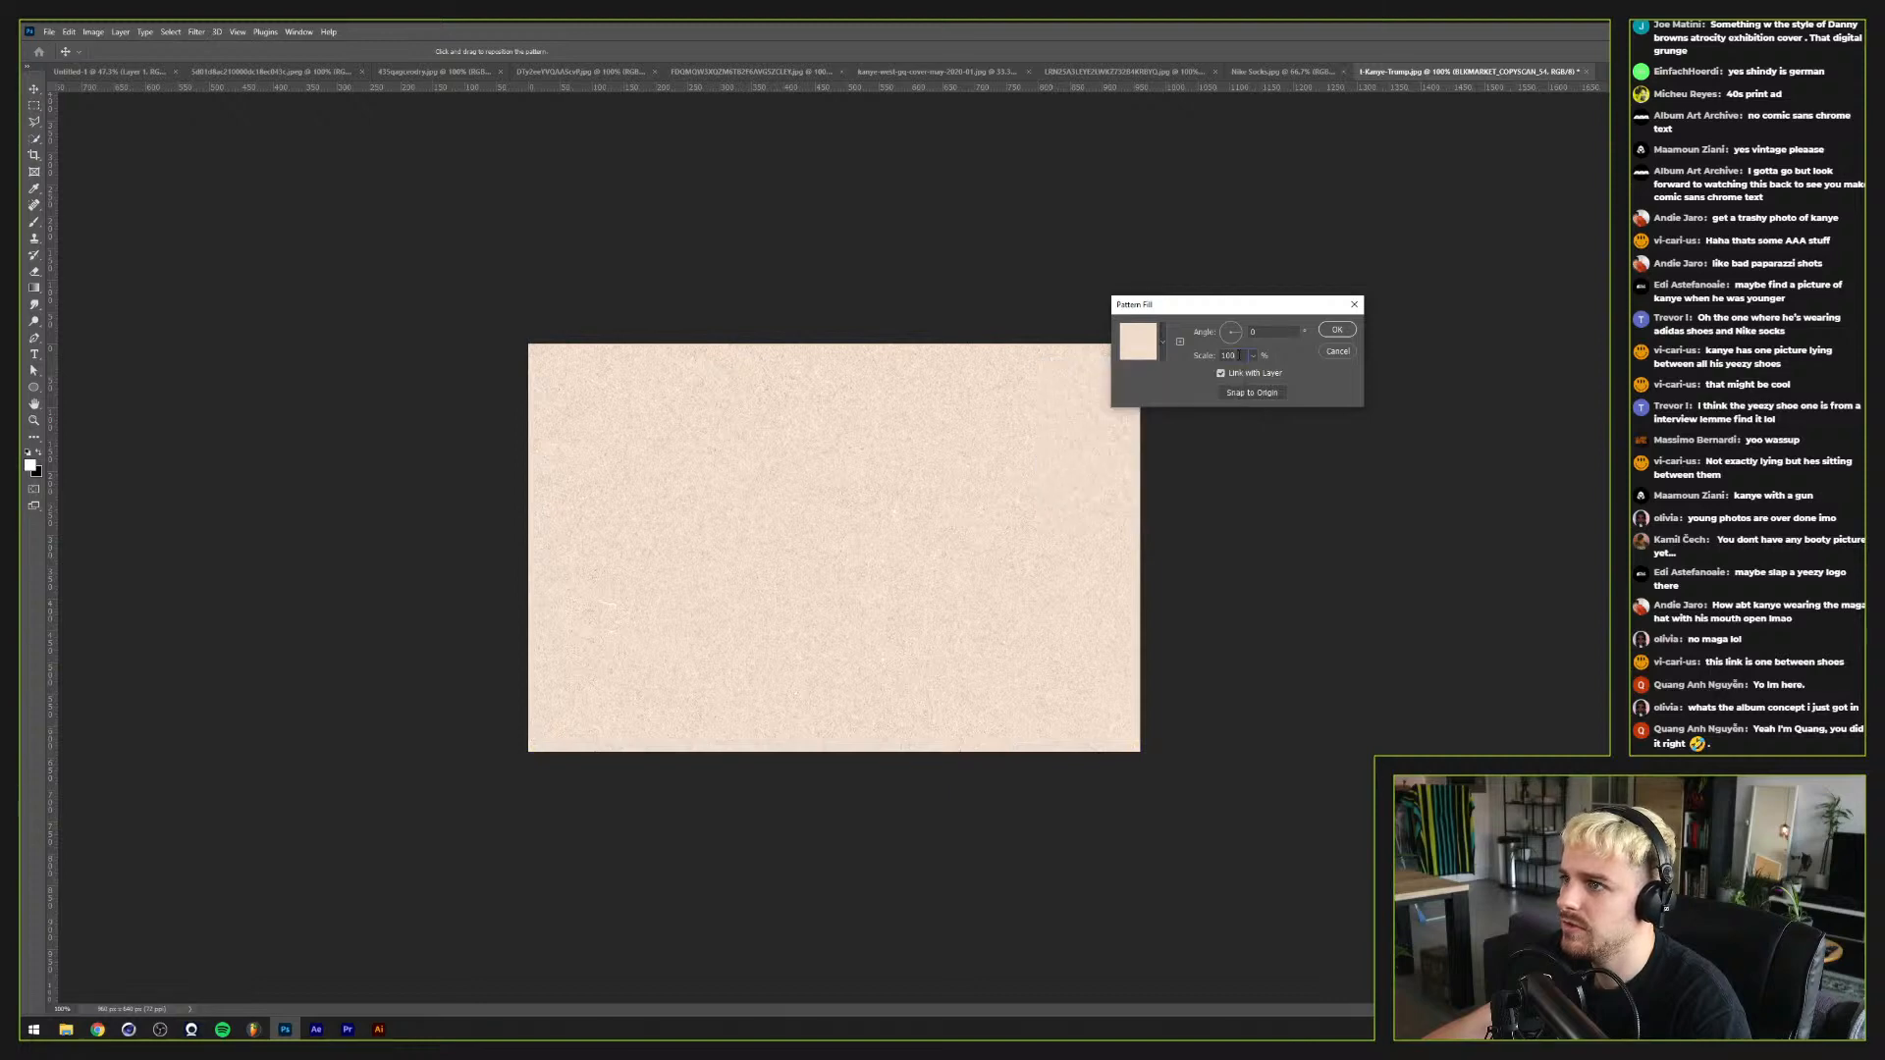
text(50)
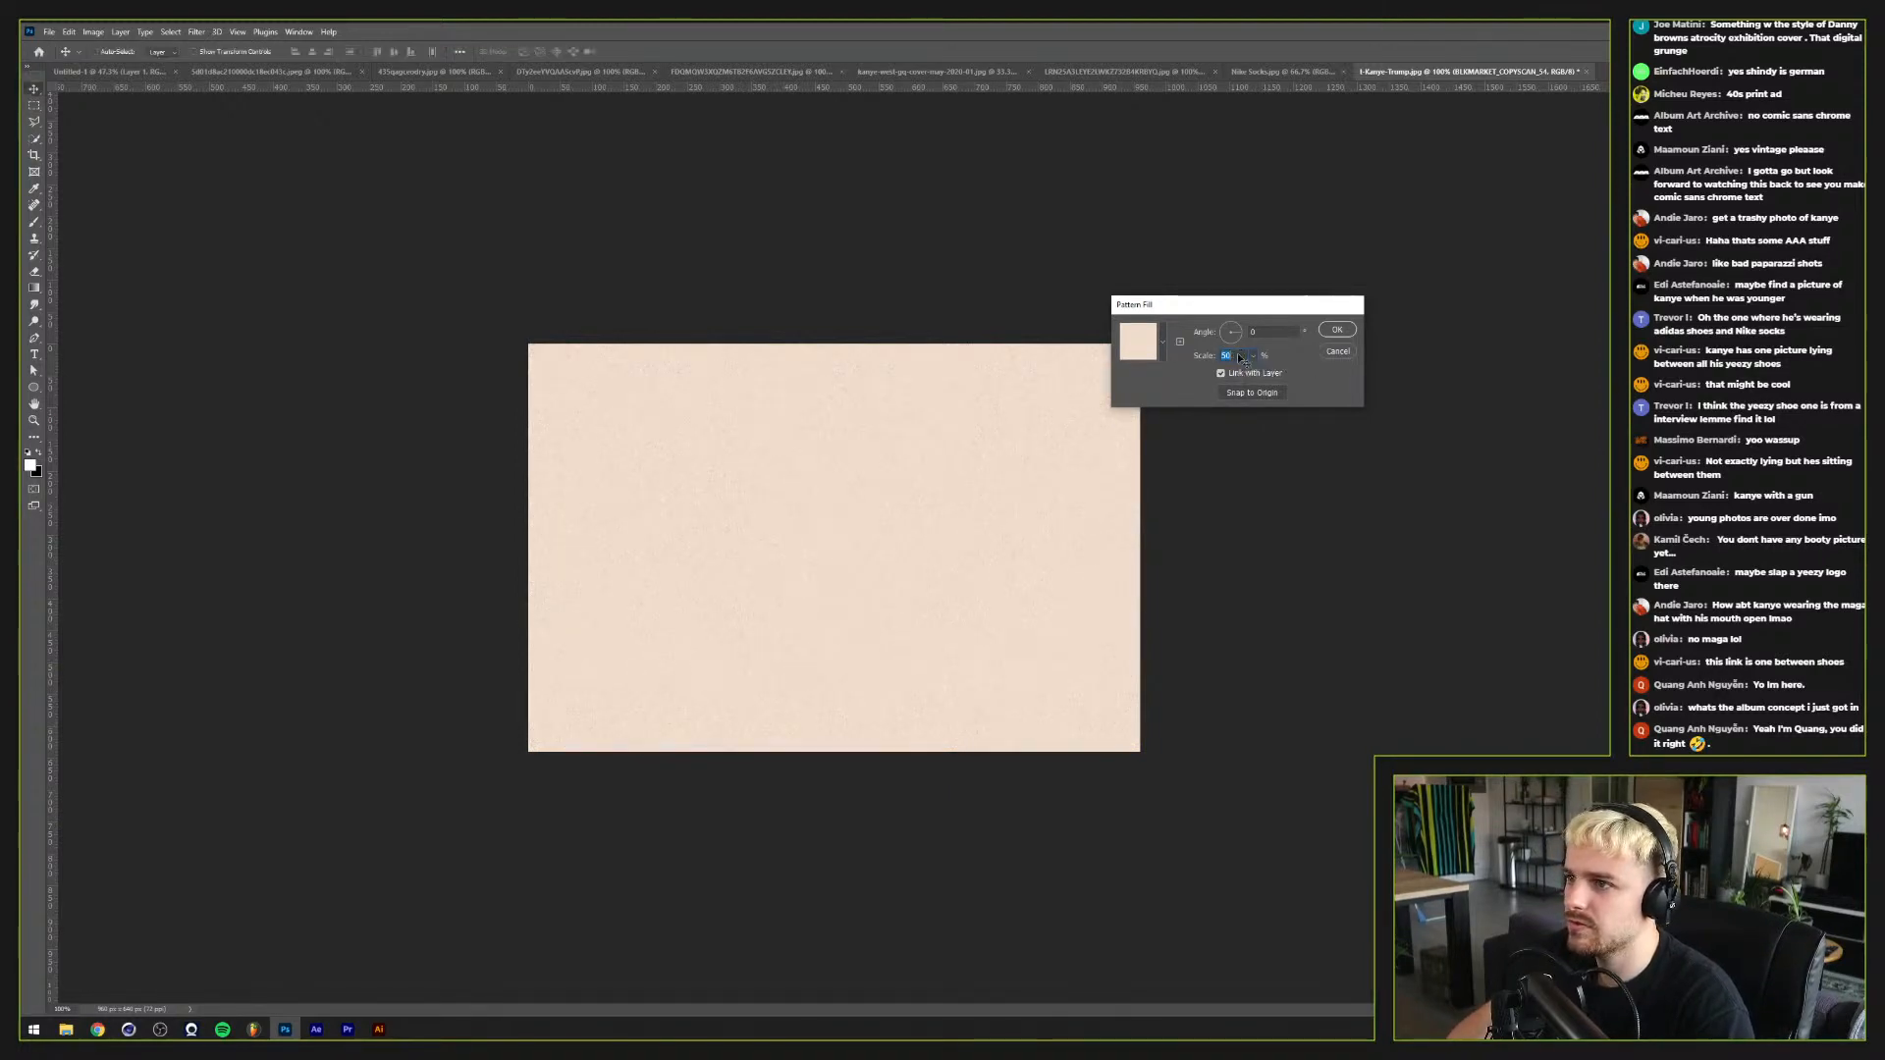
key(Return)
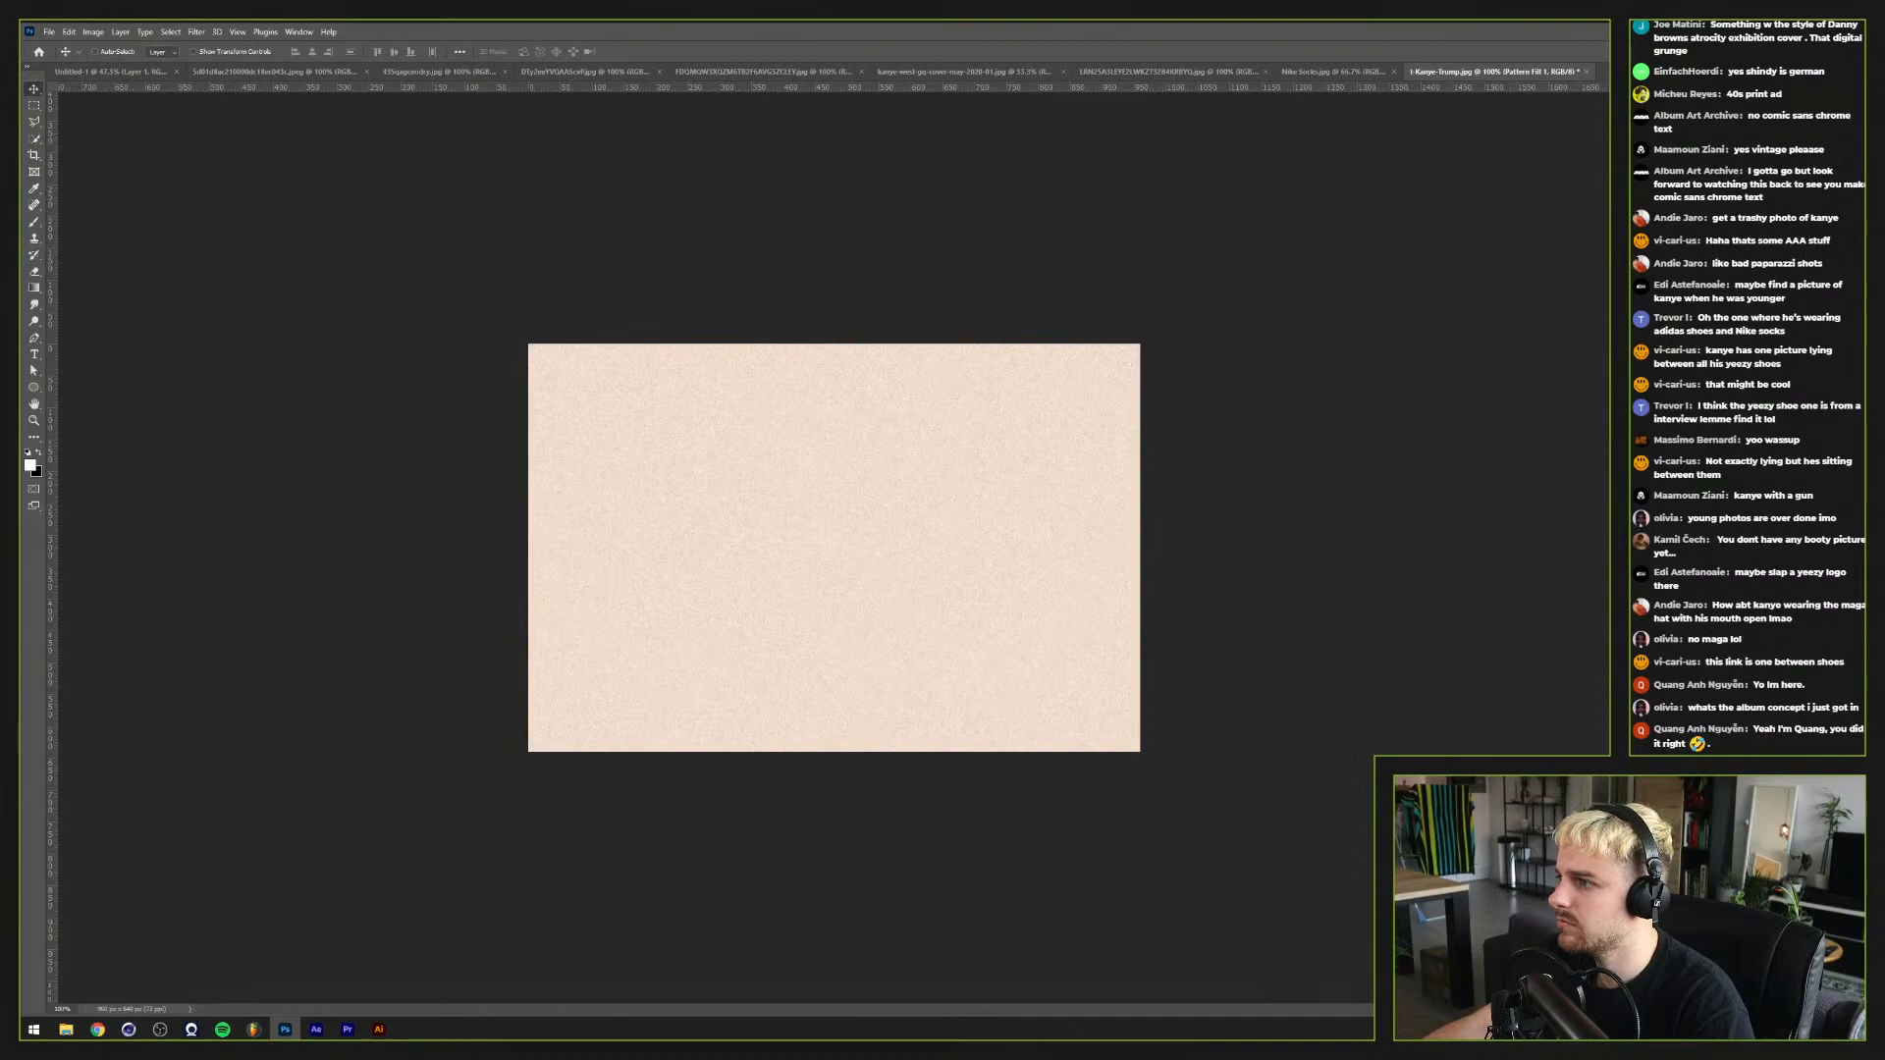
Step: Blend the paper pattern fill over the photo with Multiply and compare the look with and without the photocopy grain
key(shift+alt+o)
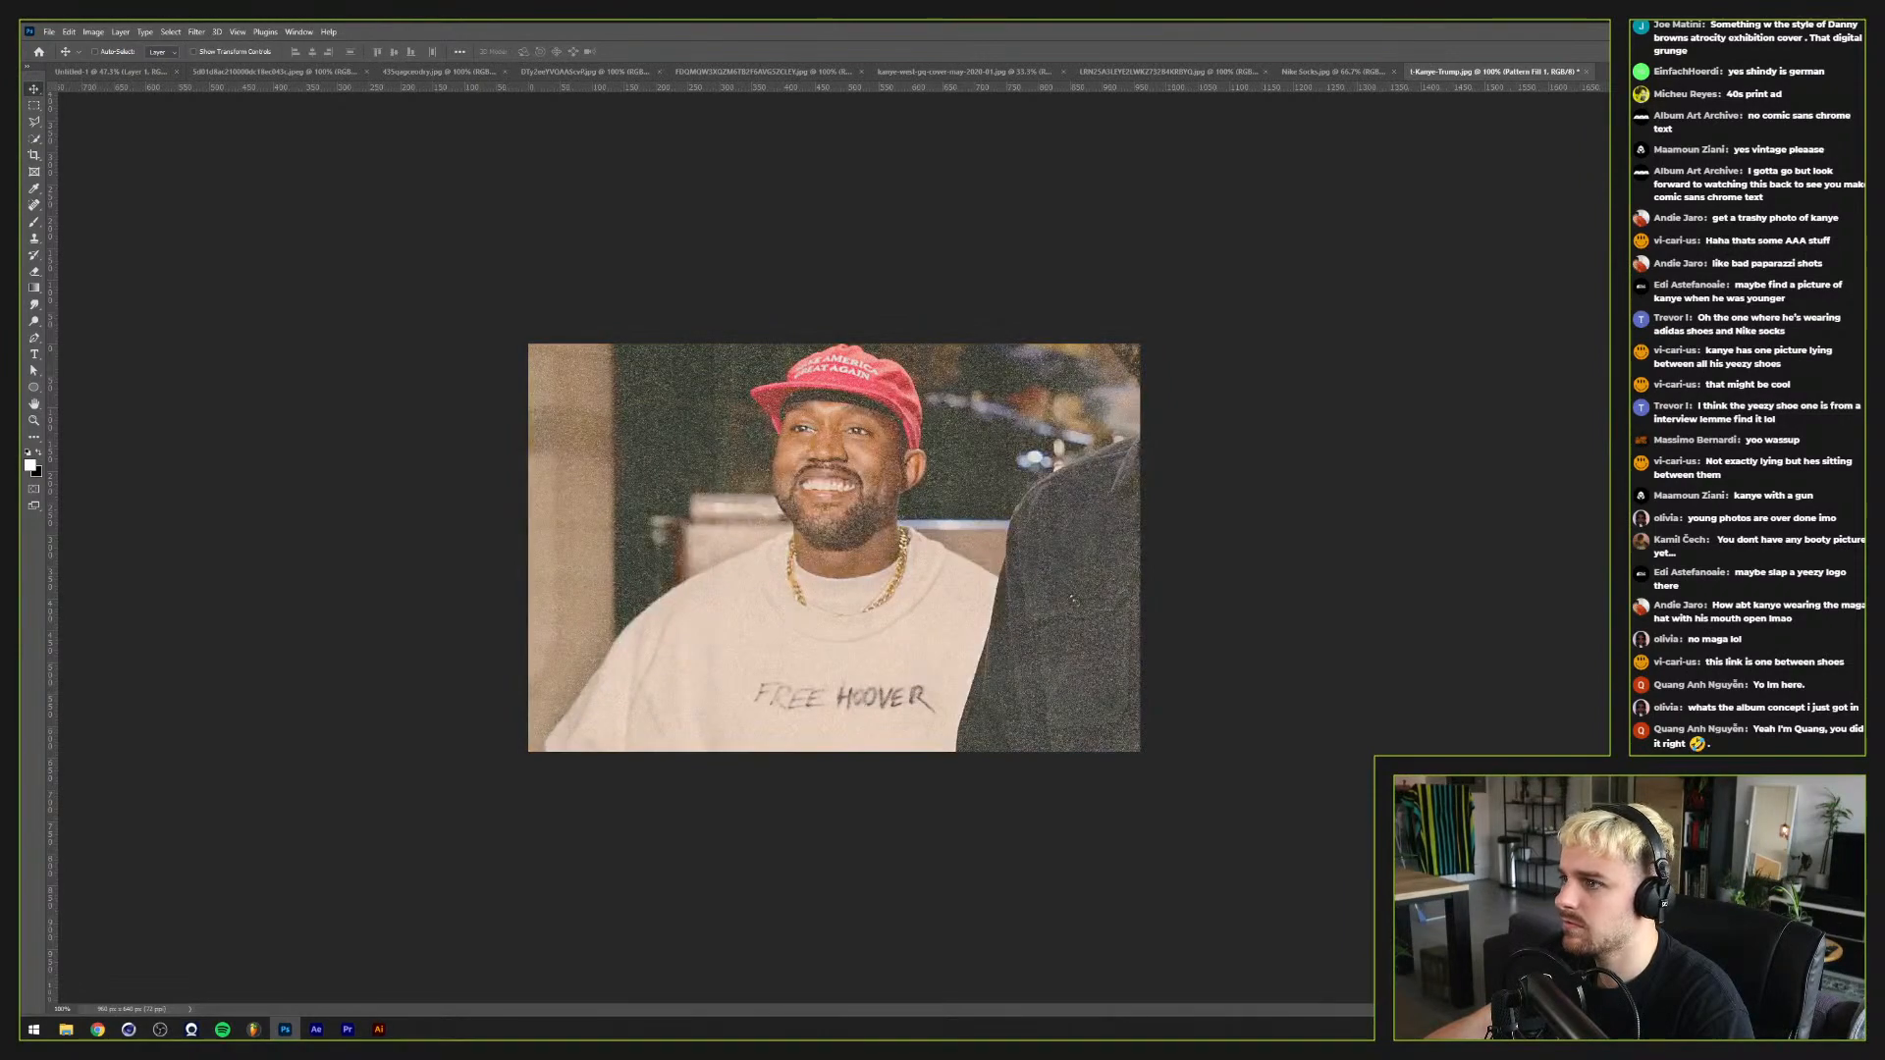
key(ctrl+comma)
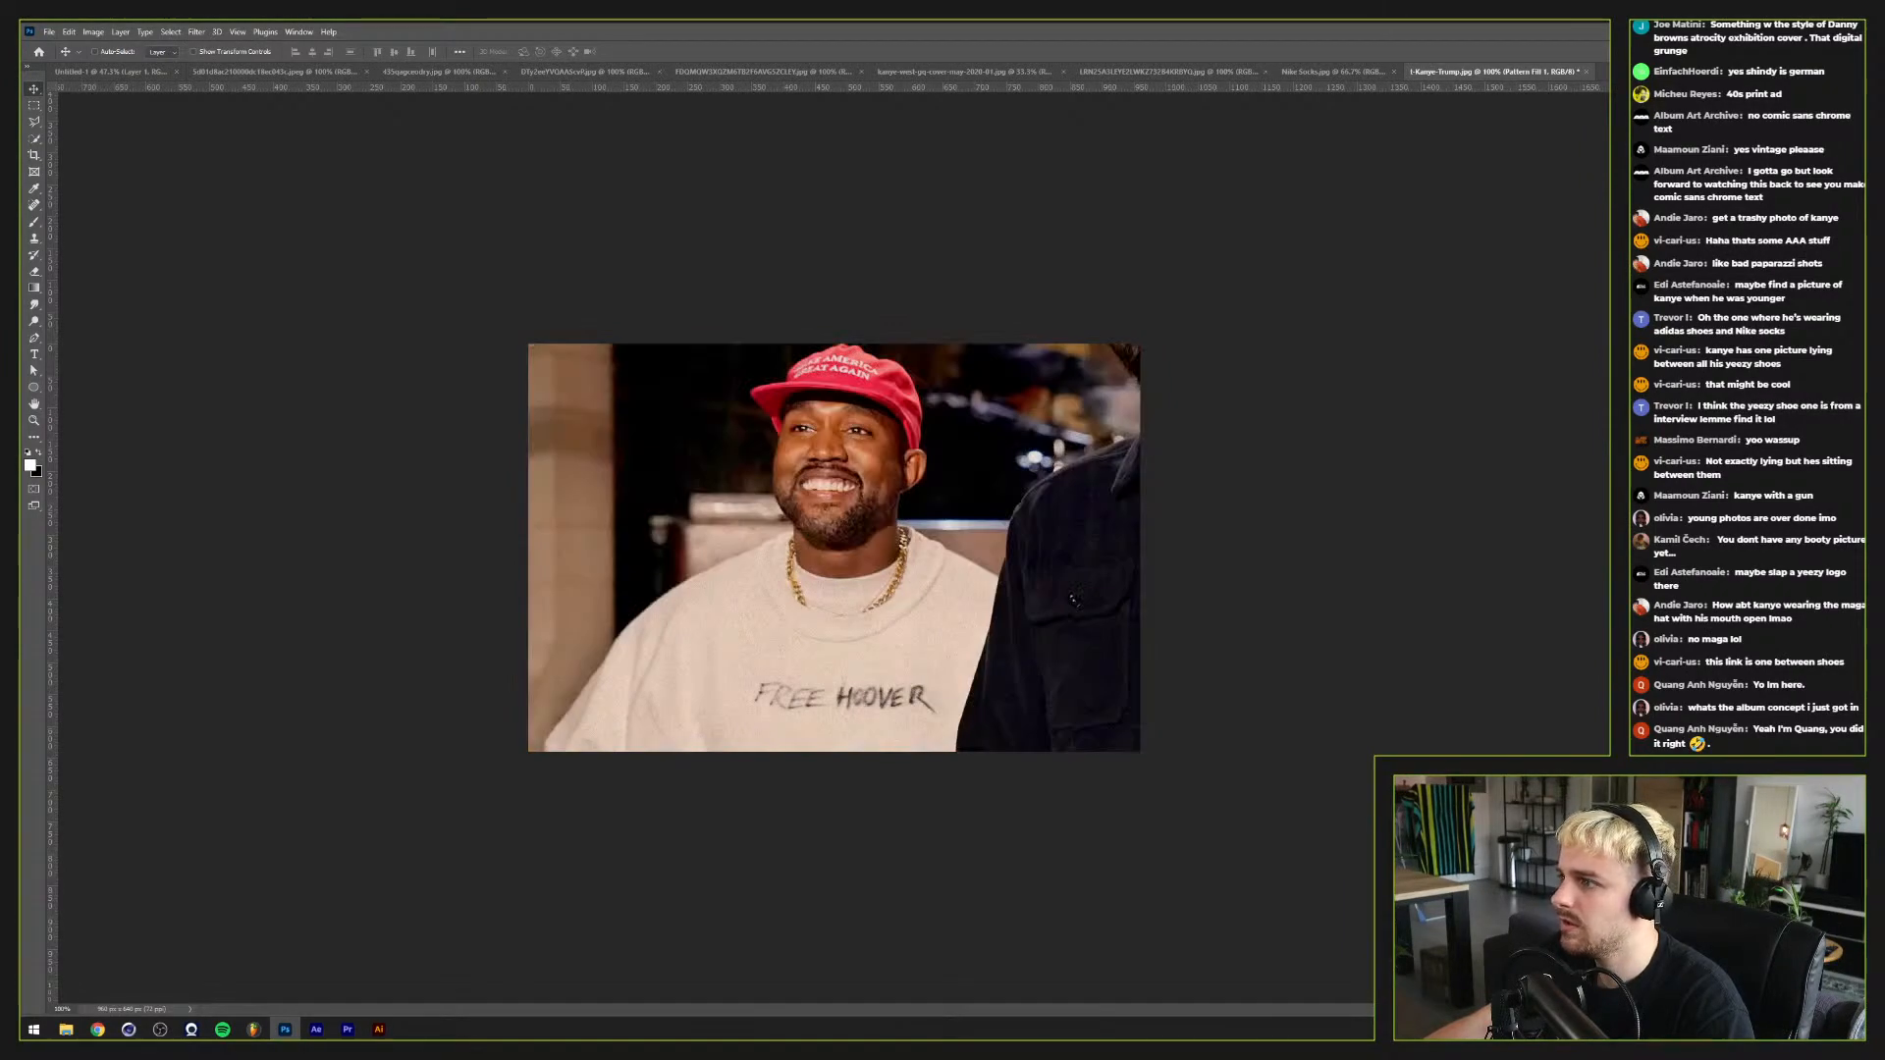
key(ctrl+comma)
key(ctrl+comma)
key(ctrl+comma)
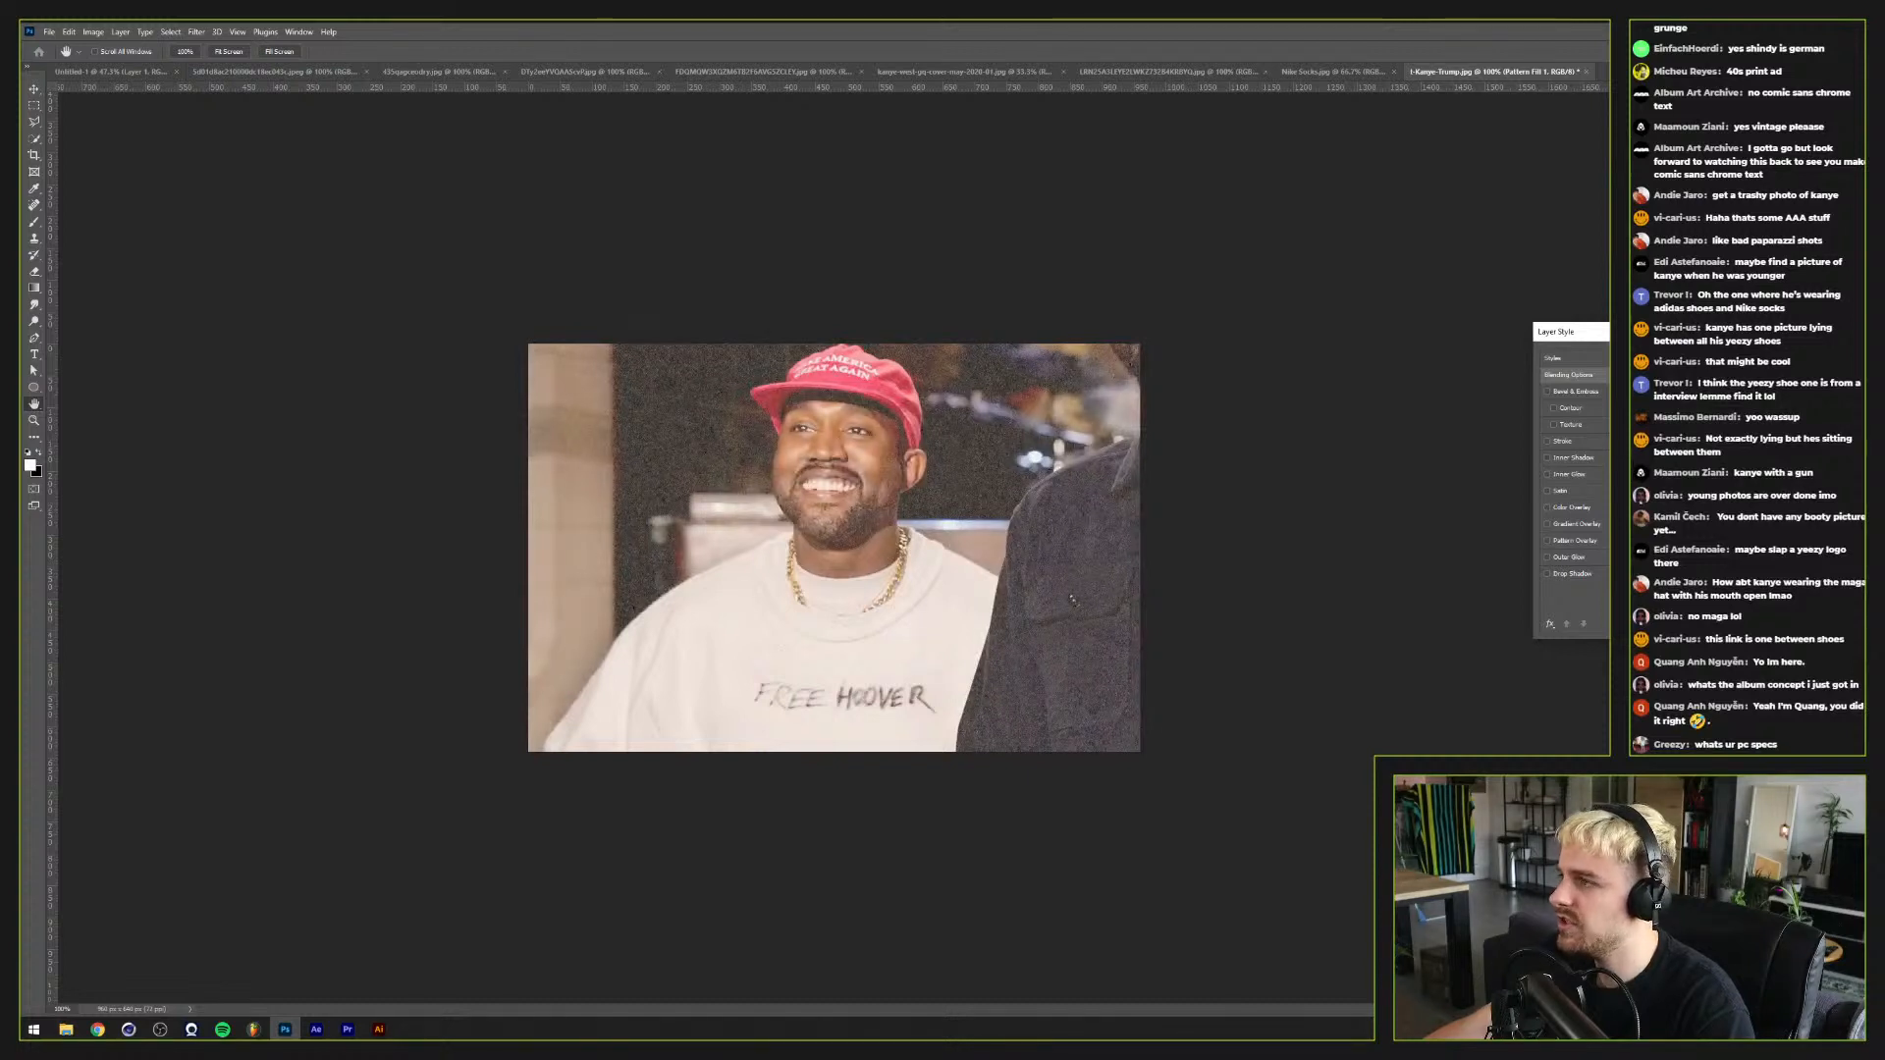
key(Return)
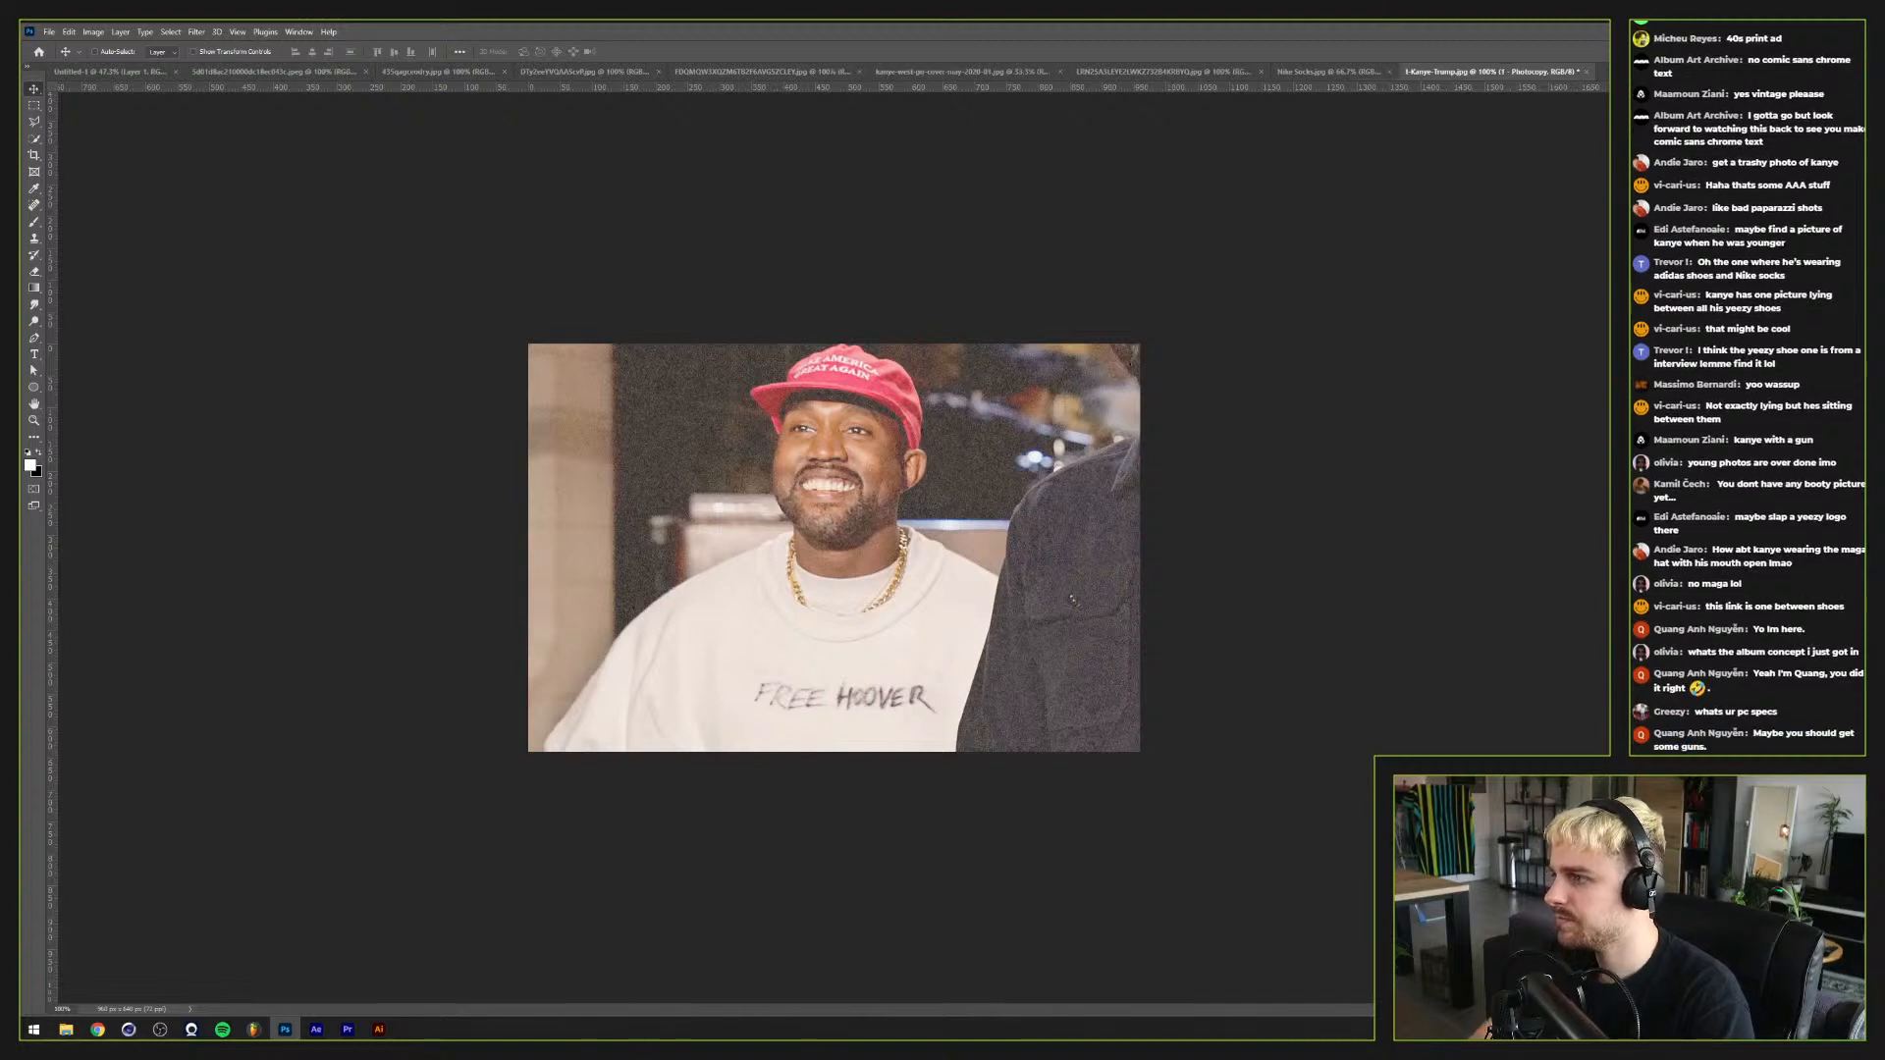
Step: Look in the Dreadlabs folder under Resources for paper textures
key(alt+Tab)
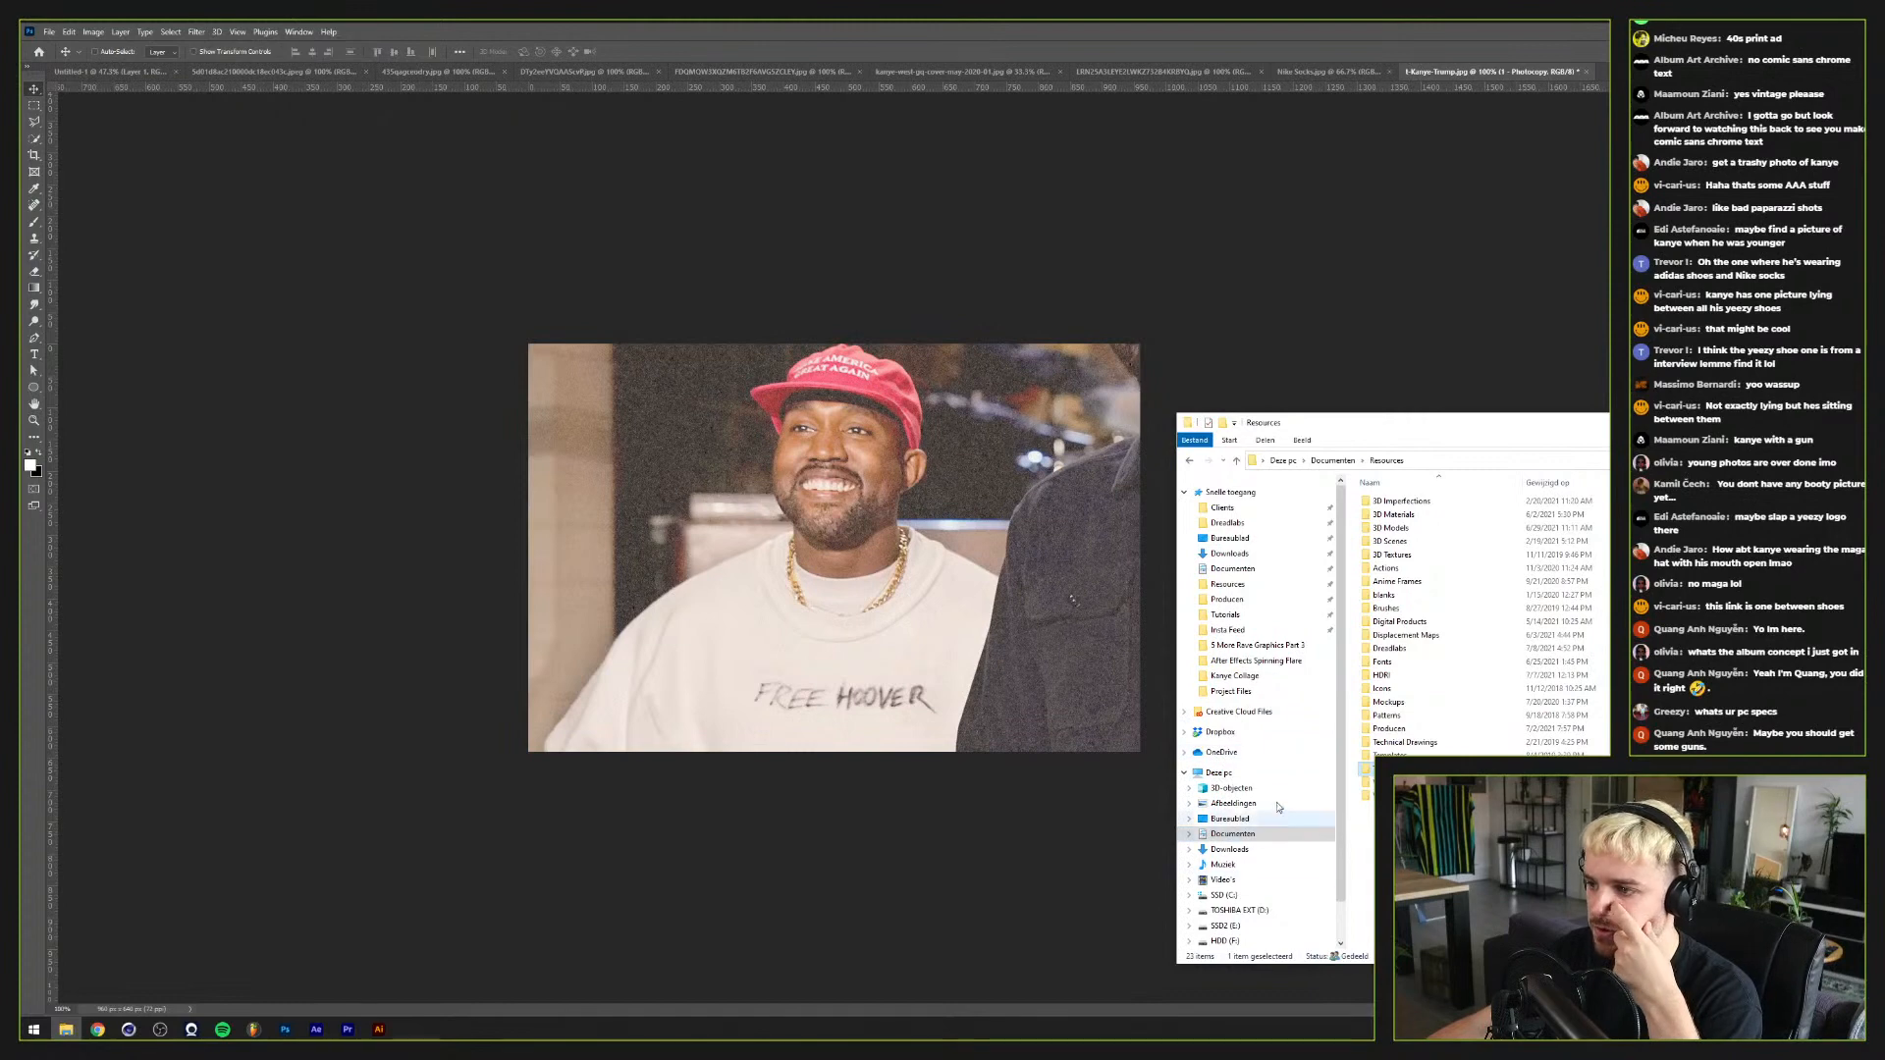
click(1229, 584)
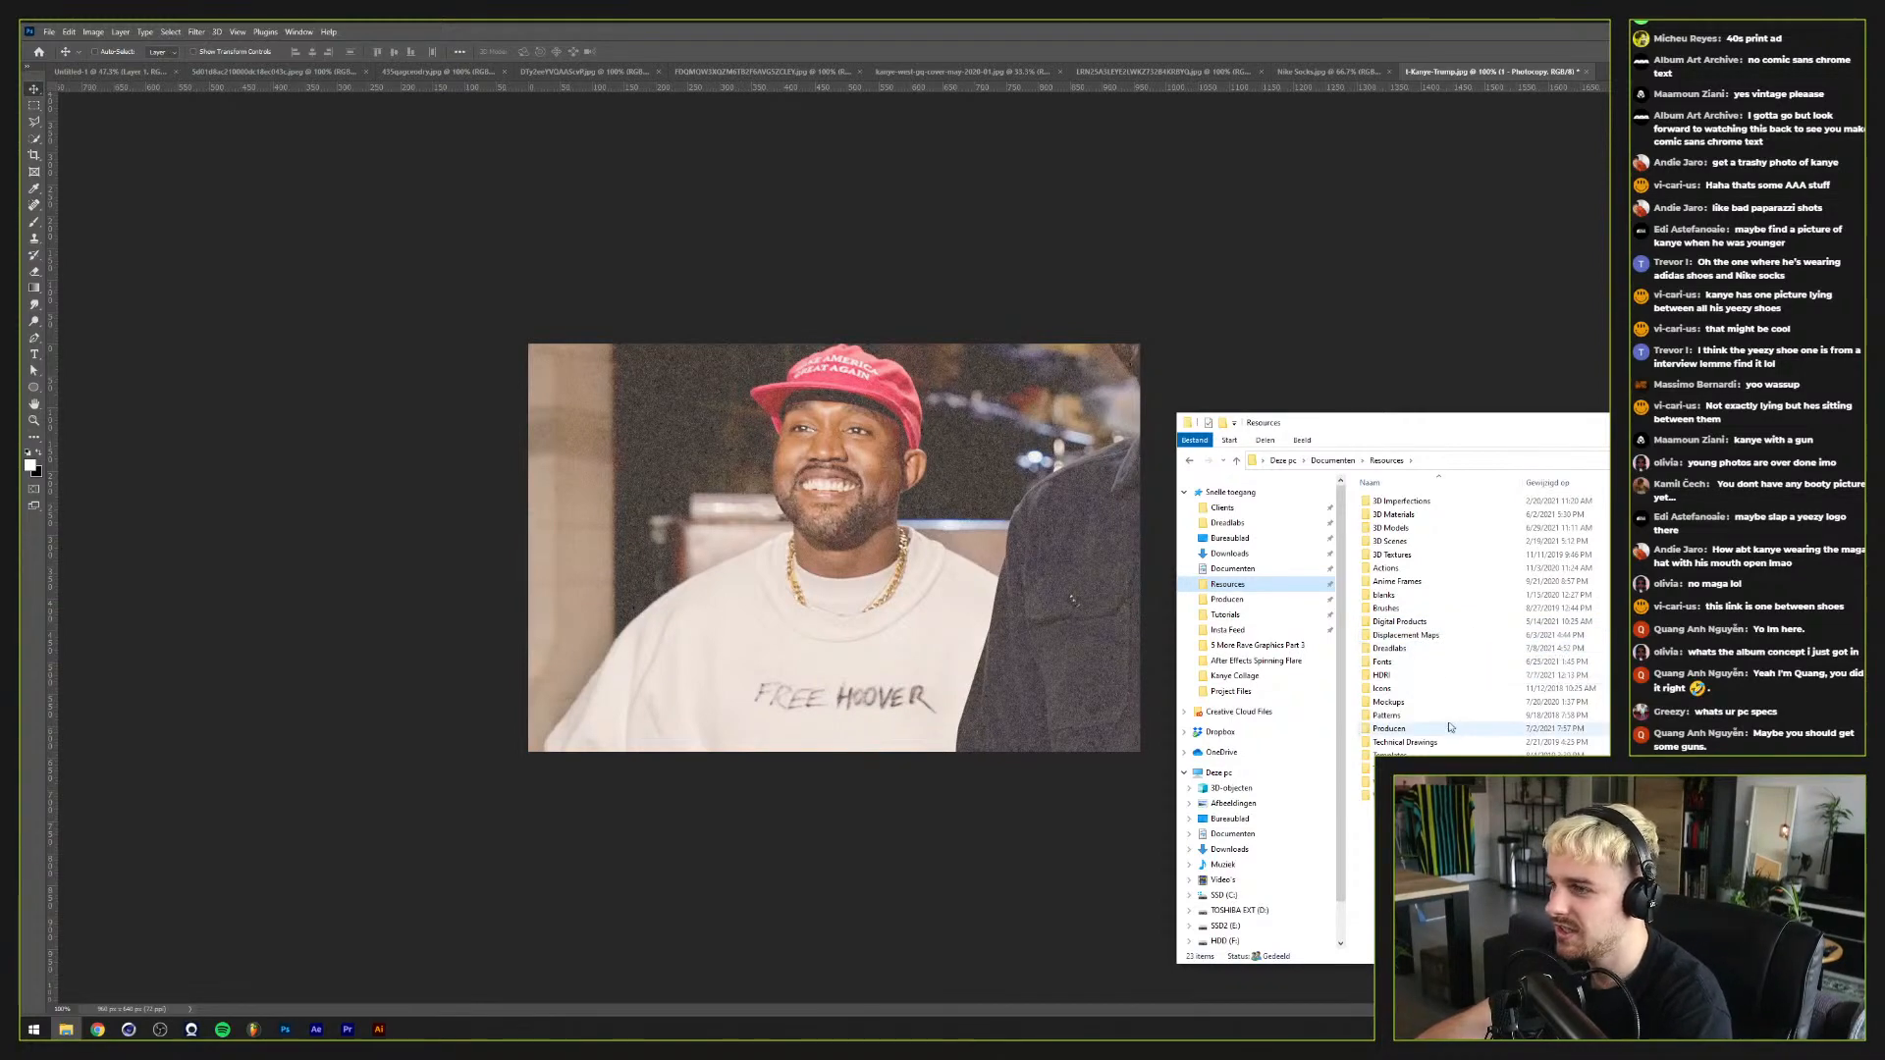
double_click(1449, 657)
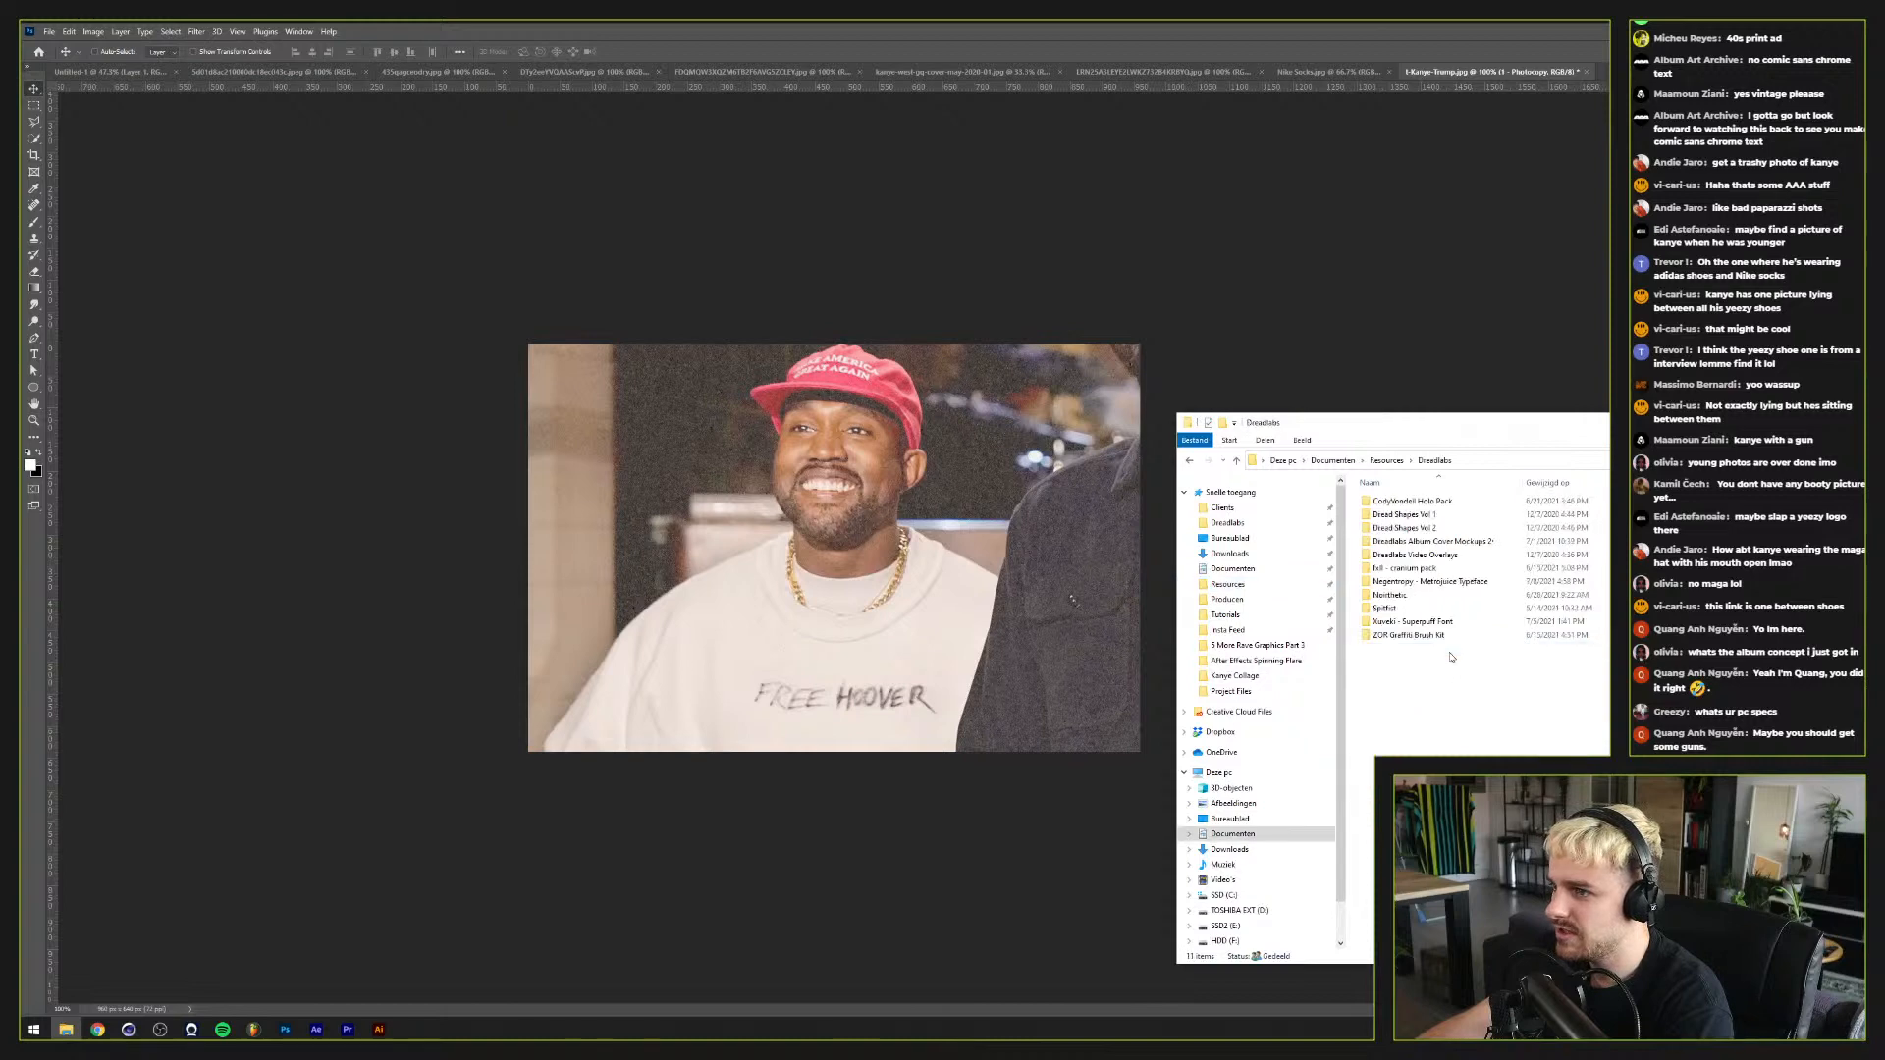
scroll(1252, 859, down, 1)
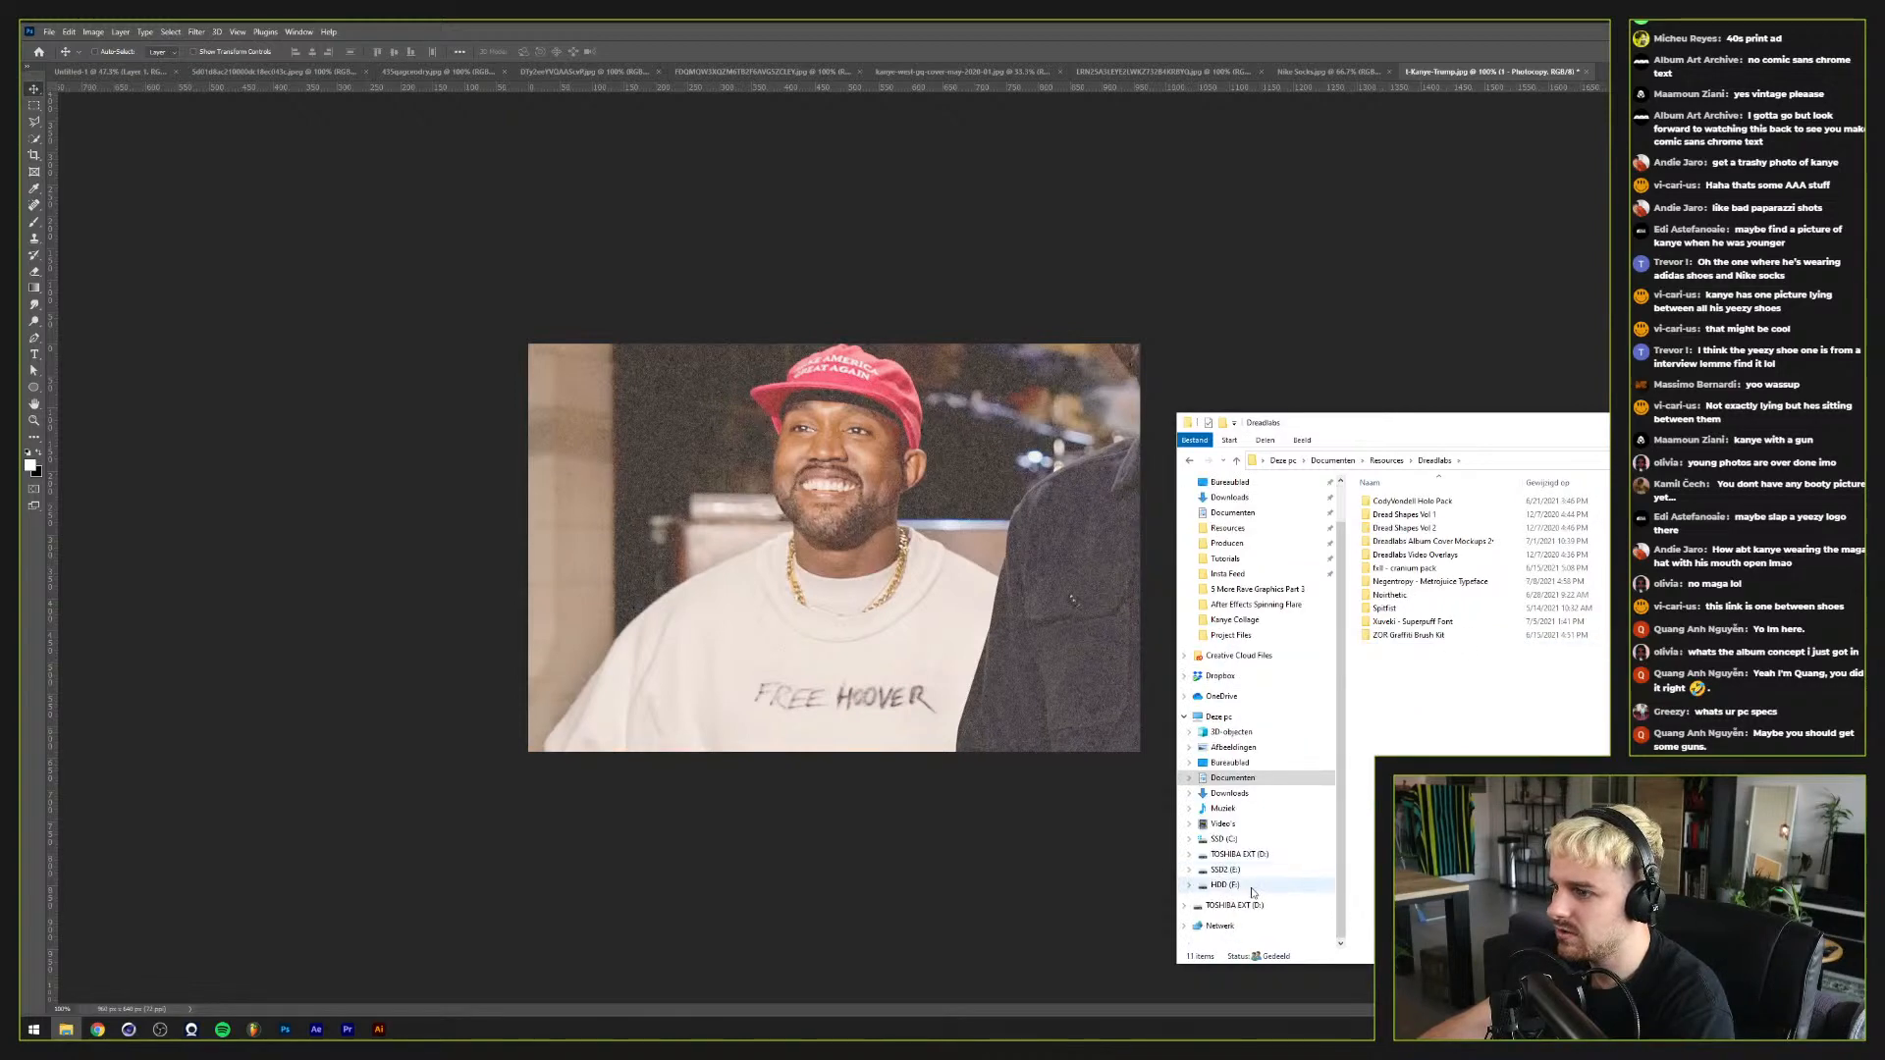
Step: Open the Dreadlabs Paper Pack on the SSD2 drive under Dreadlabs Folder, Dreadlabs, Digital Products, Paper Textures
click(1227, 873)
double_click(1403, 500)
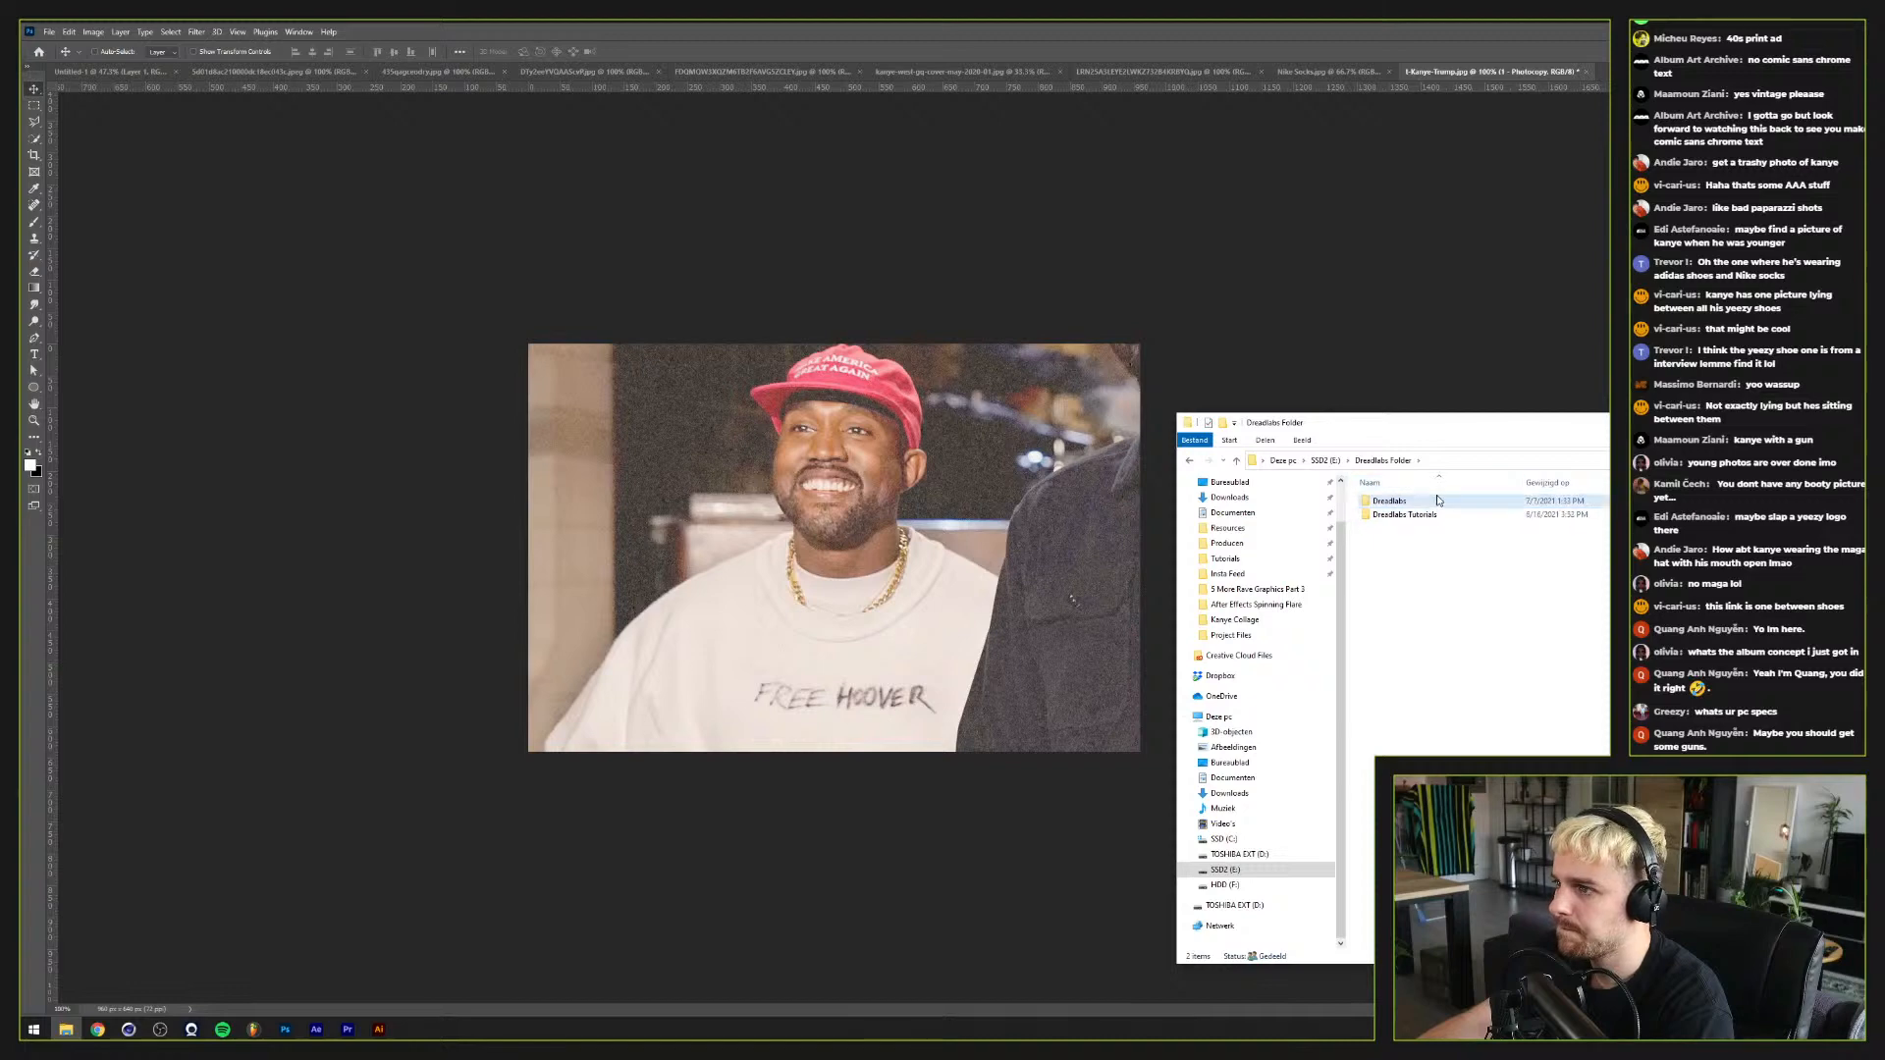
double_click(1436, 501)
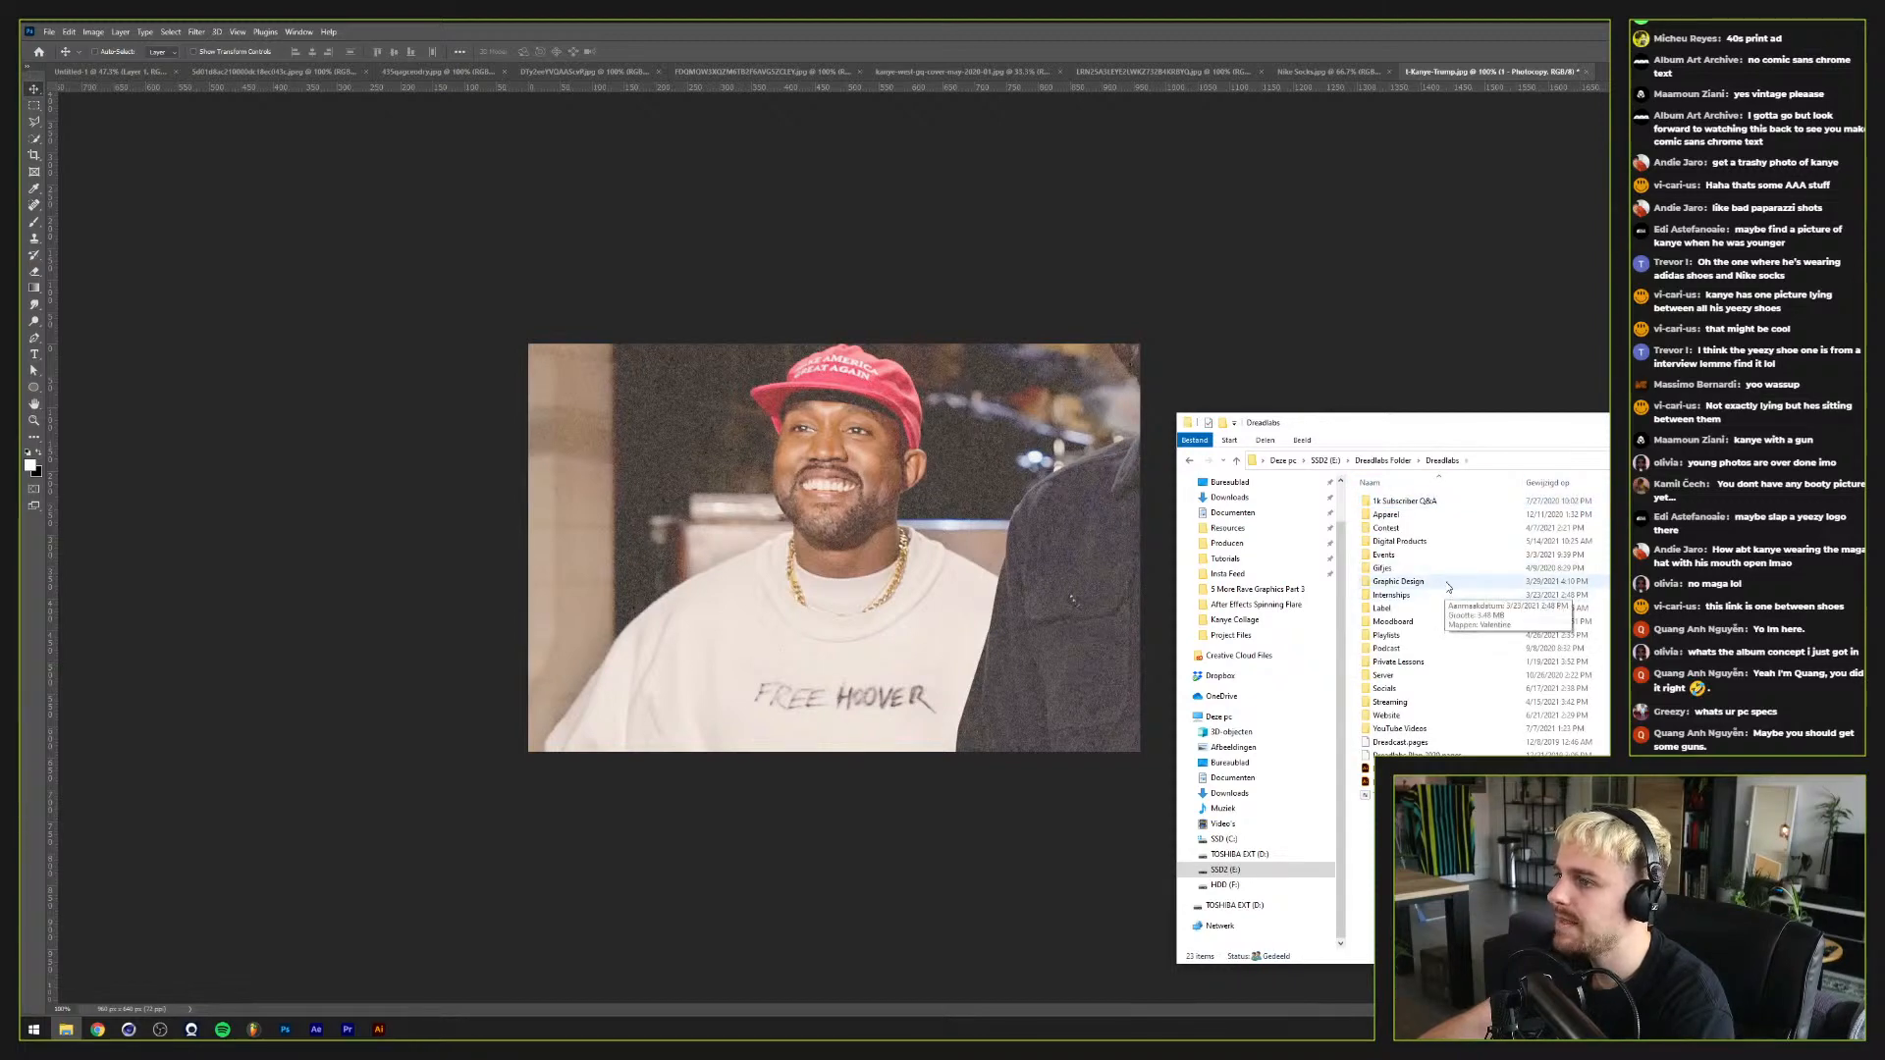
double_click(1418, 541)
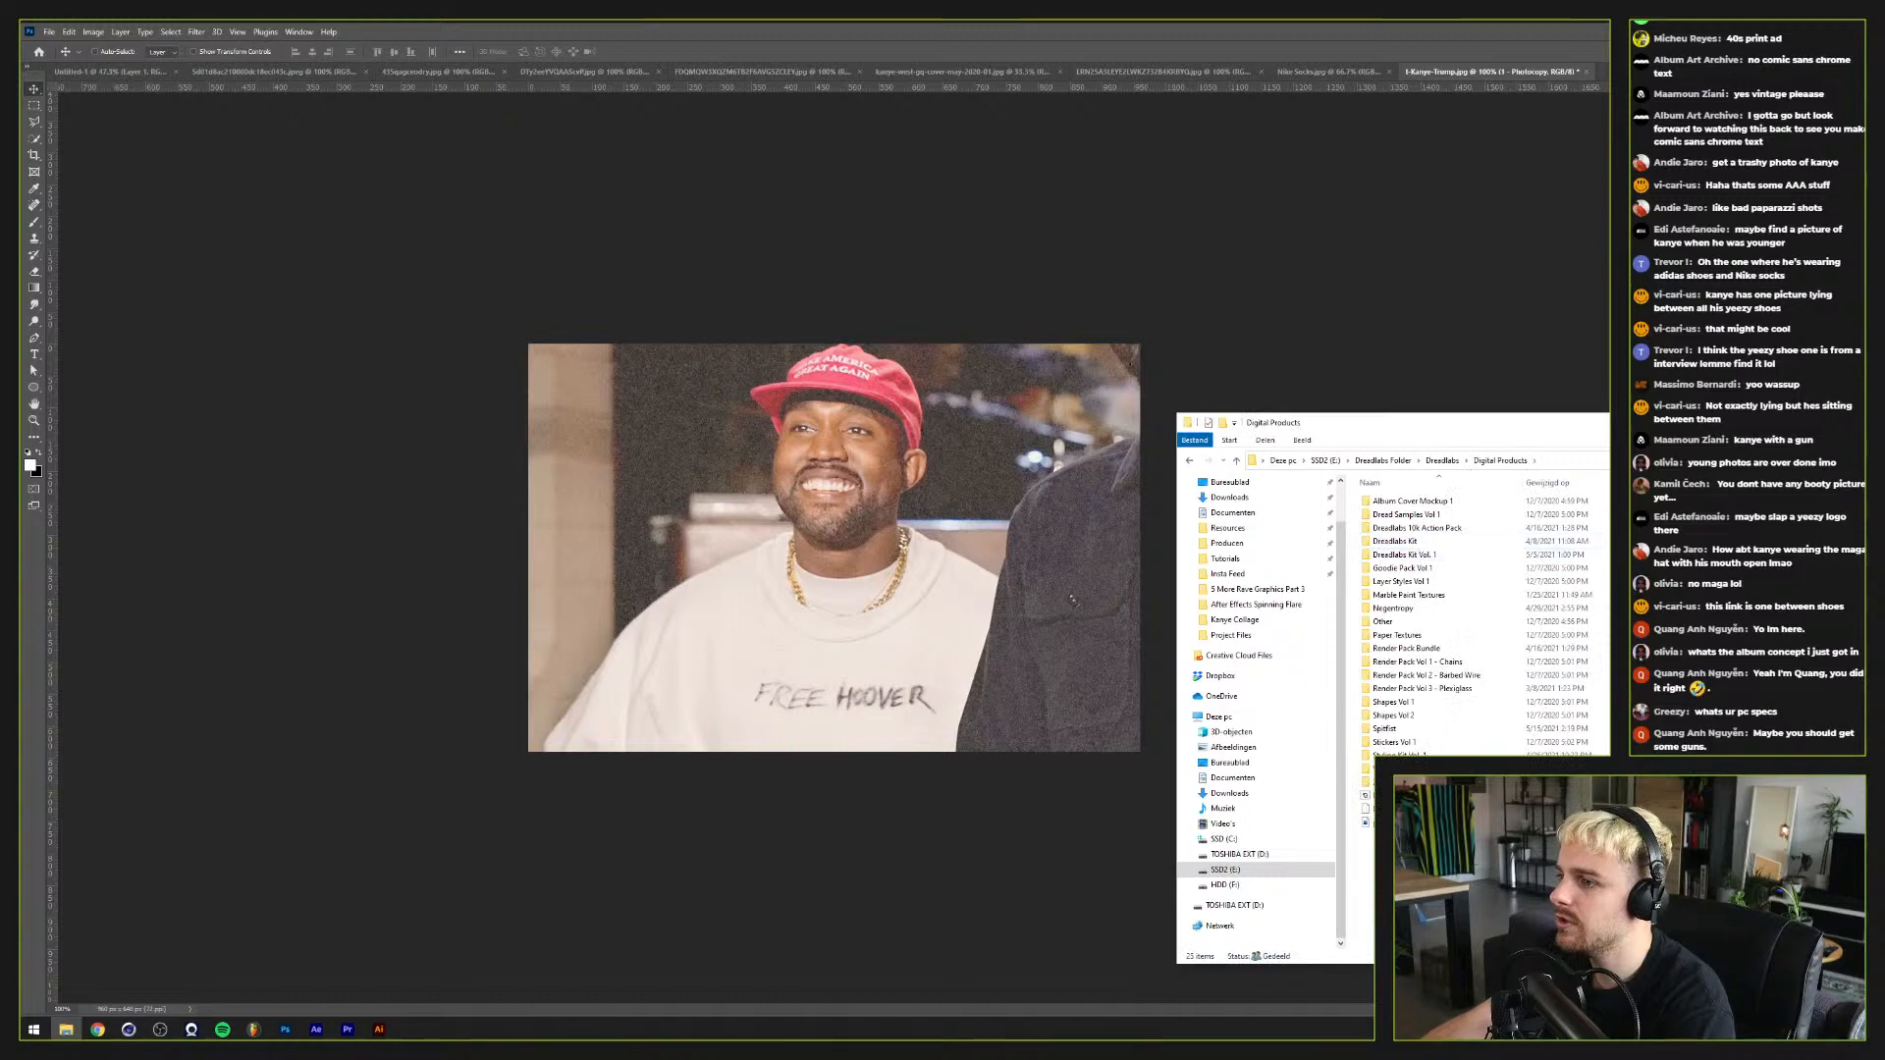
double_click(1428, 636)
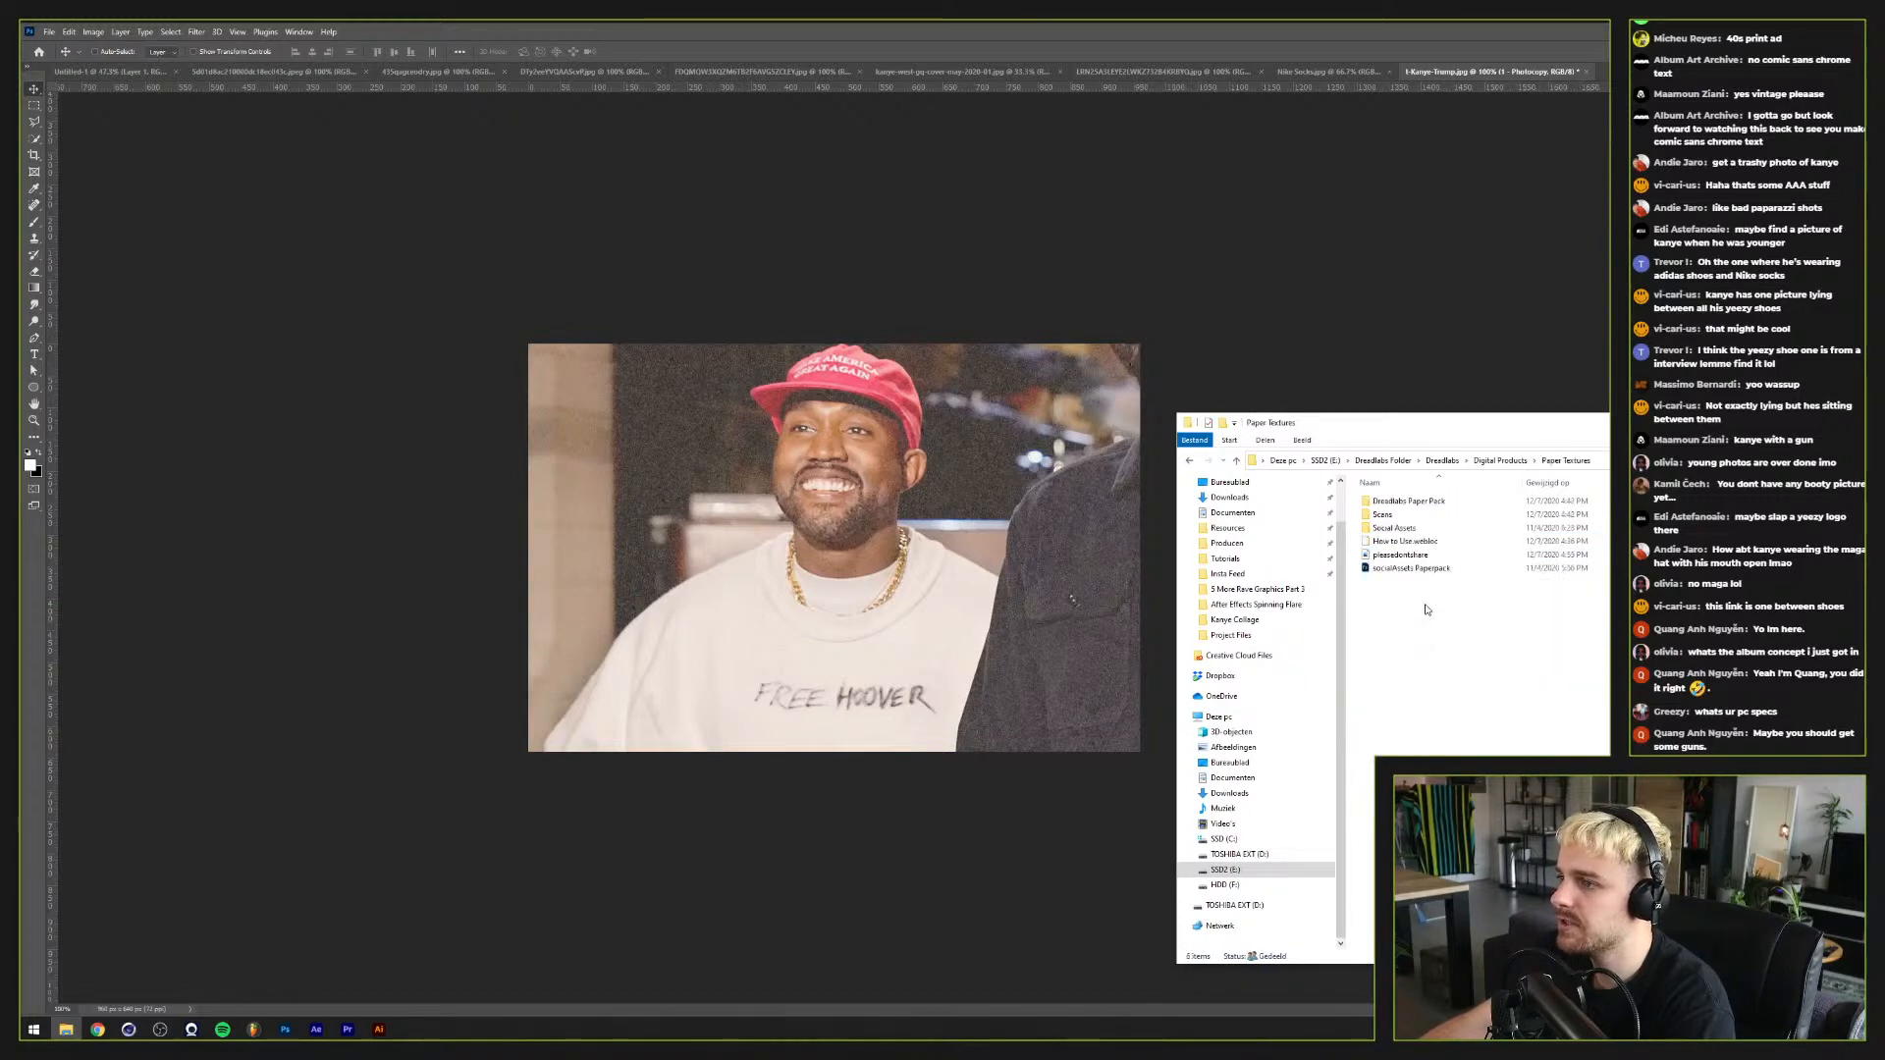
double_click(1431, 501)
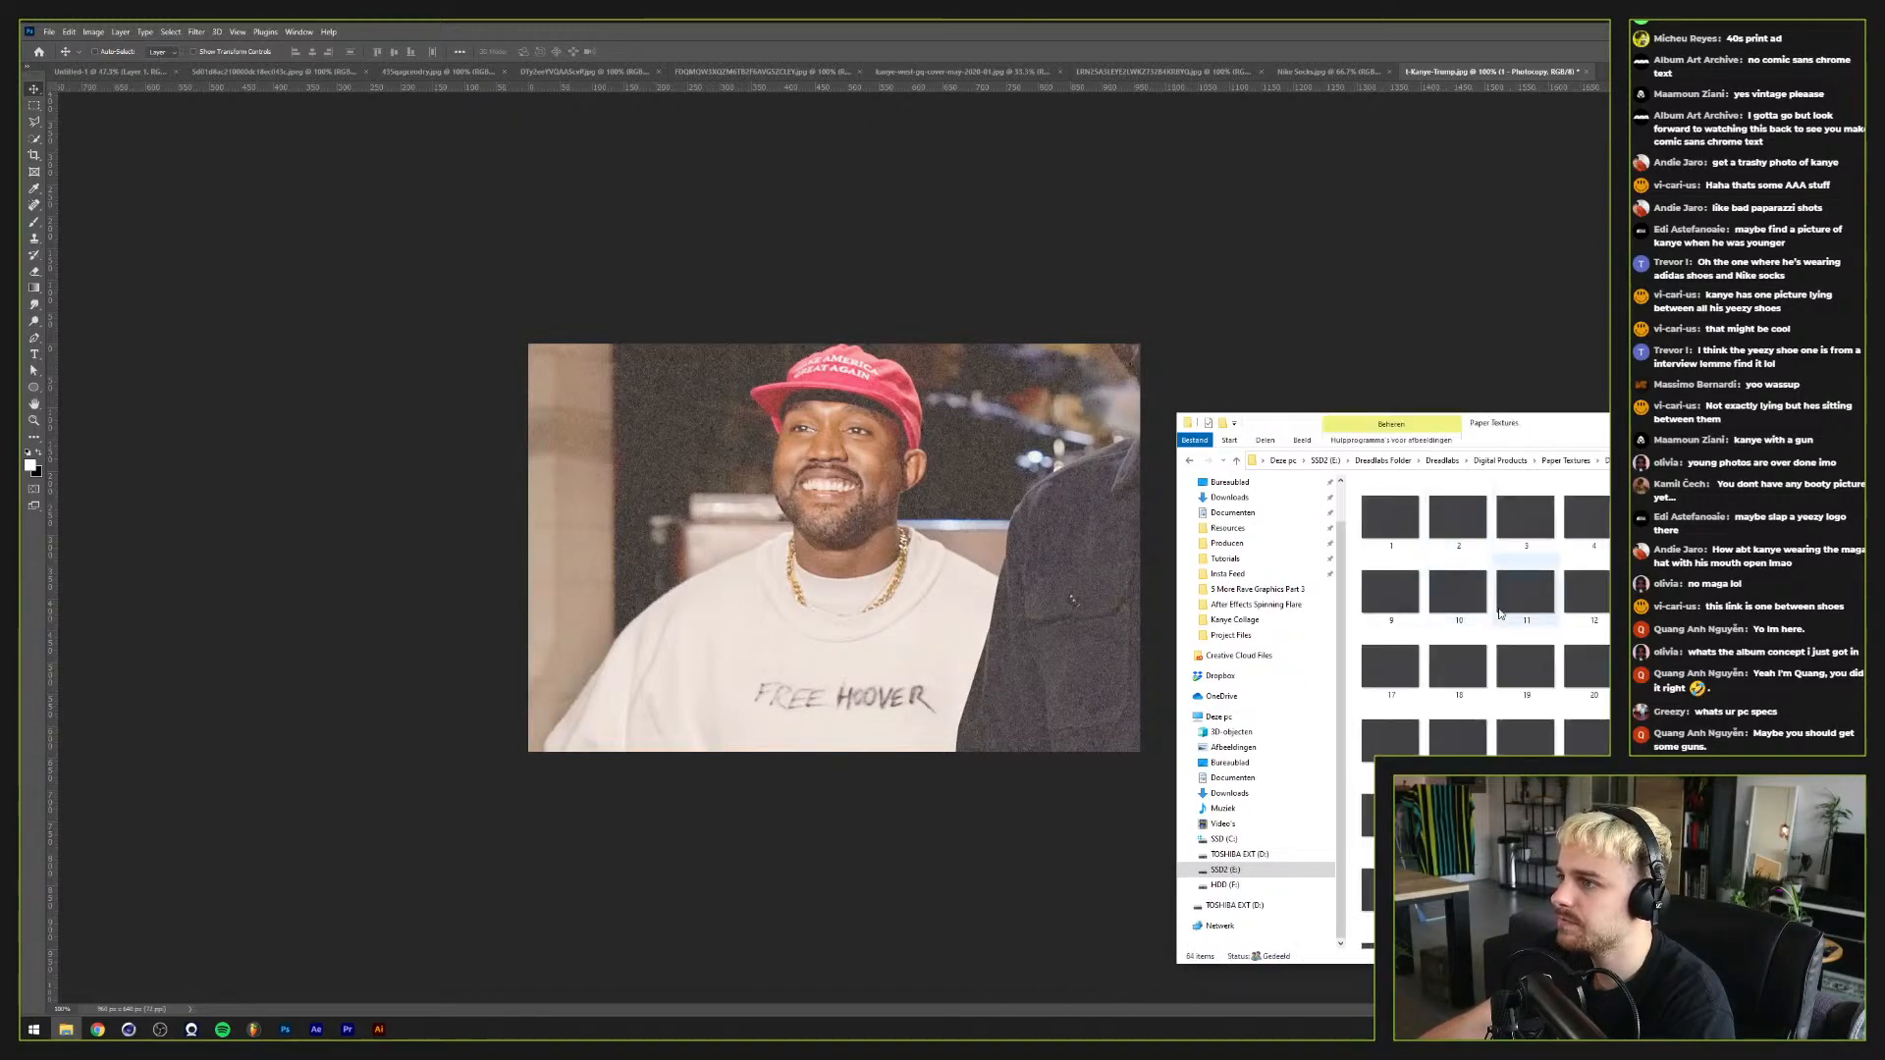
Step: Place paper texture 19 from the Paper Textures folder over the photo and enlarge it to cover the whole canvas
drag(1536, 658, 830, 550)
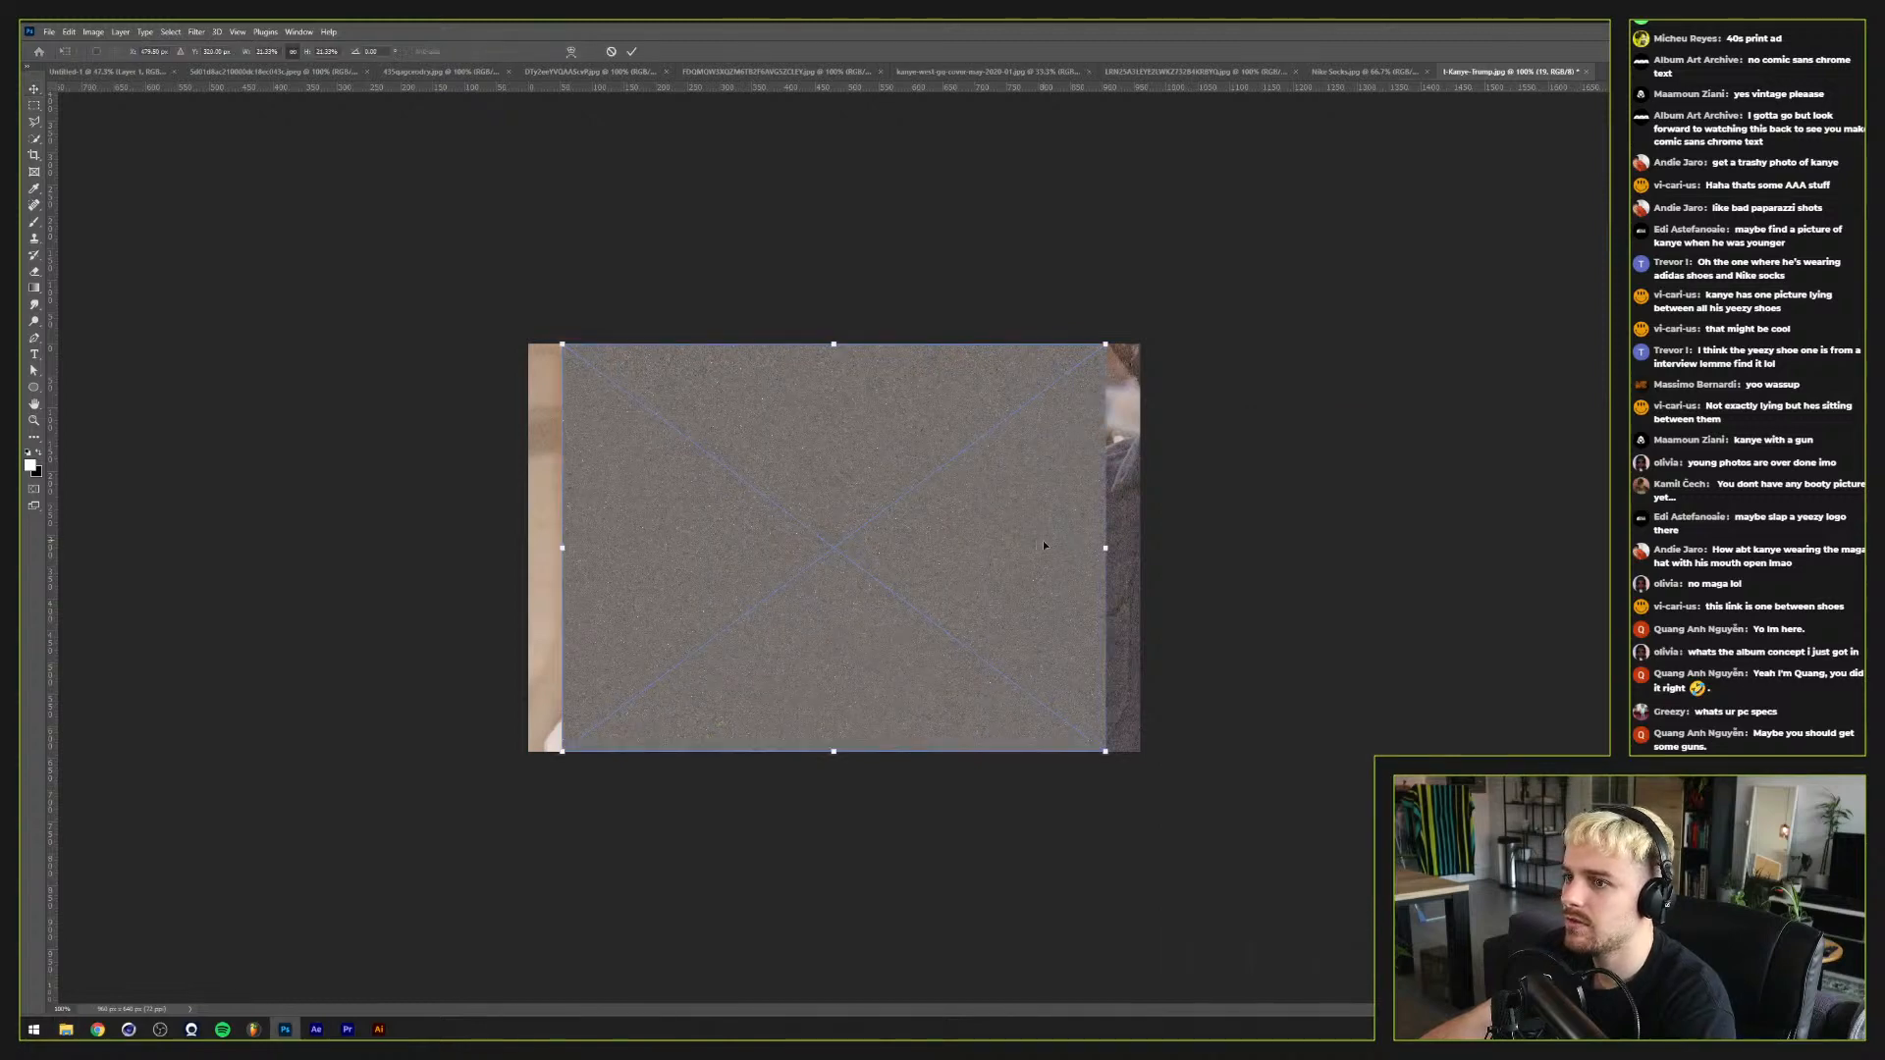
drag(1101, 548, 1193, 518)
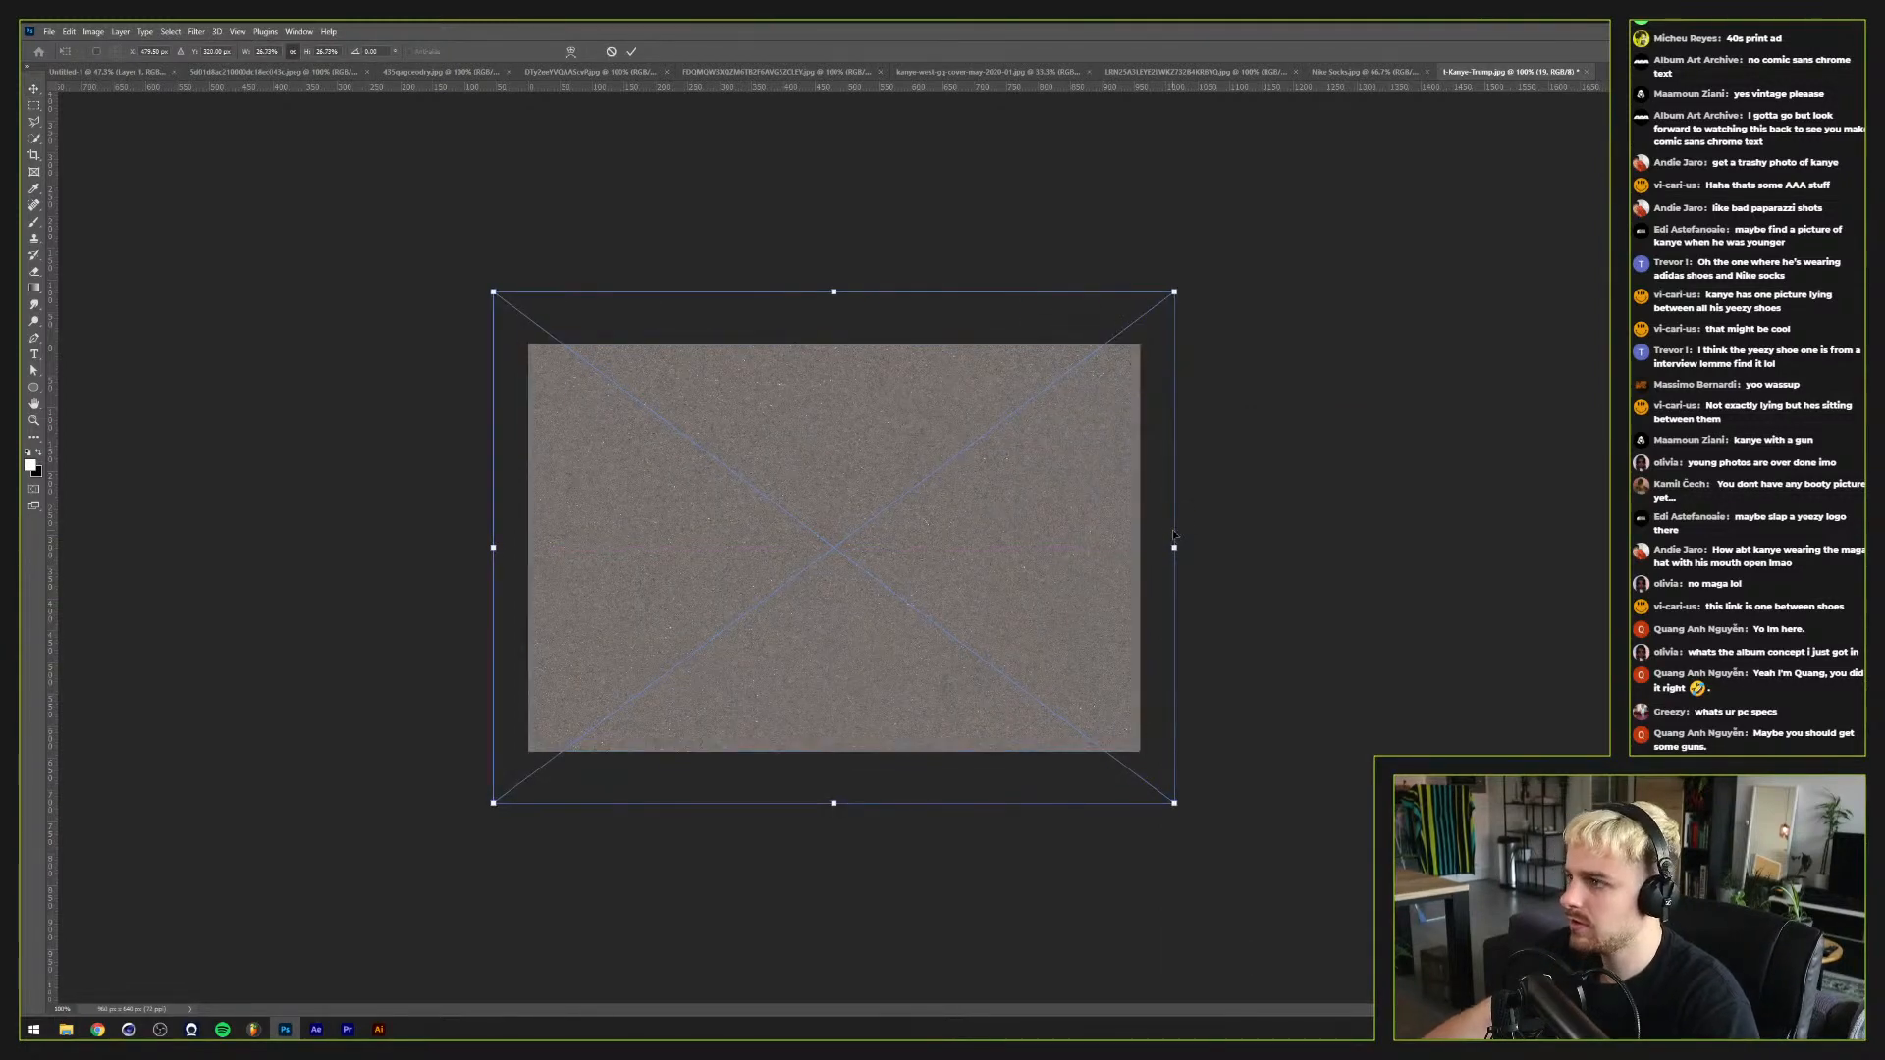
key(Return)
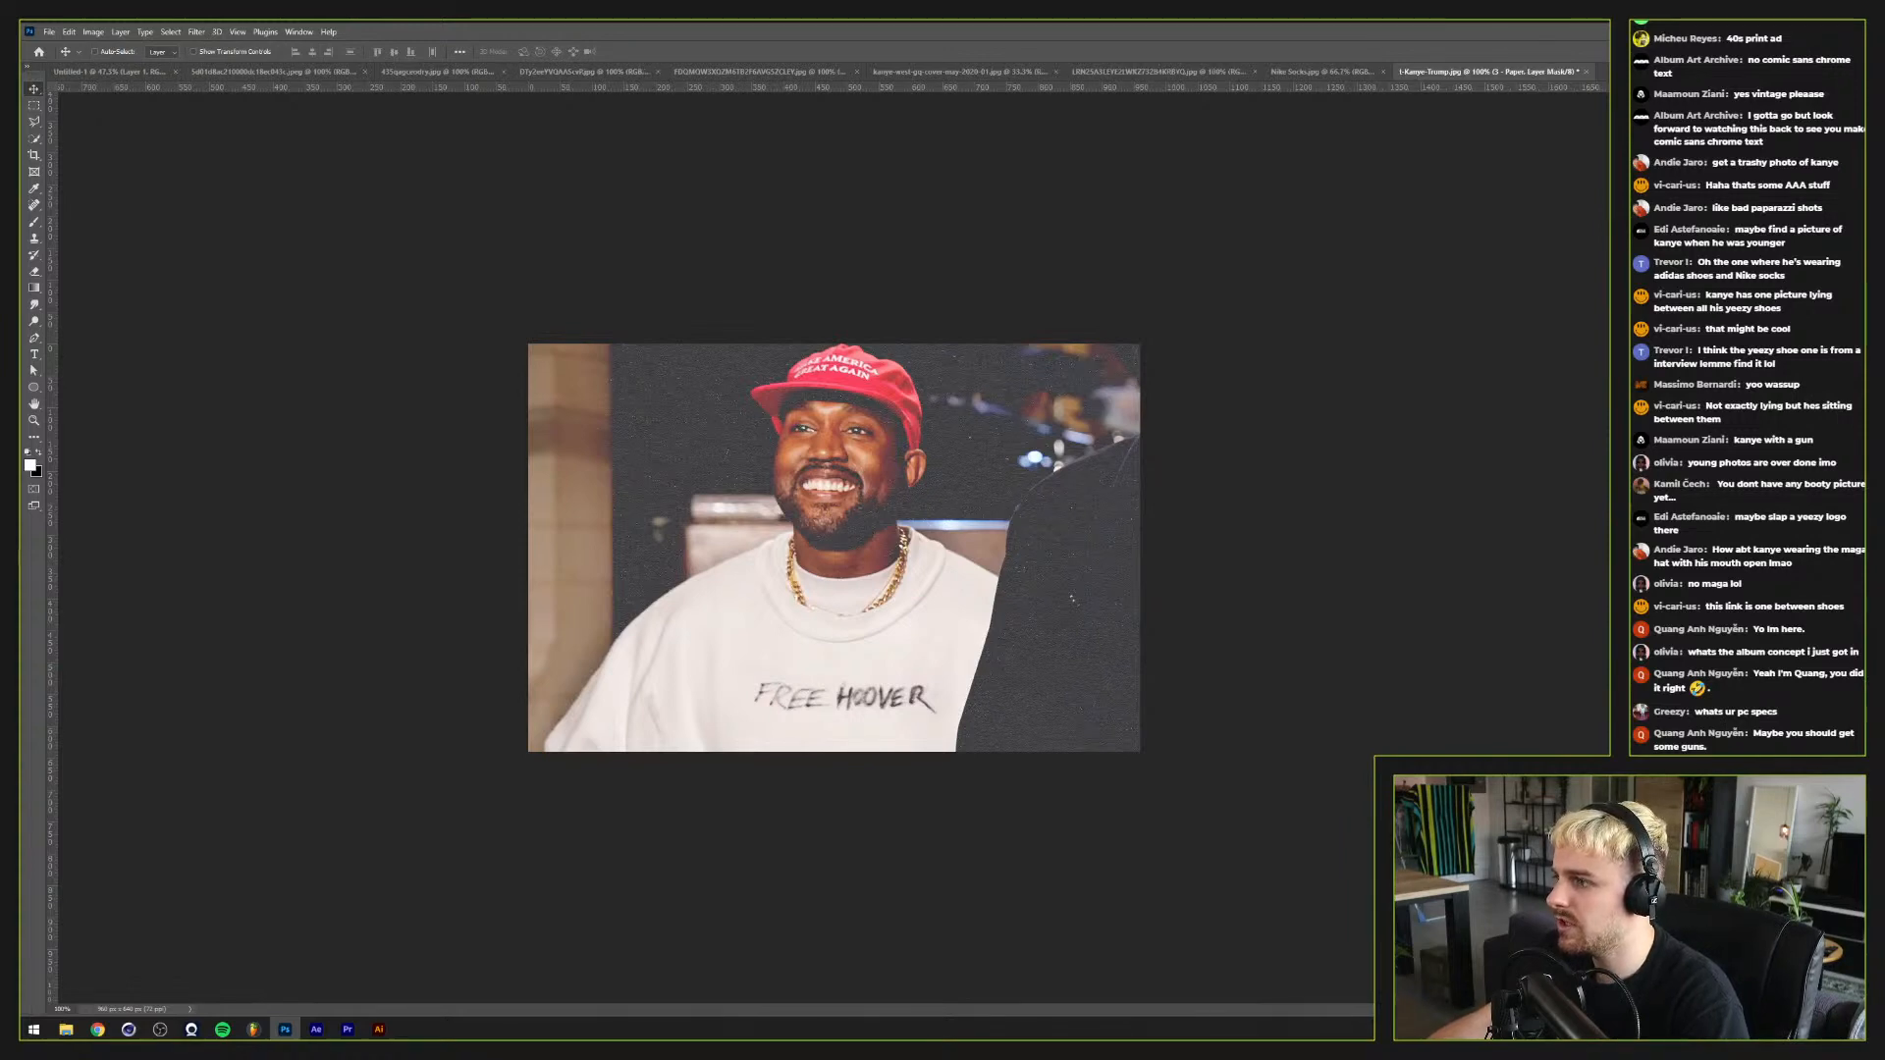
Step: Create a guide layout of 3 columns with a 0 px gutter and no margins to divide the photo into thirds
key(alt+[)
key(ctrl+backslash)
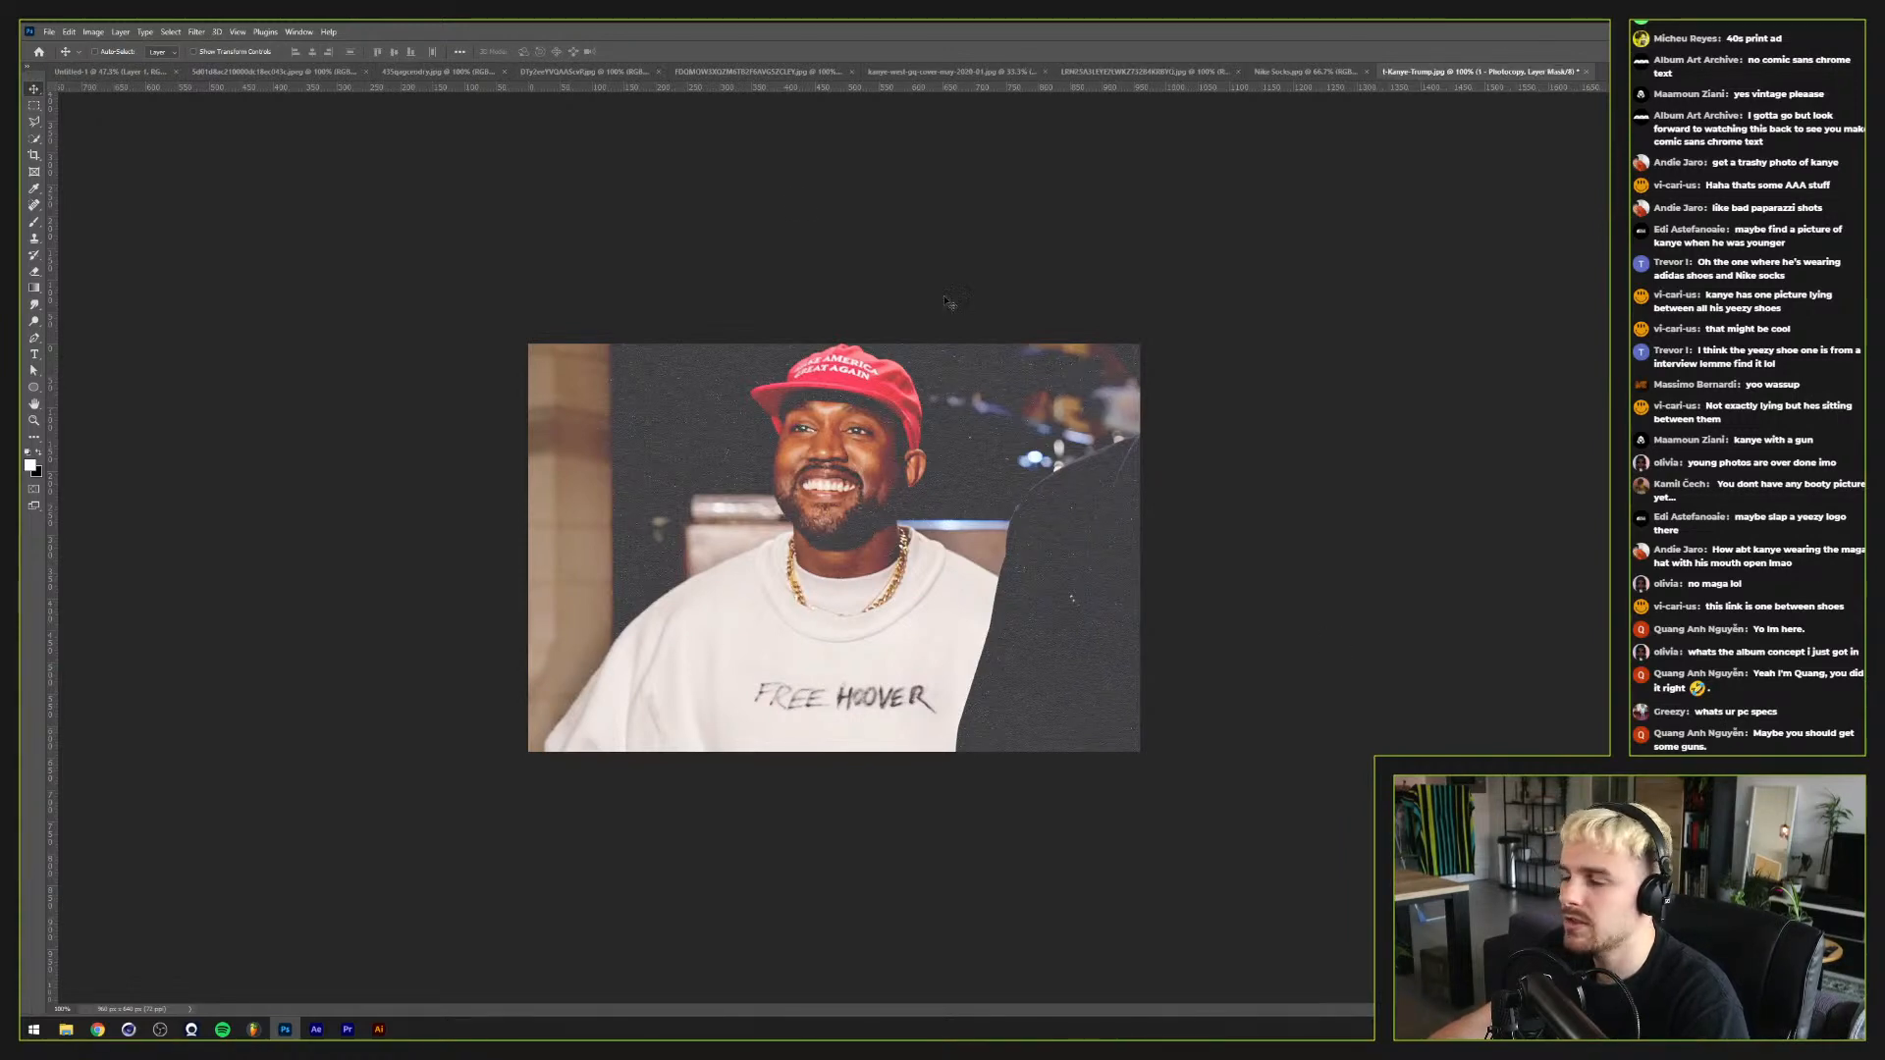
click(262, 34)
mouse_move(251, 32)
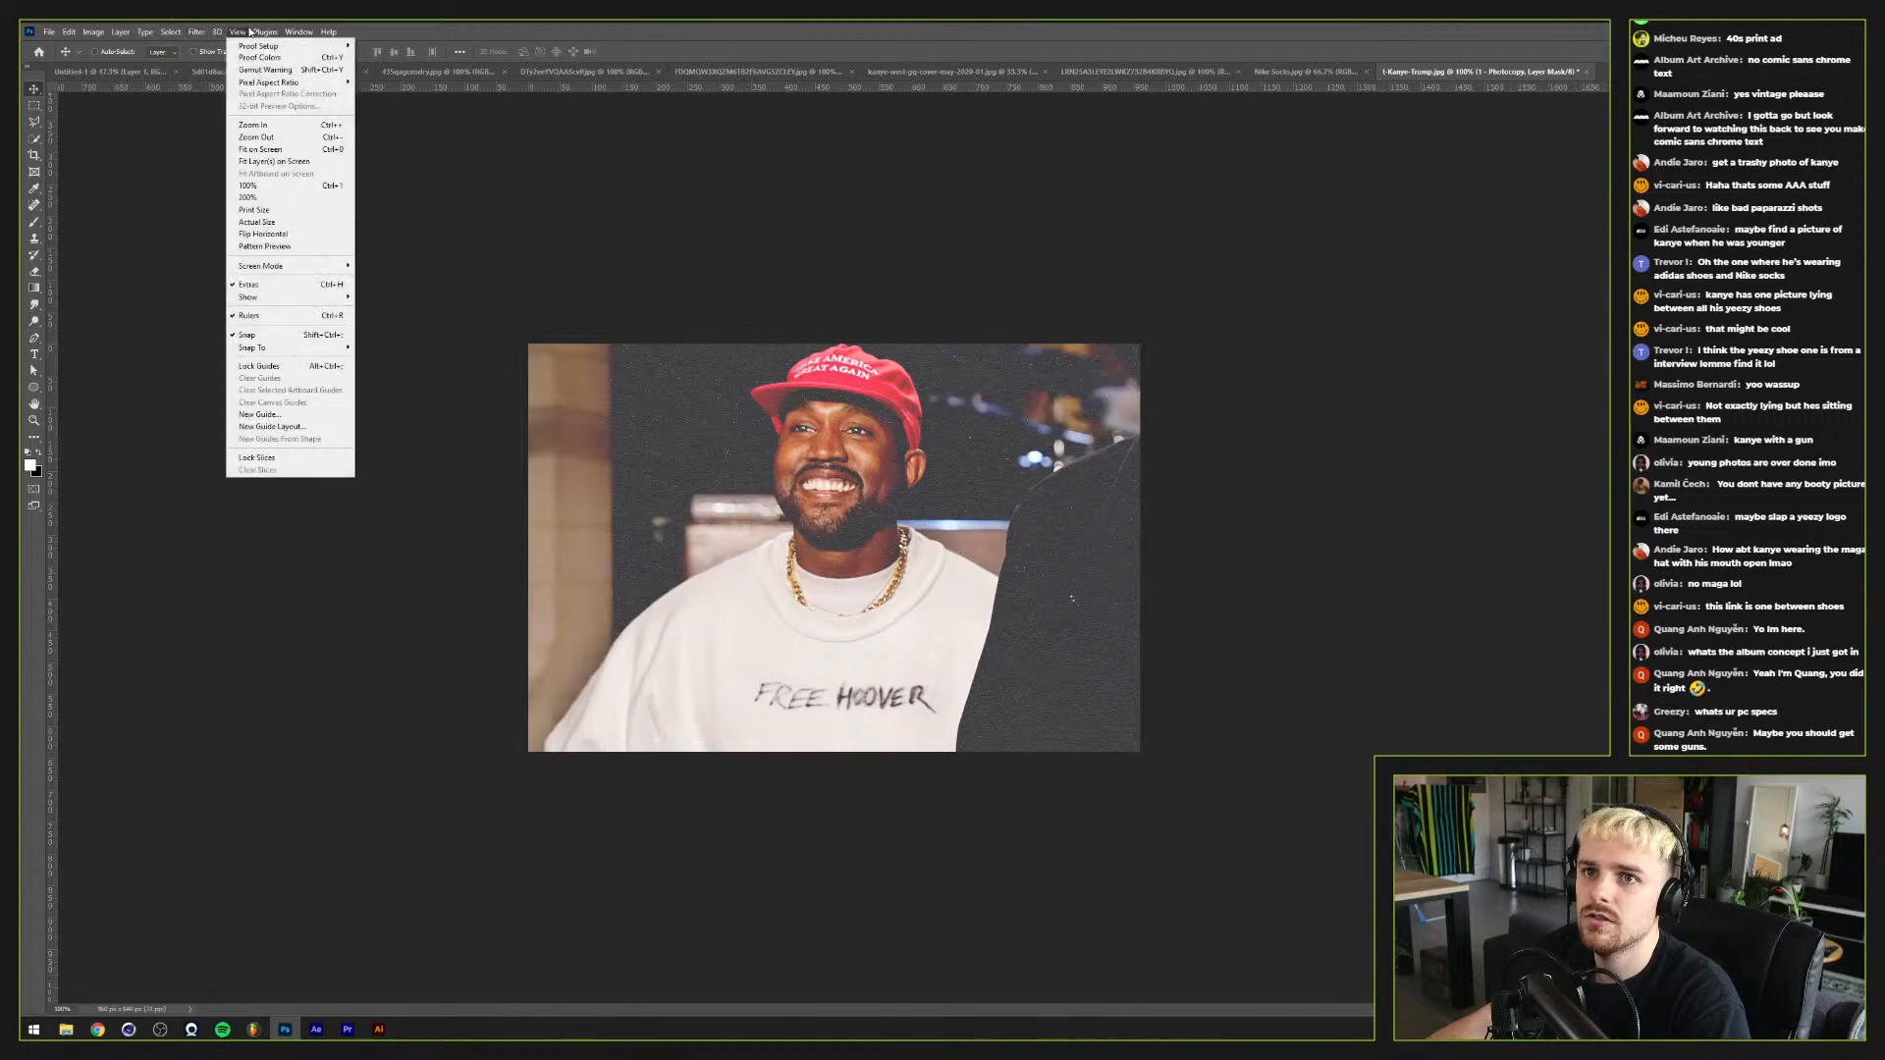
click(272, 426)
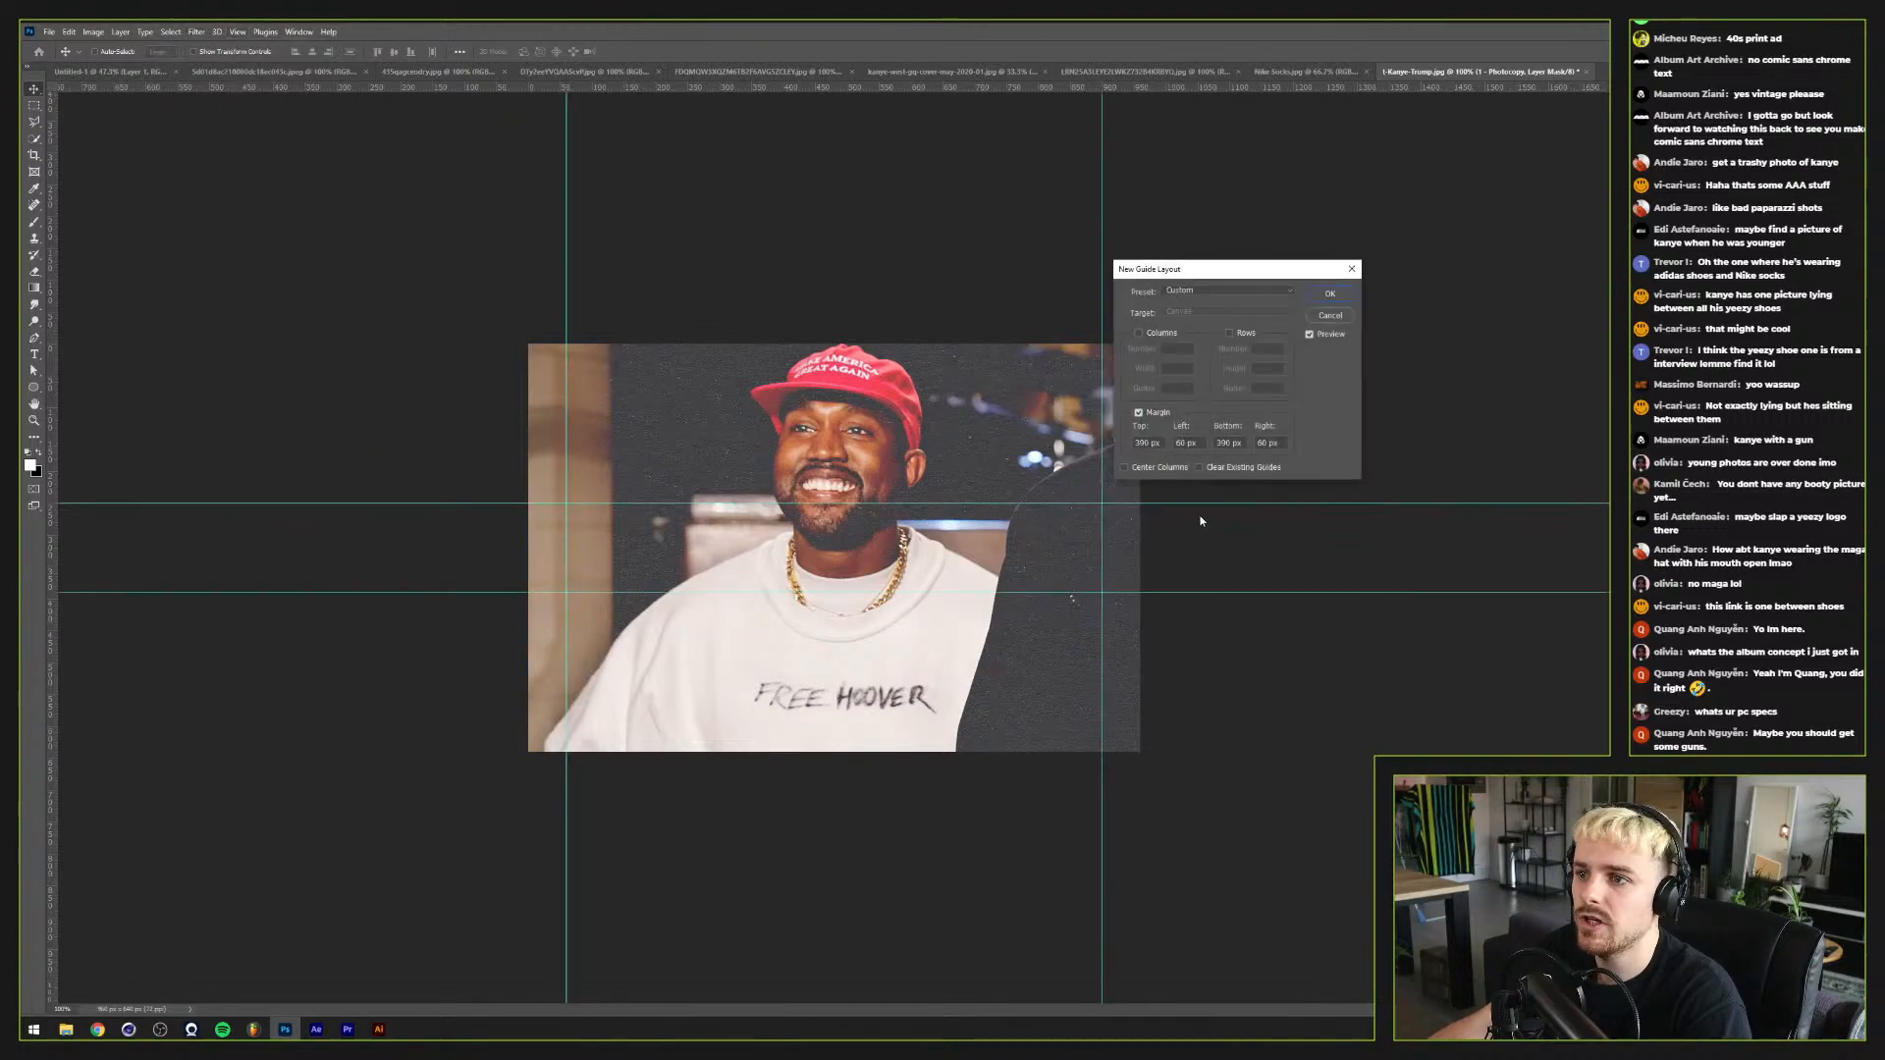
click(1141, 413)
click(1138, 333)
key(Up)
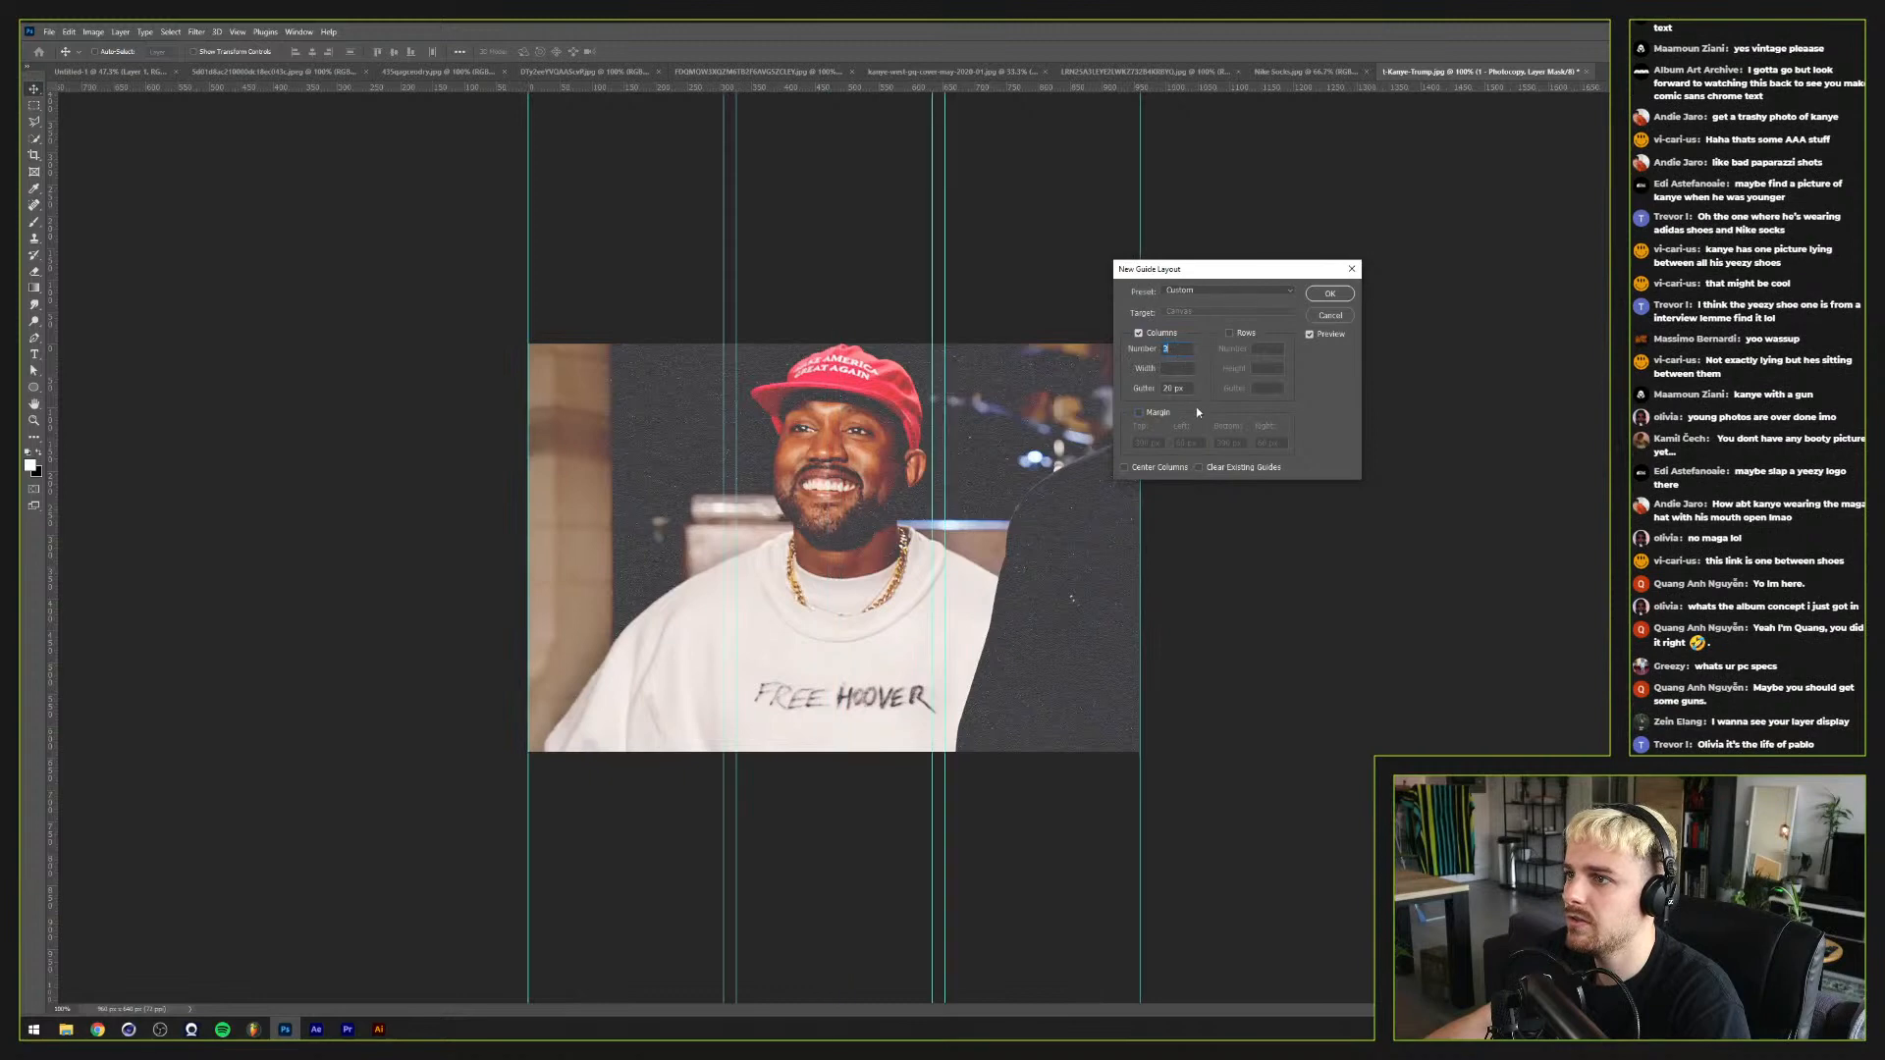
click(1183, 389)
key(shift+Down)
key(shift+Down)
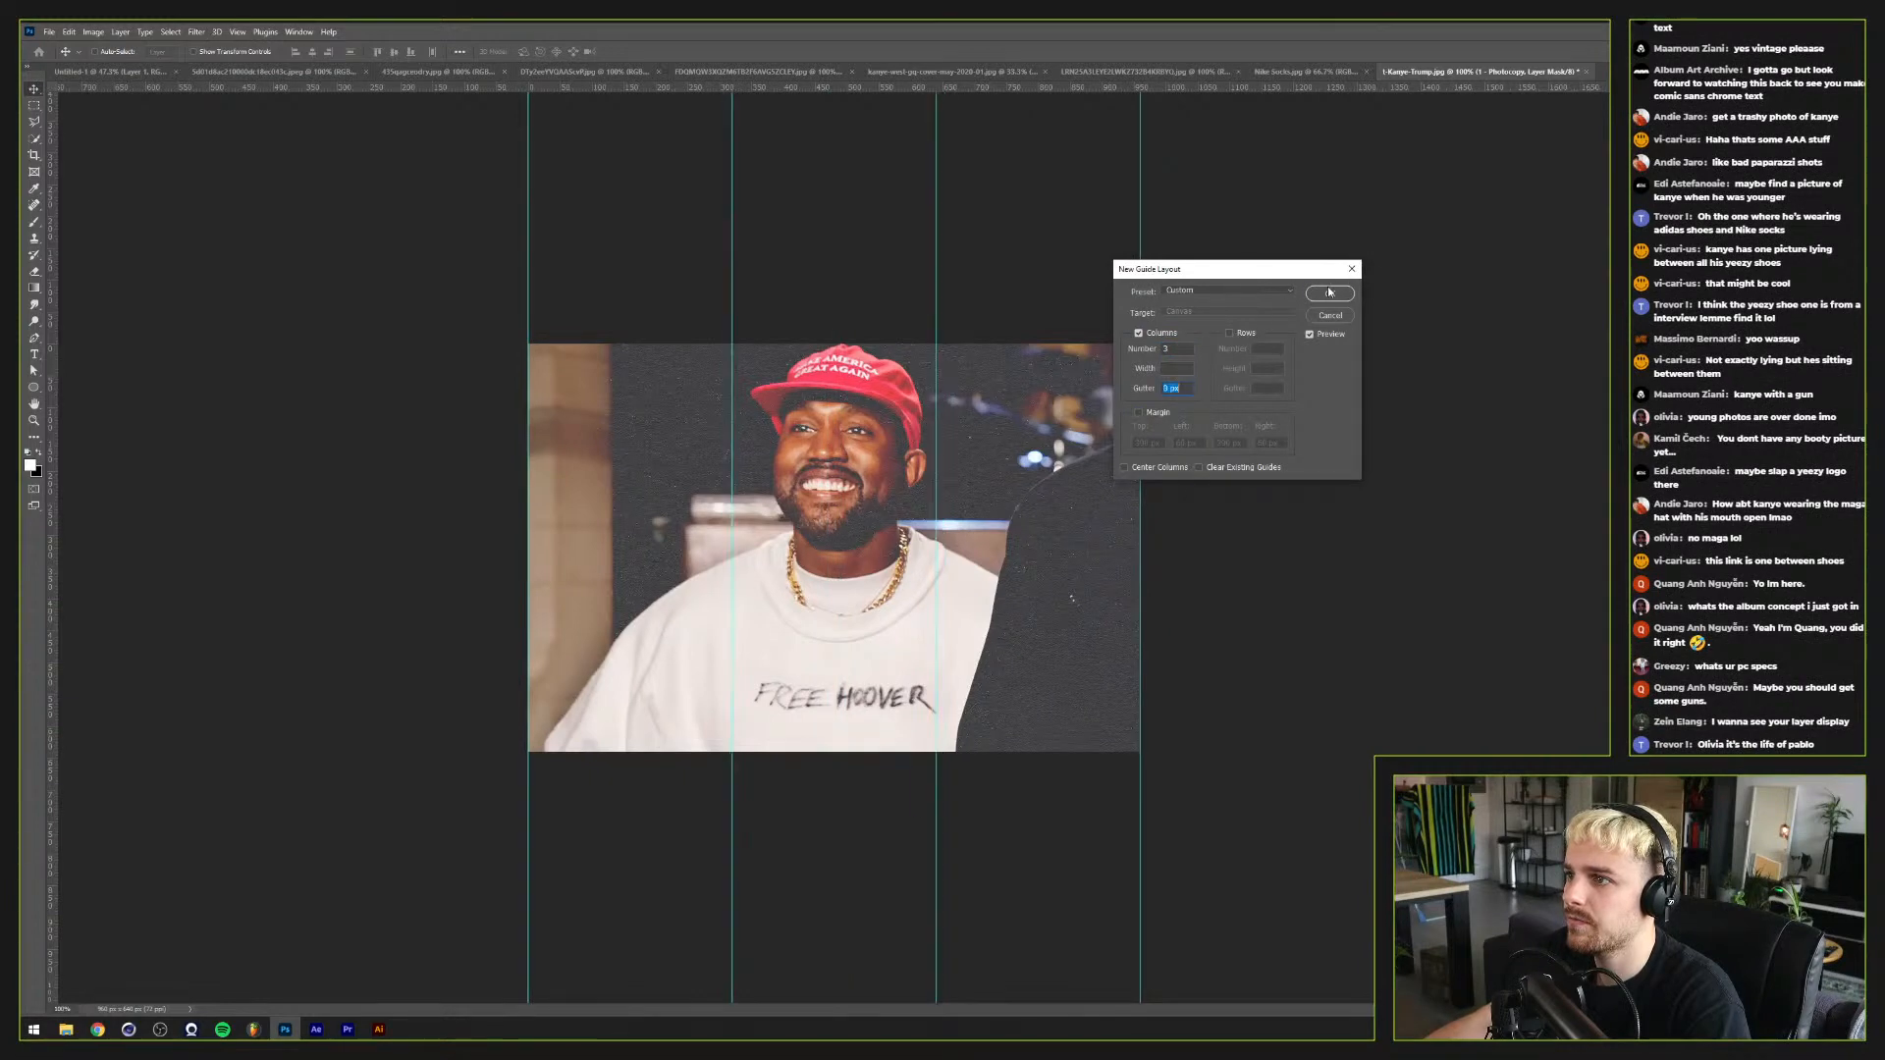
click(1329, 293)
Step: Fill the two right-hand thirds of the Photocopy layer's mask with black so the effect covers only the left third
key(m)
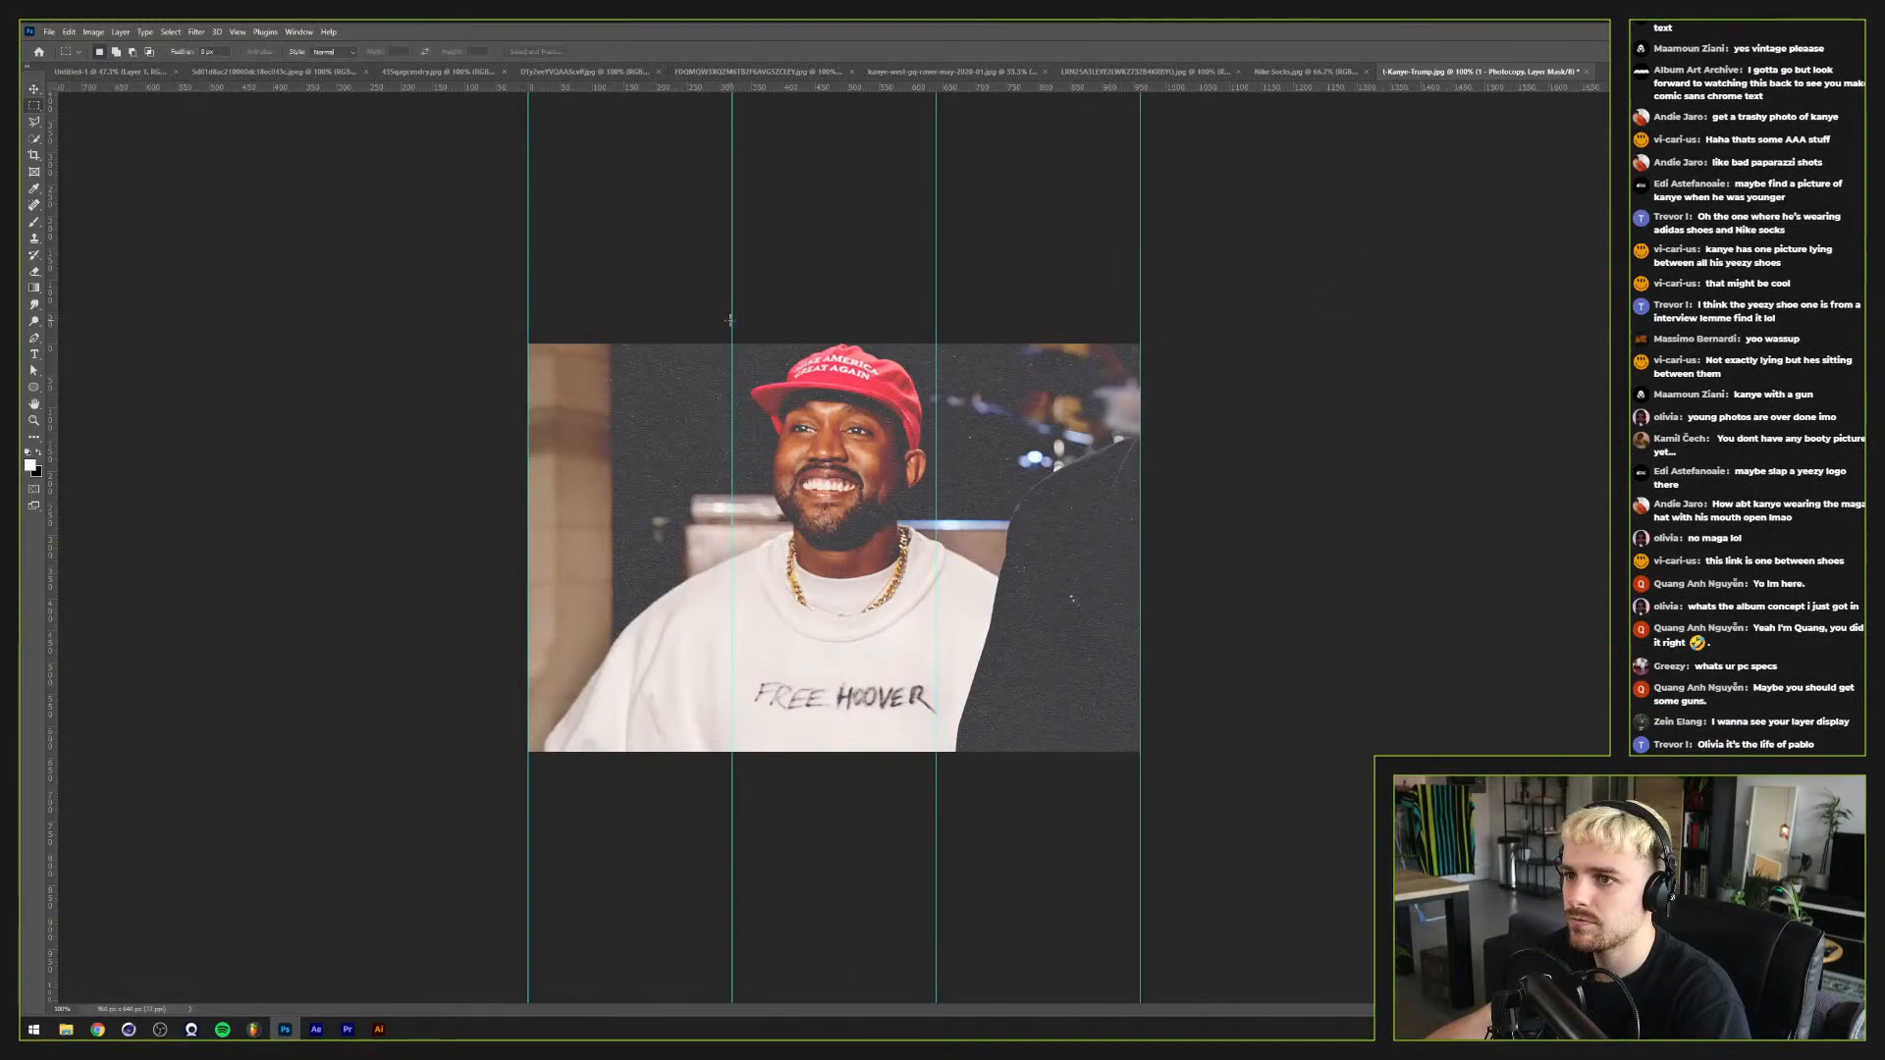
drag(730, 319, 1141, 754)
key(shift+F5)
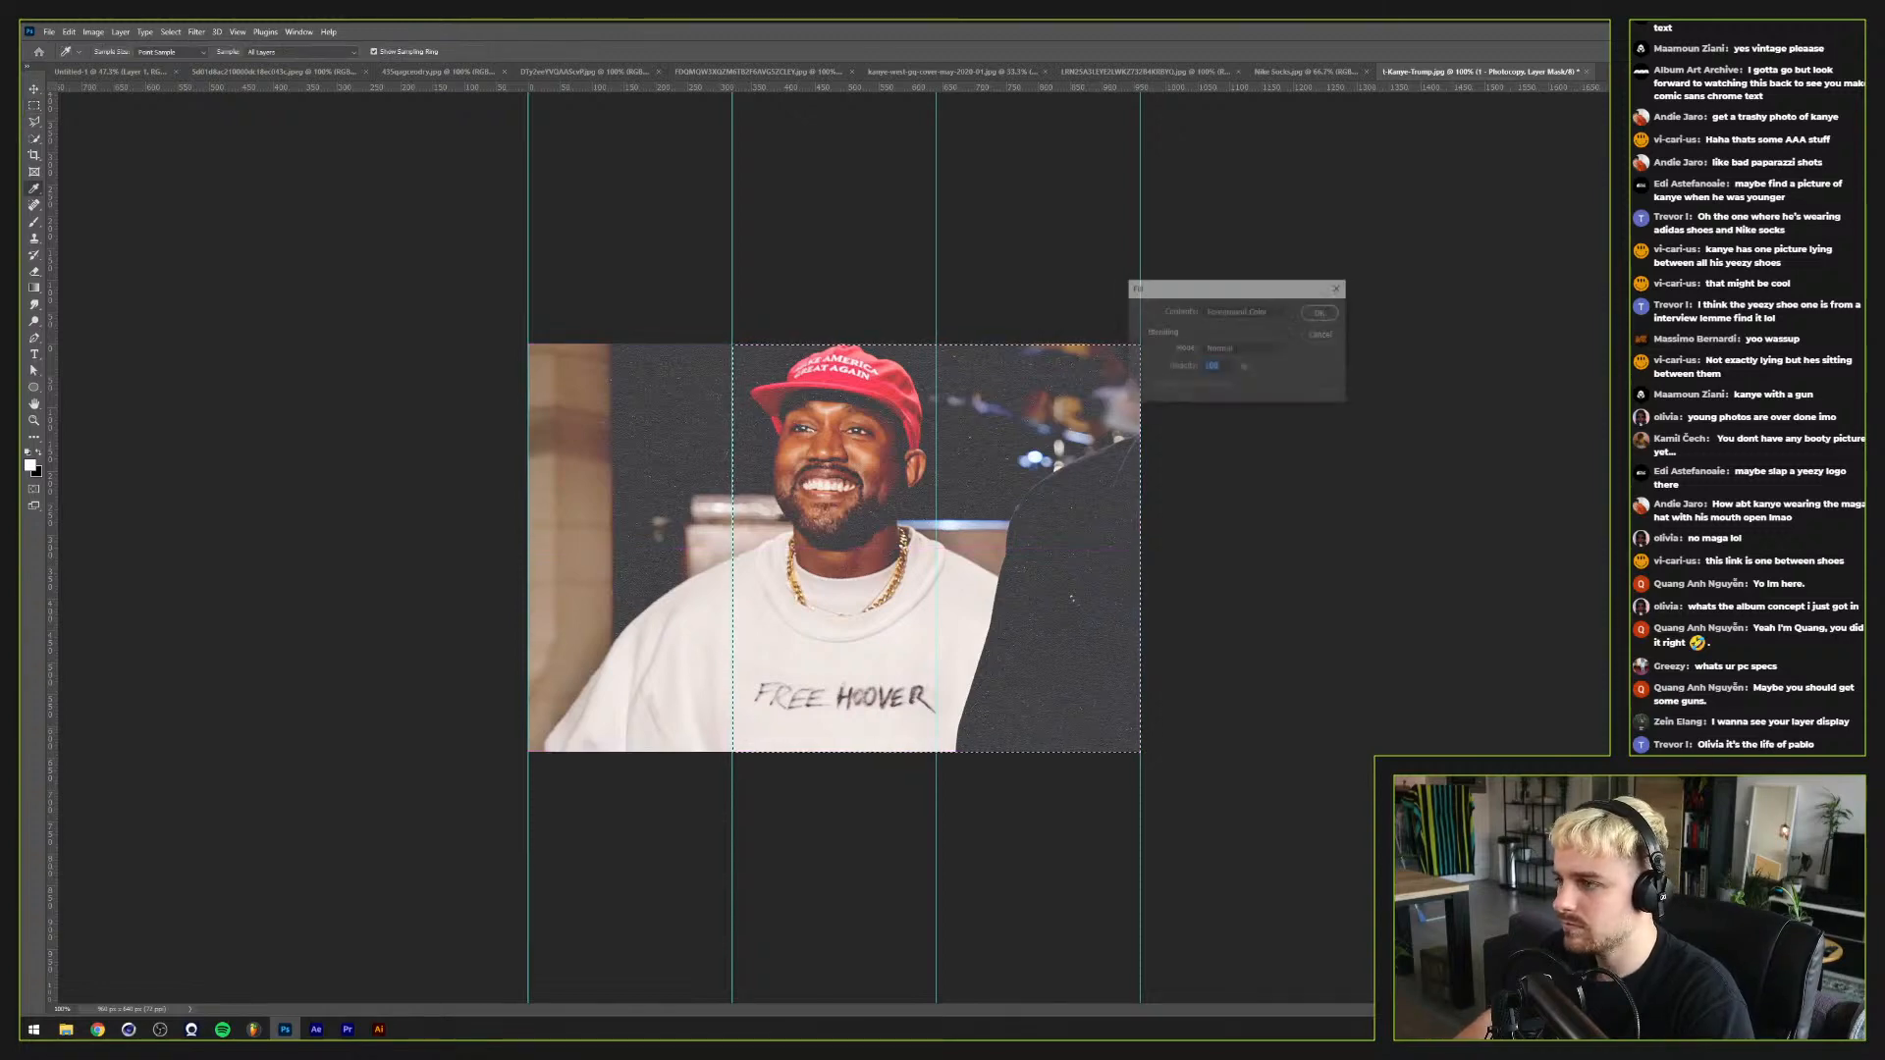
key(Return)
key(Return)
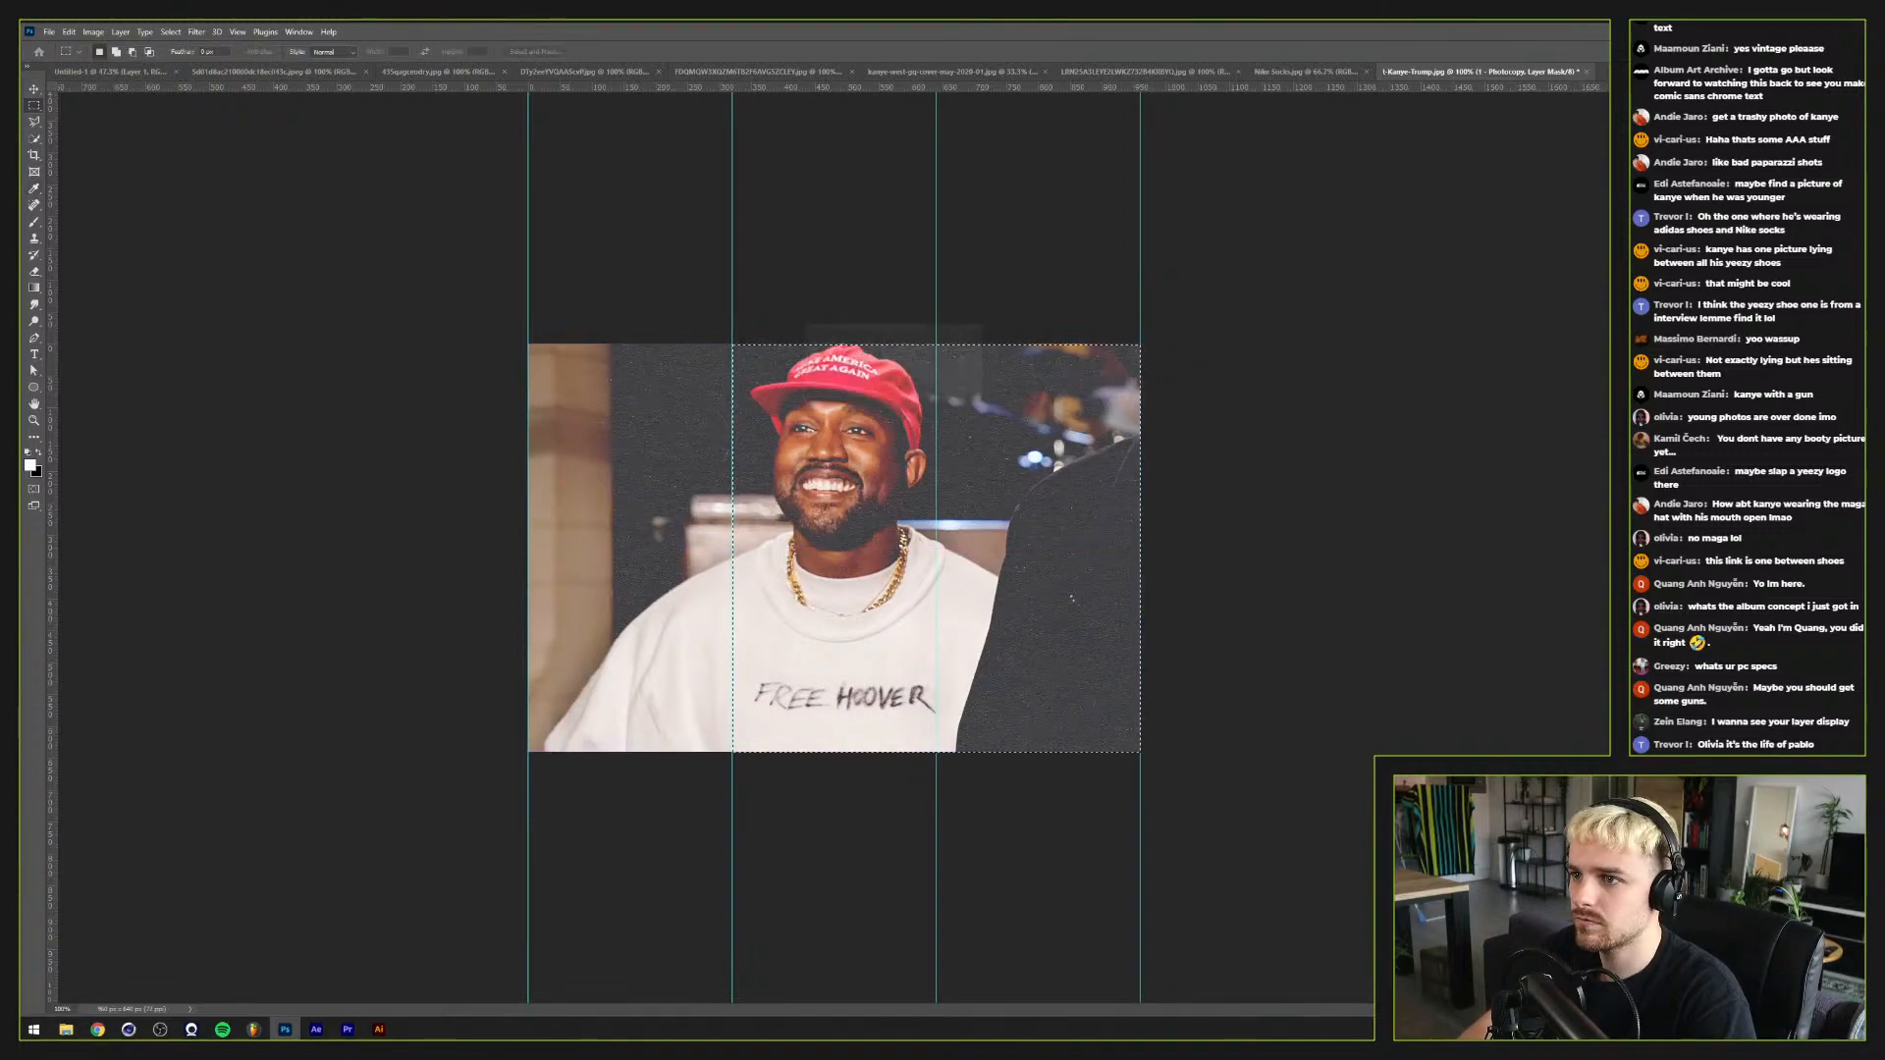
key(x)
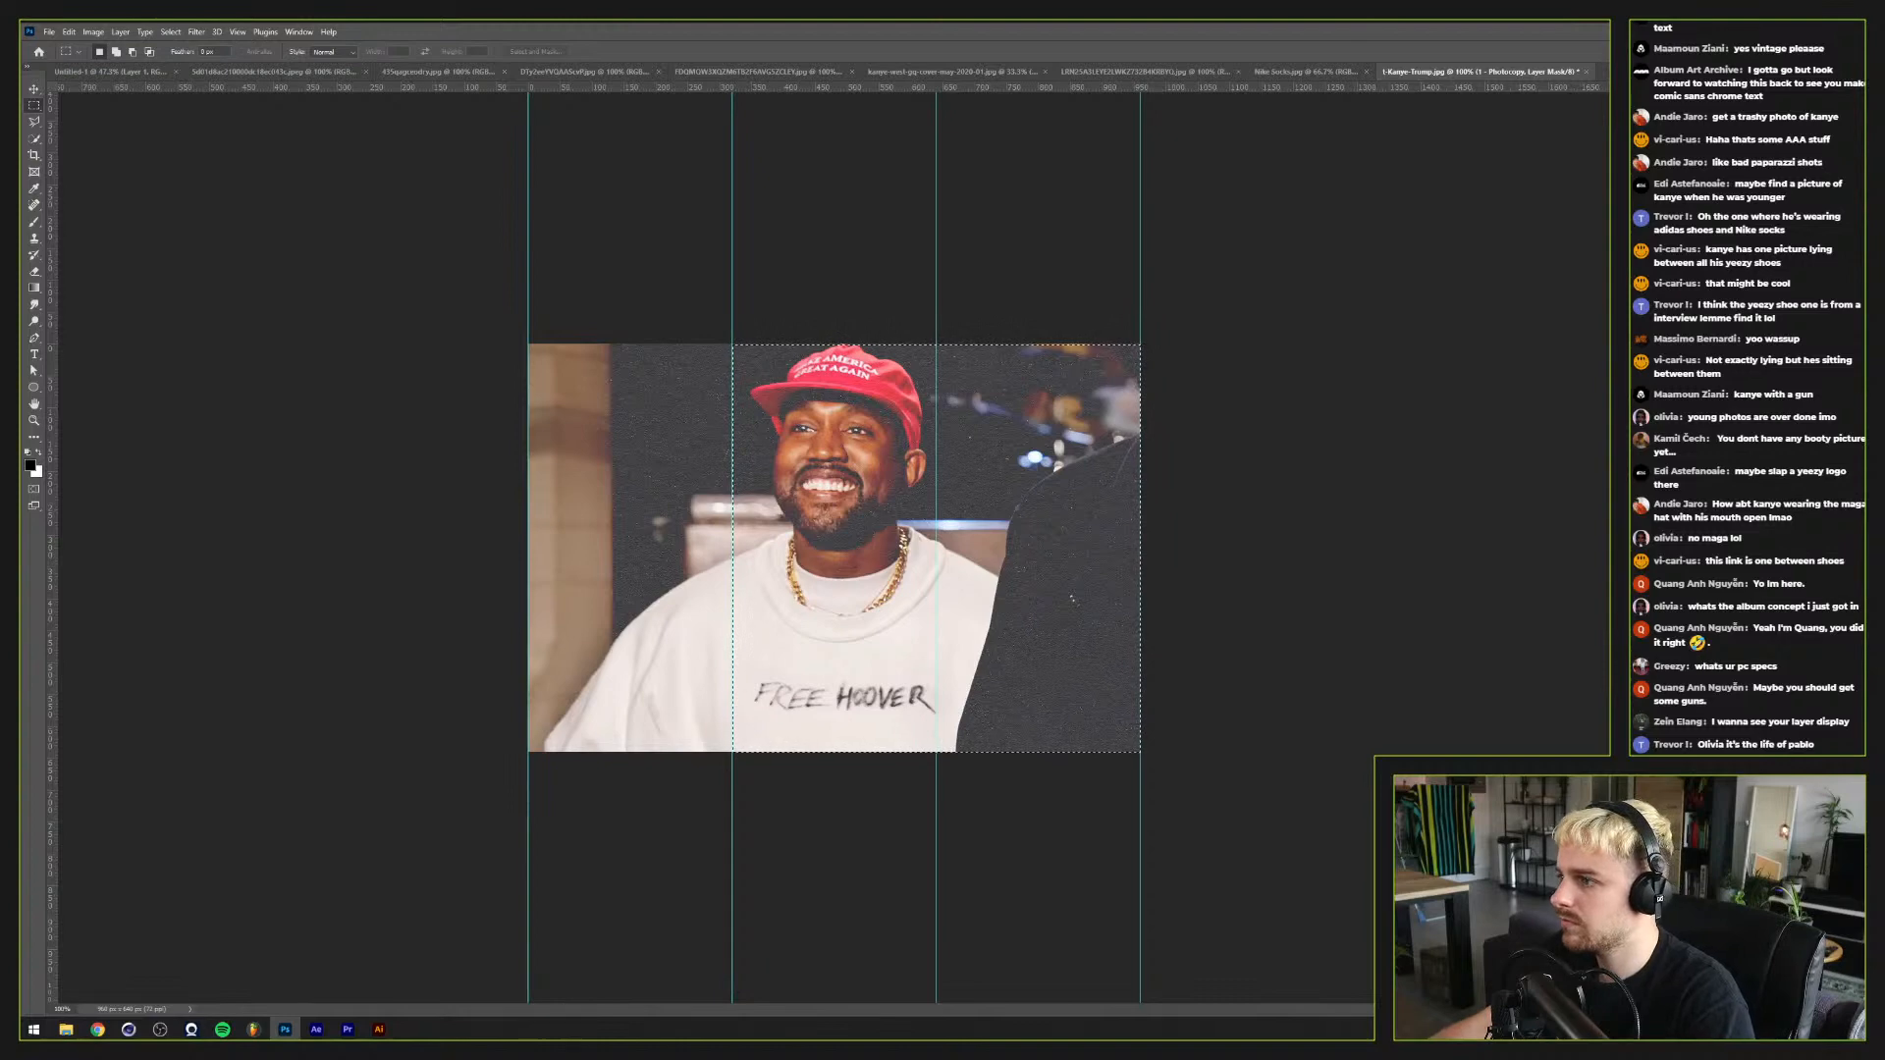
key(alt+BackSpace)
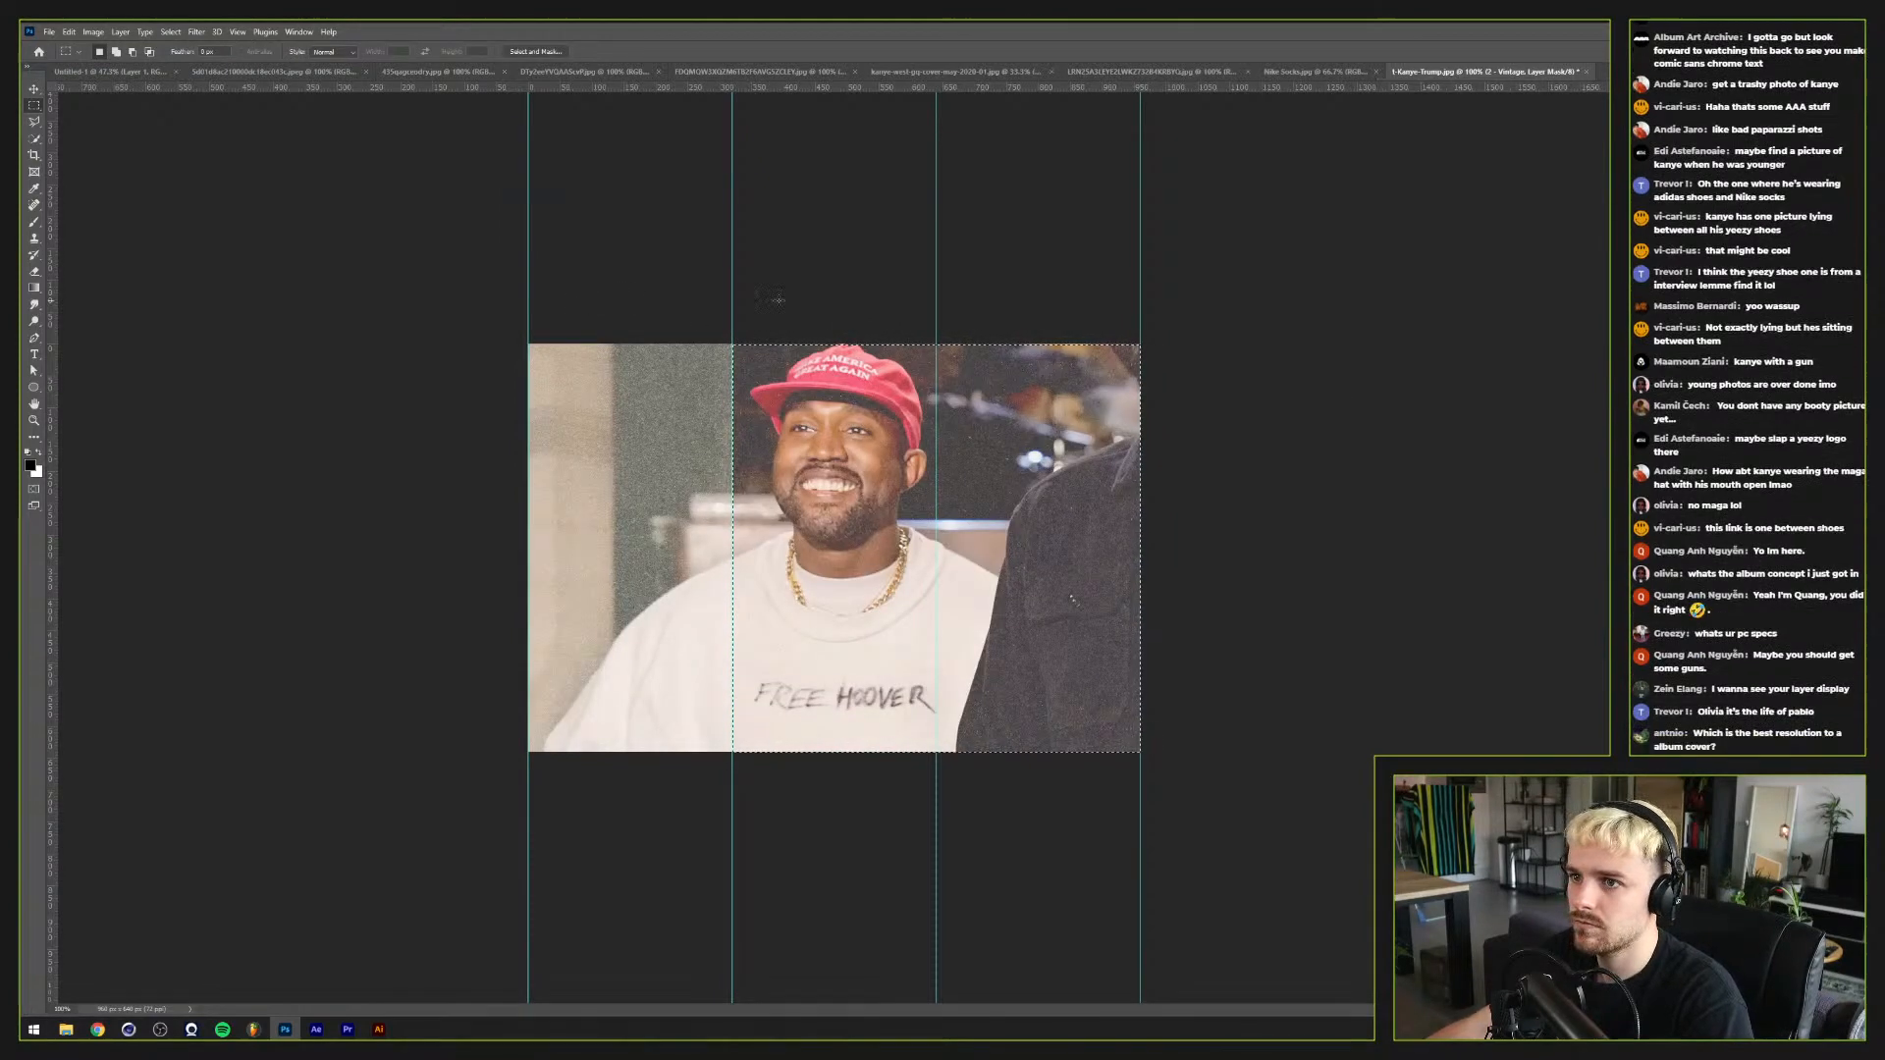
Step: Mask the Vintage layer to the middle third by filling both outer thirds of its mask with black
drag(529, 343, 766, 928)
drag(1343, 295, 937, 904)
key(alt+BackSpace)
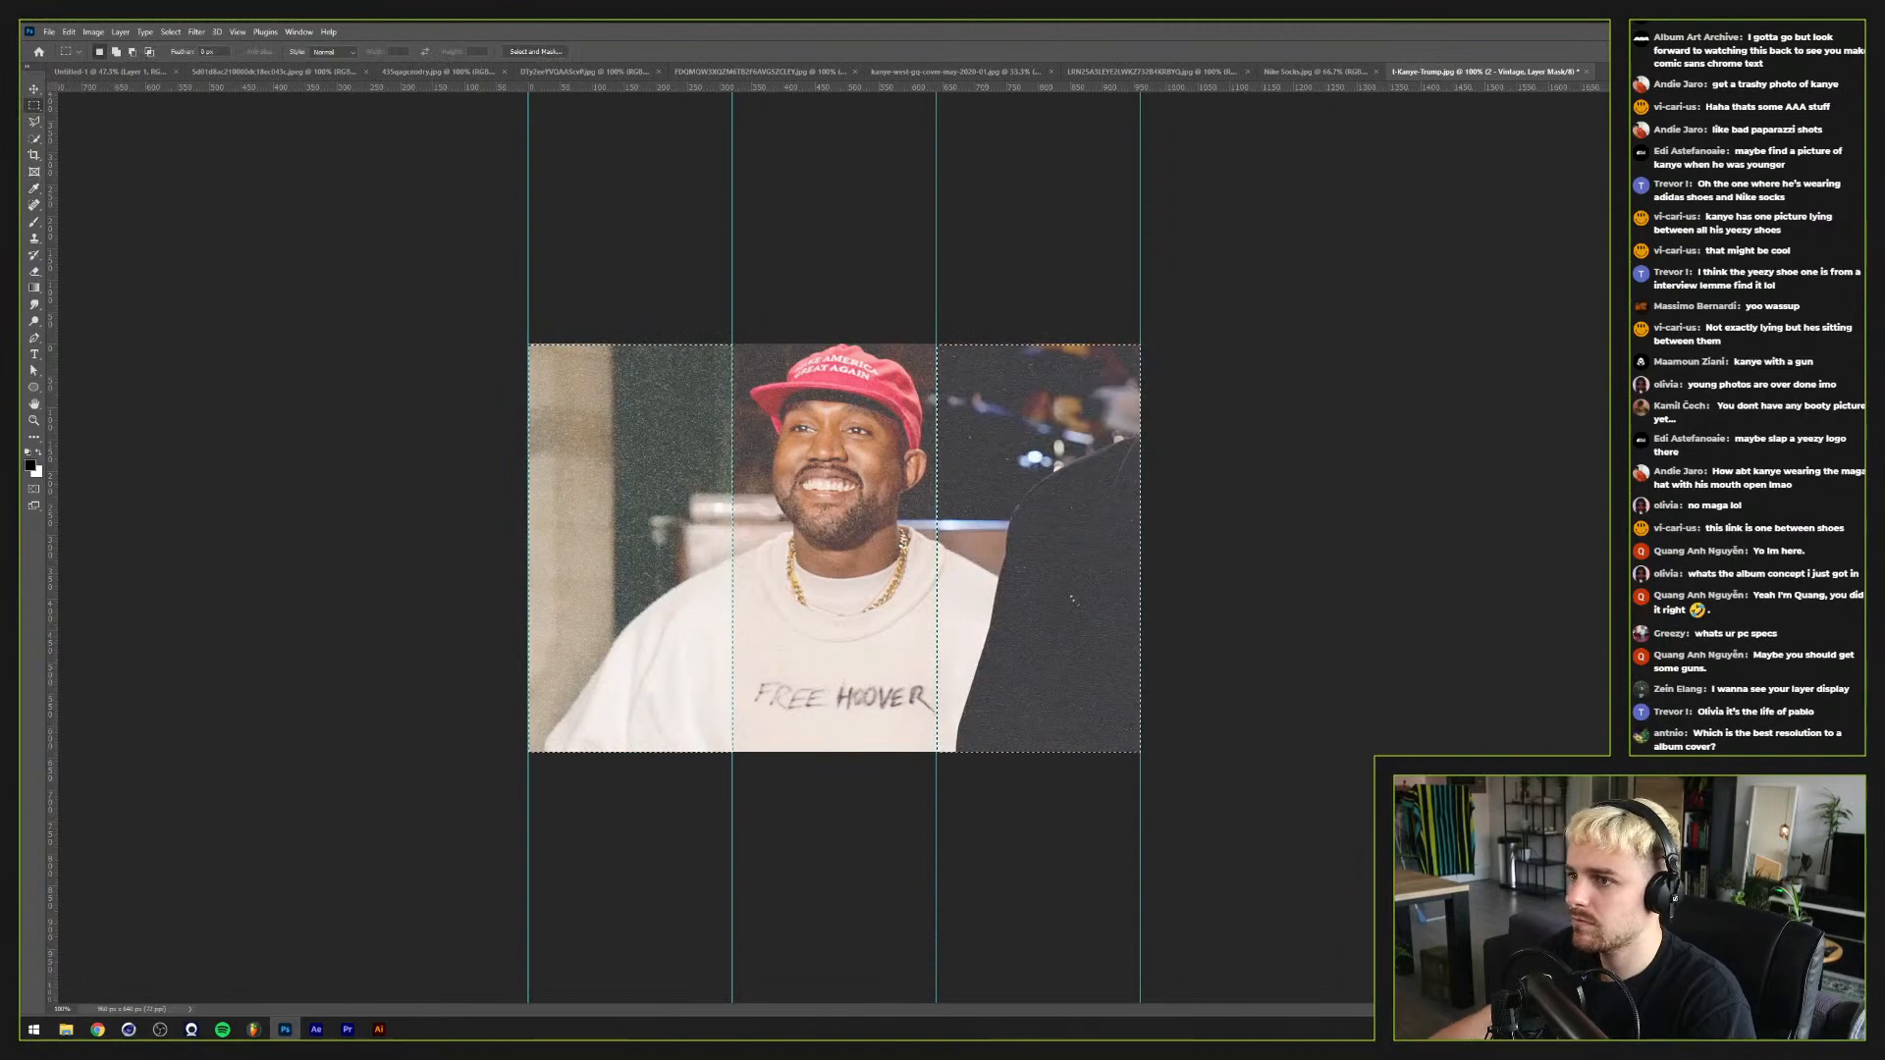
Step: Mask the Paper layer to the right third by filling the left two thirds of its mask with black
key(alt+bracketright)
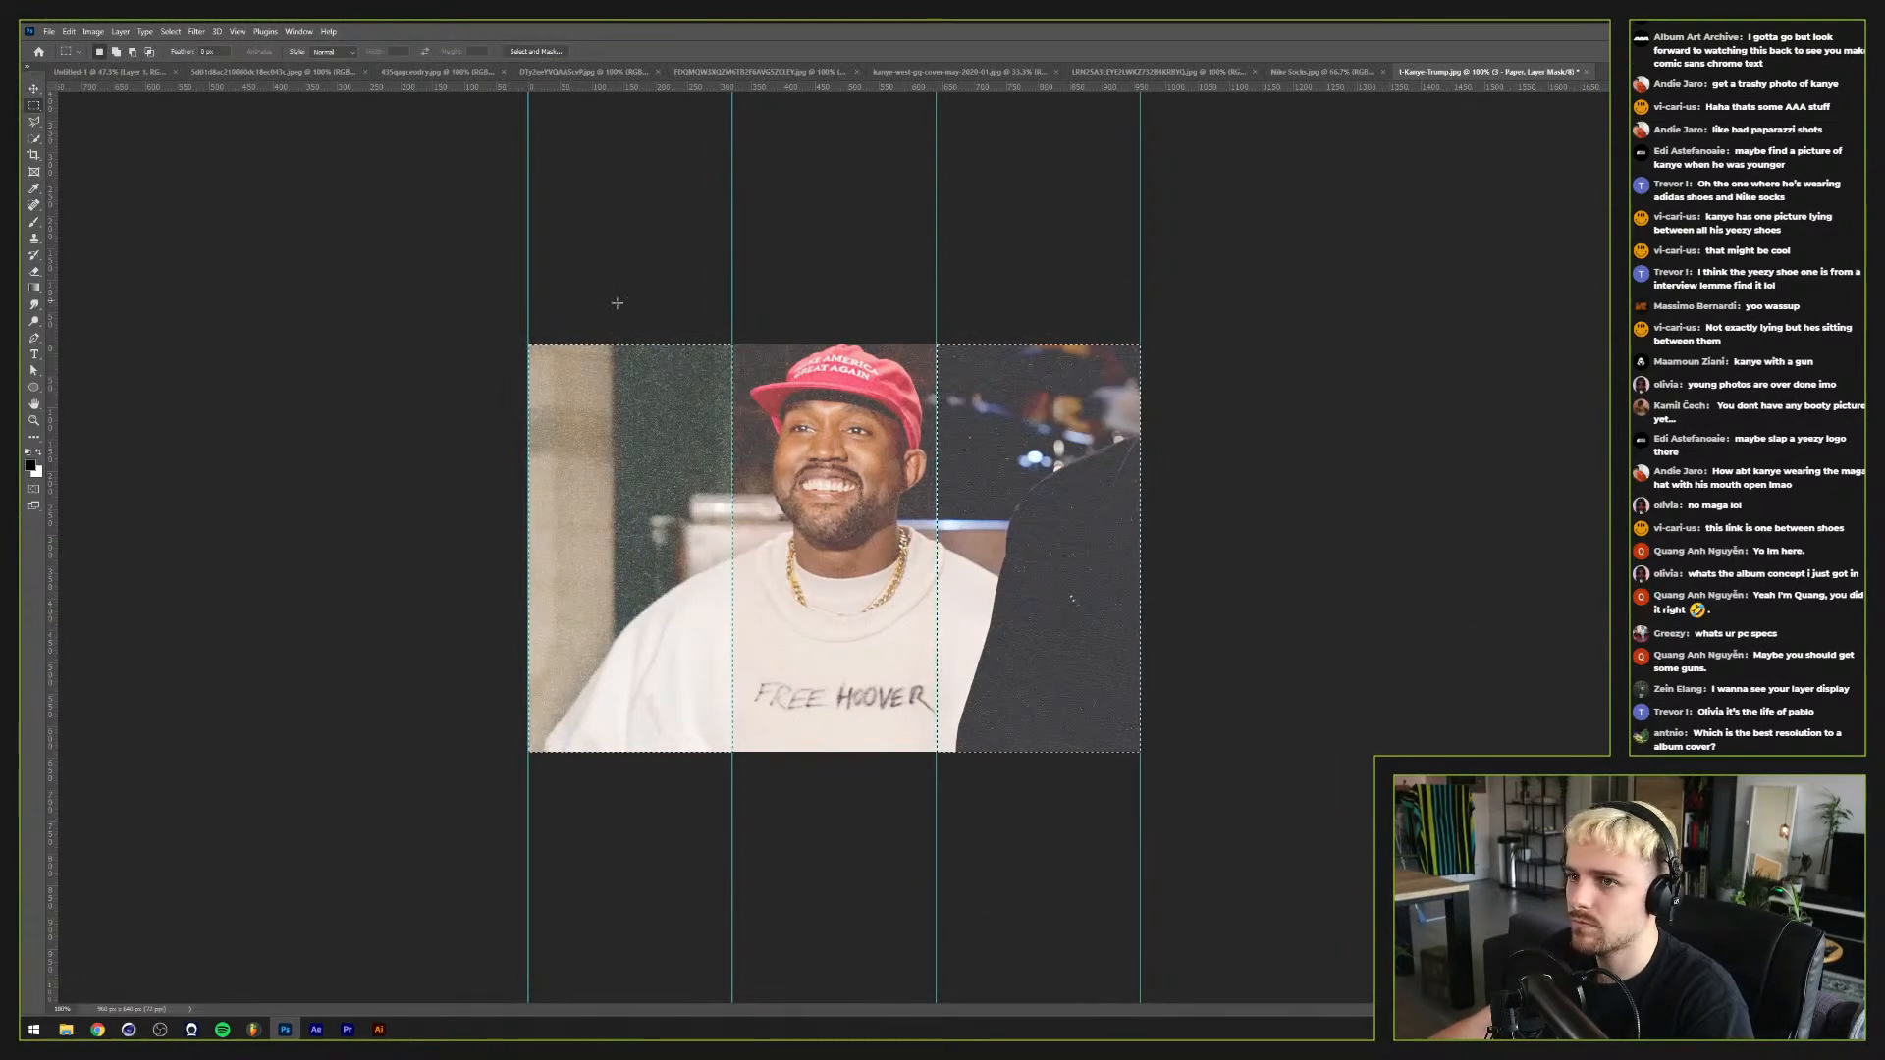
drag(525, 339, 928, 768)
key(i)
key(shift+BackSpace)
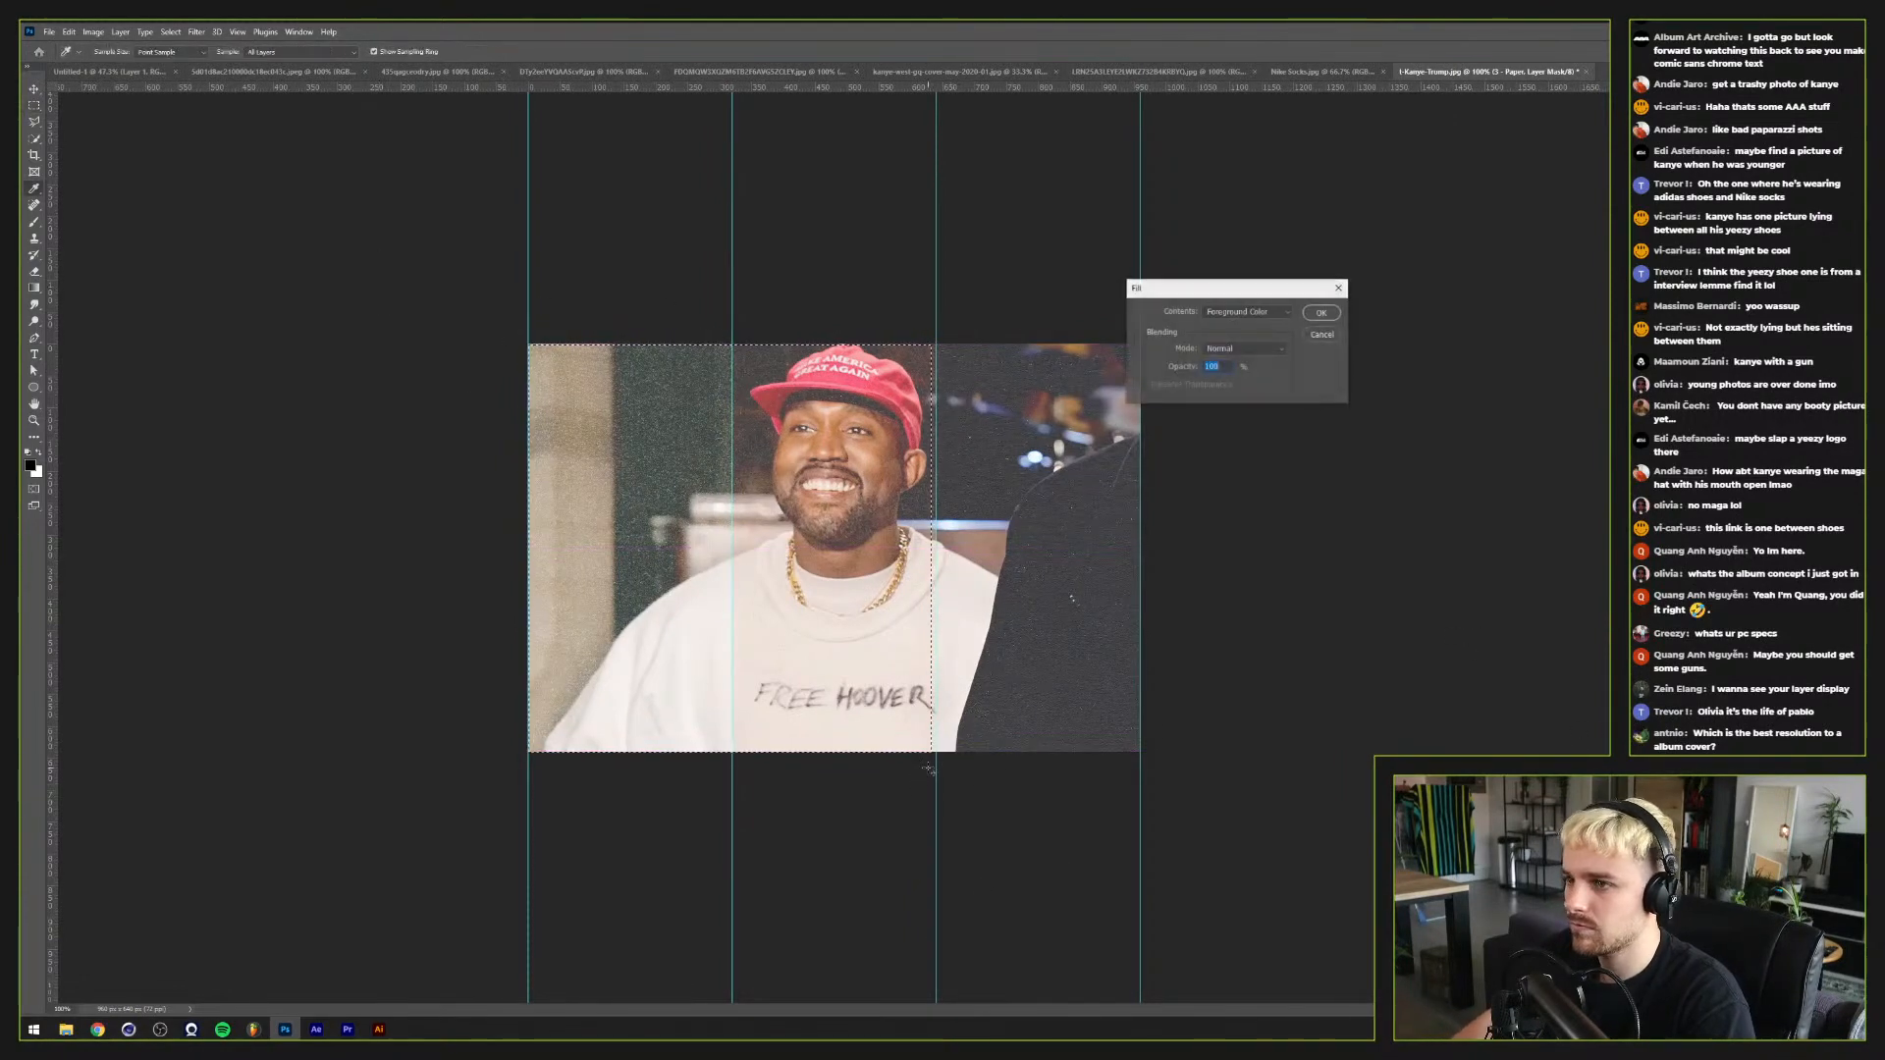
key(Return)
key(m)
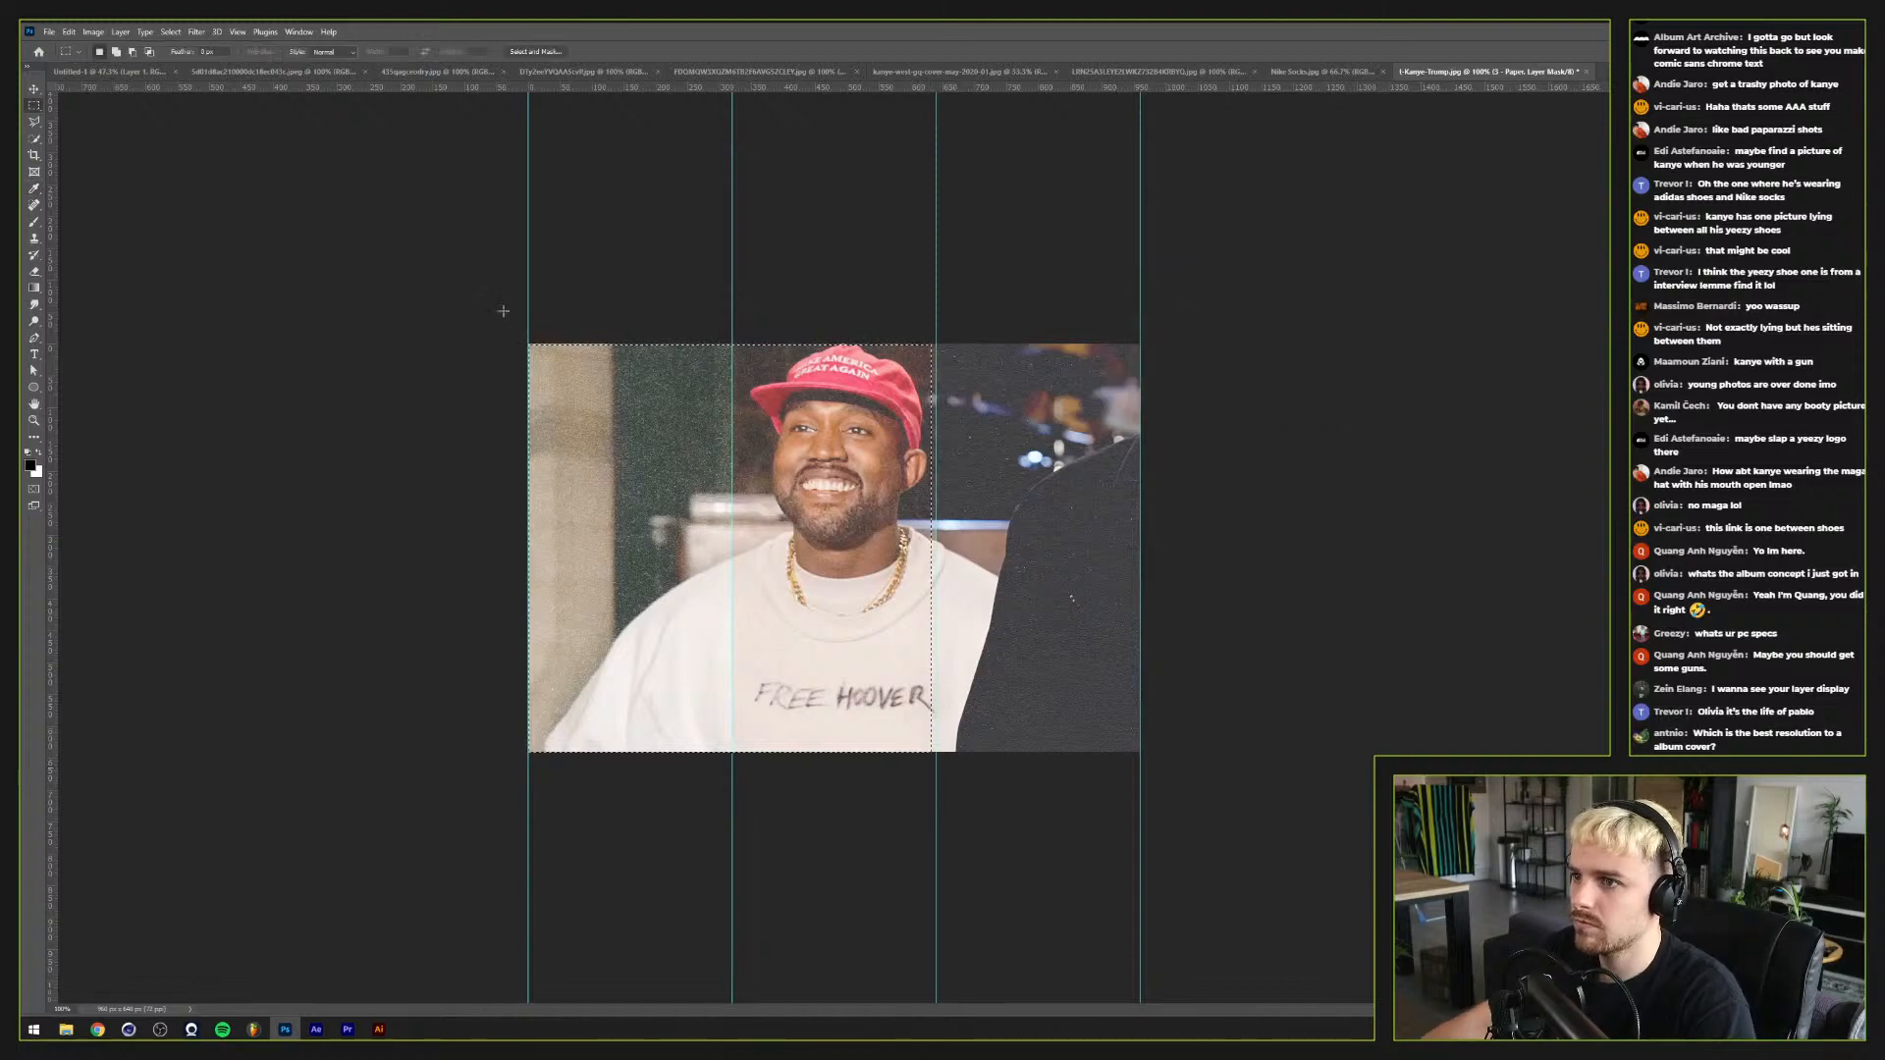
drag(500, 308, 934, 895)
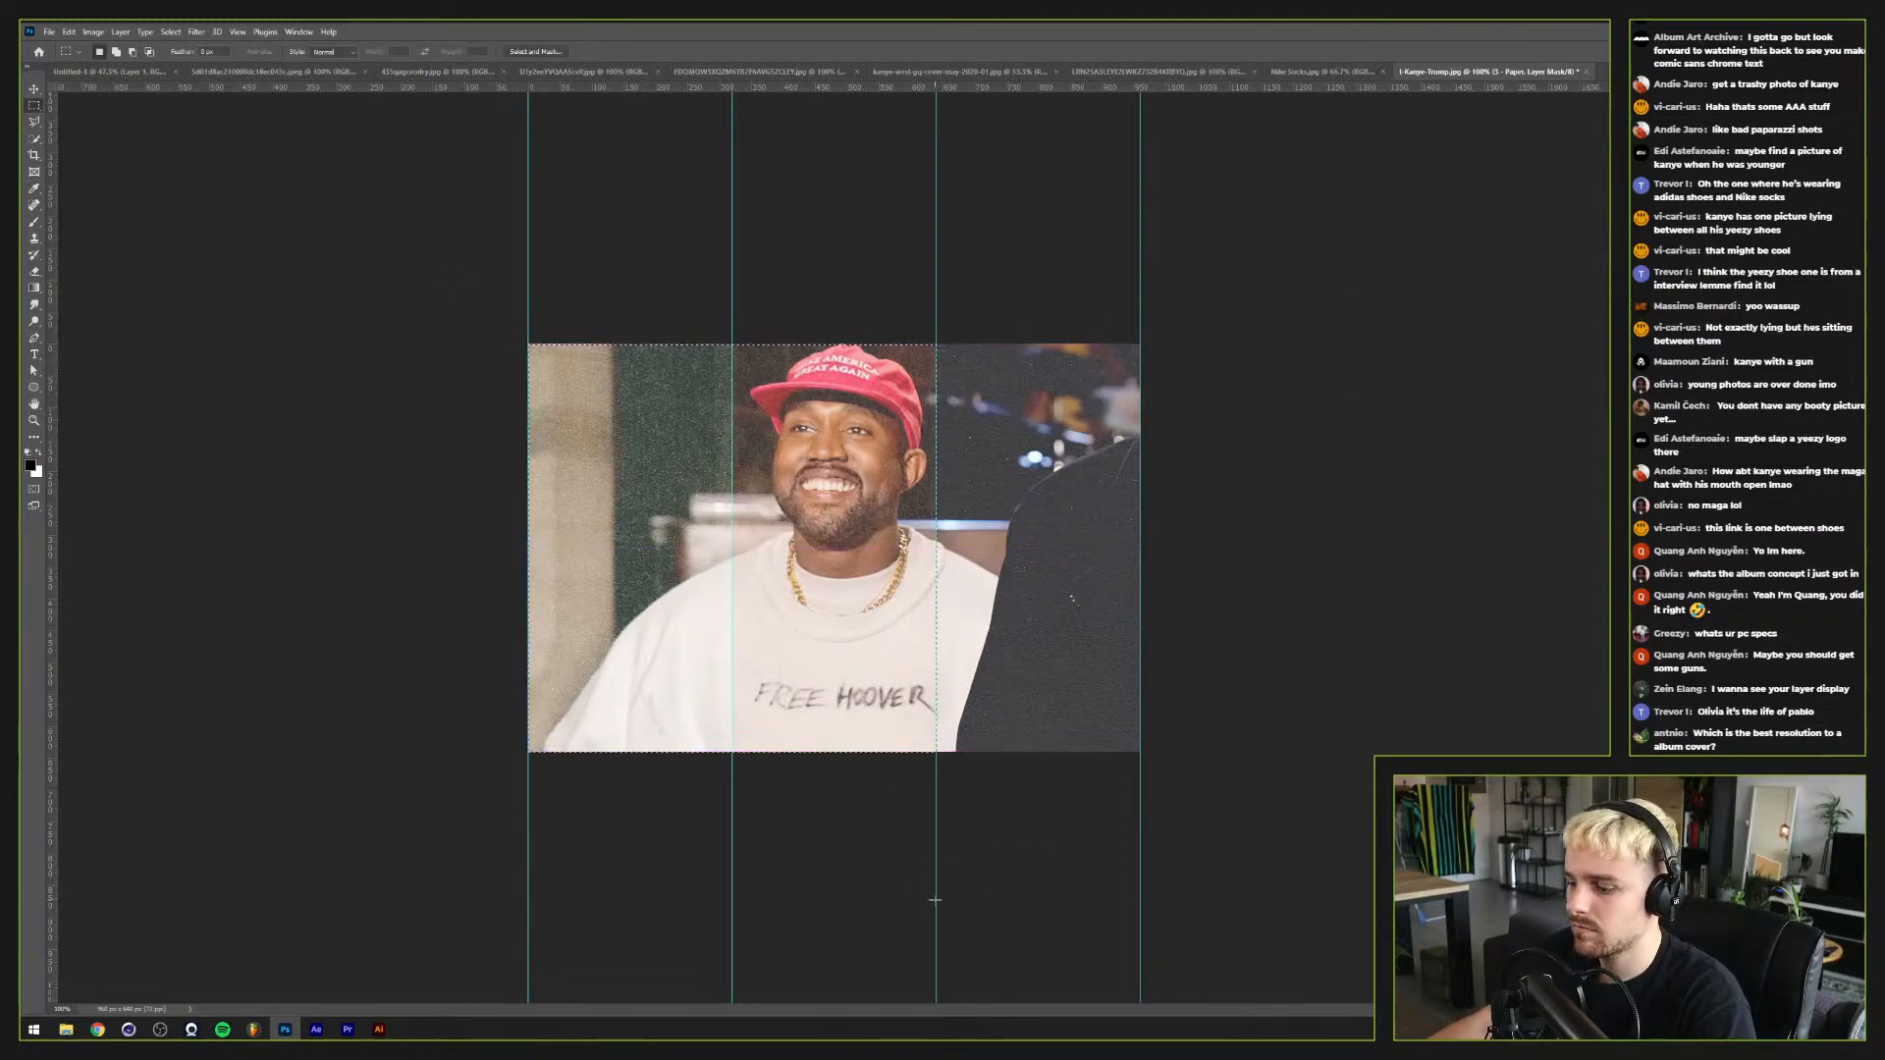
key(shift+BackSpace)
key(Return)
key(Return)
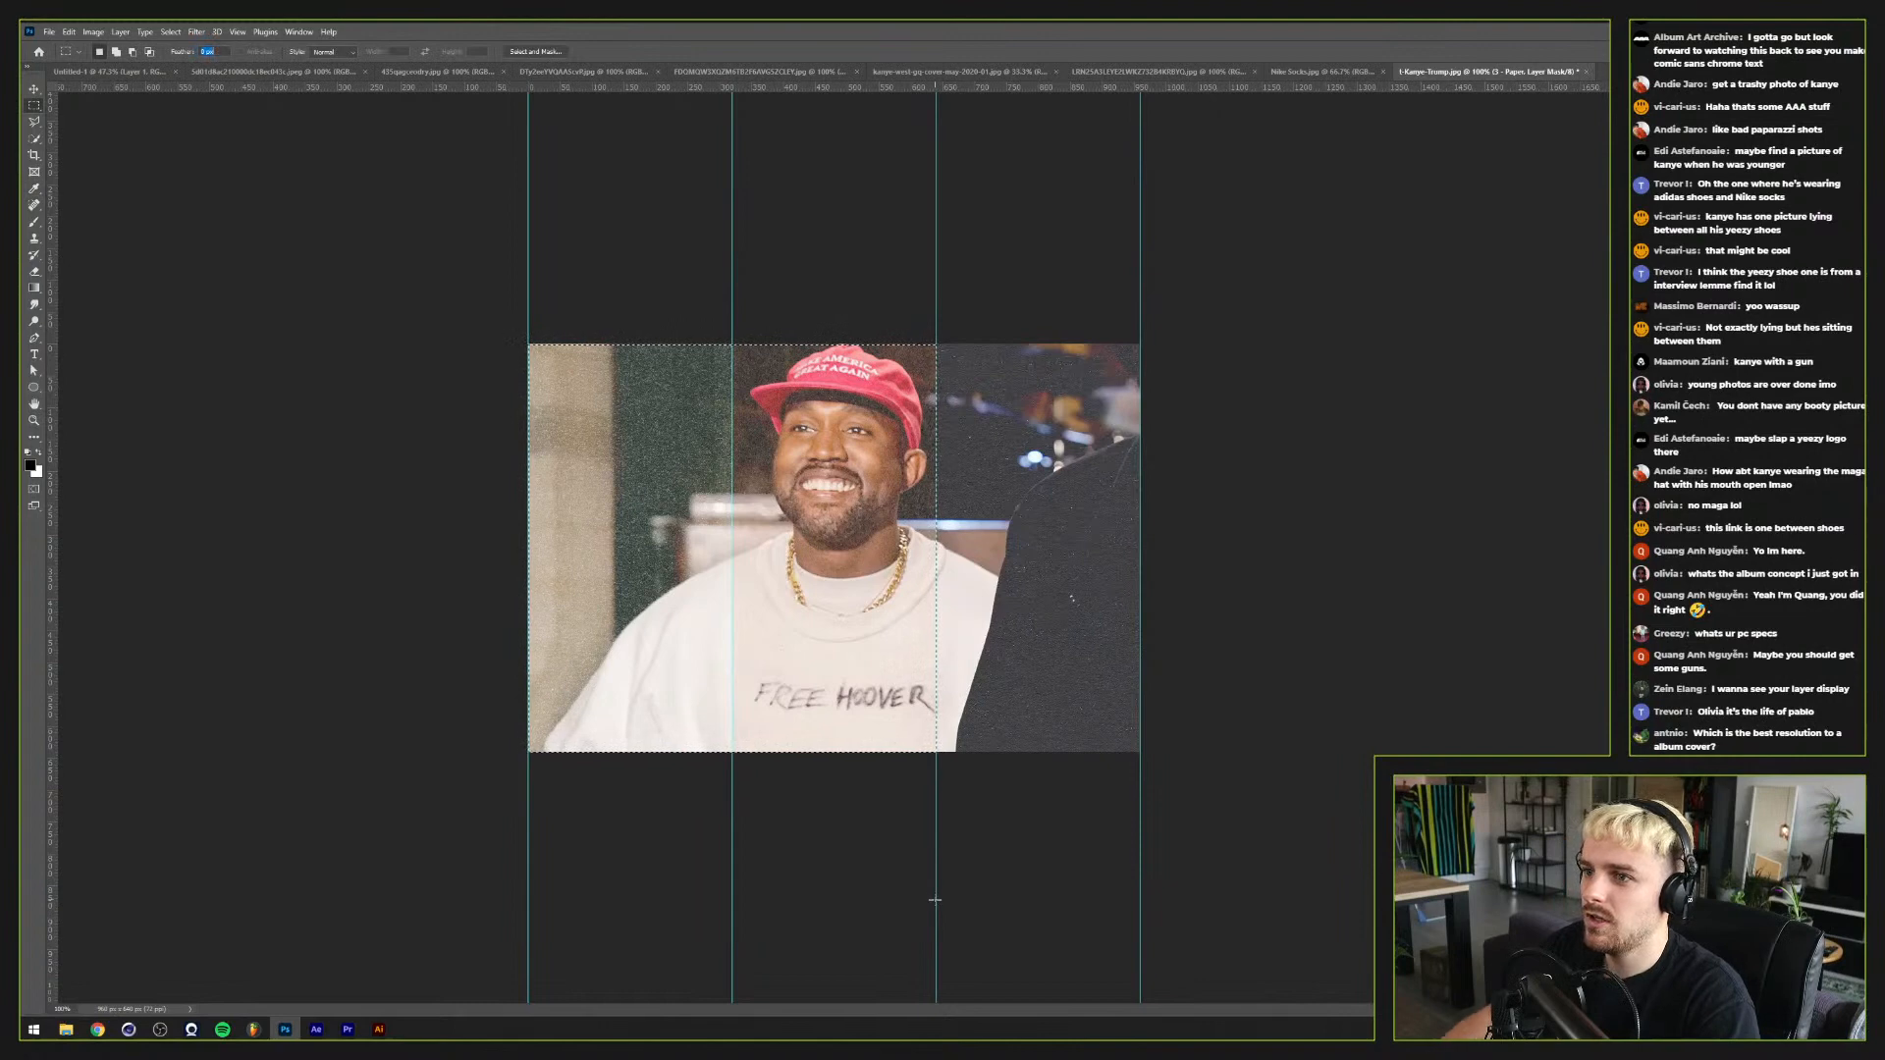
Step: Clear the selection, hide the guides and compare the three treatments across the photo
key(ctrl+semicolon)
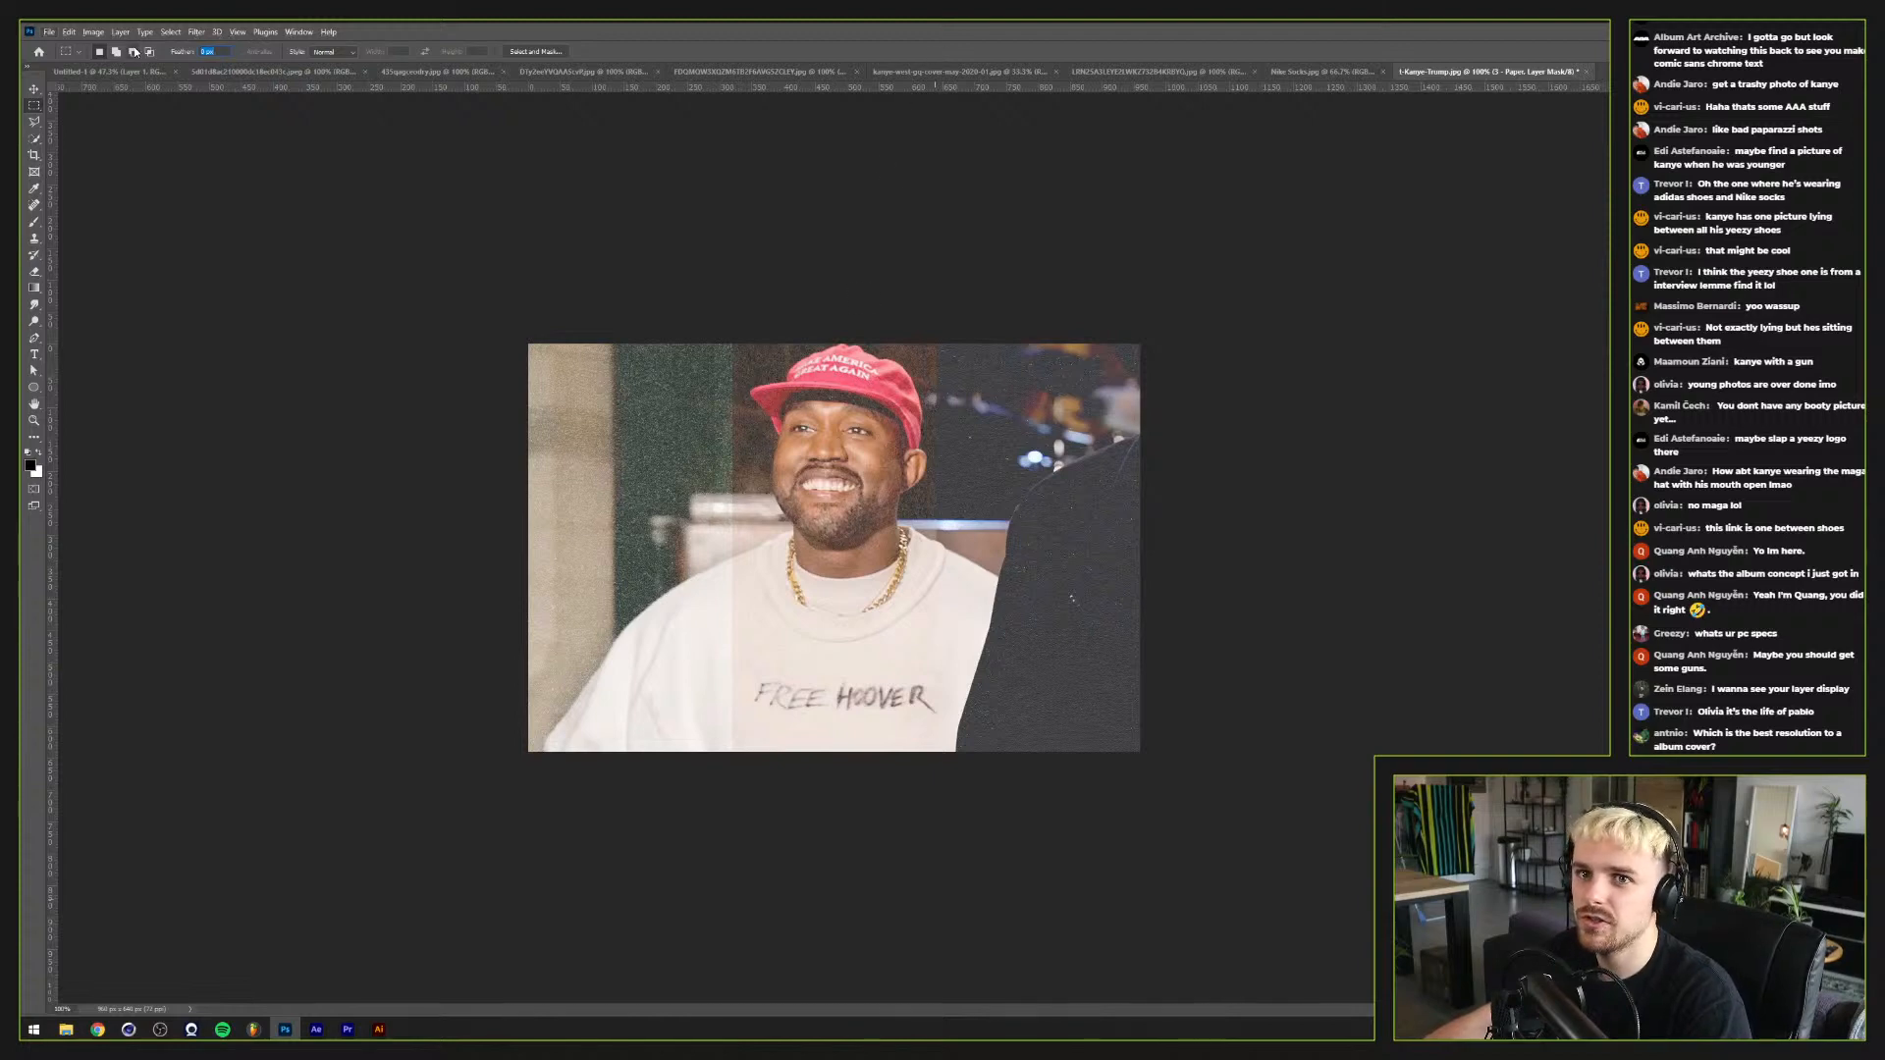
click(34, 91)
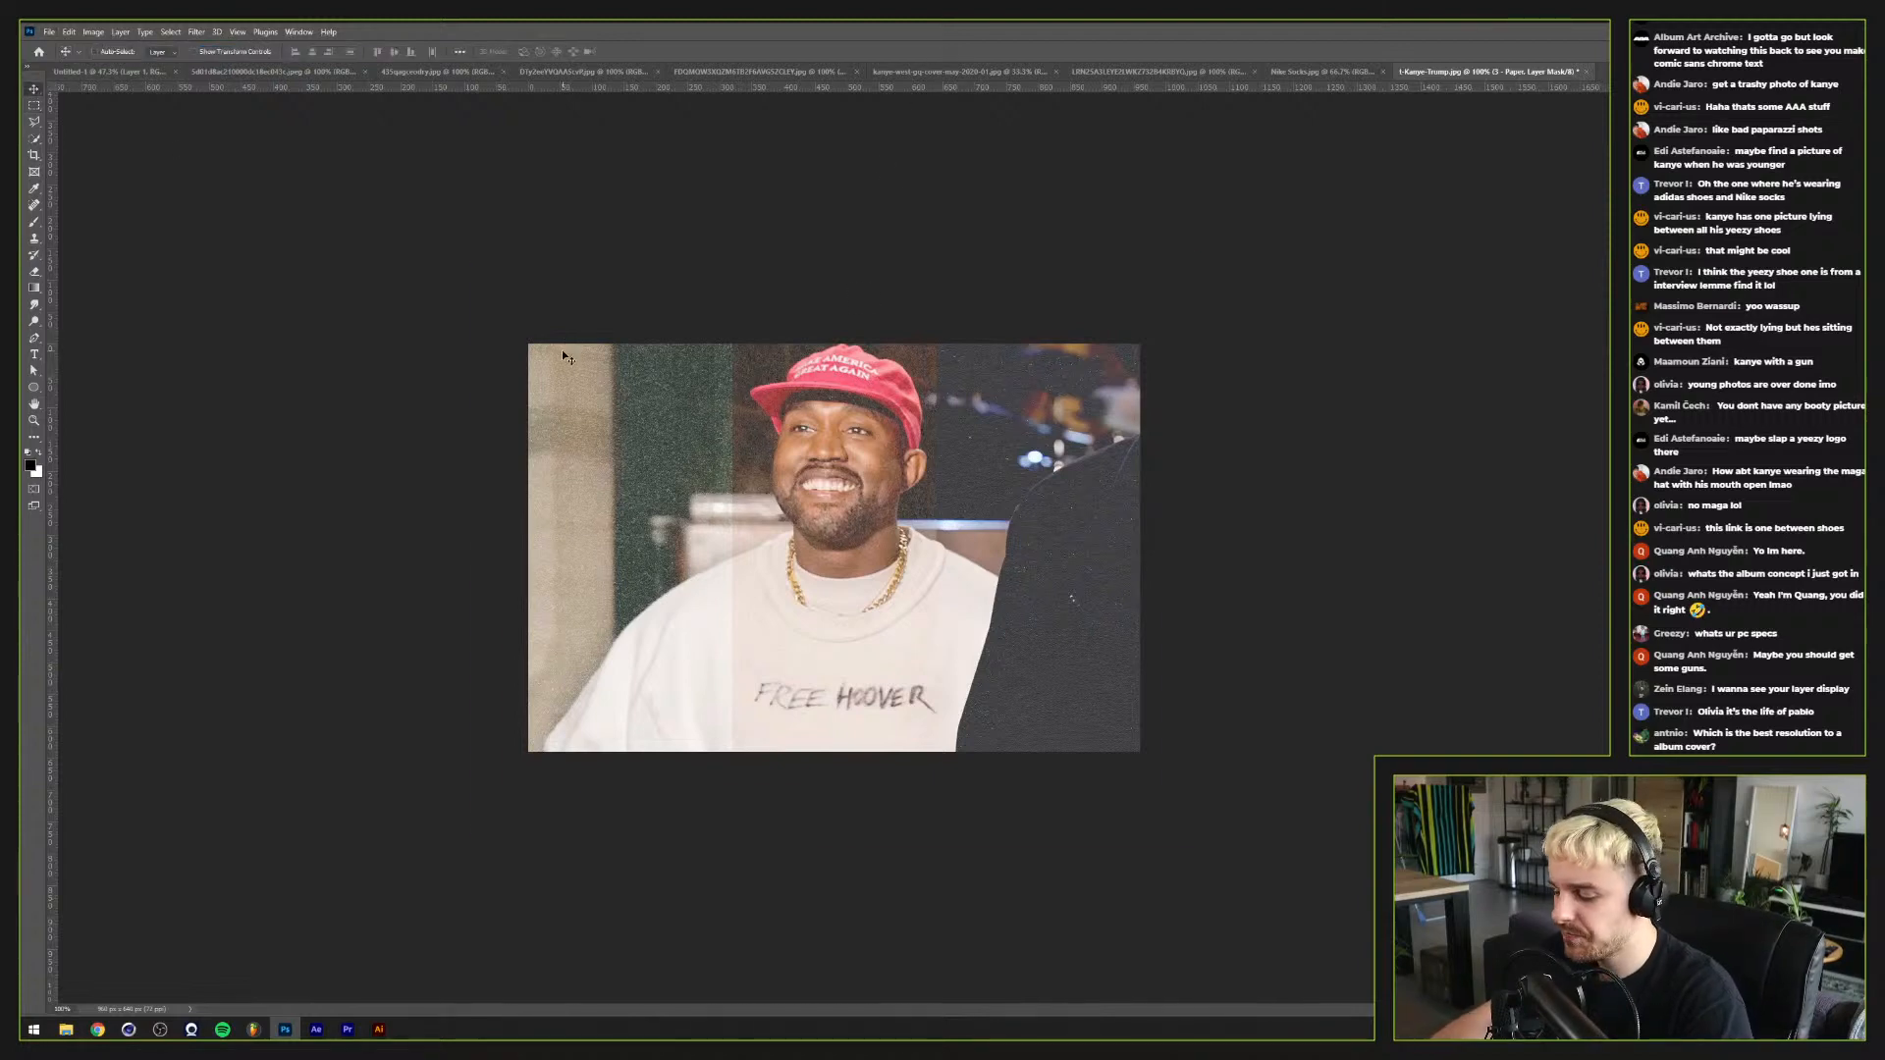
key(ctrl+0)
scroll(559, 343, down, 5)
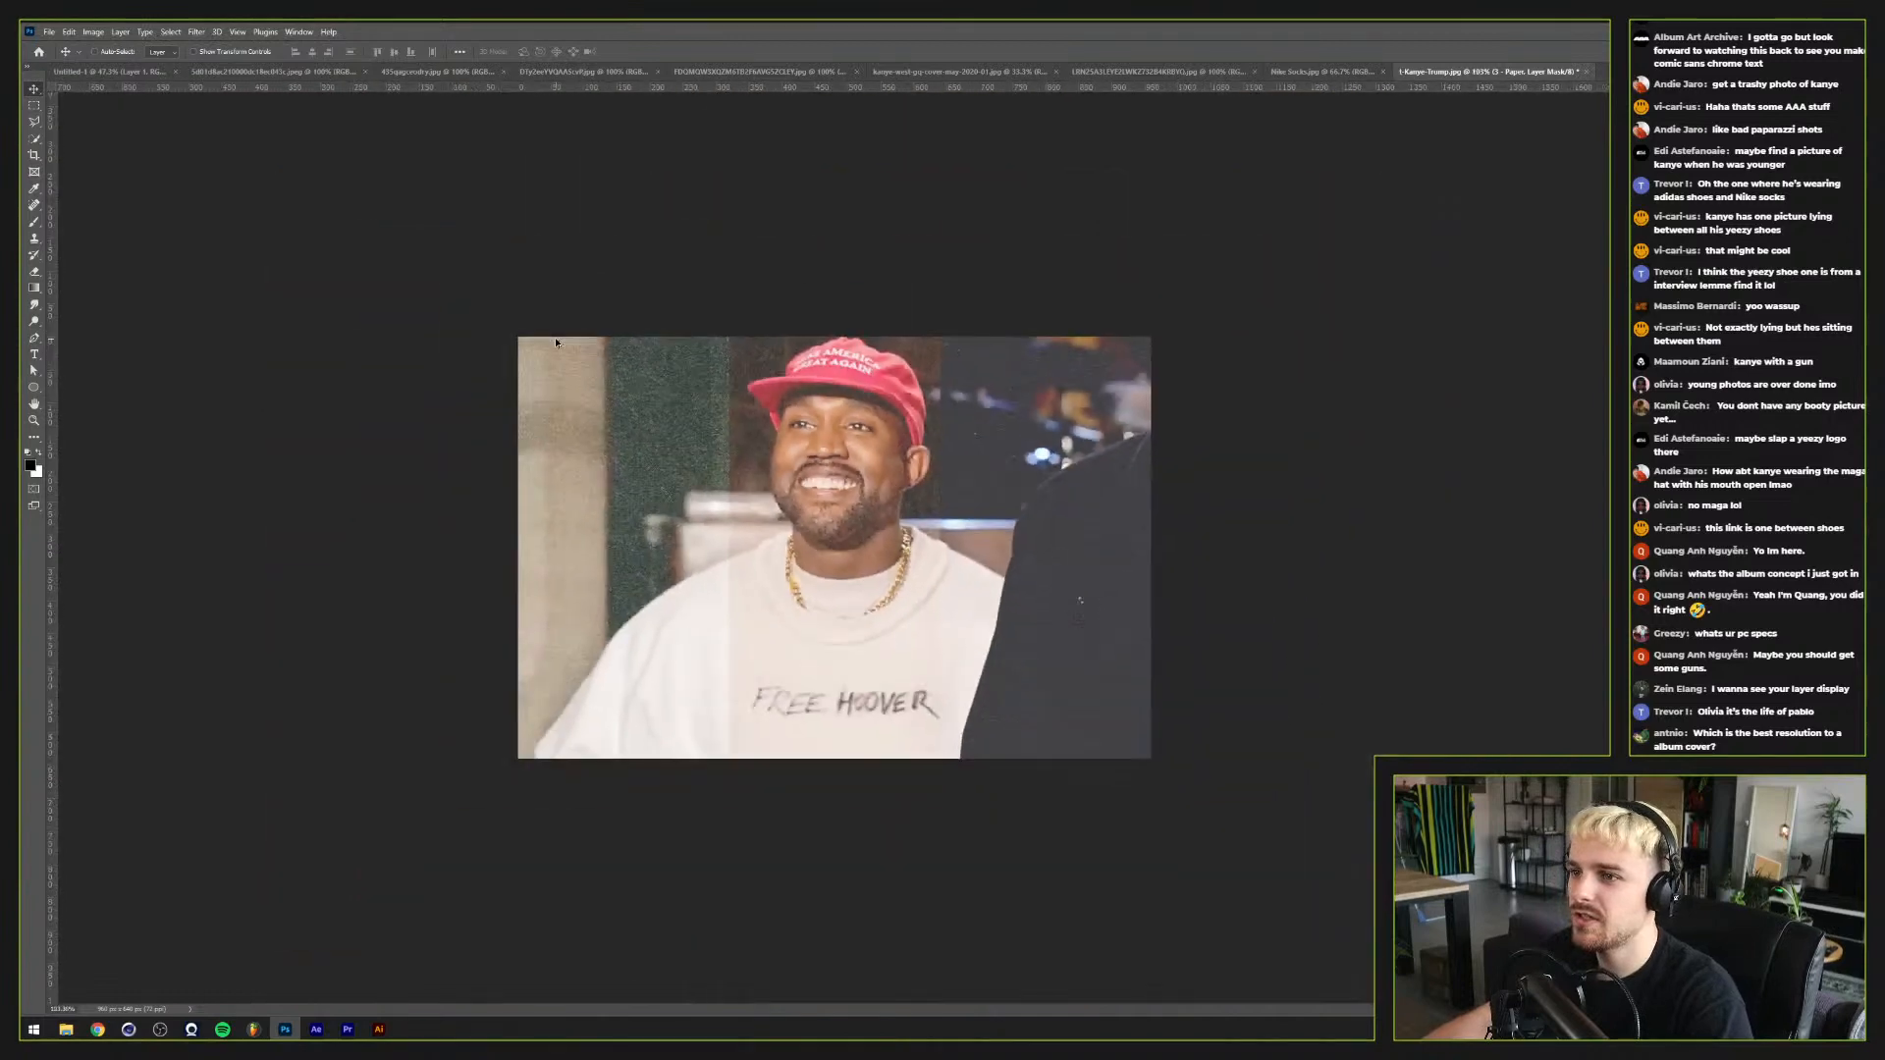
scroll(1033, 531, up, 1)
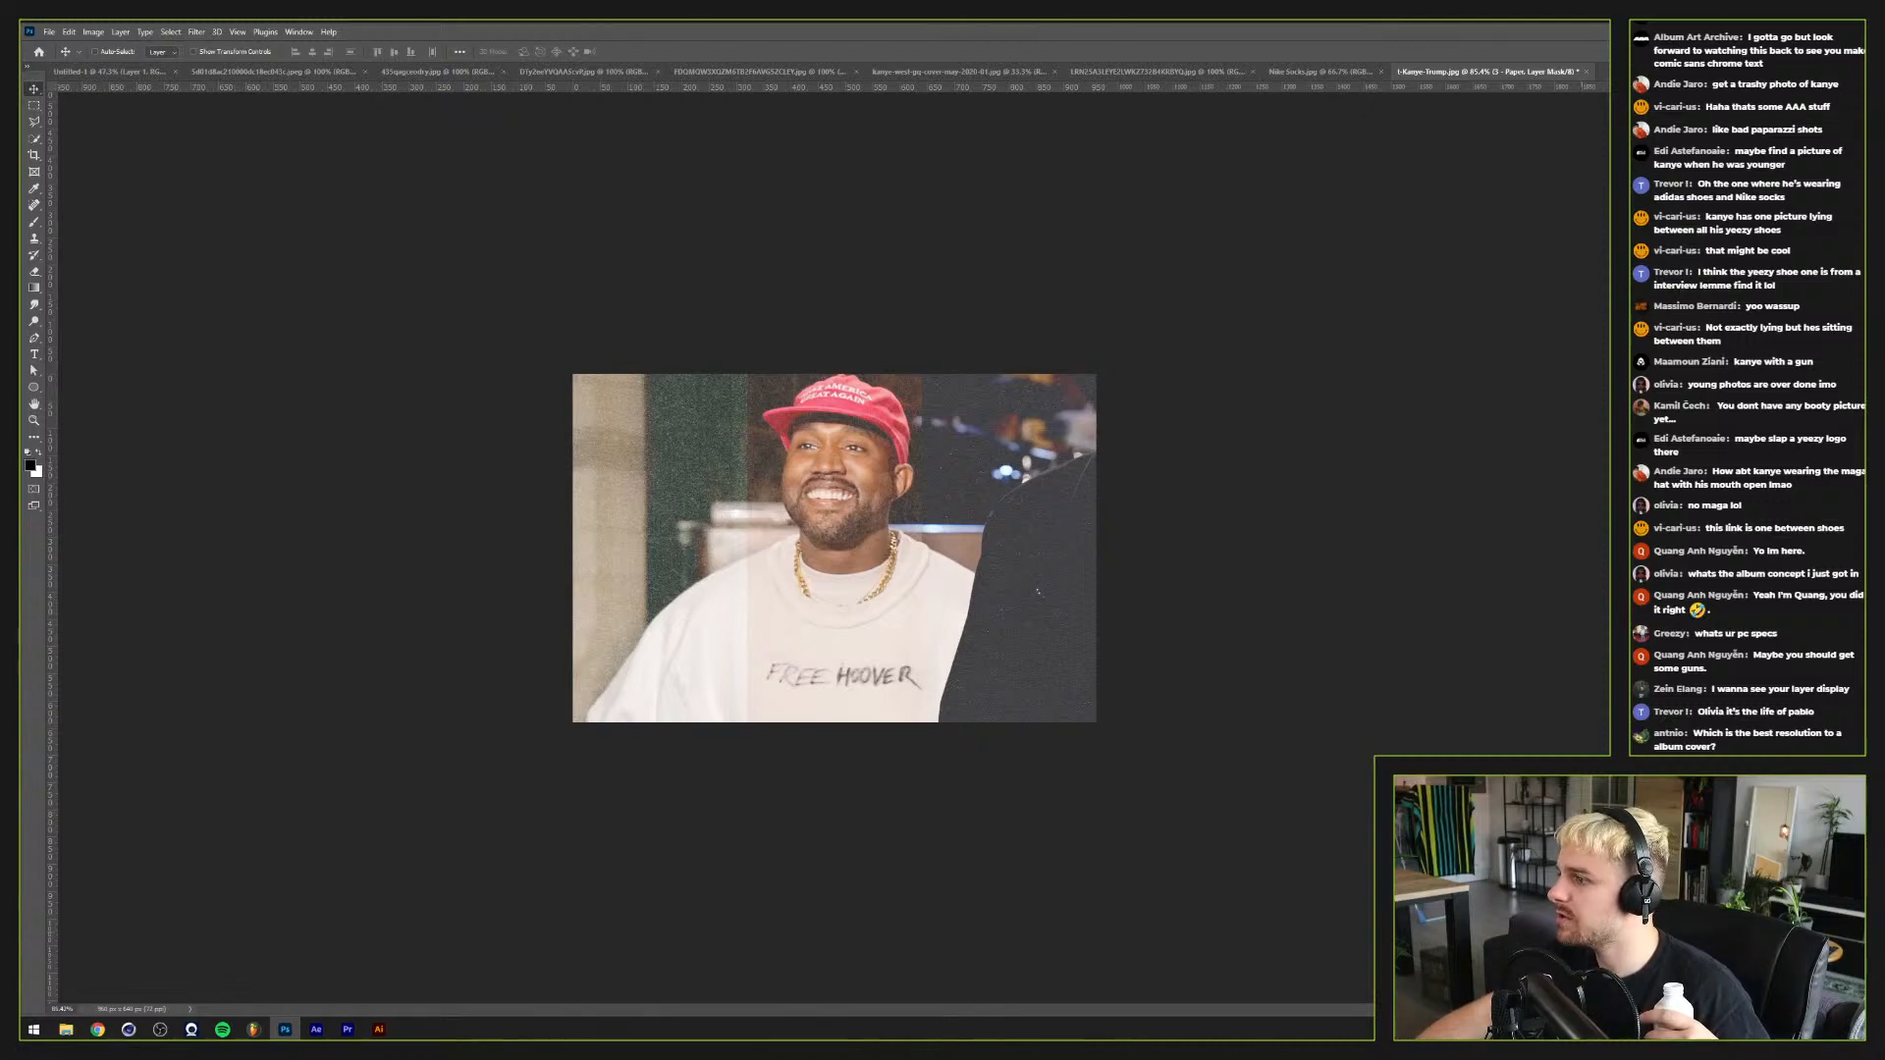
Step: Resize the Photoshop window so its Properties and Layers panels are in view
key(Tab)
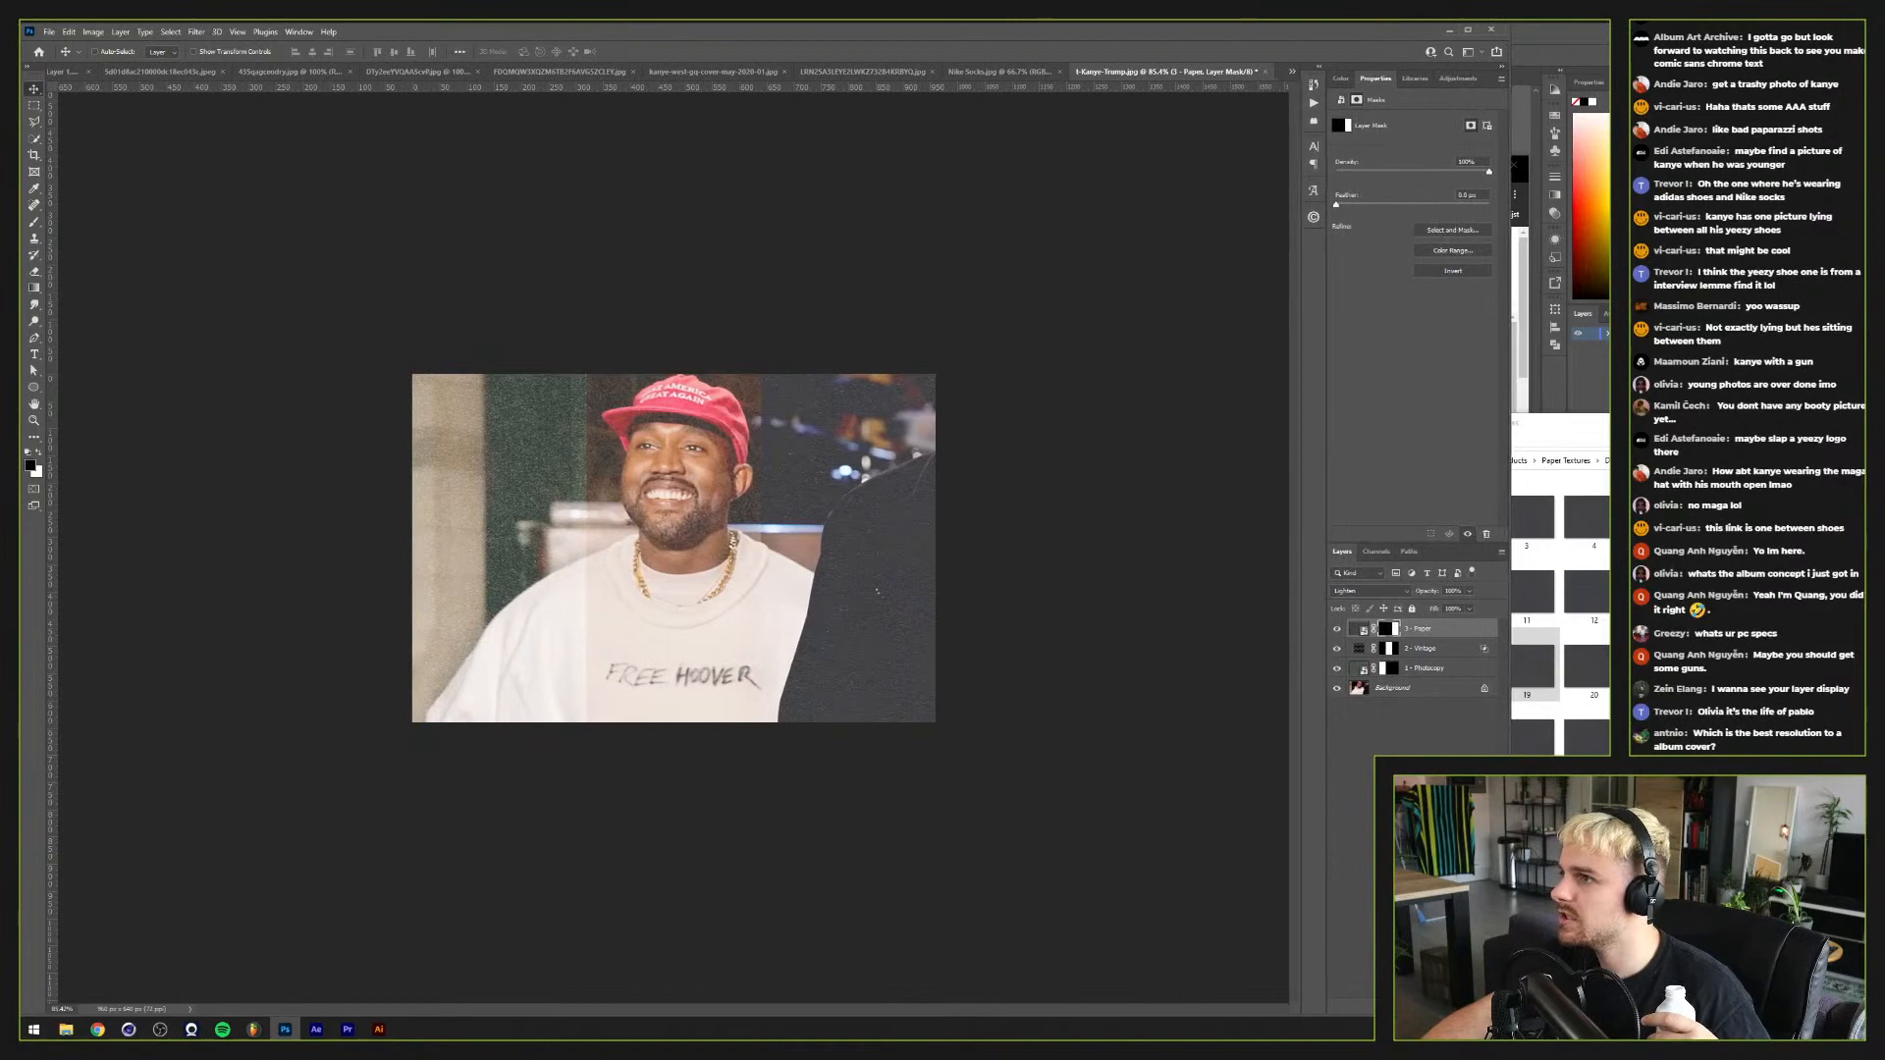
drag(1509, 373, 1532, 373)
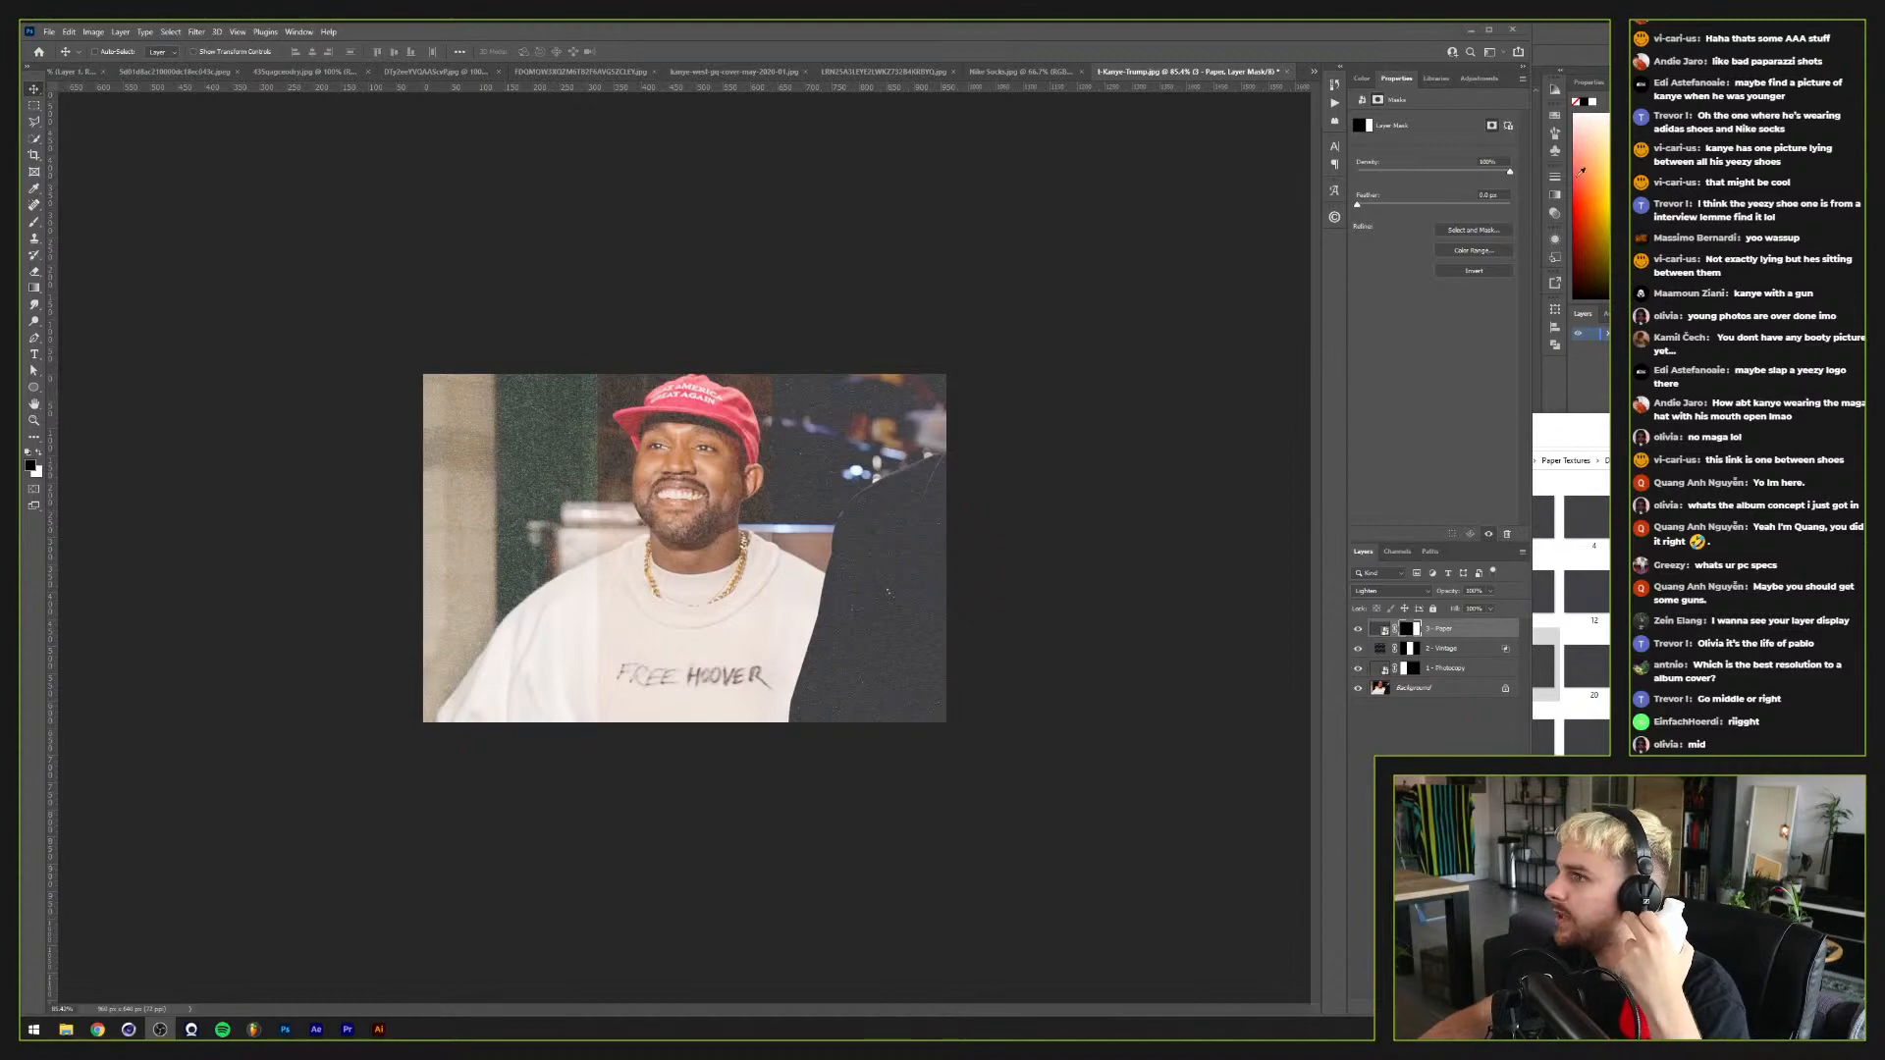
drag(1529, 378, 1605, 370)
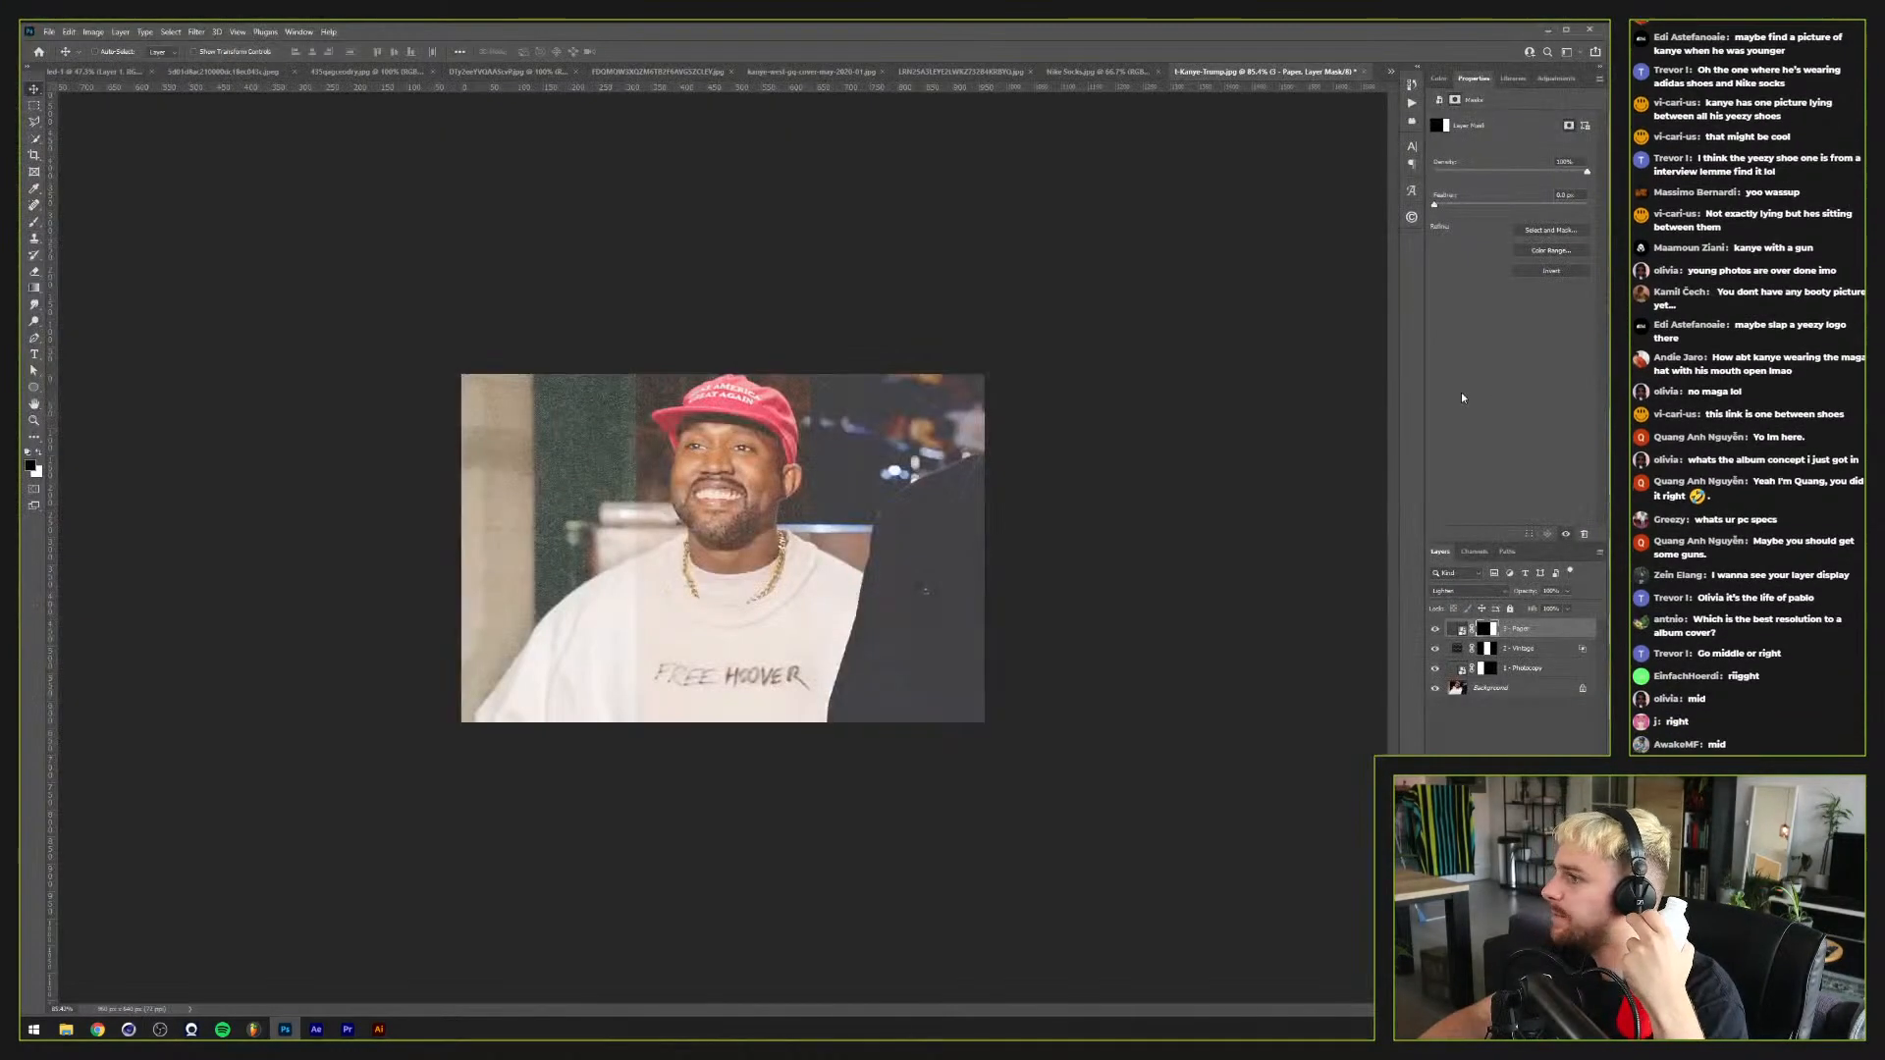
Step: Switch to Illustrator, narrow its window so the Color and Layers panels are in view, and return to Photoshop
key(alt+Tab)
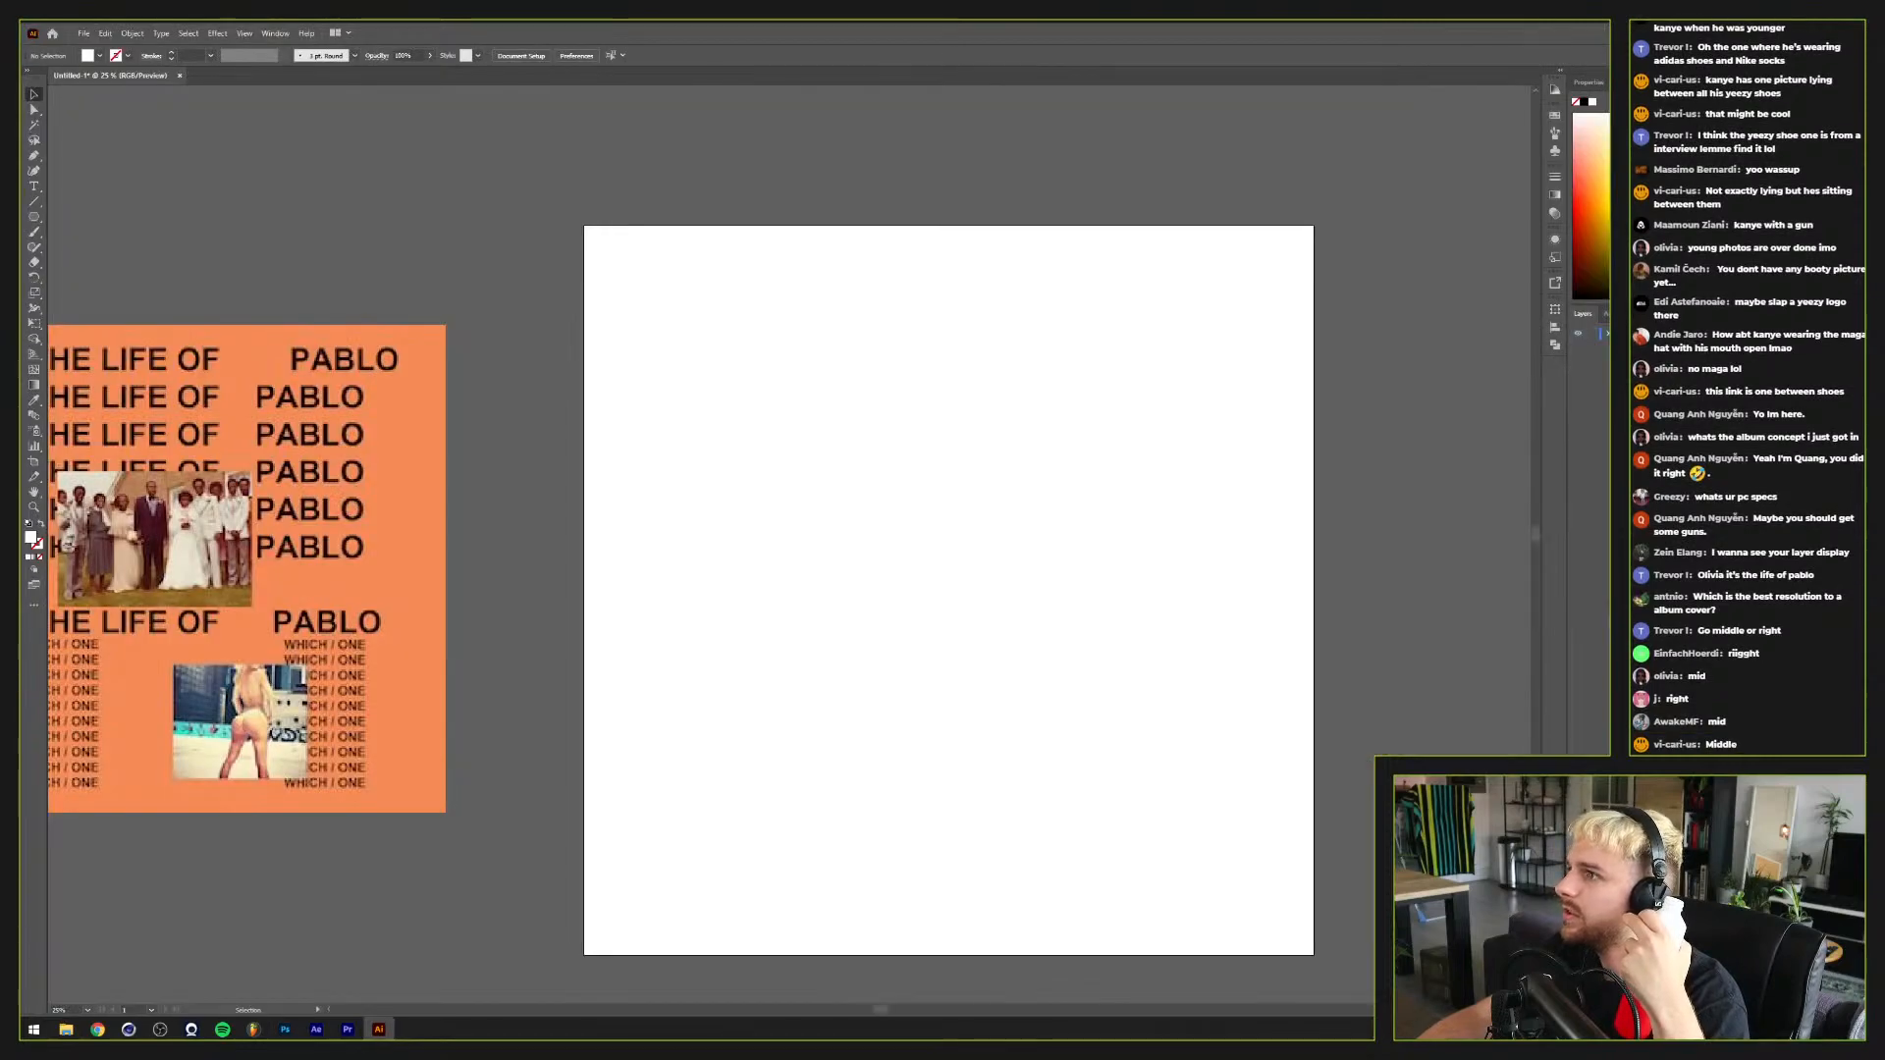
mouse_move(1609, 293)
mouse_down()
mouse_move(1578, 293)
mouse_move(1603, 292)
mouse_up()
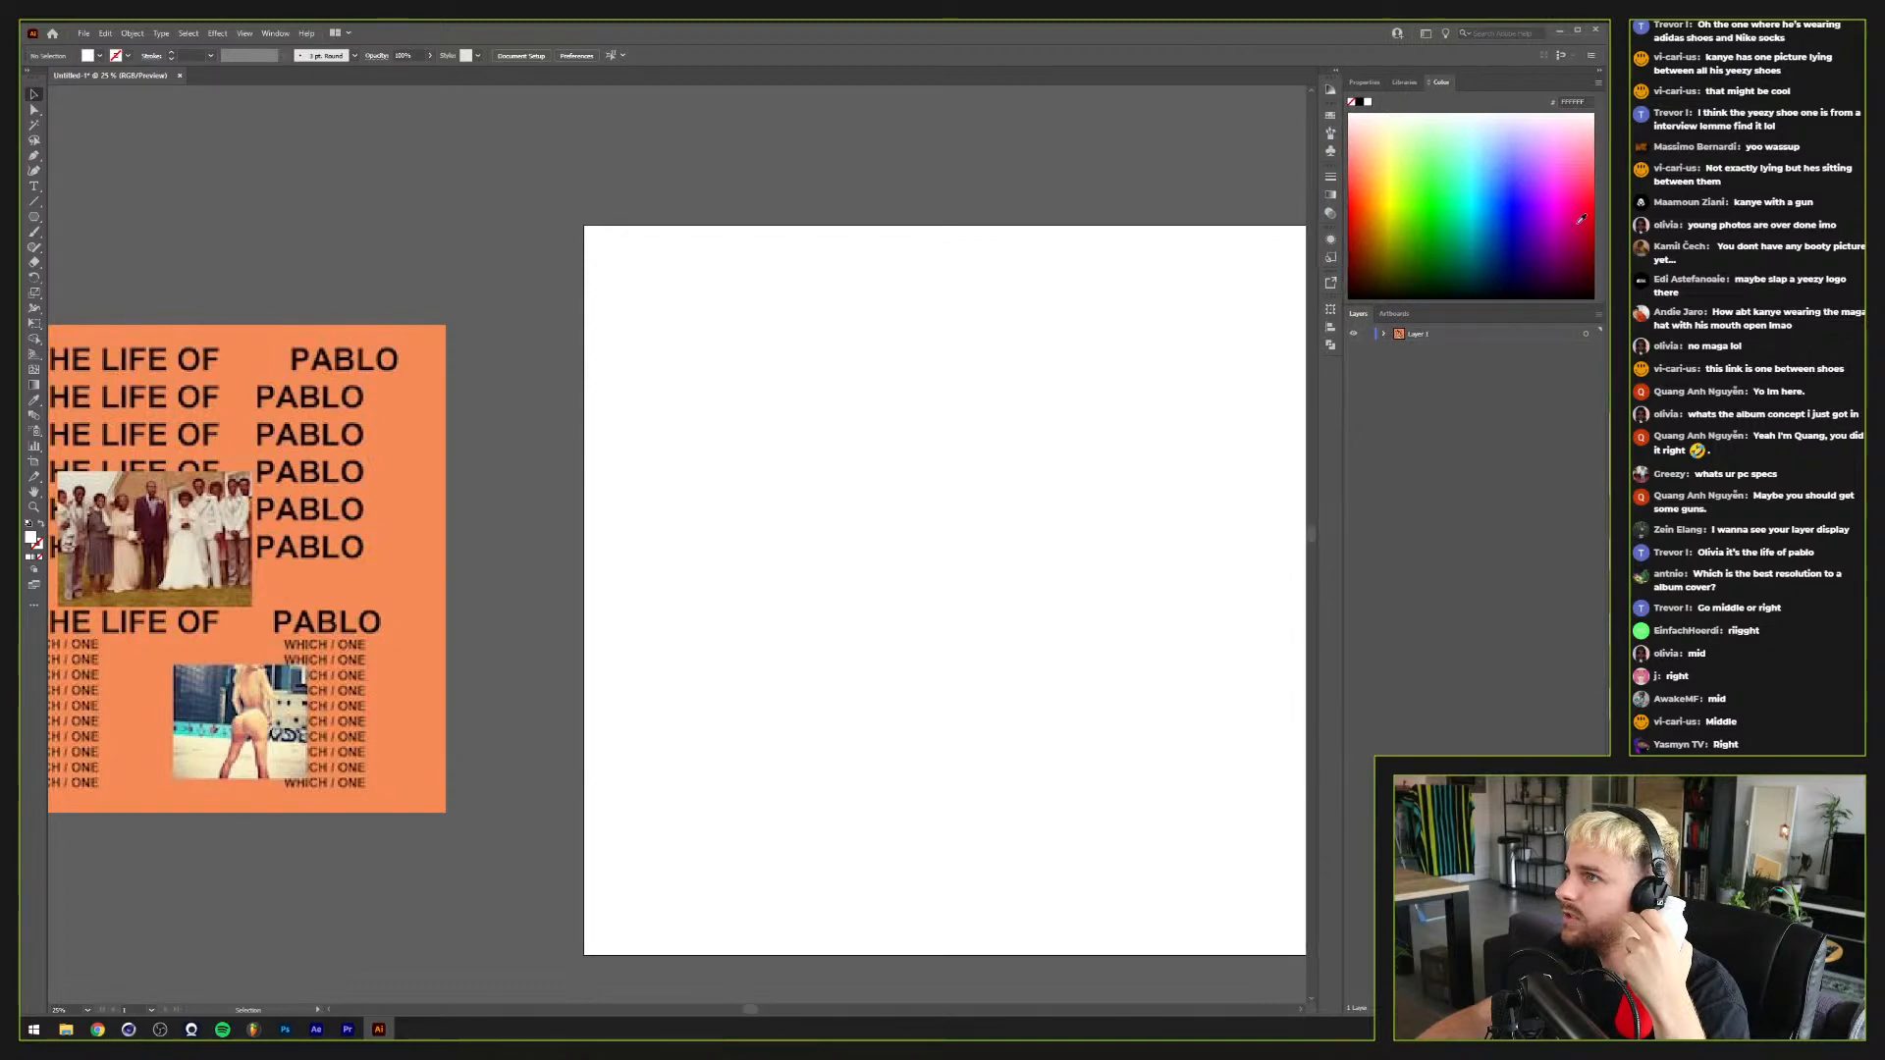
click(285, 1029)
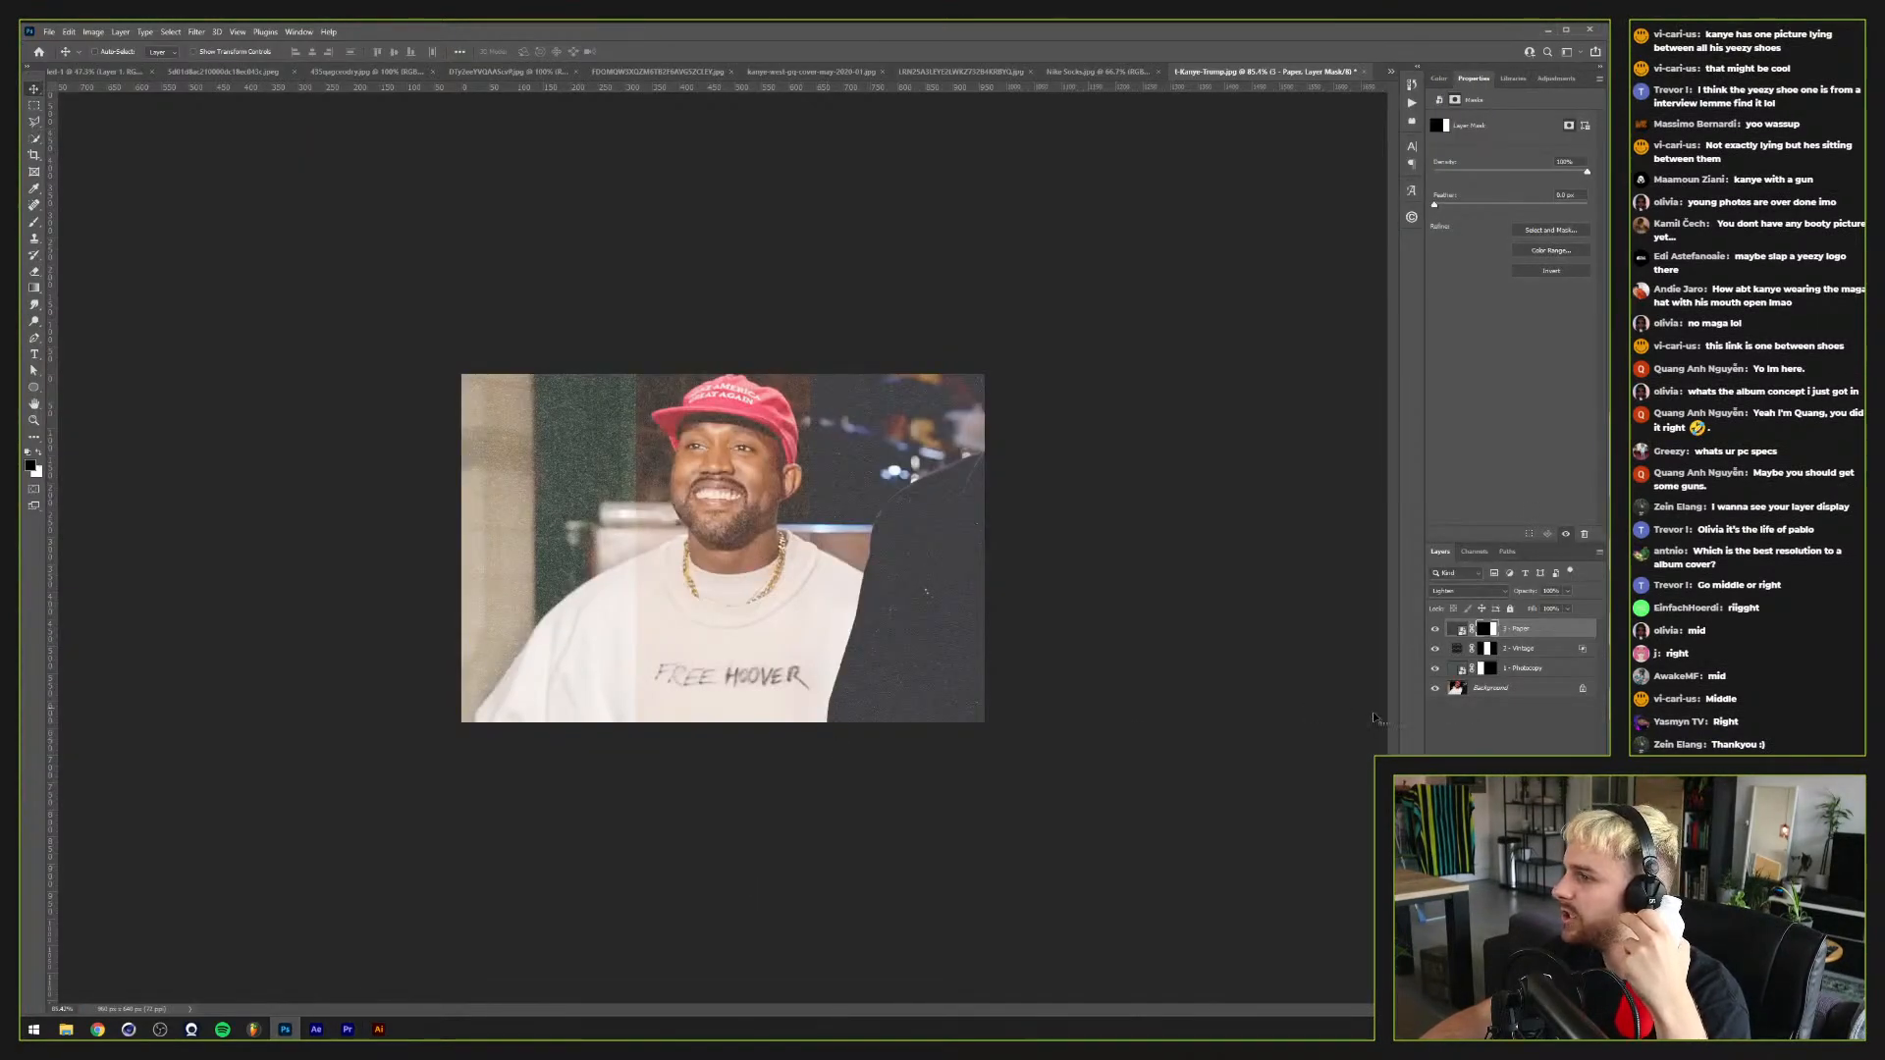
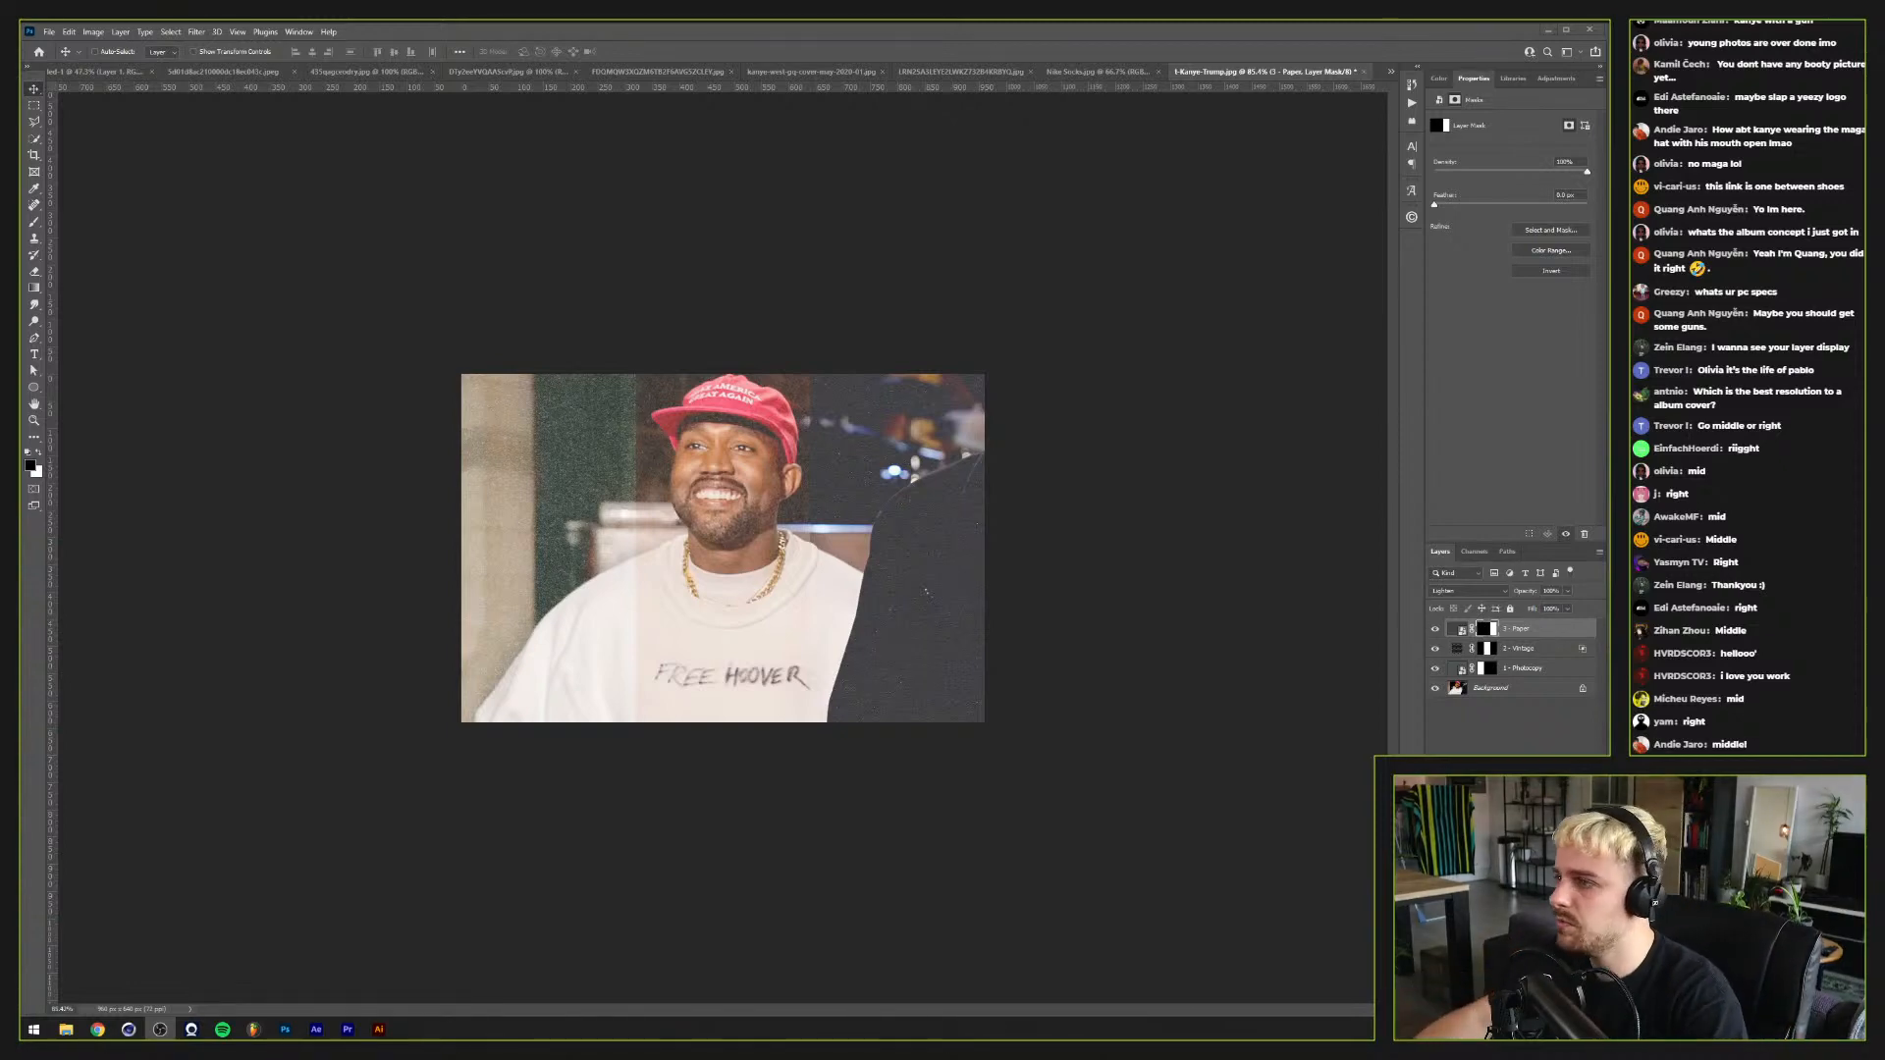
Step: Delete the Photocopy layer from the three-treatment comparison
scroll(1185, 638, down, 1)
scroll(1185, 639, up, 1)
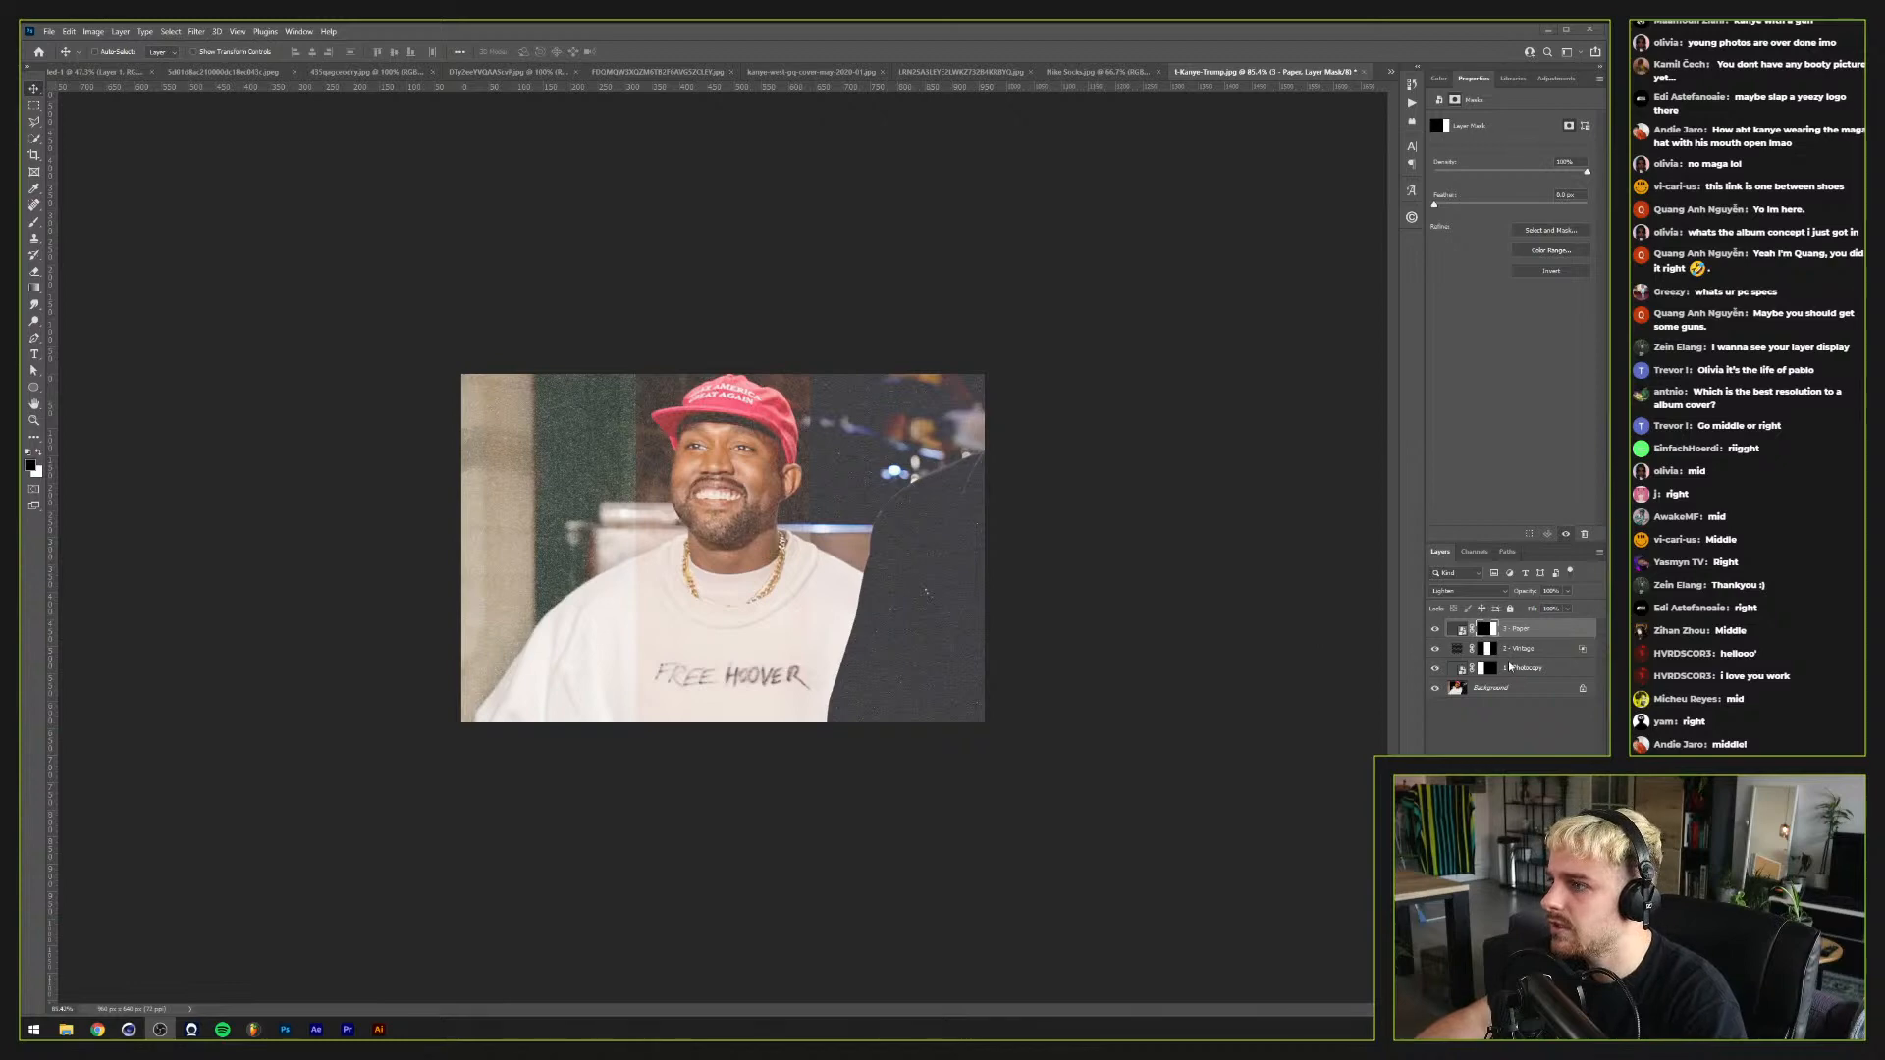
click(1533, 647)
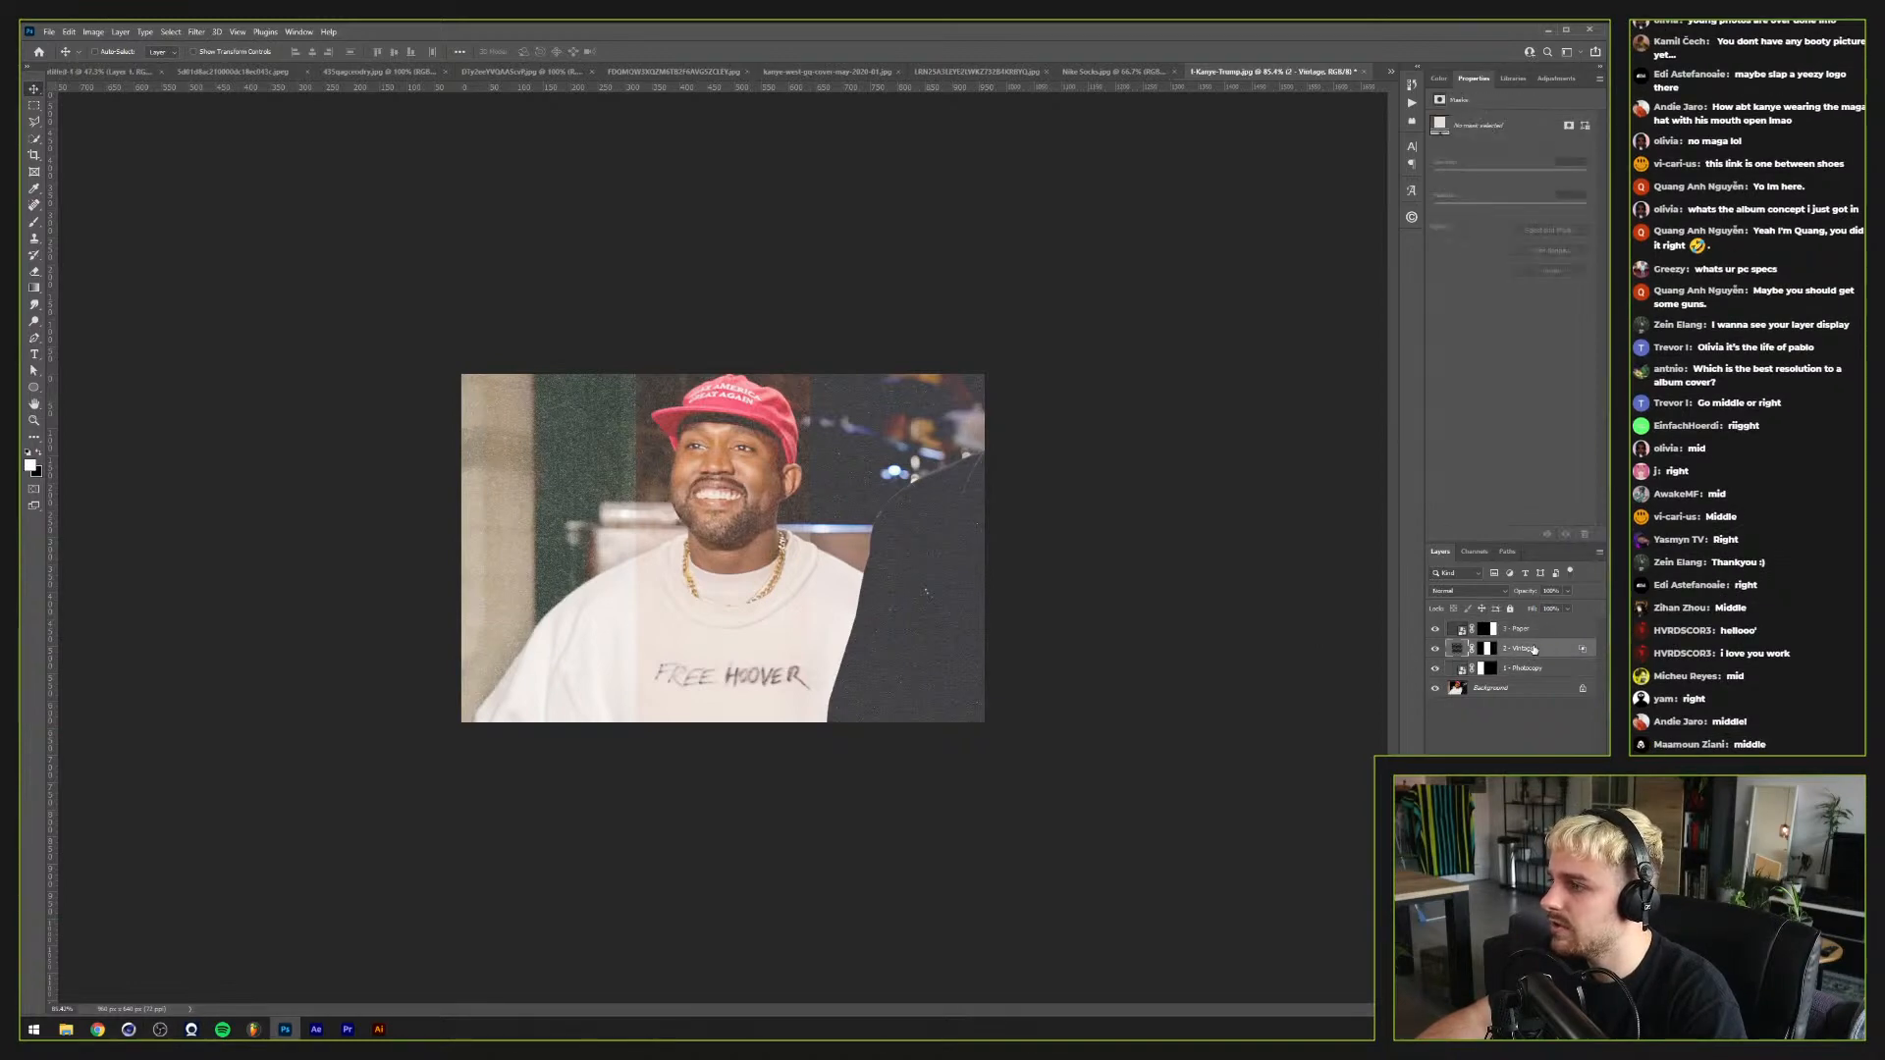
click(1526, 669)
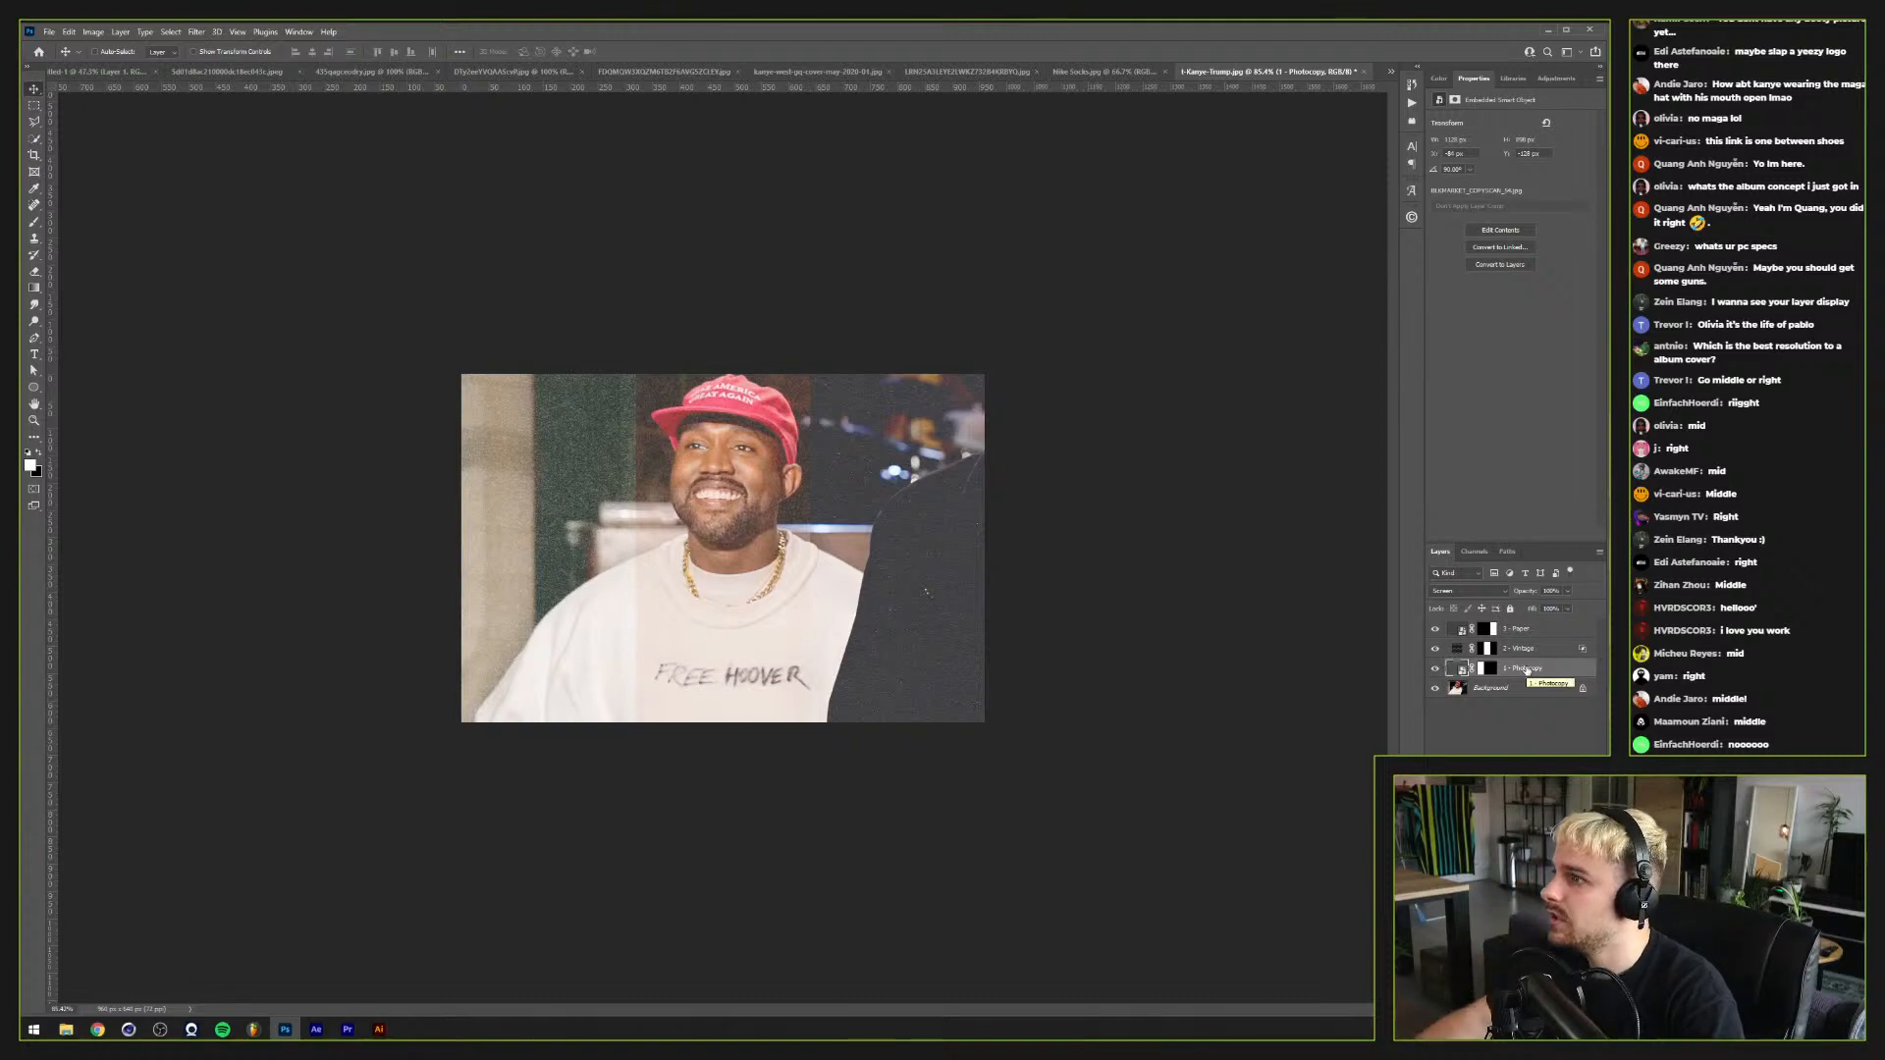
ctrl+click(1546, 631)
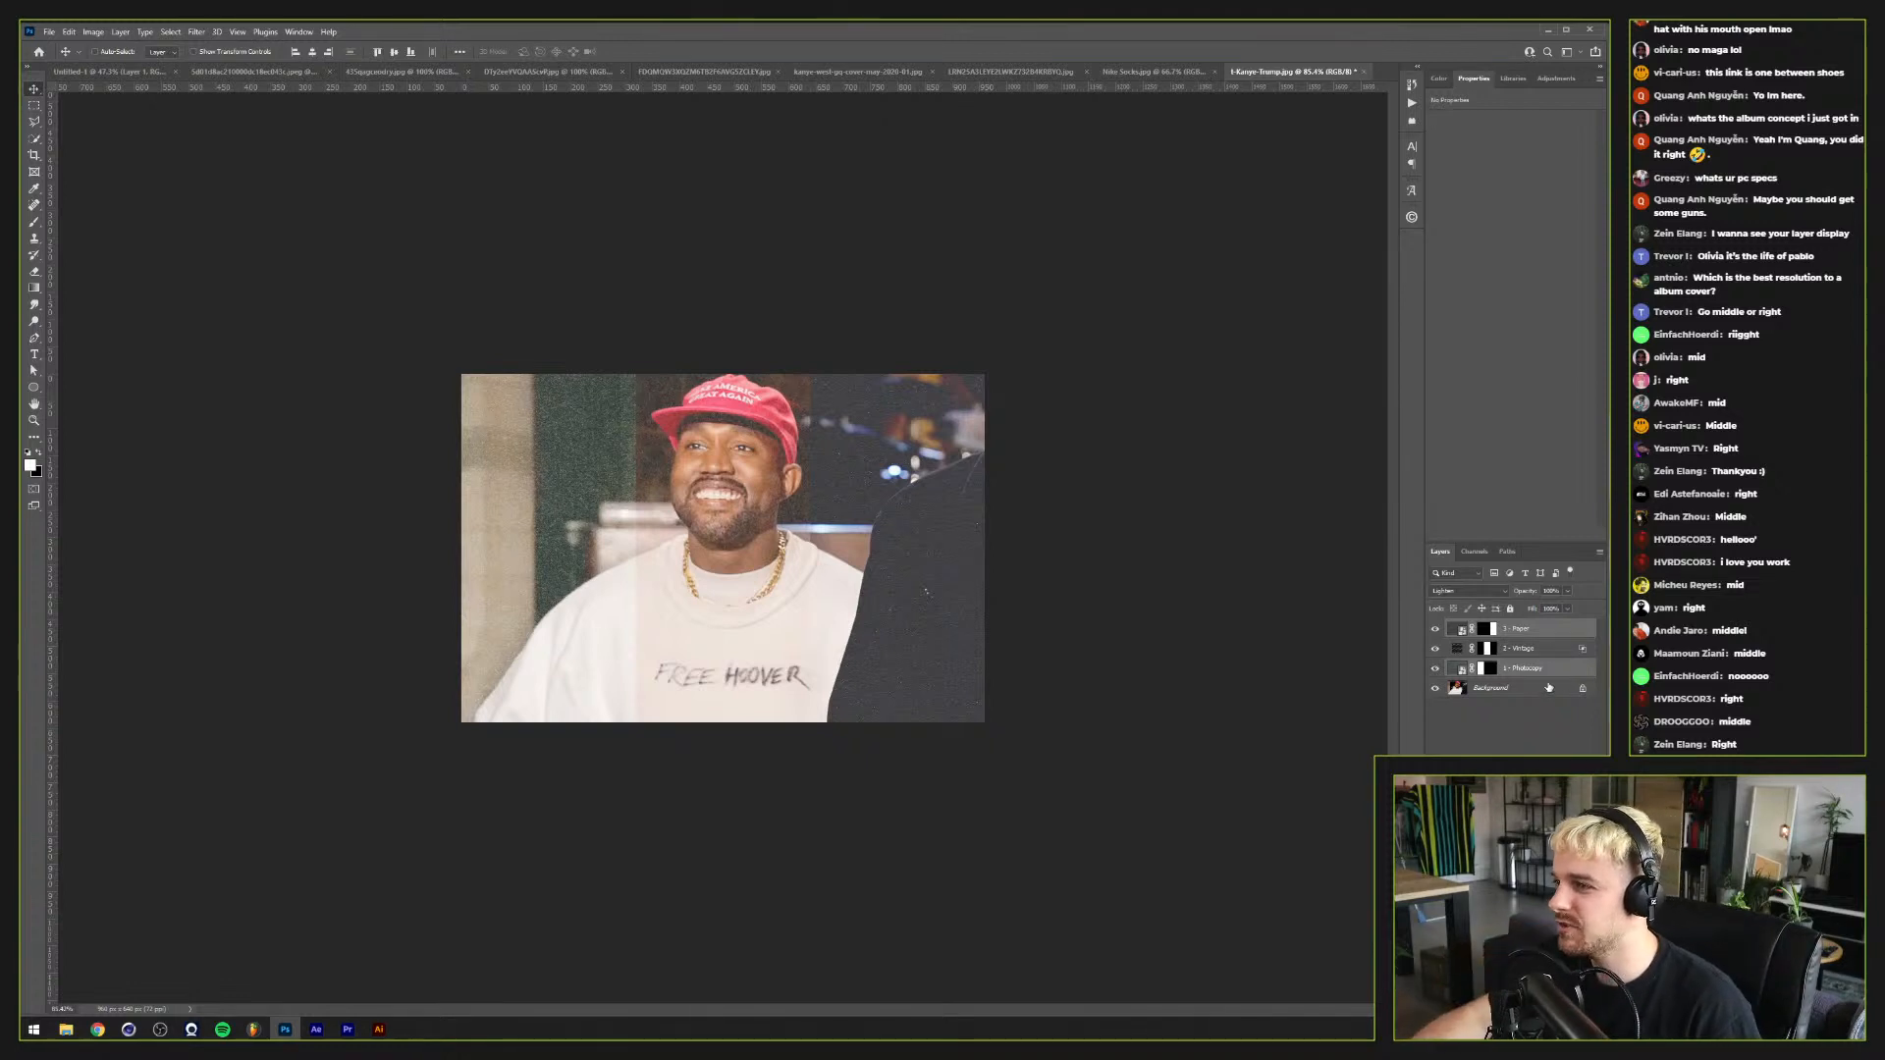
click(1549, 678)
key(Delete)
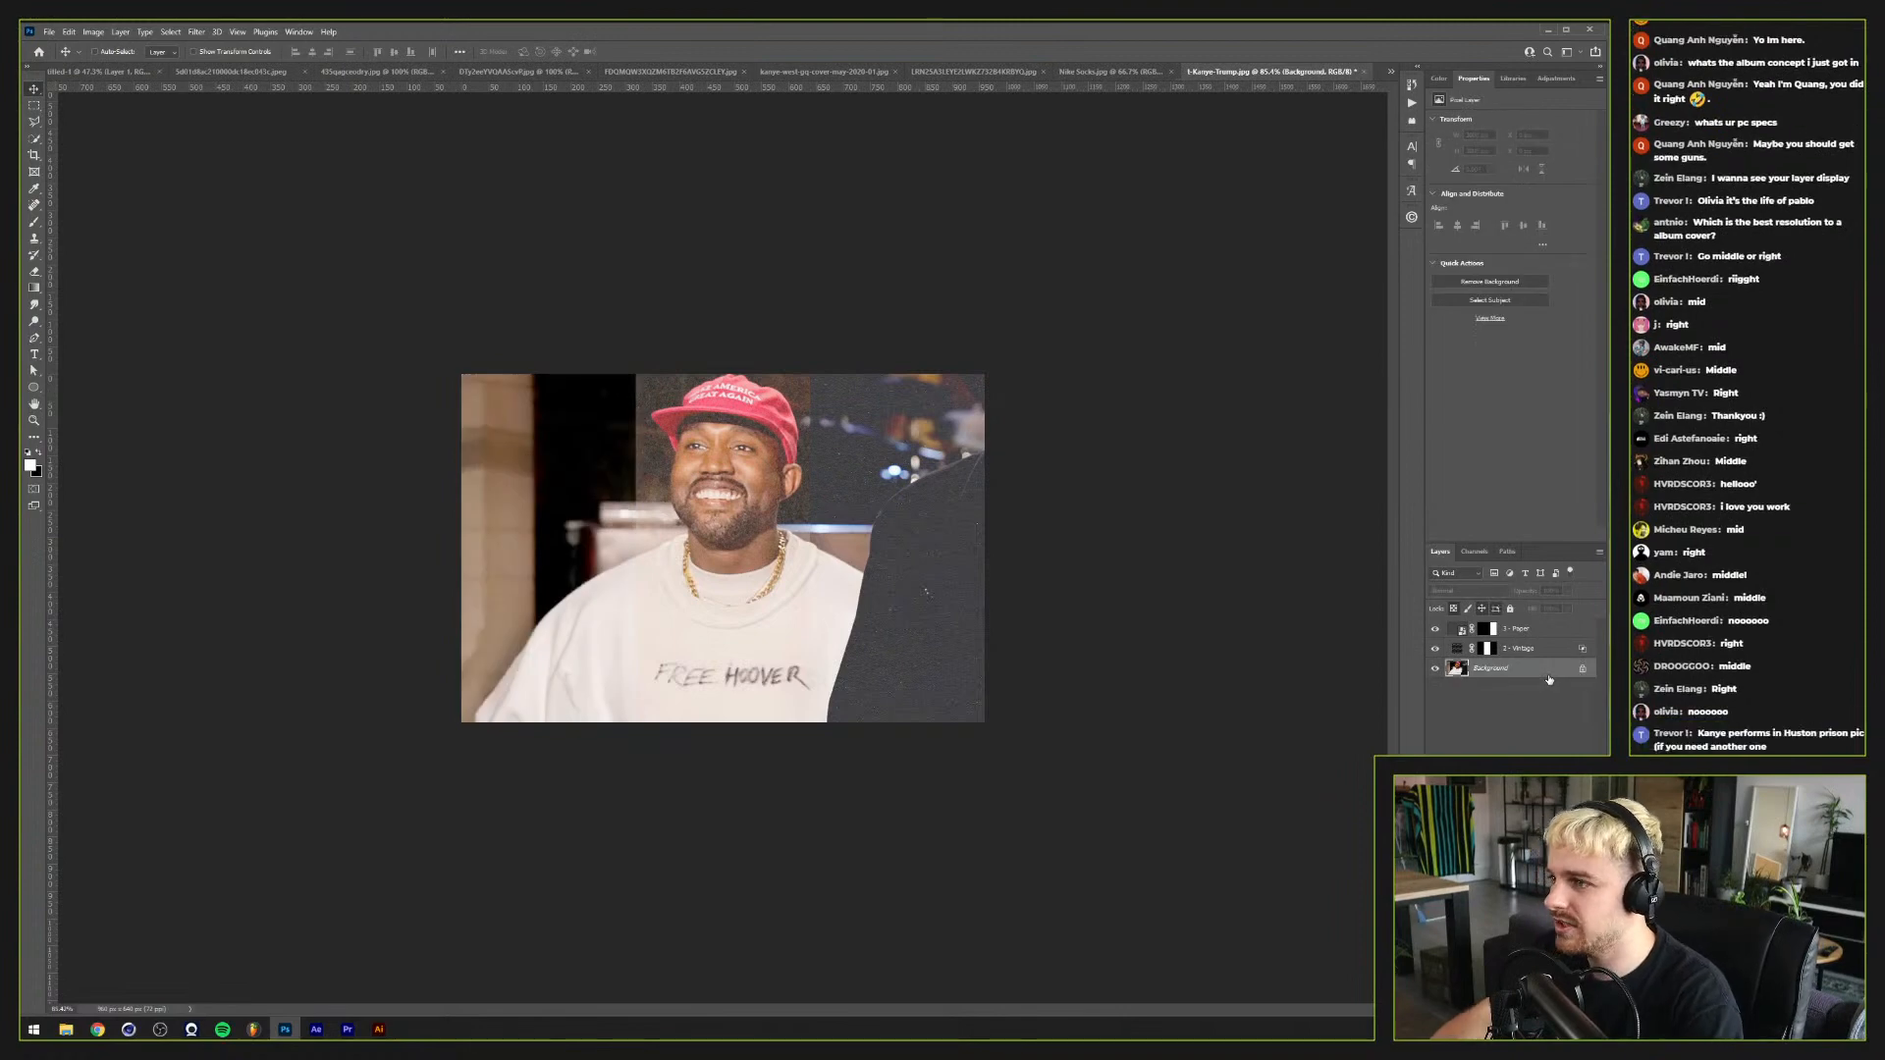
Step: Delete the Vintage layer together with its mask from the treatment comparison
click(1543, 655)
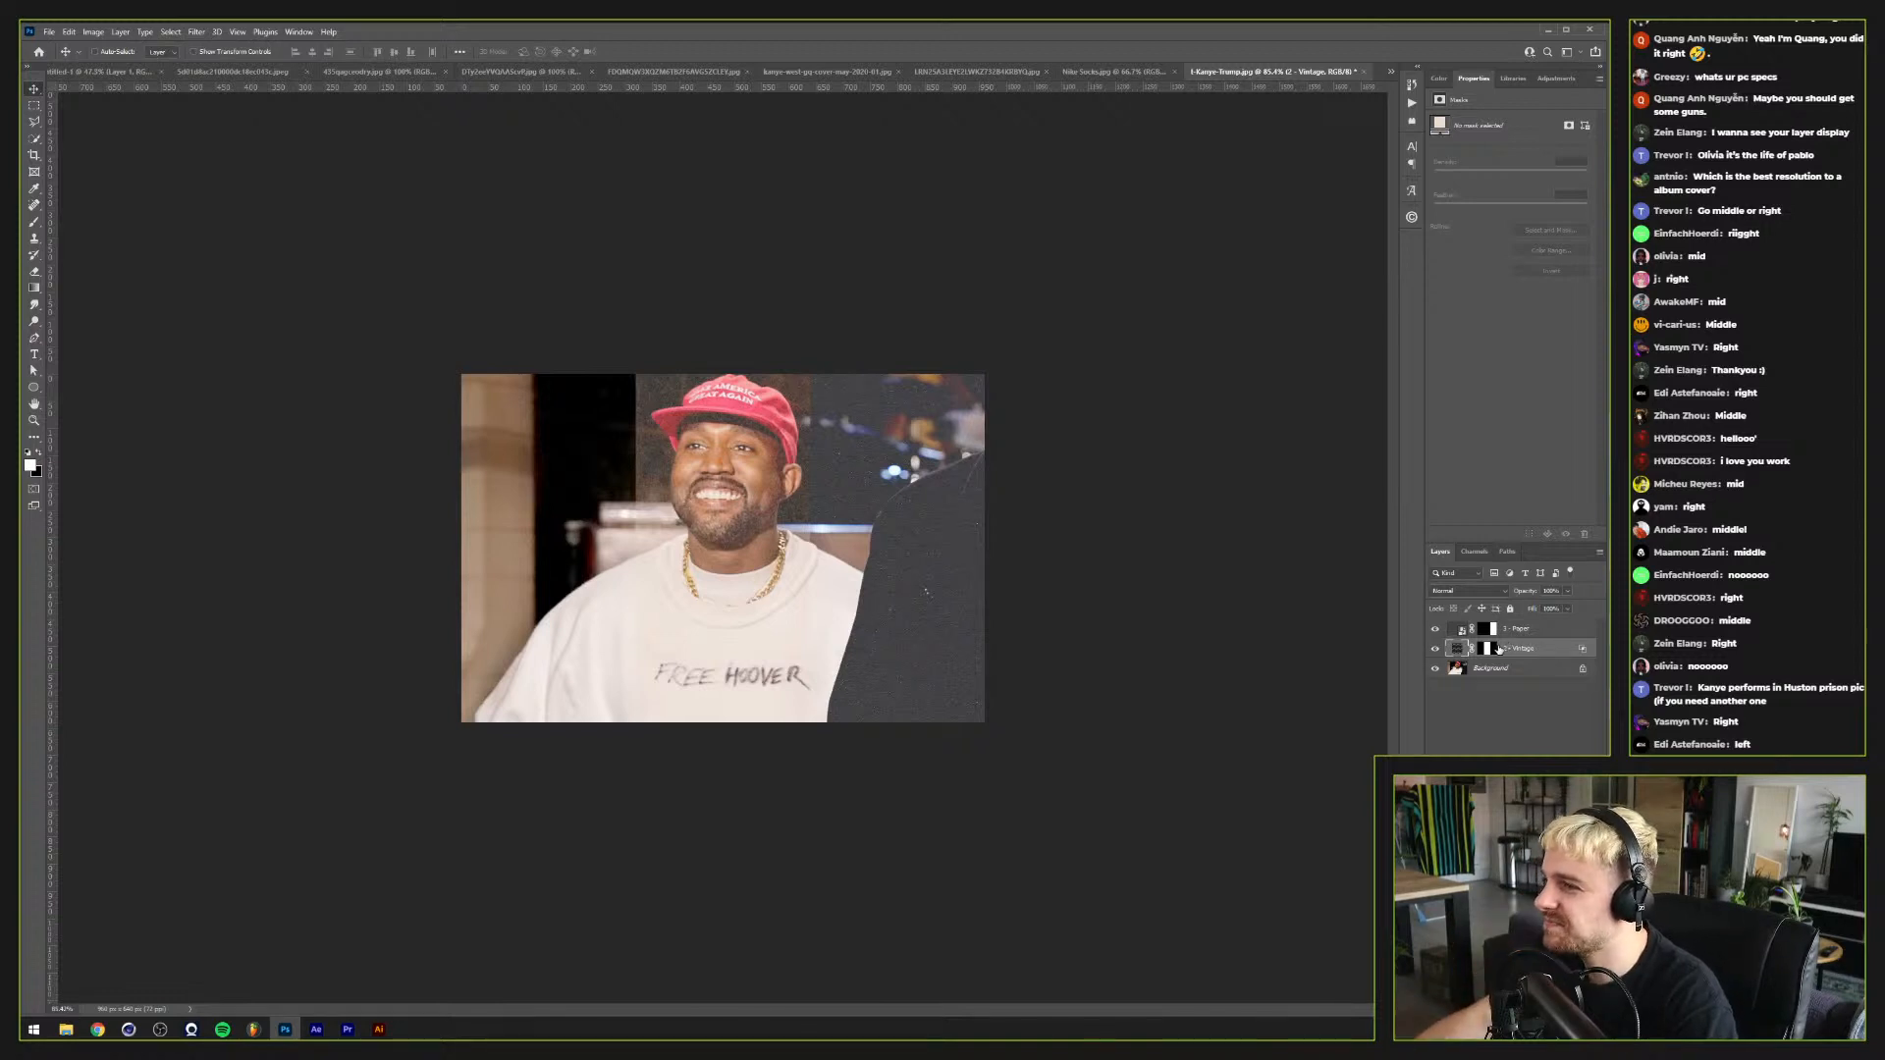
click(1494, 648)
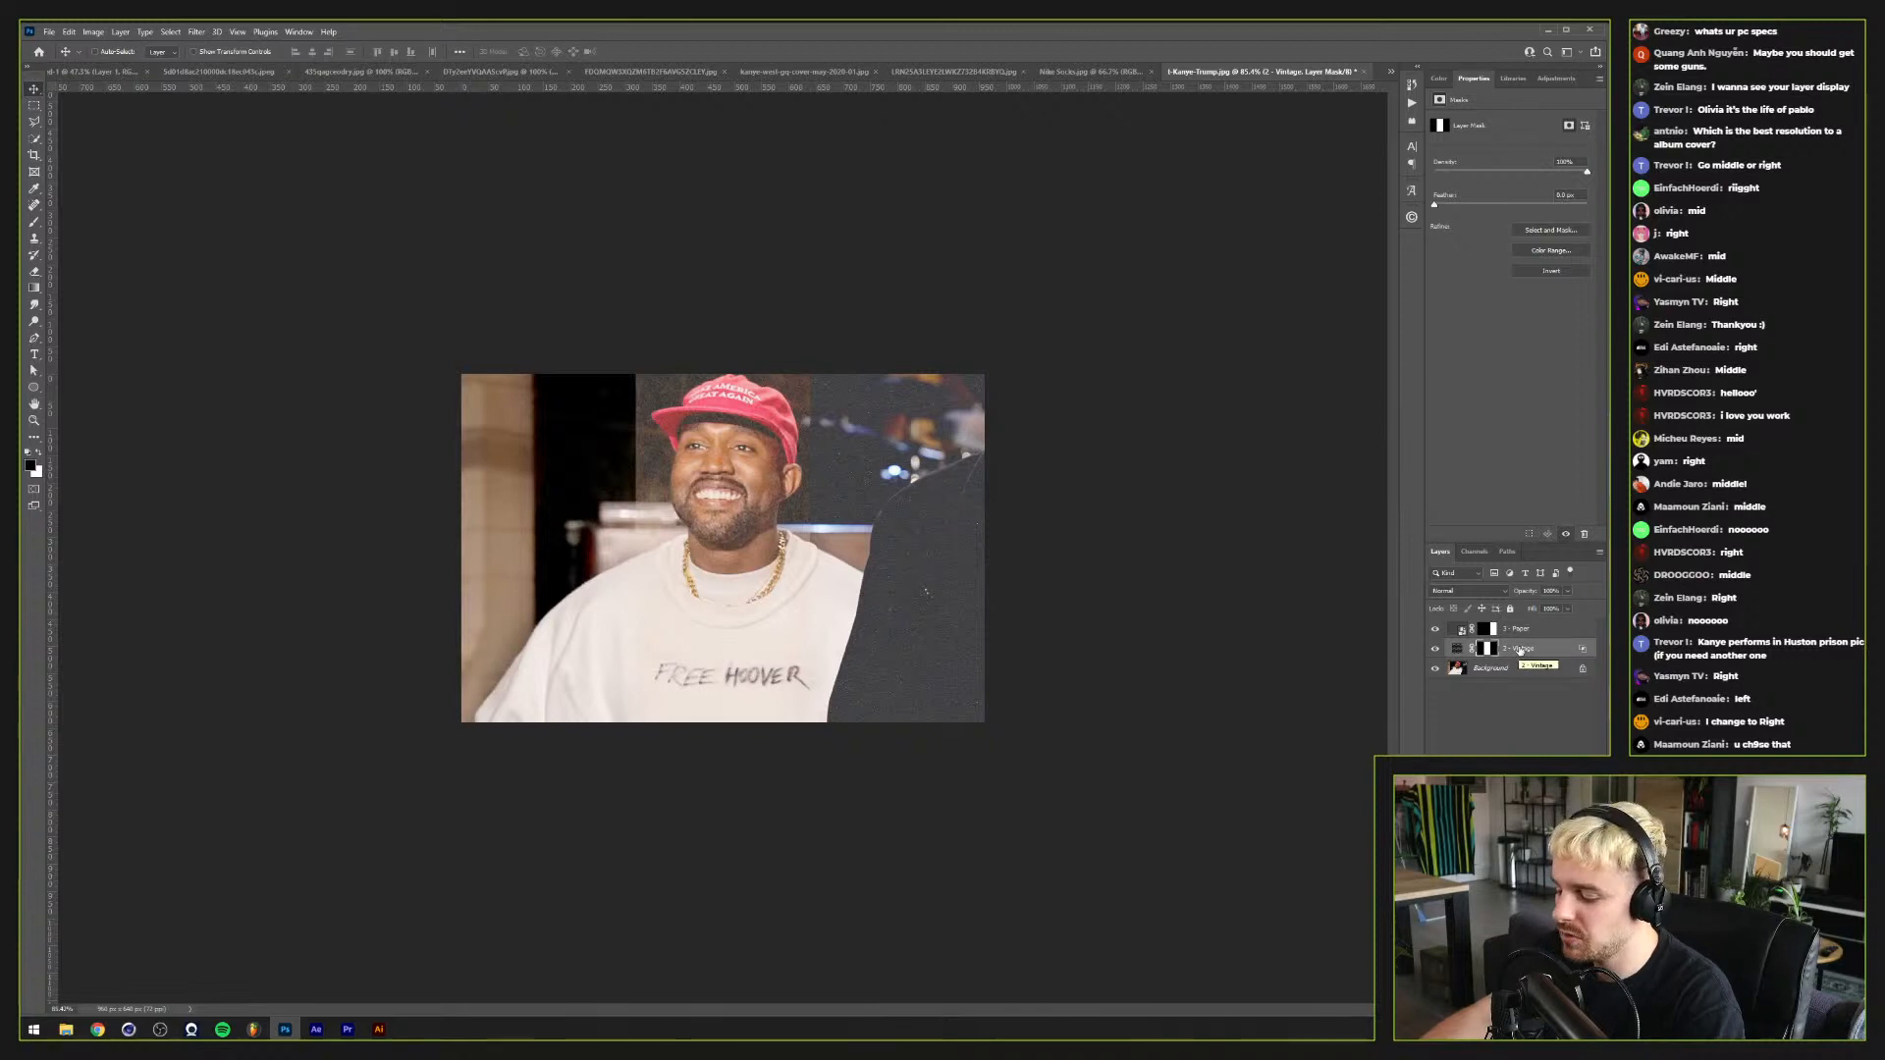
key(Delete)
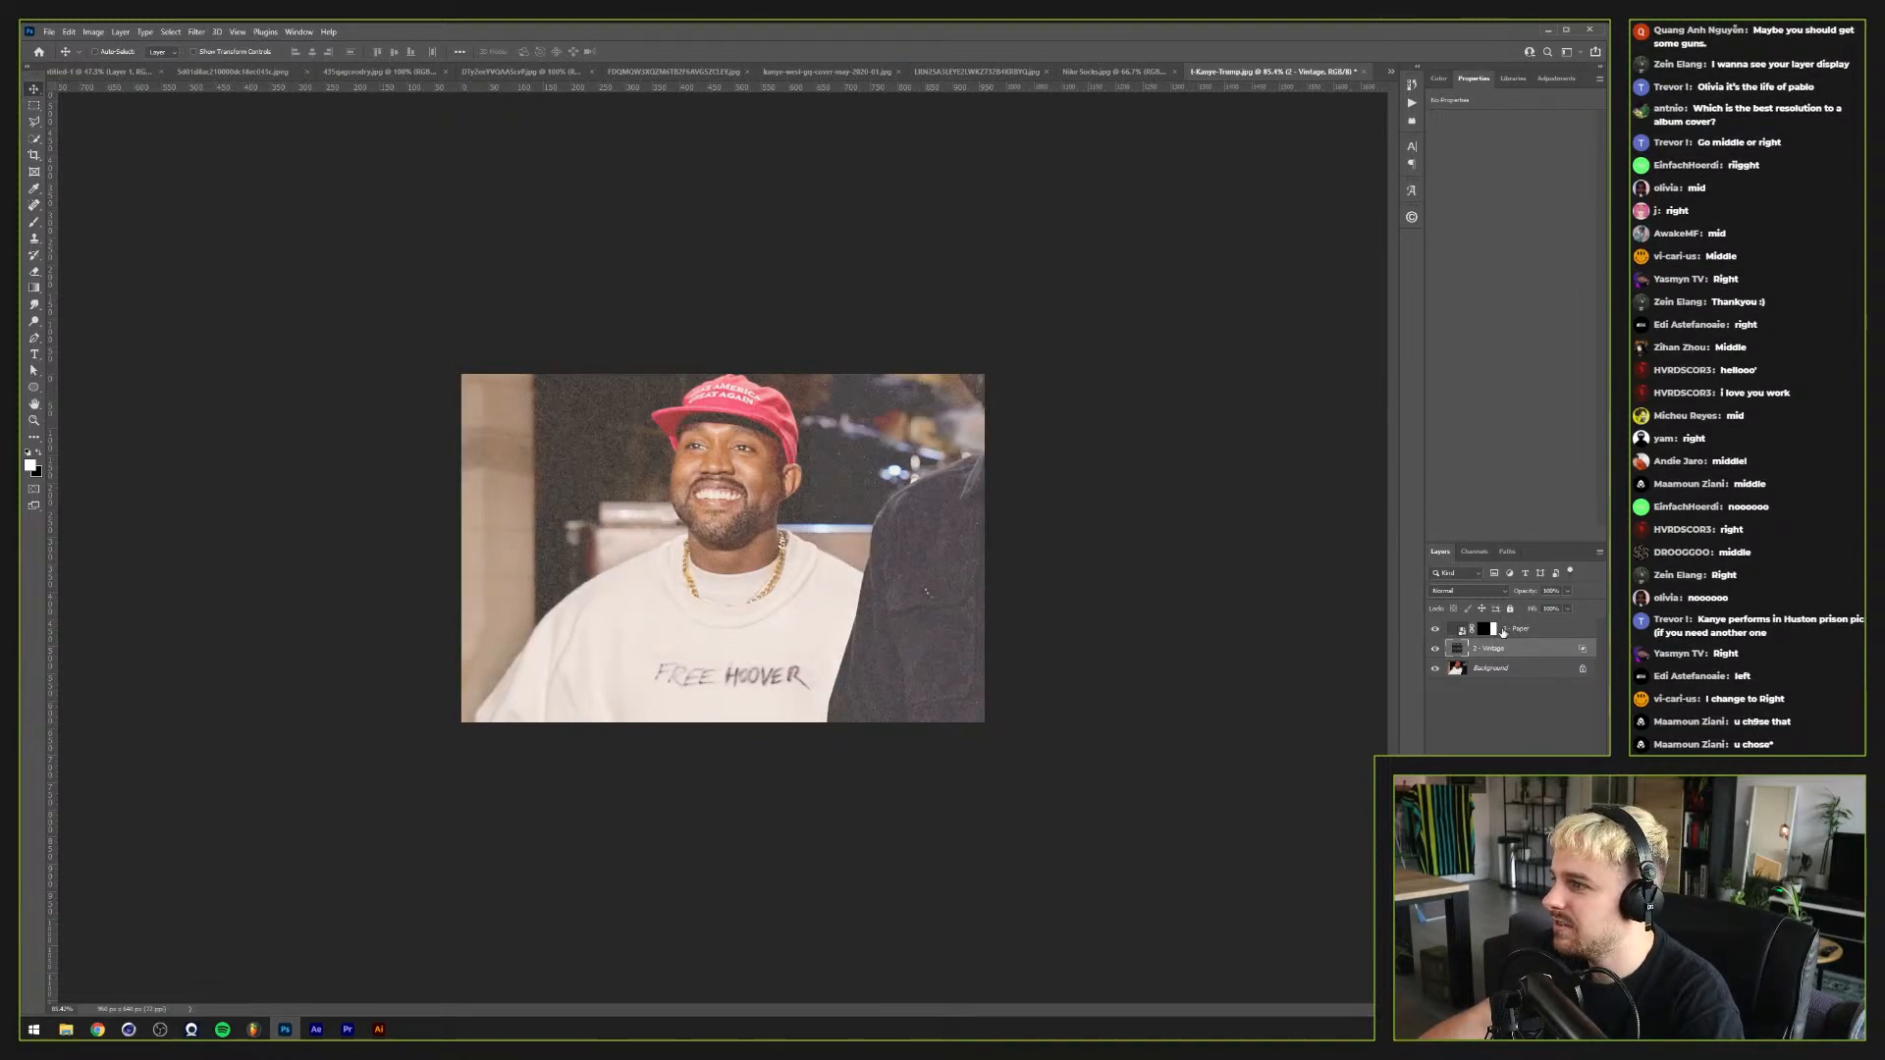
key(Delete)
Step: Delete the Paper layer's mask so the paper texture covers the entire photo, and inspect the treatment
click(1493, 631)
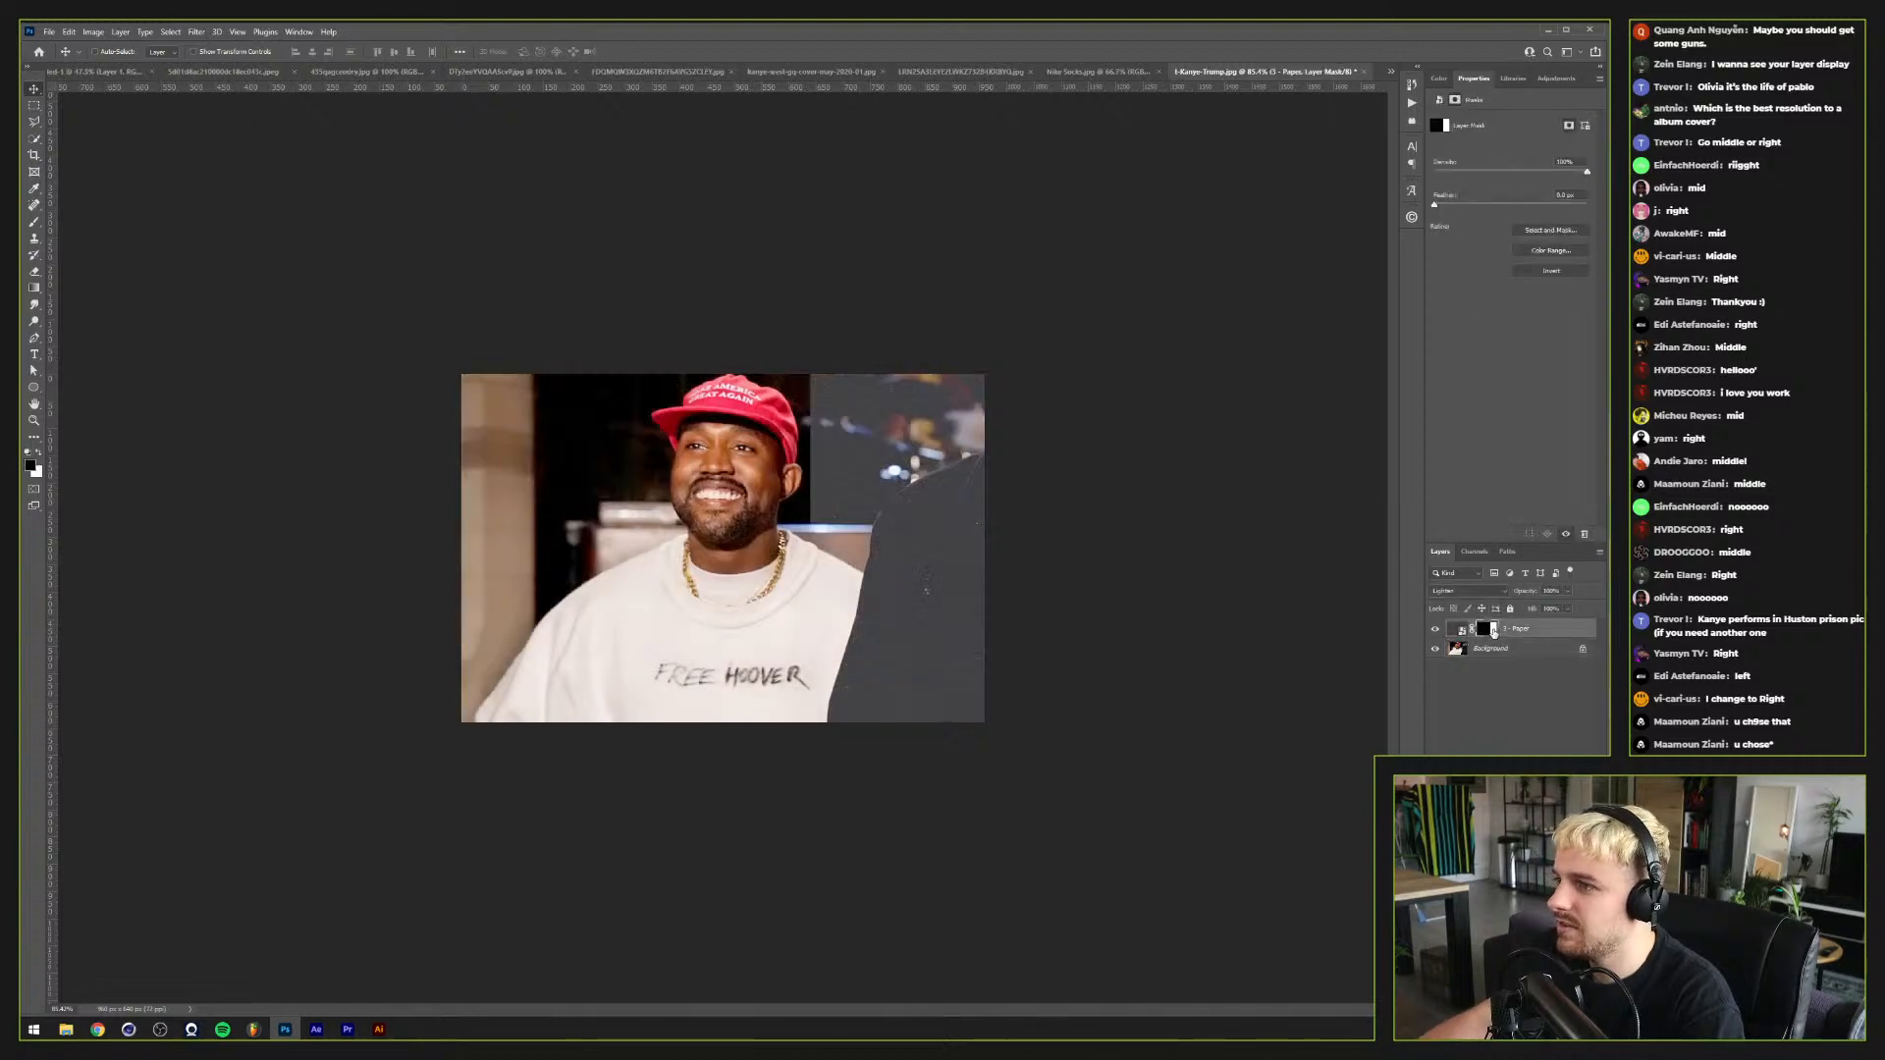
right_click(1493, 630)
click(1526, 652)
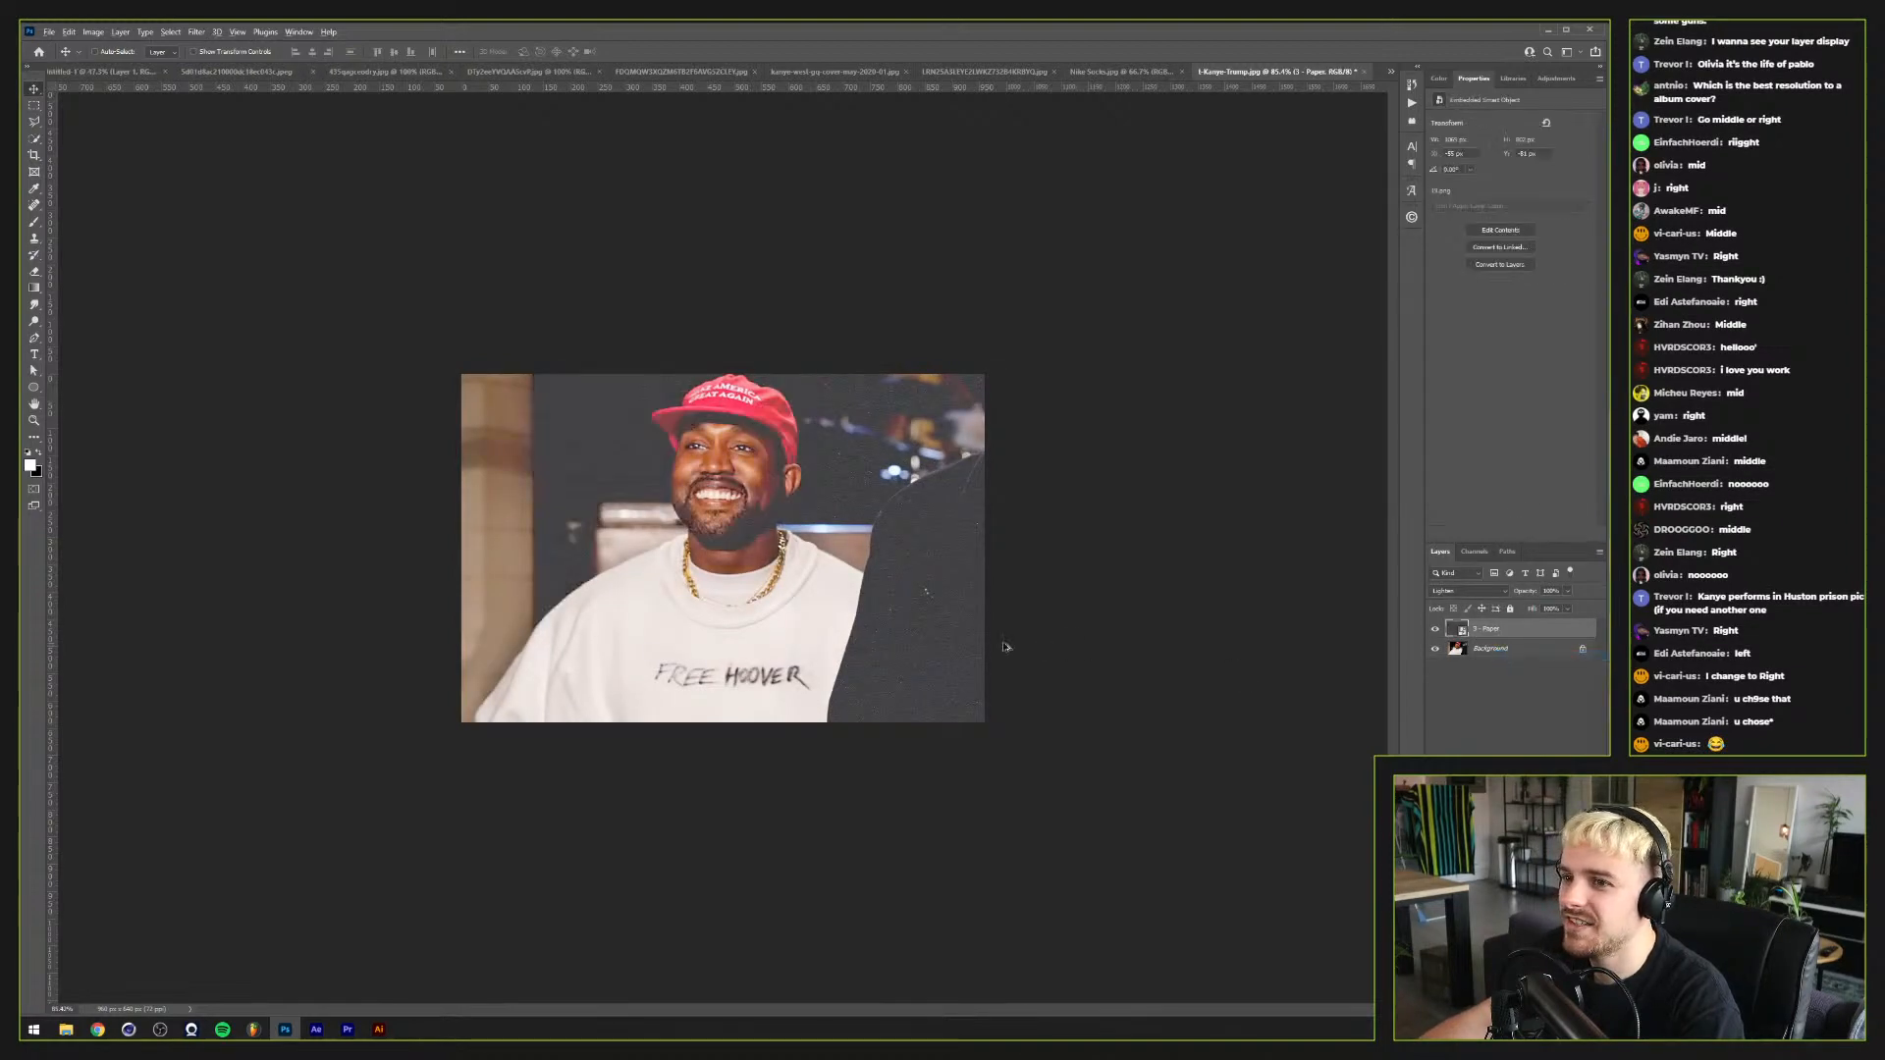
scroll(761, 638, up, 3)
scroll(746, 633, down, 3)
scroll(721, 626, up, 1)
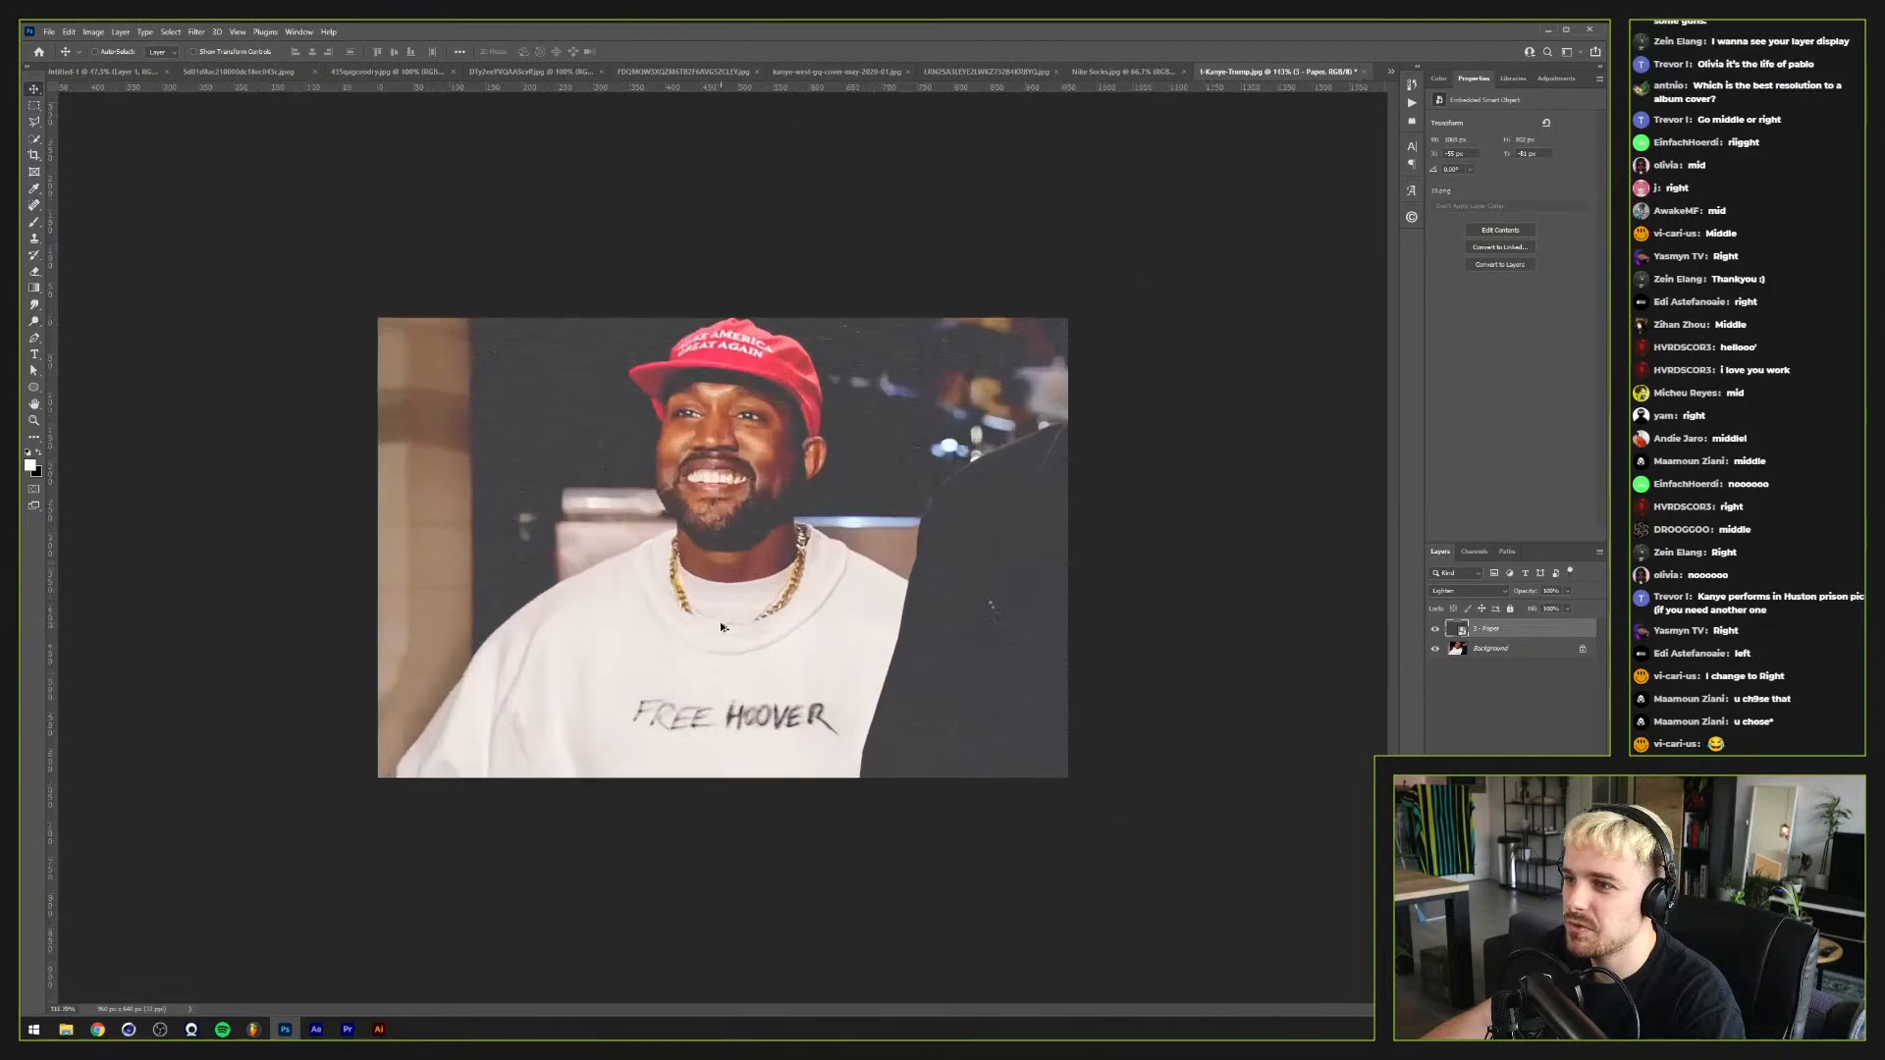
scroll(884, 677, down, 3)
scroll(1025, 704, up, 2)
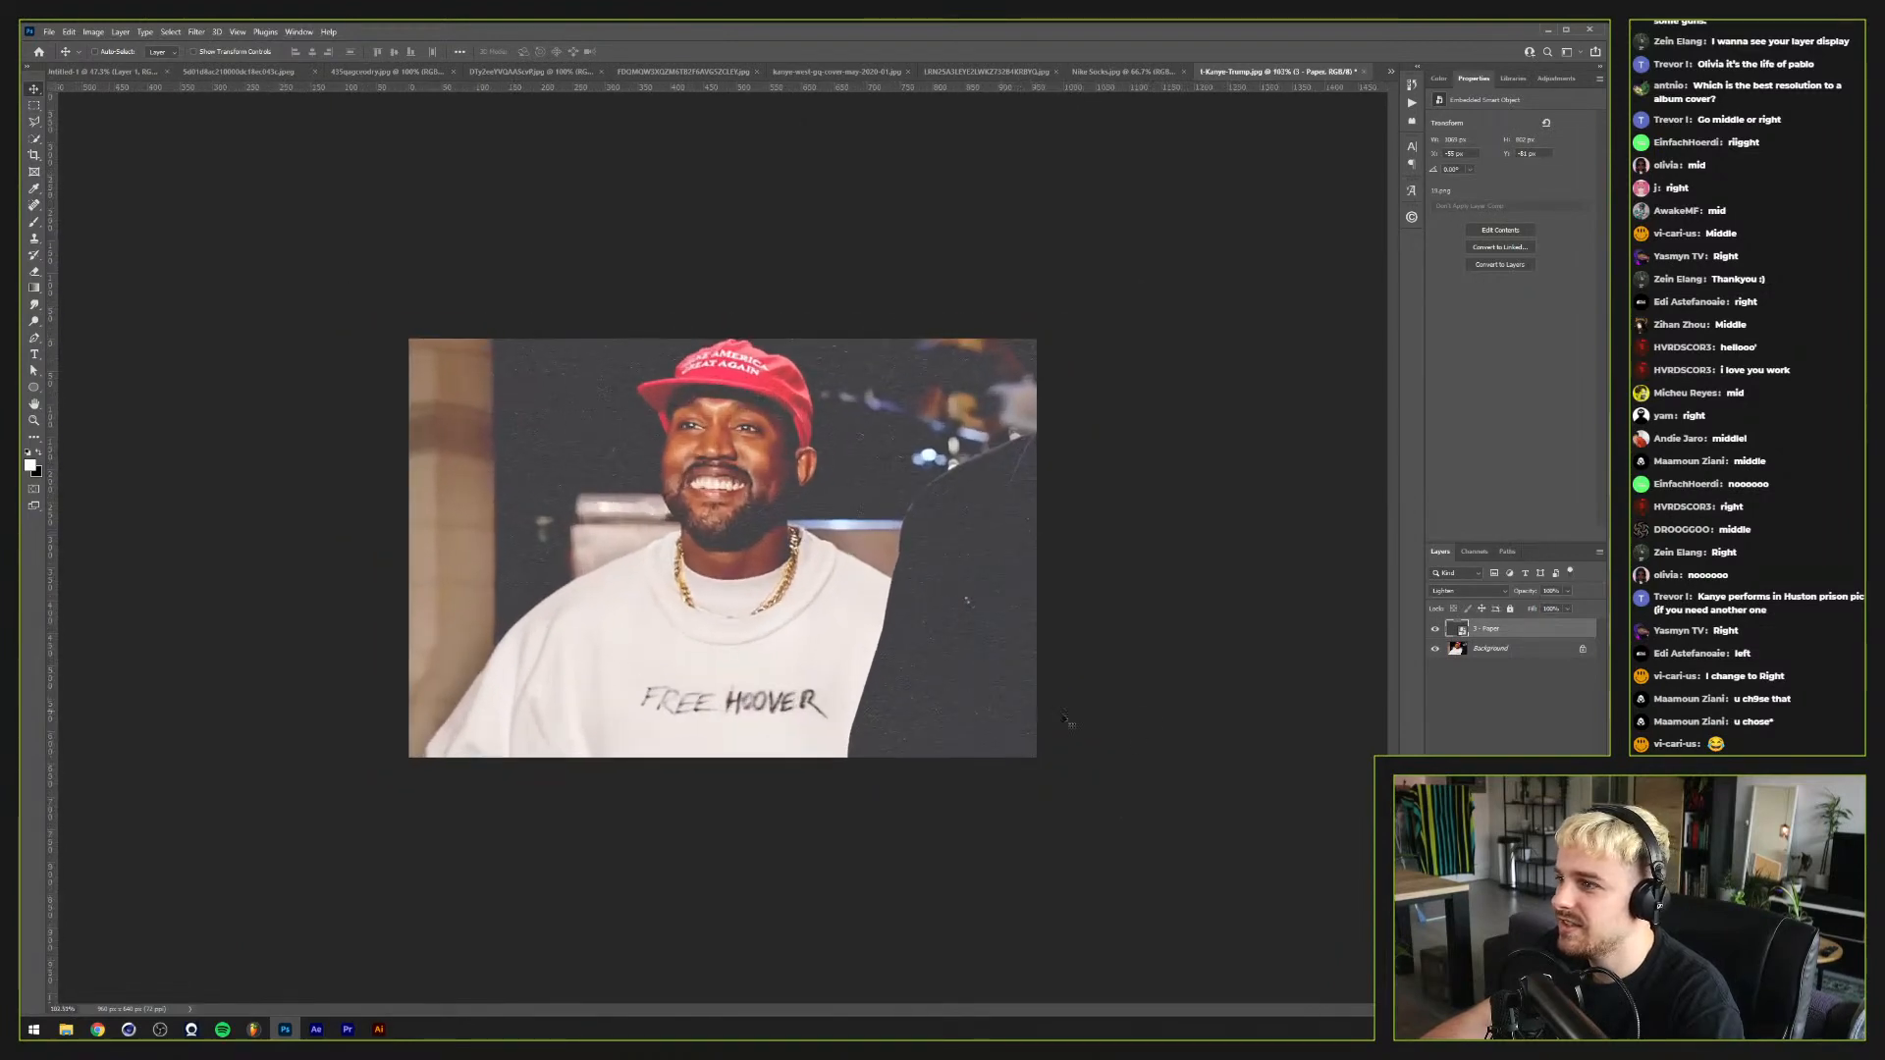
Step: Unlock the Background layer and merge the Paper layer down into it
click(1582, 649)
click(1515, 633)
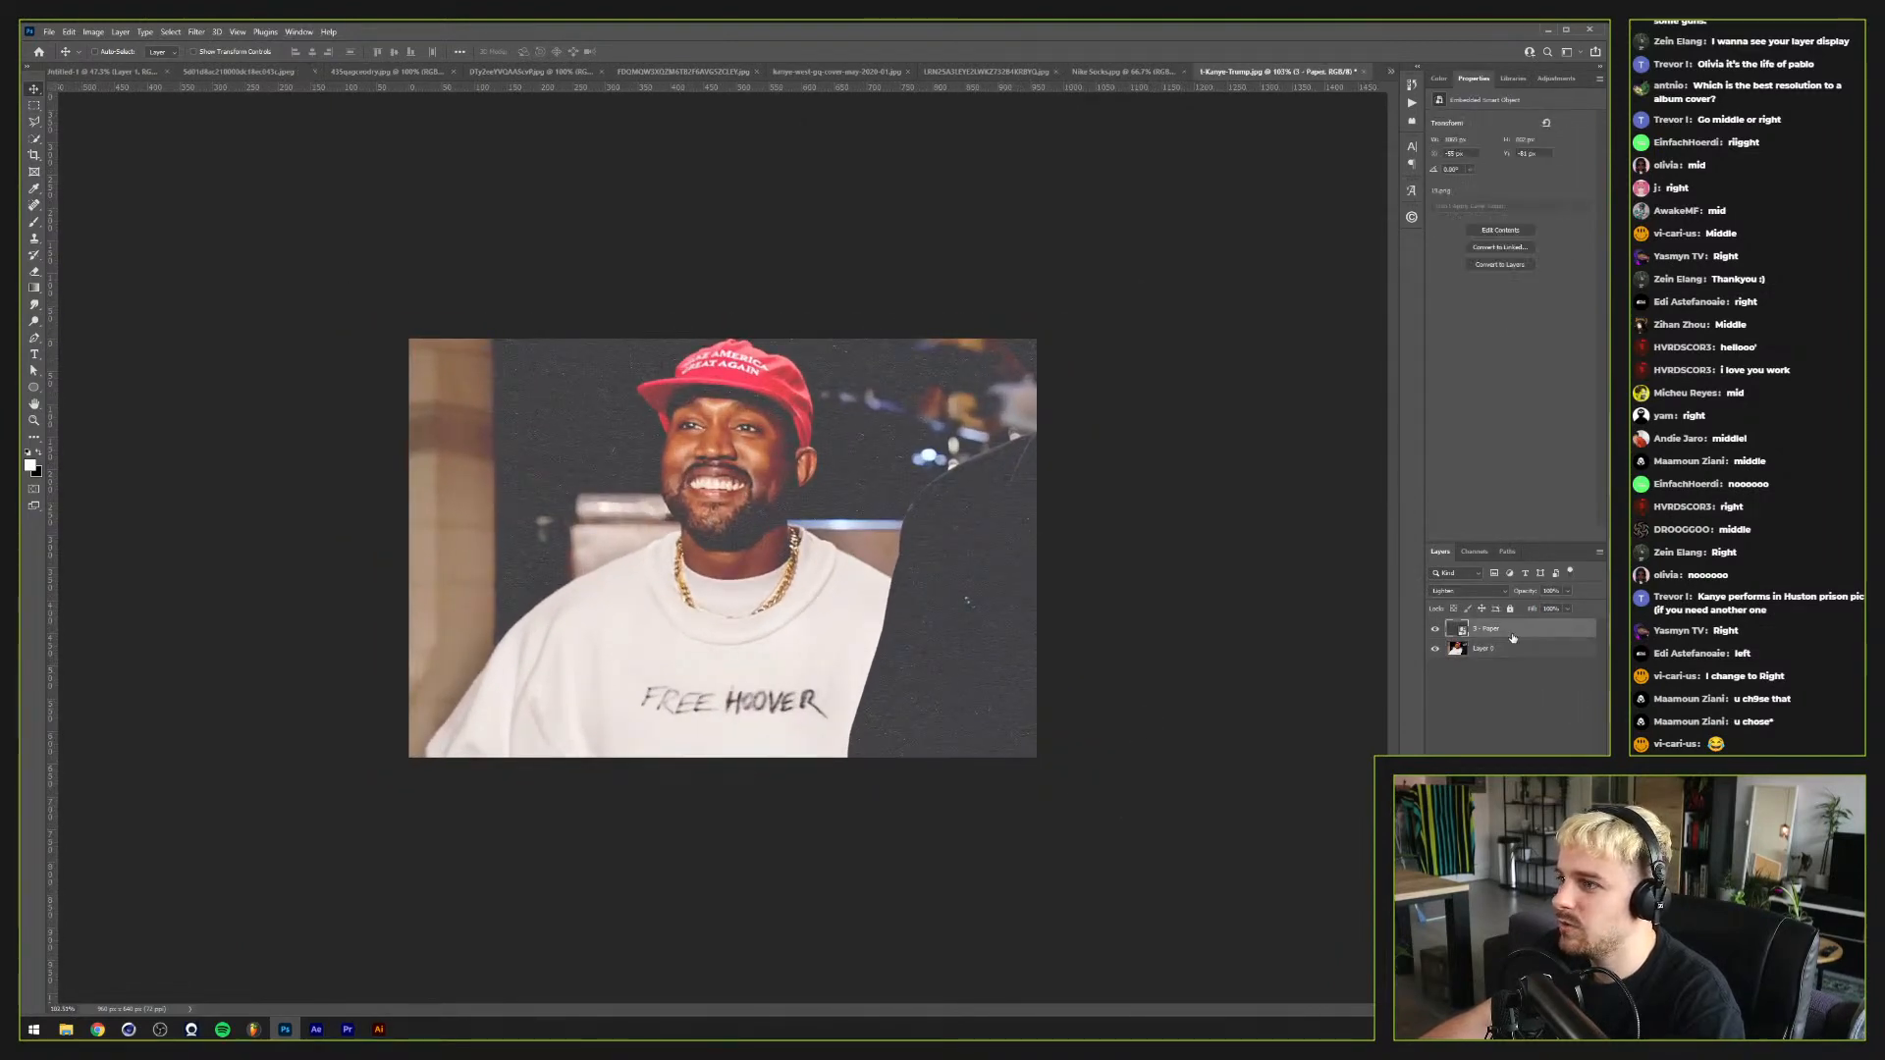
click(66, 1028)
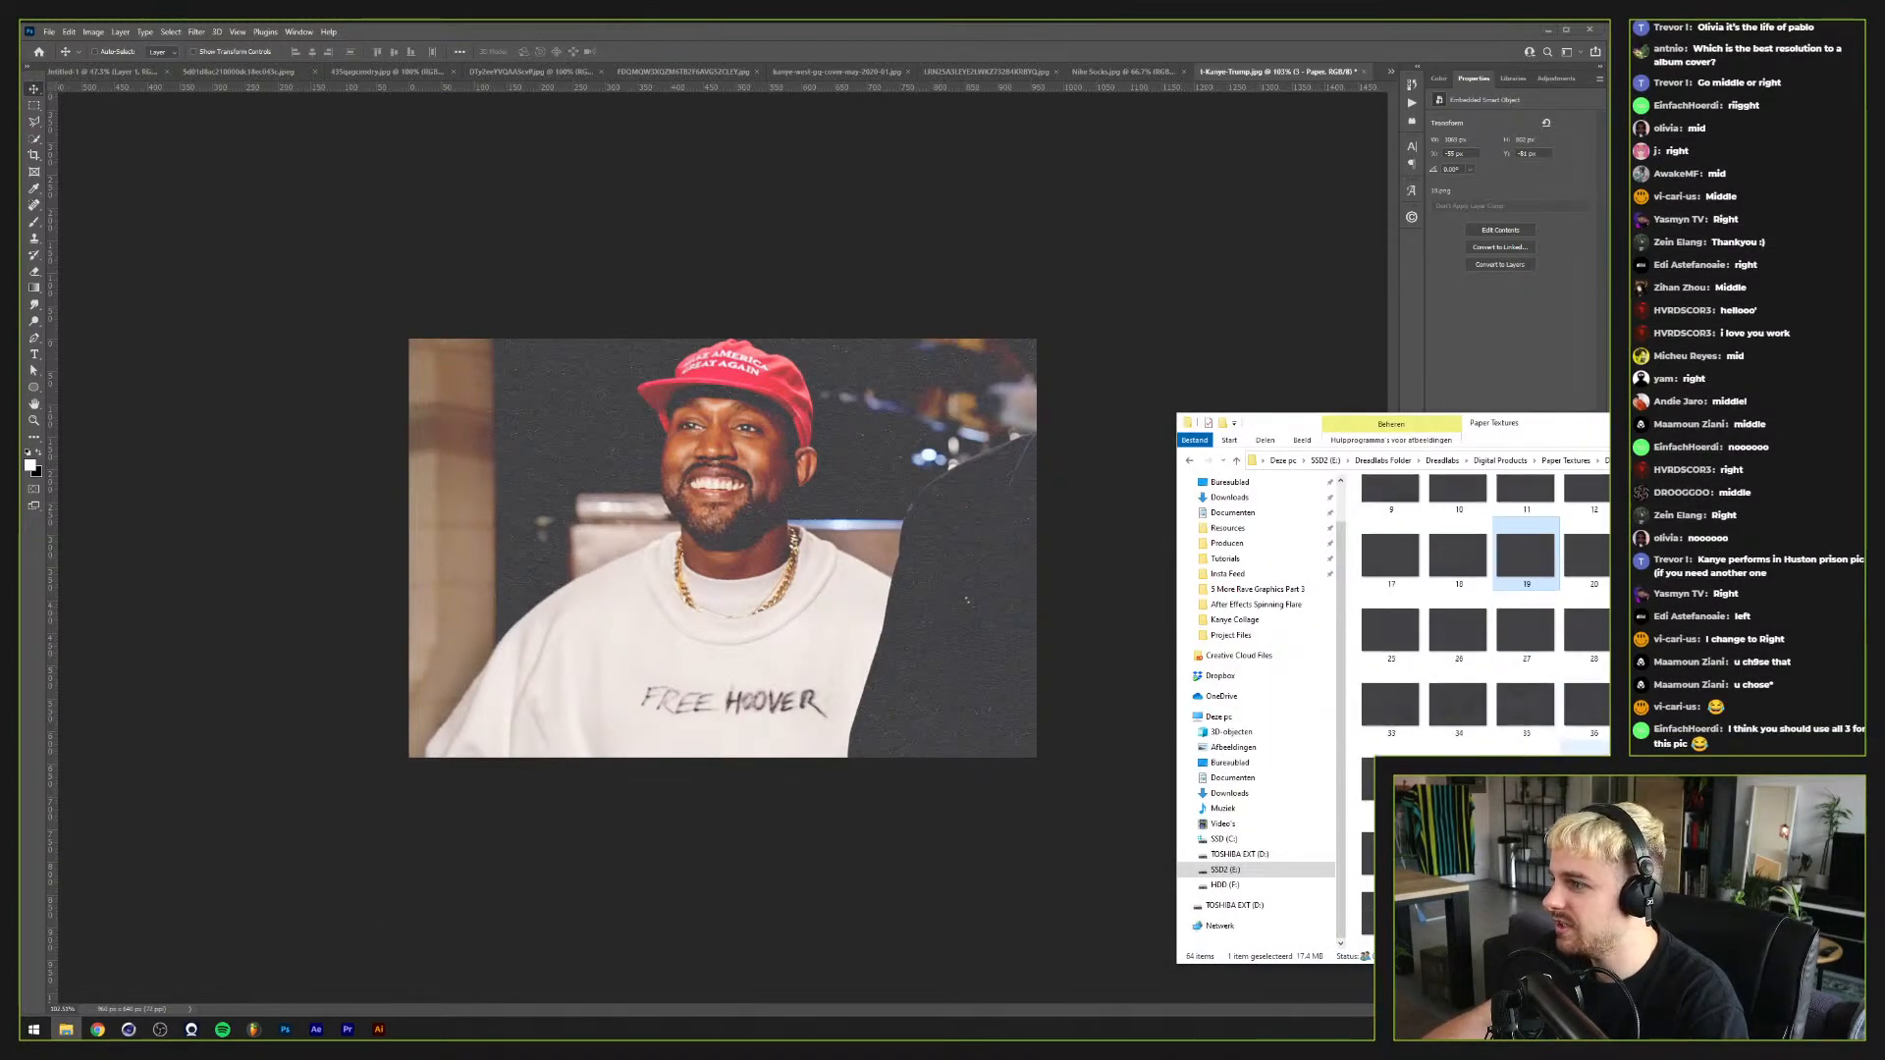
click(1440, 367)
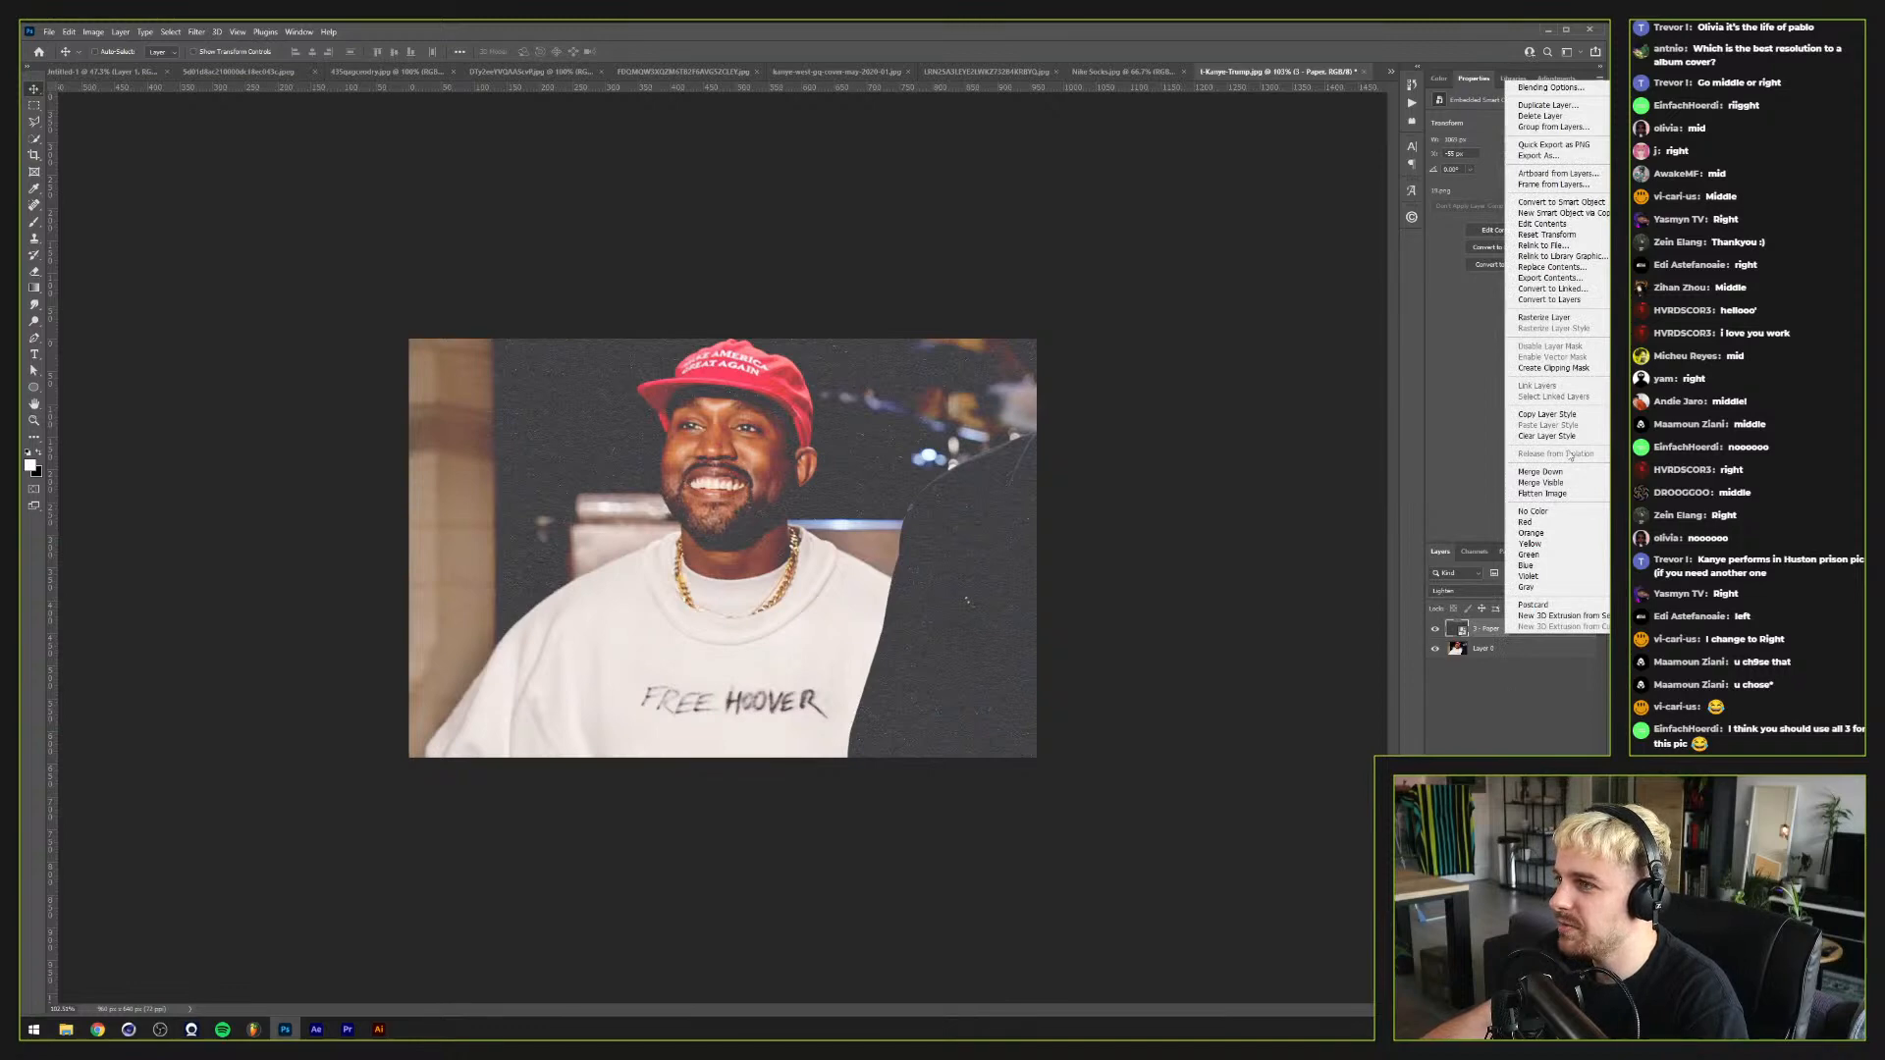
click(1541, 473)
Step: Set up an export of the merged photo as a JPG at 100% quality and 960 × 640 px
key(ctrl+shift+s)
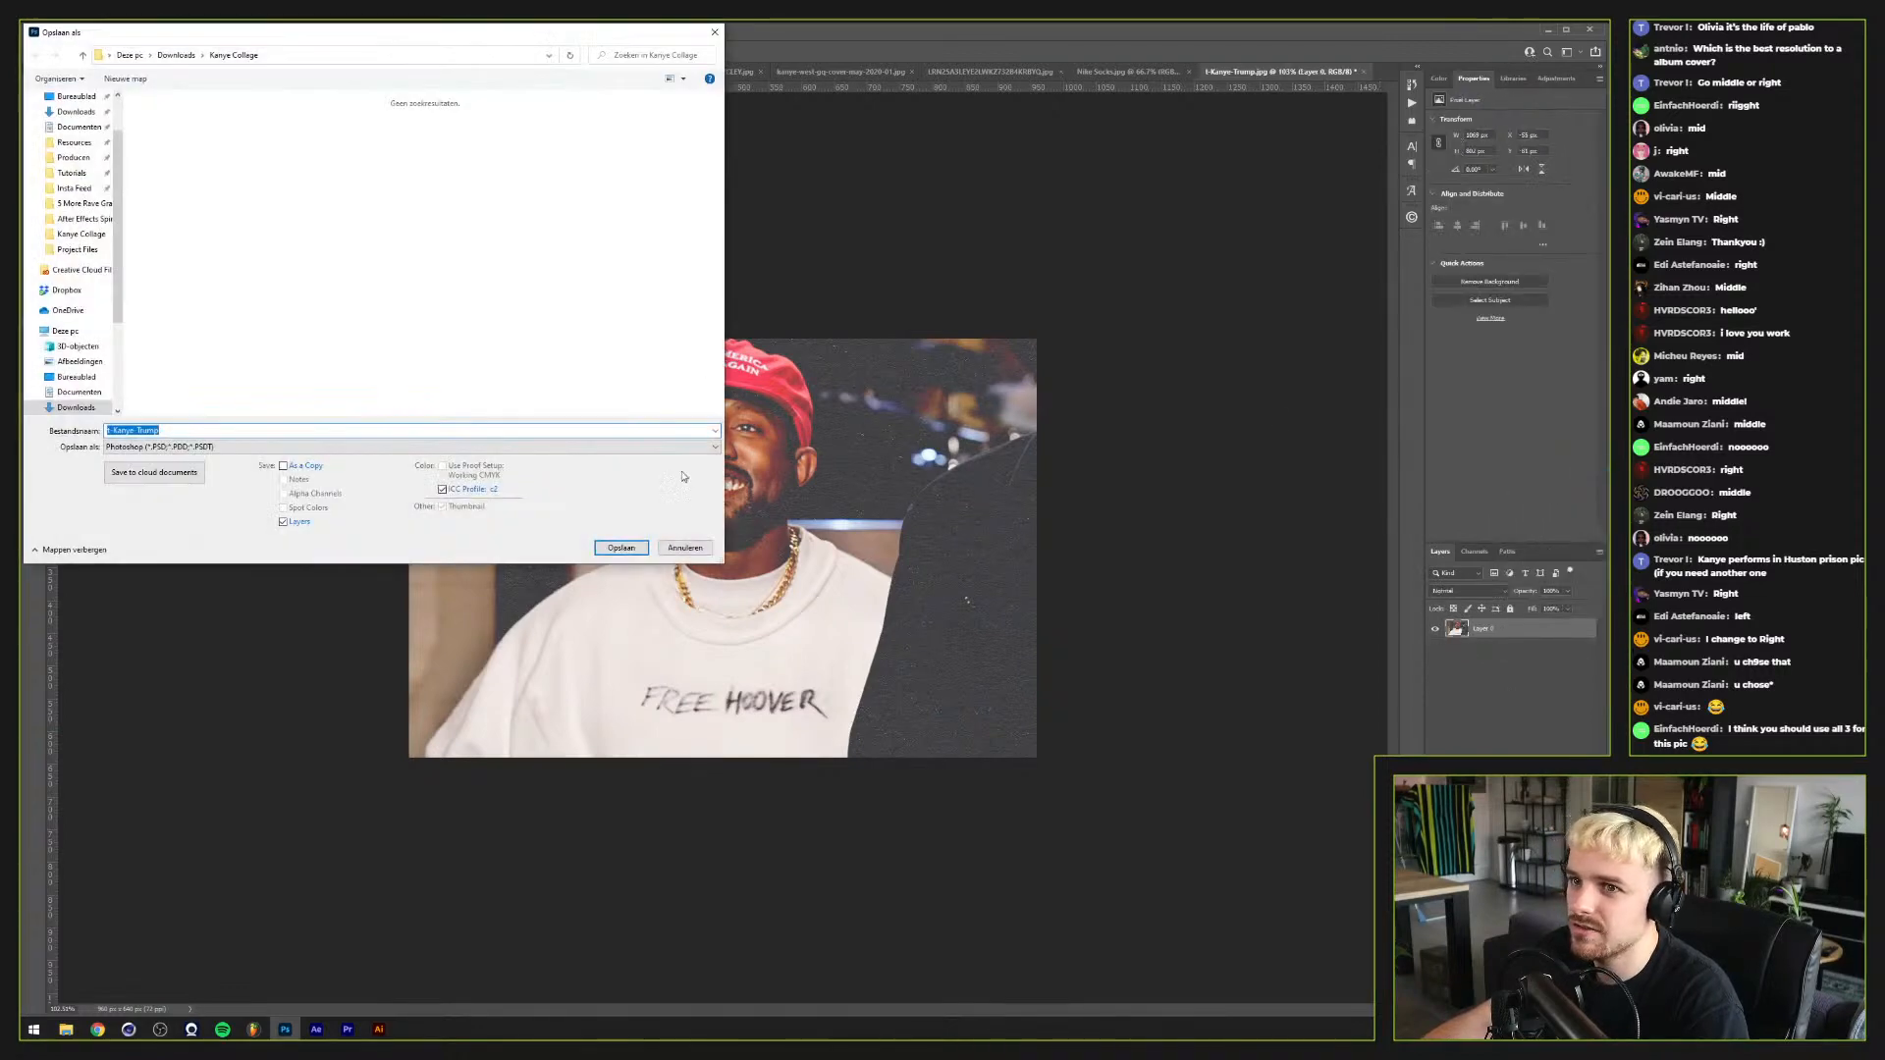
click(642, 547)
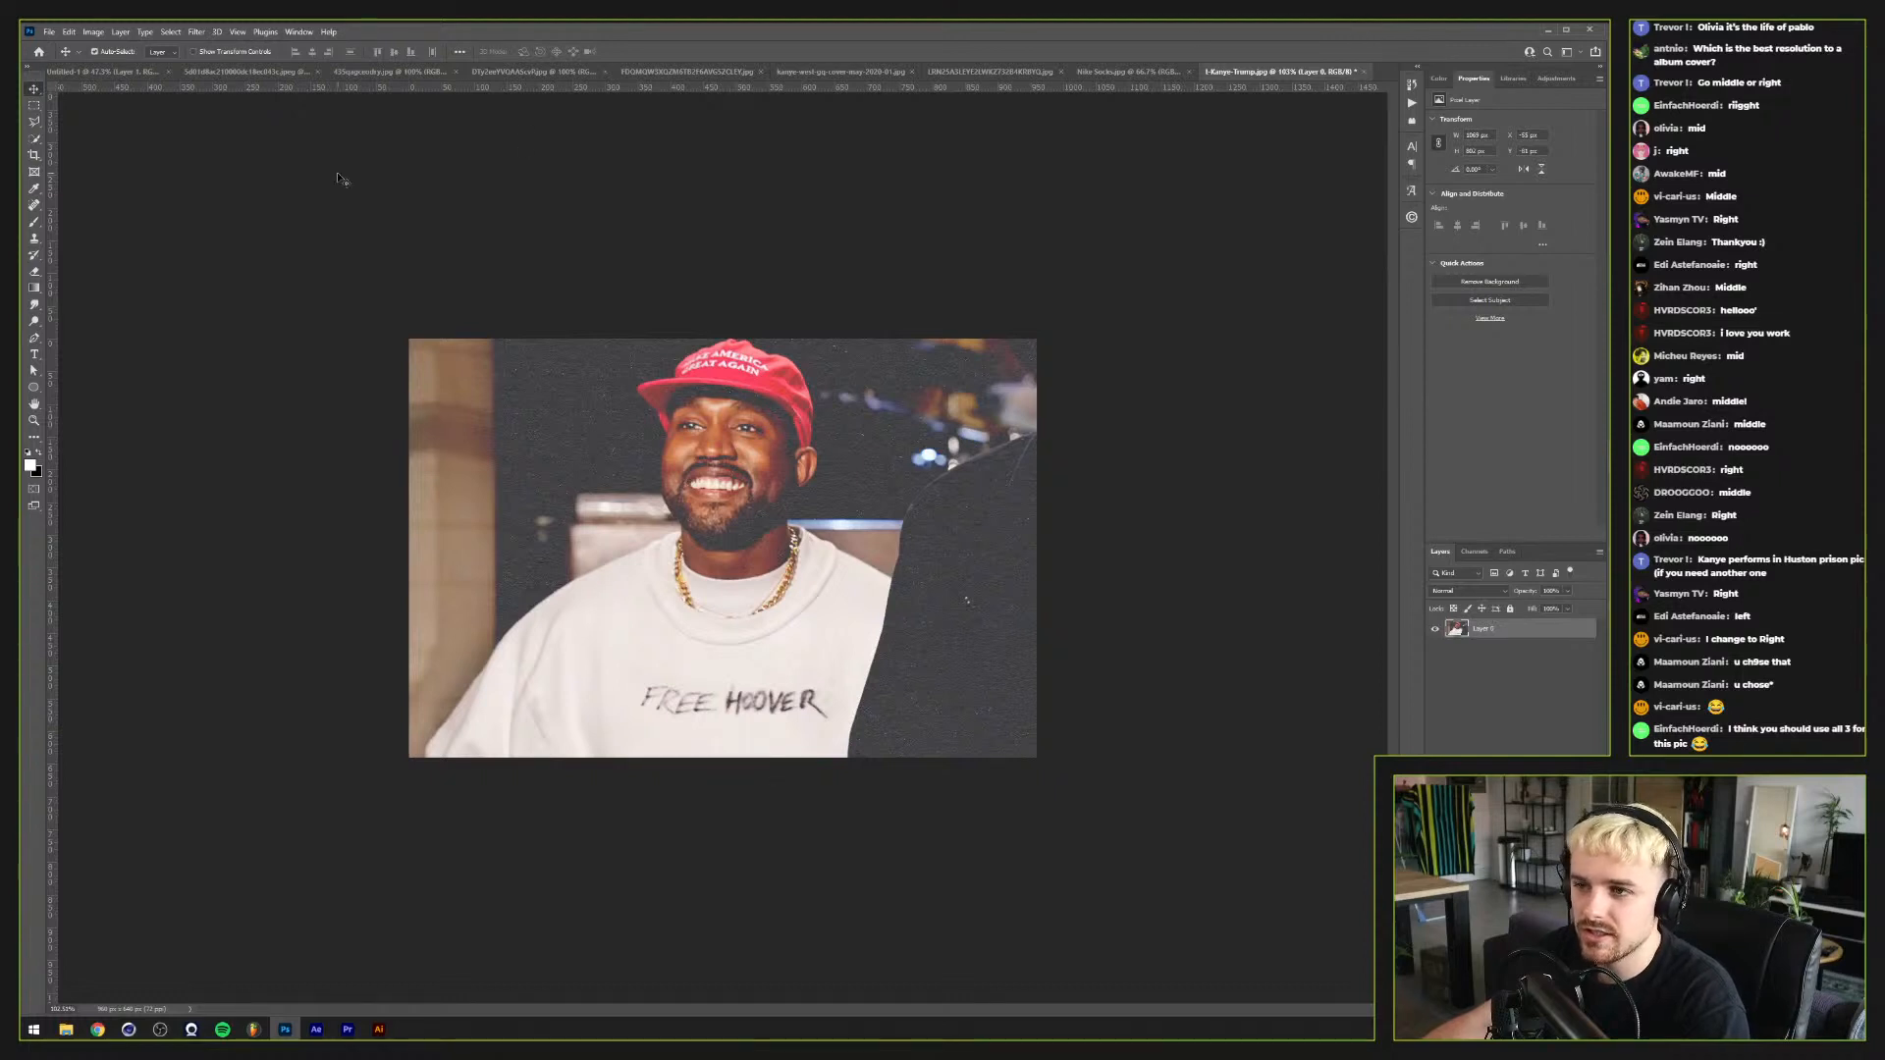
key(alt+shift+ctrl+w)
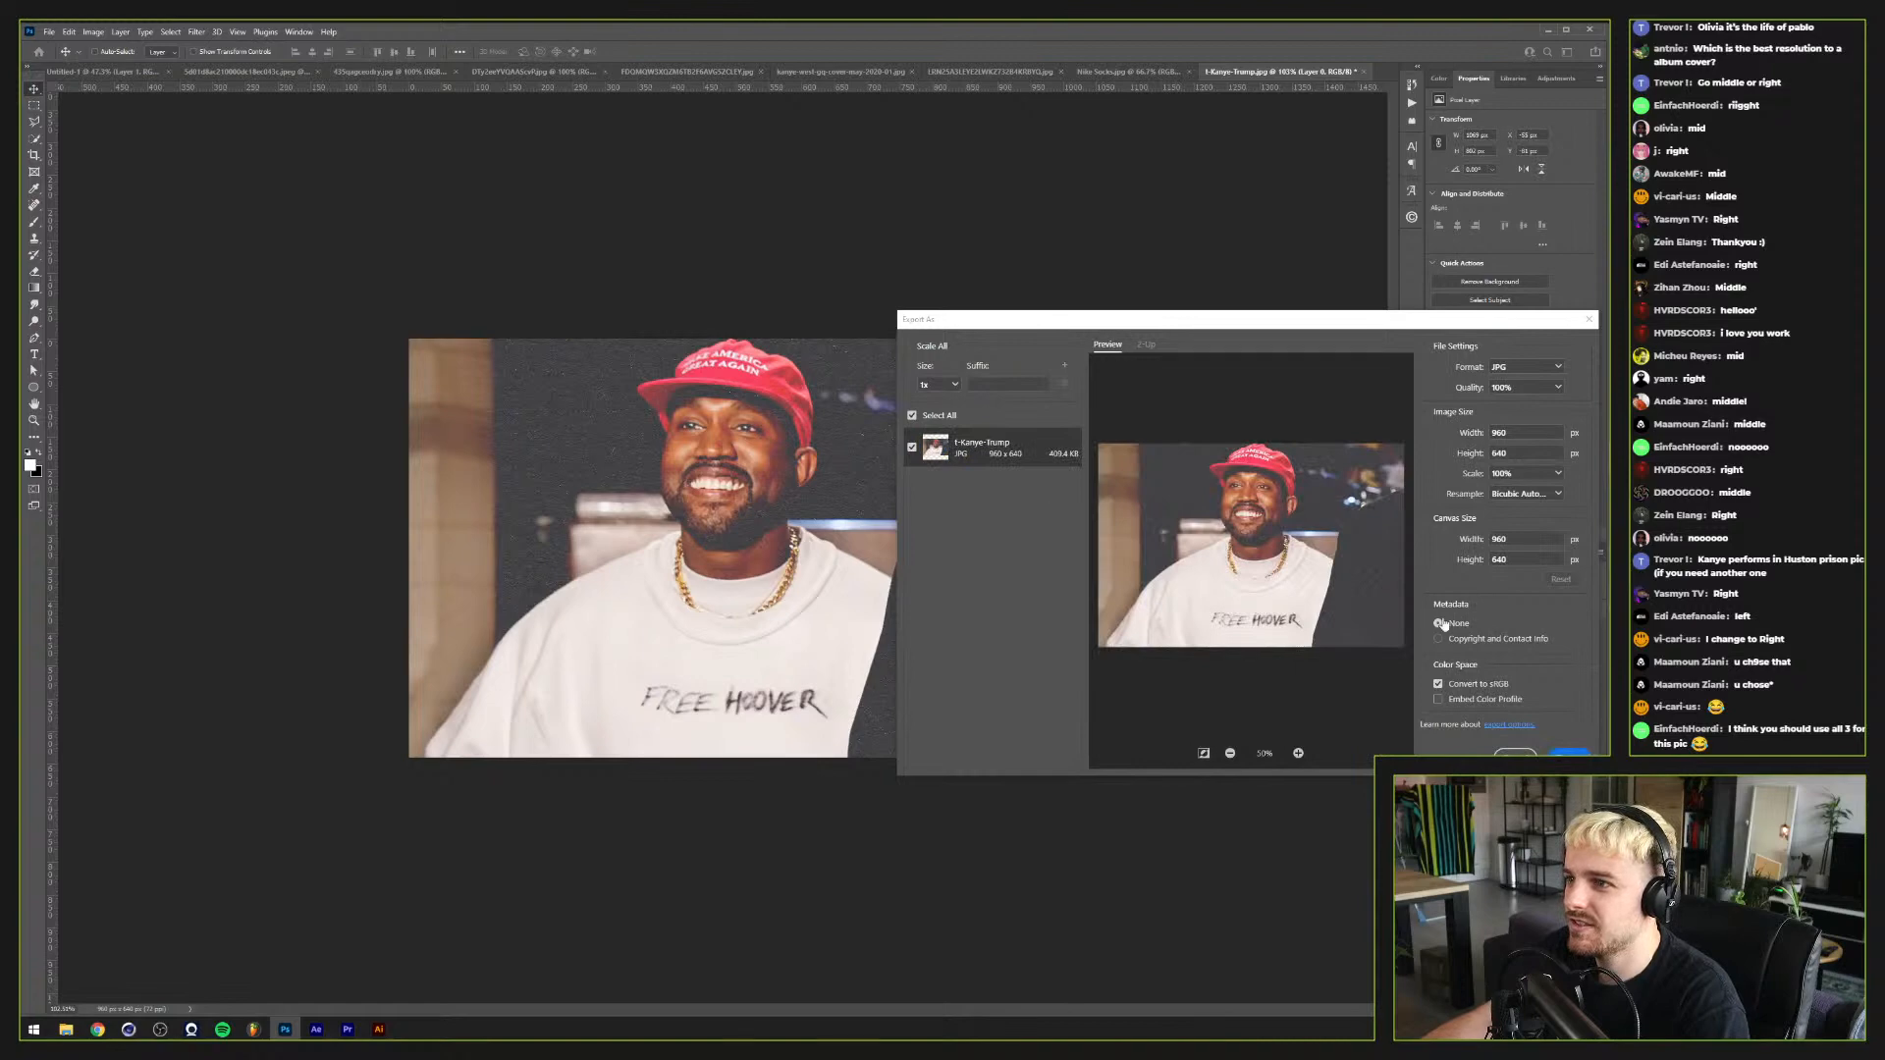
click(1569, 754)
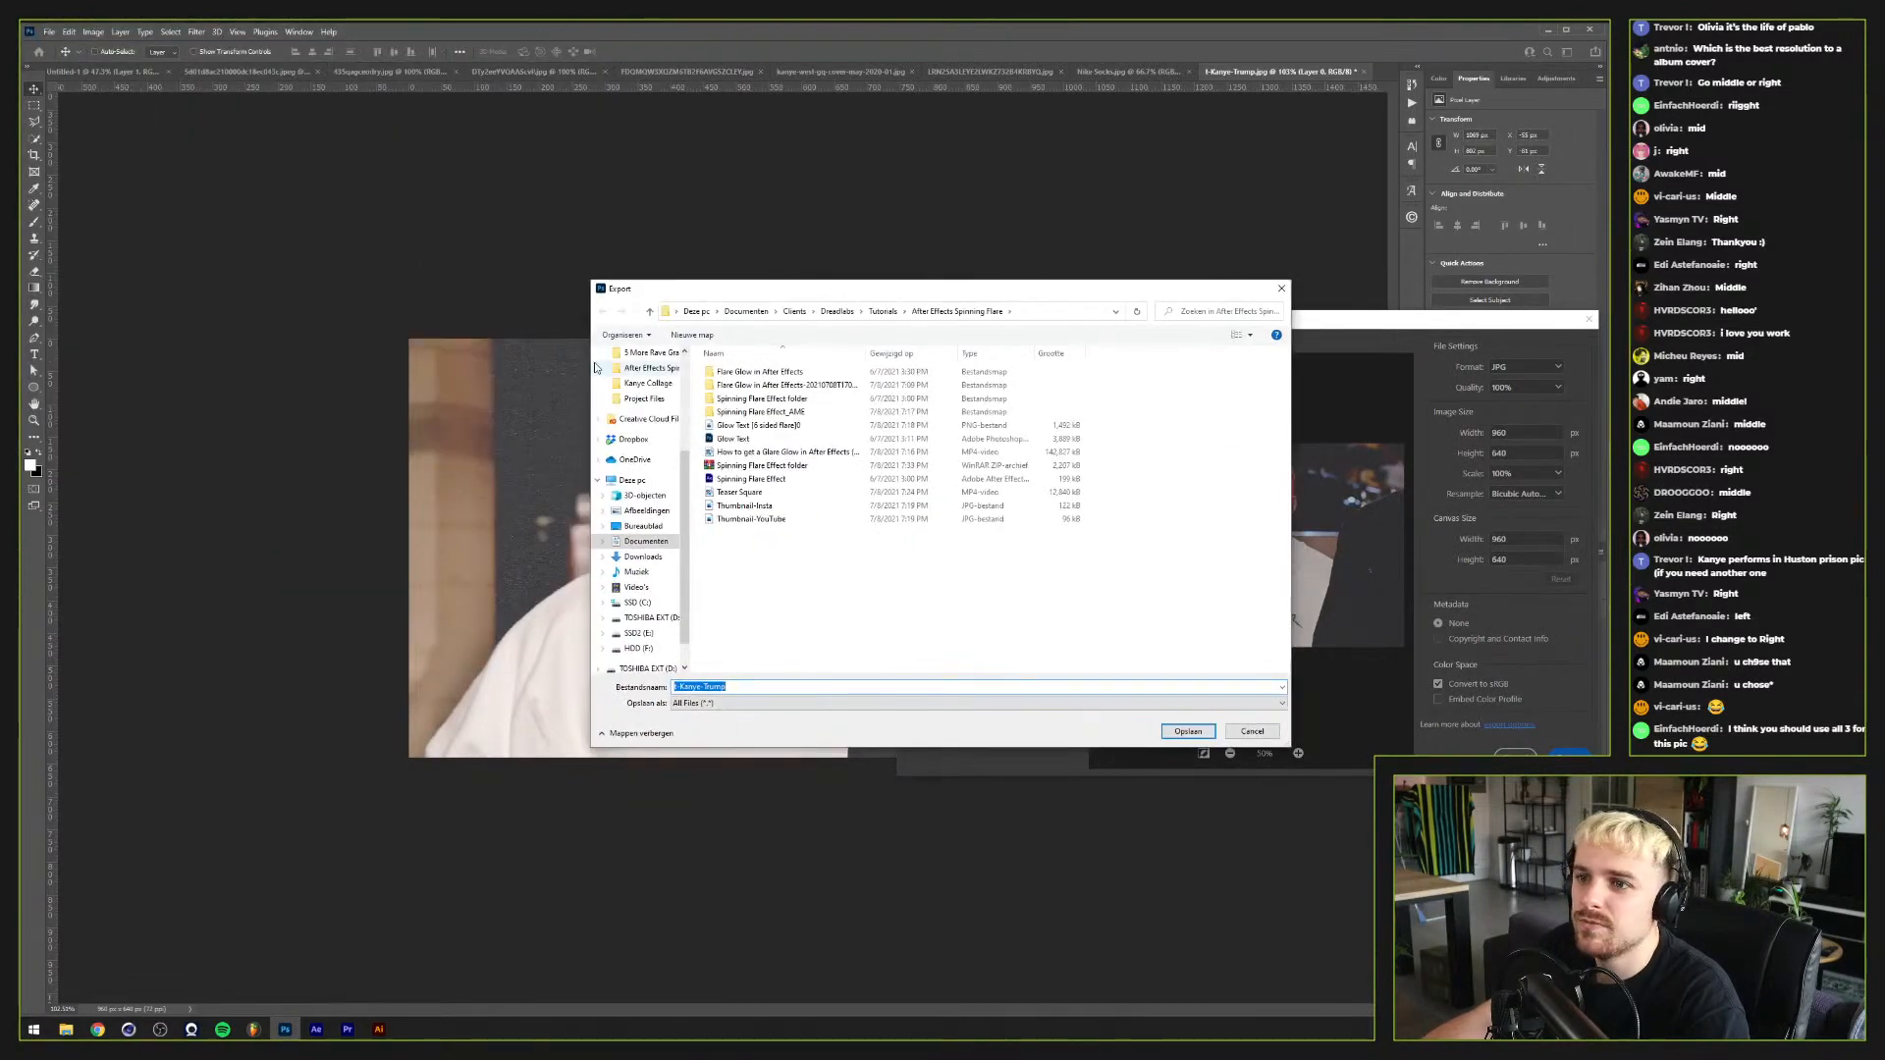
Step: Set the export destination to the 2021-07-09 folder inside the Dreadlabs Livestreams folder
click(647, 634)
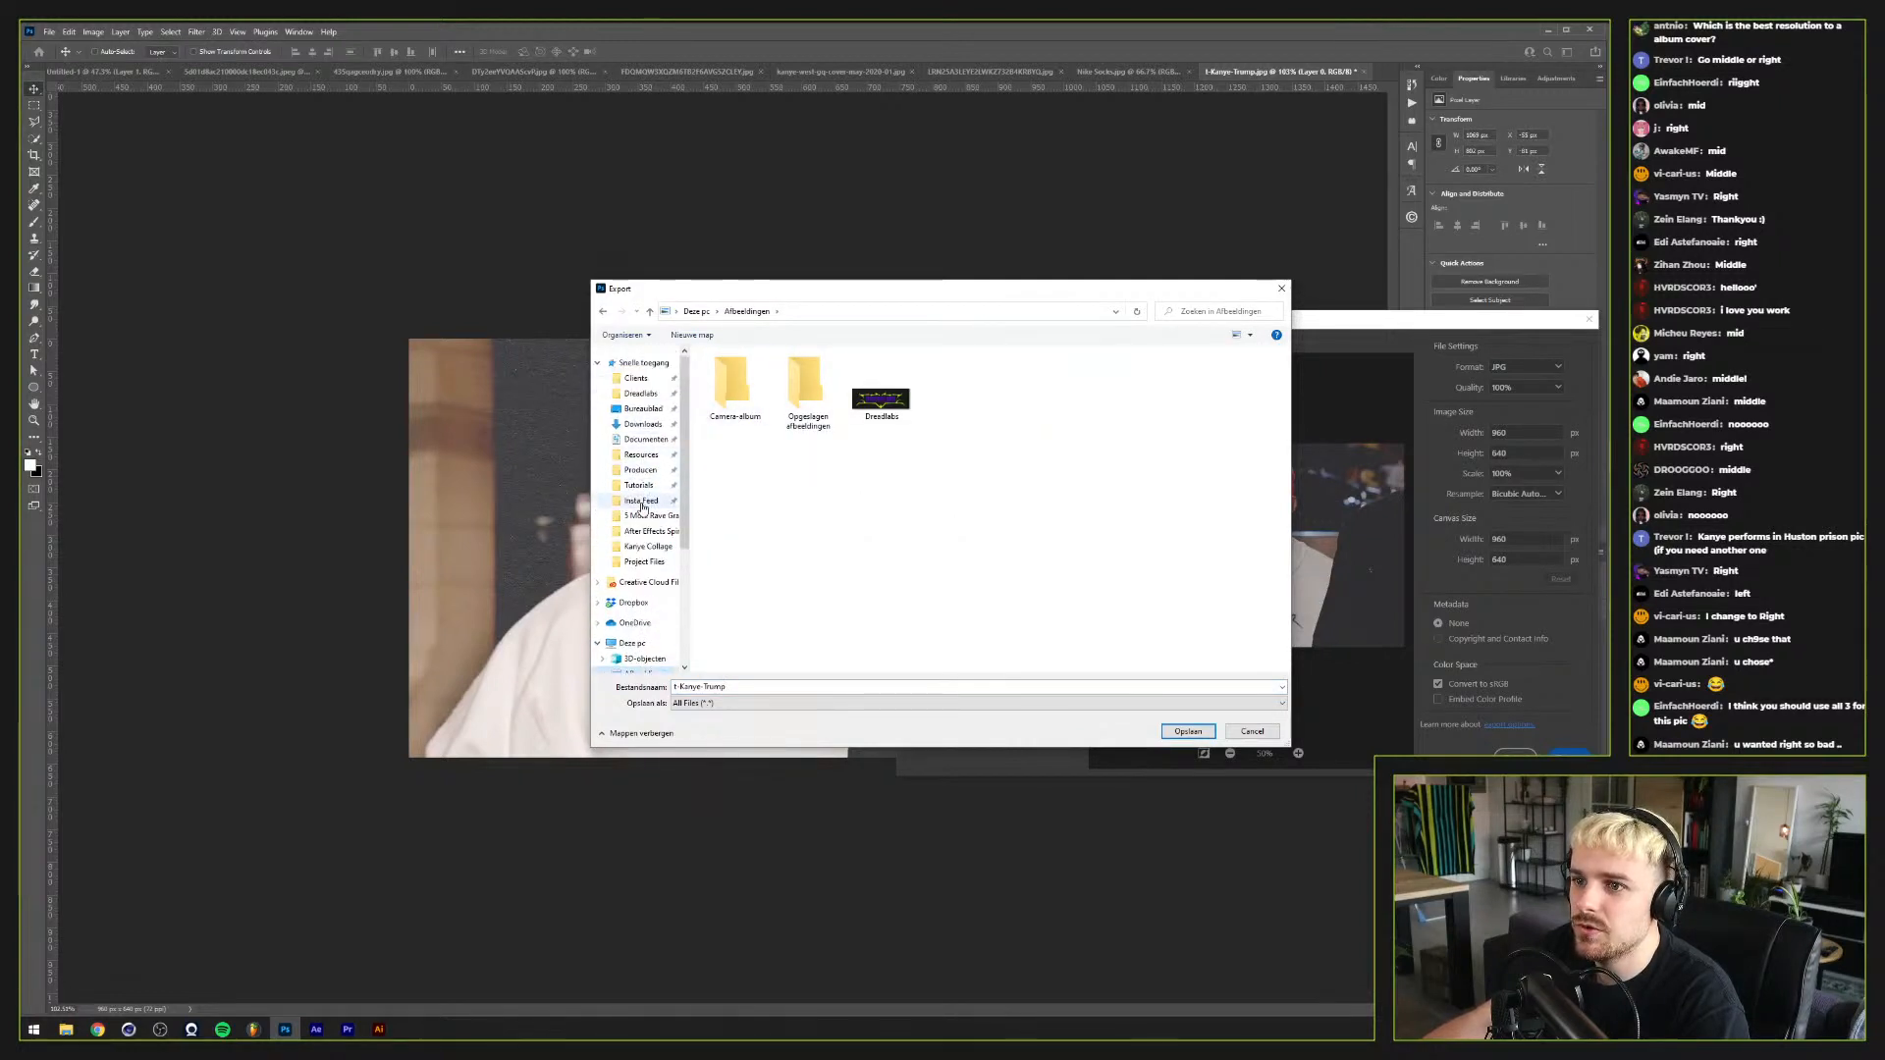
click(640, 393)
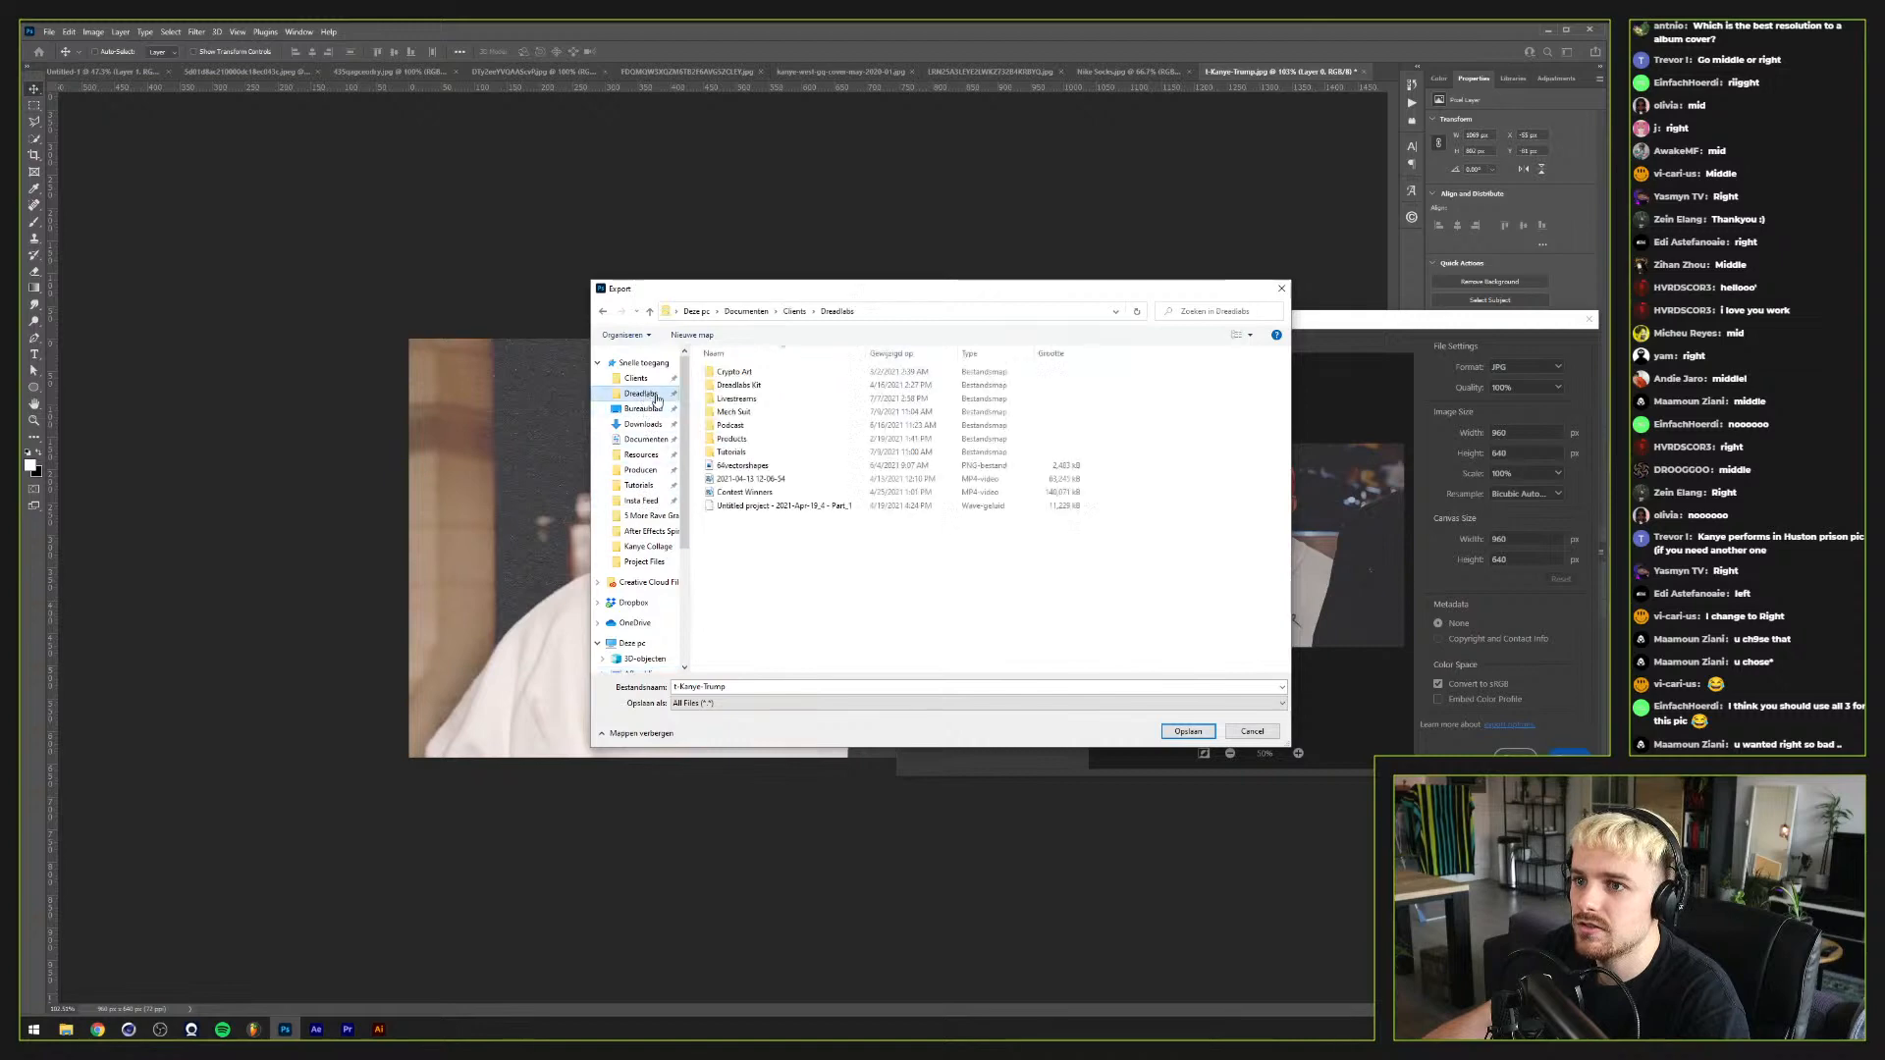
double_click(761, 398)
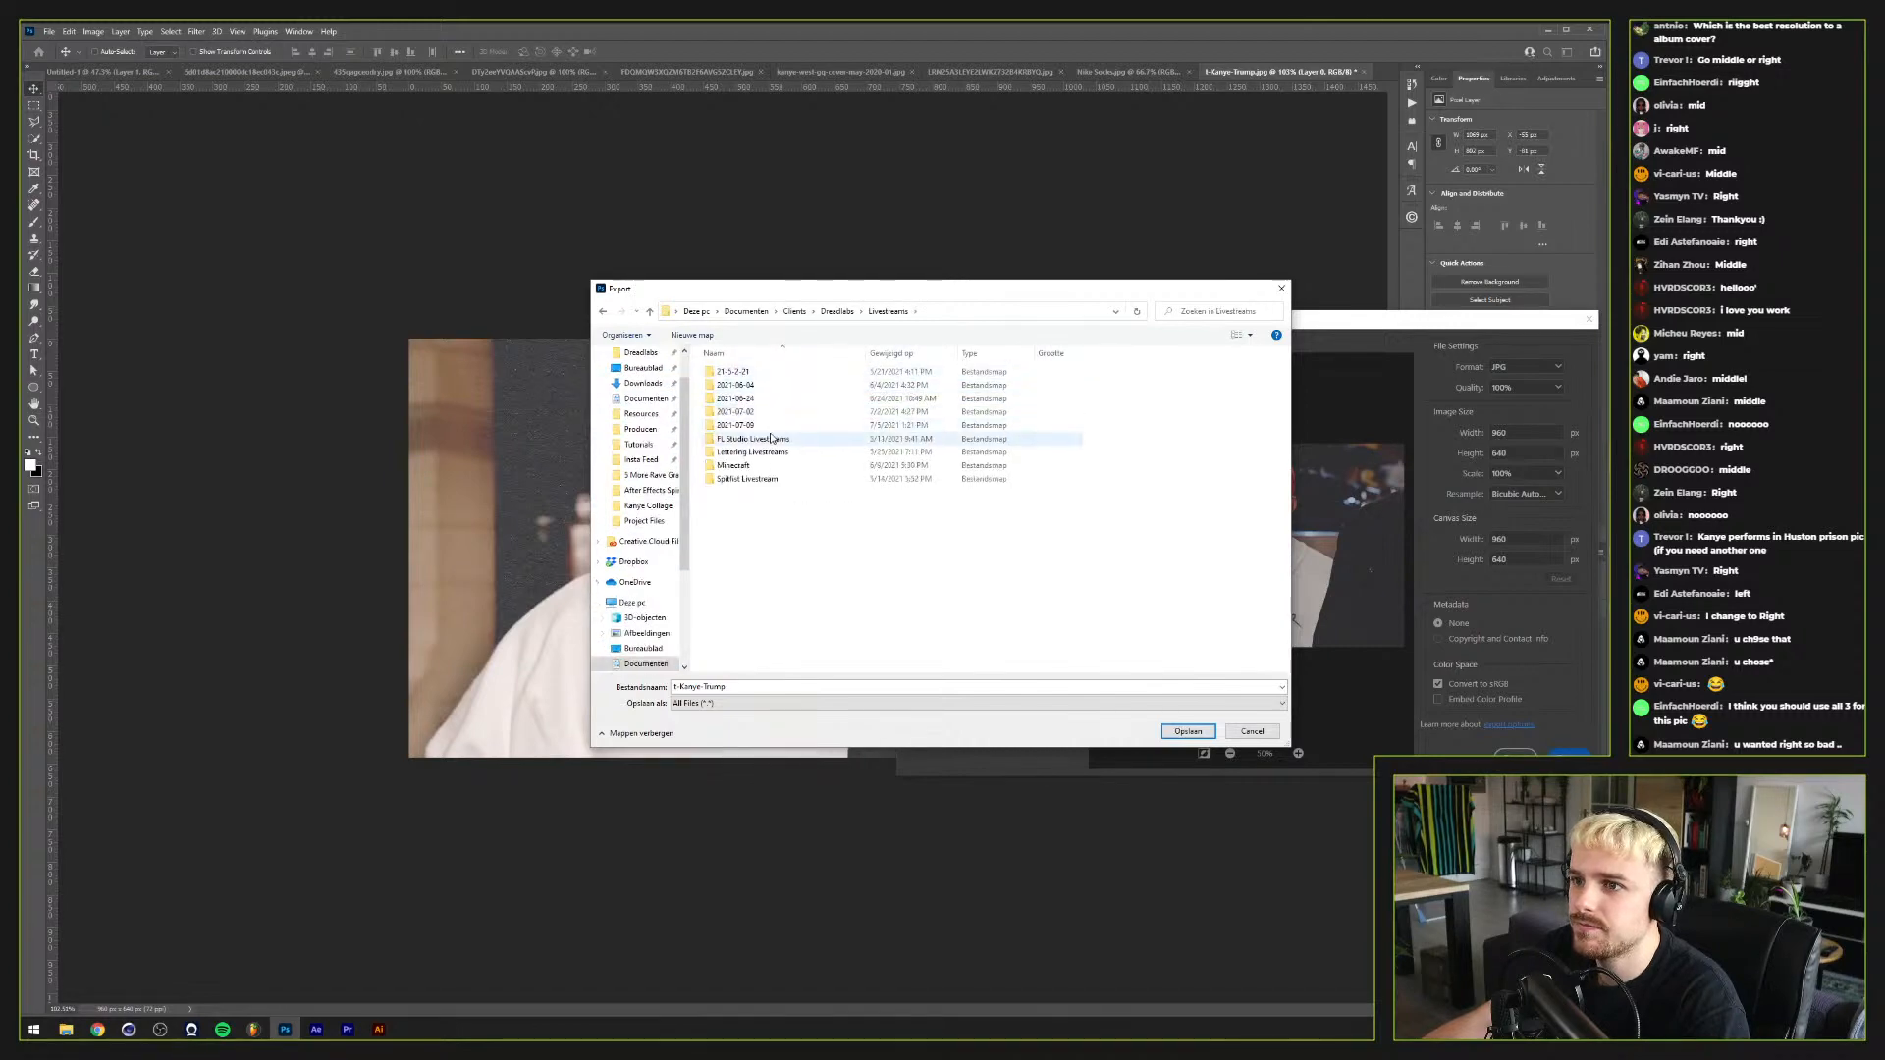
click(770, 429)
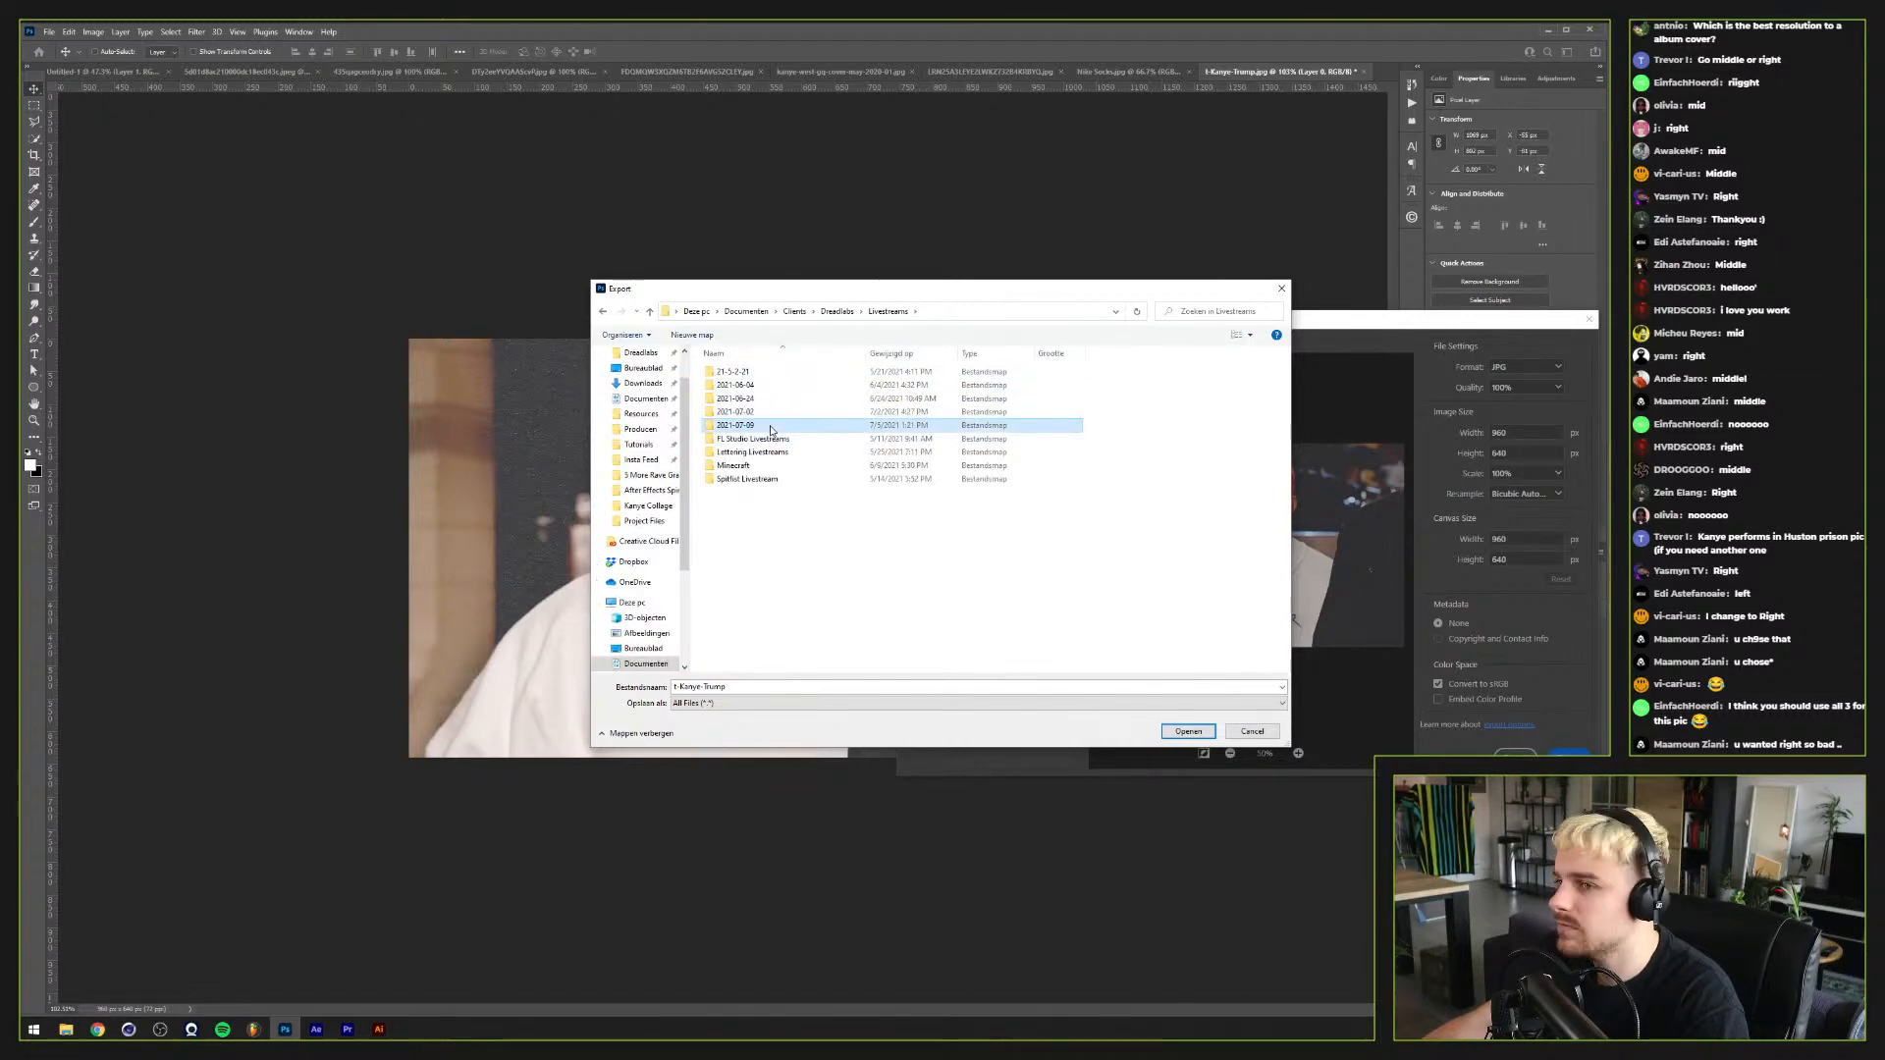
double_click(770, 429)
Step: Export the photo into a new folder named Kanye Collage, and close its document without saving changes
click(692, 335)
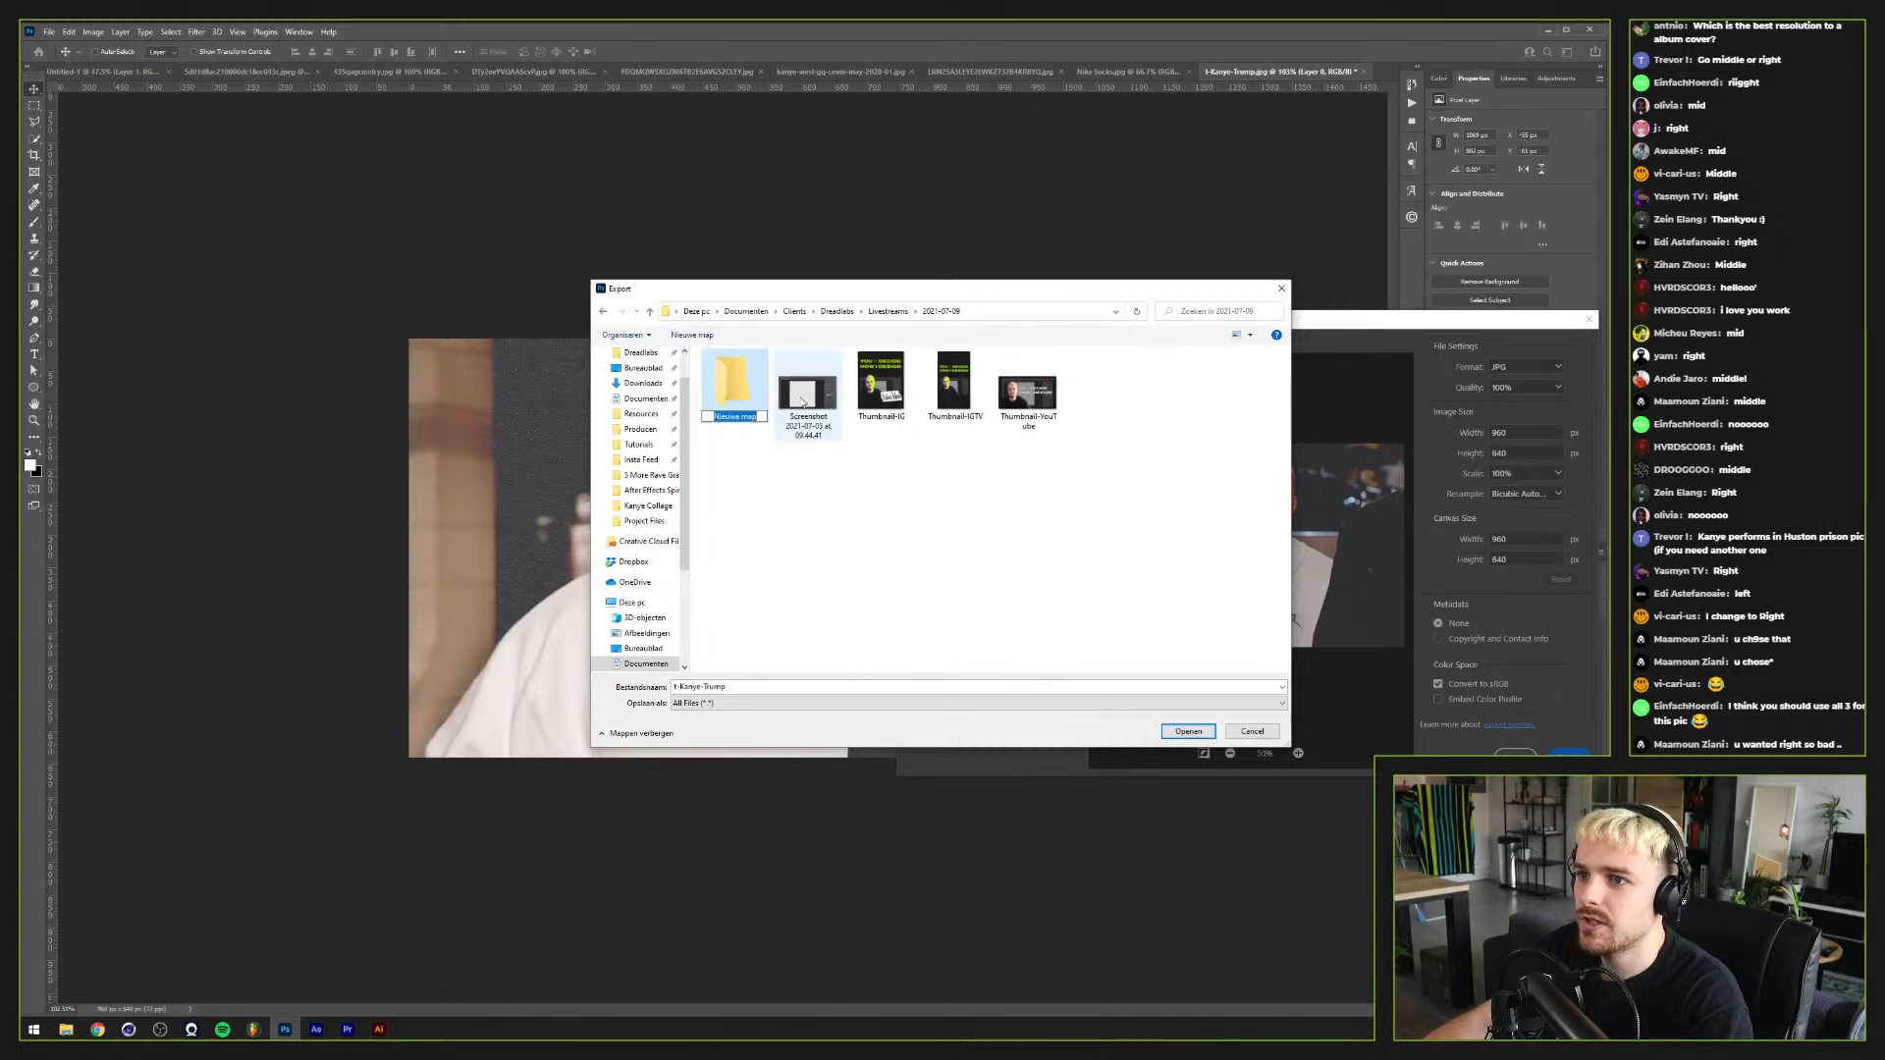
text(Kanye)
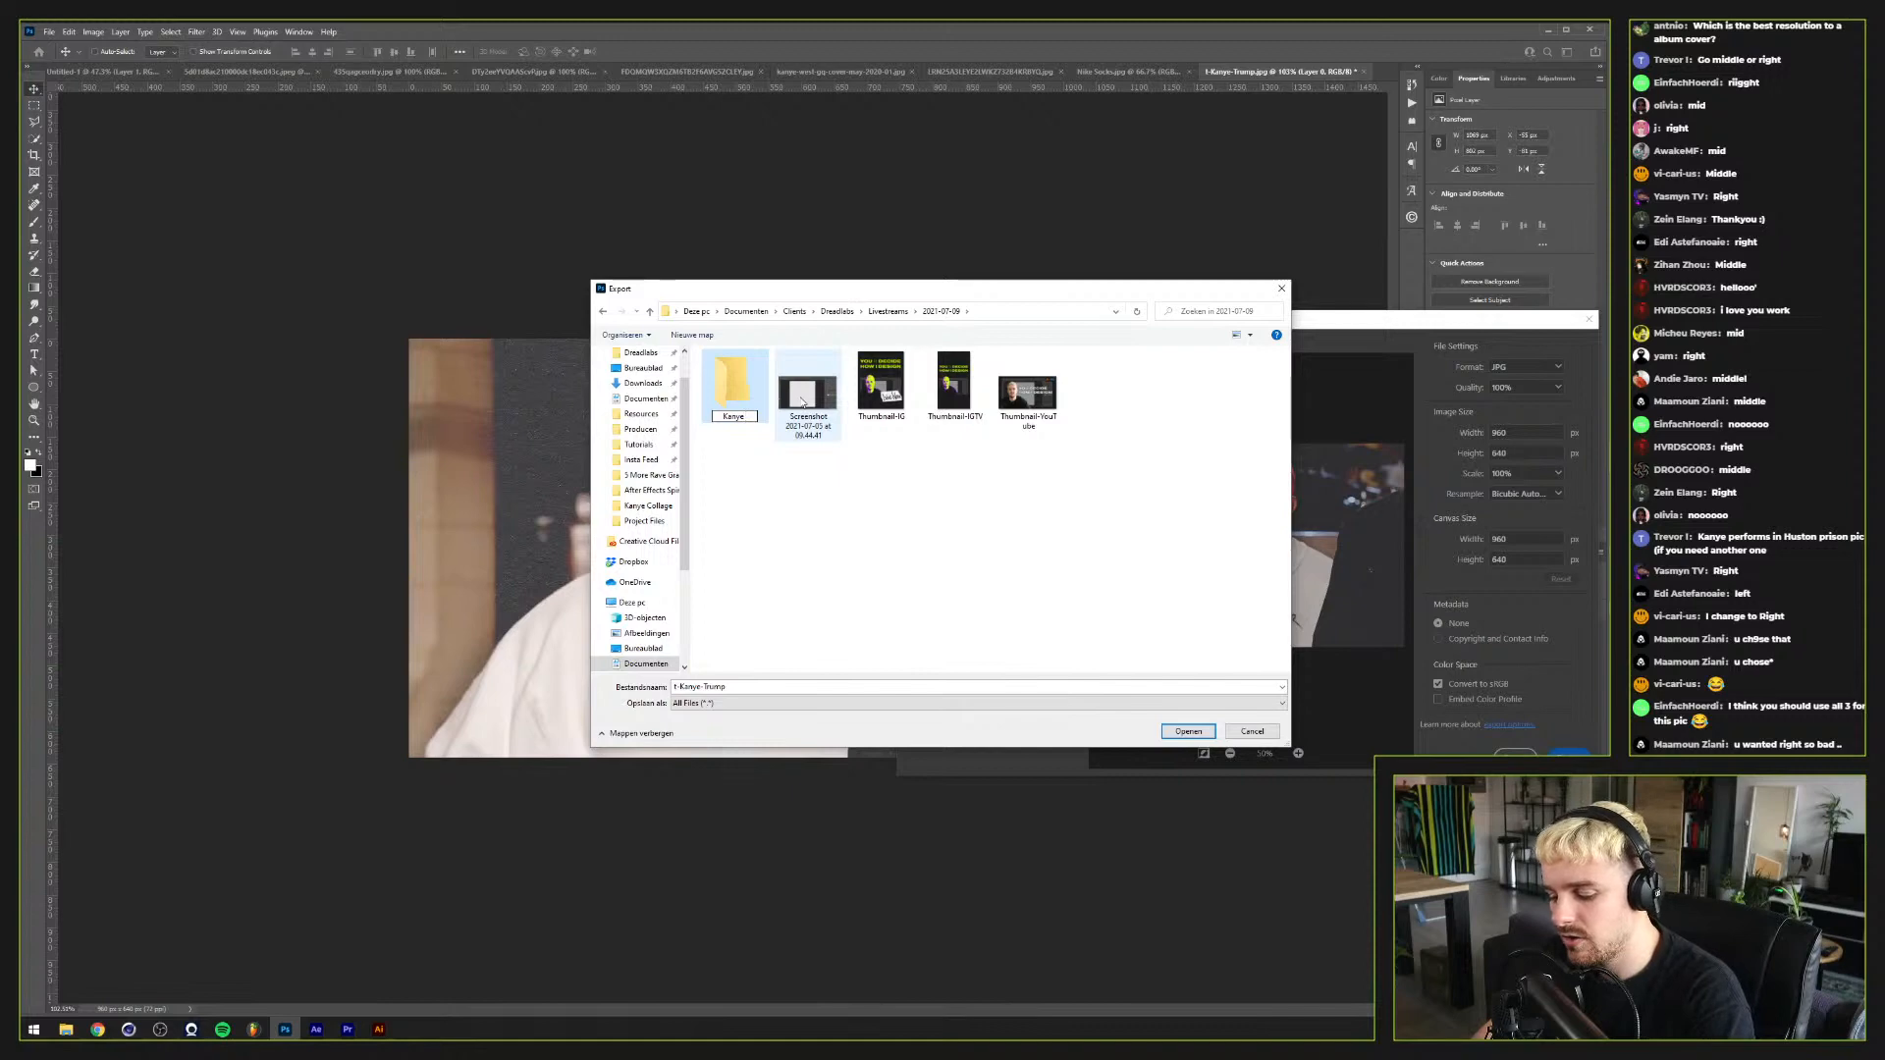
text( Collage)
key(Return)
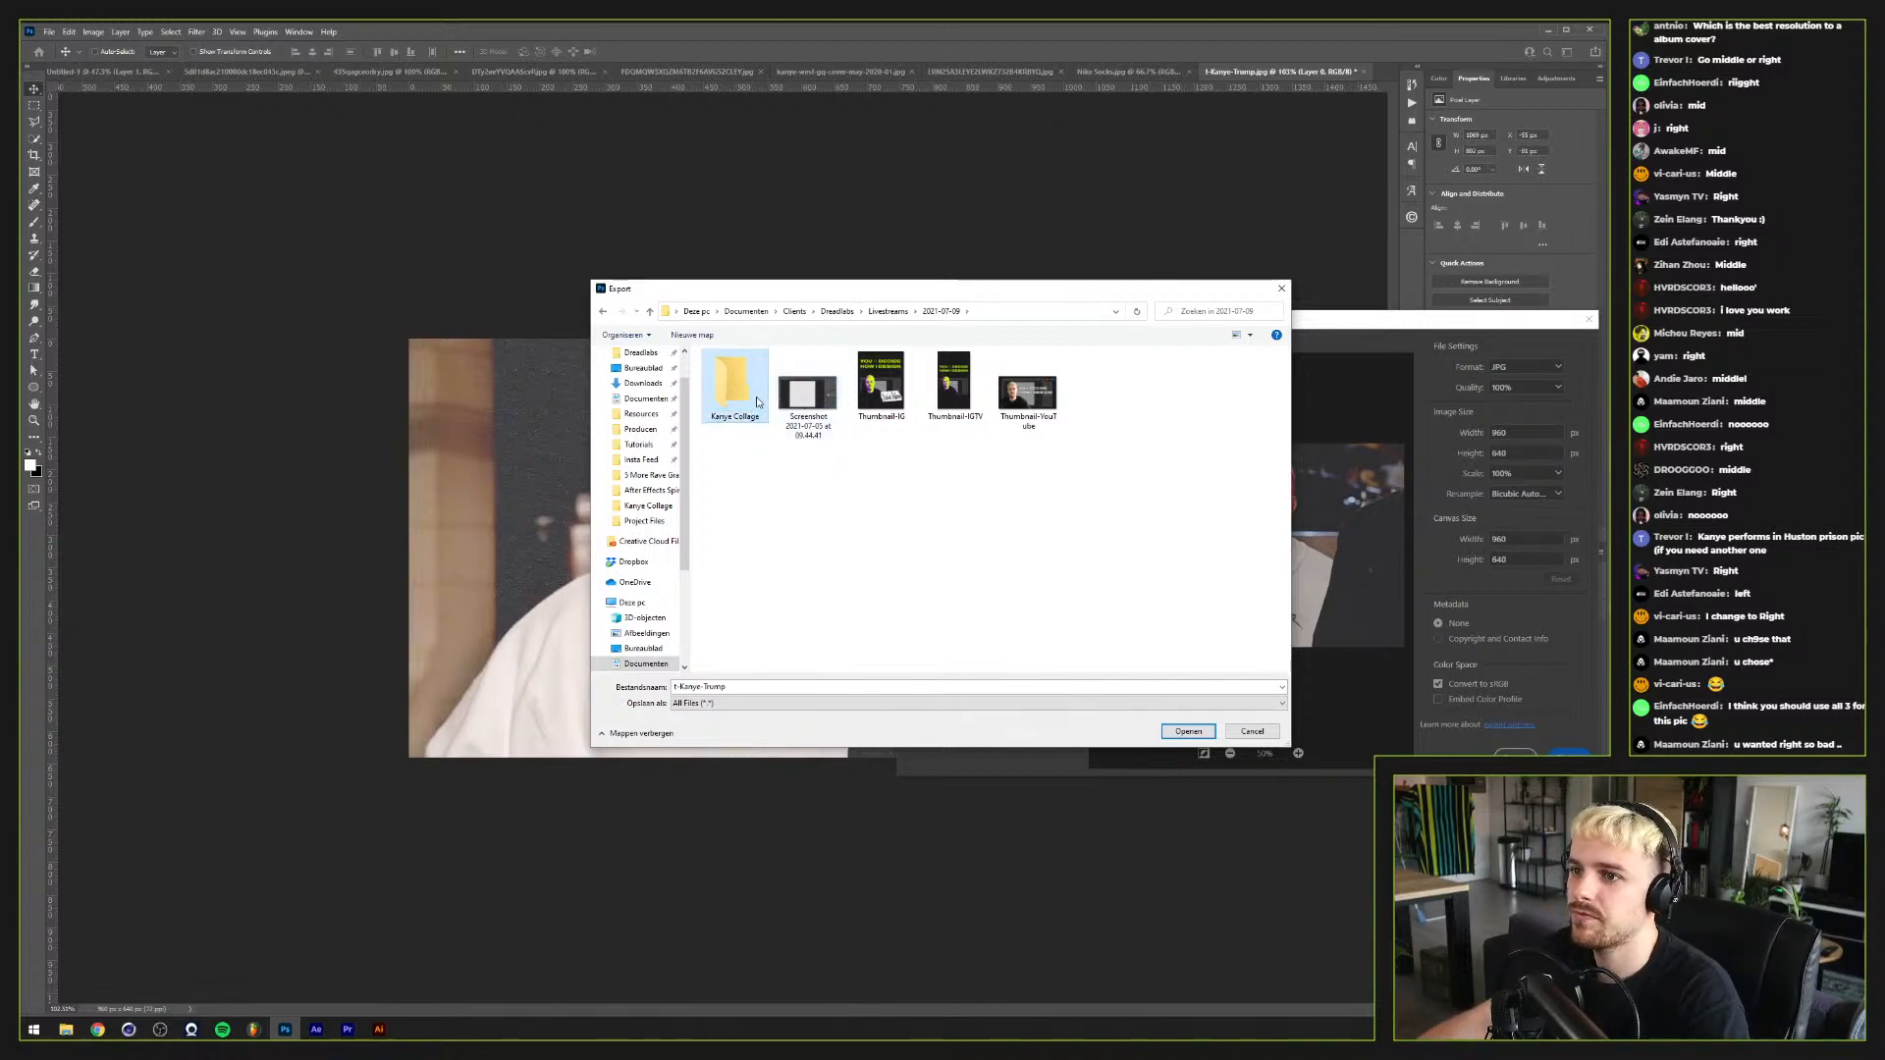
key(Return)
key(Return)
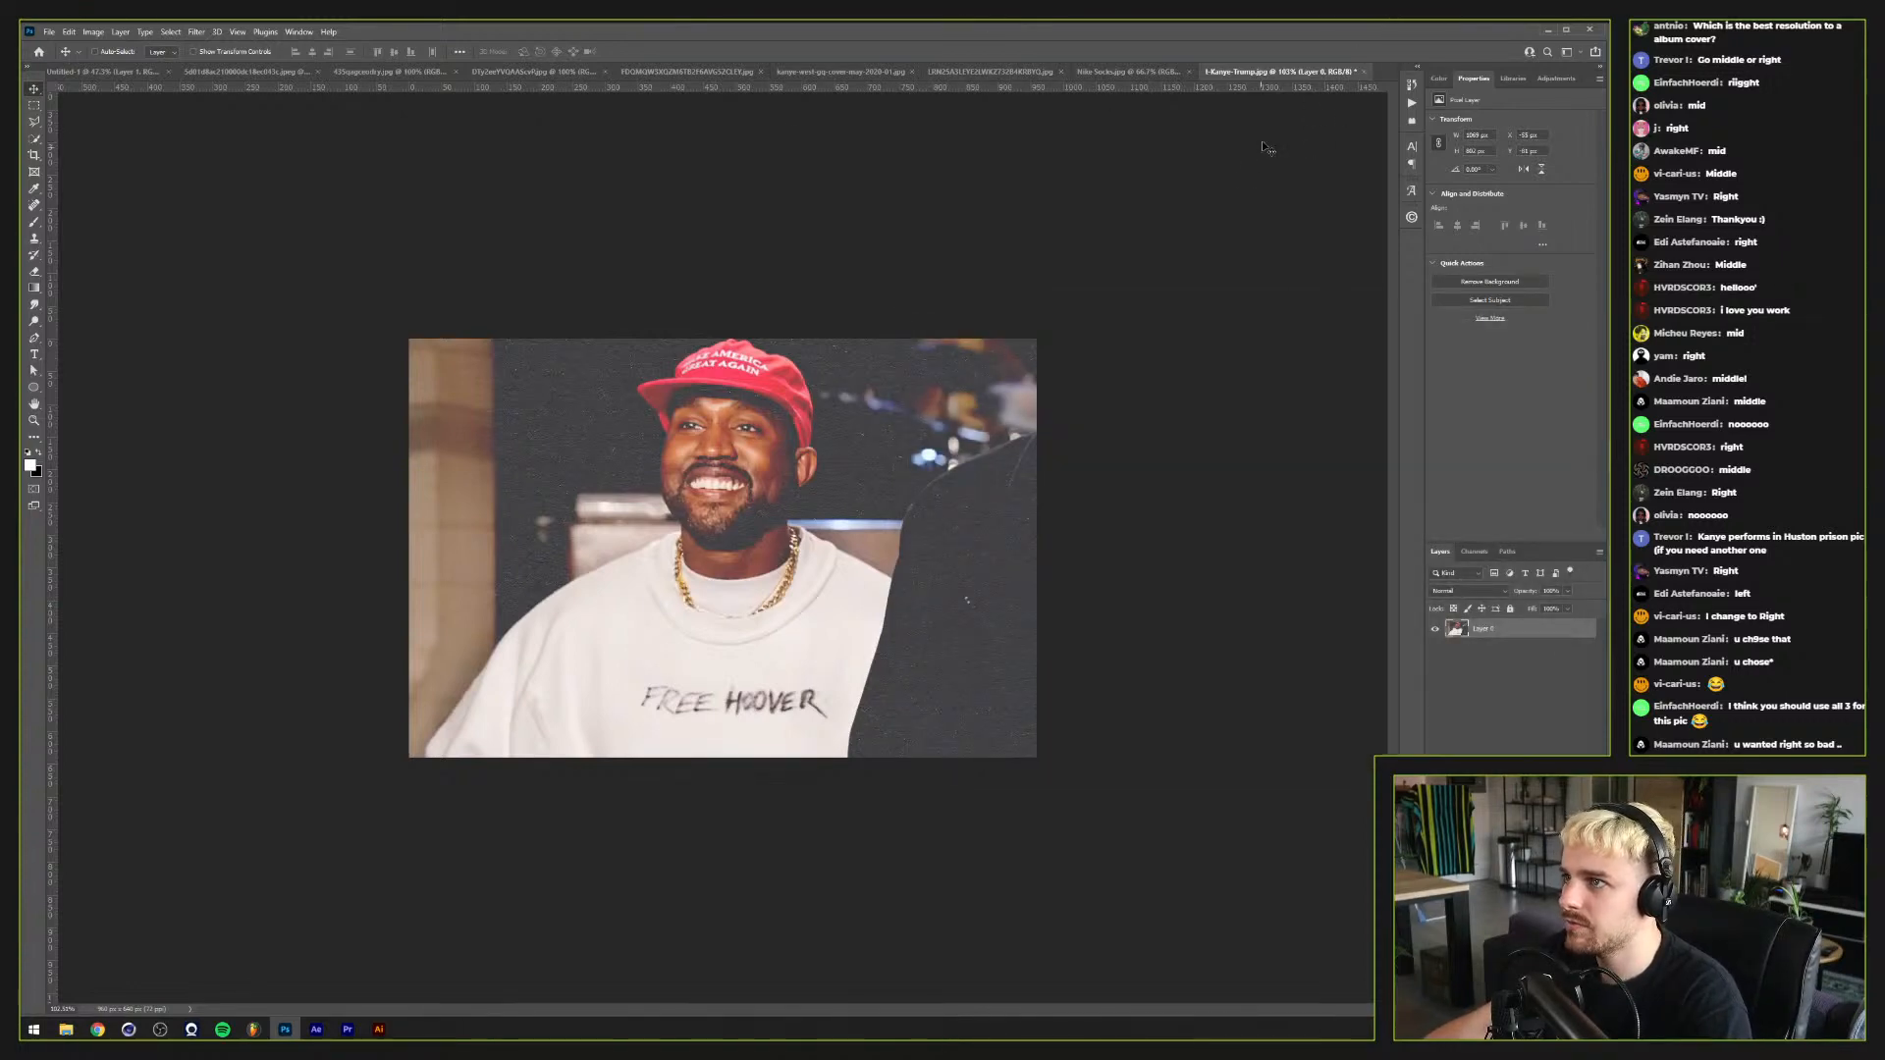
click(1362, 72)
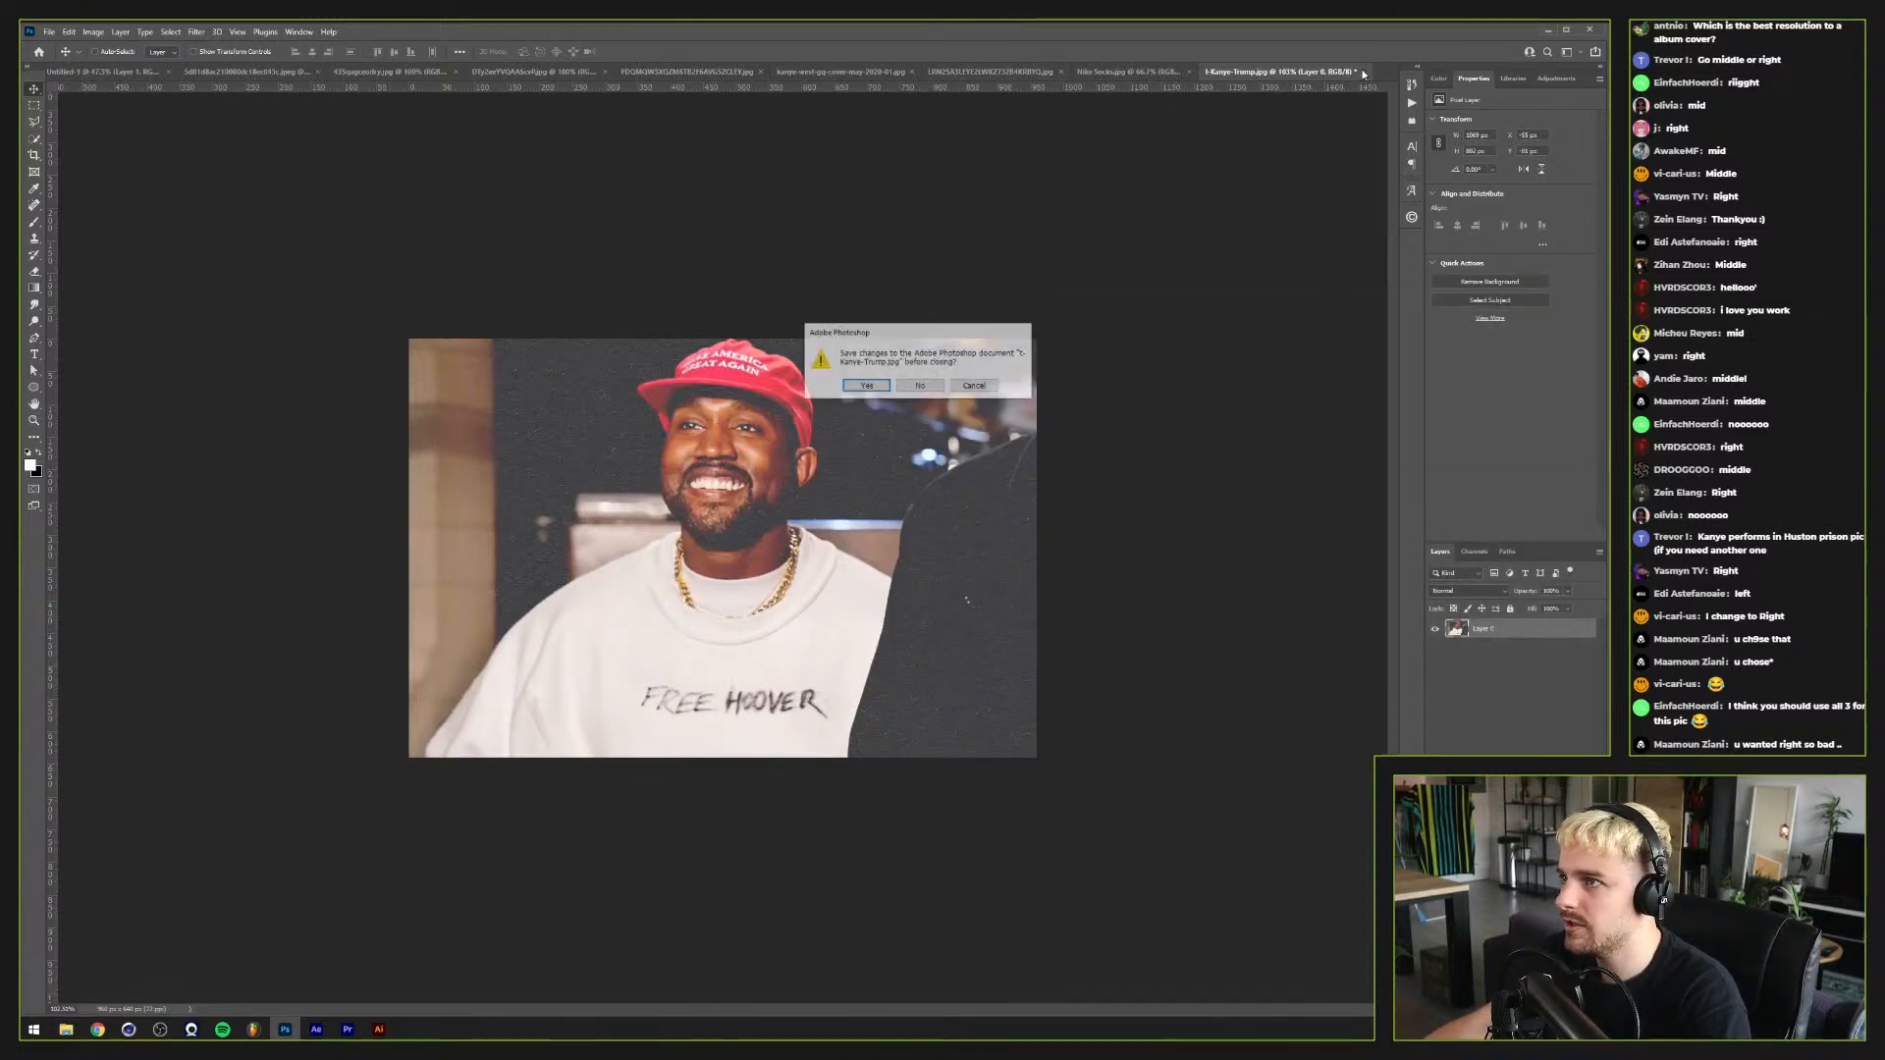
click(919, 388)
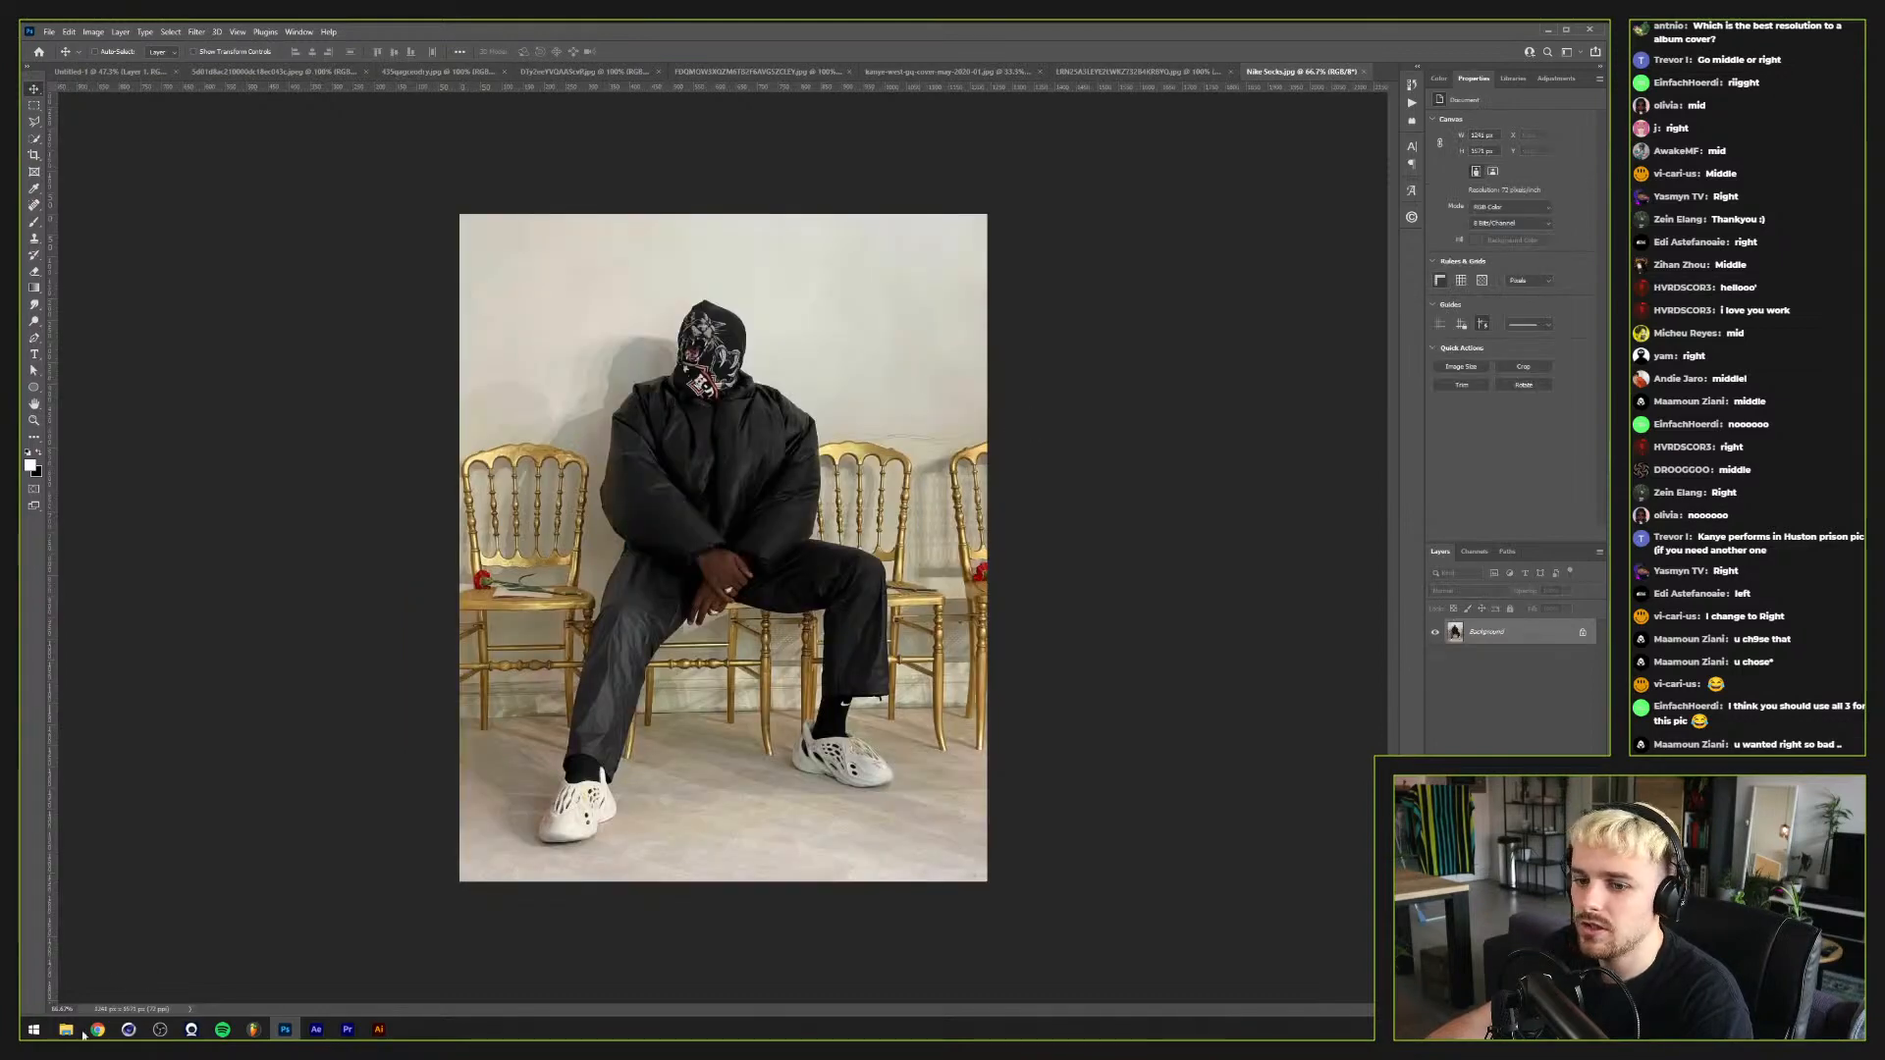
Step: Place paper texture 22 onto the Nike Socks photo, rotate it 90° and enlarge it to cover the whole canvas
click(65, 1030)
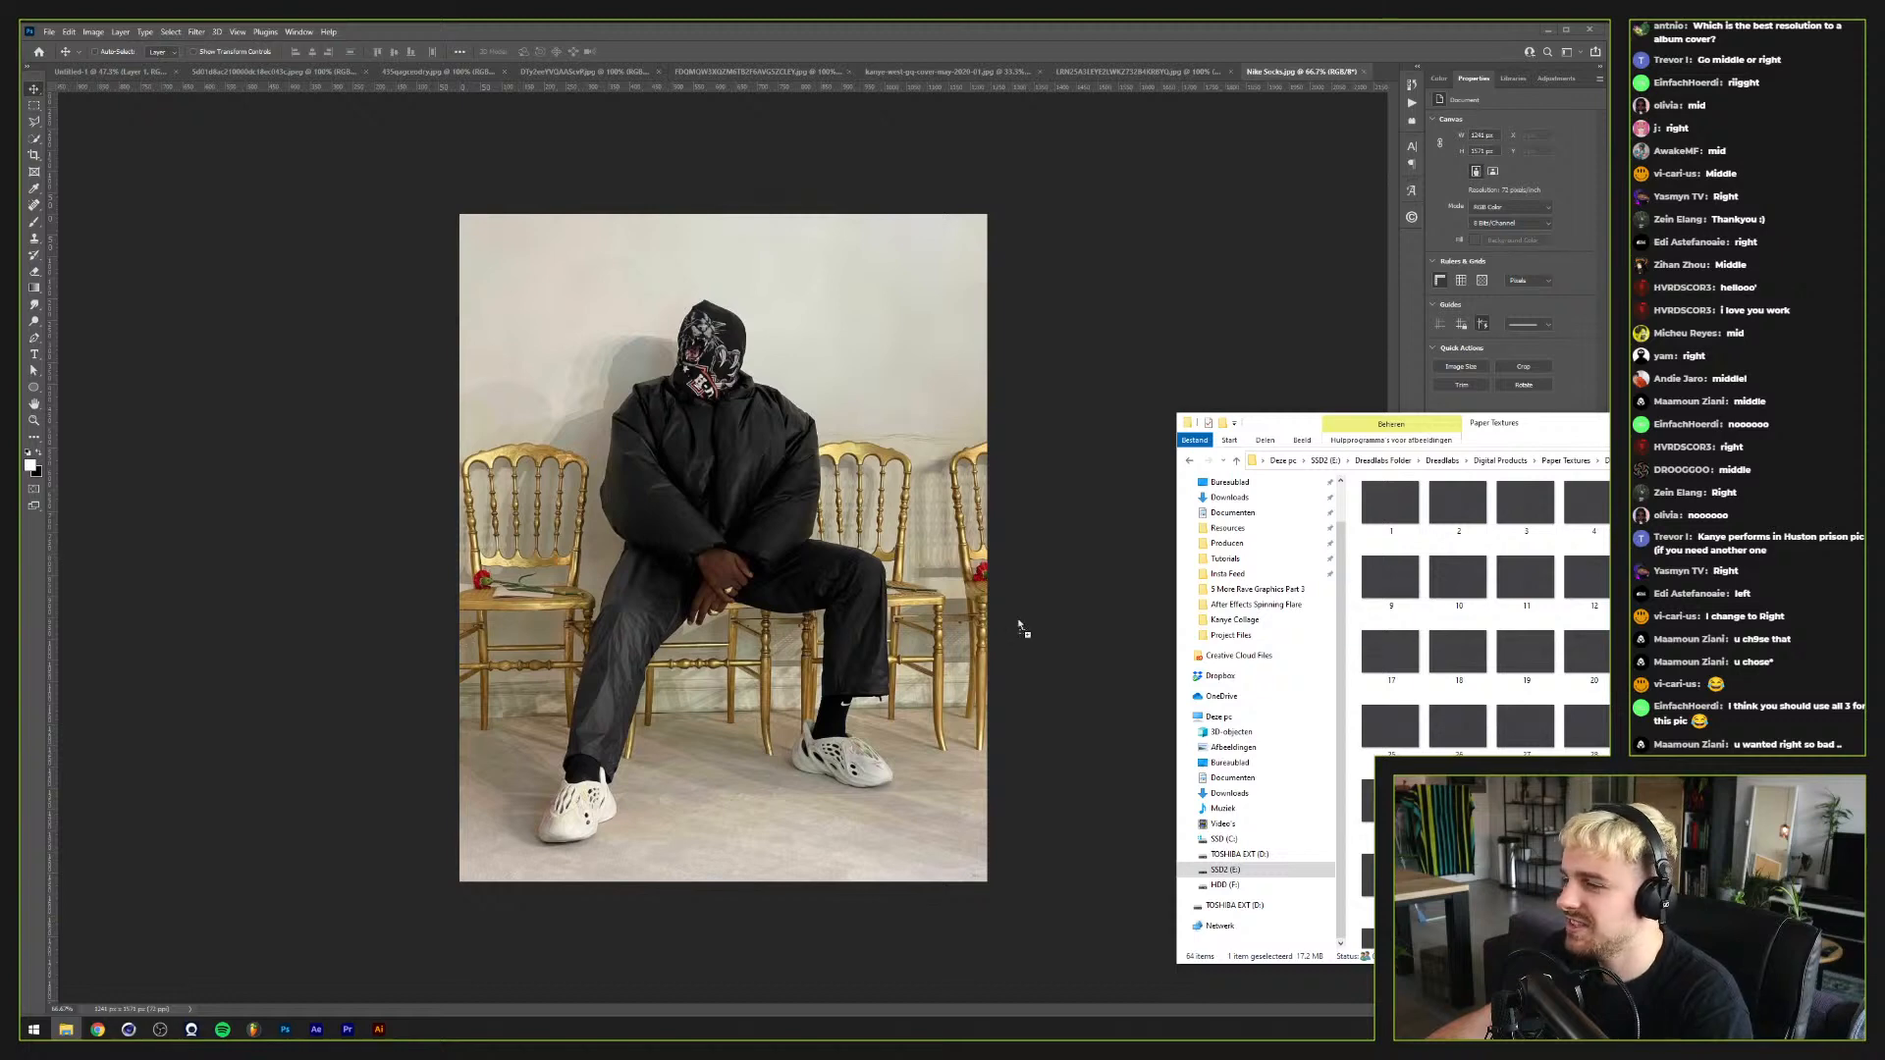
drag(507, 530, 521, 520)
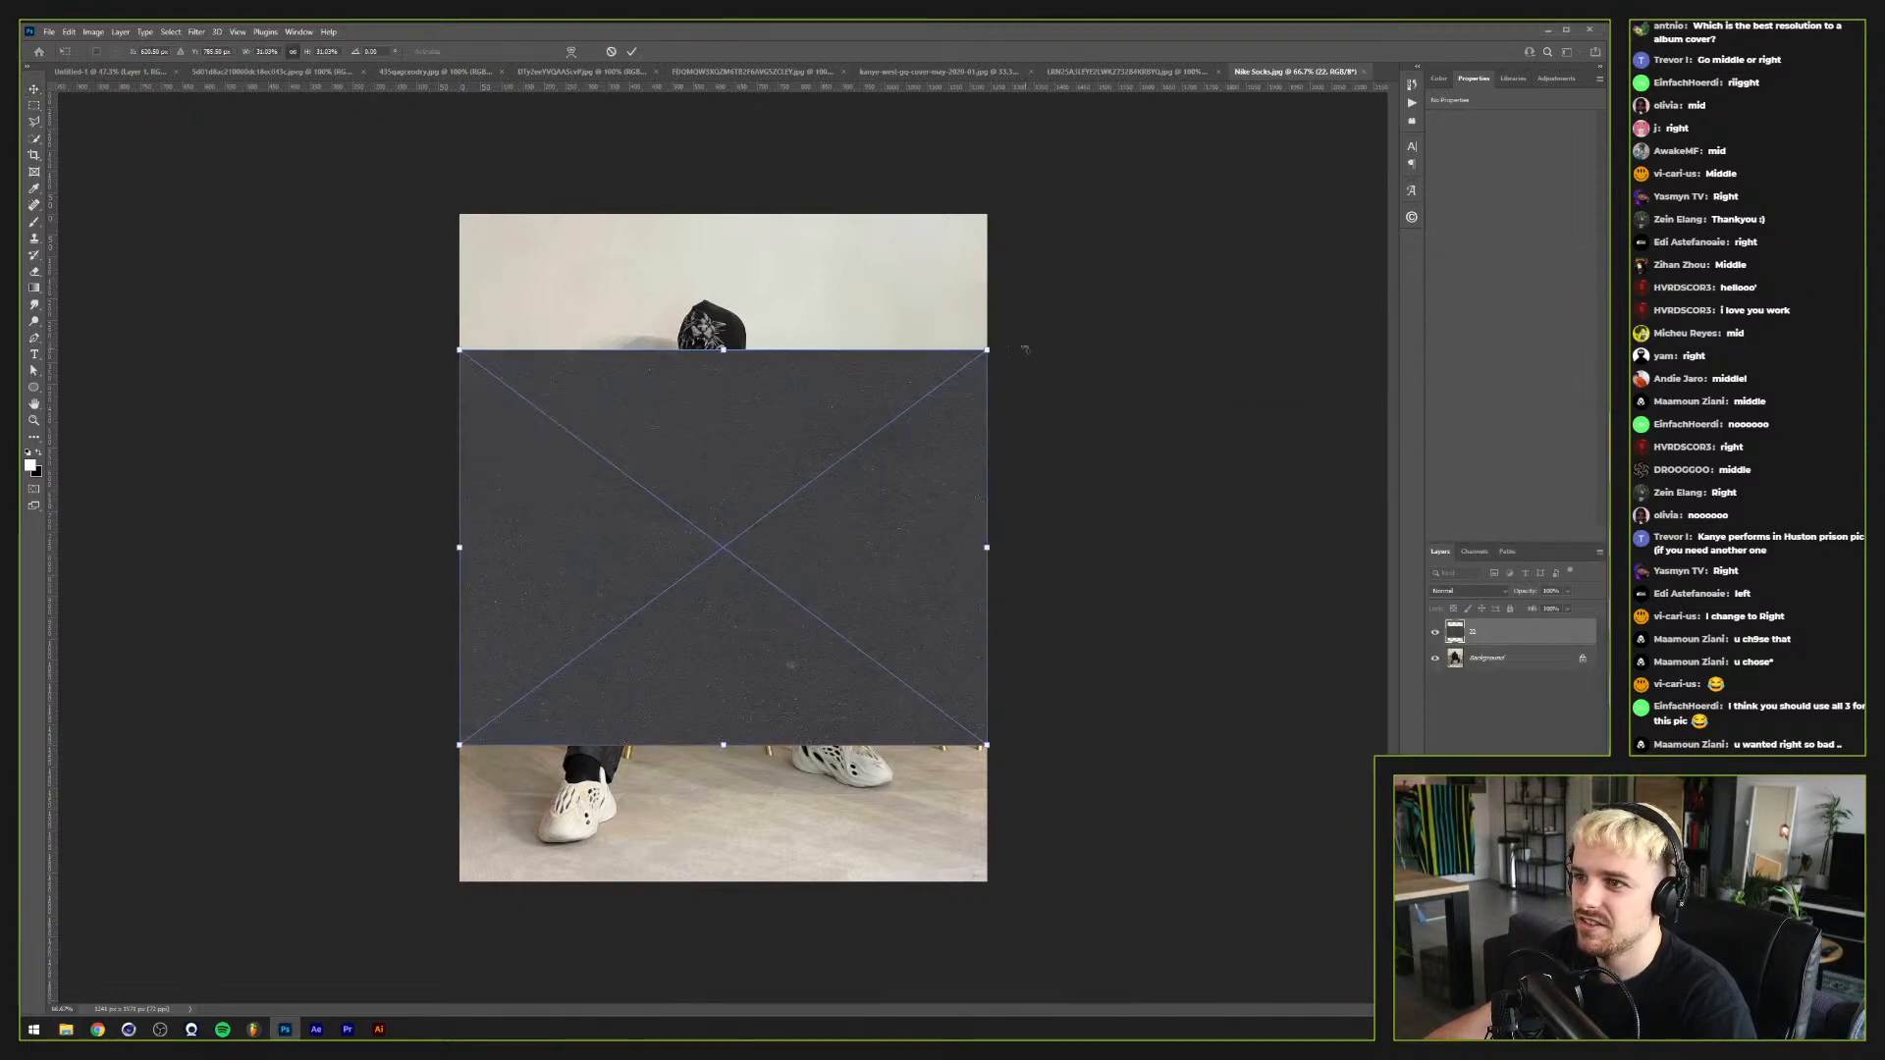
drag(1024, 349, 922, 815)
drag(917, 546, 1025, 547)
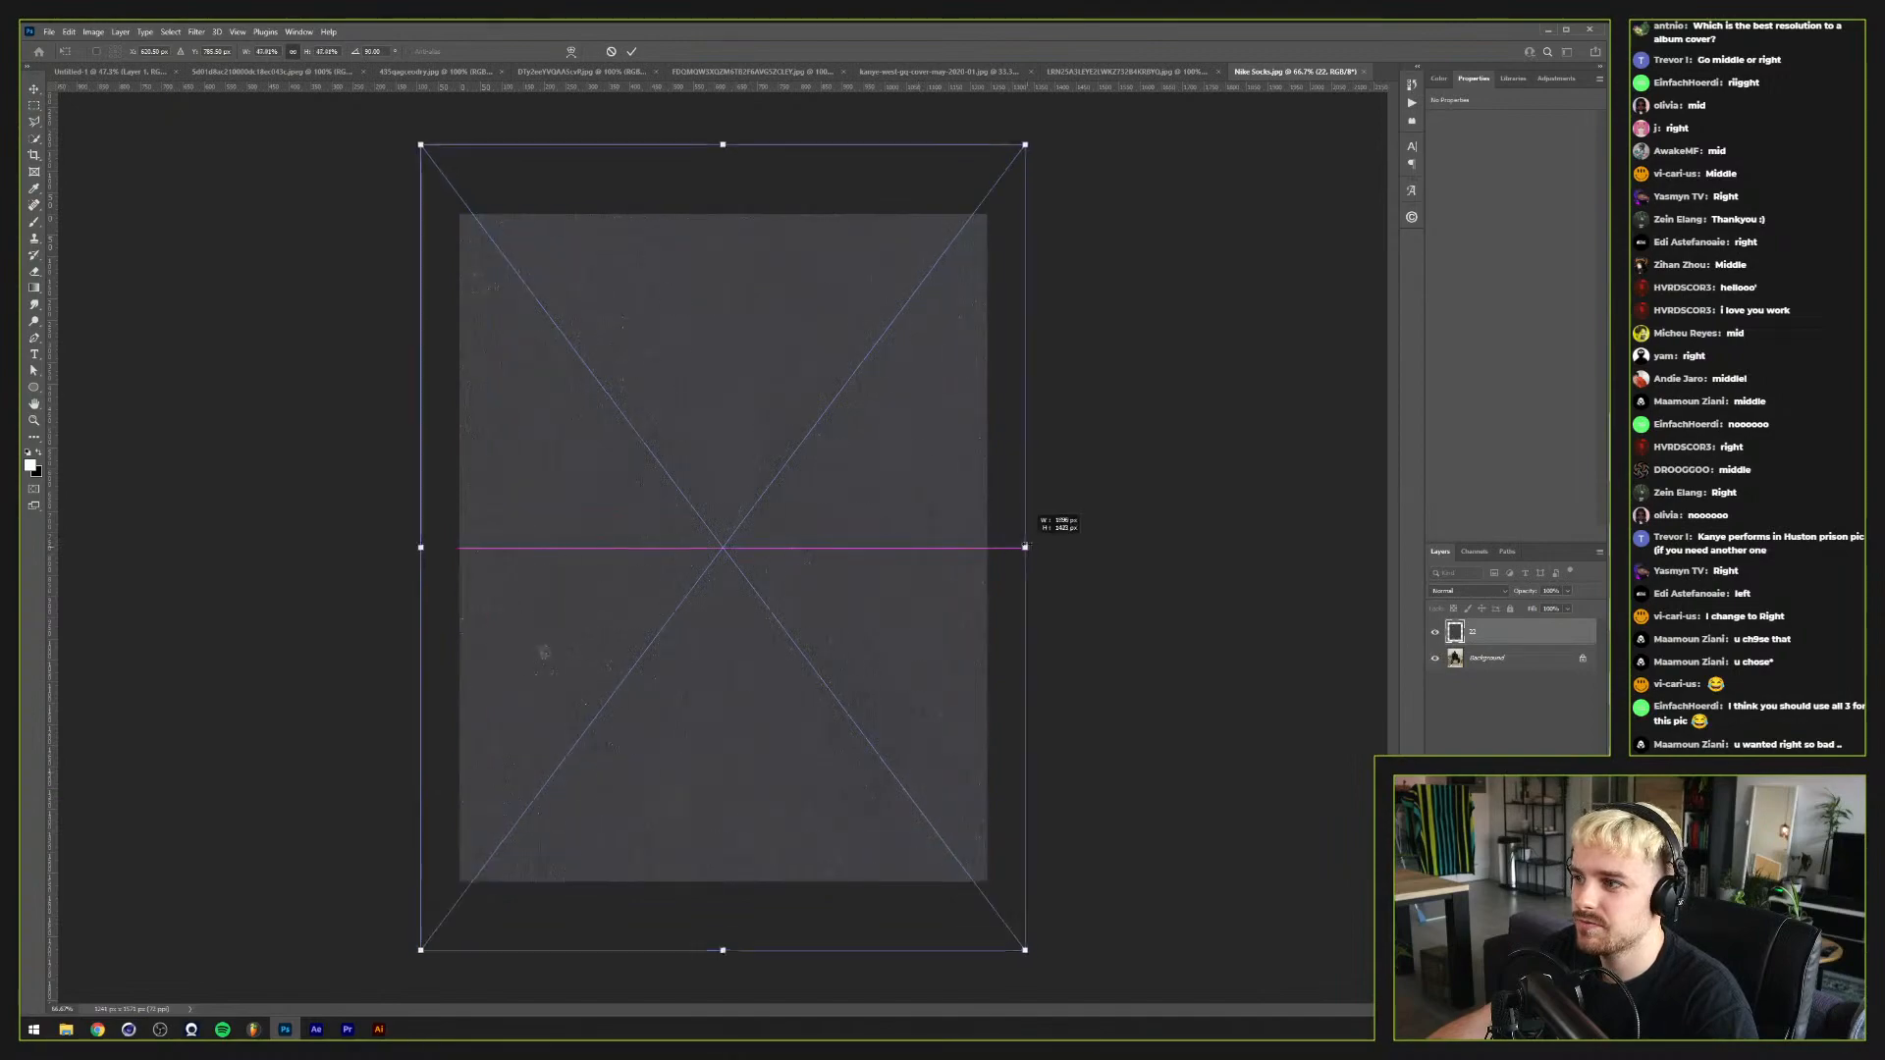
key(Return)
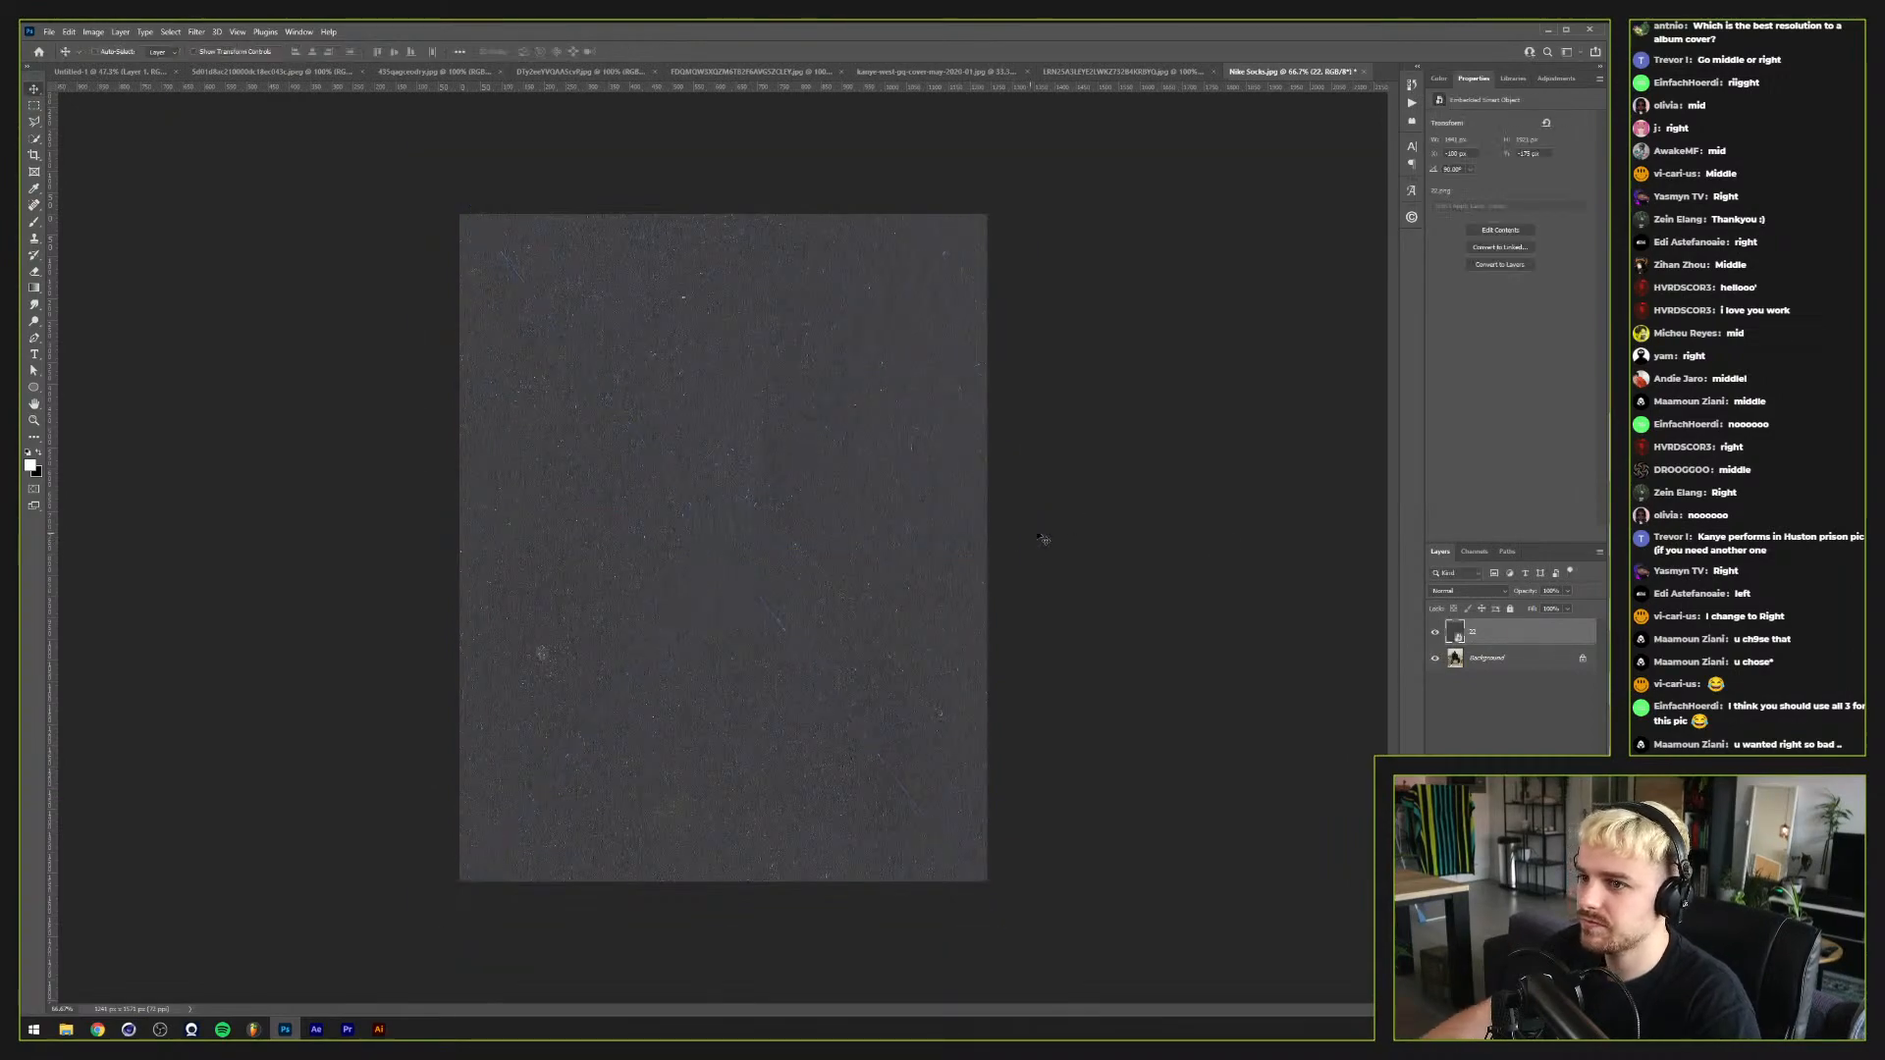
Step: Set the blend mode of paper texture layer 22 to Lighten
click(1461, 590)
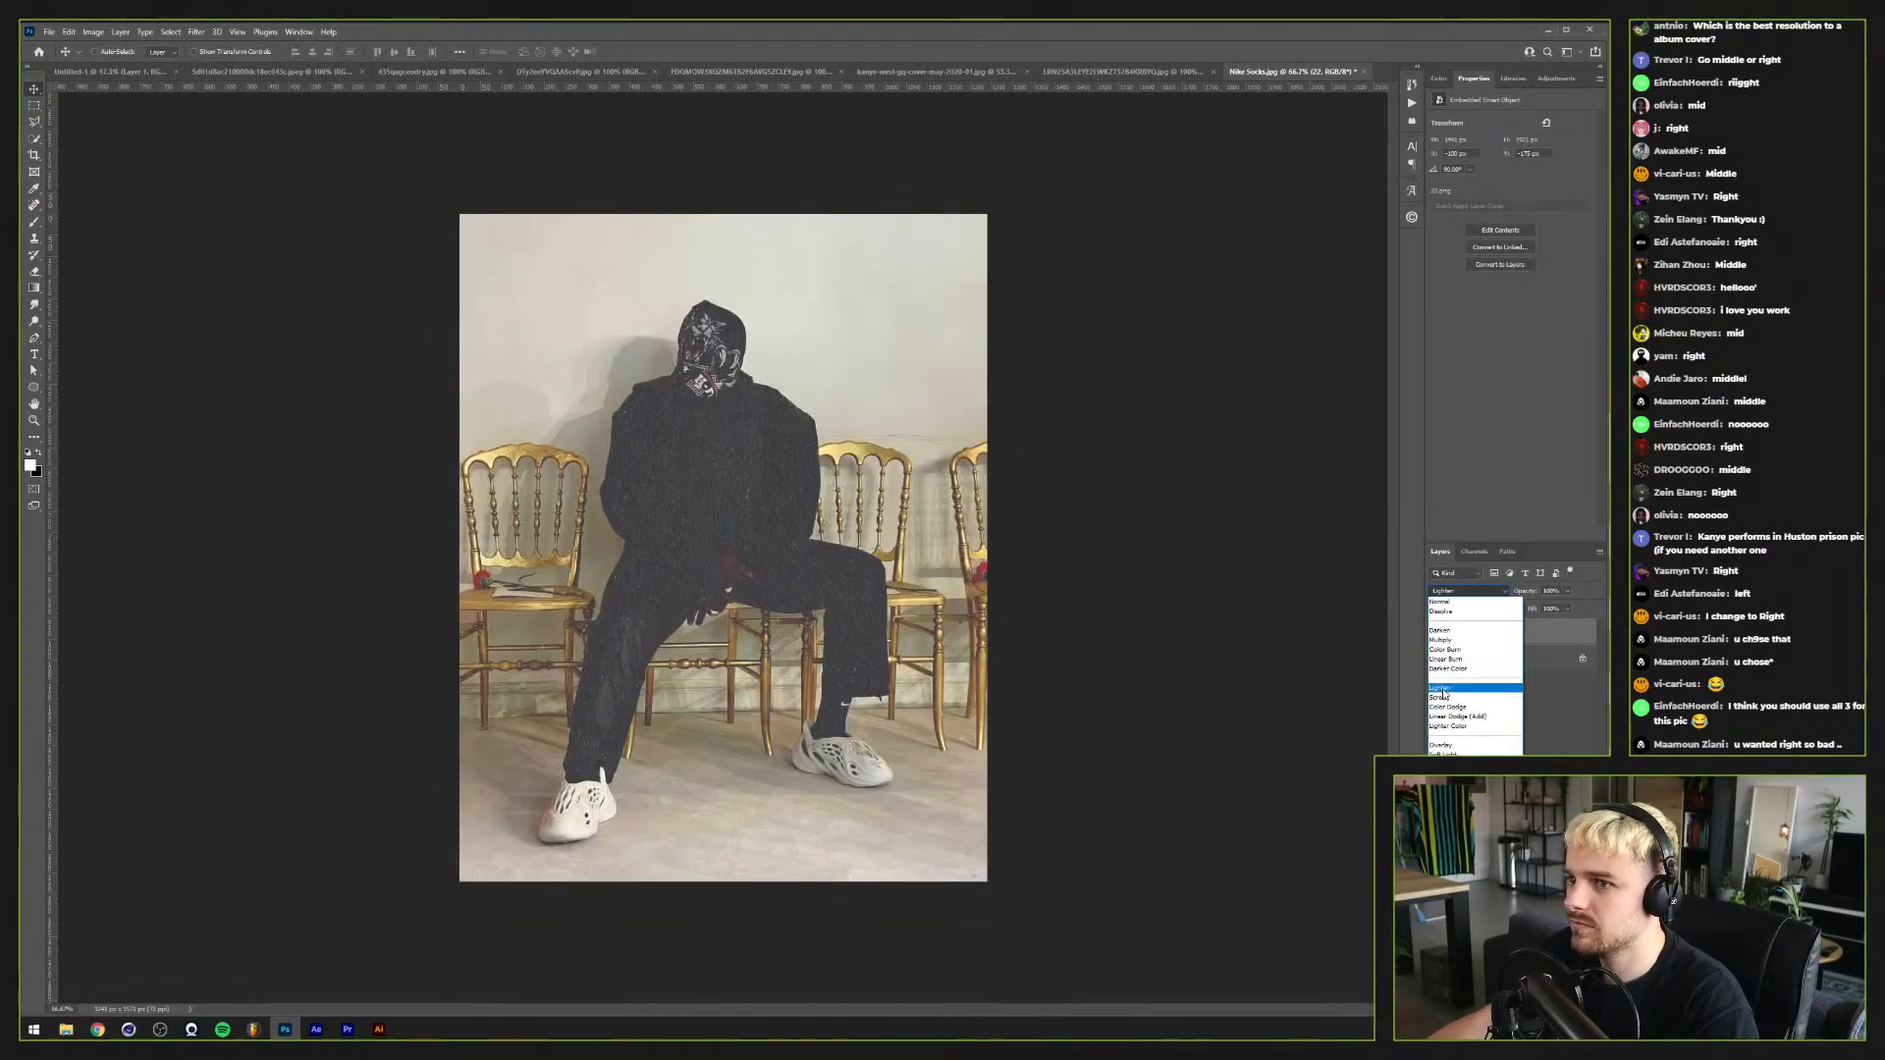
click(1442, 691)
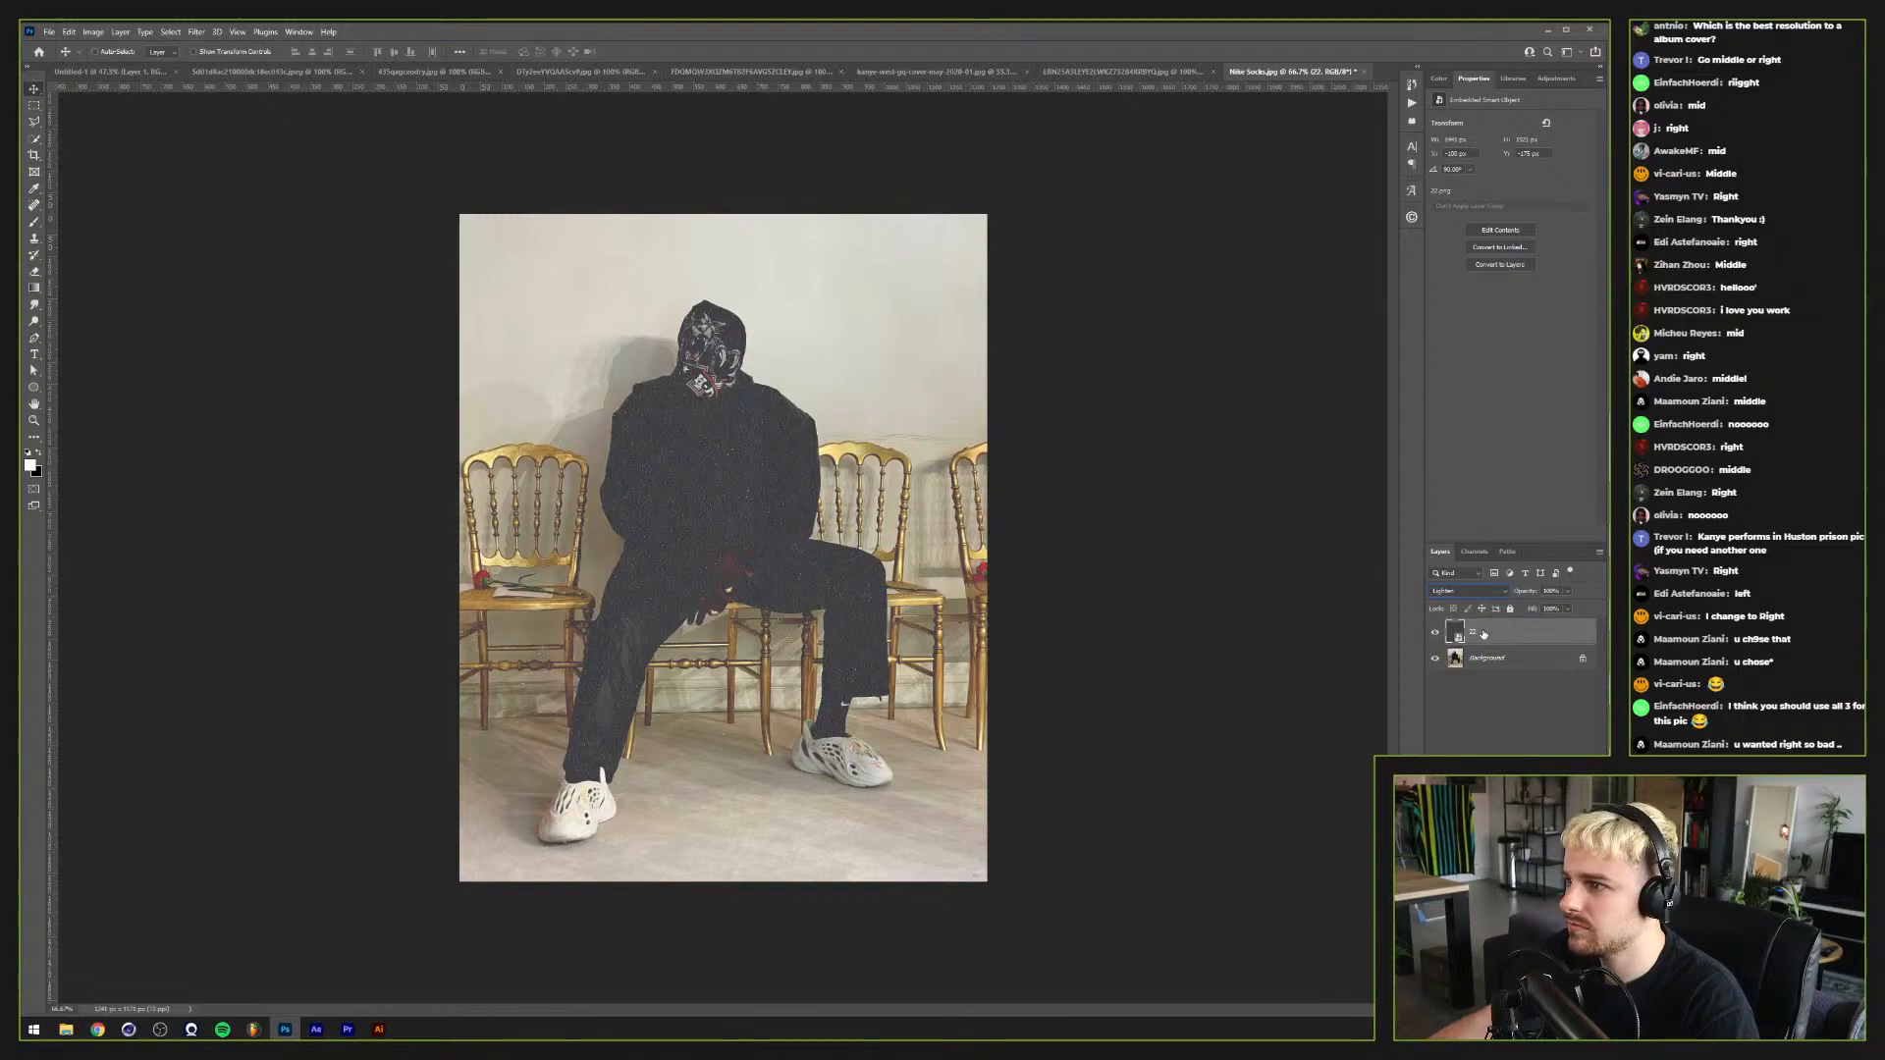
key(ctrl+m)
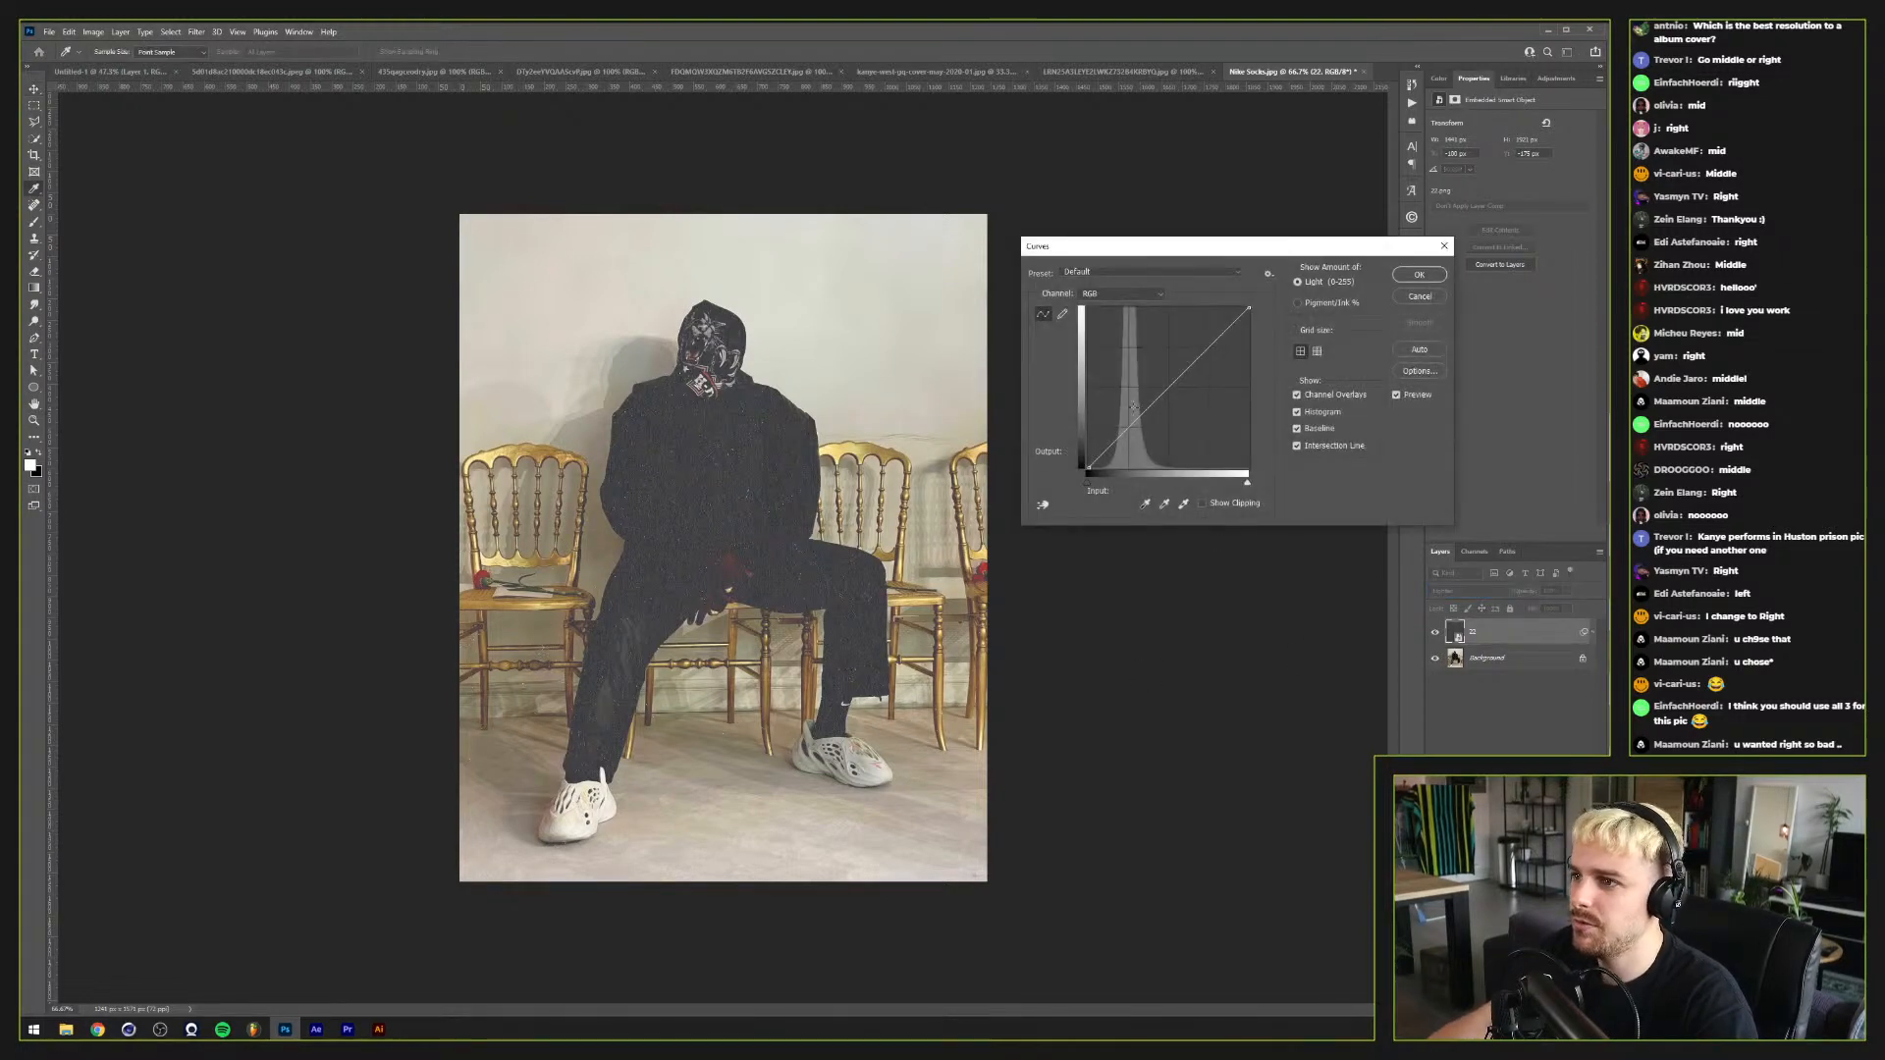
mouse_move(1134, 406)
mouse_down()
mouse_move(1155, 438)
mouse_move(1128, 407)
mouse_move(1138, 421)
mouse_move(1143, 387)
mouse_move(1142, 403)
mouse_up()
click(1418, 297)
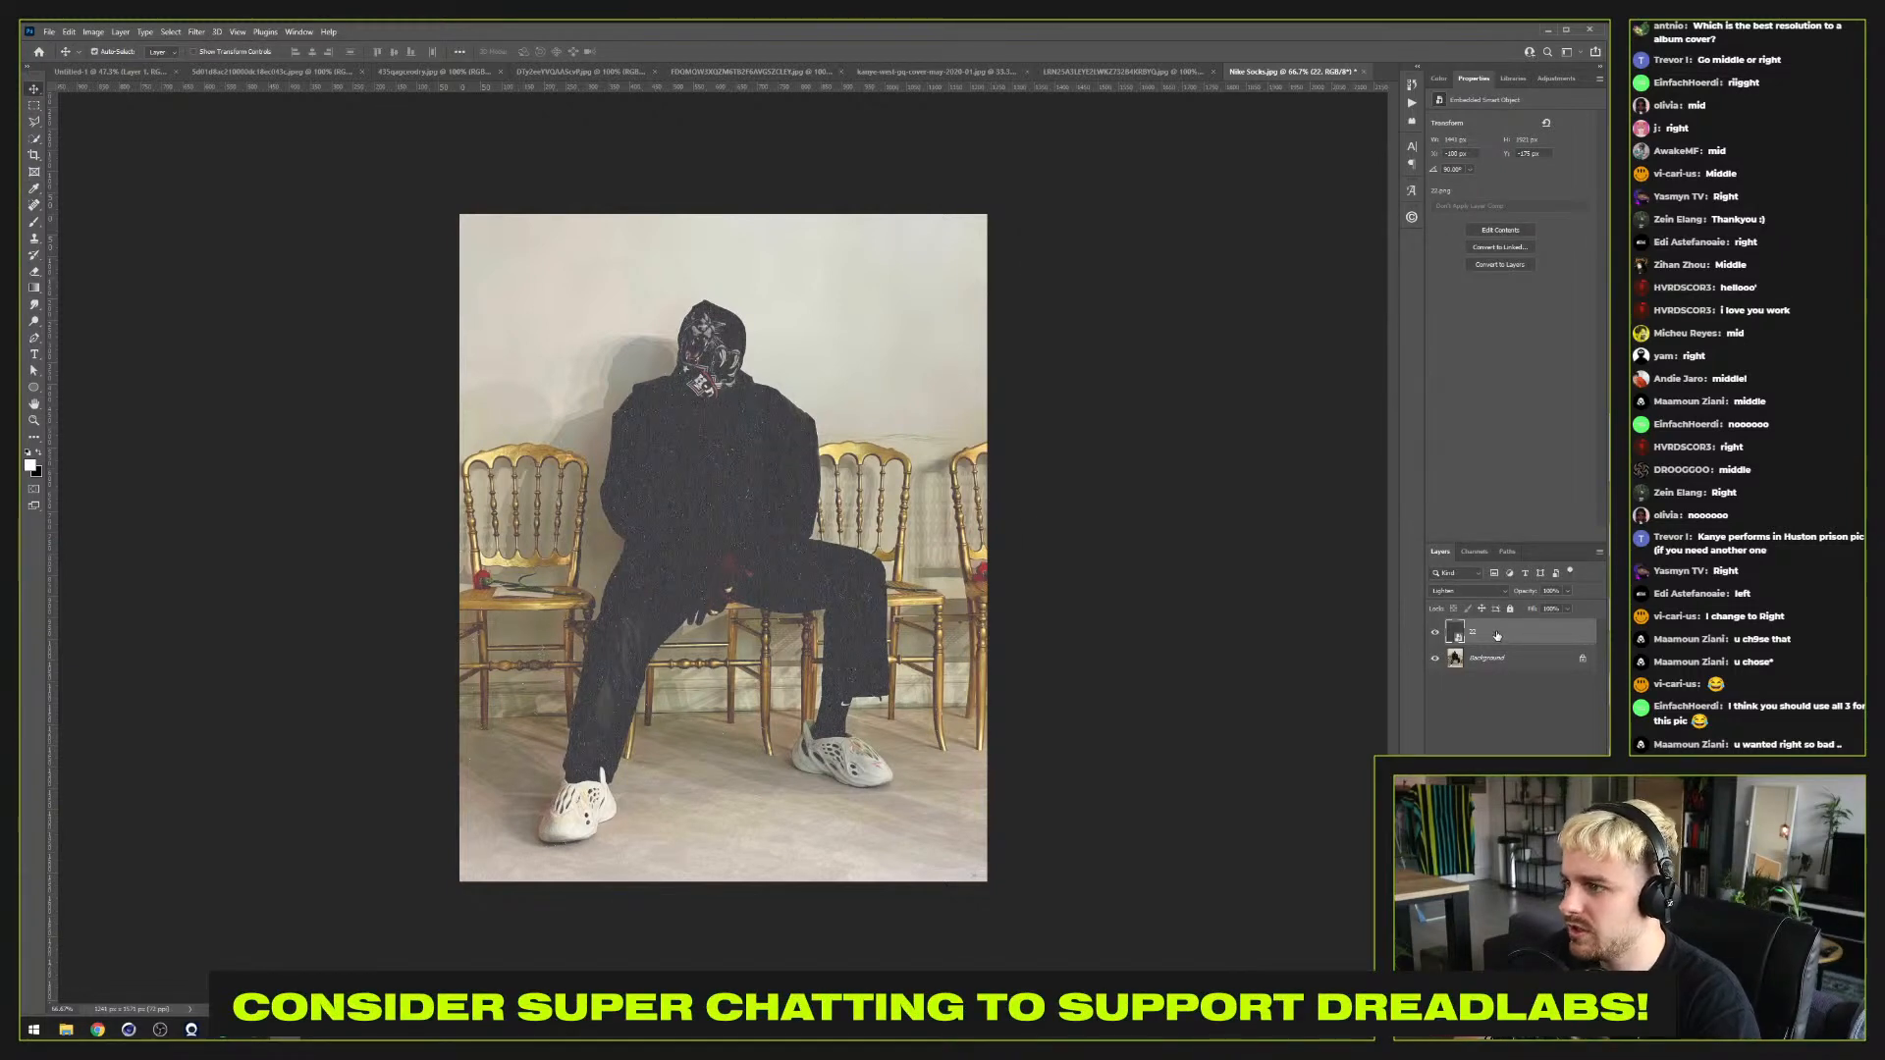
Step: Unlock the seated-figure photo layer, move it above the paper texture, and set its layer style blending to Lighten
click(1582, 663)
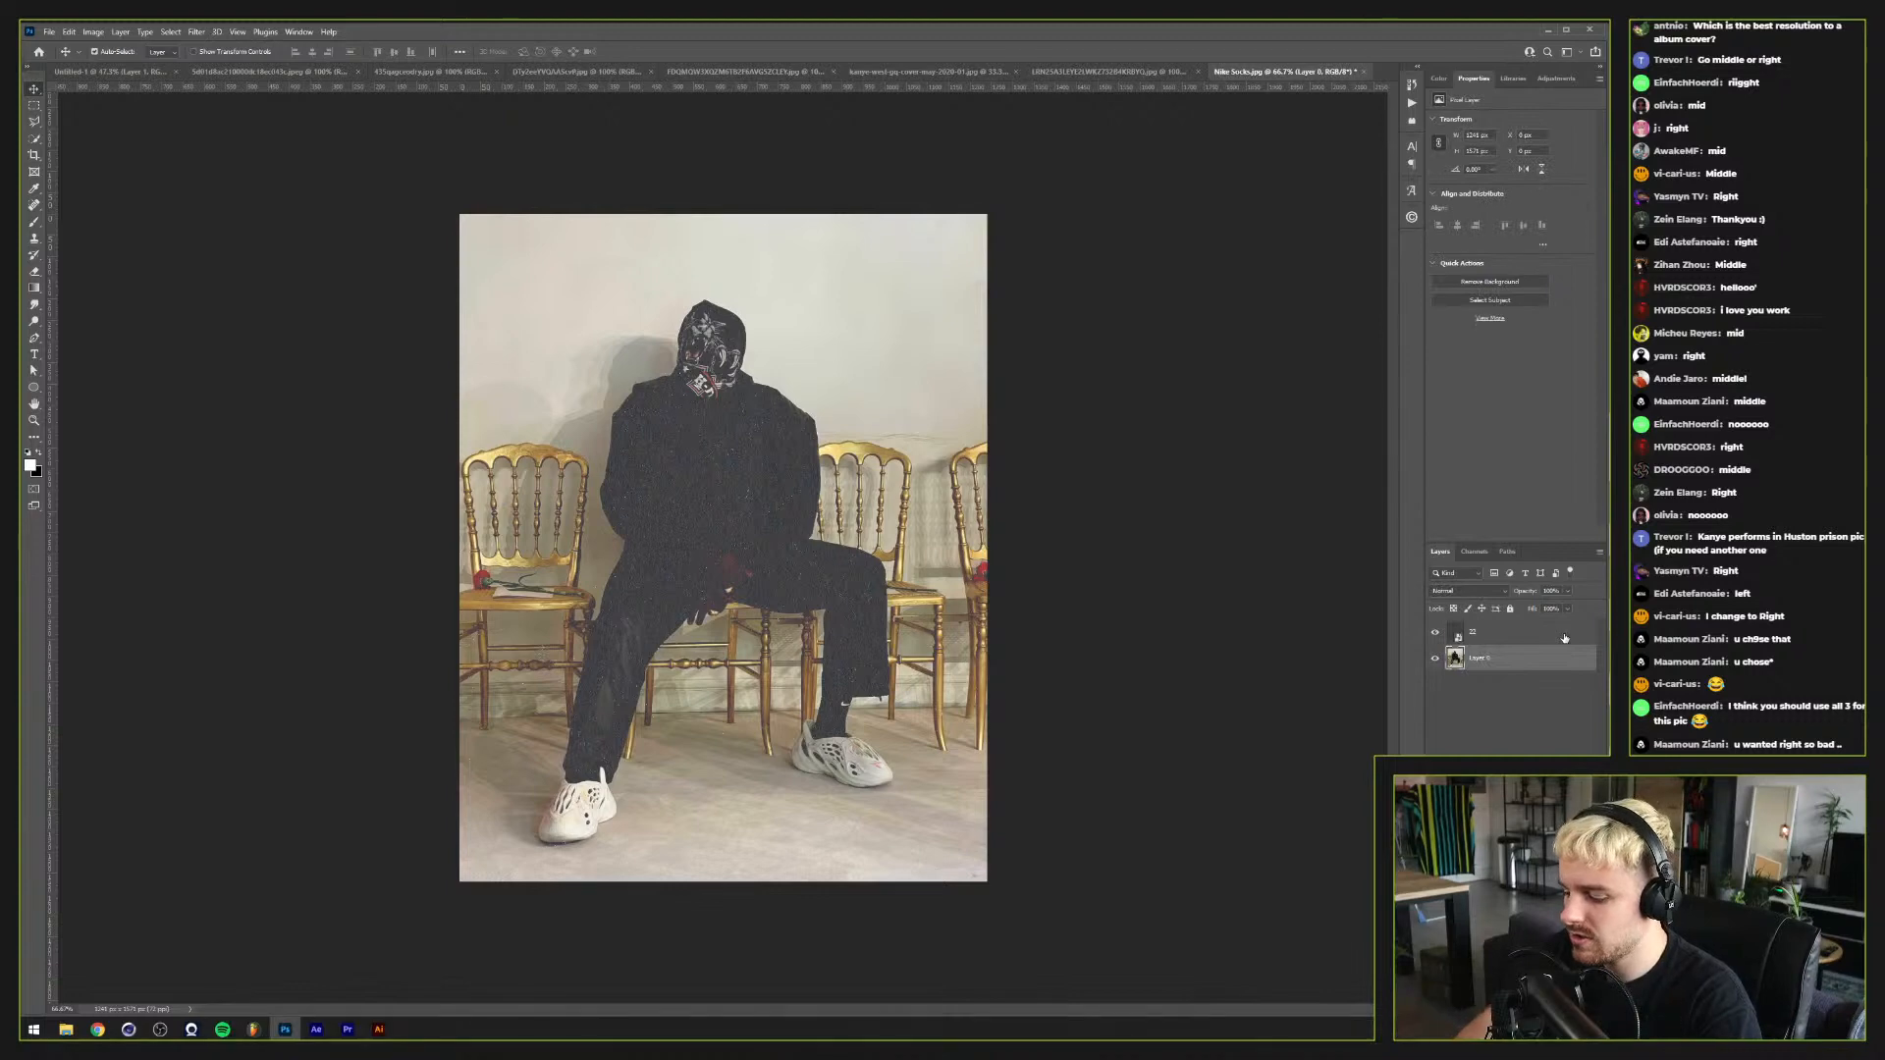
drag(1569, 658, 1565, 635)
double_click(1565, 636)
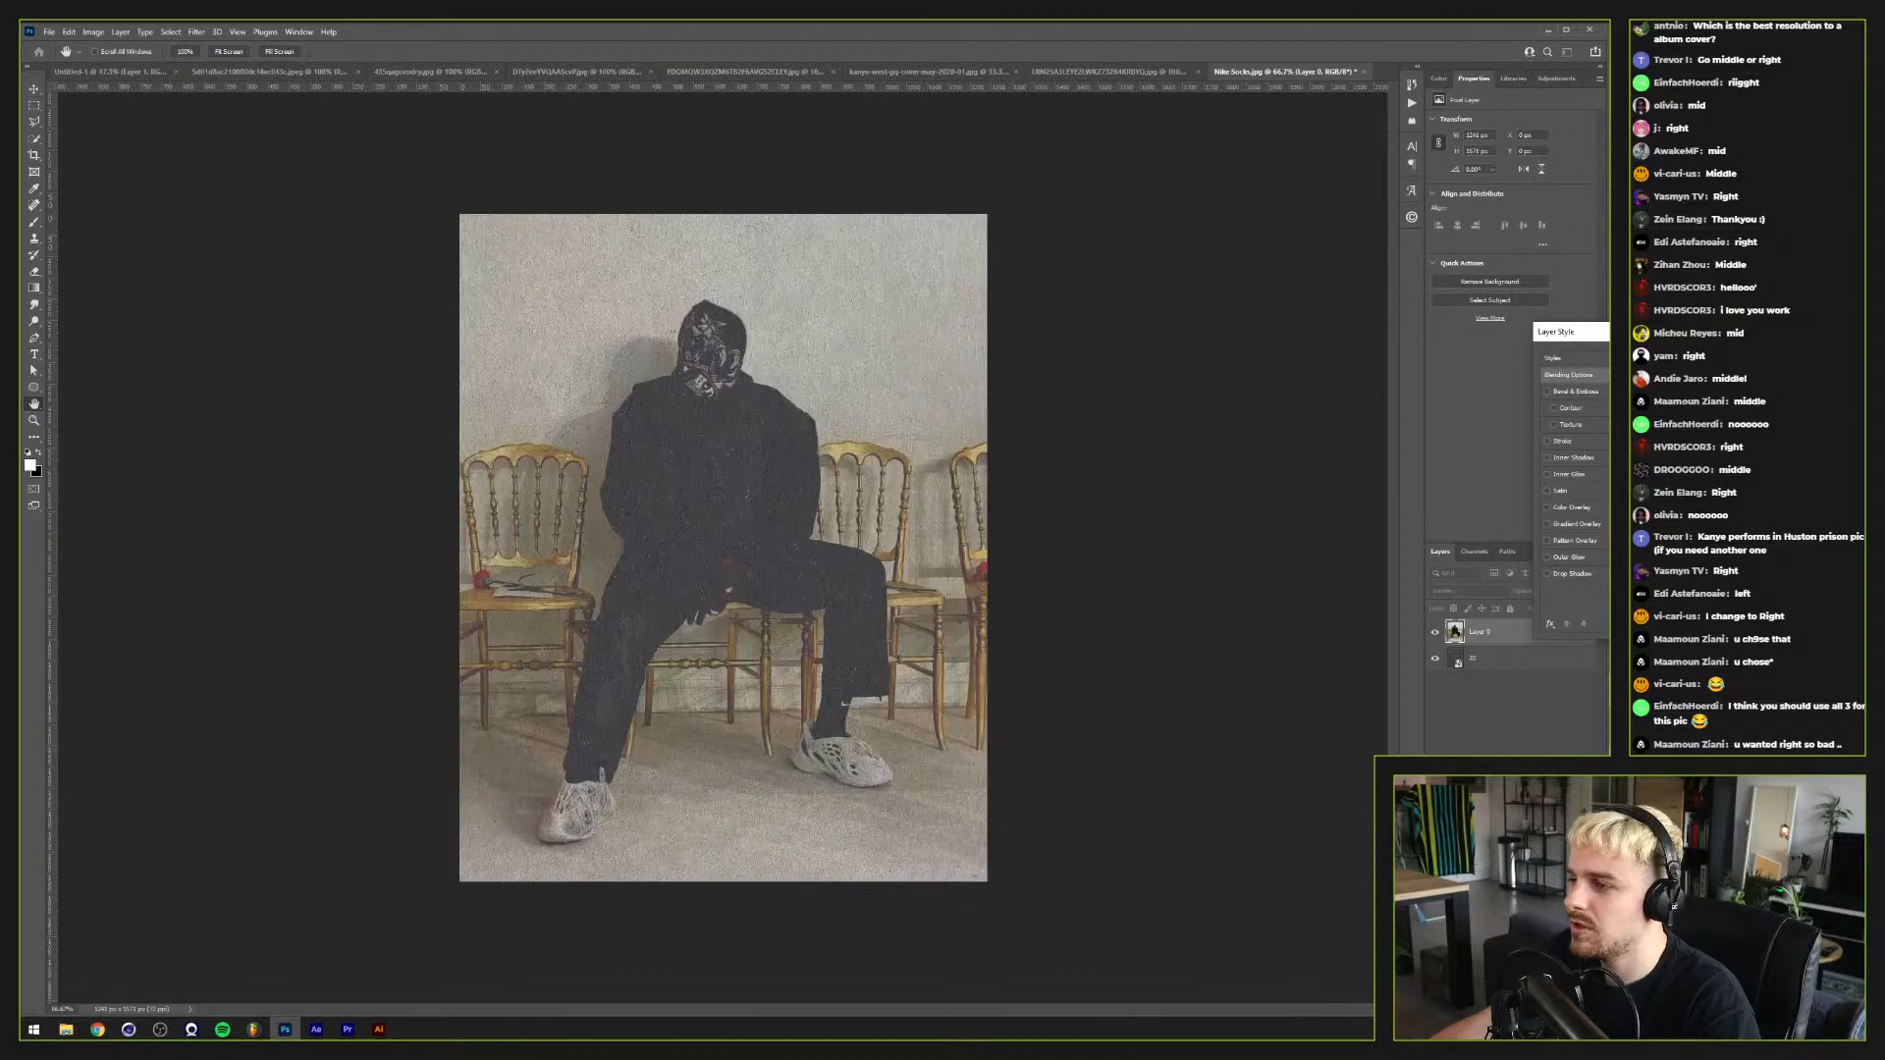
key(Return)
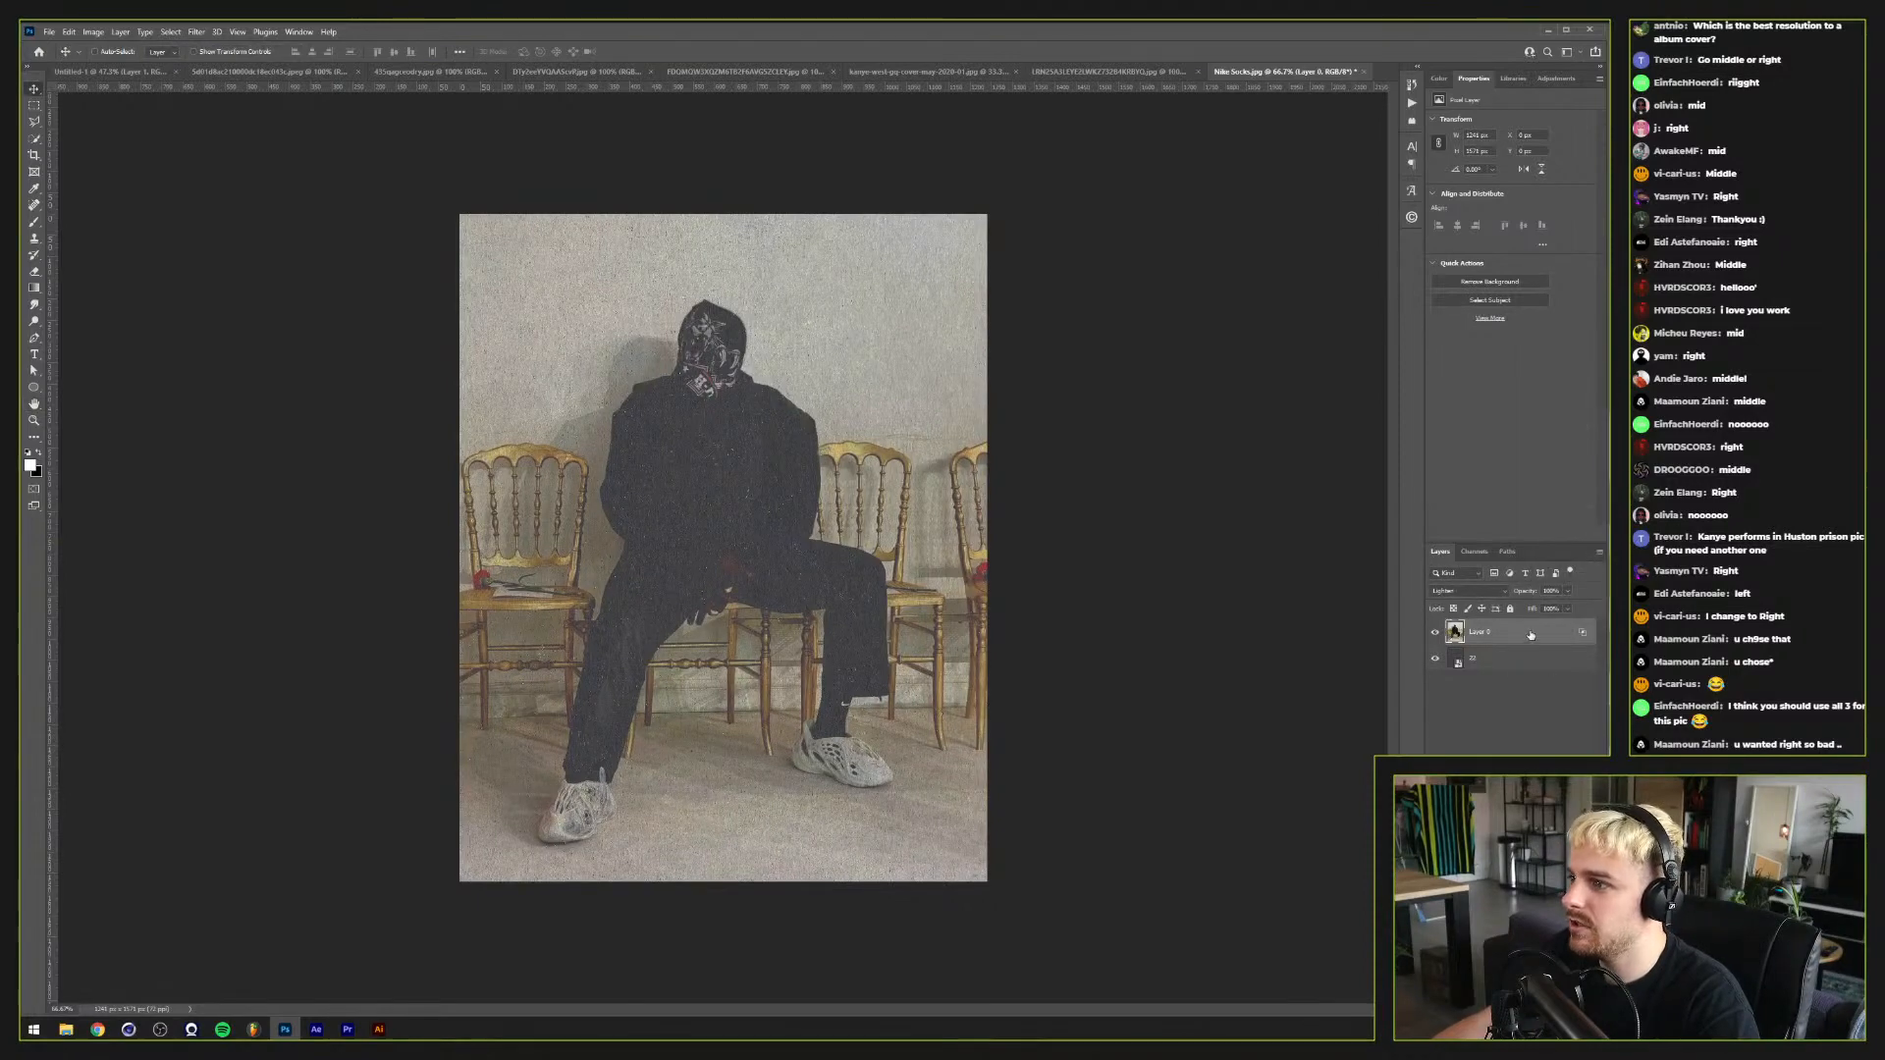
Step: Refine the seated-figure photo layer's Blend If ranges, raising the split highlight point of This Layer and lowering the split shadow point of Underlying Layer
double_click(1585, 634)
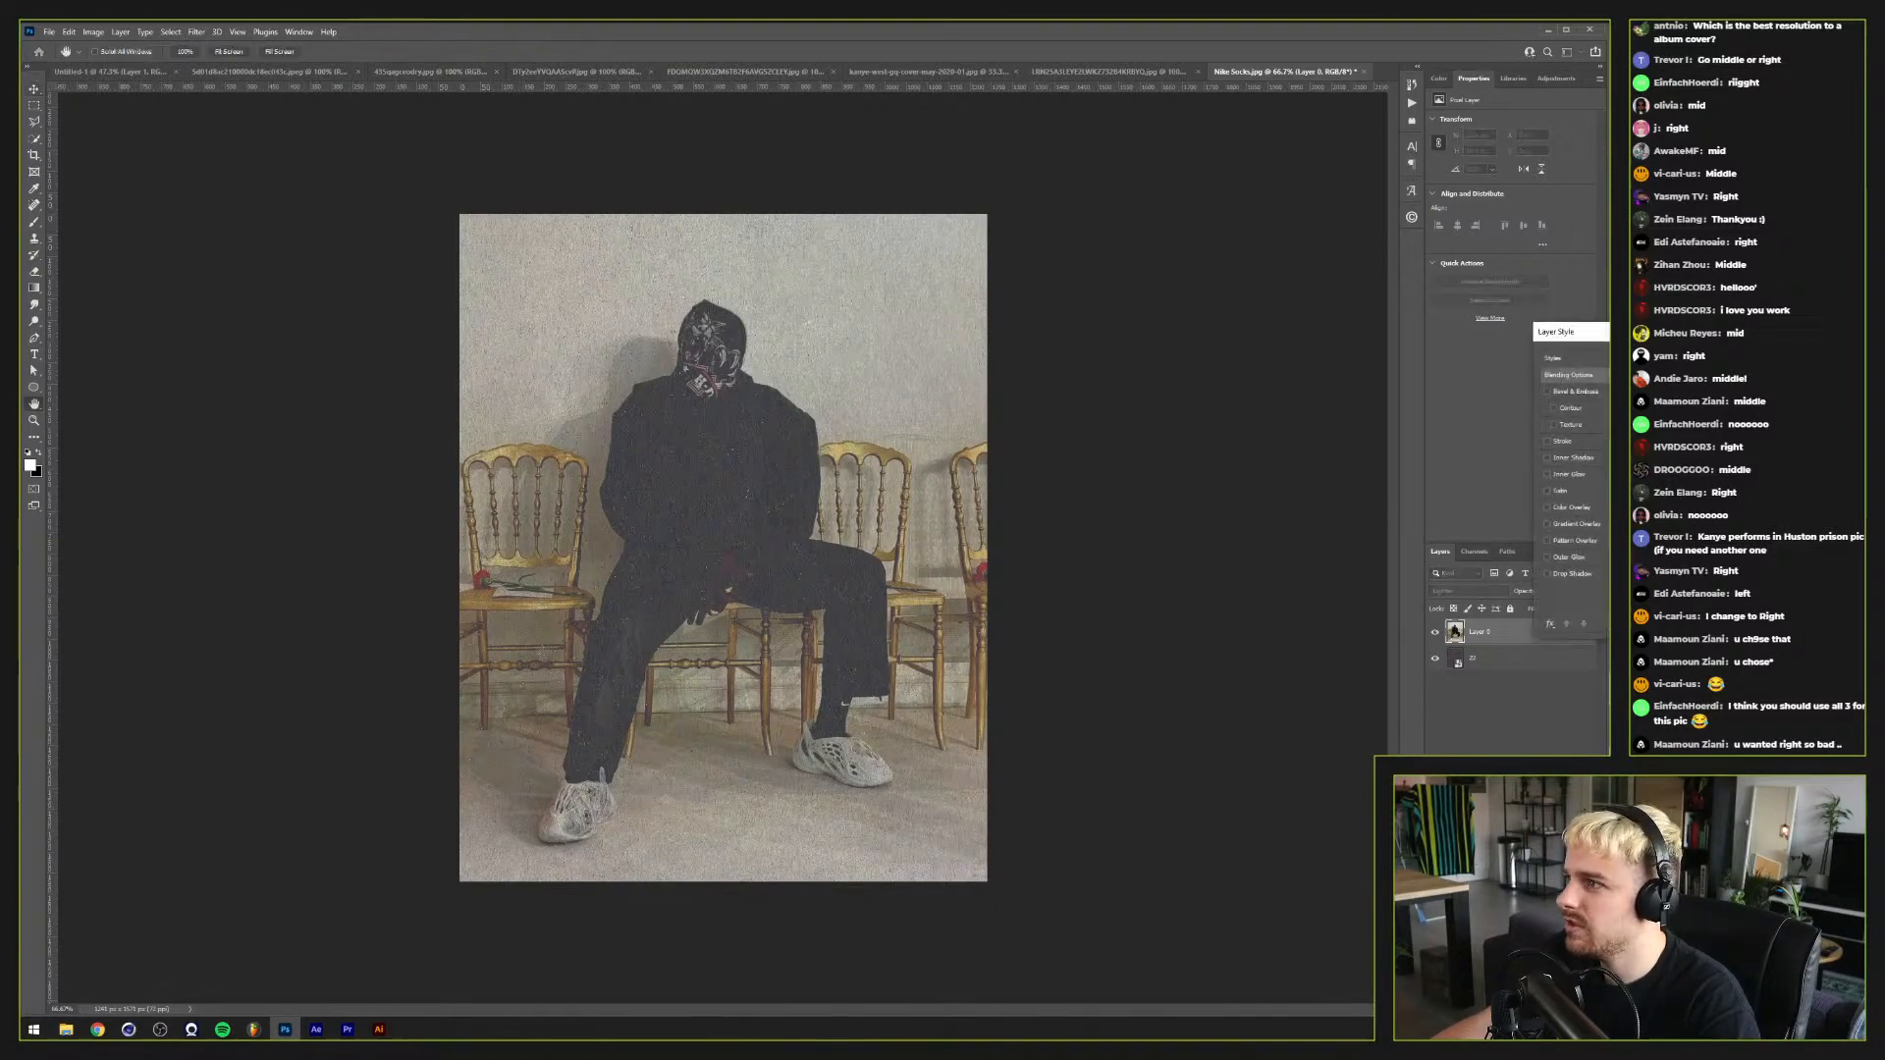
key(Return)
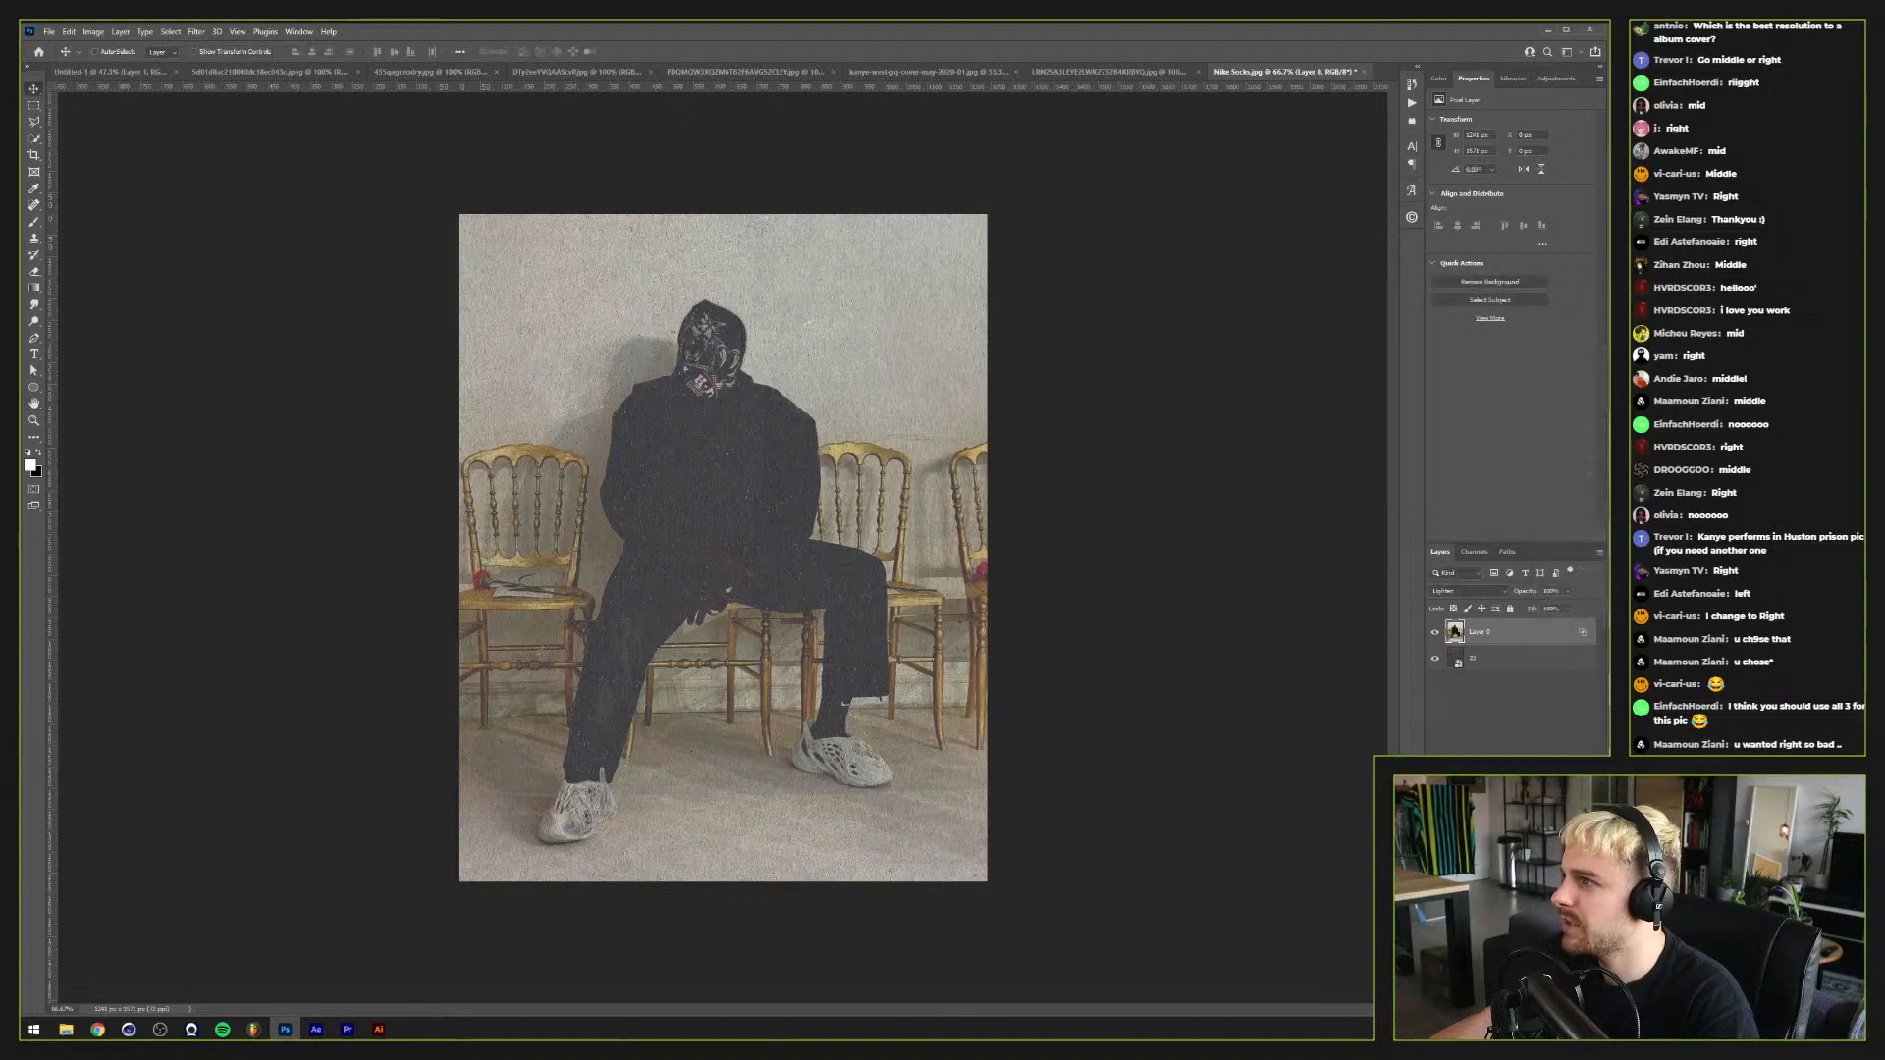
double_click(1535, 647)
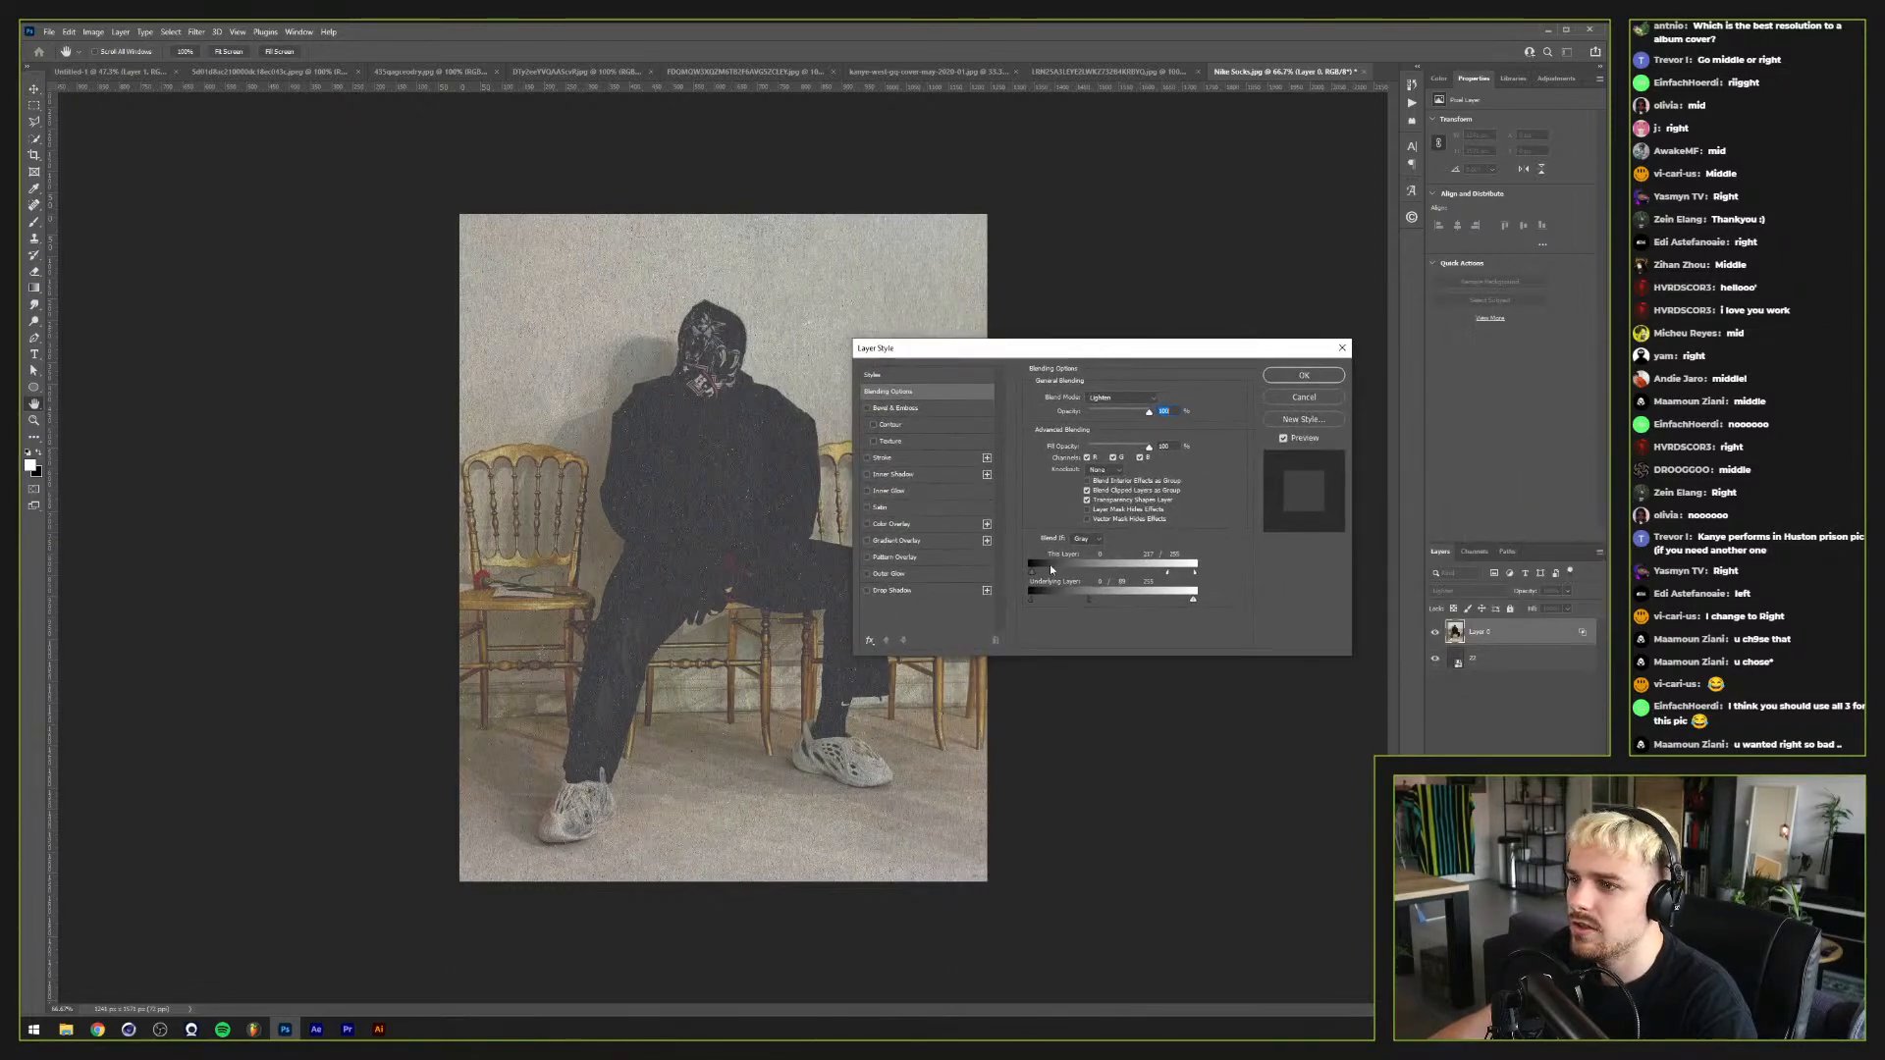
drag(1088, 602, 1178, 573)
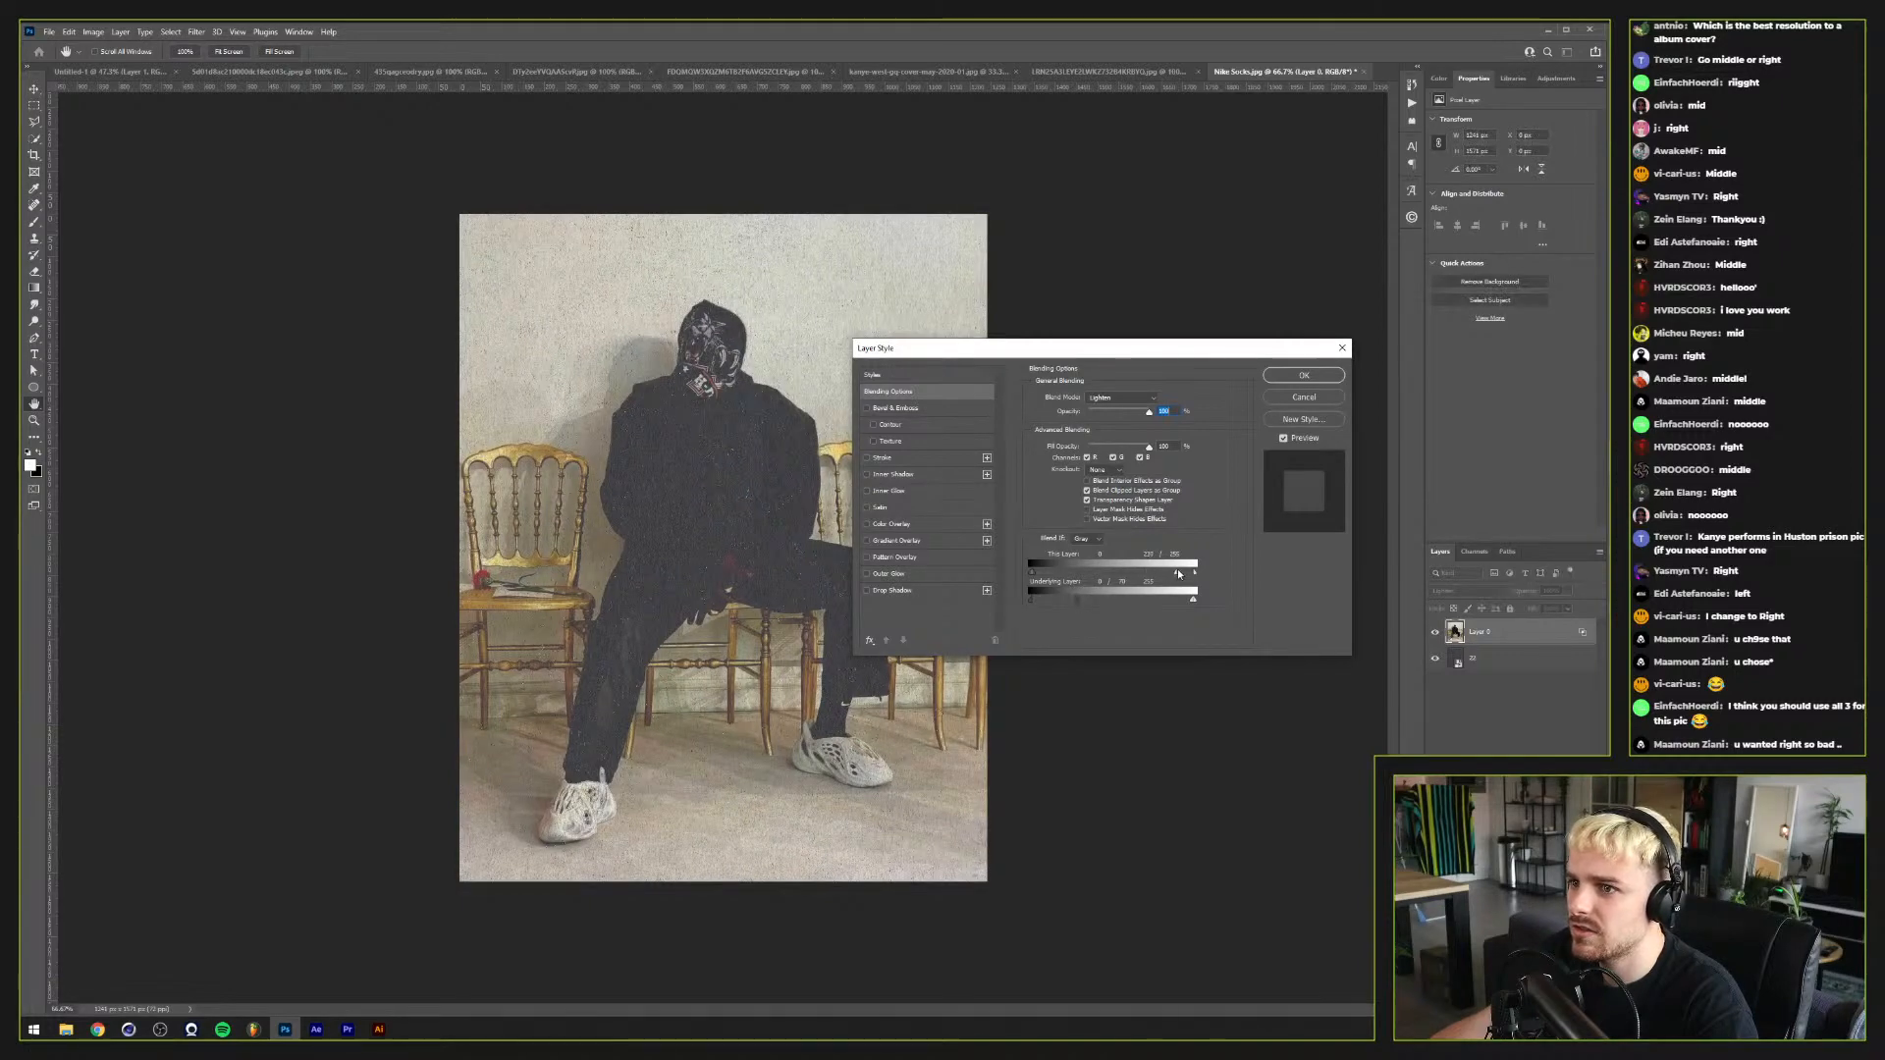
click(1305, 376)
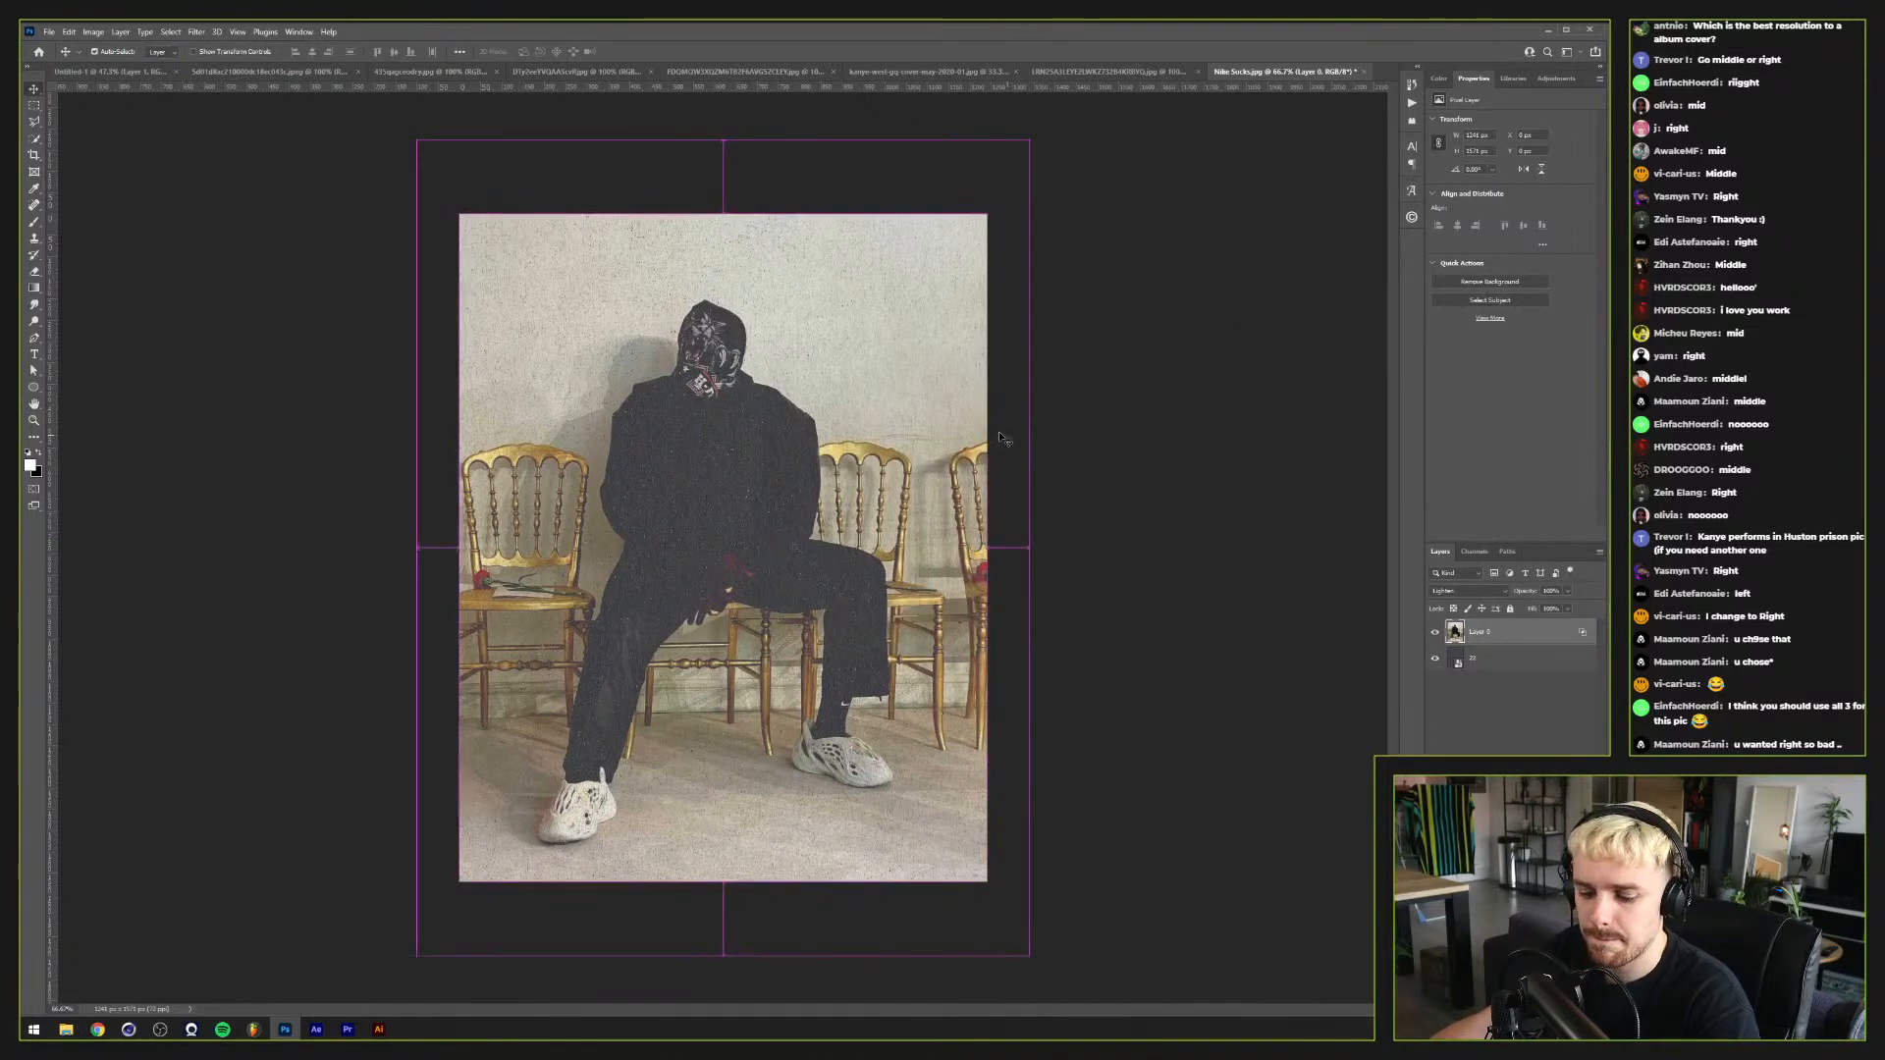
Step: Export the Nike Socks photo as a full-quality JPG named 02 in the Kanye Collage folder, and close its document without saving changes
key(ctrl+alt+shift+w)
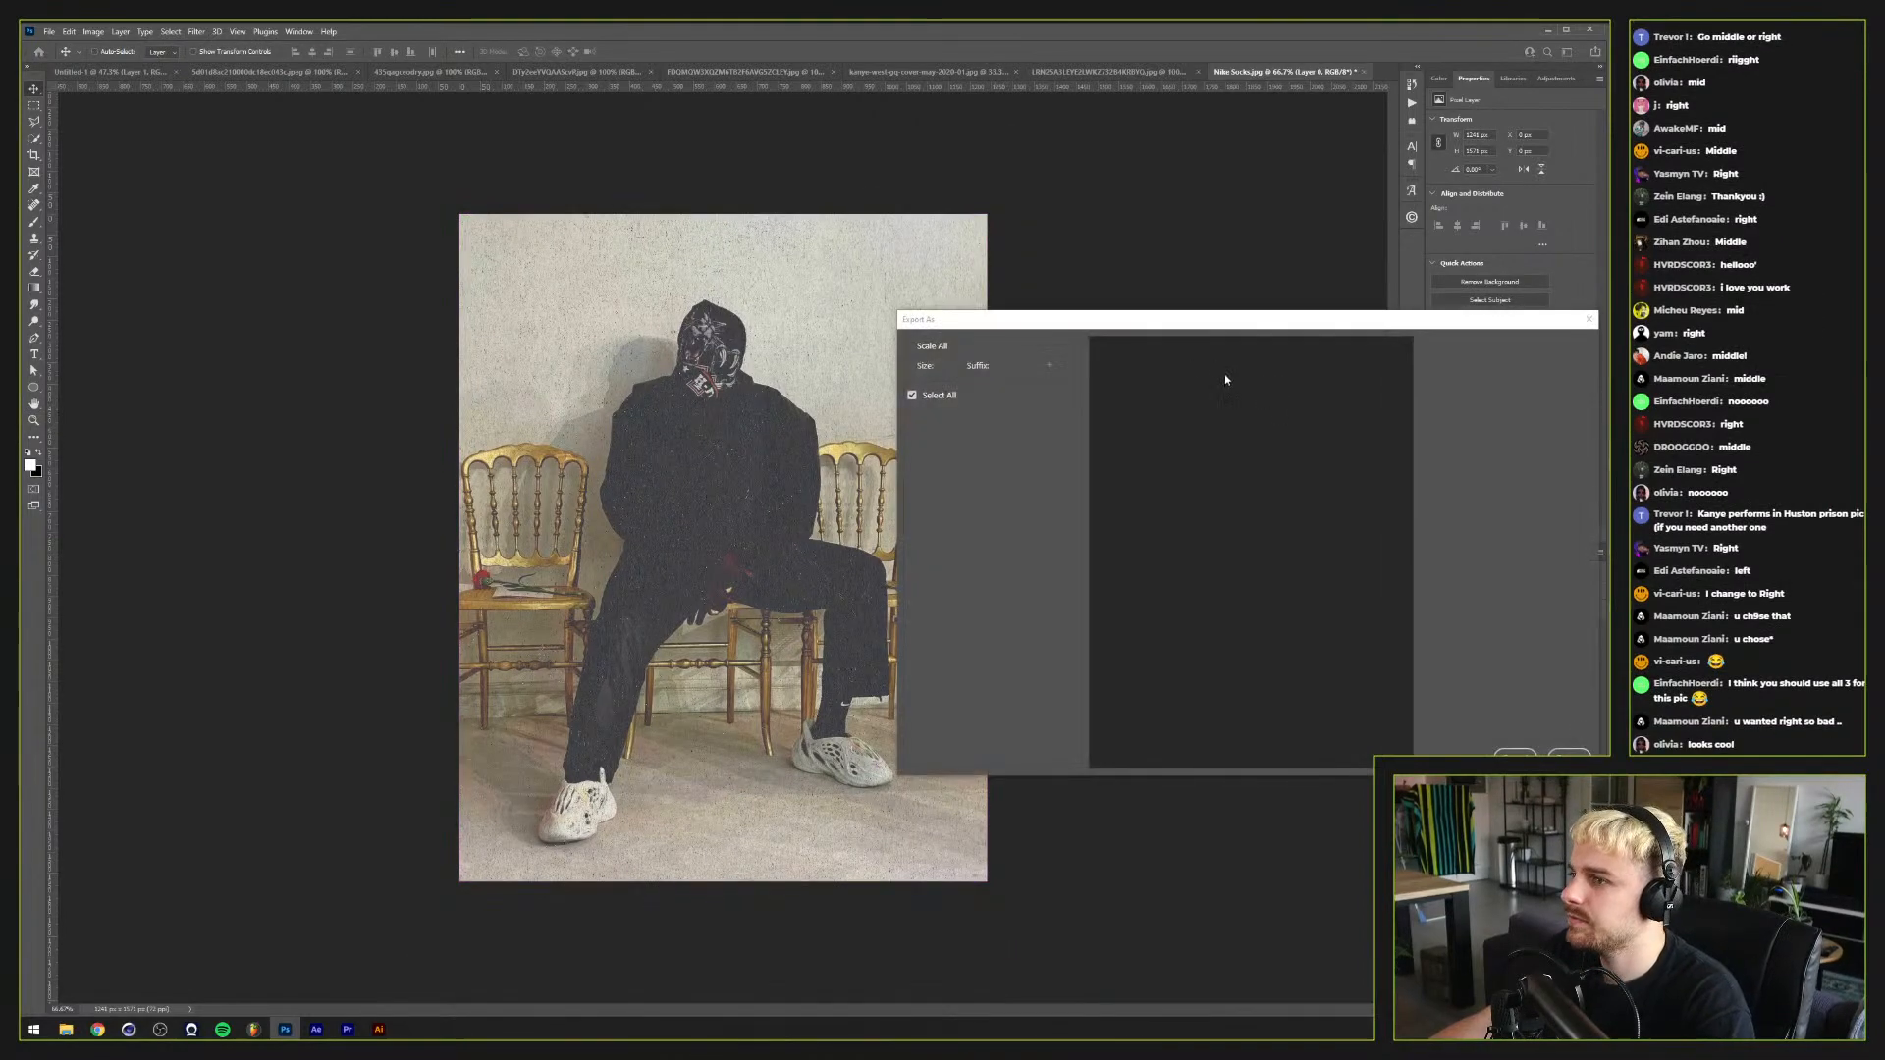
click(1569, 754)
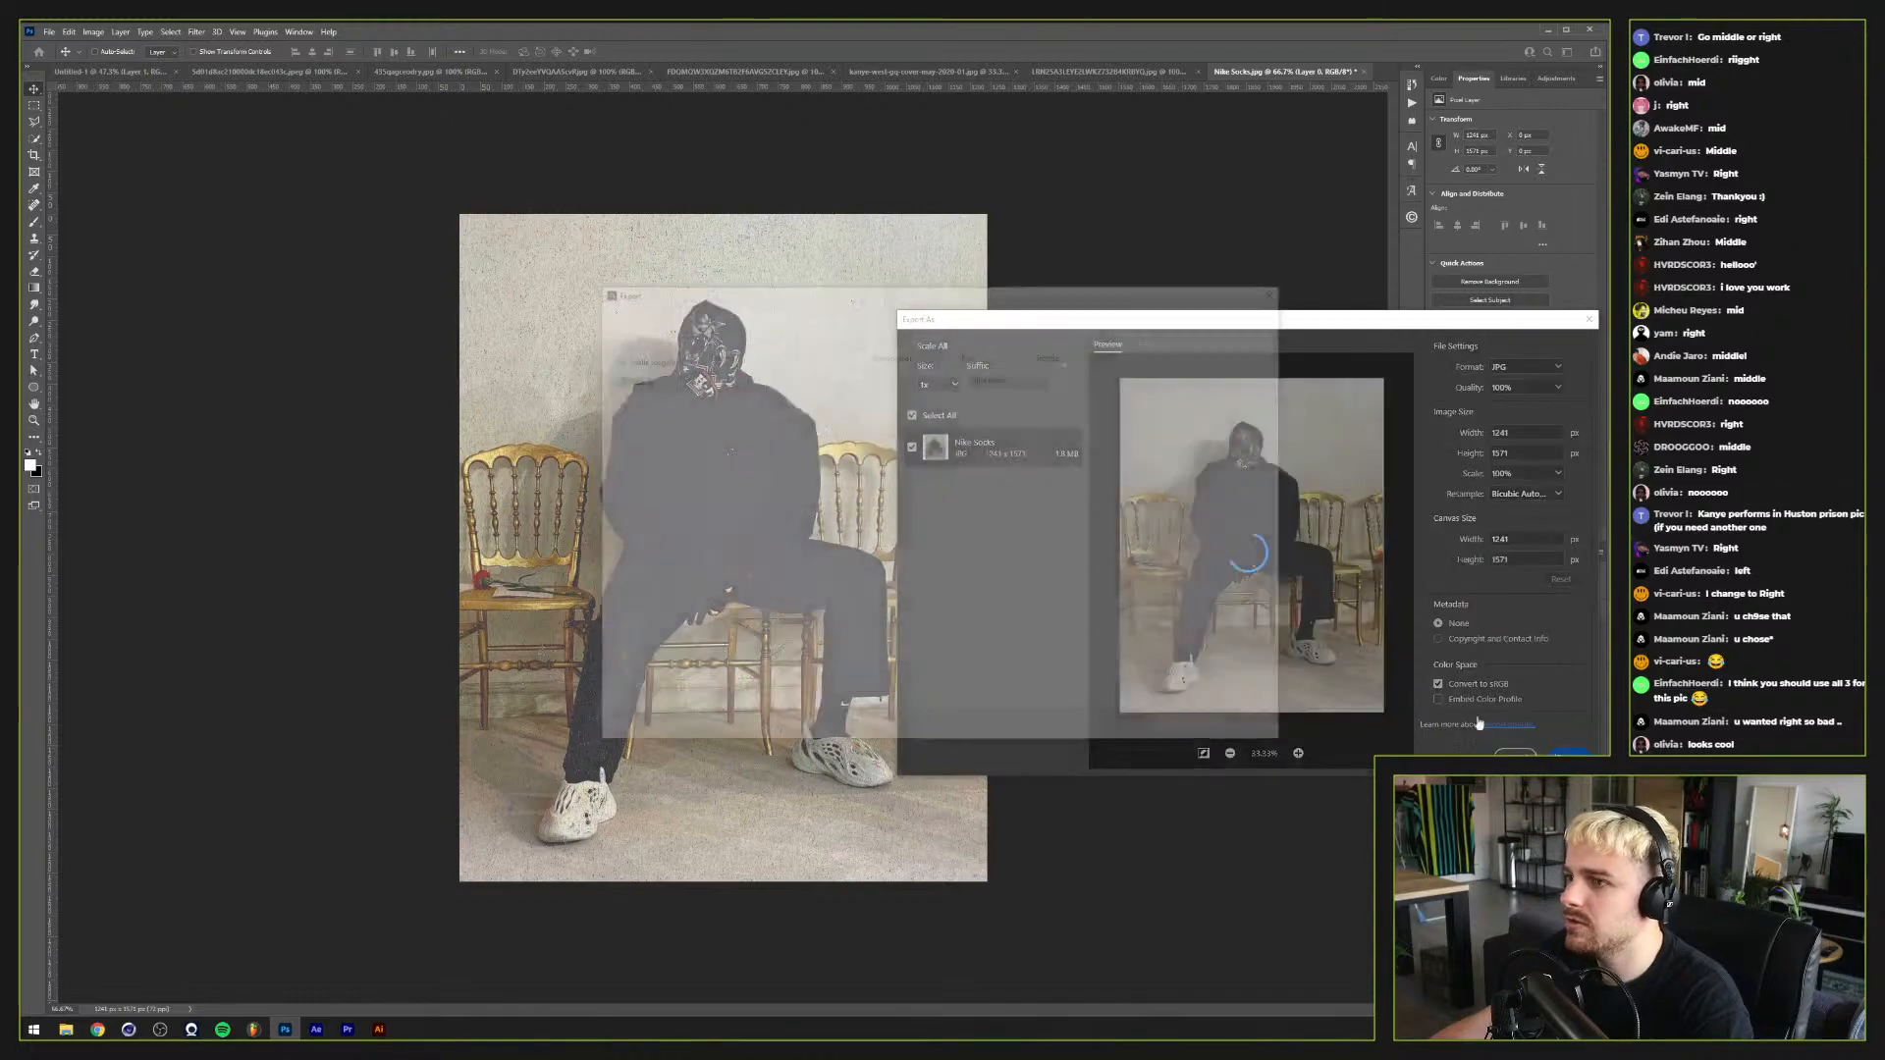
key(Return)
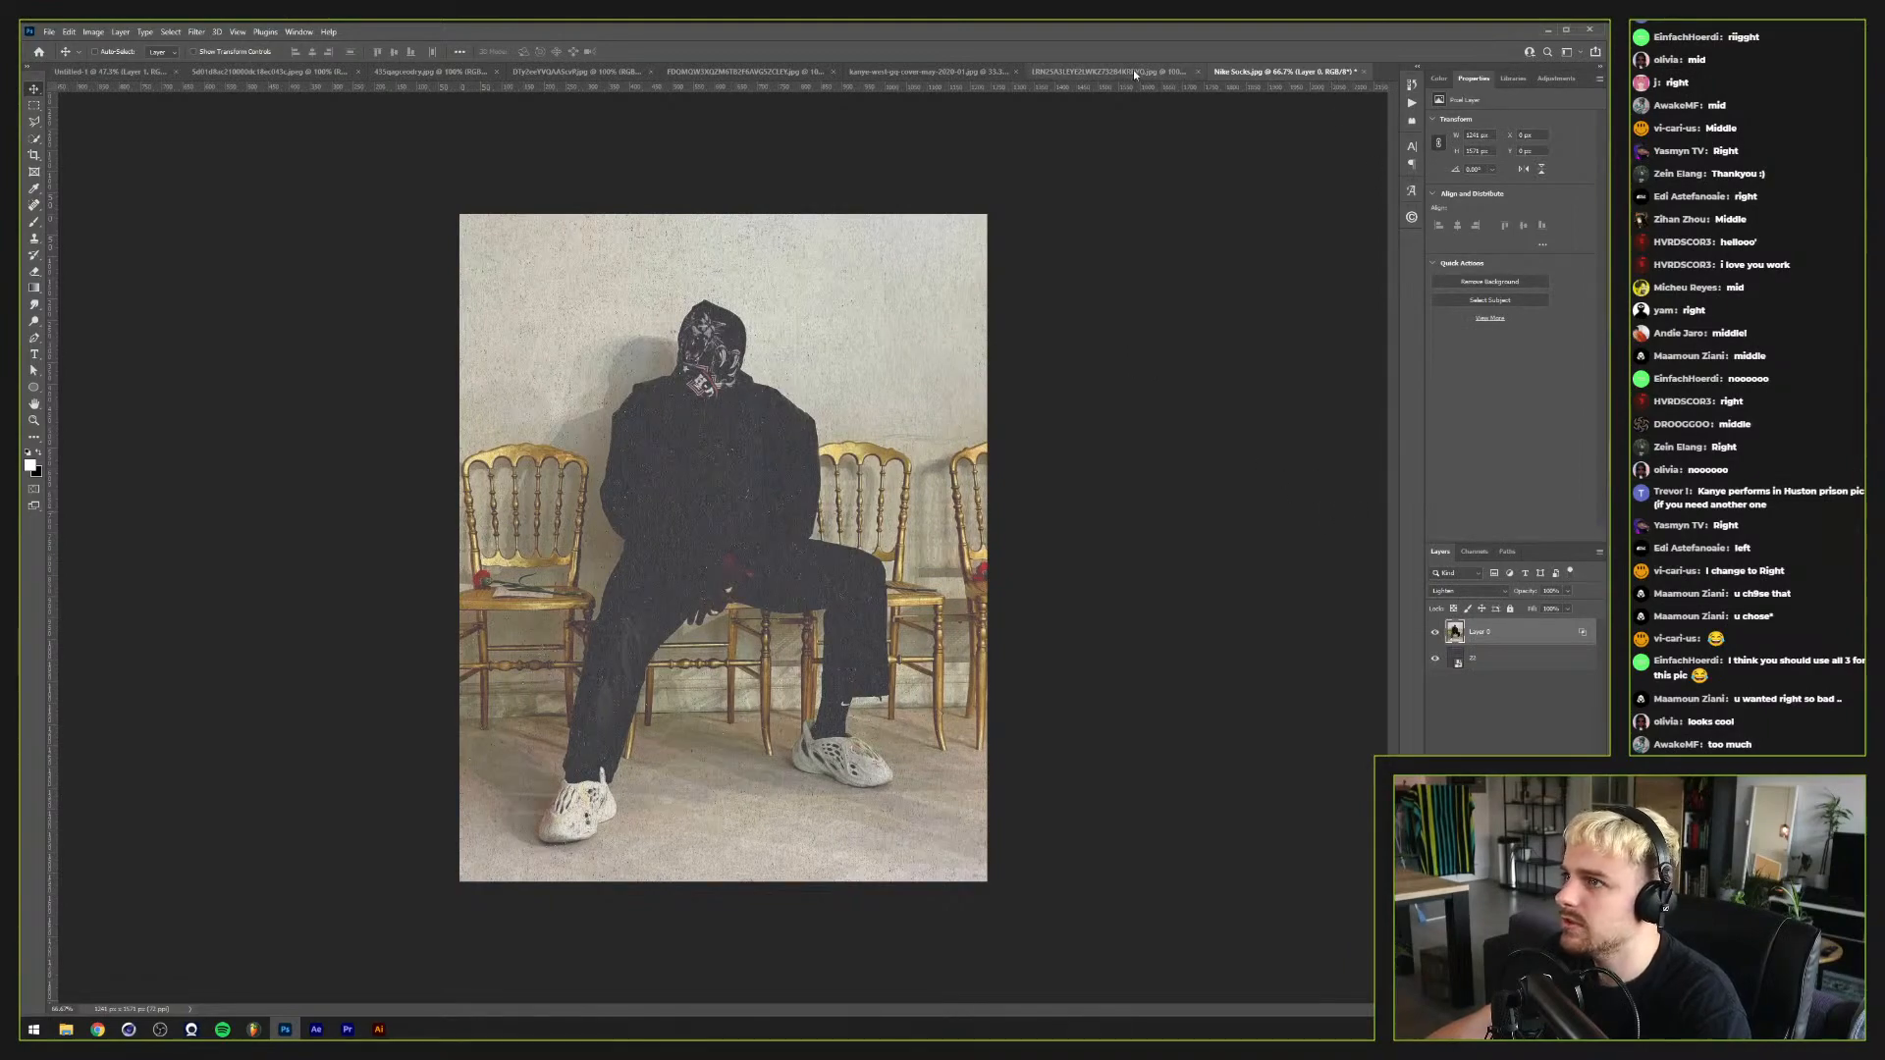
drag(1340, 72, 1281, 160)
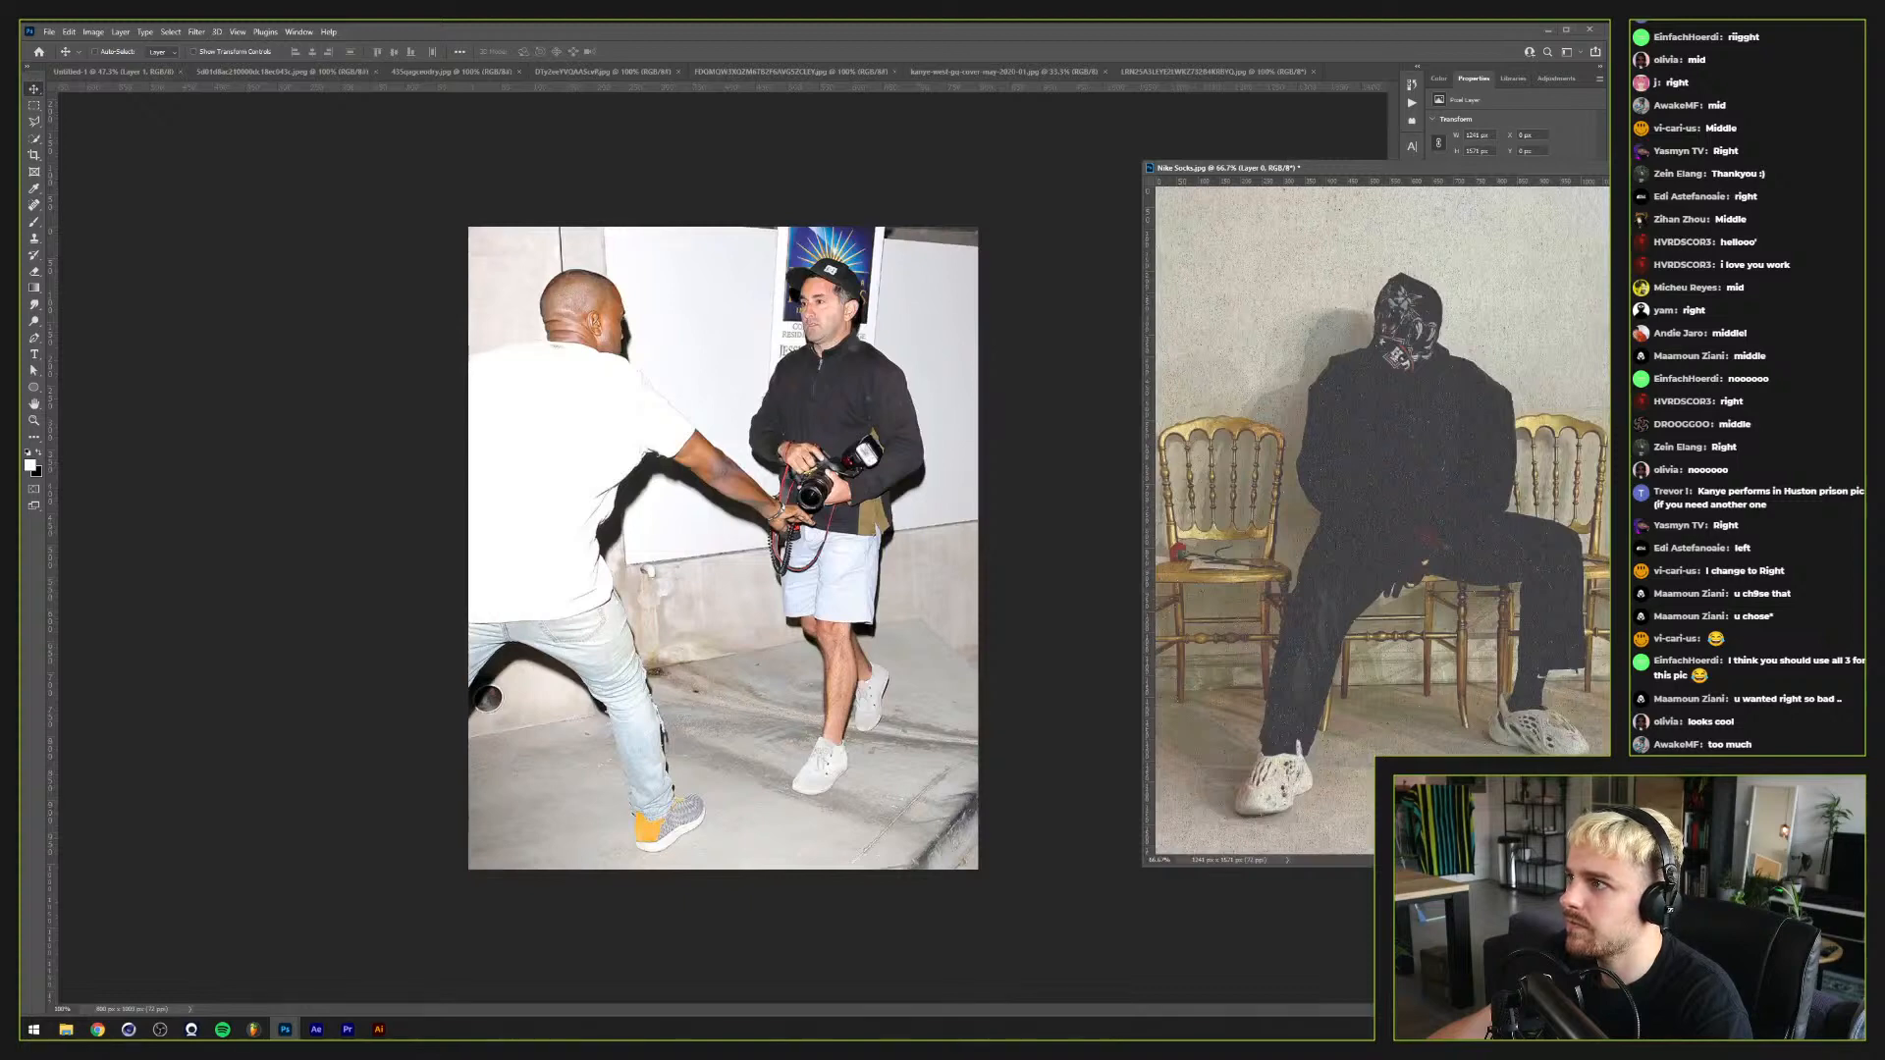
key(ctrl+w)
click(929, 385)
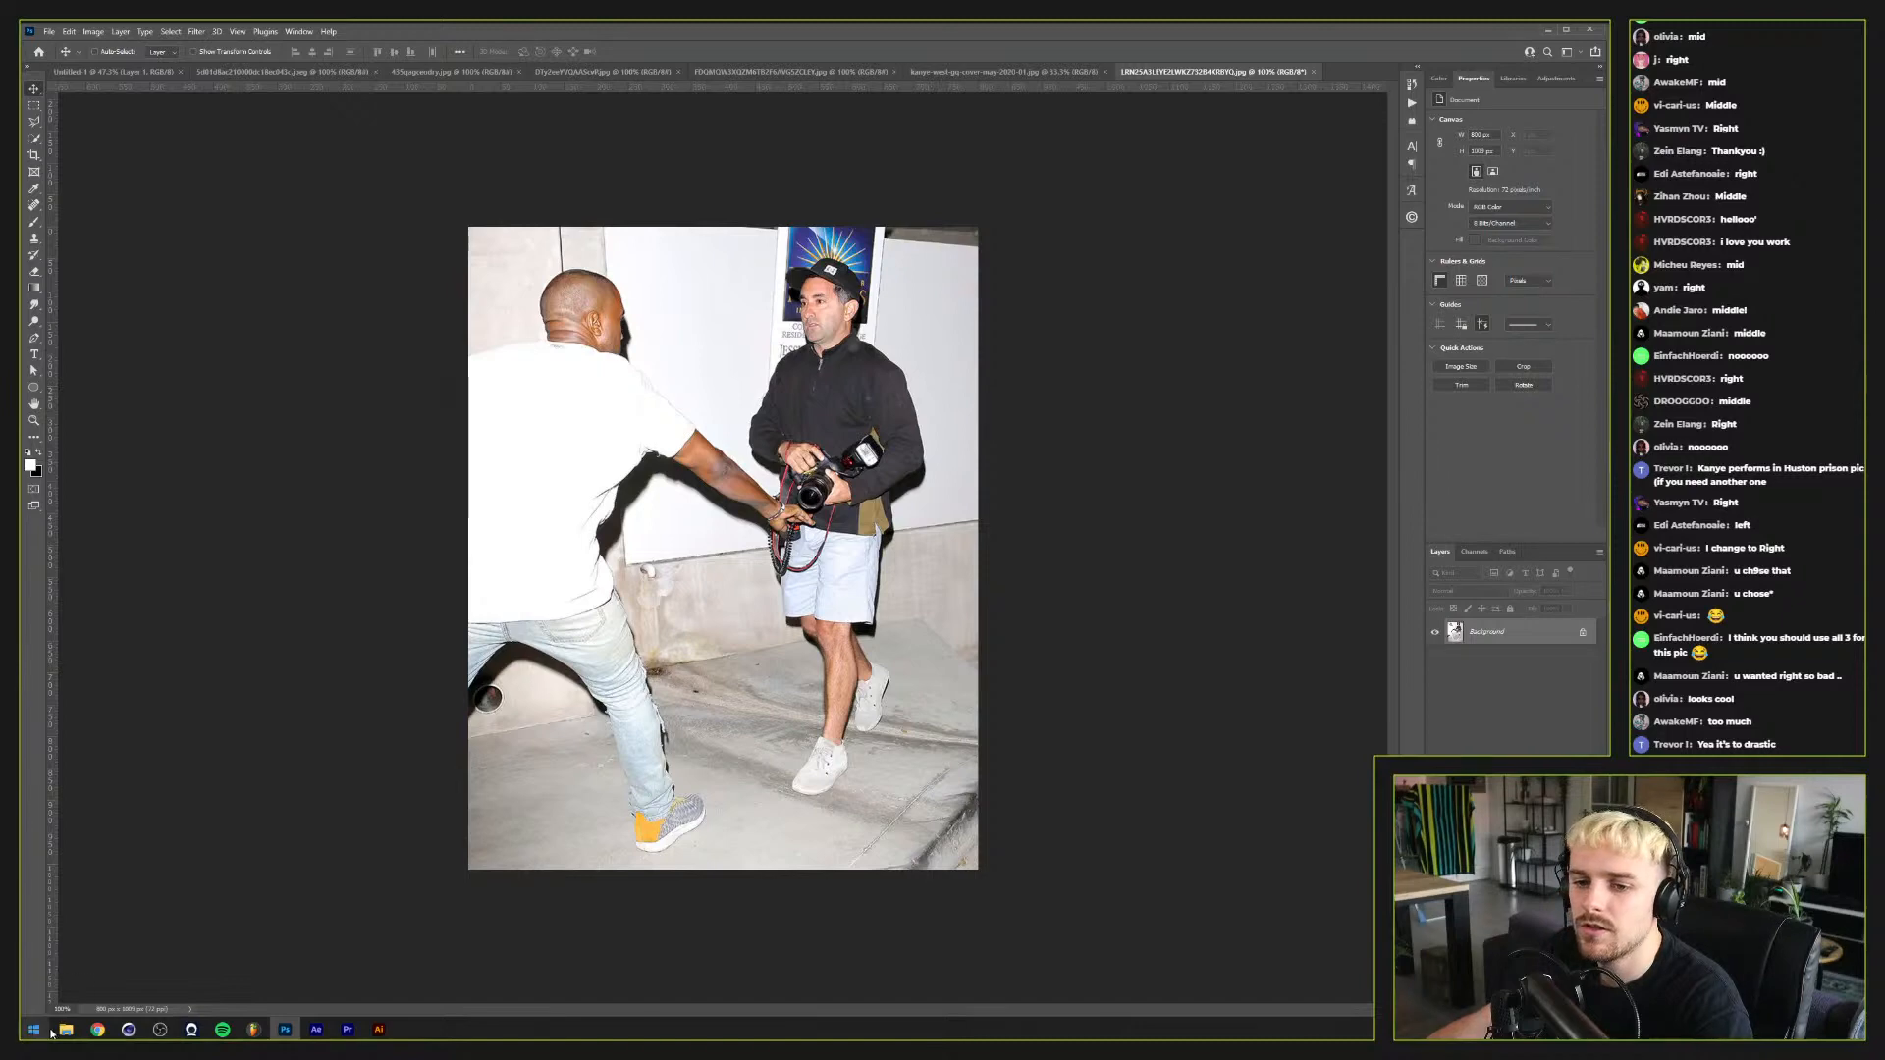
Step: Place a dark paper texture onto the photo of the two men and enlarge it from its centre to cover the whole canvas
click(66, 1029)
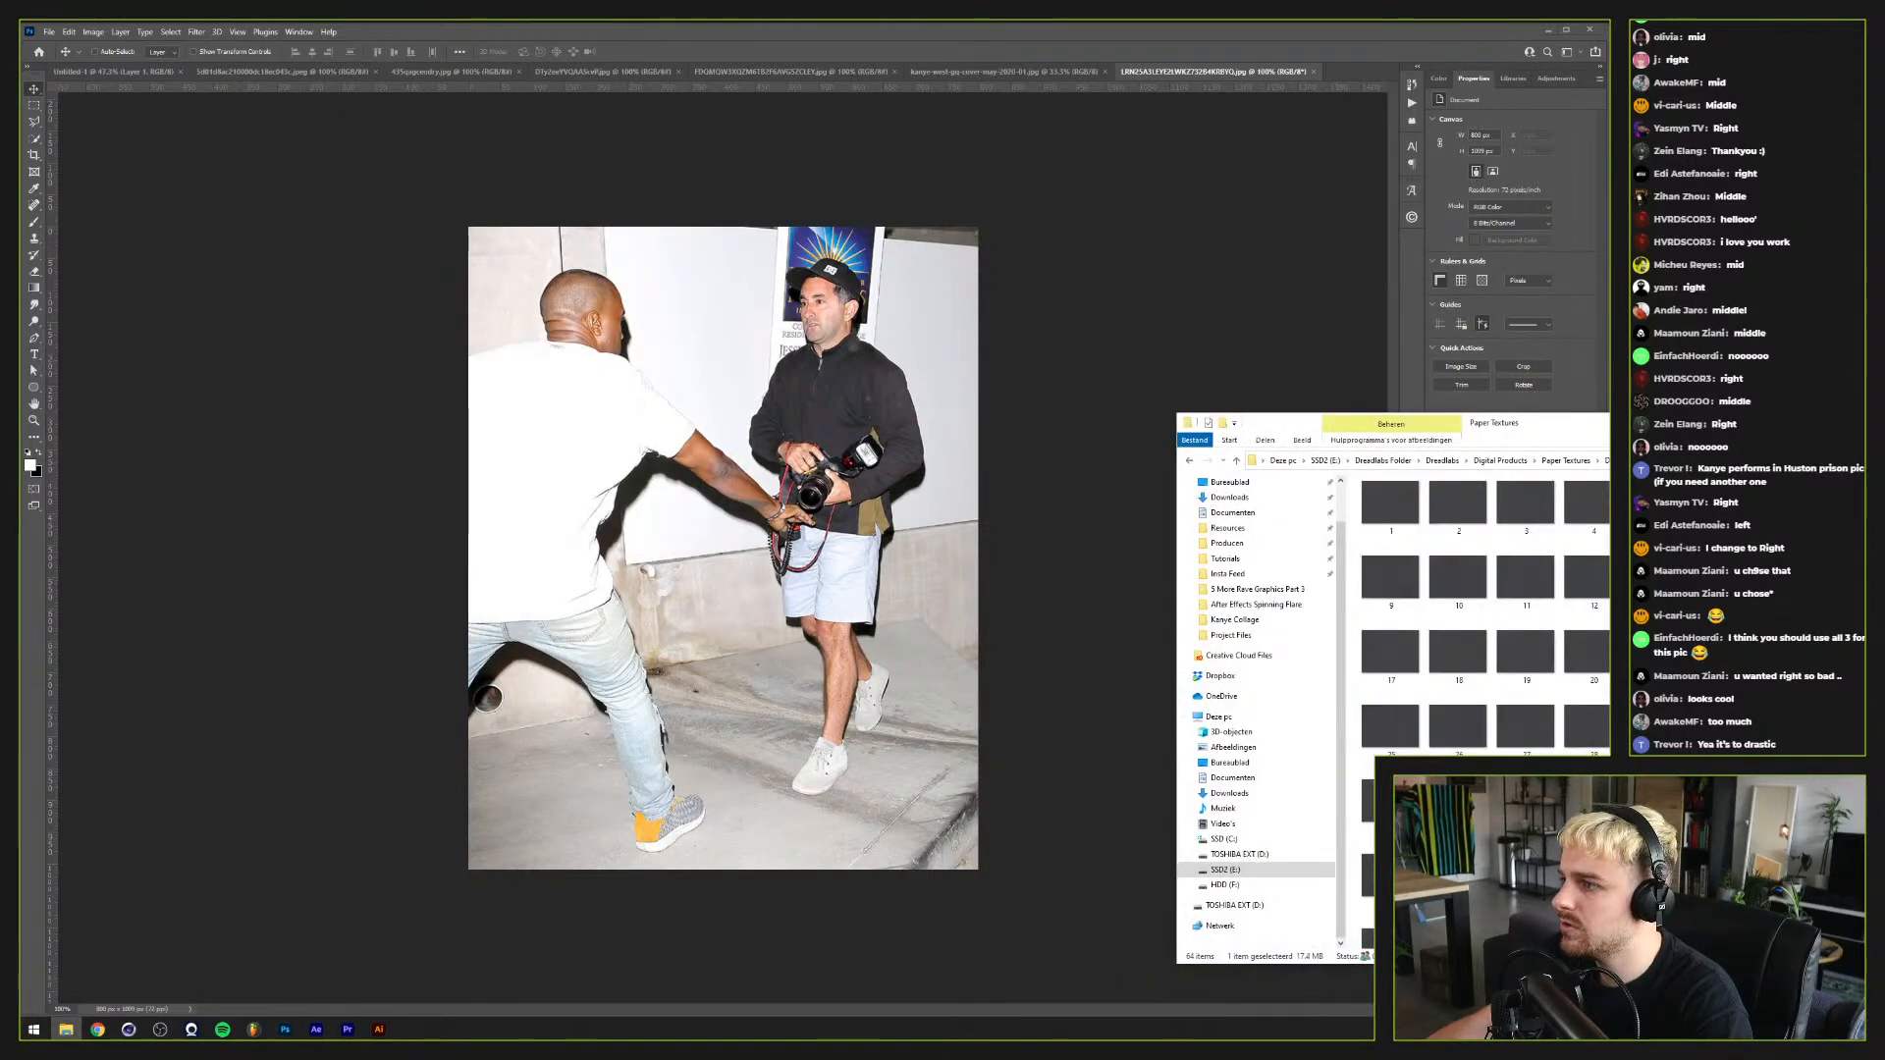
drag(743, 569, 746, 572)
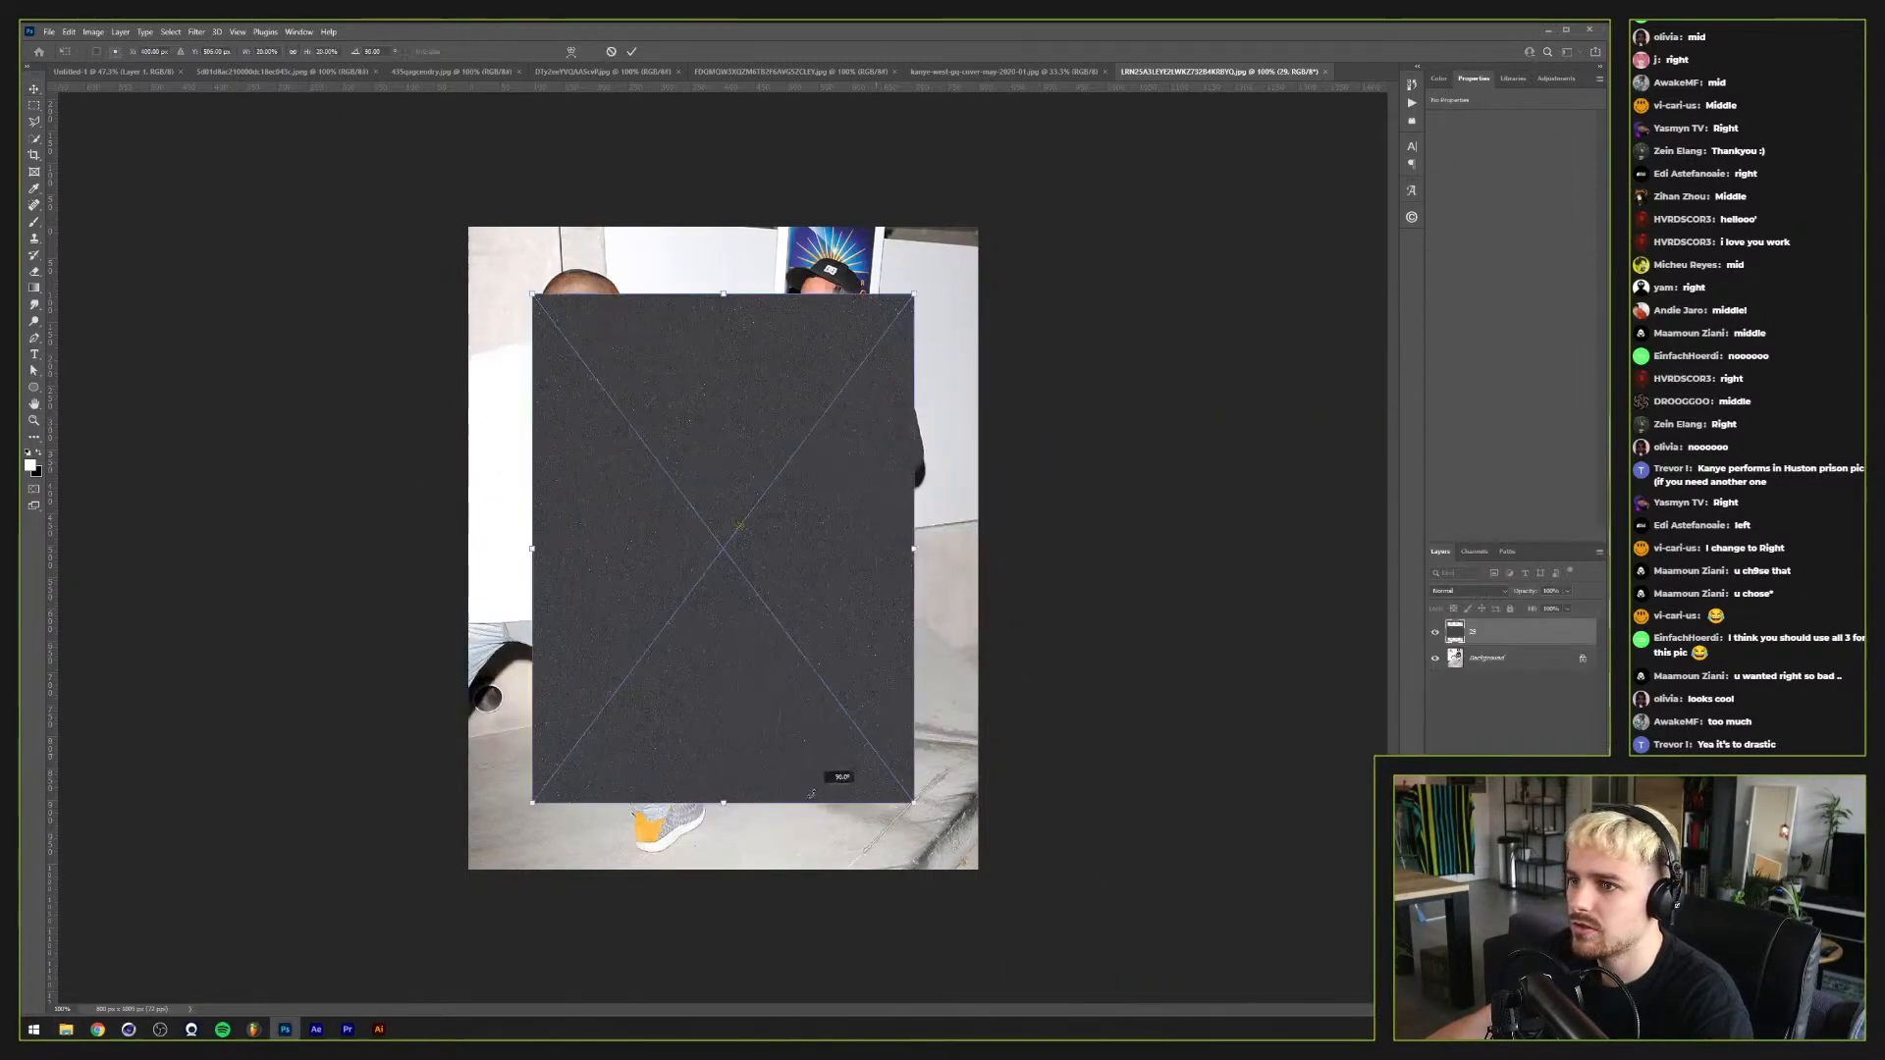
drag(912, 553, 1001, 539)
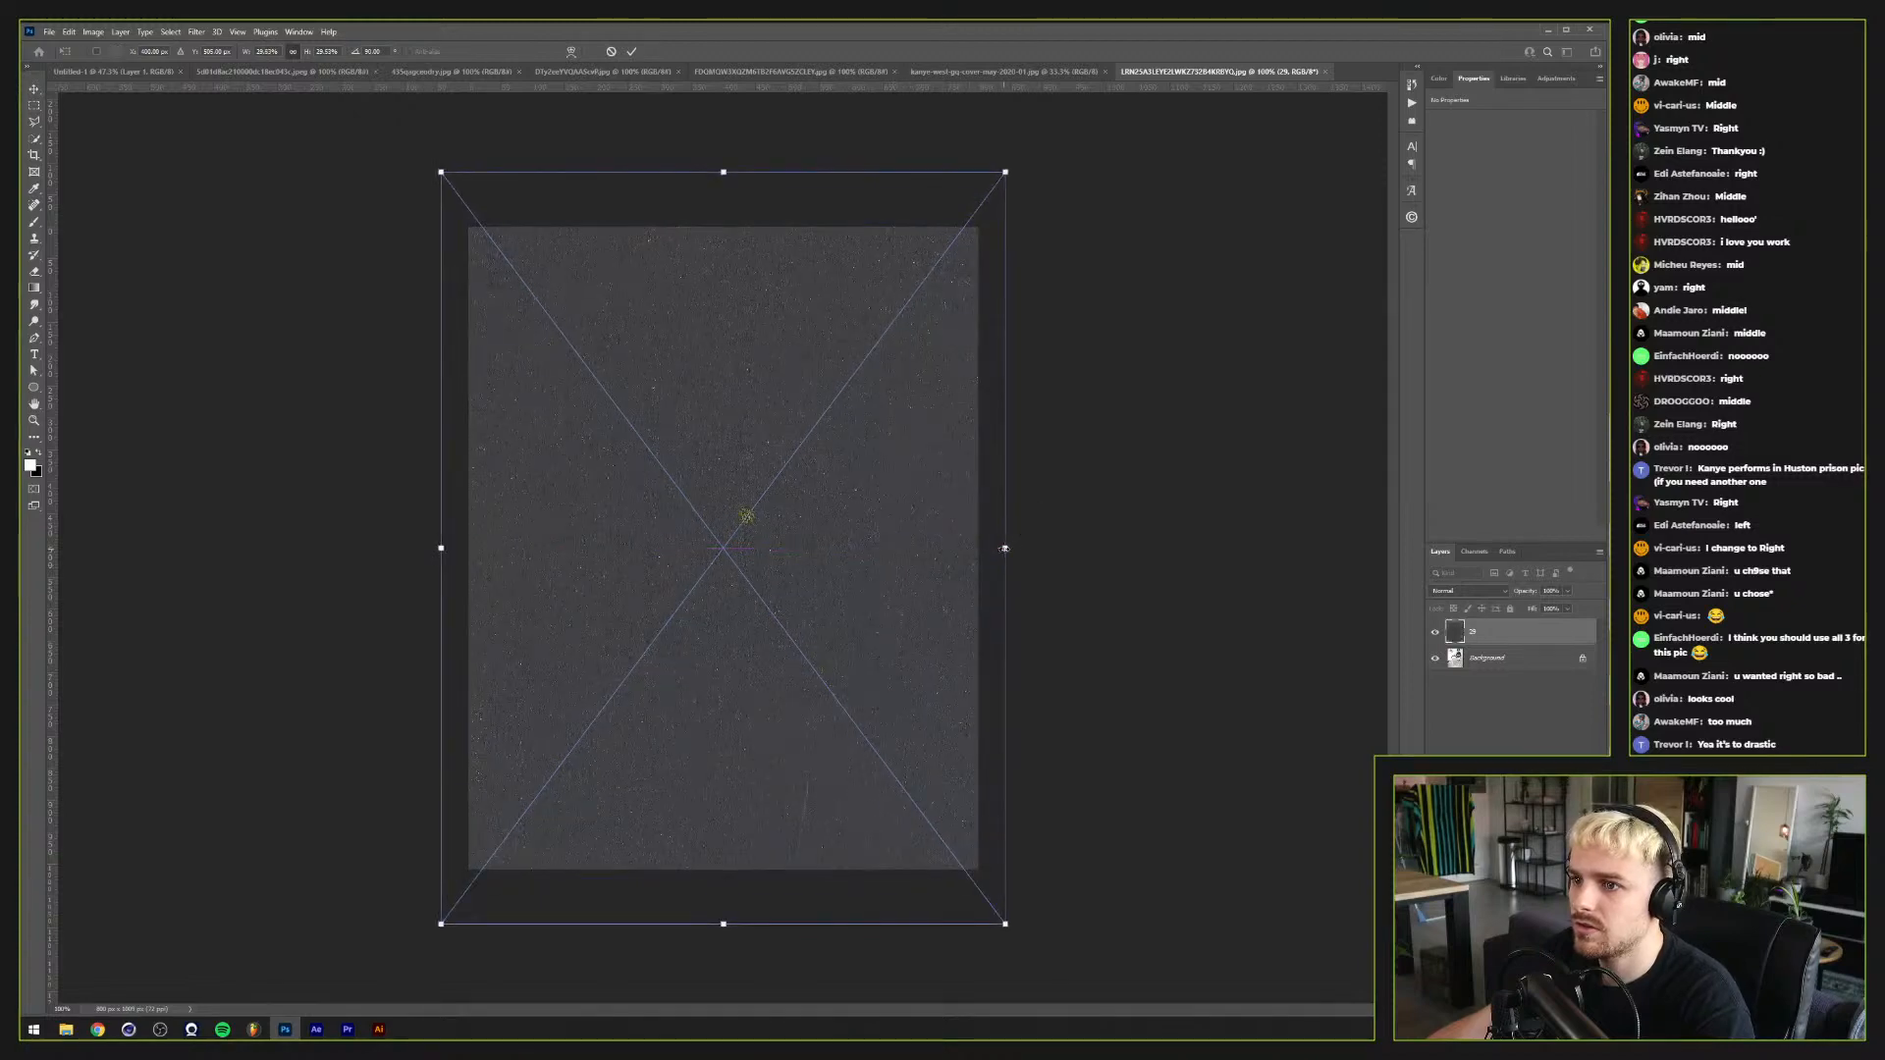
key(Return)
Step: Preview the Lighten mode on the texture, unlock the background photo layer and move it above the paper texture
click(1467, 590)
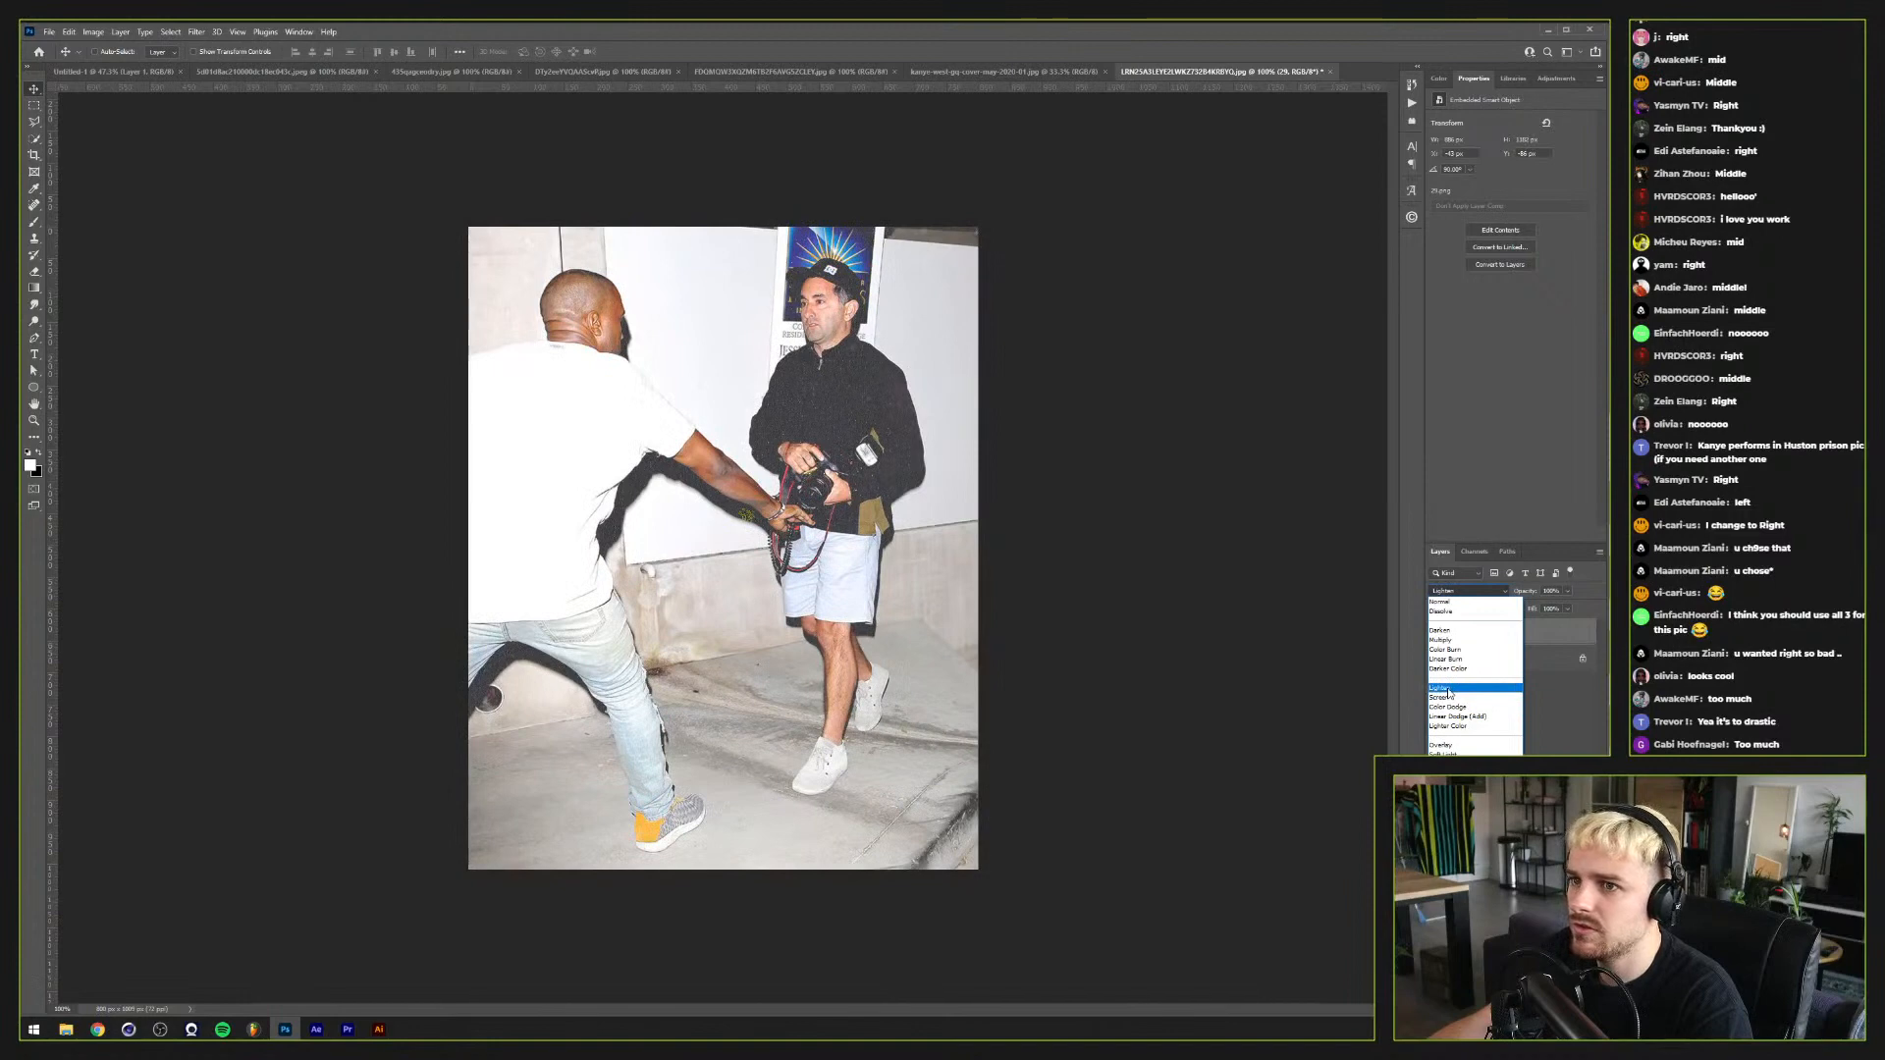
click(1570, 678)
click(1583, 659)
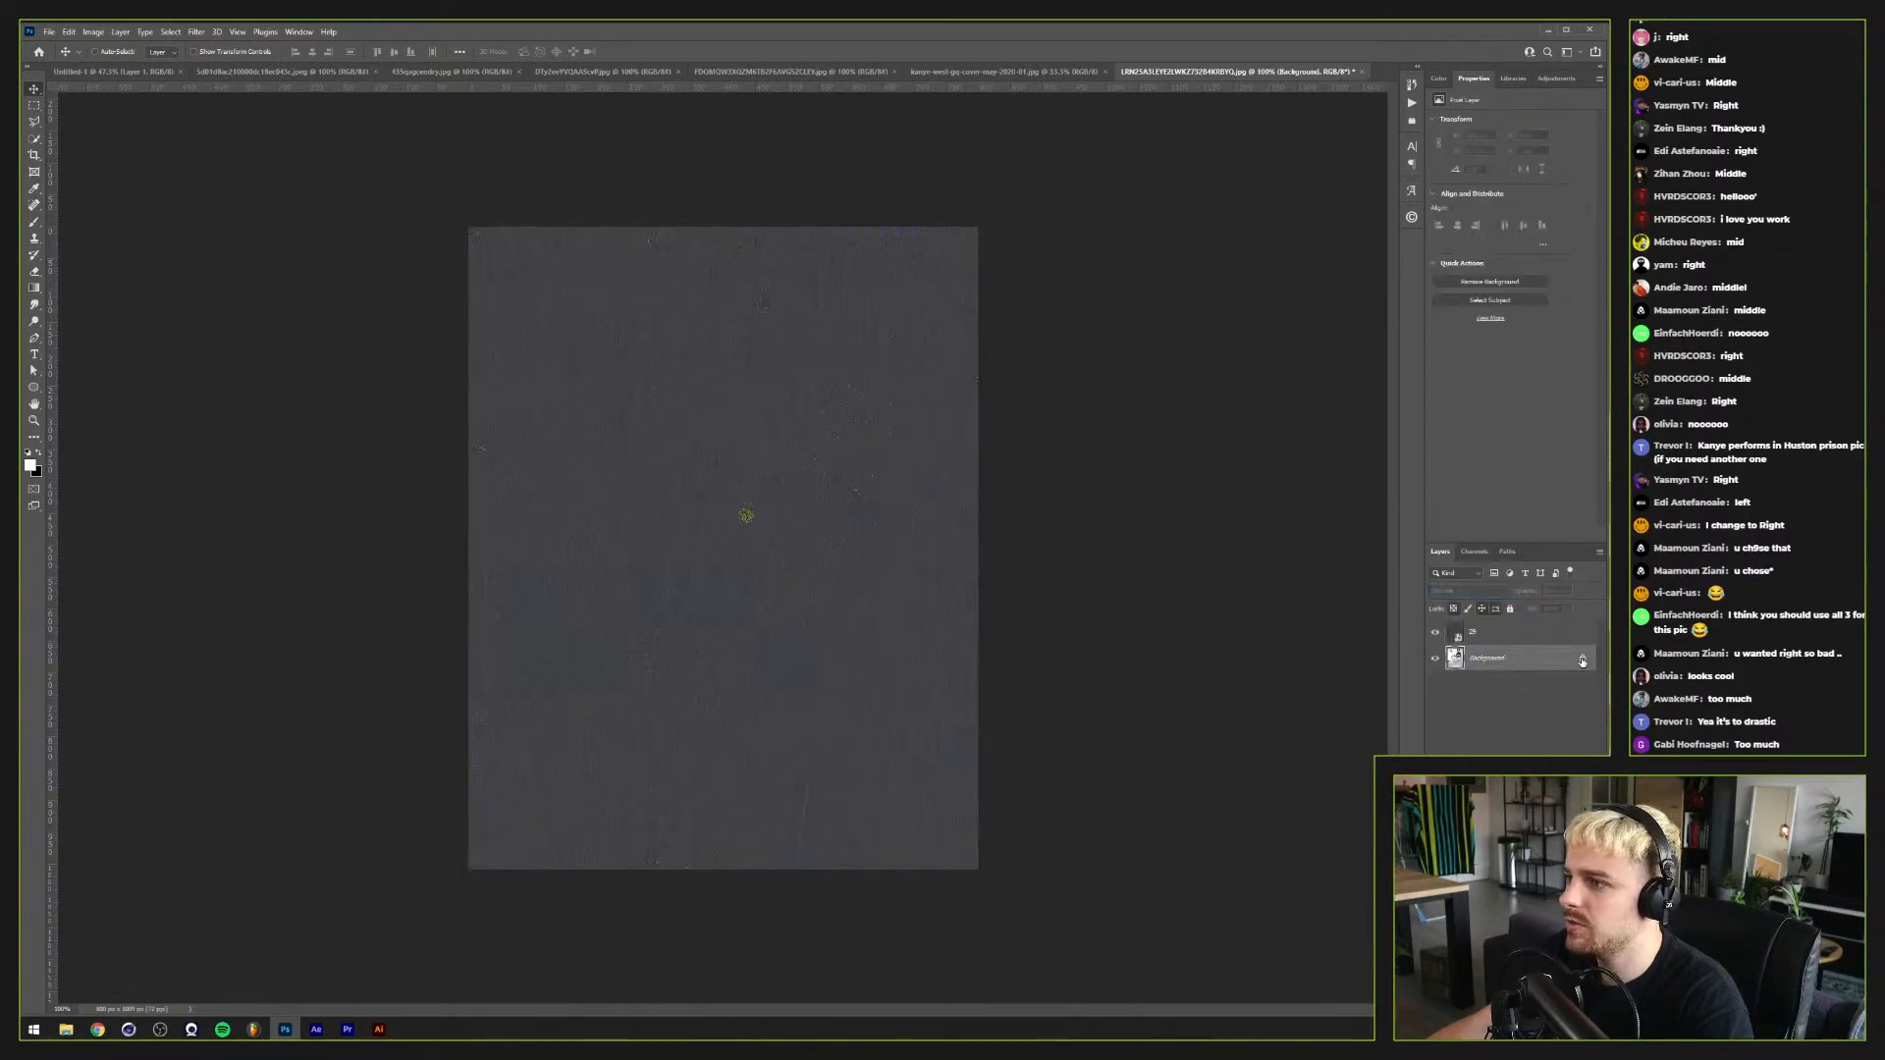
key(ctrl+])
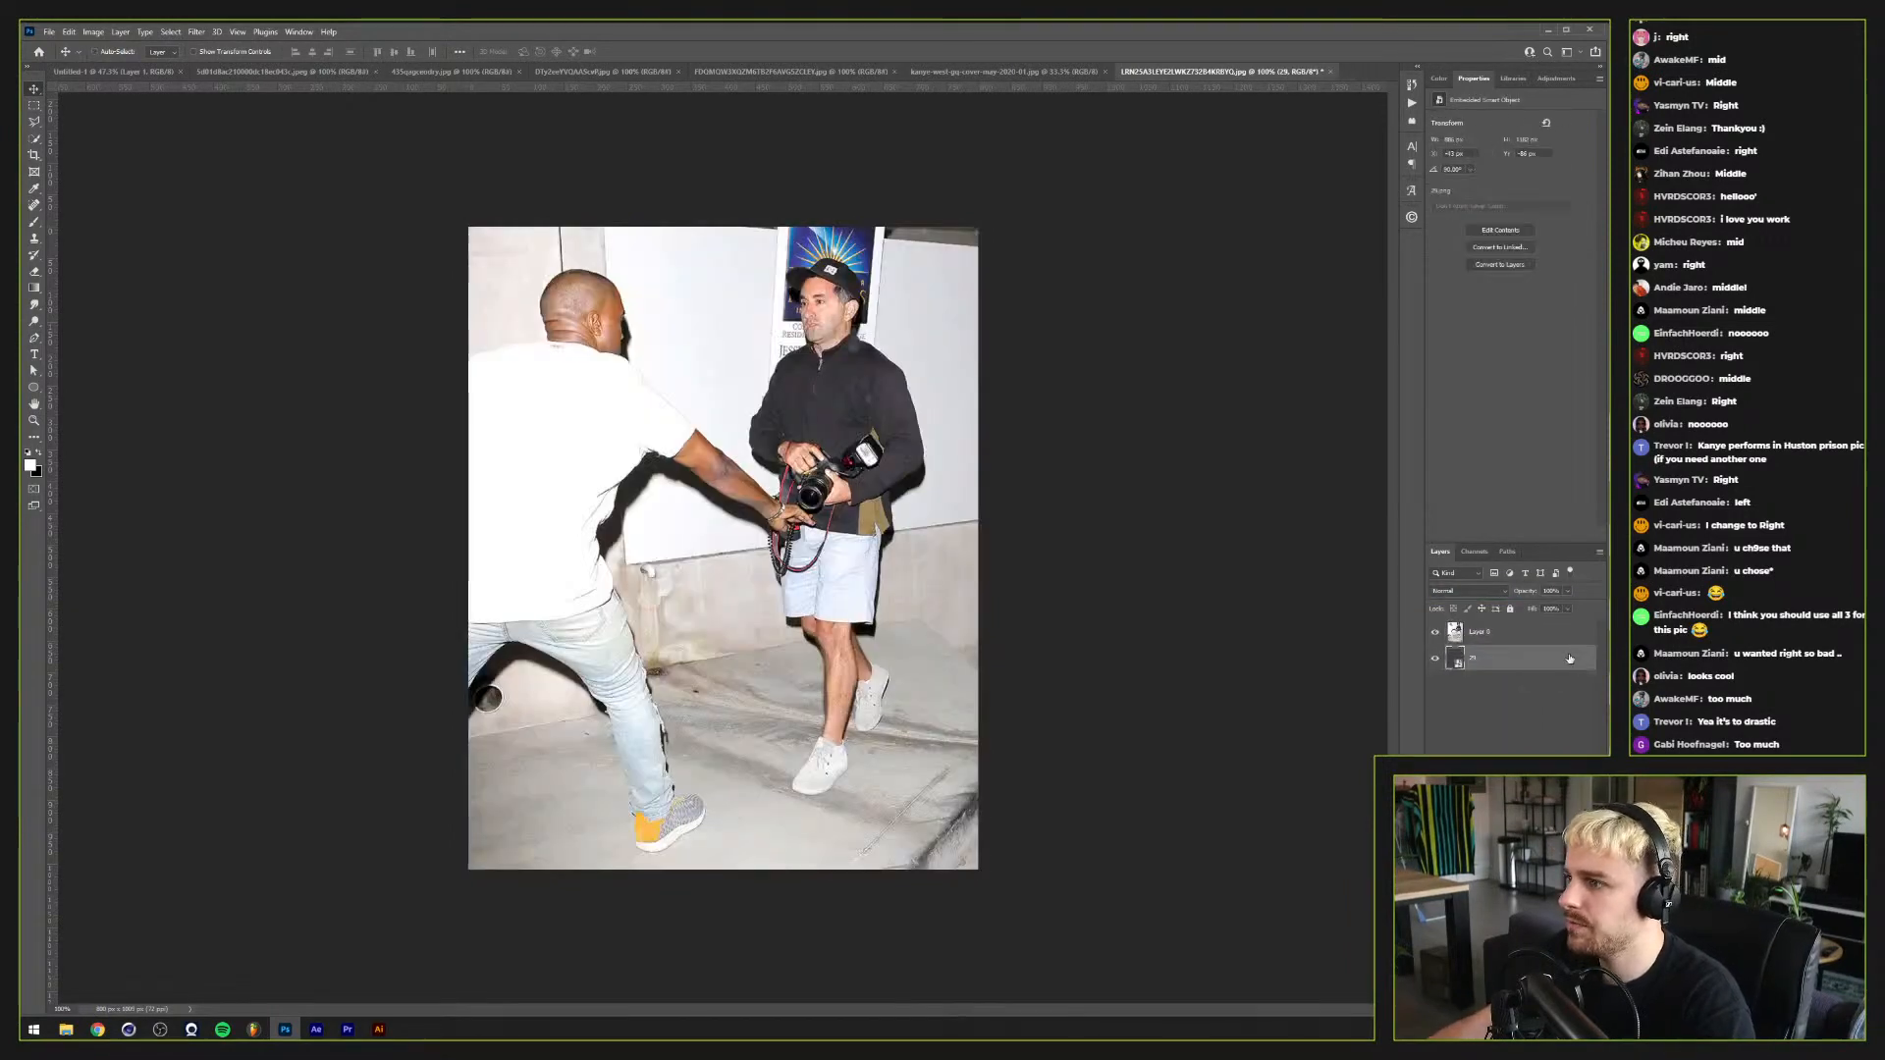
Step: Try adjusting the photo layer's Blend If range for the underlying layer in its layer style
double_click(1562, 635)
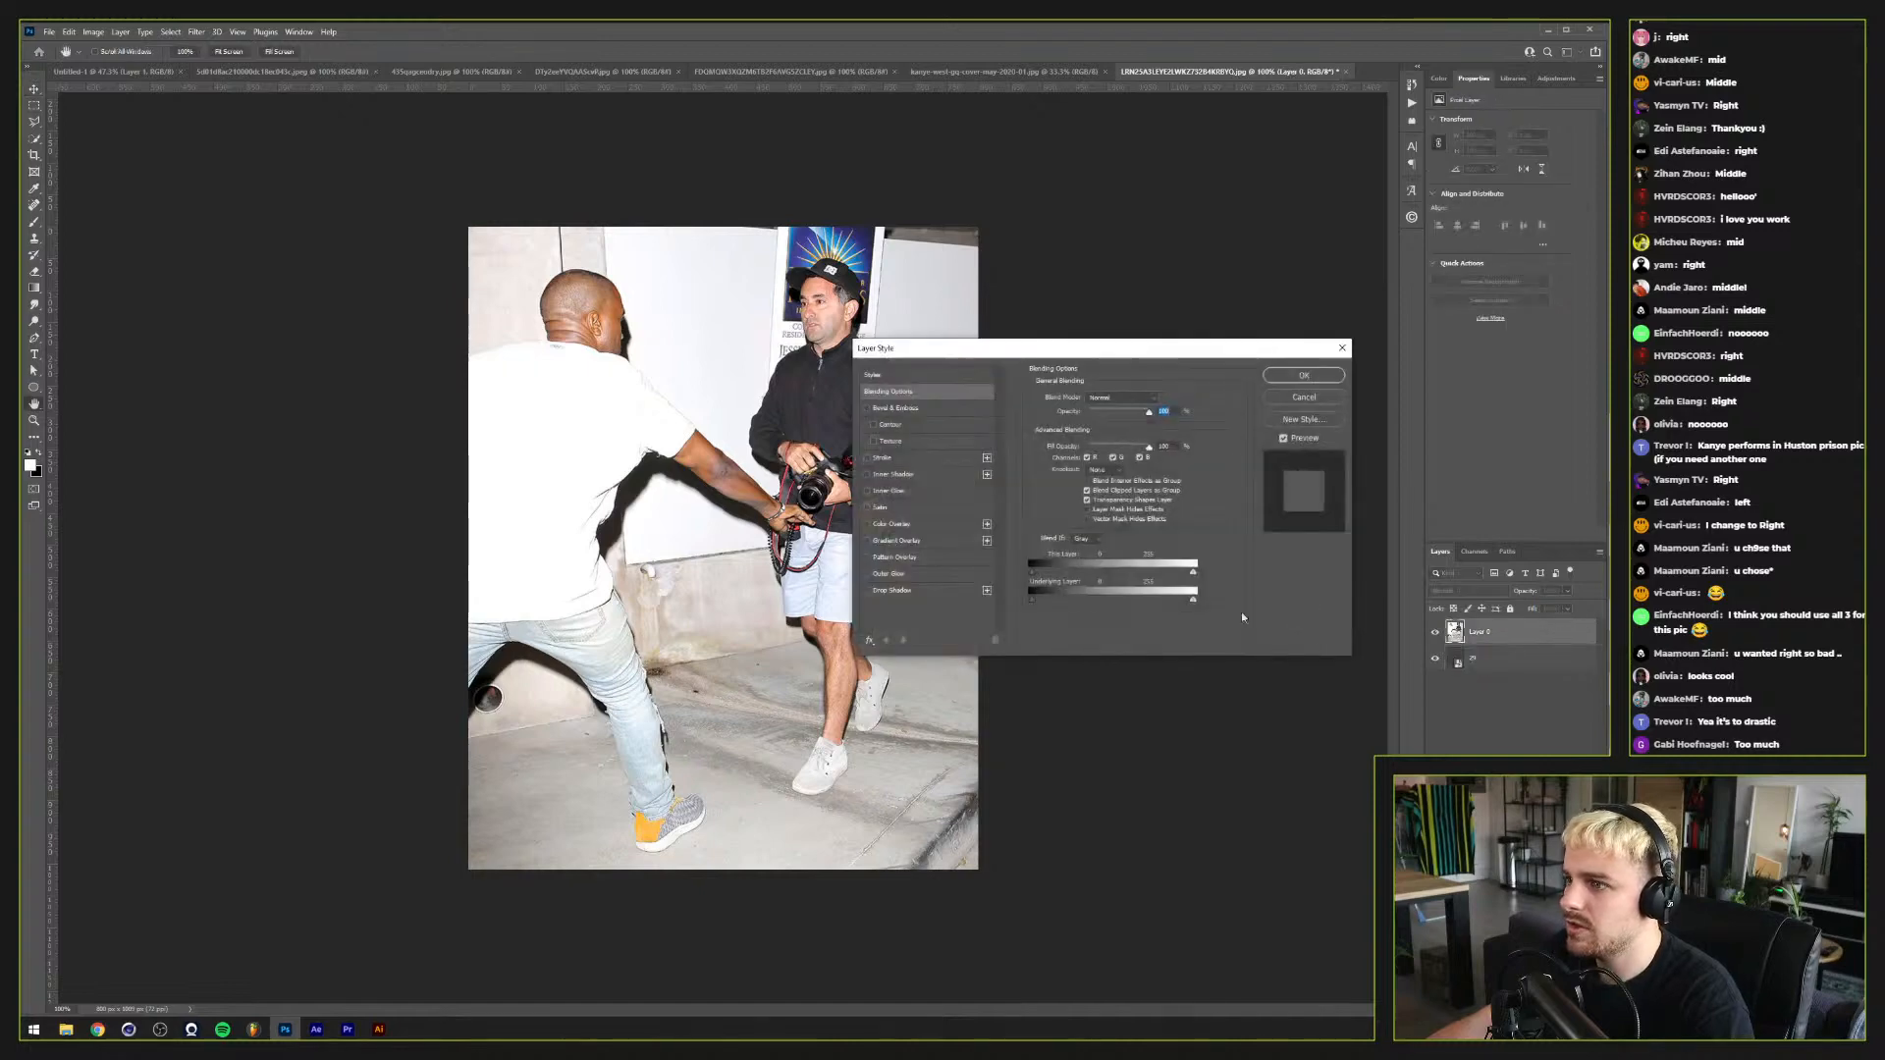
mouse_move(1033, 597)
mouse_down()
mouse_move(1082, 603)
mouse_move(1017, 599)
mouse_up()
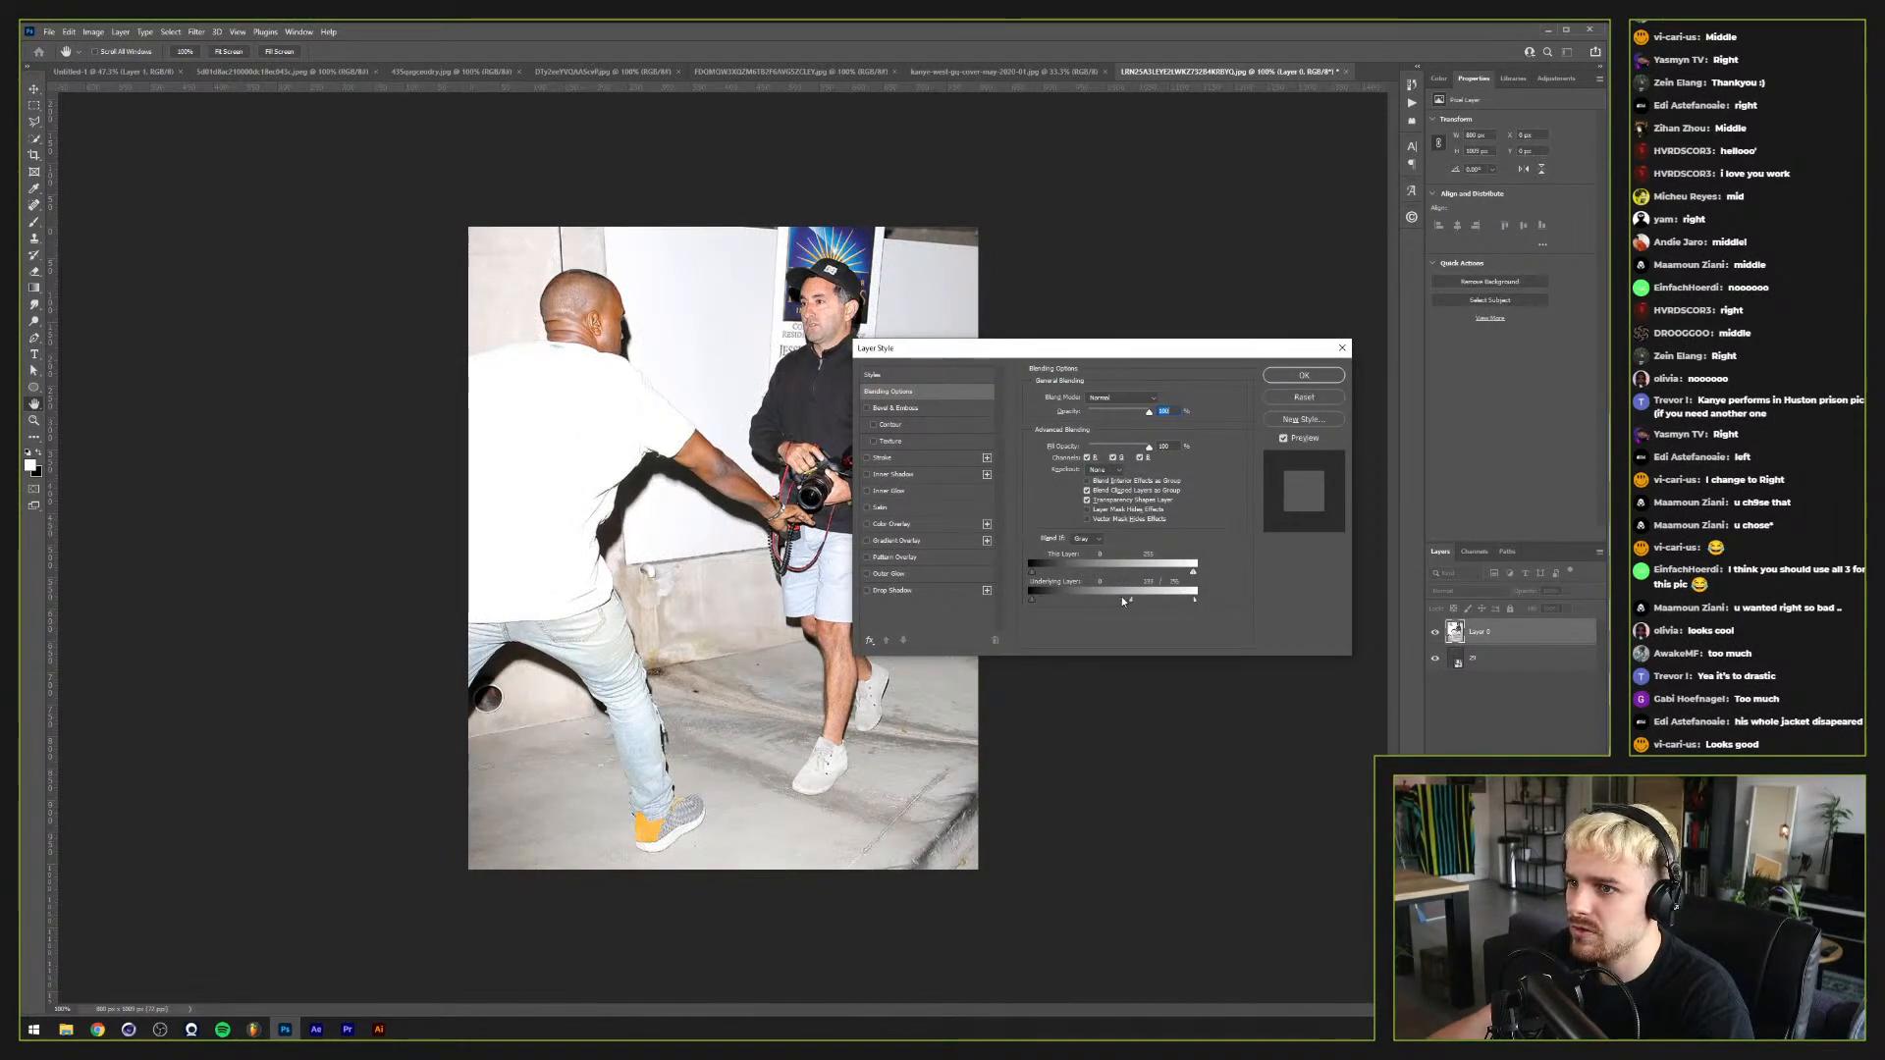
drag(1123, 601, 1095, 600)
click(1323, 400)
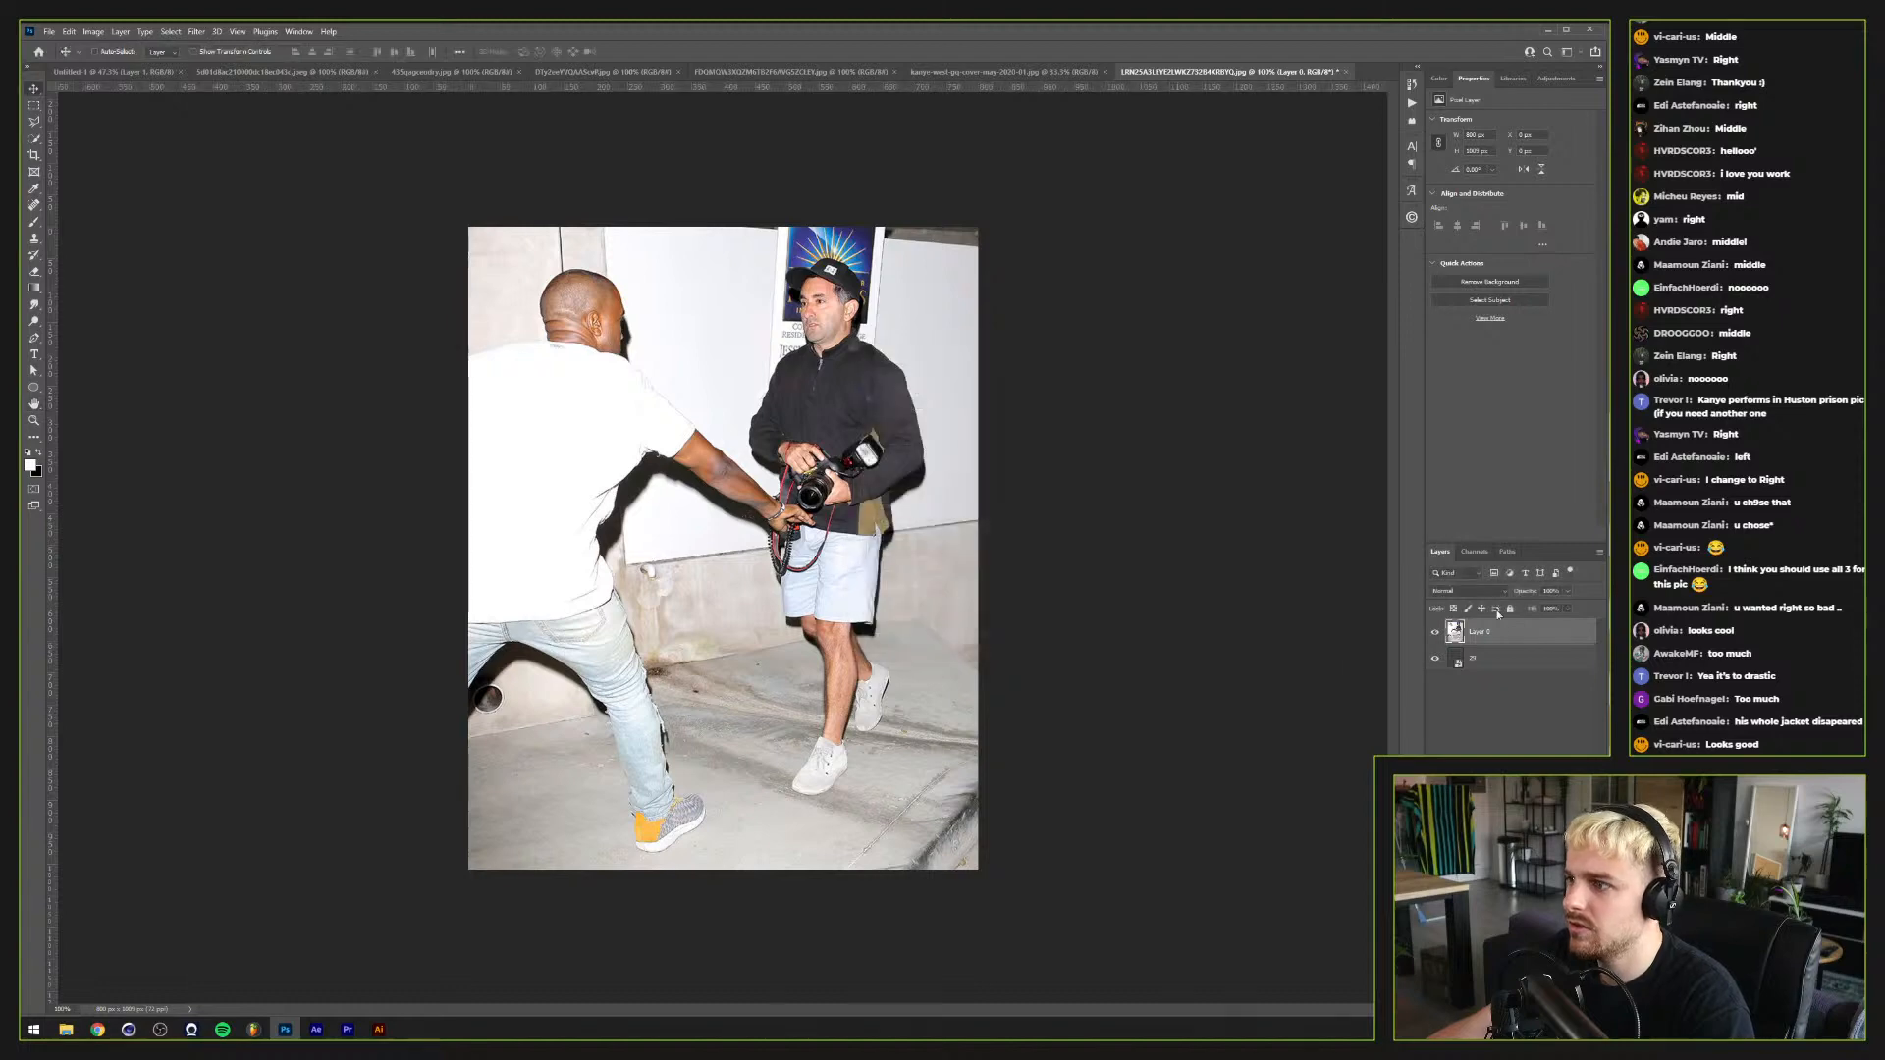
Step: Move the photo layer beneath the paper texture and set the texture layer's blend mode to Lighten
drag(1483, 631, 1487, 669)
click(1495, 636)
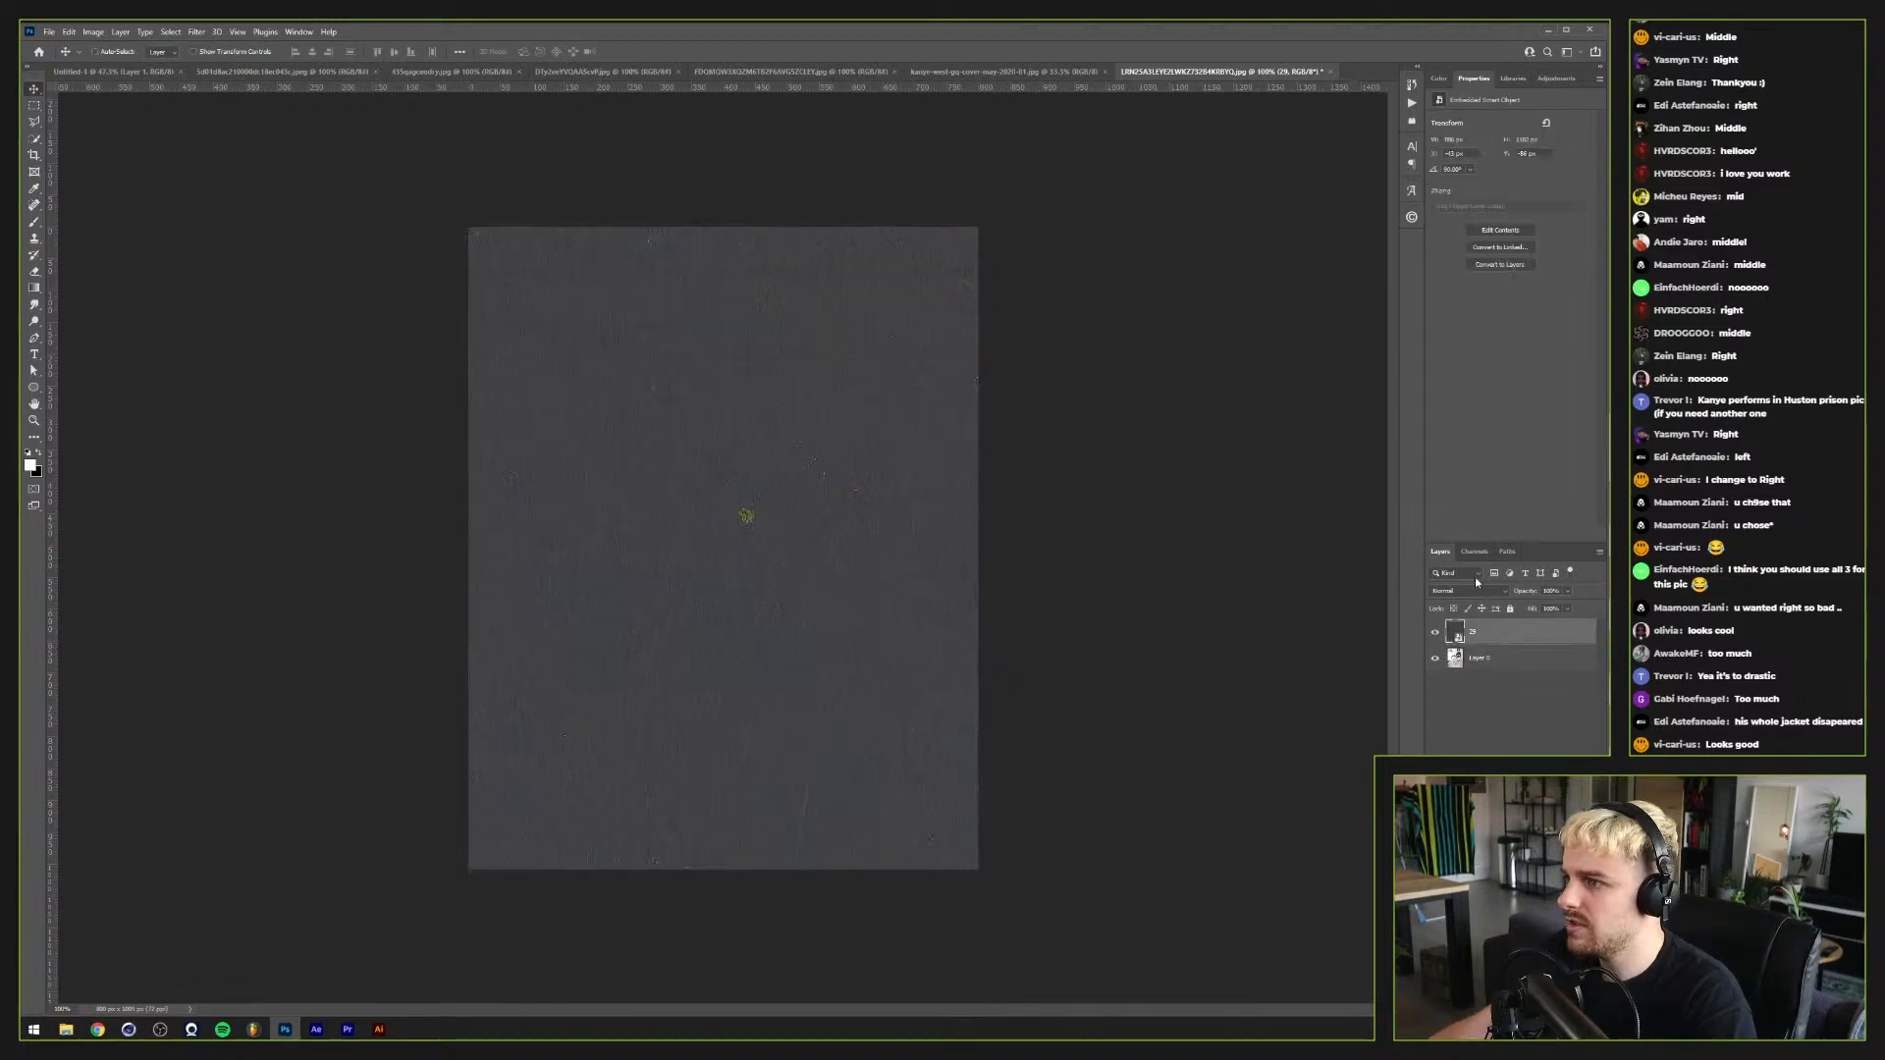
click(1473, 590)
click(1508, 636)
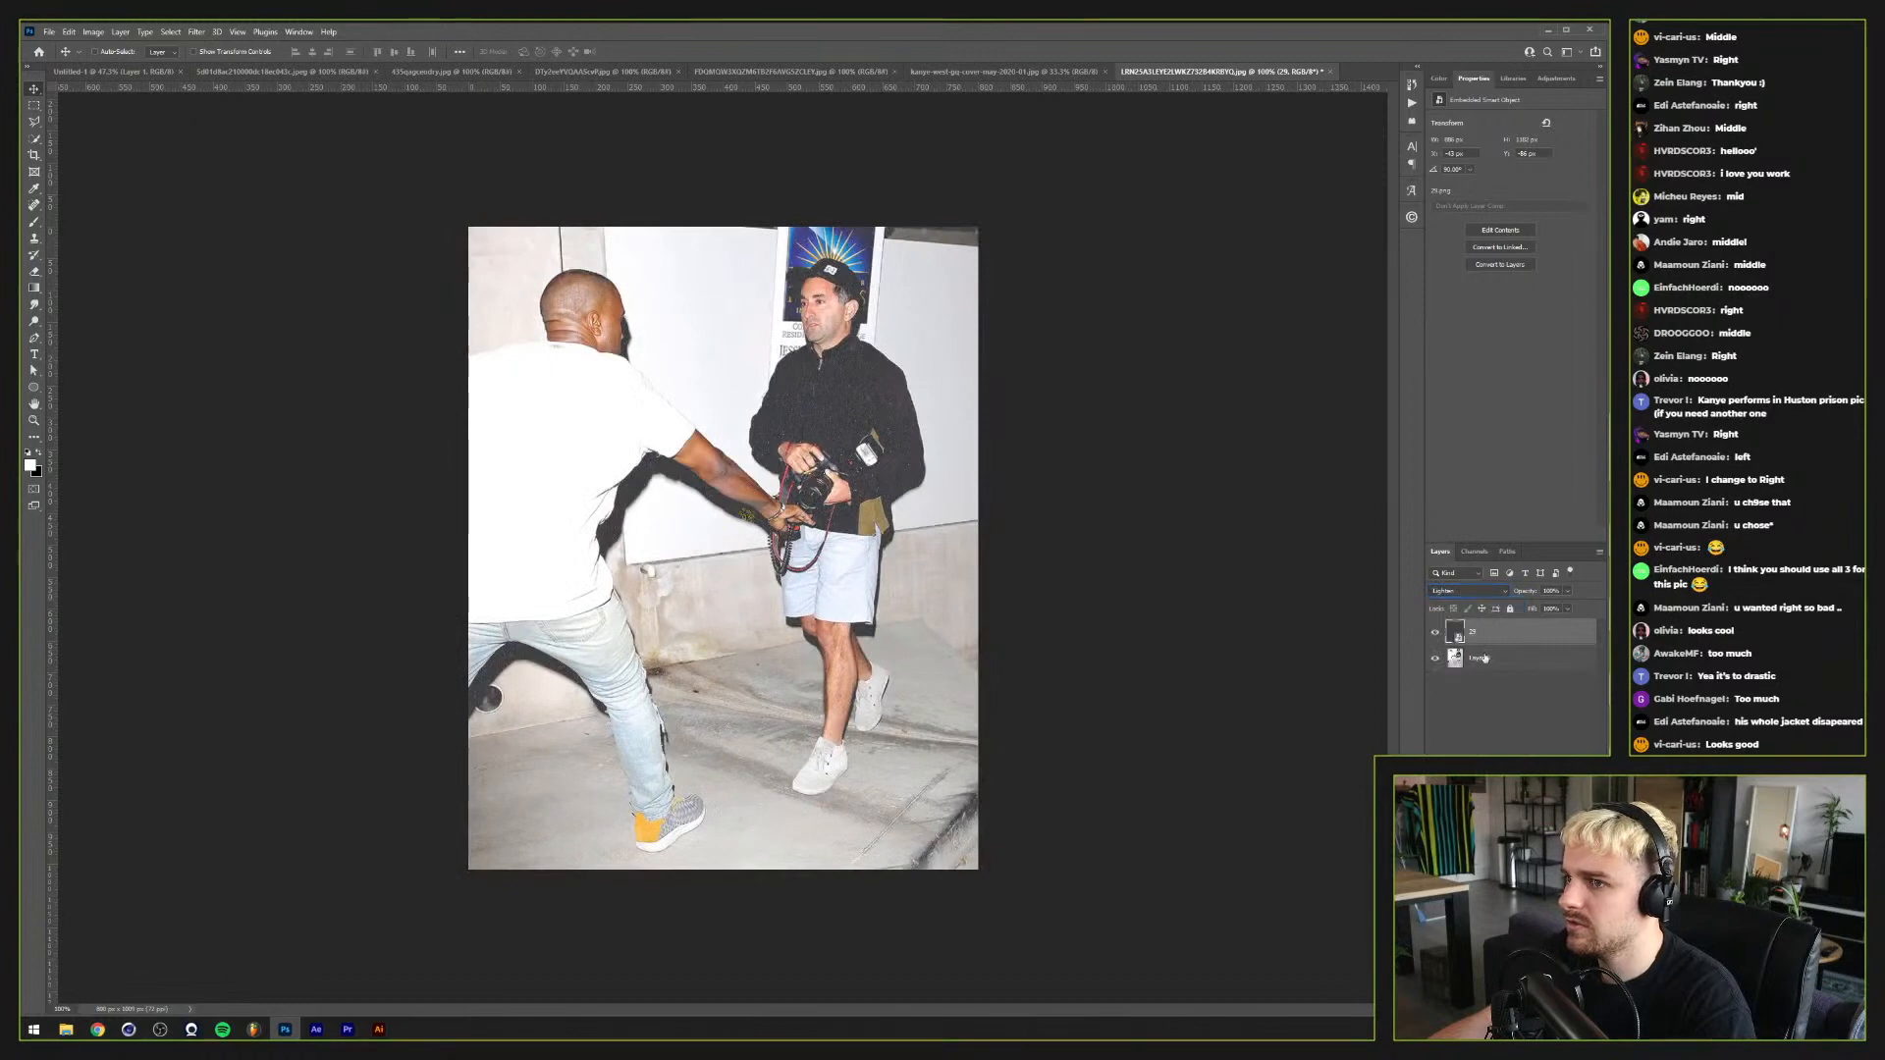
Step: Apply a Curves adjustment to the paper texture layer, with a point at about input 78 and output 73
key(ctrl+m)
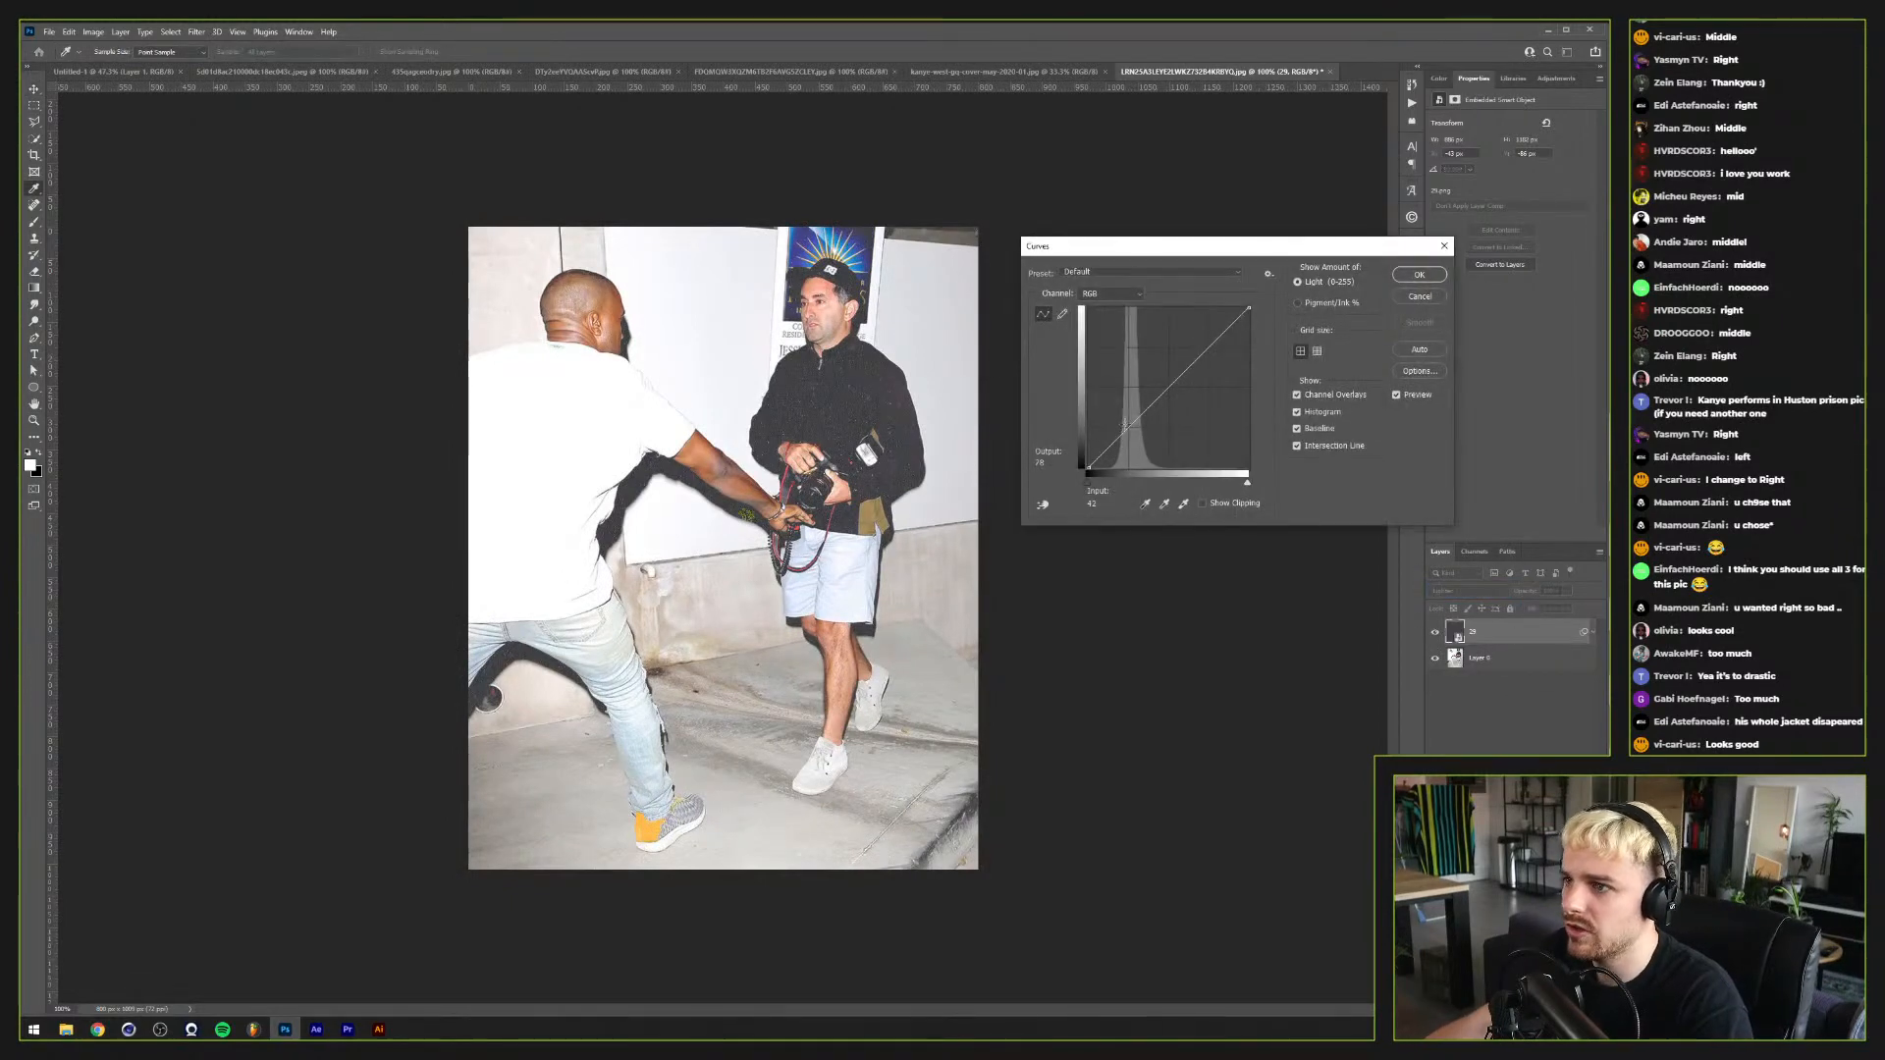
mouse_move(1127, 427)
mouse_down()
mouse_move(1130, 444)
mouse_move(1119, 378)
mouse_move(1137, 422)
mouse_up()
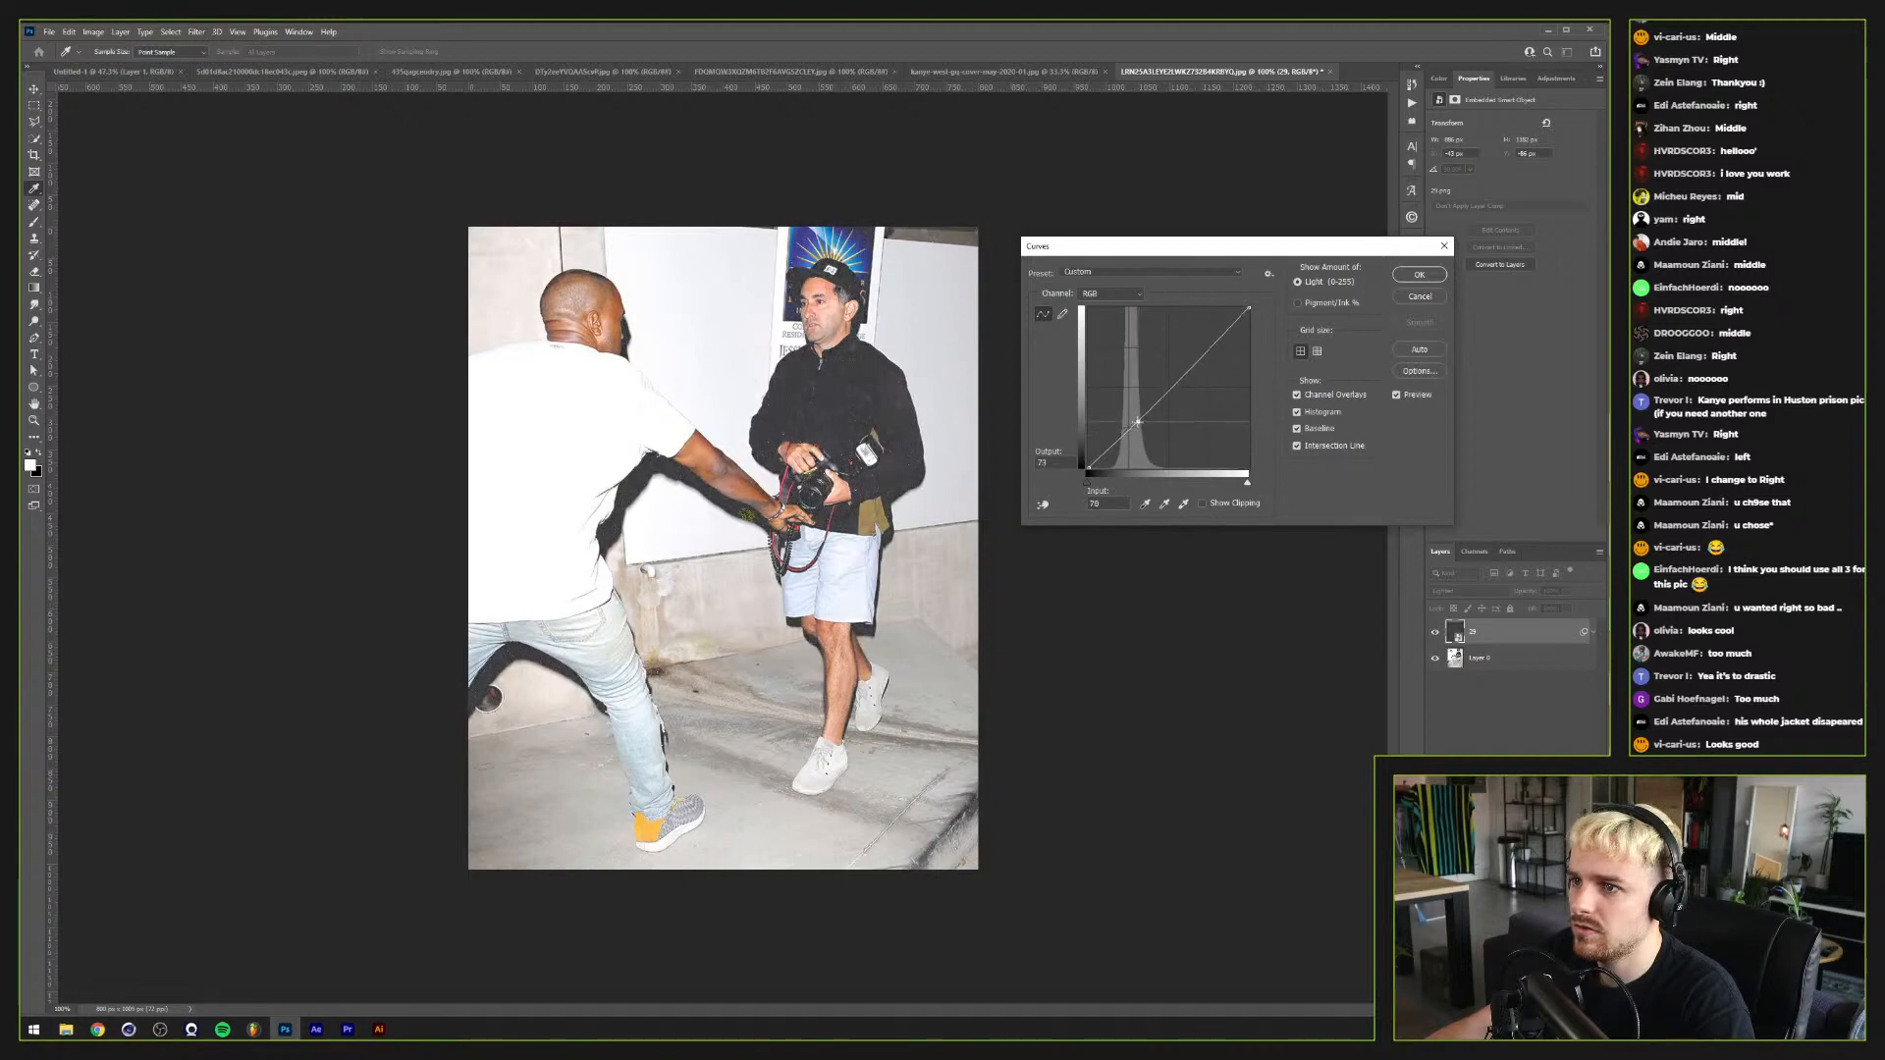
click(1418, 273)
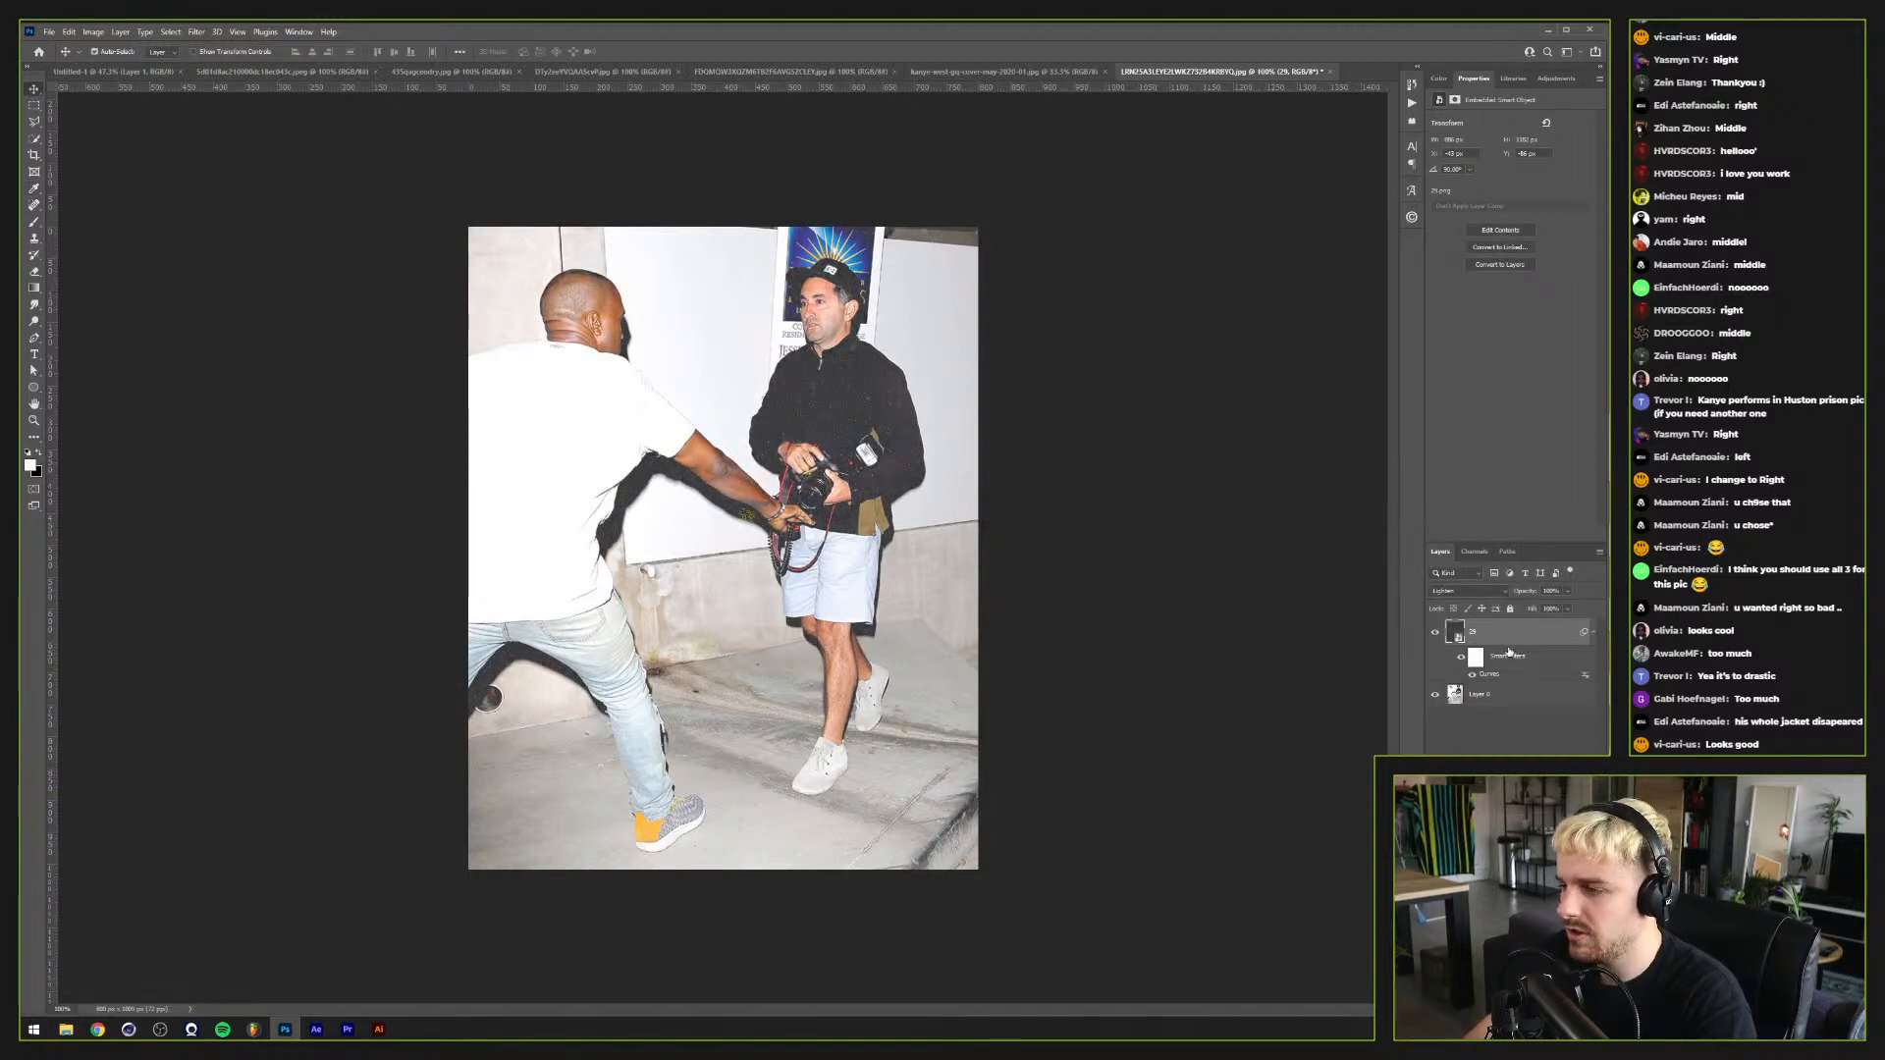
Step: Duplicate the paper texture layer together with its Curves filter and set the copy's blend mode to Multiply
key(ctrl+j)
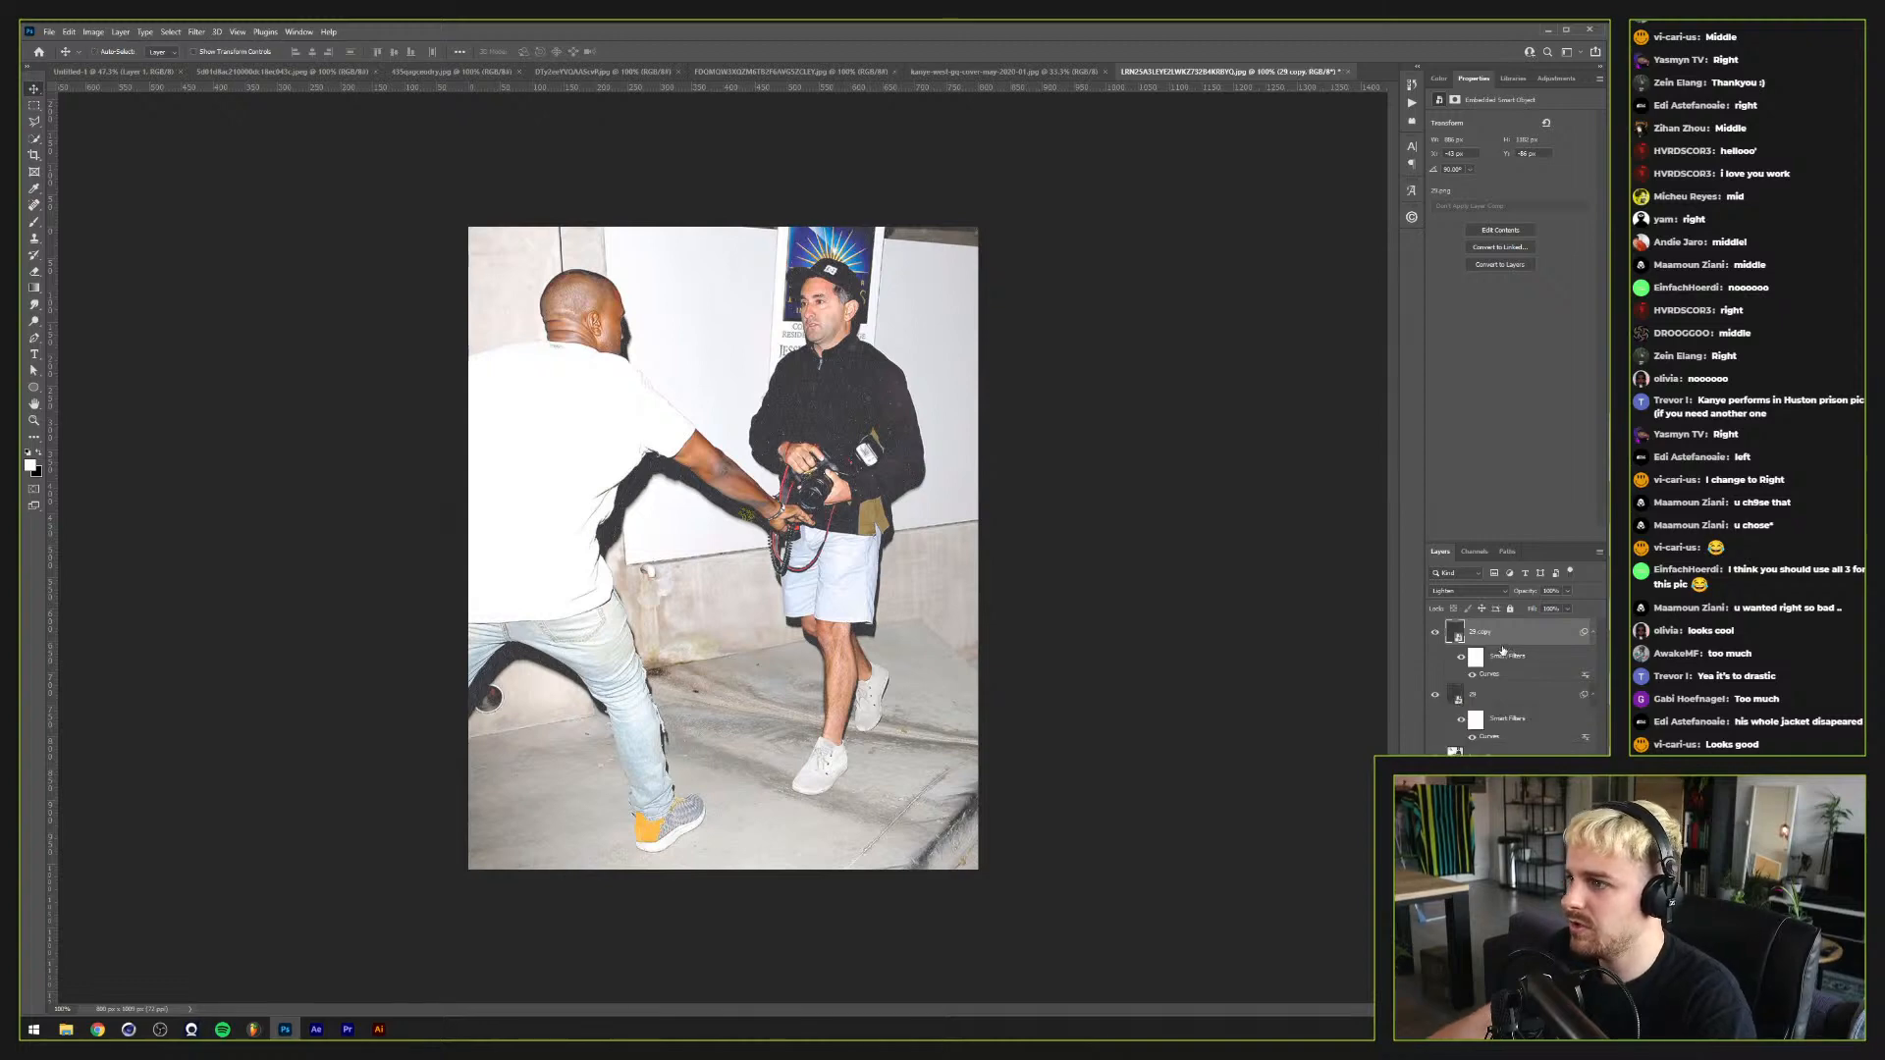
click(1473, 591)
click(1499, 634)
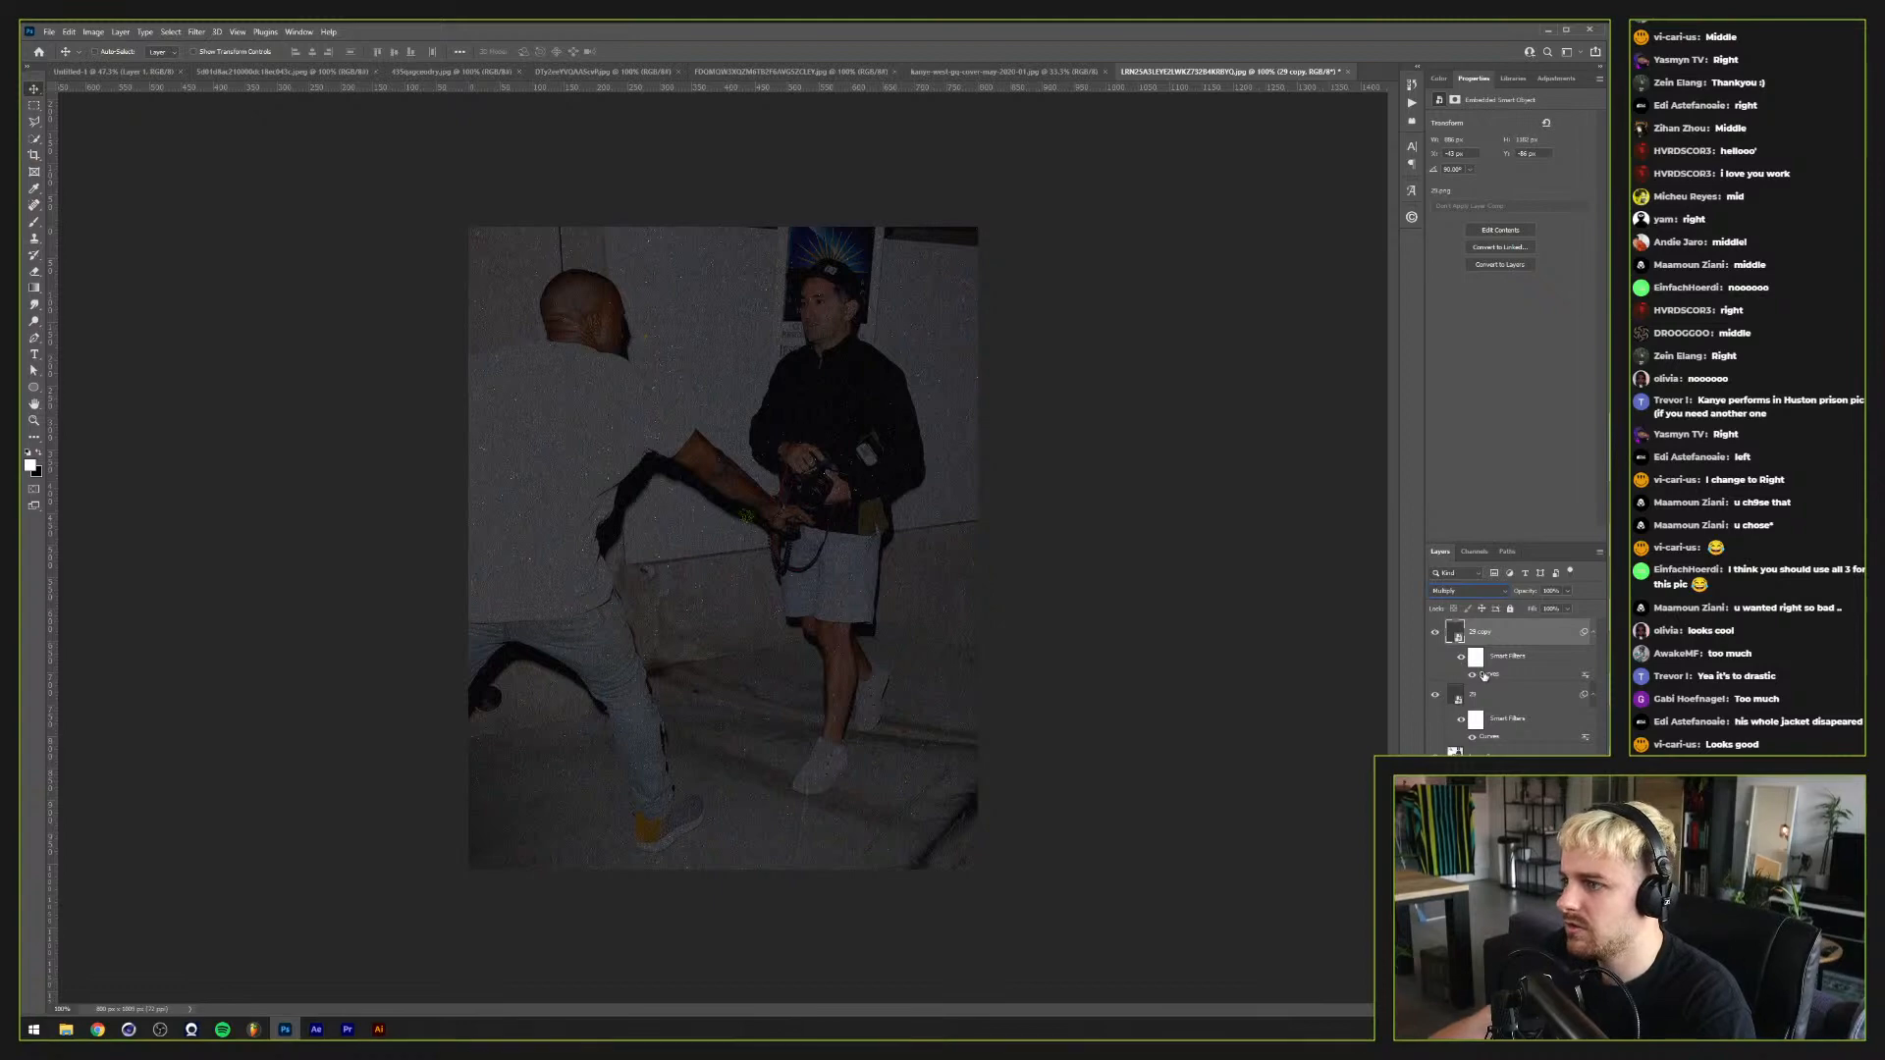
Step: Rework the Curves filter on the Multiply texture copy, pulling in the white point and steeply raising the curve to turn the paper nearly white
double_click(1488, 674)
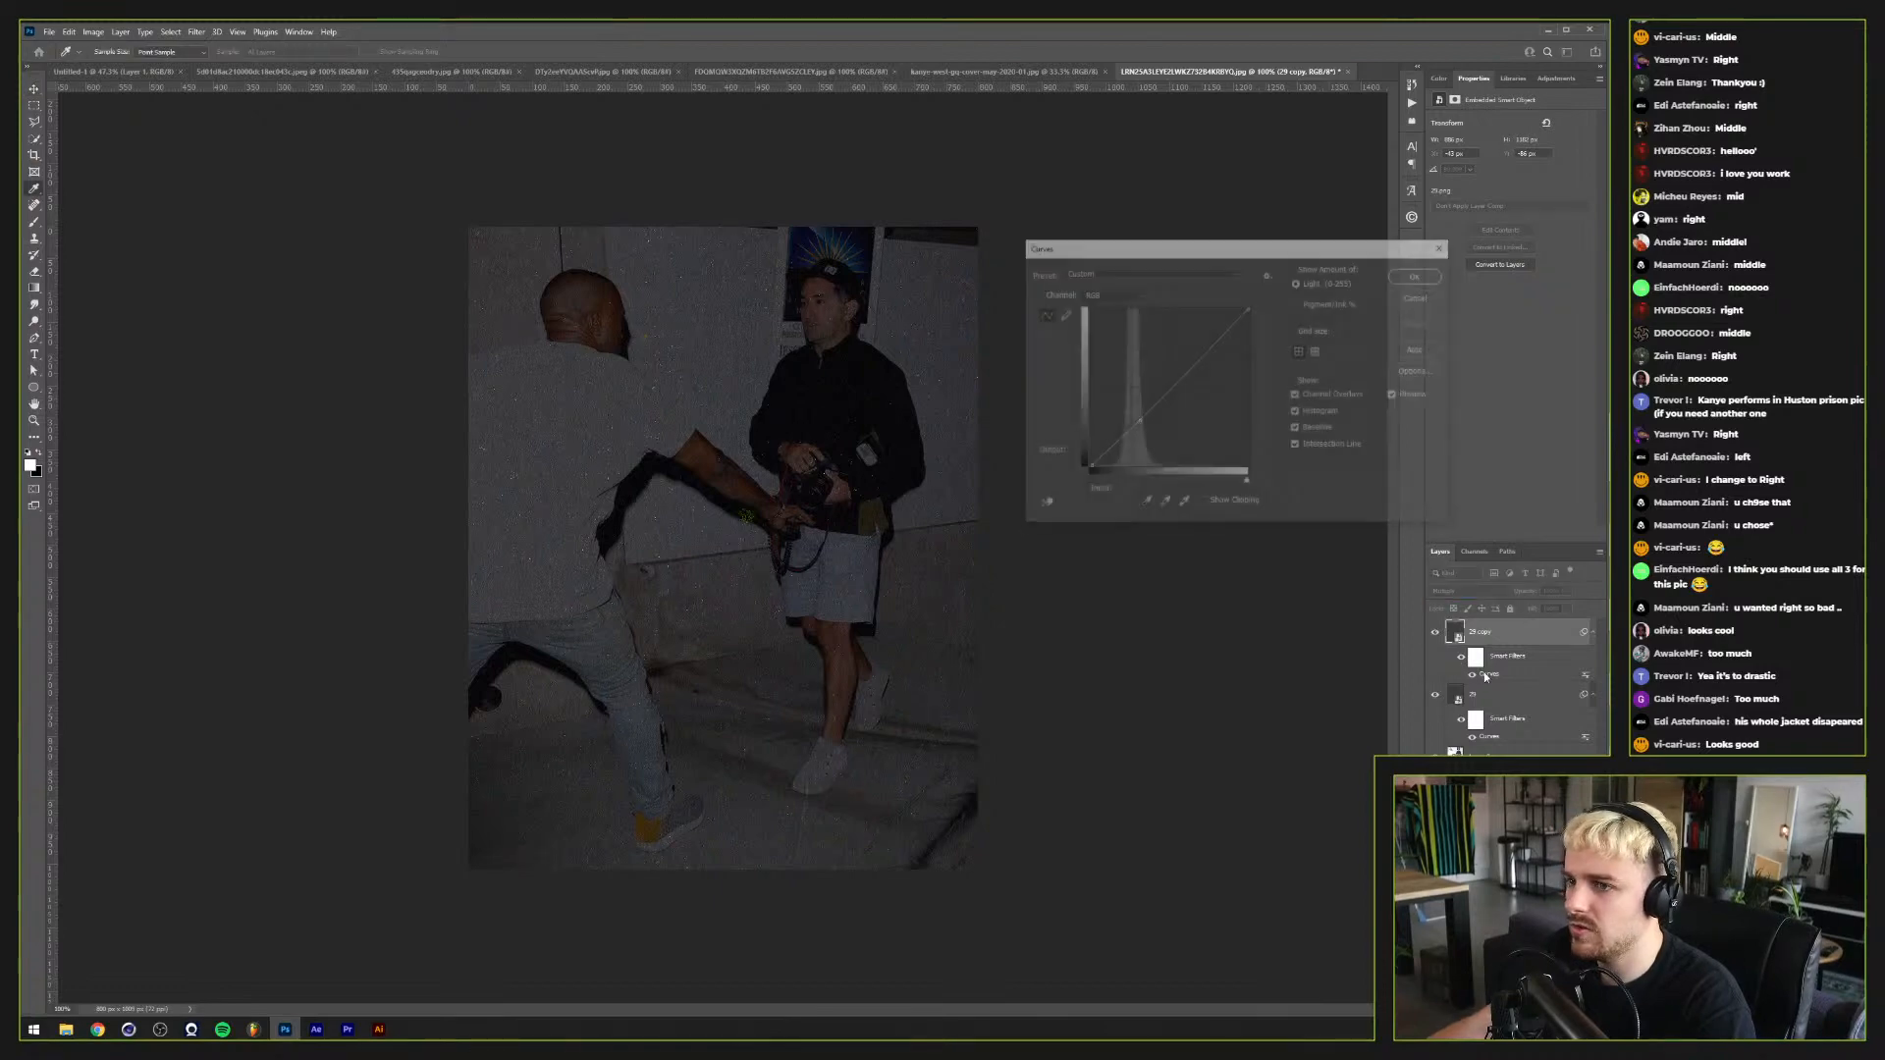
drag(1139, 421, 1130, 355)
drag(1247, 484, 1135, 467)
drag(1130, 356, 1115, 336)
click(1088, 467)
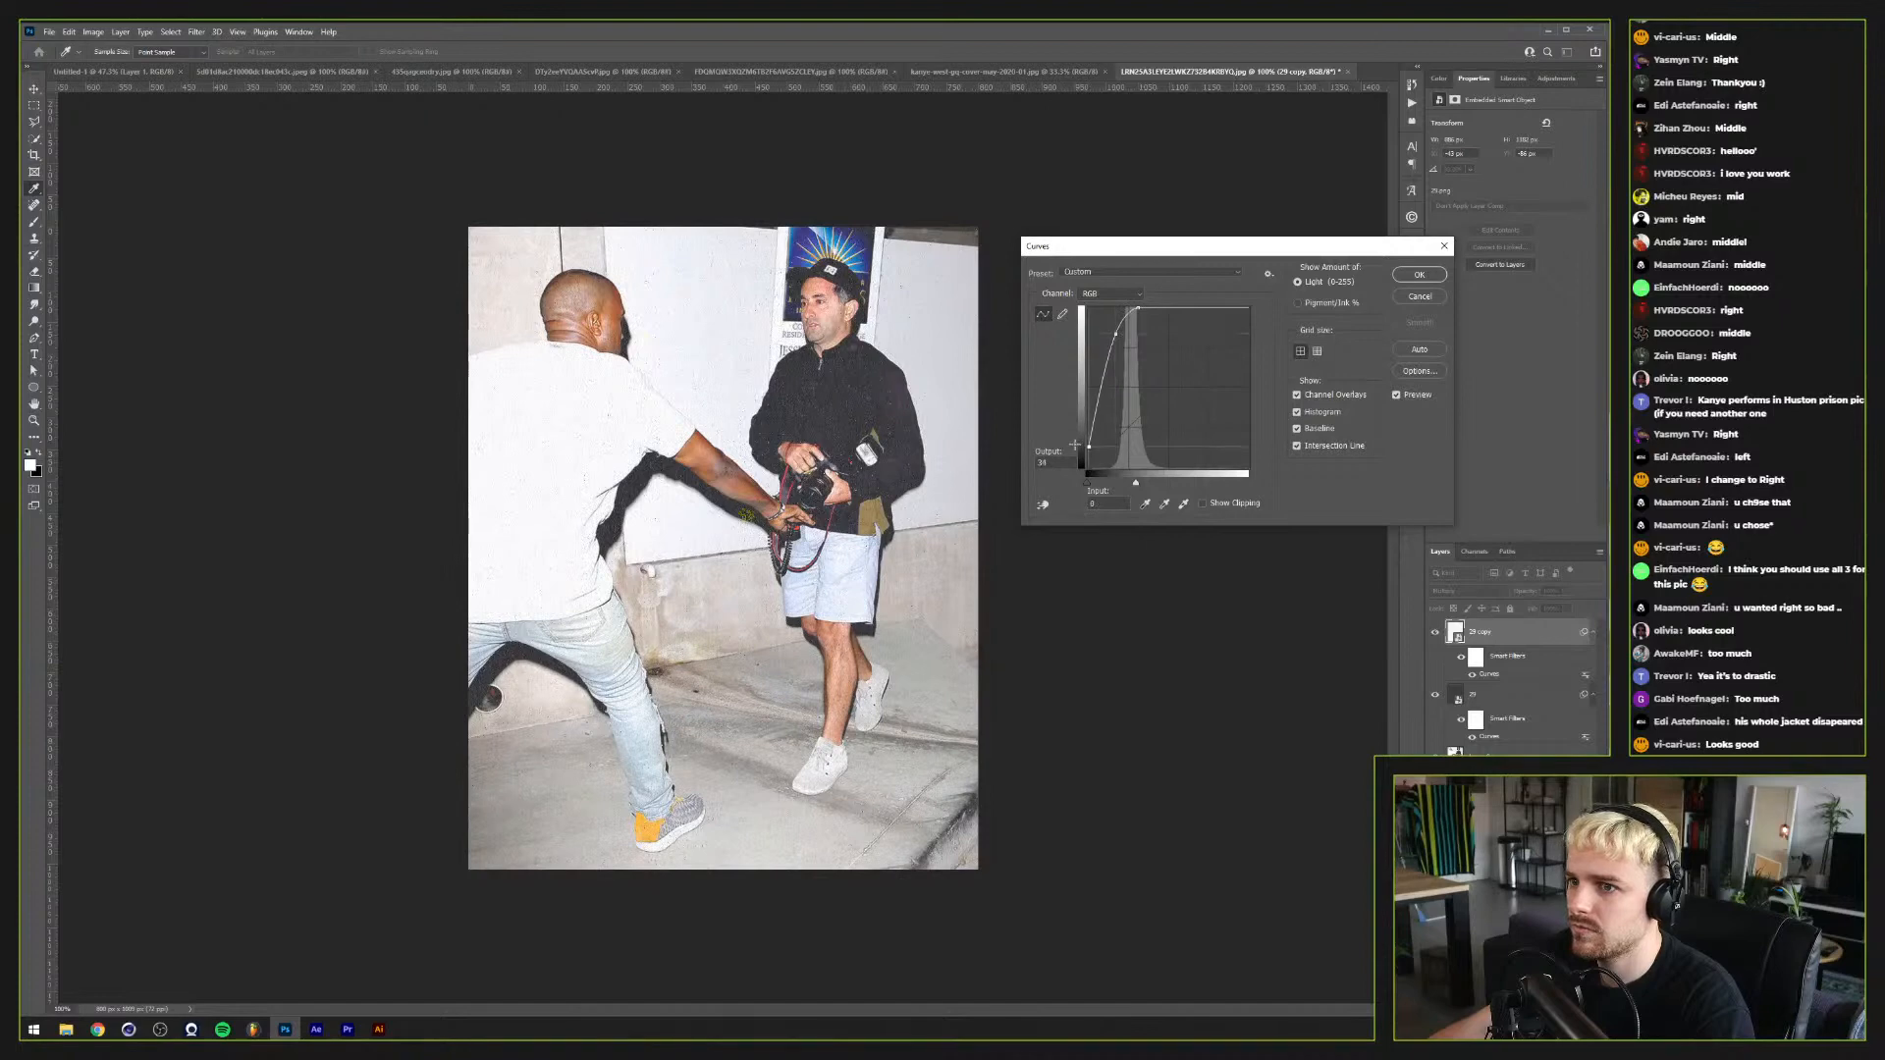
drag(1115, 332, 1108, 351)
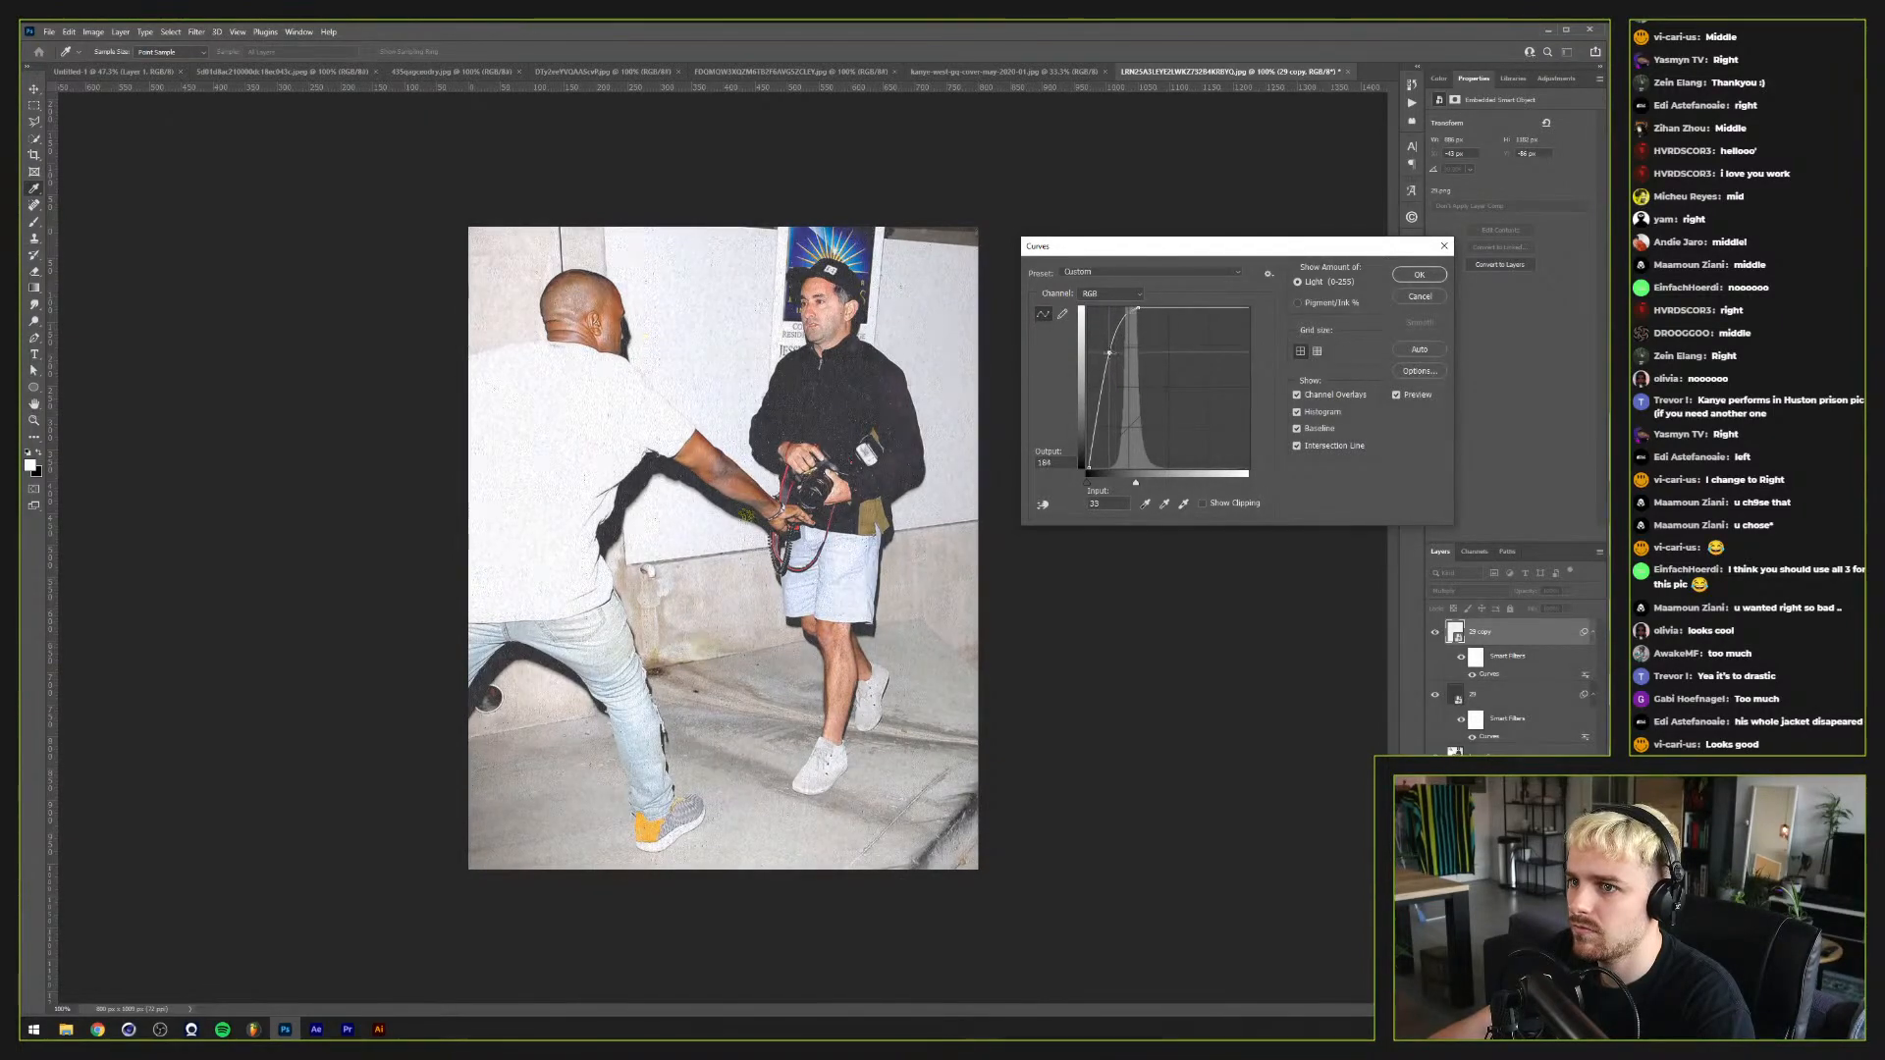
click(1430, 301)
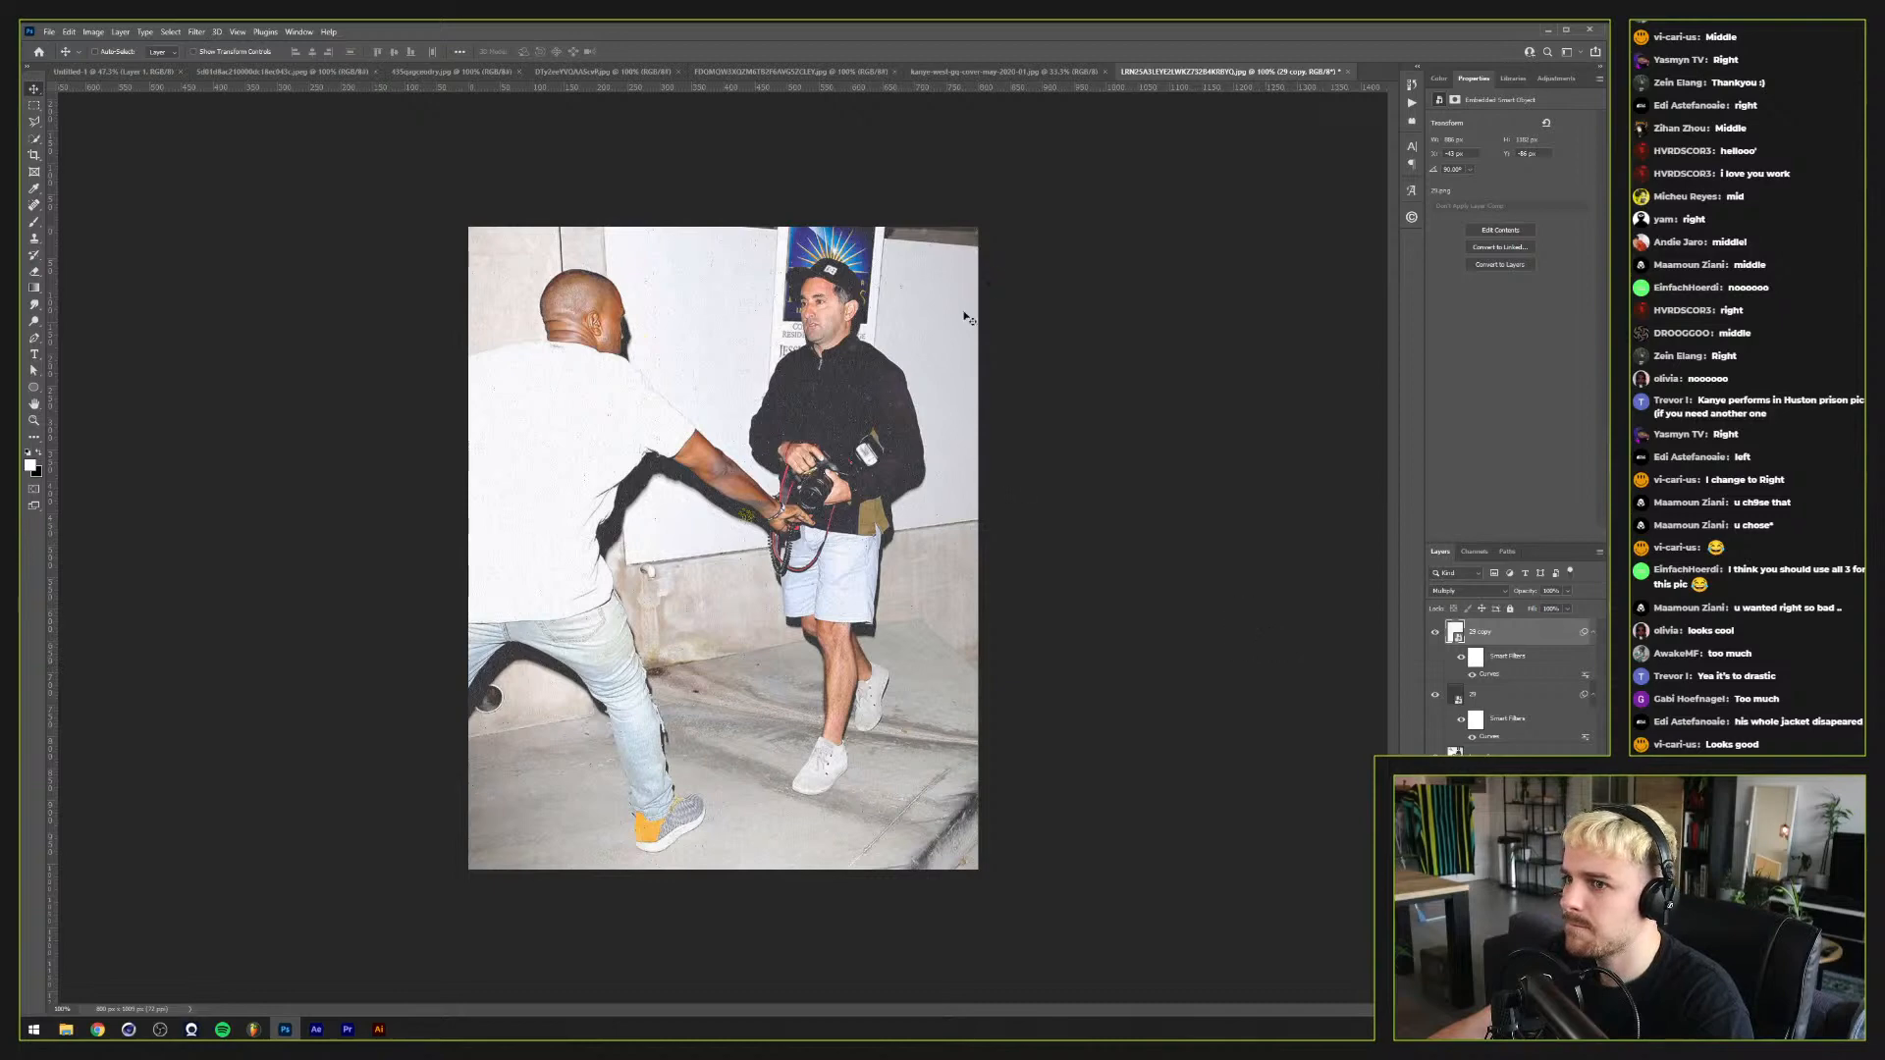
Step: Export the textured photo as a JPG named 03 to the Kanye Collage folder and close its document without saving changes
key(ctrl+alt+shift+w)
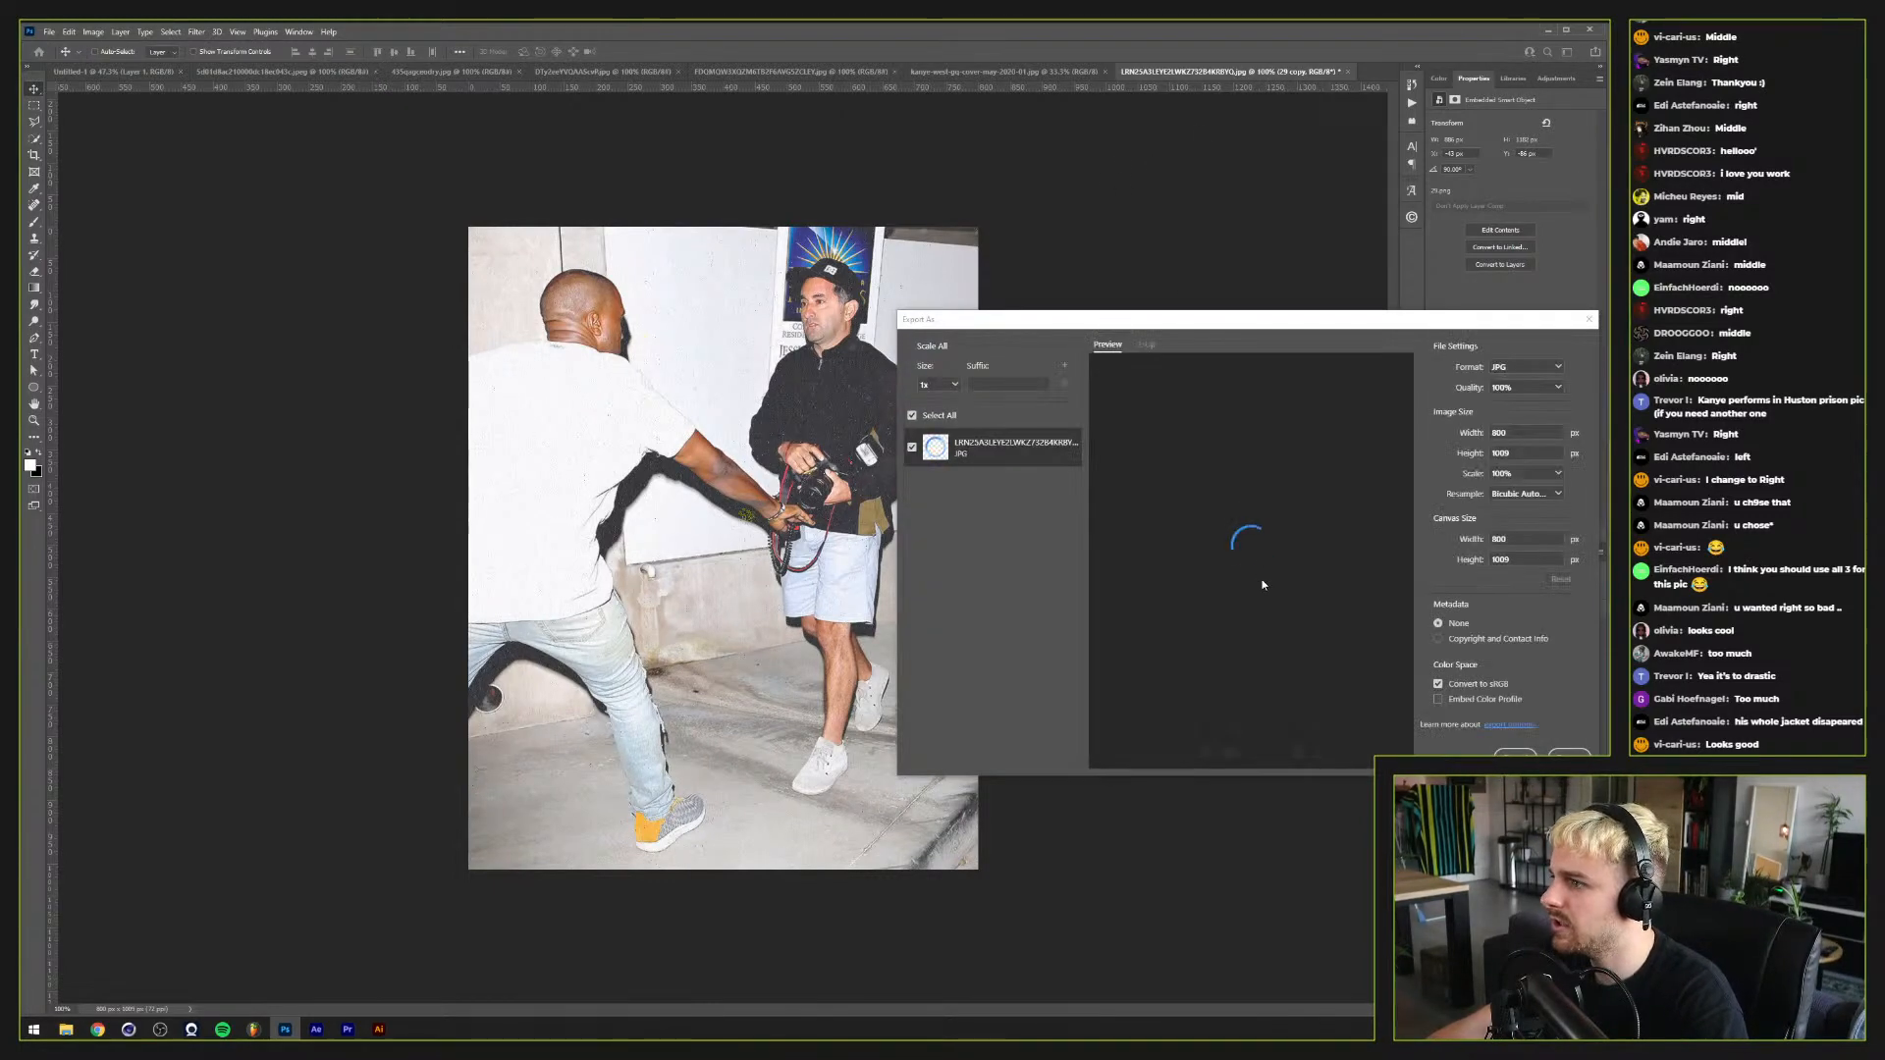
key(Return)
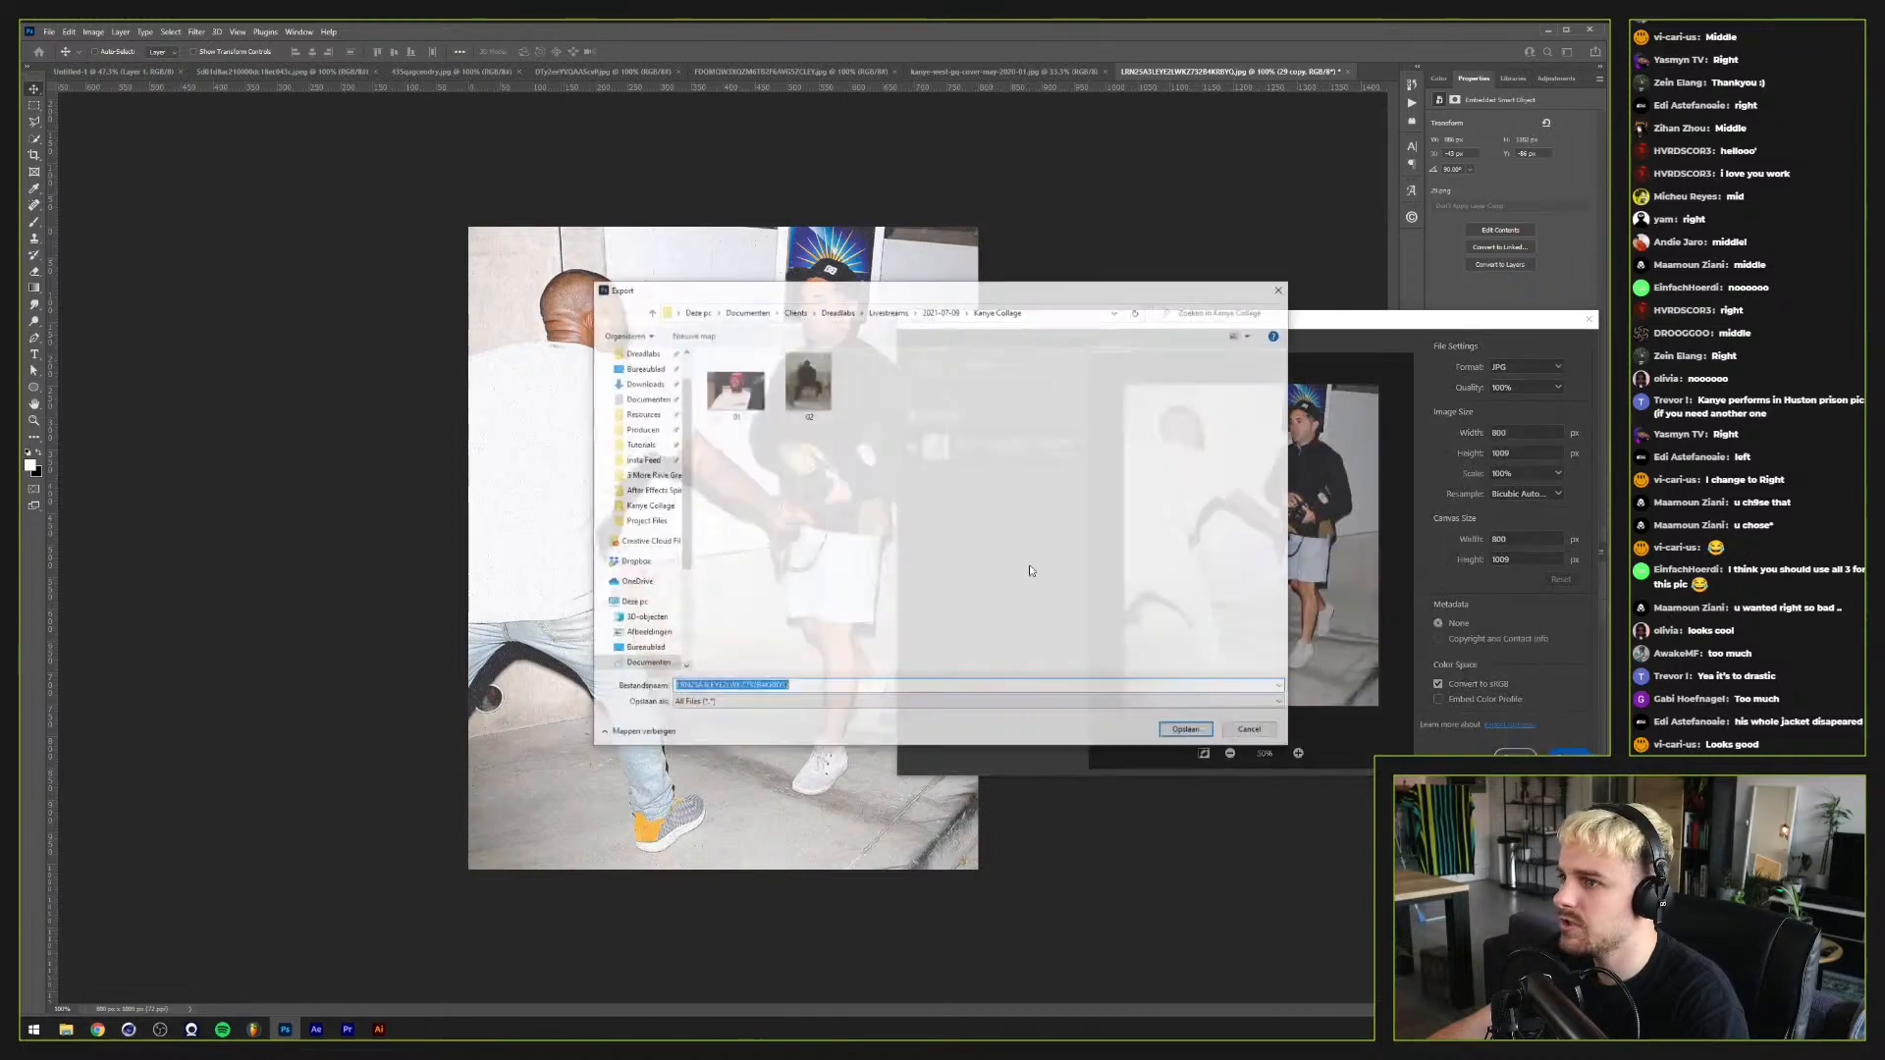
text(03)
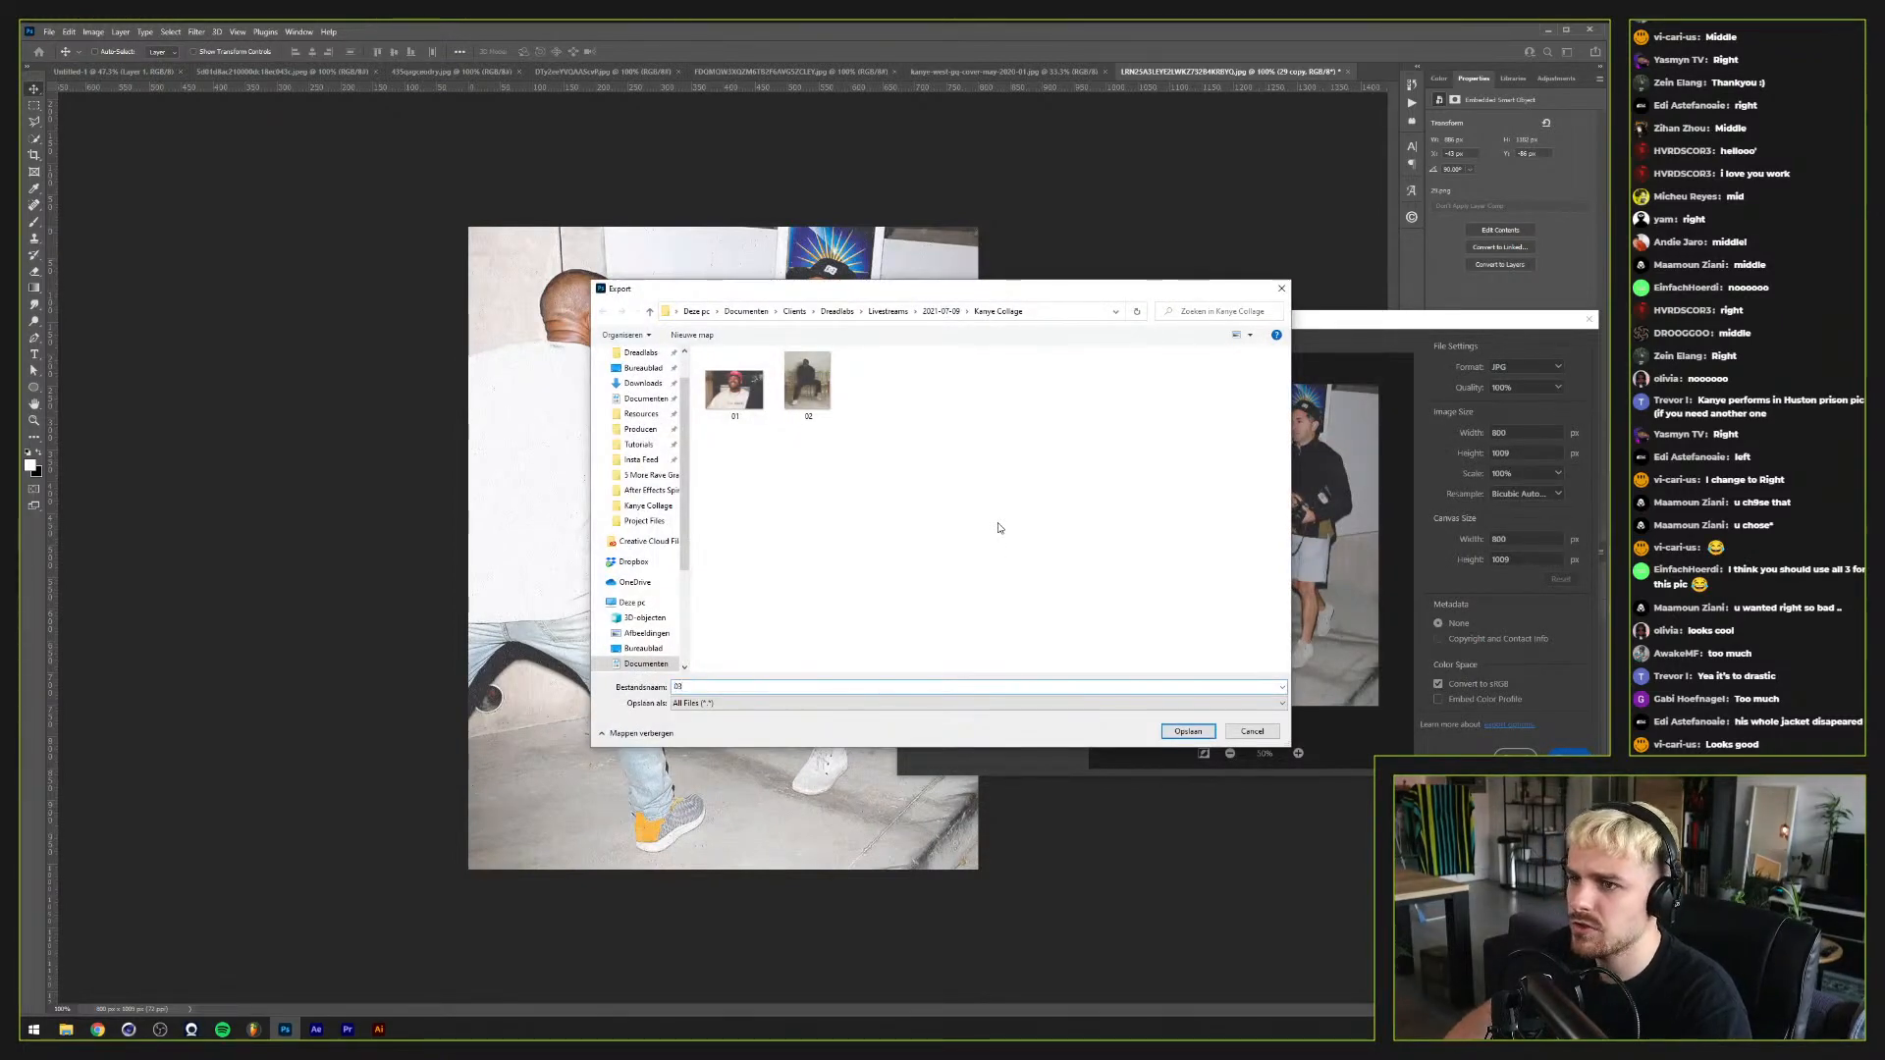
key(Return)
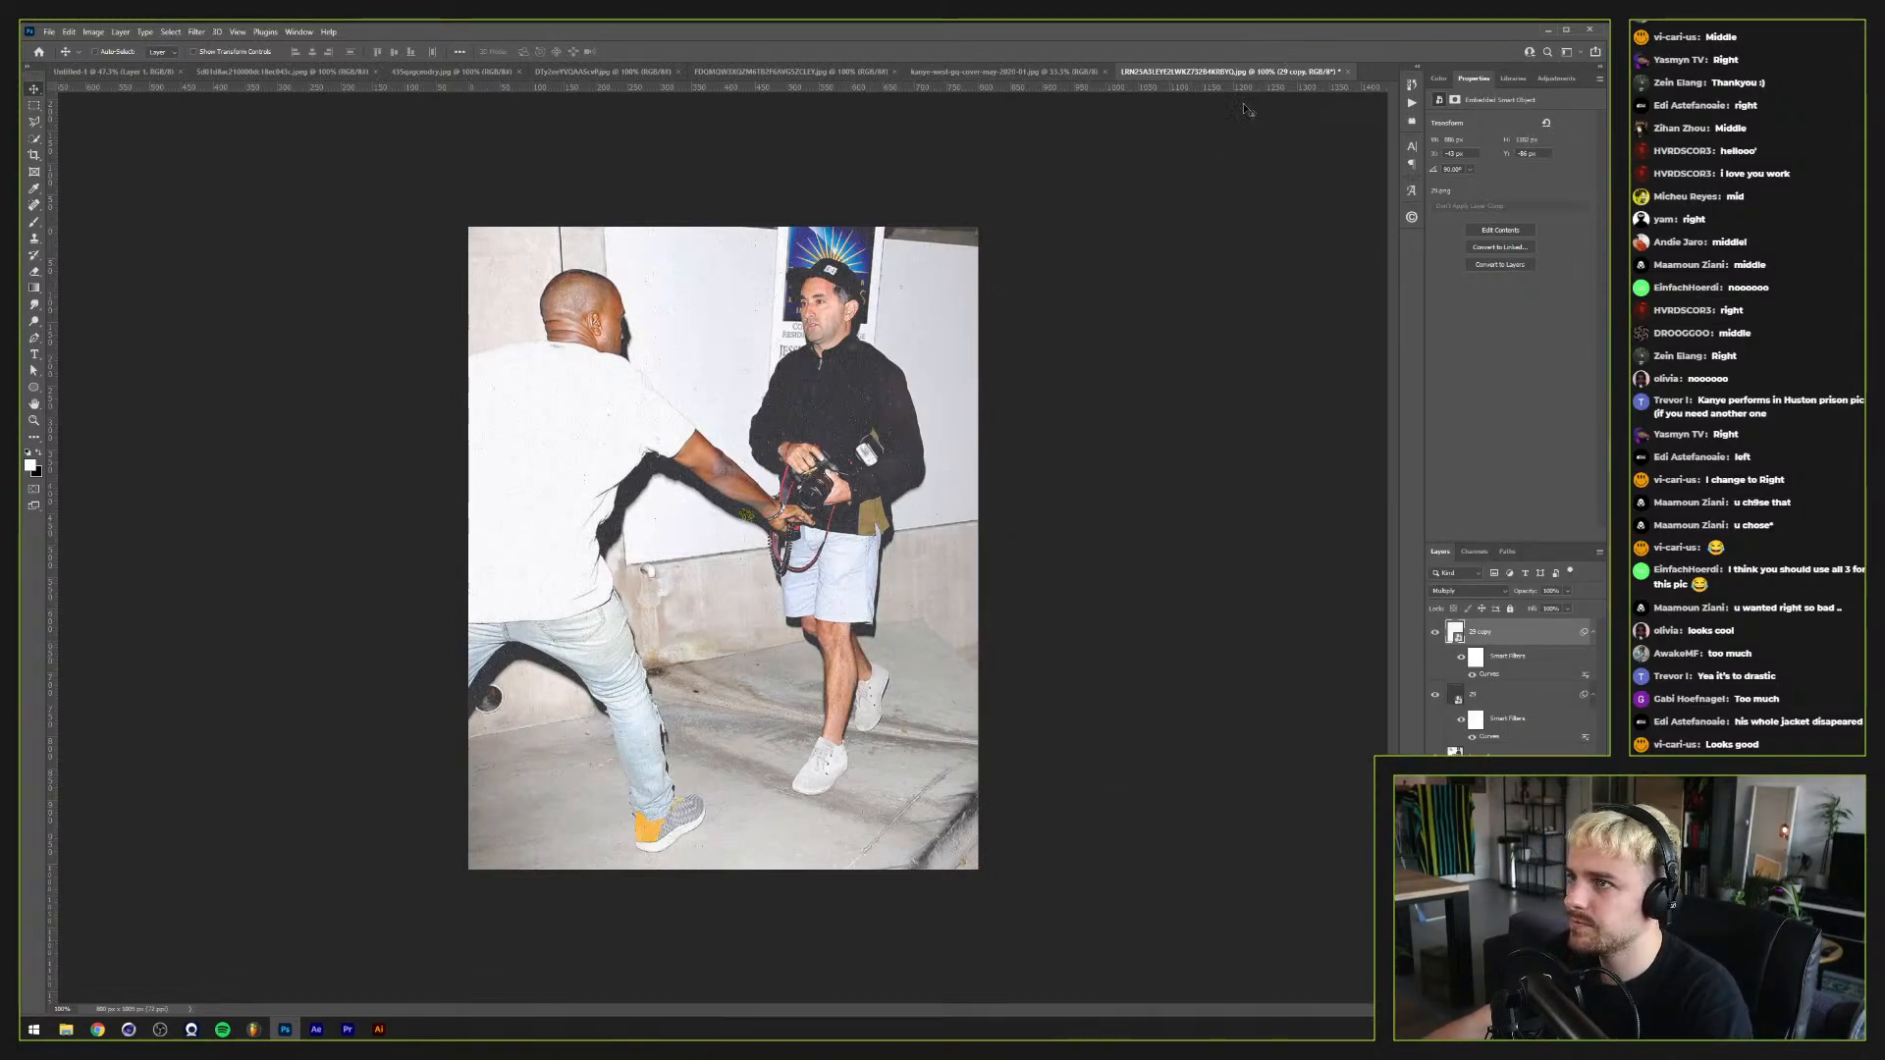
click(1348, 72)
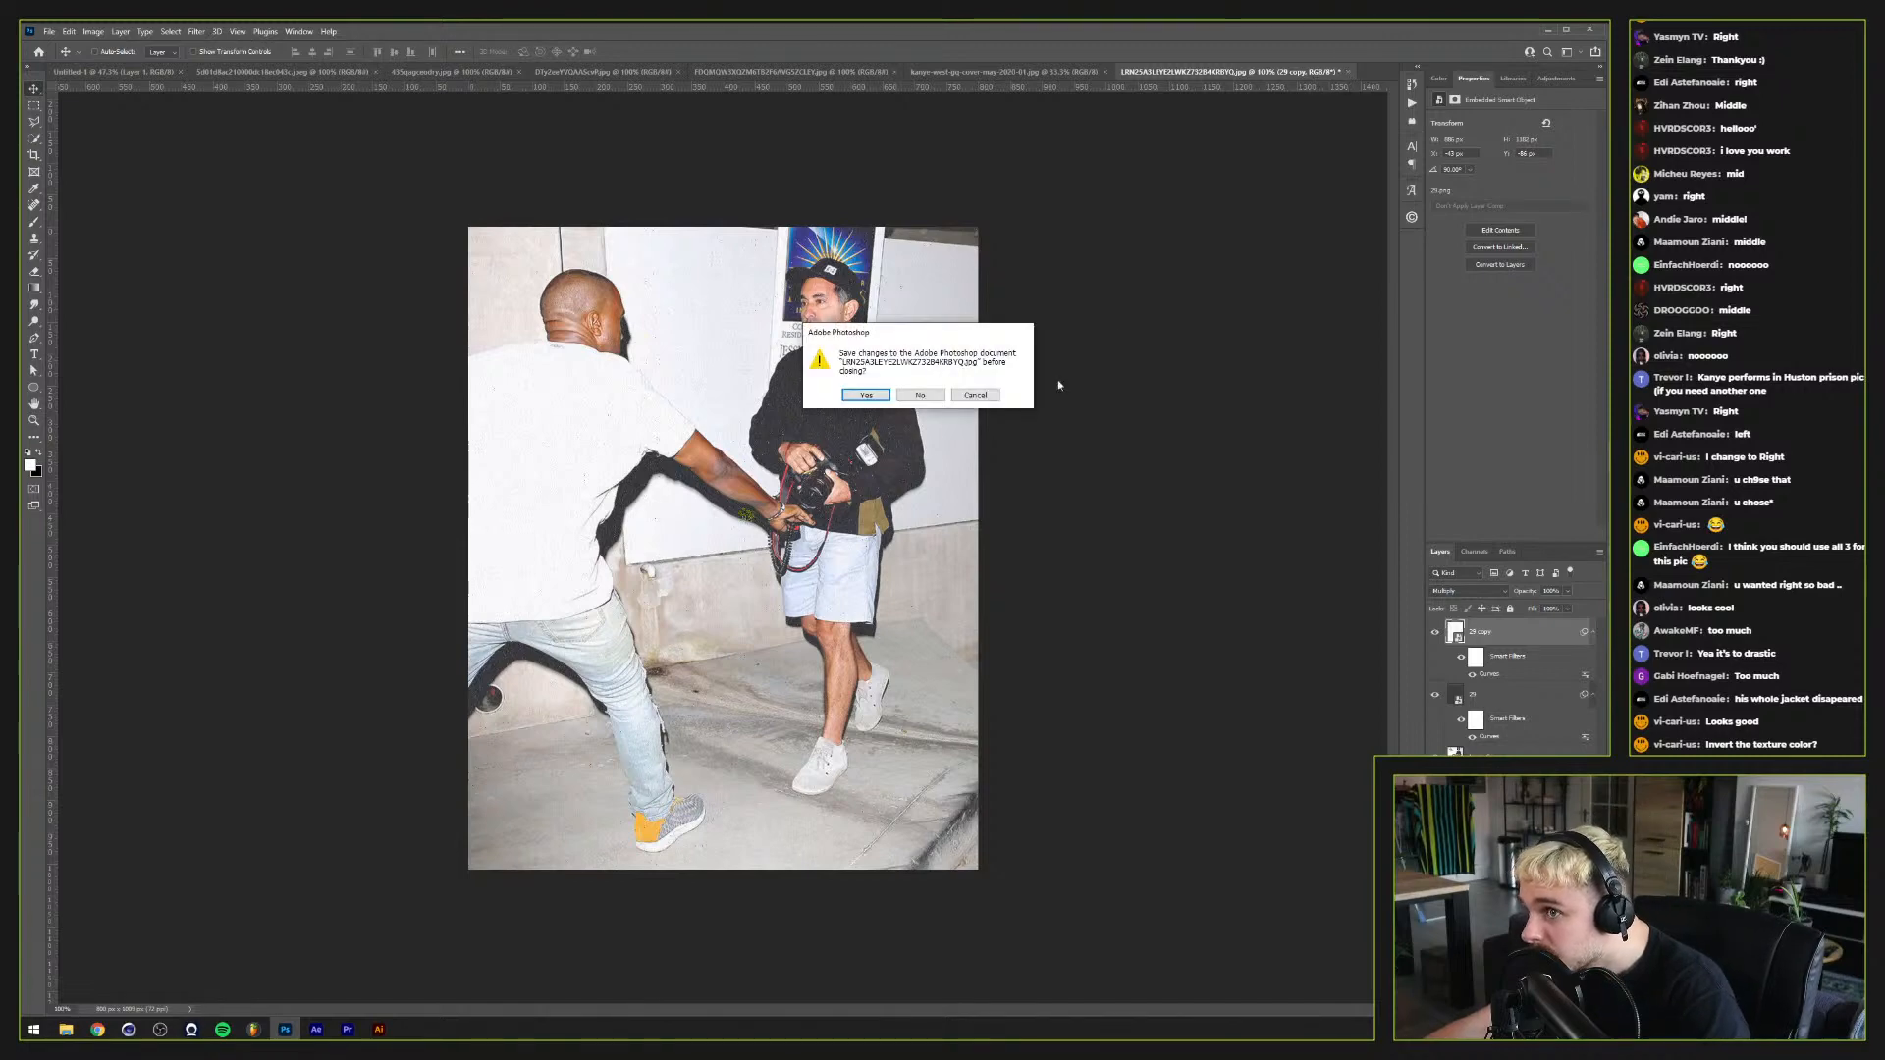
click(920, 395)
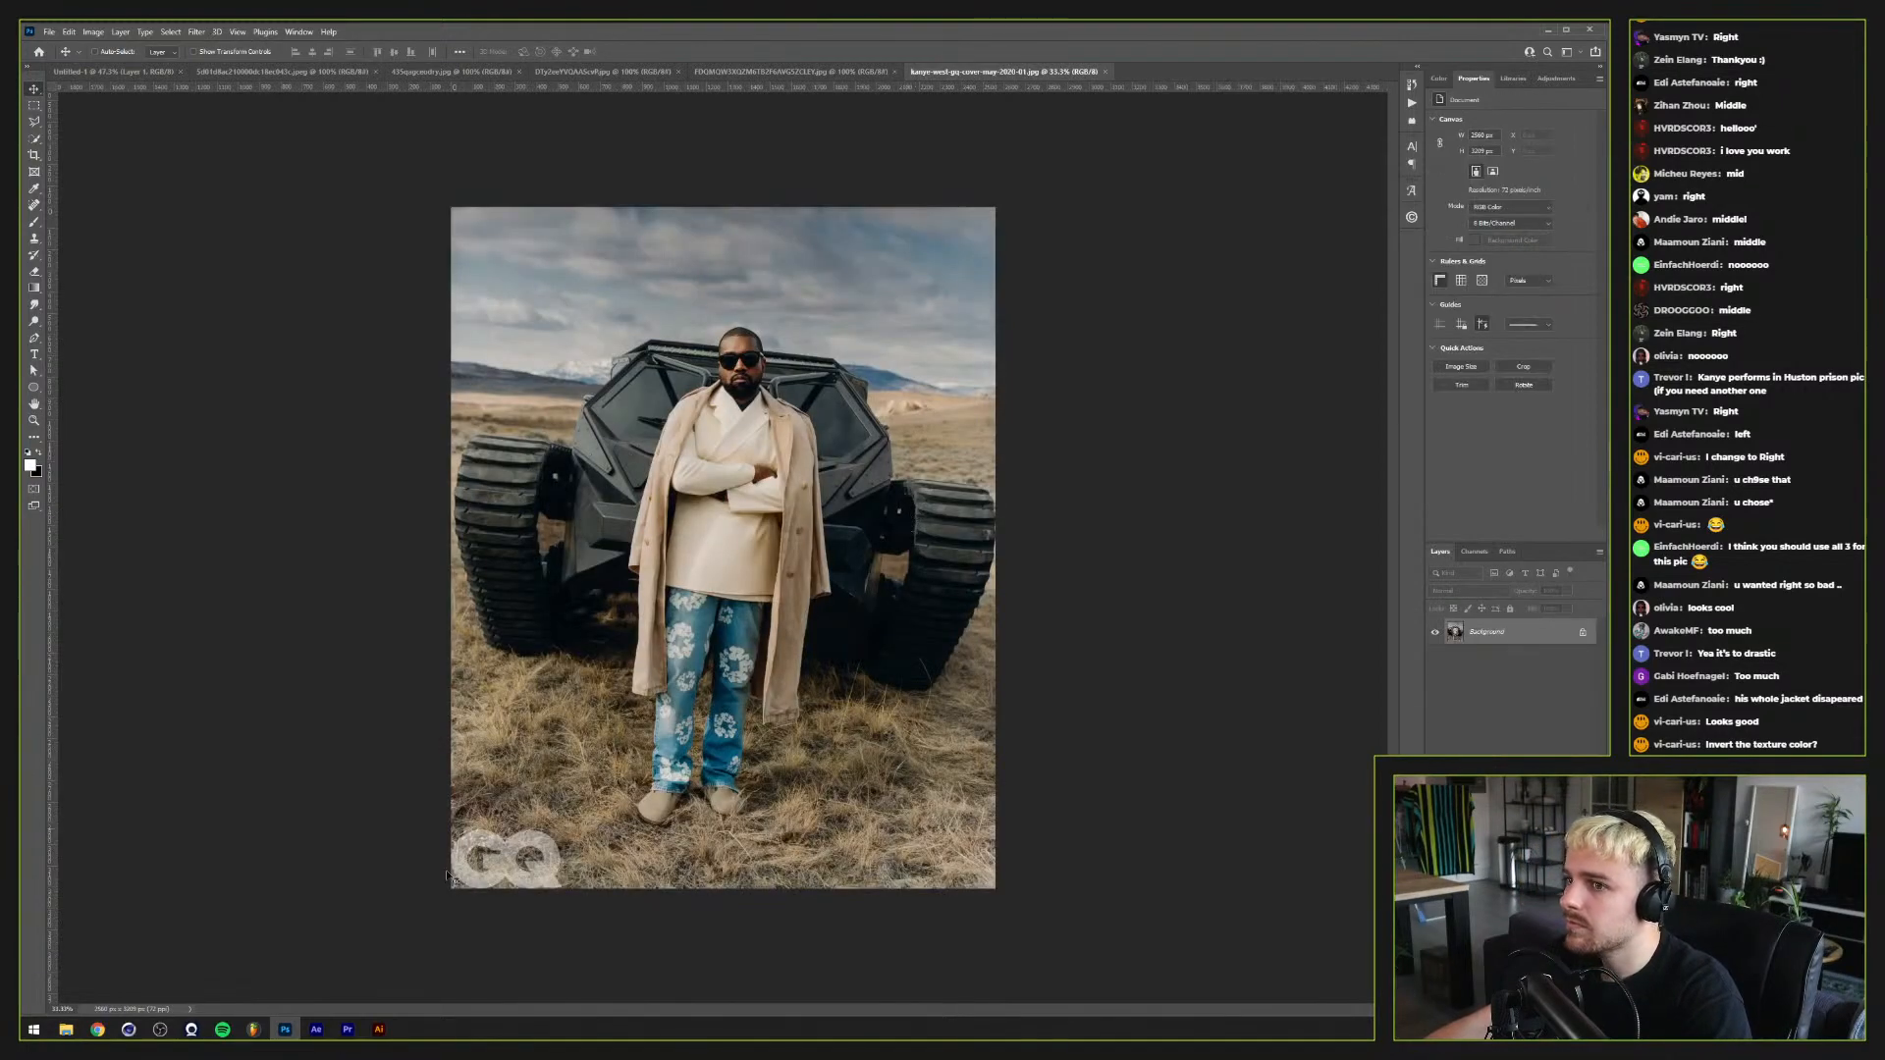
Step: Place paper texture 54 from the Paper Textures folder on the GQ cover photo, rotated 90° and scaled to cover the canvas
click(66, 1029)
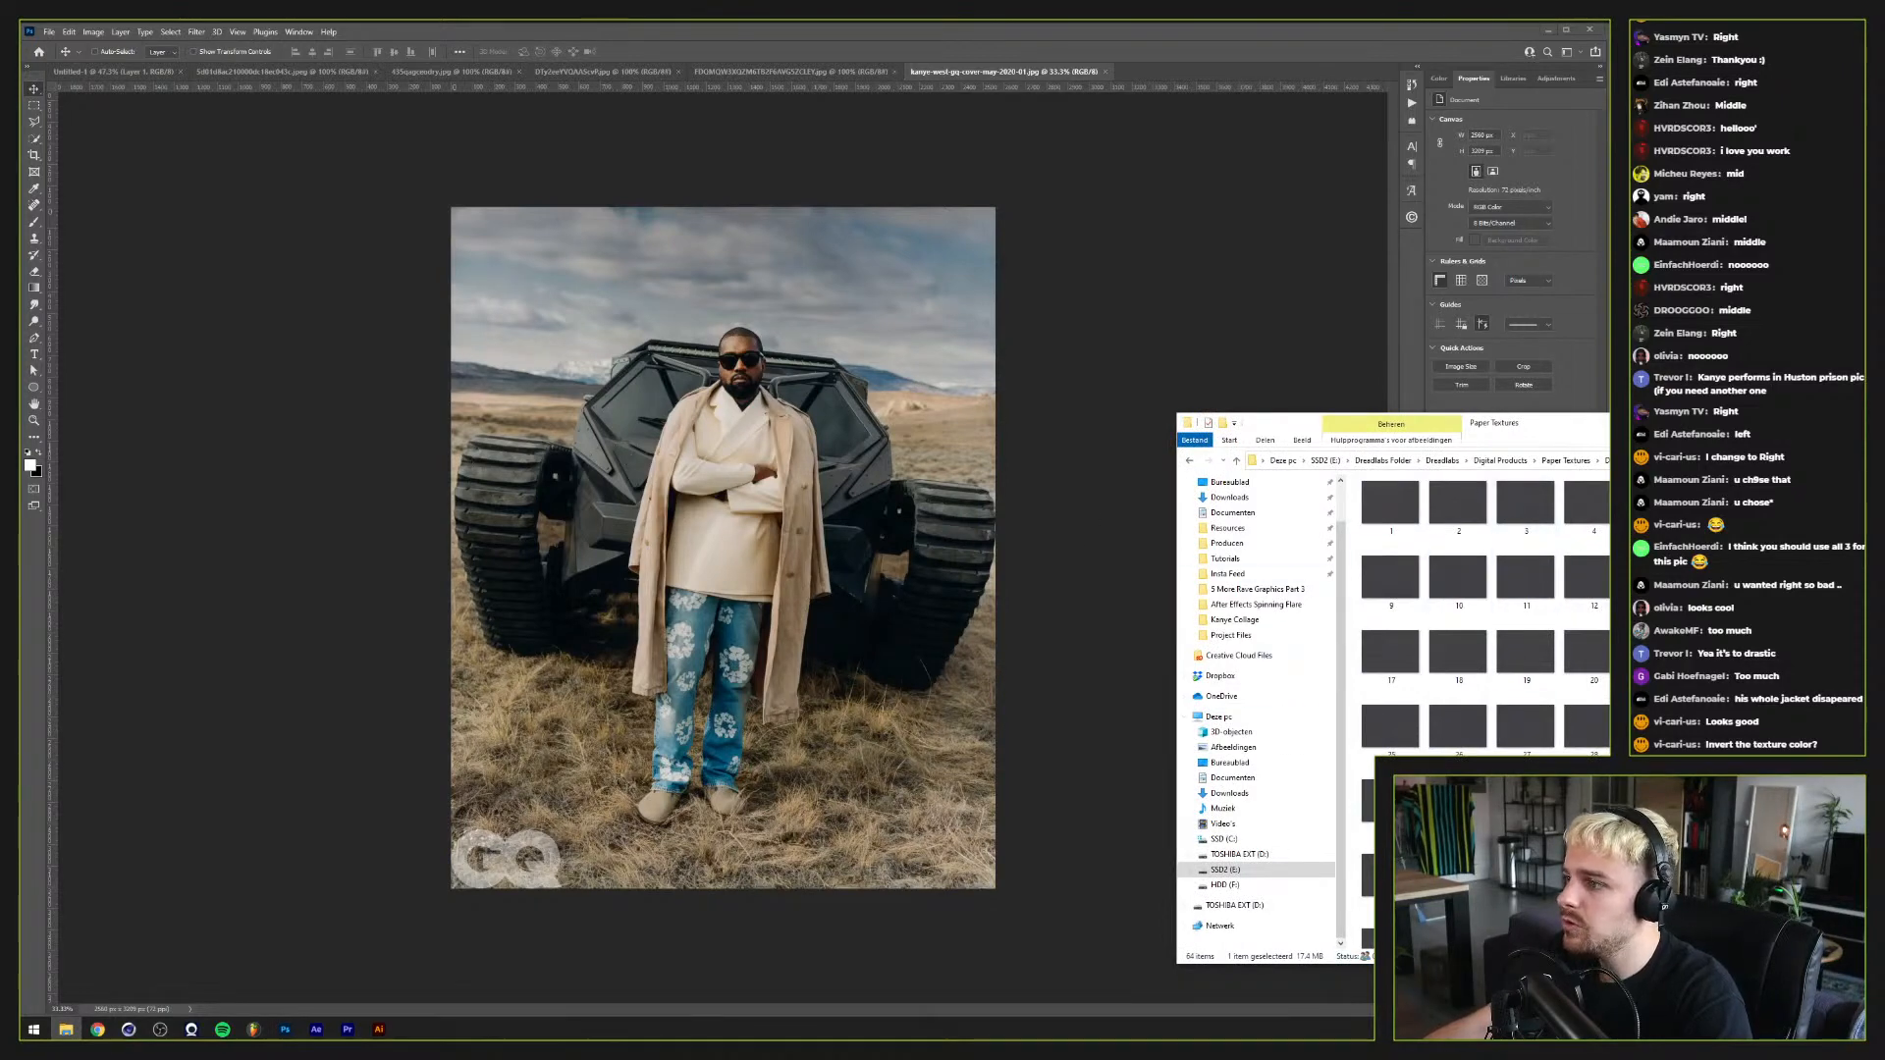
scroll(1482, 609, down, 1)
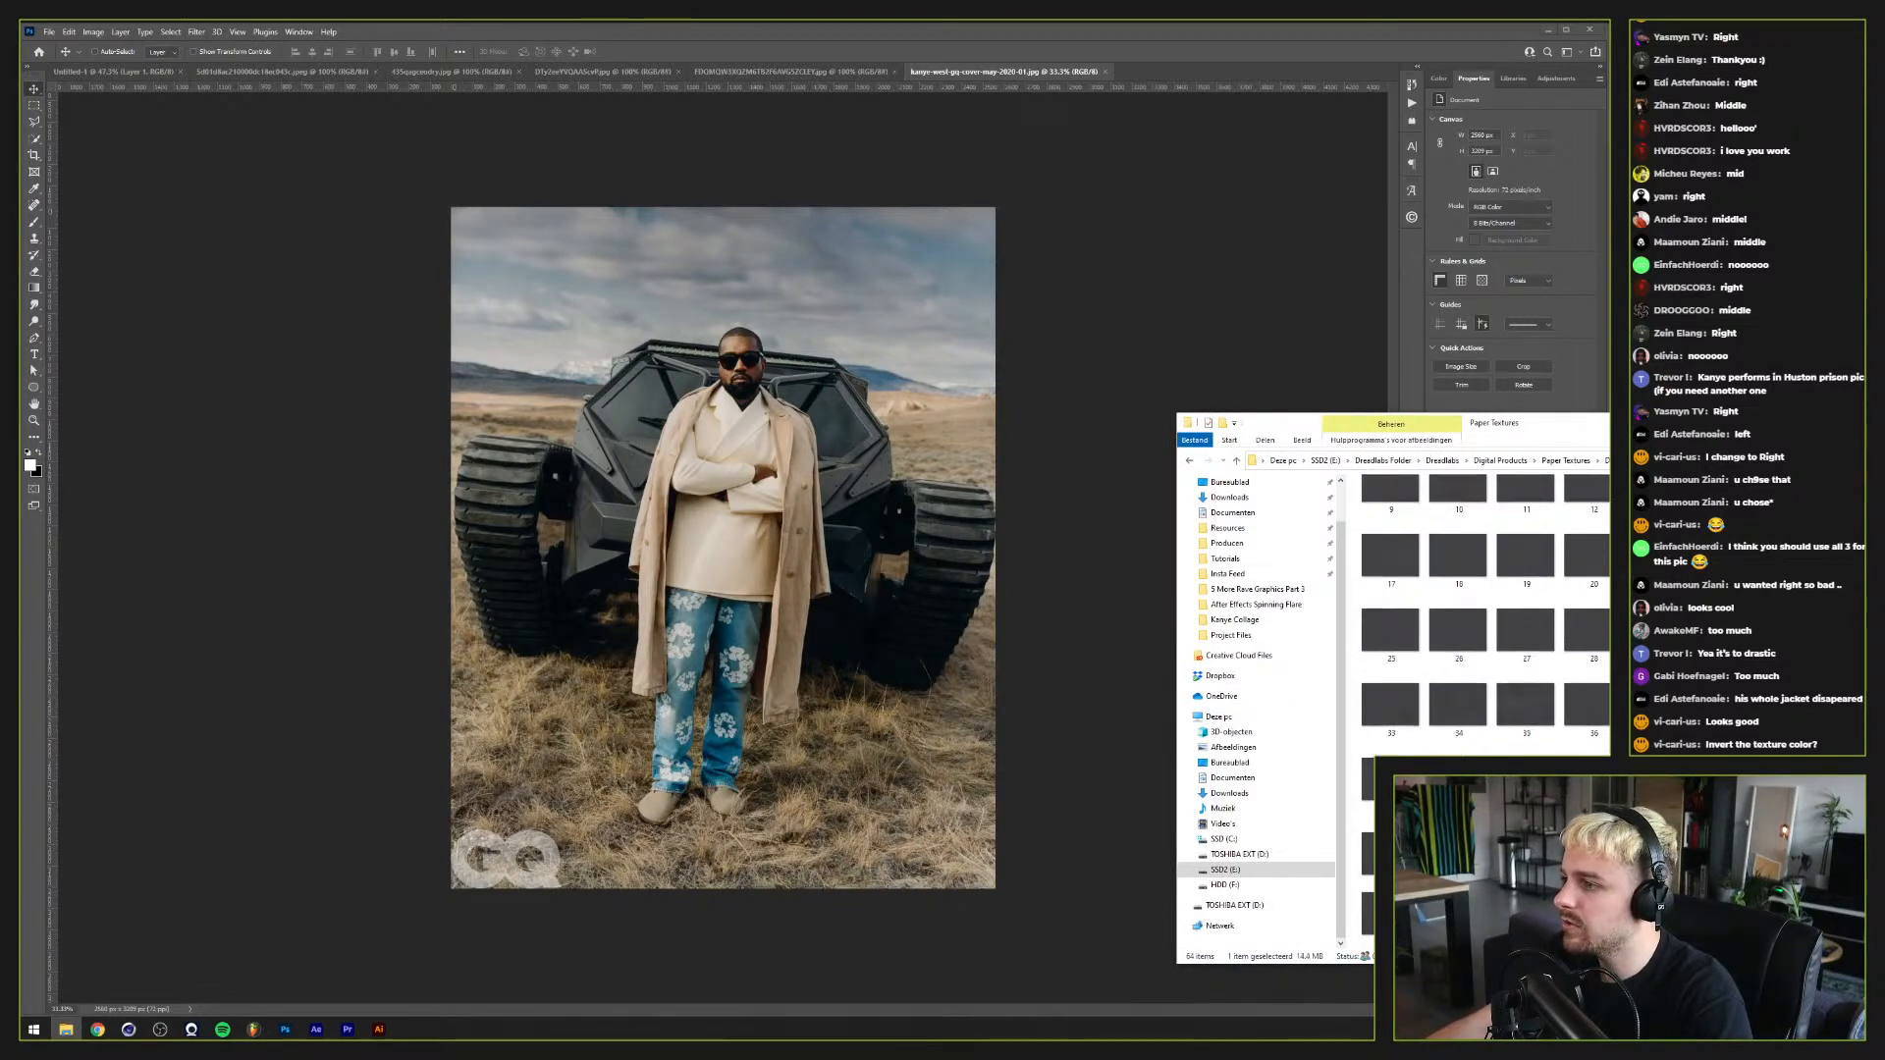
drag(1458, 559, 785, 576)
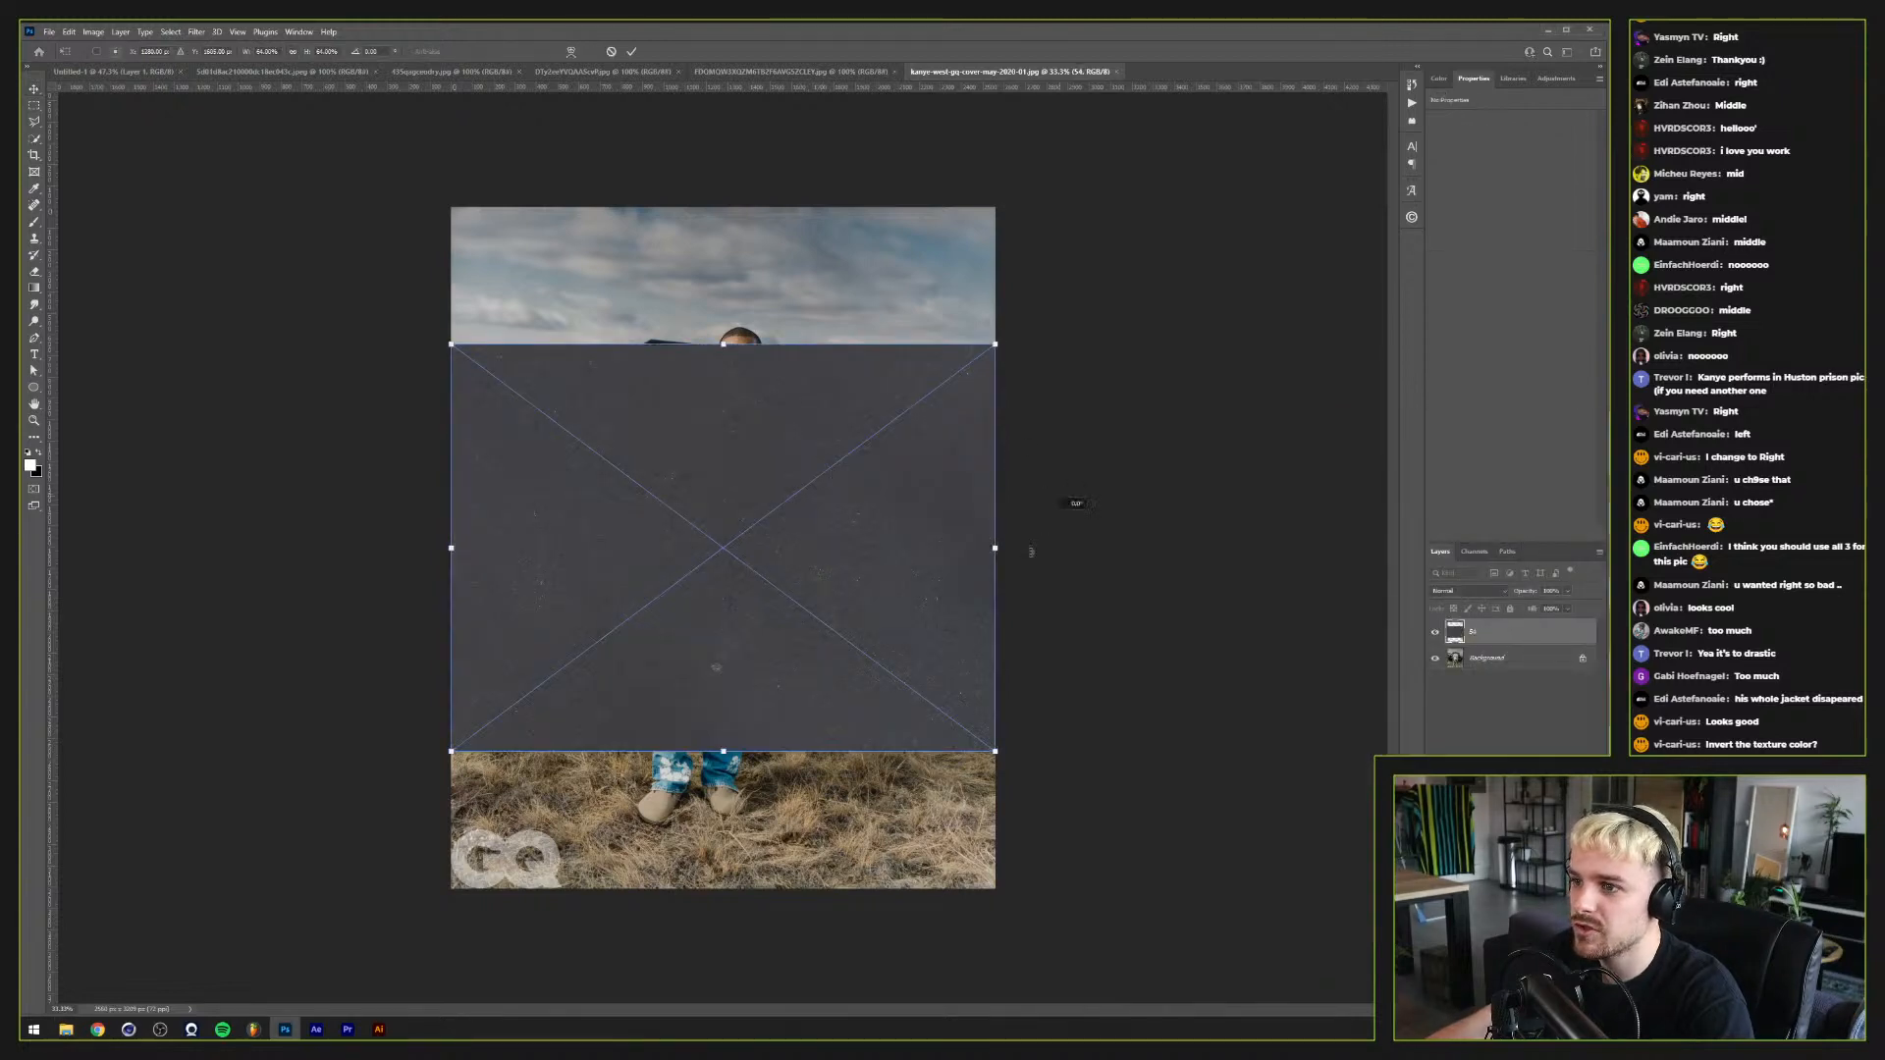
drag(1031, 552, 746, 806)
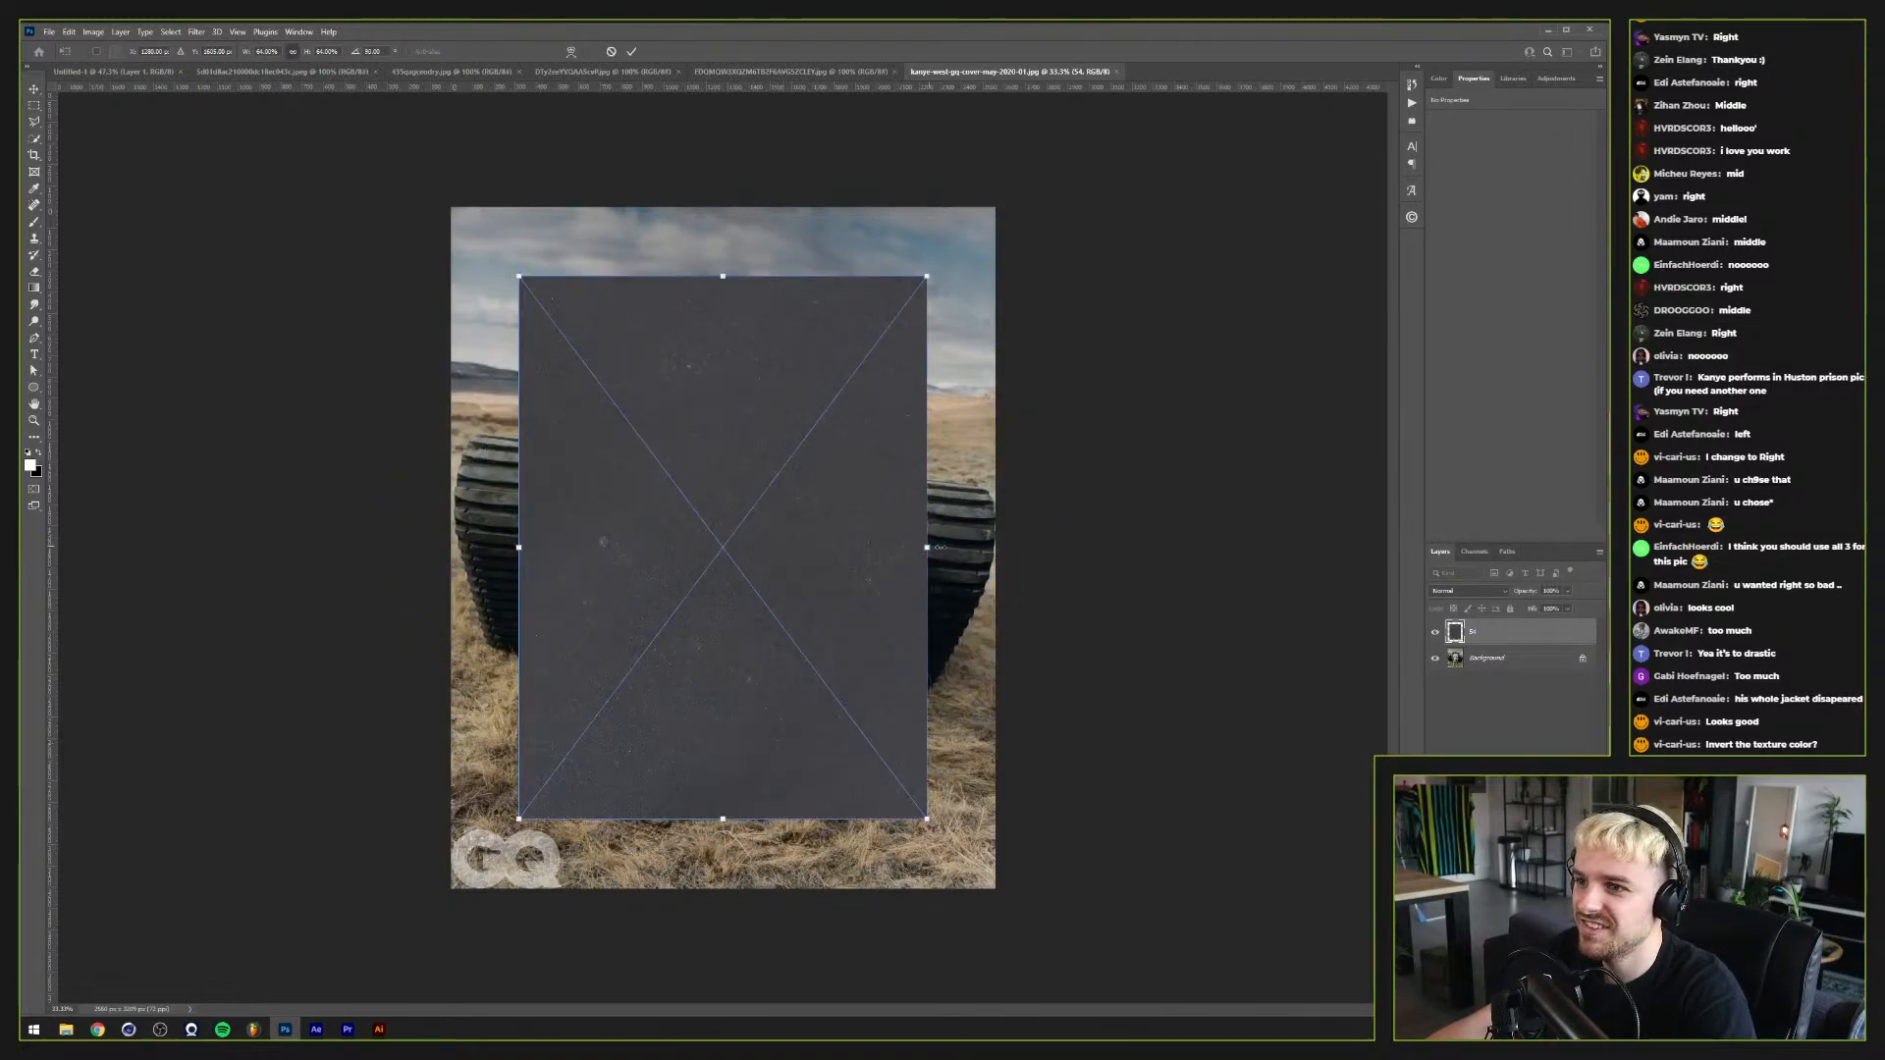
drag(940, 547, 1031, 513)
key(Return)
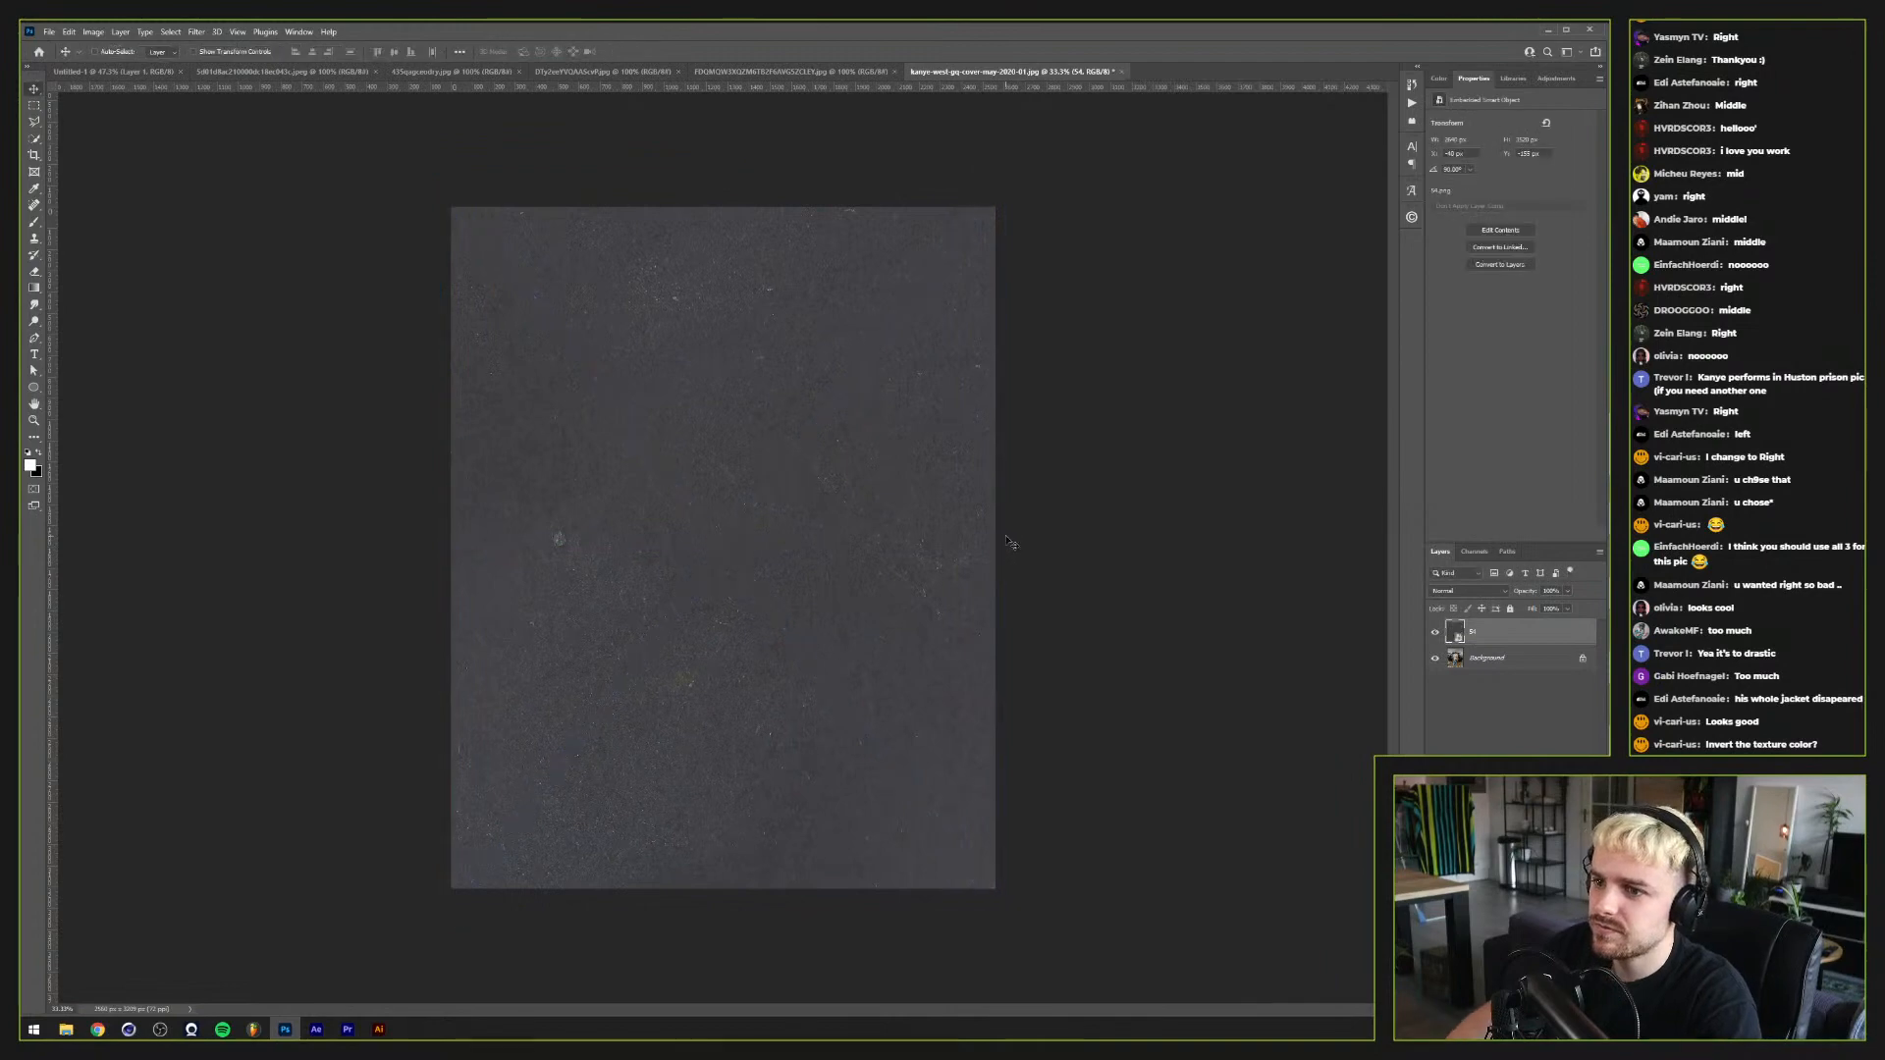
Step: Try the Screen blend mode on the GQ photo's texture layer and settle on Lighten
click(1467, 591)
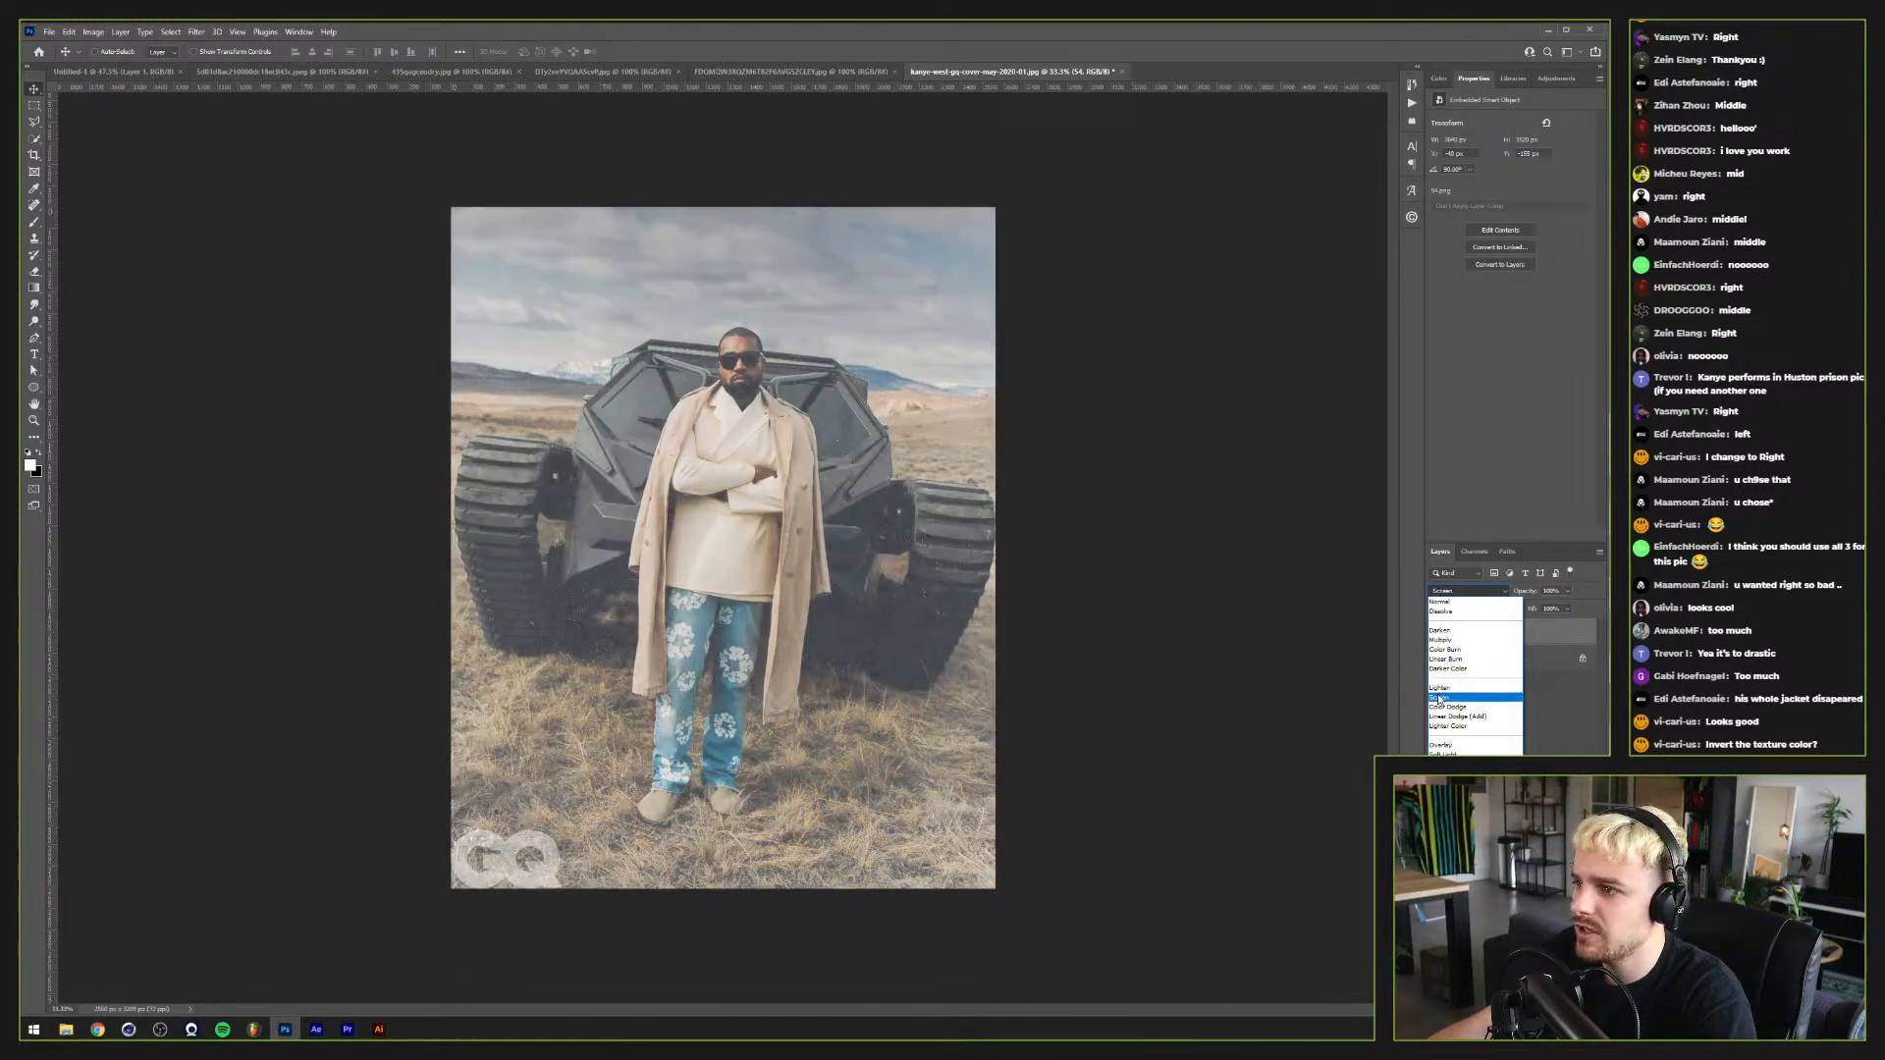
click(1439, 697)
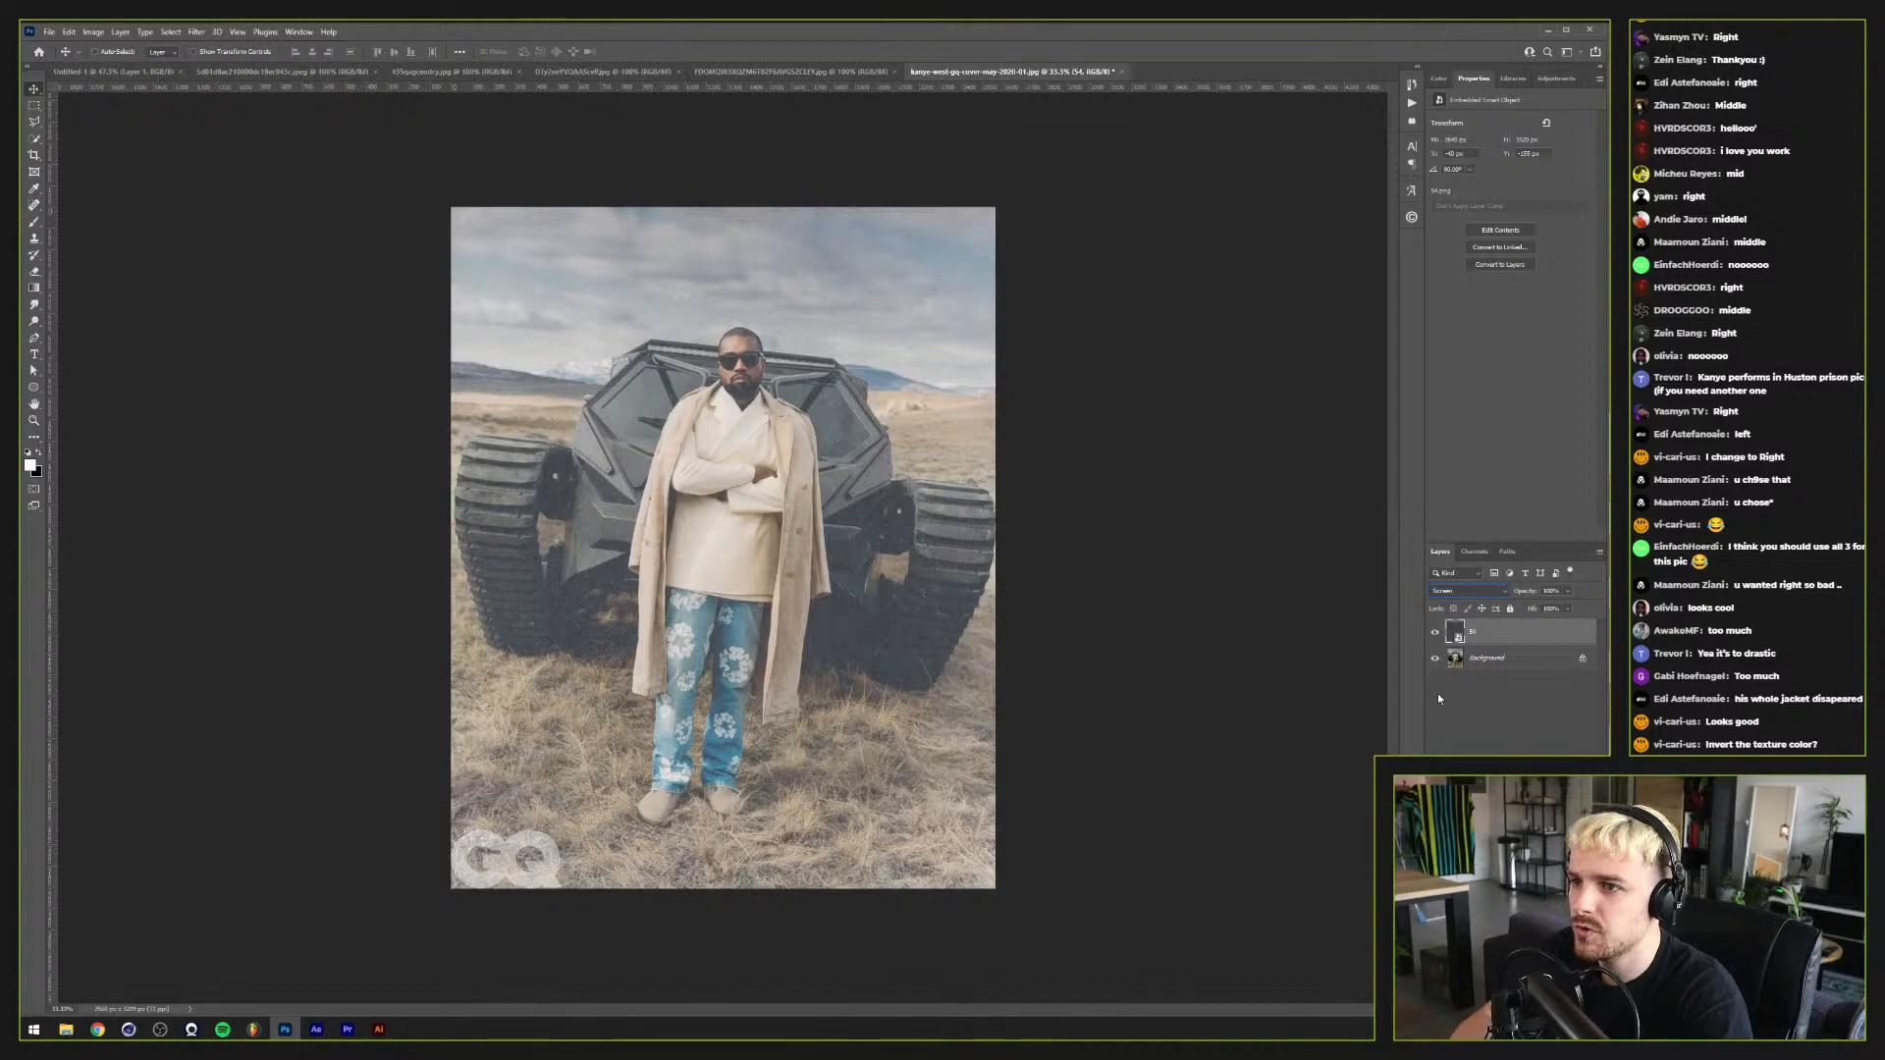
key(Up)
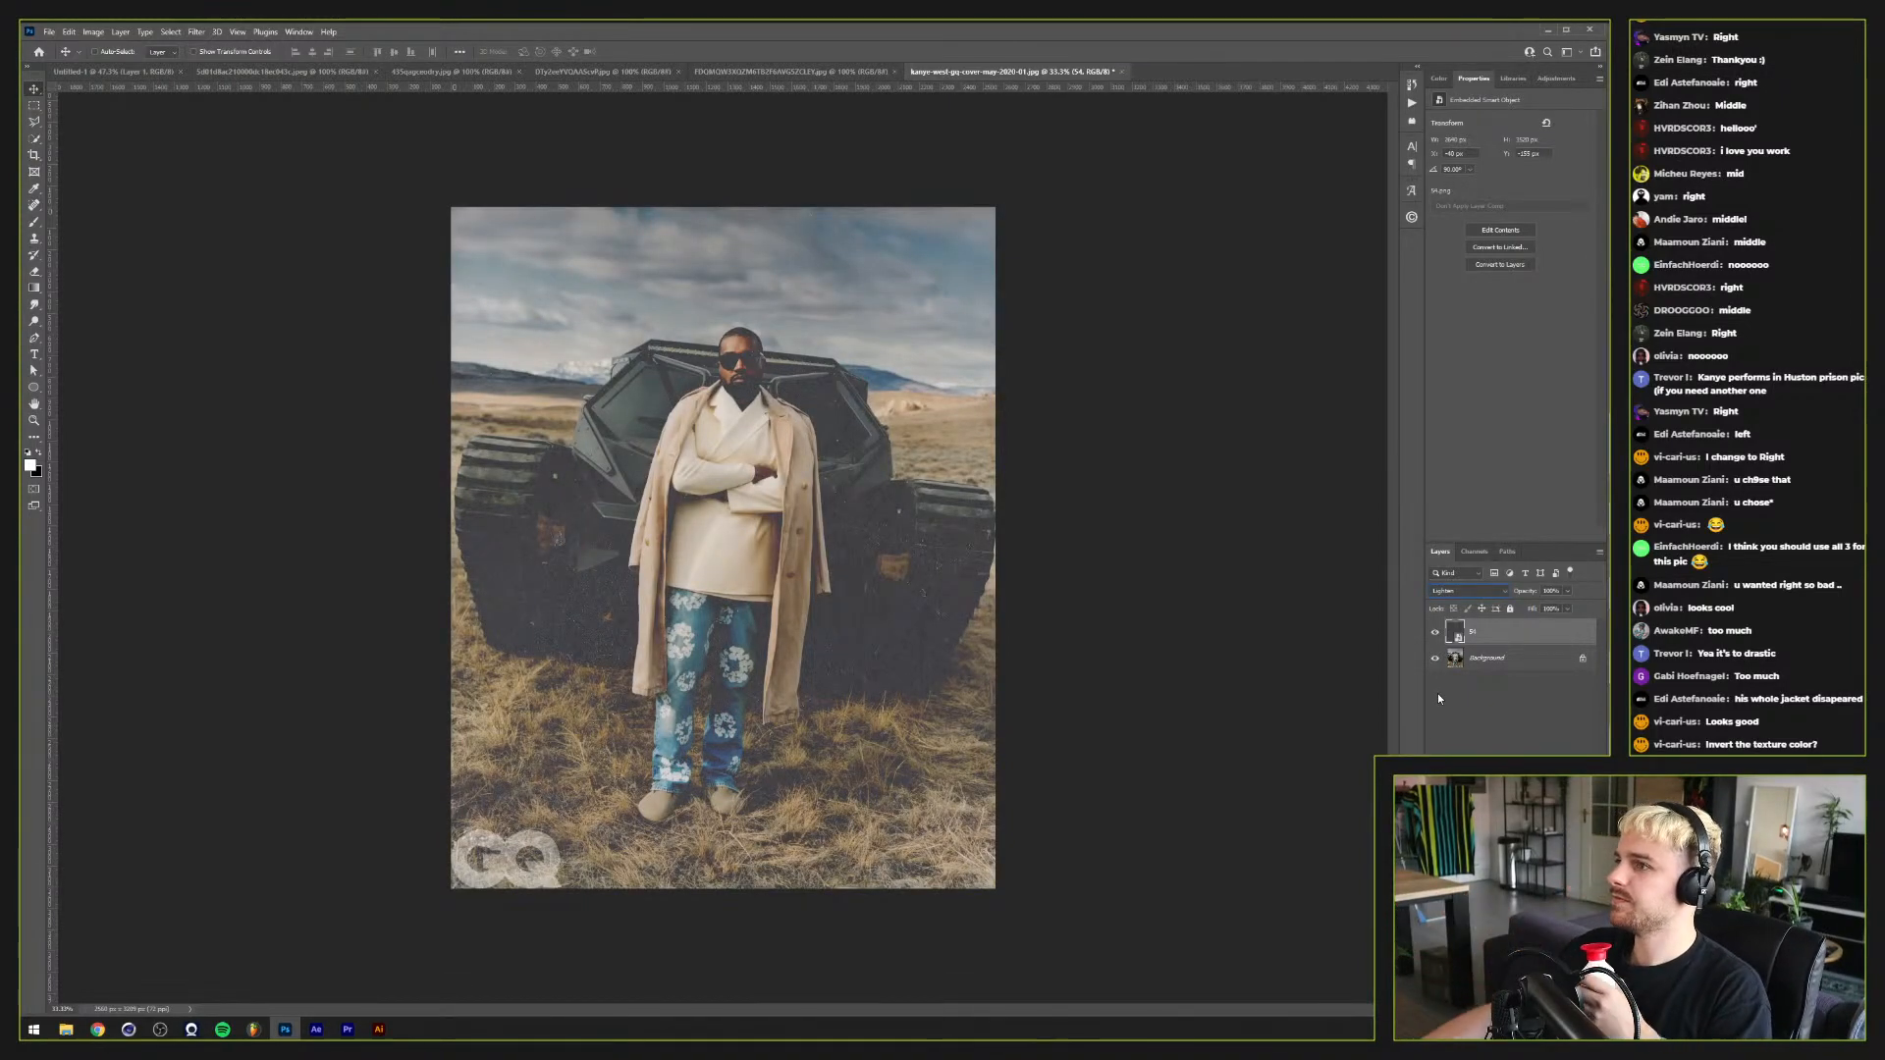
key(super+e)
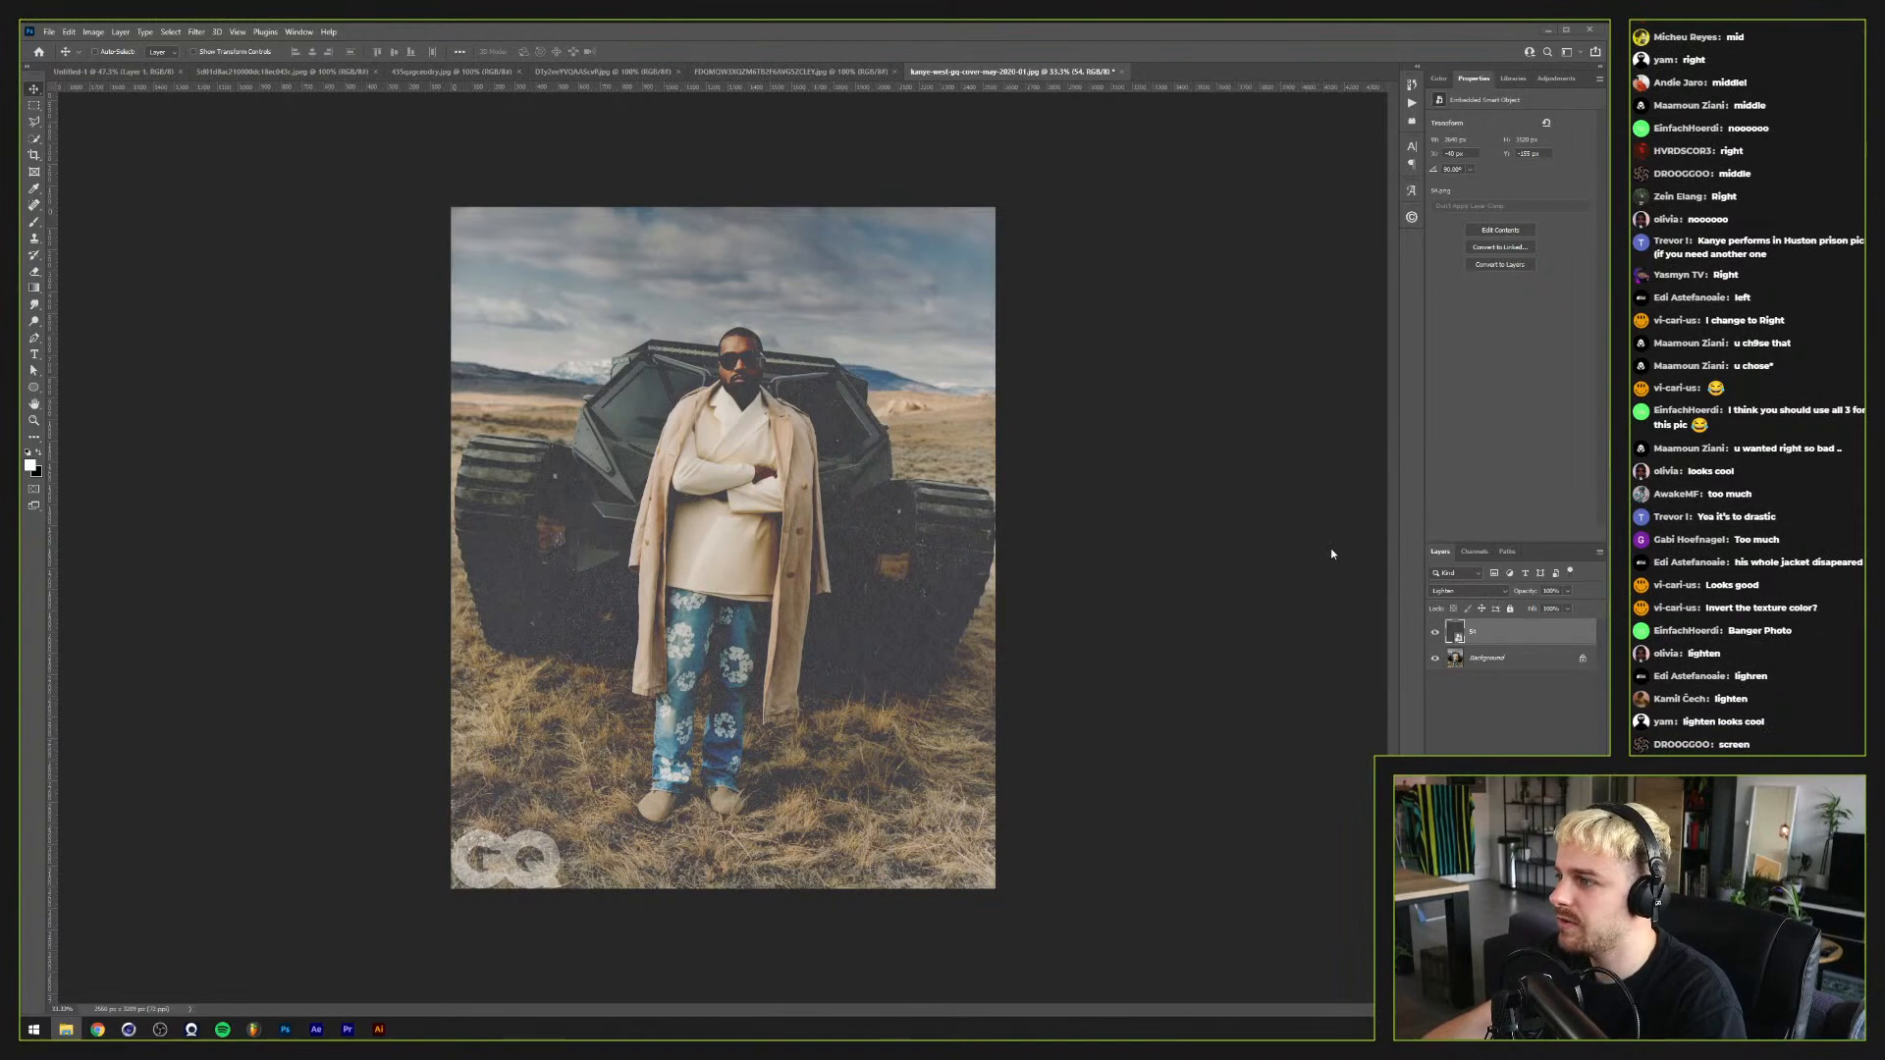
Step: Export the textured GQ photo as a JPG named 074 to the Kanye Collage folder and close its document without saving changes
key(ctrl+alt+shift+w)
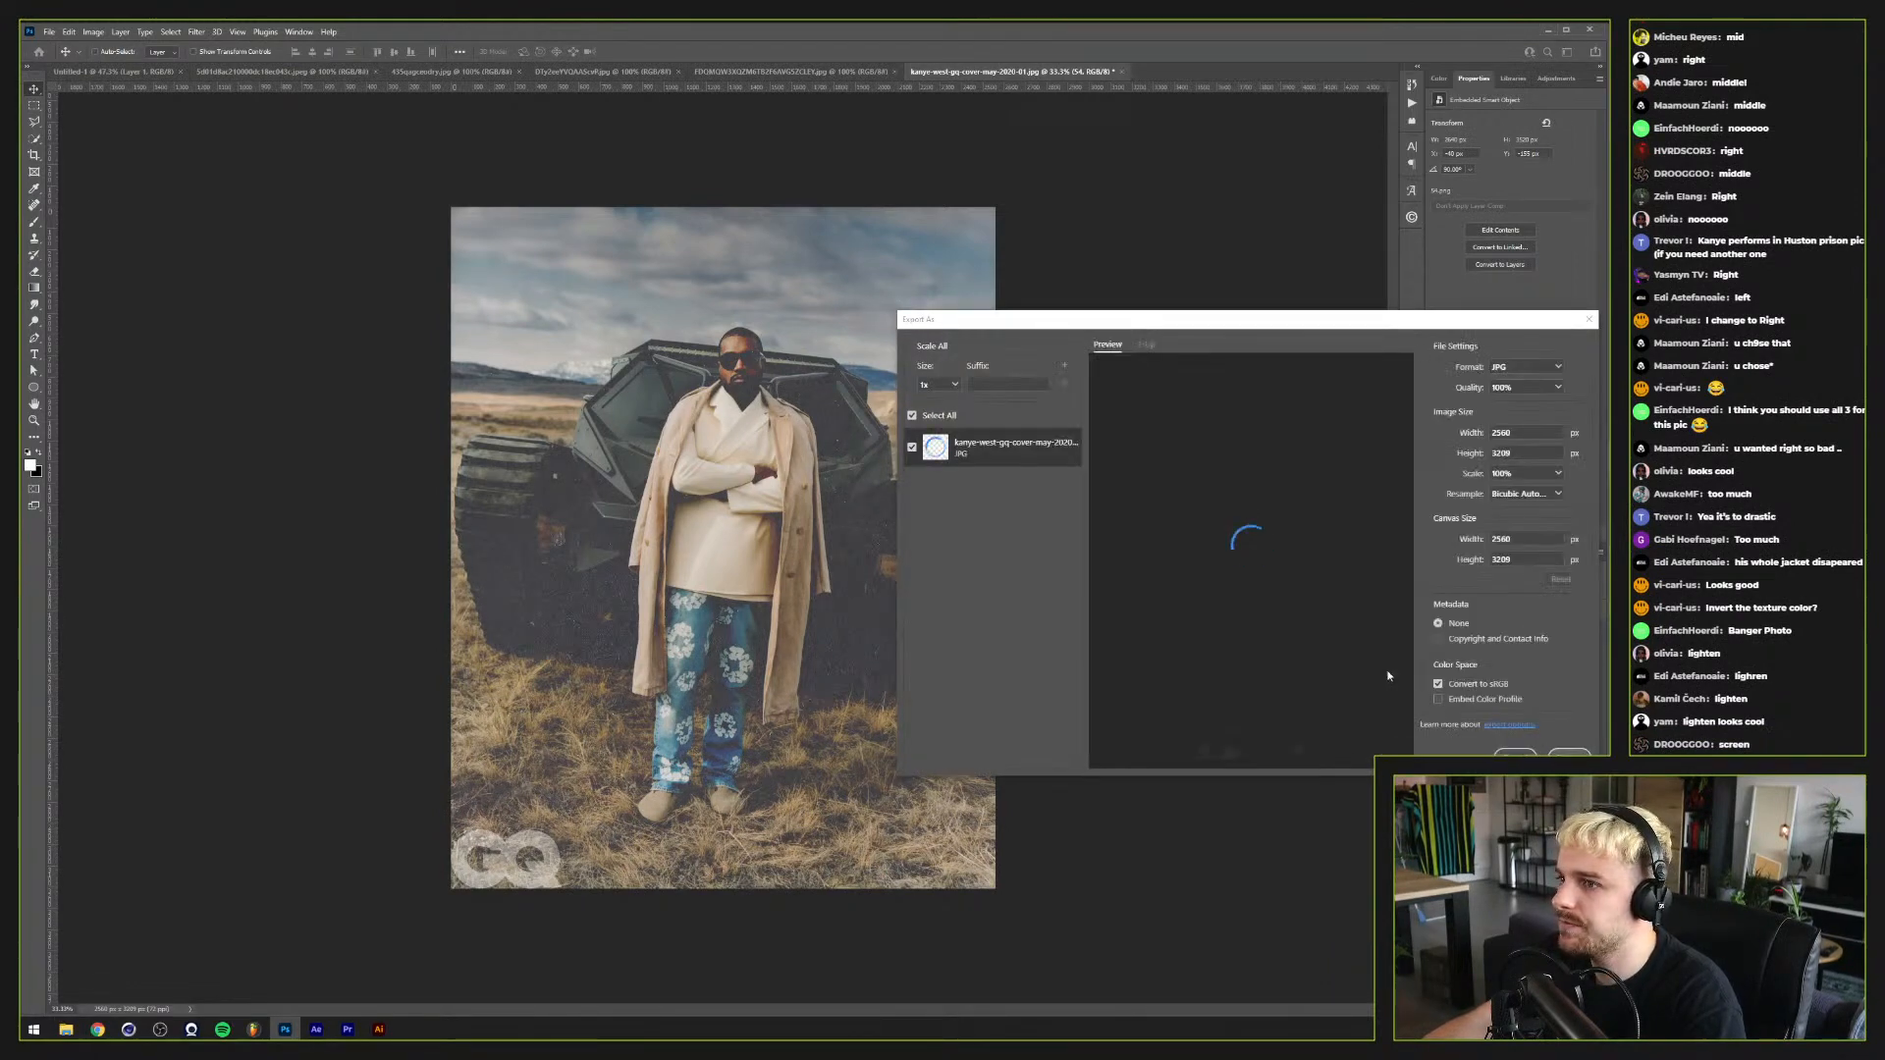
key(Return)
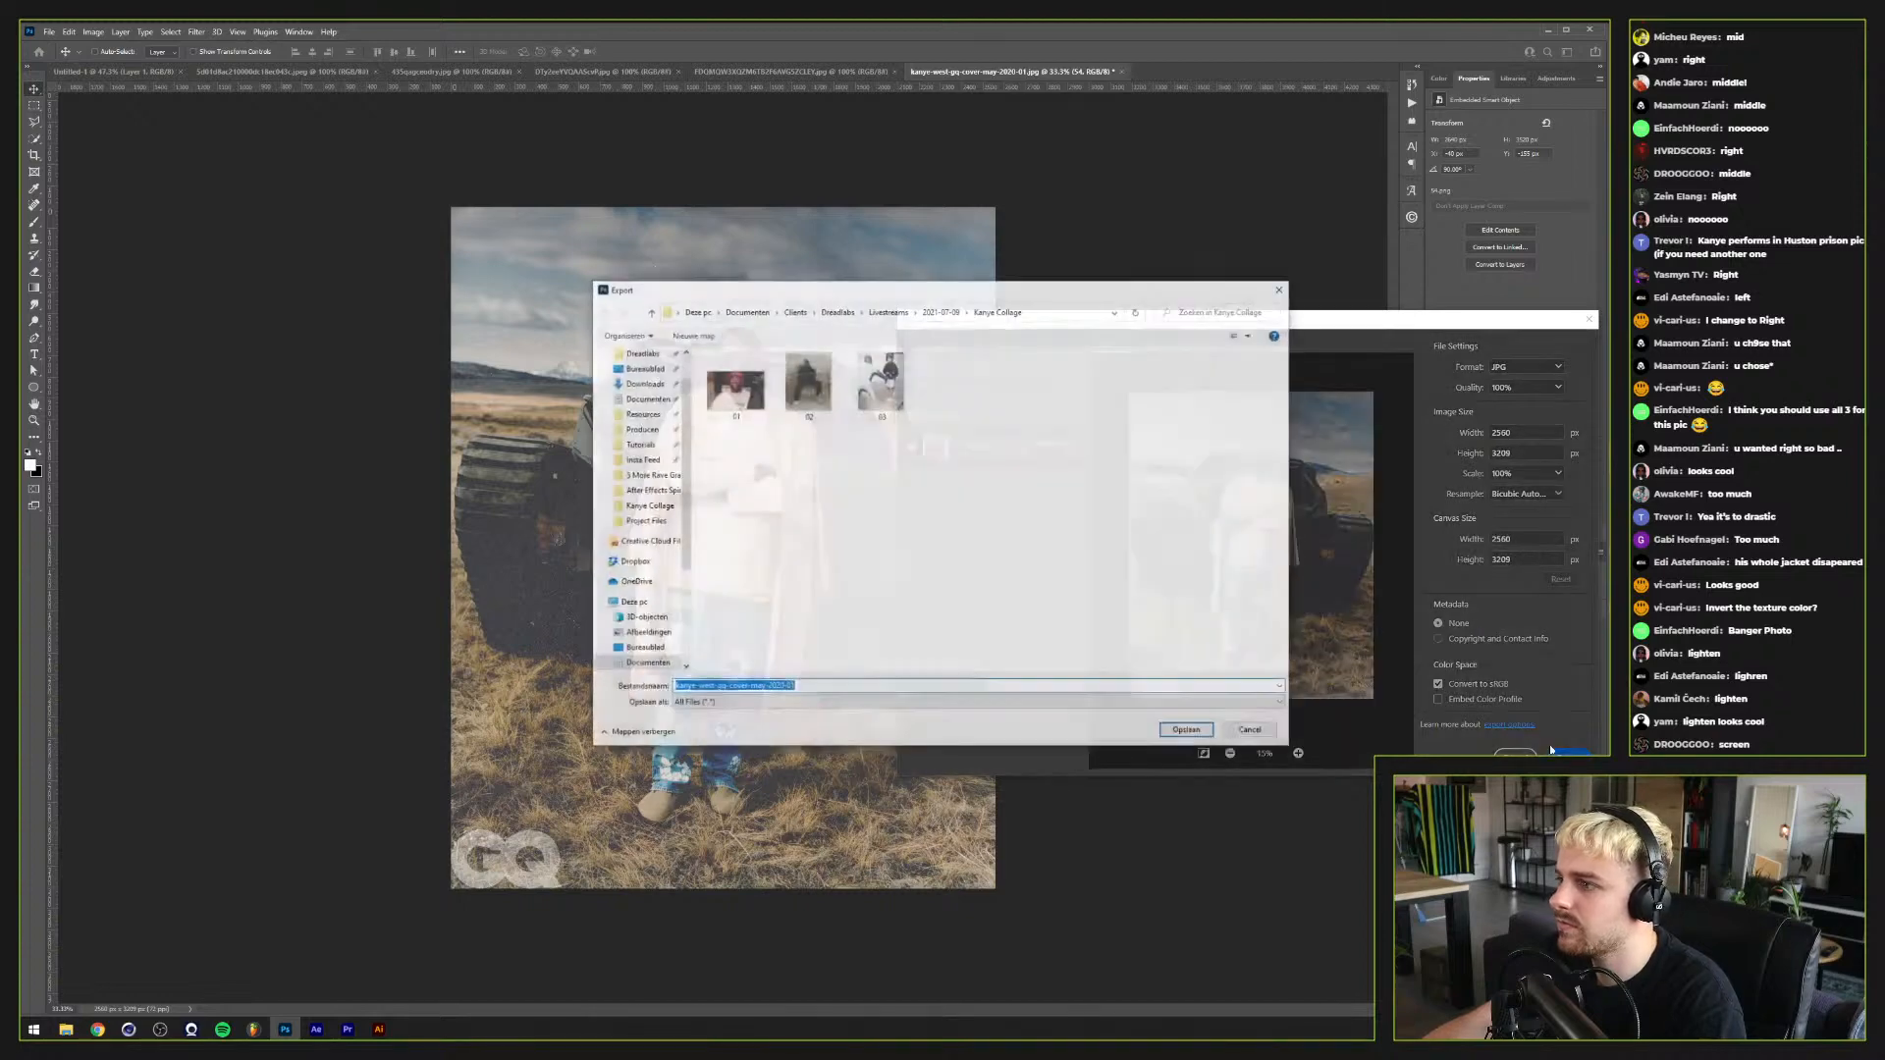
text(074)
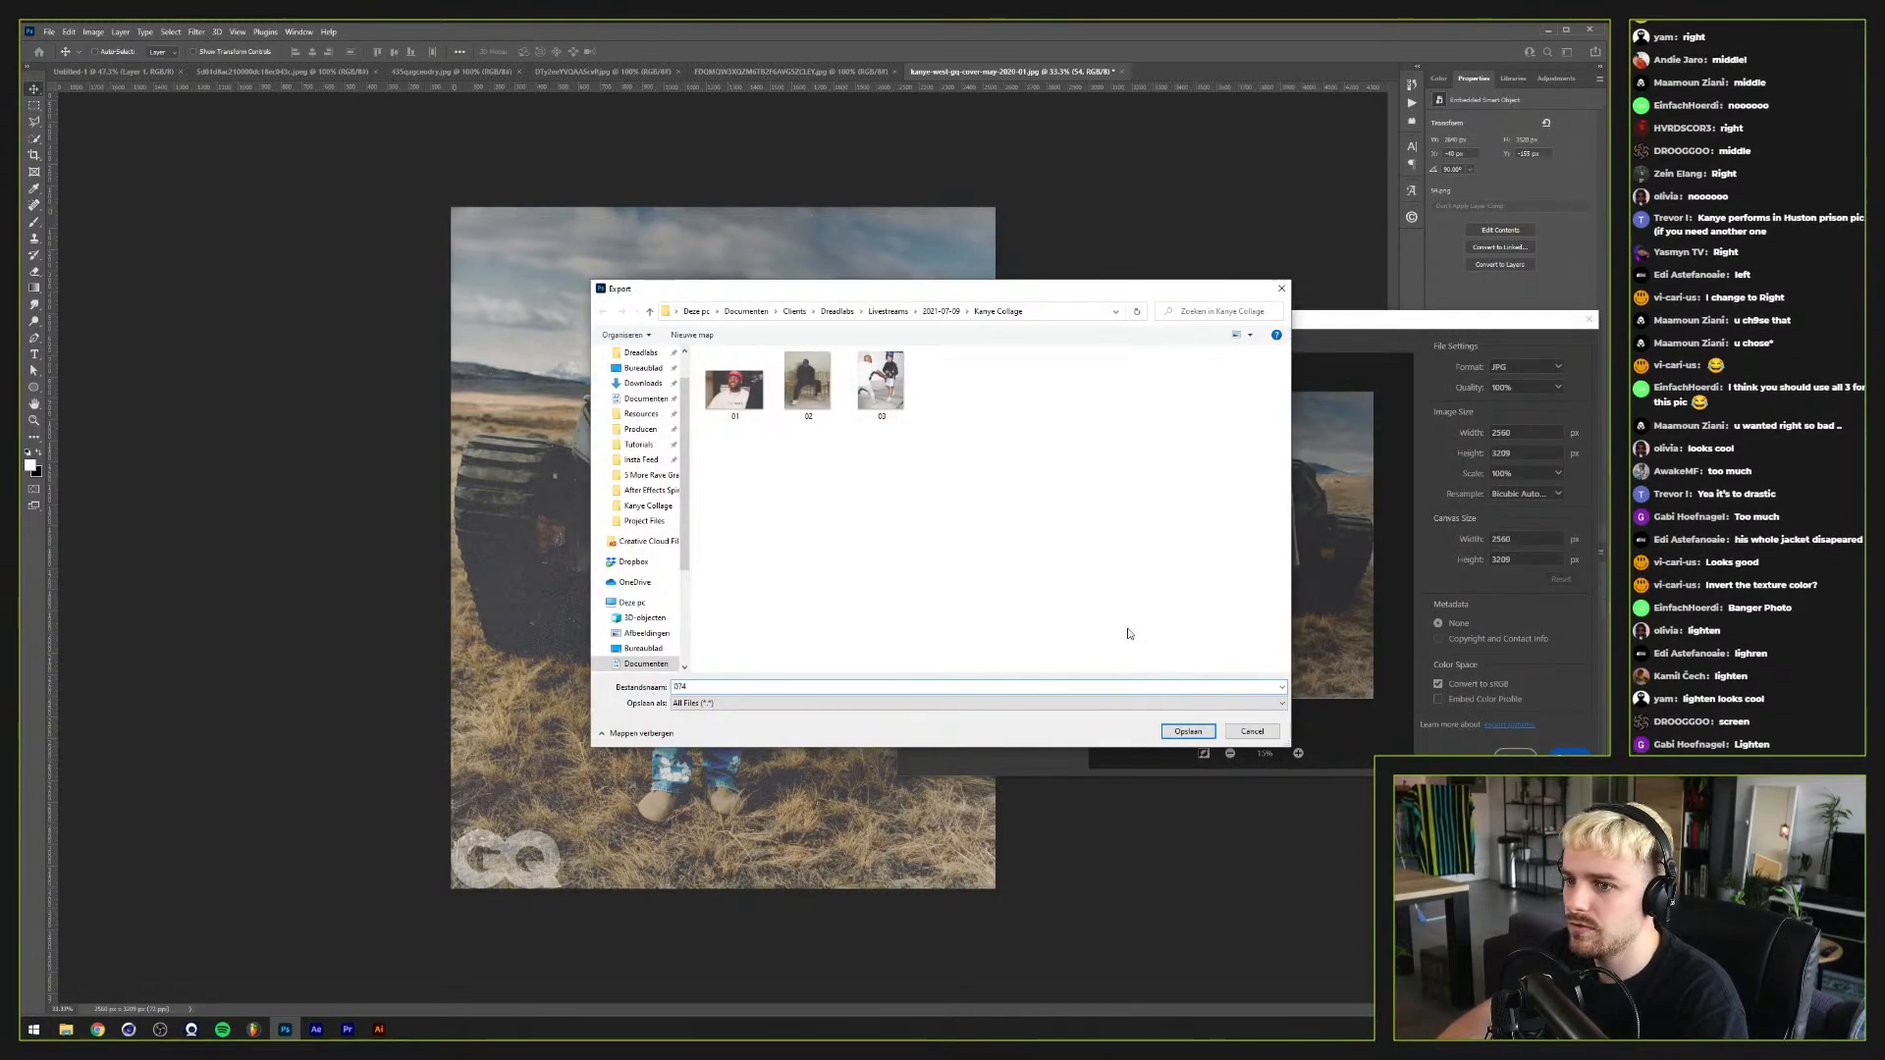
key(Return)
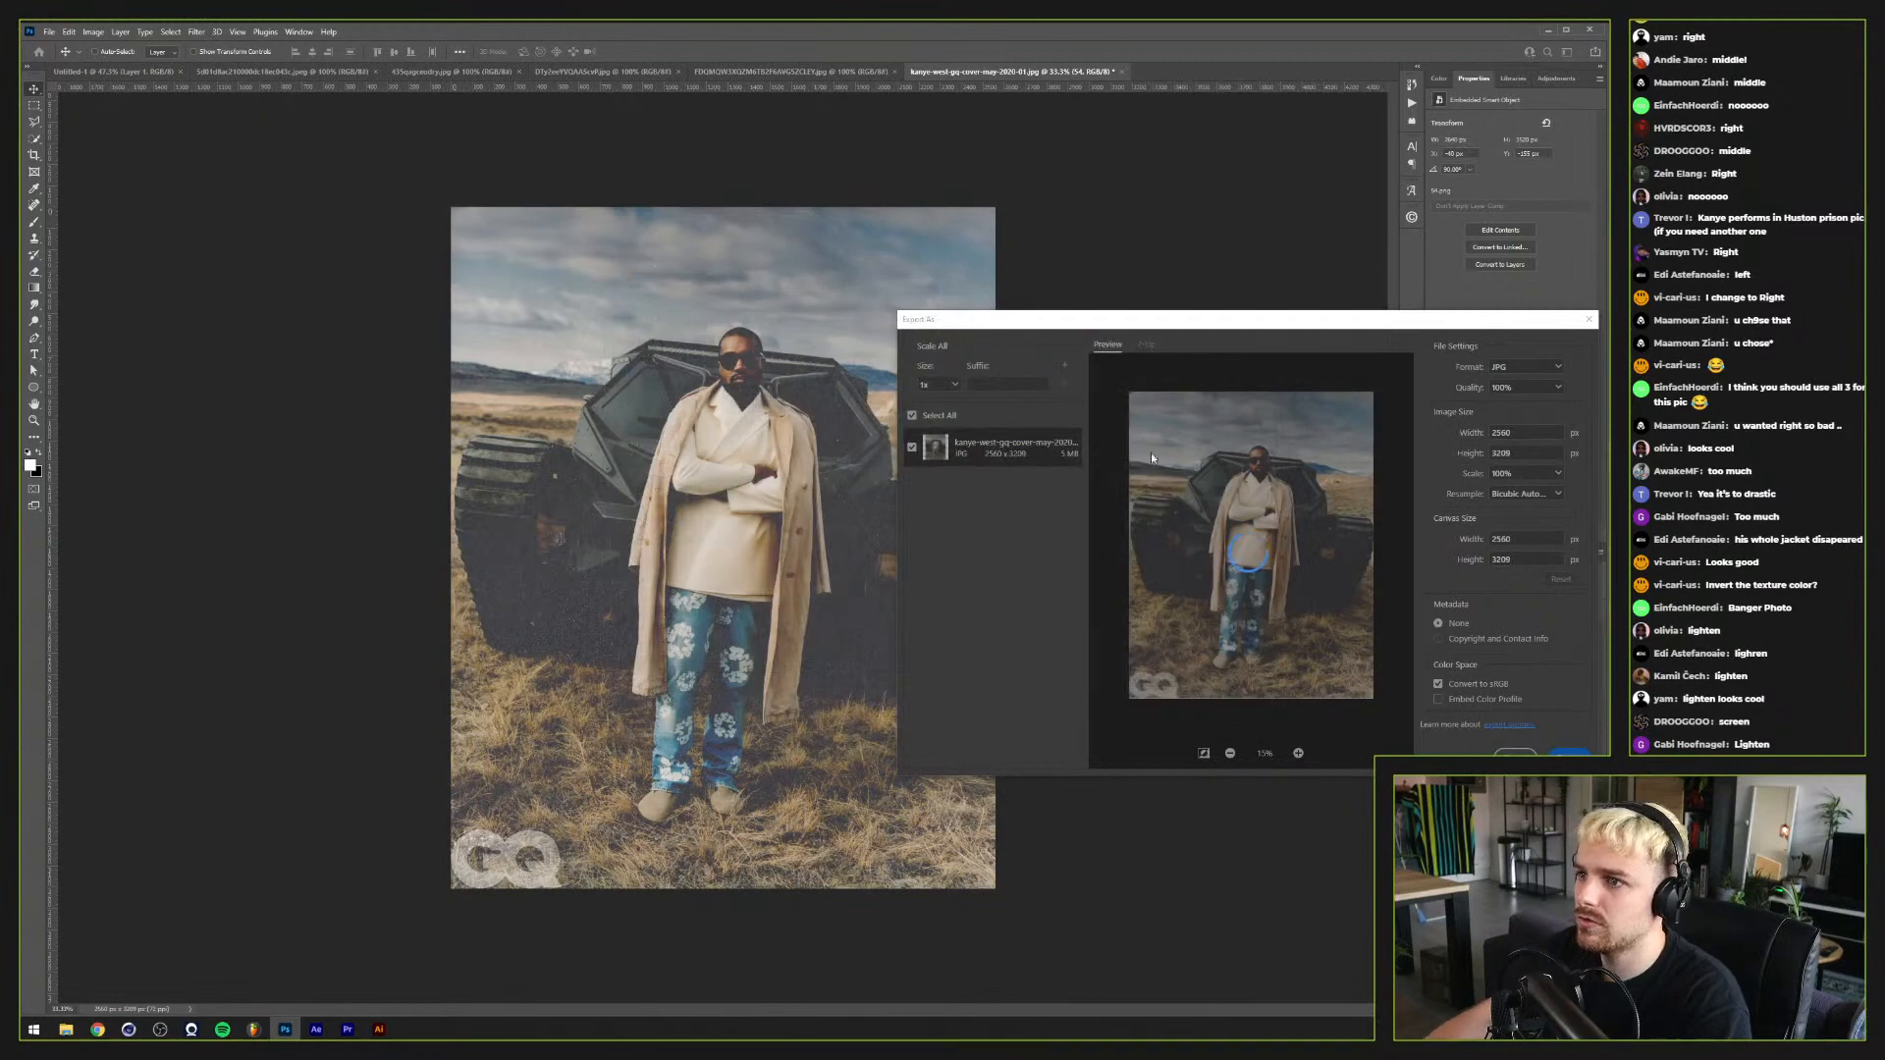
click(1123, 73)
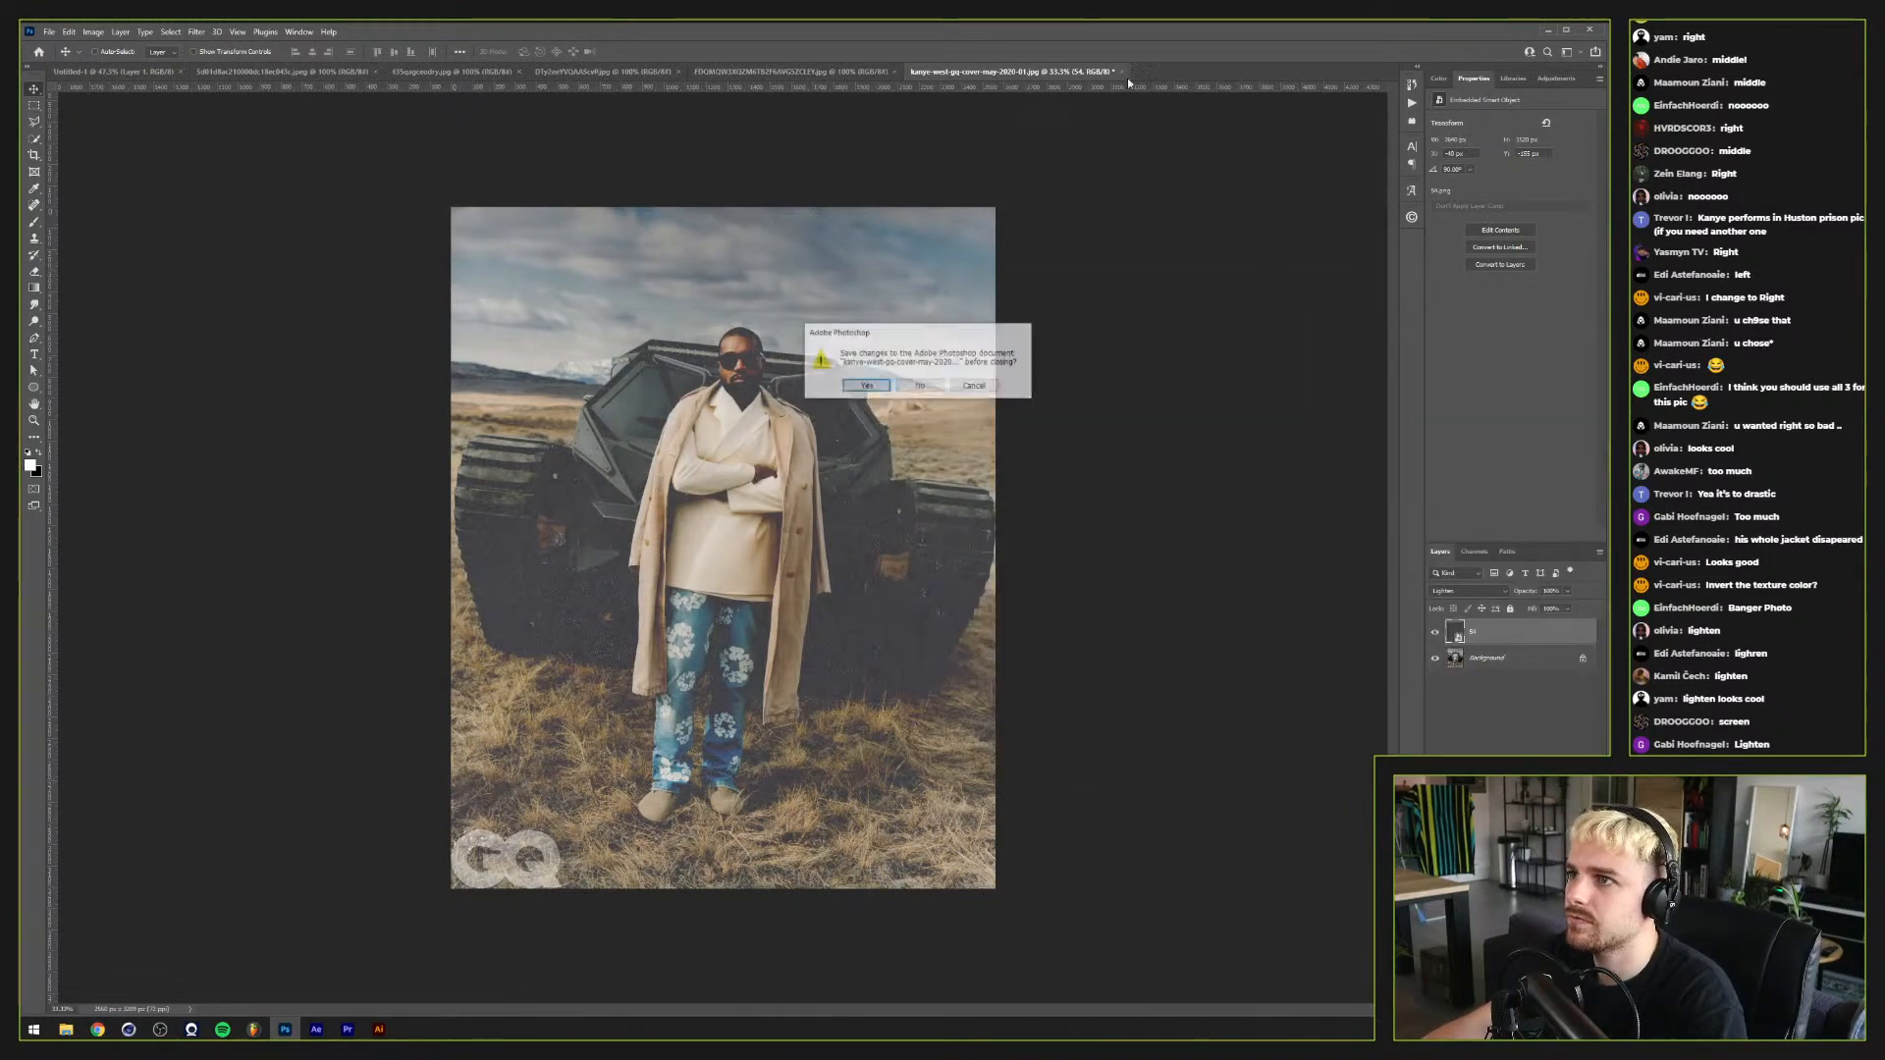
click(920, 389)
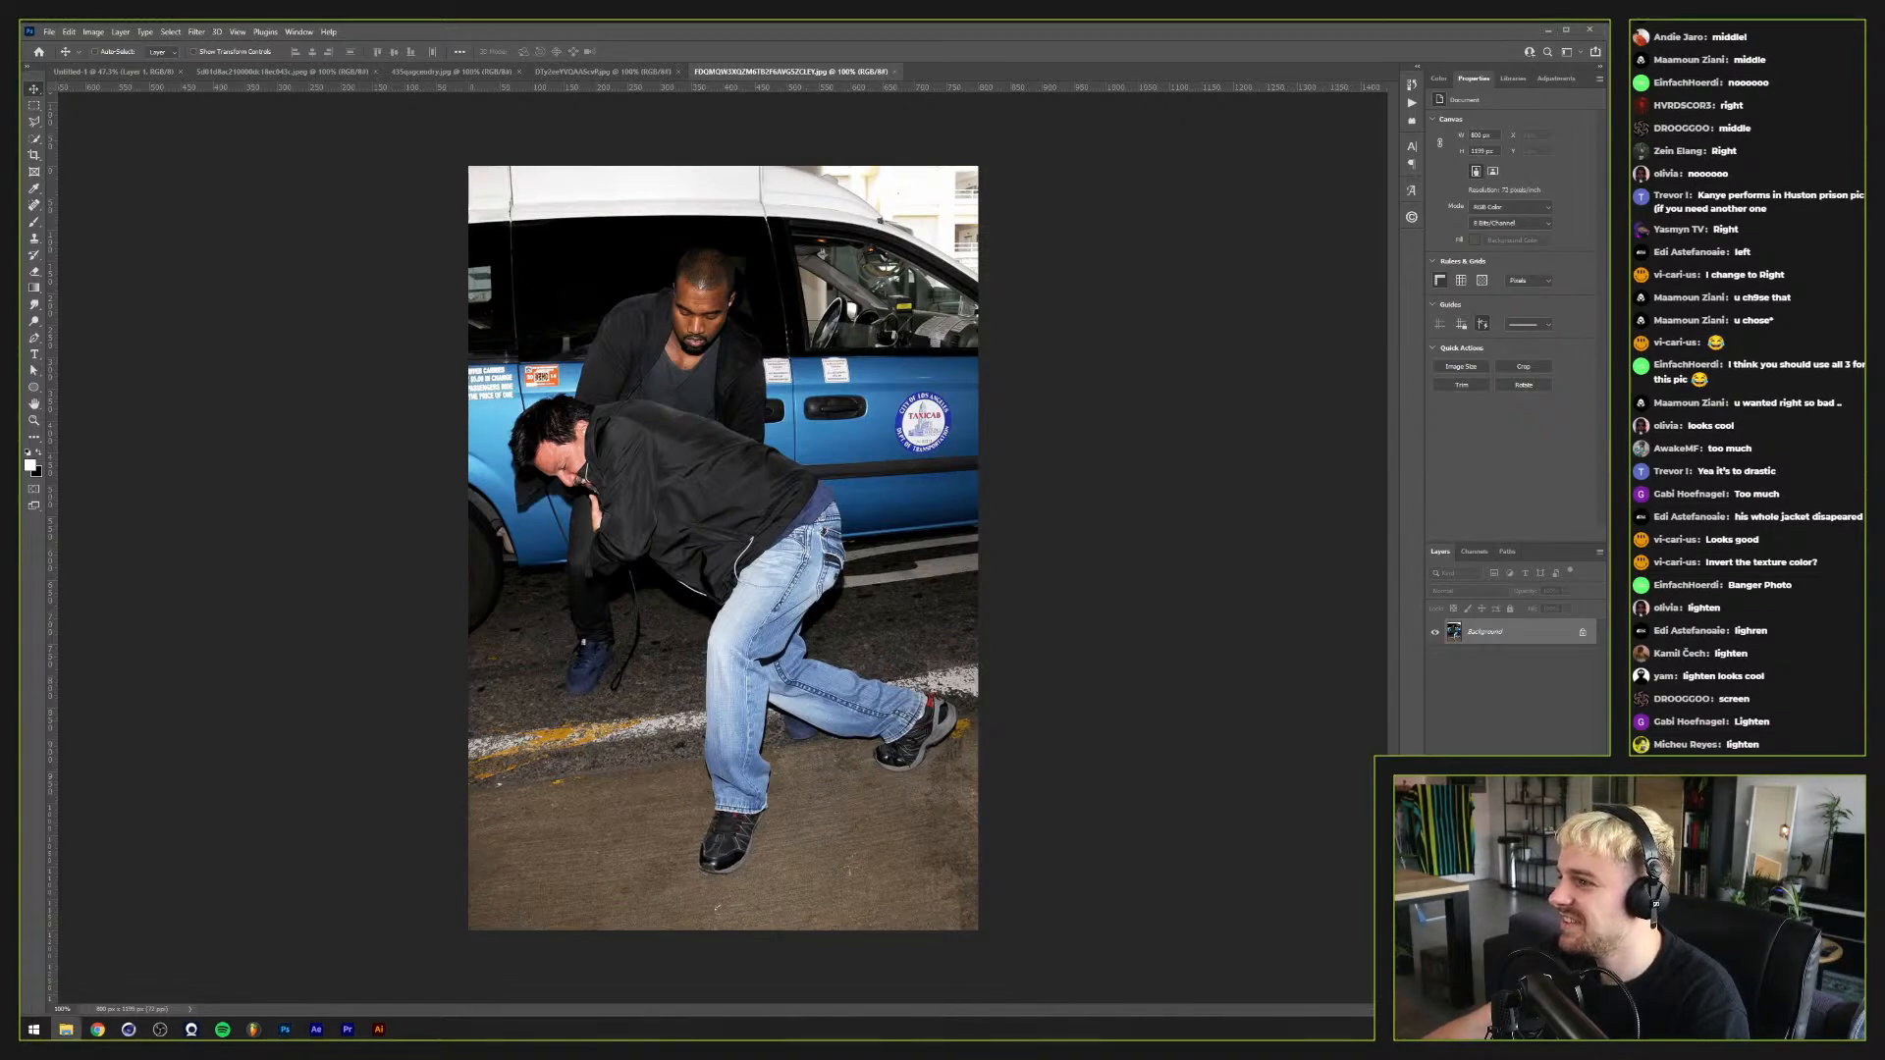
Step: Place paper texture 11 on the photo with the blue taxi, rotated 90° and scaled to cover the canvas
drag(979, 589, 996, 580)
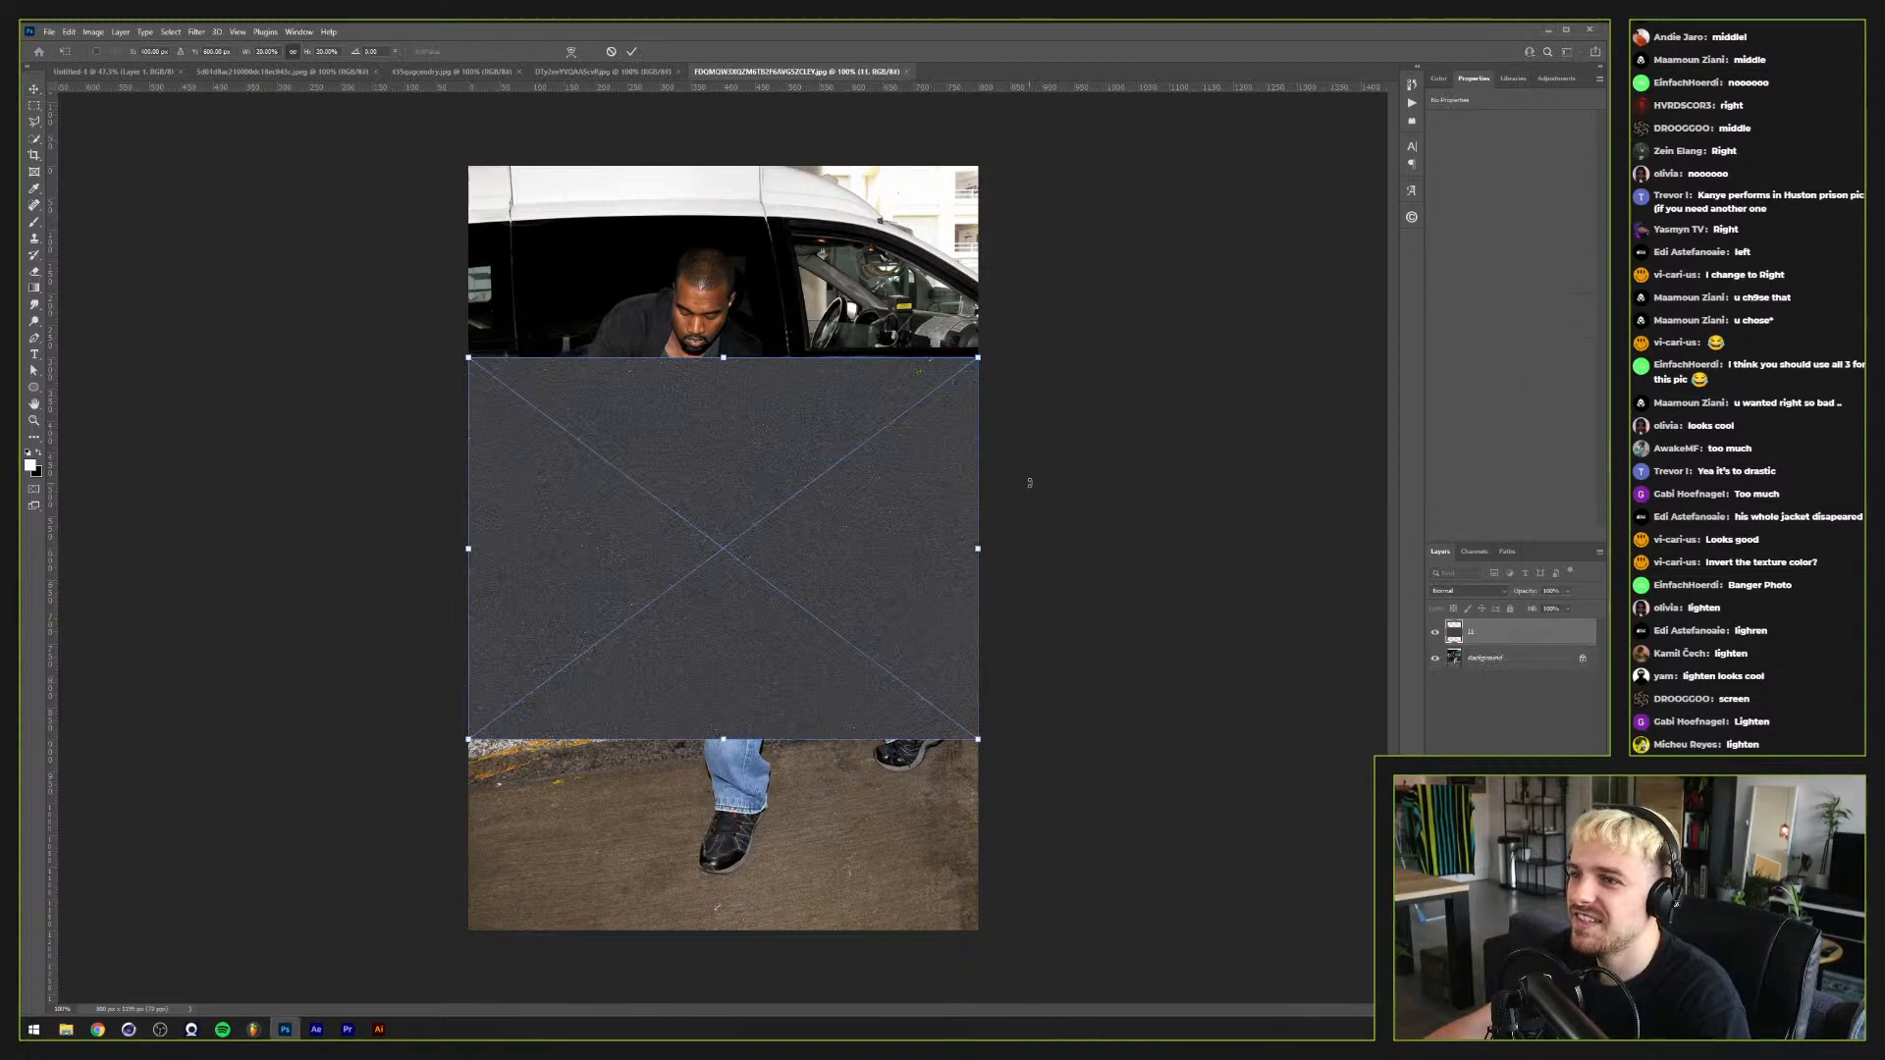
drag(1029, 483, 816, 775)
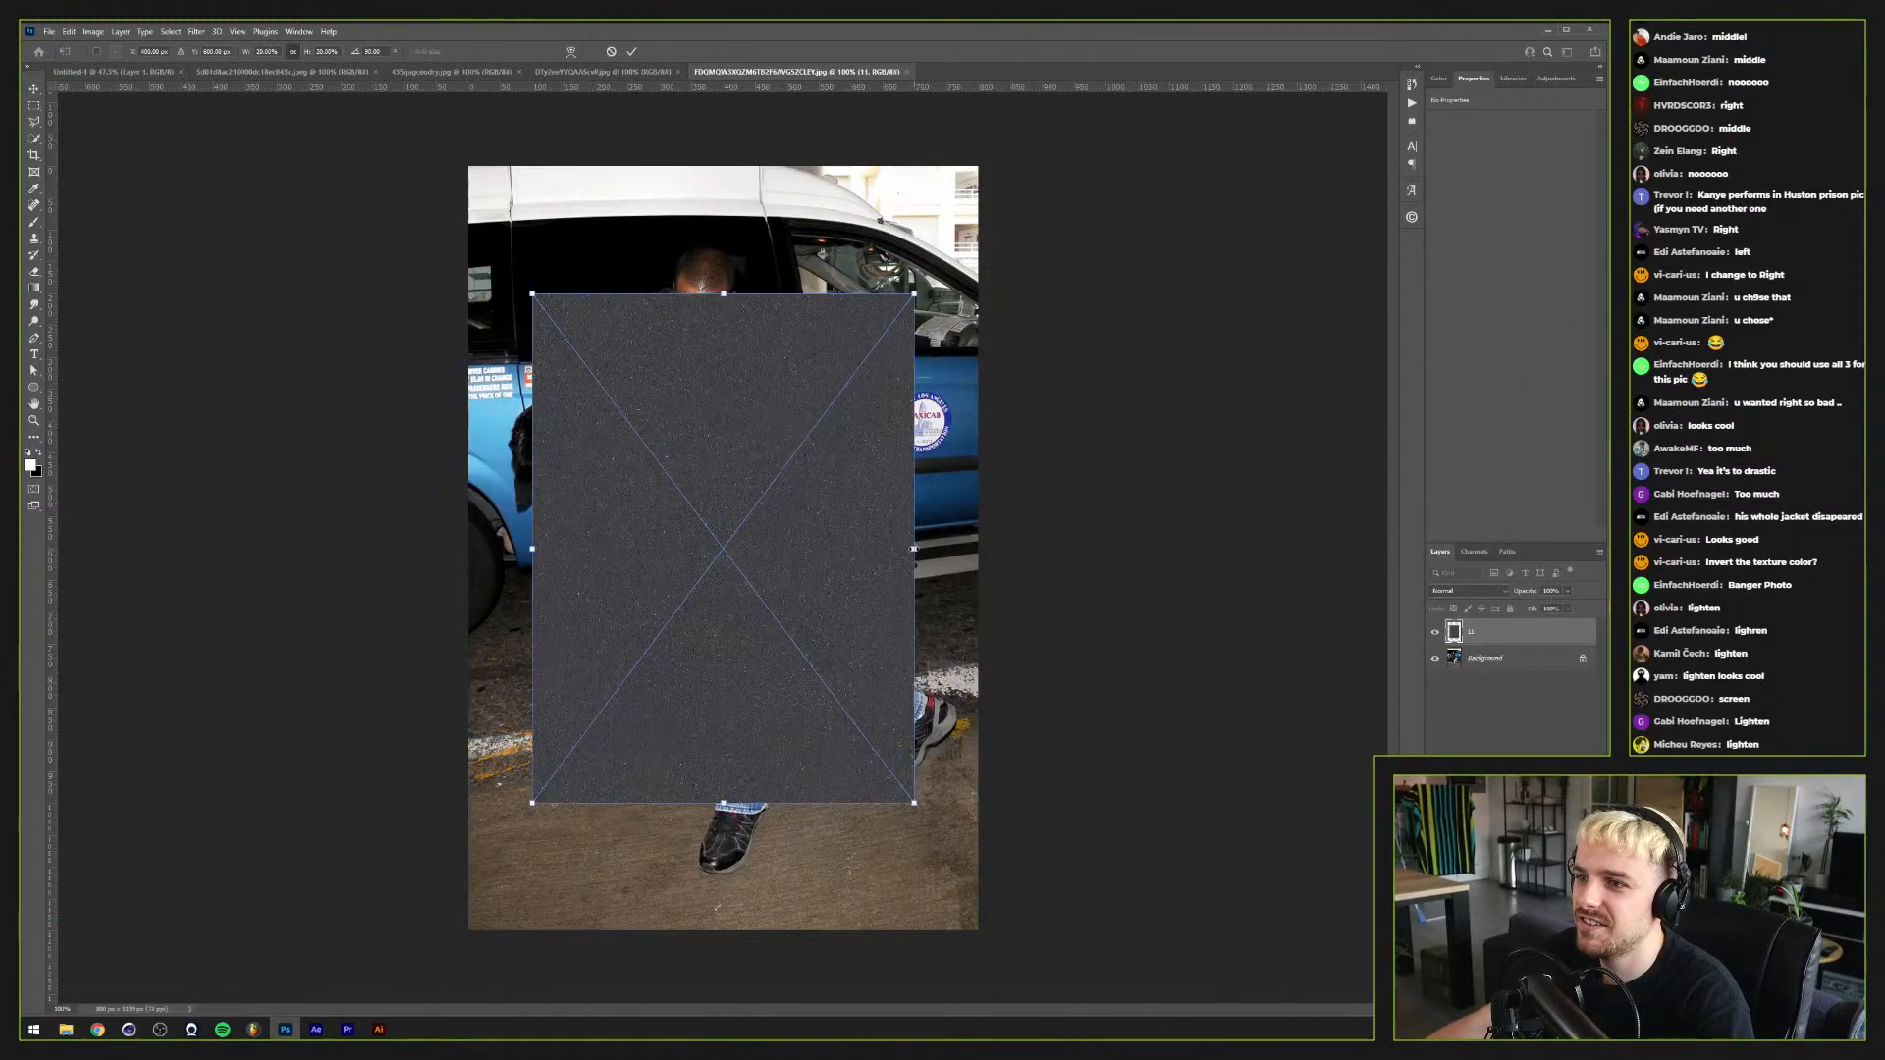
drag(914, 548, 1040, 528)
key(Return)
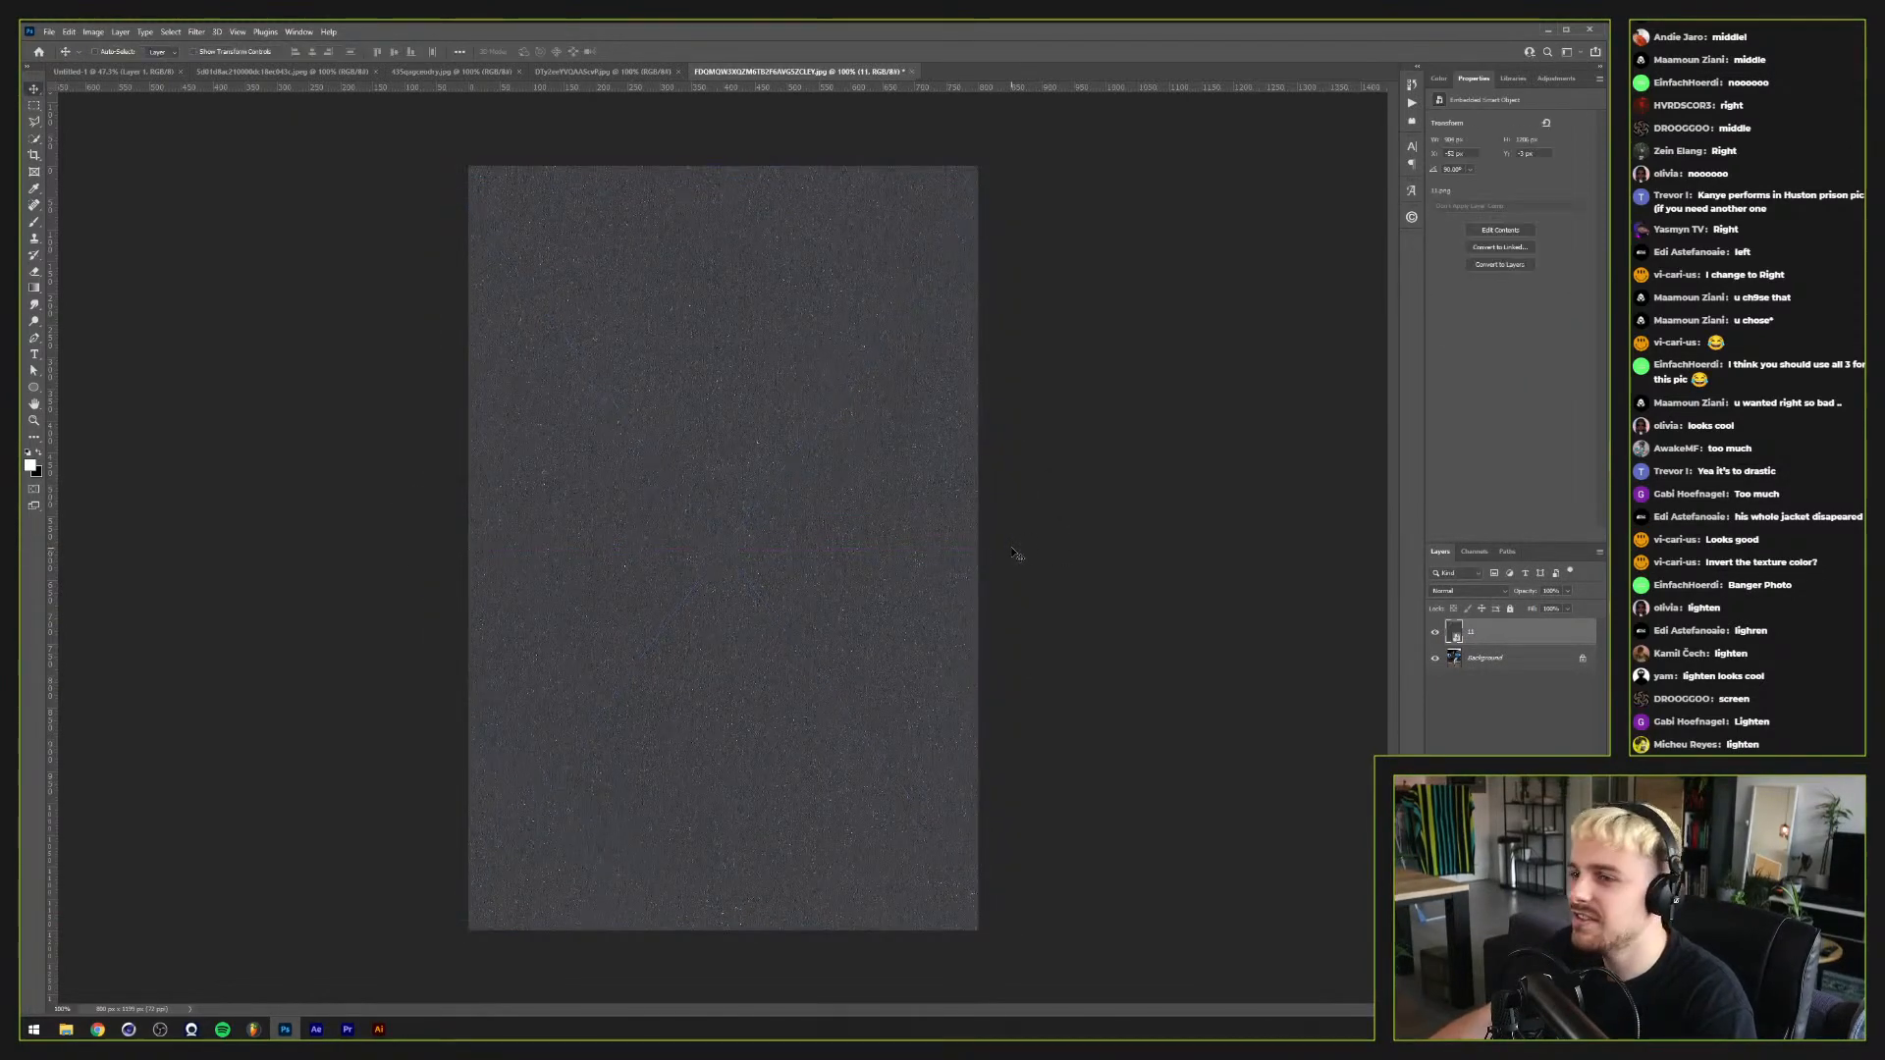
Step: Compare the Lighten and Screen blend modes on the taxi photo's texture layer, choosing Screen
click(1471, 593)
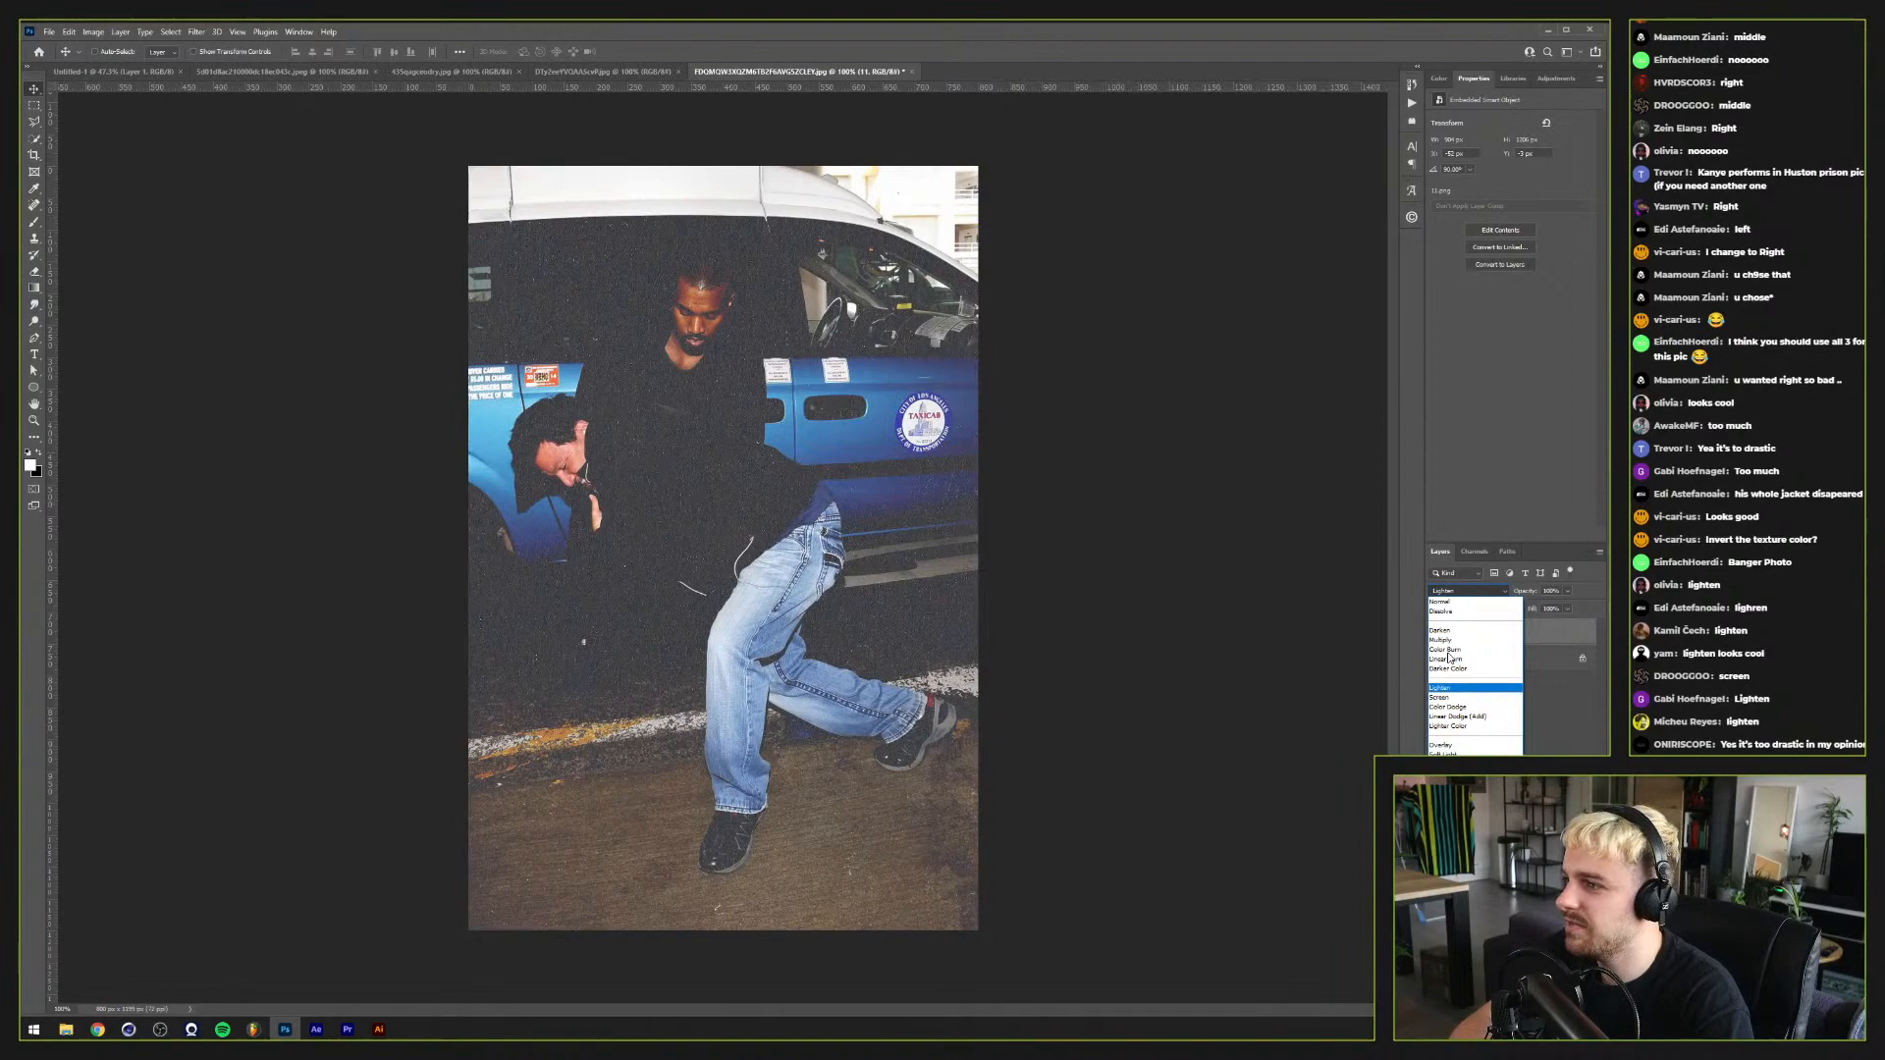
key(Down)
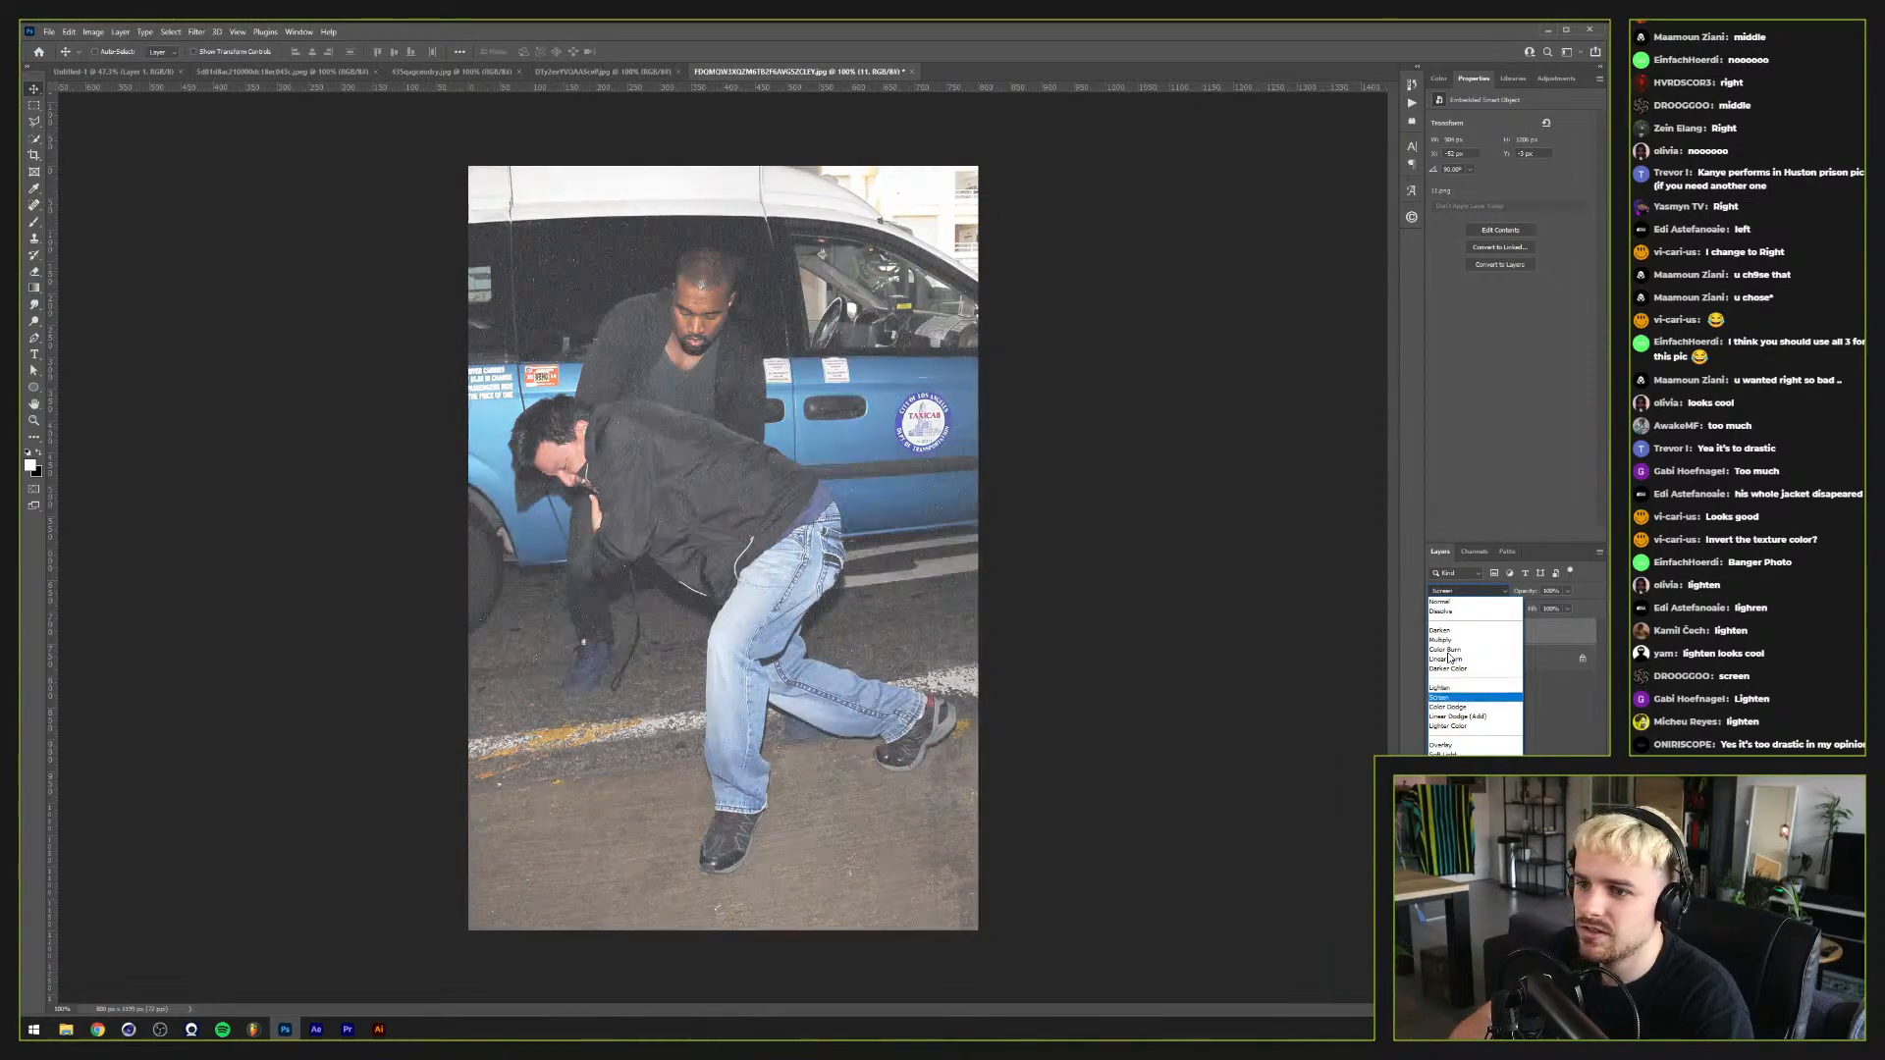
key(Up)
key(Down)
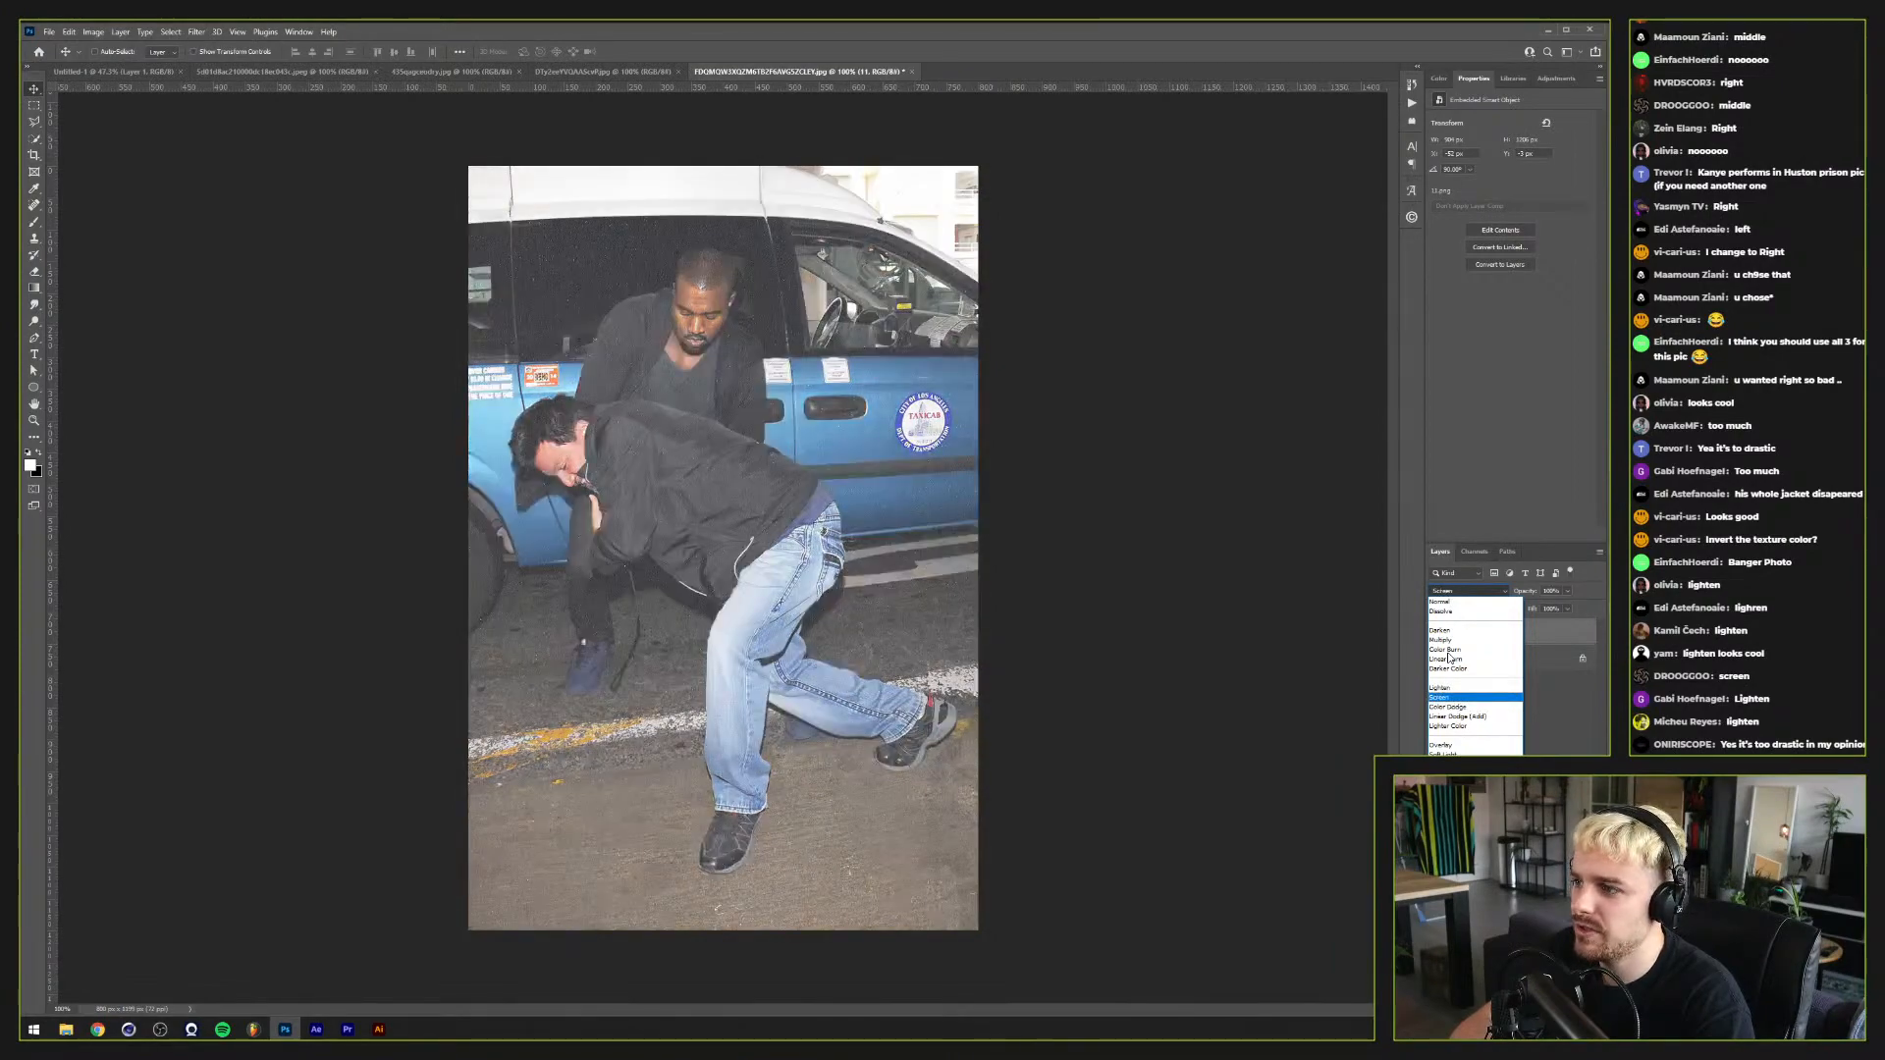
Step: Set the texture layer's blend mode to Screen and add a Curves adjustment layer clipped to it
key(Return)
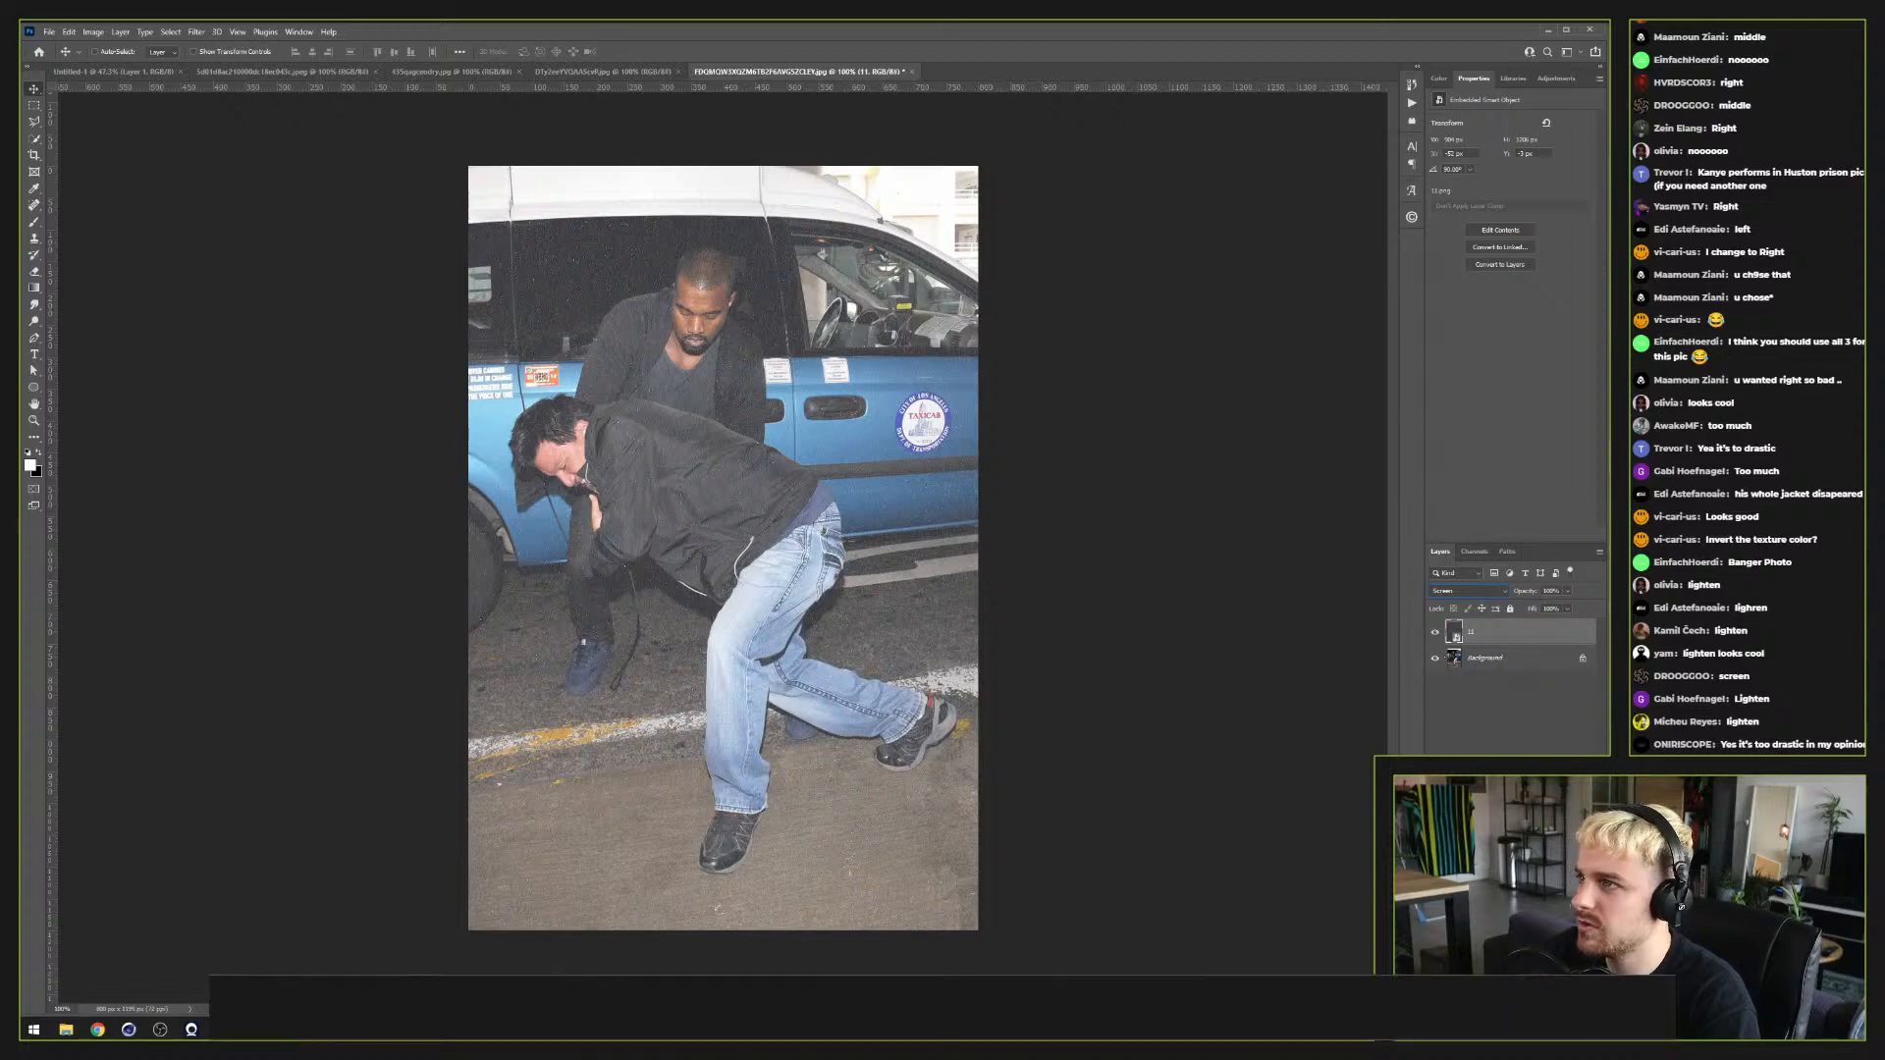
click(1513, 79)
click(1556, 79)
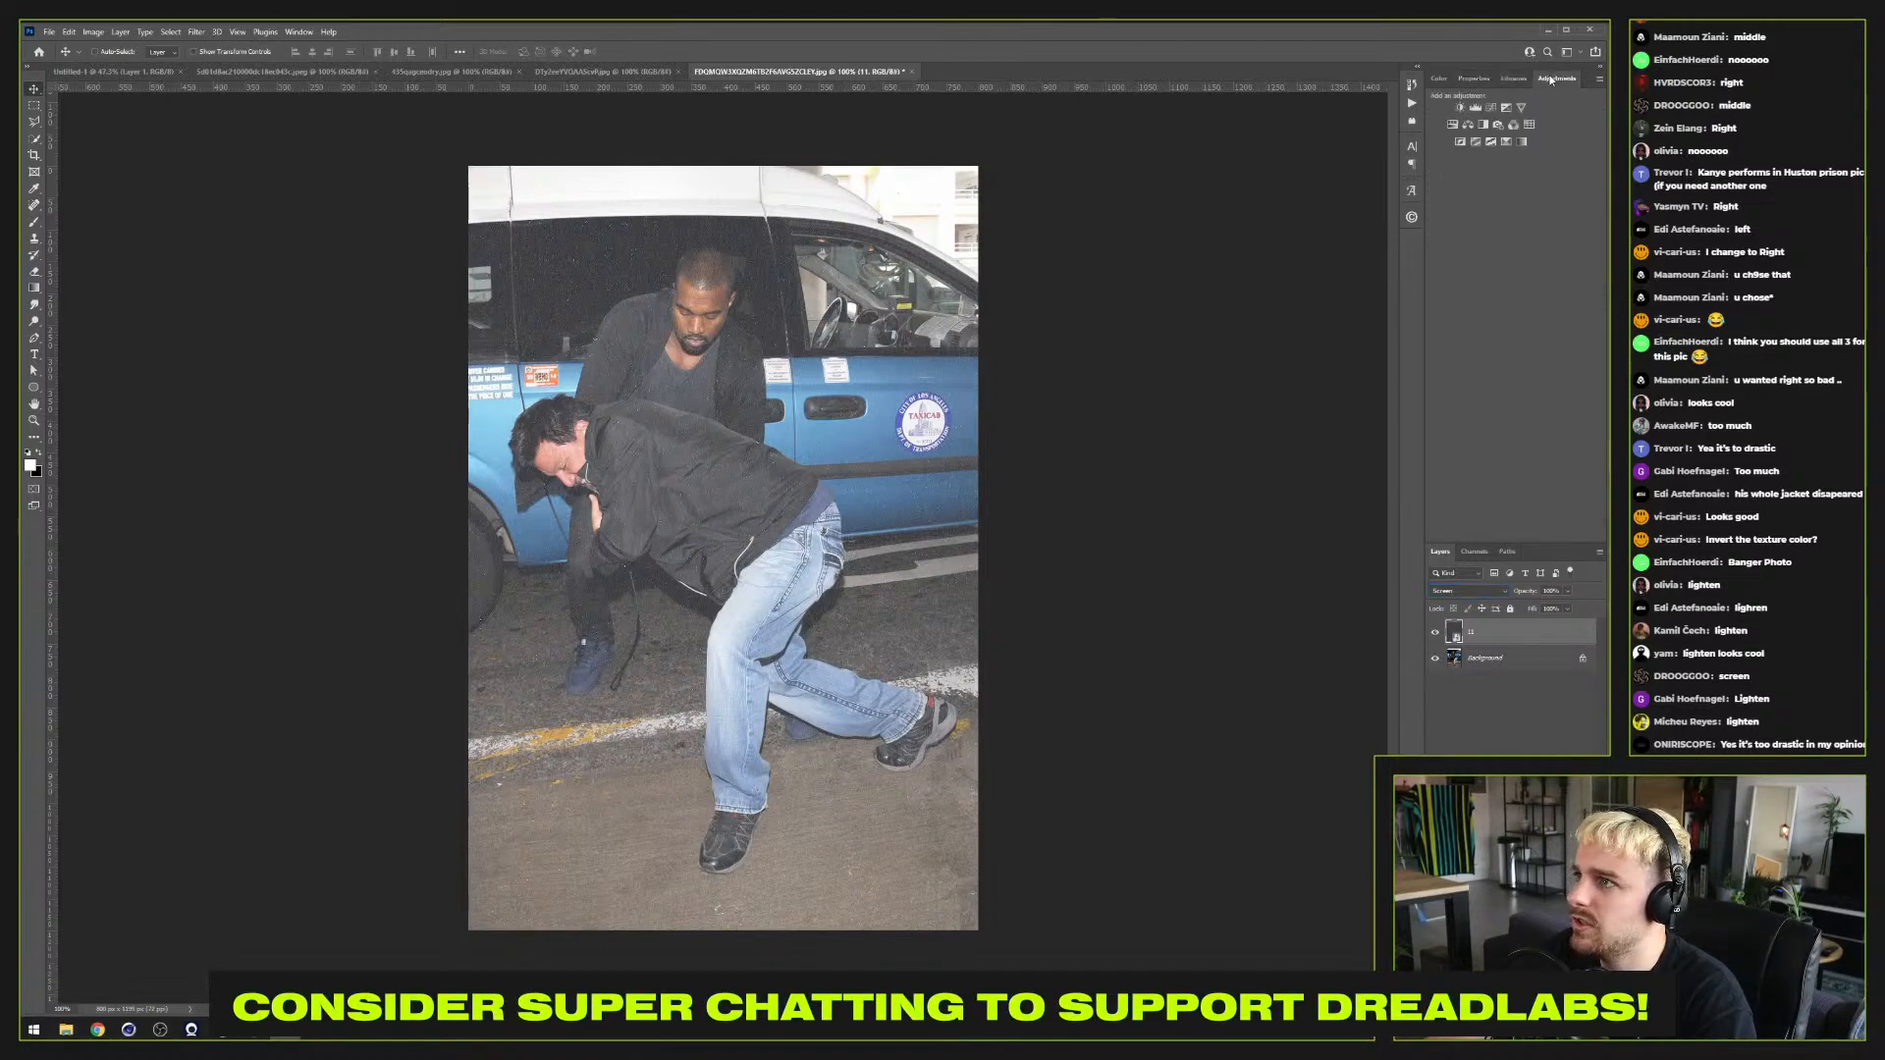
click(1492, 110)
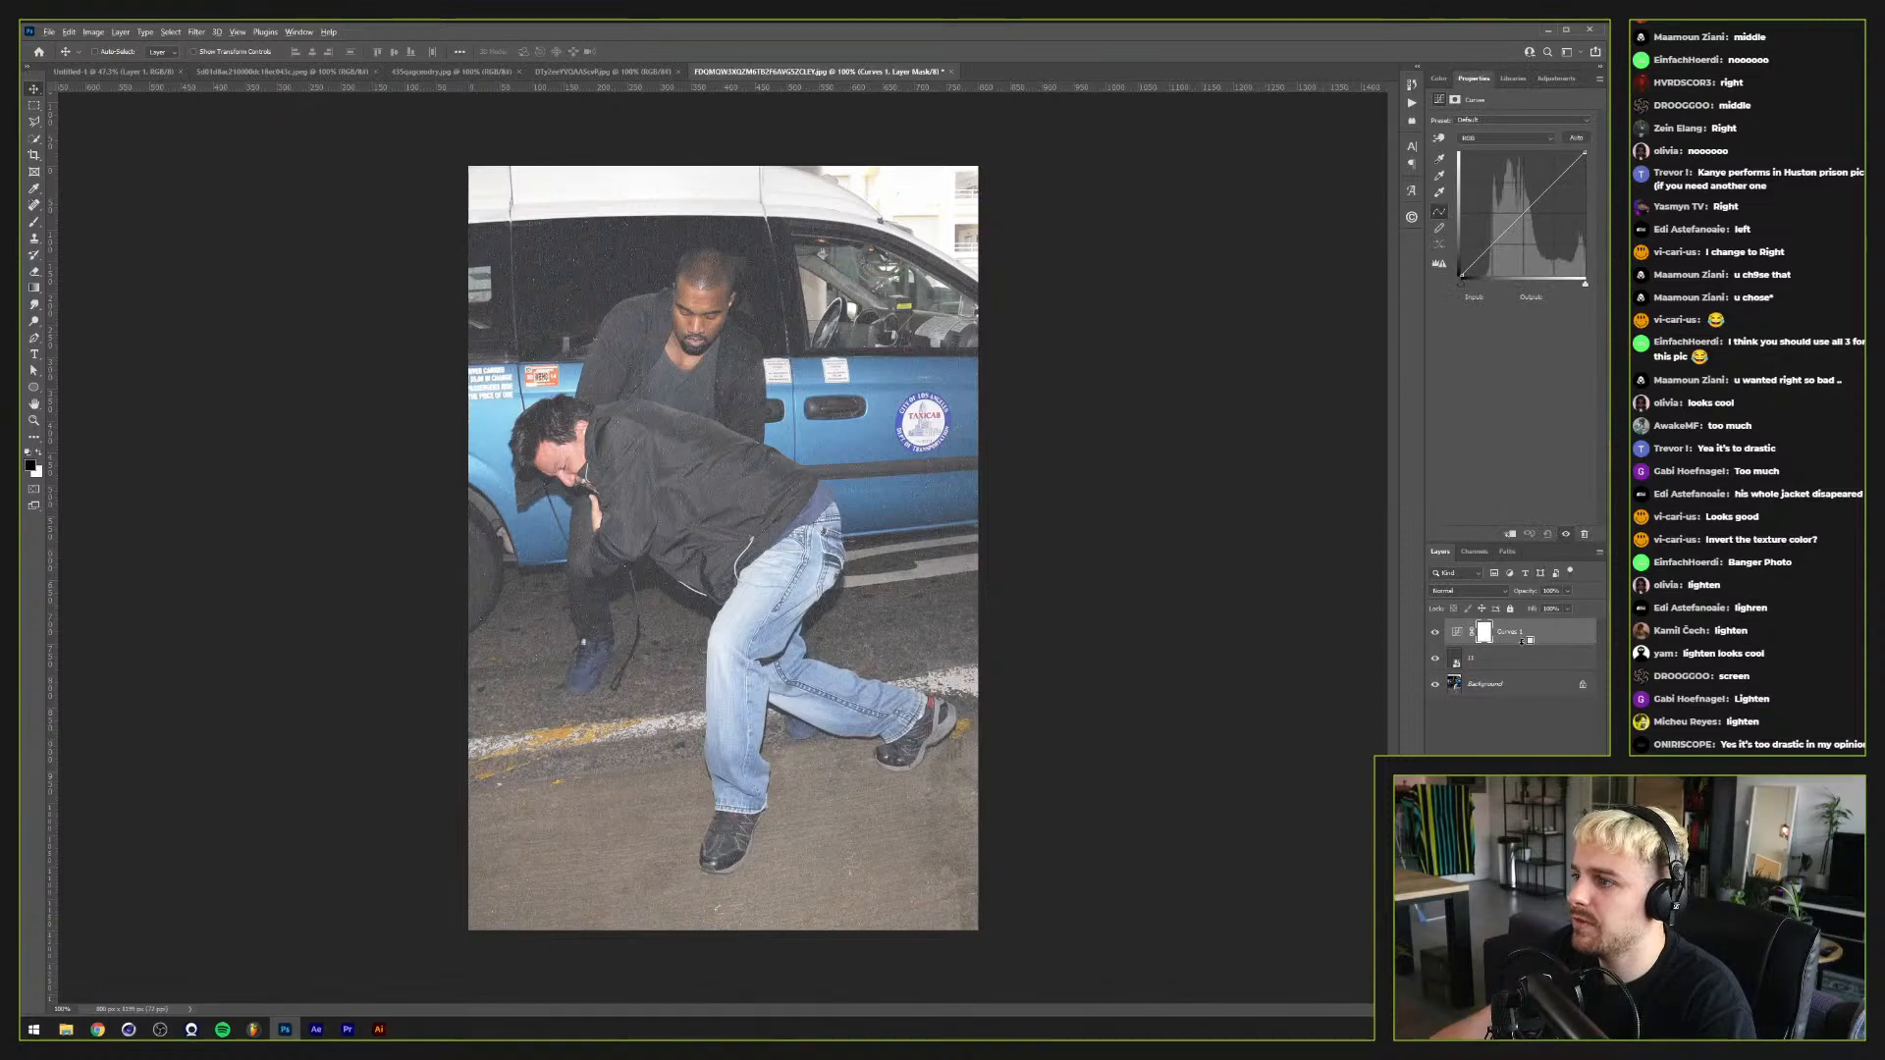
Step: Add a midpoint to the curve and pull it below the diagonal to darken the texture, comparing with the texture layer hidden
mouse_move(1513, 224)
mouse_down()
mouse_move(1516, 196)
mouse_move(1513, 235)
mouse_move(1521, 212)
mouse_up()
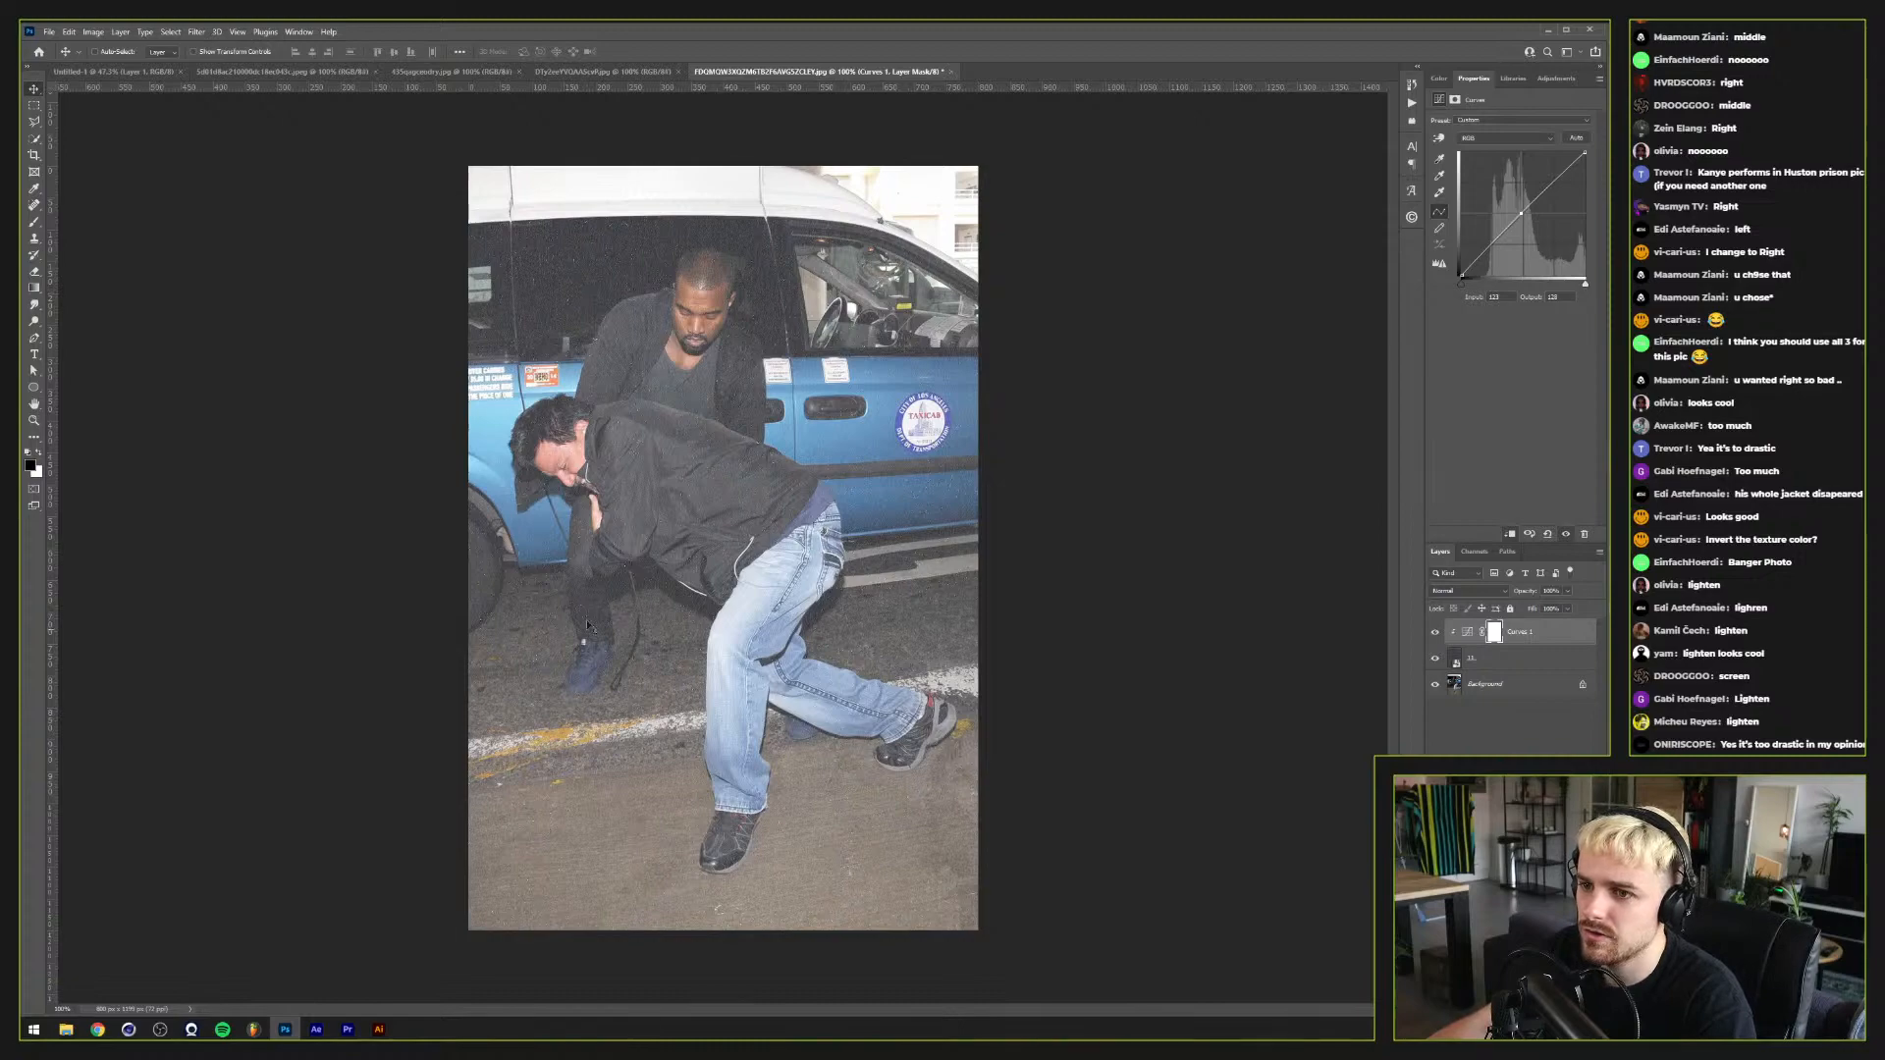
scroll(597, 599, up, 3)
scroll(598, 600, down, 3)
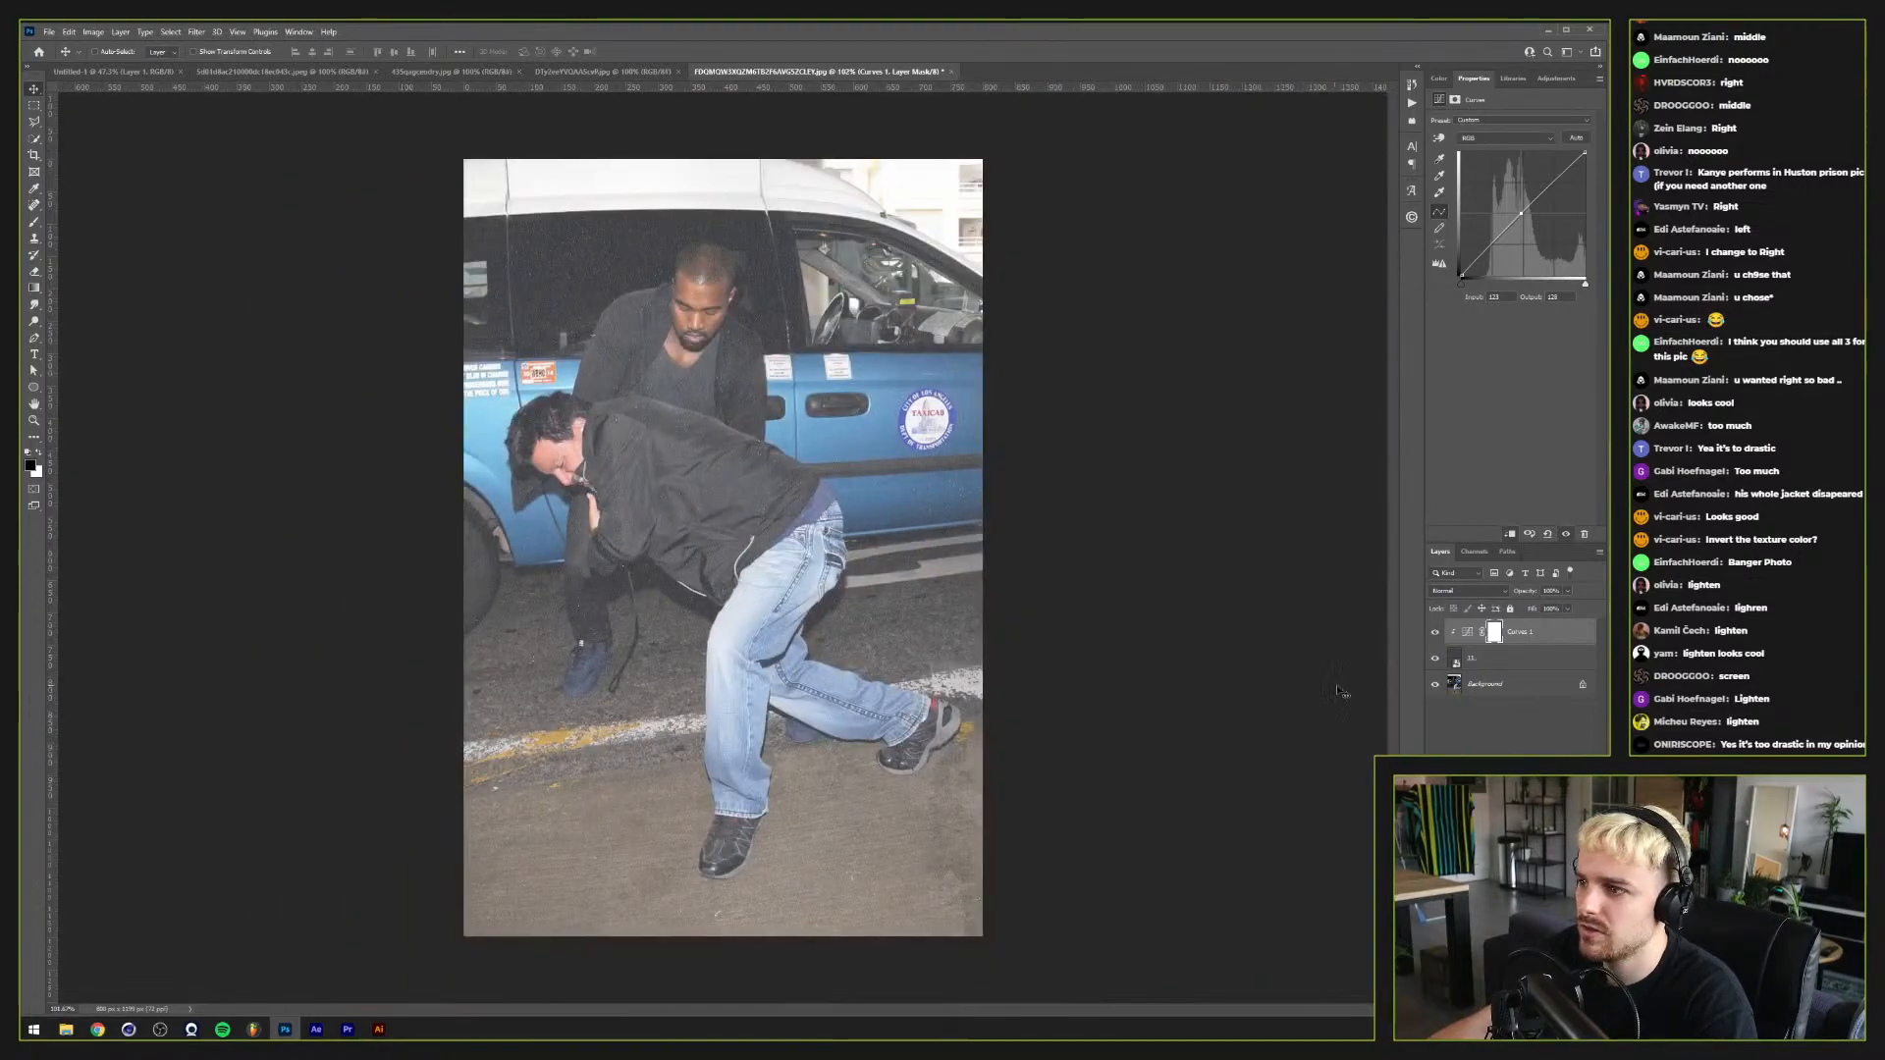
click(1431, 663)
click(1432, 663)
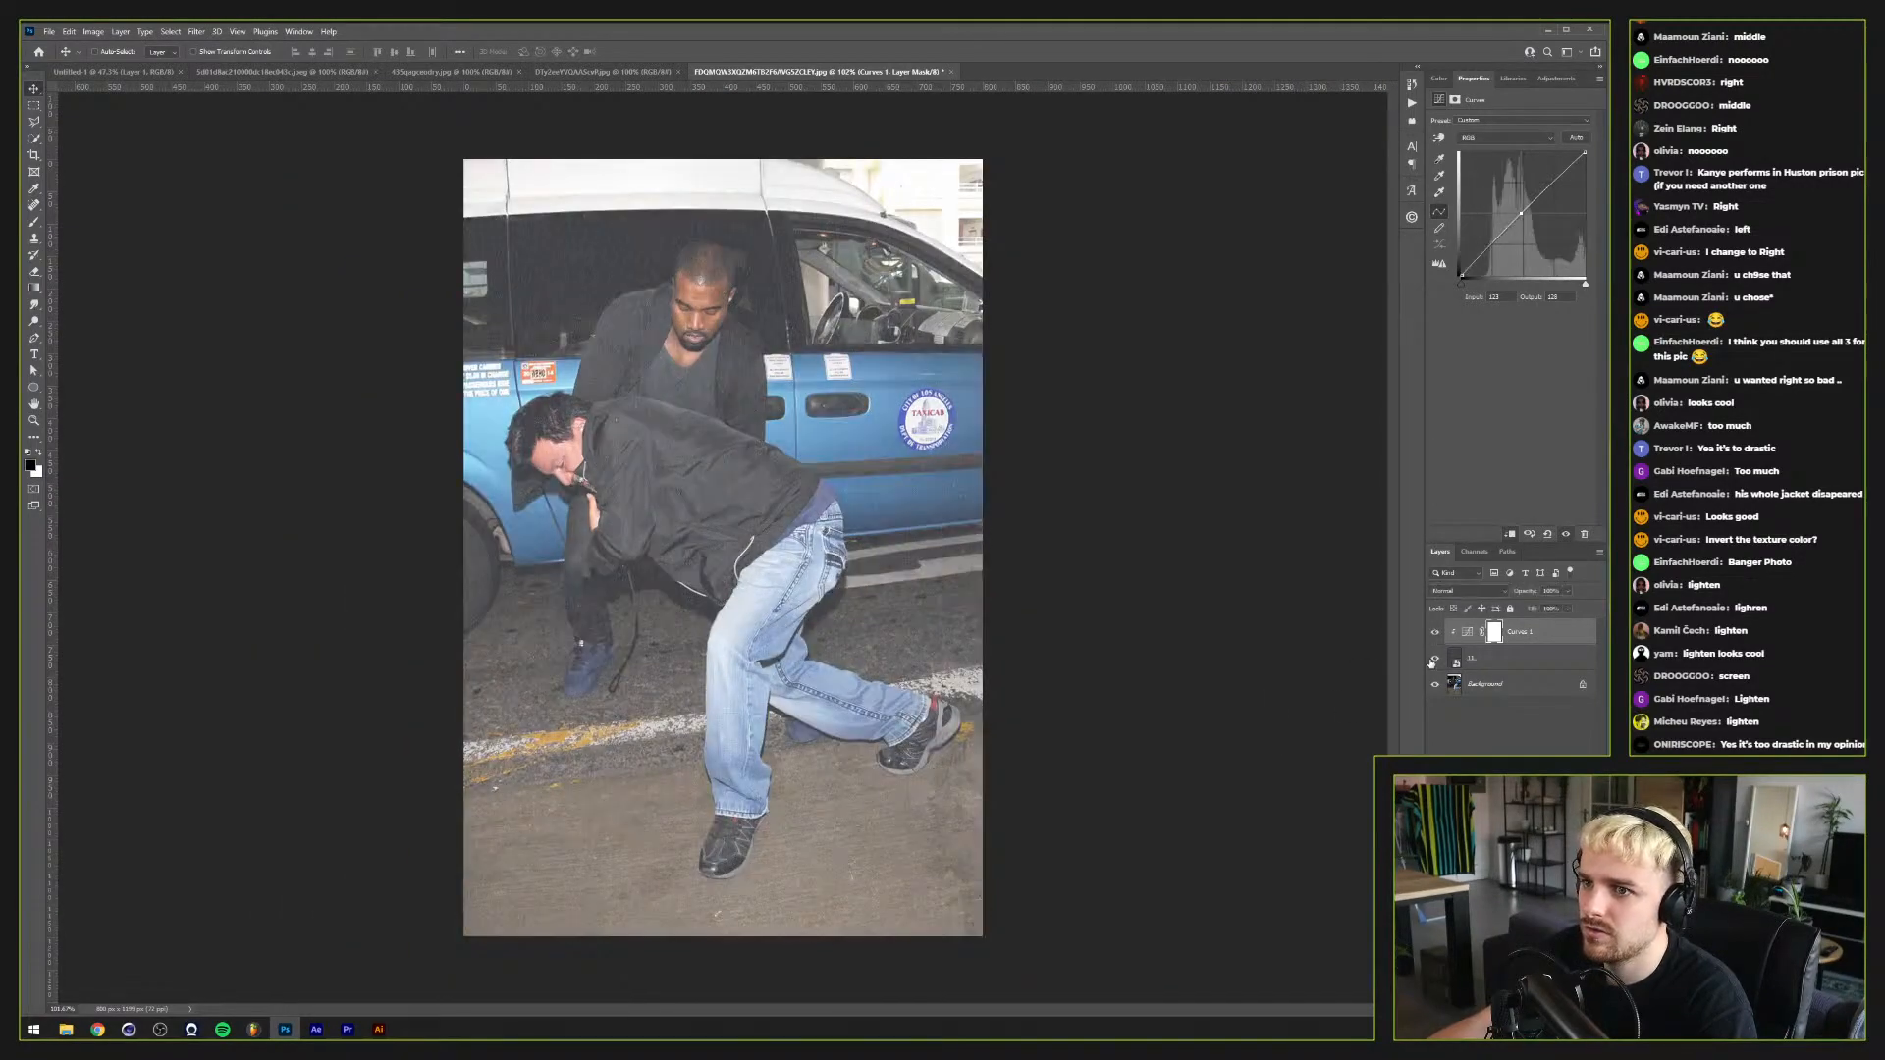
drag(1520, 212, 1523, 233)
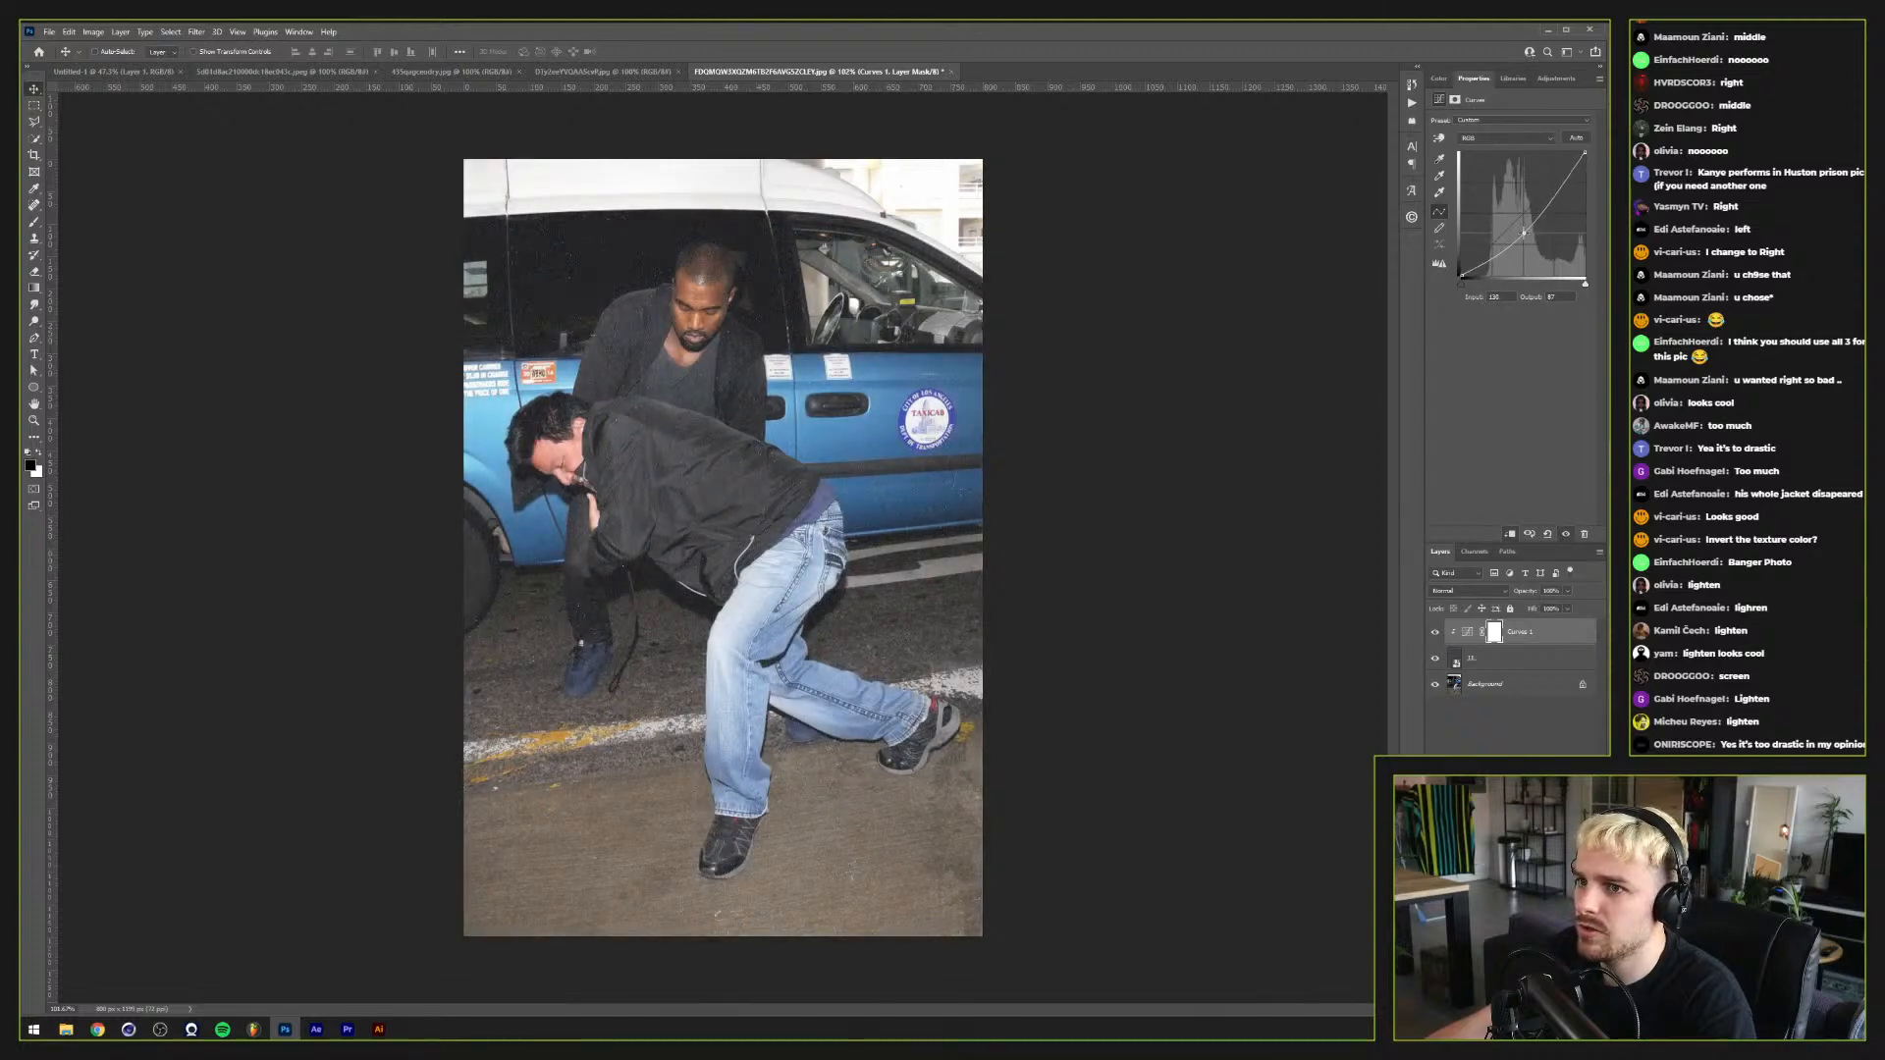
click(1433, 661)
click(1433, 661)
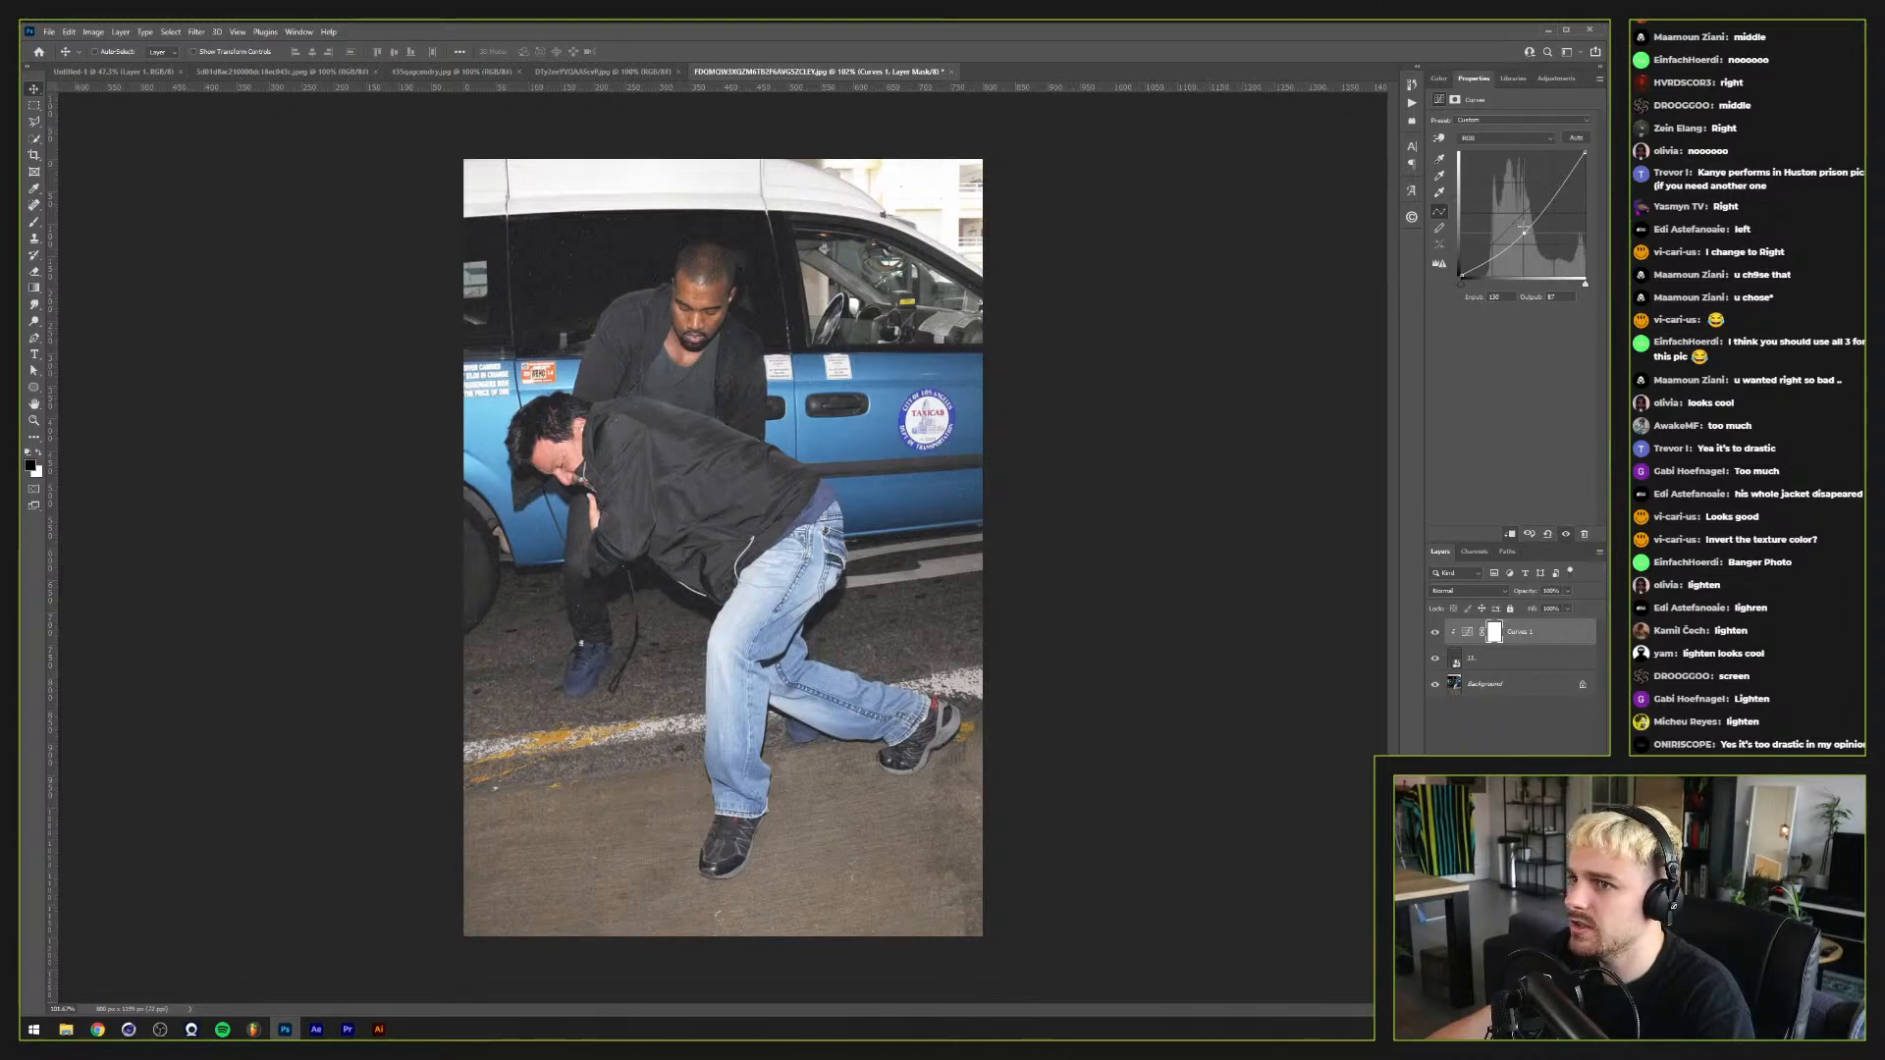
mouse_move(1523, 230)
mouse_down()
mouse_move(1513, 202)
mouse_move(1515, 234)
mouse_up()
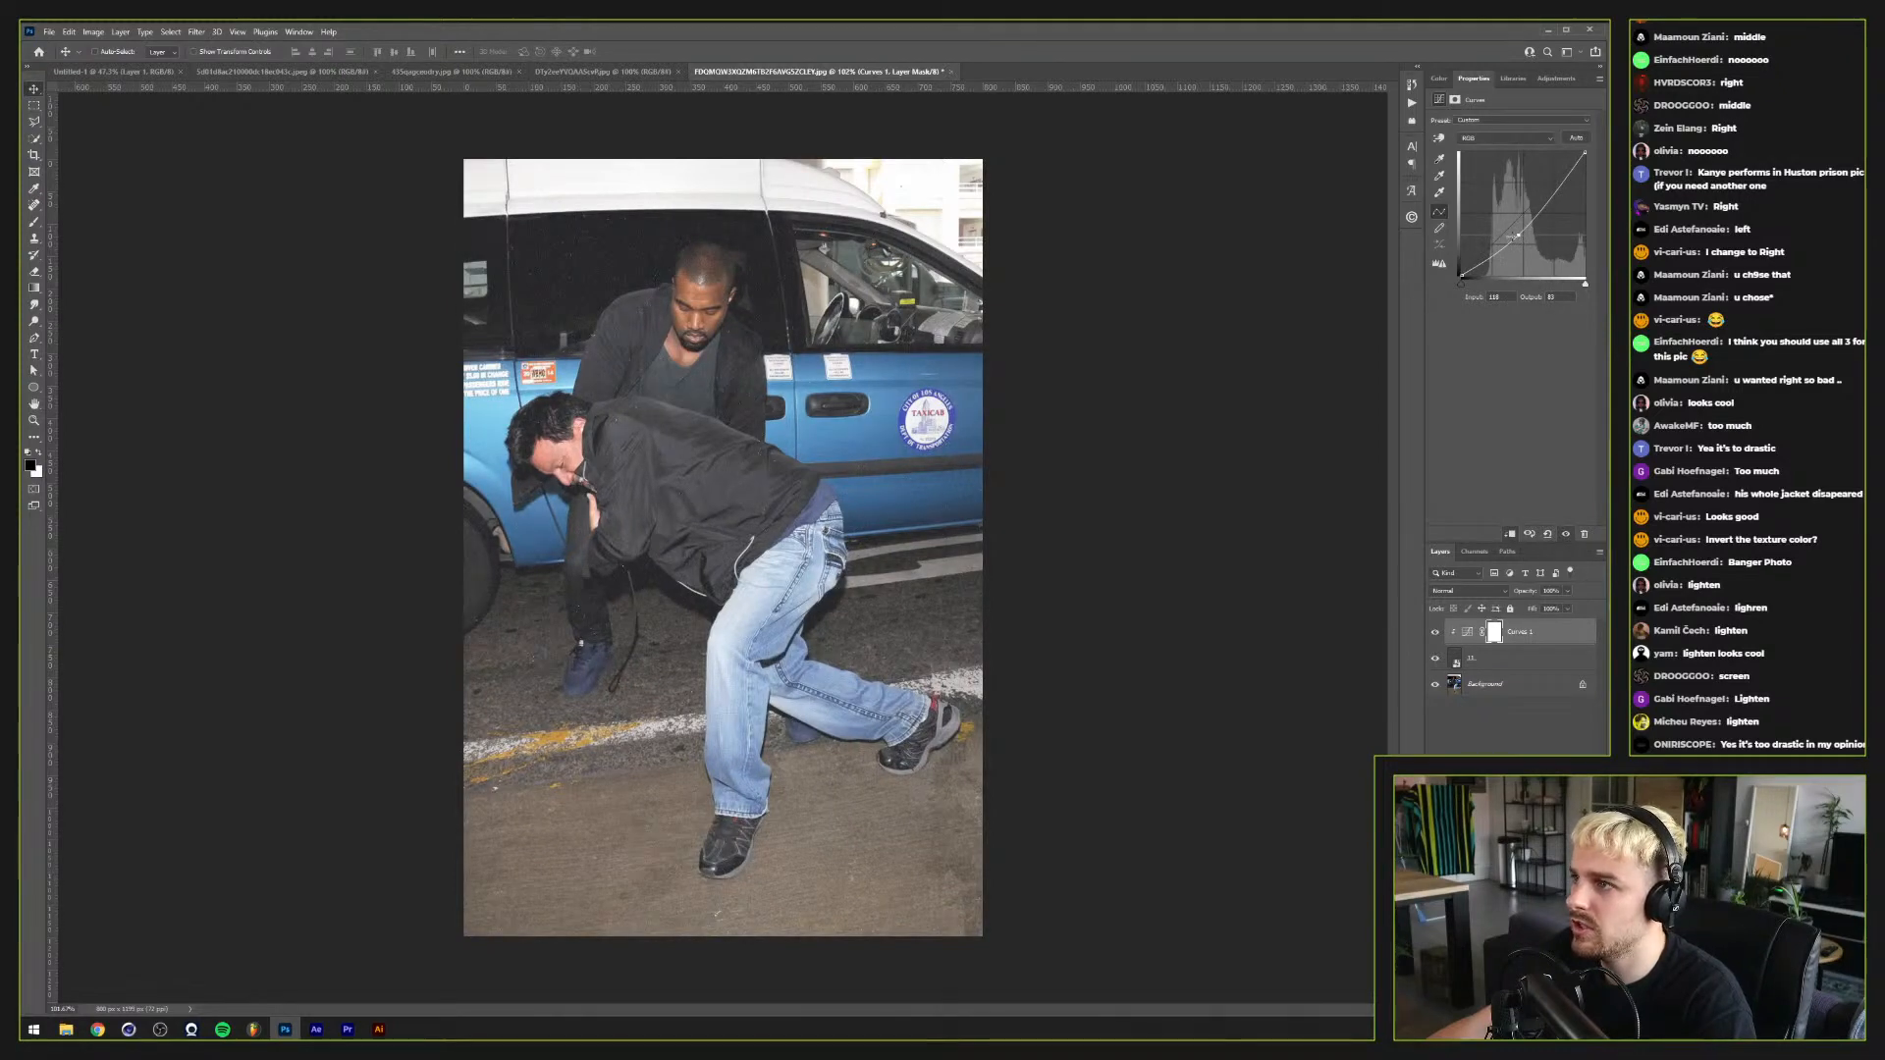
drag(1517, 235, 1515, 229)
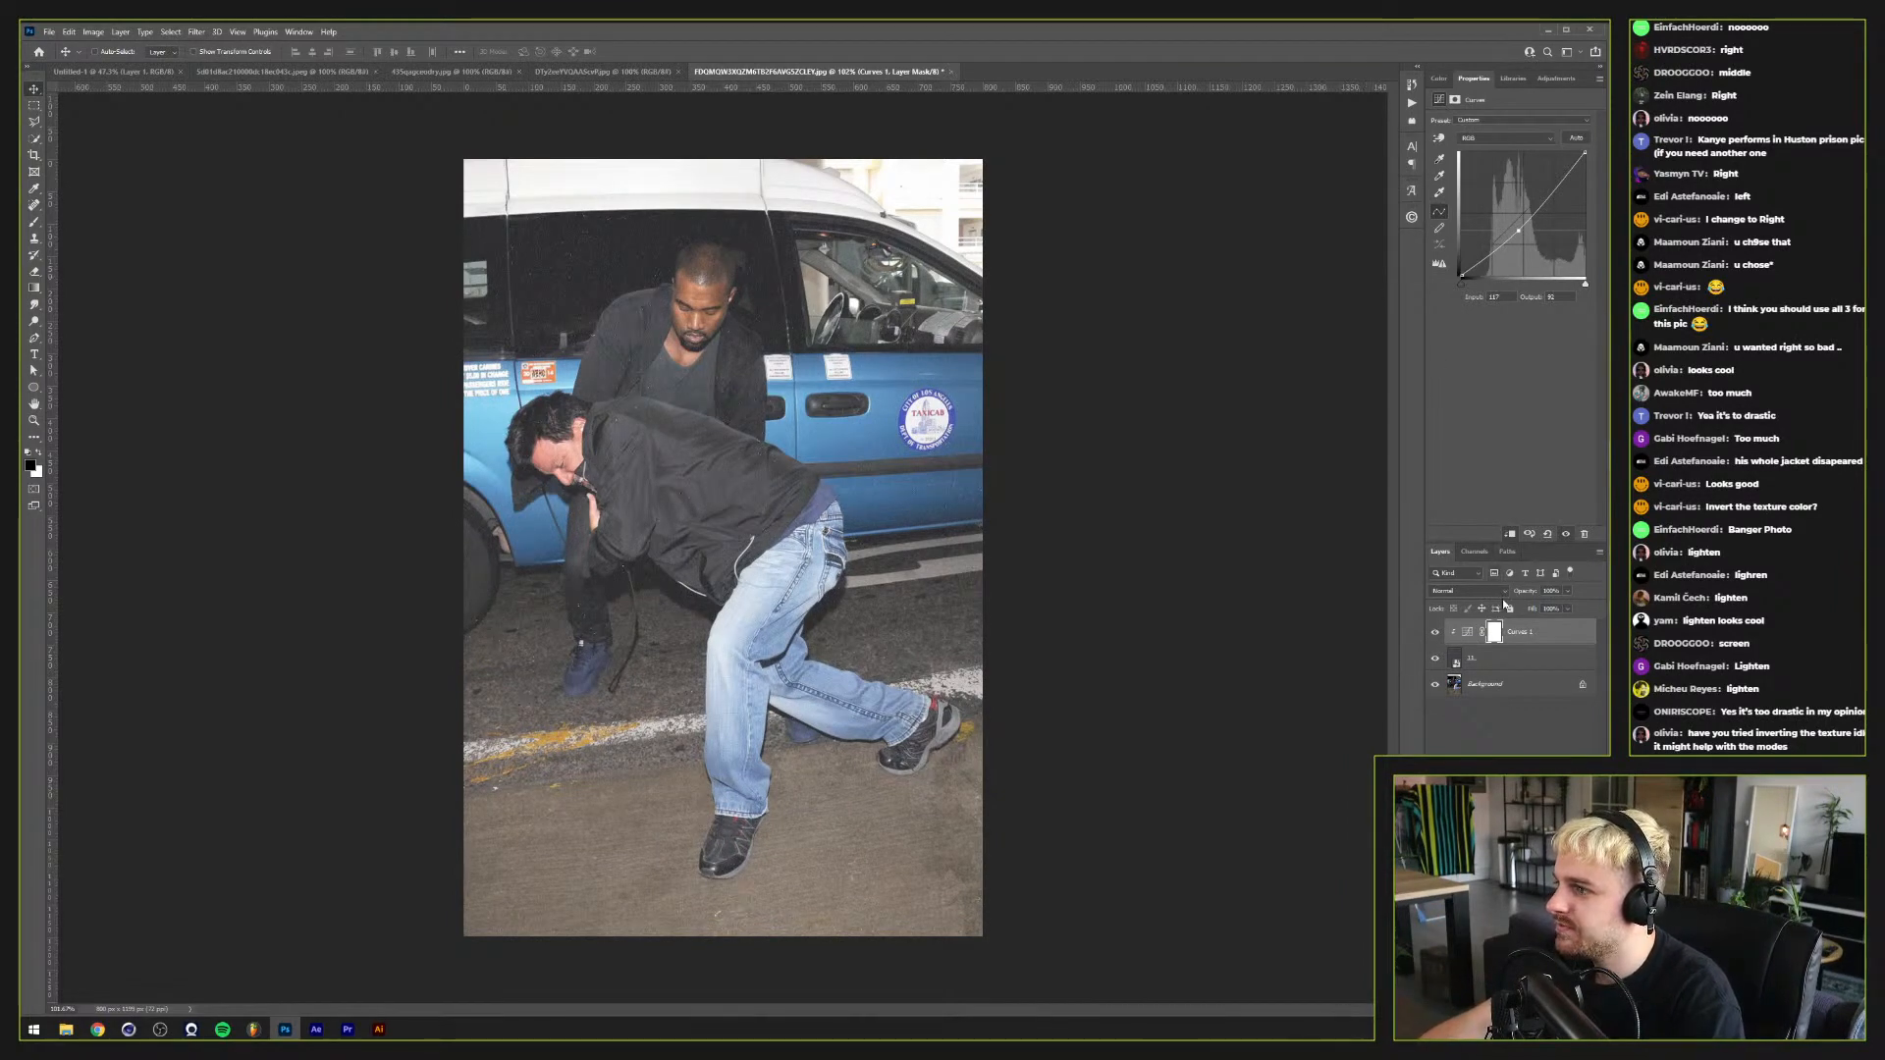
Step: Try inverting the texture layer with Multiply and Lighten blending while the Curves adjustment is hidden
click(1434, 631)
click(1497, 660)
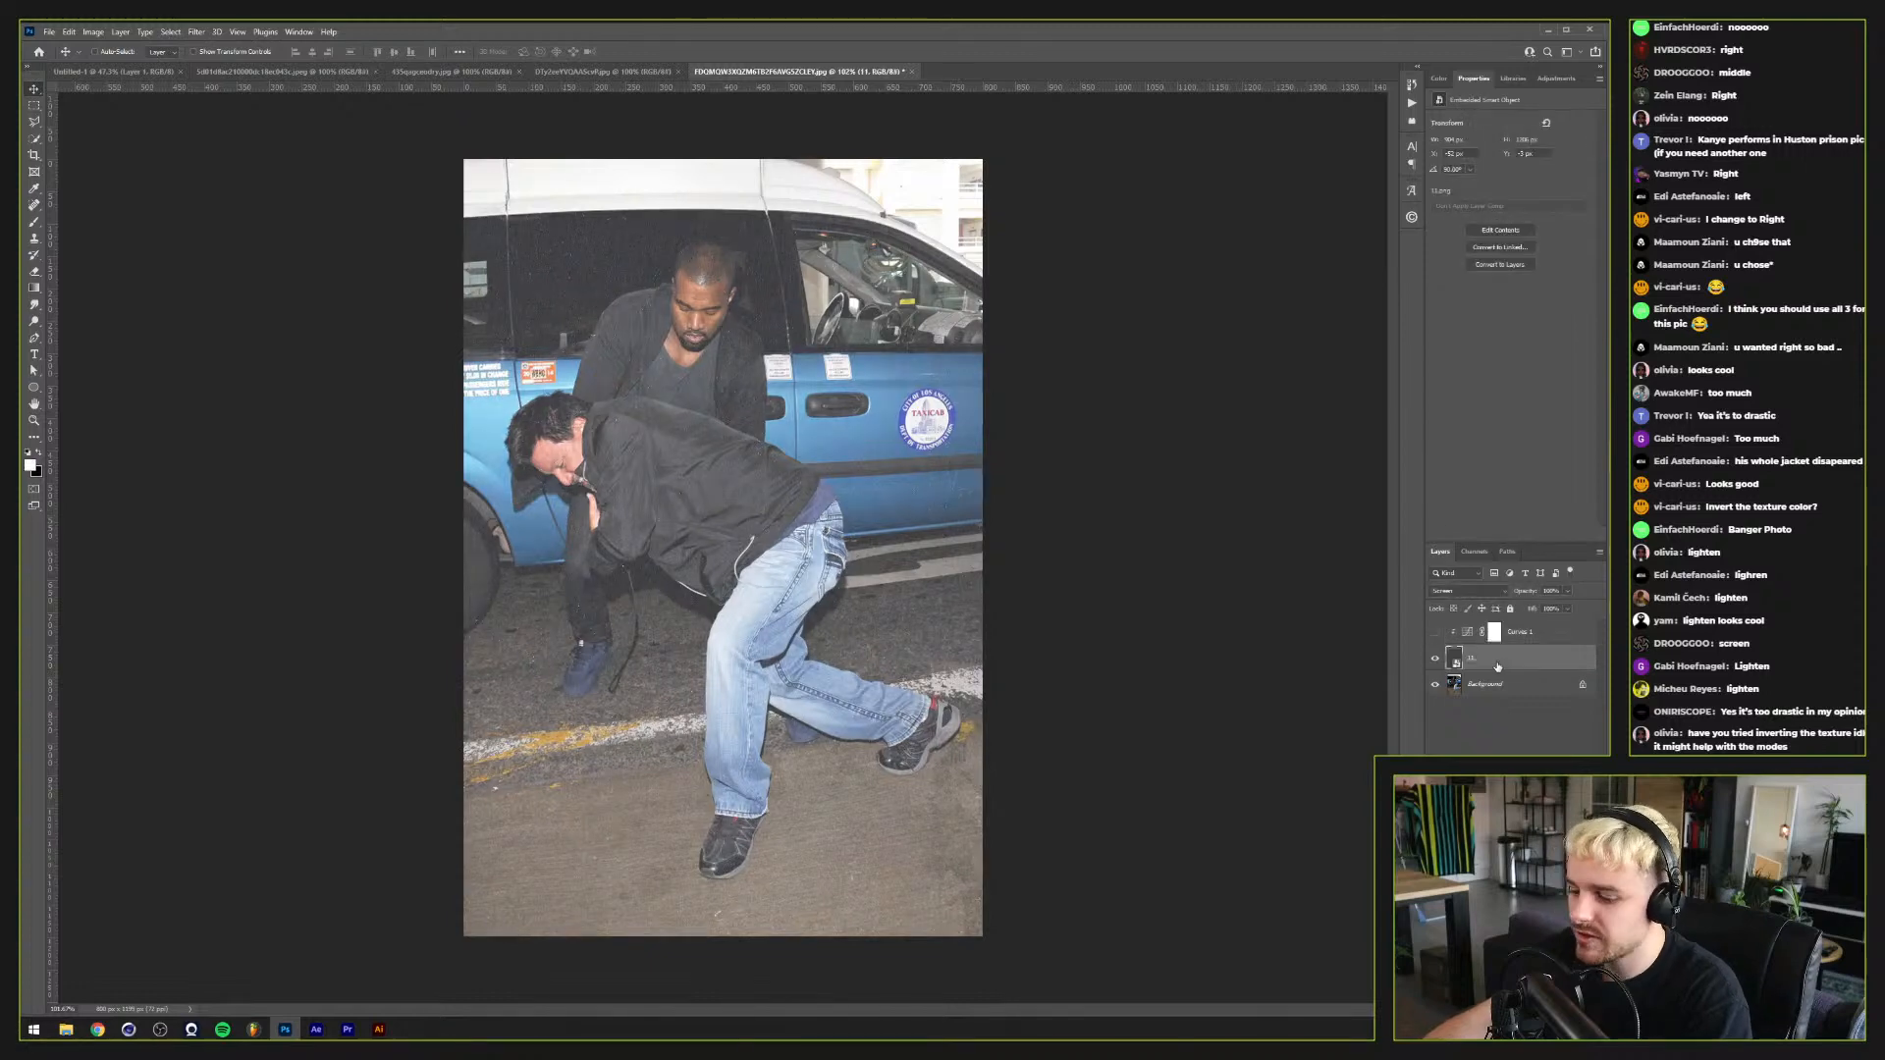
key(ctrl+i)
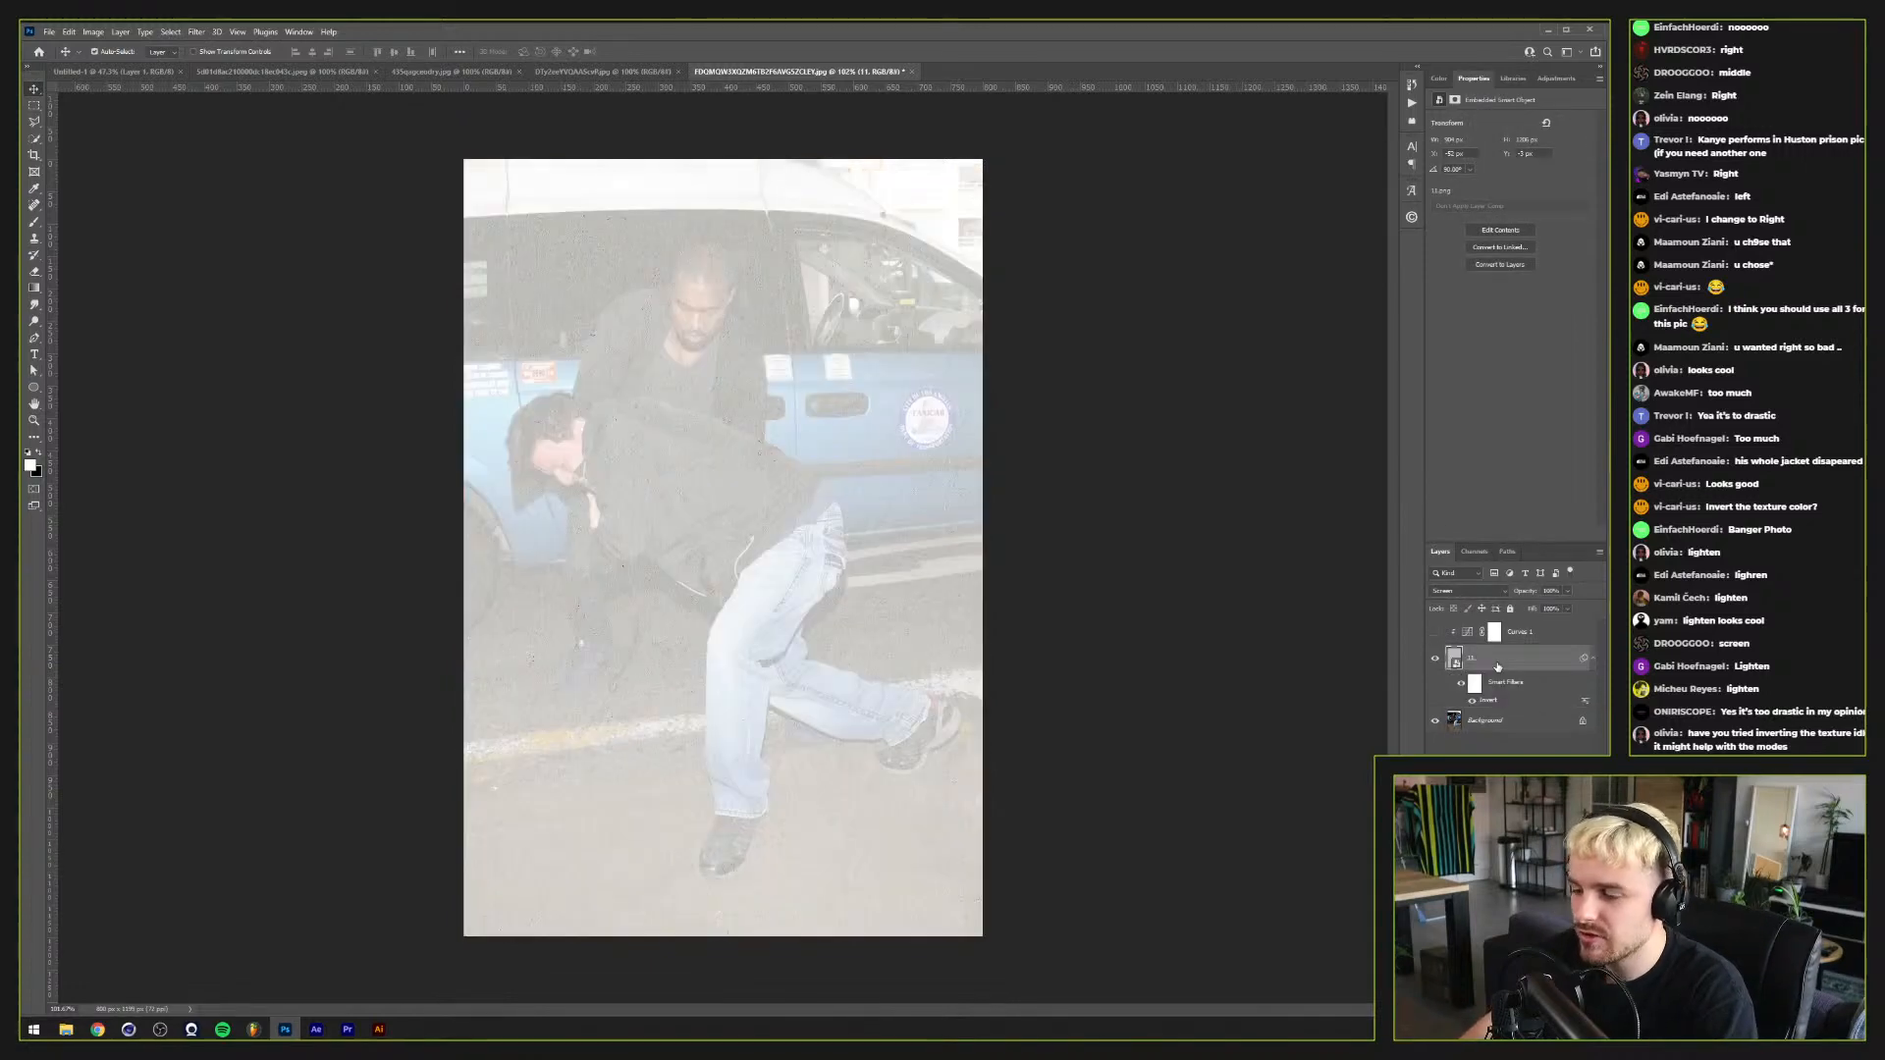
click(1468, 593)
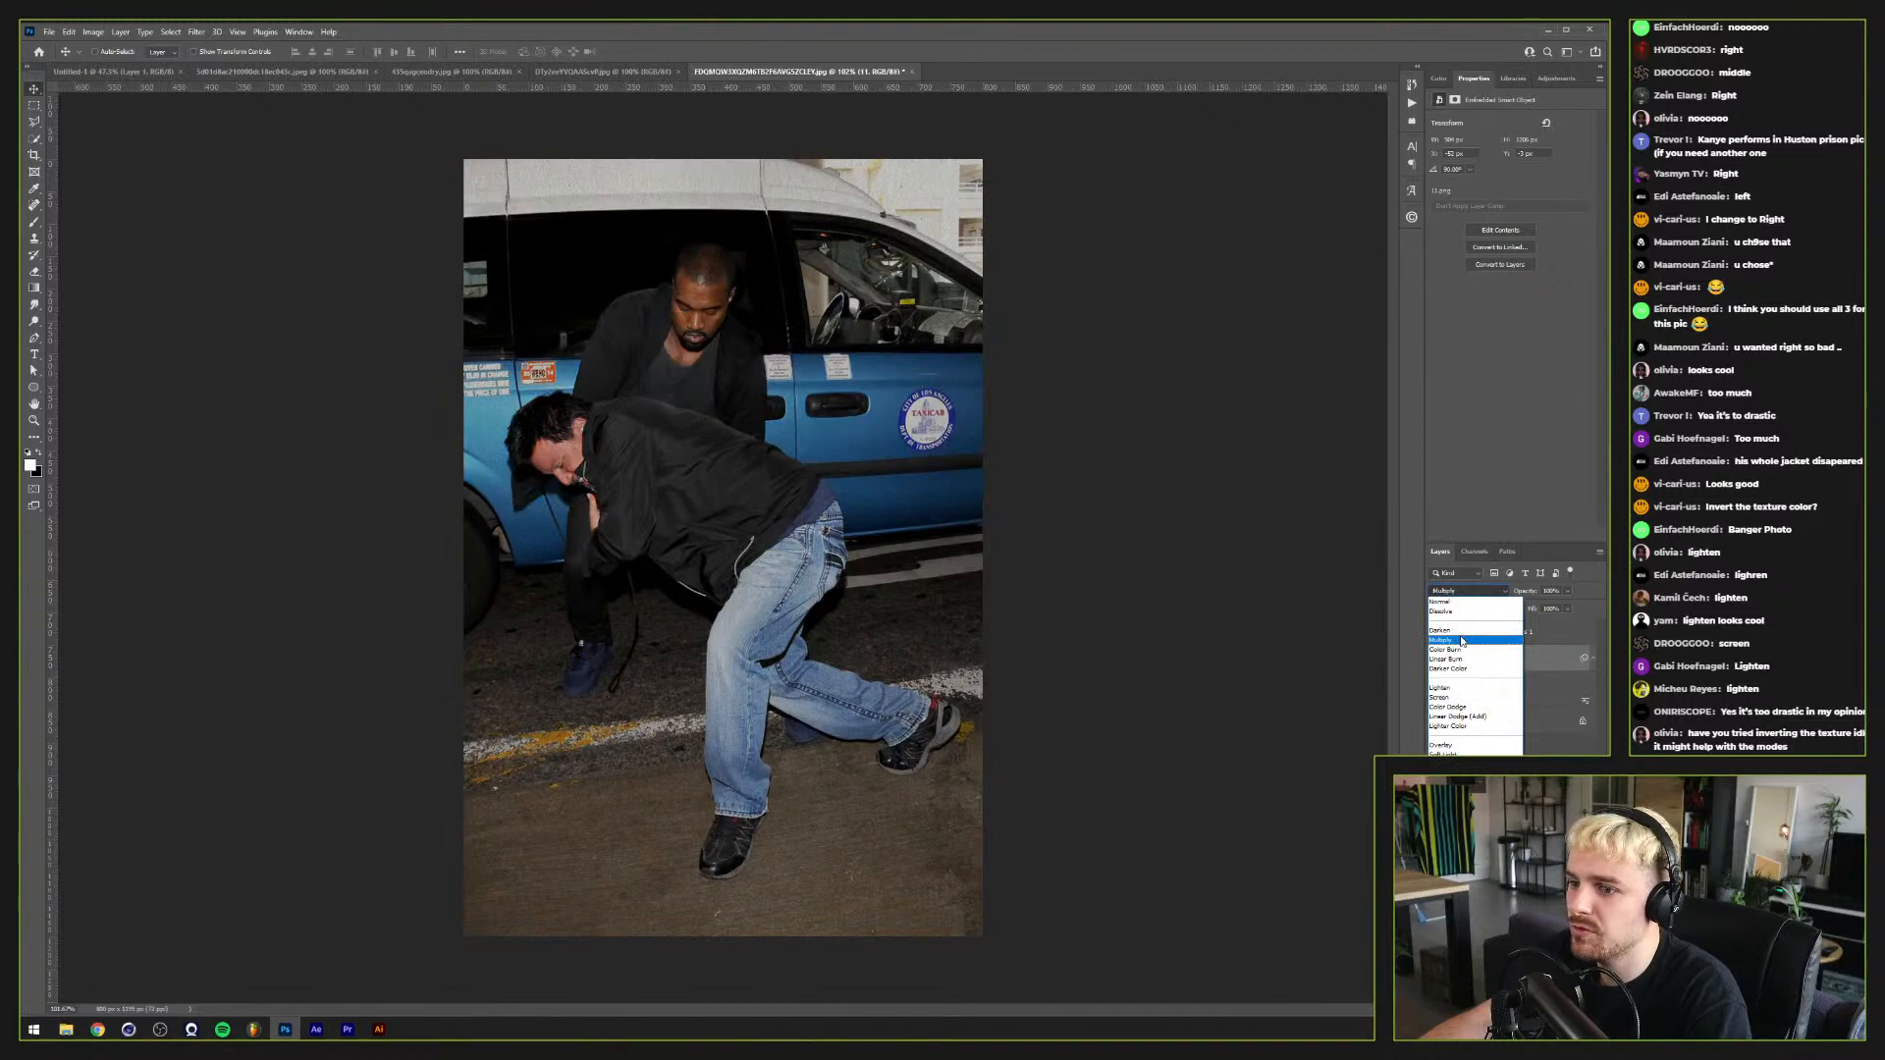
click(1462, 640)
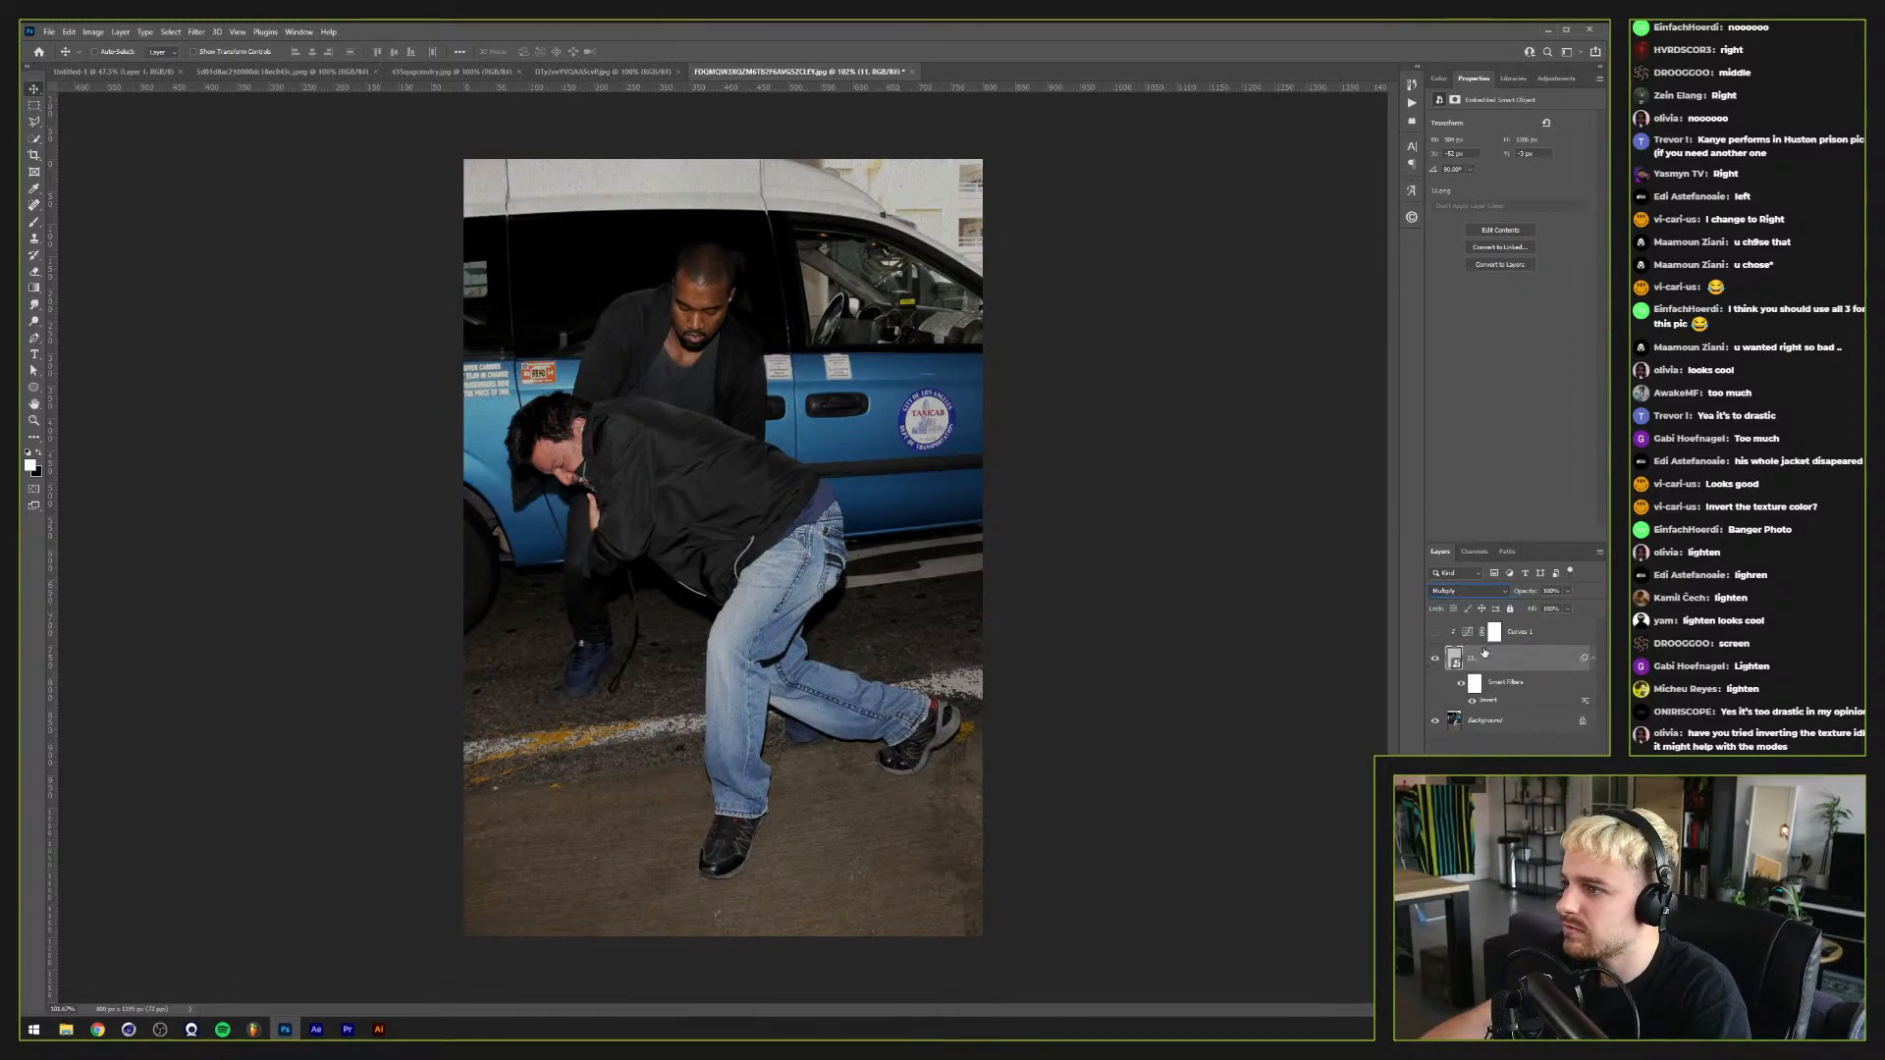
click(1469, 591)
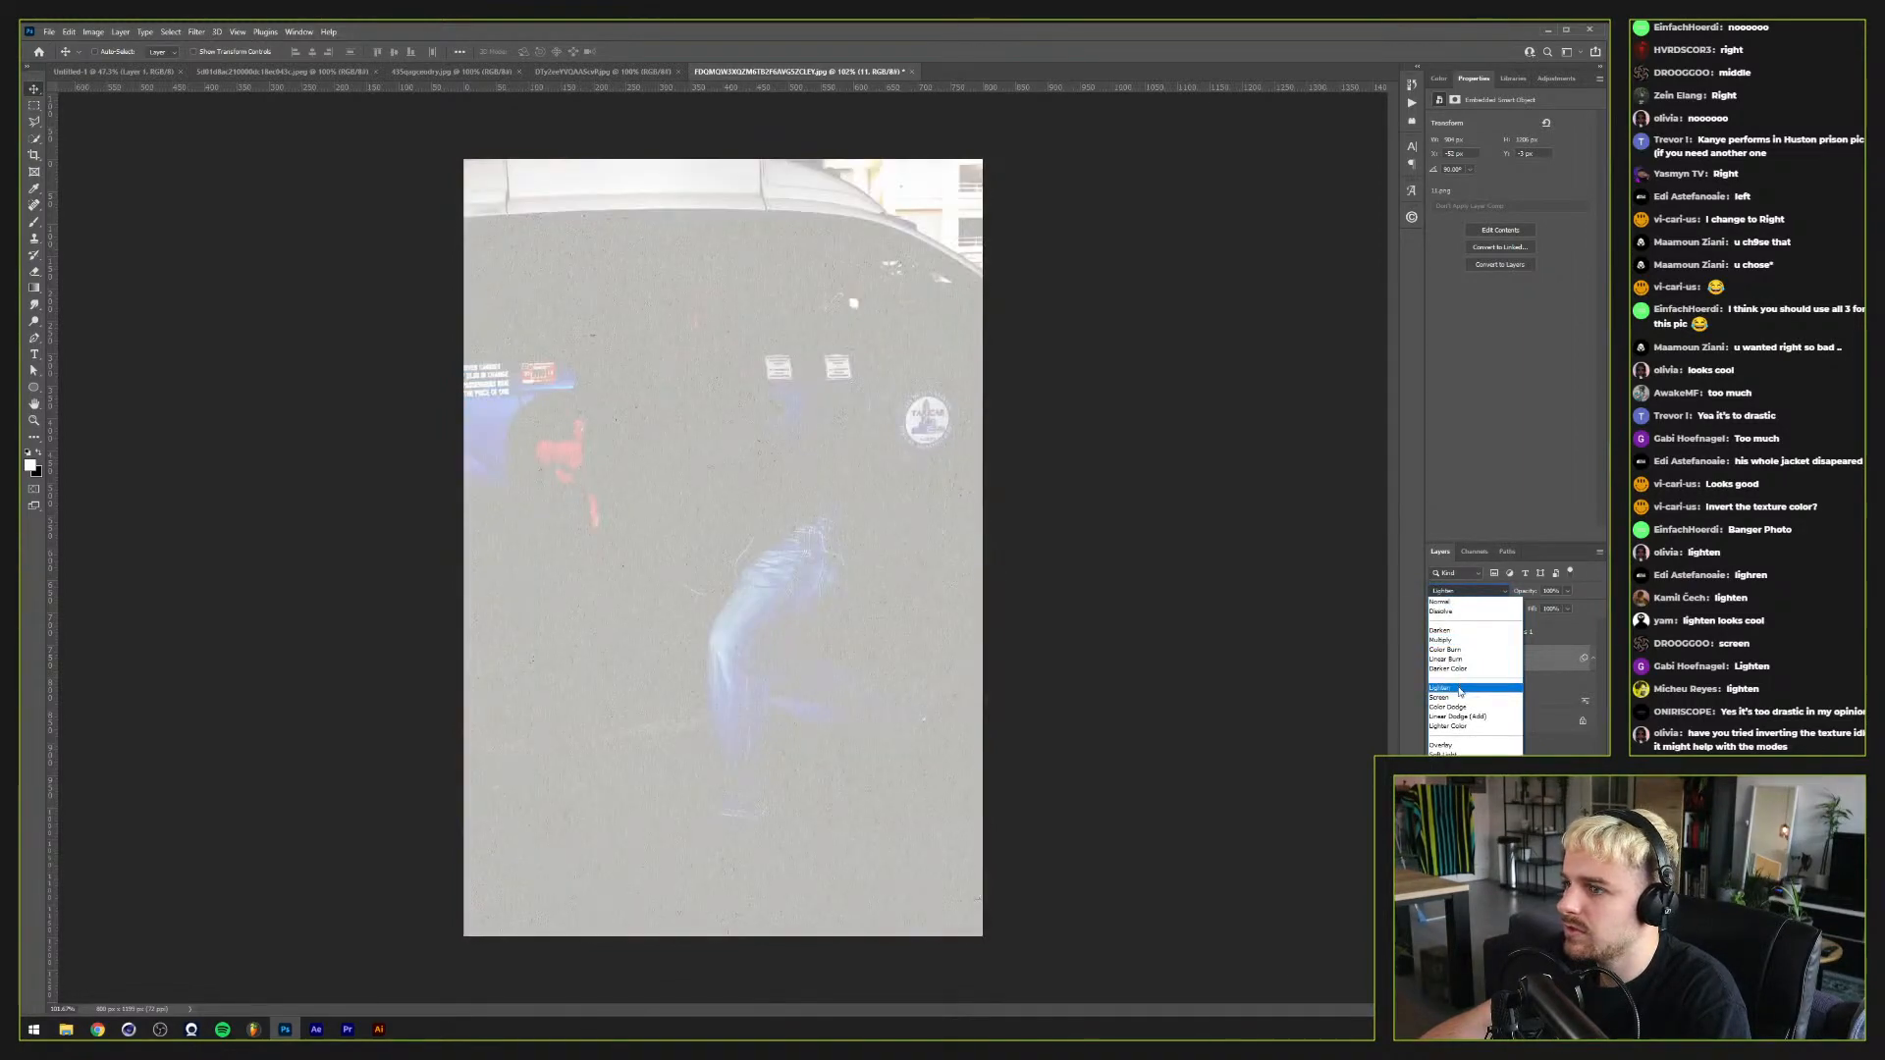
click(1537, 730)
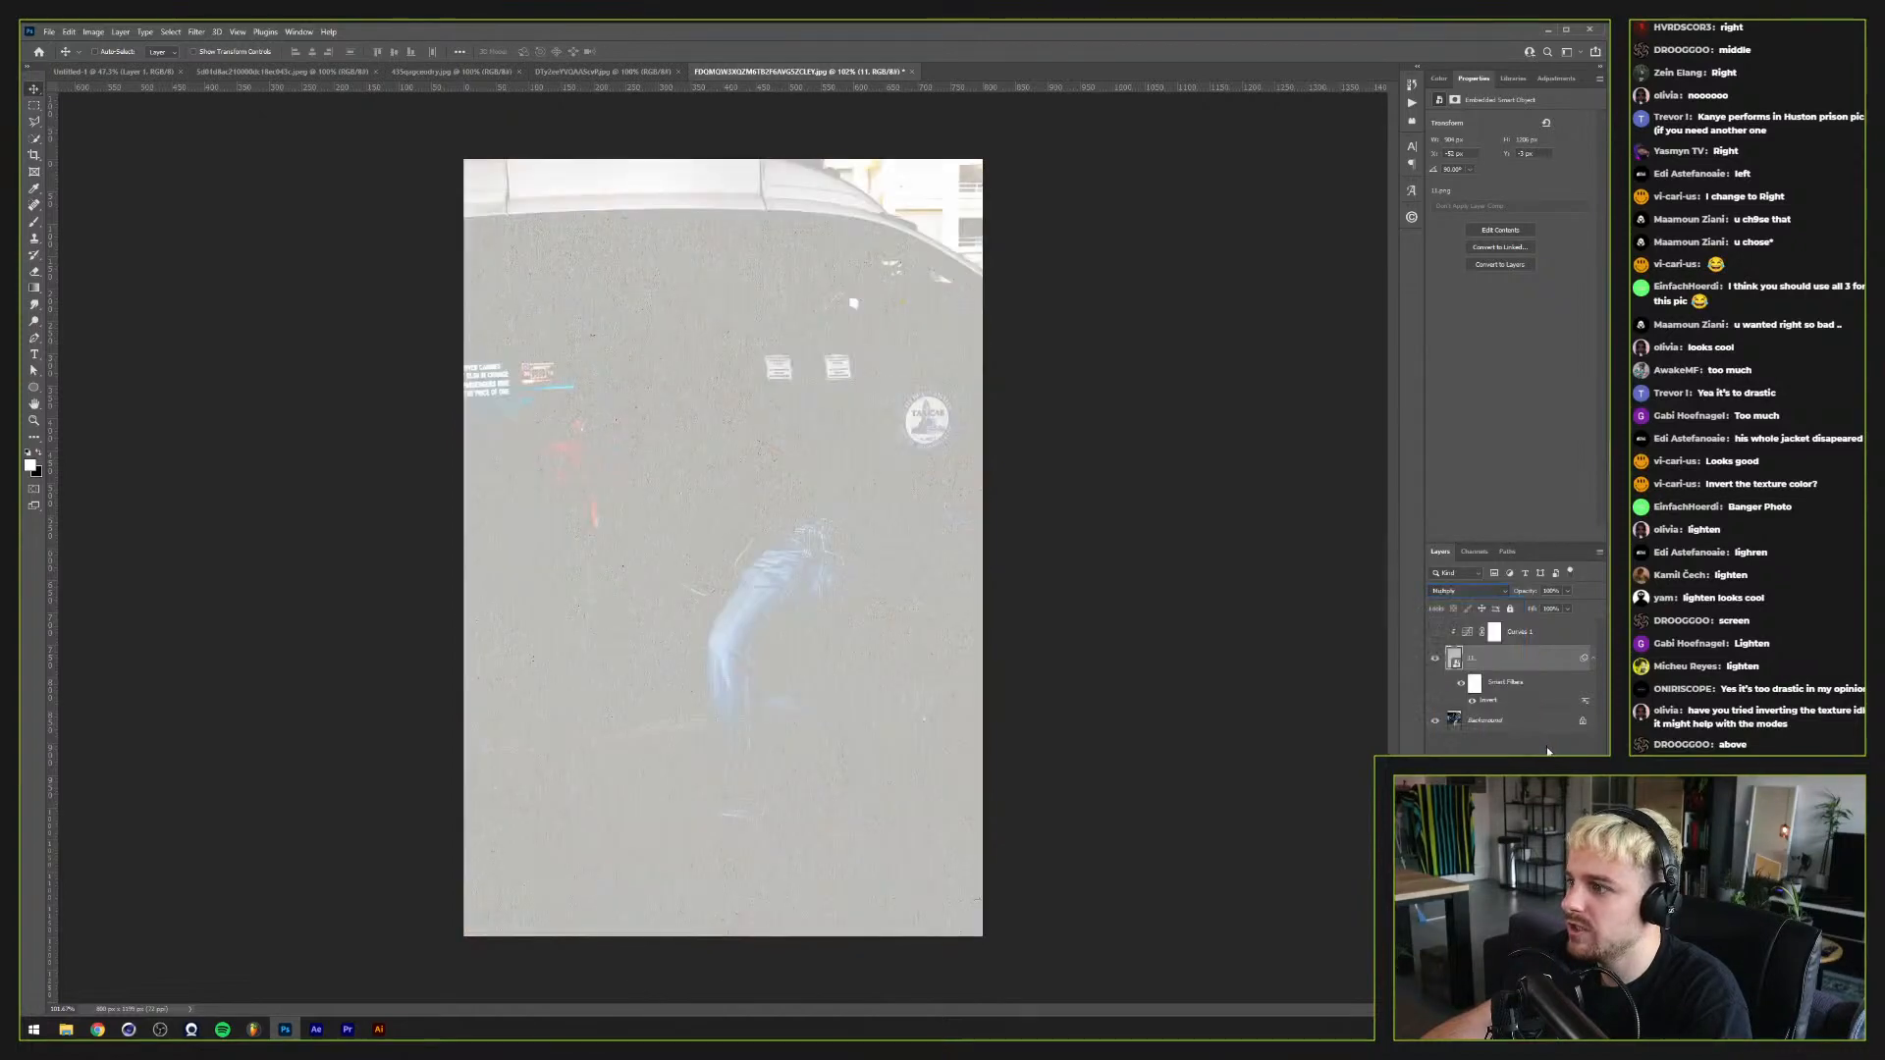
key(alt+shift+s)
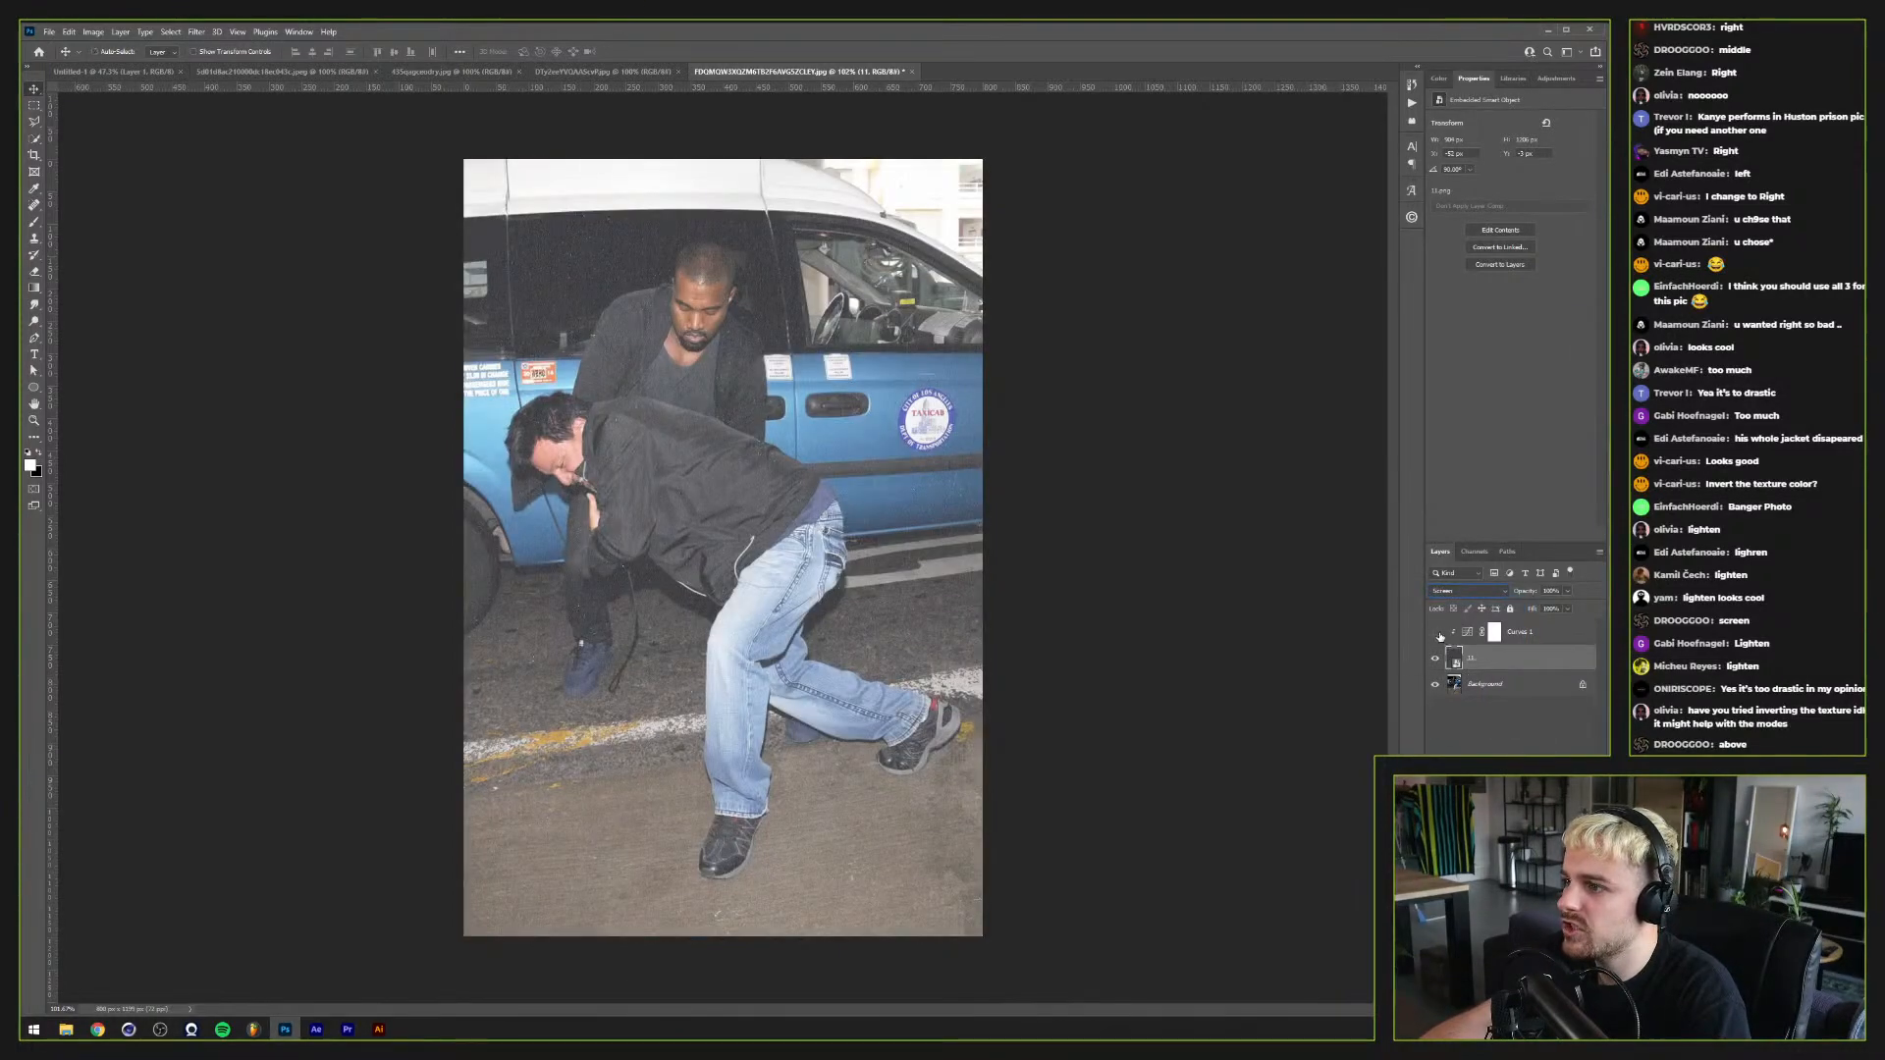
click(1436, 633)
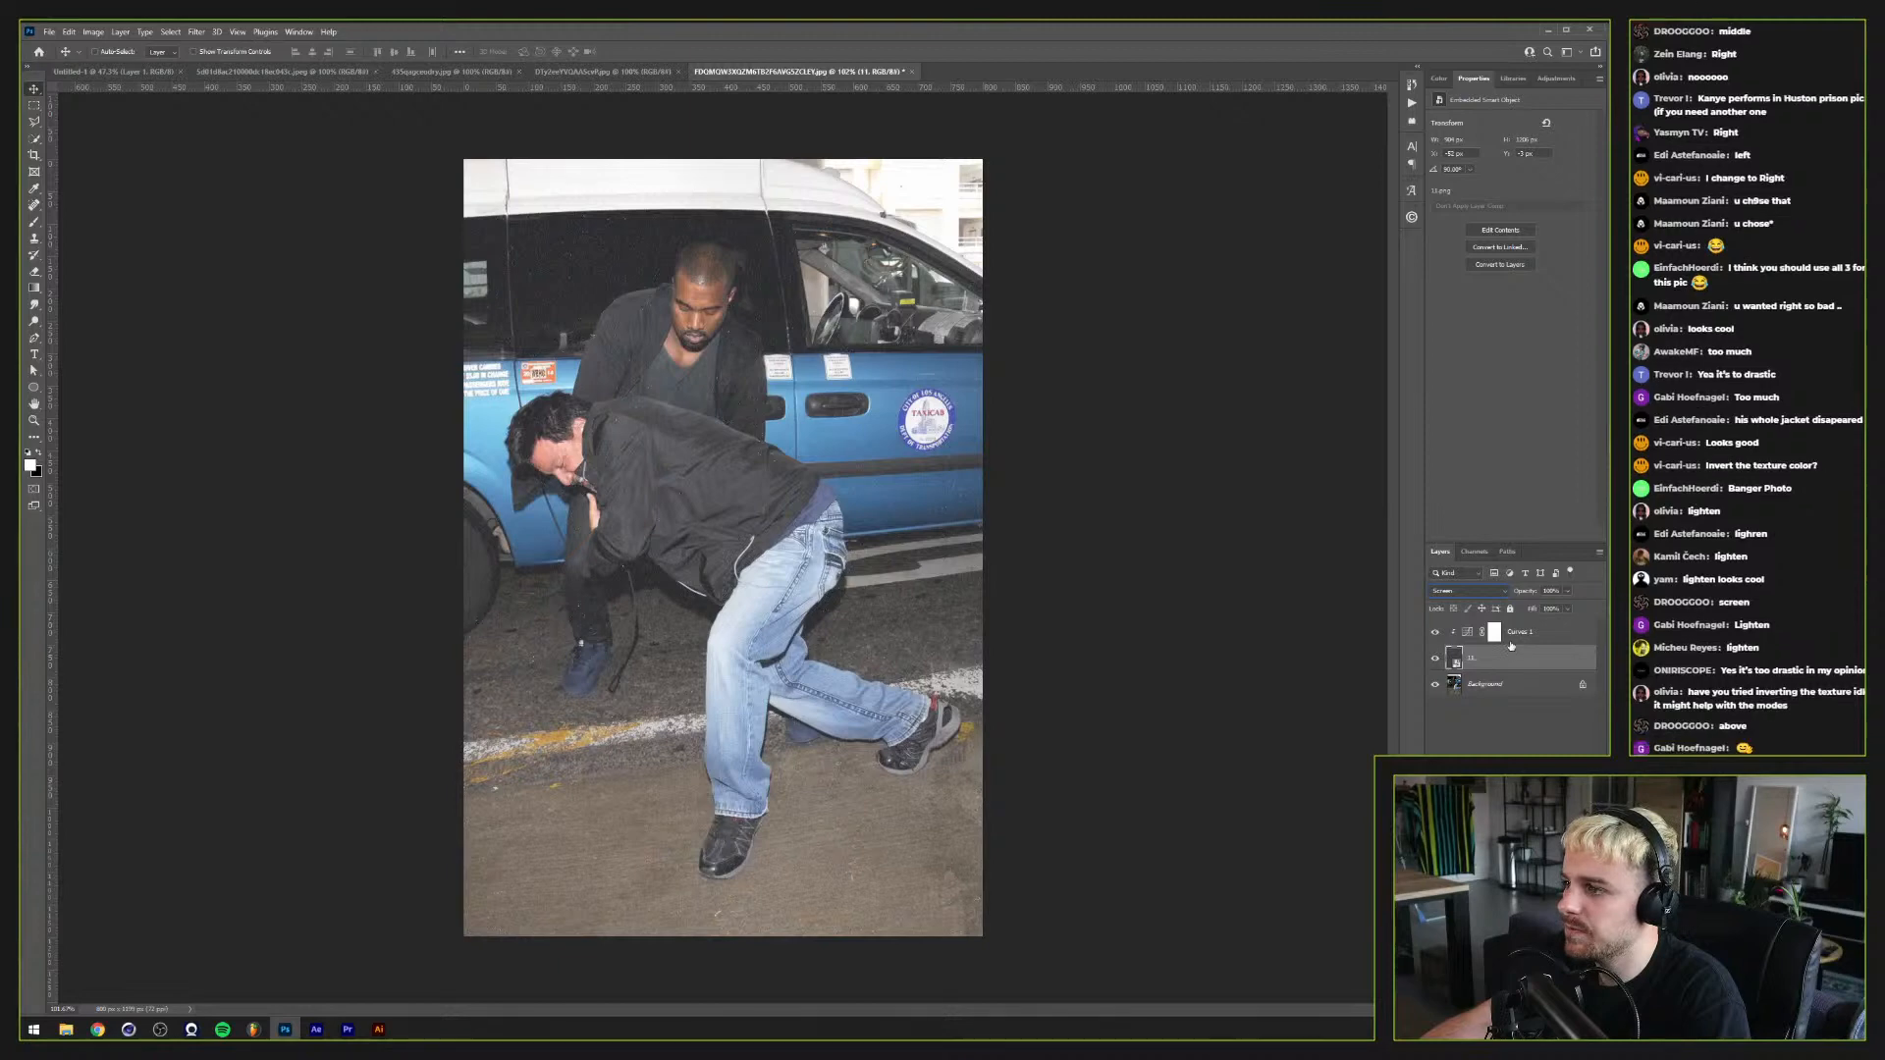
Step: Raise the midpoint of the Curves adjustment back close to the diagonal to lighten the texture
click(1474, 635)
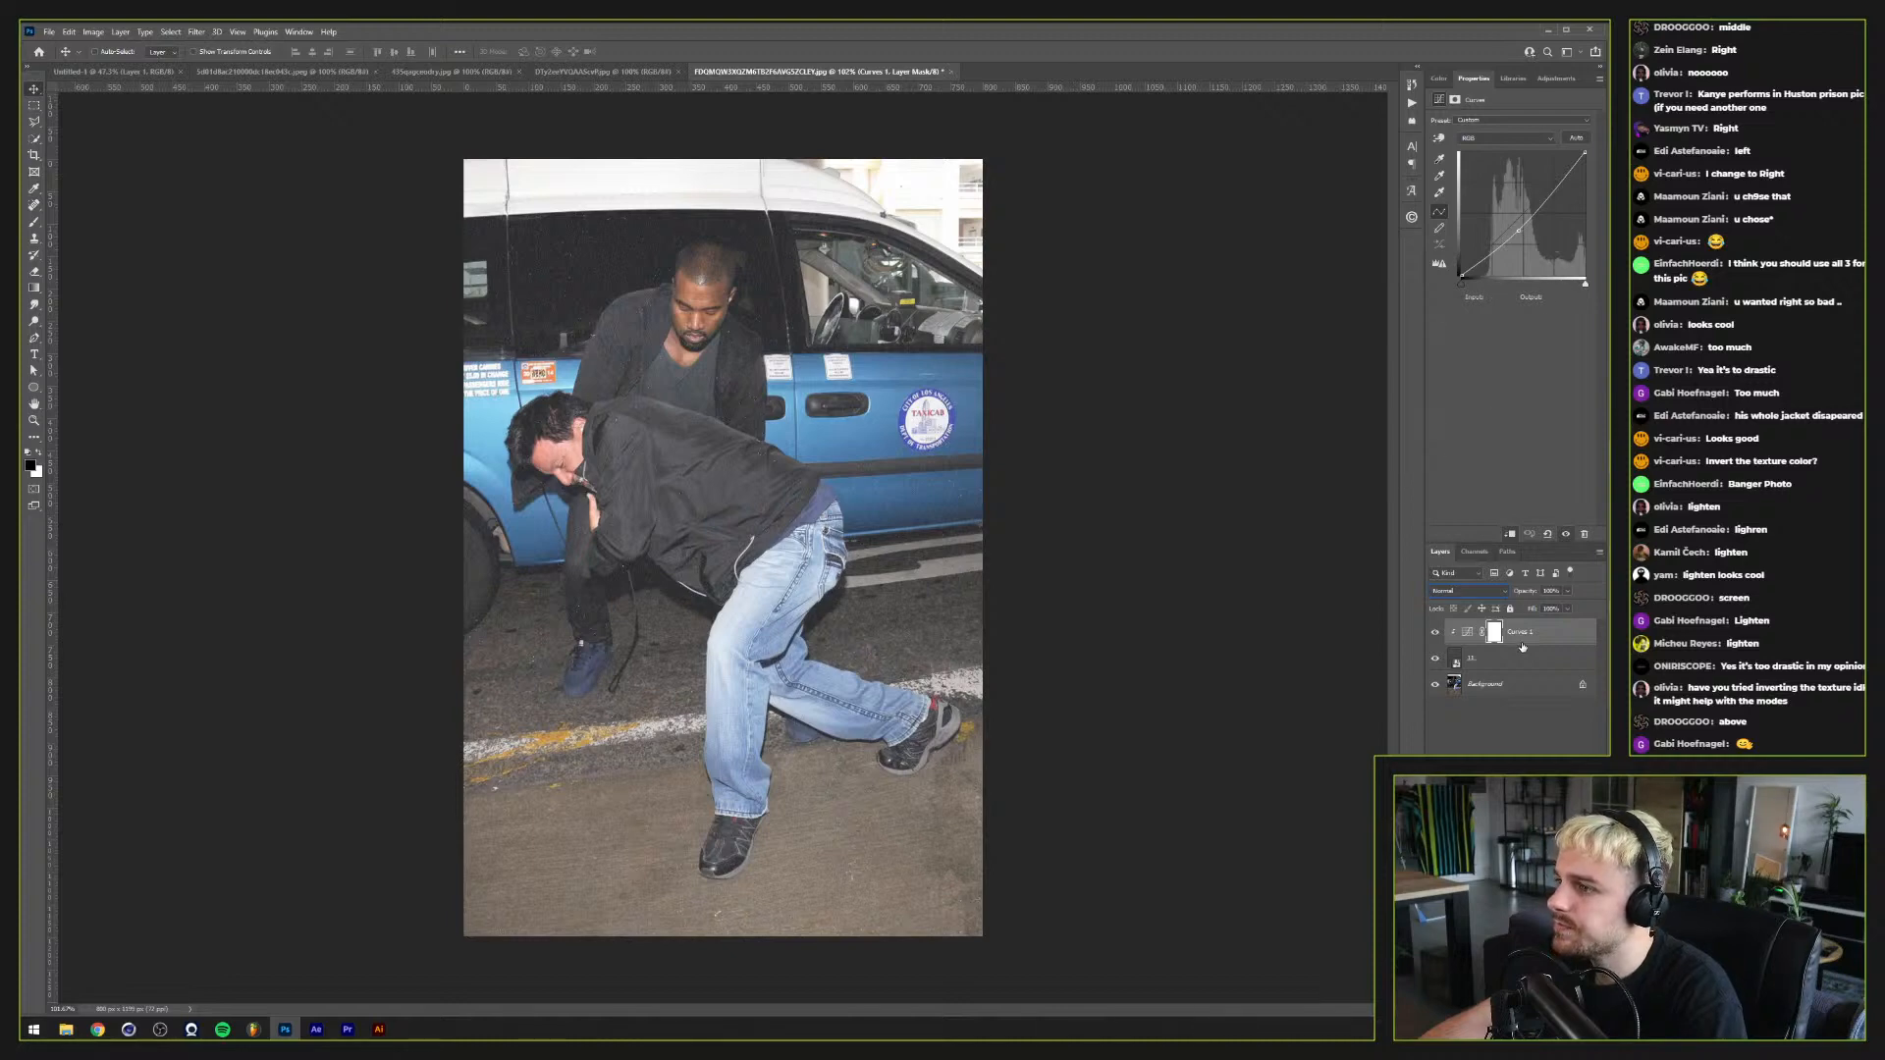
drag(1519, 230, 1514, 225)
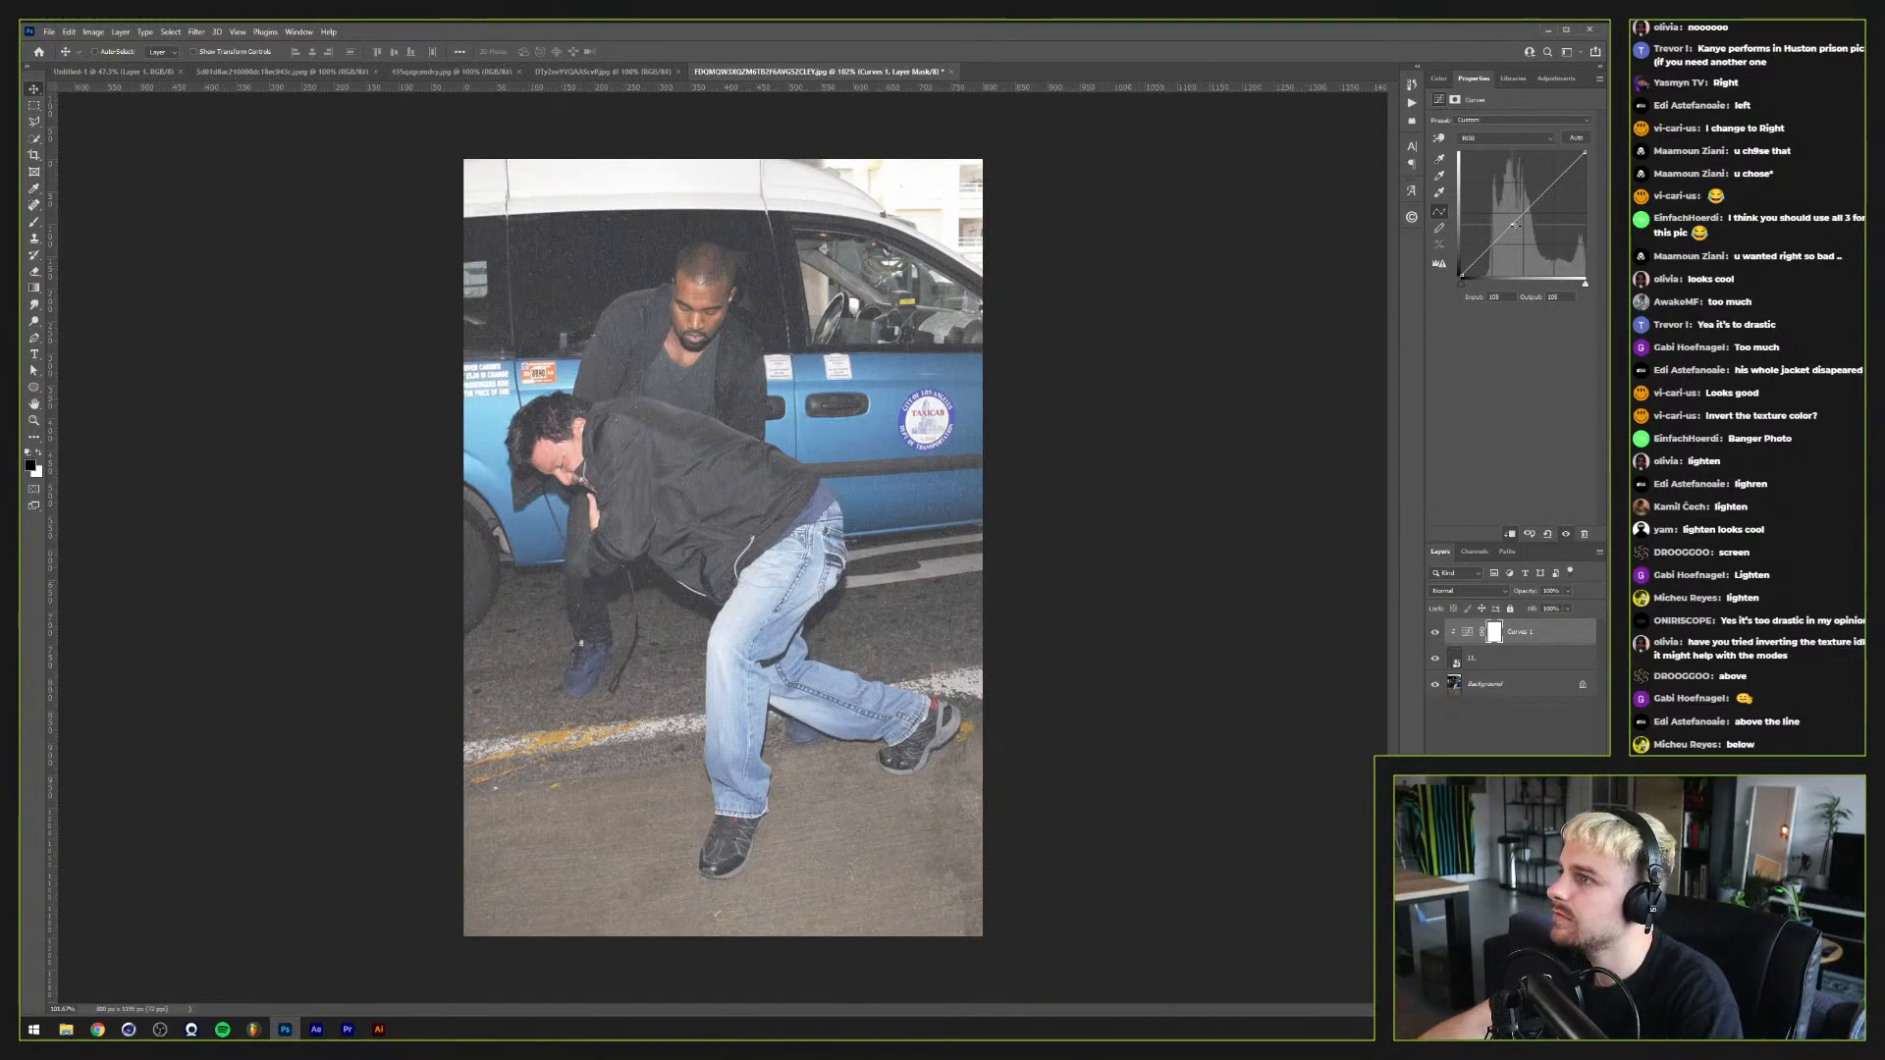
drag(1515, 225, 1515, 224)
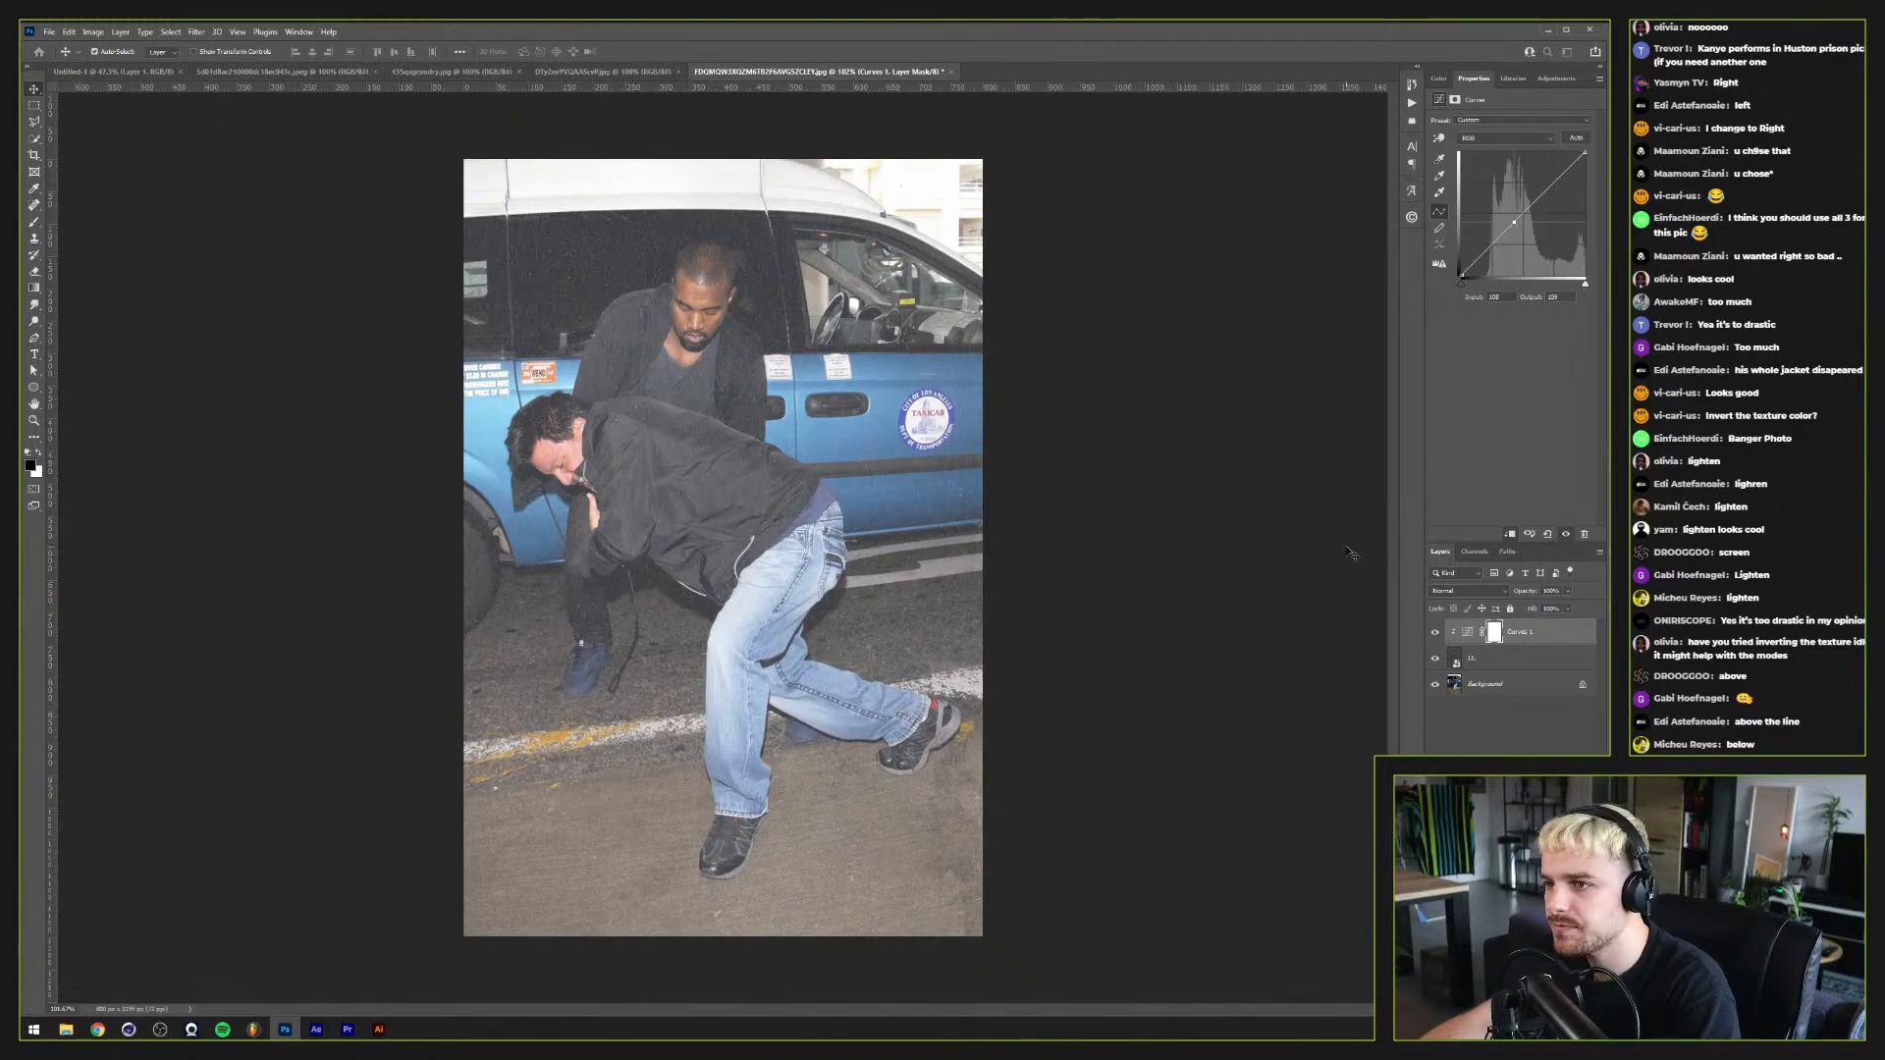
Step: Export the image as a 100% quality JPG into the Kanye Collage folder and close the document without saving
key(ctrl+alt+shift+w)
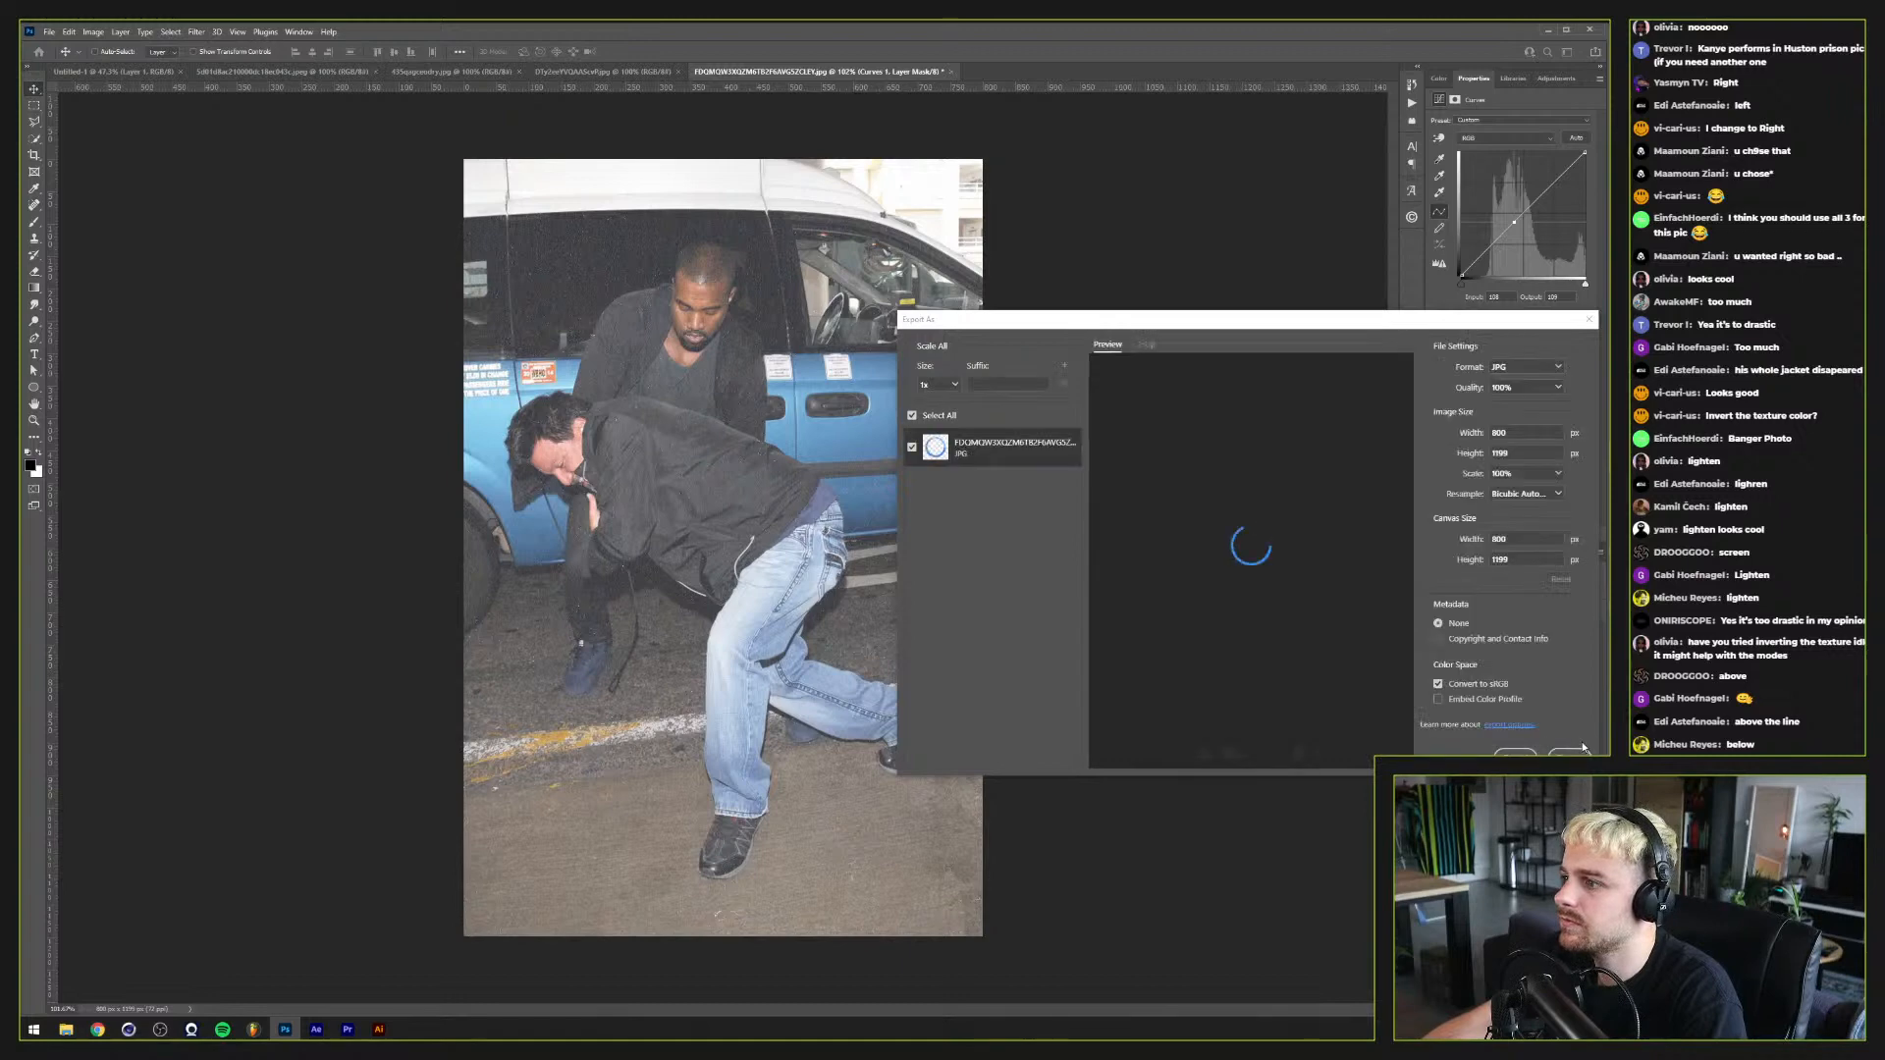
click(1569, 754)
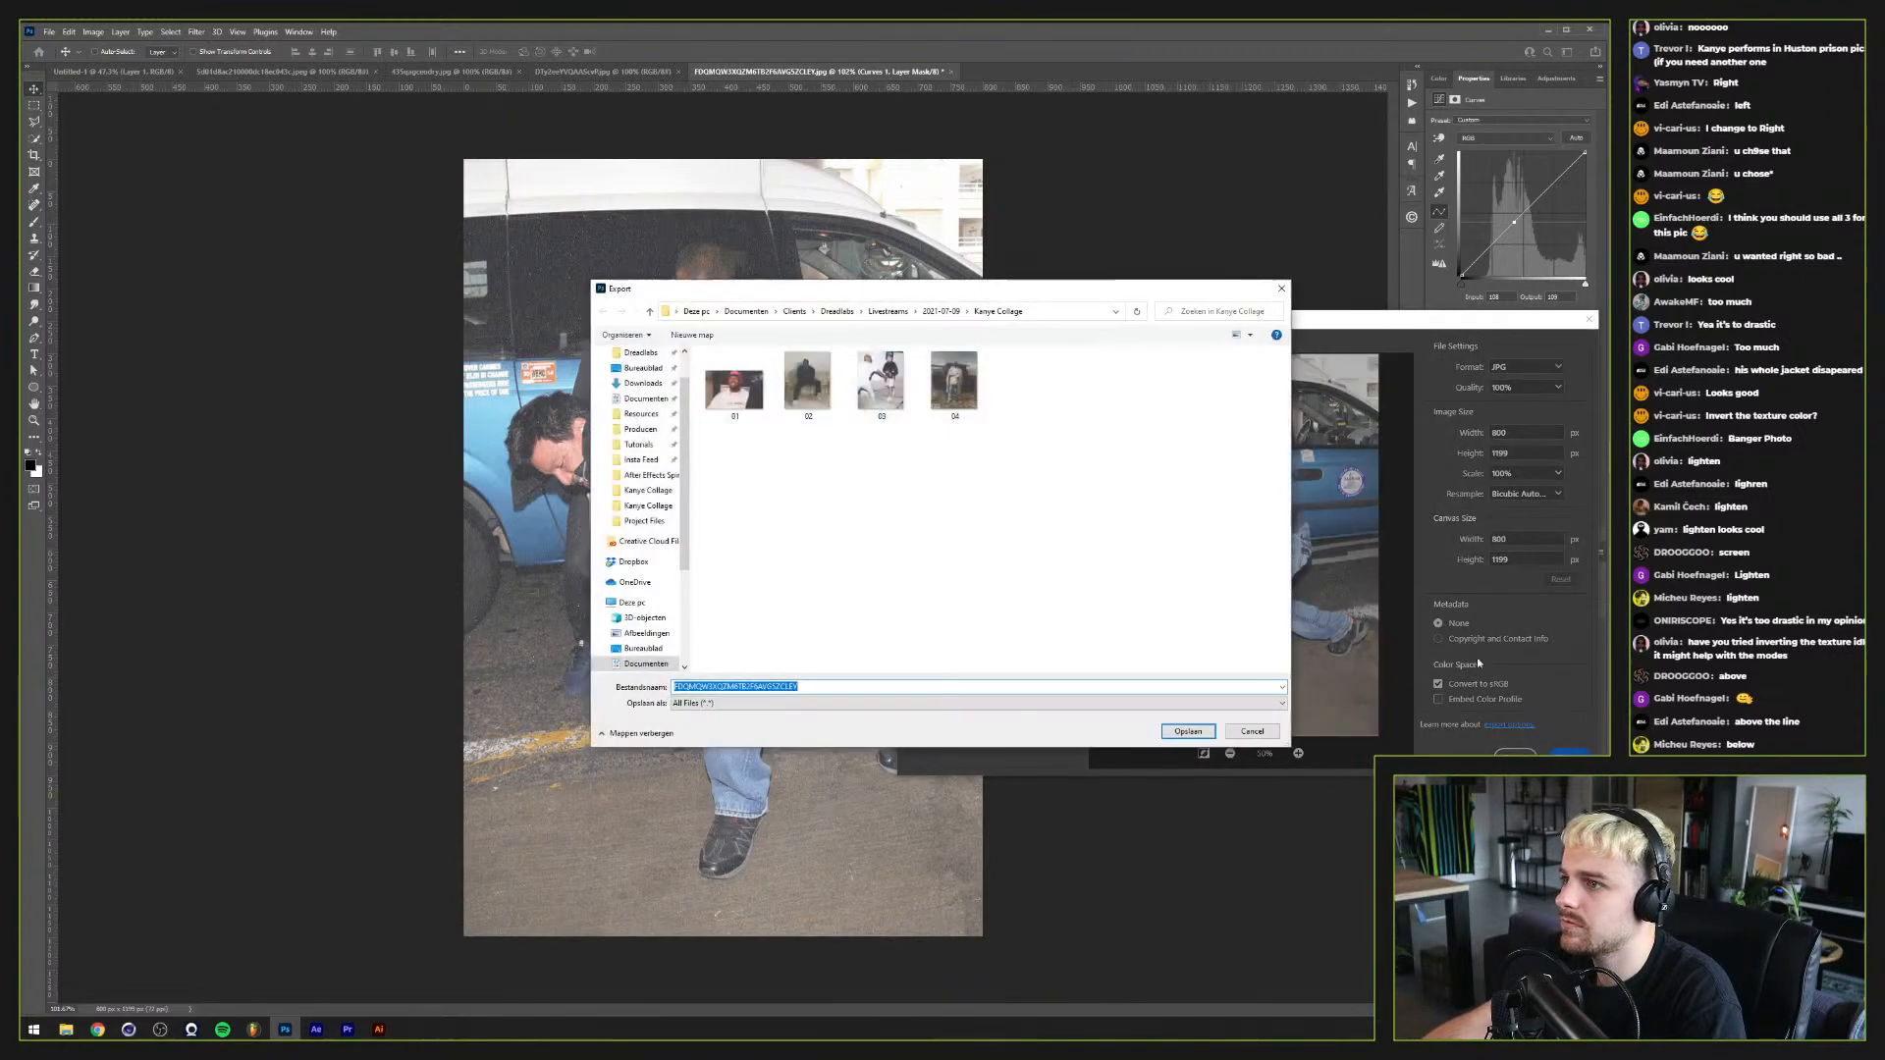
key(Return)
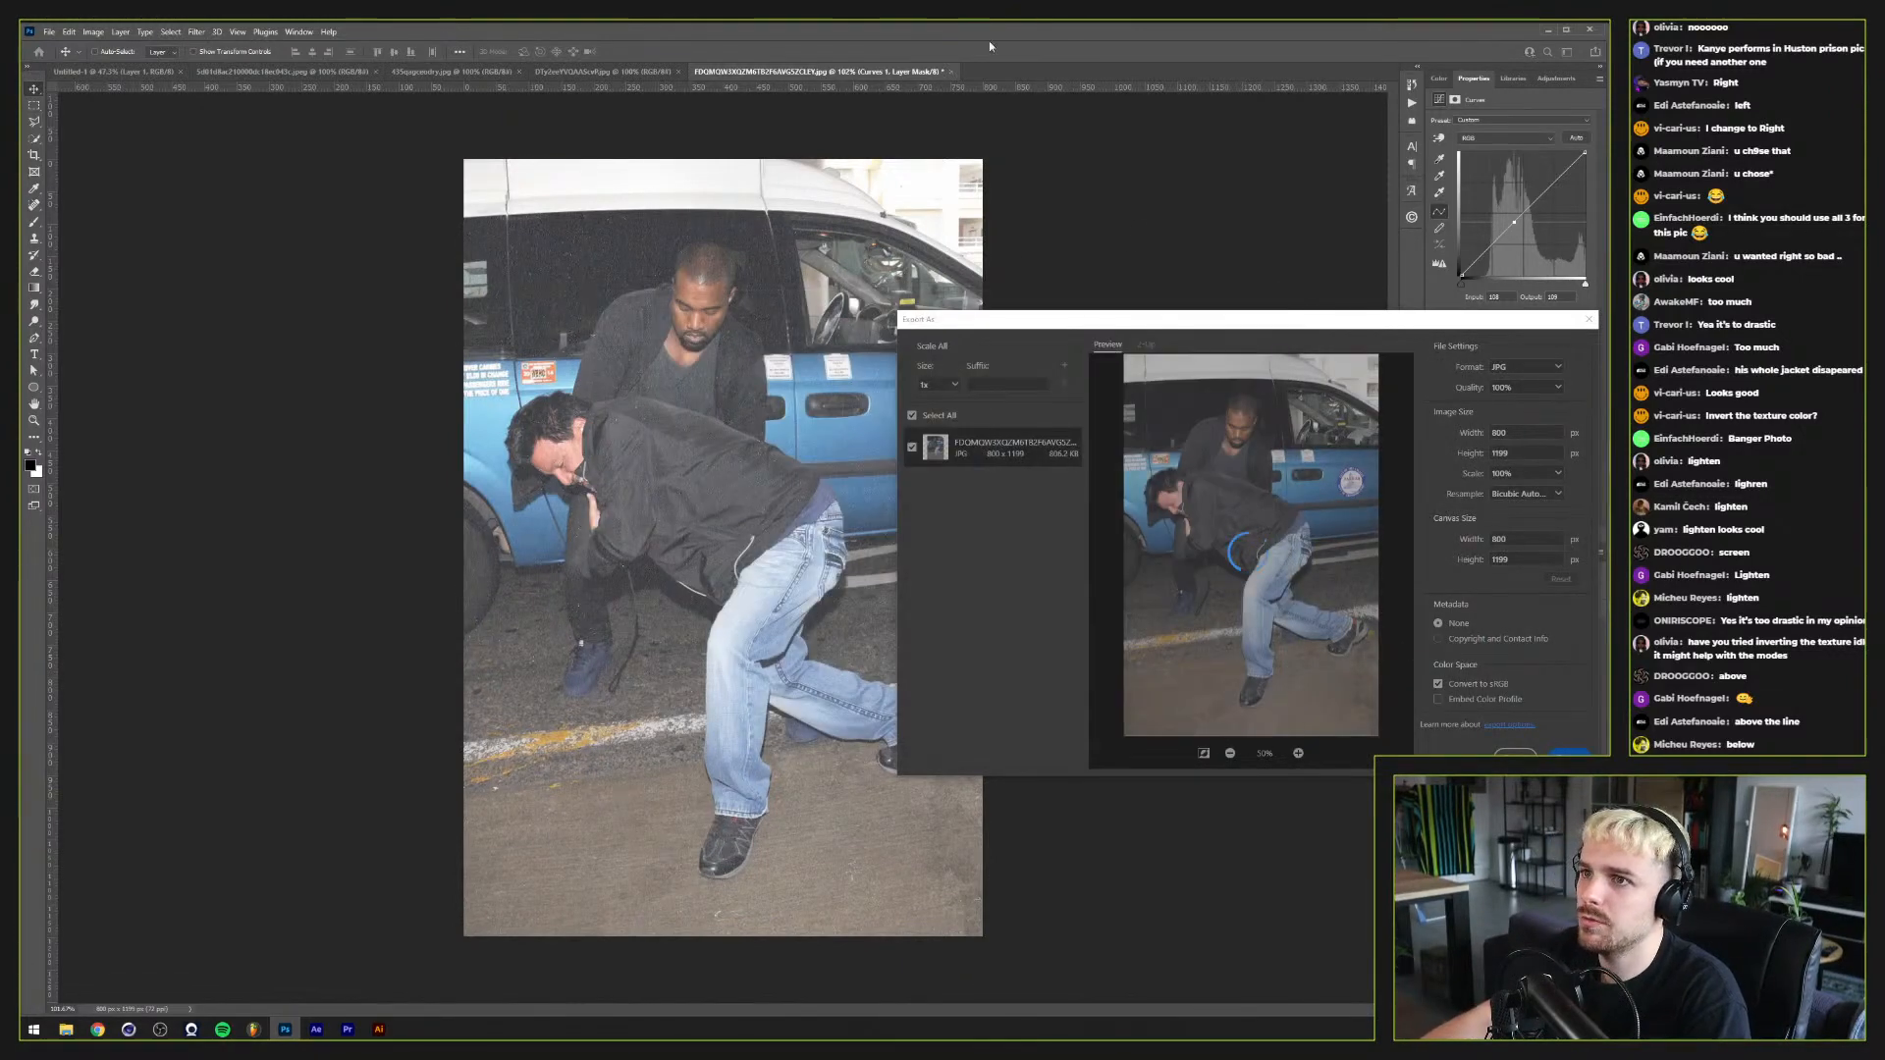
click(943, 72)
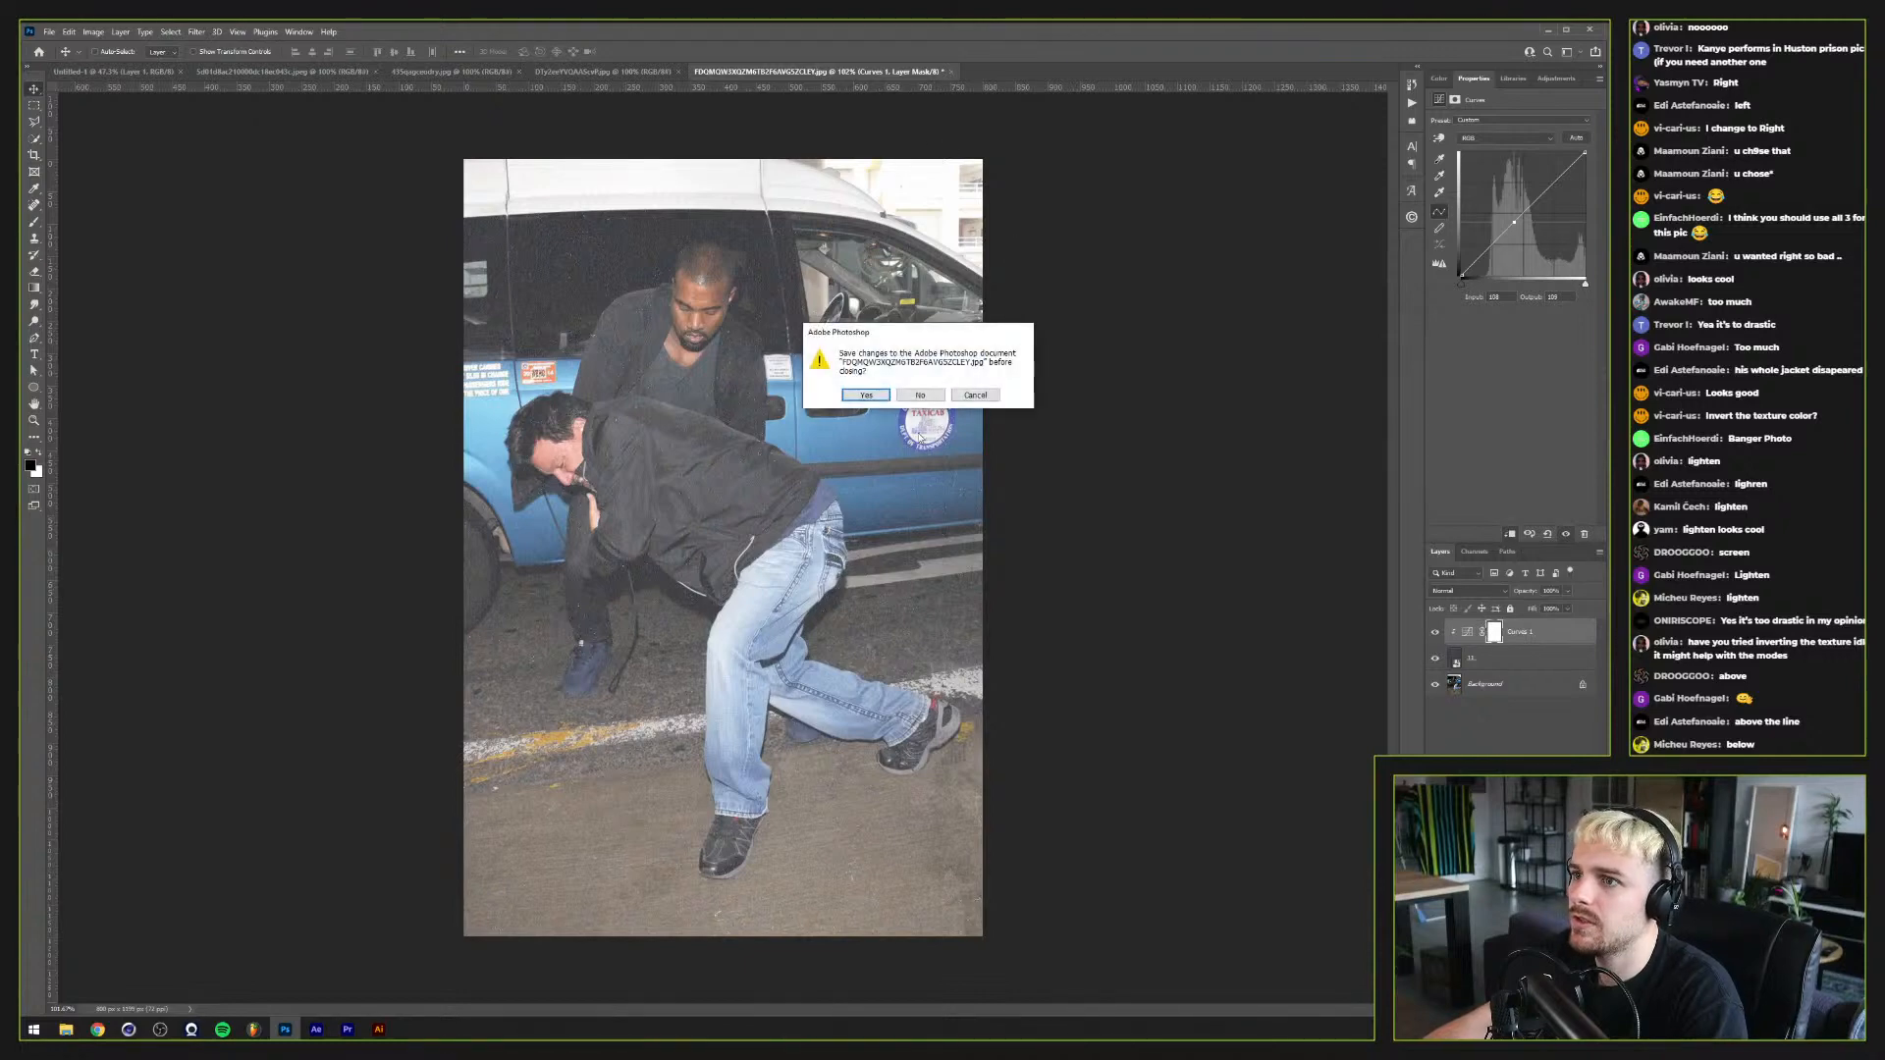
click(913, 391)
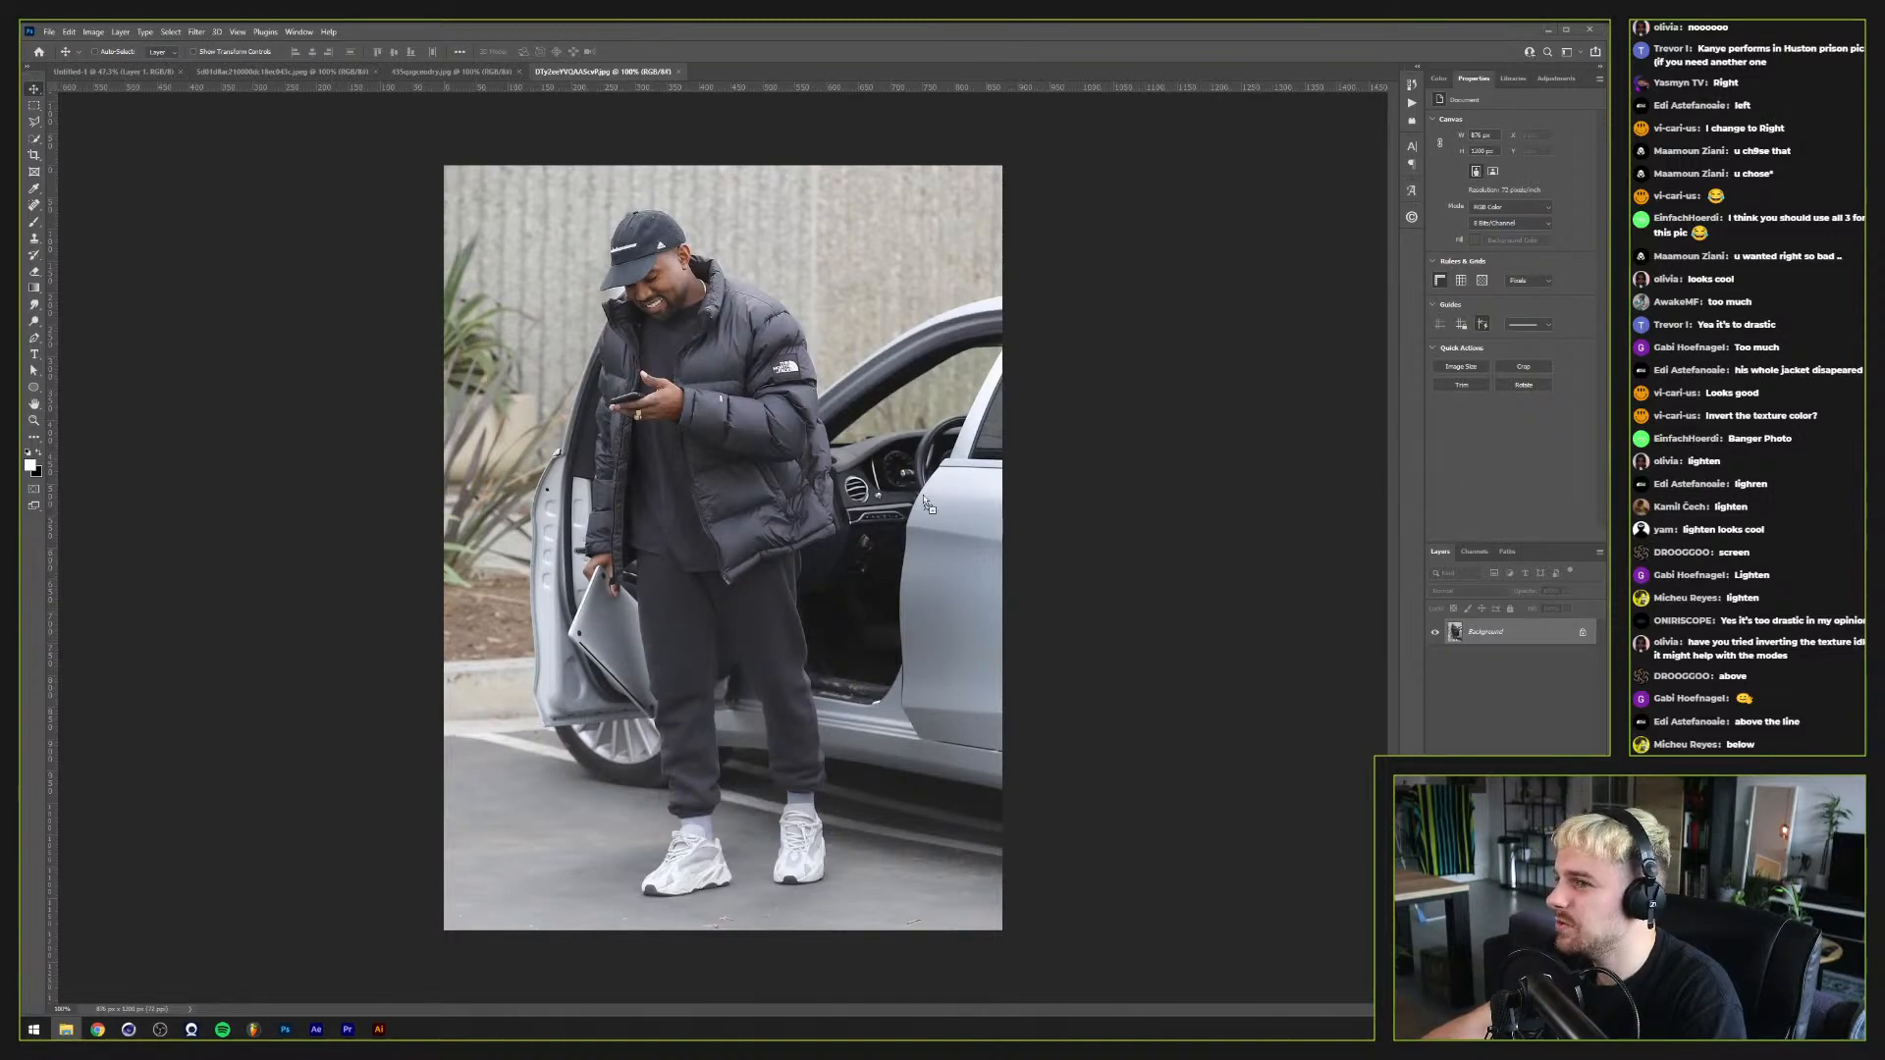
Step: Place the dark speckled texture on the photo of the man beside the open car, rotated 90° and scaled to cover the canvas
drag(1609, 504, 928, 505)
drag(1027, 418, 852, 851)
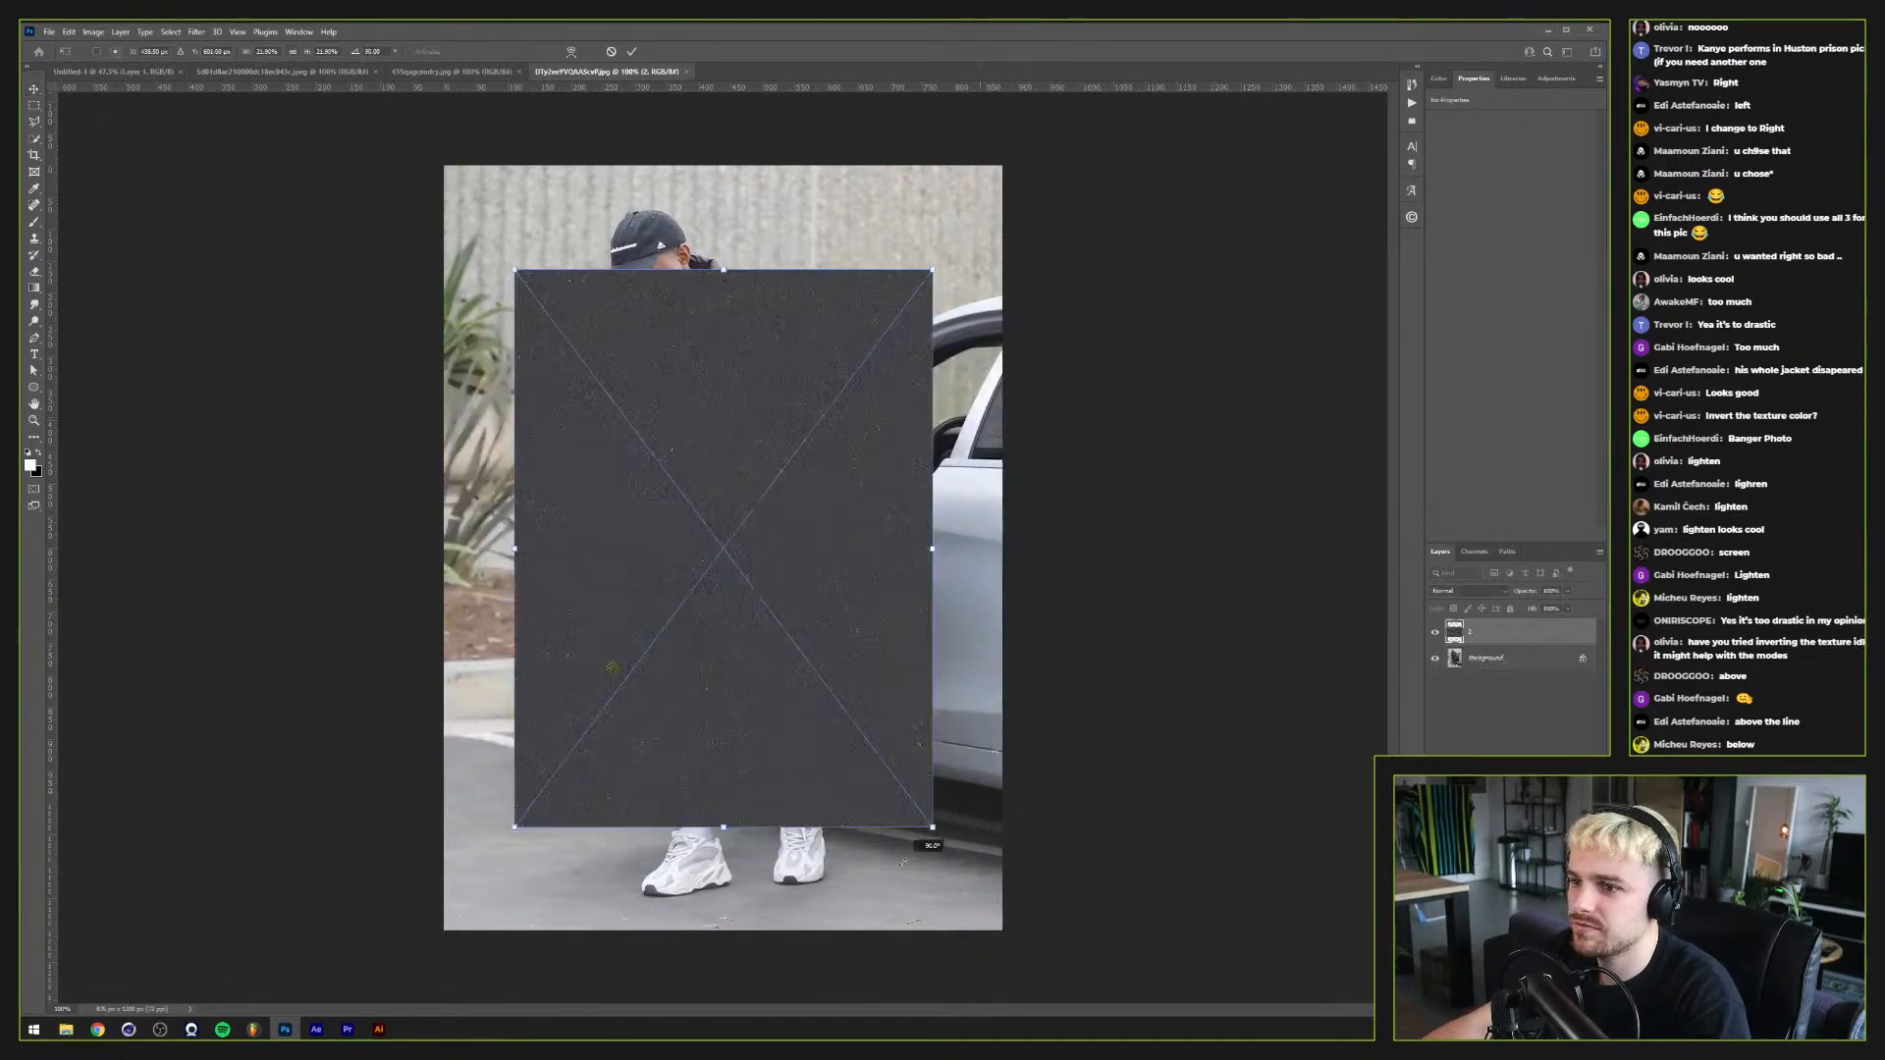
drag(514, 826, 271, 953)
drag(660, 627, 531, 774)
drag(897, 283, 957, 290)
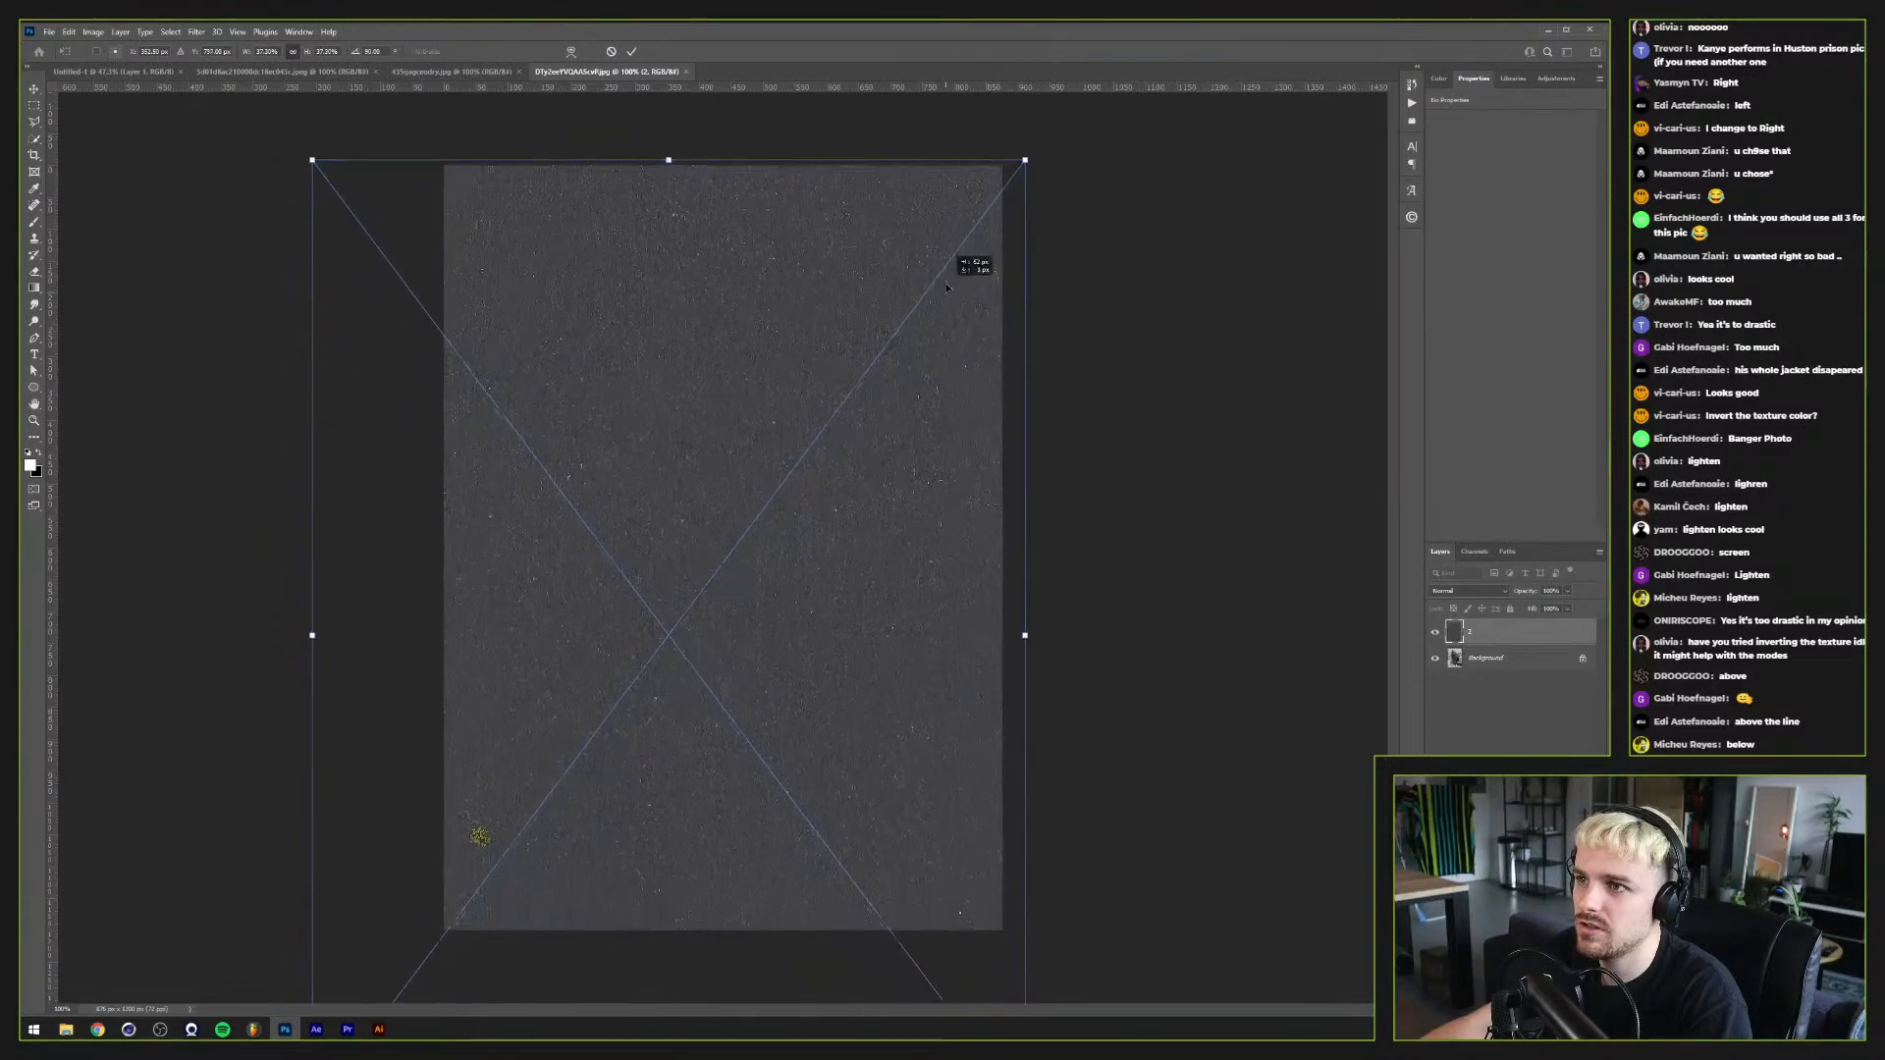
drag(844, 380, 836, 367)
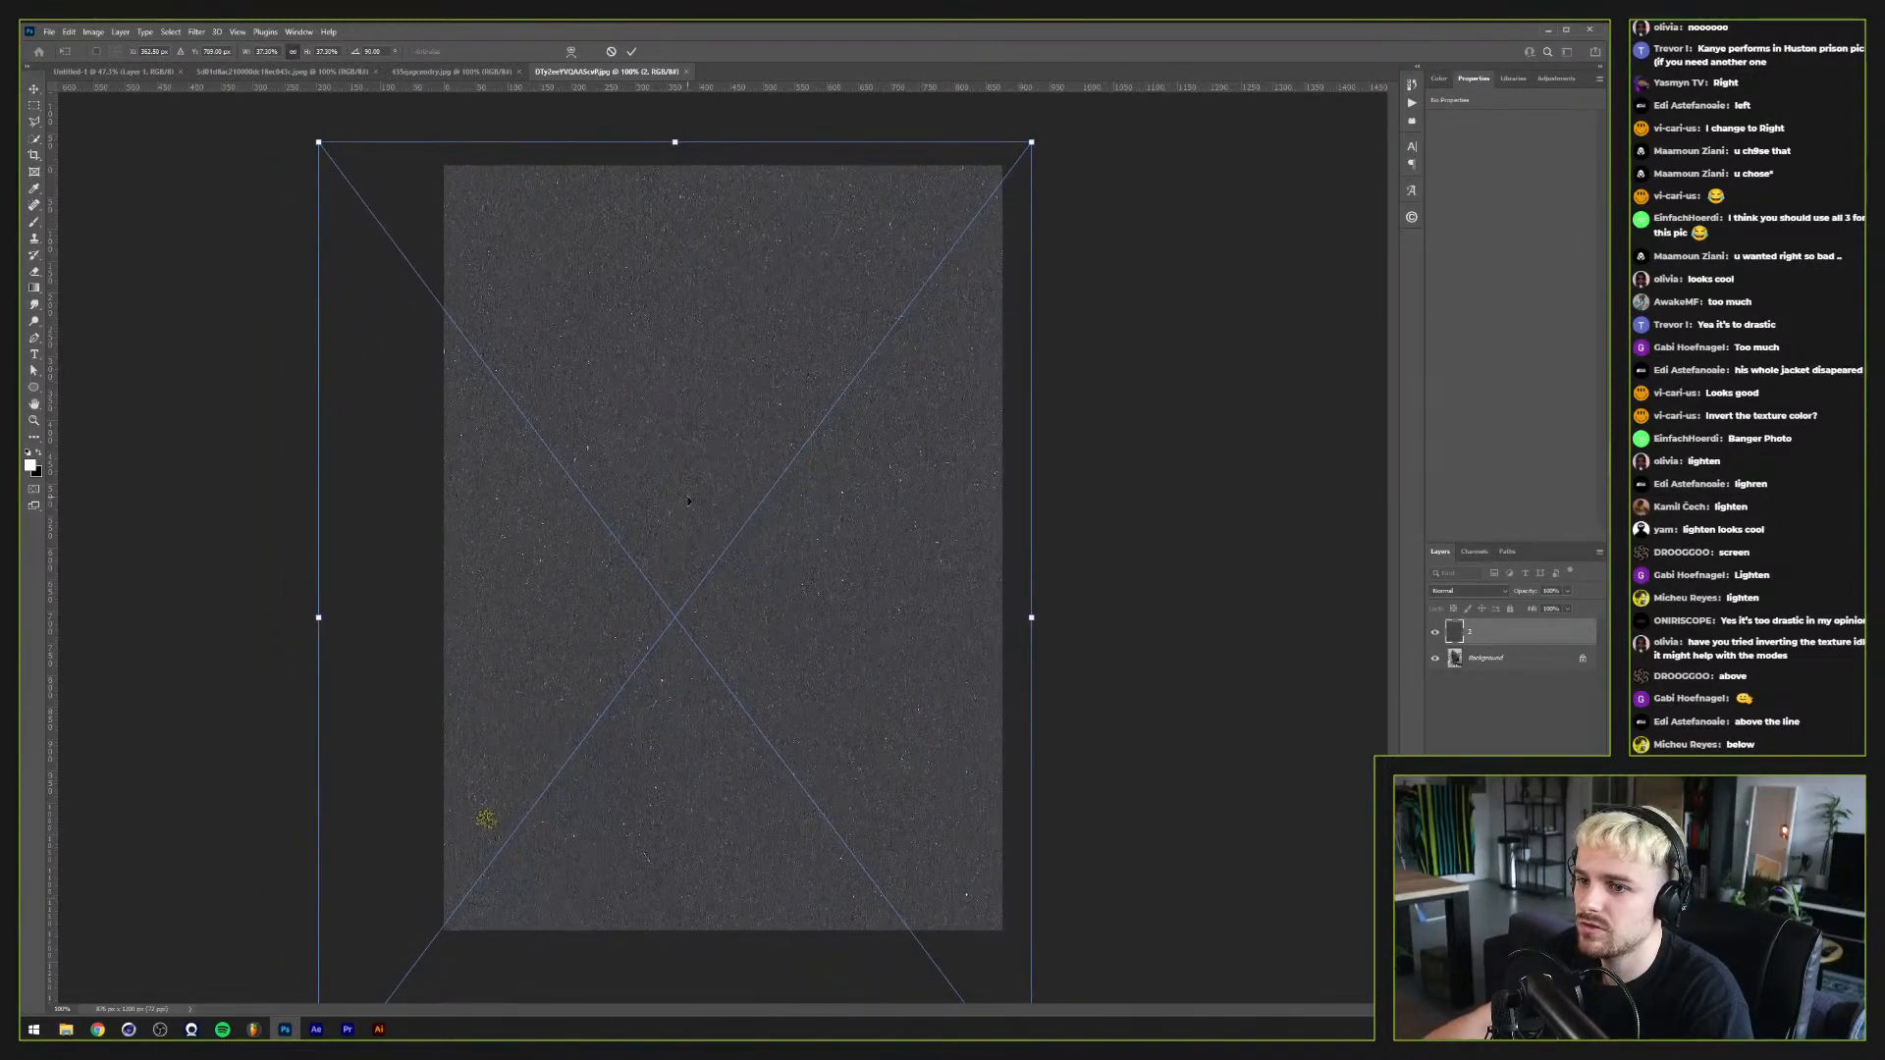
key(Return)
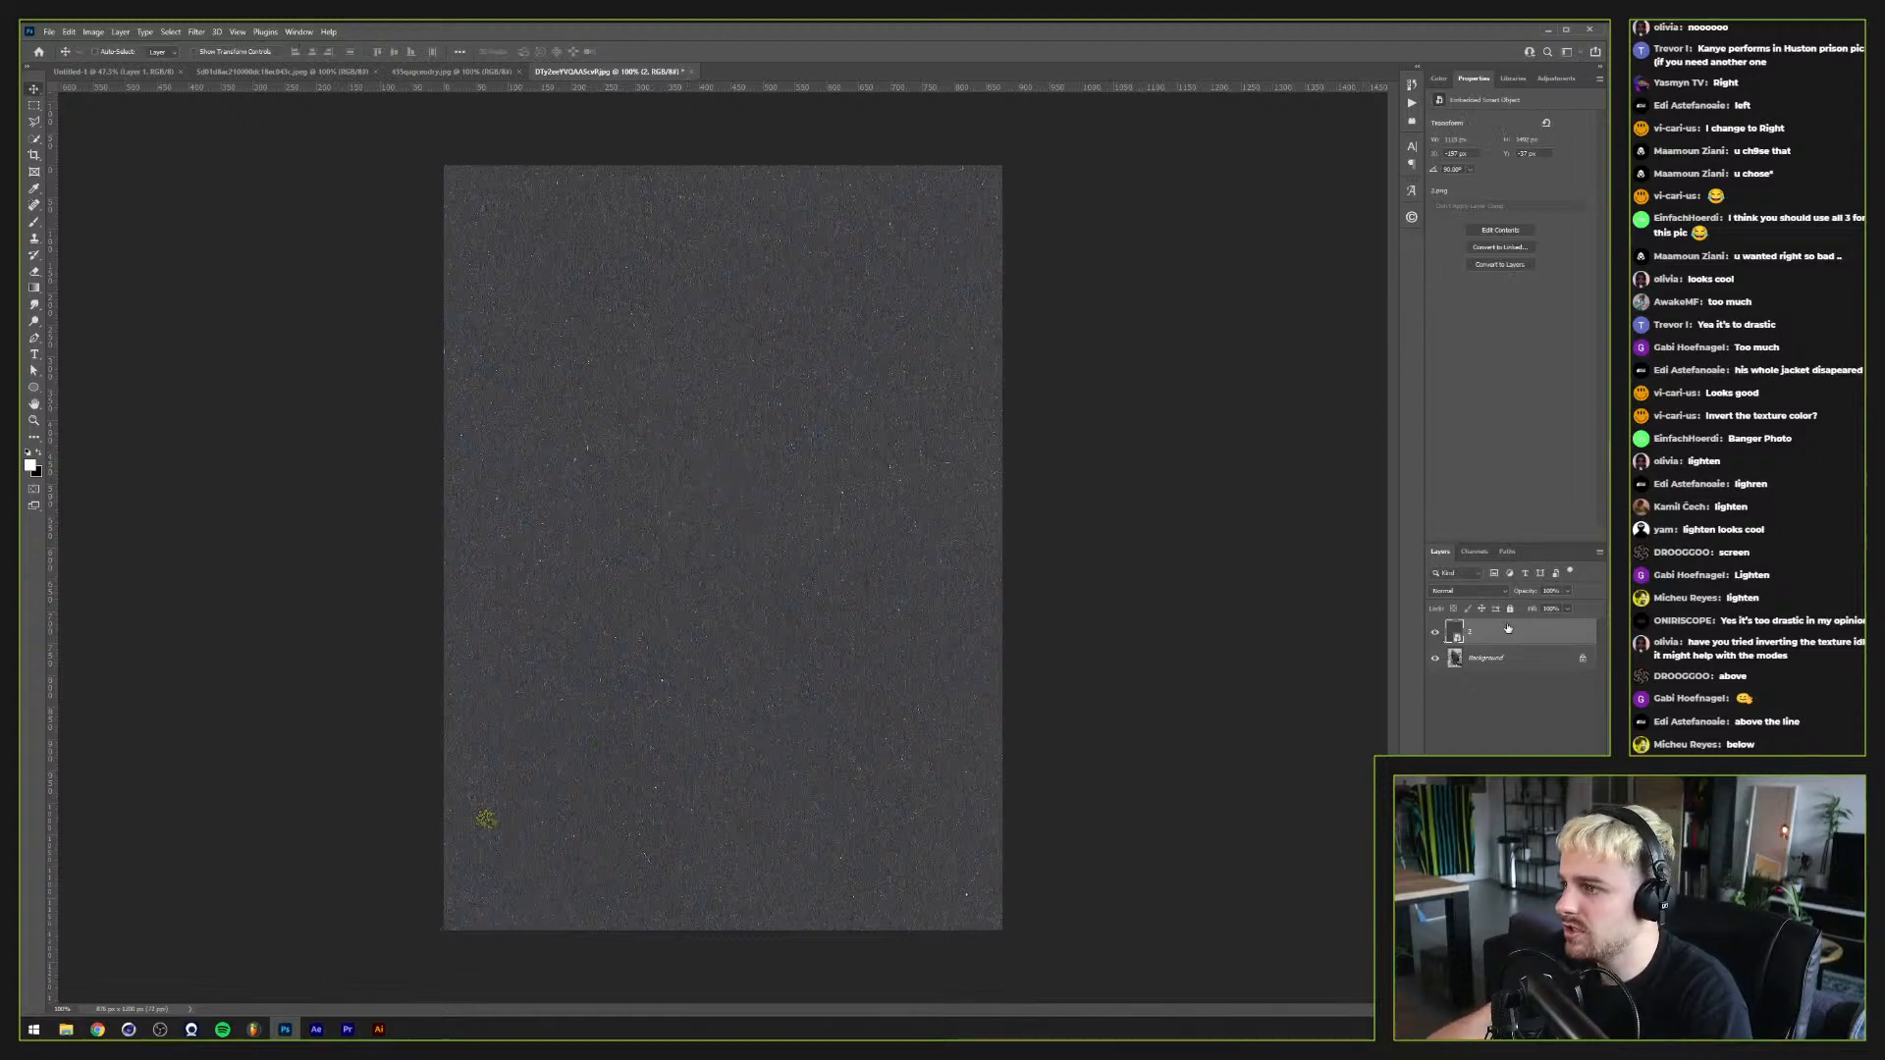
Step: Rasterize the texture layer and remove the yellow mark in its lower-left area with the Clone Stamp tool
right_click(1508, 630)
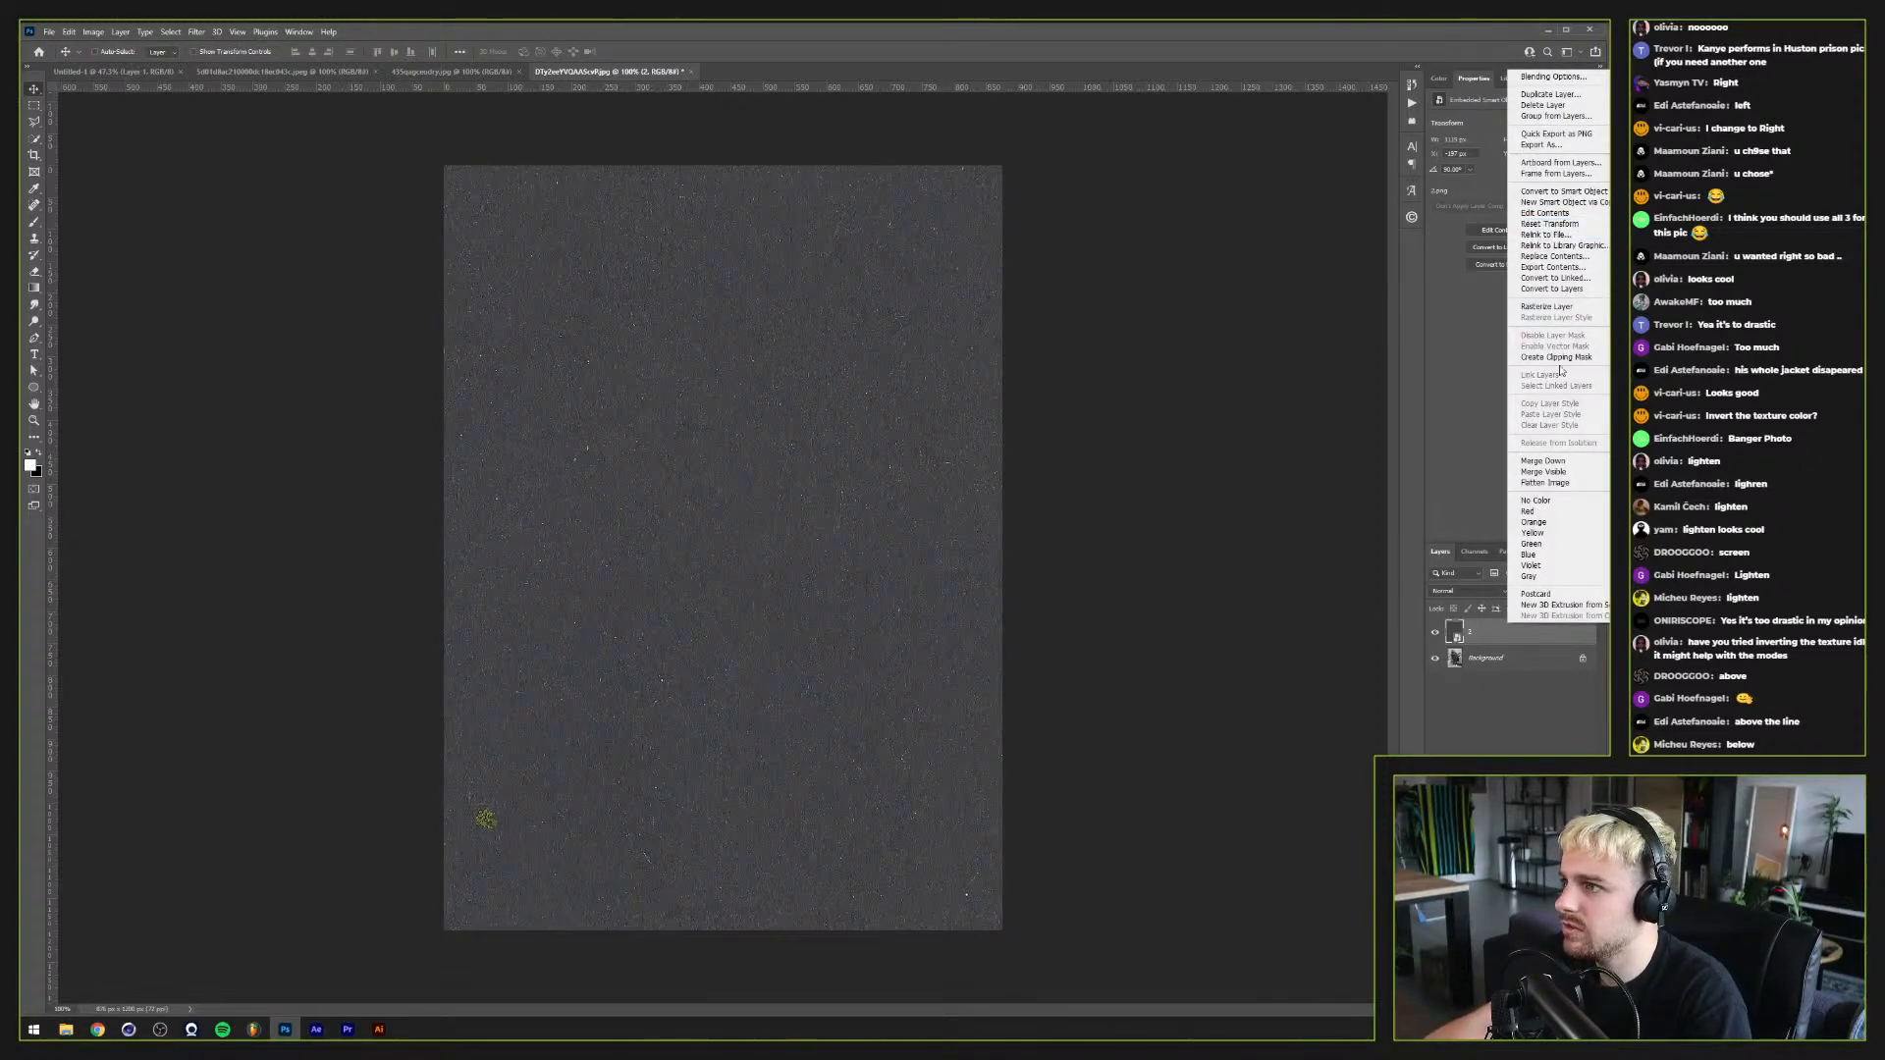
click(1571, 307)
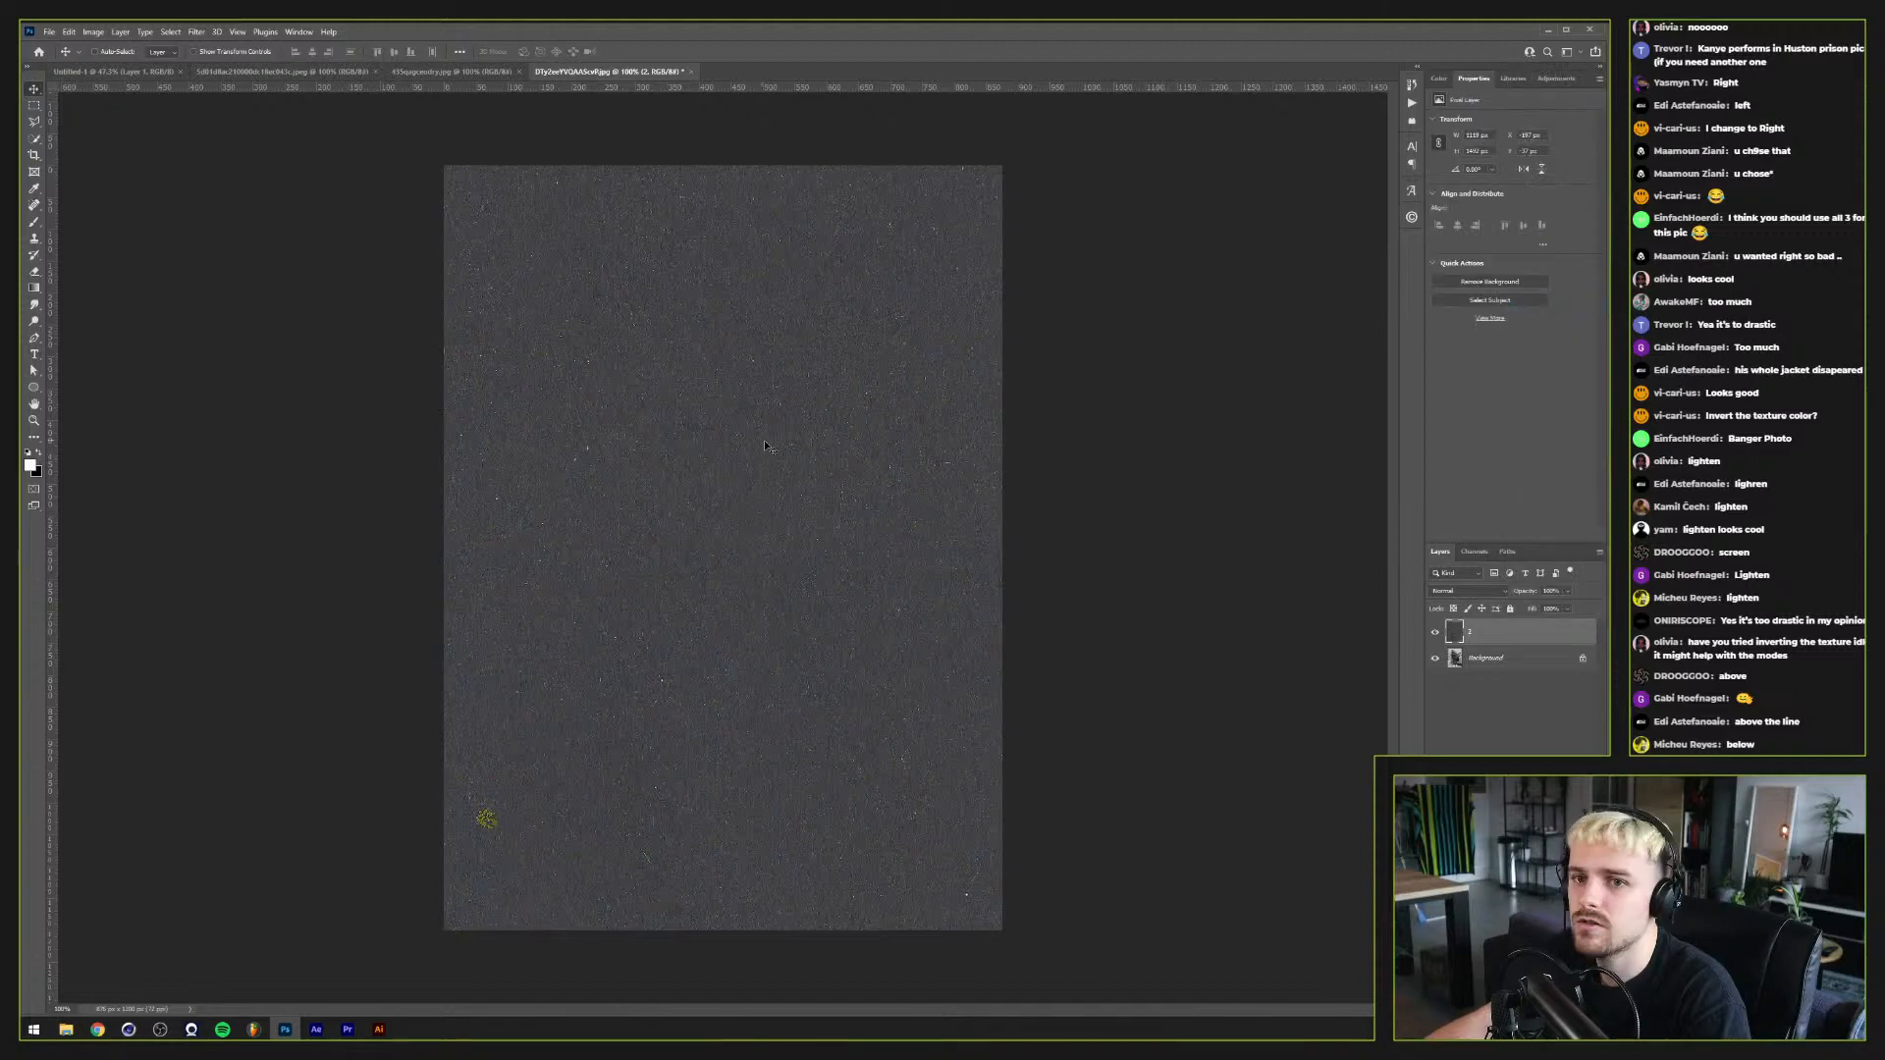
click(36, 238)
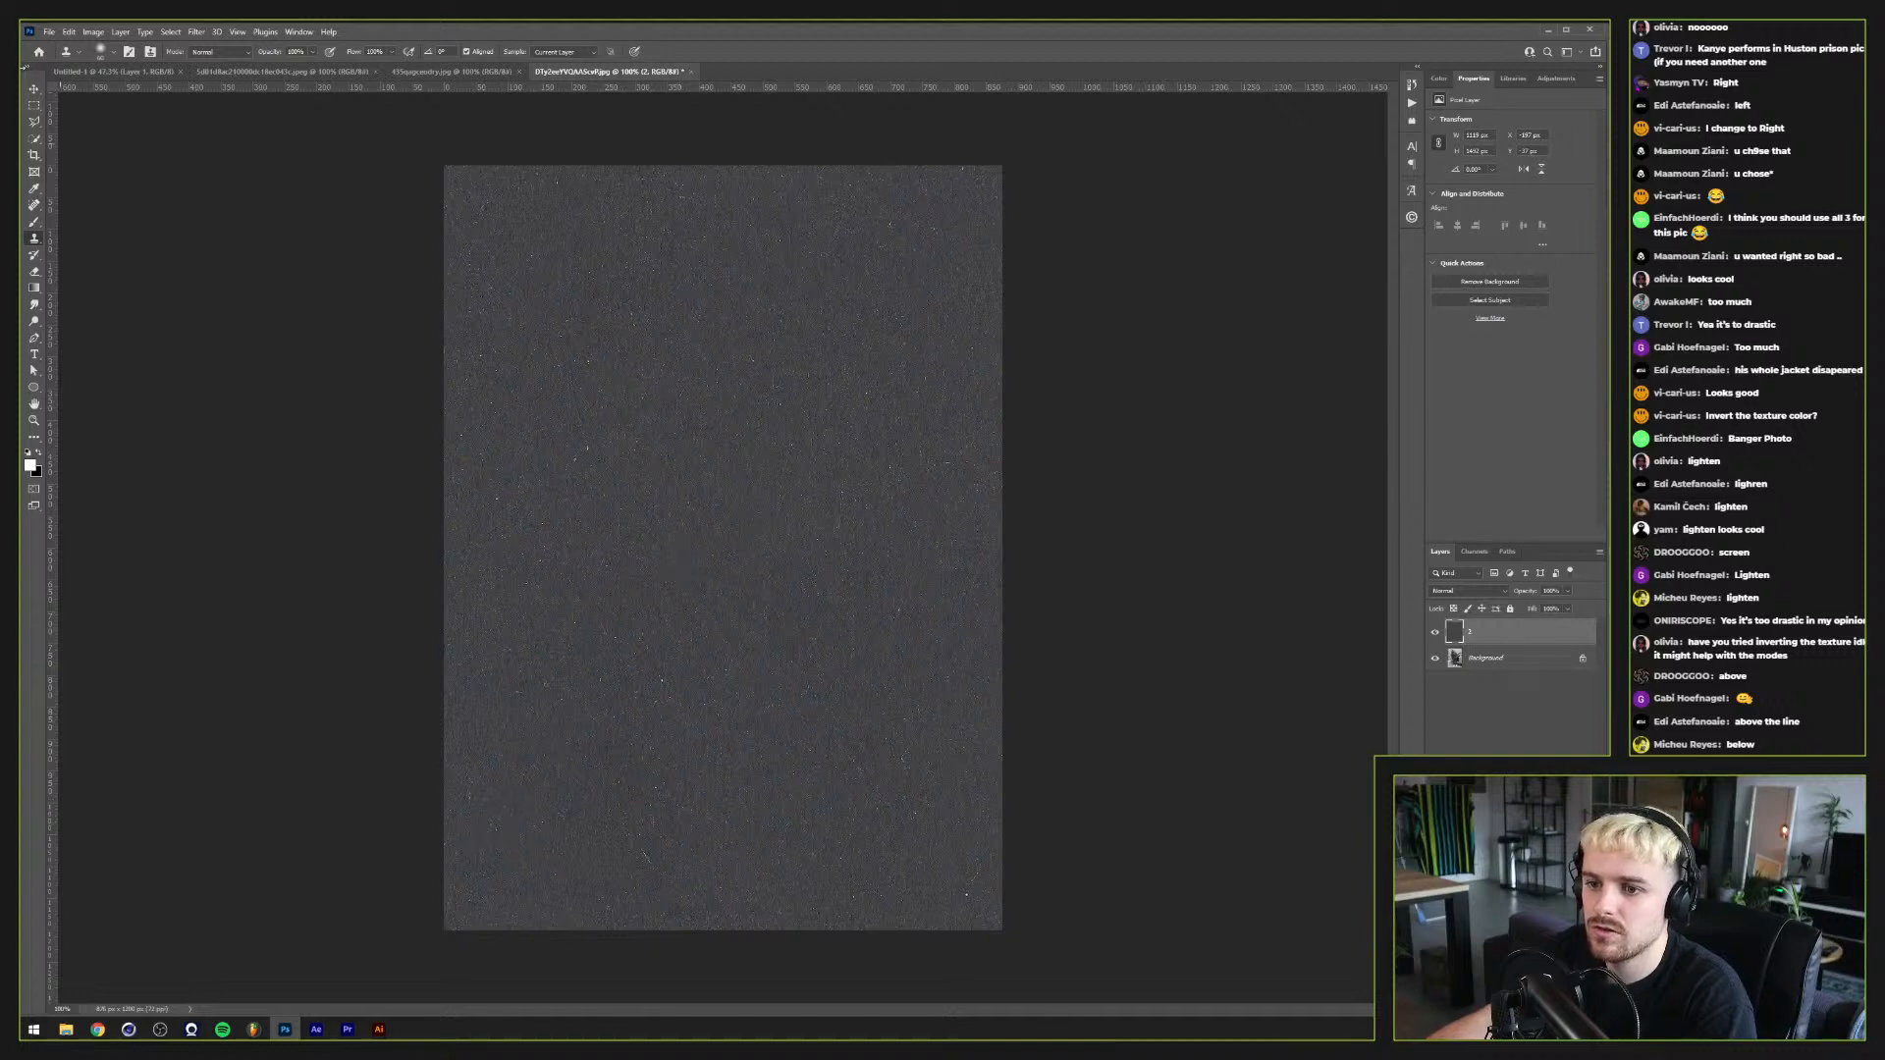
key(v)
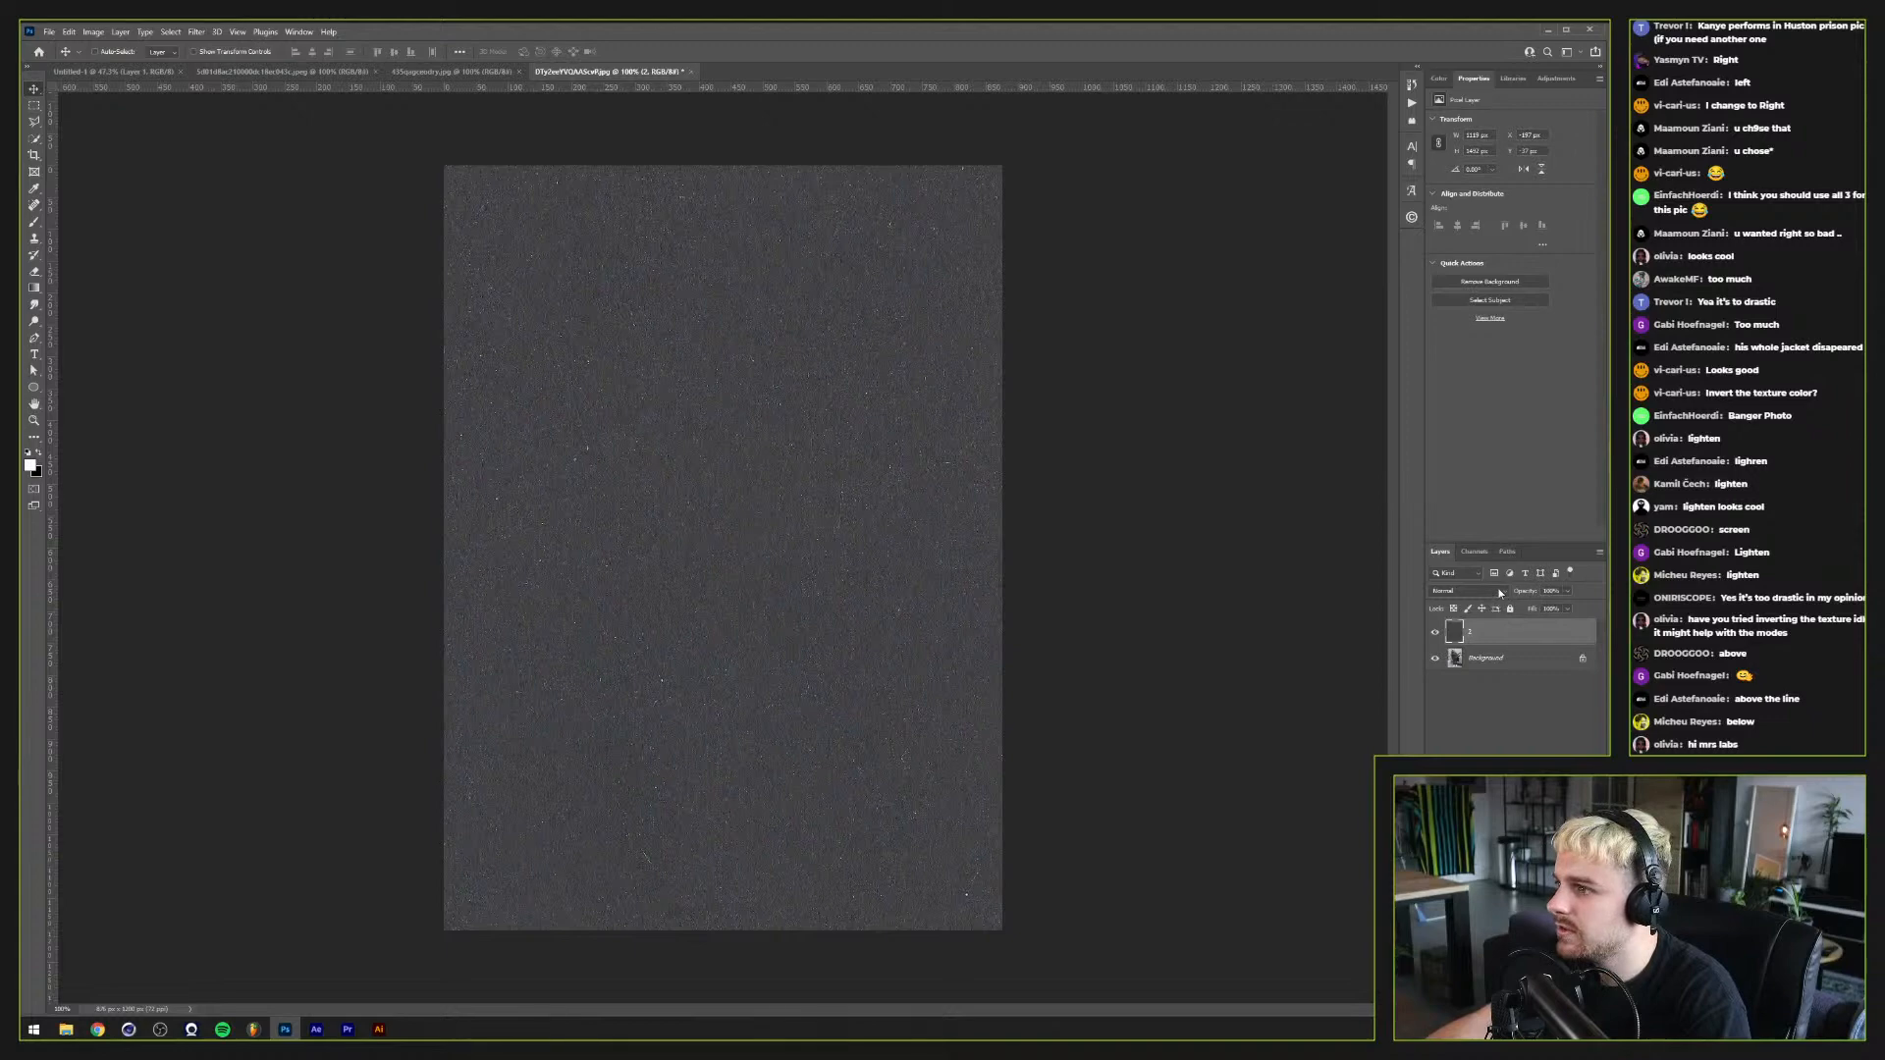
Step: Set the speckled texture layer's blend mode to Lighten over the photo of the man beside the open car
click(1497, 591)
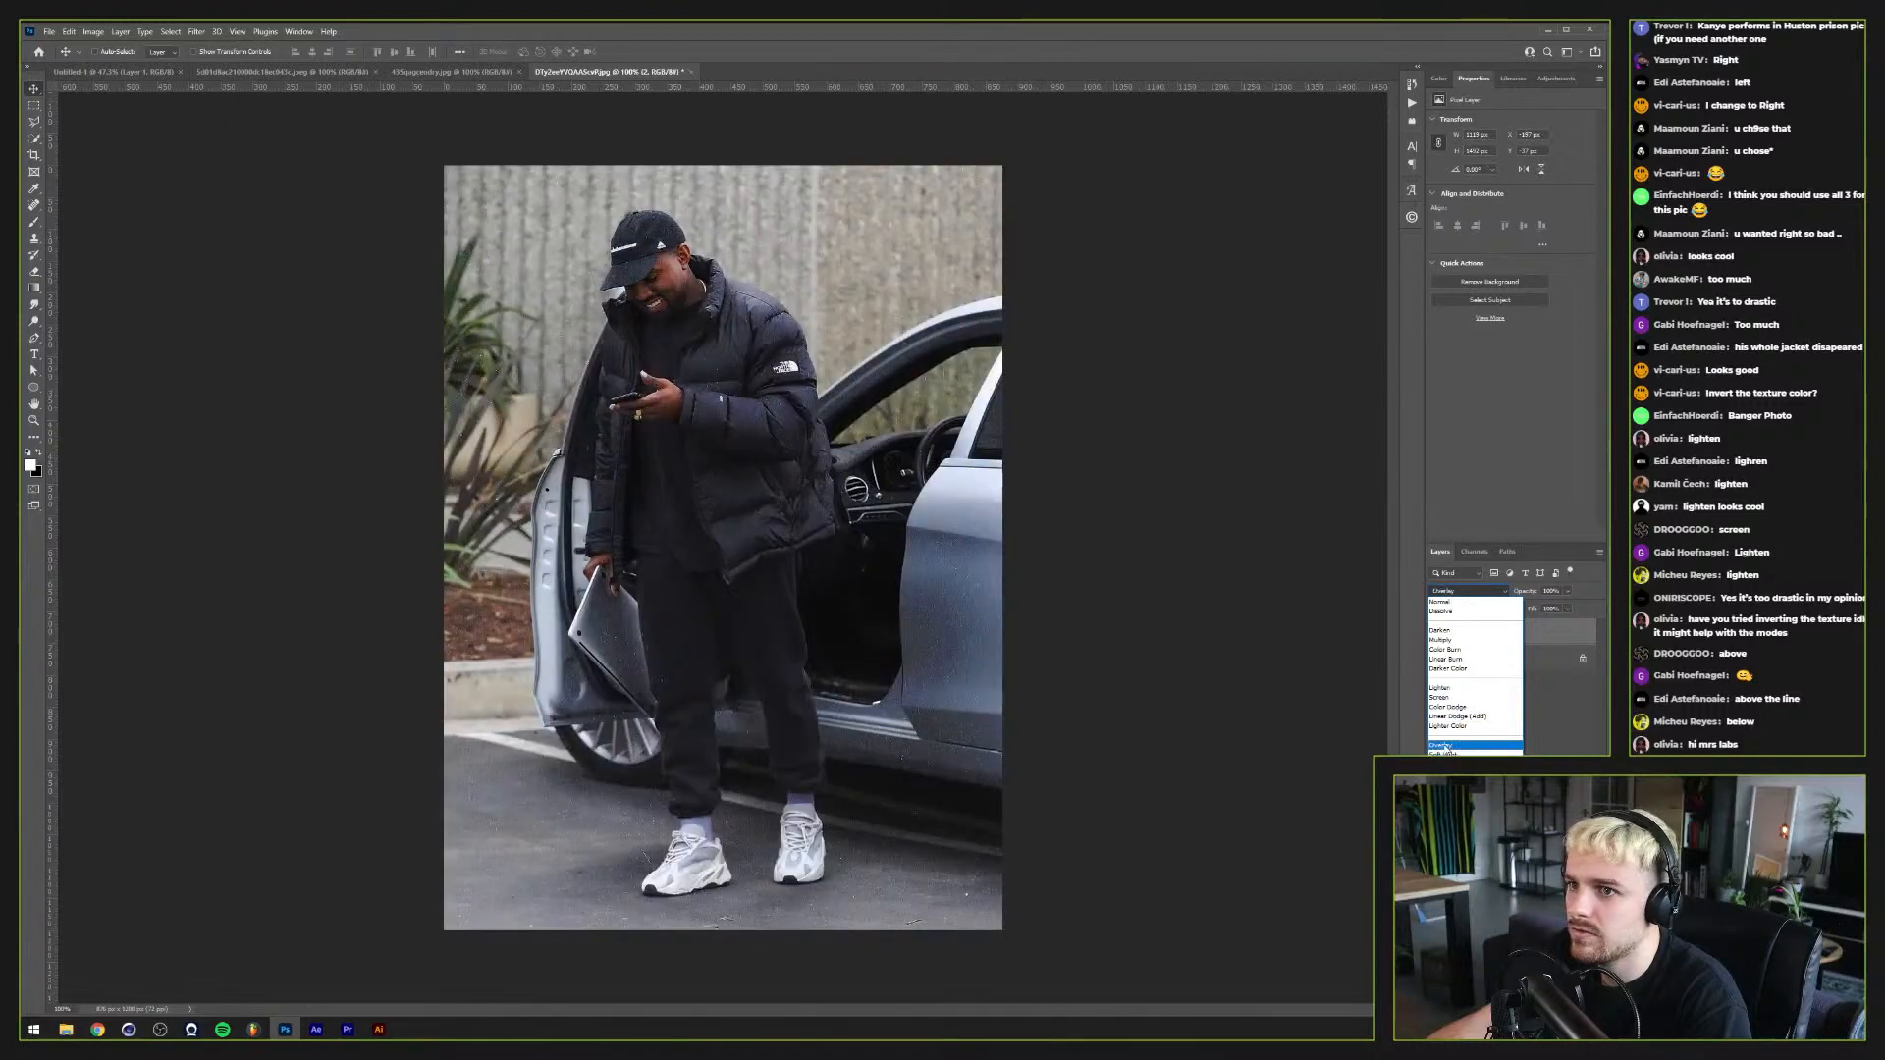
scroll(1474, 605, down, 3)
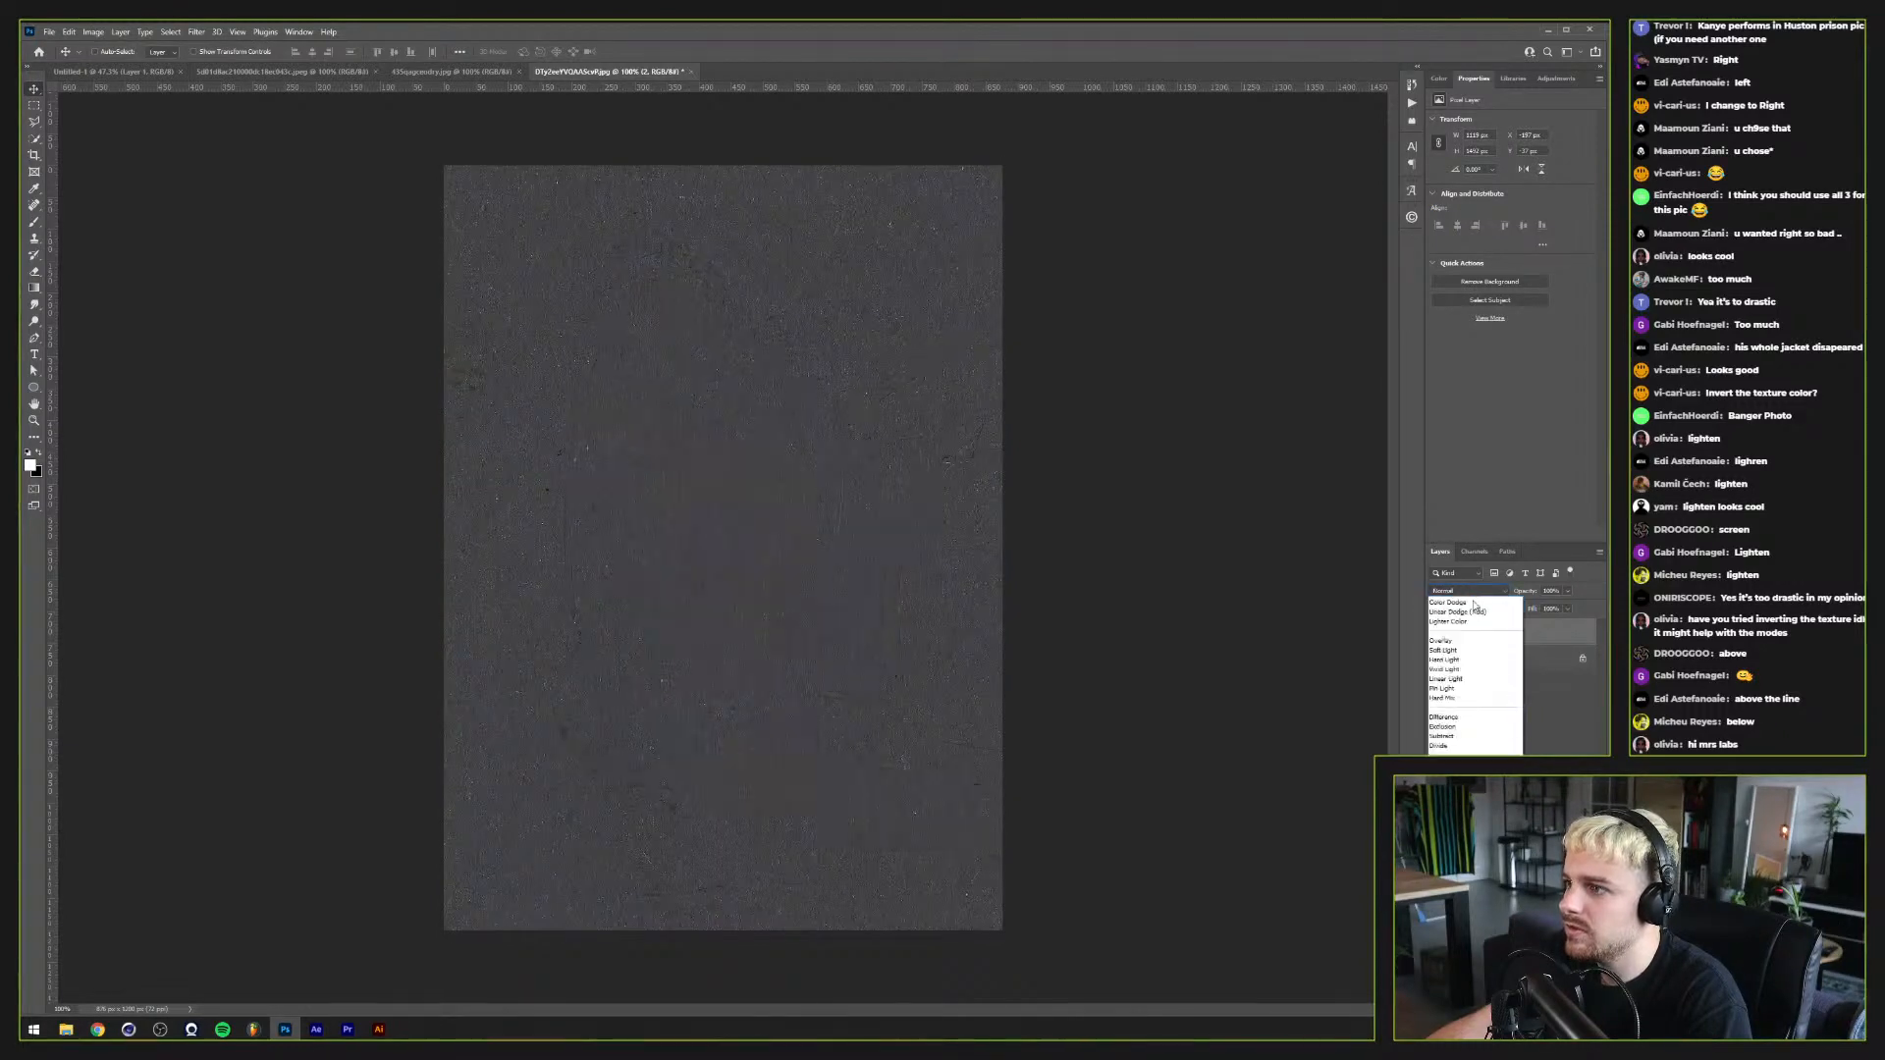
scroll(1453, 699, up, 3)
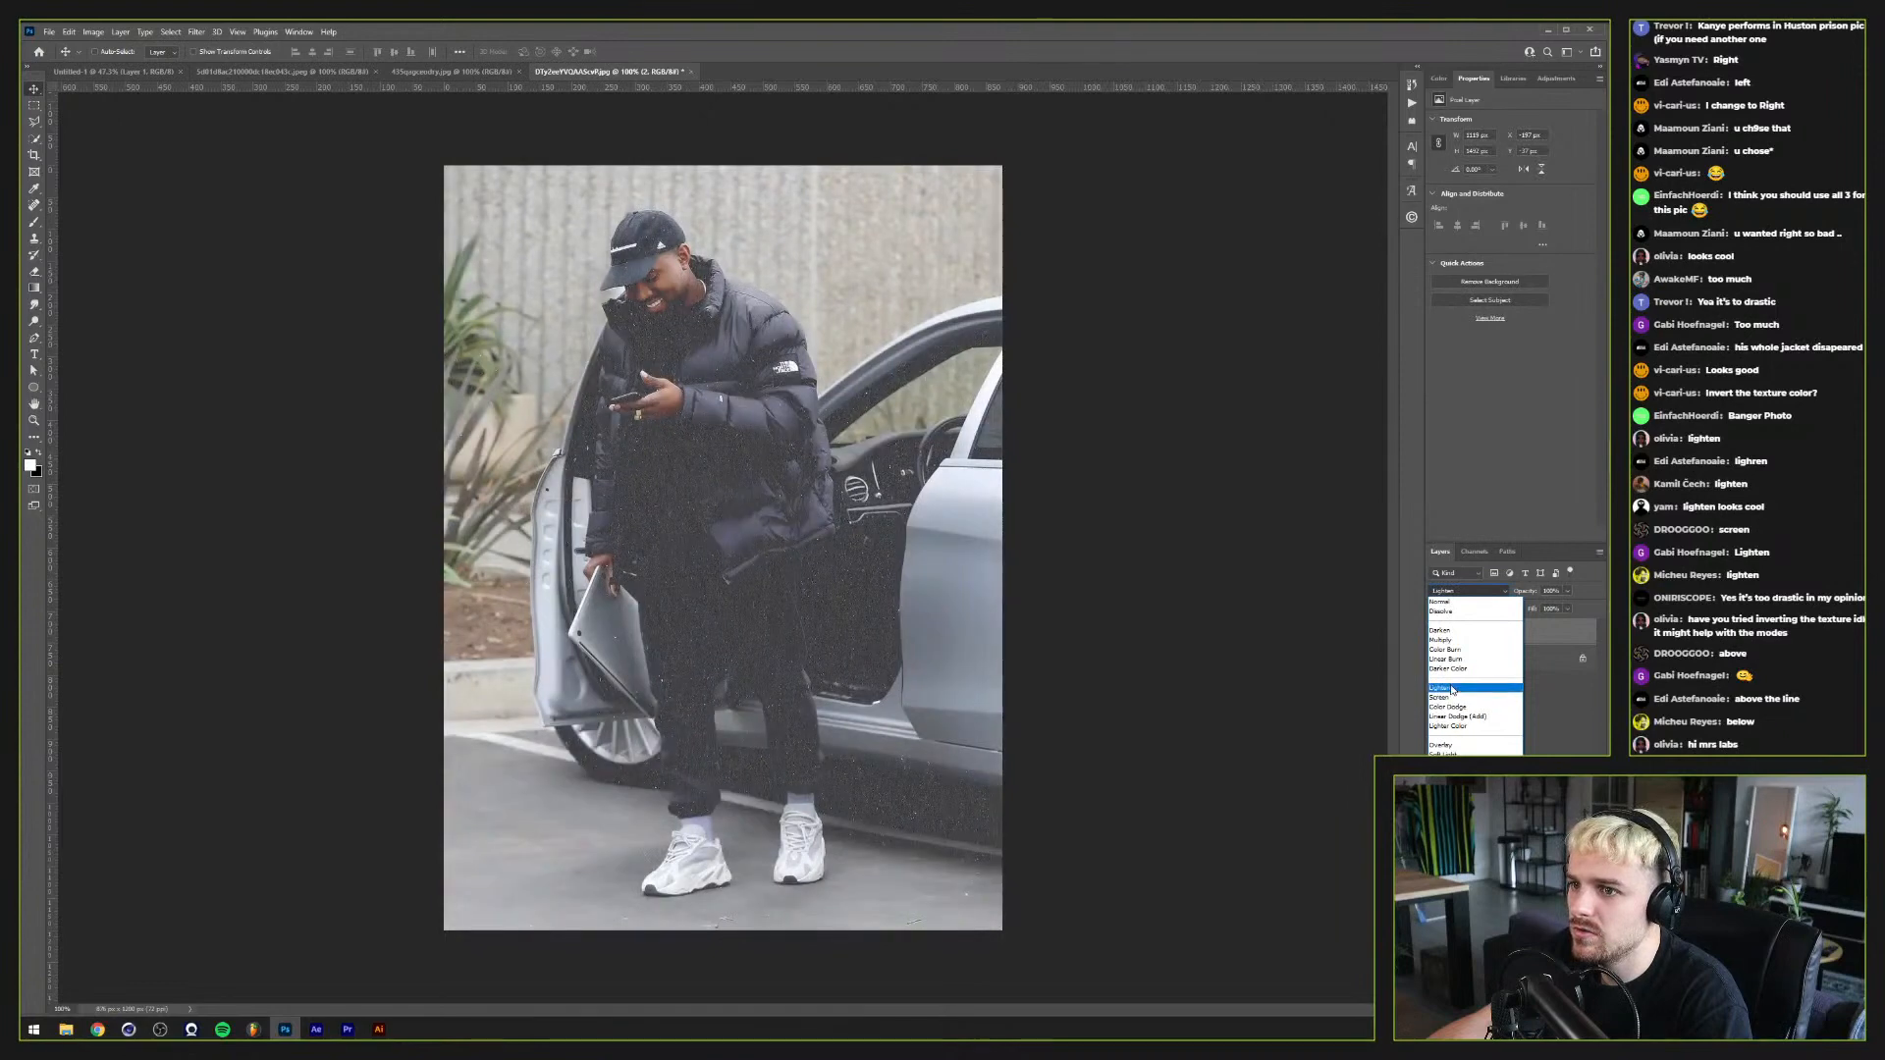
click(1451, 689)
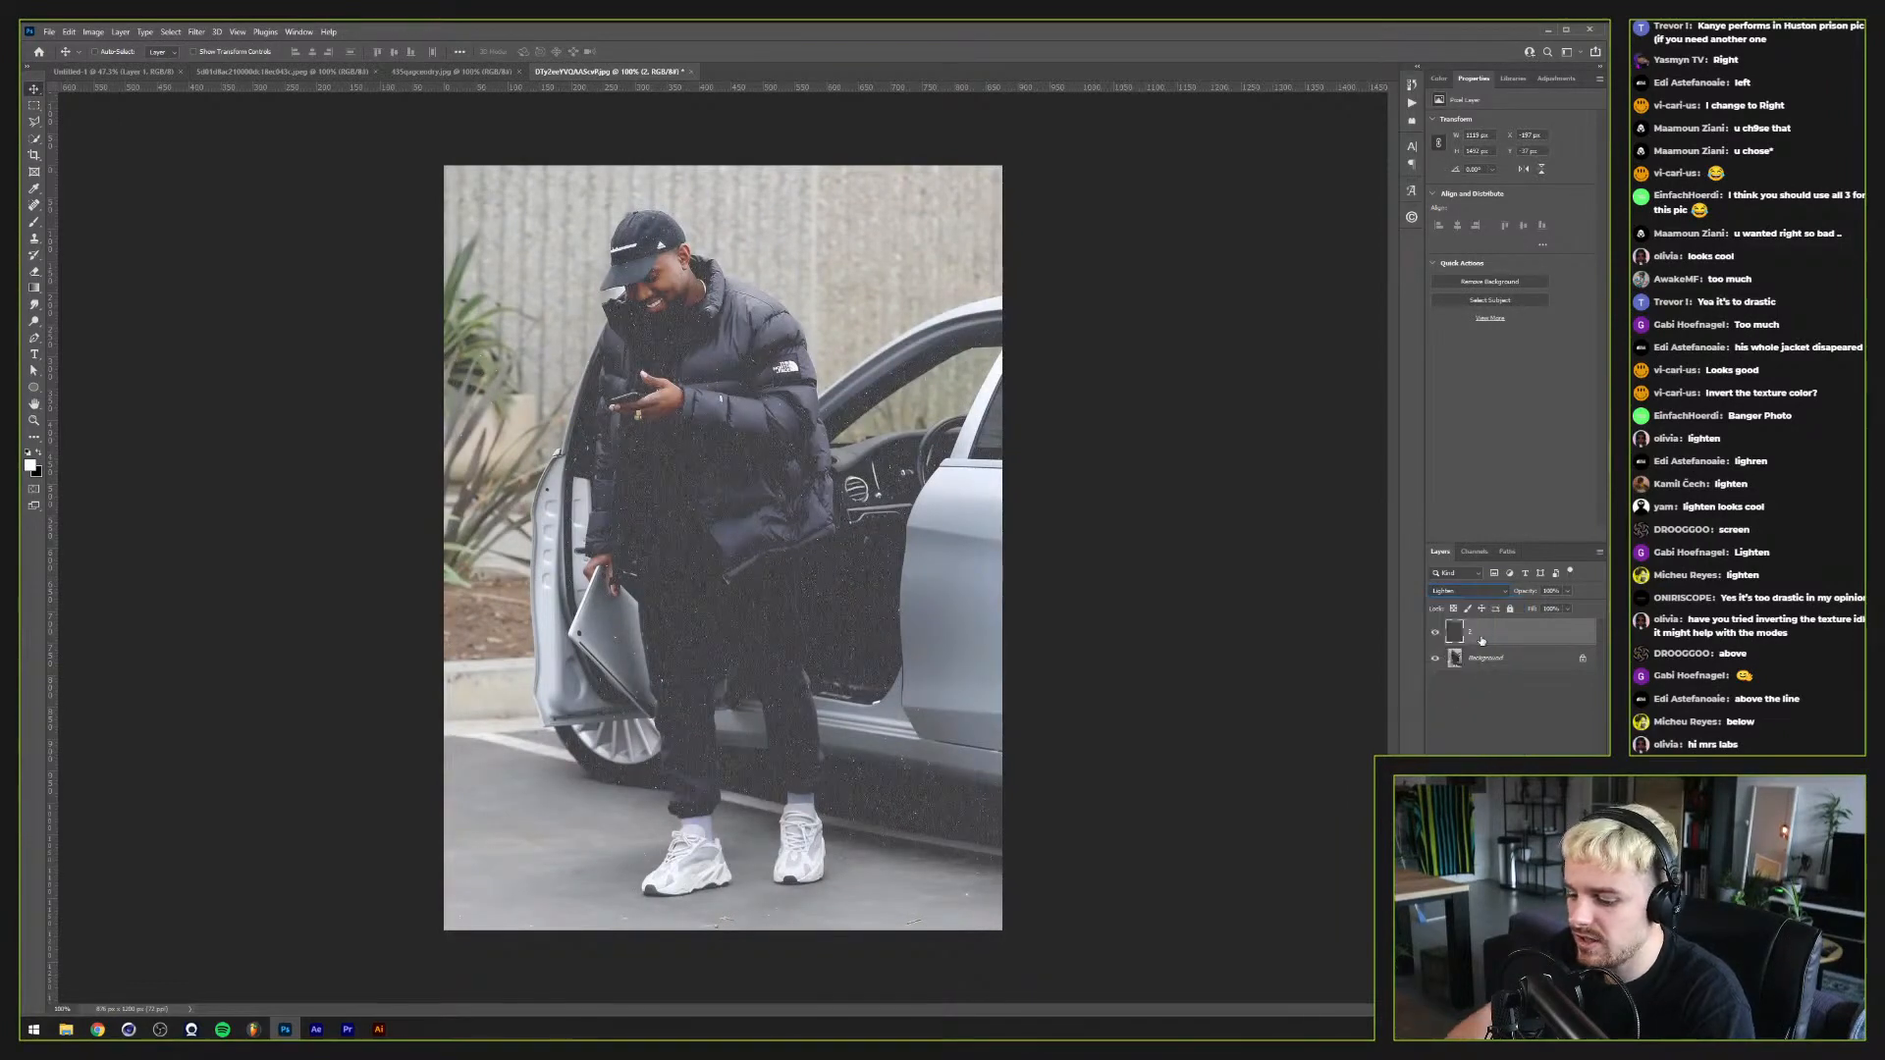
Step: Darken the texture layer with Curves by pulling a point in the shadow range slightly below the diagonal
key(ctrl+m)
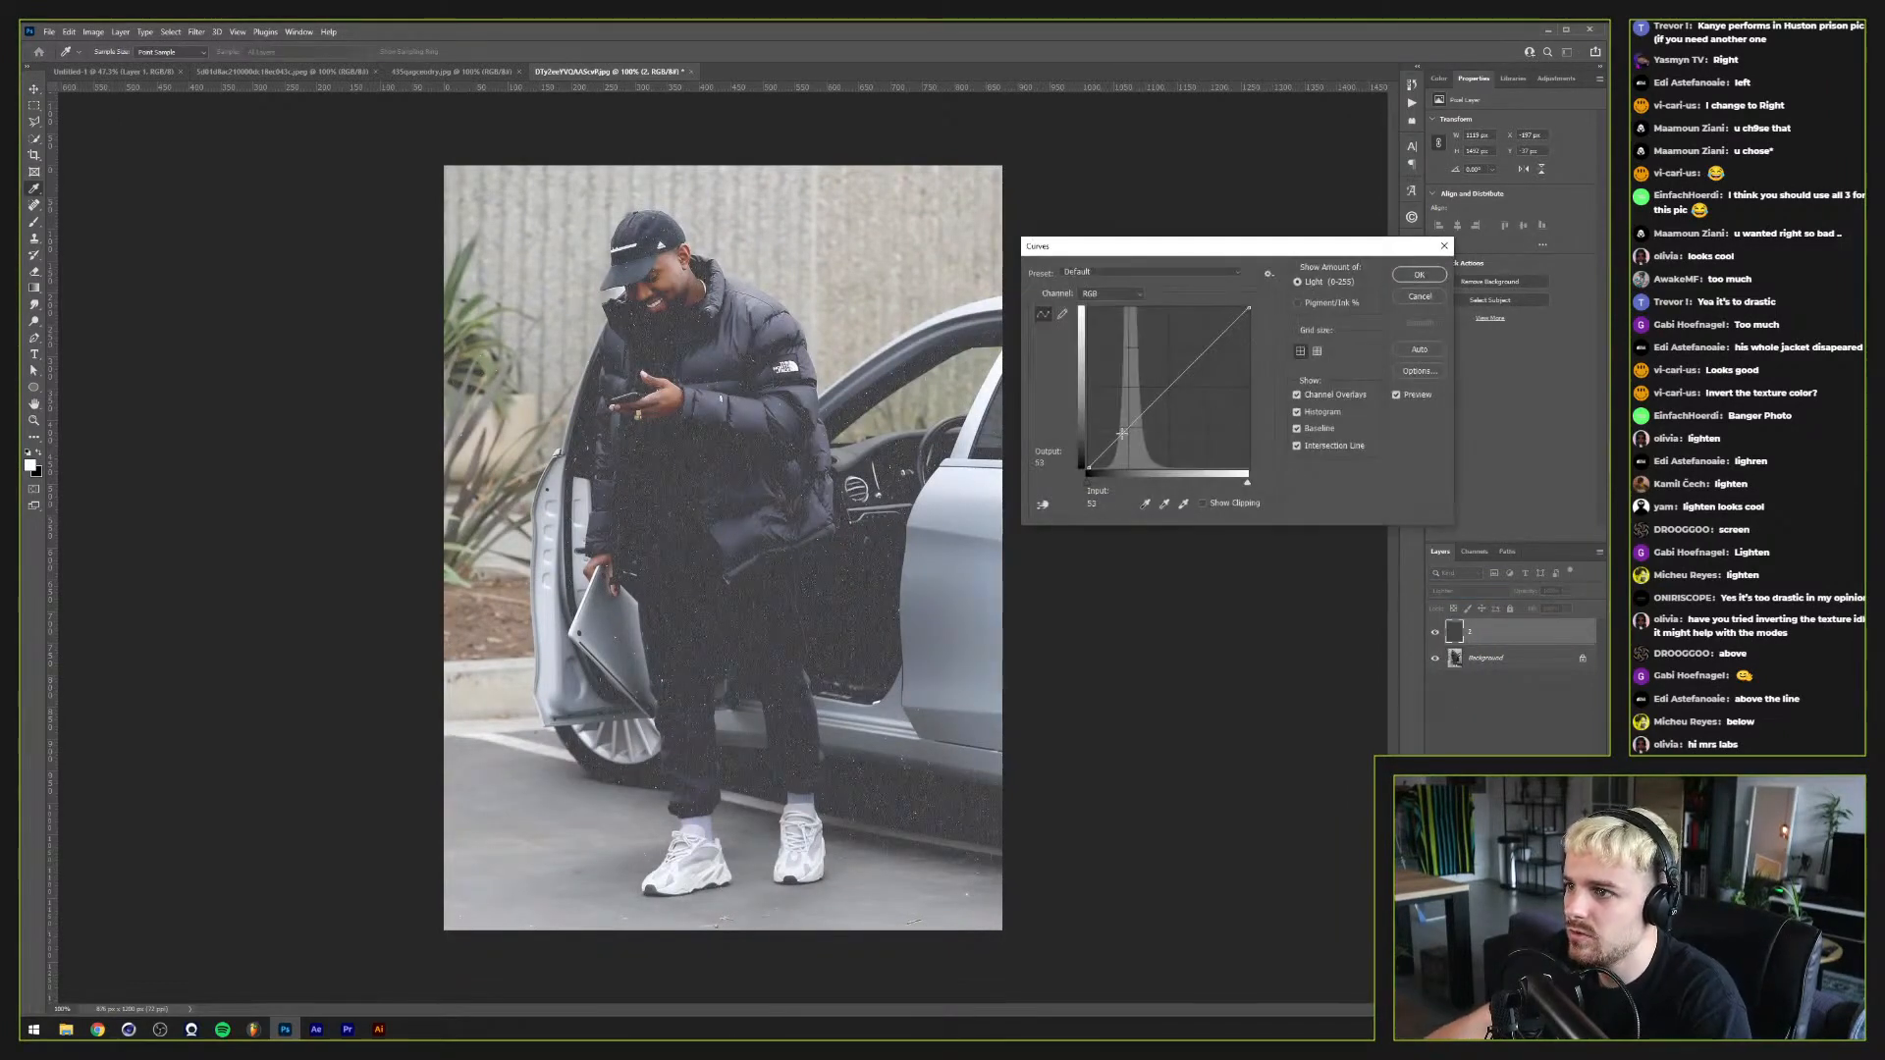
mouse_move(1250, 481)
mouse_down()
mouse_move(1227, 480)
mouse_move(1248, 481)
mouse_up()
click(1087, 483)
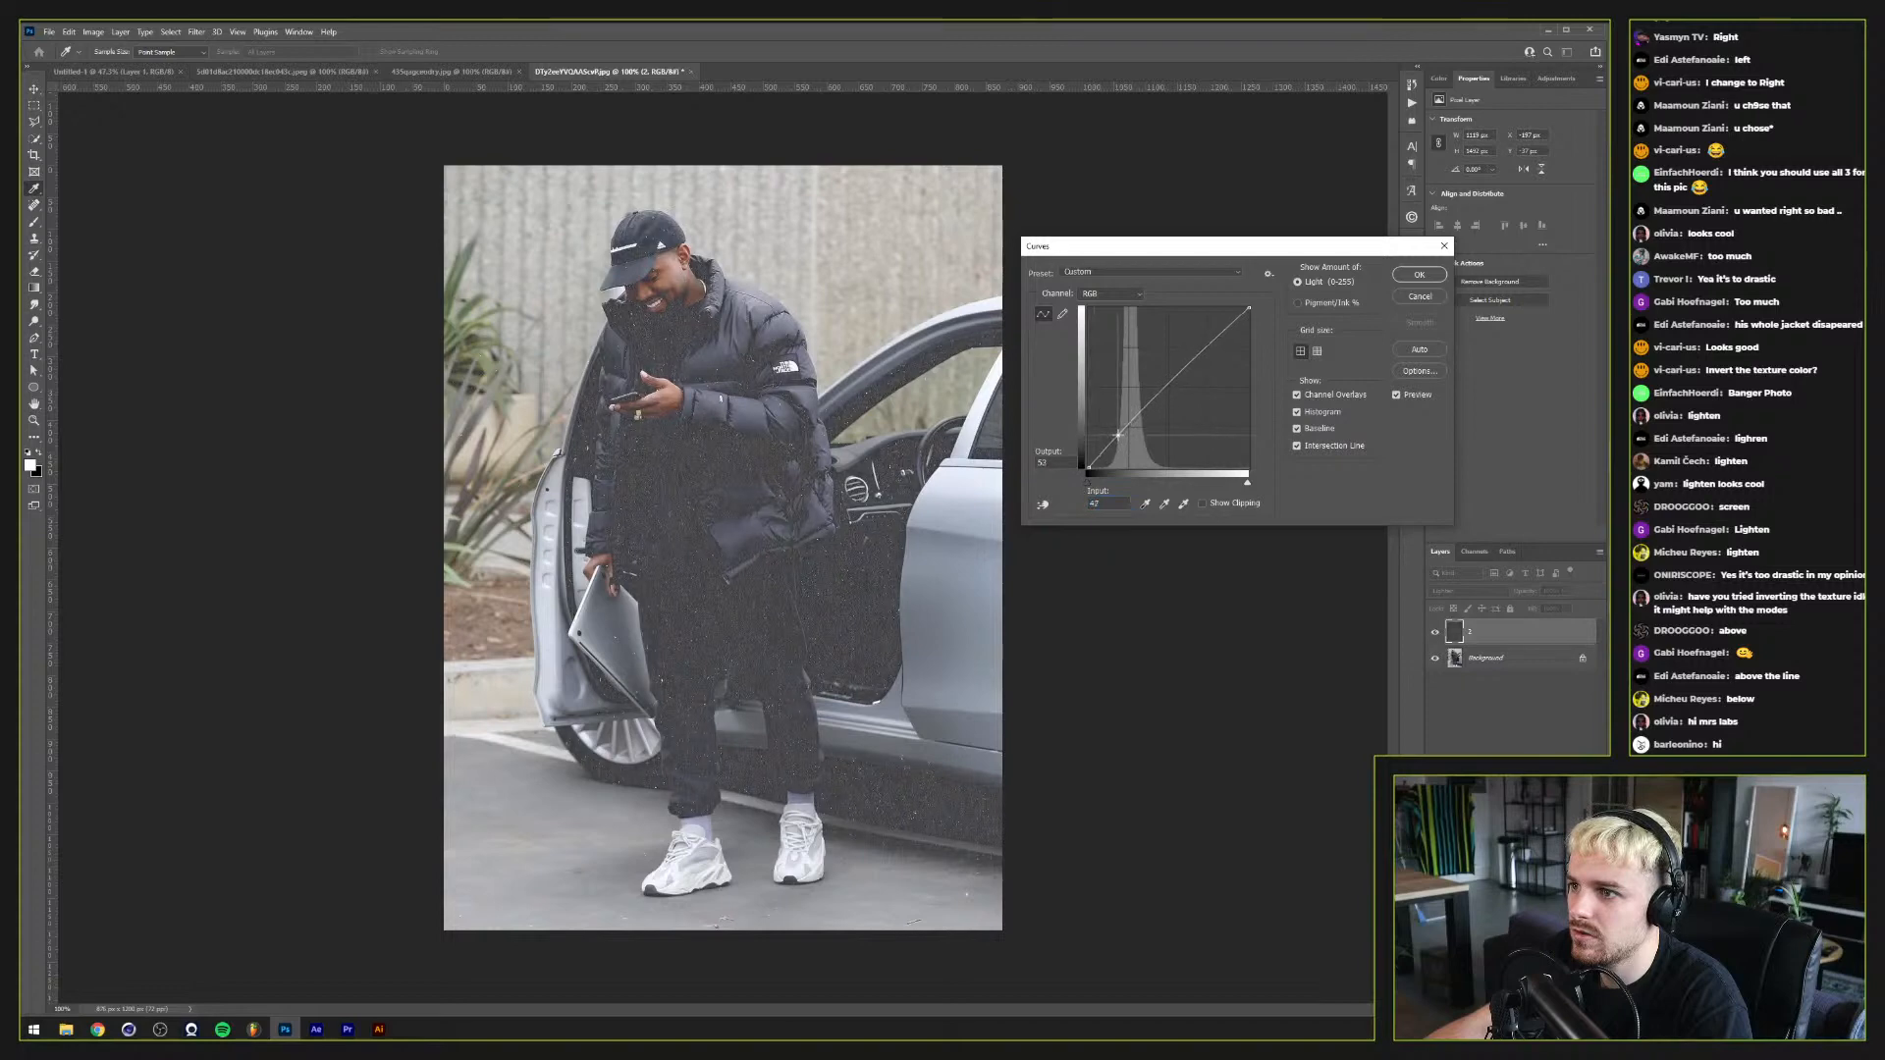
mouse_move(1118, 438)
mouse_down()
mouse_move(1141, 409)
mouse_move(1084, 482)
mouse_move(1129, 440)
mouse_up()
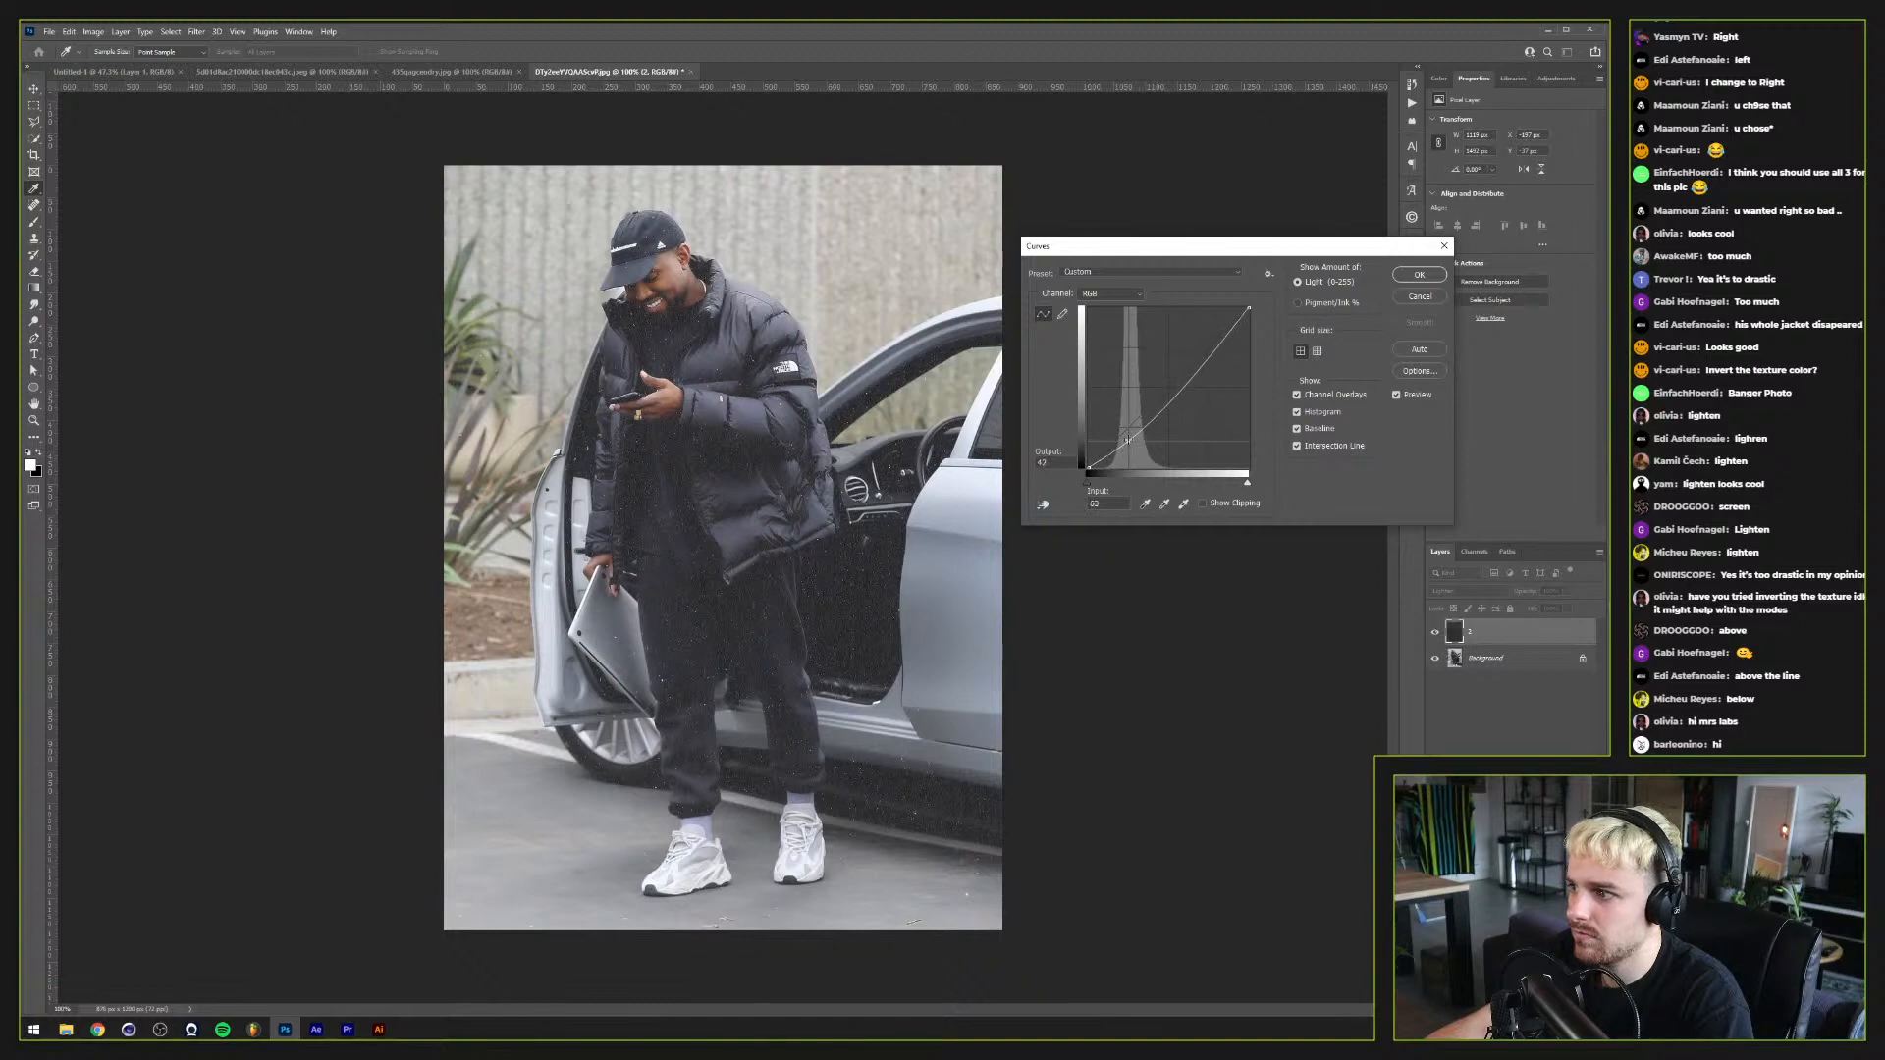
click(1418, 275)
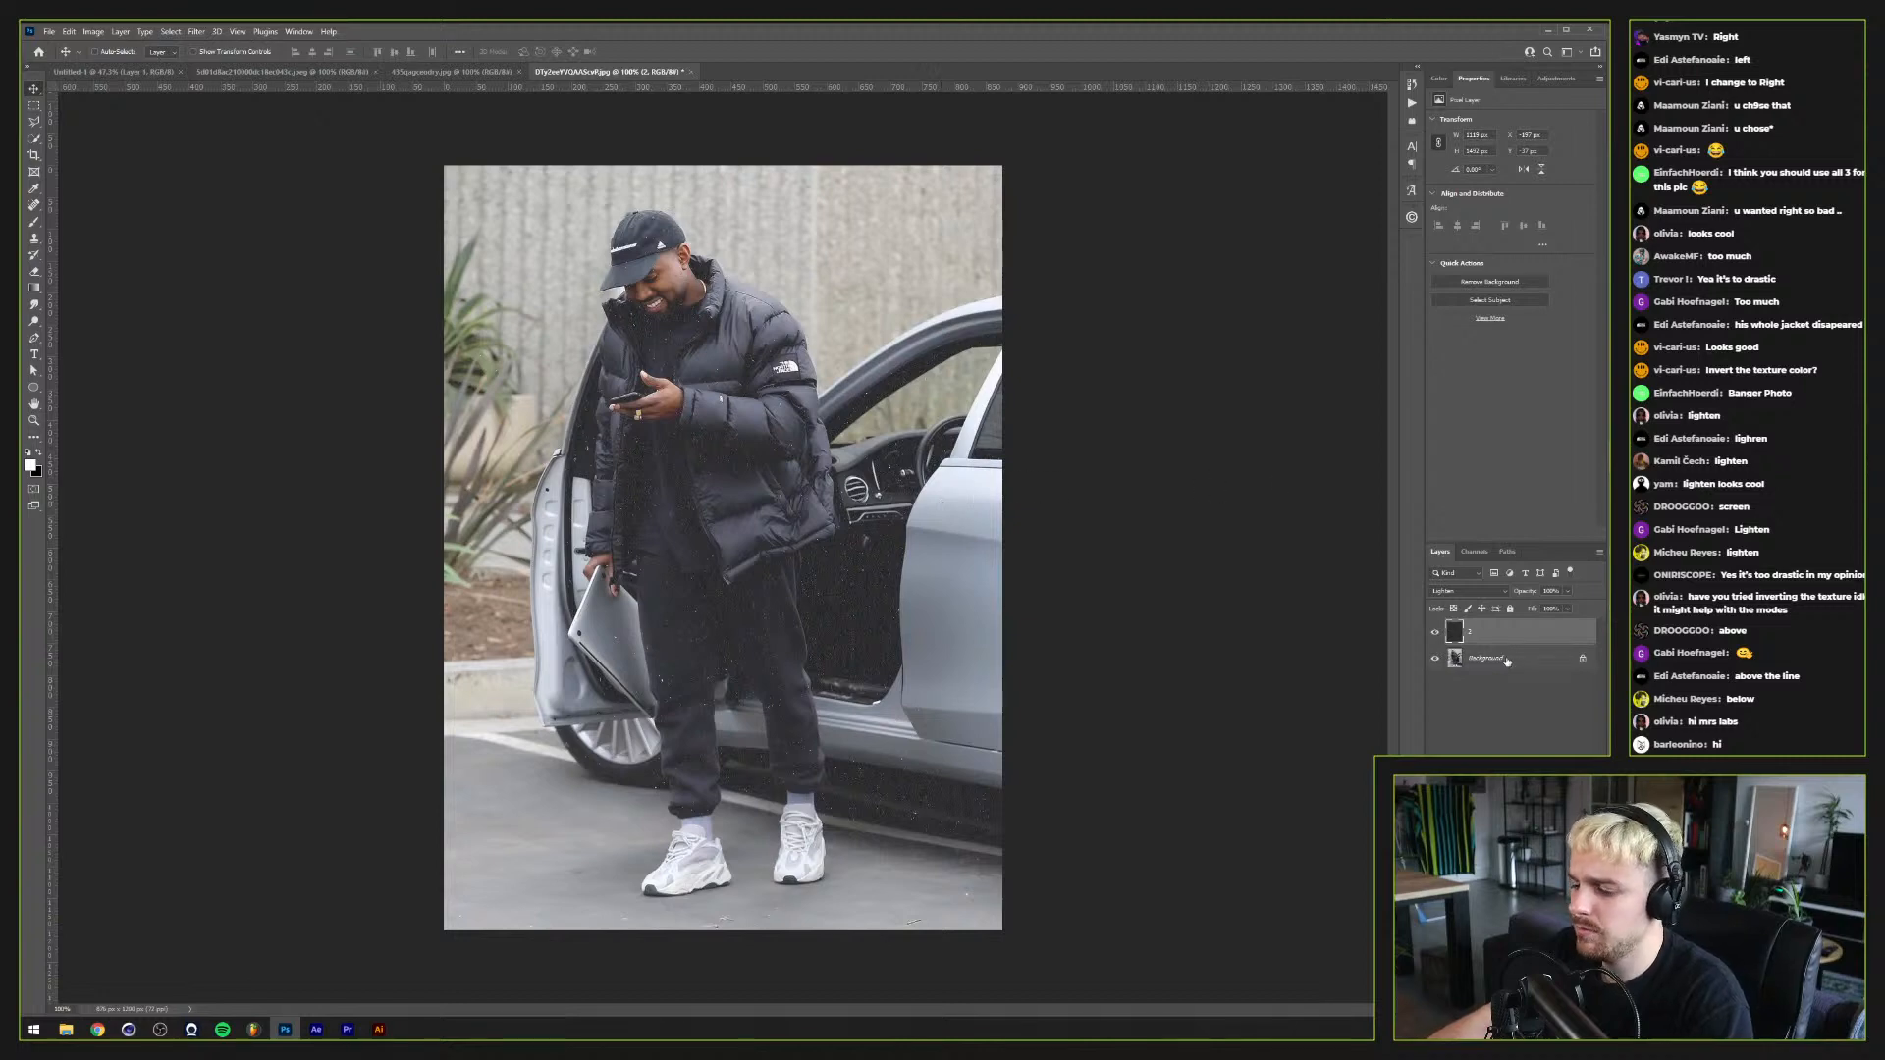
Step: Duplicate the texture layer, invert the copy and set it to Multiply, comparing the photo with and without it
key(ctrl+j)
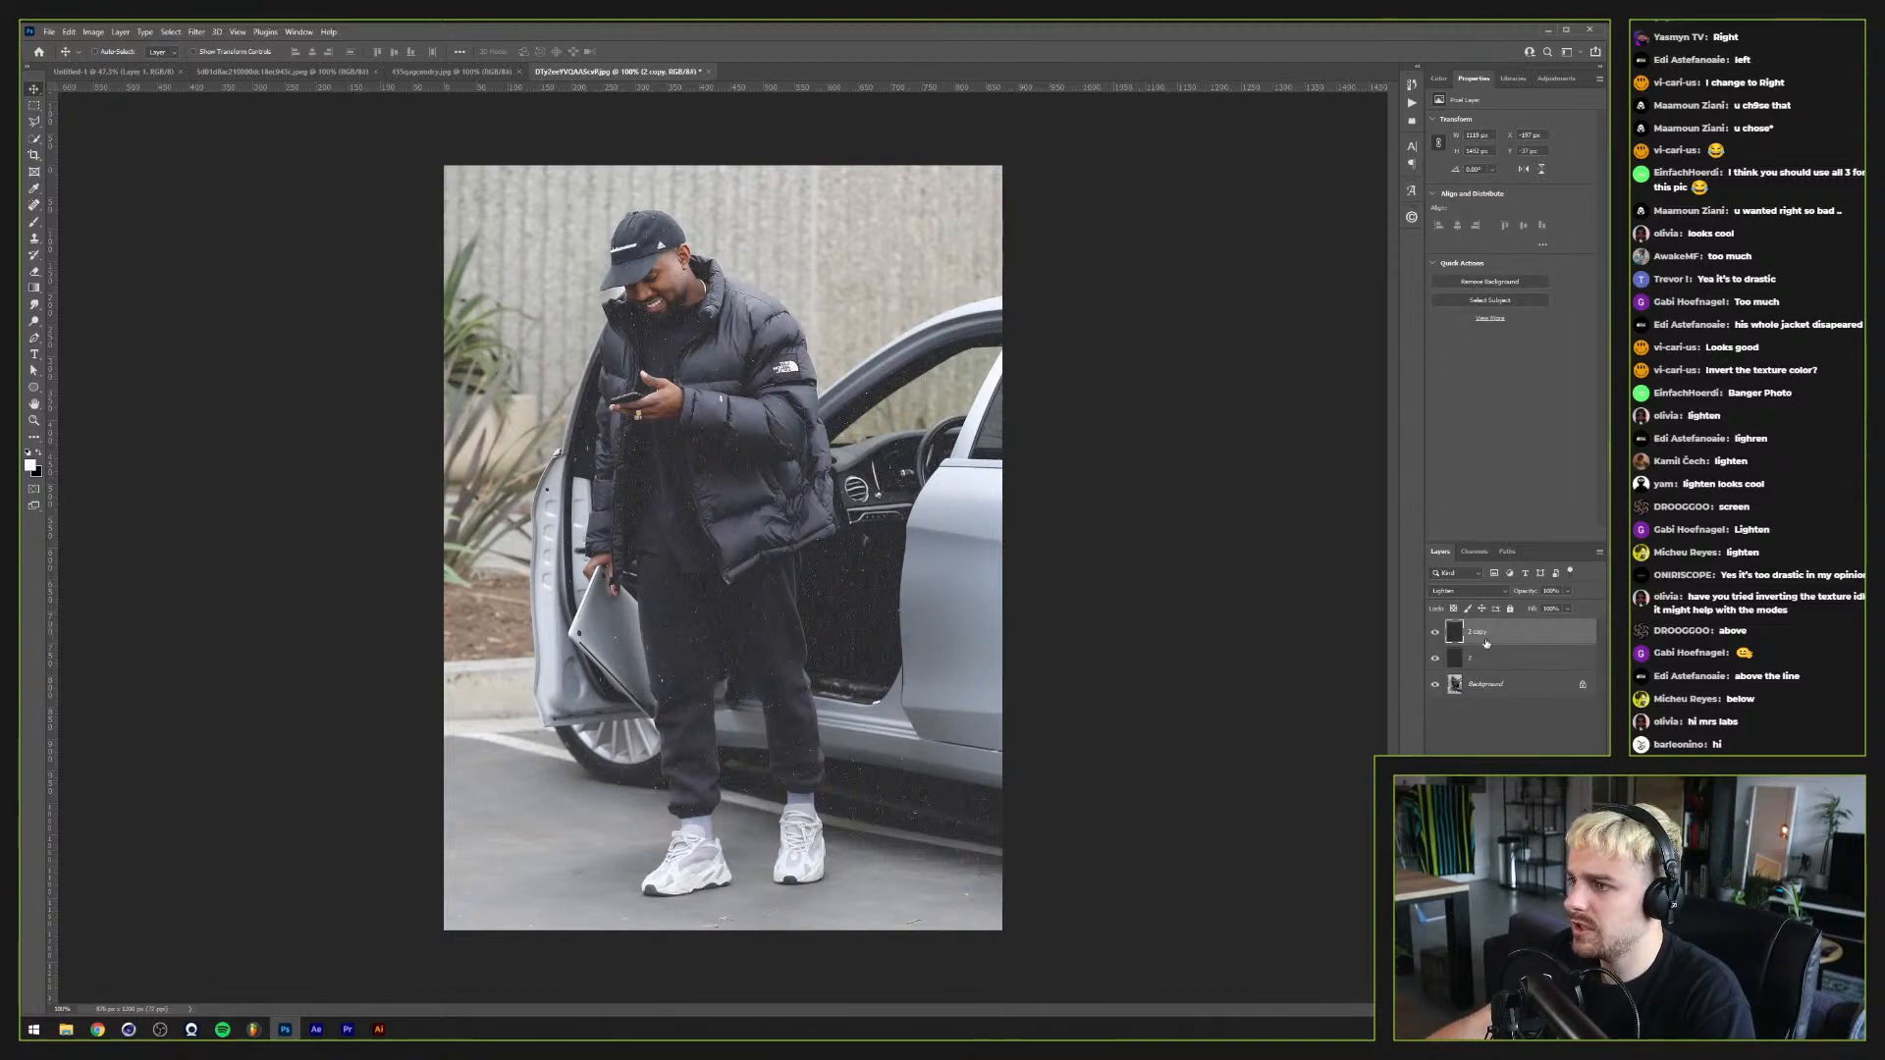
click(1468, 590)
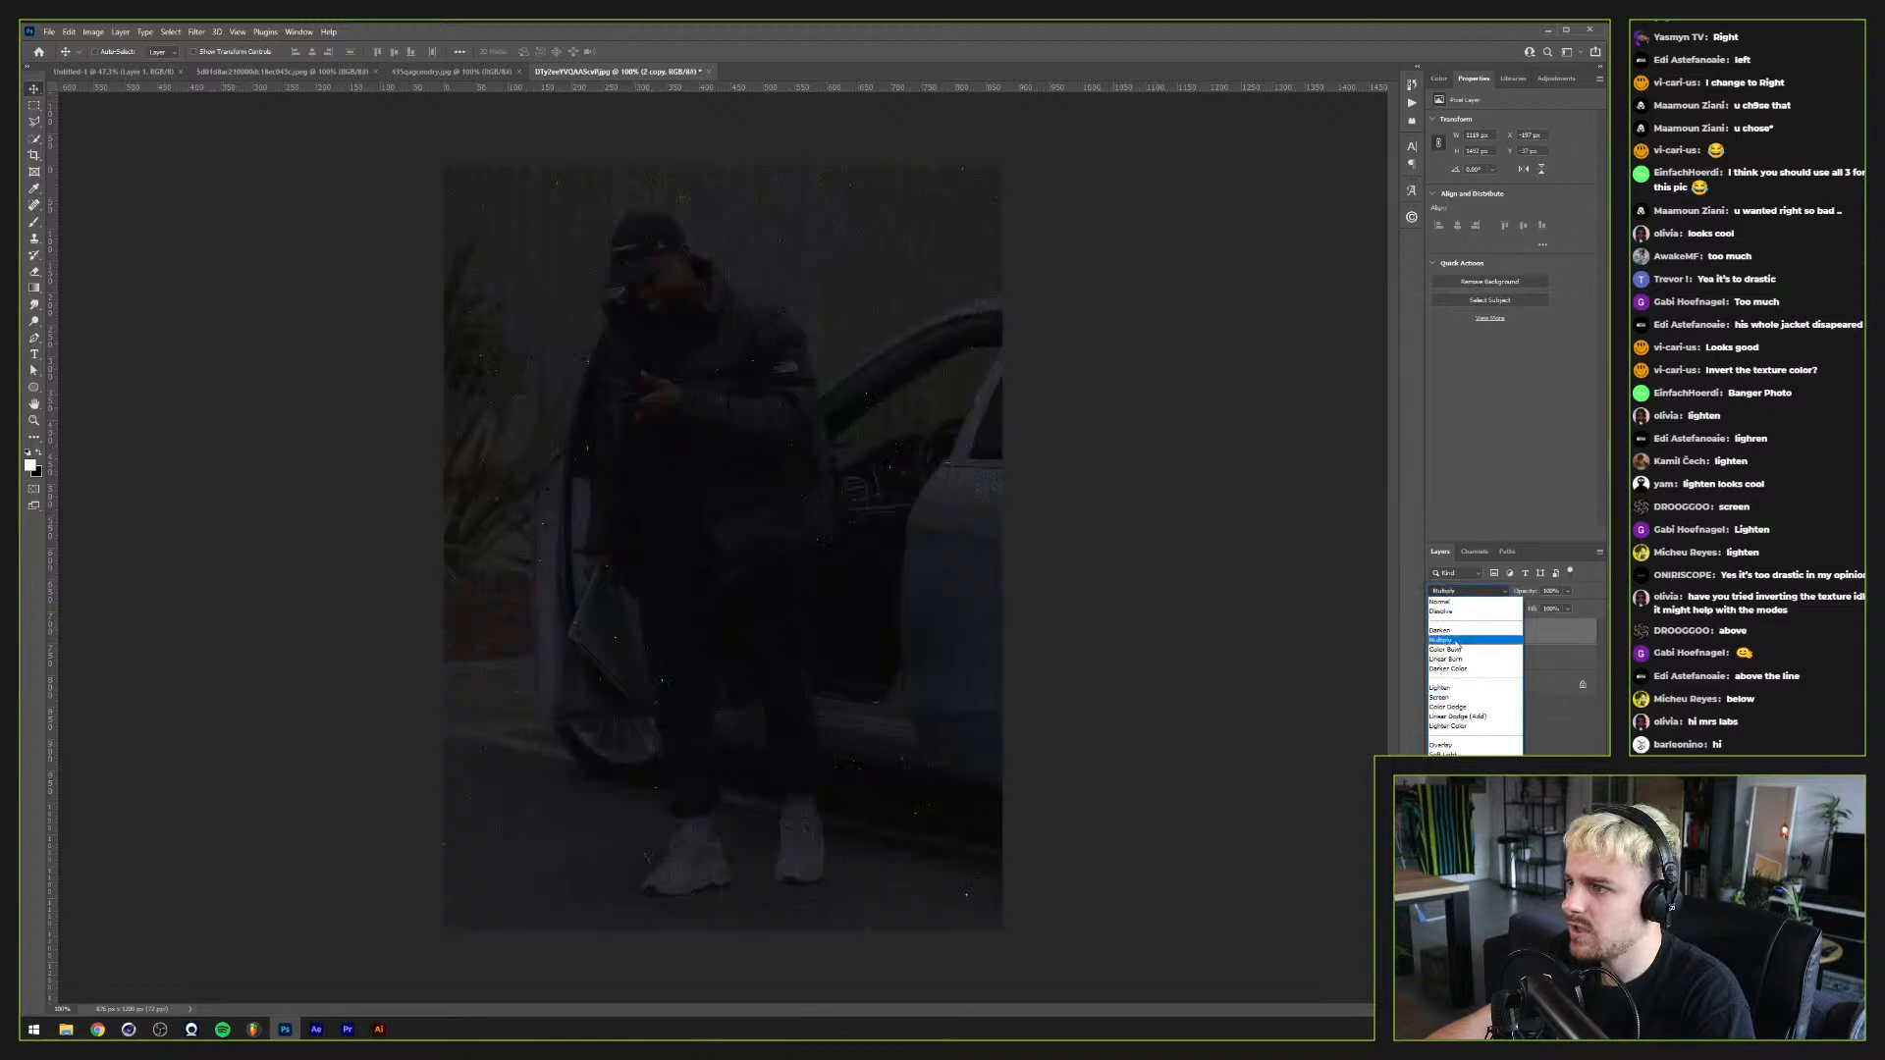
click(1456, 643)
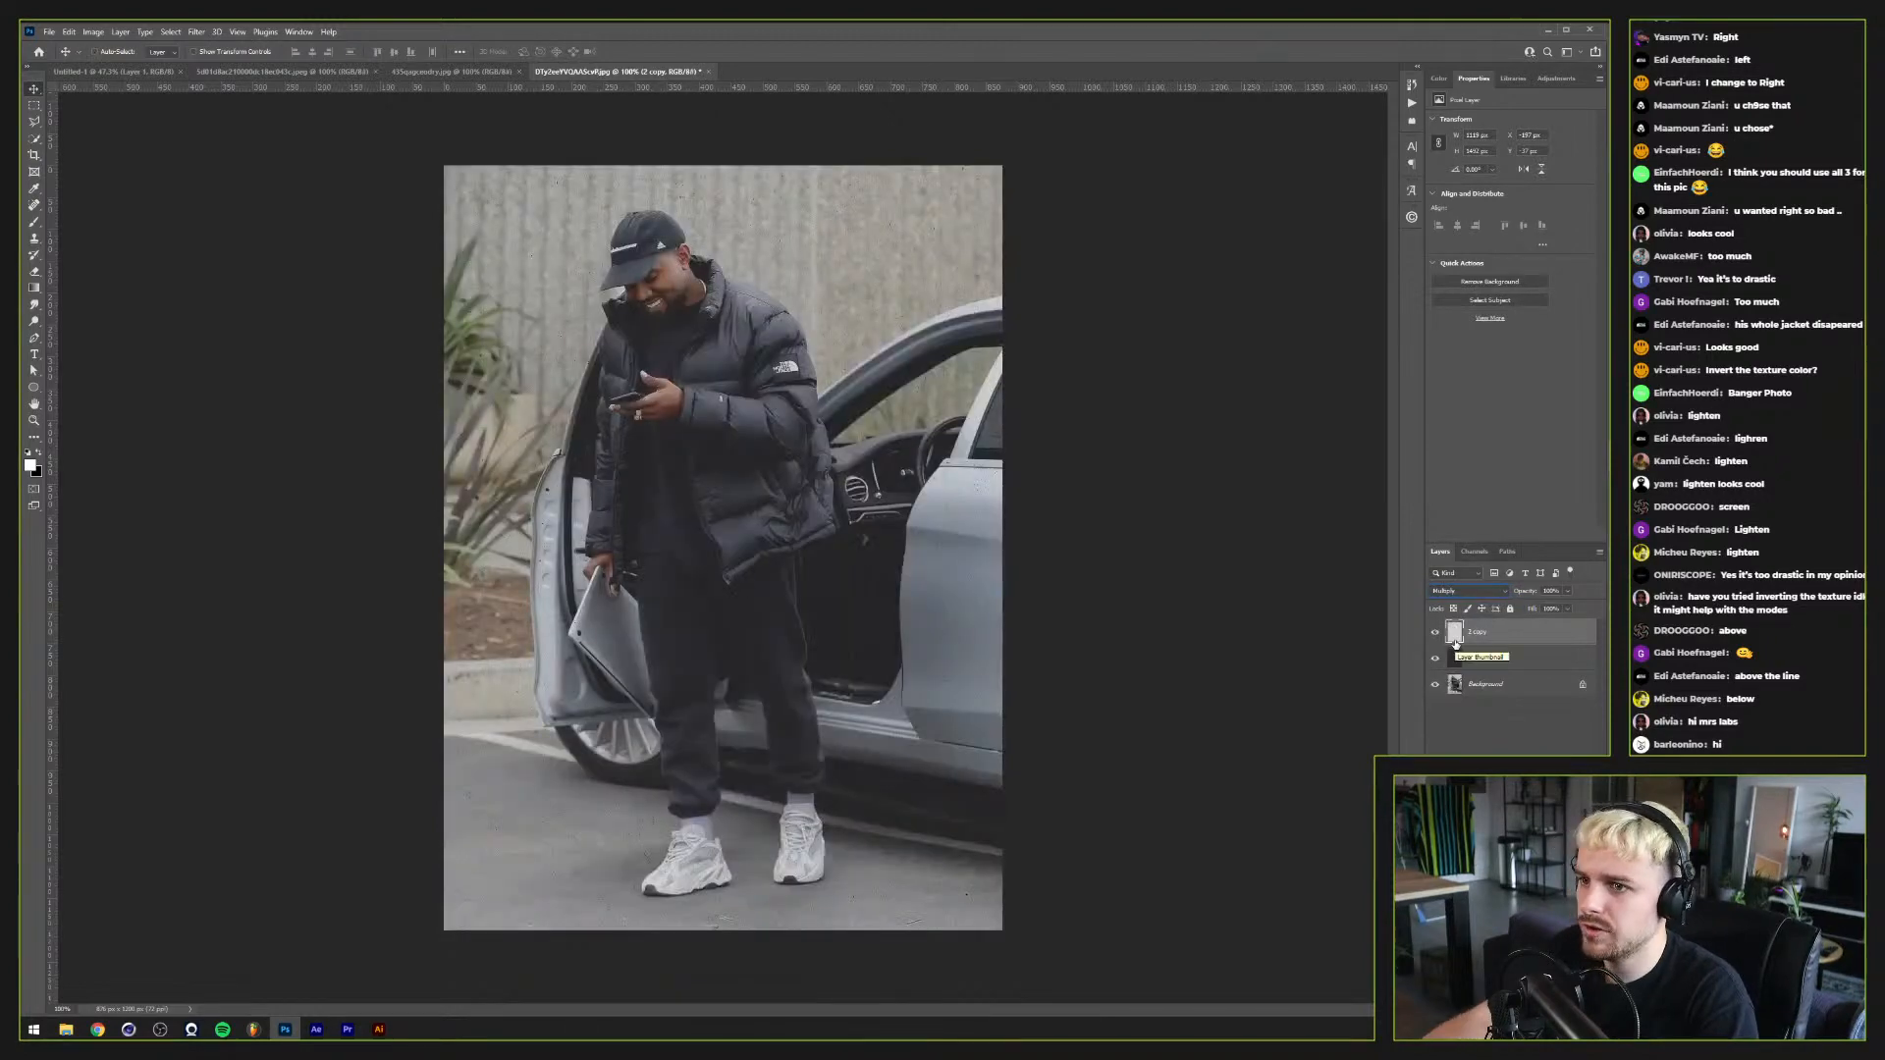
click(1436, 633)
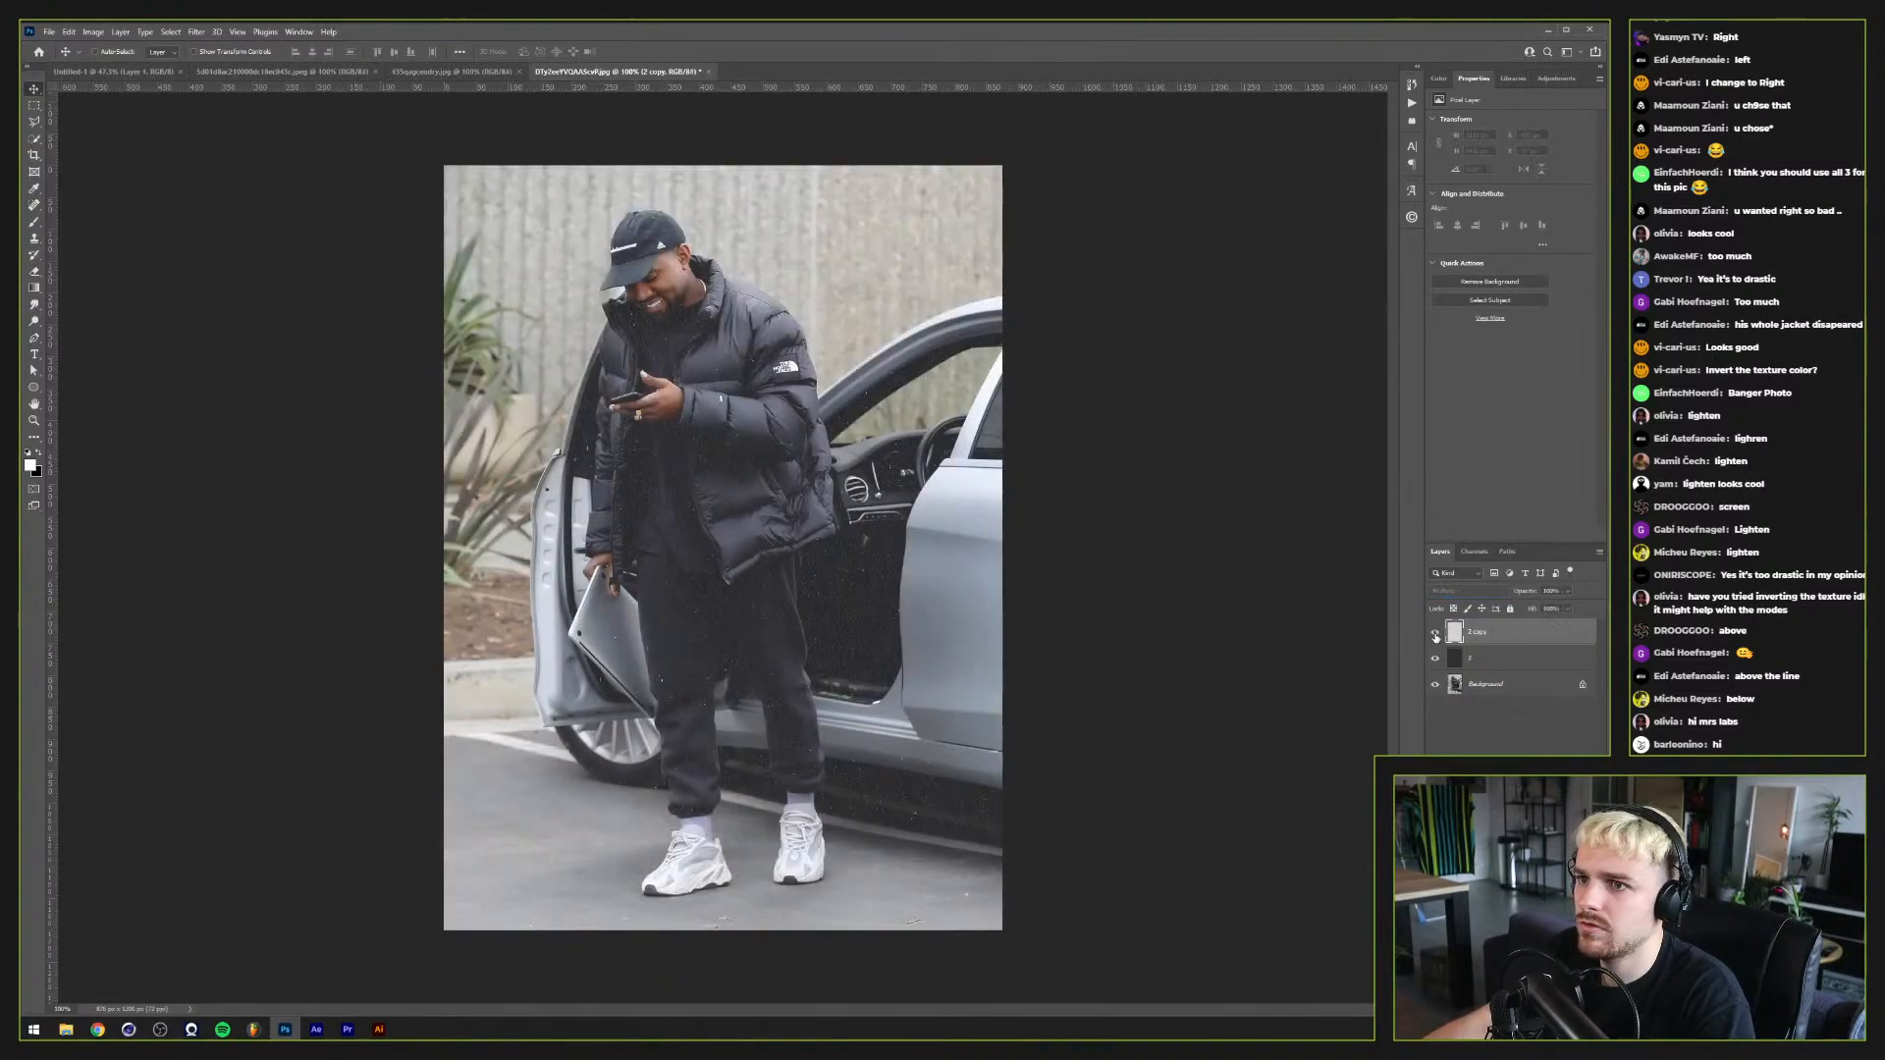
click(1435, 633)
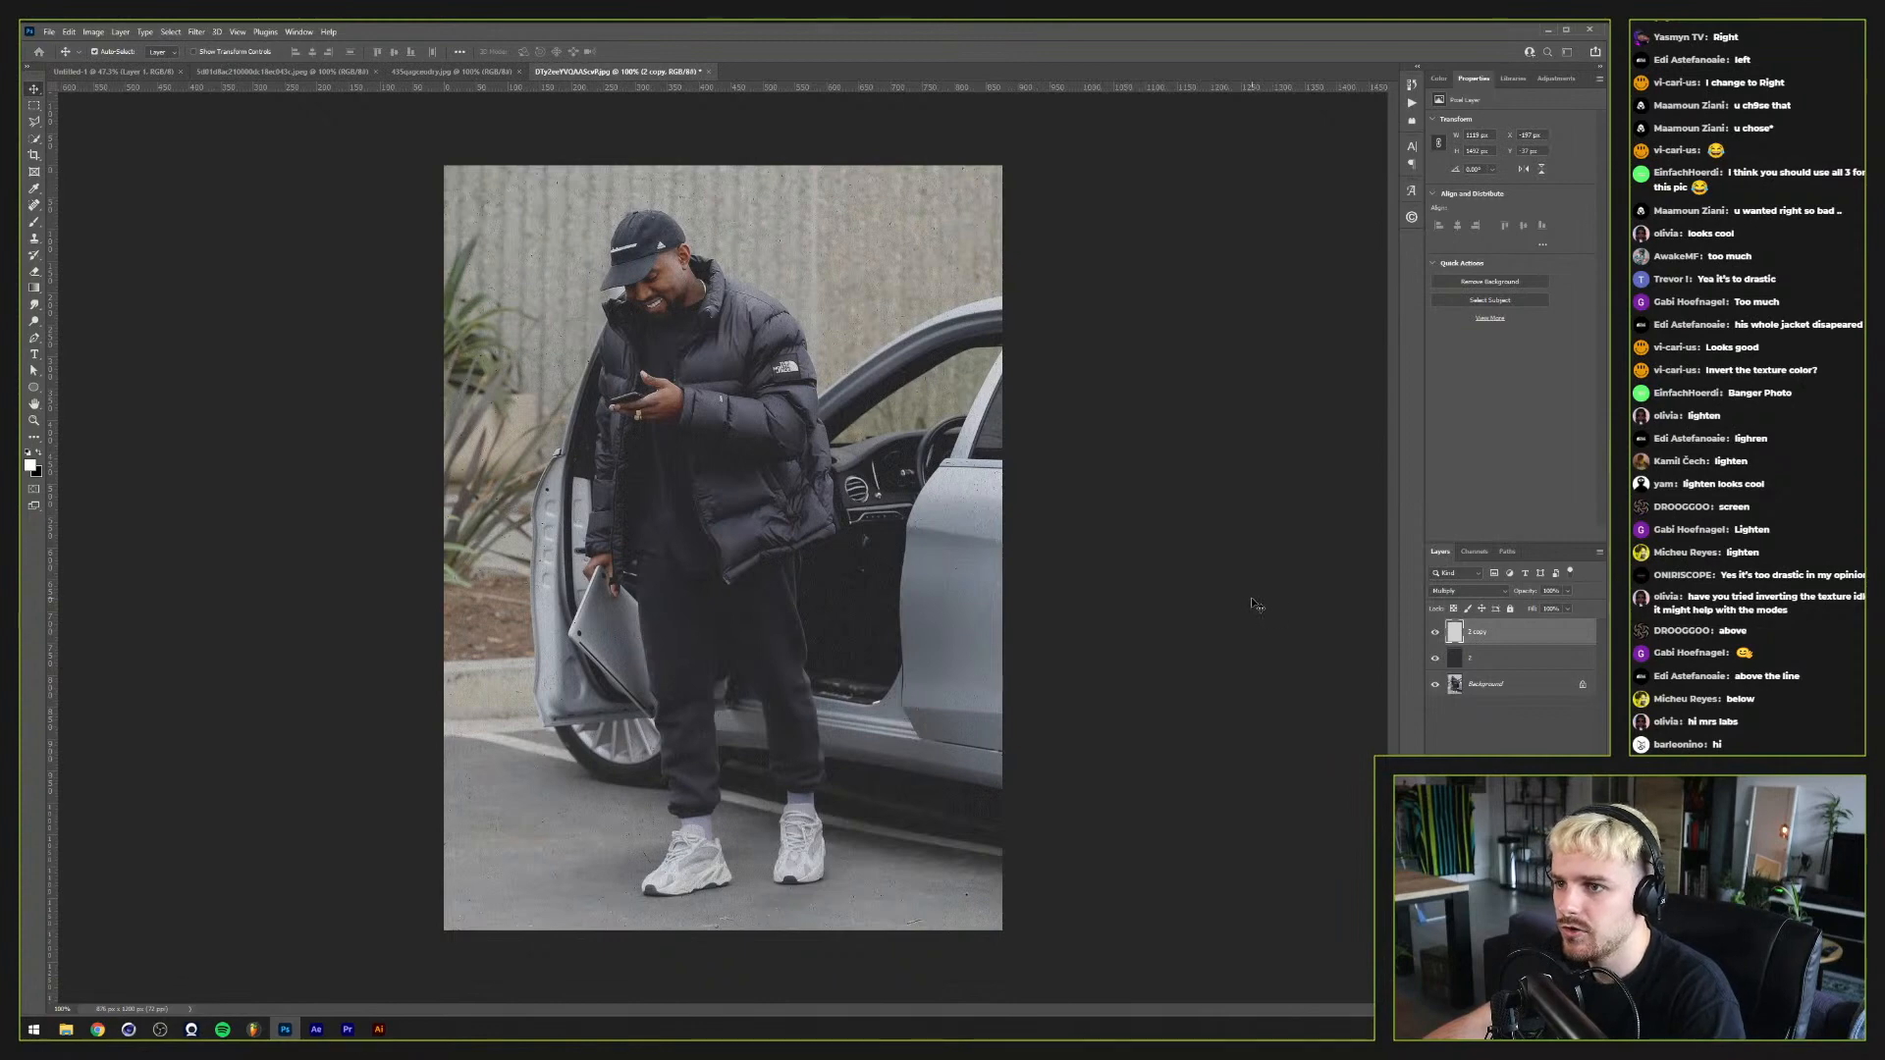
Step: Export the car photo as a 100% quality JPG named 06 into the Kanye Collage folder and close its document
key(ctrl+alt+shift+w)
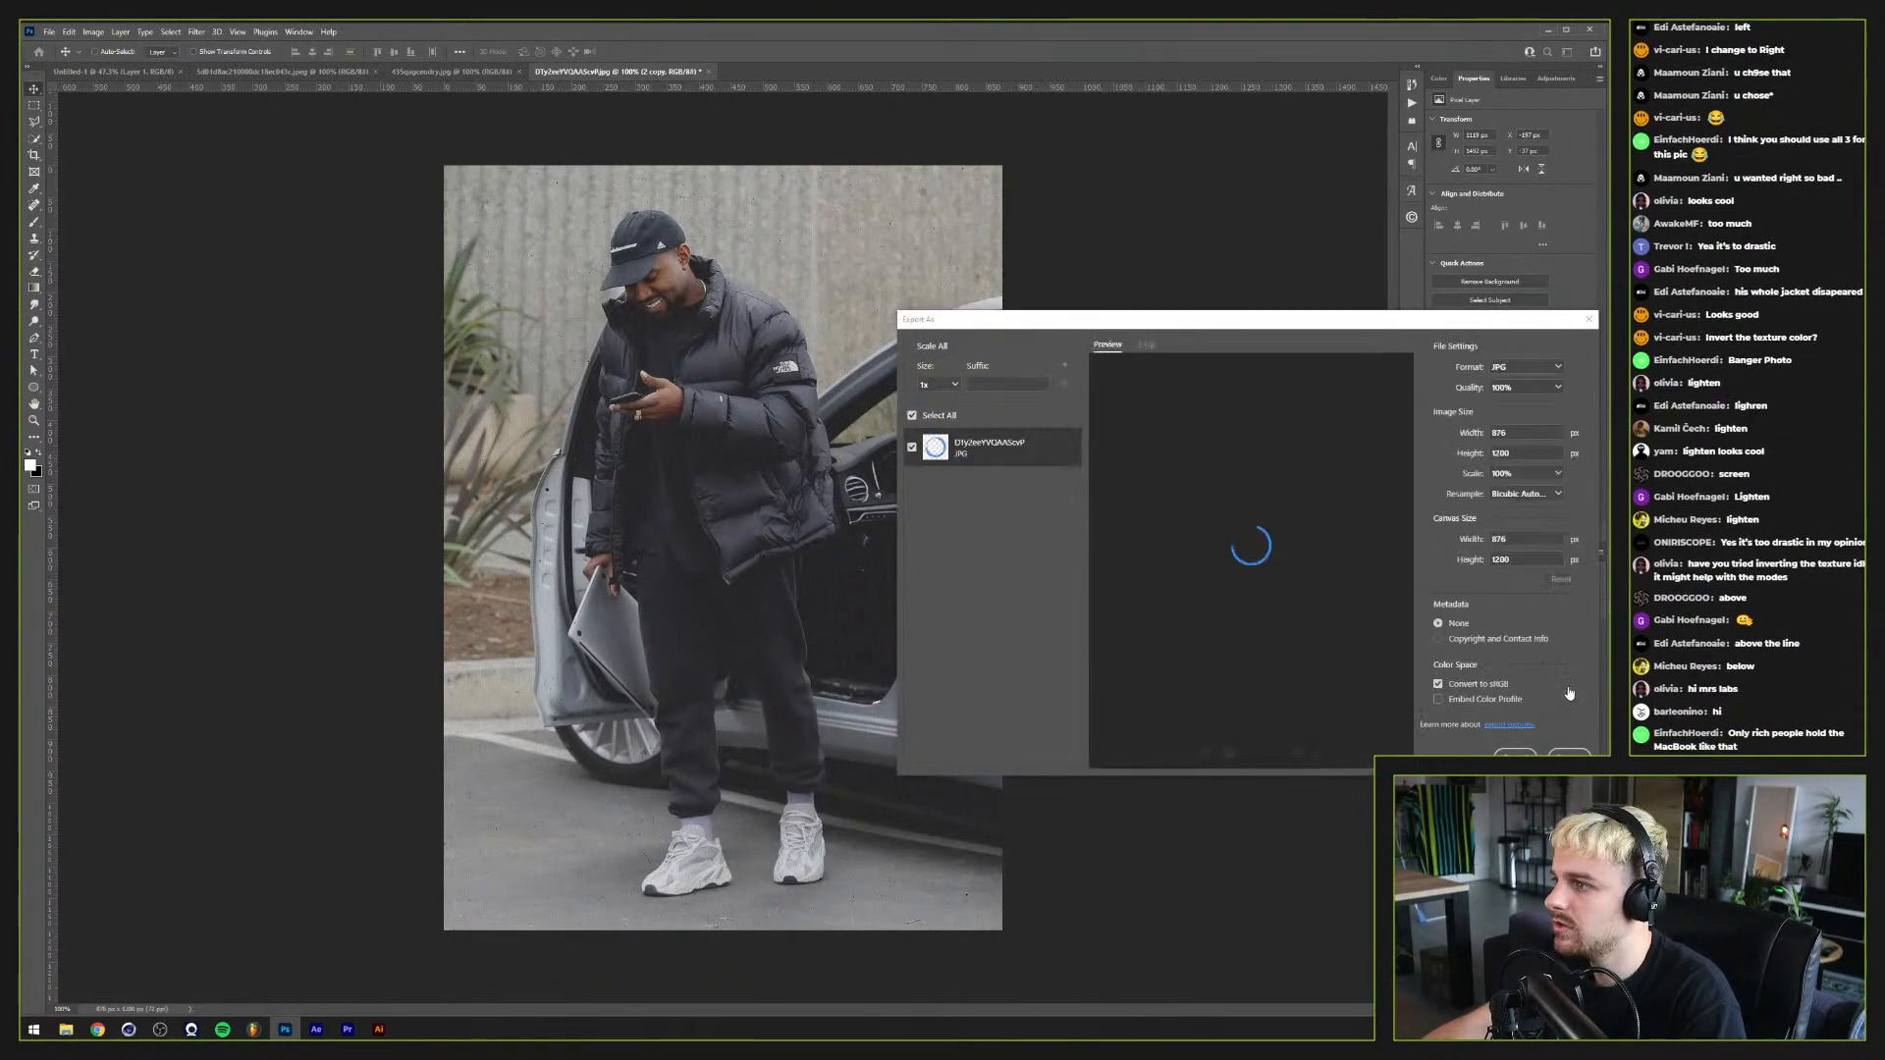
click(1568, 753)
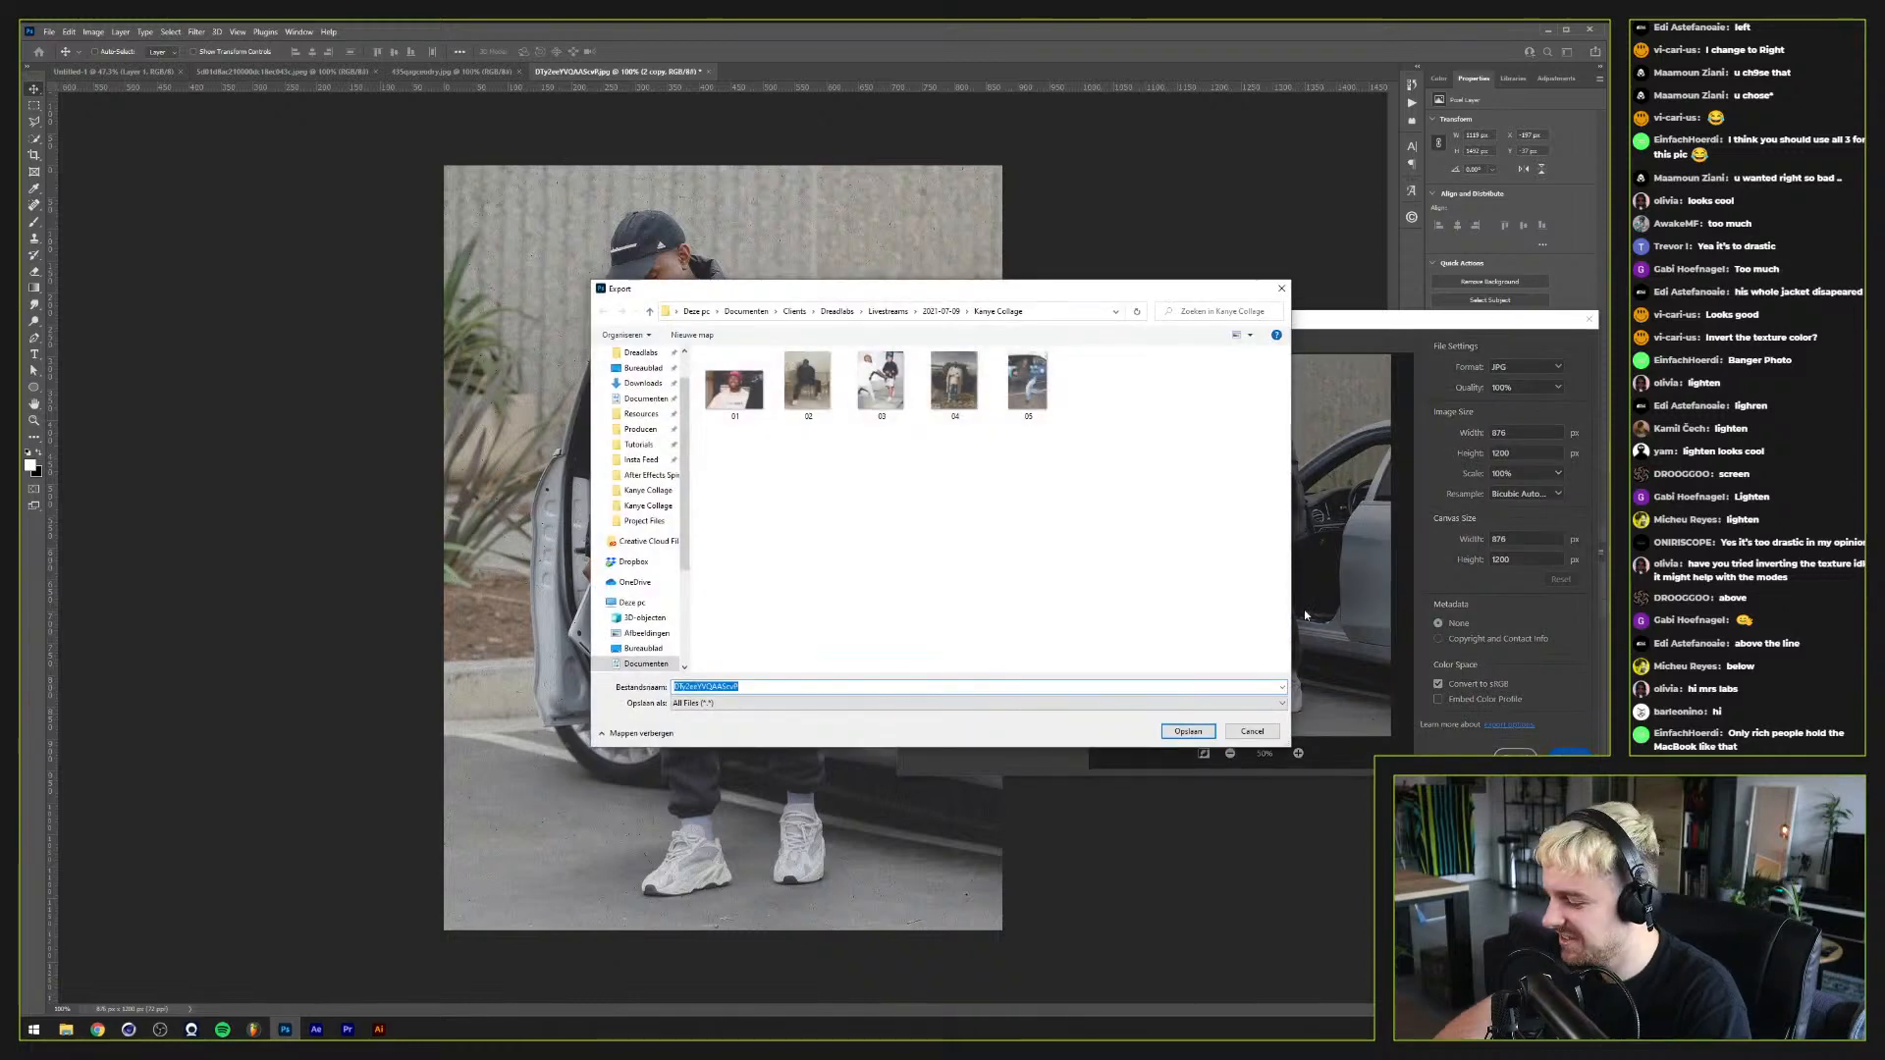
key(Return)
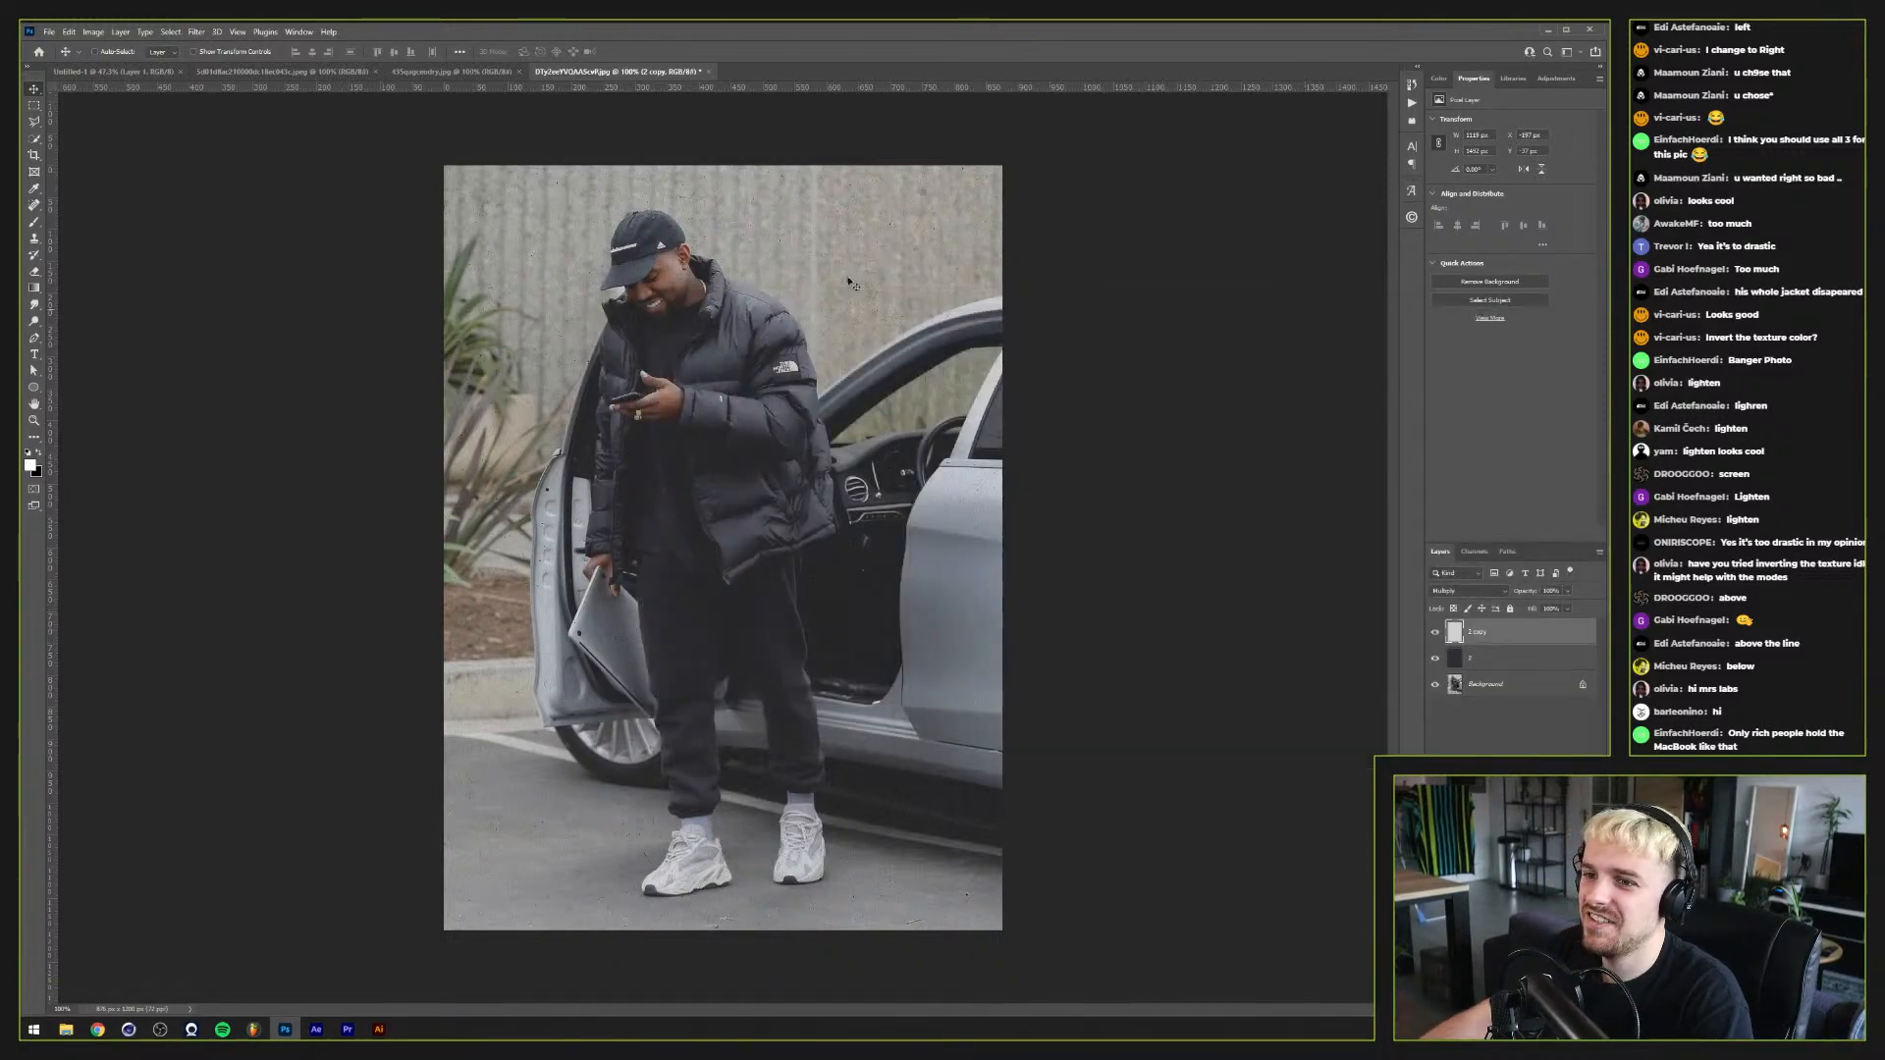
click(709, 72)
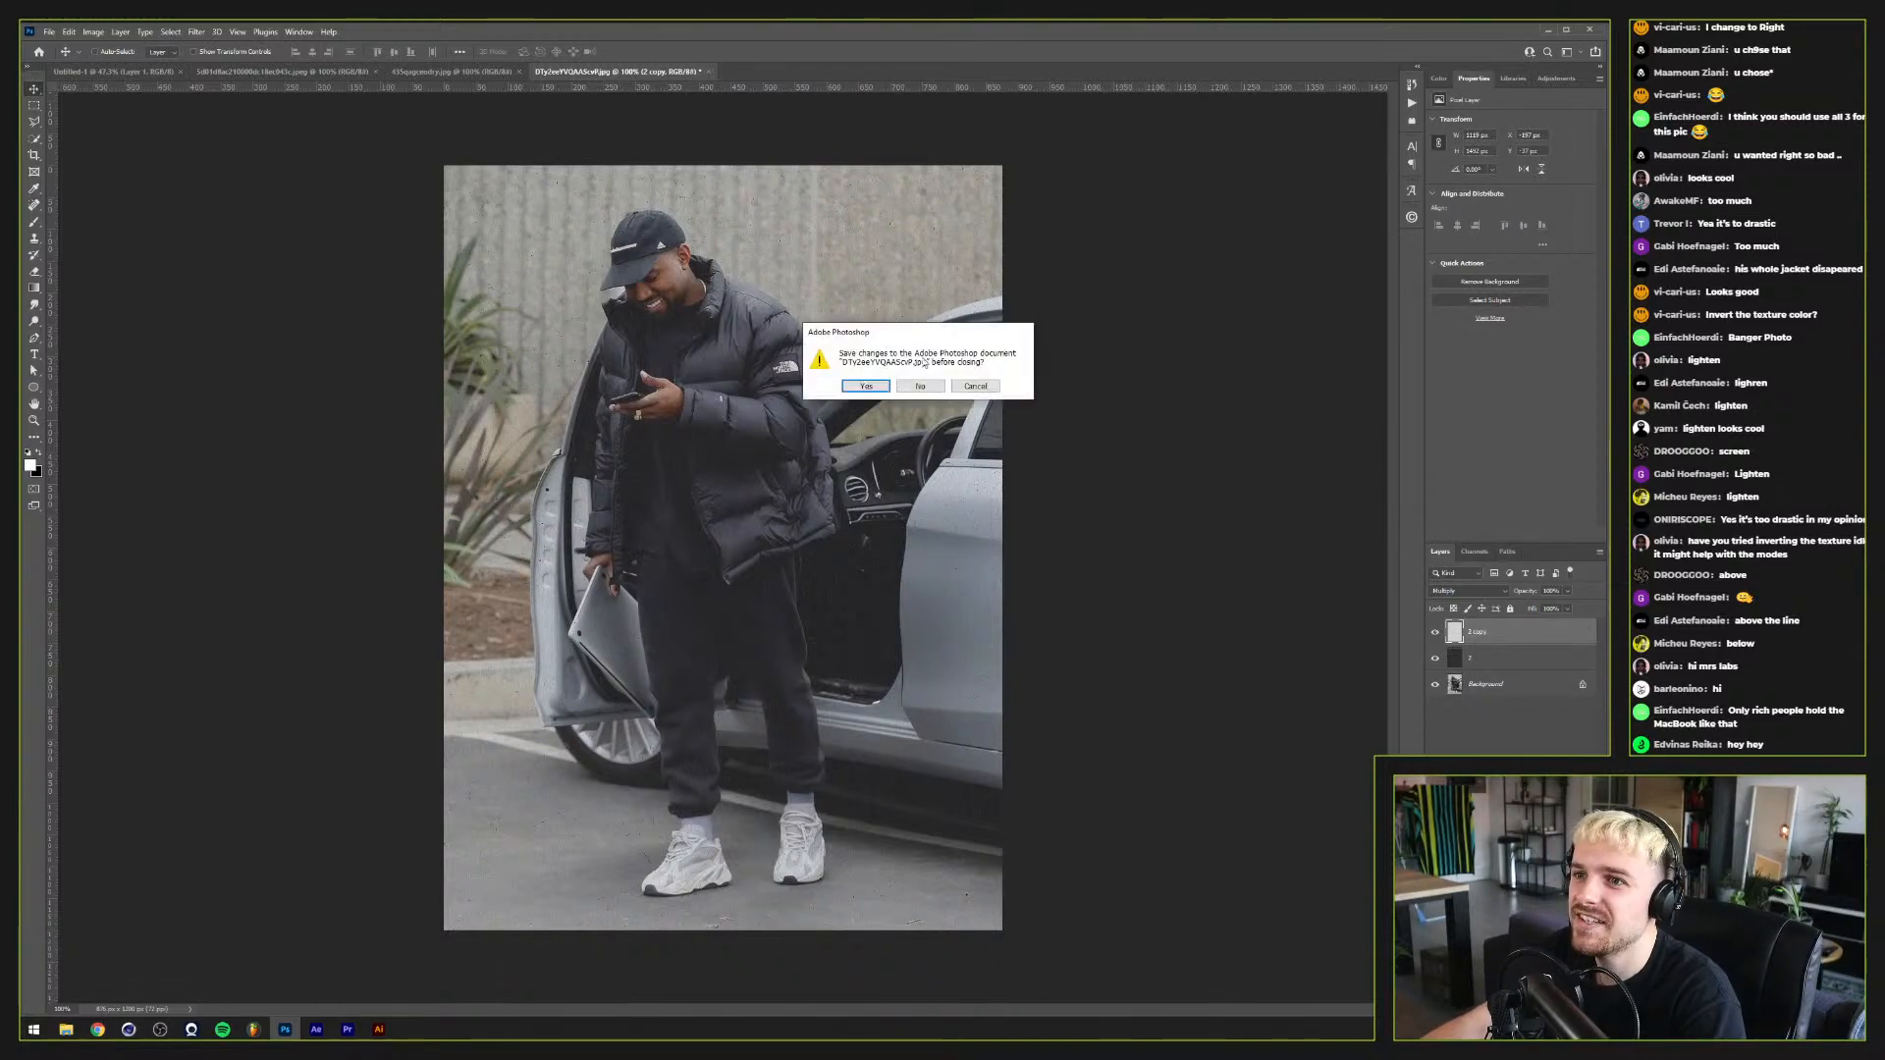
click(874, 385)
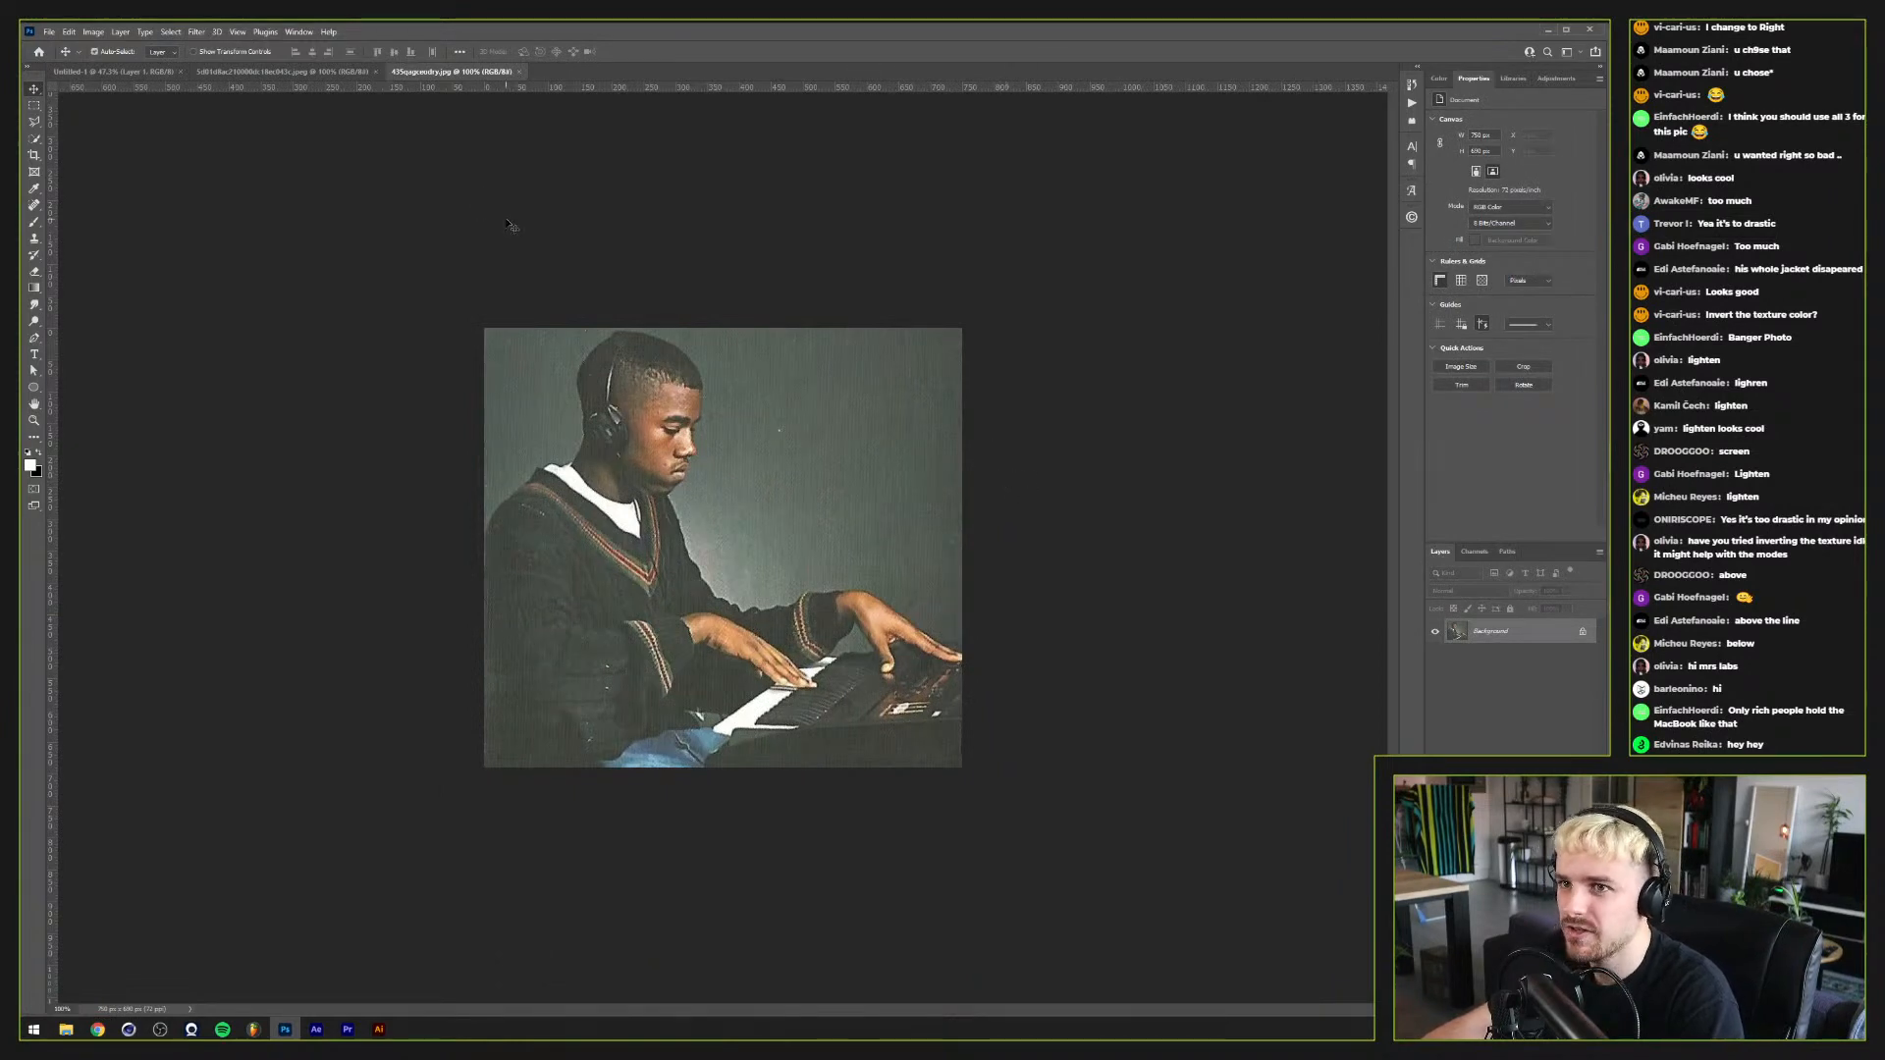
Step: Export the keyboard player photo as a 100% quality JPG named 07 into the Kanye Collage folder and close it without saving
key(ctrl+alt+shift+w)
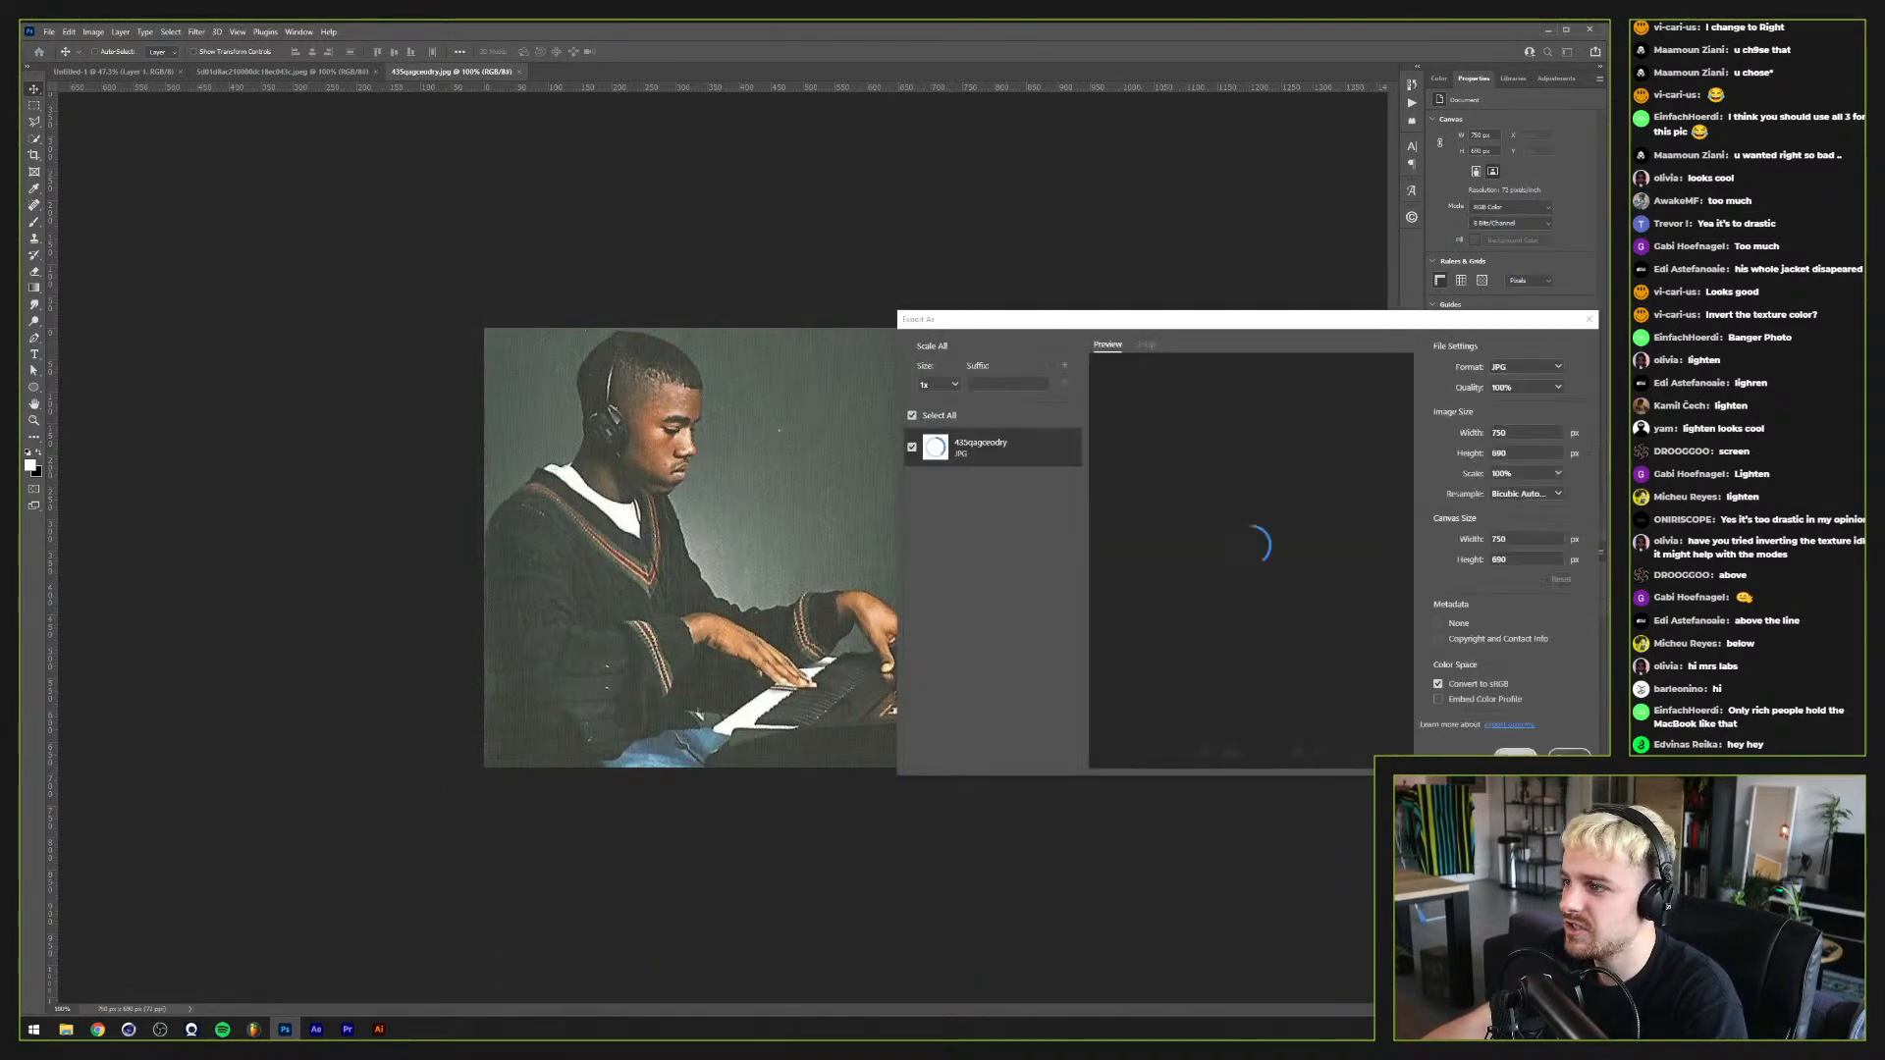
click(1559, 753)
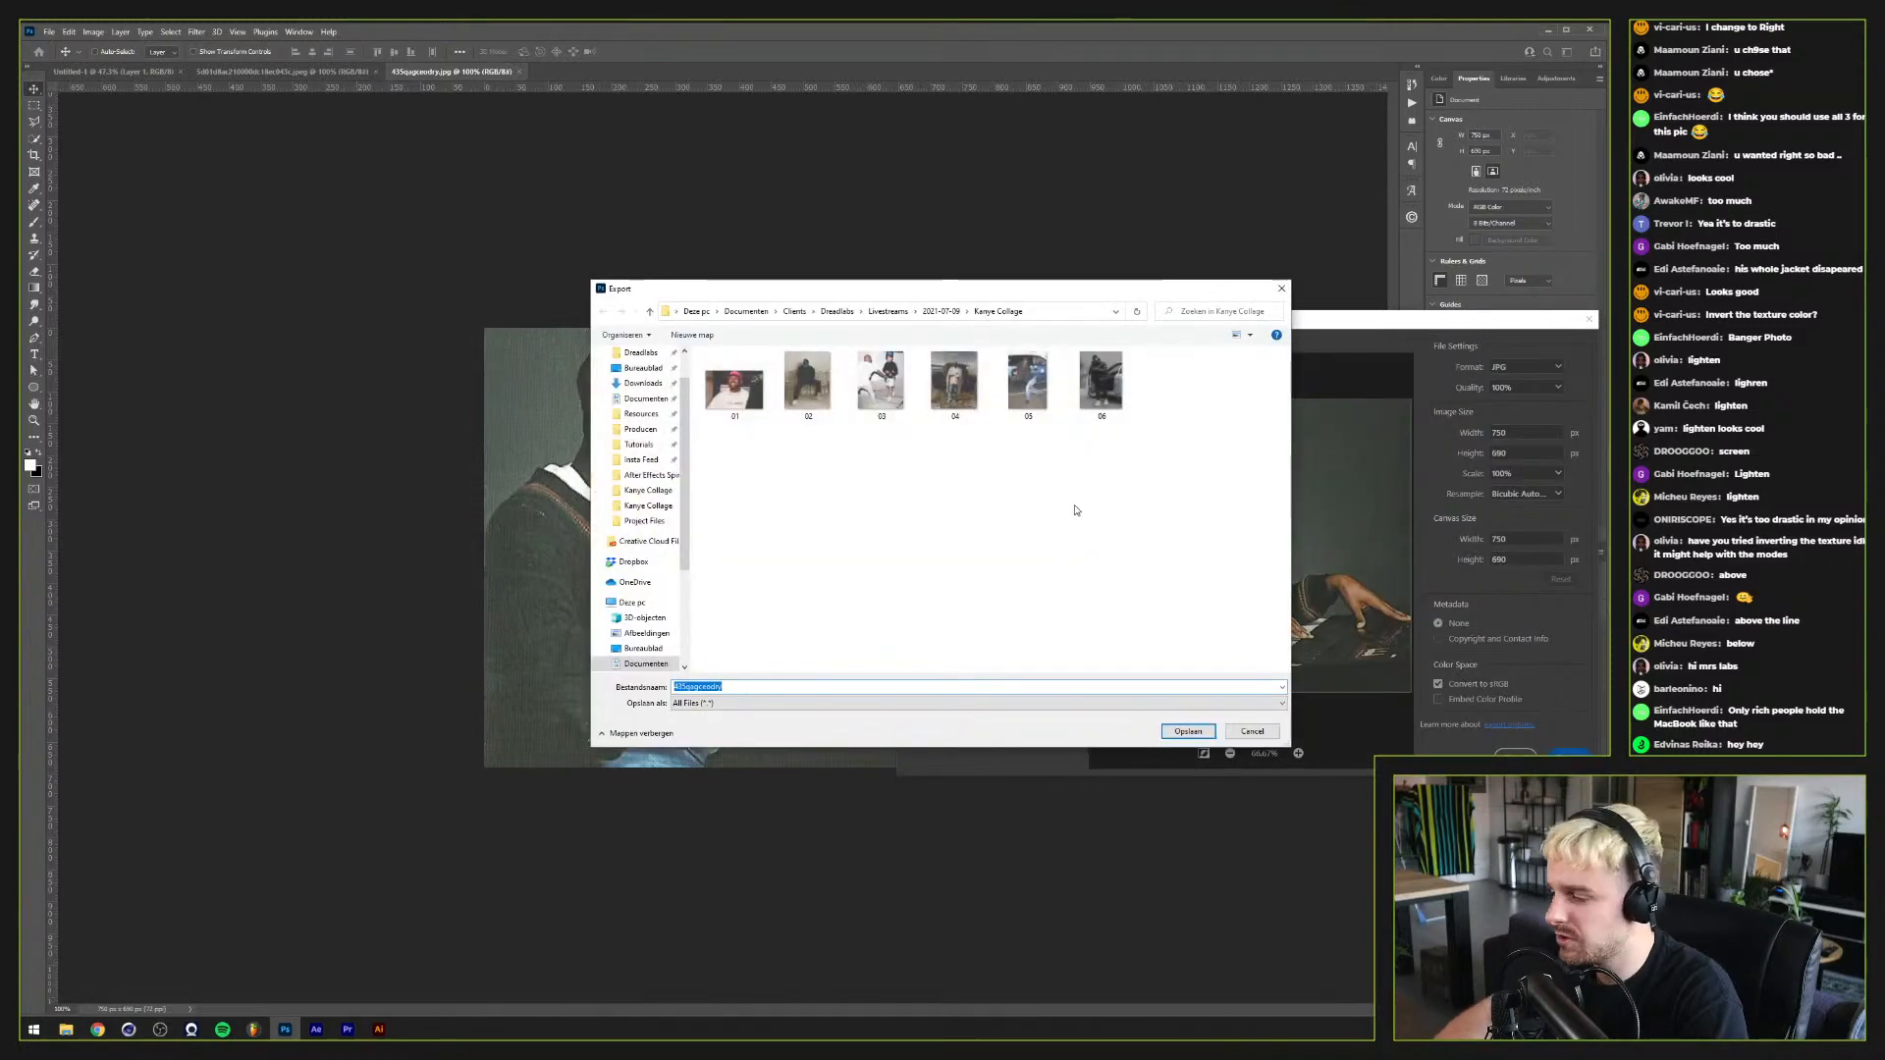
key(Return)
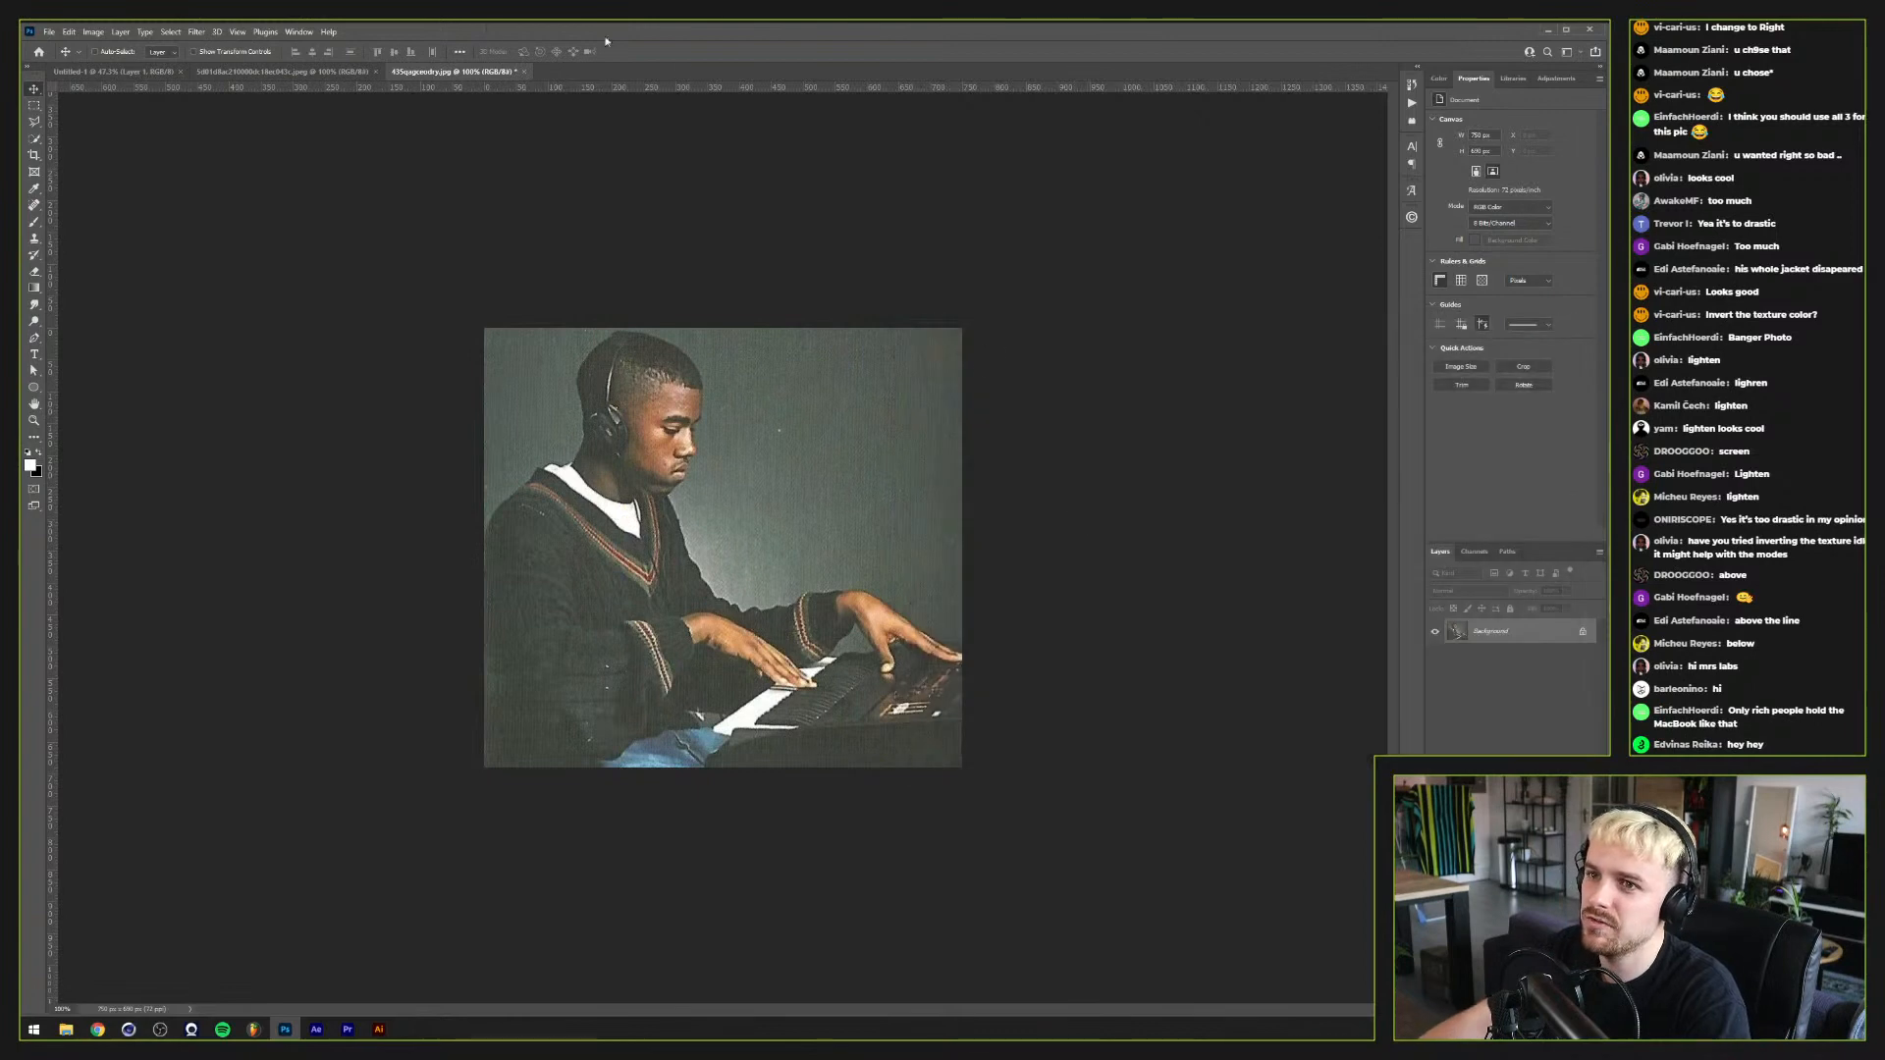
click(527, 73)
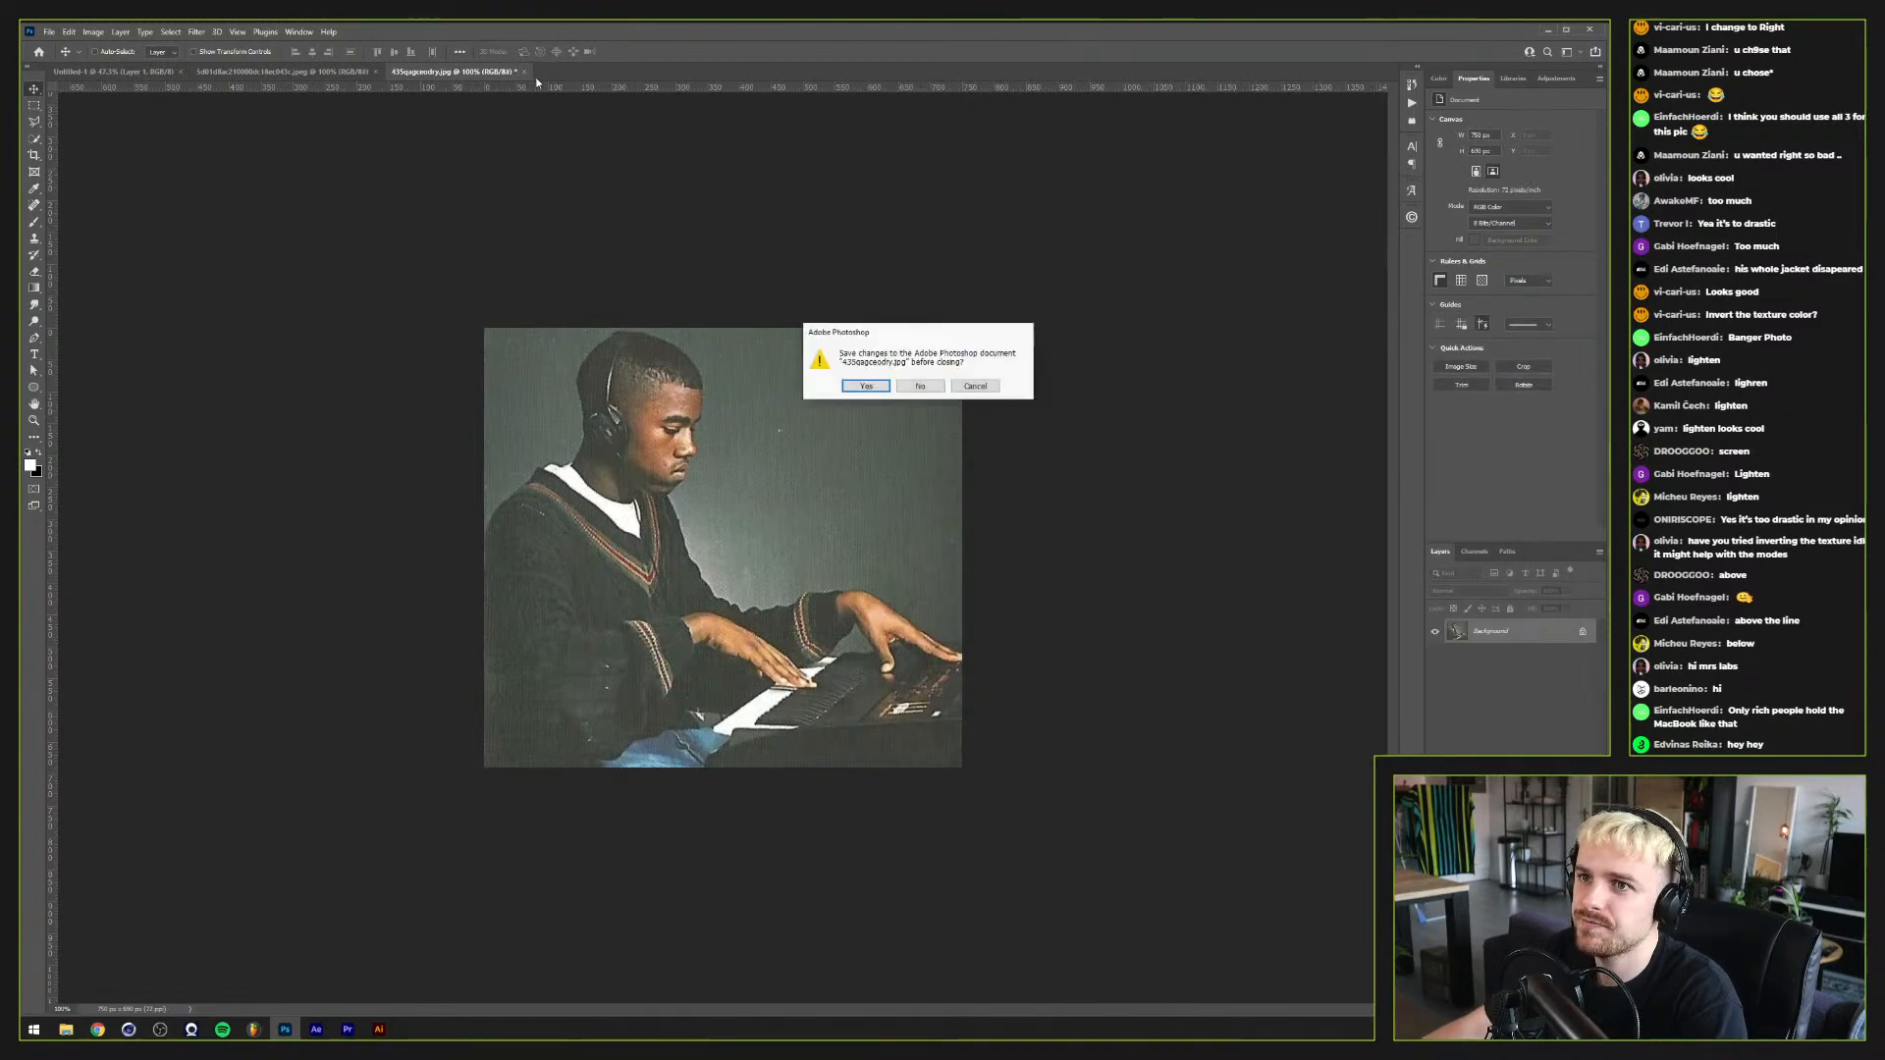
click(926, 385)
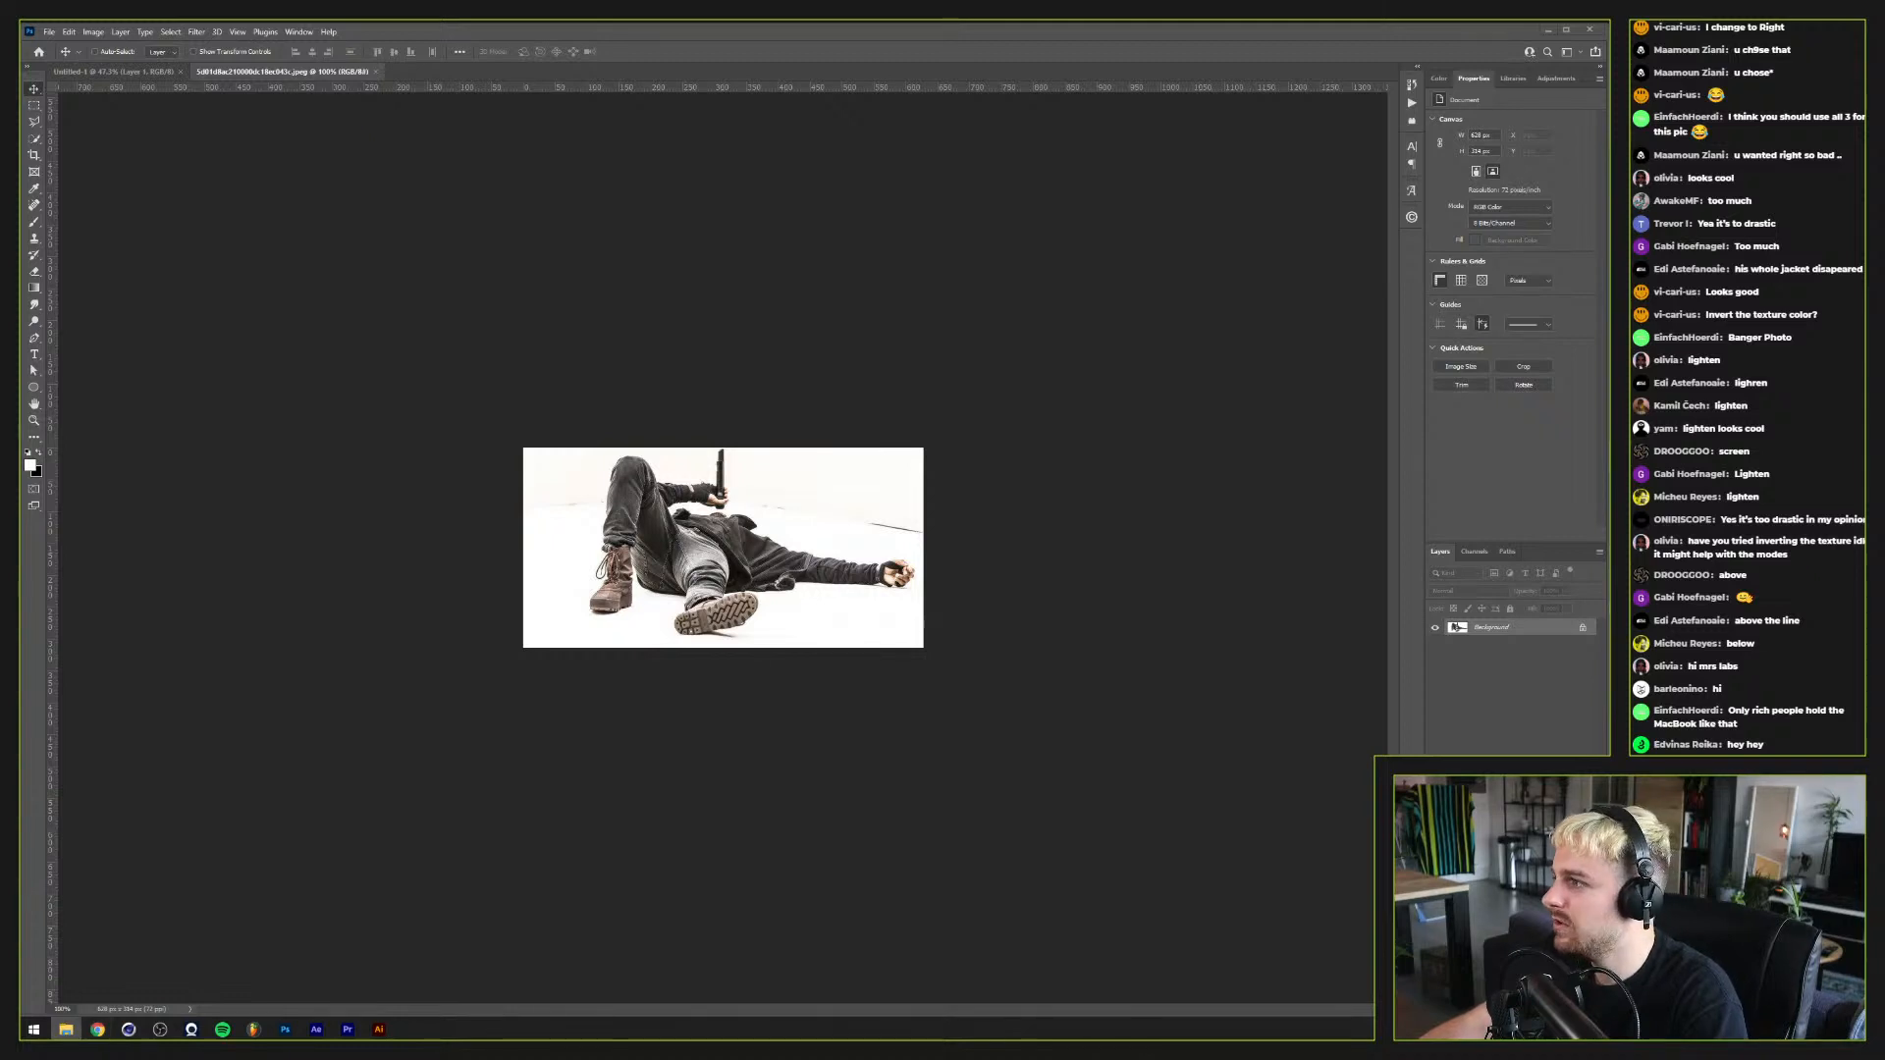
Step: Place the dark speckled texture on the photo of the man lying down, scaled to cover the canvas, in Lighten mode
drag(845, 463, 837, 461)
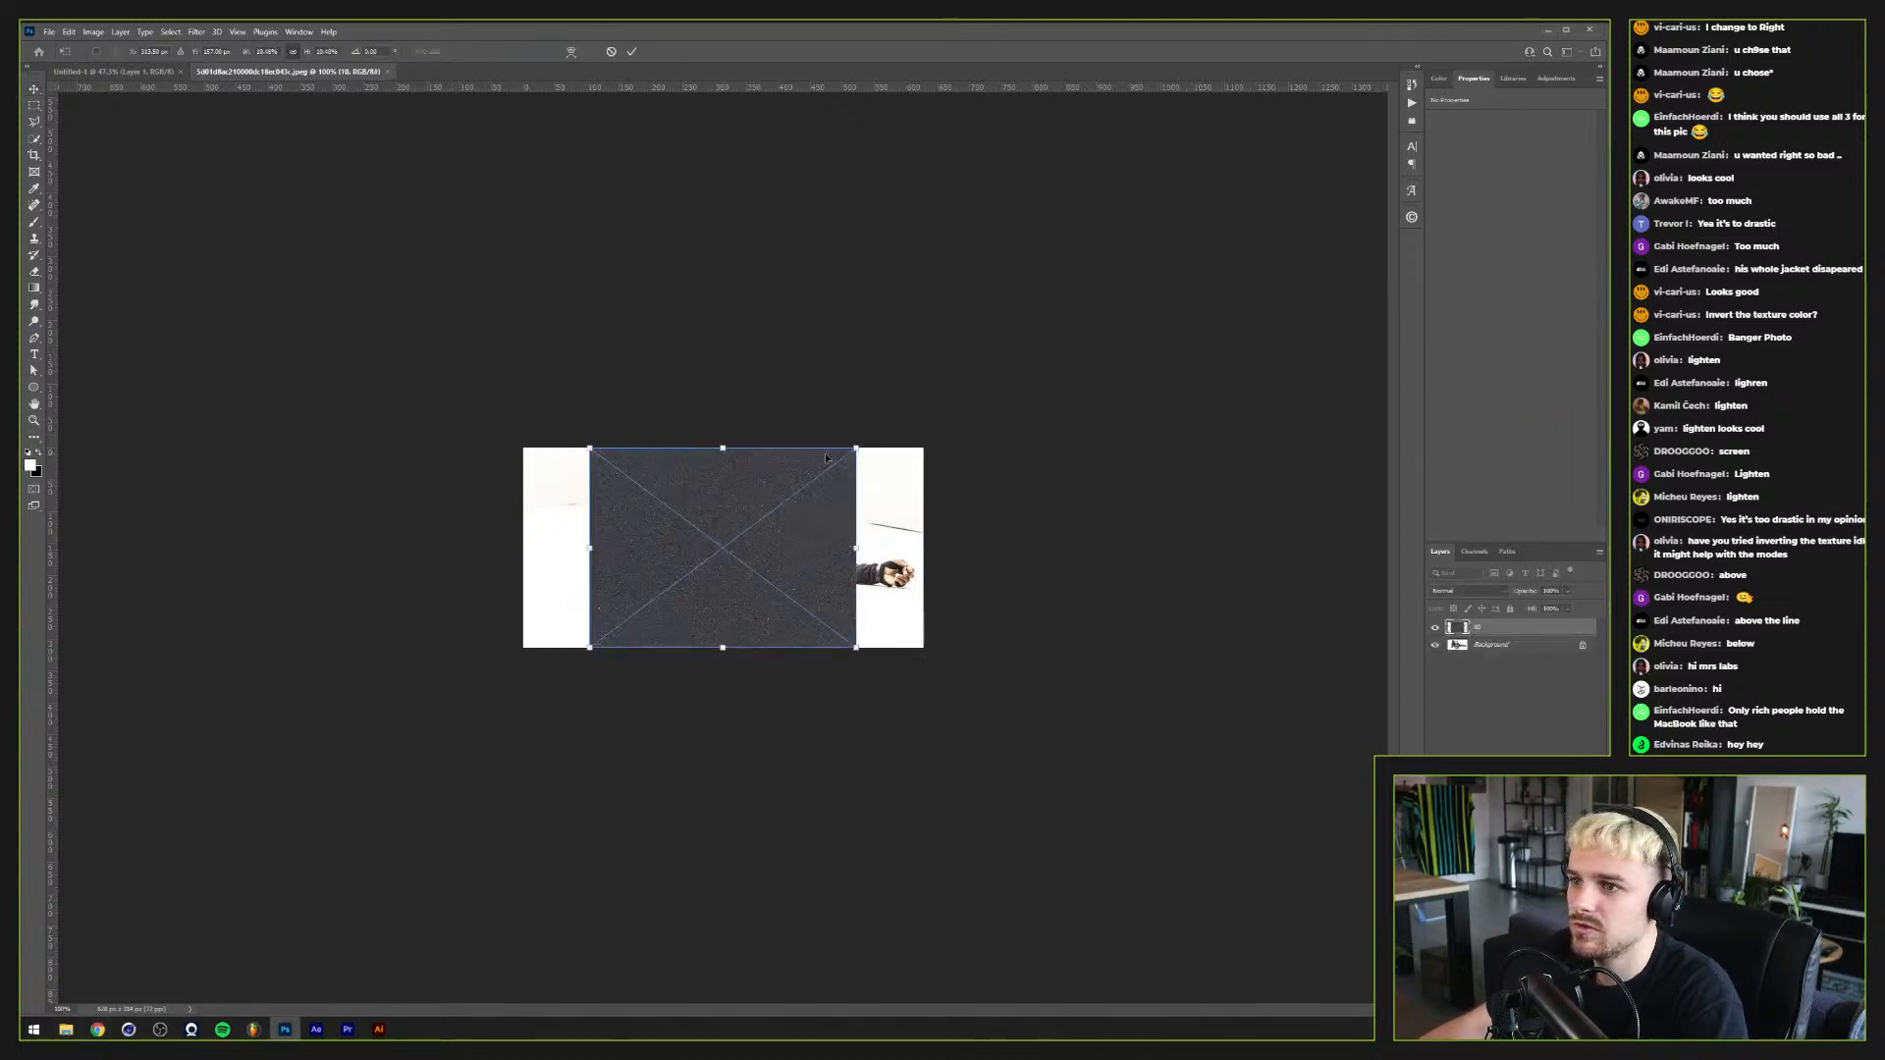
drag(855, 546, 1012, 547)
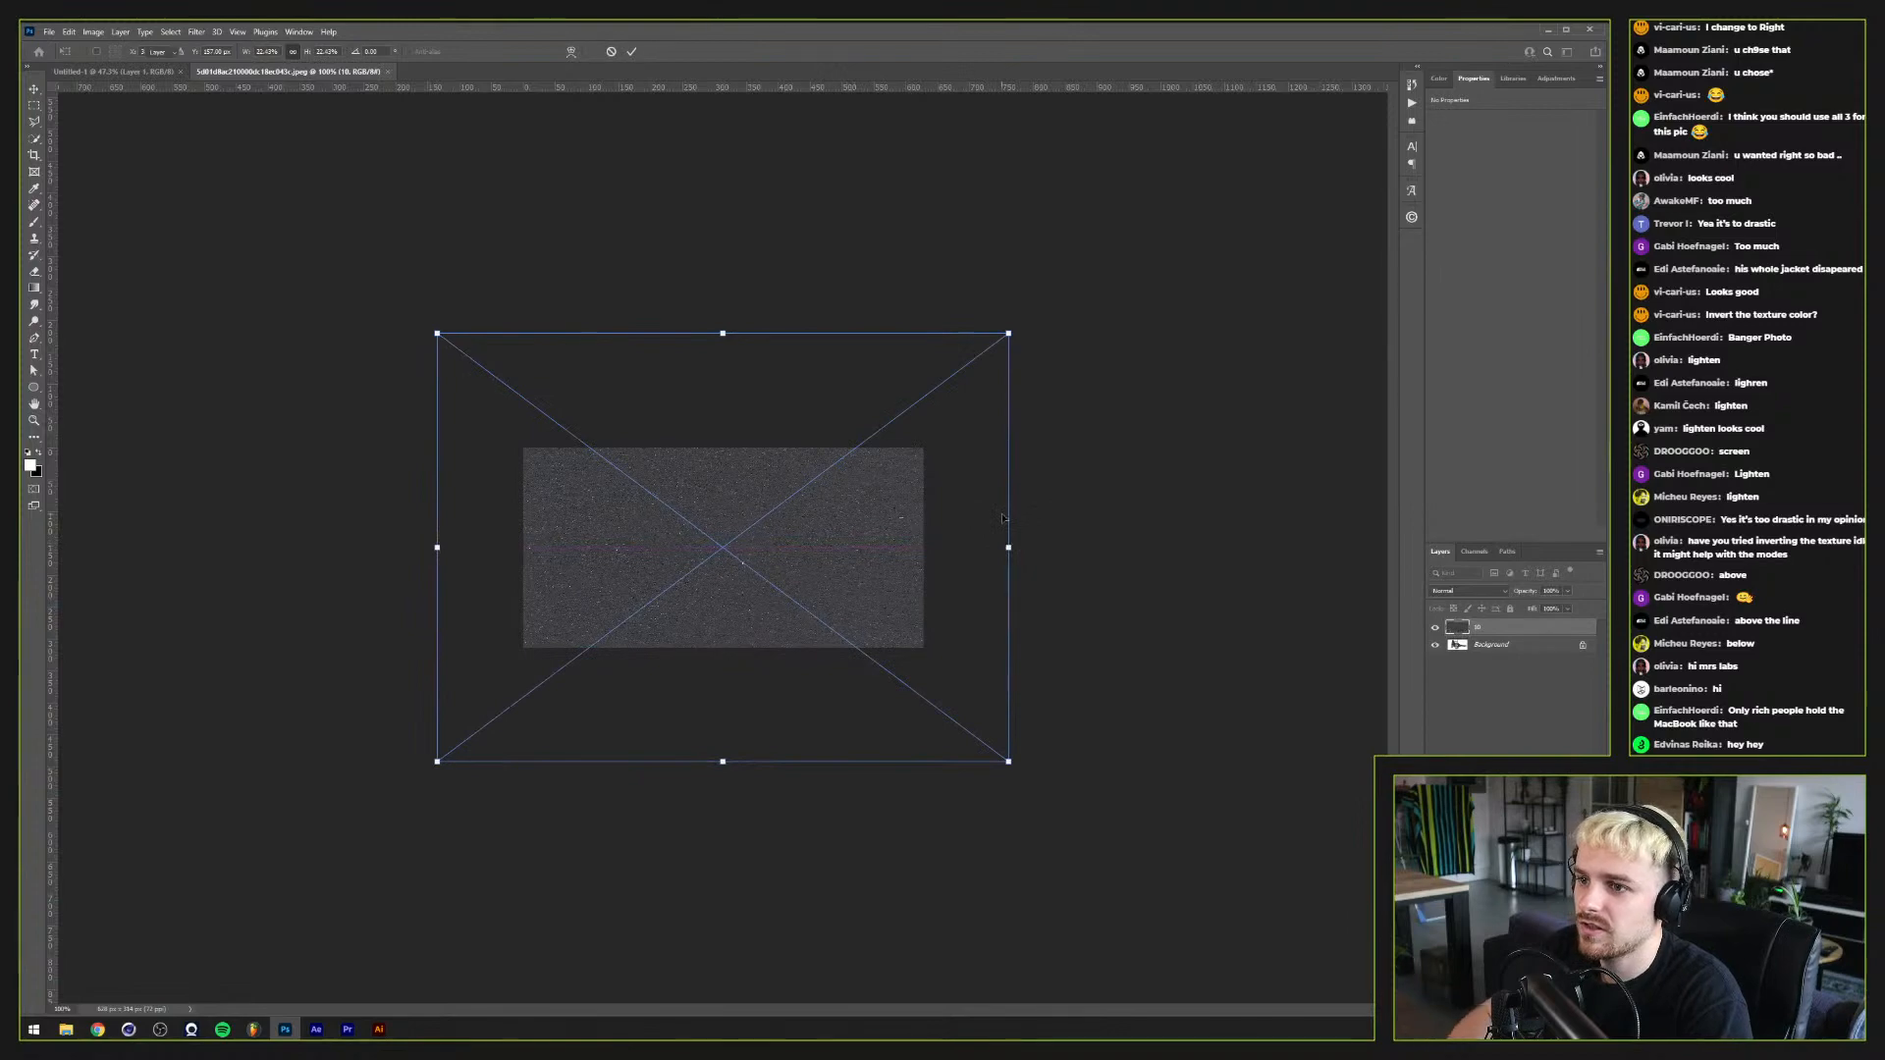
key(Return)
click(1442, 592)
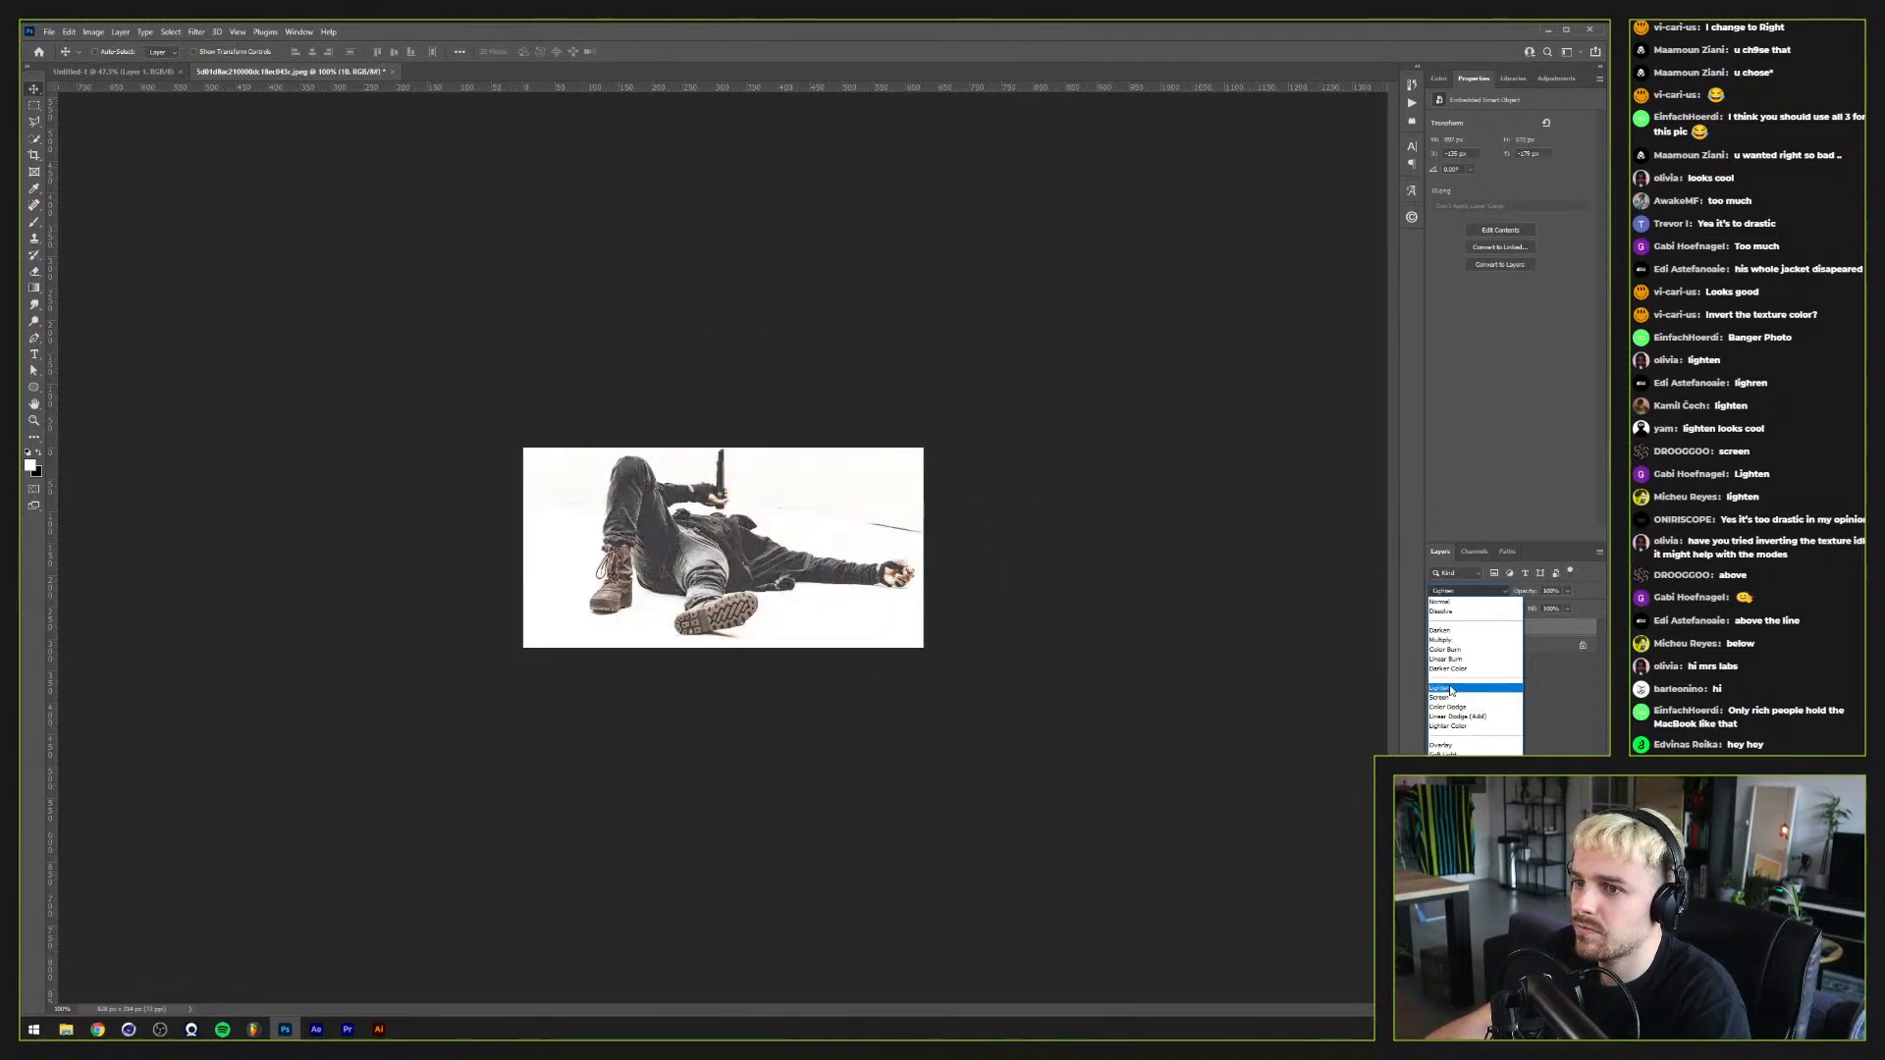
click(1450, 688)
Step: Duplicate the texture layer, invert the copy and set its blend mode to Multiply
key(ctrl+j)
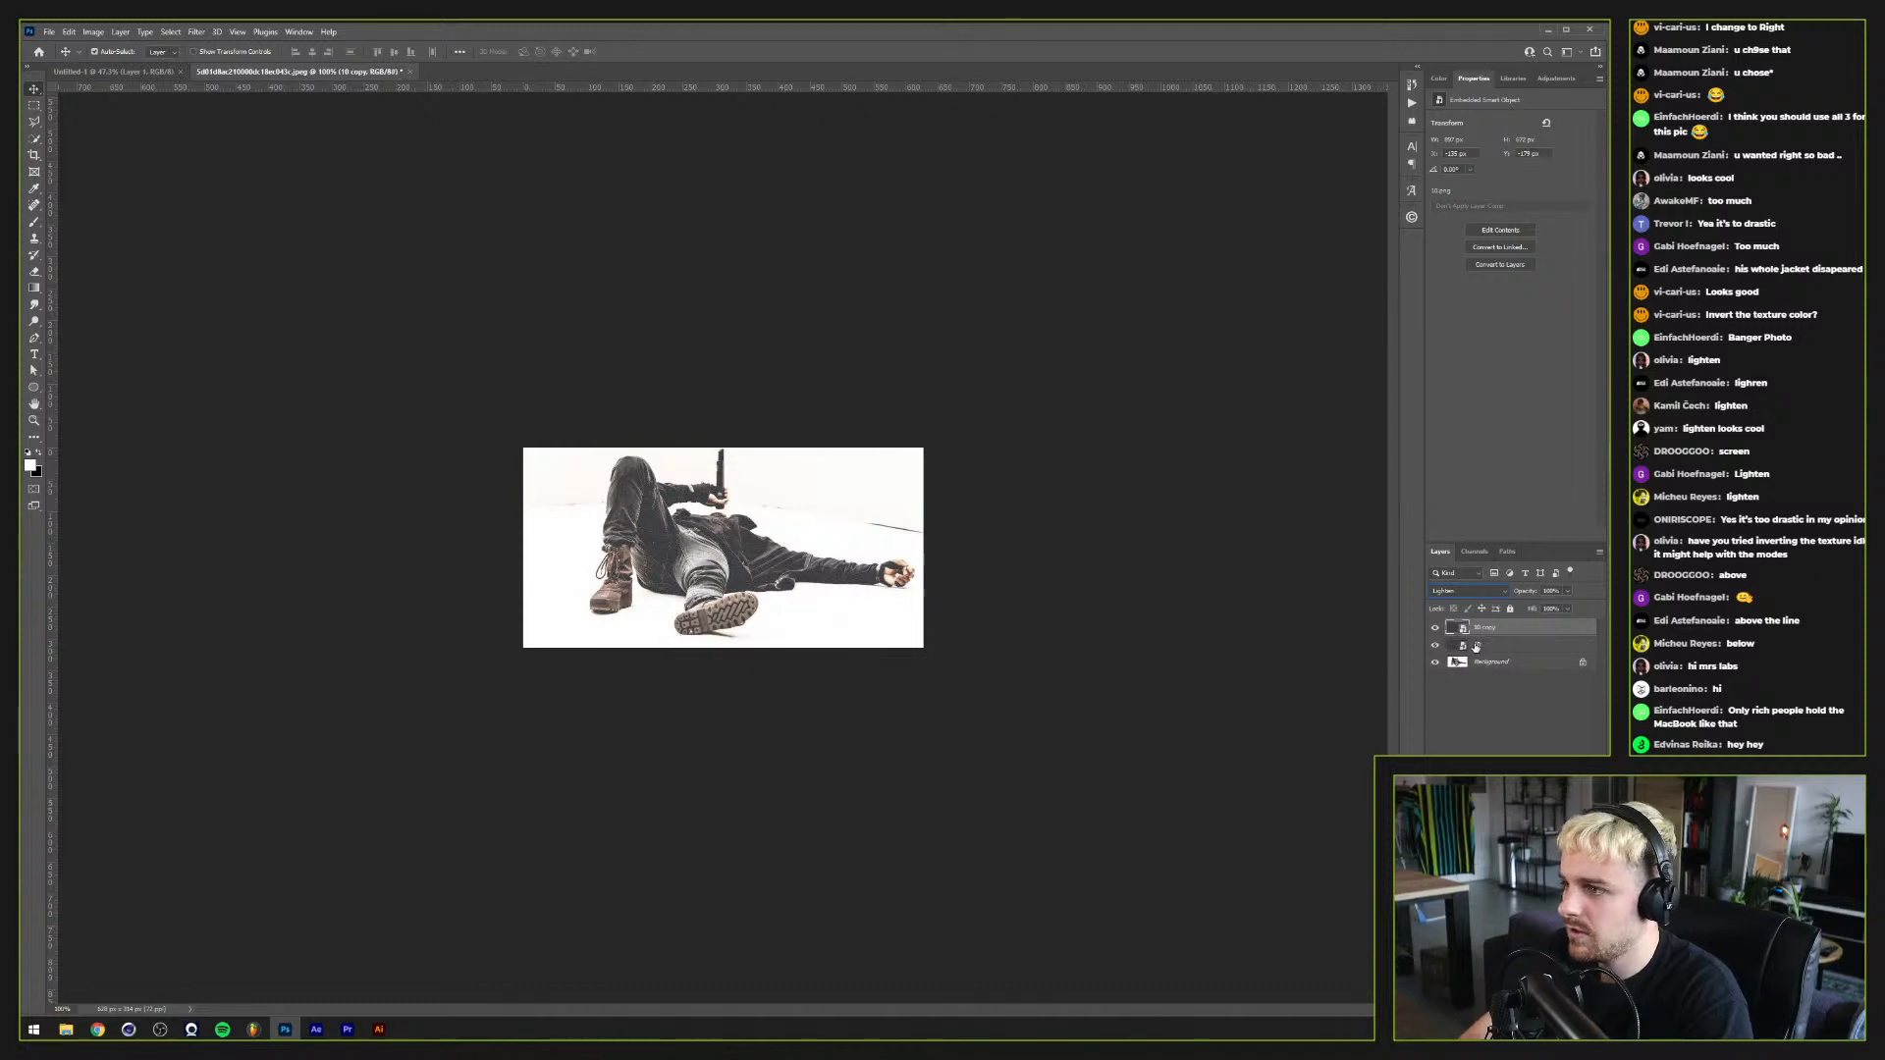
key(ctrl+i)
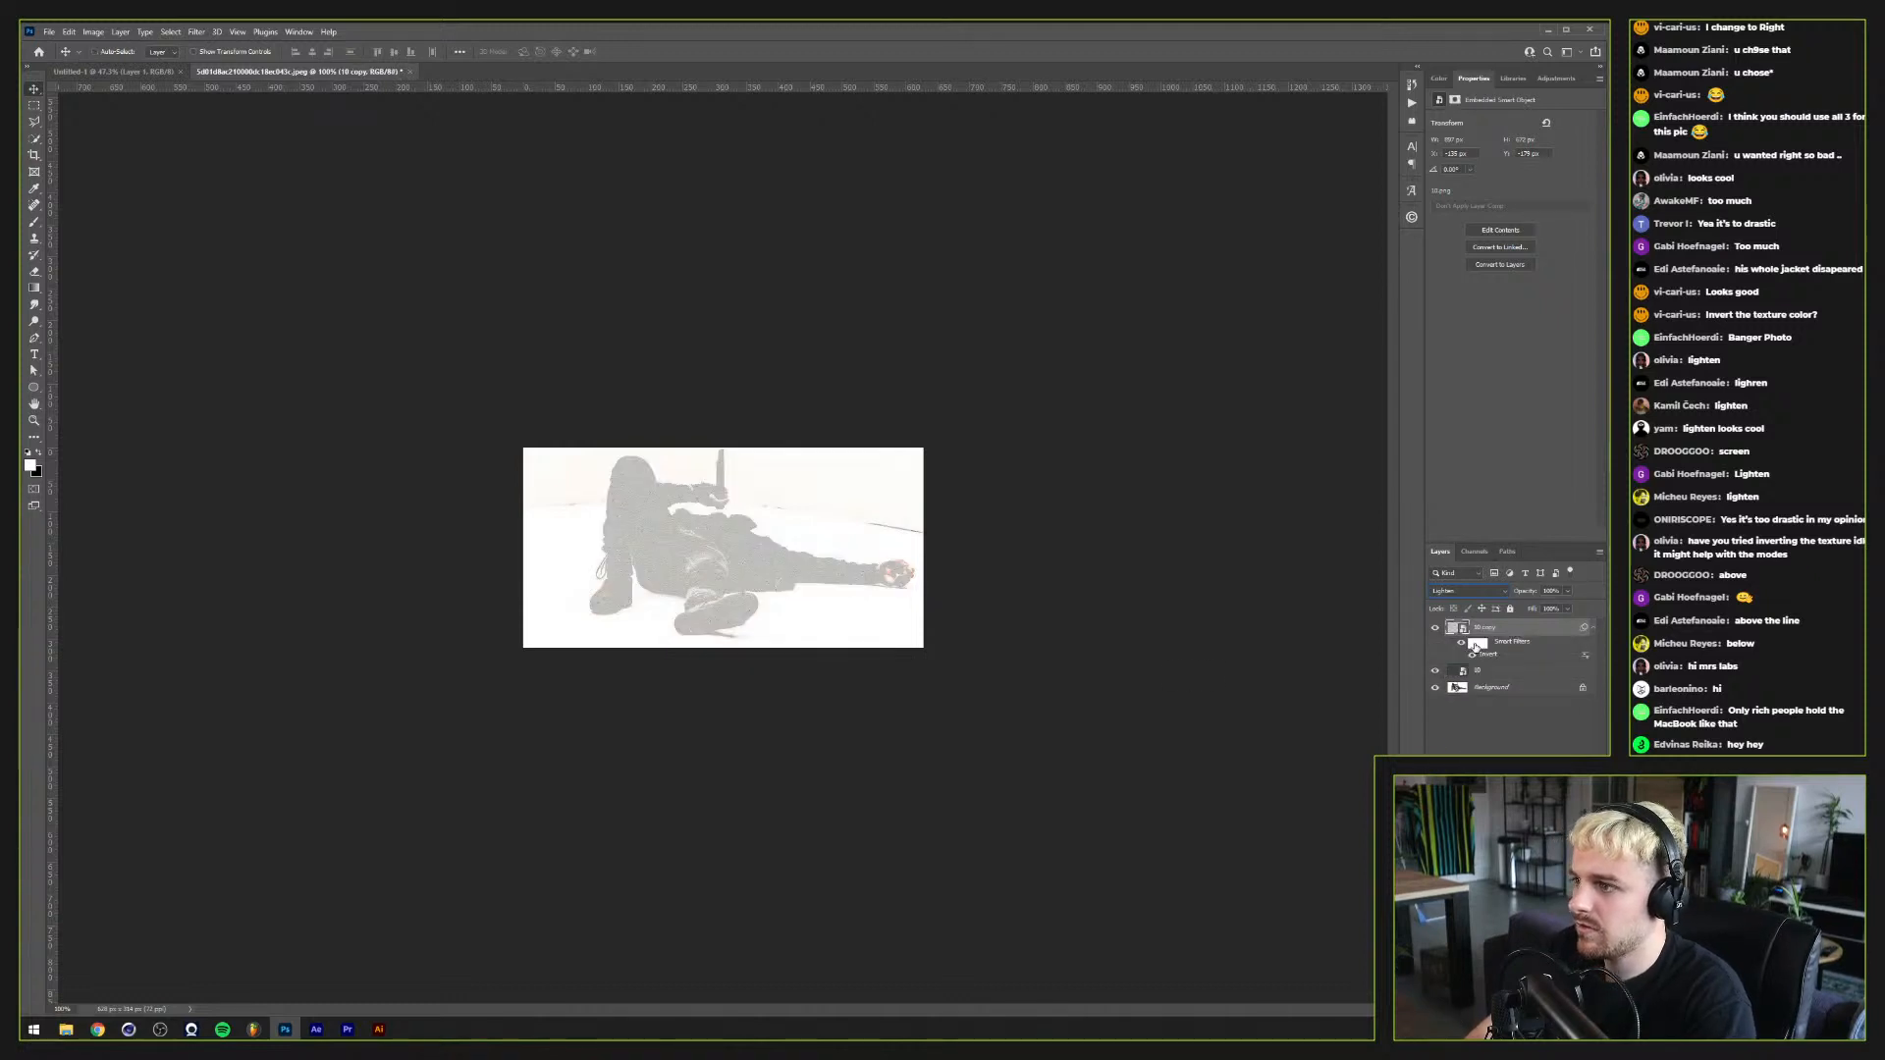
click(1443, 591)
click(1447, 642)
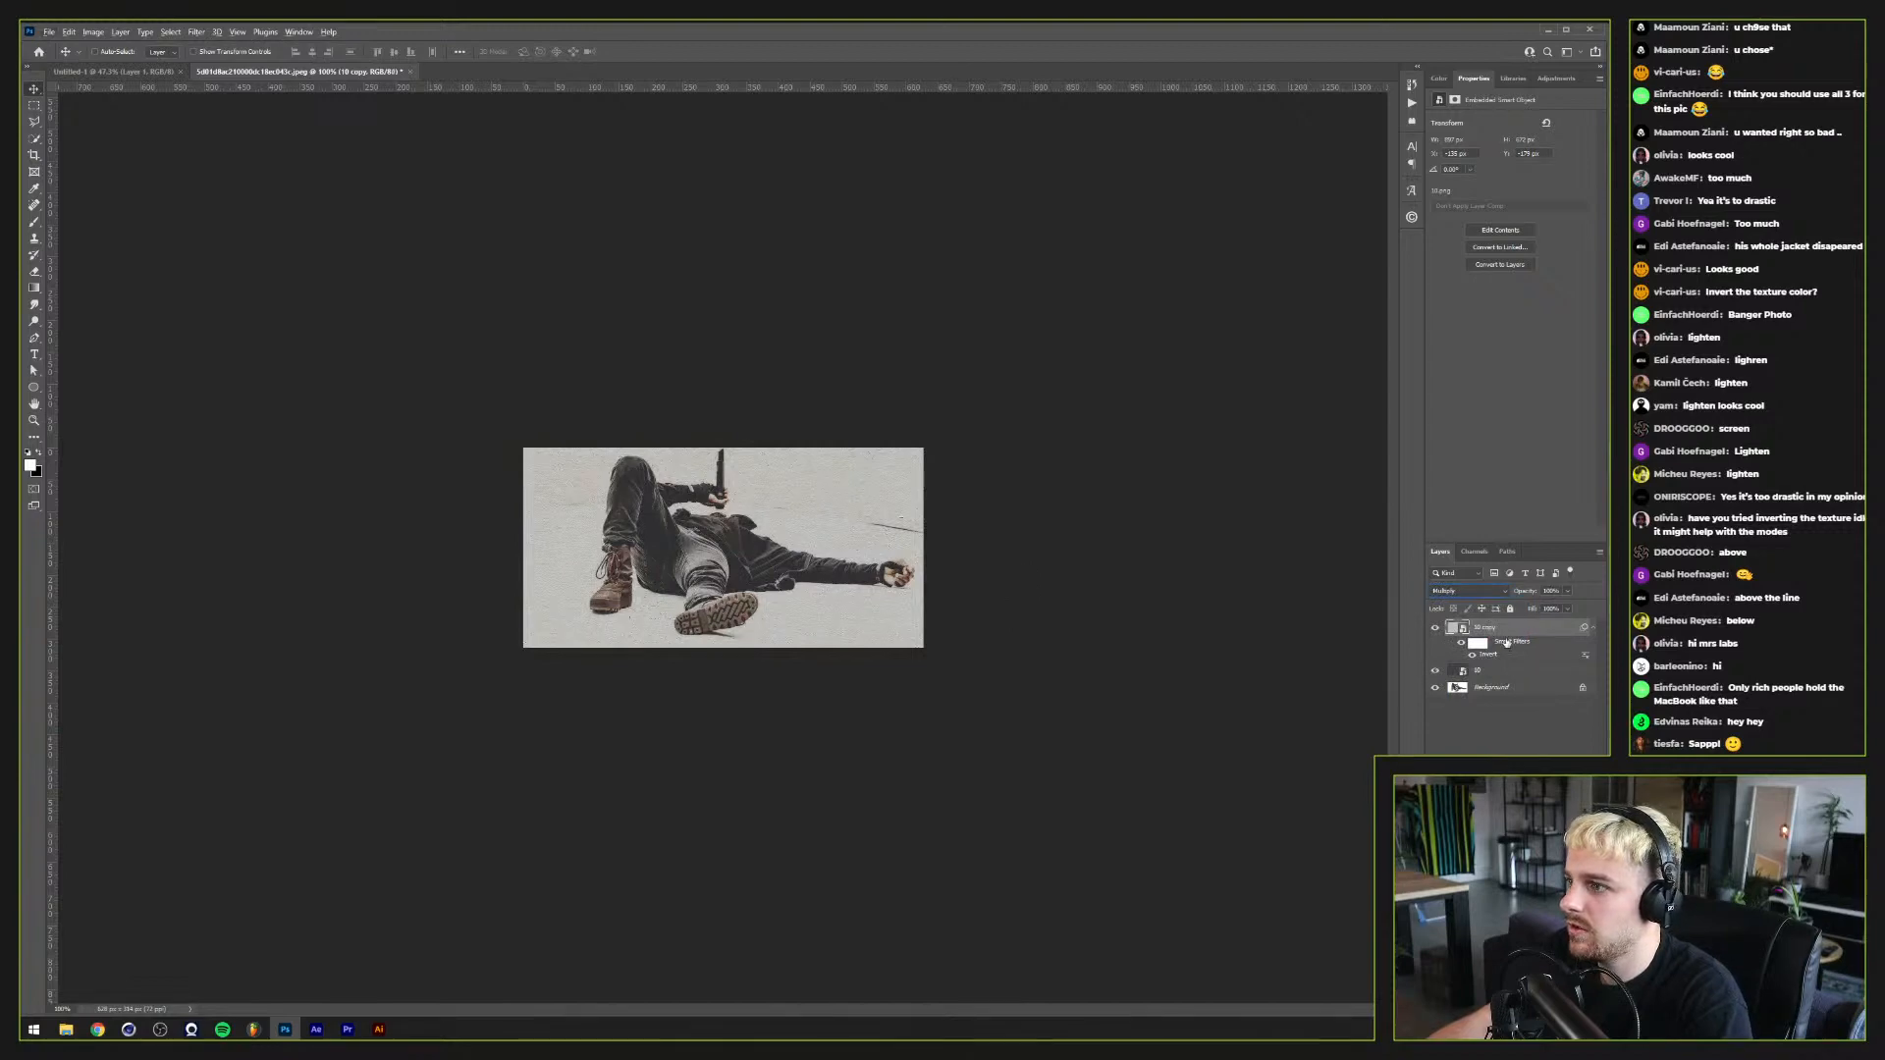
Step: Lighten the inverted texture copy with Curves by raising a midtone point well above the diagonal, and compare with the textures hidden
key(ctrl+m)
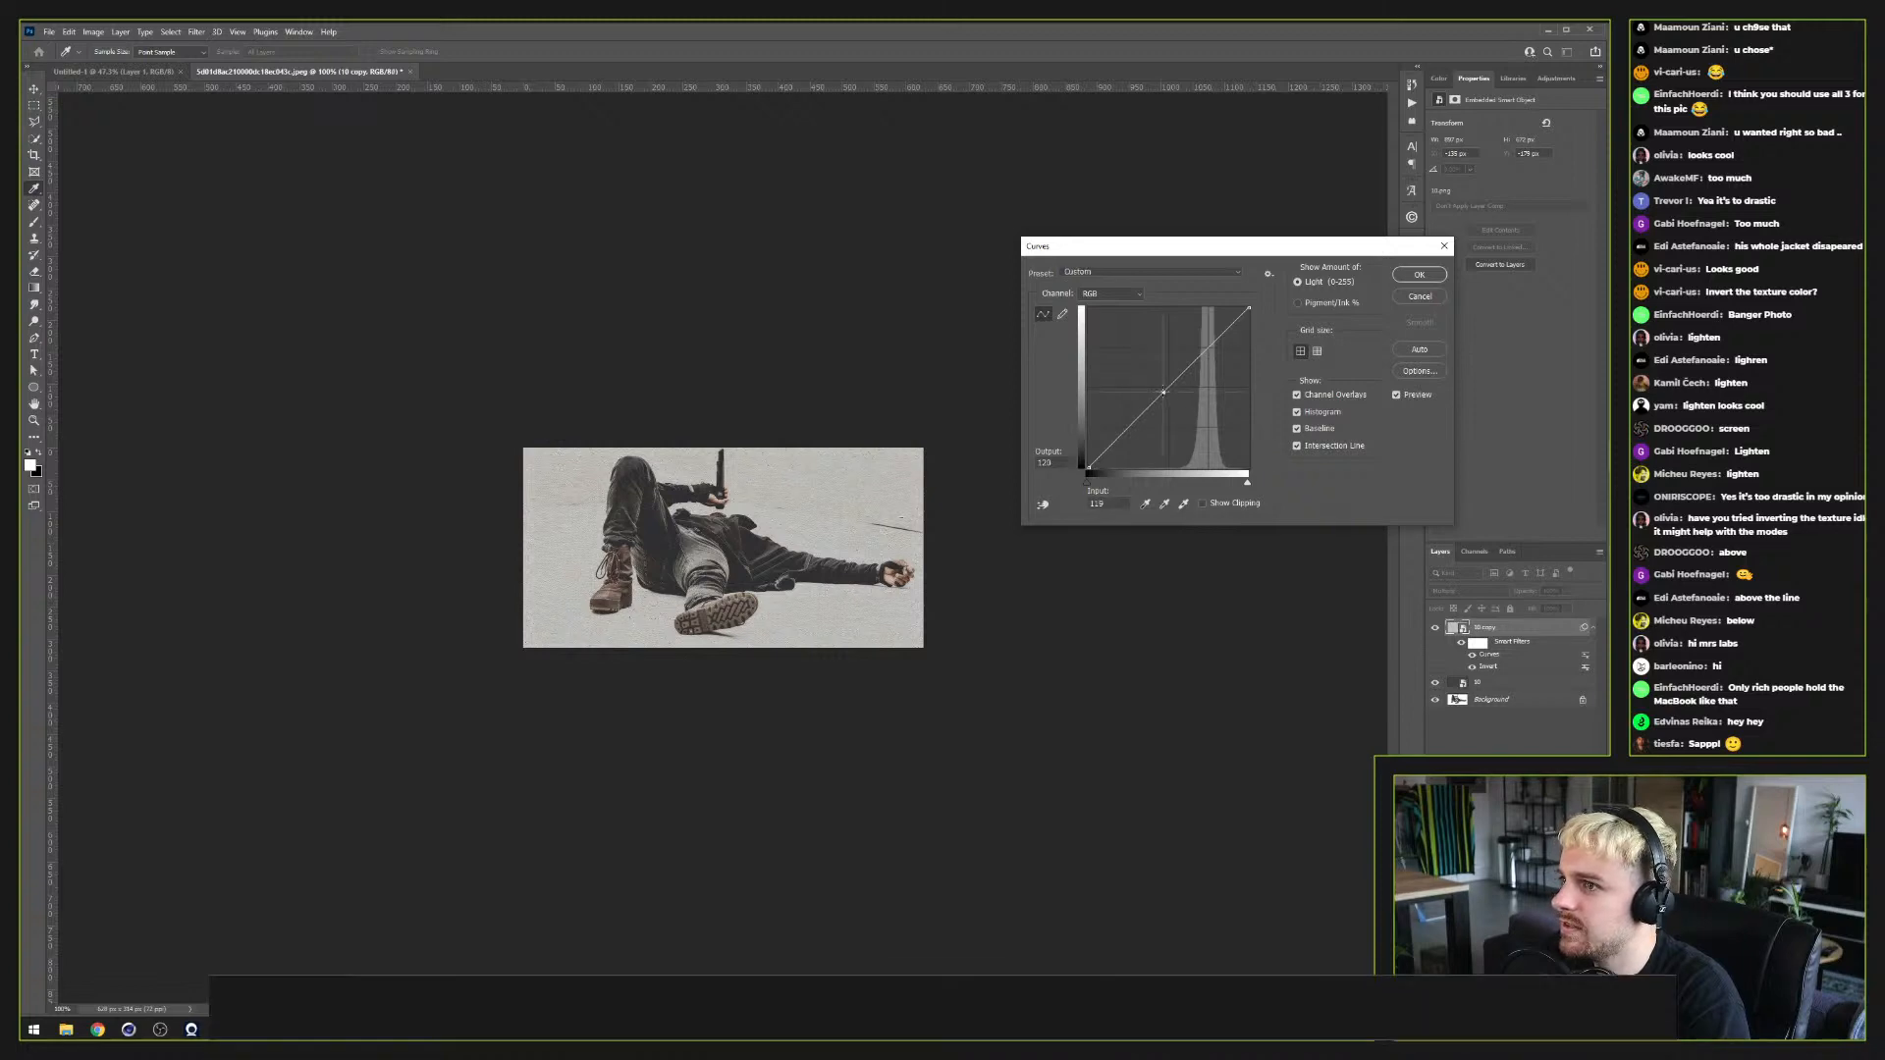
drag(1146, 411, 1148, 373)
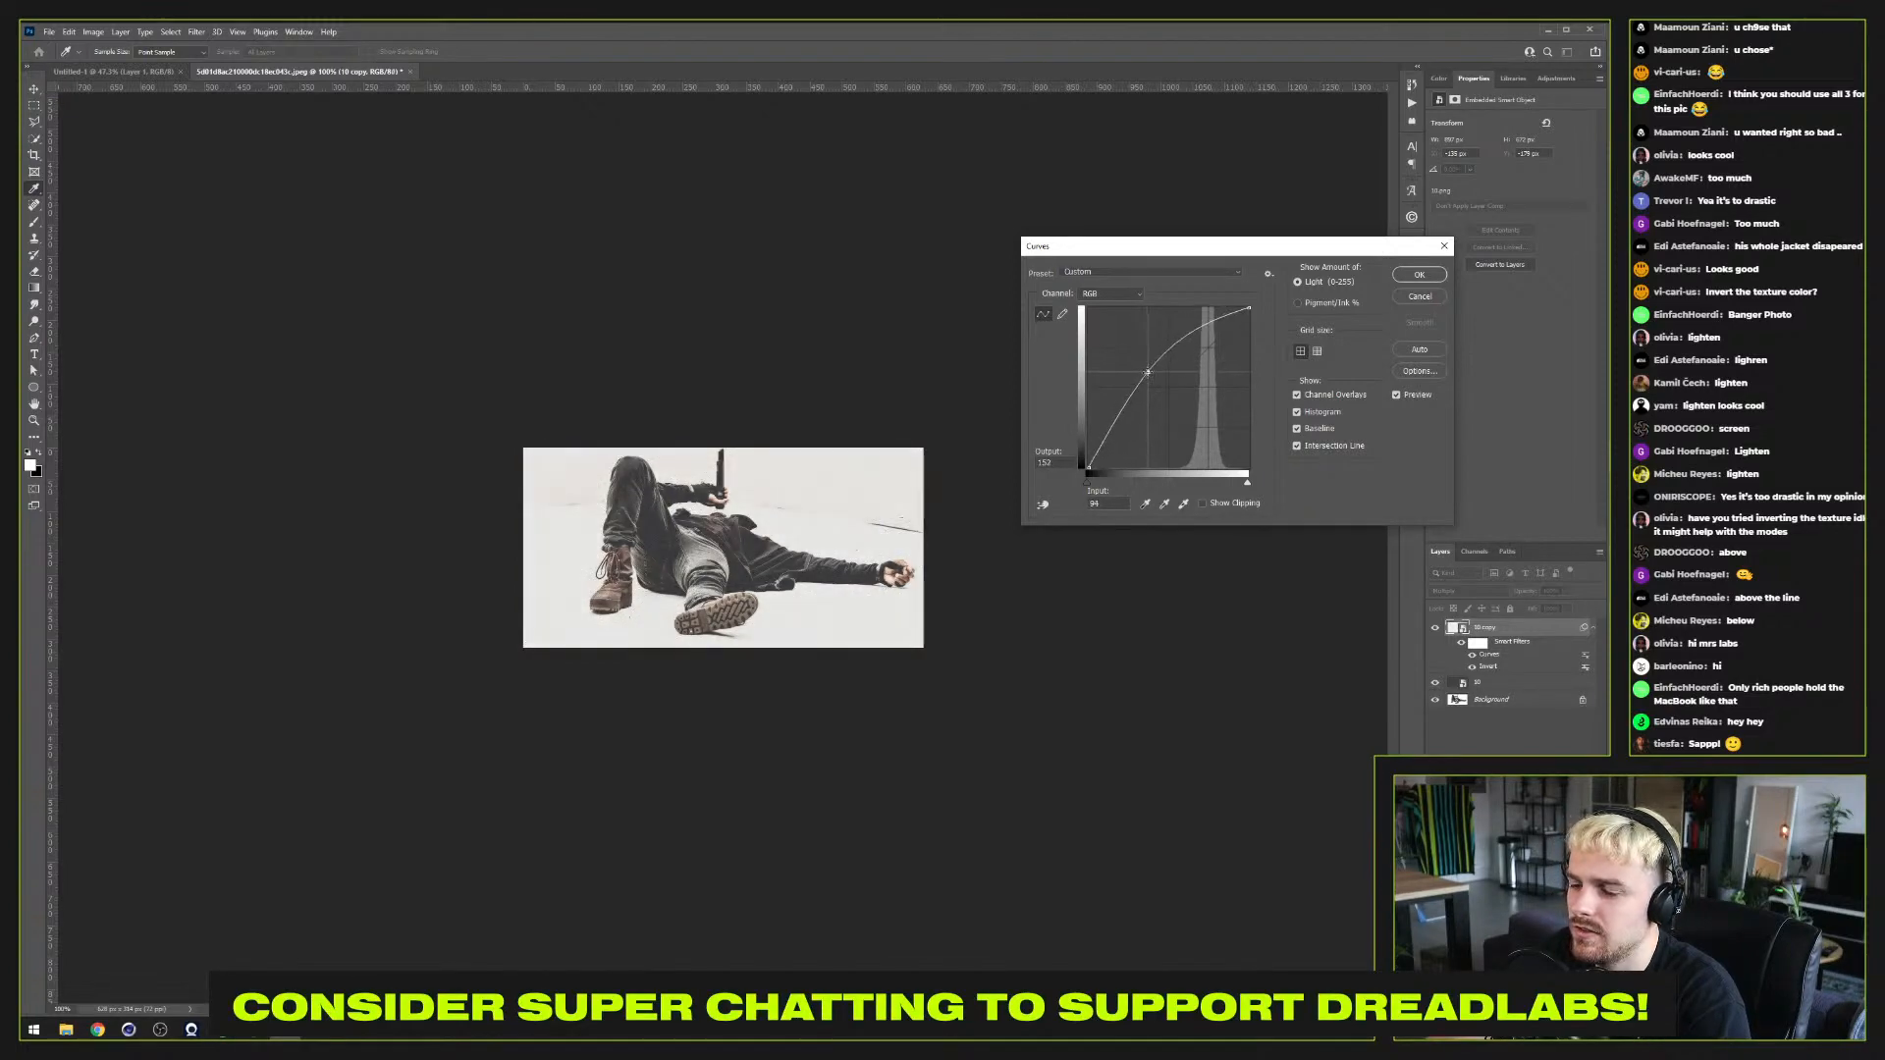
click(1419, 275)
key(v)
click(1435, 626)
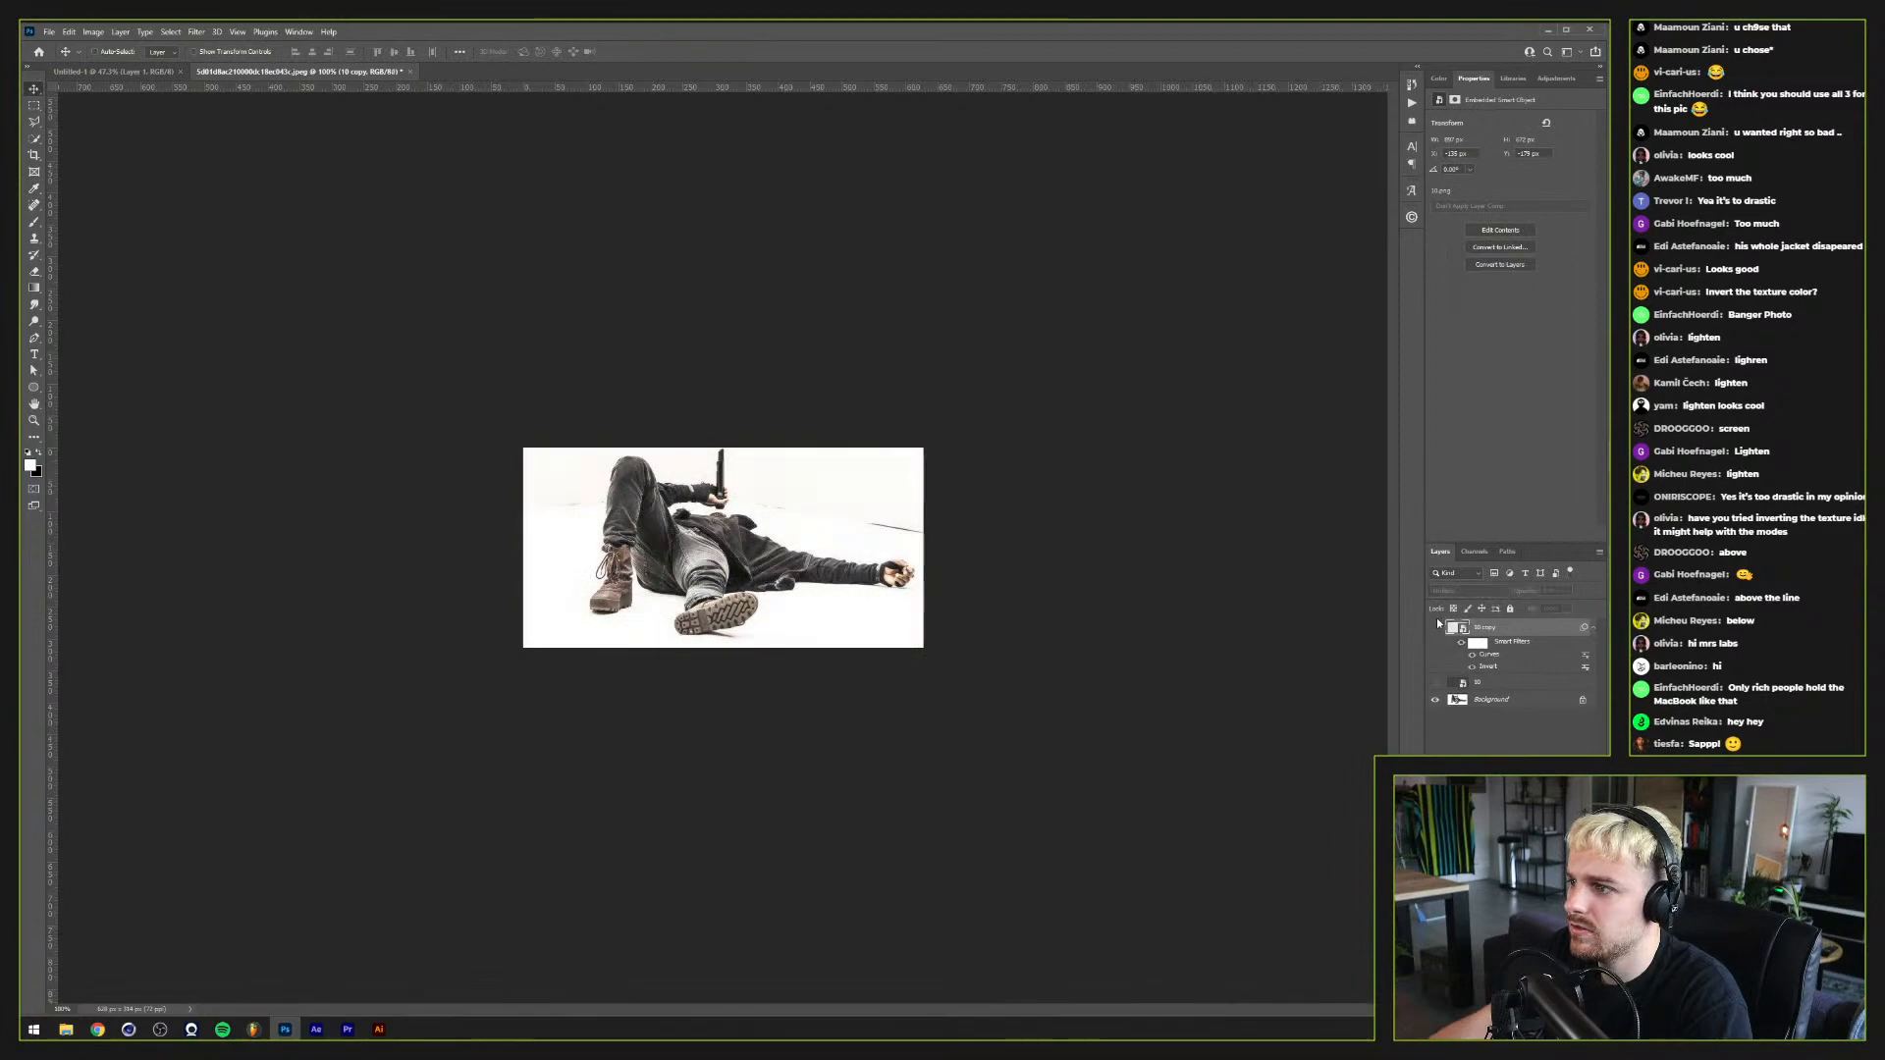
click(1435, 629)
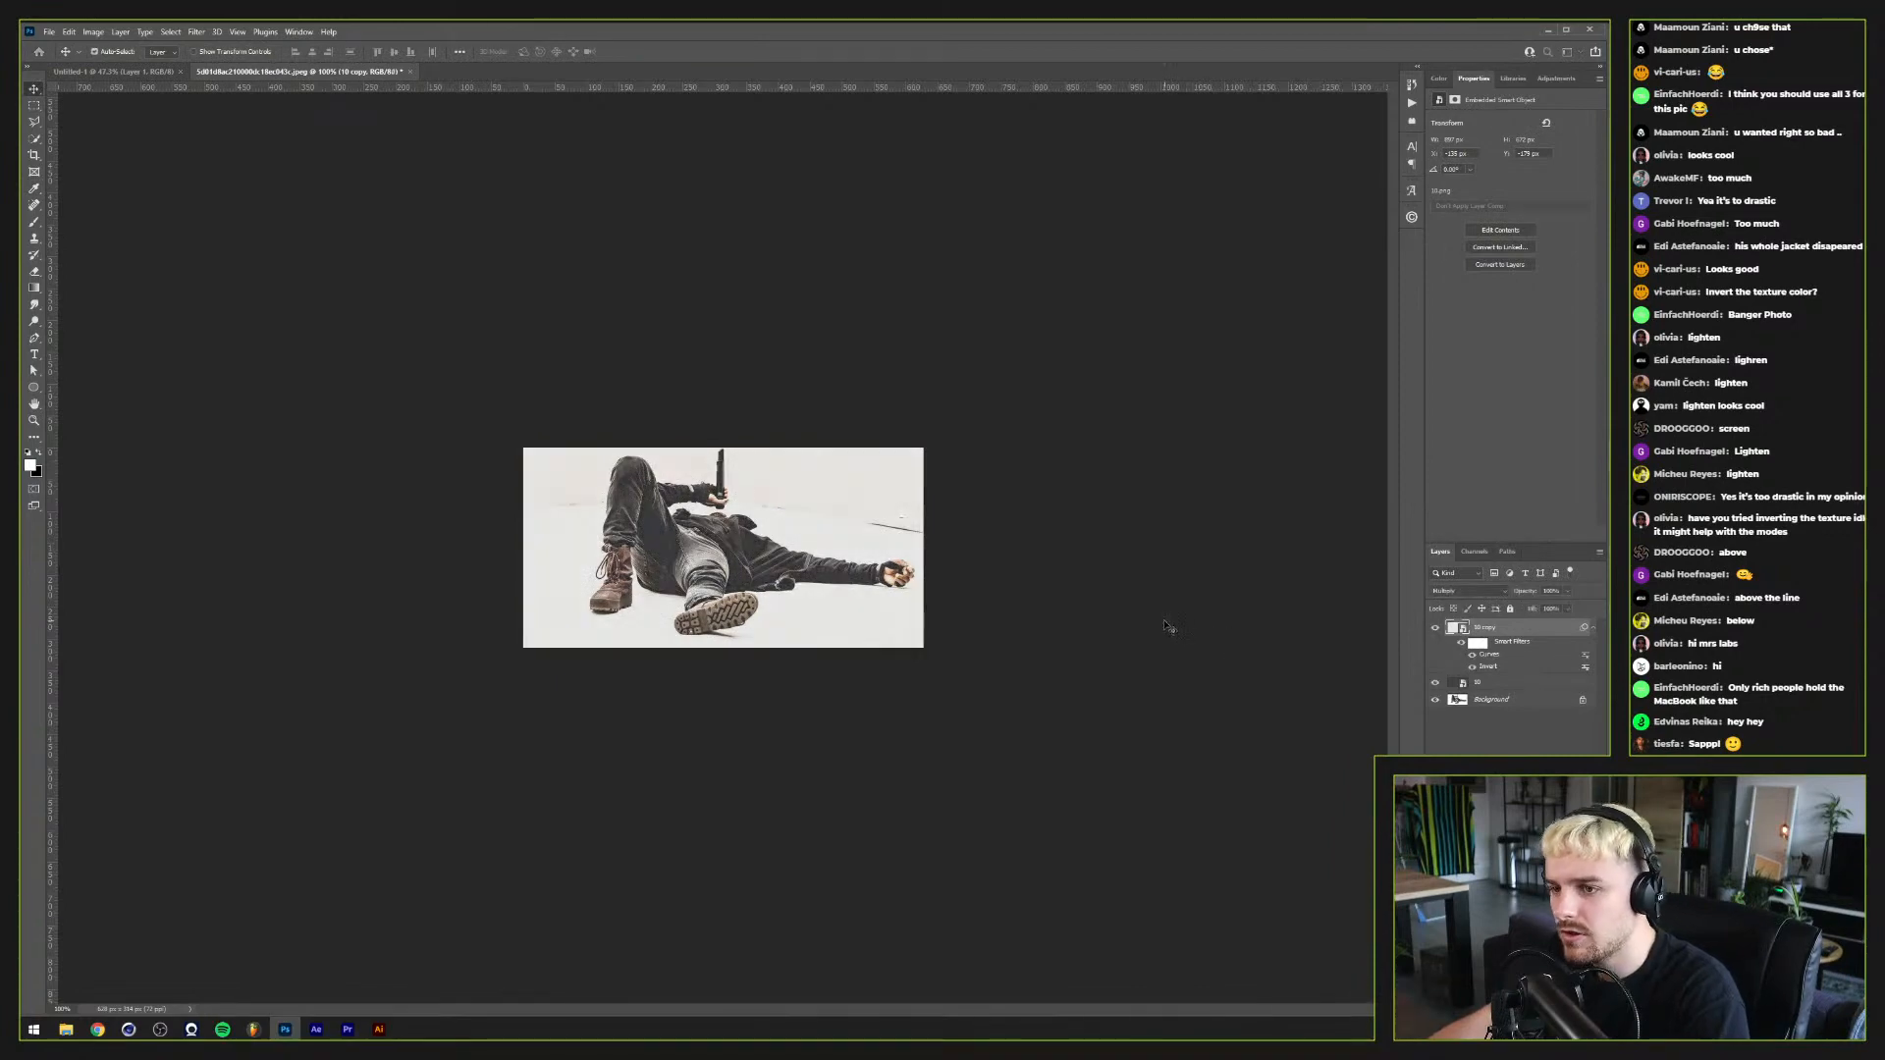
Step: Export the photo of the man lying down as a 100% quality JPG named 08 into the Kanye Collage folder and close it without saving
key(ctrl+alt+shift+w)
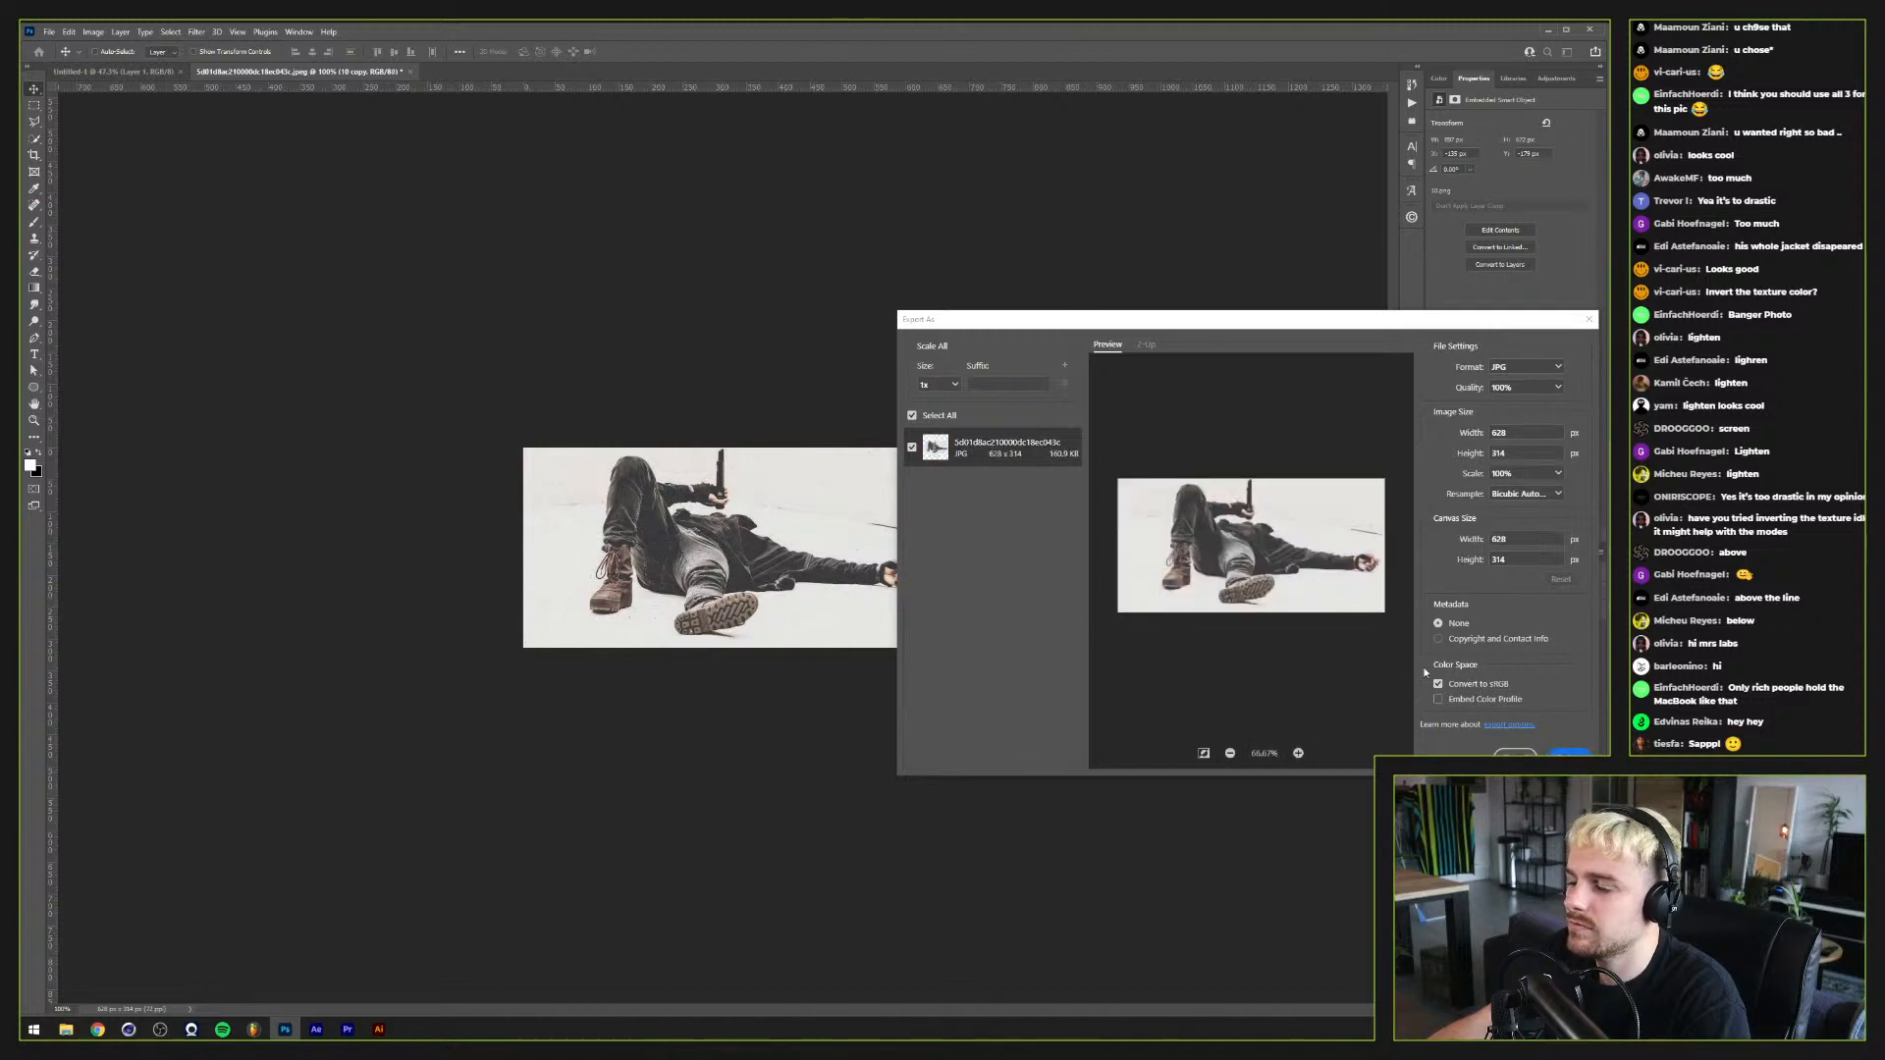
key(Return)
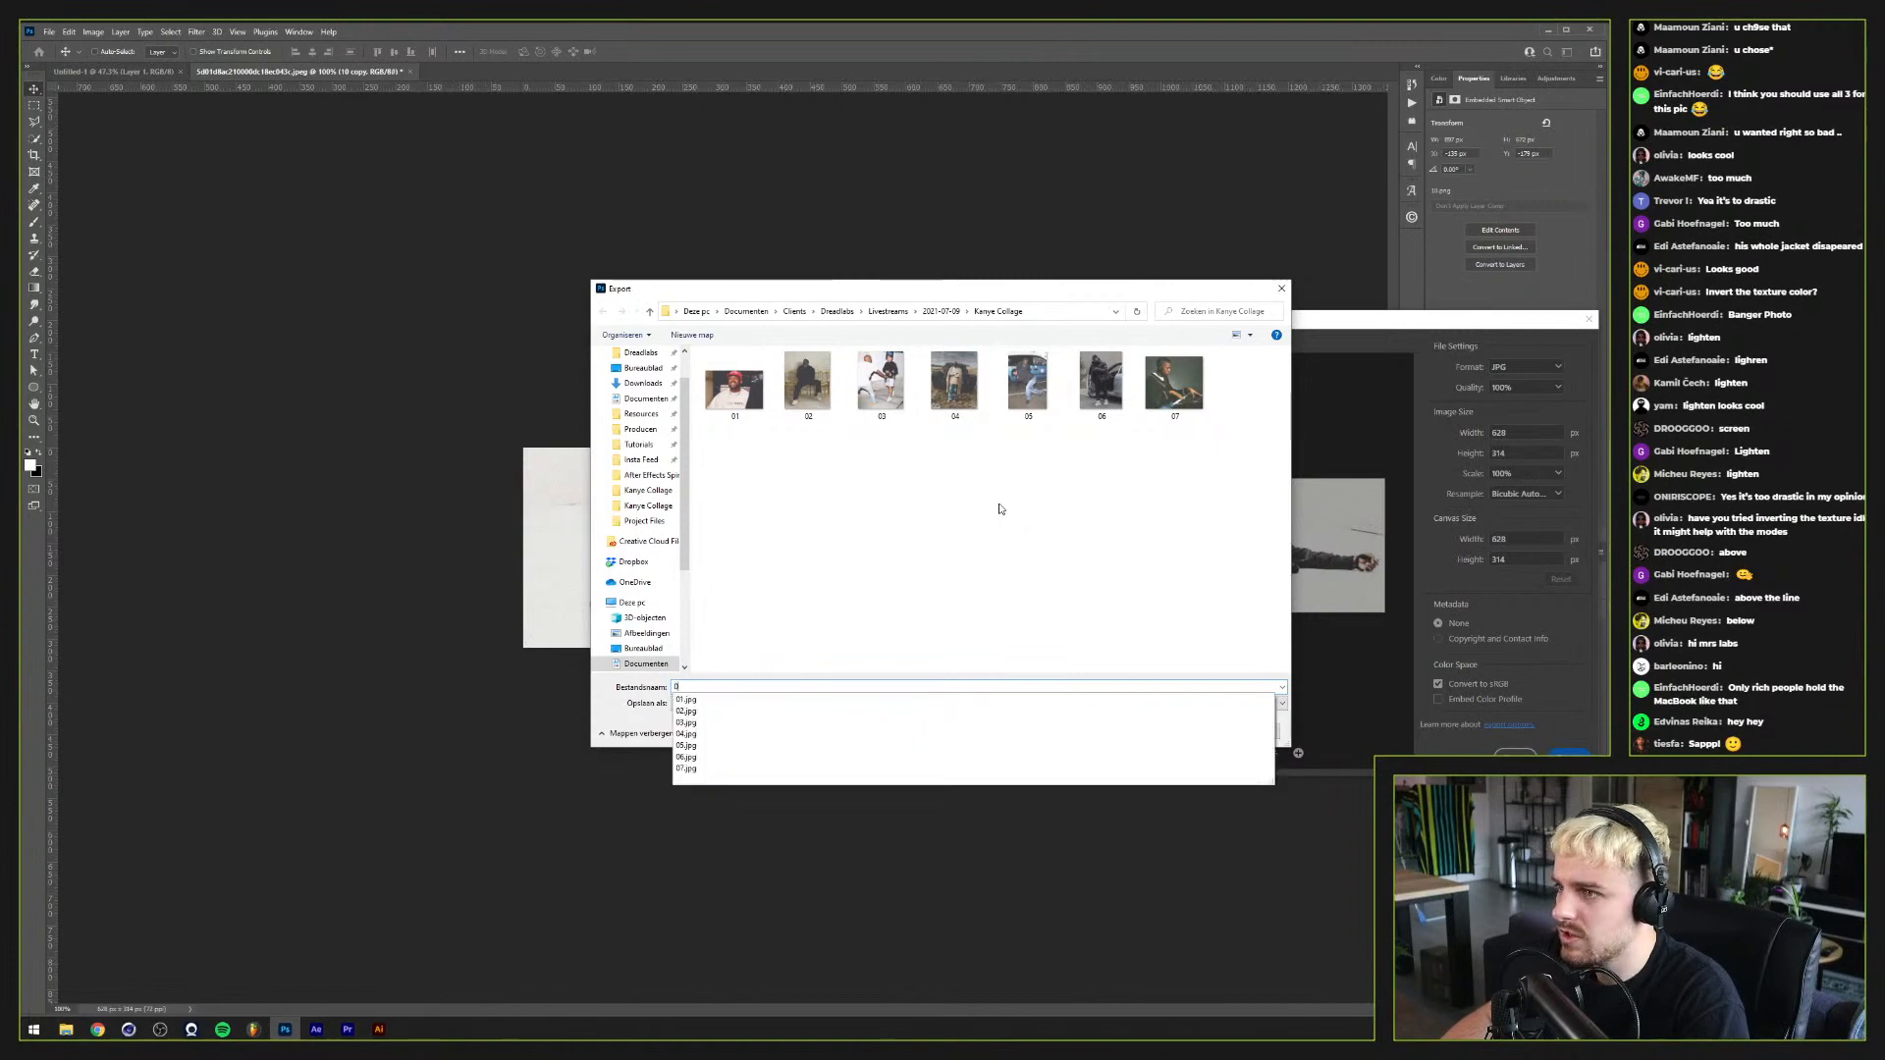
key(Return)
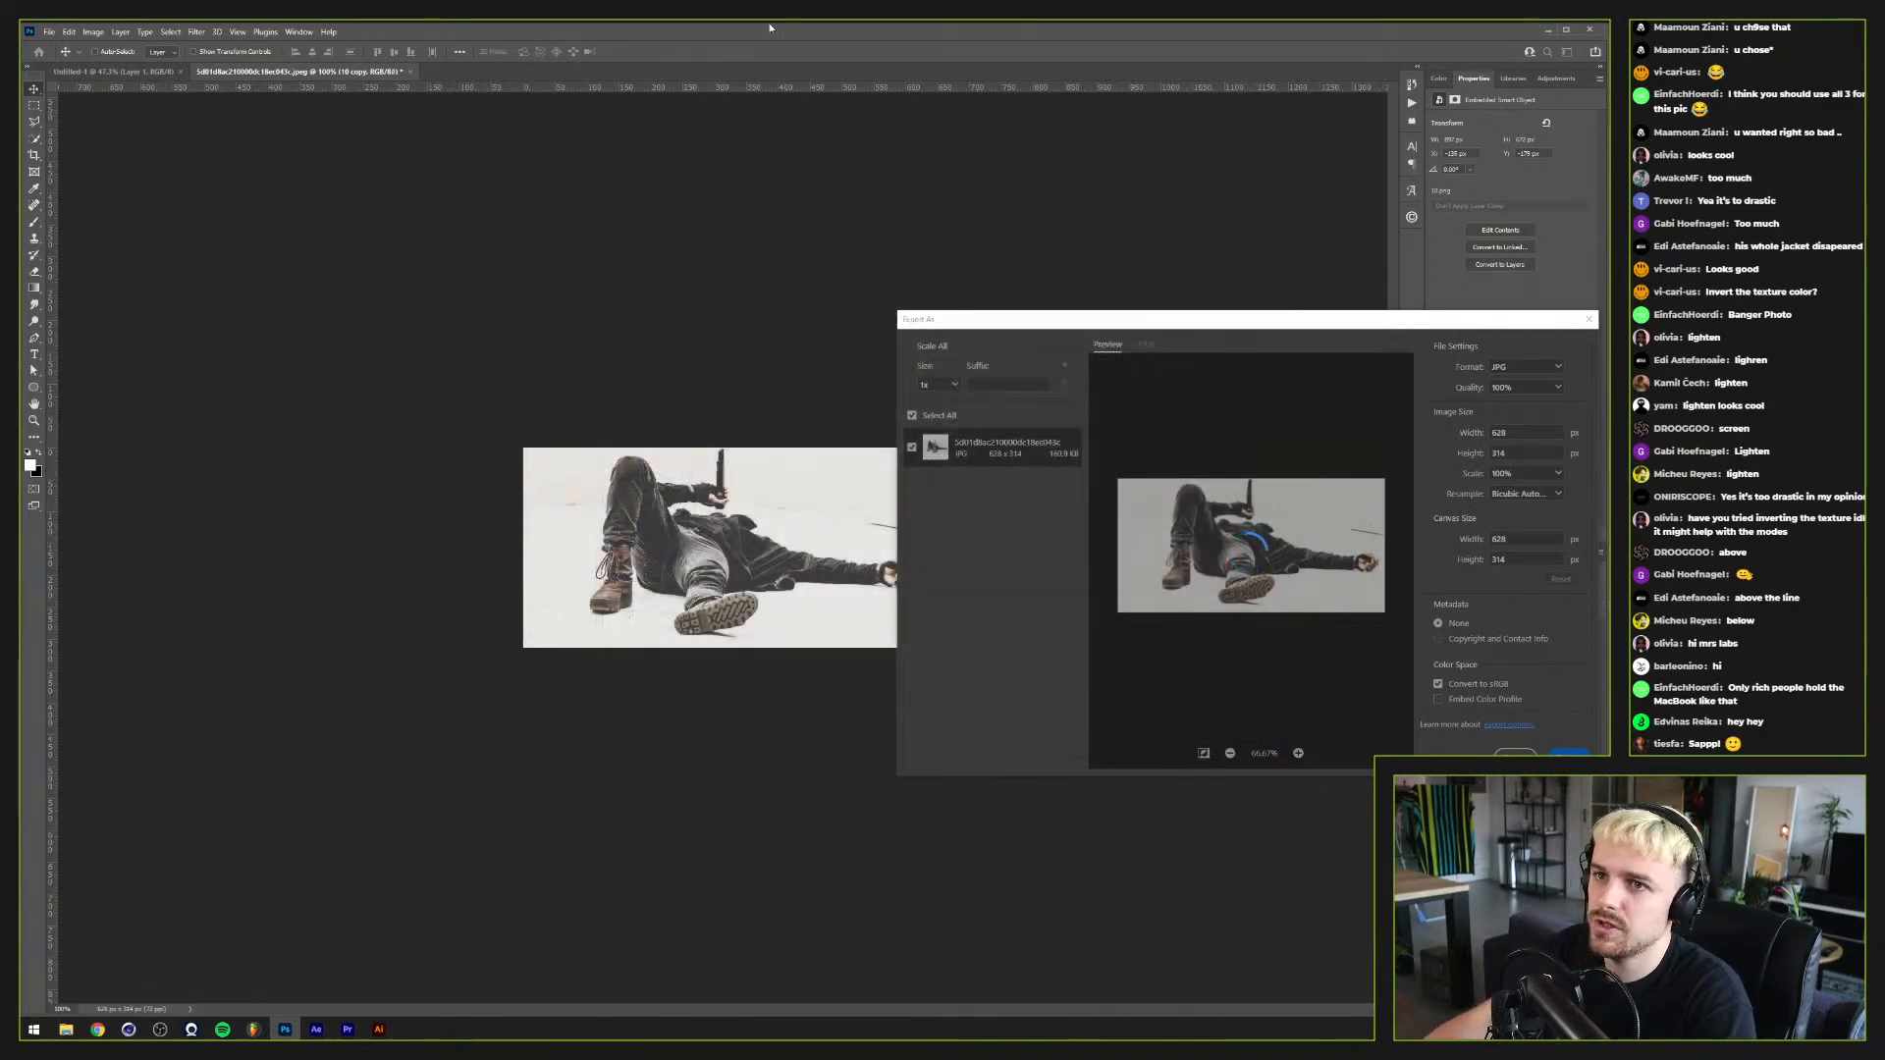
click(411, 71)
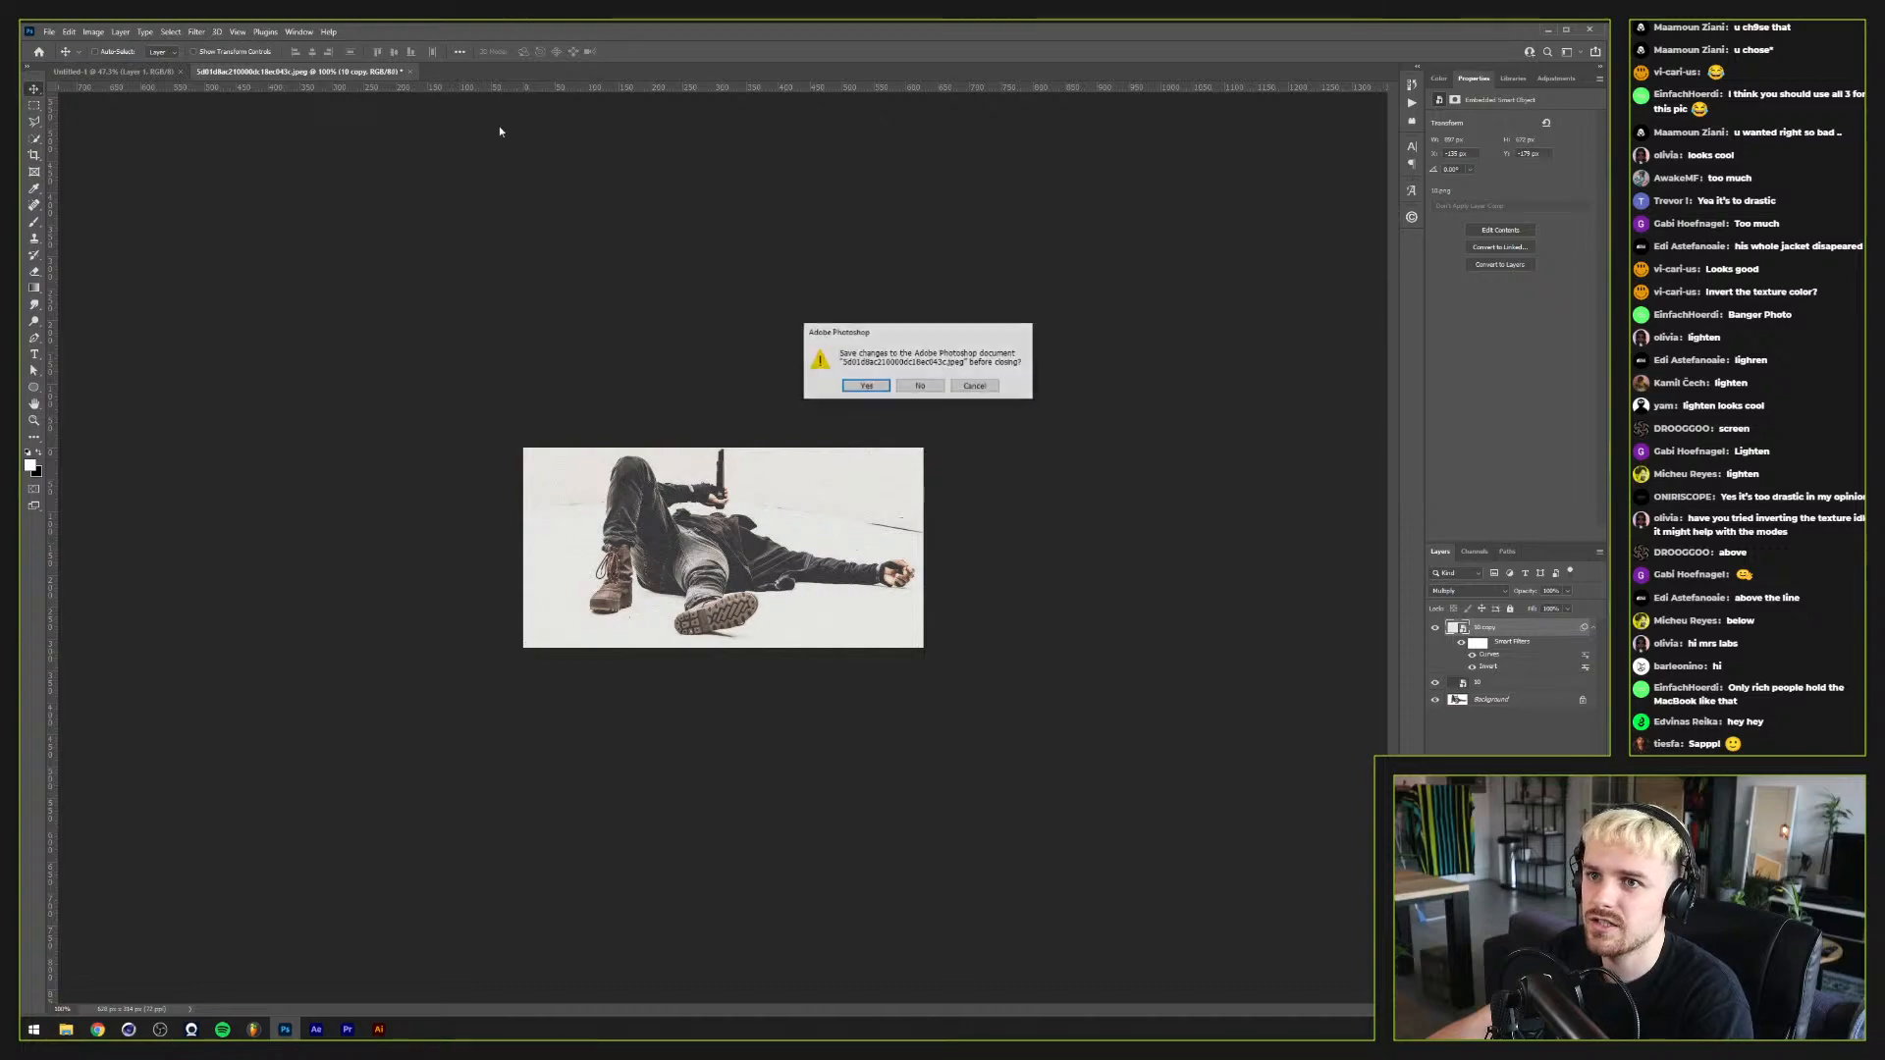
click(928, 385)
scroll(796, 436, down, 3)
scroll(774, 434, up, 2)
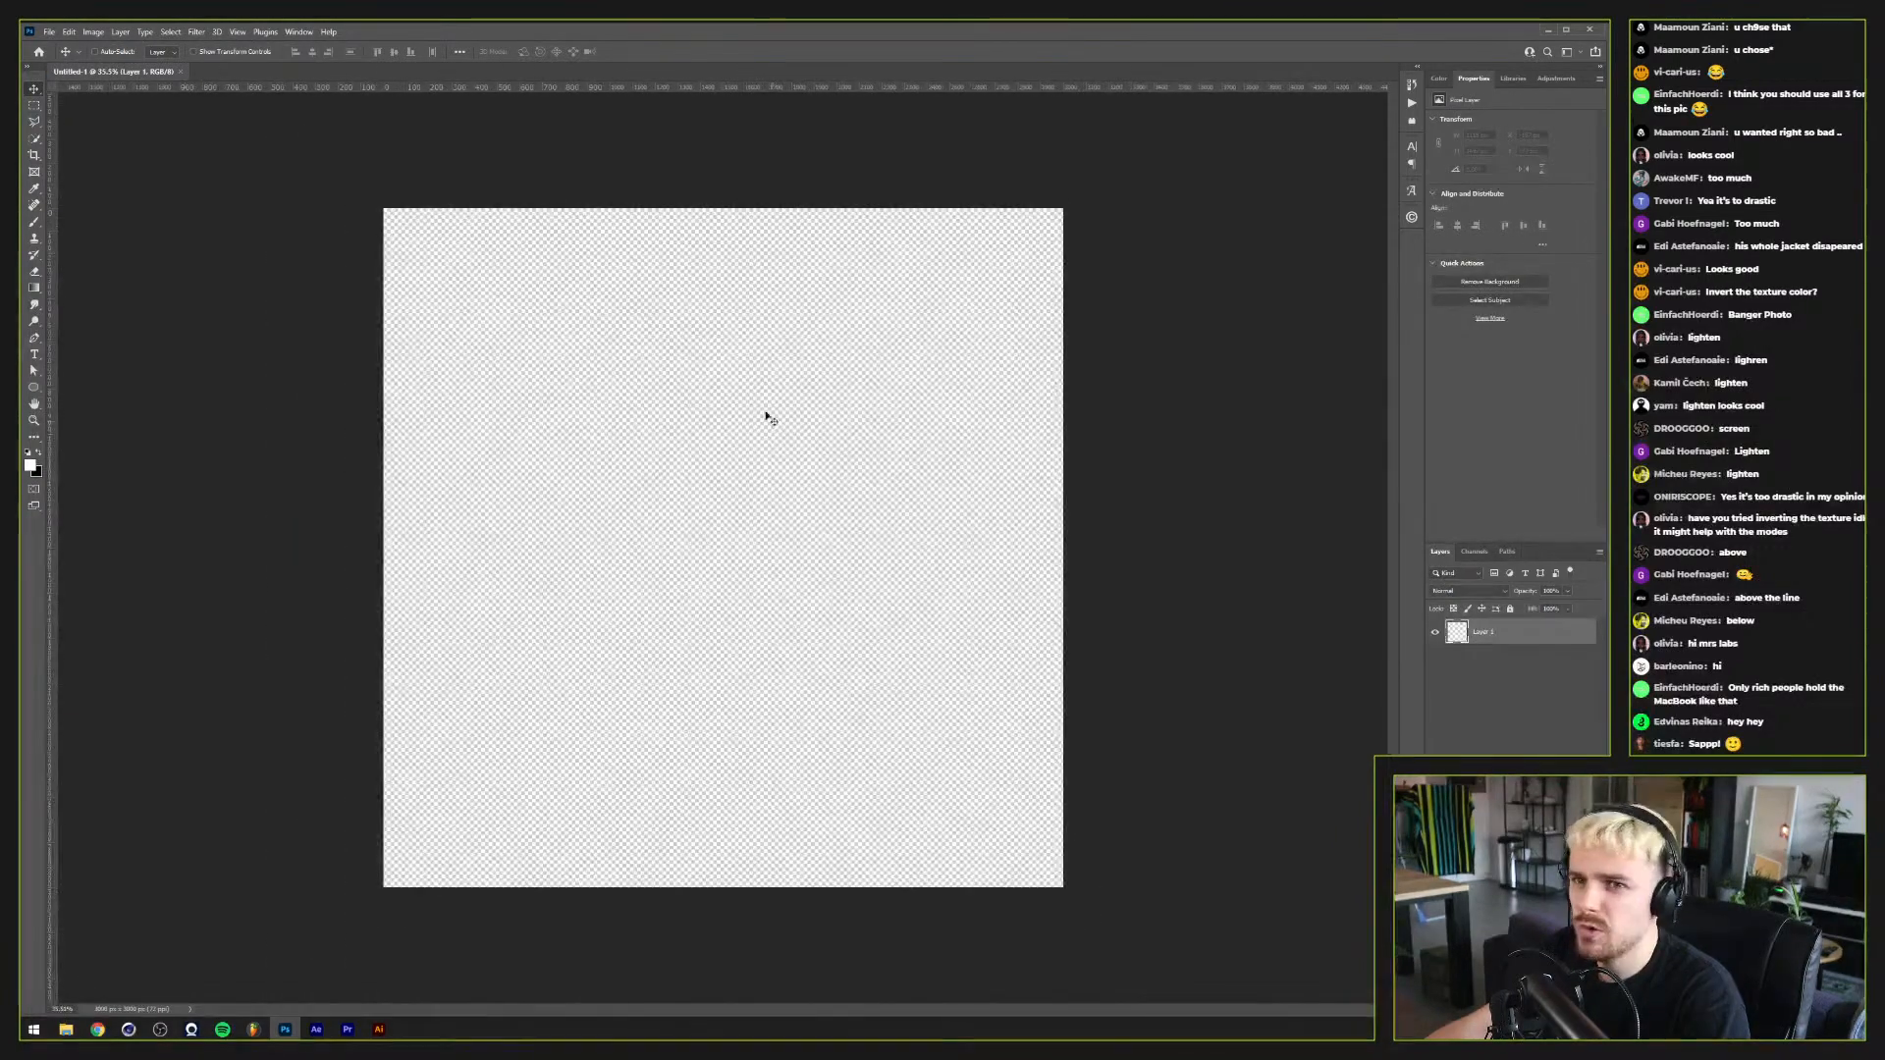
Step: Open Nike Socks.jpg as its own document and try placing a dark texture over it
mouse_move(66, 1033)
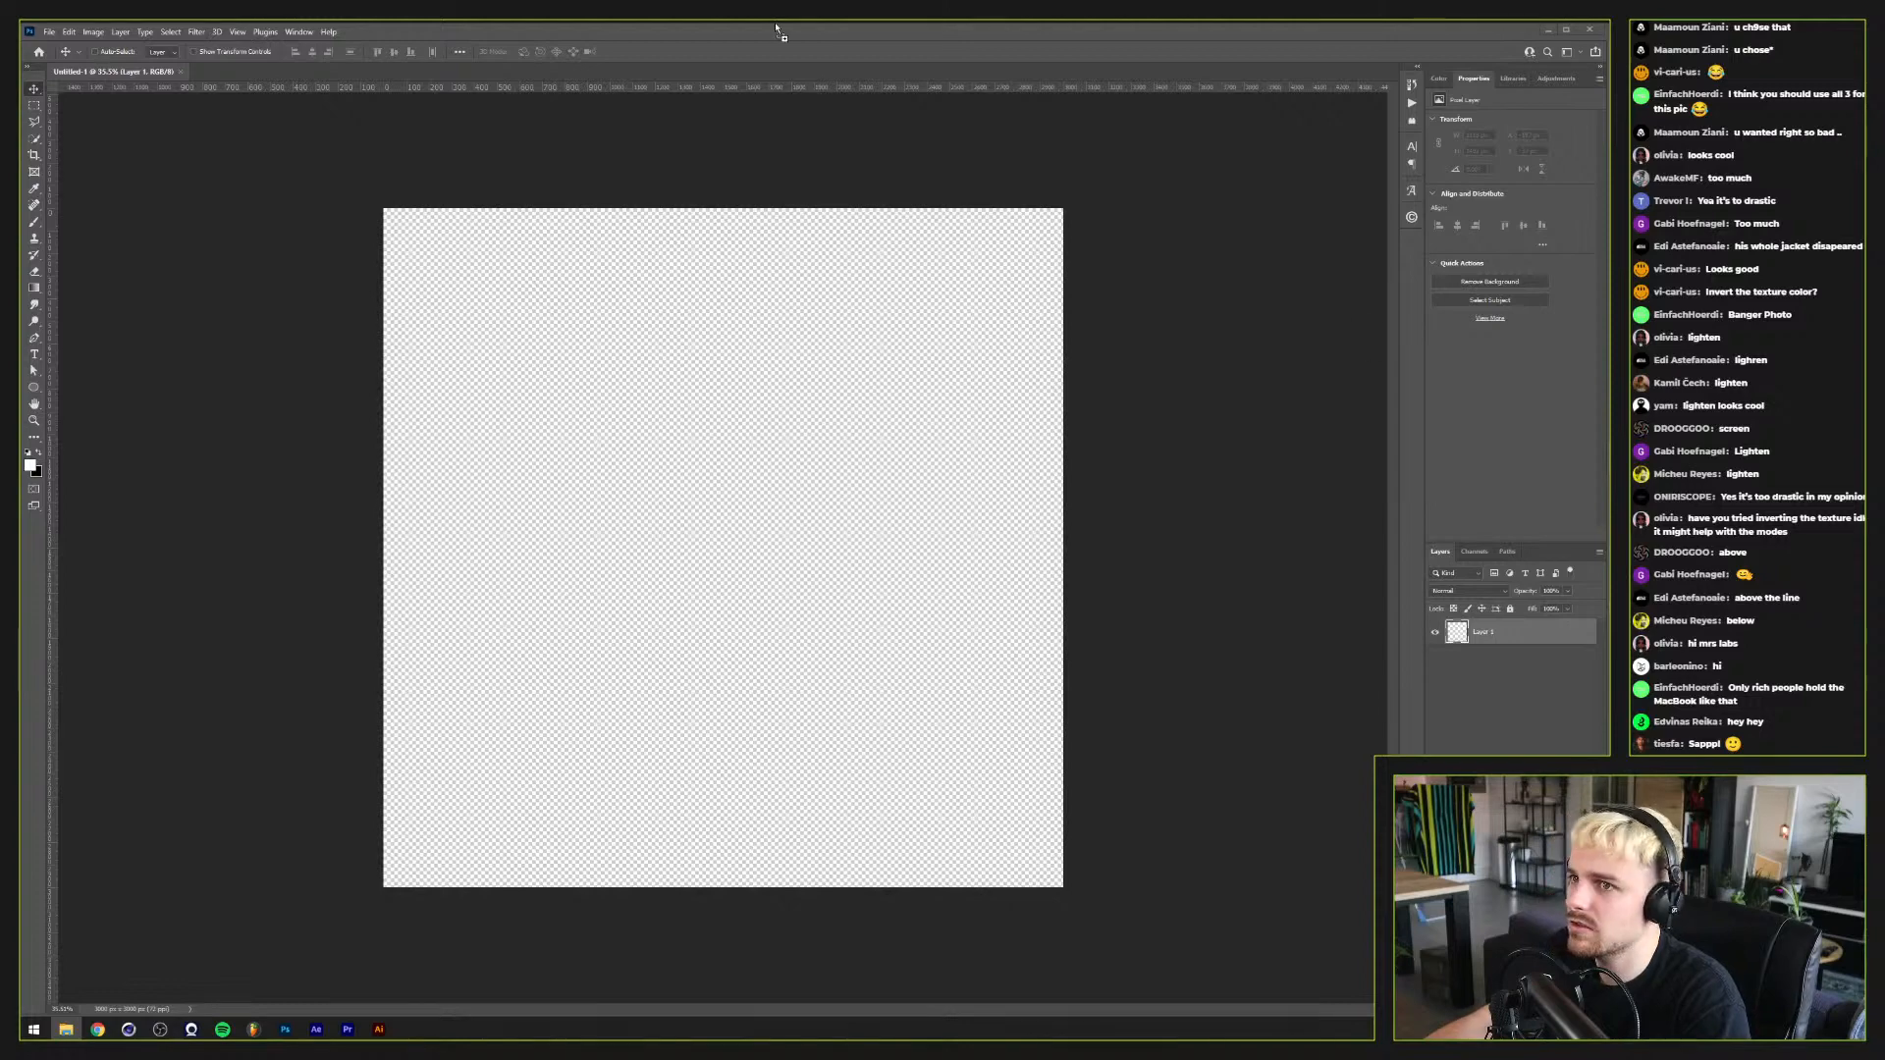
drag(699, 71, 699, 72)
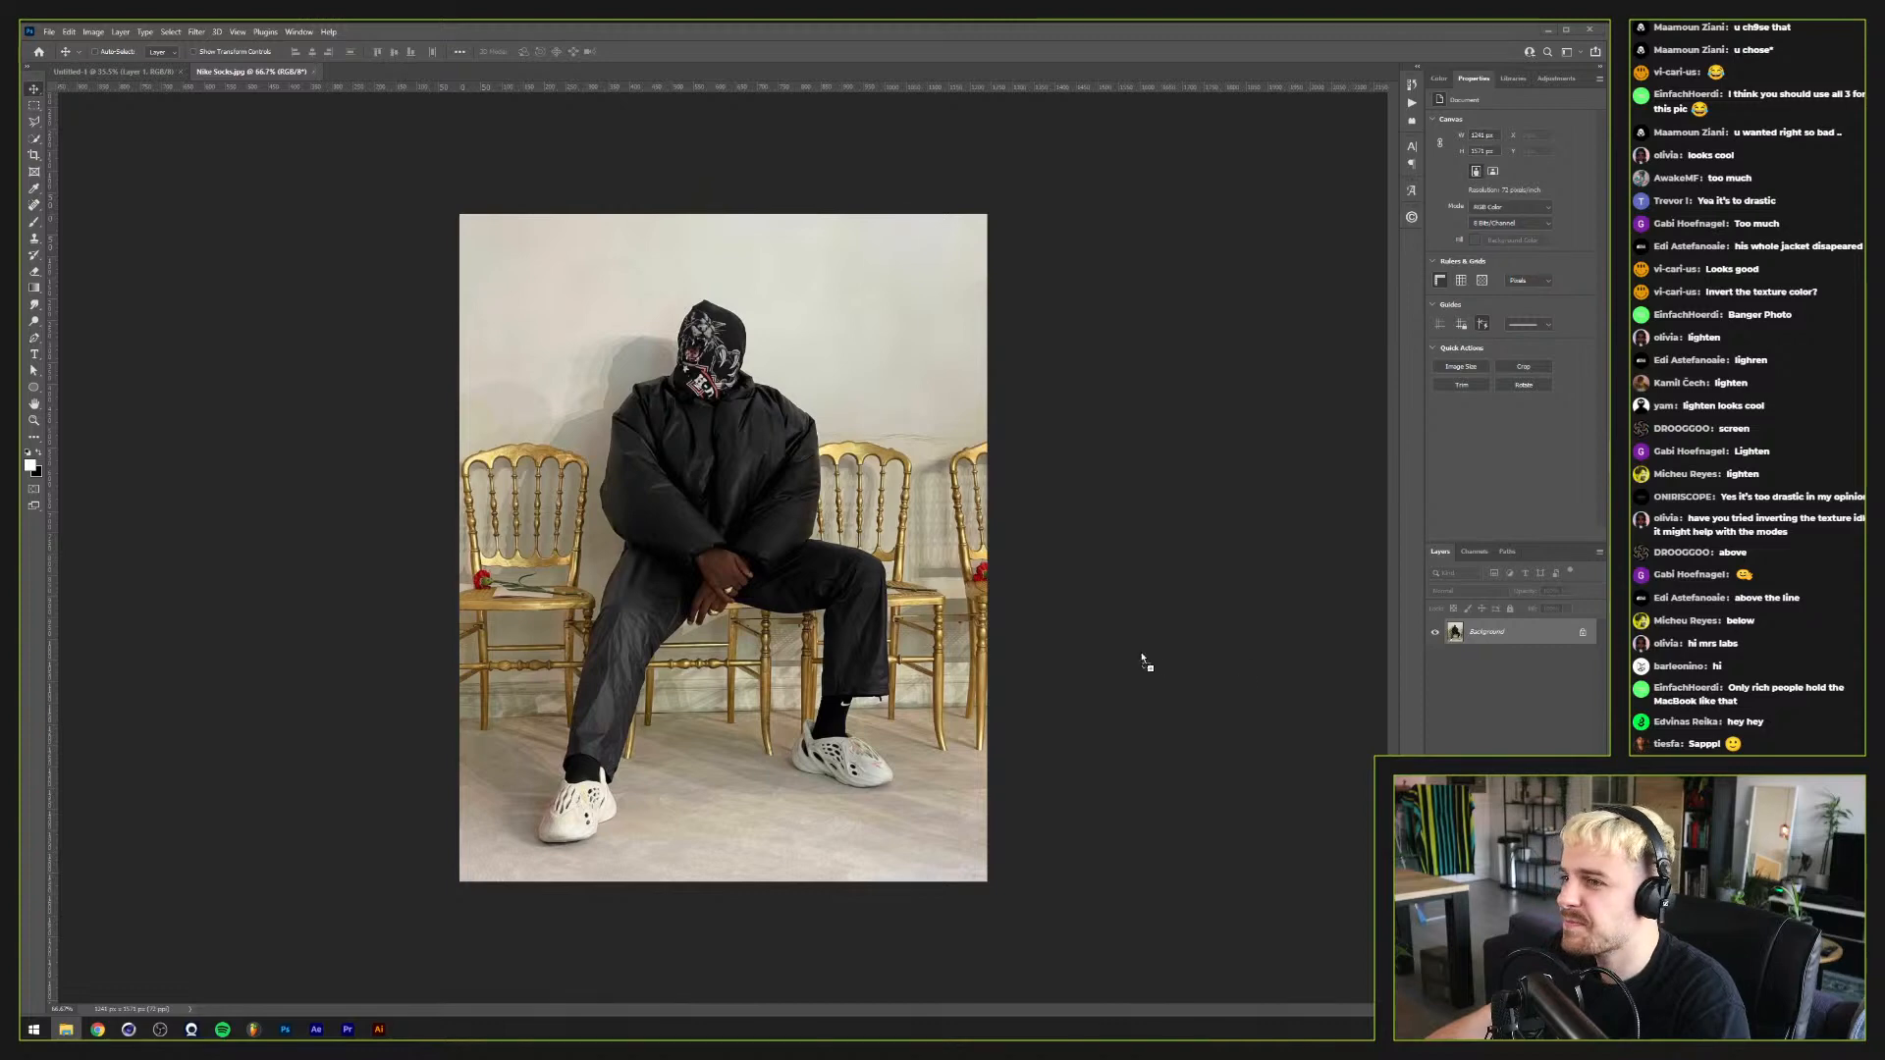
drag(527, 474, 706, 418)
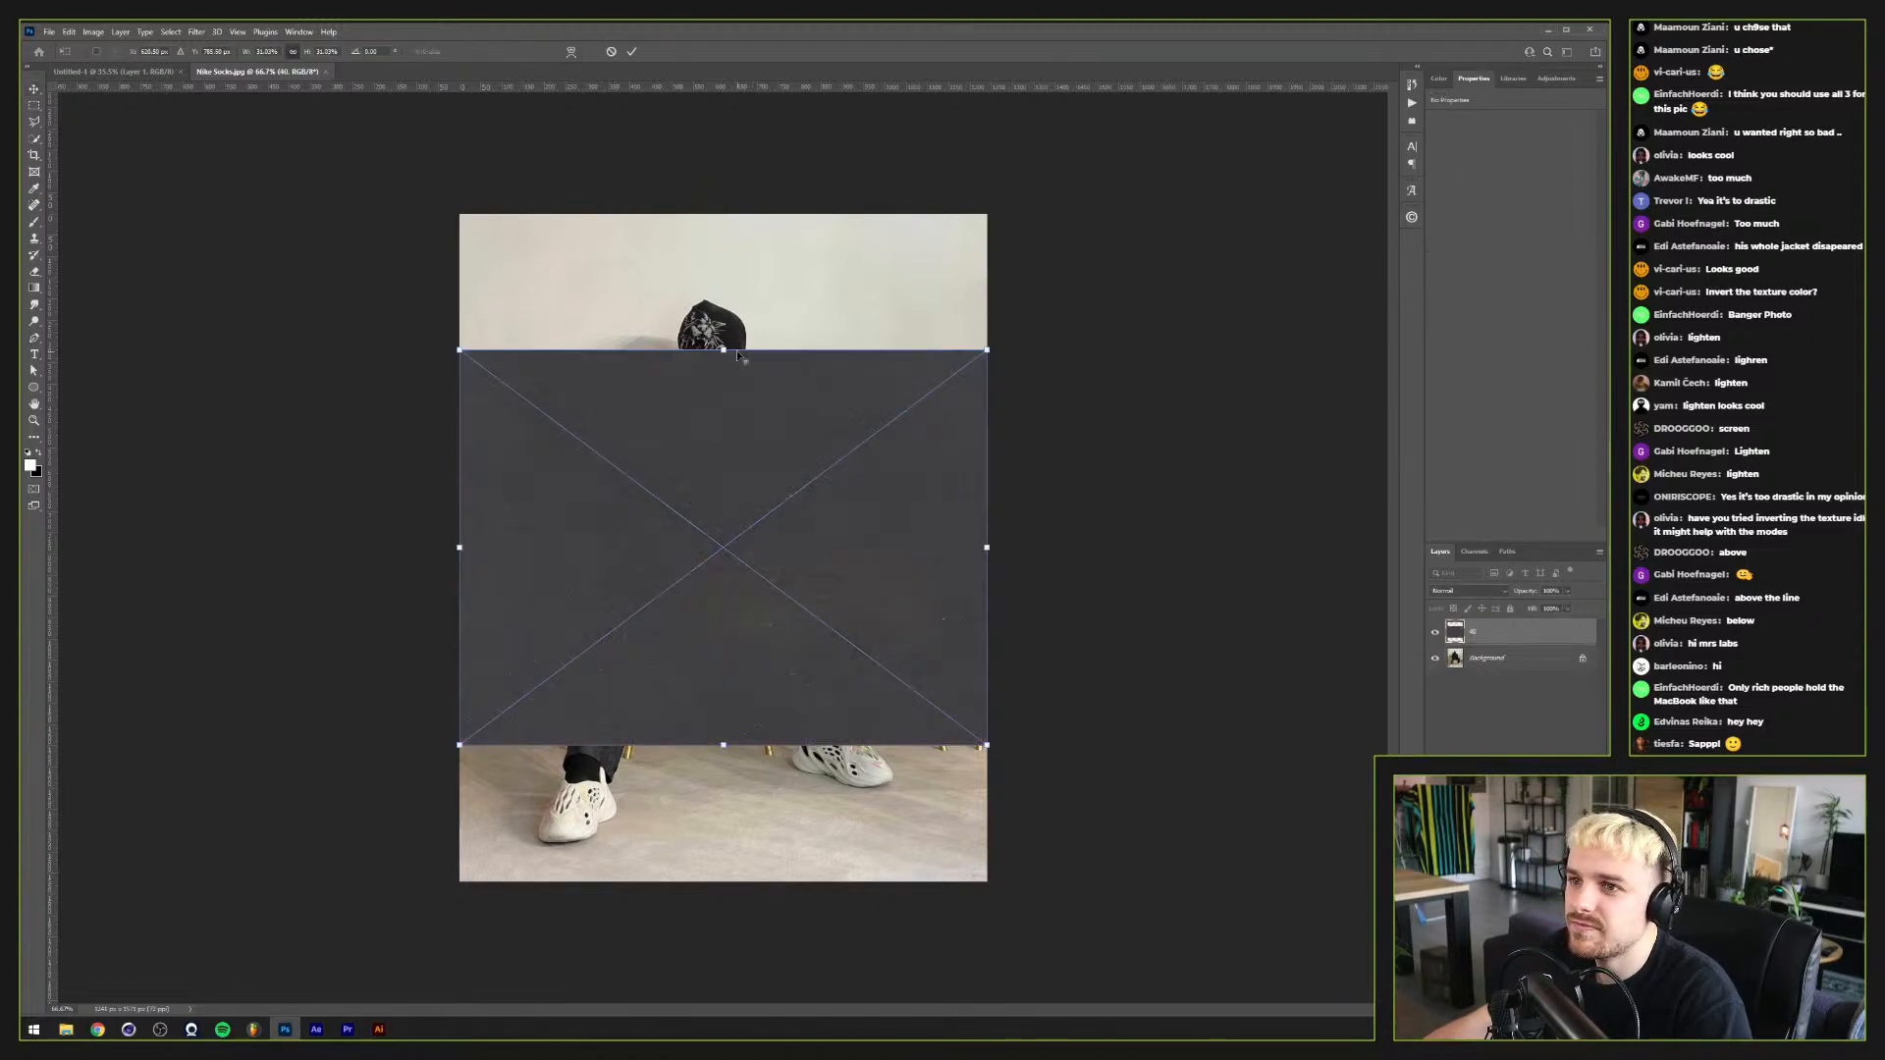
click(611, 51)
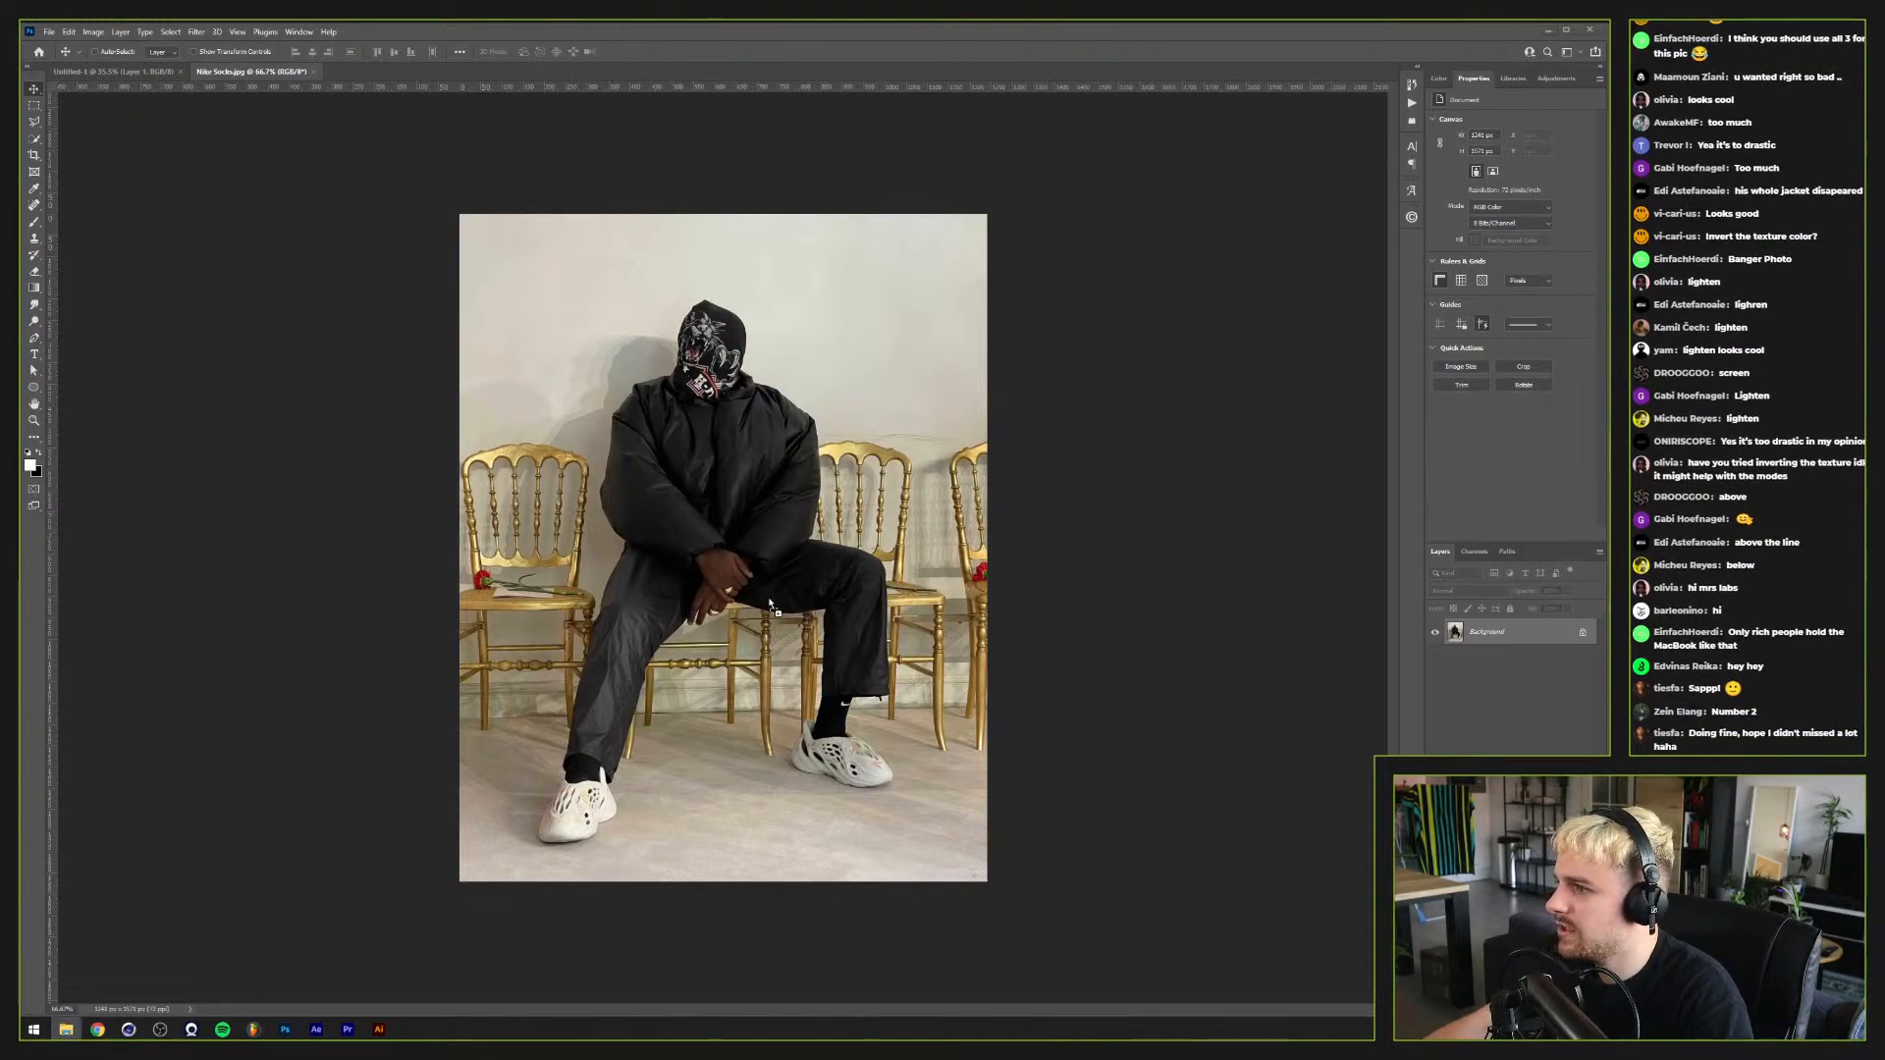
Step: Place the dark speckled texture on the Nike Socks photo, scale it to cover the canvas, and set its blend mode to Screen
drag(770, 603, 771, 603)
drag(984, 552, 1173, 543)
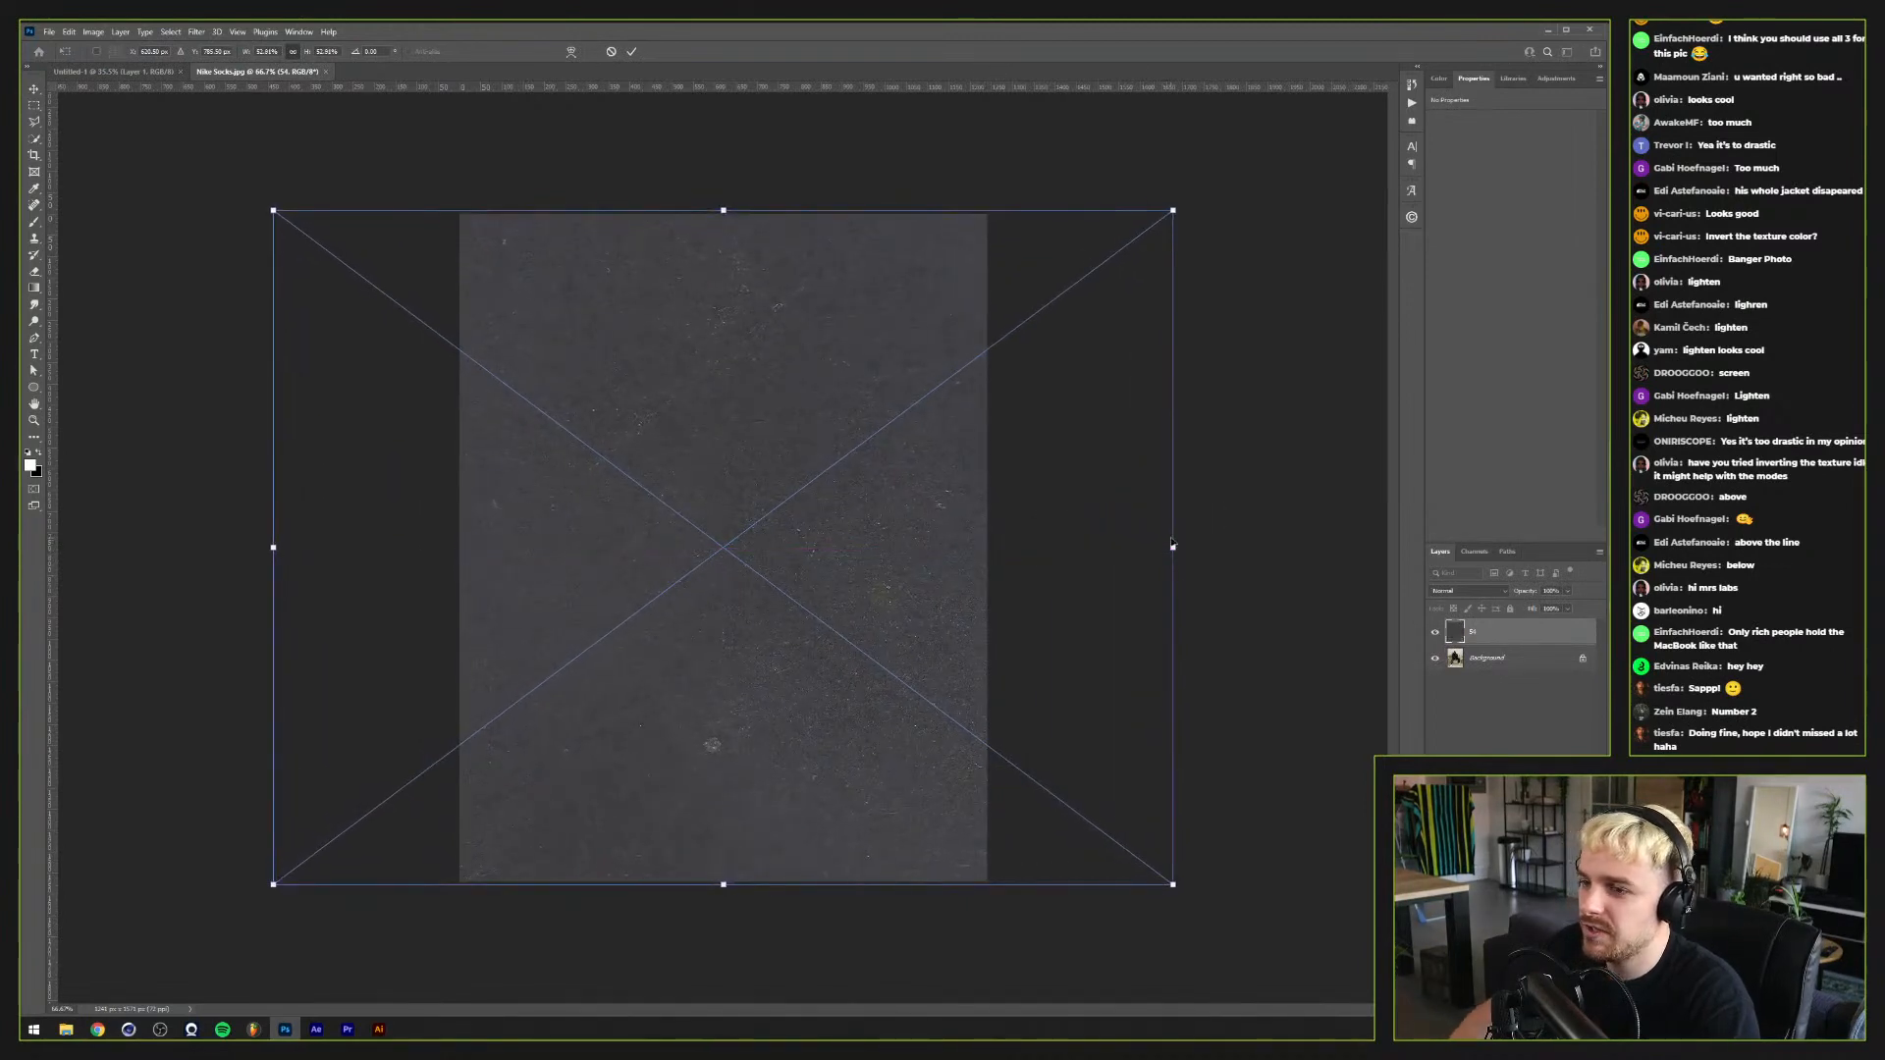
key(Return)
click(1472, 592)
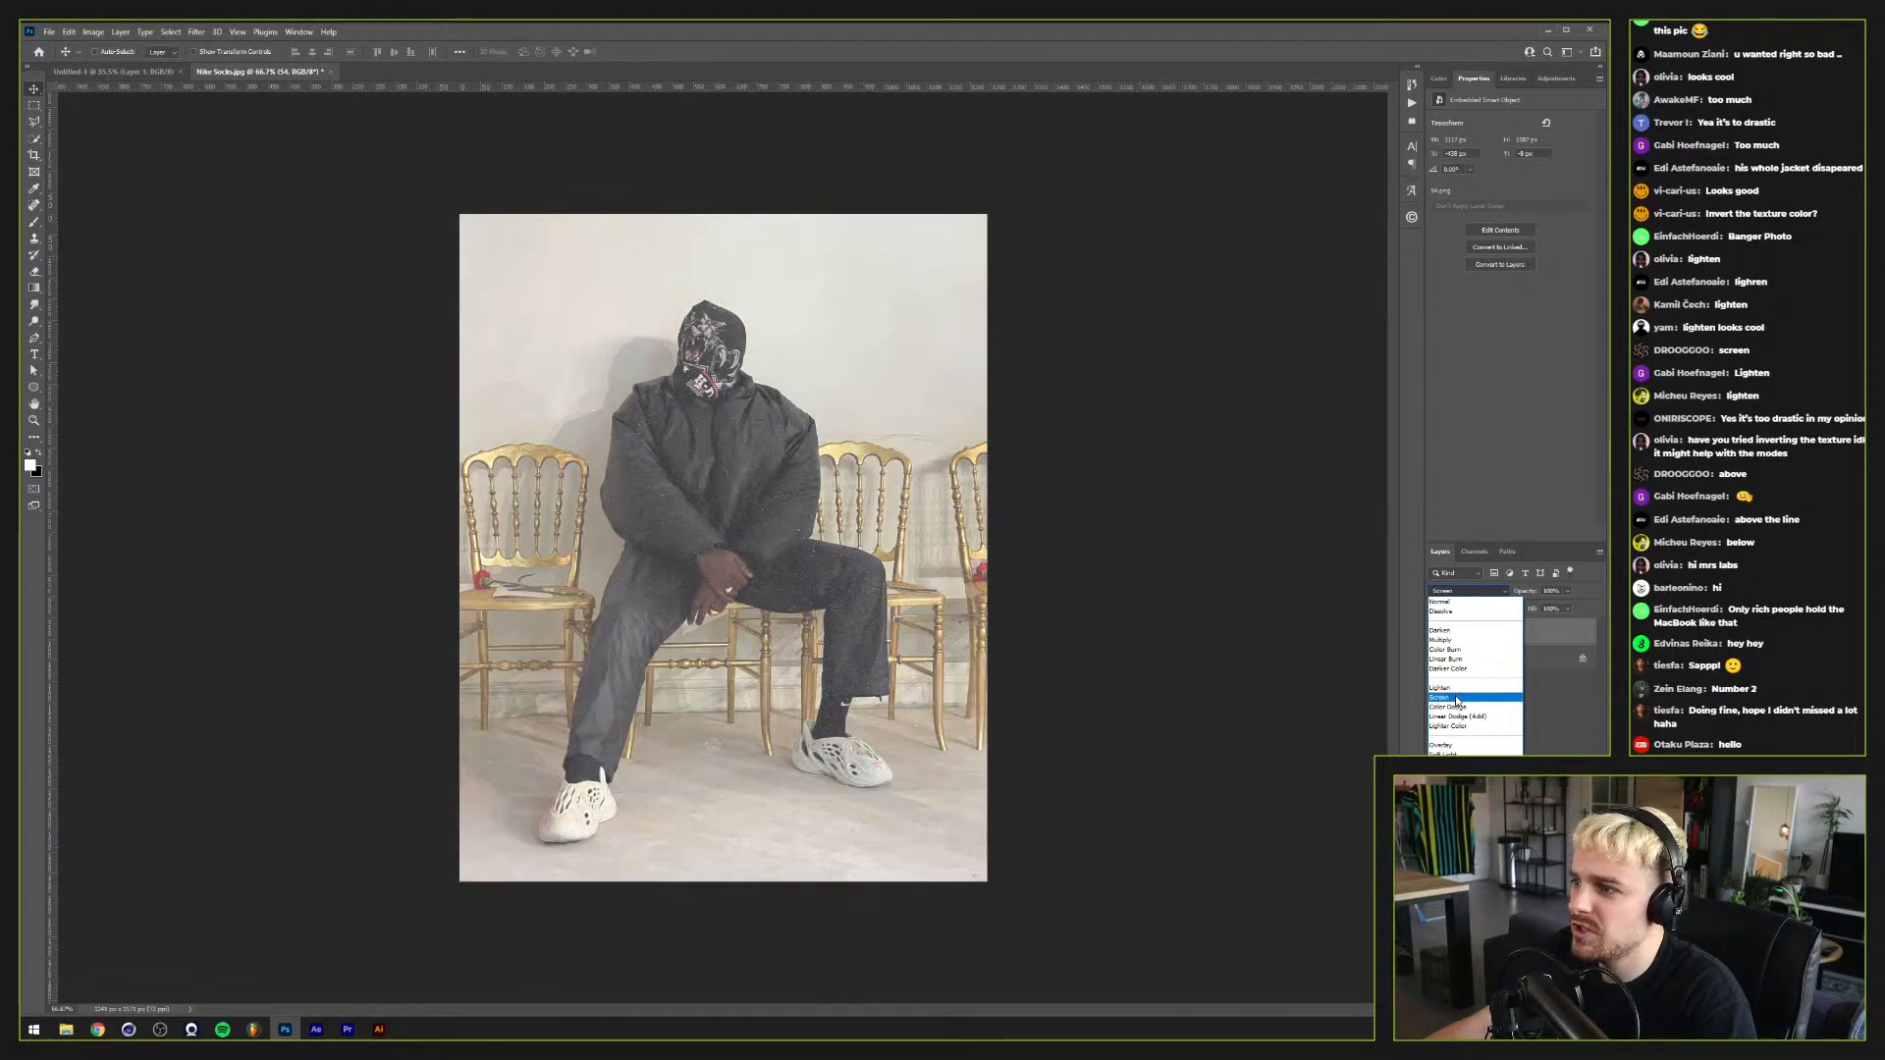
click(1456, 696)
Step: Duplicate the texture layer on the Nike Socks photo, invert the copy and blend it in Multiply mode
key(ctrl+j)
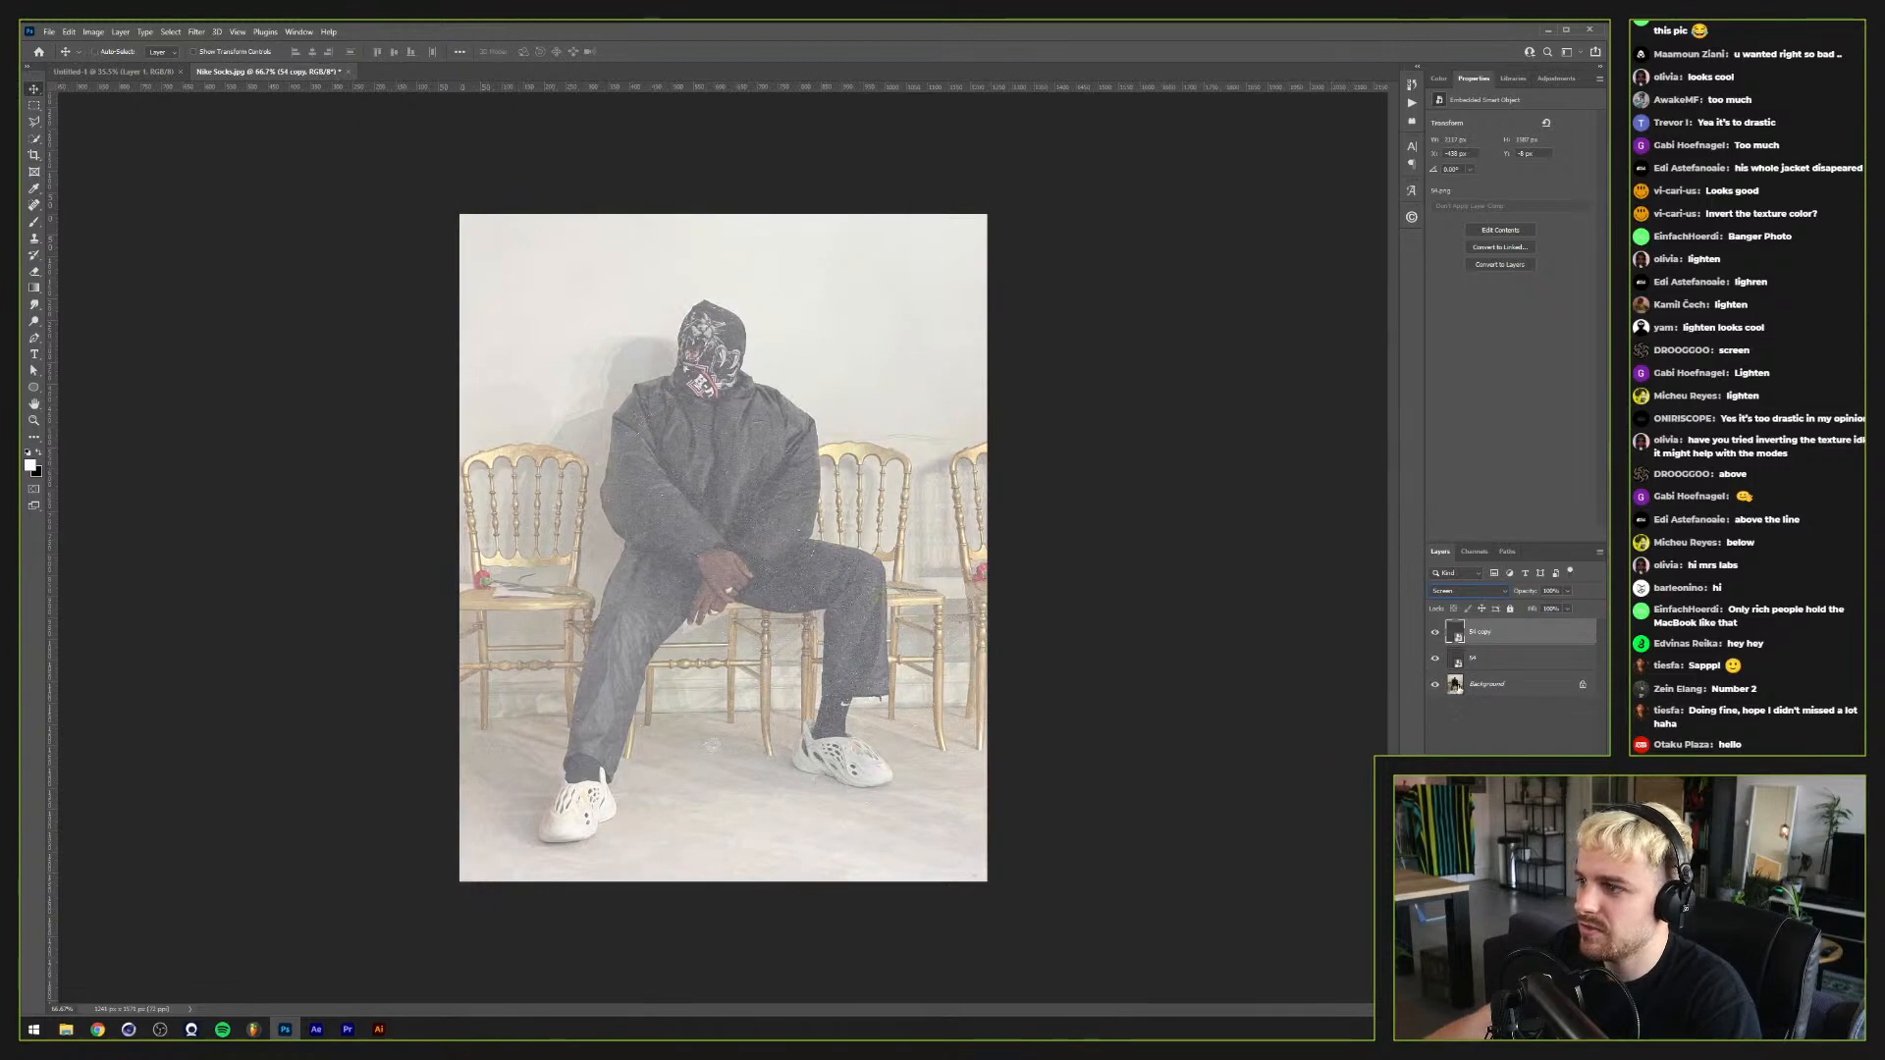
key(ctrl+i)
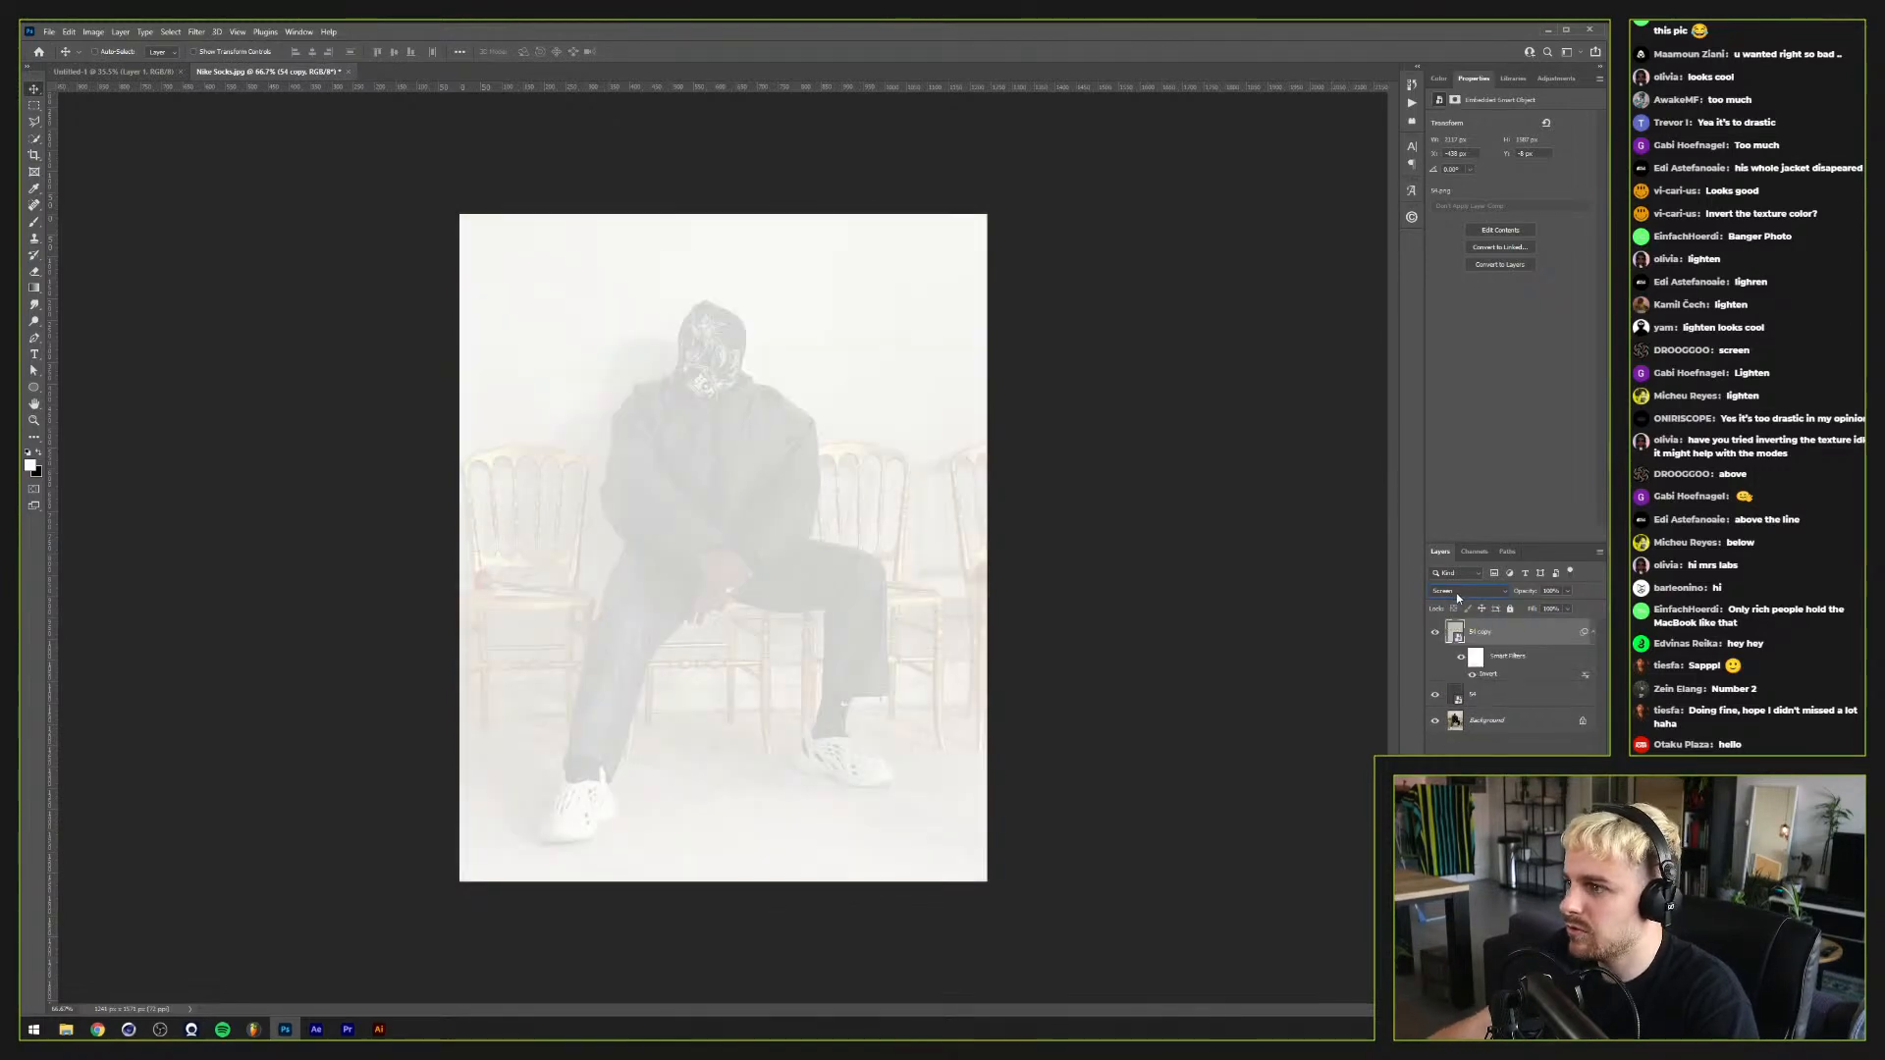
click(1457, 591)
click(1452, 637)
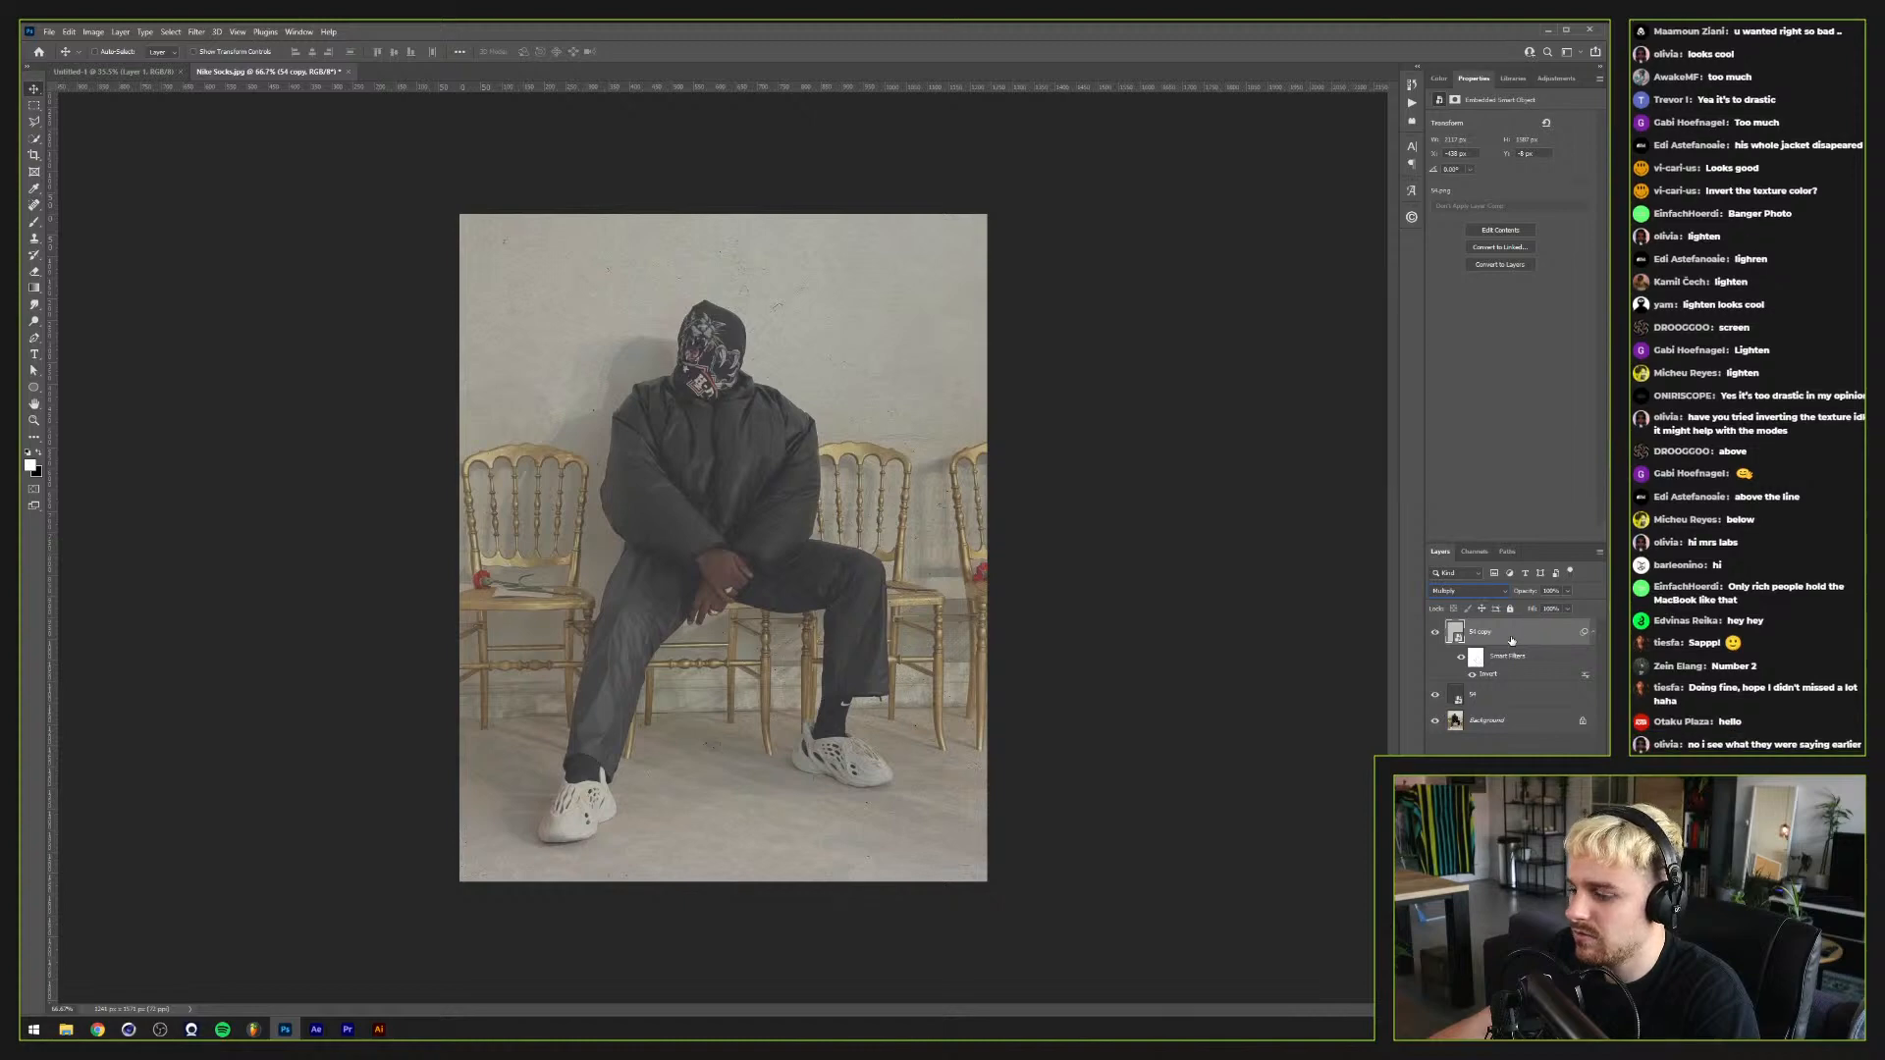
Step: Lighten the inverted texture copy with Curves by raising a midtone point well above the diagonal, and compare the photo with the earlier 02.jpg export
key(ctrl+m)
drag(1171, 381, 1156, 361)
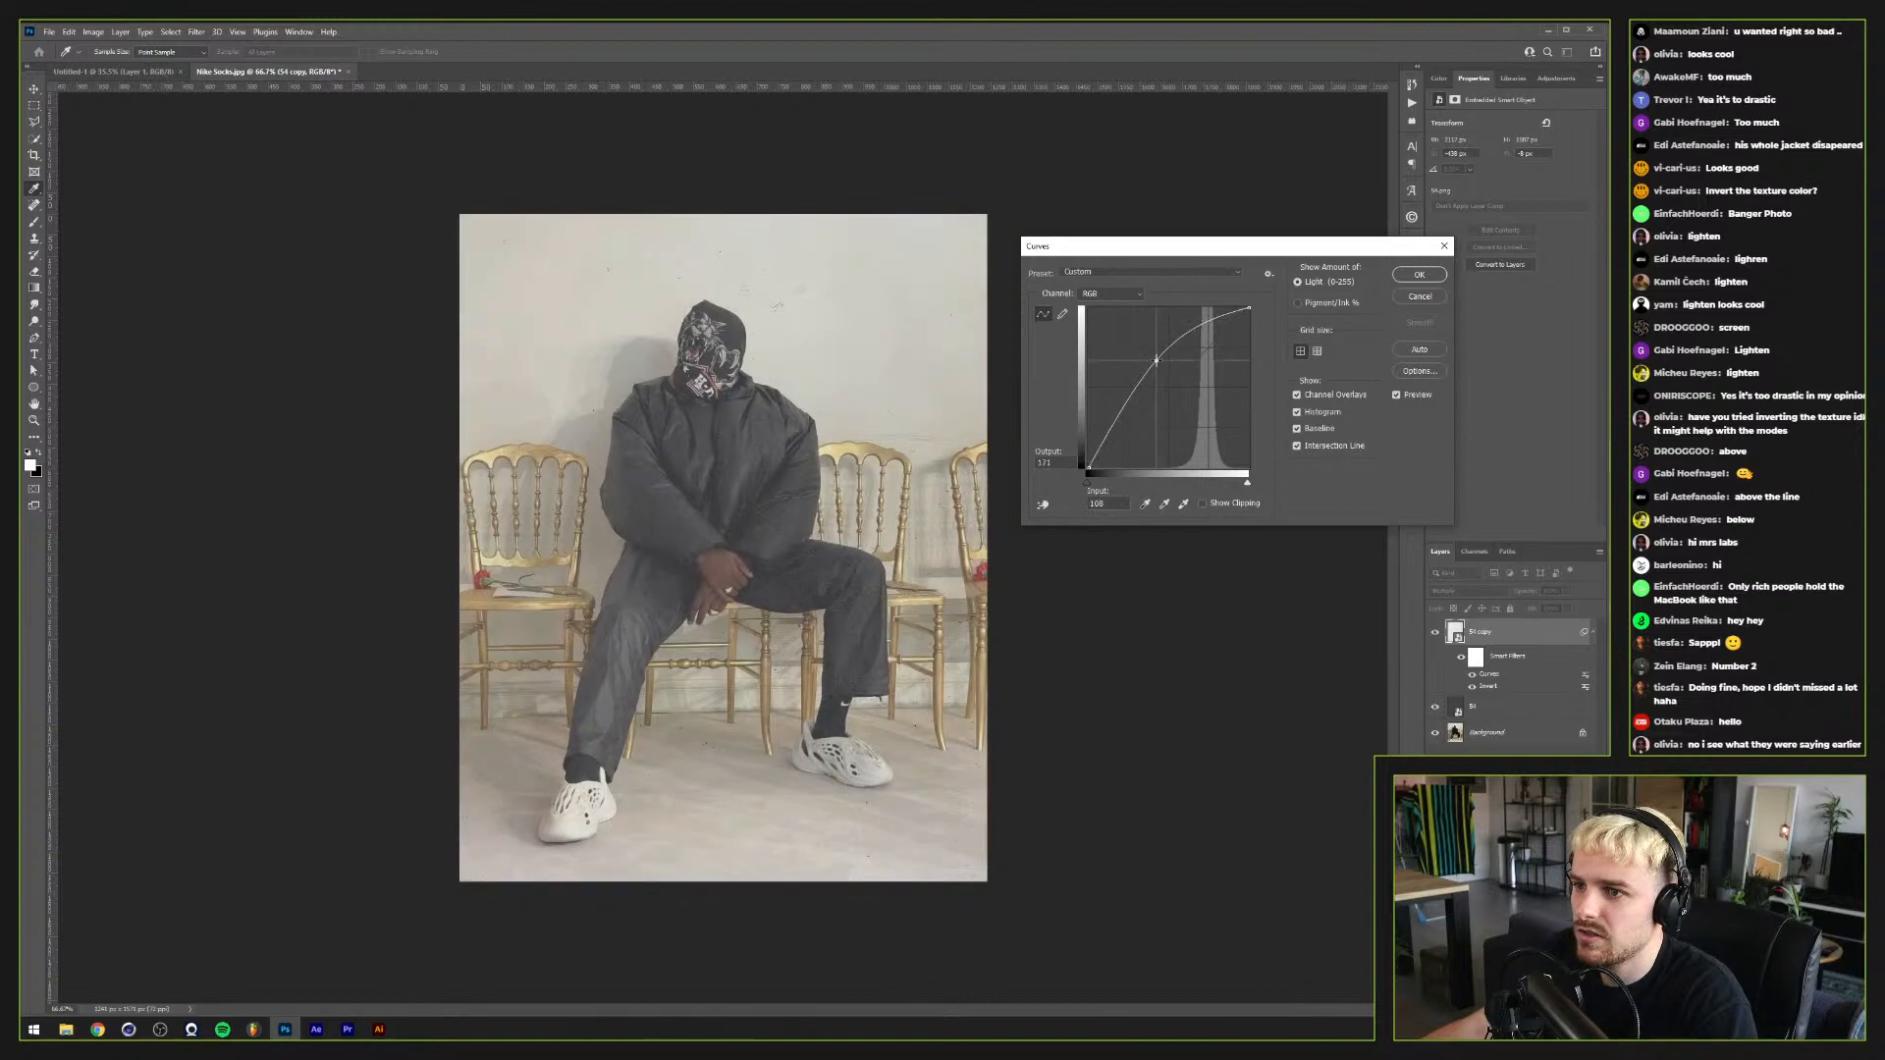
click(1414, 275)
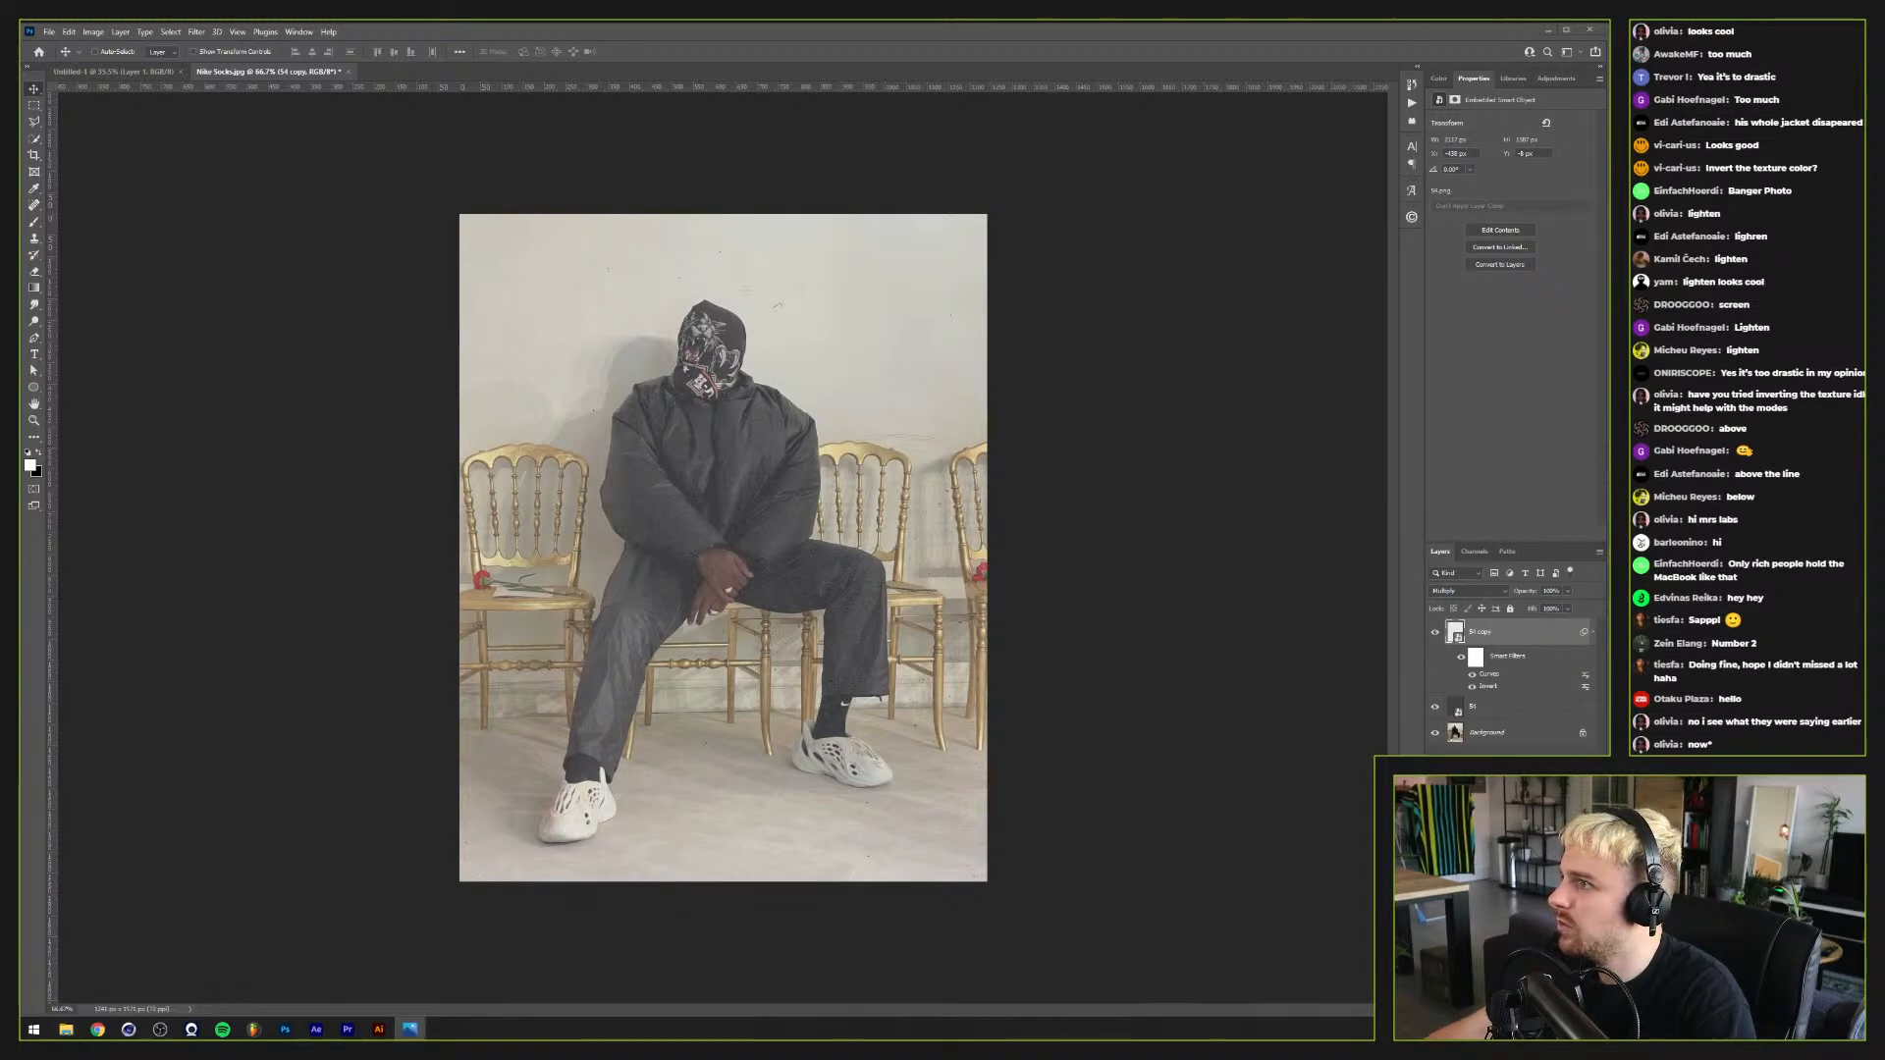
mouse_move(1312, 145)
mouse_down()
mouse_move(1144, 144)
mouse_move(1284, 144)
mouse_up()
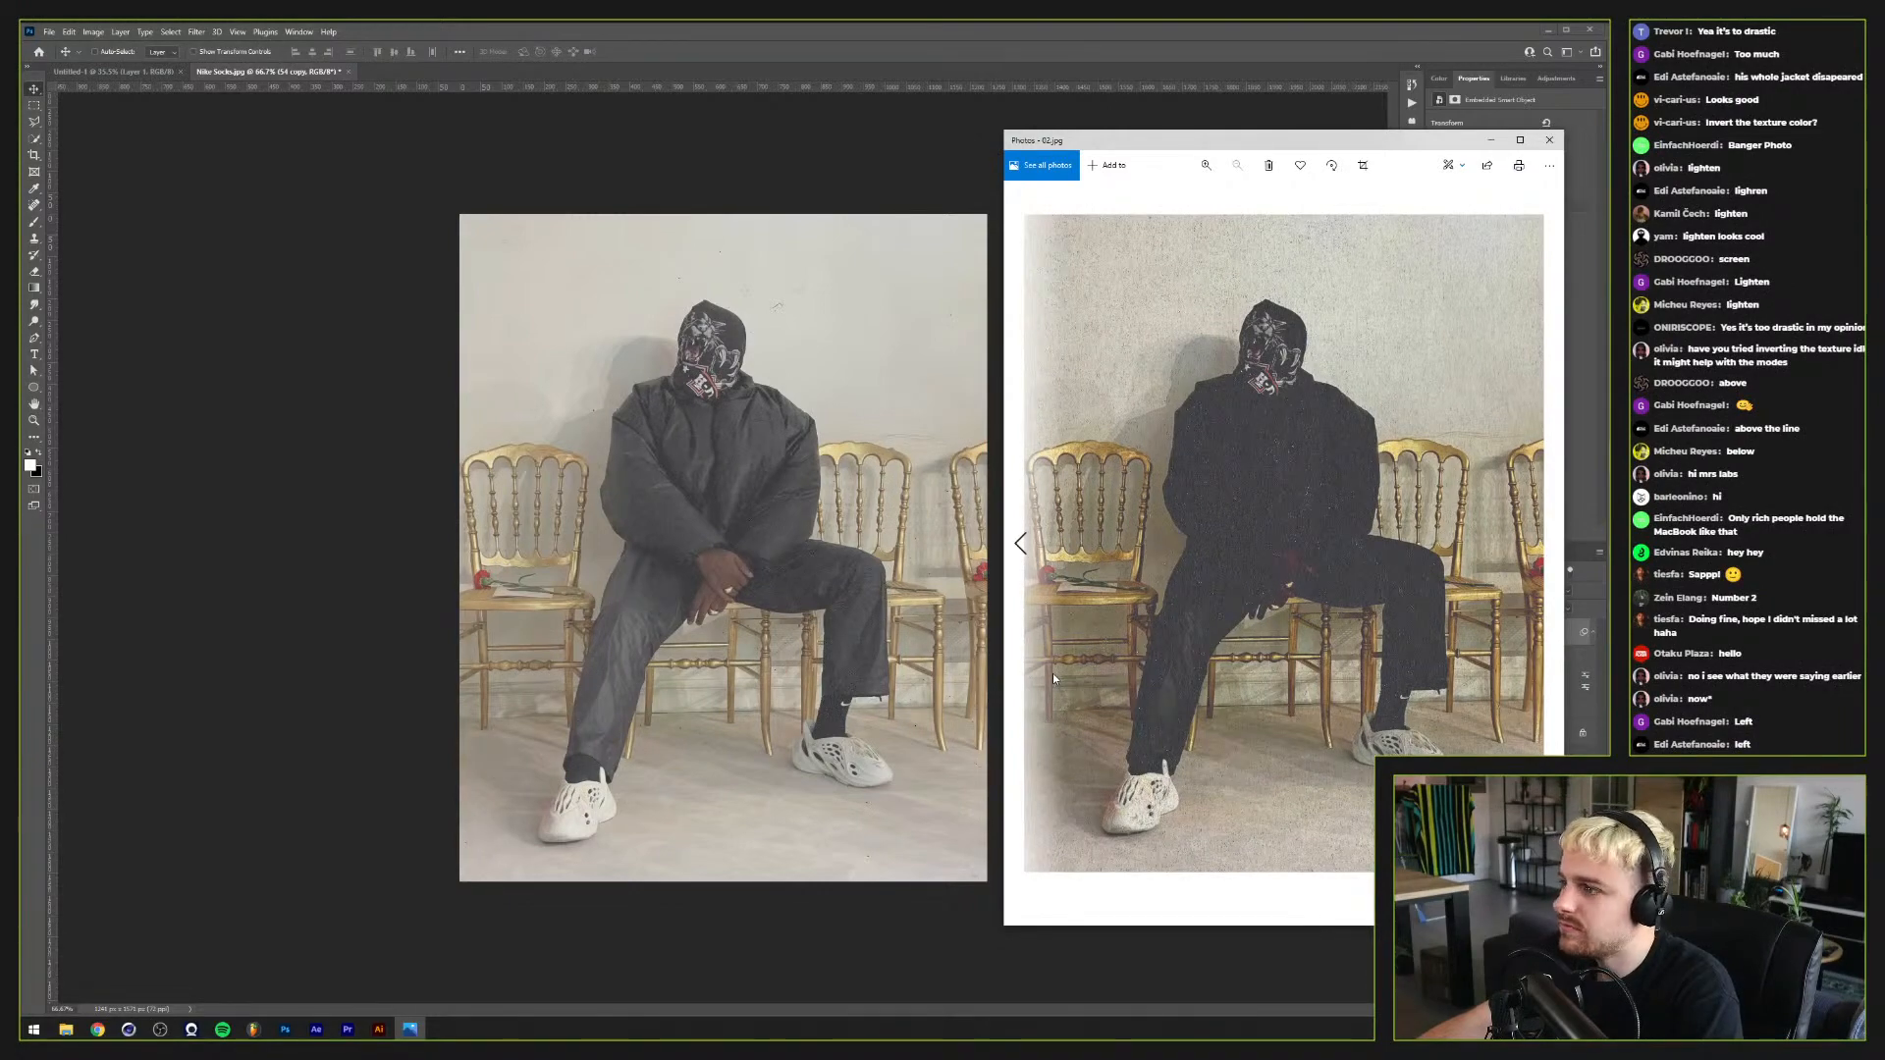
click(1549, 139)
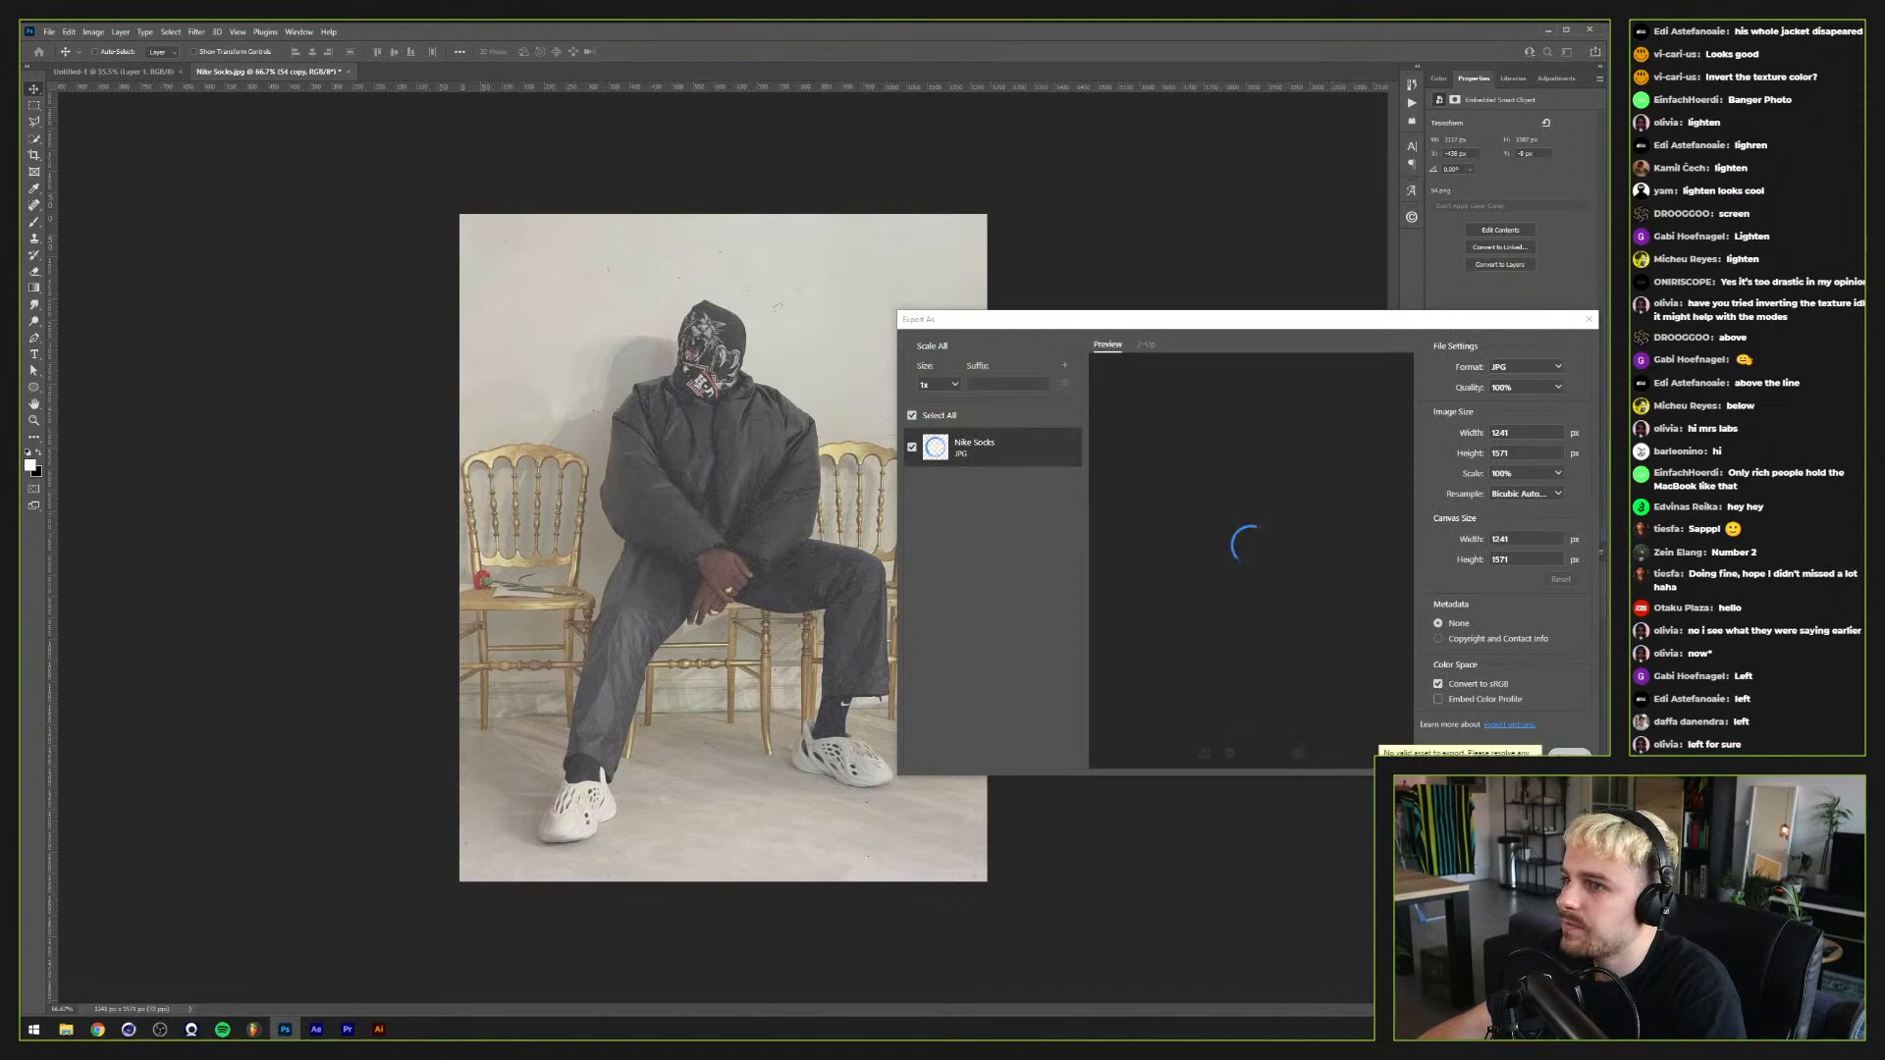
Step: Export the Nike Socks photo as a 100% quality JPG, overwriting 02 in the Kanye Collage folder, and close the document without saving
click(1567, 754)
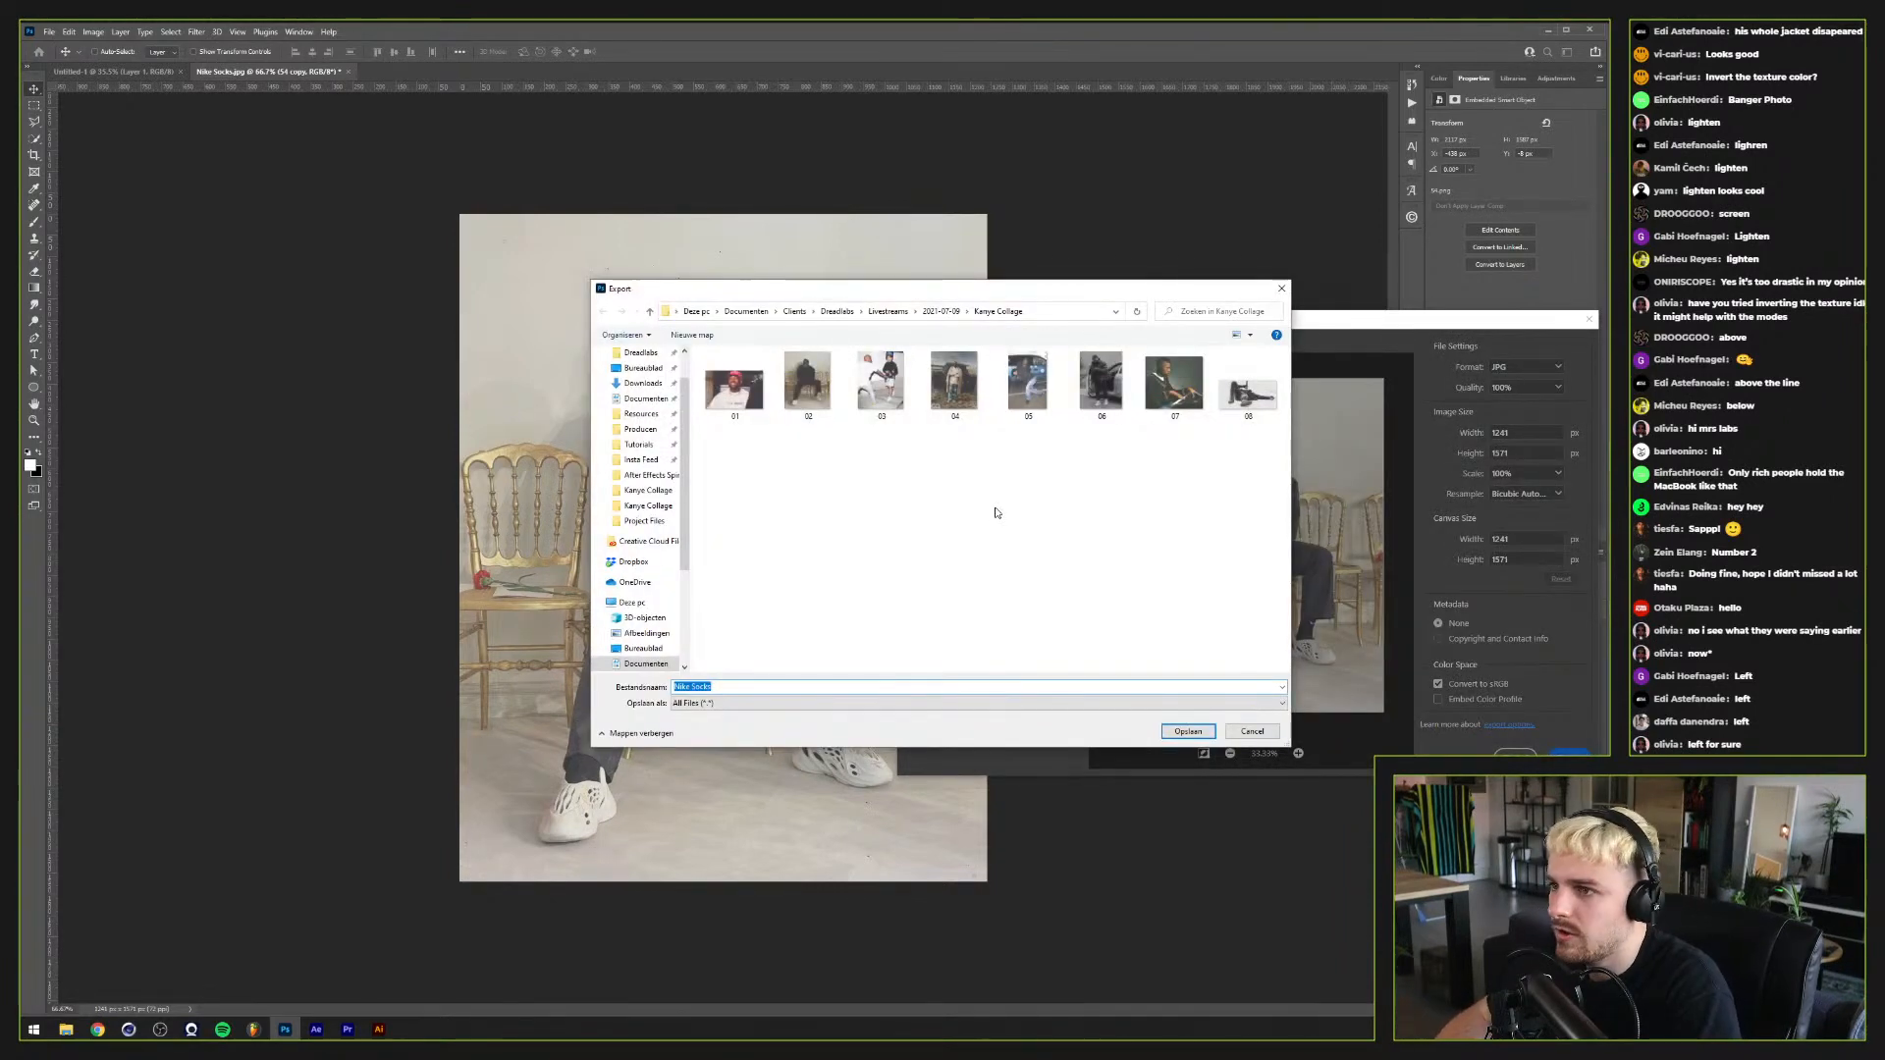
click(819, 361)
double_click(819, 360)
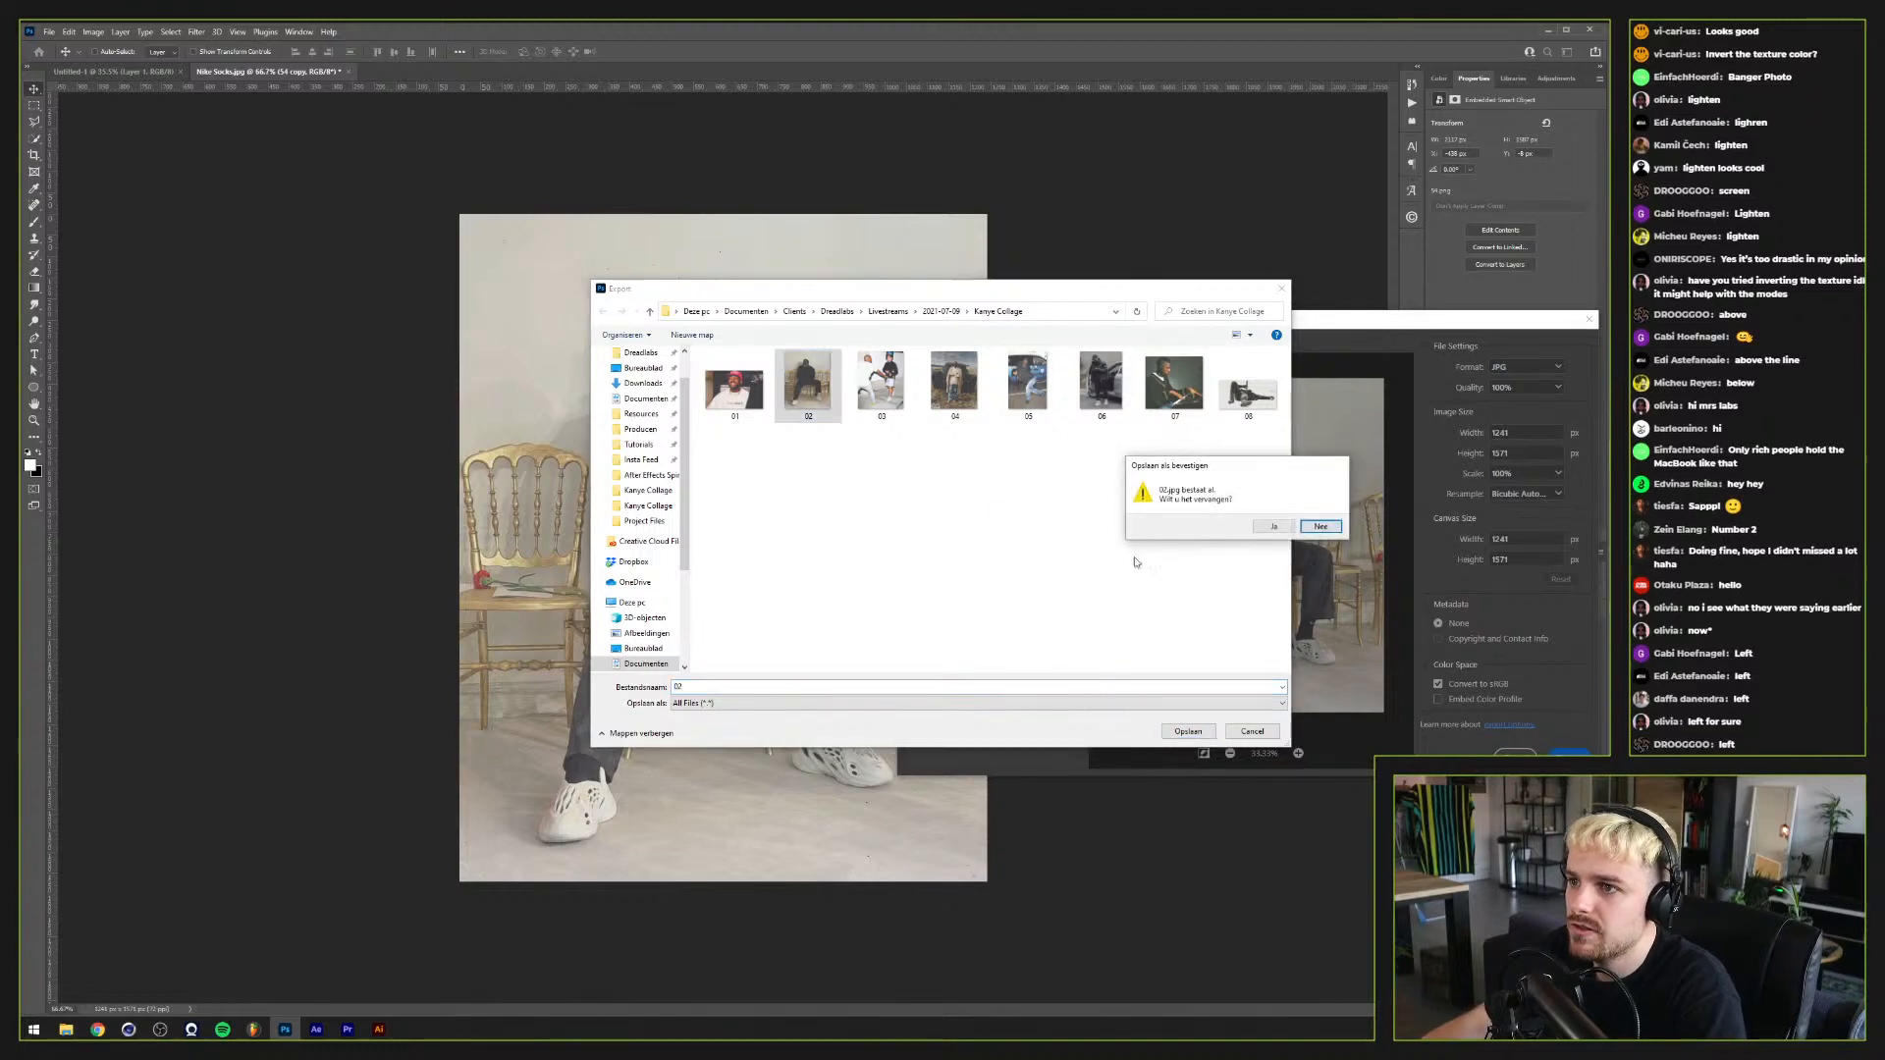
click(1260, 527)
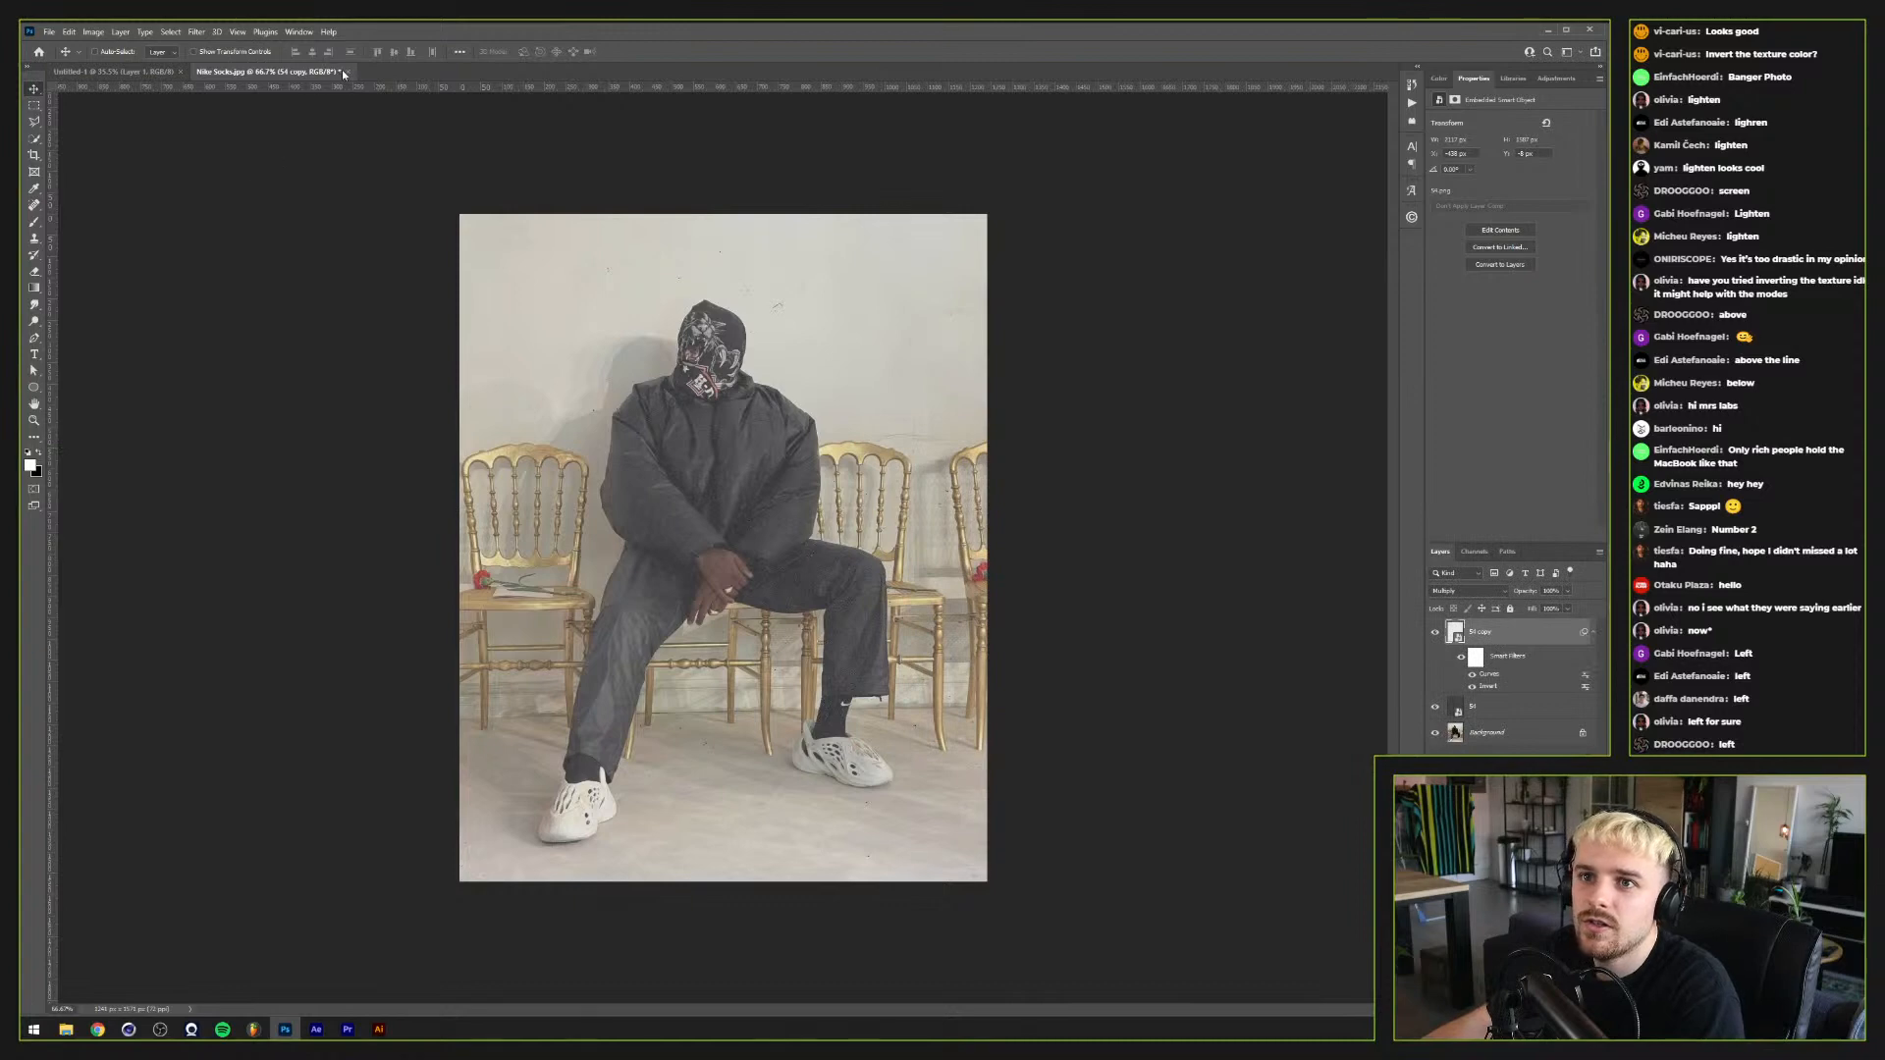
click(347, 71)
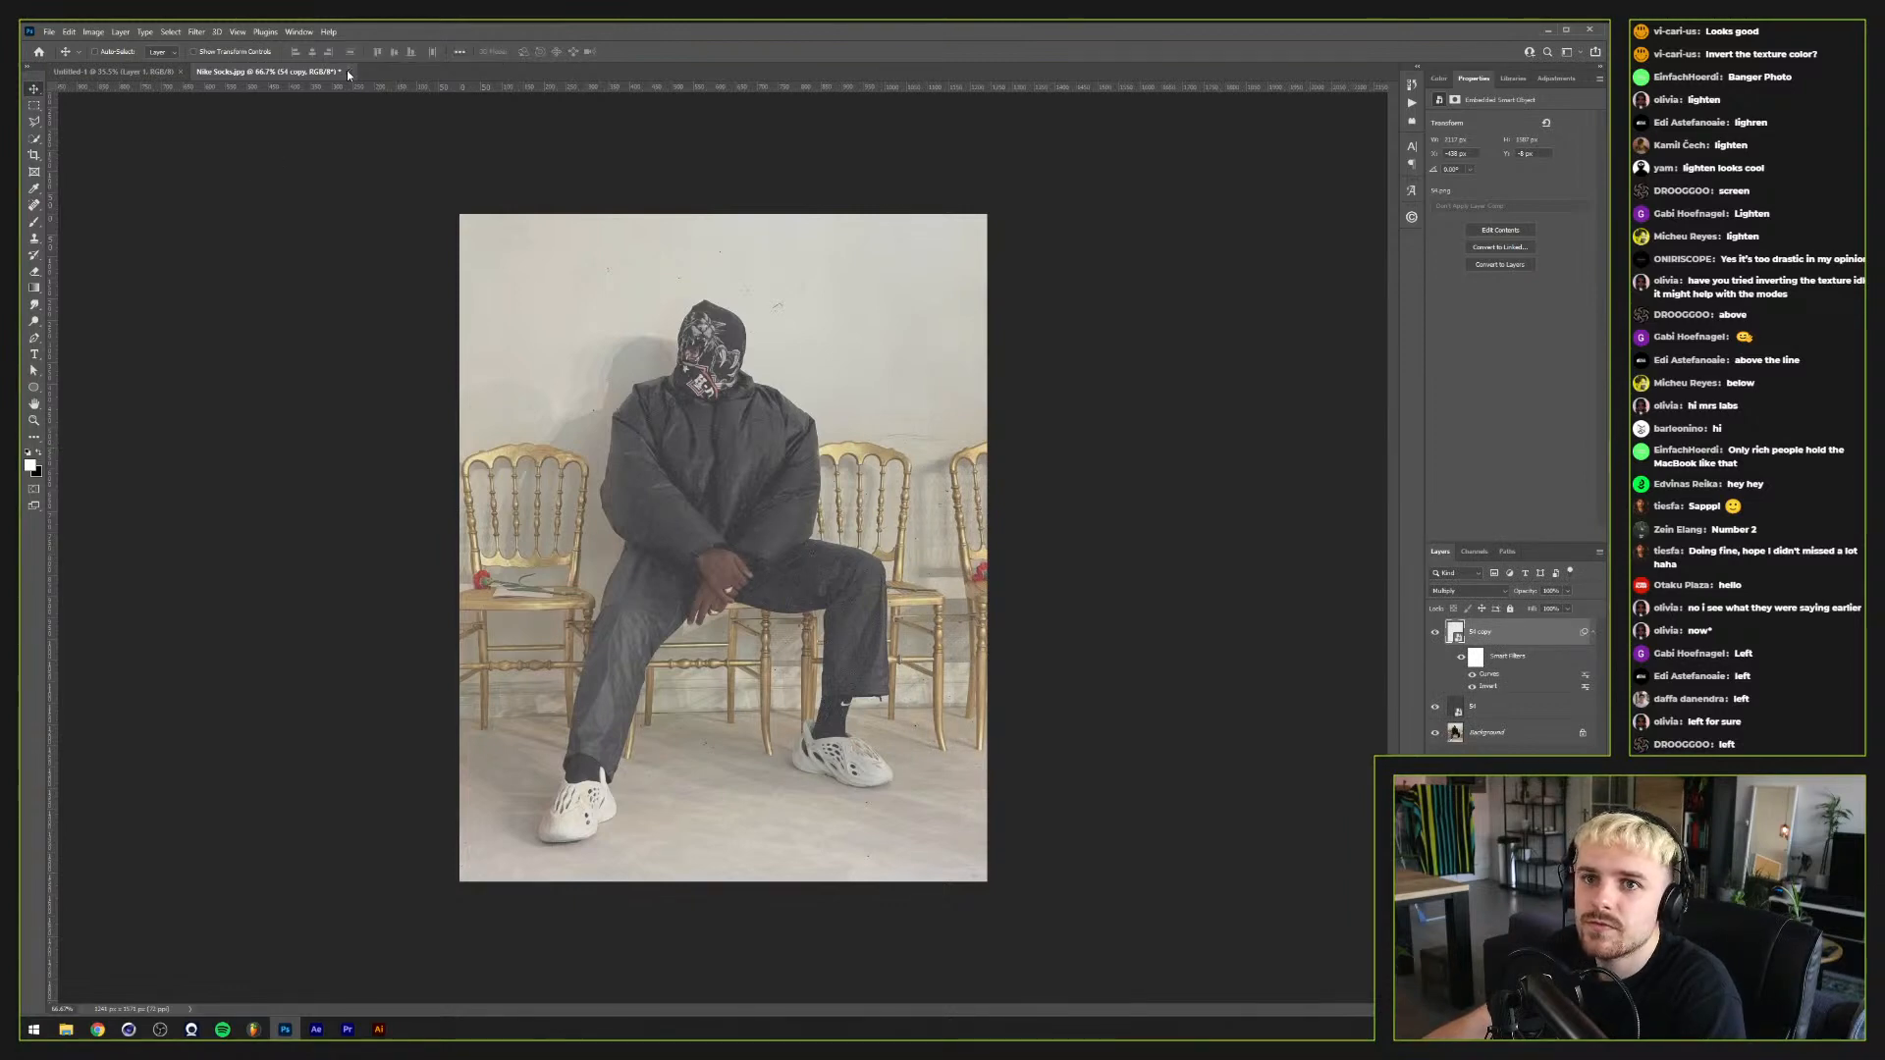
click(920, 387)
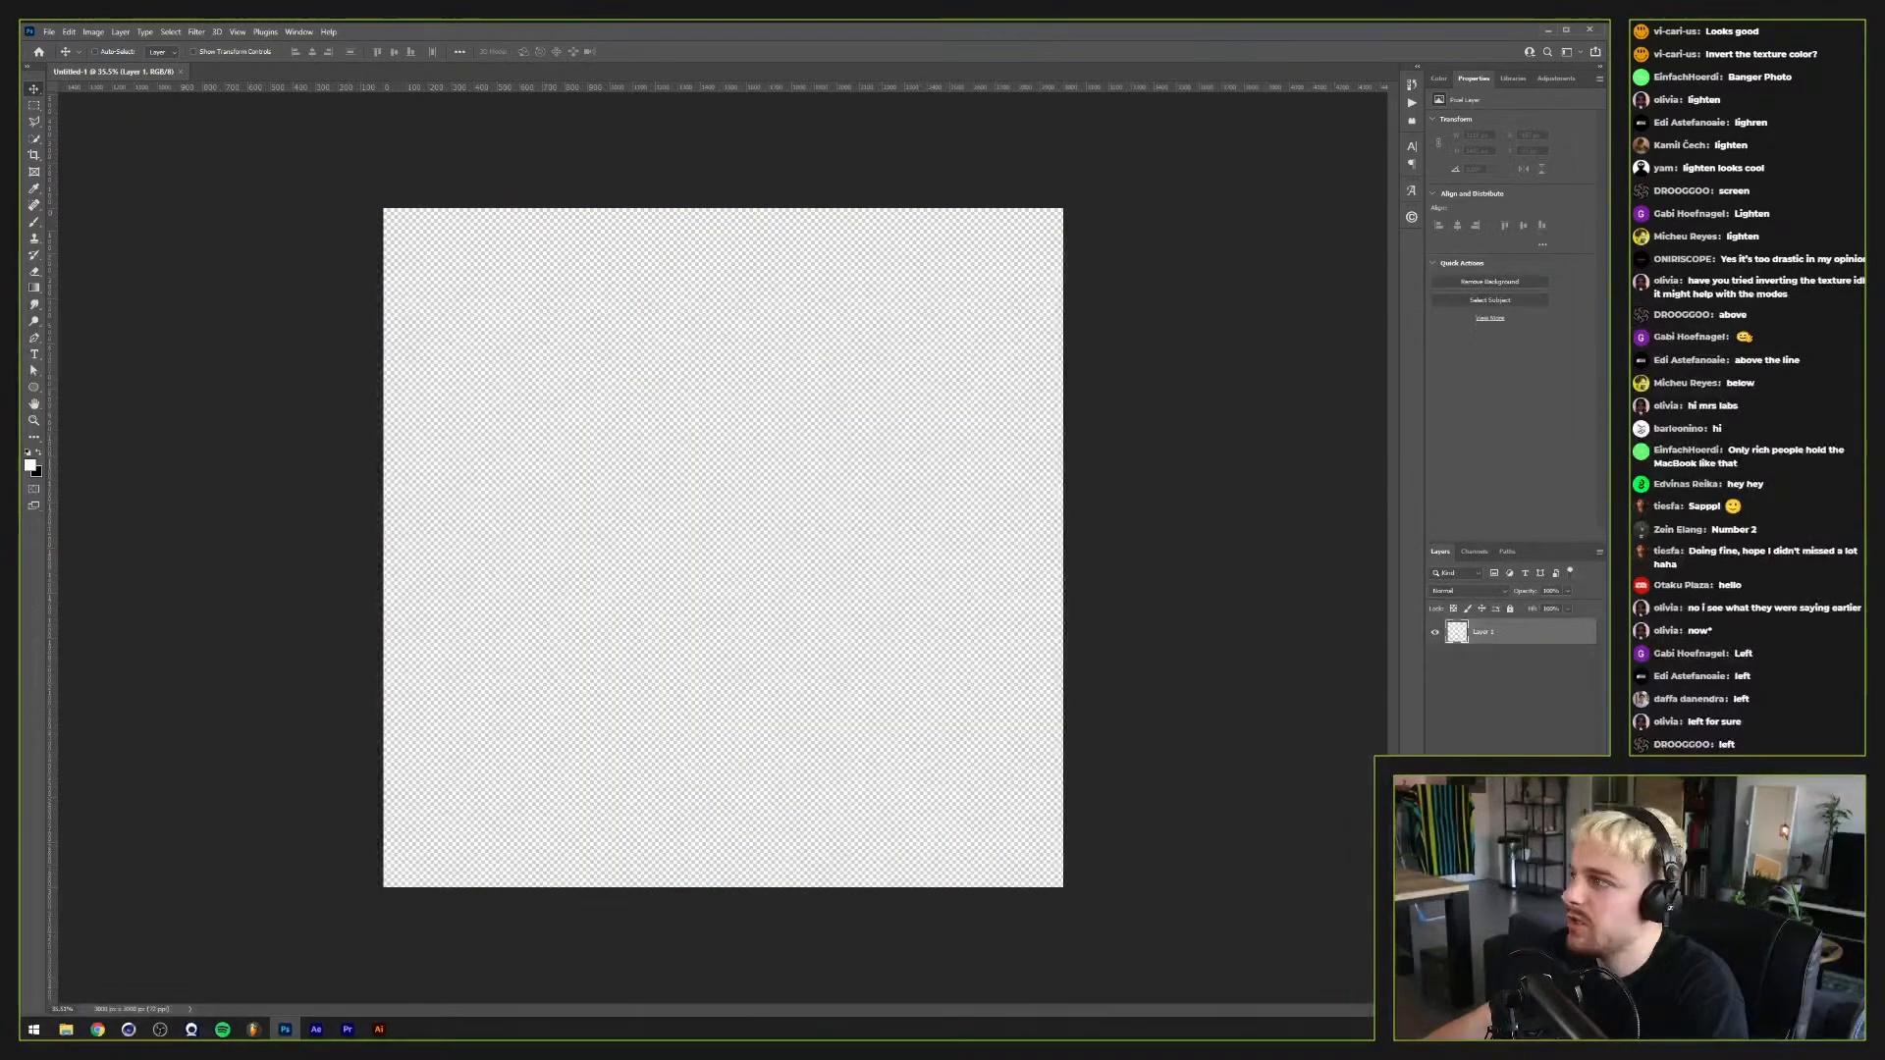
Step: Place the exported photos 01 to 08 into the blank square Untitled-1 document as separate layers
drag(1411, 485, 785, 436)
key(Return)
key(Return)
key(Return)
key(Return)
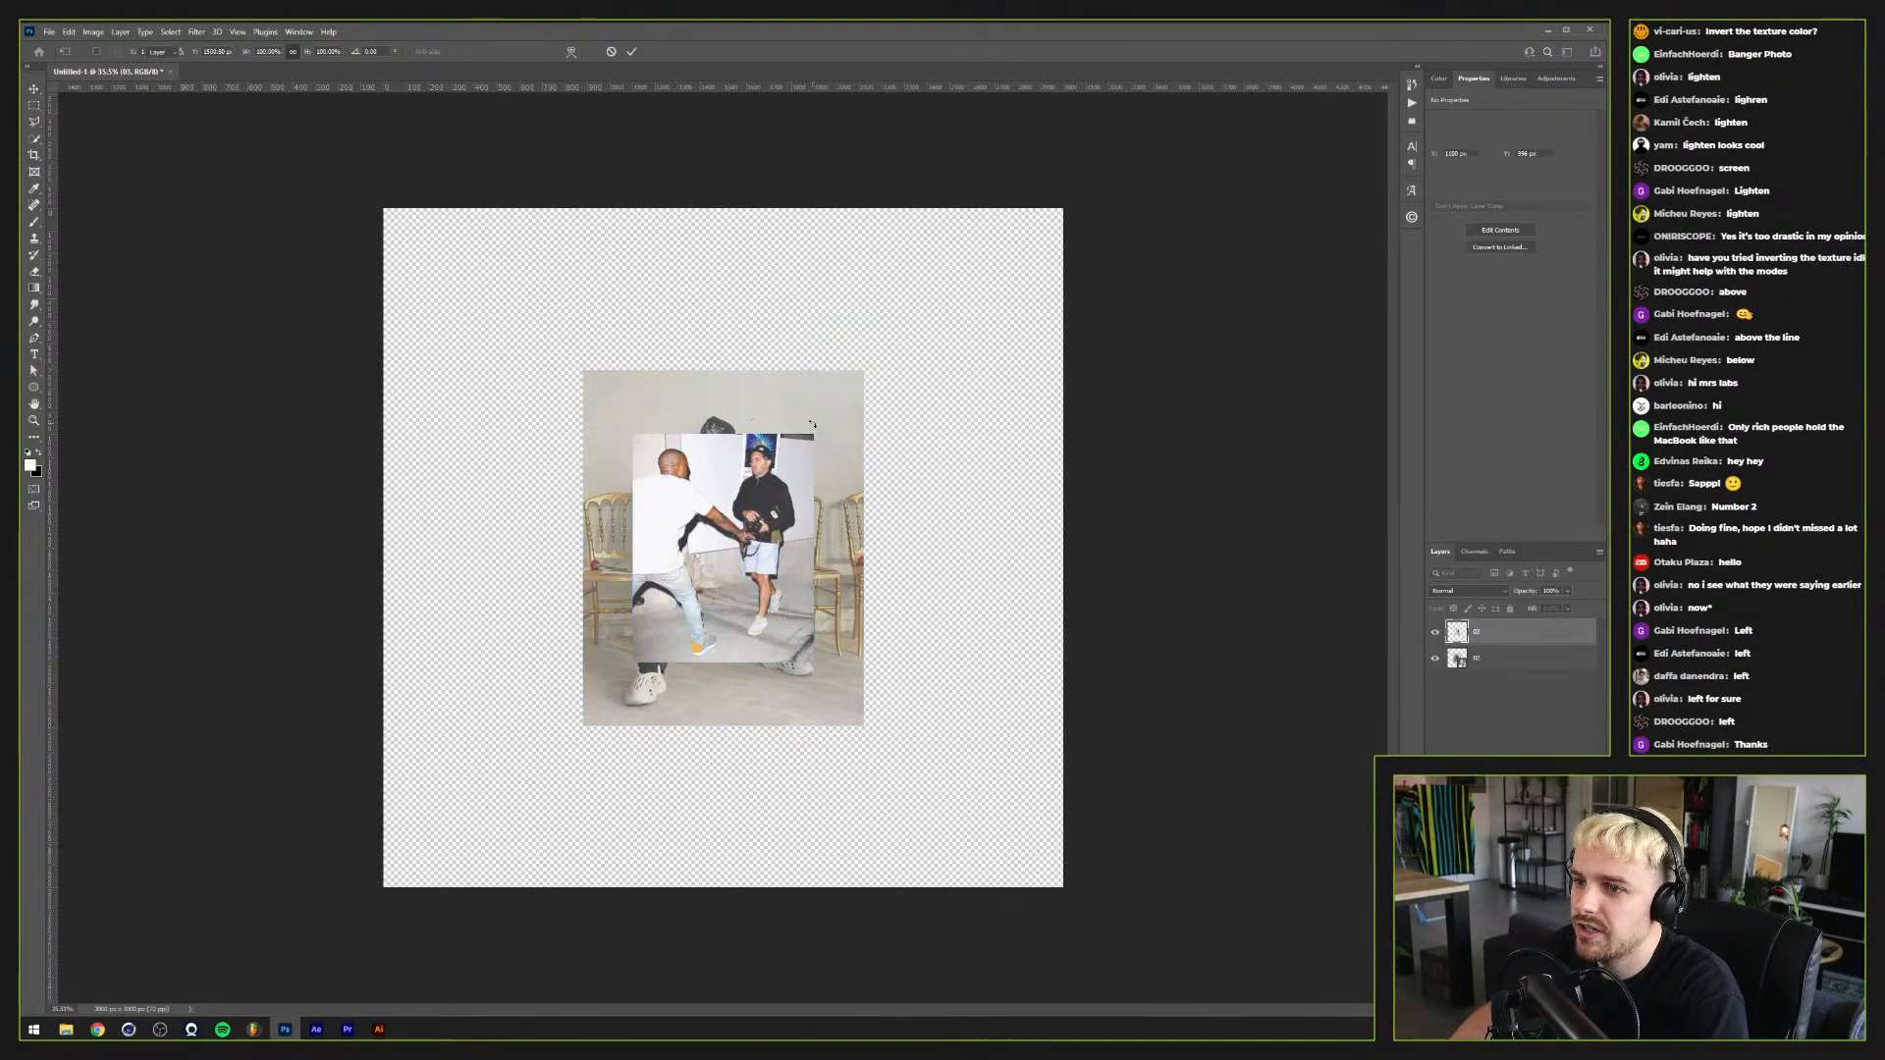
key(Return)
key(Return)
key(Return)
key(Return)
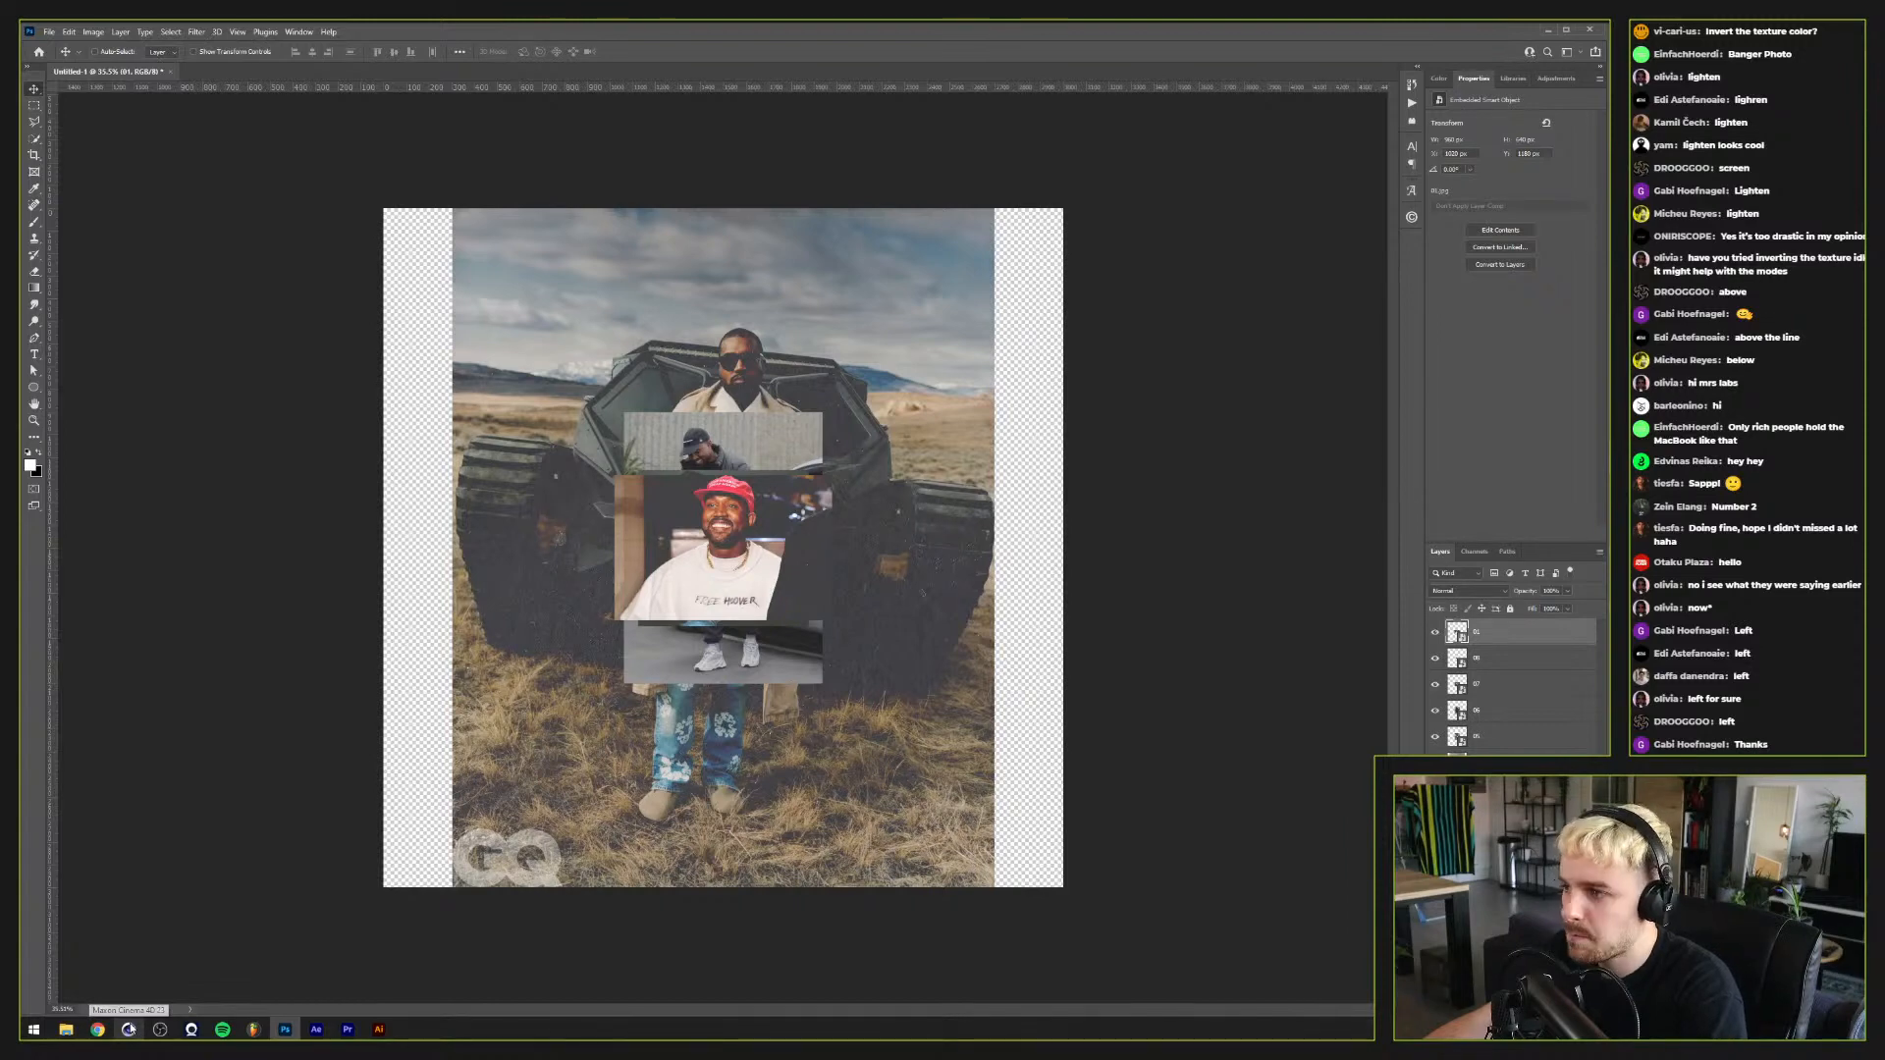
Step: Switch to Chrome, close the Kanye search and article tabs except the Unsplash page, and return to Photoshop
mouse_move(90, 1033)
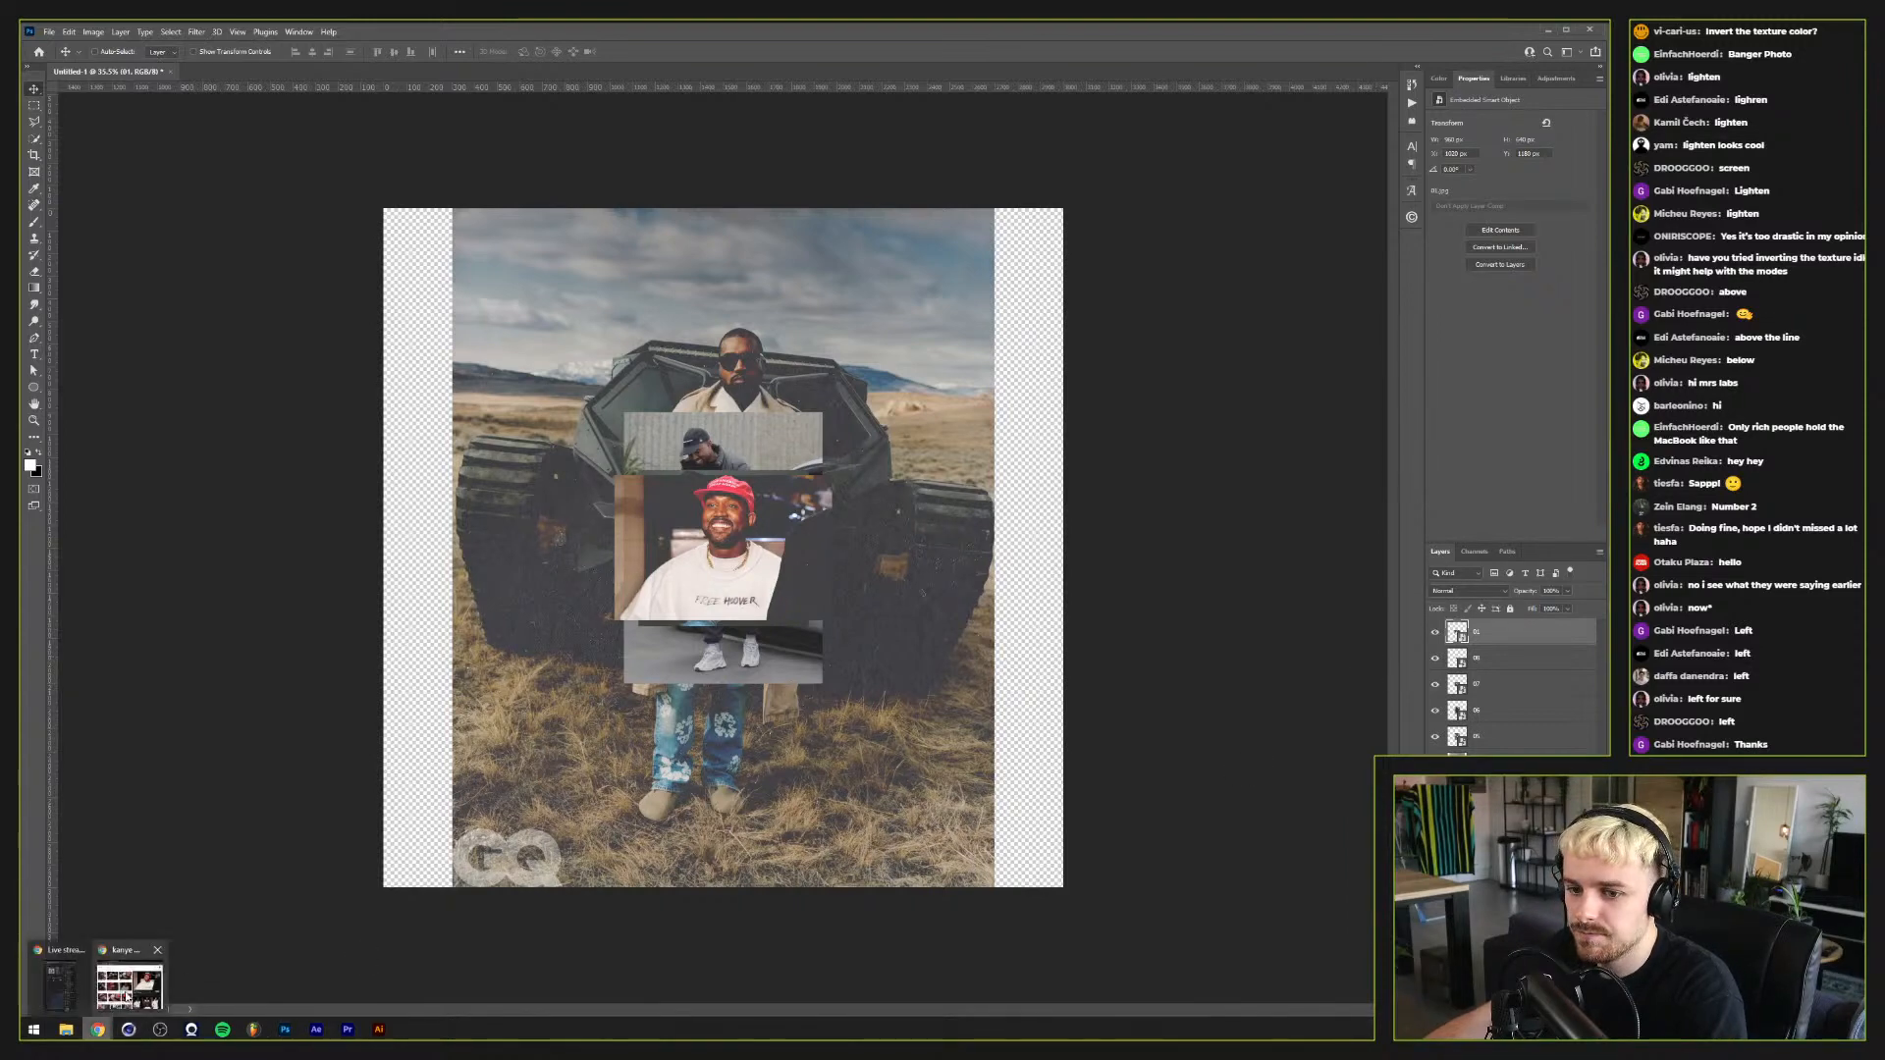
click(128, 995)
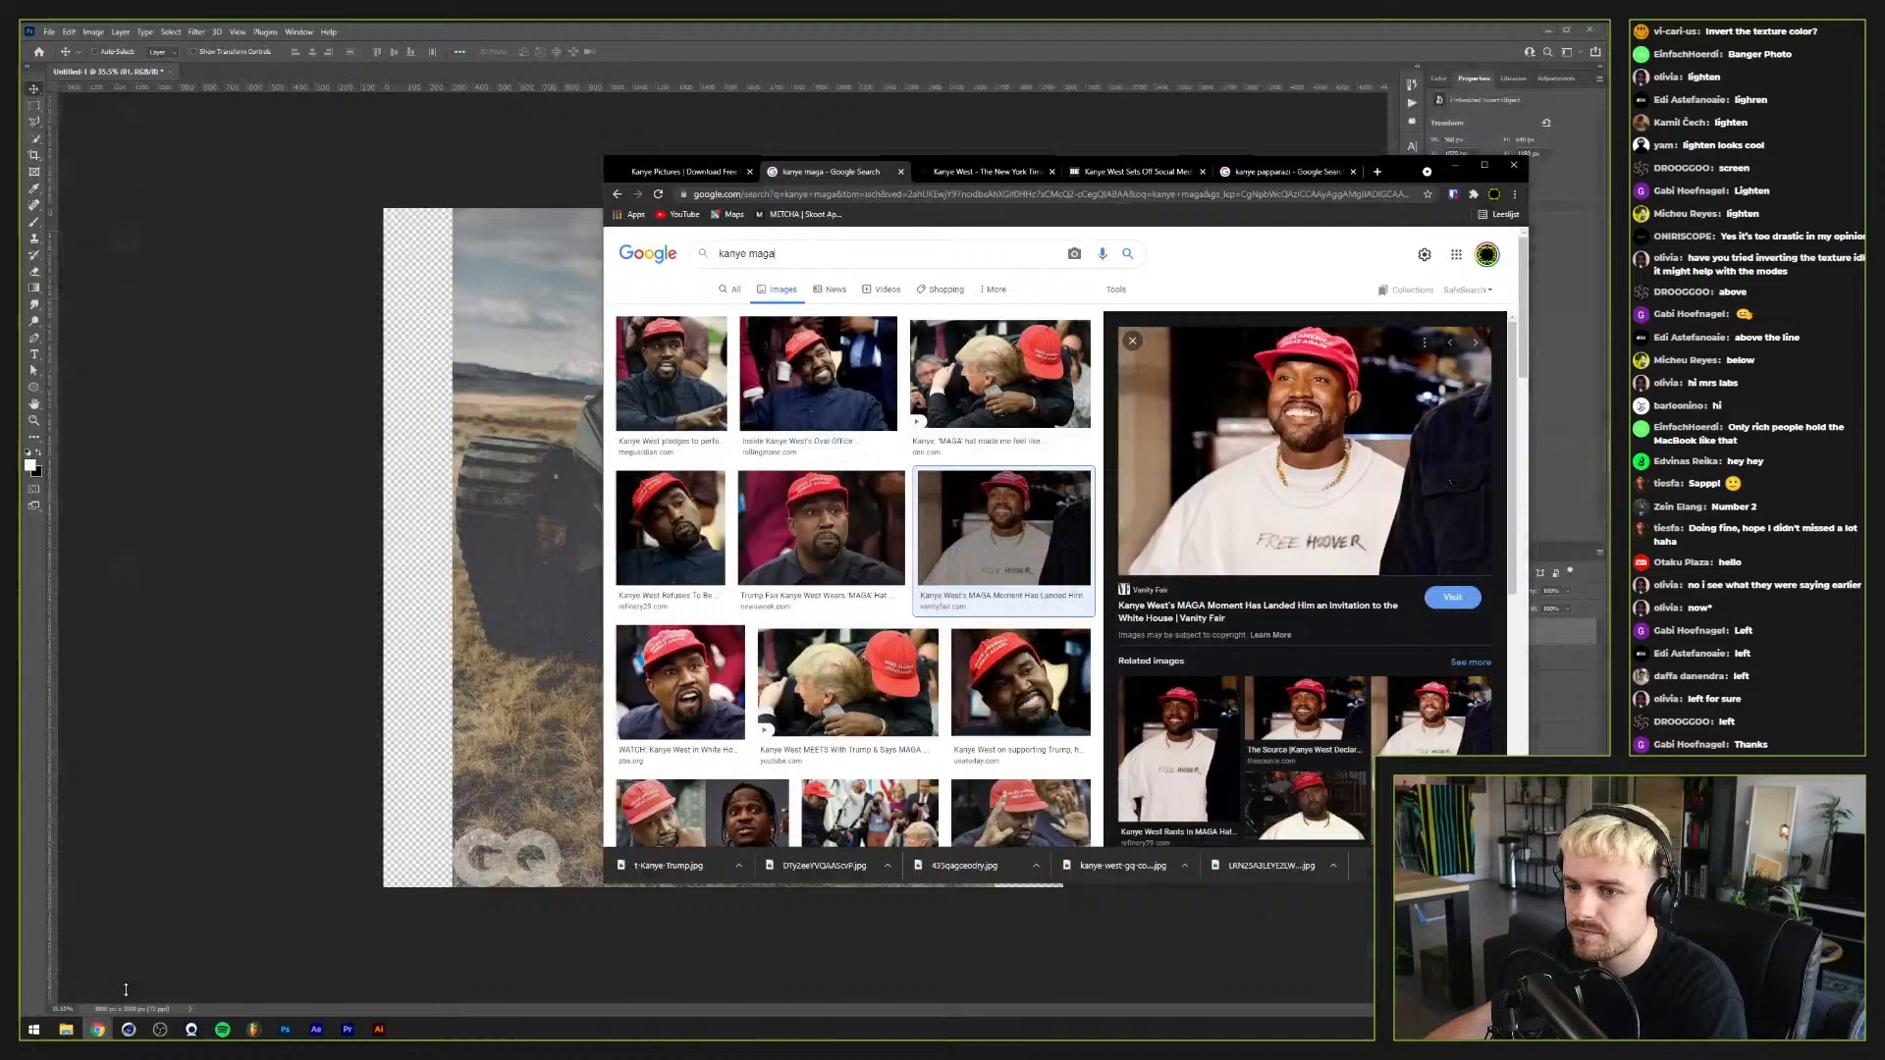
click(901, 171)
click(901, 171)
click(901, 172)
click(901, 172)
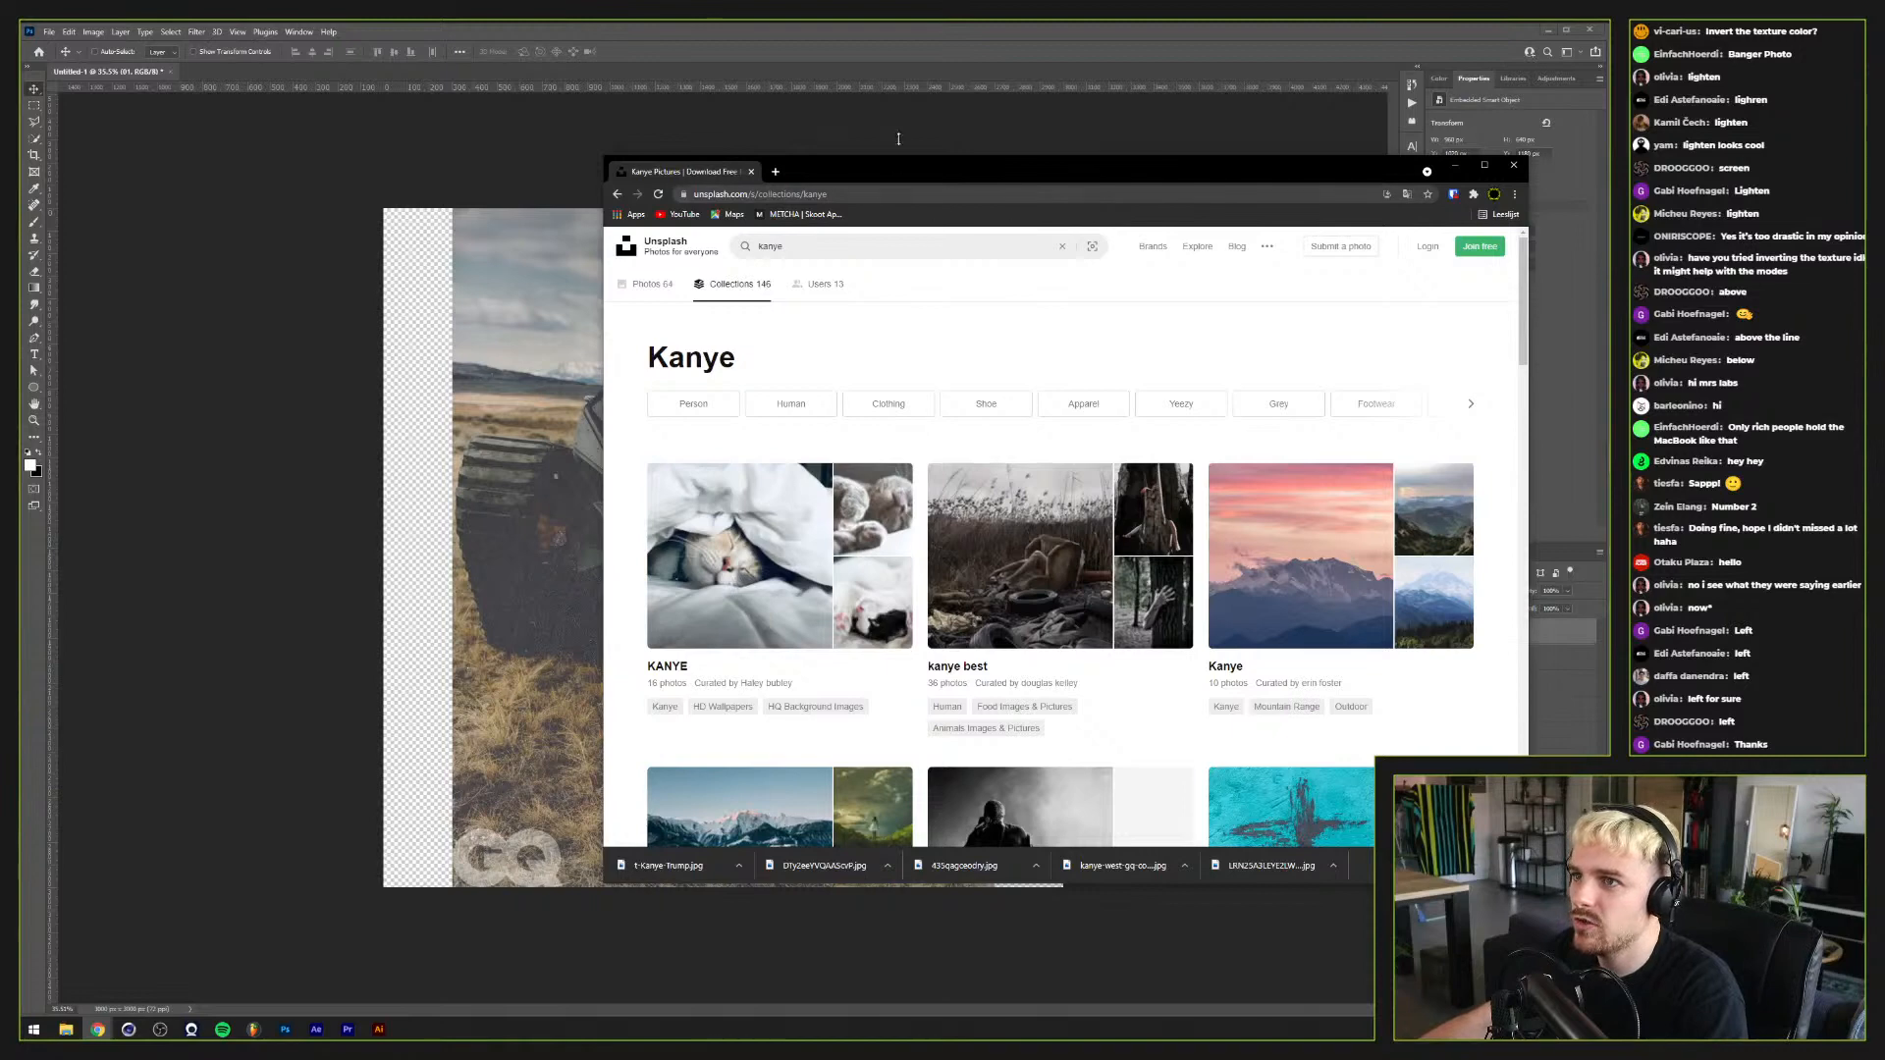
click(920, 47)
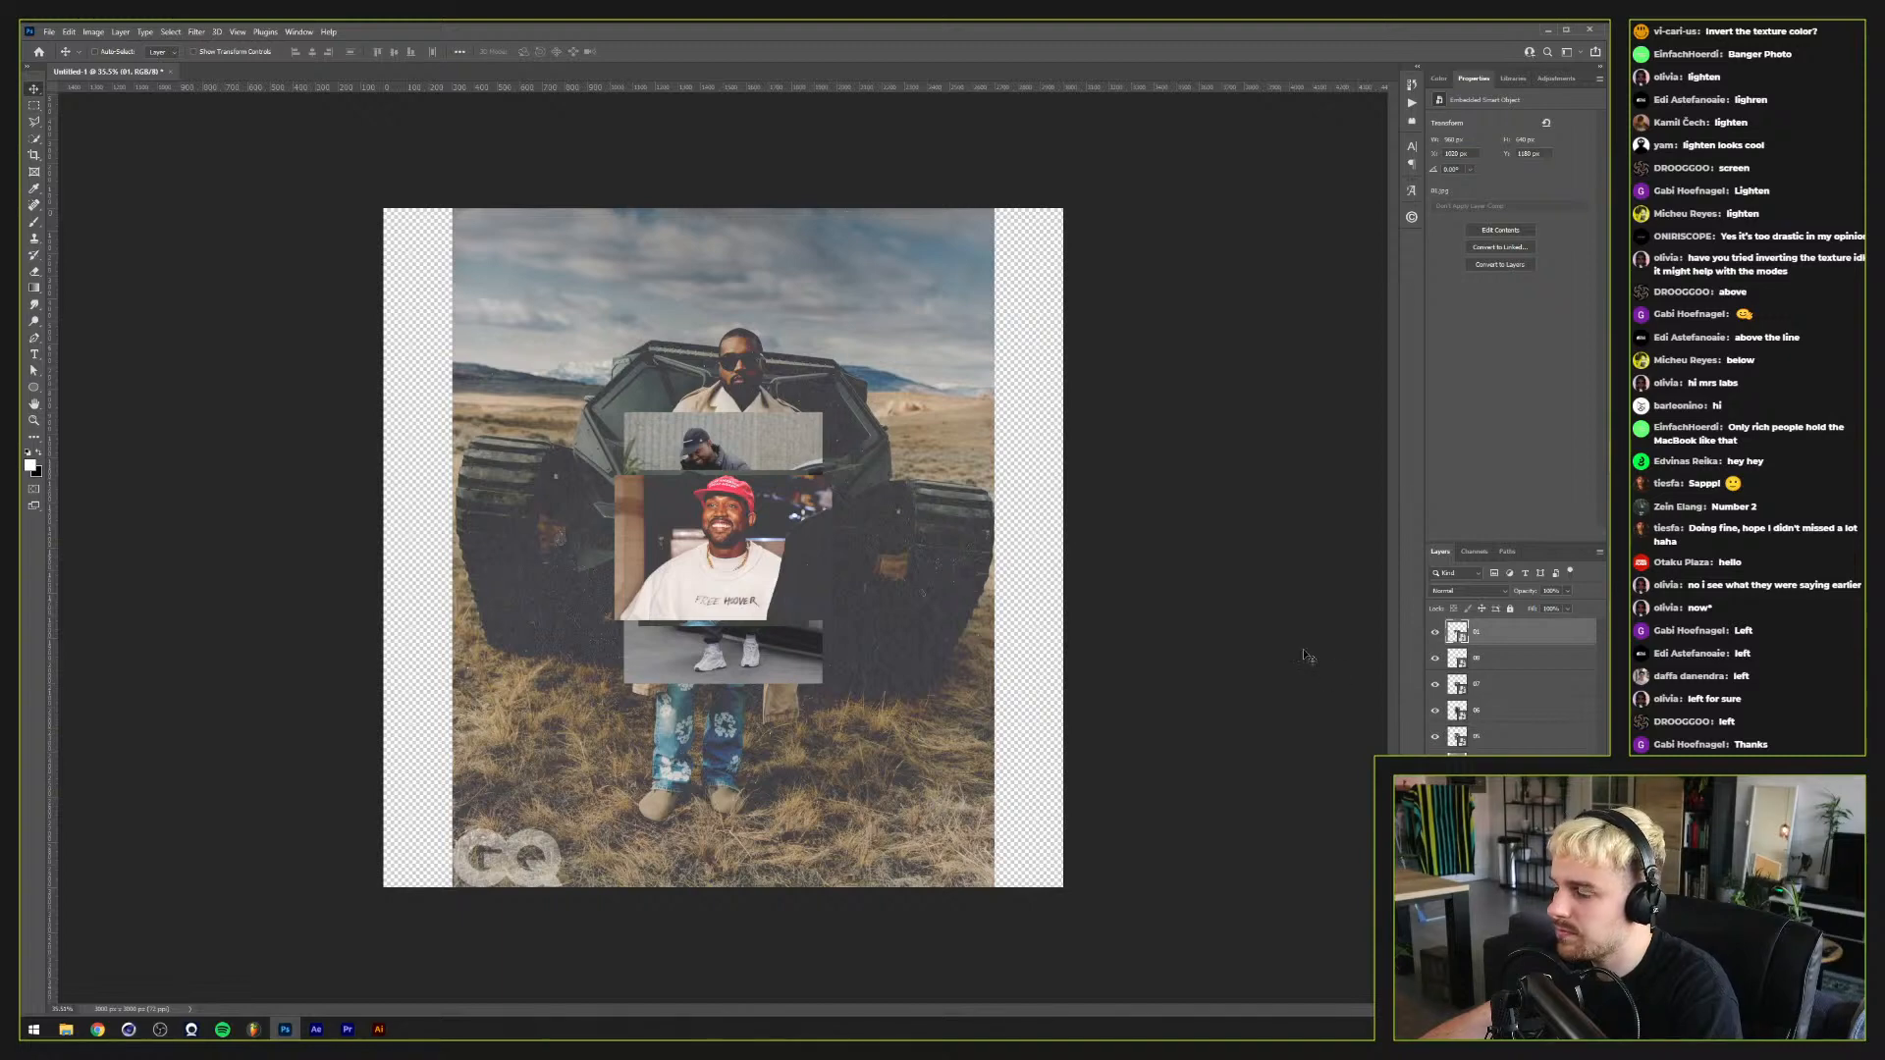
Step: Switch to Chrome, search Google for "desert chrome tumblr" and open desertchrome.tumblr.com
mouse_move(114, 1027)
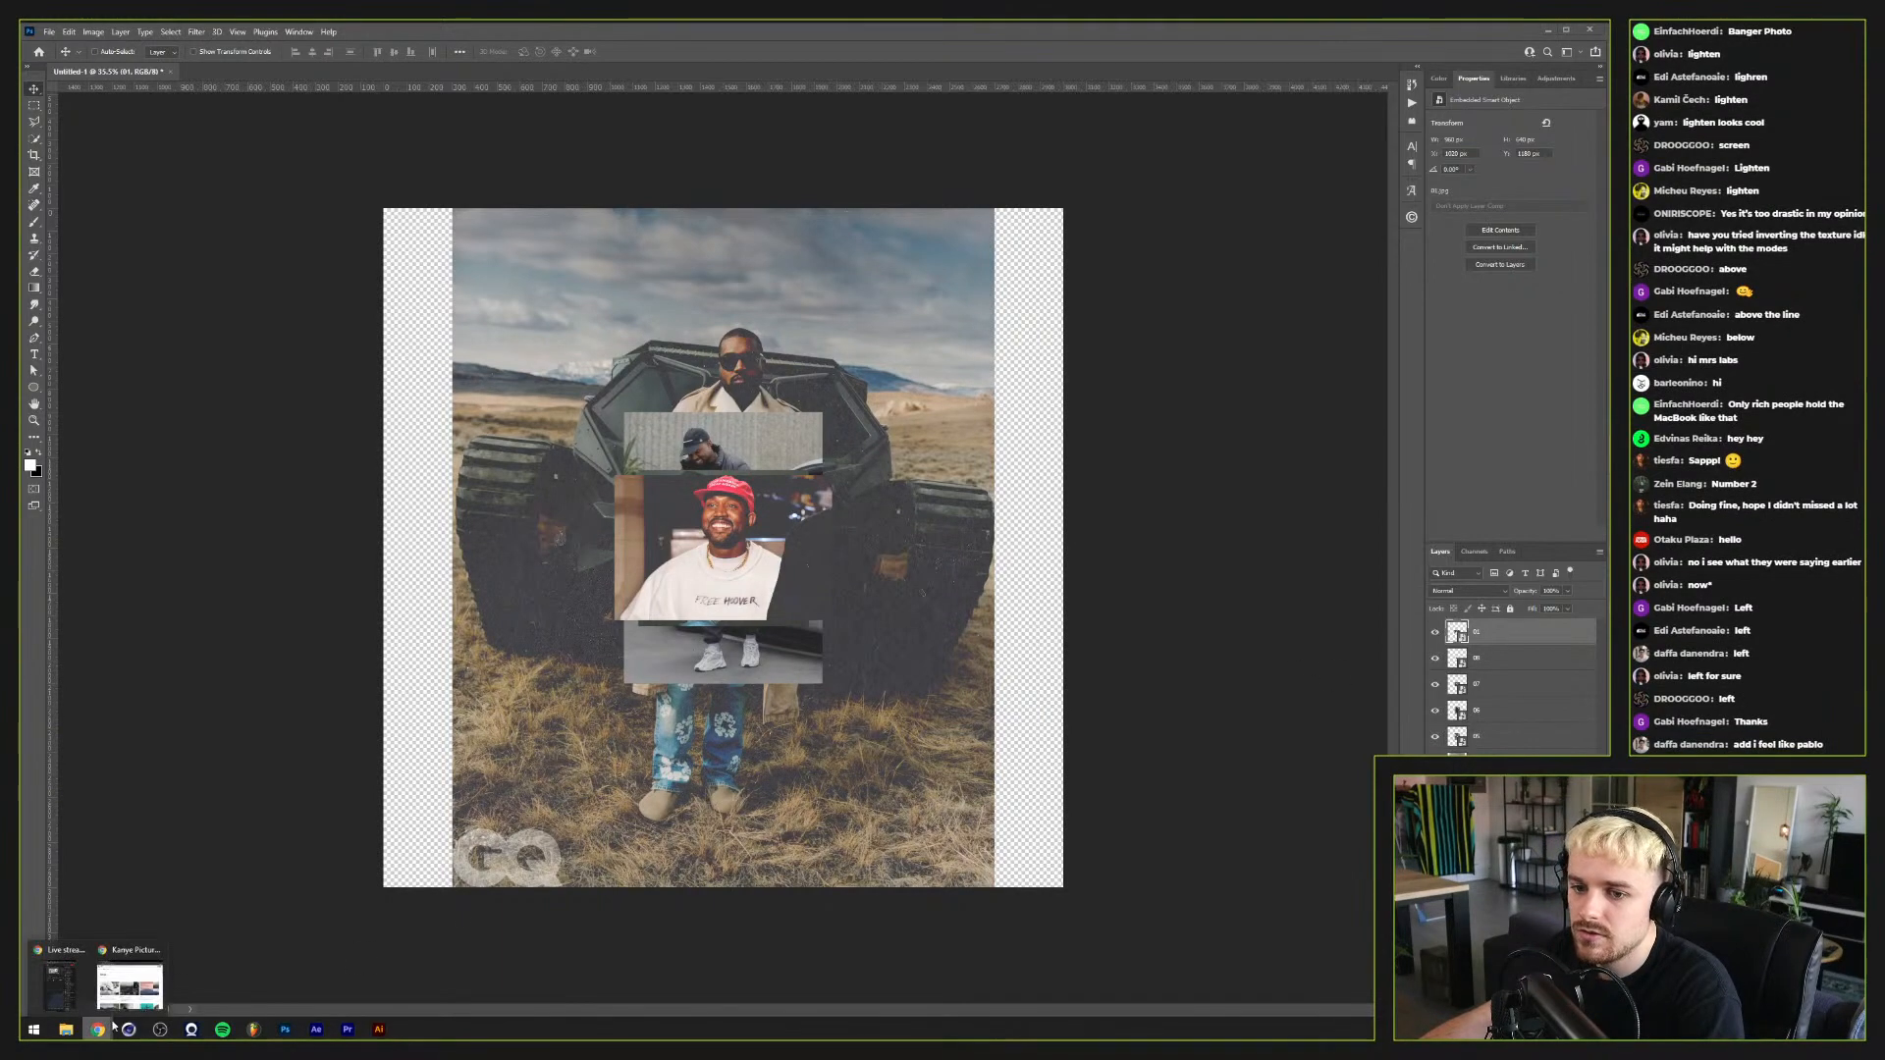
click(129, 990)
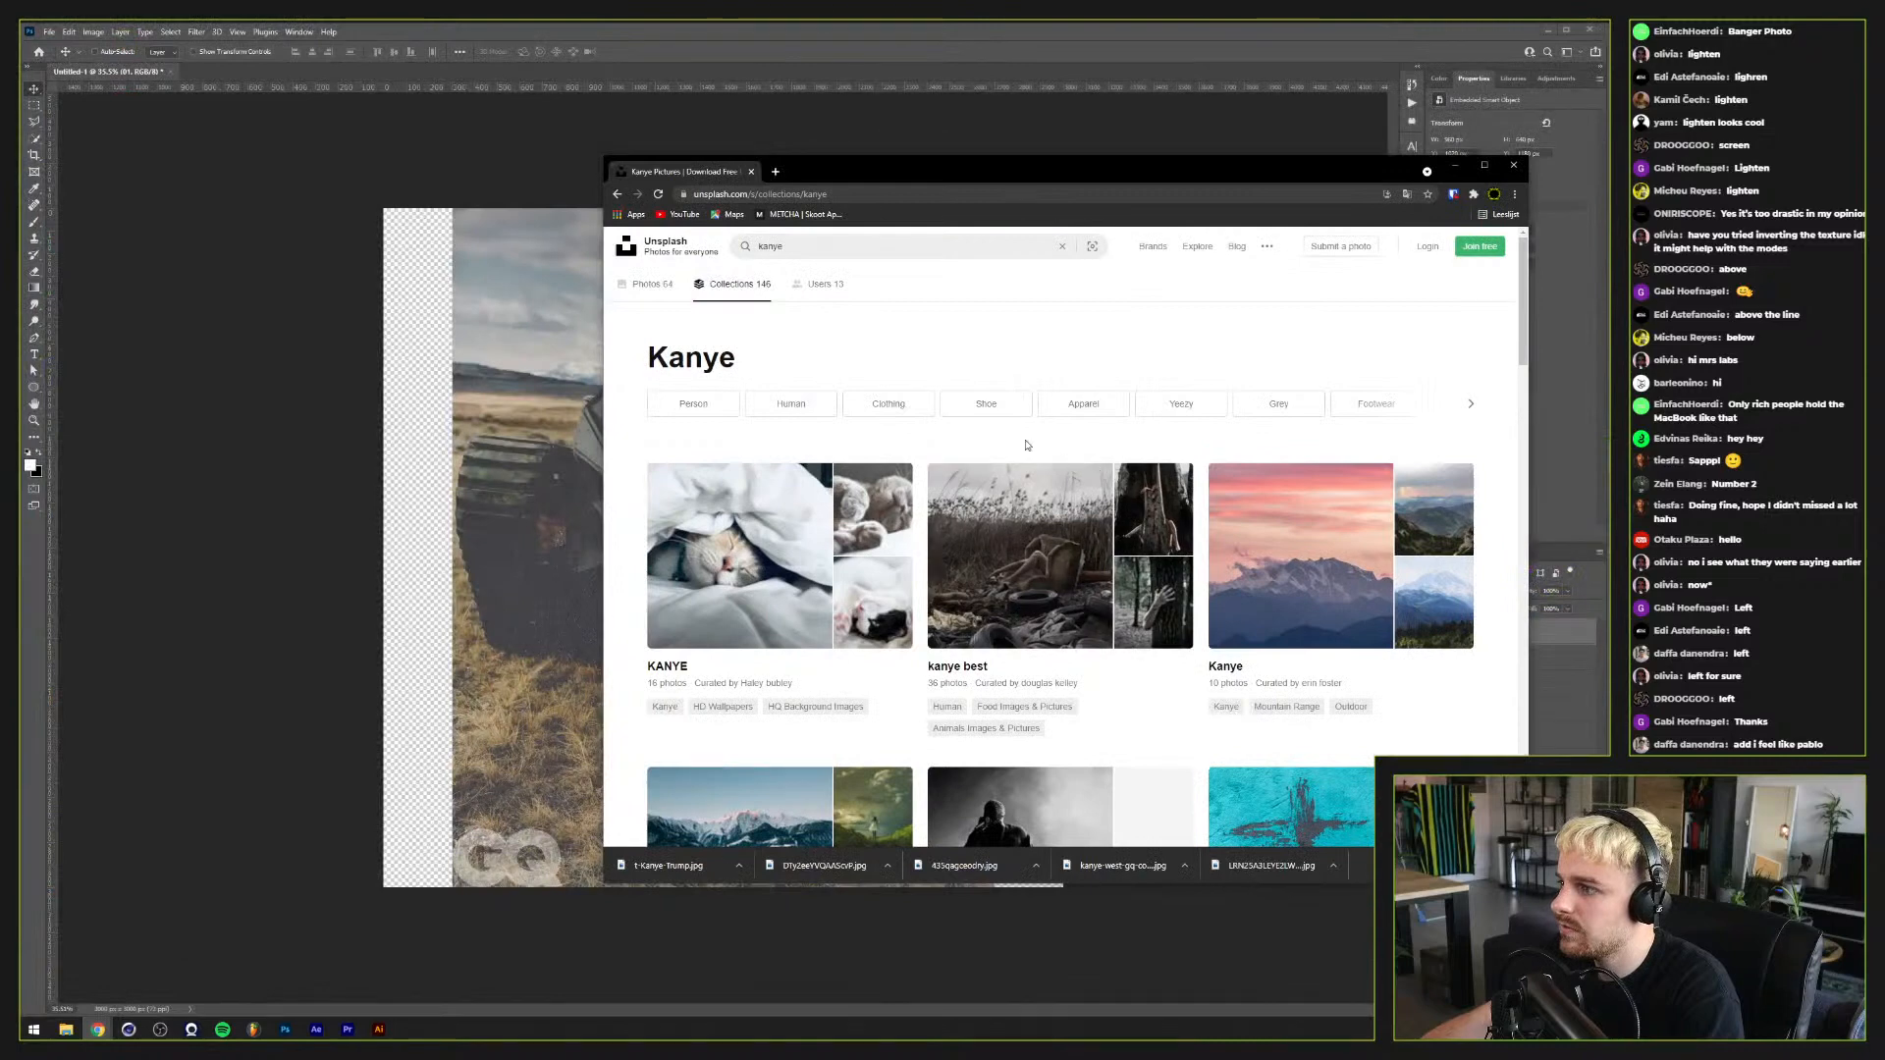
click(826, 195)
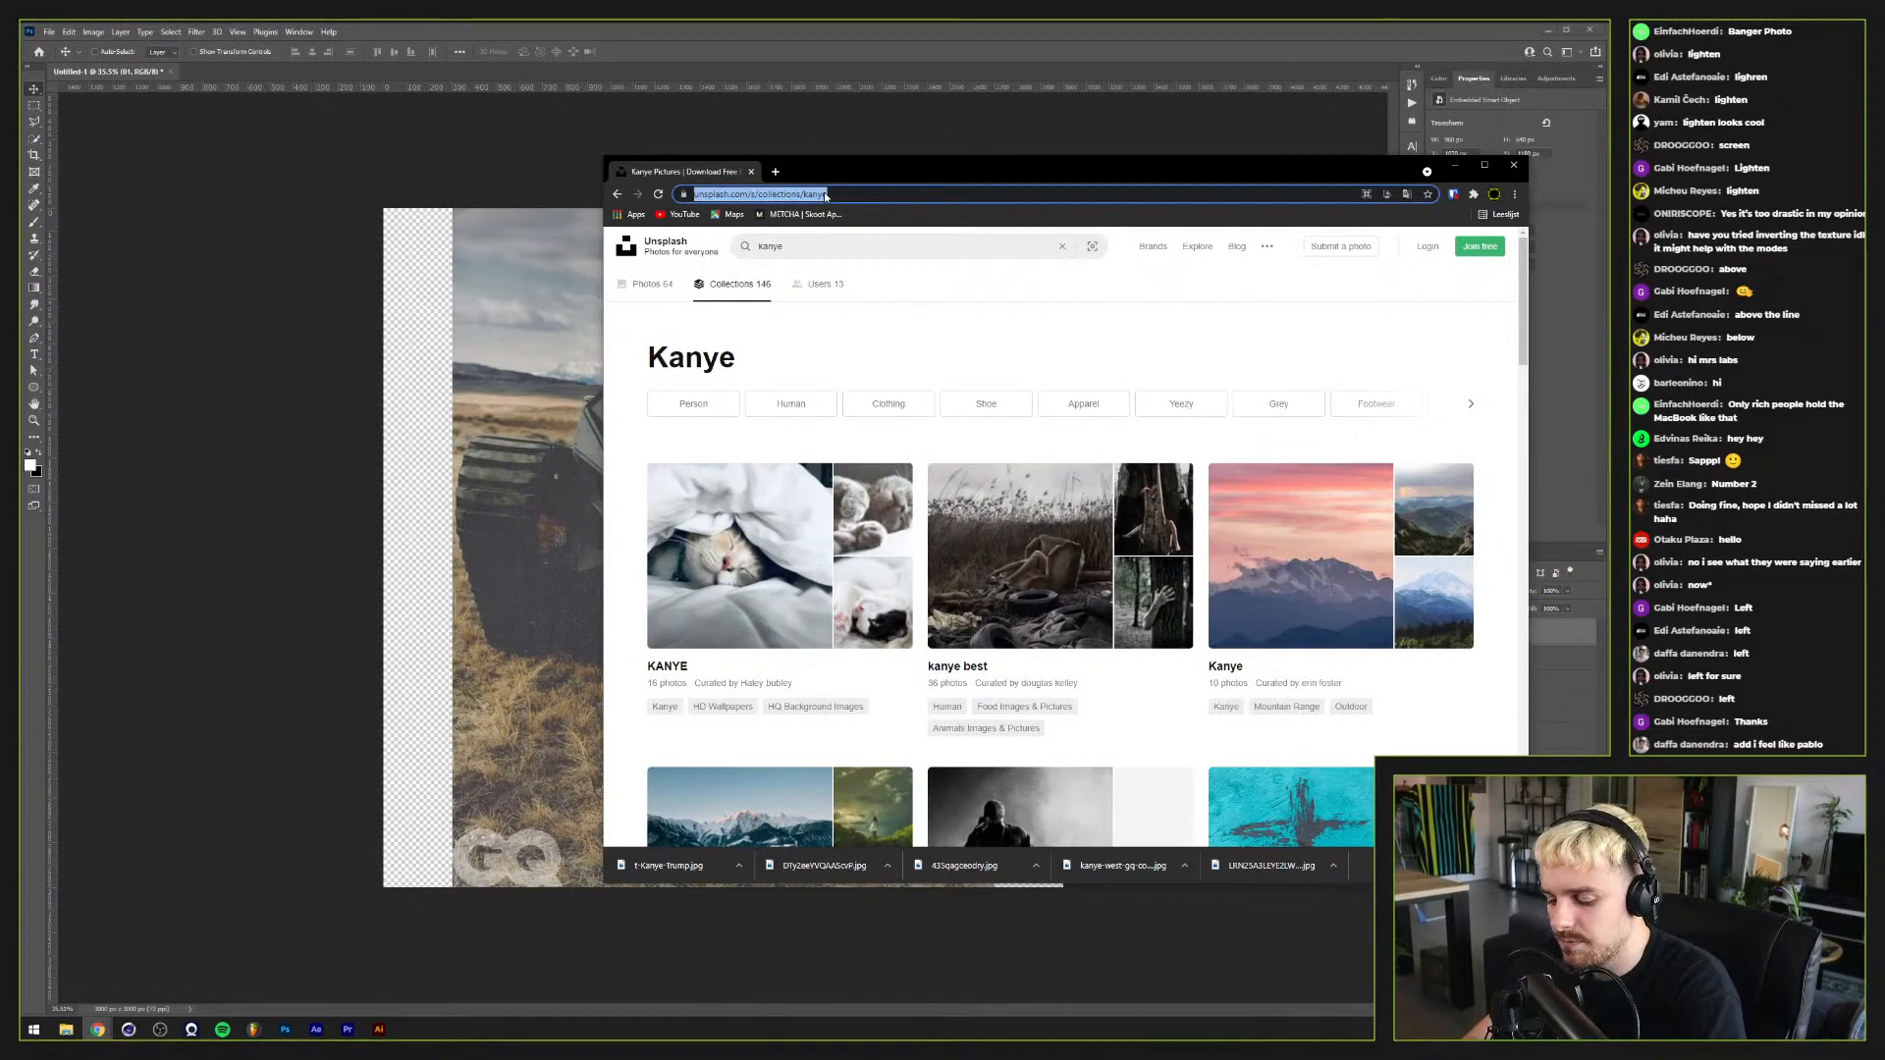
text(desert chrome)
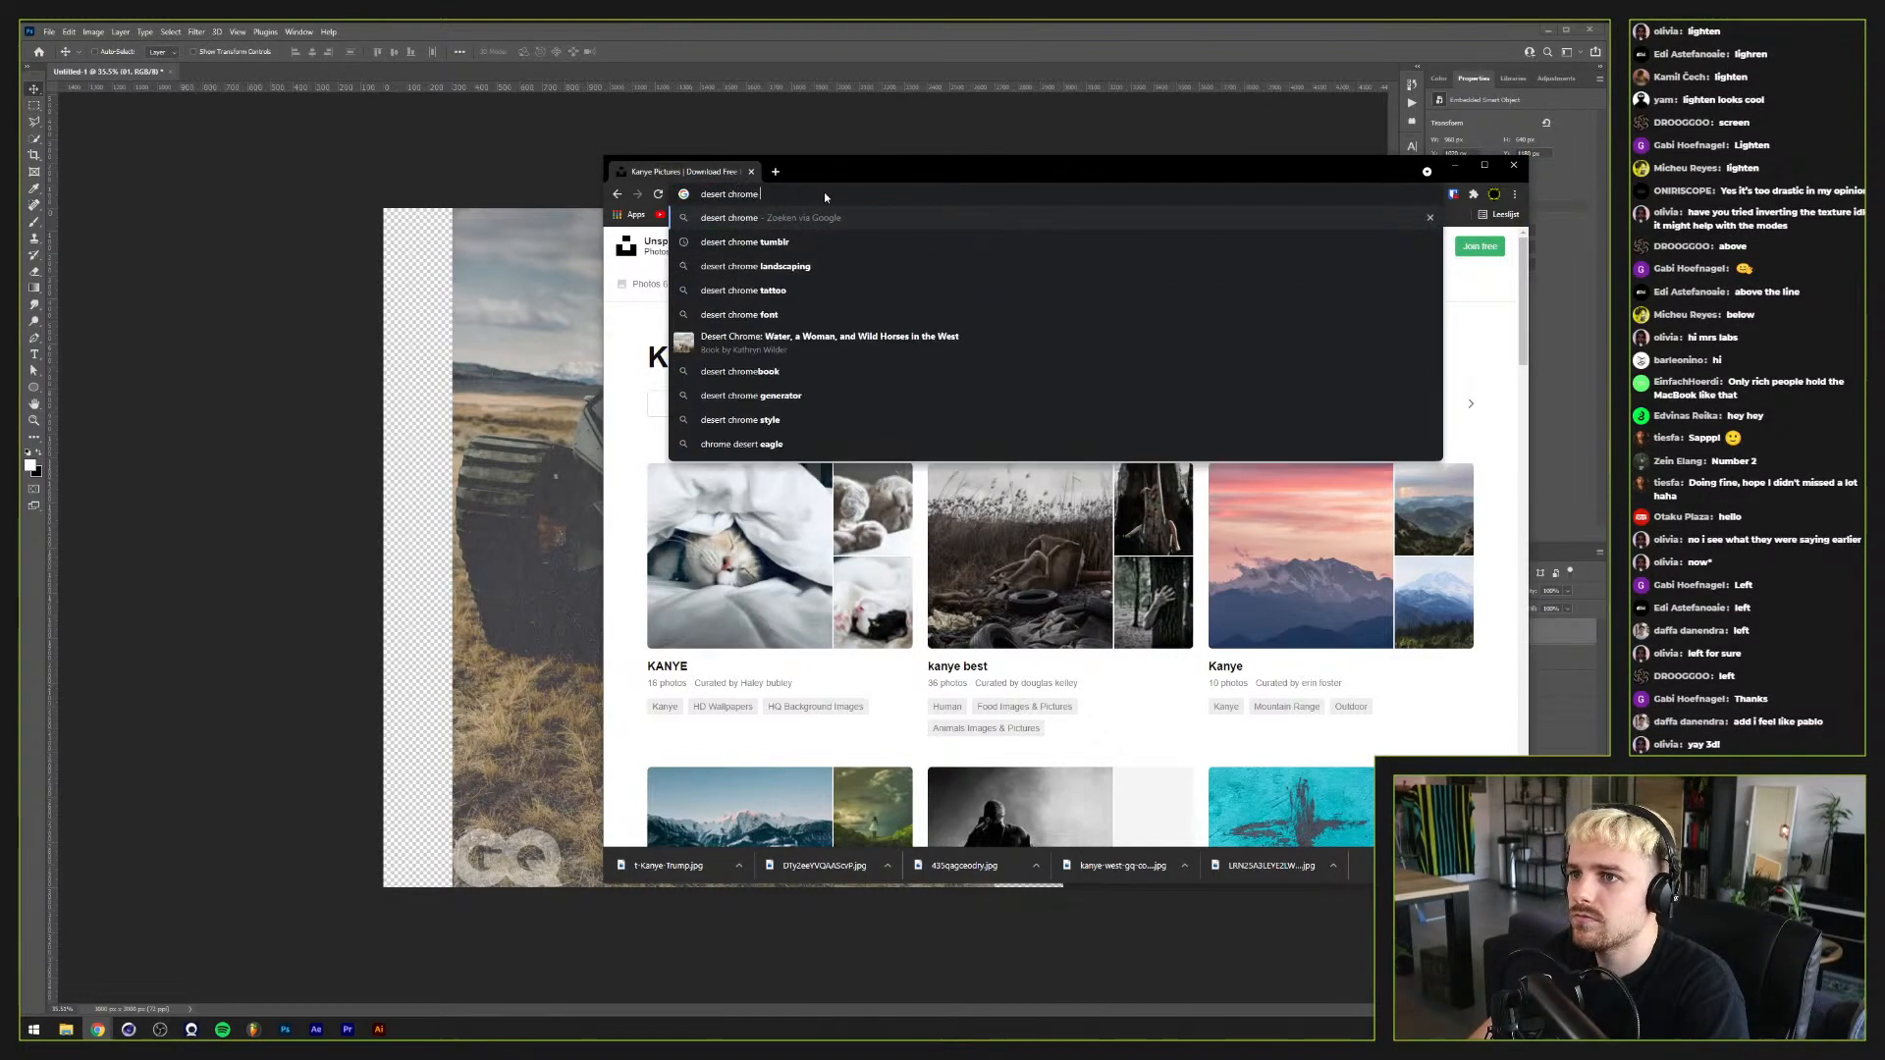
key(Down)
key(Return)
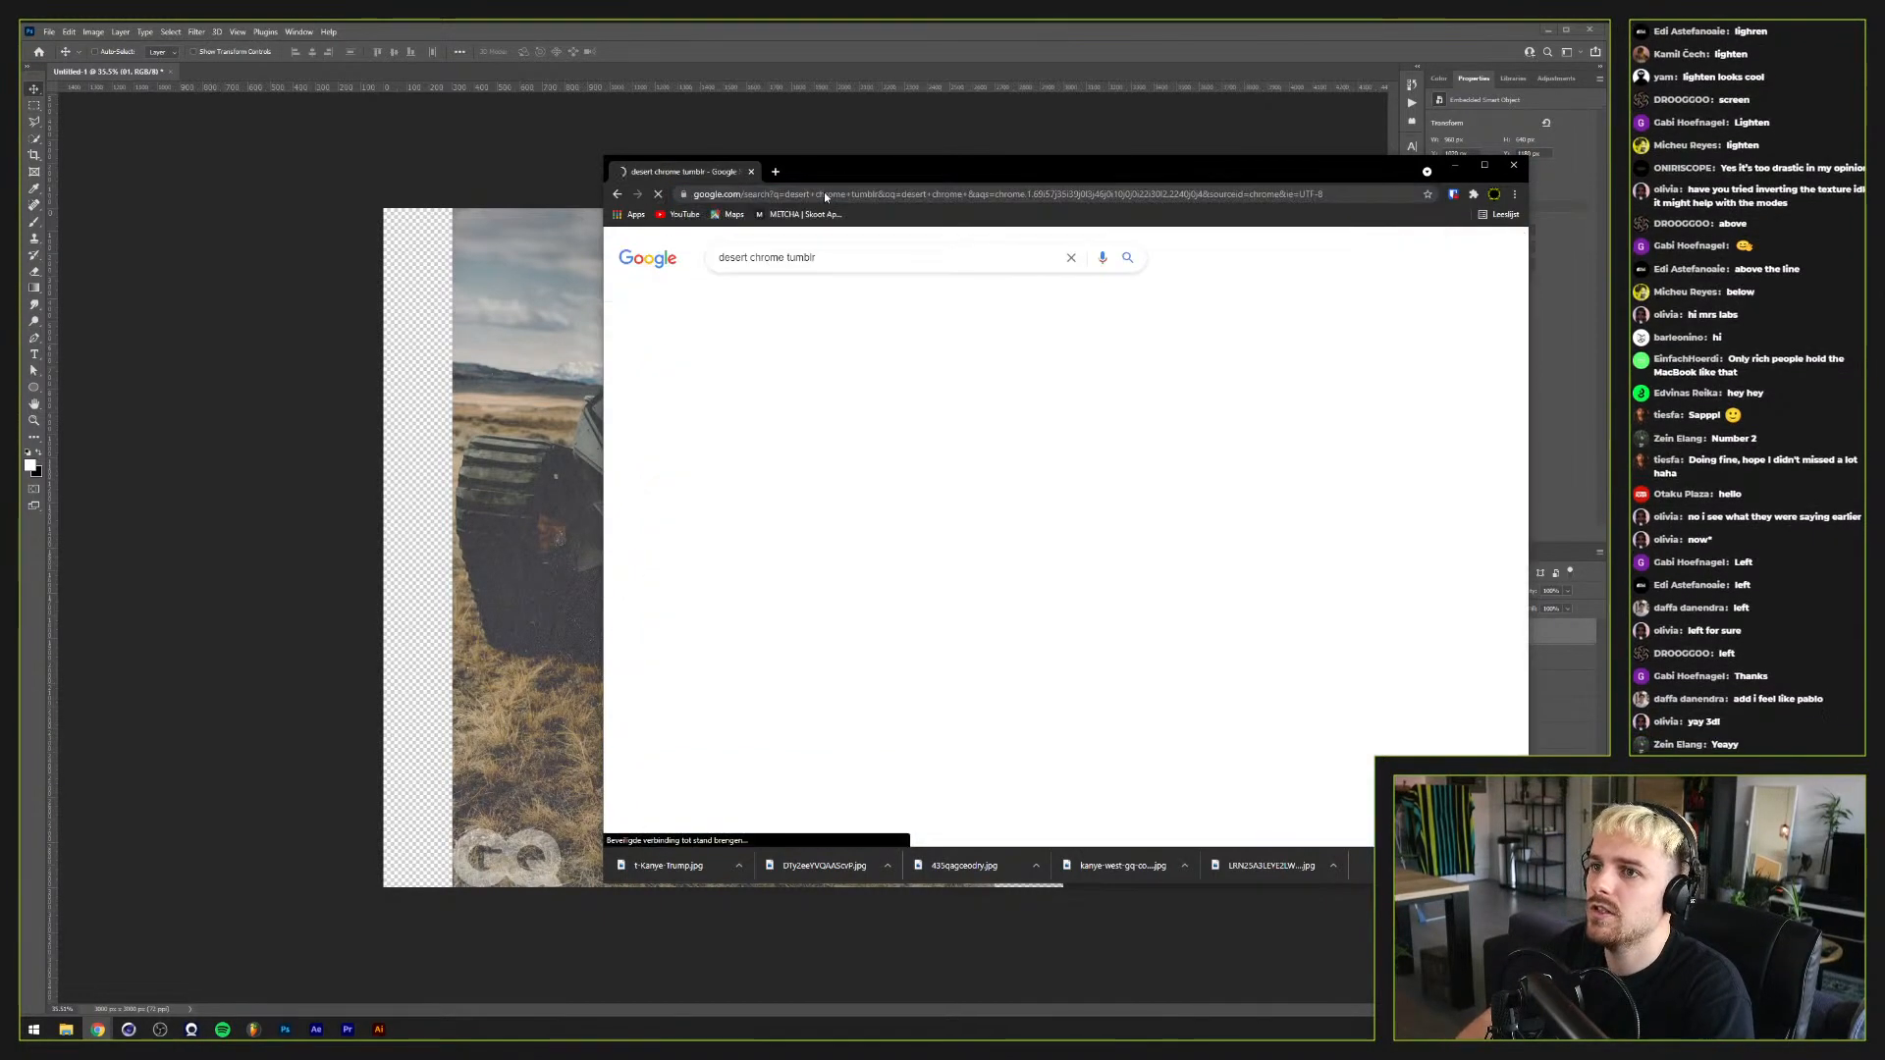
click(792, 378)
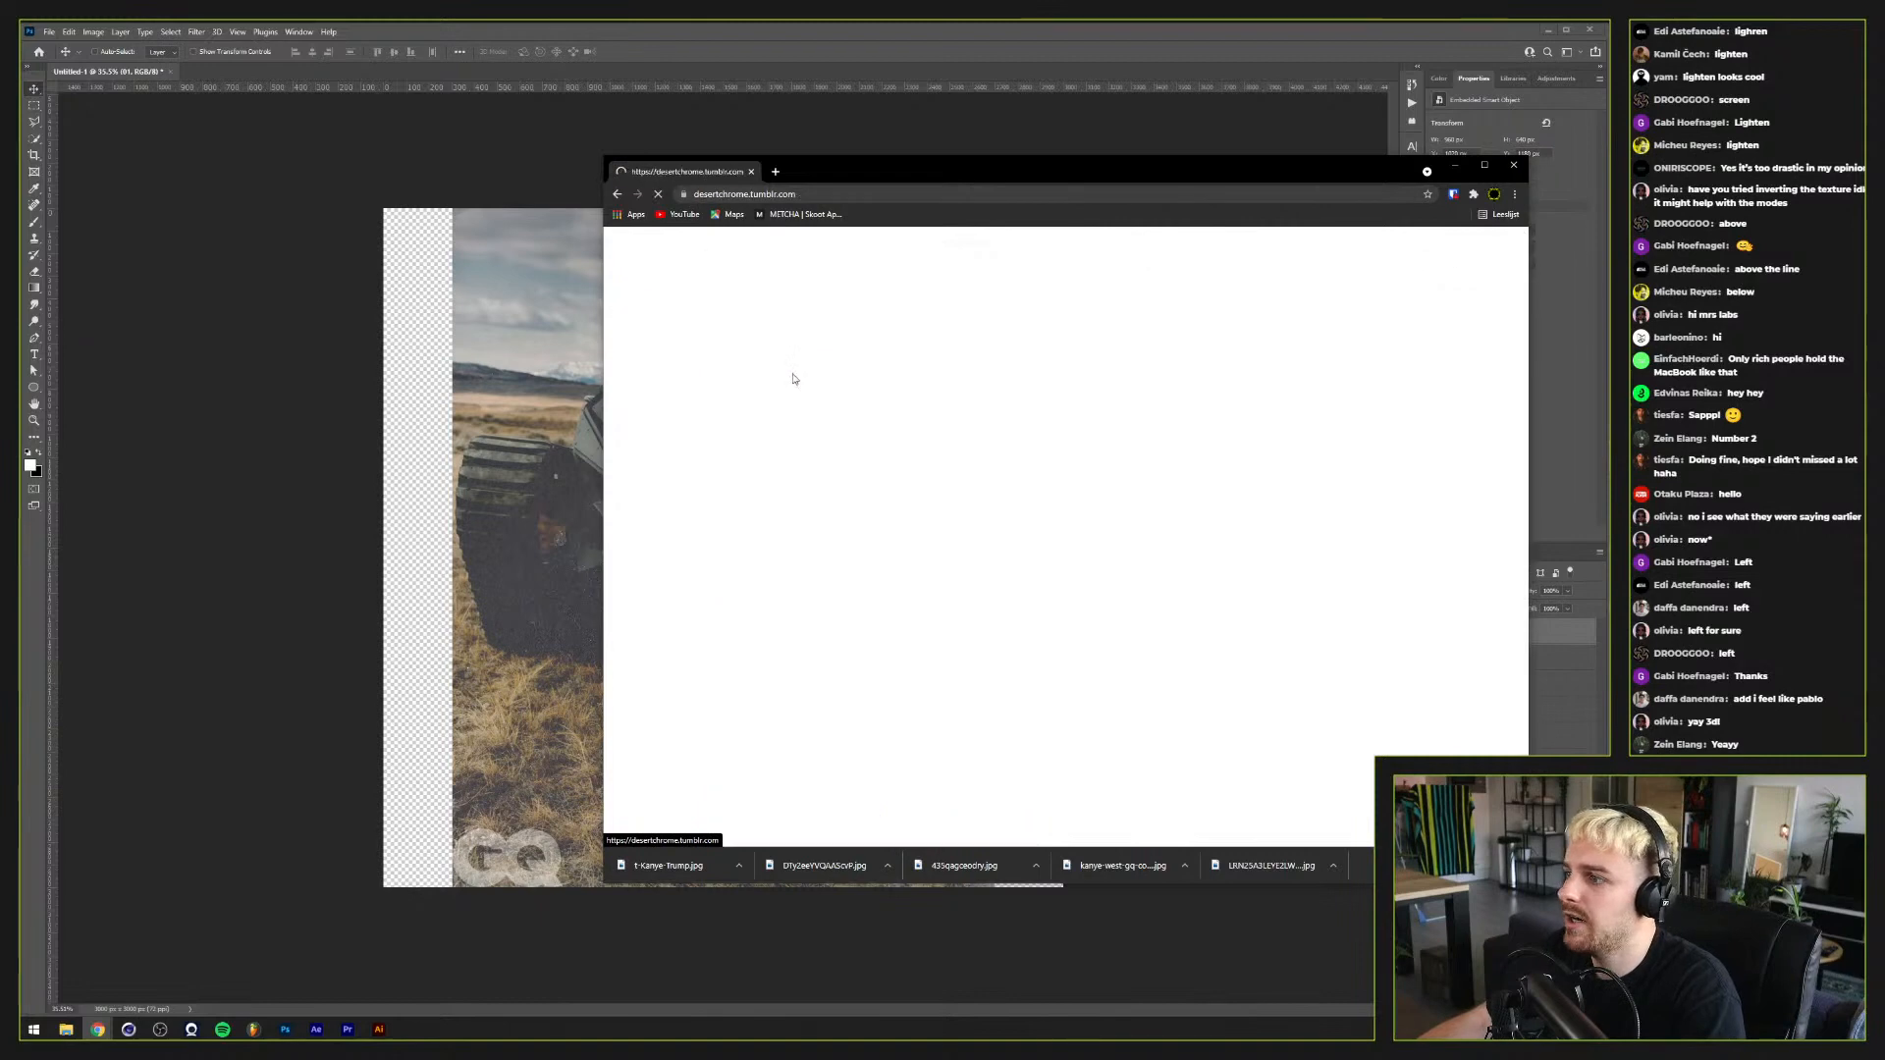
Step: Browse the Desert Chrome page briefly, switch to Cinema 4D and start a new project
scroll(718, 491, down, 5)
scroll(718, 491, down, 1)
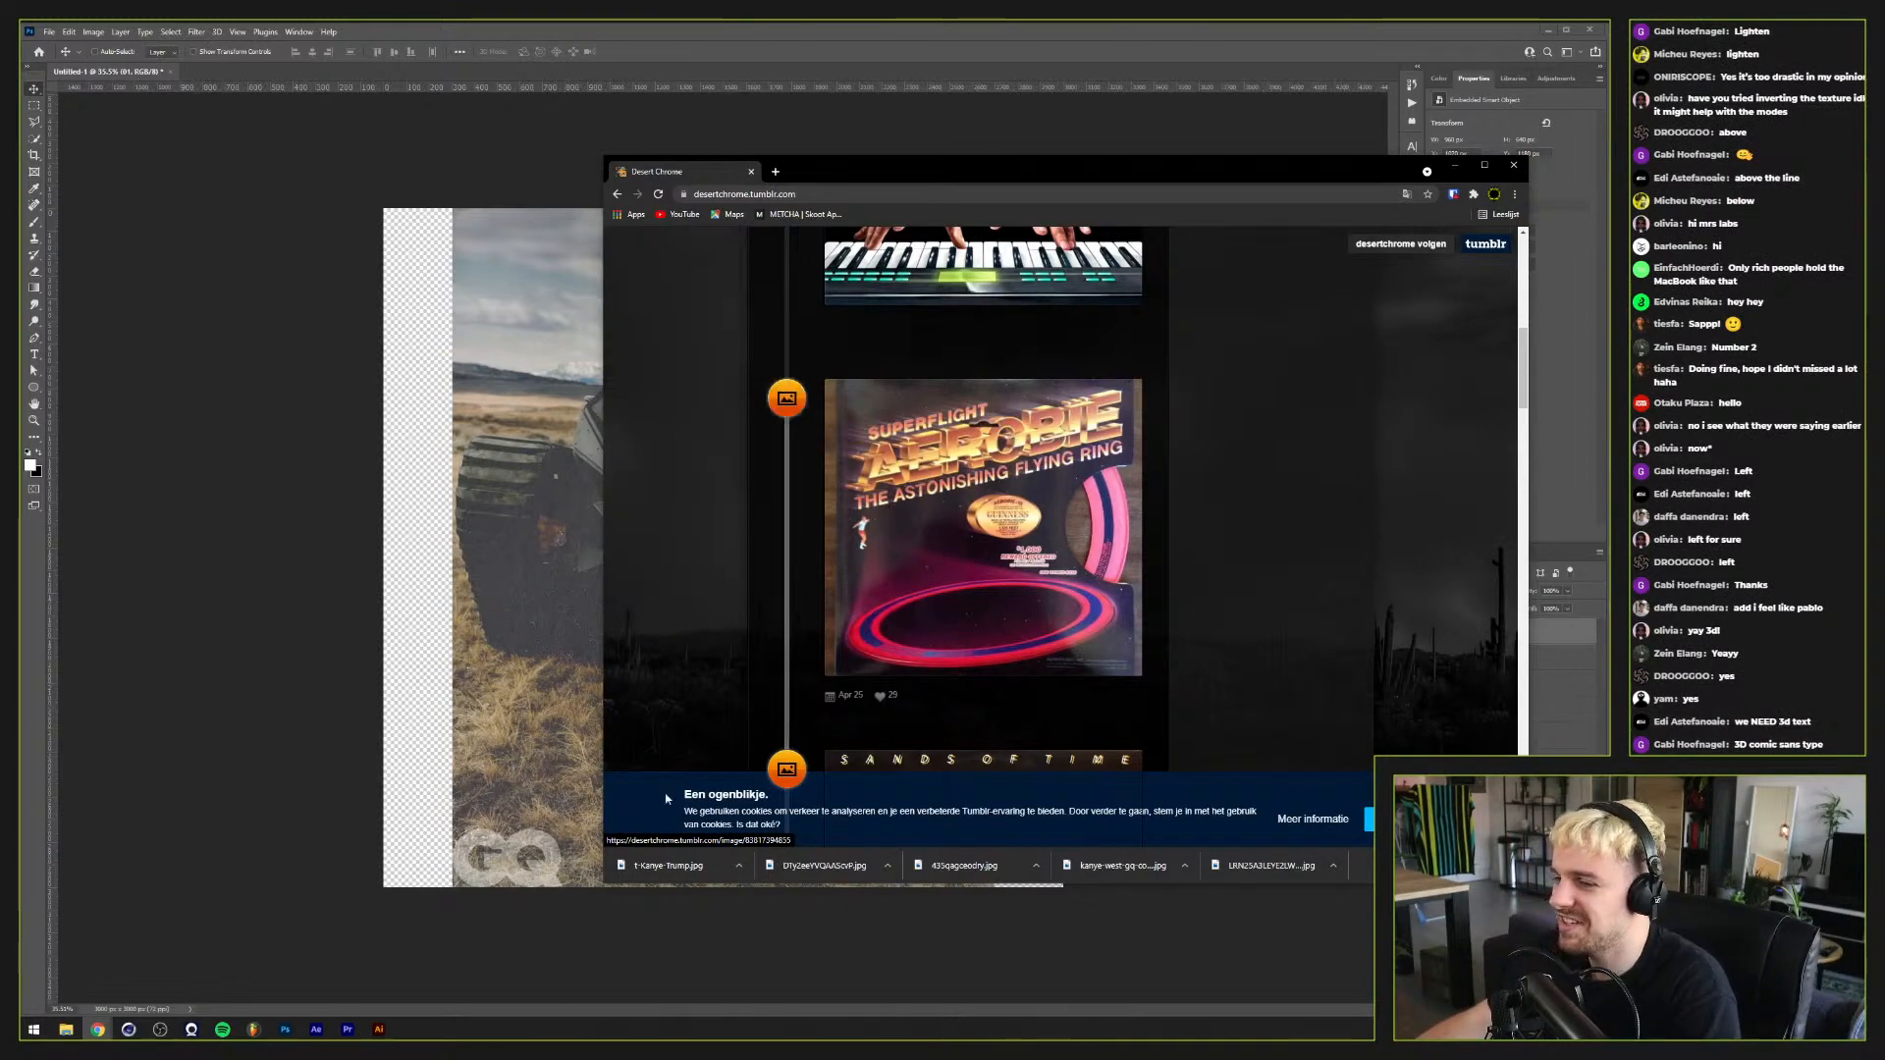
click(129, 1029)
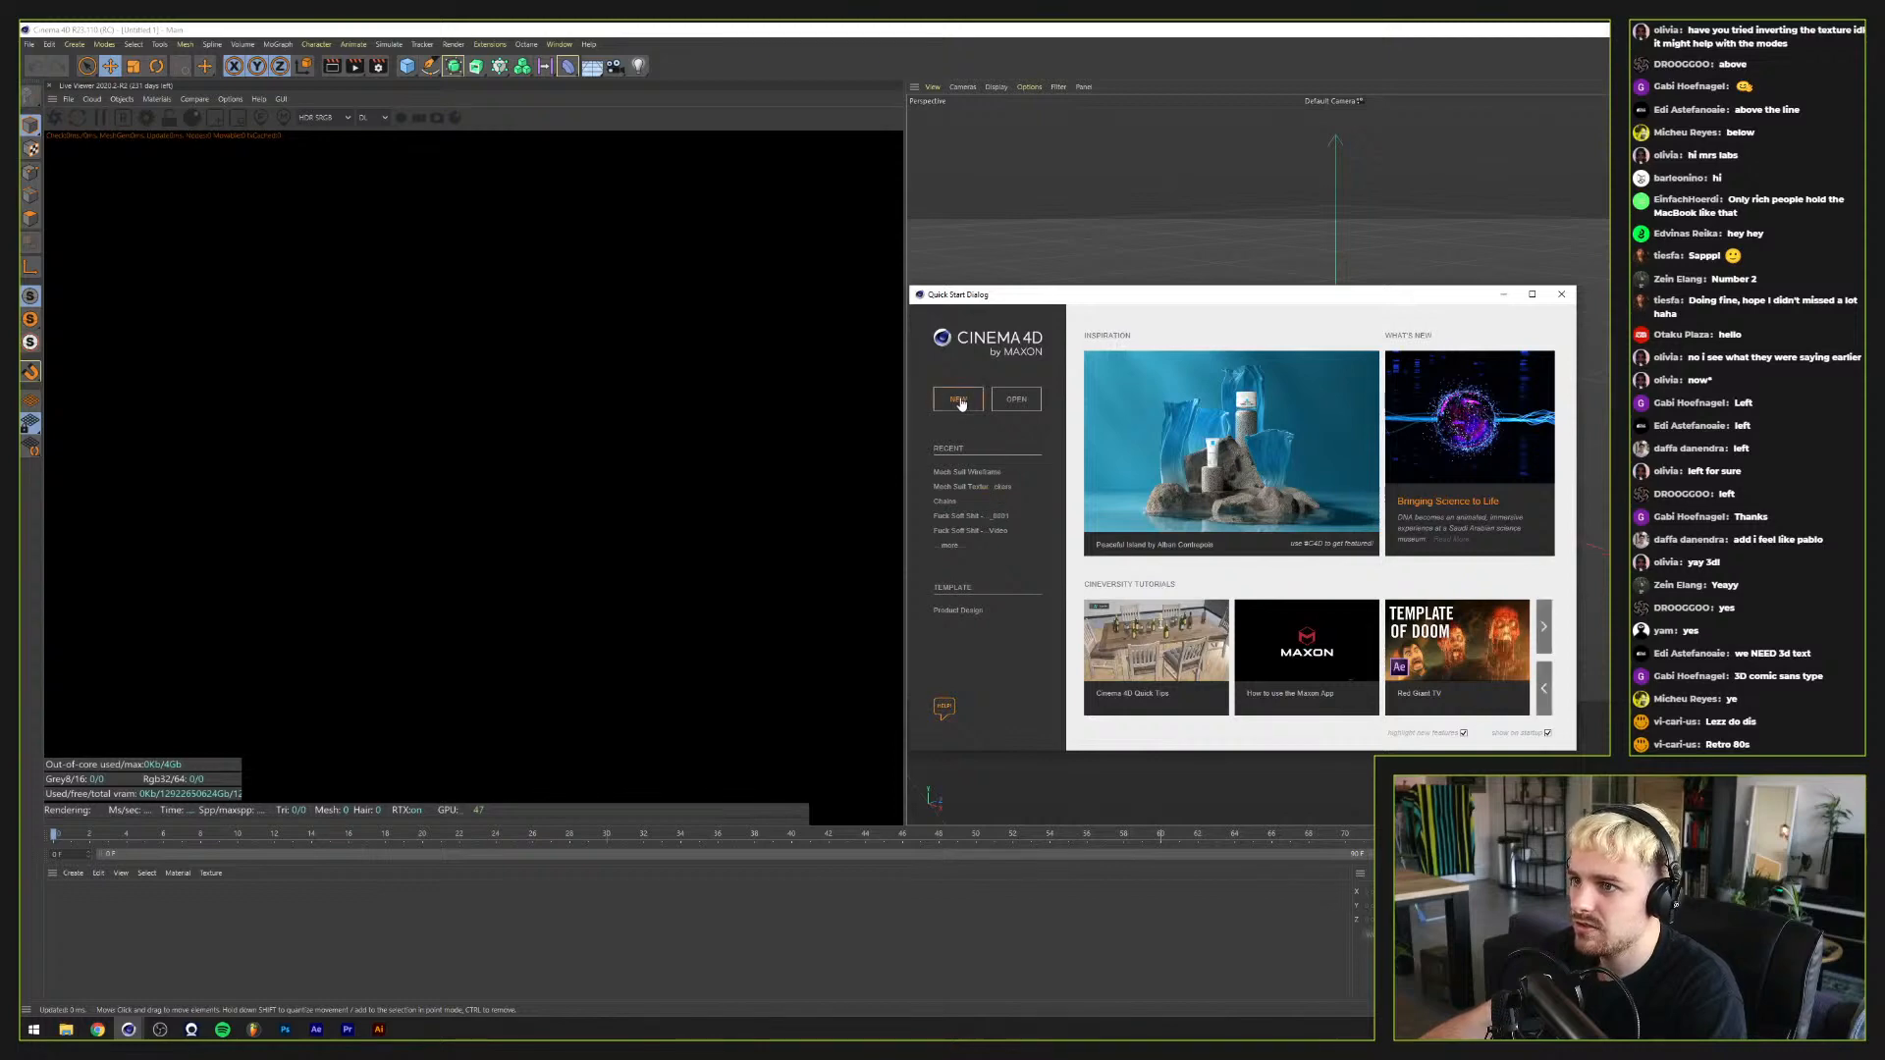
click(958, 399)
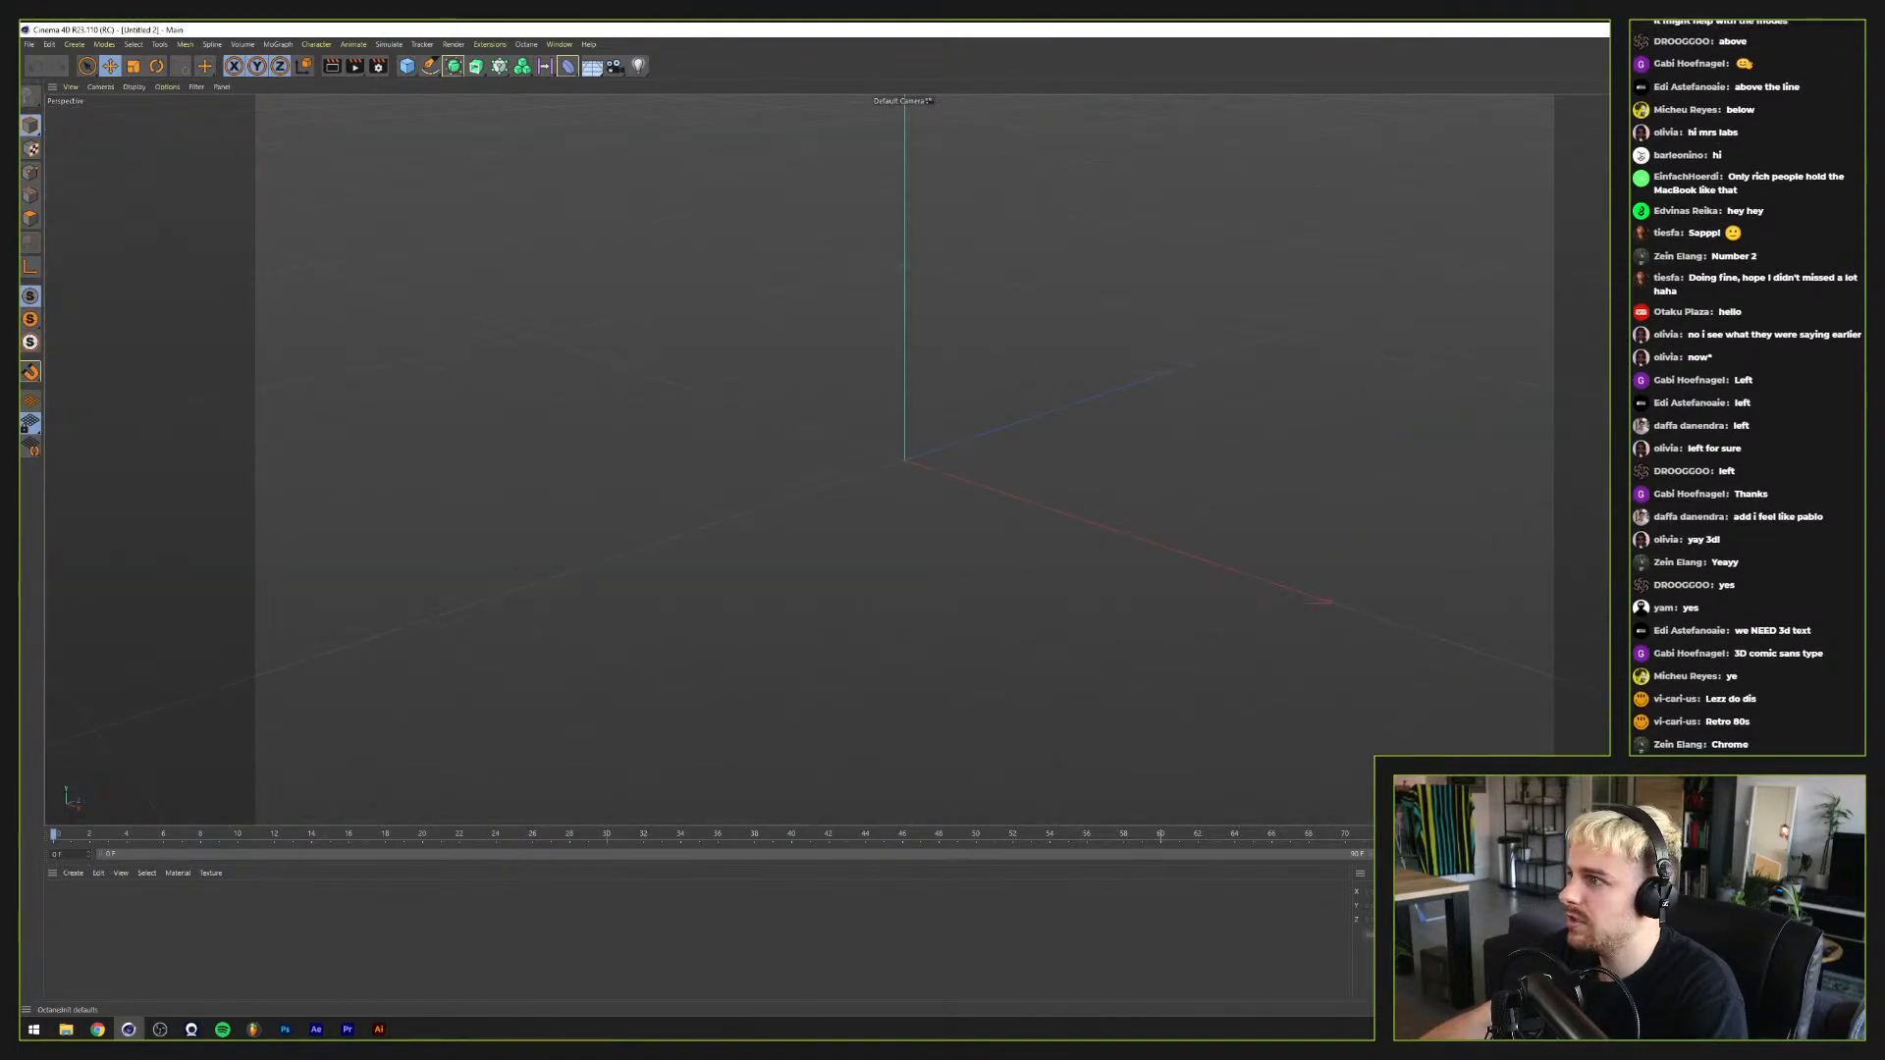
Step: Resize the Cinema 4D window to fit the visible screen area and add a MoText object to the scene
click(1566, 29)
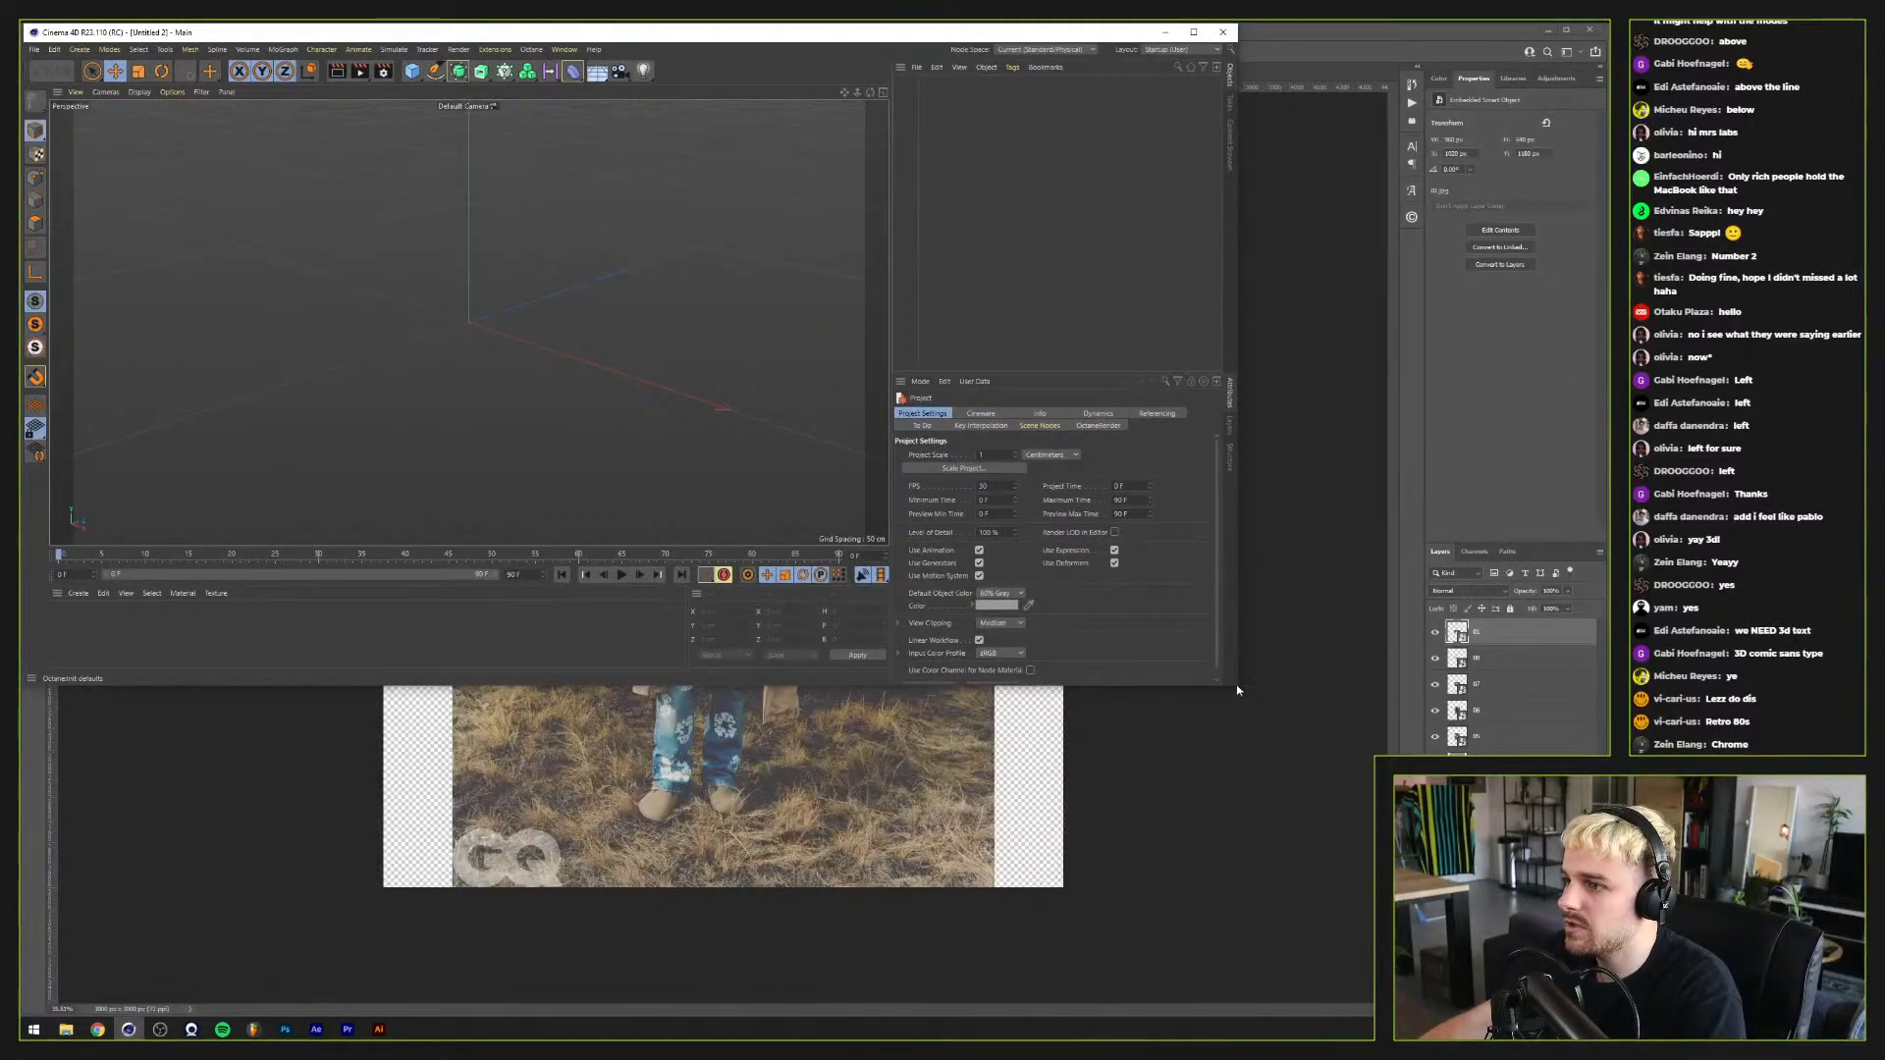
drag(1239, 690, 1608, 1038)
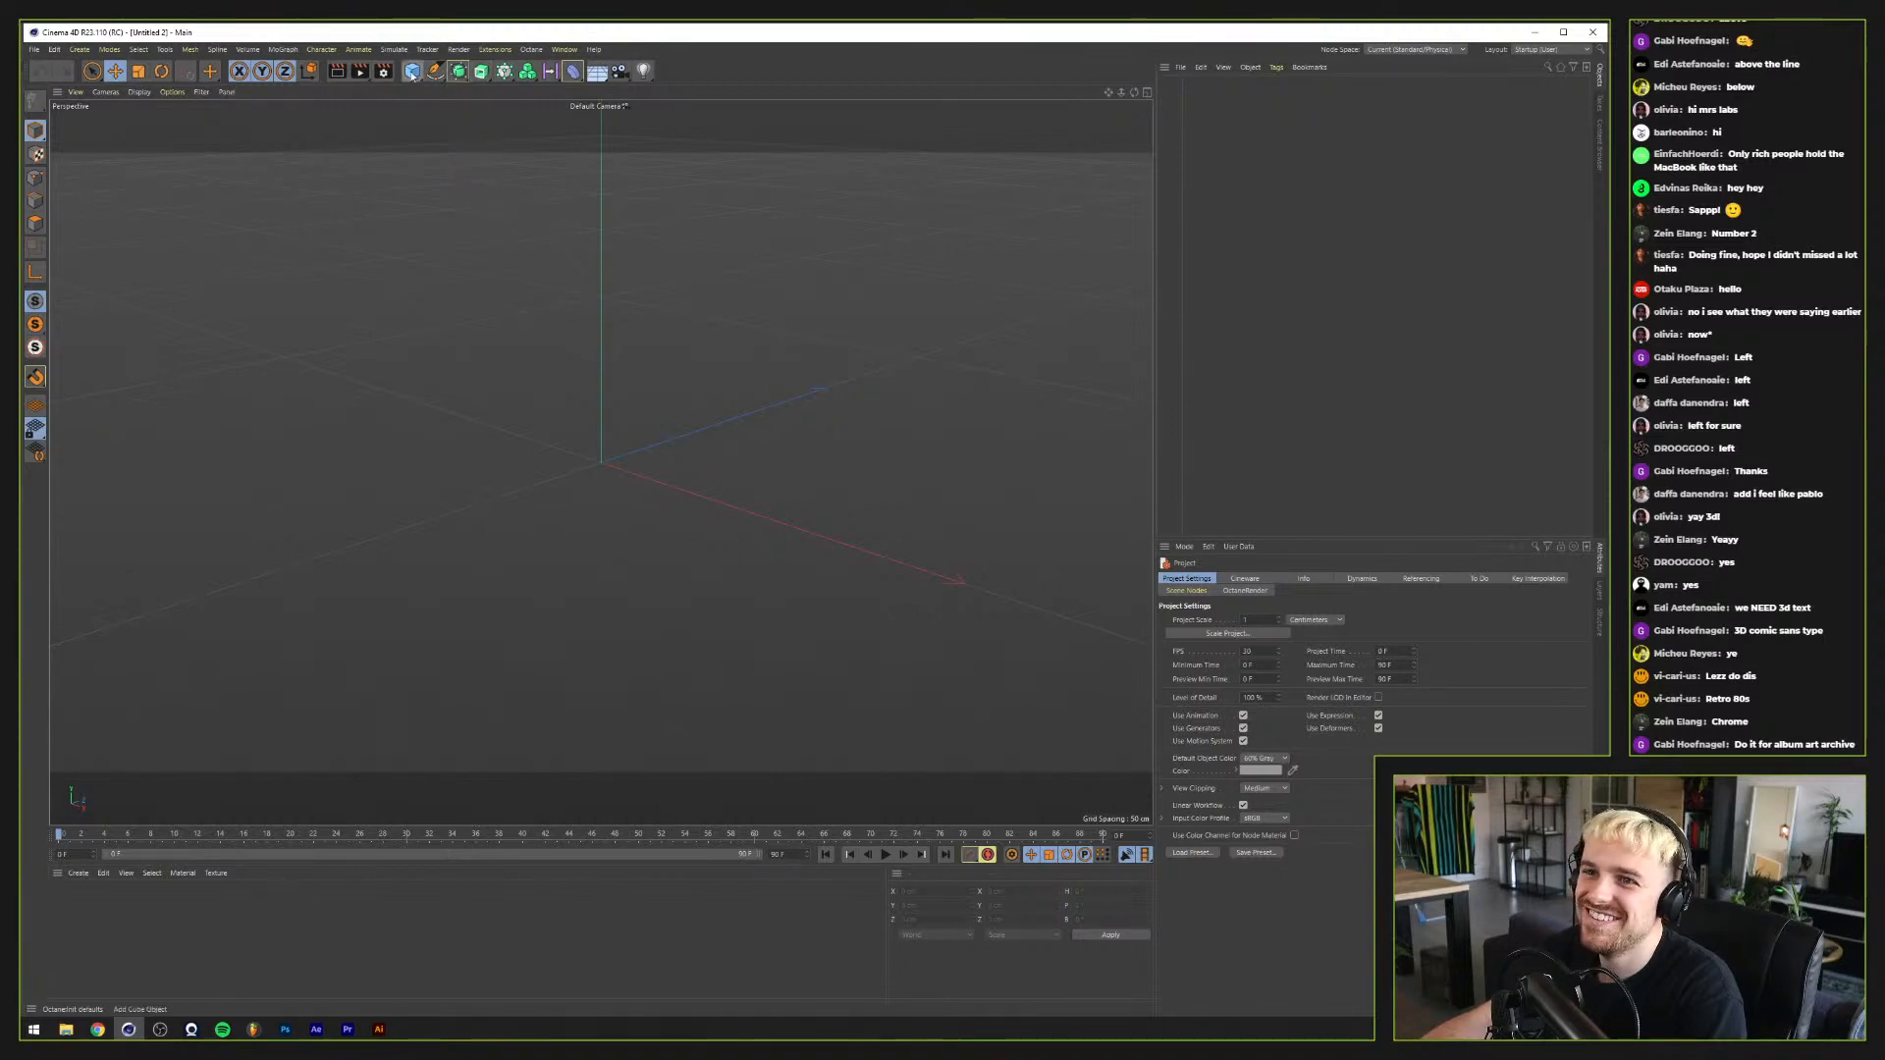
drag(504, 71, 557, 159)
double_click(1197, 639)
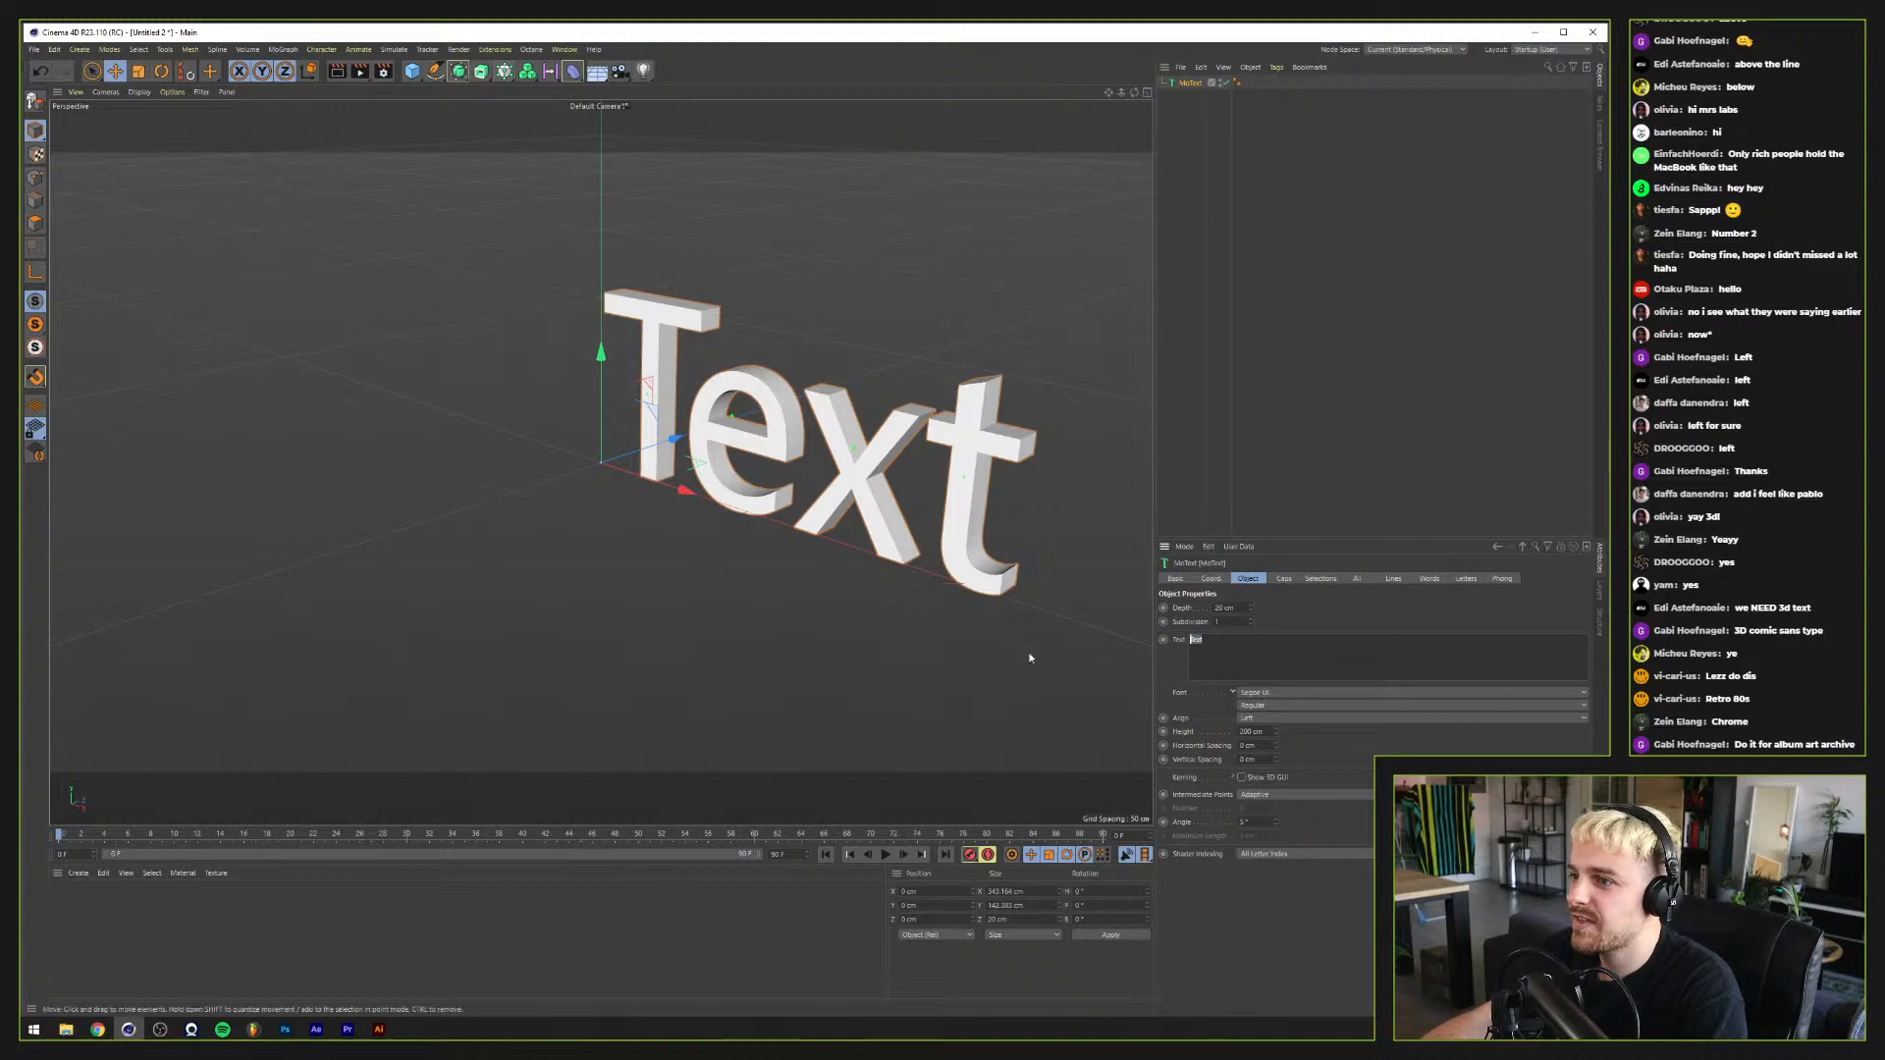
Step: Look over the square artboard in Illustrator and the photo collage in Photoshop, and return to Cinema 4D
mouse_move(98, 1029)
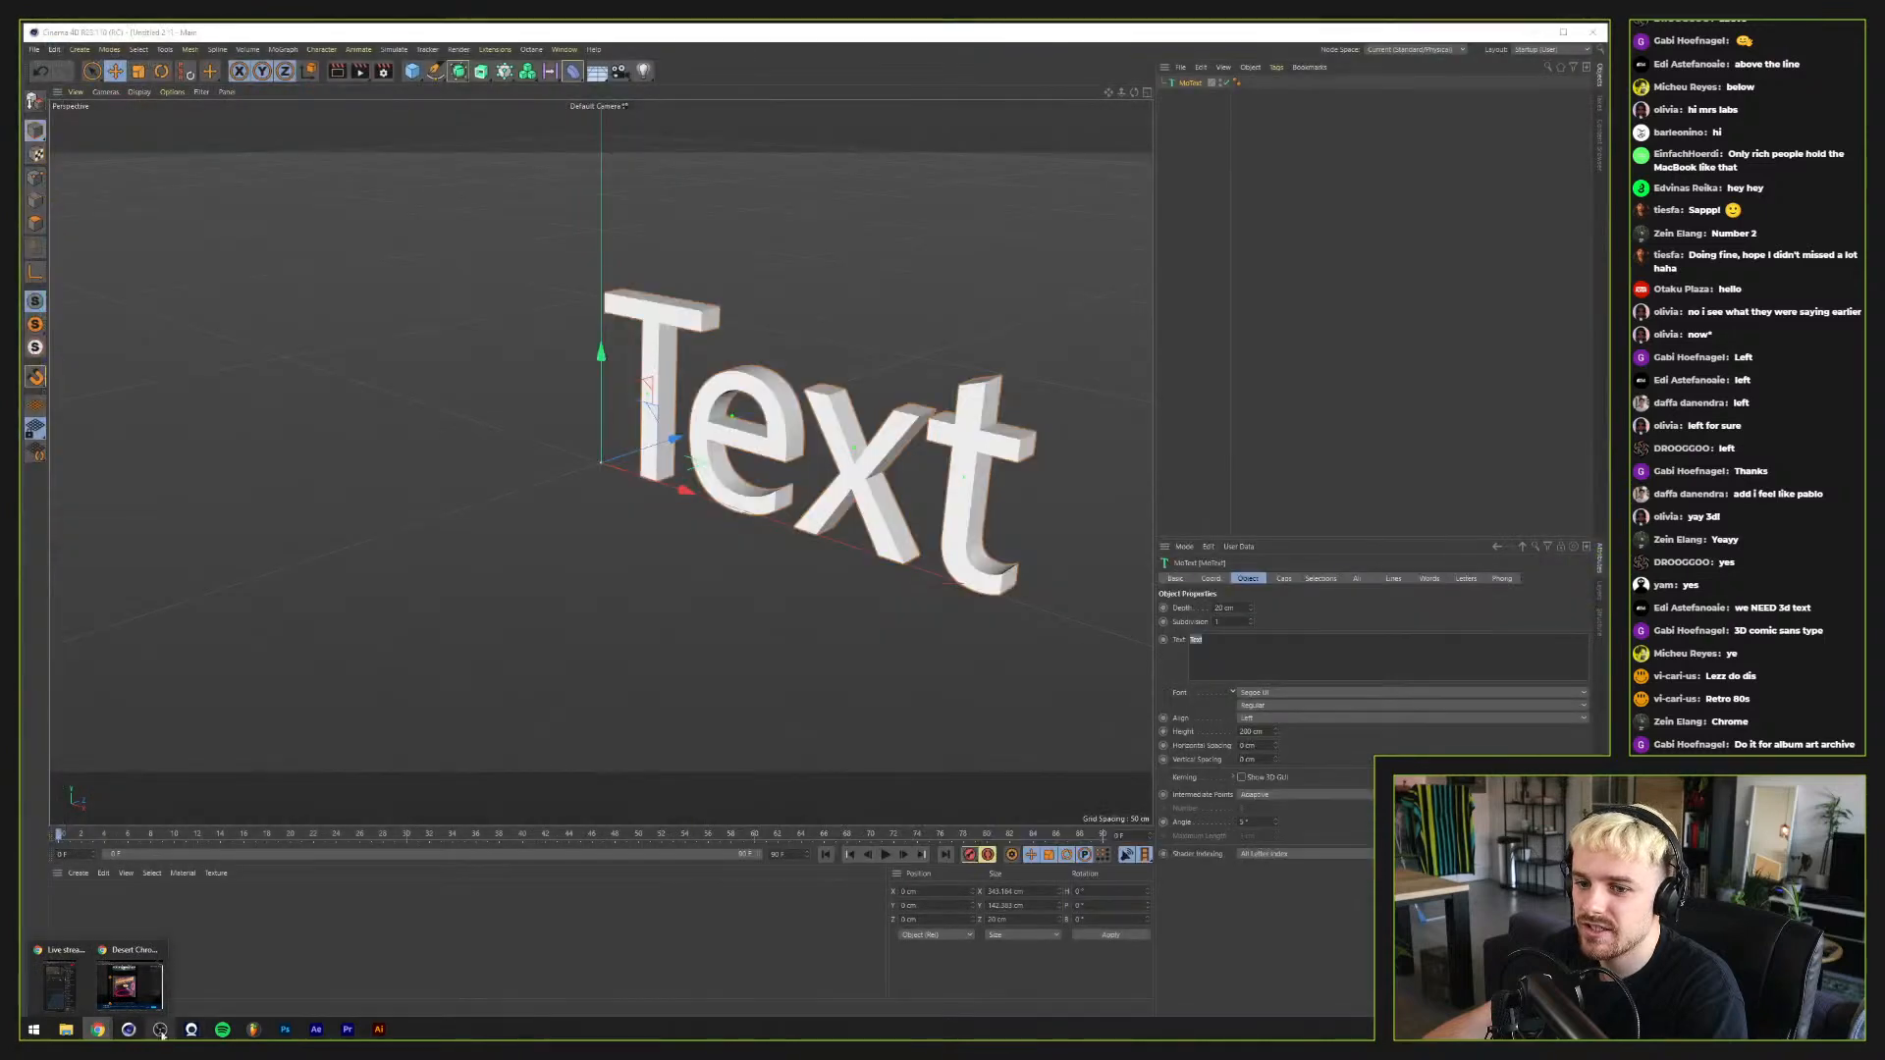
click(383, 1029)
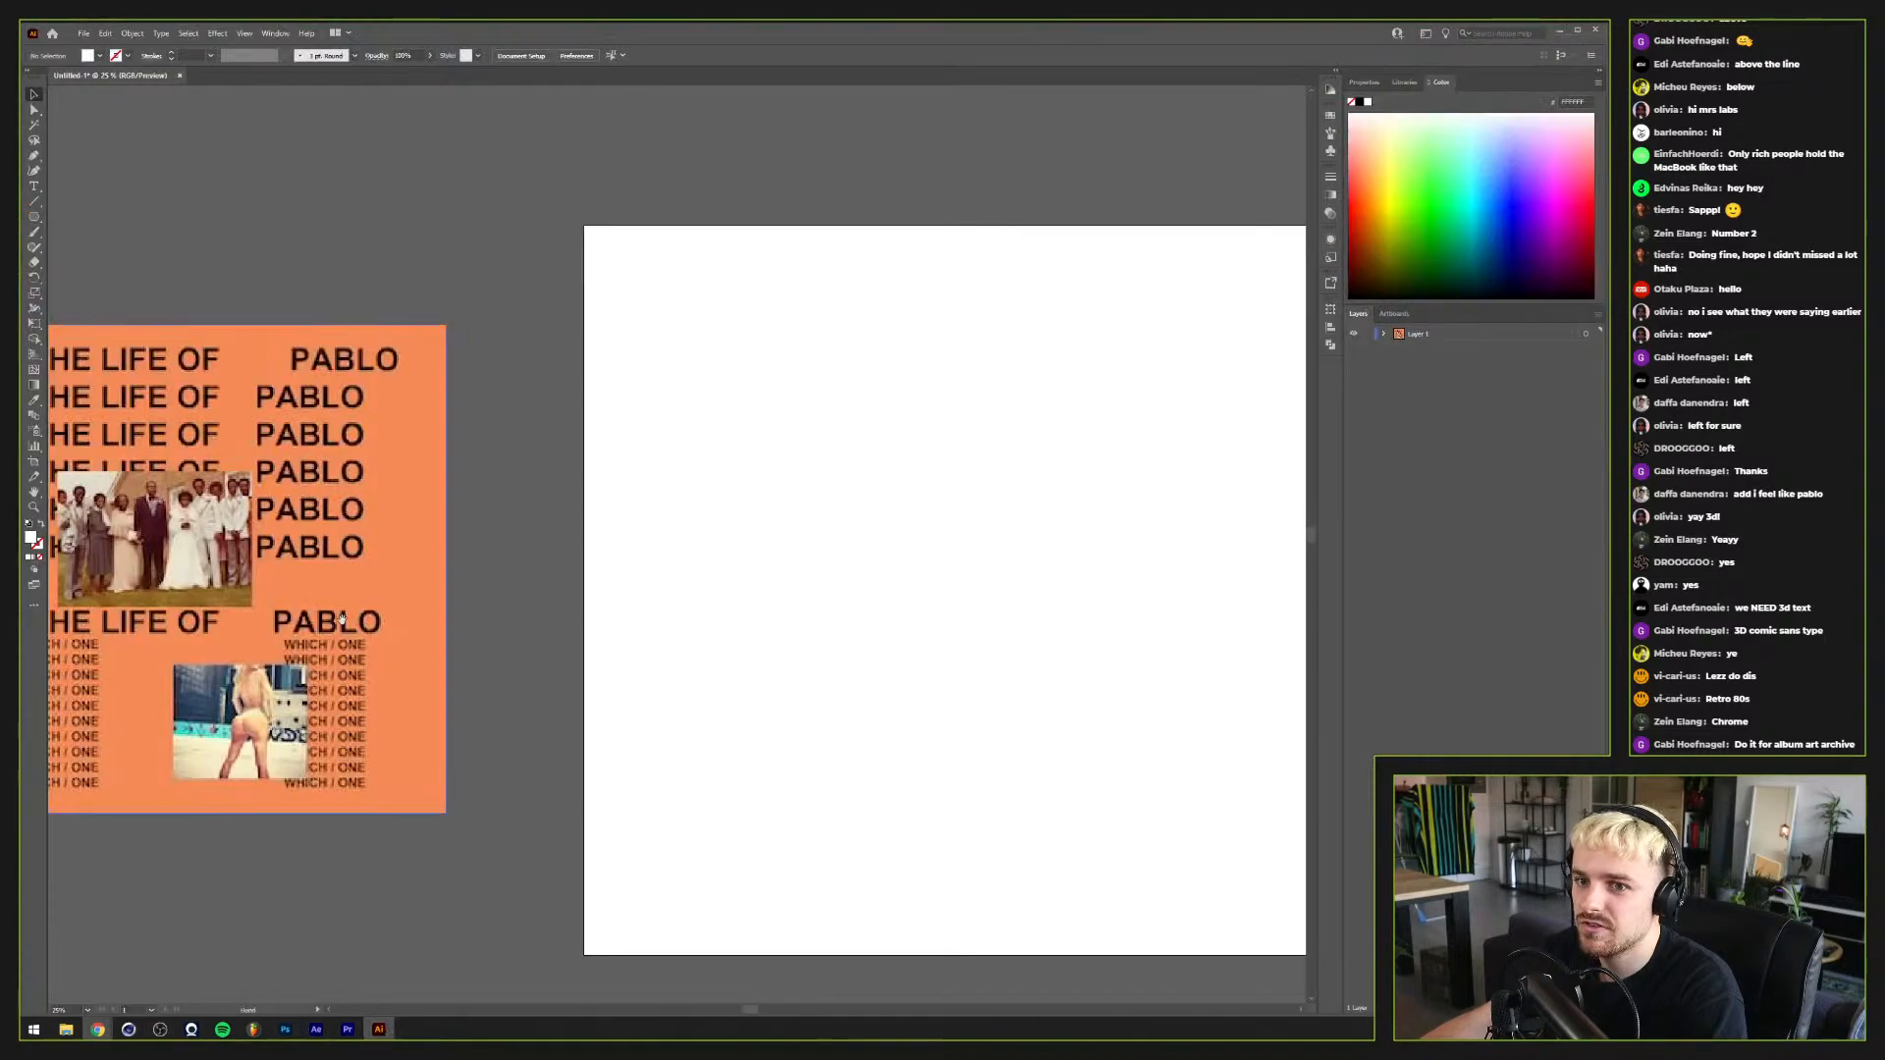
drag(340, 616, 668, 628)
drag(559, 523, 88, 518)
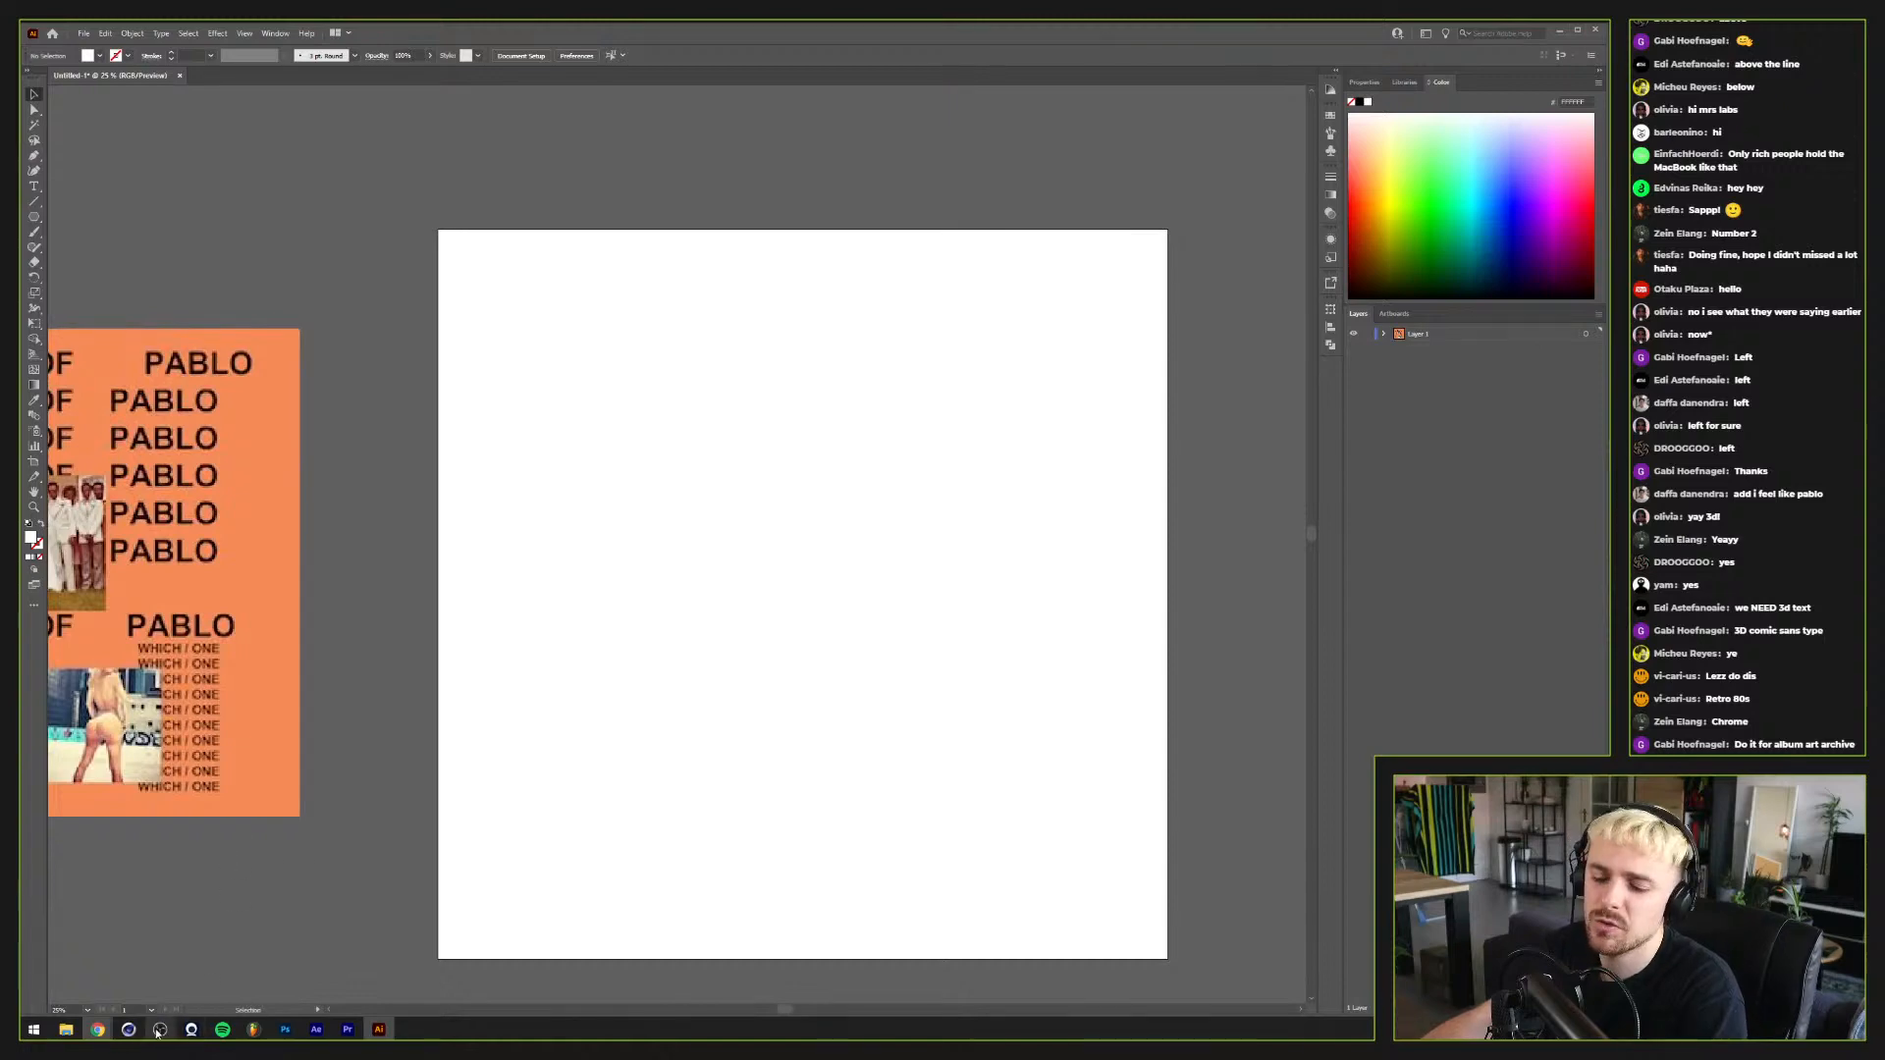
mouse_move(147, 1032)
click(285, 1029)
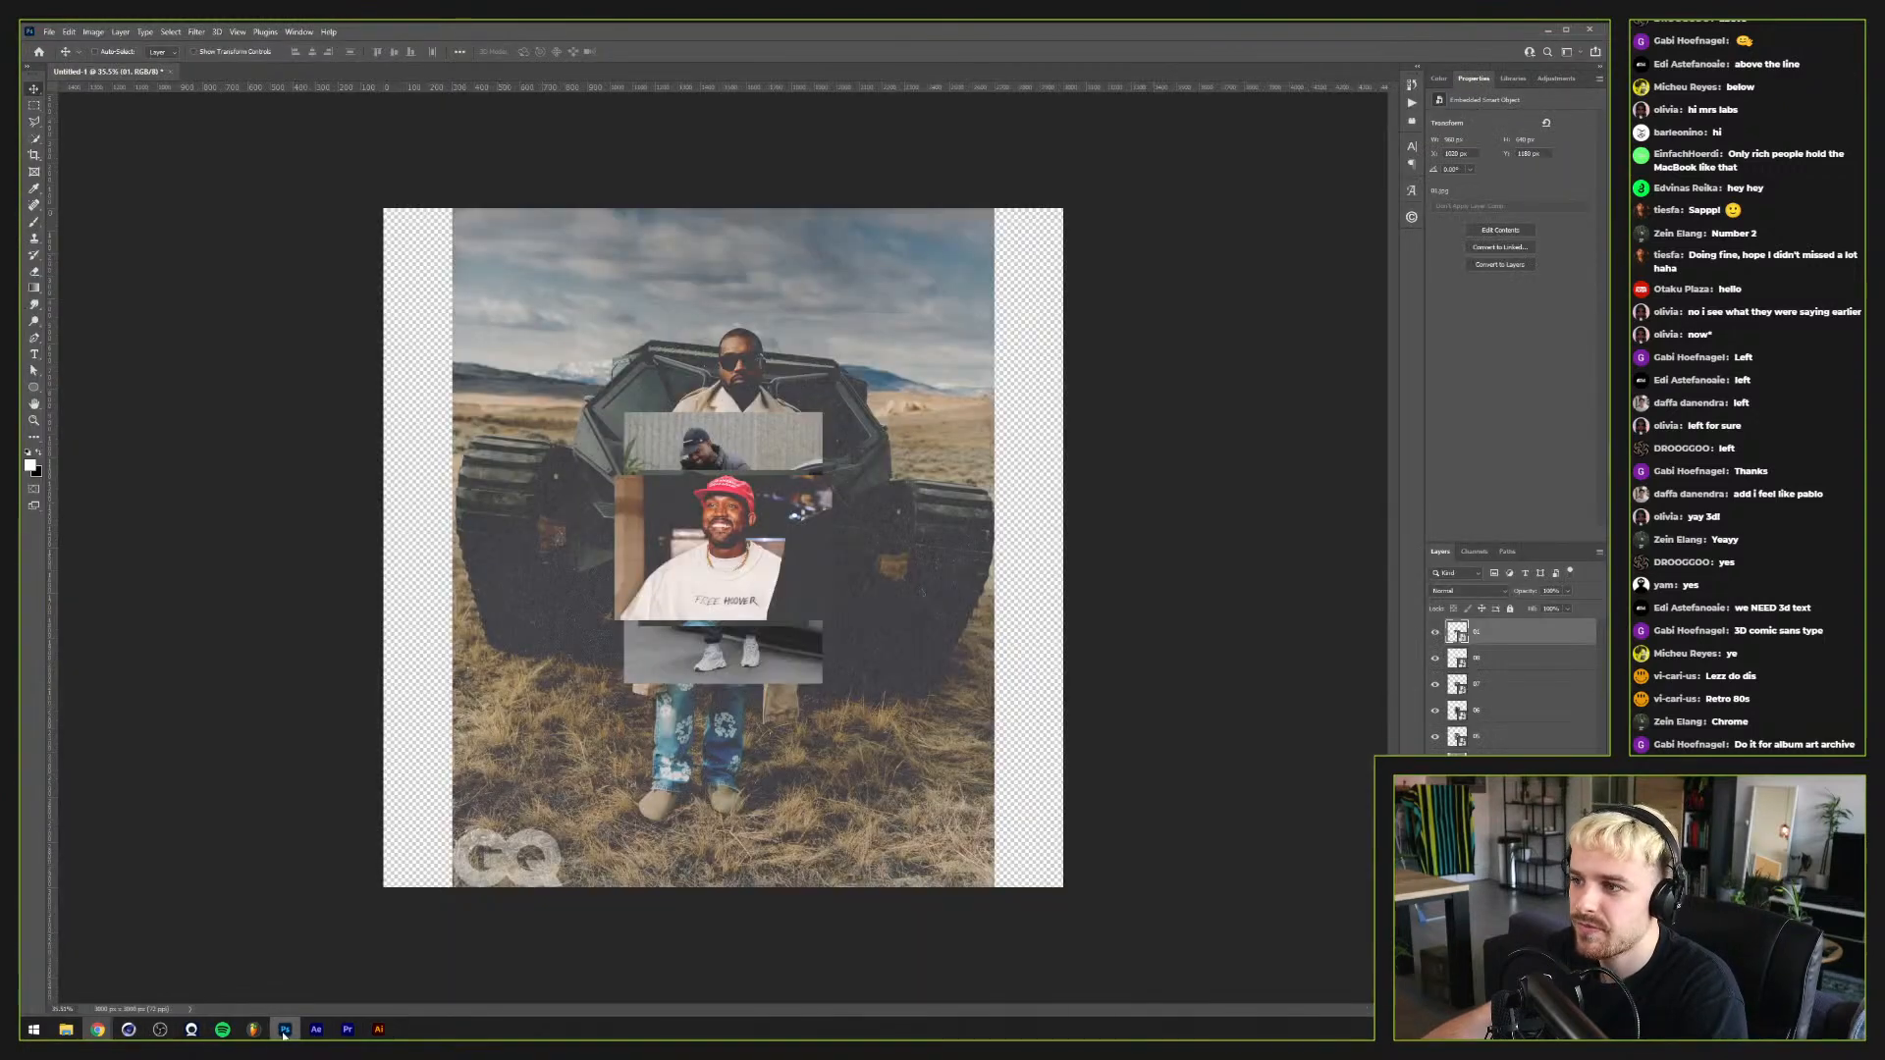
click(147, 1034)
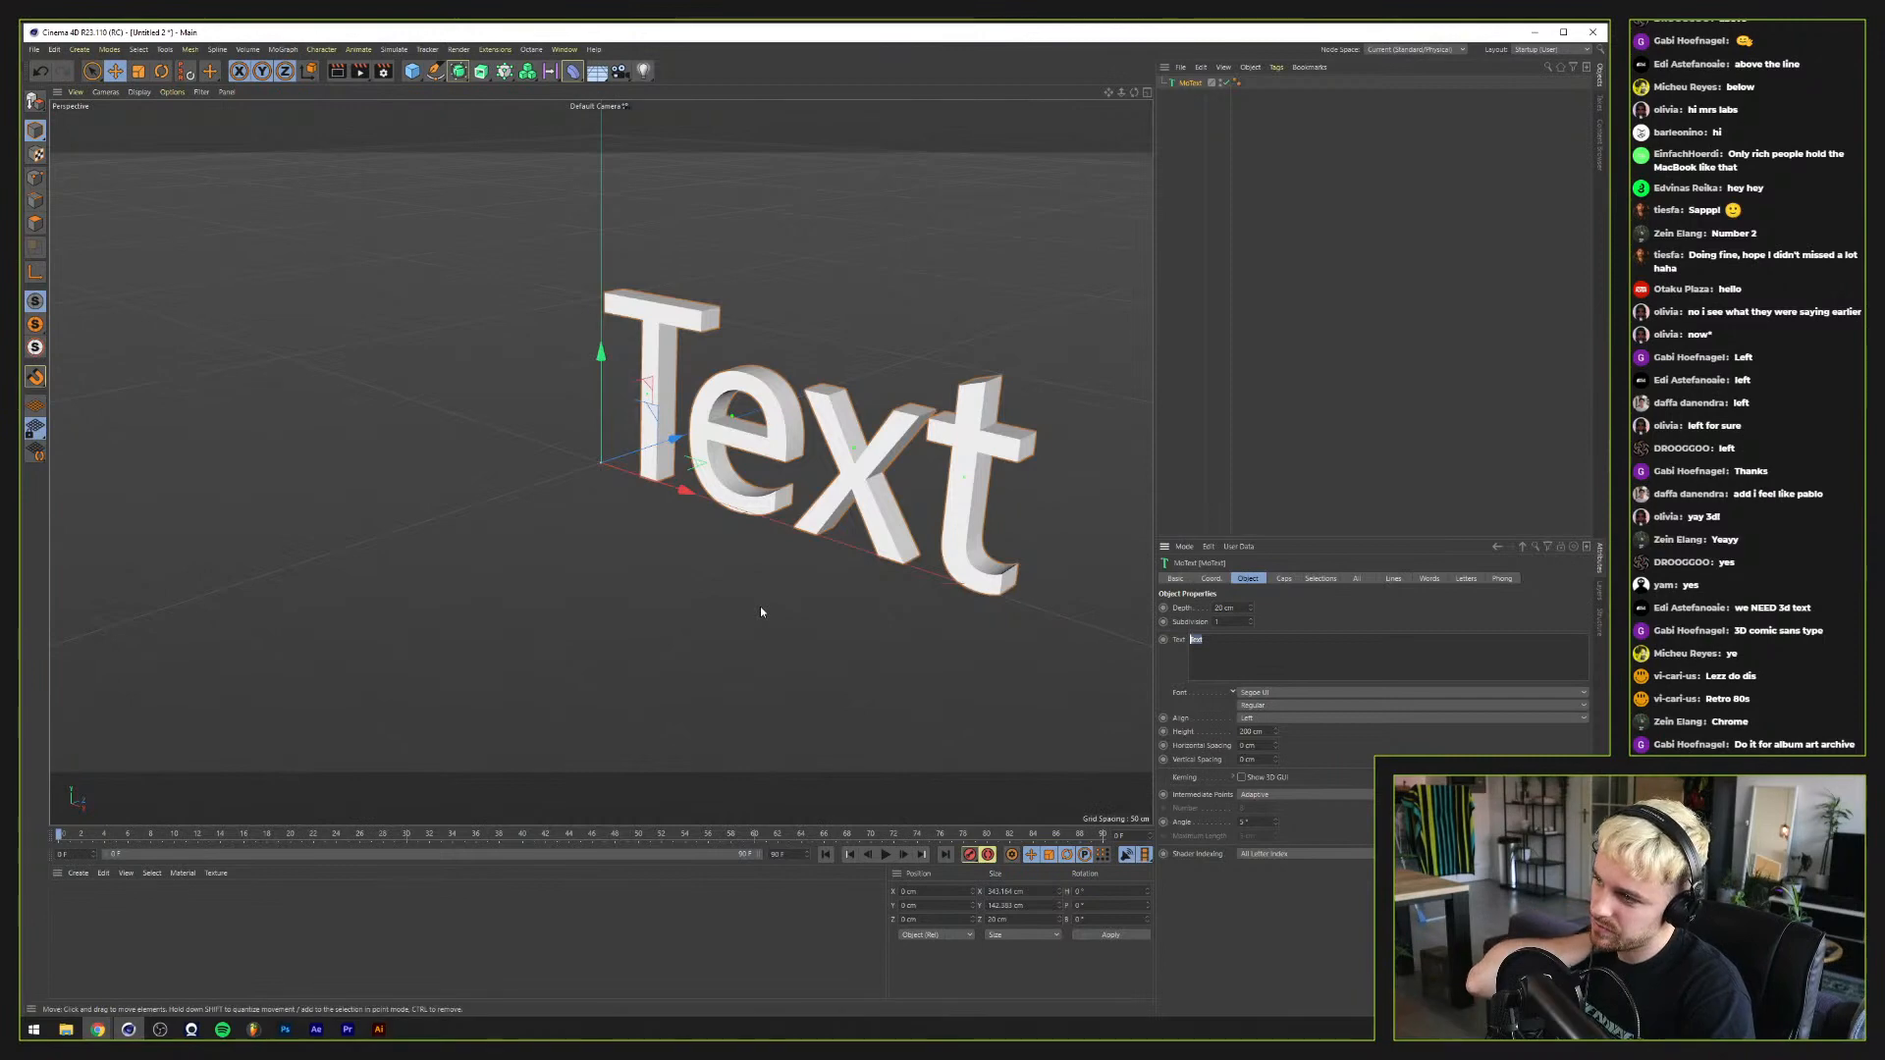
Step: Set the MoText object's alignment to Middle and replace its placeholder text with PABLO
click(1253, 719)
click(1257, 745)
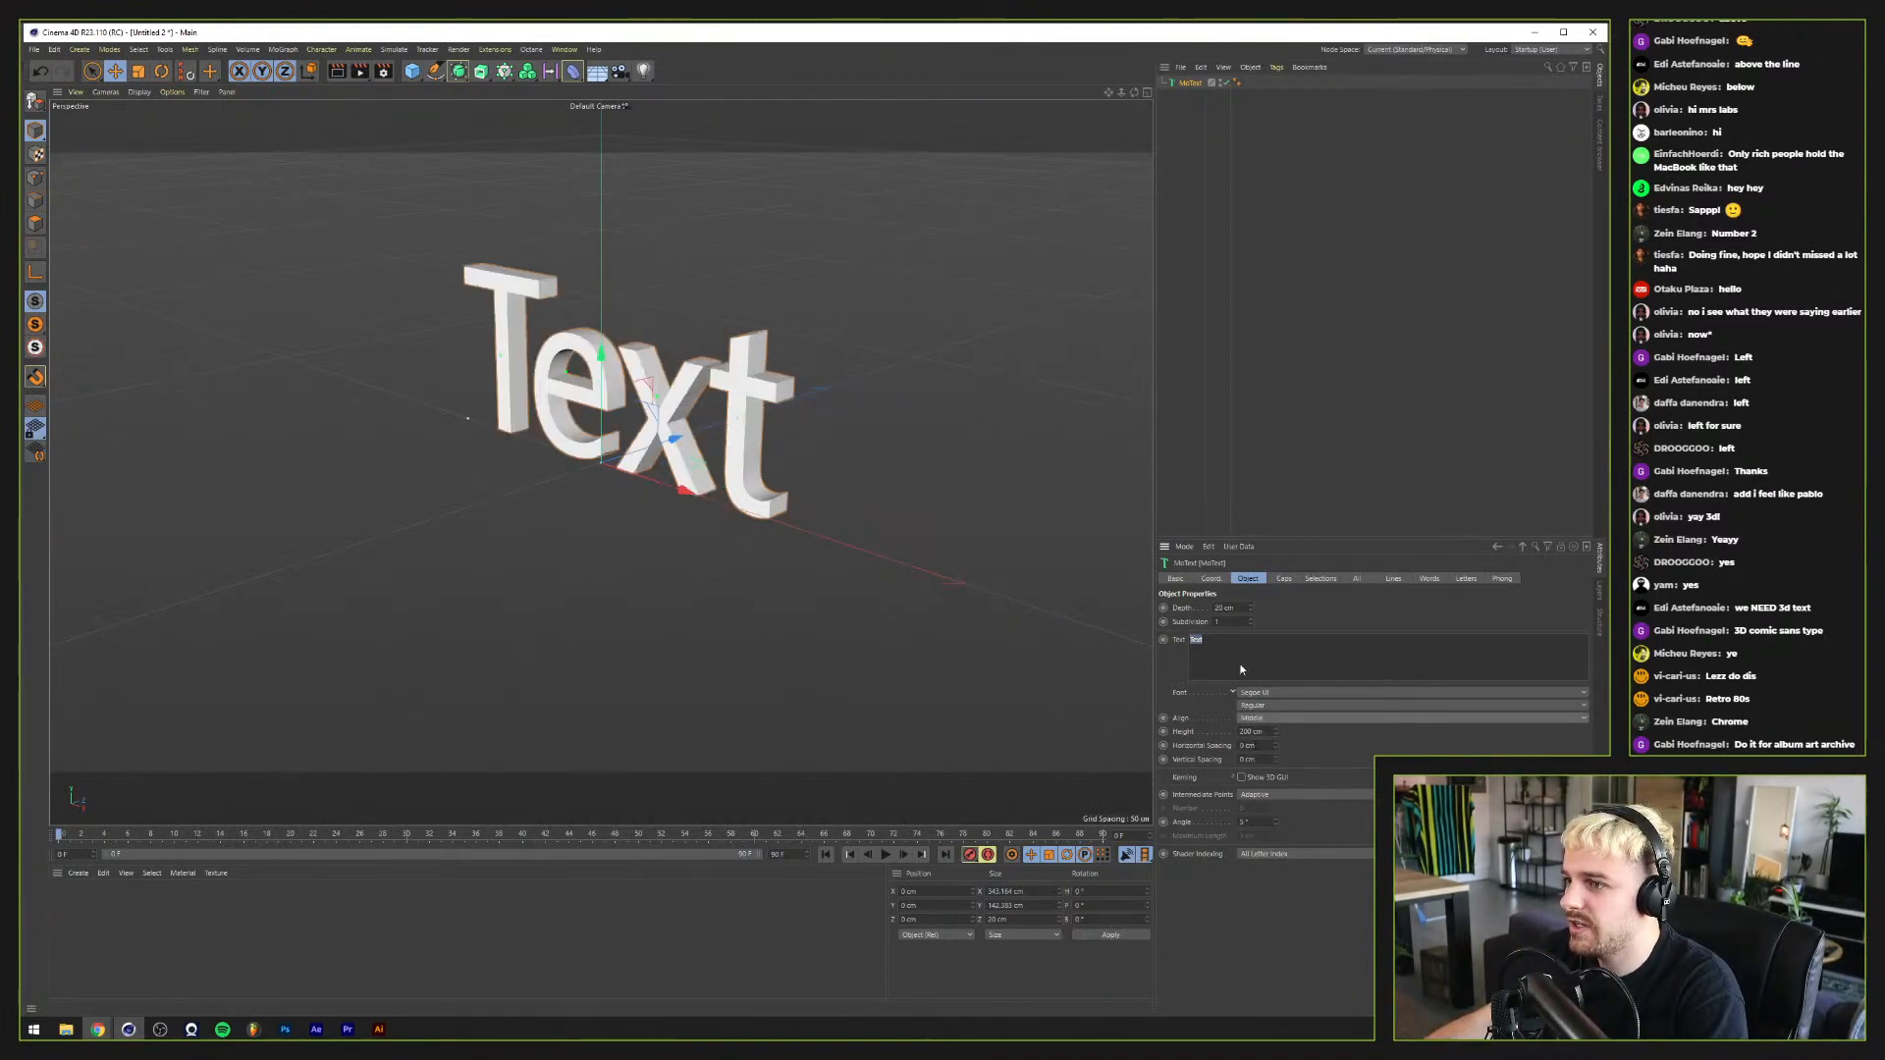
click(1239, 661)
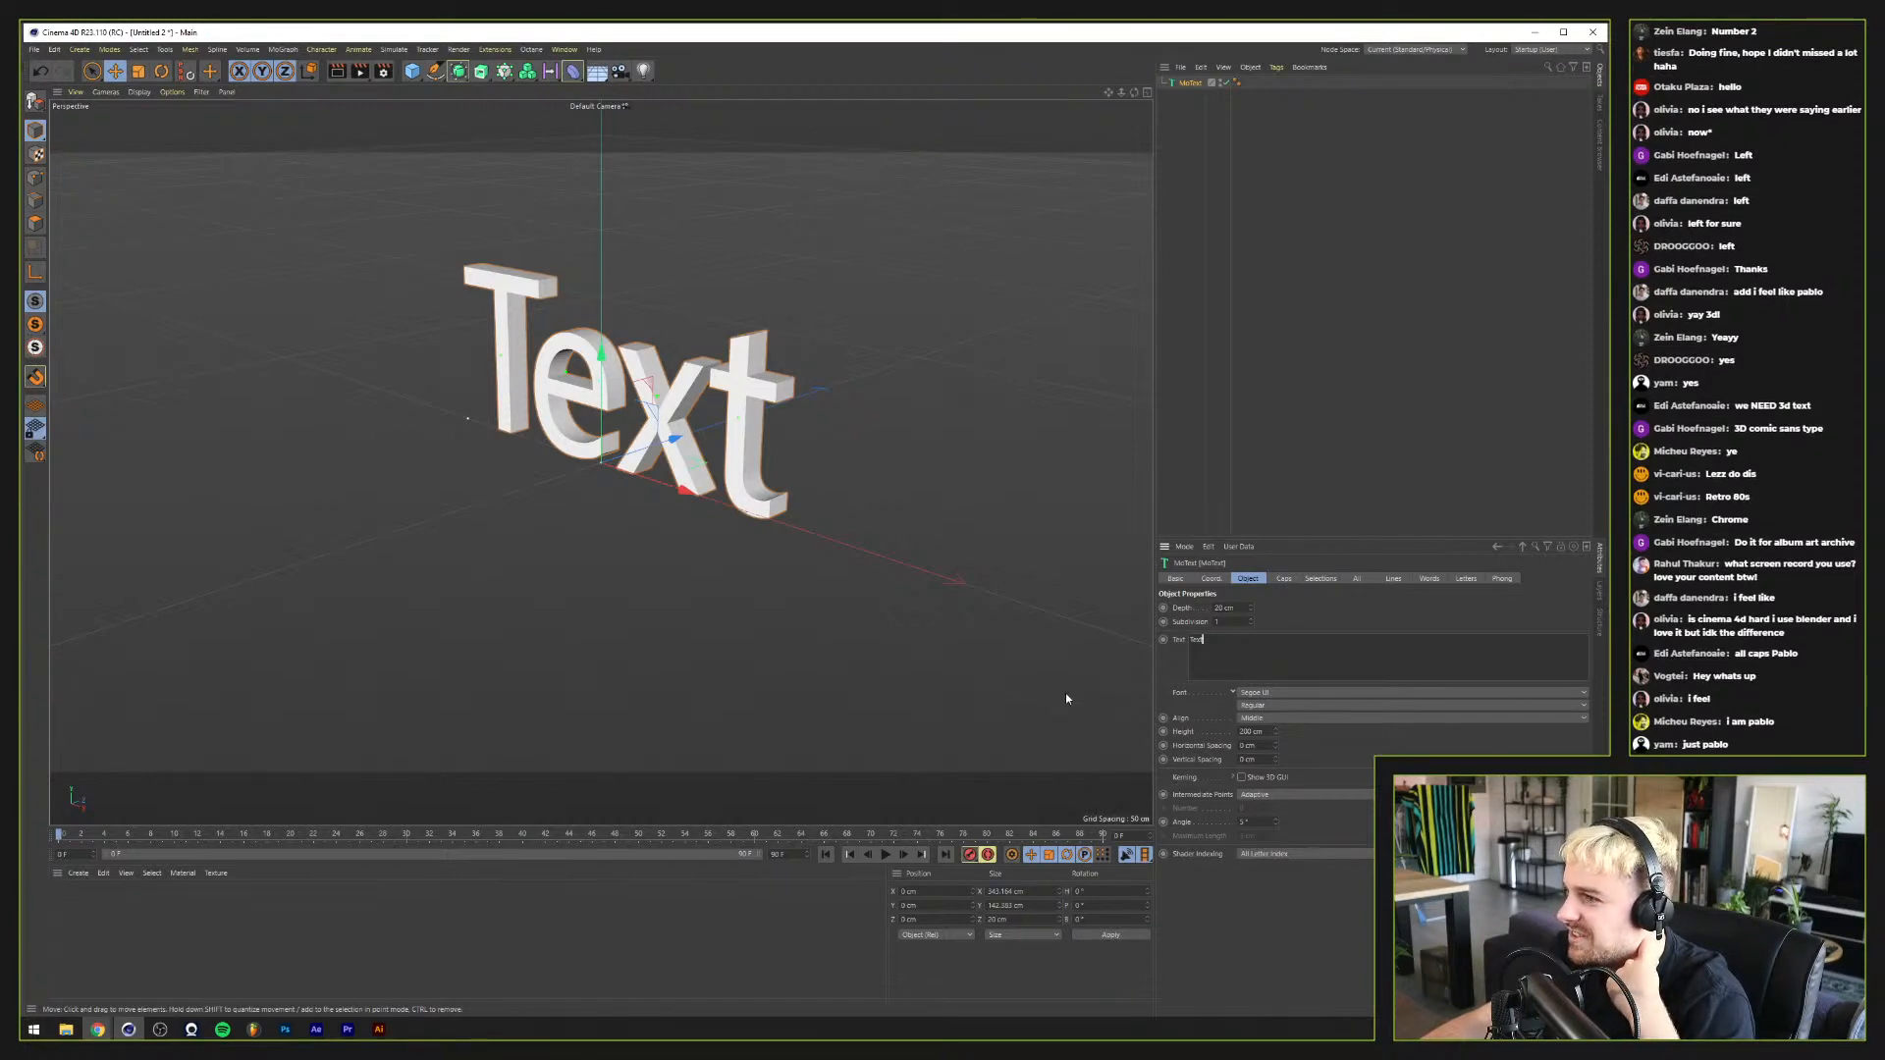
key(ctrl+a)
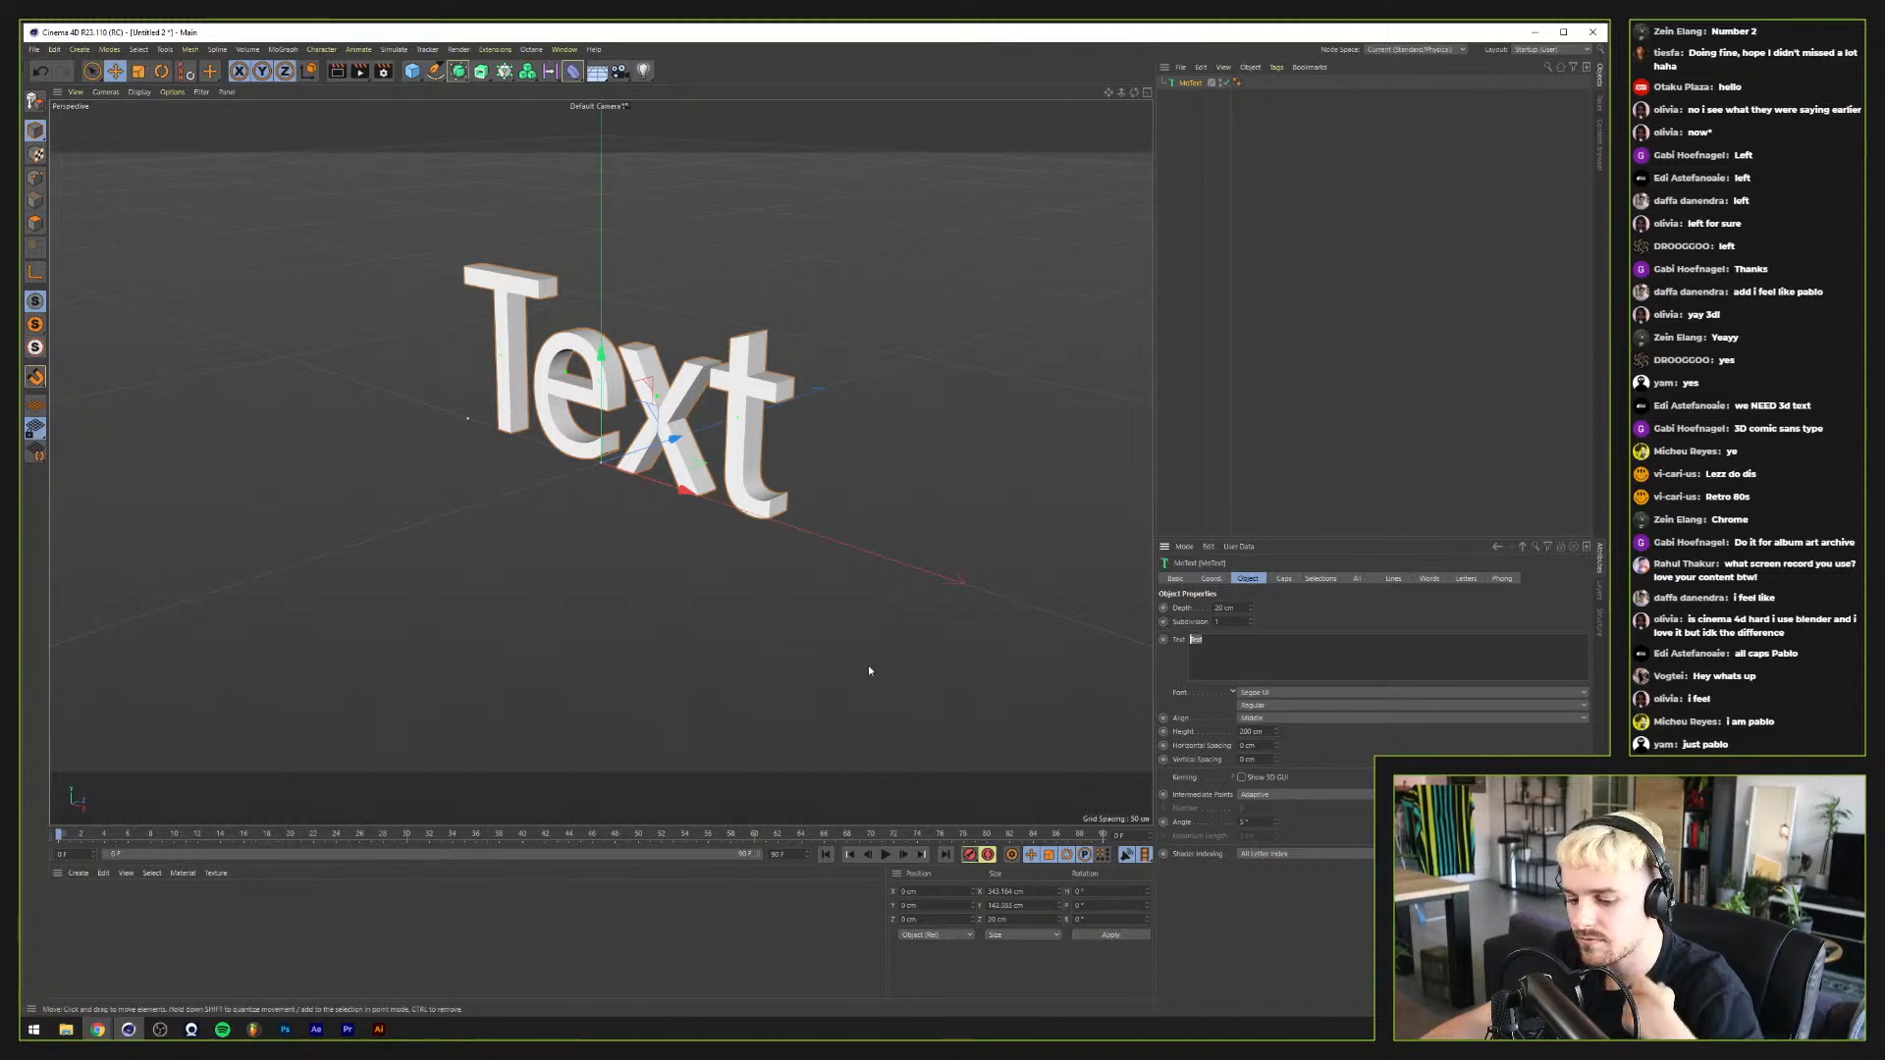
key(p)
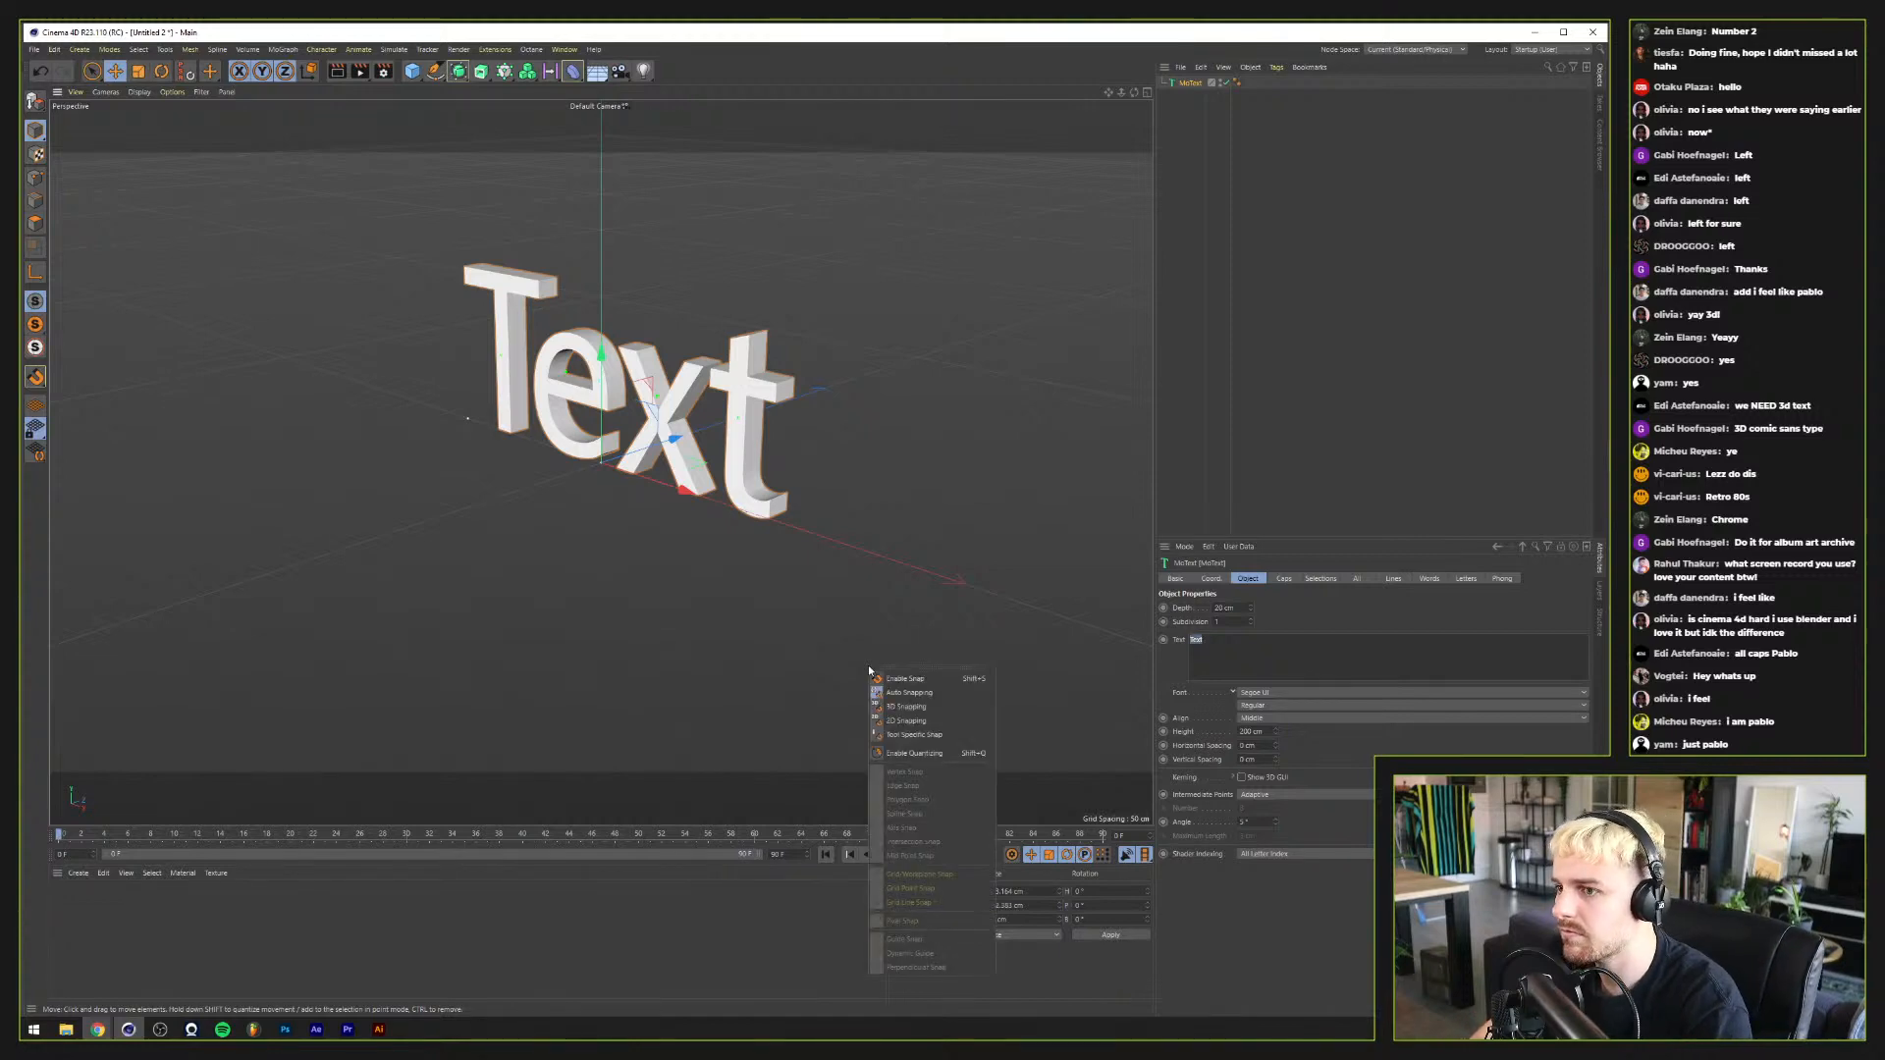
click(1235, 665)
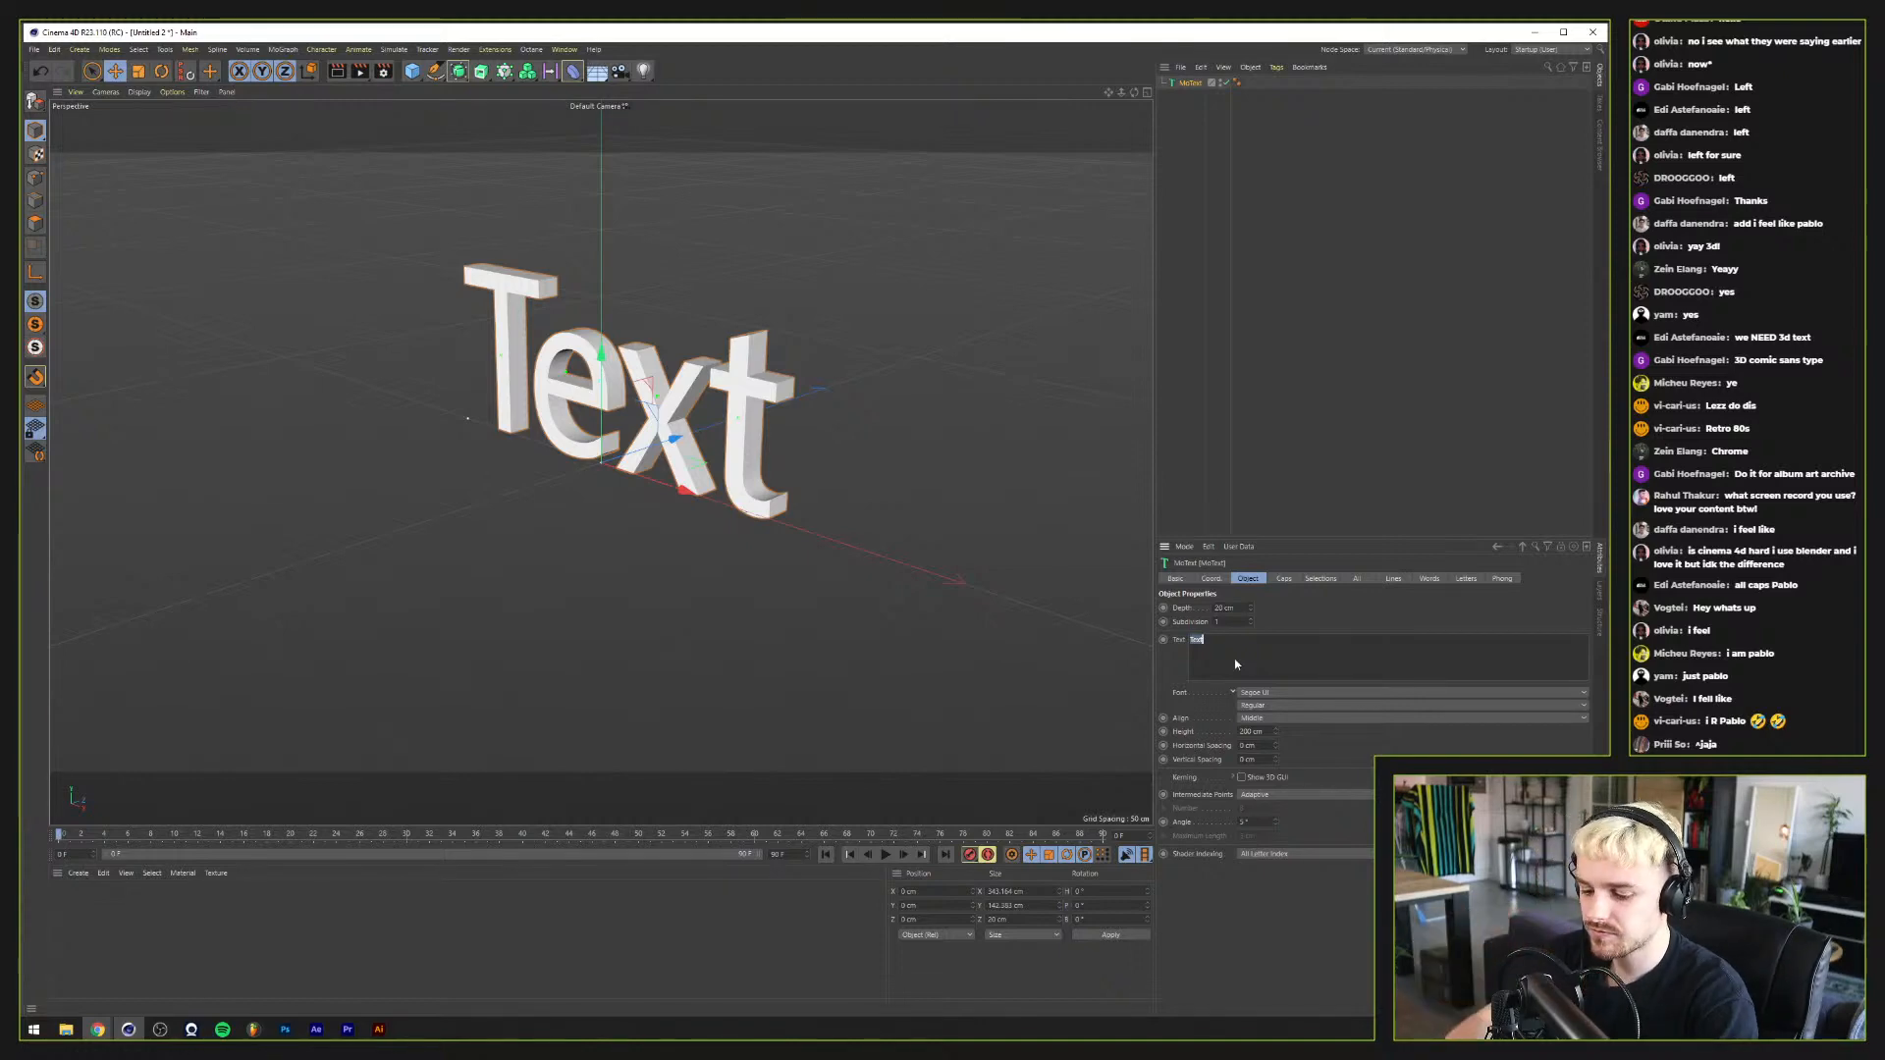
text(pablo)
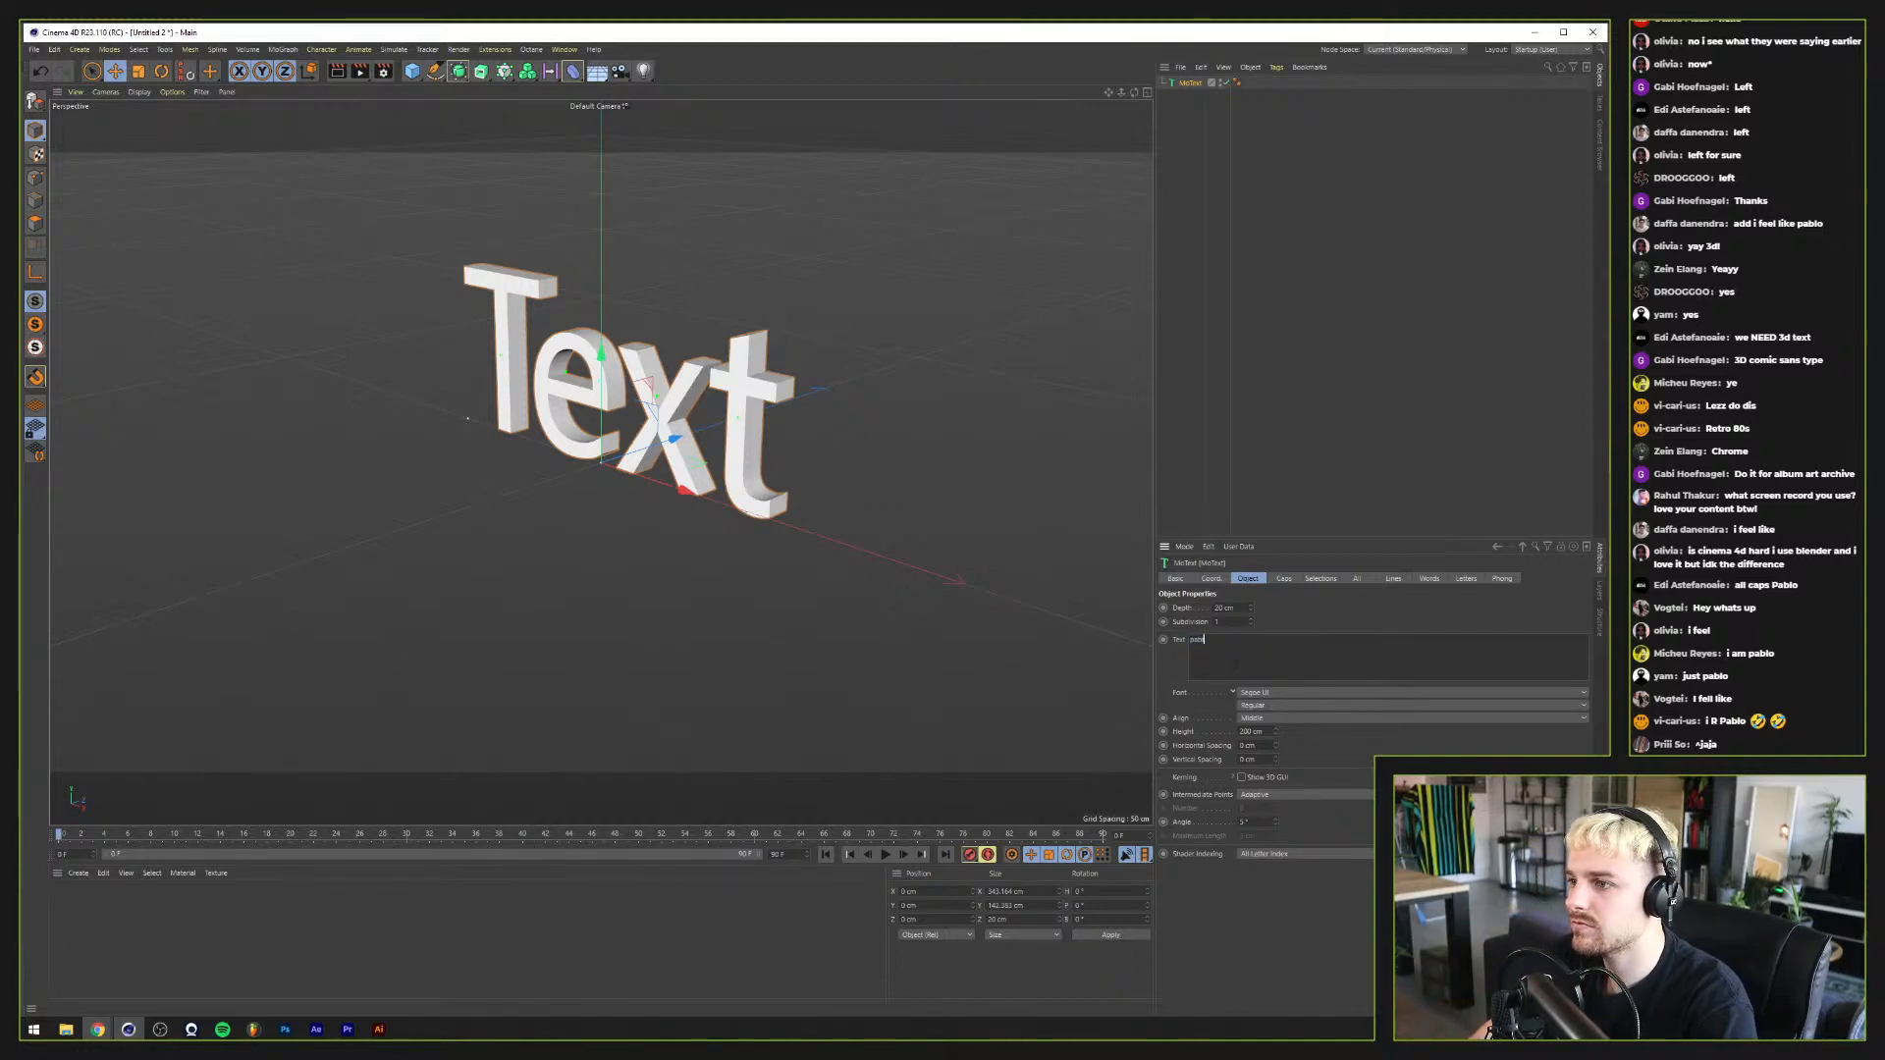
key(BackSpace)
key(BackSpace)
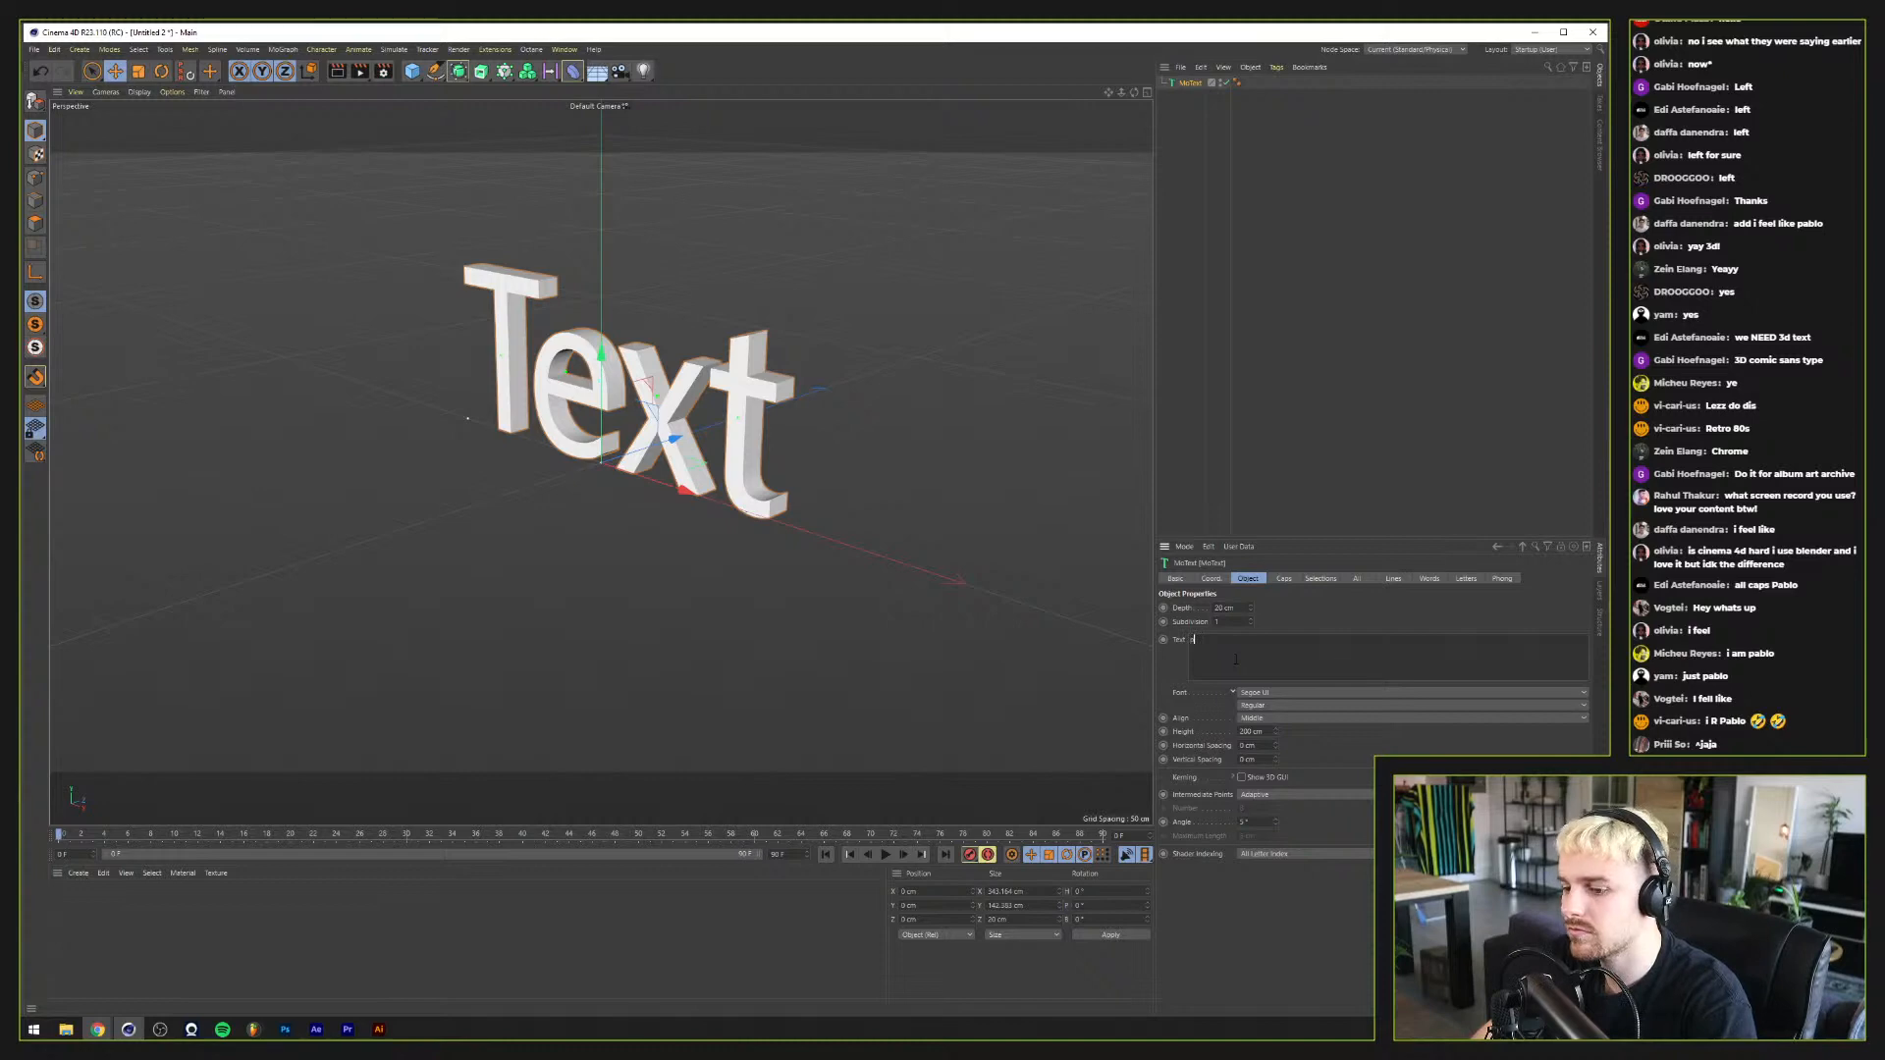
text(I)
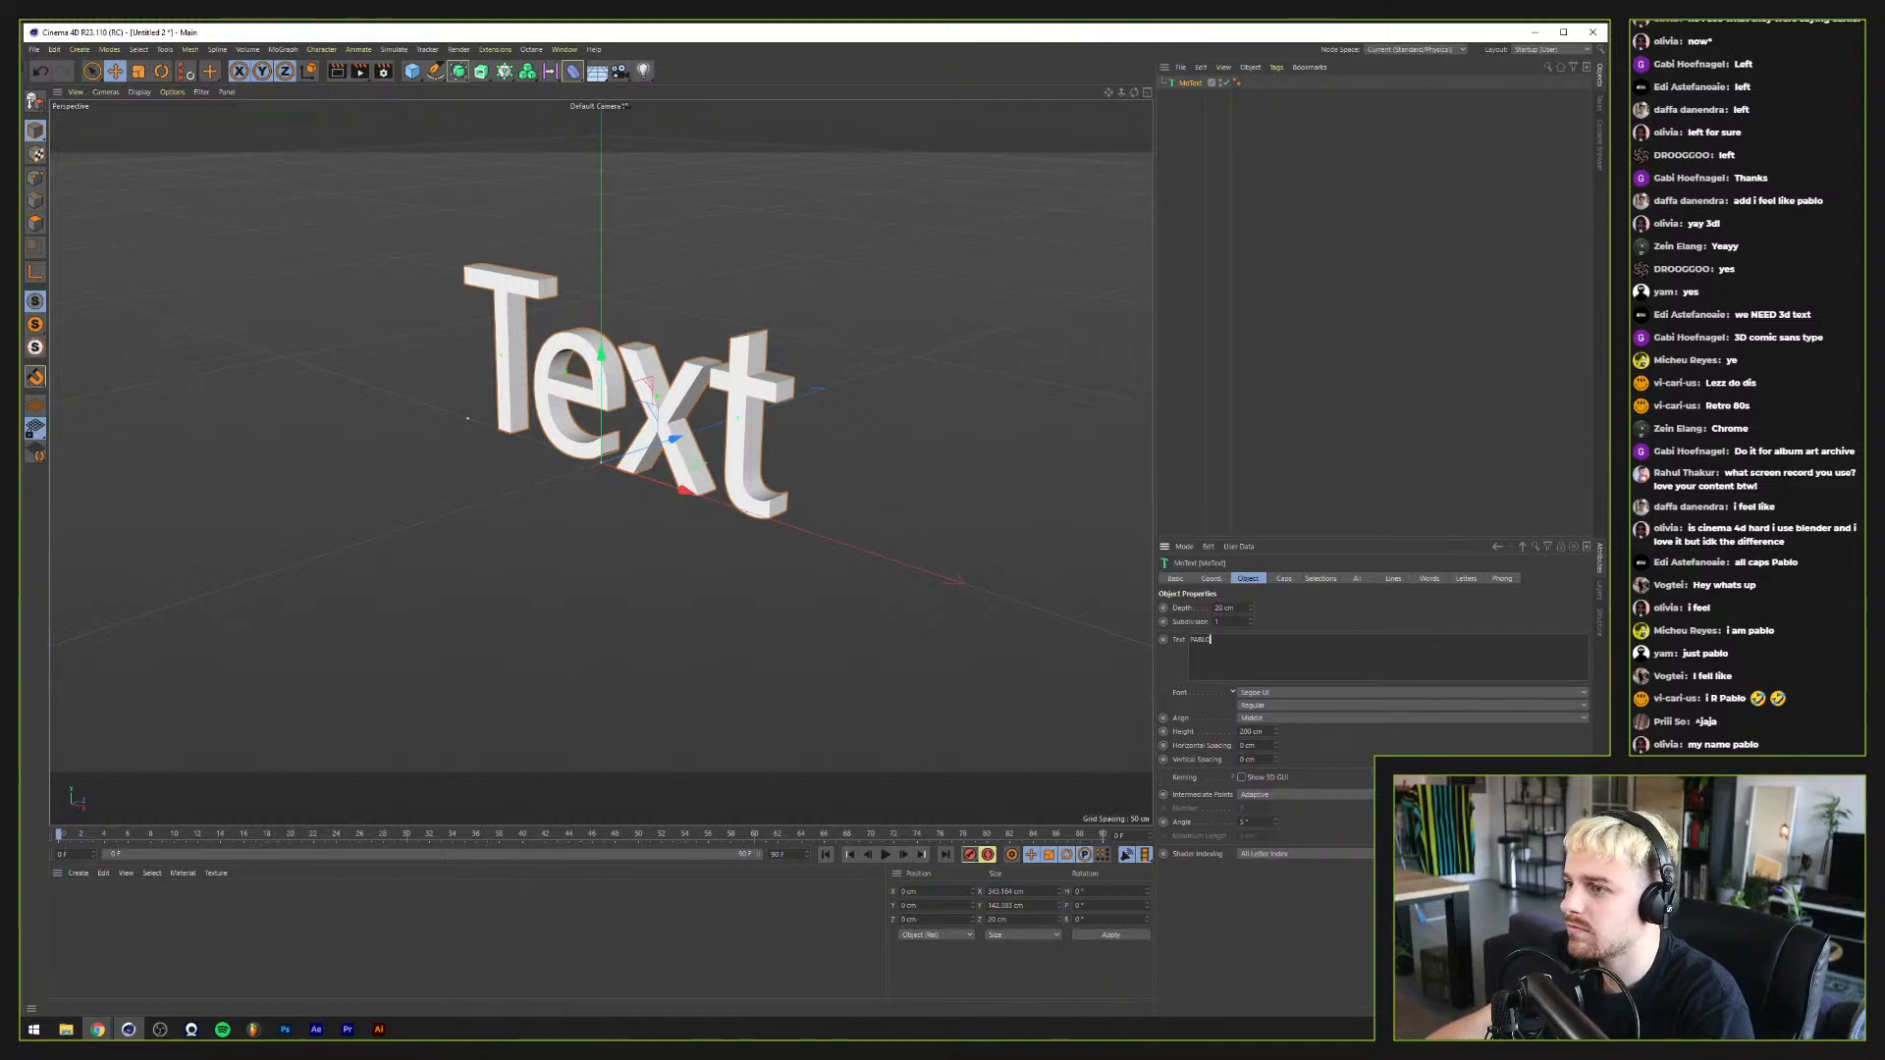
click(1271, 690)
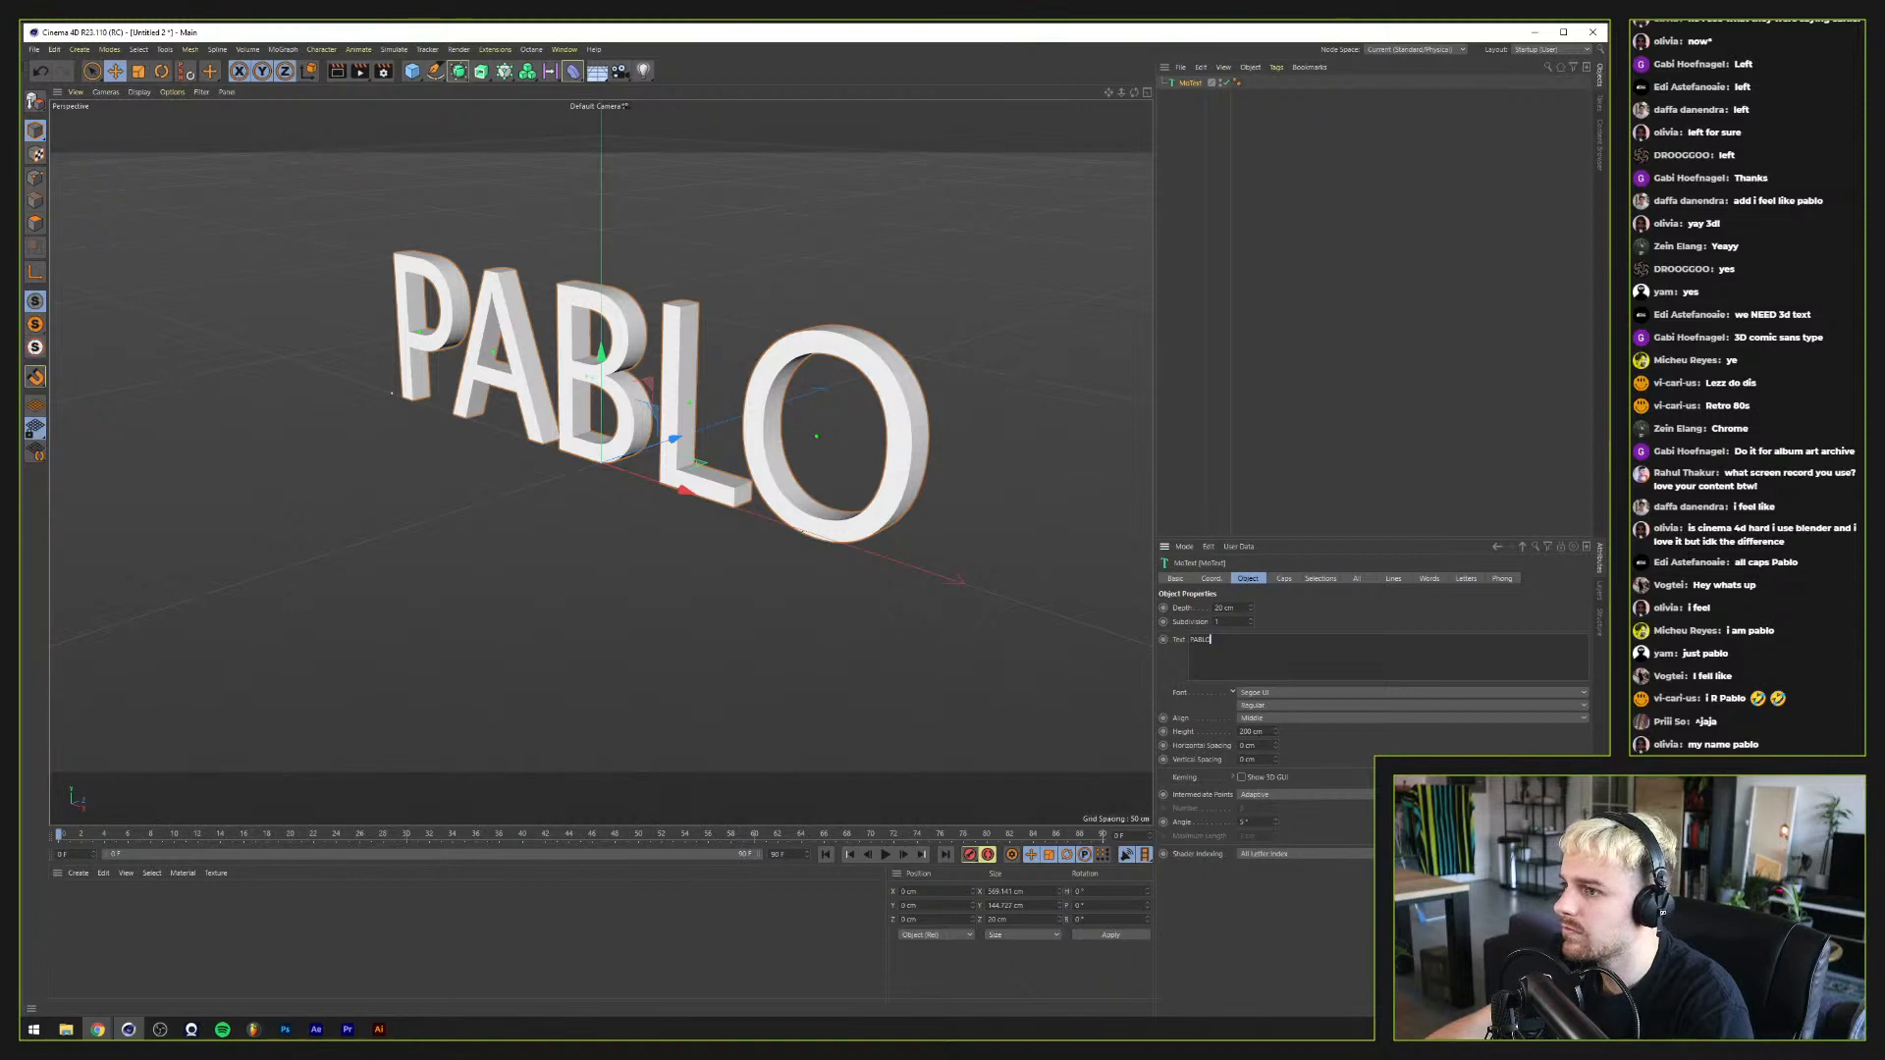
Step: Try adding I FEEL LIKE PABLO as a second line of the MoText, keeping the Segoe UI font
key(Return)
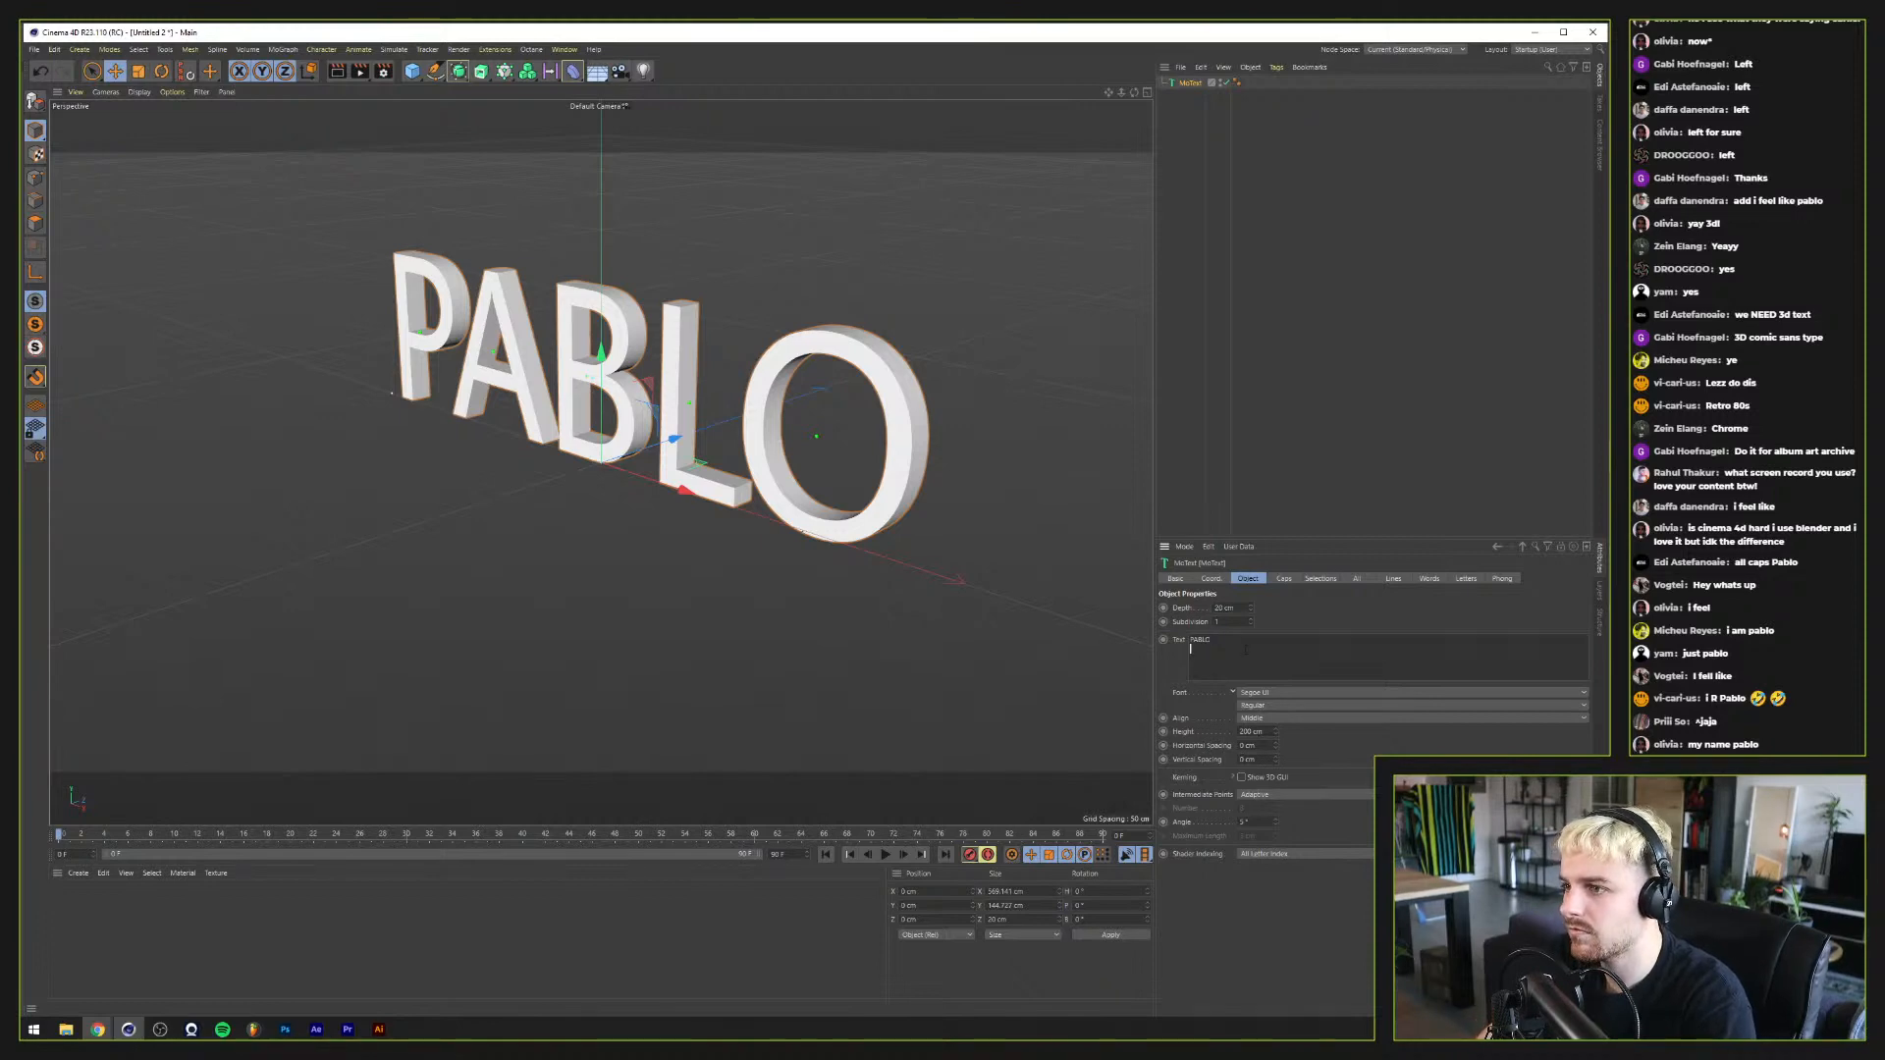
text(I FEEL LIKE P)
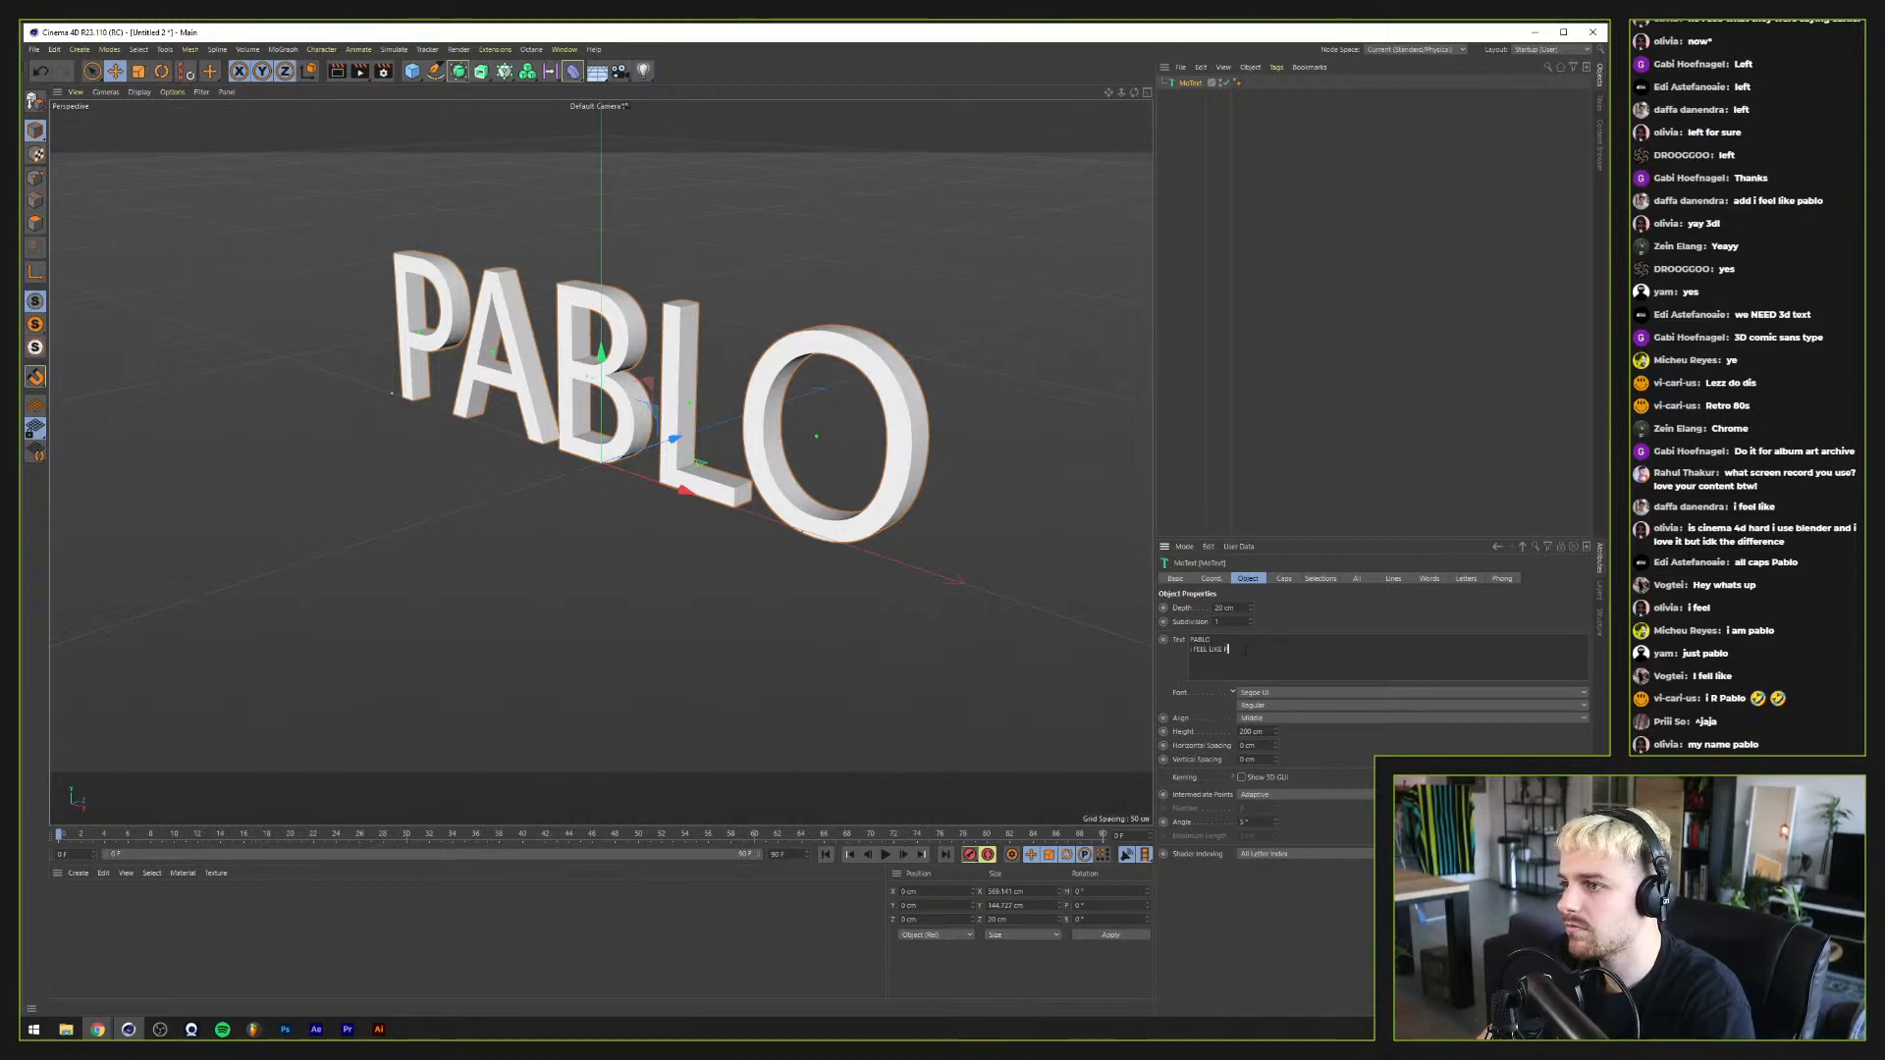
text(ABLO)
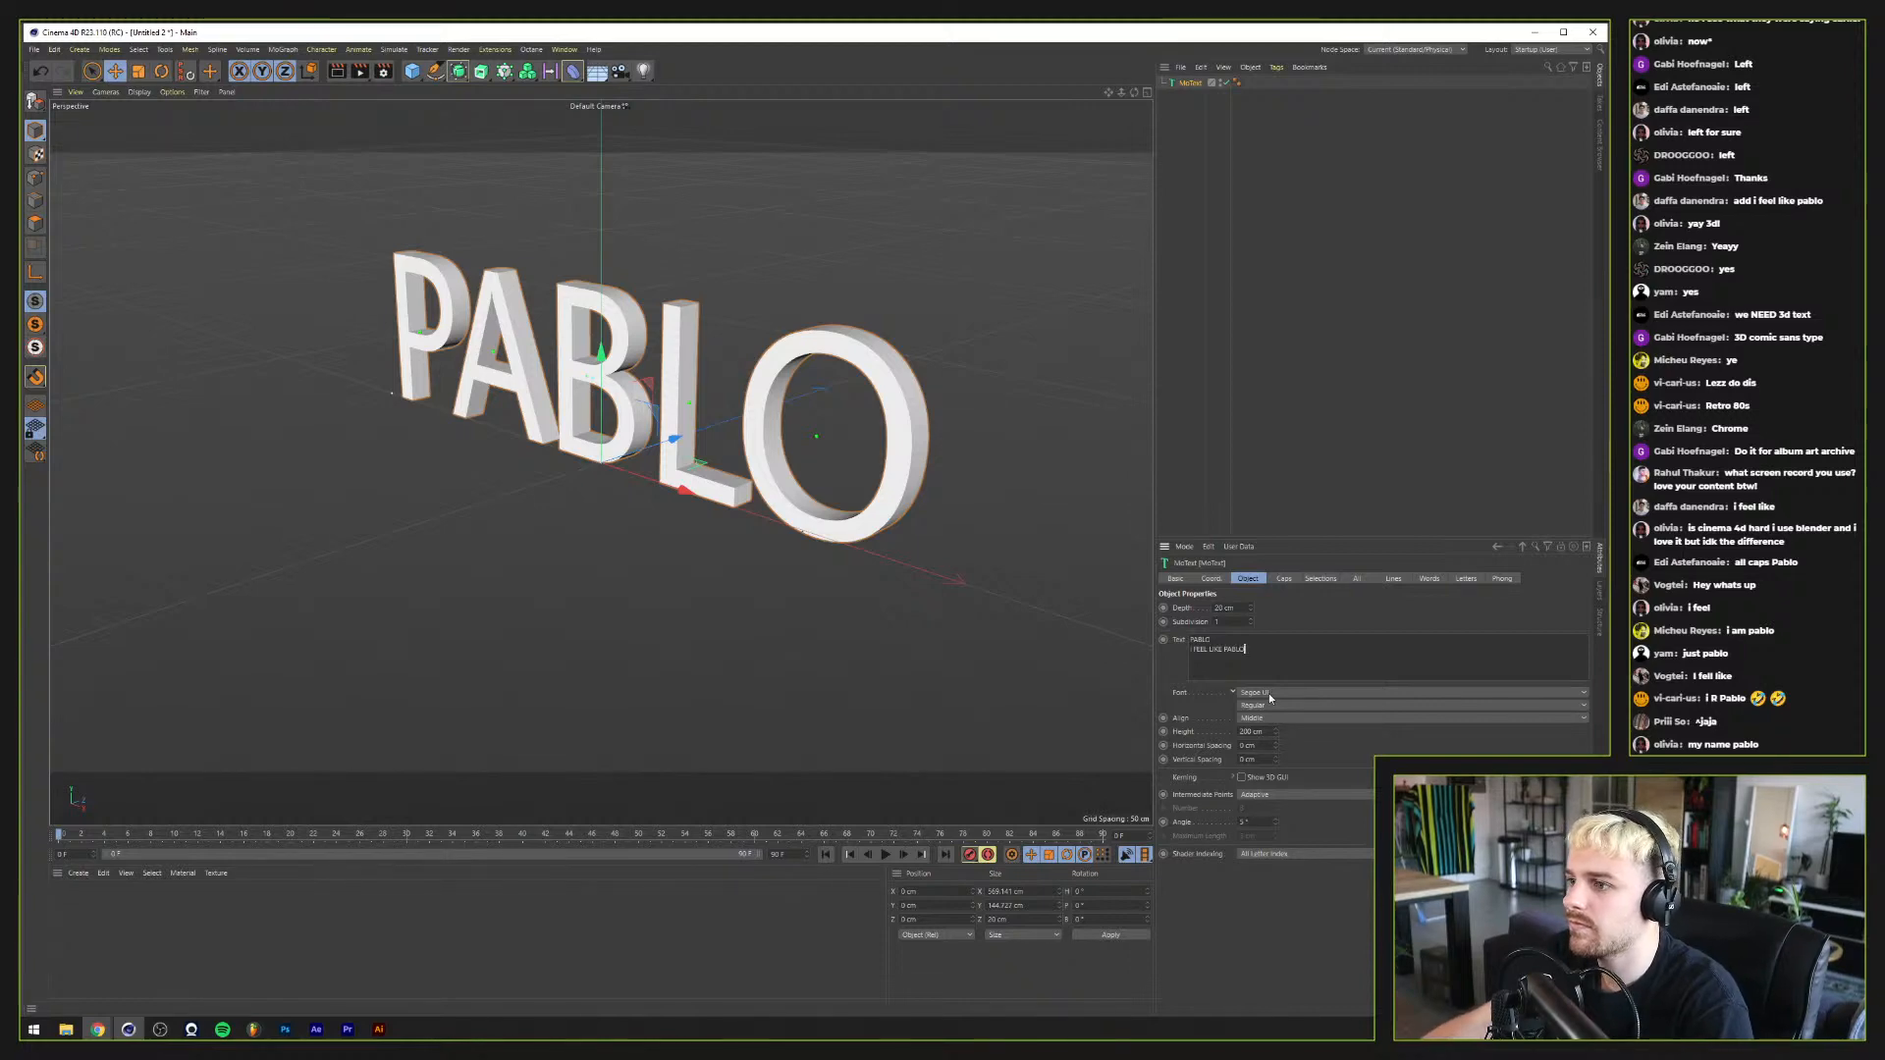
click(1268, 693)
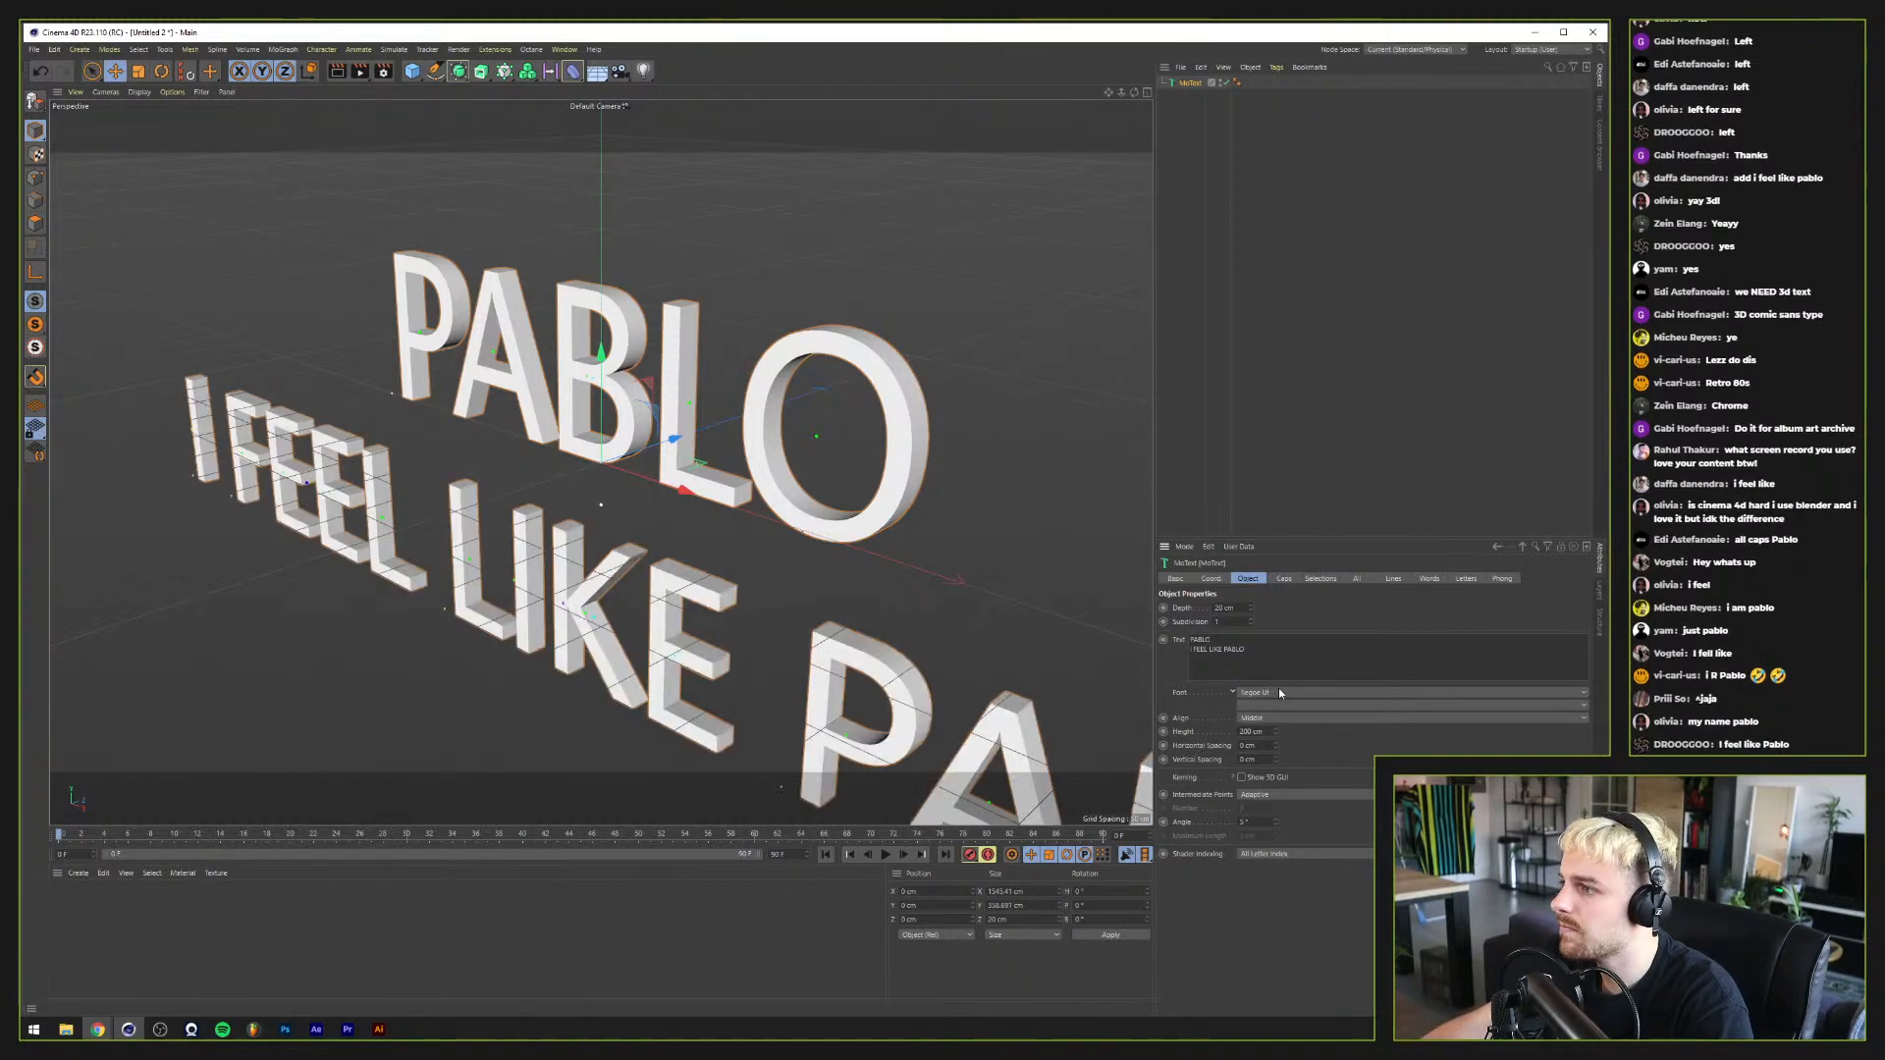
click(1278, 693)
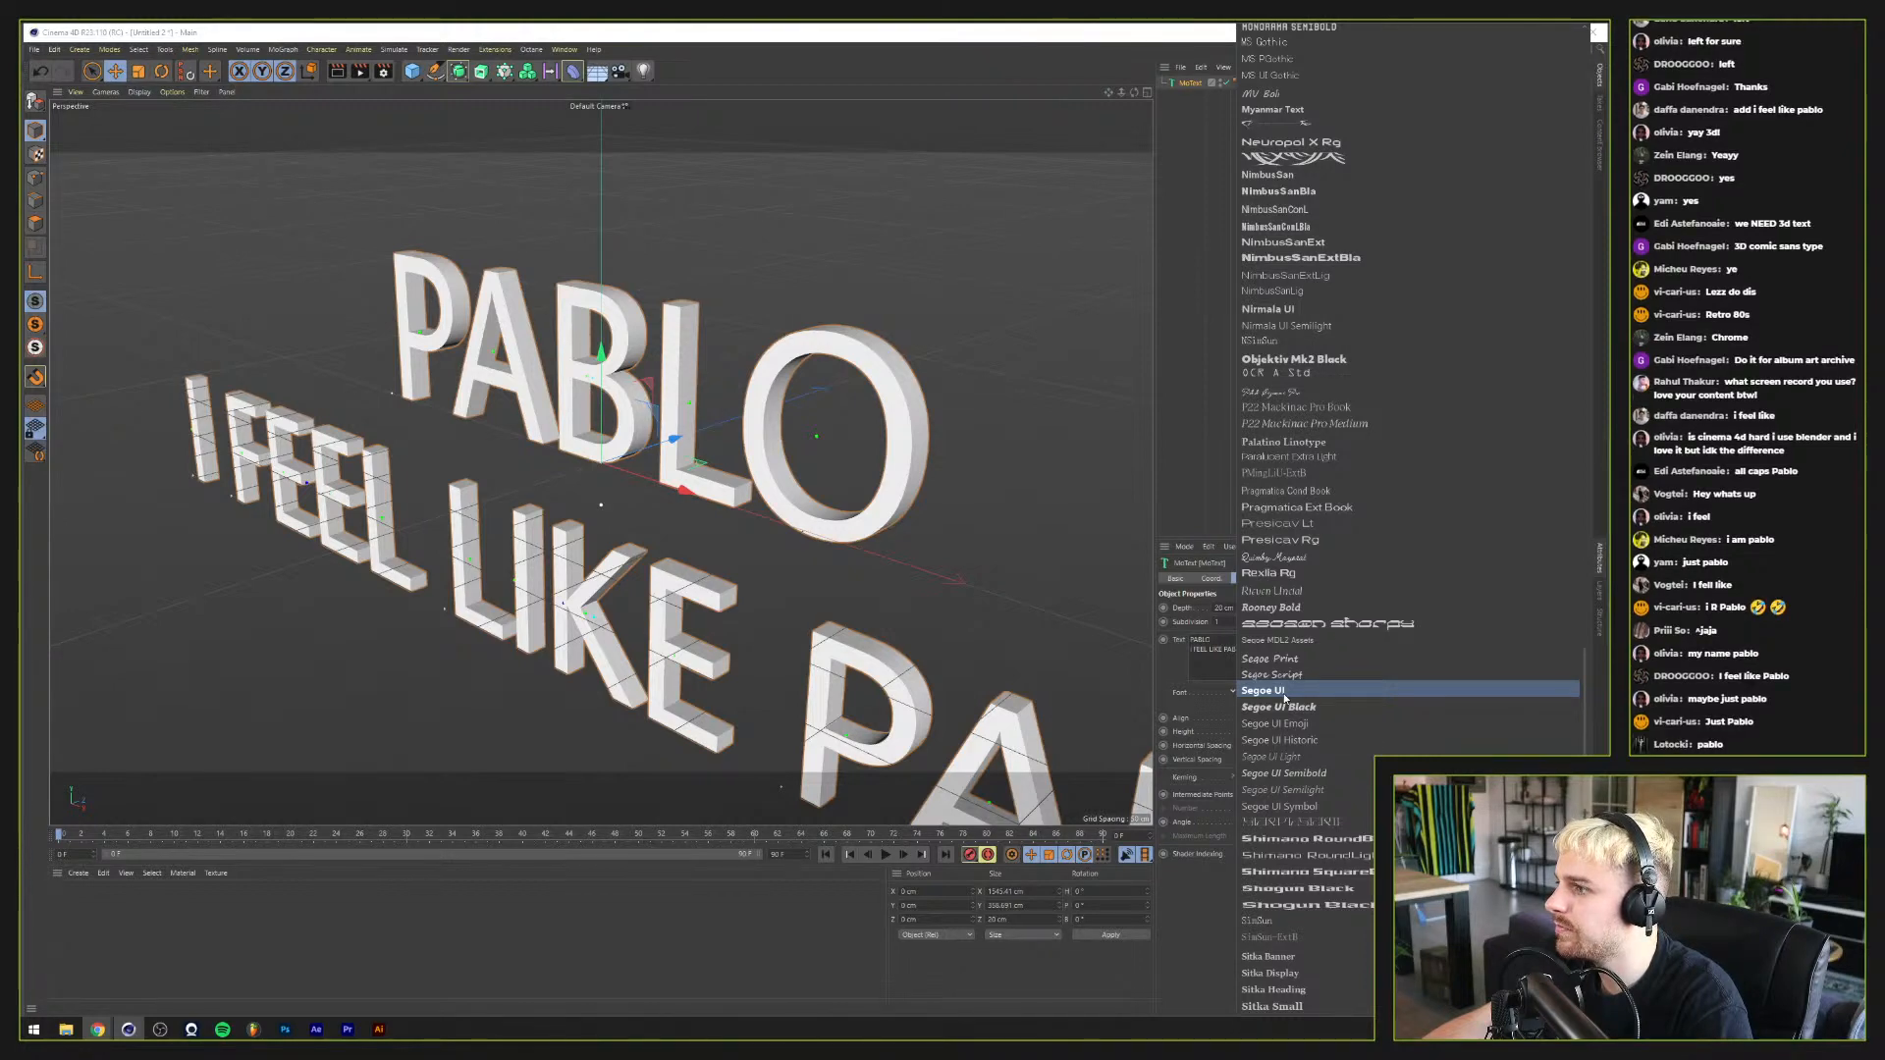
click(1276, 691)
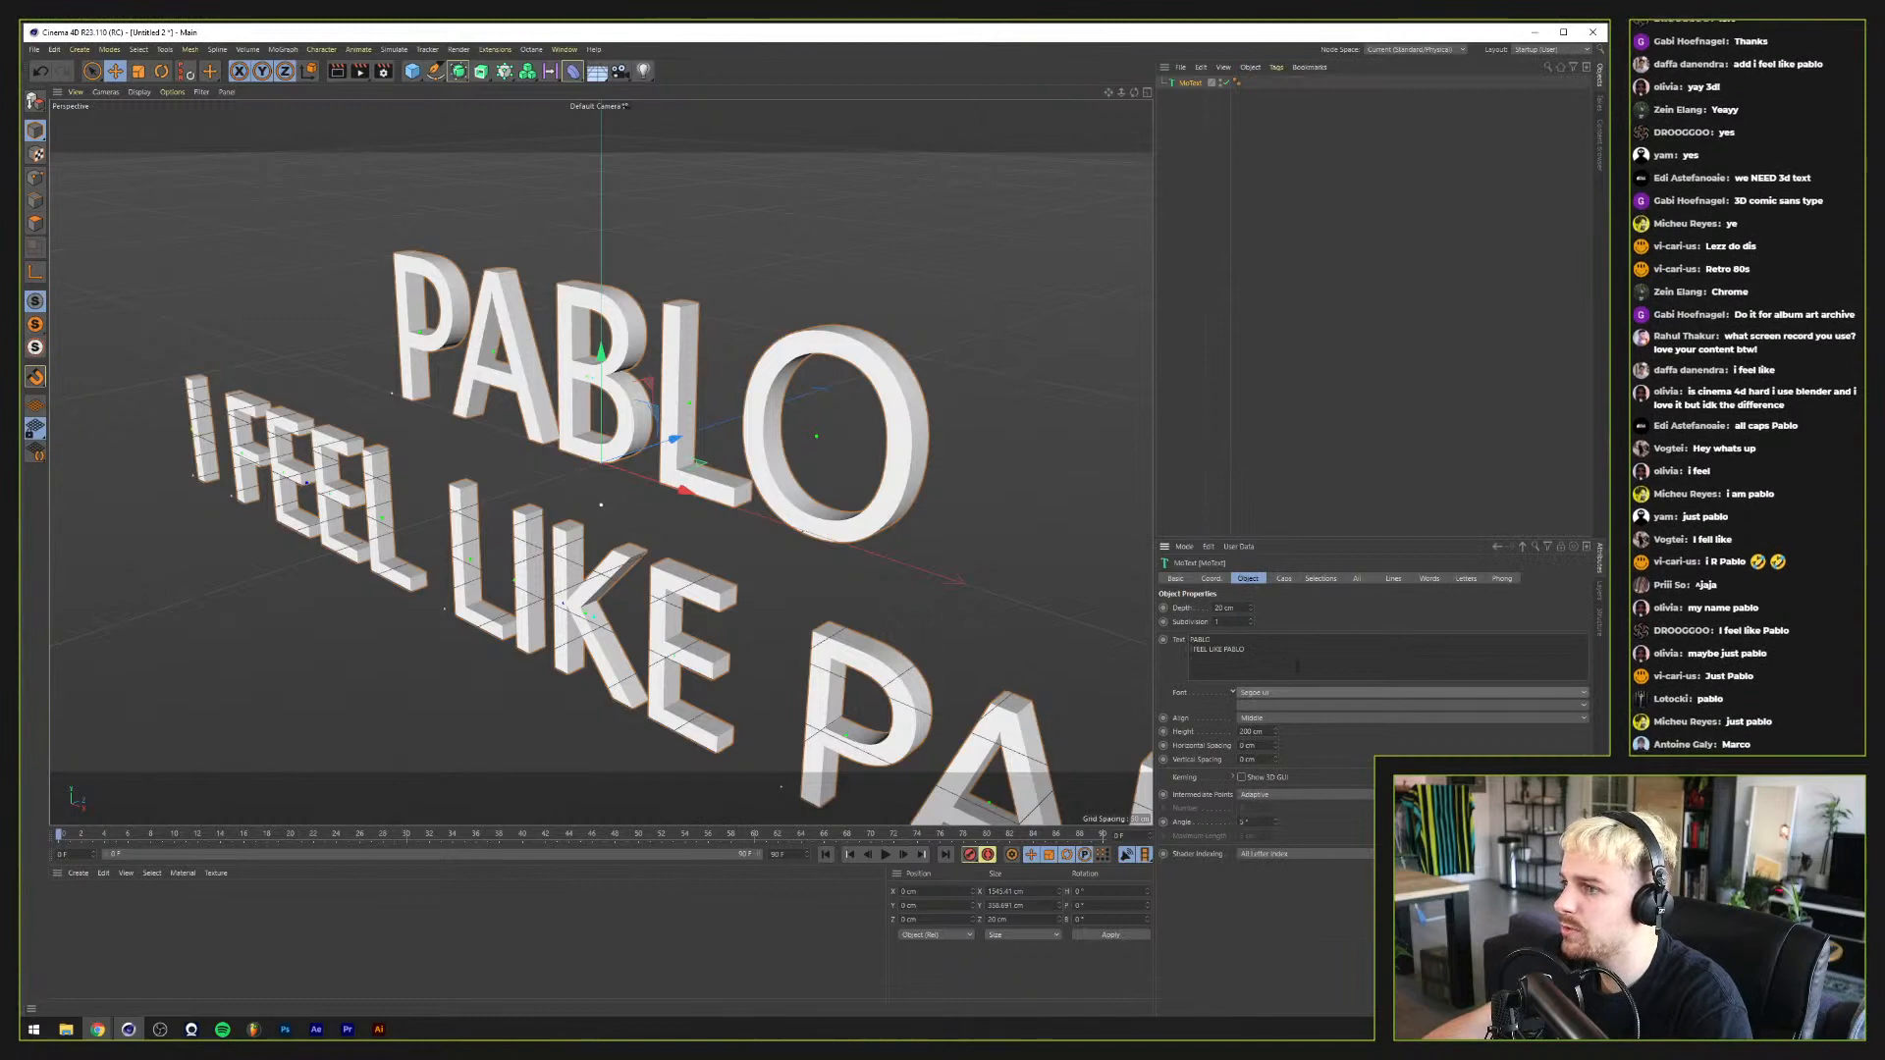
Step: Delete the second line from the MoText so that only PABLO is left
drag(1248, 650, 1168, 658)
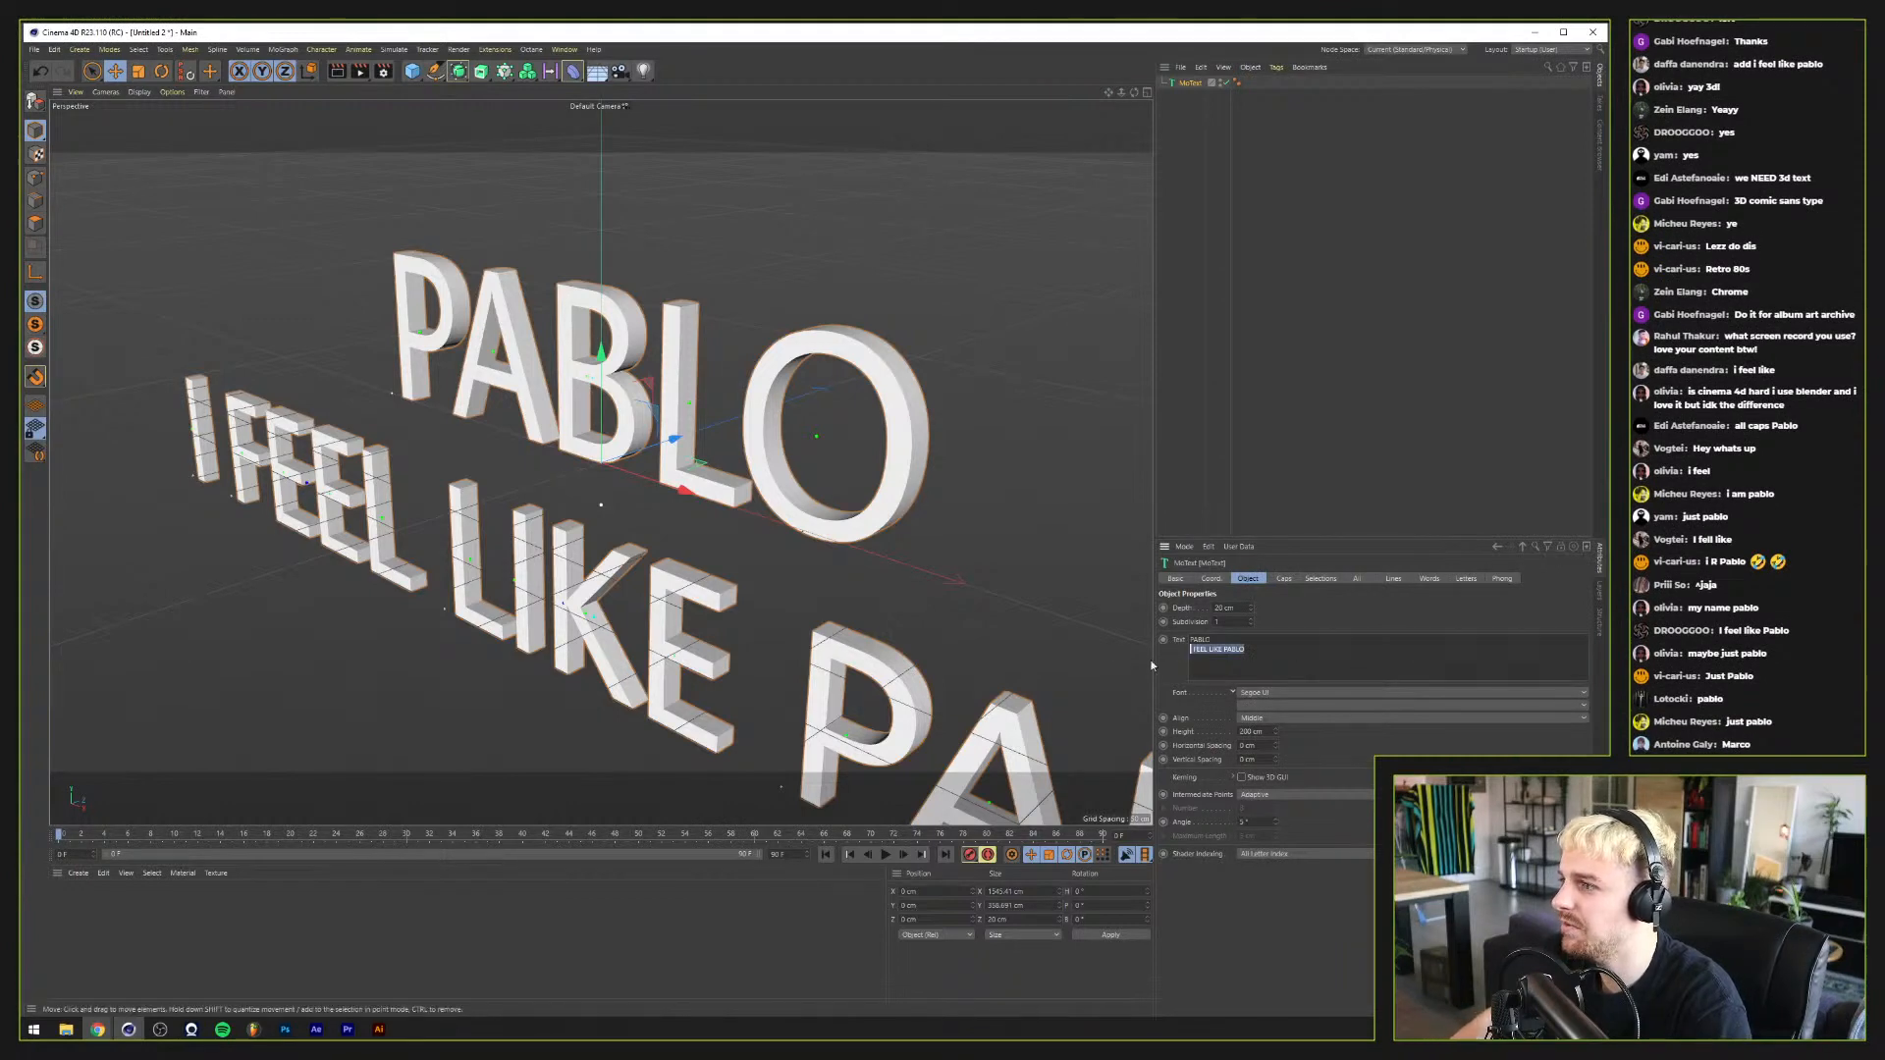
key(BackSpace)
key(BackSpace)
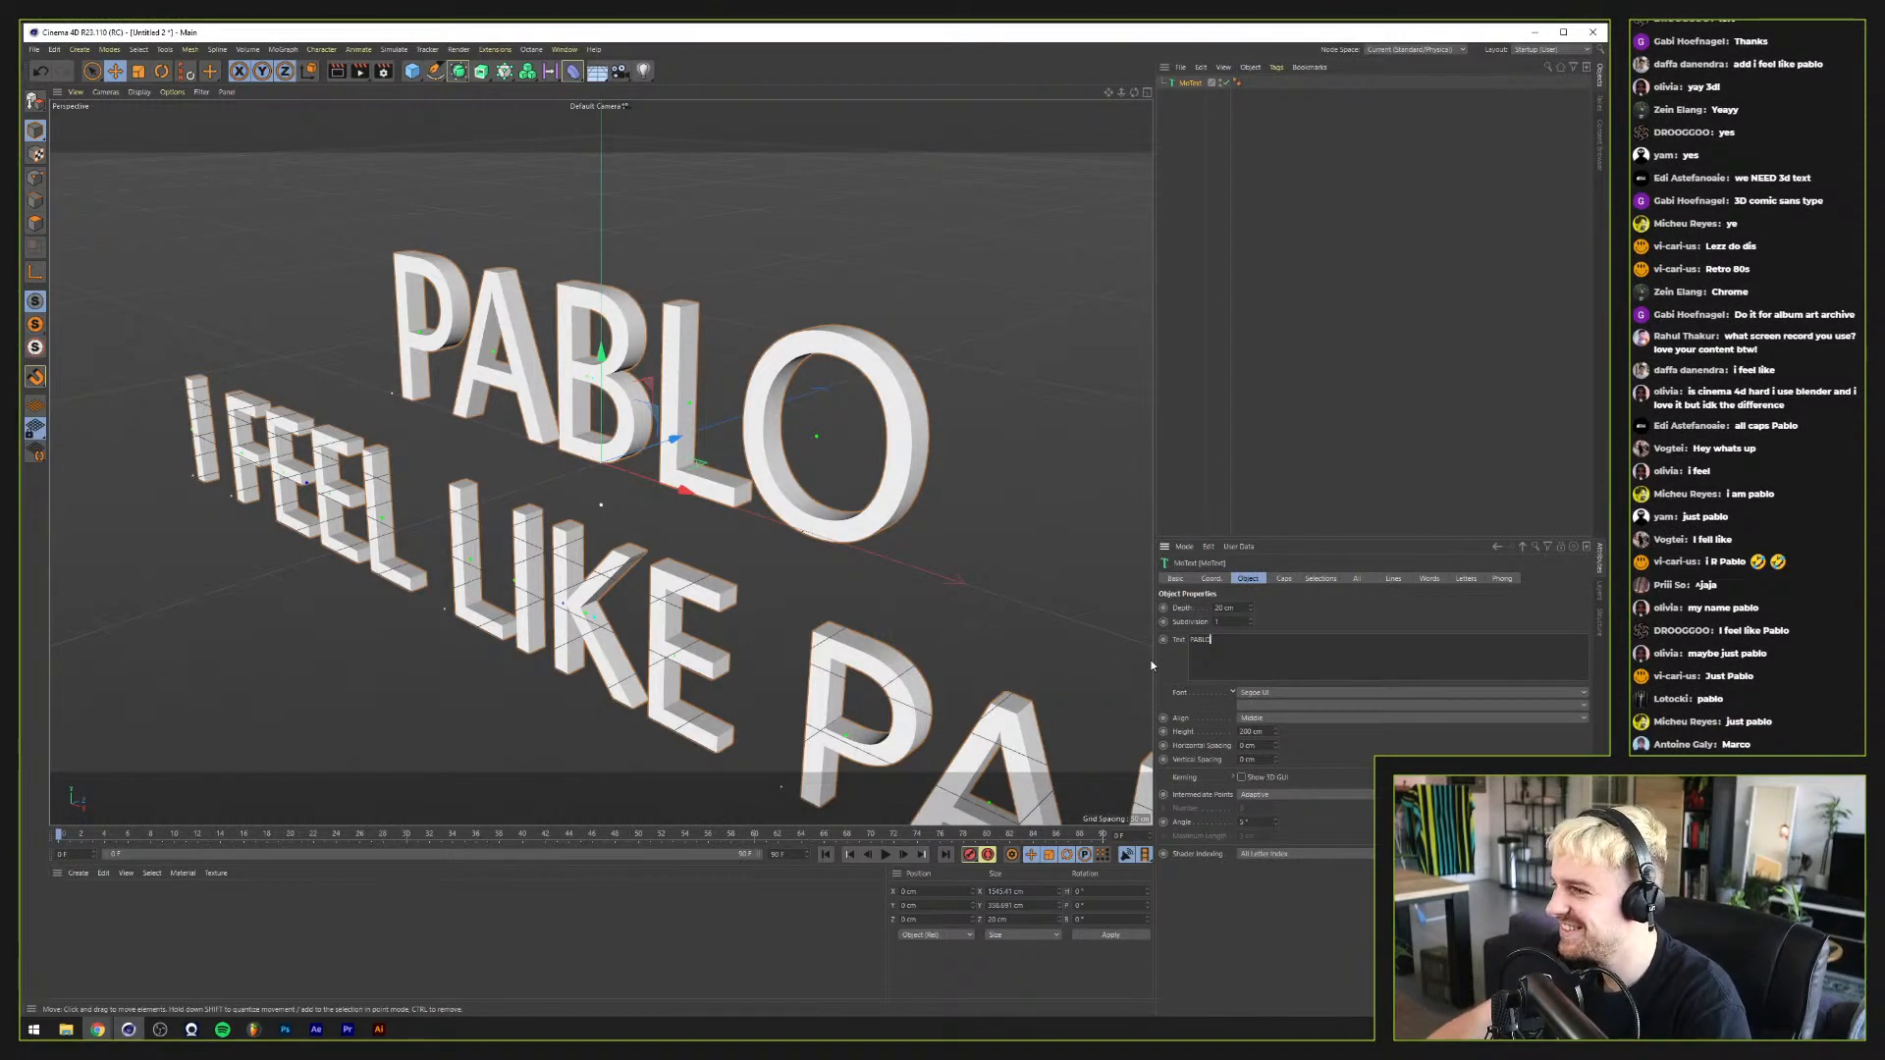
Step: Set the font of the PABLO text to Shogun Black and frame the whole word from the front
click(1272, 695)
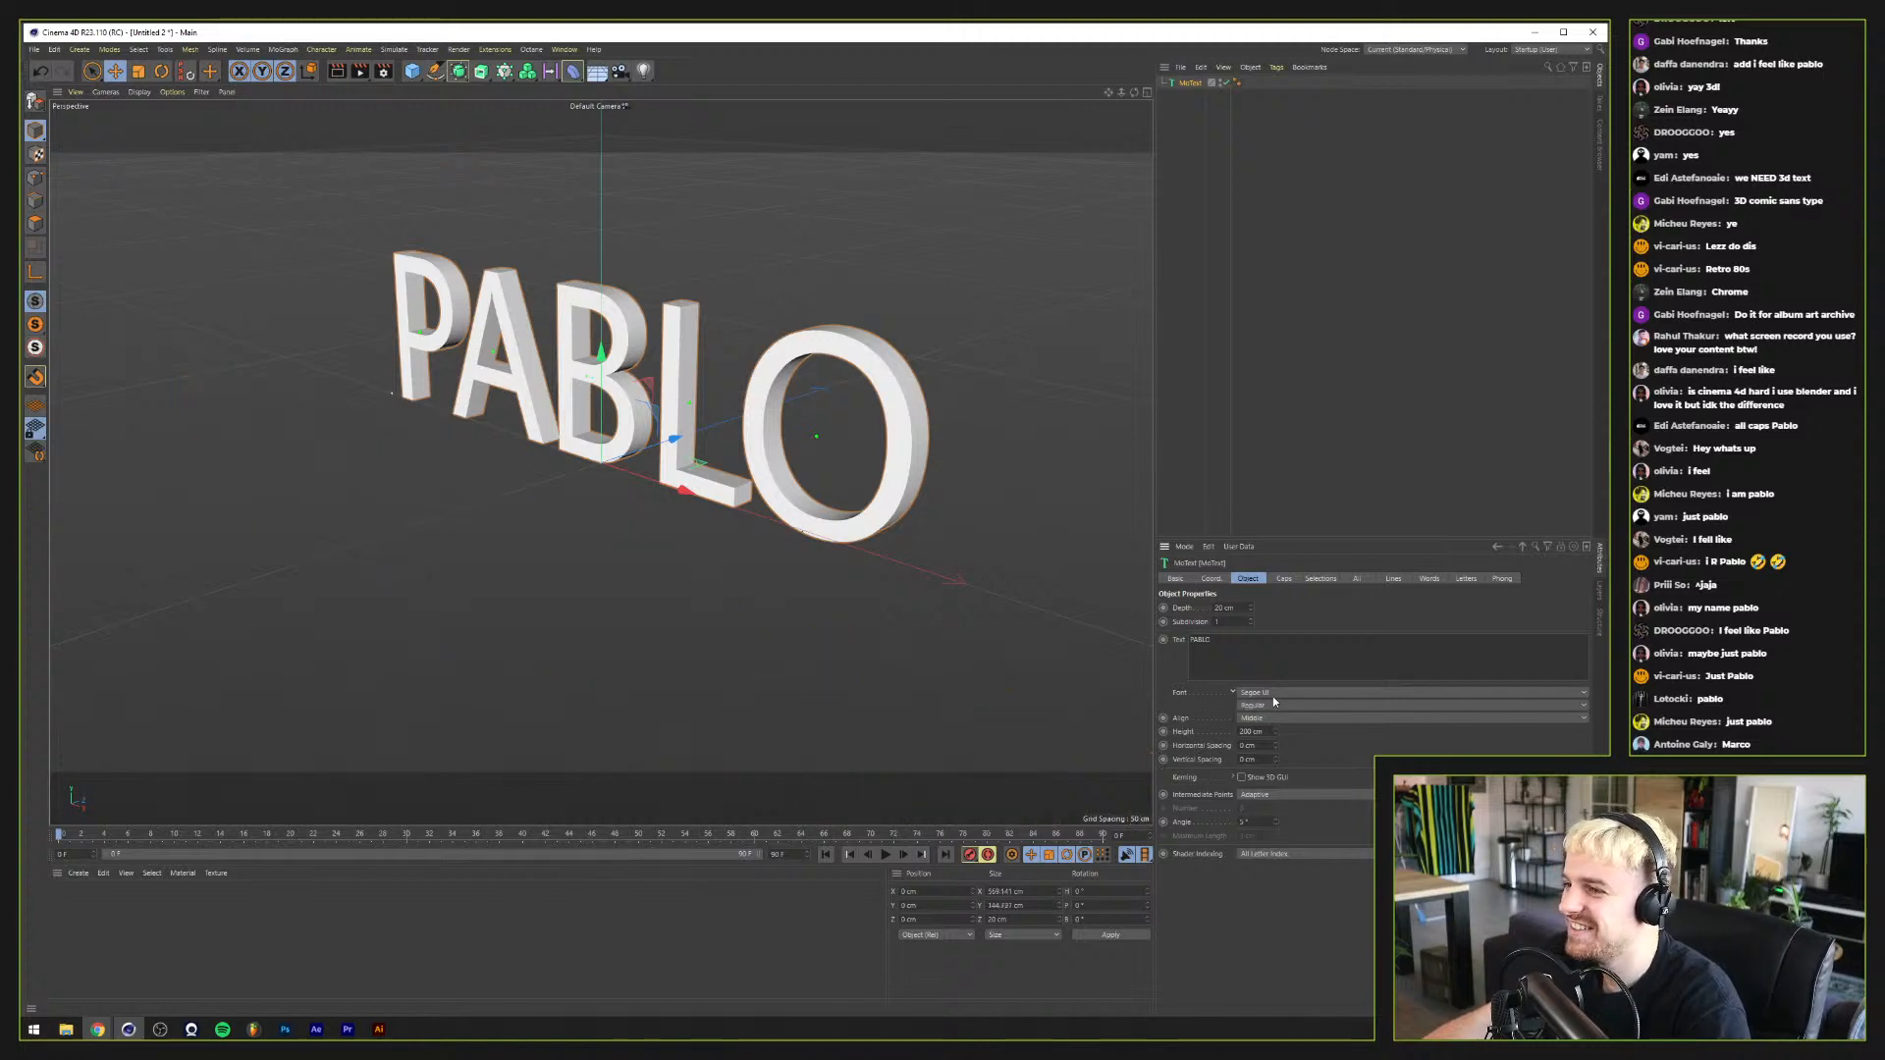
scroll(1306, 727, down, 6)
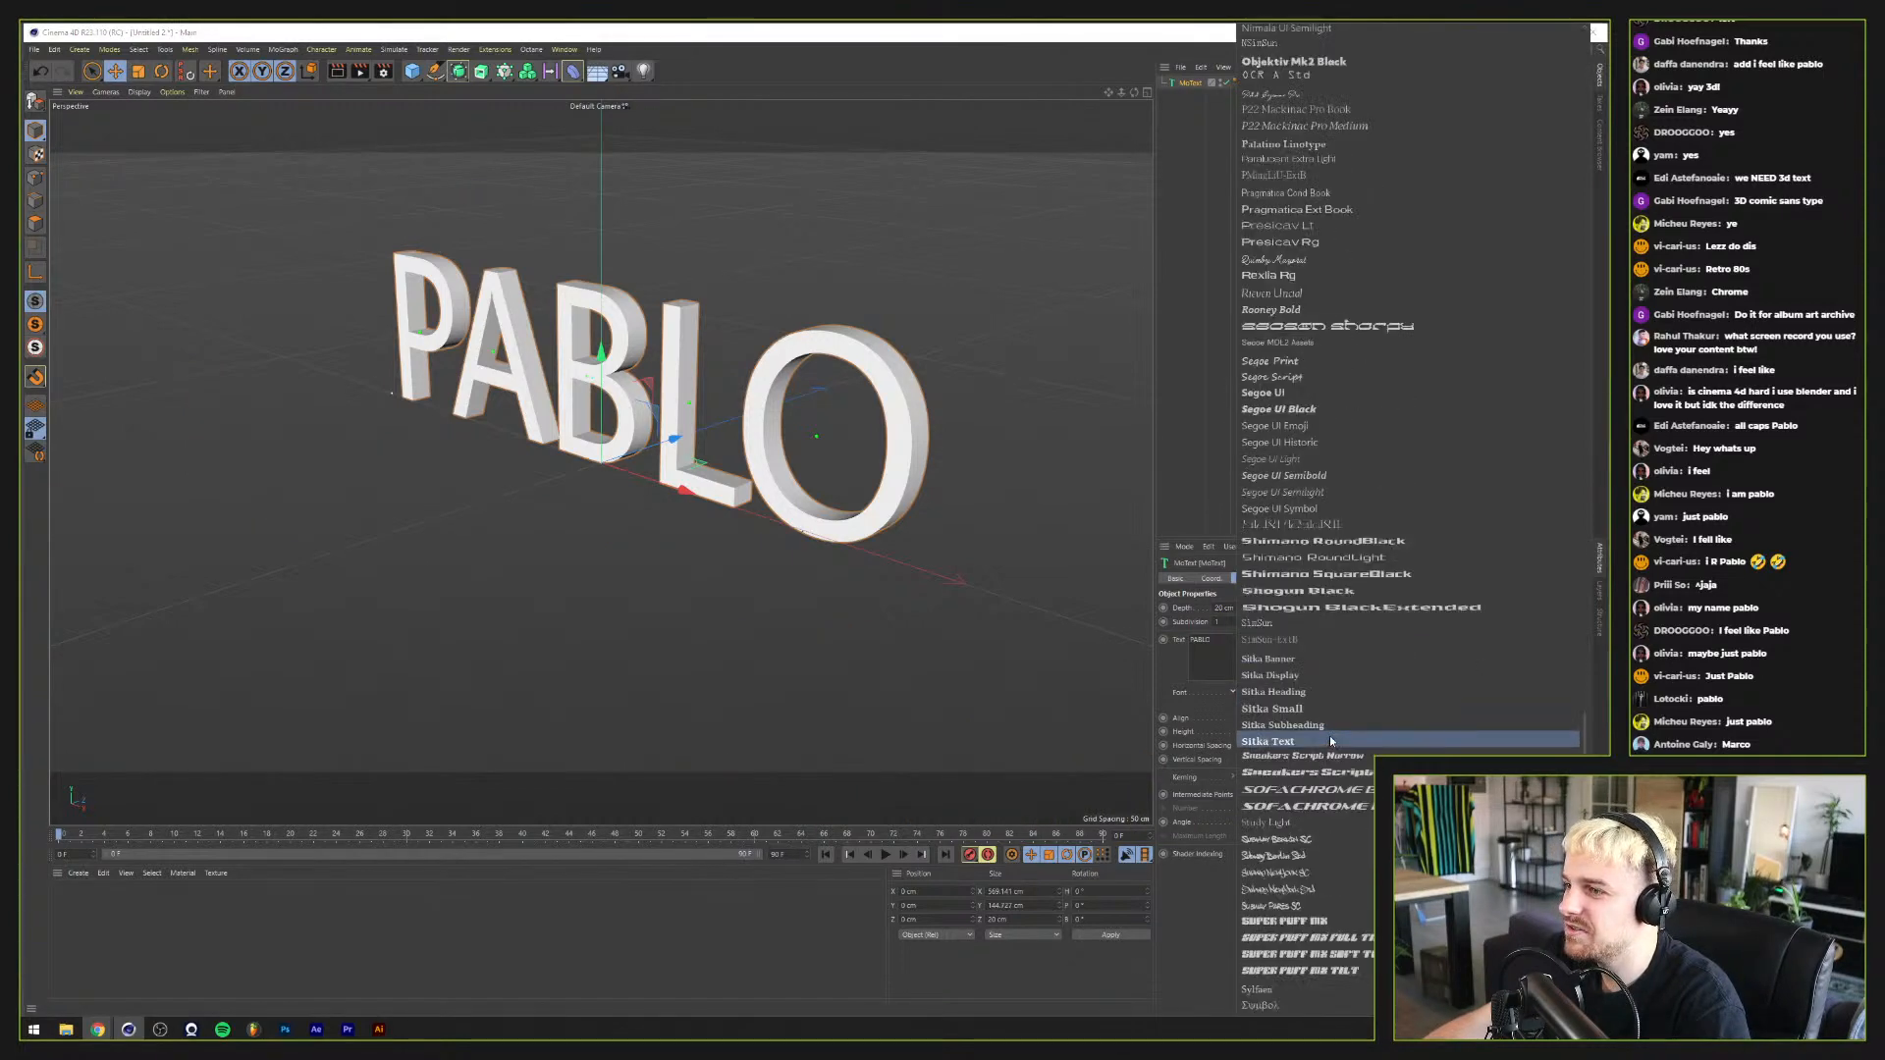
click(1362, 593)
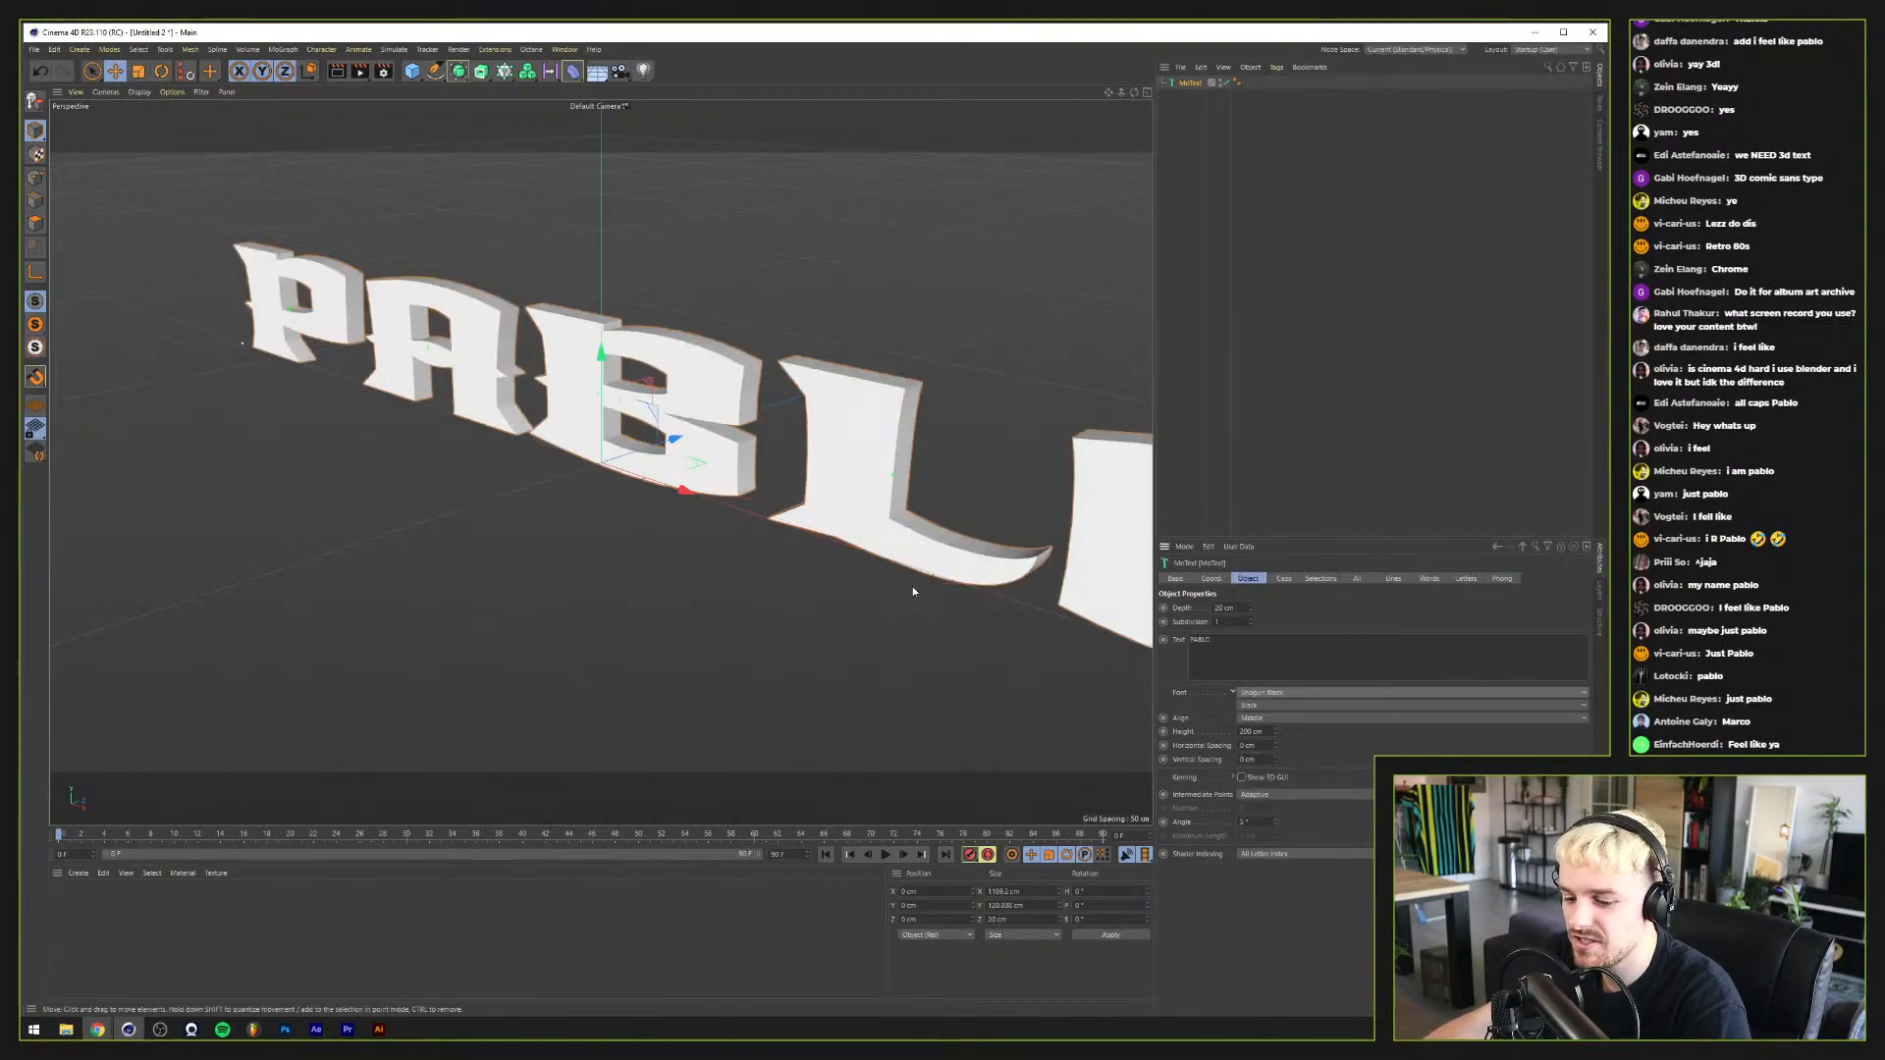
key(h)
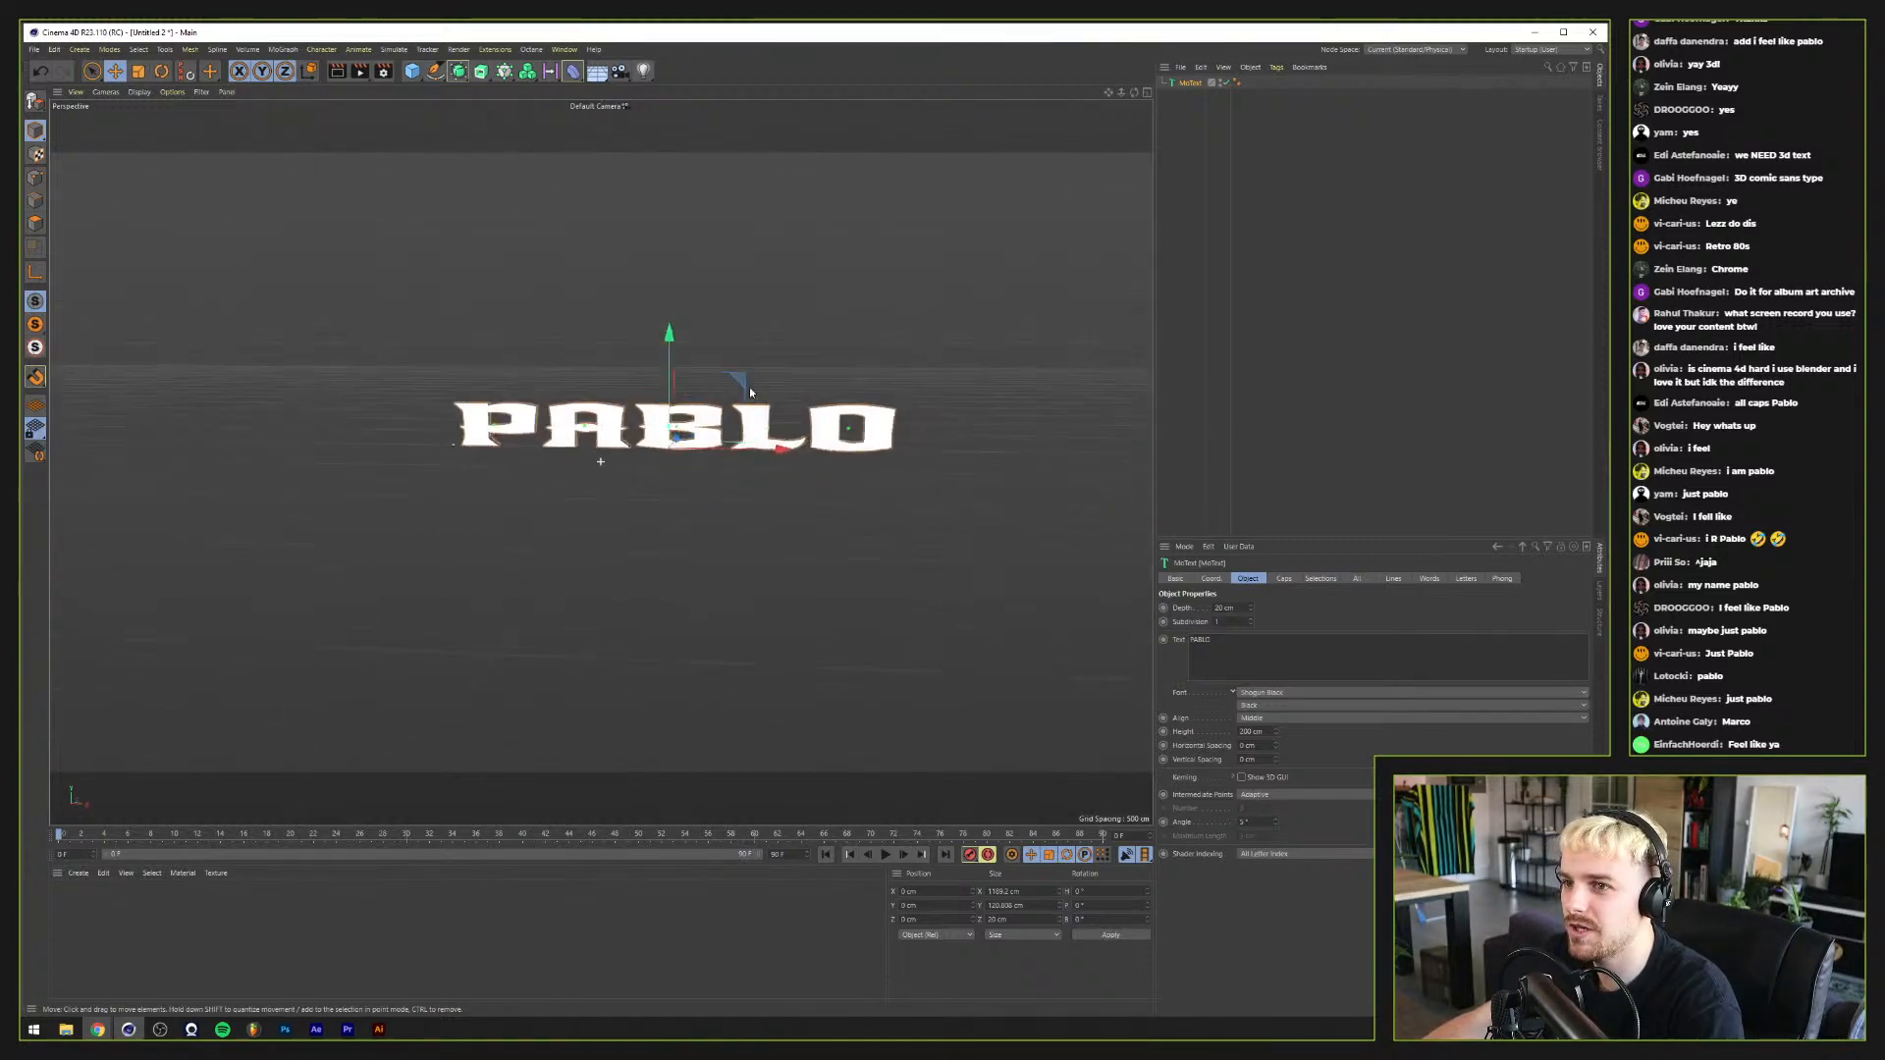
Step: Switch to Chrome to examine the retro chrome lettering references on the Desert Chrome blog, and return to Cinema 4D
click(97, 1028)
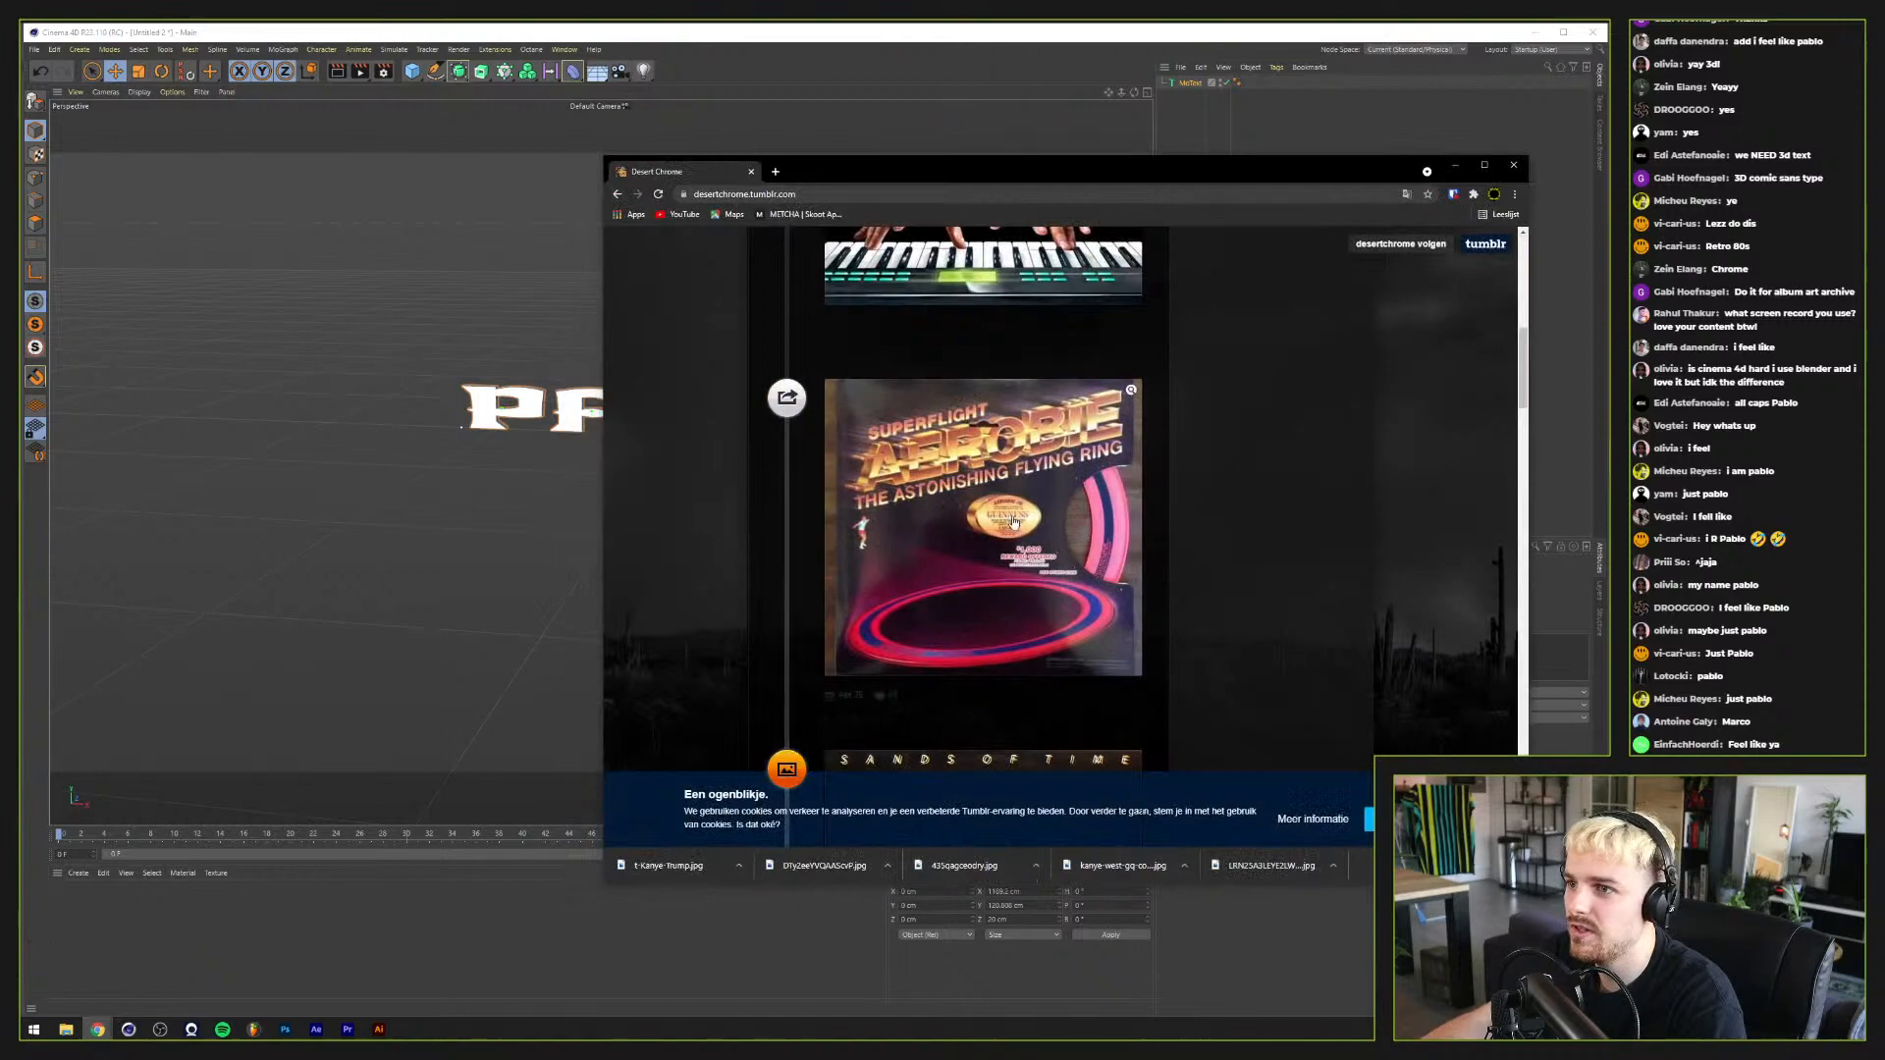
scroll(1014, 521, up, 9)
scroll(997, 535, down, 7)
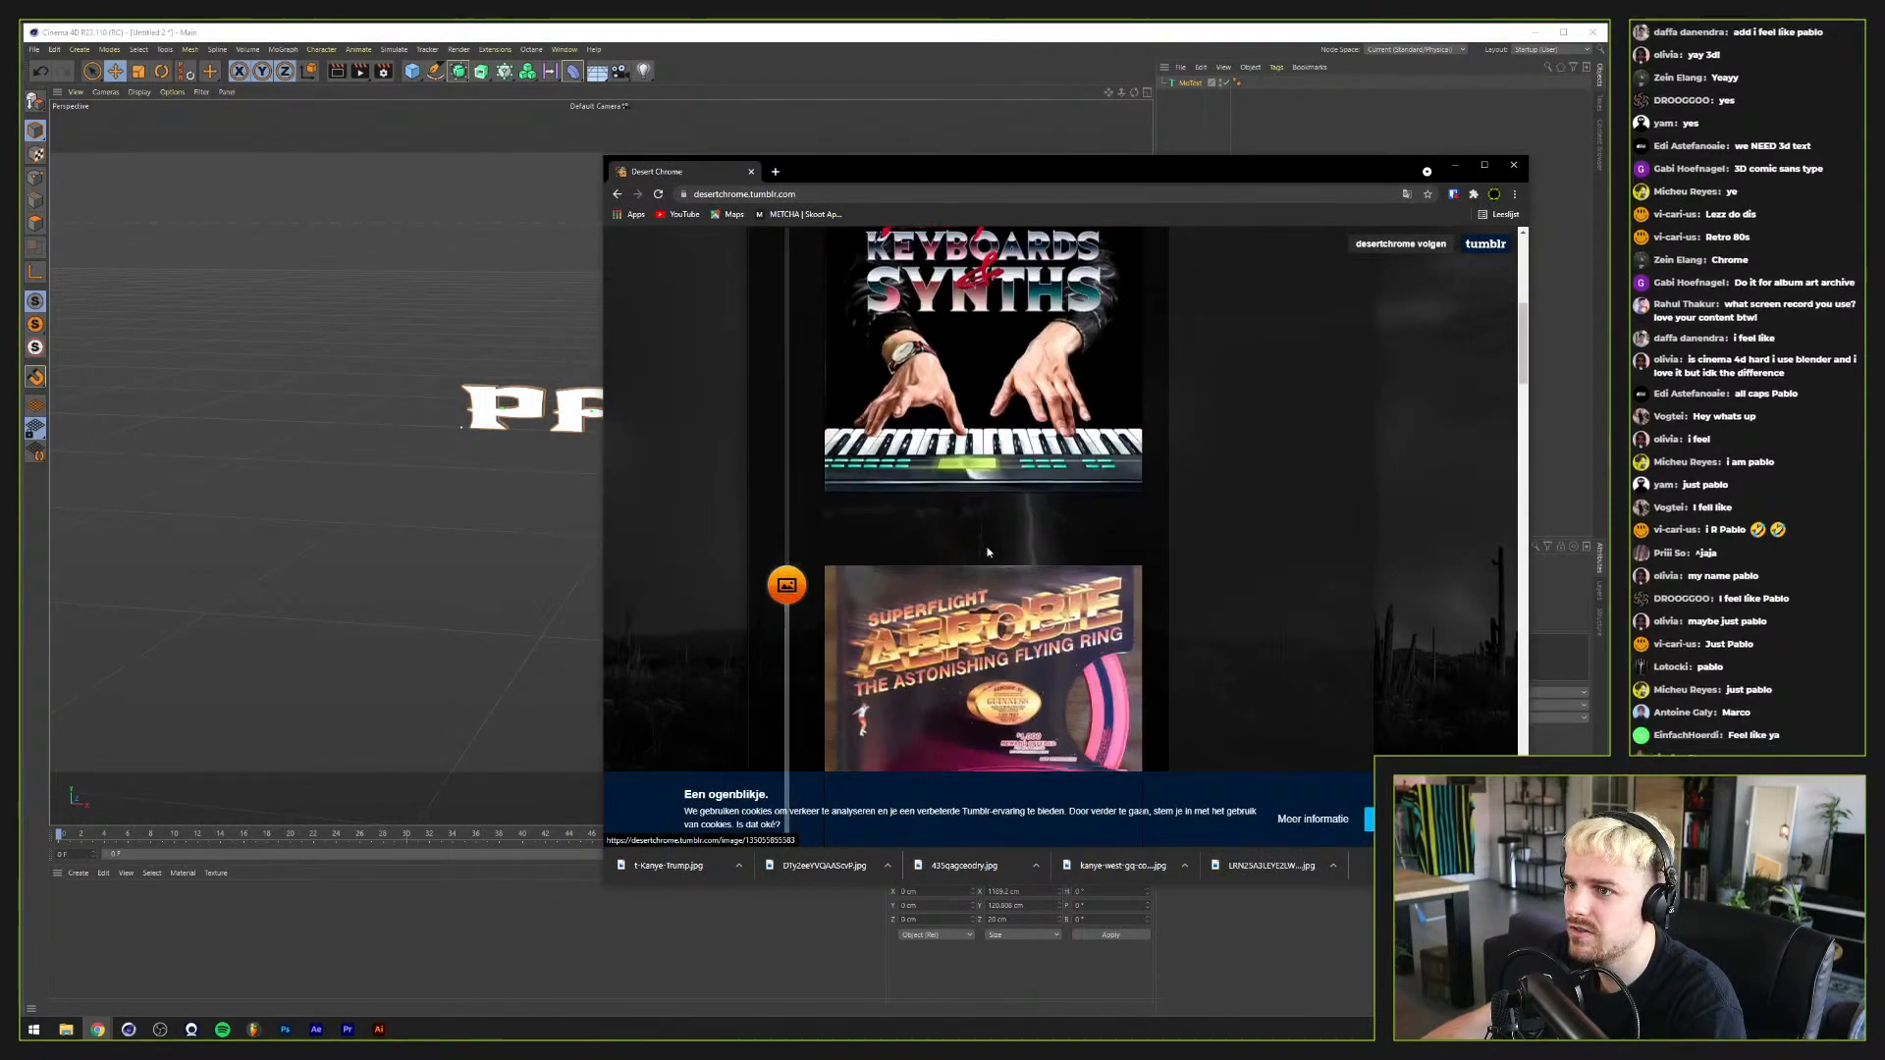
scroll(988, 552, down, 15)
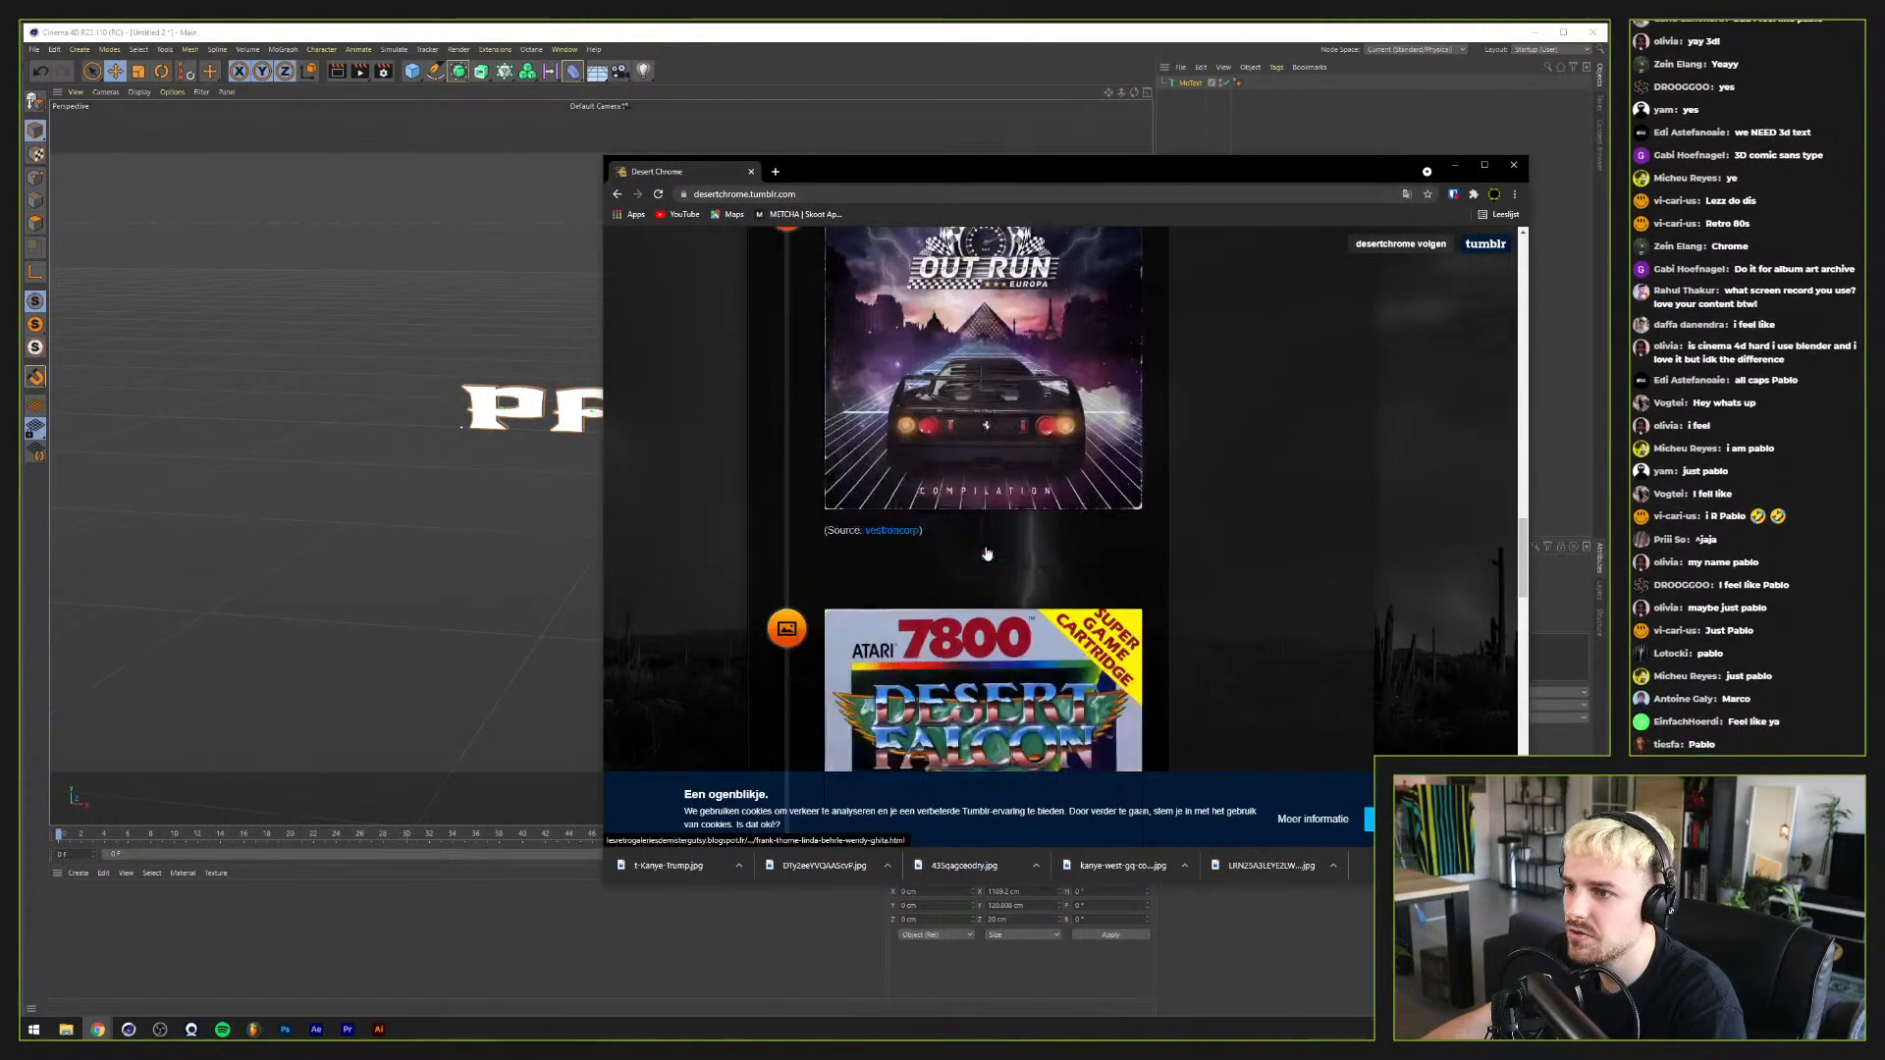
scroll(985, 546, down, 4)
click(1544, 414)
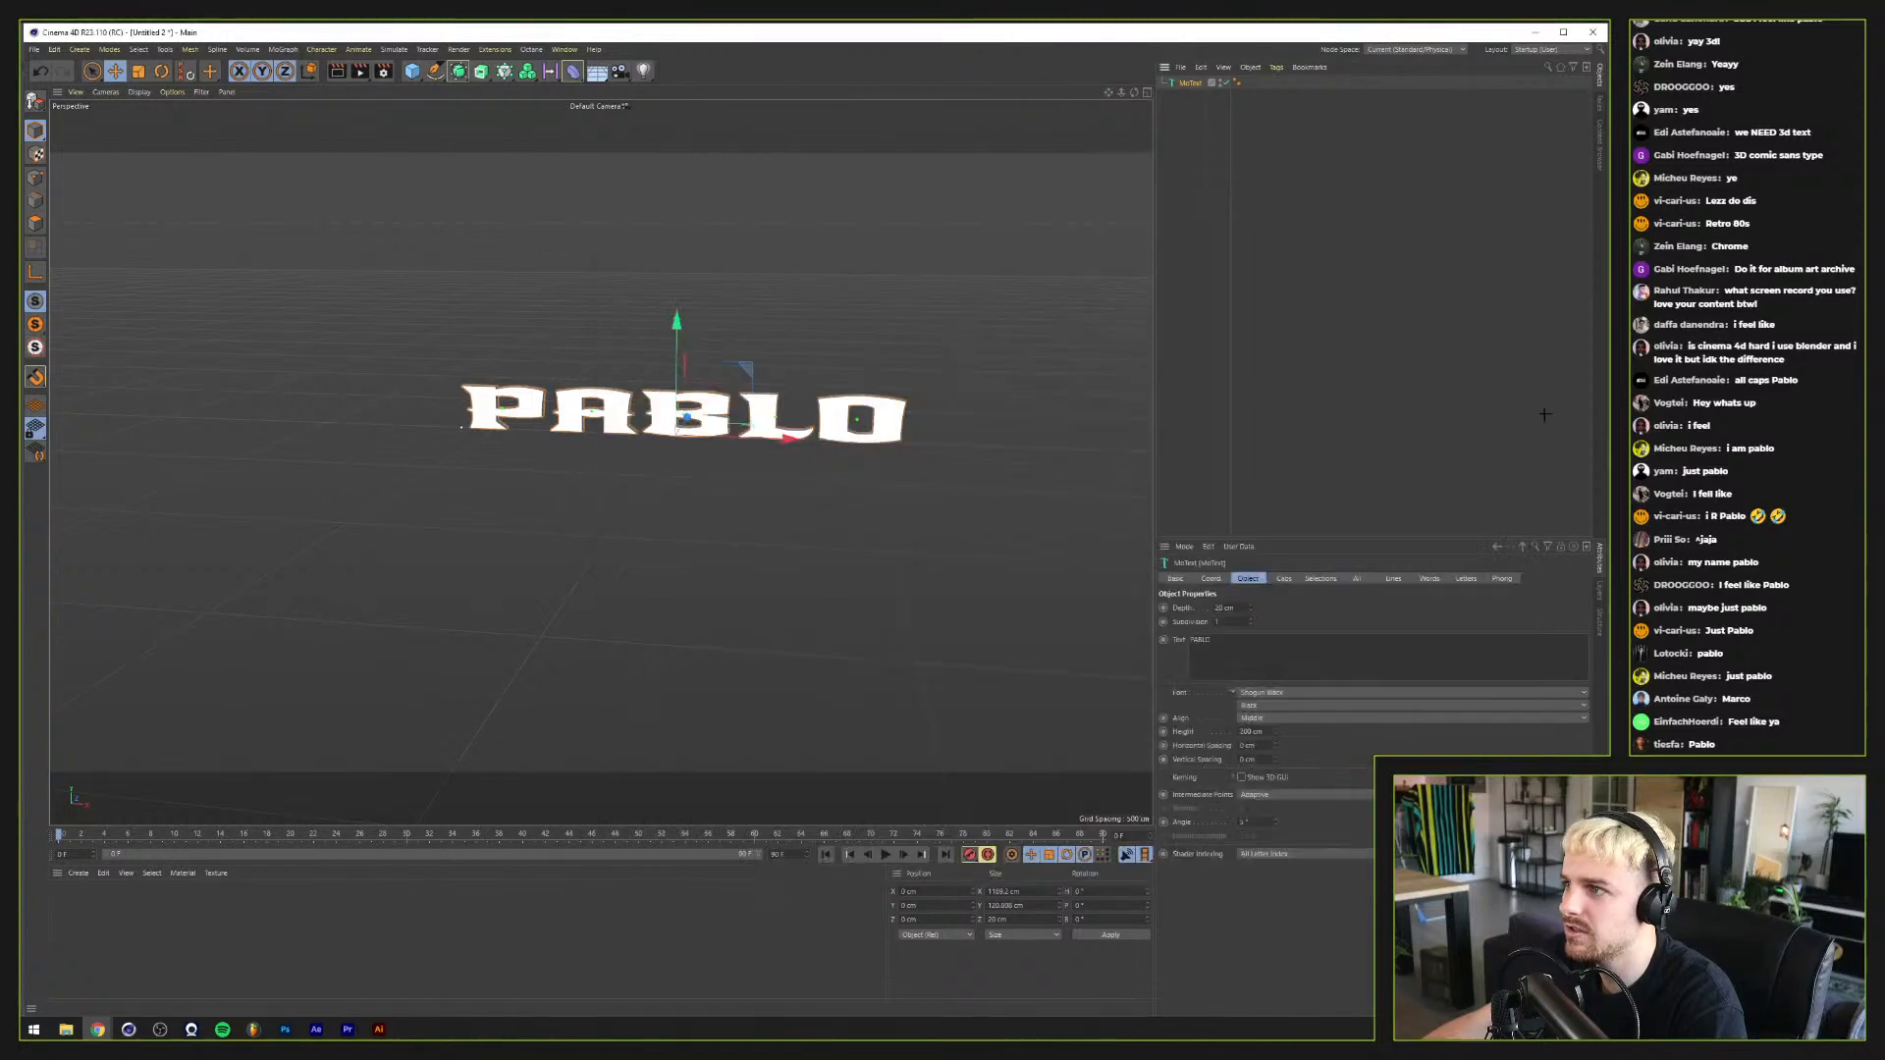
click(1545, 414)
Step: Duplicate the PABLO MoText directly below the original and try the Pragmatica Ext Book font on the copy
click(1186, 84)
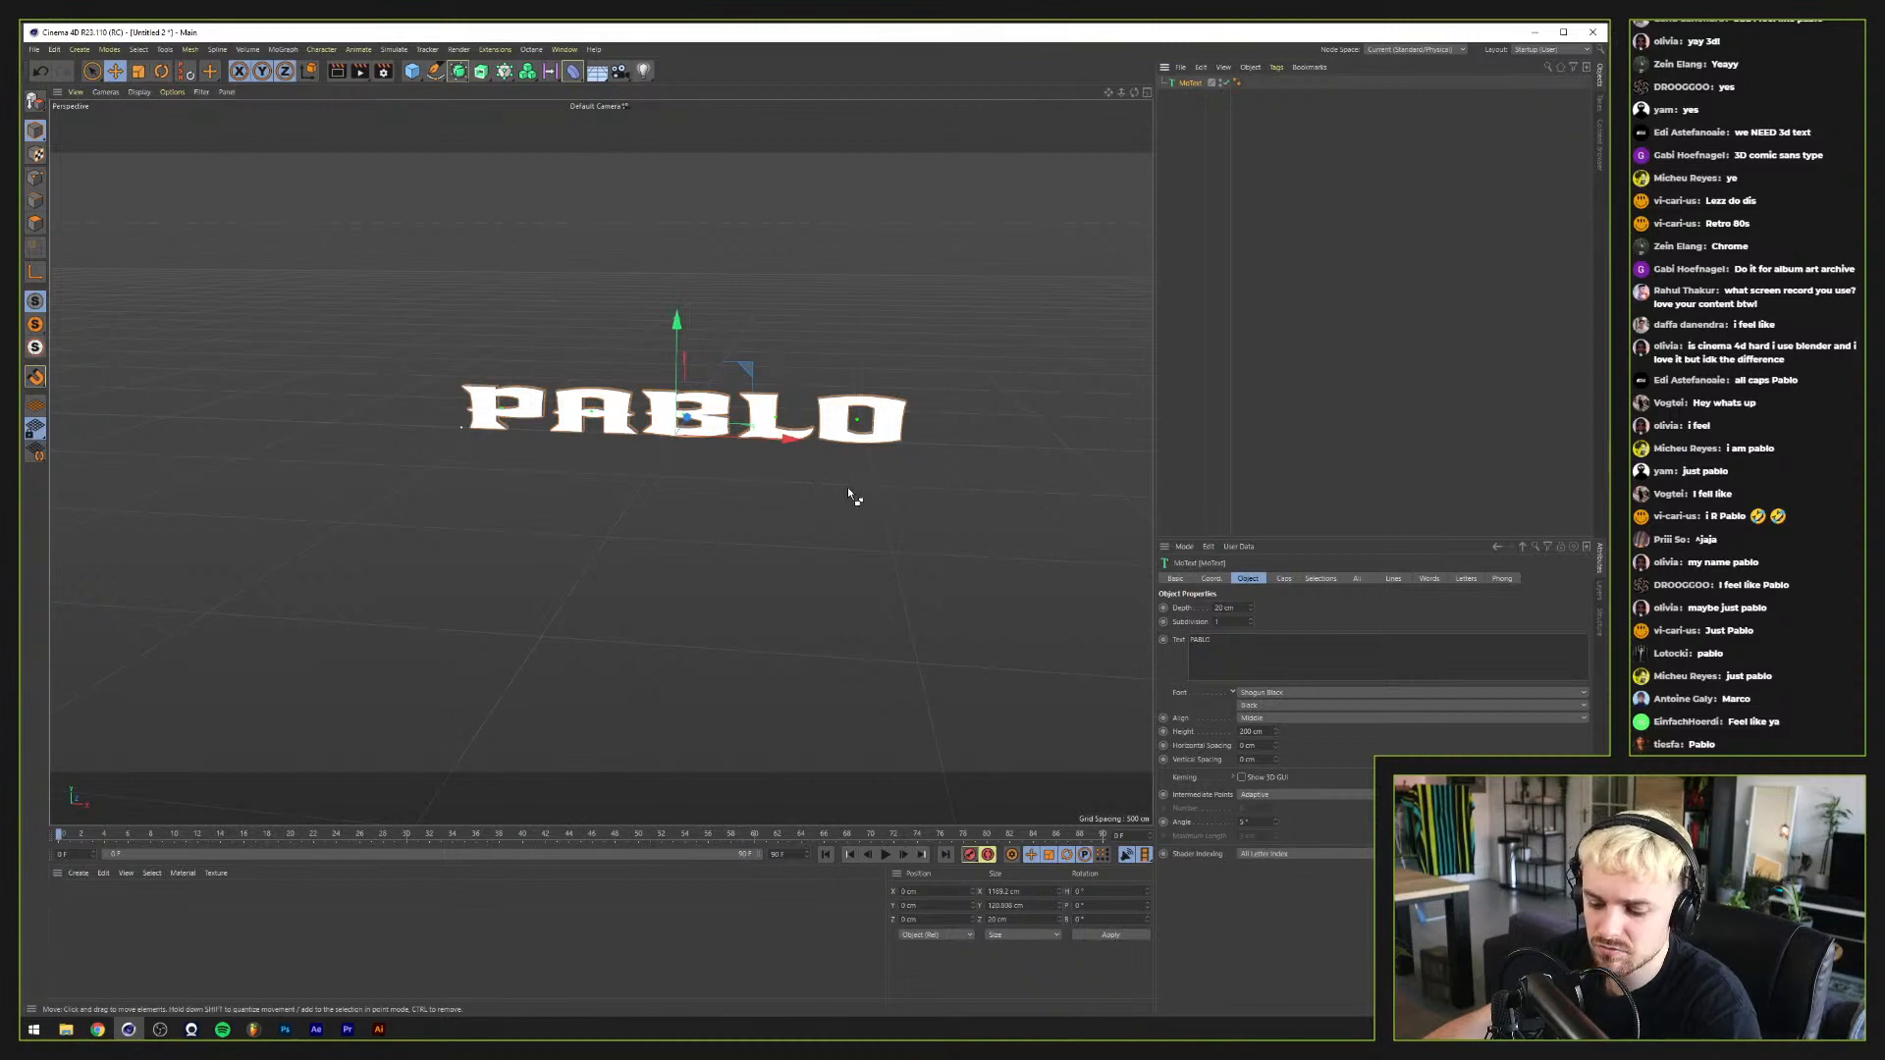
drag(675, 322, 676, 388)
click(1331, 693)
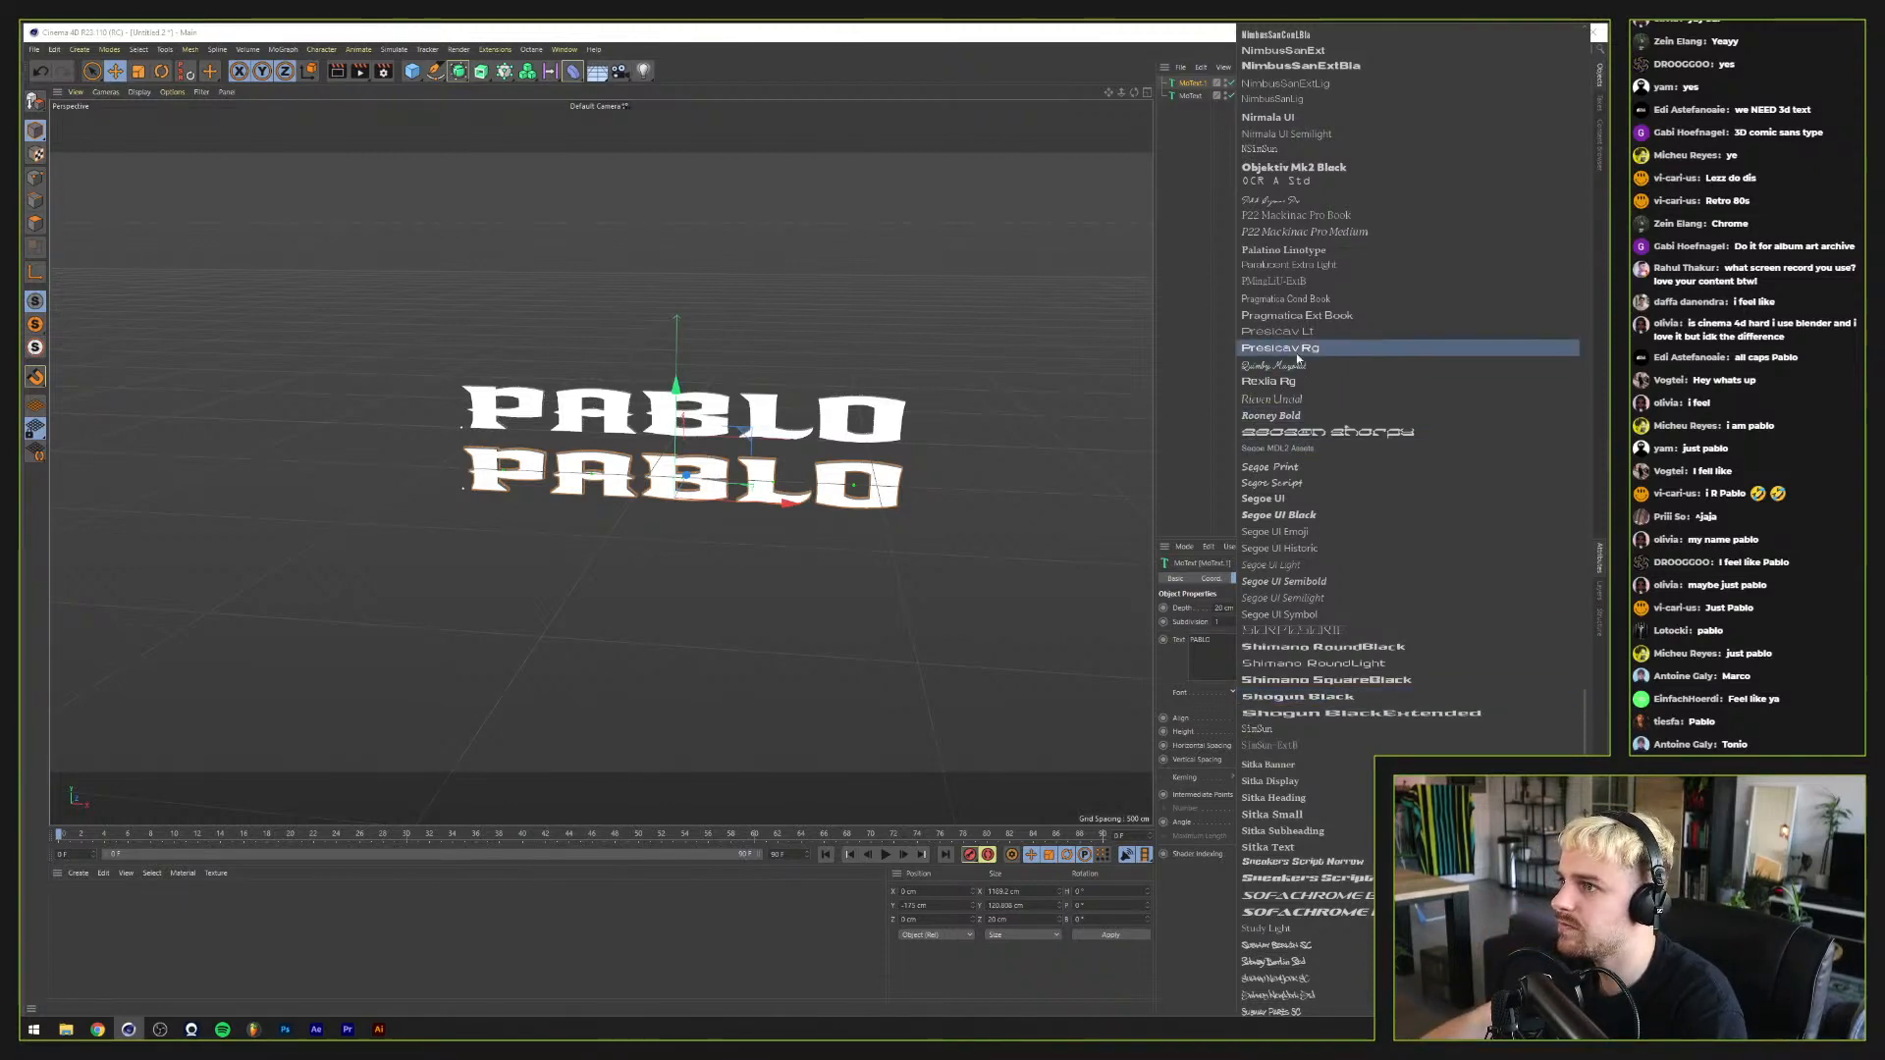
click(1296, 315)
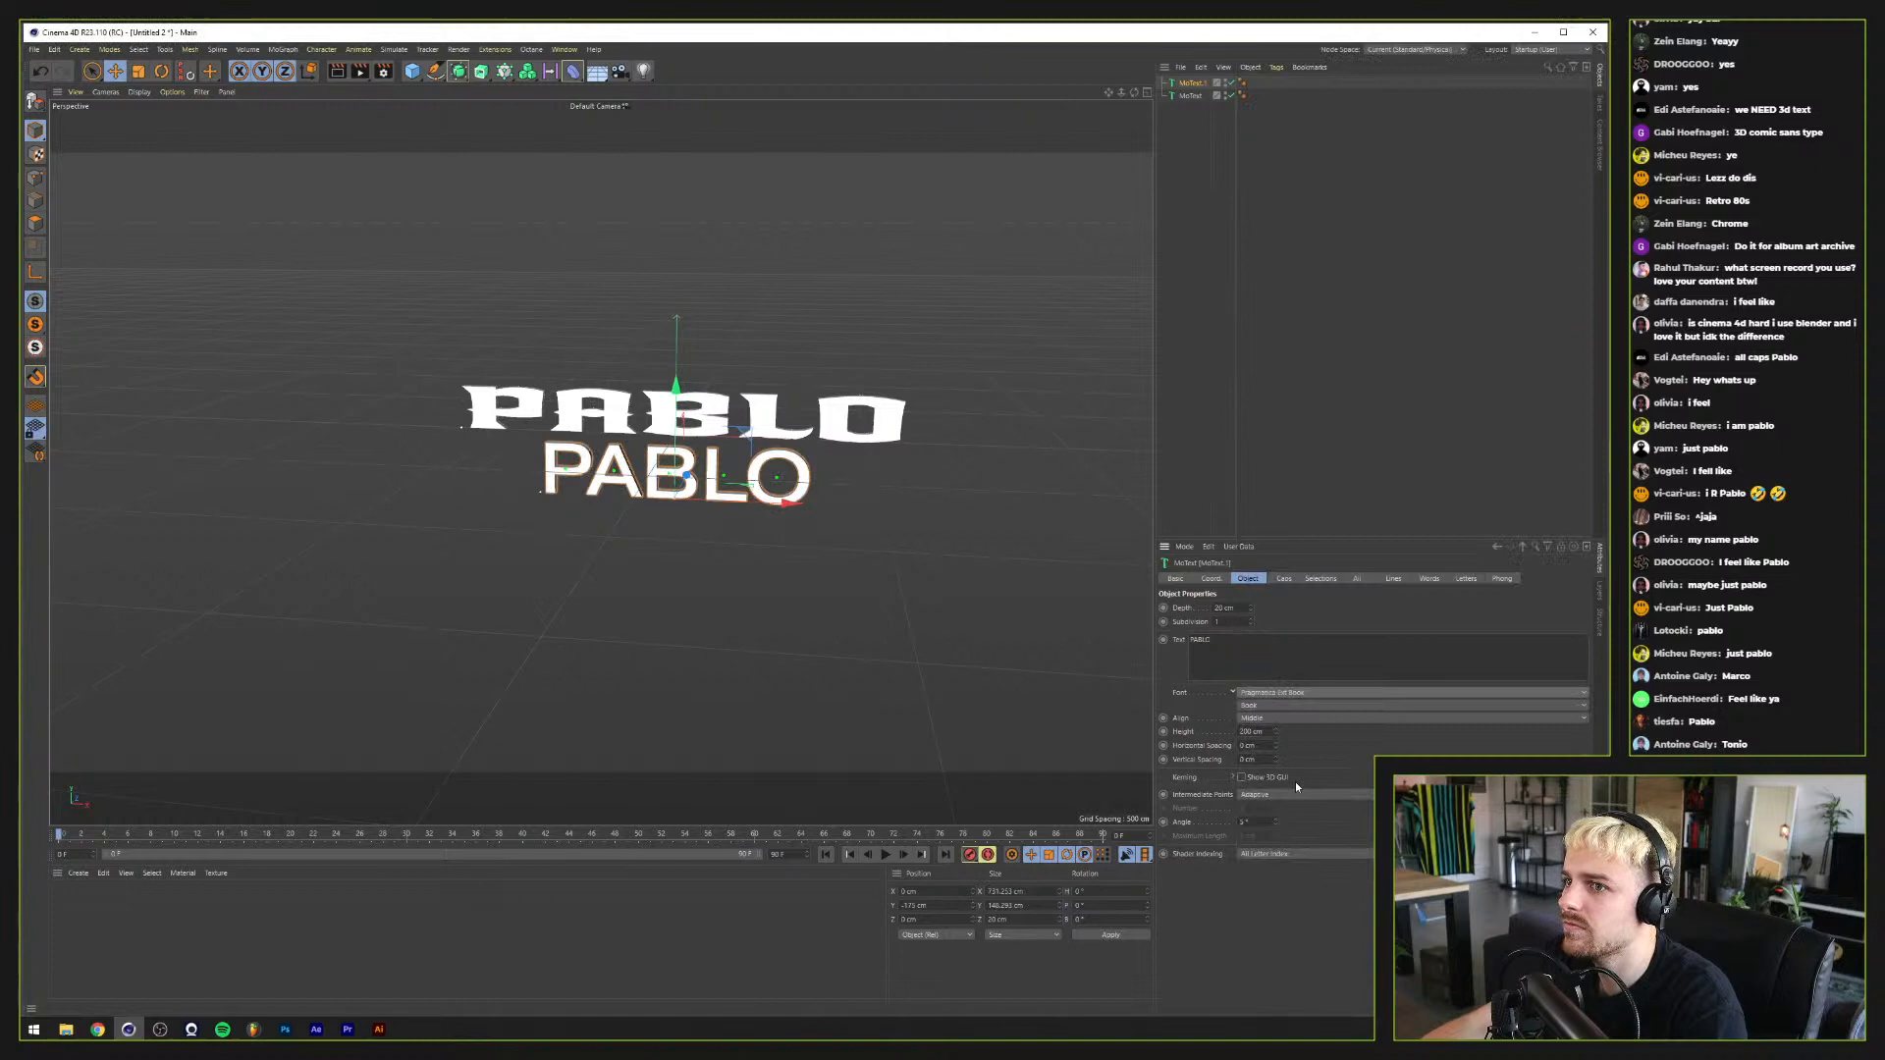
Step: Set the font of the lower PABLO copy to Acumin Pro Wide Ultra Black
click(1266, 720)
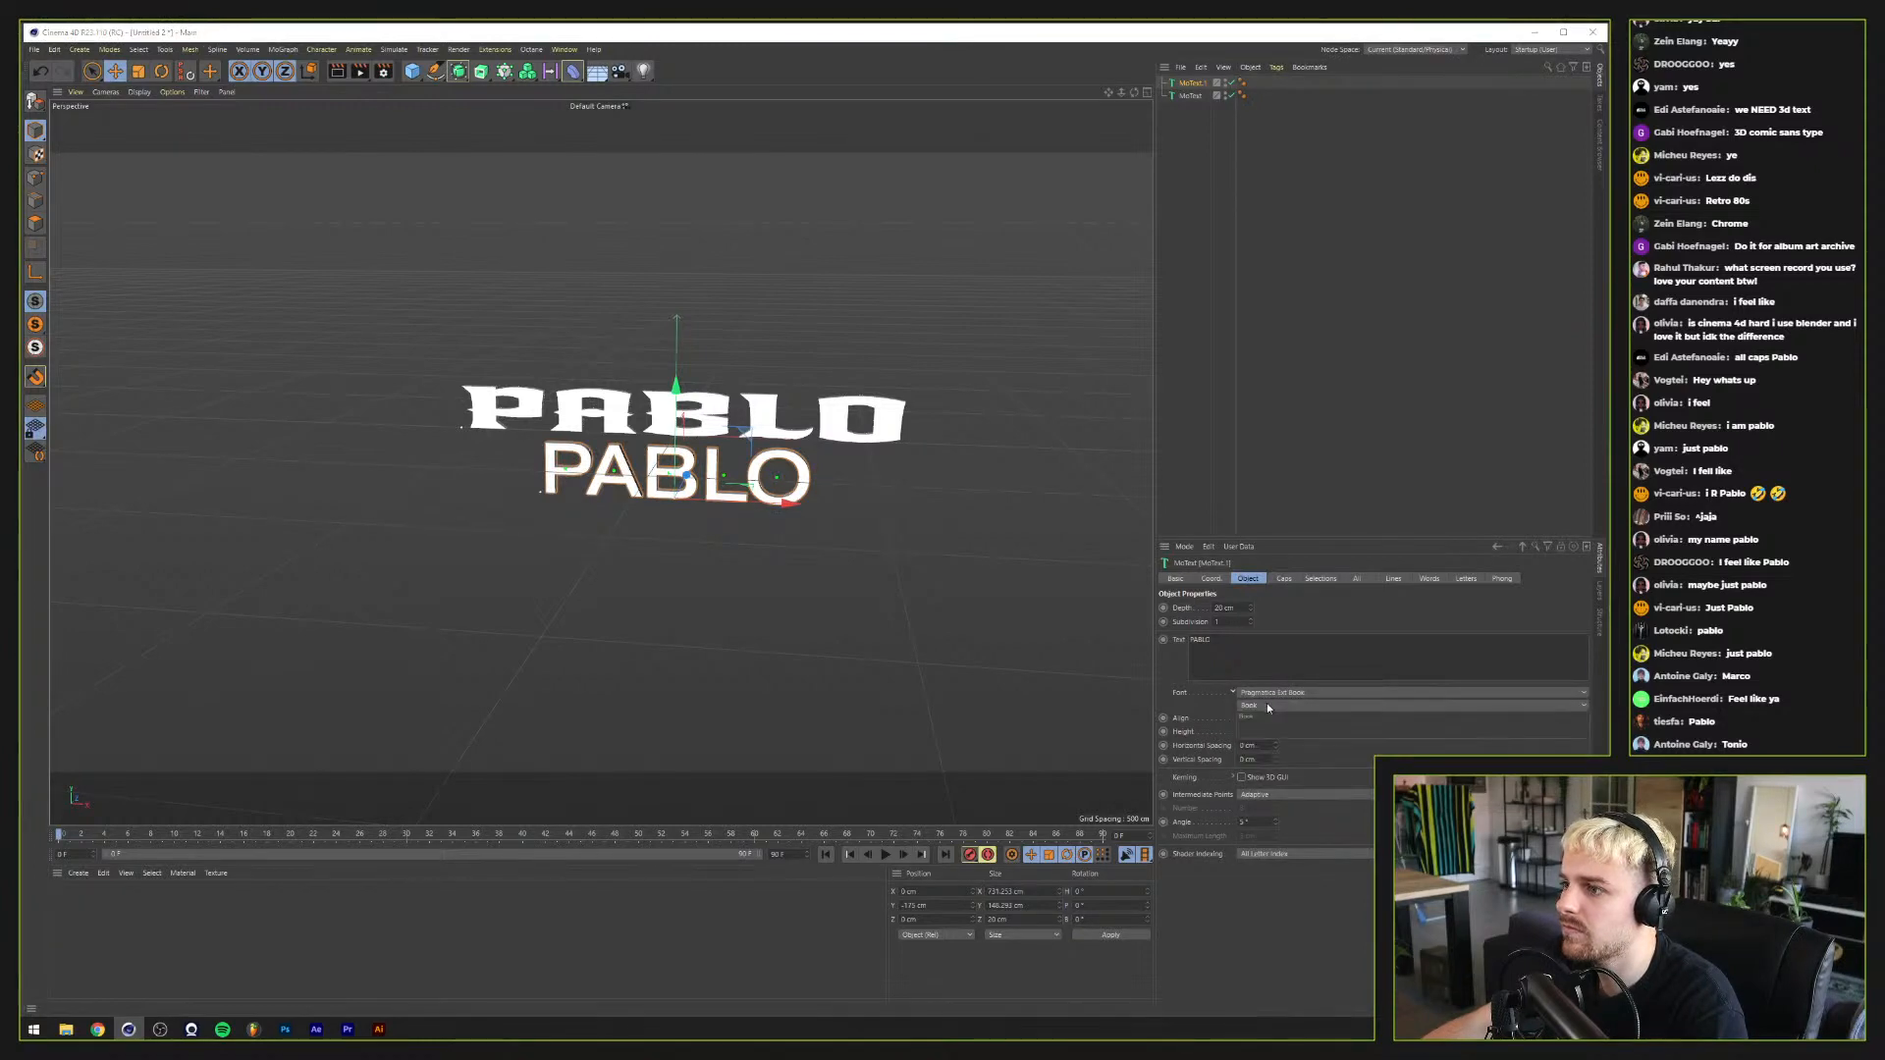
click(1268, 693)
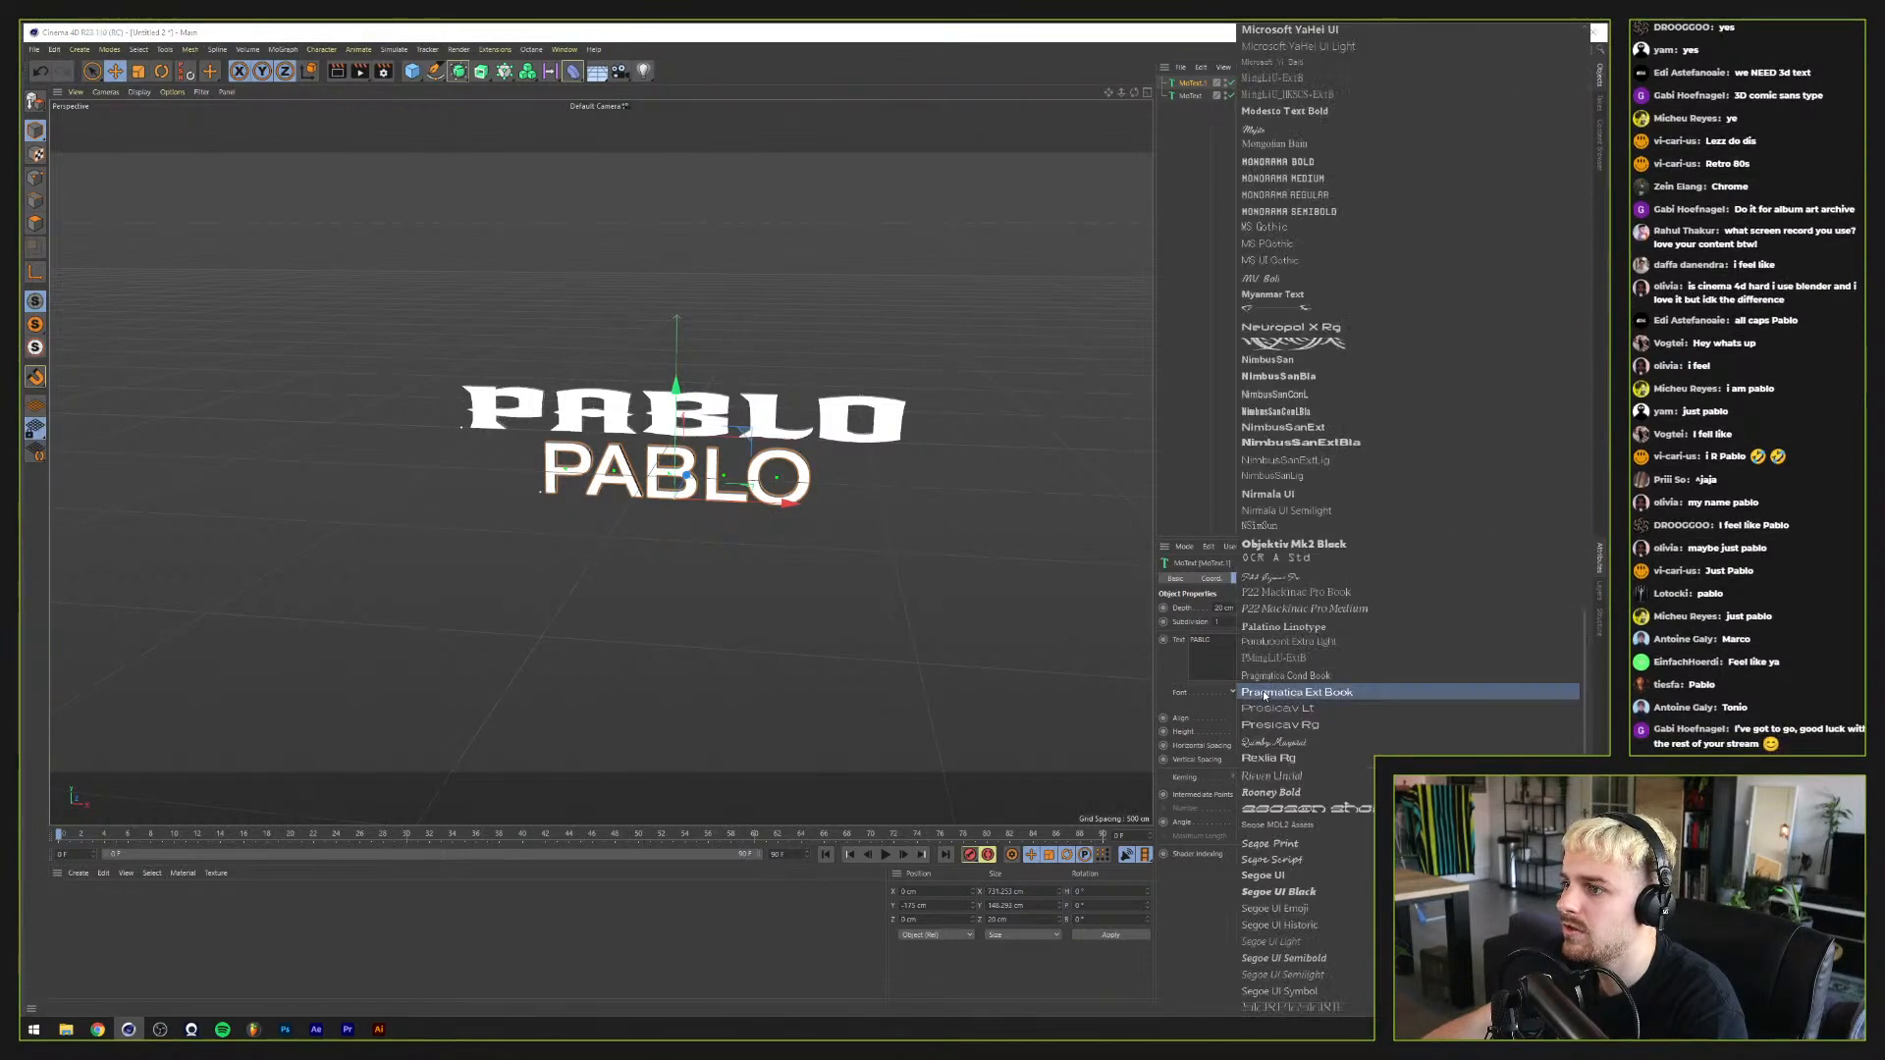
scroll(1279, 726, down, 7)
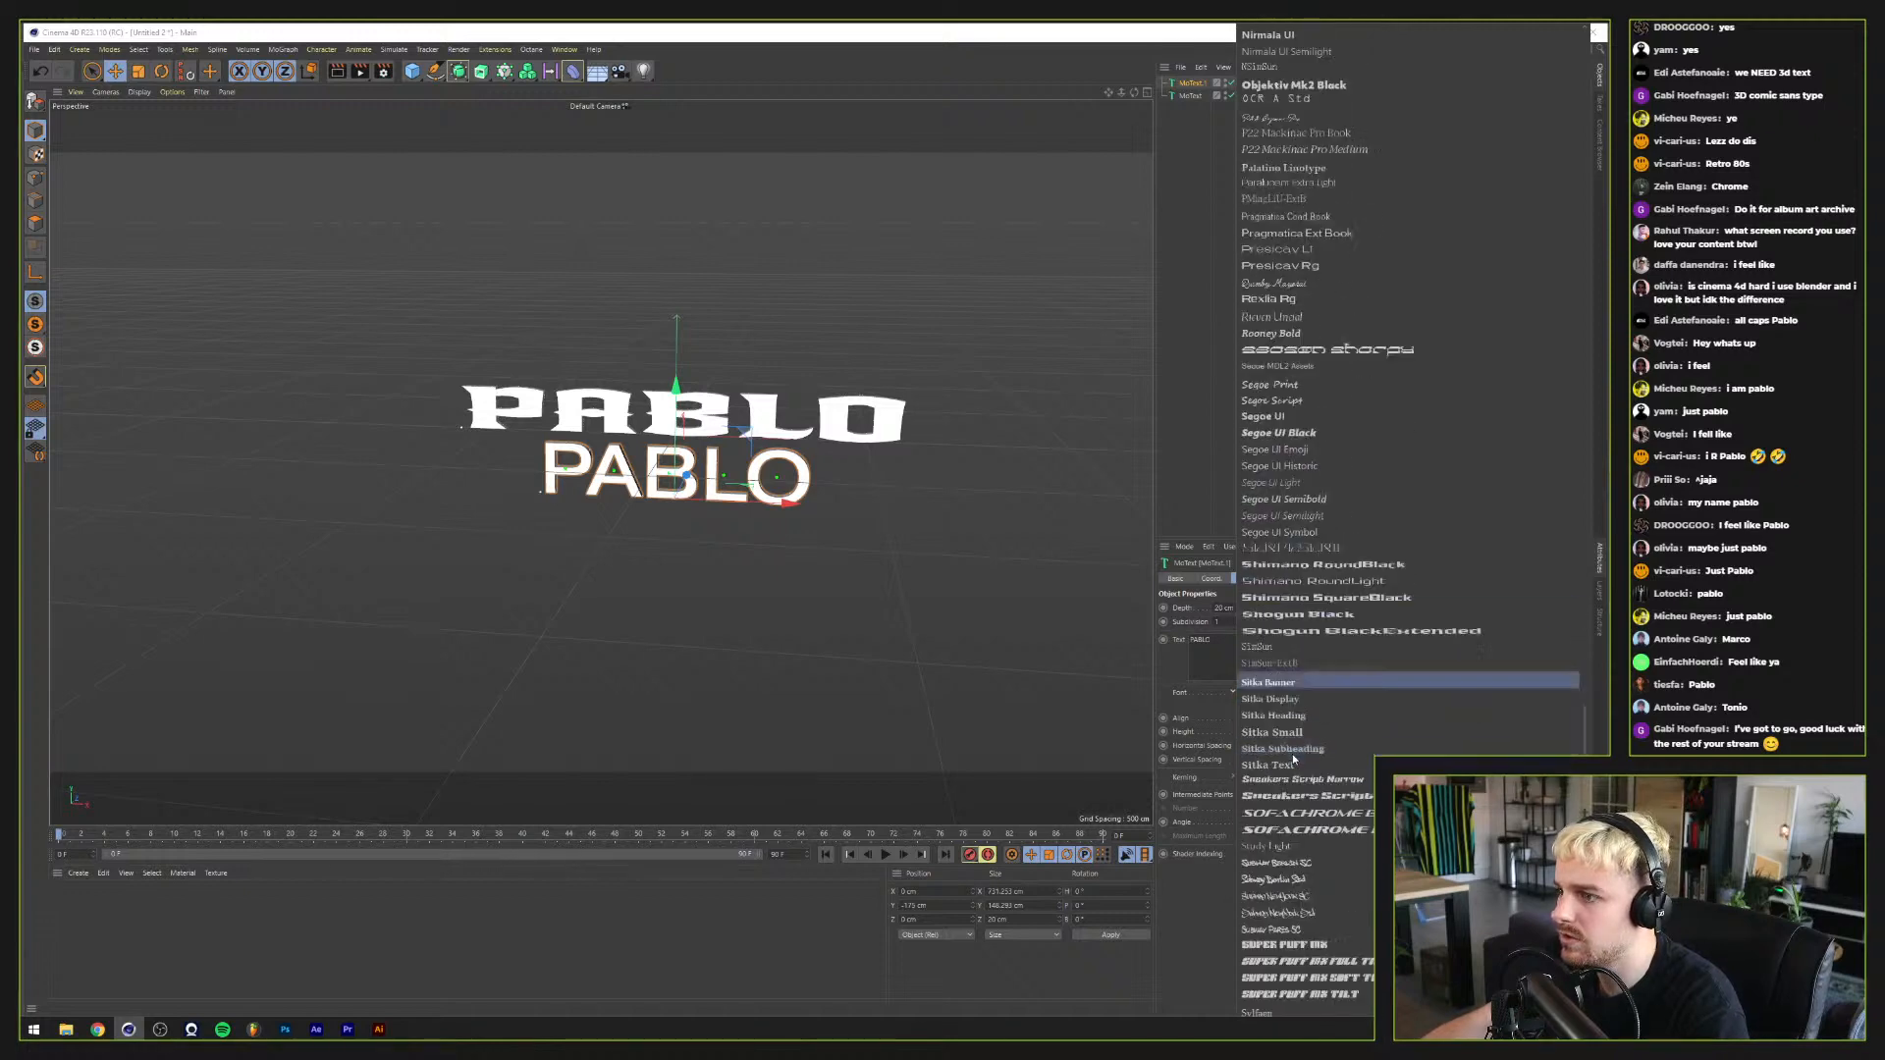
scroll(1295, 771, down, 4)
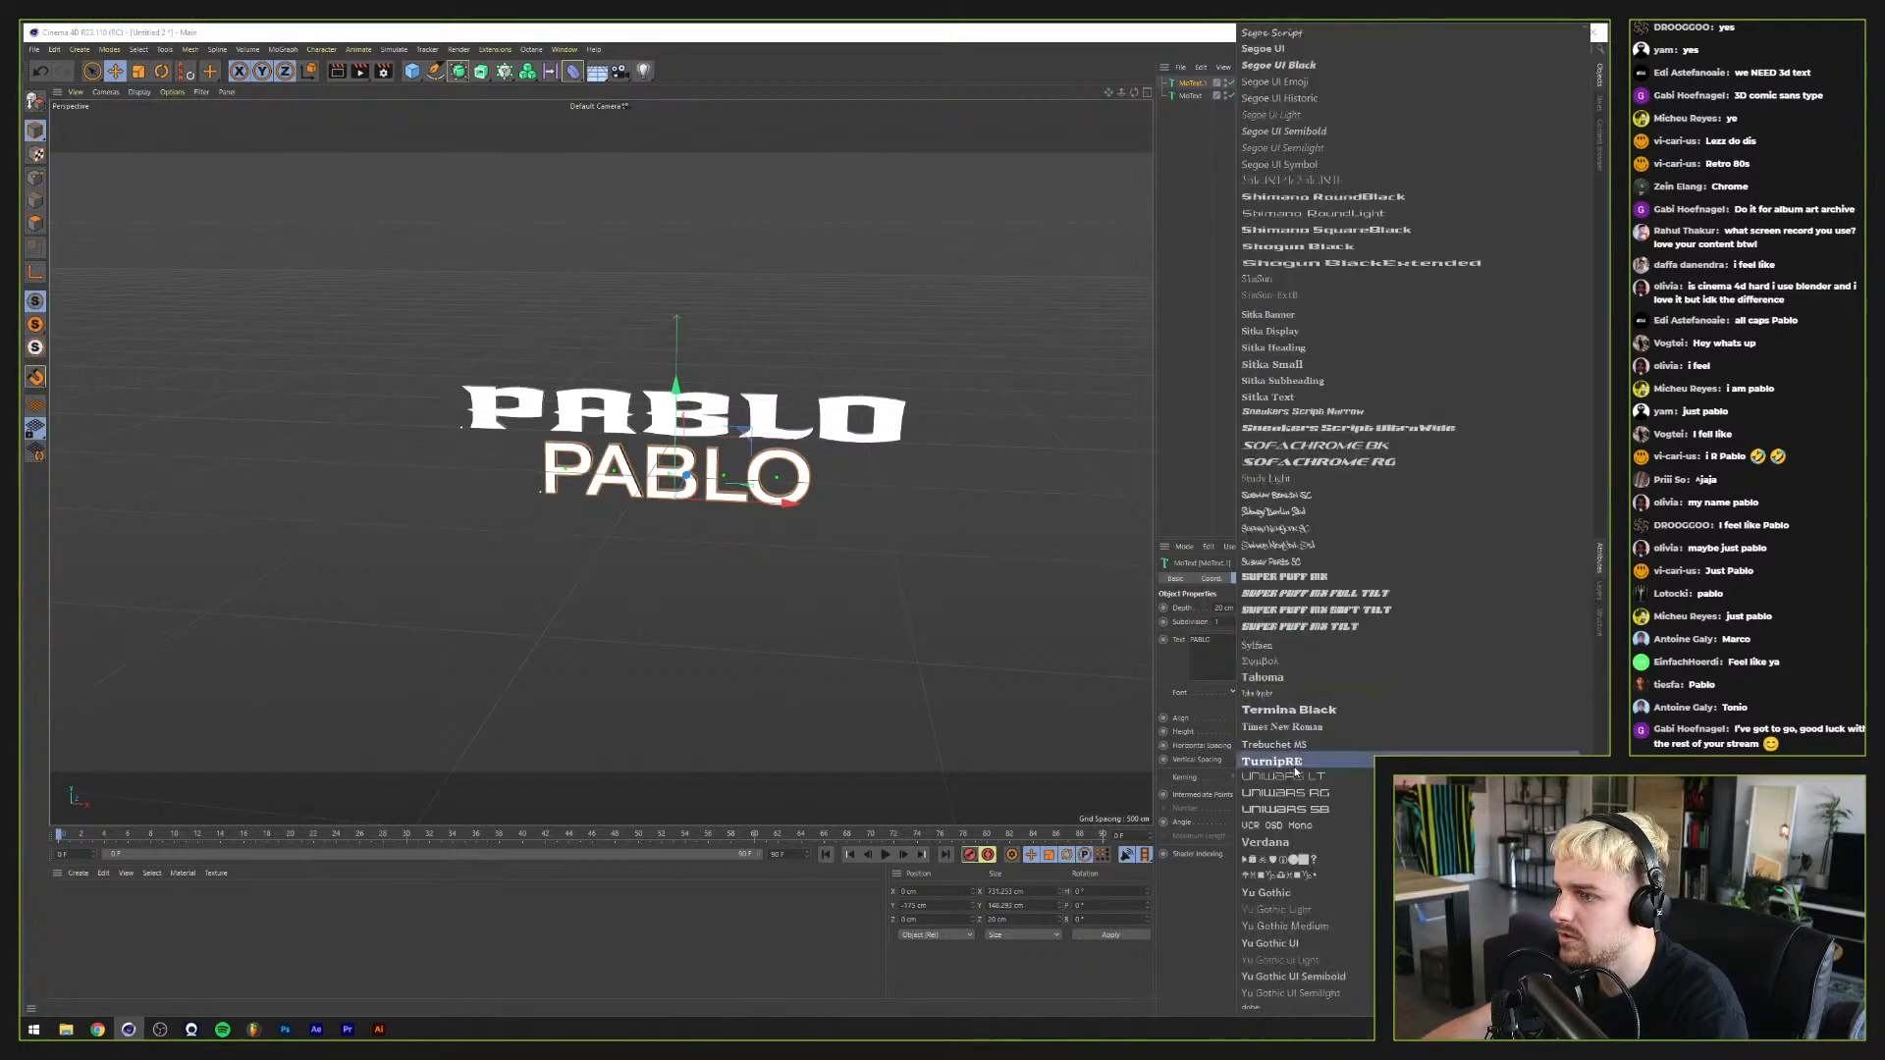
scroll(1298, 808, up, 20)
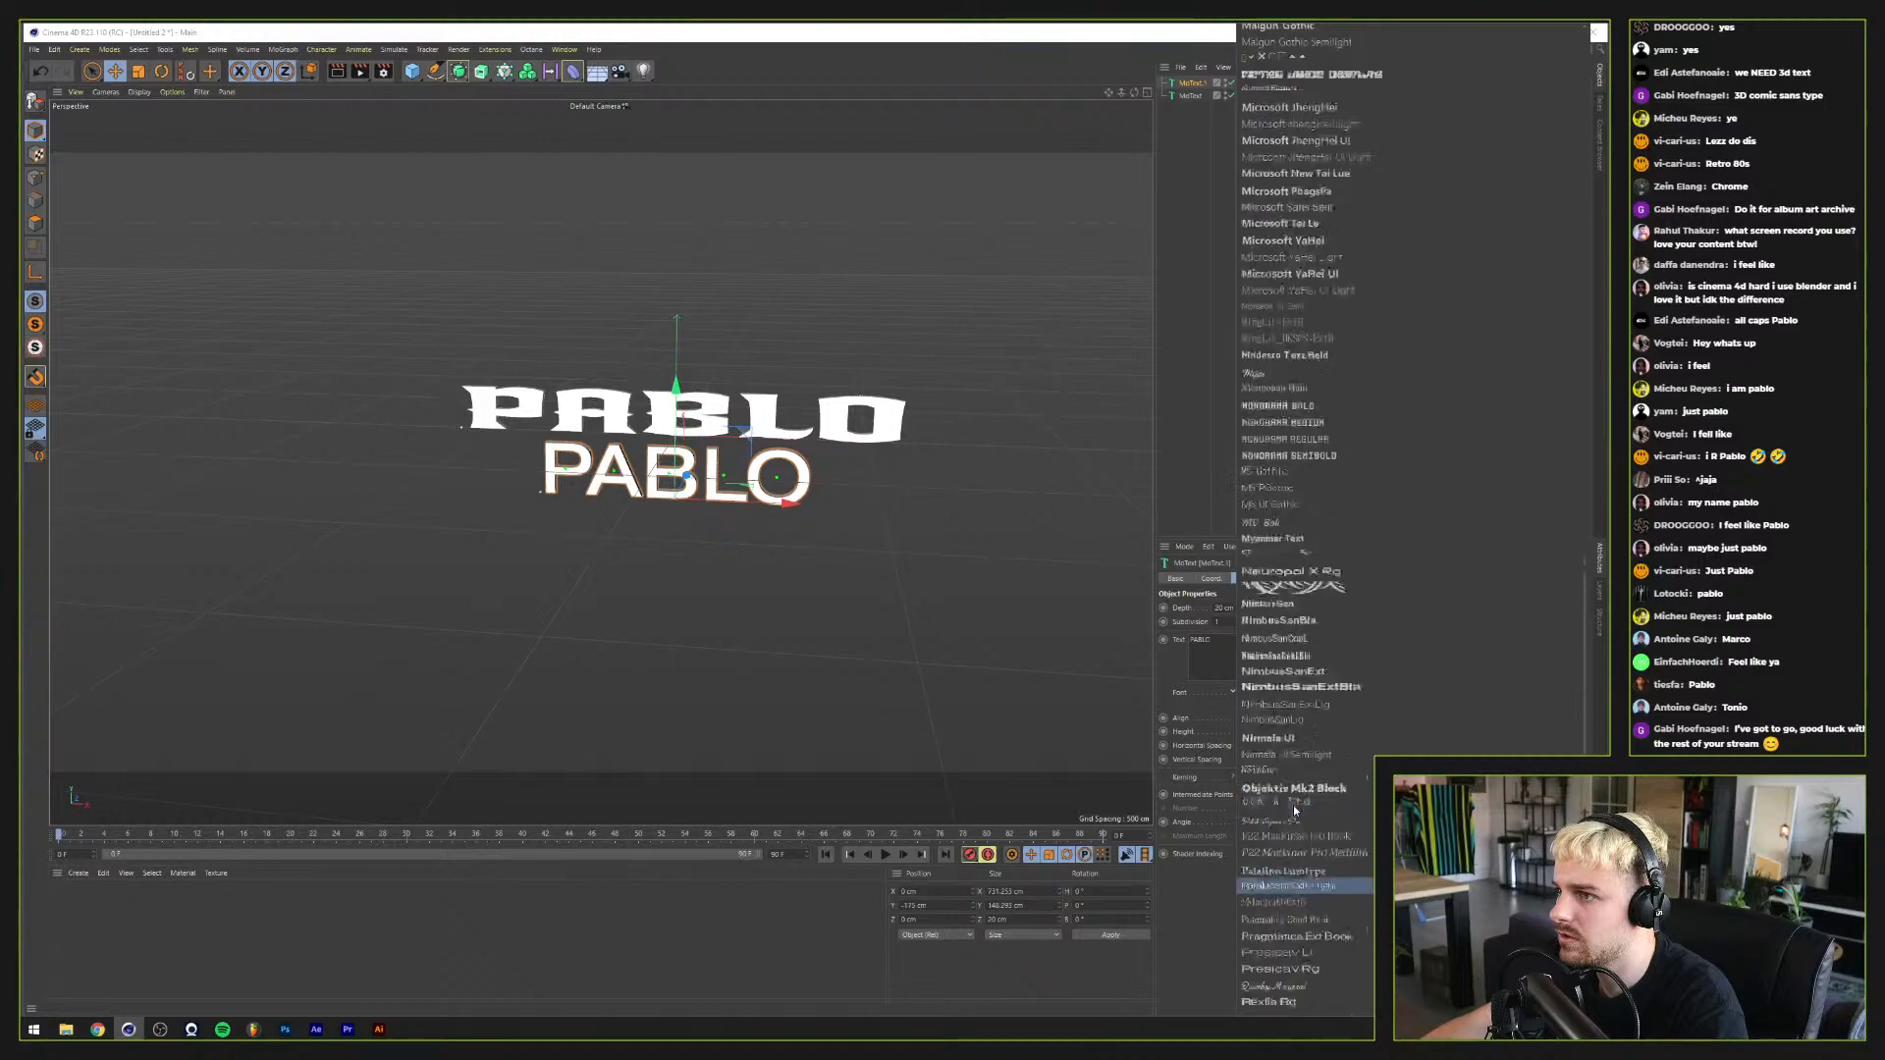
scroll(1296, 808, down, 2)
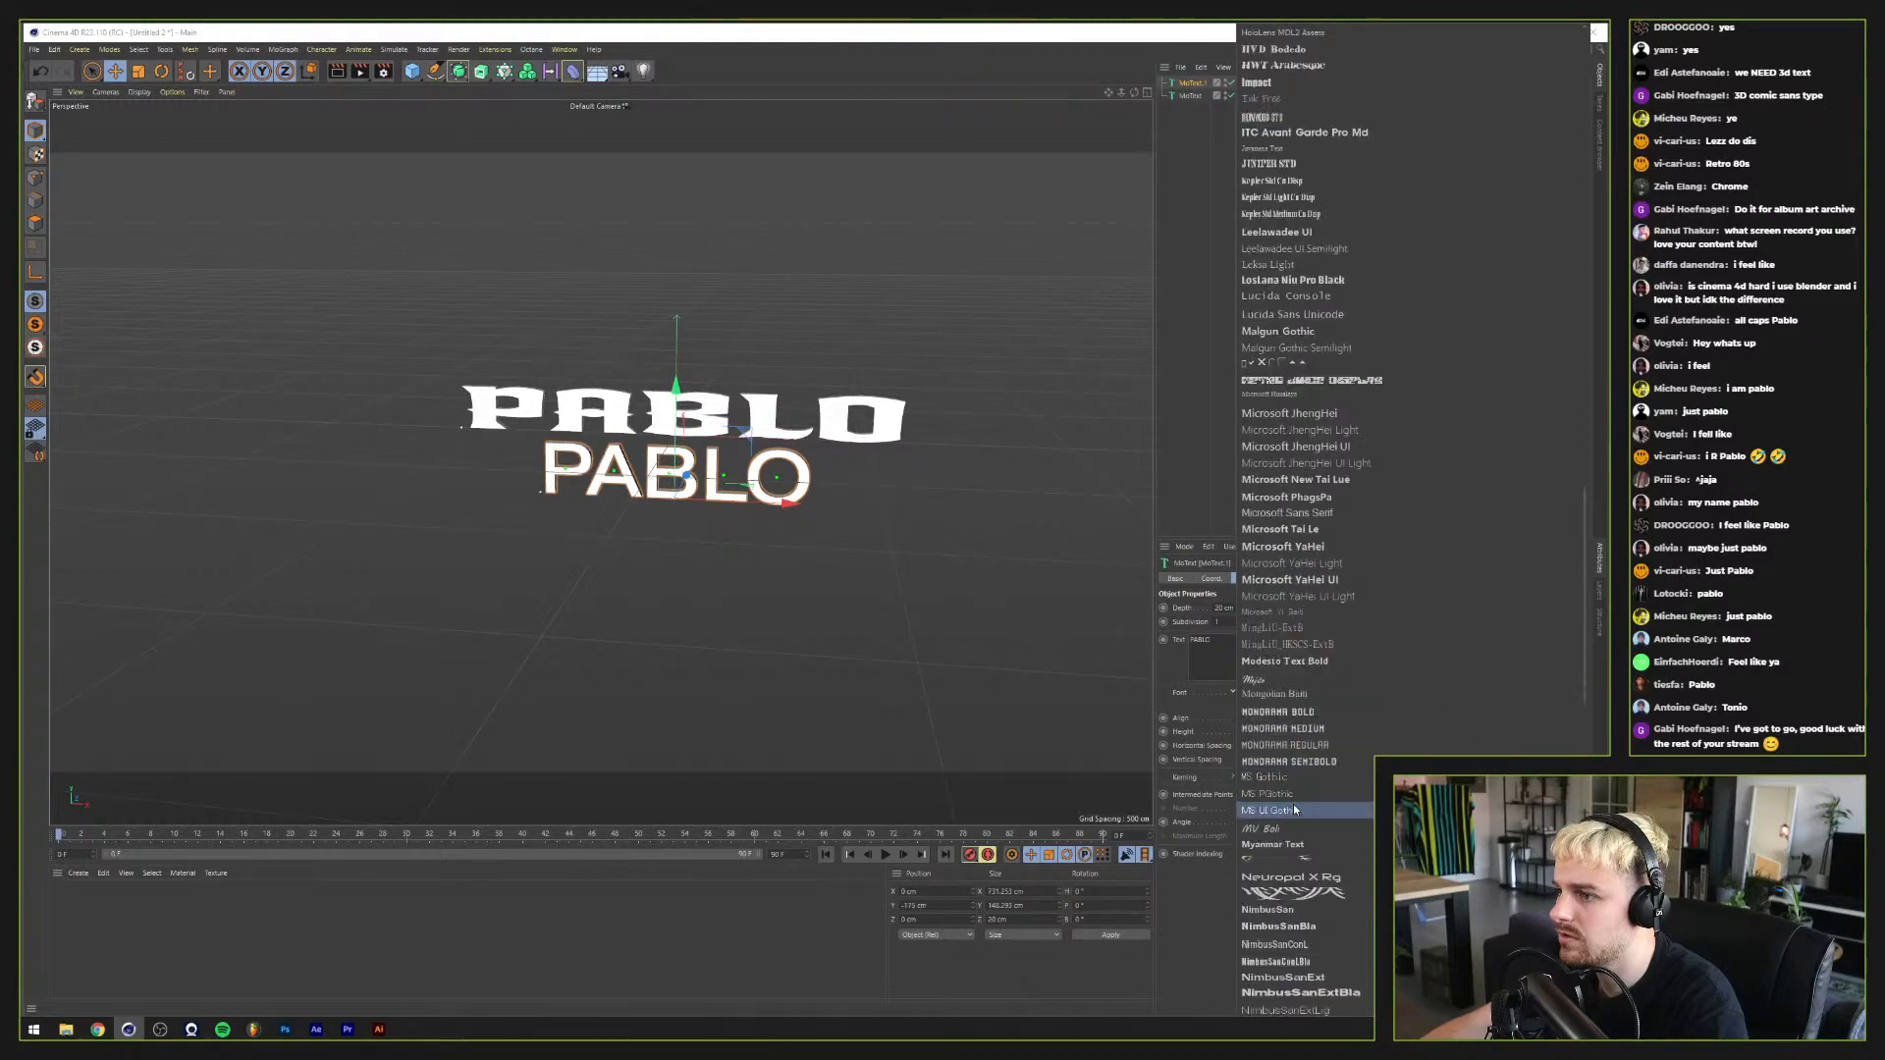
scroll(1294, 805, up, 20)
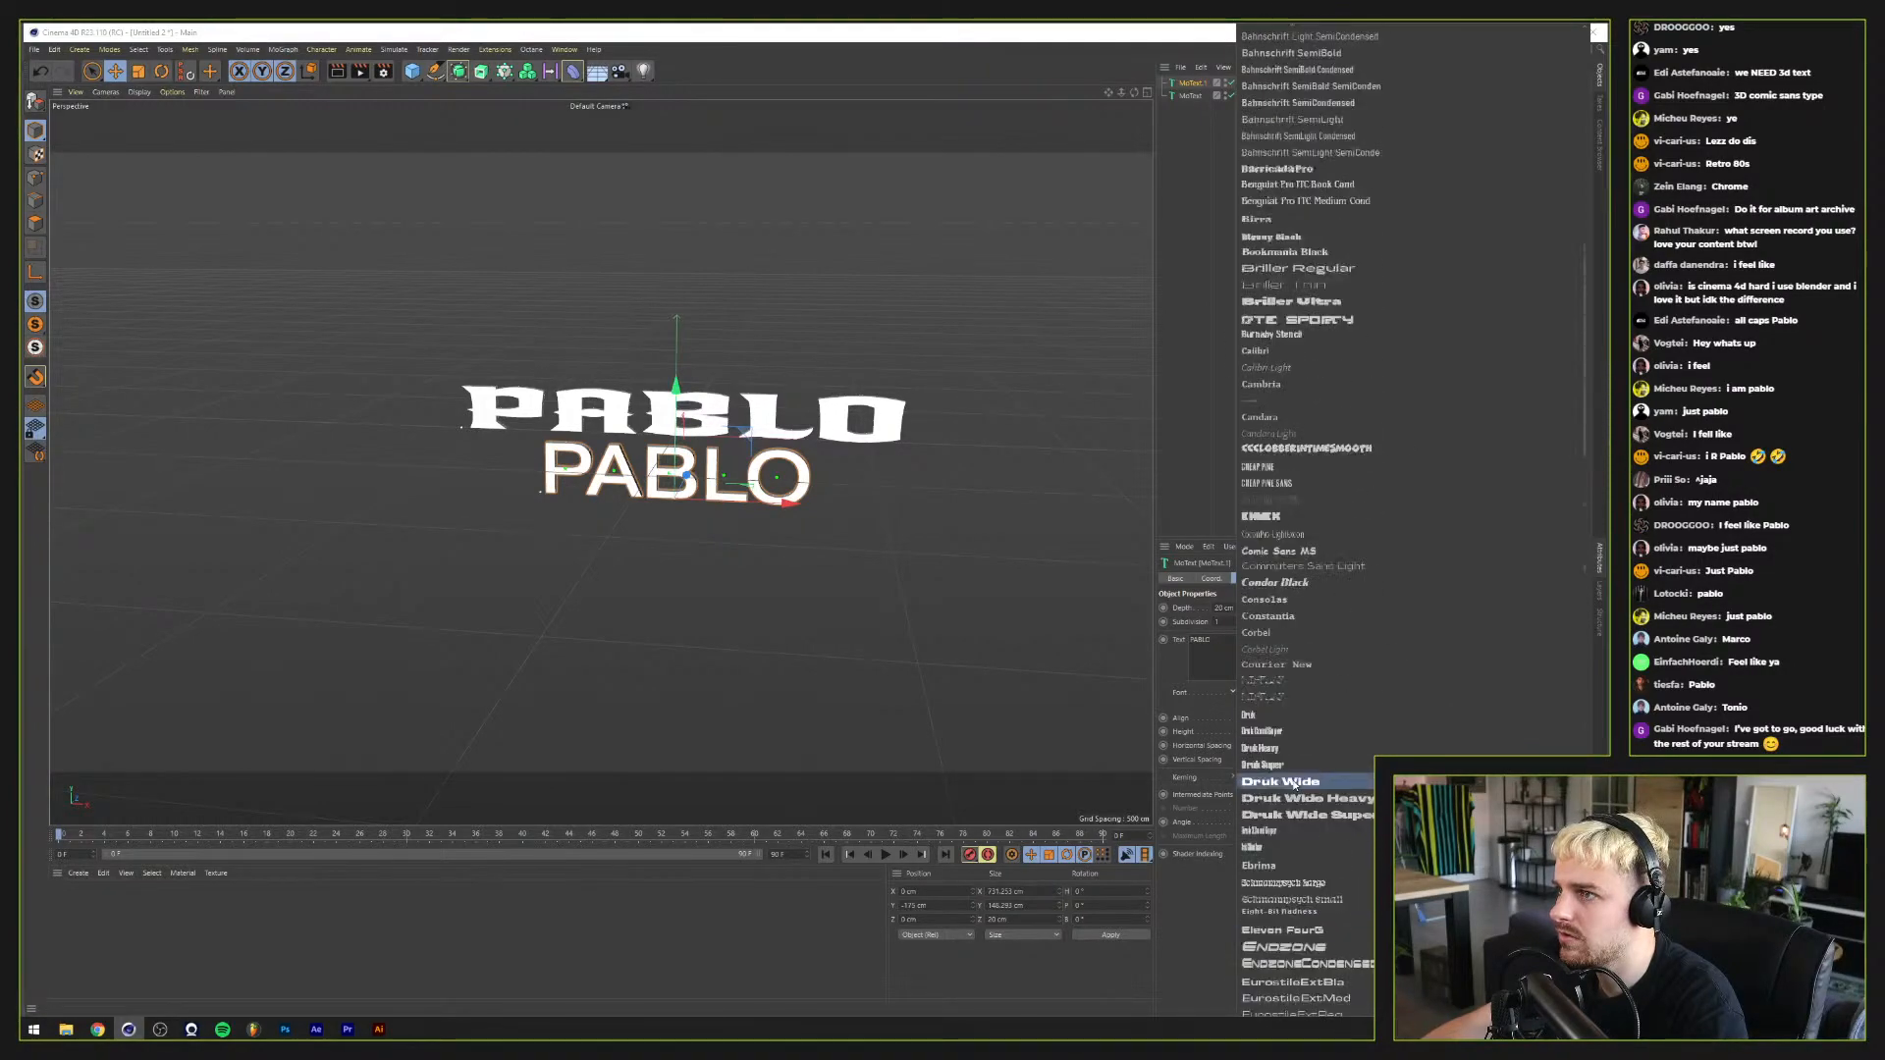
scroll(1294, 783, up, 13)
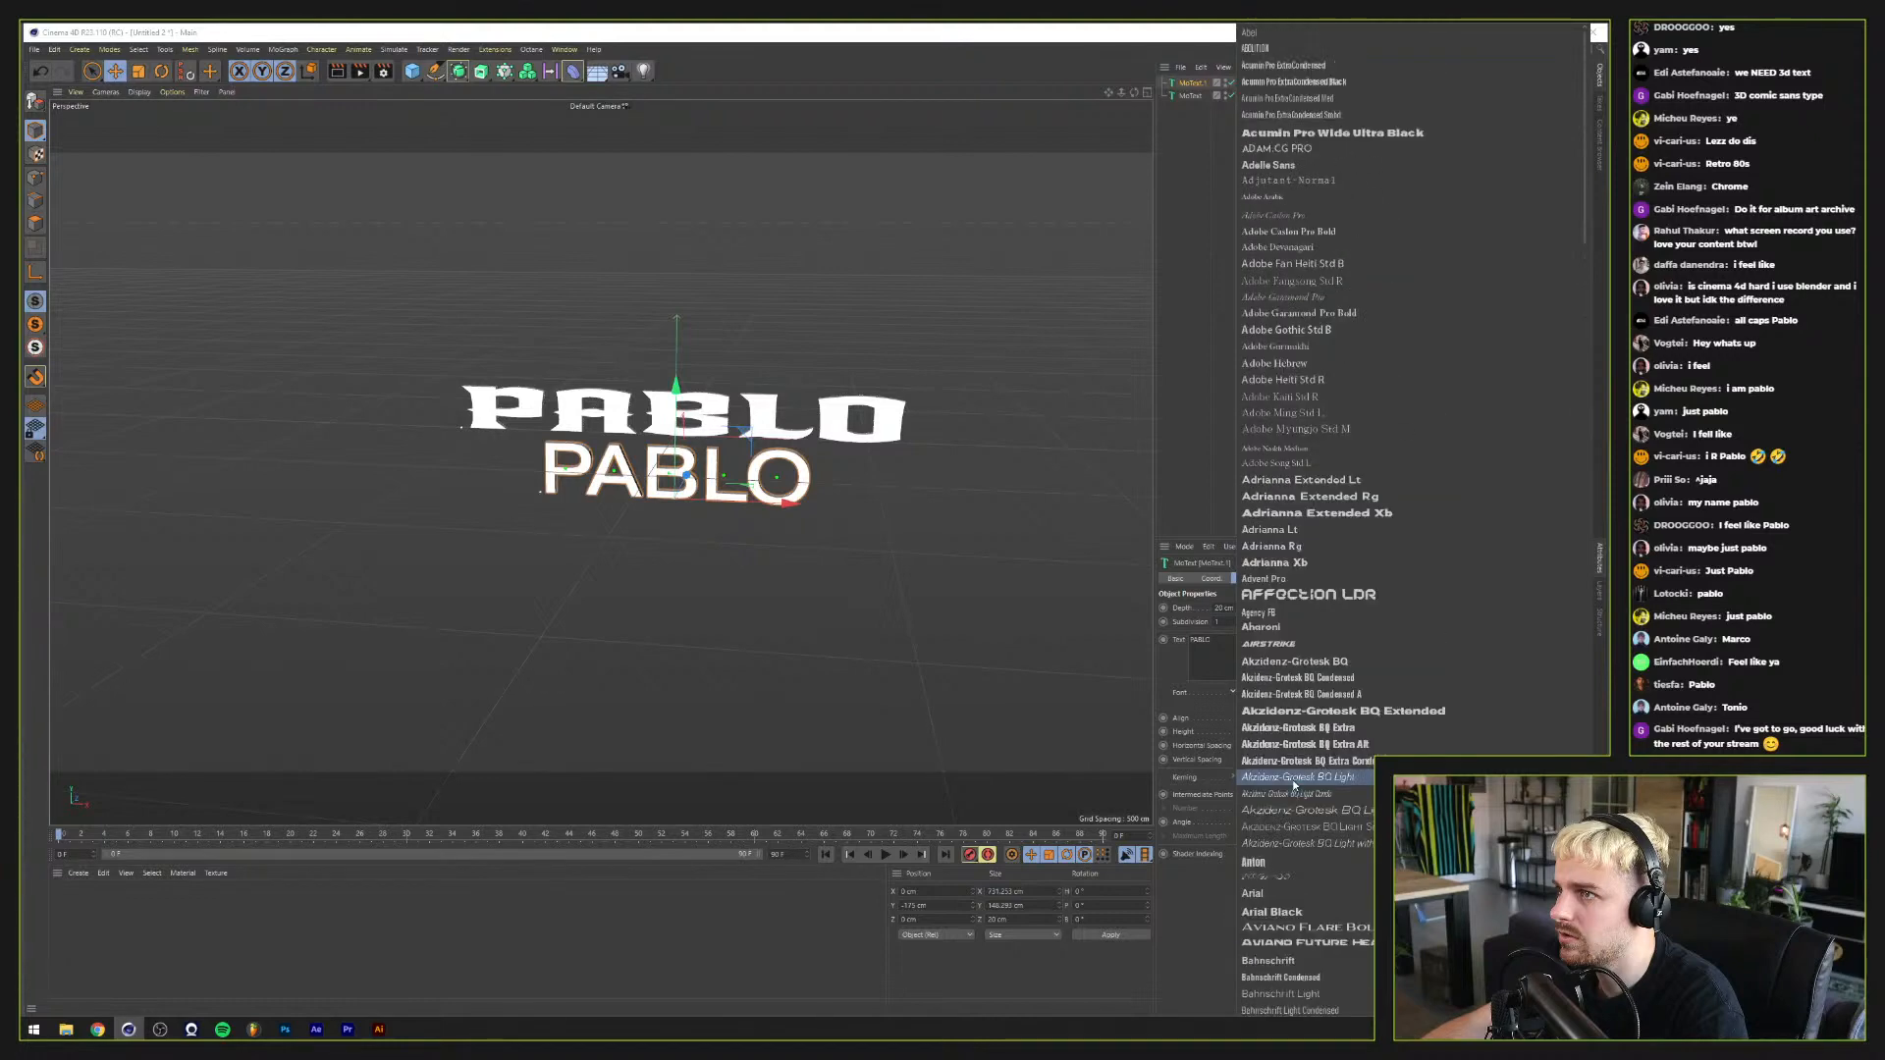
click(1300, 130)
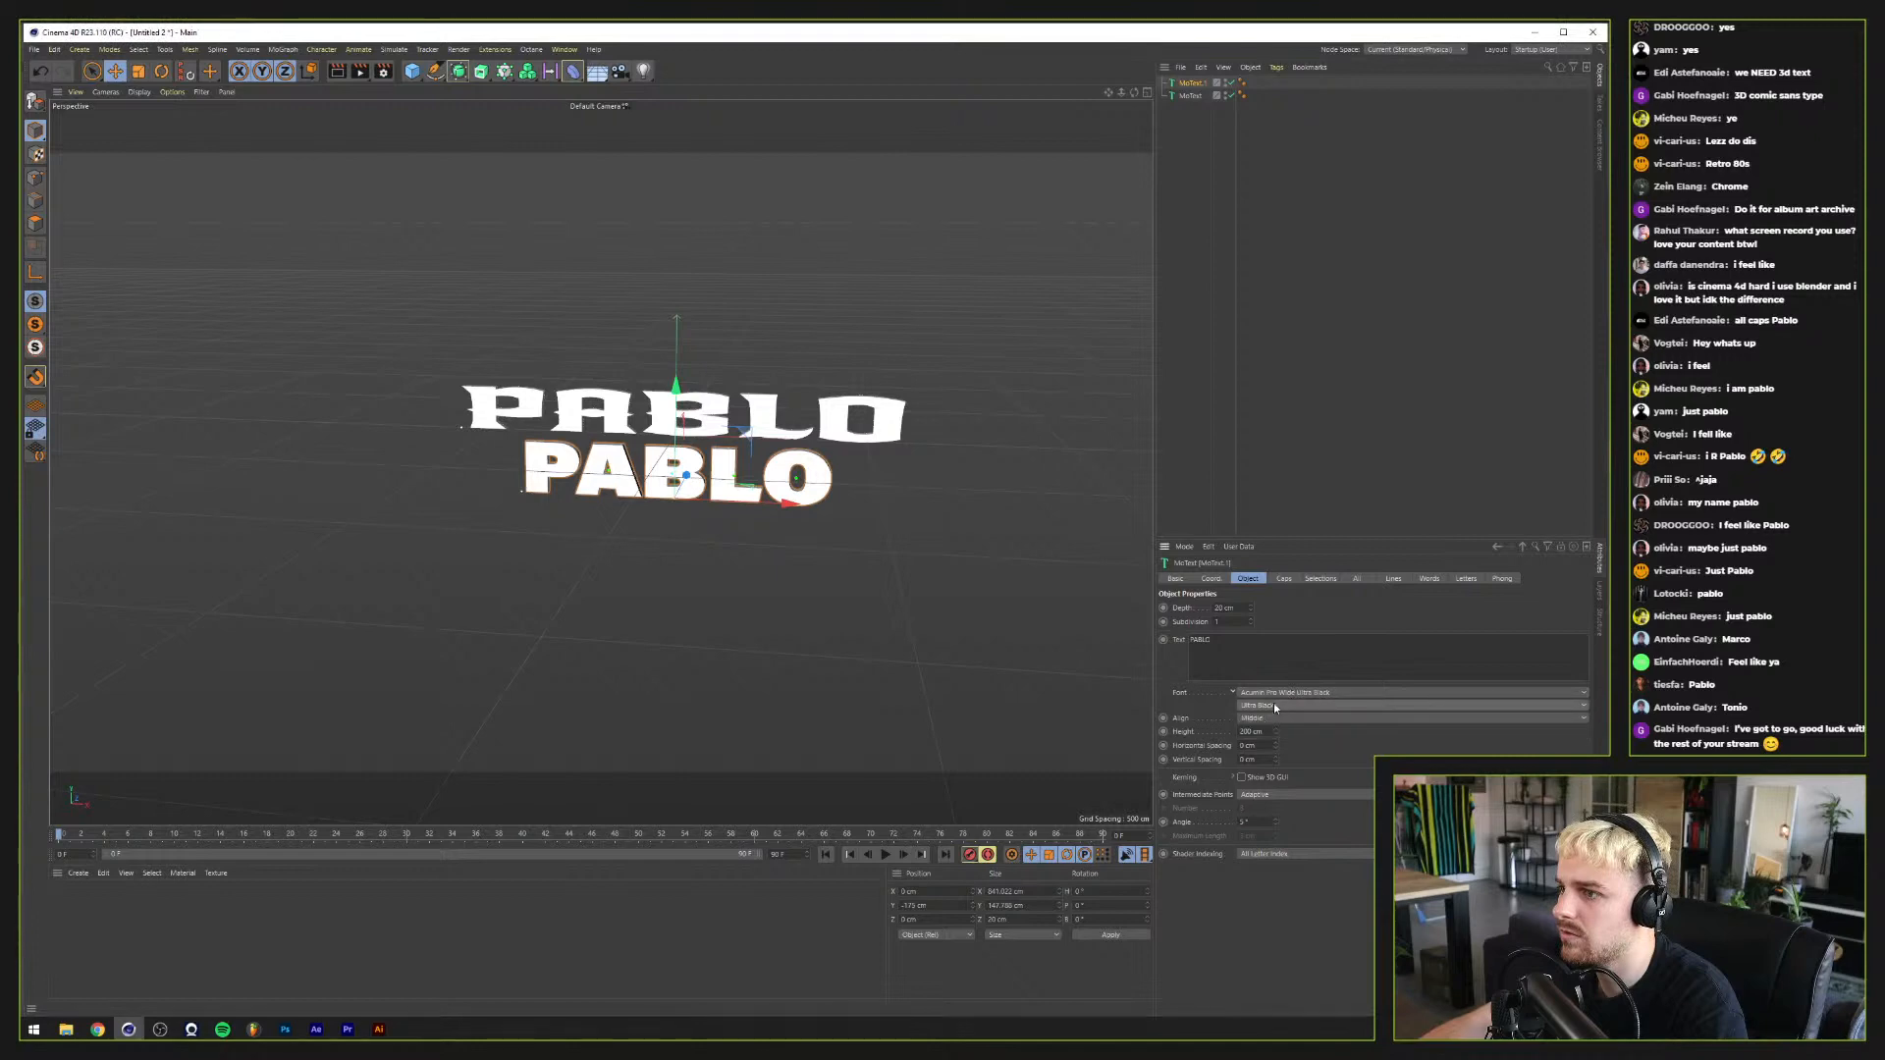
Step: Duplicate the Acumin PABLO text and move the copy straight down as a third row
click(1252, 636)
key(ctrl+c)
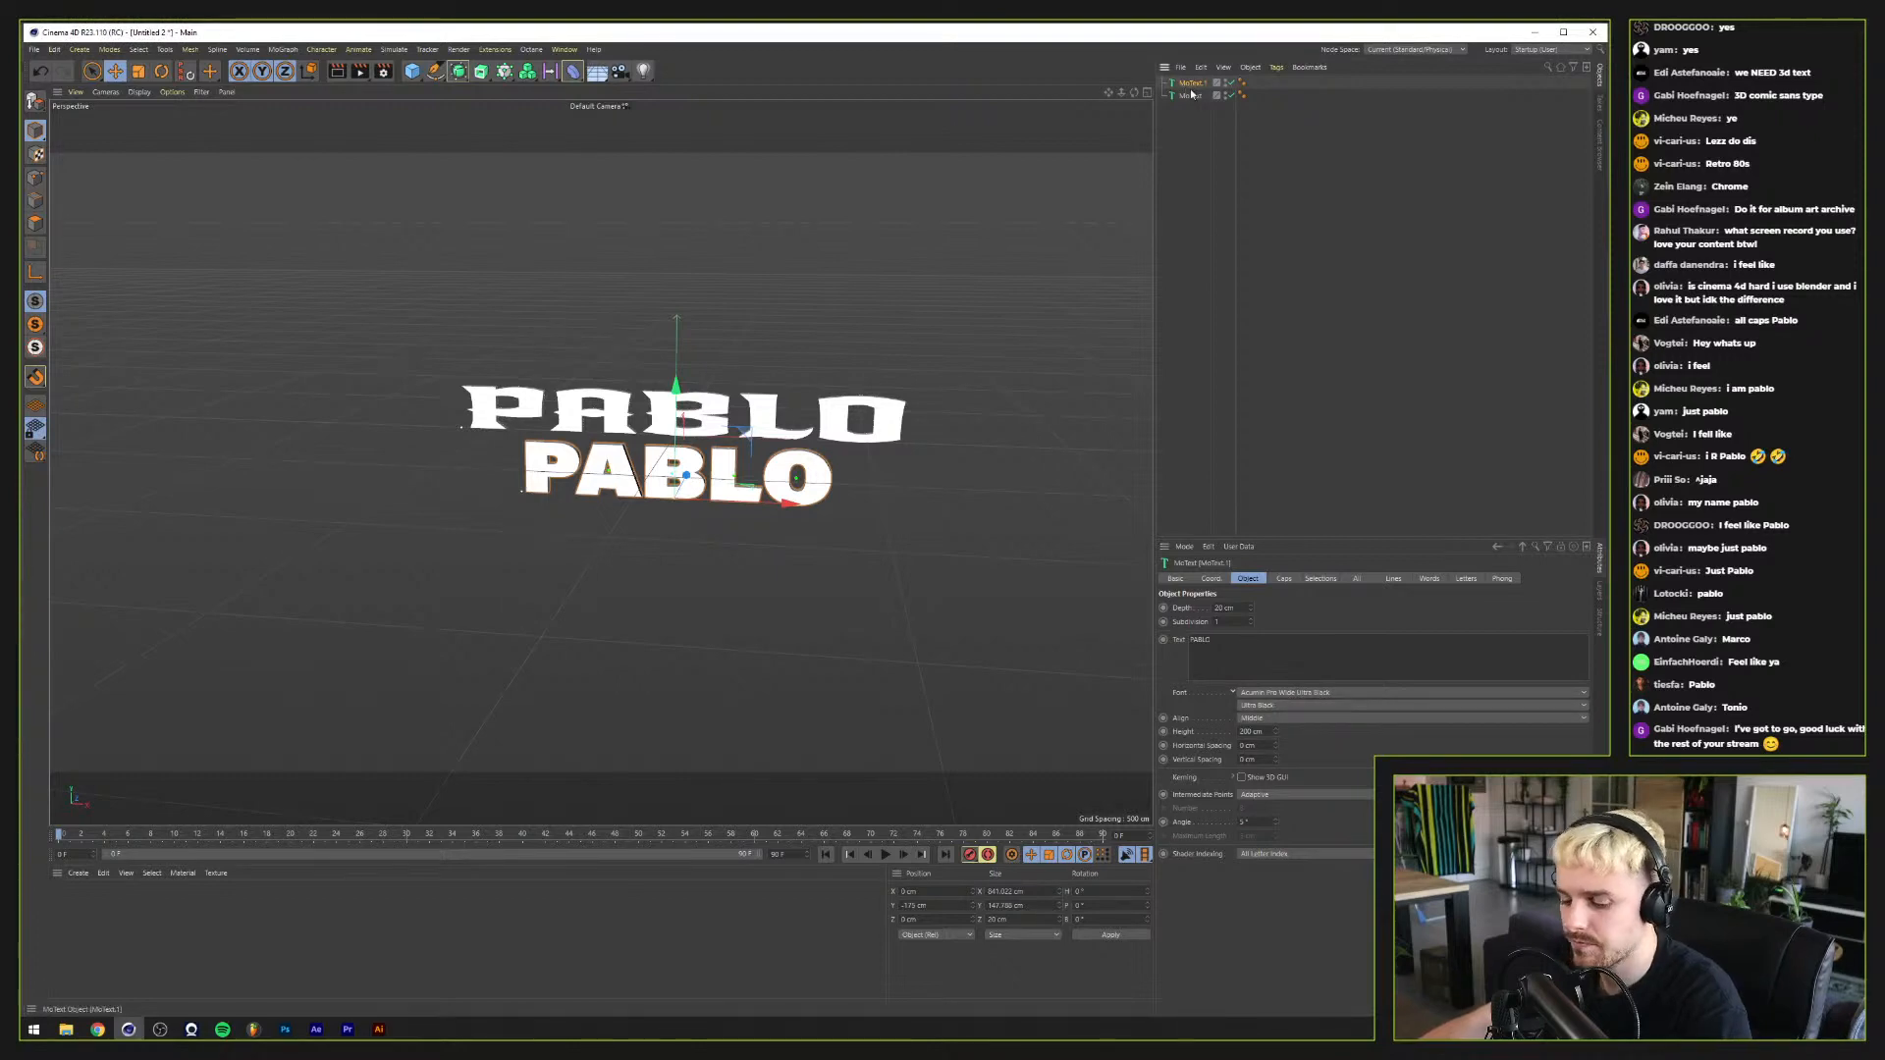
key(ctrl+v)
drag(675, 417, 674, 486)
Step: Set the third row's PABLO text to the Benguiat Pro ITC Medium Cond serif font
click(1254, 694)
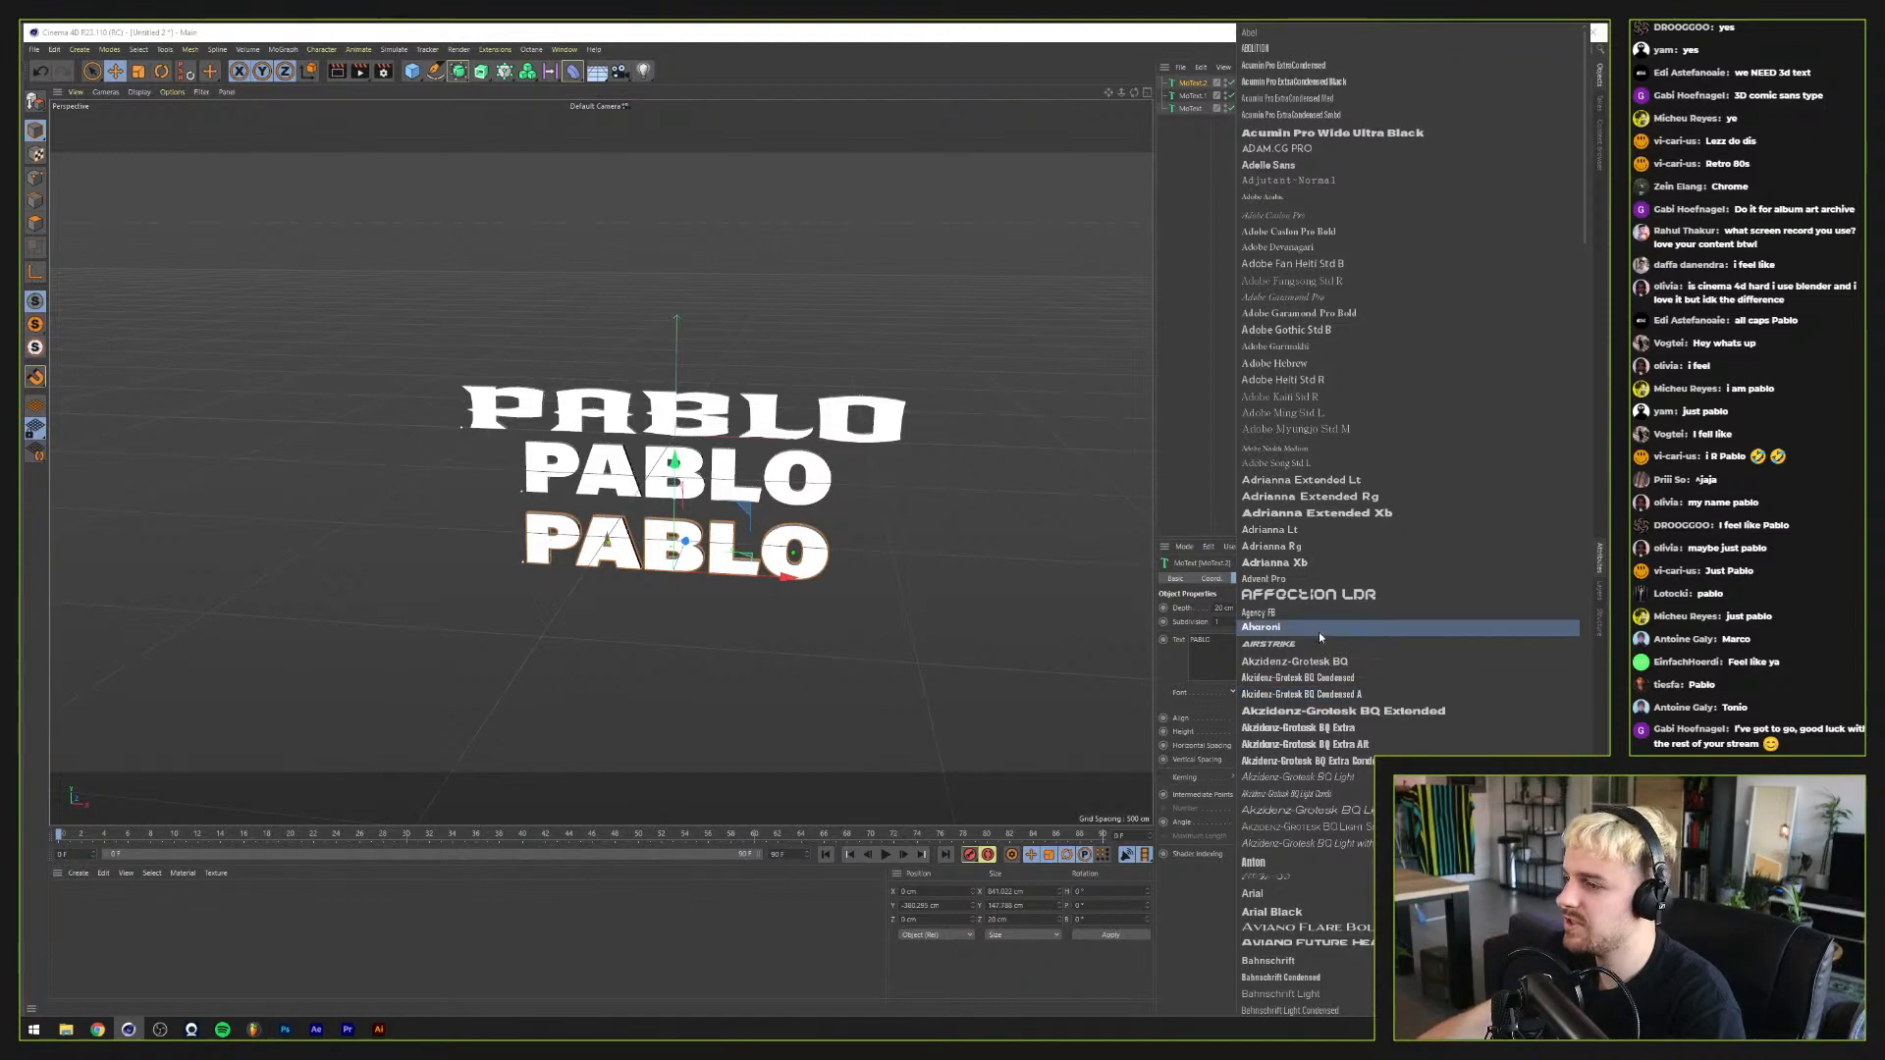
scroll(1315, 692, down, 6)
scroll(1317, 693, down, 5)
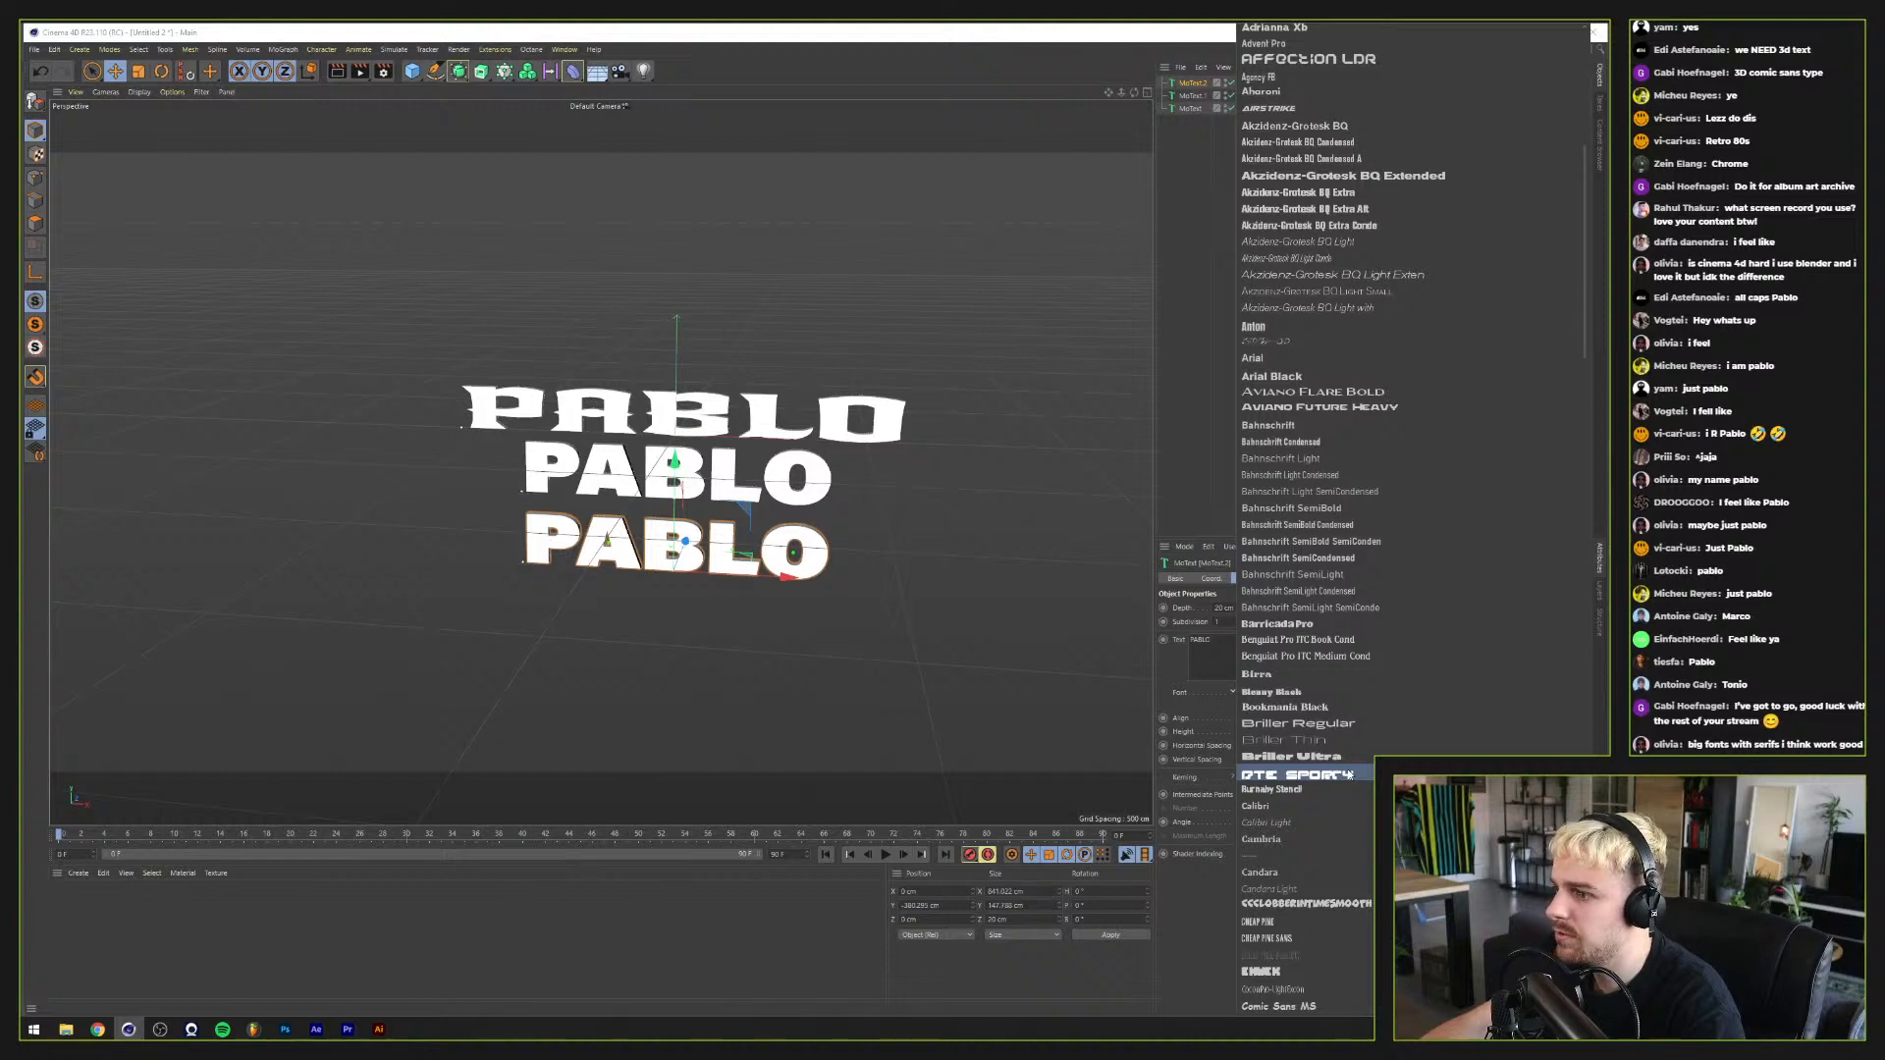
scroll(1348, 774, up, 6)
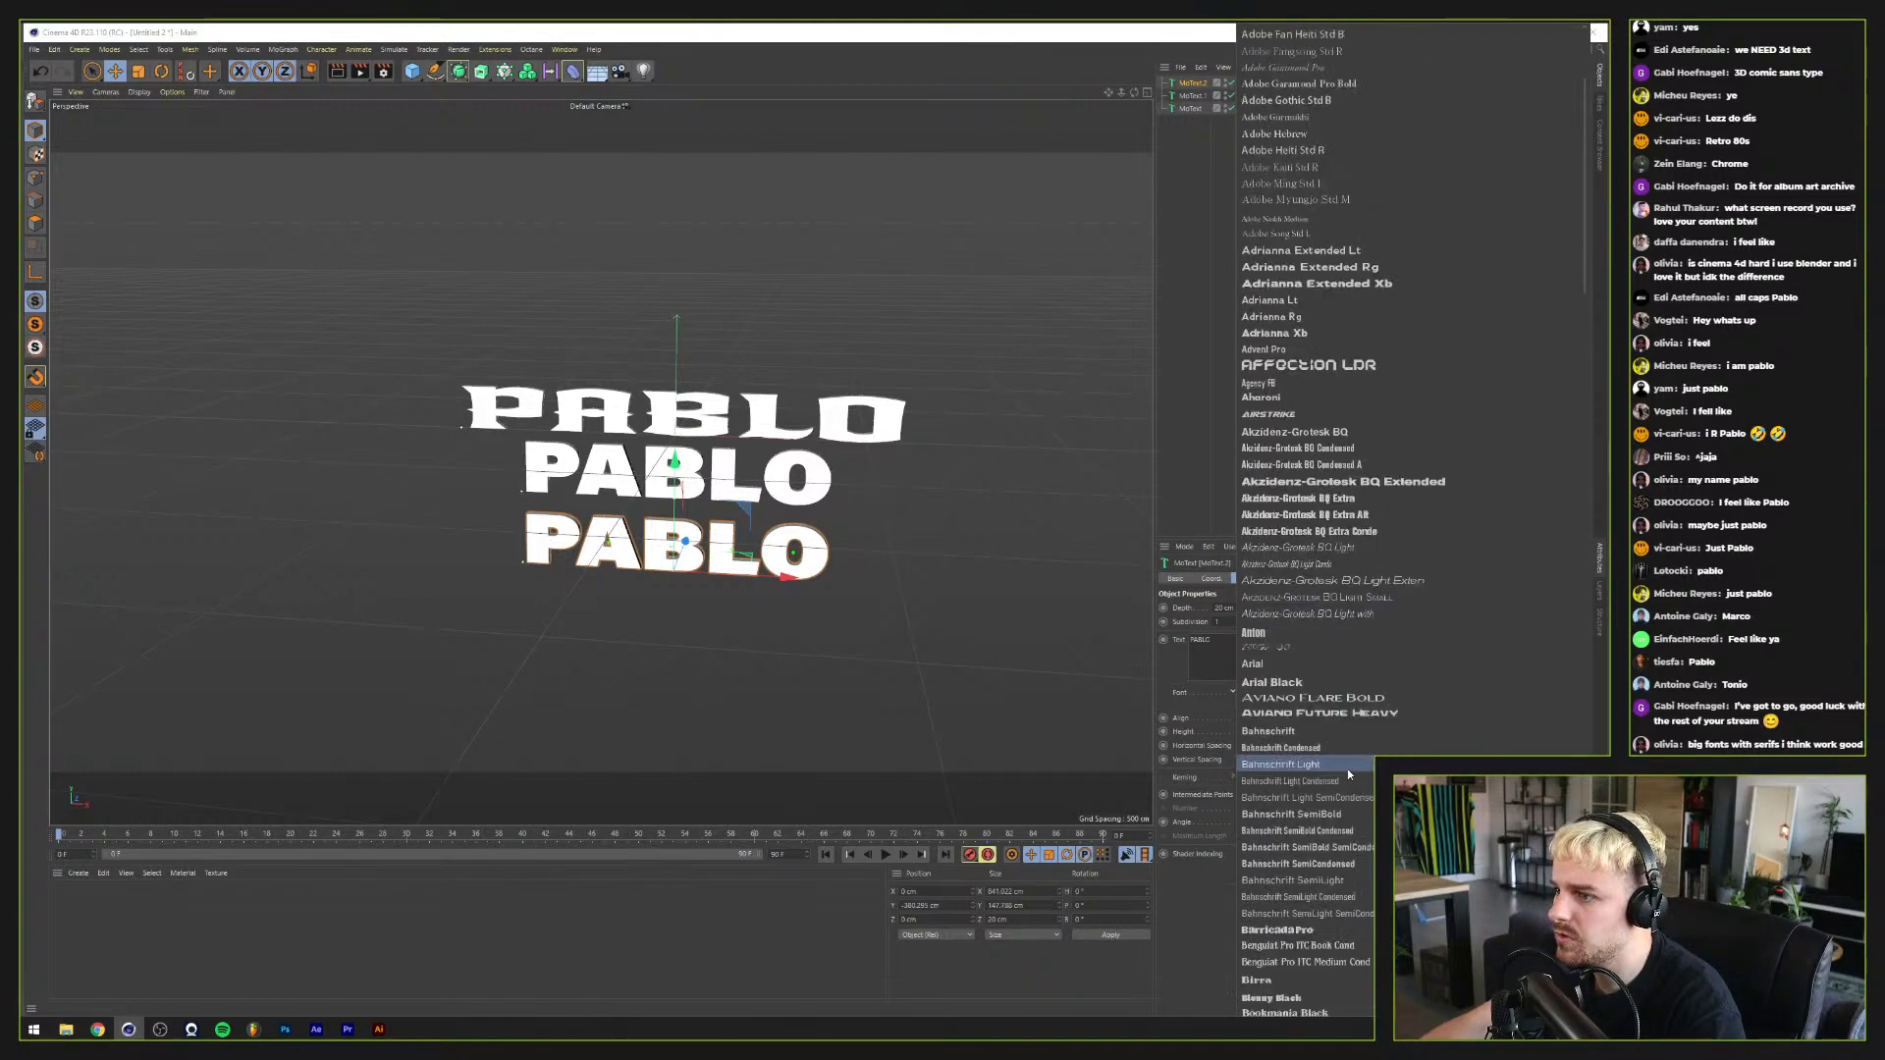
scroll(1349, 775, down, 3)
click(1327, 810)
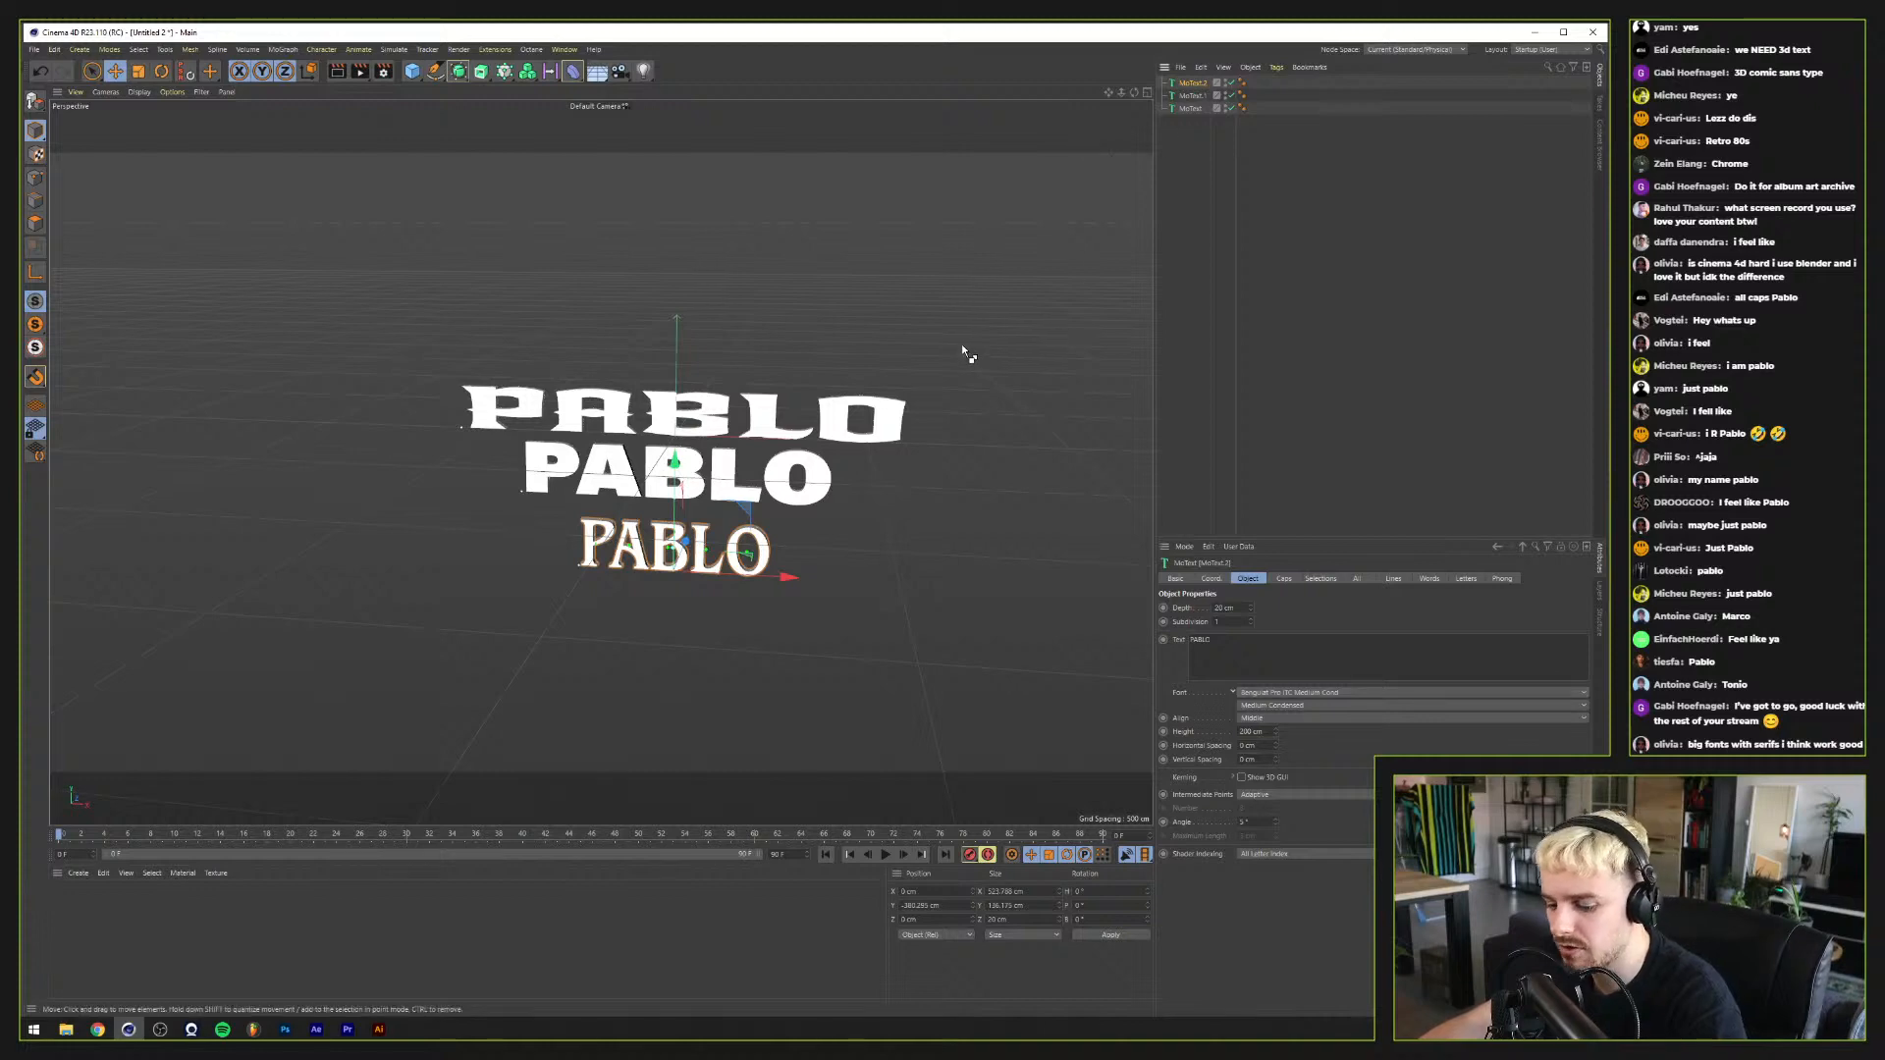
Step: Duplicate the Benguiat PABLO text and move the copy straight down as a fourth row
key(ctrl+c)
key(ctrl+v)
drag(678, 469, 678, 530)
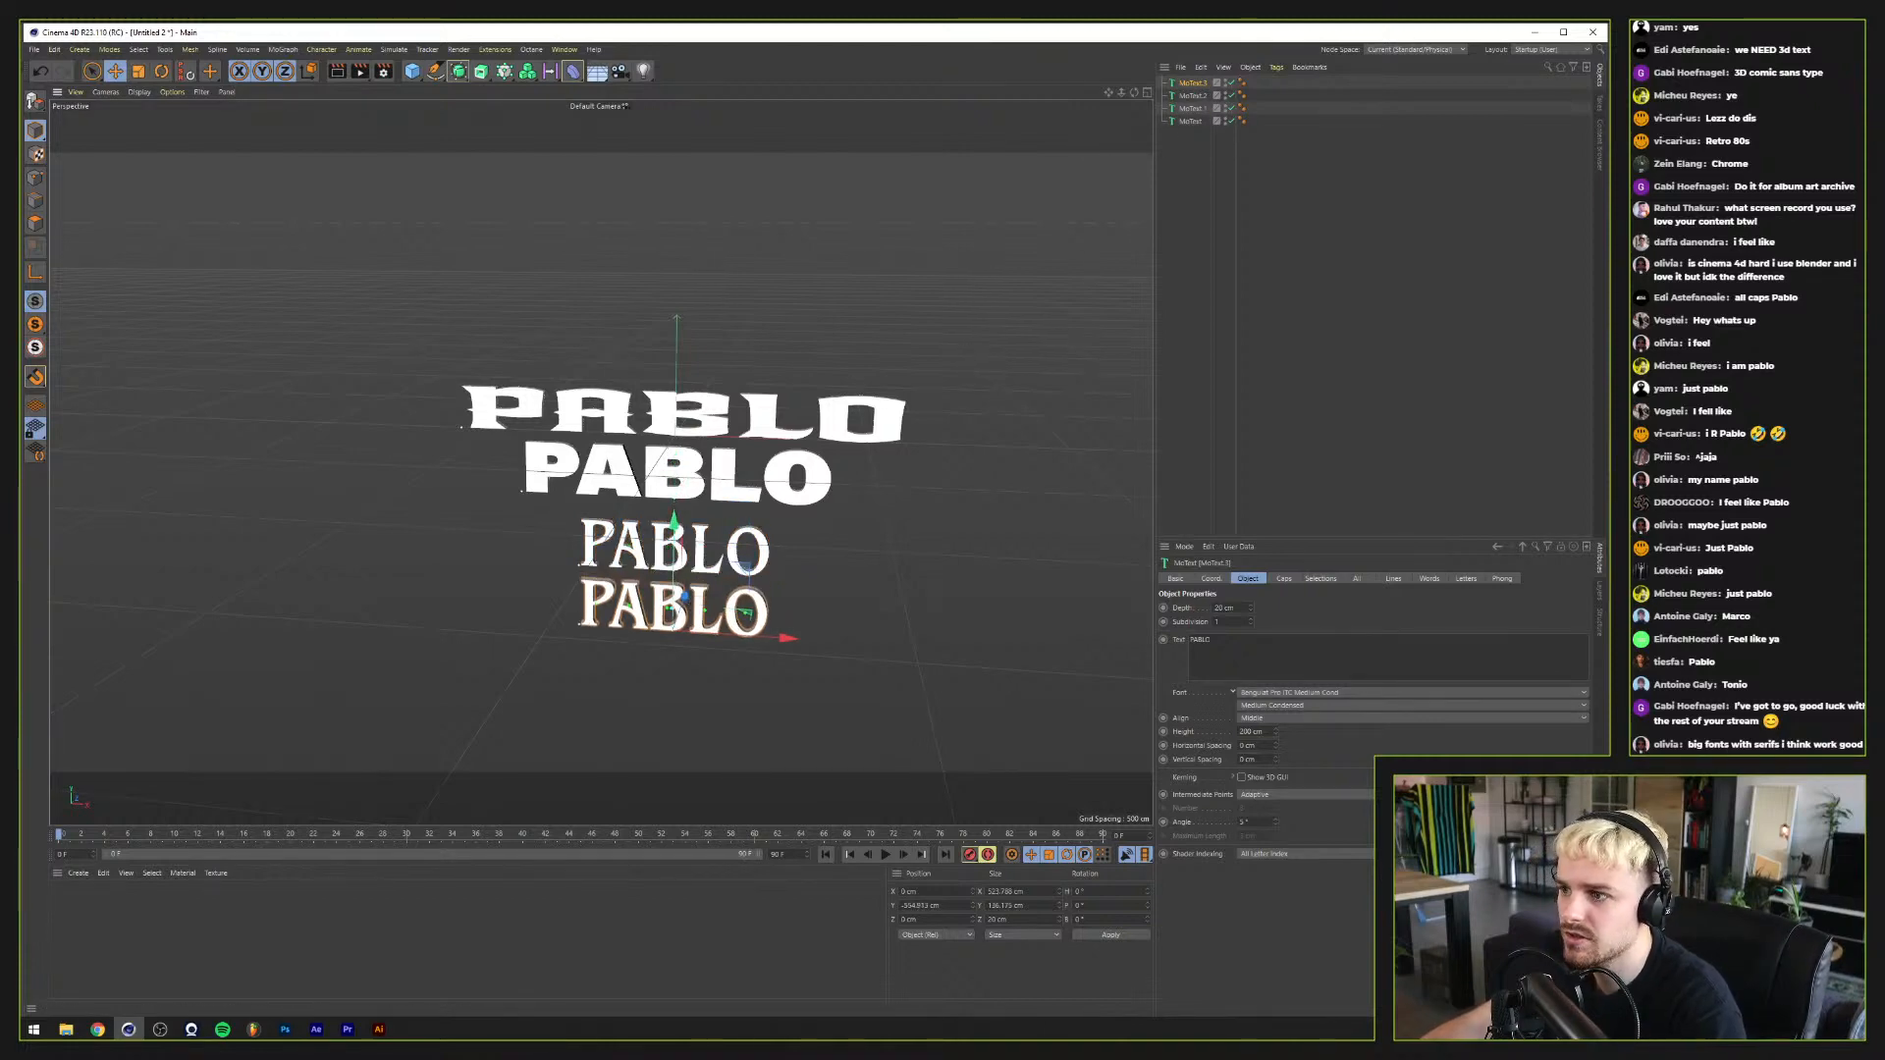
Step: Try the Aviano Flare Bold font on the fourth row's PABLO text
click(1294, 693)
scroll(1295, 726, up, 3)
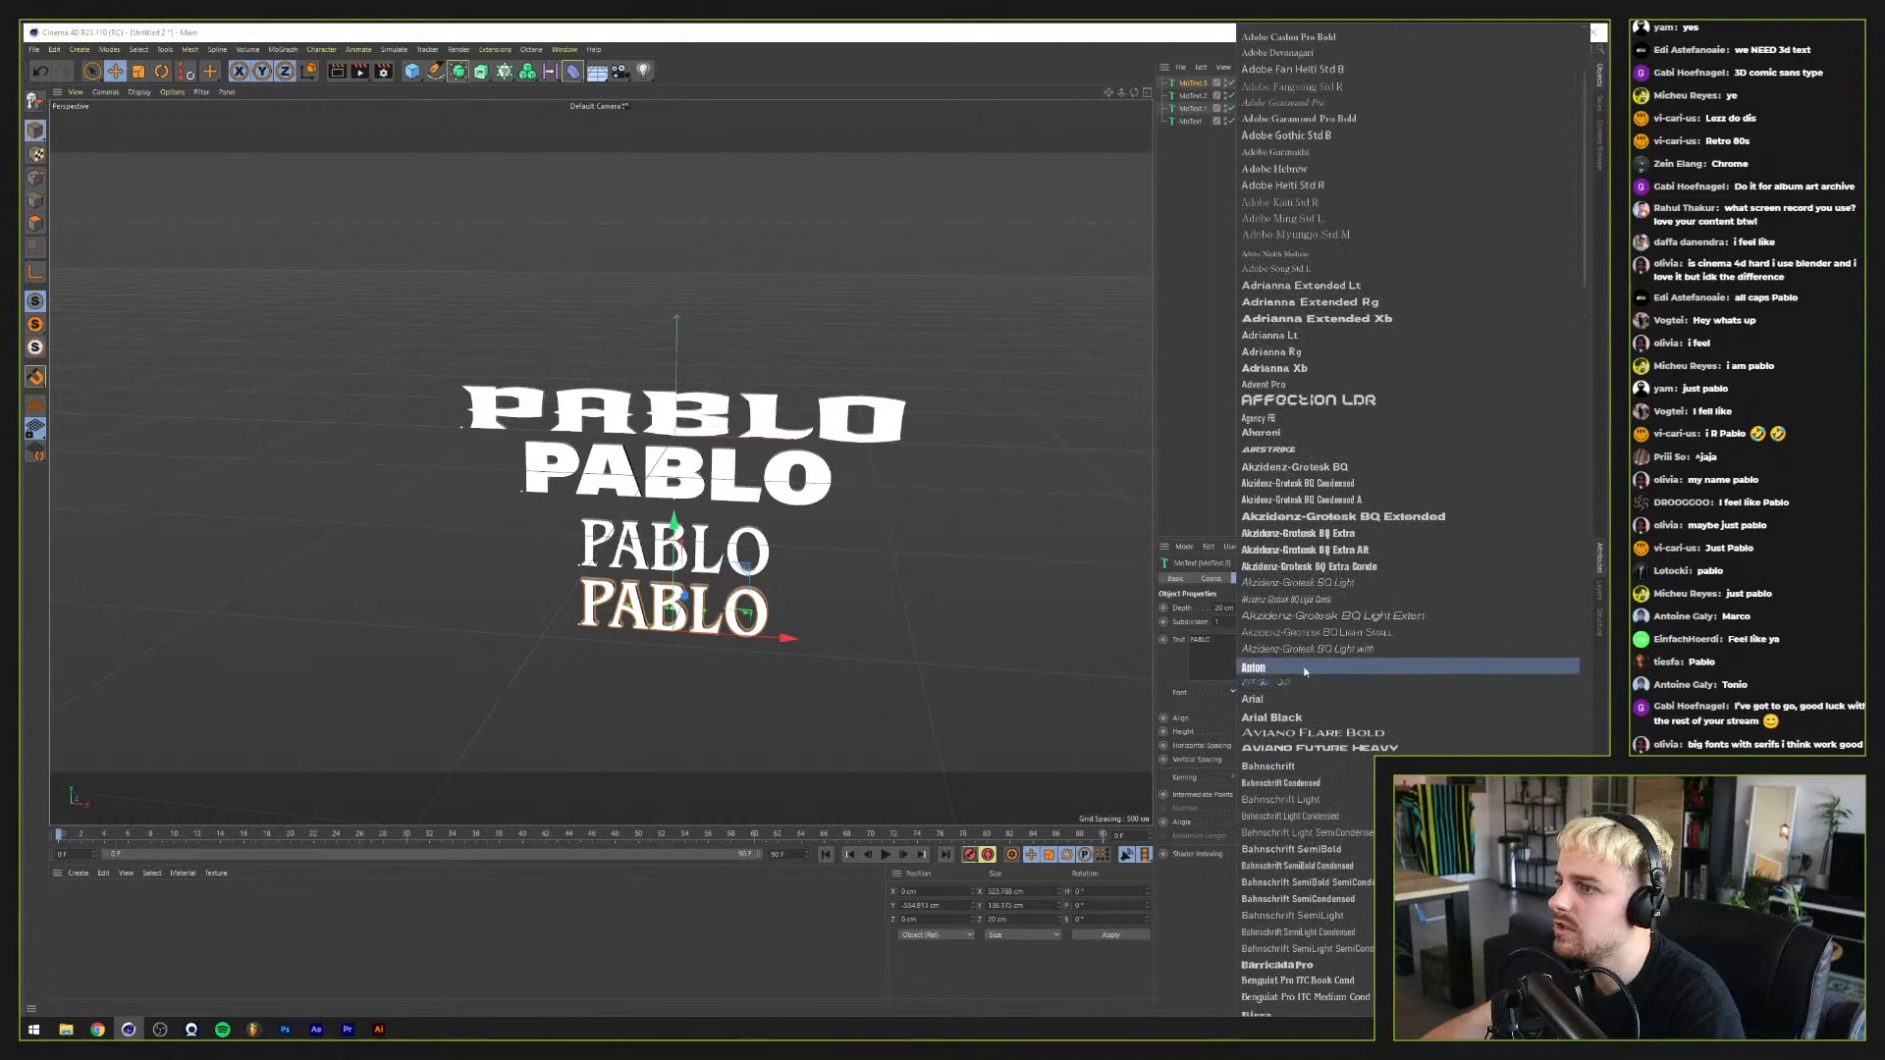
click(1300, 733)
Step: Set the font of the fourth row's PABLO text to P22 Mackinac Pro Book
click(1300, 693)
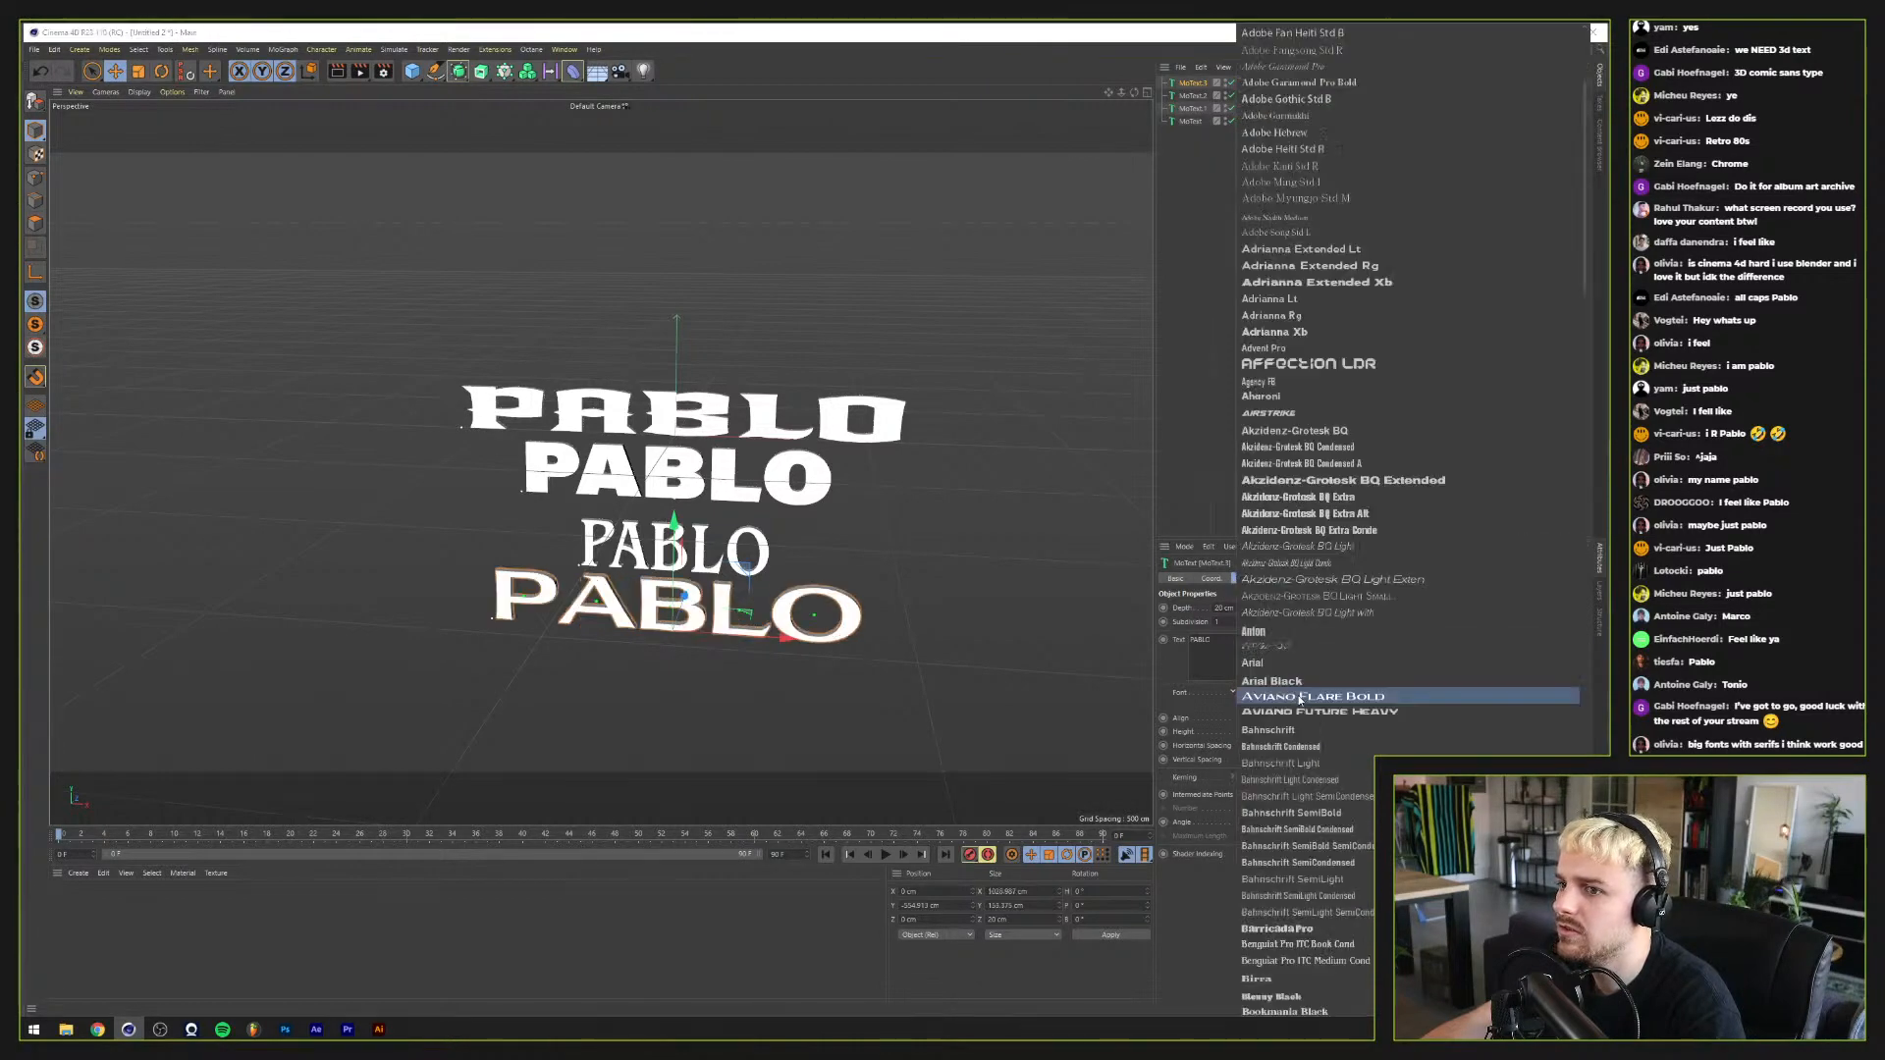
scroll(1302, 599, up, 3)
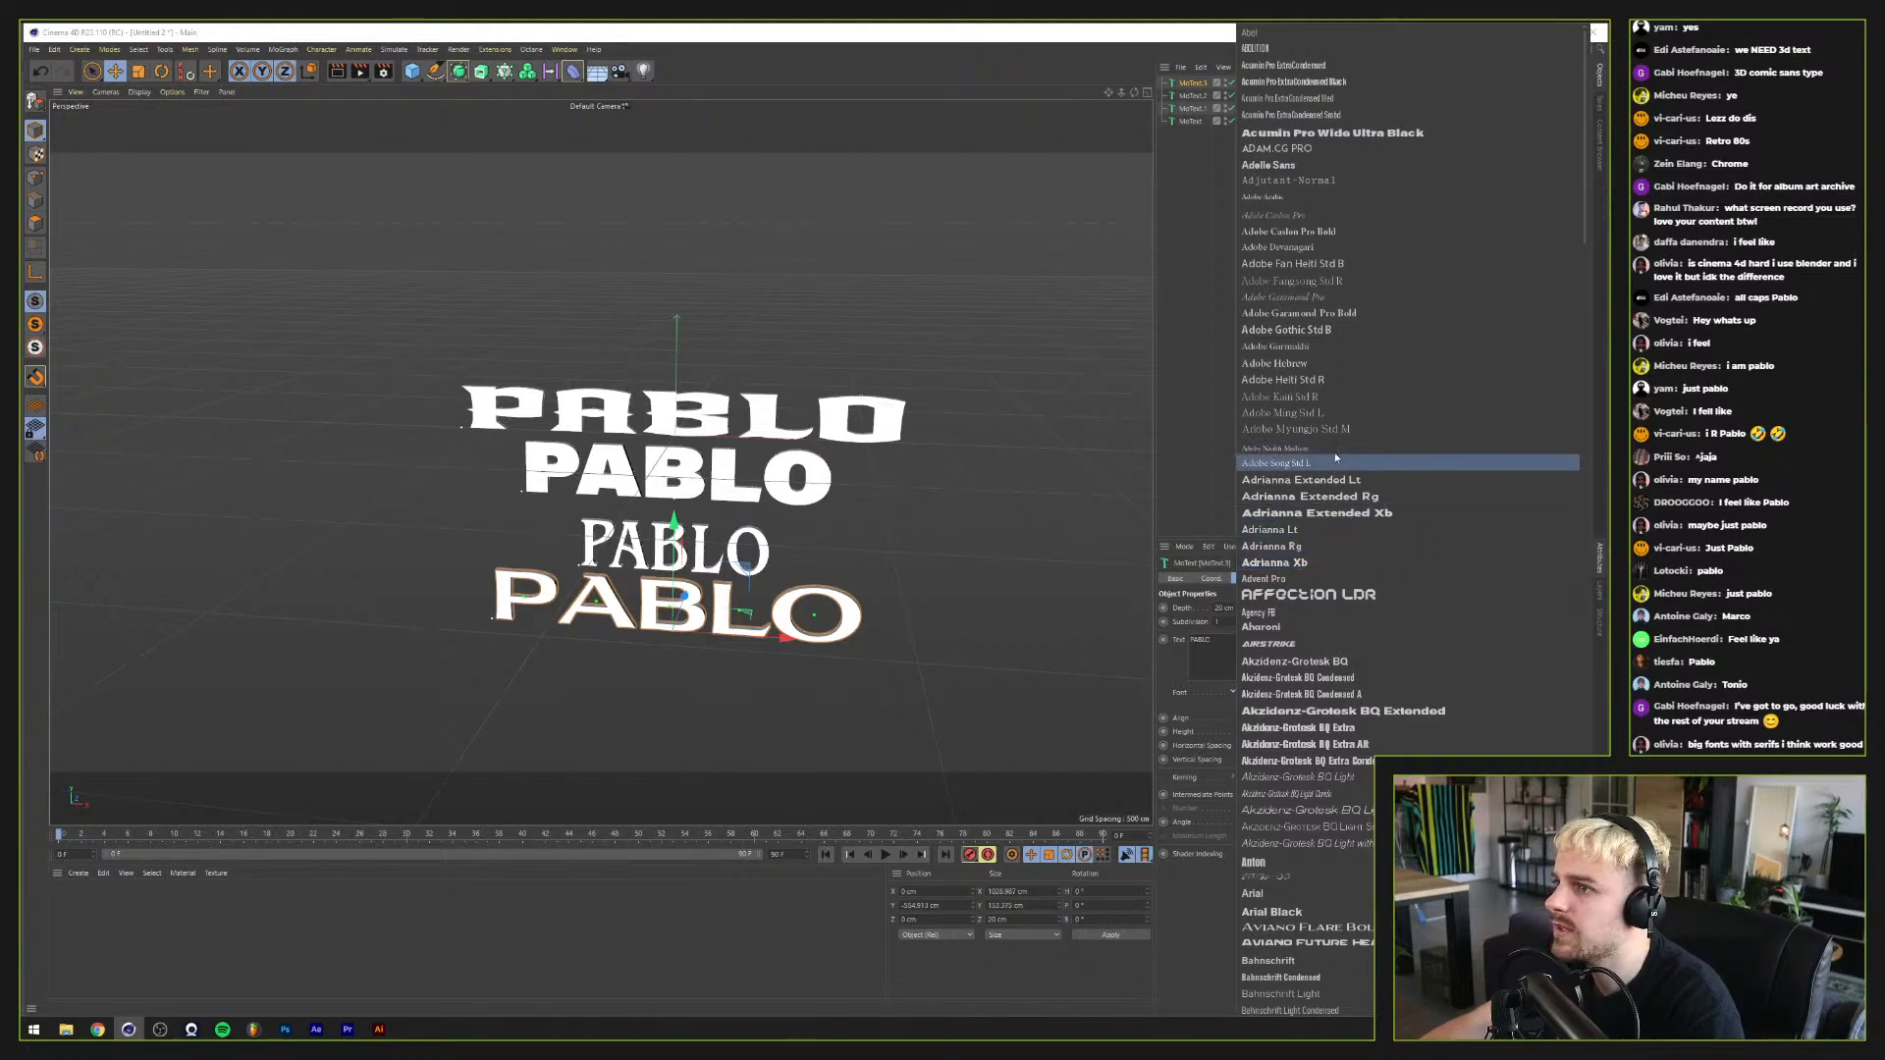
scroll(1351, 395, down, 3)
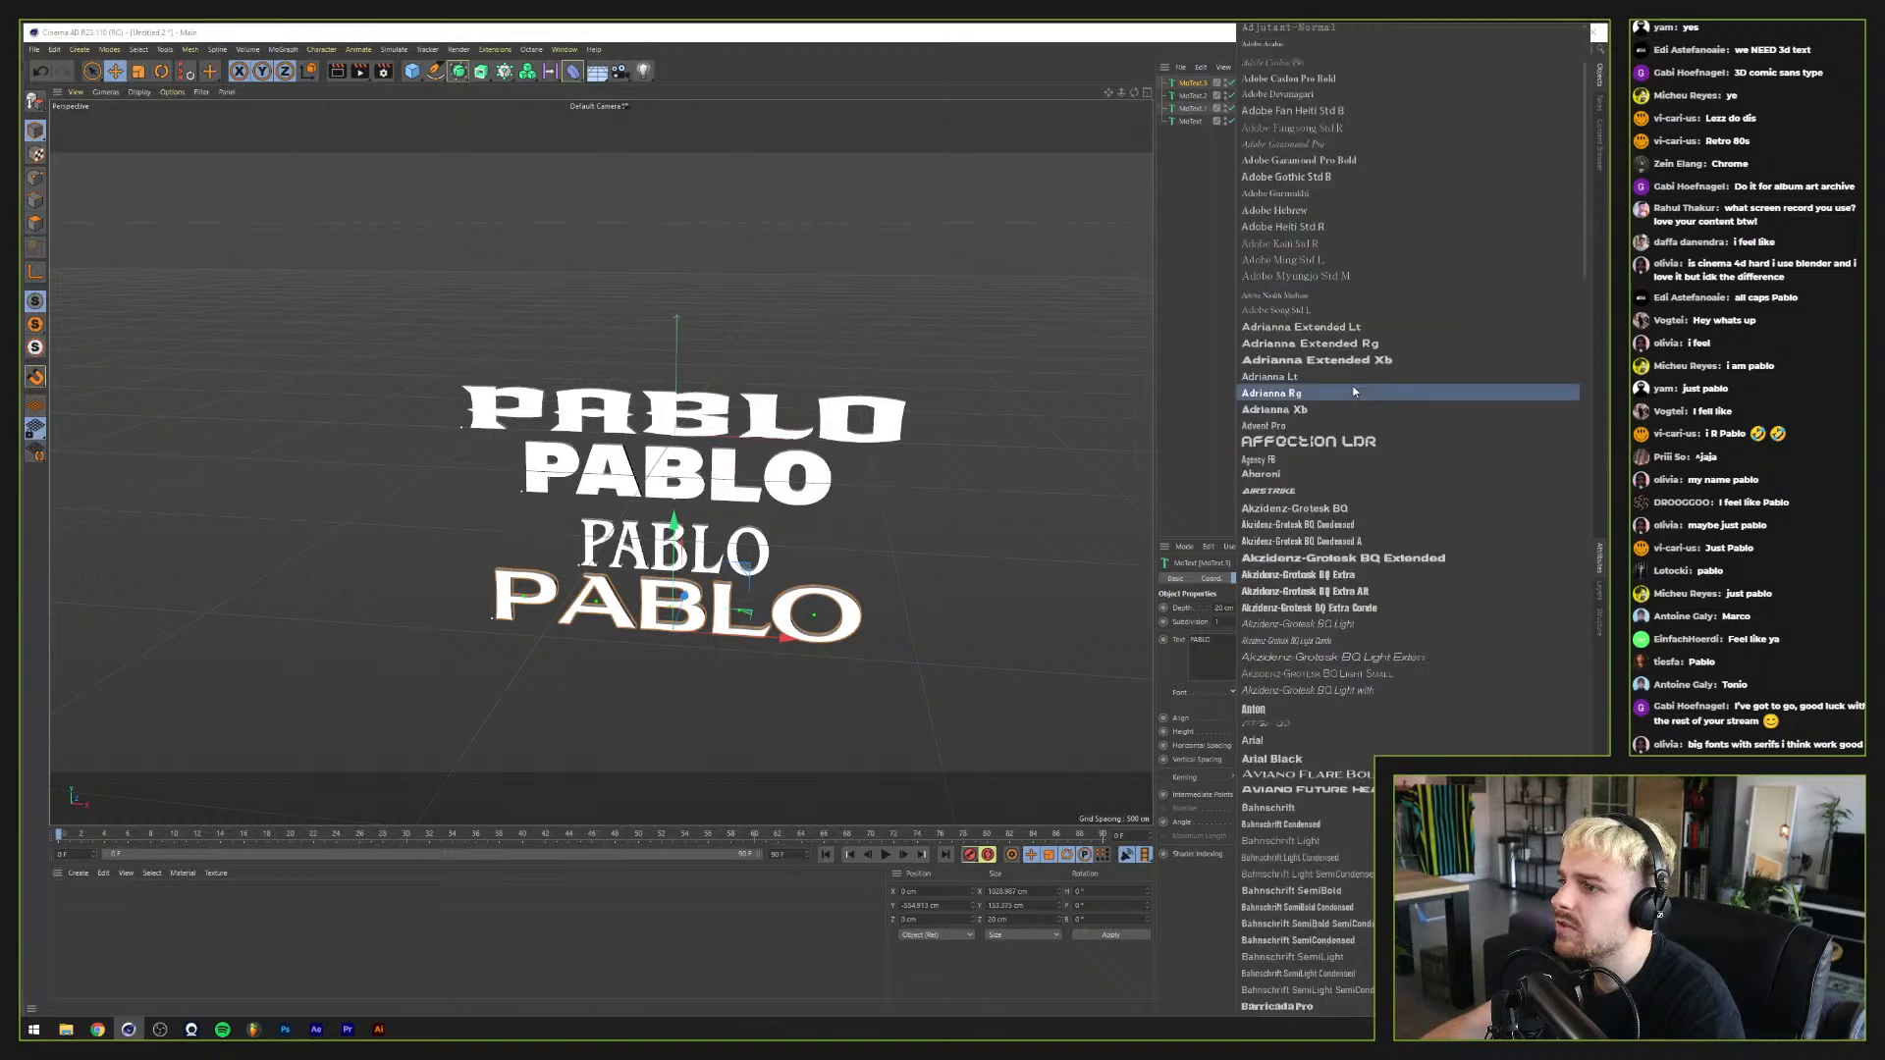
scroll(1352, 391, down, 12)
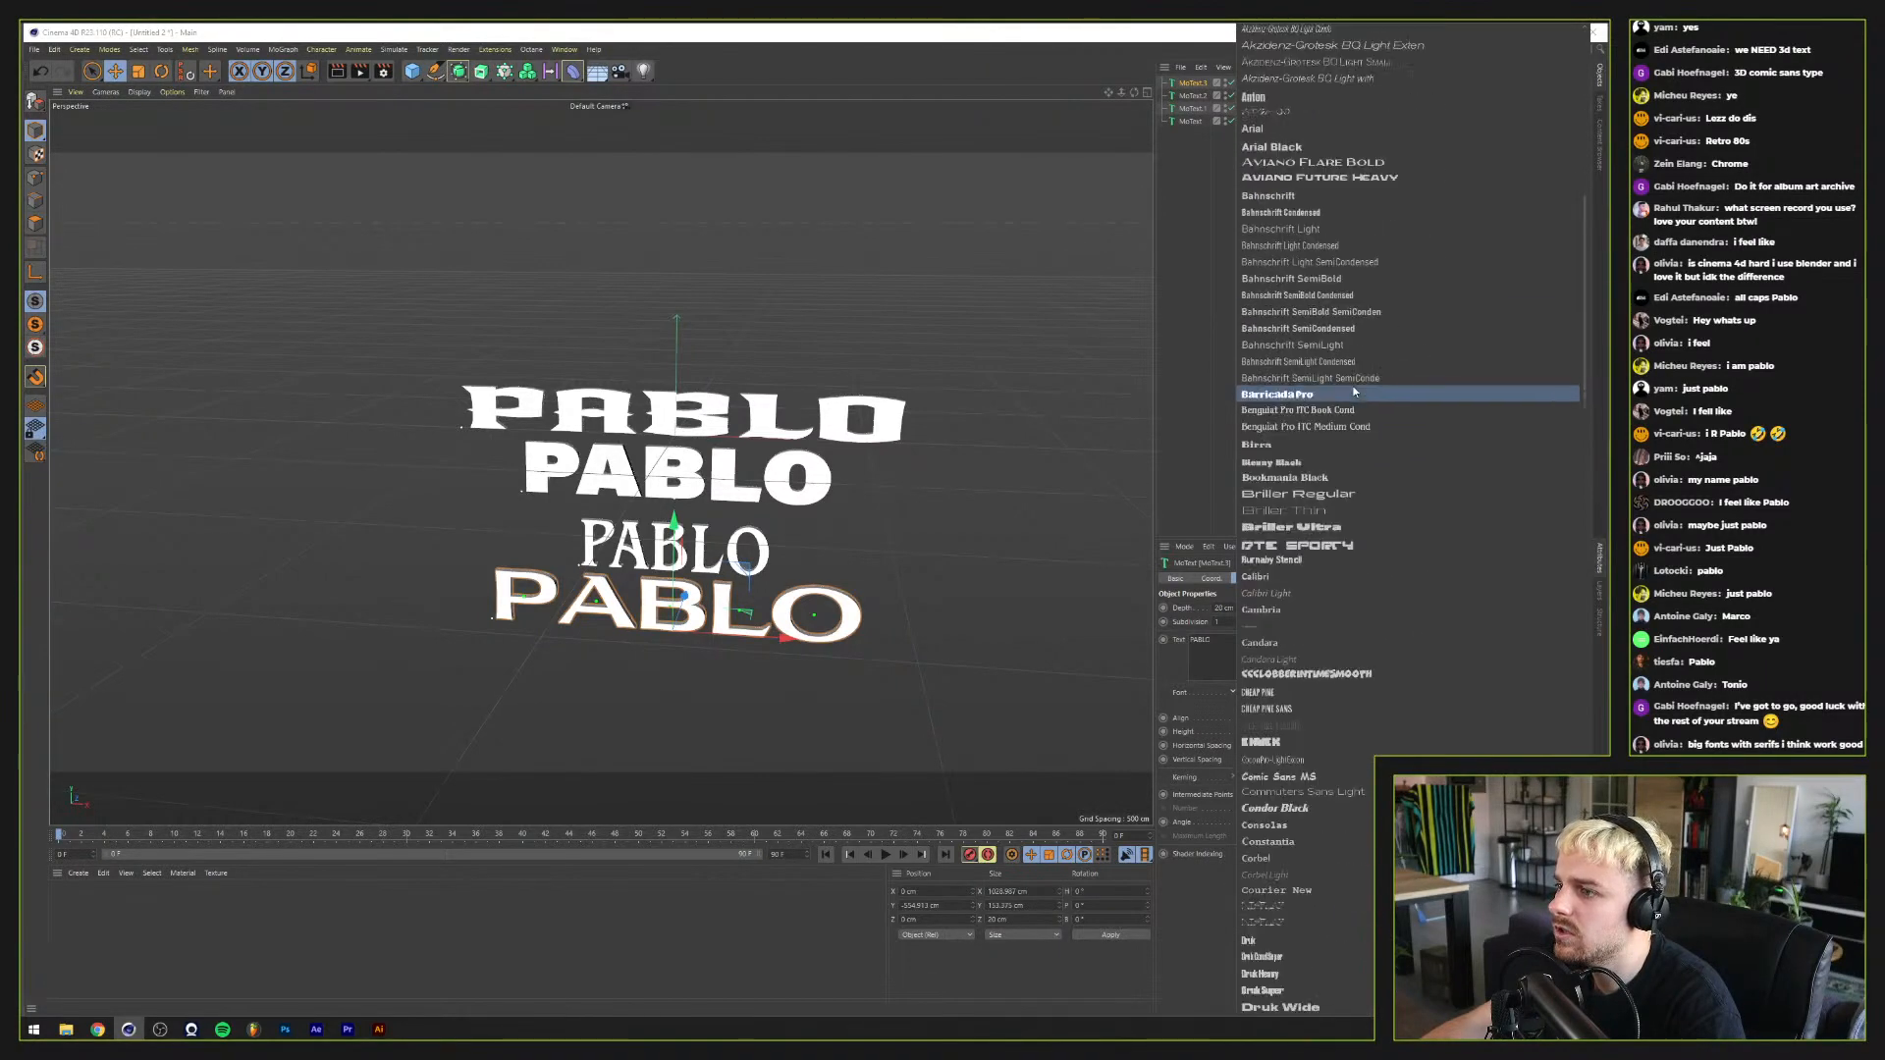
scroll(1353, 391, down, 3)
scroll(1353, 390, down, 12)
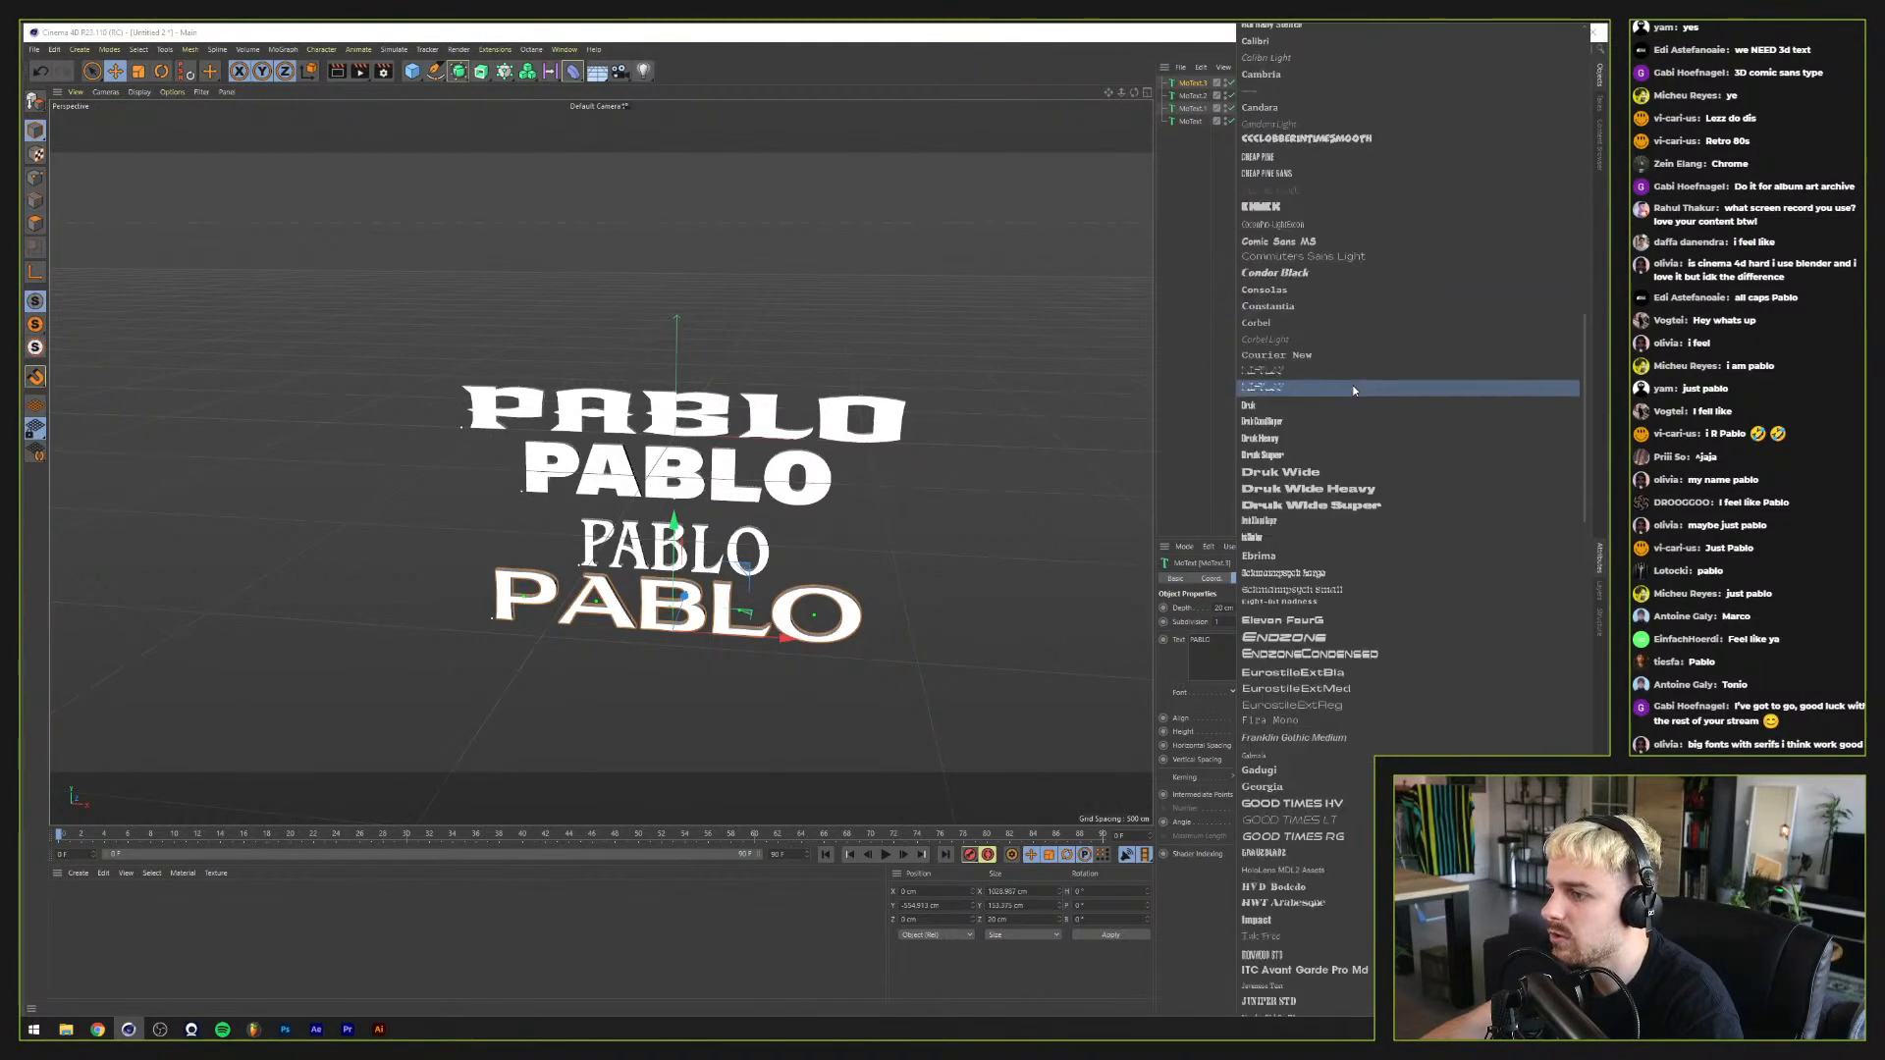
scroll(1352, 390, down, 10)
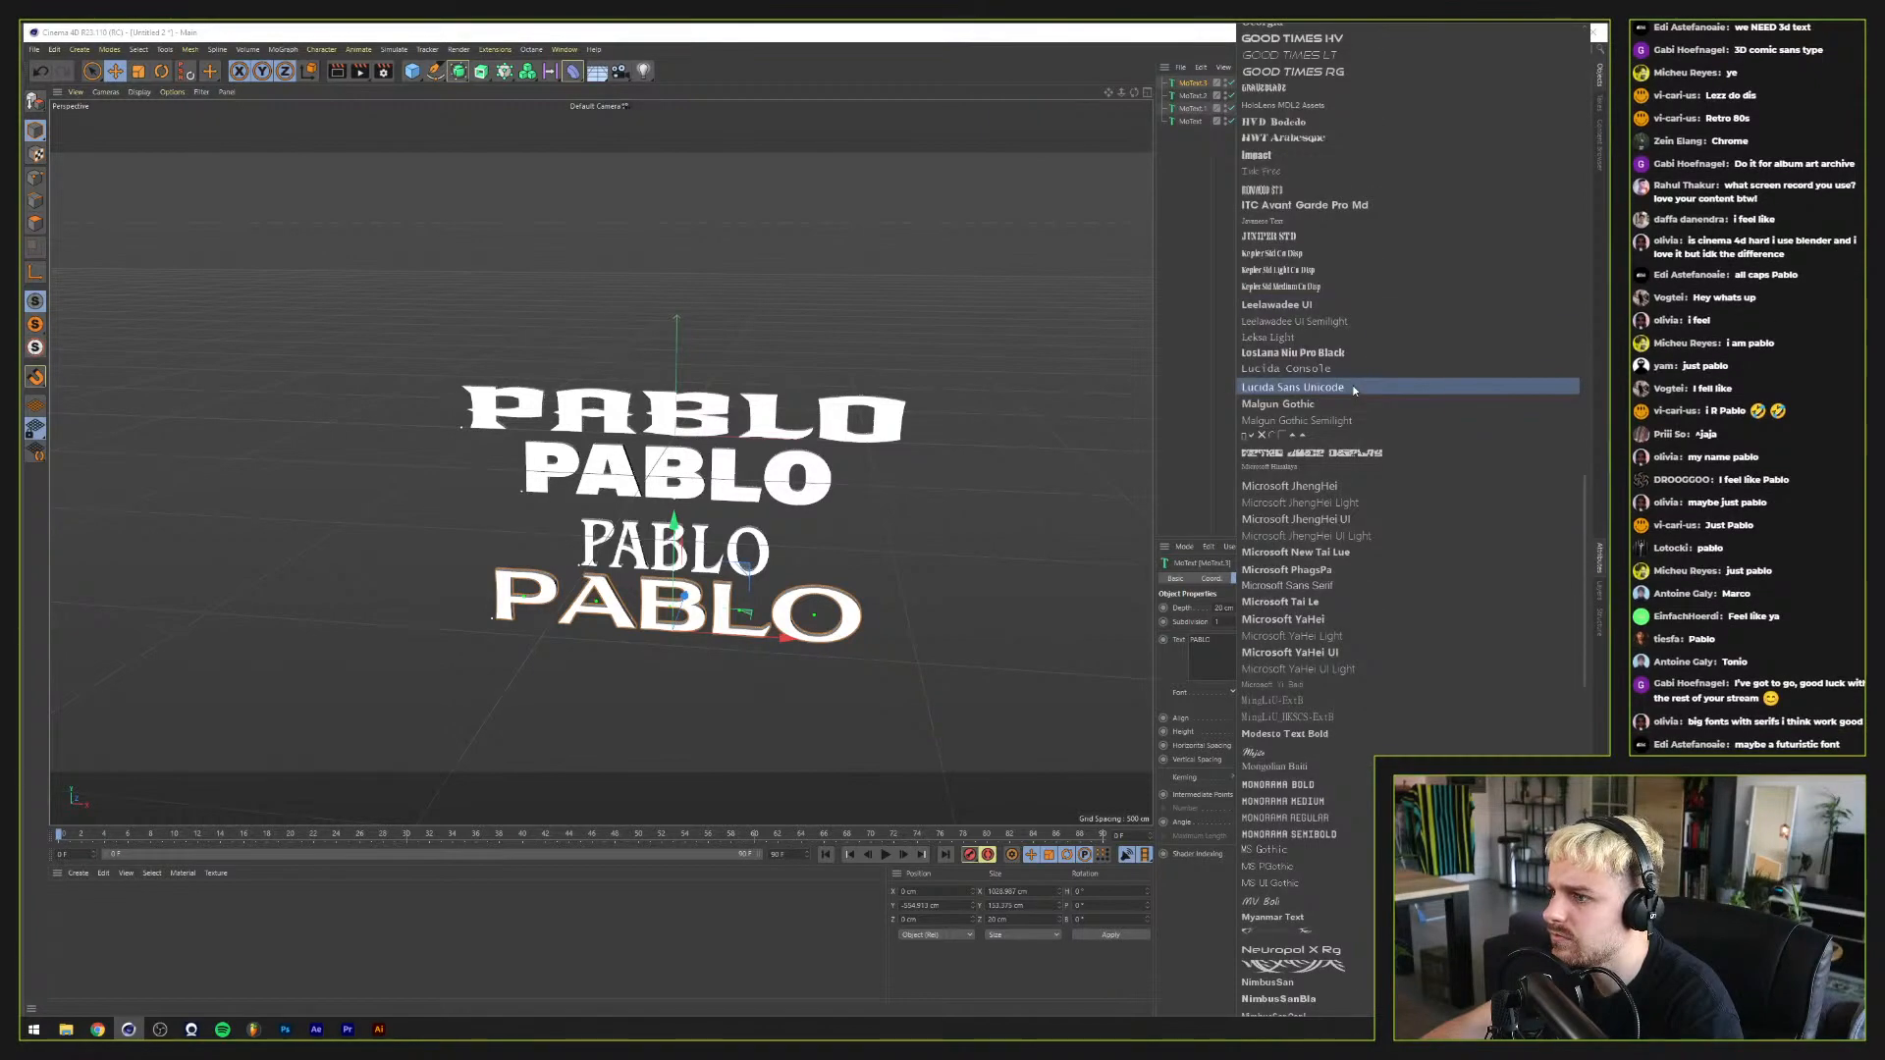
scroll(1352, 391, down, 3)
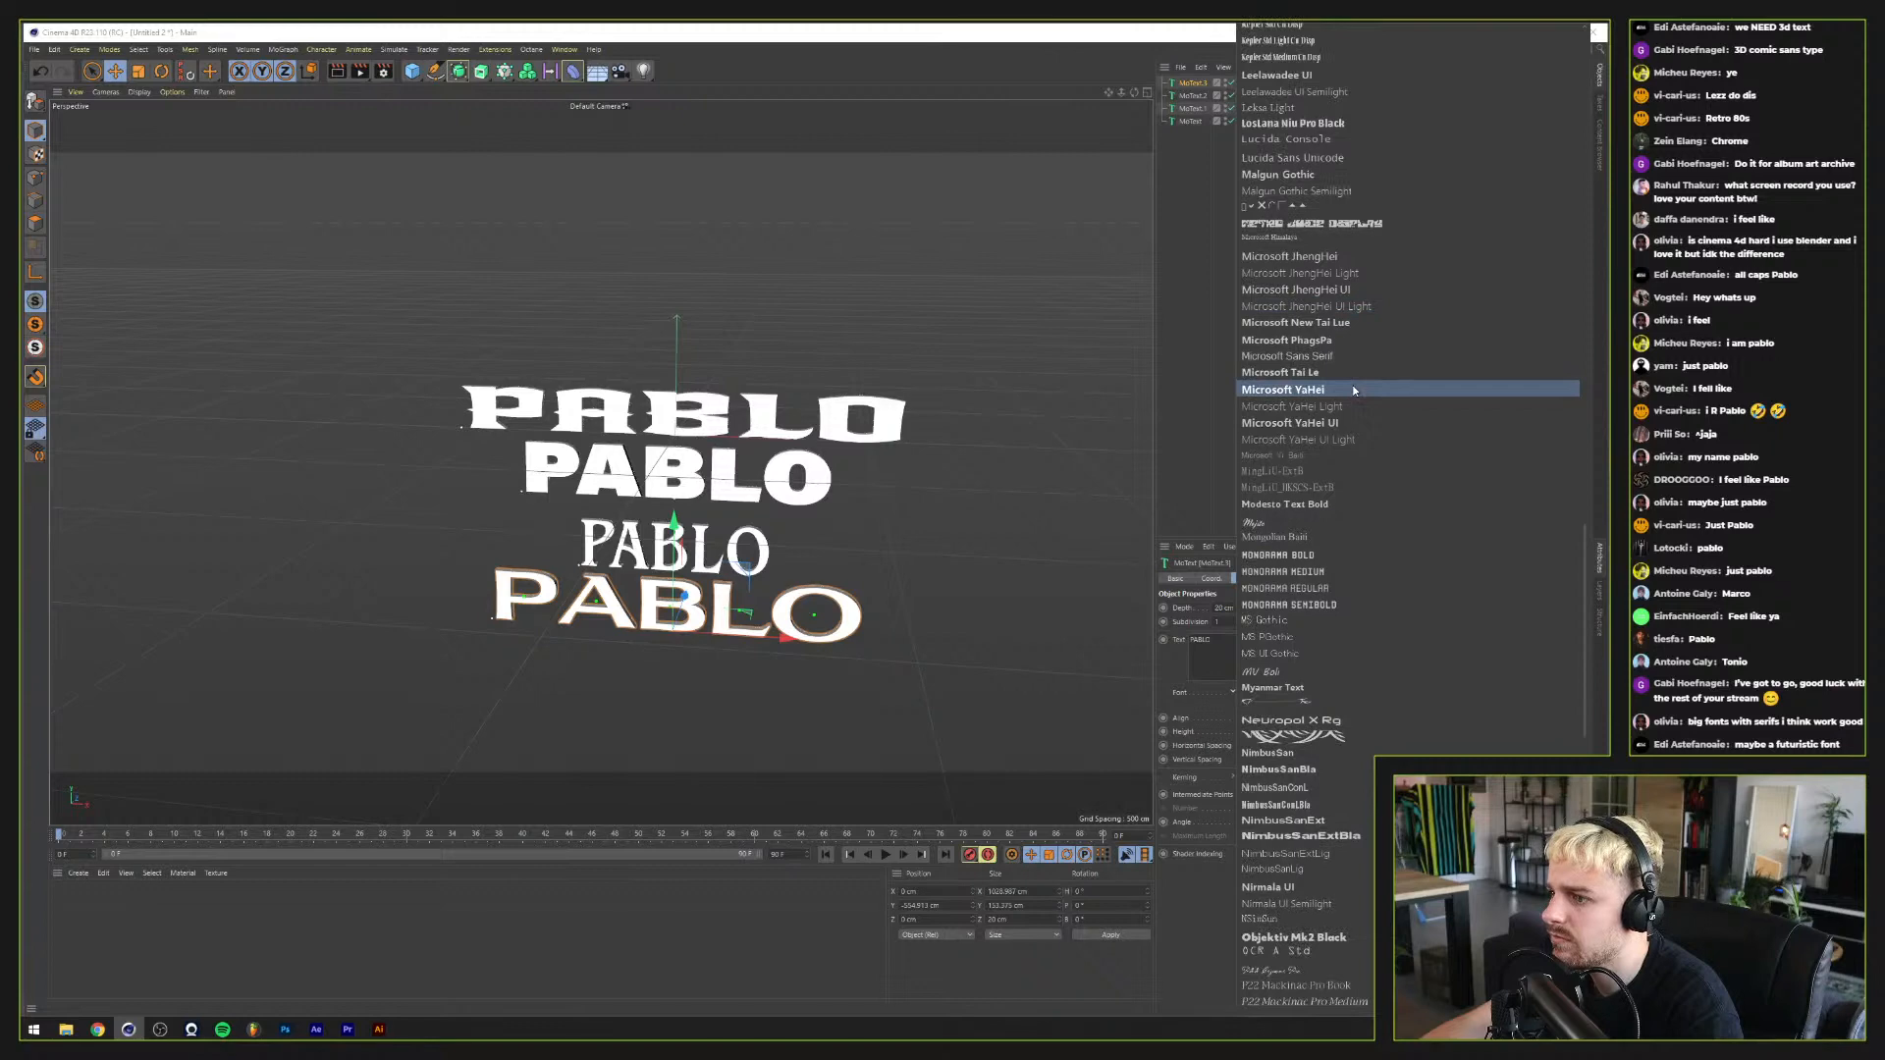
scroll(1360, 393, down, 2)
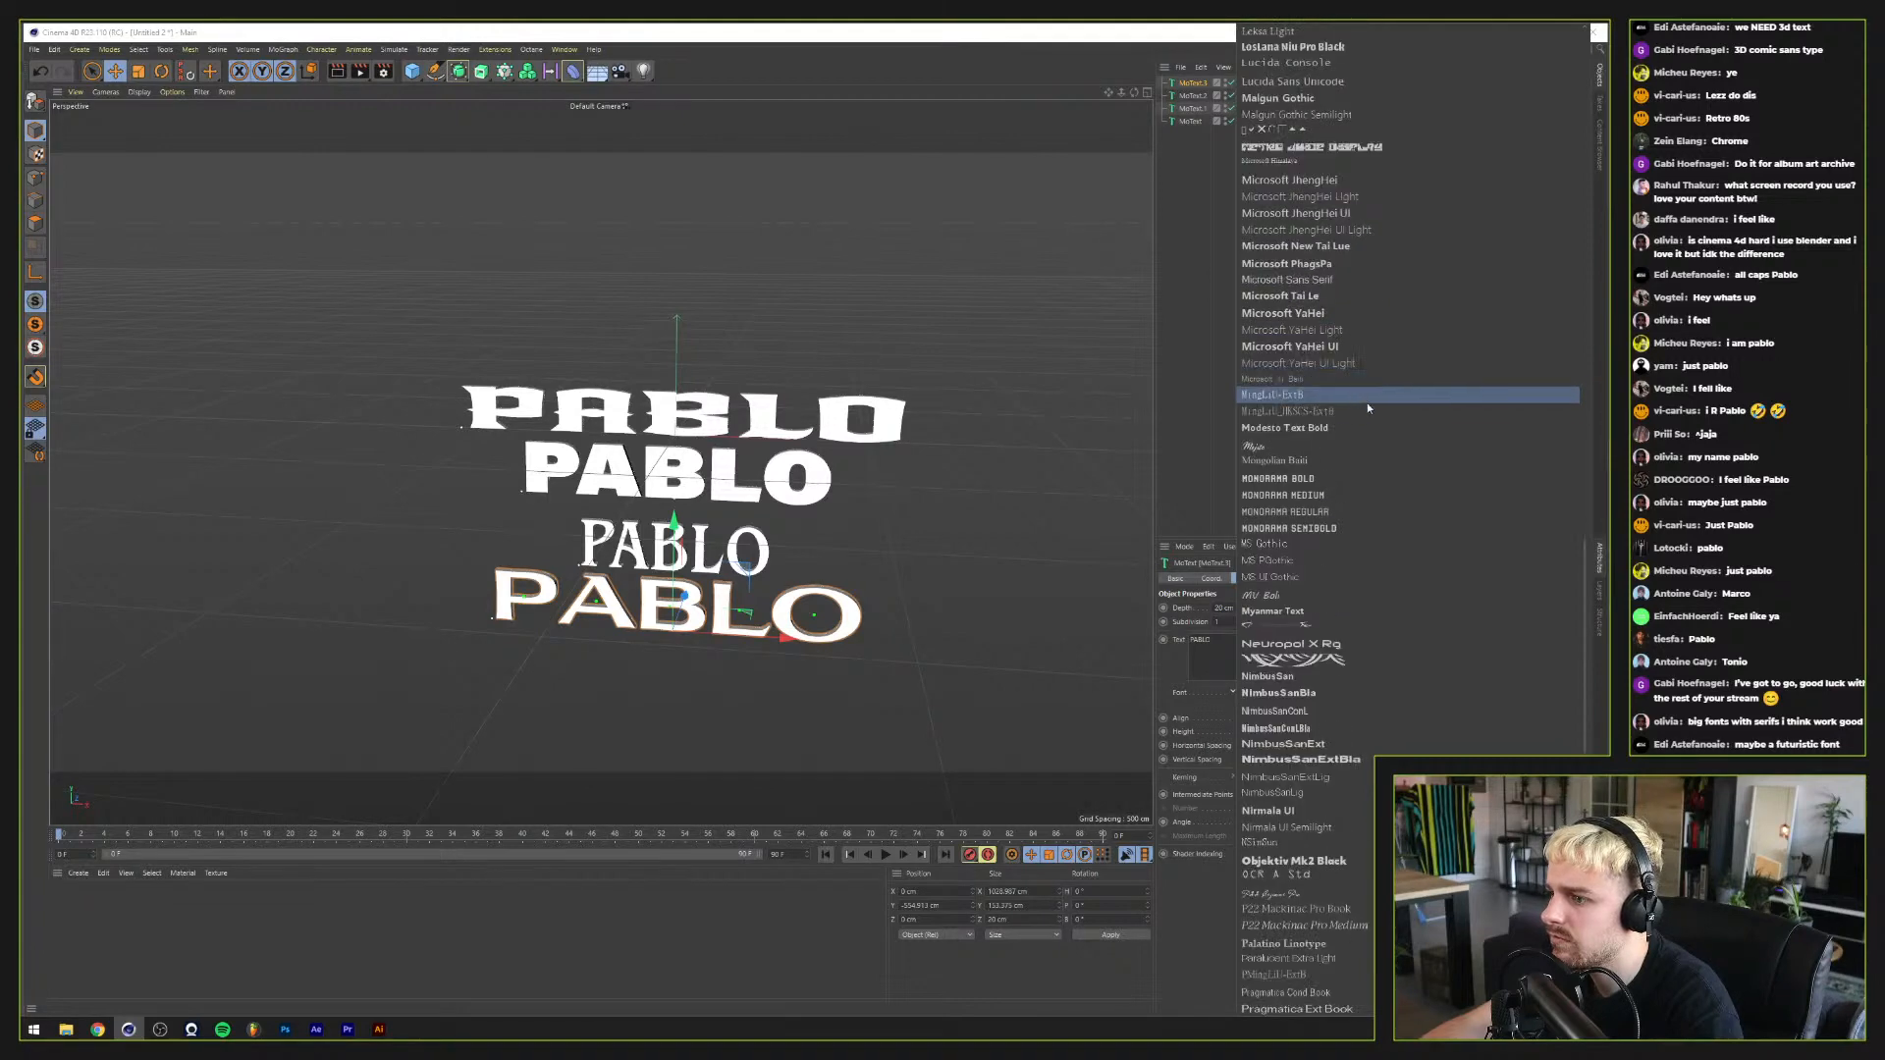
click(1295, 911)
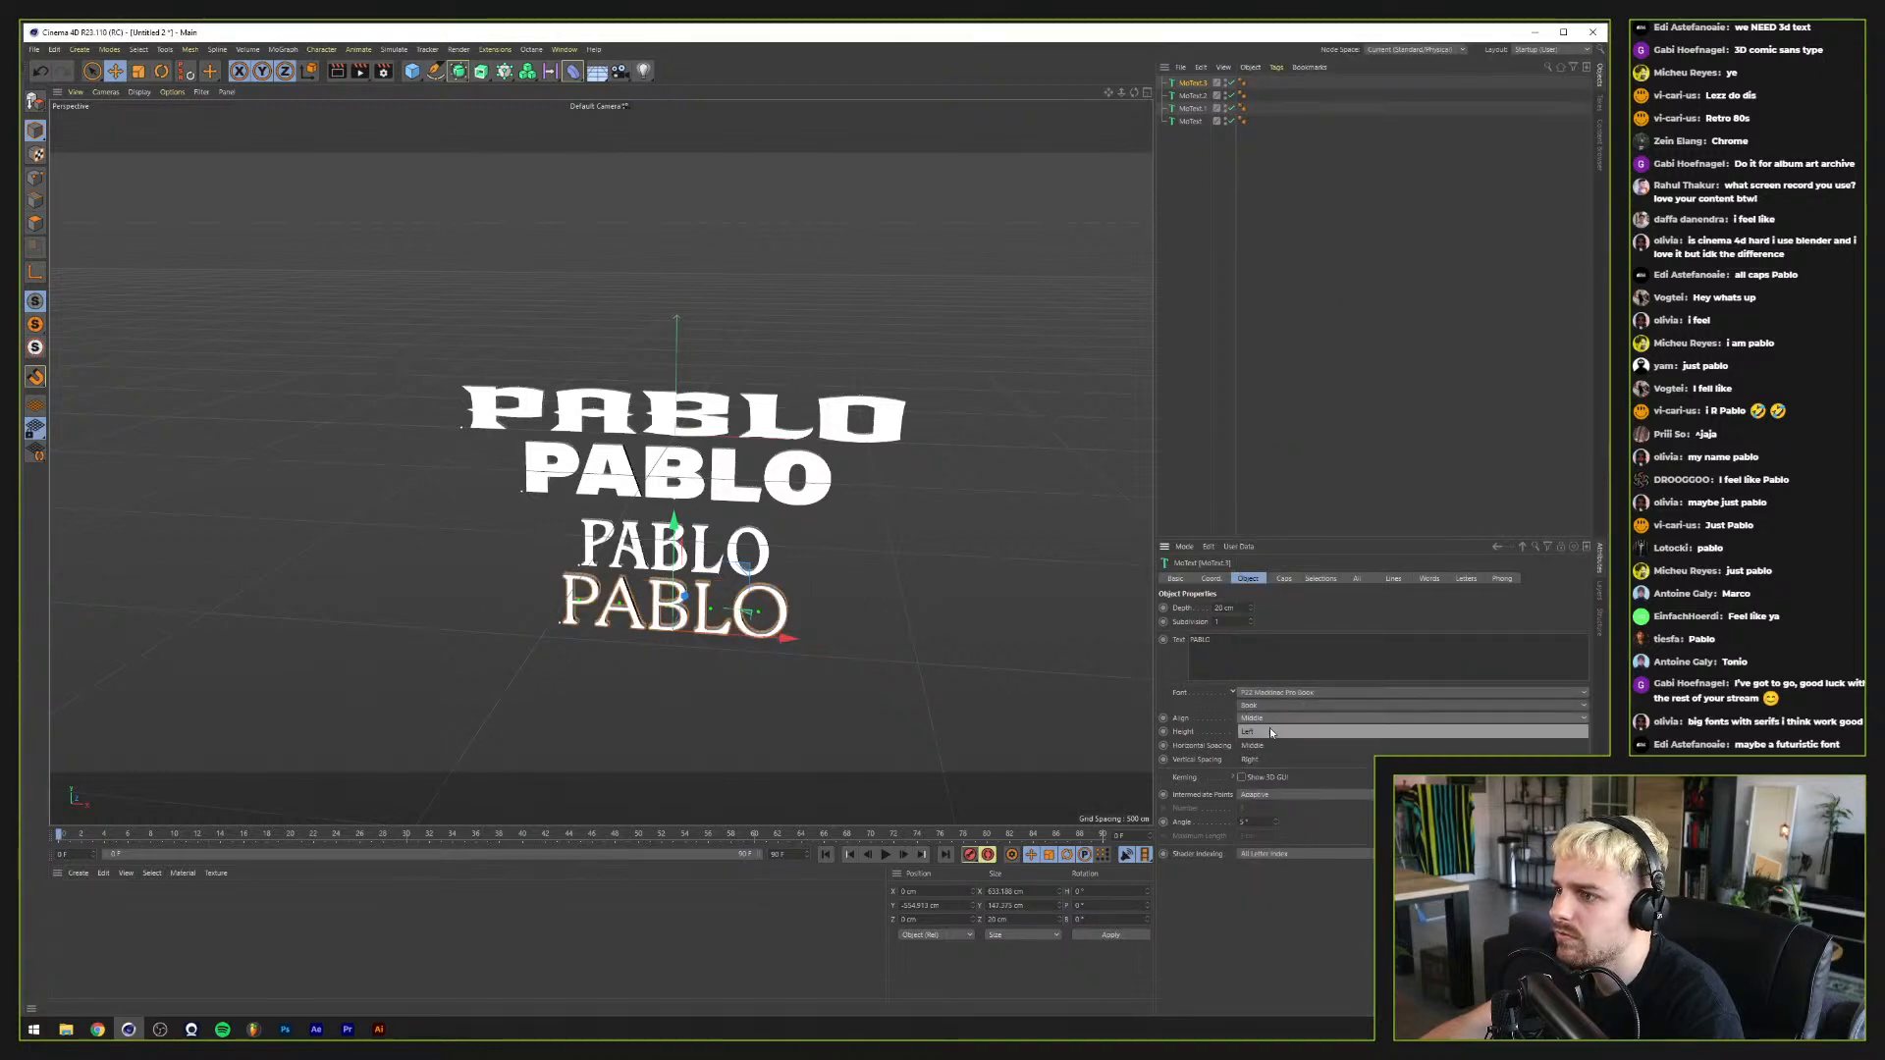
Step: Try the Rieven Uncial font on the fourth row's PABLO text
click(1268, 720)
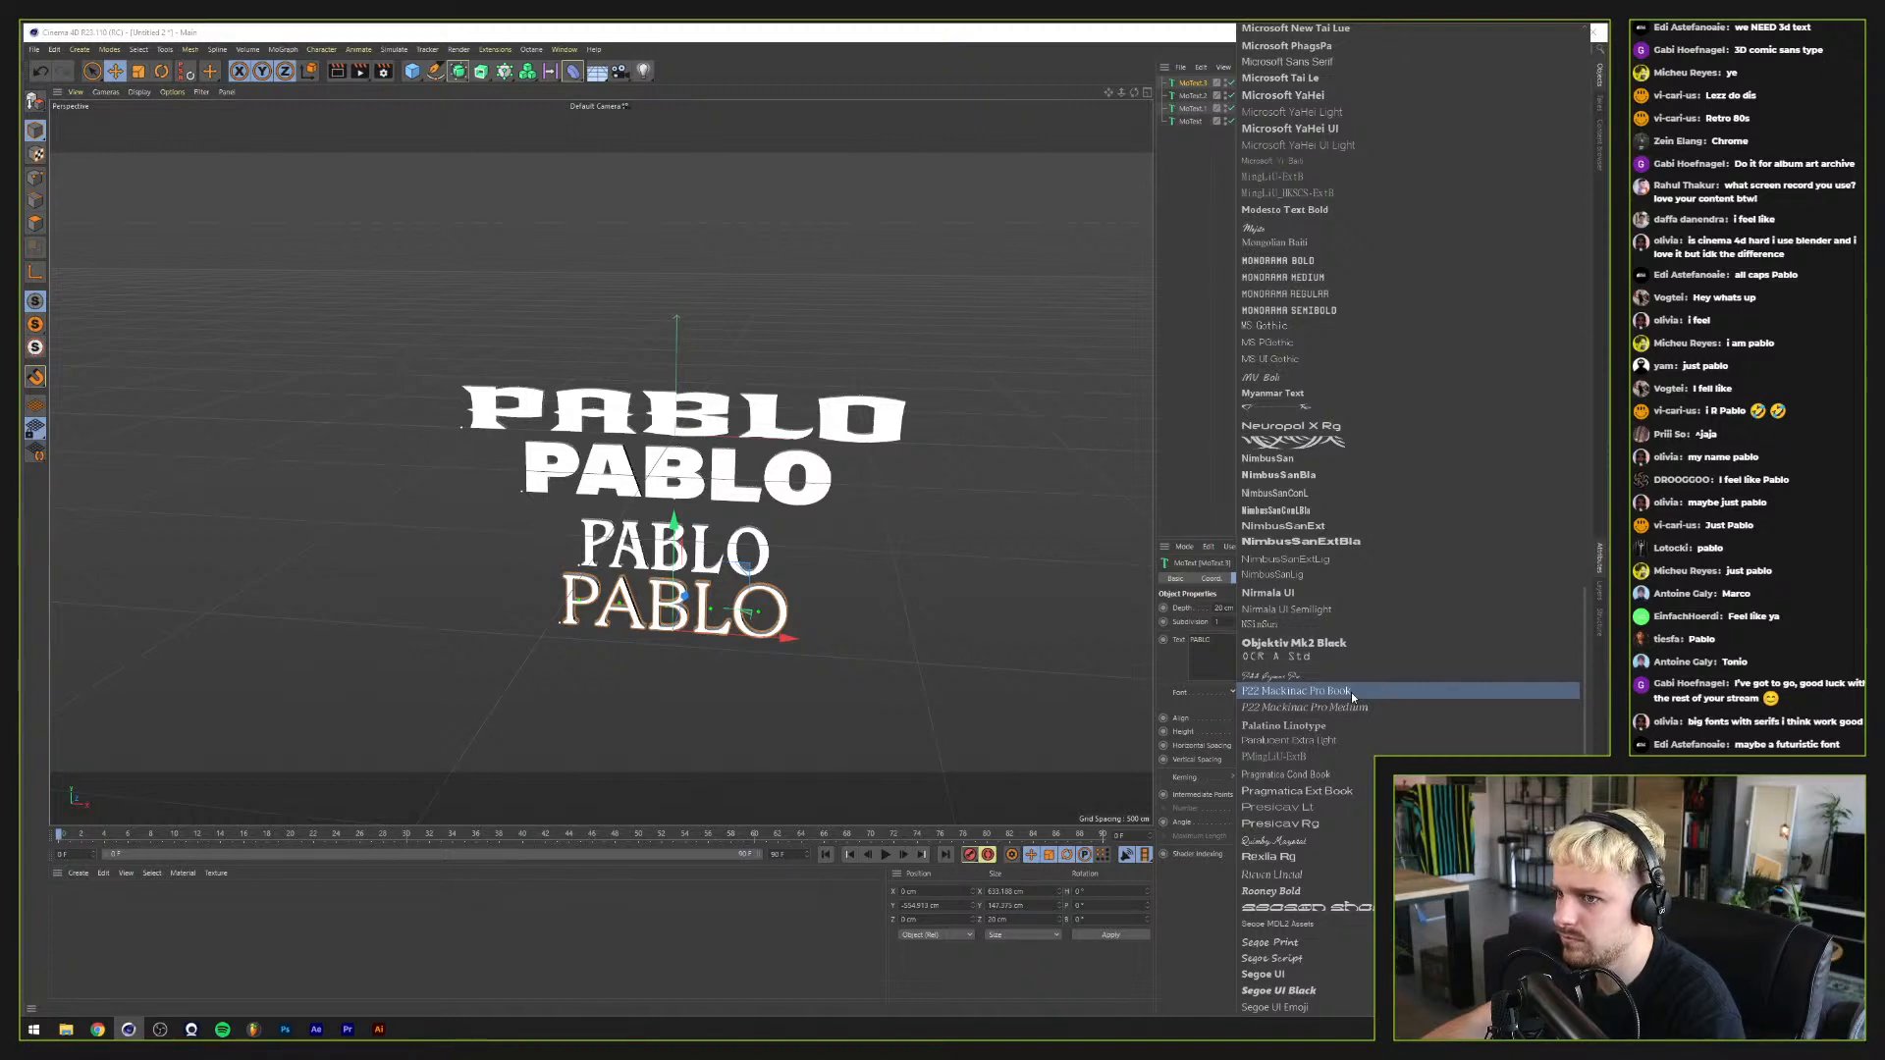
scroll(1350, 692, down, 10)
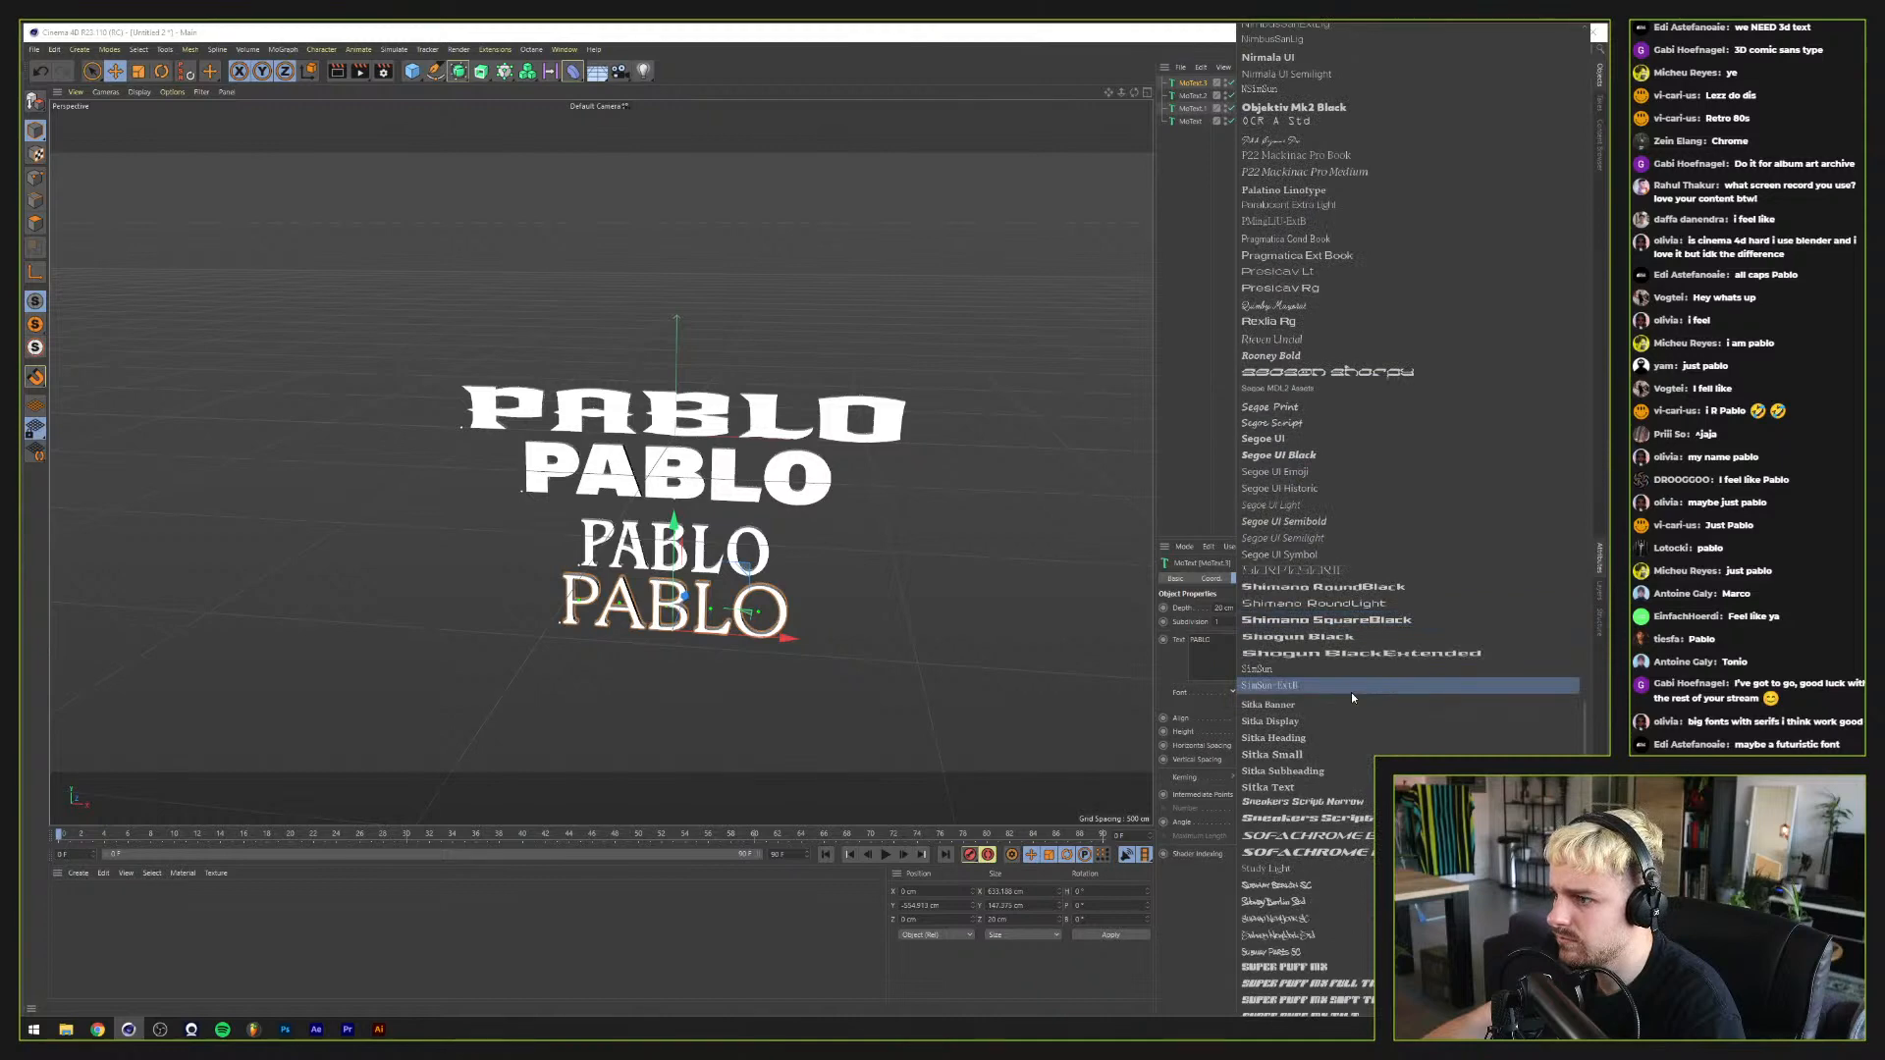
scroll(1351, 692, down, 7)
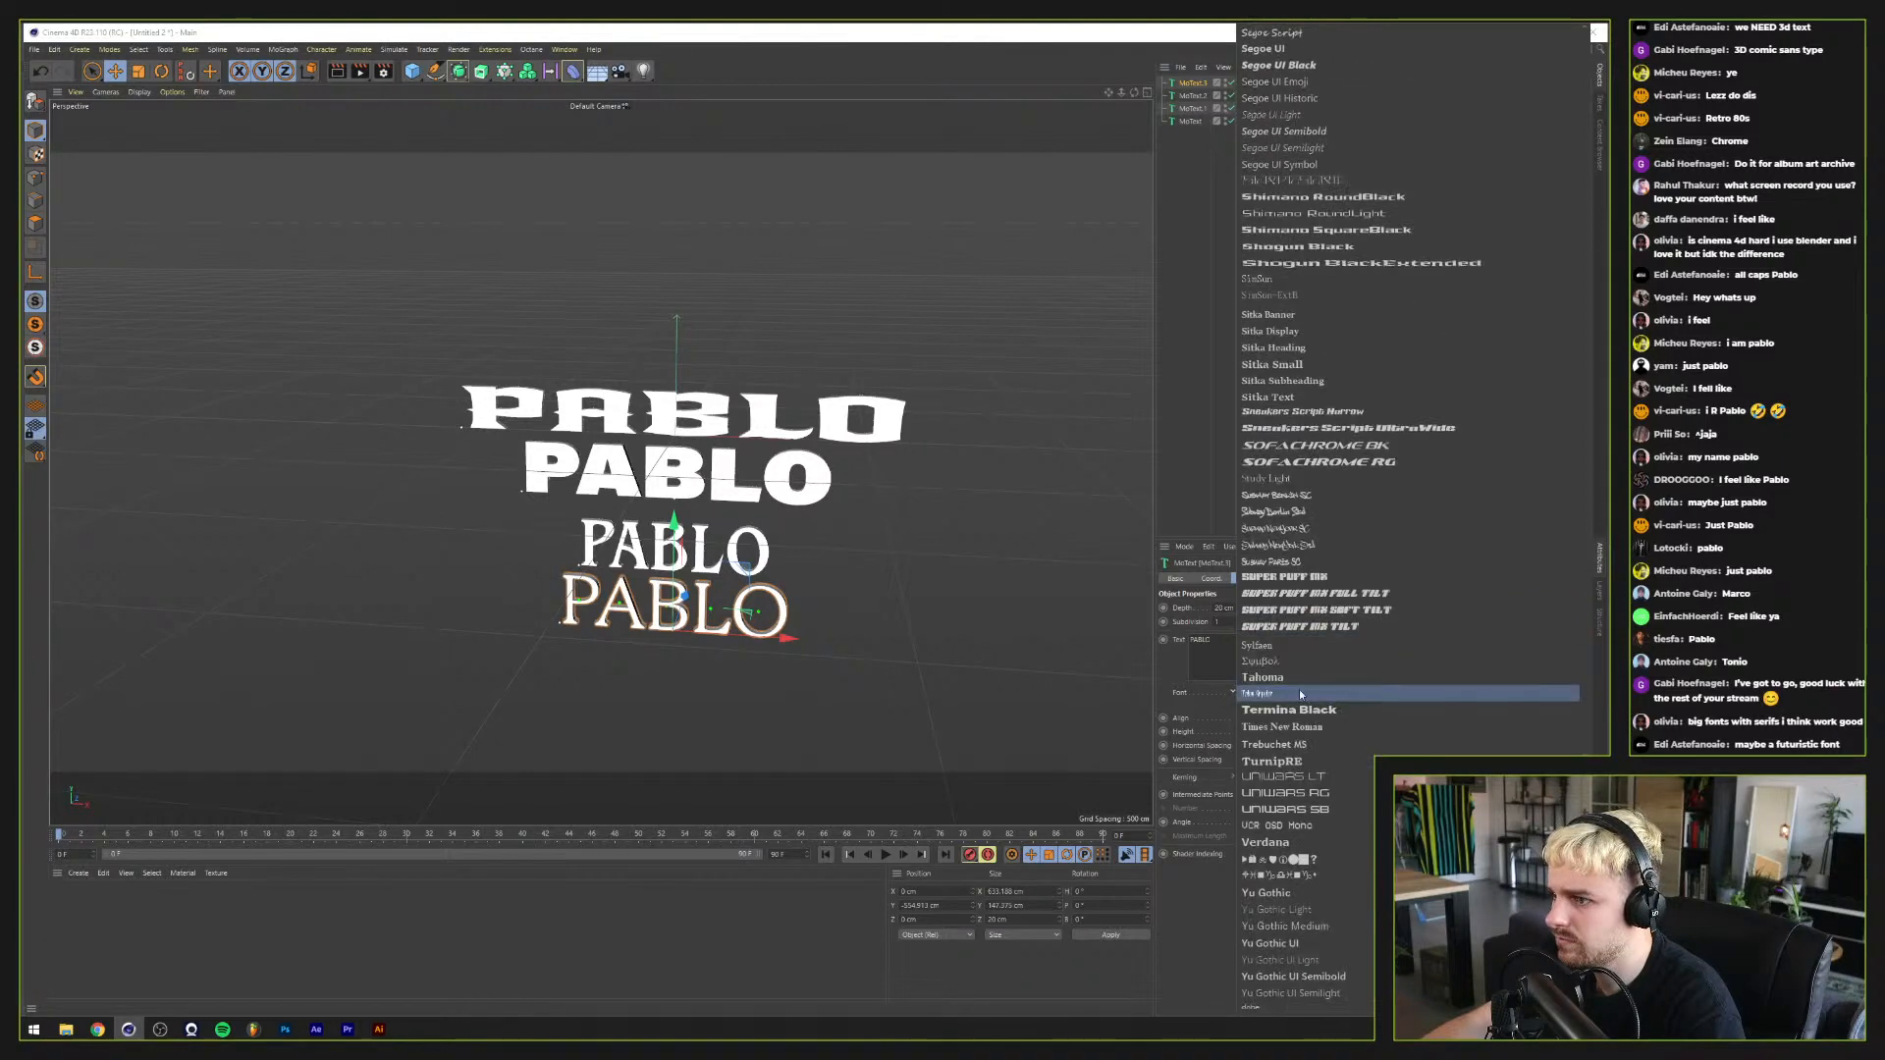
scroll(1312, 679, up, 1)
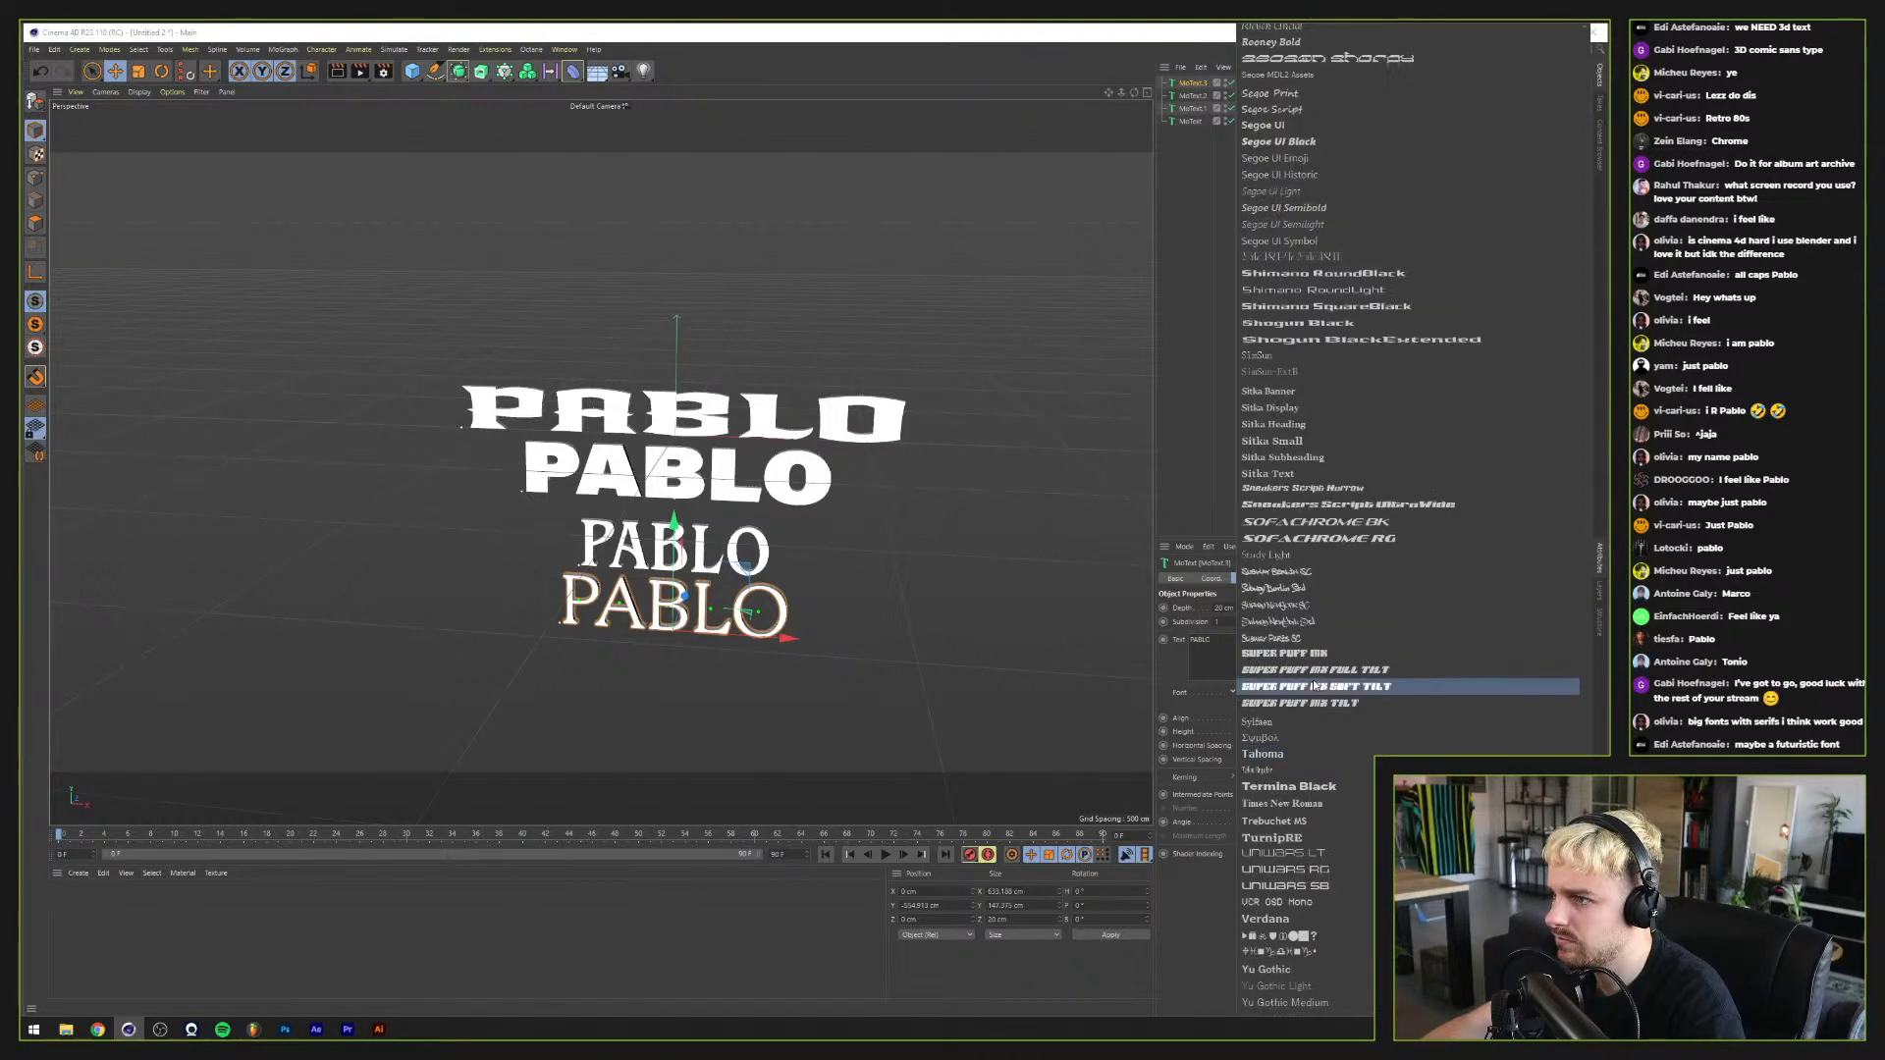
scroll(1313, 684, up, 5)
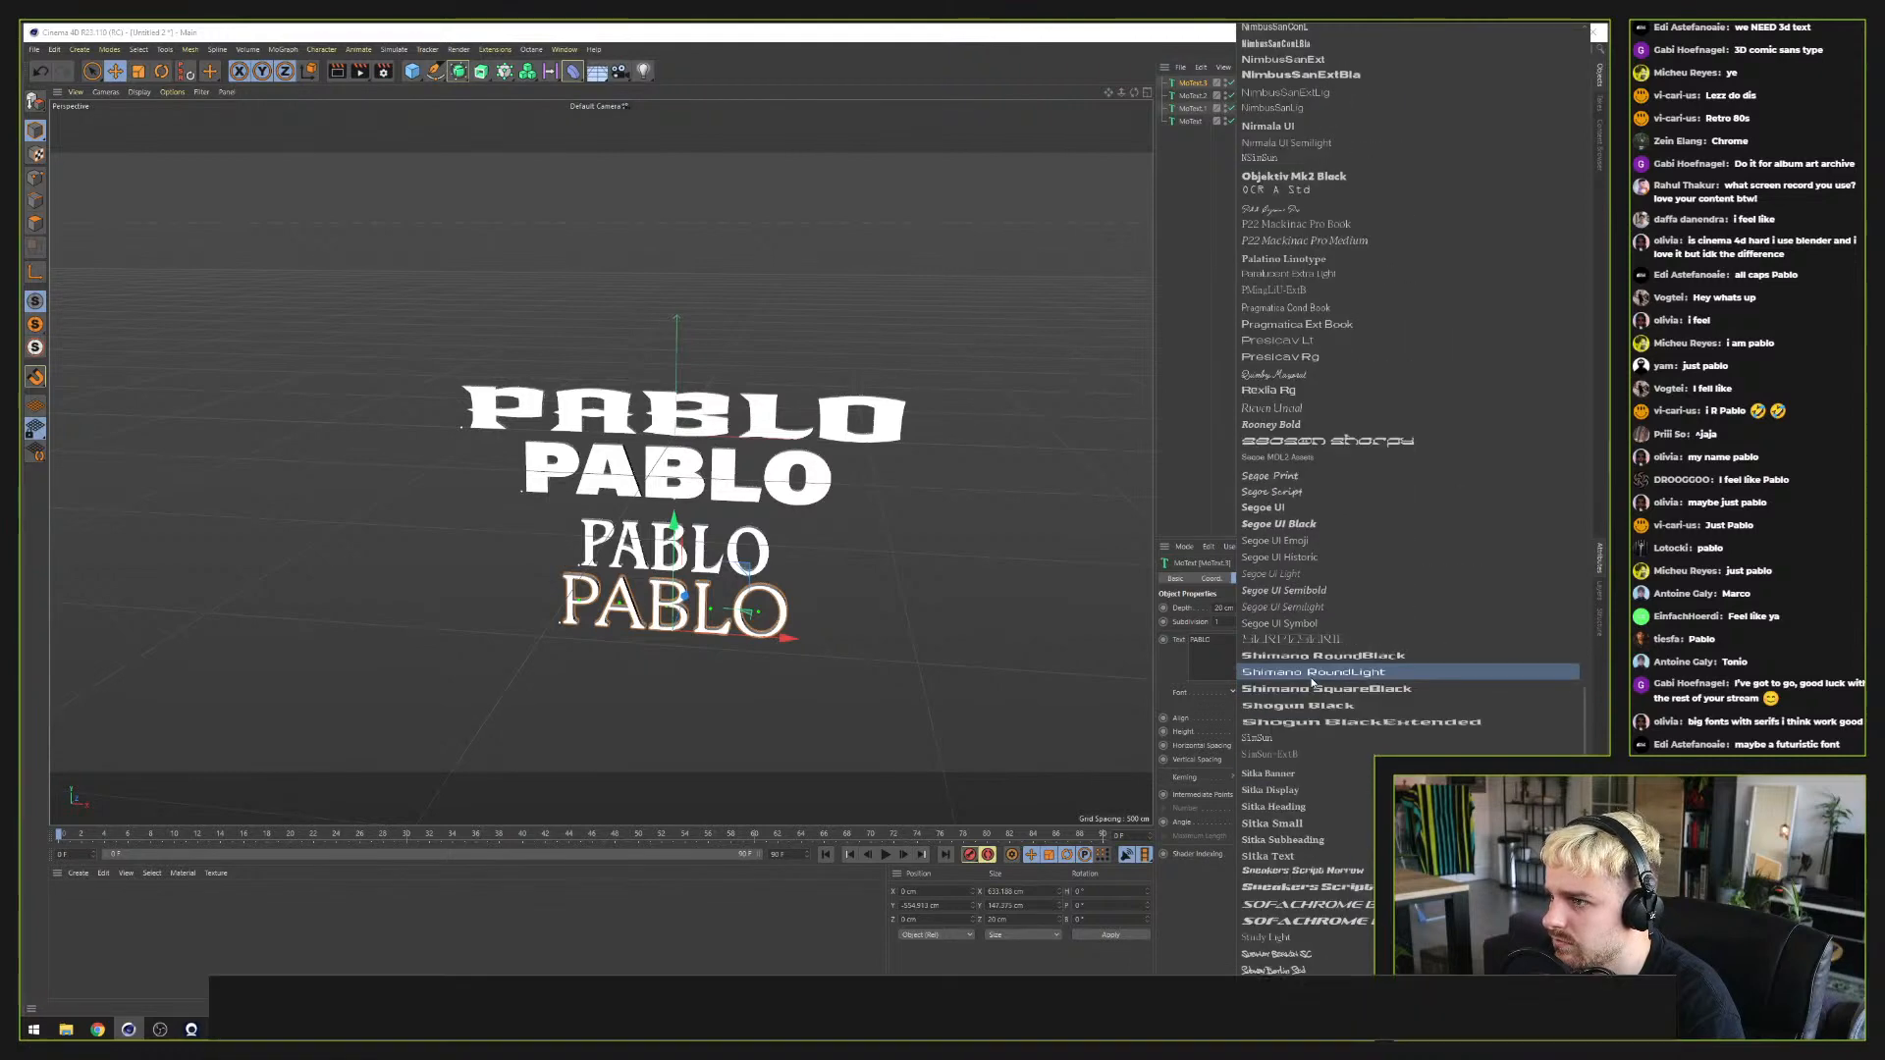
scroll(1312, 682, up, 3)
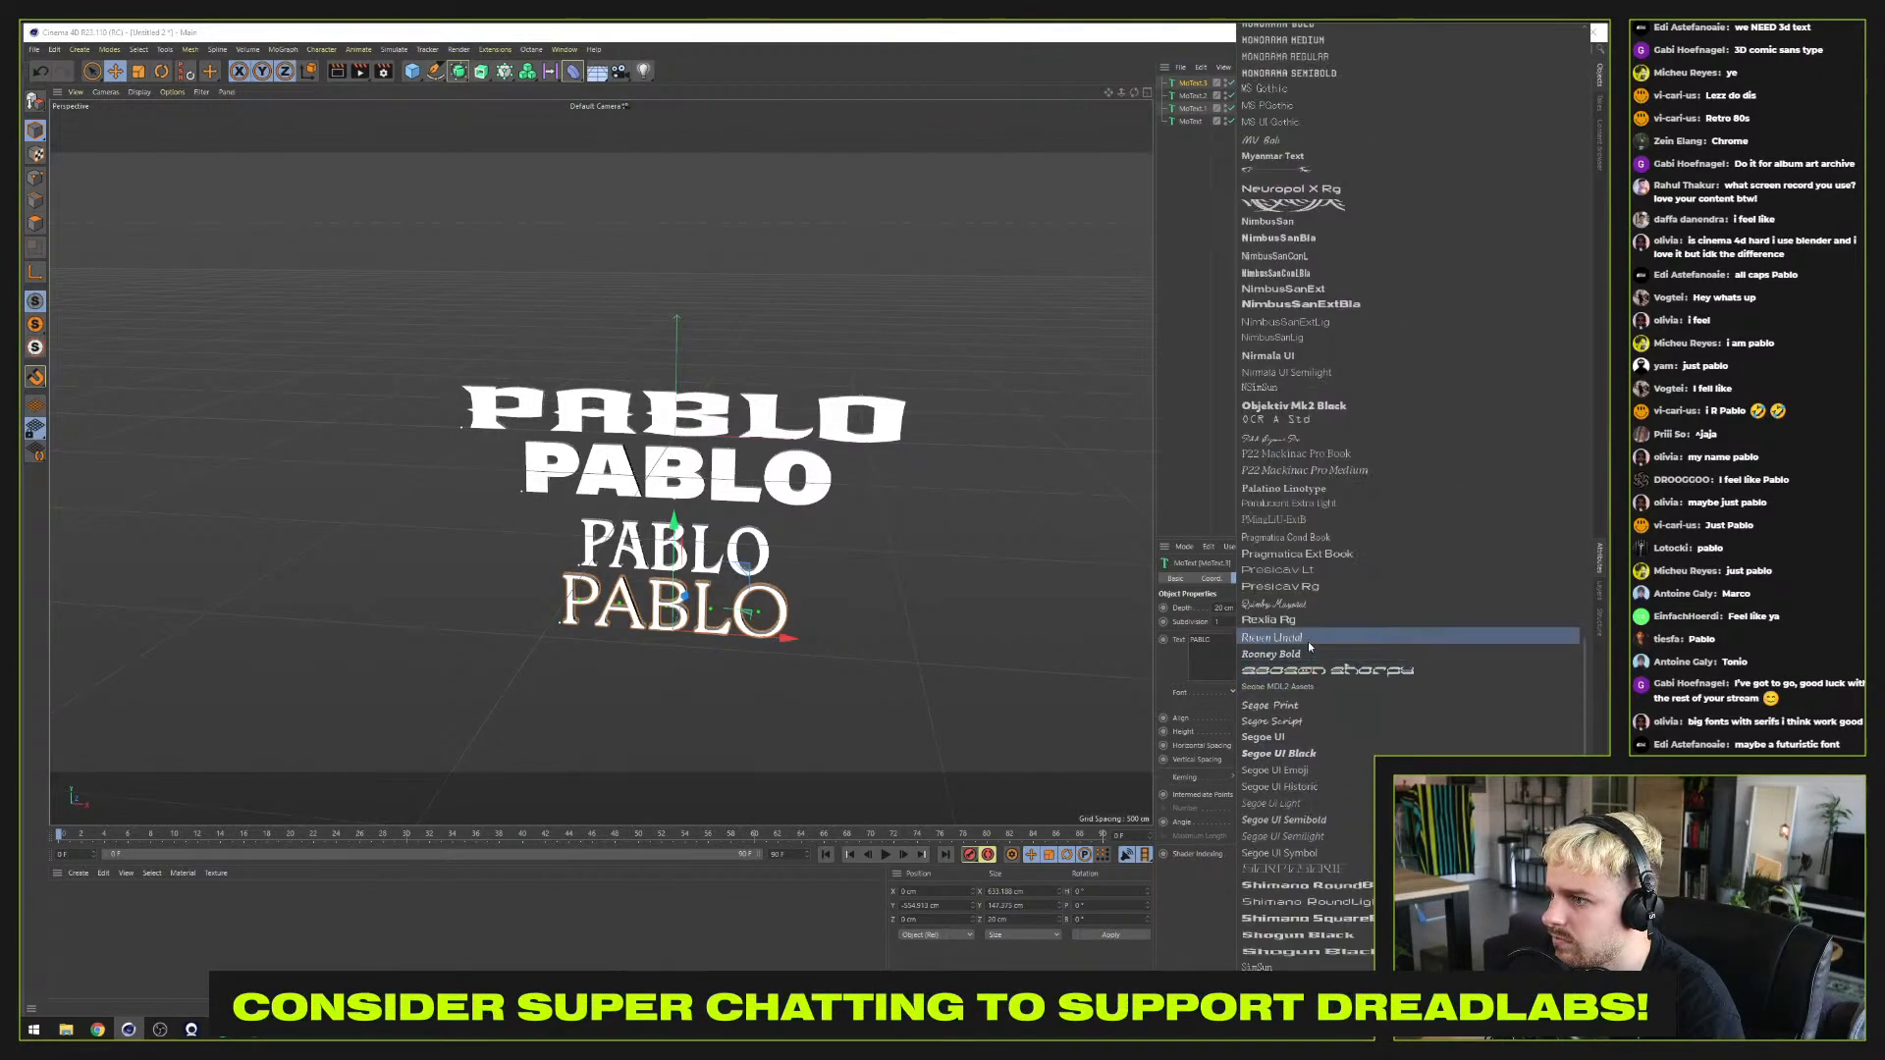
click(1308, 640)
Step: Change the fourth row's PABLO text to the Juniper Std font and shift it slightly down from the third row
click(1276, 692)
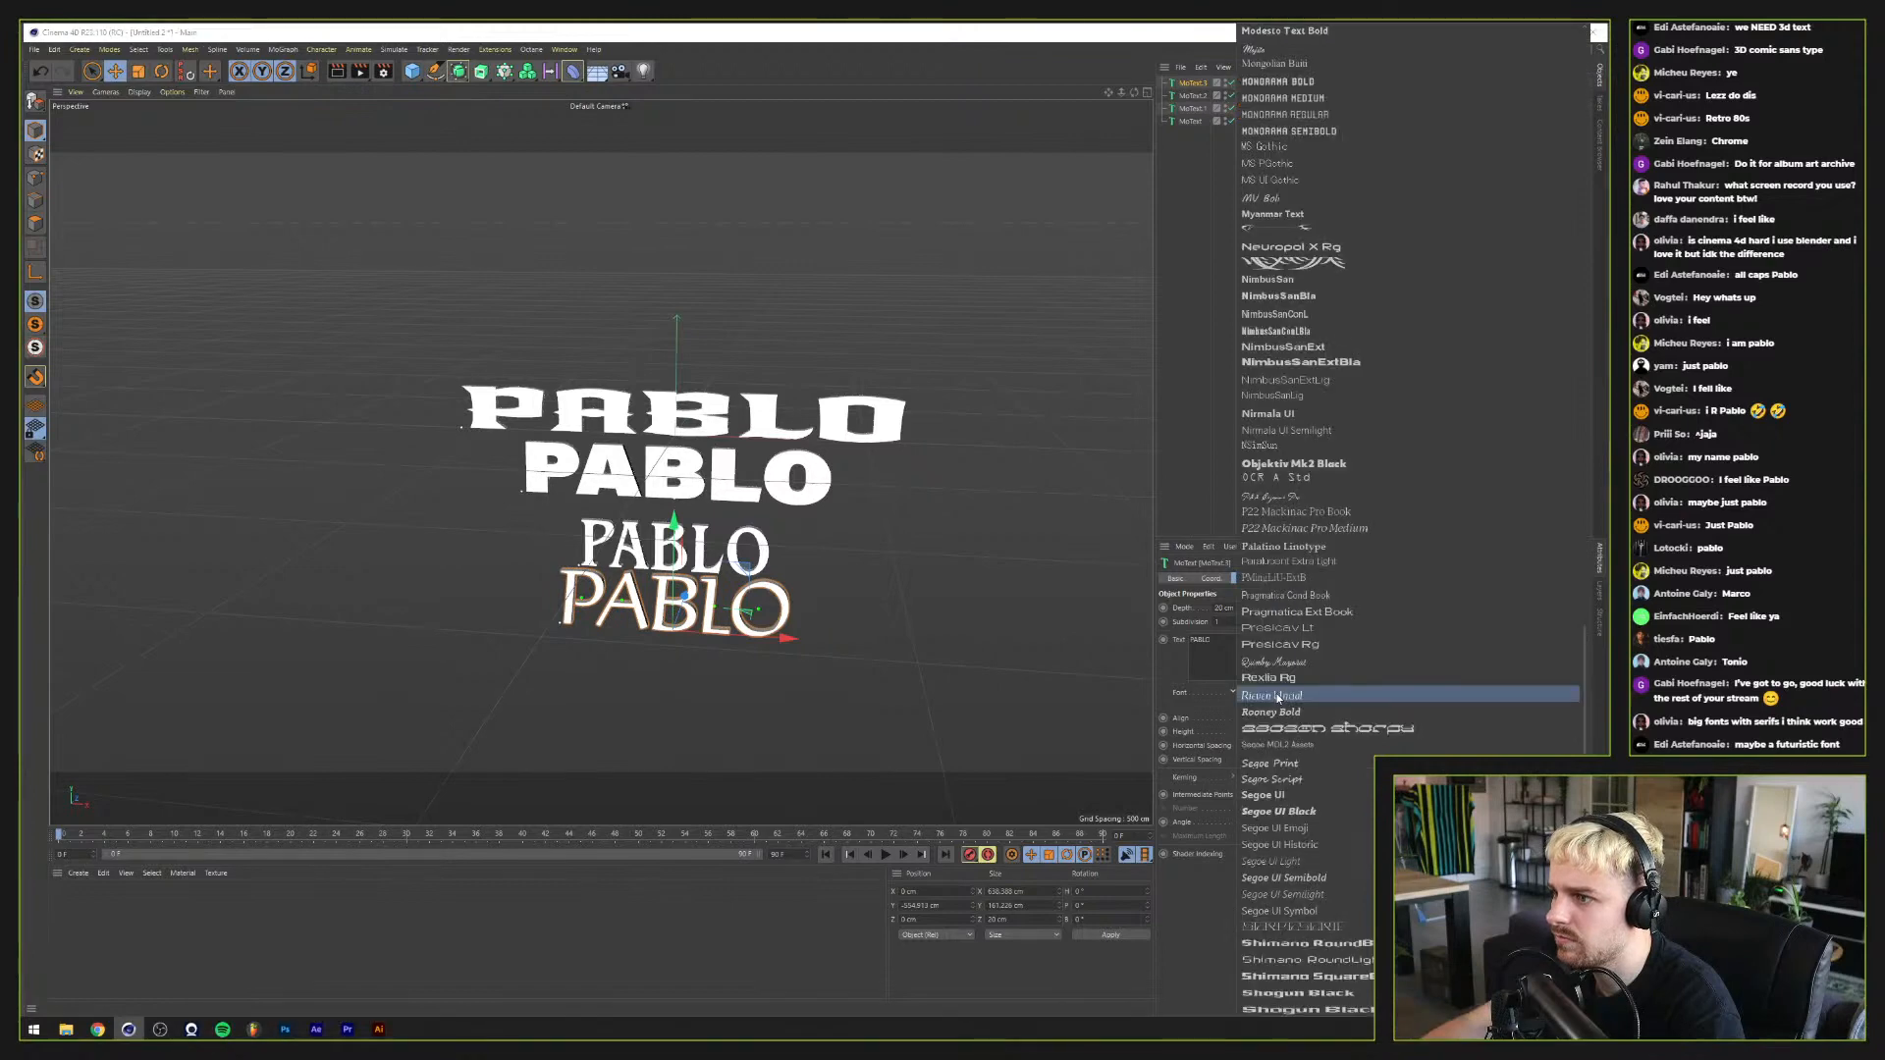
scroll(1290, 678, up, 10)
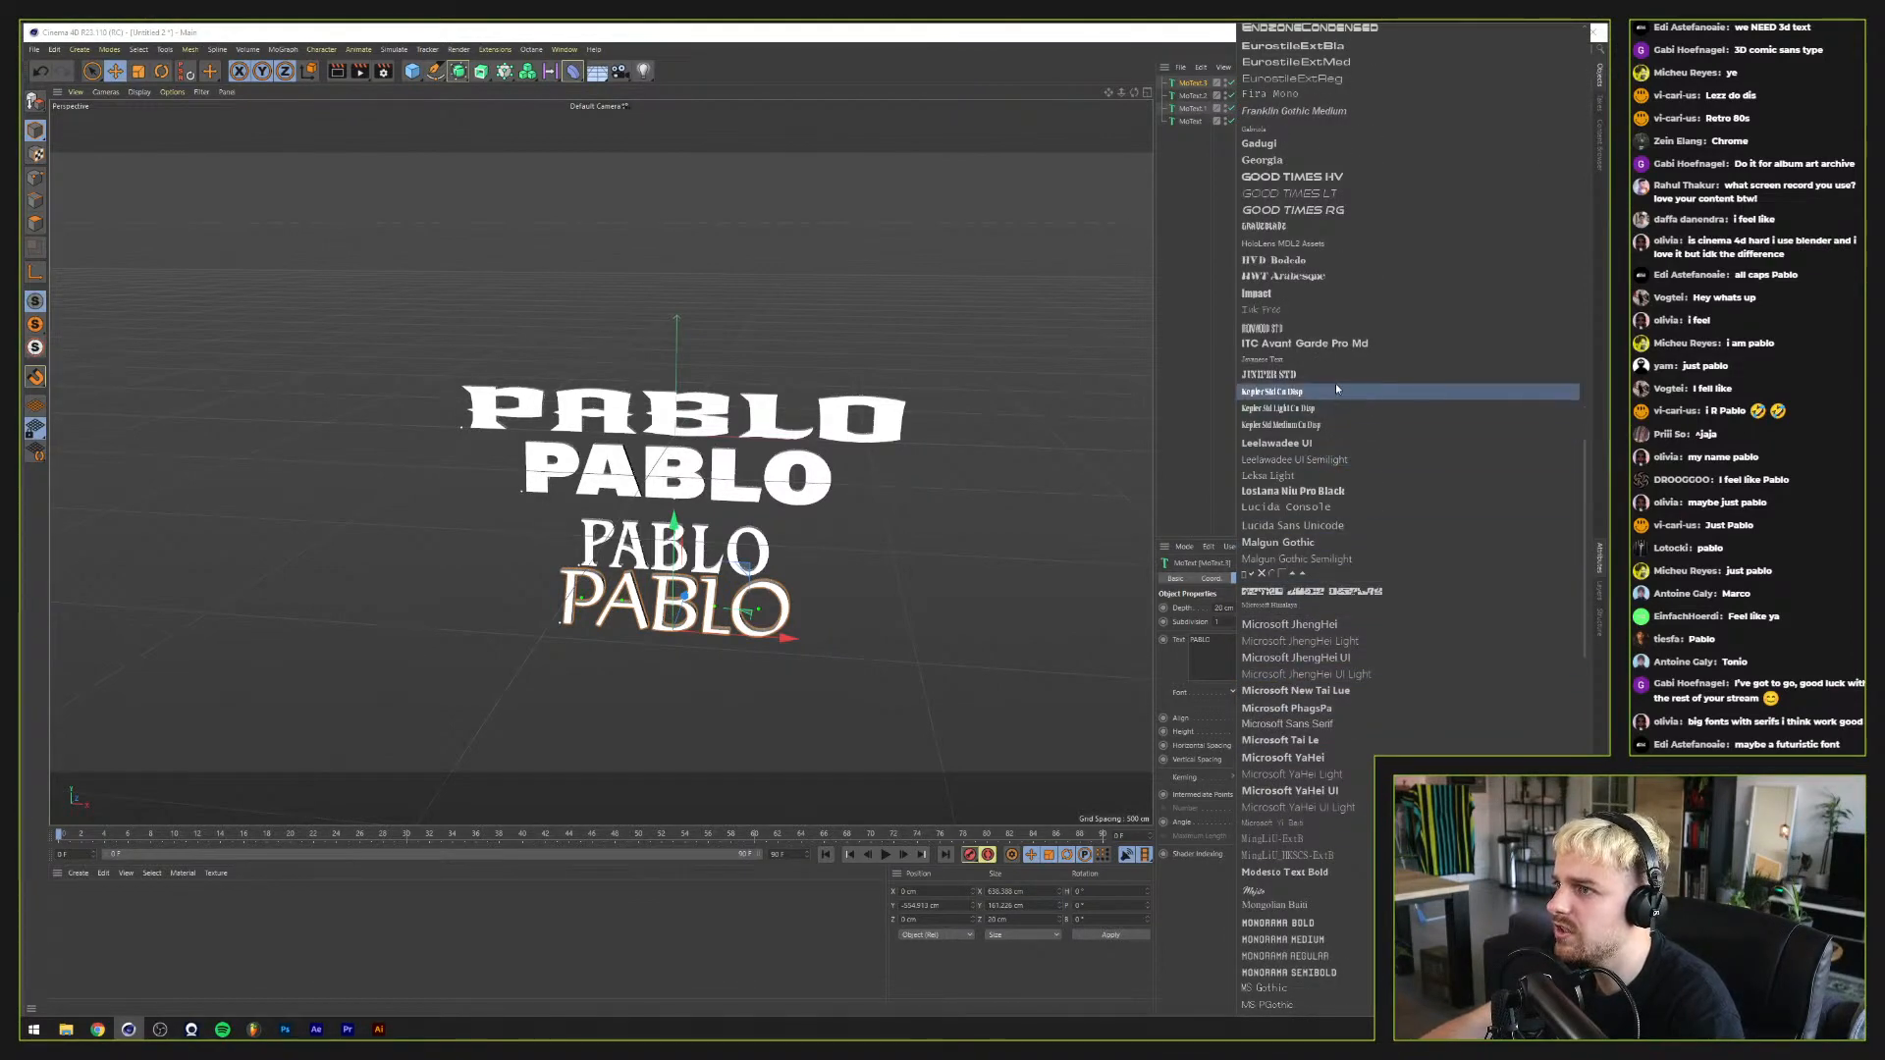
scroll(1390, 571, down, 8)
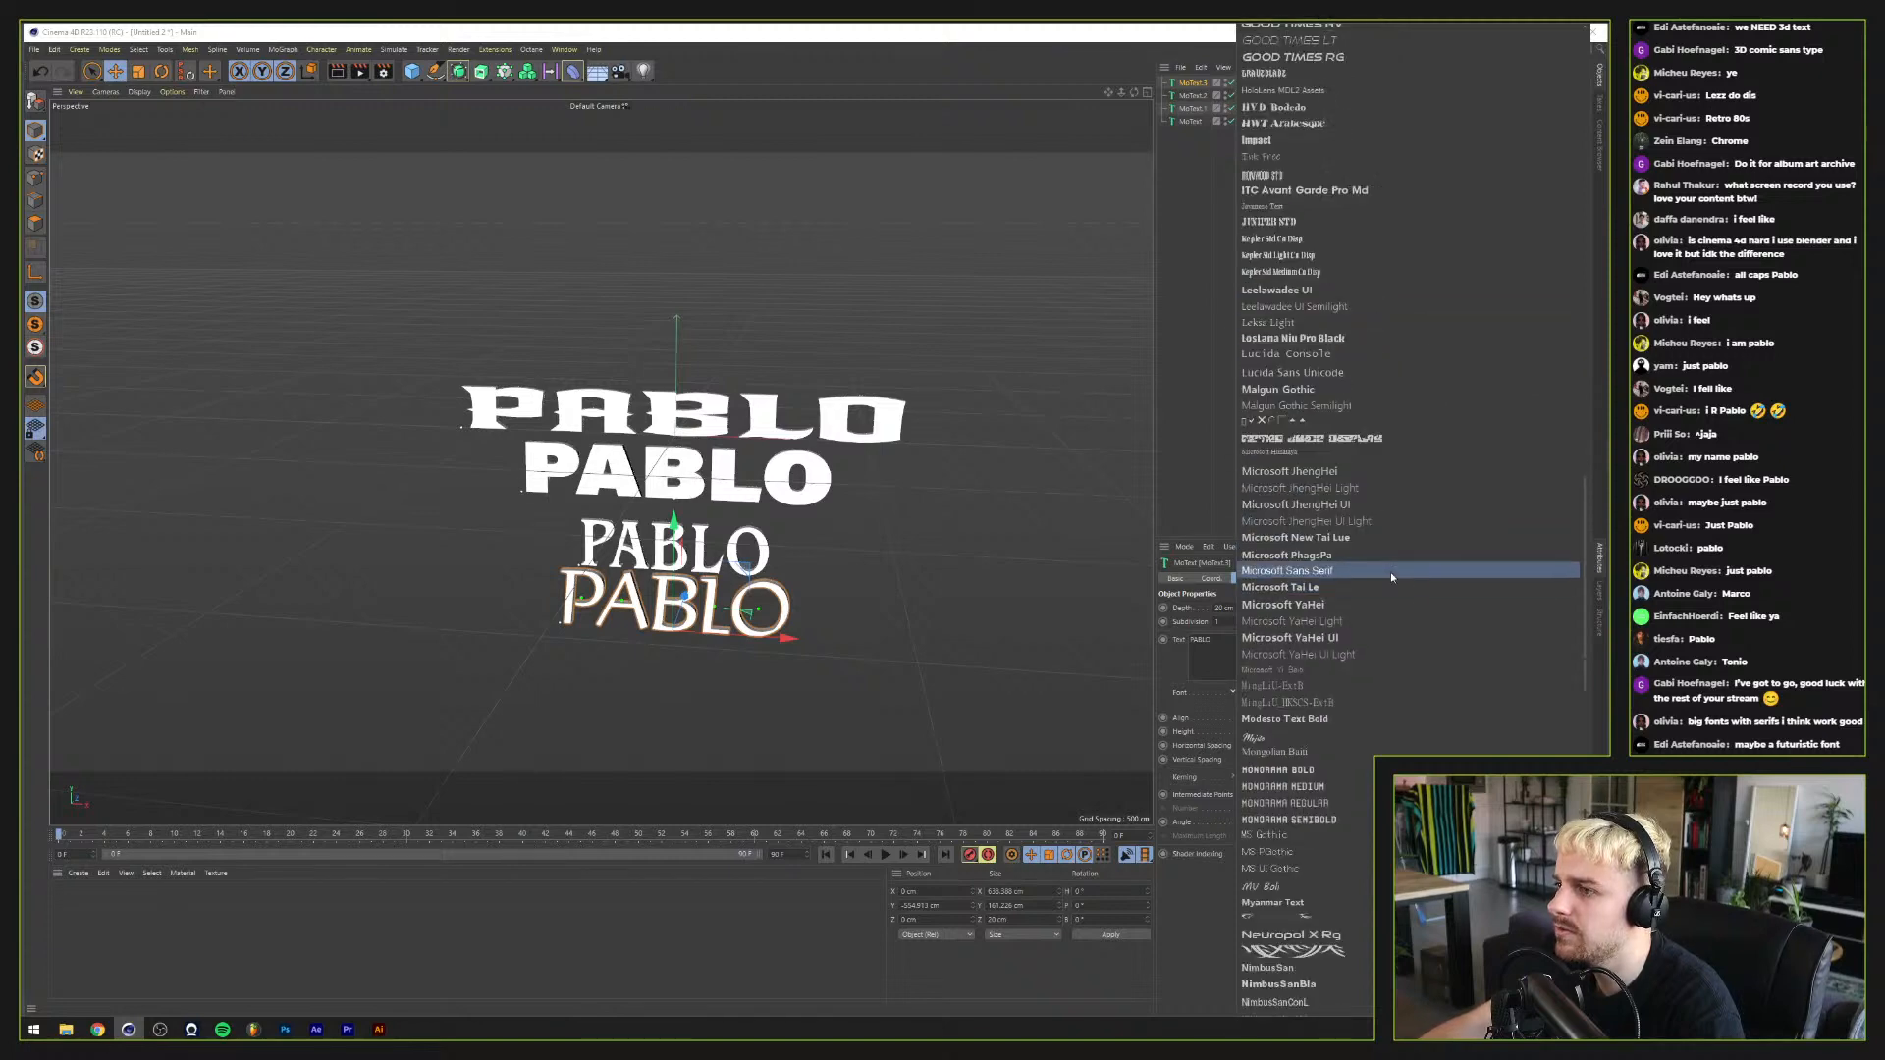
scroll(1368, 621, down, 8)
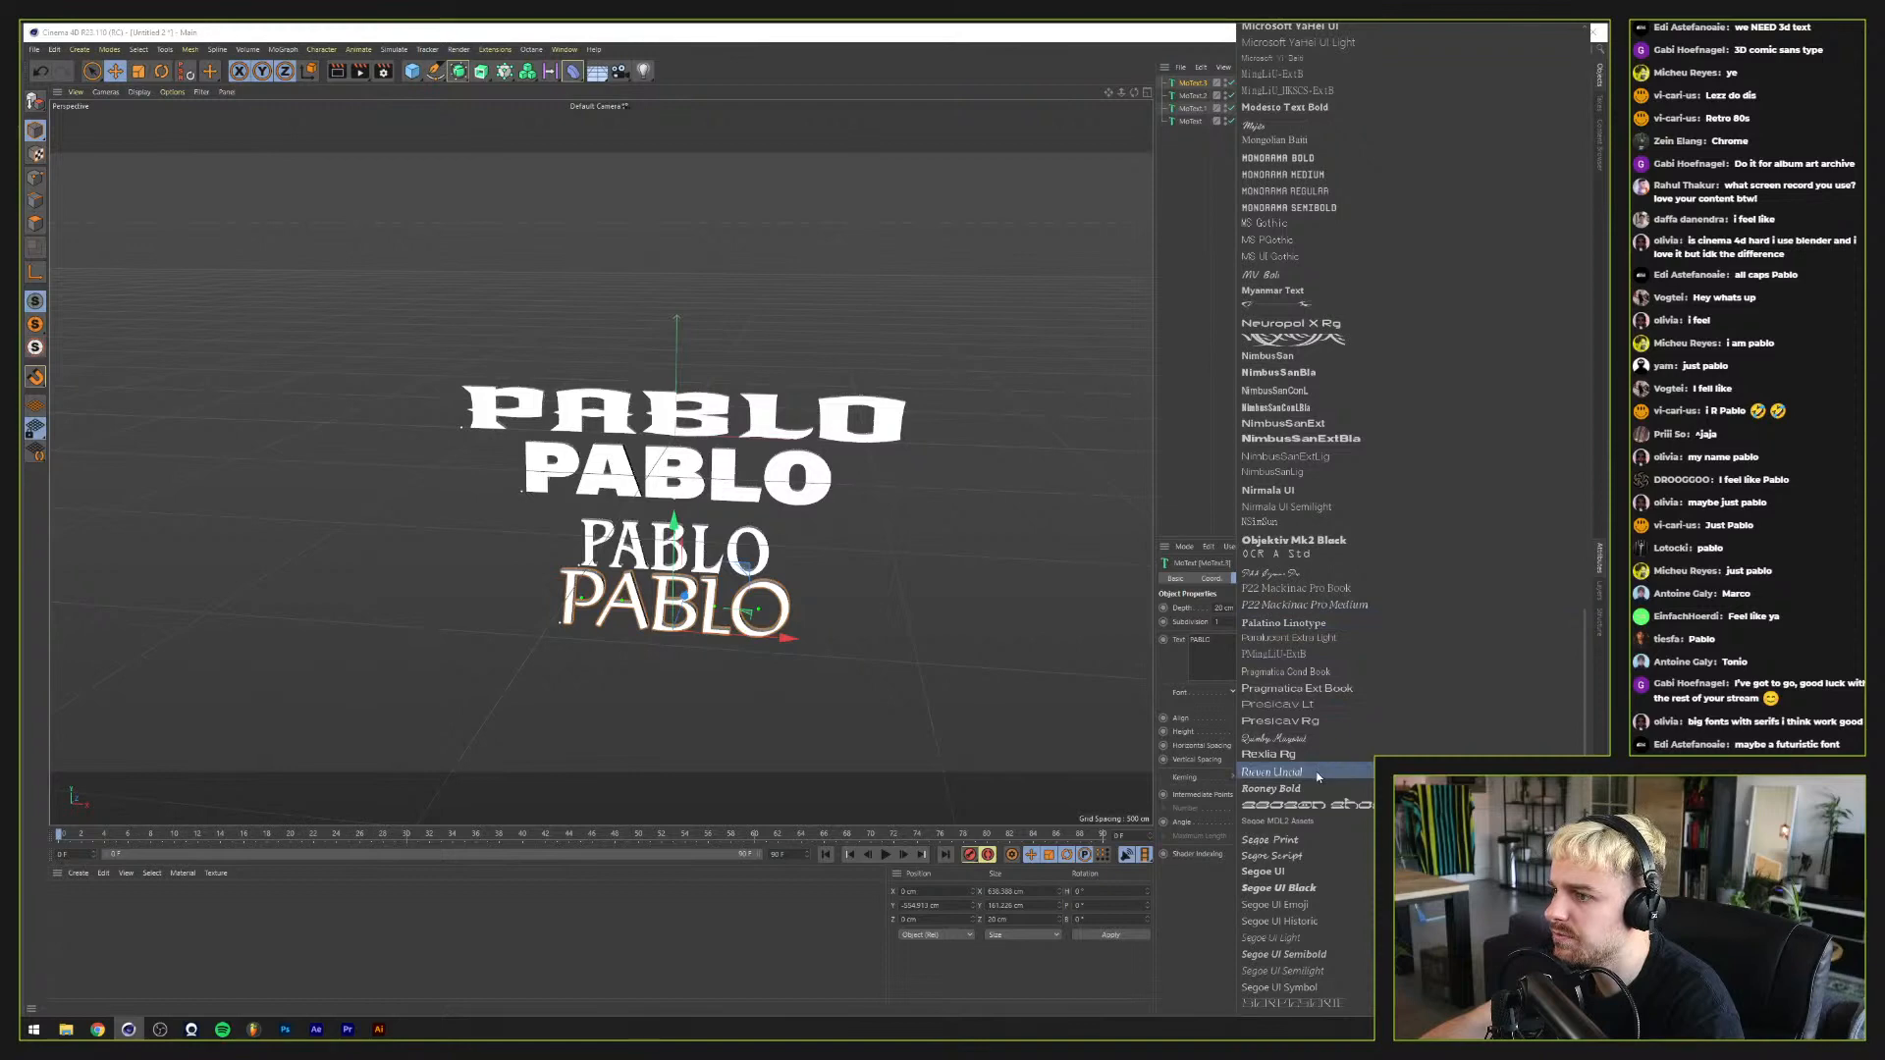
scroll(1318, 776, down, 6)
scroll(1319, 777, down, 5)
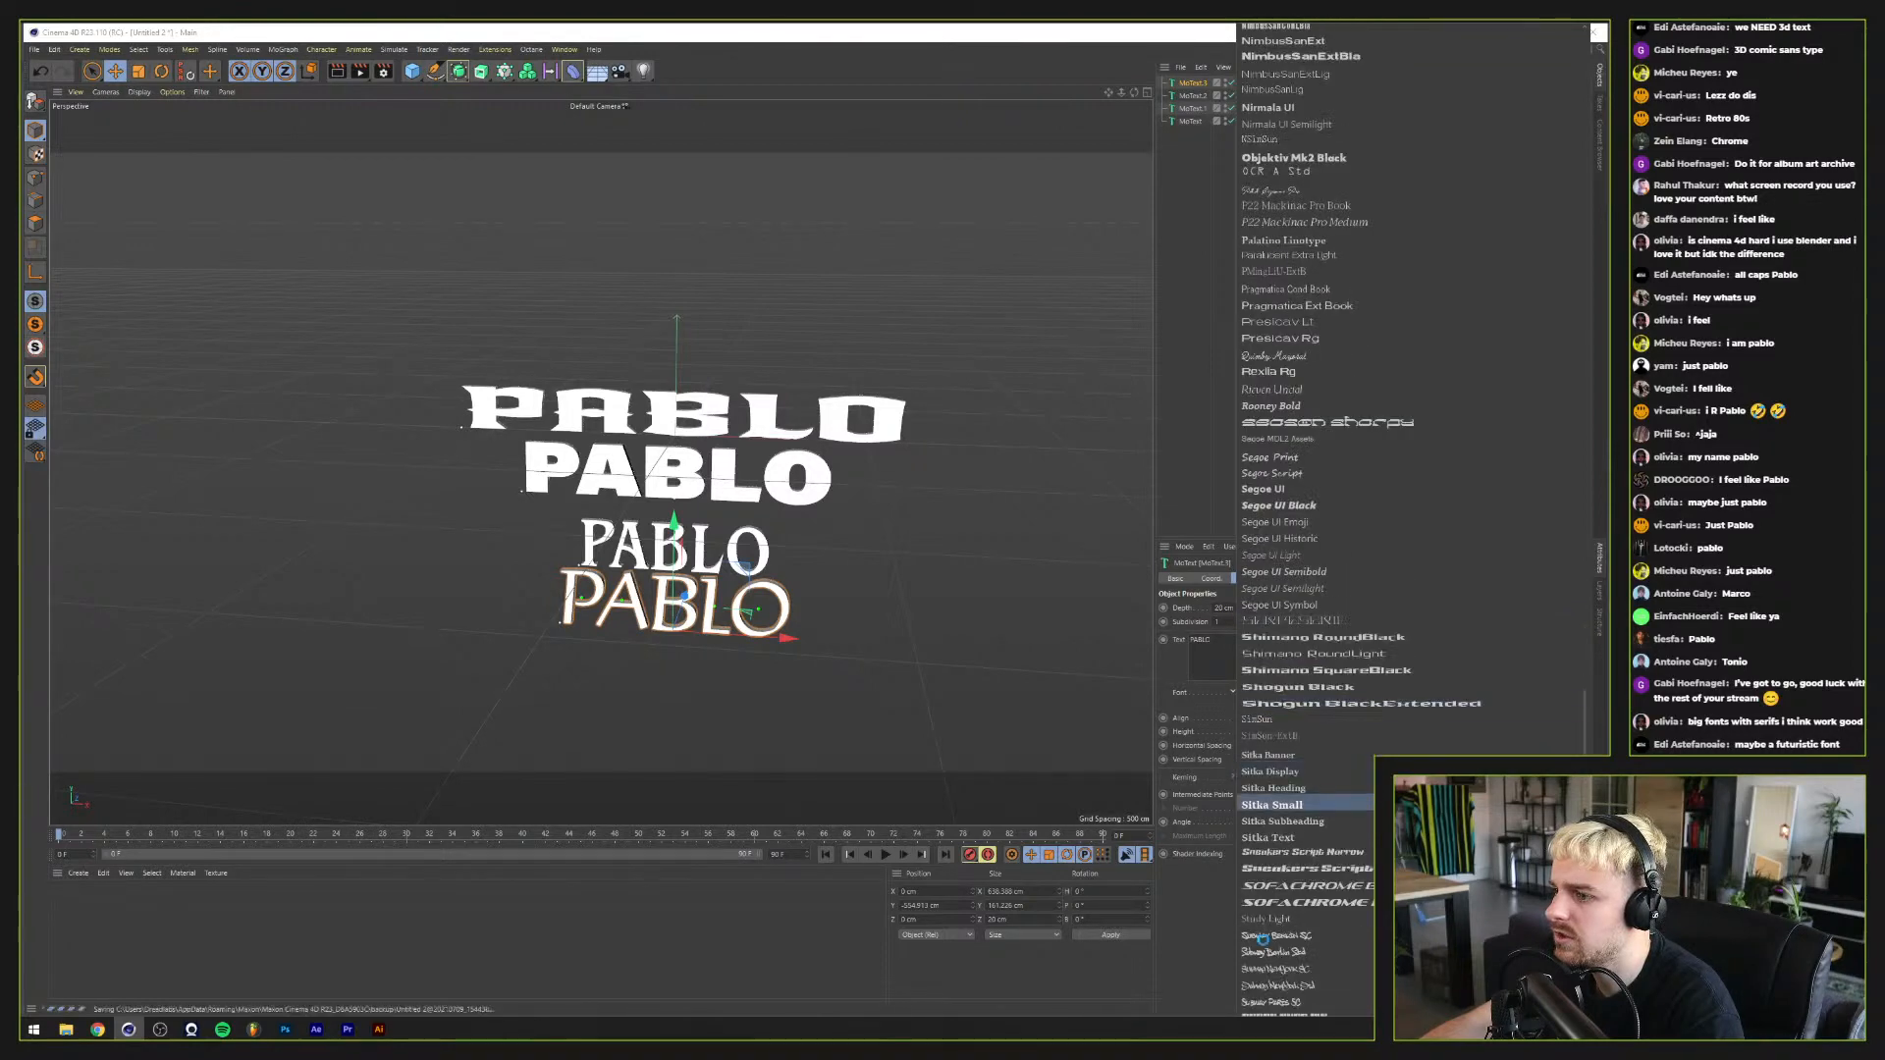
scroll(1301, 918, down, 5)
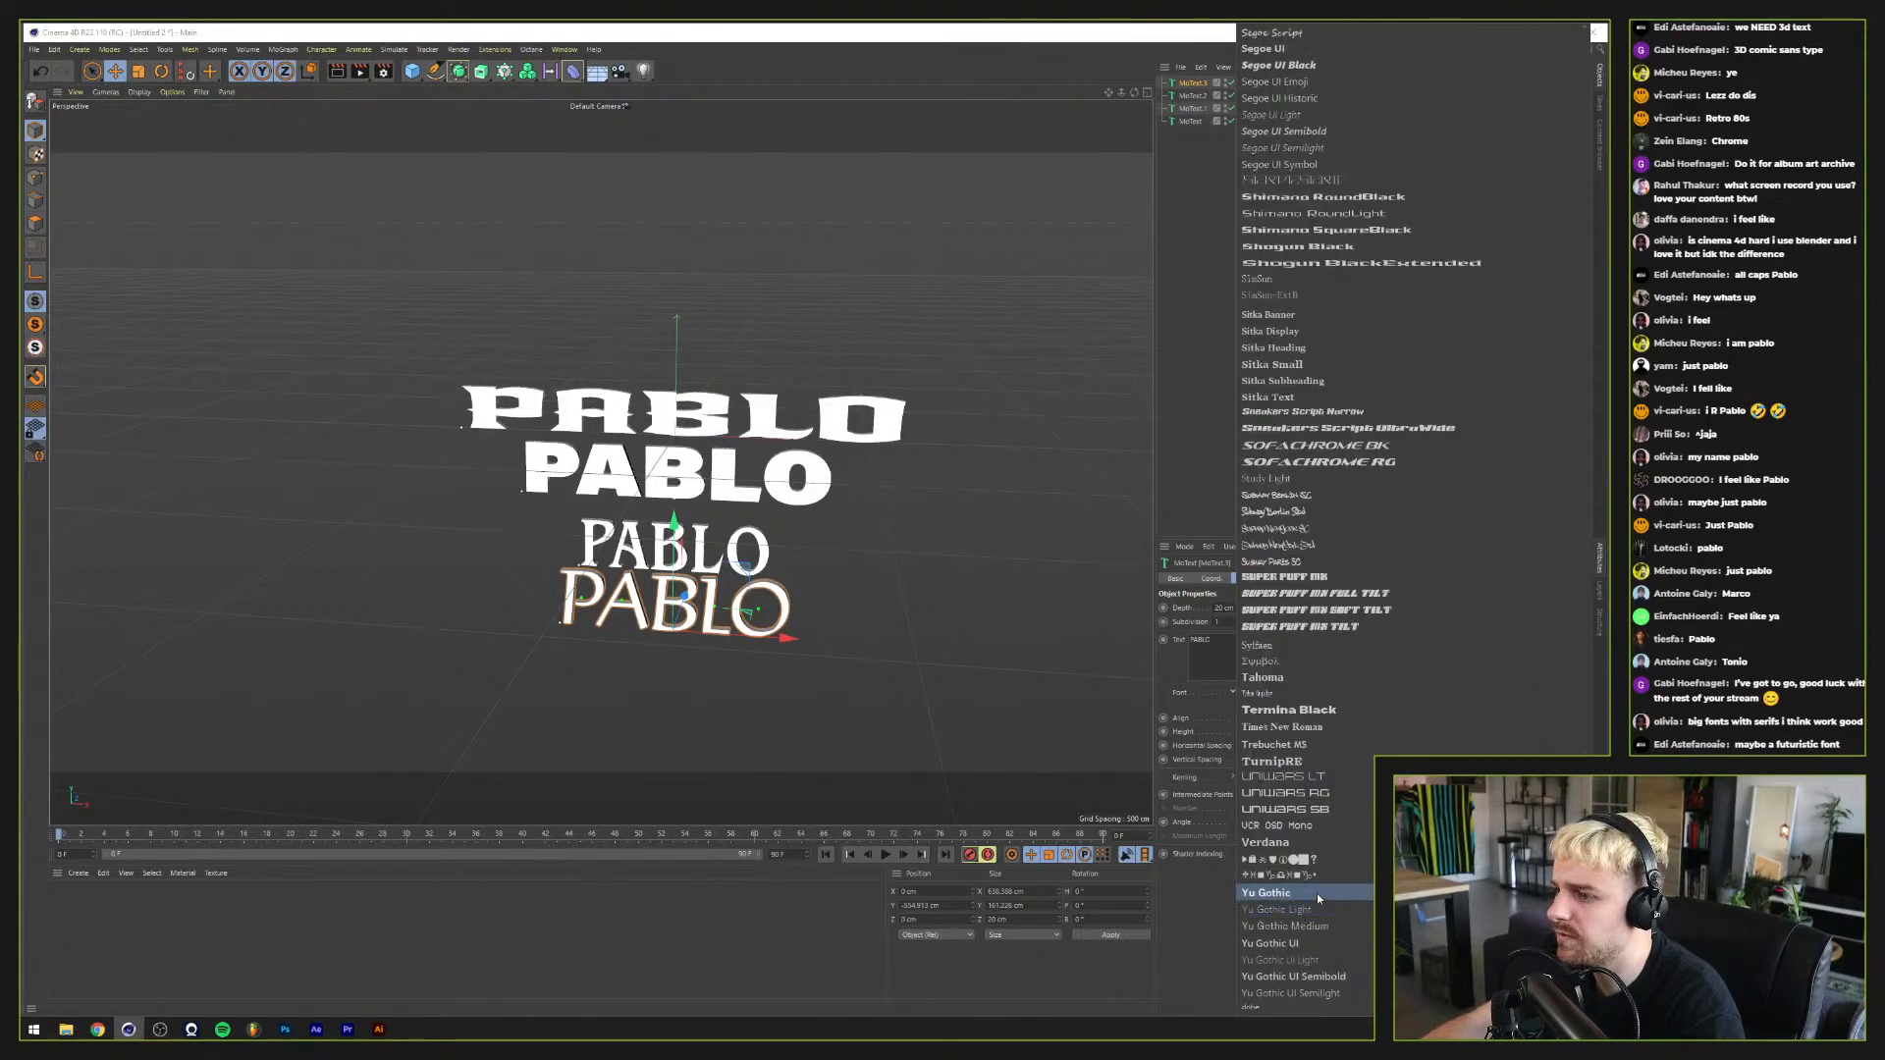
scroll(1298, 864, up, 20)
scroll(1316, 844, up, 11)
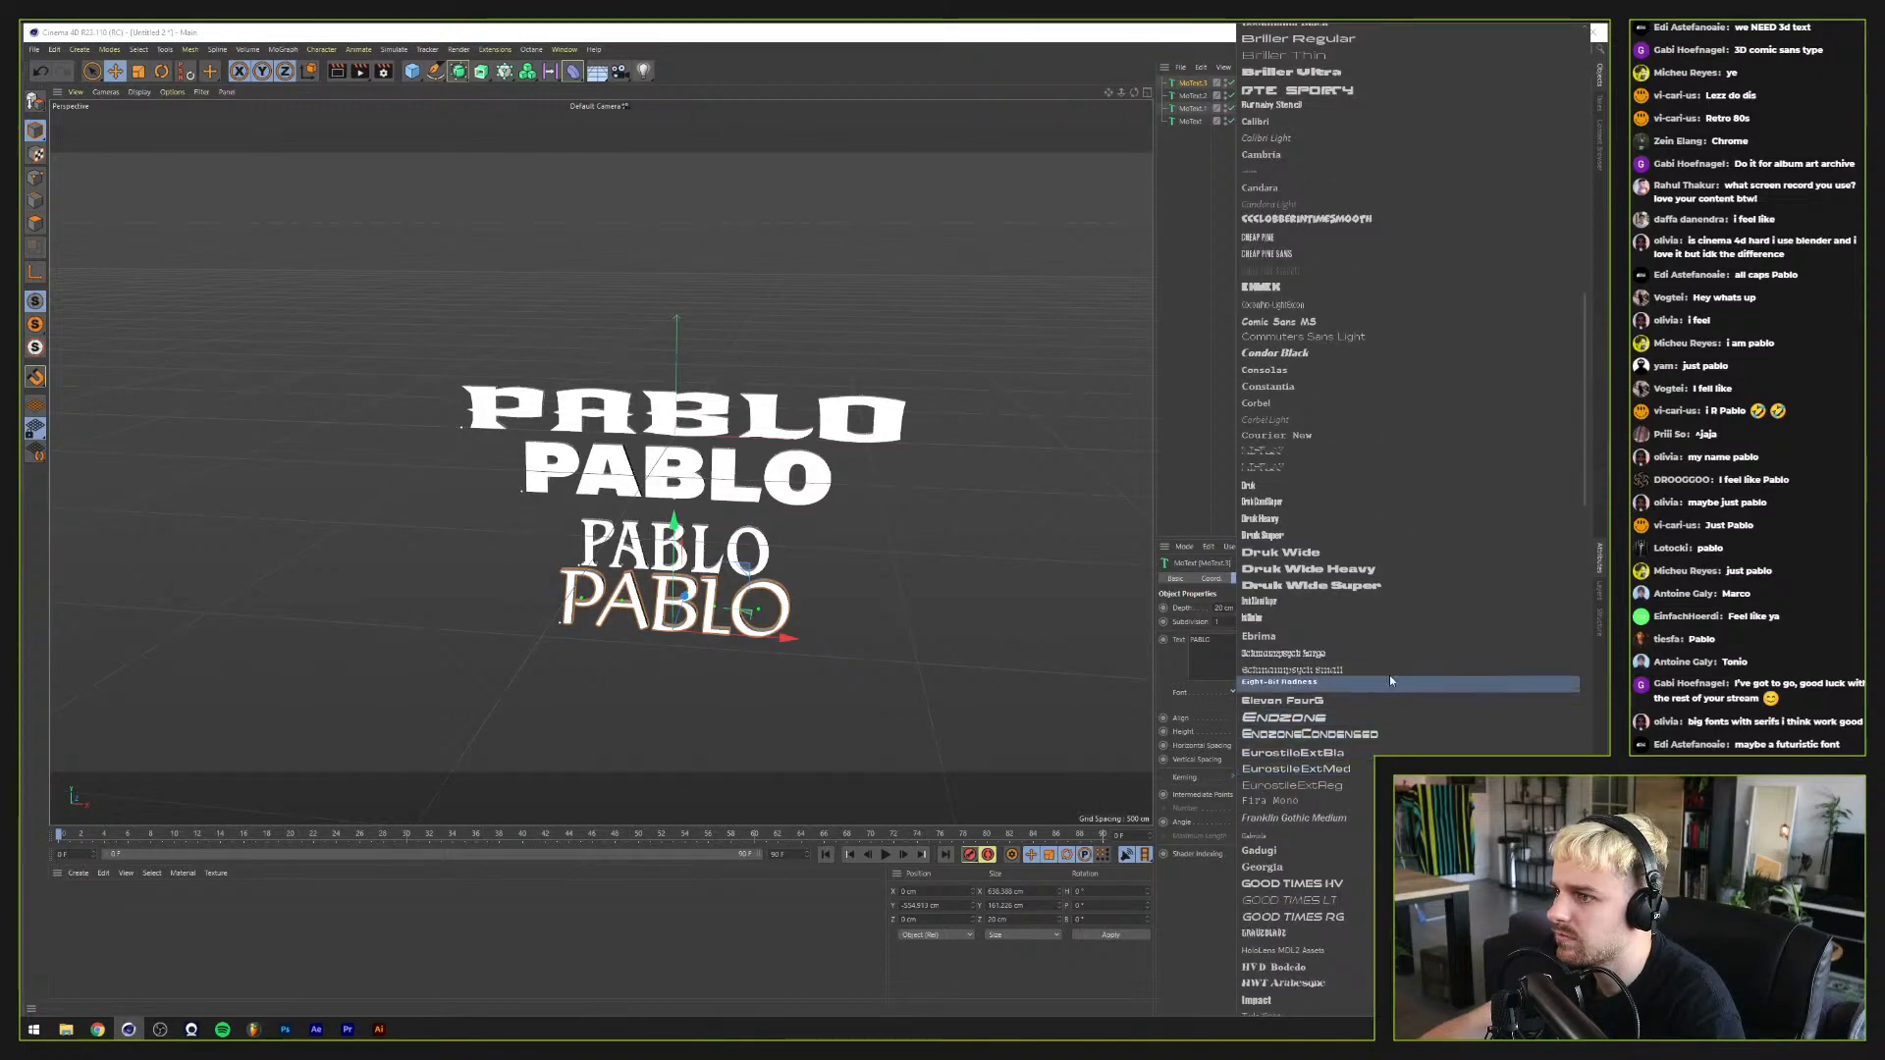
scroll(1388, 674, up, 15)
scroll(1377, 582, up, 8)
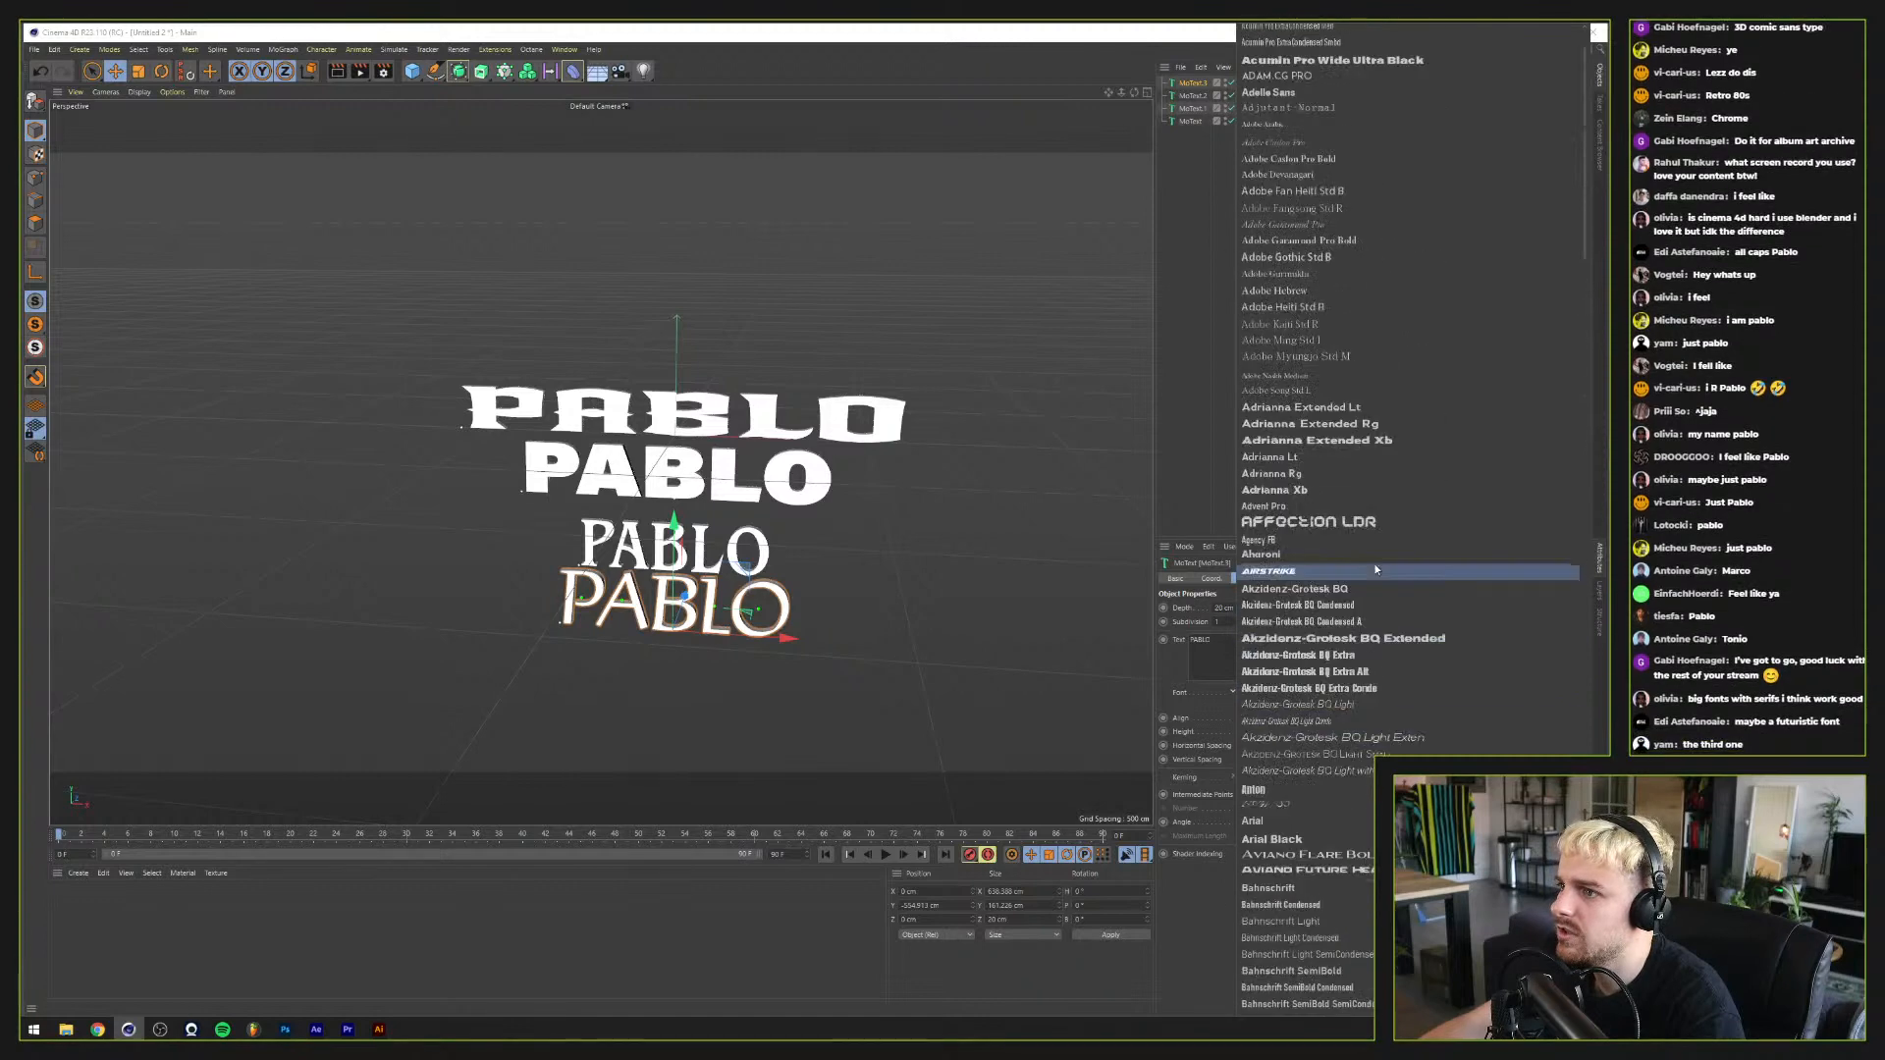
scroll(1362, 607, down, 14)
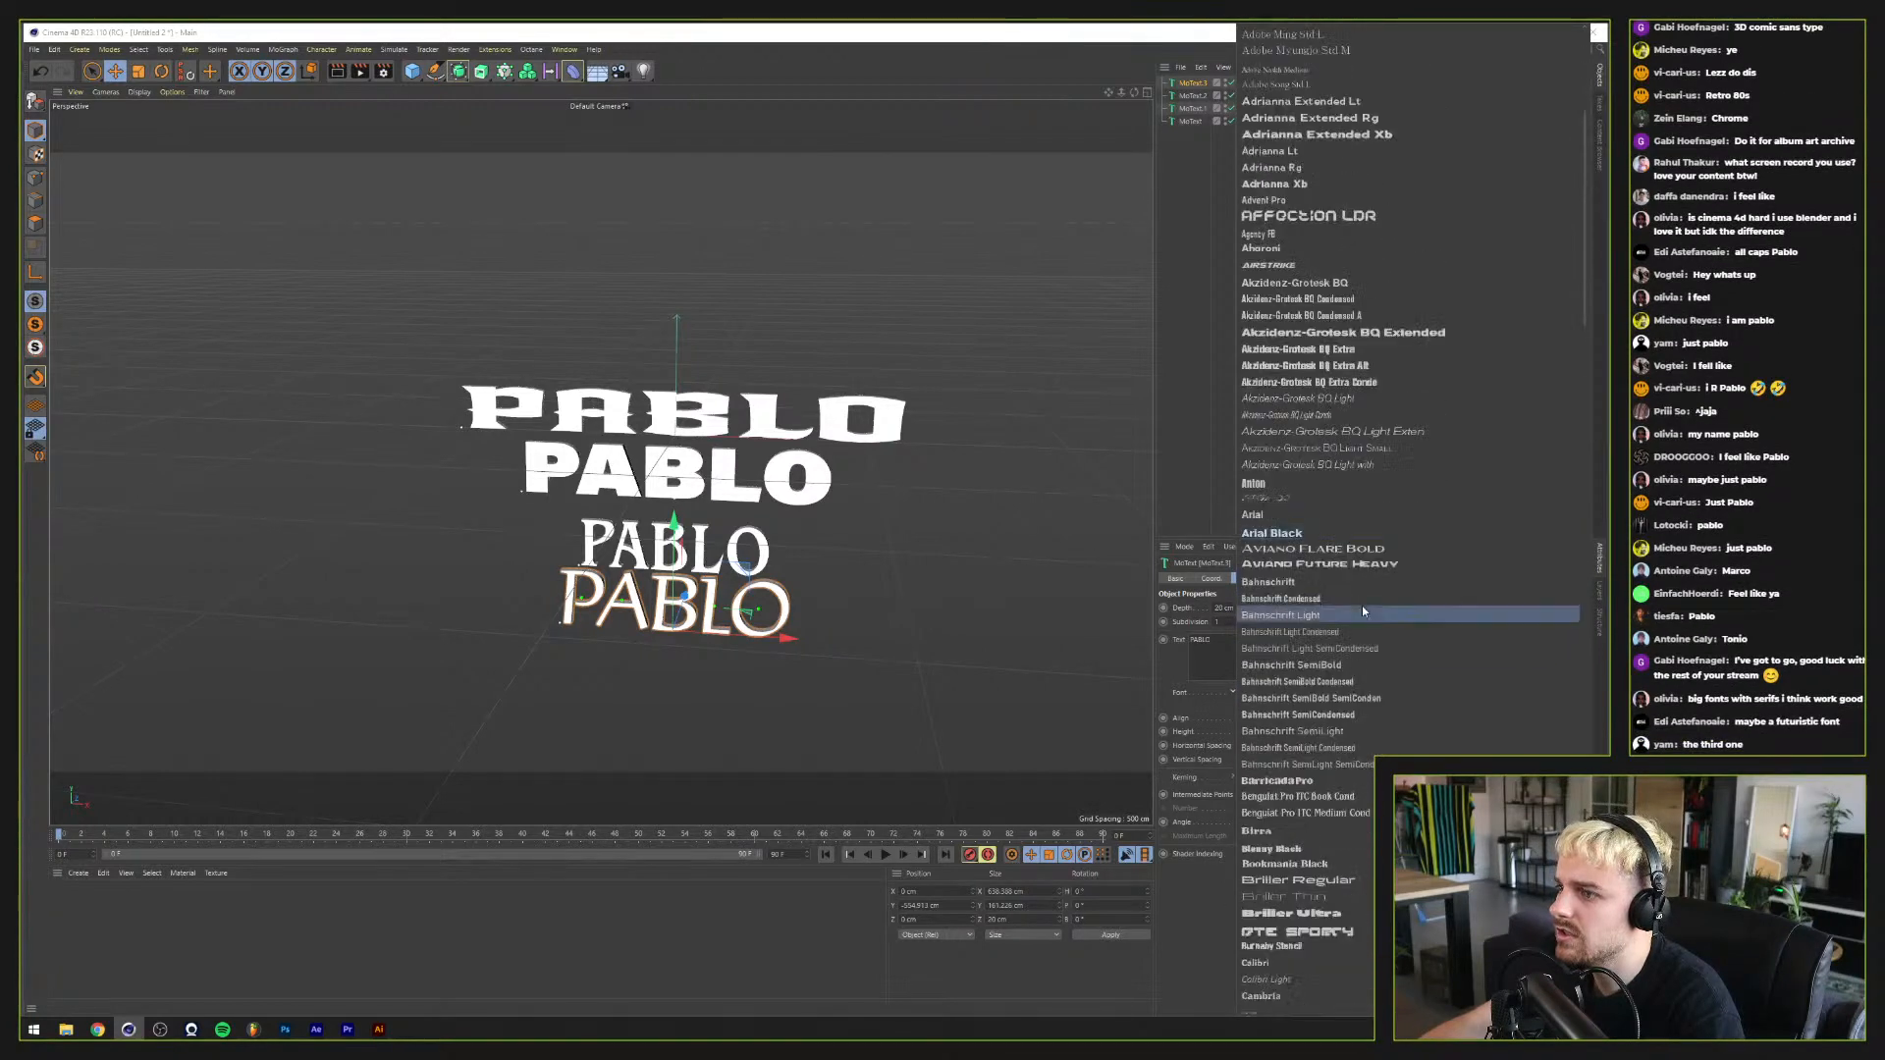
scroll(1363, 607, down, 6)
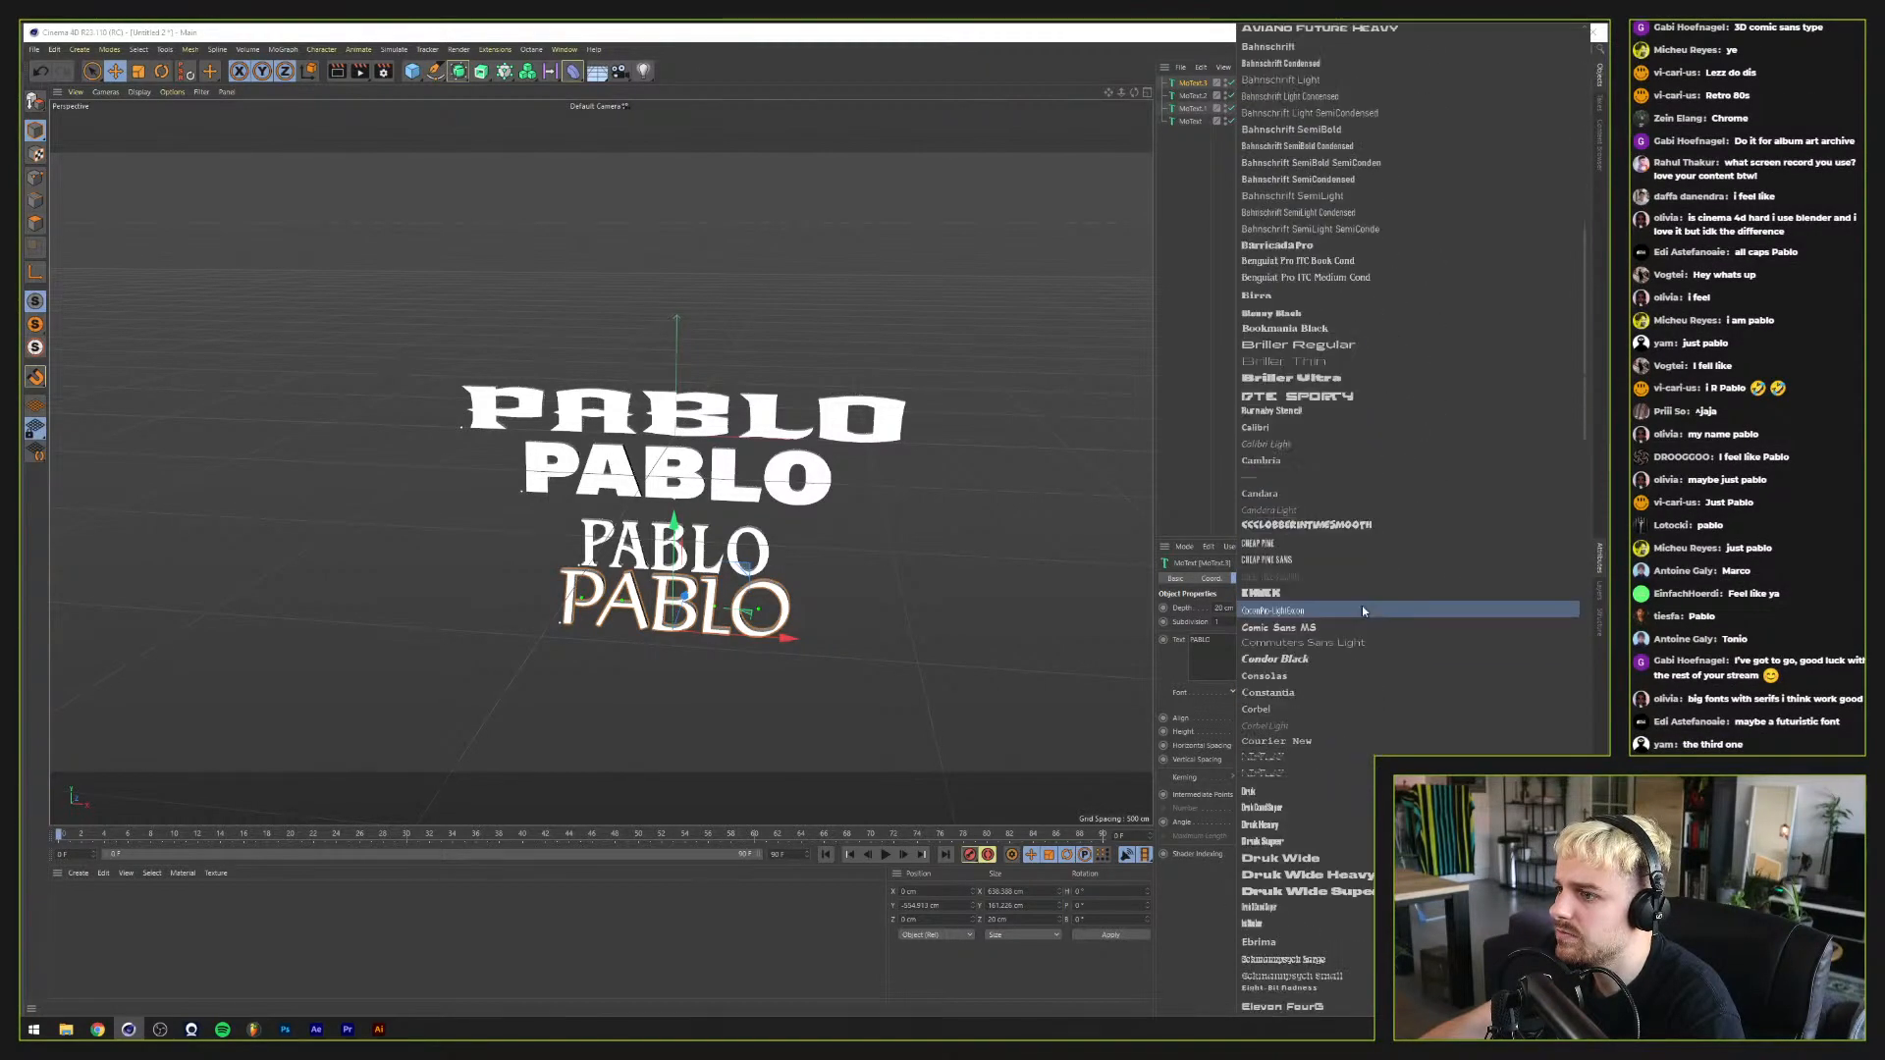
scroll(1363, 611, down, 5)
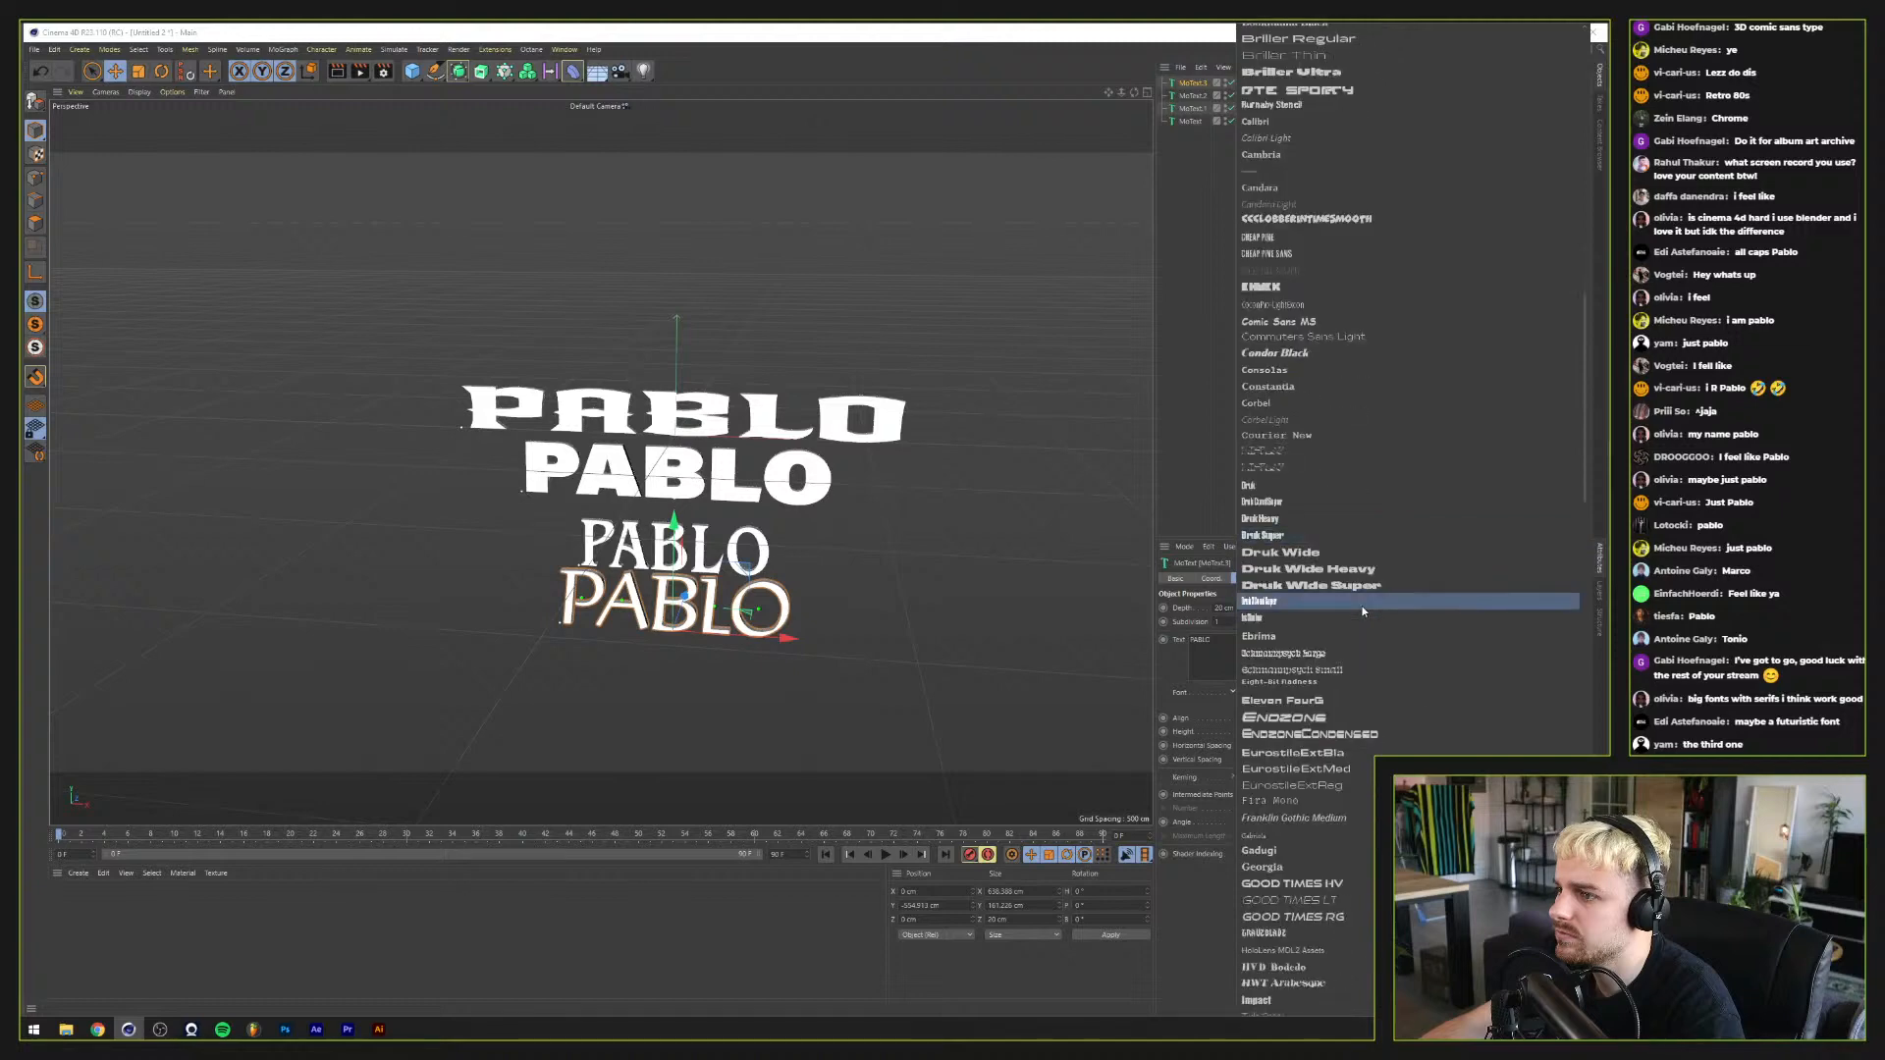
scroll(1363, 610, down, 2)
scroll(1362, 610, down, 5)
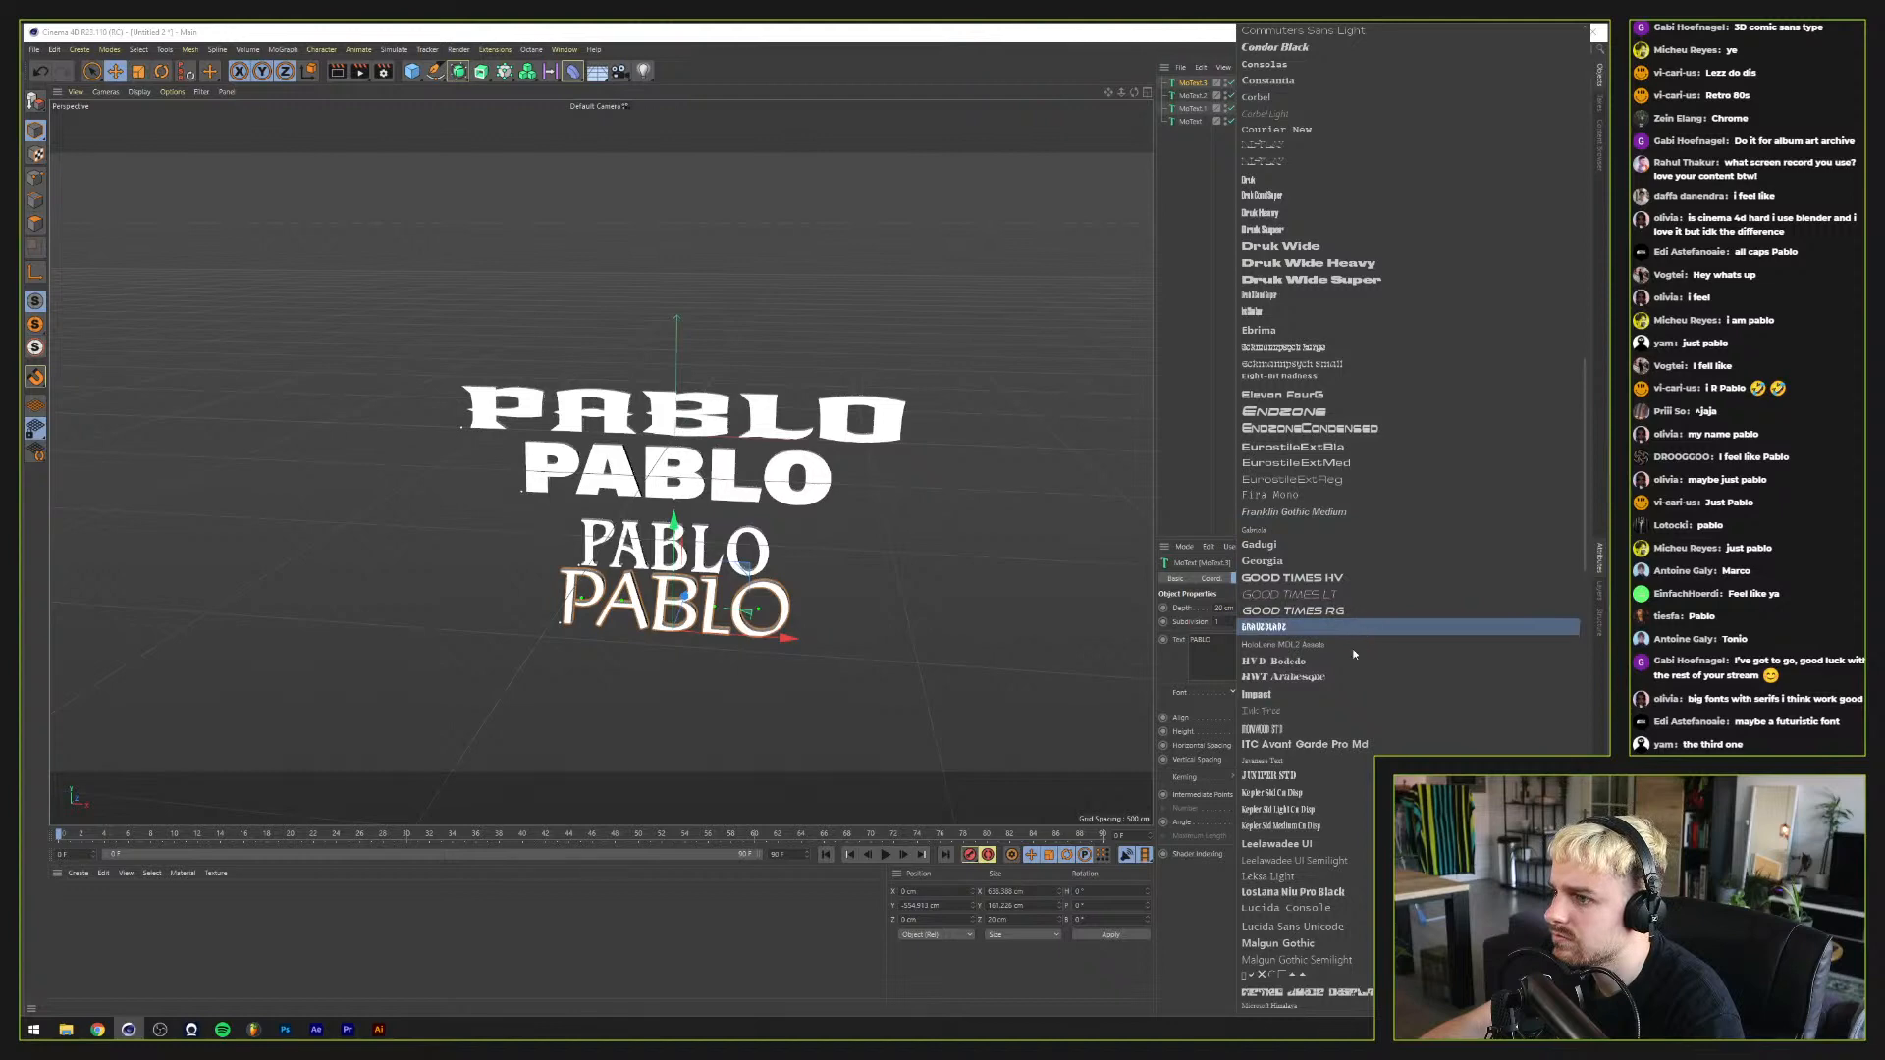
click(1289, 777)
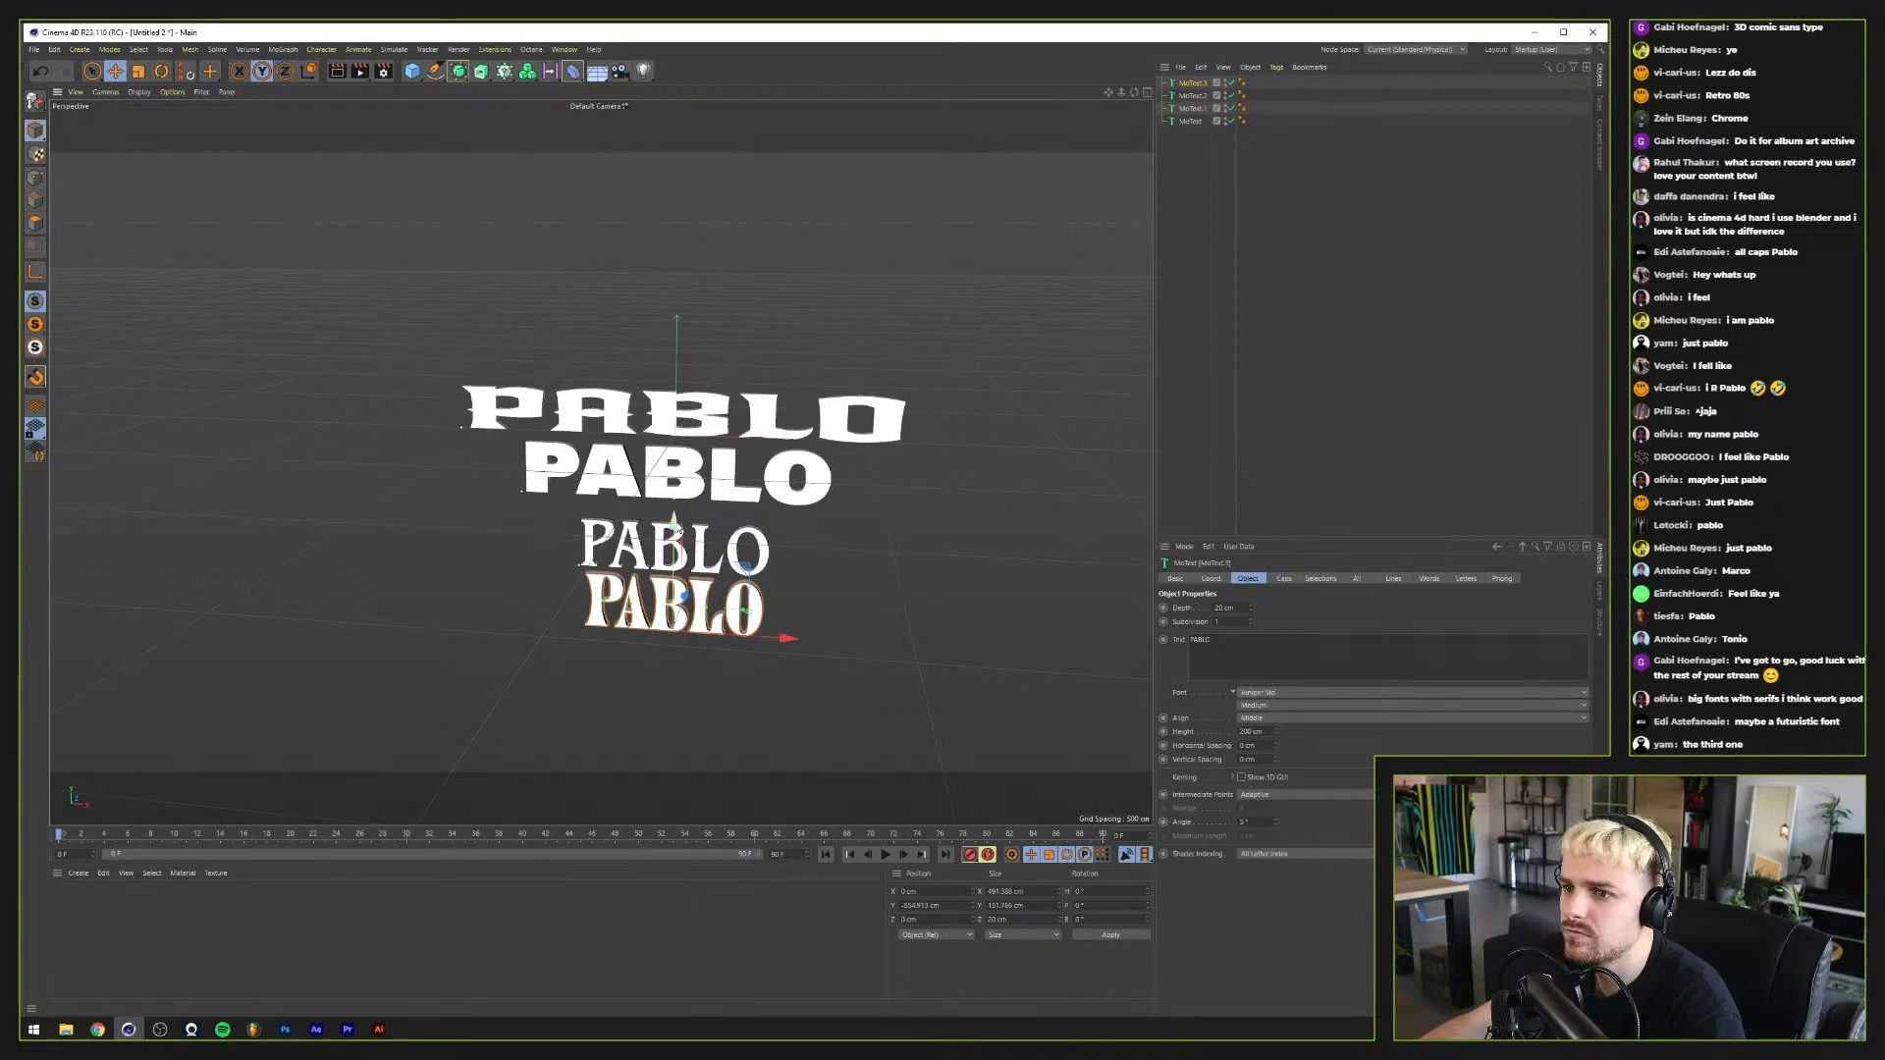
drag(684, 531, 684, 542)
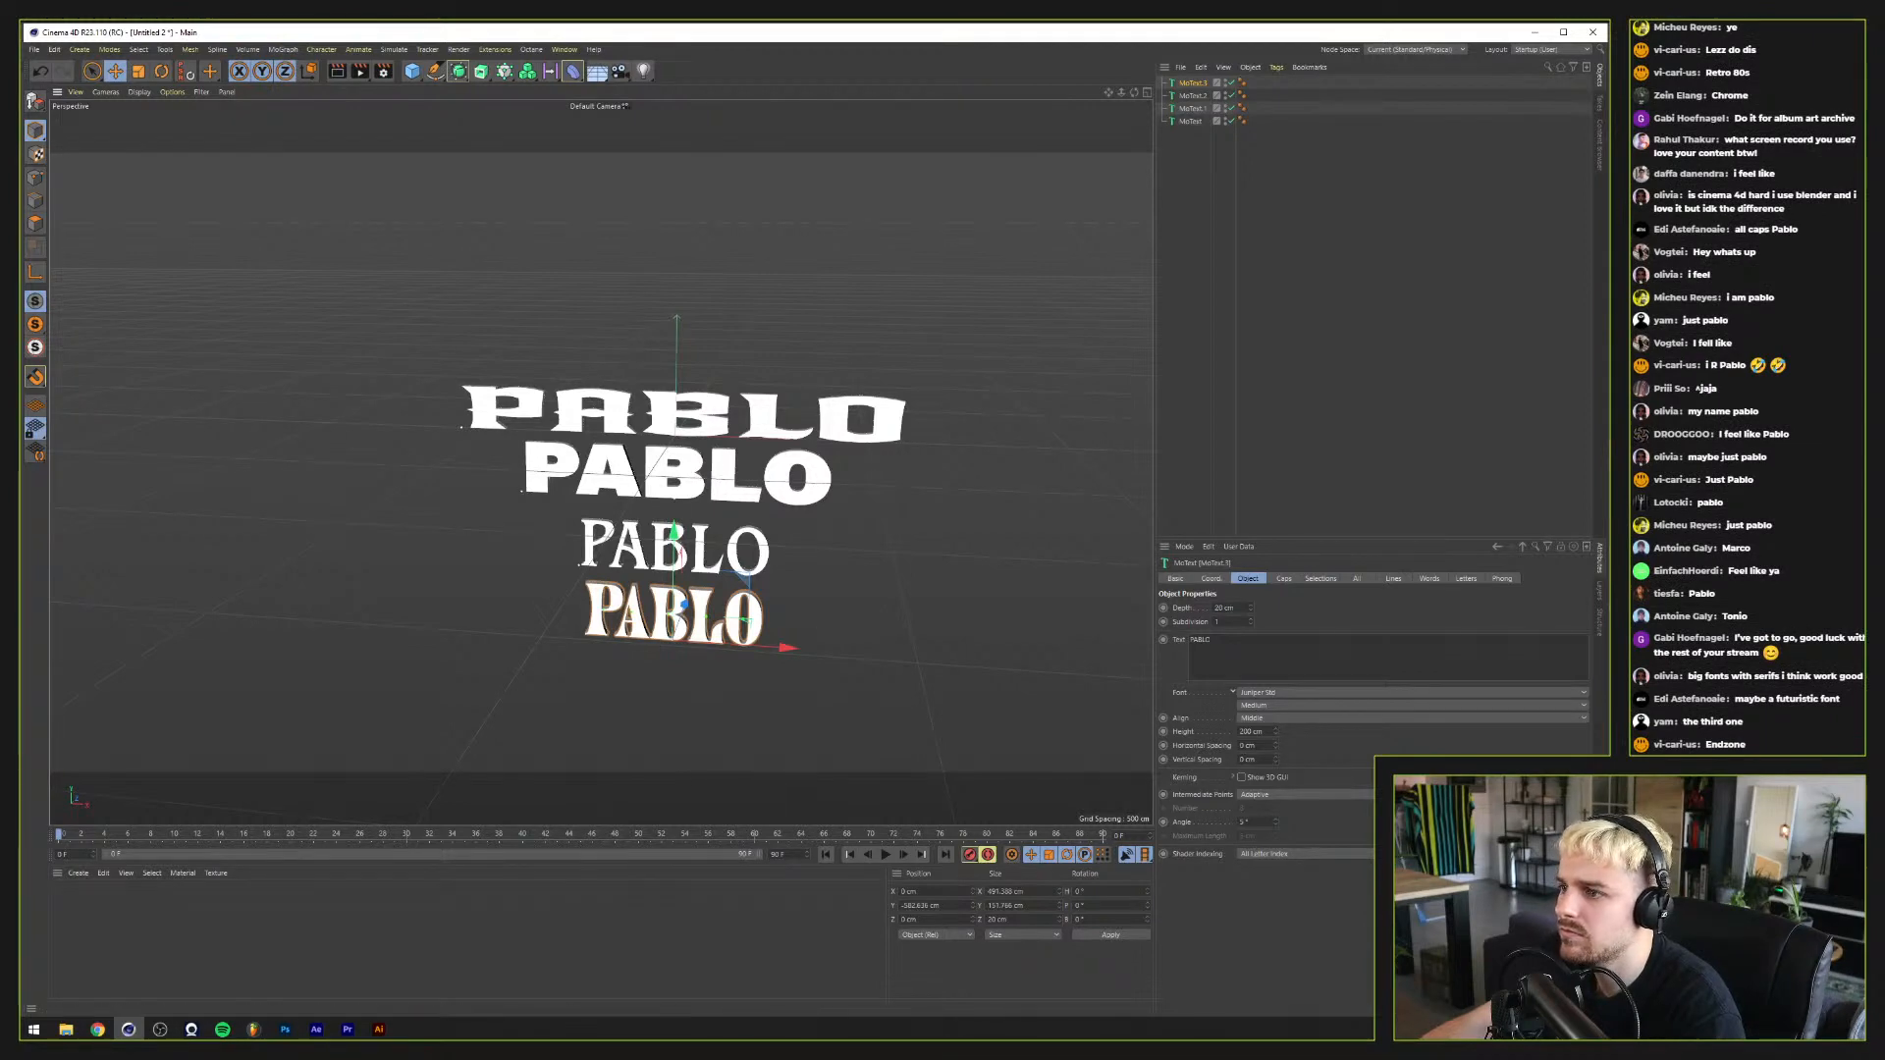
Step: Try the Endzone font on the fourth row's PABLO text and move it down clear of the third row
click(1306, 692)
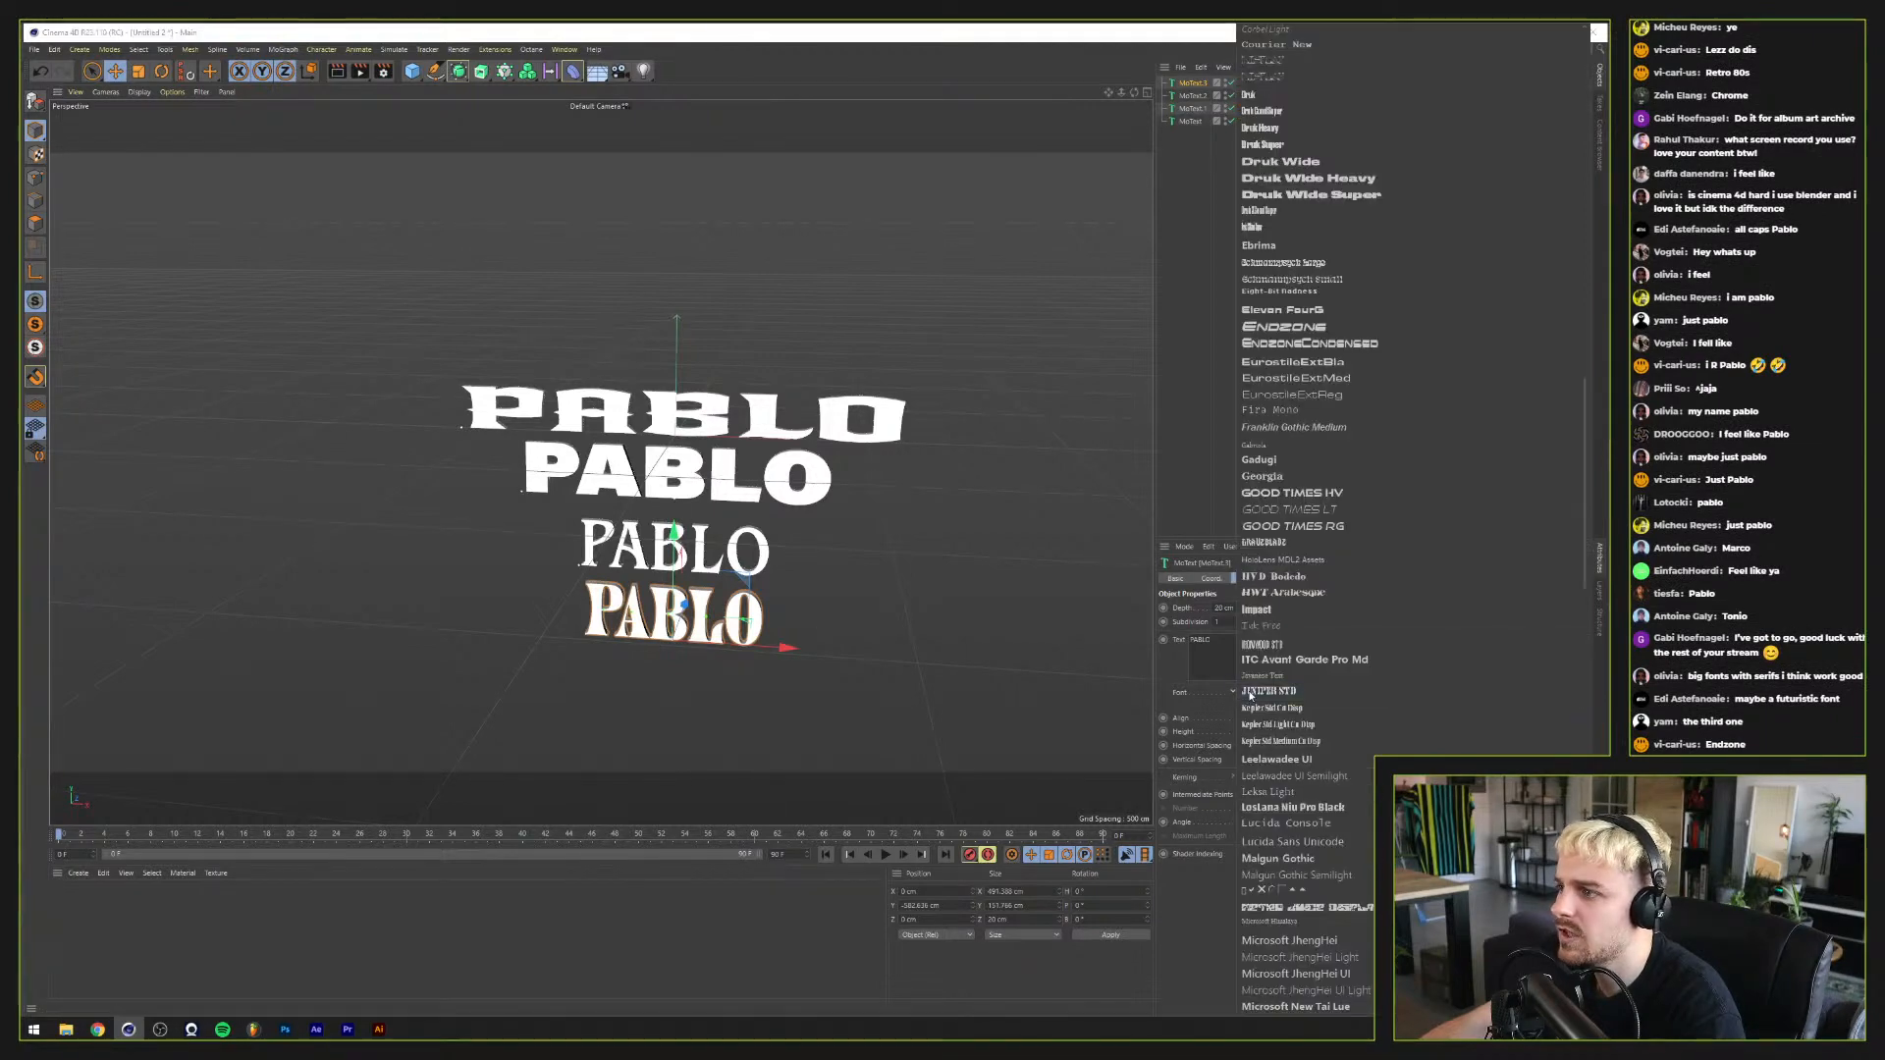
click(1306, 334)
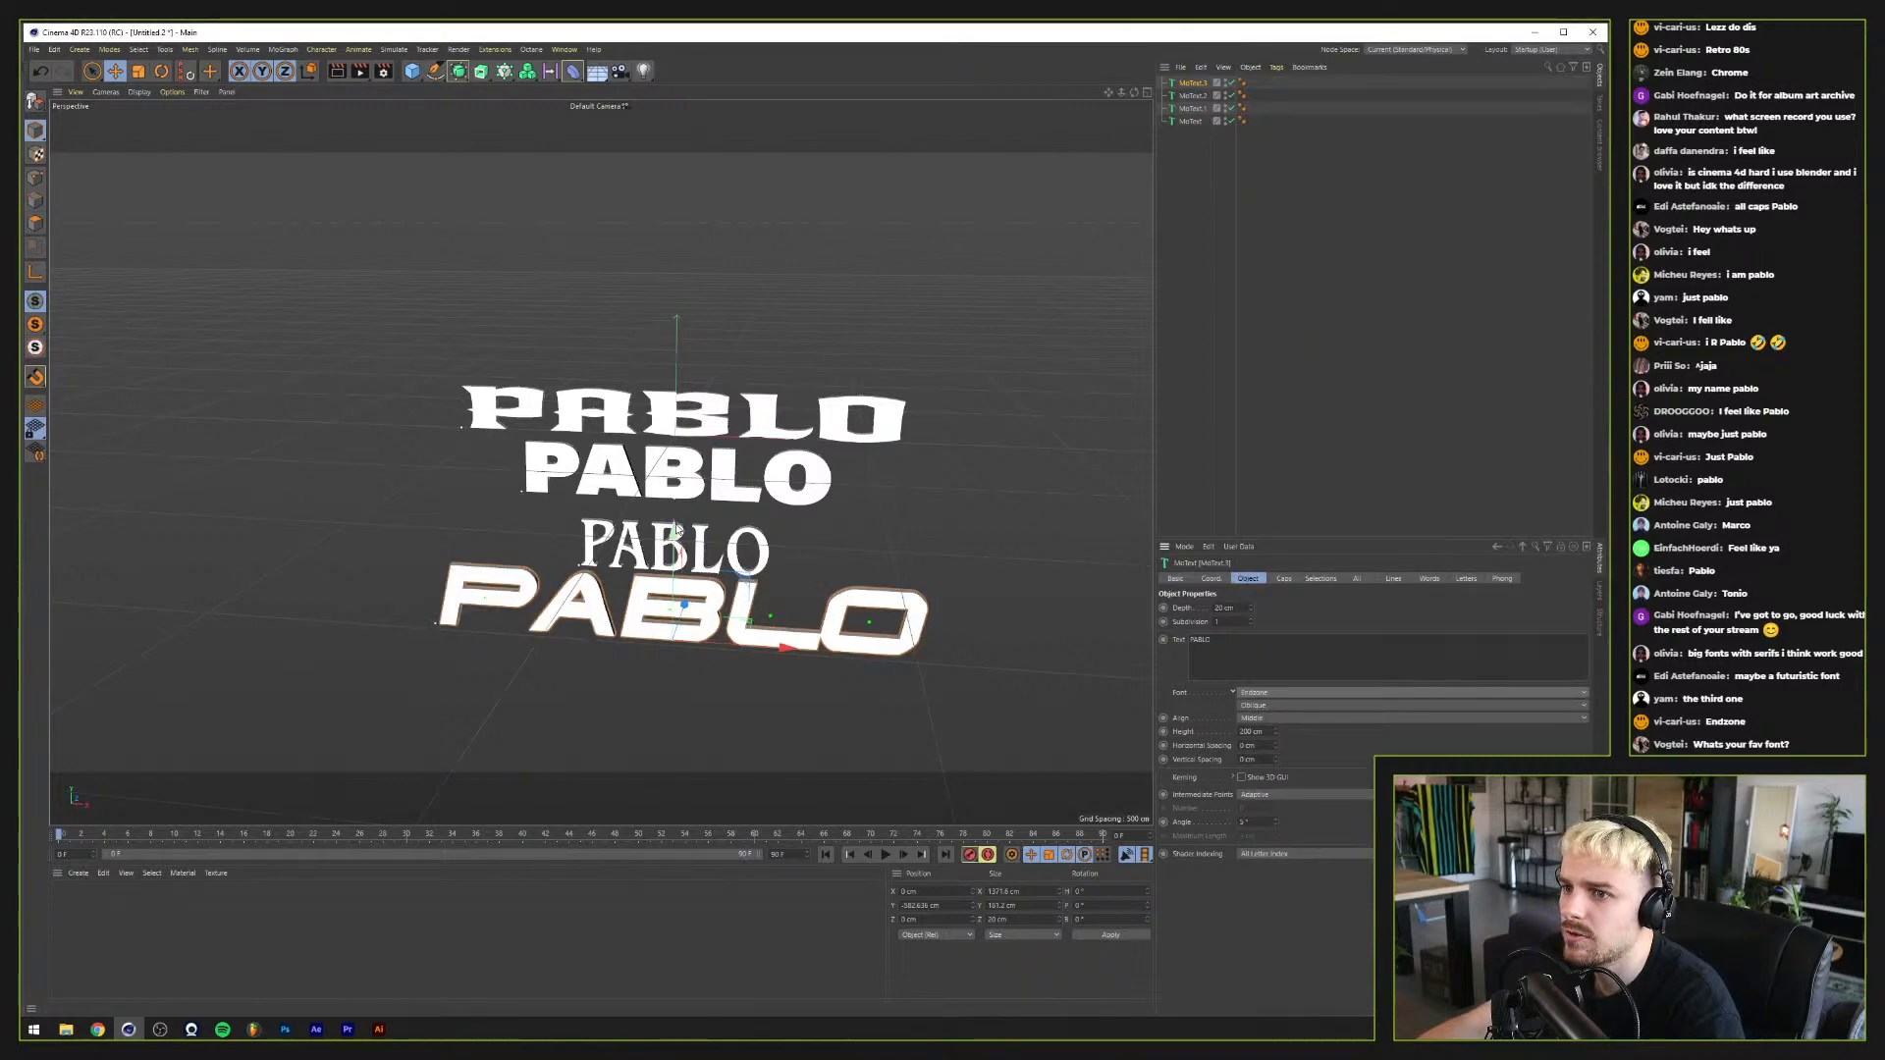
drag(673, 514, 671, 550)
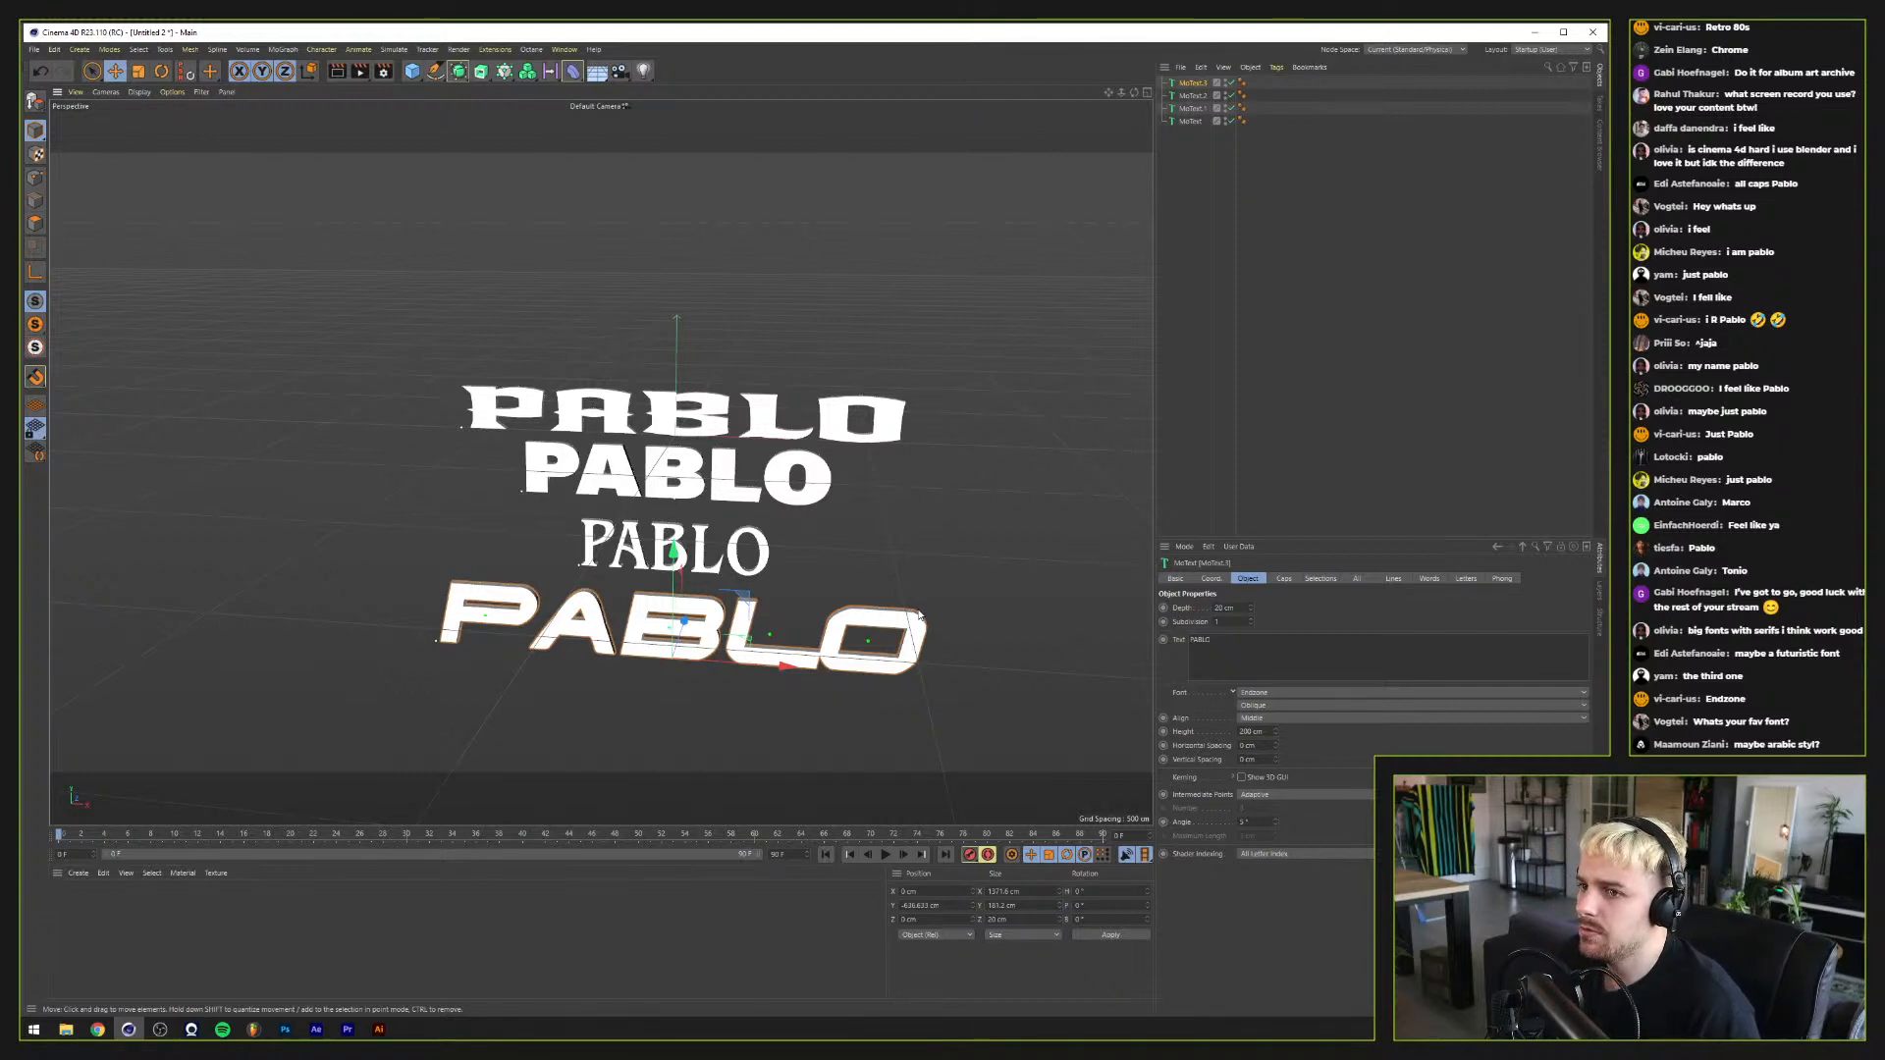
Step: Delete the first, second and fourth PABLO text objects, keeping only the Benguiat Pro version
click(763, 555)
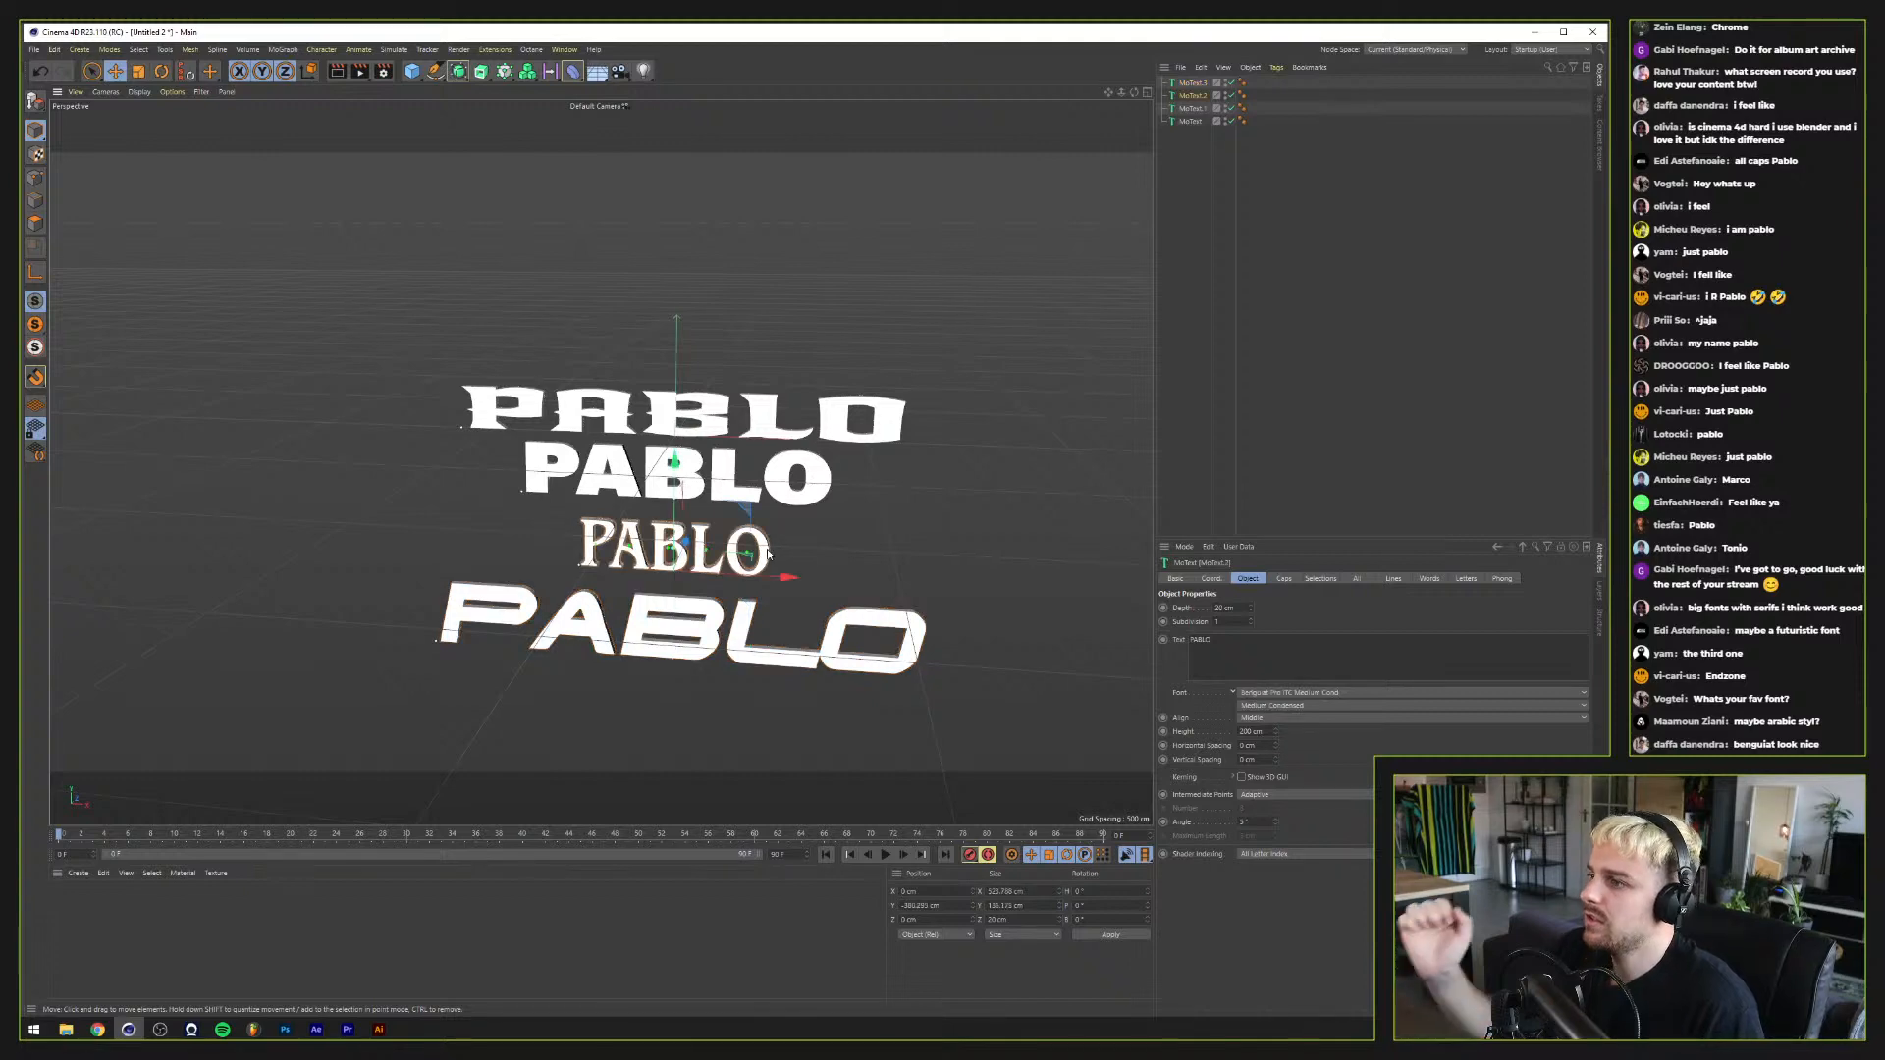
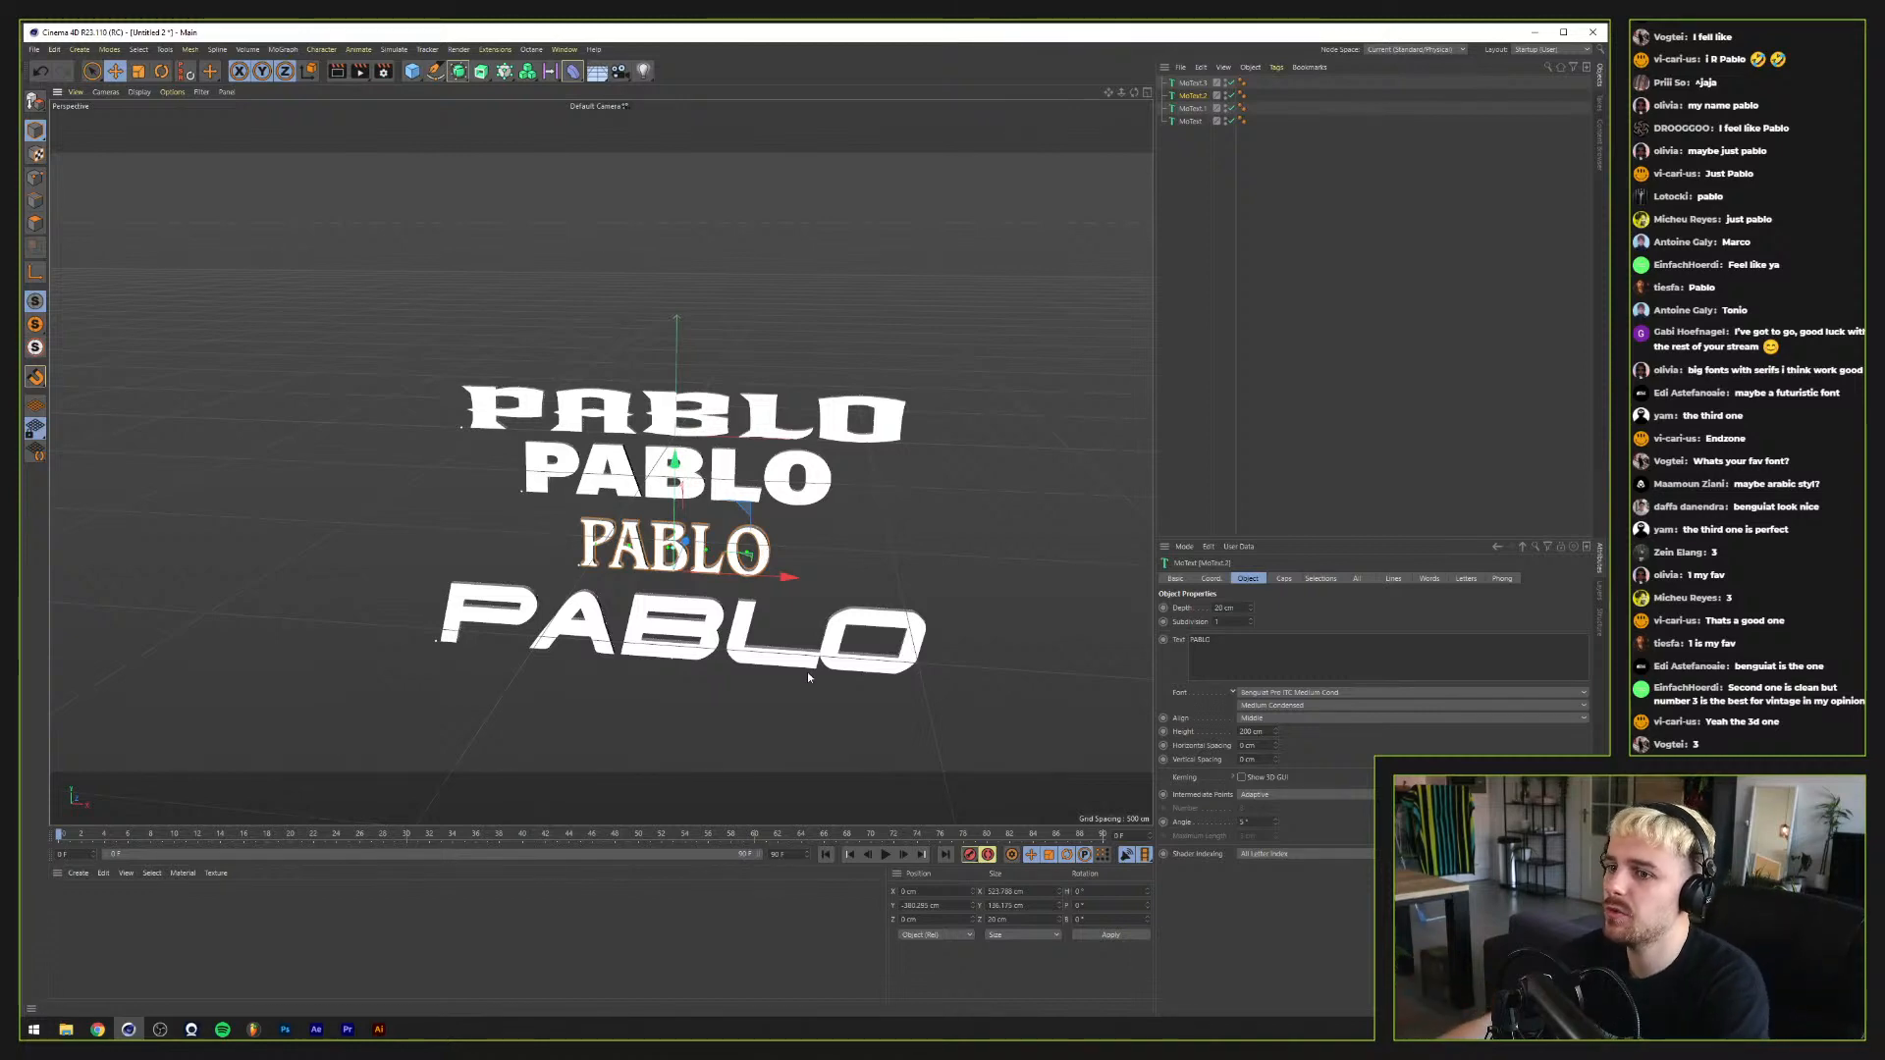
click(1191, 108)
ctrl+click(1191, 122)
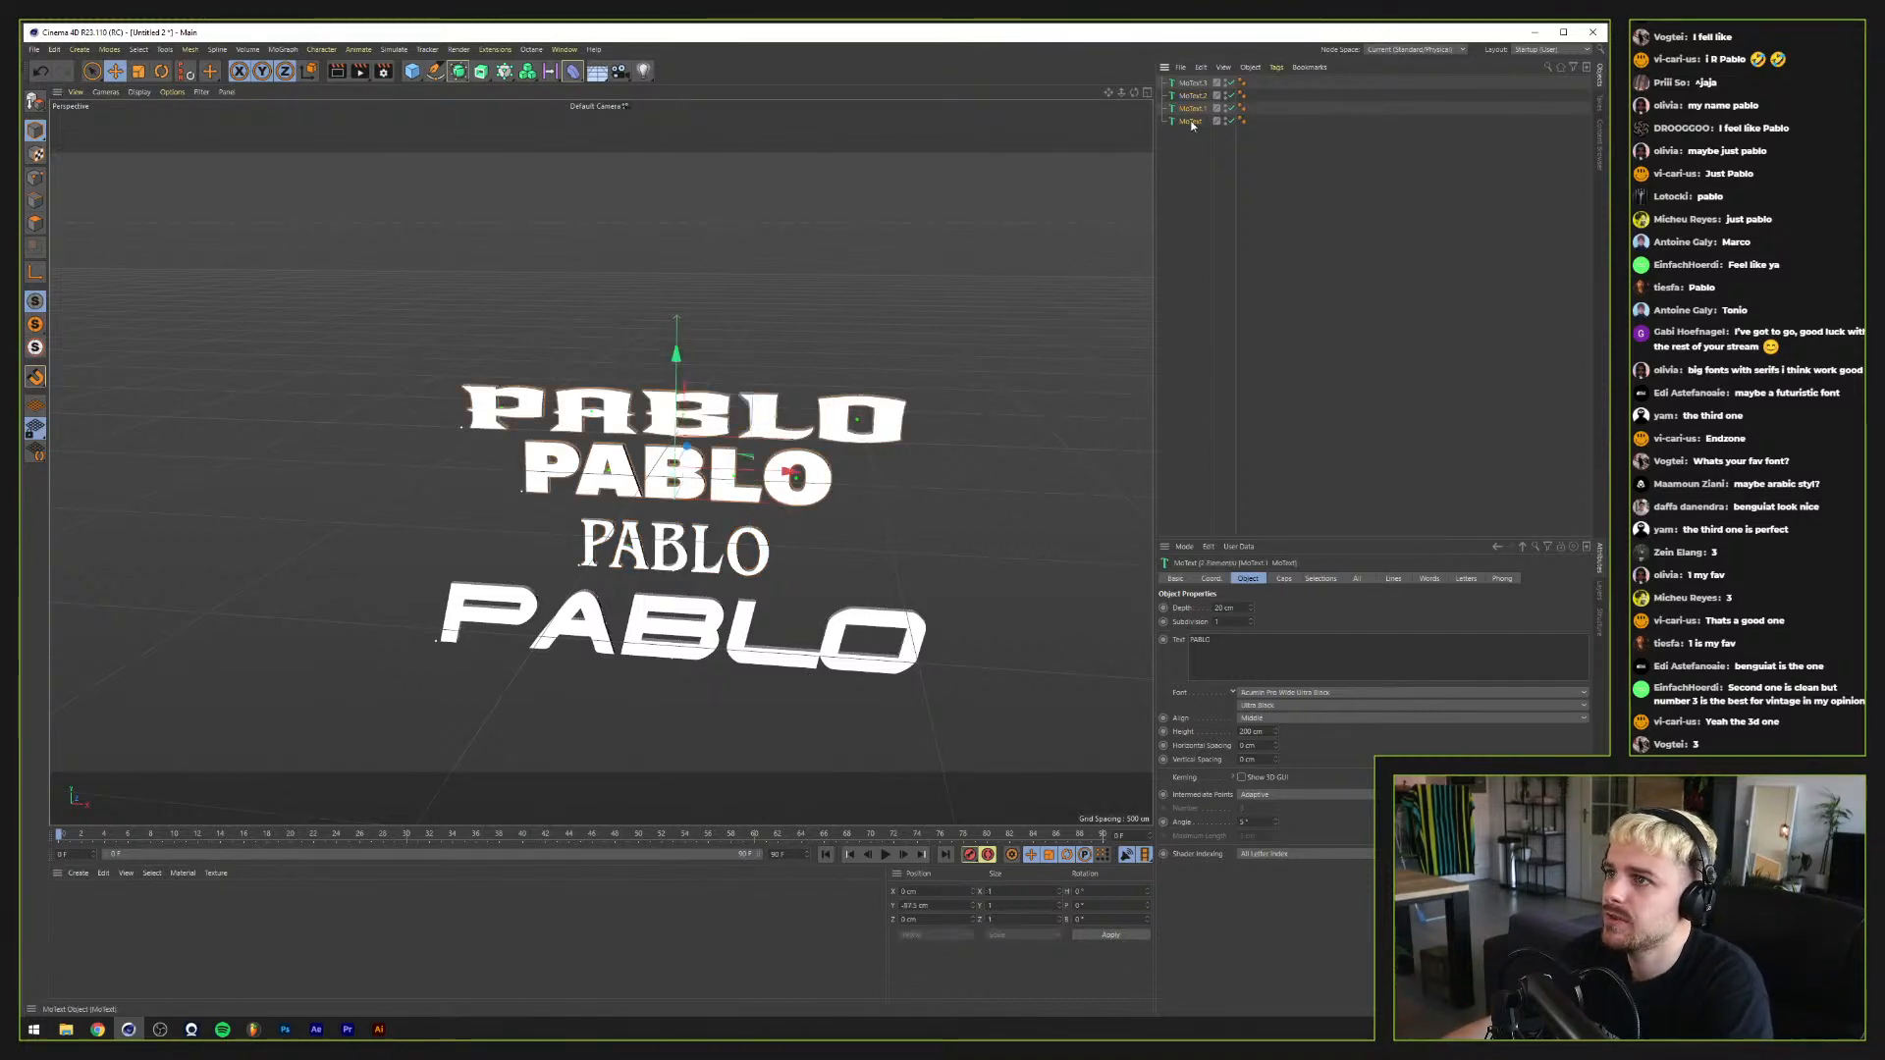
ctrl+click(1191, 84)
key(Delete)
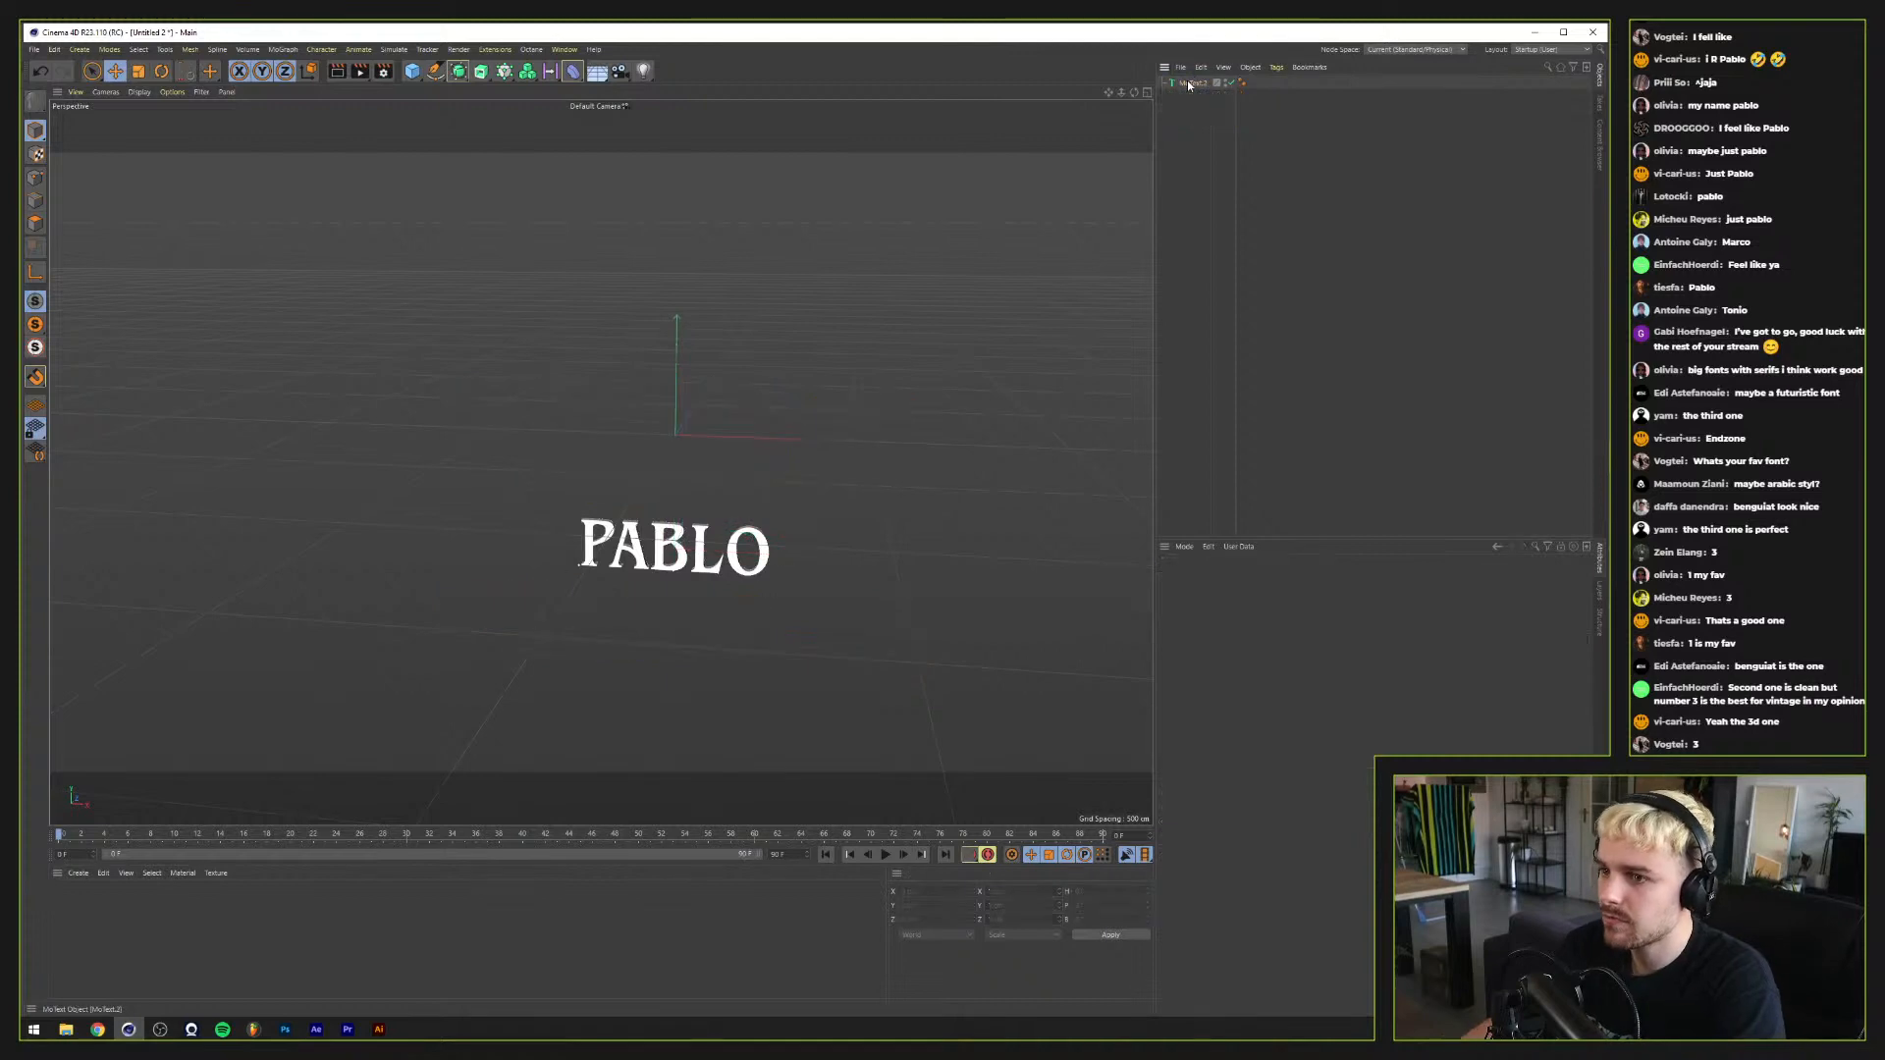
Step: Set the remaining PABLO text's Y position to 0 cm
click(1191, 83)
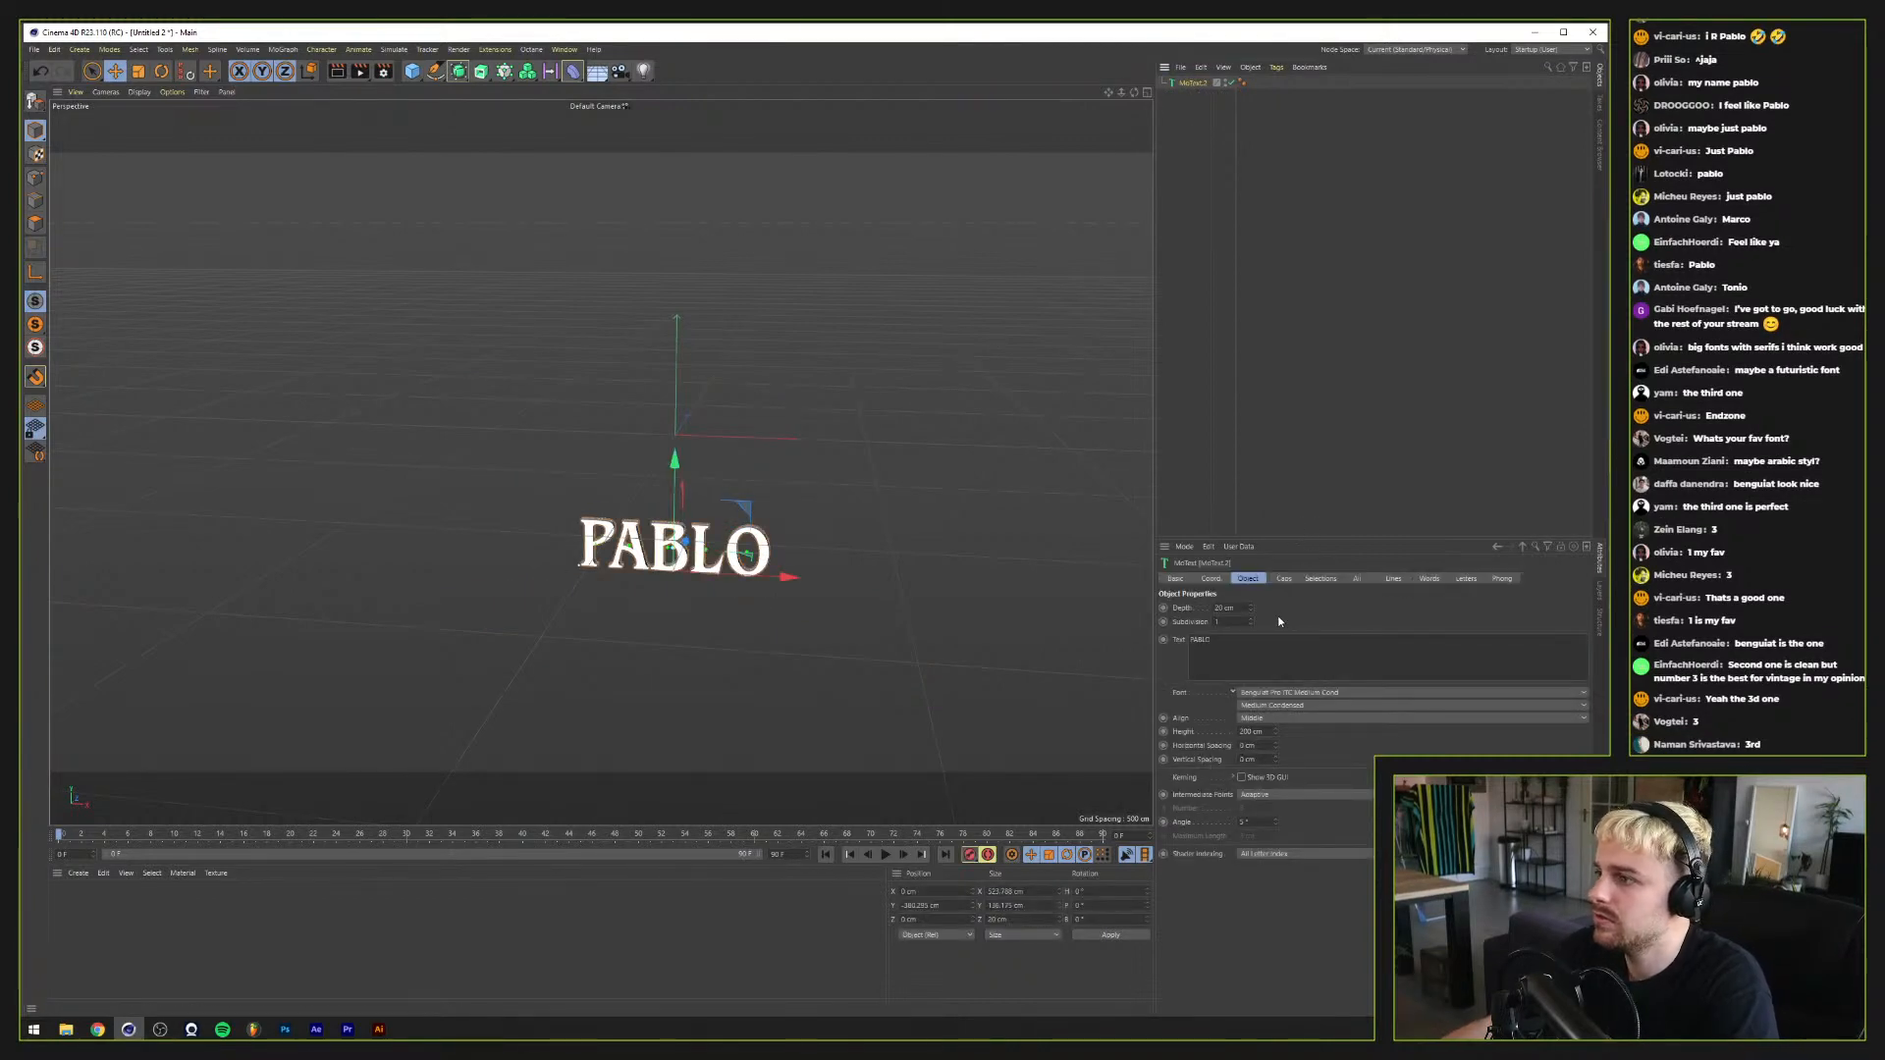
click(1212, 578)
text(0.295)
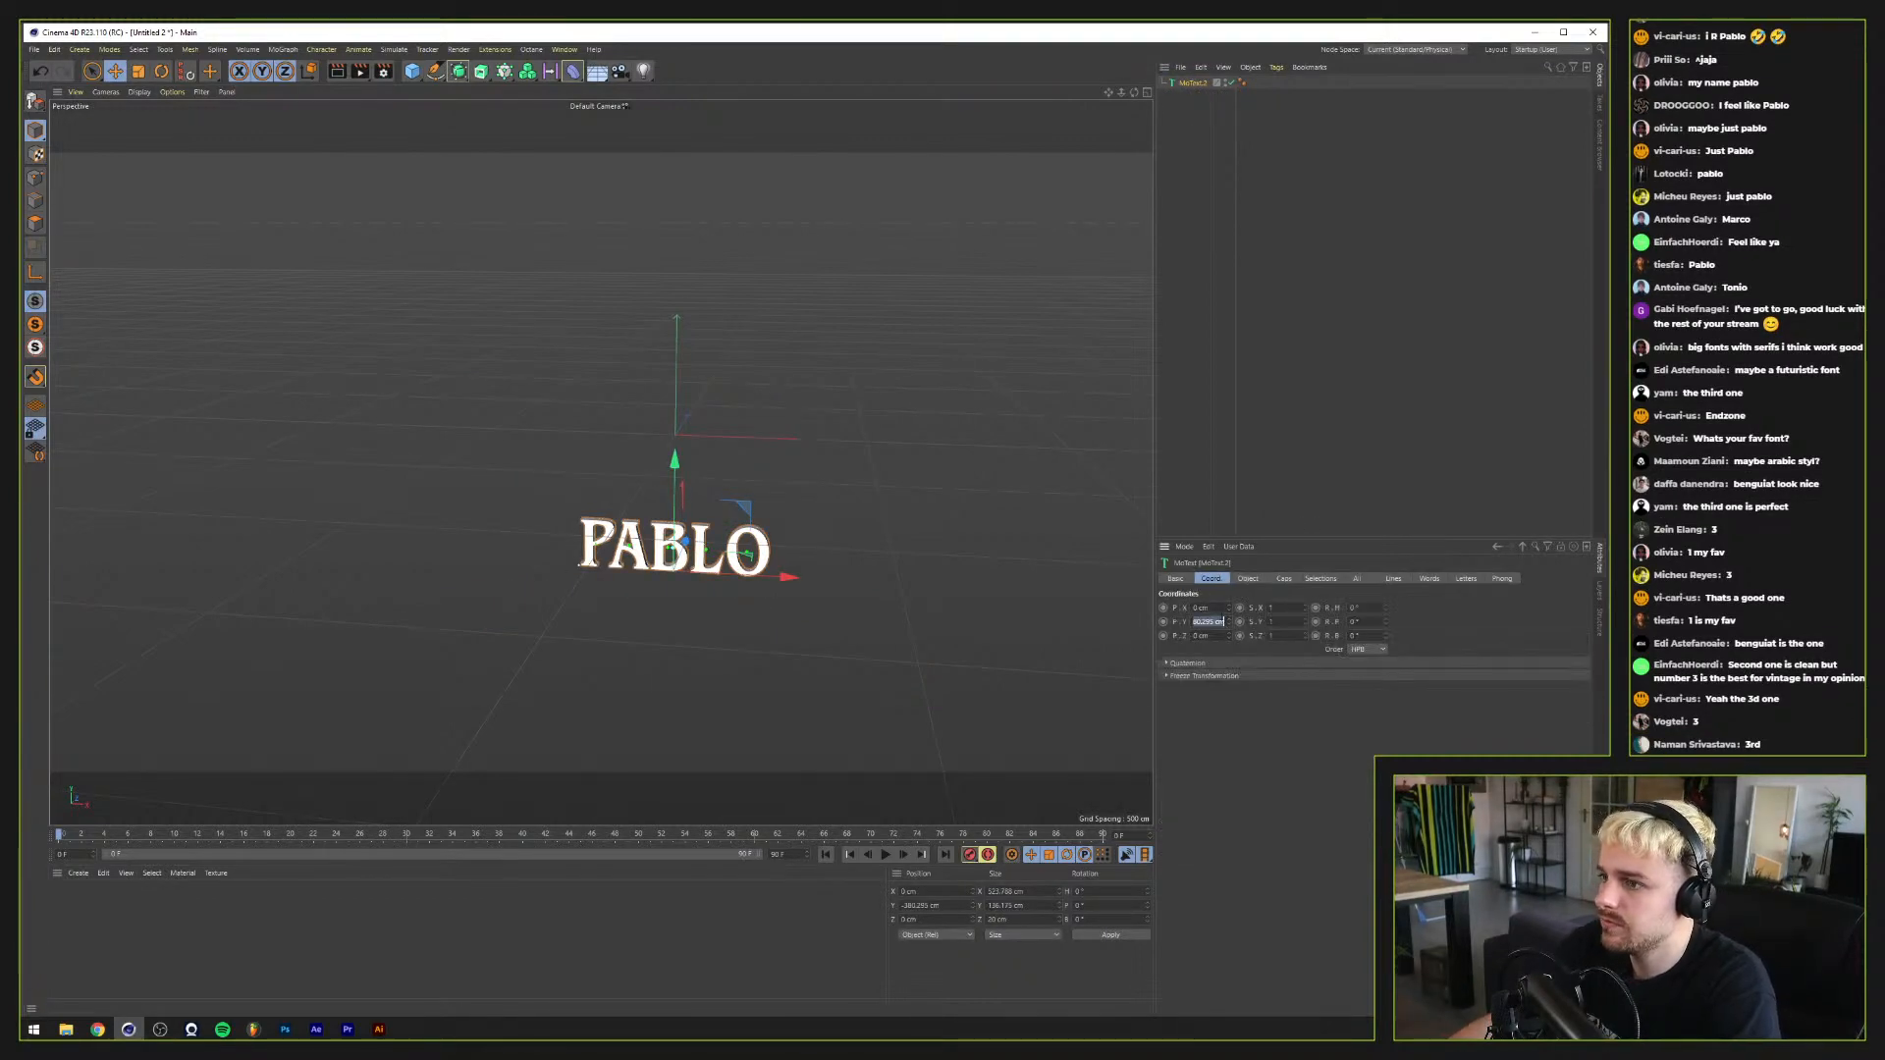
key(Return)
Step: Set the PABLO text's height to 400 cm
click(1244, 579)
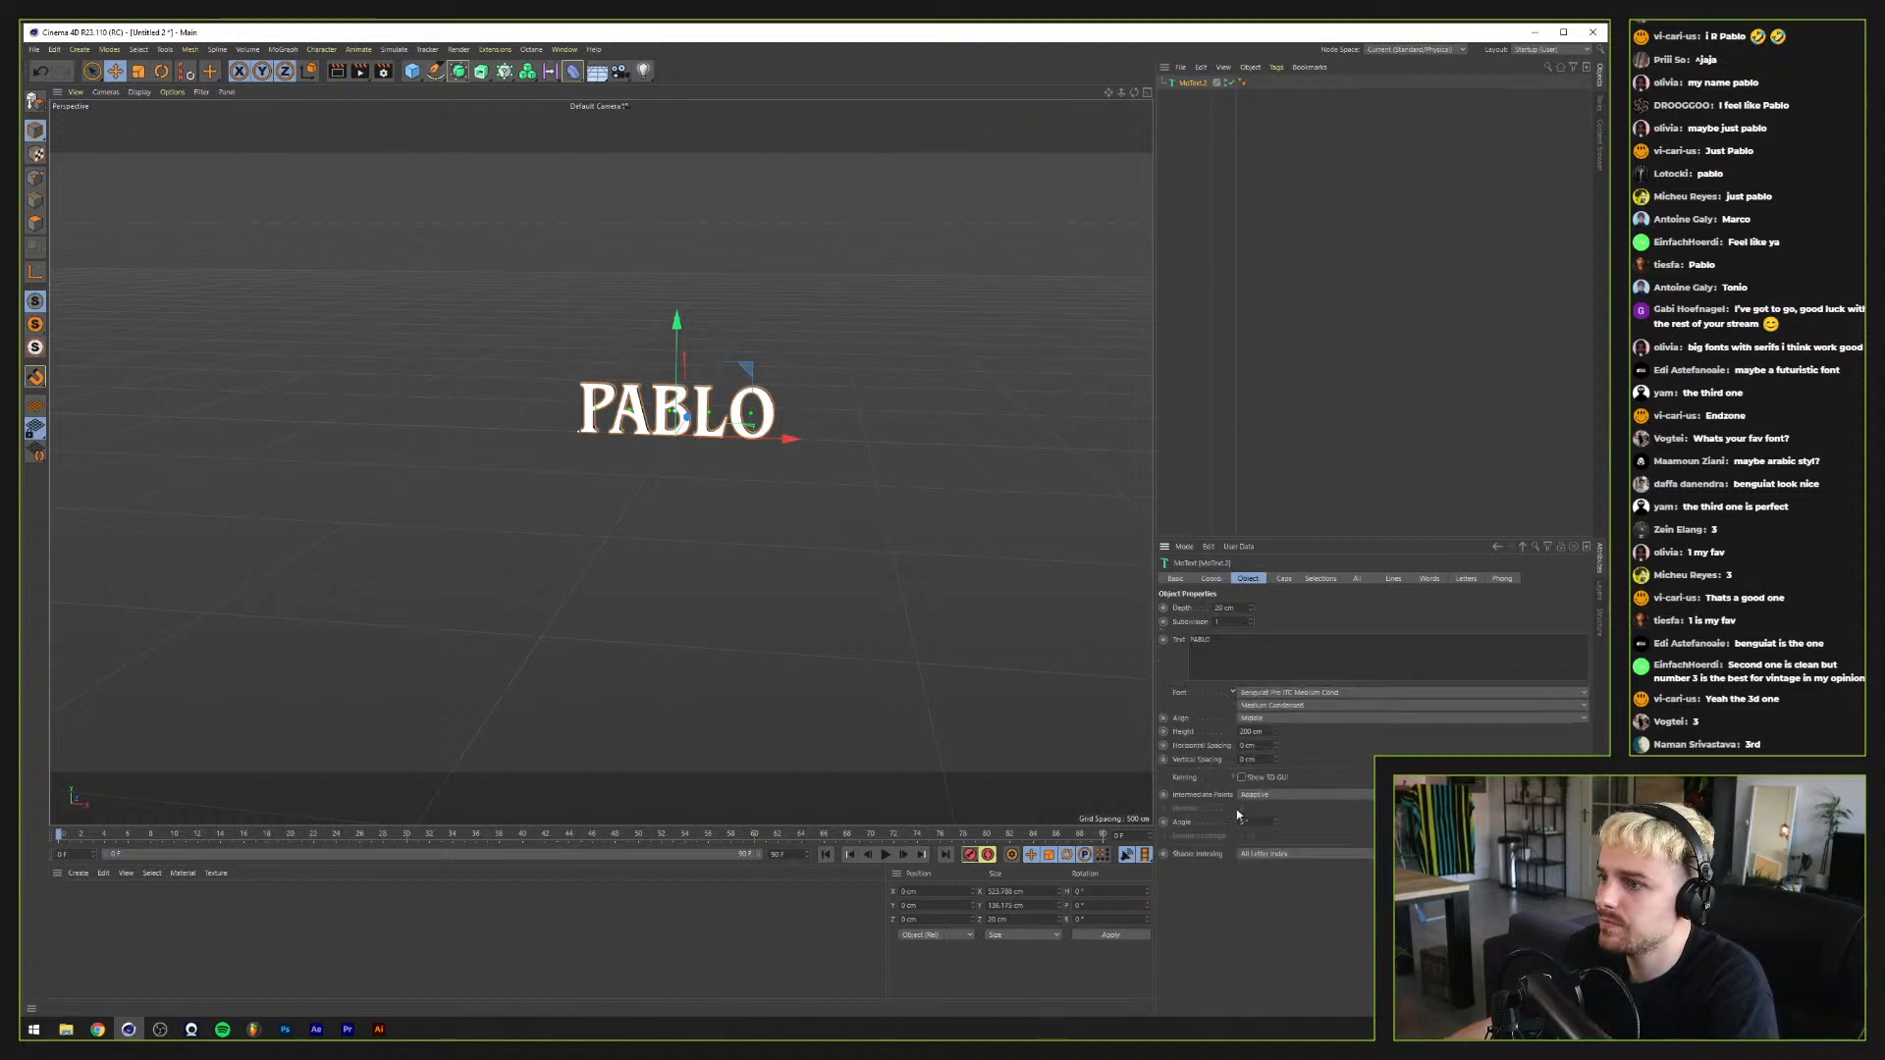
click(1252, 731)
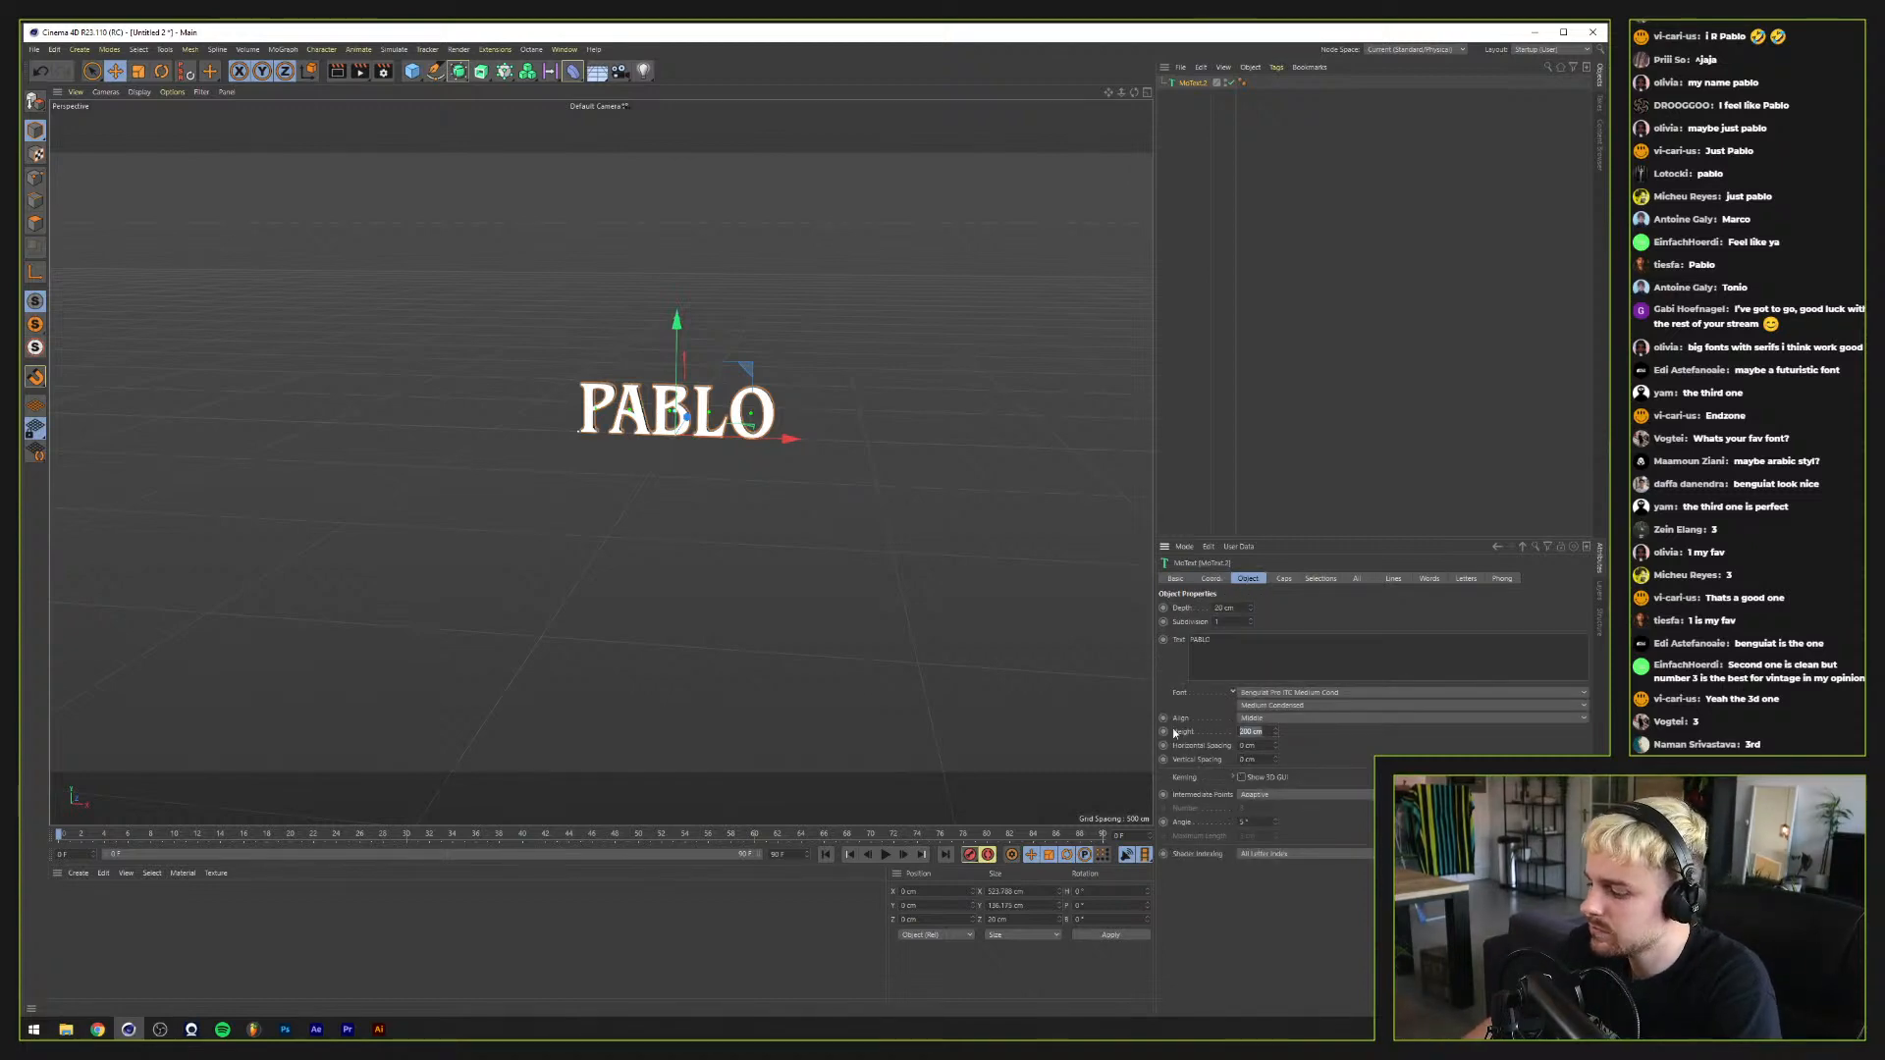
text(400)
key(Return)
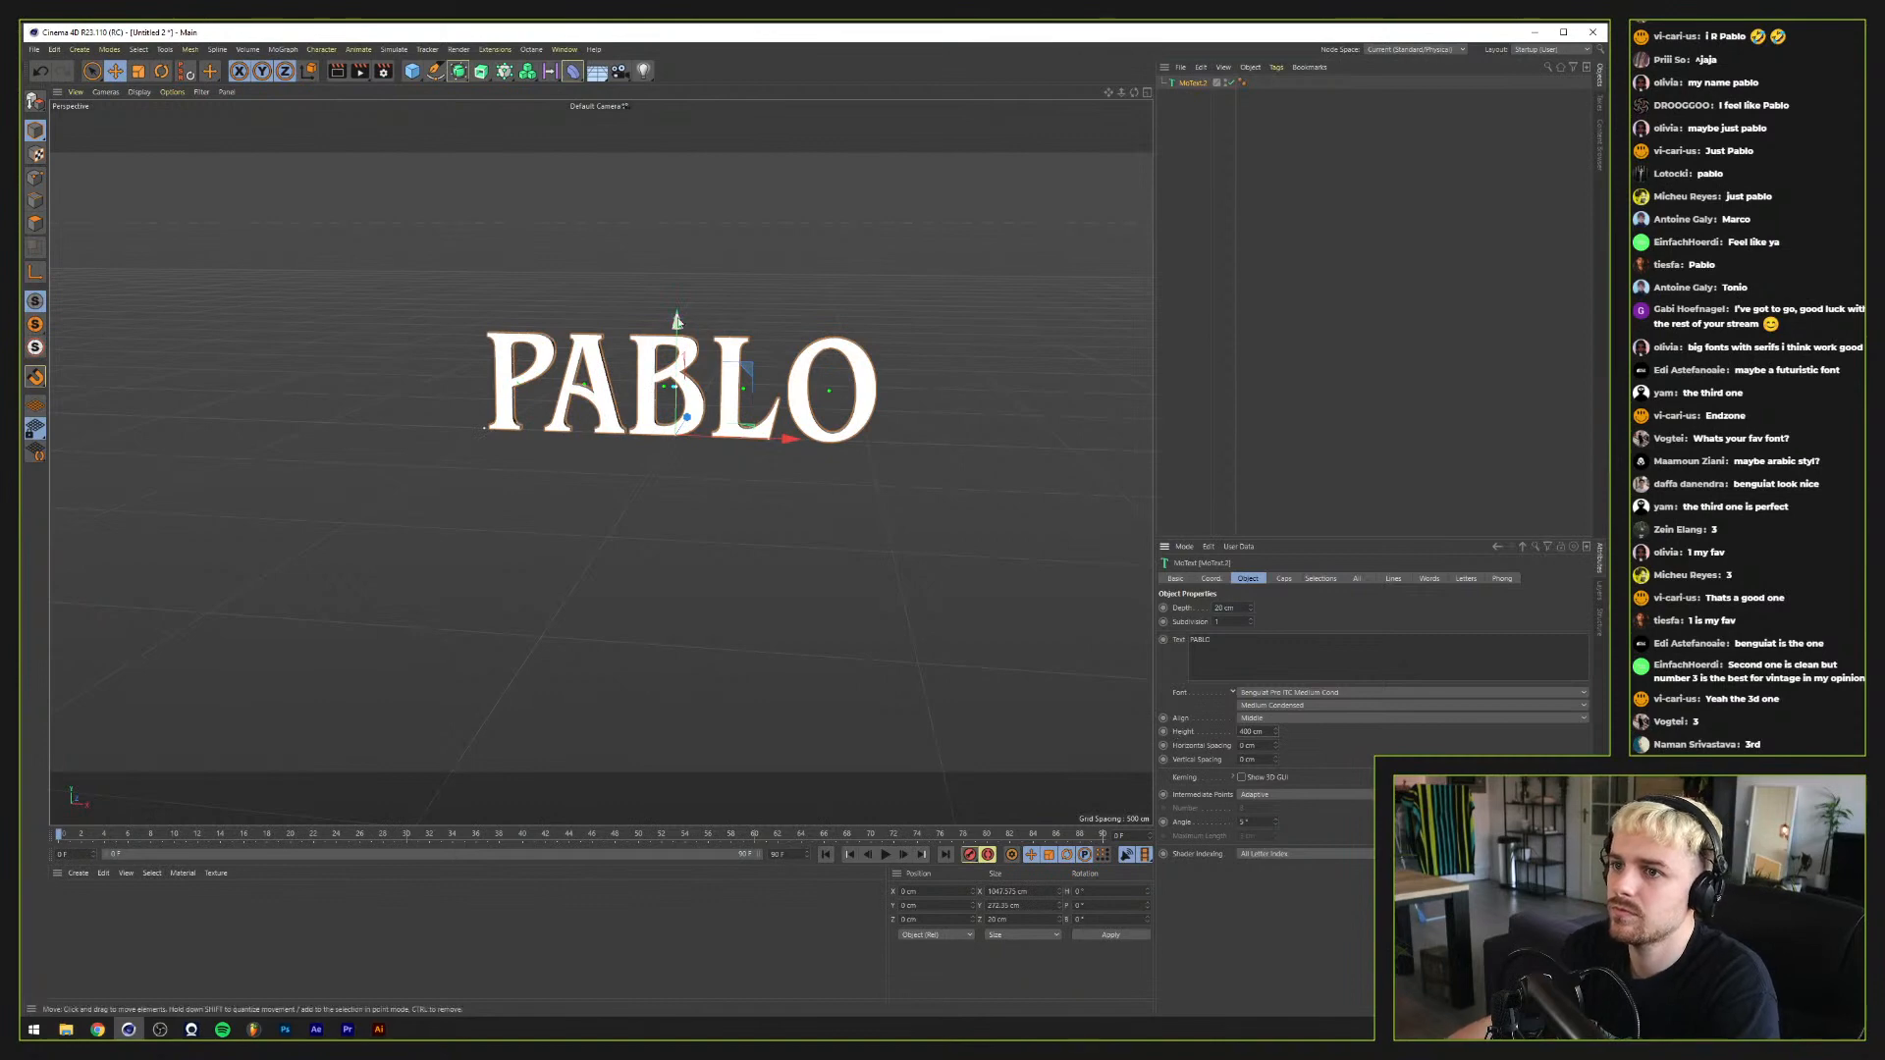
Step: Set the PABLO text's extrusion depth to 50 cm
drag(687, 422, 644, 468)
scroll(644, 467, up, 3)
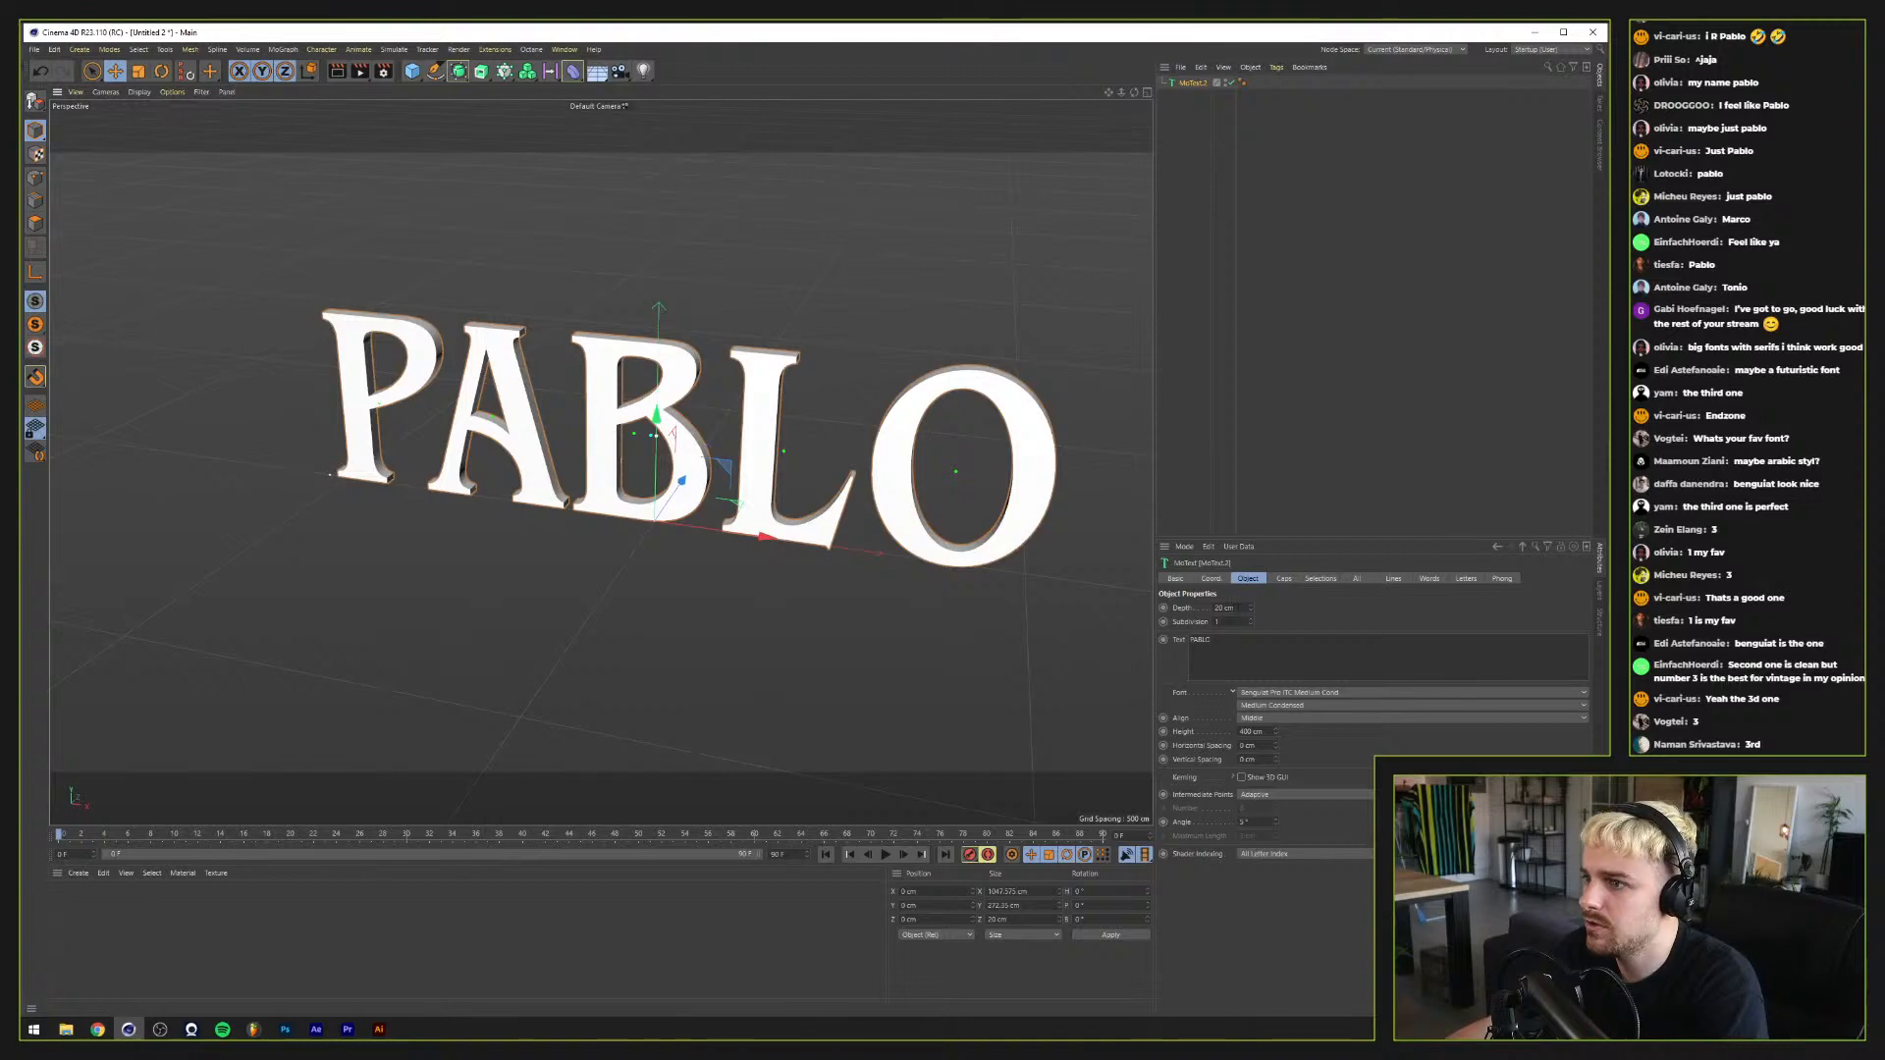
text(50)
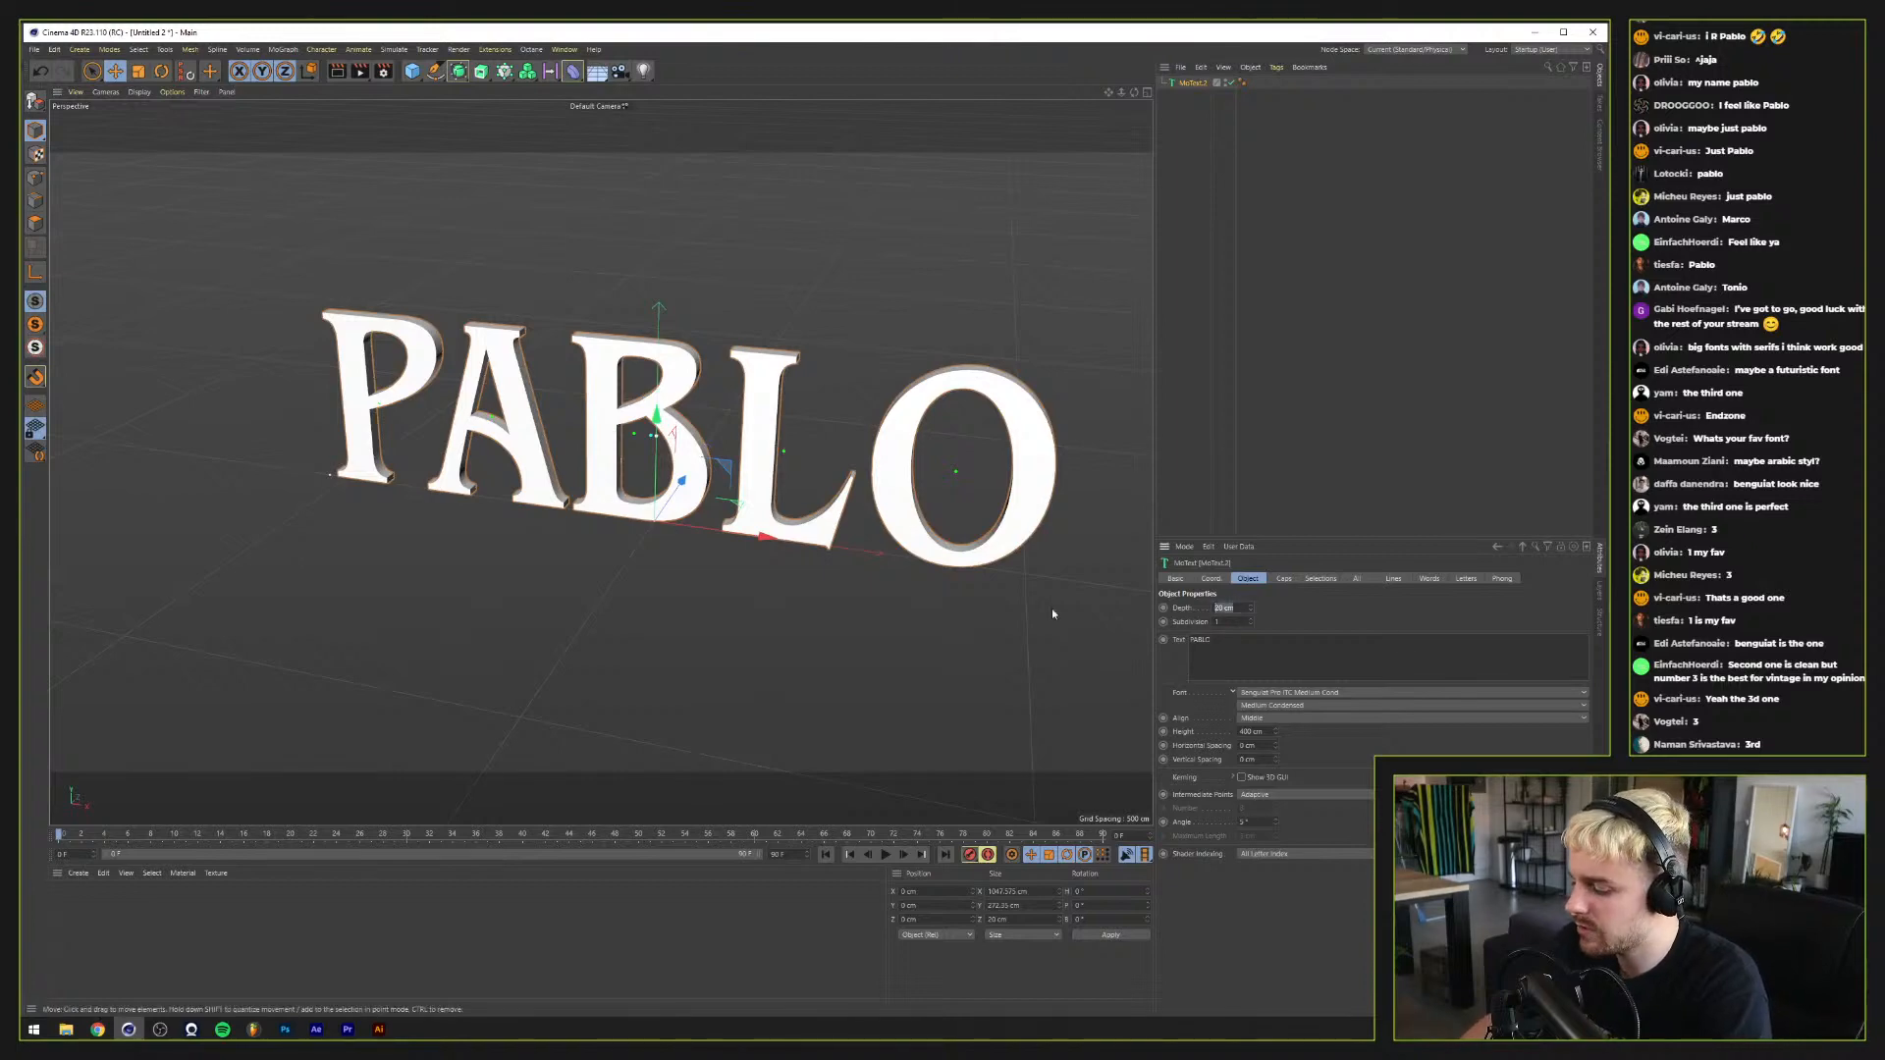
key(Return)
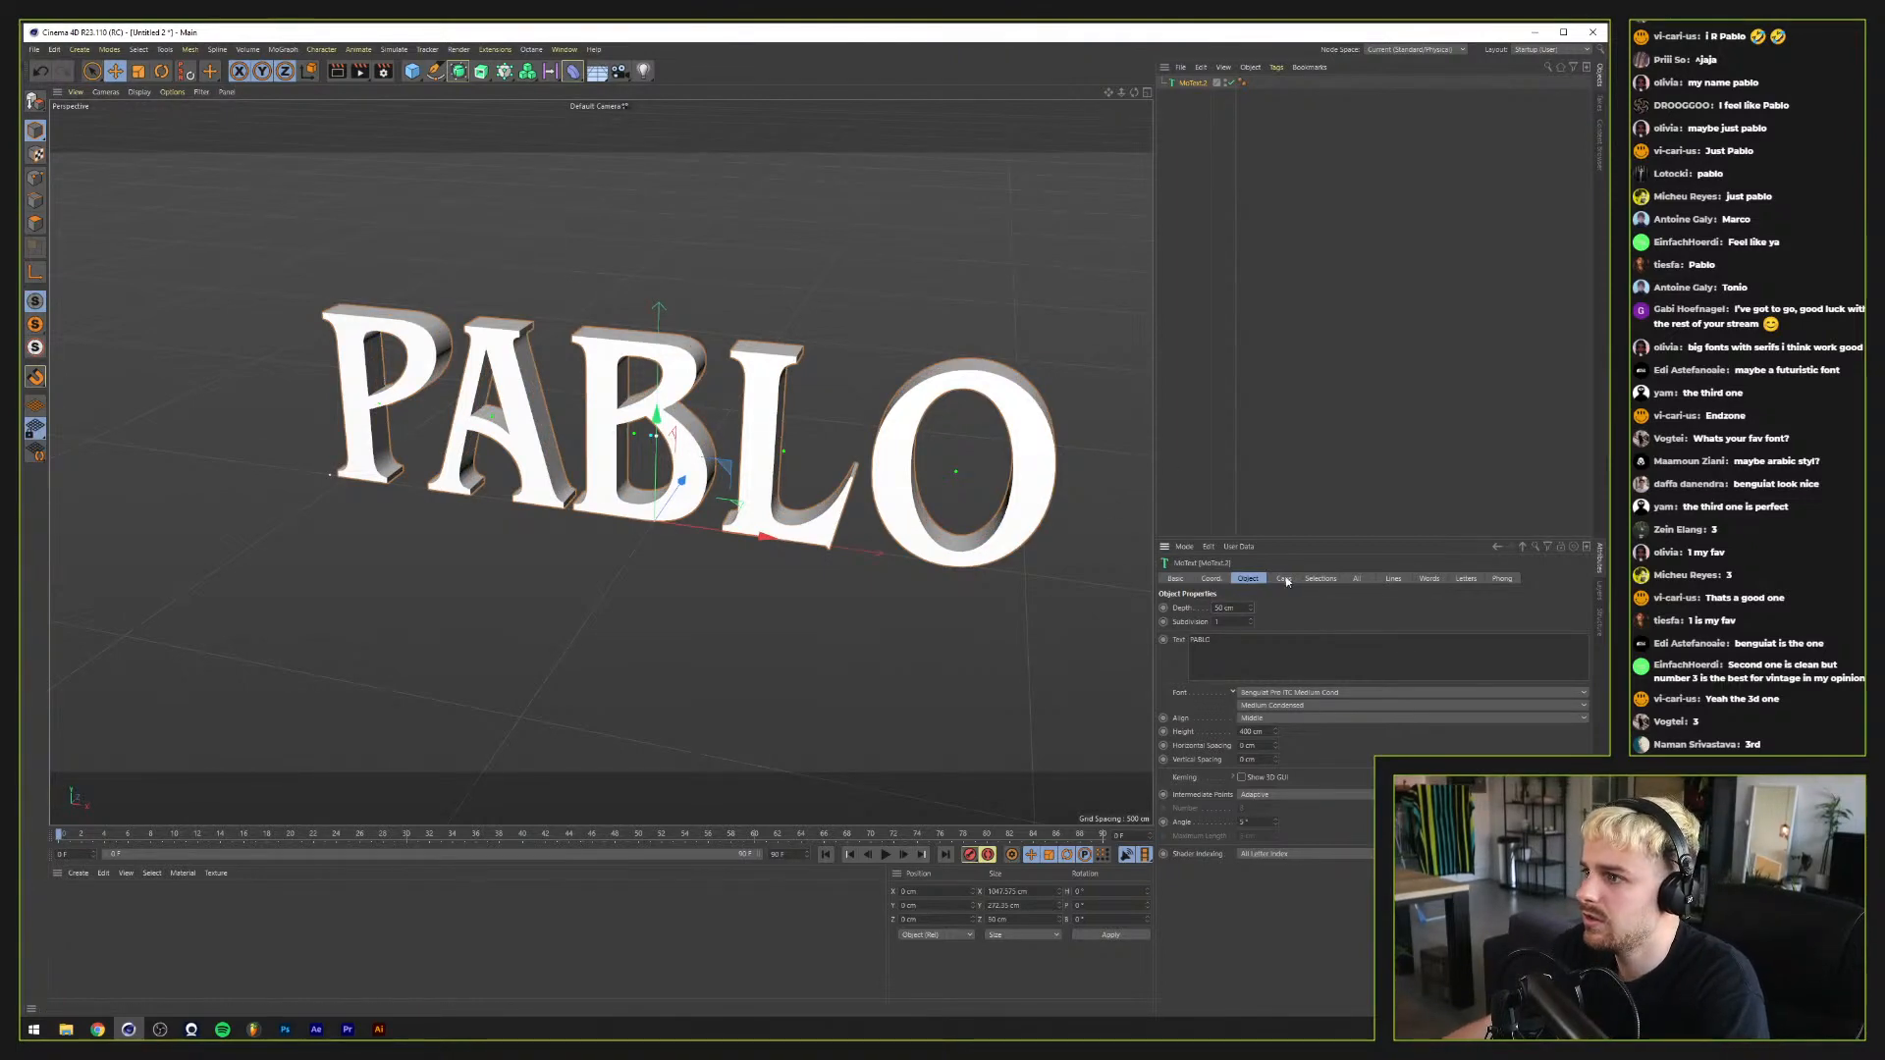
Step: Give the PABLO text's caps a round bevel of about 6.7 cm and increase the number of bevel segments
click(1284, 579)
drag(1270, 677, 1289, 679)
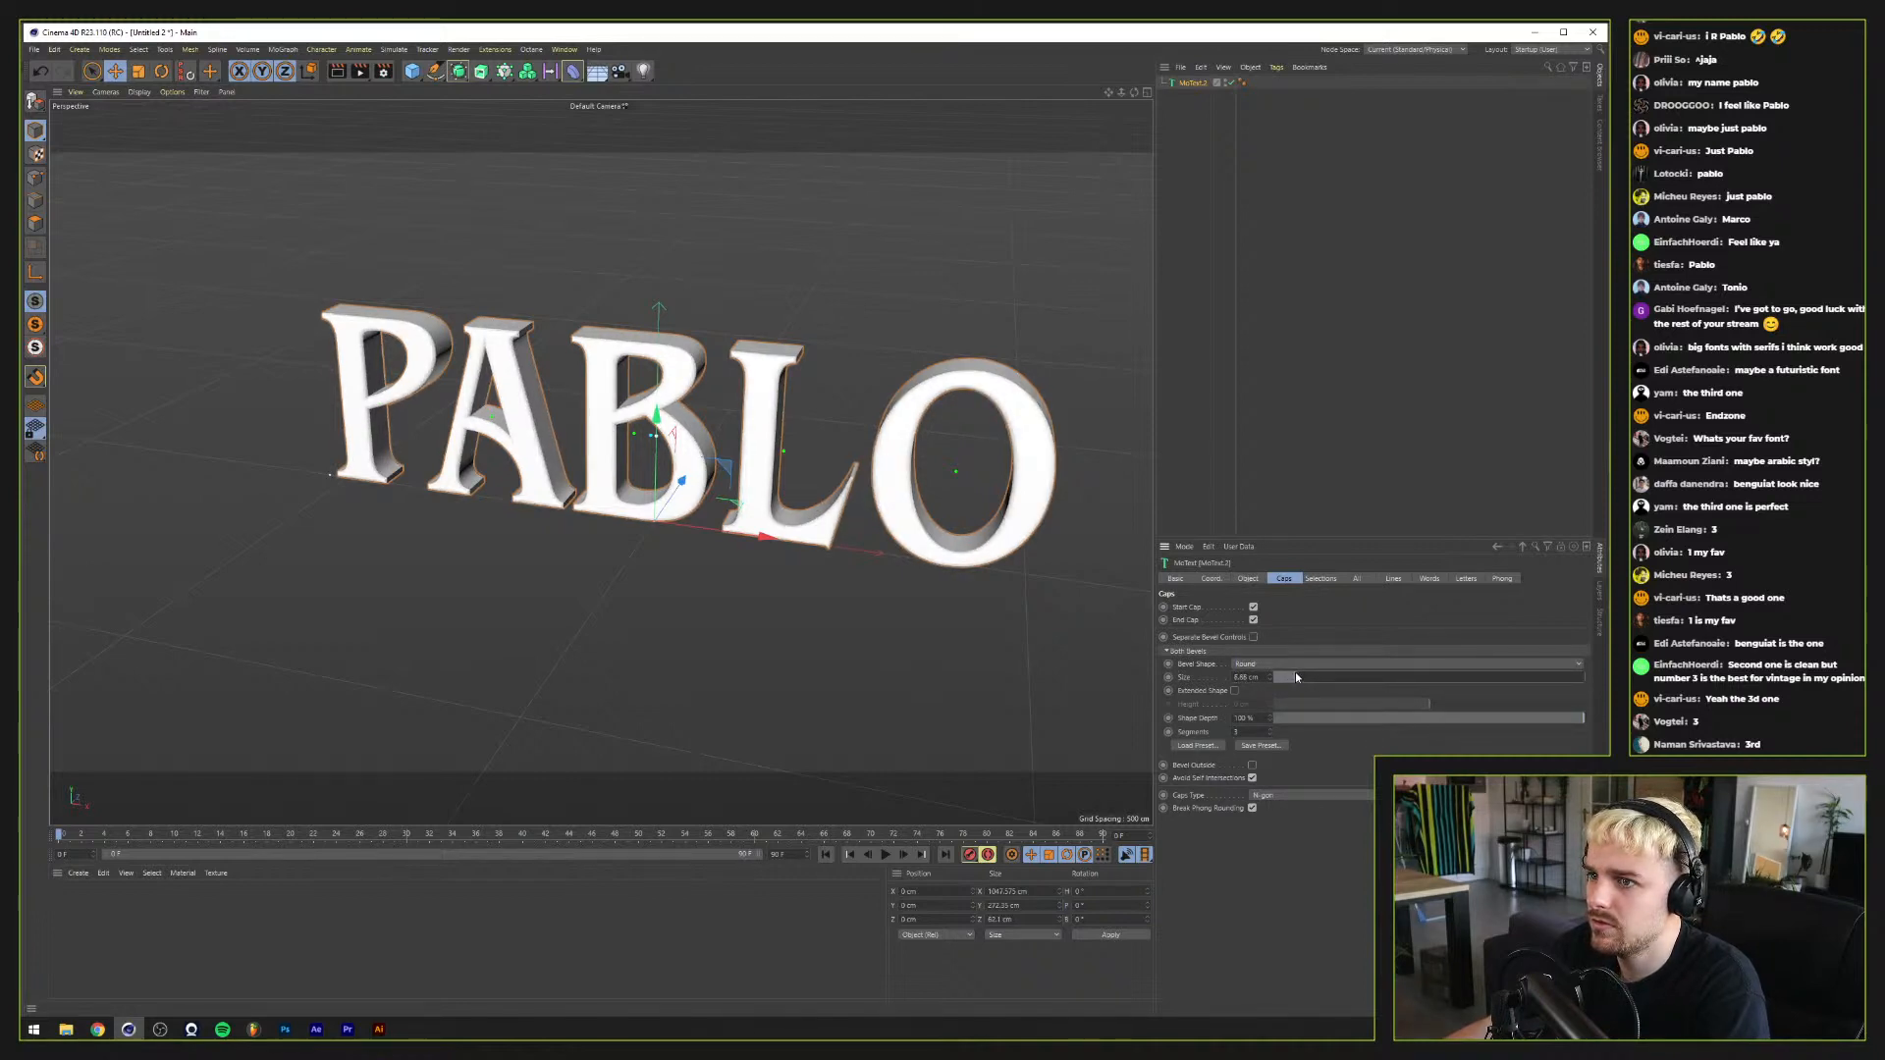
drag(746, 452, 884, 629)
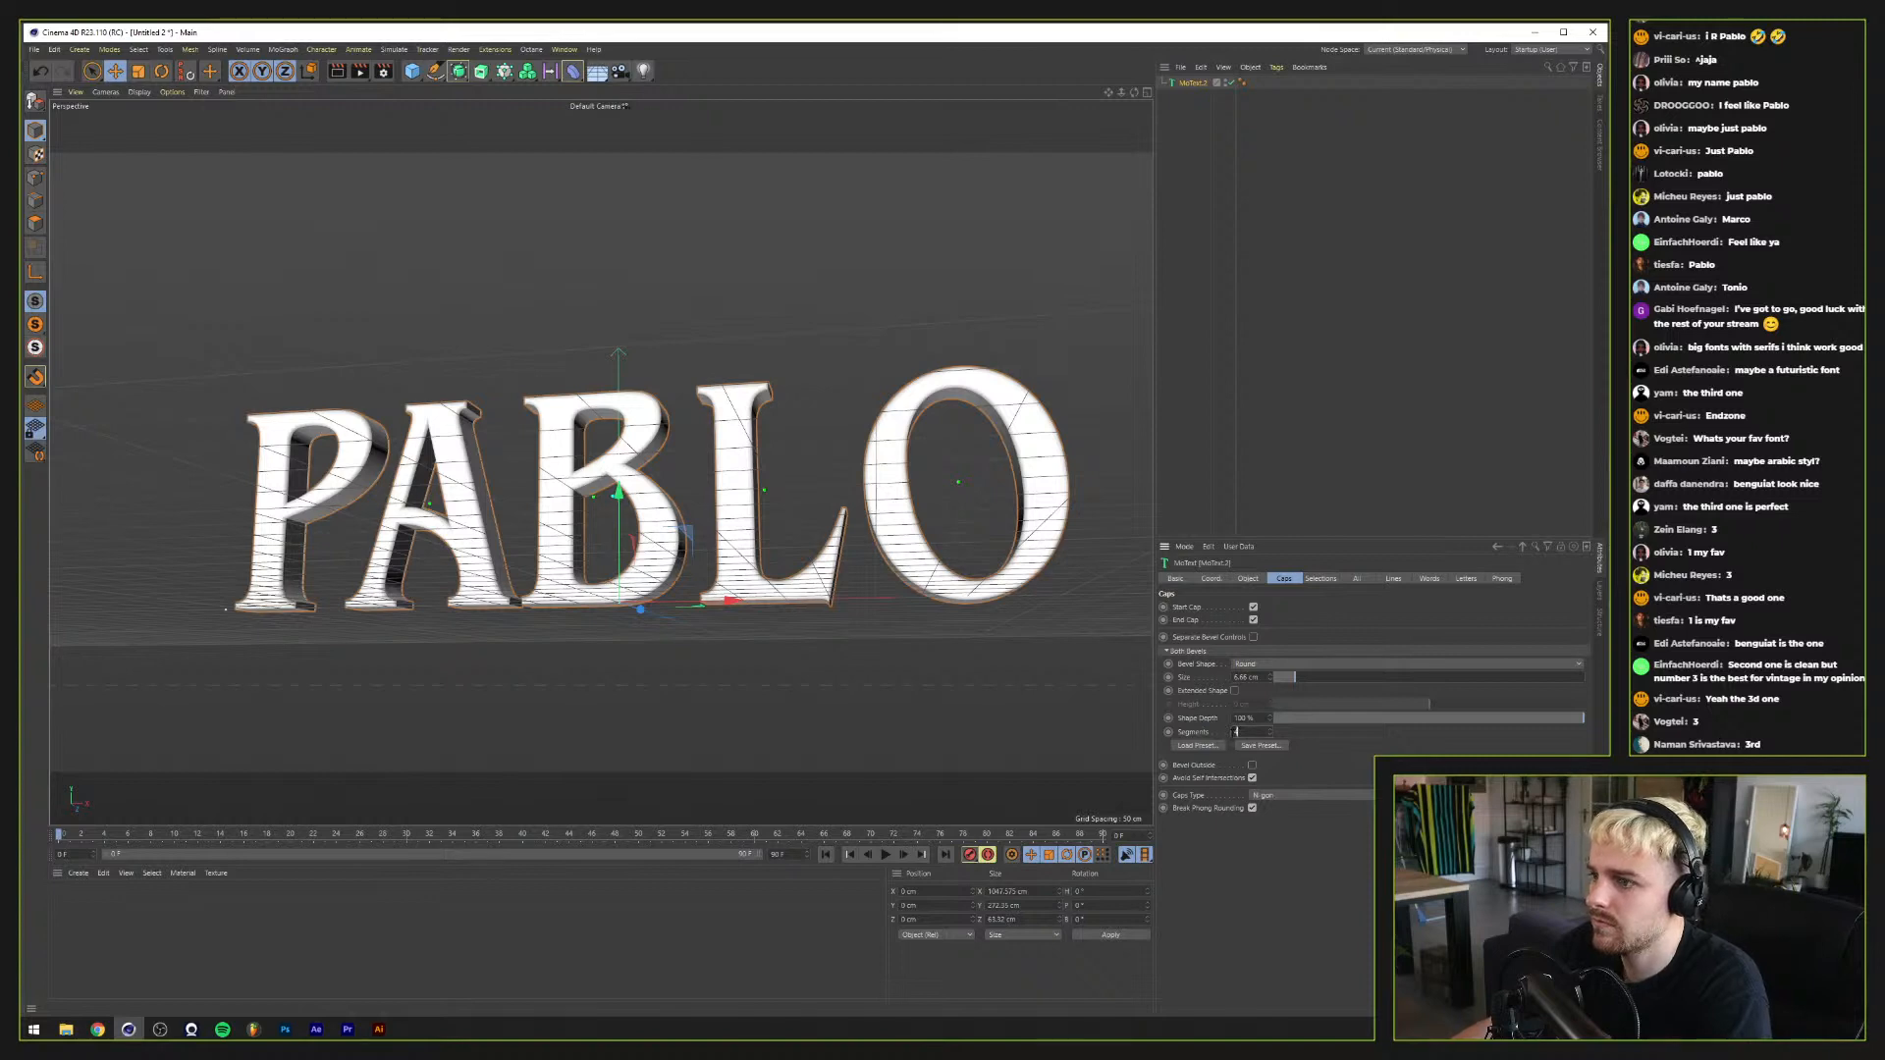
mouse_move(678, 481)
mouse_down()
mouse_move(805, 471)
mouse_move(538, 487)
mouse_move(675, 480)
mouse_move(551, 574)
mouse_move(657, 459)
mouse_move(650, 481)
mouse_up()
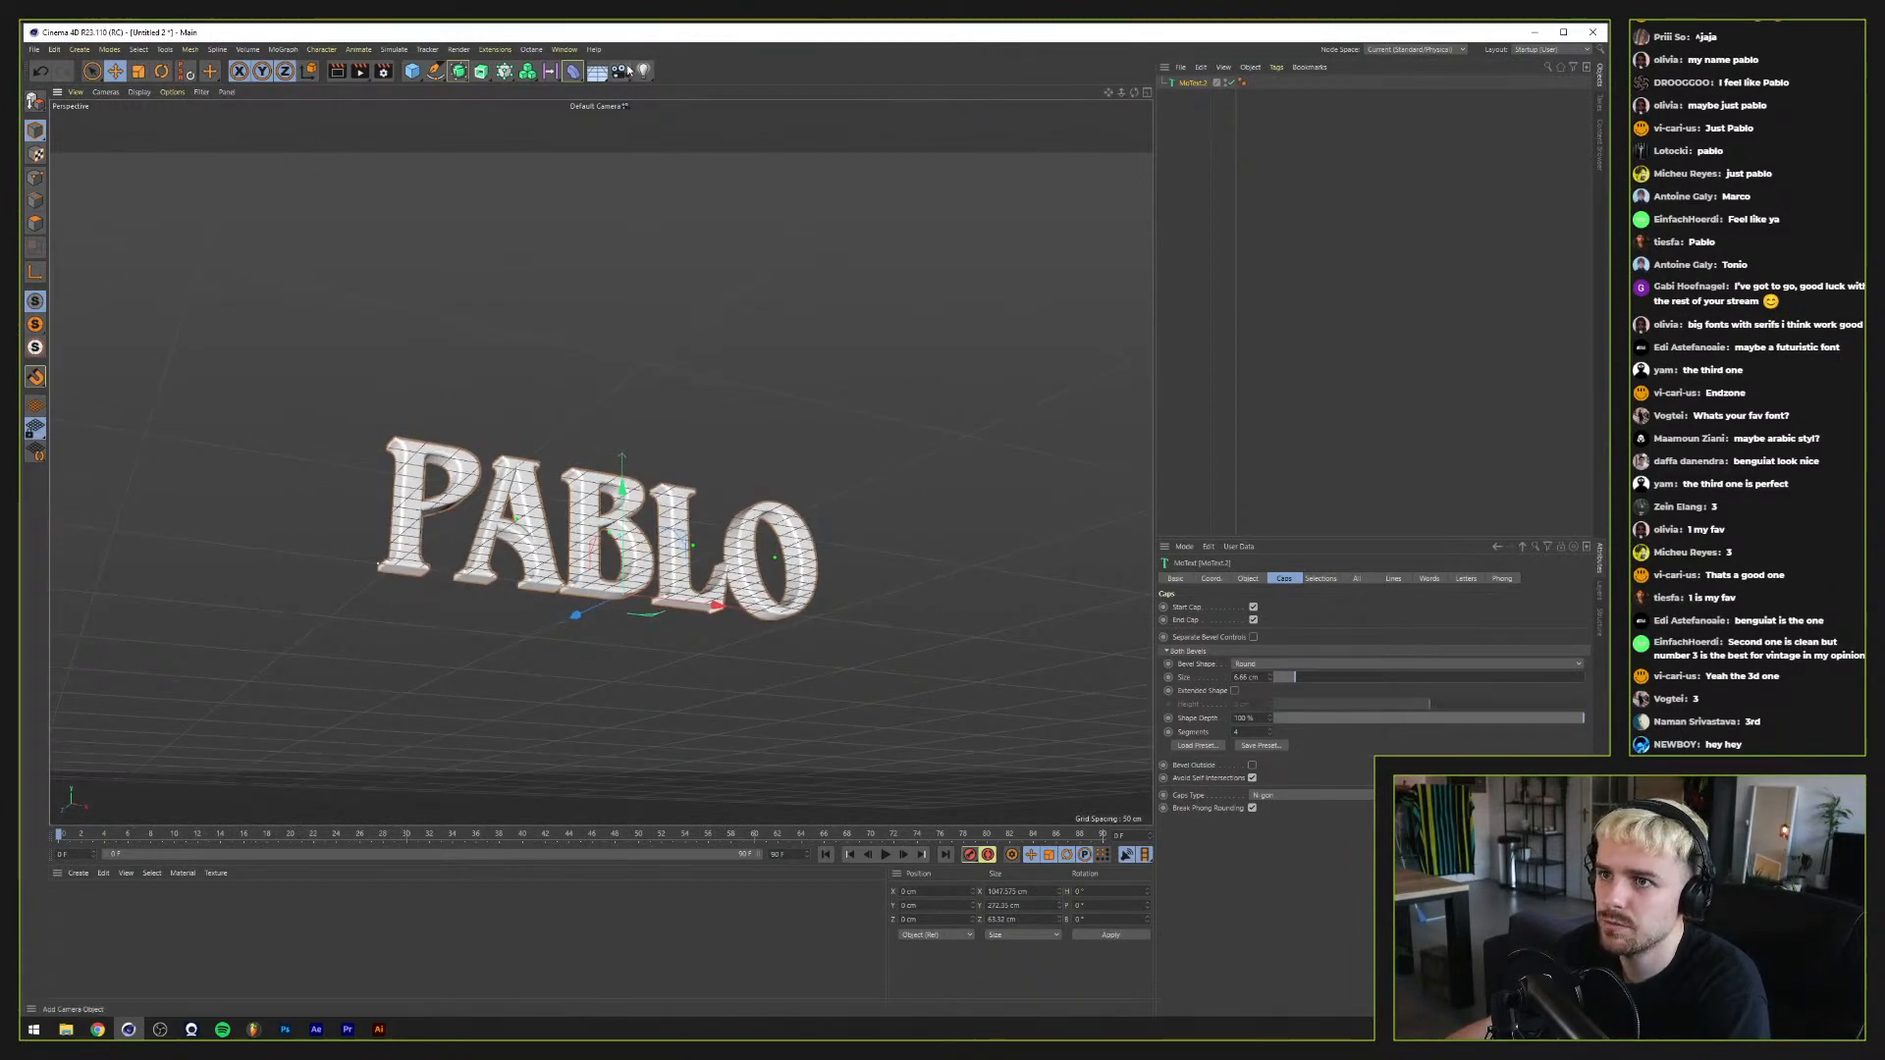
Step: Add a camera to the scene and frame the whole PABLO text through it from an angled viewpoint
click(627, 71)
drag(679, 452, 736, 428)
click(1228, 83)
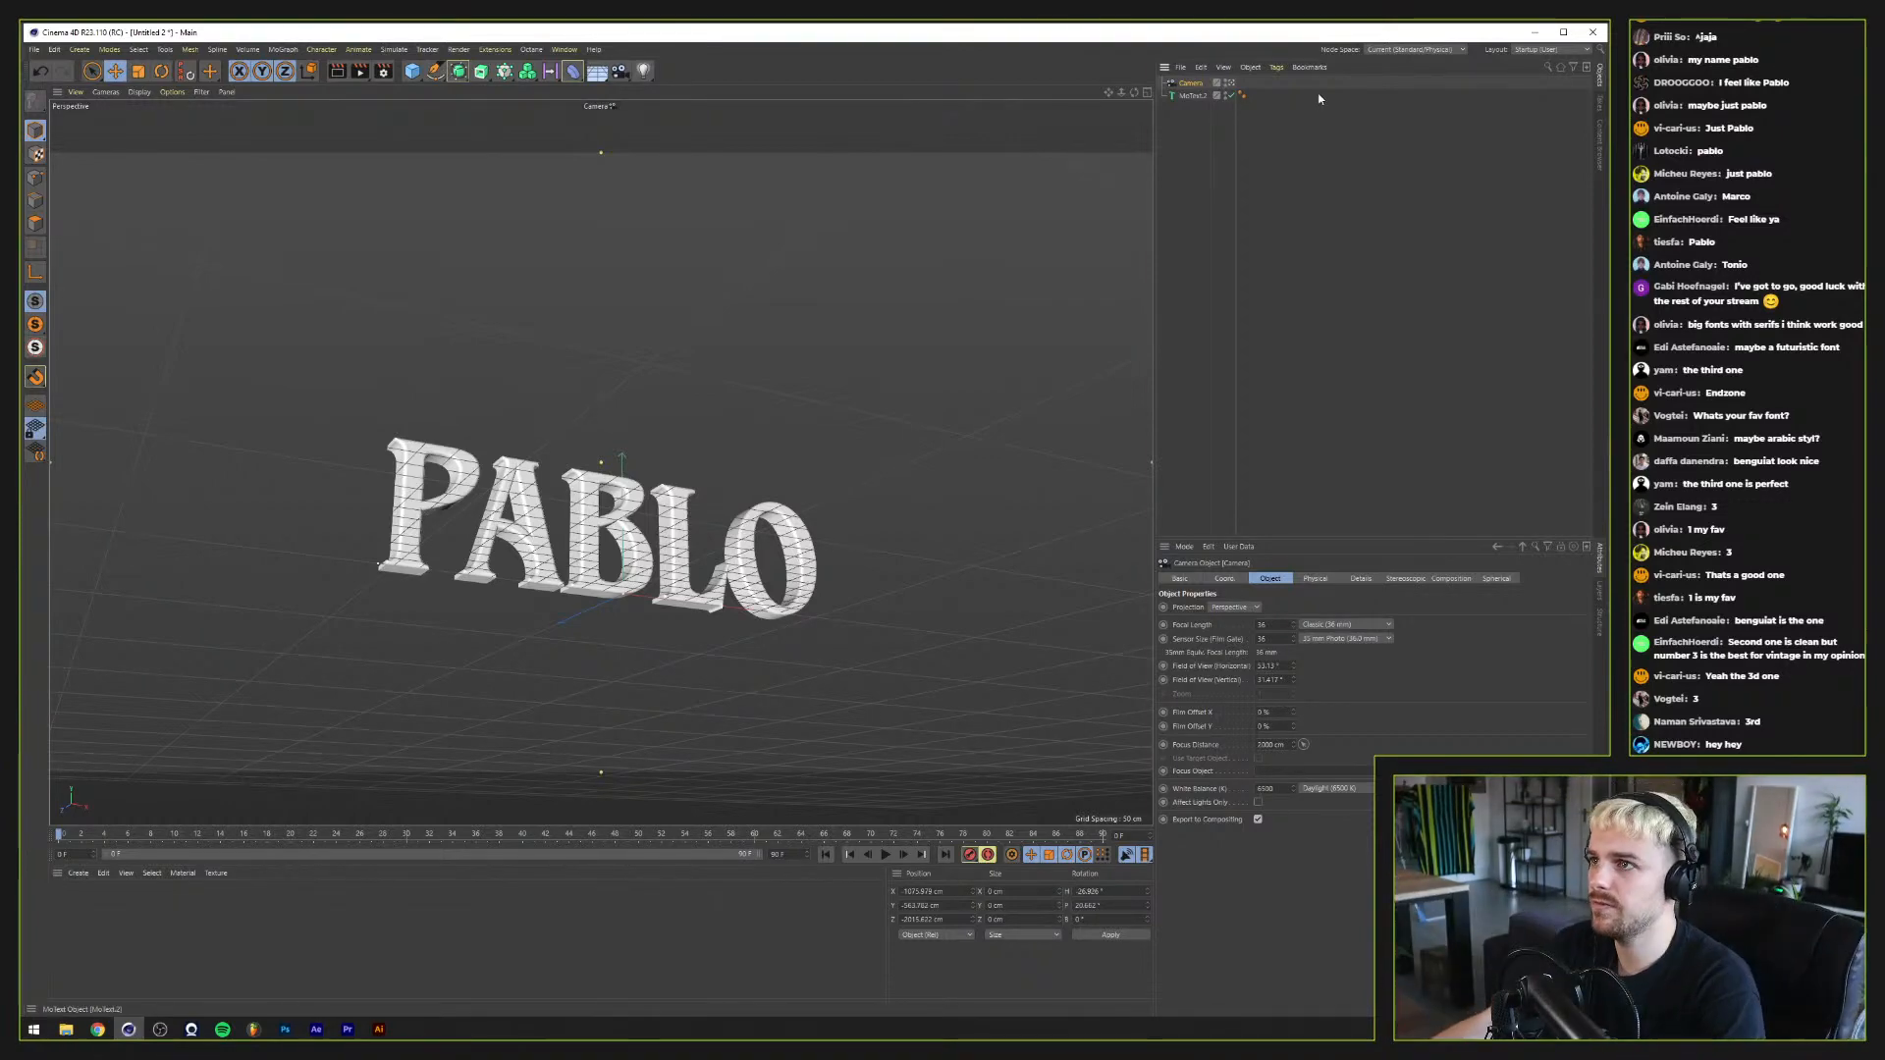
drag(694, 390, 555, 531)
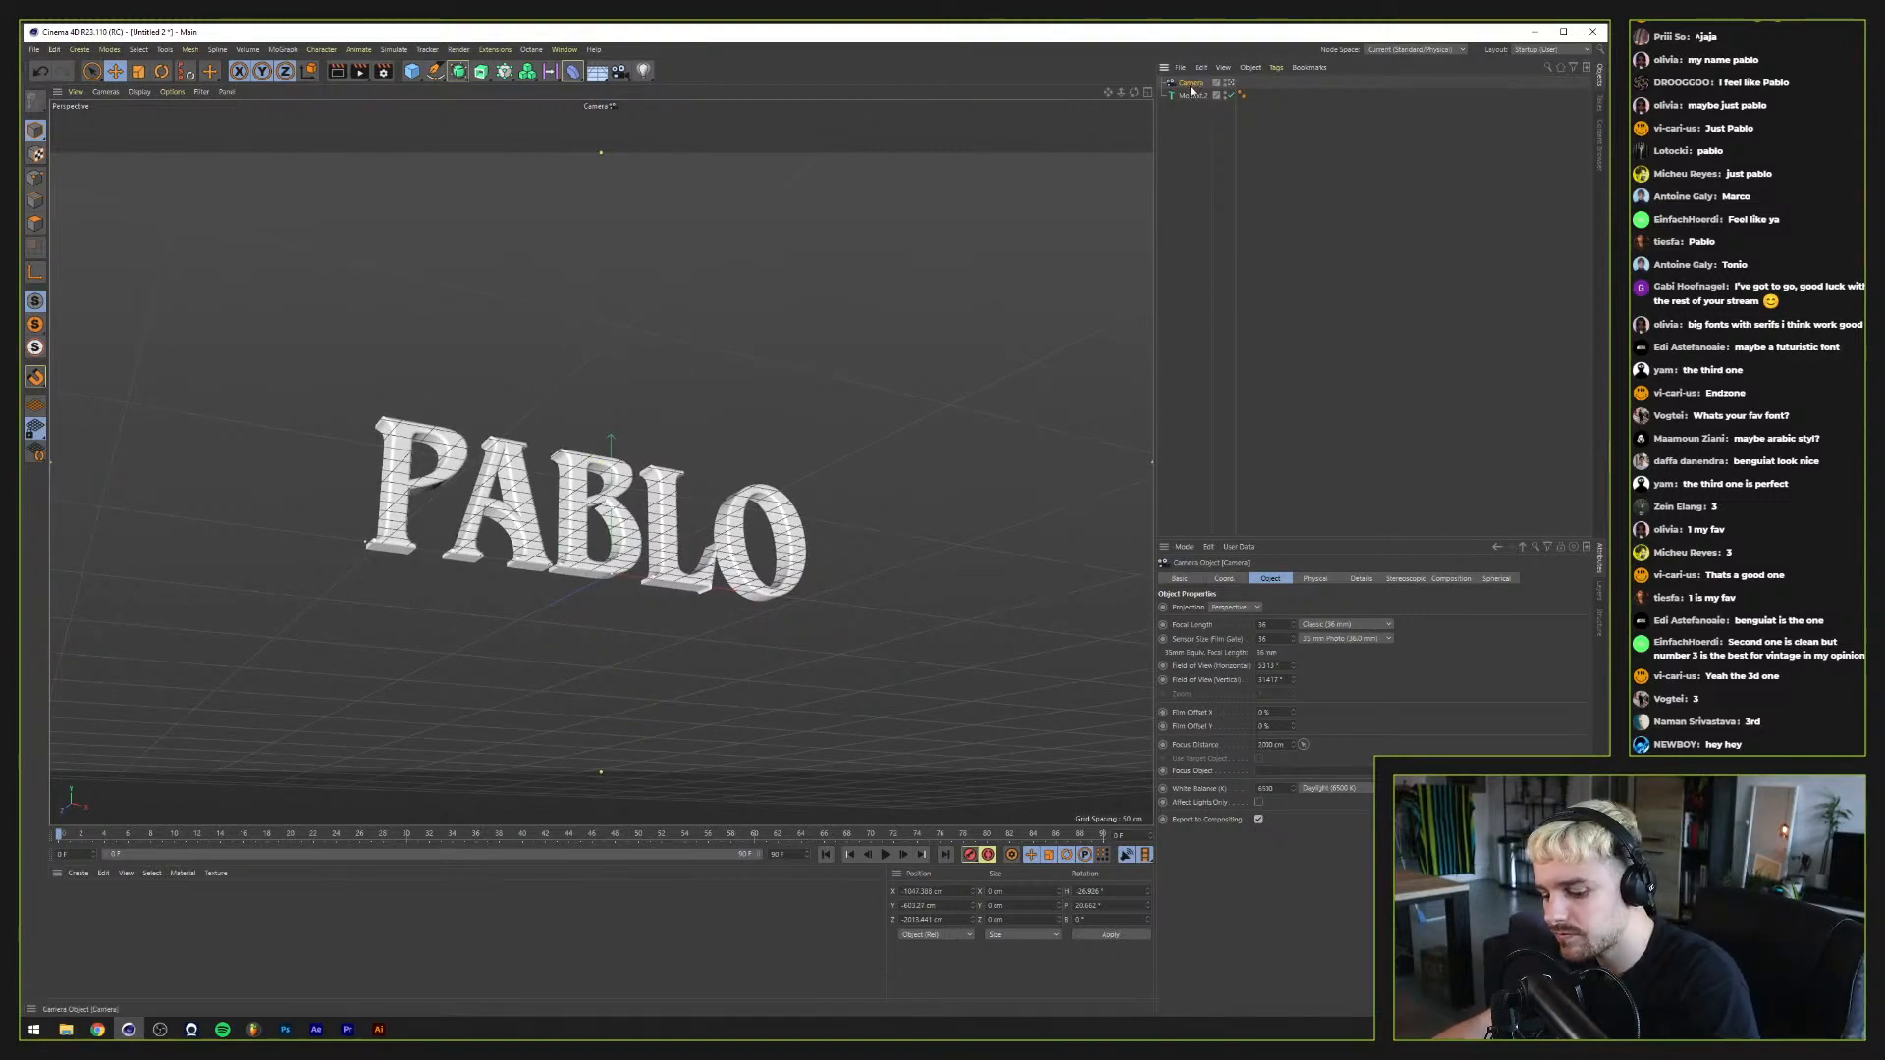
Step: Duplicate the camera and set the copy's position to X 0, Y 0 and Z -2000 cm
key(ctrl+c)
key(ctrl+v)
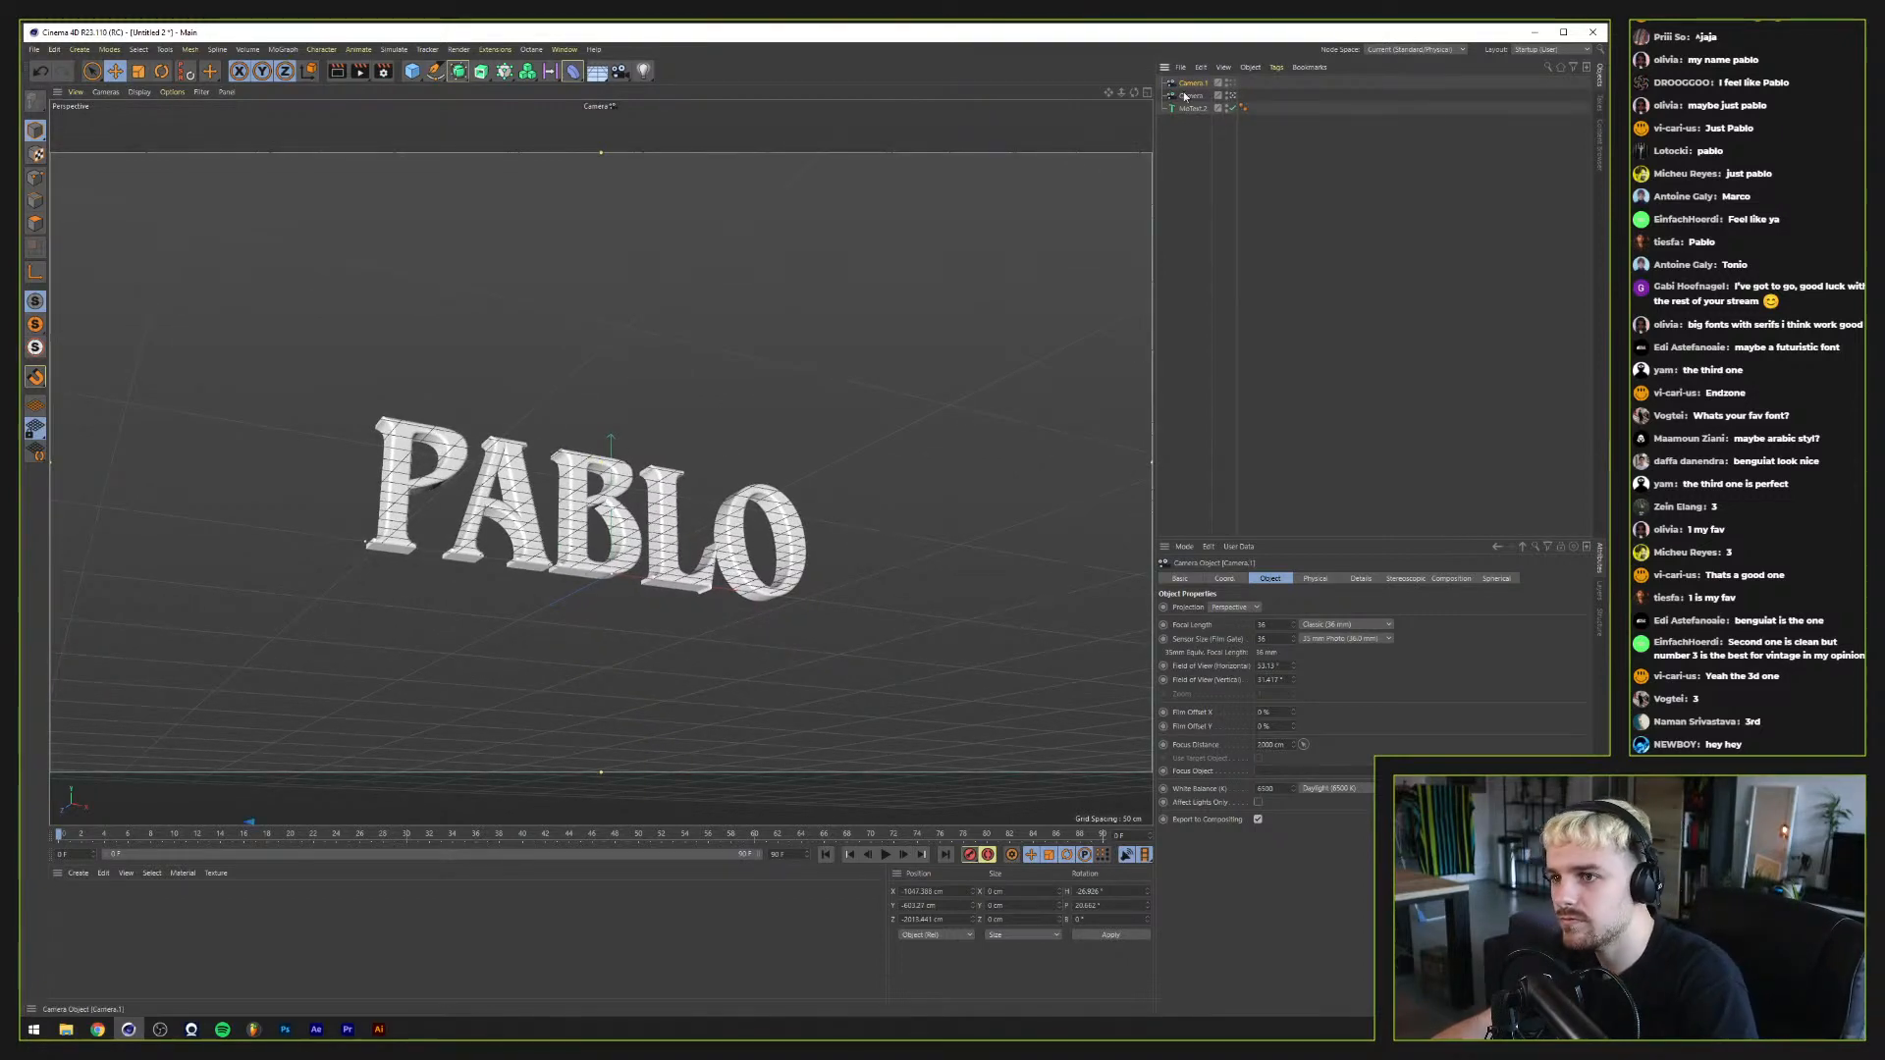
click(1229, 579)
text(0)
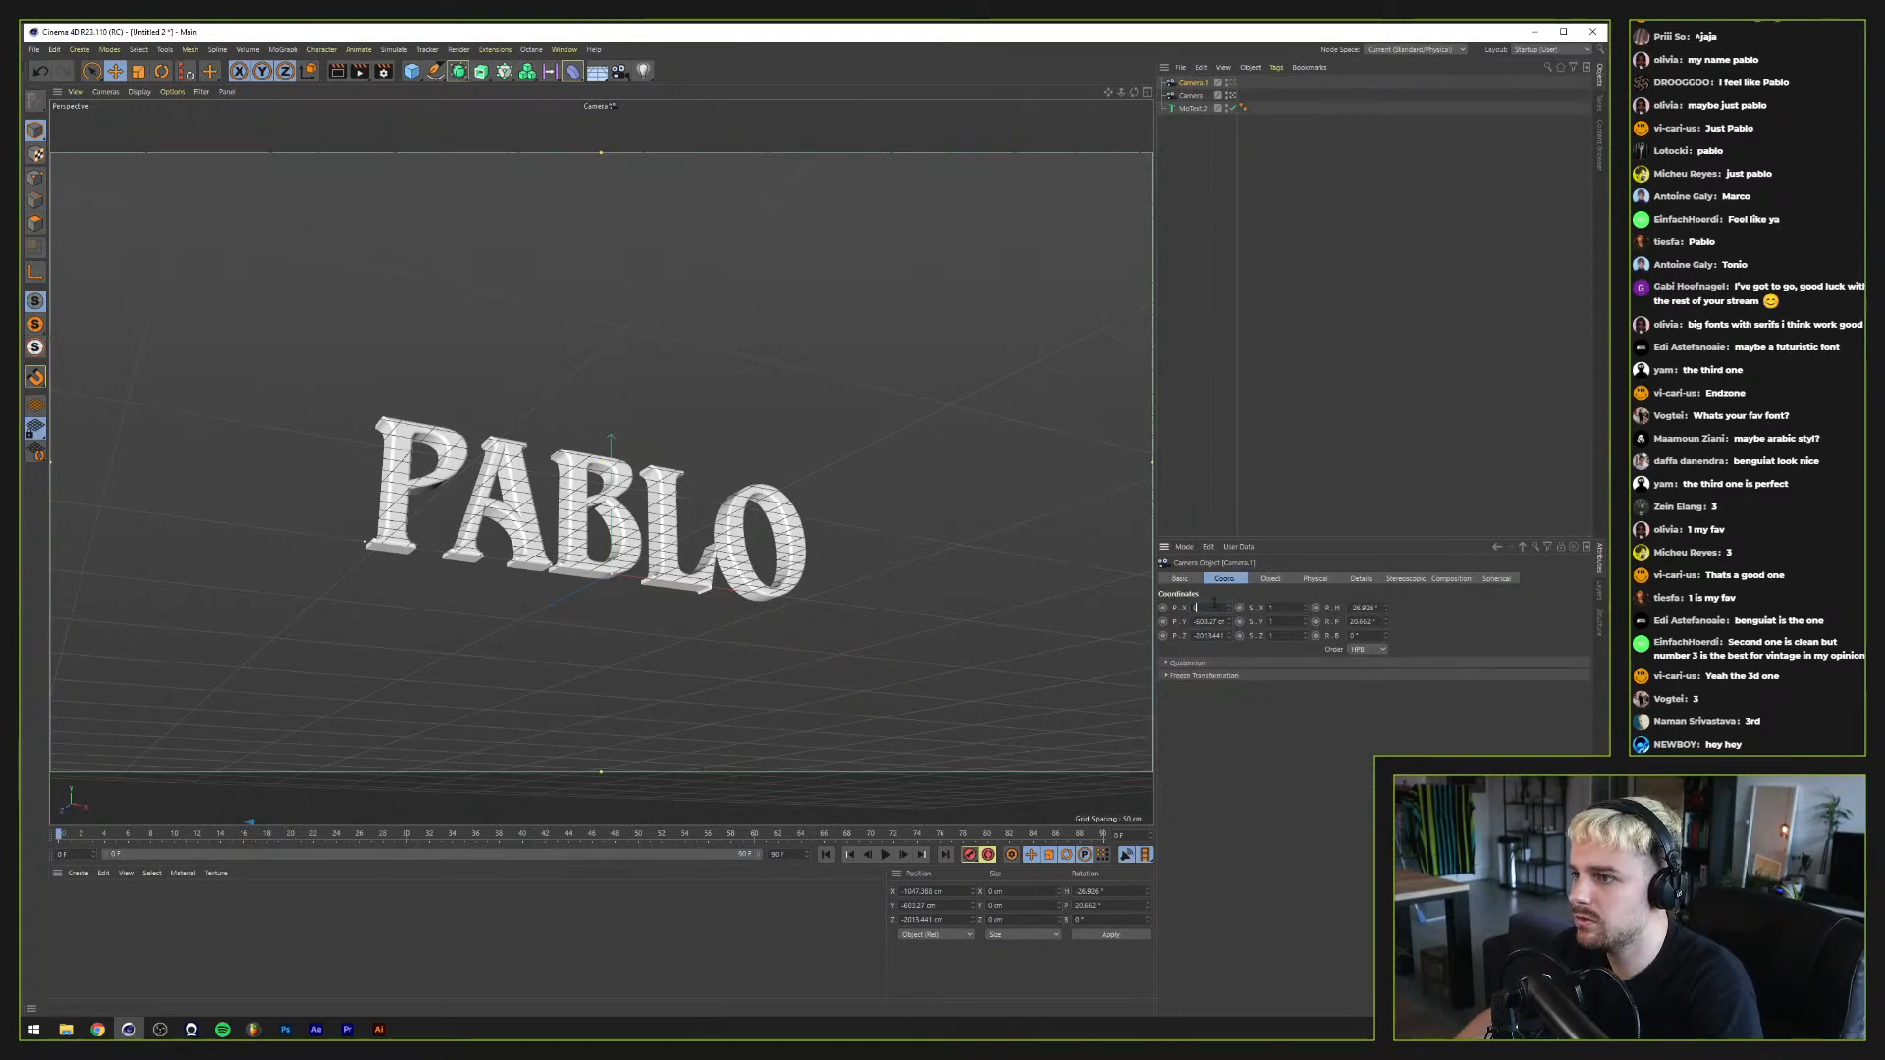
key(Tab)
text(0)
key(Tab)
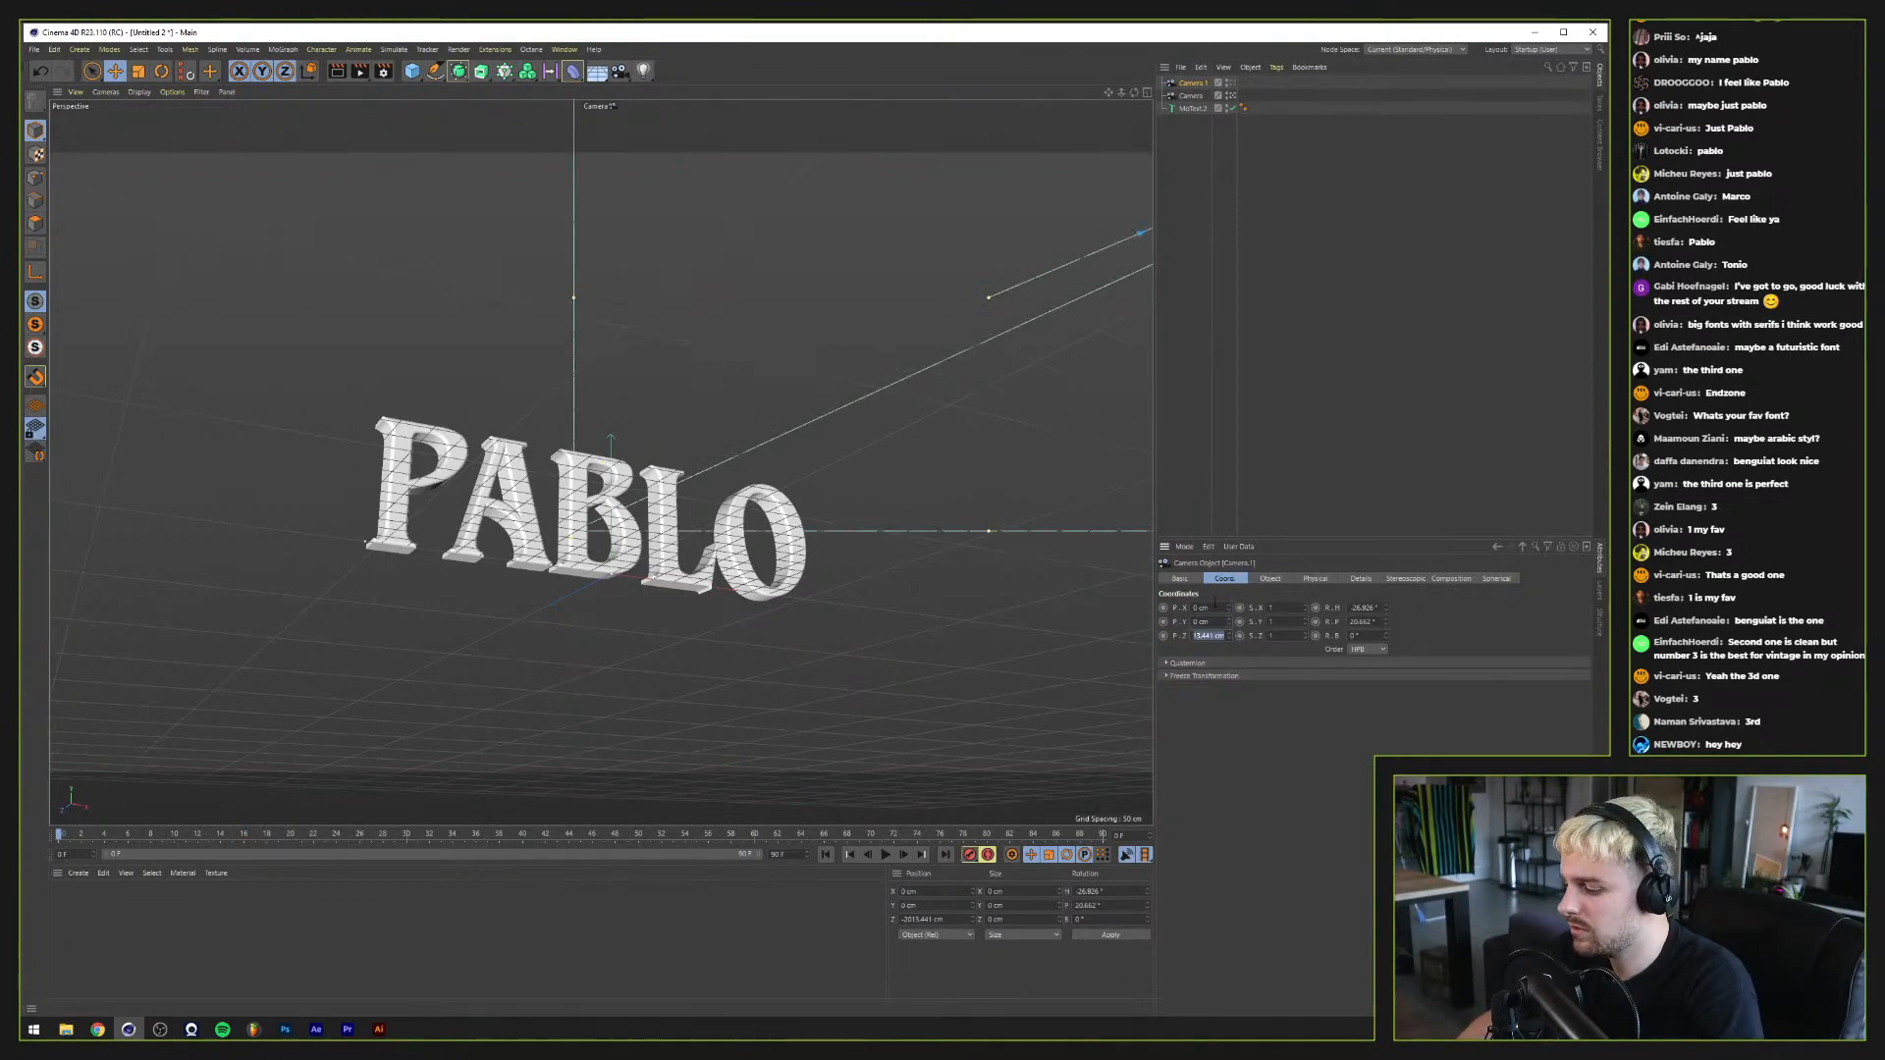
text(-2000)
key(Return)
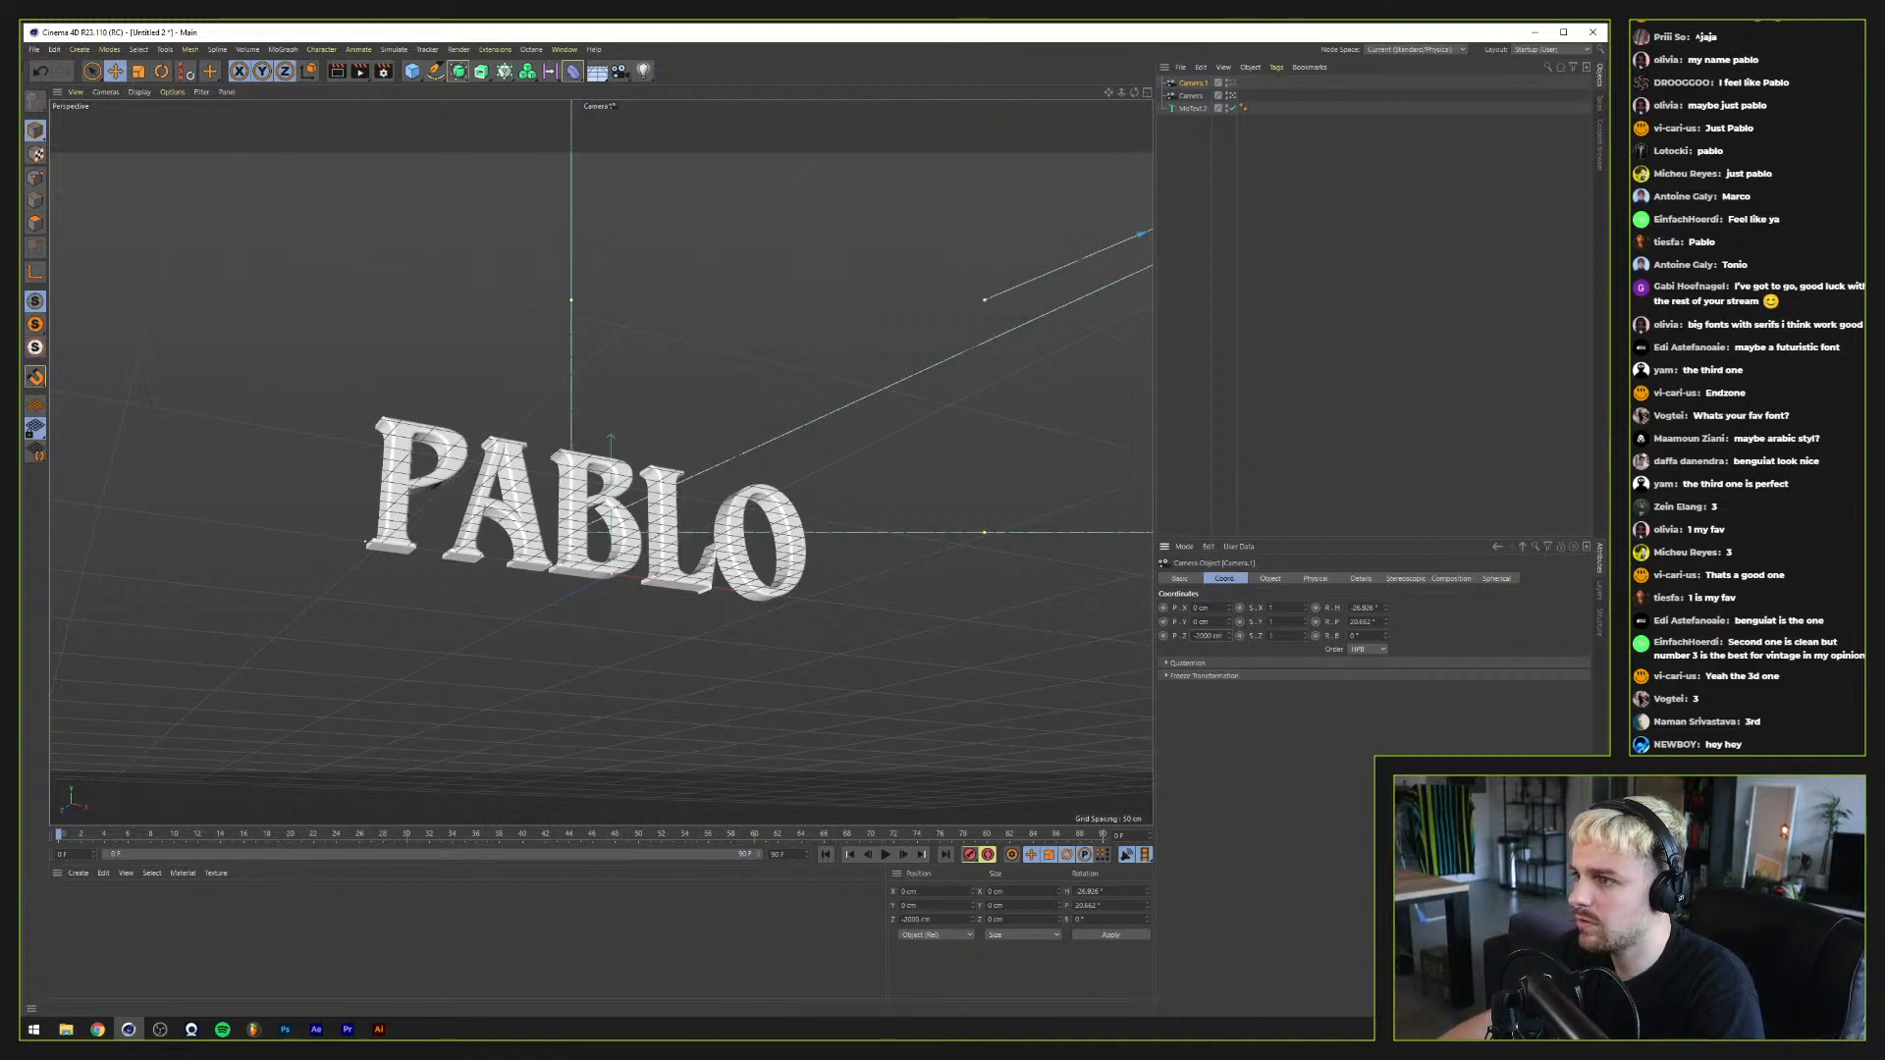
Step: Look through the duplicate camera, zero its heading and pitch, and set its Z position to -1500 cm
click(1231, 84)
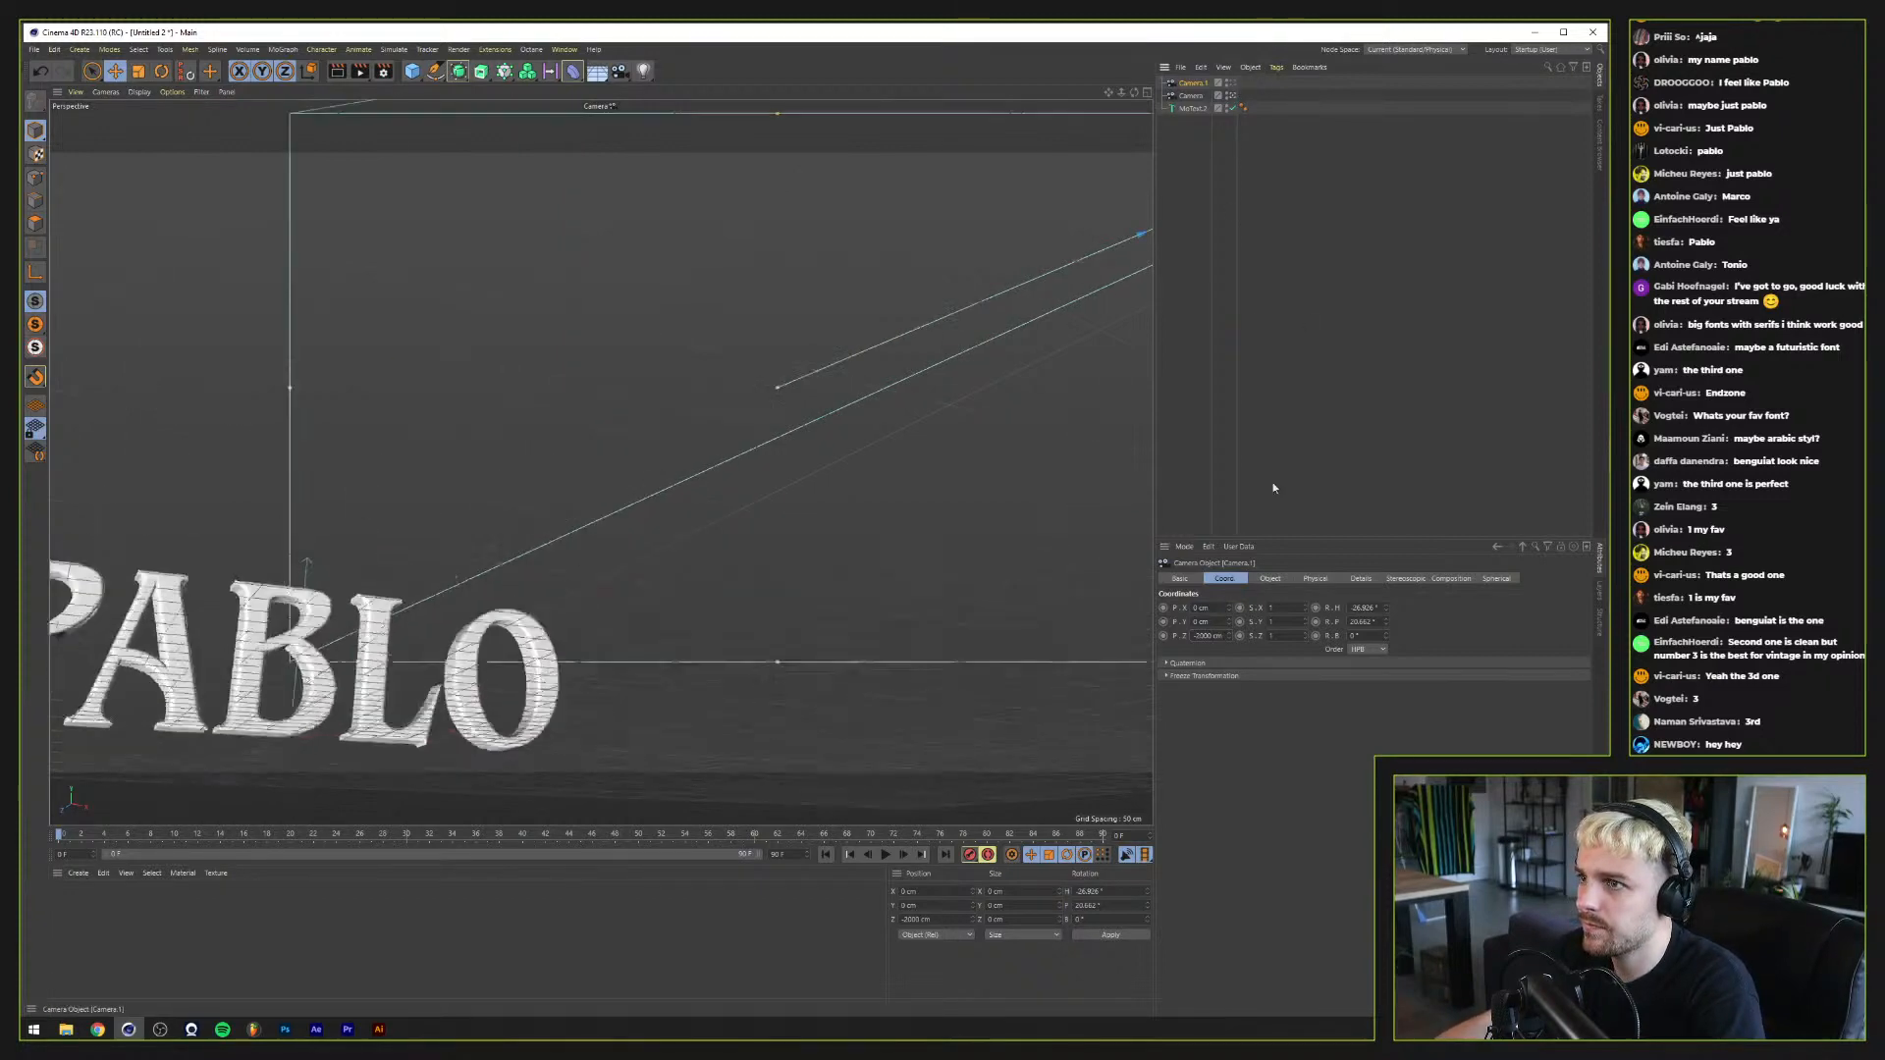
text(0)
key(Tab)
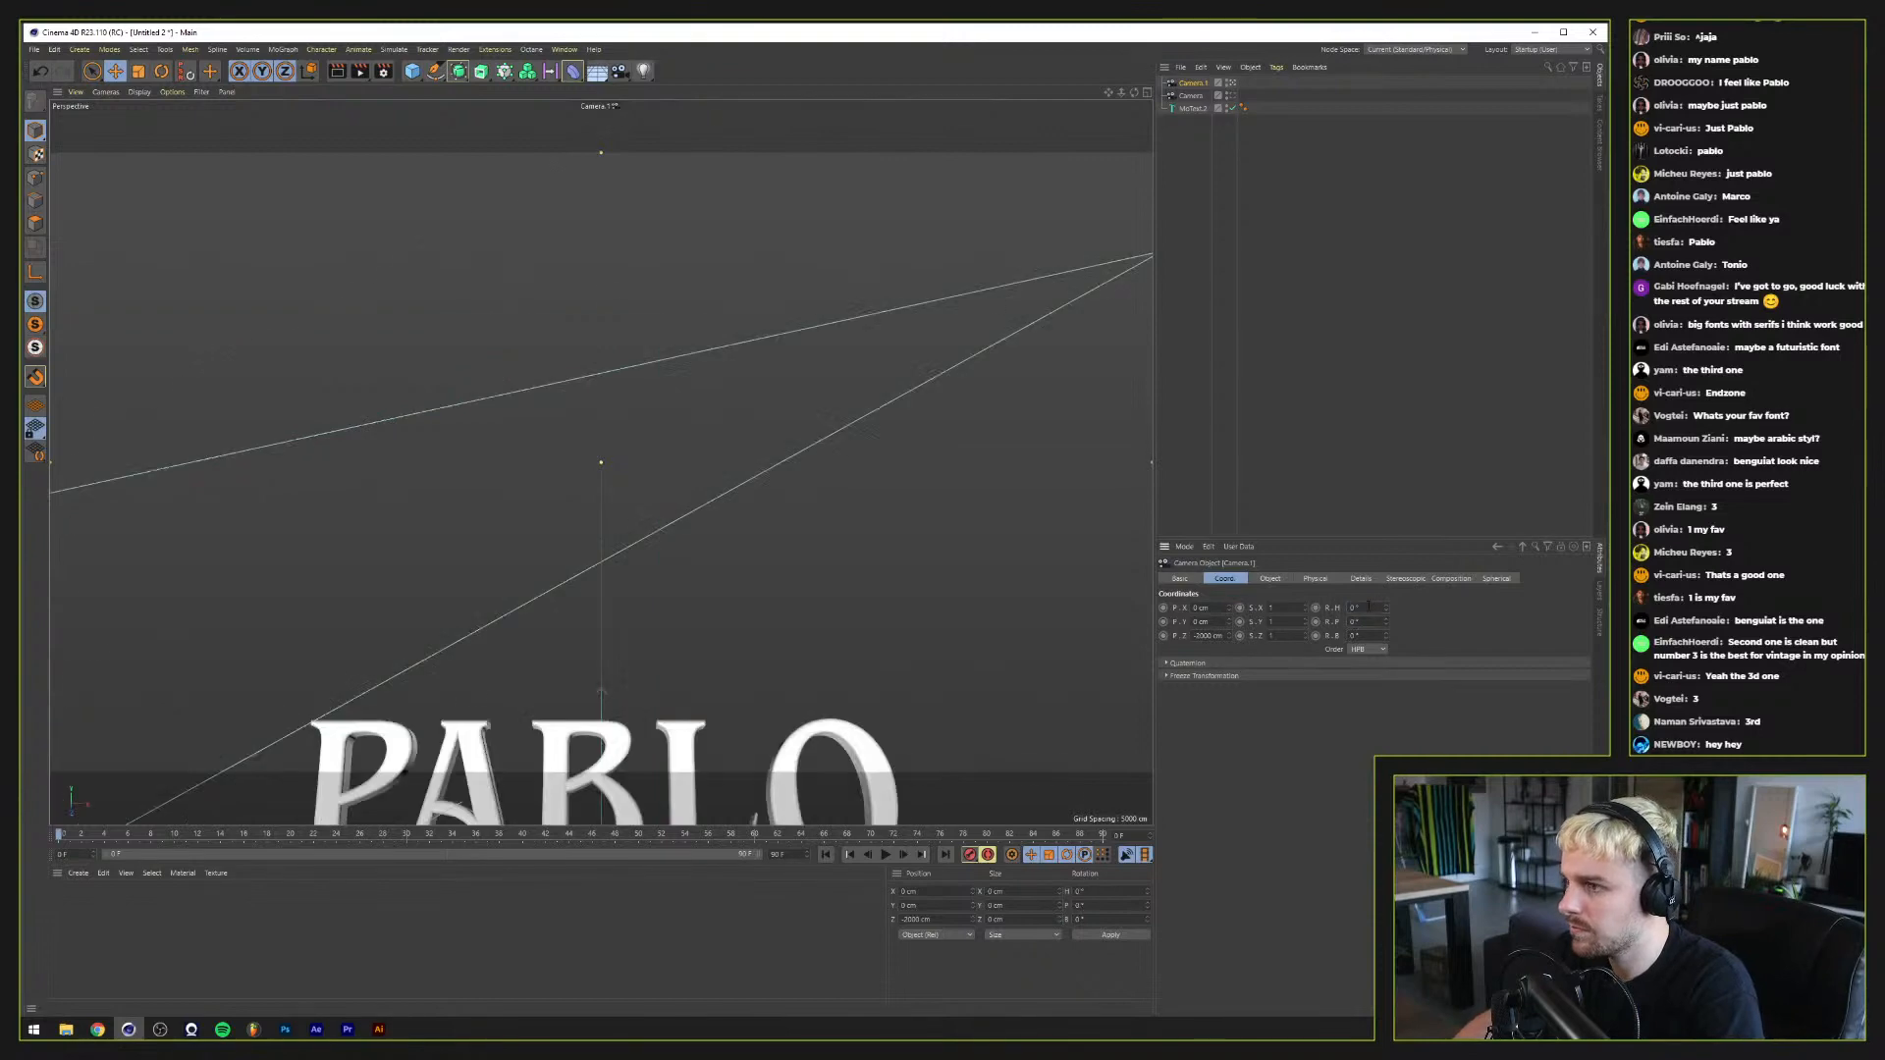
text(0)
key(Return)
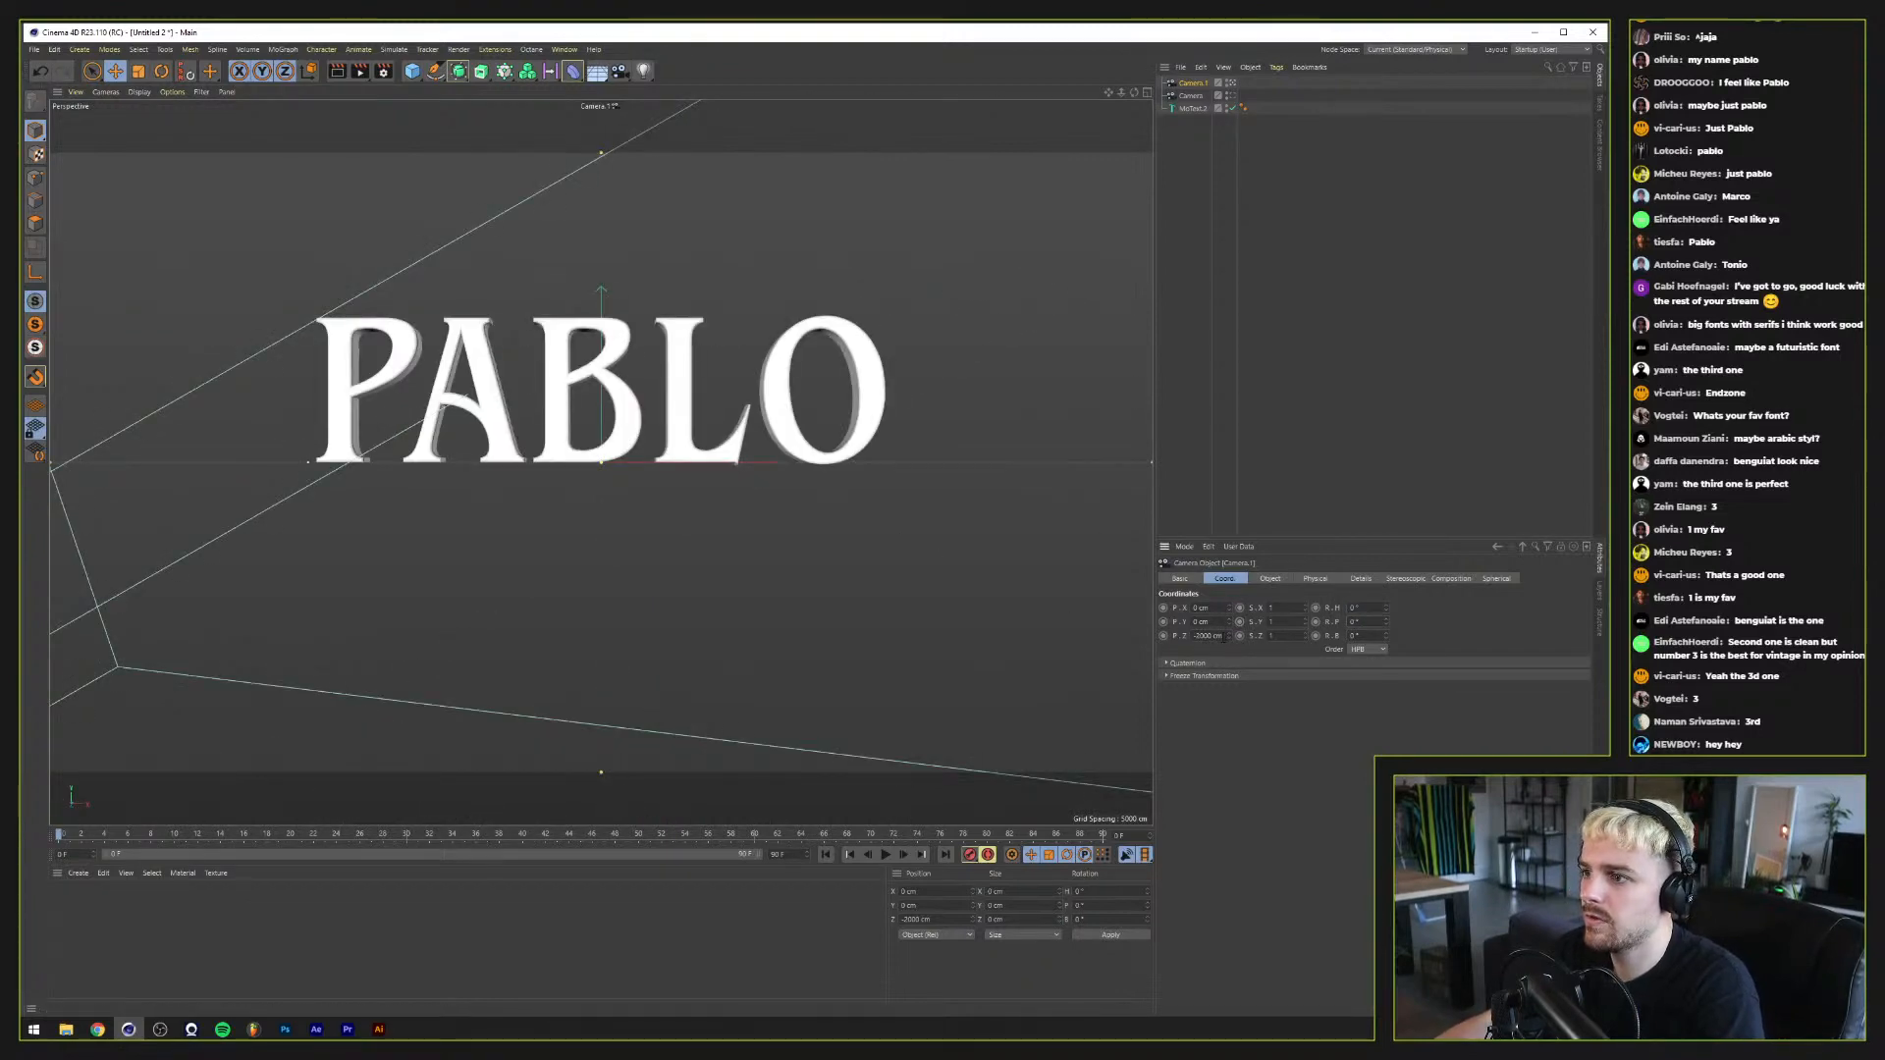
click(1202, 636)
text(-1500)
key(Return)
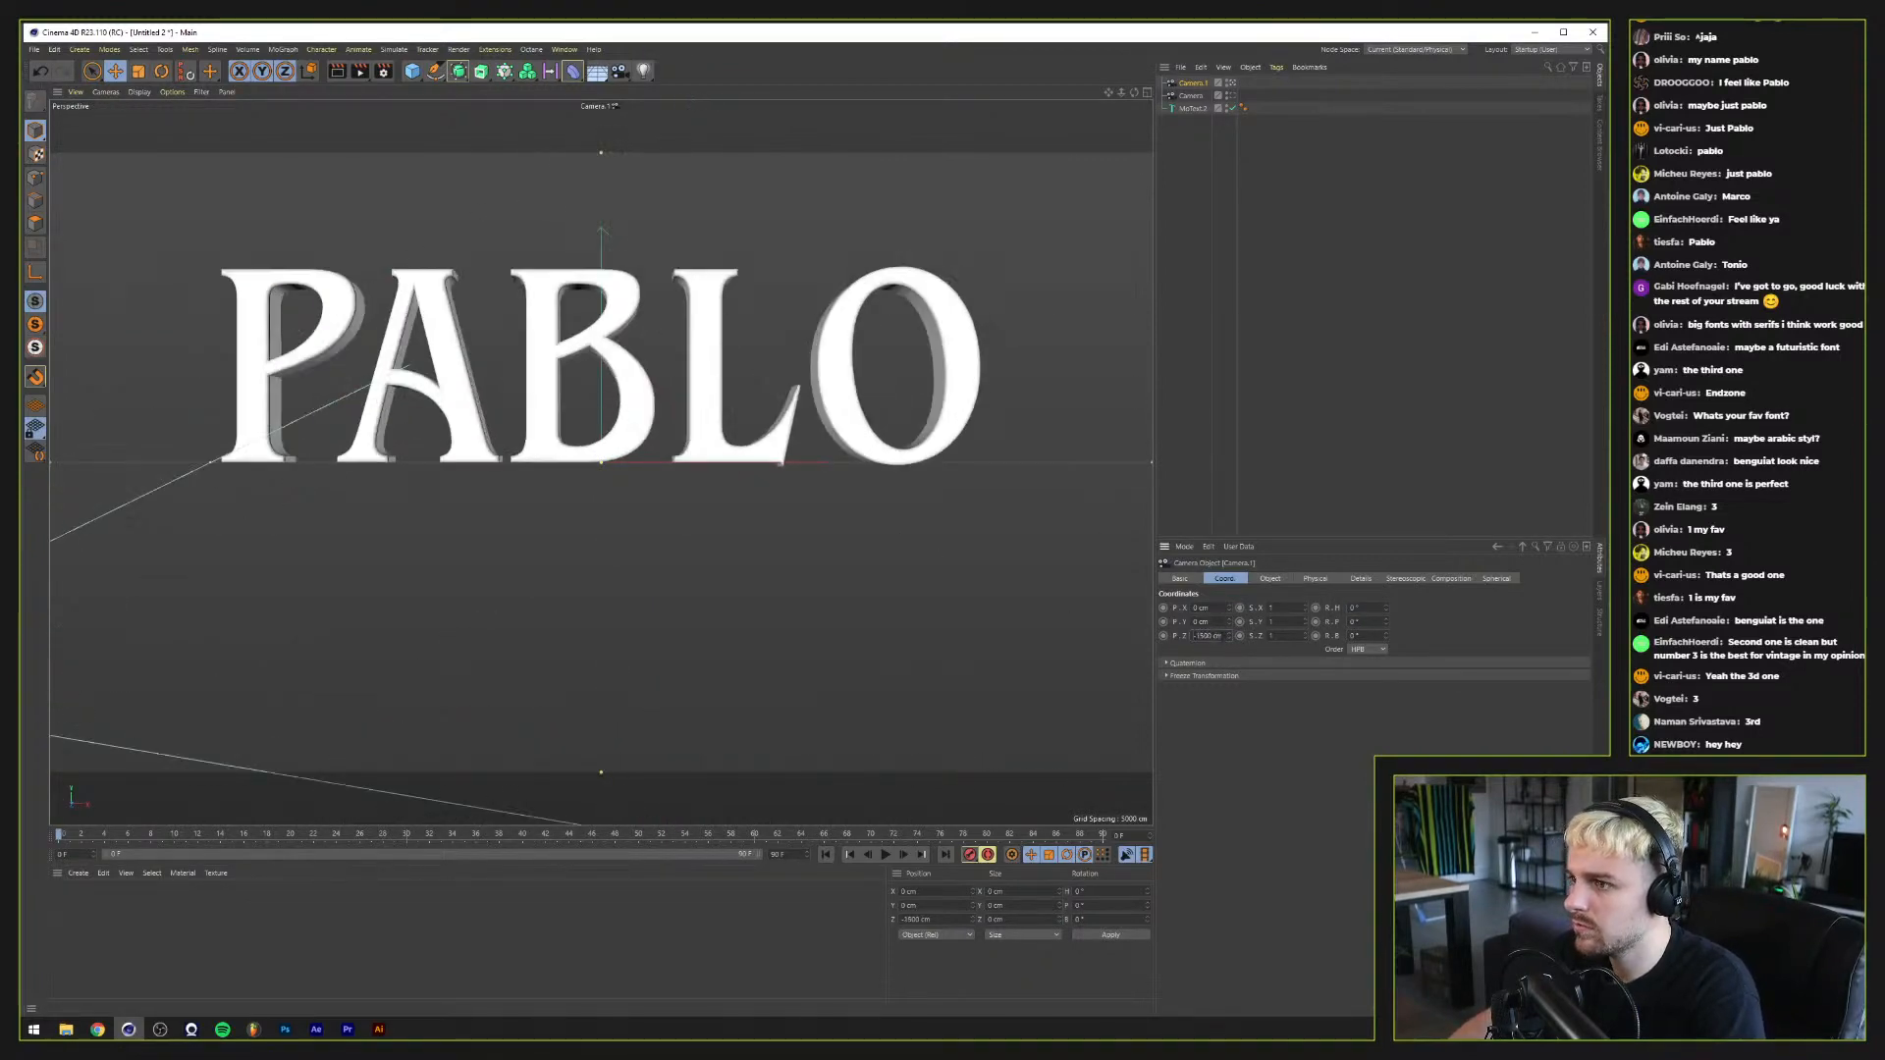
Step: Tilt the duplicate camera upward to a pitch of 7°
key(Up)
key(Up)
key(Up)
key(Up)
key(Up)
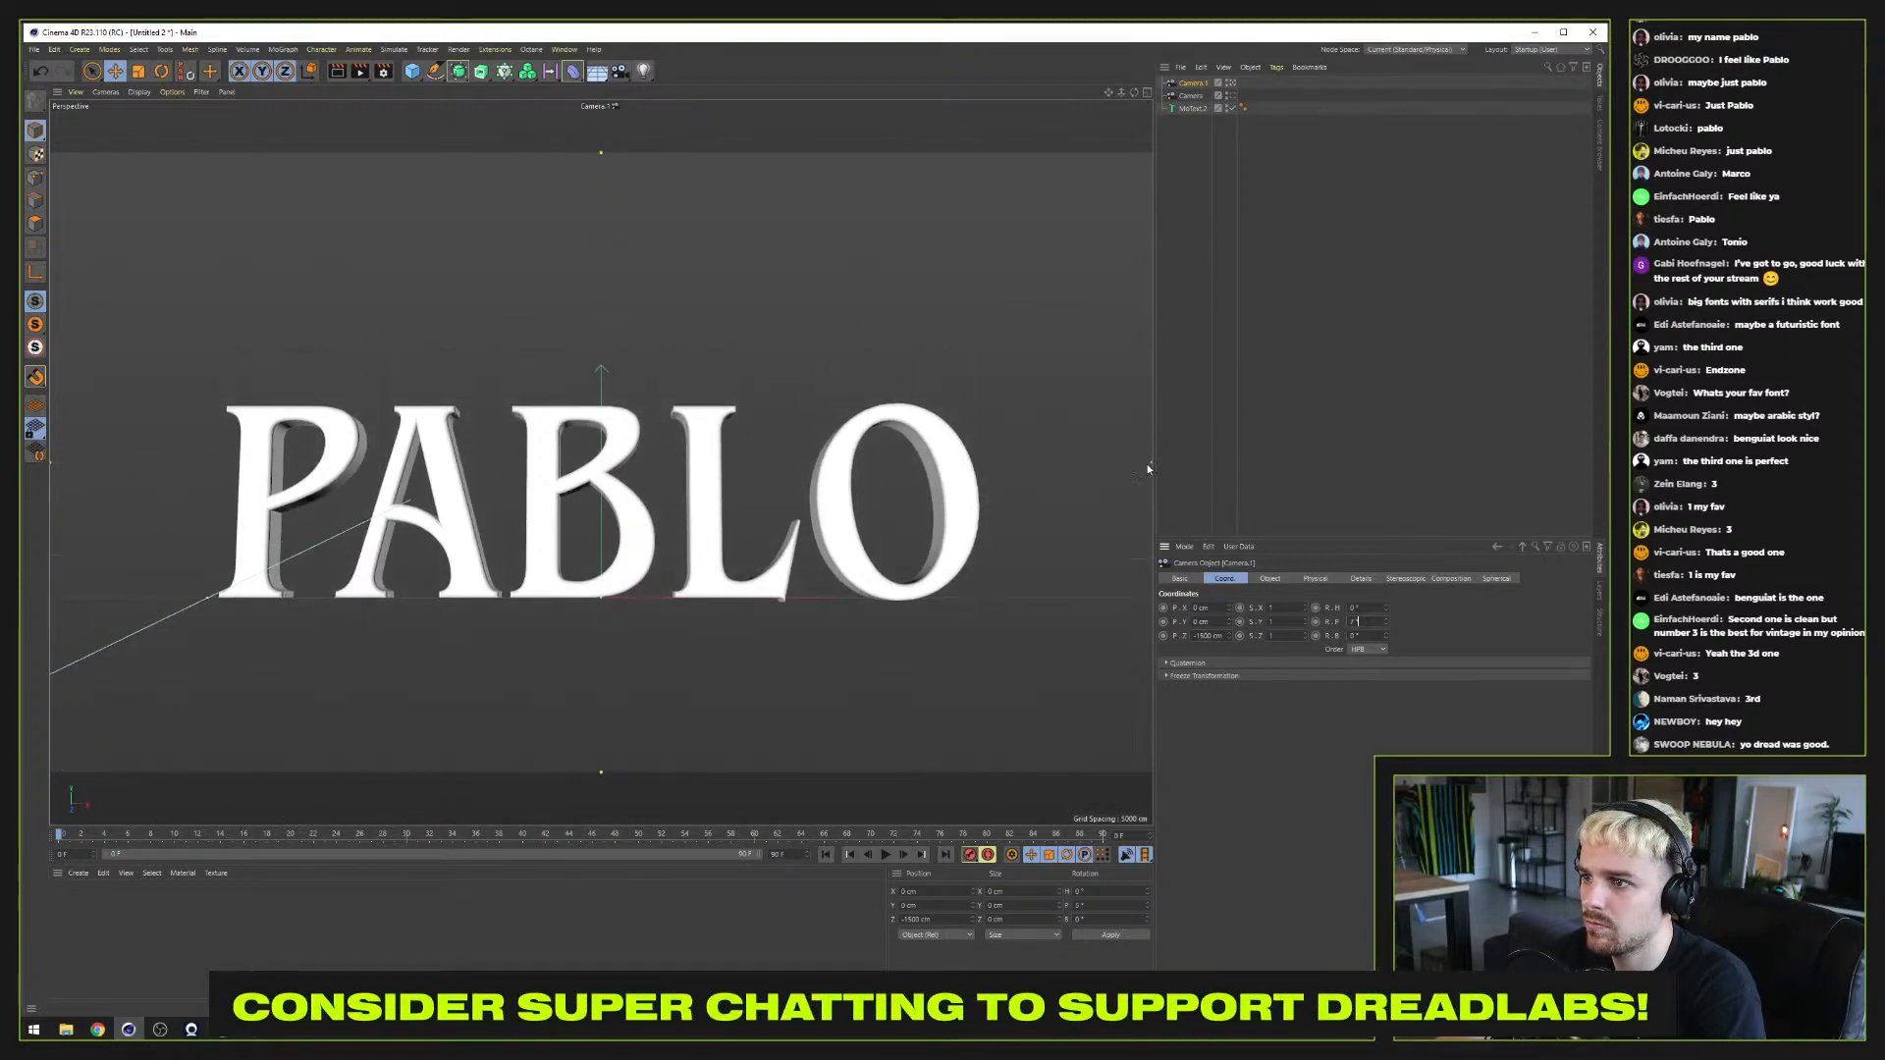
Step: Try a narrower field of view on the duplicate camera with it moved far back along Z
drag(1147, 463, 800, 479)
click(1213, 636)
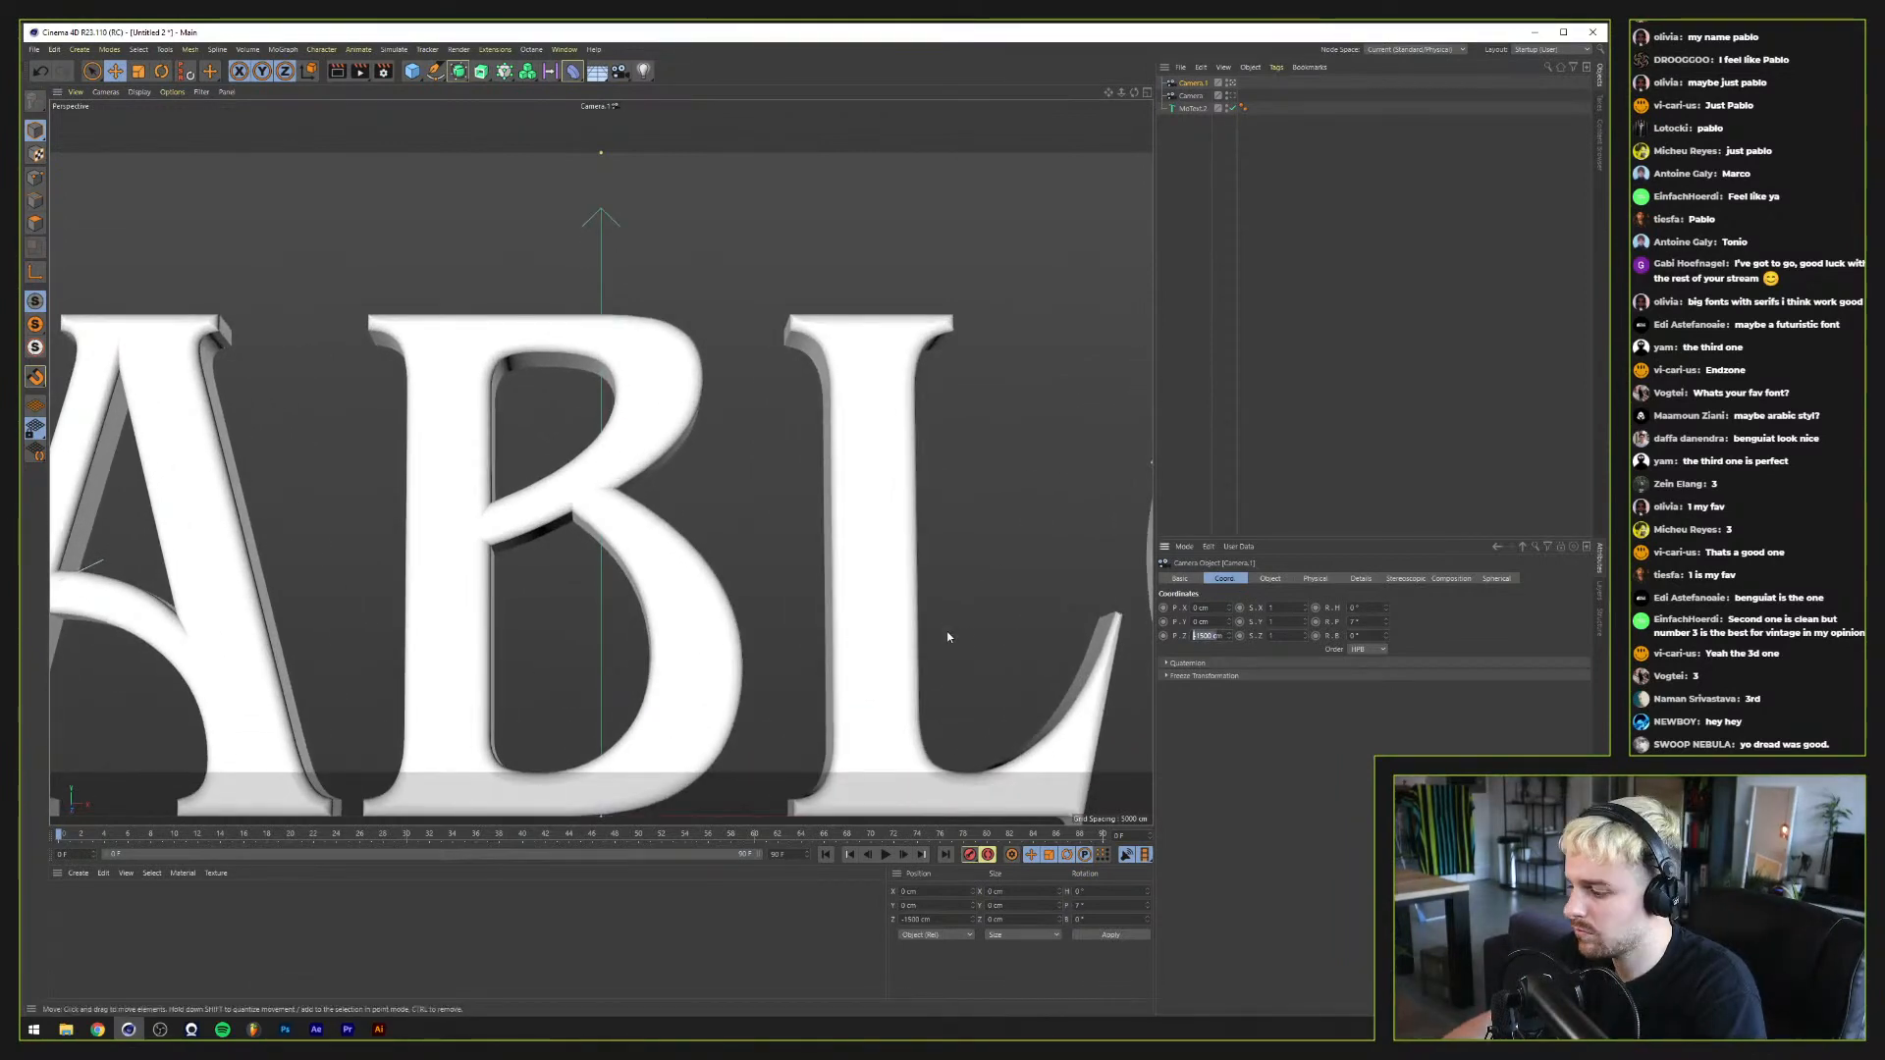
text(-250000)
key(Return)
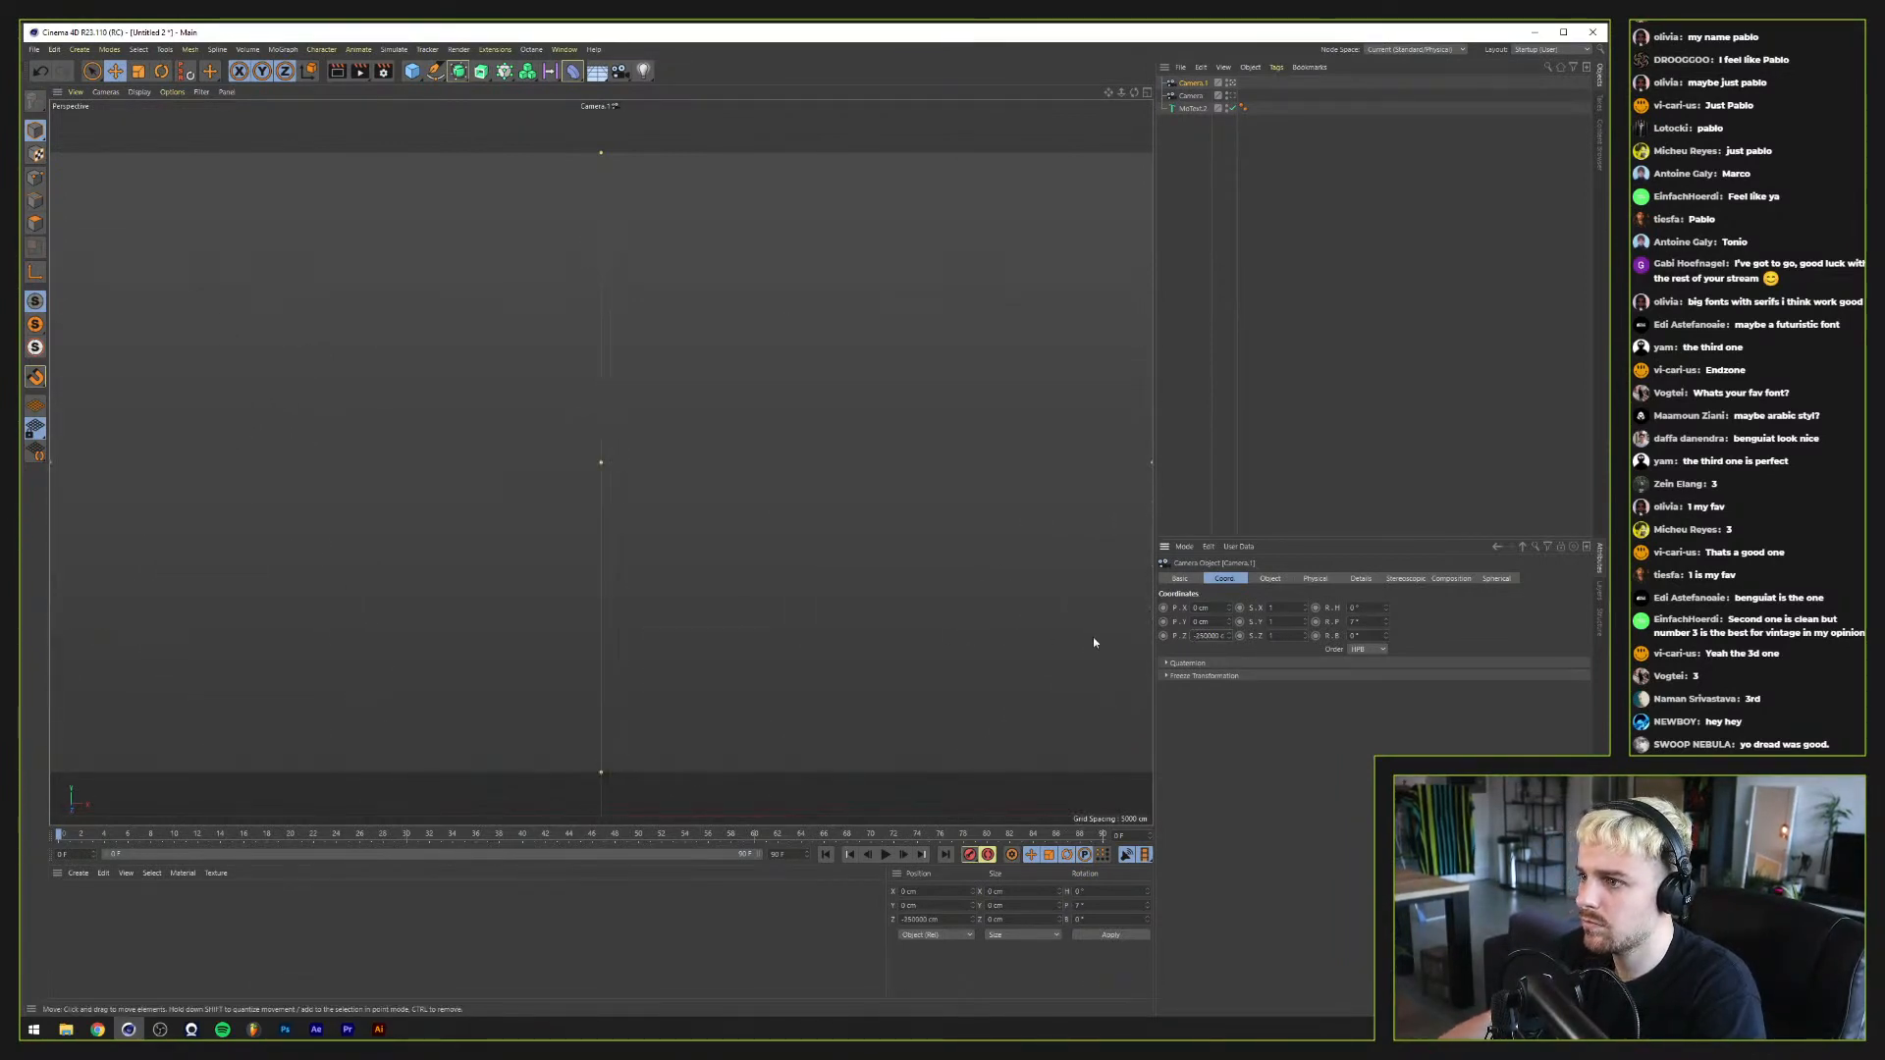
key(Return)
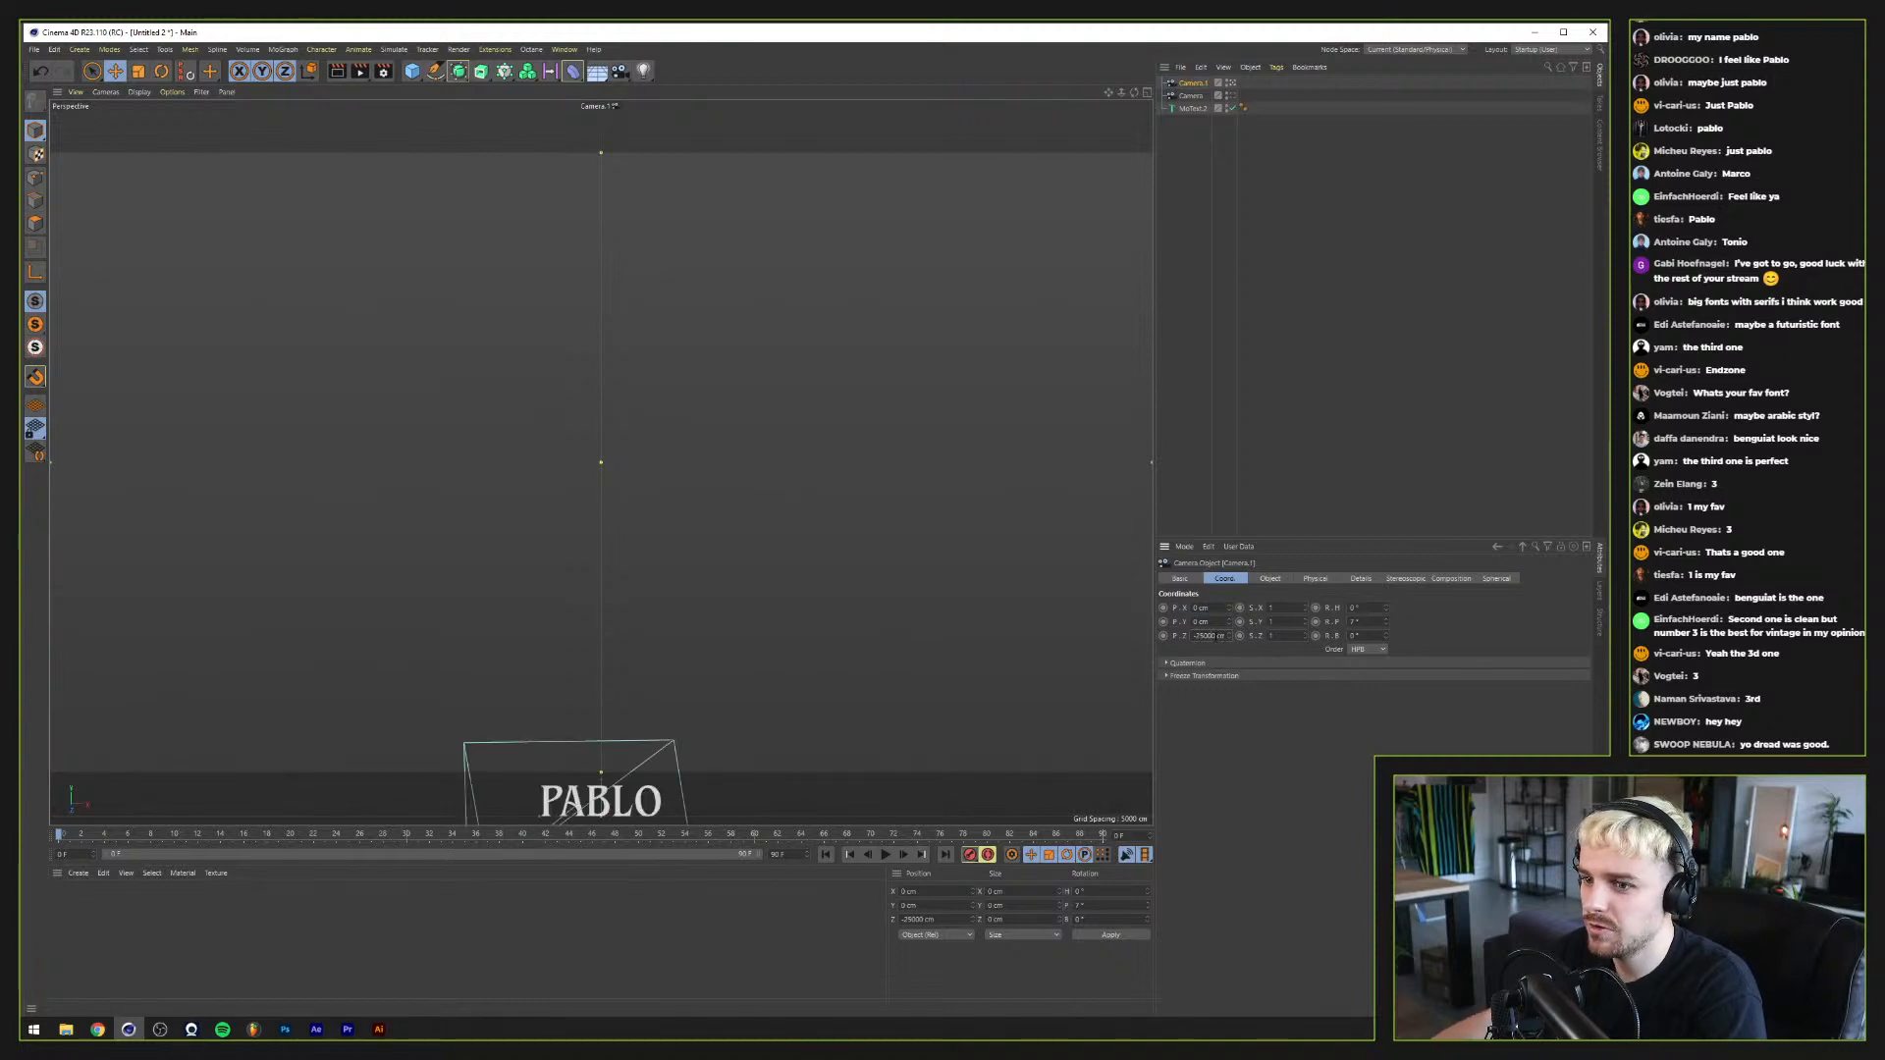
scroll(1359, 621, up, 1)
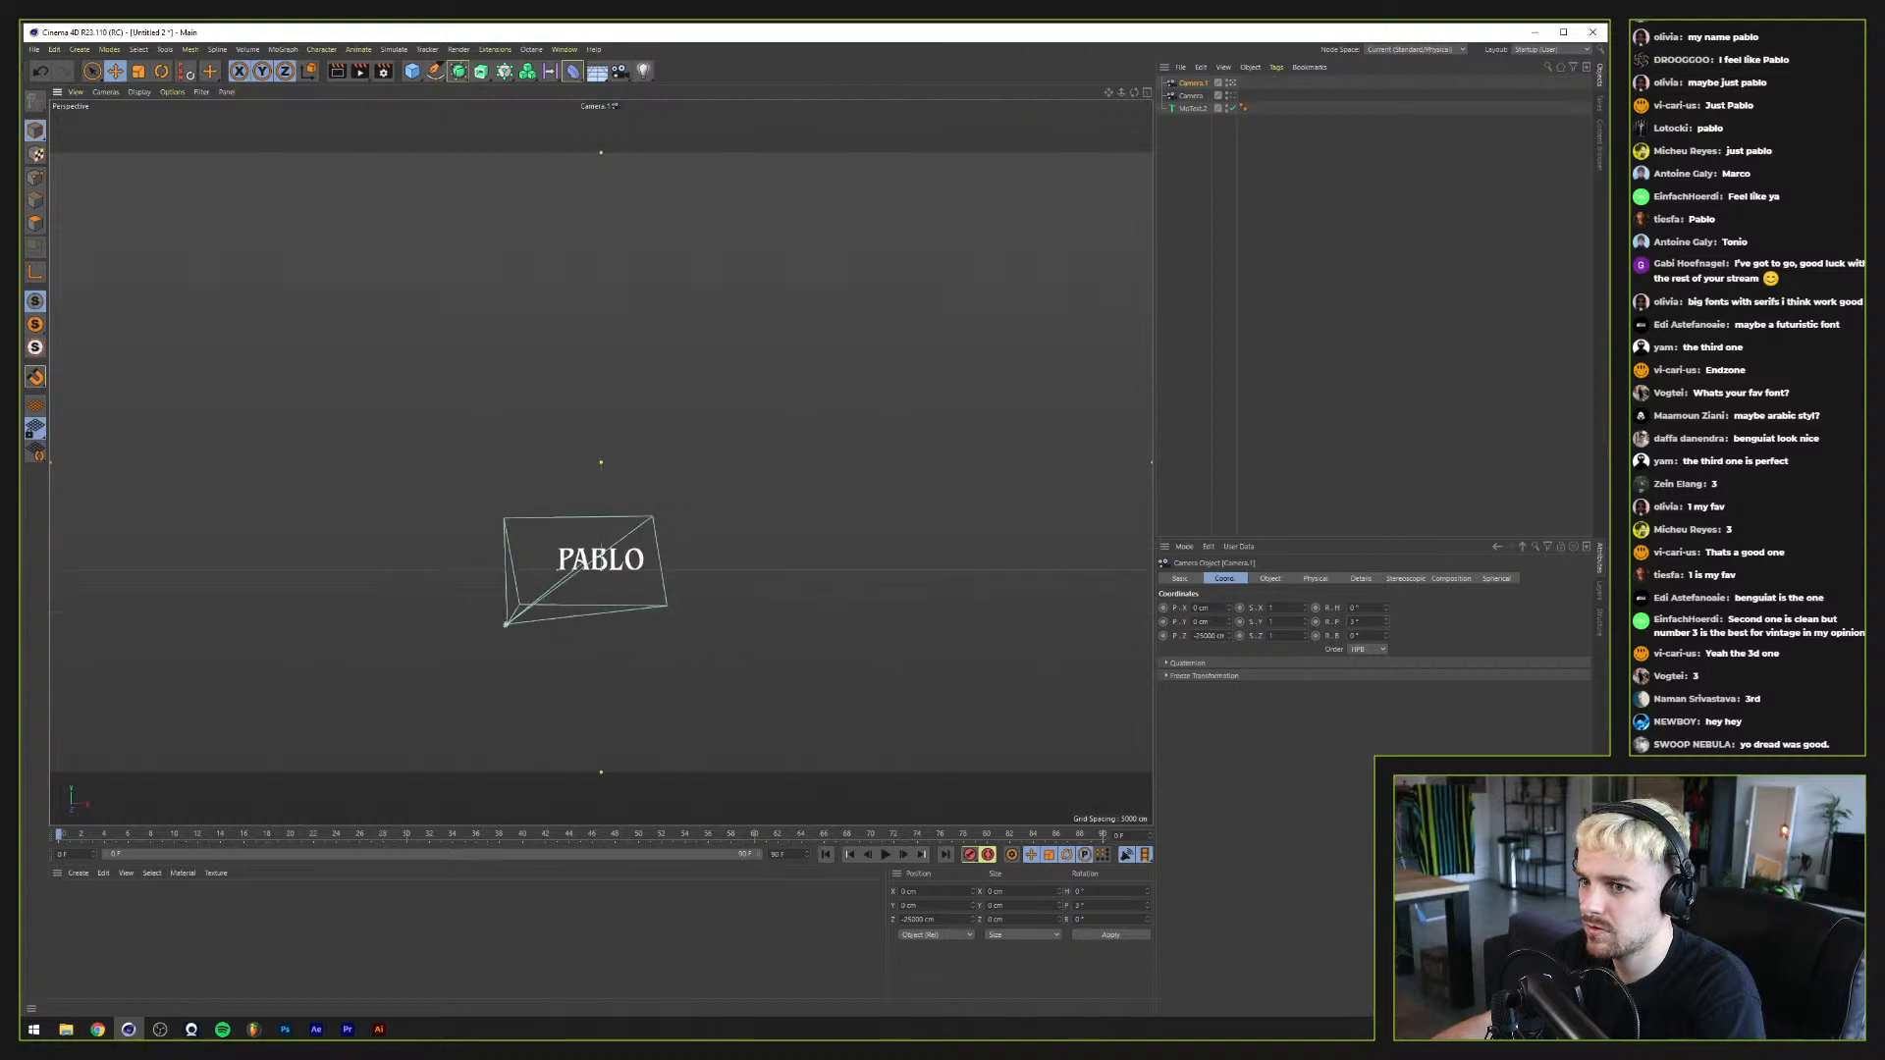
scroll(733, 471, up, 5)
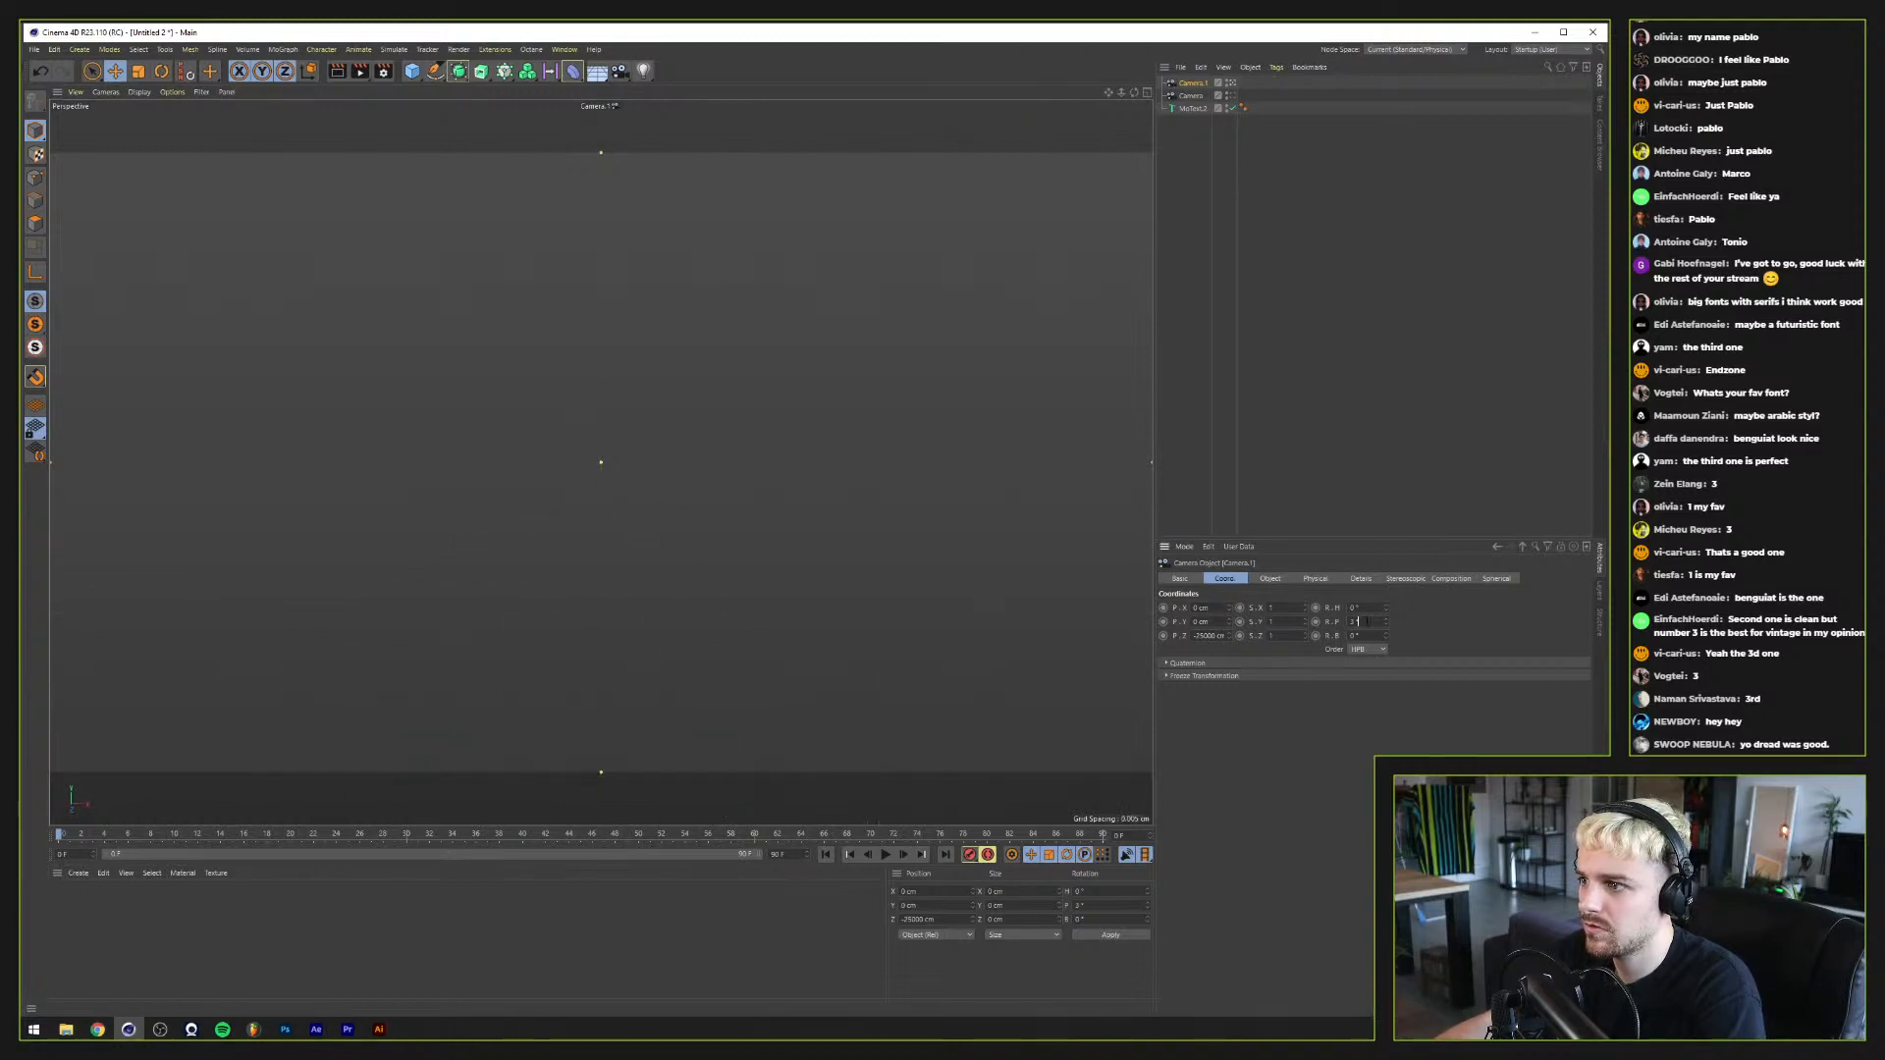
scroll(1365, 621, up, 1)
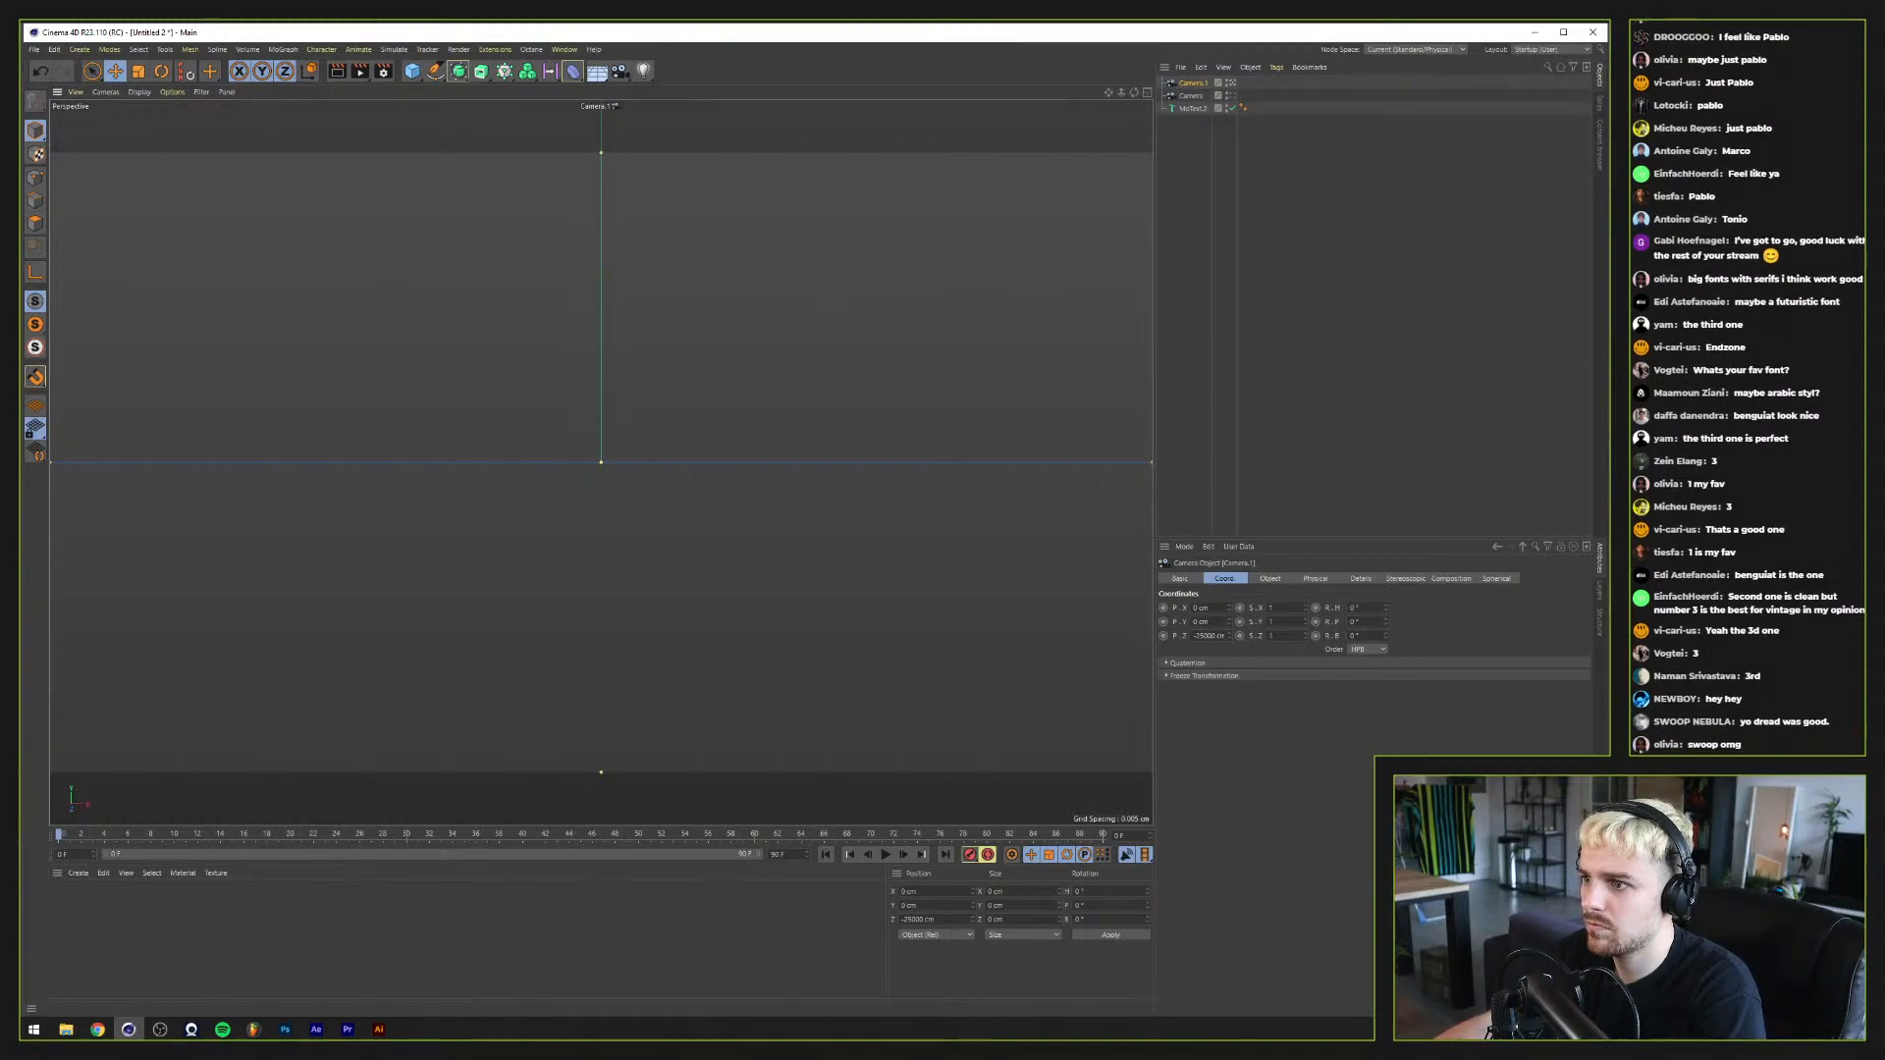
Step: Leave the duplicate camera's view and delete that camera
click(1219, 94)
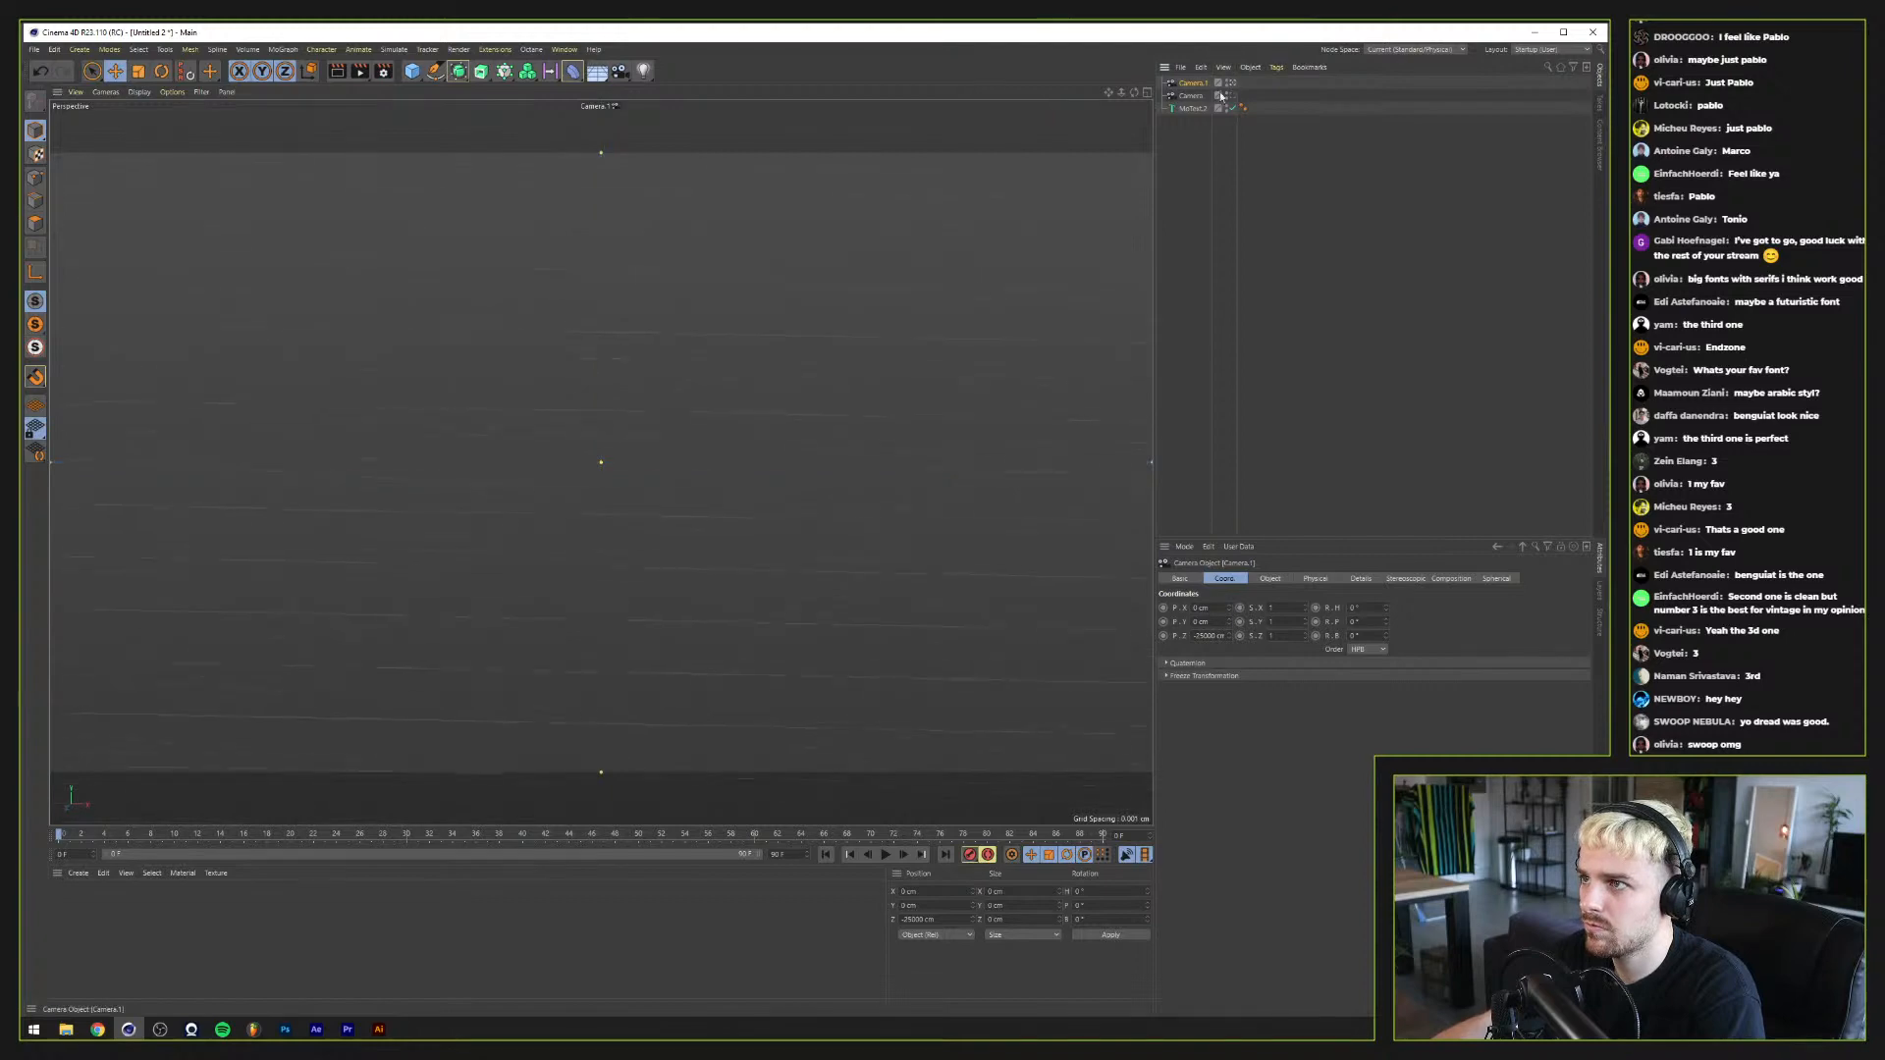
click(1231, 83)
scroll(601, 462, down, 5)
drag(746, 491, 797, 497)
scroll(840, 533, down, 3)
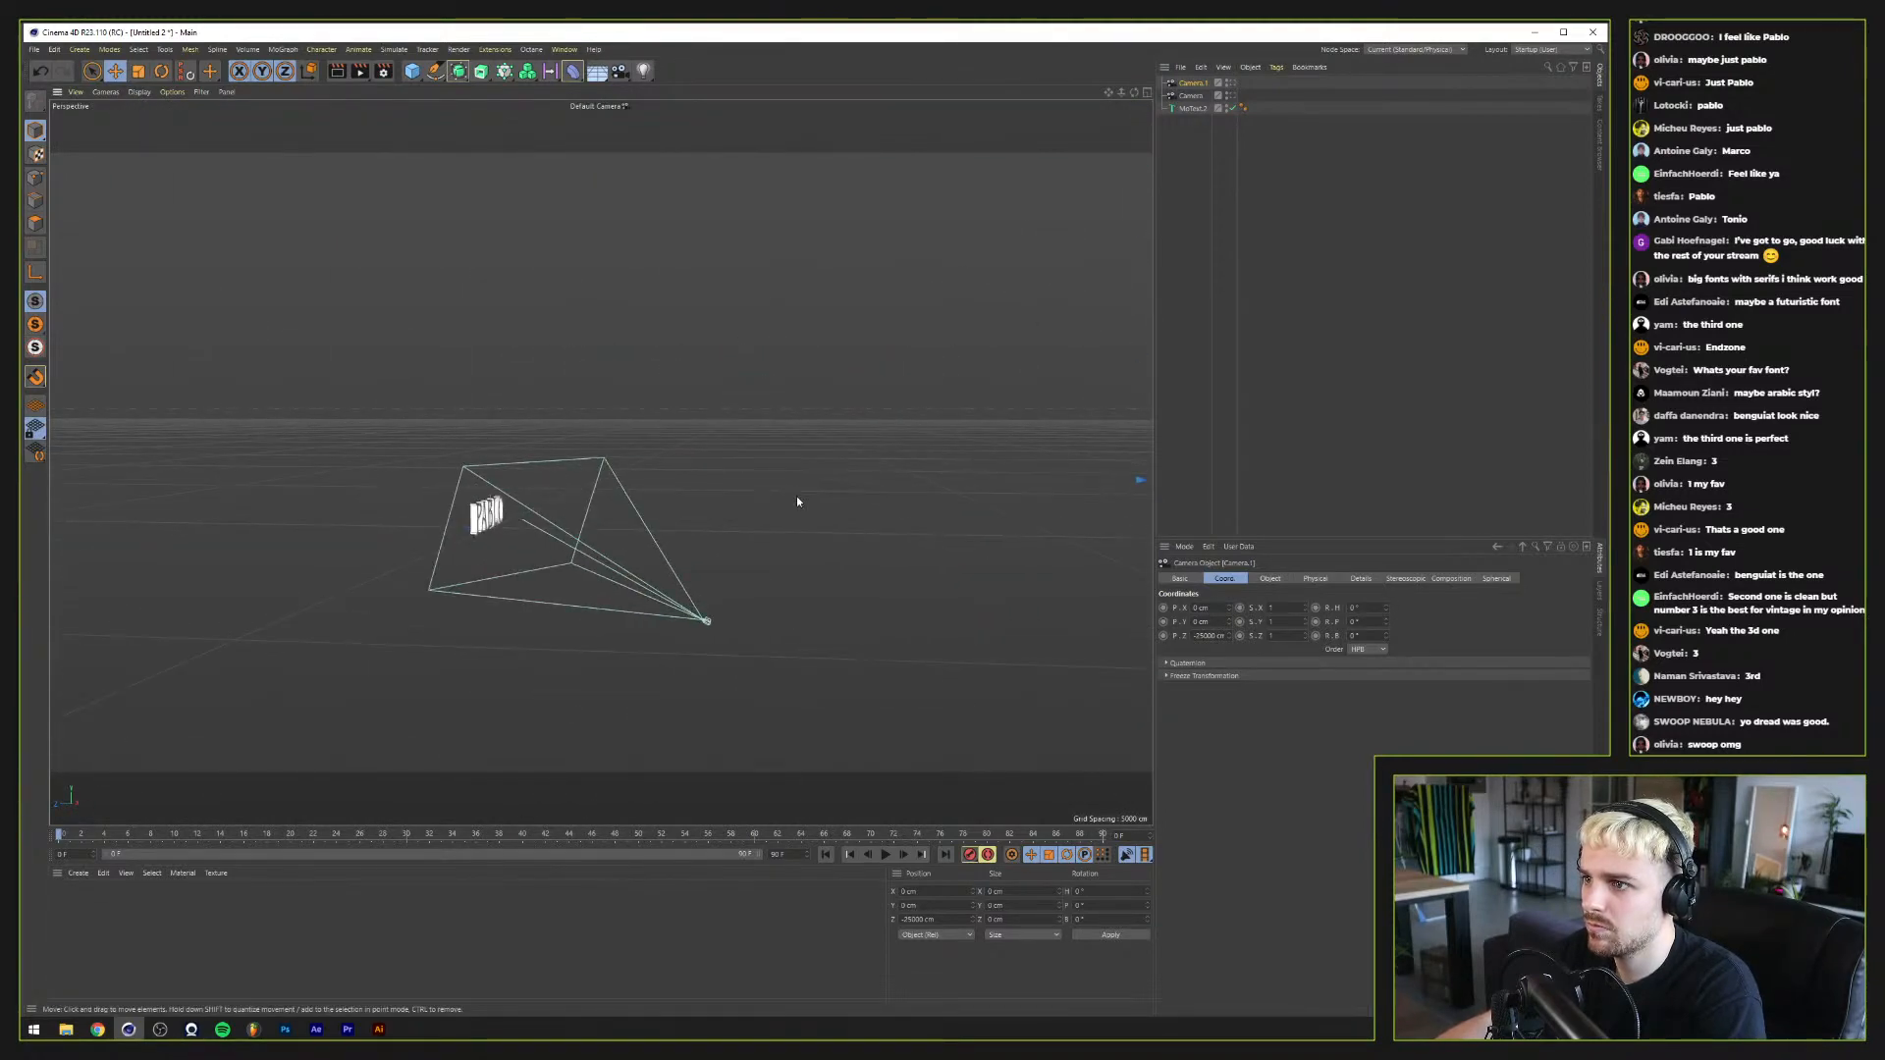
key(Delete)
Step: Duplicate the original camera again and look through the copy
click(1183, 83)
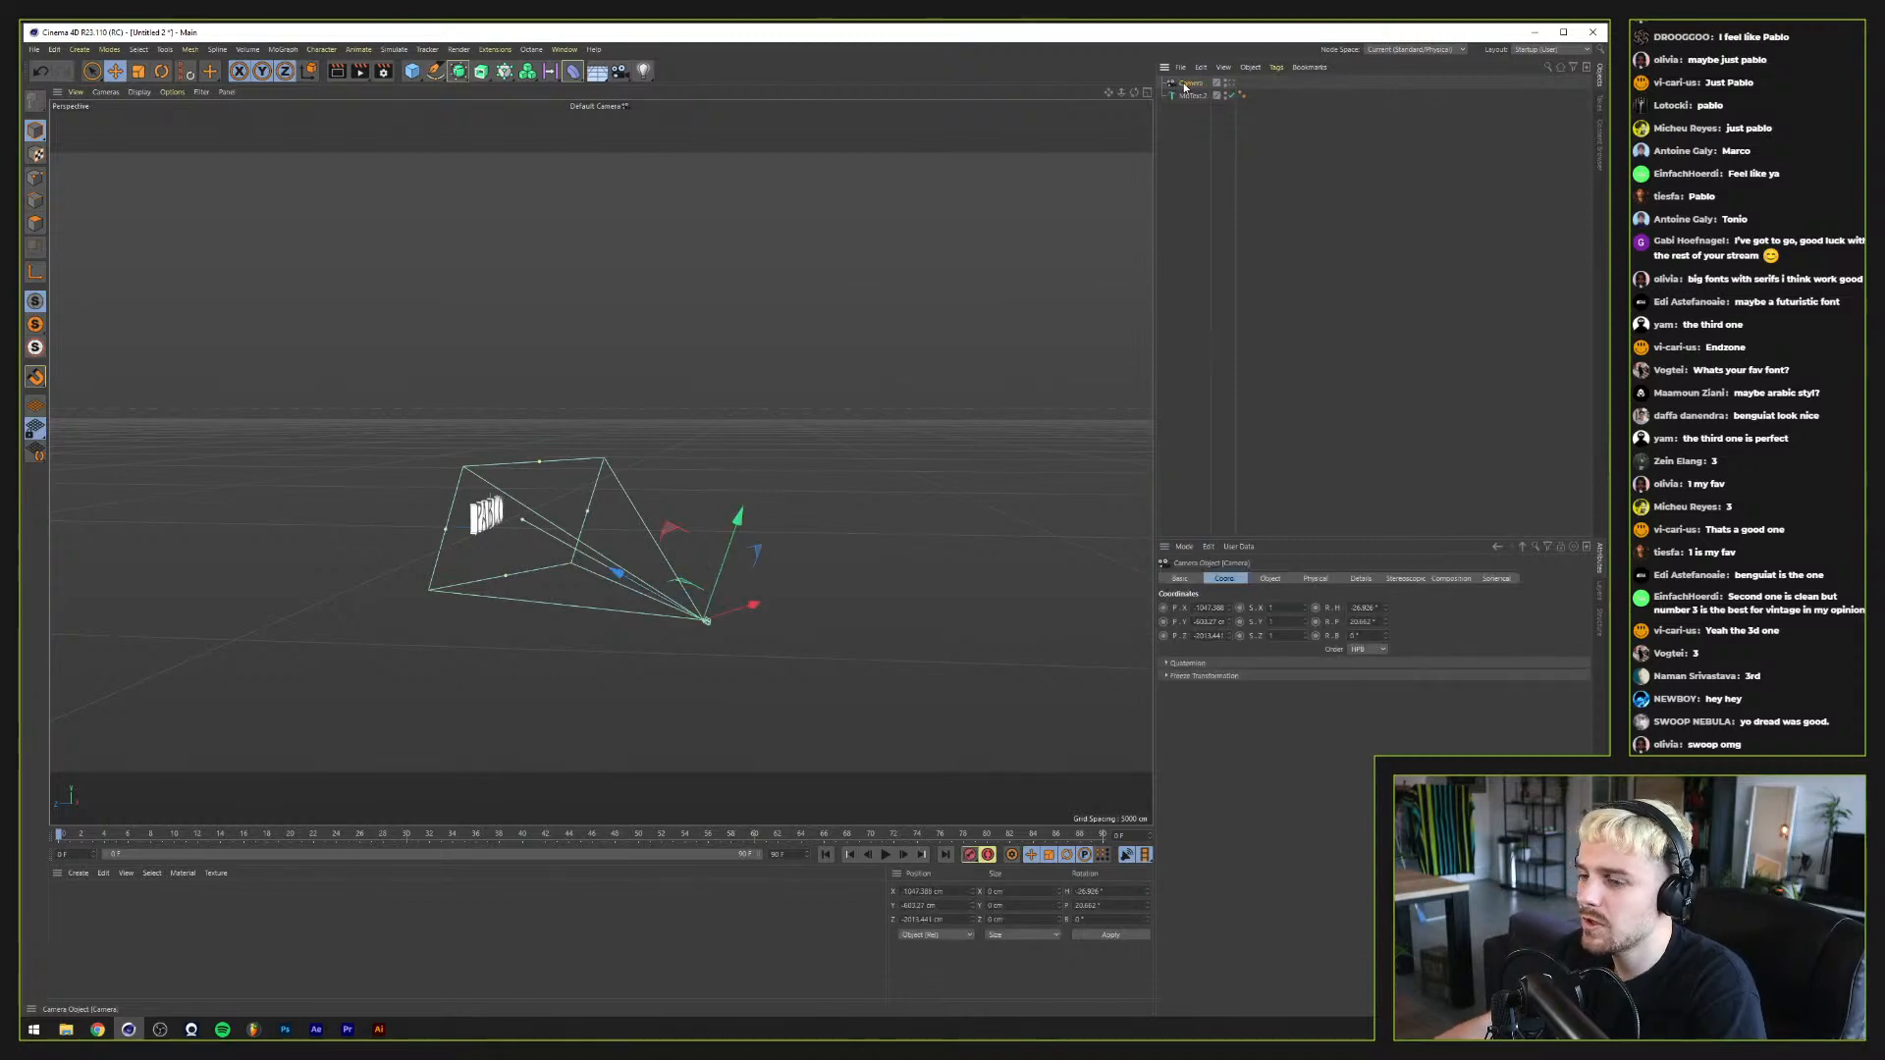
key(ctrl+c)
key(ctrl+v)
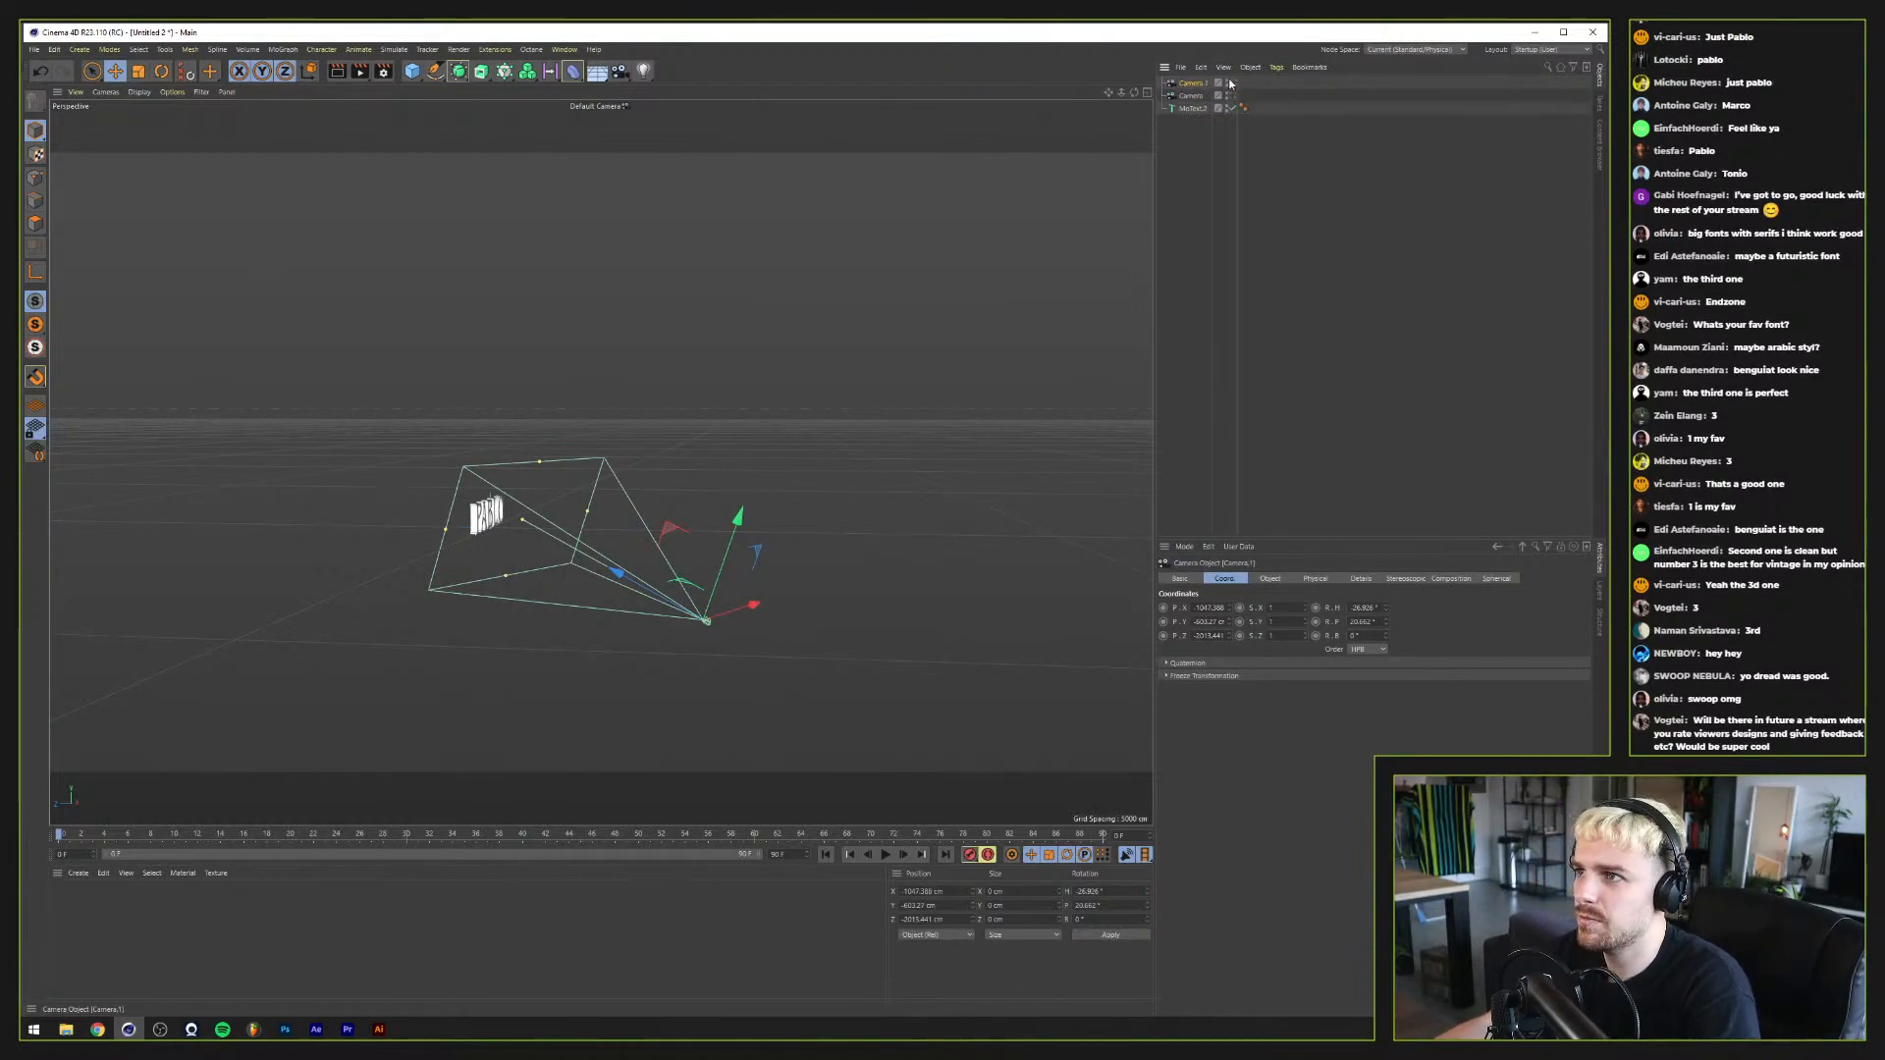
click(1229, 83)
Step: Set the new camera copy's X, Y and Z positions to 0 cm and its heading and pitch to 0°
double_click(1208, 607)
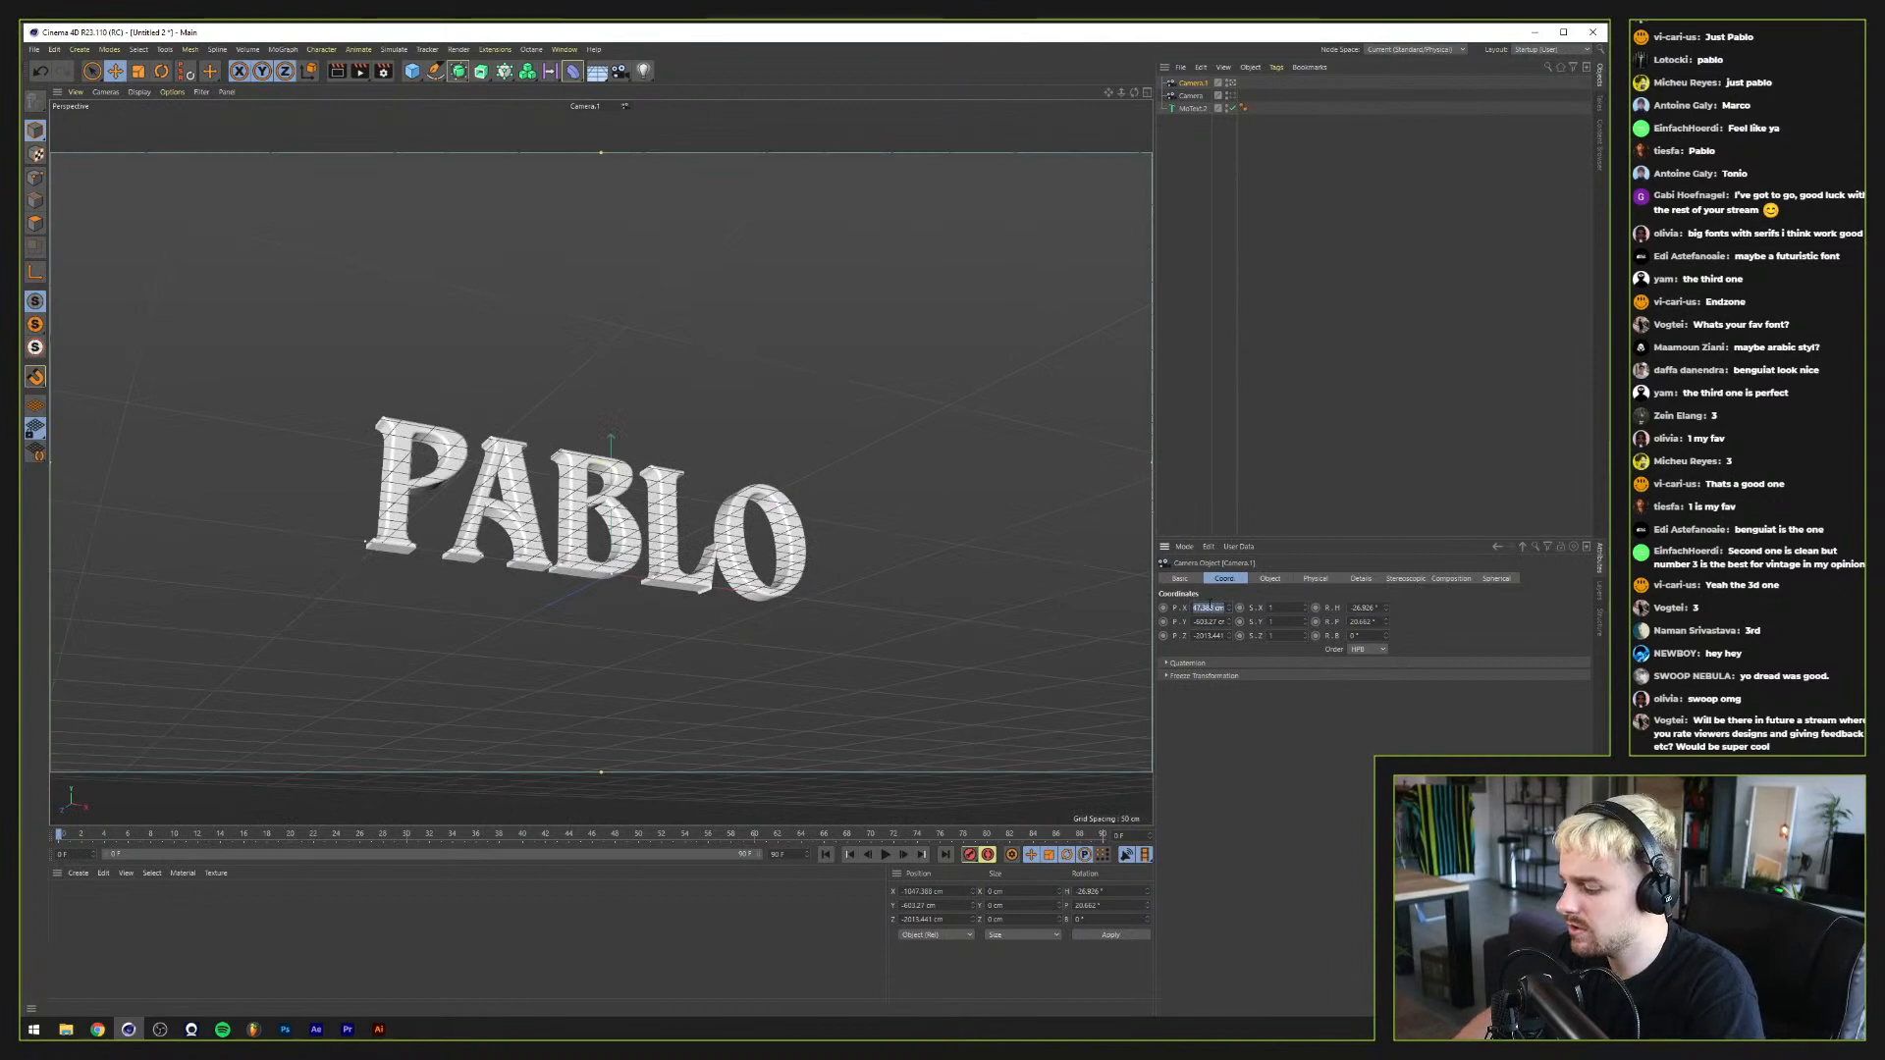
text(0)
key(Tab)
text(0)
key(Tab)
text(0)
key(Tab)
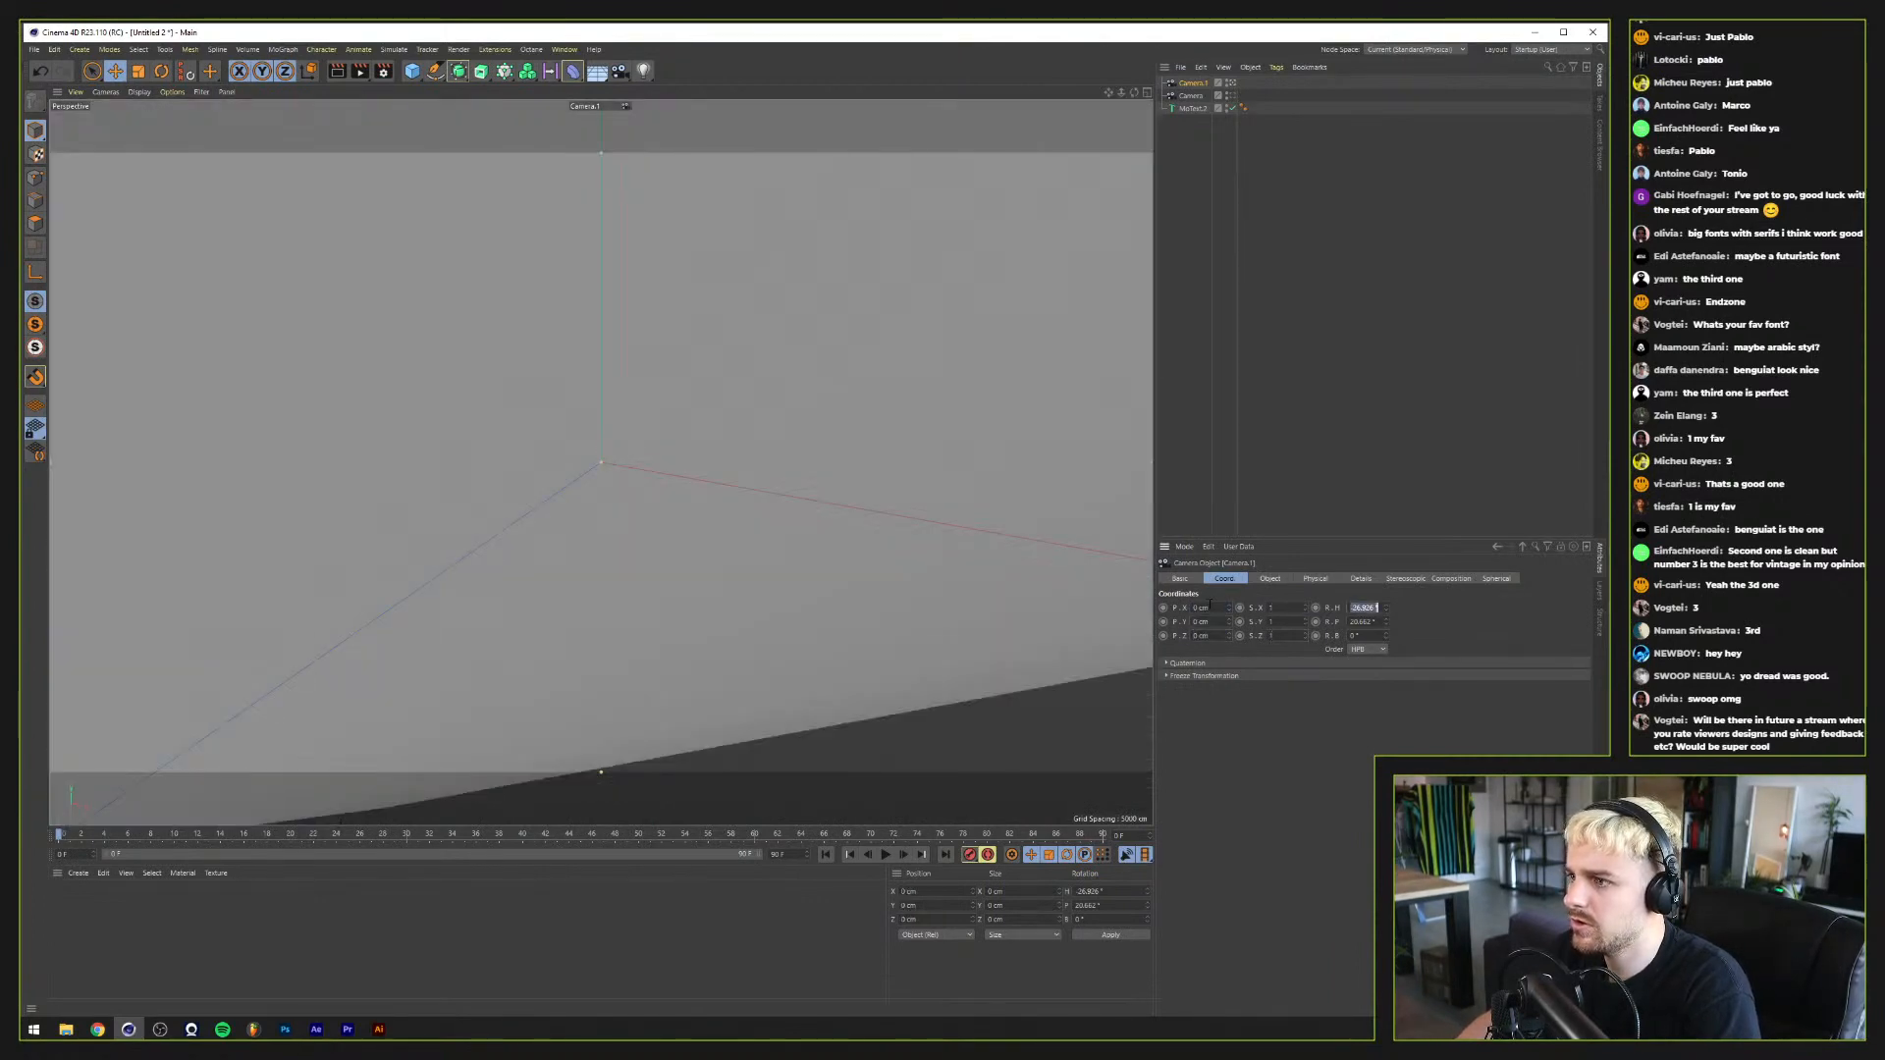
text(0)
key(Return)
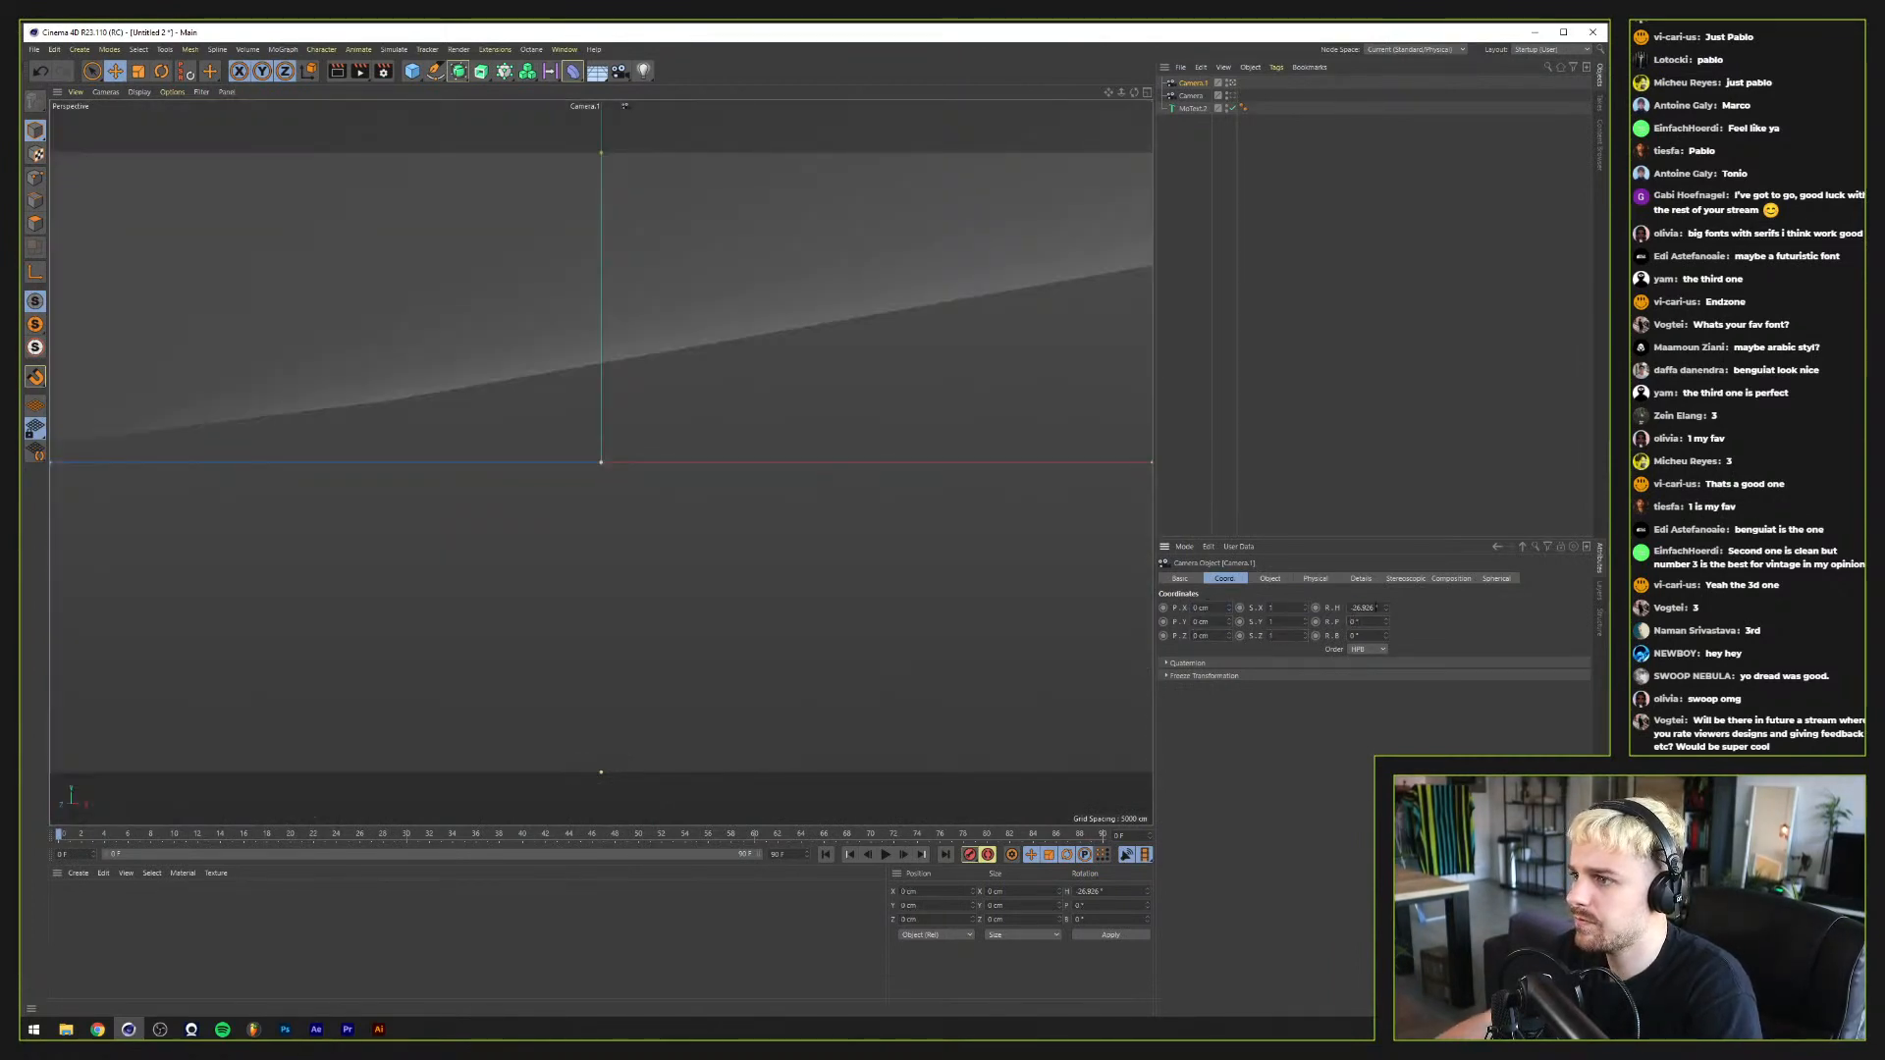
text(0)
key(Return)
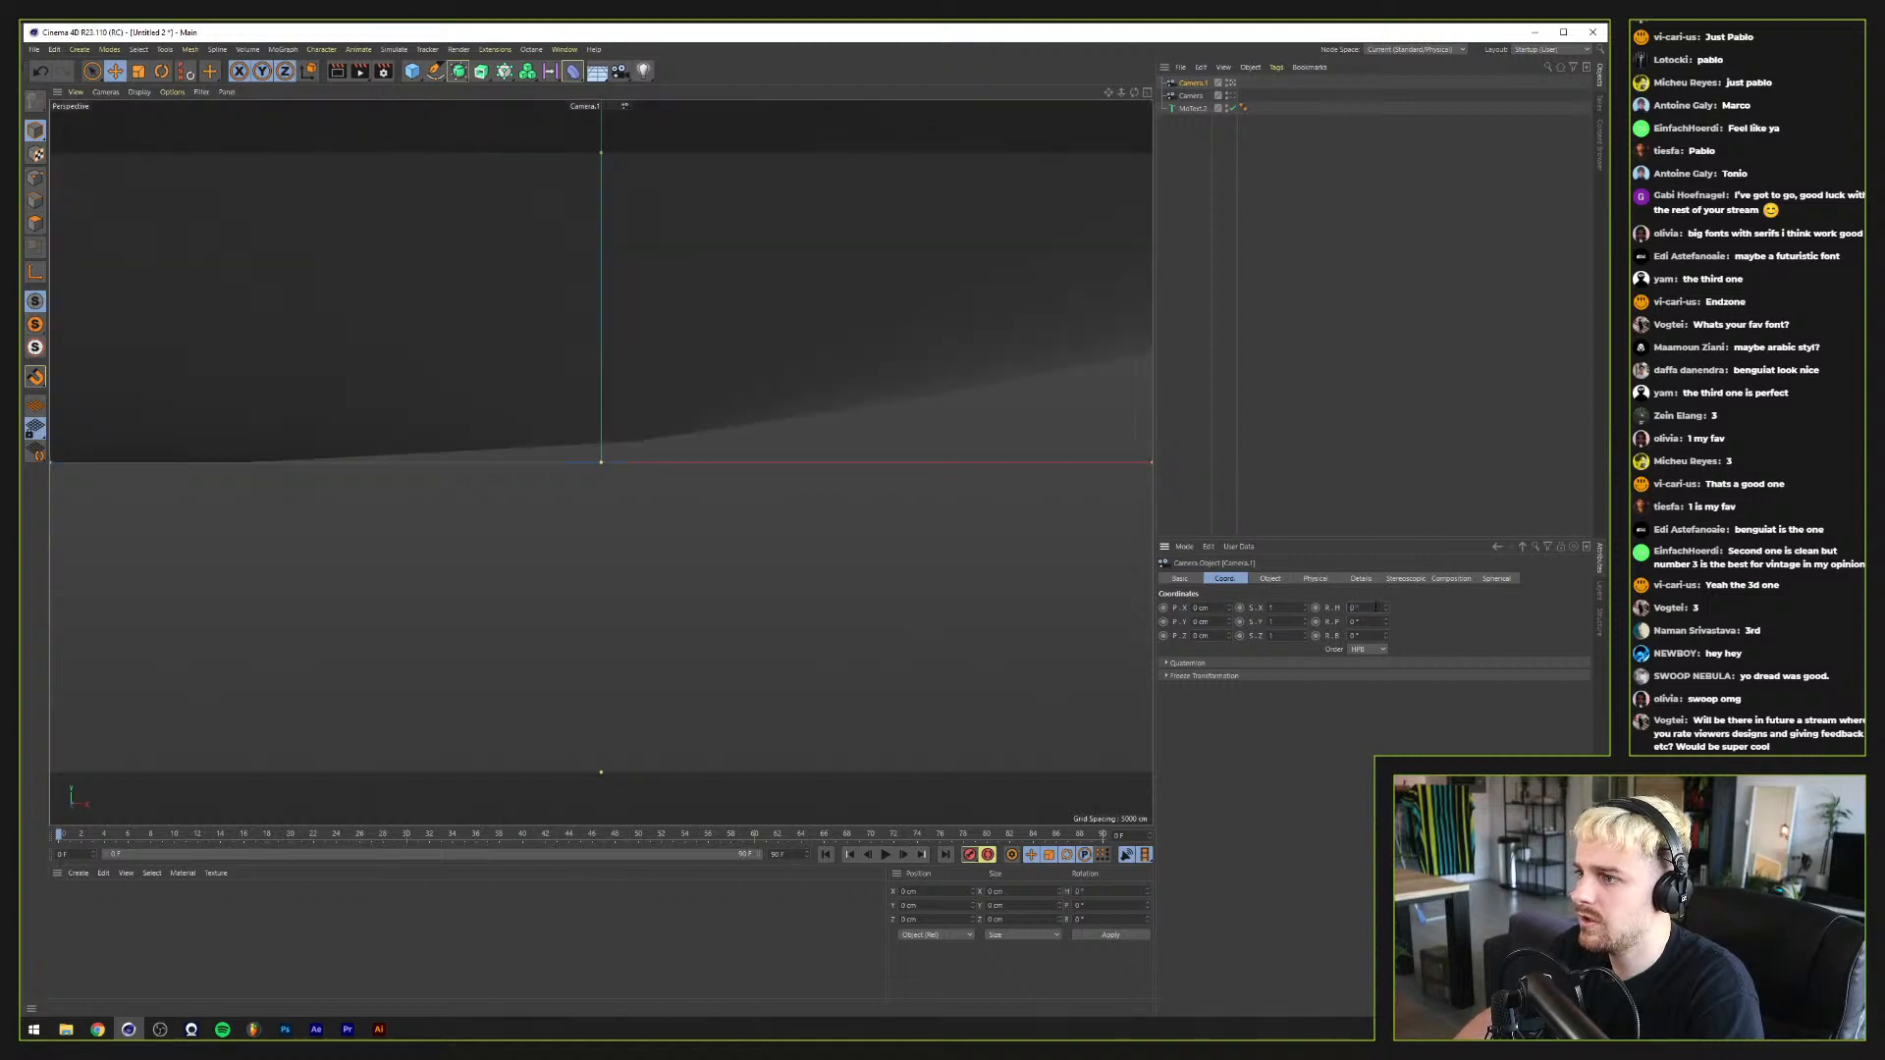
Step: Pull the camera copy back along Z to -804 cm and set its pitch to 10°
click(1229, 637)
drag(1229, 639, 829, 694)
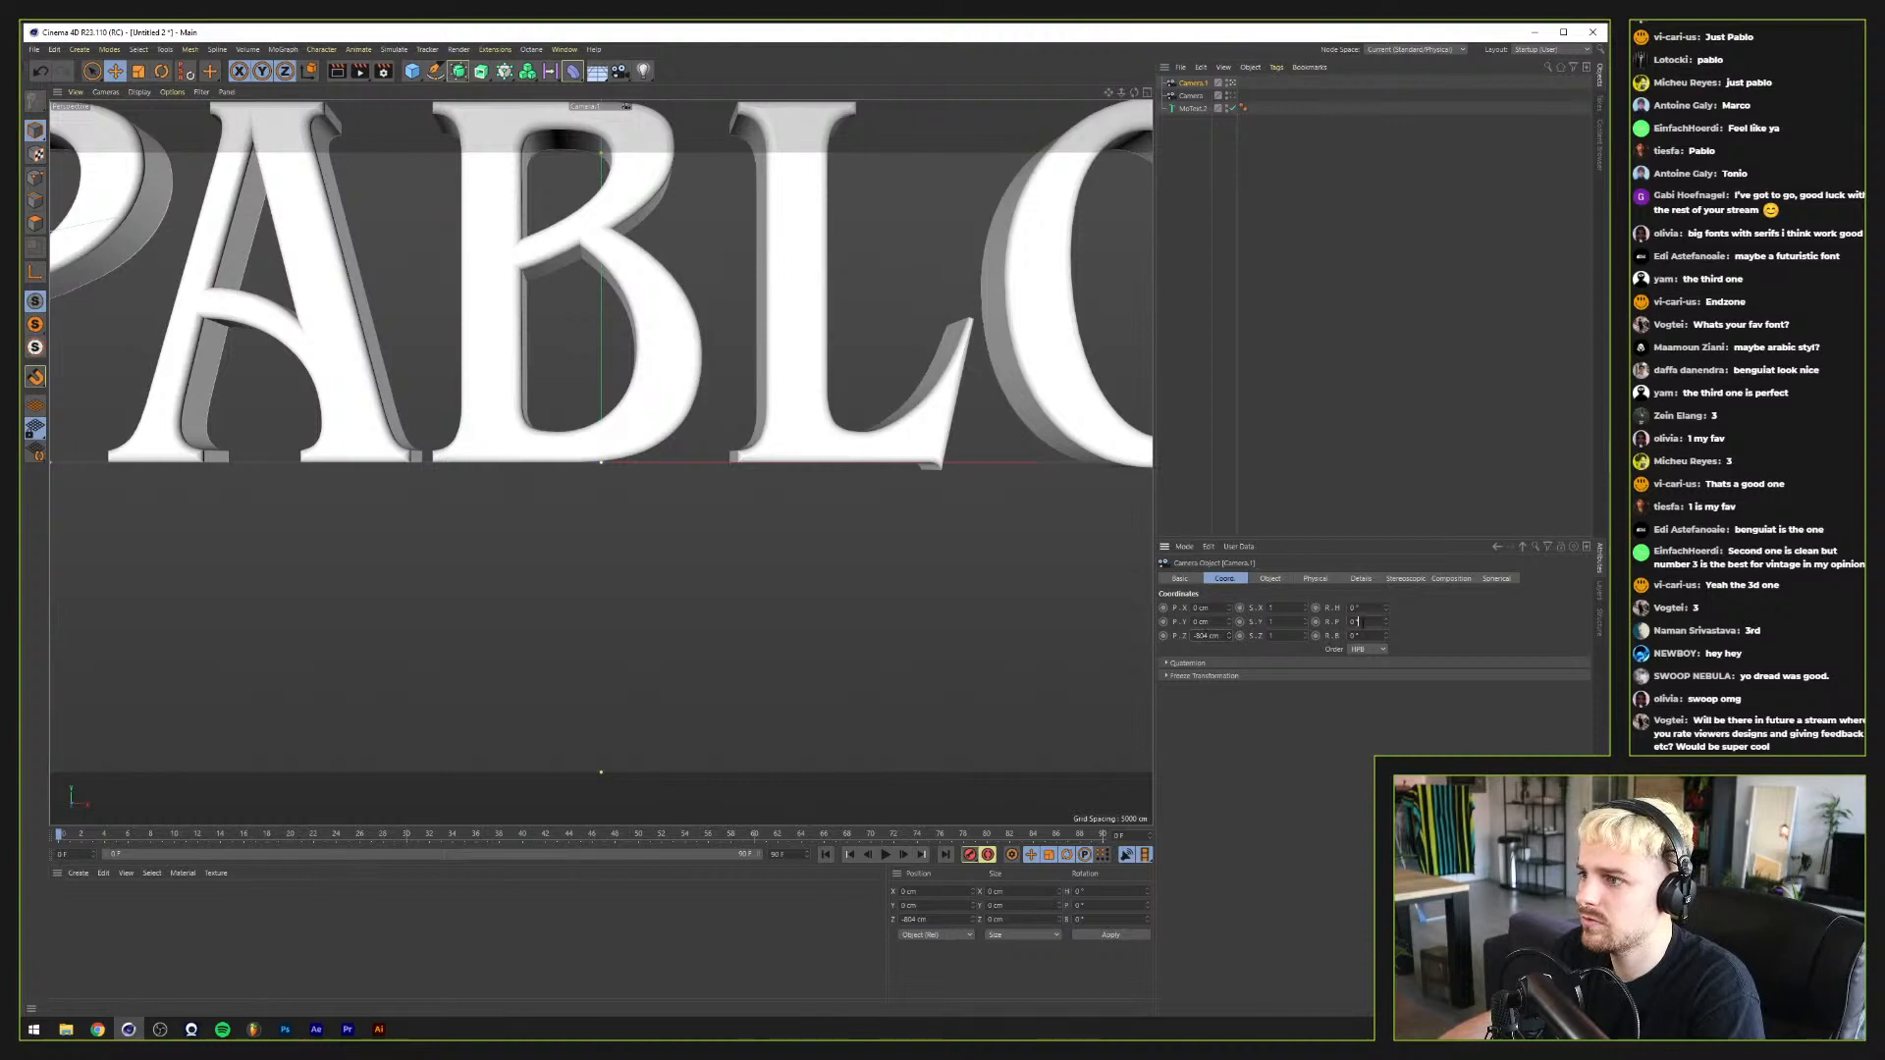
scroll(1359, 621, up, 10)
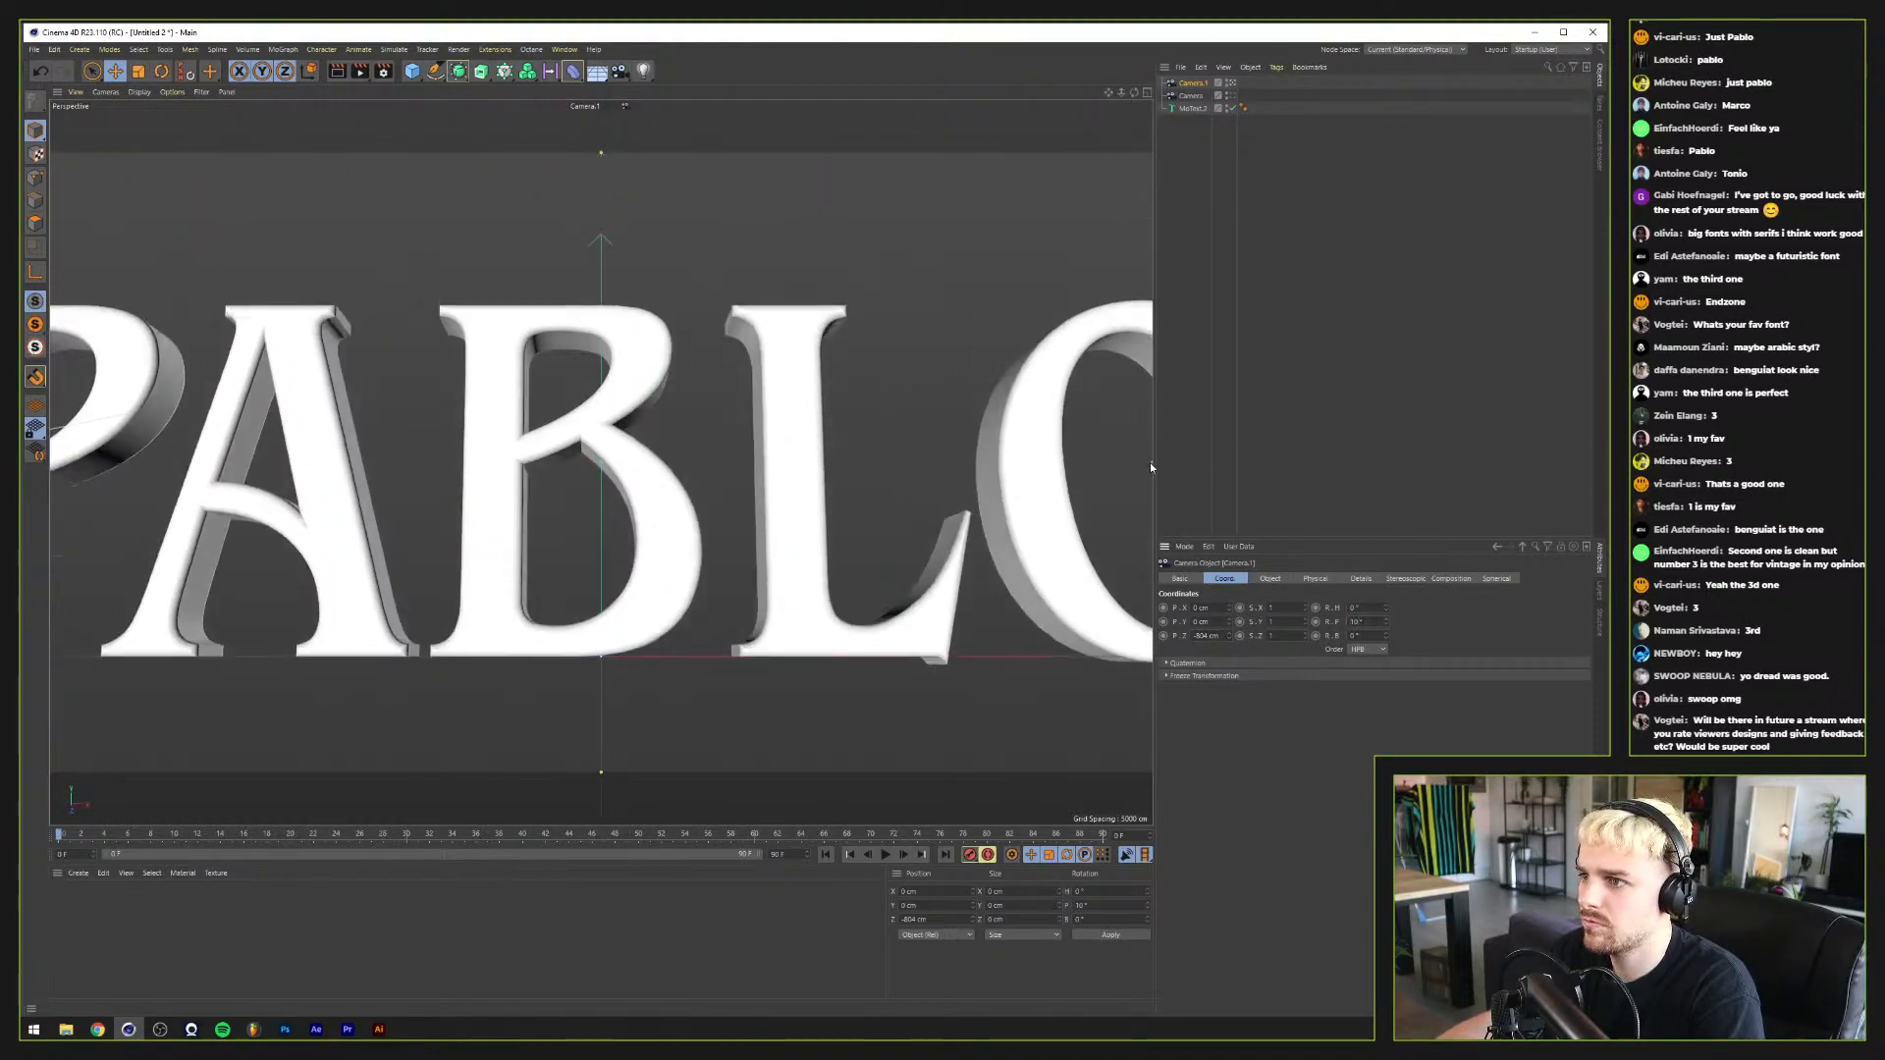
Step: Widen the camera copy's field of view and set its Z position to -500 cm
key(h)
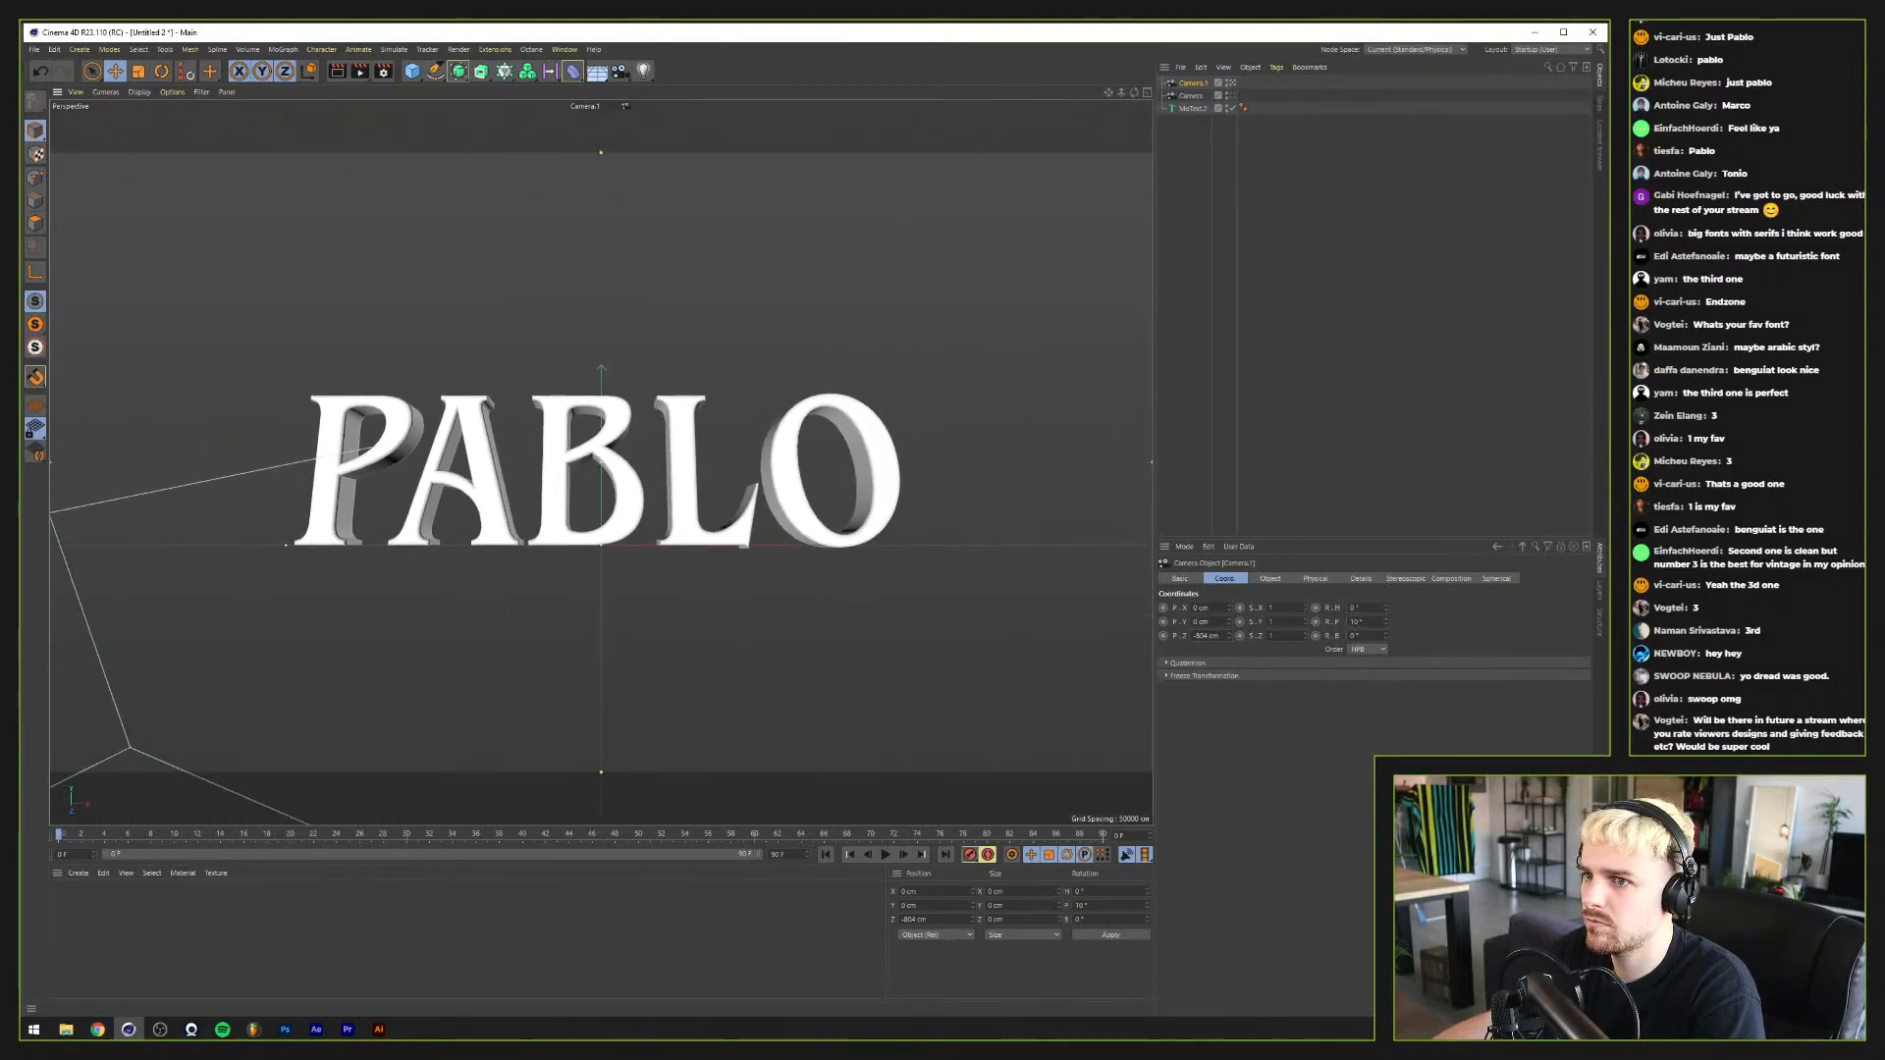
scroll(1226, 638, down, 4)
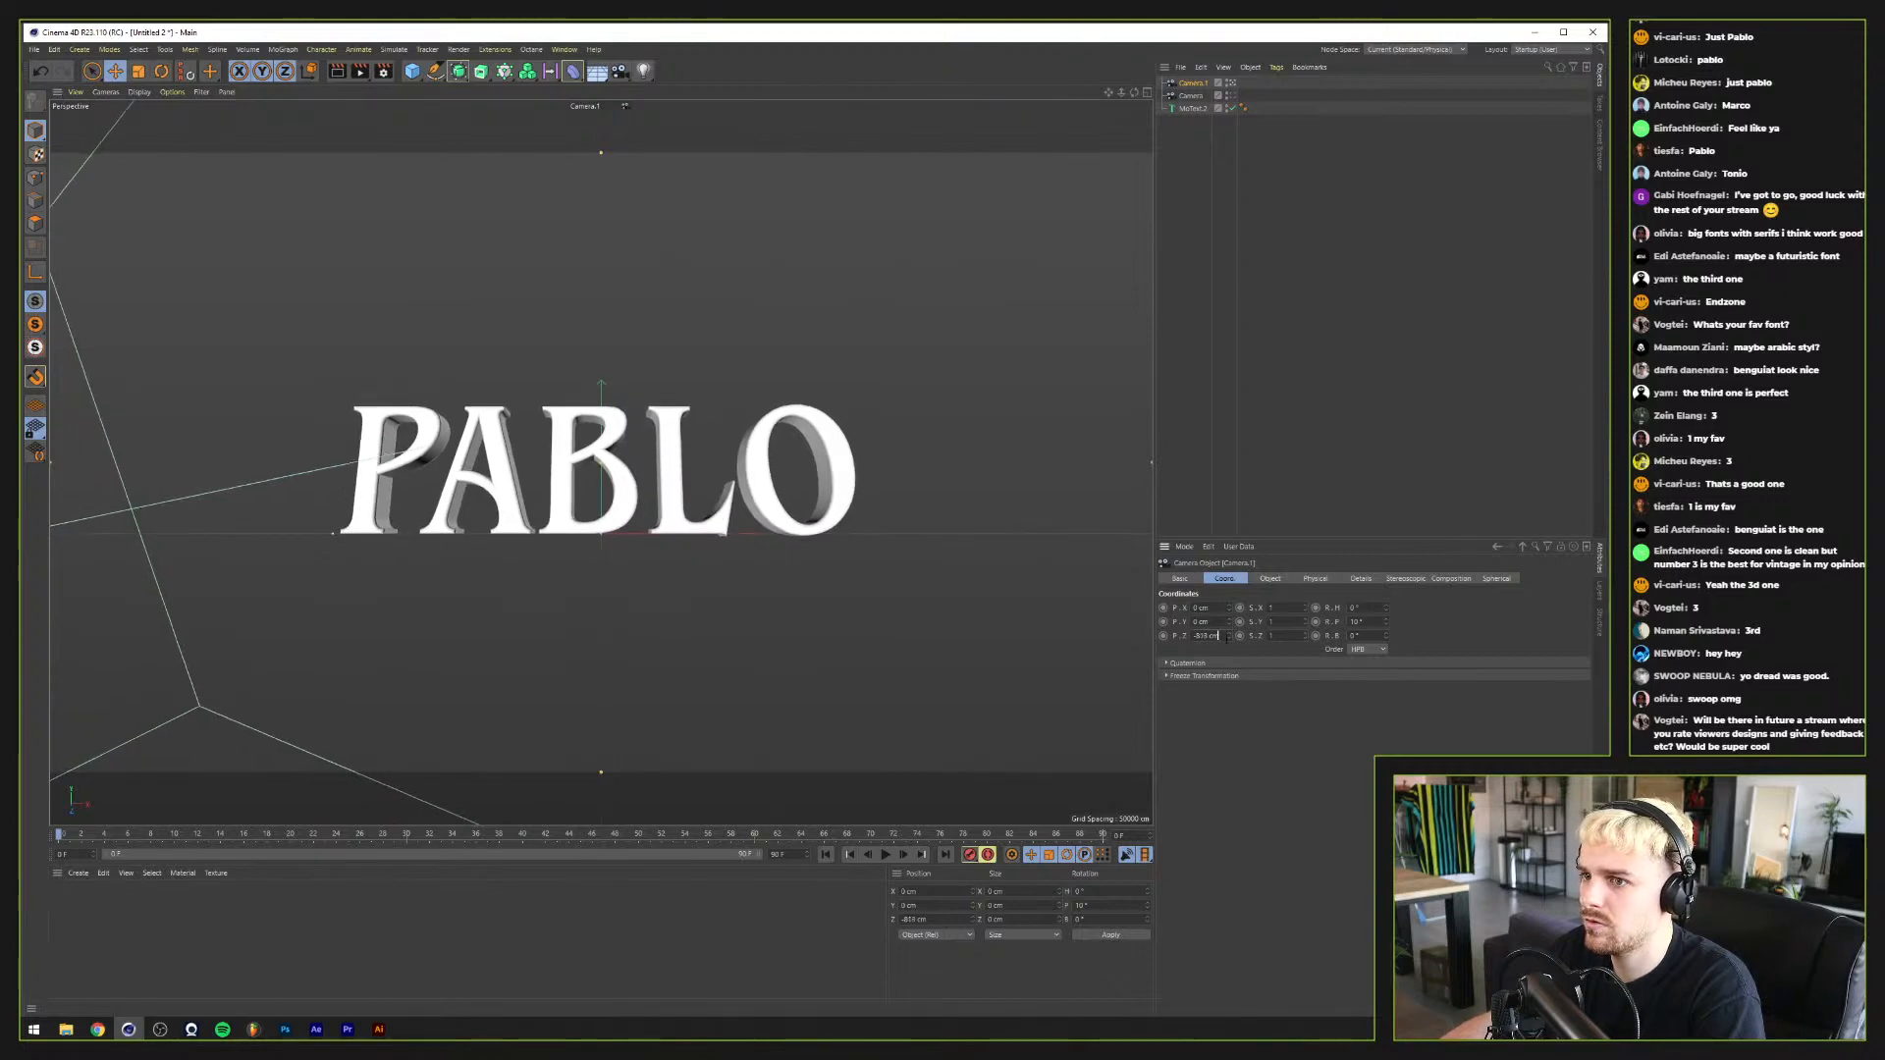
scroll(1226, 638, up, 9)
text(-500)
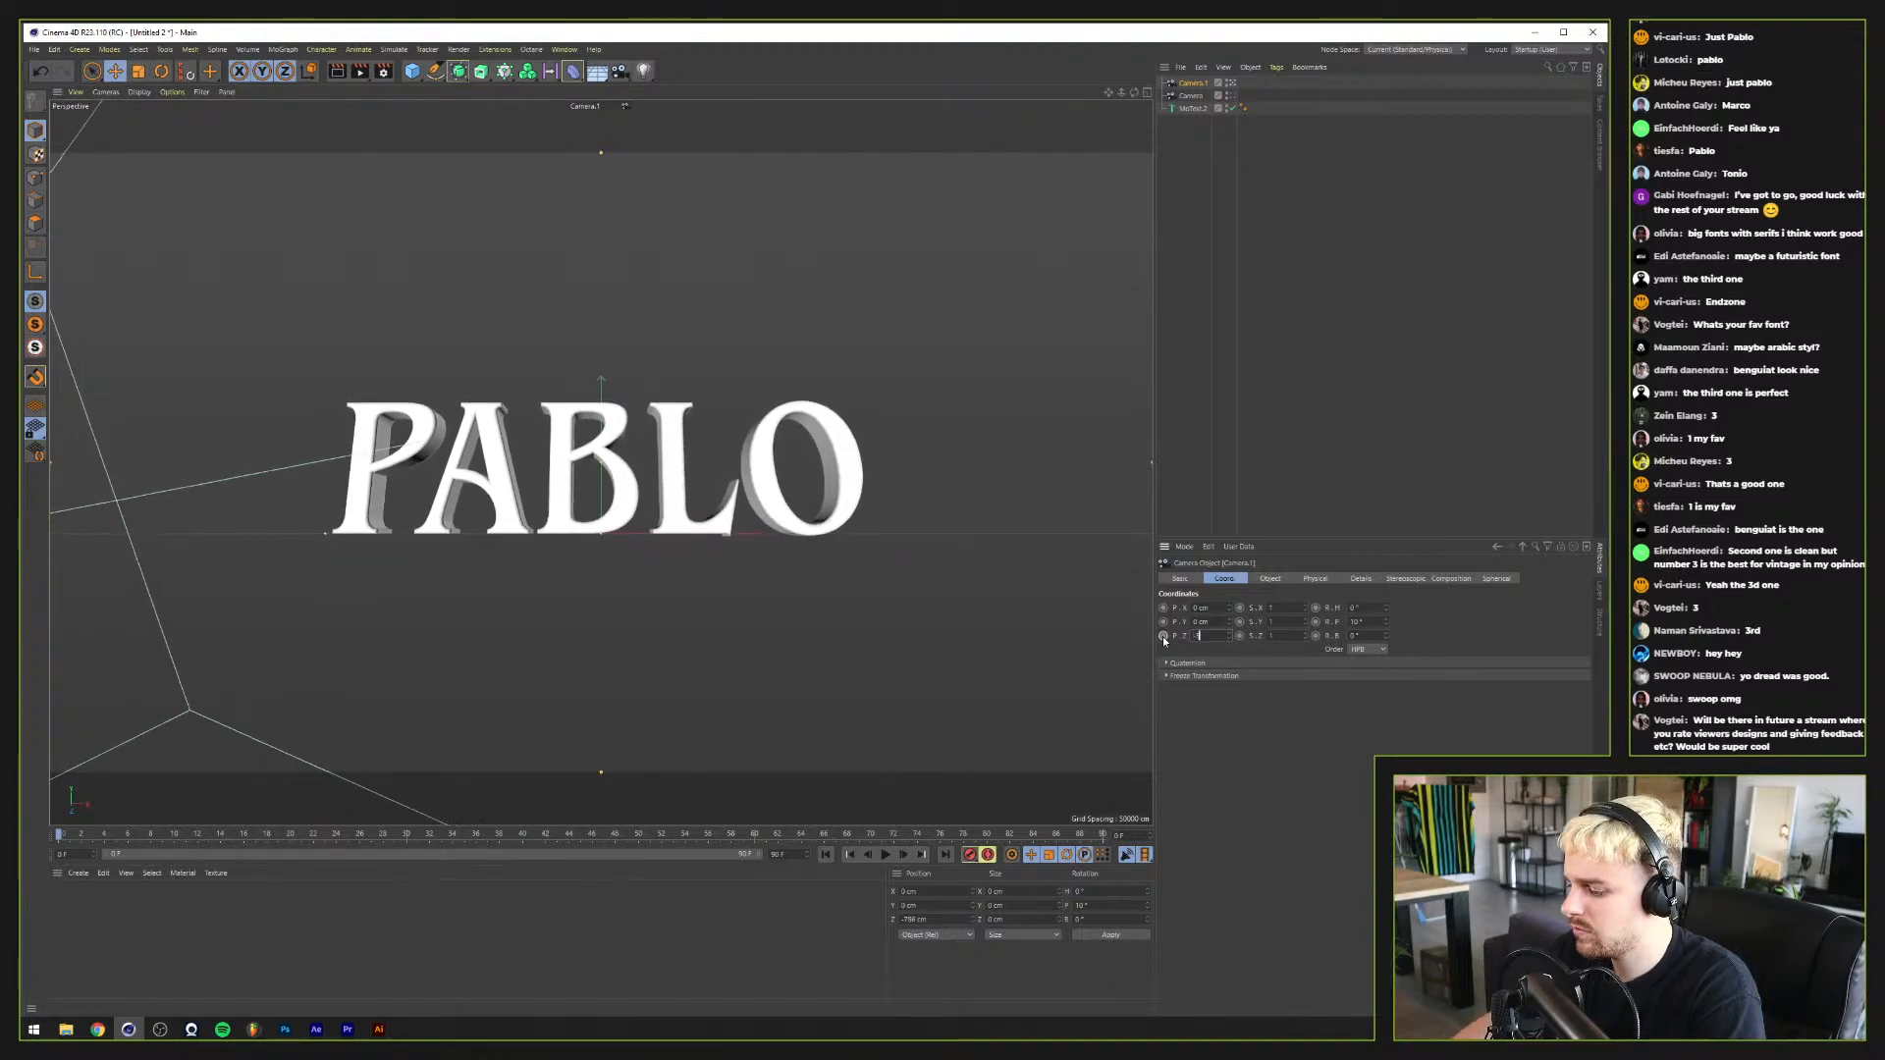
key(Return)
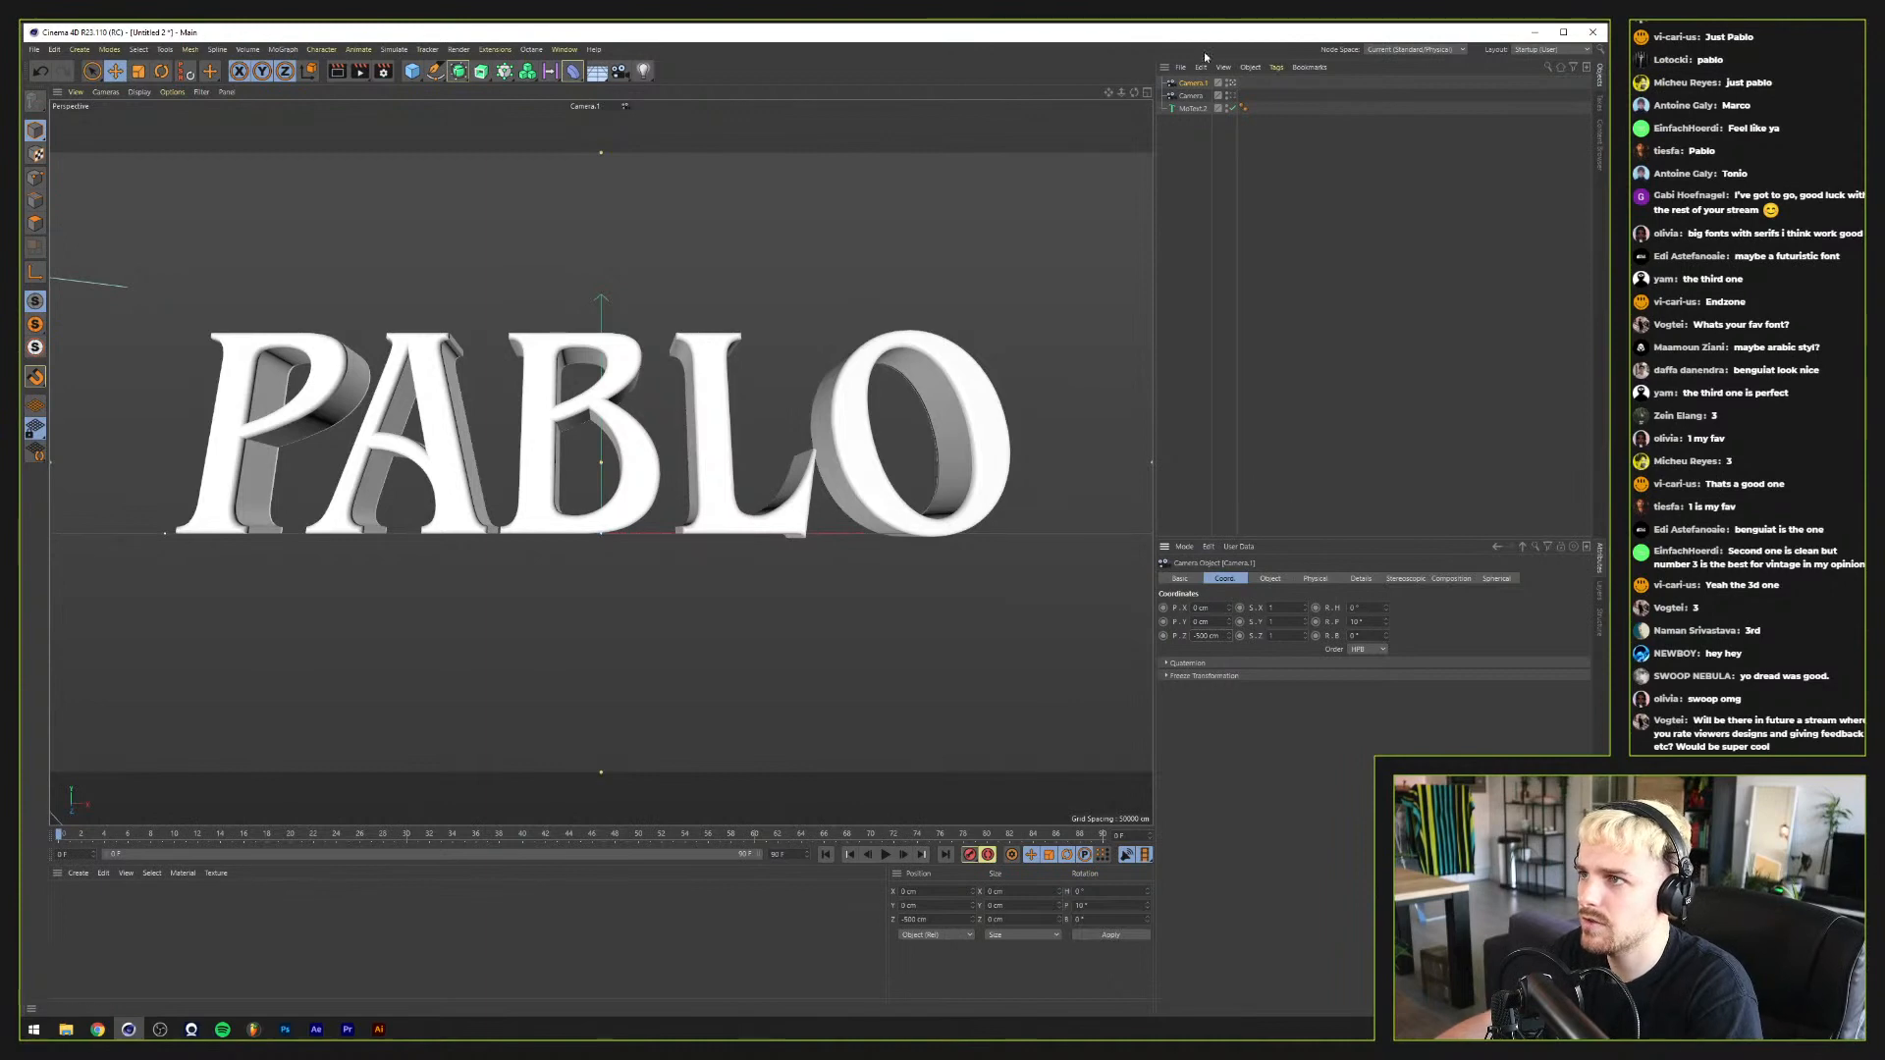
Step: Duplicate the front-facing wide-angle camera and look through the new copy
key(ctrl+c)
key(ctrl+v)
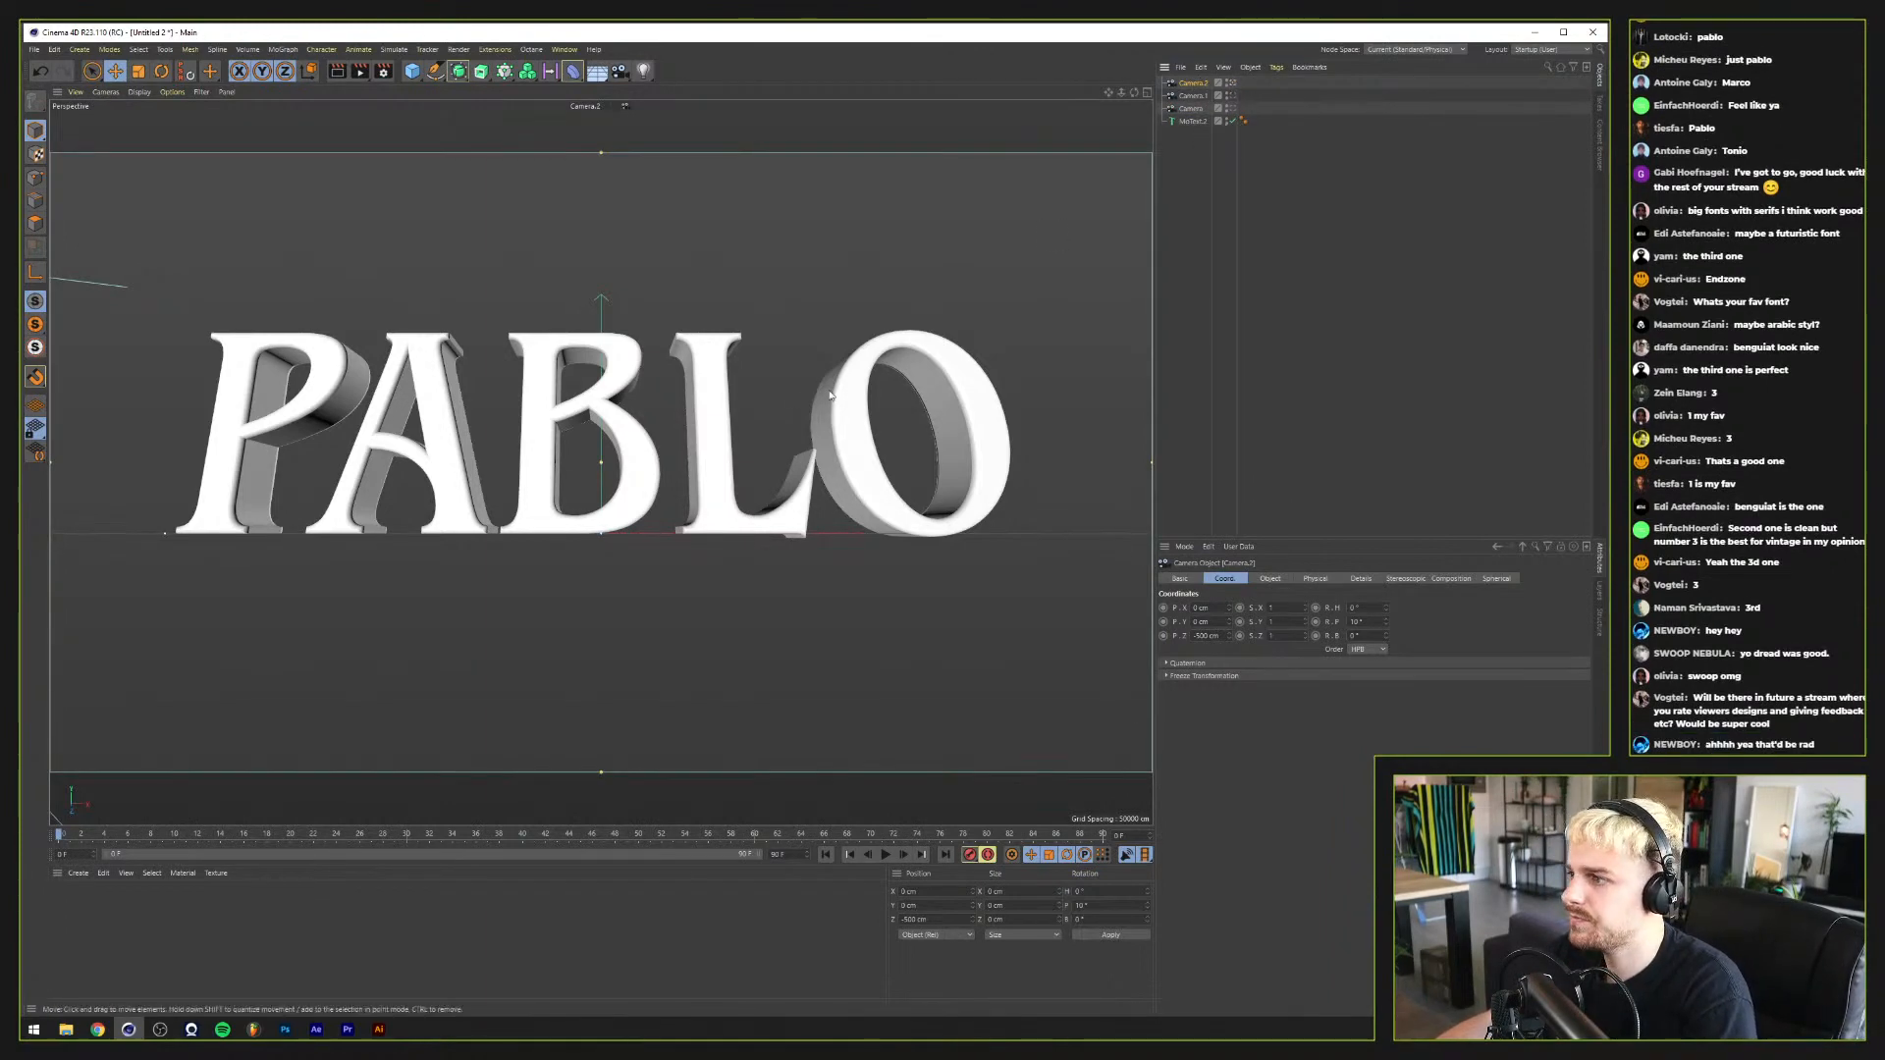
Step: Delete the newest camera copy and return to looking through the remaining front-facing wide-angle camera
drag(785, 354, 1036, 149)
scroll(739, 395, down, 5)
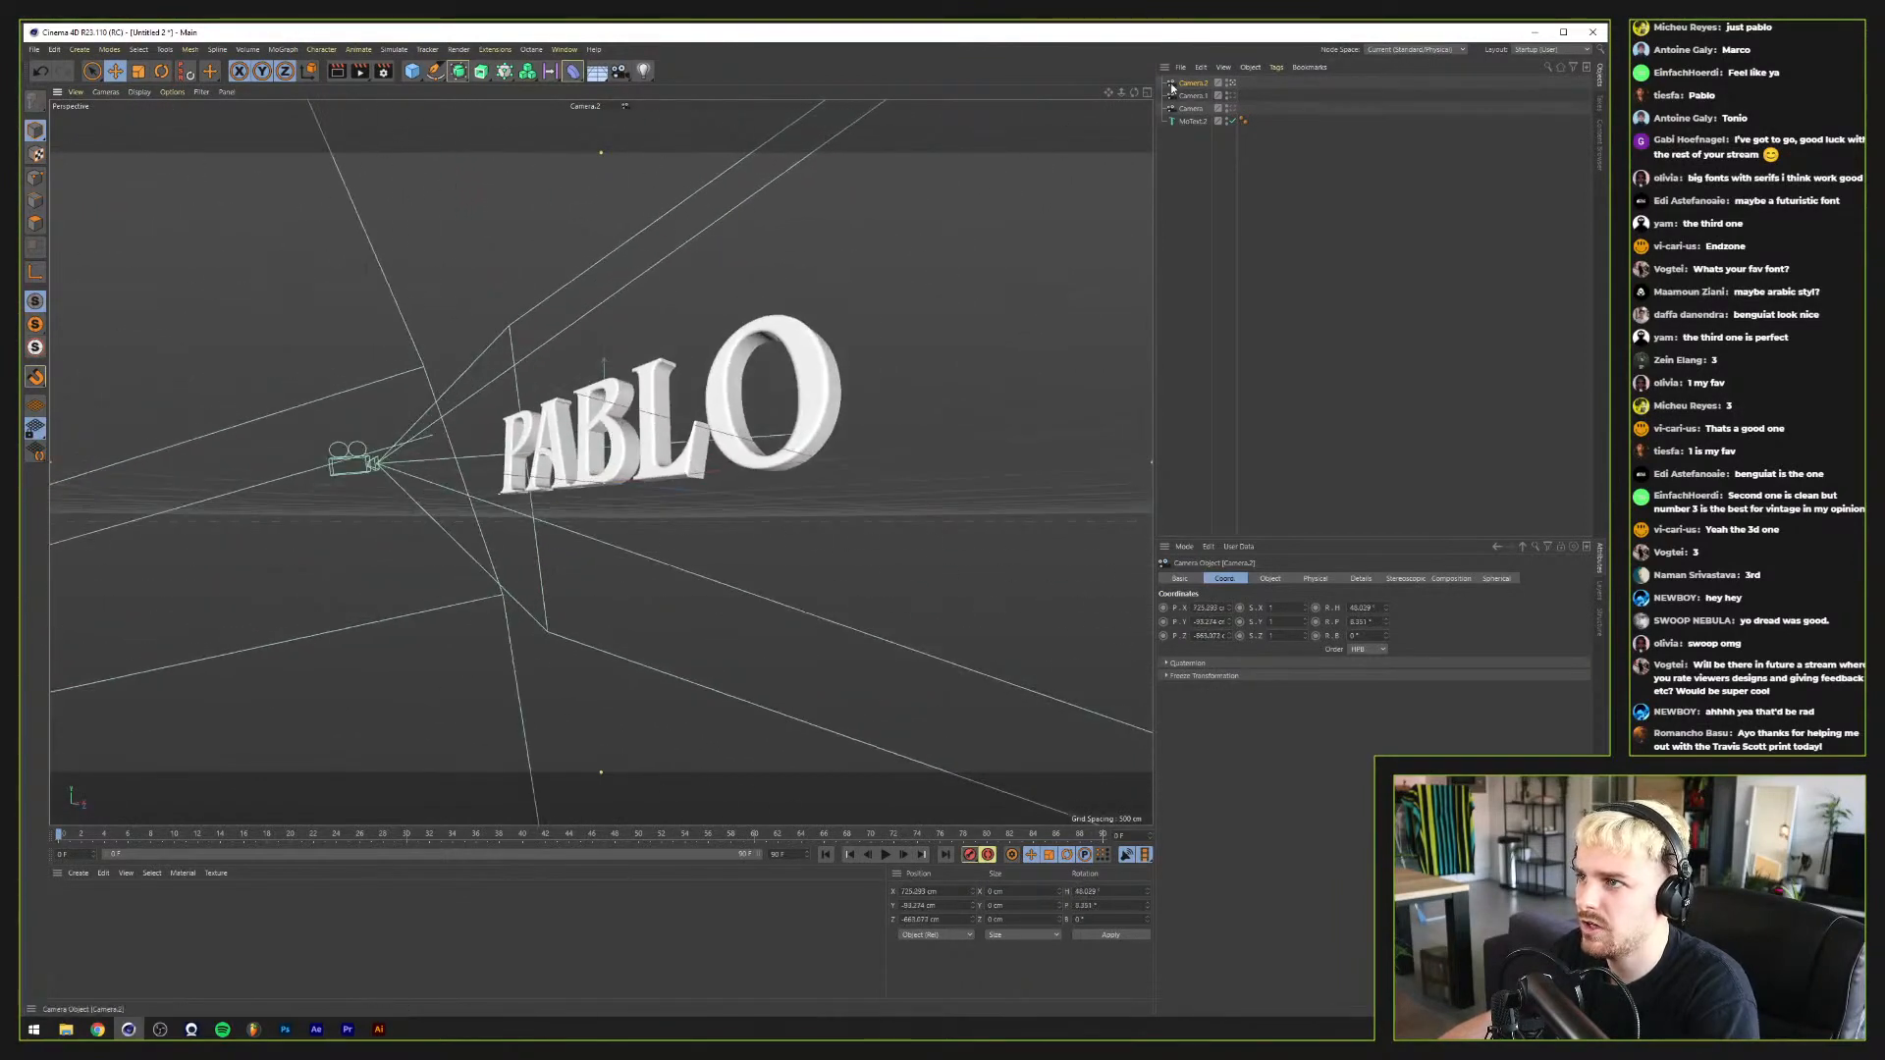
key(Delete)
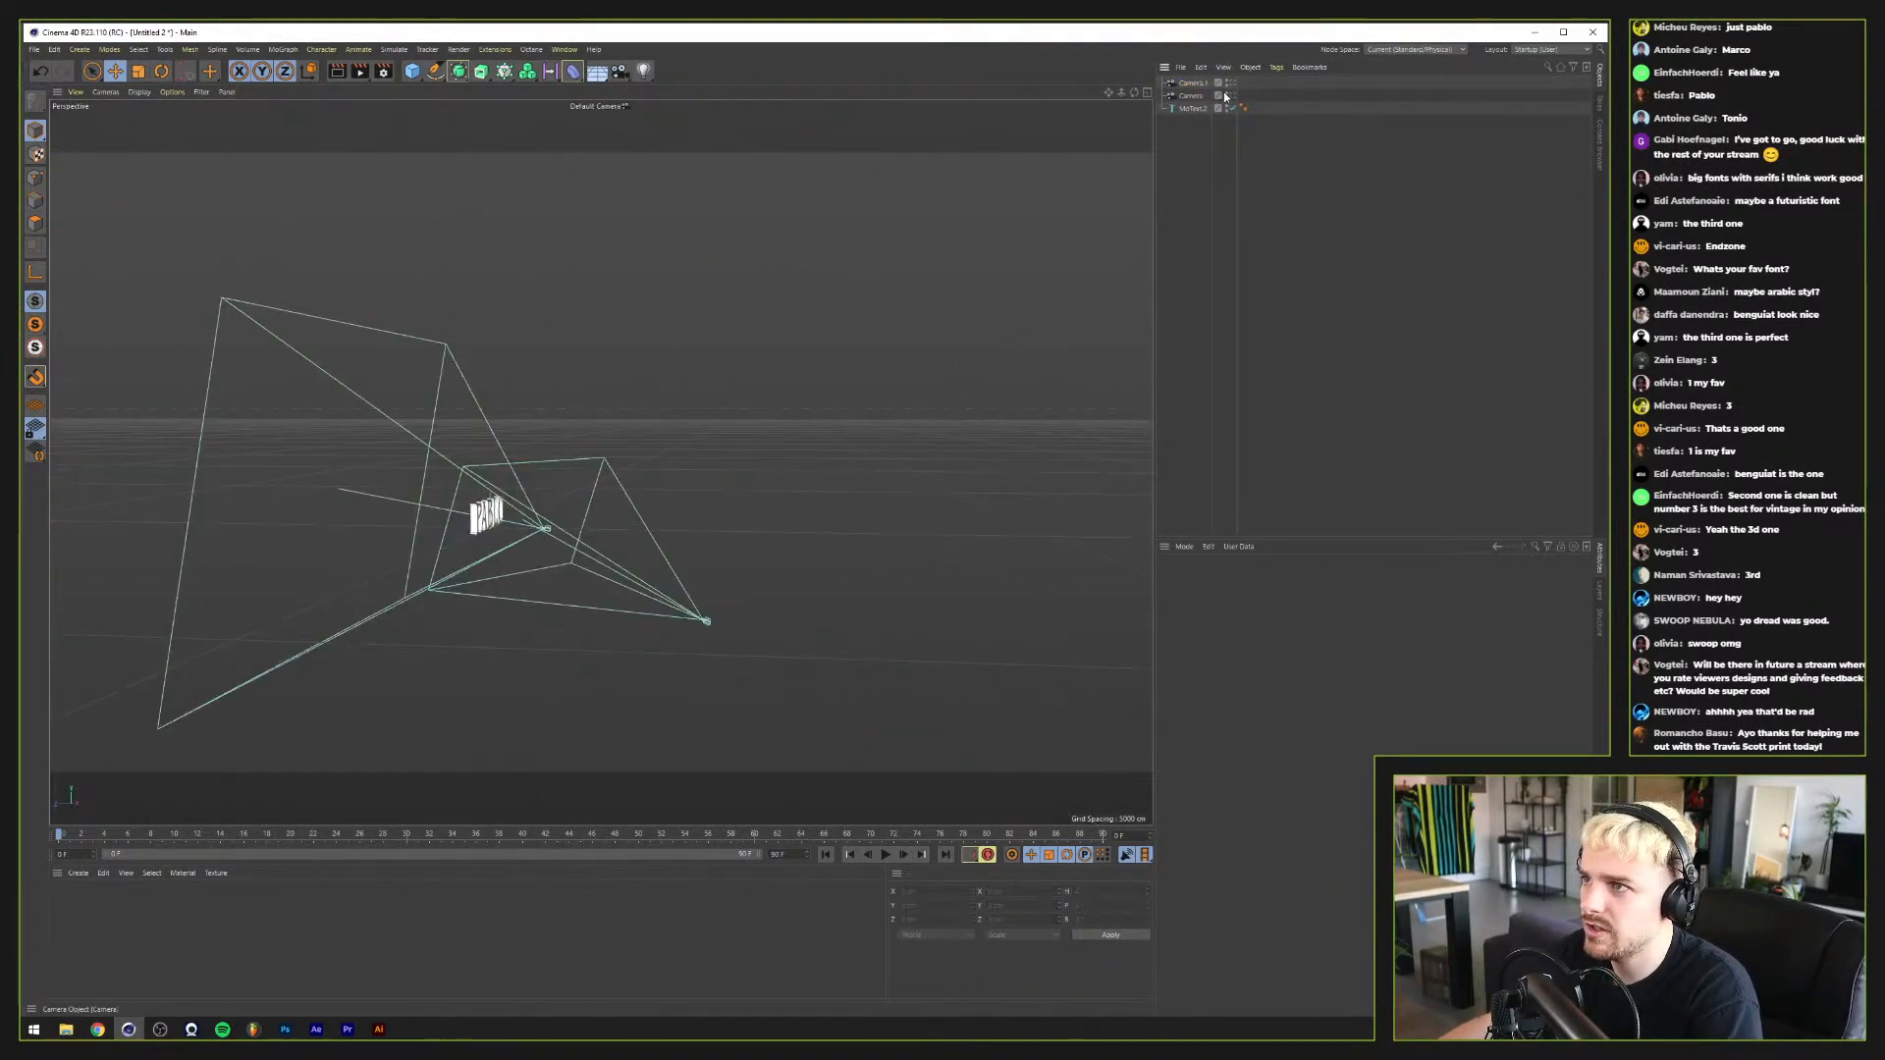
click(1232, 83)
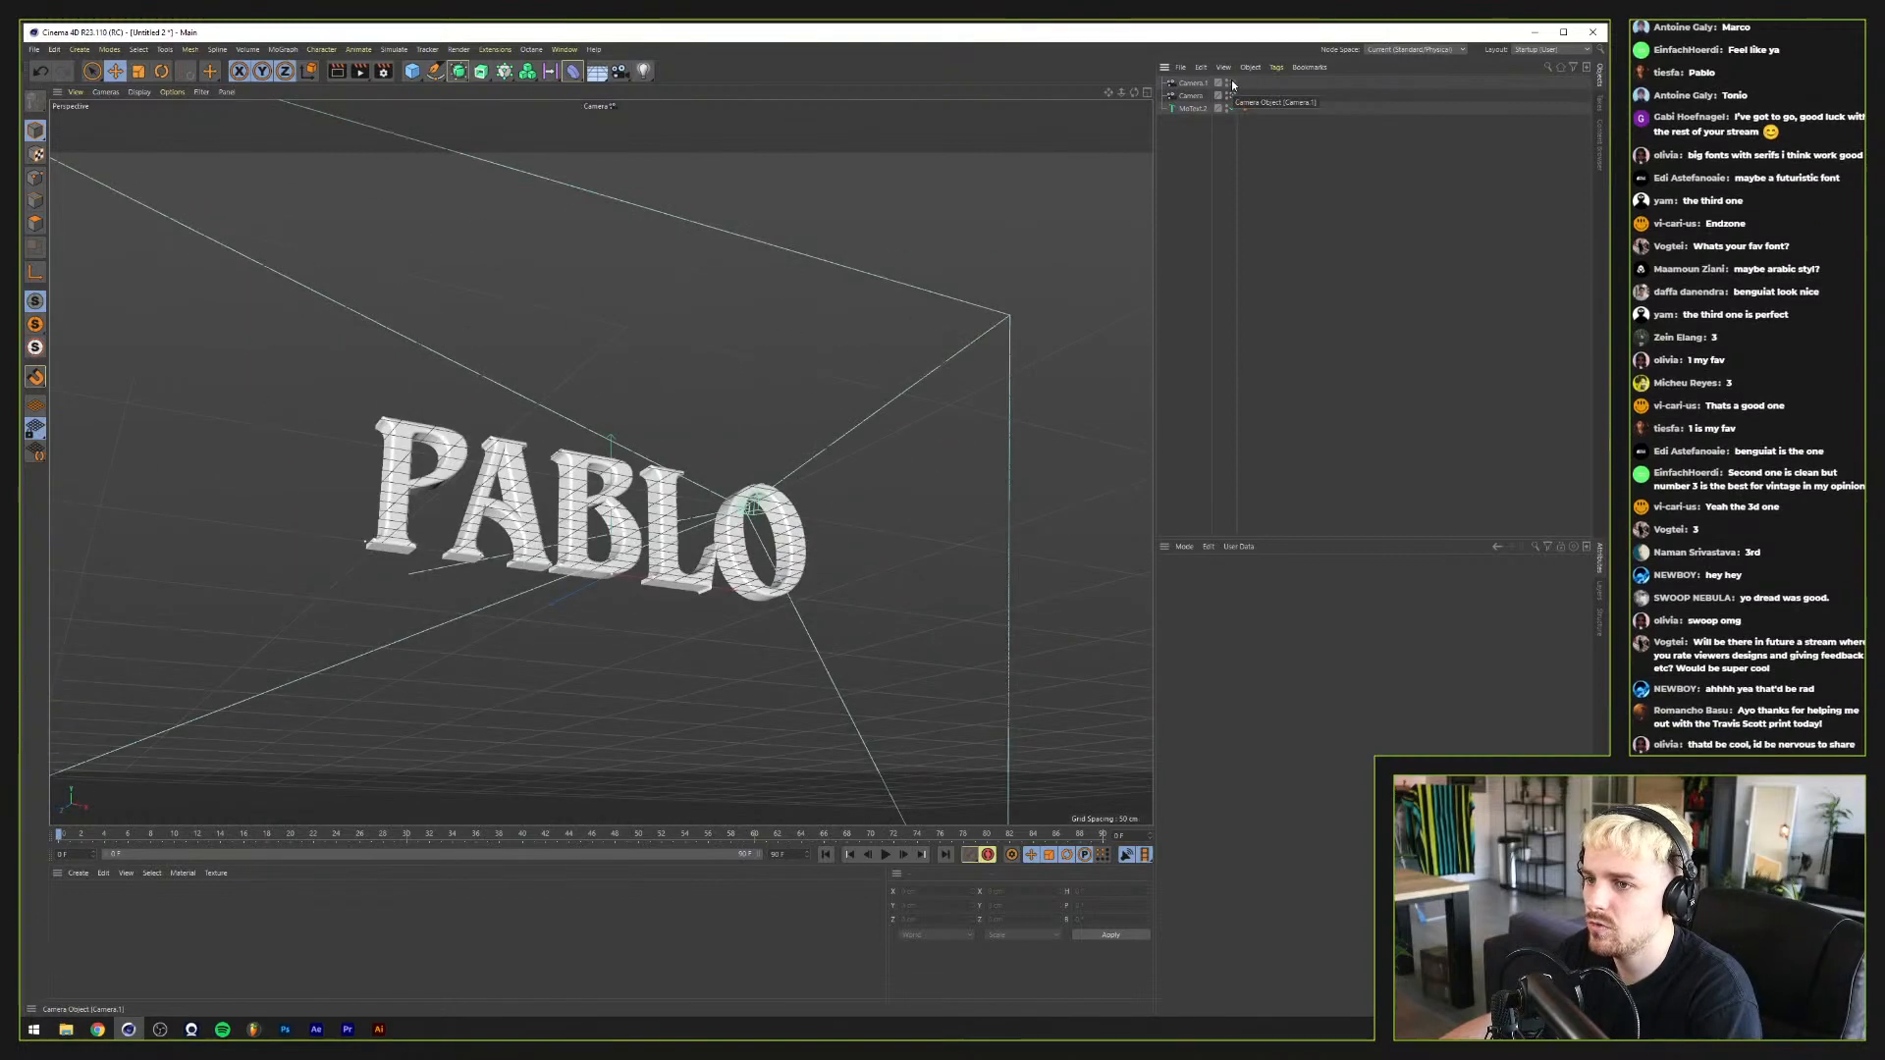
click(1232, 84)
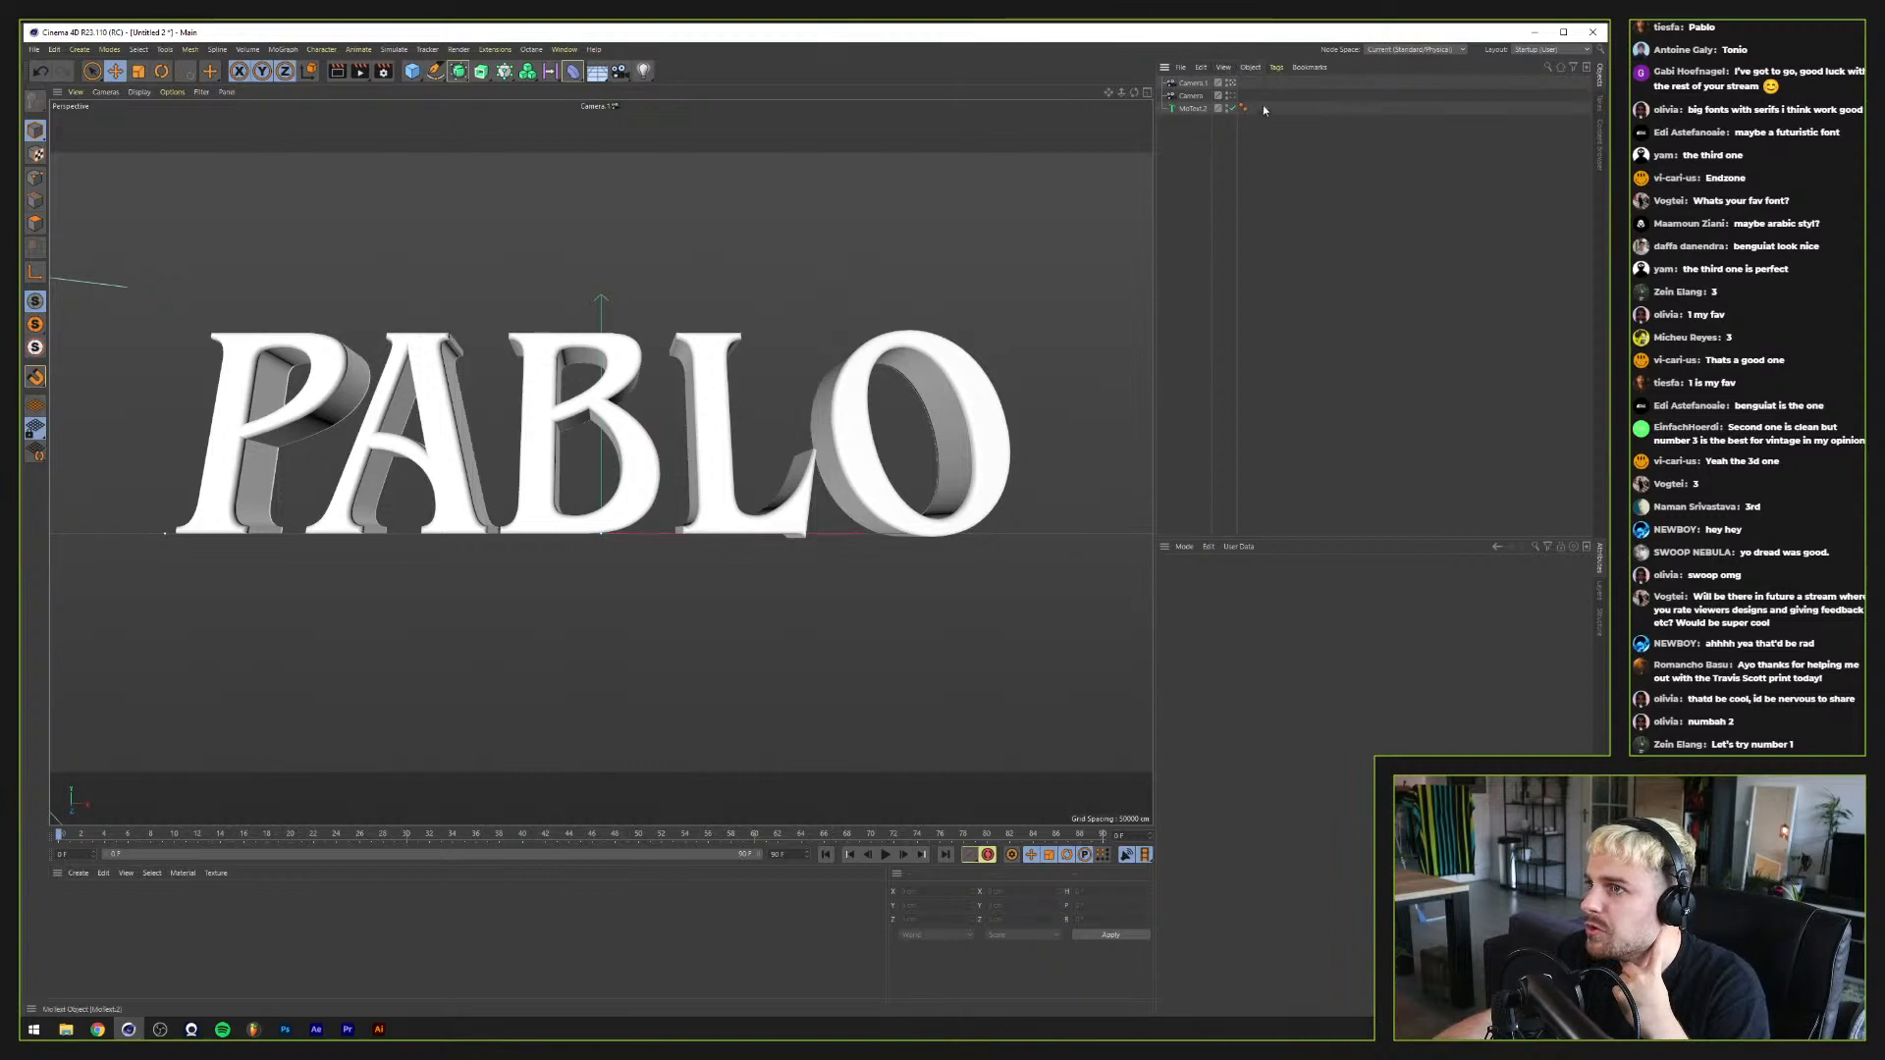
Step: Rename the original angled camera as 1 and the front-facing camera as 2, looking through each one
double_click(1194, 97)
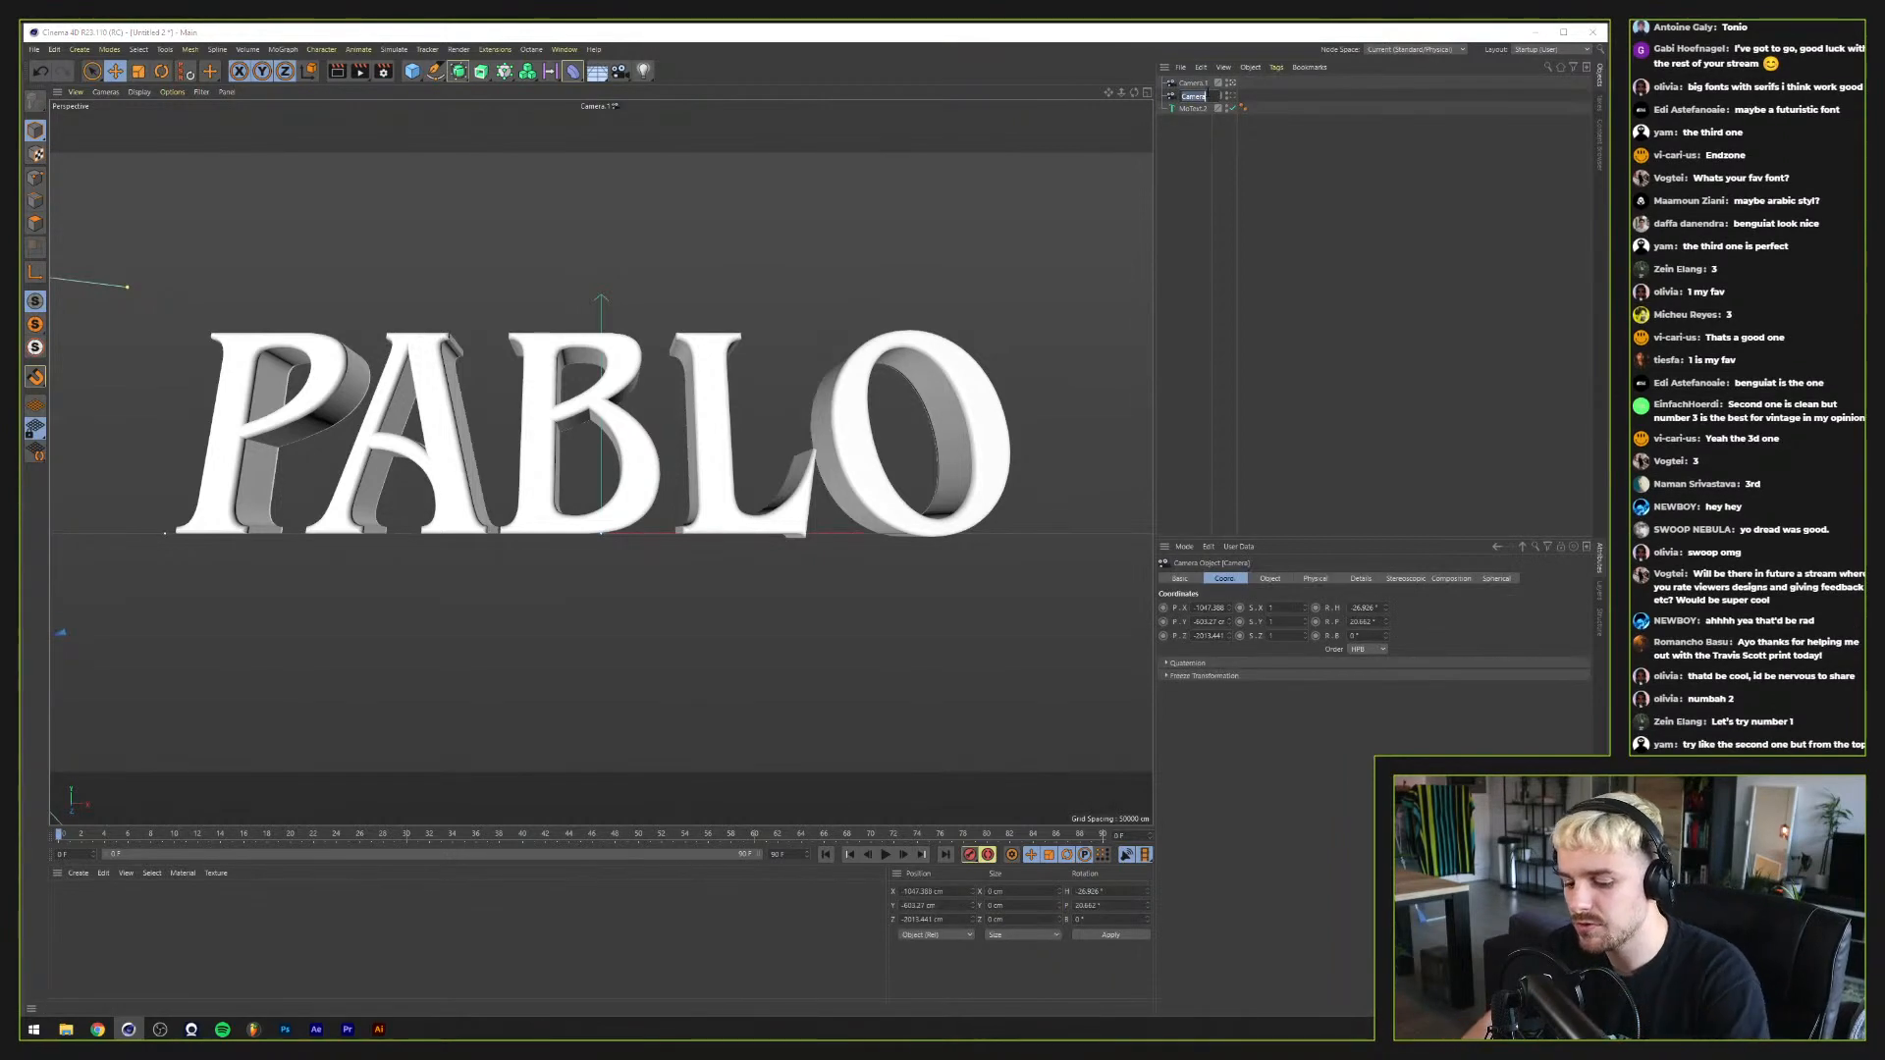
text(1)
key(Return)
click(1230, 95)
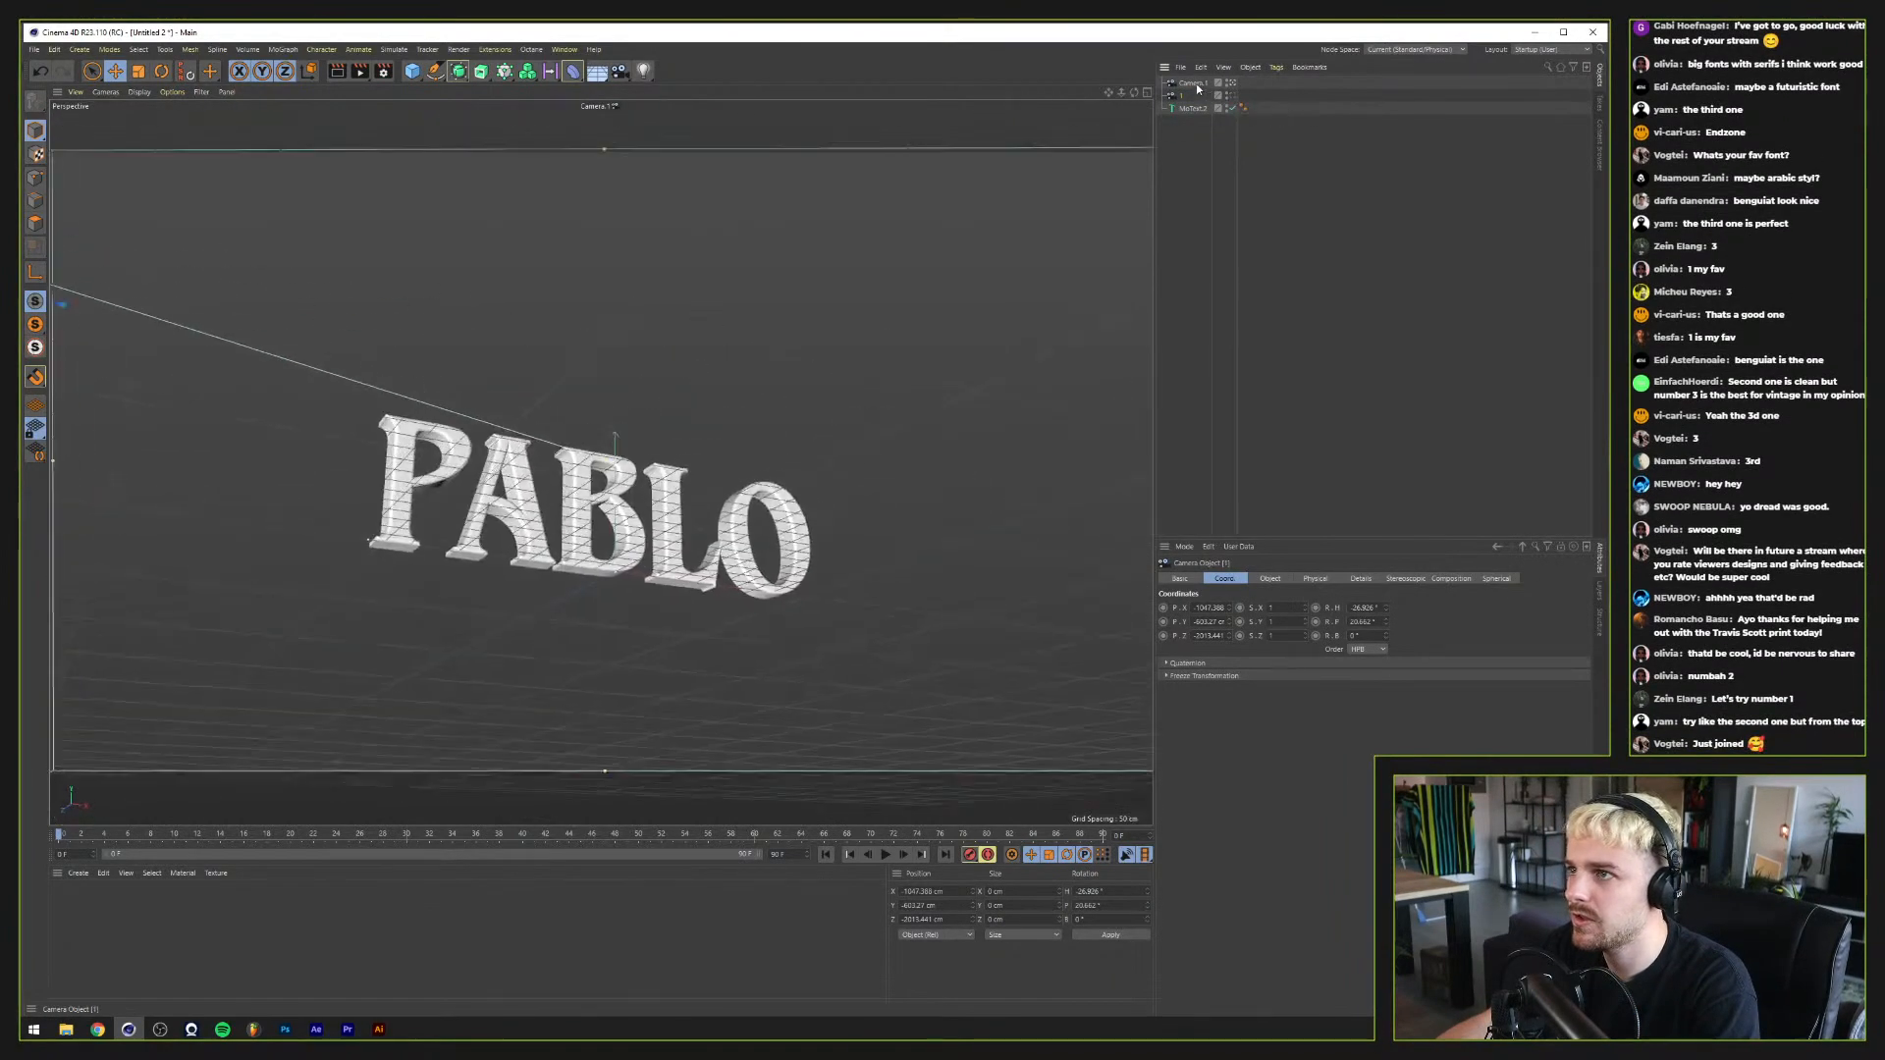
double_click(1193, 84)
text(2)
key(Return)
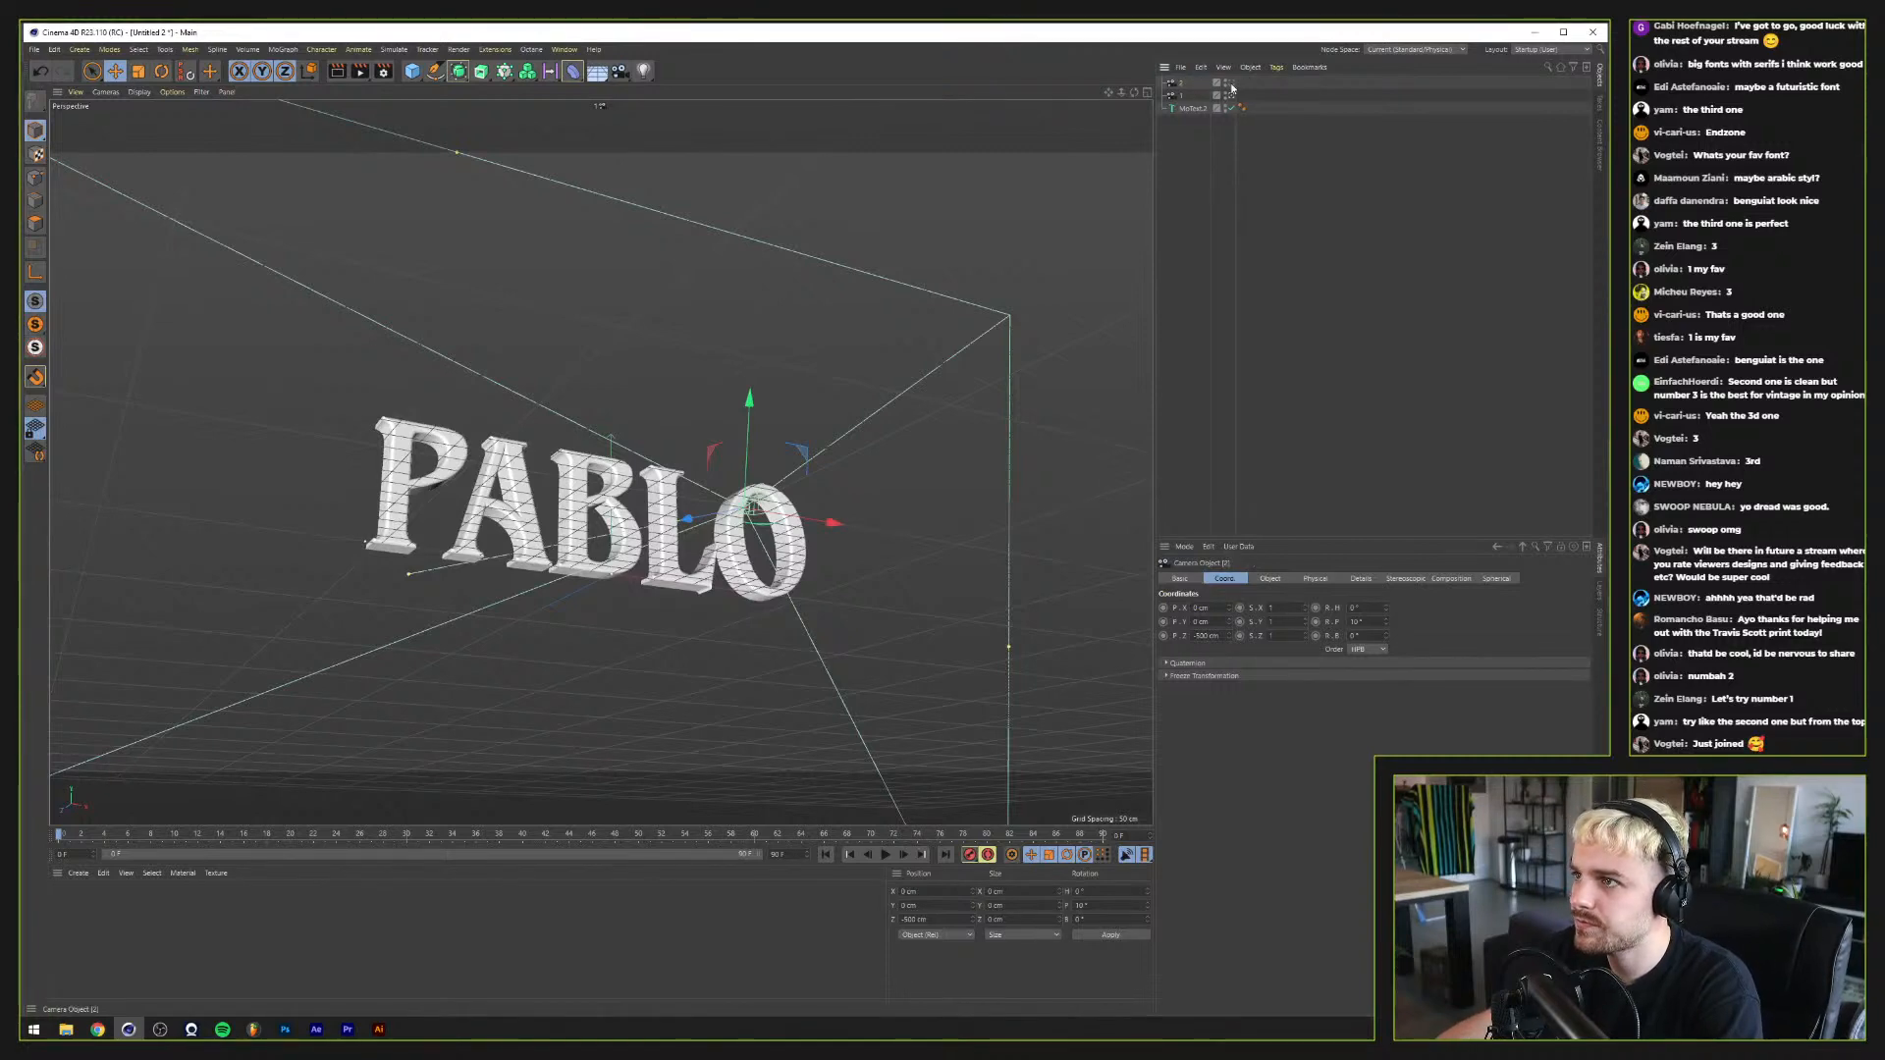
click(1229, 85)
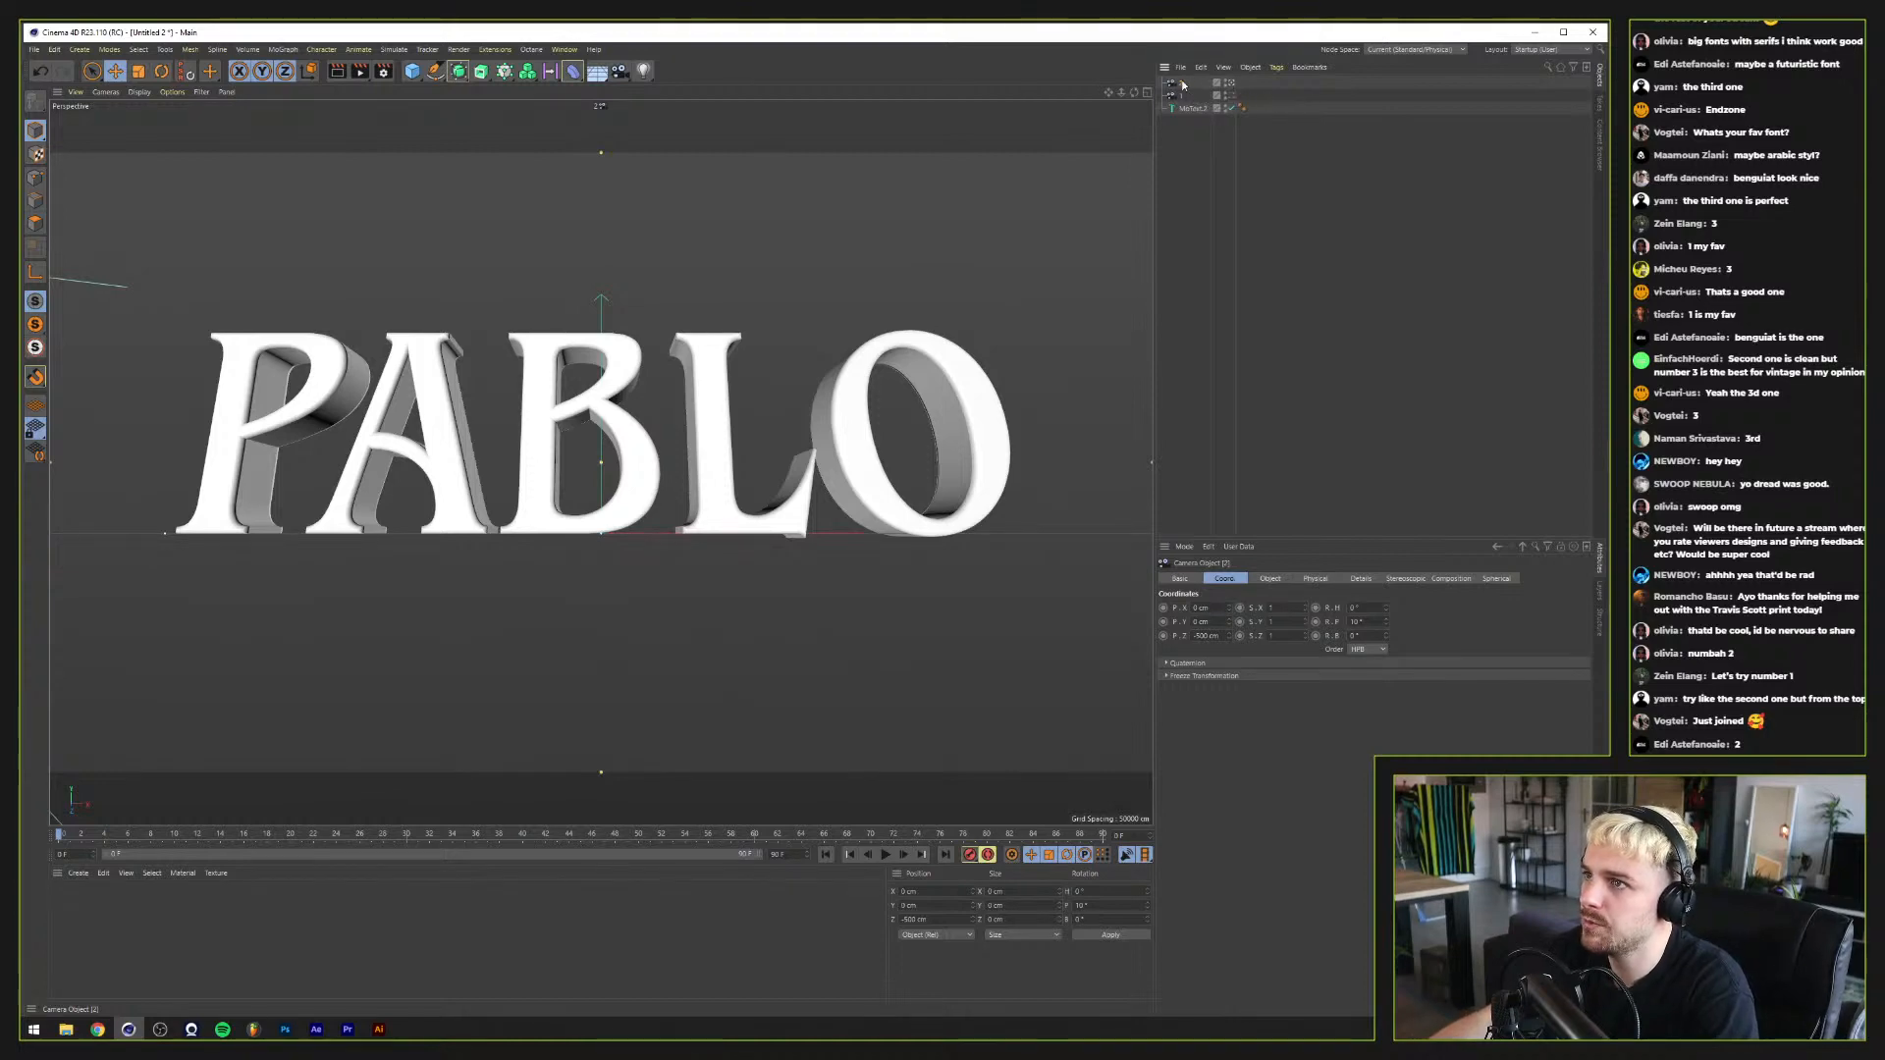
Step: Duplicate camera 2, rename the copy as 3 and look through it
key(Return)
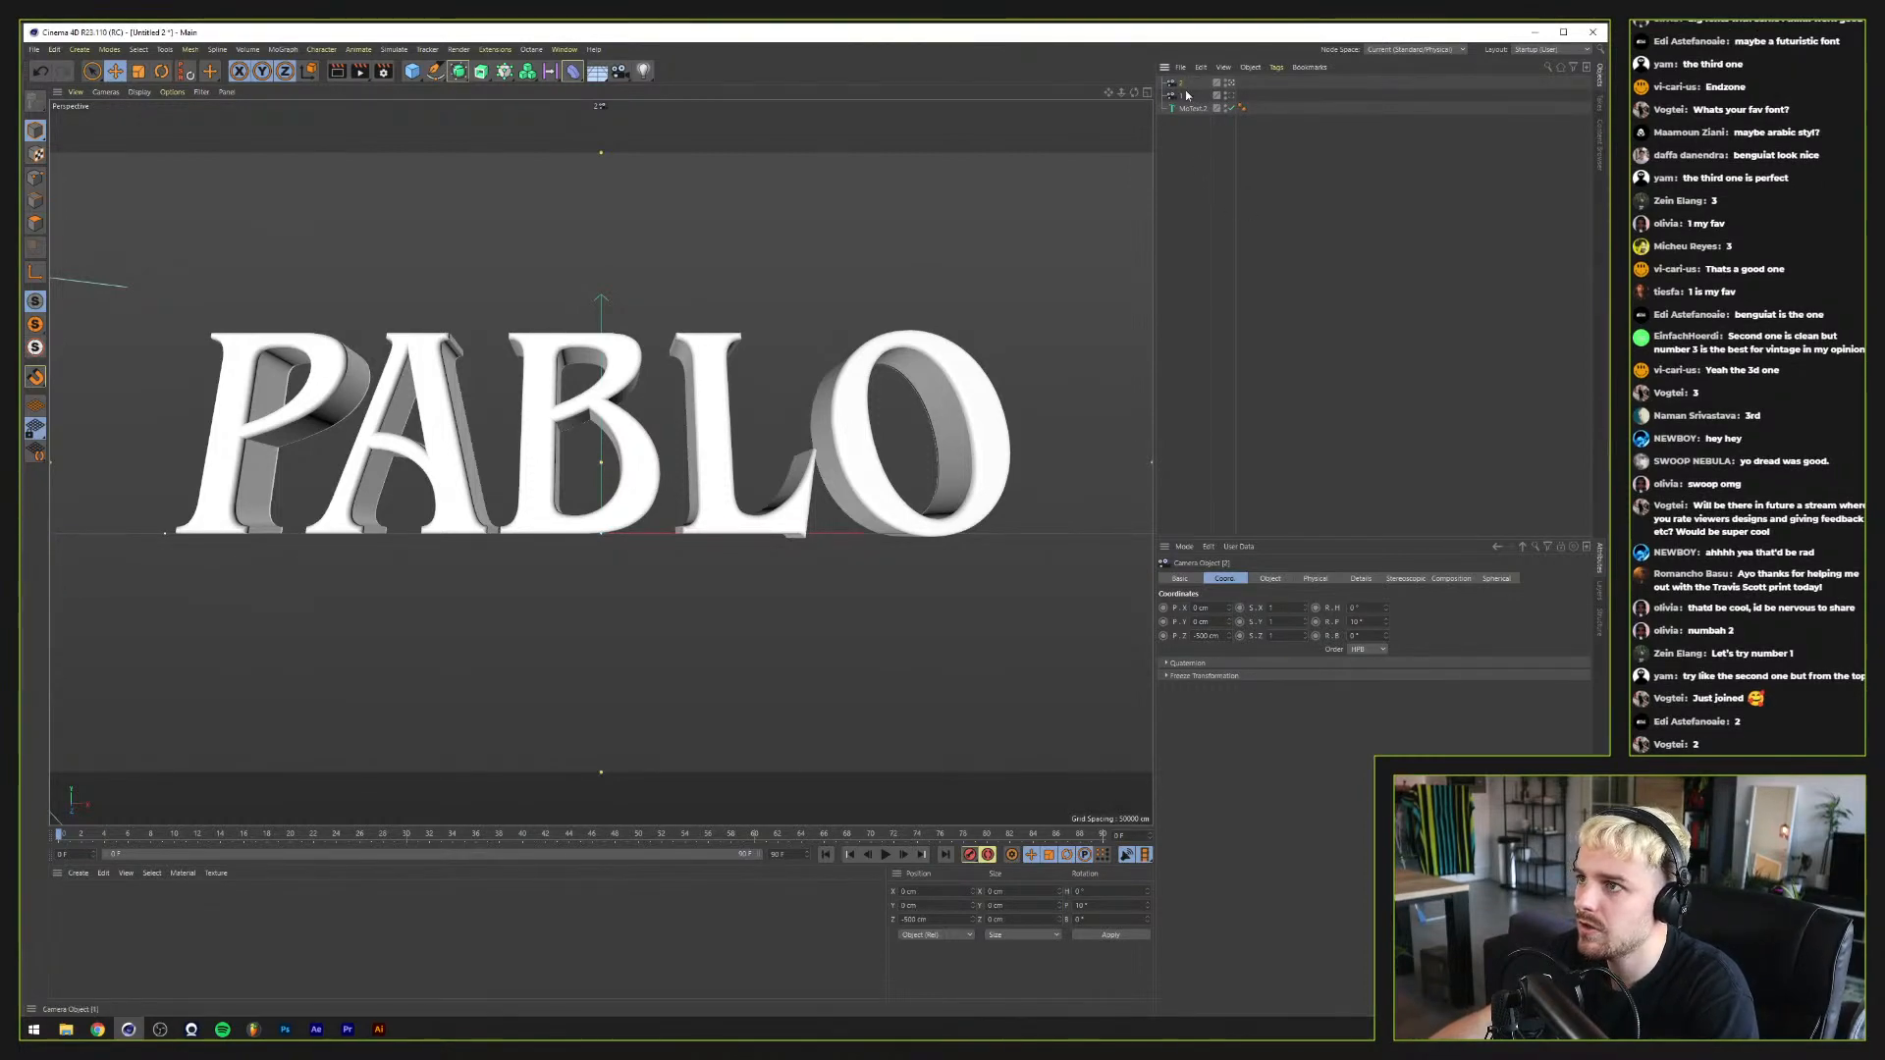
key(ctrl+c)
key(ctrl+v)
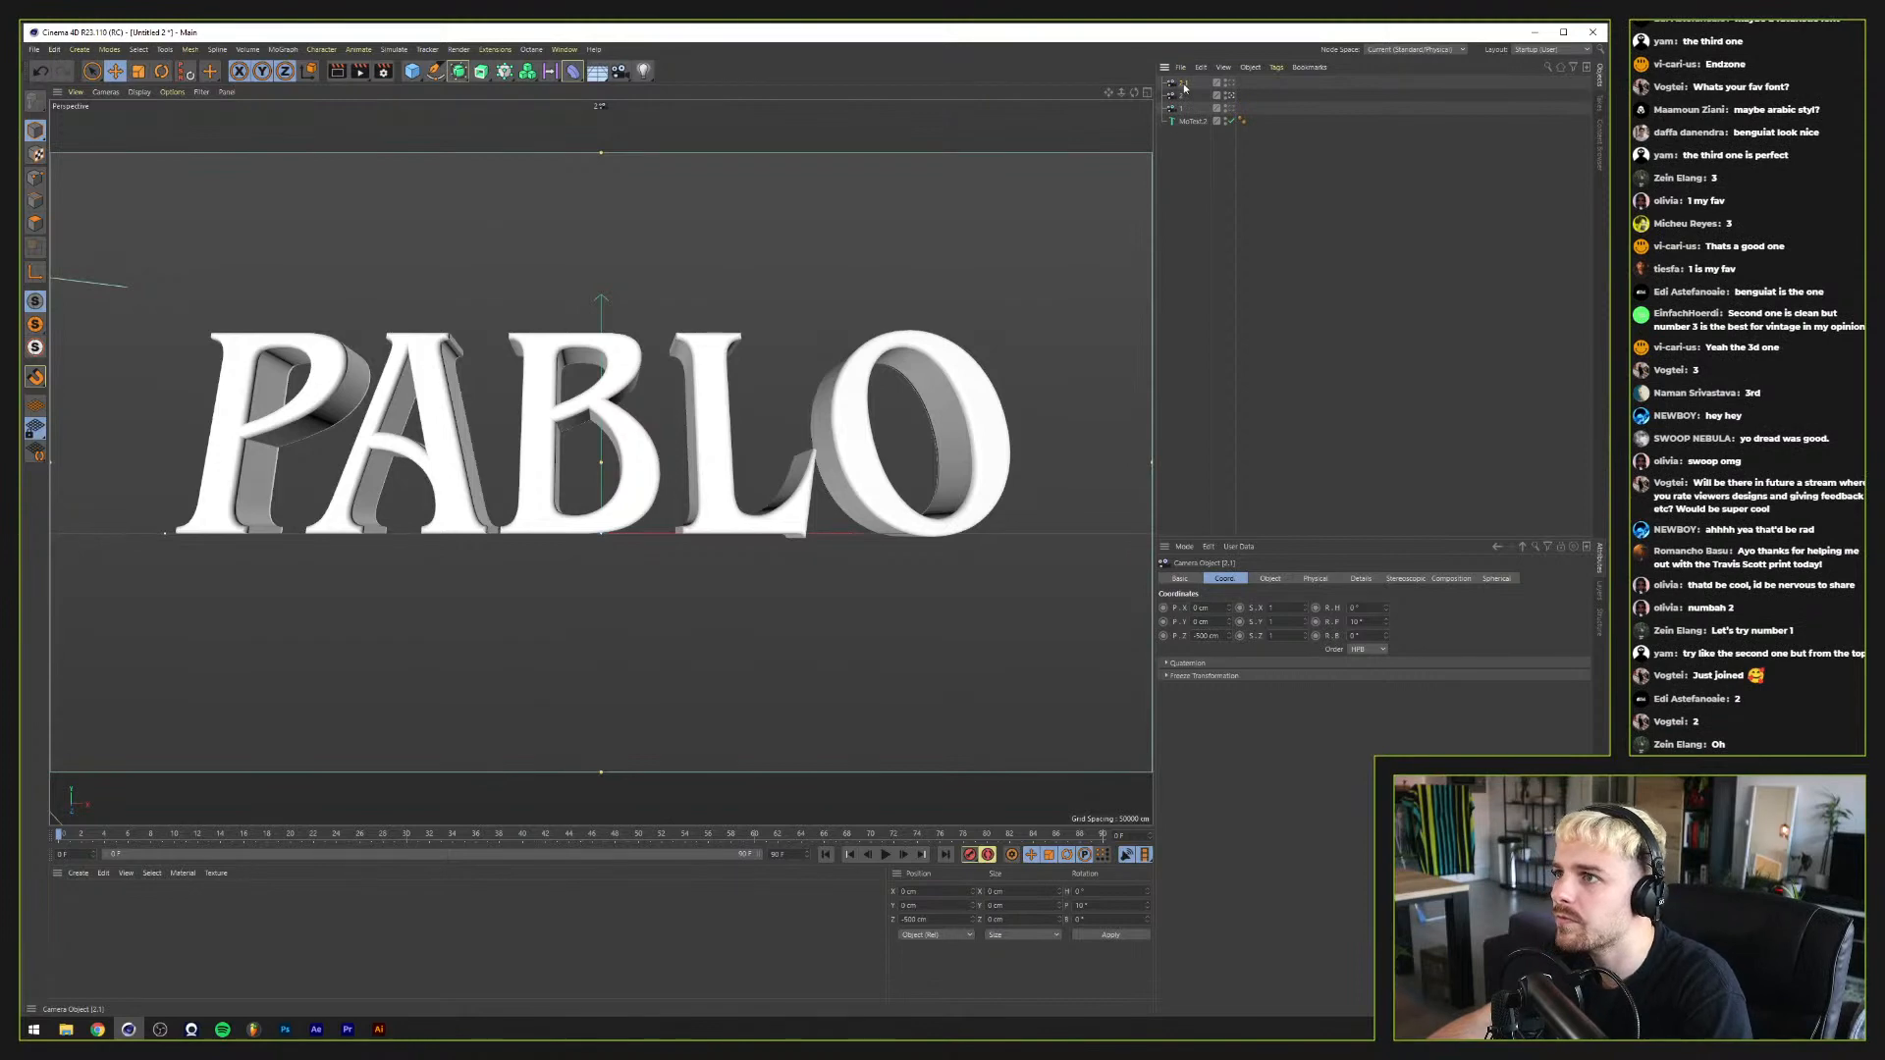
double_click(1184, 83)
text(3)
key(Return)
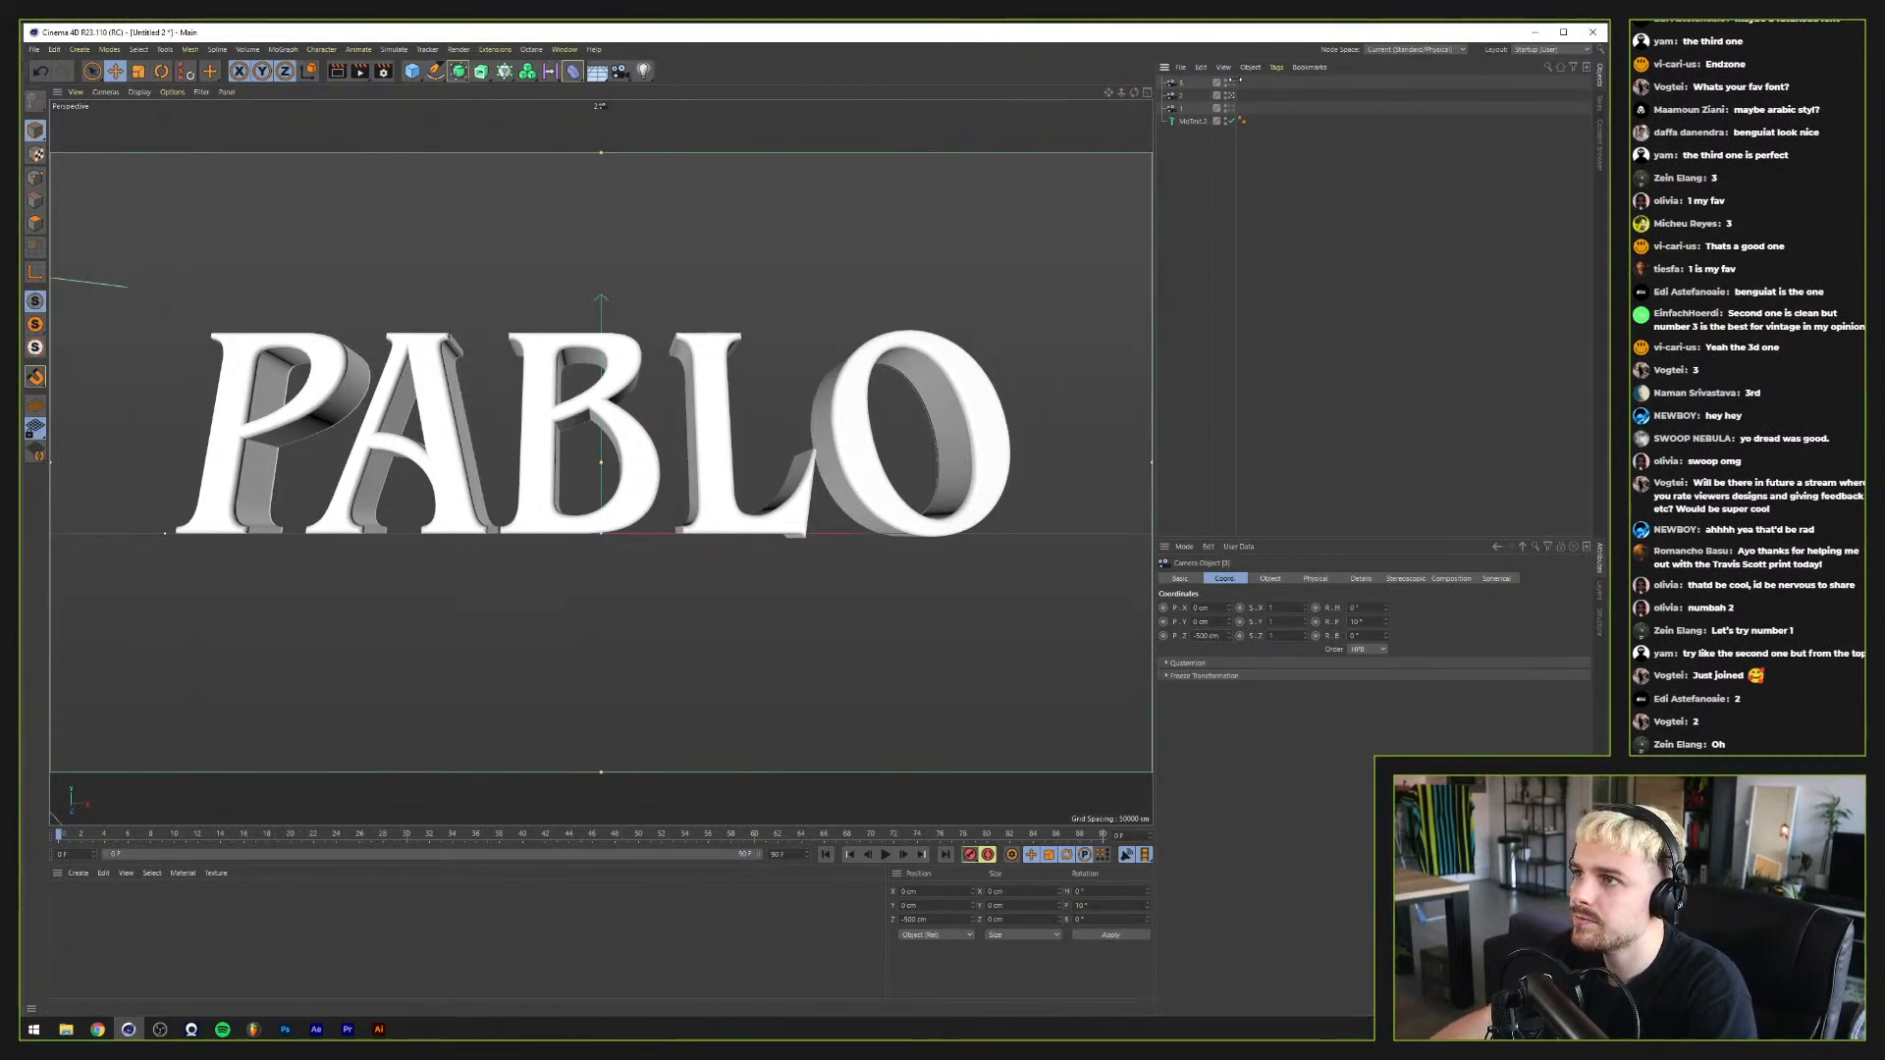
click(1229, 83)
Step: Raise camera 3 to a Y position of about 280 cm and tilt it down to a pitch of about -15°
drag(1228, 621, 1362, 666)
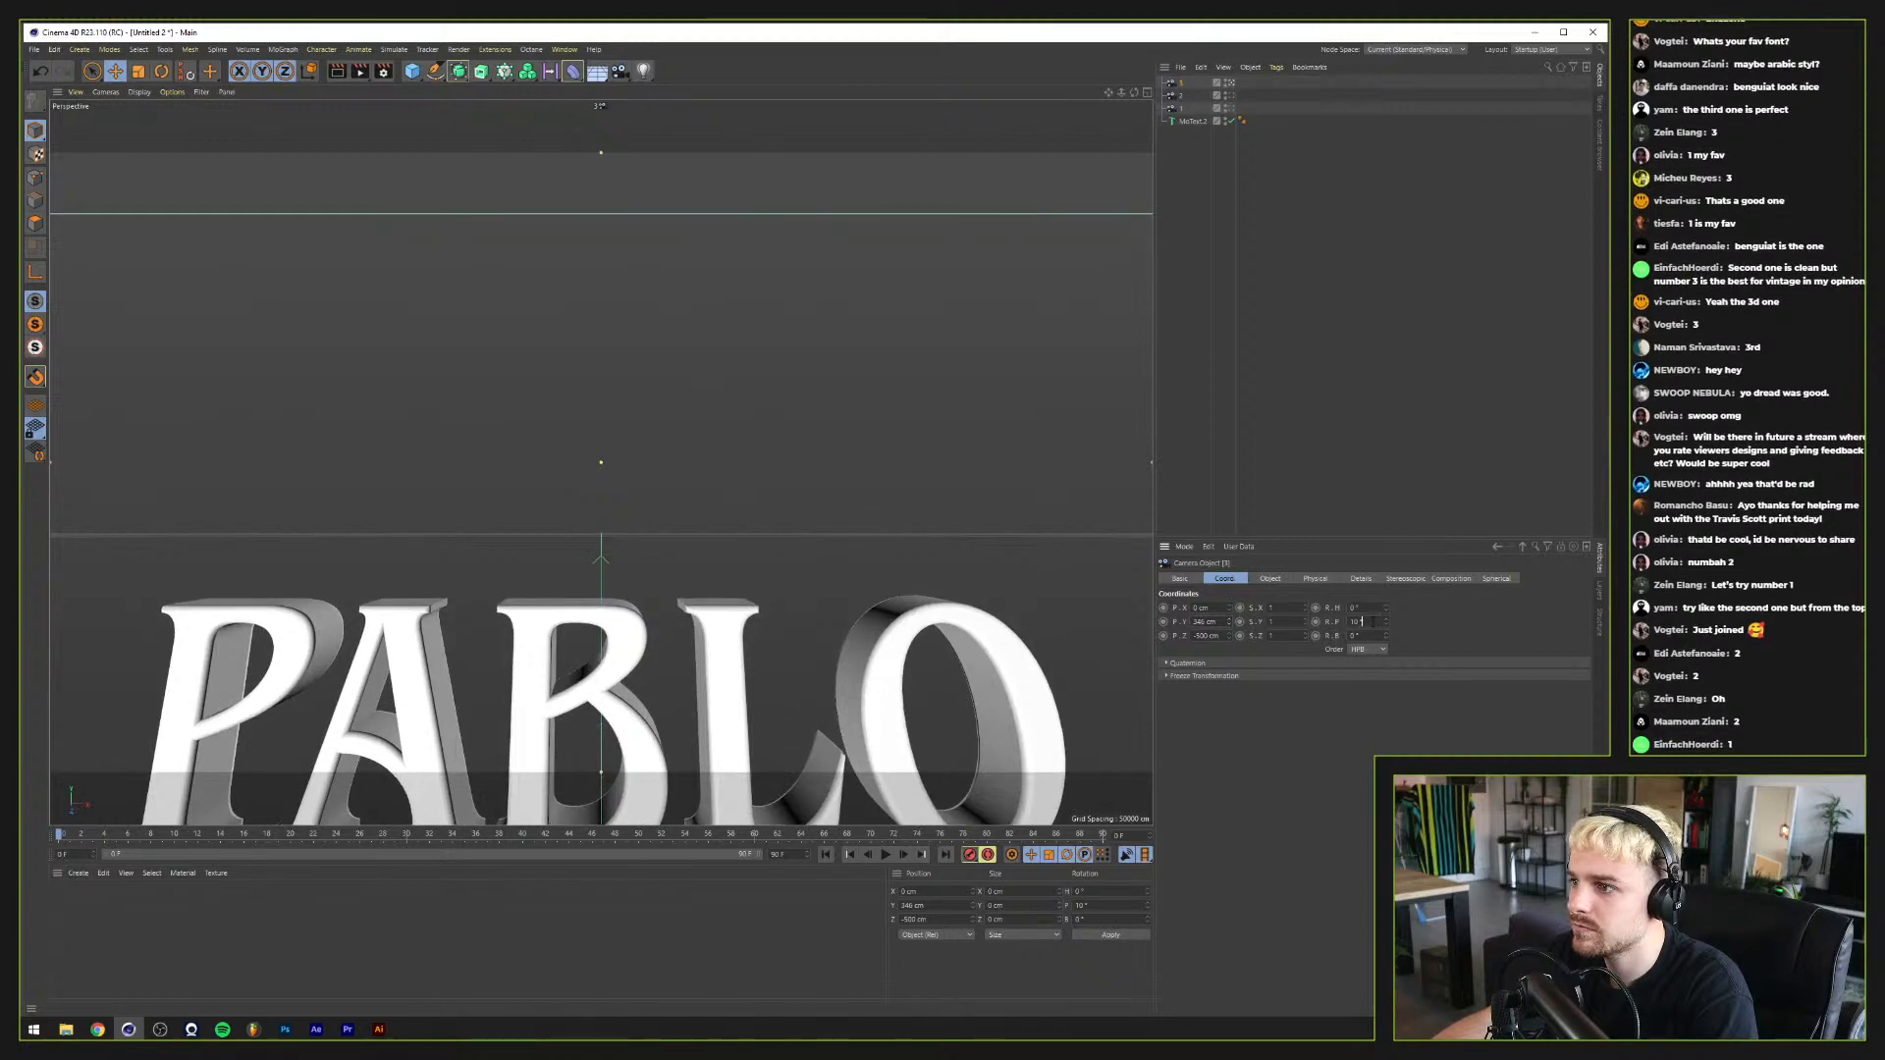
double_click(1372, 622)
text(-10)
key(Return)
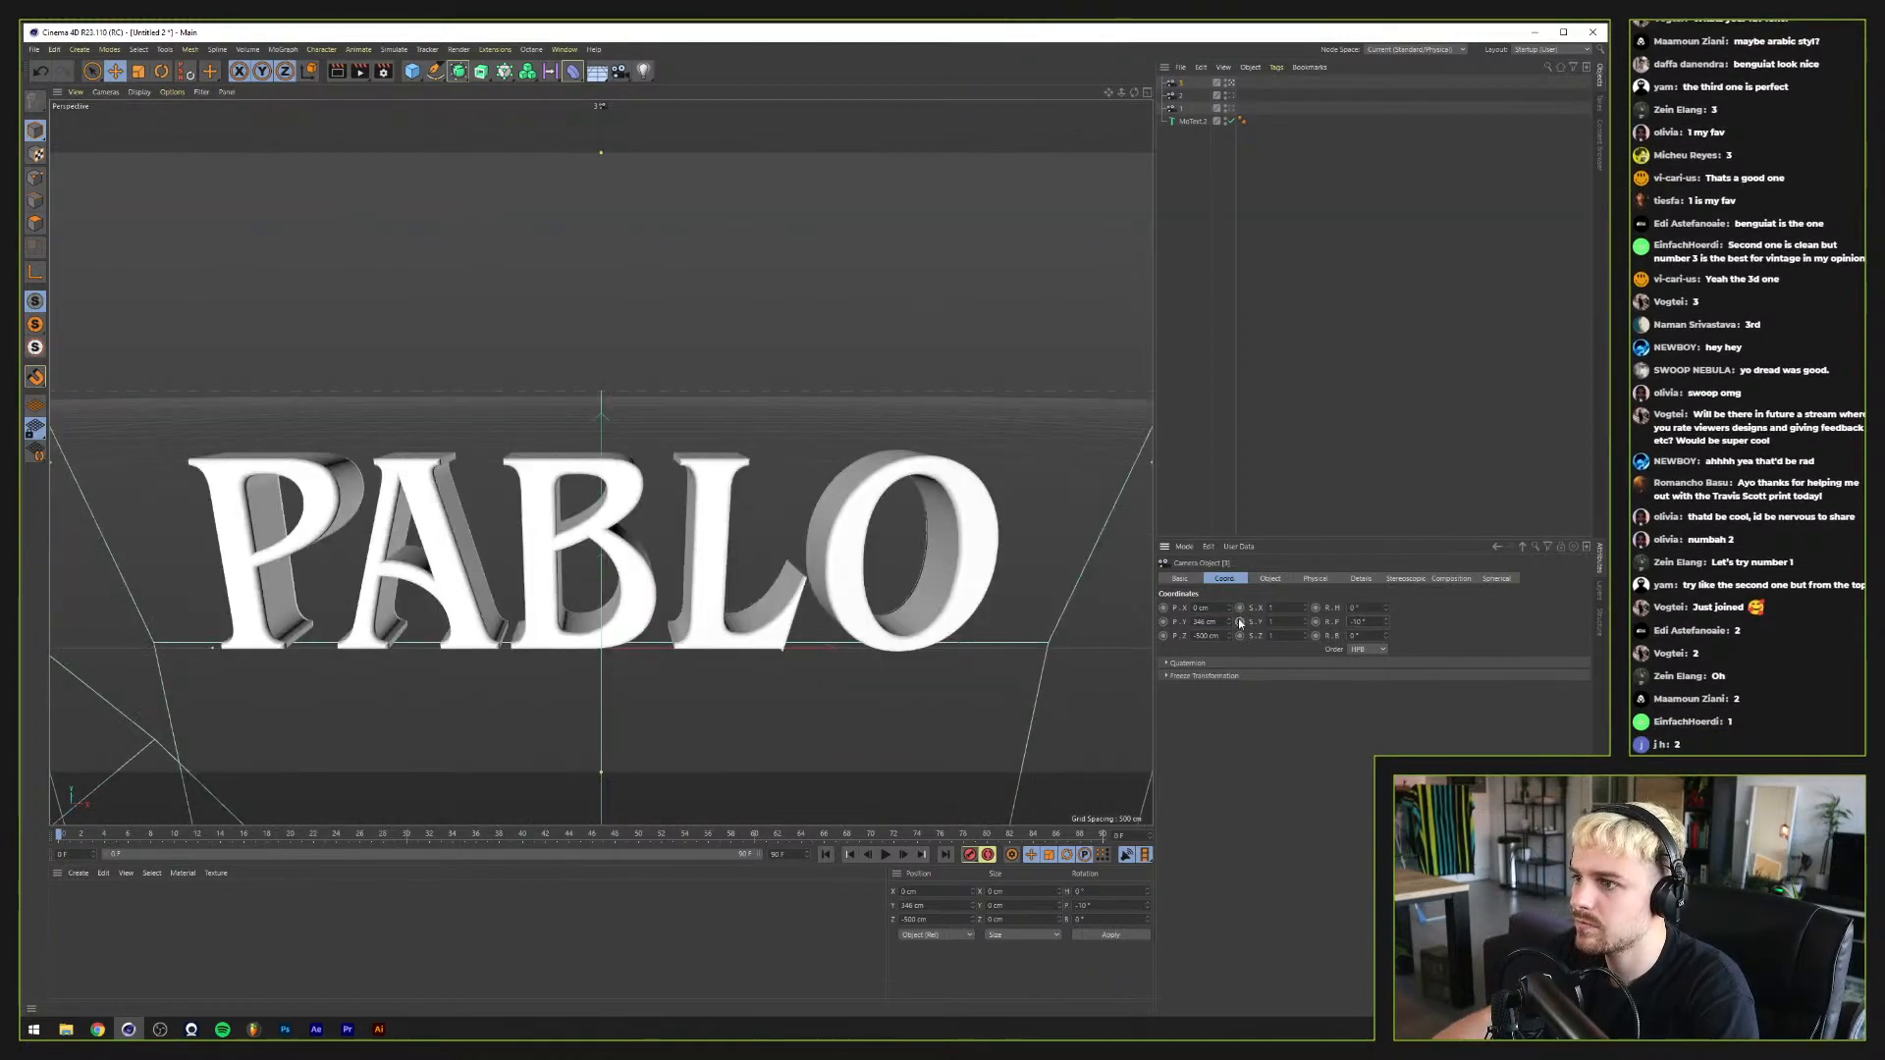
drag(1240, 625, 1269, 626)
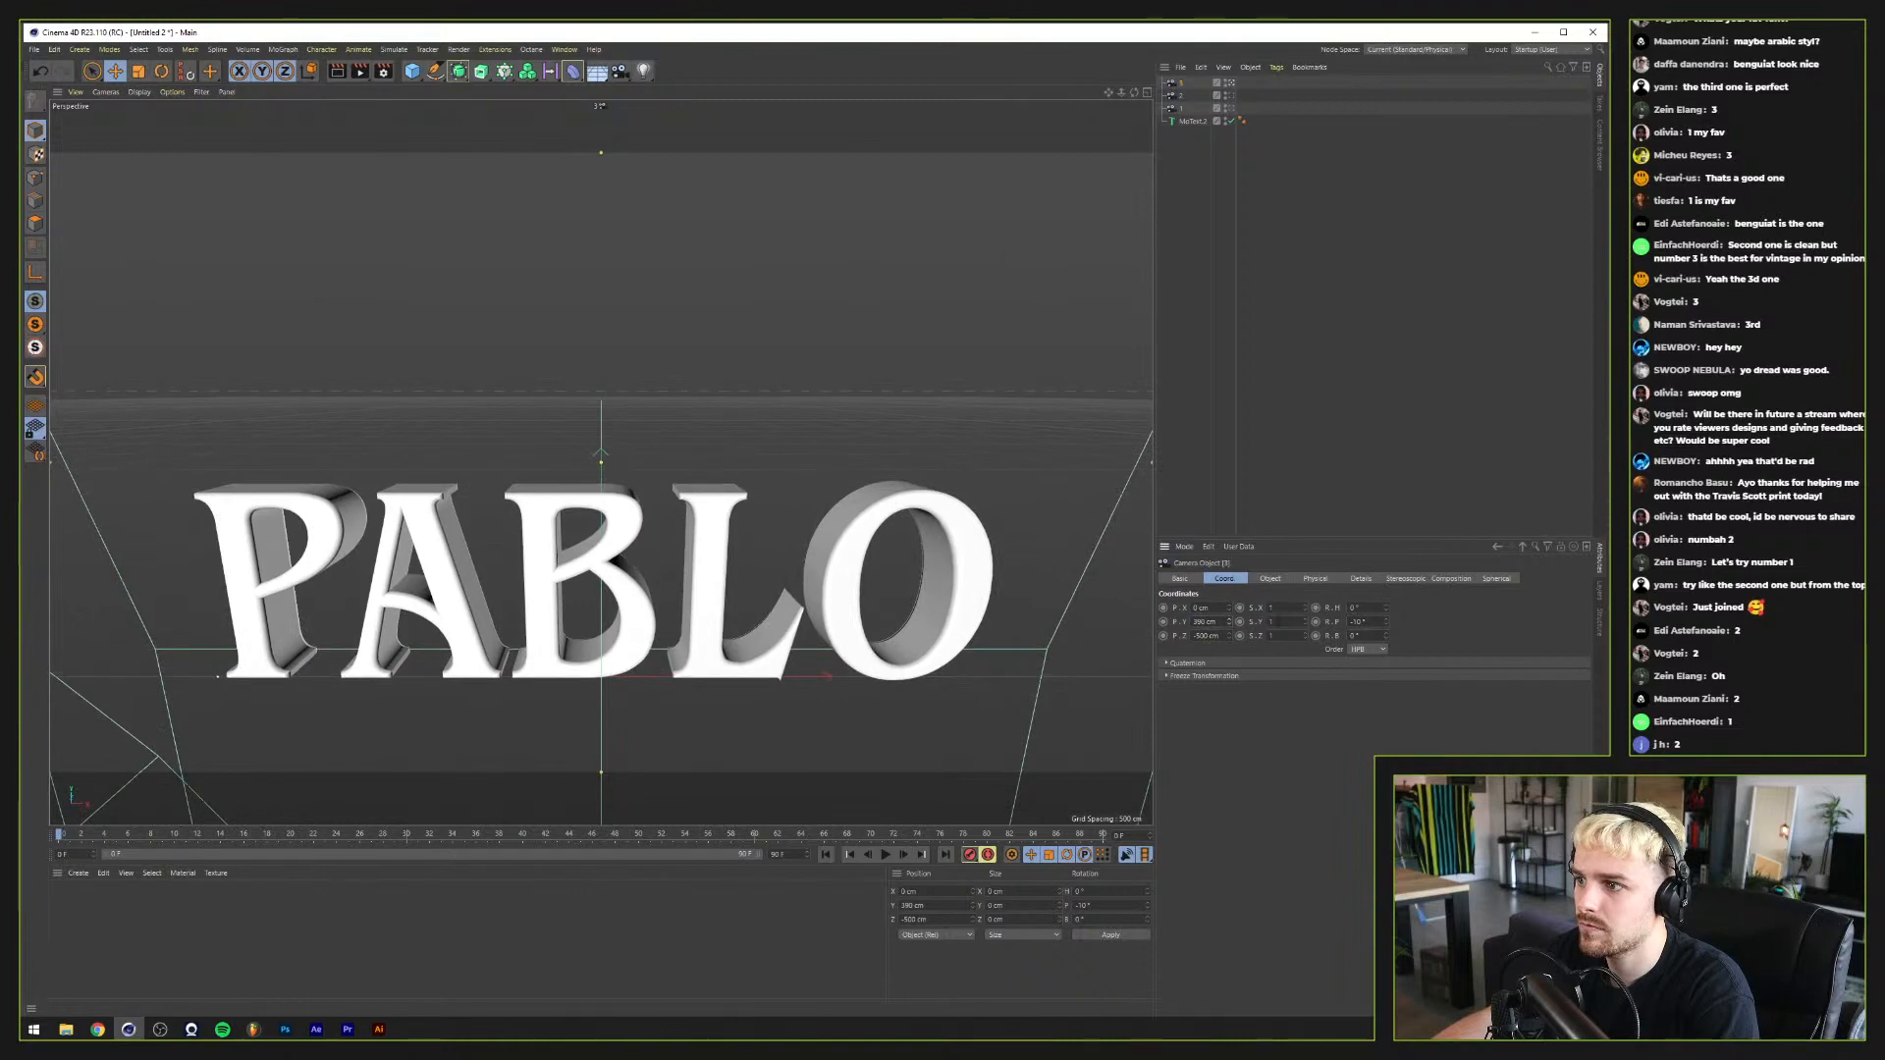
drag(1385, 622, 1385, 641)
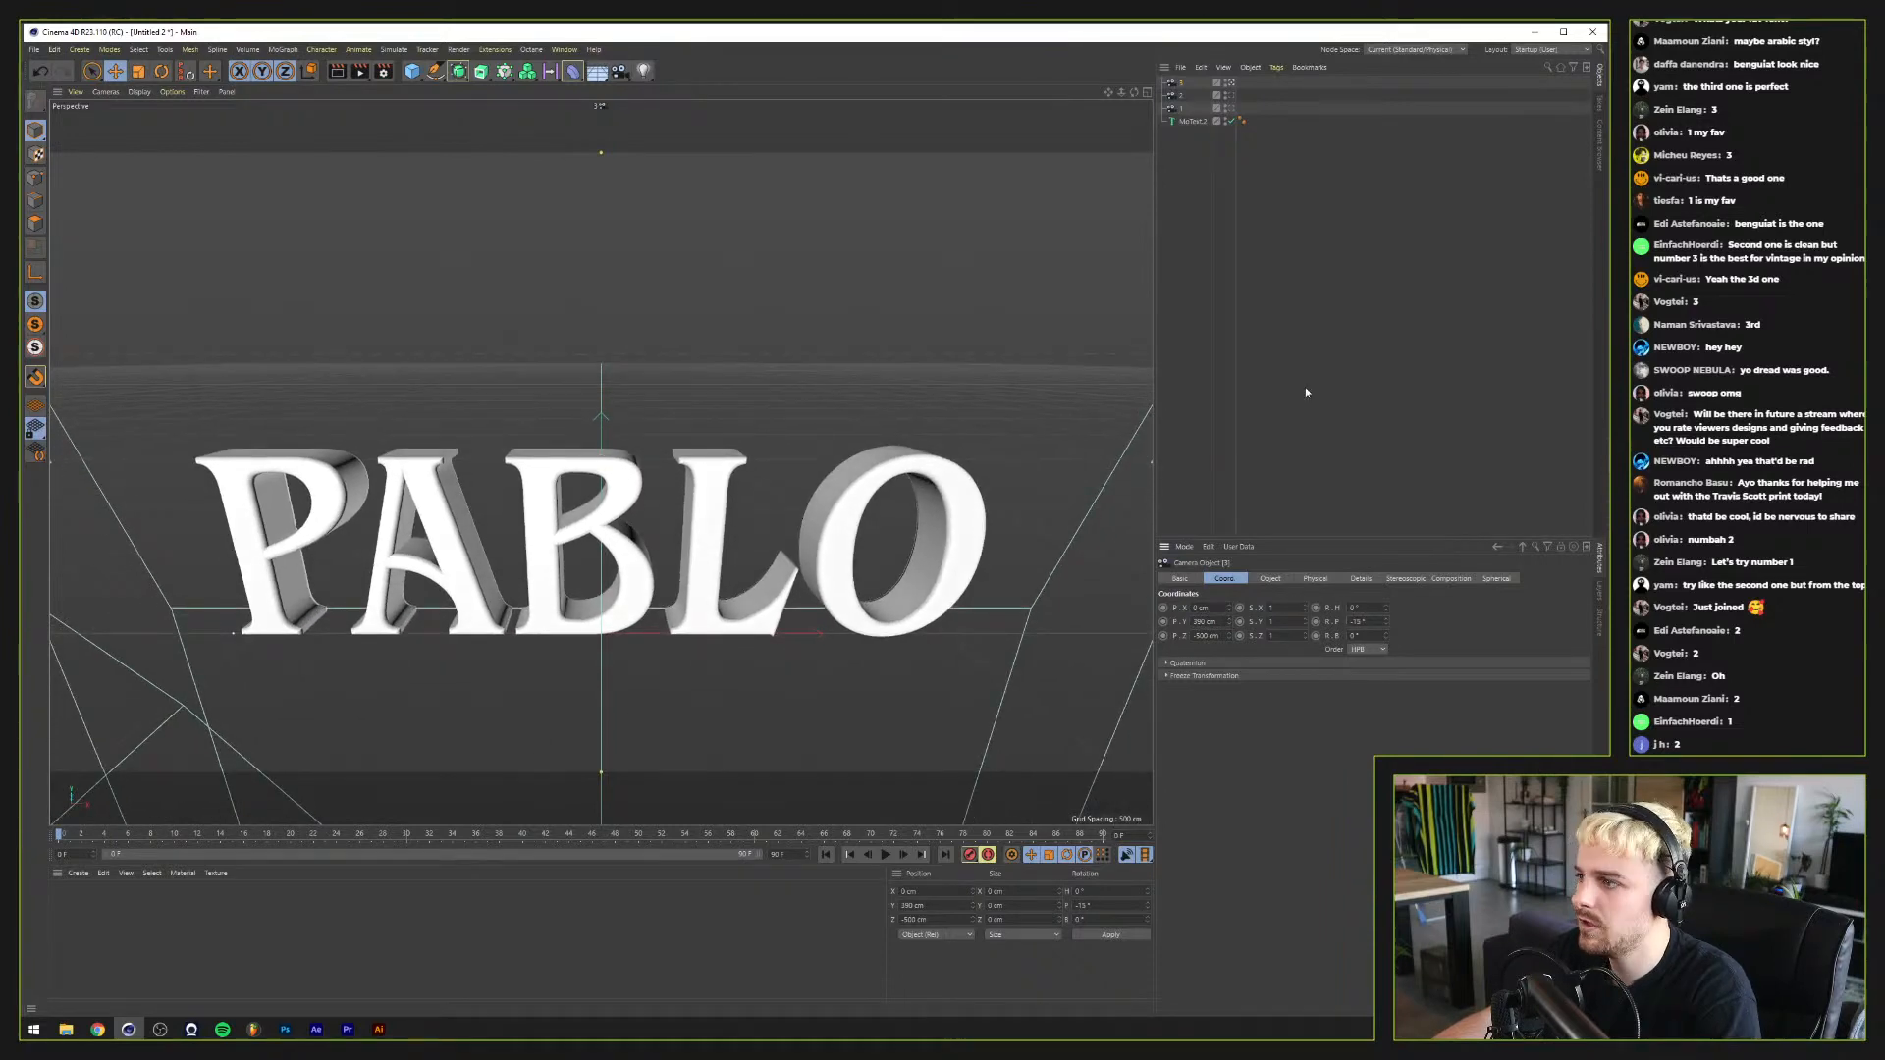
Step: Compare the PABLO lettering through cameras 1, 2 and 3, and return to the view of camera 1
click(1229, 108)
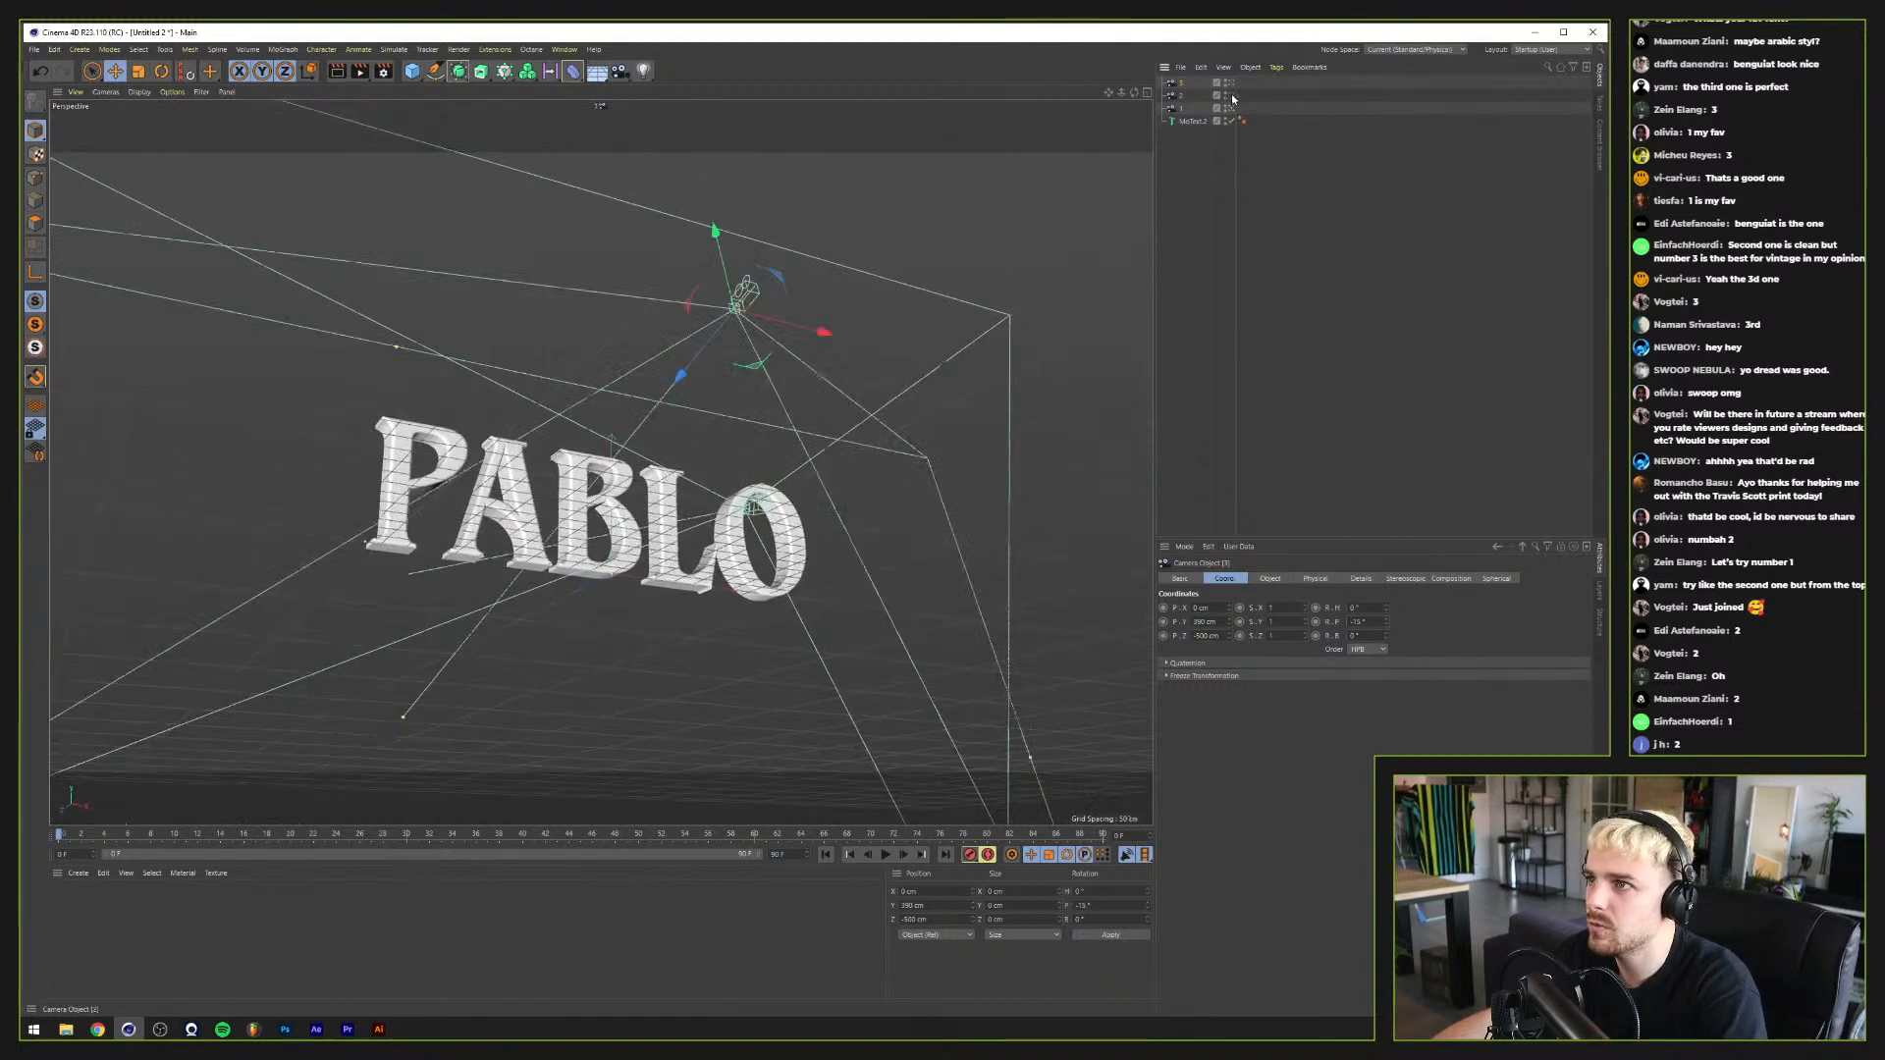
click(1231, 95)
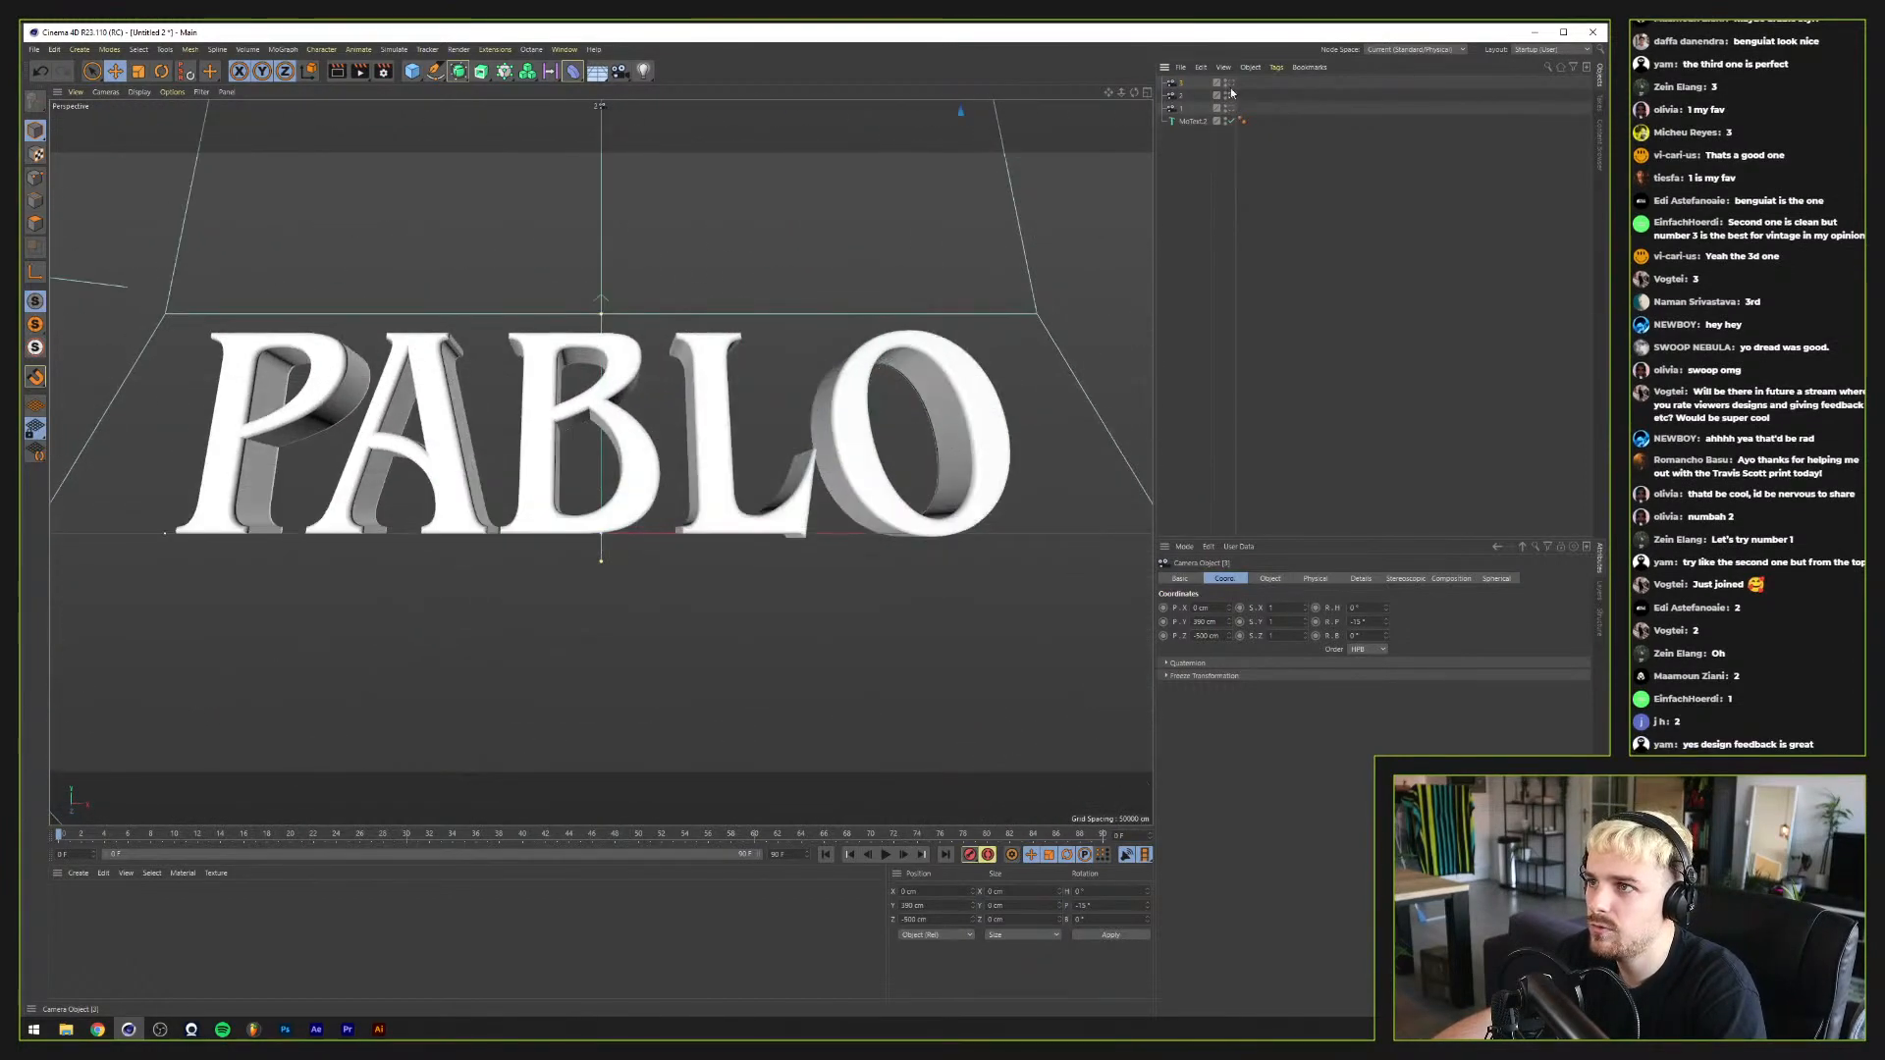
click(1231, 85)
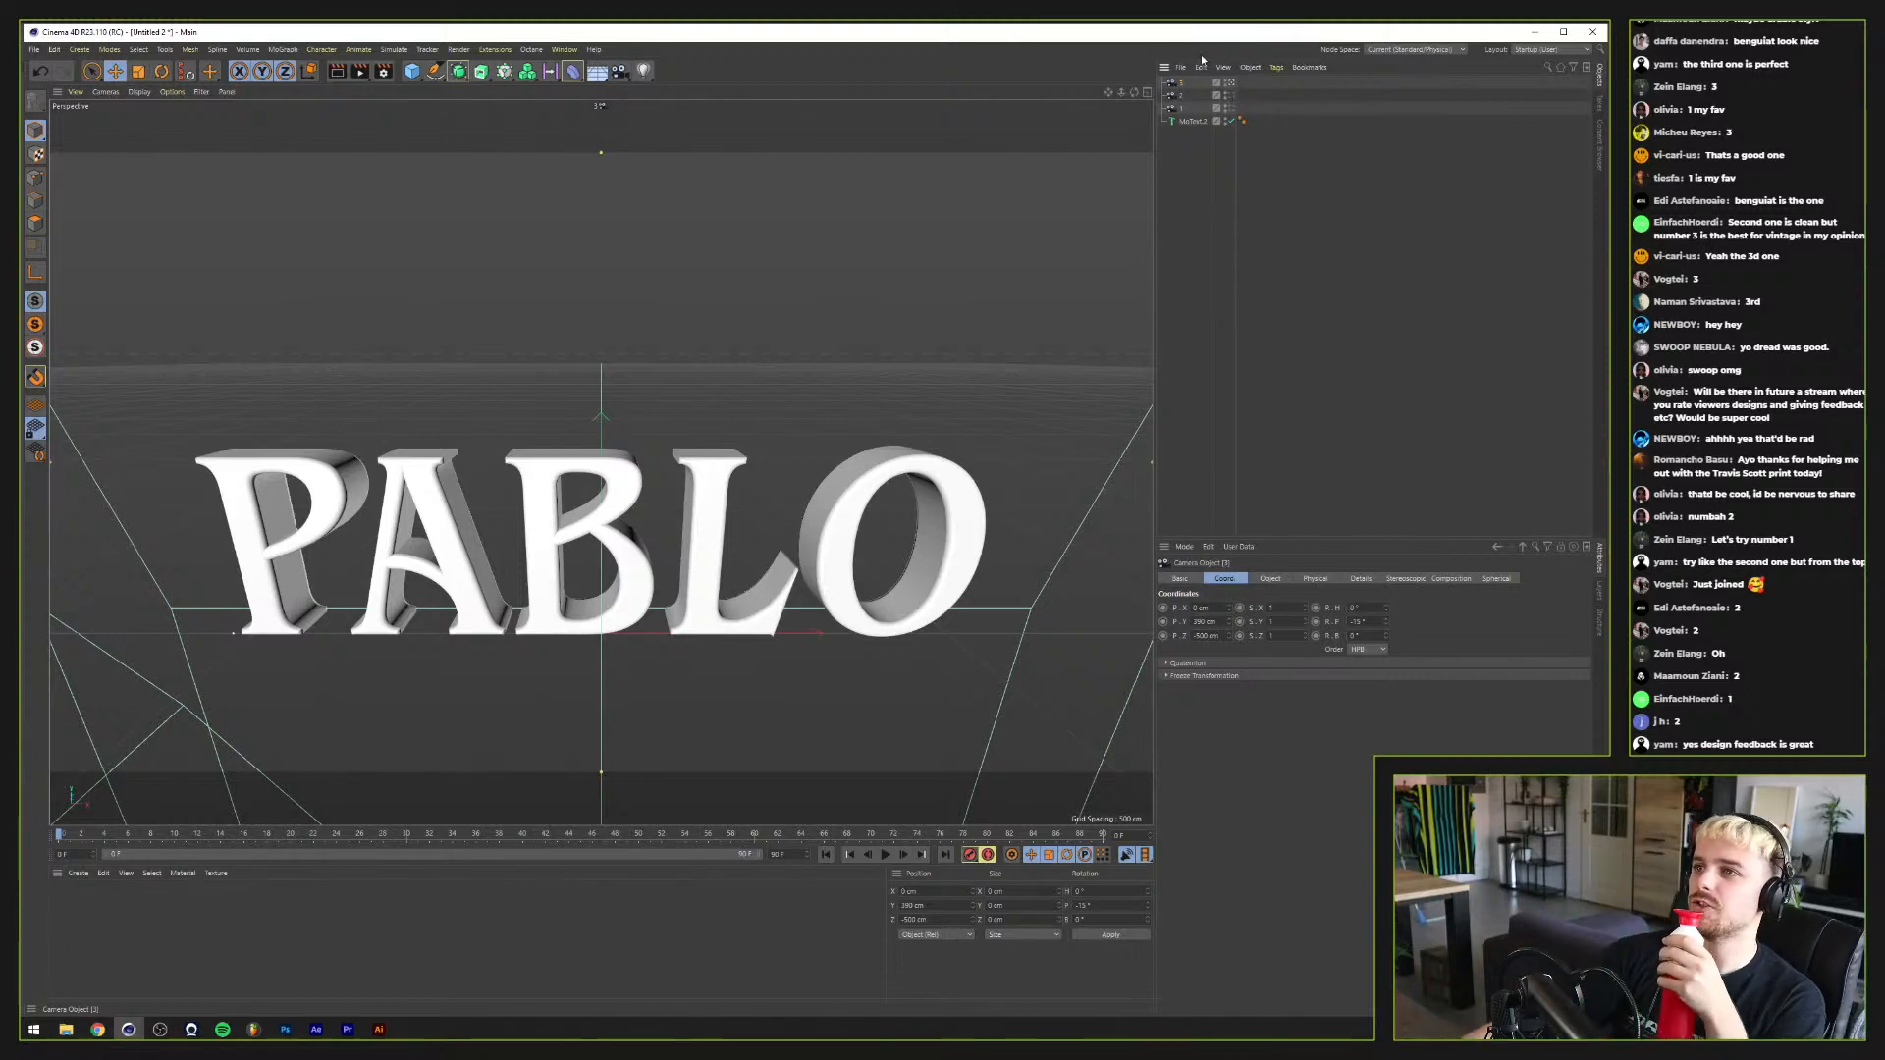
click(1230, 108)
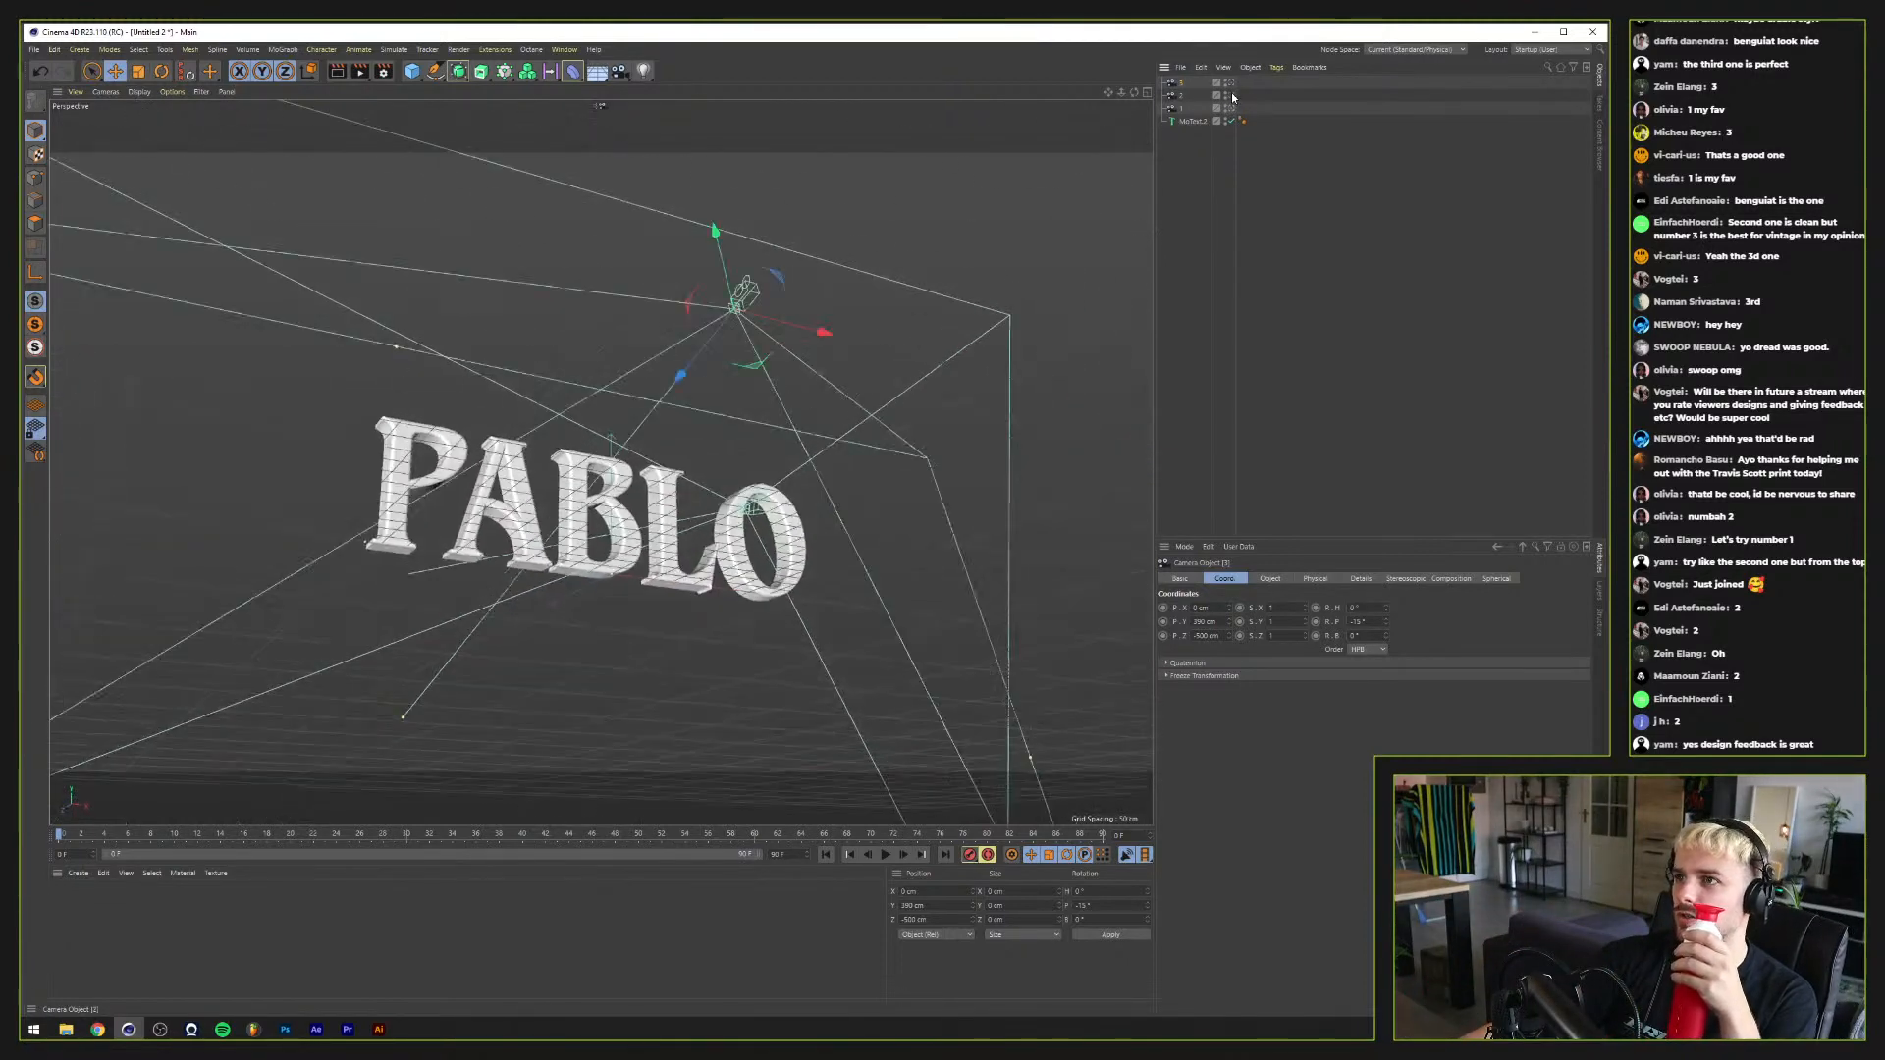
click(1233, 96)
click(1232, 83)
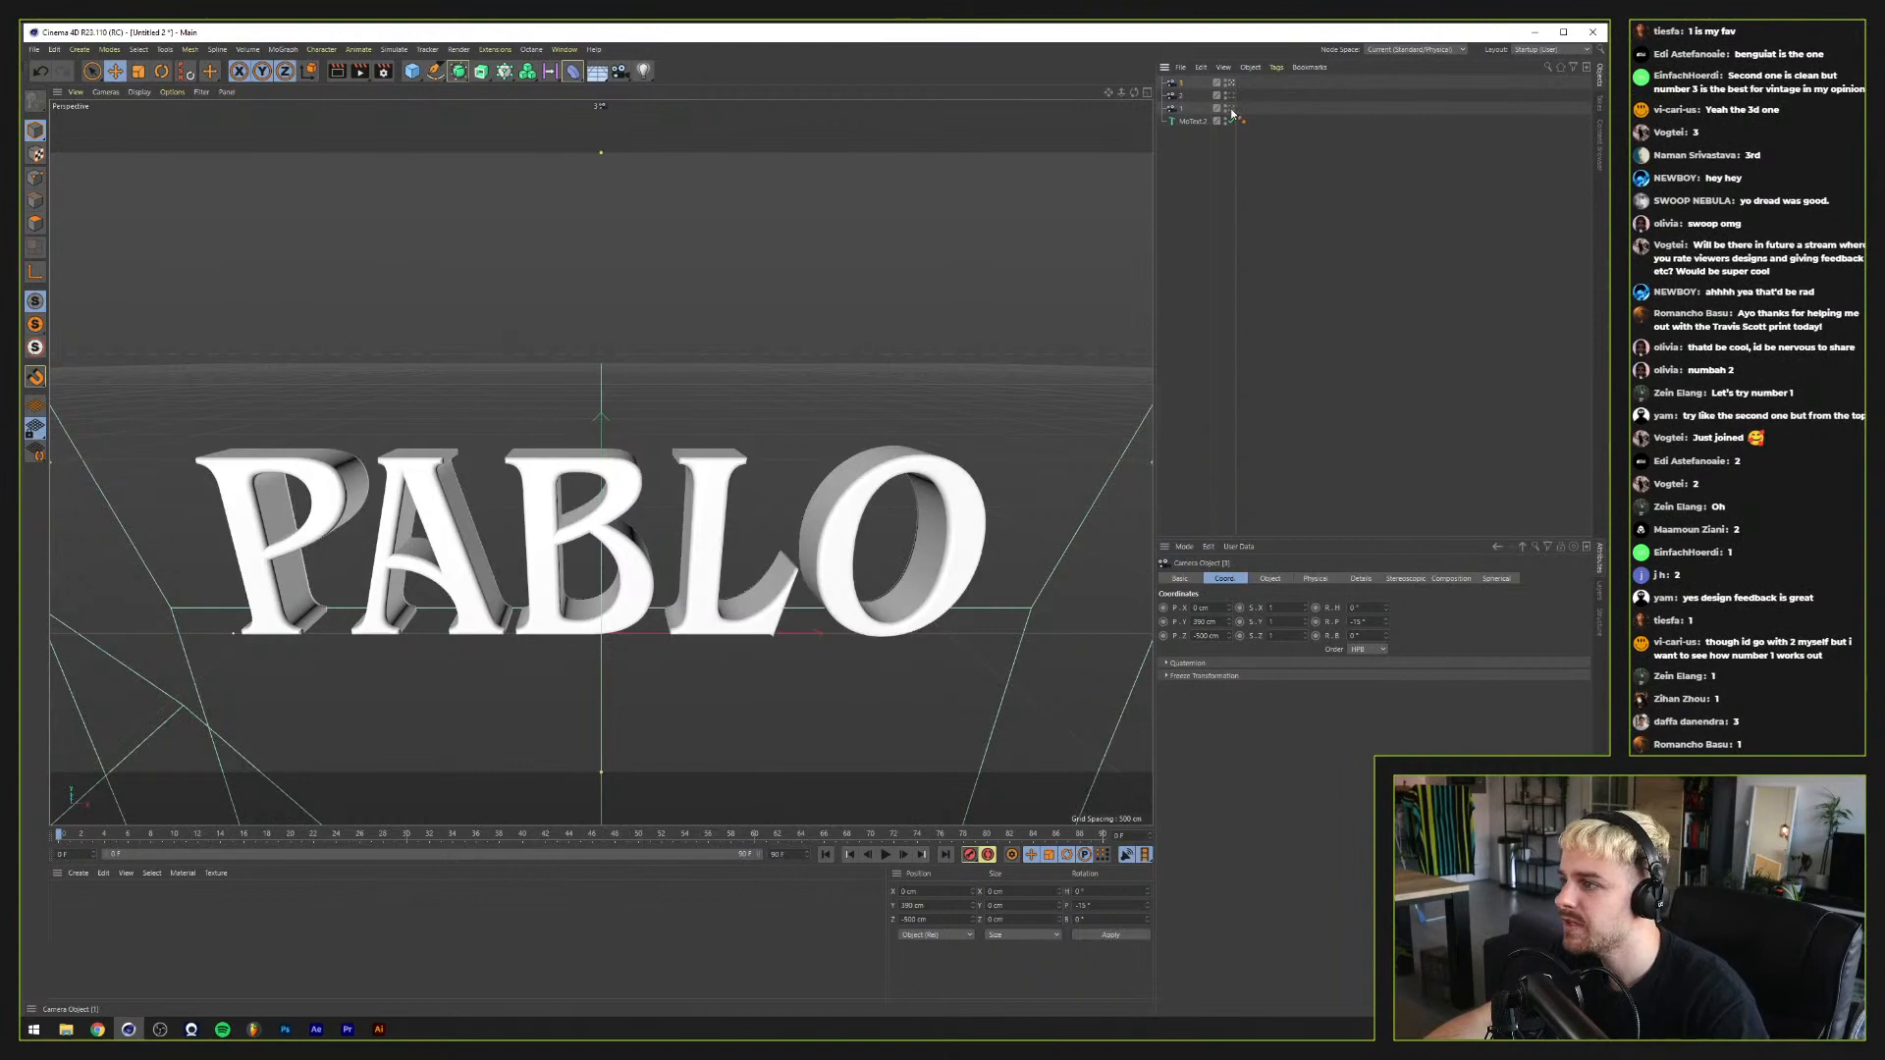
click(1231, 110)
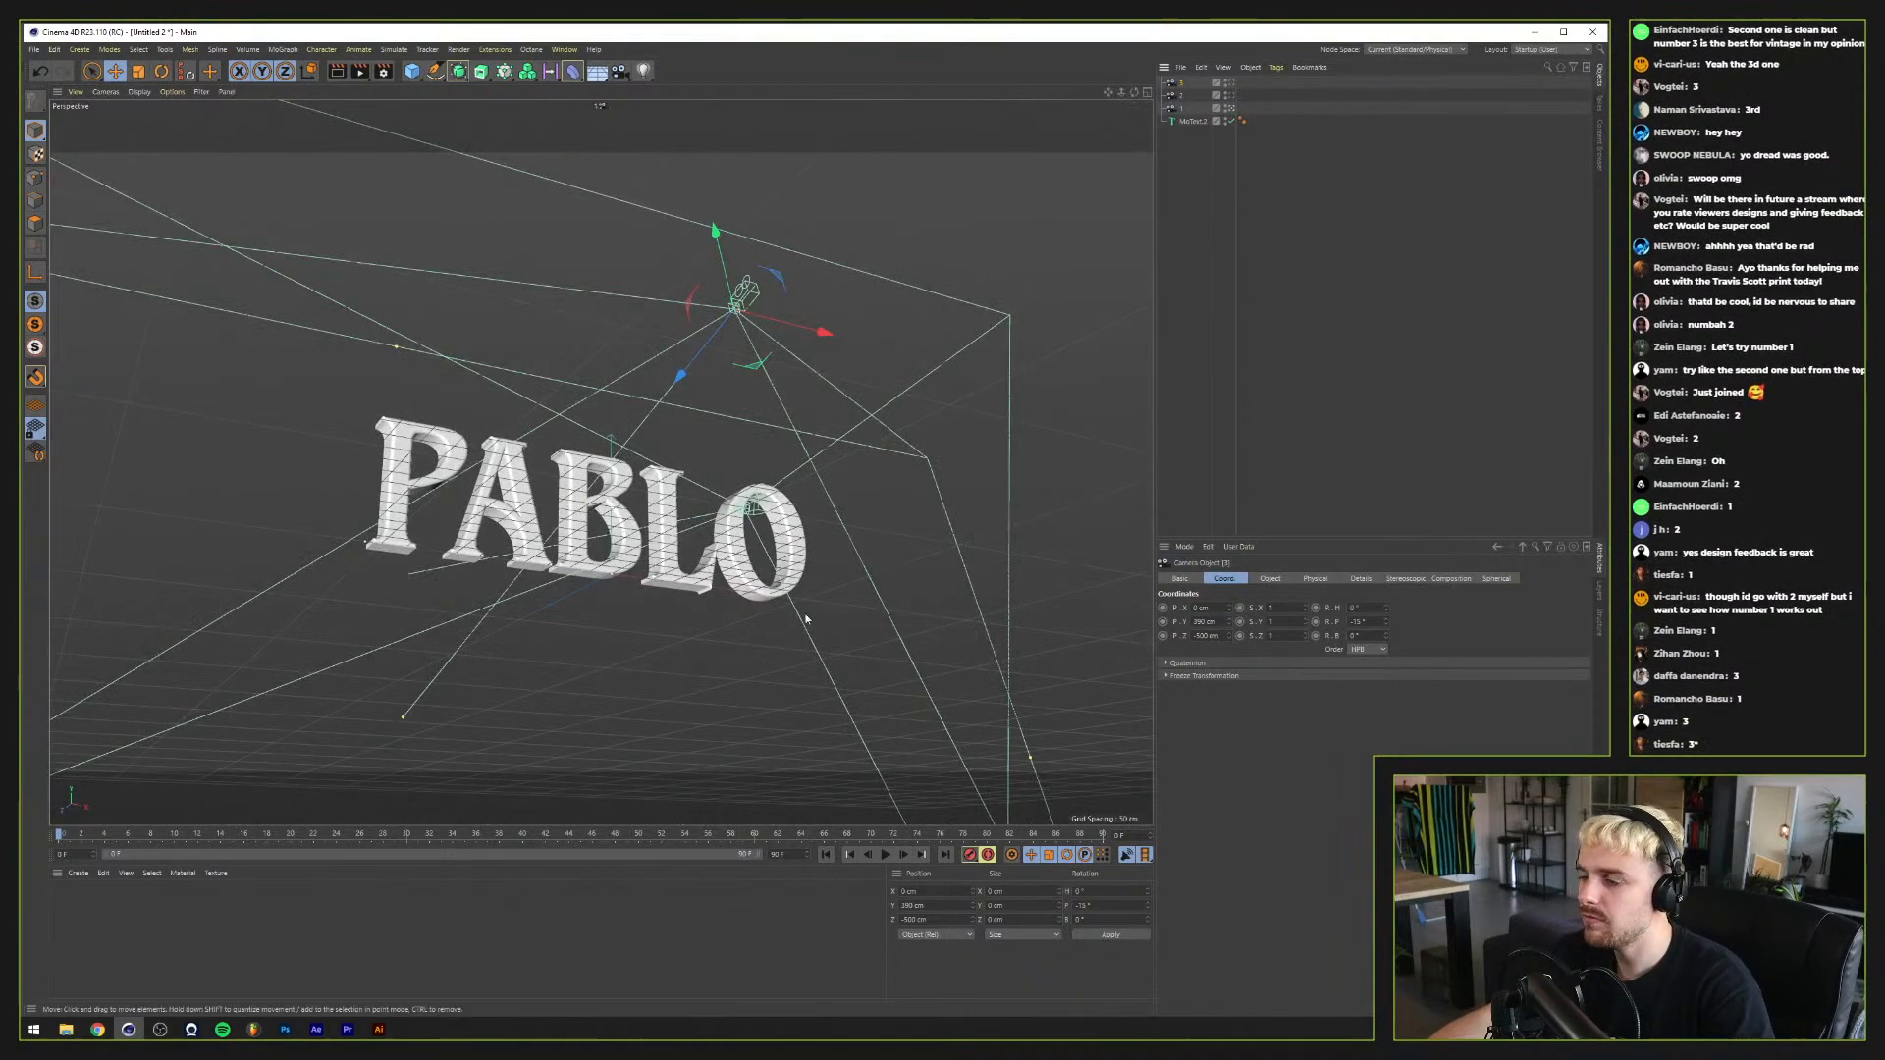
Step: Create a new default material, disable its Reflectance and Color channels, and enable Environment
click(87, 872)
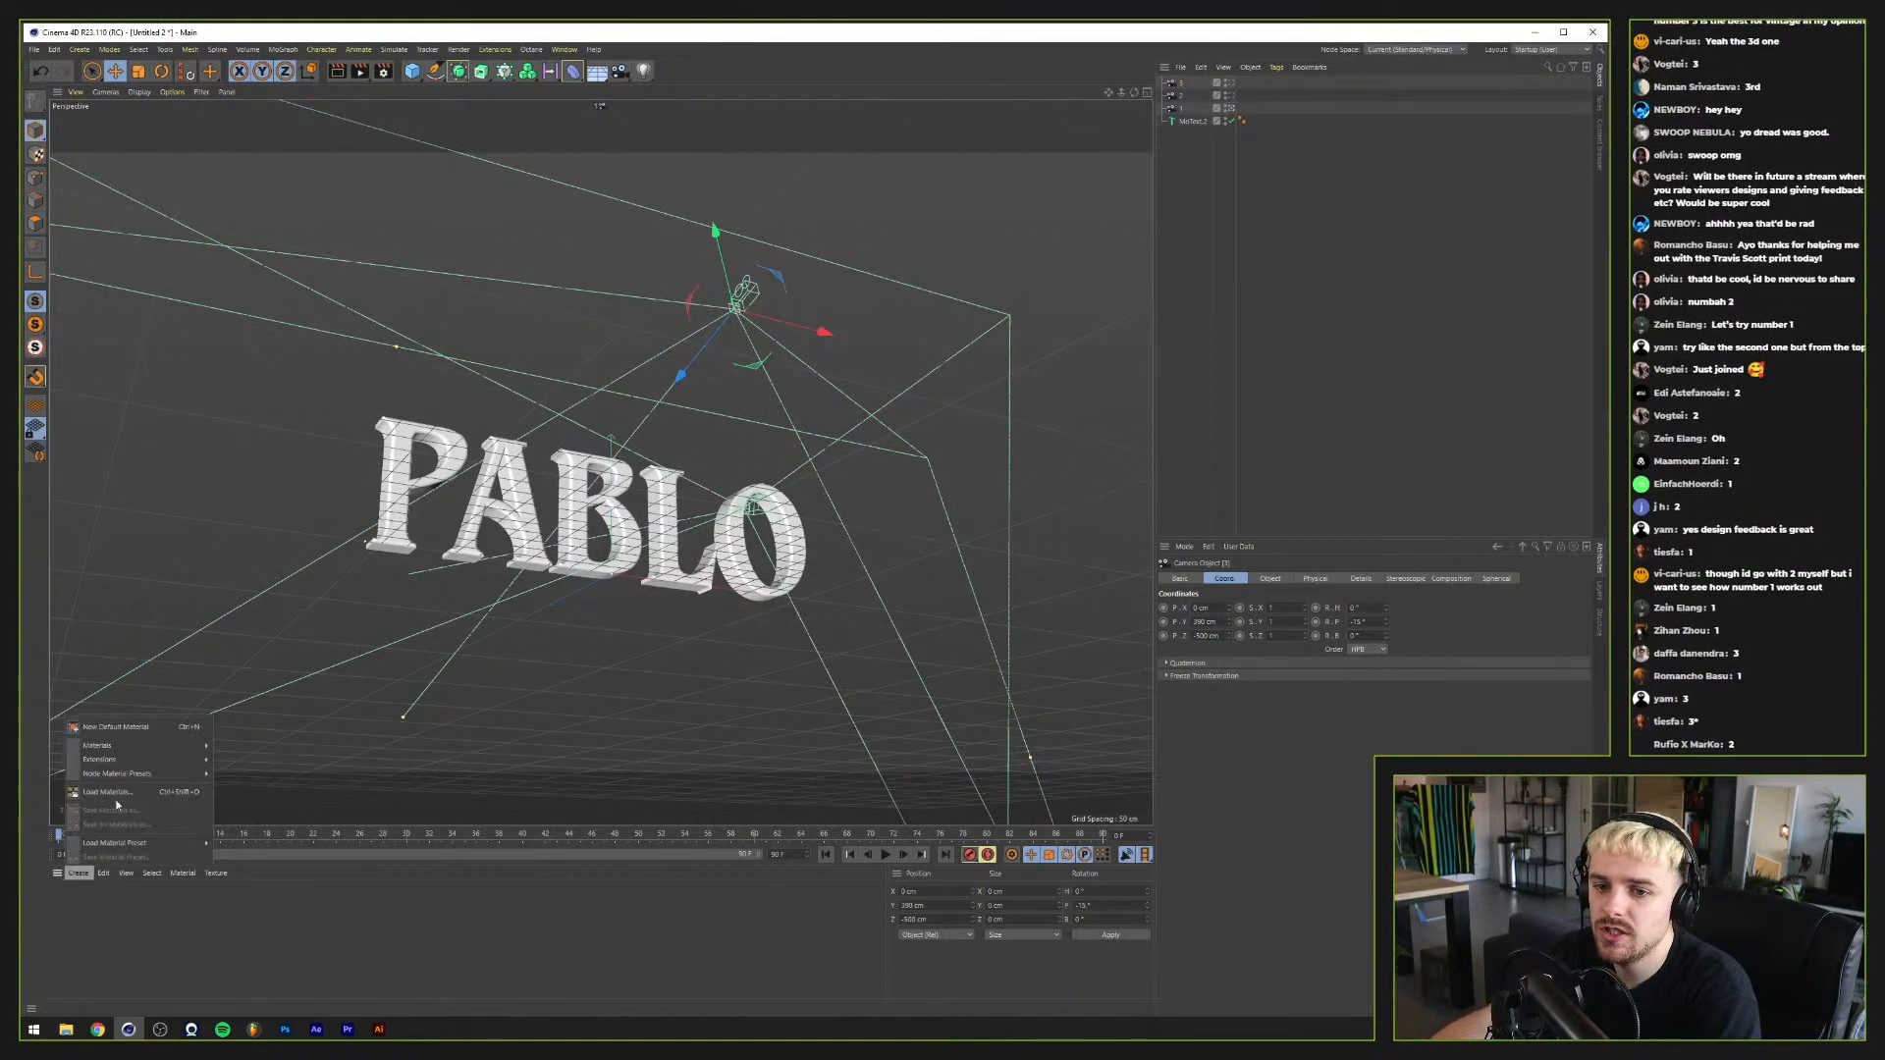
click(120, 725)
double_click(63, 896)
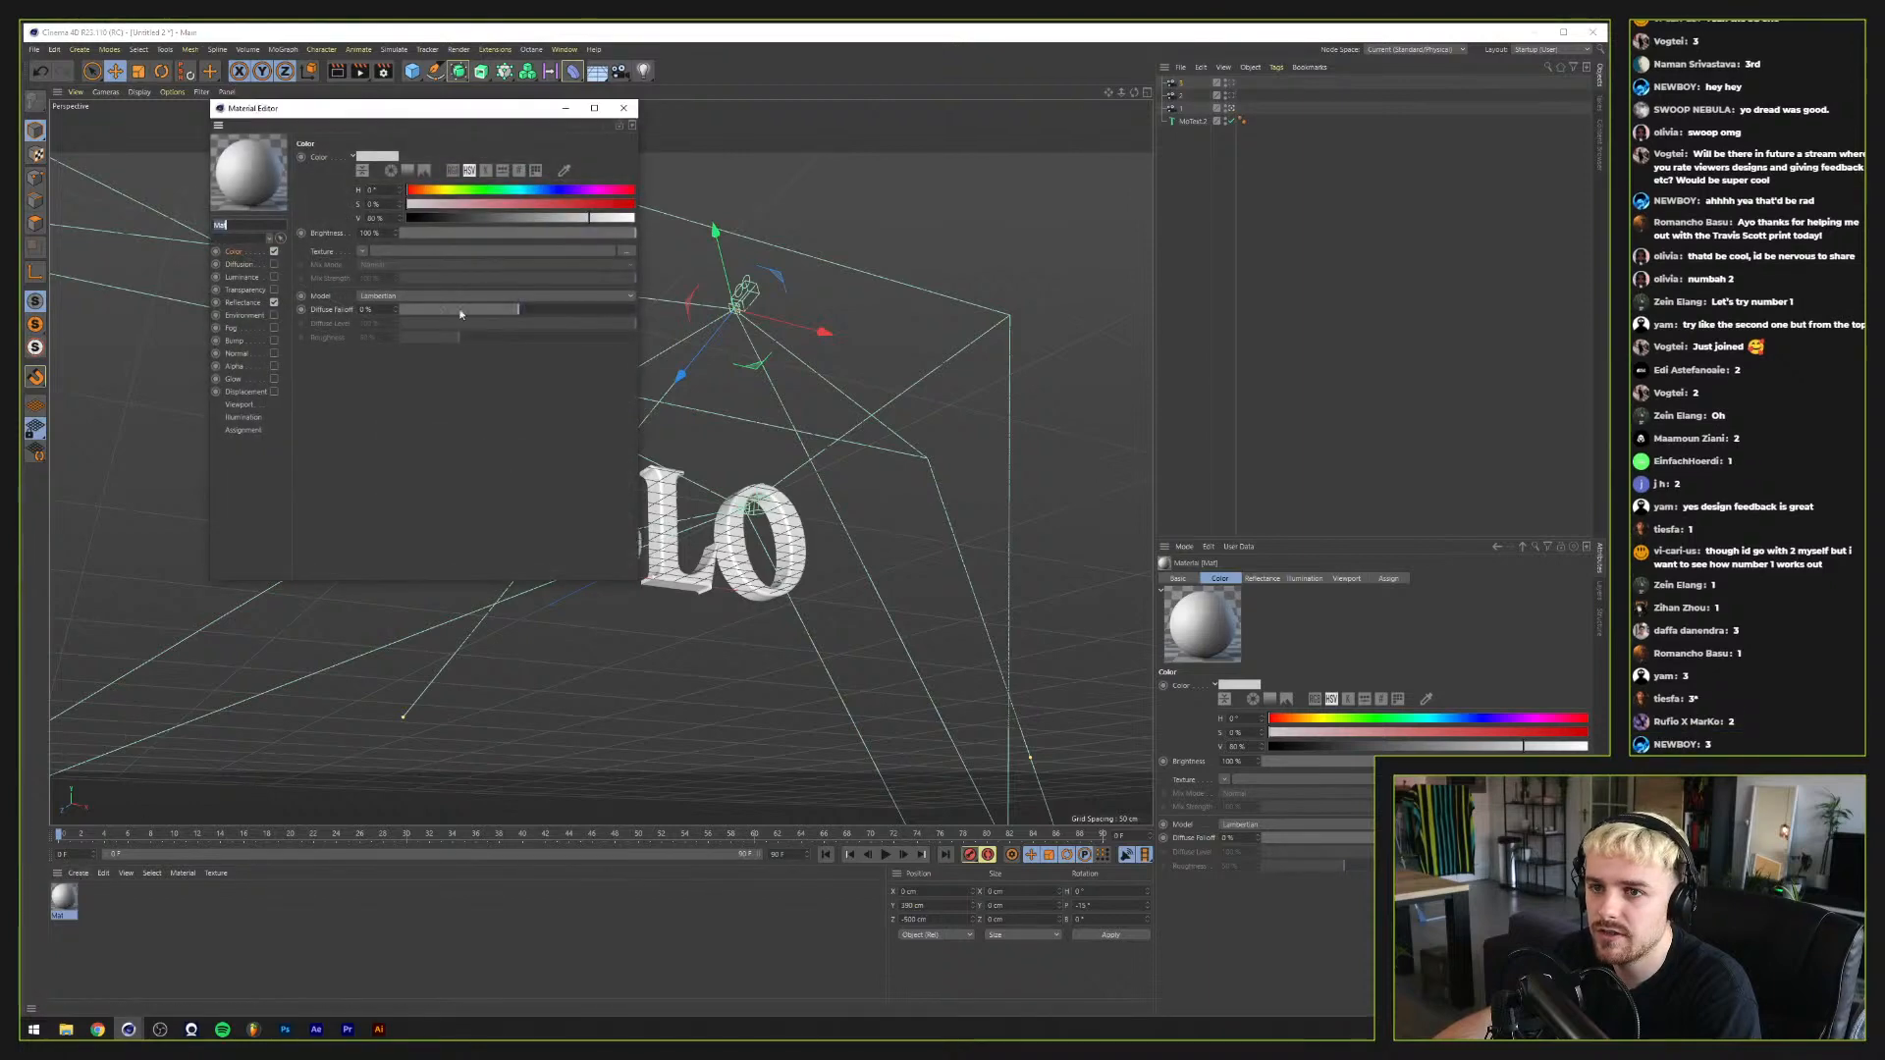
click(274, 304)
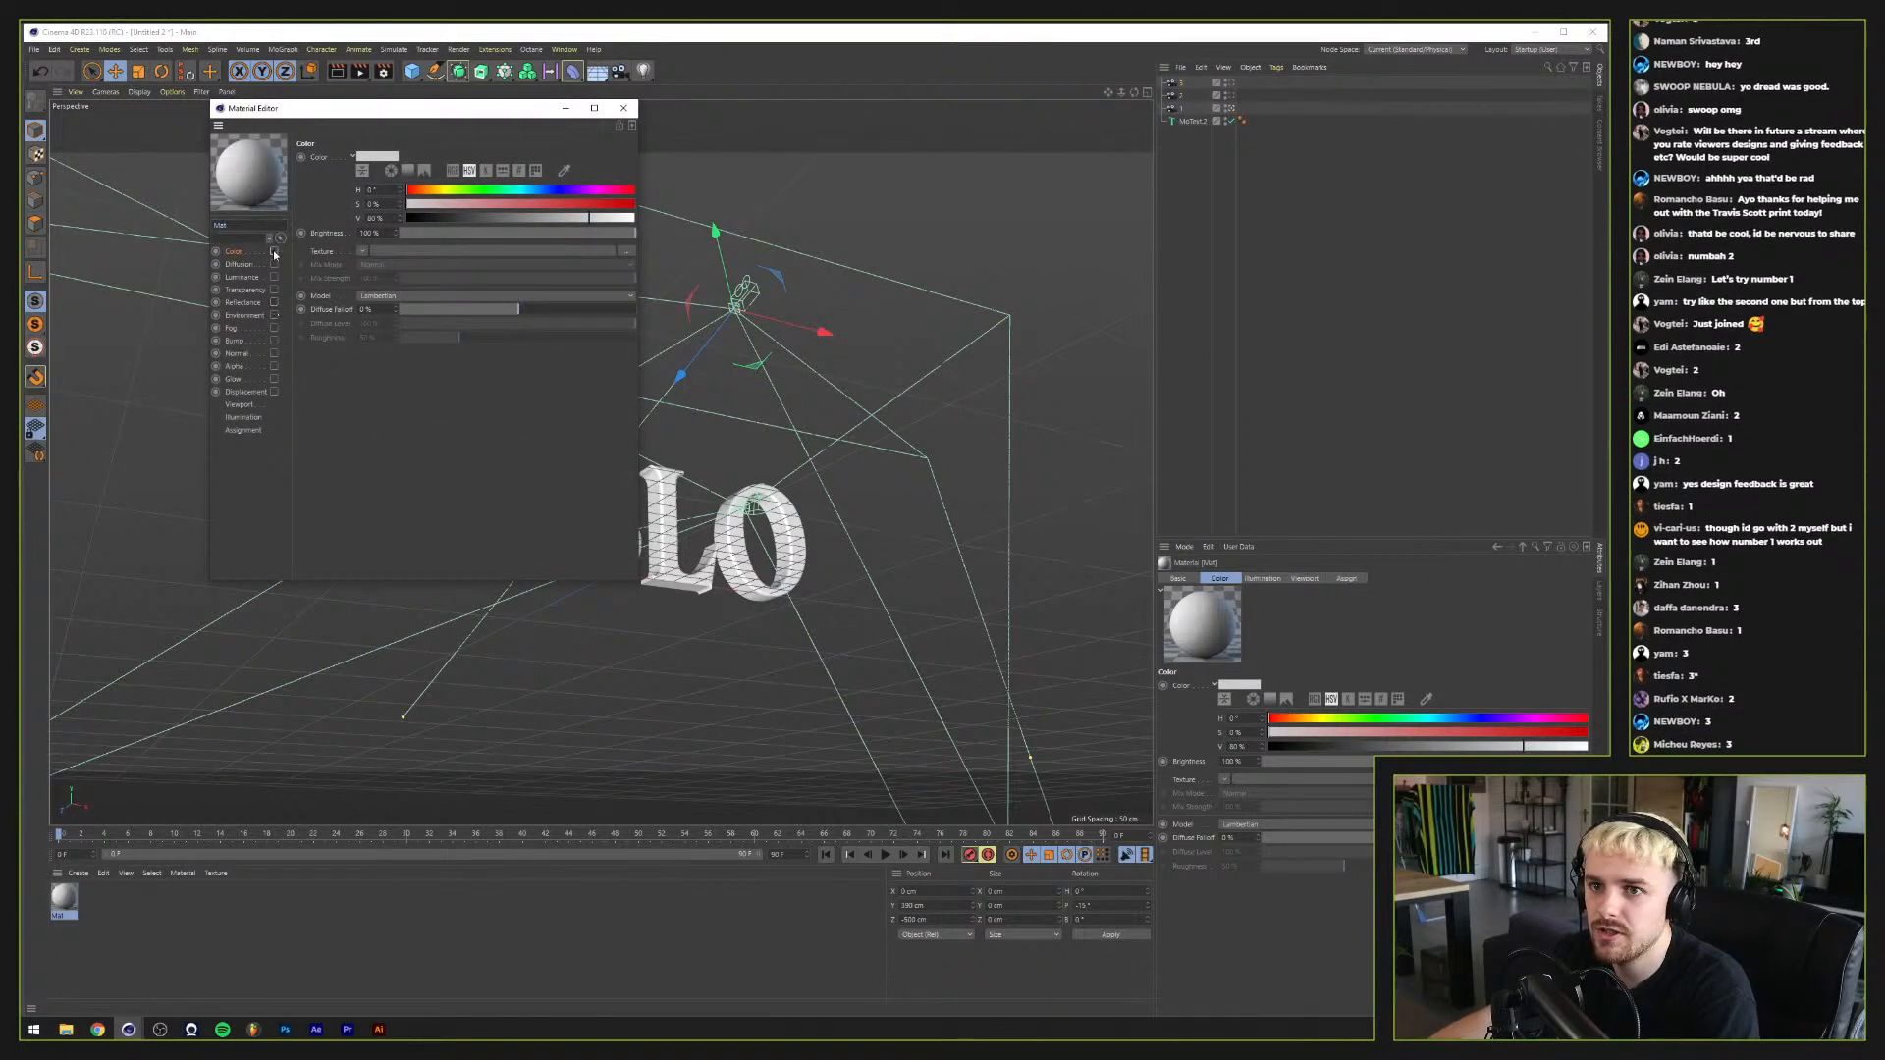
click(273, 252)
click(275, 315)
Step: Load a Gradient shader as the material's Environment texture and apply the material to the PABLO text object
click(360, 253)
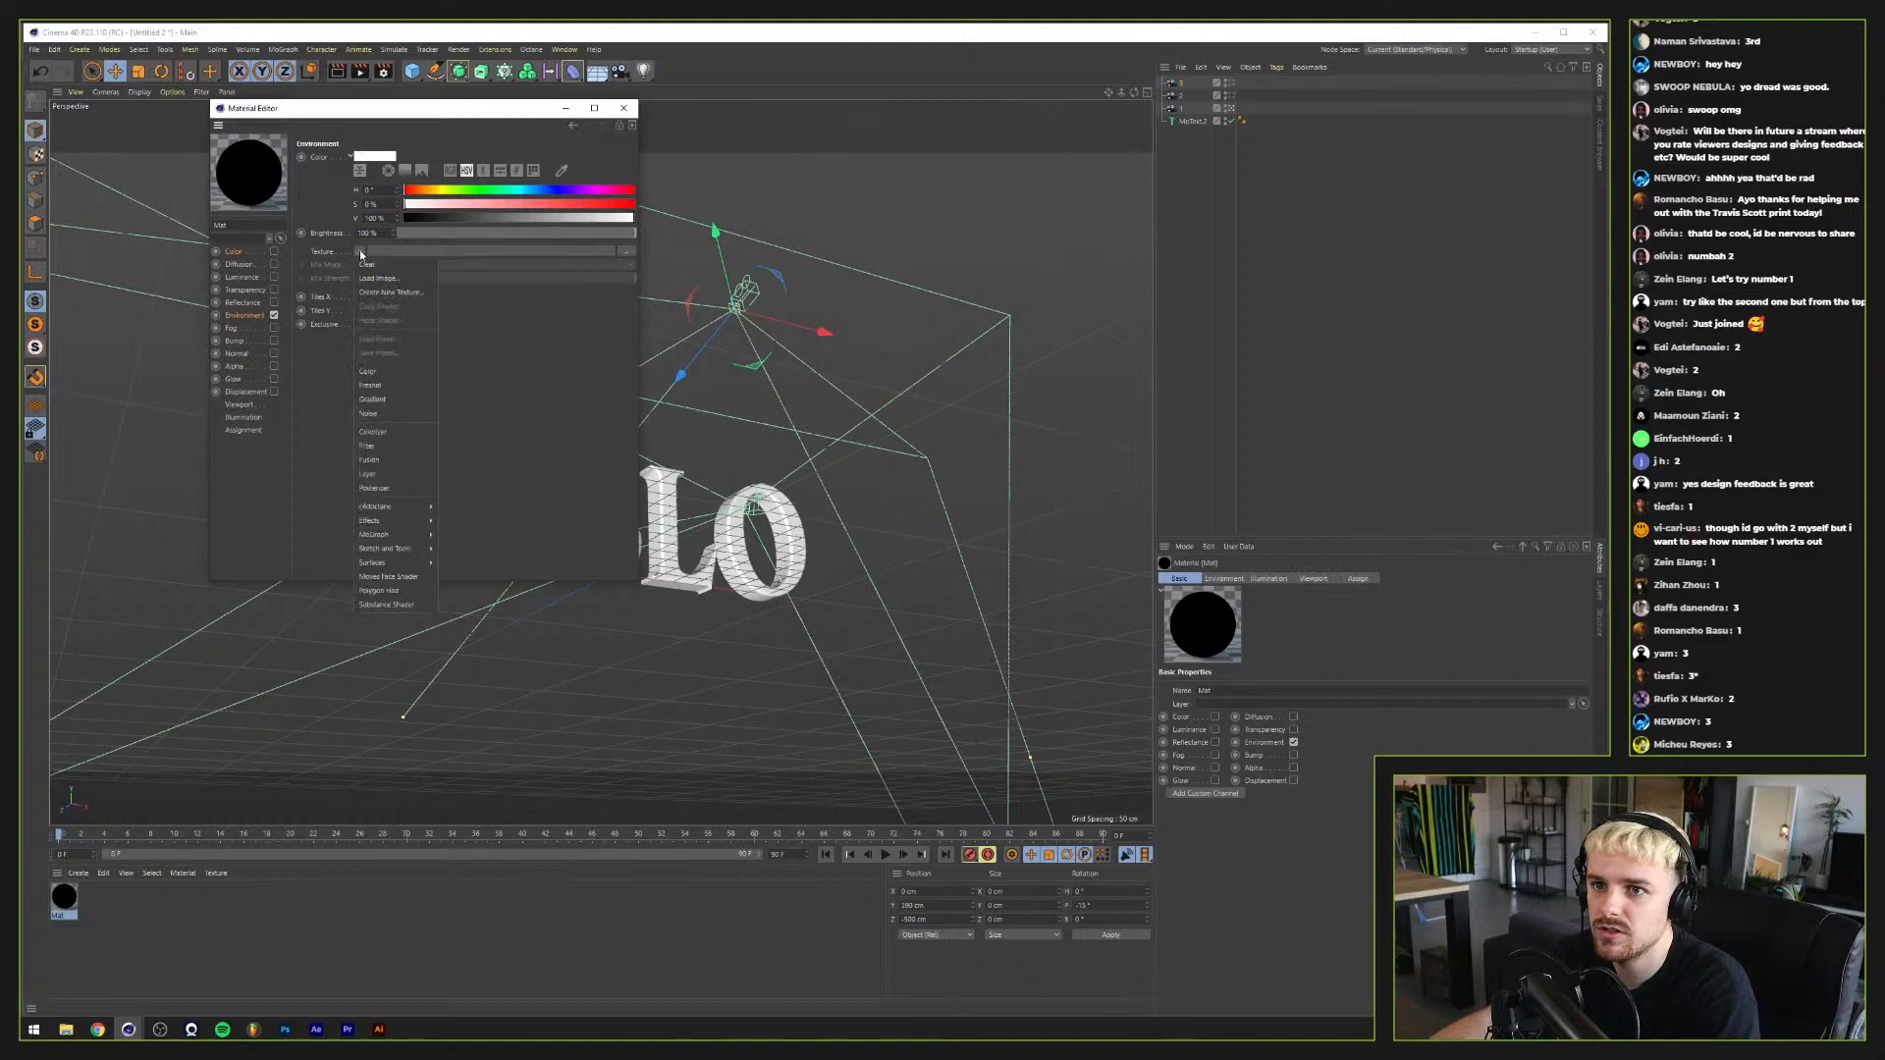
click(383, 401)
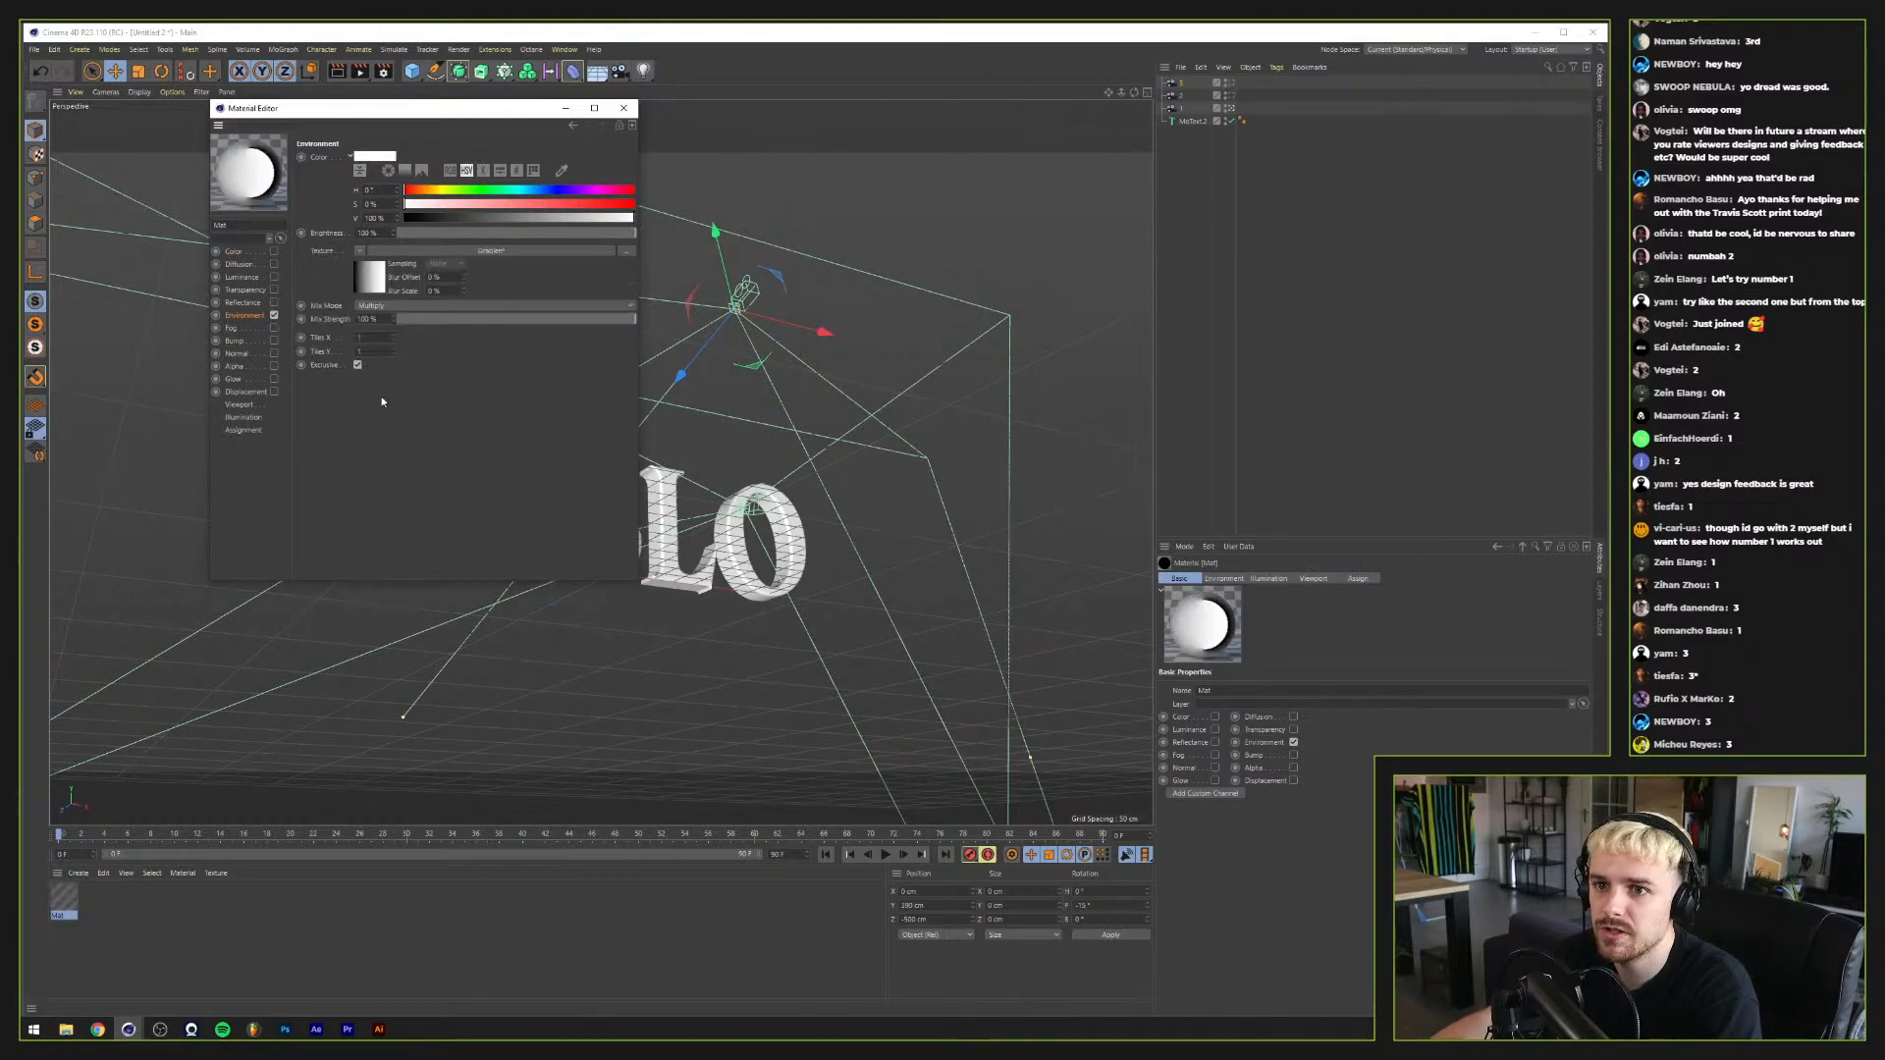
click(409, 251)
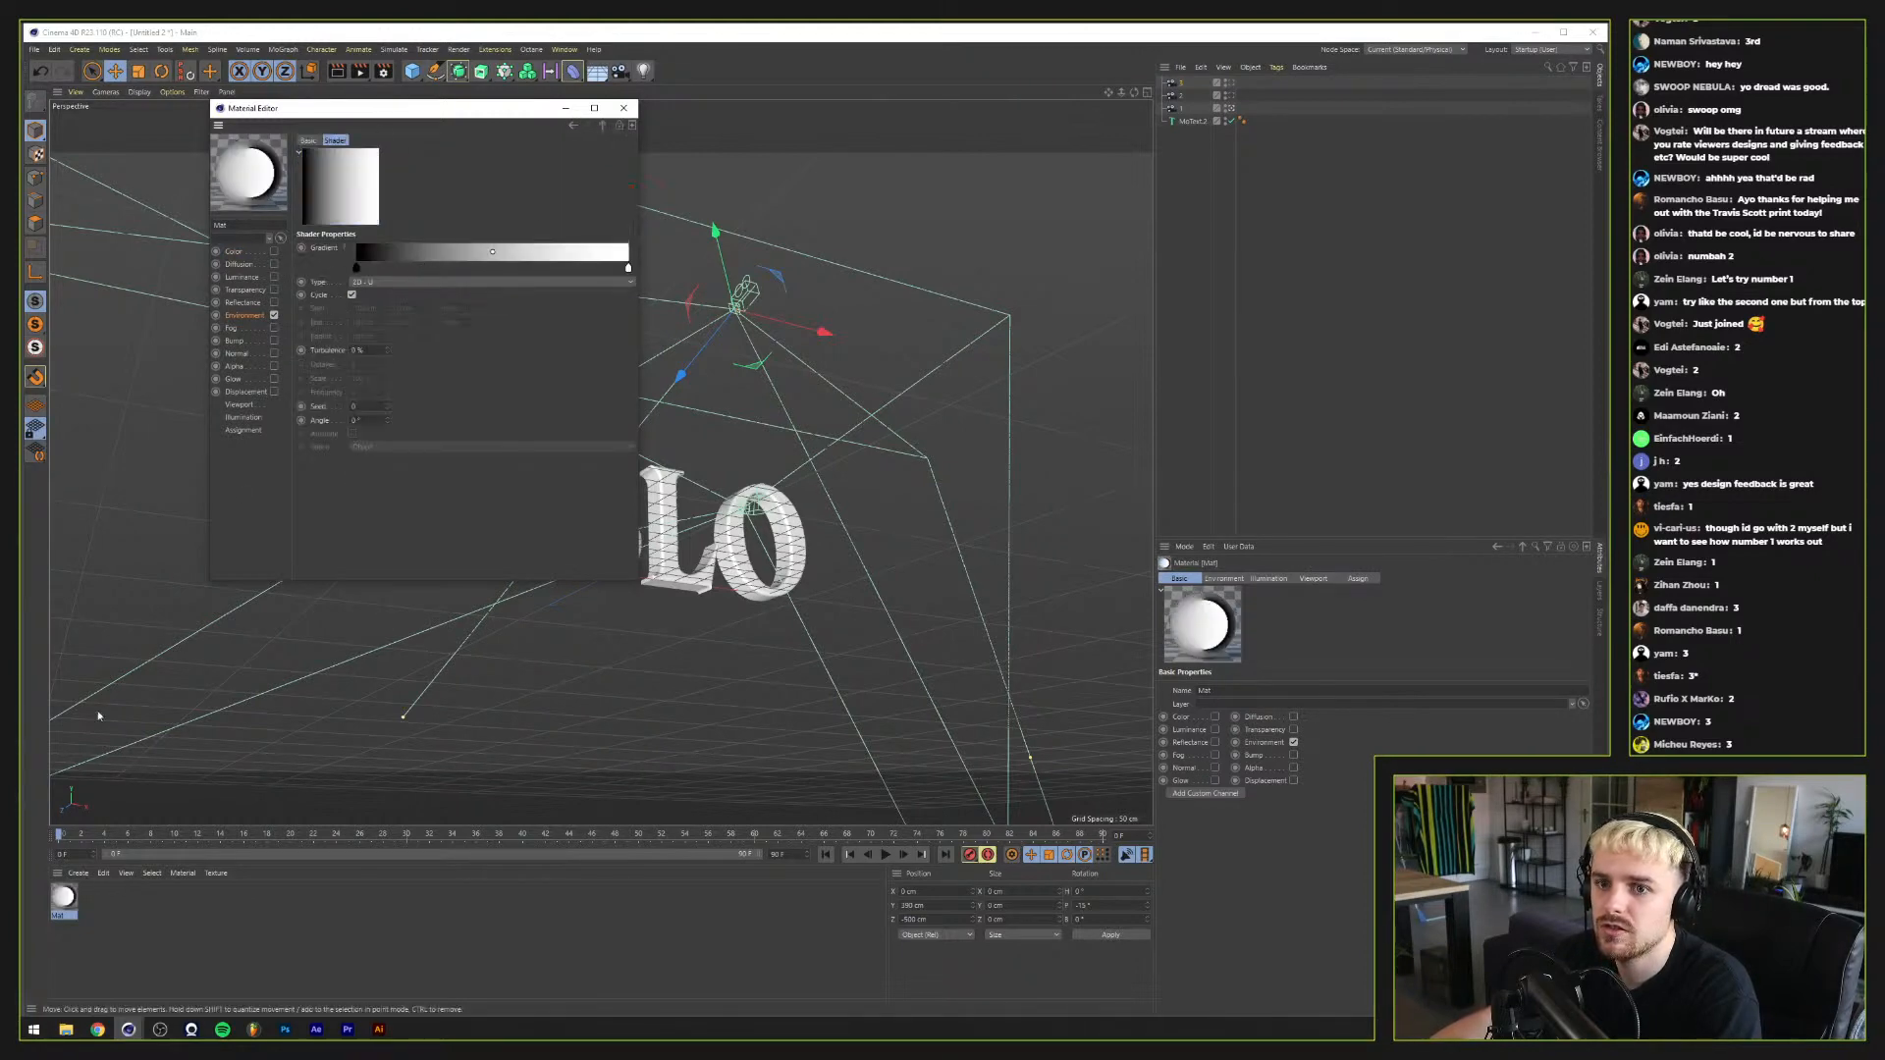
drag(78, 905, 1202, 121)
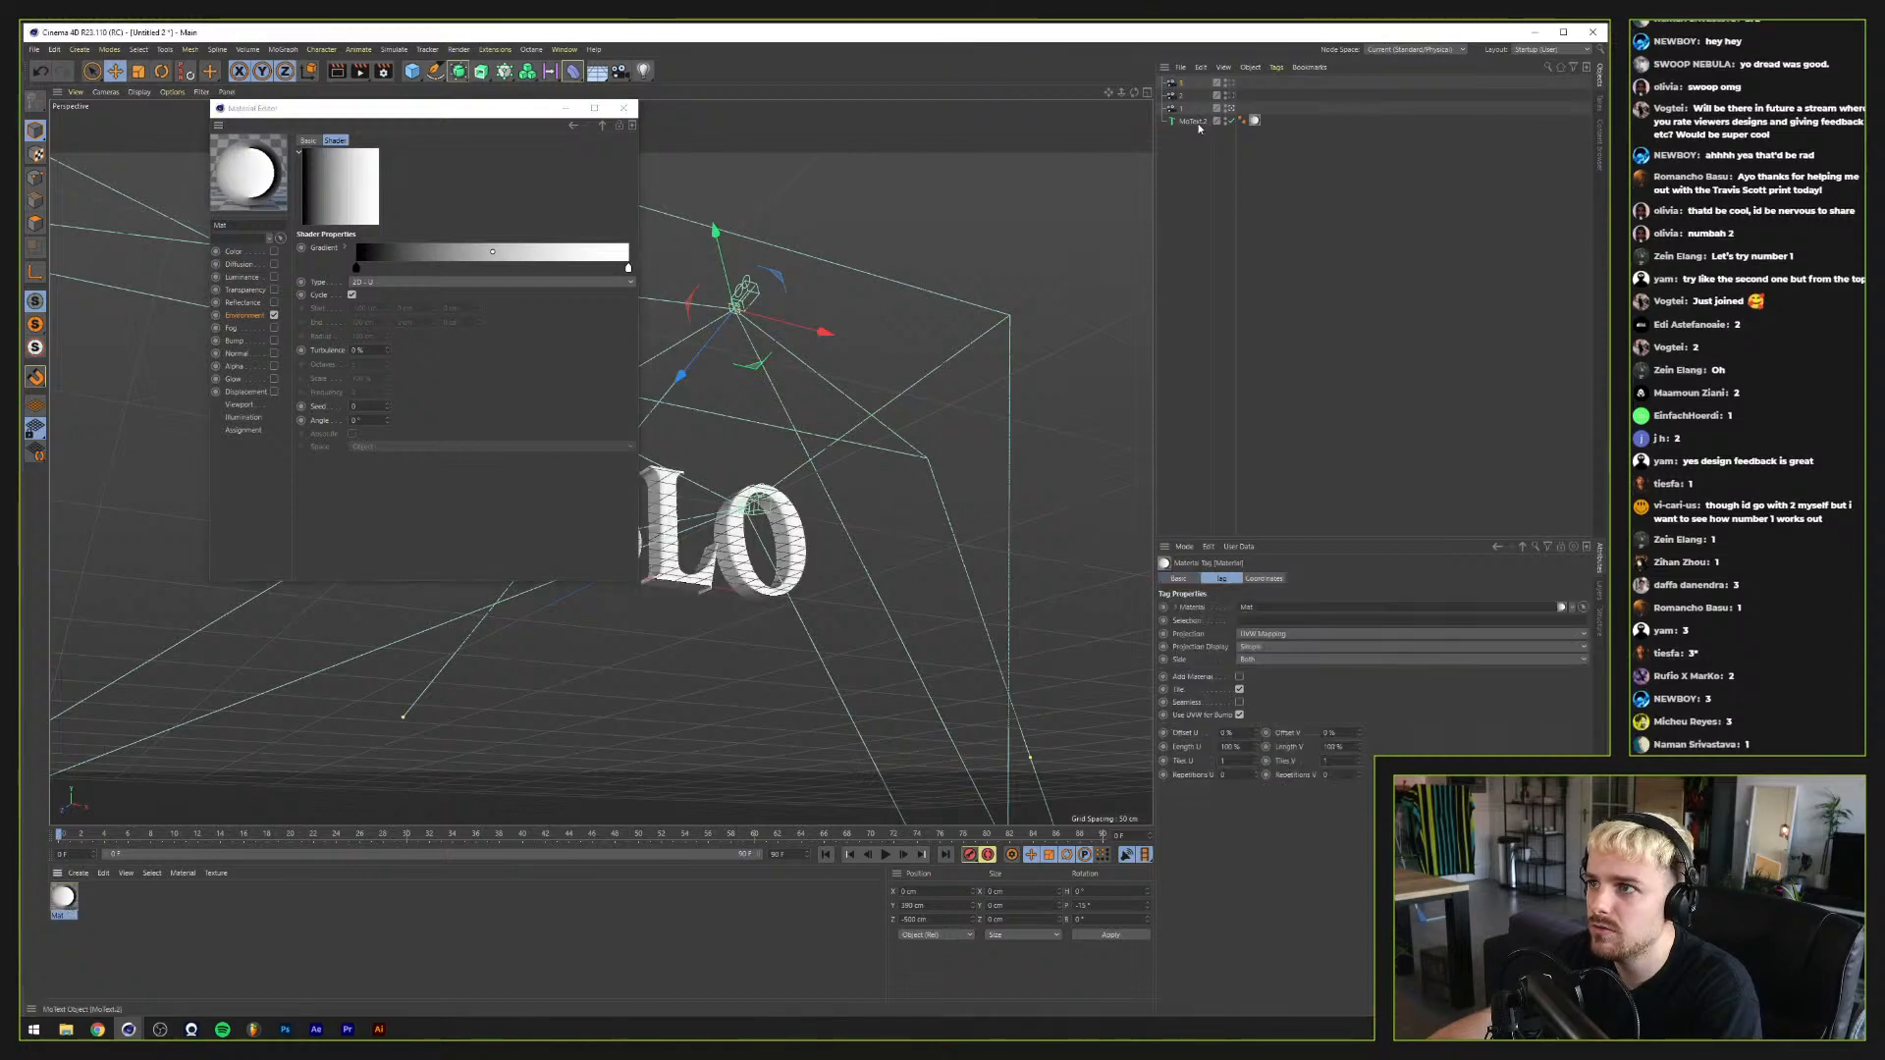
drag(412, 108, 1130, 332)
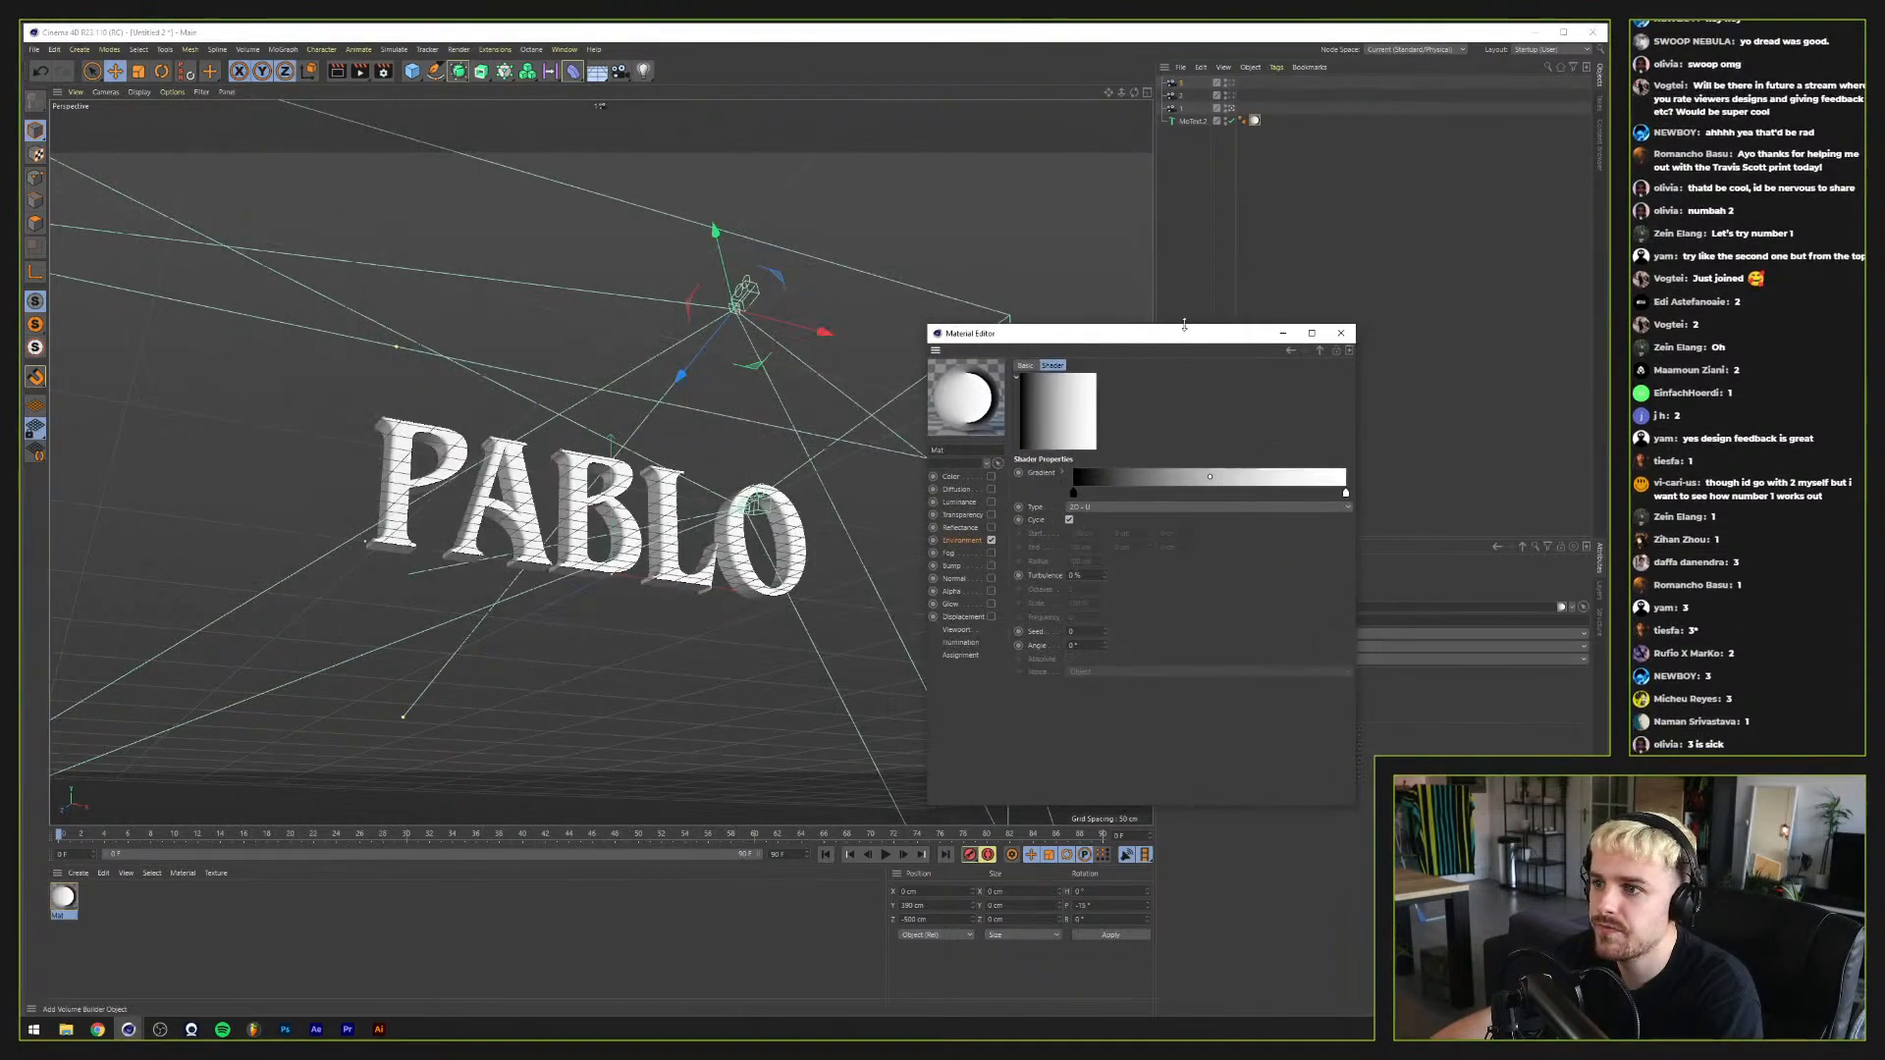
Step: Rework the gradient to run white up to the middle, switch sharply to black, and fade back to white
drag(1073, 494, 1343, 539)
double_click(1215, 494)
click(1237, 553)
double_click(1203, 493)
click(1186, 555)
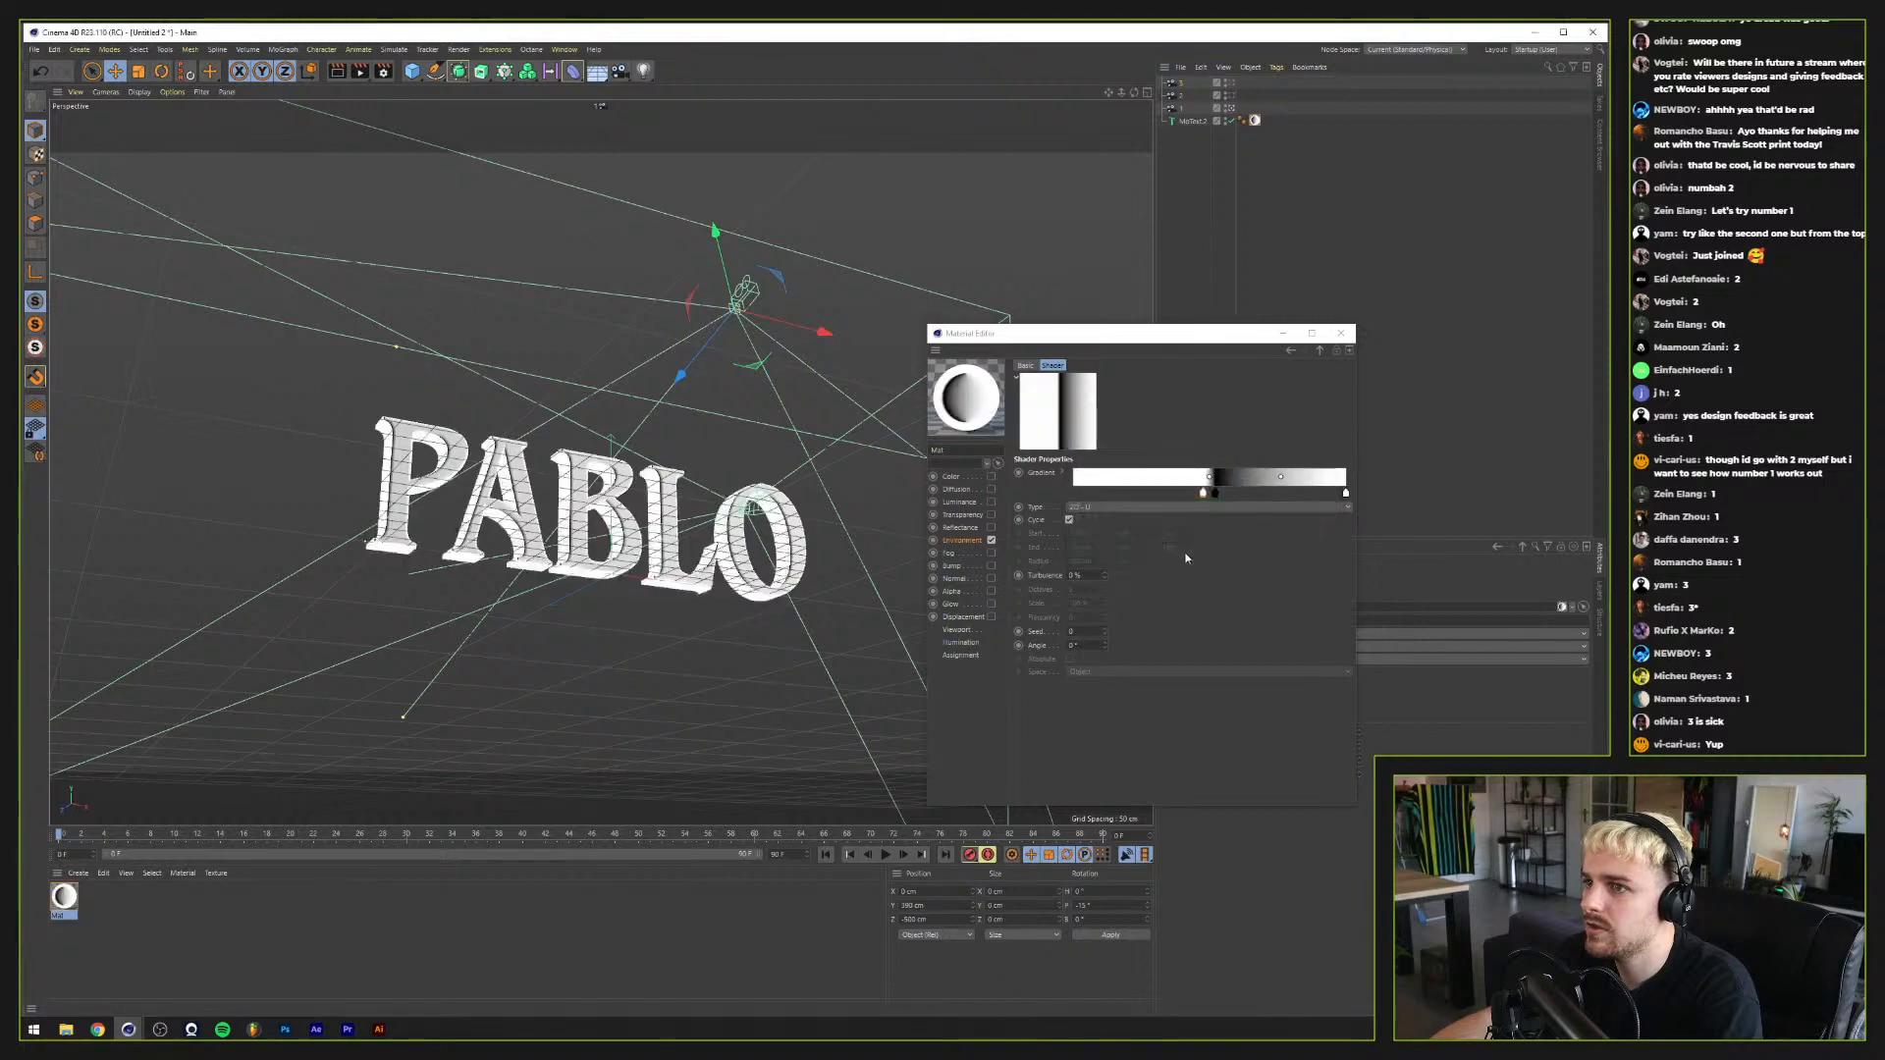
Step: Colour the gradient's first knot light blue and reduce its saturation to a paler tint
double_click(1073, 493)
drag(1032, 510, 1116, 518)
click(1050, 552)
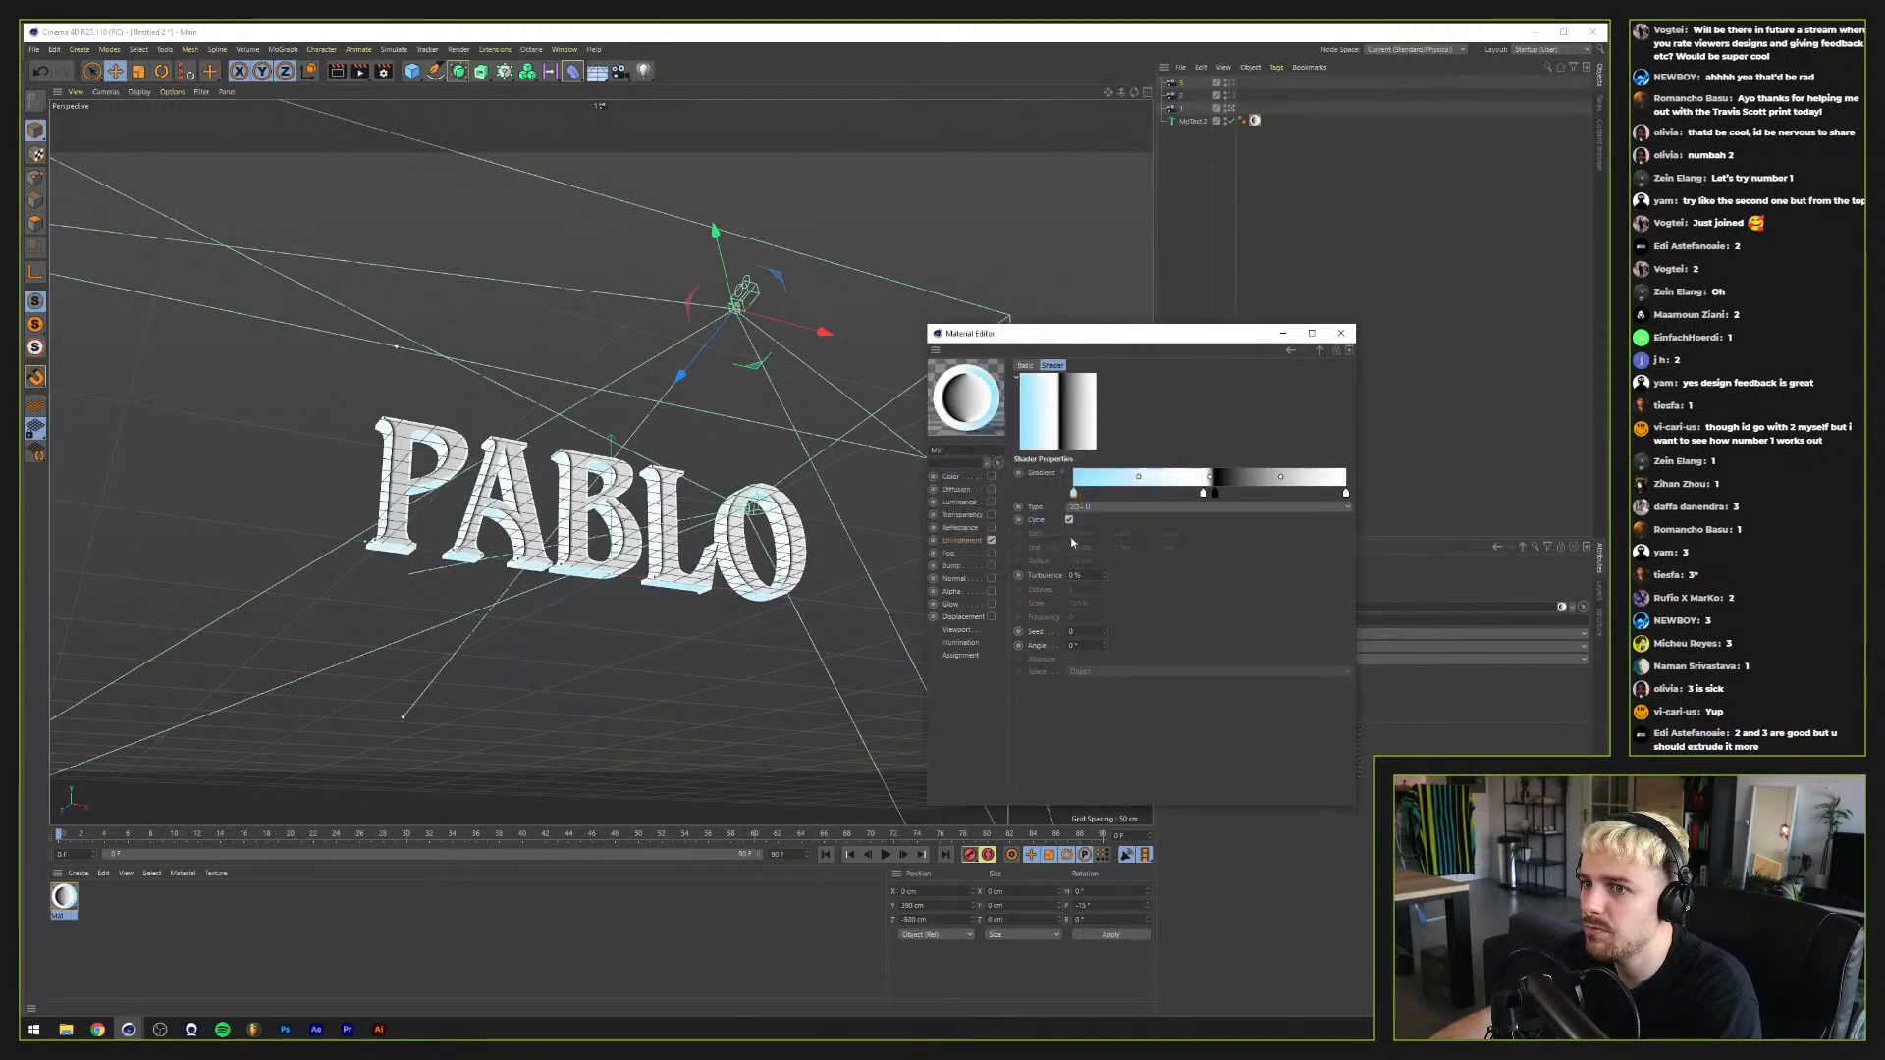
double_click(1073, 493)
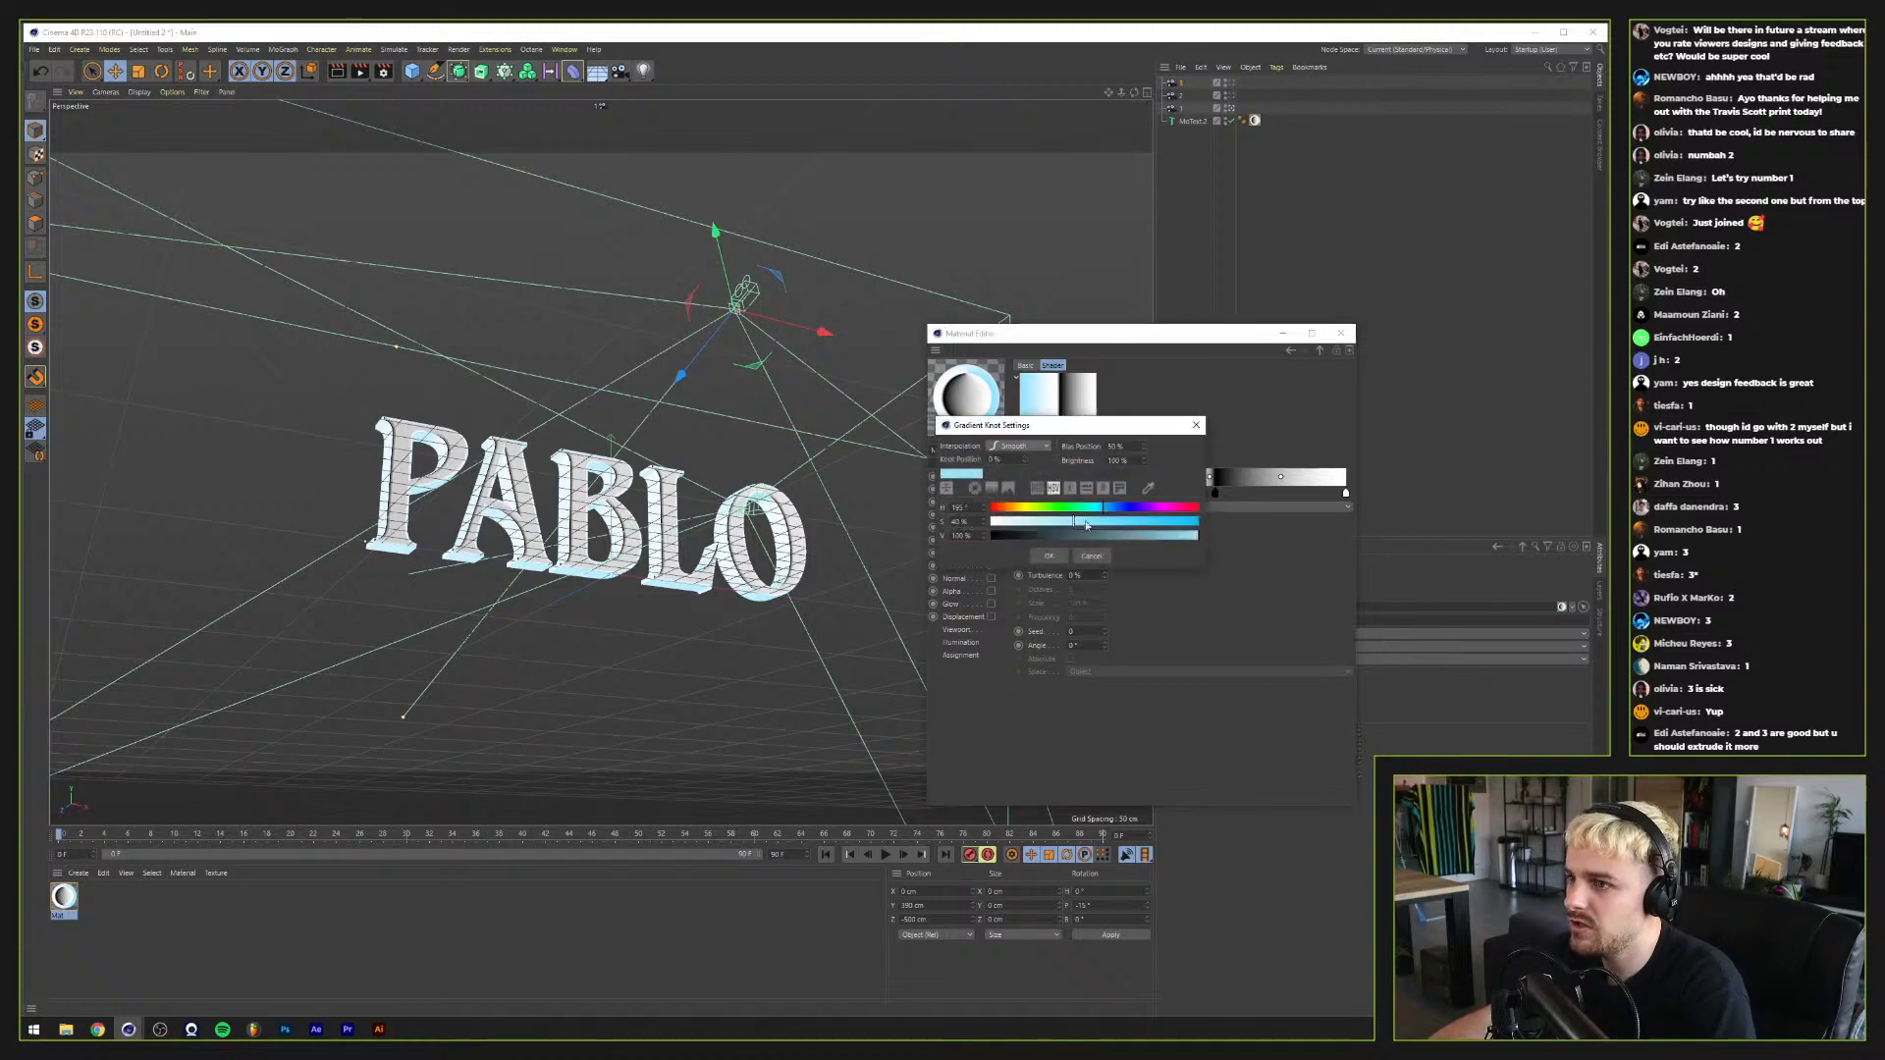
drag(1072, 523, 1052, 522)
click(1050, 555)
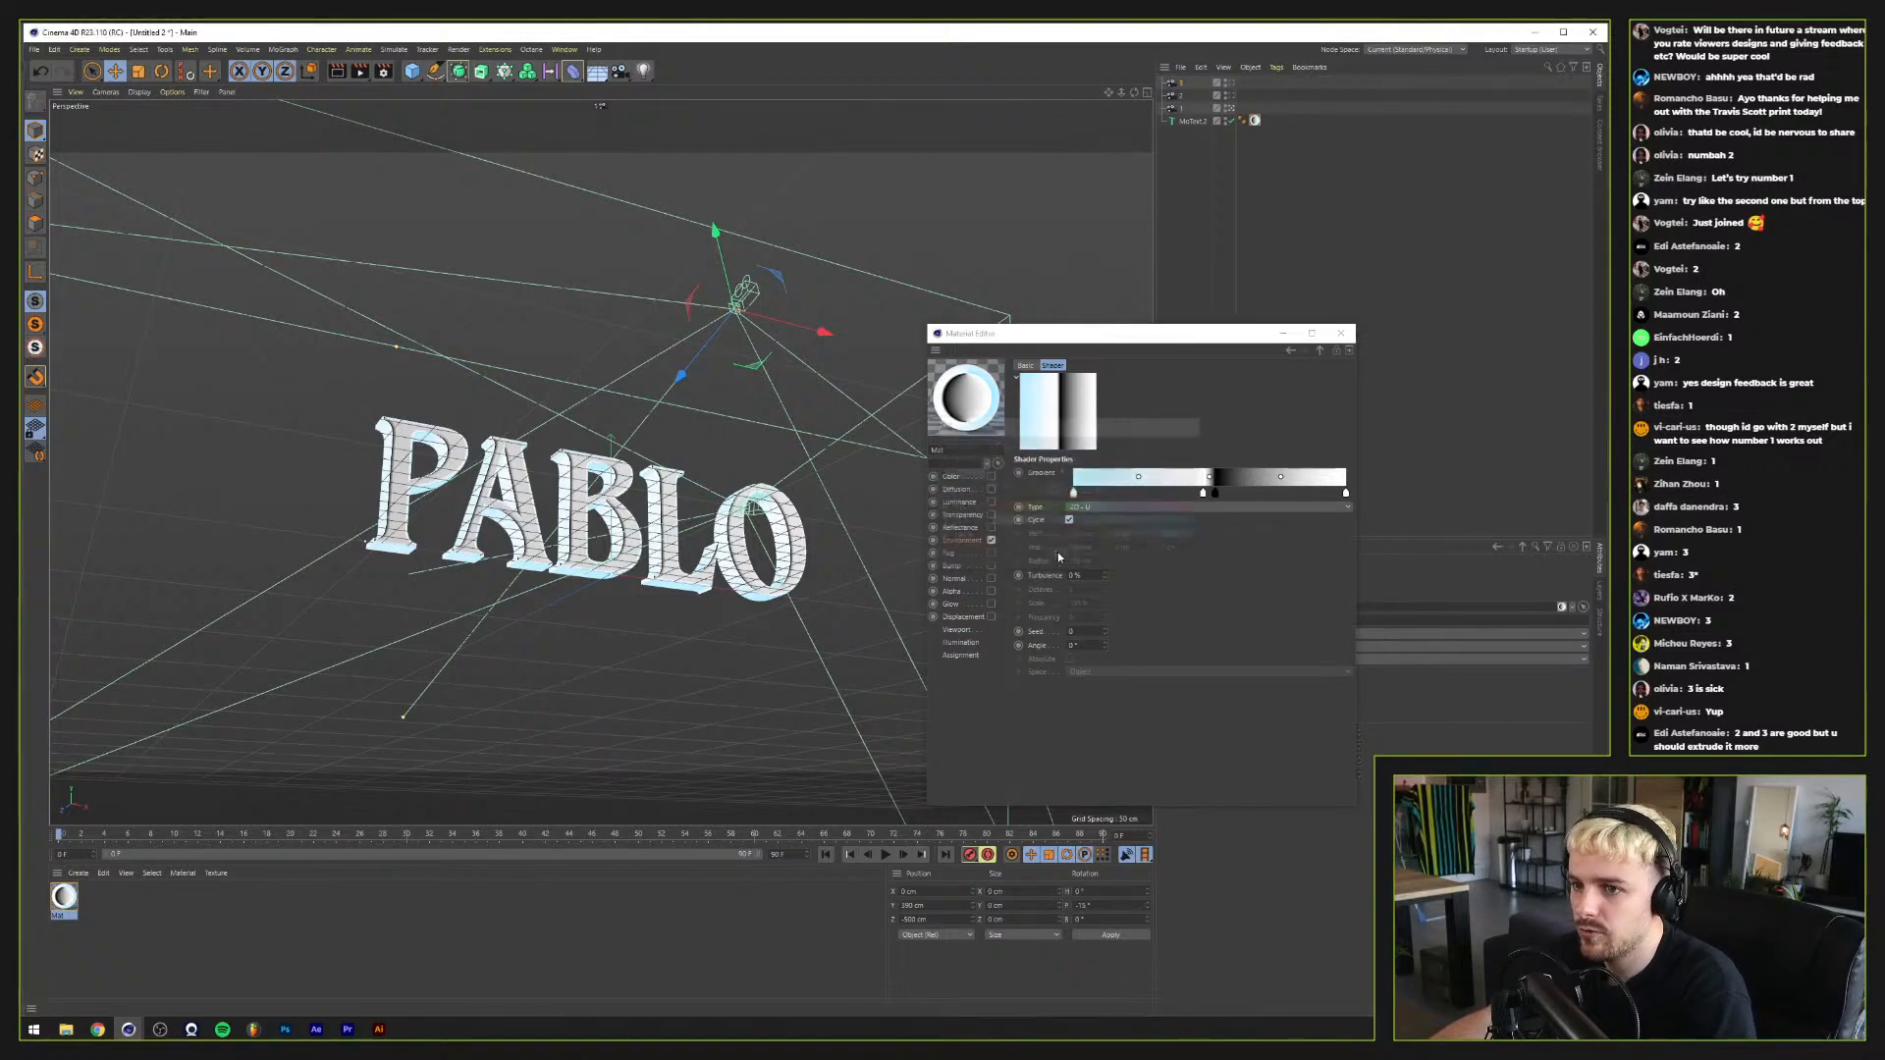
Step: Recolour the black knot in the middle of the gradient to dark navy blue
double_click(1207, 493)
drag(1241, 510, 1283, 517)
click(1182, 551)
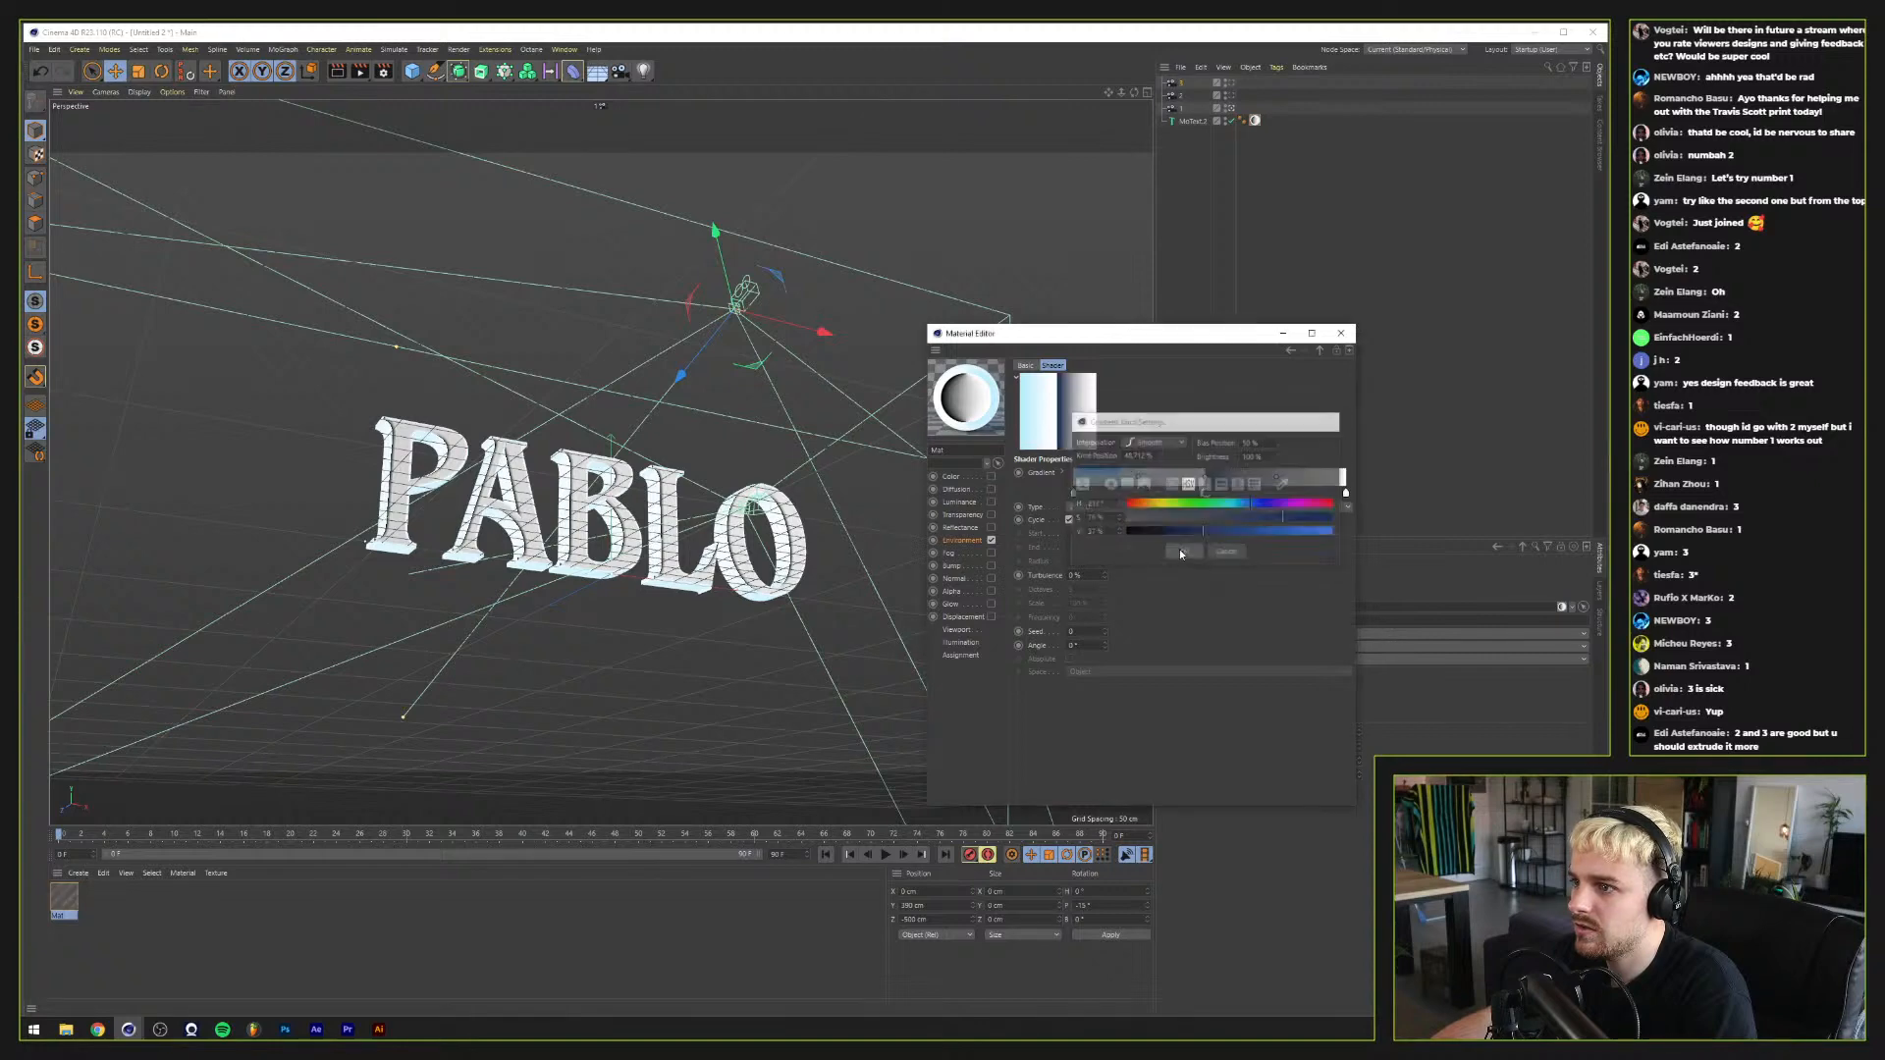
Step: Colour the gradient's last knot a pale, low-saturation cyan and adjust the position of the white knot before it
double_click(1345, 493)
click(1335, 523)
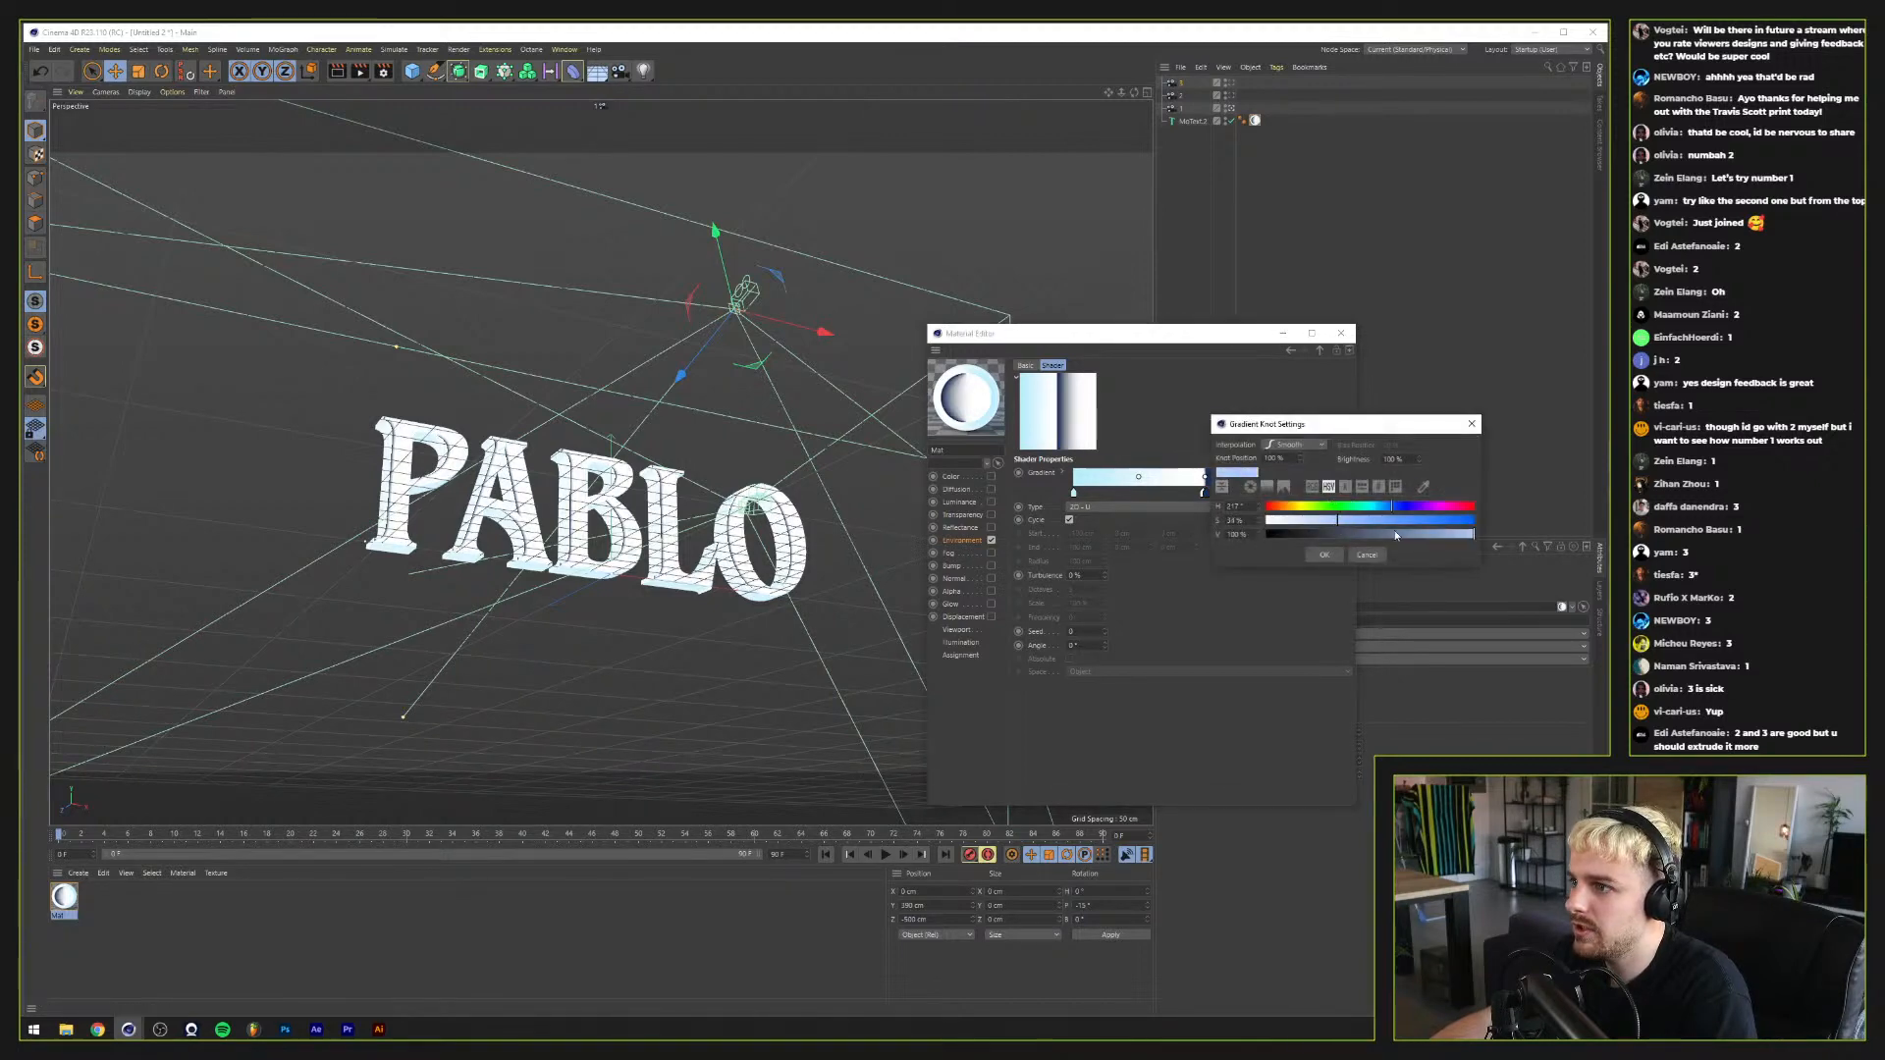
click(1326, 555)
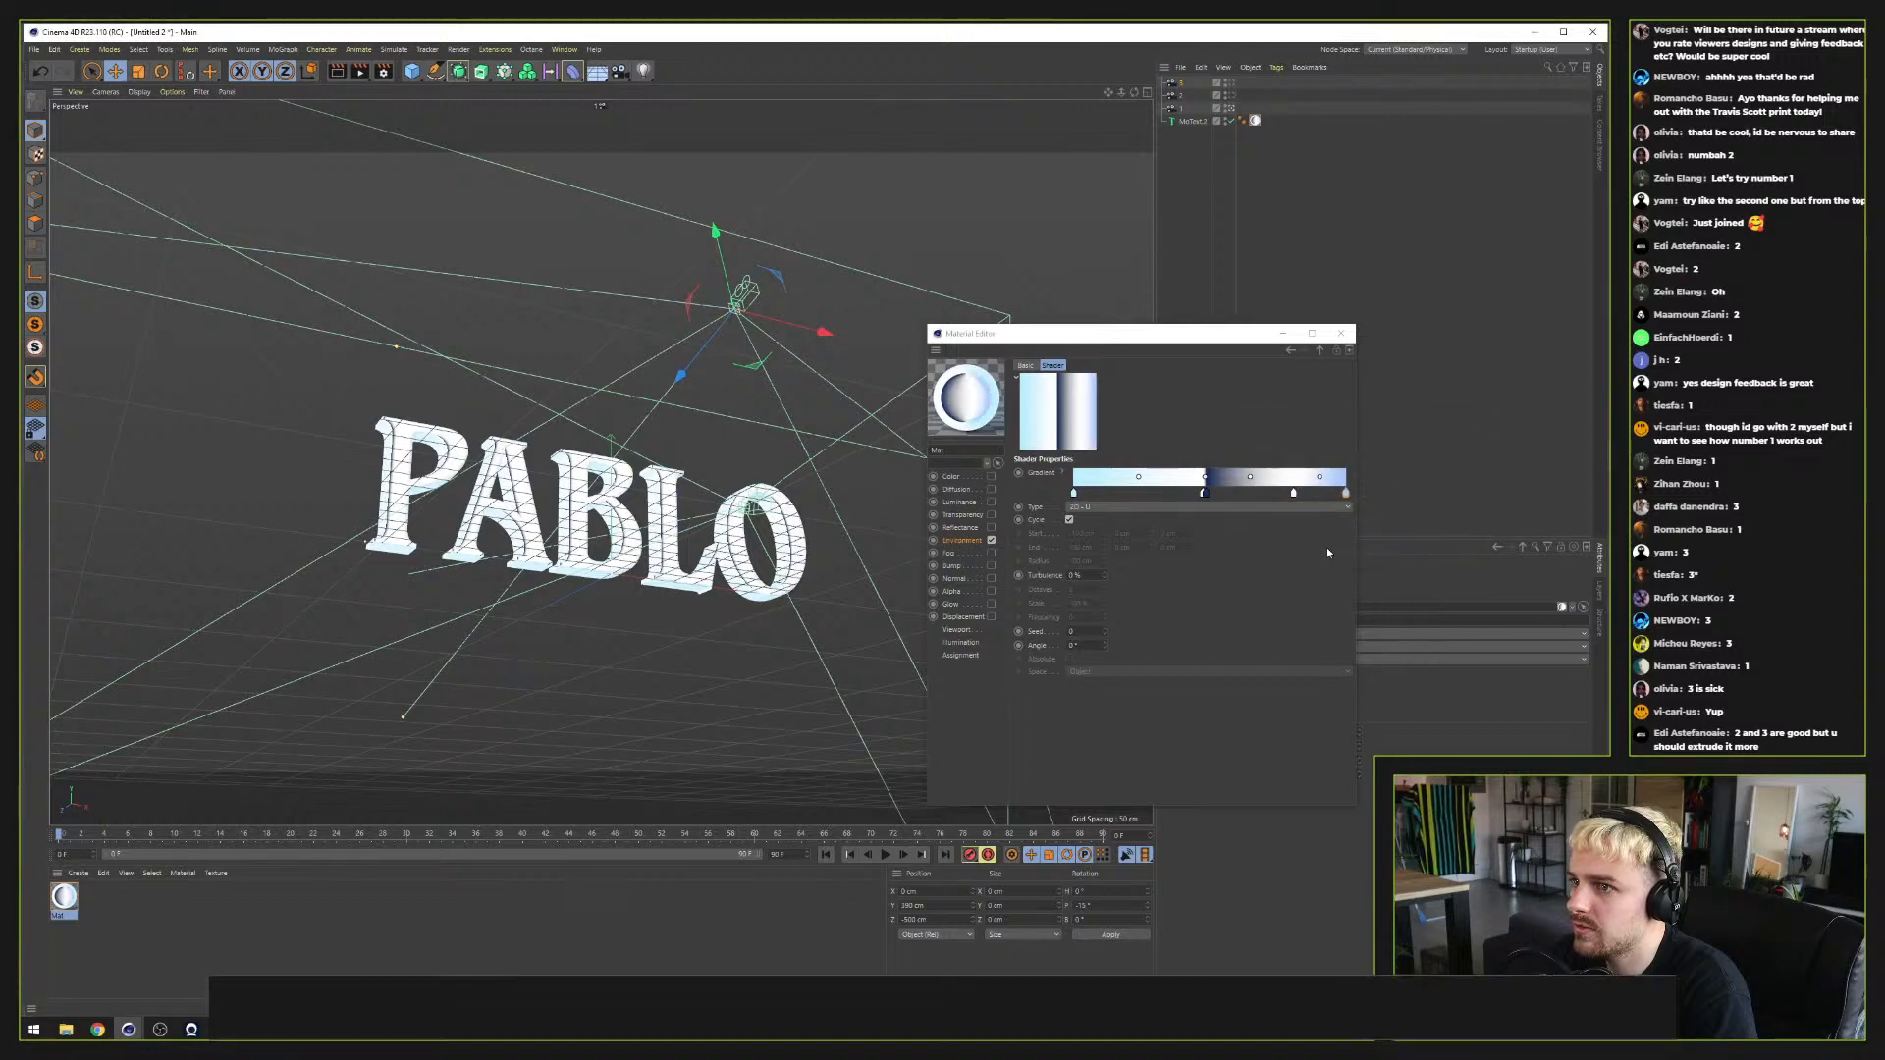
double_click(1347, 494)
click(1377, 506)
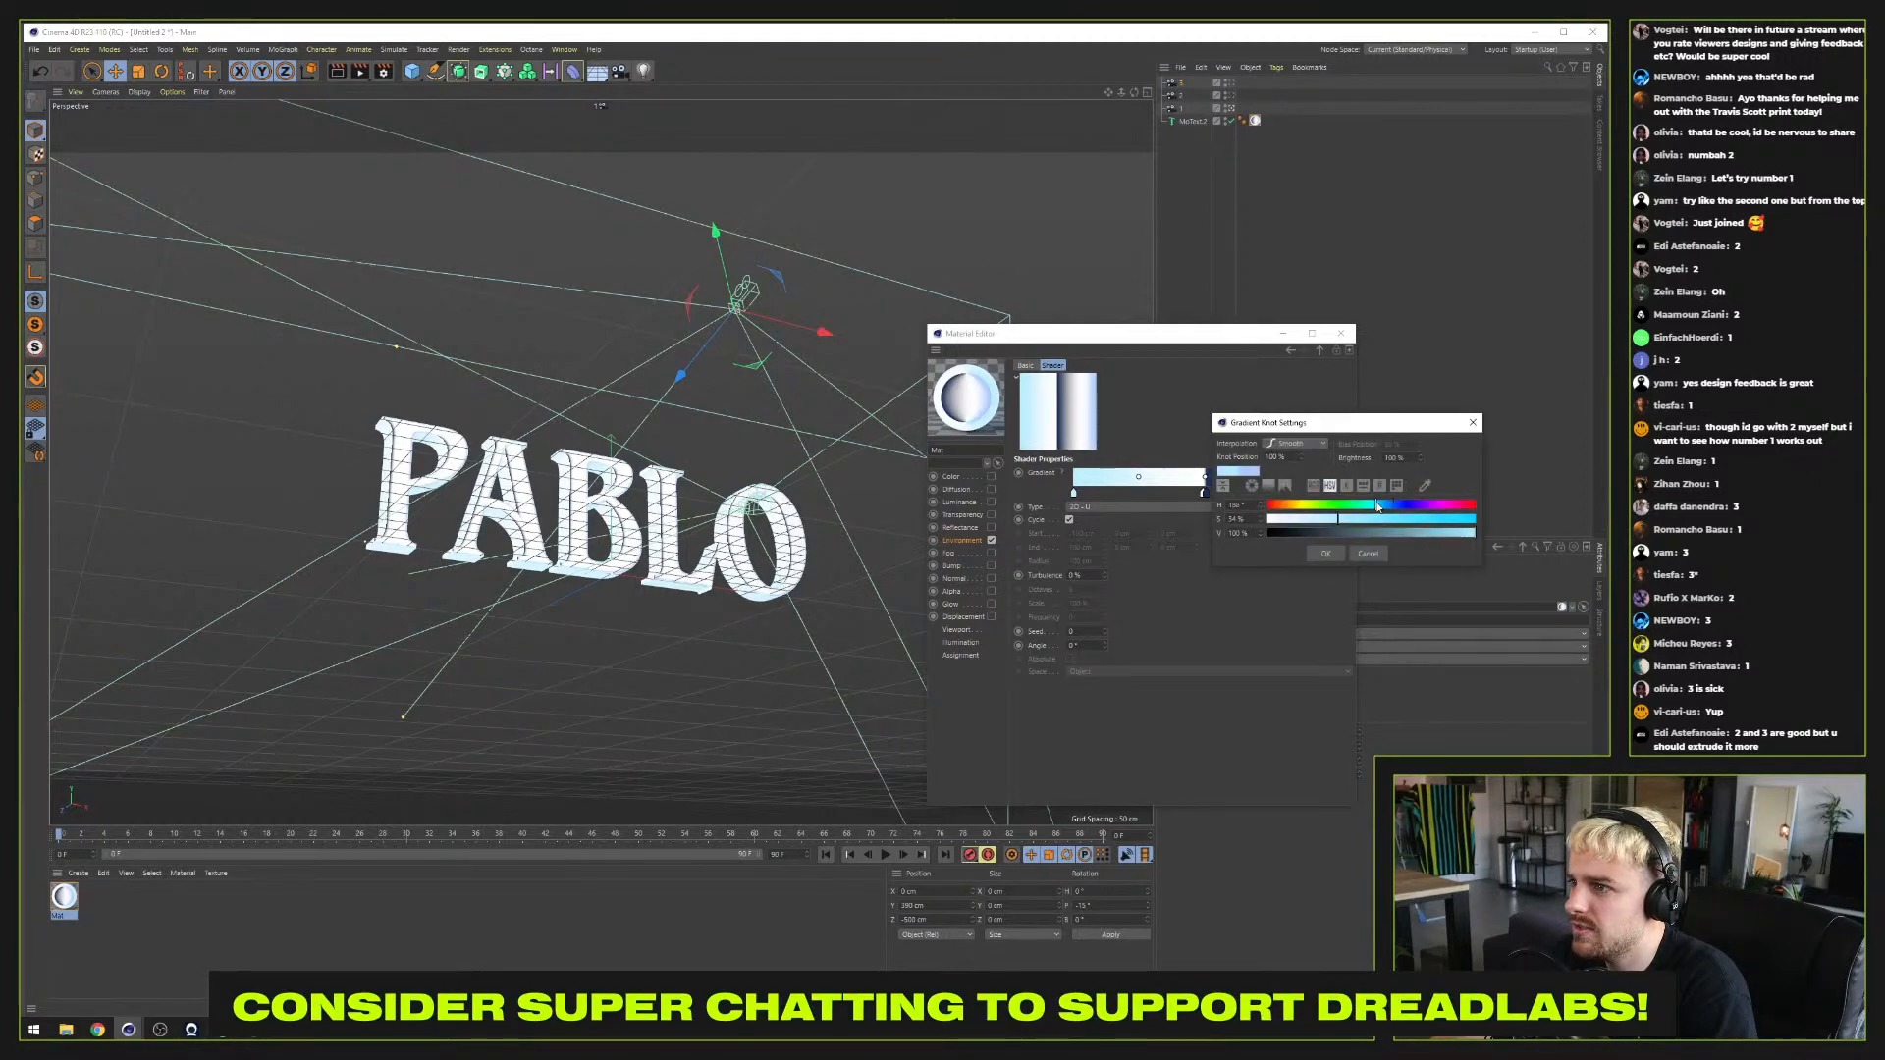
drag(1340, 519, 1296, 520)
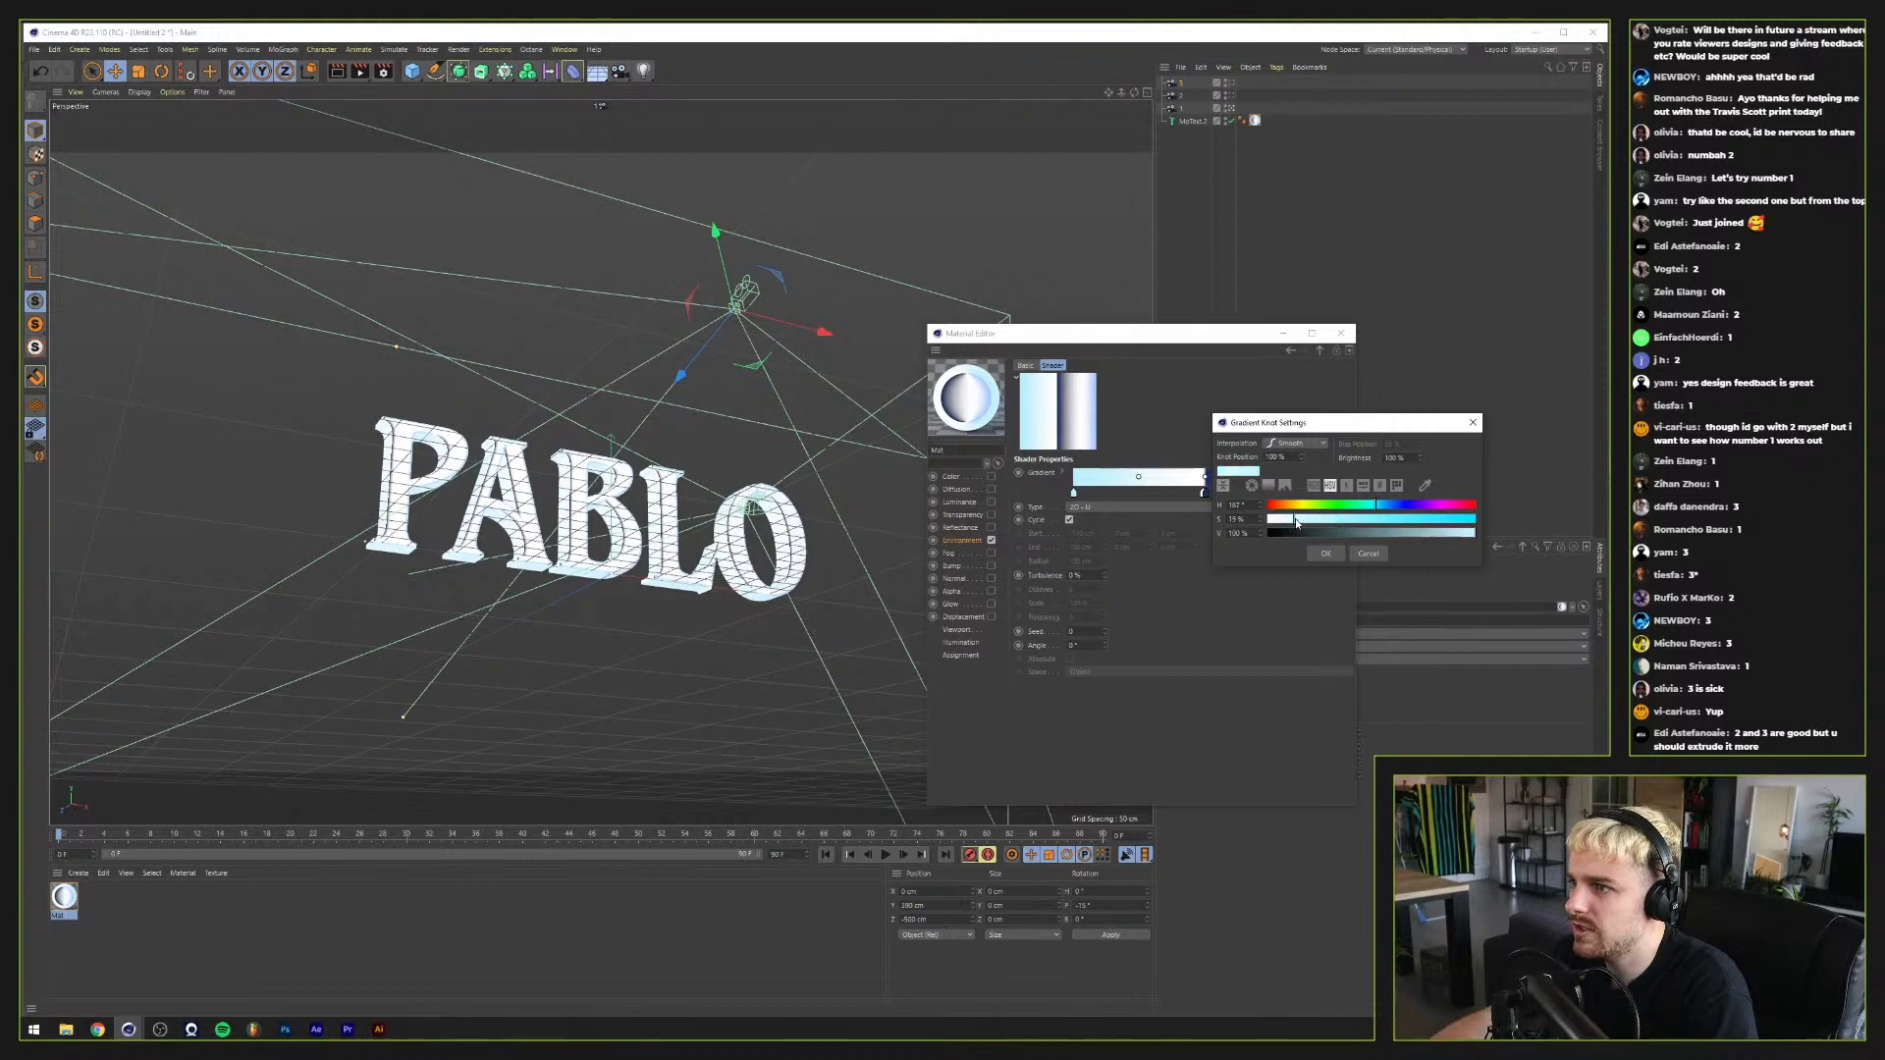
click(1323, 553)
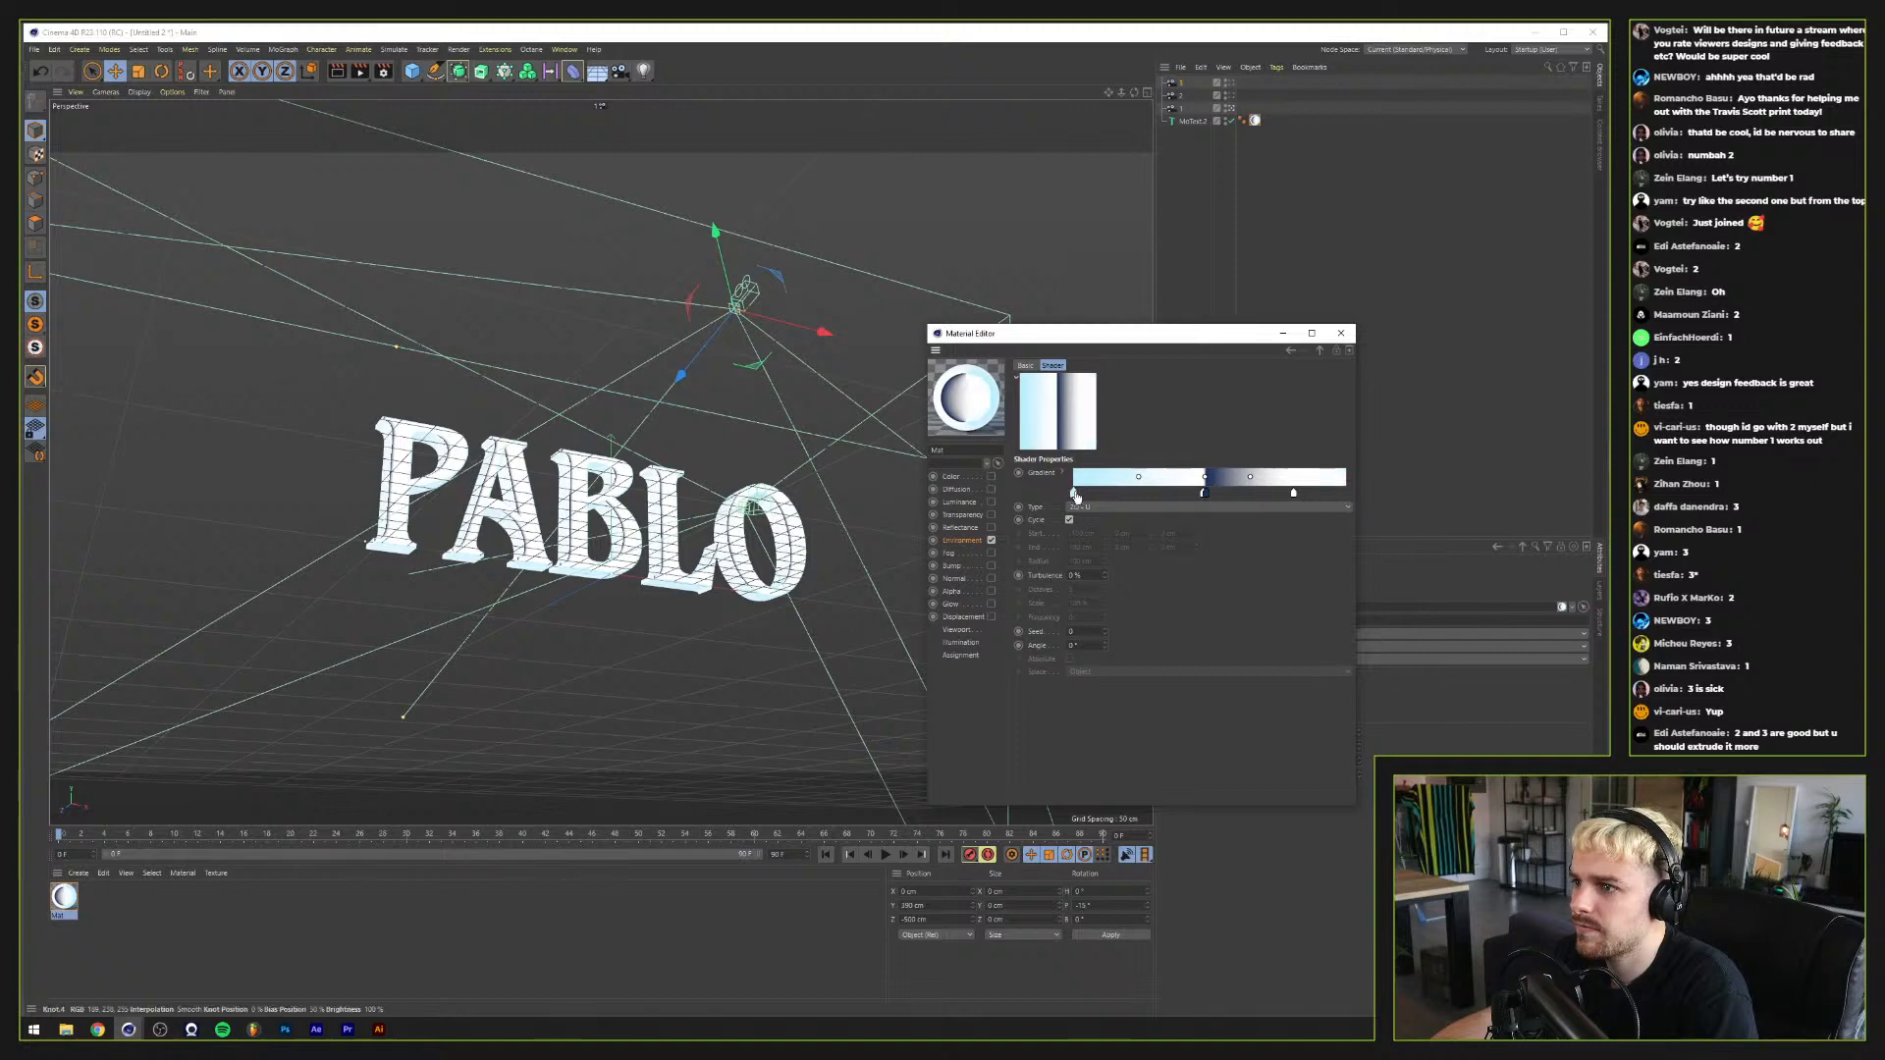
drag(1343, 493, 1303, 494)
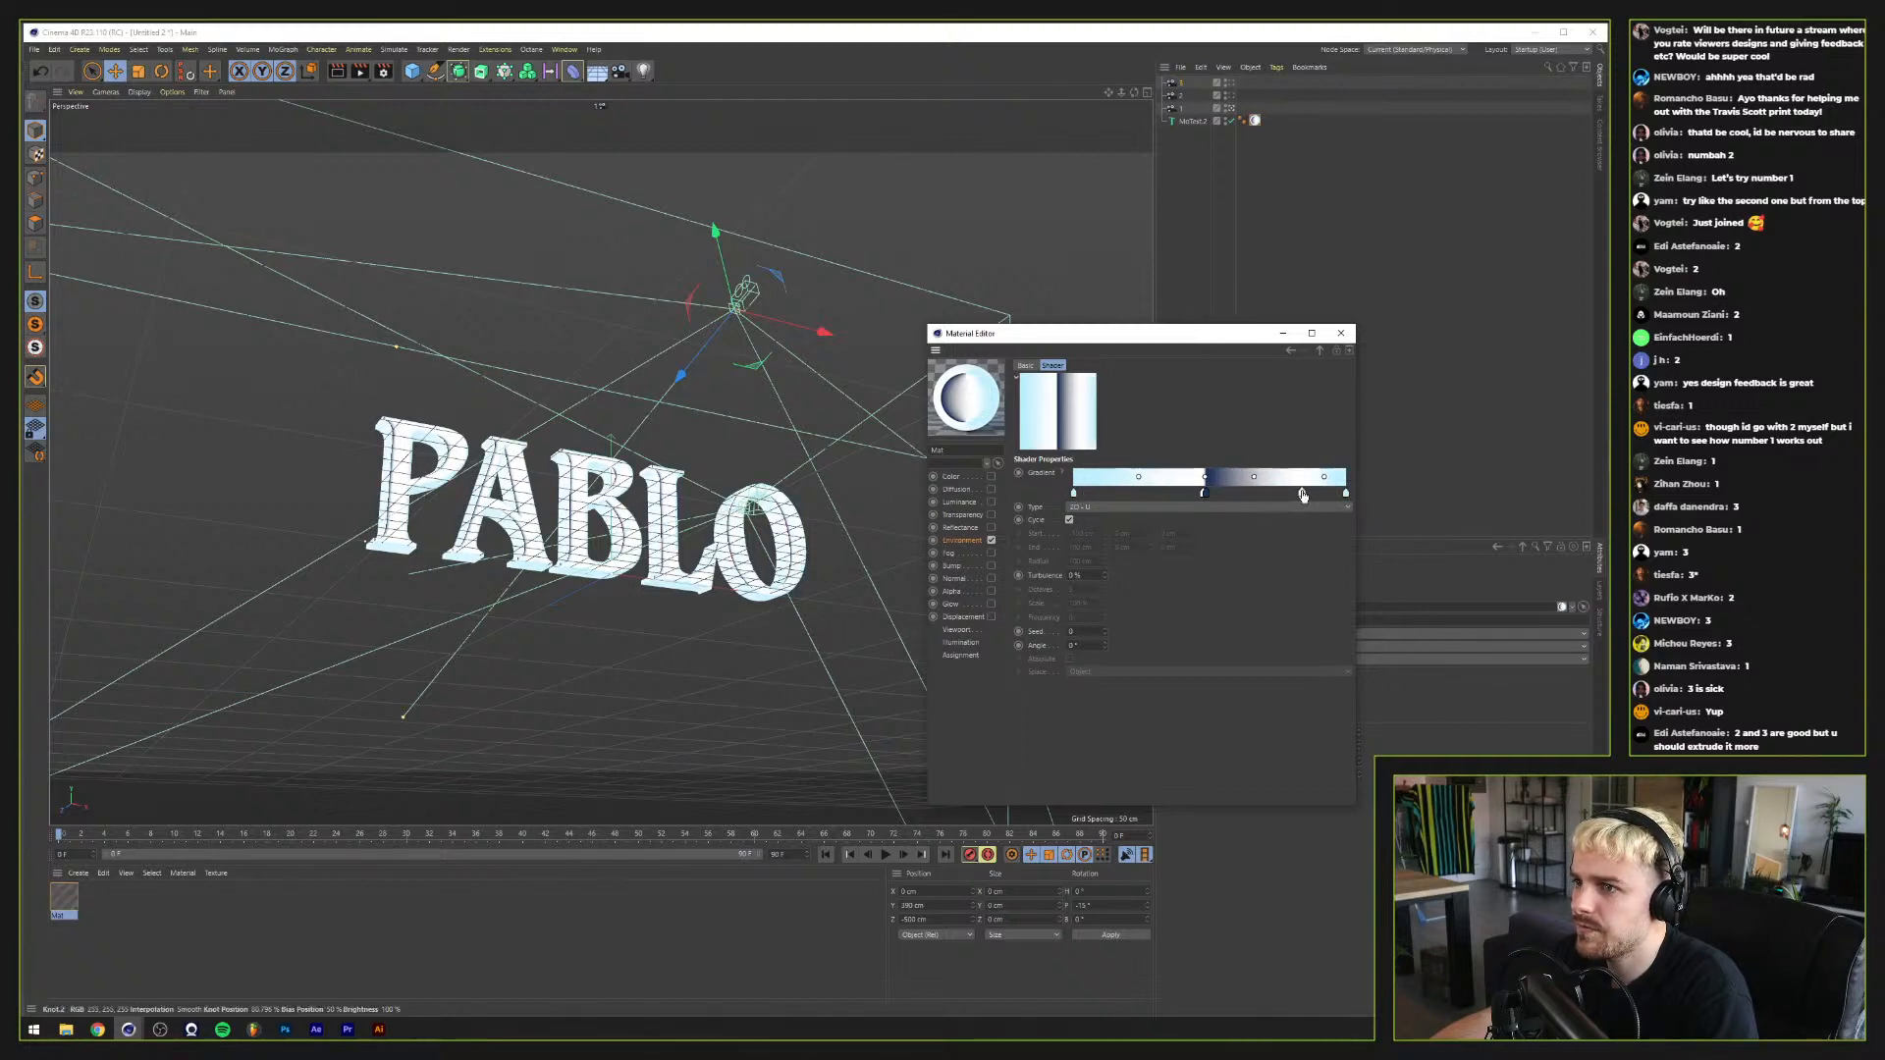
Step: Try the 2D - V gradient type and return to 2D - U
click(1212, 507)
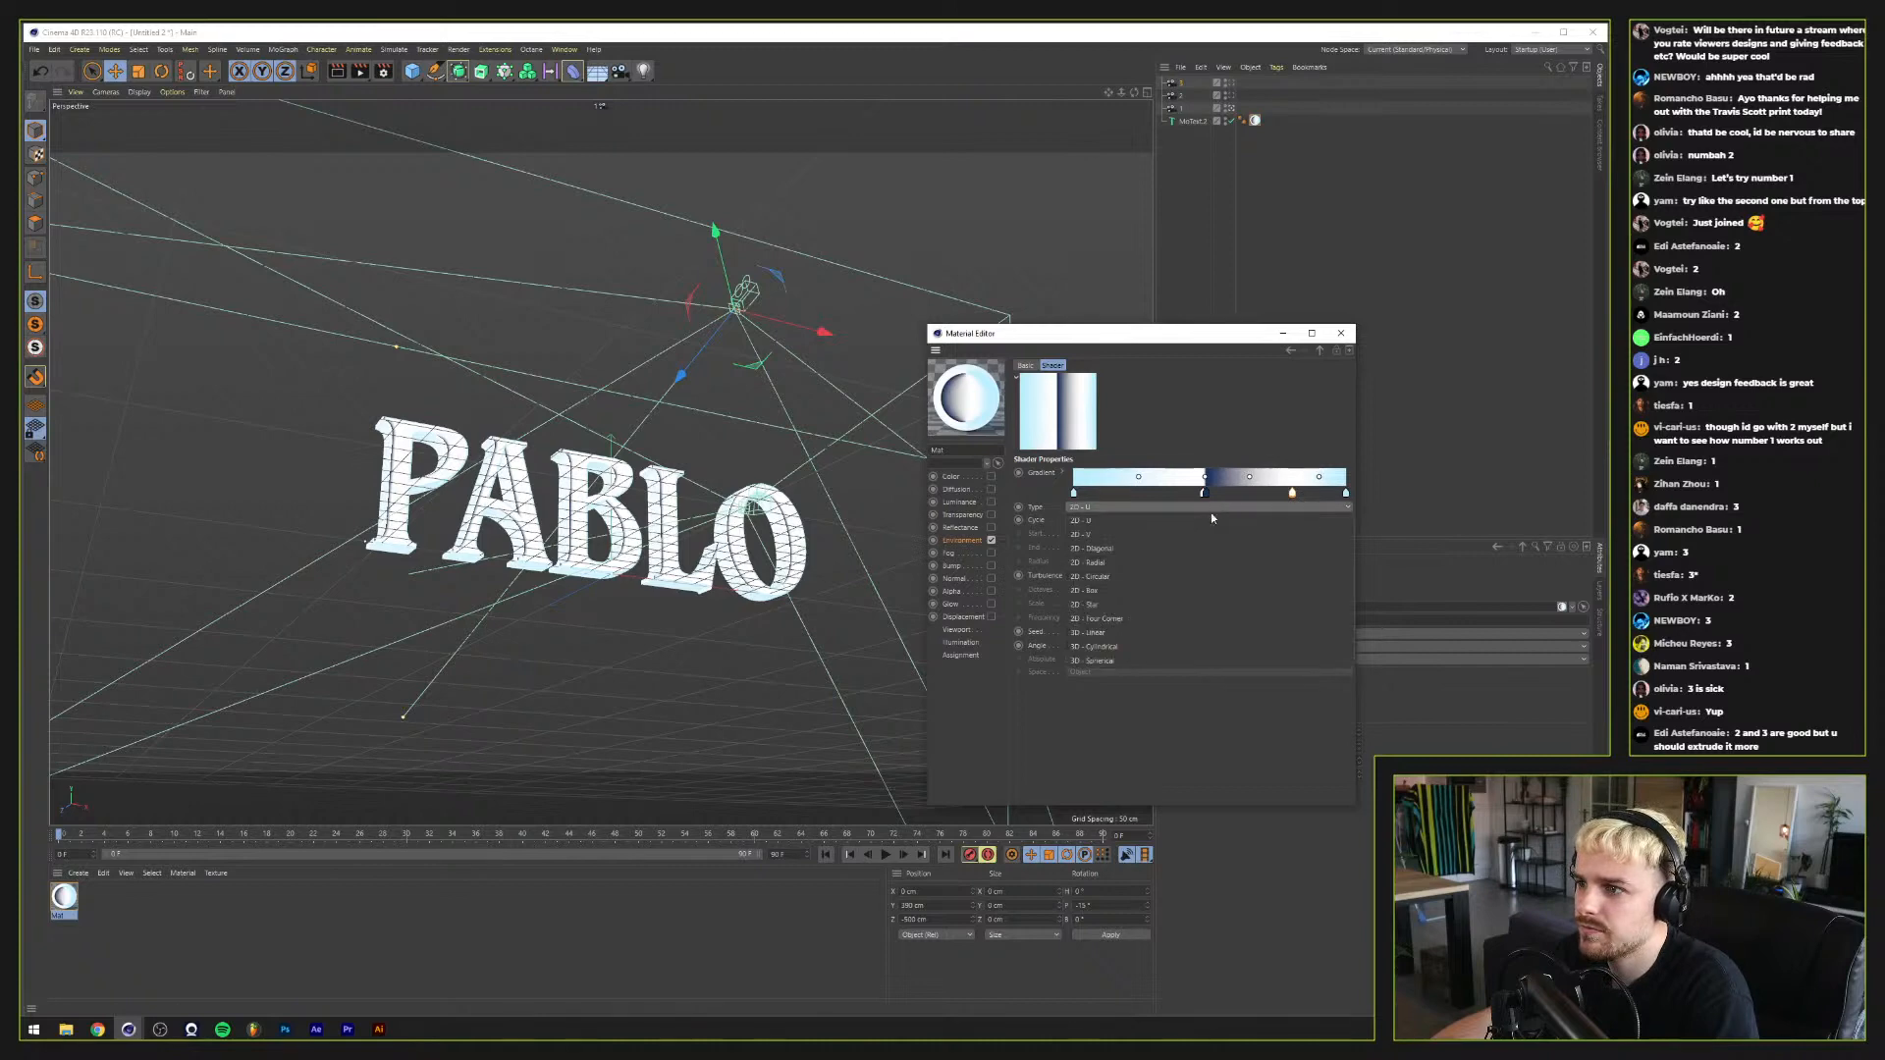
click(1168, 533)
click(1188, 507)
click(1178, 520)
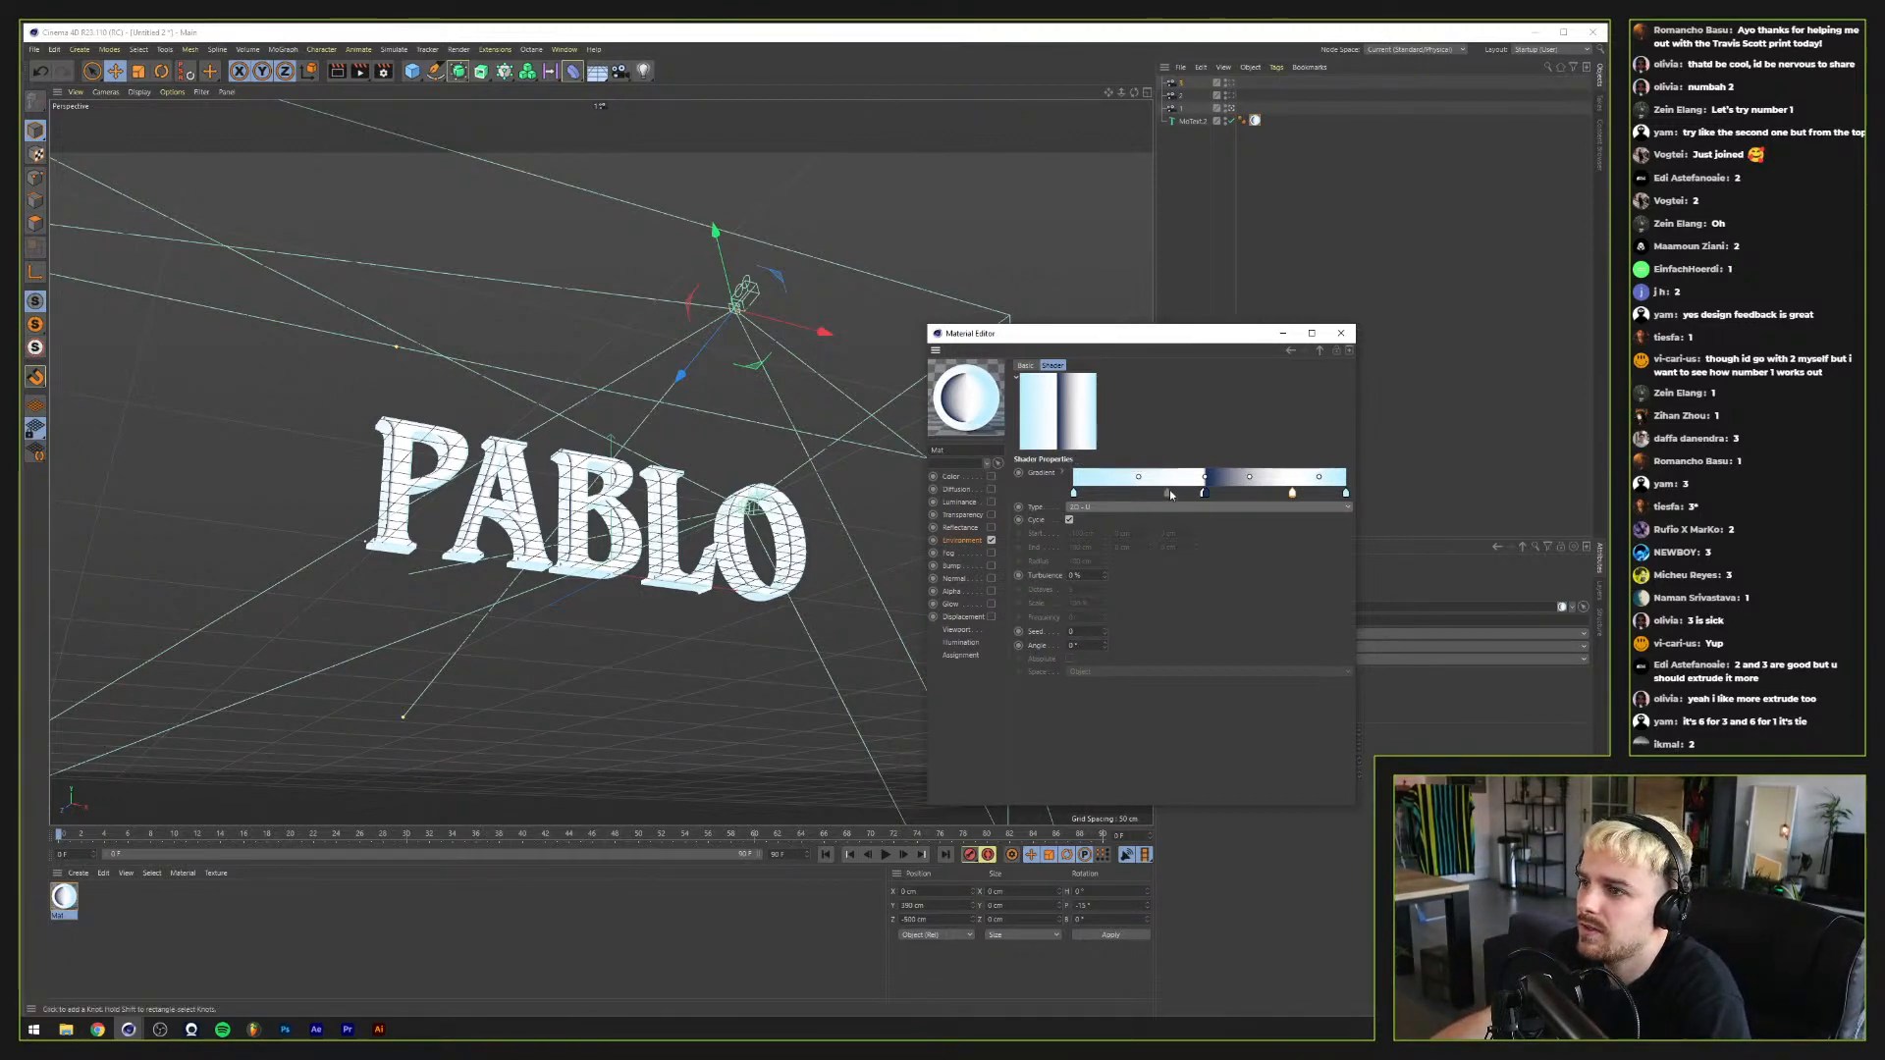
Step: Add a white knot before the navy one, move the navy knot tight against it, and set the gradient type to 2D - V
click(1176, 493)
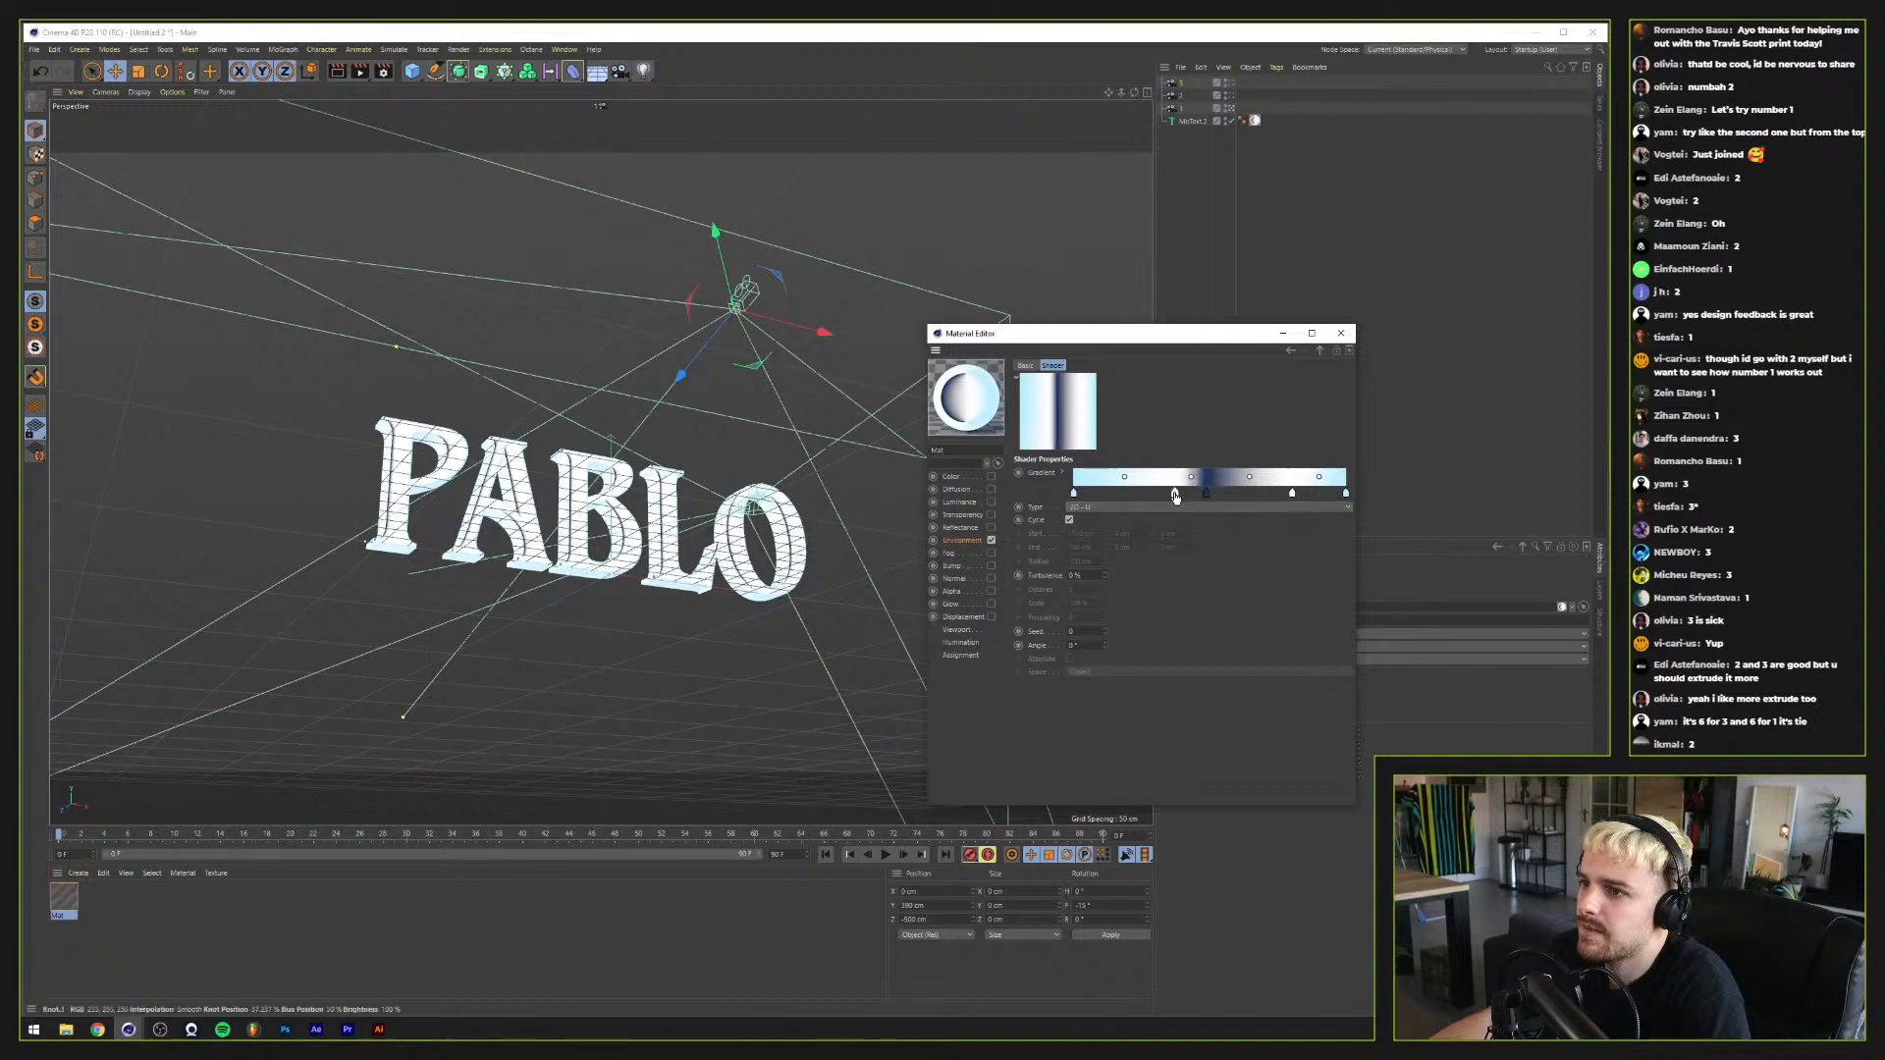
drag(1192, 495, 1181, 500)
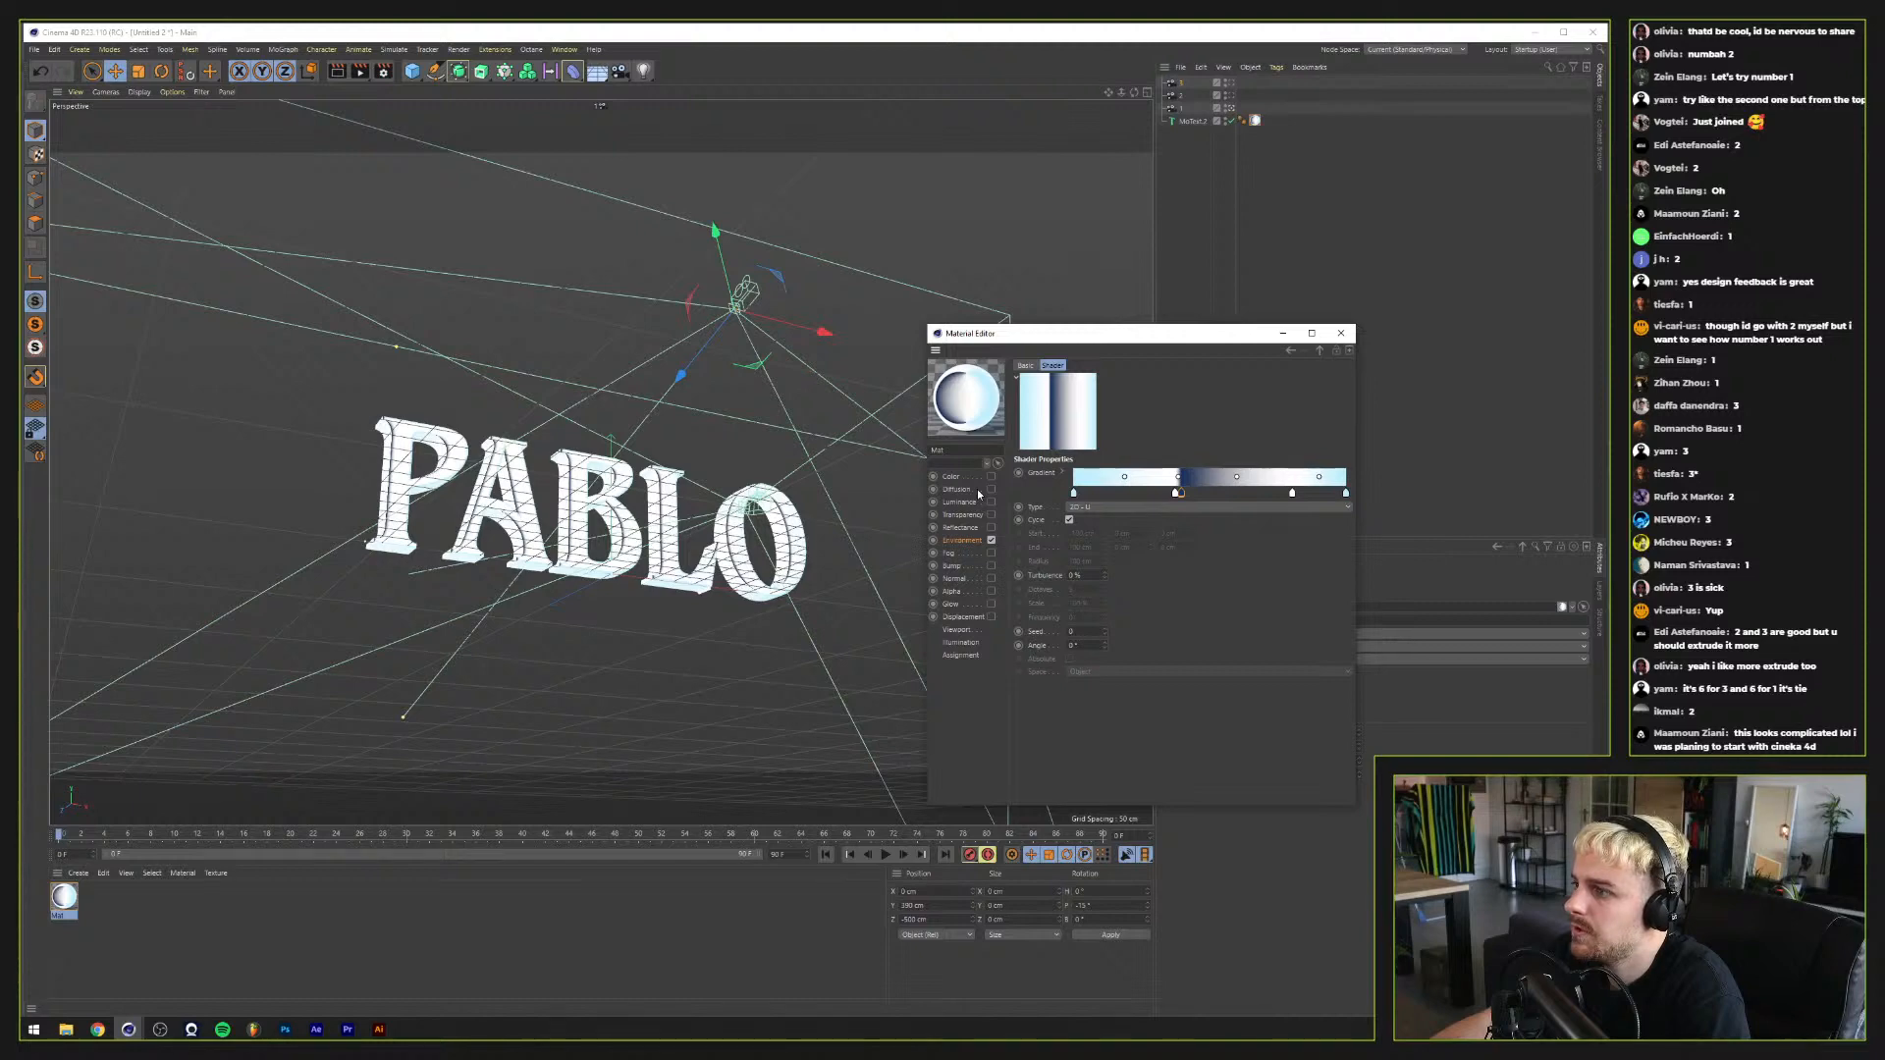
click(1092, 509)
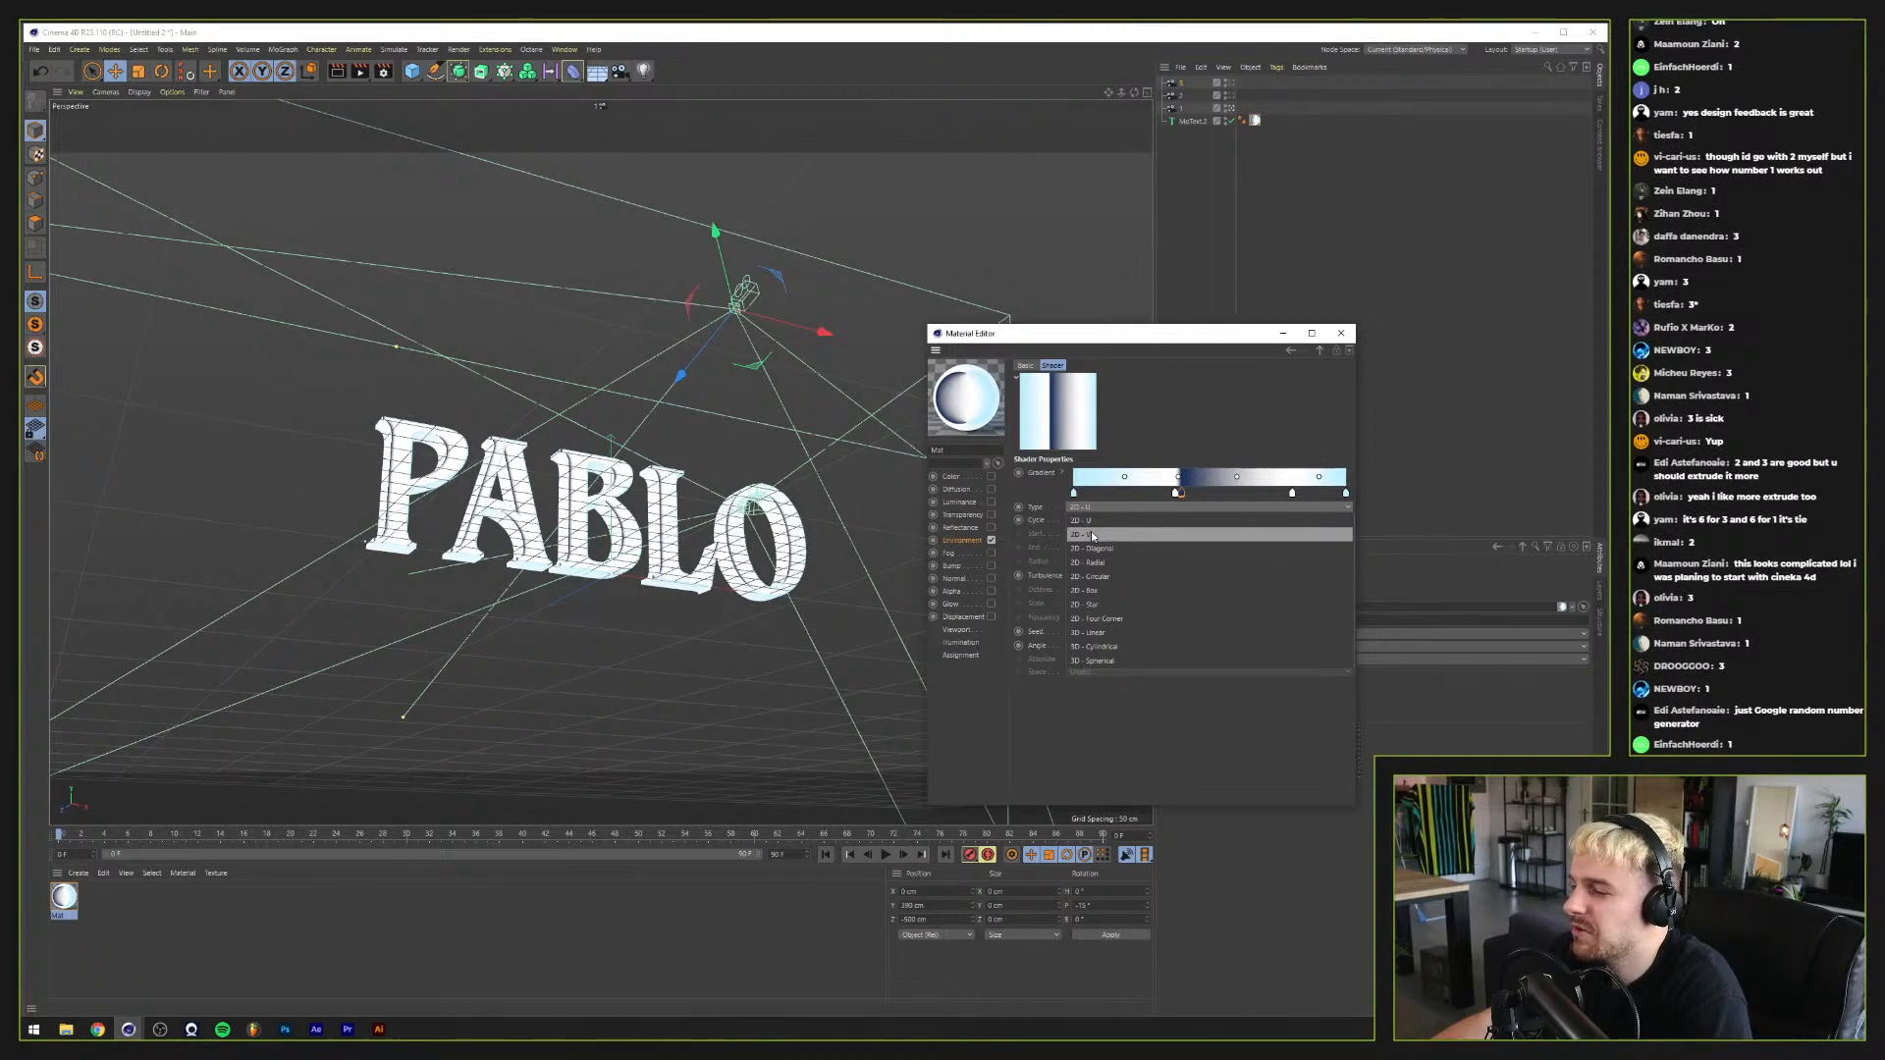
click(1092, 535)
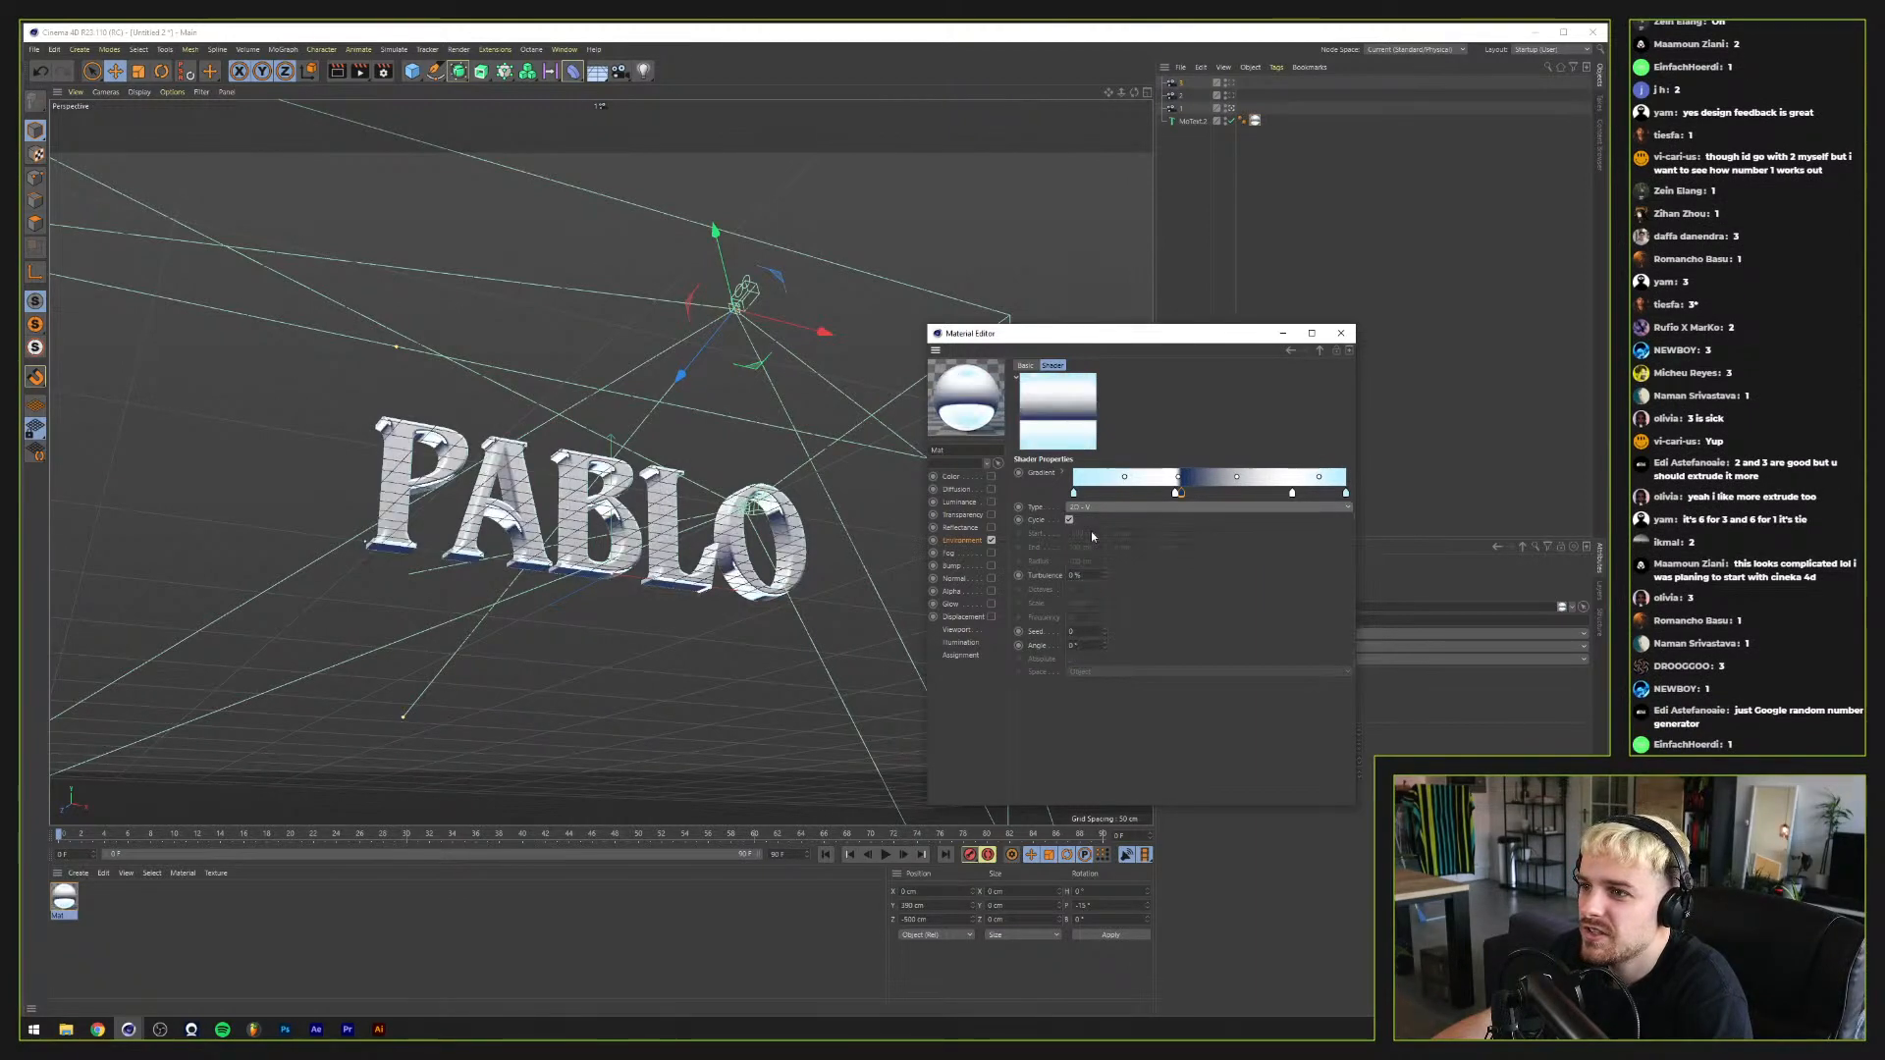
Step: Rearrange the knots so navy turns to white just past the middle, followed by pale blue, with navy at the end
drag(1176, 493, 1227, 498)
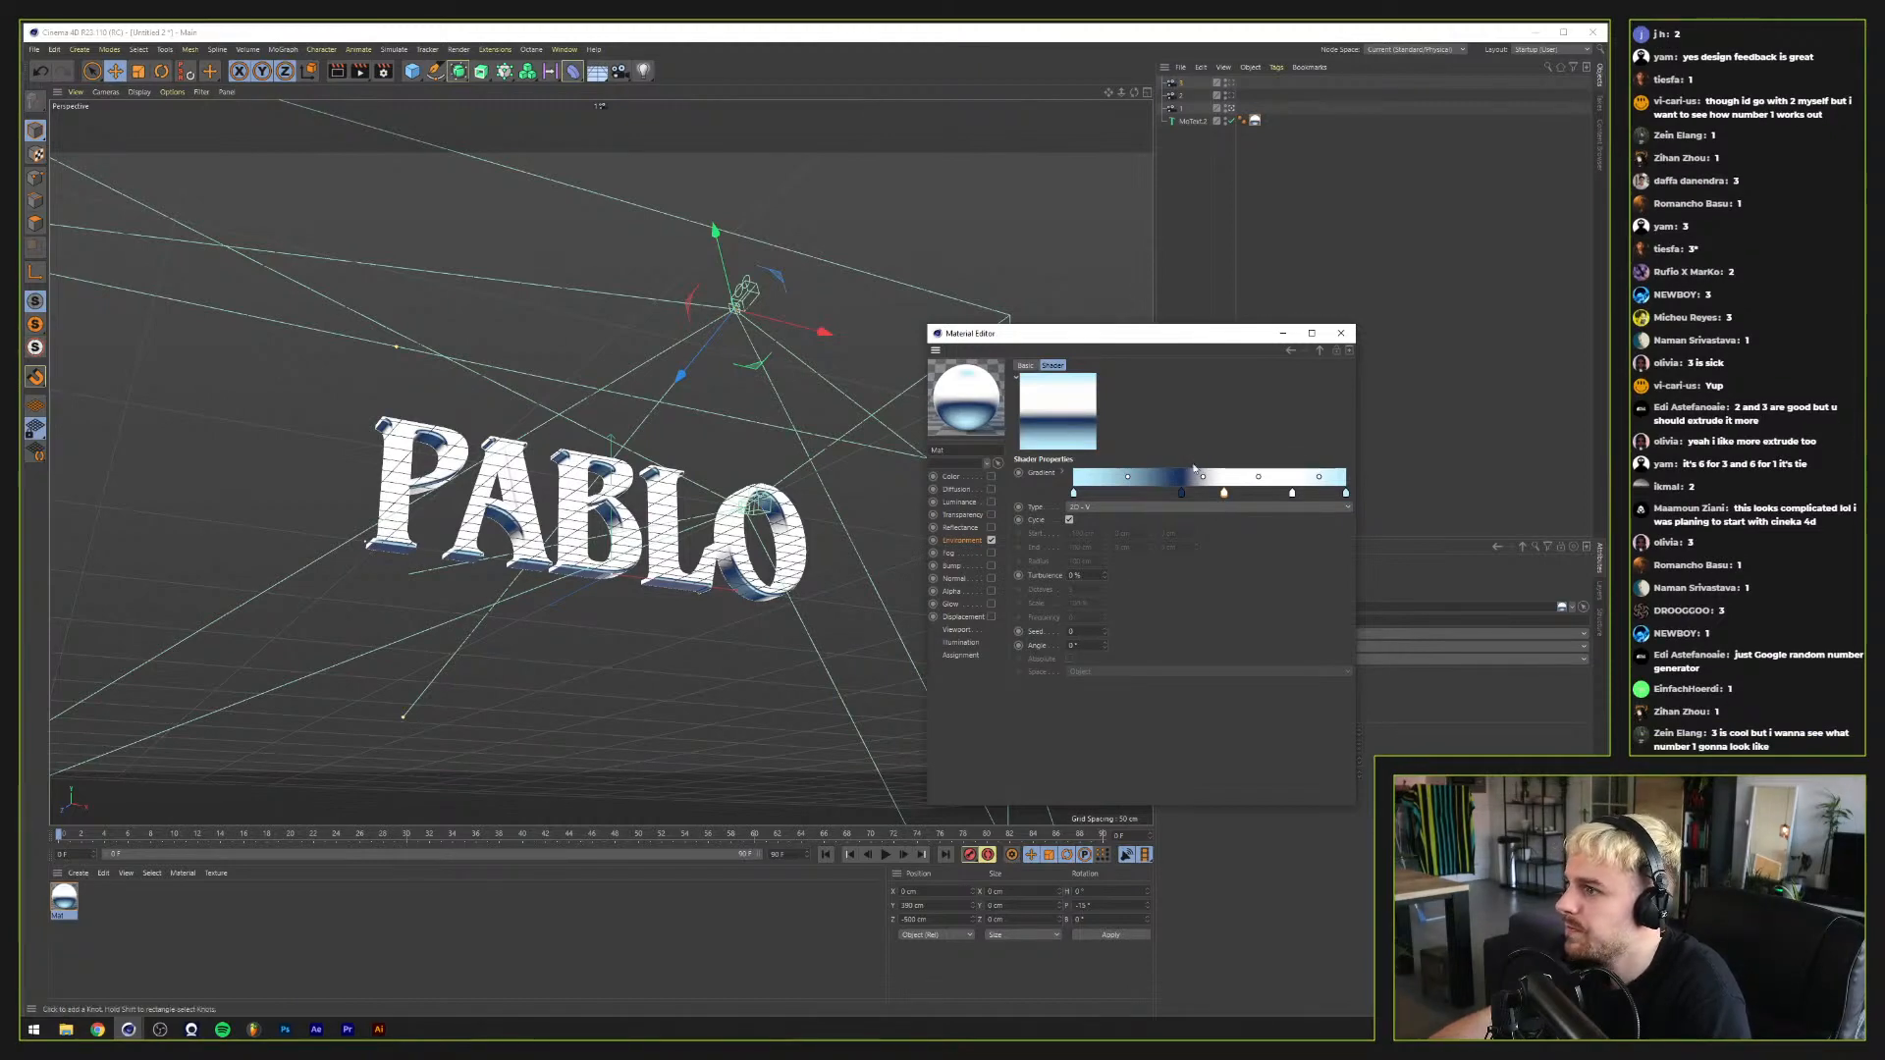
click(1181, 494)
drag(1181, 499, 1193, 499)
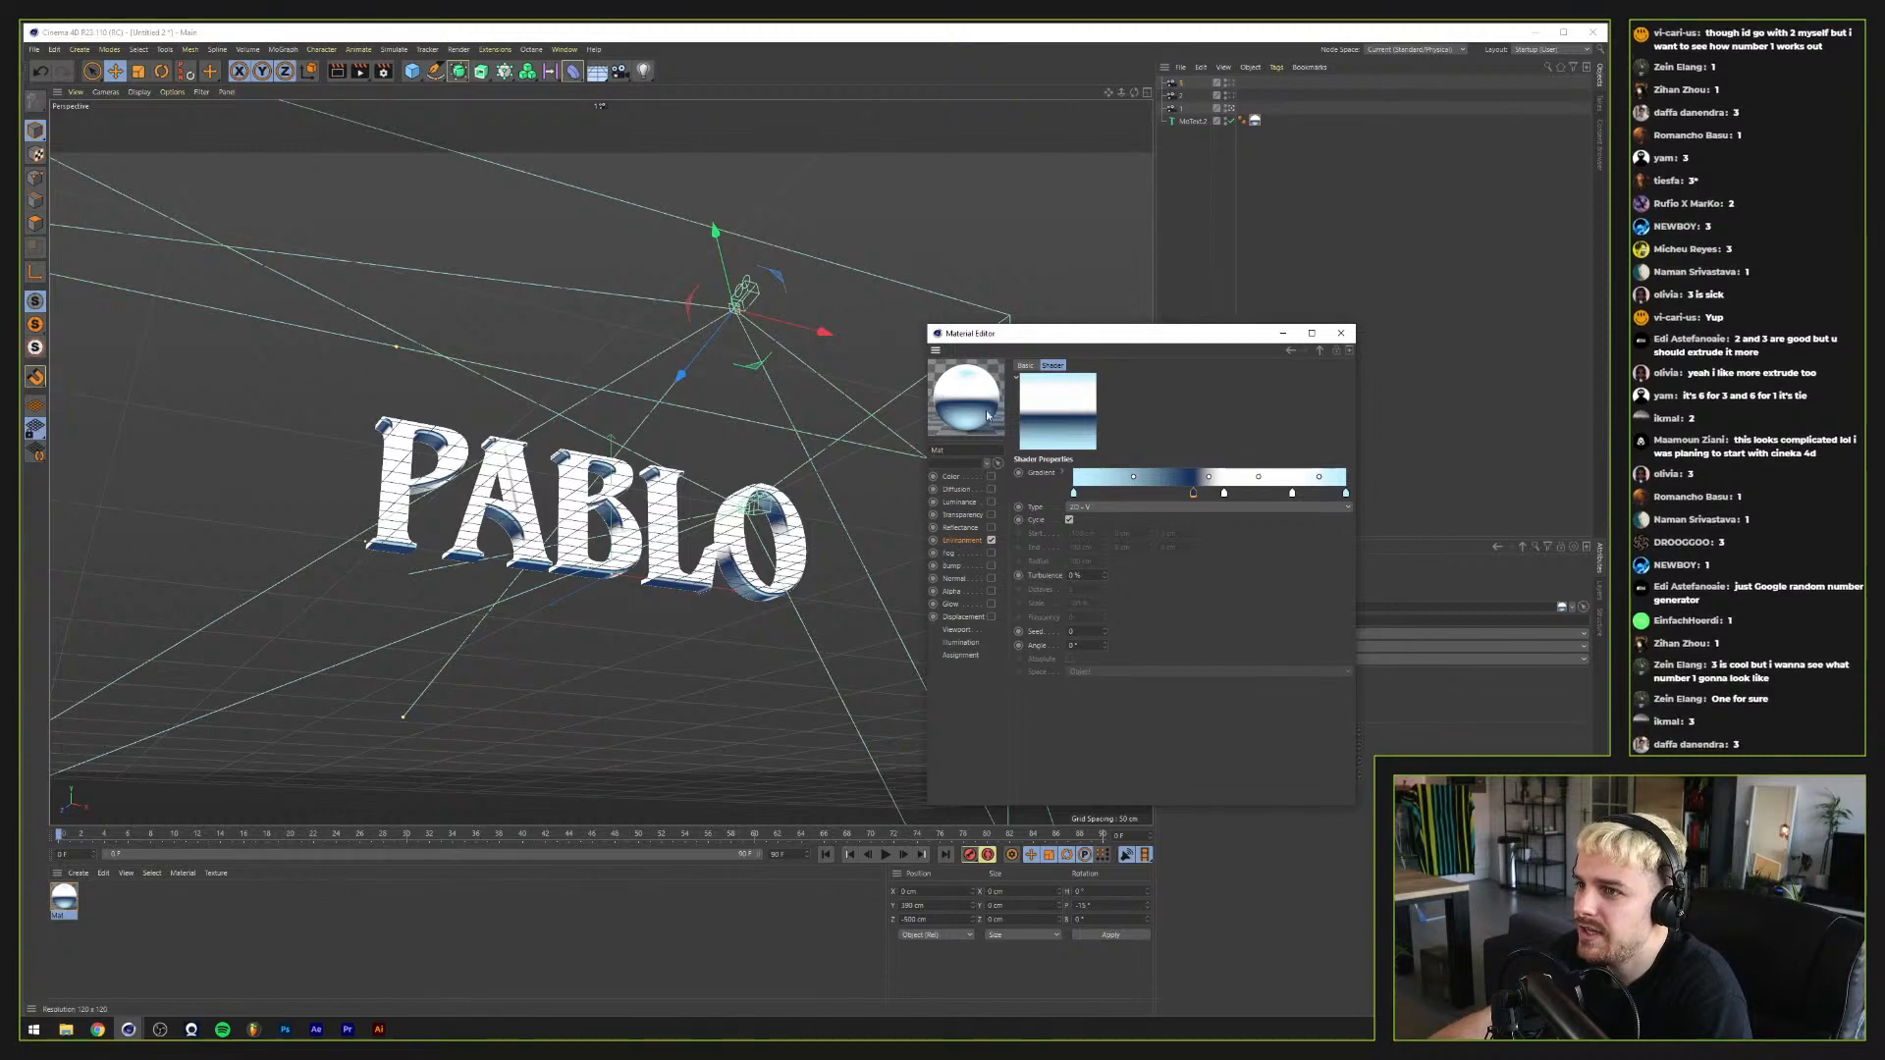
drag(1293, 491, 1311, 519)
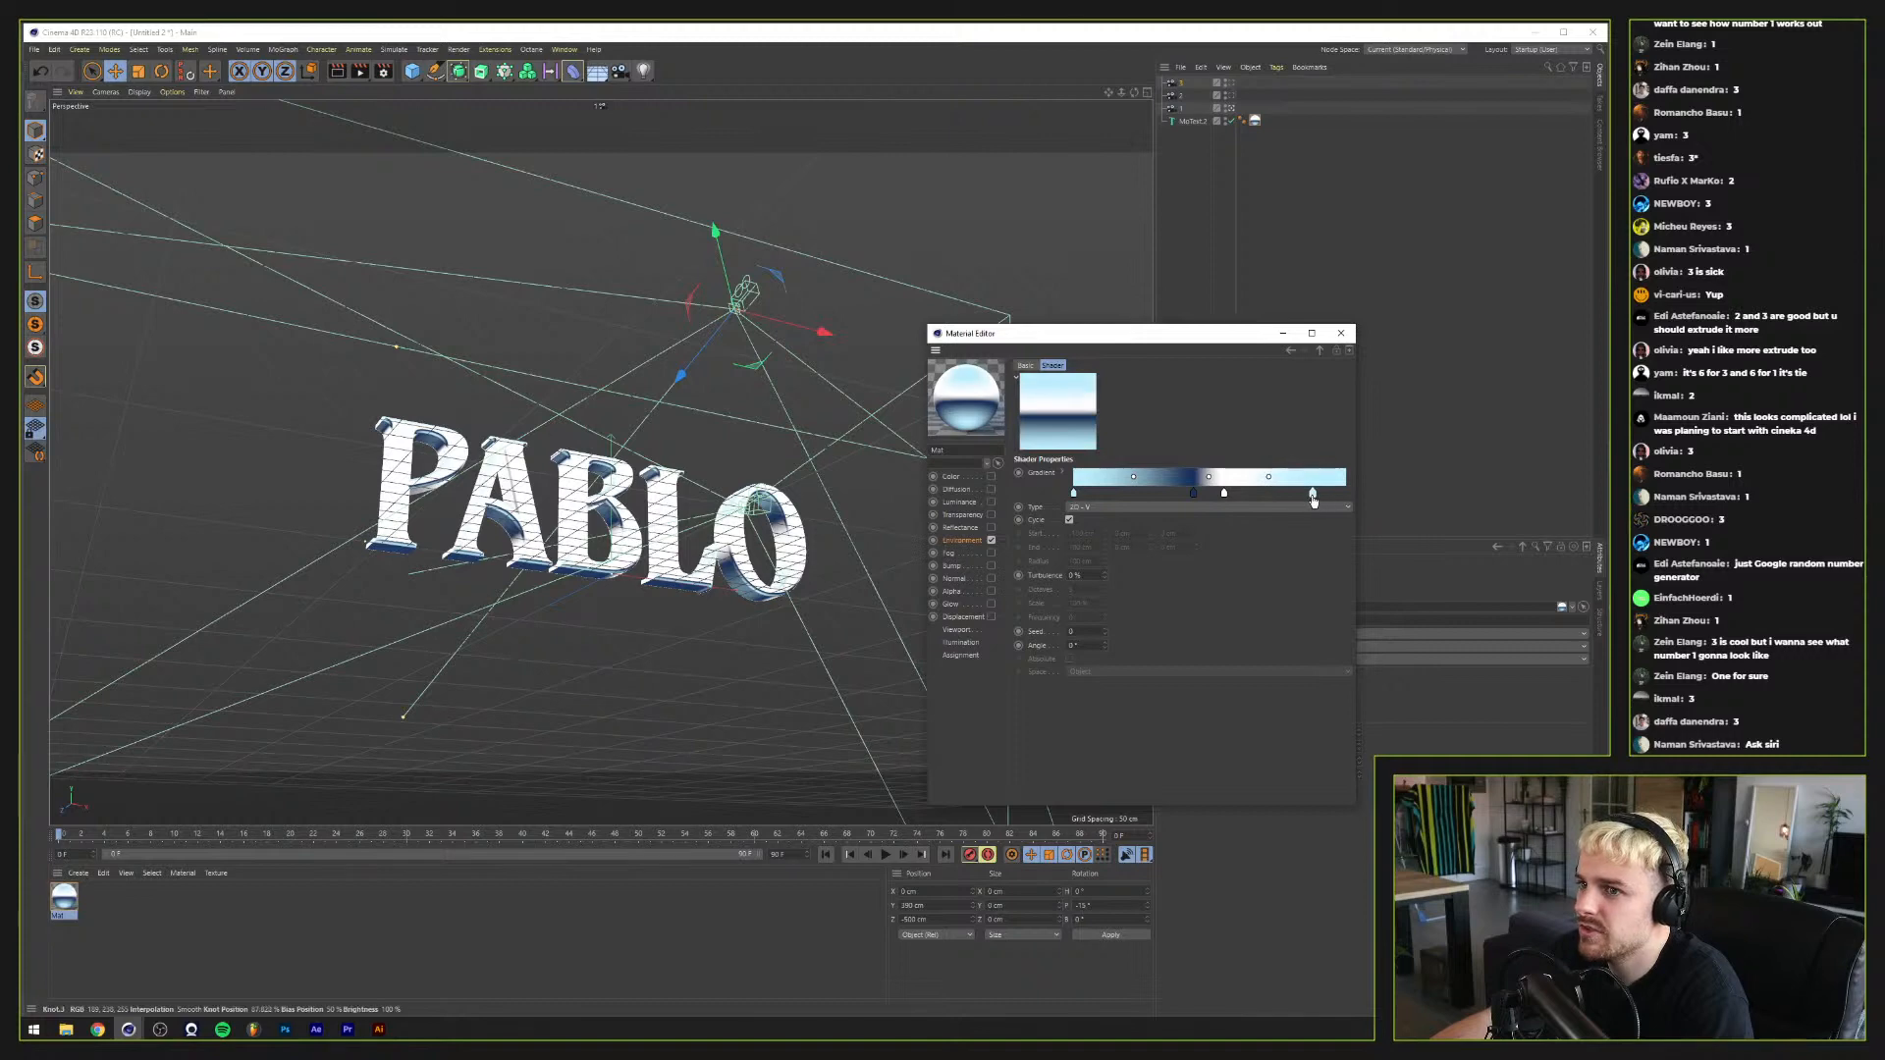
mouse_move(1329, 494)
mouse_down()
mouse_move(1265, 493)
mouse_move(1345, 494)
mouse_up()
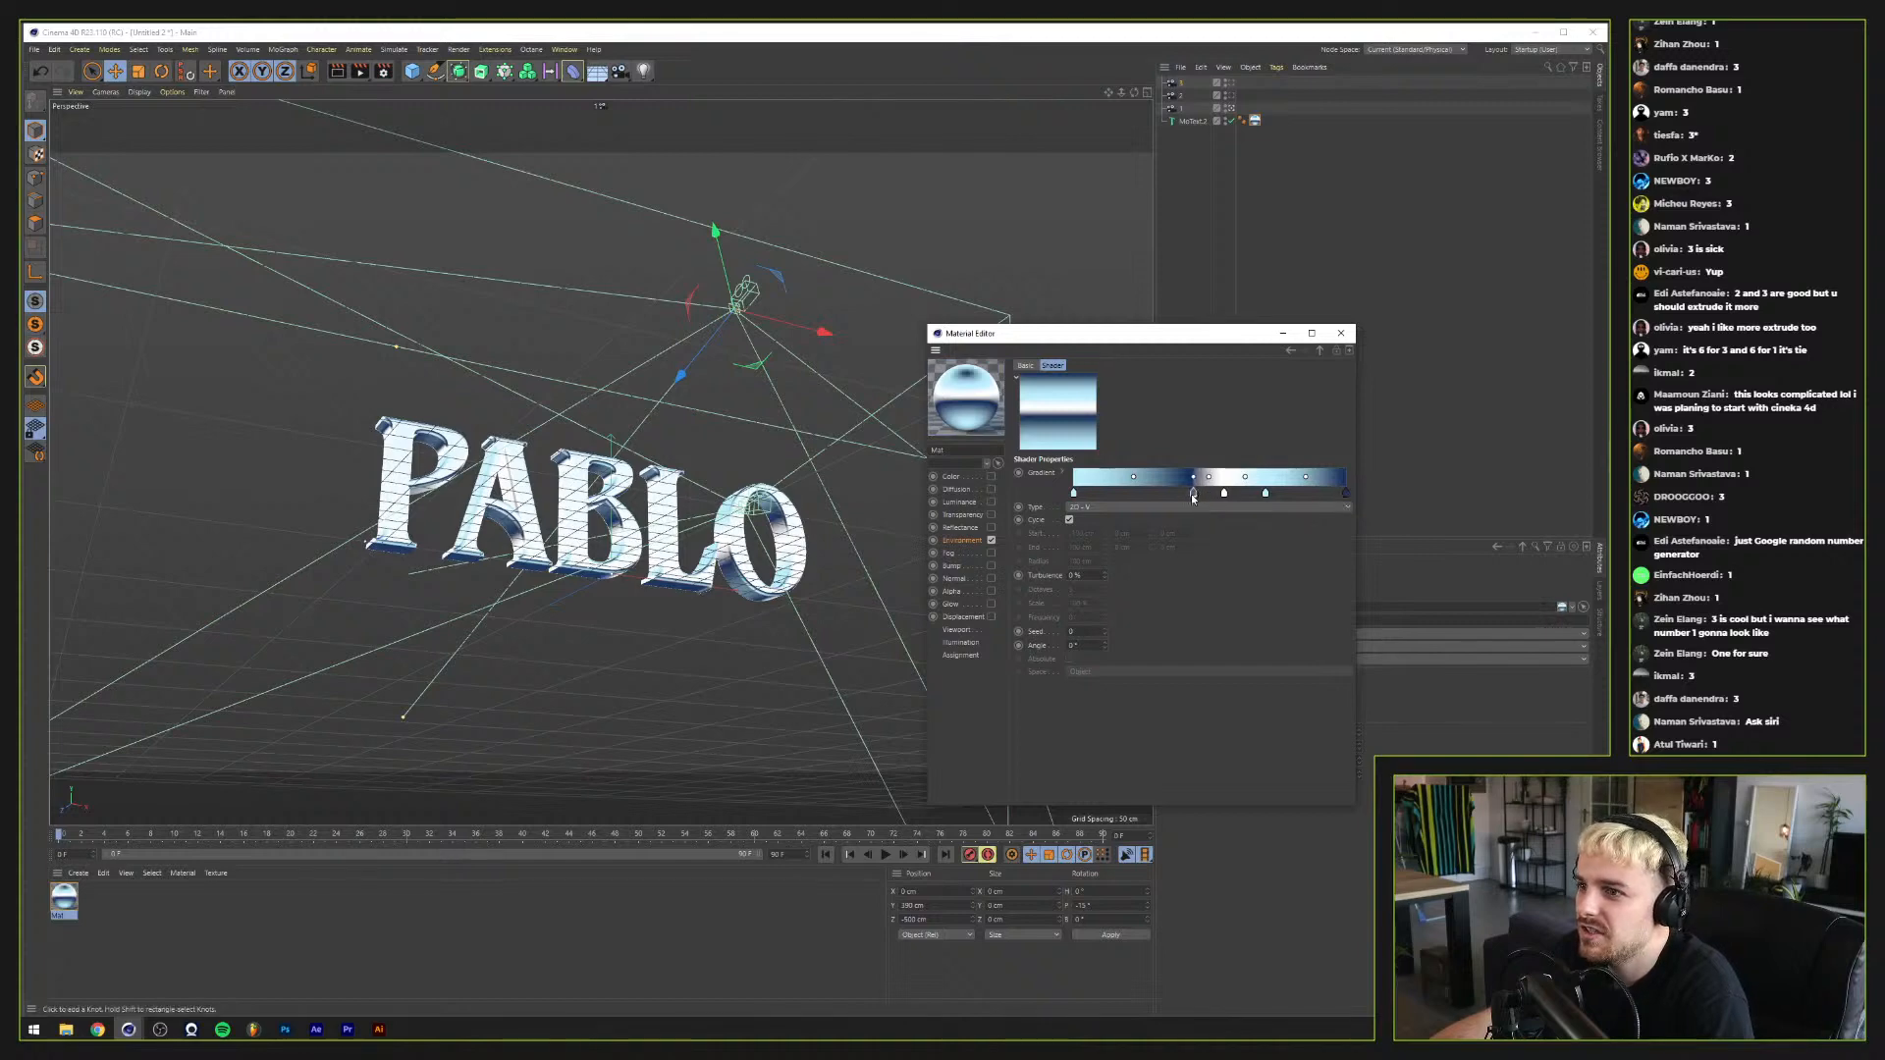
Step: Add a dark blue knot in the gradient's first half and shift the pale blue knot closer to the white one
drag(1199, 494, 1154, 497)
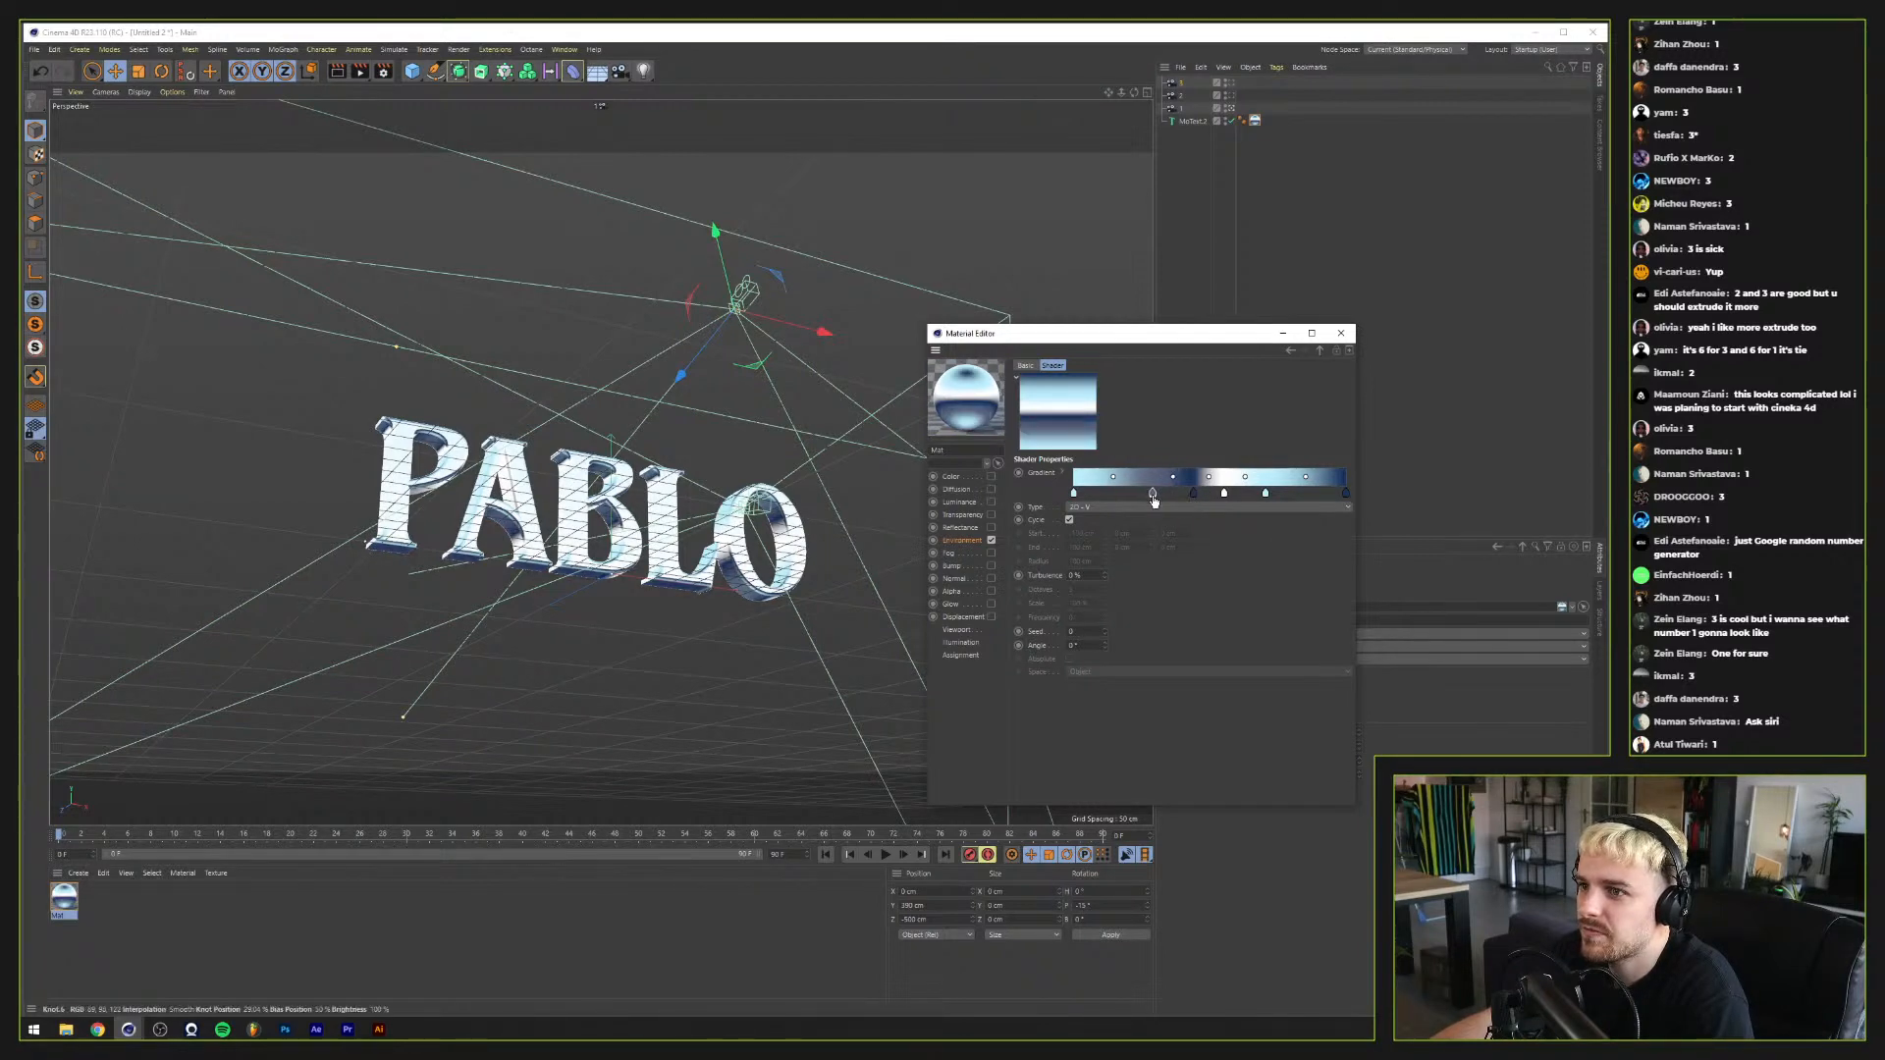
drag(1266, 494, 1251, 493)
click(1224, 493)
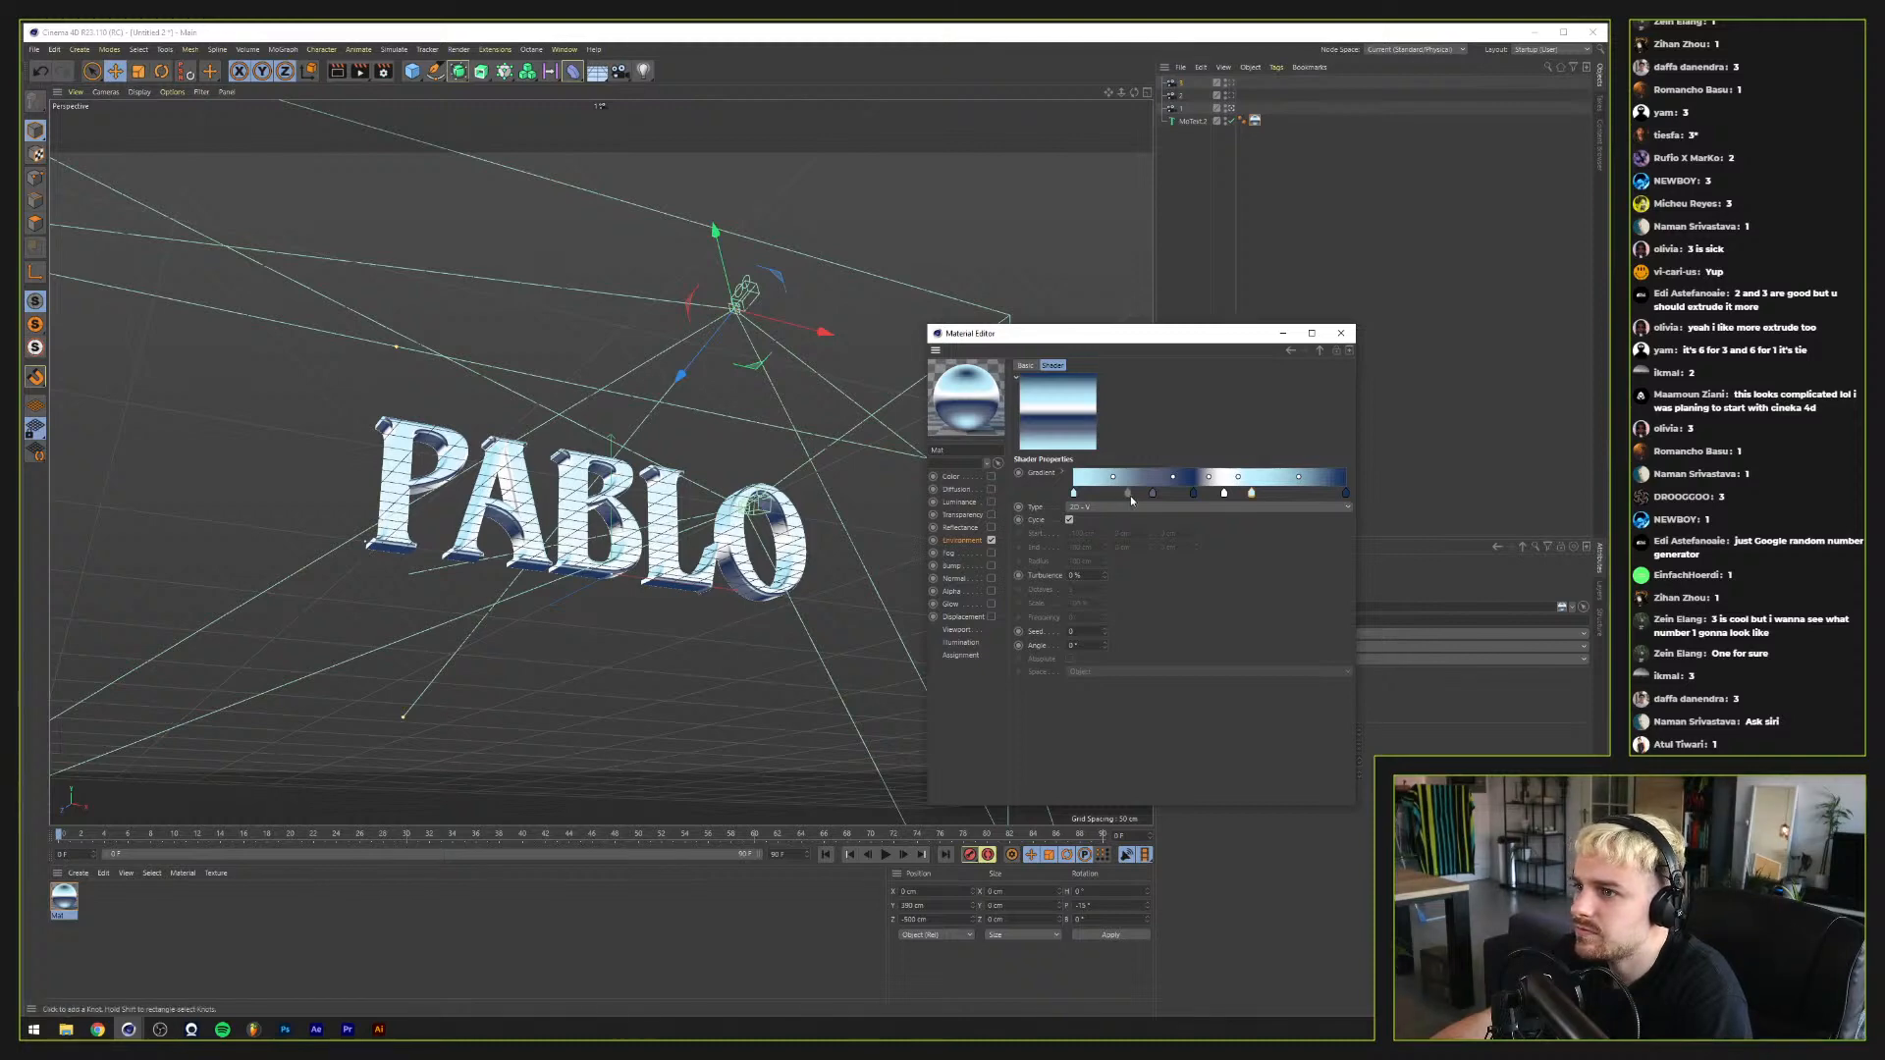
drag(1152, 493, 1140, 492)
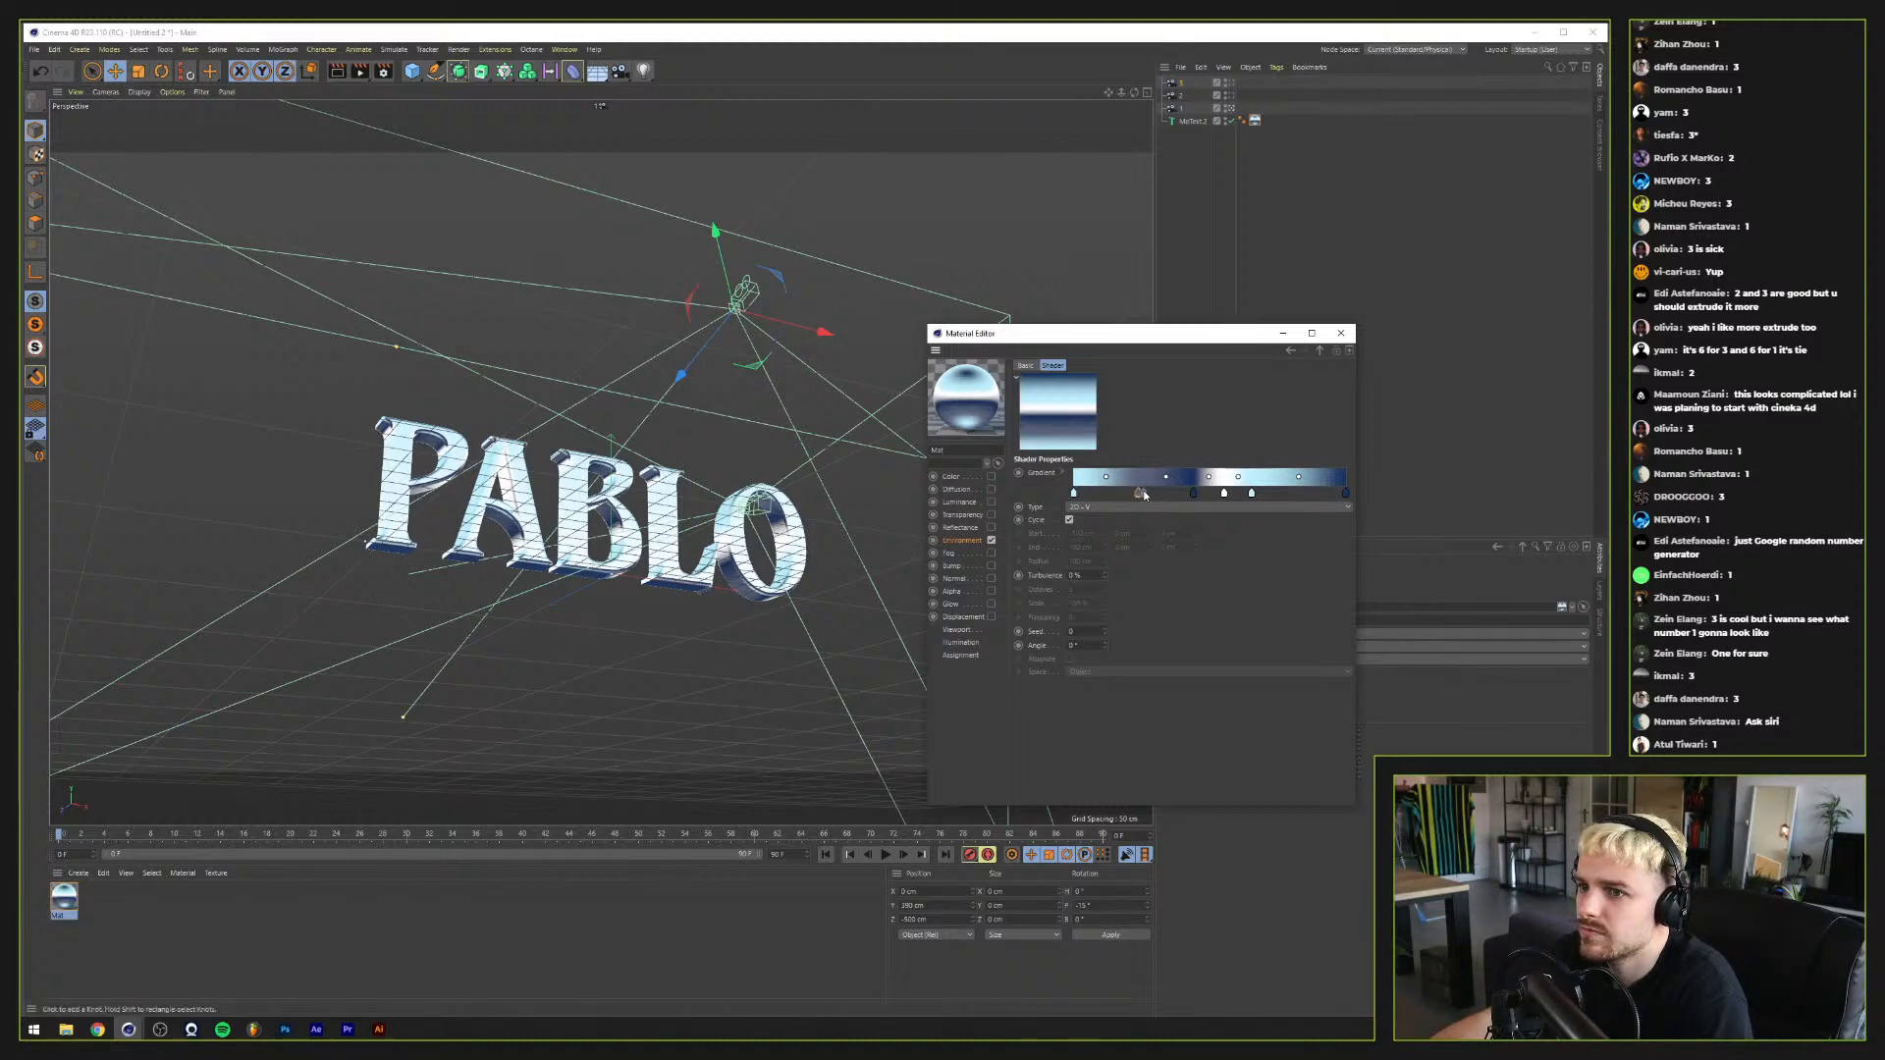
Step: Add a knot beside the white one, colour it black, and place it between the white and pale blue knots
click(1224, 493)
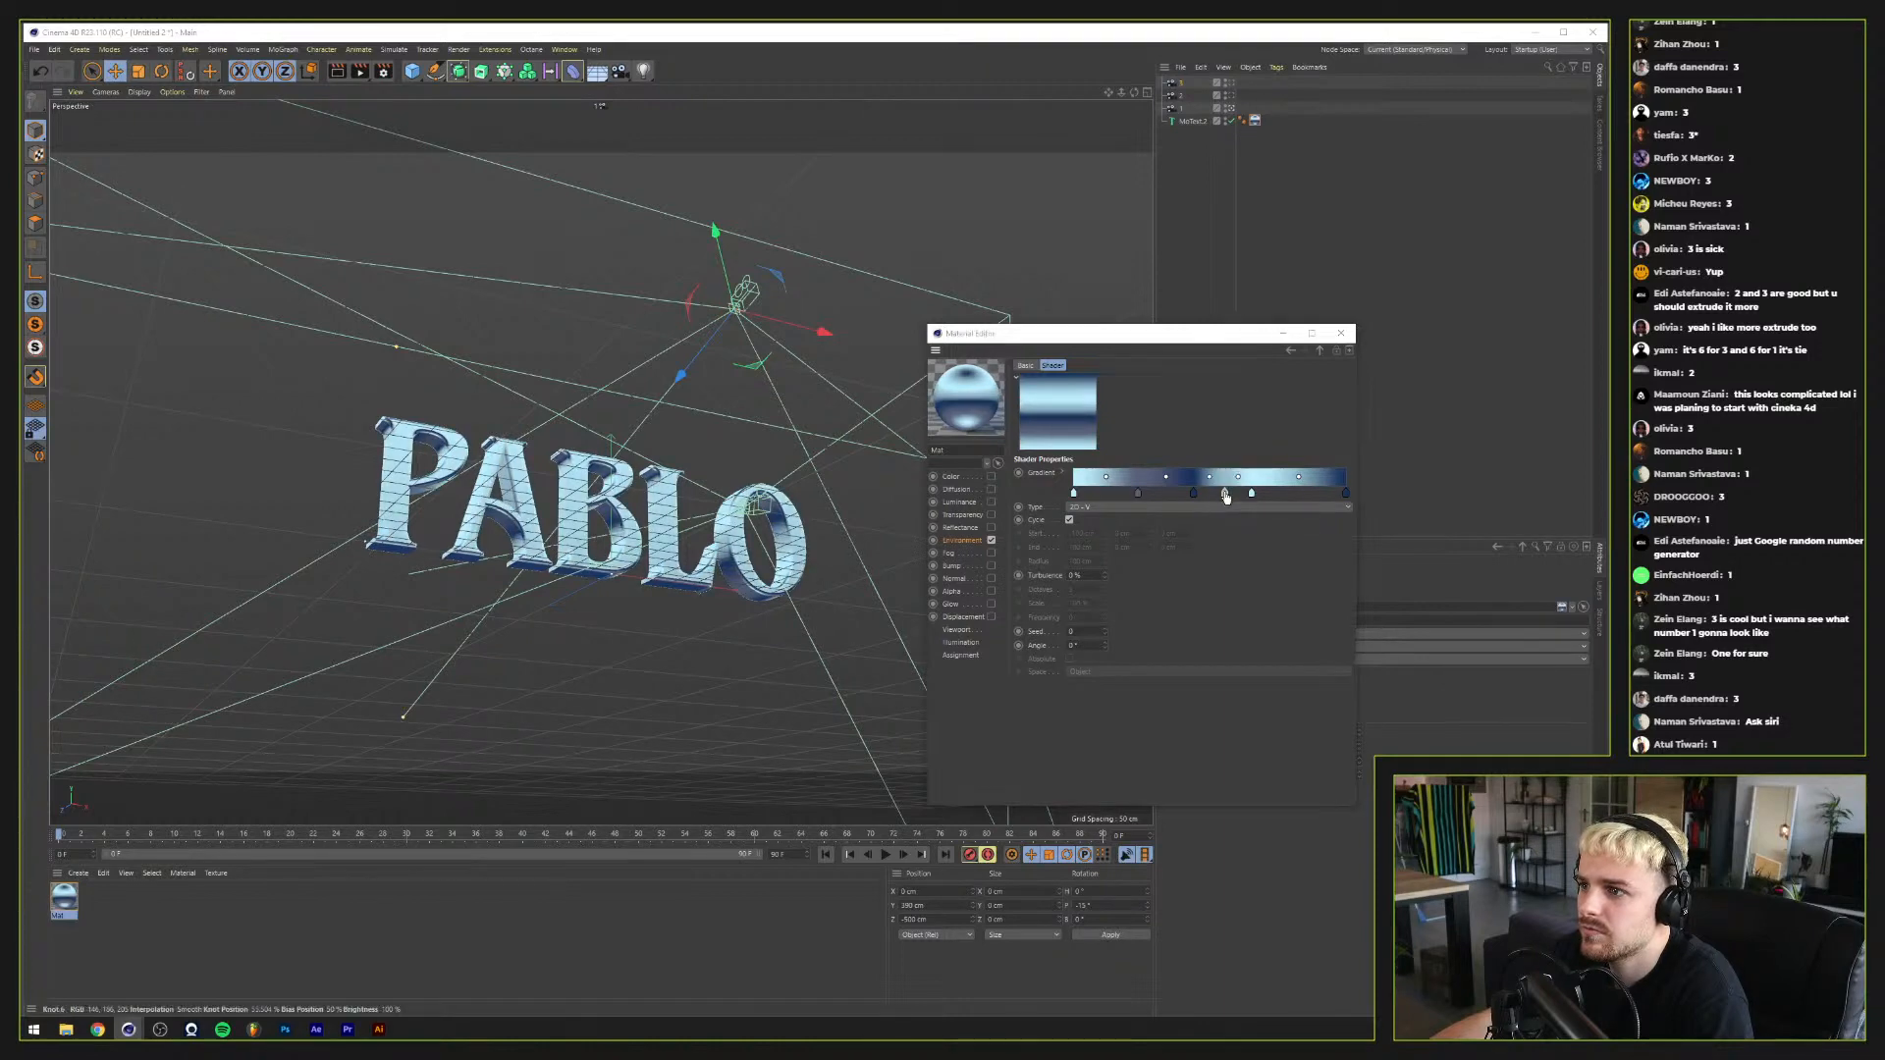
double_click(1224, 493)
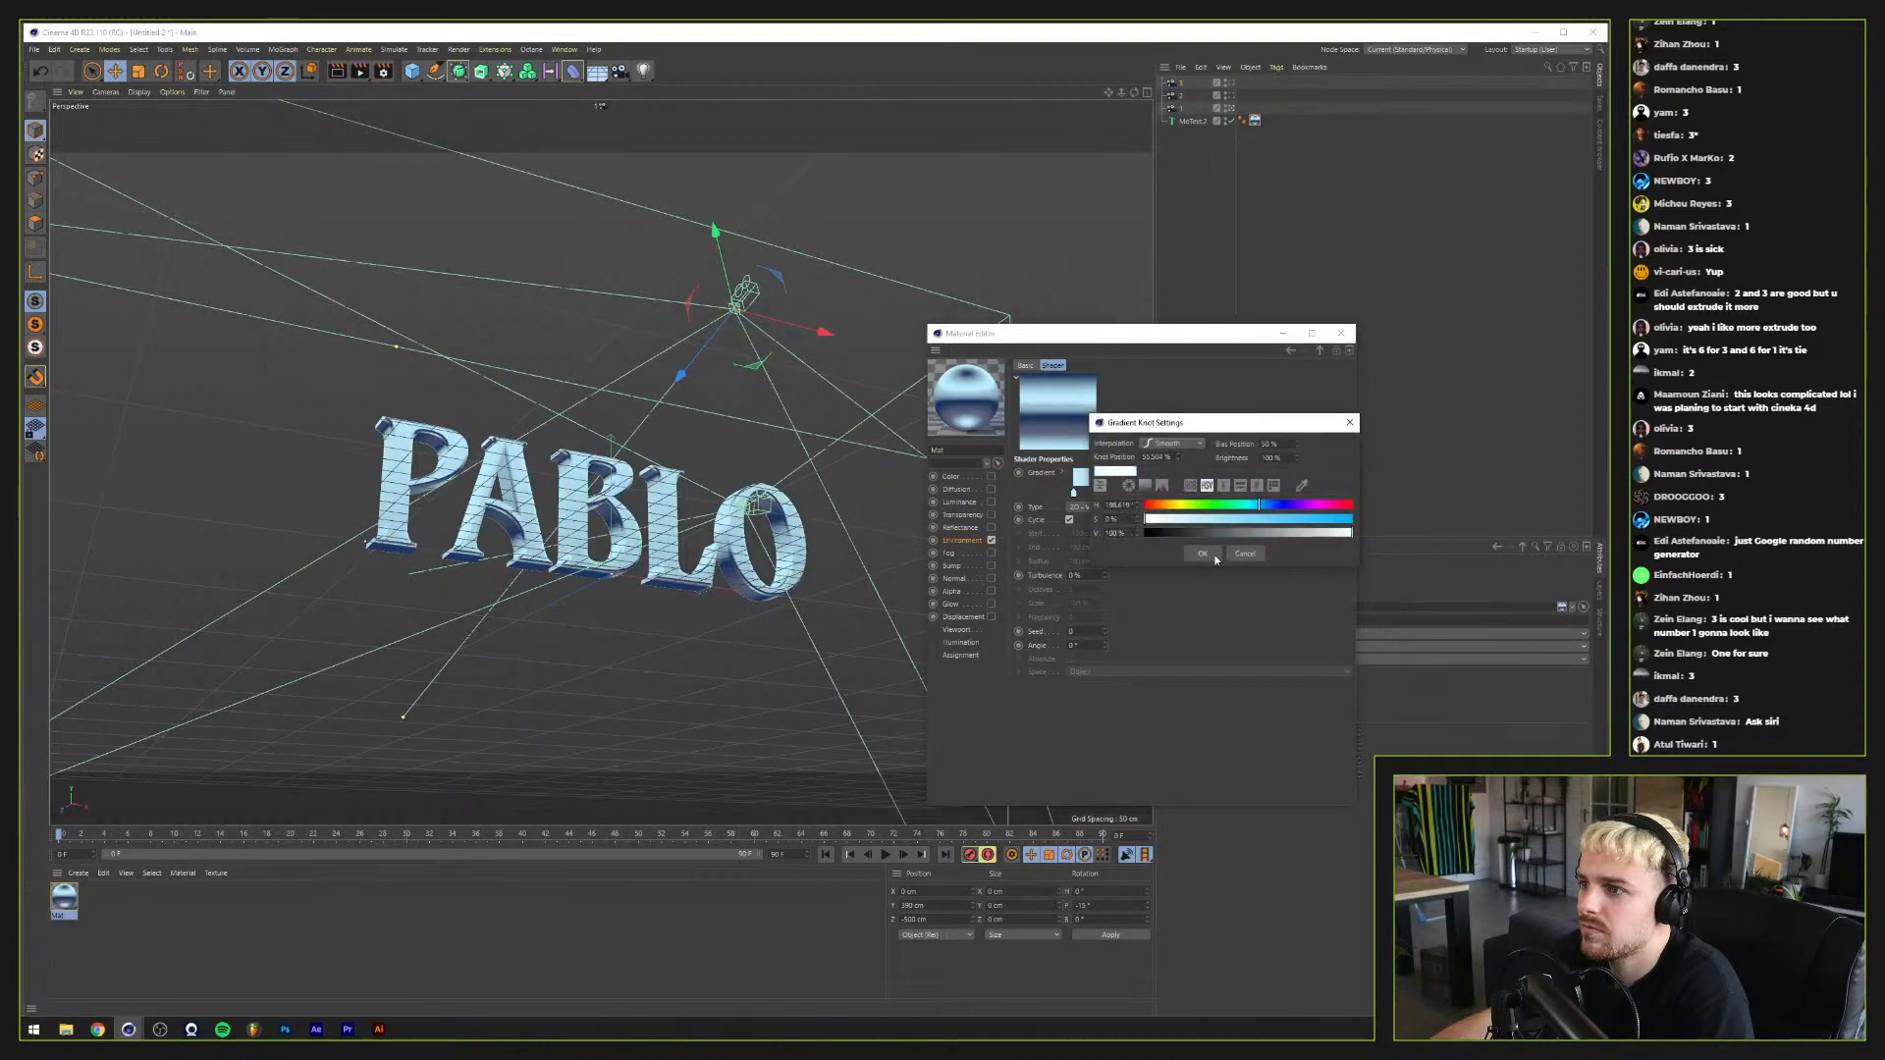
click(1202, 554)
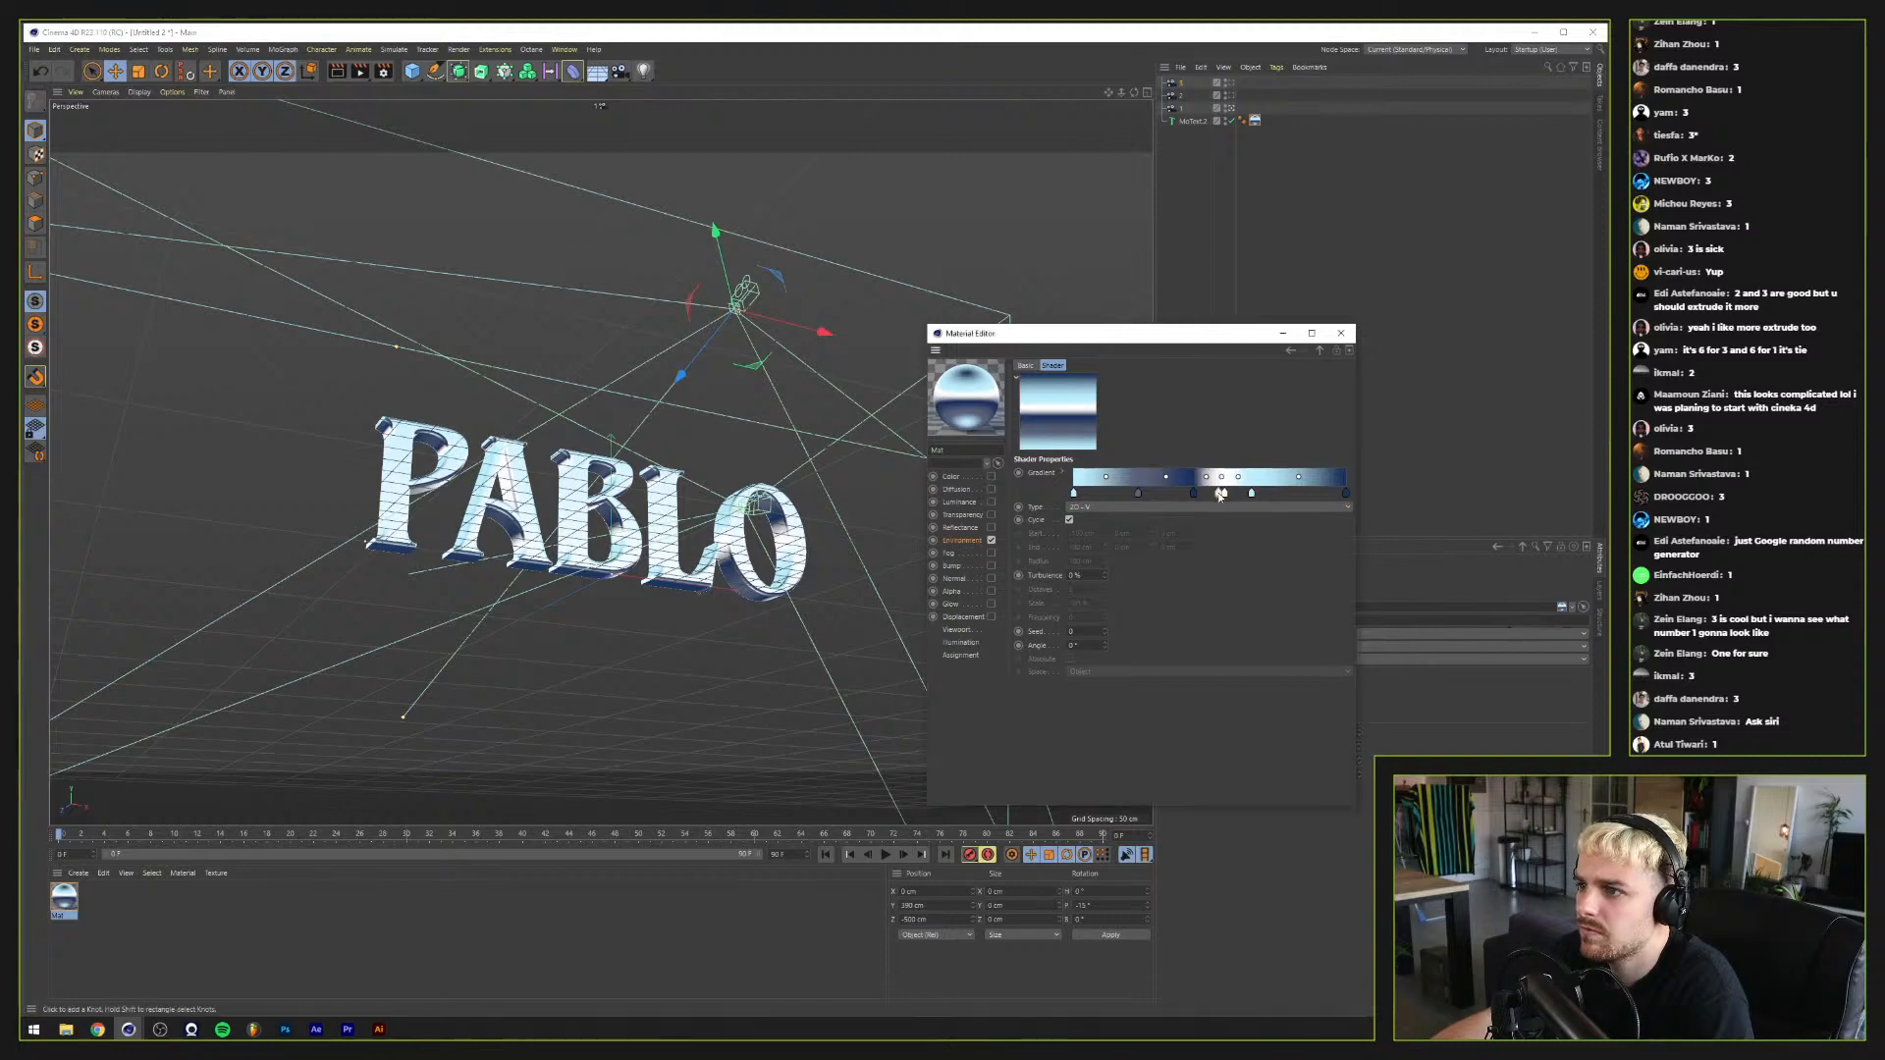
double_click(1222, 493)
click(1210, 530)
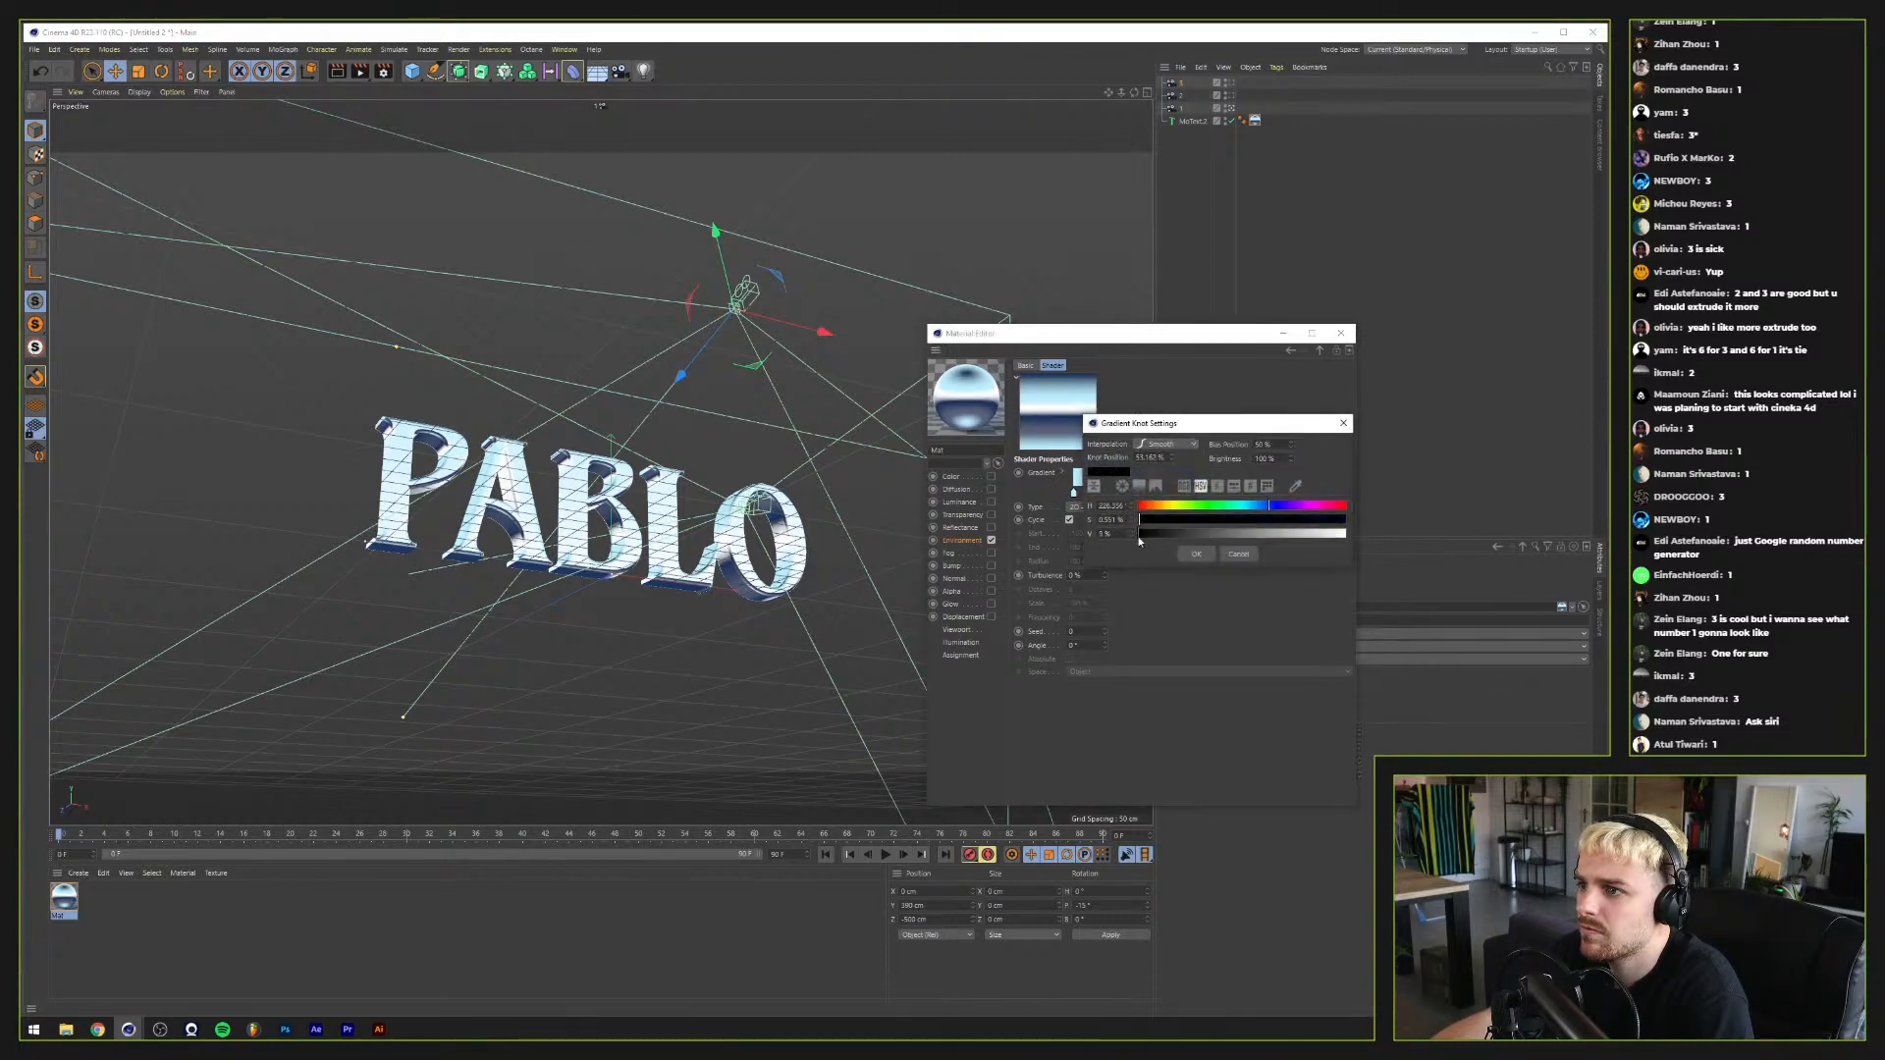
click(1195, 553)
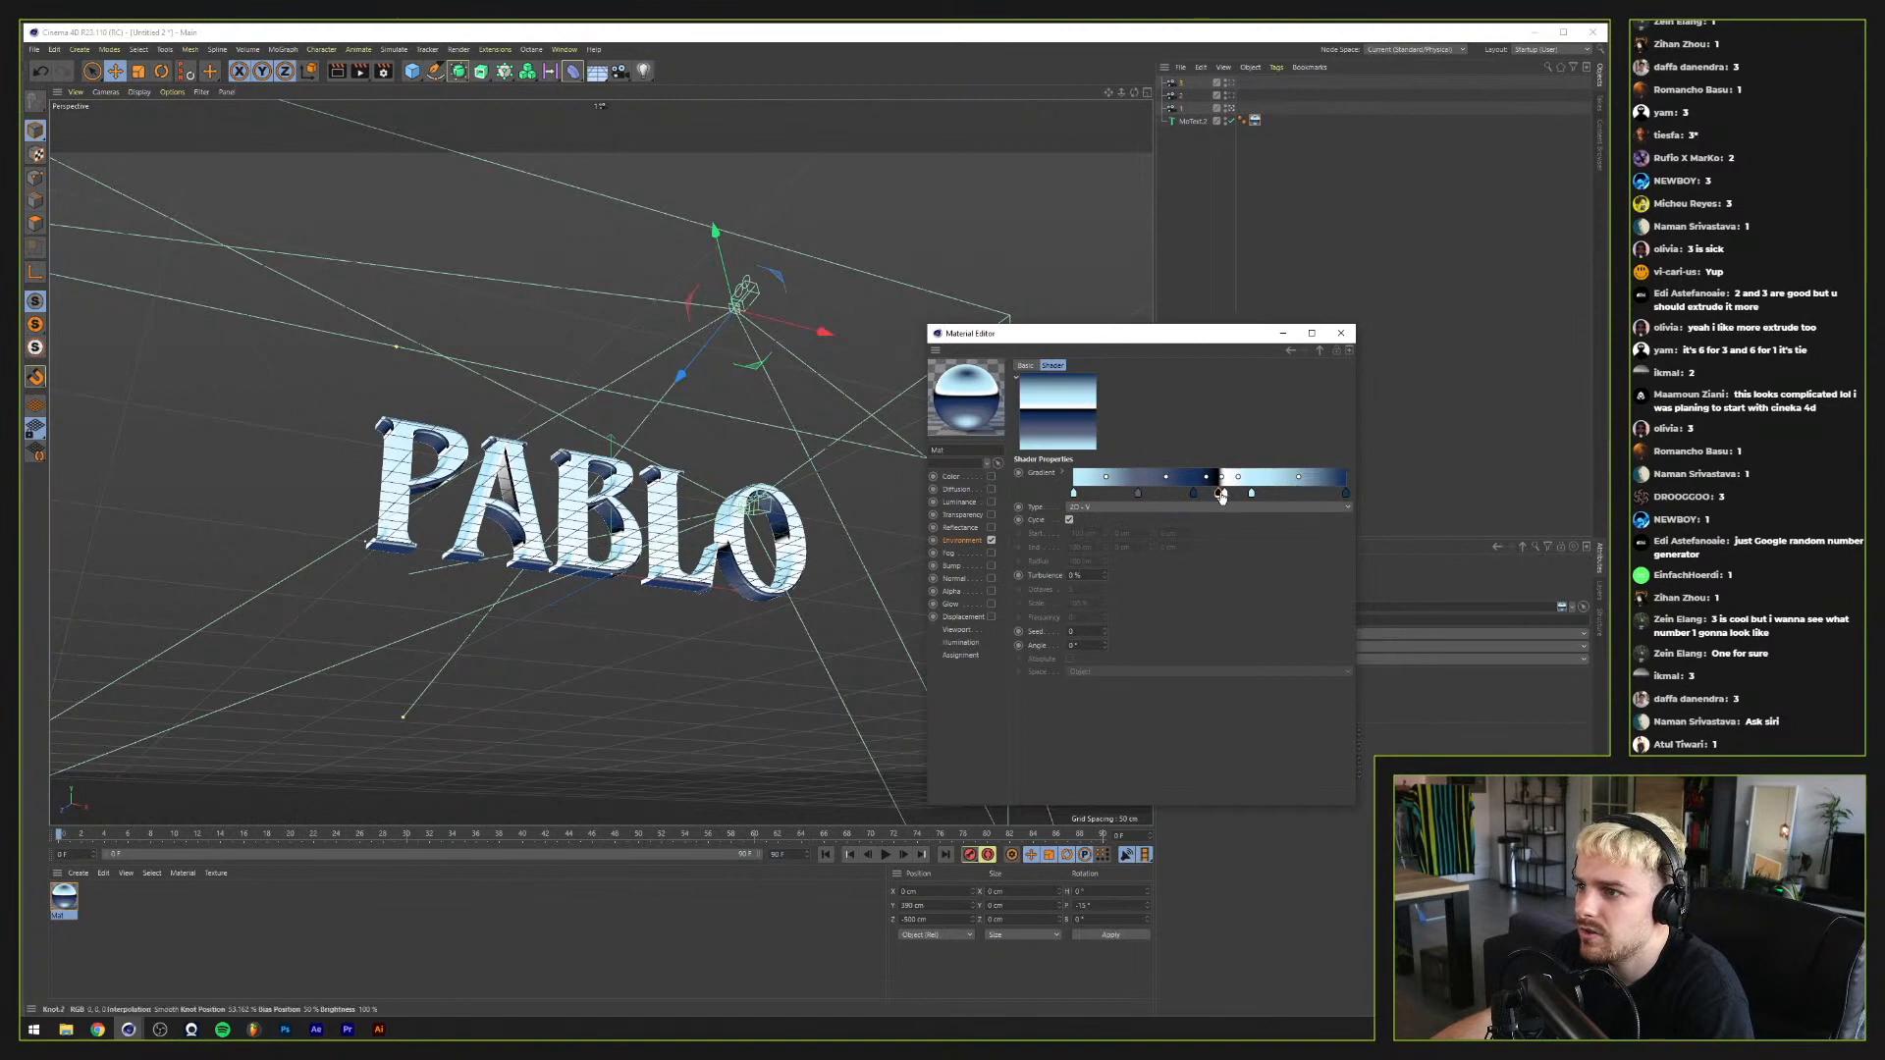
drag(1222, 493, 1237, 497)
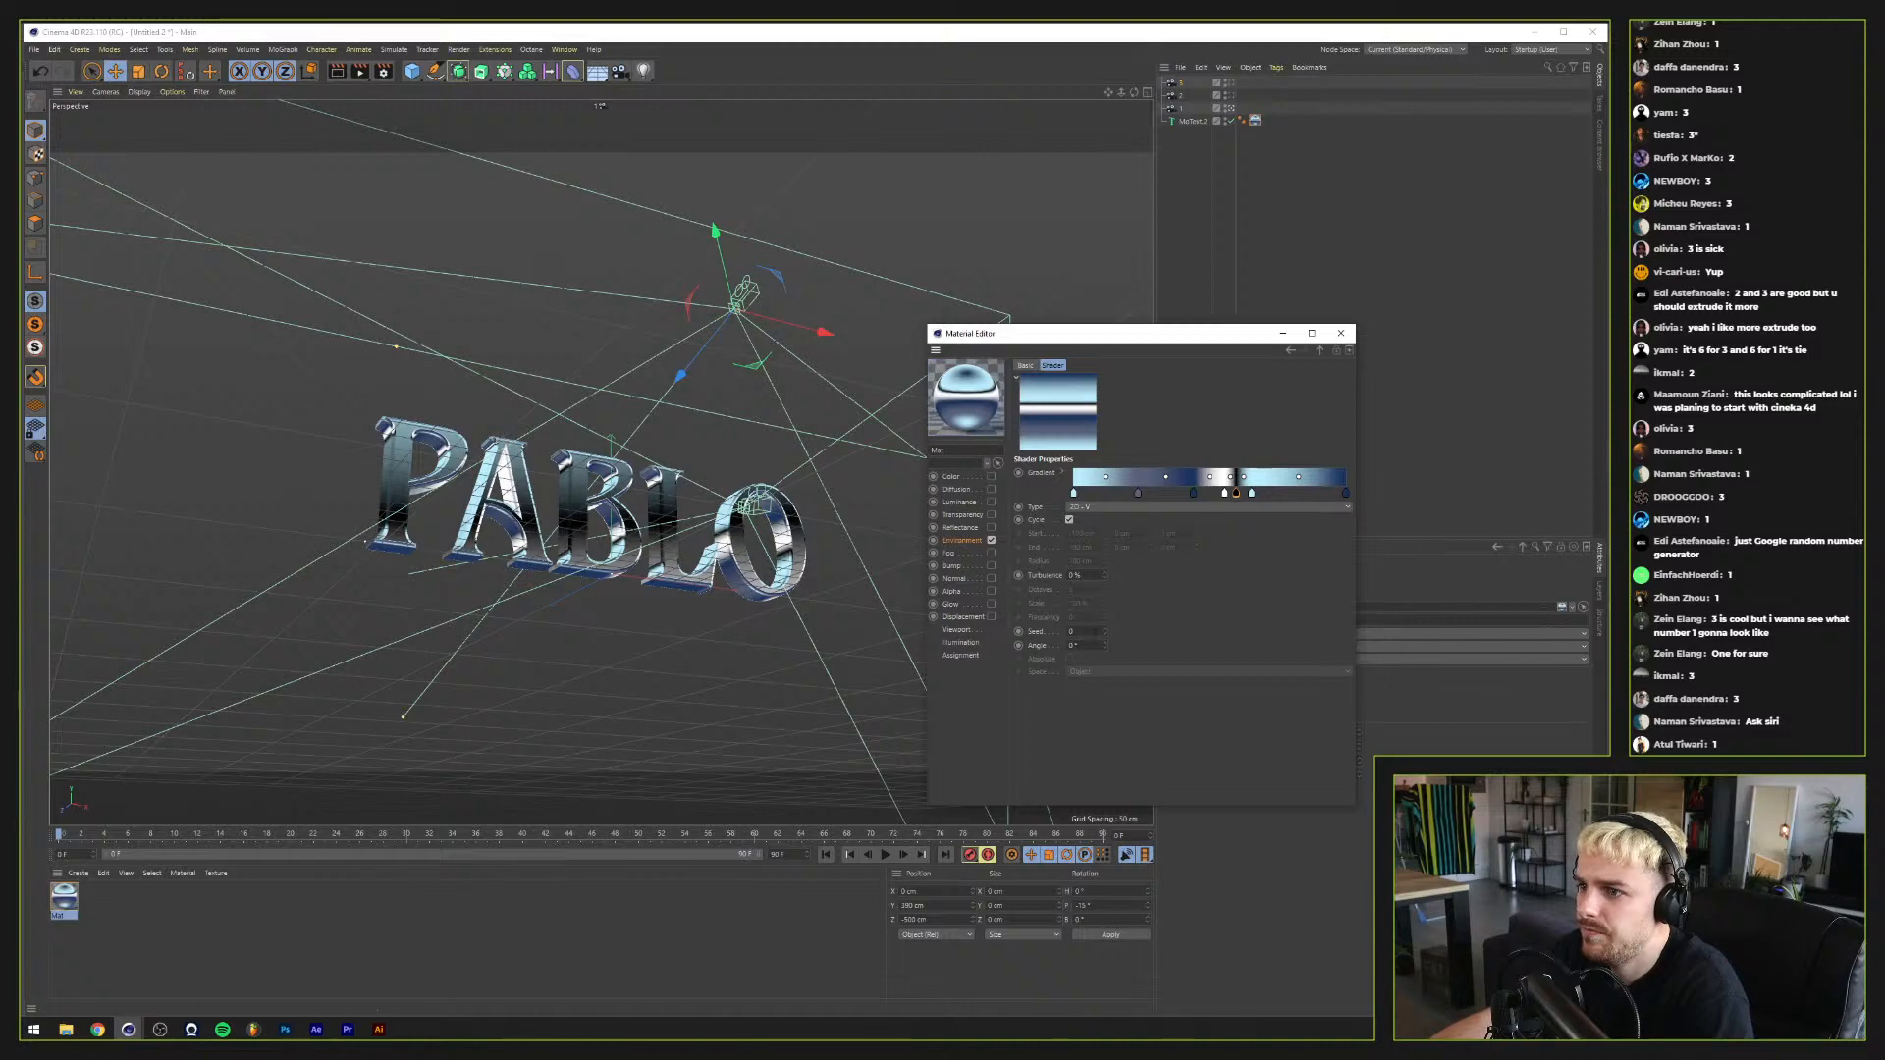
Step: Tilt the gradient slightly by trying Angle values between 1° and 3° and settling on just over 2°
text(2)
key(Return)
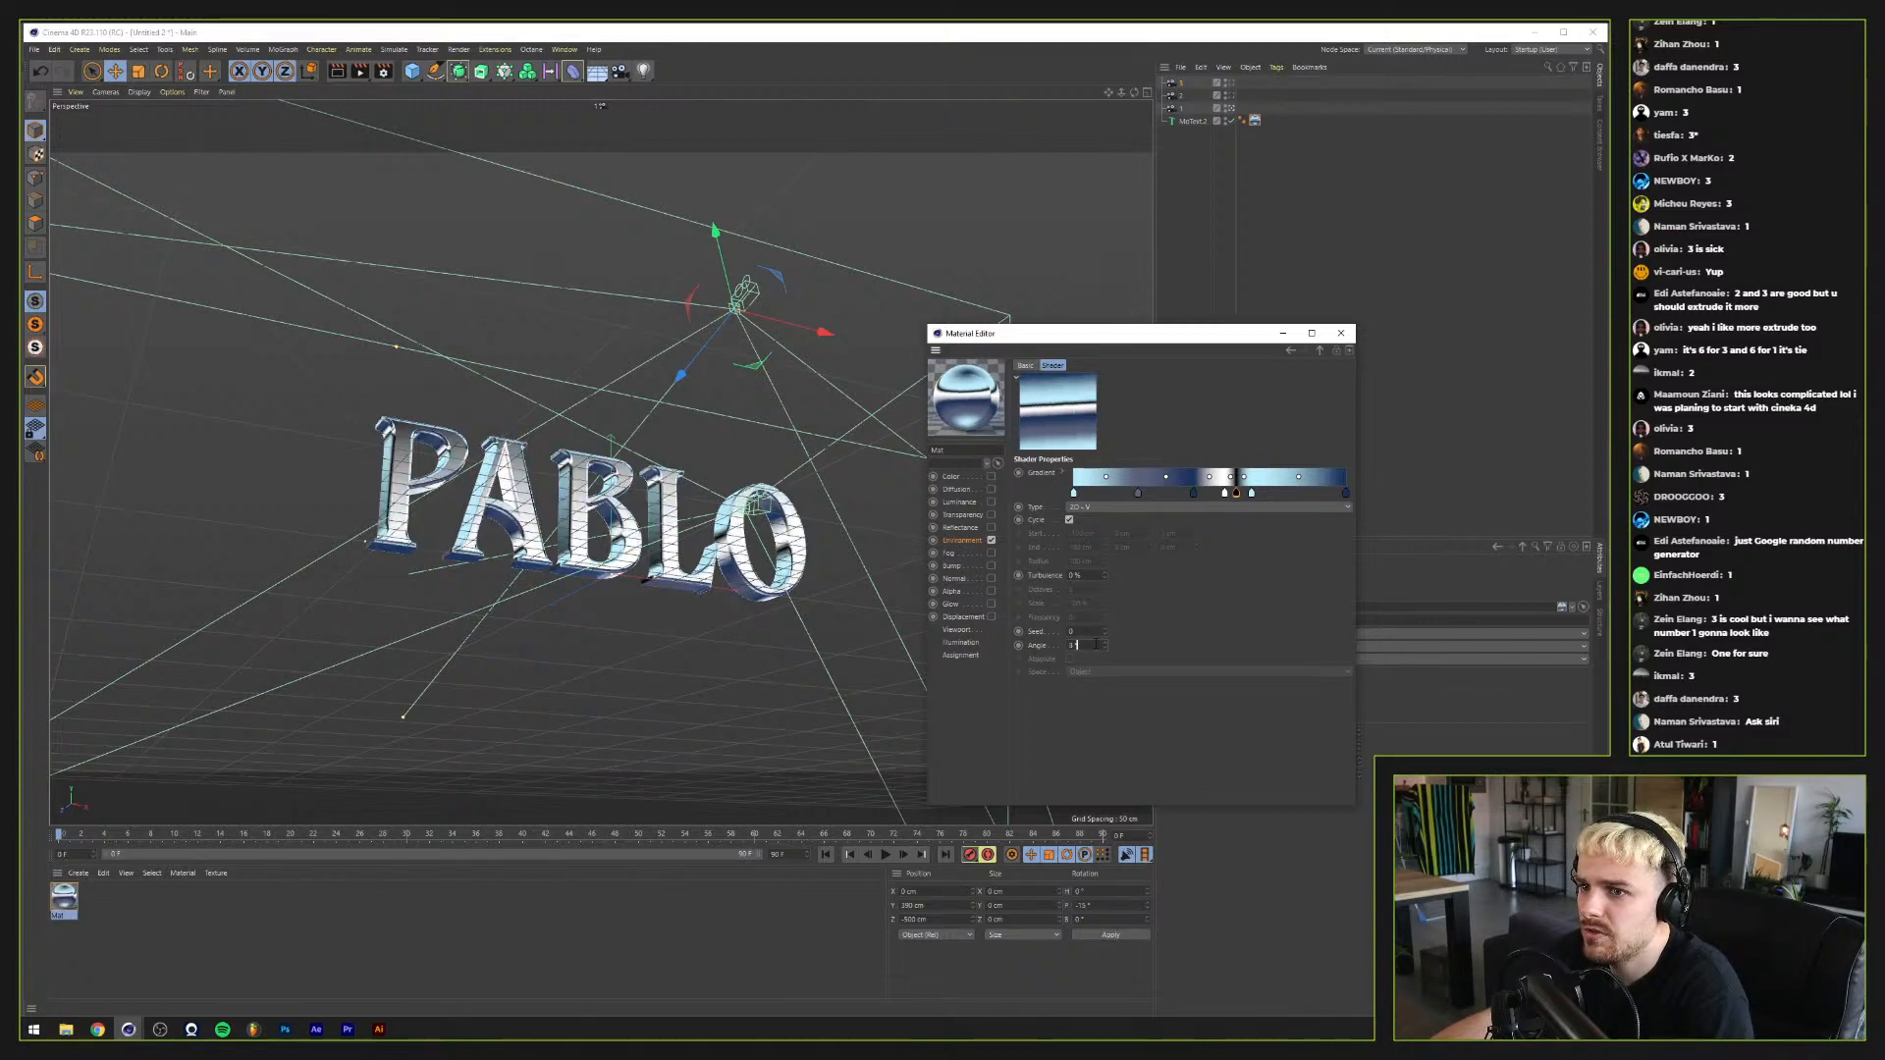
click(1096, 644)
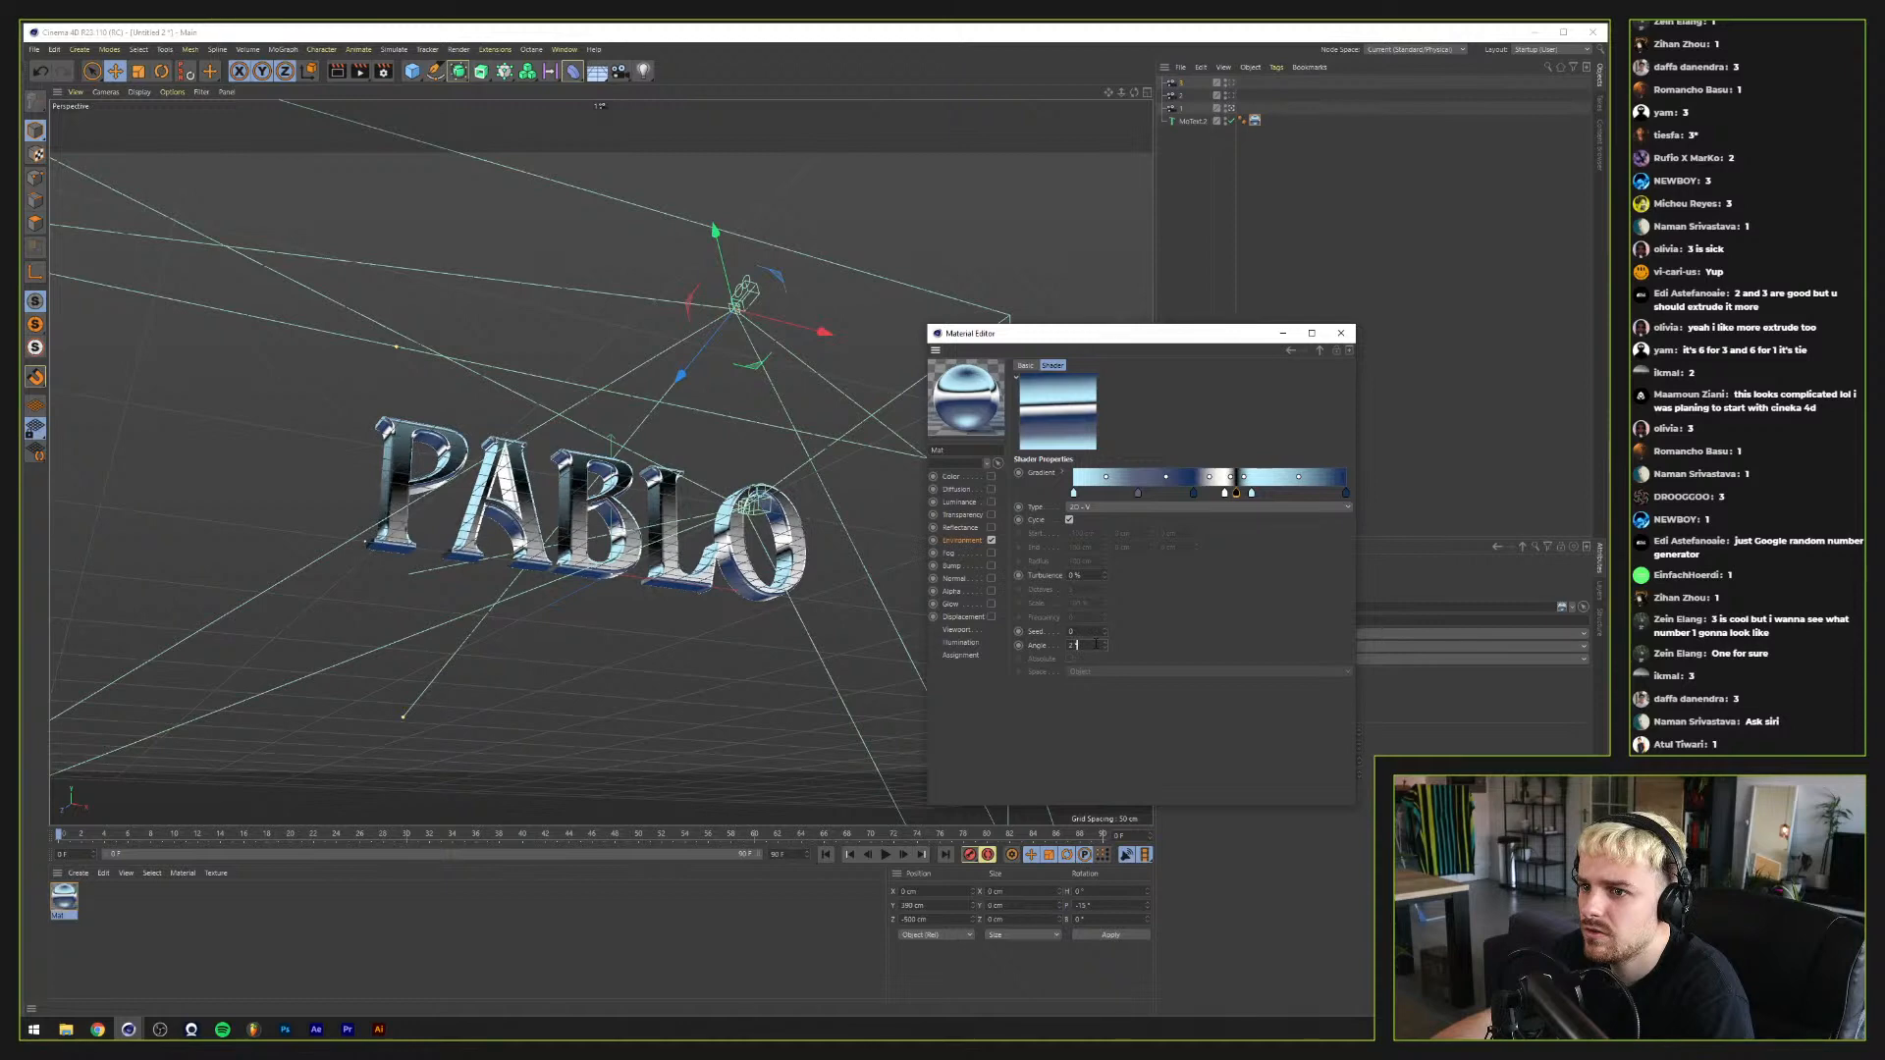
text(3)
key(Return)
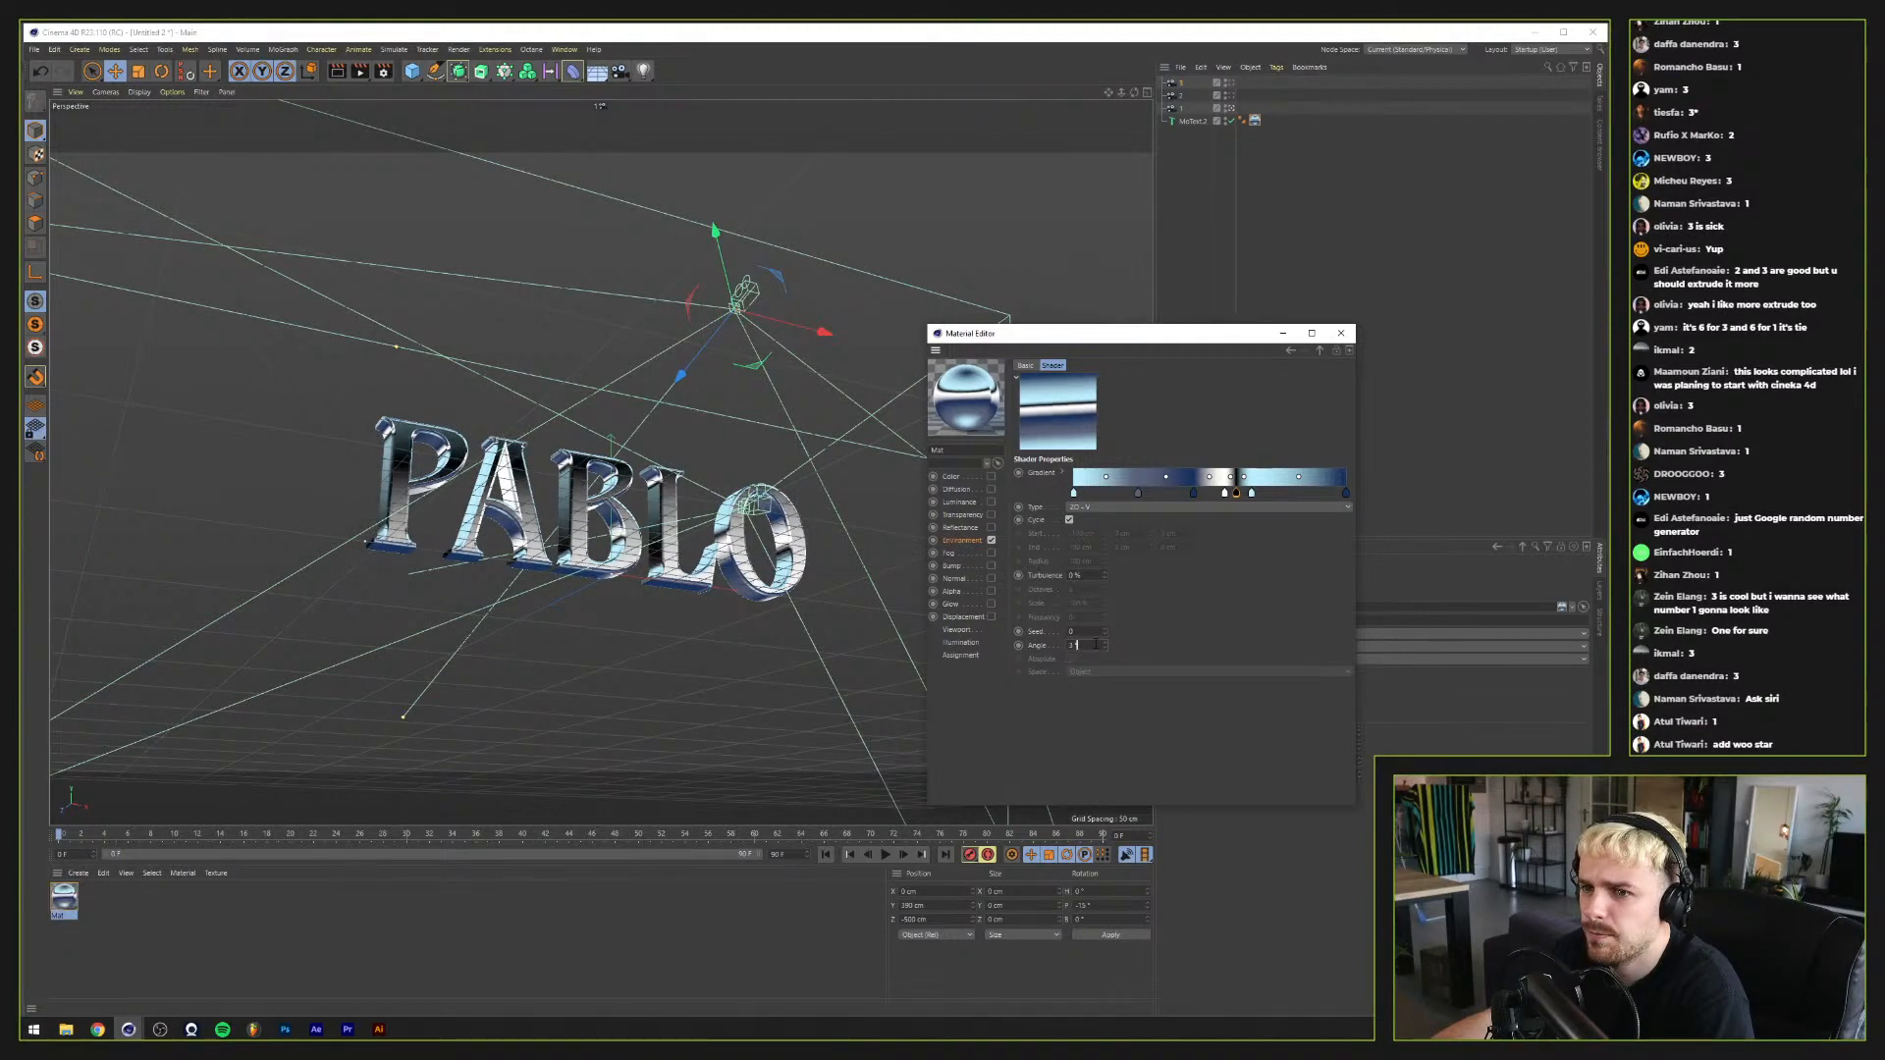
key(BackSpace)
text(2)
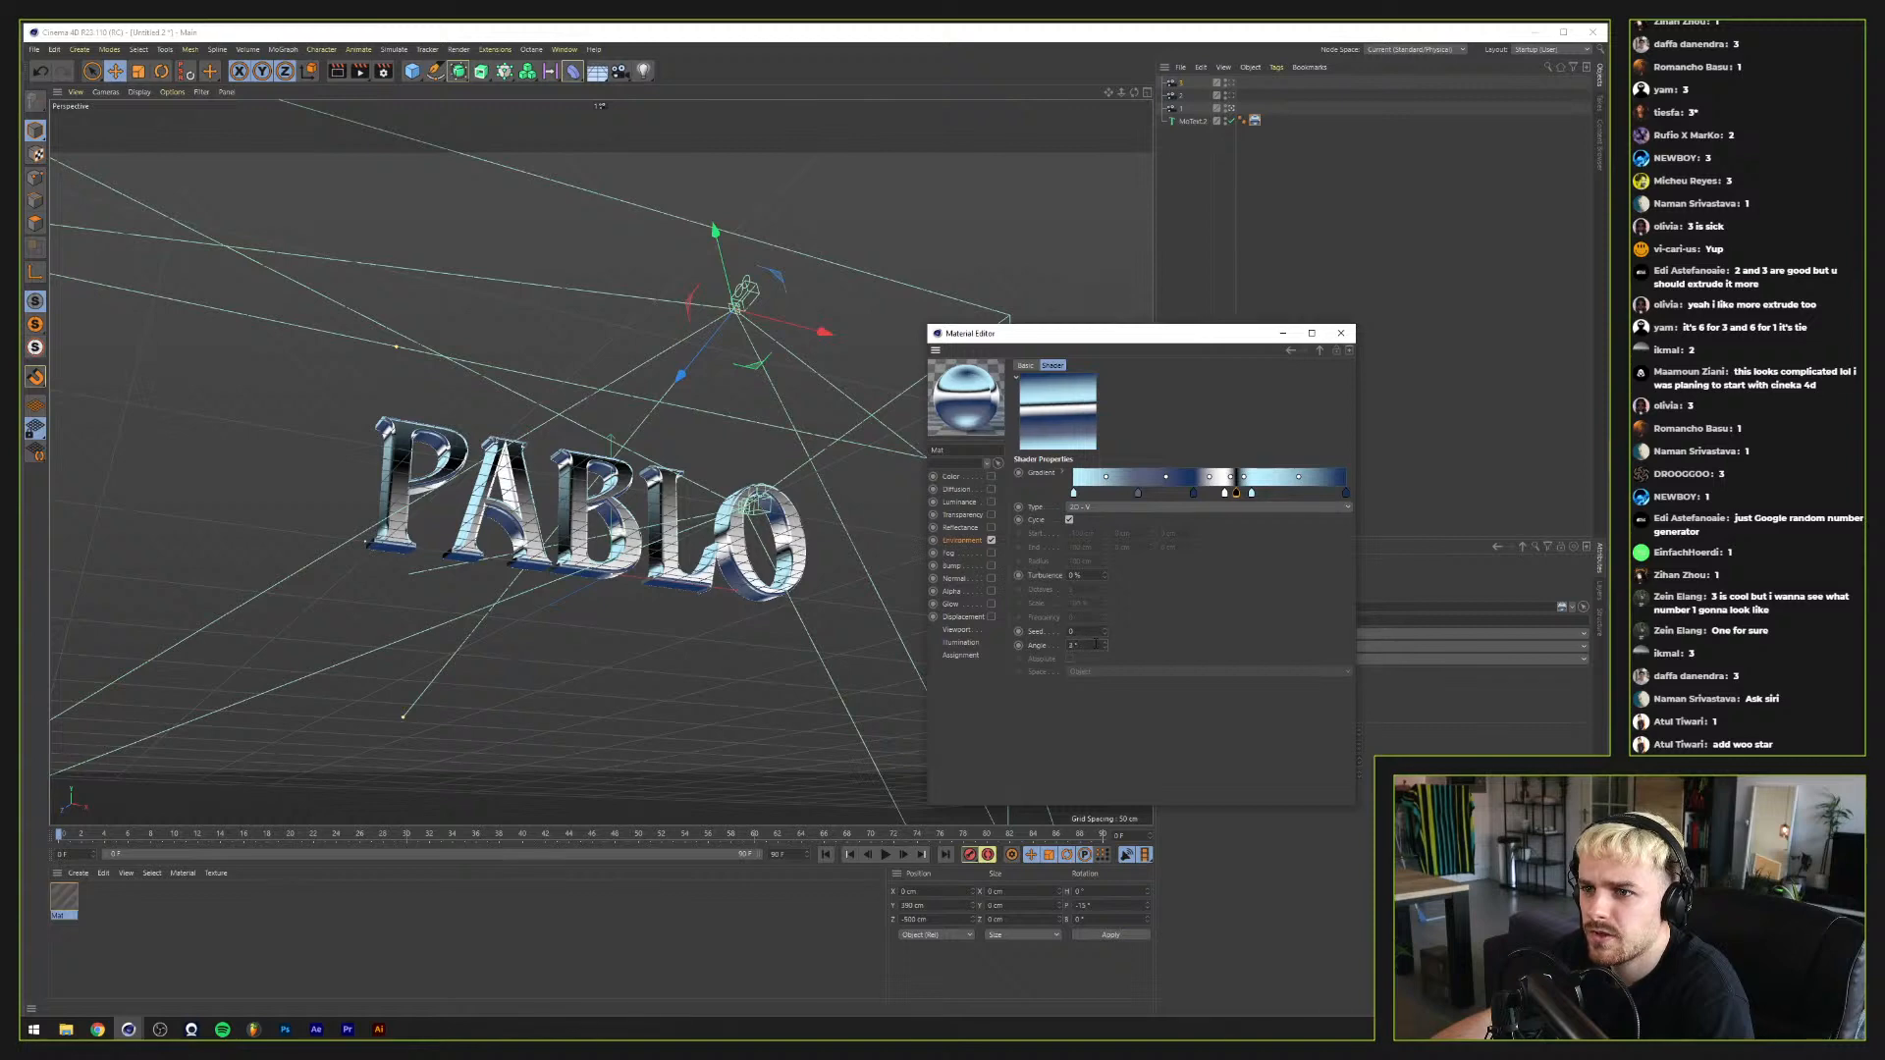
key(BackSpace)
text(1)
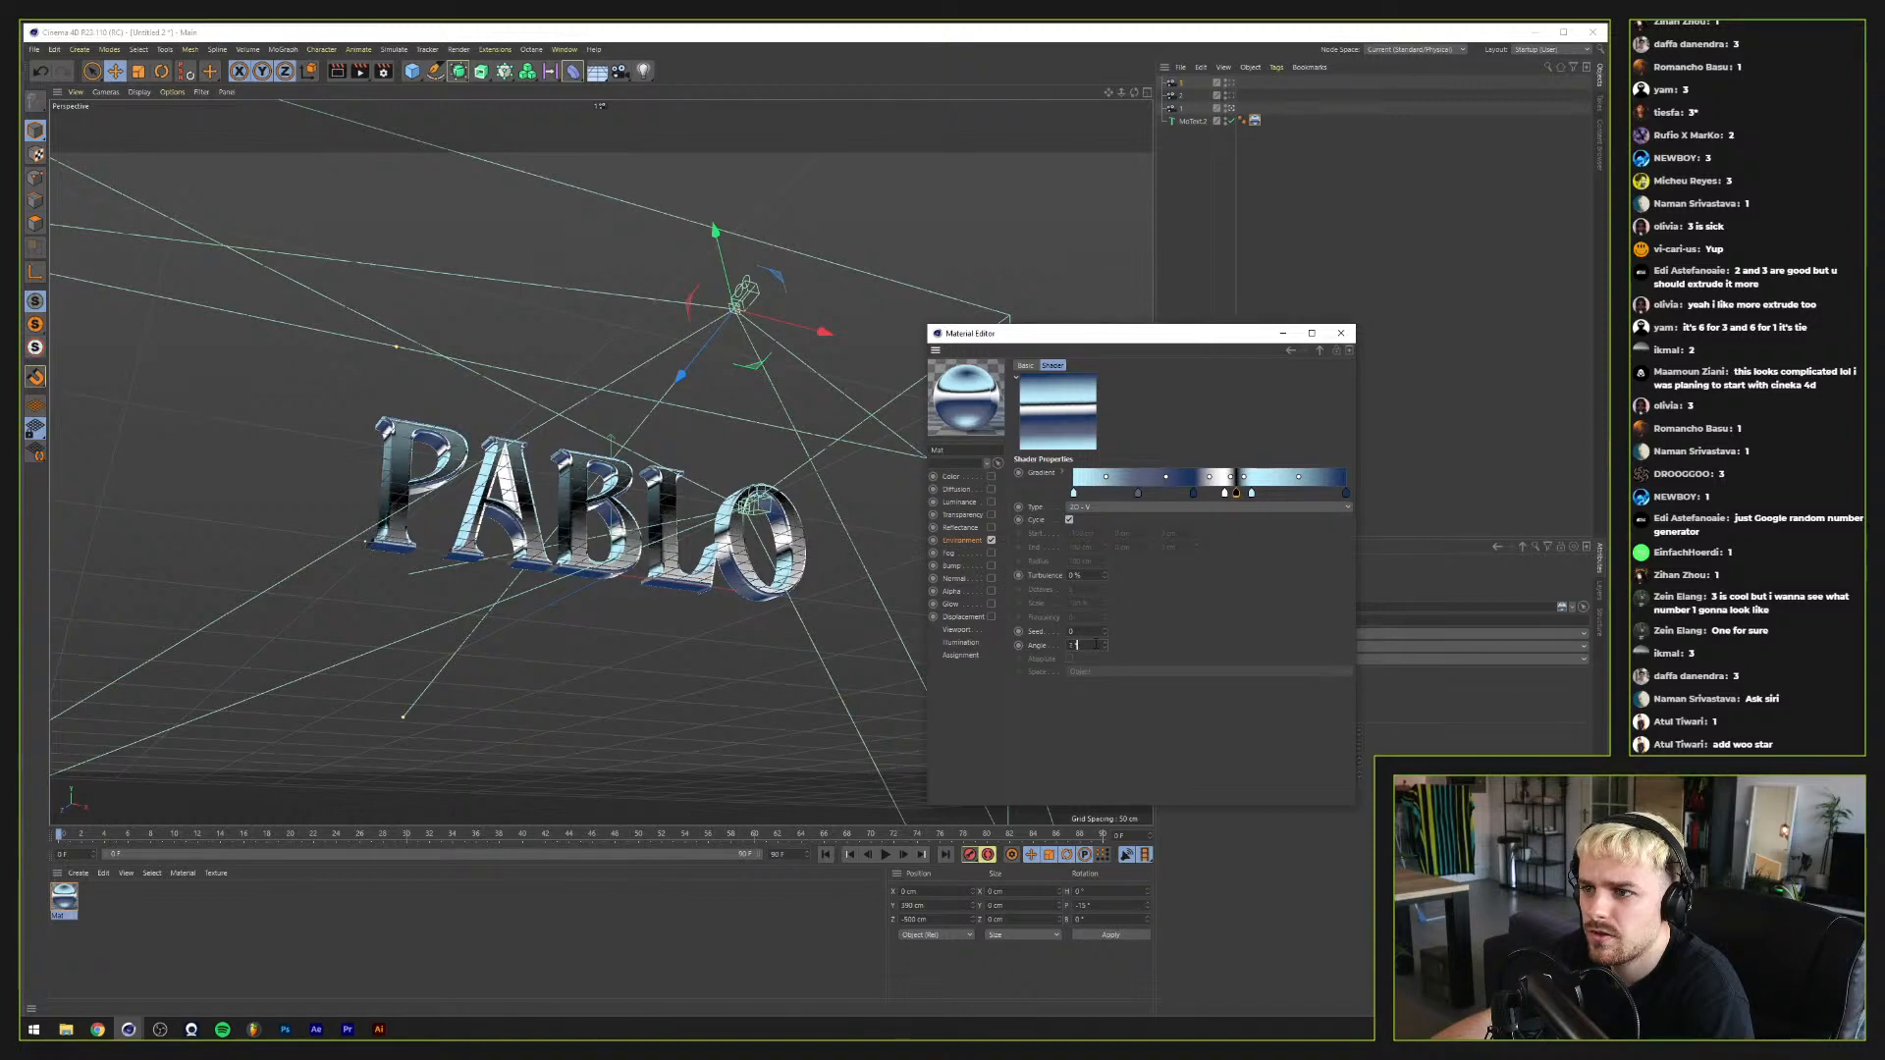
key(BackSpace)
text(3)
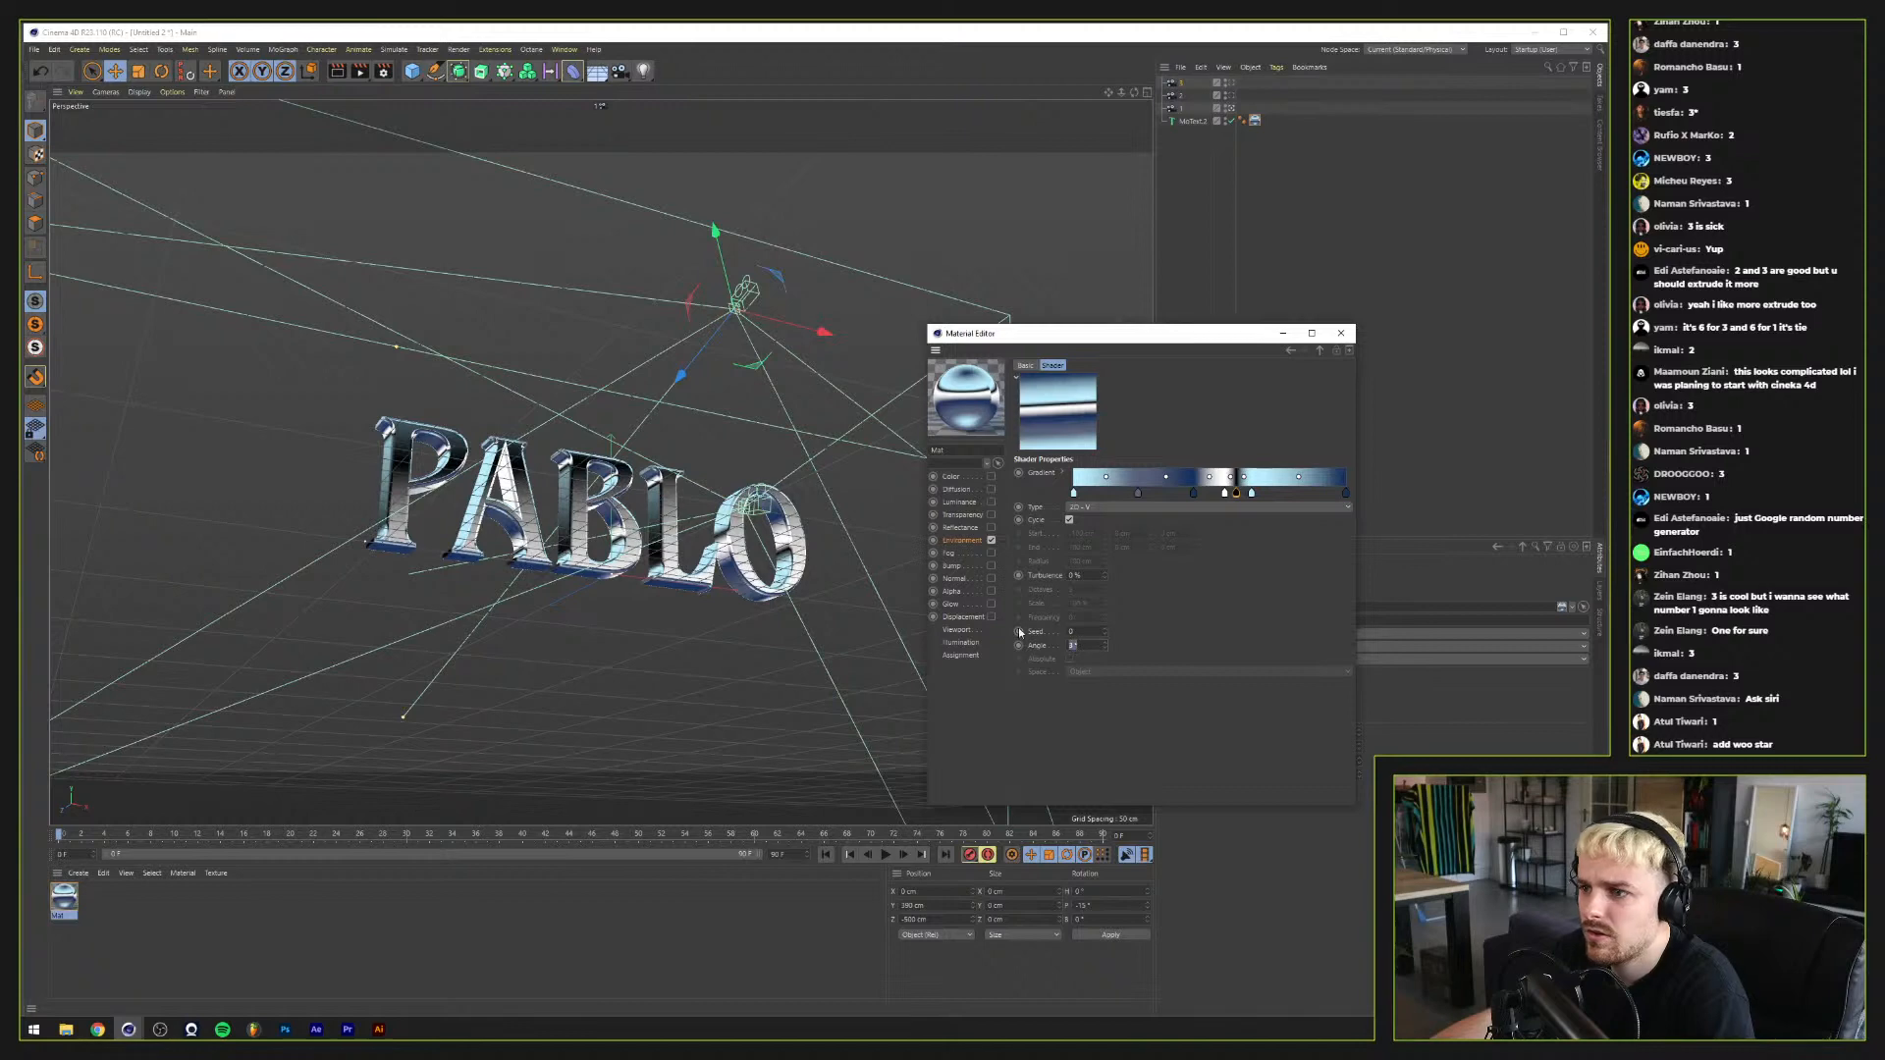
key(BackSpace)
text(2)
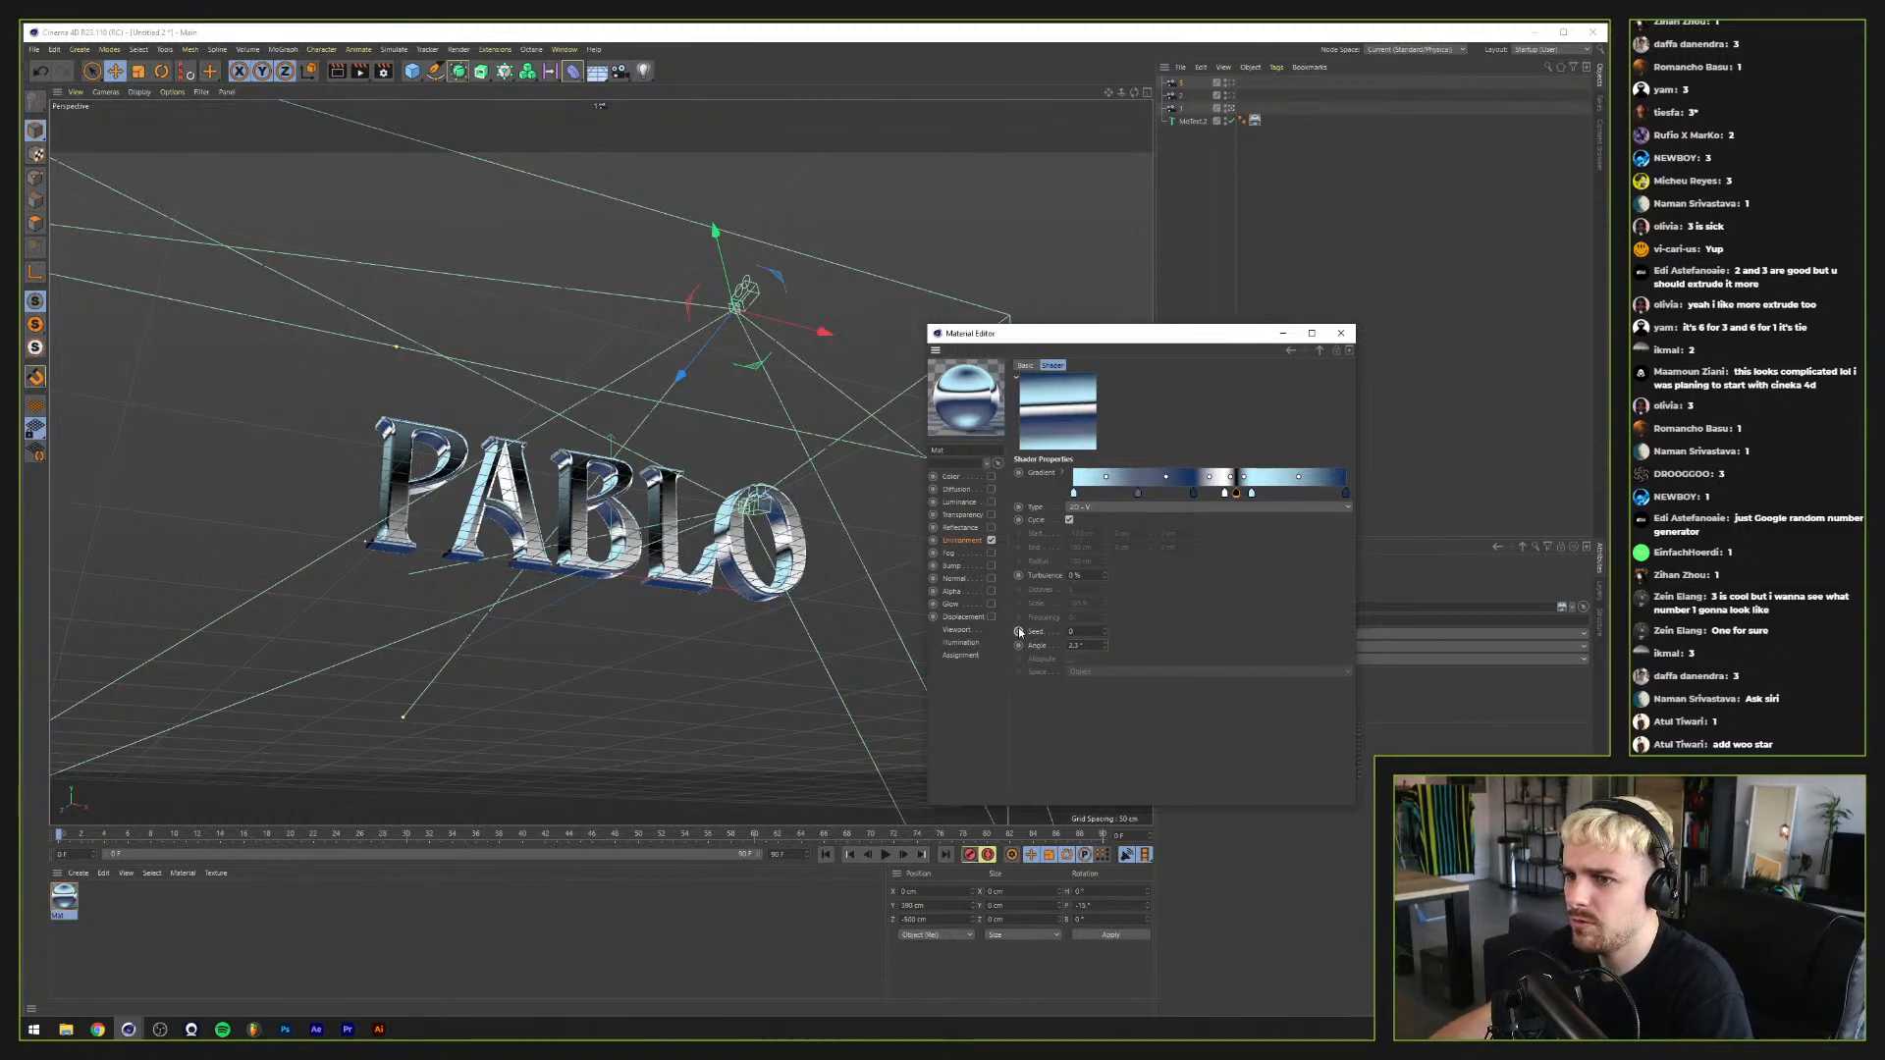
Step: Recolour the gradient's black knot to a bright, fully saturated red
double_click(1235, 493)
click(1333, 532)
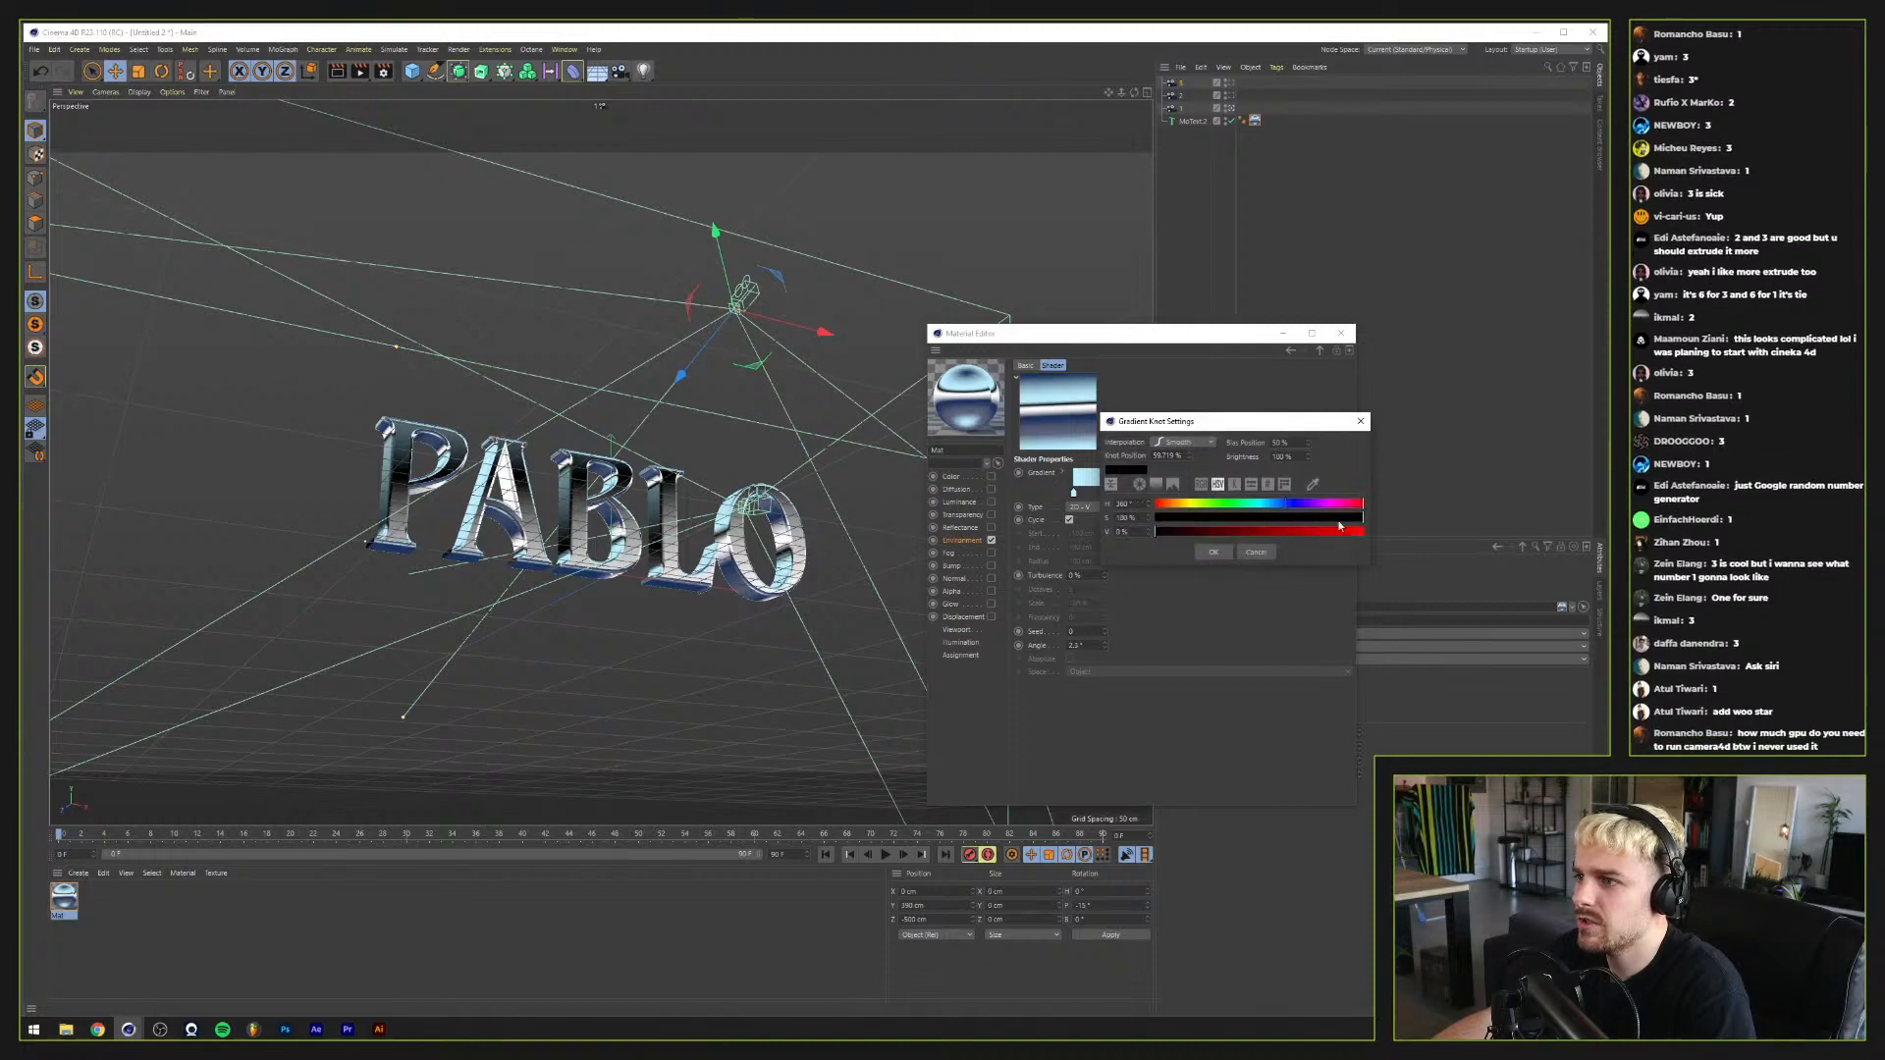
click(1300, 530)
click(1214, 552)
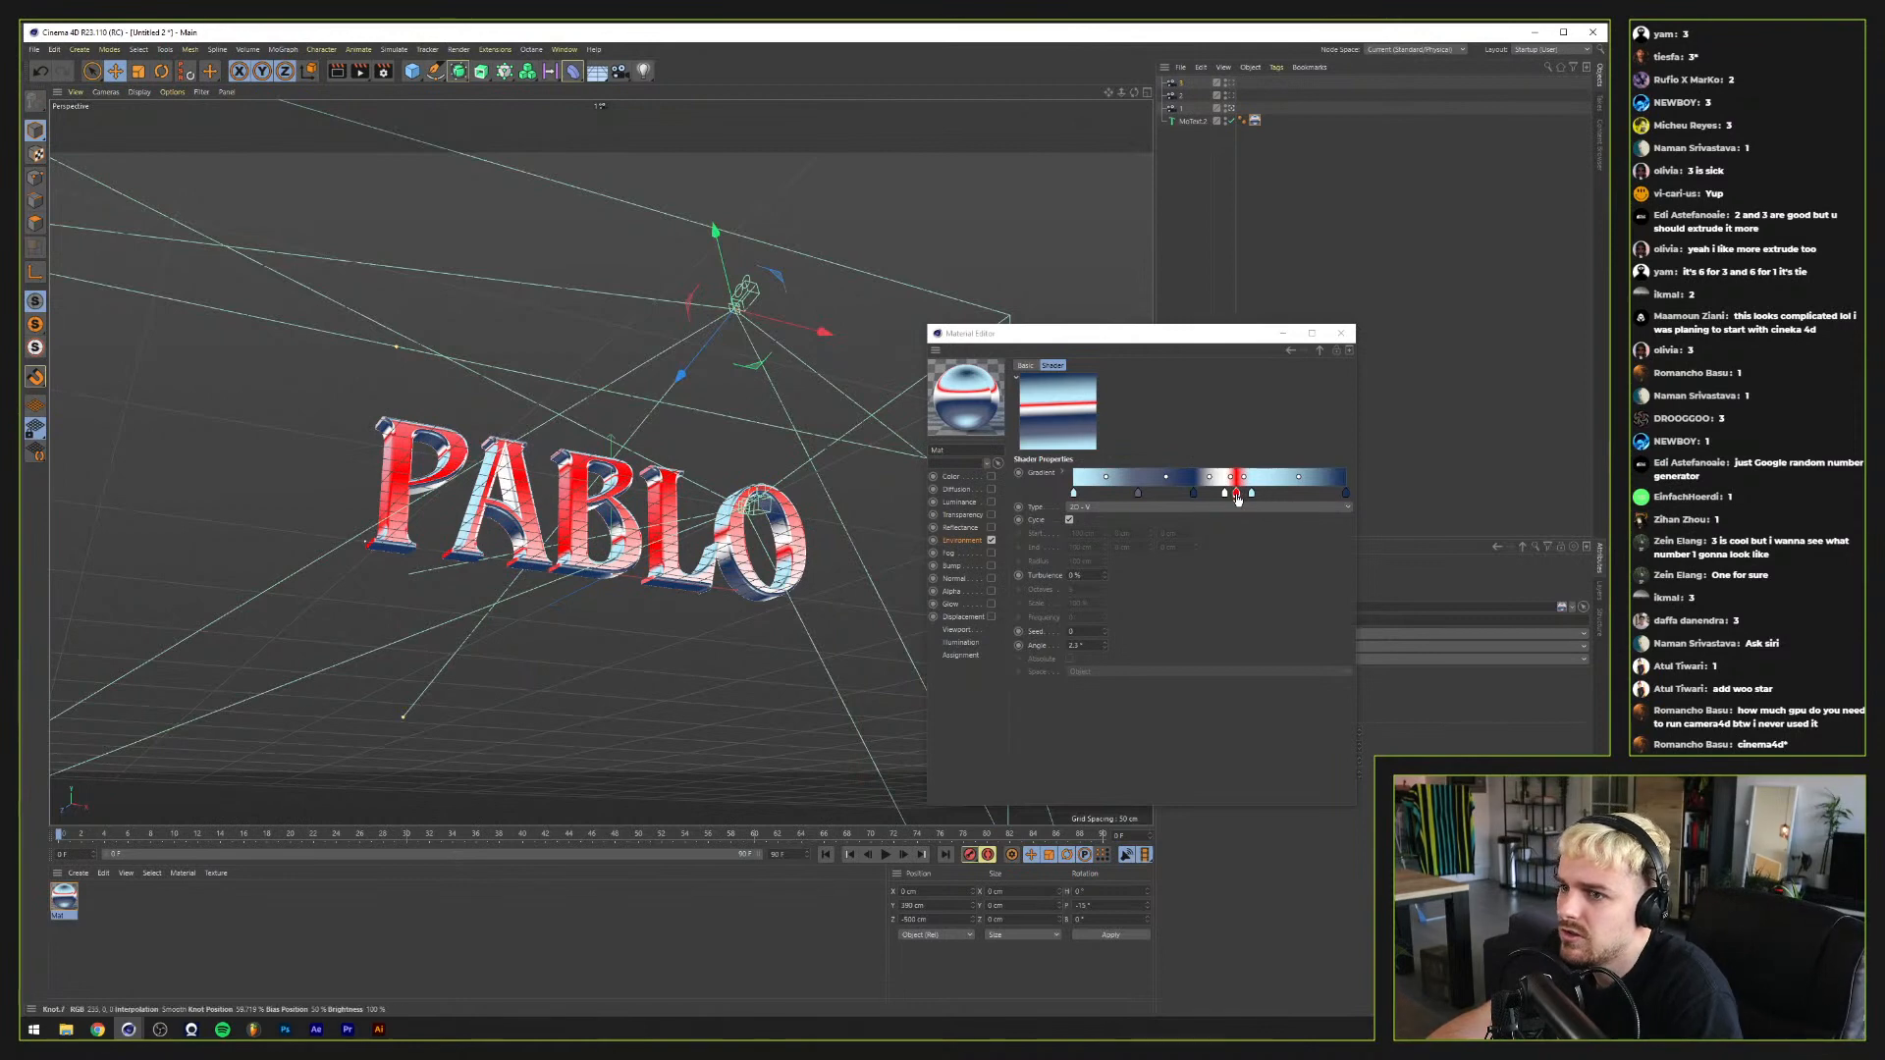
Step: Recolour the gradient's bright red knot to a muted grey-blue with low saturation and medium brightness
double_click(1236, 494)
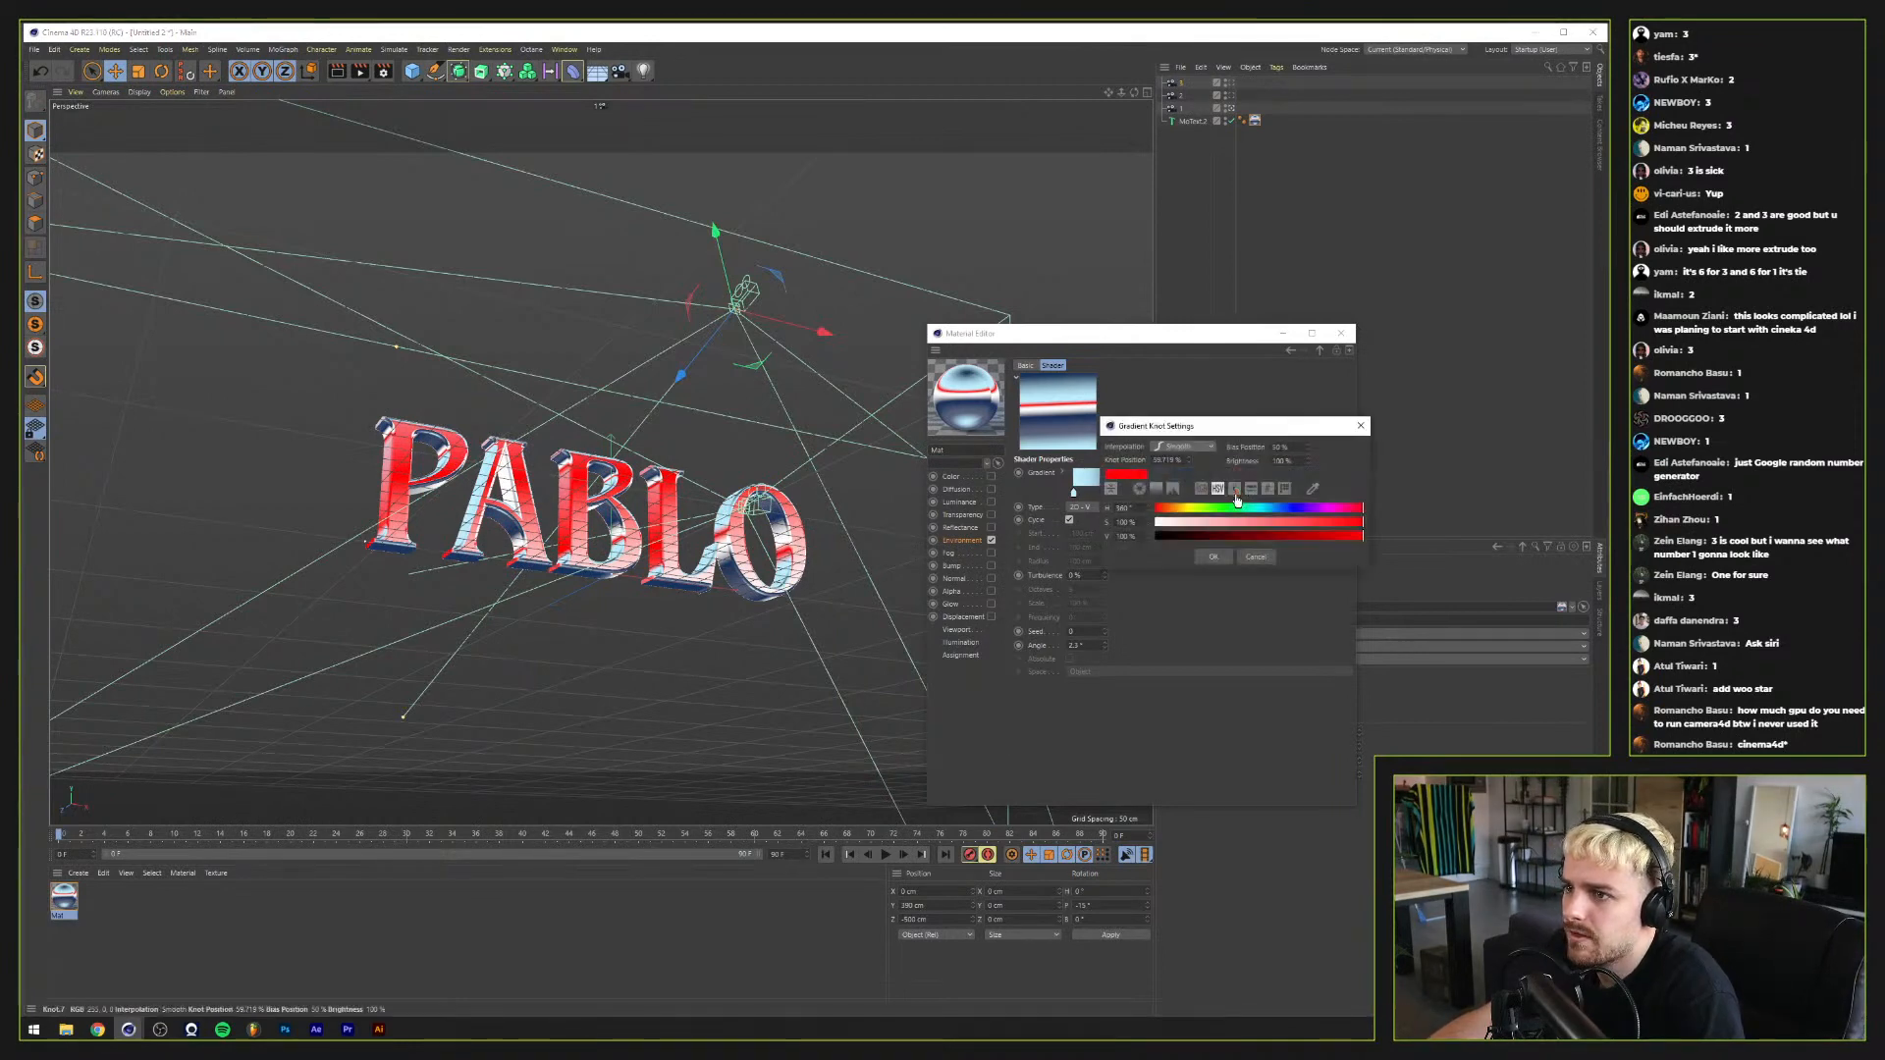
mouse_move(1276, 521)
mouse_down()
mouse_move(1125, 520)
mouse_move(1284, 521)
mouse_up()
mouse_move(1276, 507)
mouse_down()
mouse_move(1210, 528)
mouse_move(1277, 539)
mouse_up()
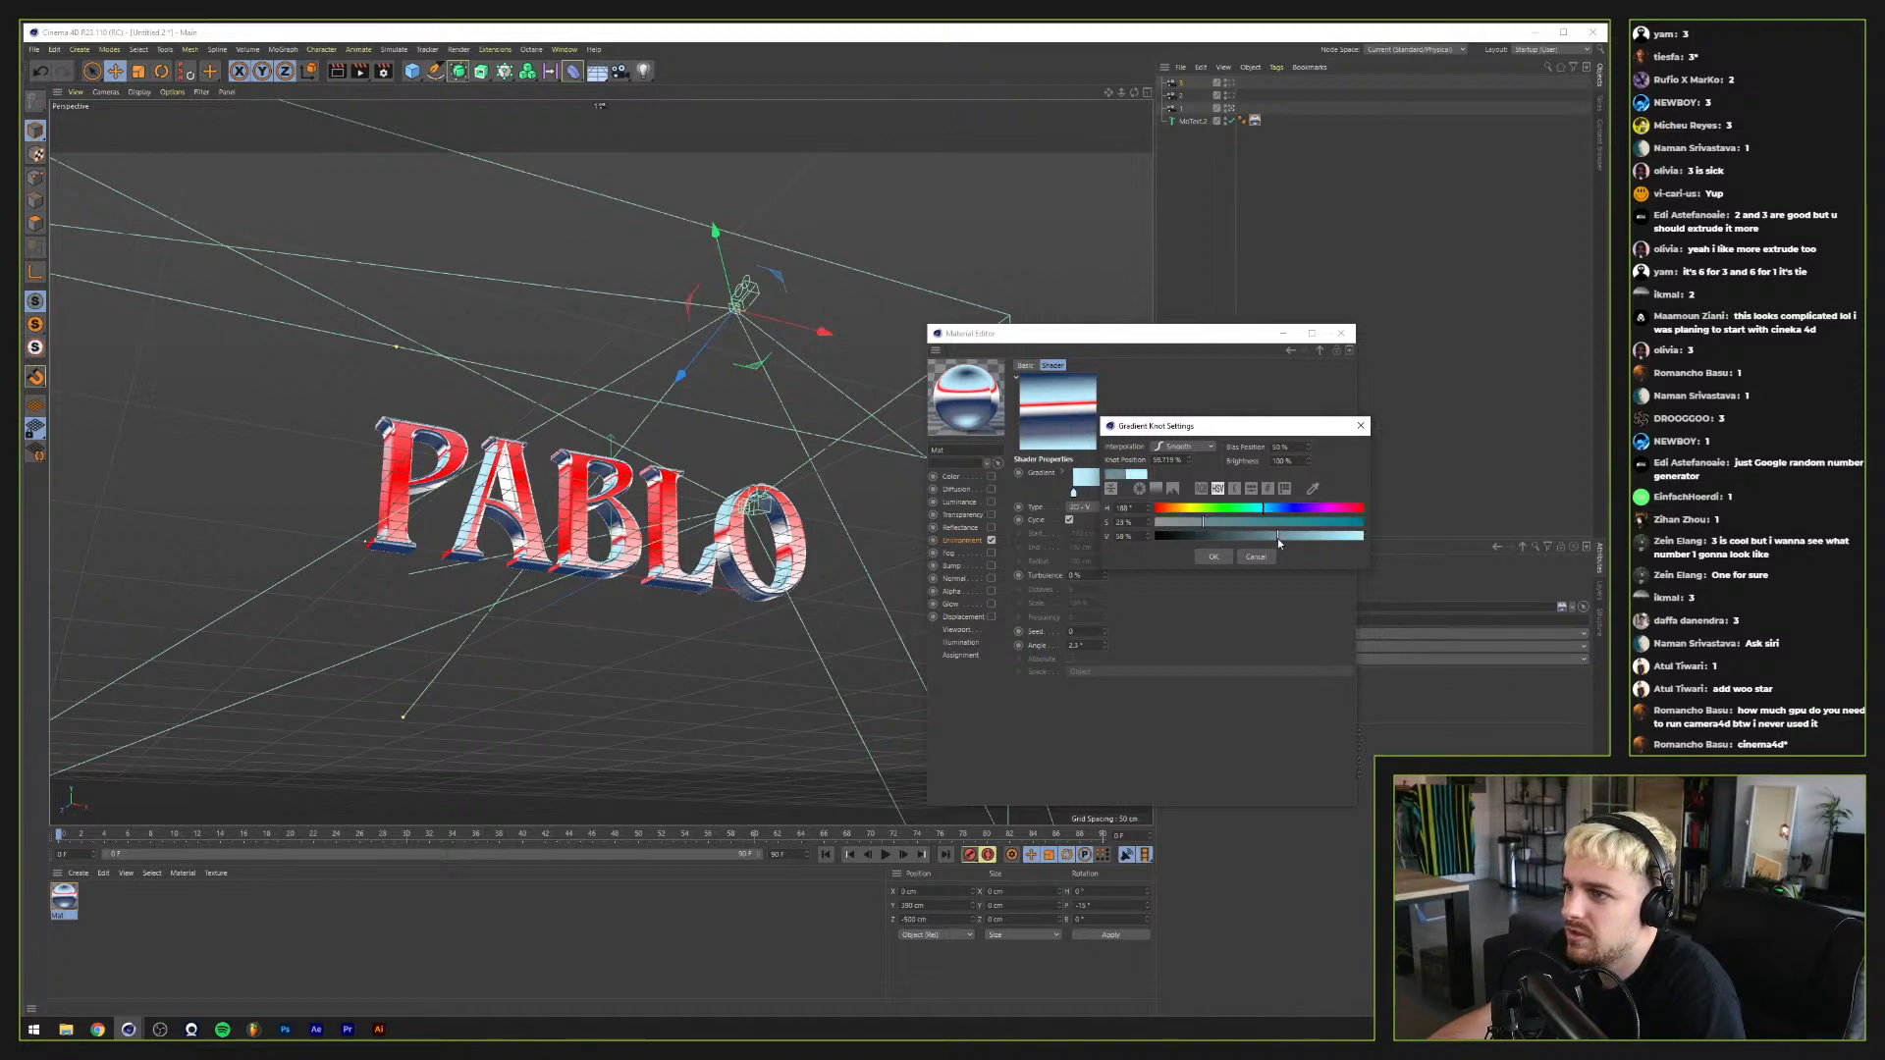
click(1215, 557)
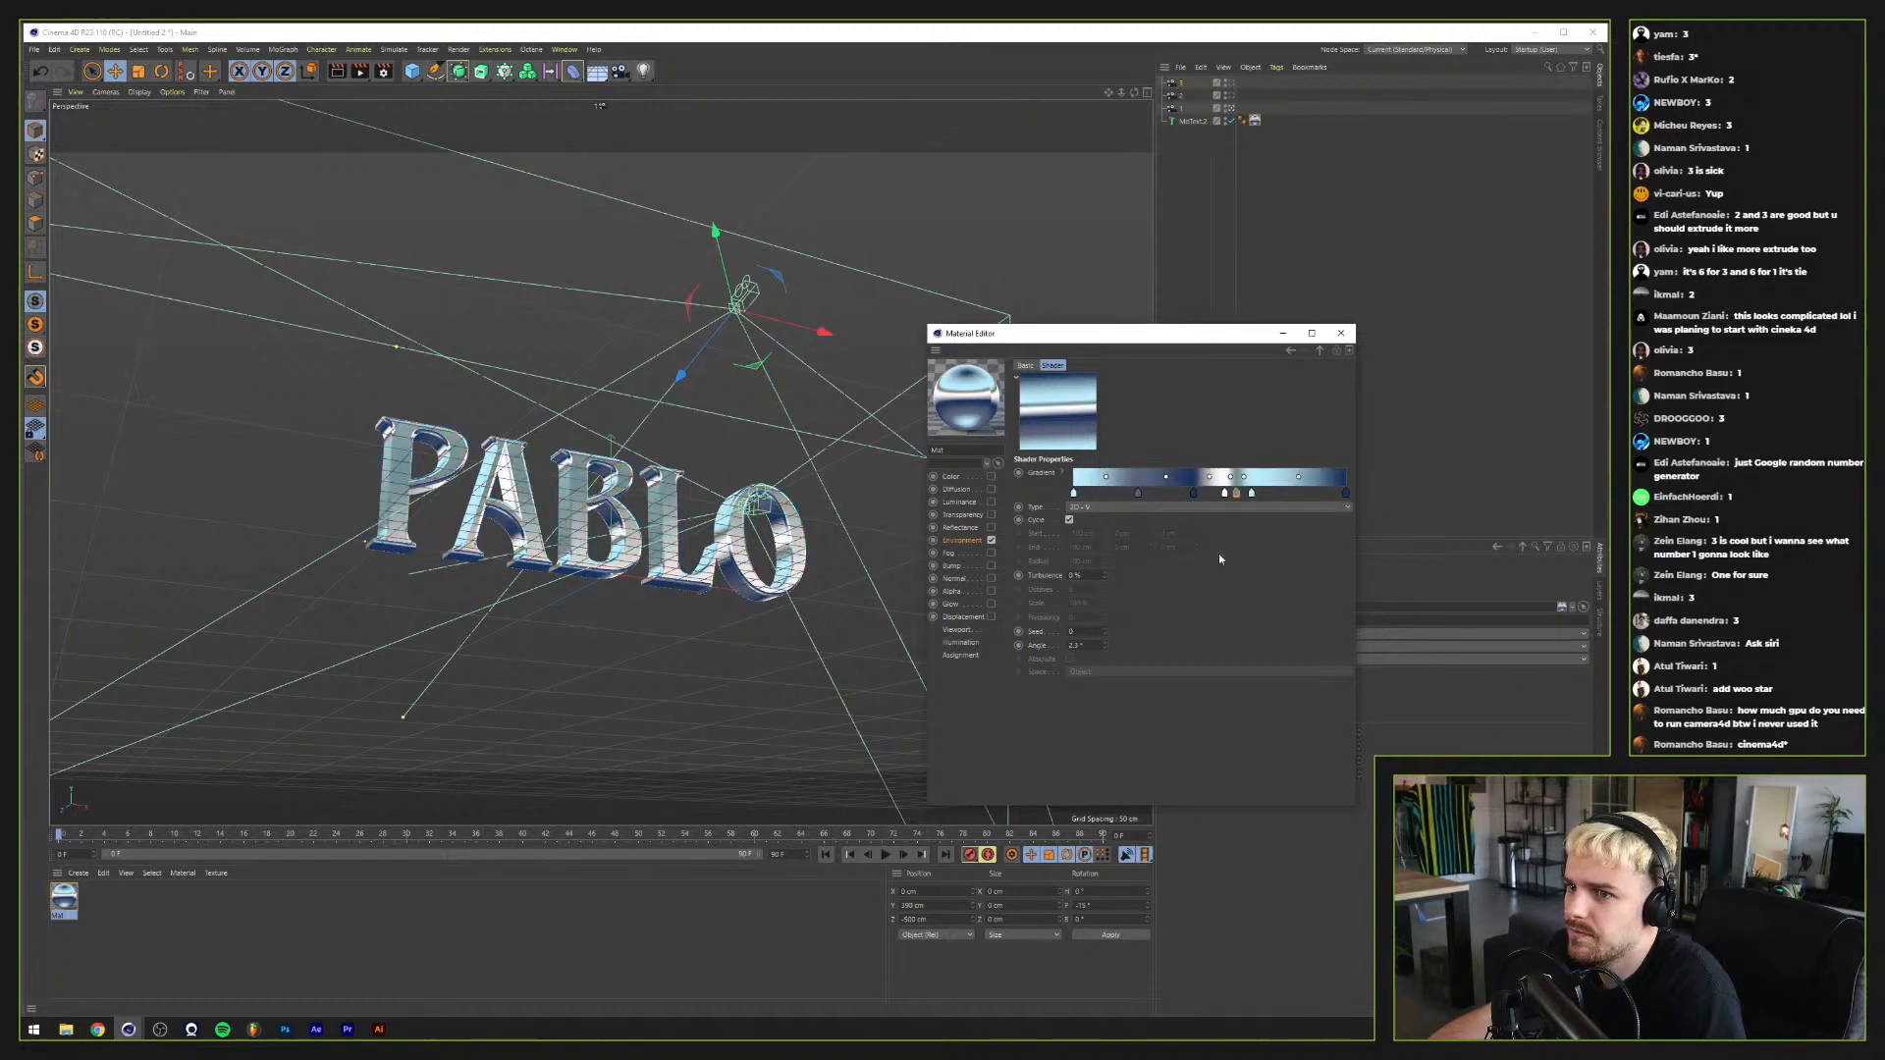
Step: Shift the white knot closer to the pale blue one and place a copy of the dark blue end knot just before it
click(1225, 494)
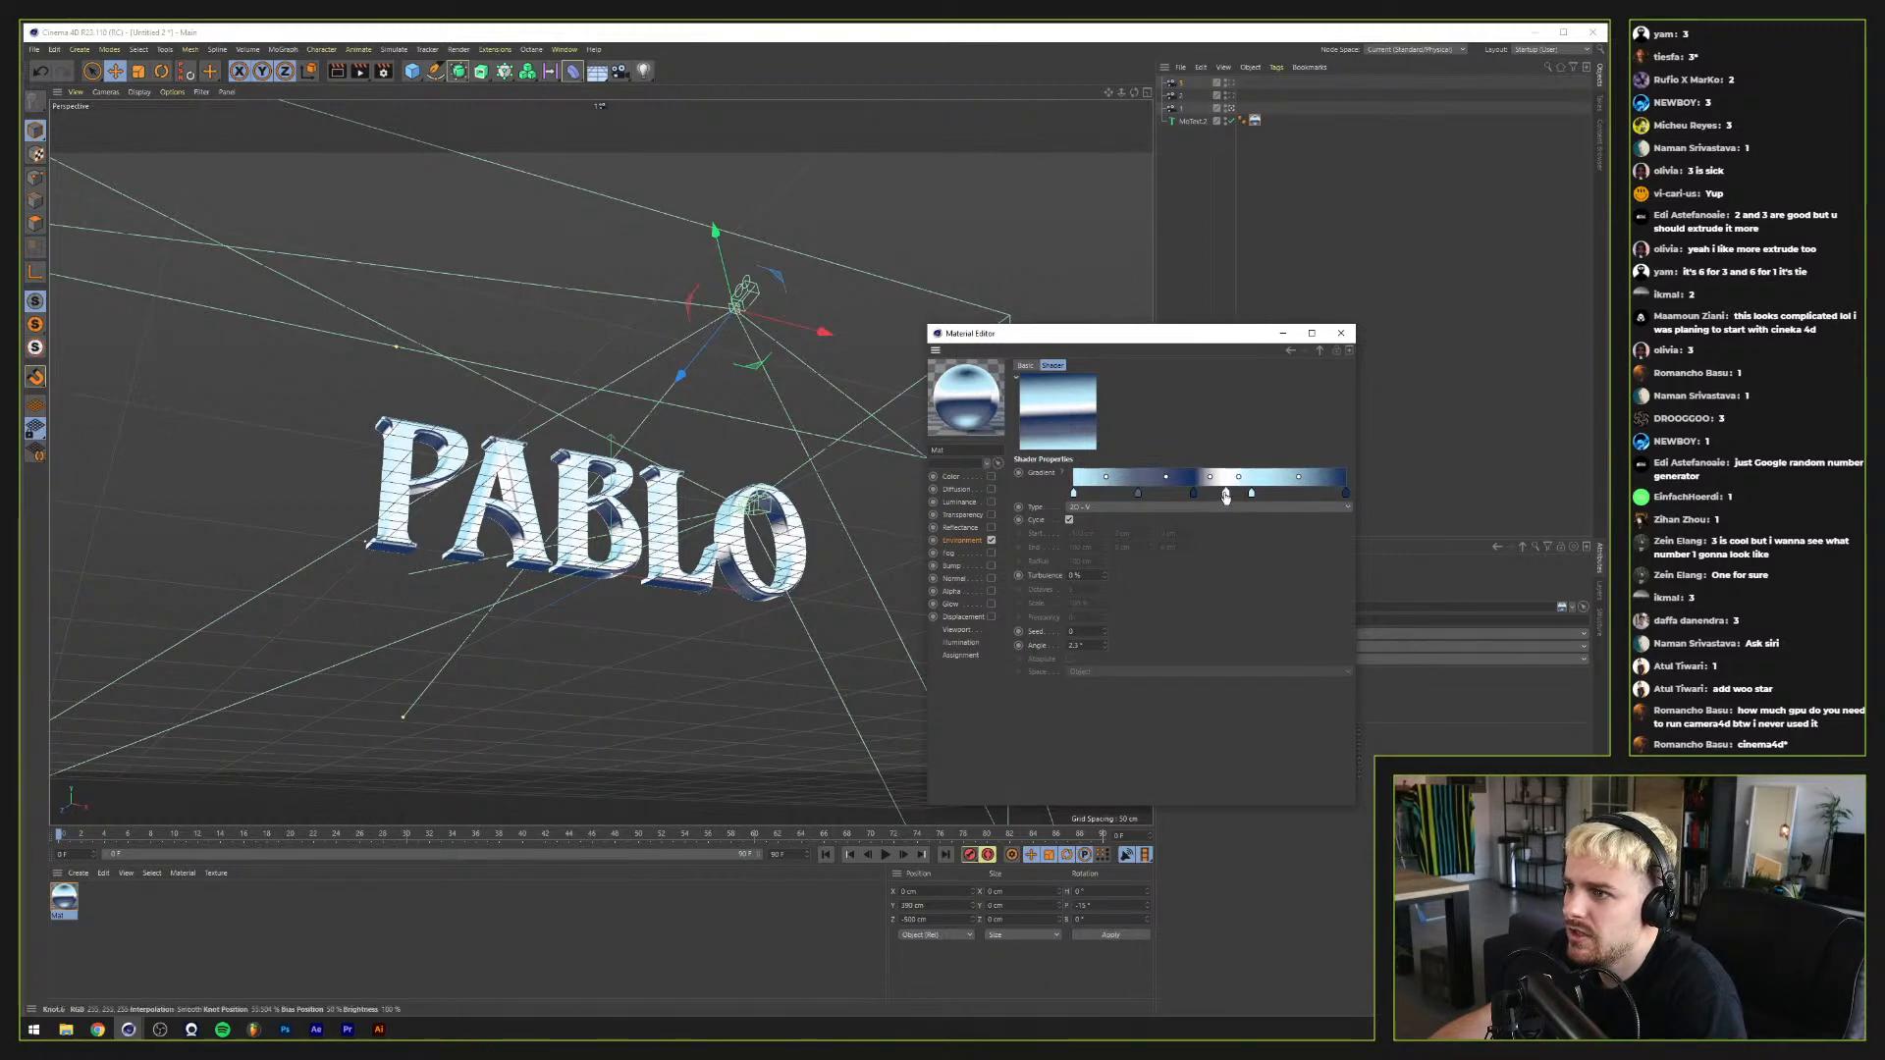
drag(1225, 496, 1235, 498)
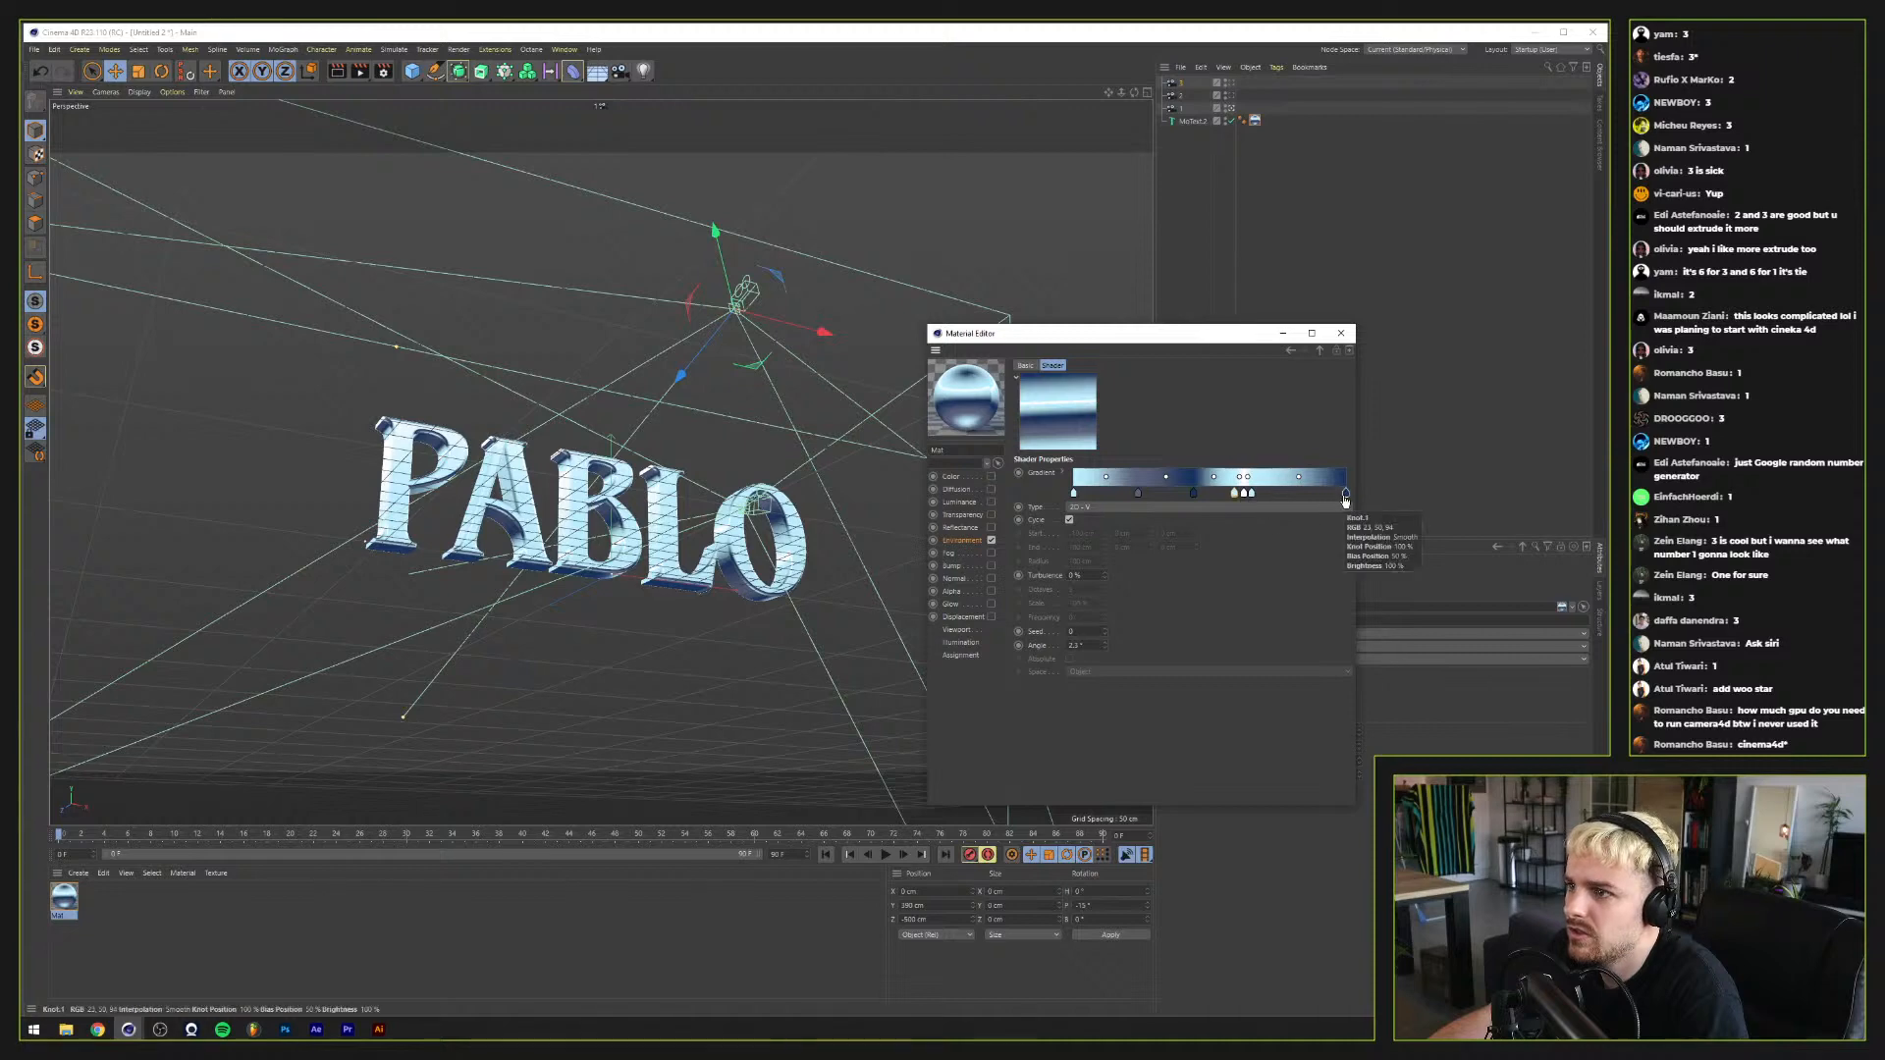
drag(1345, 494, 1224, 494)
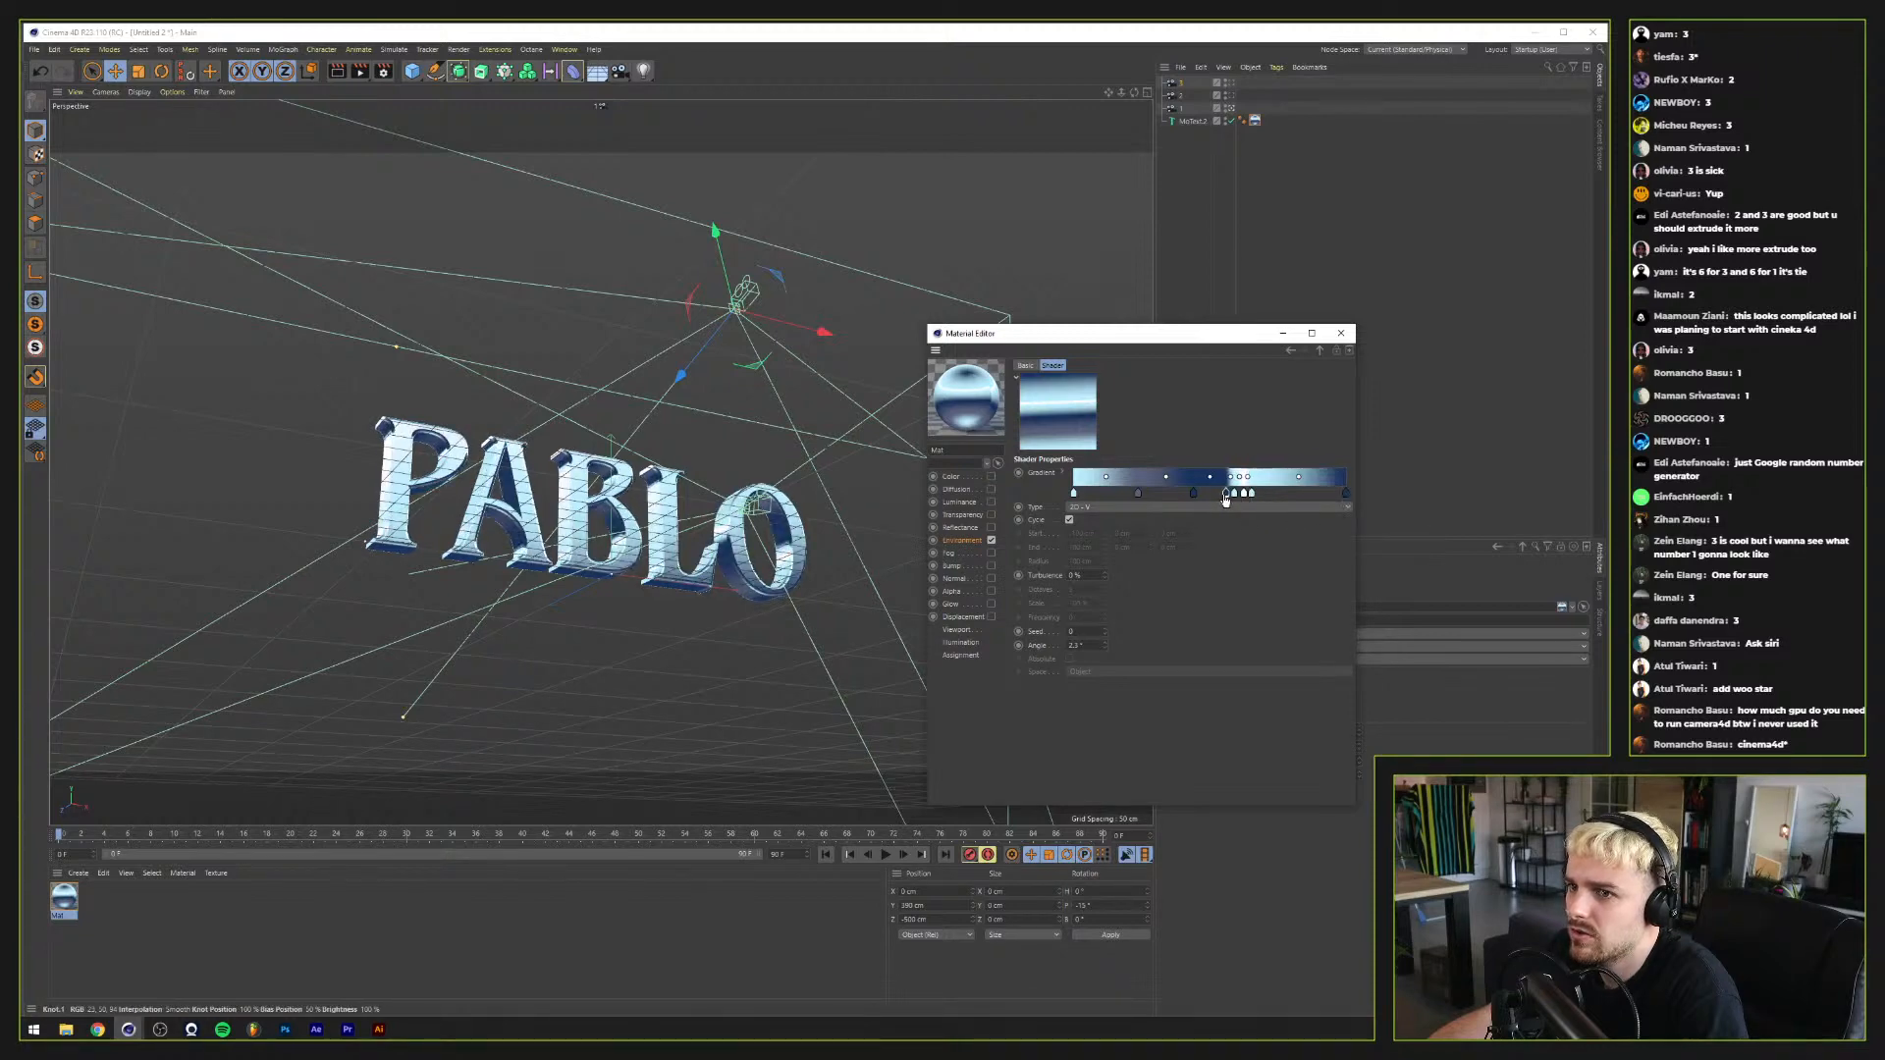
Step: Recolour the copied dark blue knot to a desaturated mid grey-blue and nudge it slightly away from the white knot
double_click(1224, 496)
drag(1260, 521, 1177, 521)
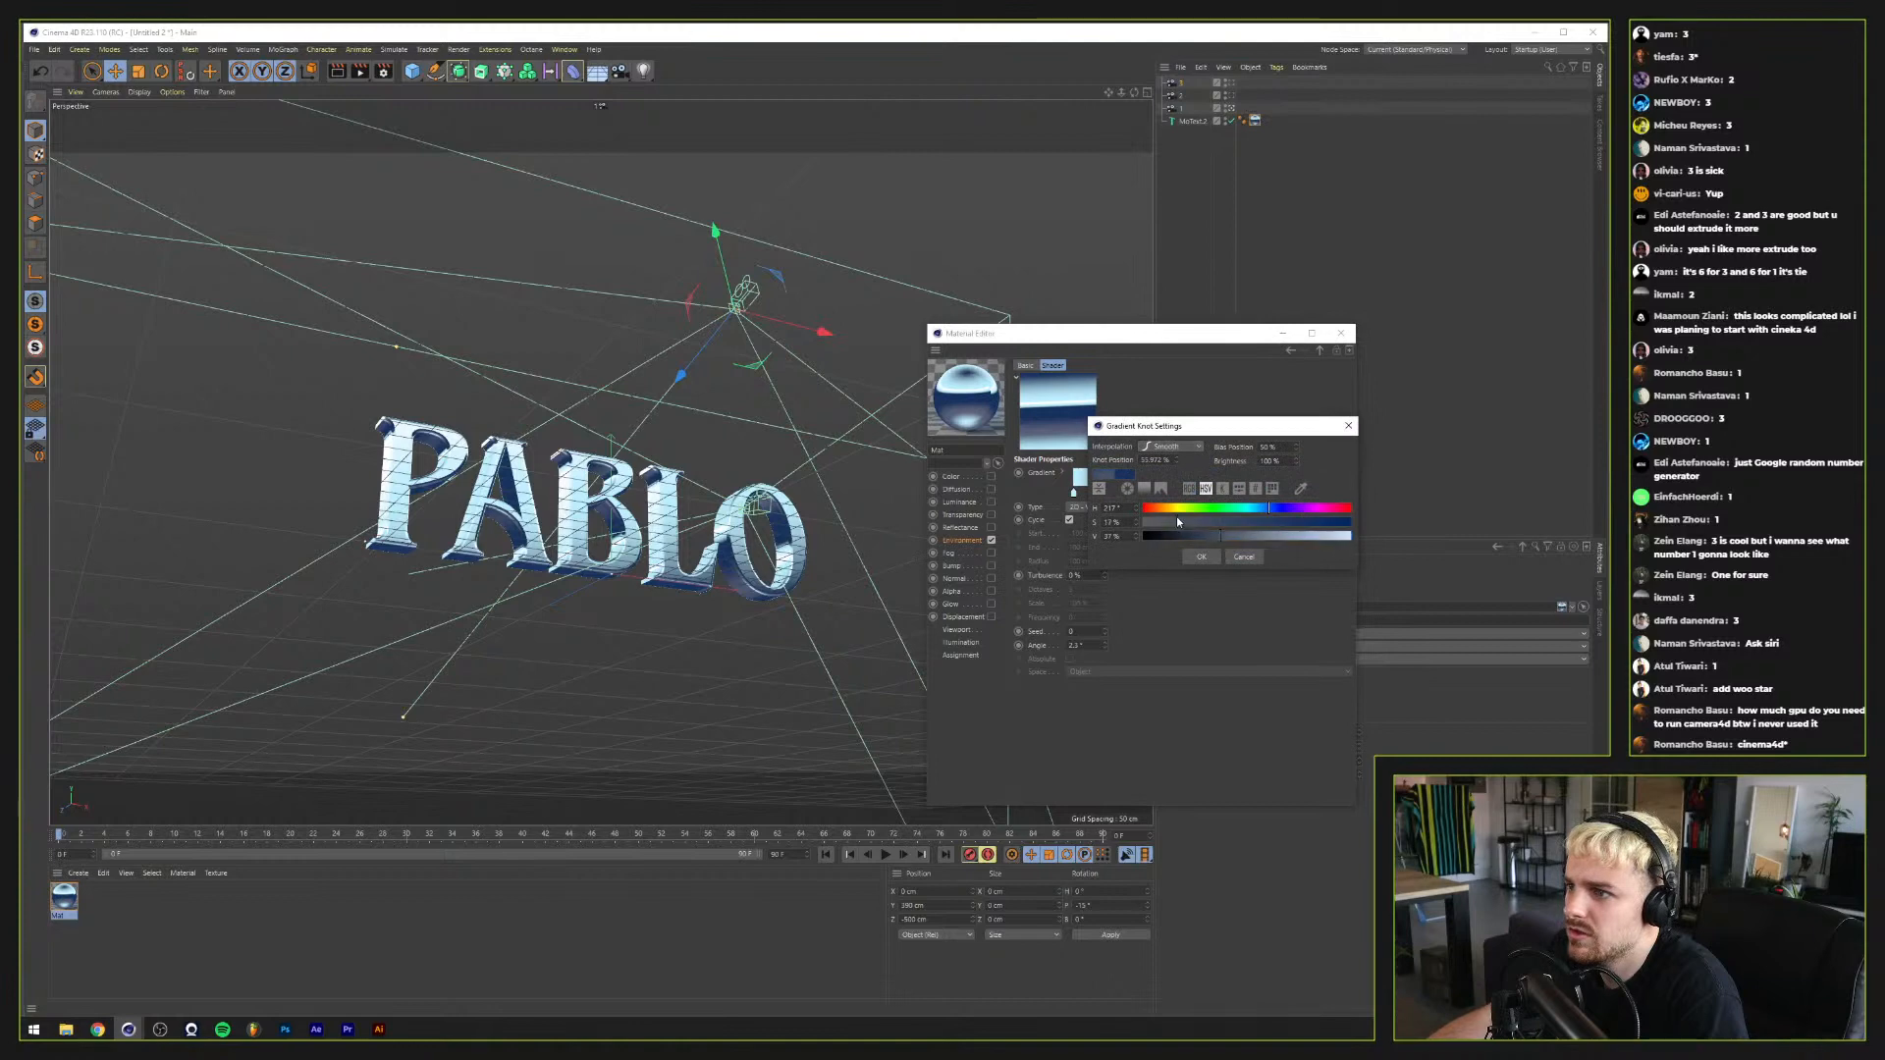
click(1239, 536)
click(1202, 557)
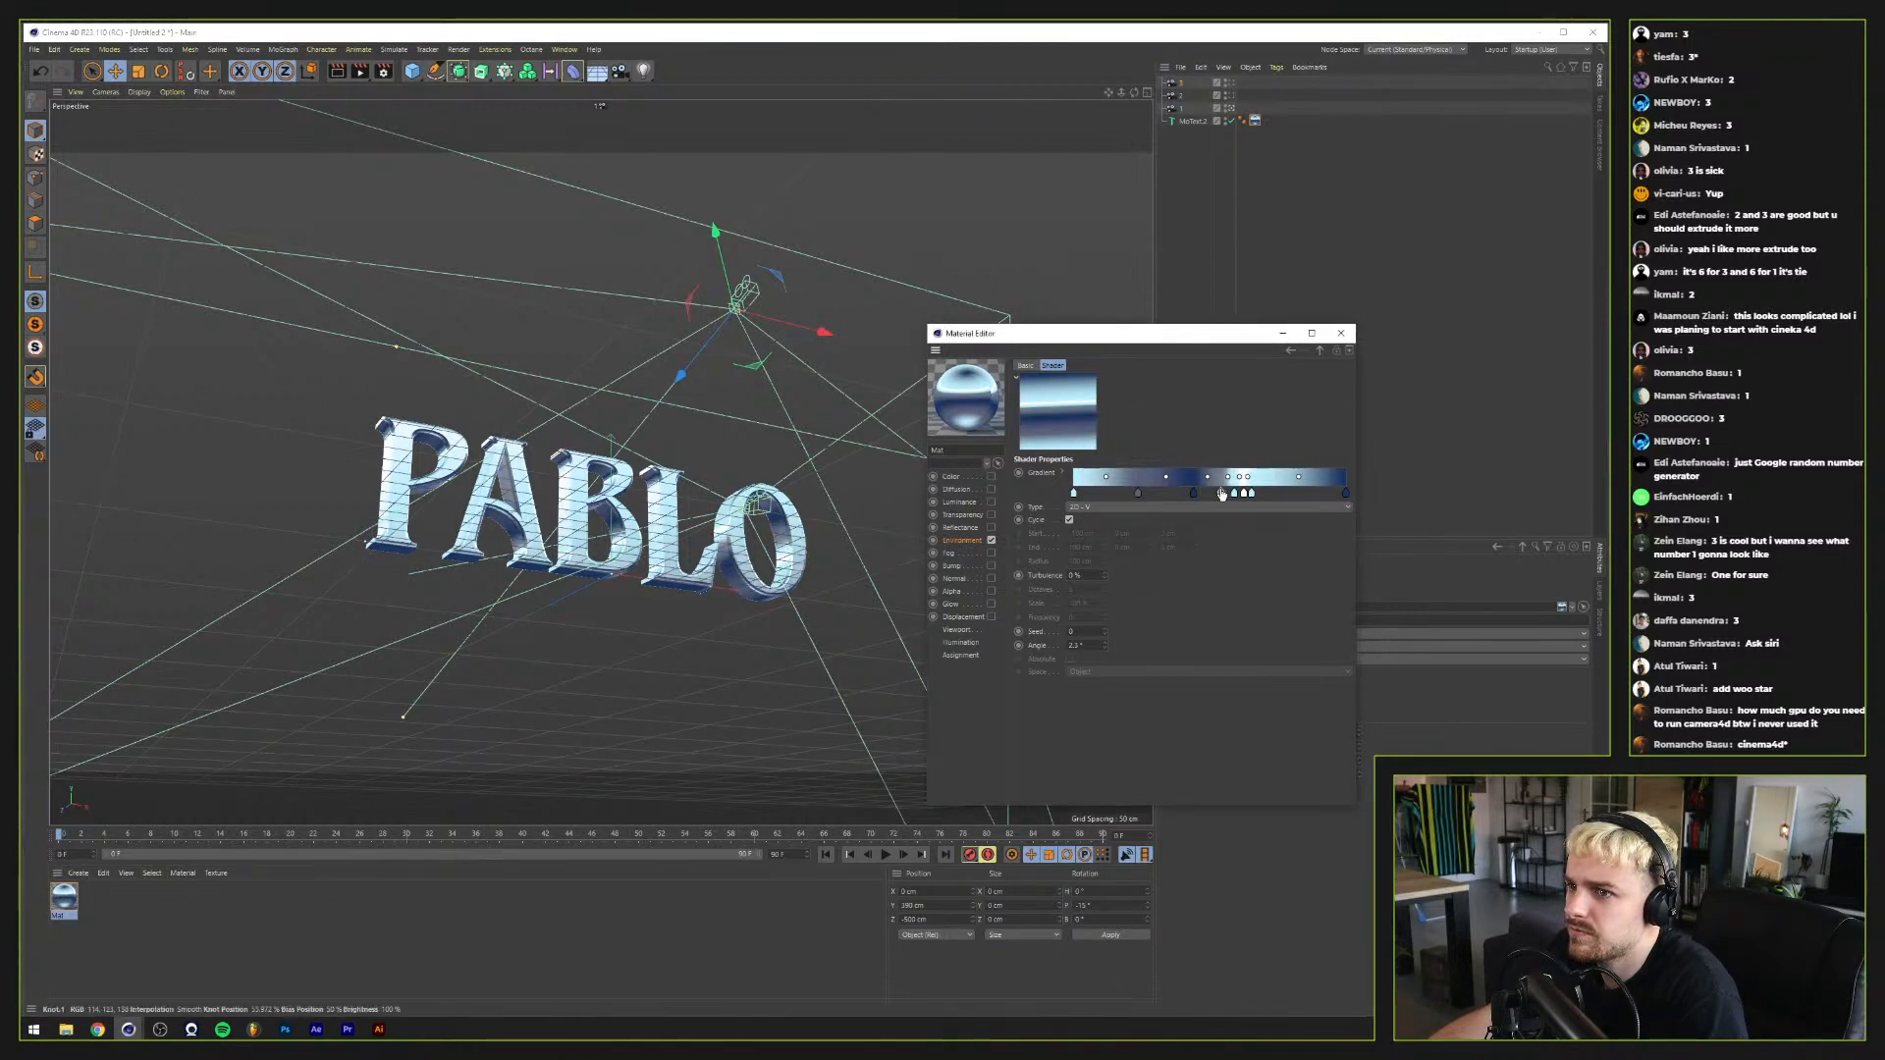
drag(1222, 494, 1219, 494)
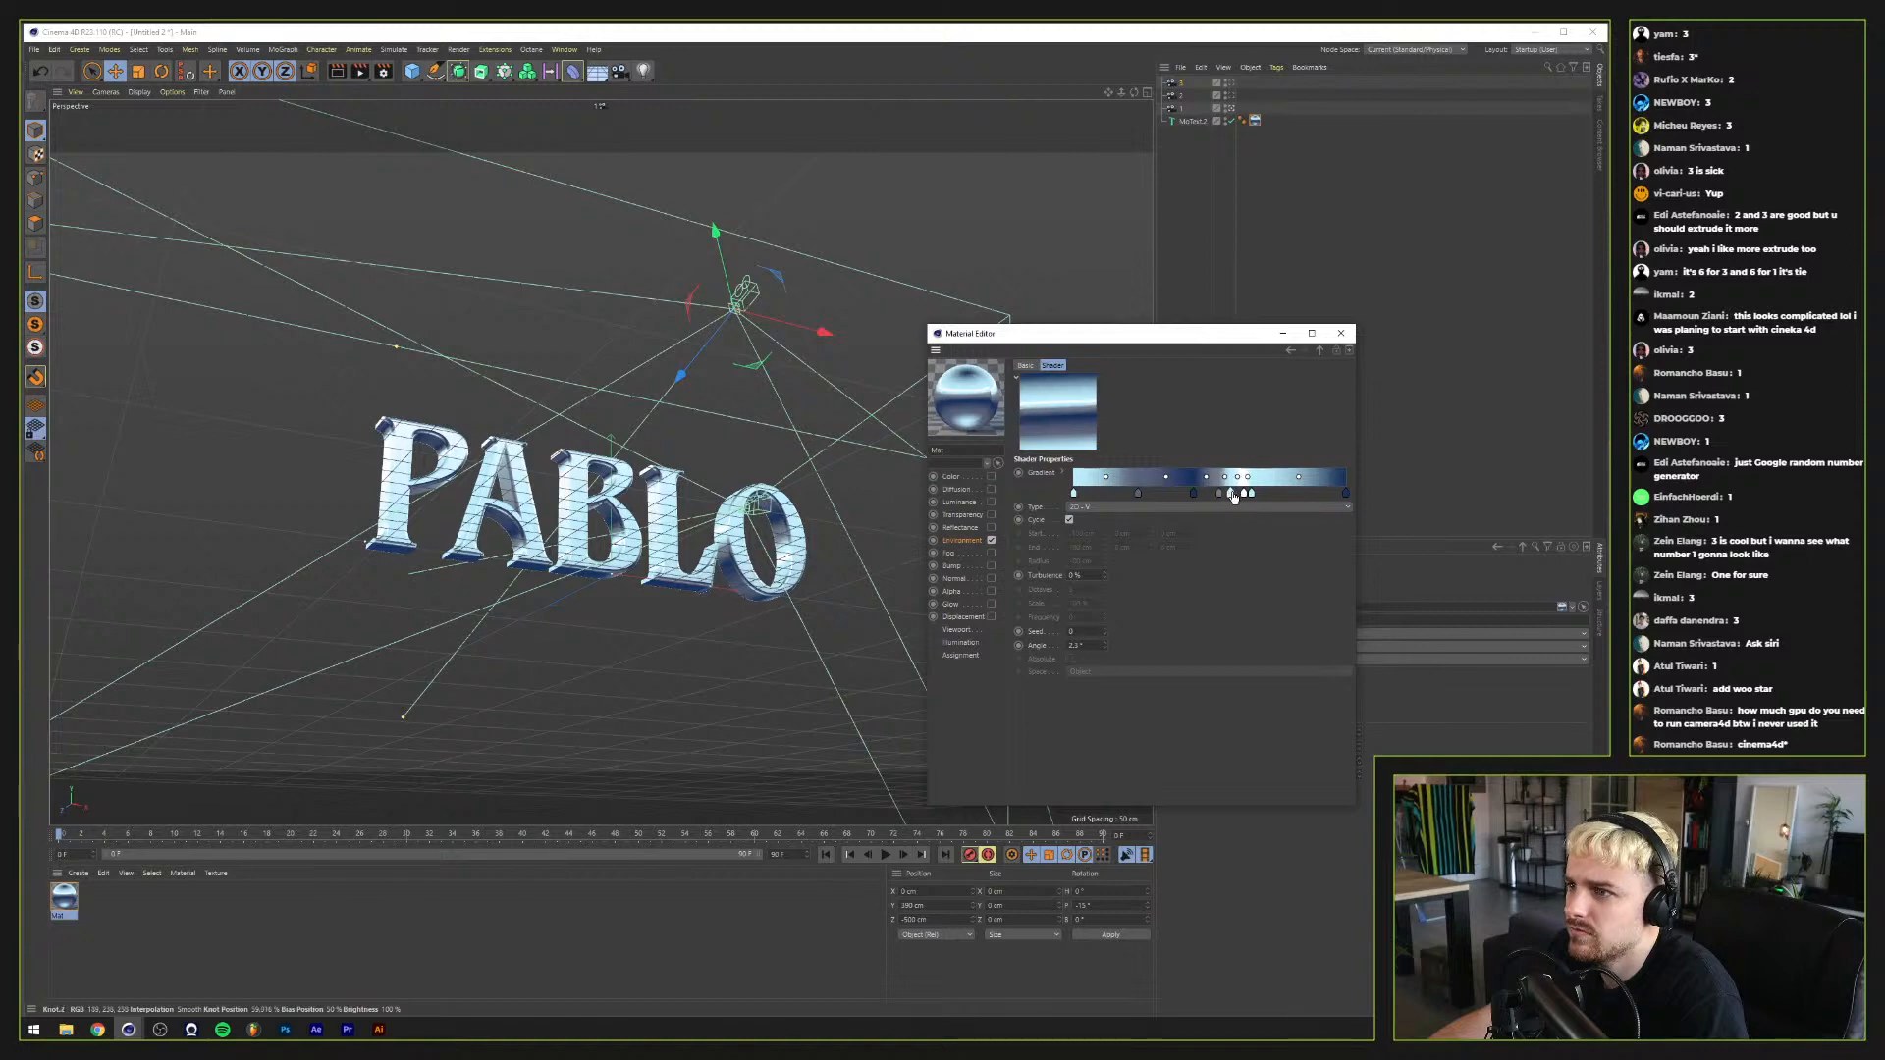
click(1240, 494)
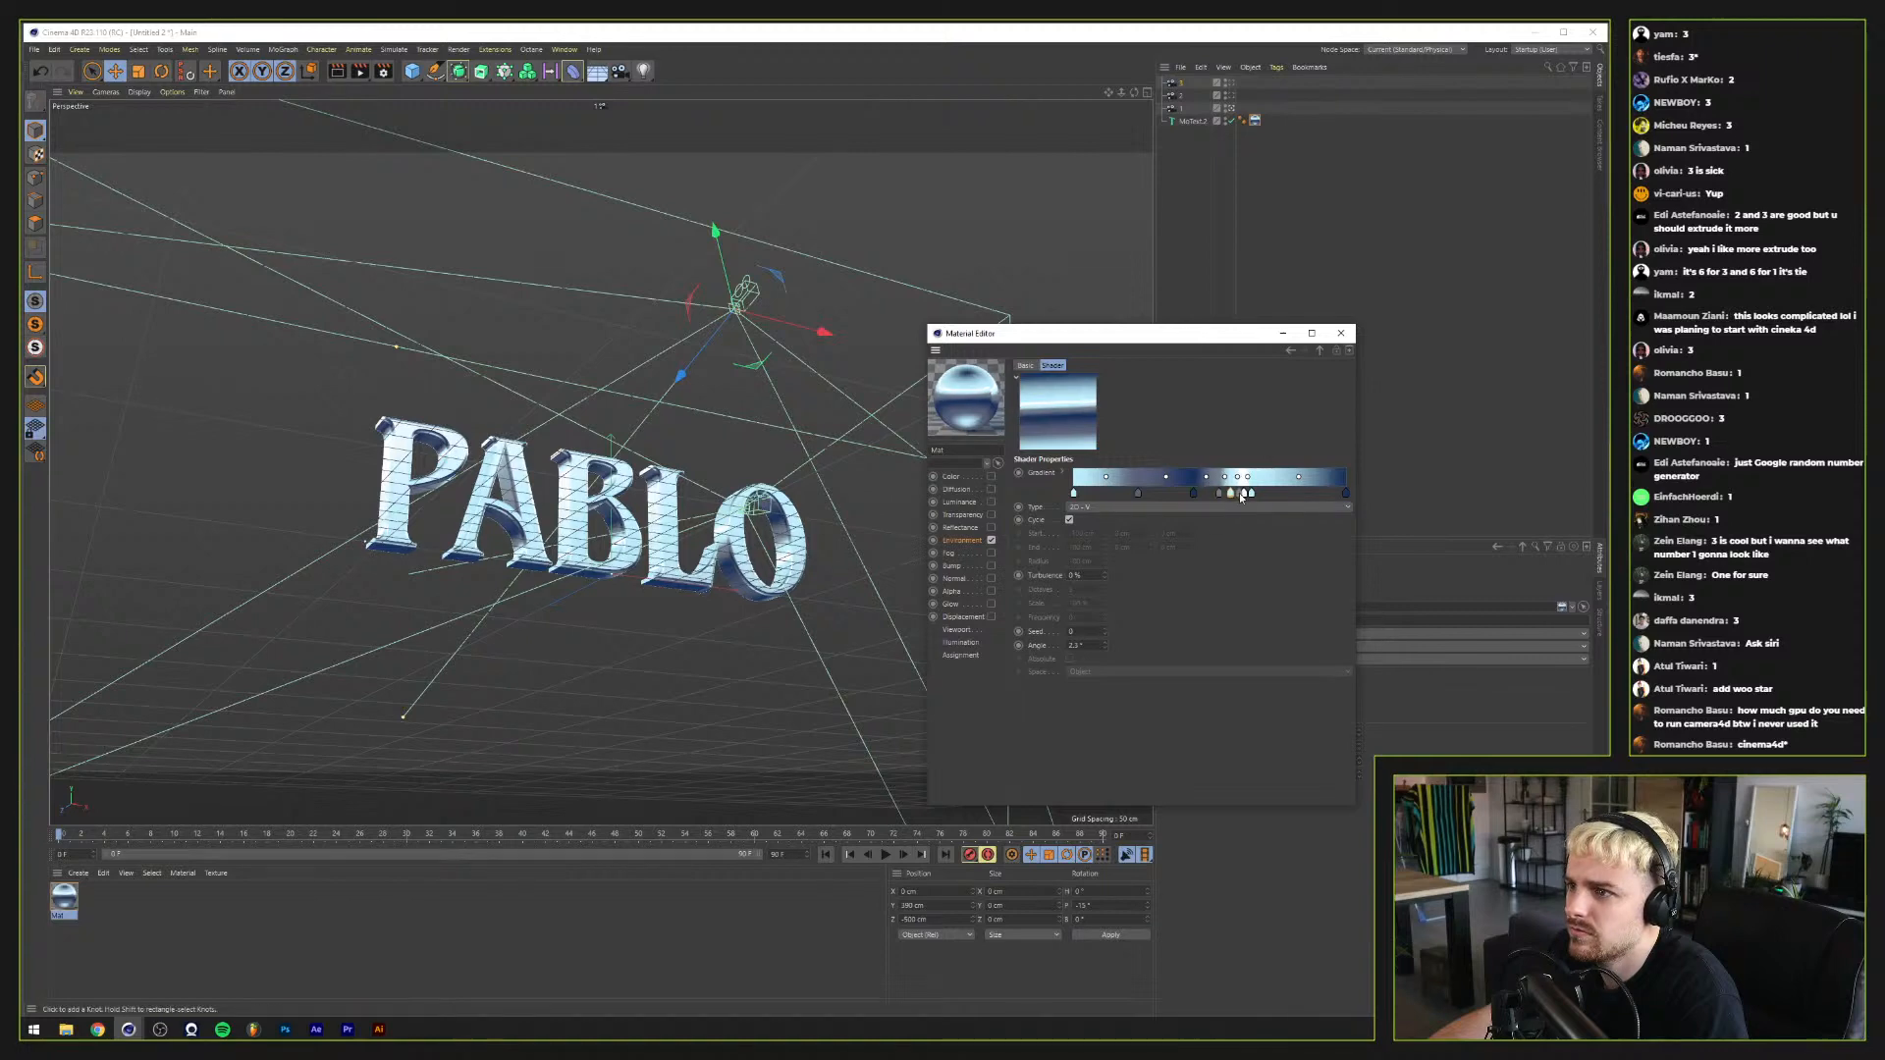
Step: Enable Reflectance on the material and set the Default Specular's Width to 57%, Inner Width to 47% and Specular Strength to about 32%
click(991, 527)
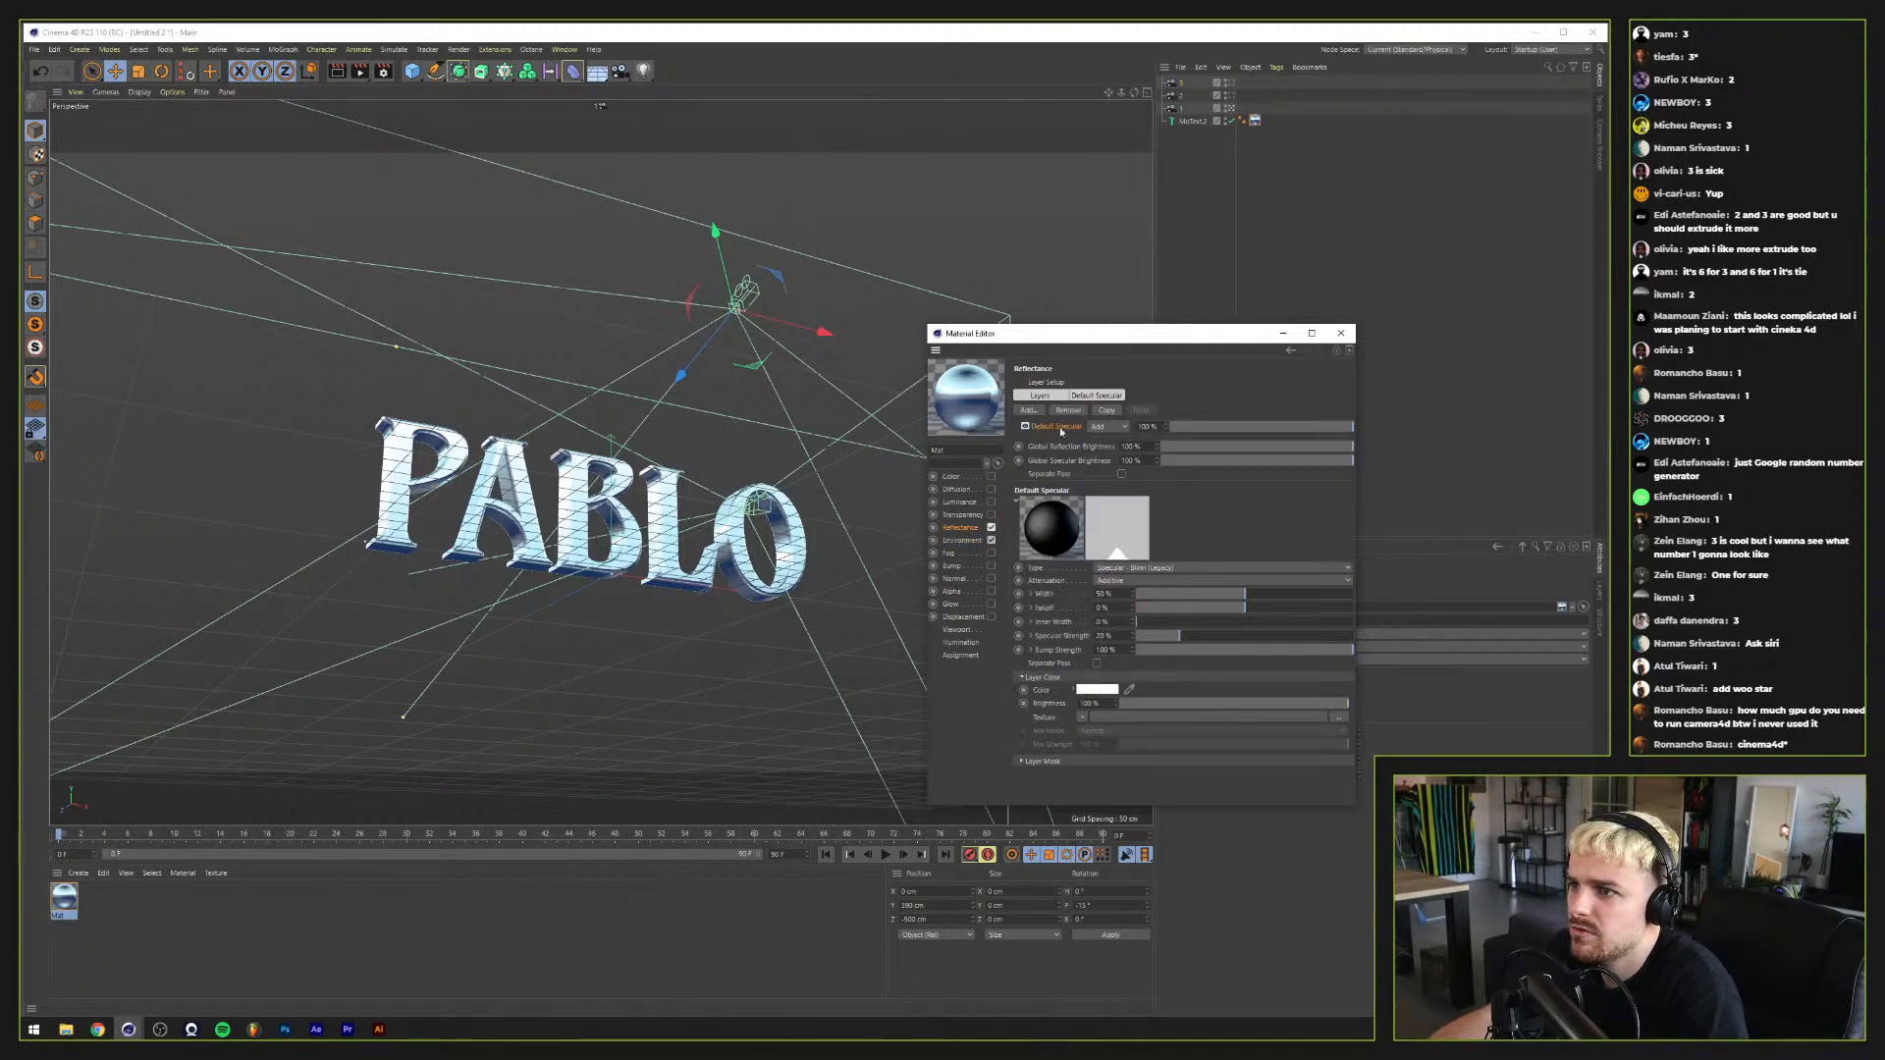
drag(1242, 593, 1261, 594)
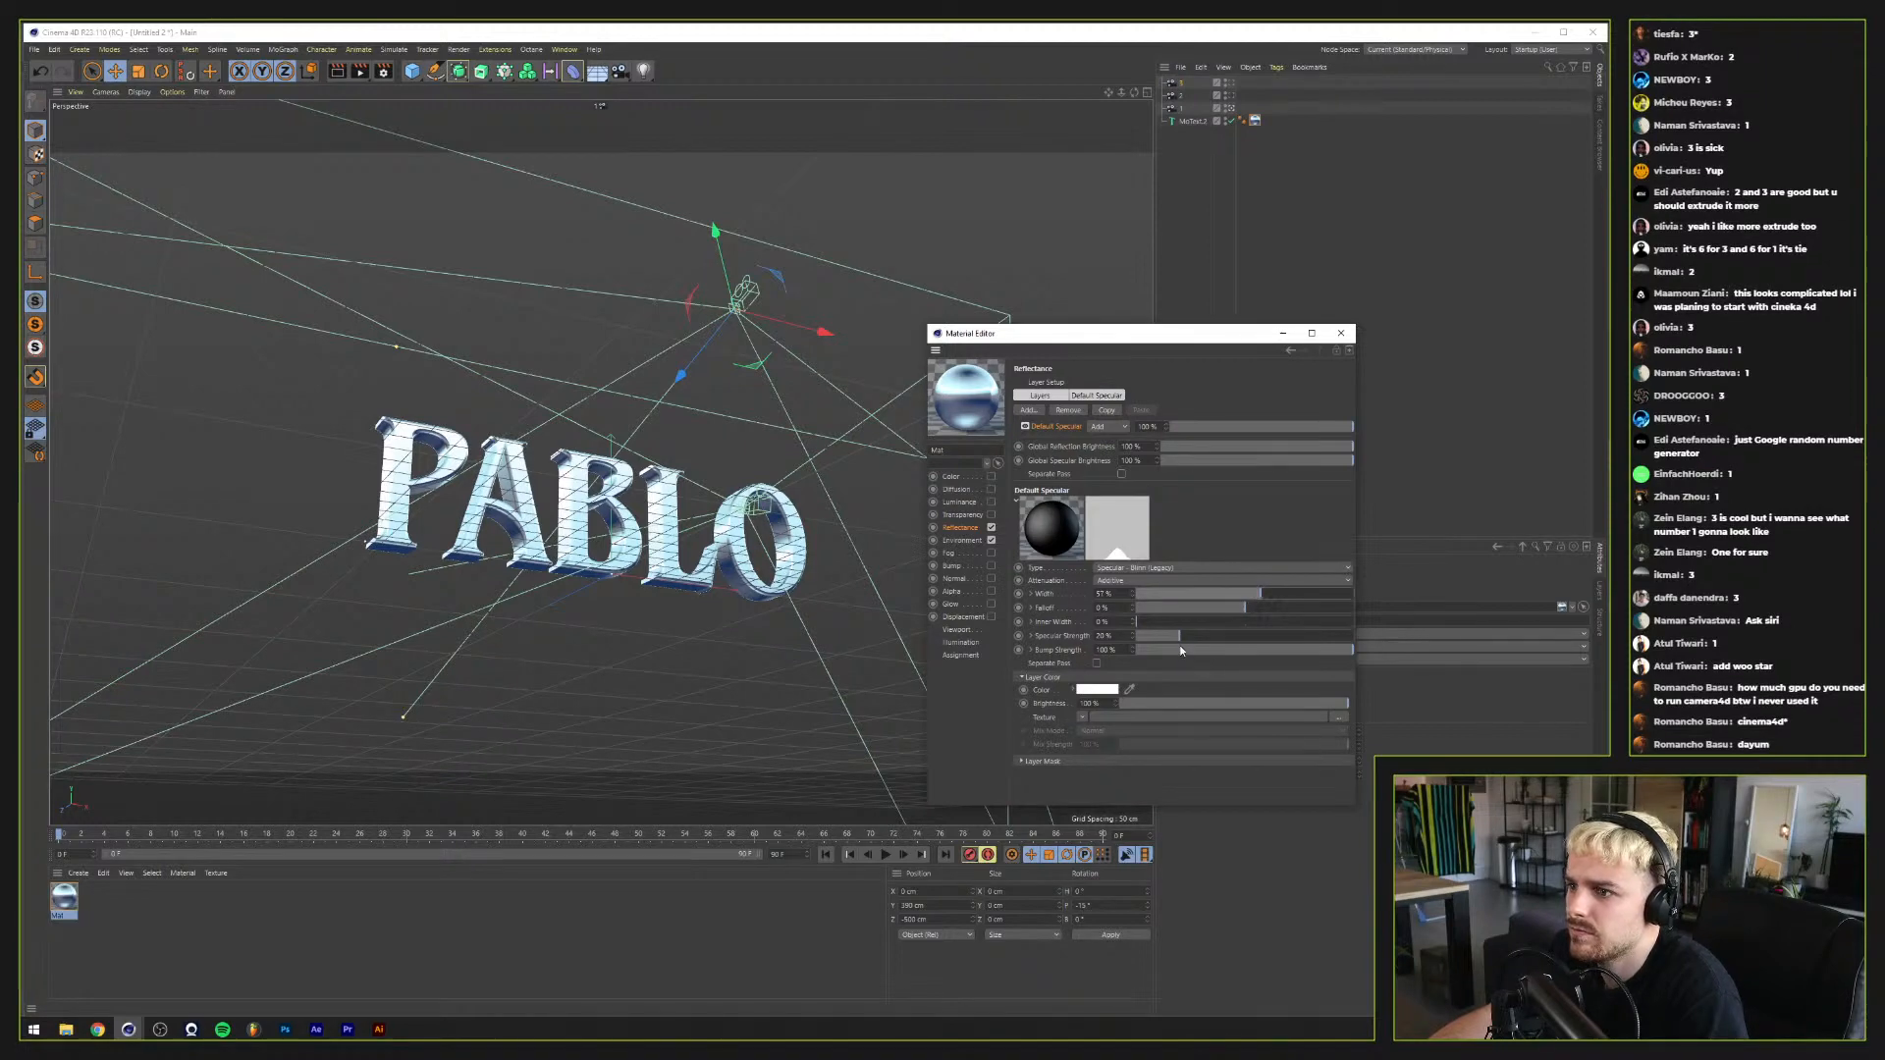
drag(1186, 632, 1227, 627)
click(1238, 624)
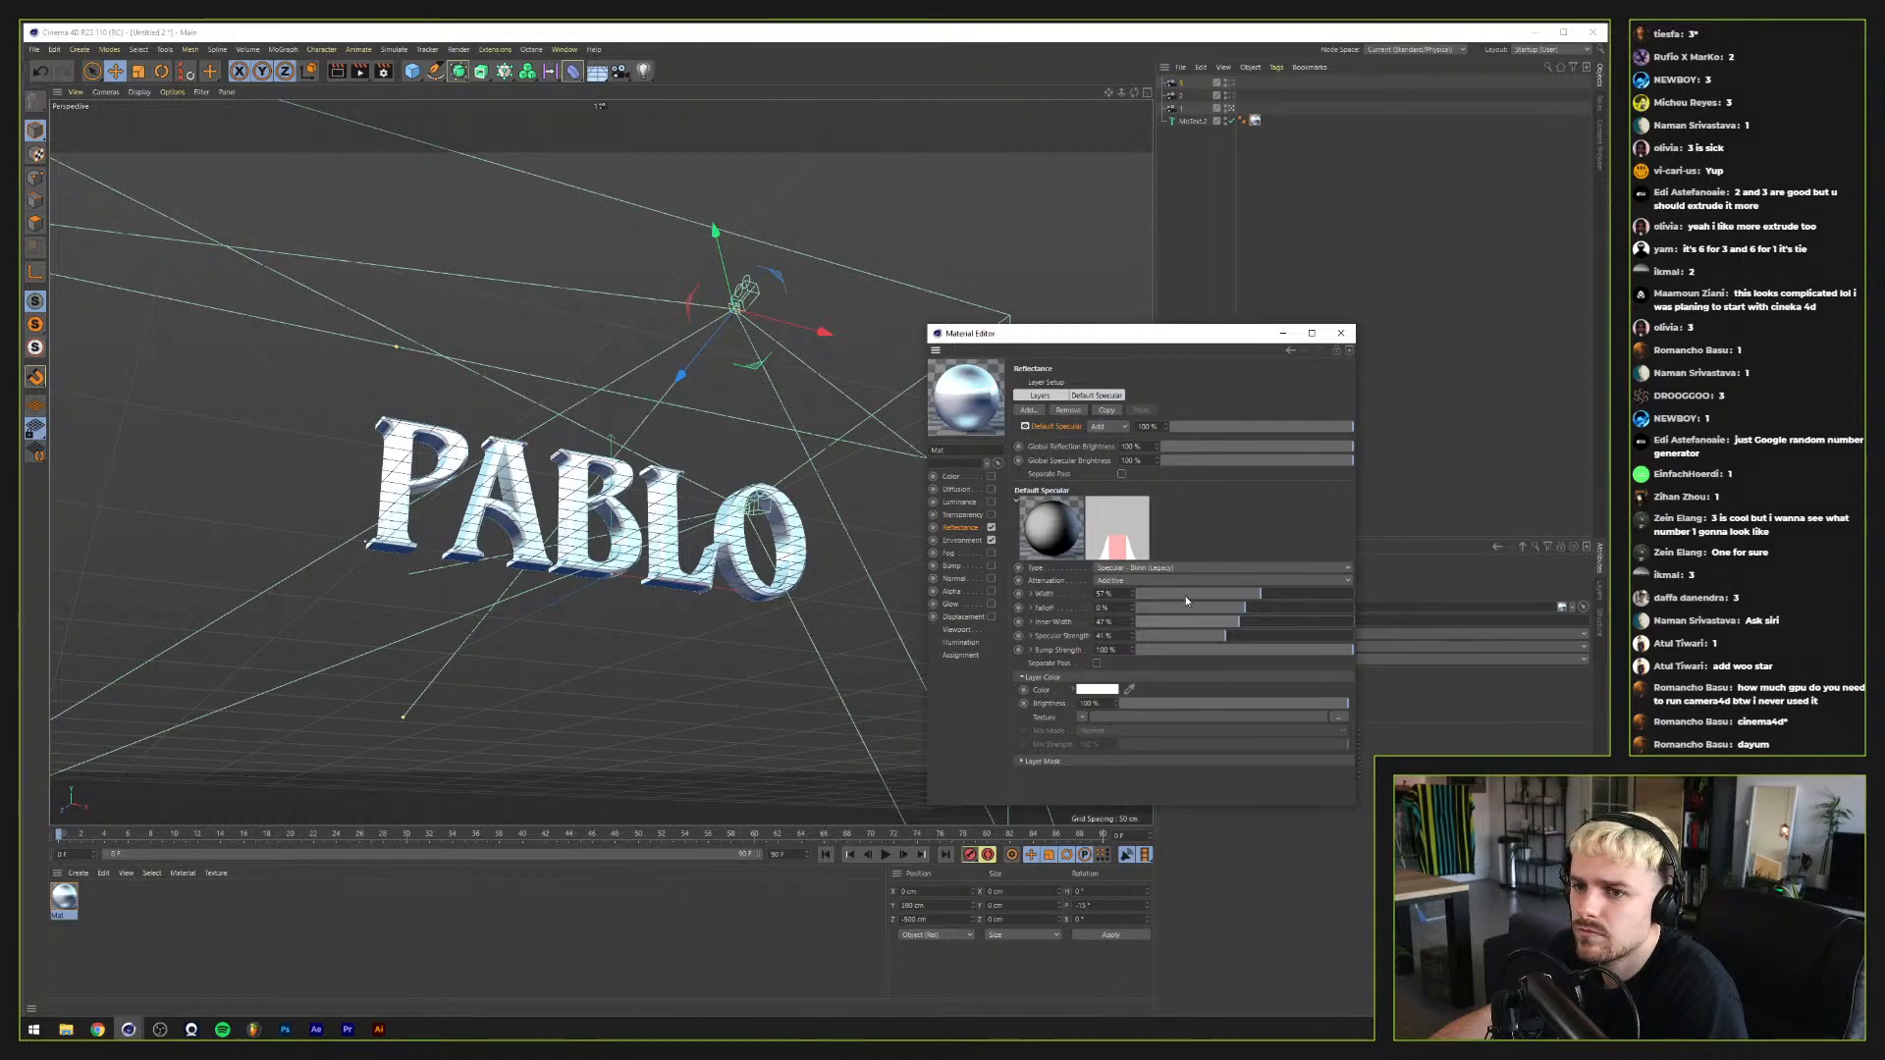
click(1205, 634)
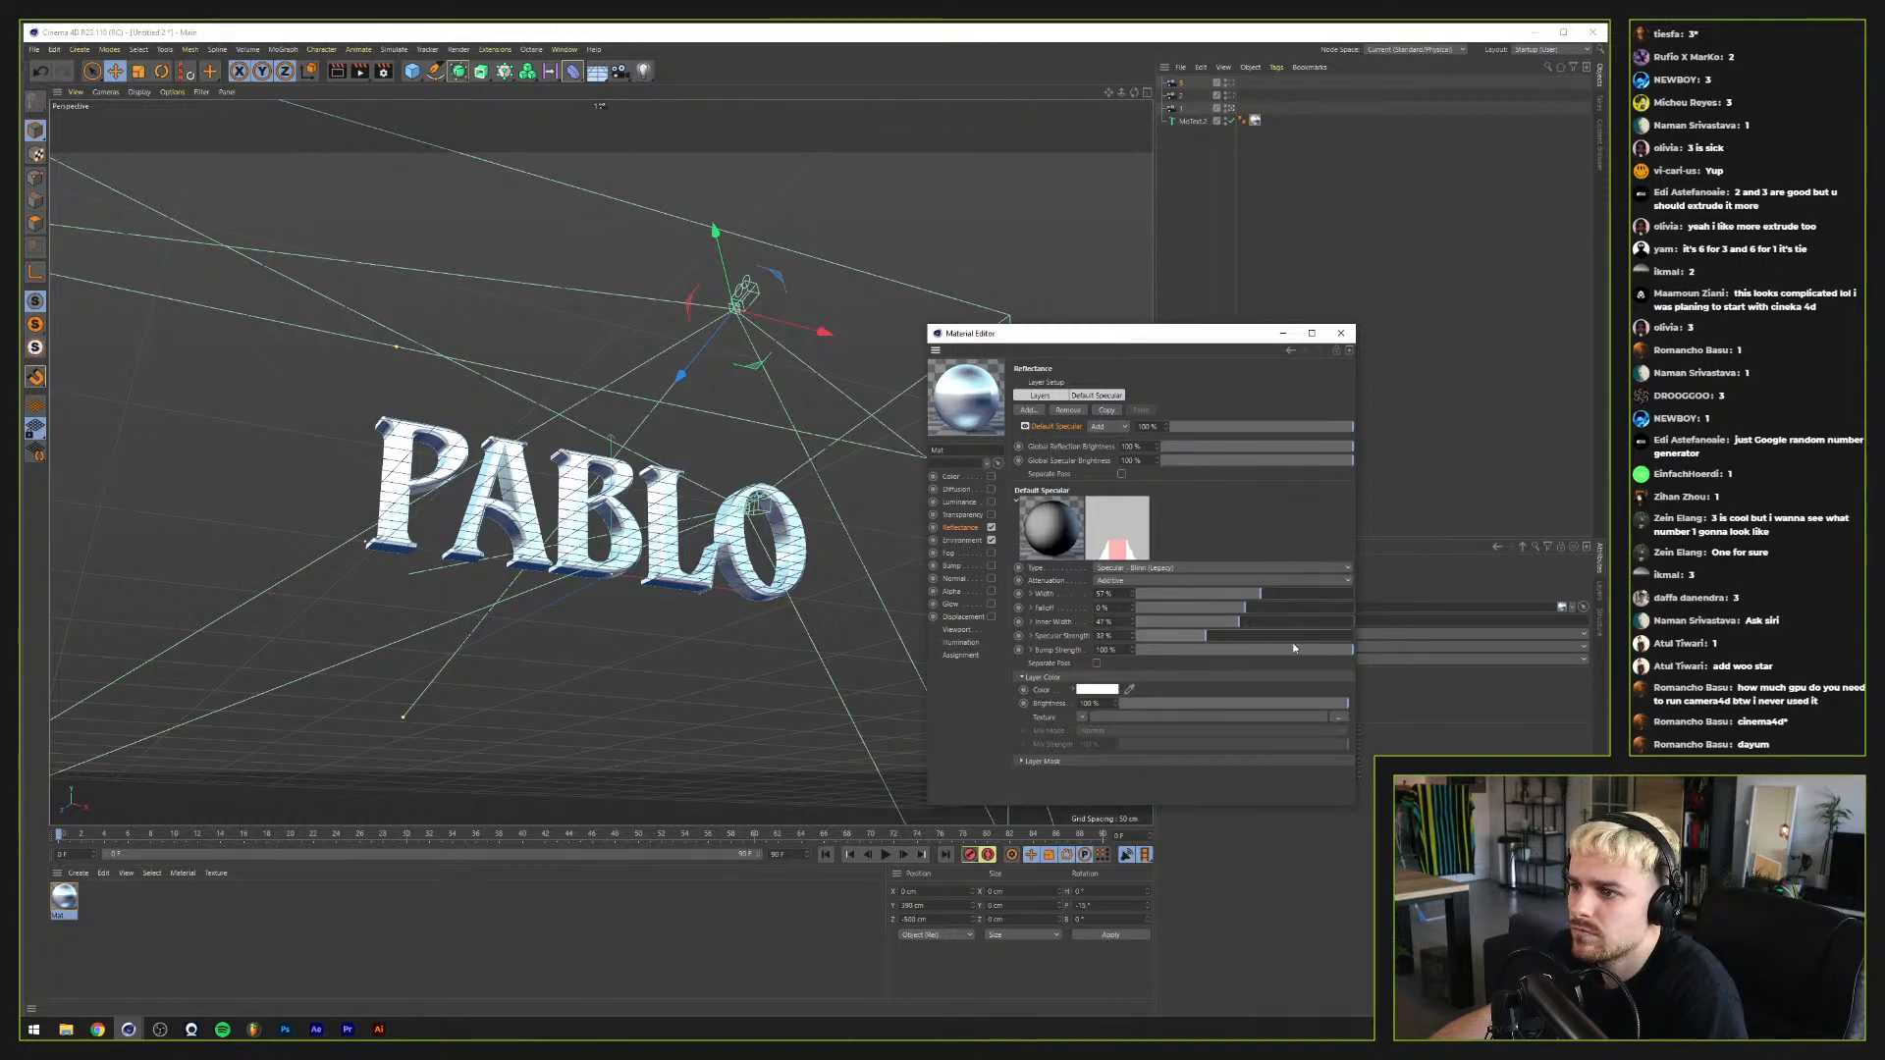
click(1304, 651)
drag(1303, 651, 1352, 650)
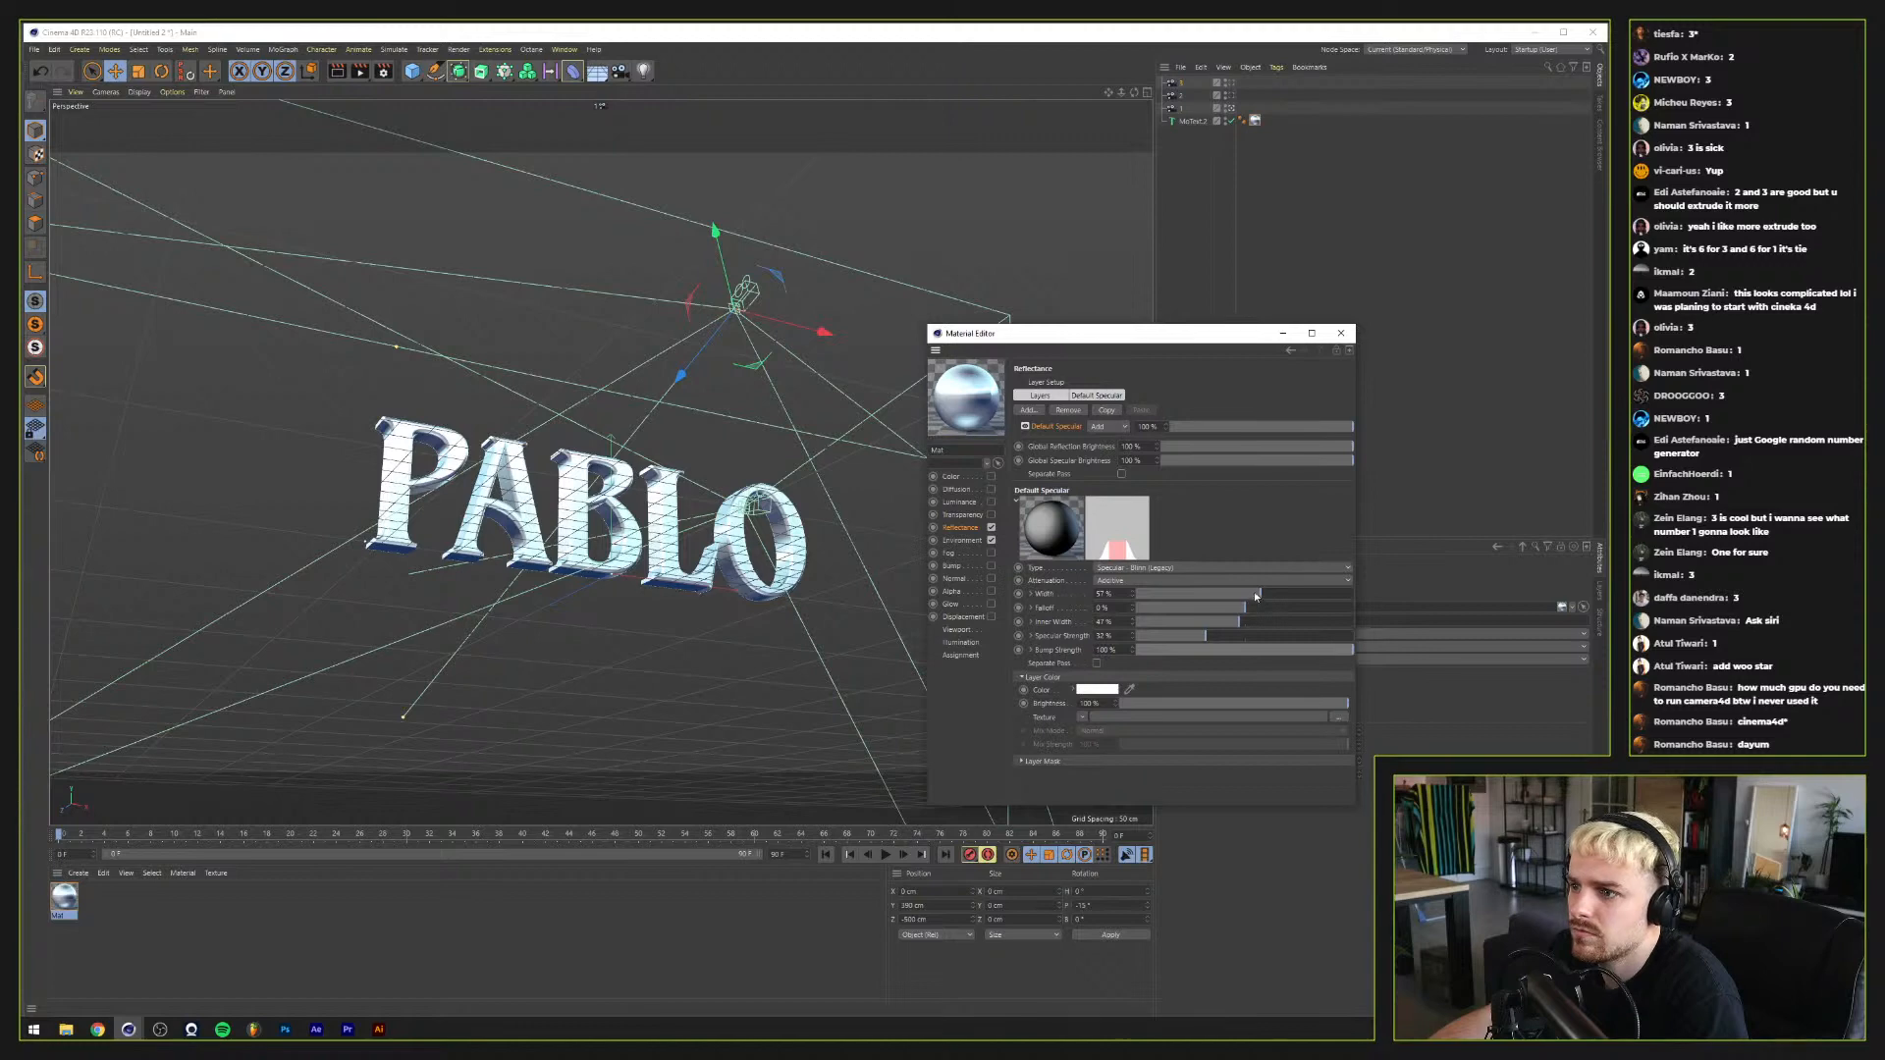
Step: Narrow the specular highlight to a Width of about 43% and a Falloff of -15%, and close the material editor
drag(1252, 591, 1230, 593)
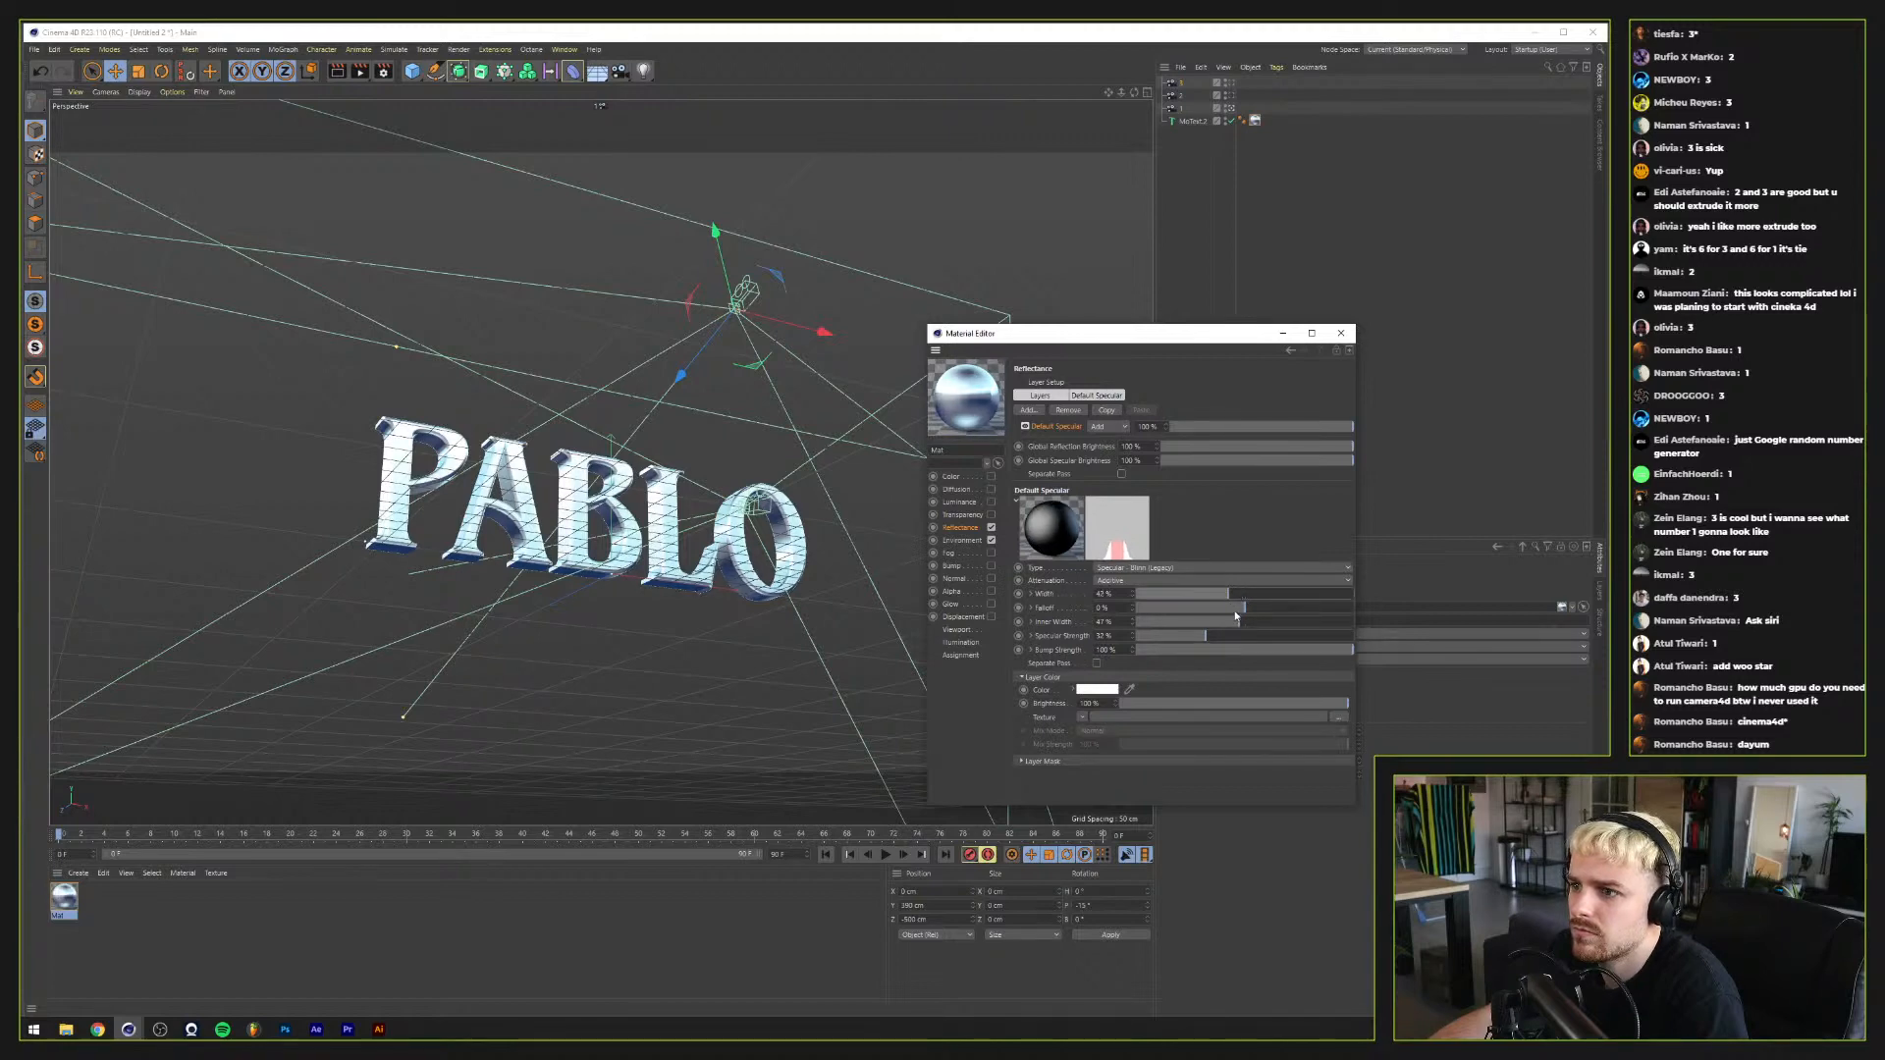
click(1233, 607)
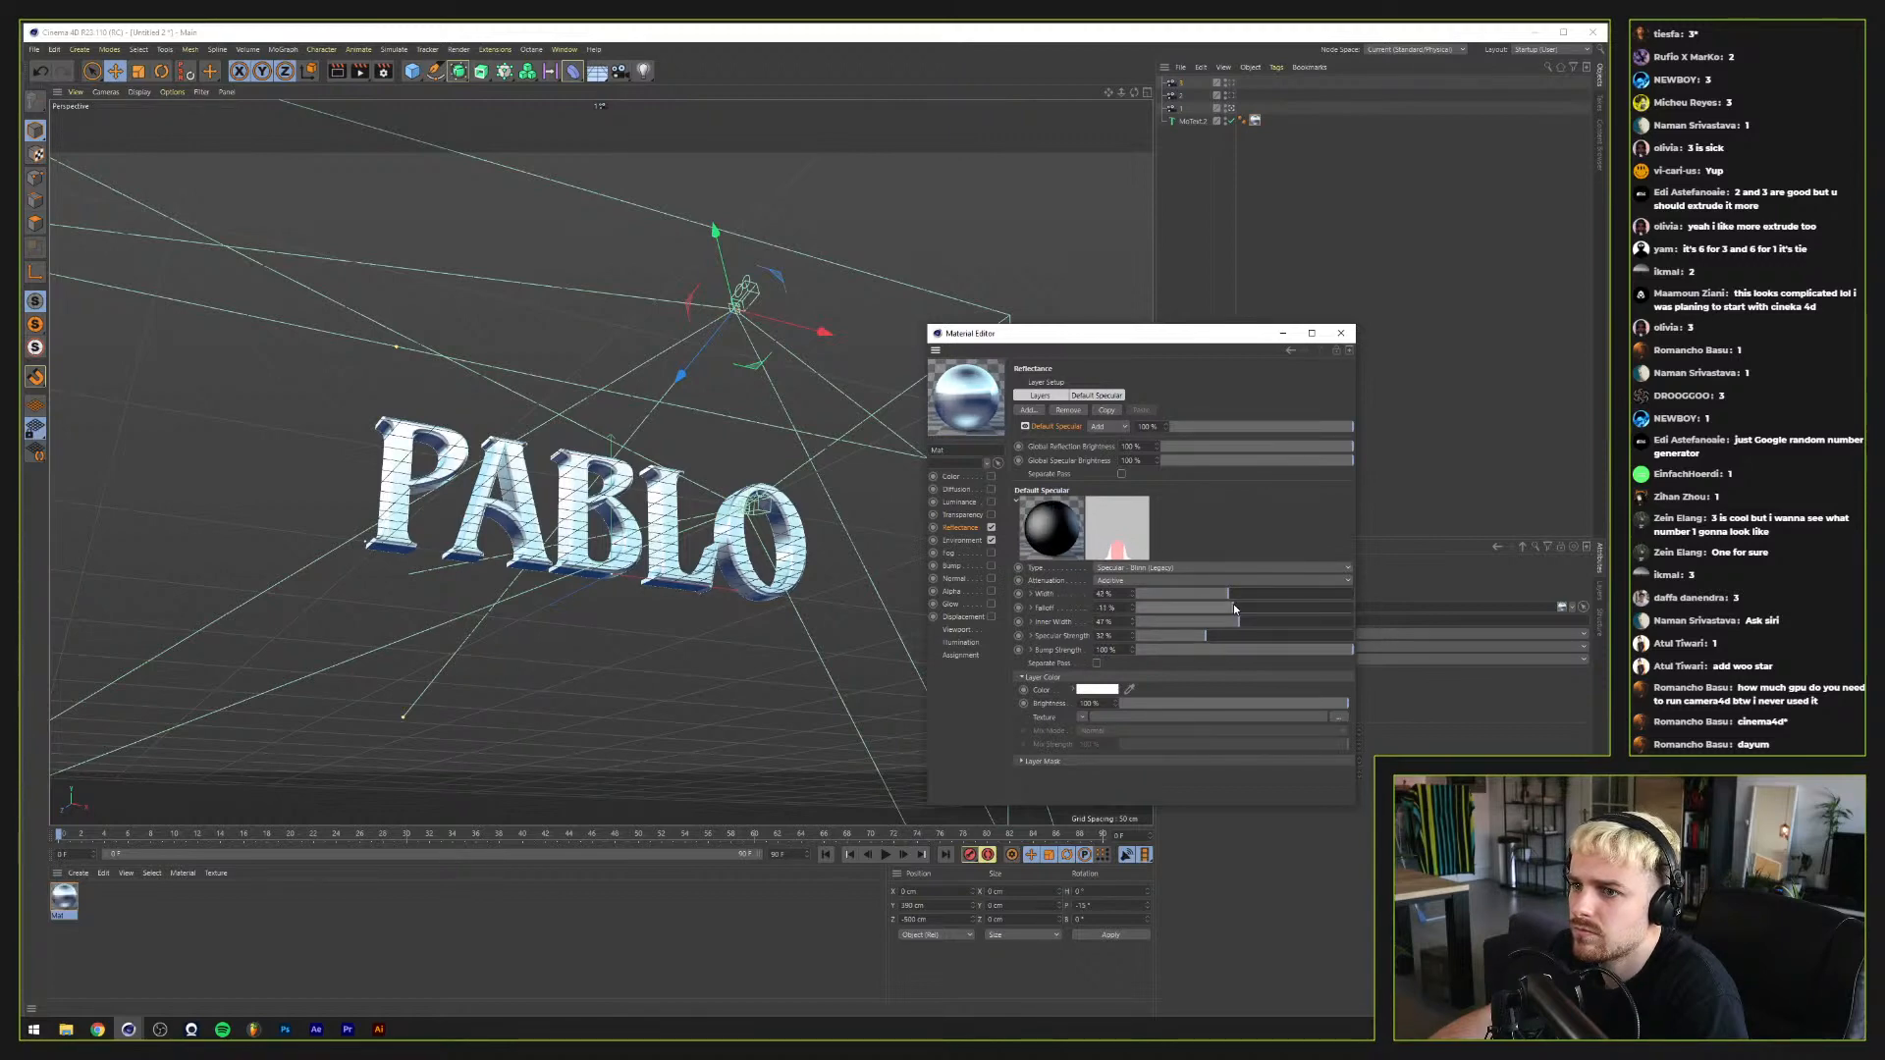
drag(1233, 604, 1228, 604)
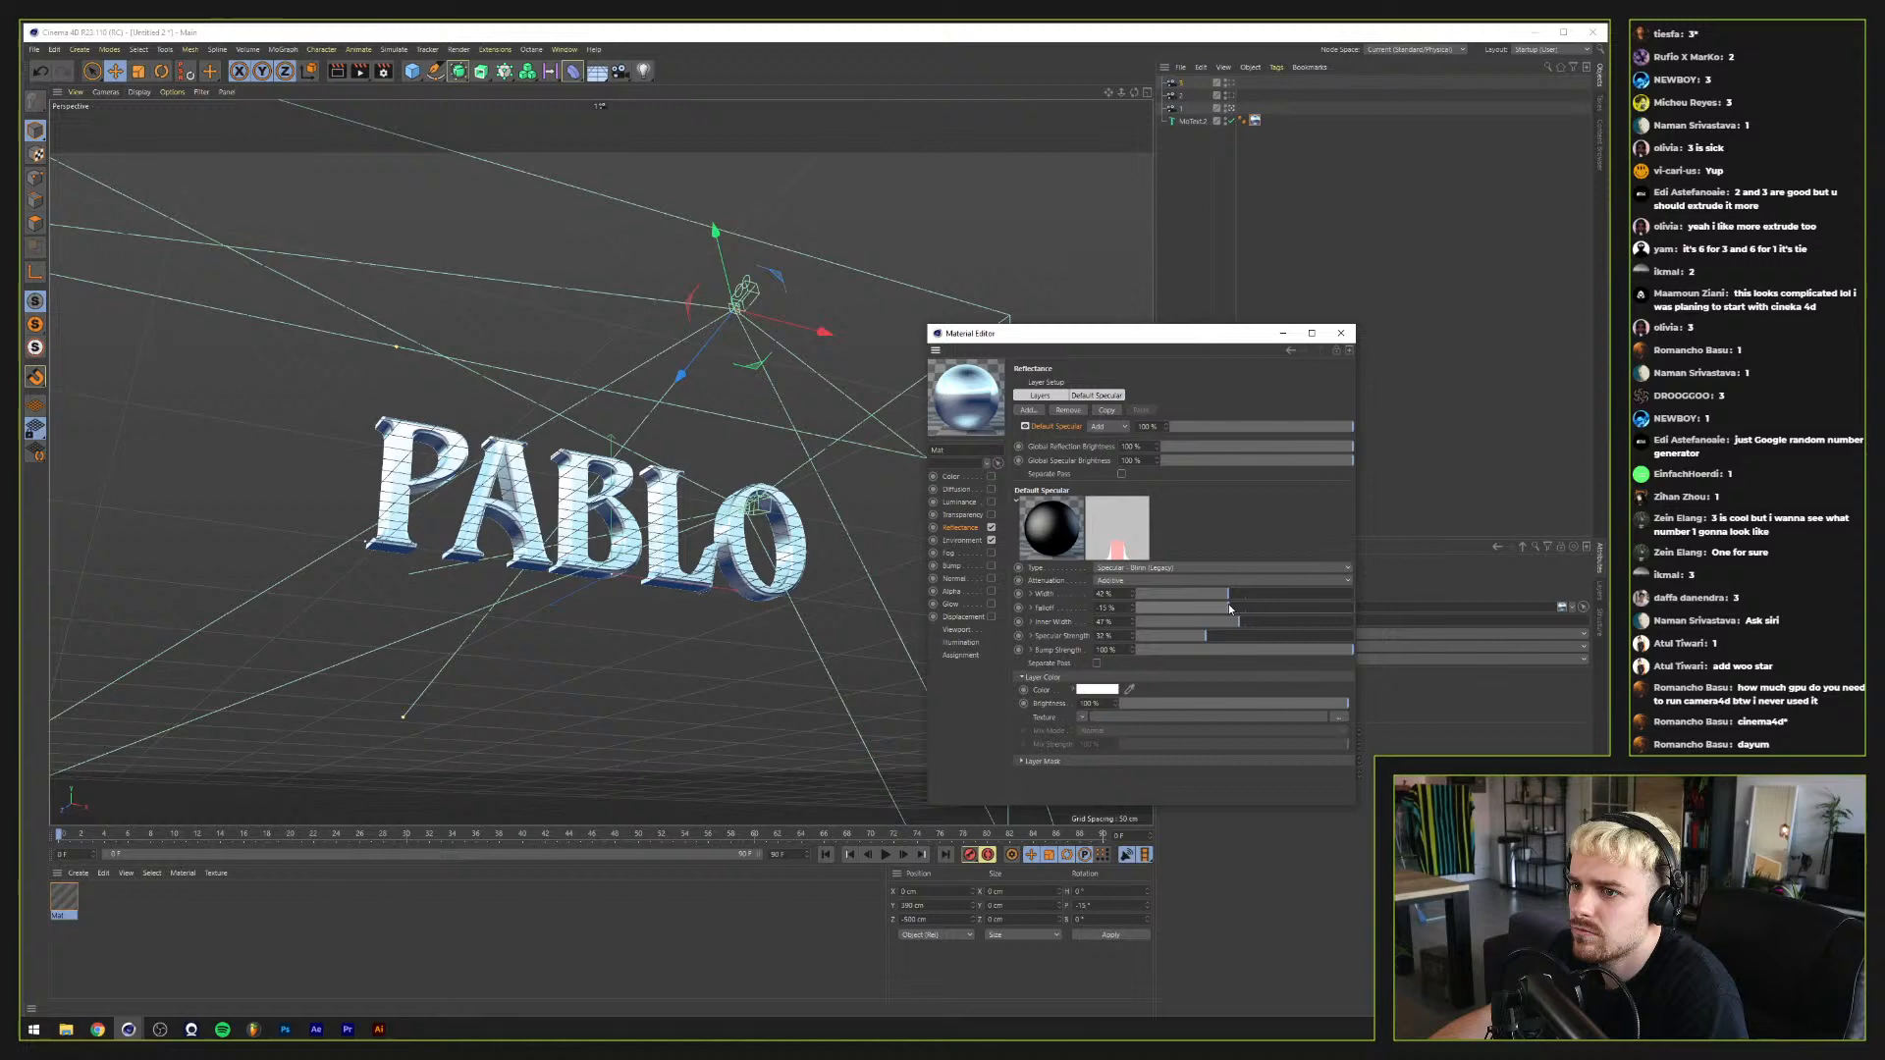
click(1341, 333)
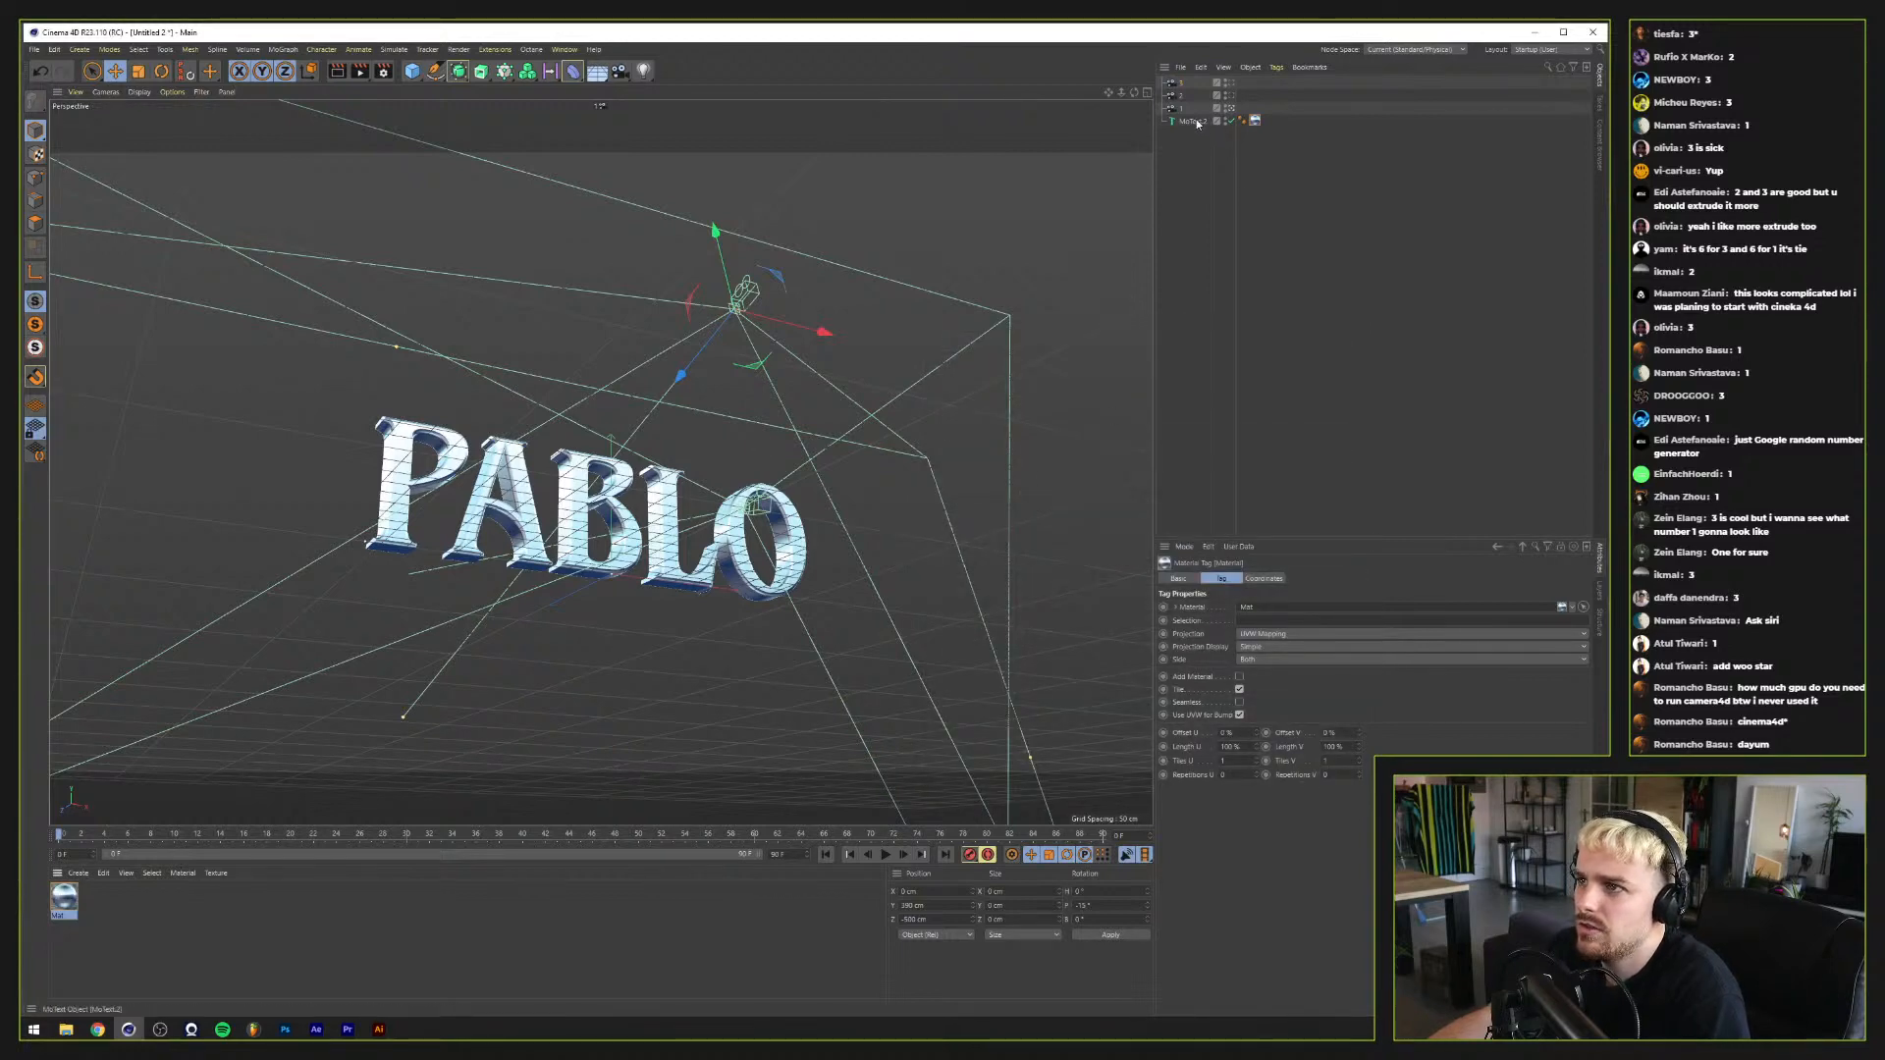
Step: Reopen the chrome material, wrap its Environment gradient texture in a Layer shader, and open that shader's properties
double_click(64, 901)
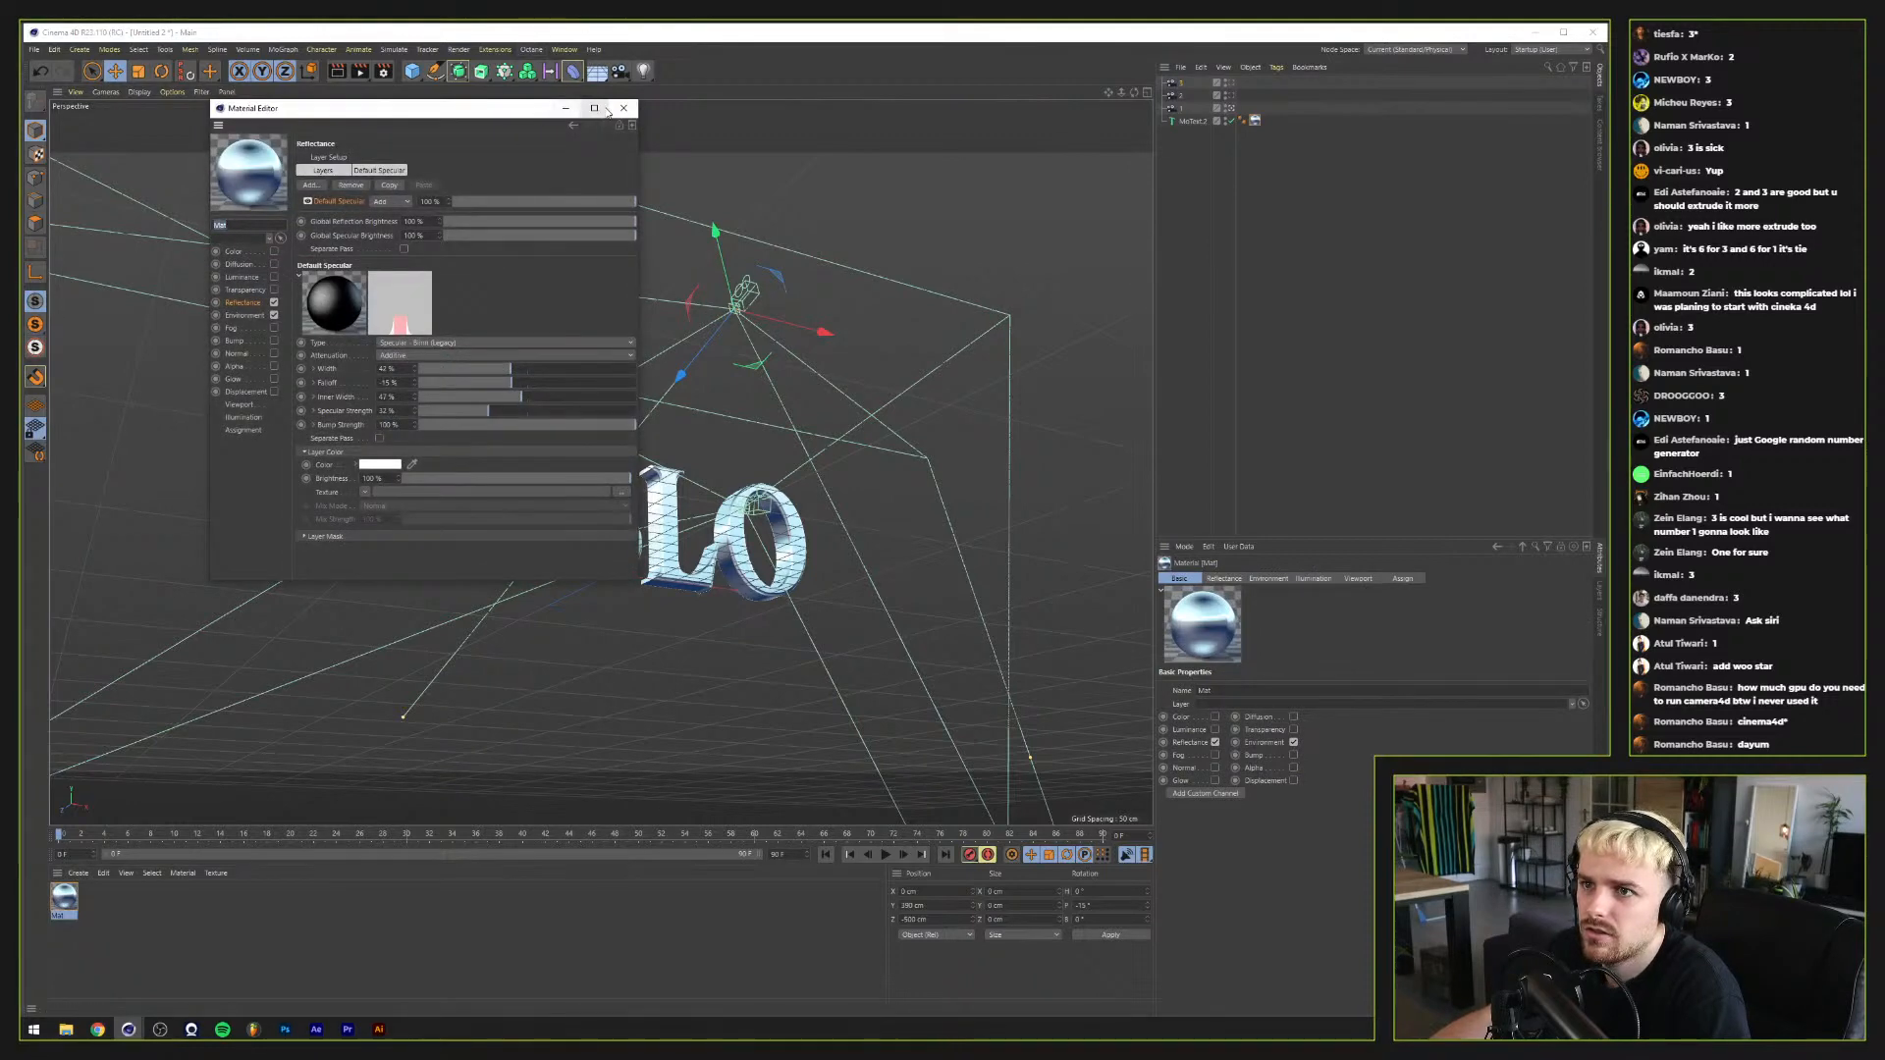
click(248, 314)
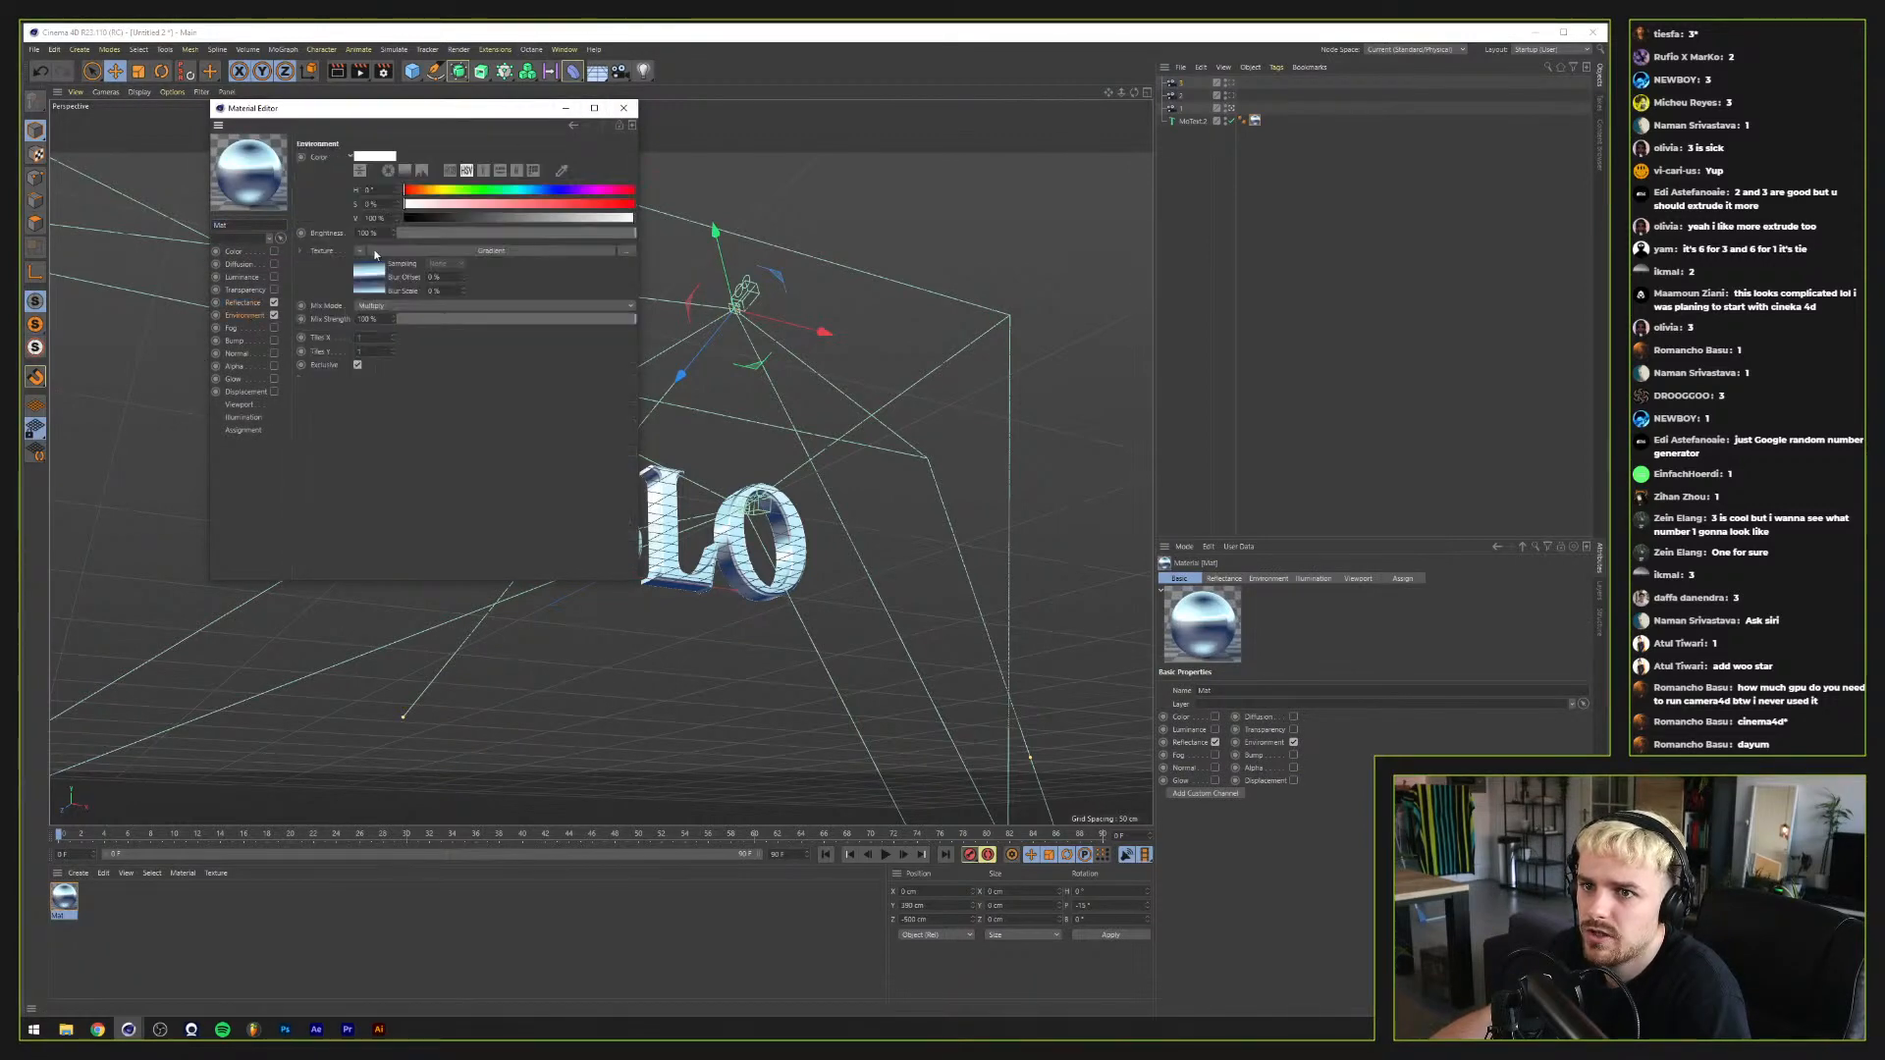
click(361, 252)
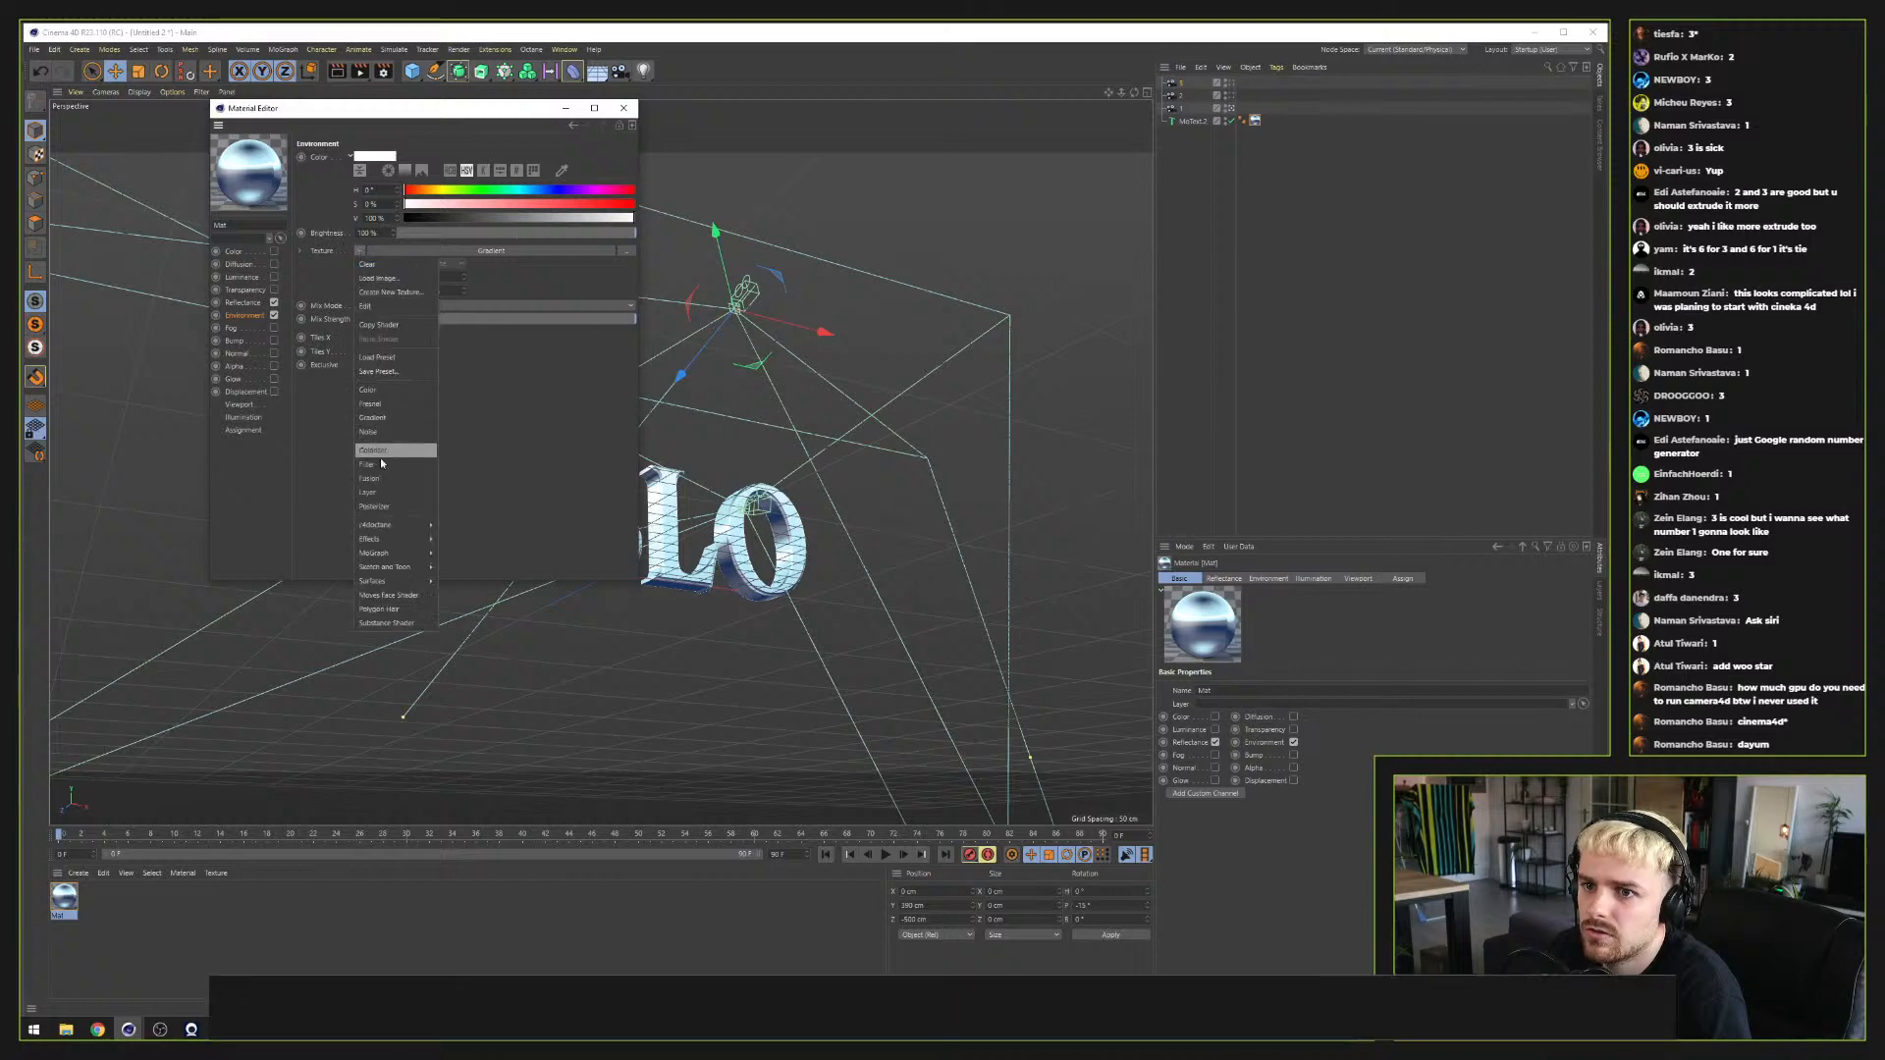
click(385, 494)
click(482, 250)
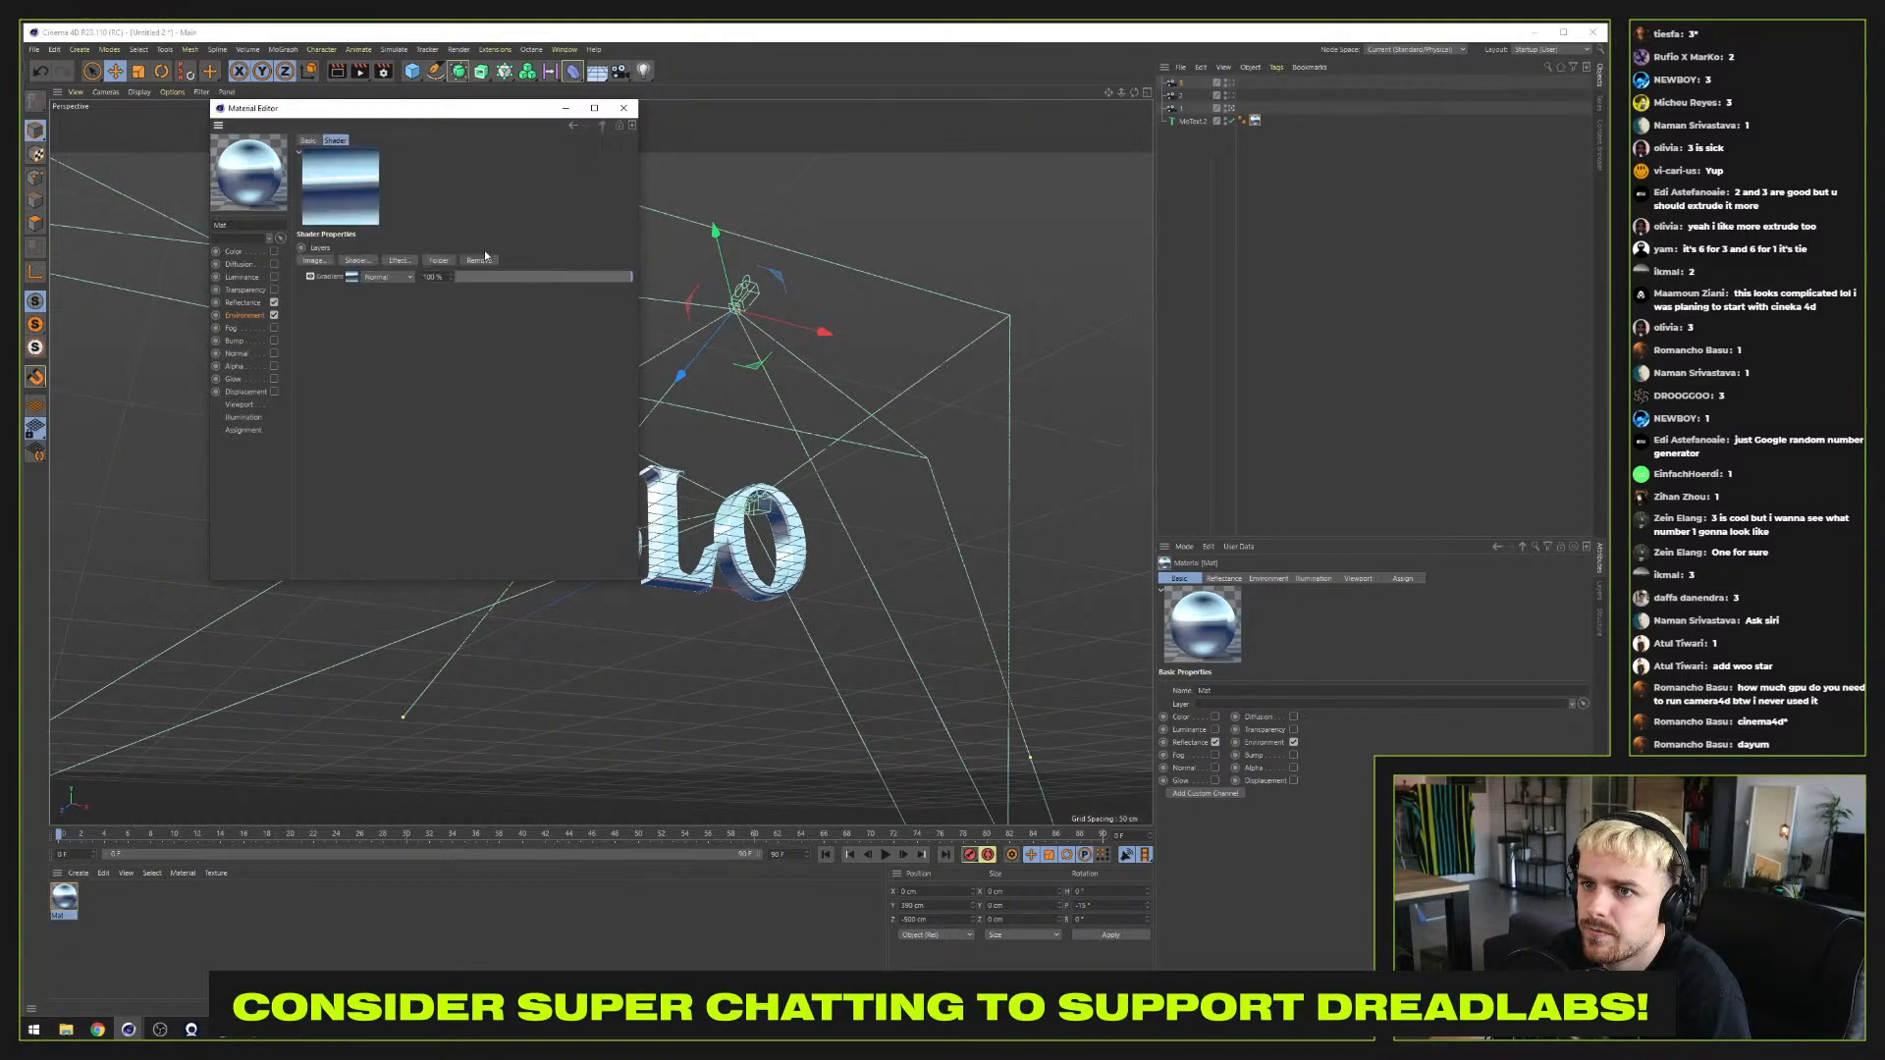
Step: Add a Hue/Saturation/Lightness effect above the gradient layer and shift its Hue to about -111° for green chrome
click(408, 263)
click(438, 278)
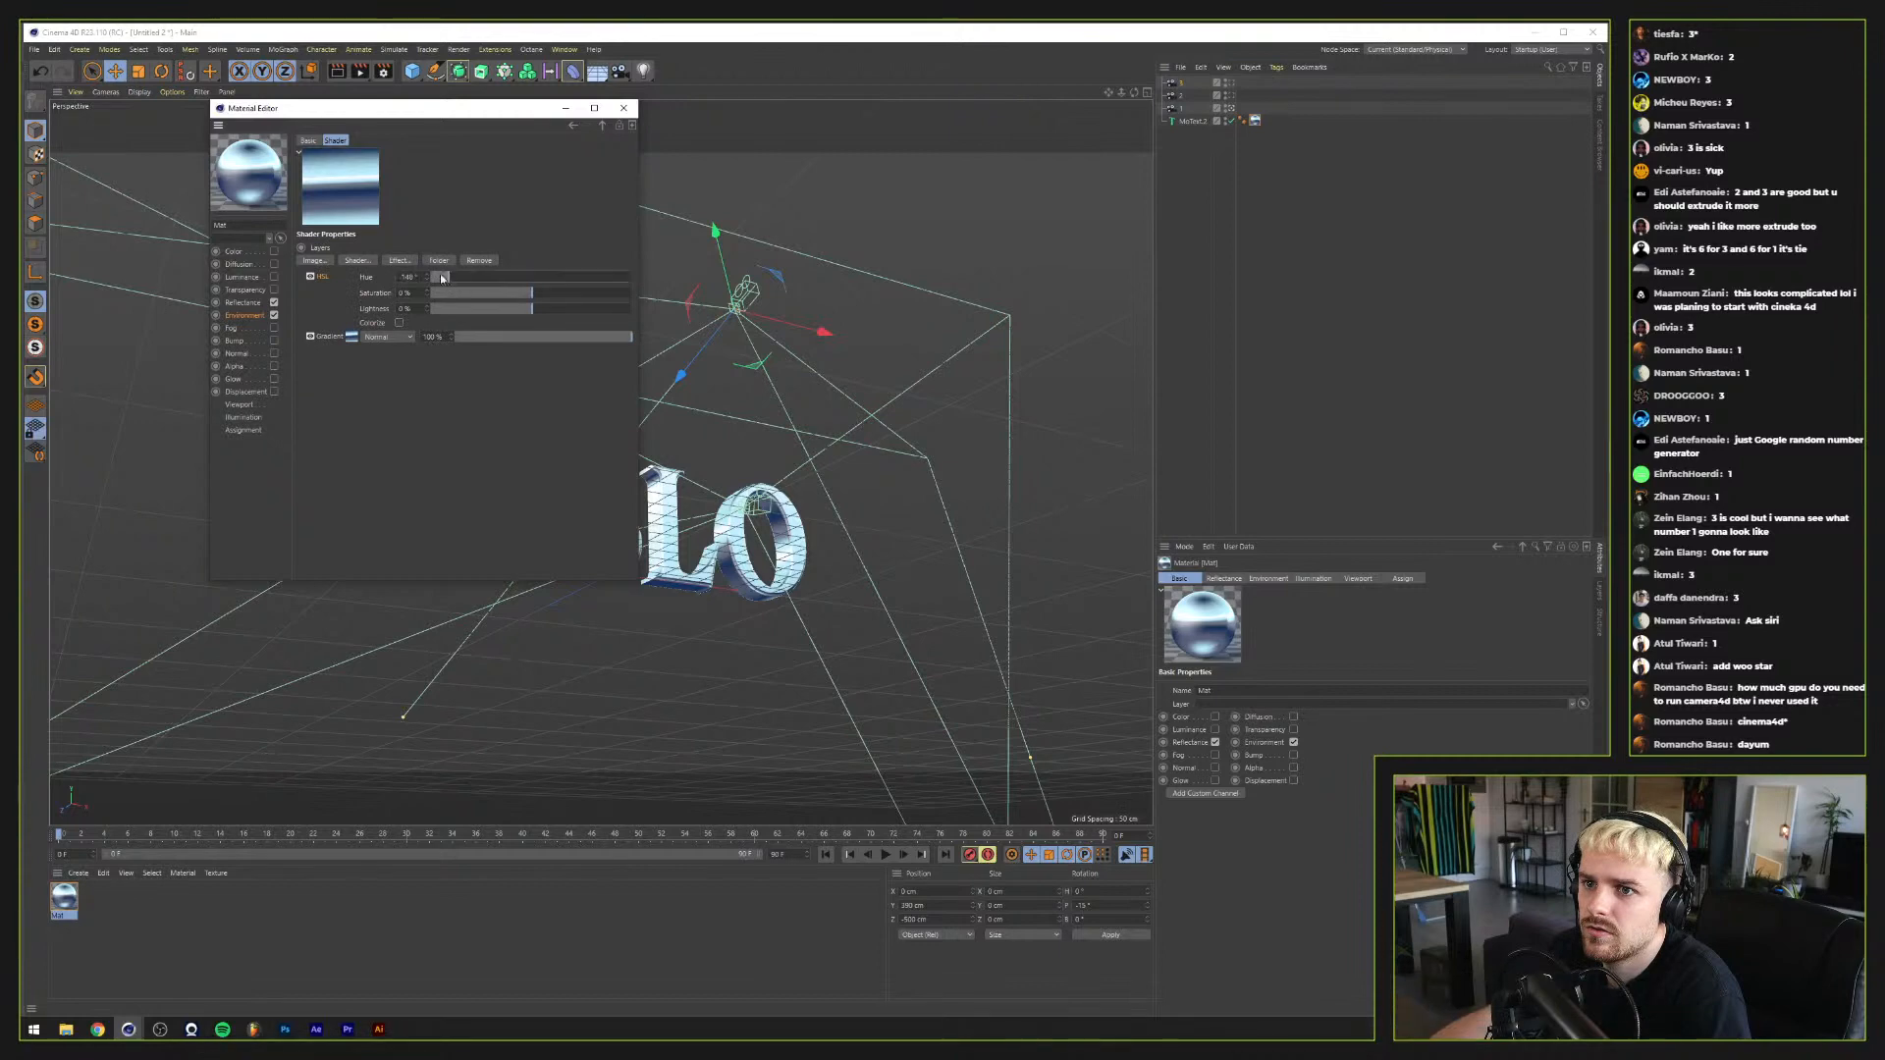
text(44)
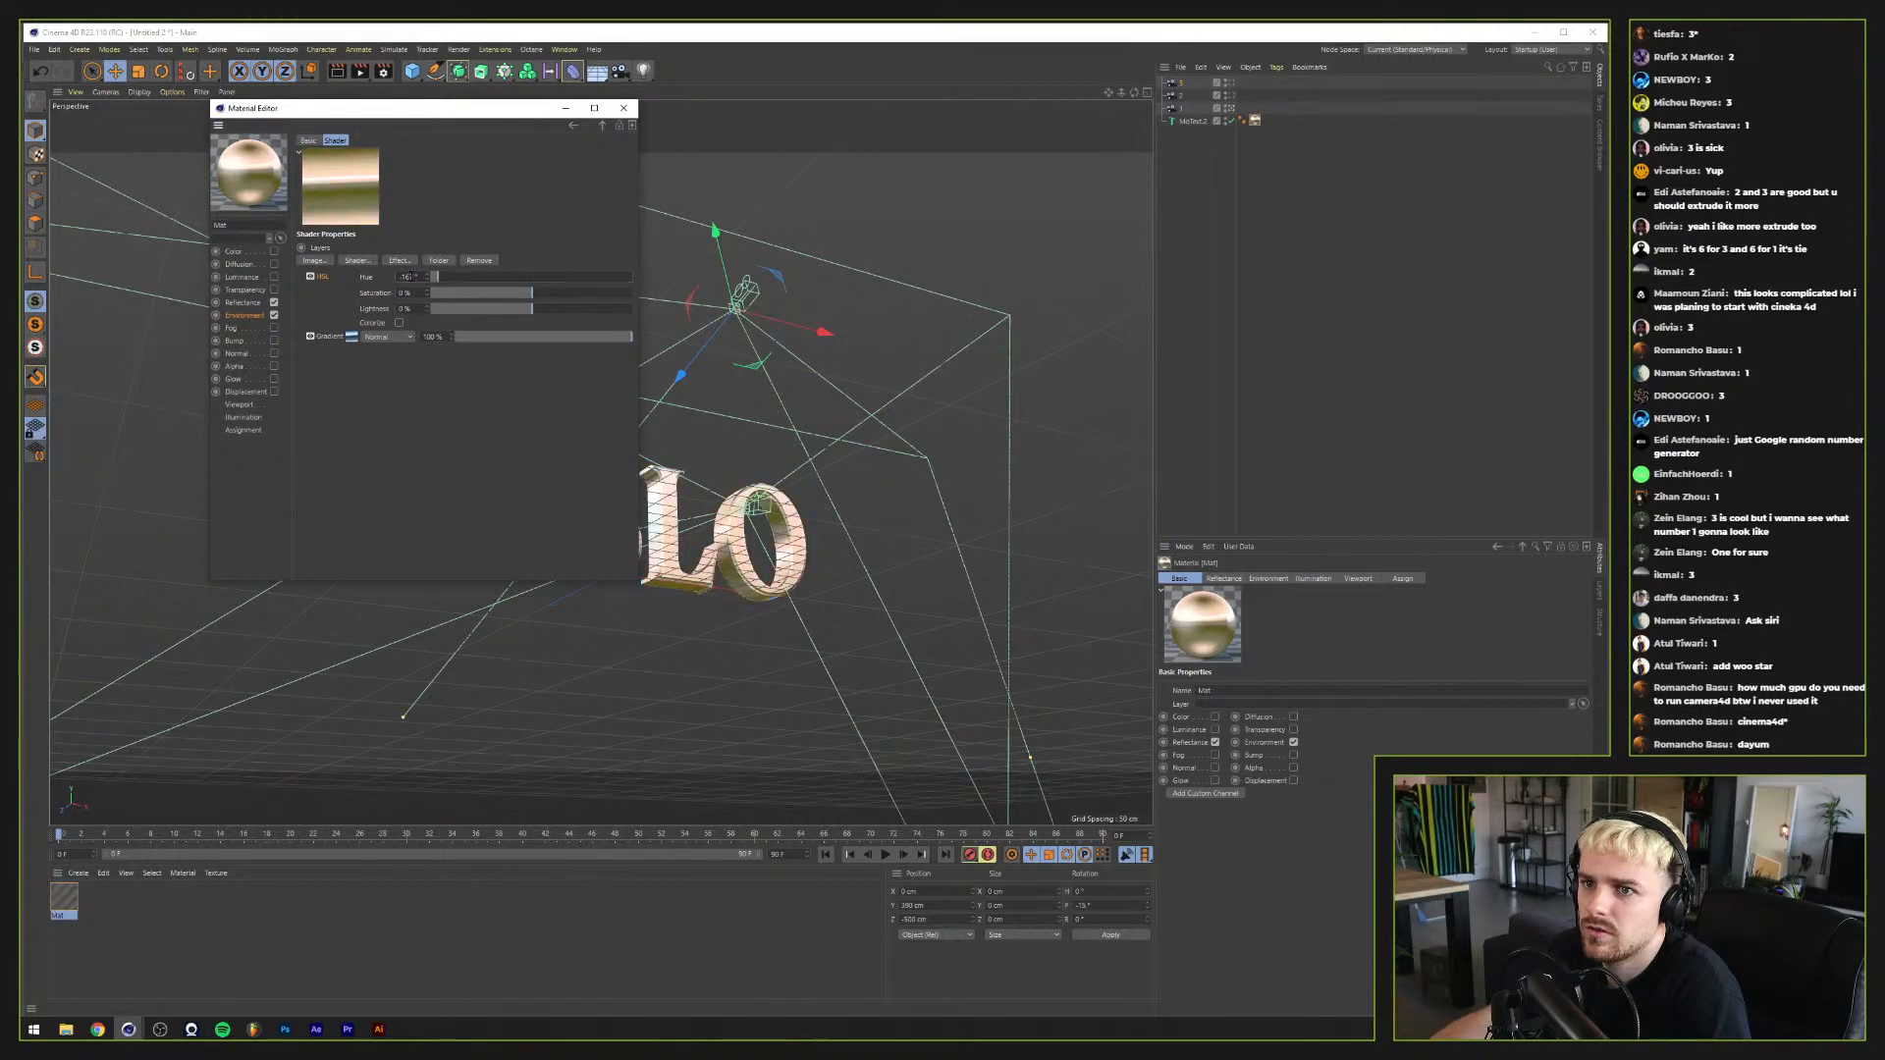
key(Return)
drag(414, 117, 1141, 241)
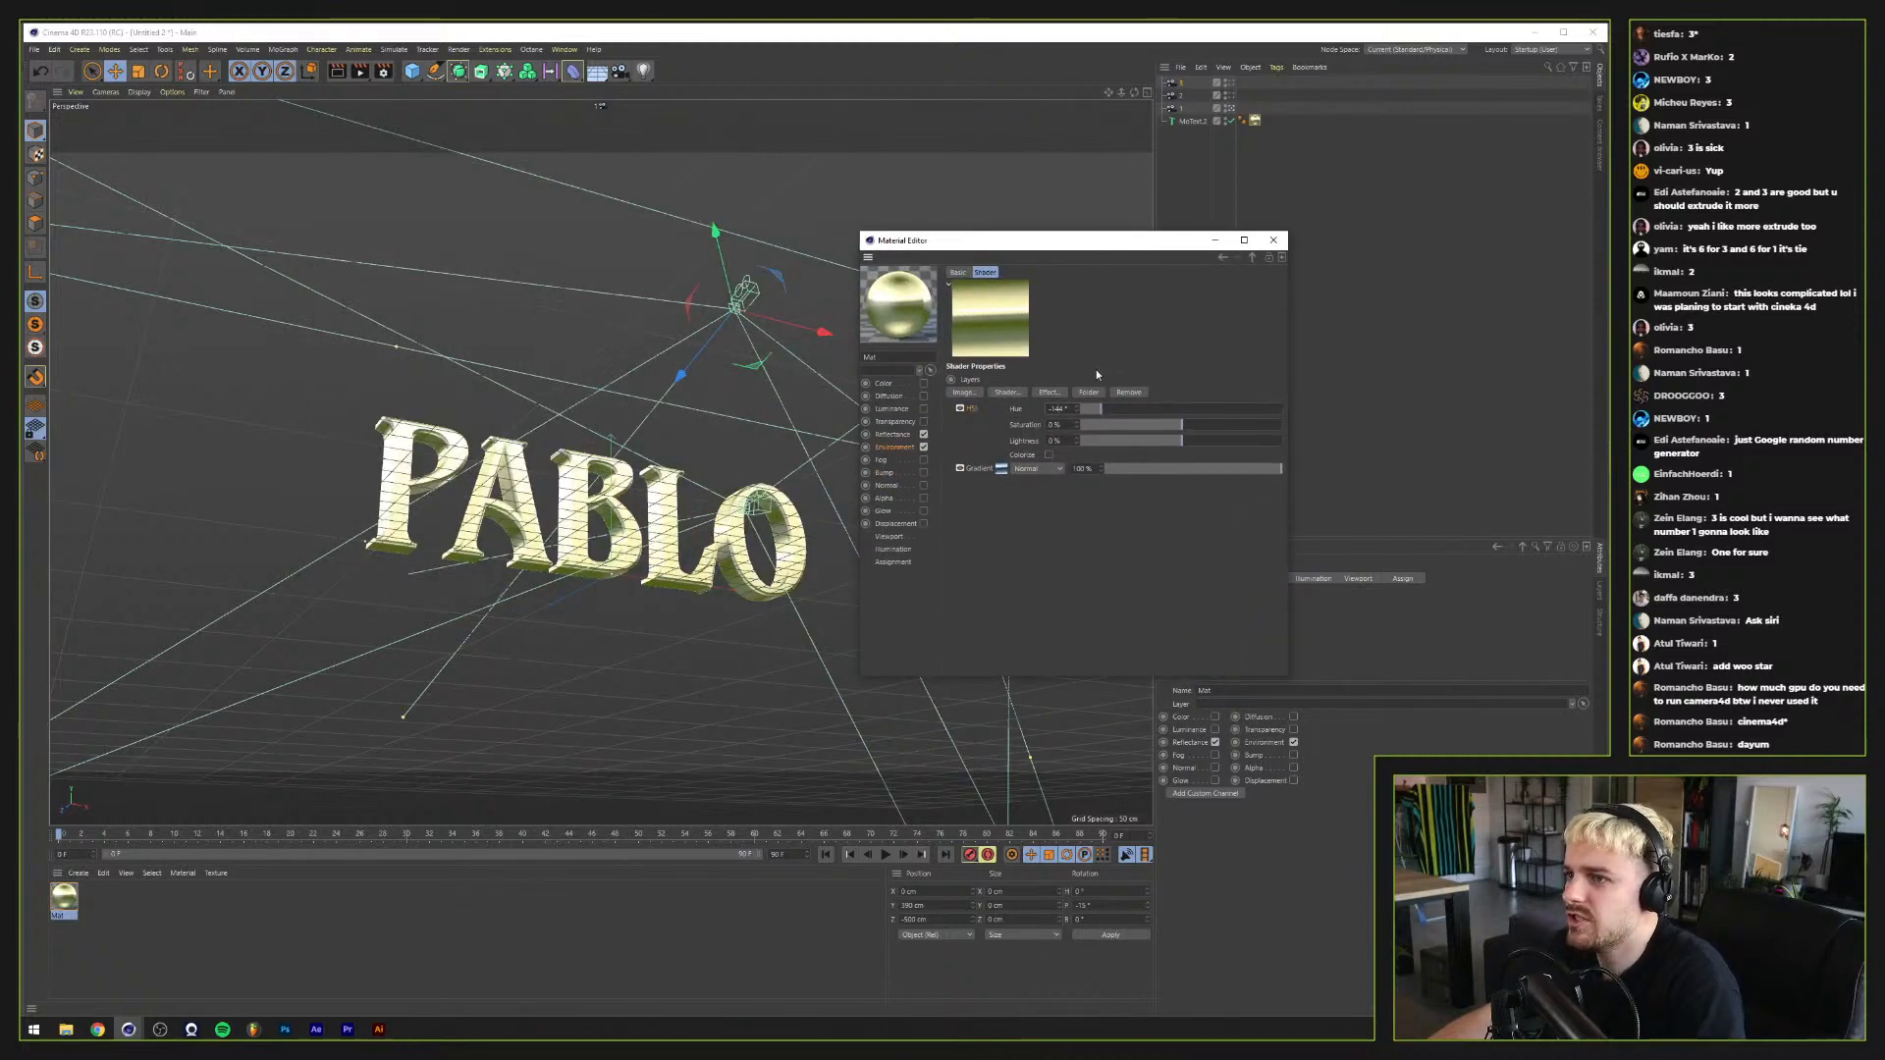
drag(1096, 409, 1120, 409)
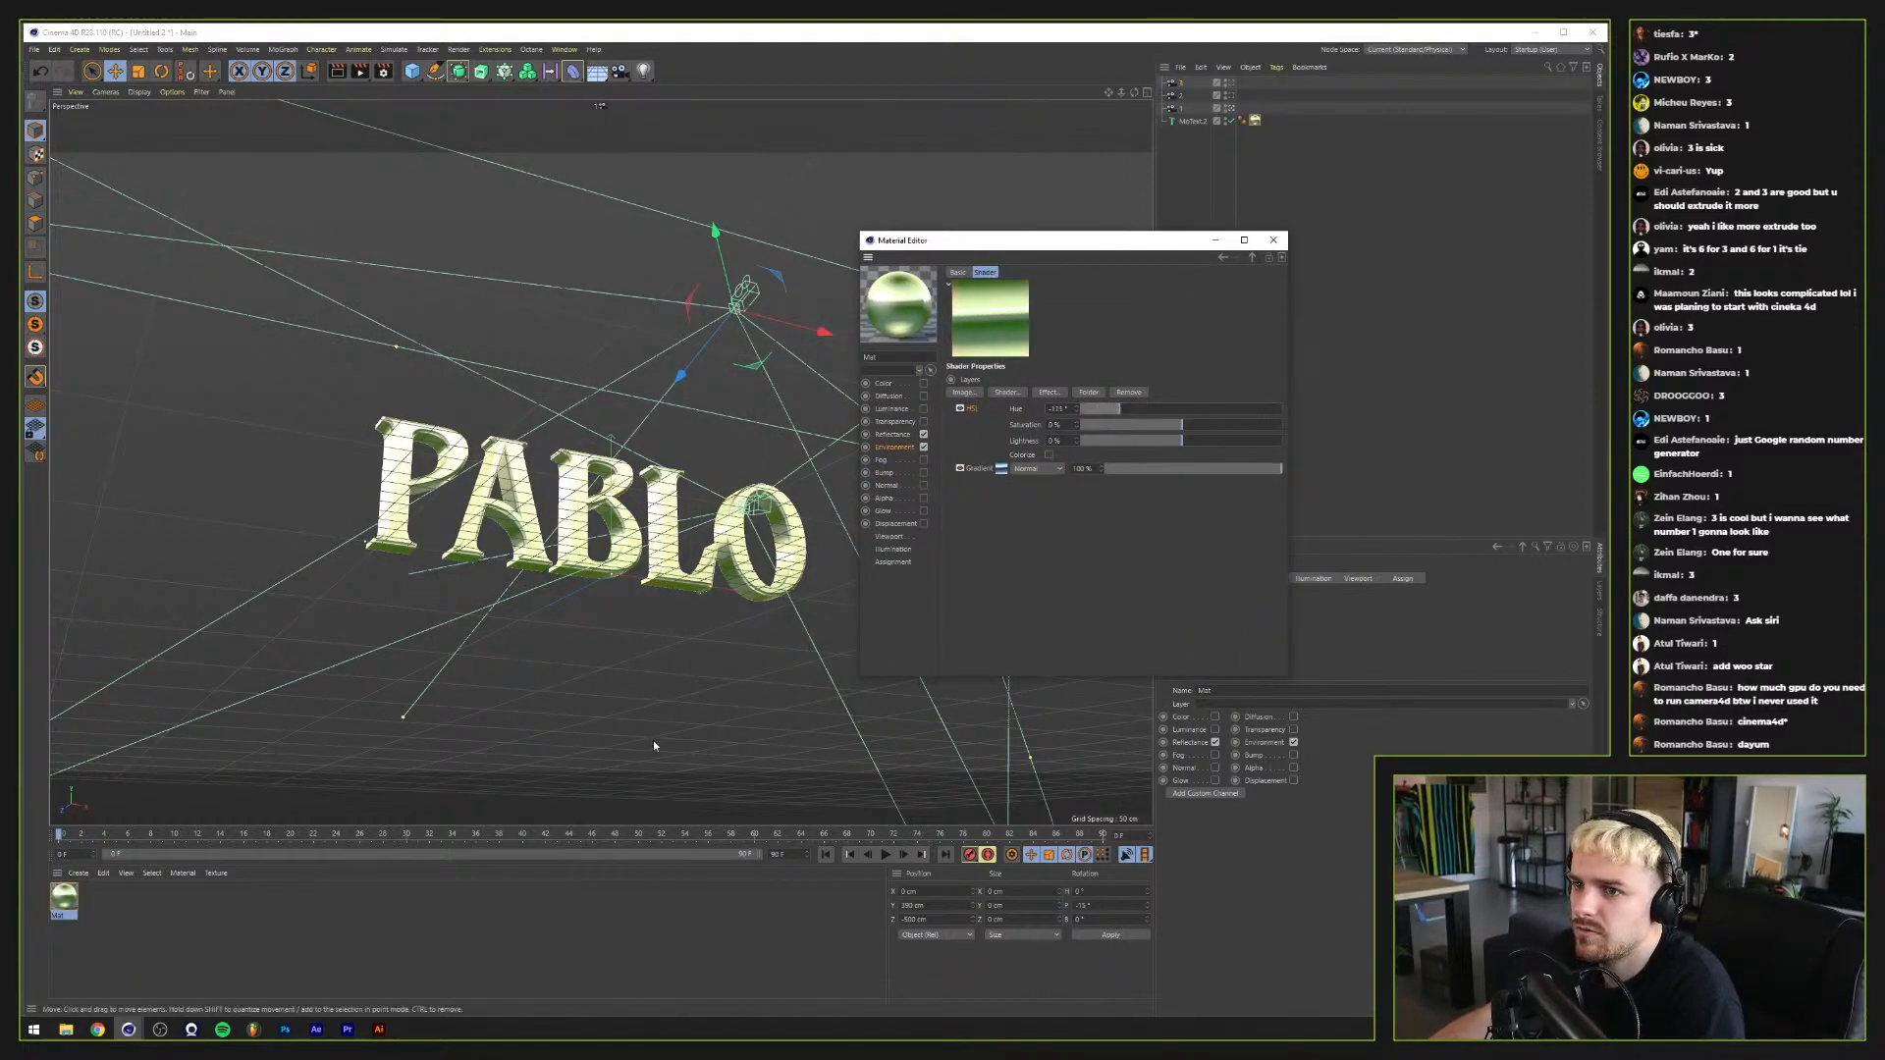
Step: Switch to Photoshop and move the red-cap photo to the lower-right part of the collage canvas
click(285, 1030)
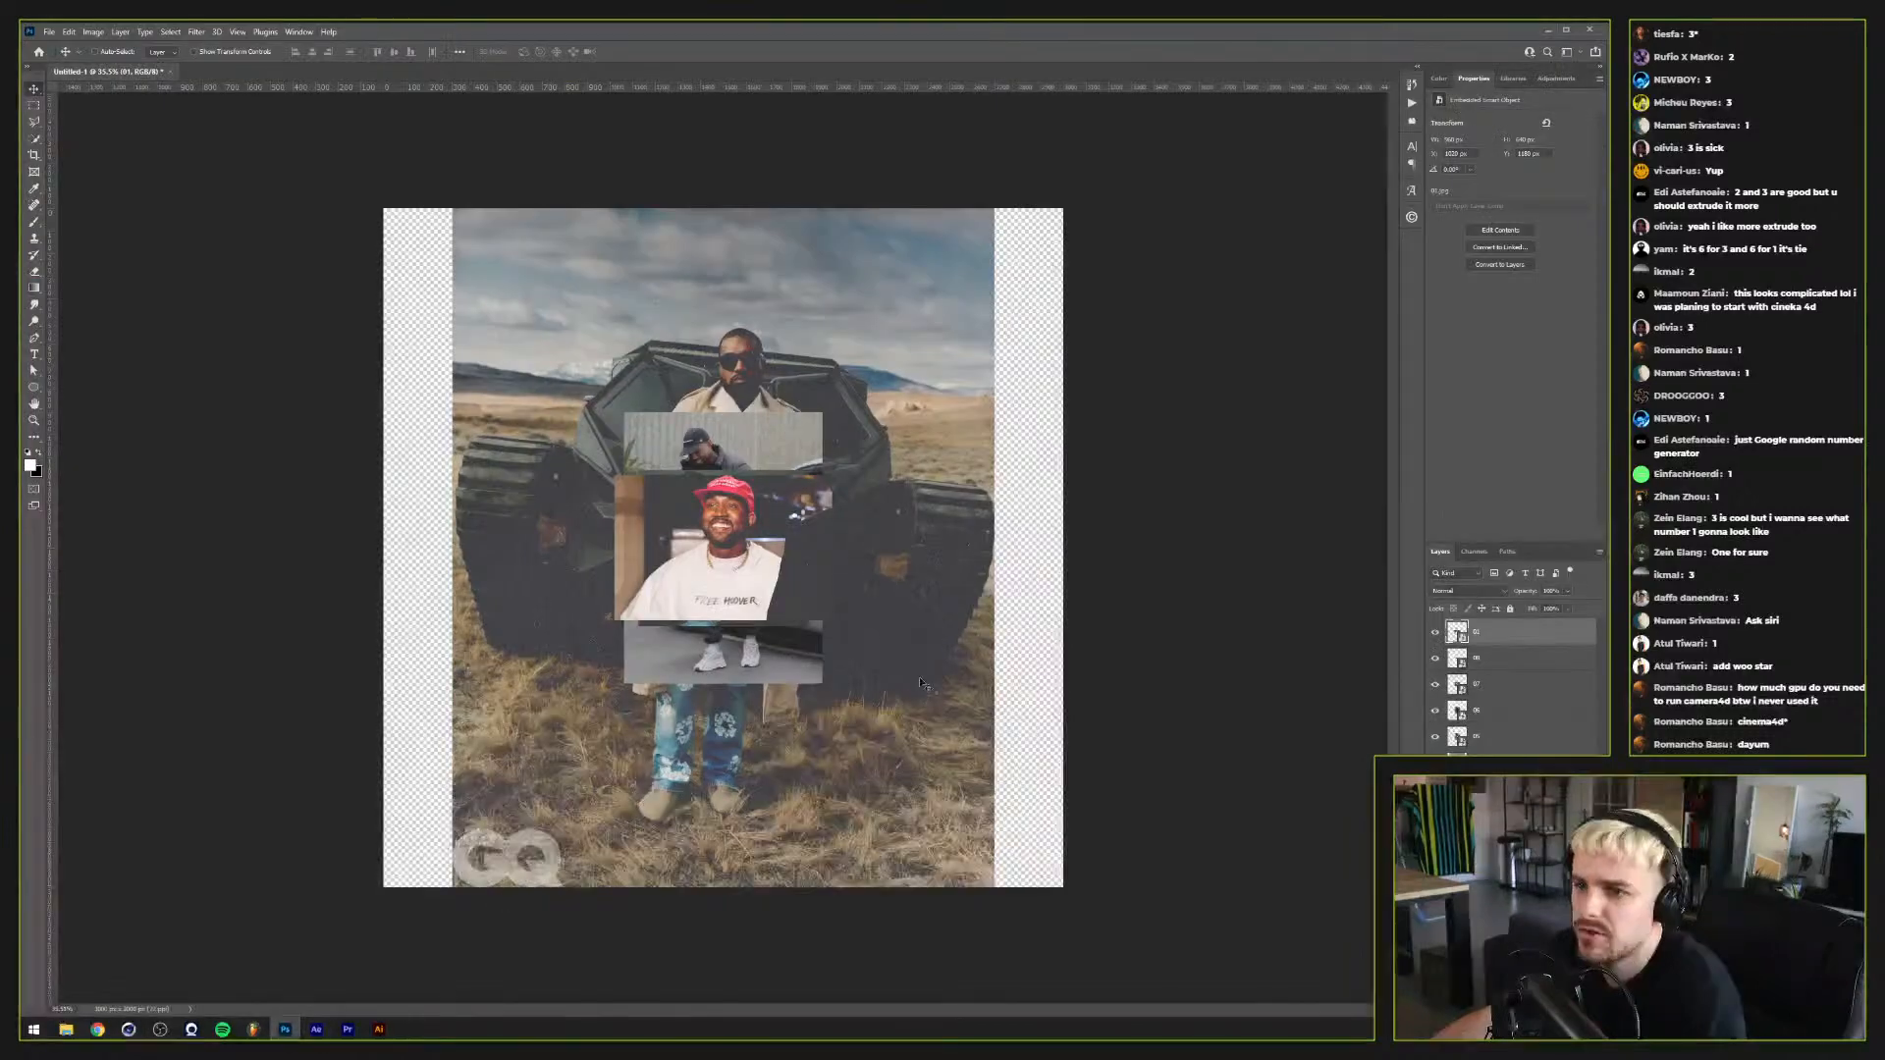
drag(748, 583, 999, 814)
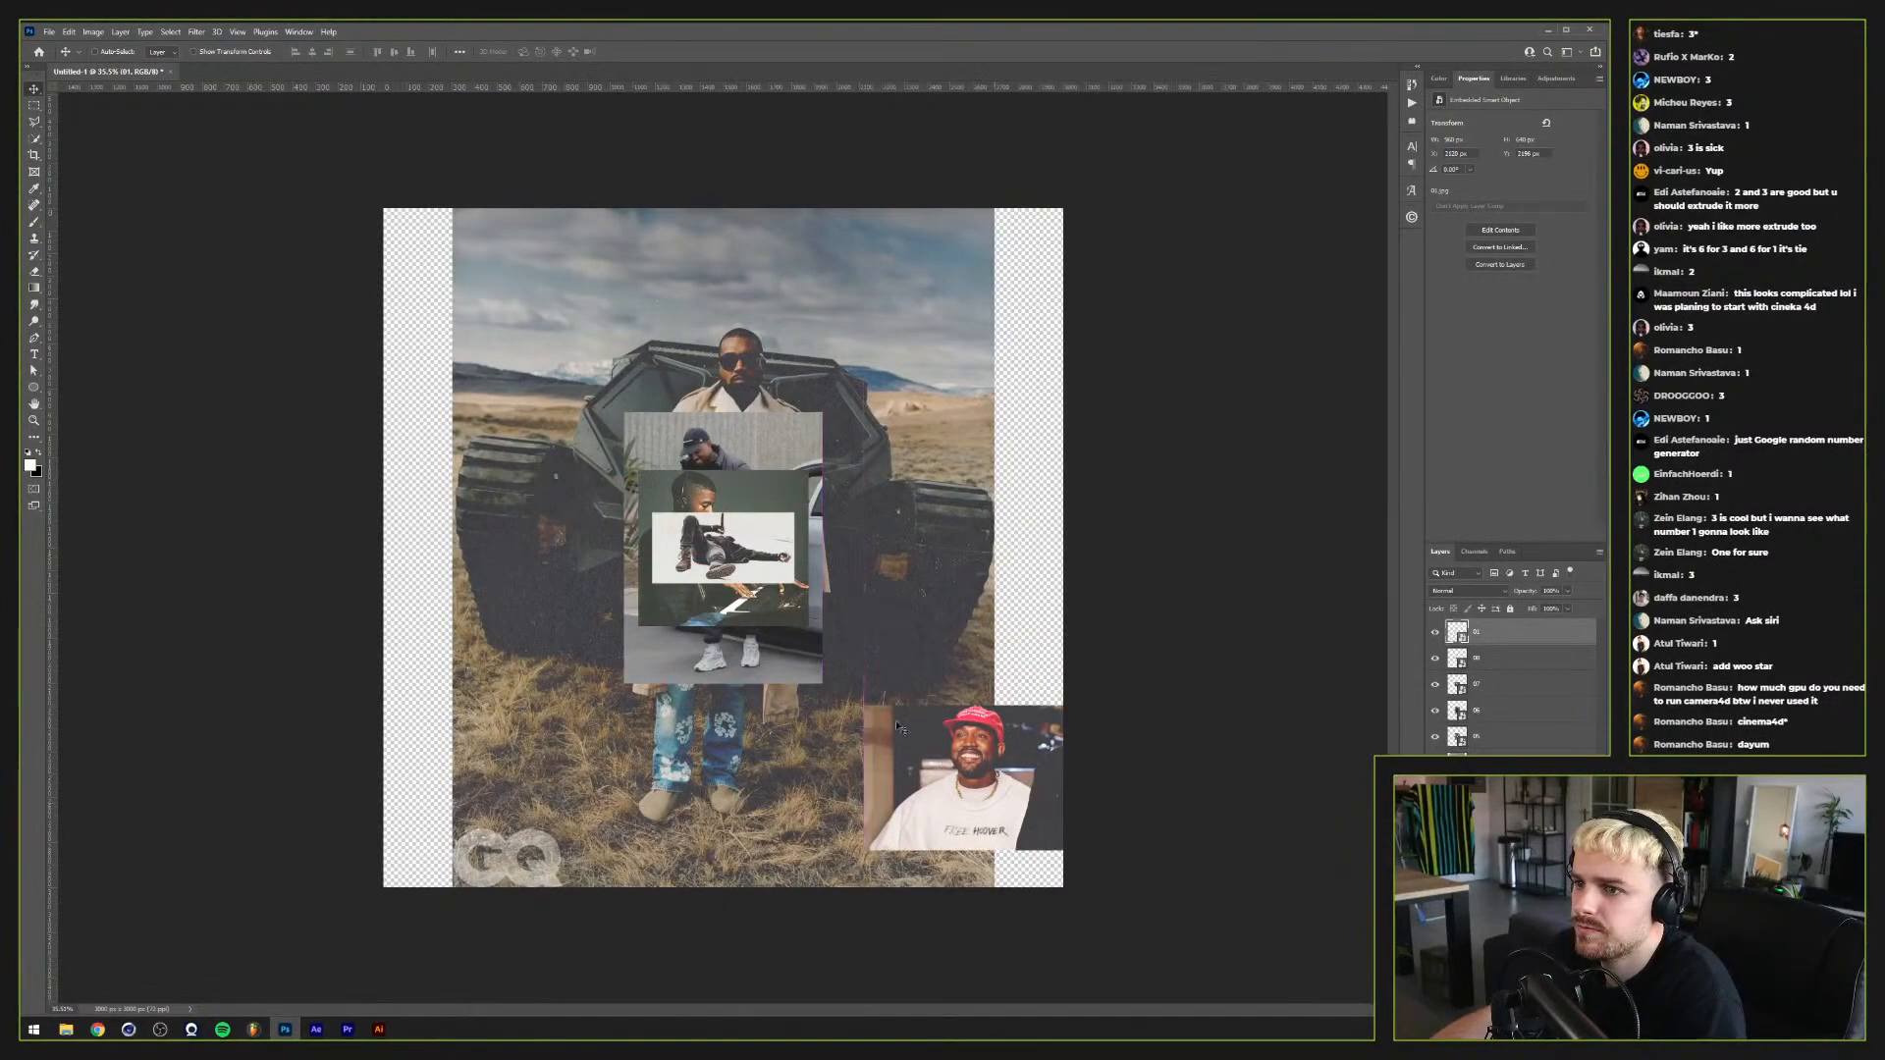
Step: Spread the stacked photos out across the canvas, placing the large field photo along one side and the smaller ones around it
drag(726, 569, 541, 787)
click(659, 555)
drag(659, 554, 750, 718)
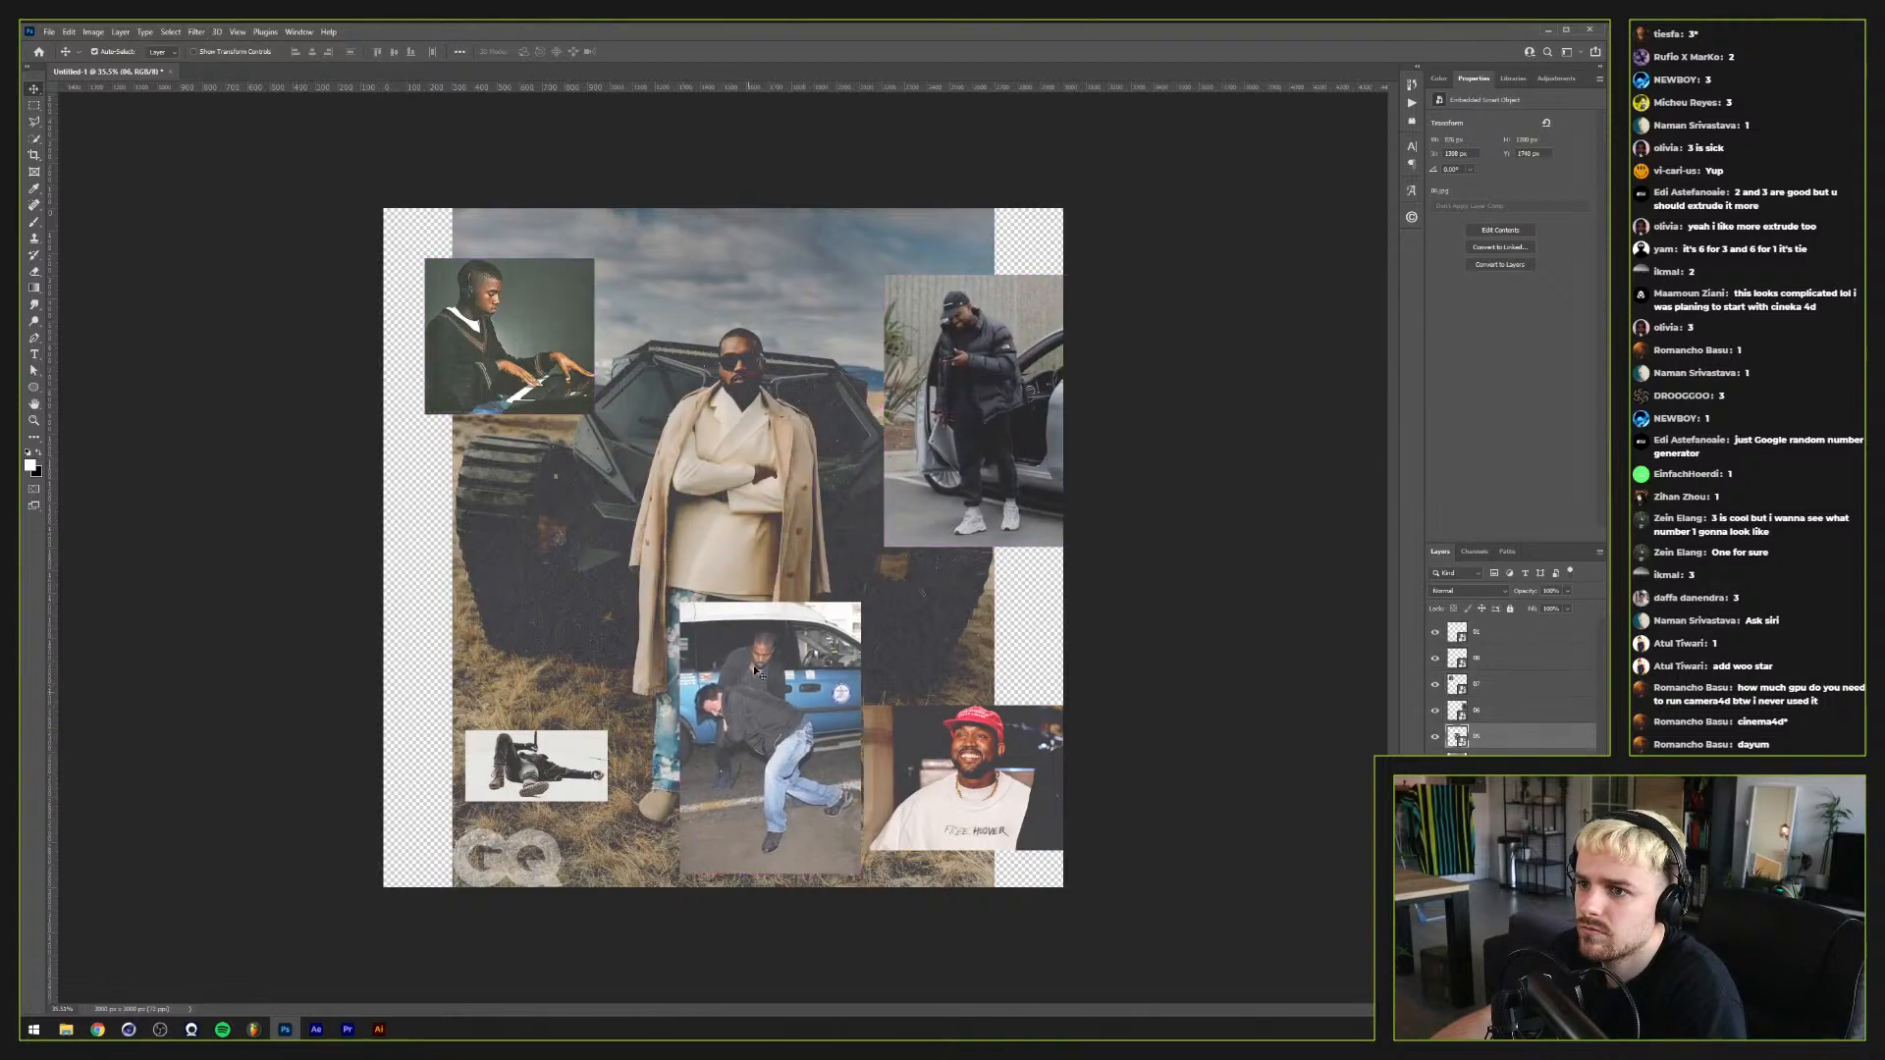
drag(700, 457, 455, 471)
drag(776, 476, 1011, 583)
drag(823, 510, 883, 349)
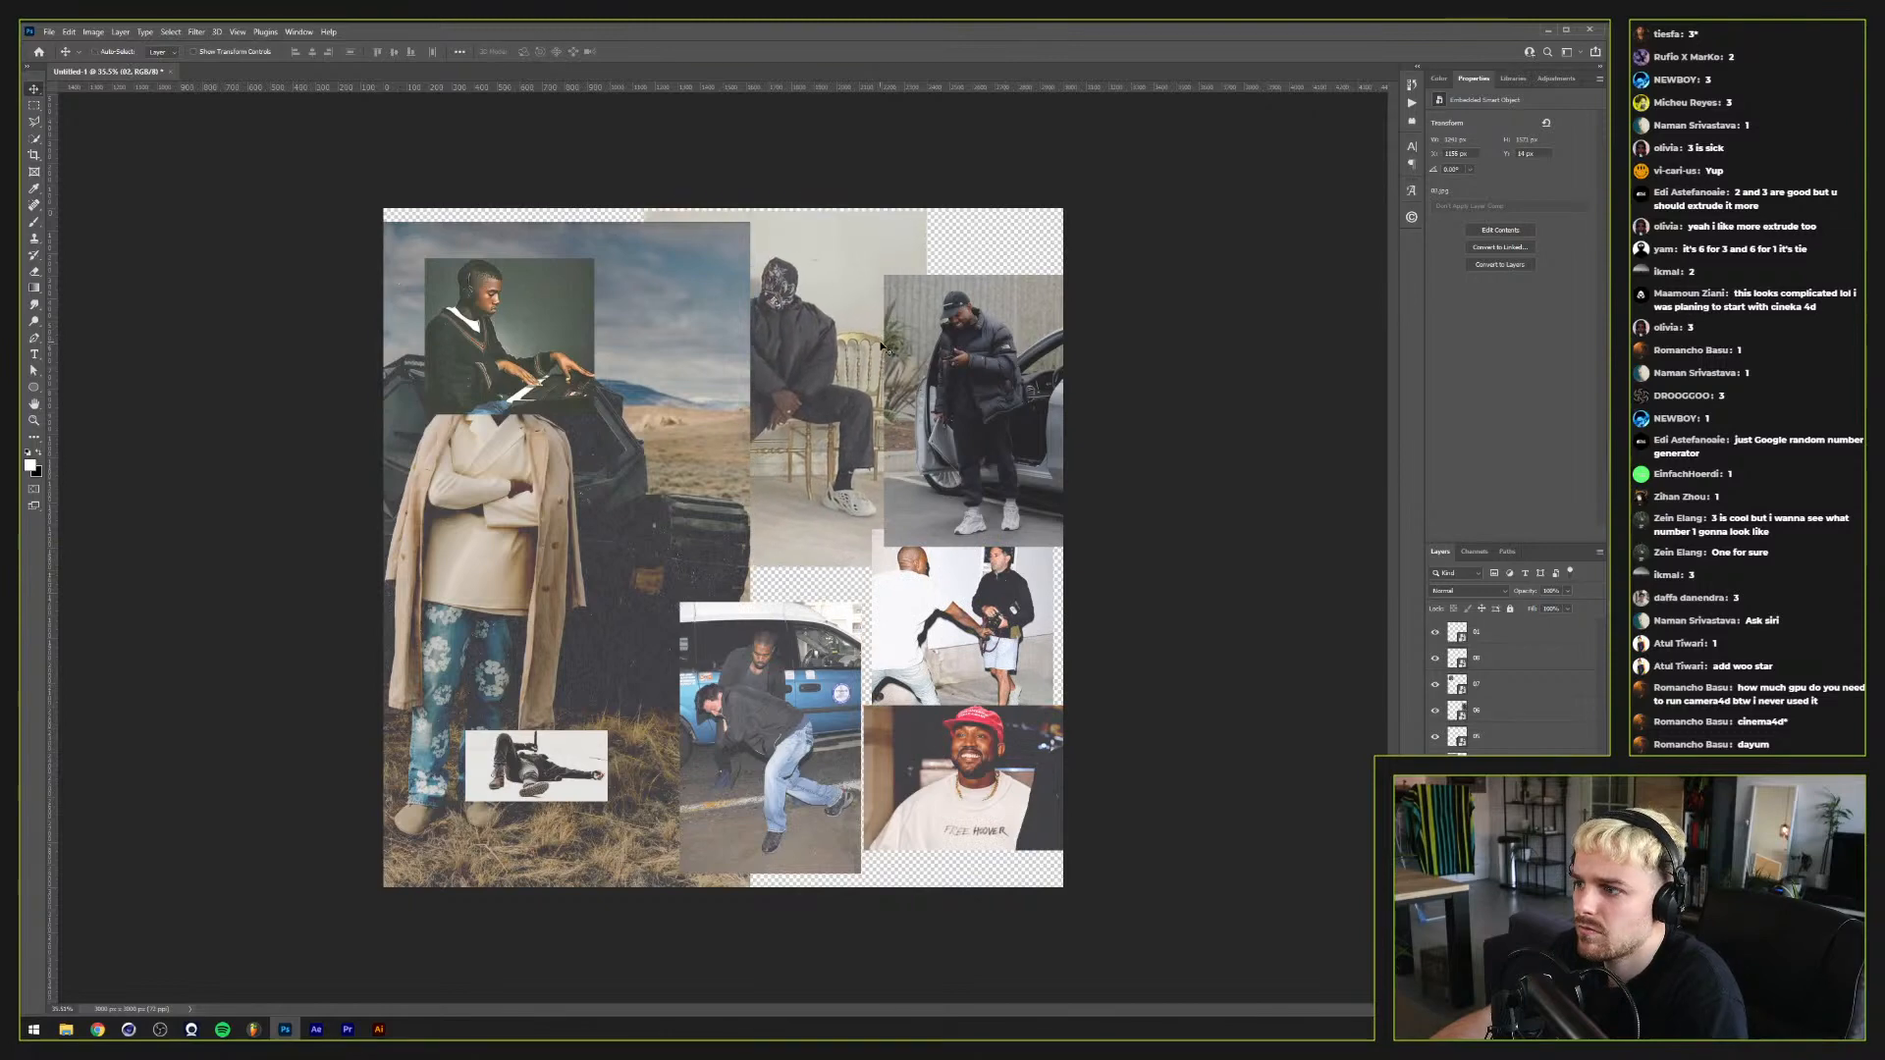
Step: Bring the photo of the seated masked man to the front and shift the large field photo further down the canvas
key(ctrl+])
key(ctrl+])
key(ctrl+])
key(ctrl+])
key(ctrl+])
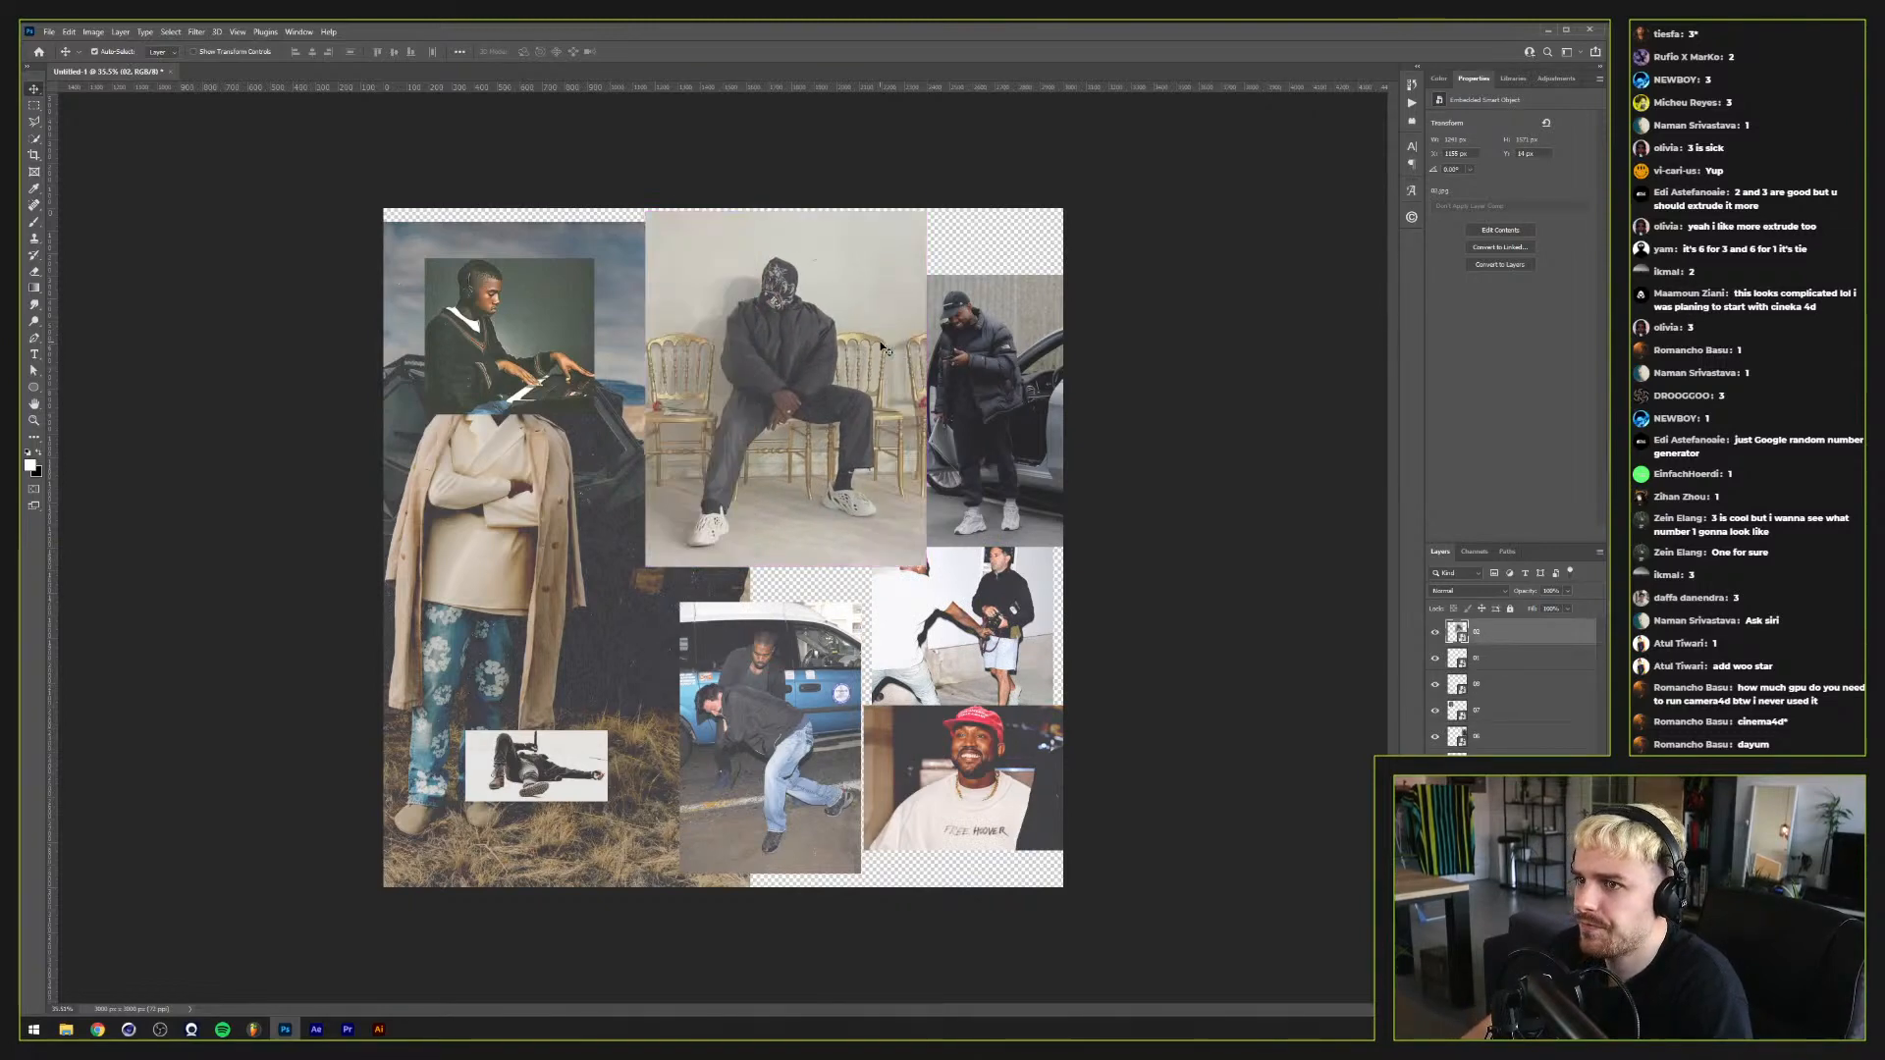
drag(472, 477, 494, 605)
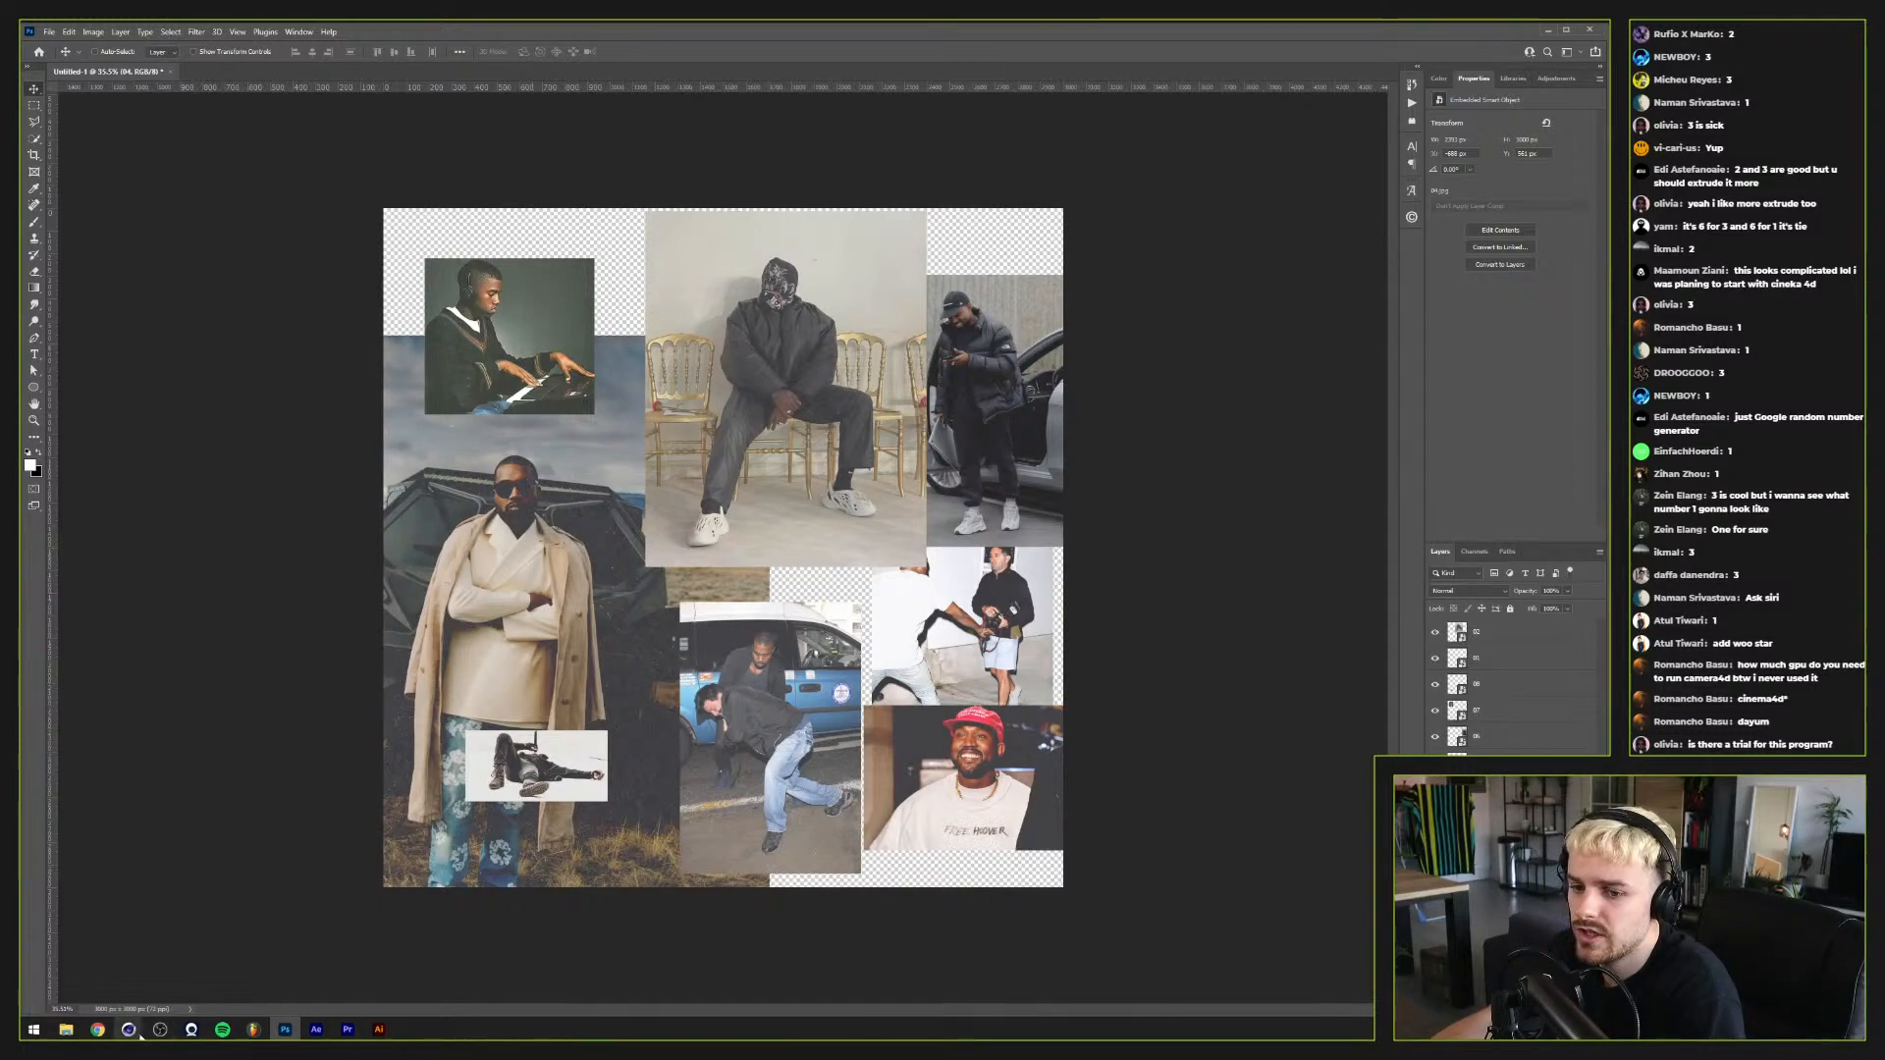
Step: Switch to Cinema 4D and set the angle of the material's environment gradient to -4.7°
mouse_move(135, 1028)
click(158, 997)
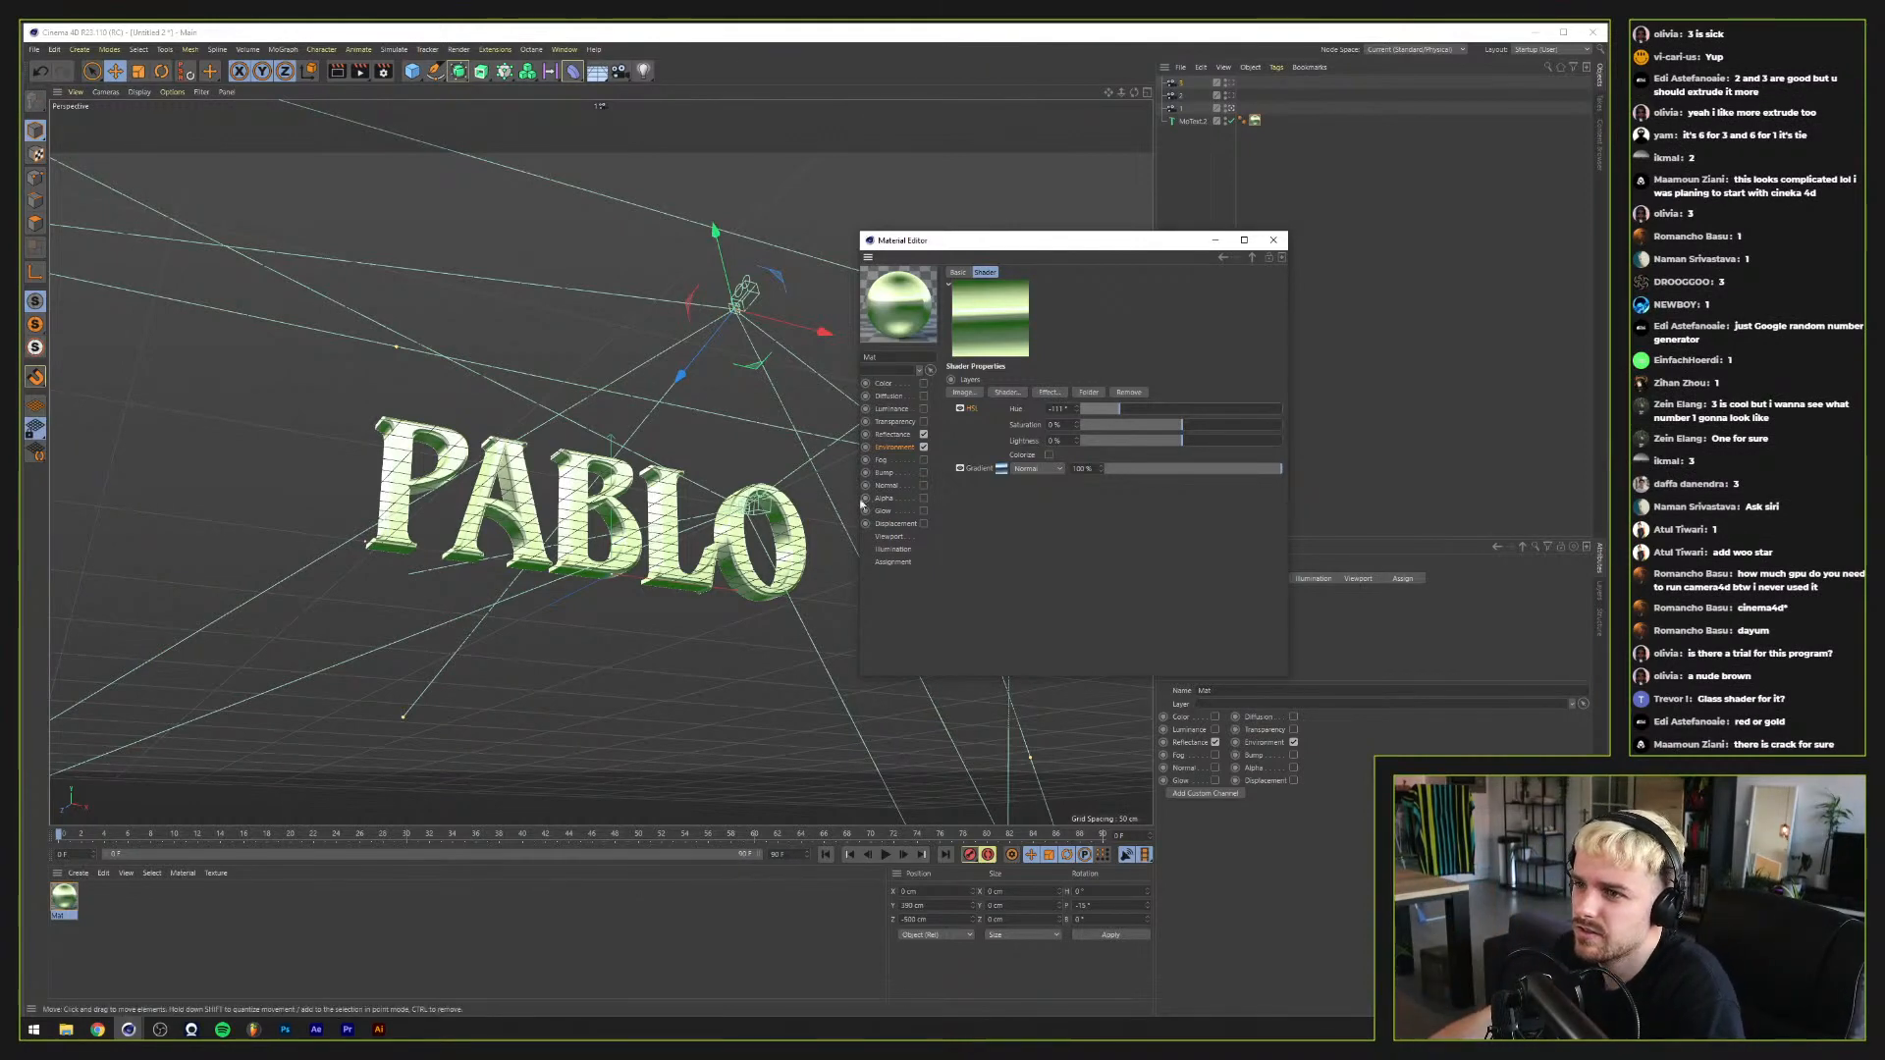
click(1002, 470)
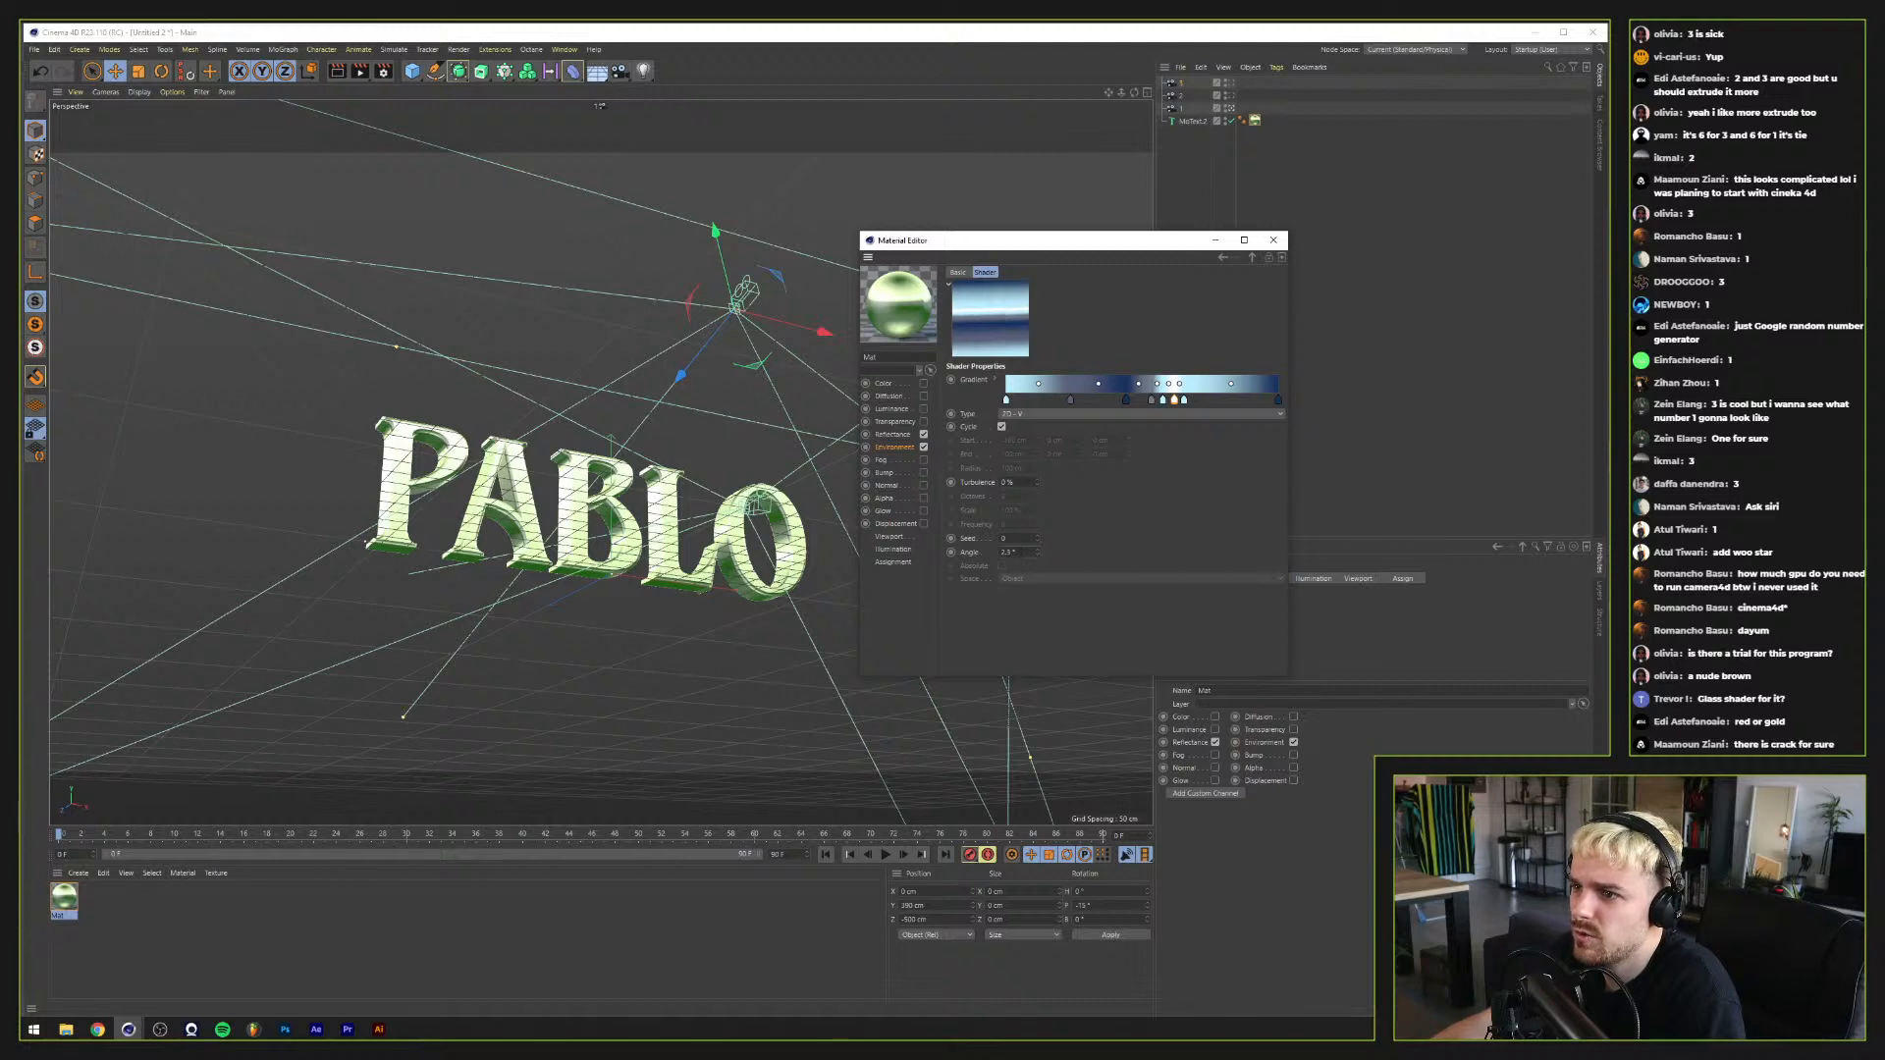
click(1011, 552)
text(4.5)
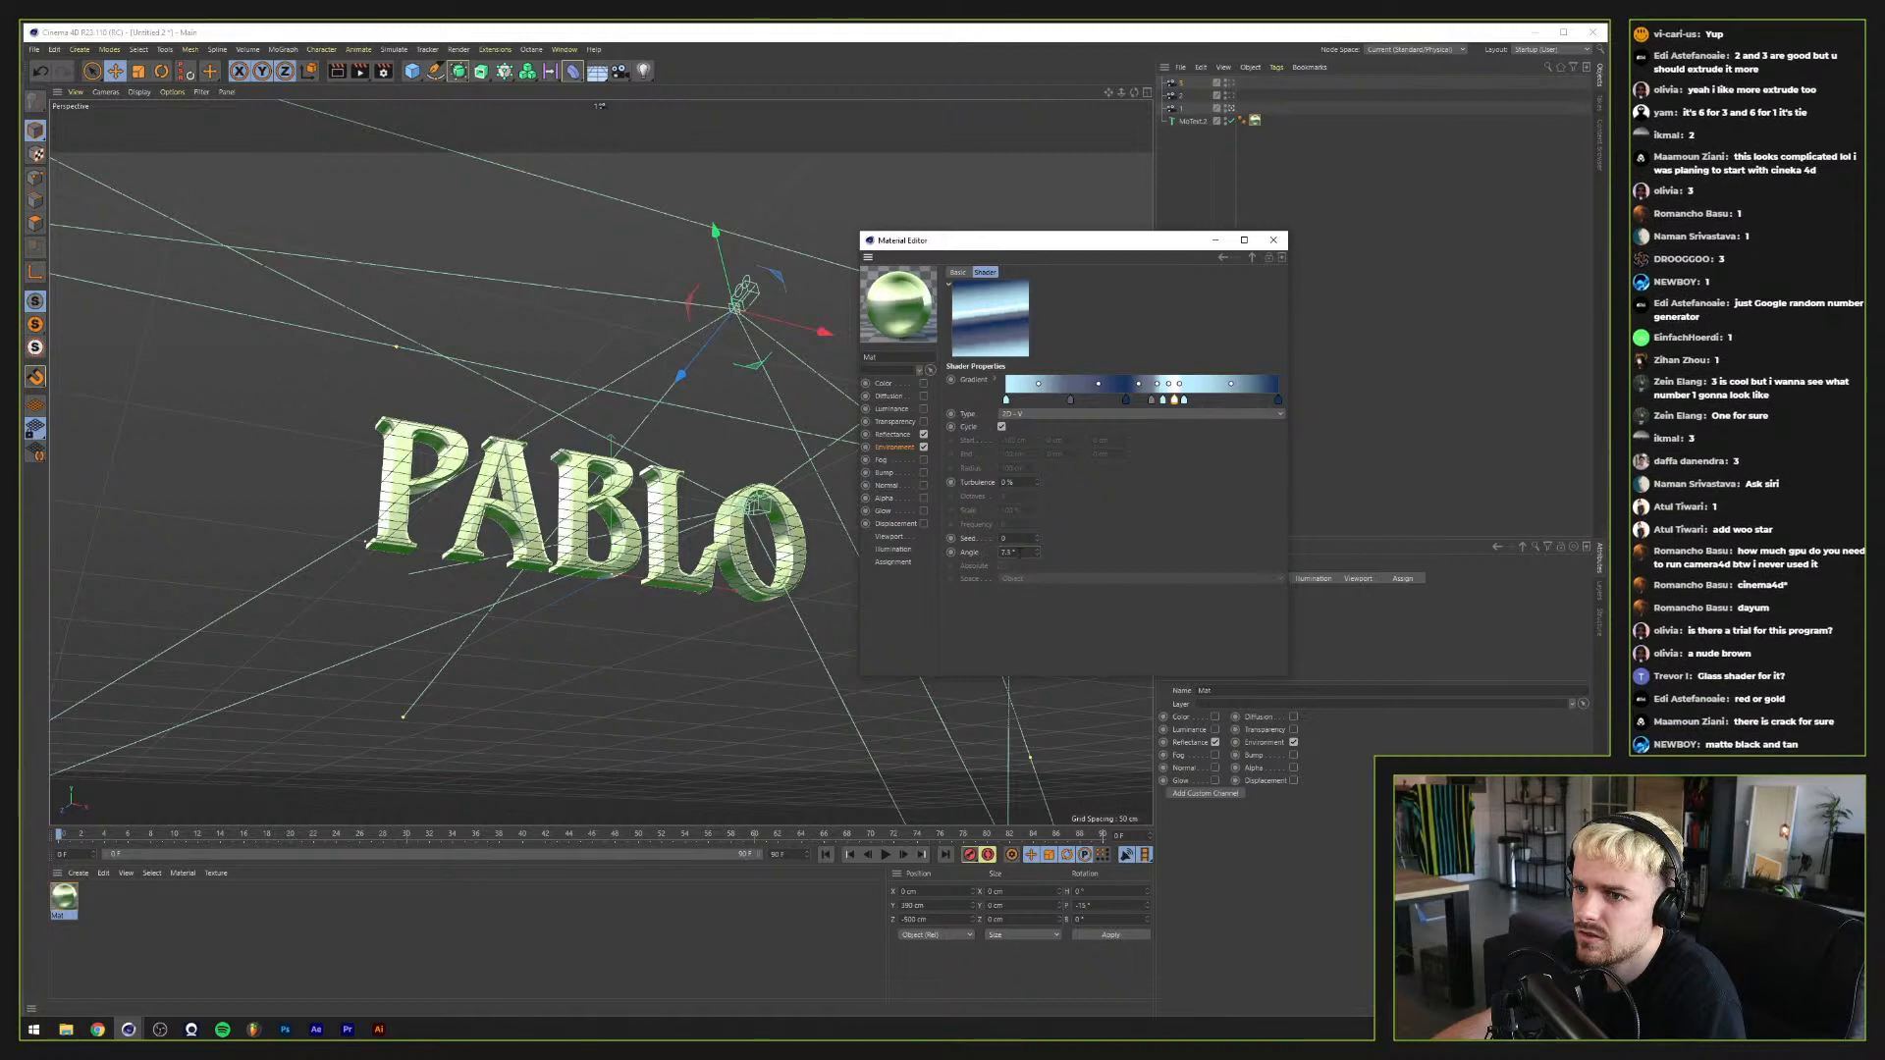
text(80.5)
key(Return)
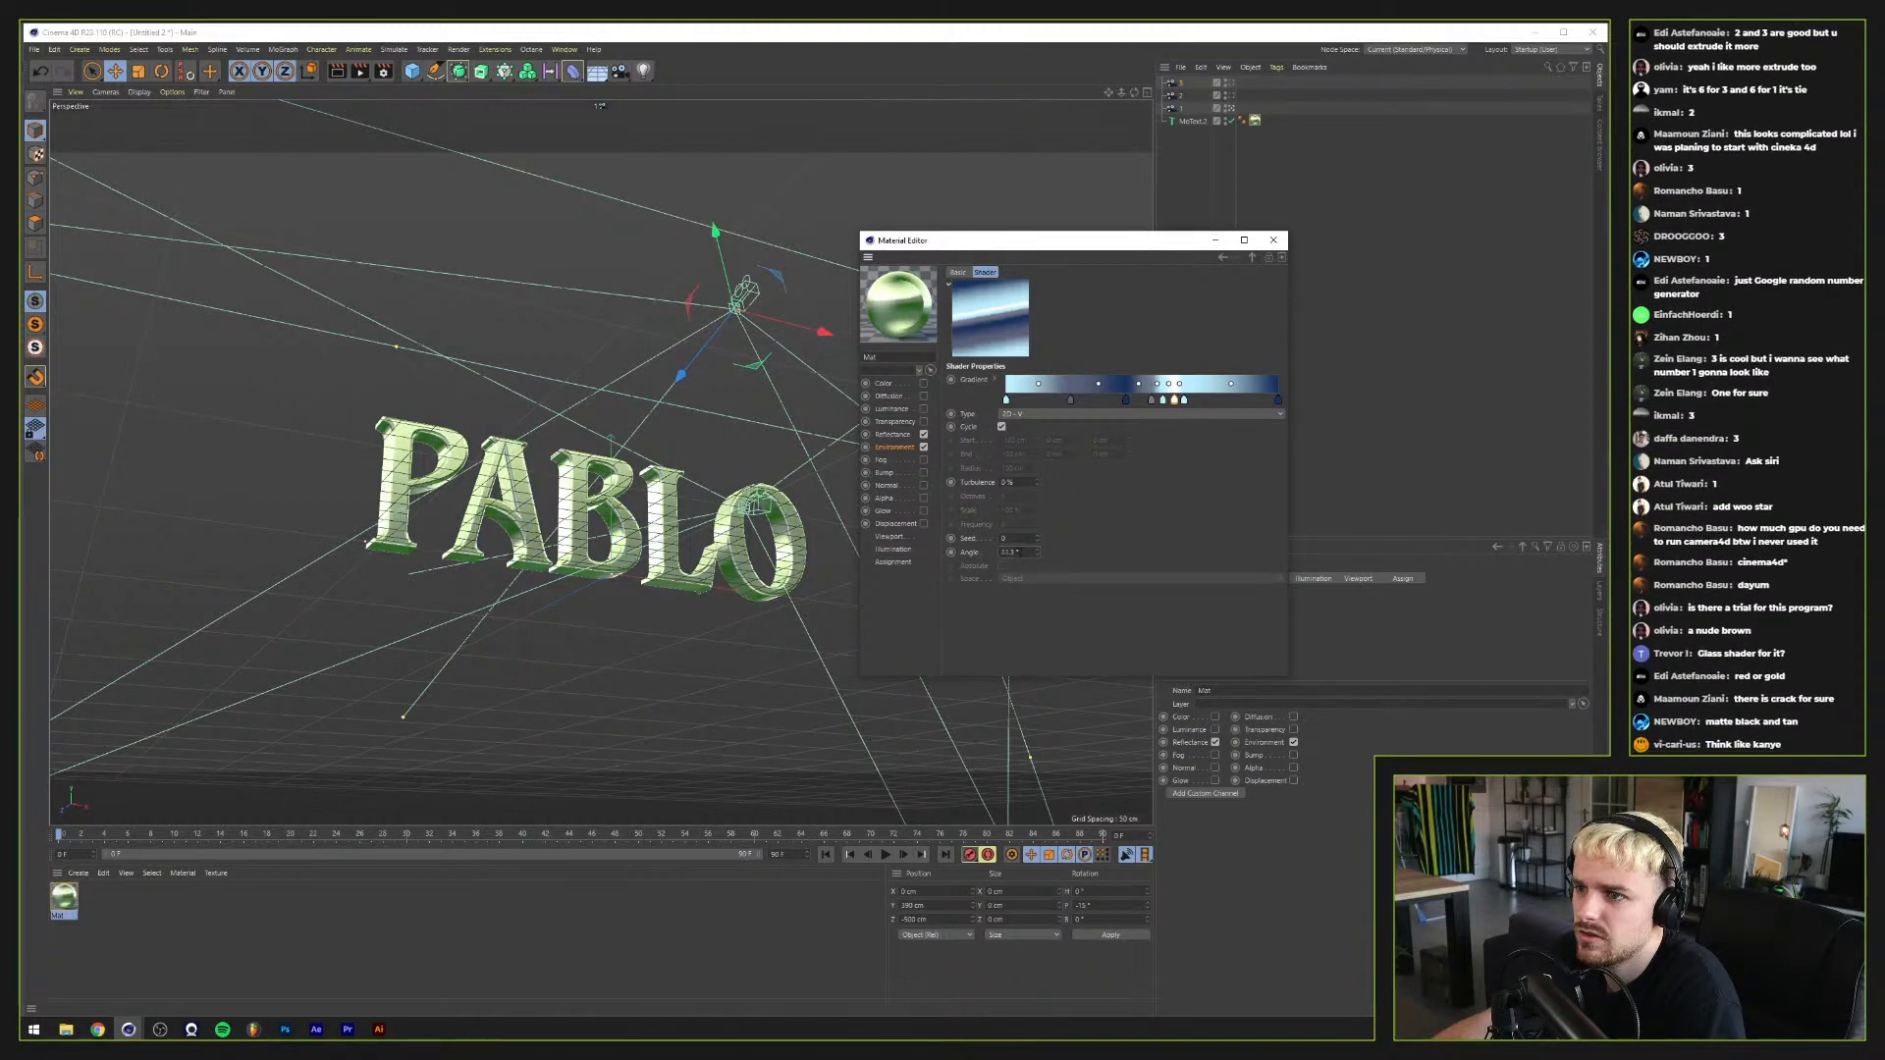
text(-4.7)
key(Return)
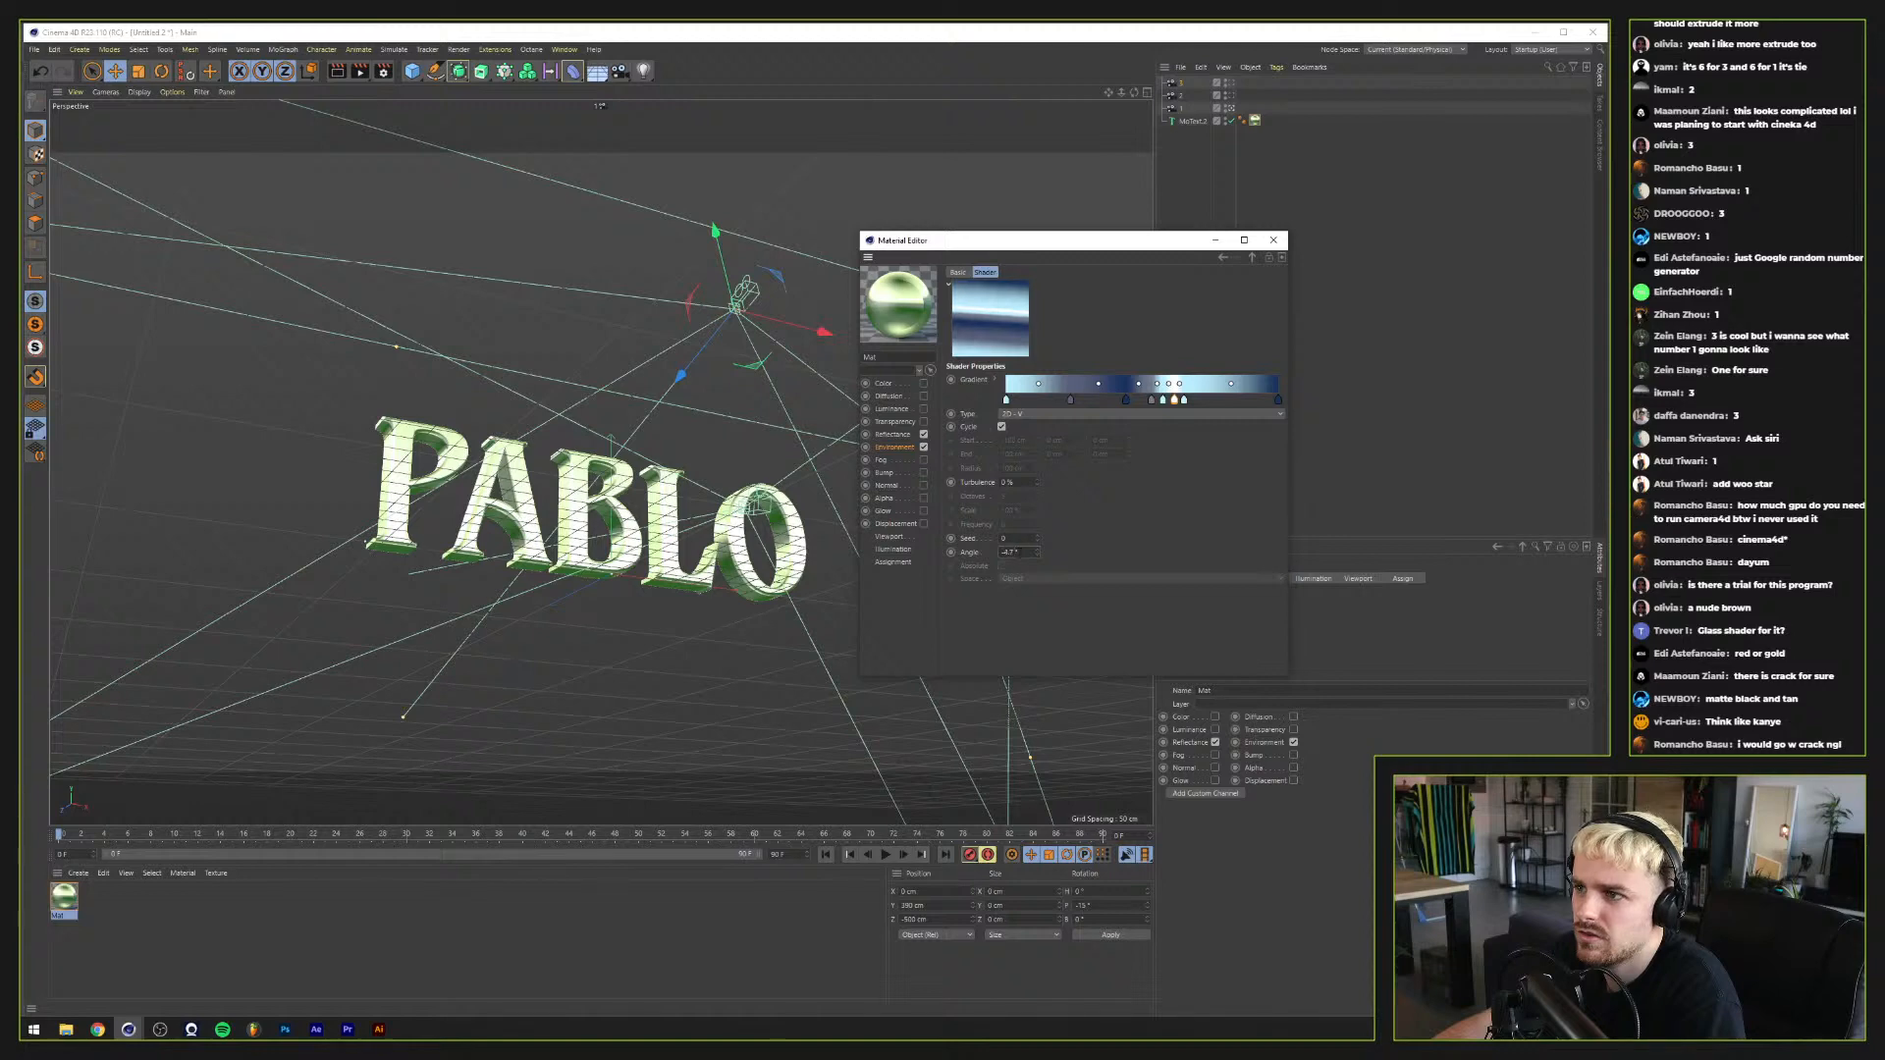
scroll(1019, 553, up, 1)
click(1252, 257)
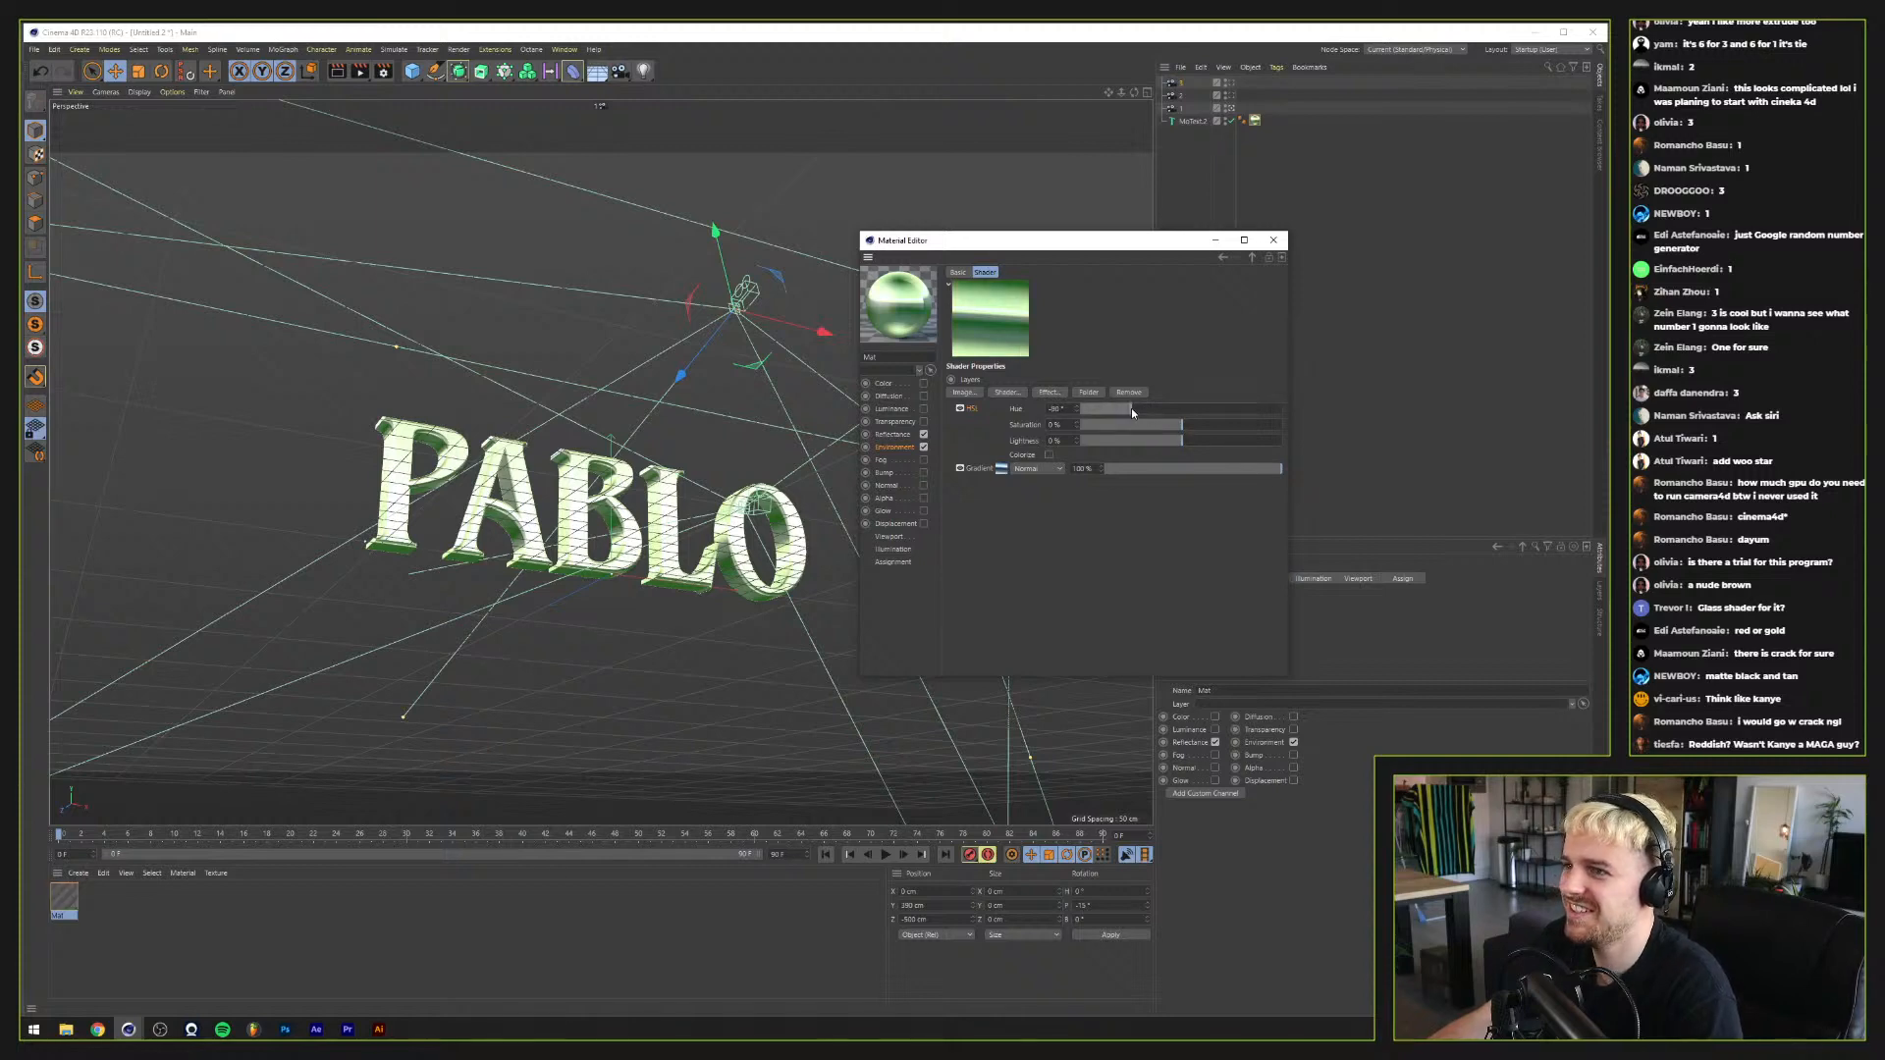
Step: Shift the material's hue to gold near the lowest end of the range and set the saturation to 31%
click(1186, 405)
drag(1186, 404, 1261, 409)
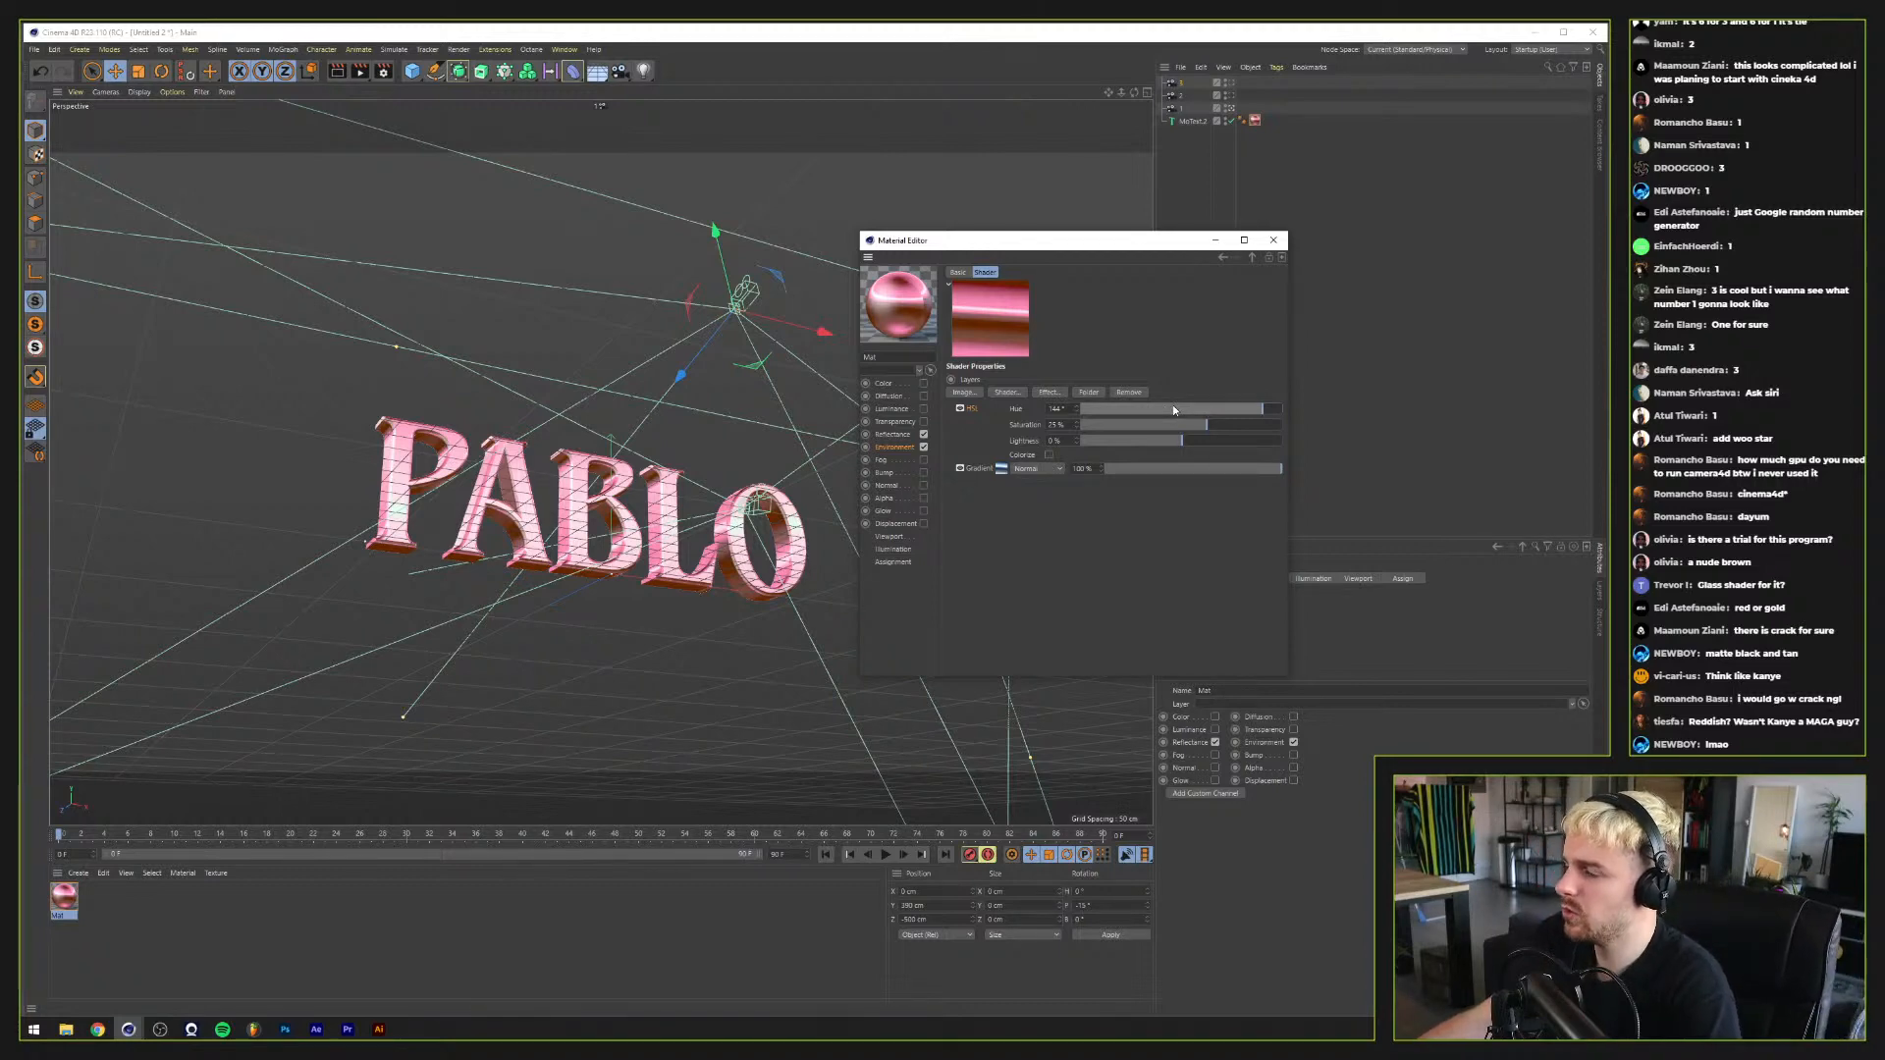
drag(1172, 405, 1081, 424)
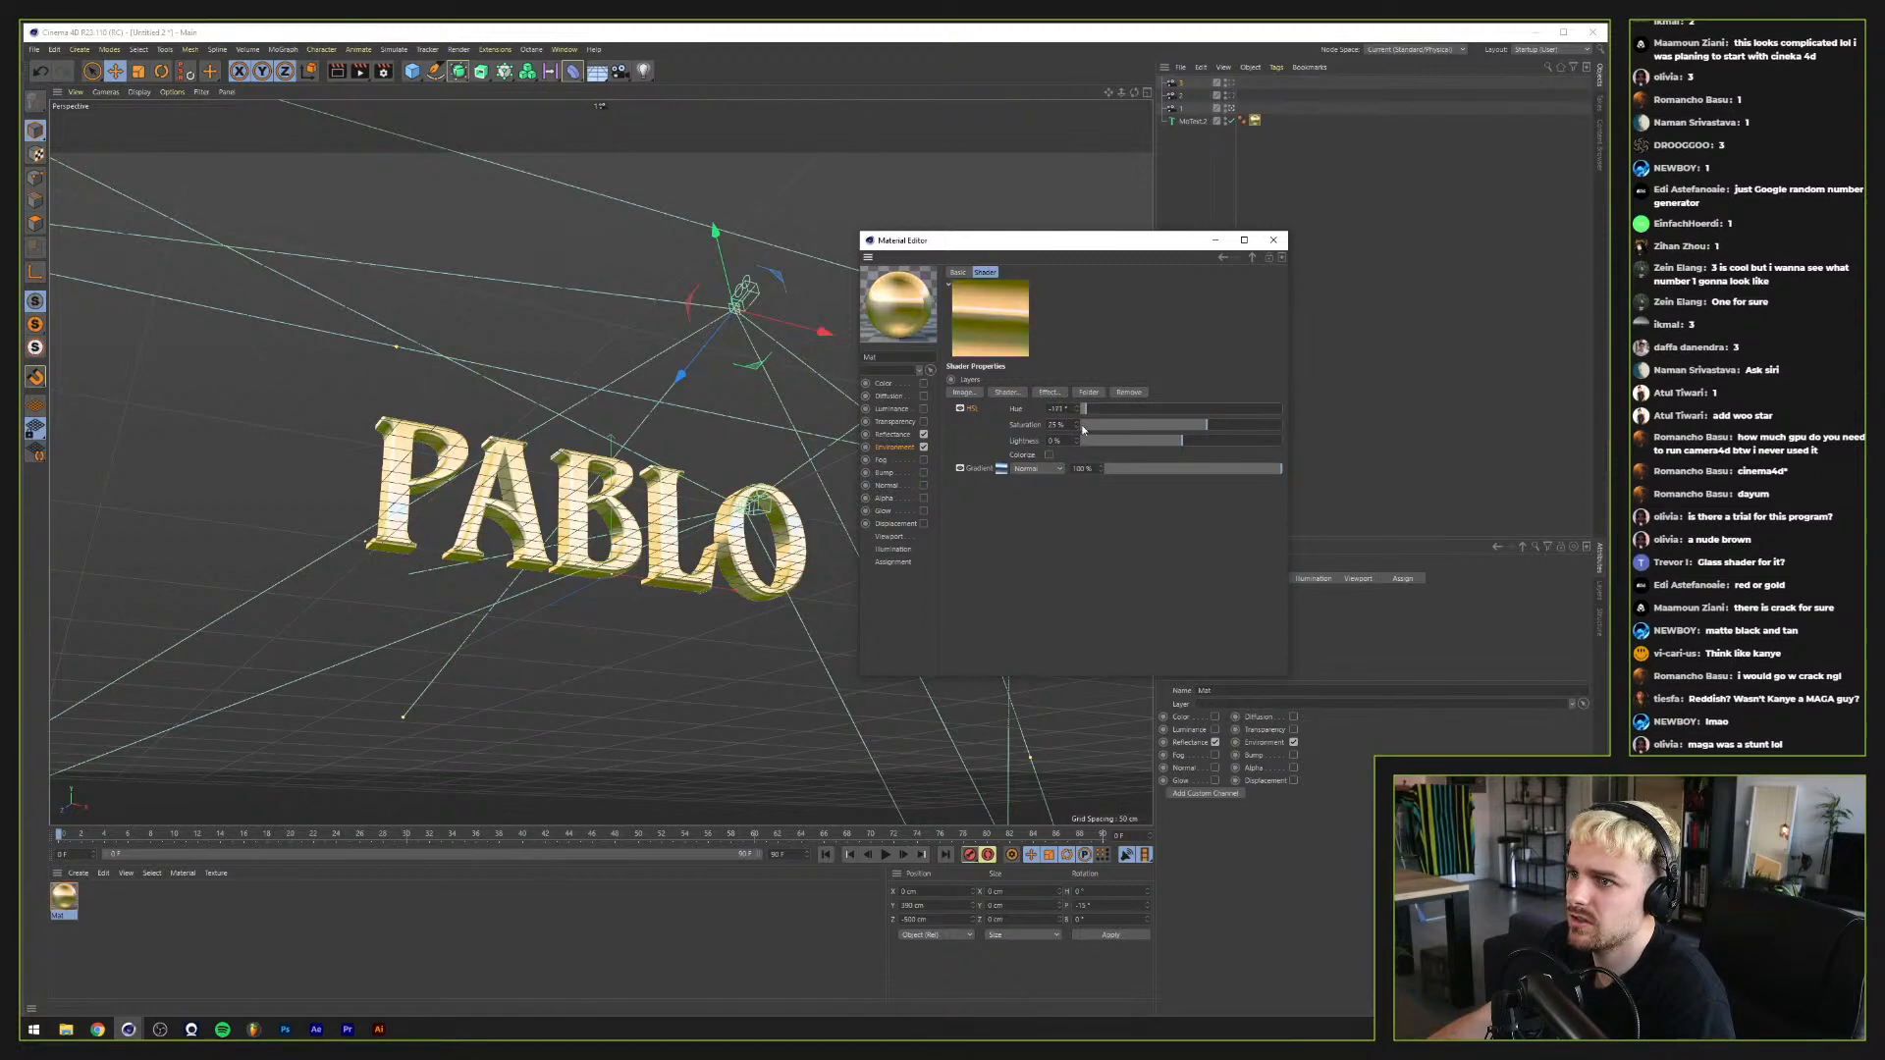
click(1201, 426)
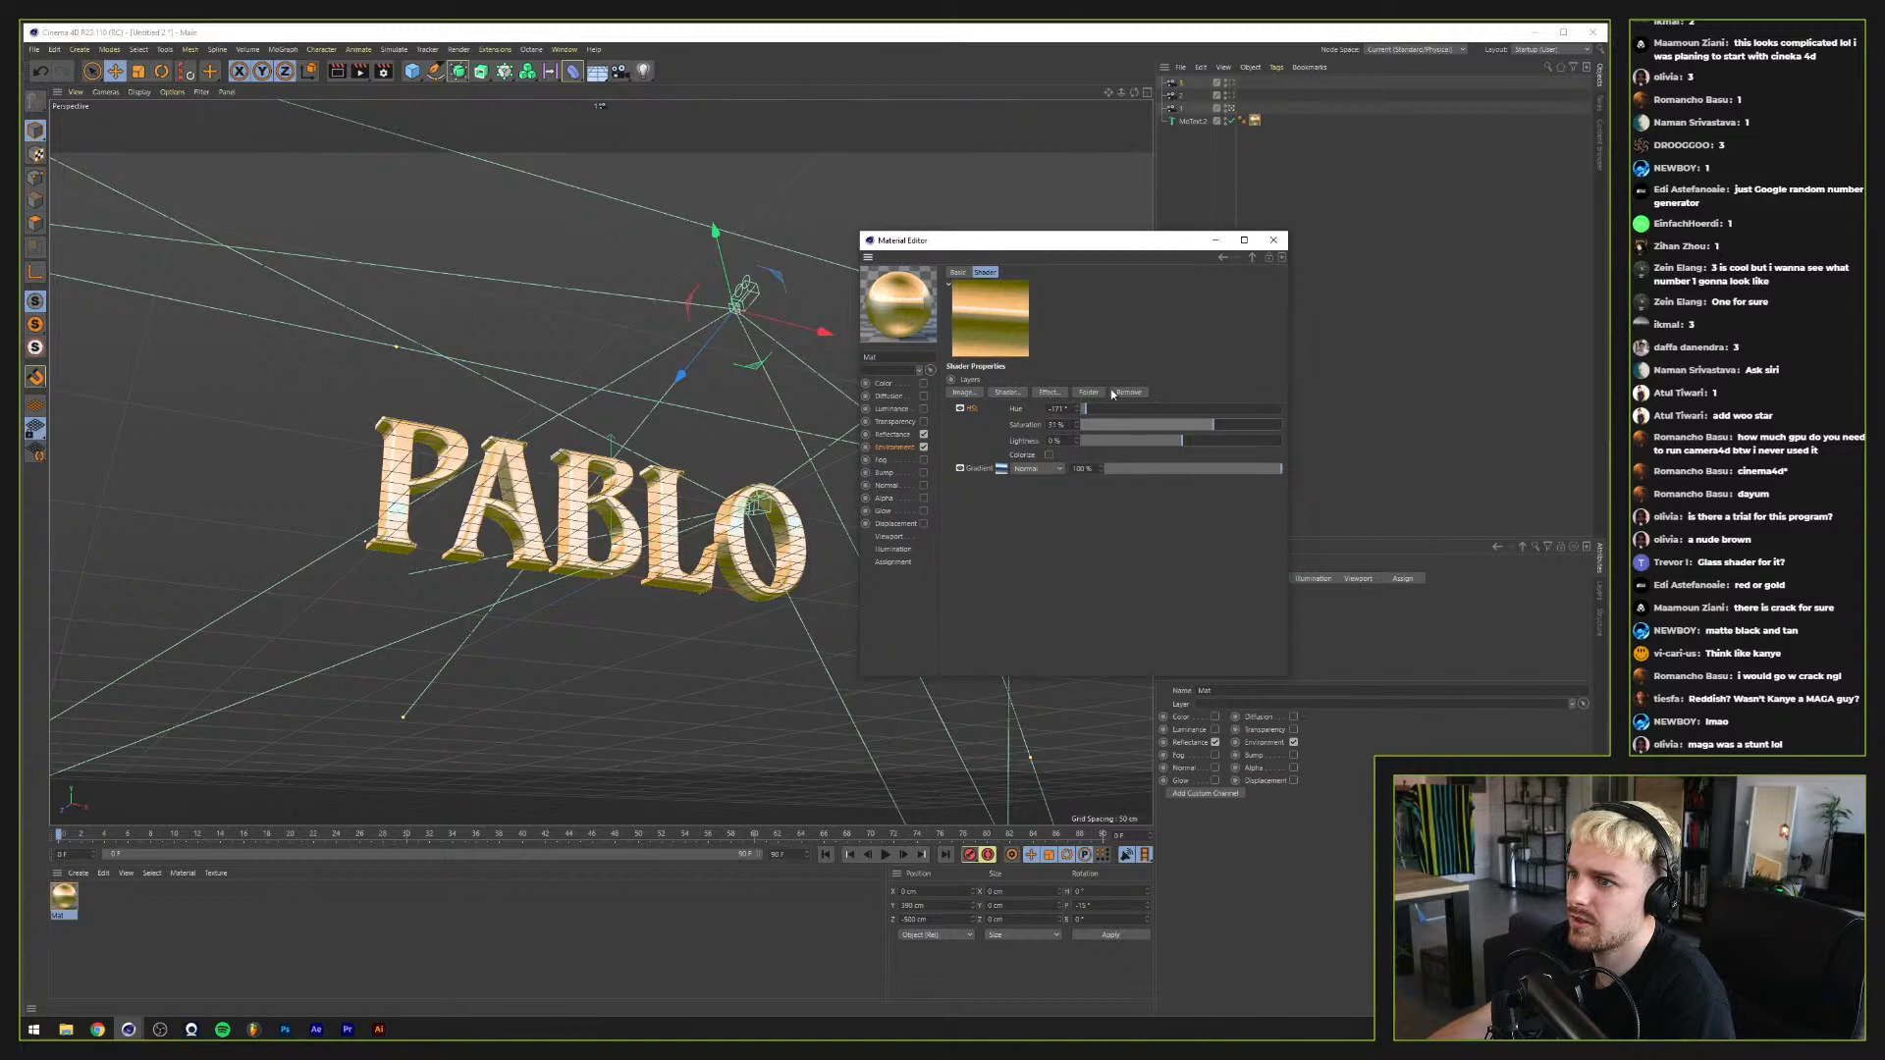
scroll(1064, 409, up, 2)
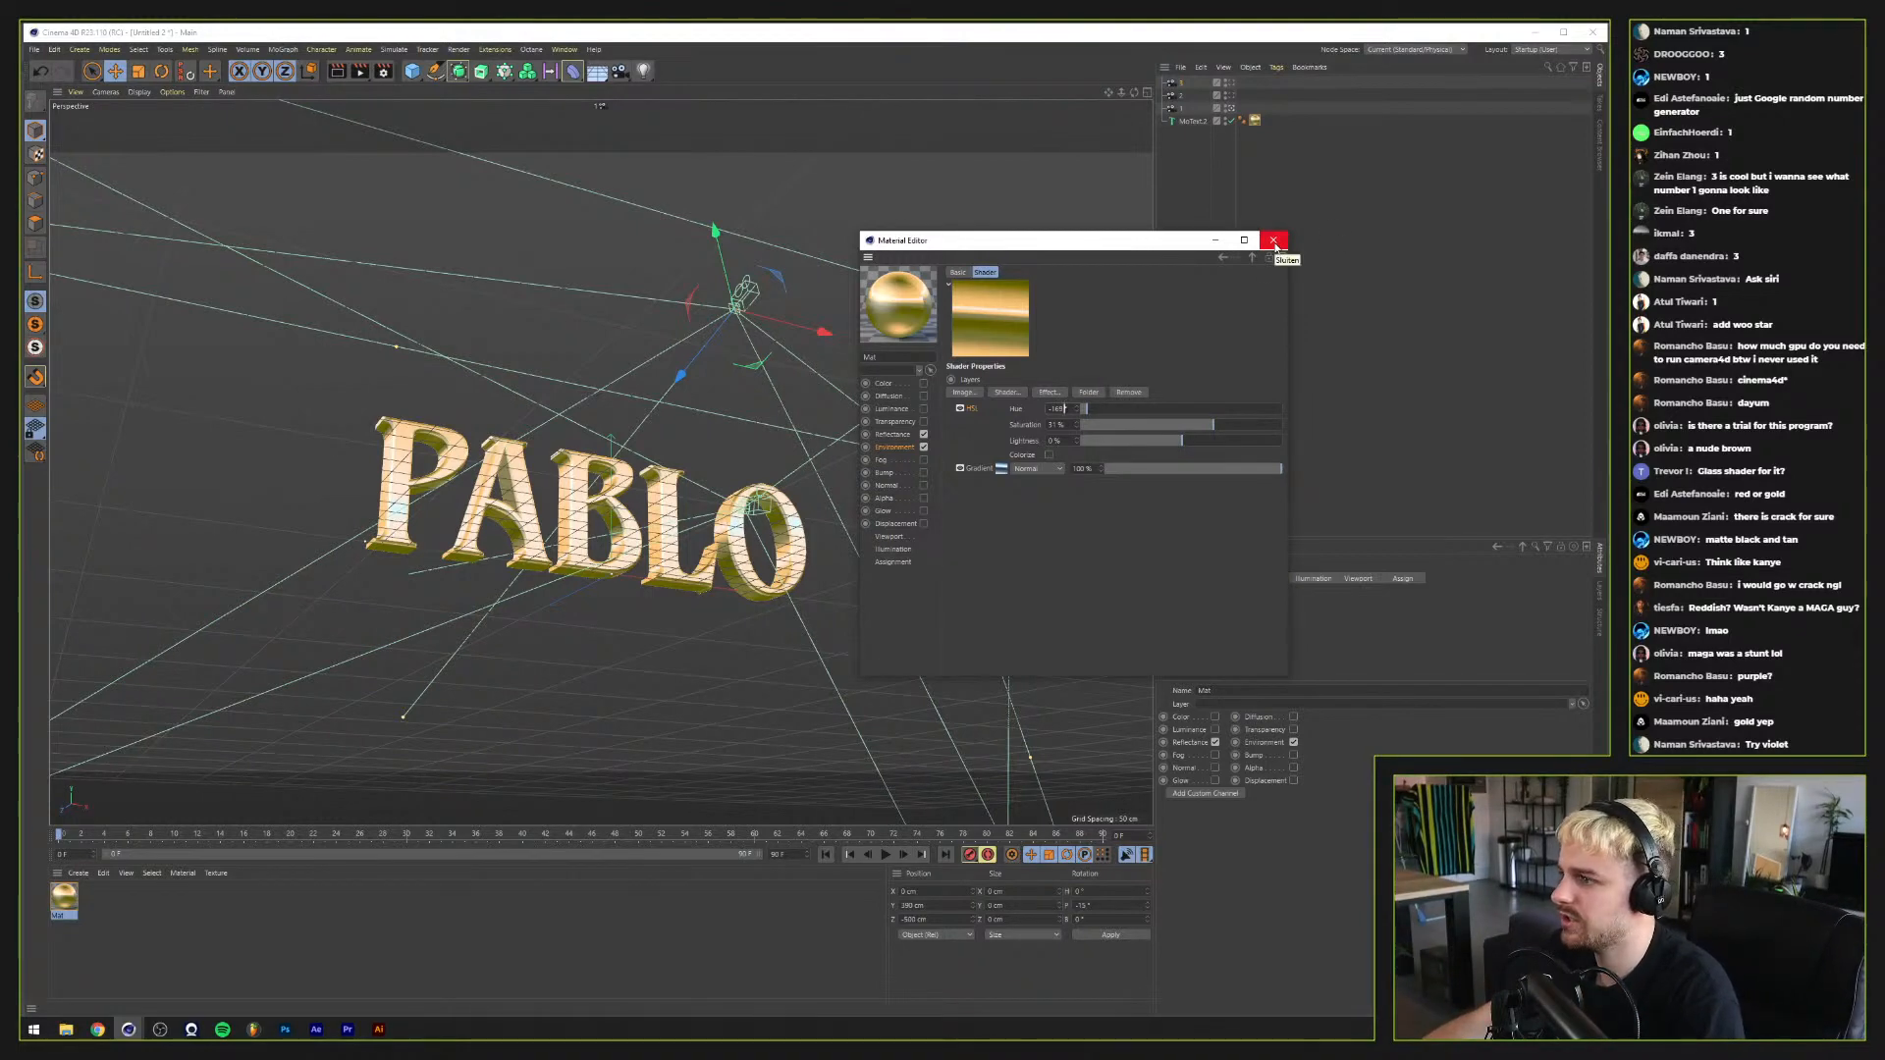
click(1274, 242)
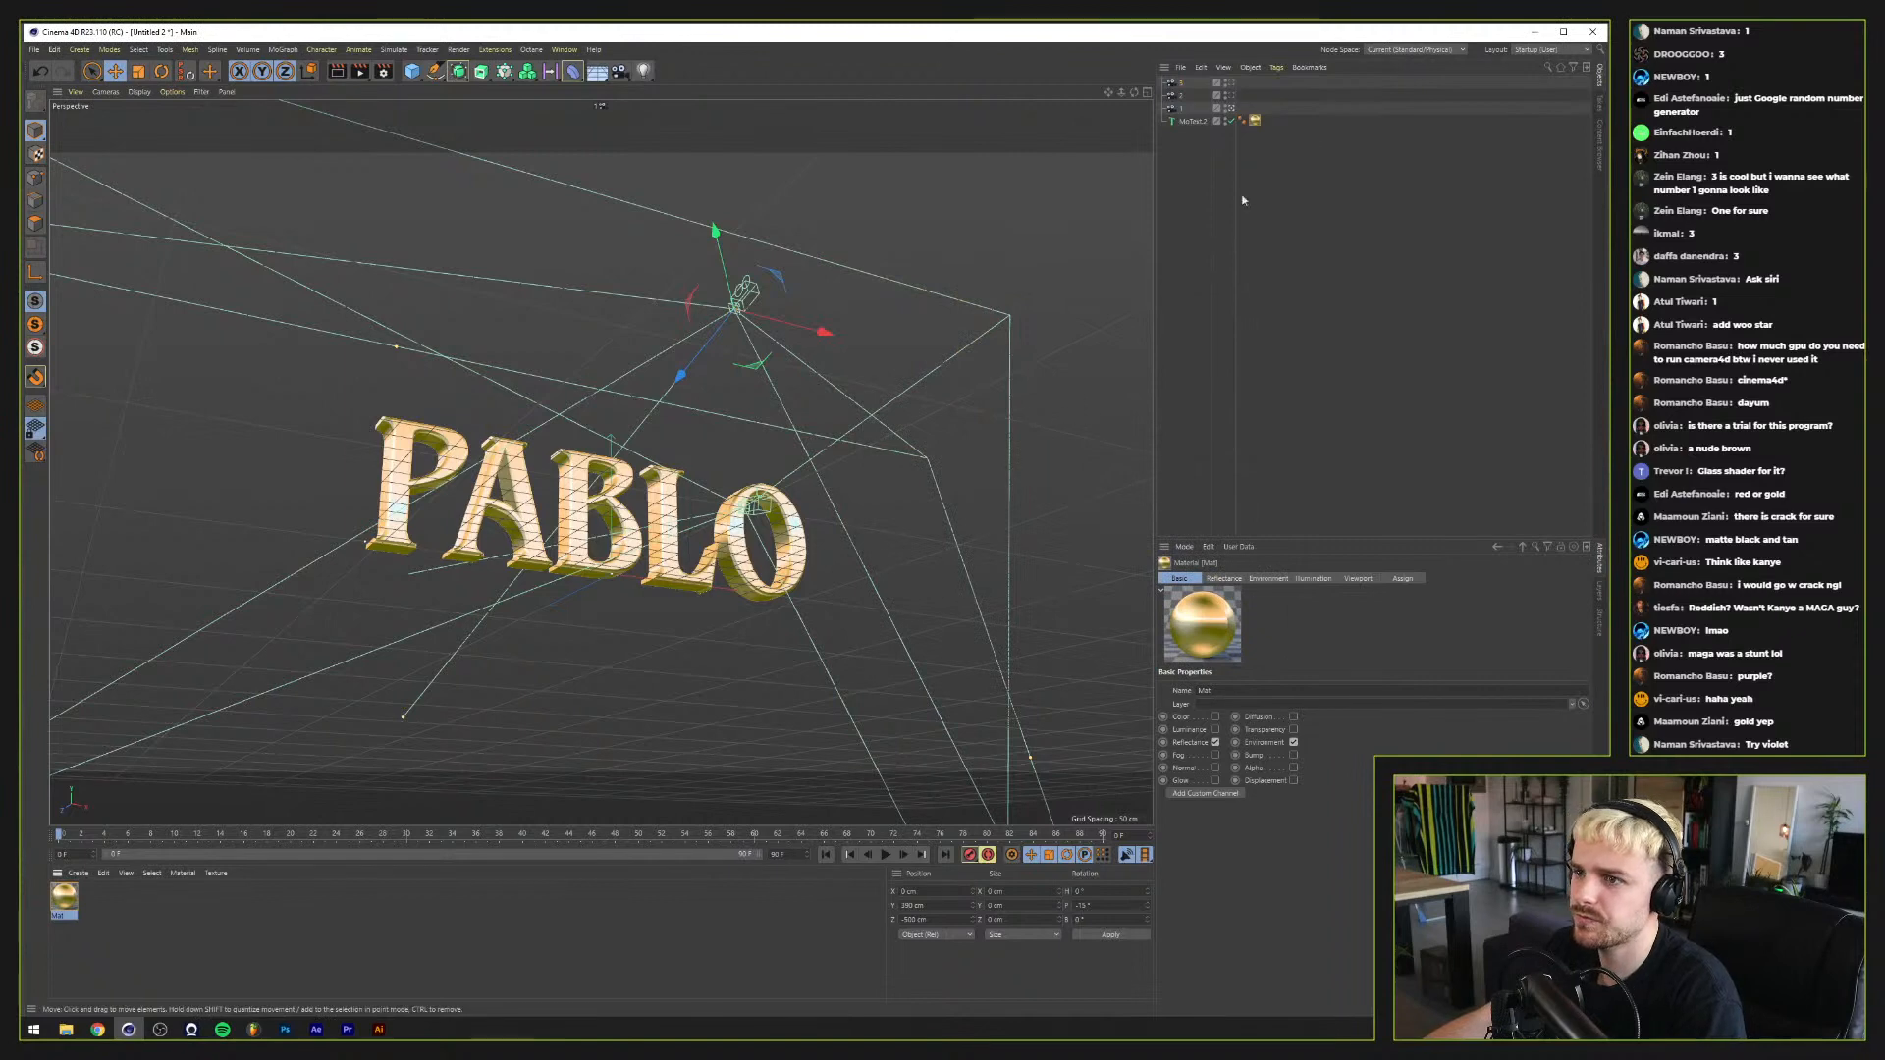
key(ctrl+v)
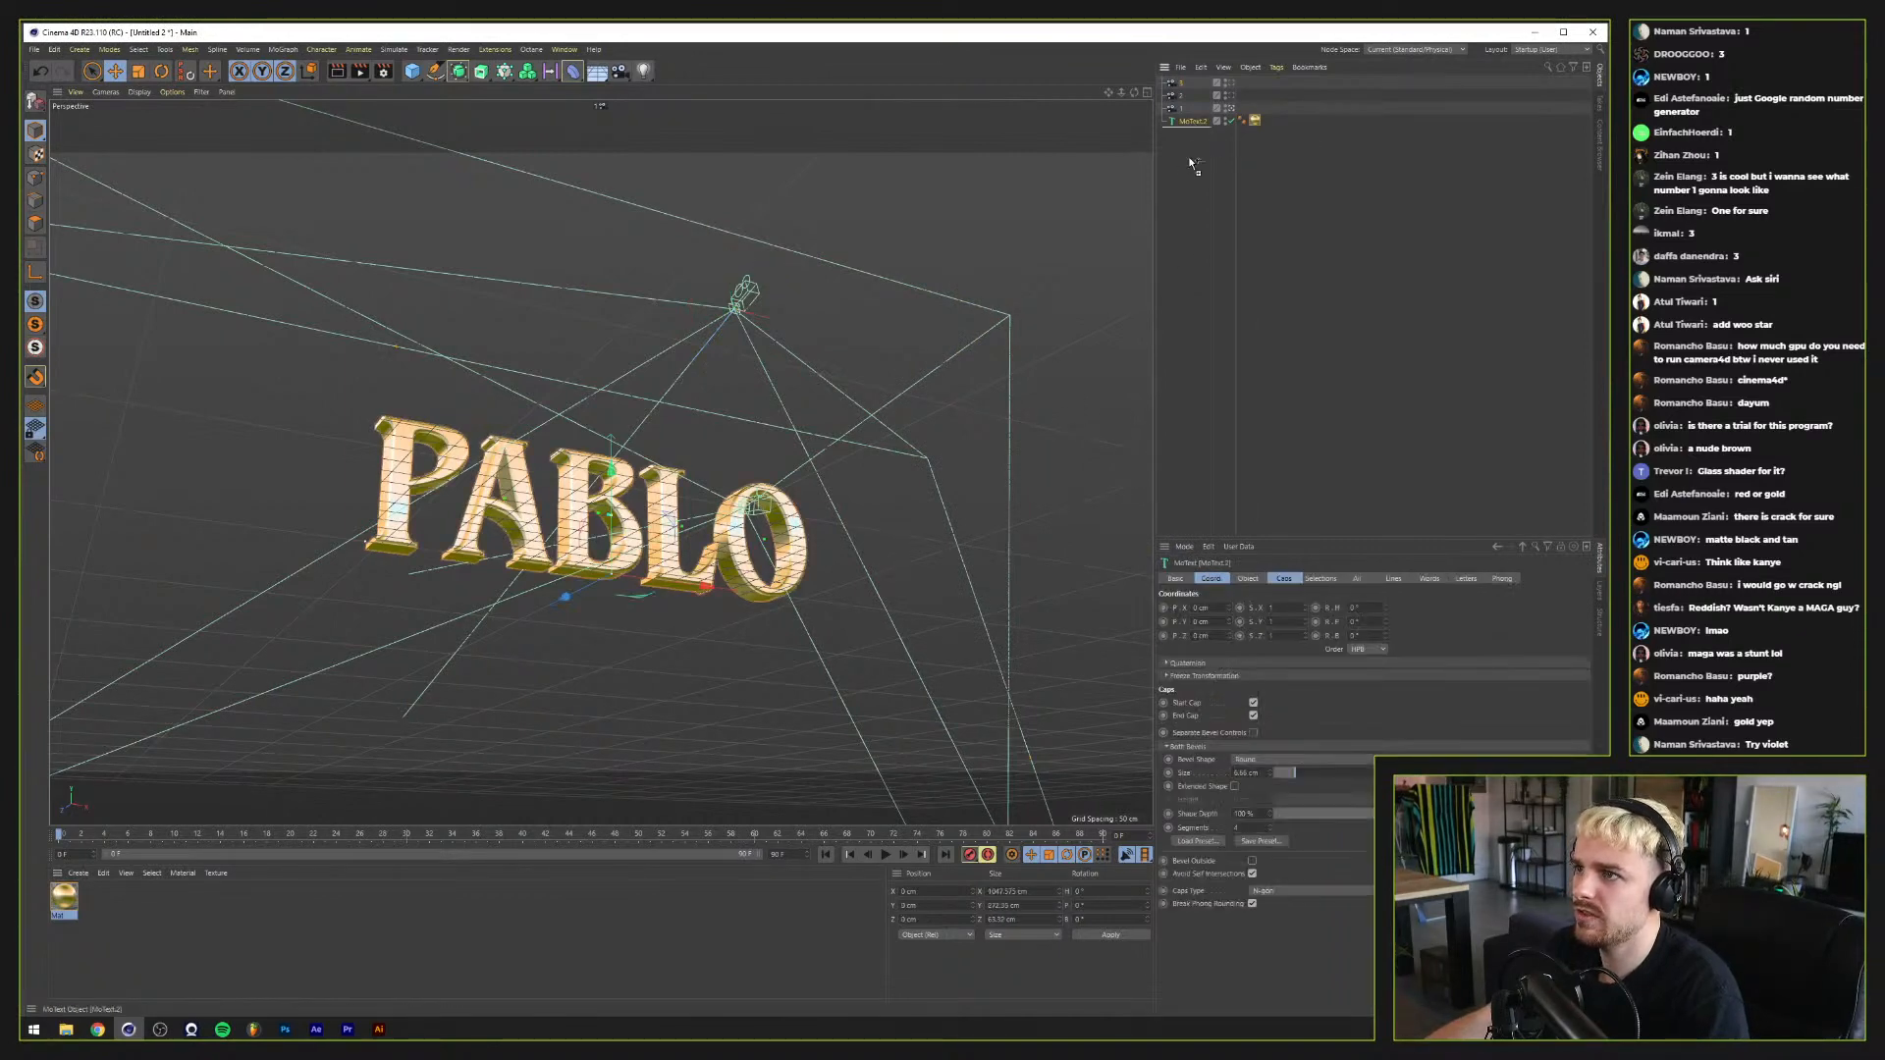
drag(603, 475, 618, 326)
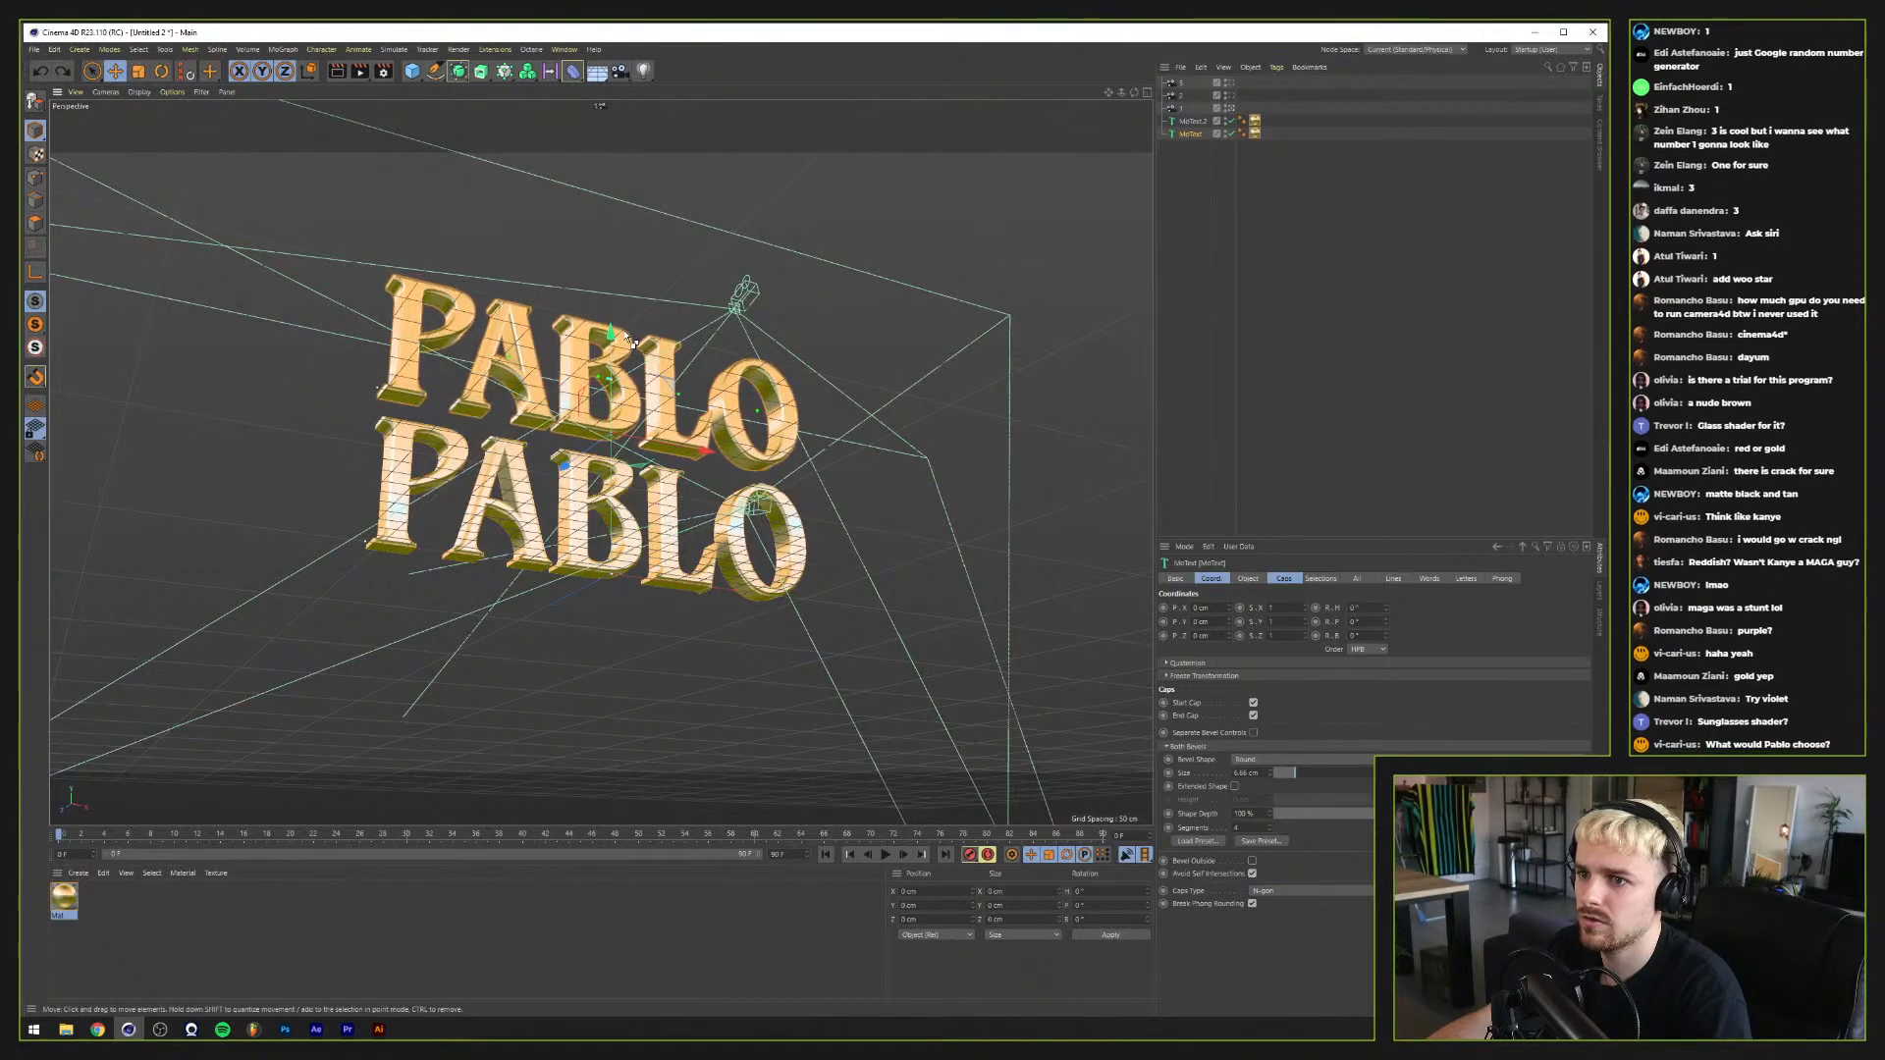
key(ctrl+z)
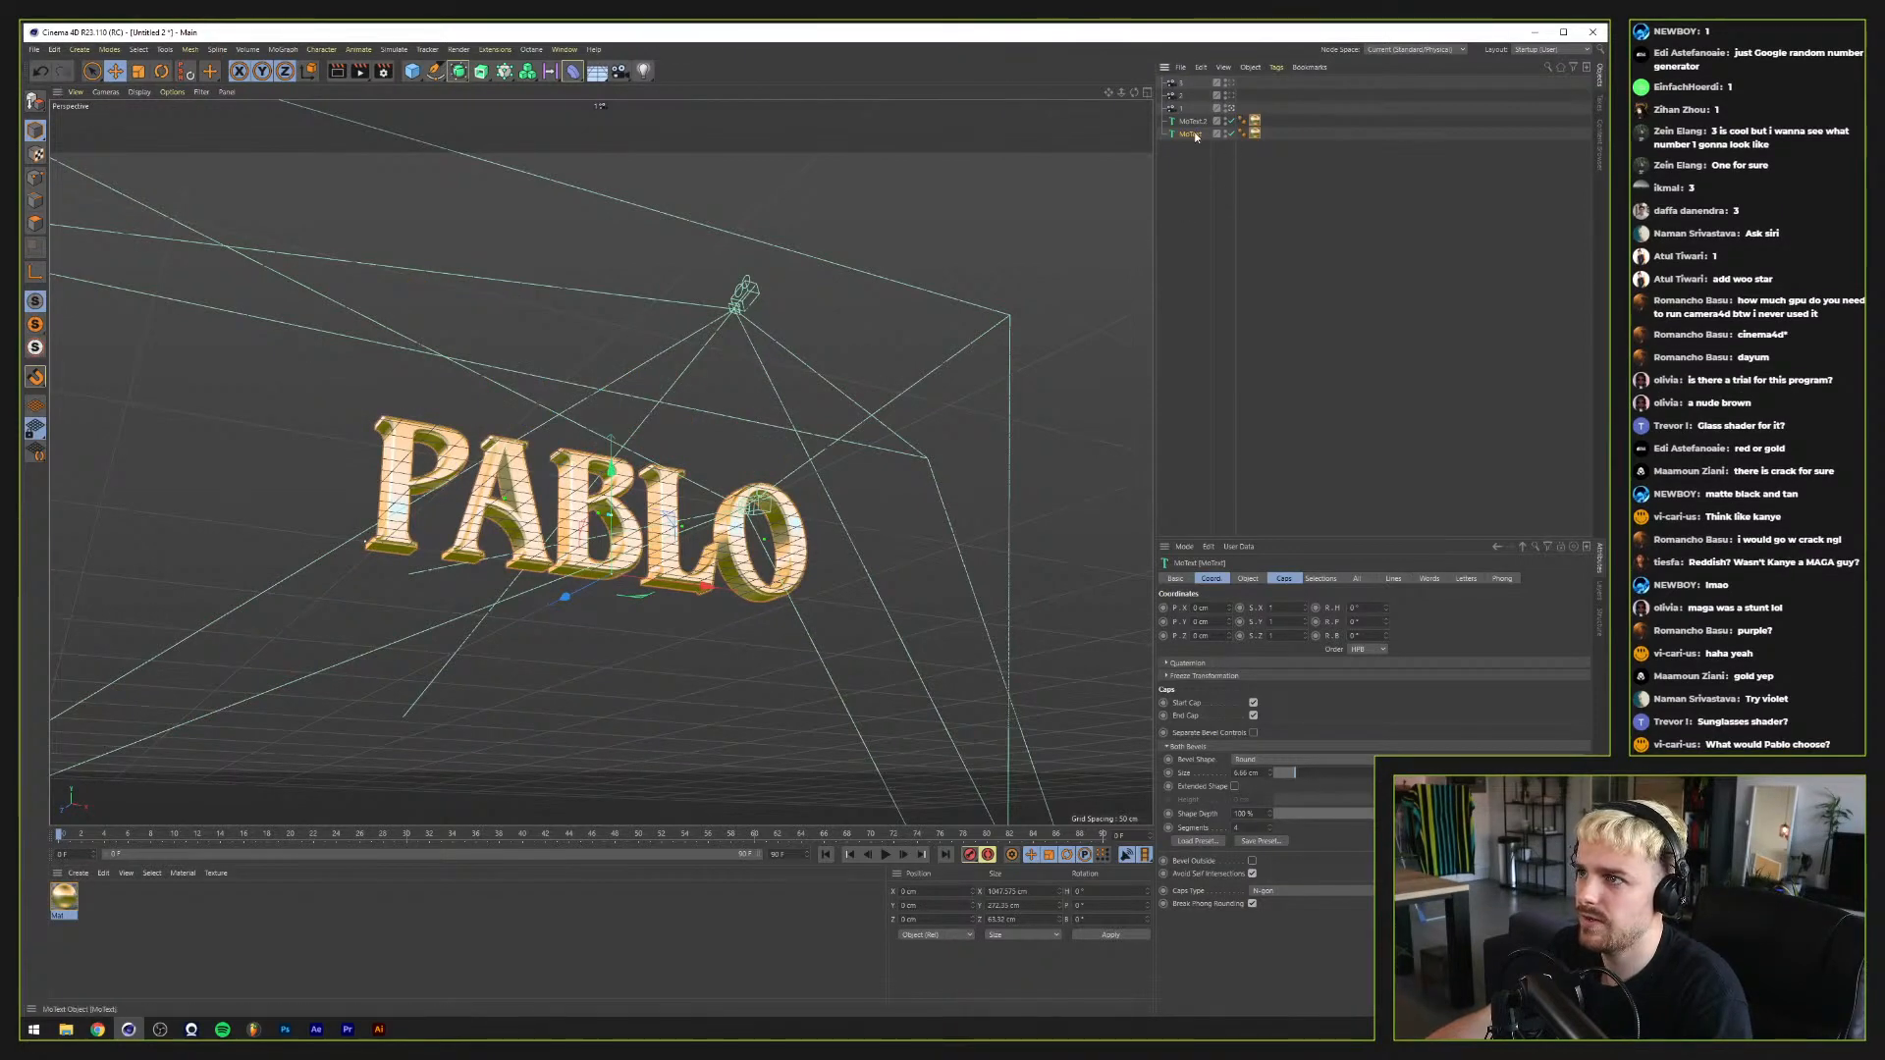
key(Delete)
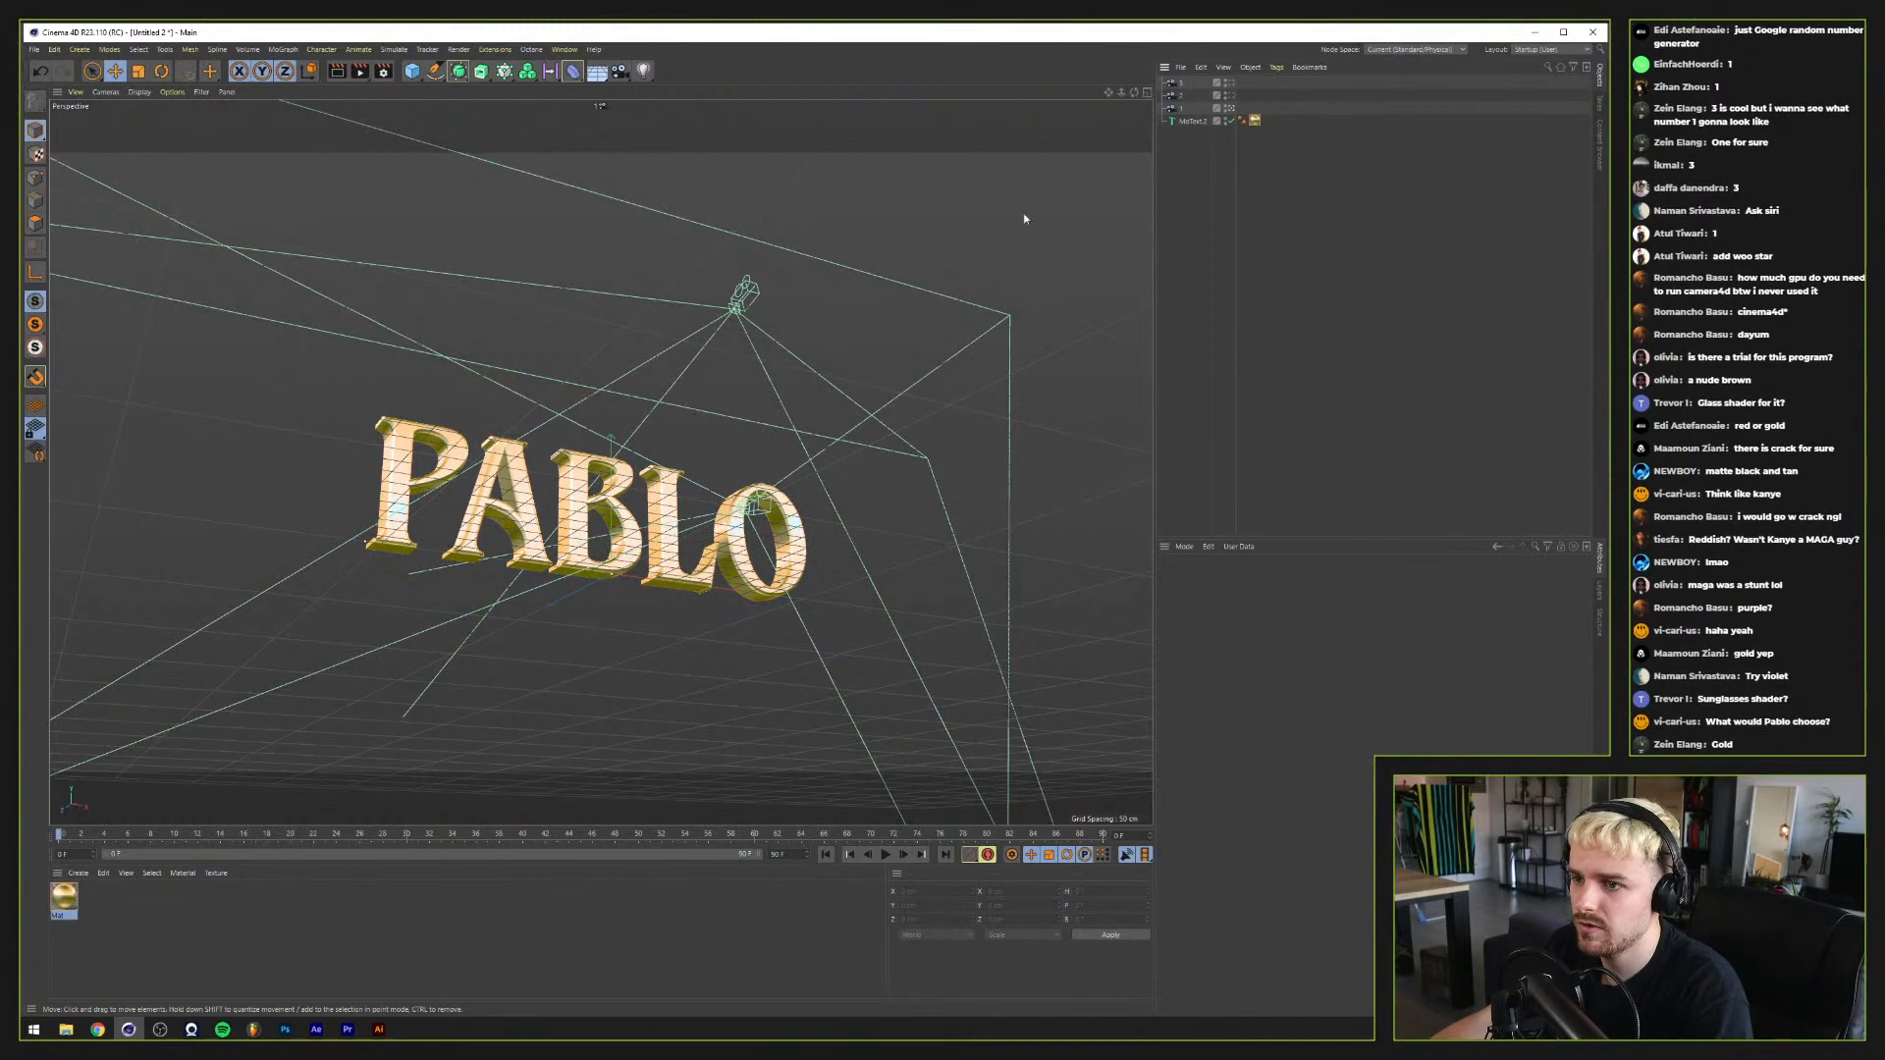
Step: Check the gold PABLO text through the other cameras and duplicate the gold material twice
click(1230, 96)
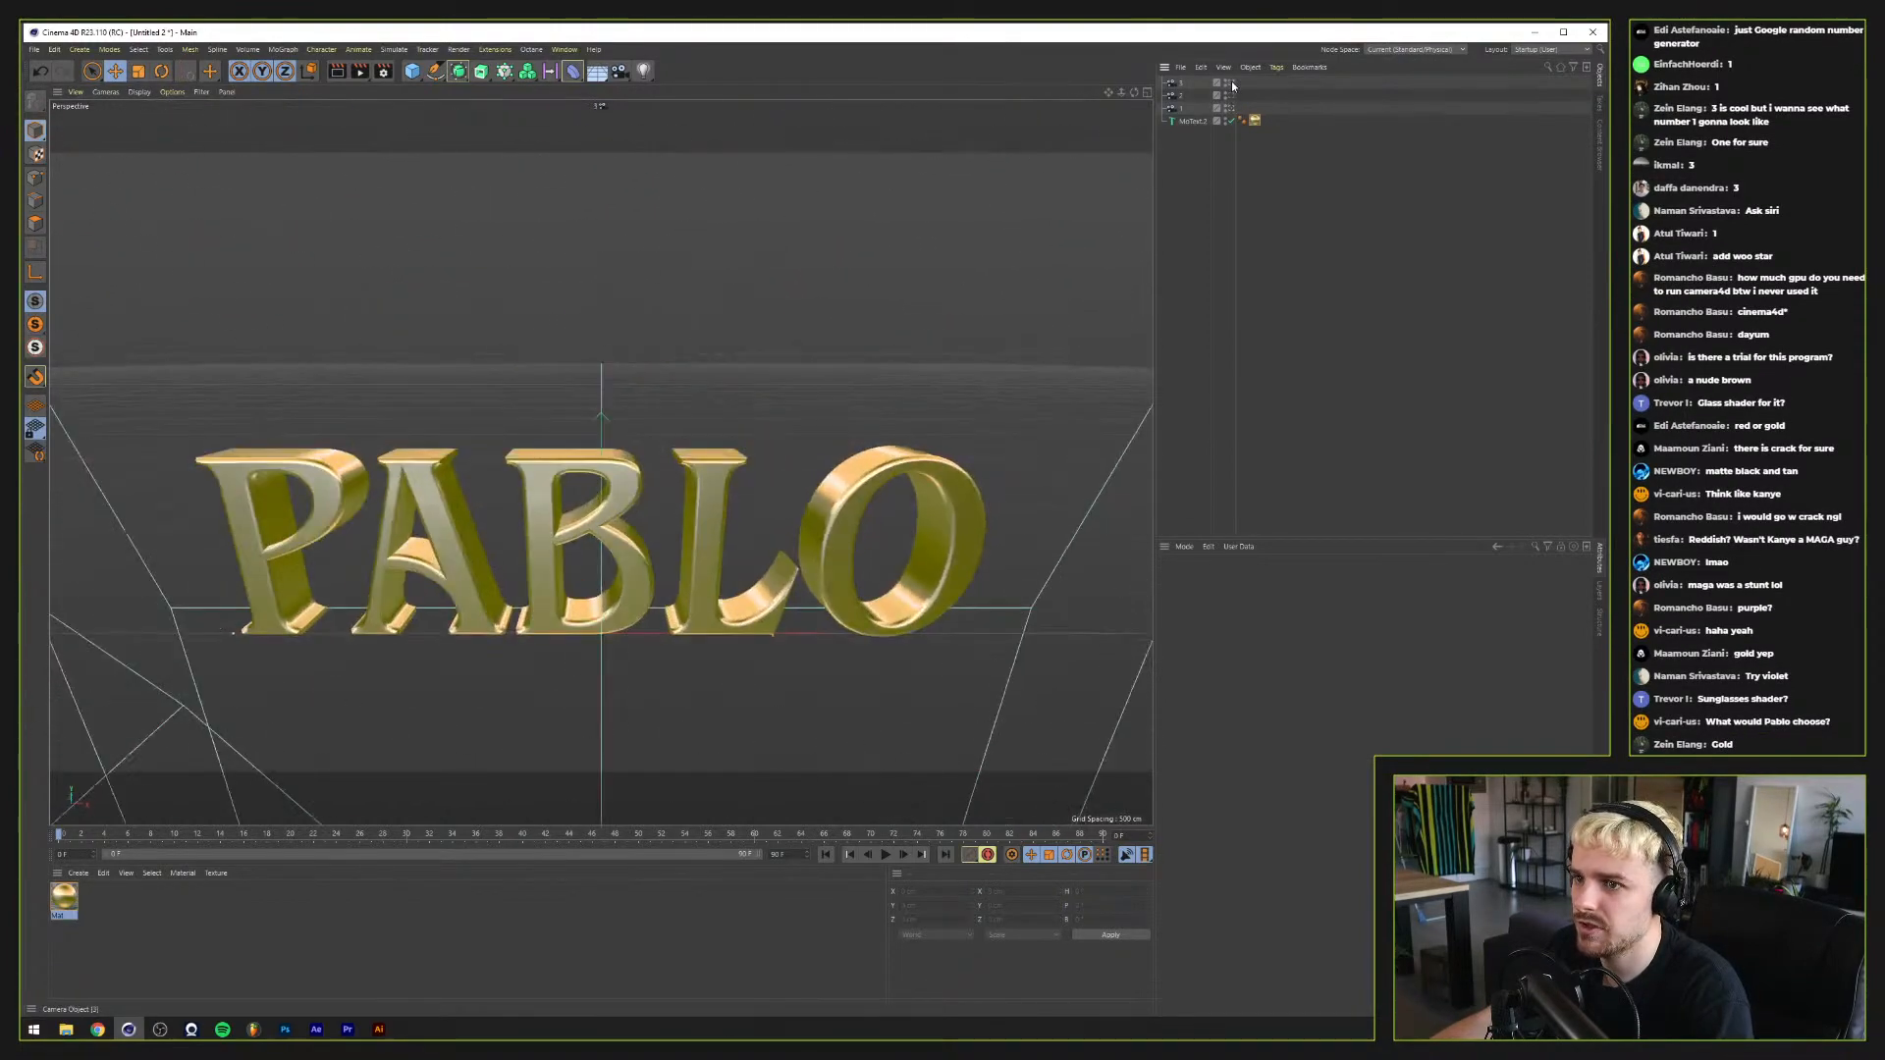
click(1230, 103)
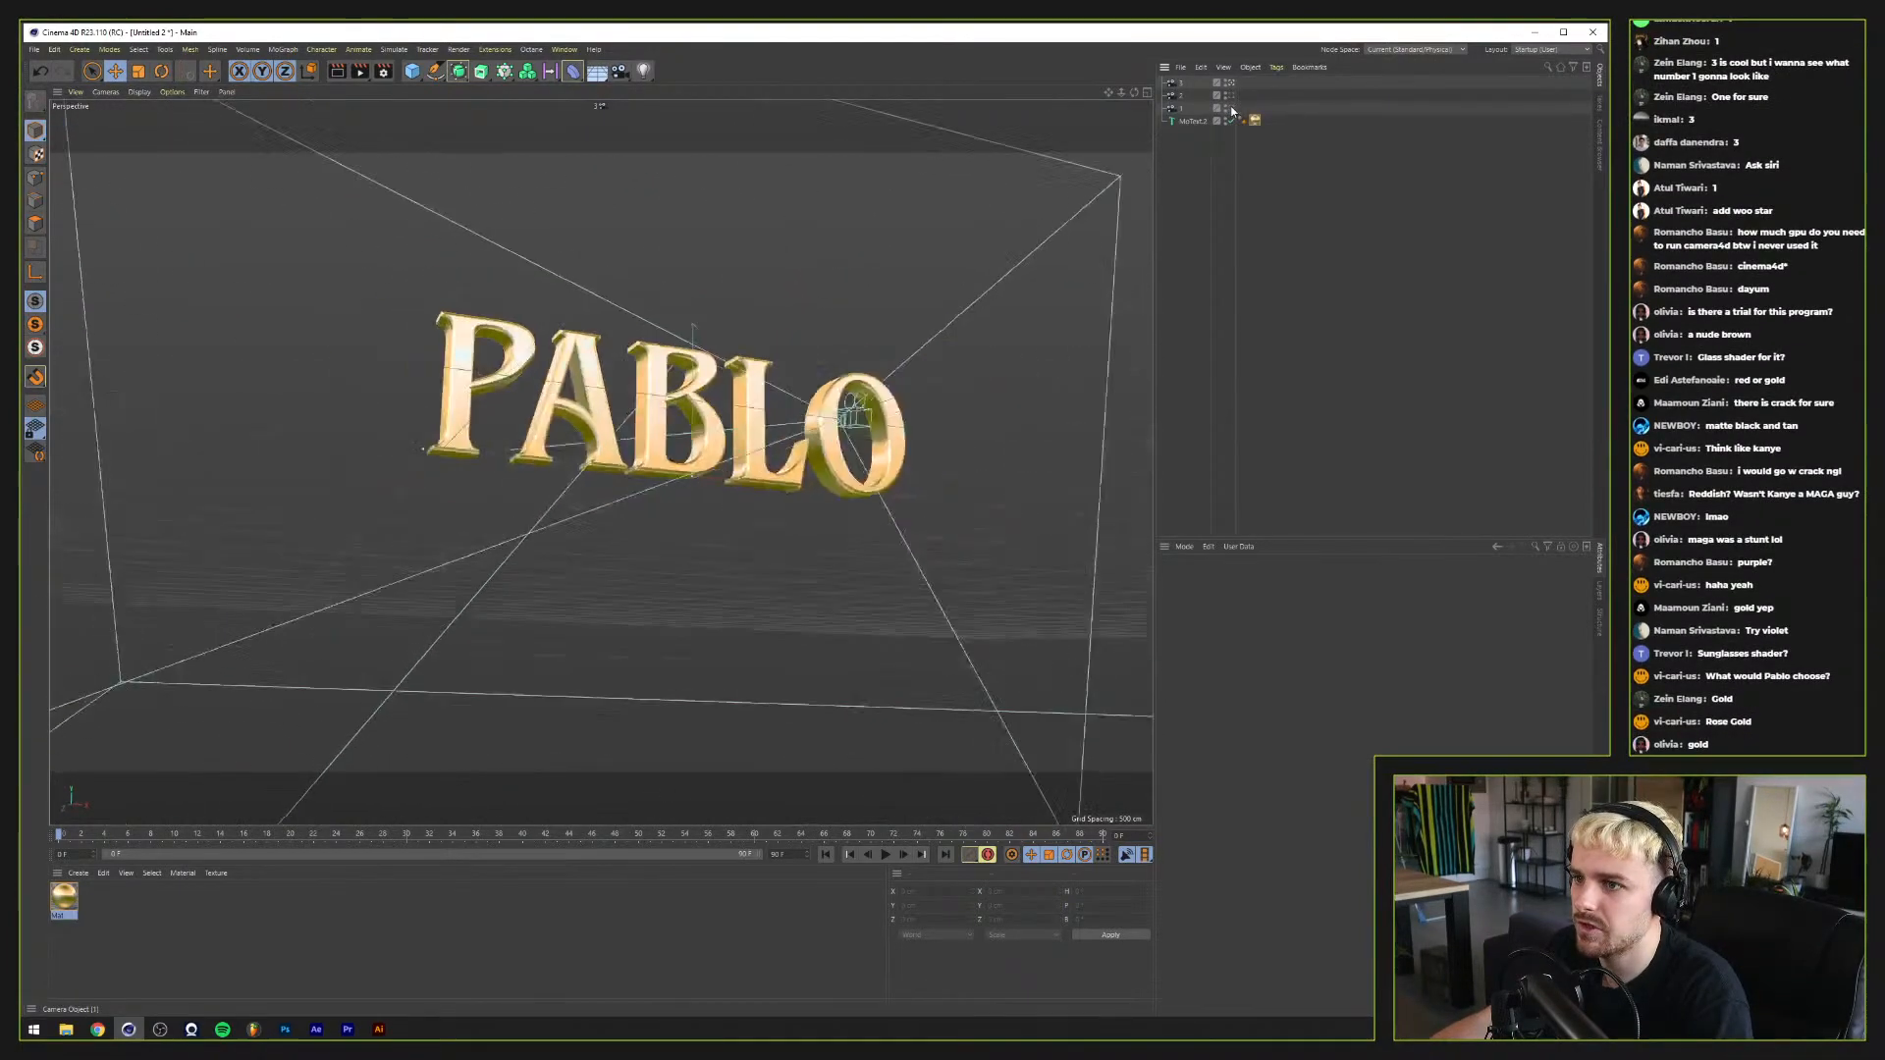
click(63, 896)
key(ctrl+c)
key(ctrl+v)
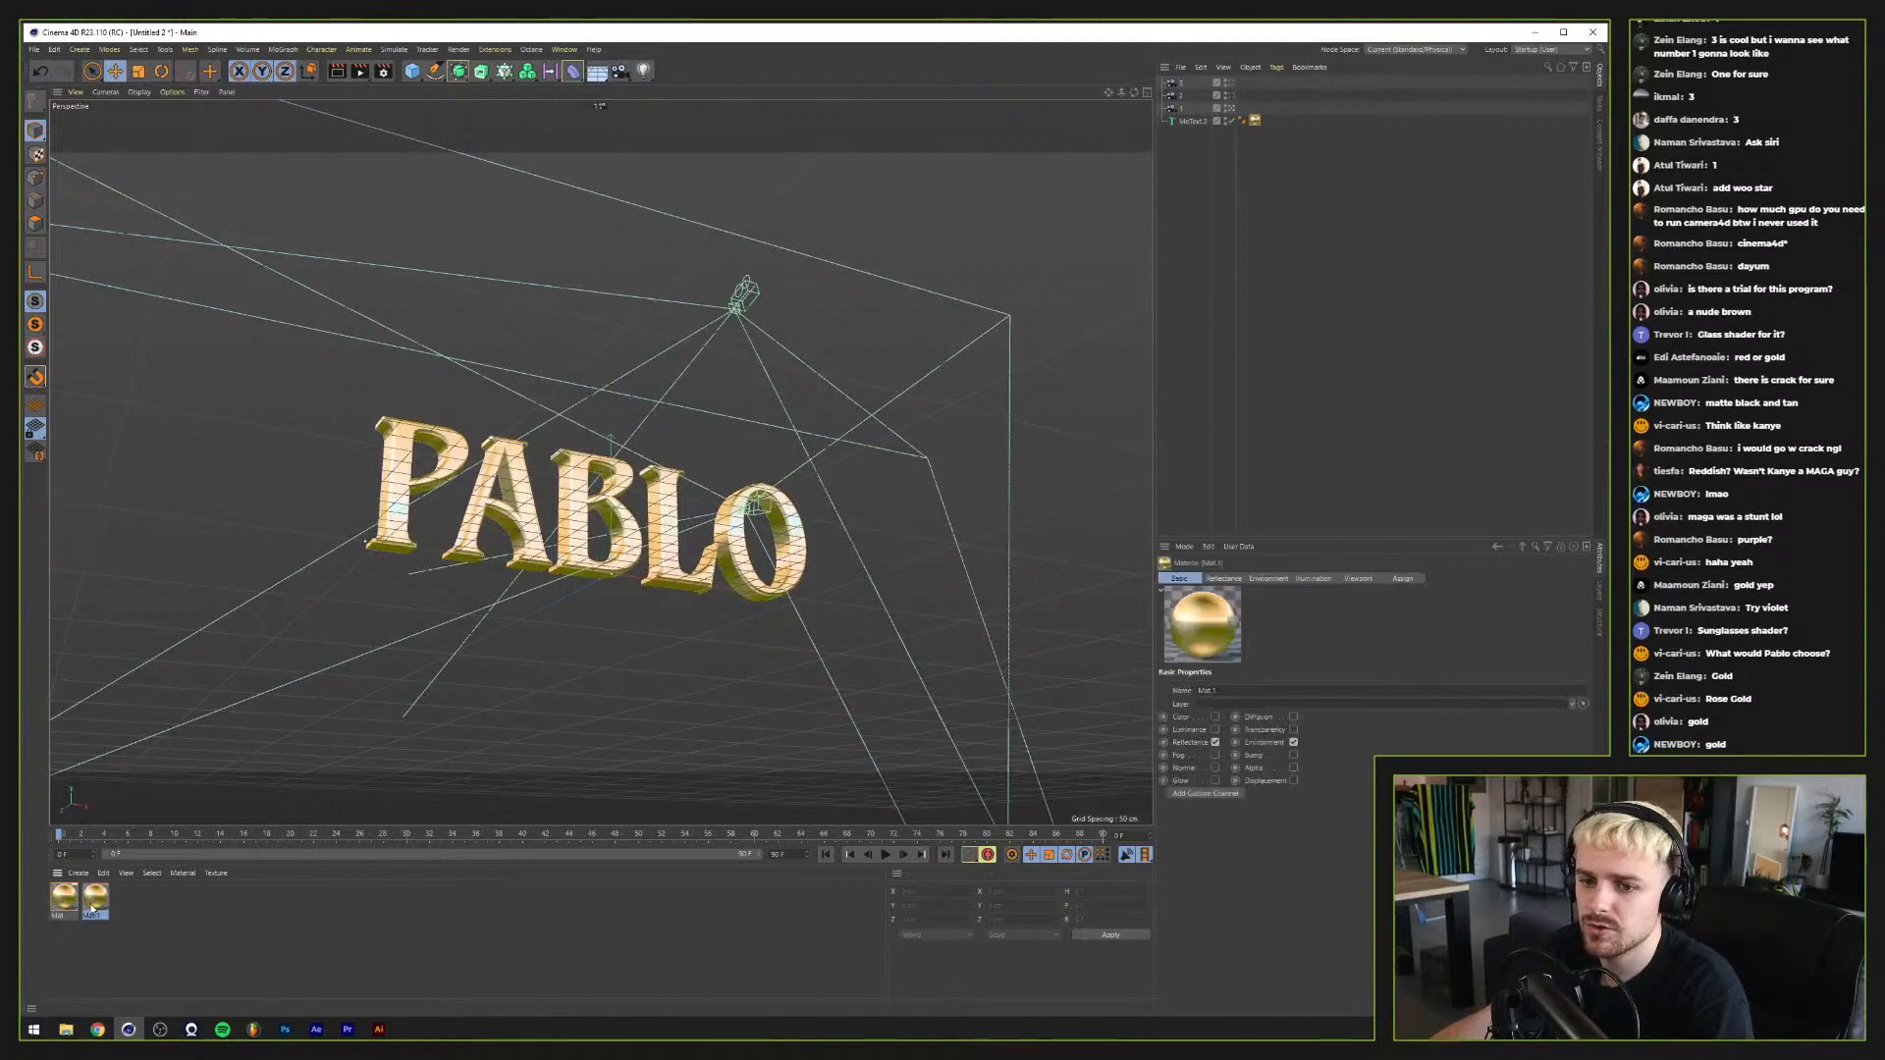
key(ctrl+v)
Step: Turn the original material purple by setting the hue in its environment layer shader to about 72°
double_click(65, 897)
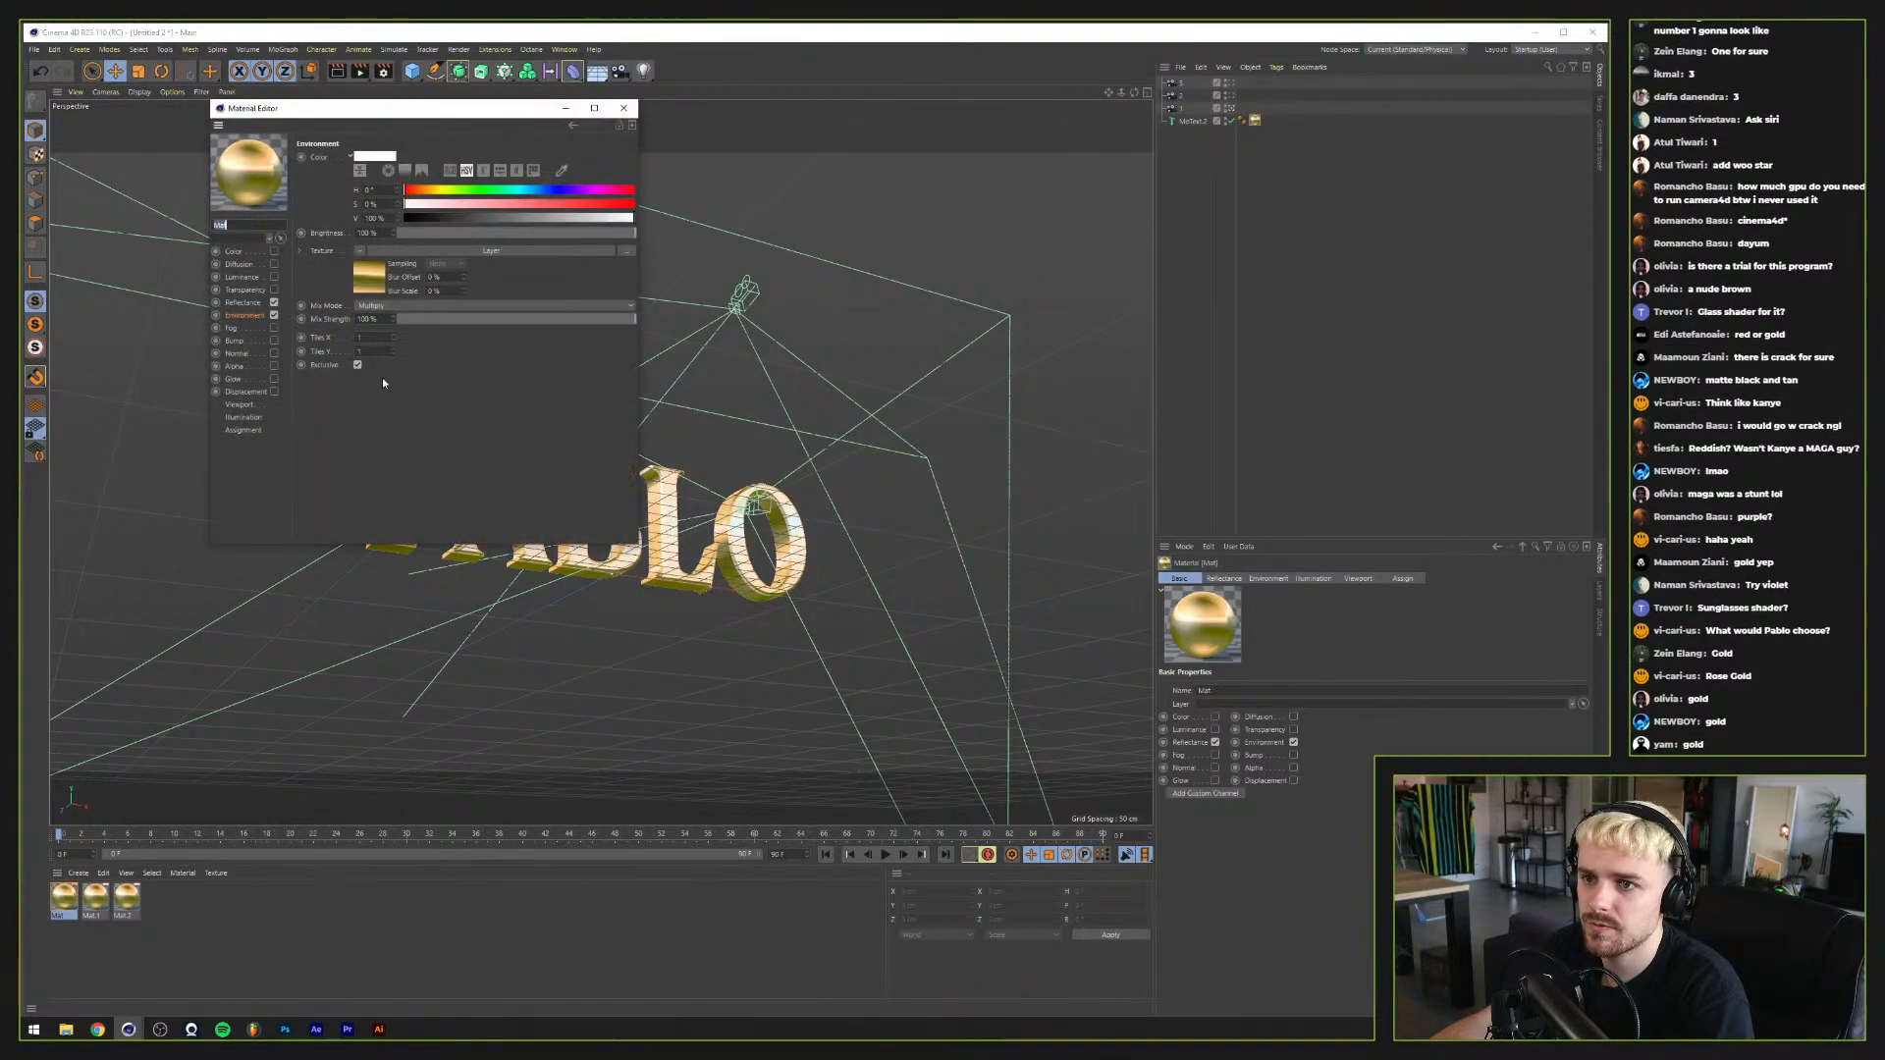
click(462, 249)
drag(449, 275, 573, 280)
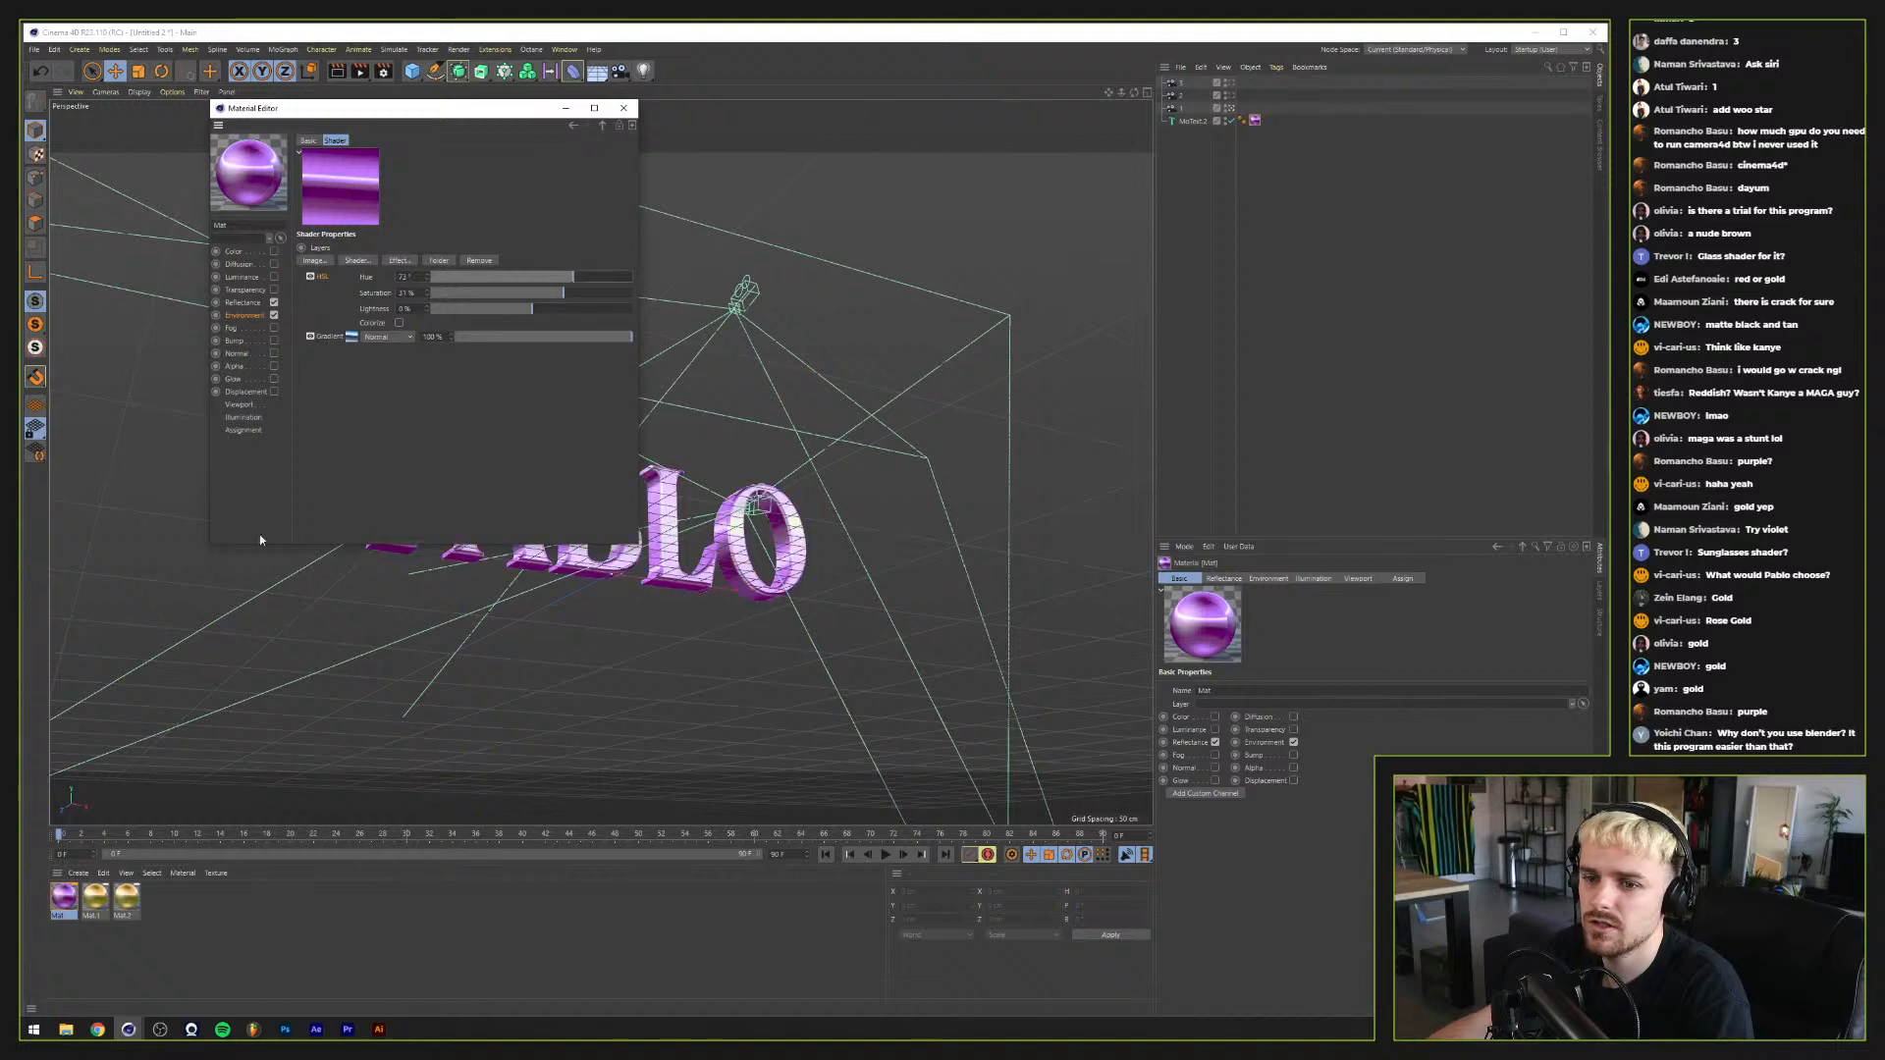
Step: Try a red-pink hue with 42% saturation on the Mat.2 material and delete the hue/saturation effect from its environment layers
click(117, 918)
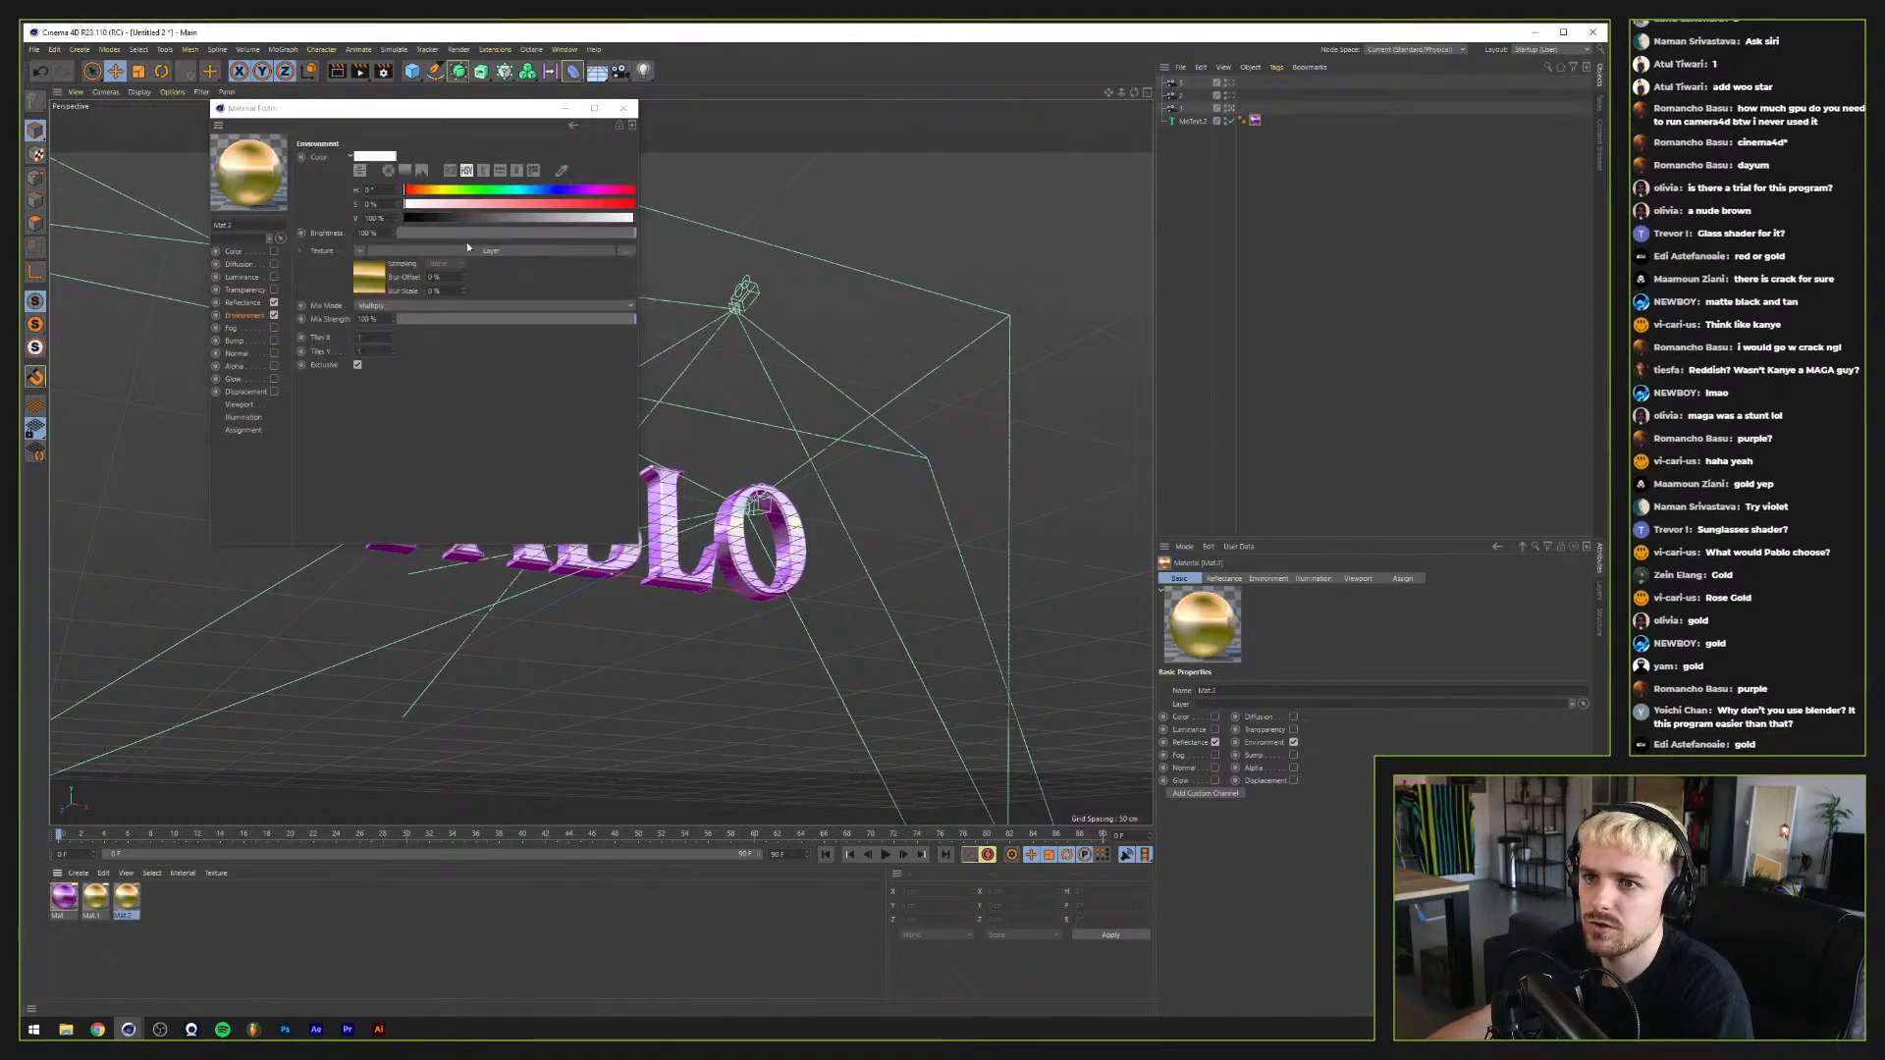
drag(486, 277, 570, 296)
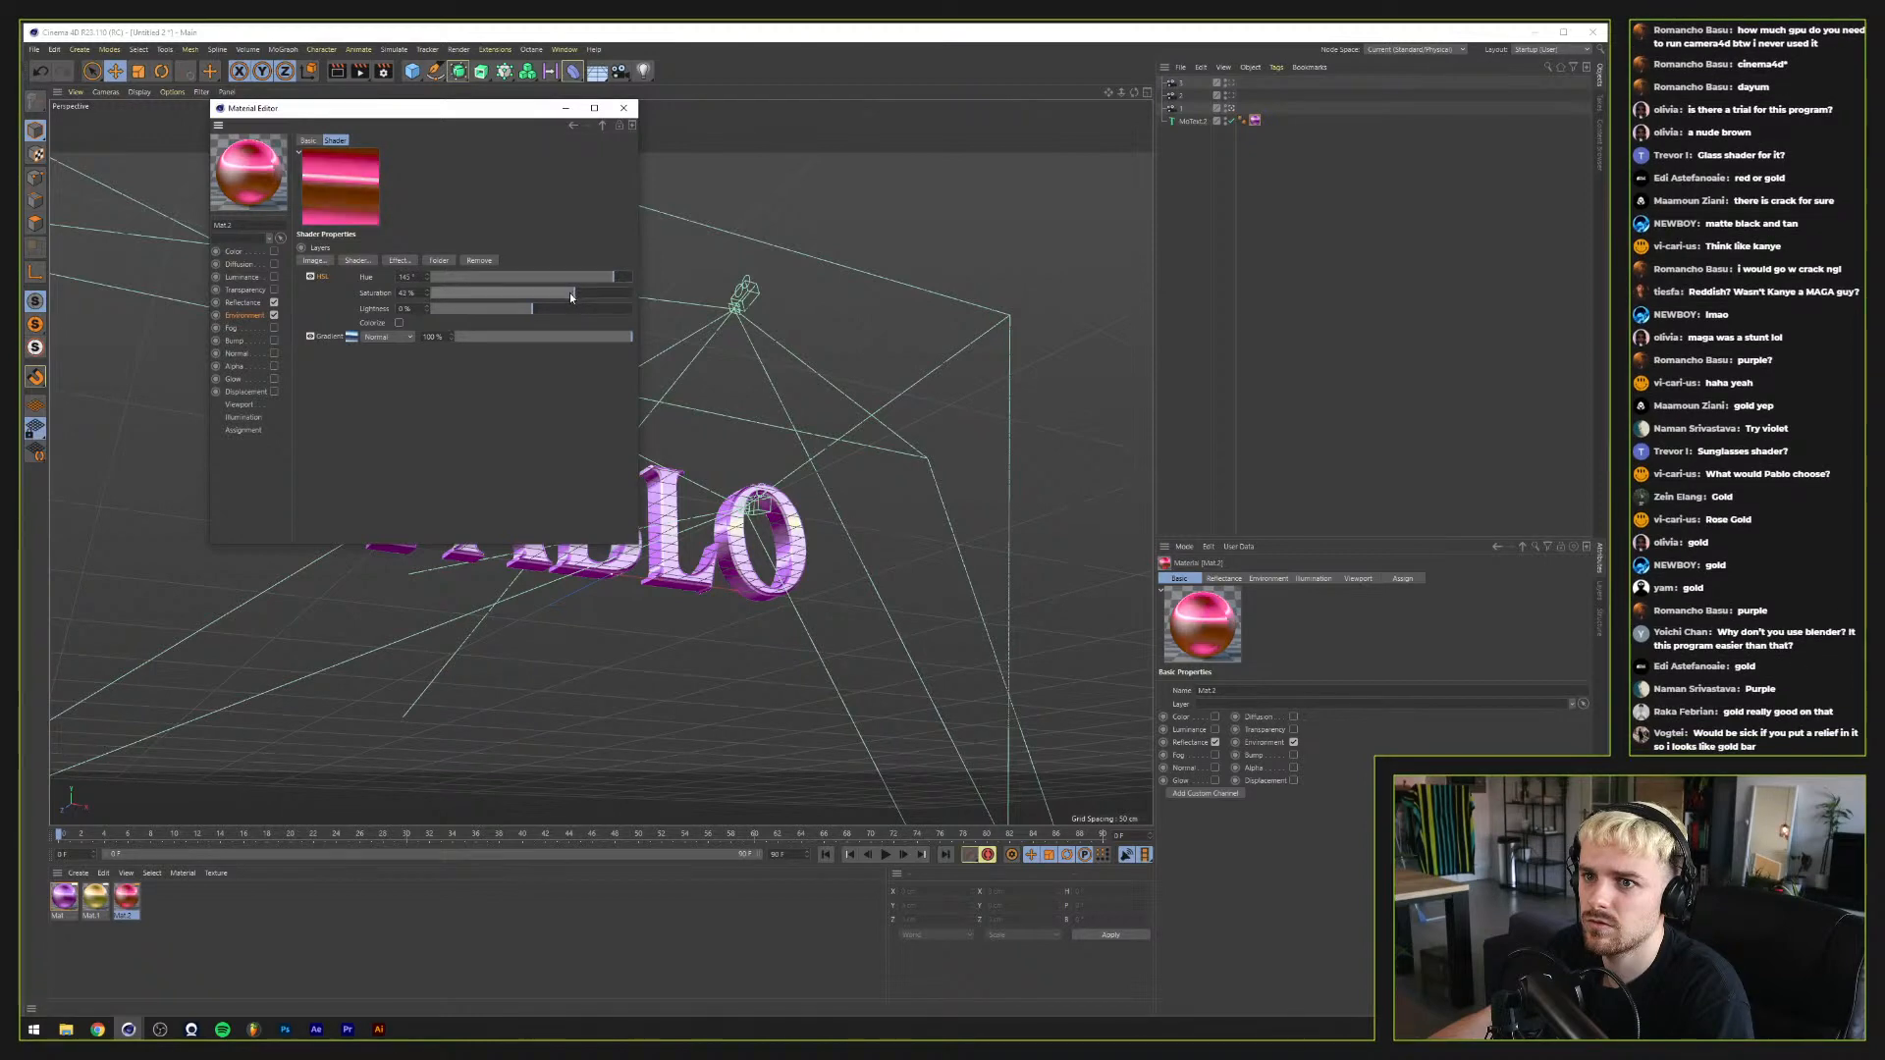
click(400, 323)
click(400, 323)
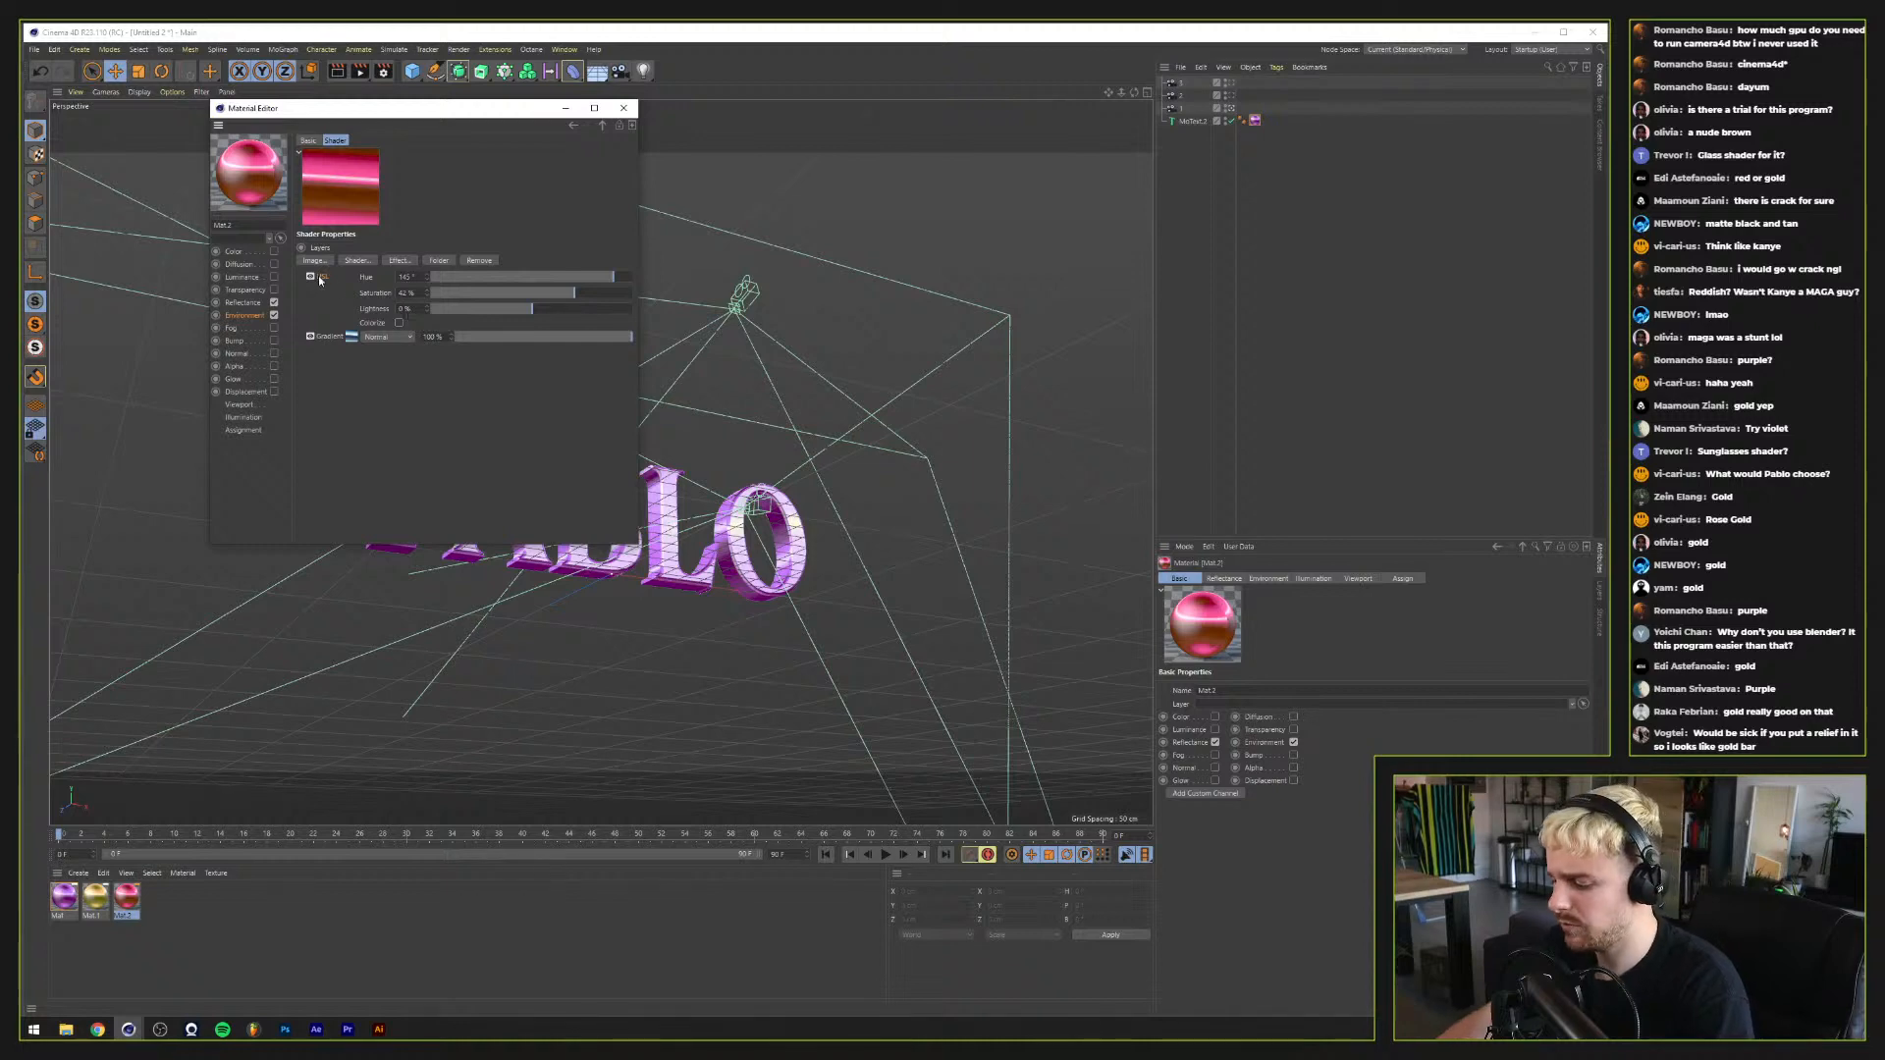
key(Delete)
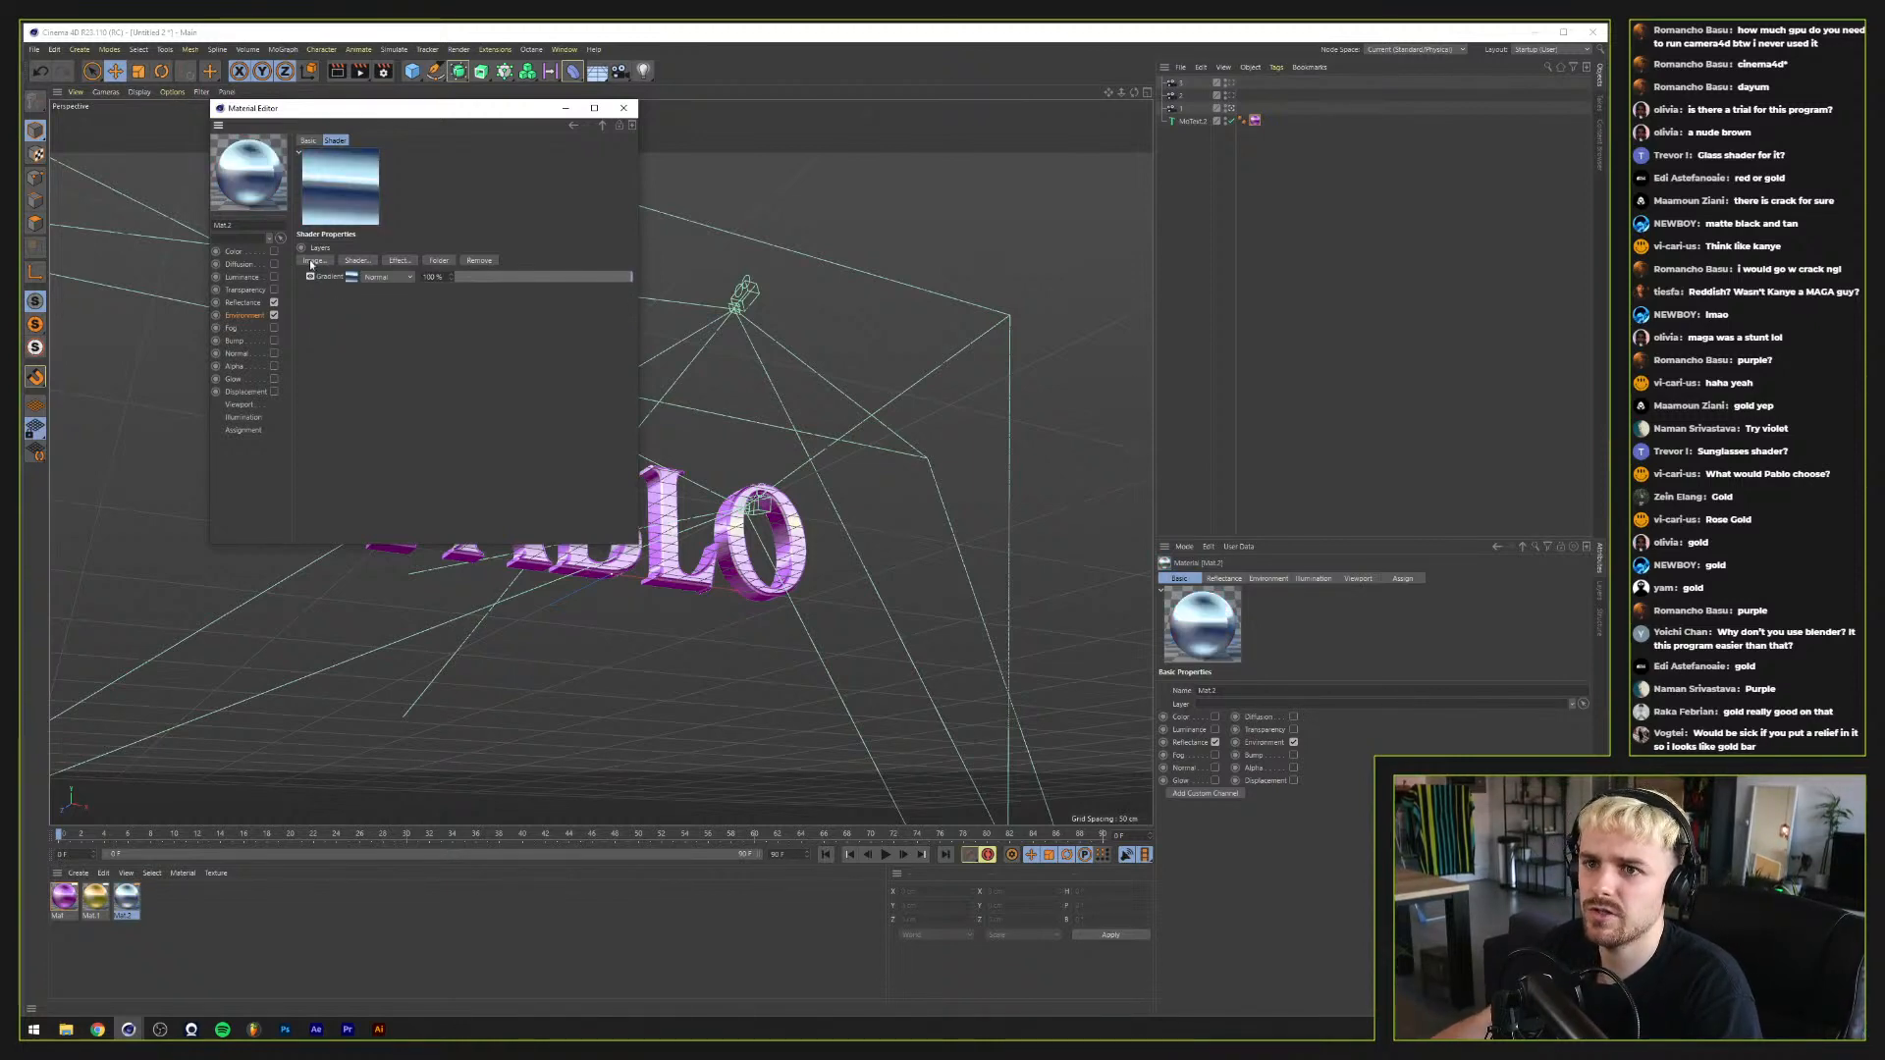
Step: Add a Color shader above the gradient in Mat.2's environment layers and set it to pure red with 100% saturation
click(356, 260)
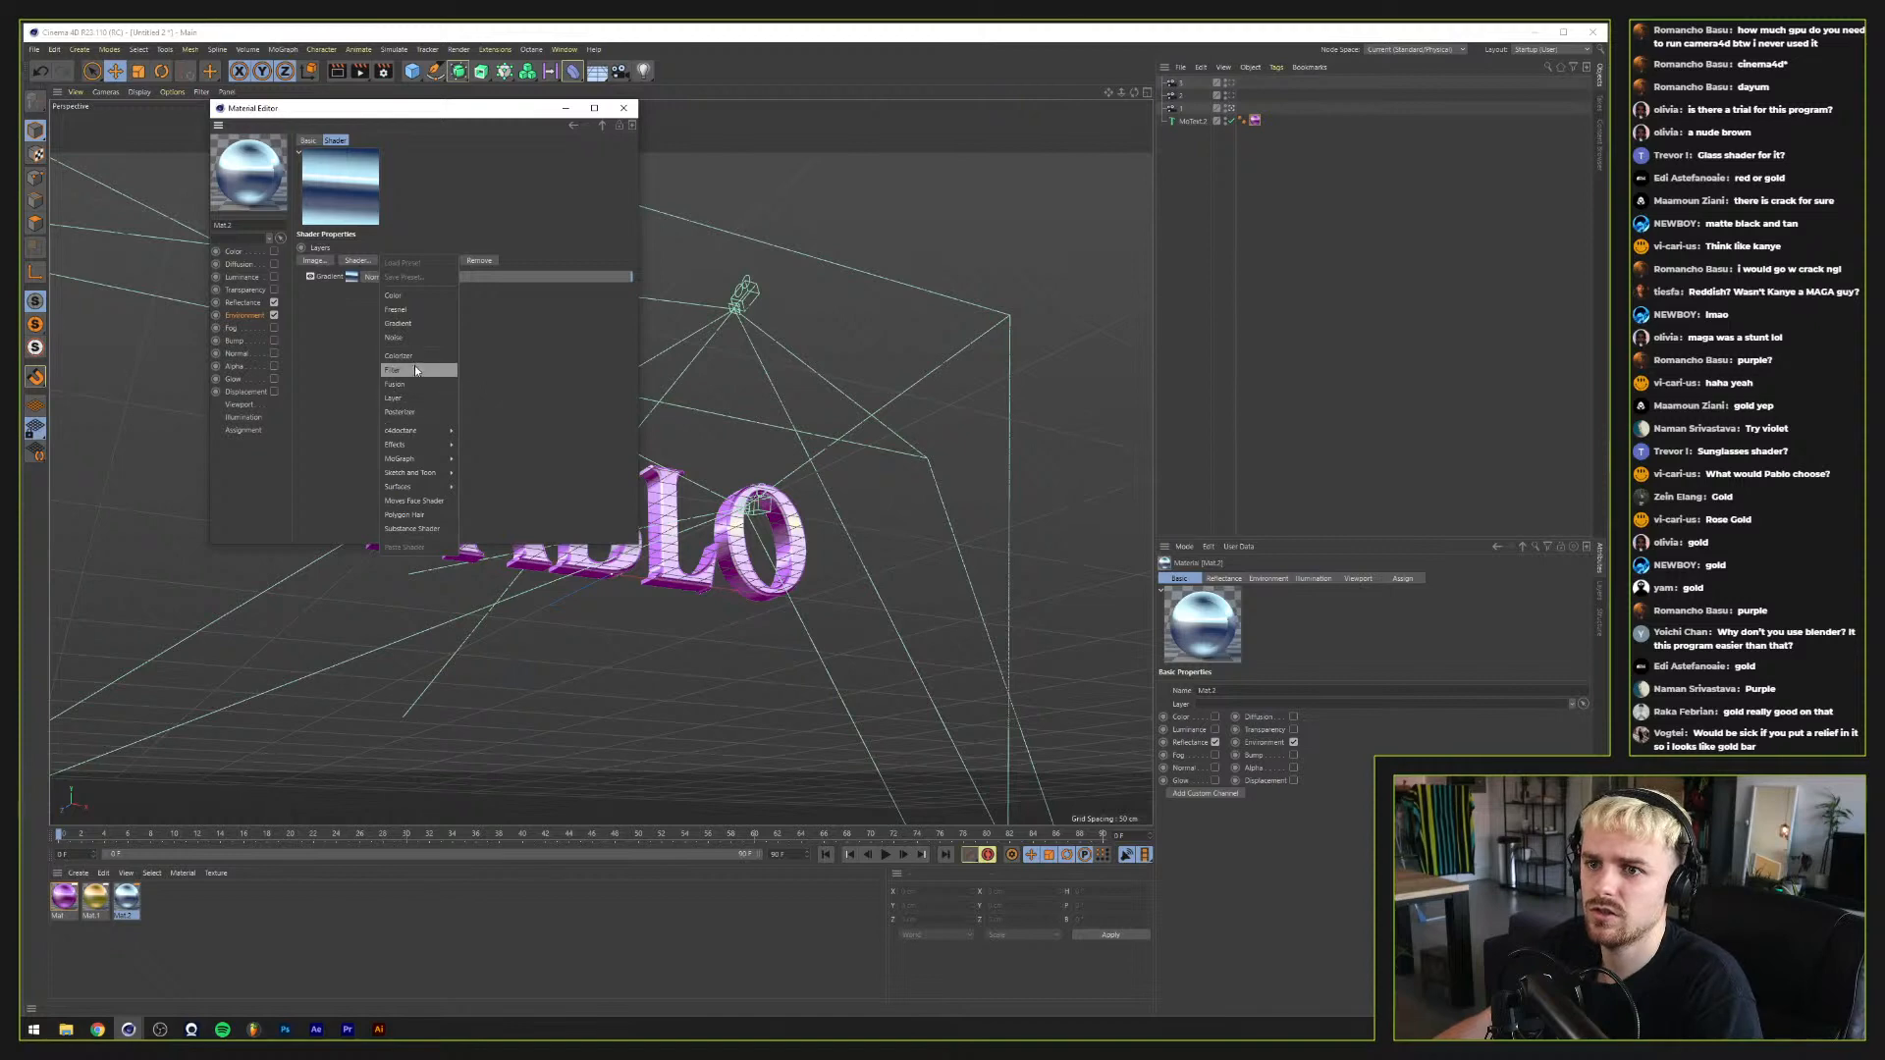
click(391, 294)
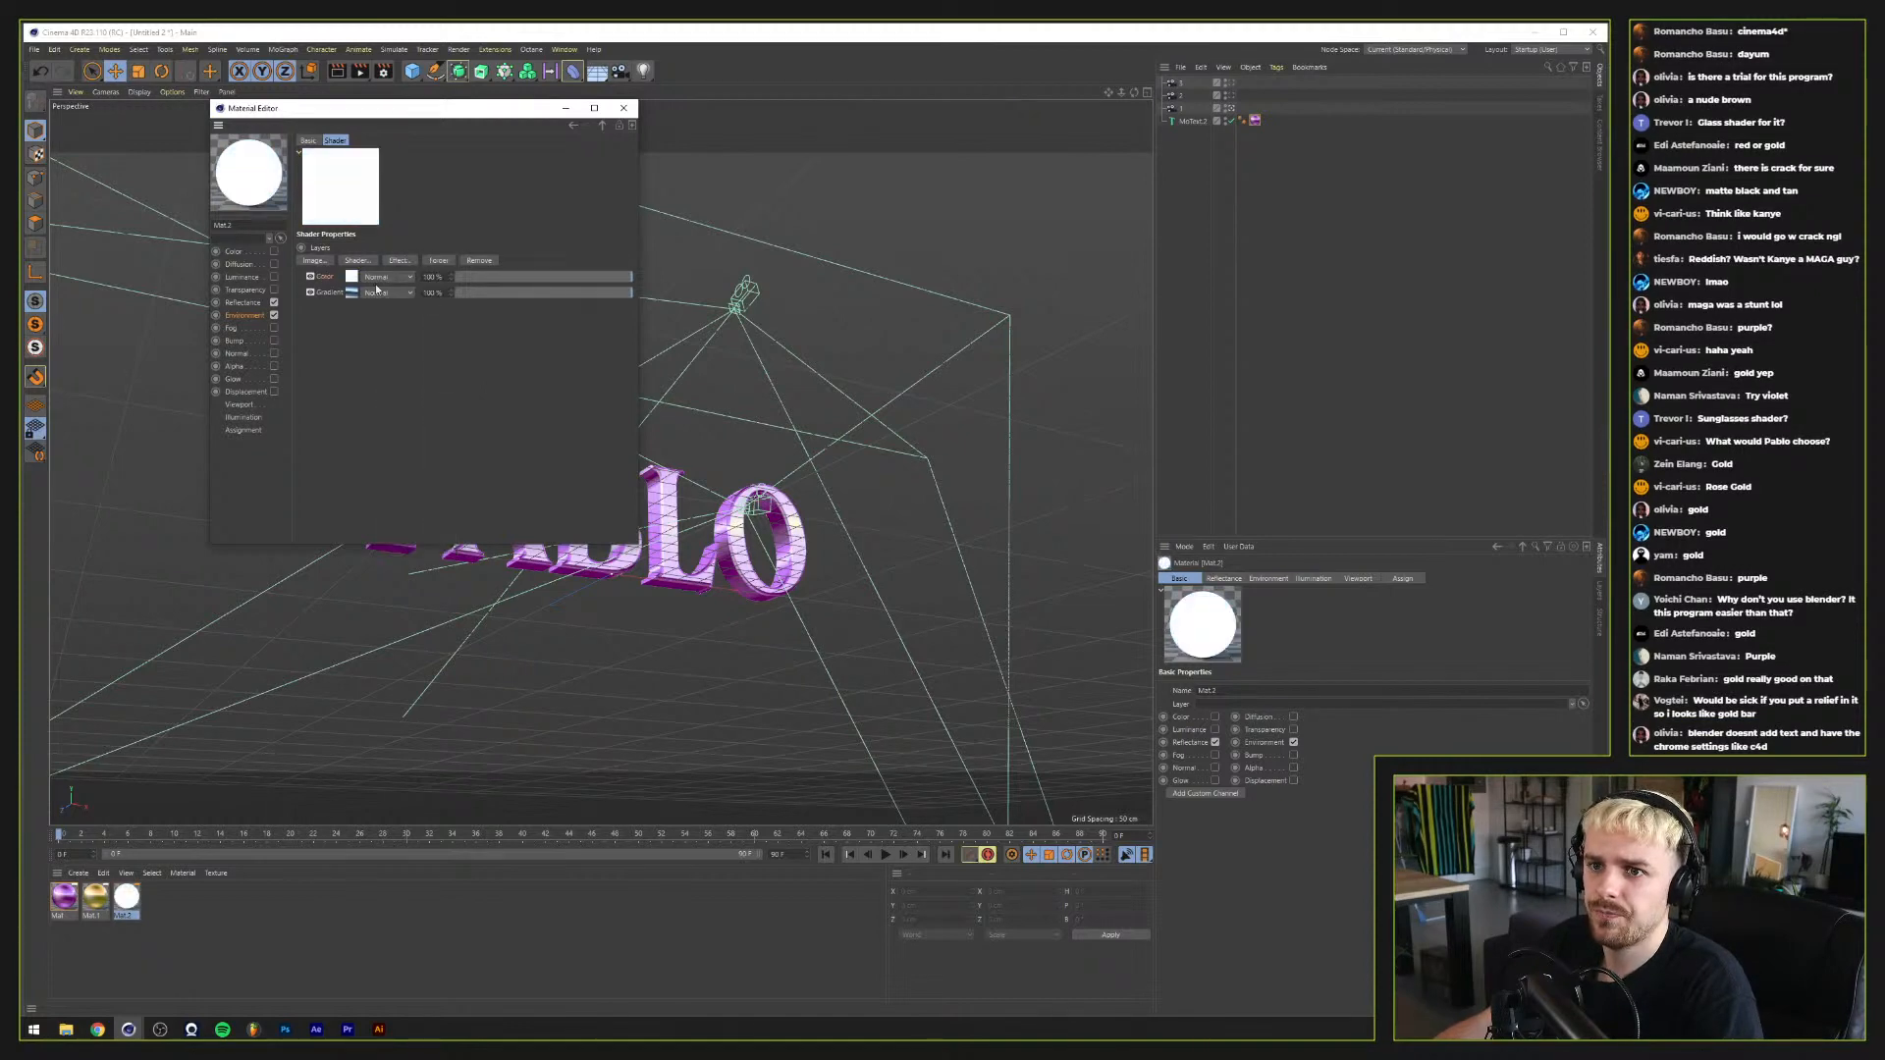
click(353, 278)
click(629, 295)
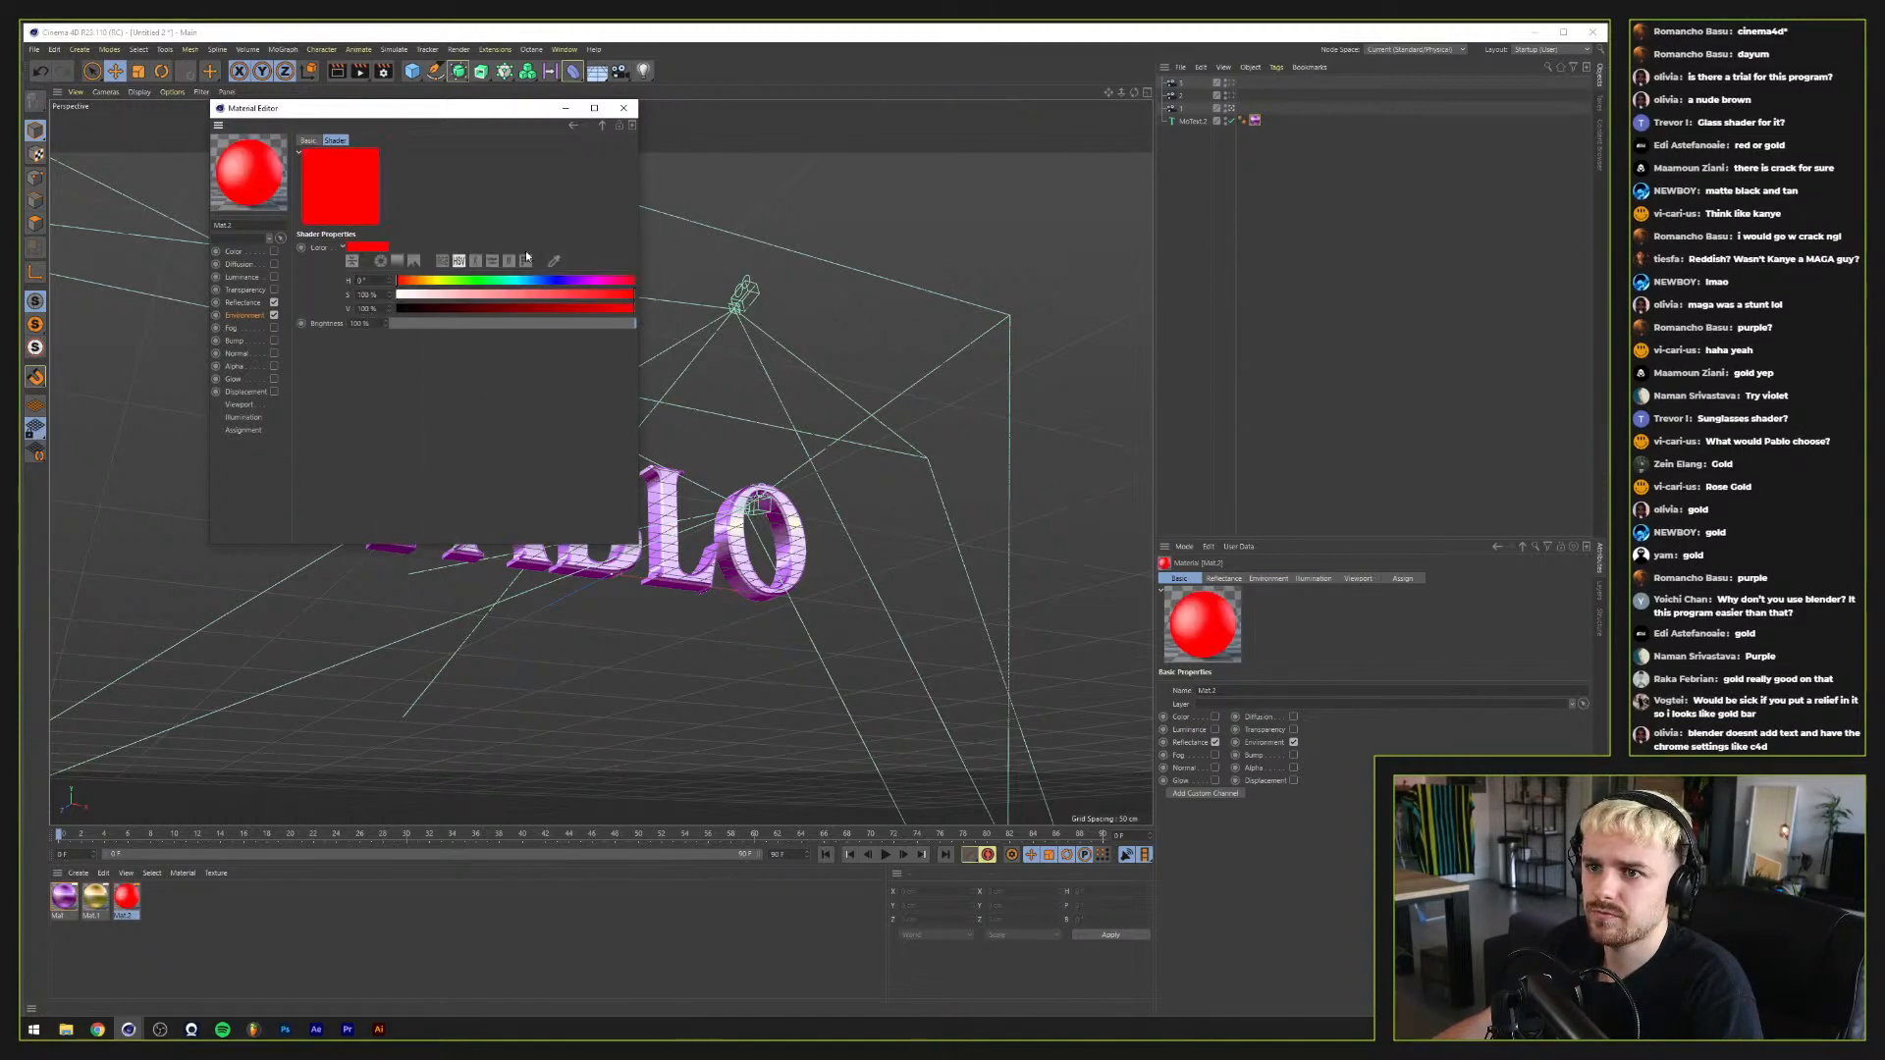
click(573, 126)
Step: Try the Color blend mode on the red layer and set its mode to Overlay
click(372, 278)
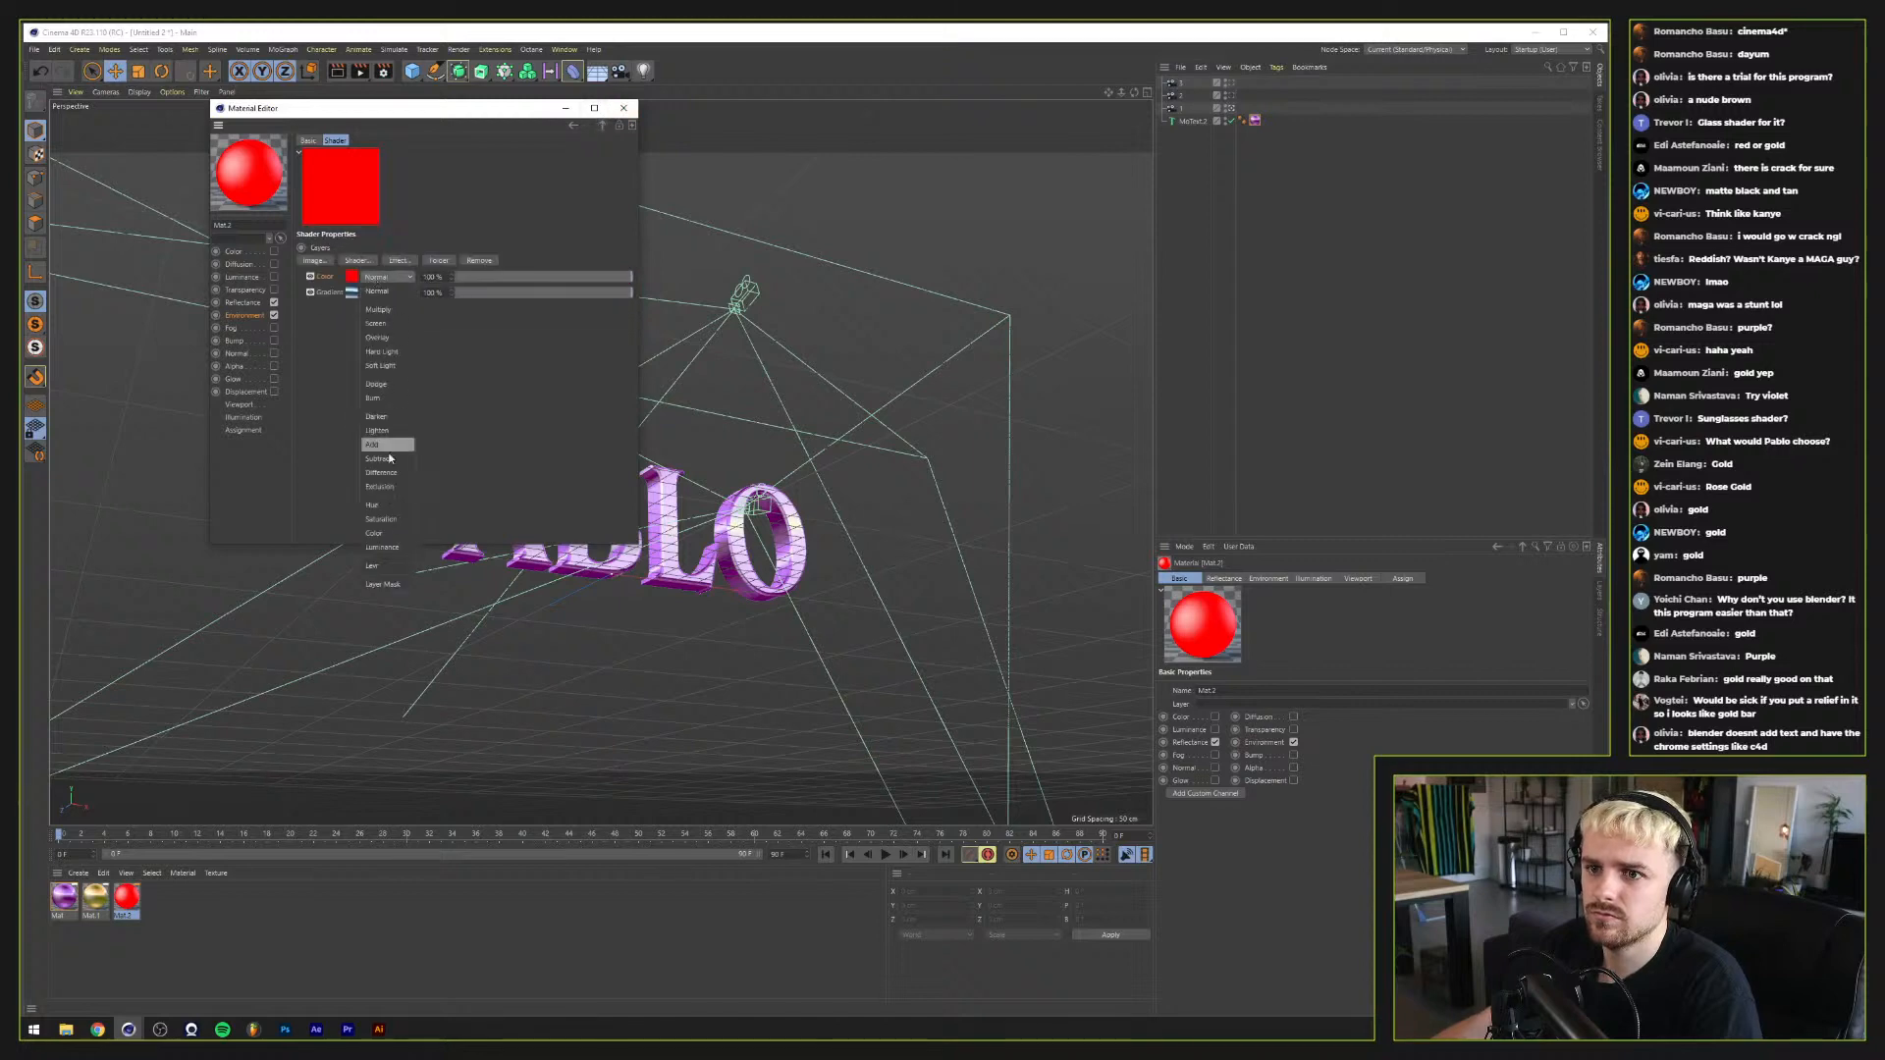
click(385, 531)
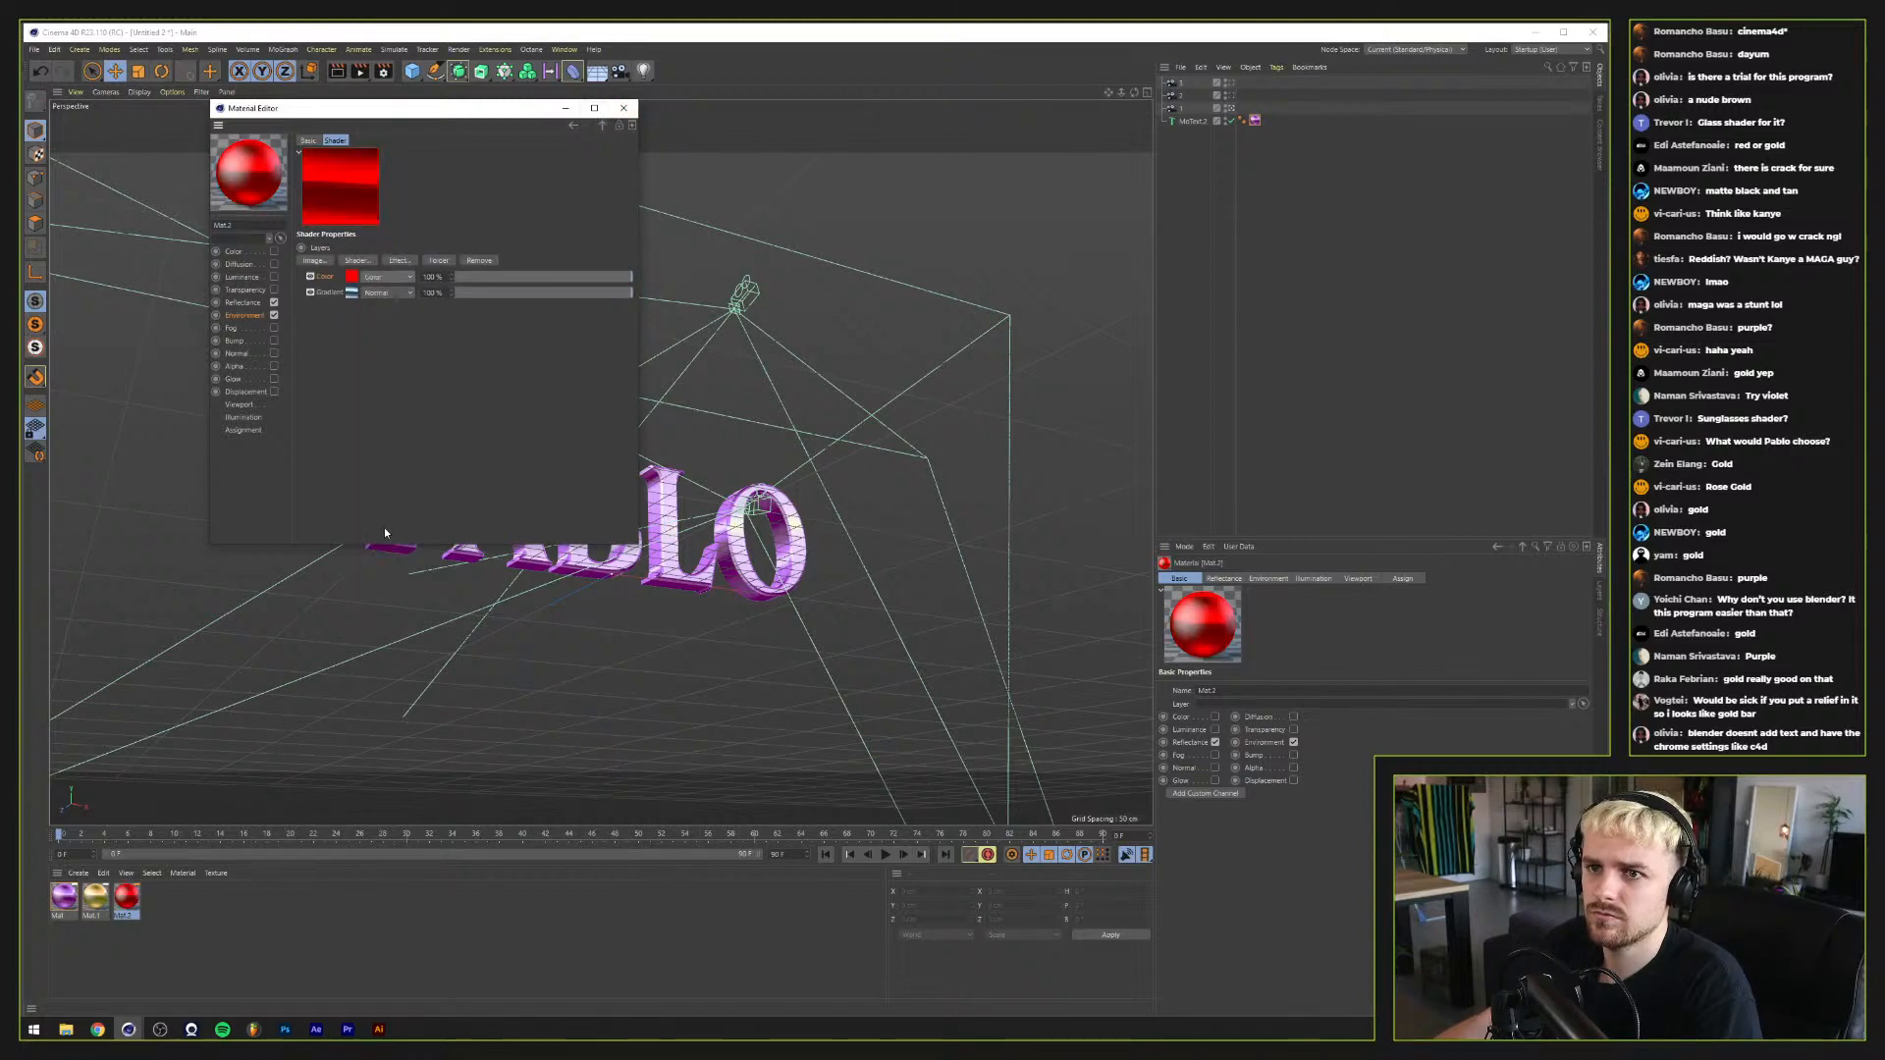
click(391, 282)
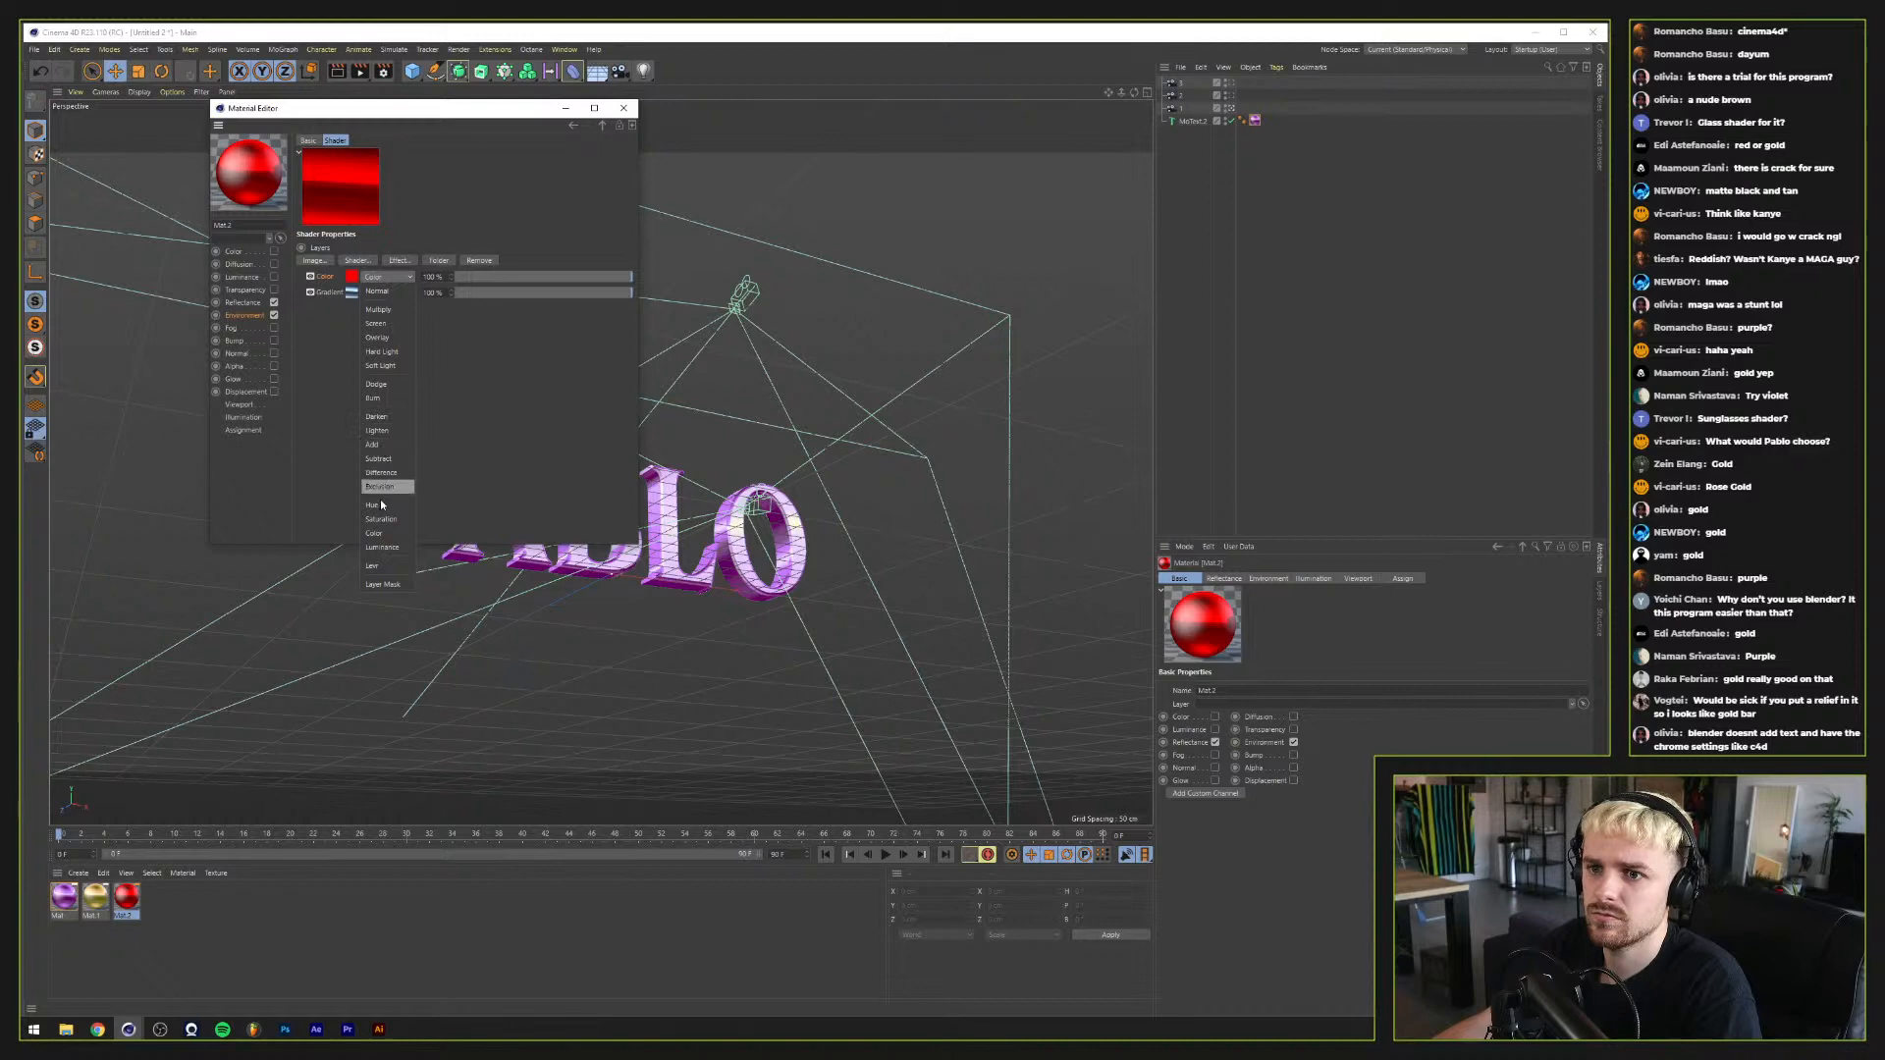
click(379, 338)
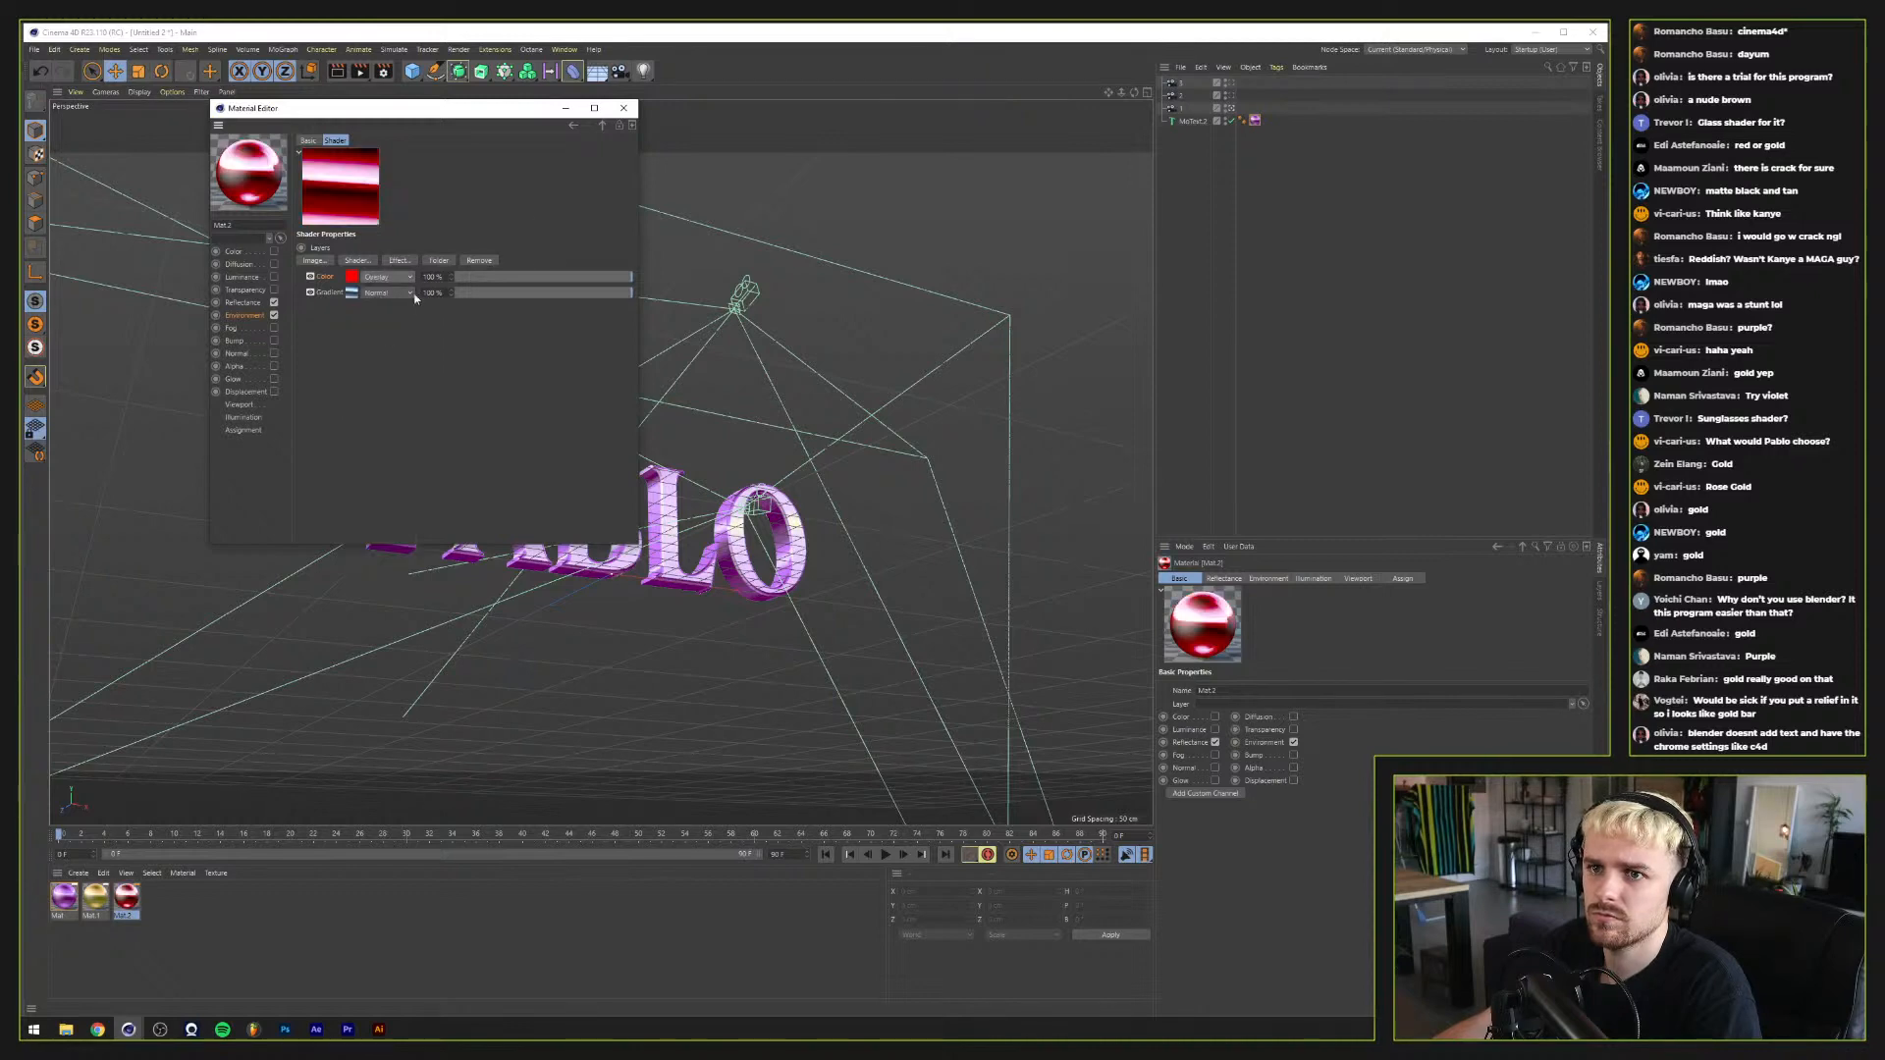
Step: Try the gold Mat.1 material on the PABLO text, and replace it with the red Mat.2 material
click(623, 108)
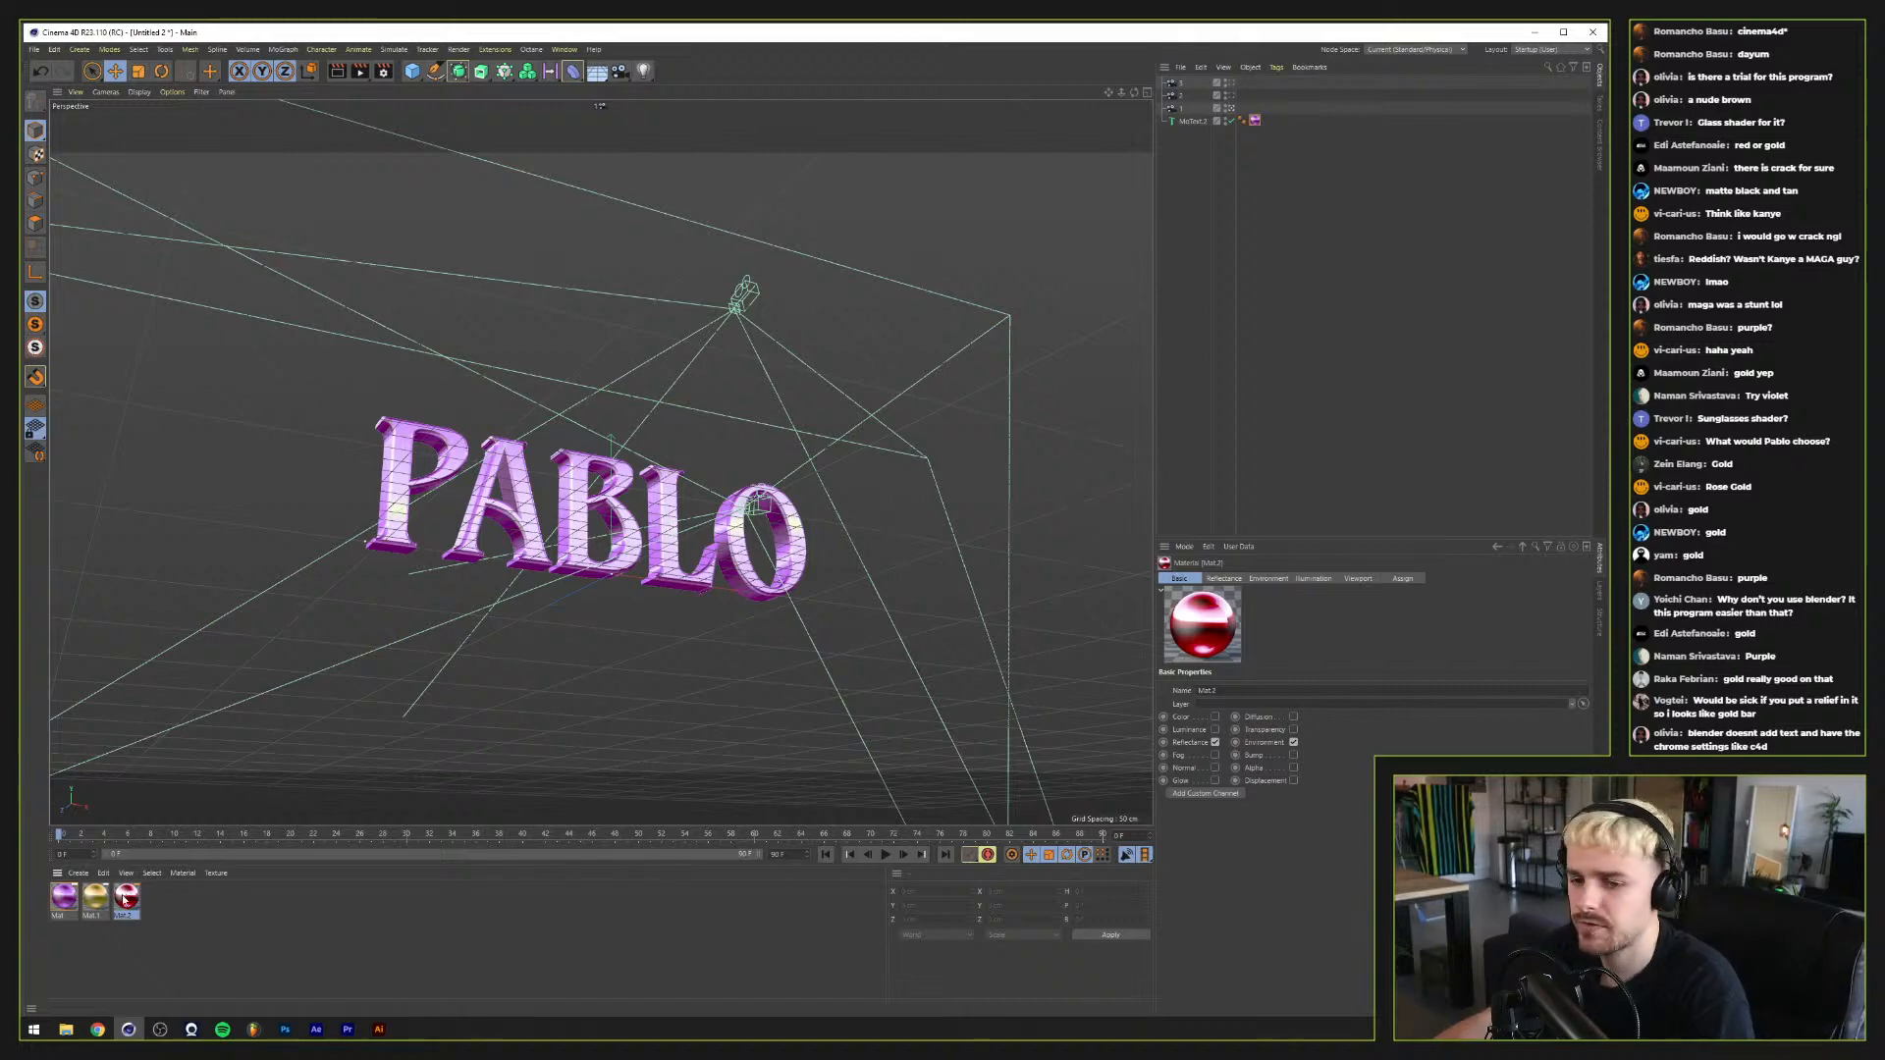
click(98, 897)
drag(1258, 124, 1257, 122)
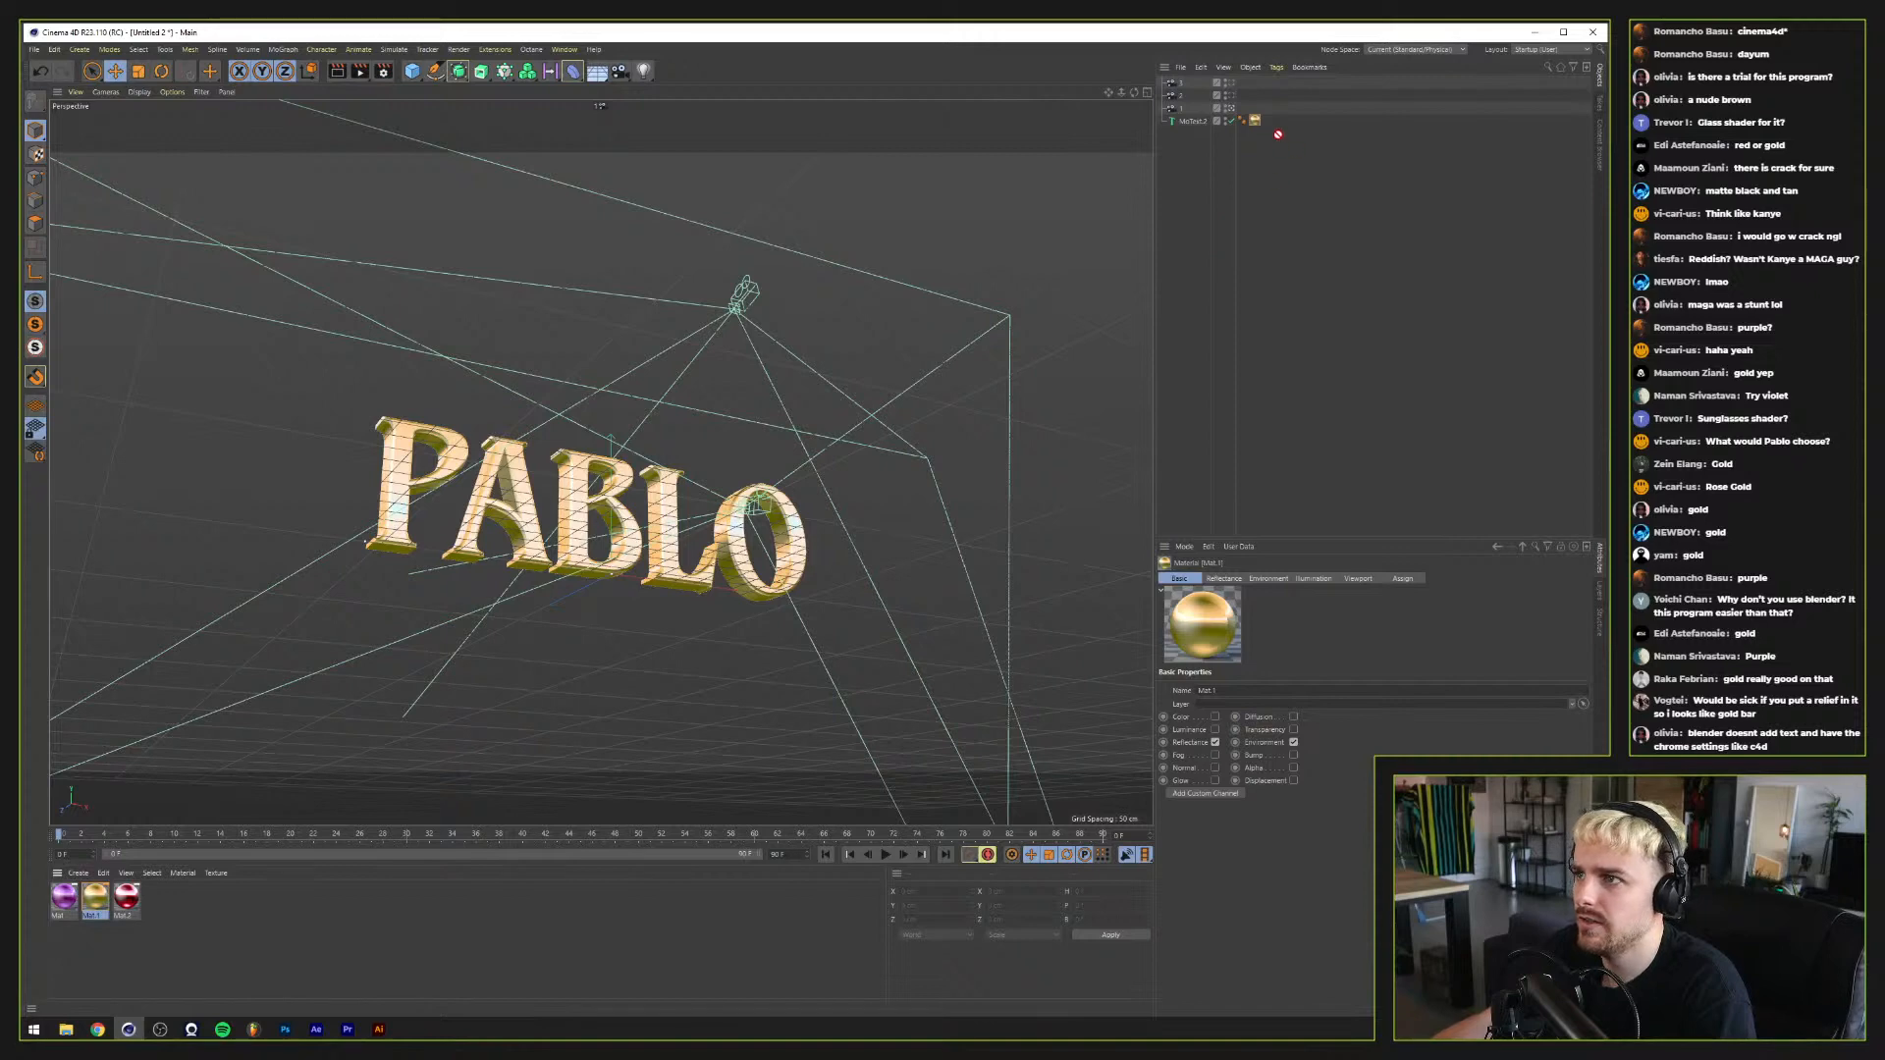
drag(1256, 118, 1257, 120)
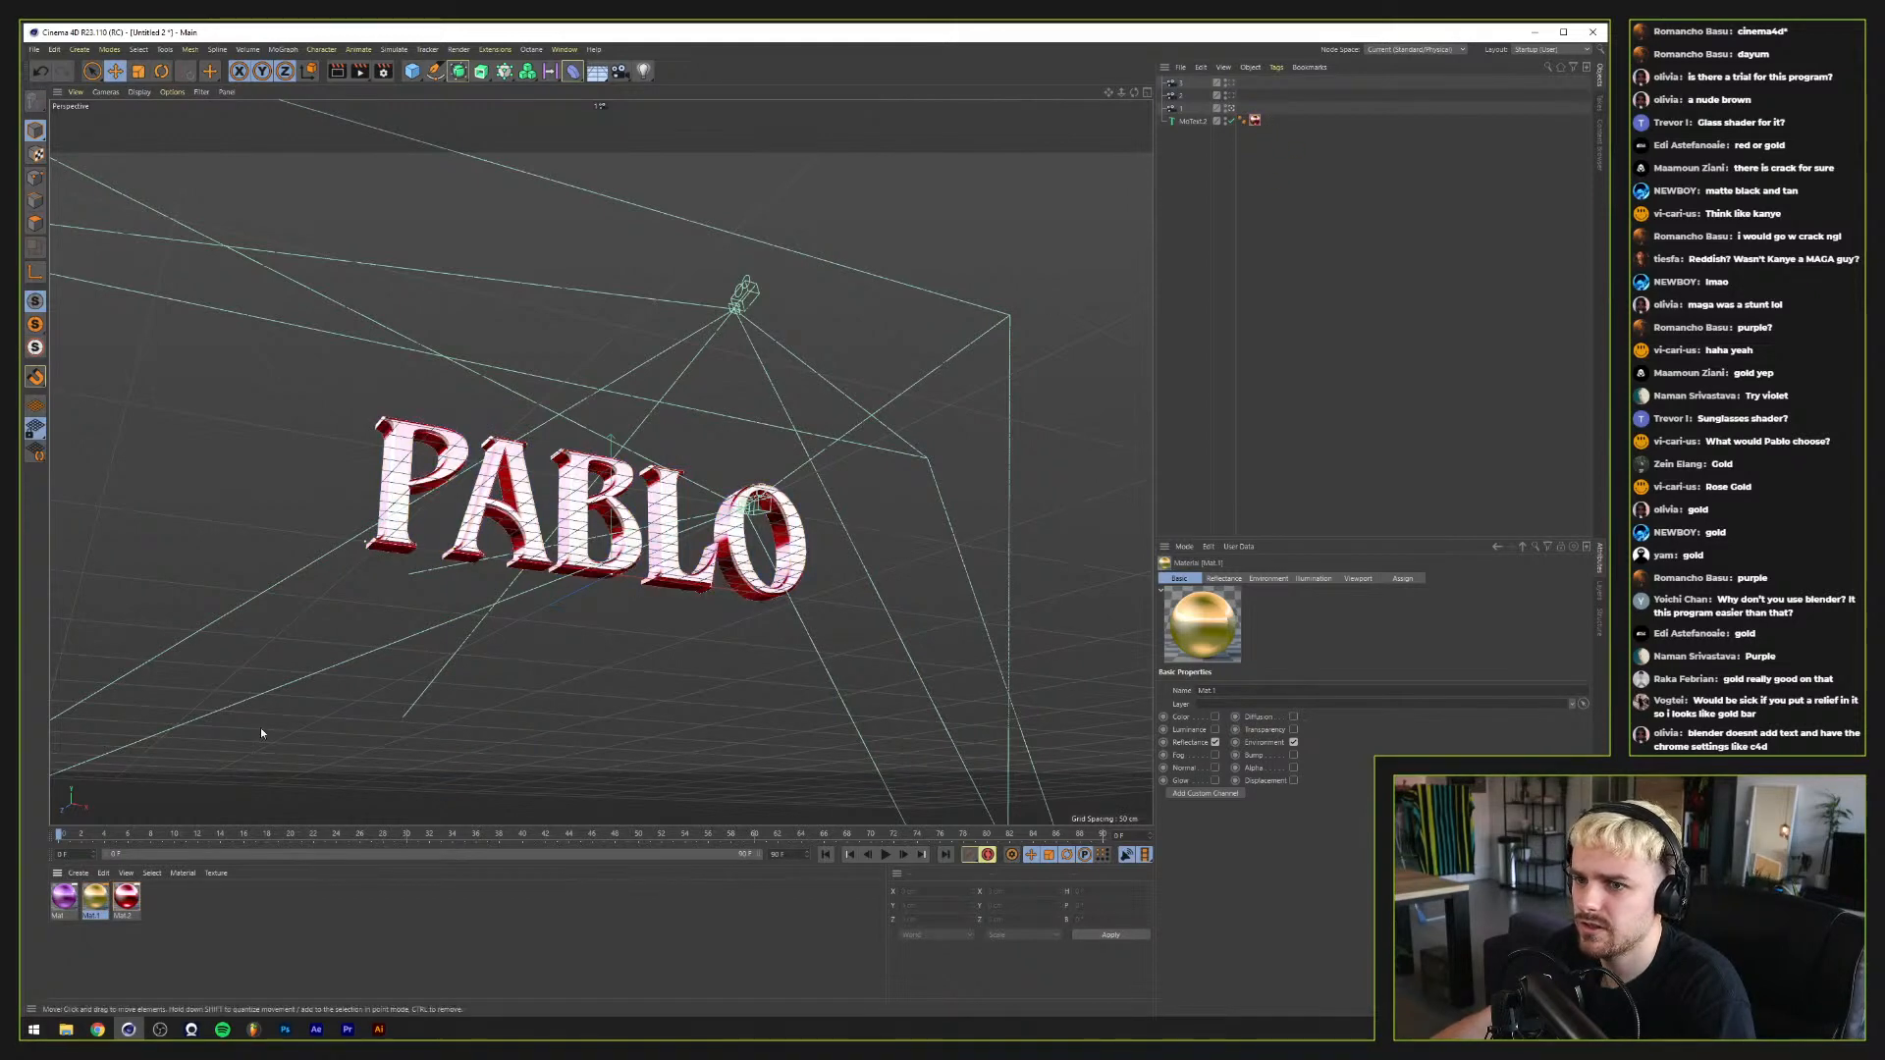
Step: Try the Color blend mode on the red layer in Mat.2's environment layers and set its mode to Hue
double_click(124, 898)
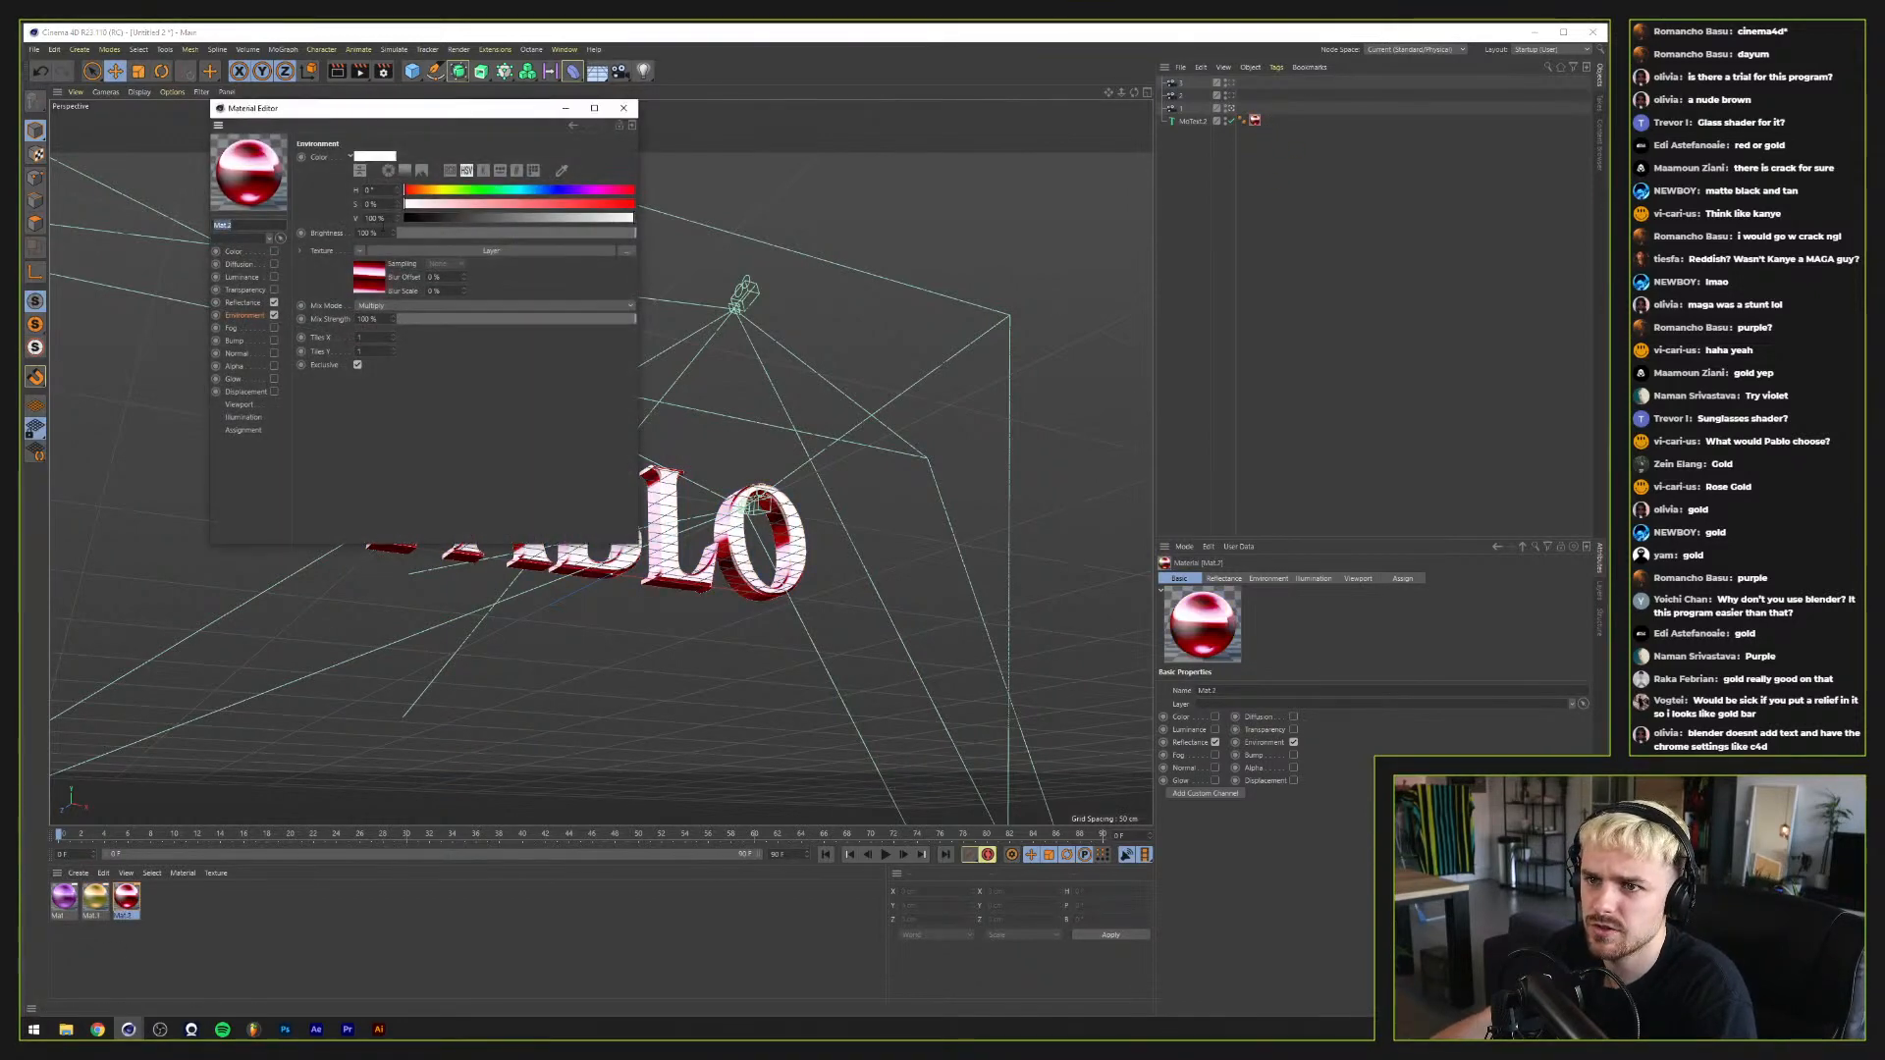
click(403, 280)
click(411, 277)
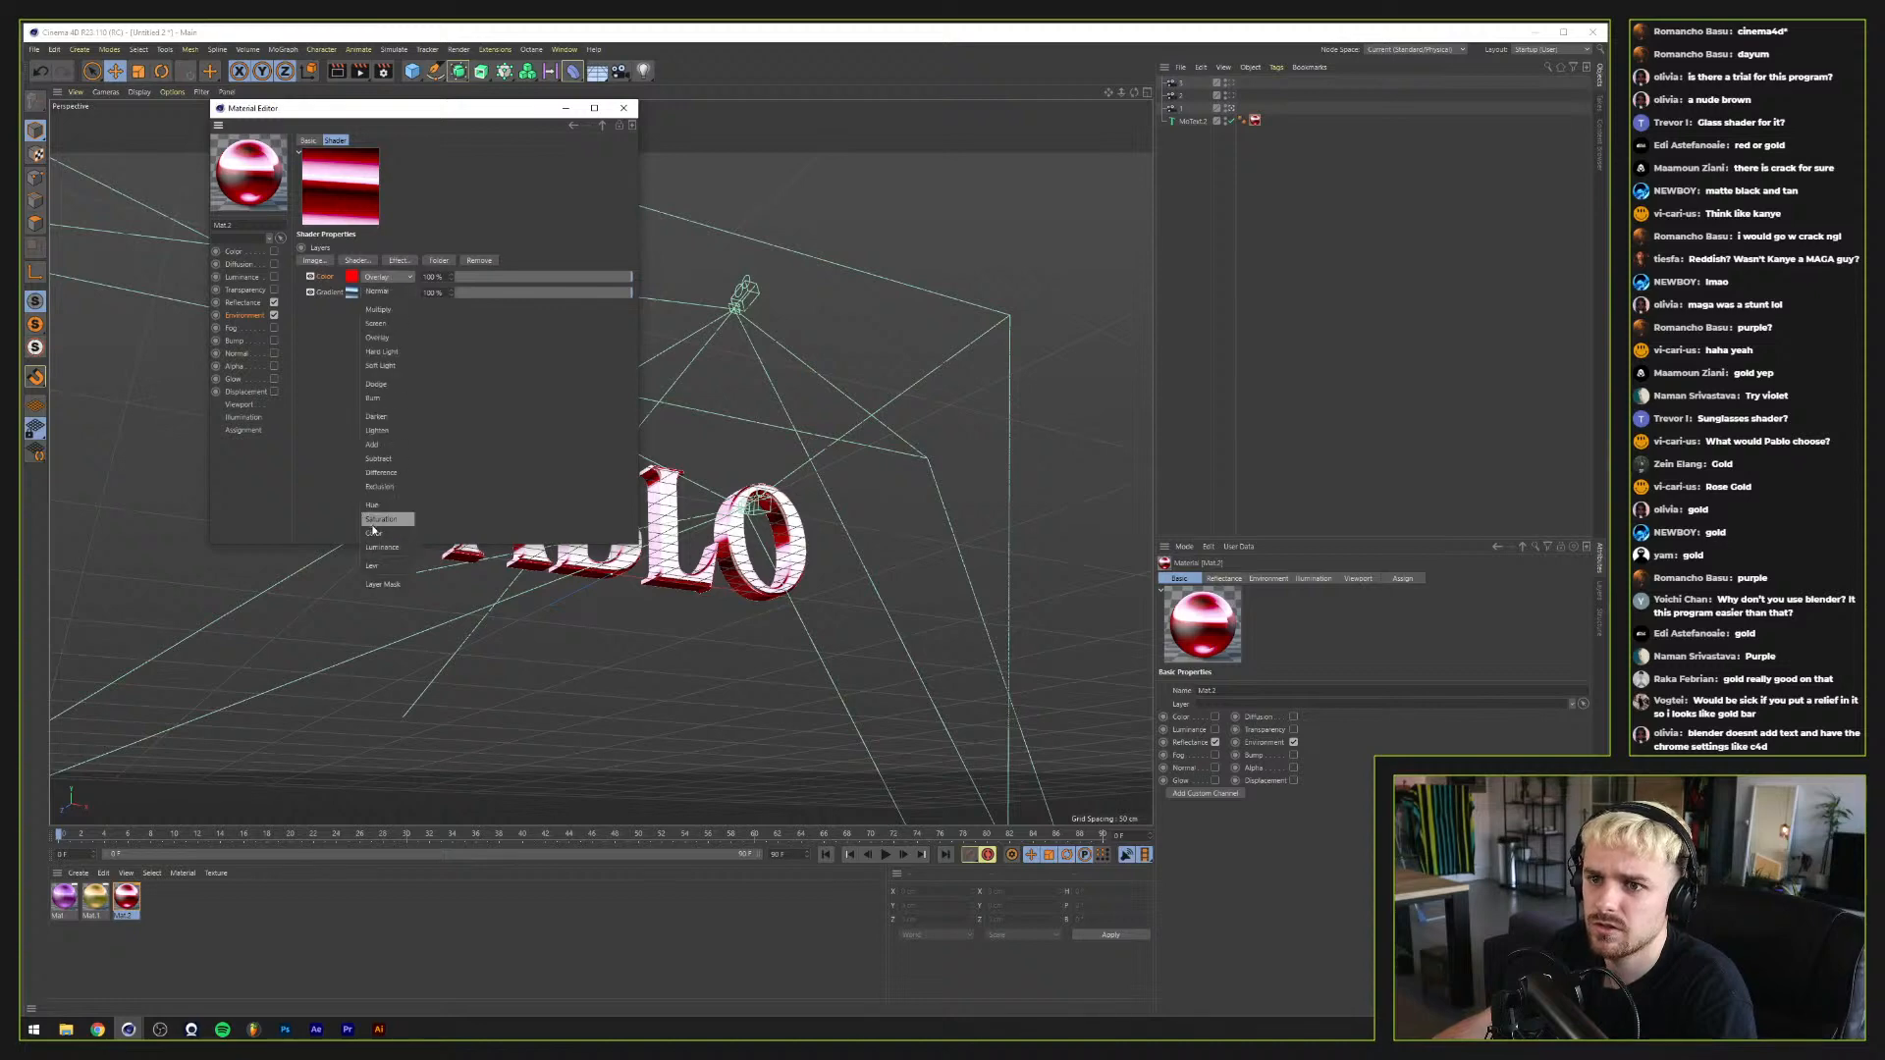
click(373, 532)
click(388, 276)
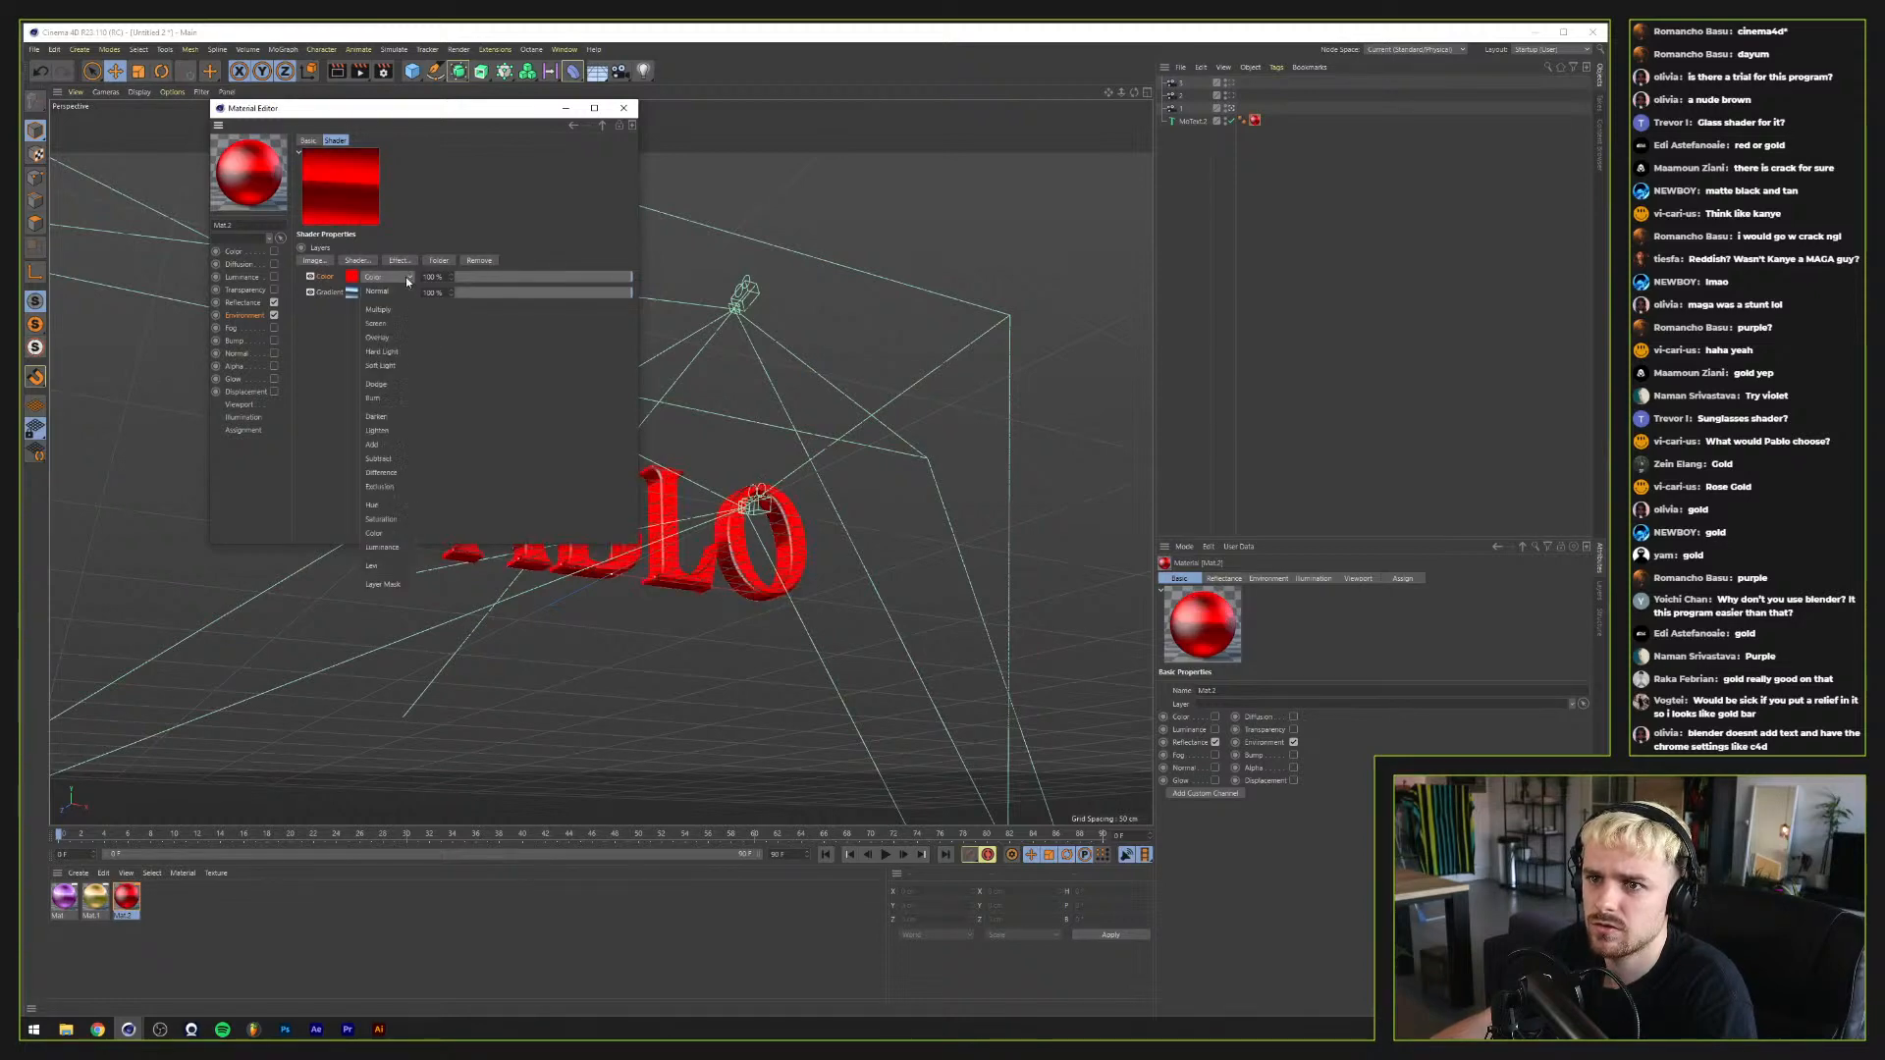
click(372, 506)
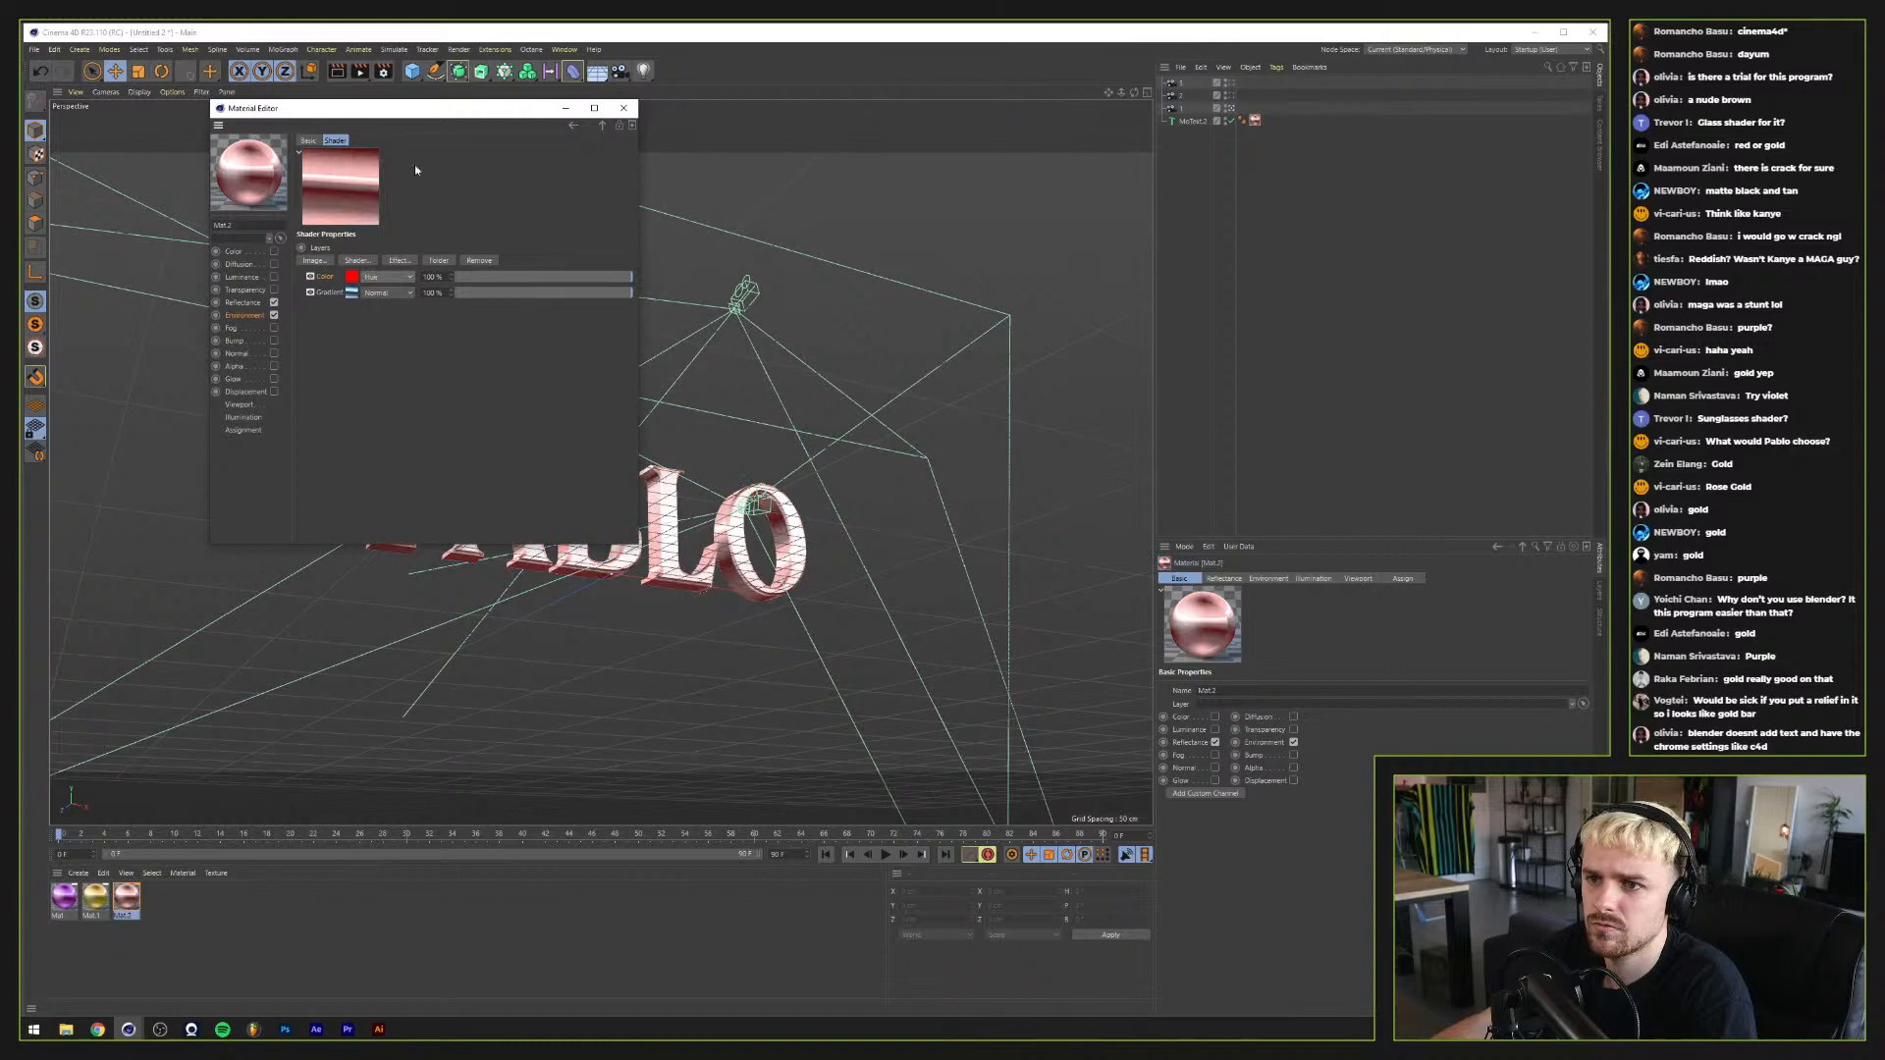
drag(441, 108, 1141, 275)
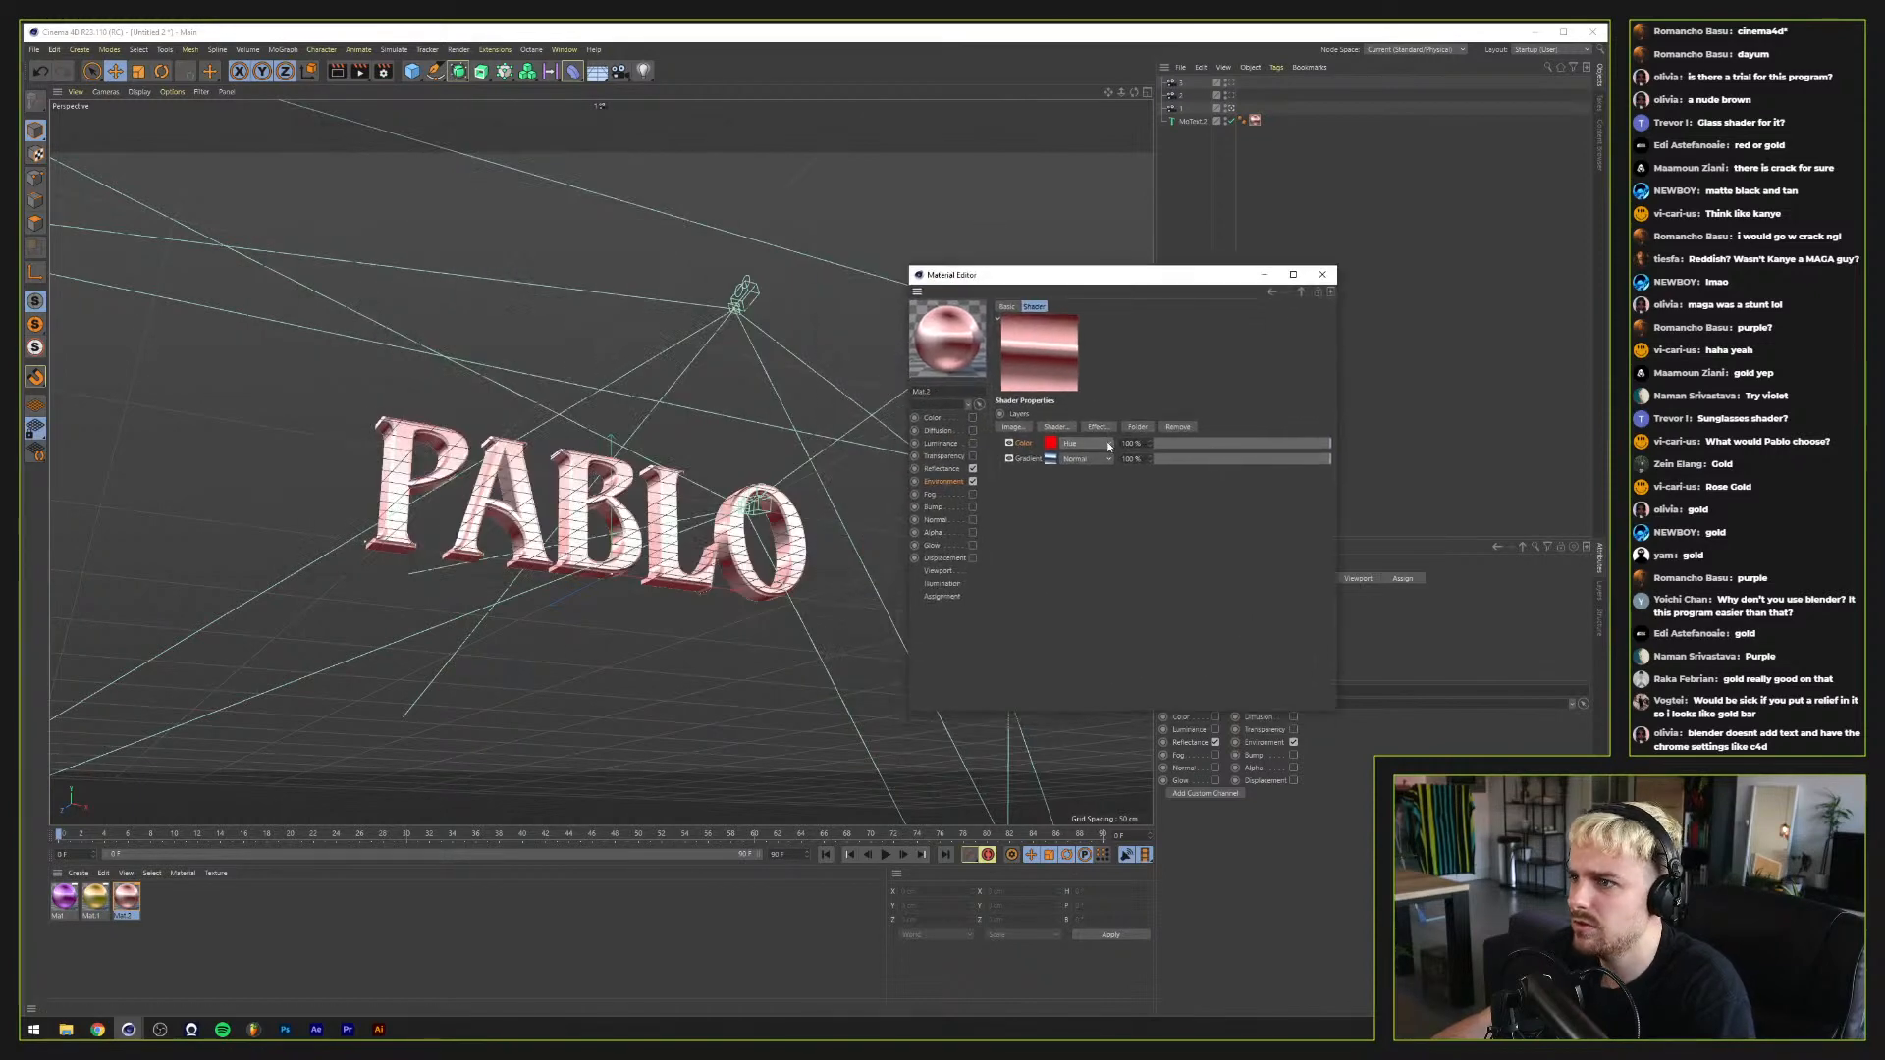
Step: Try to duplicate the red Color layer in Mat.2's environment layers
right_click(1035, 447)
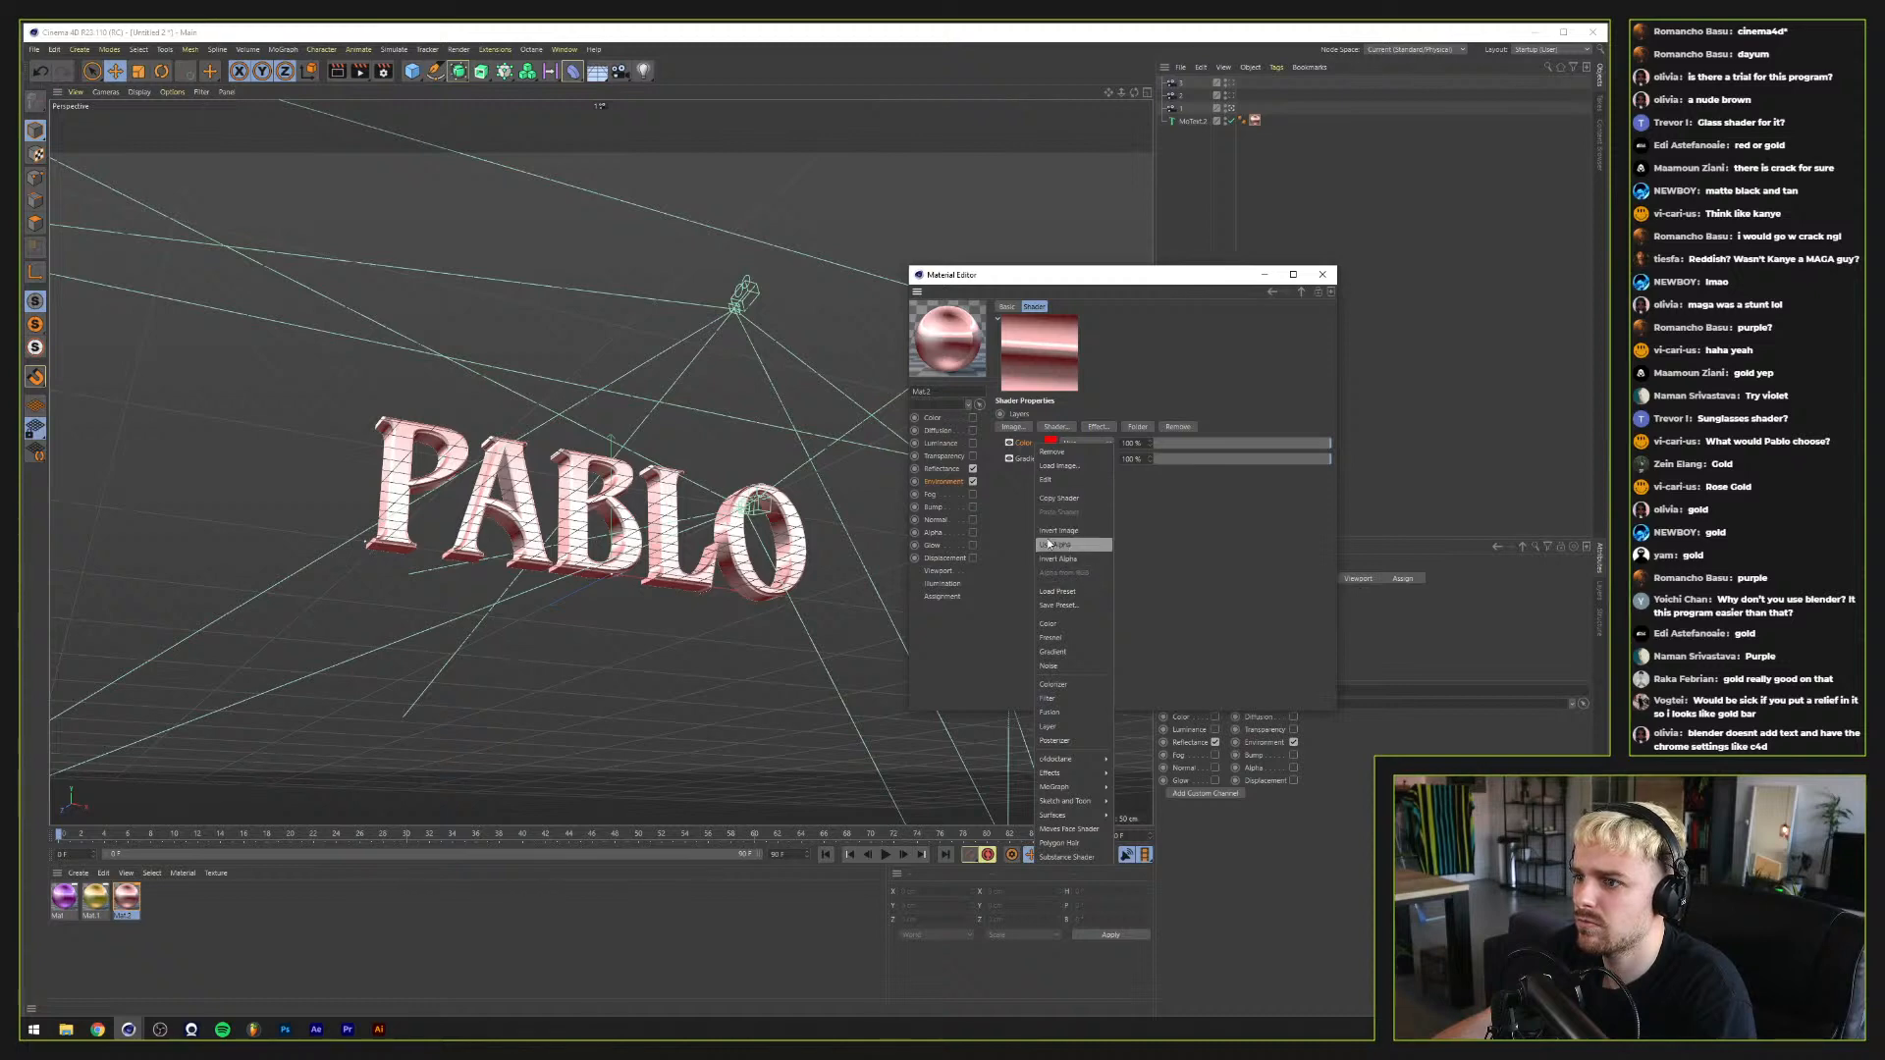
click(1026, 449)
key(ctrl+v)
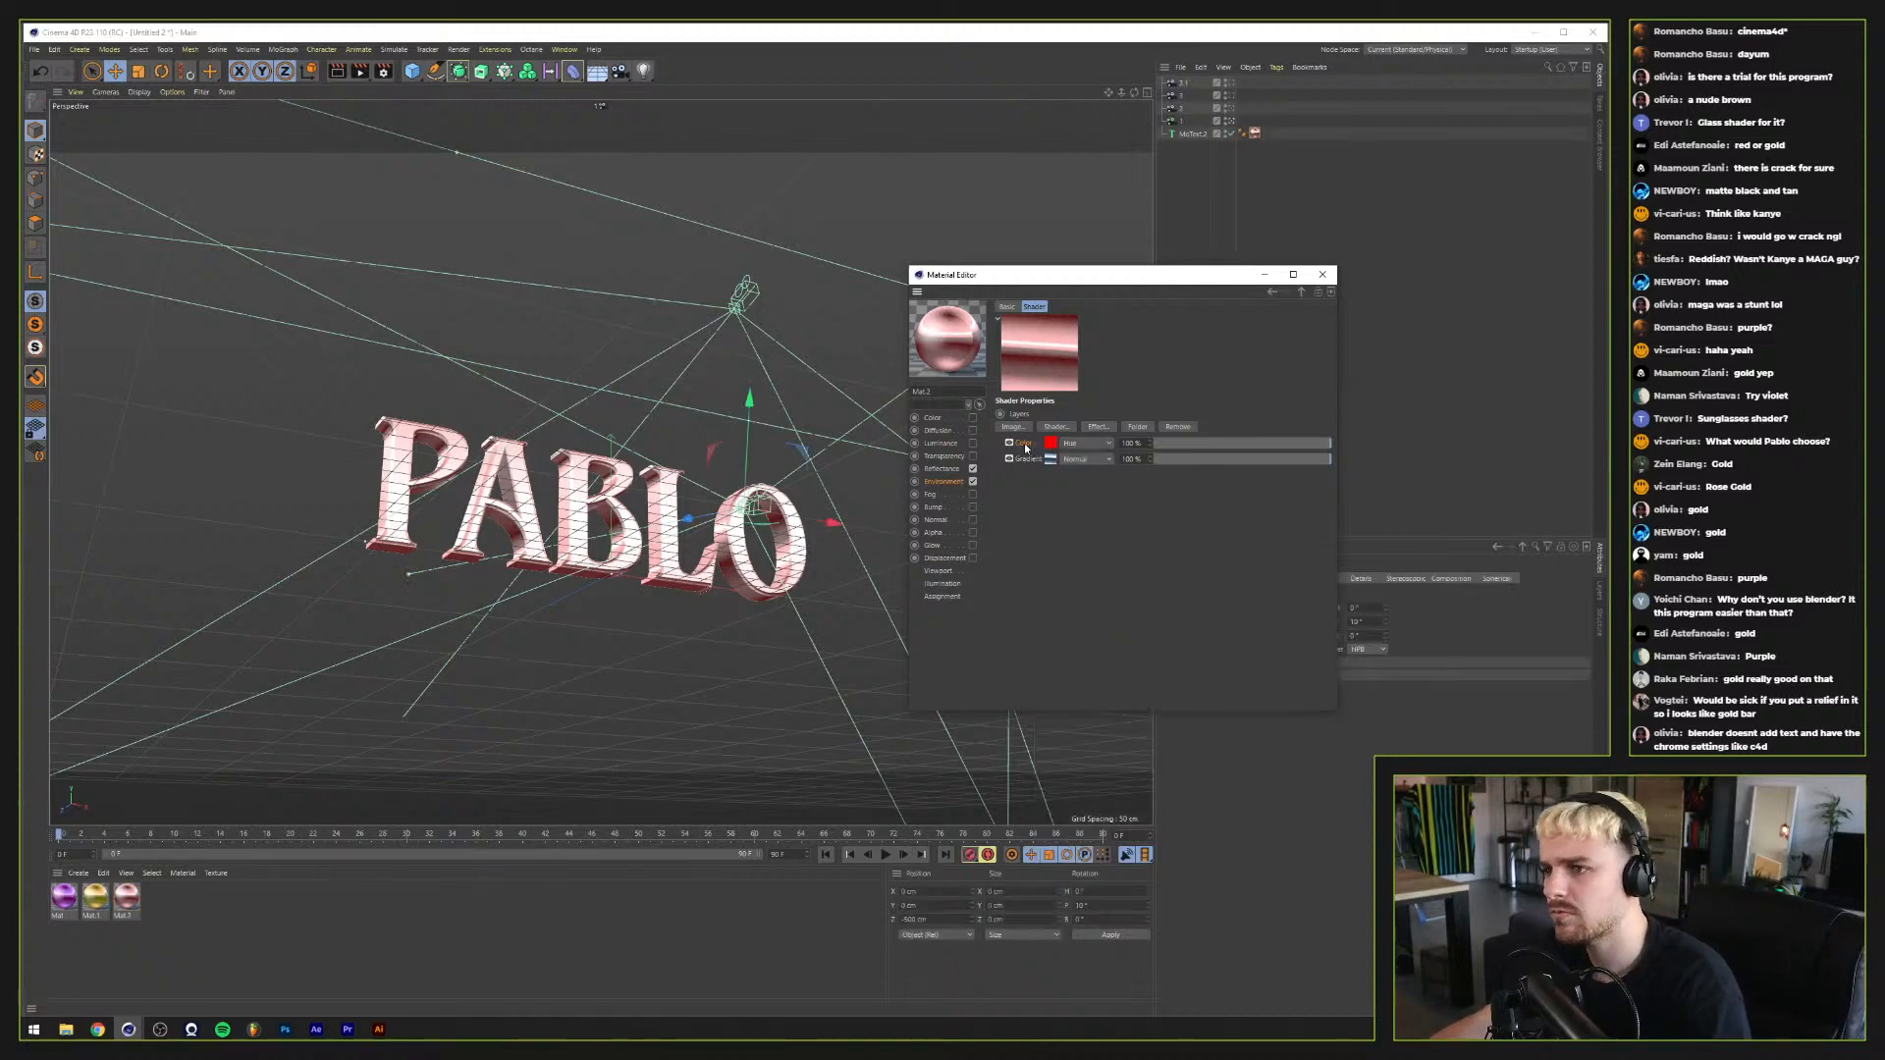
key(ctrl+z)
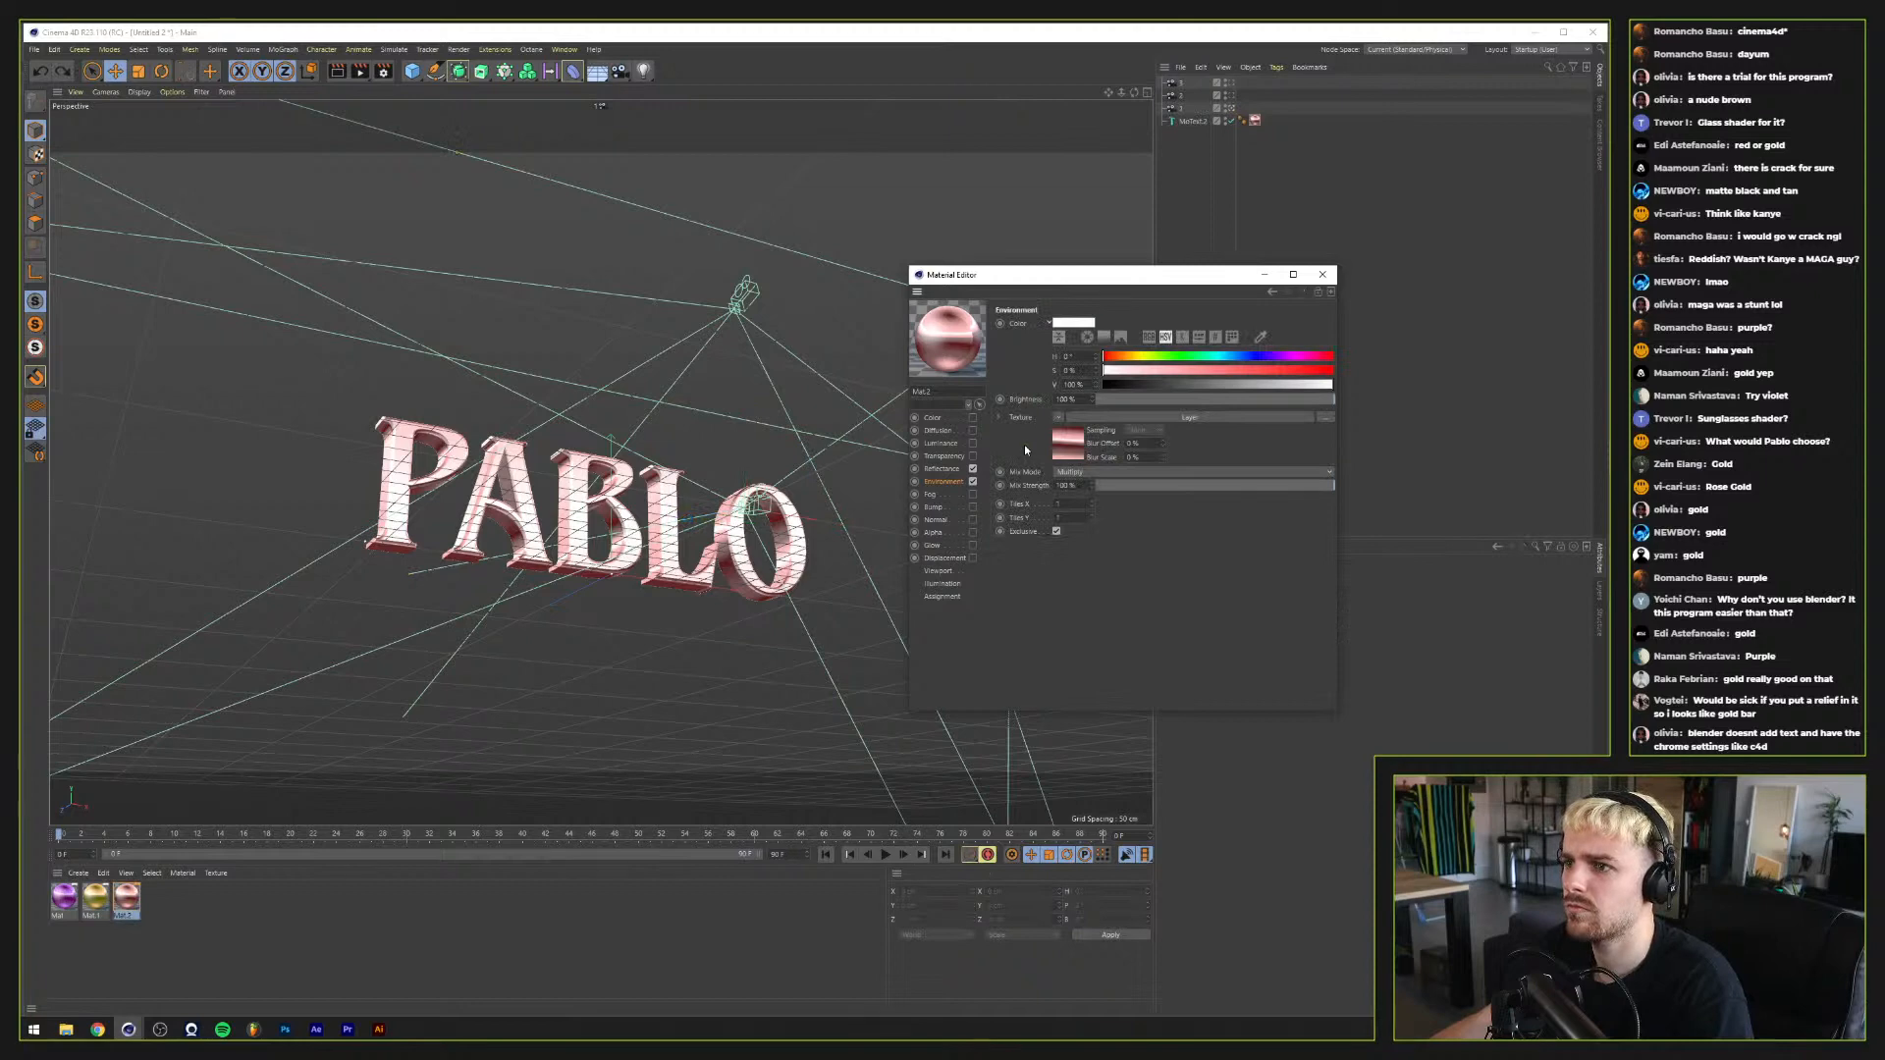
click(1117, 416)
click(1023, 444)
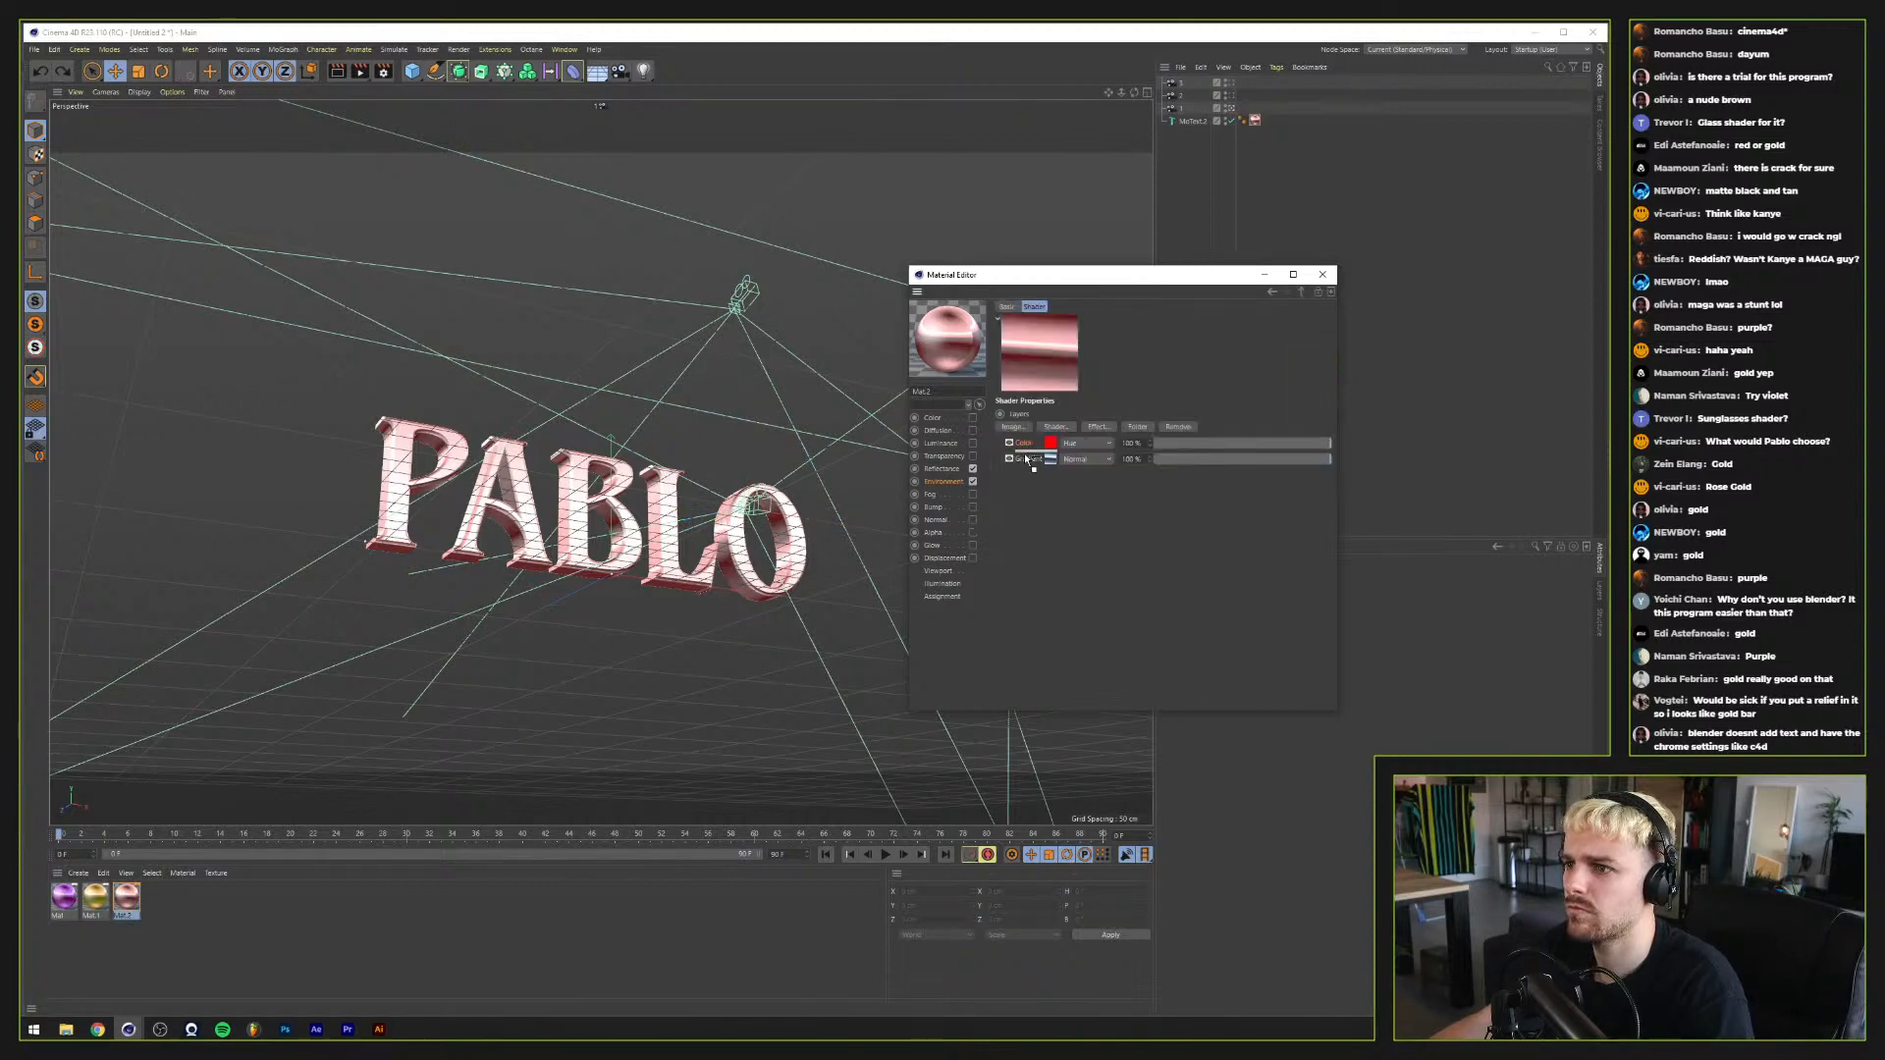
right_click(1026, 448)
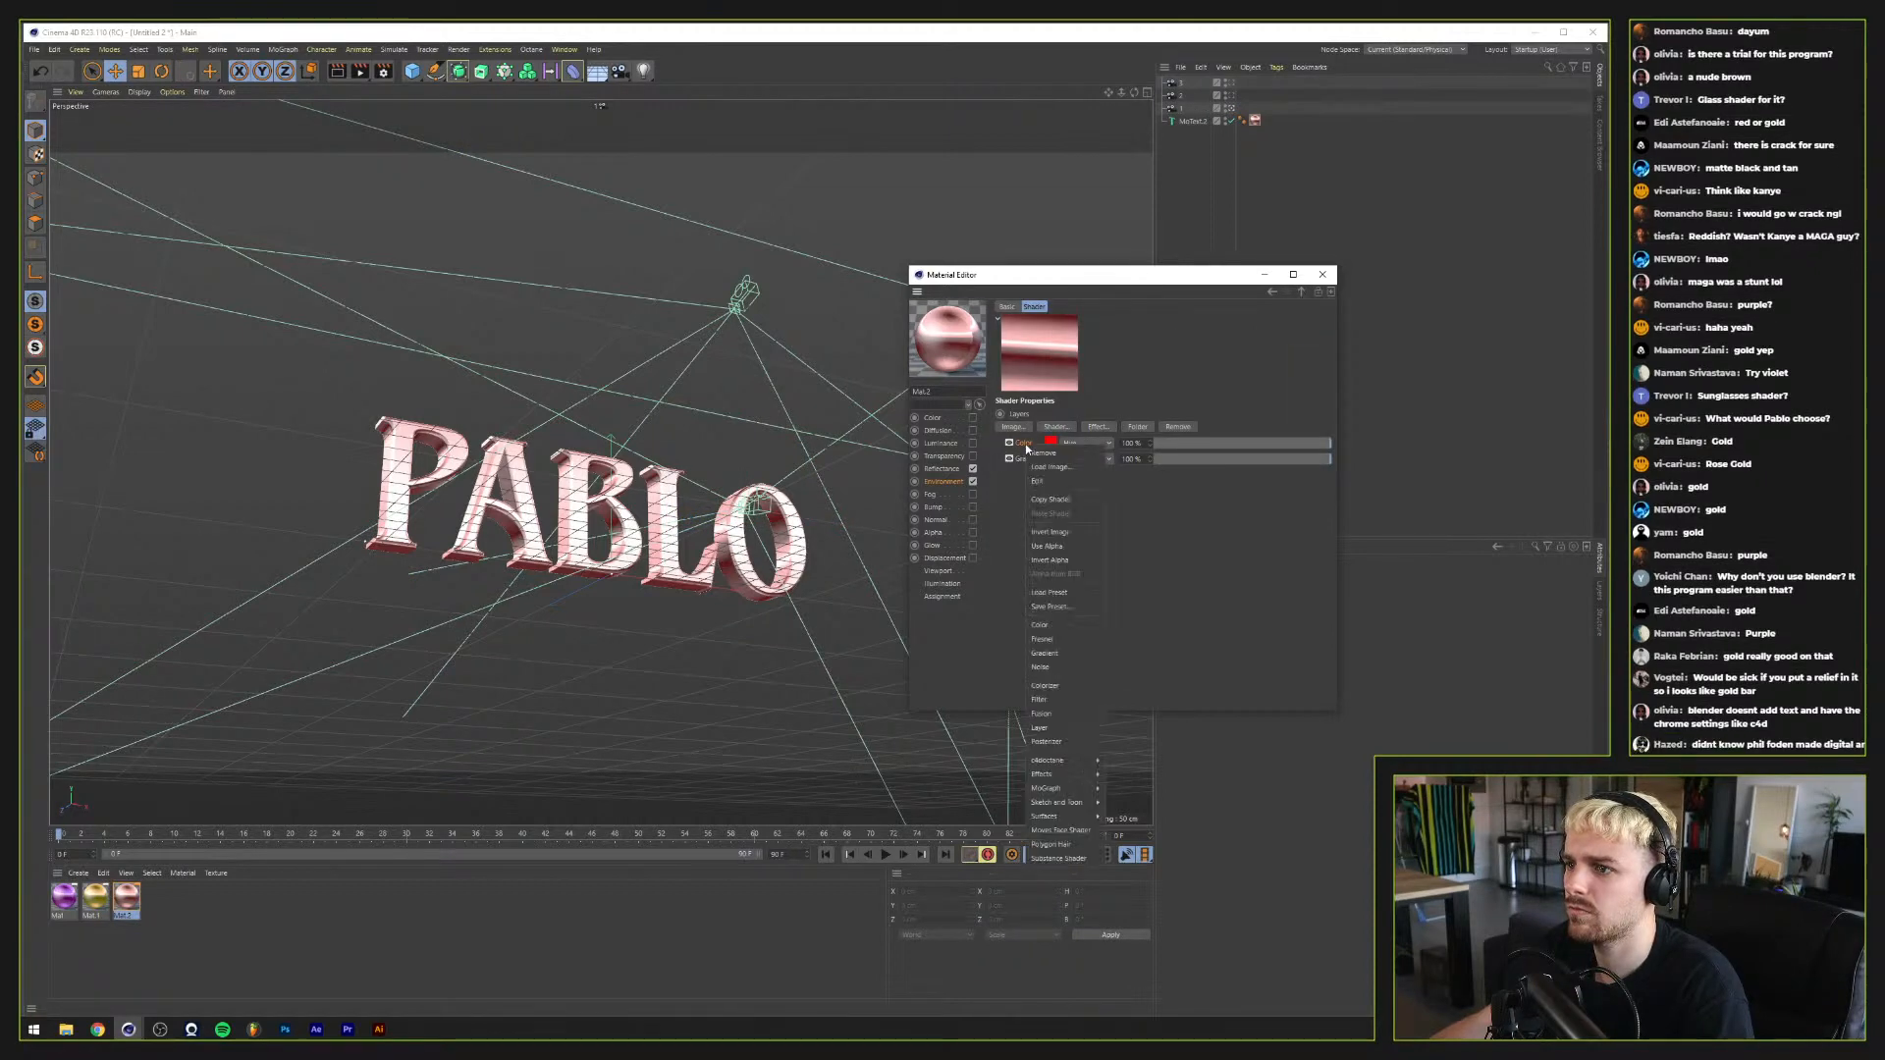
click(1026, 481)
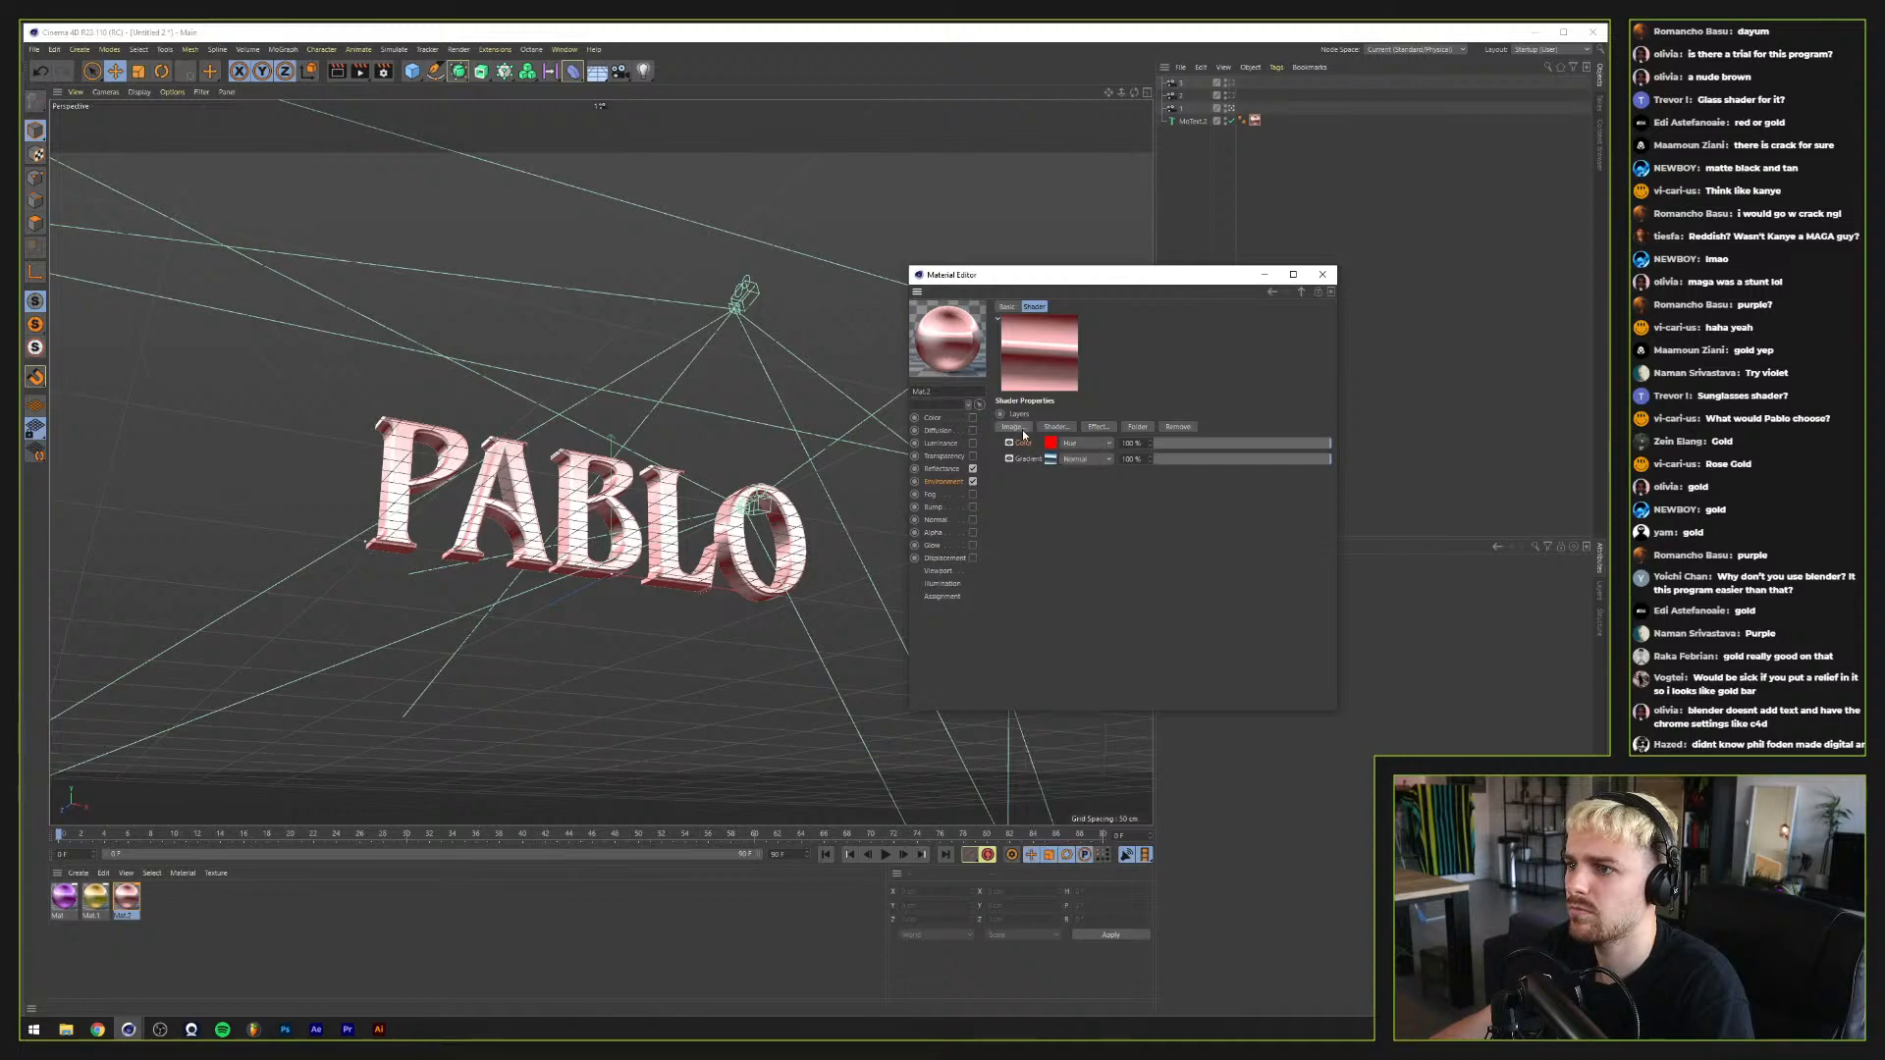
click(1022, 429)
key(Escape)
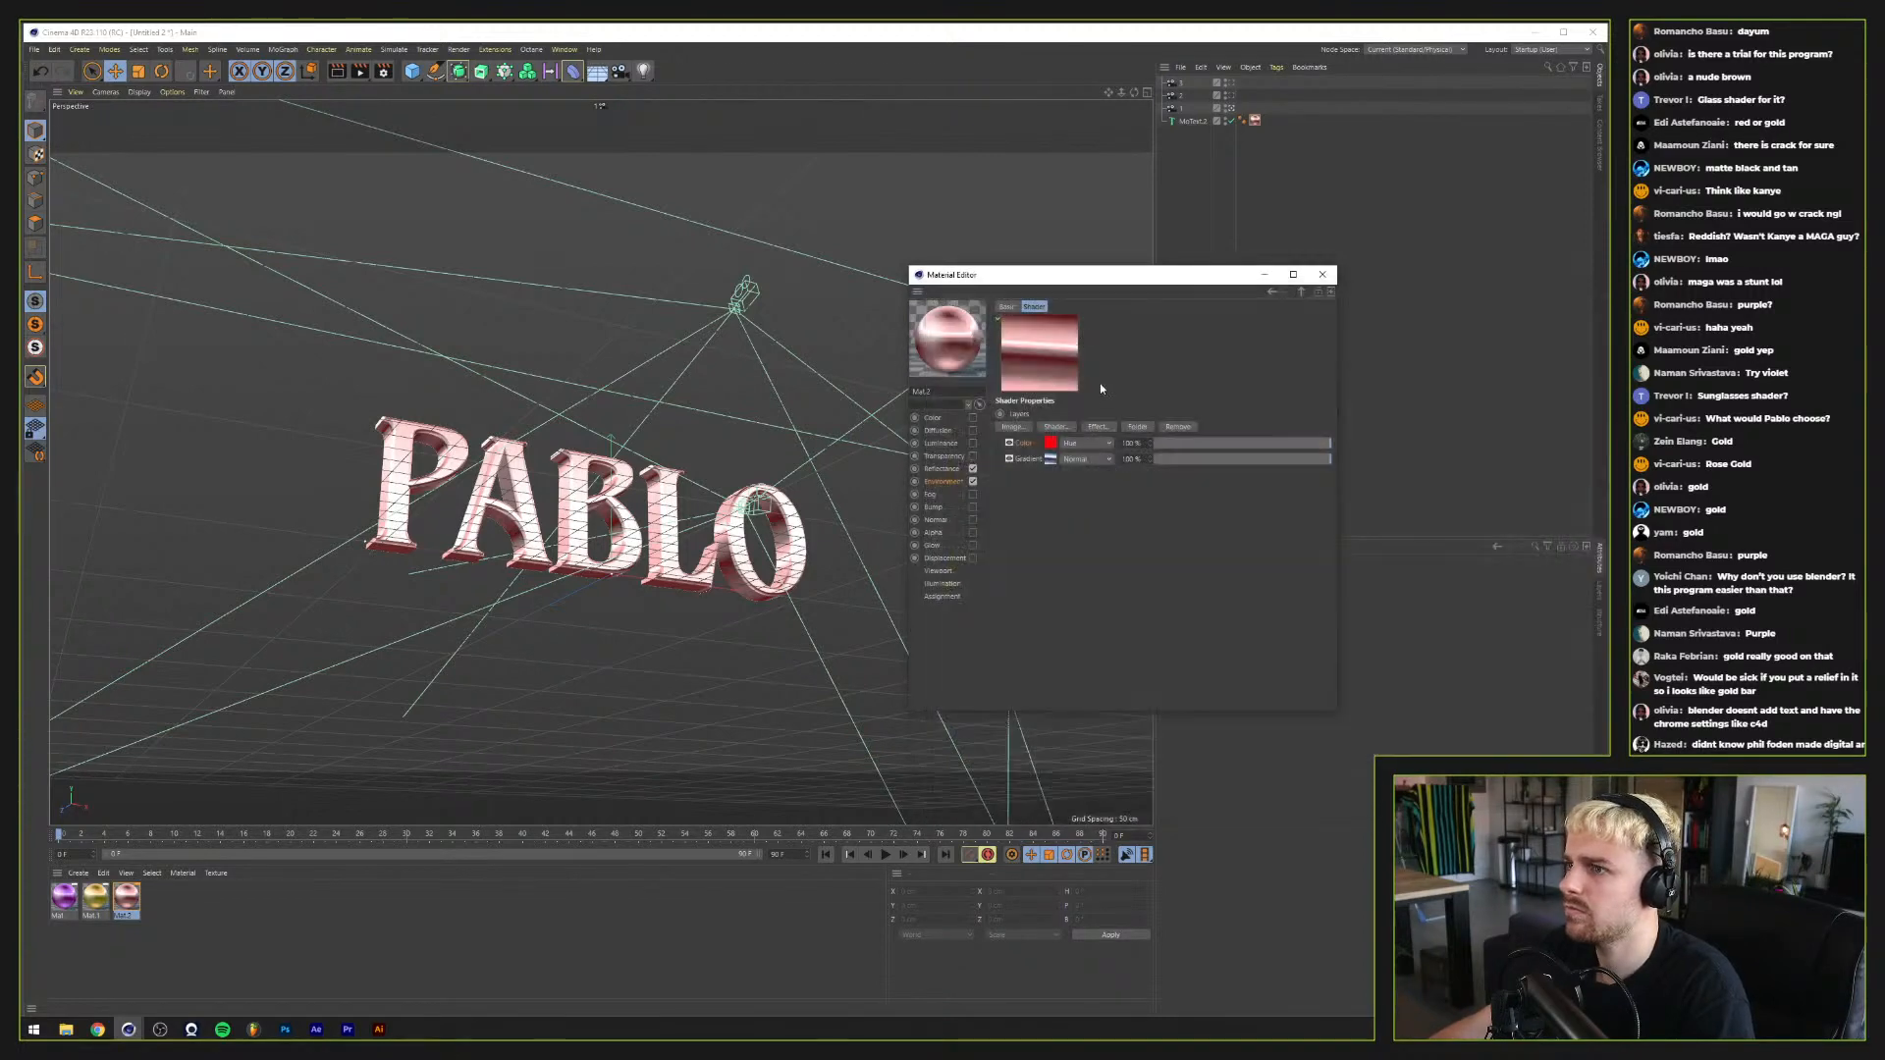
Step: Add a second Color shader on top of Mat.2's environment layers and set it to a fully saturated red
click(1064, 428)
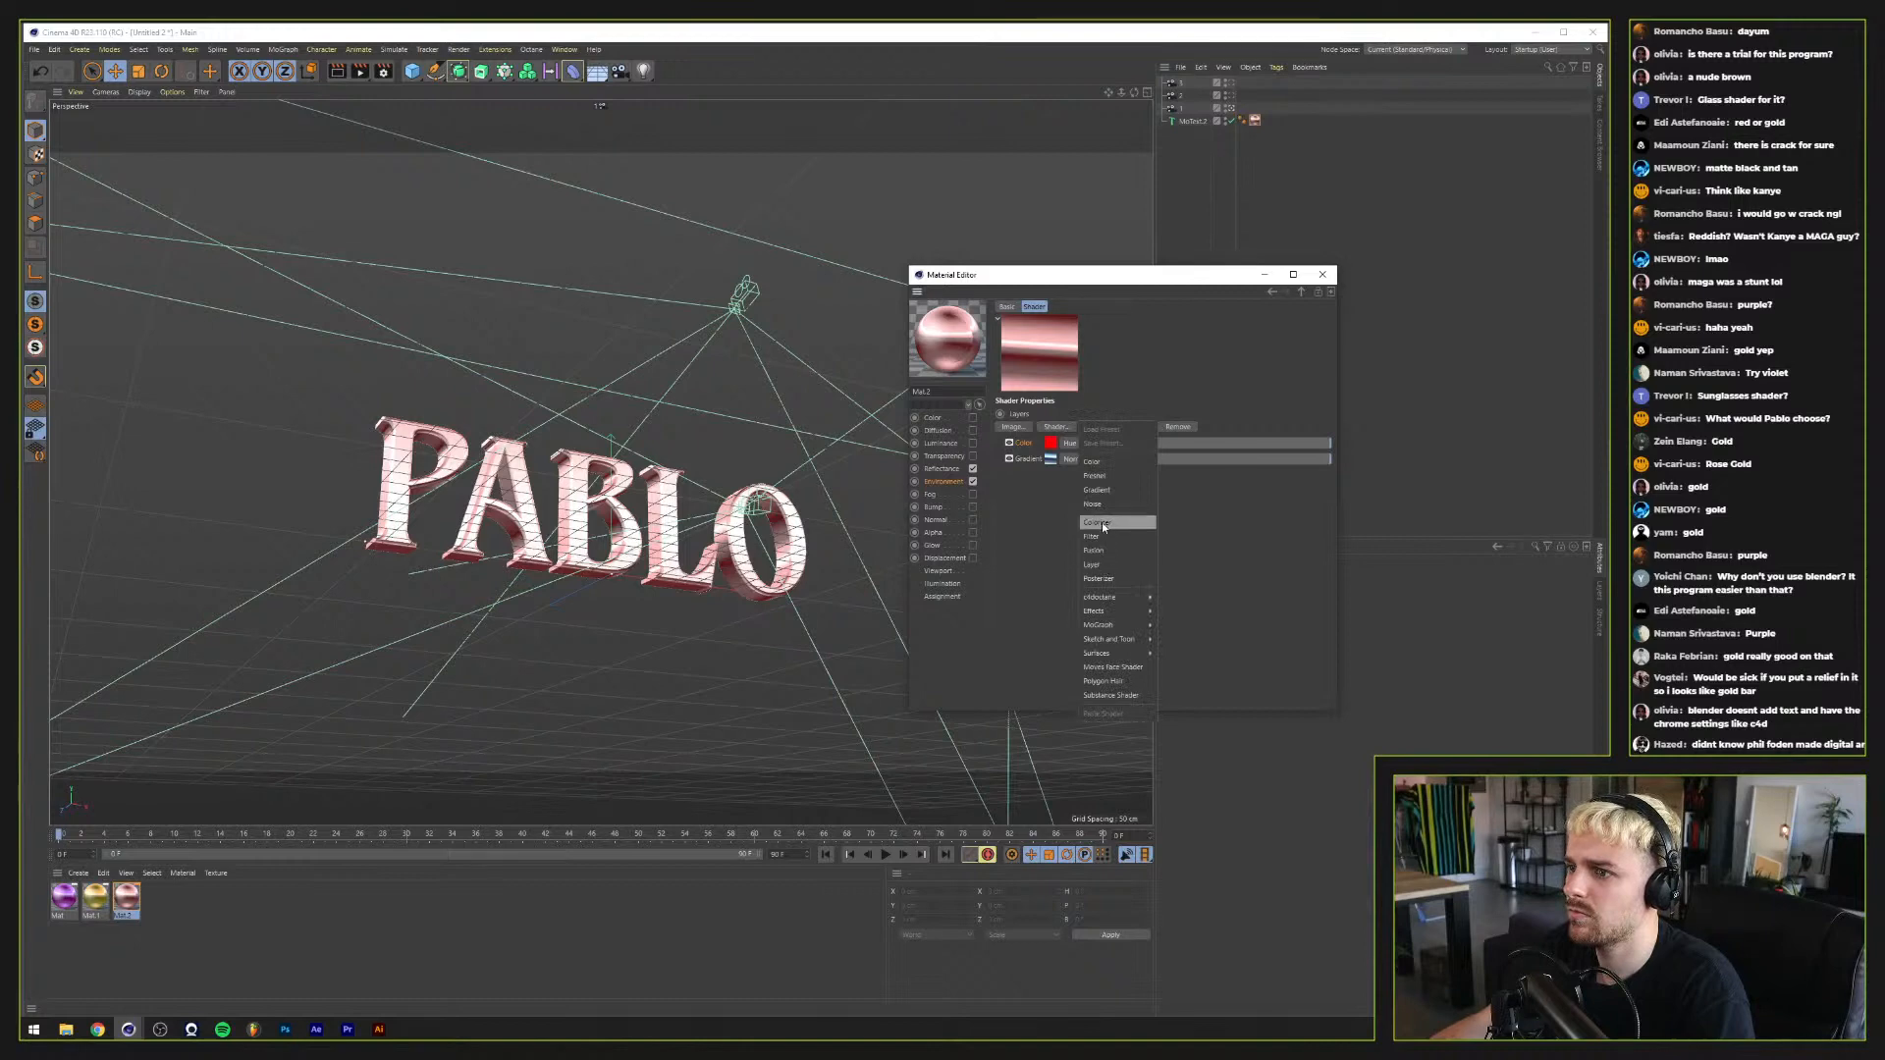
click(1092, 461)
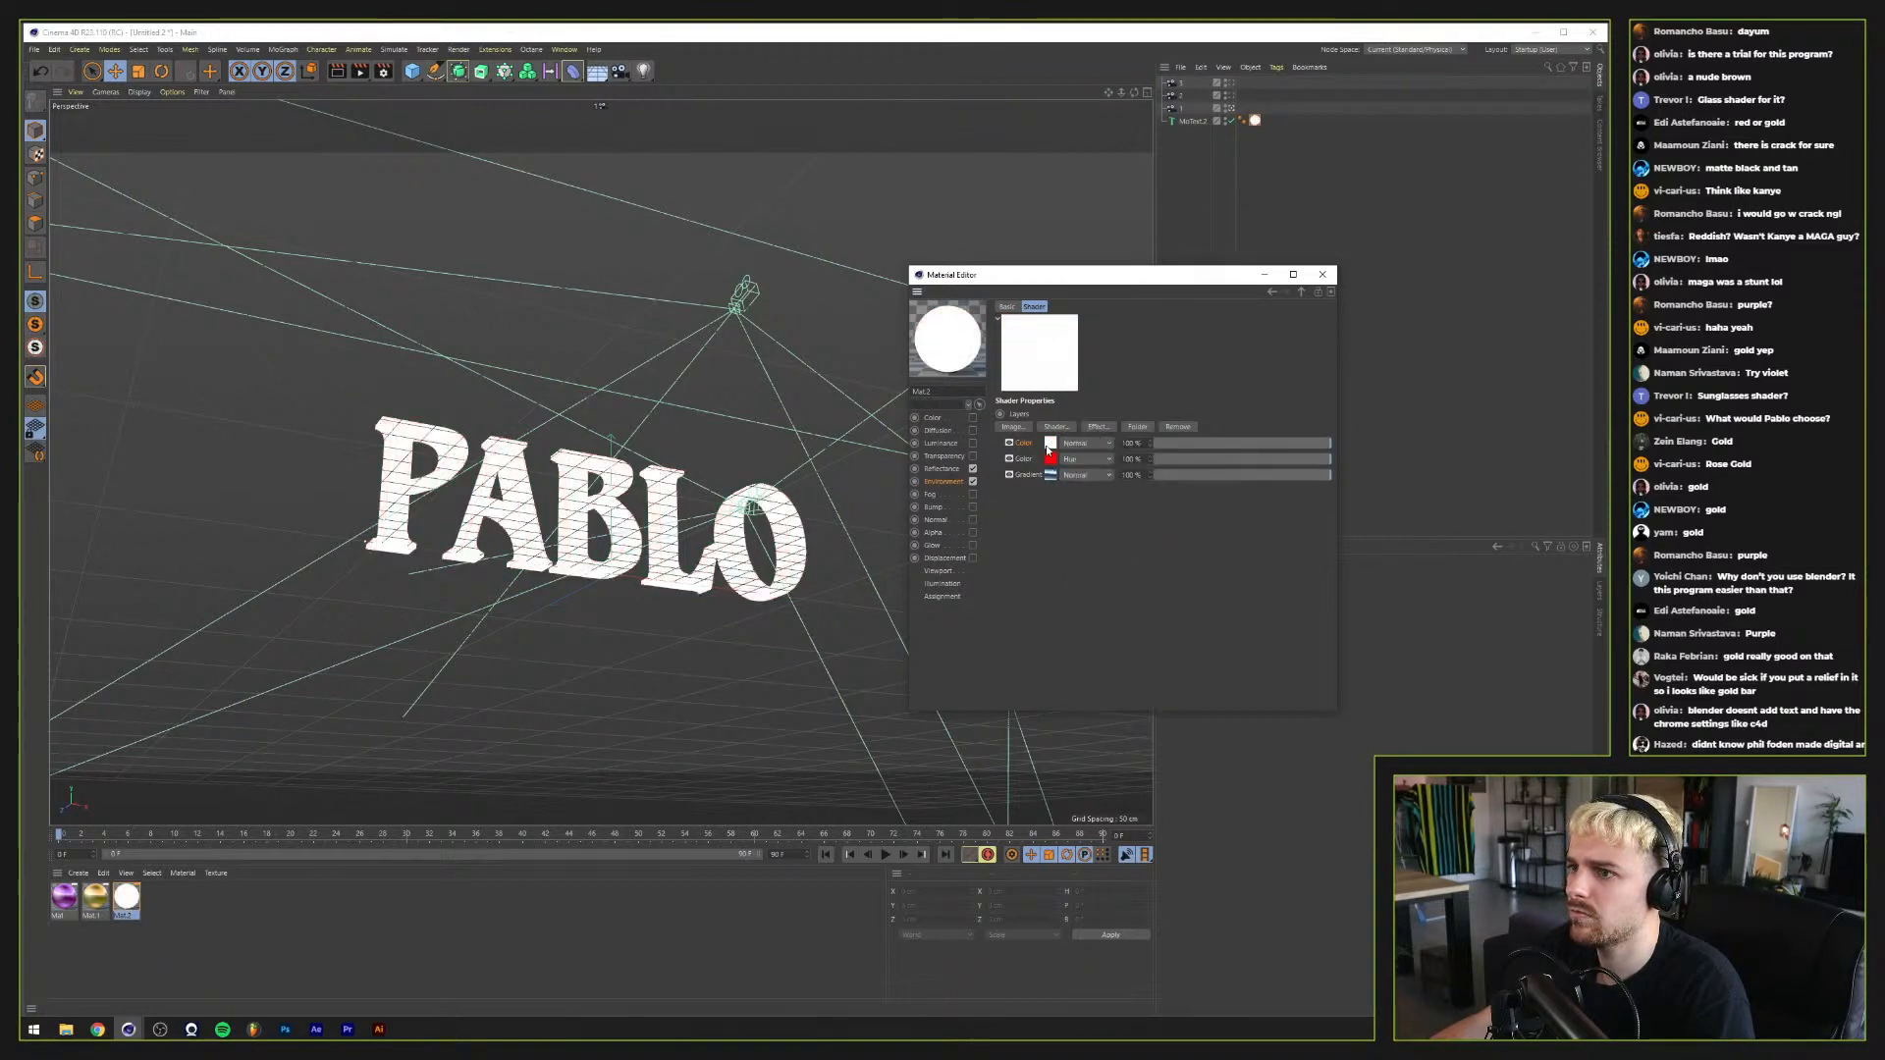
click(1137, 478)
click(1325, 461)
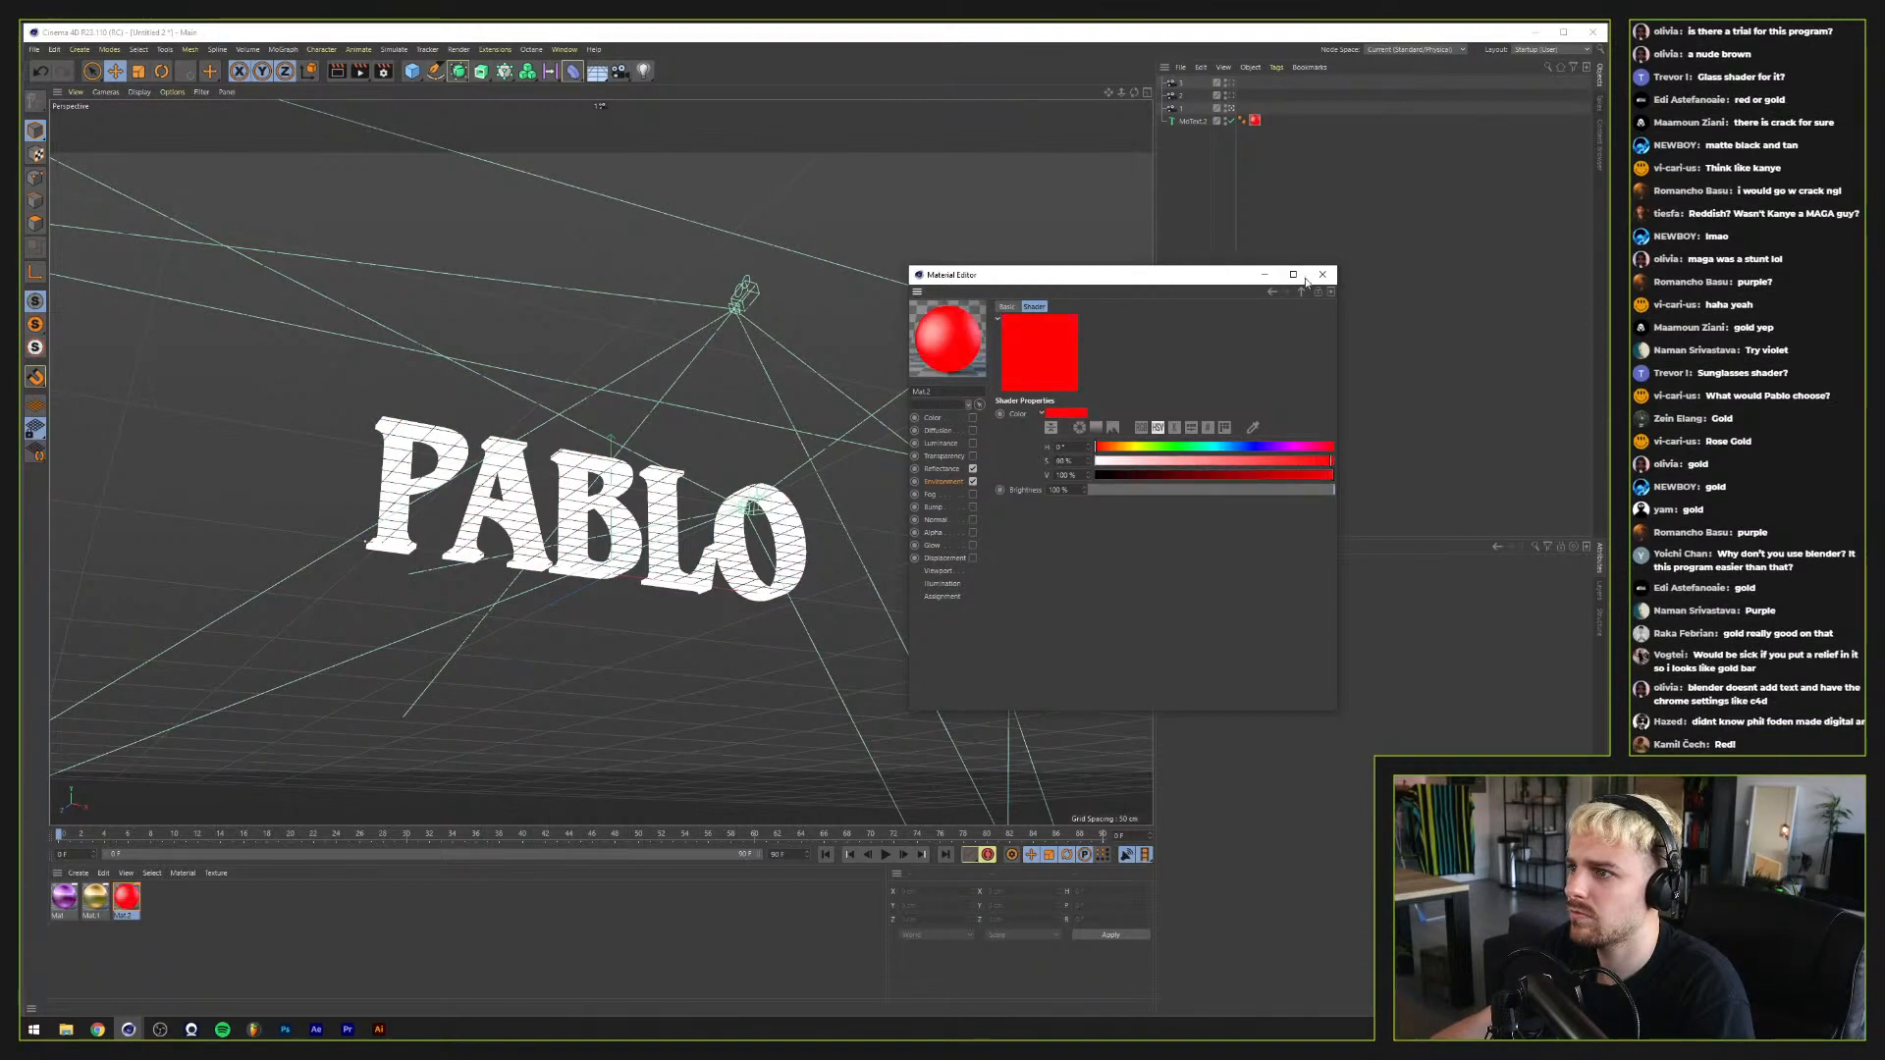
click(1301, 291)
Step: Try the Color blend mode on the new red layer, with its strength at about 41% and the Hue layer's at about 76%
click(1086, 443)
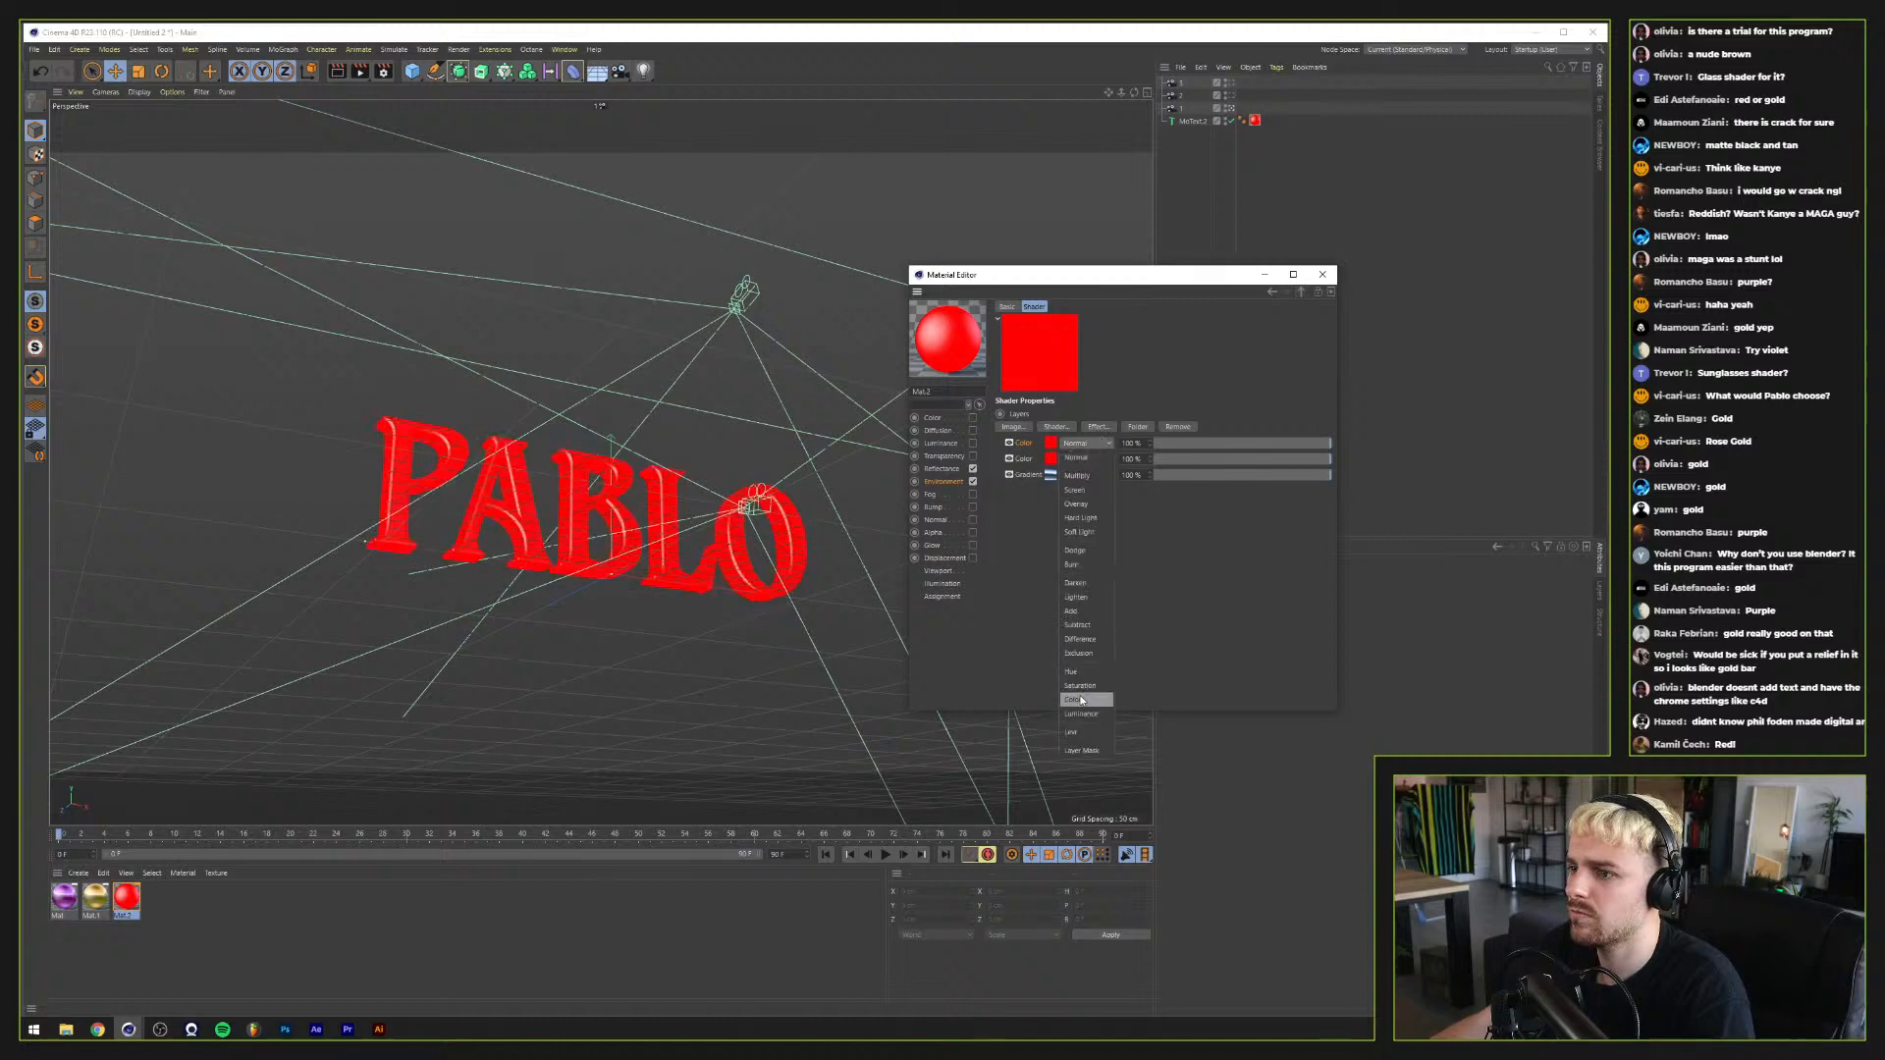
click(1086, 692)
drag(1195, 443, 1289, 461)
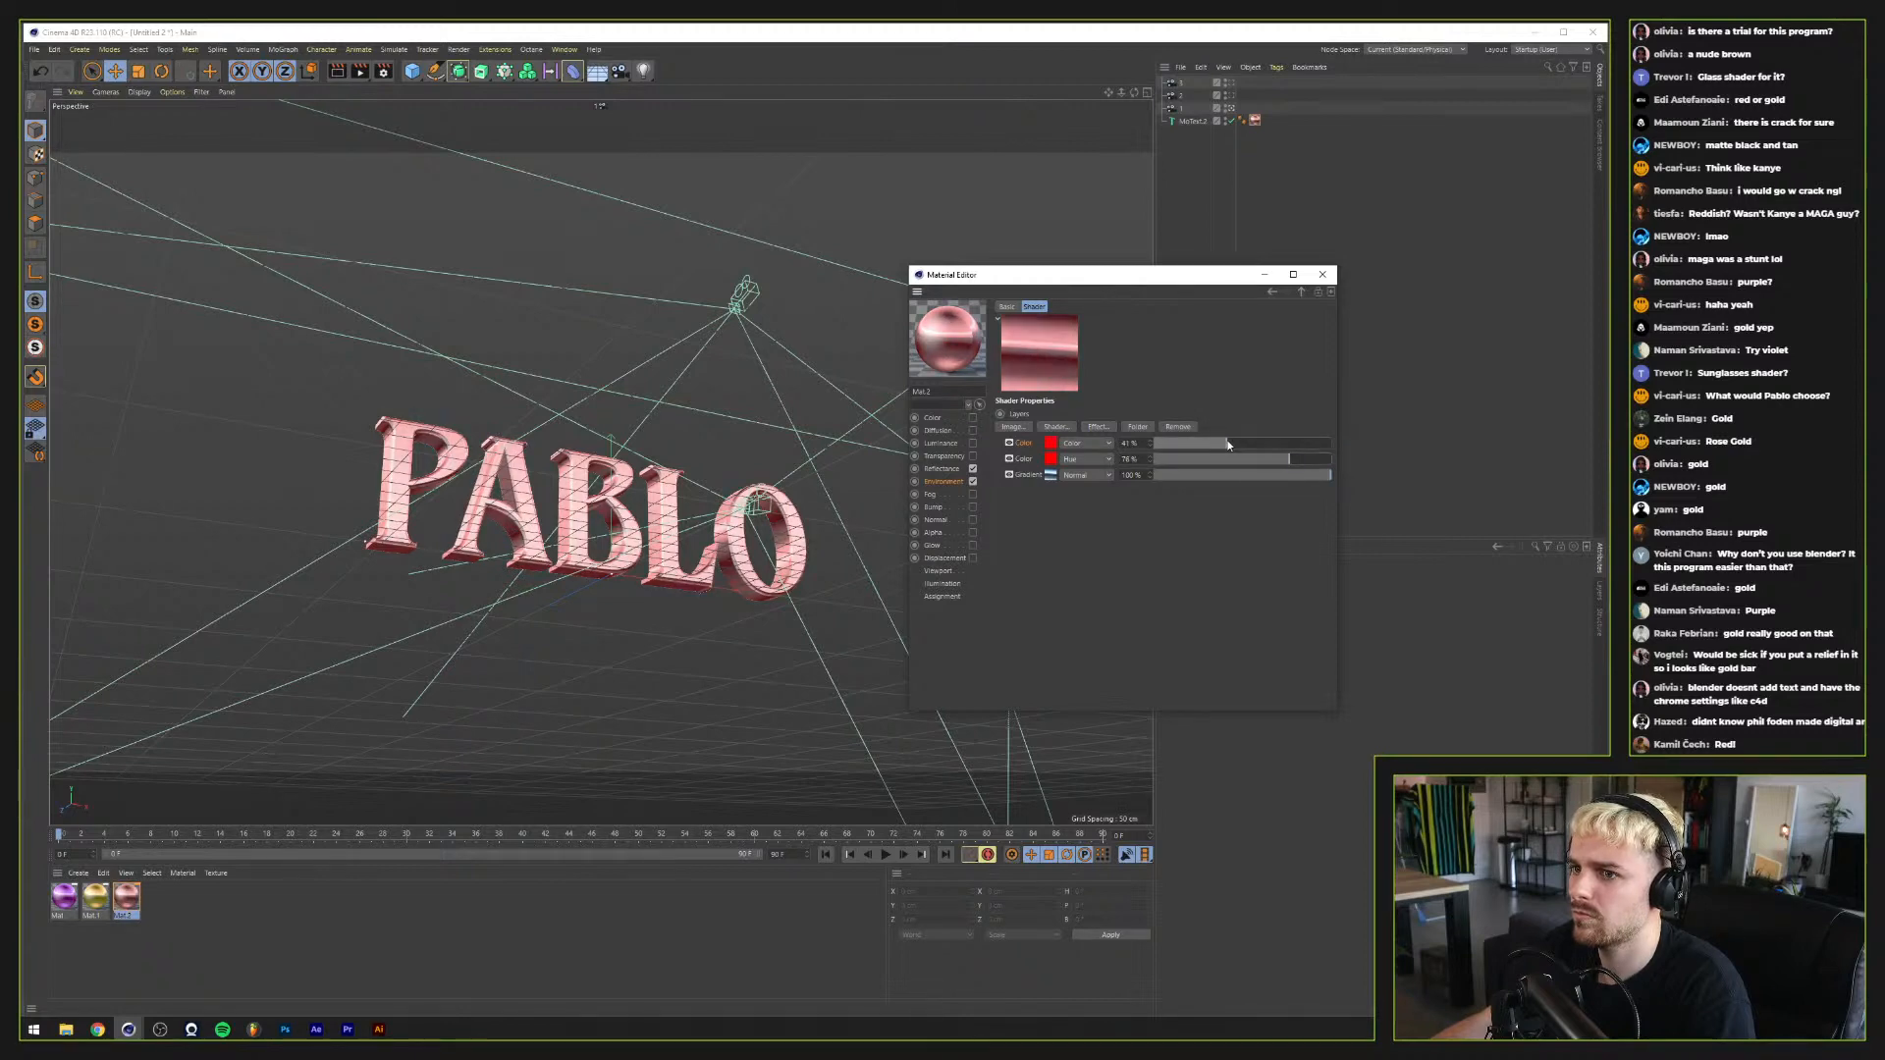
click(1322, 274)
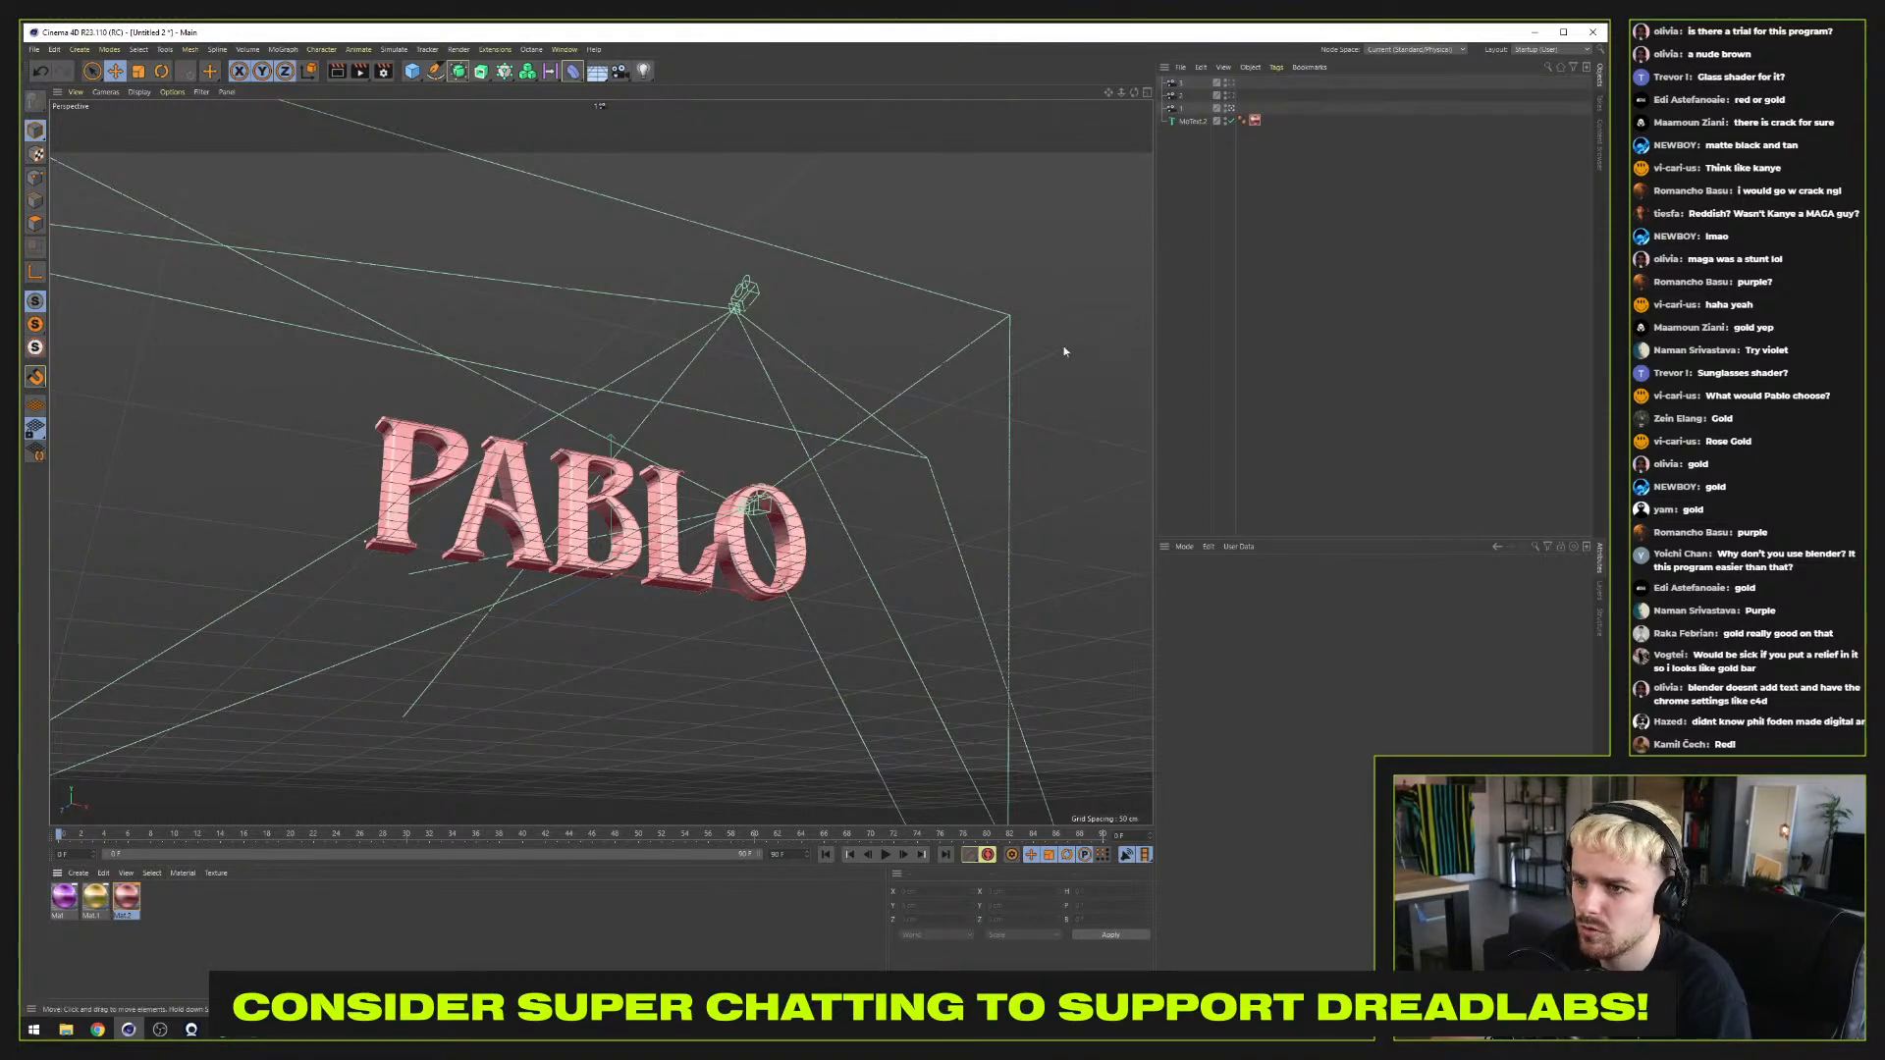
Step: Raise the strengths of Mat.2's two red layers to about 55% for the upper one and 86% for the Hue layer
double_click(120, 920)
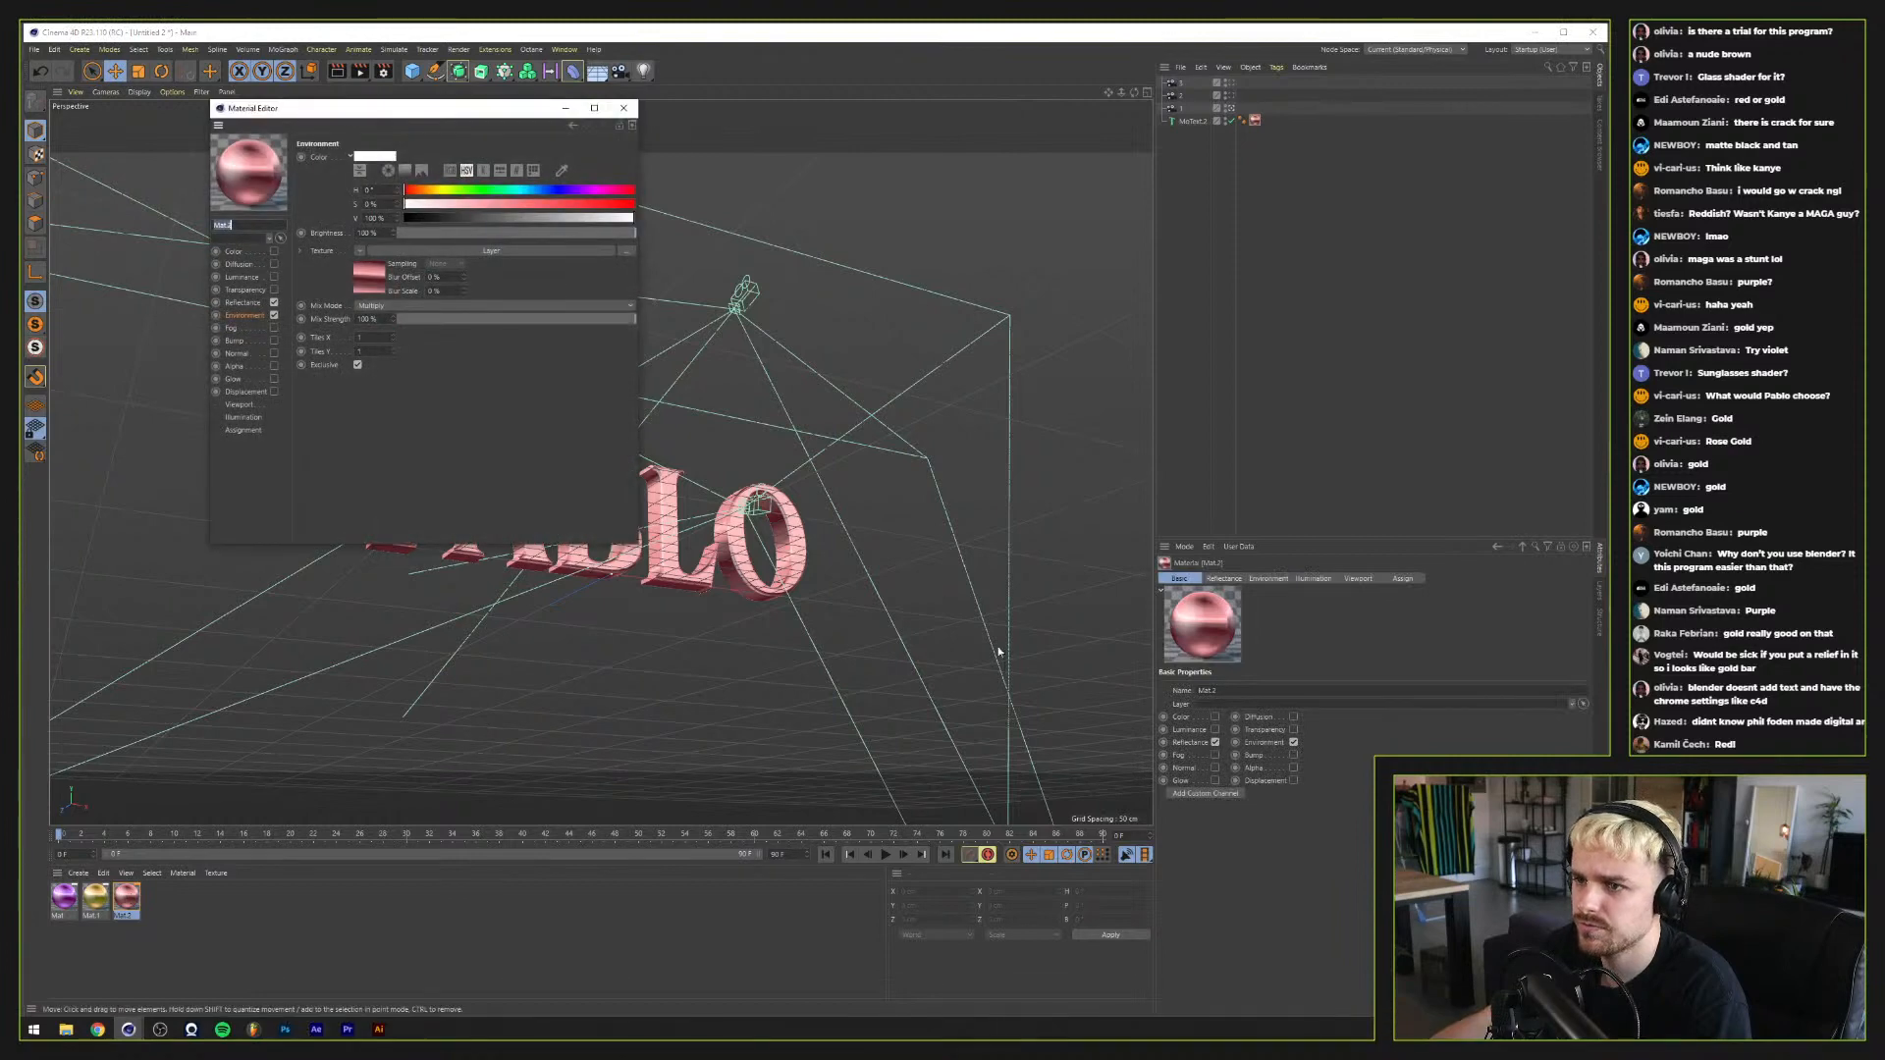
click(481, 252)
drag(500, 292, 601, 292)
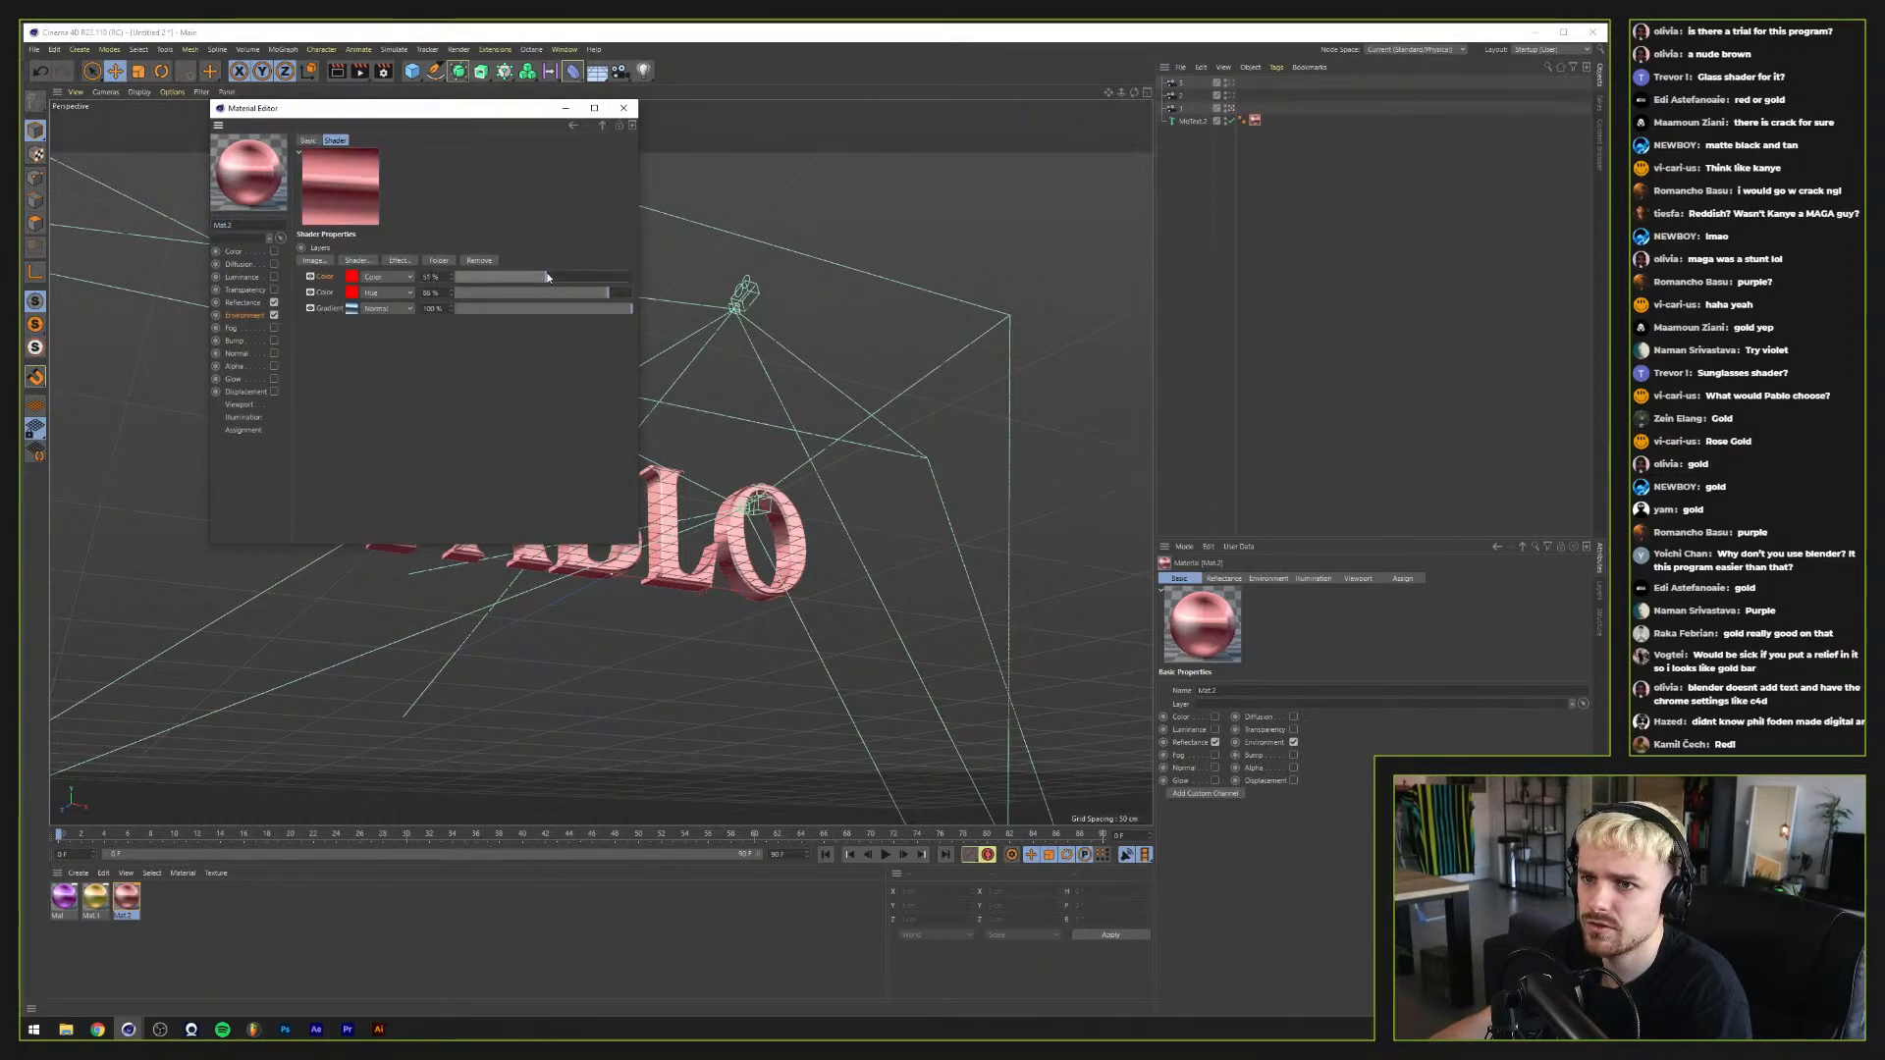
click(553, 276)
Step: Try Saturation mode on Mat.2's upper red layer, set its strength to about 72% and the Hue layer's to 100%, and switch the upper layer to Overlay
click(385, 277)
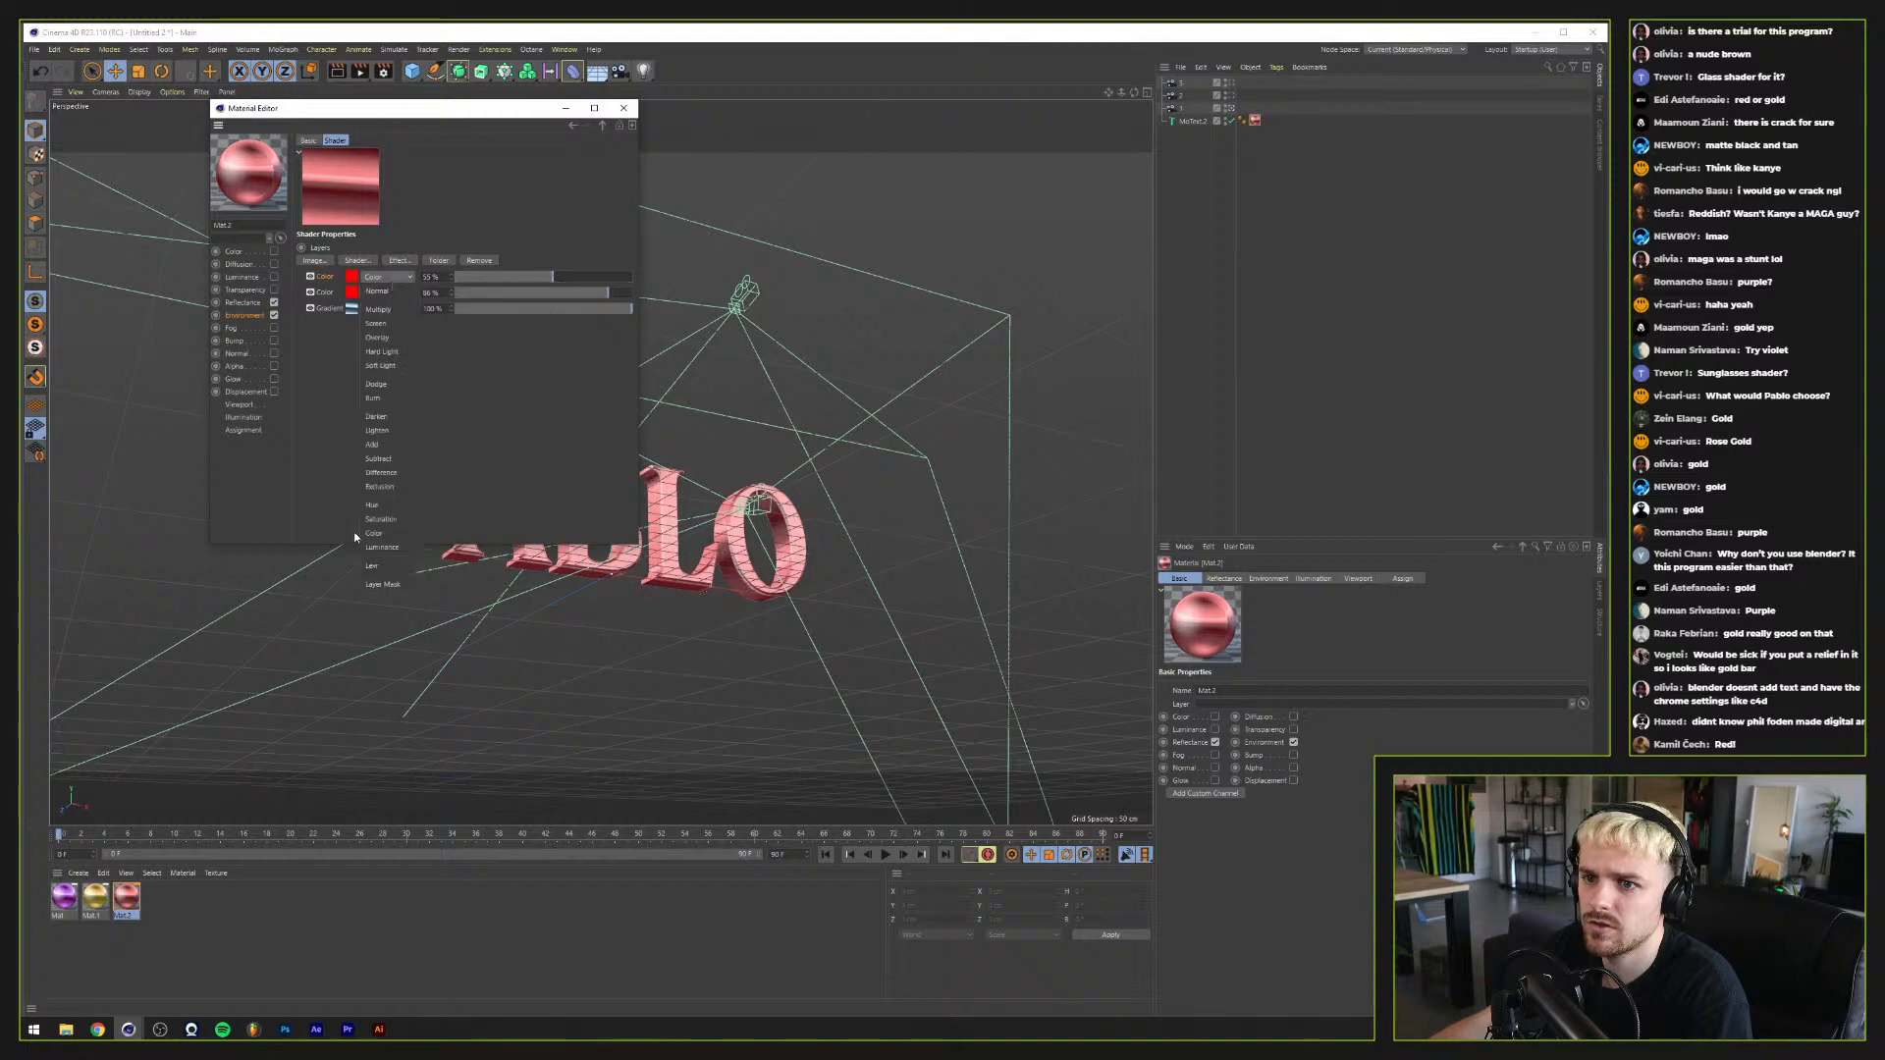
click(383, 520)
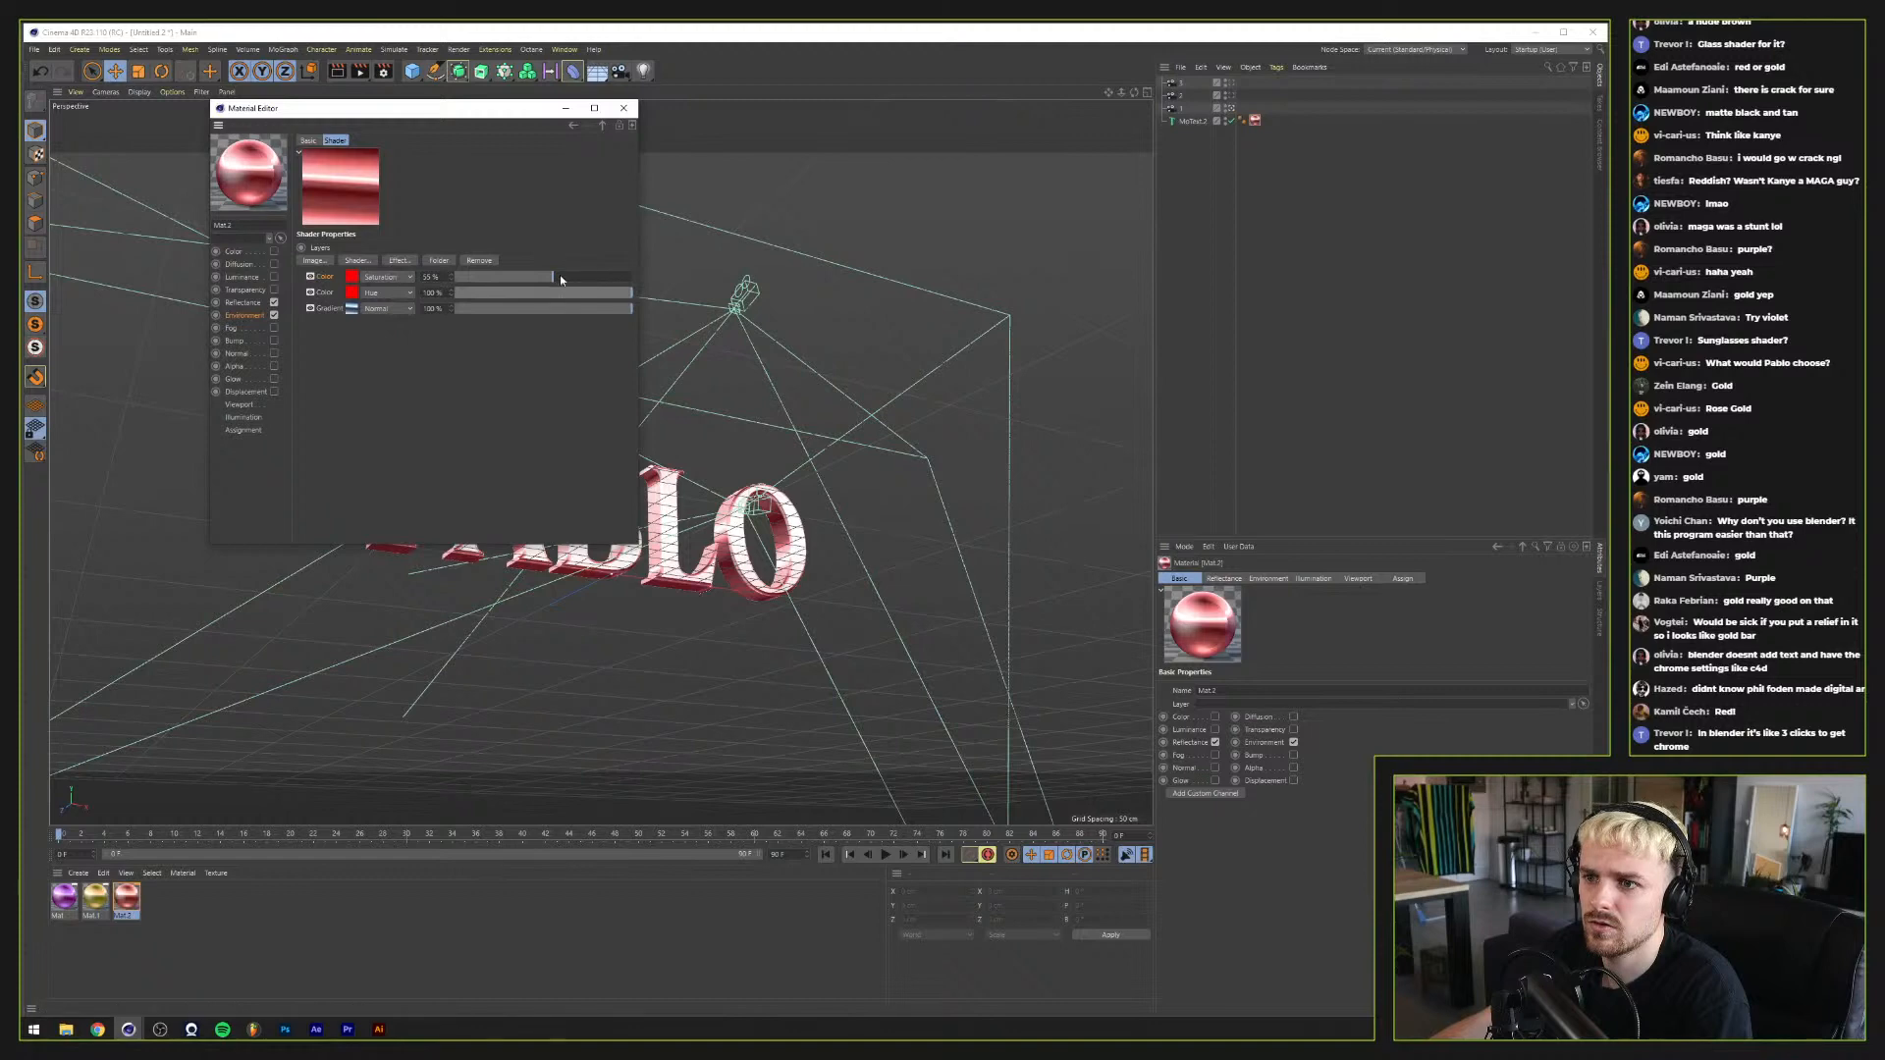
drag(528, 277, 593, 284)
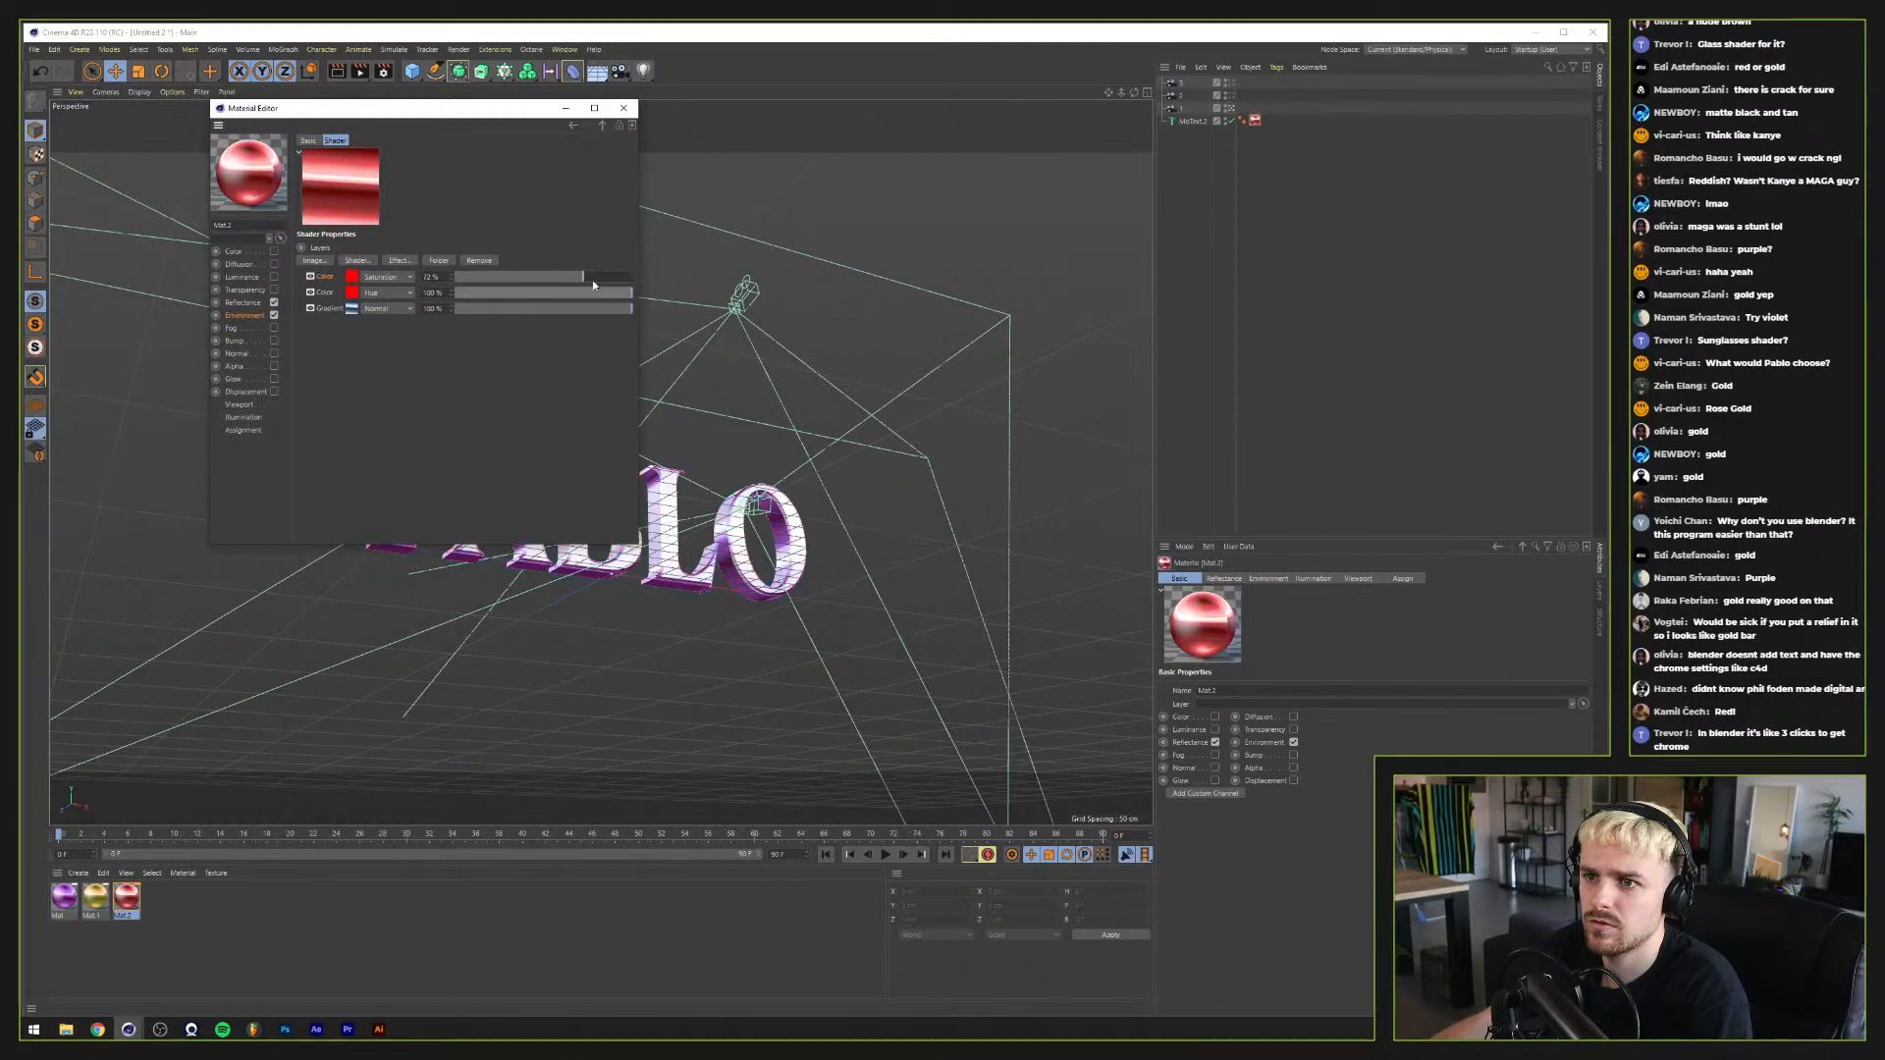
click(388, 277)
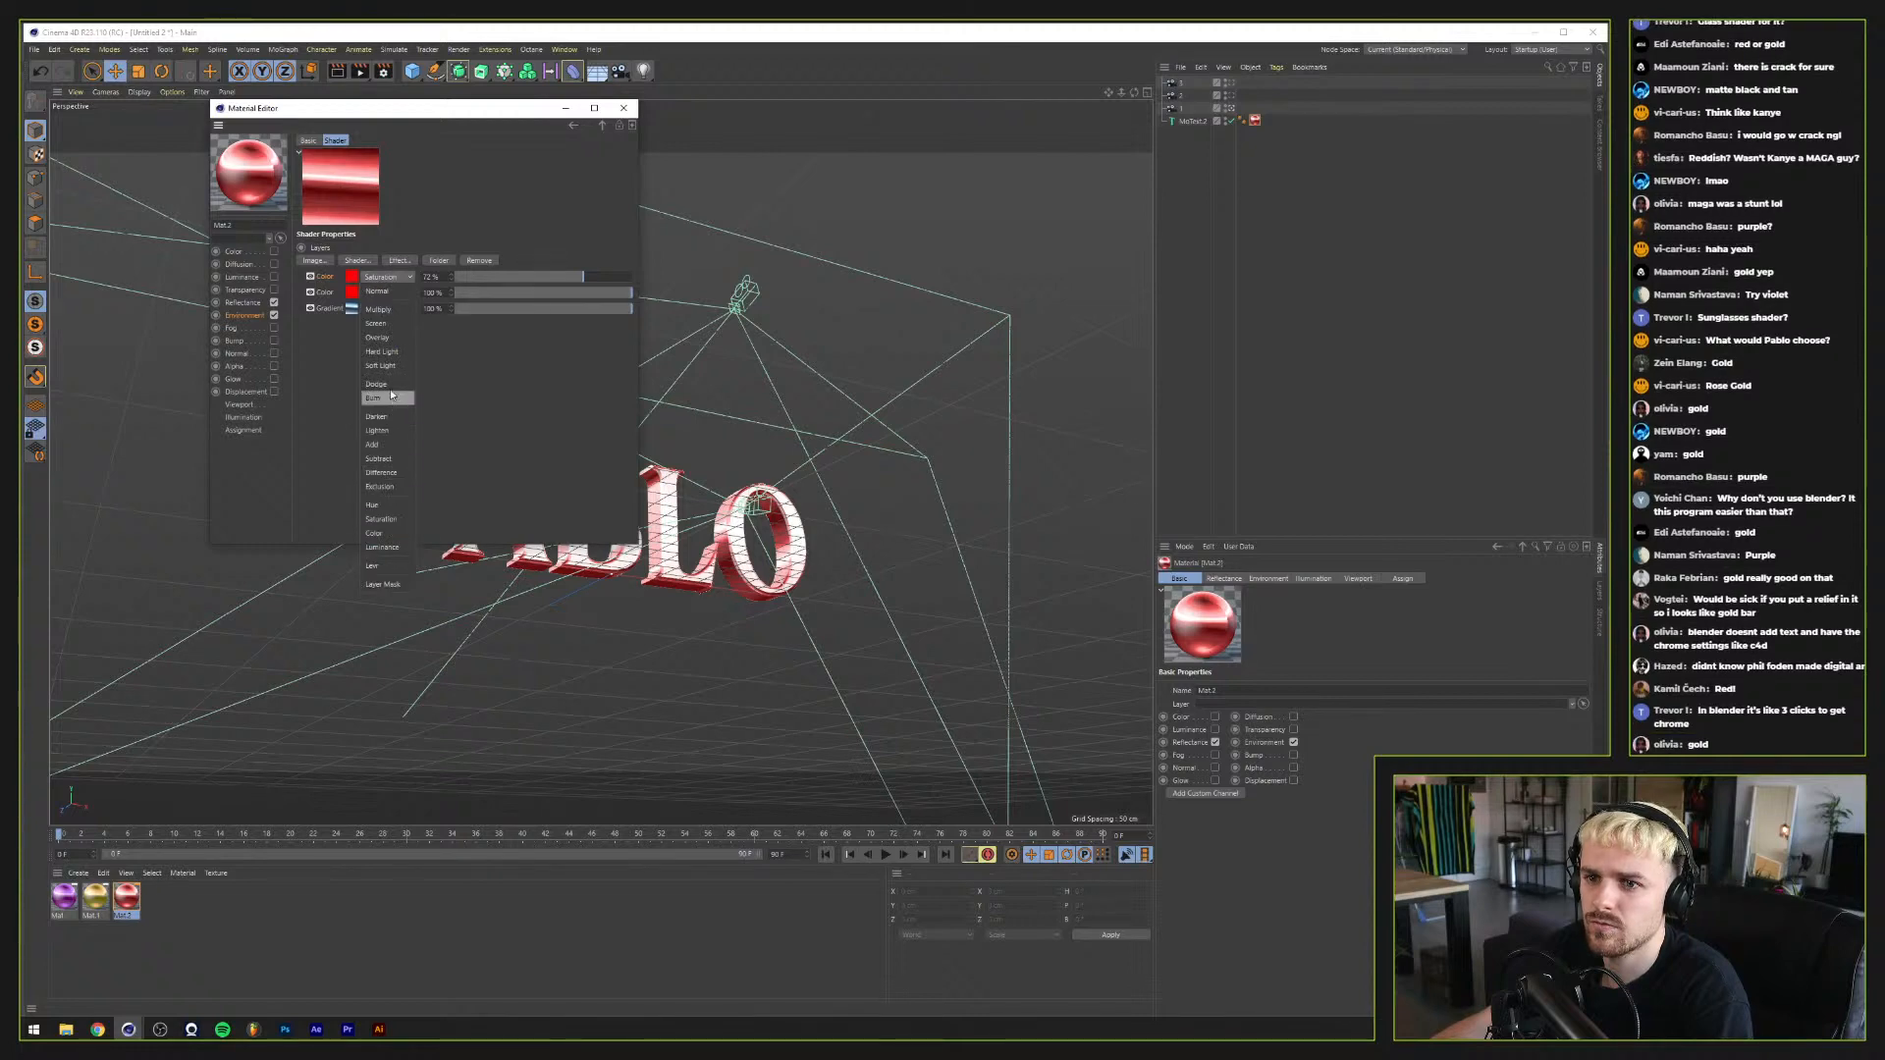
click(377, 337)
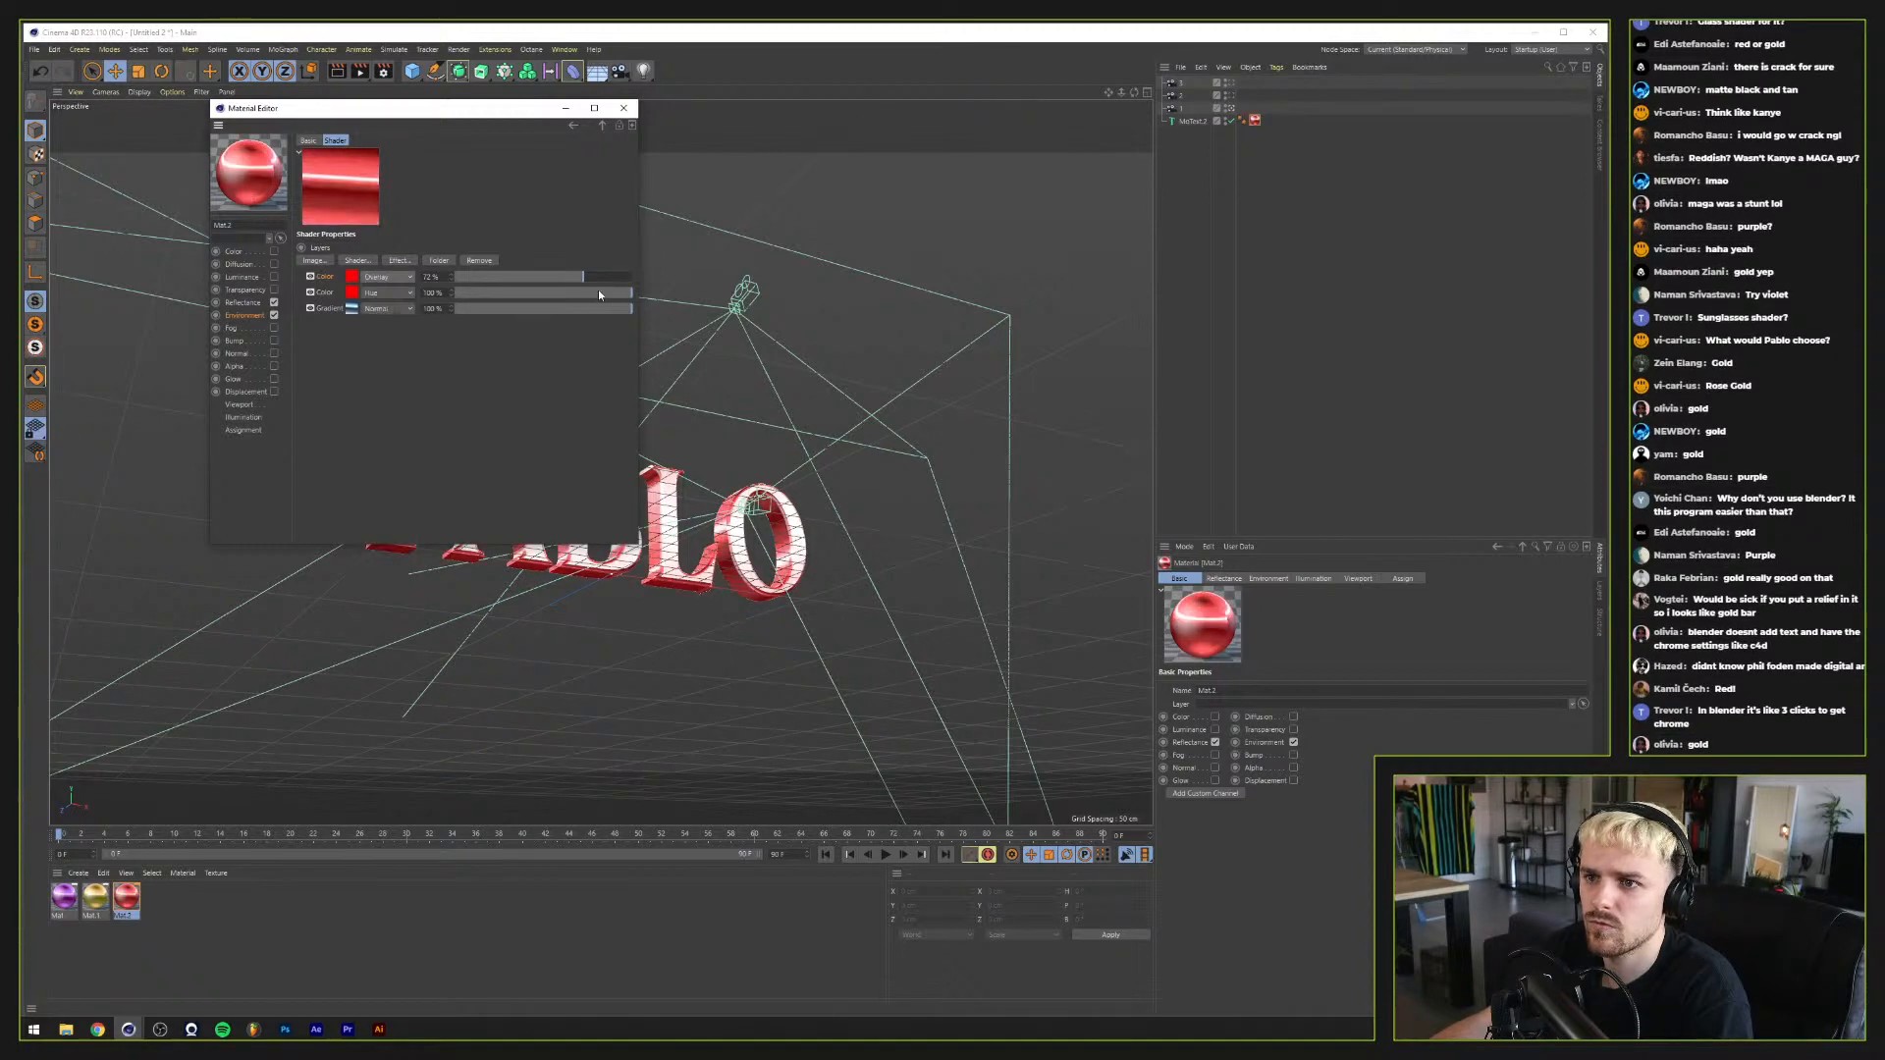
click(623, 108)
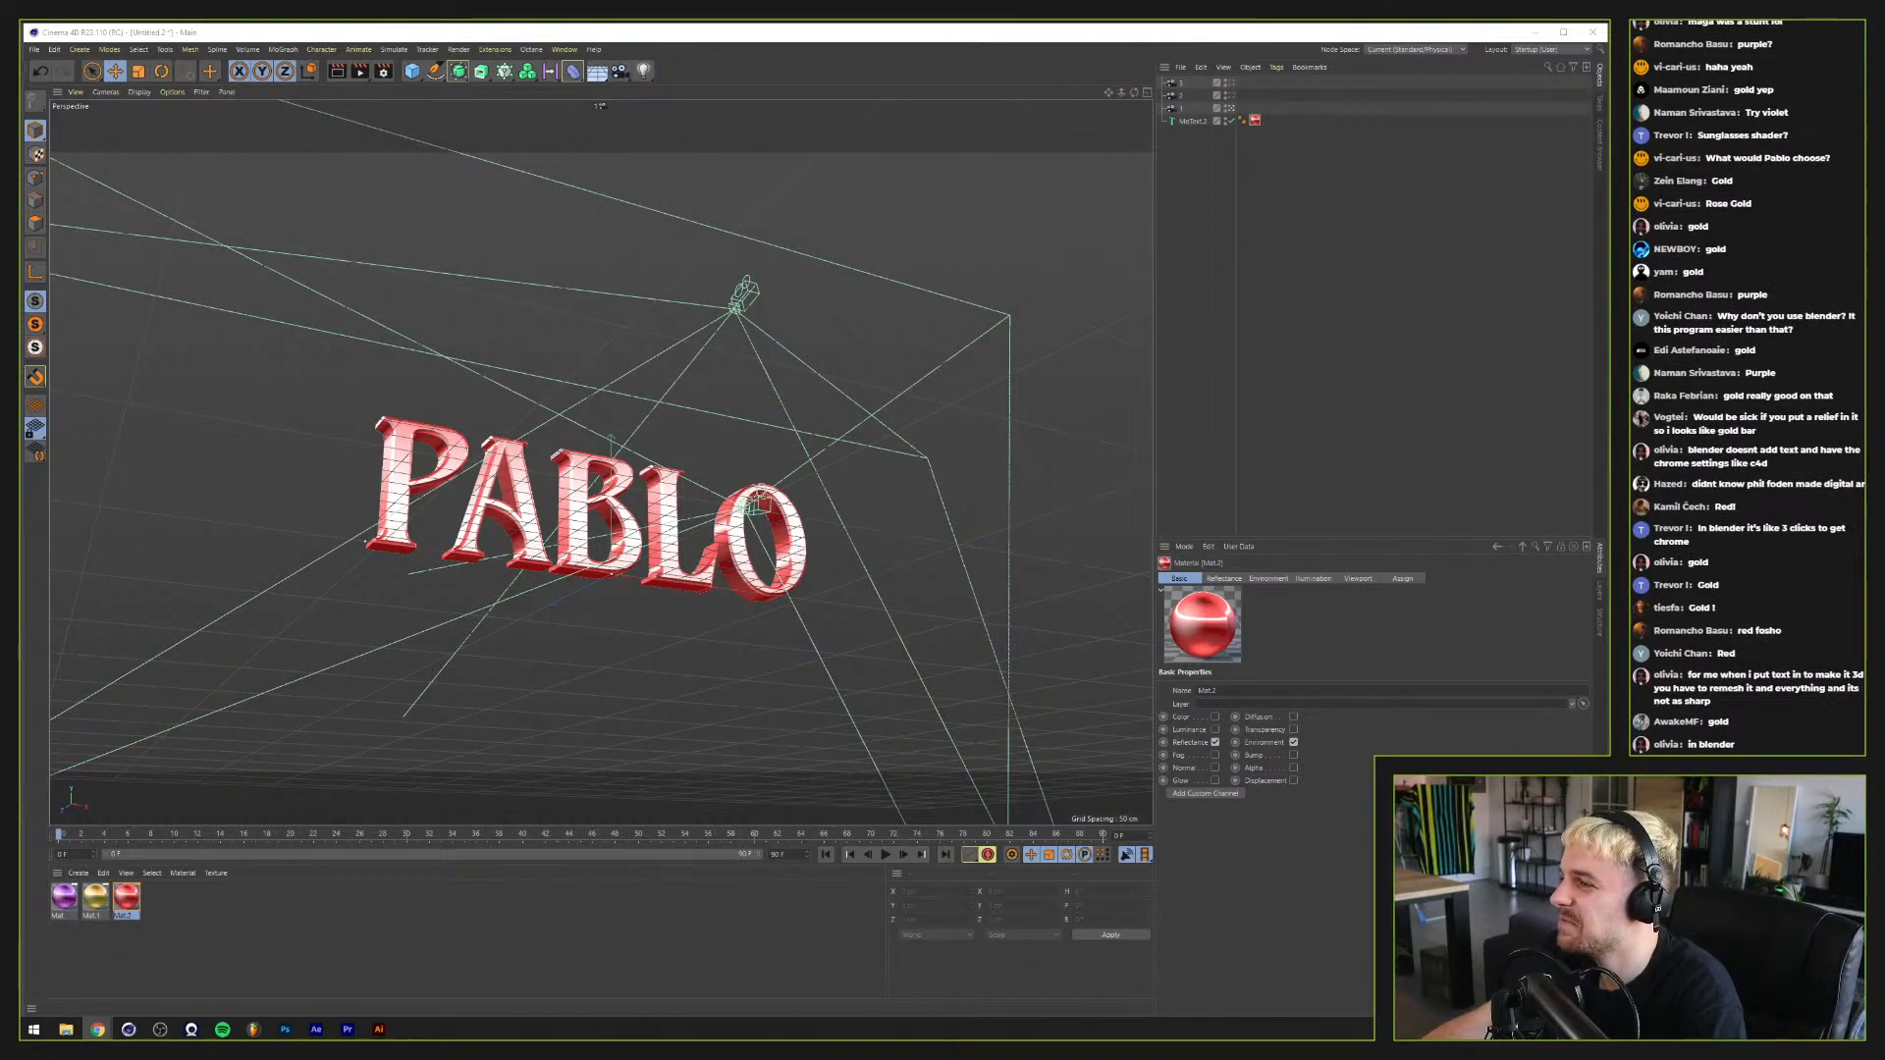
Step: Assign the gold Mat.1 material to the PABLO text and make it richer and more orange through its environment layer's saturation, about 44%, and hue
key(alt+Tab)
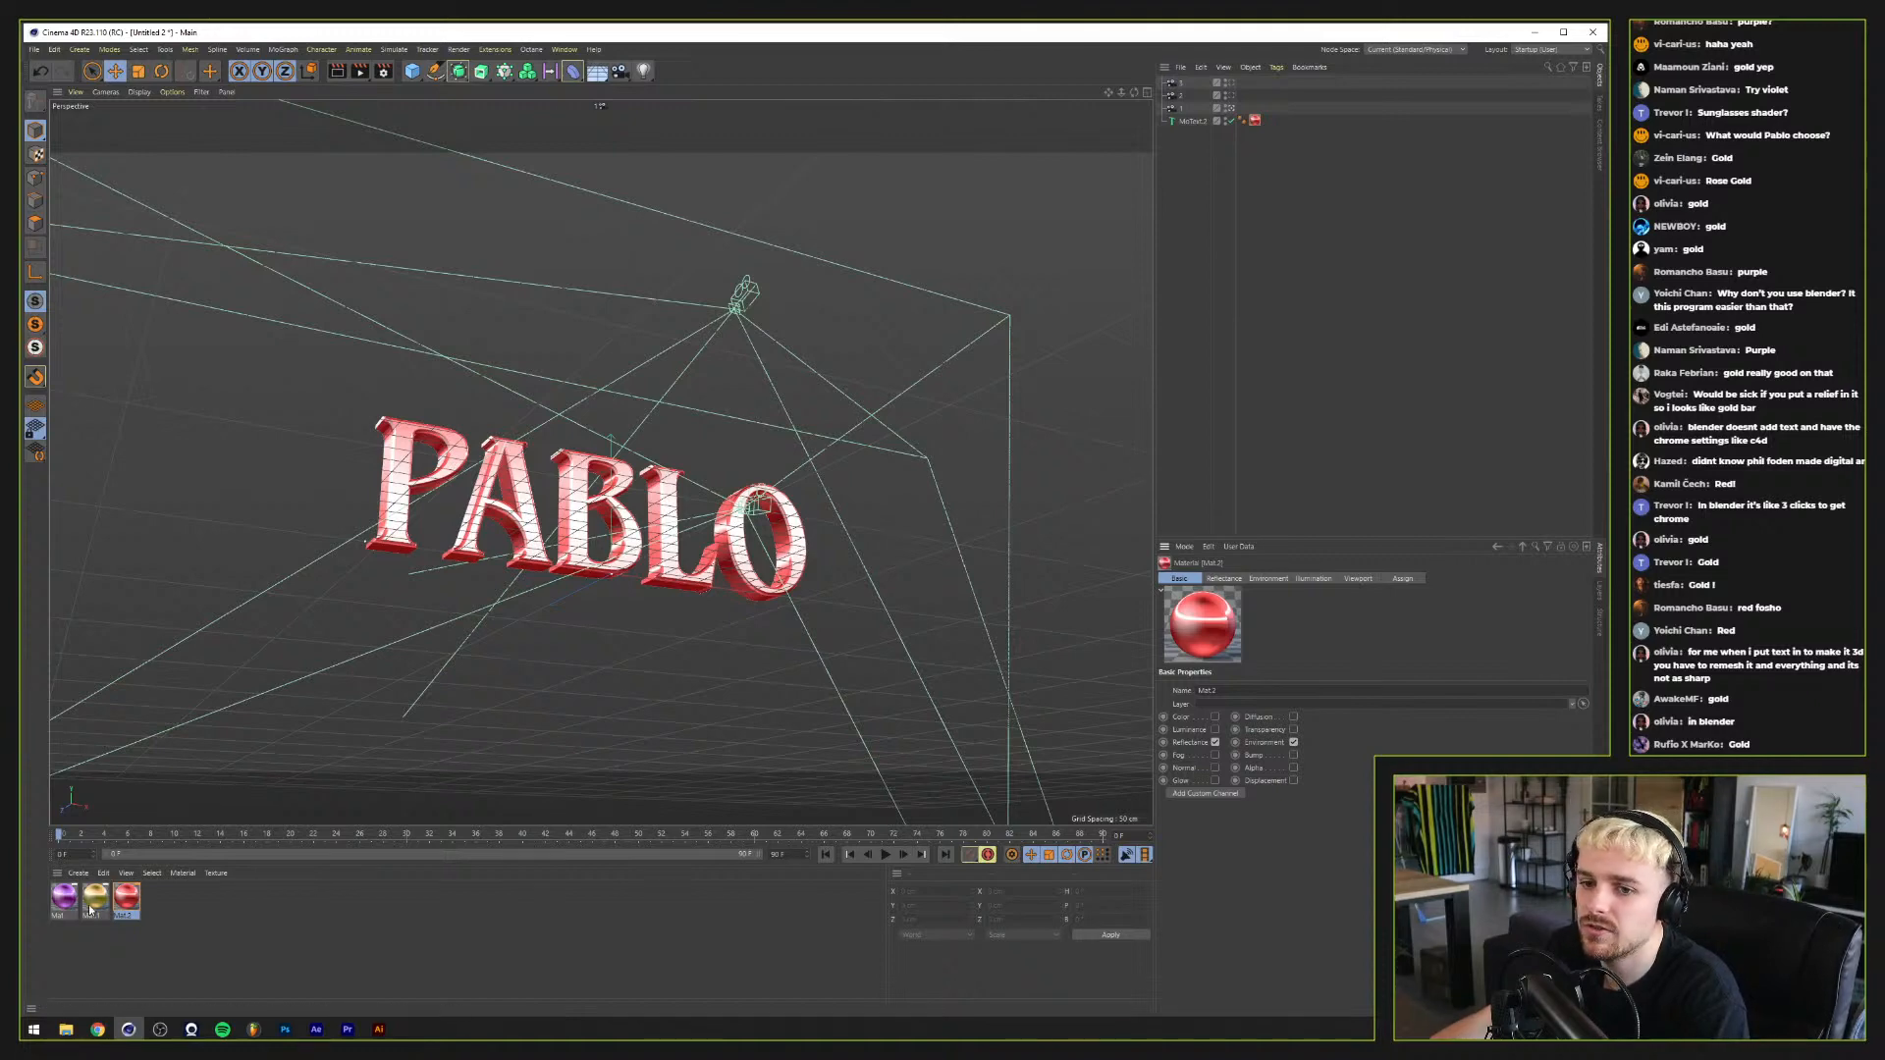
drag(95, 896, 1255, 118)
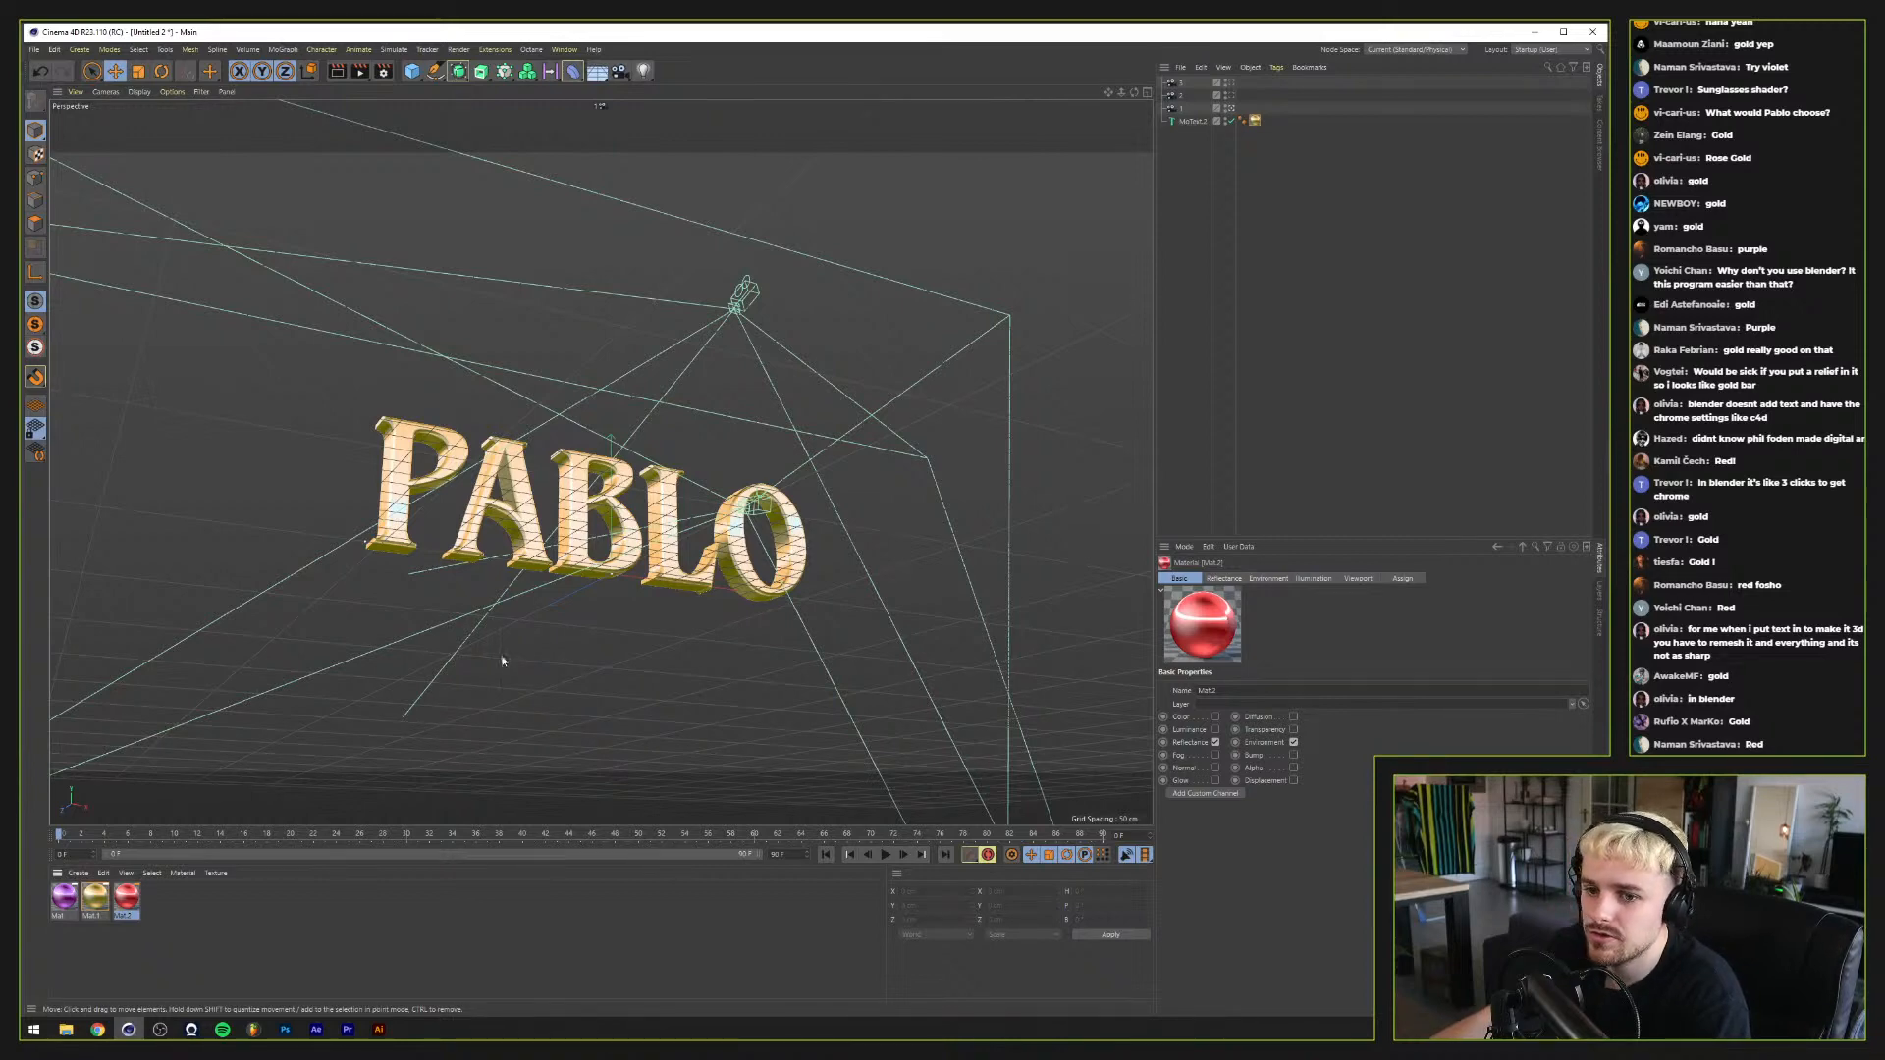
double_click(95, 896)
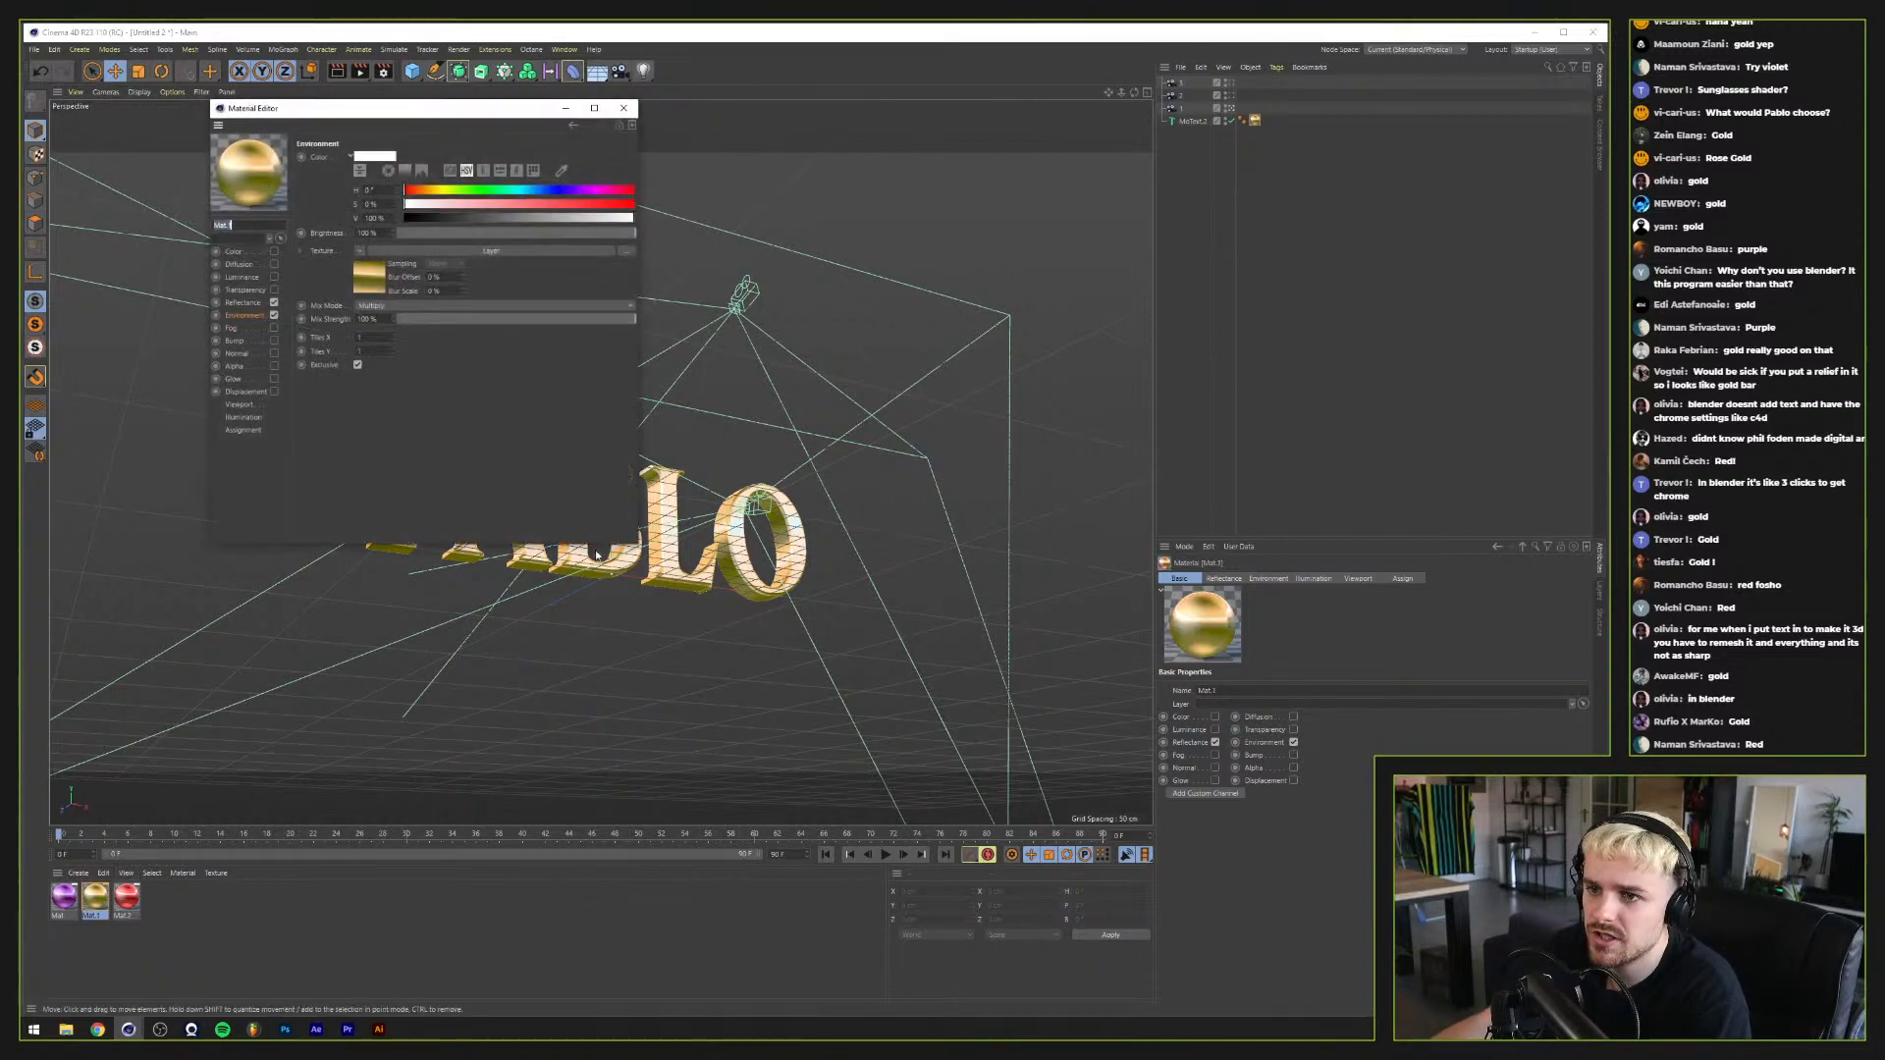
click(475, 251)
drag(553, 296, 579, 297)
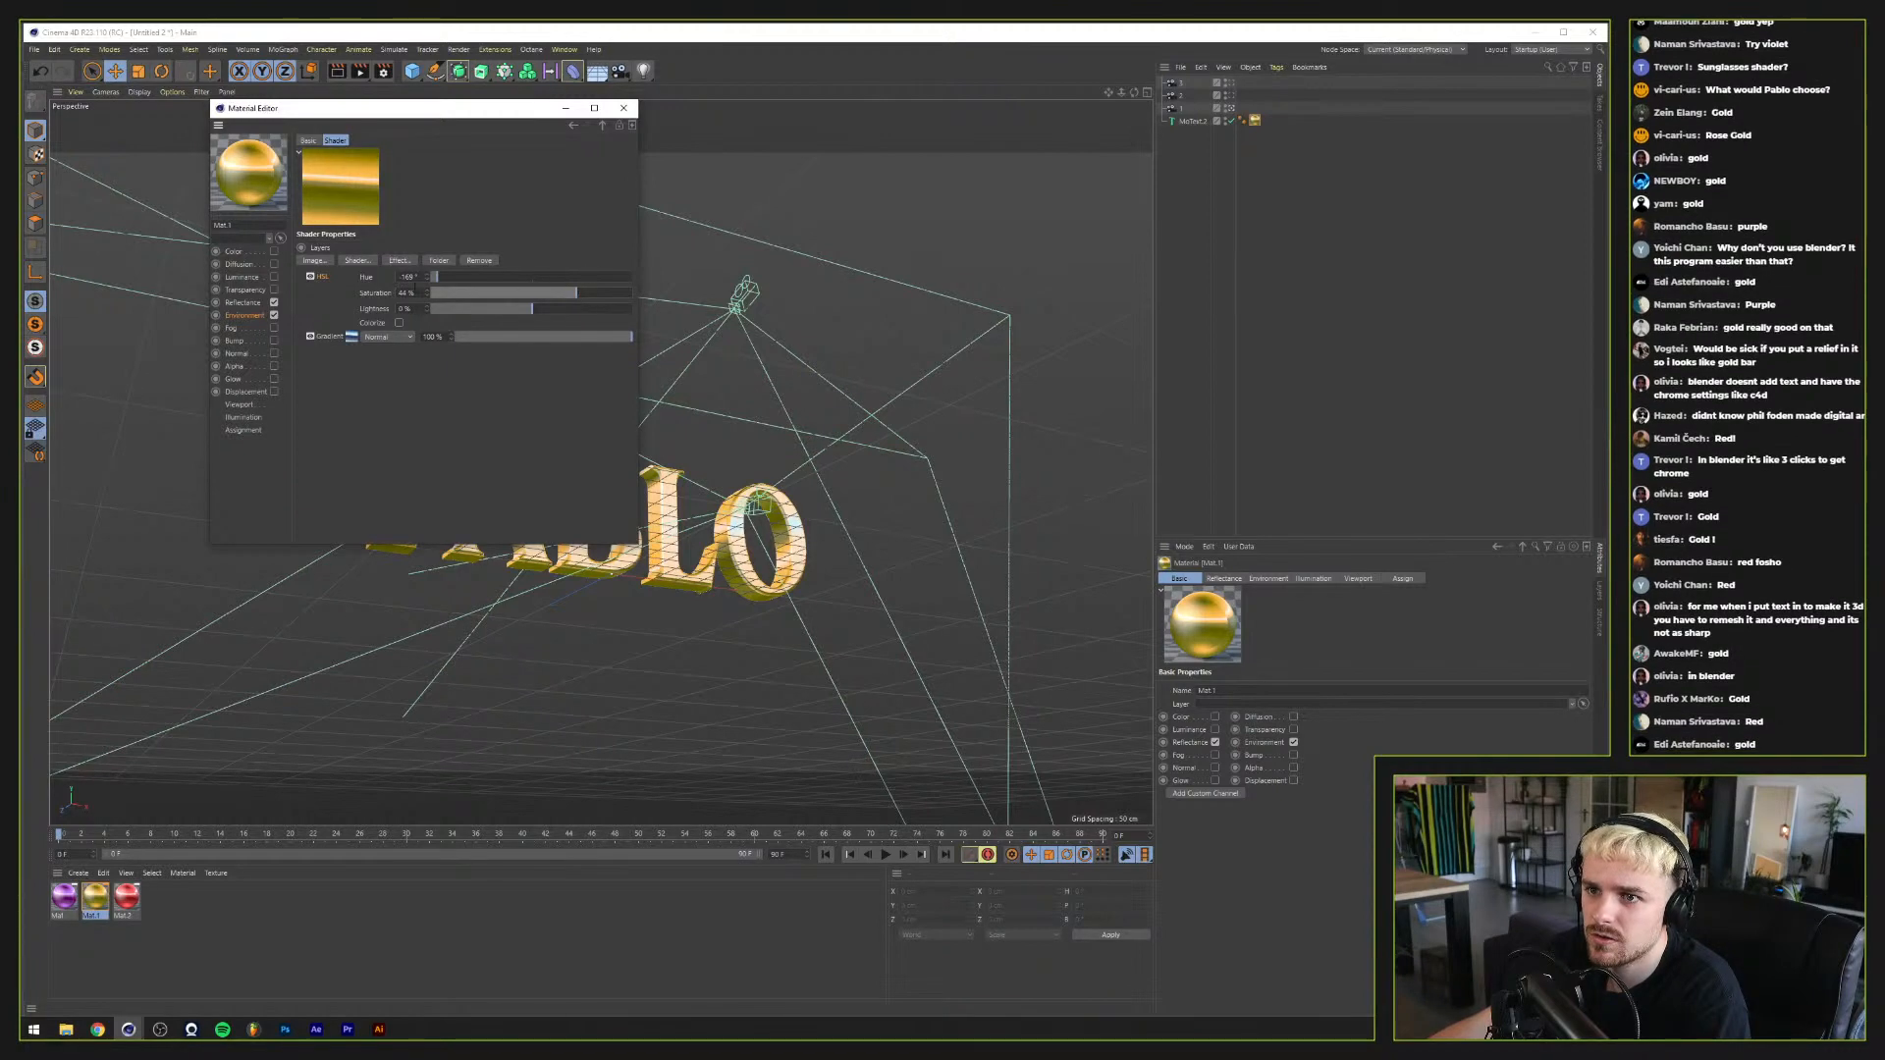
drag(425, 277, 413, 277)
click(623, 108)
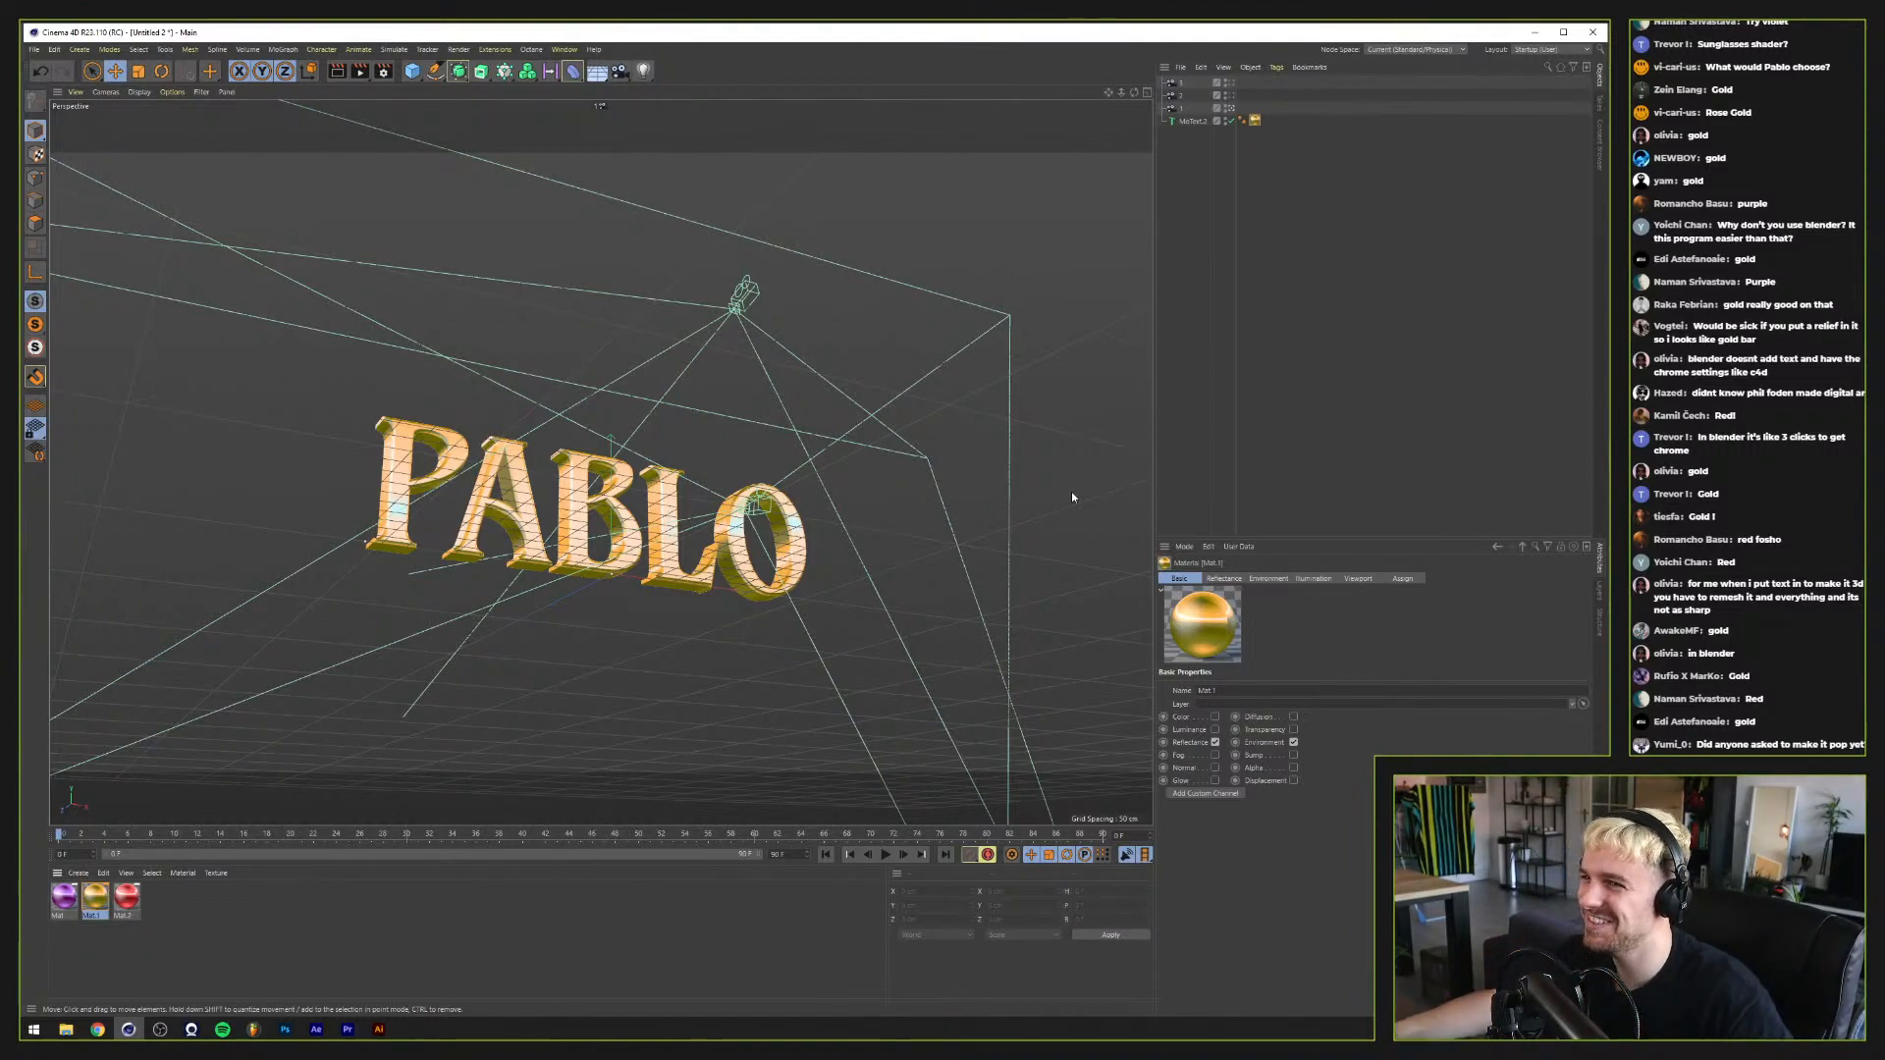
Step: Adjust the rounded bevel size on the caps of the 3D PABLO text
click(1188, 108)
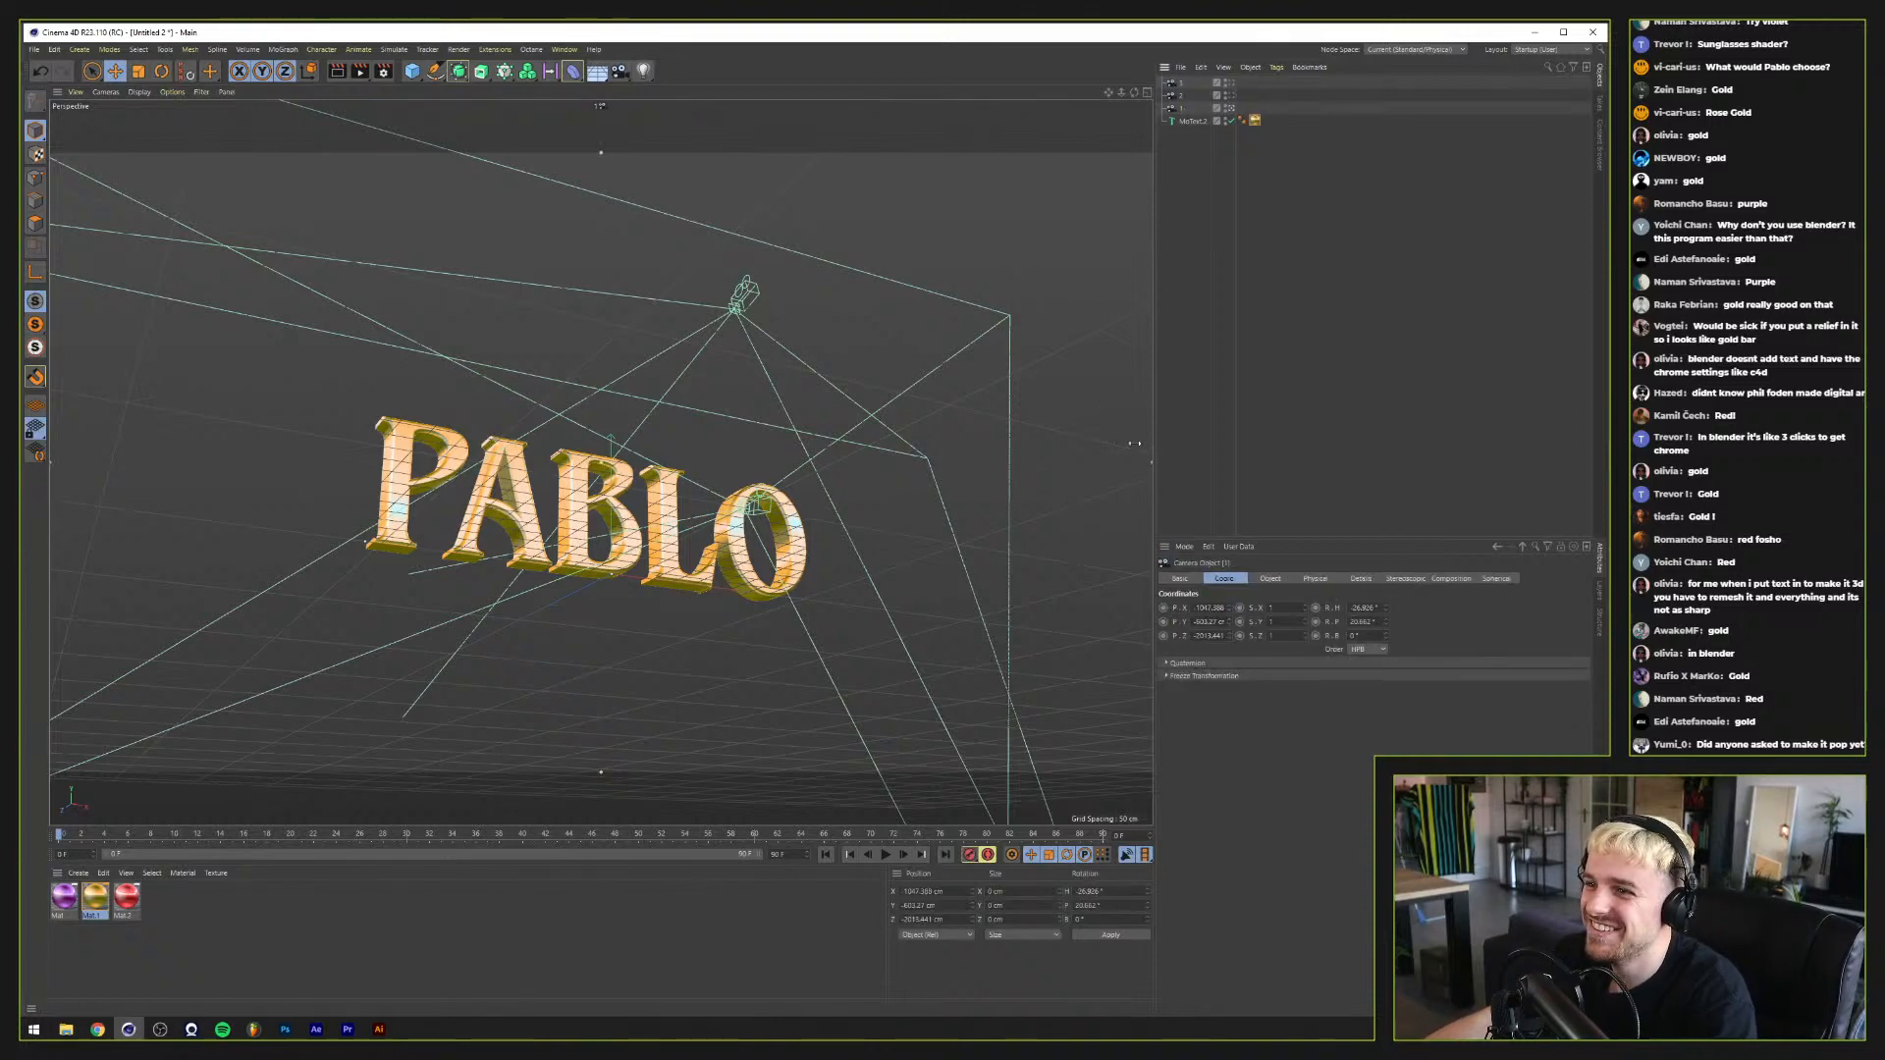
drag(1150, 465, 928, 467)
drag(1227, 619, 1227, 626)
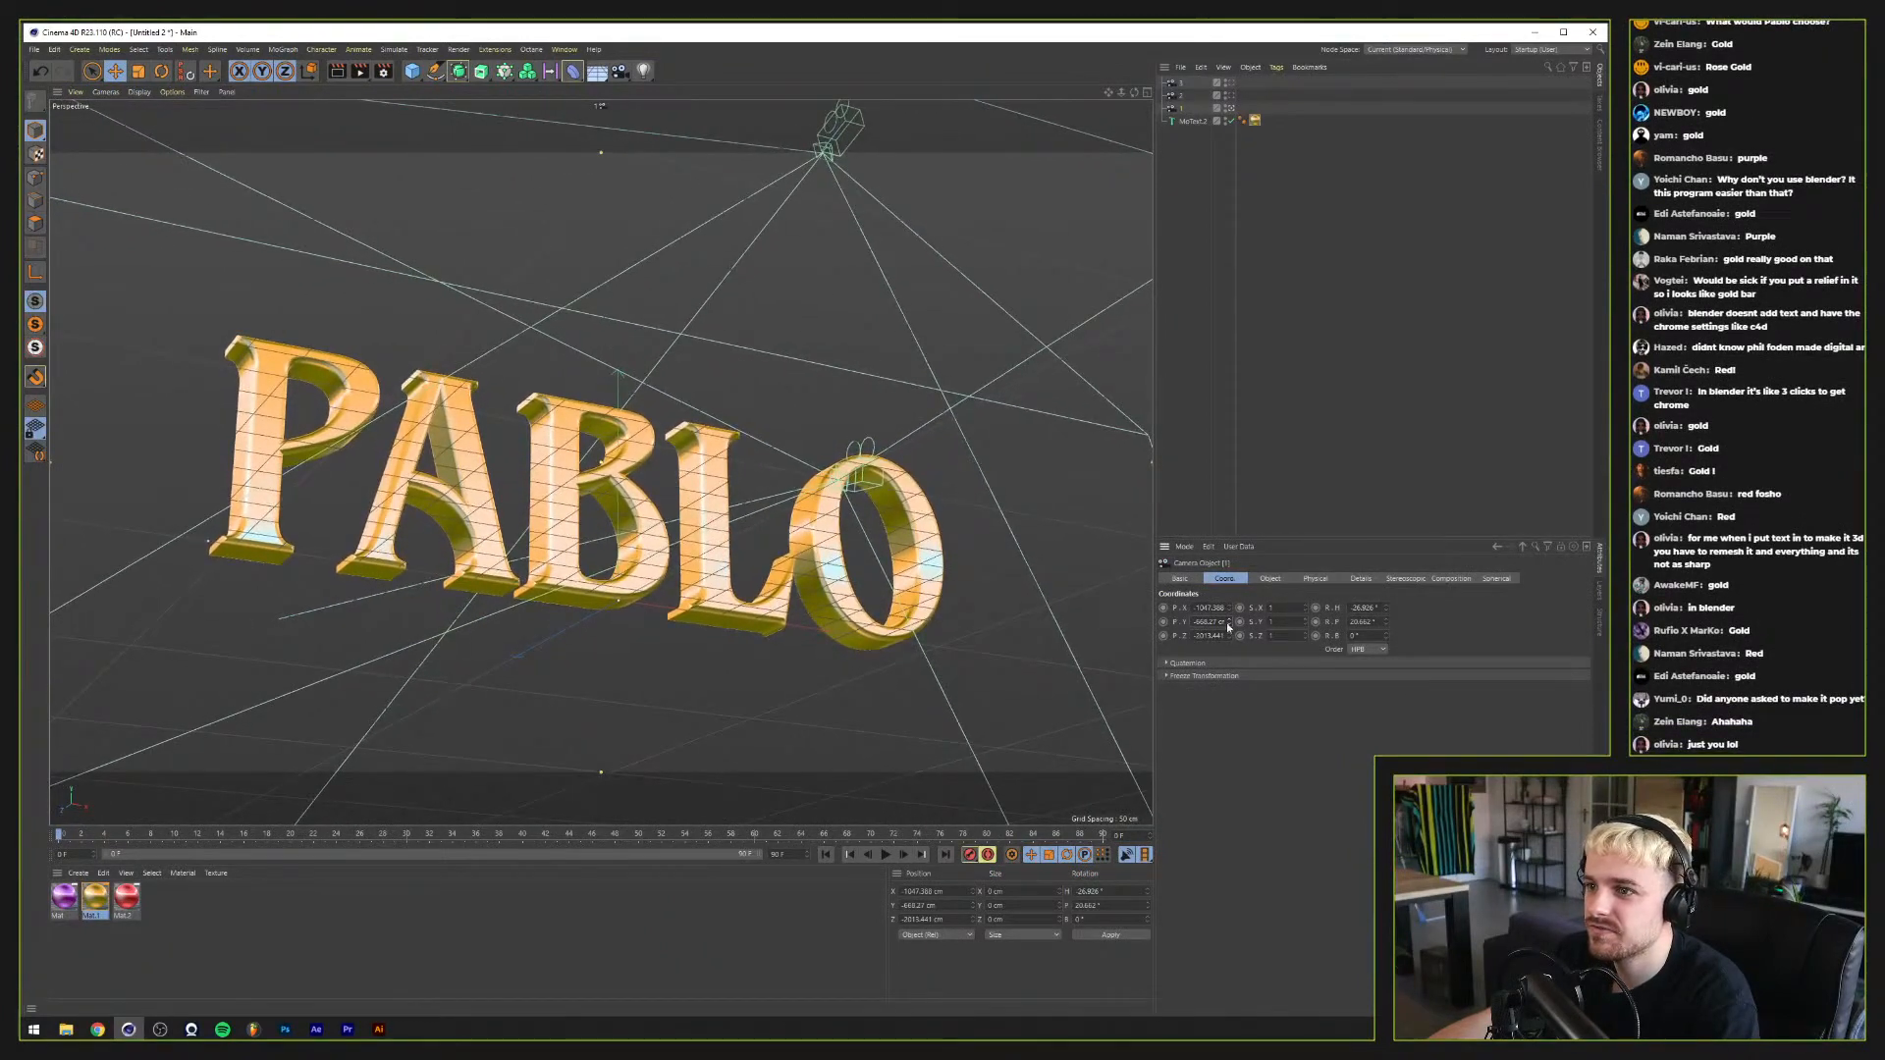
click(1193, 120)
drag(1295, 774, 1301, 772)
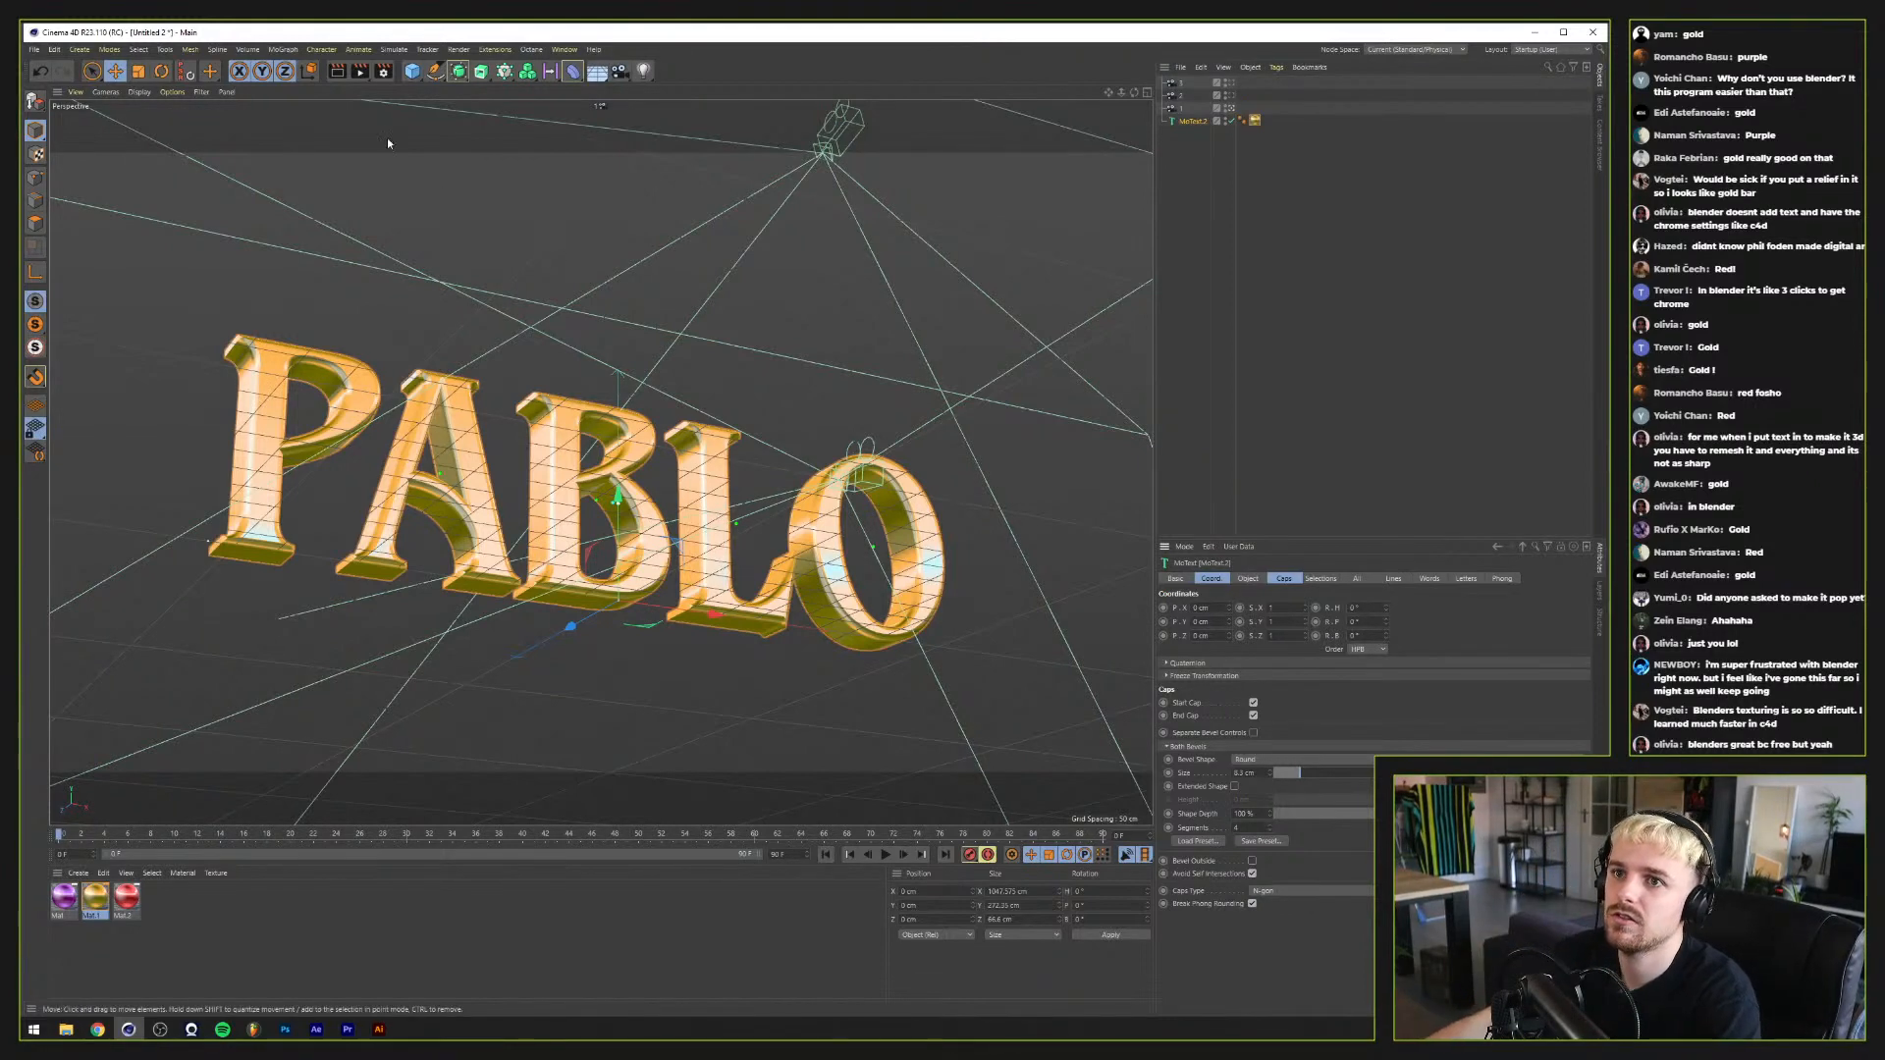
Step: Set the saved render's file format to PNG in the render settings
click(384, 73)
click(422, 125)
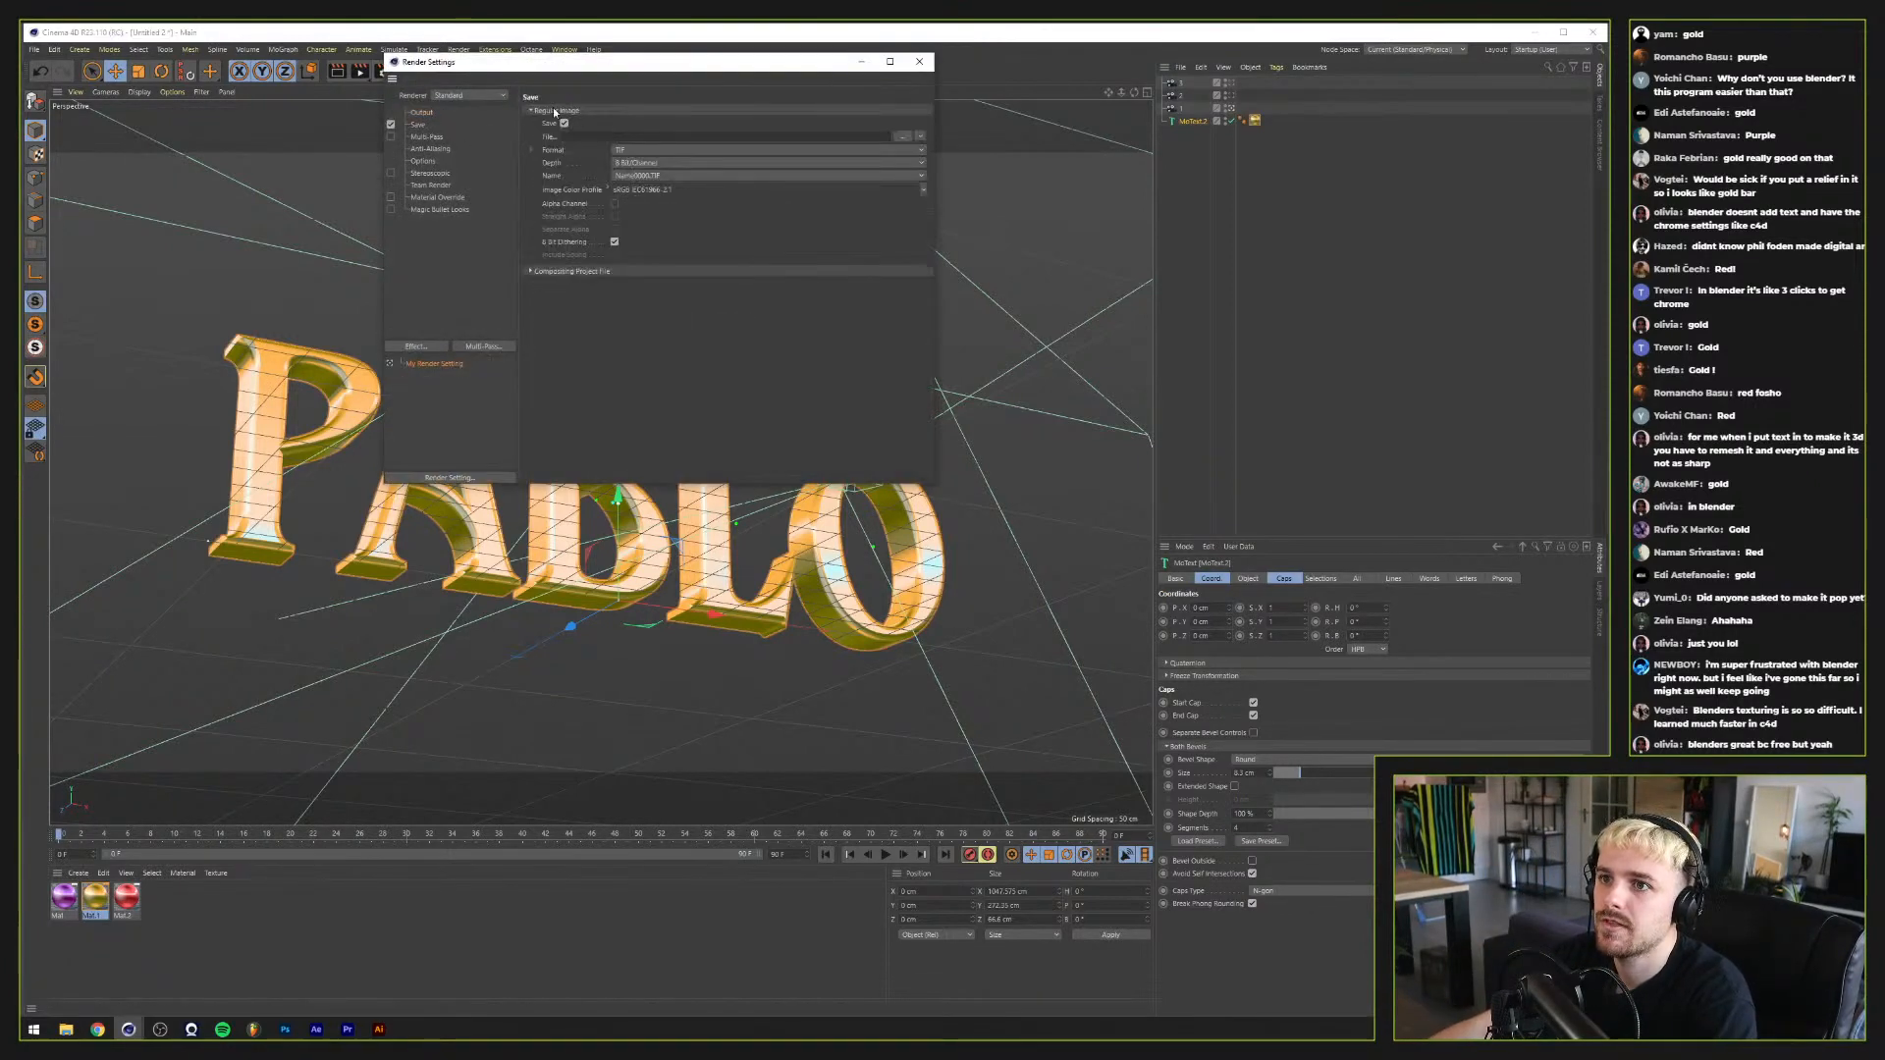
click(646, 151)
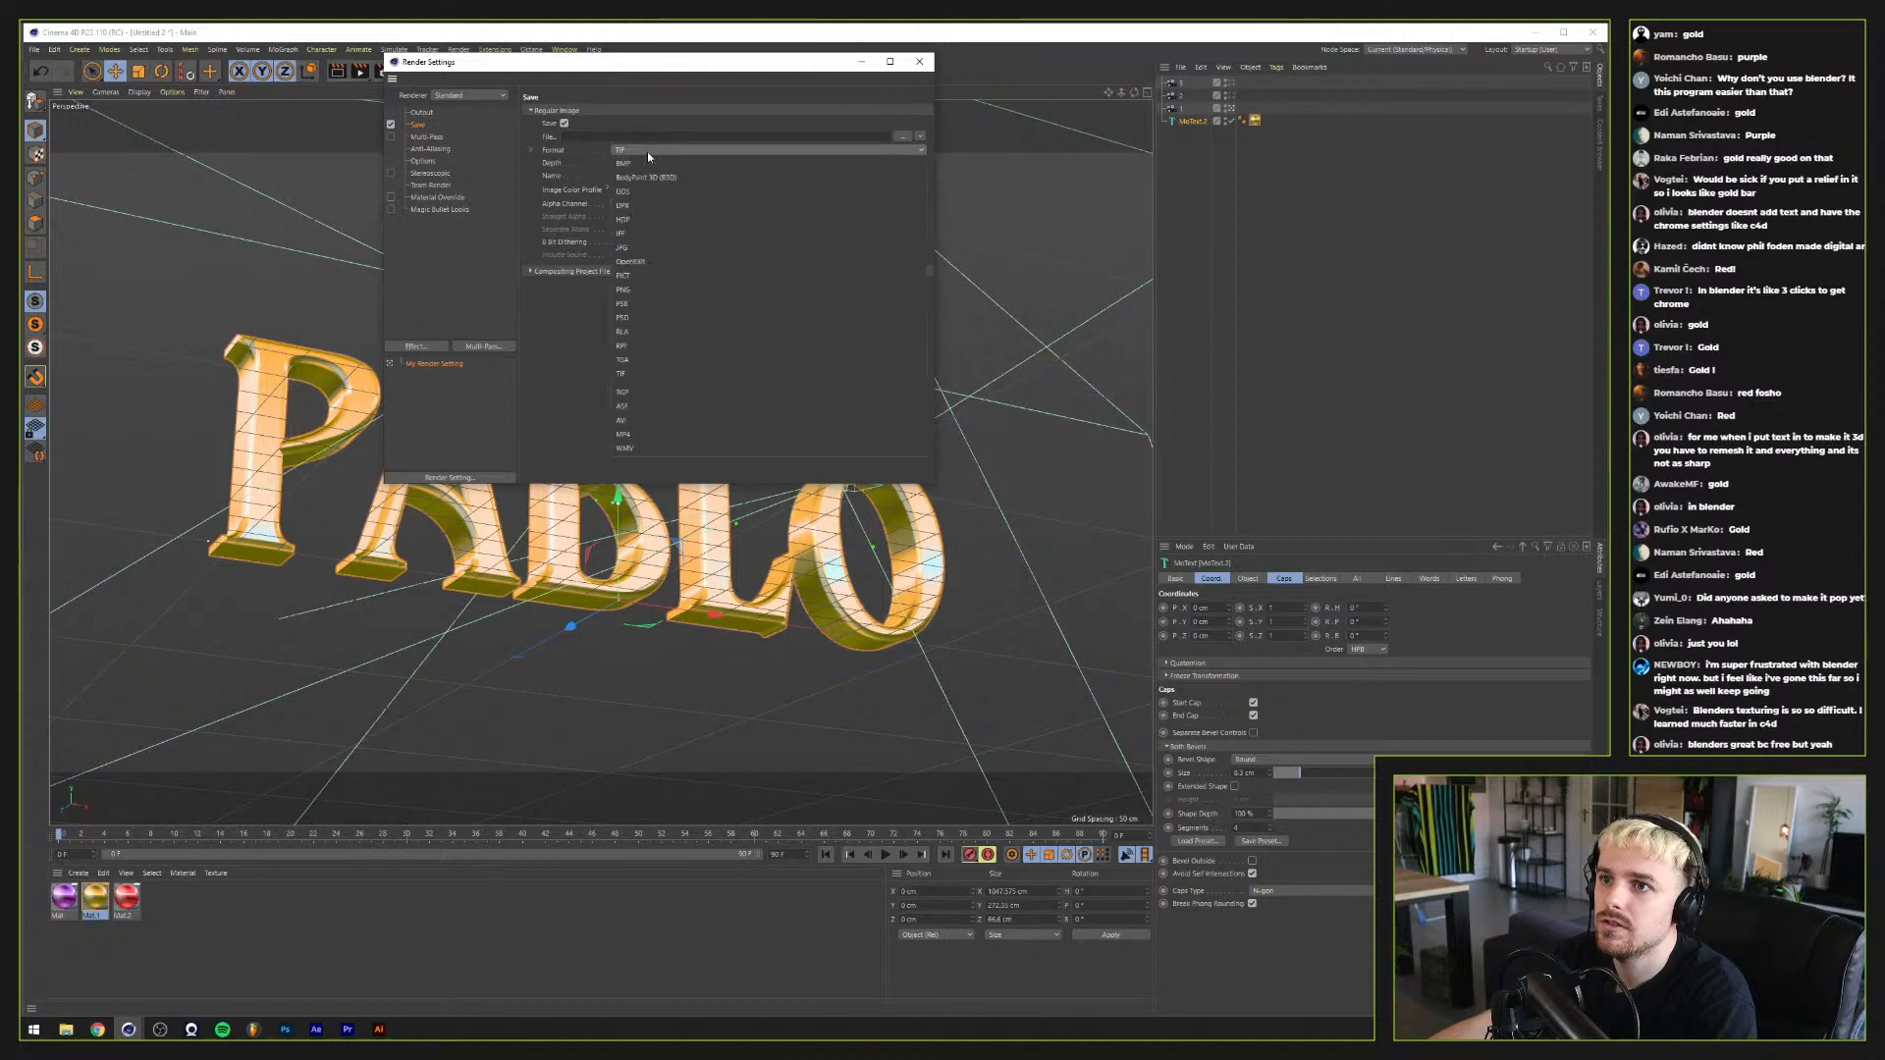
click(640, 291)
Step: Set the render output size to 3000 × 3000 pixels
click(422, 112)
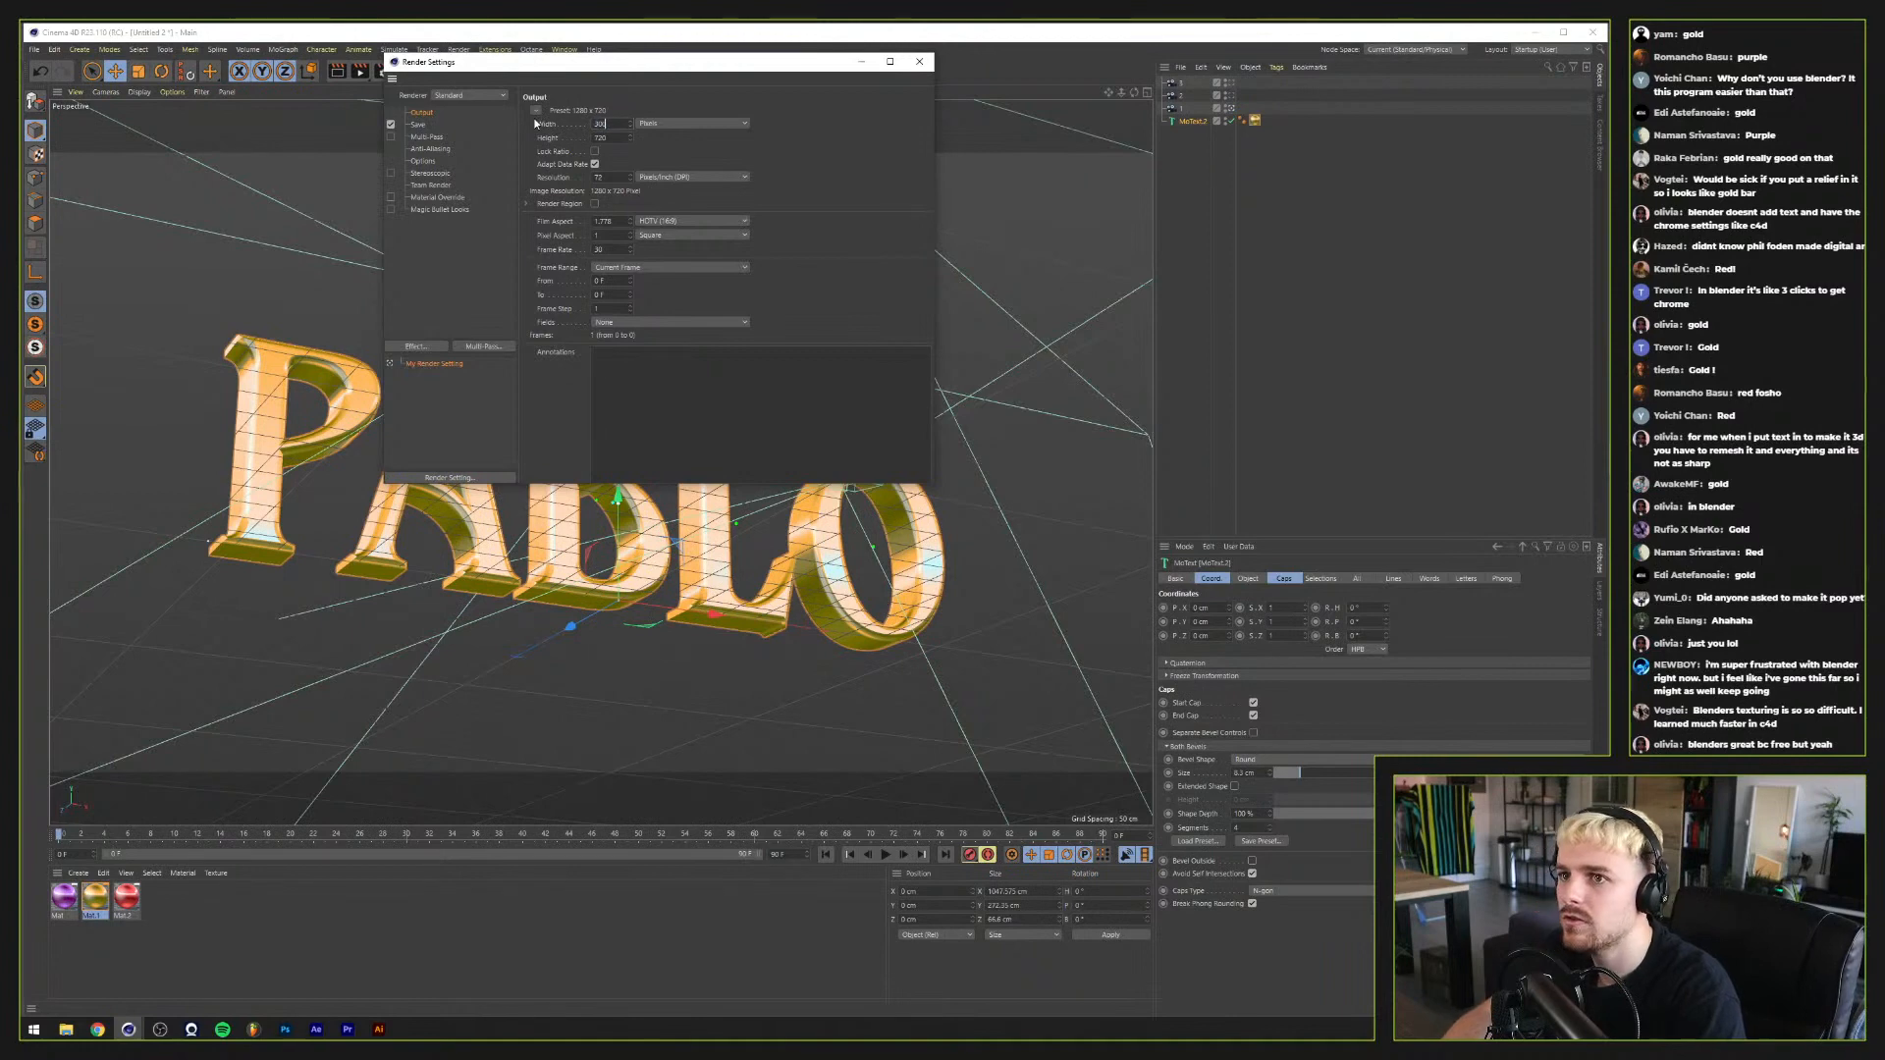
text(3000)
key(Return)
key(Tab)
text(1000)
key(Return)
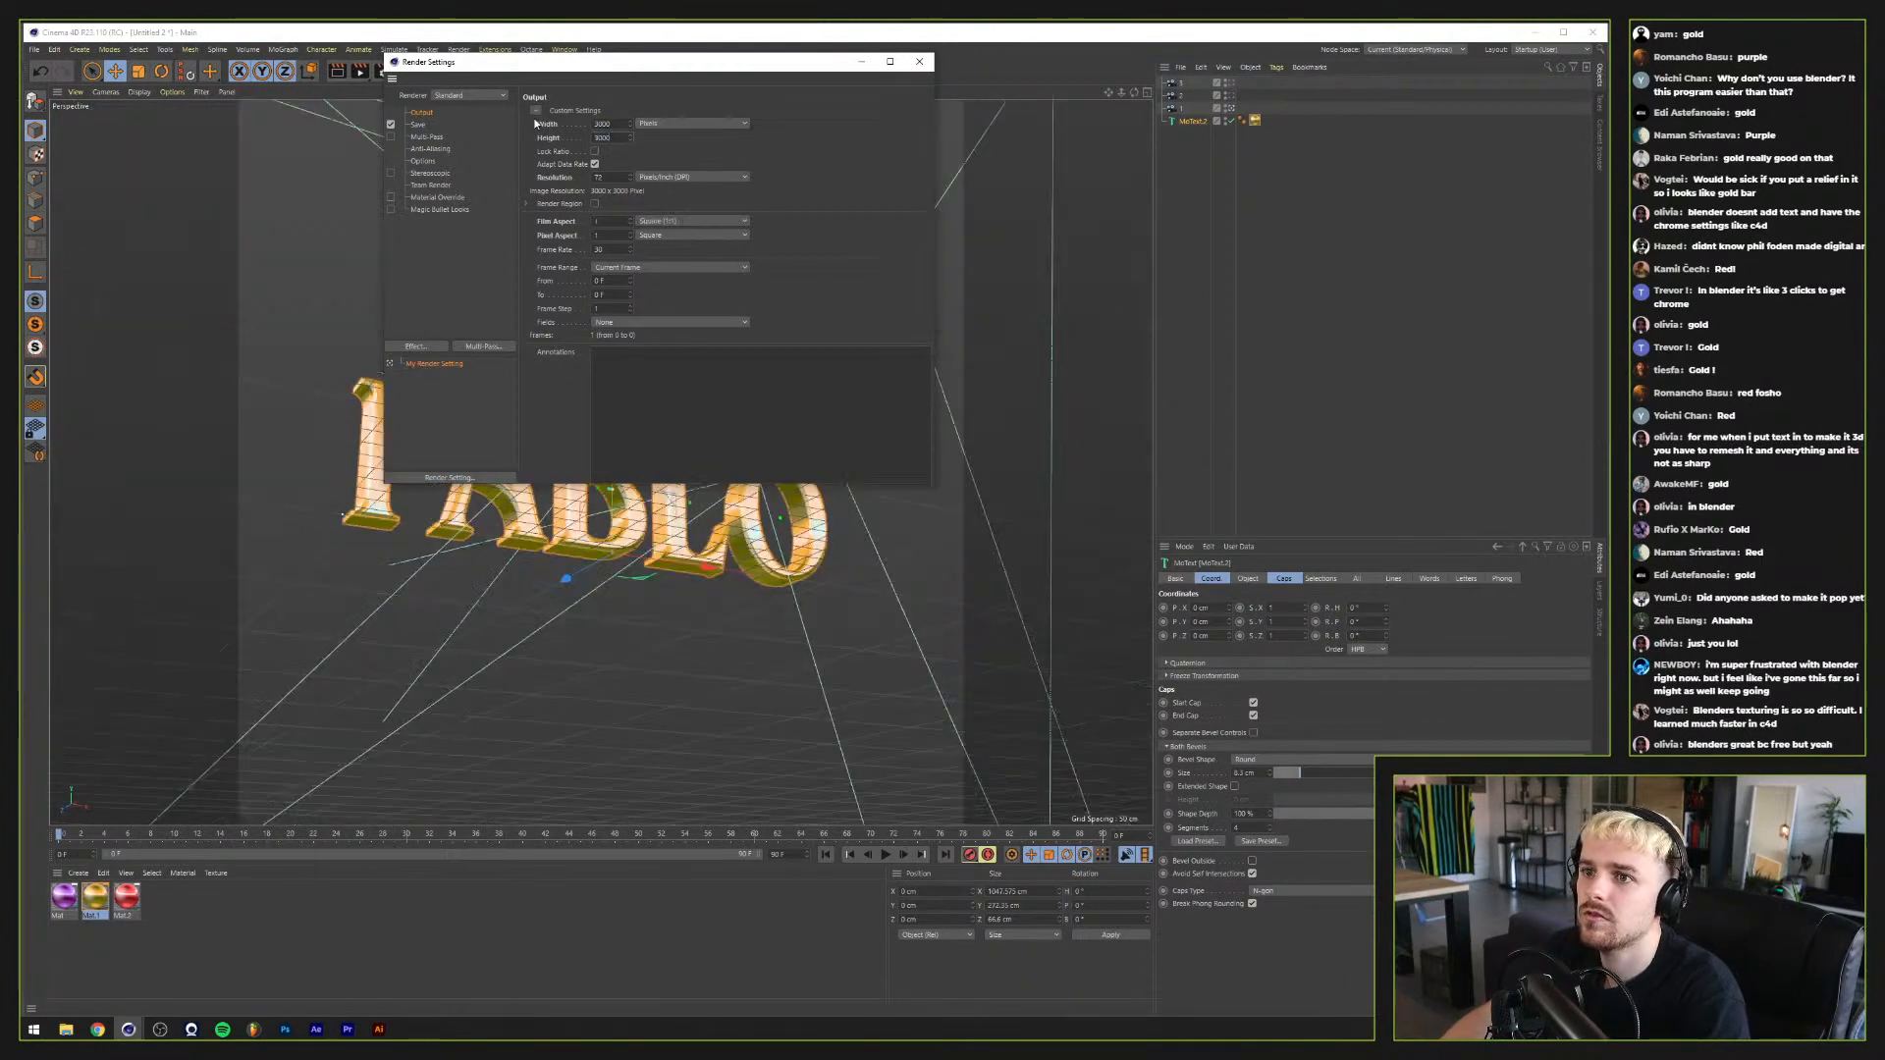
Step: Set the render to save as 3D Gold Text in the Dreadlabs Livestreams folder 2021-07-09, and close the render settings
click(419, 125)
click(899, 136)
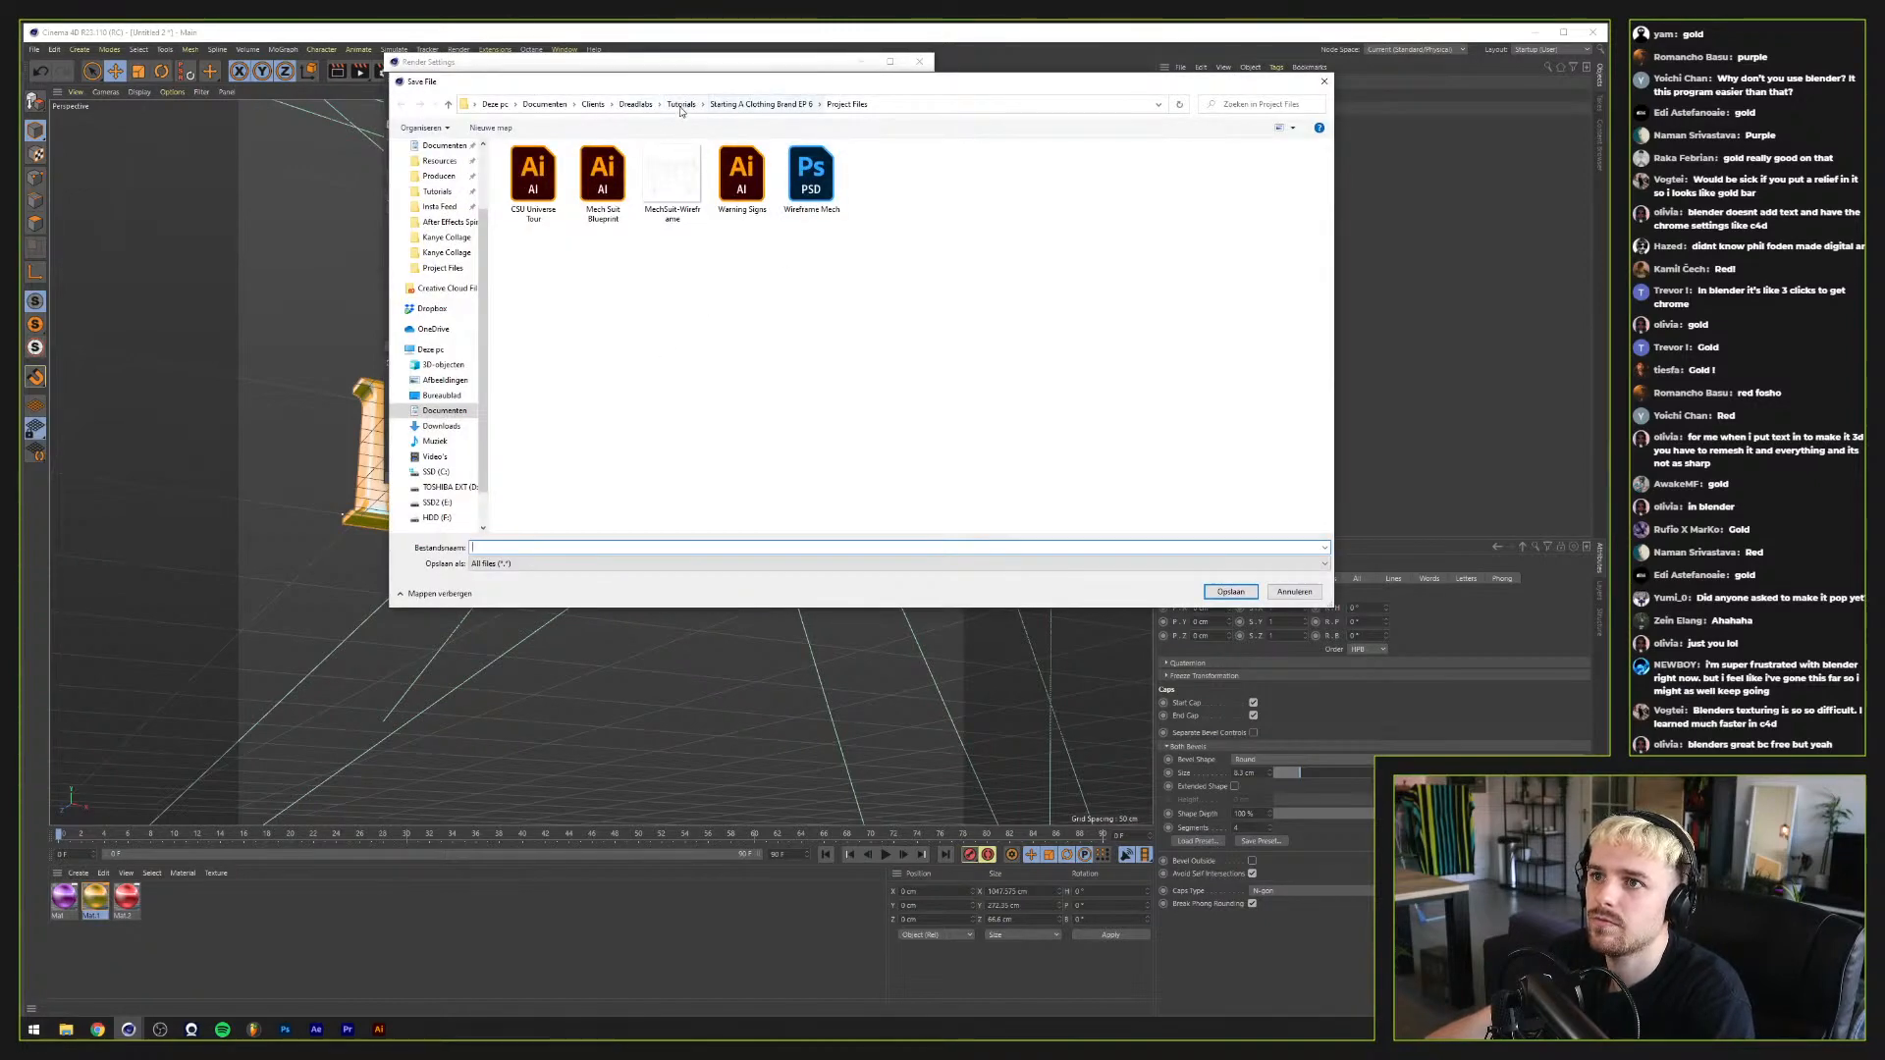
click(635, 104)
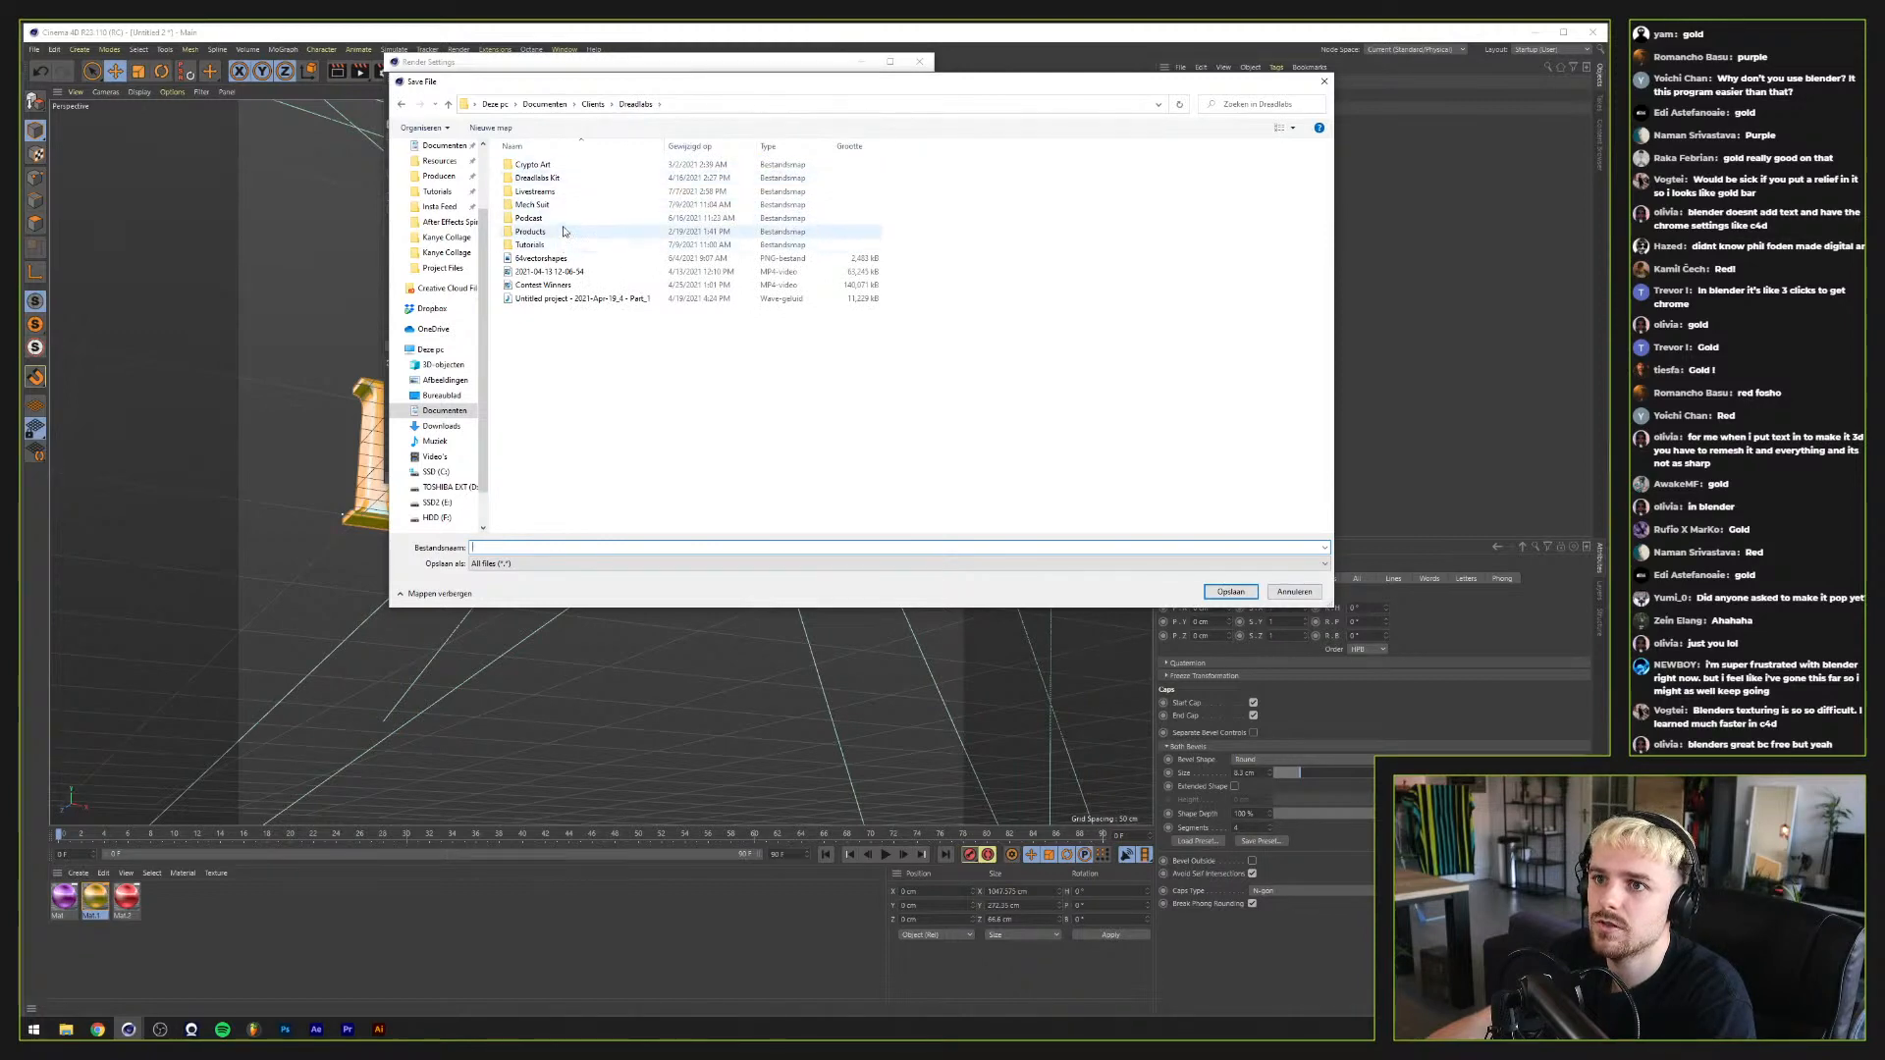
double_click(562, 191)
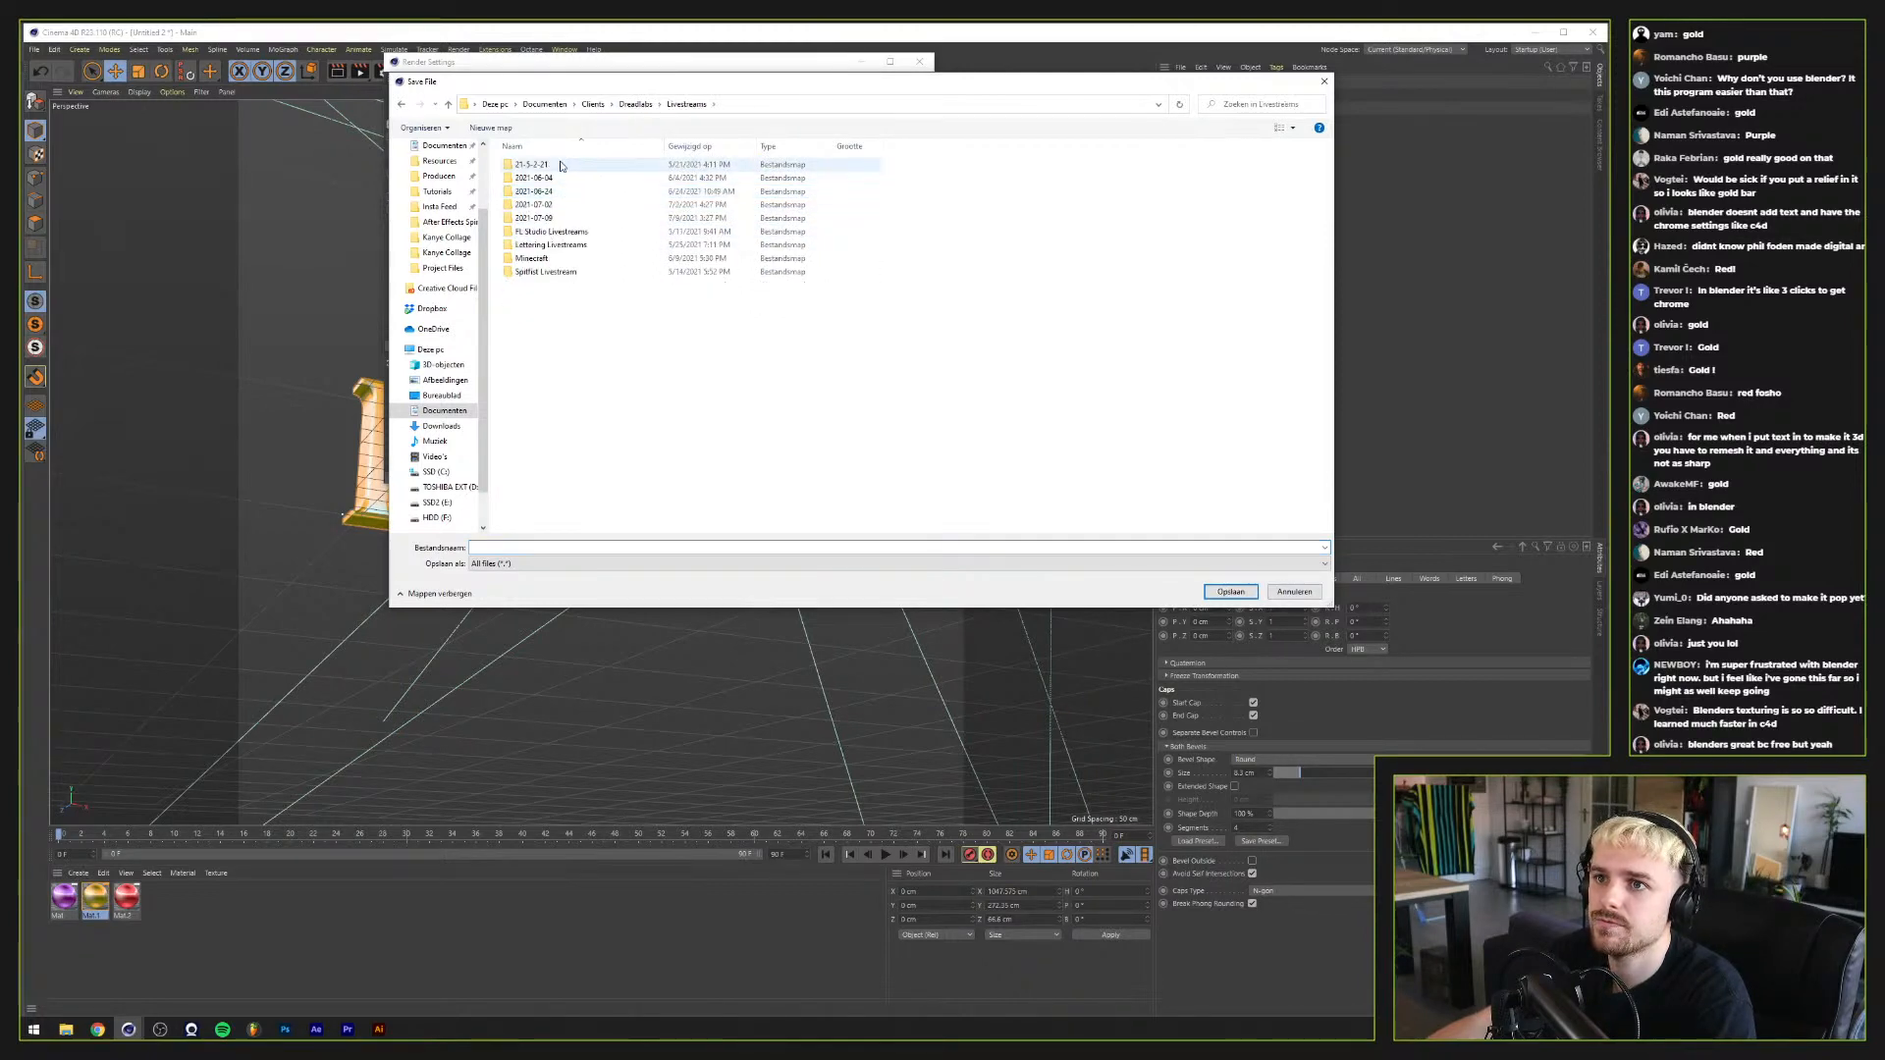
double_click(567, 217)
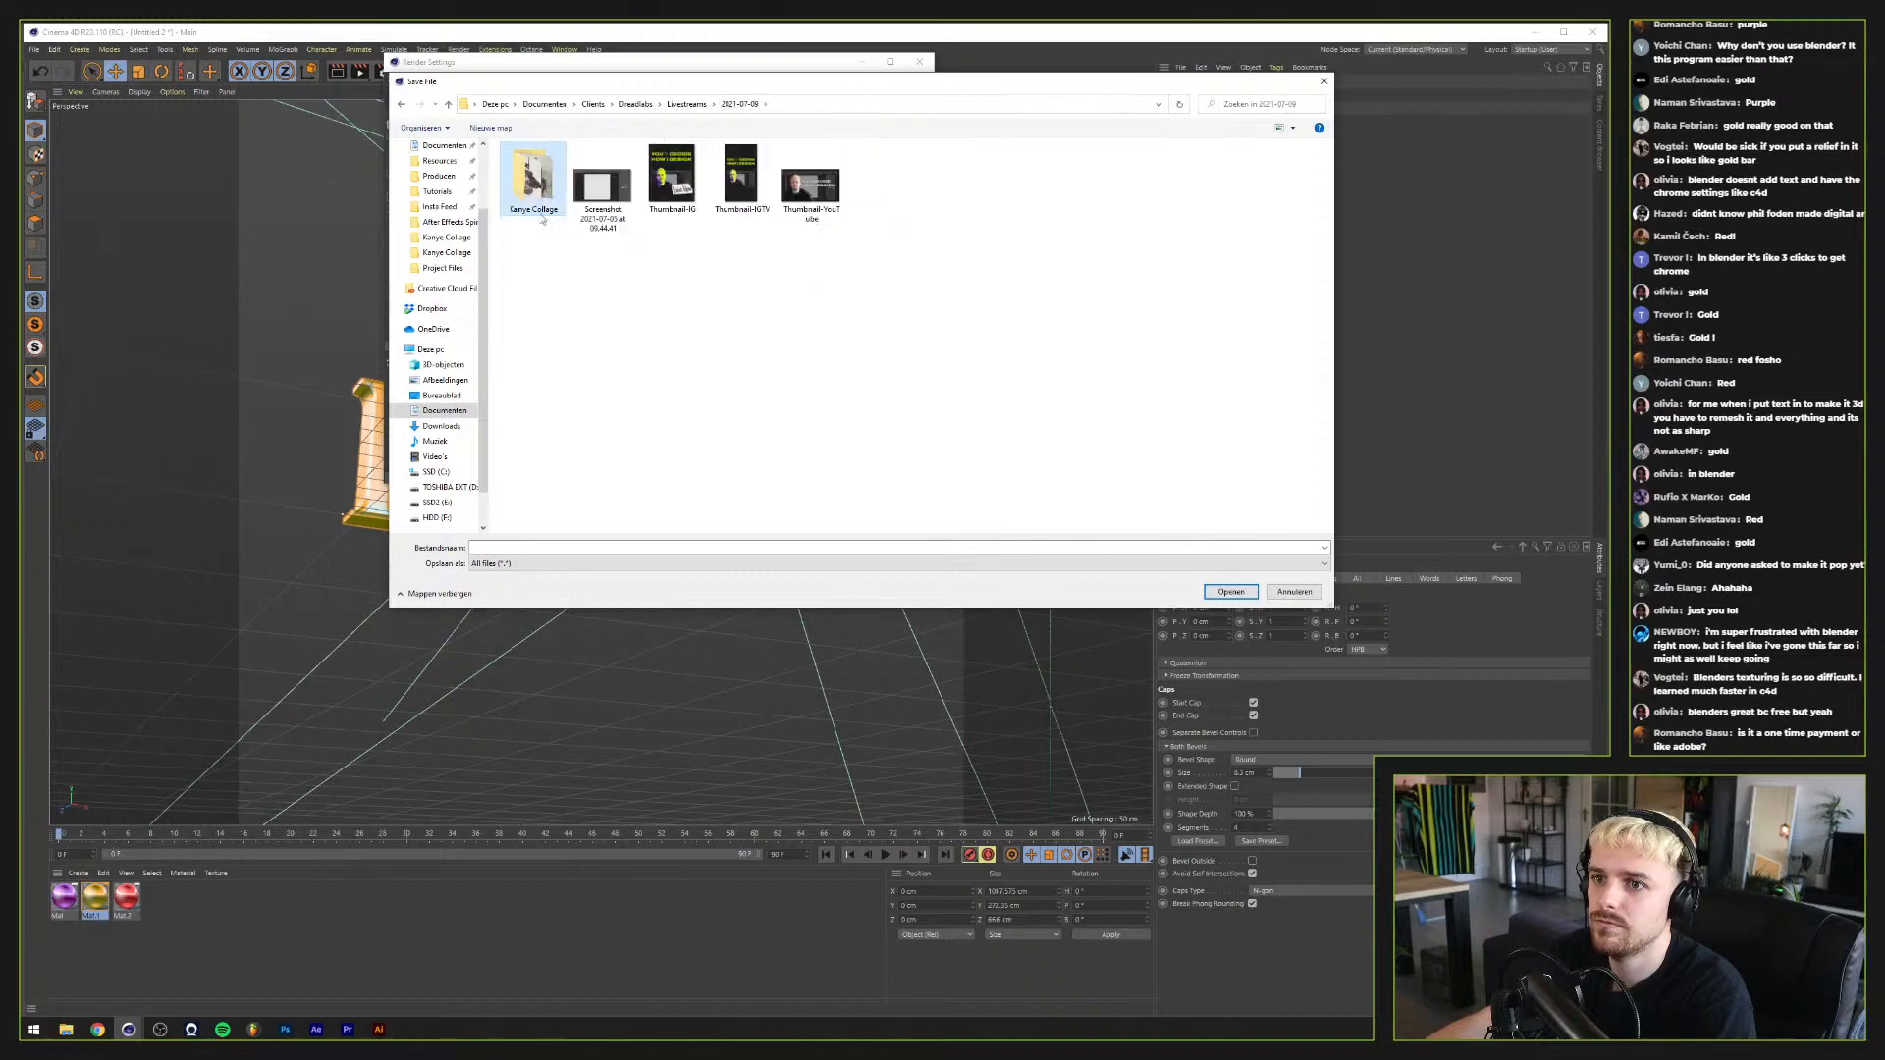
click(883, 547)
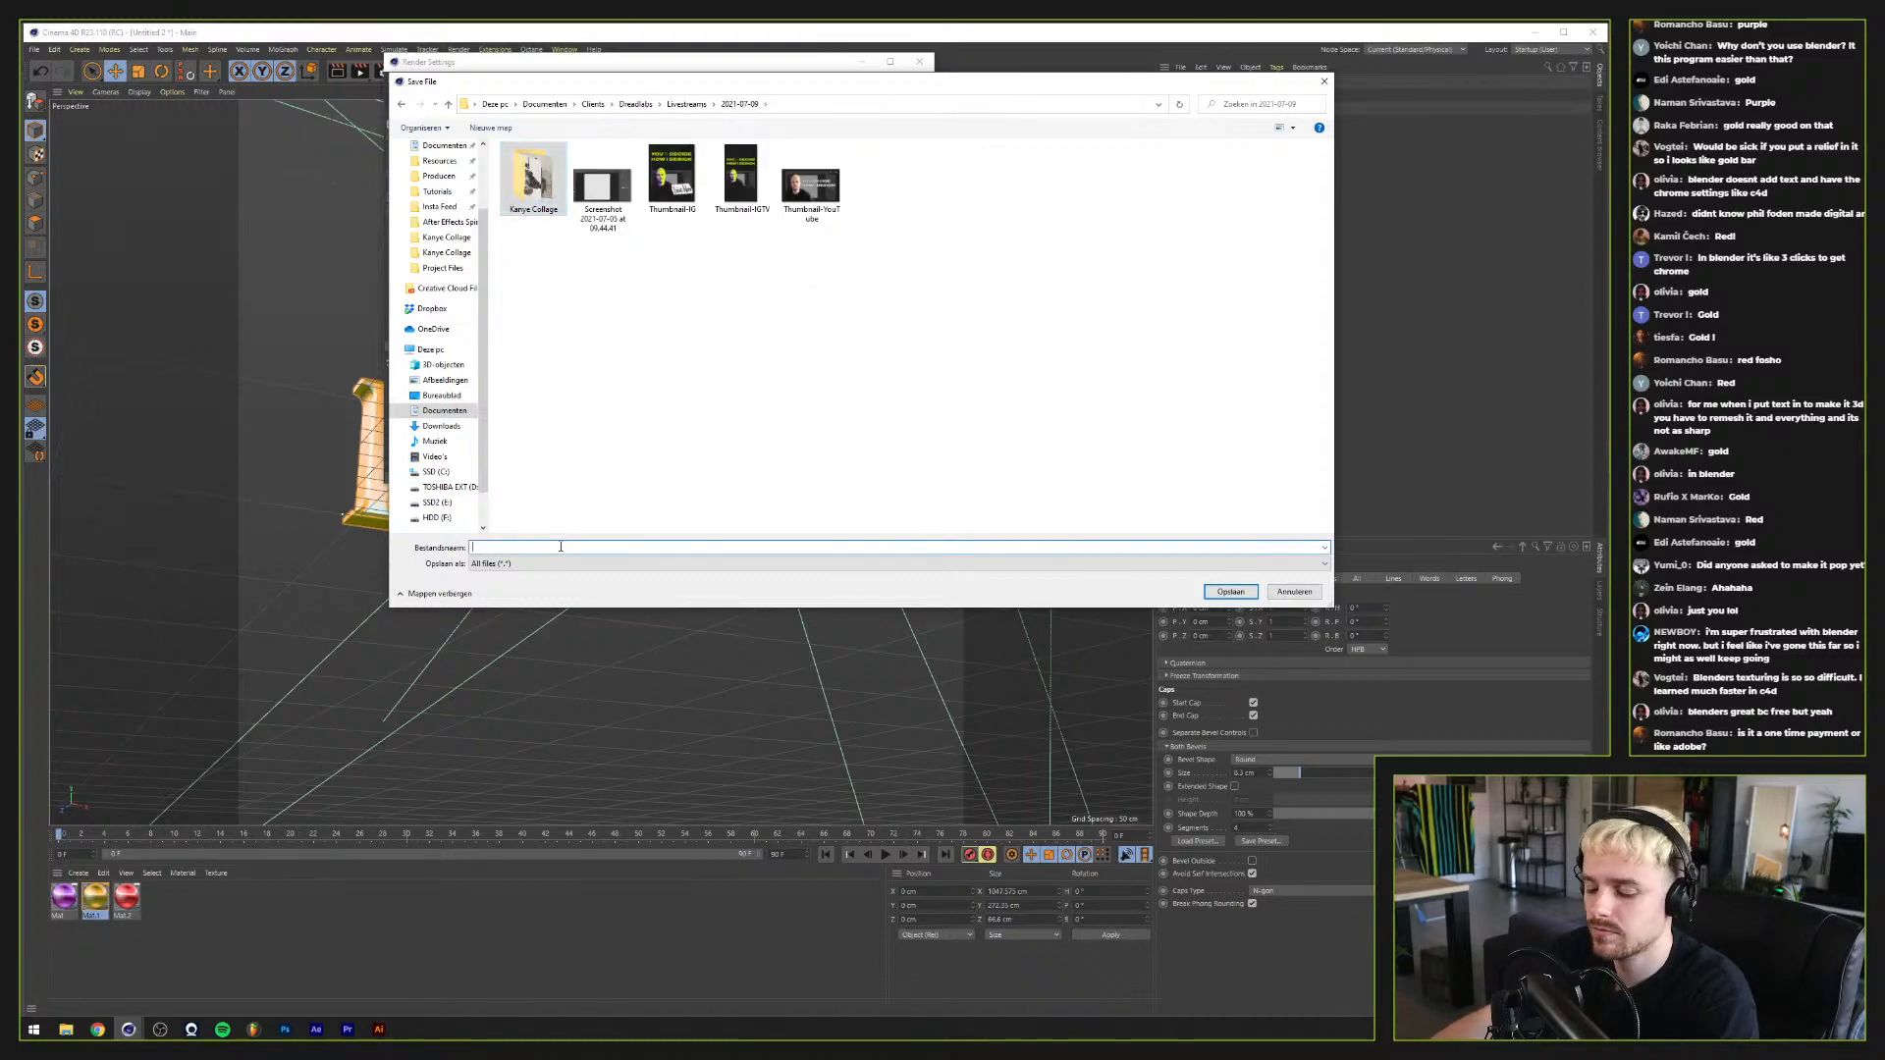
text(3D Gold Te)
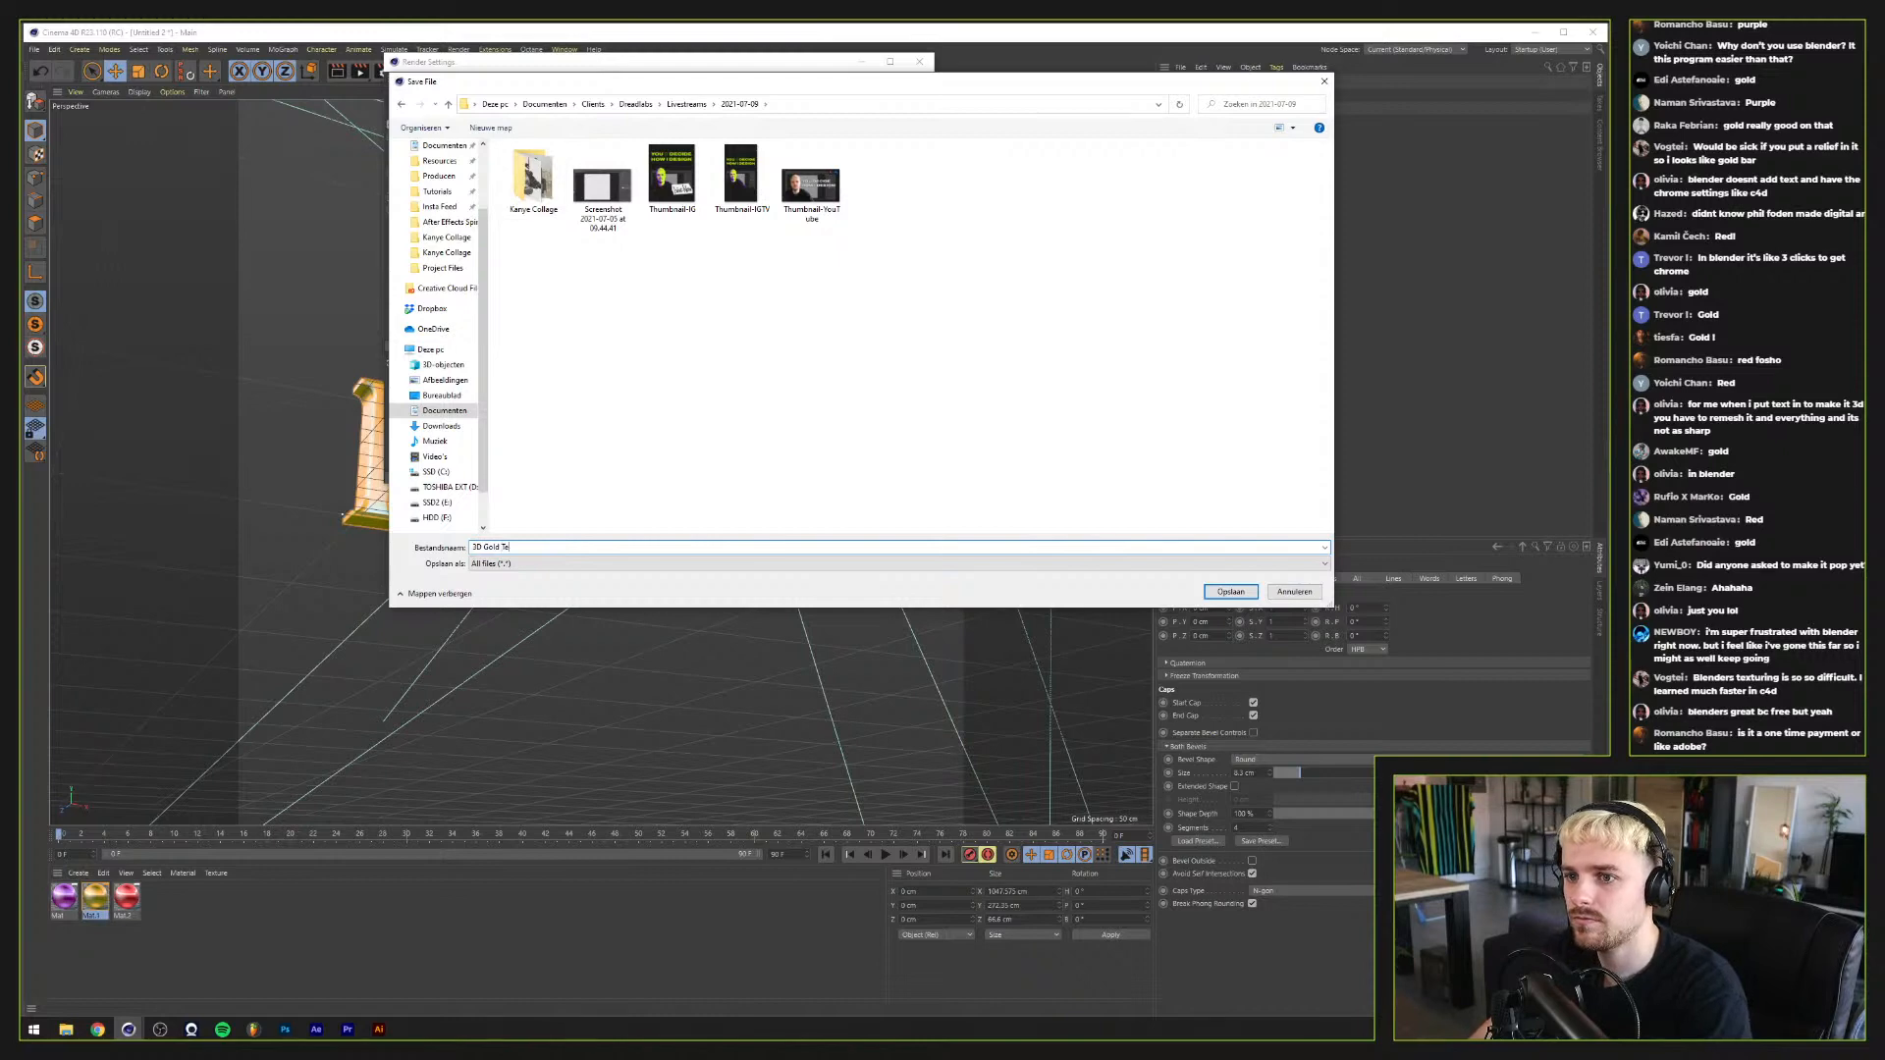
text(xt)
key(Return)
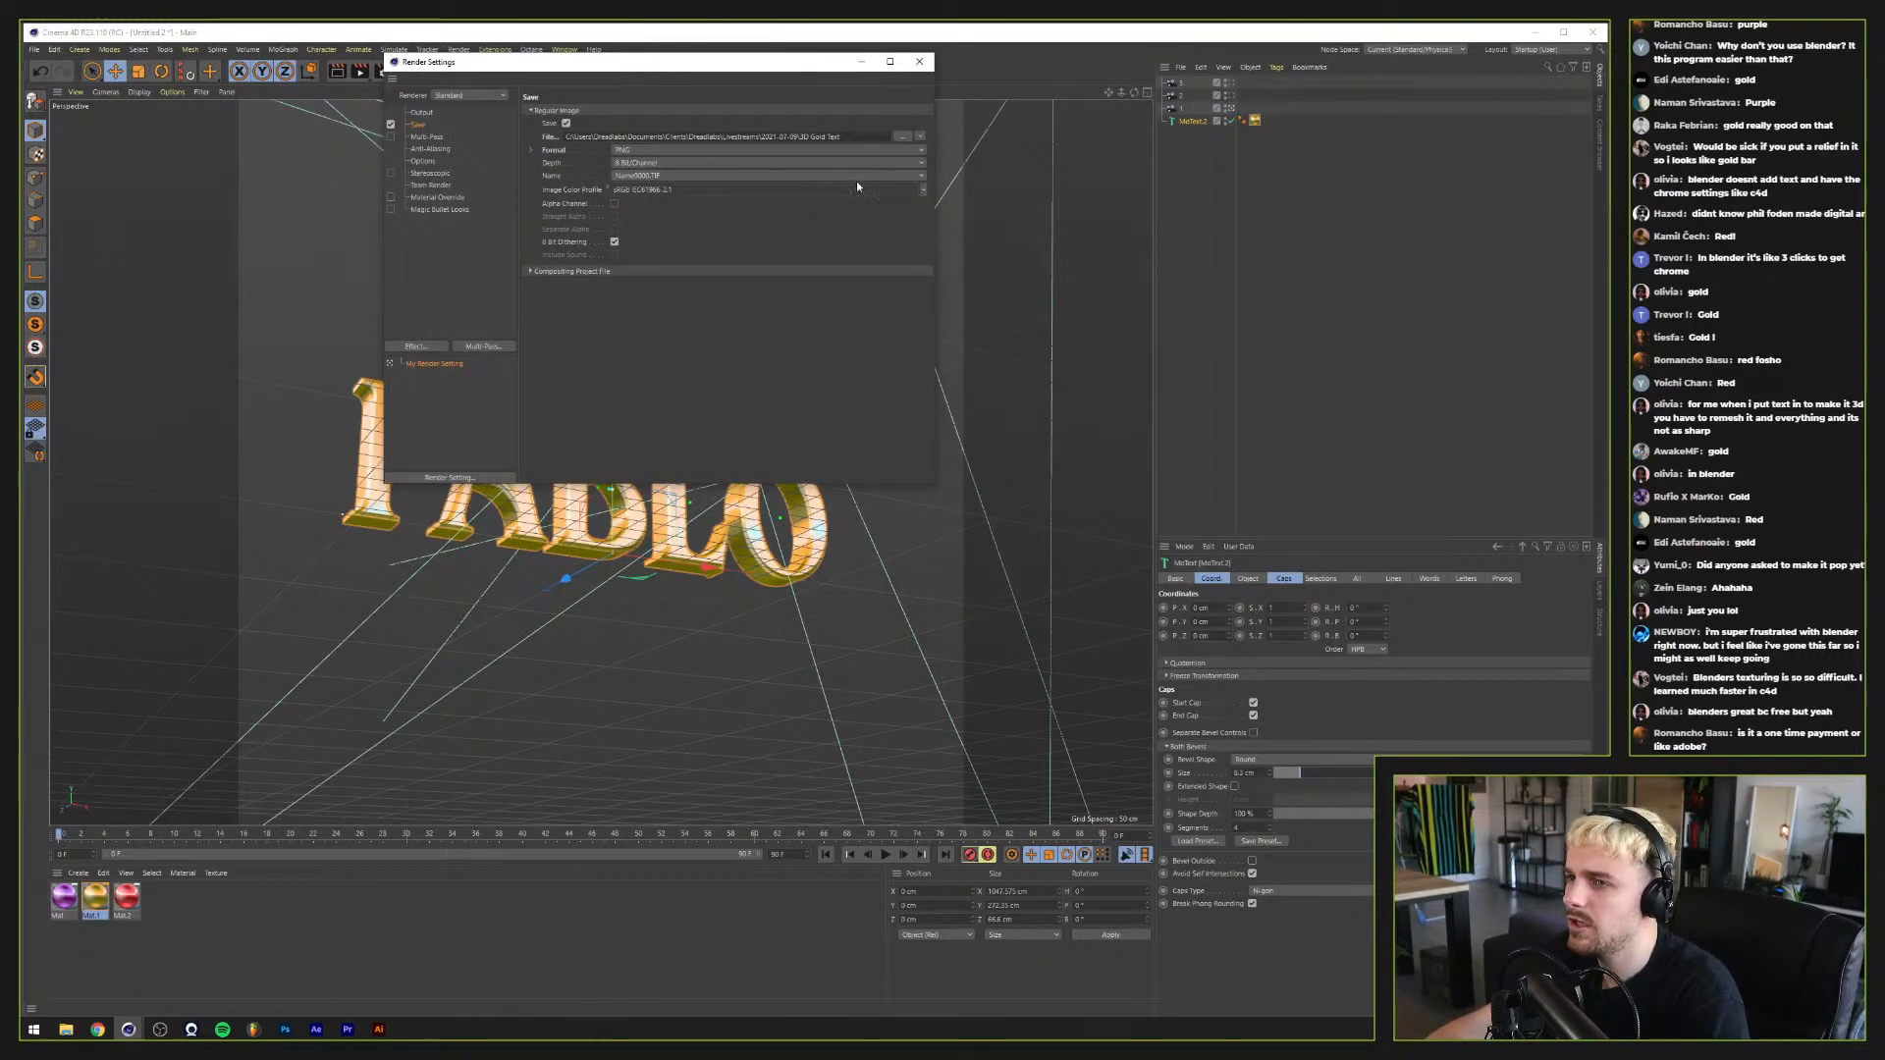
click(919, 63)
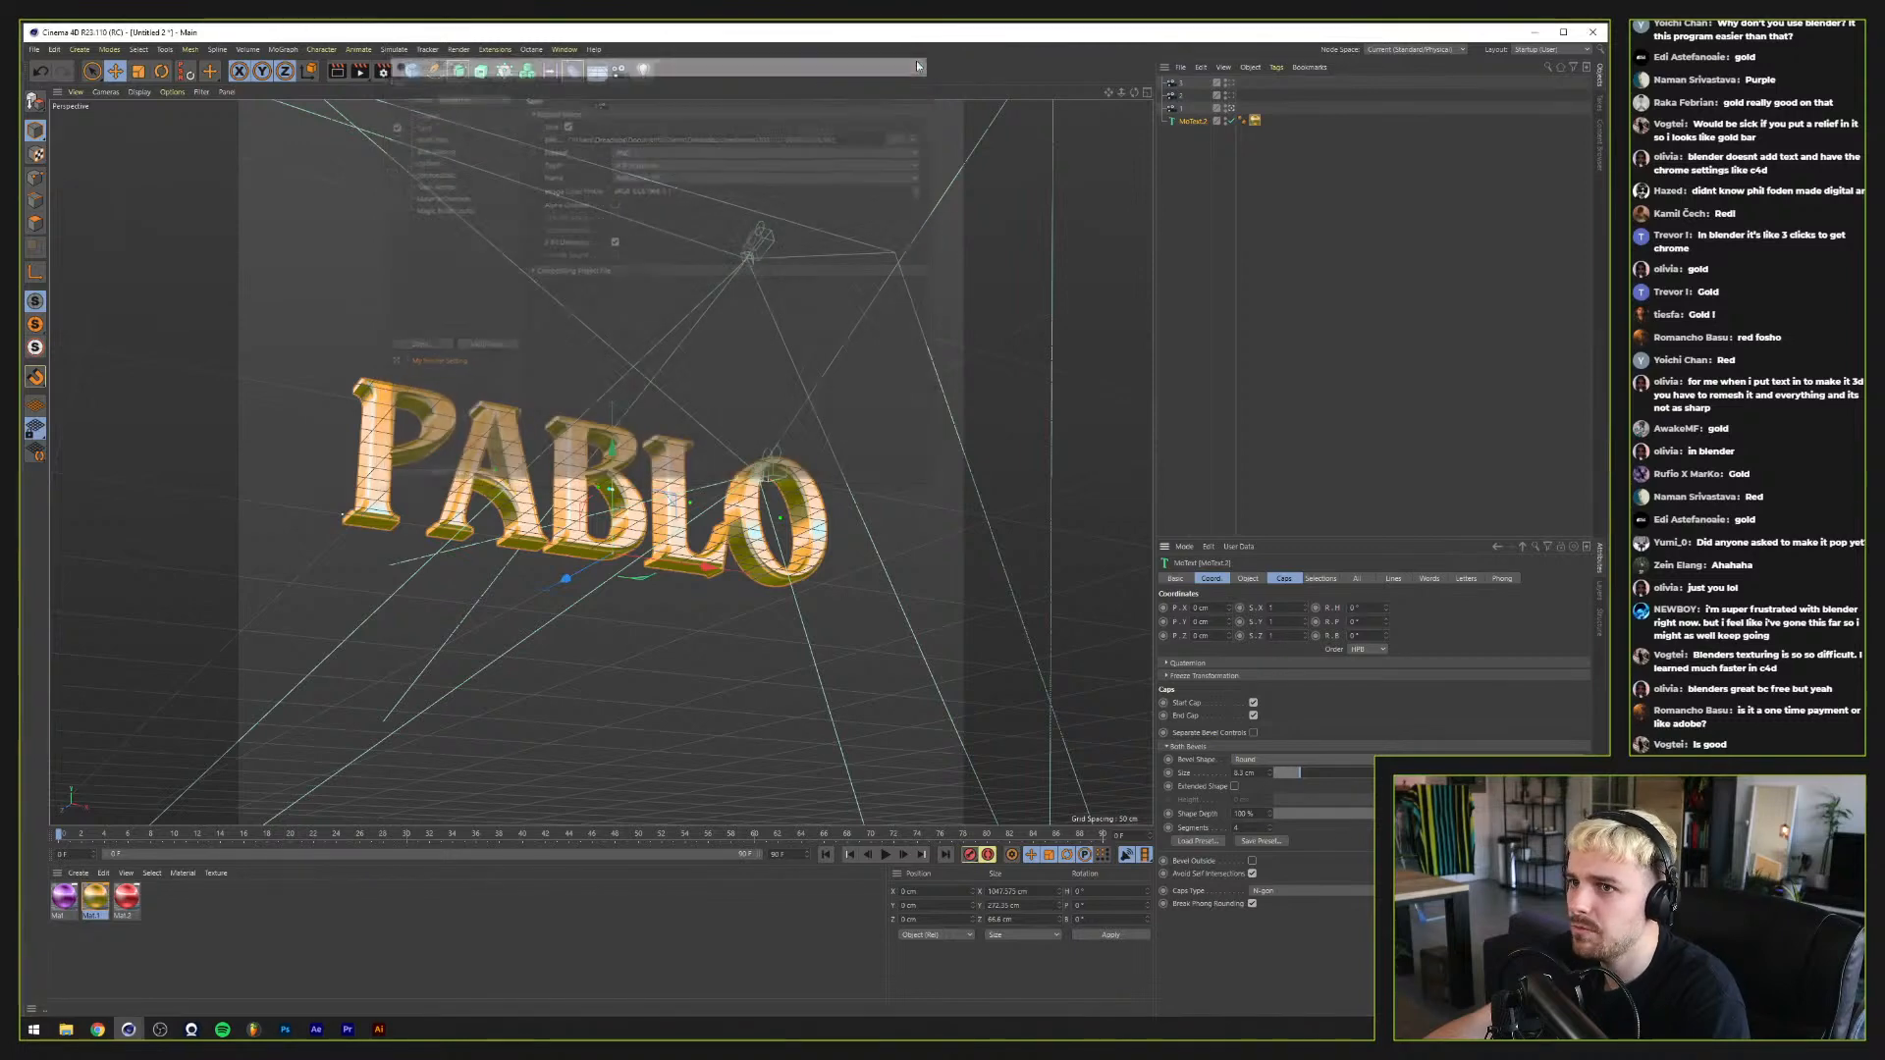
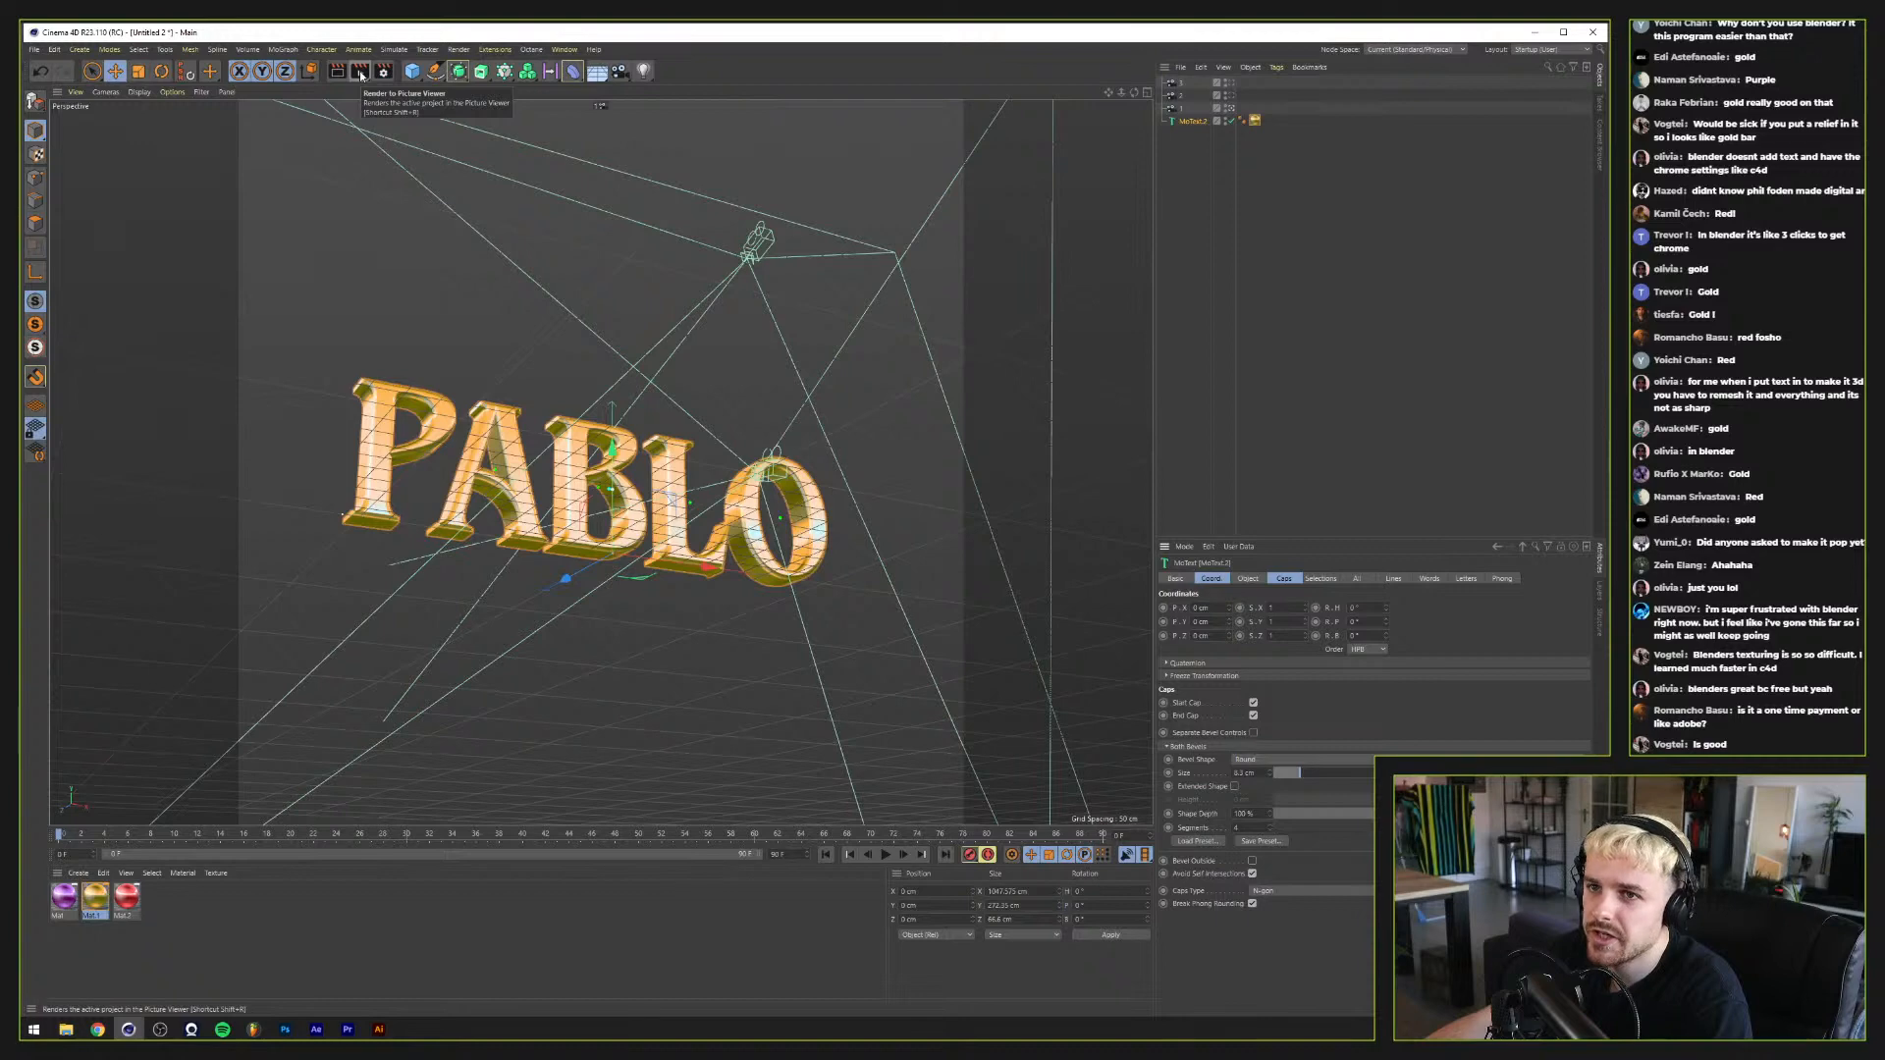
Step: Render the PABLO text to the Picture Viewer, and render it again with the alpha channel enabled, overwriting the 3D Gold Text PNG
click(360, 75)
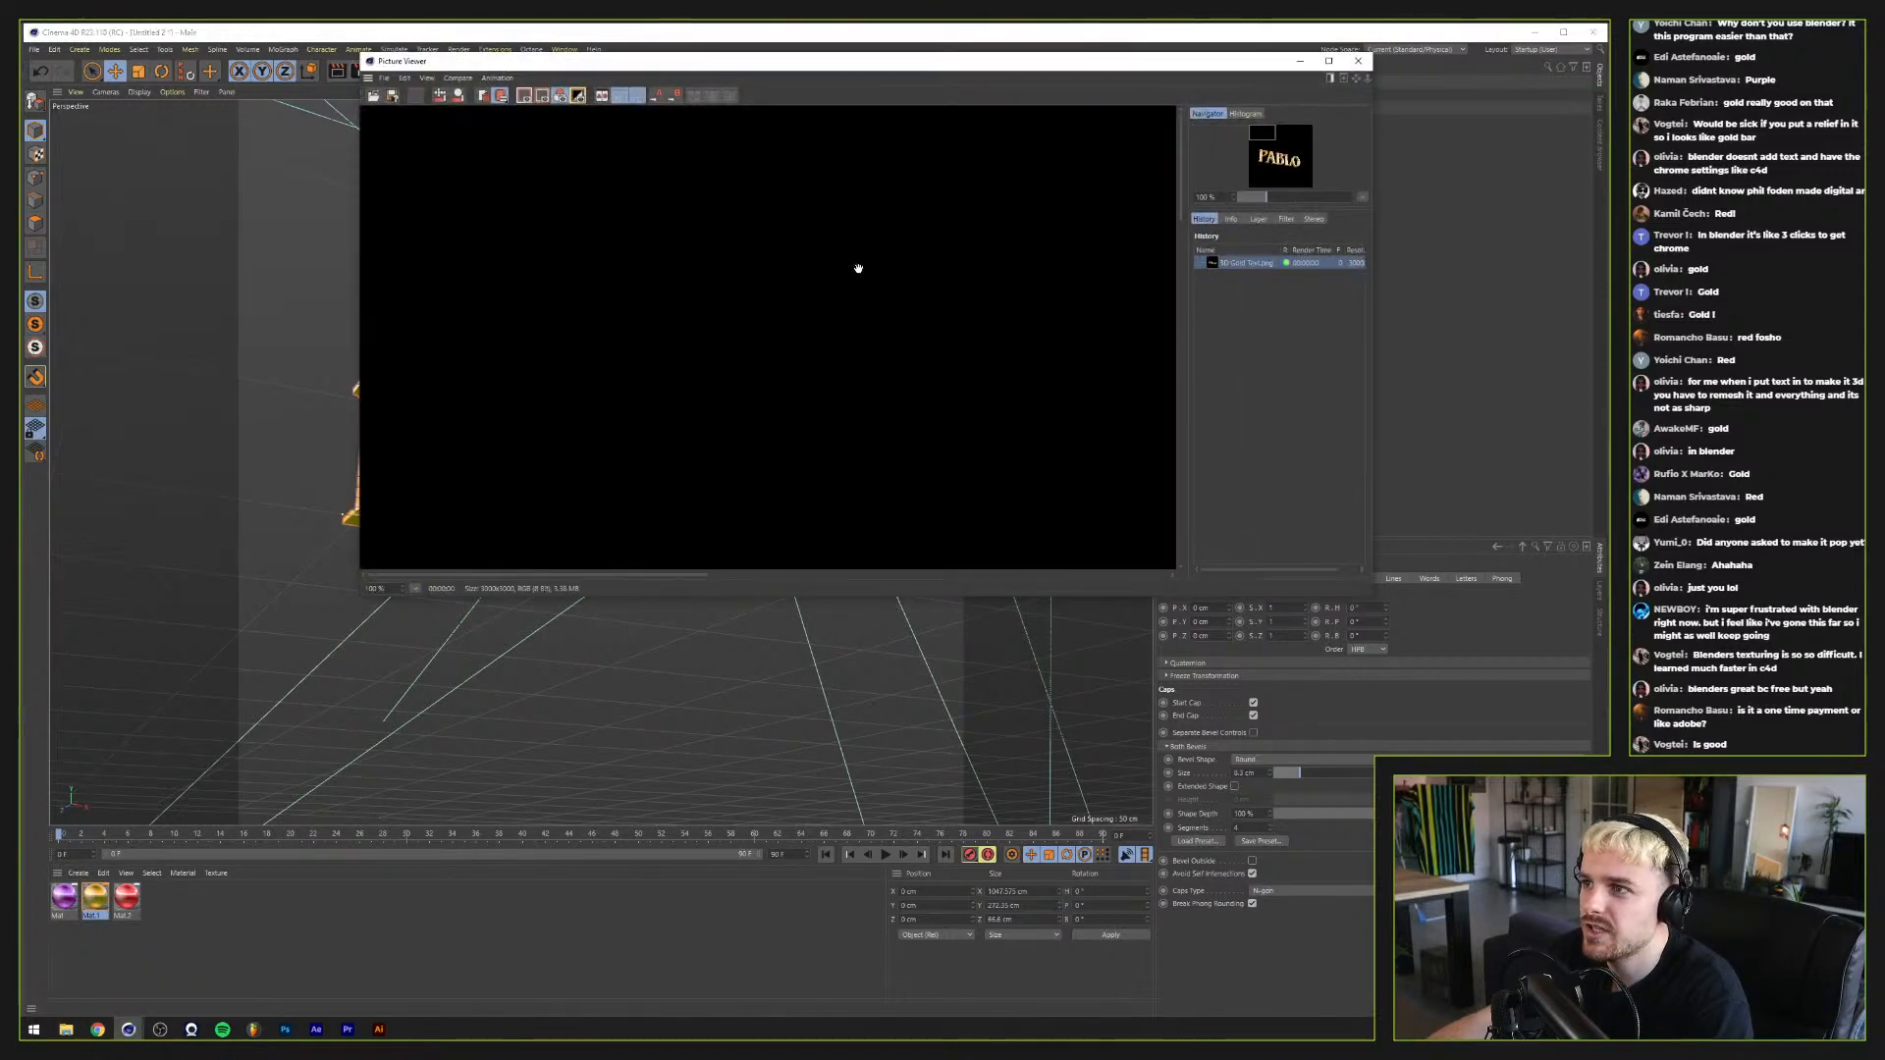
click(1358, 60)
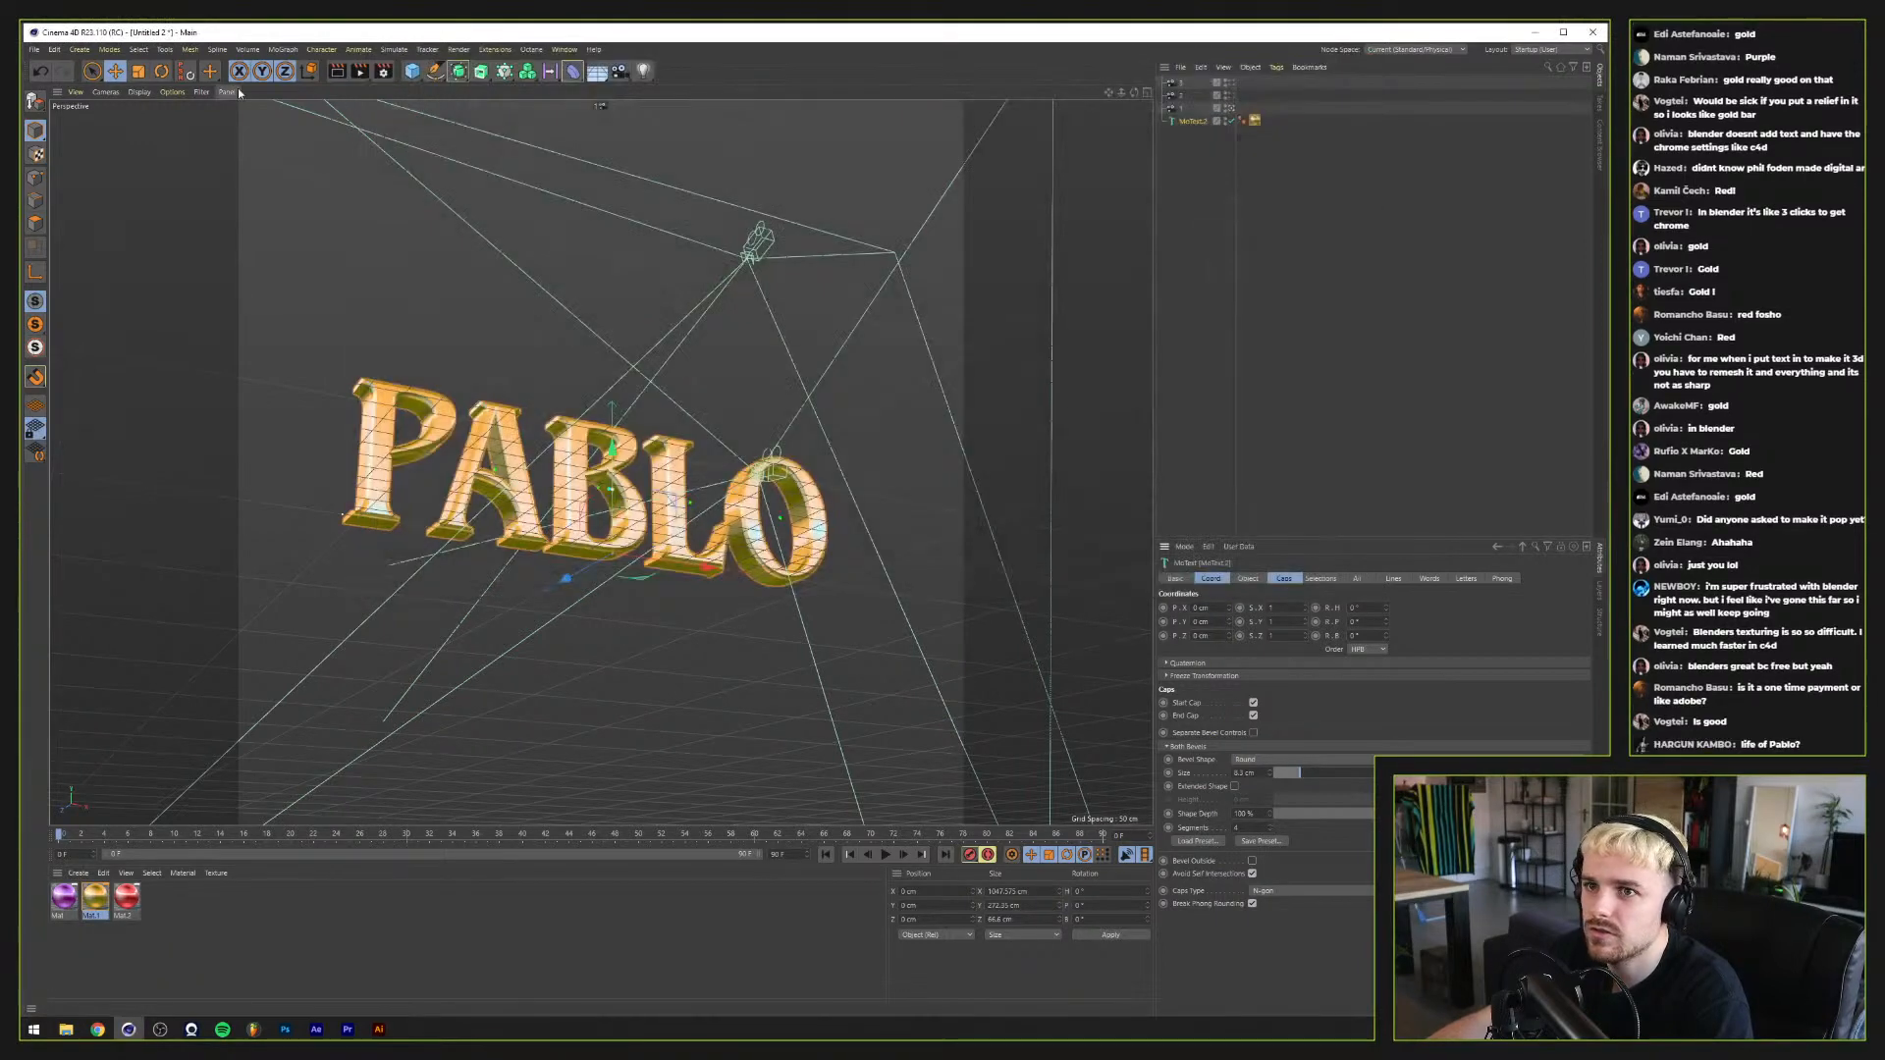
click(377, 70)
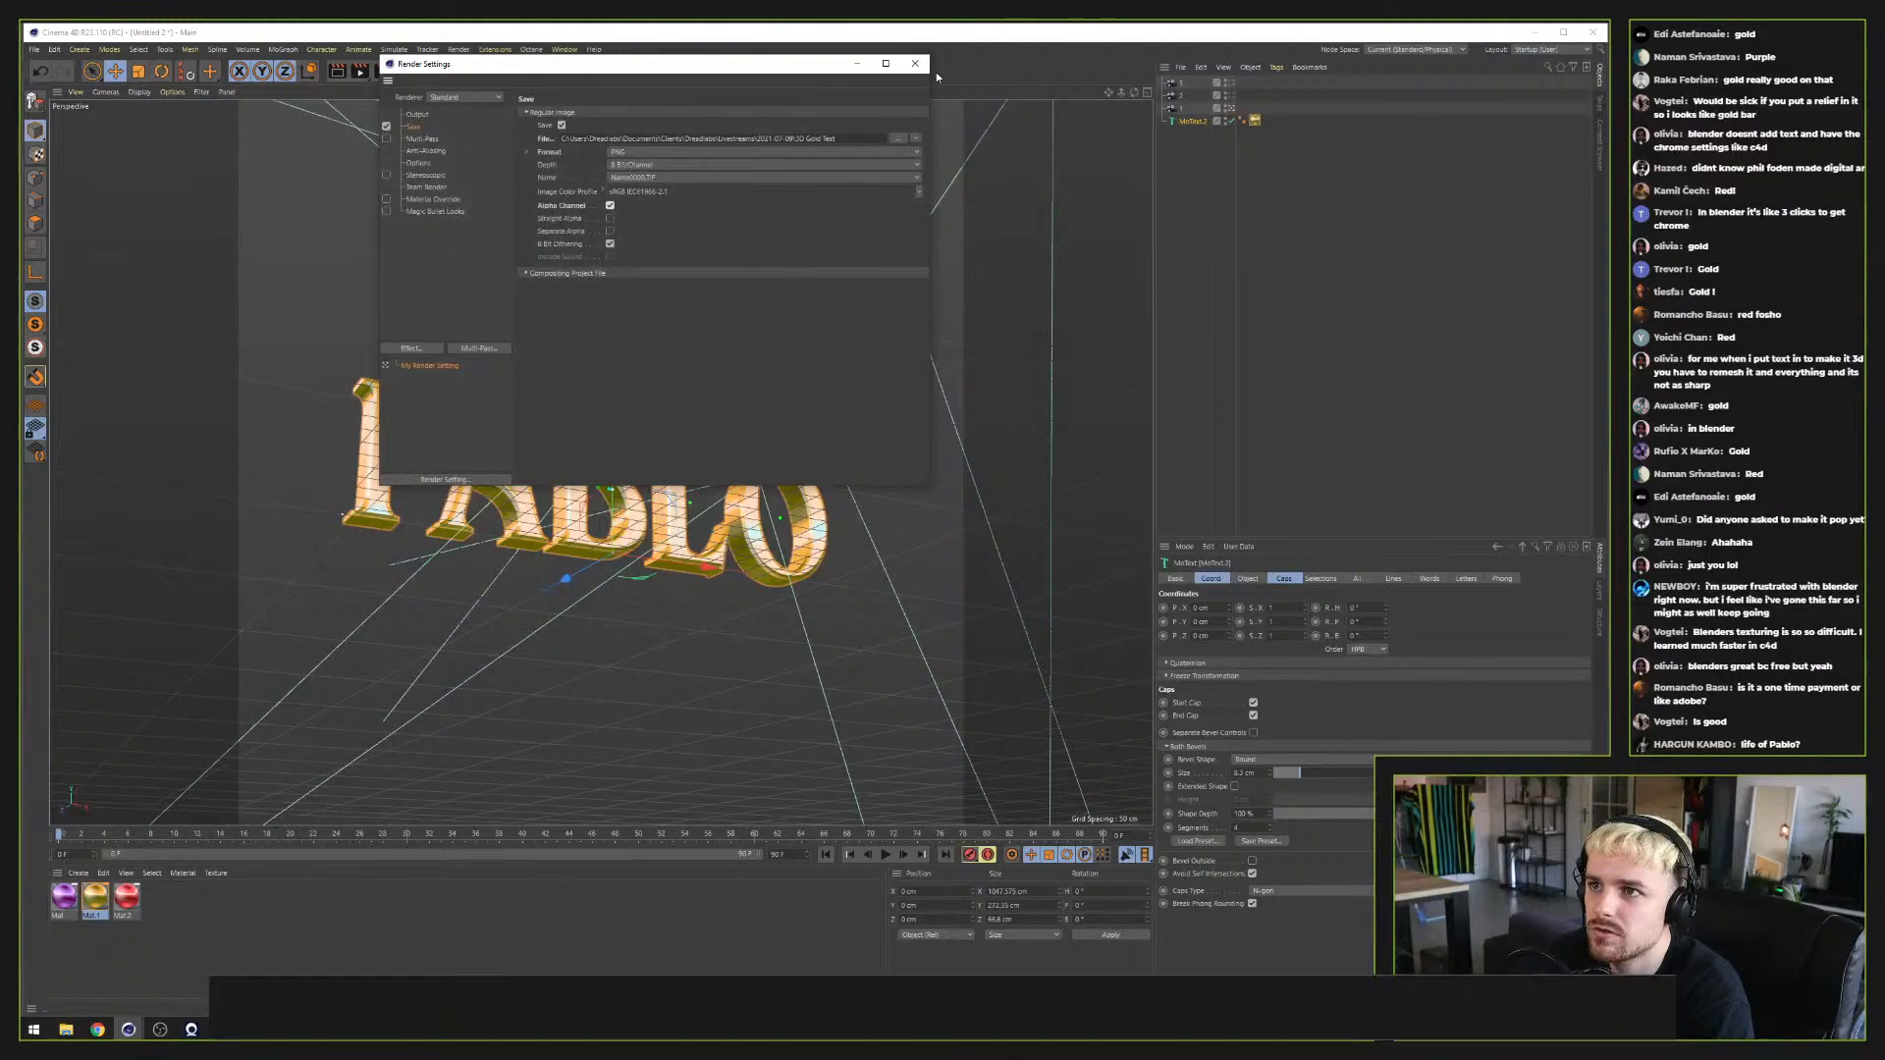
click(360, 81)
click(359, 81)
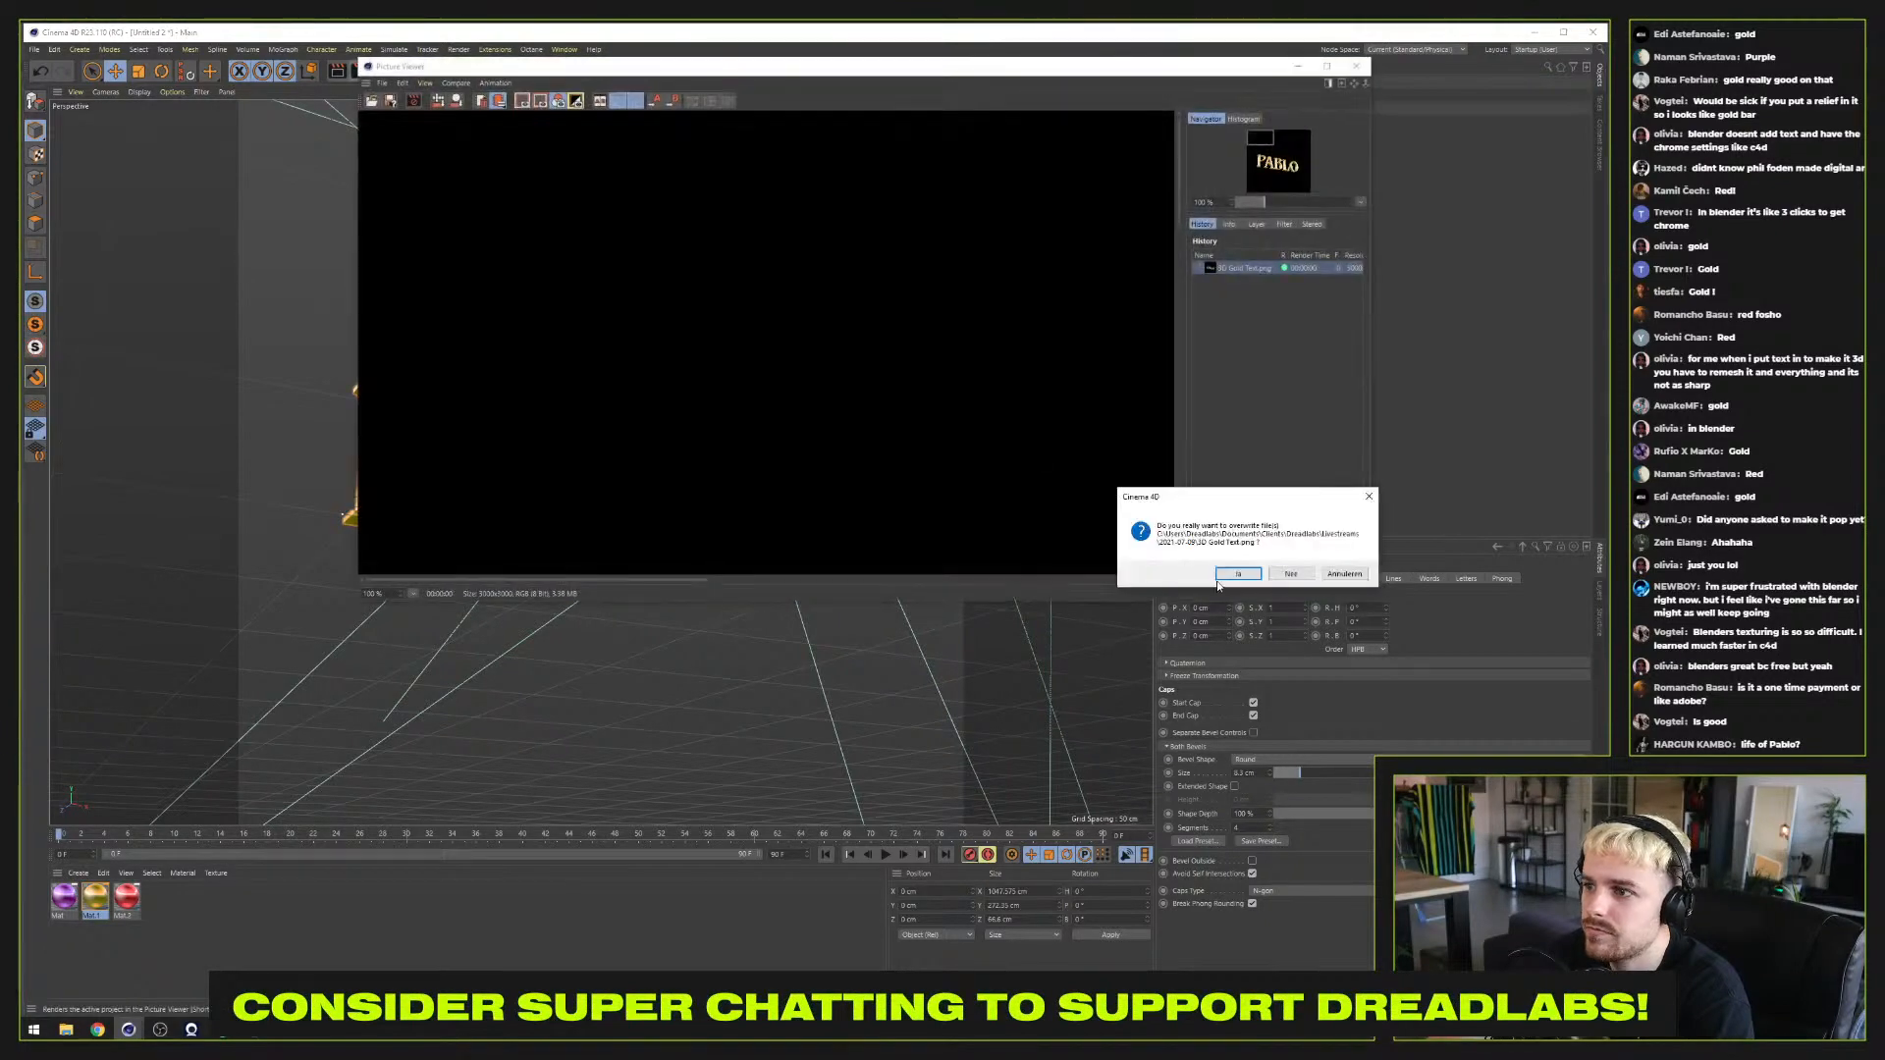
click(1216, 567)
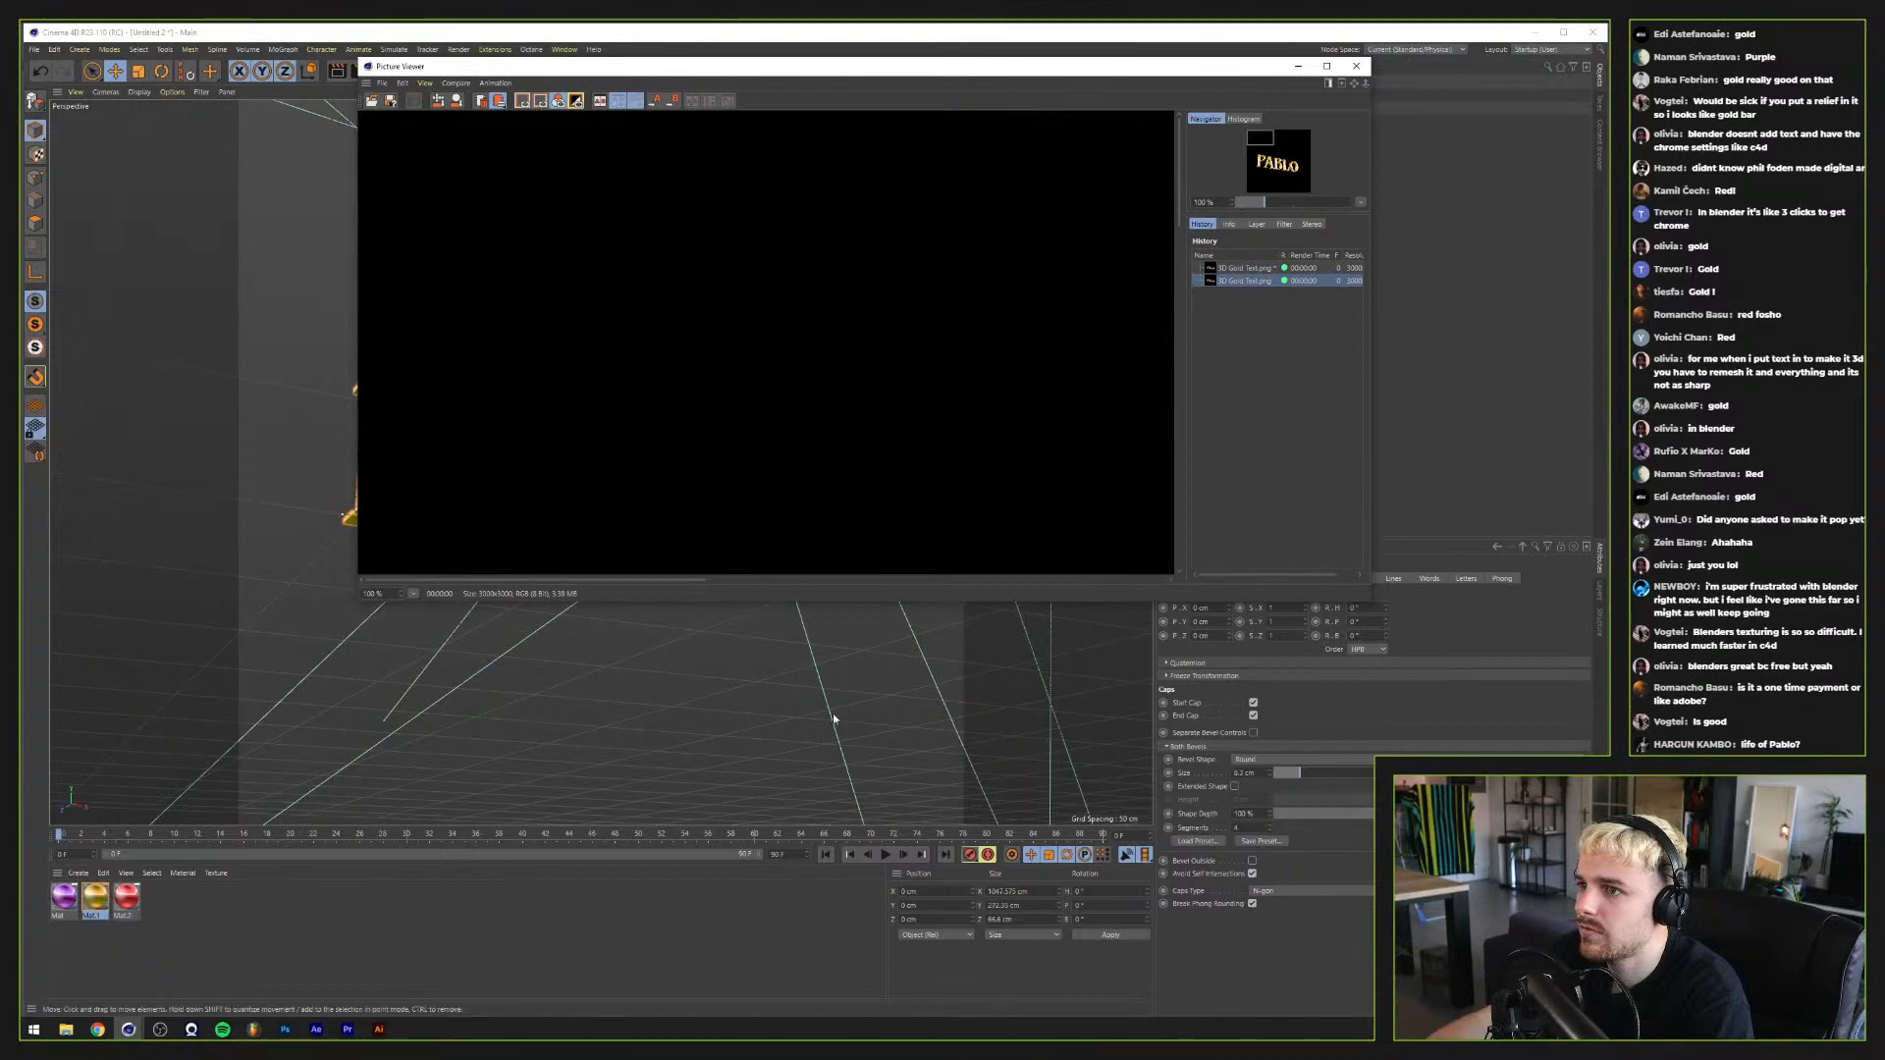
Step: Switch to Photoshop and place the 3D Gold Text render over the middle of the photo collage
click(284, 1029)
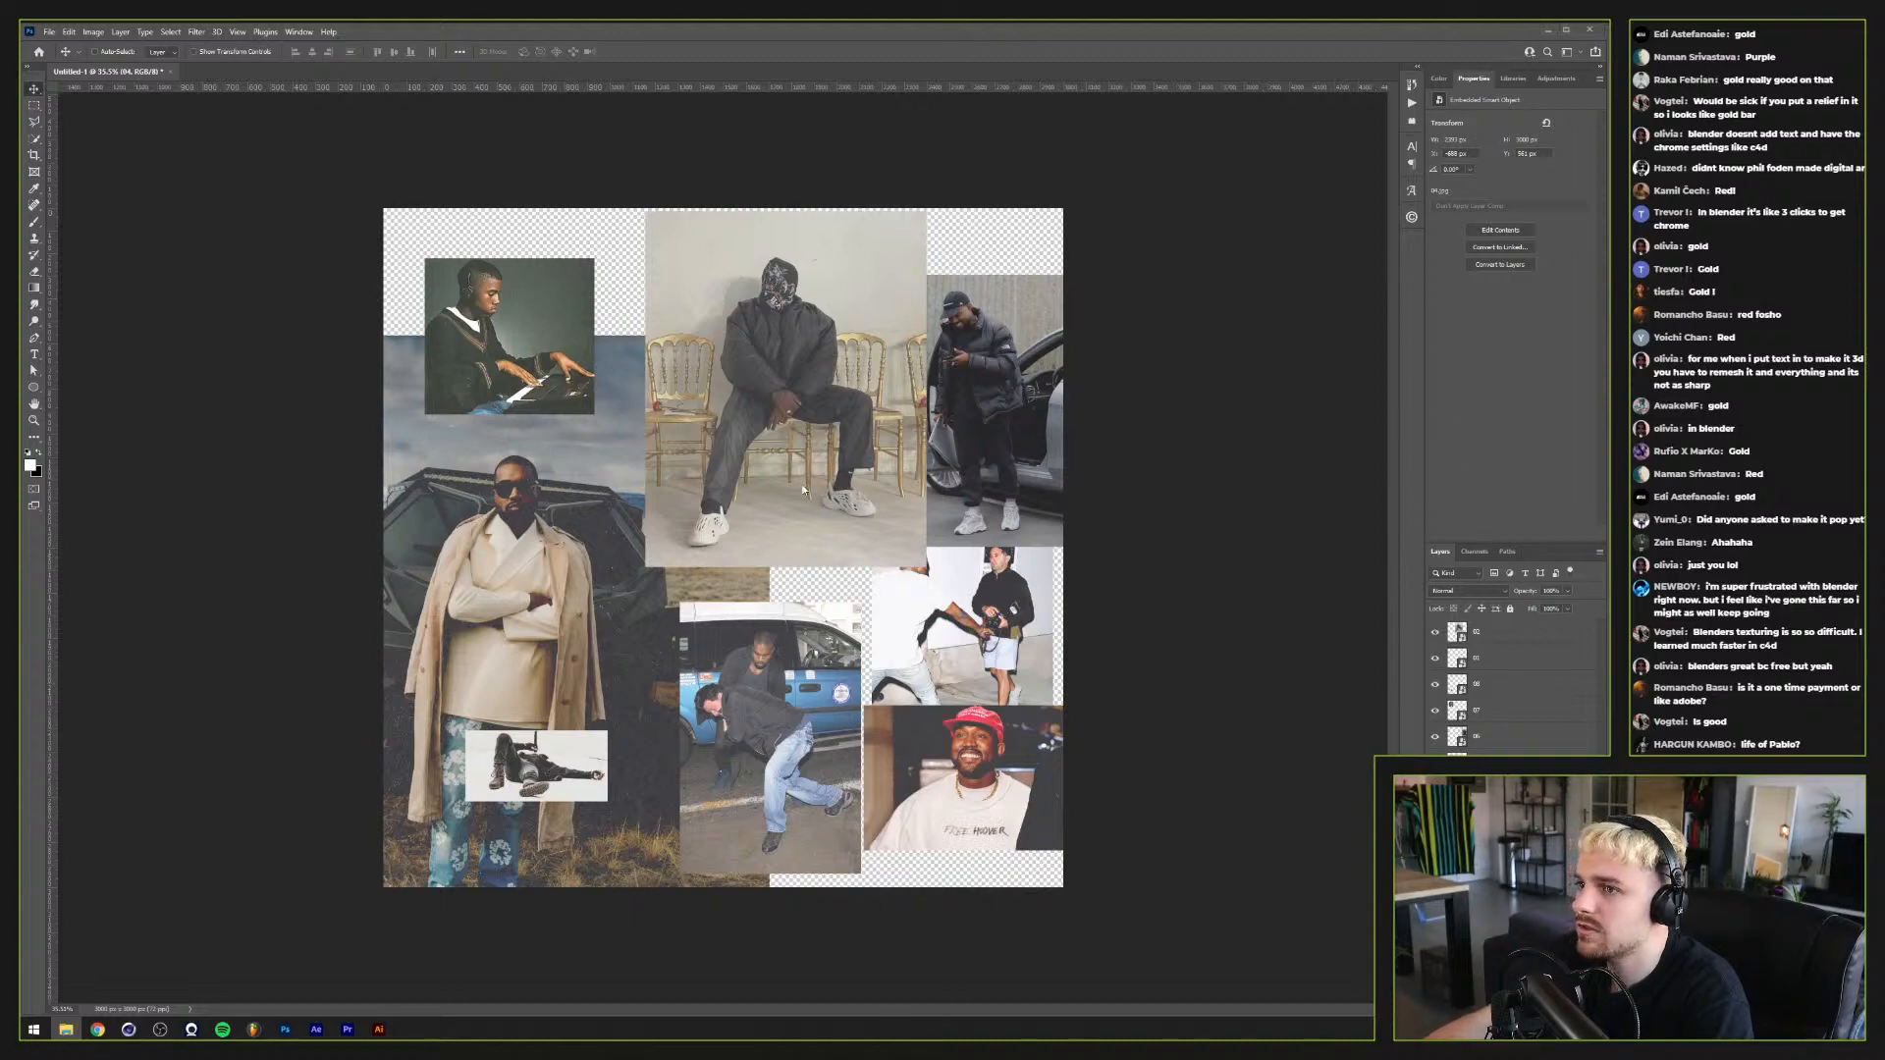
drag(1384, 491, 886, 491)
key(Return)
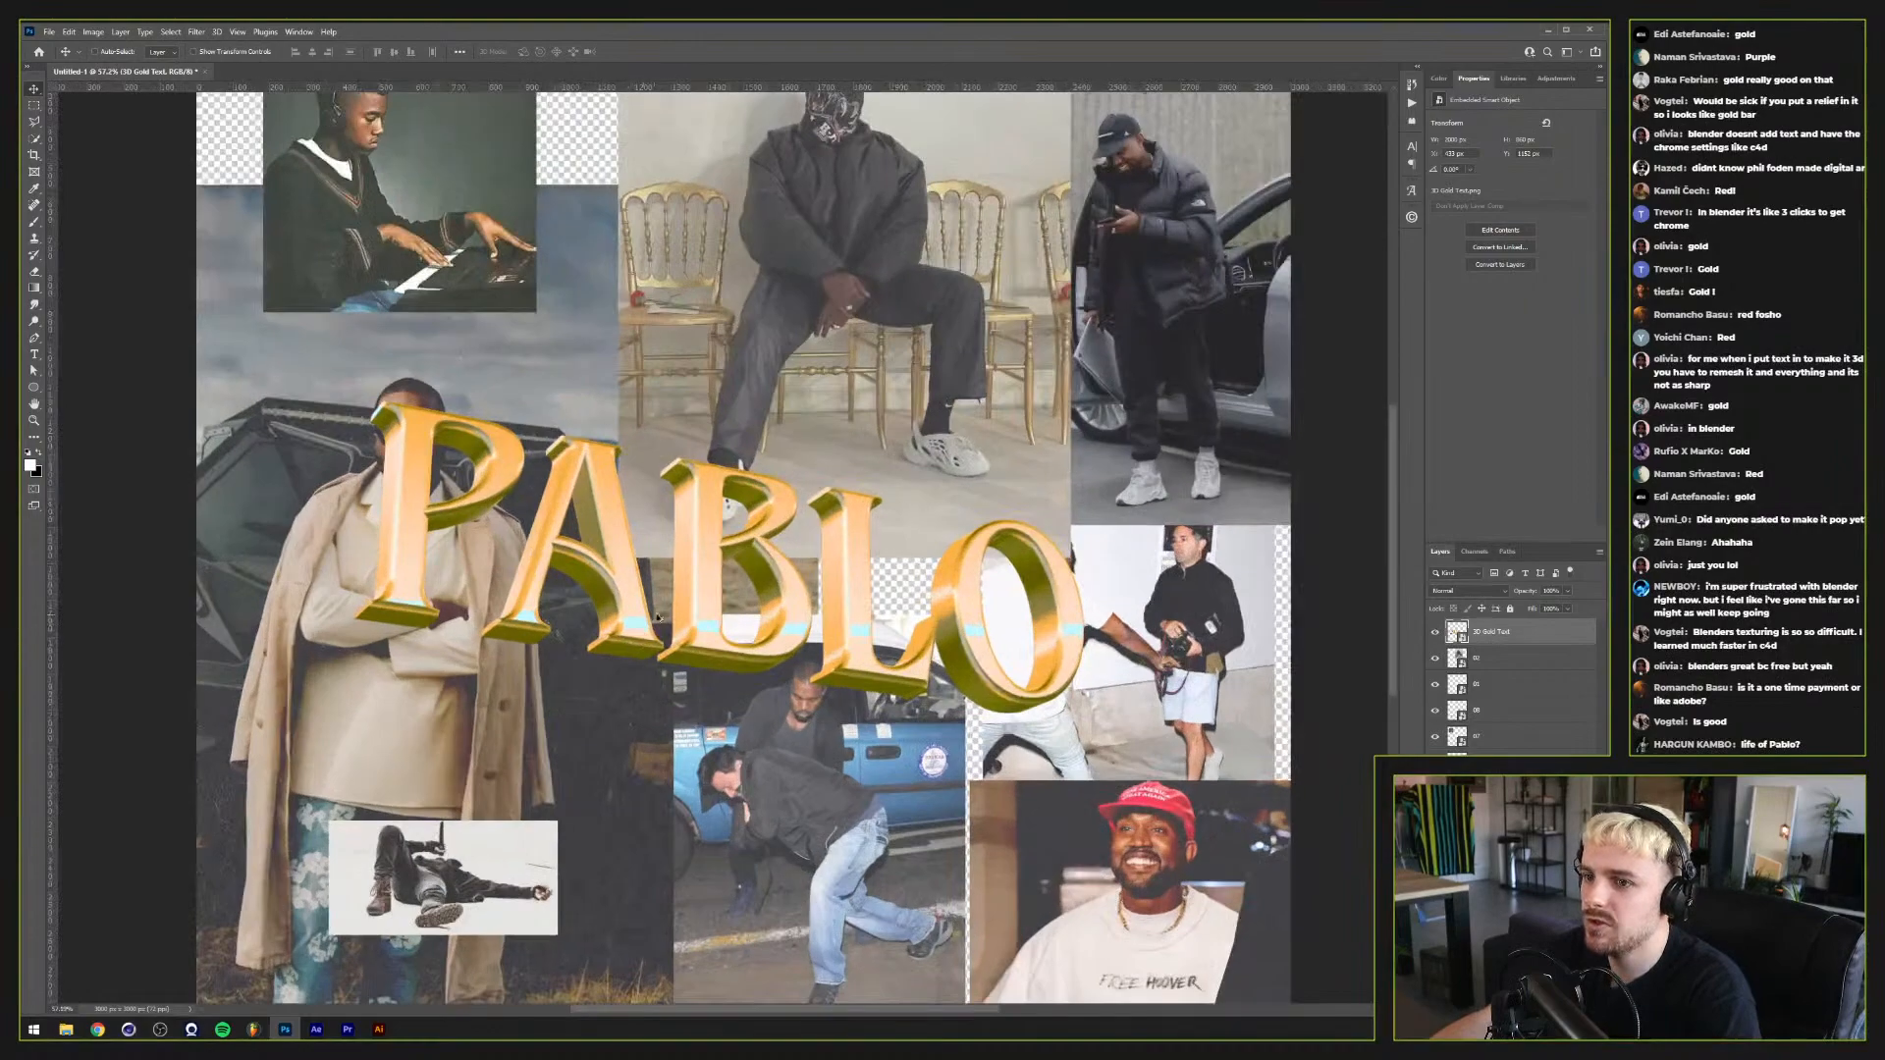
scroll(714, 618, up, 5)
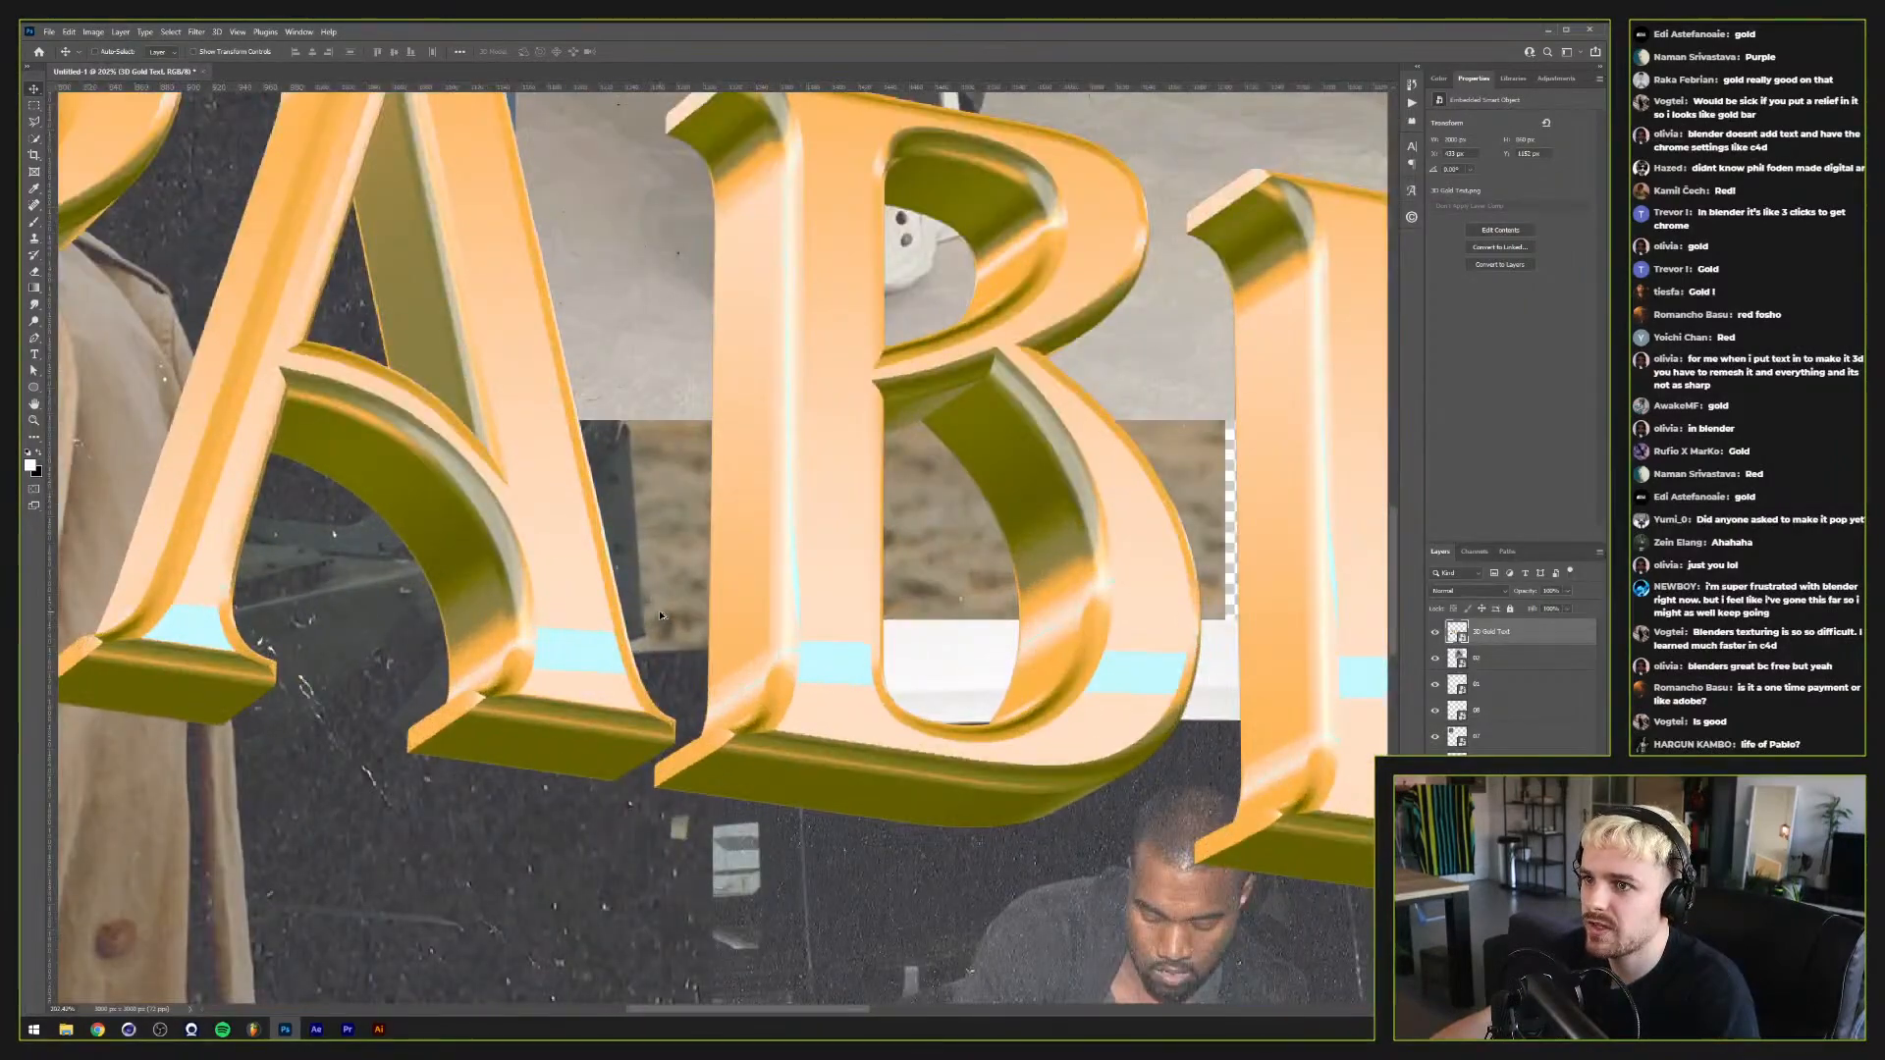
scroll(660, 616, down, 5)
scroll(1203, 703, up, 3)
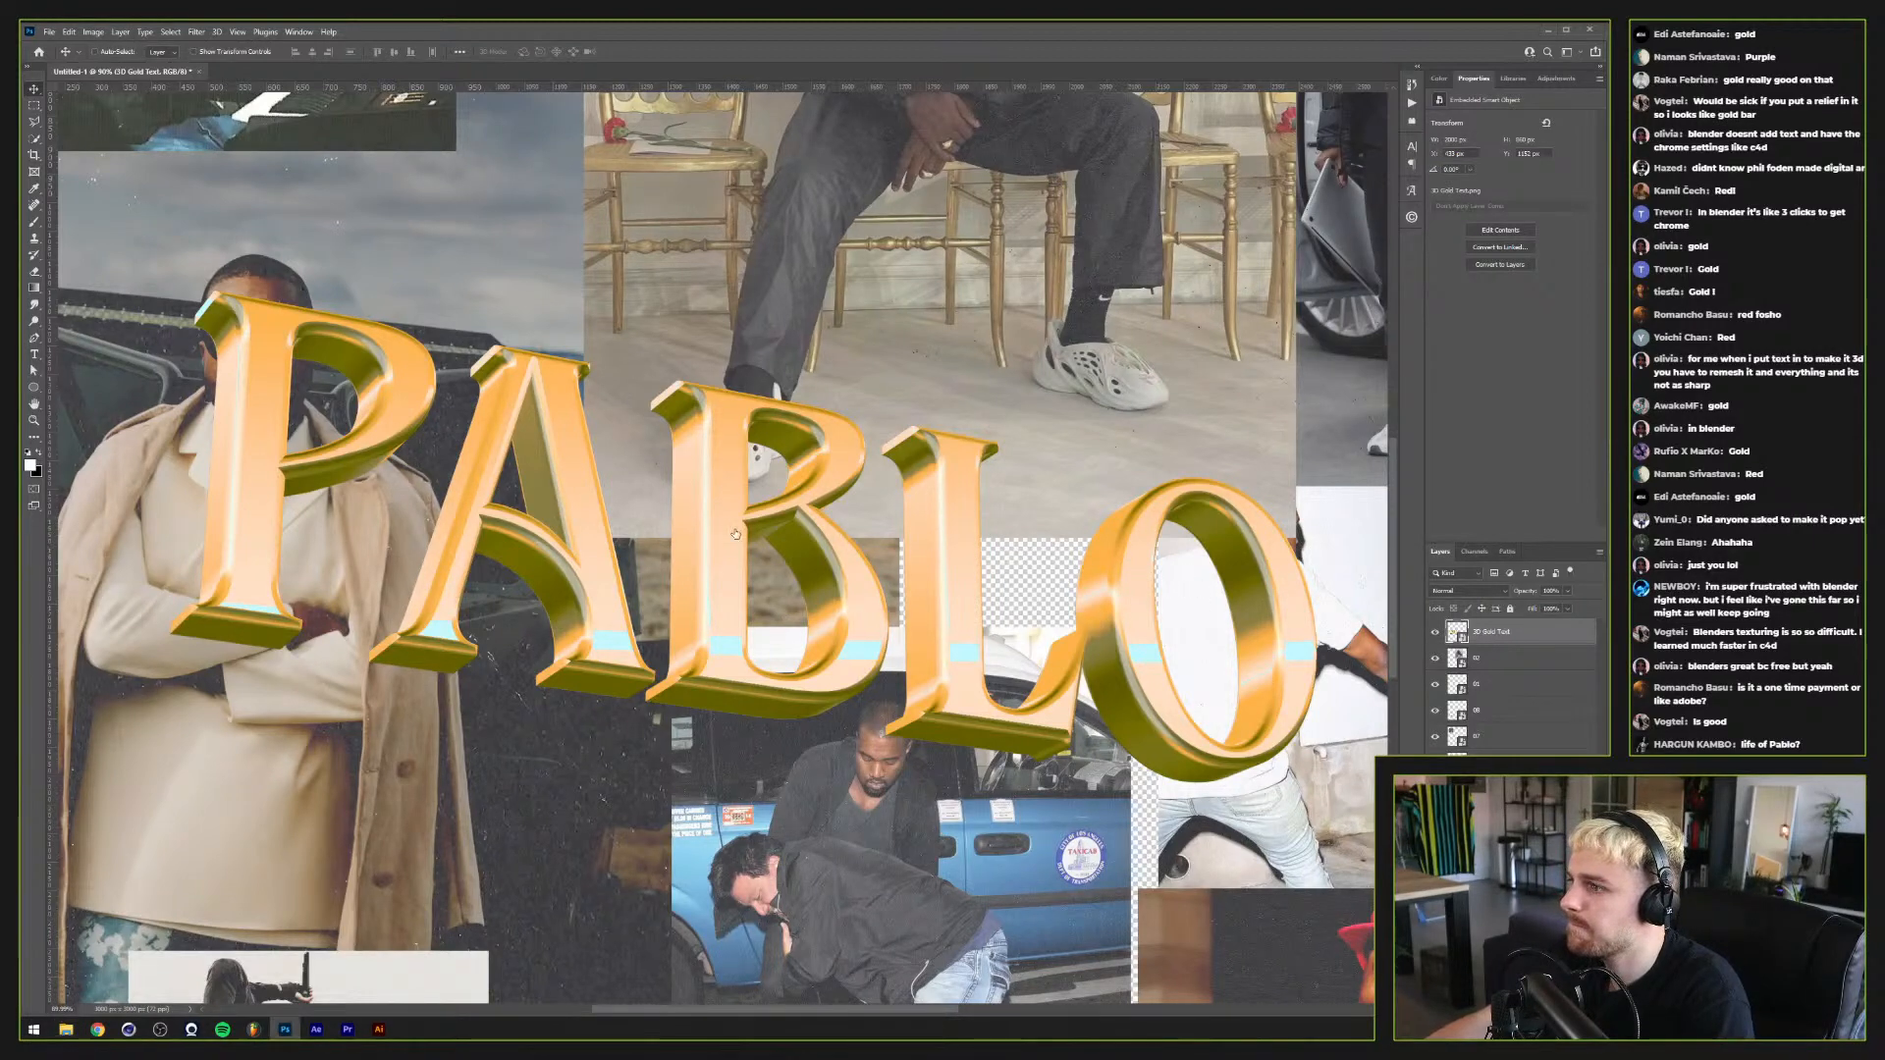
Step: Try one dark scratched texture, discard it, and place the speckled texture 19 above the gold text layer instead
drag(0, 534, 779, 534)
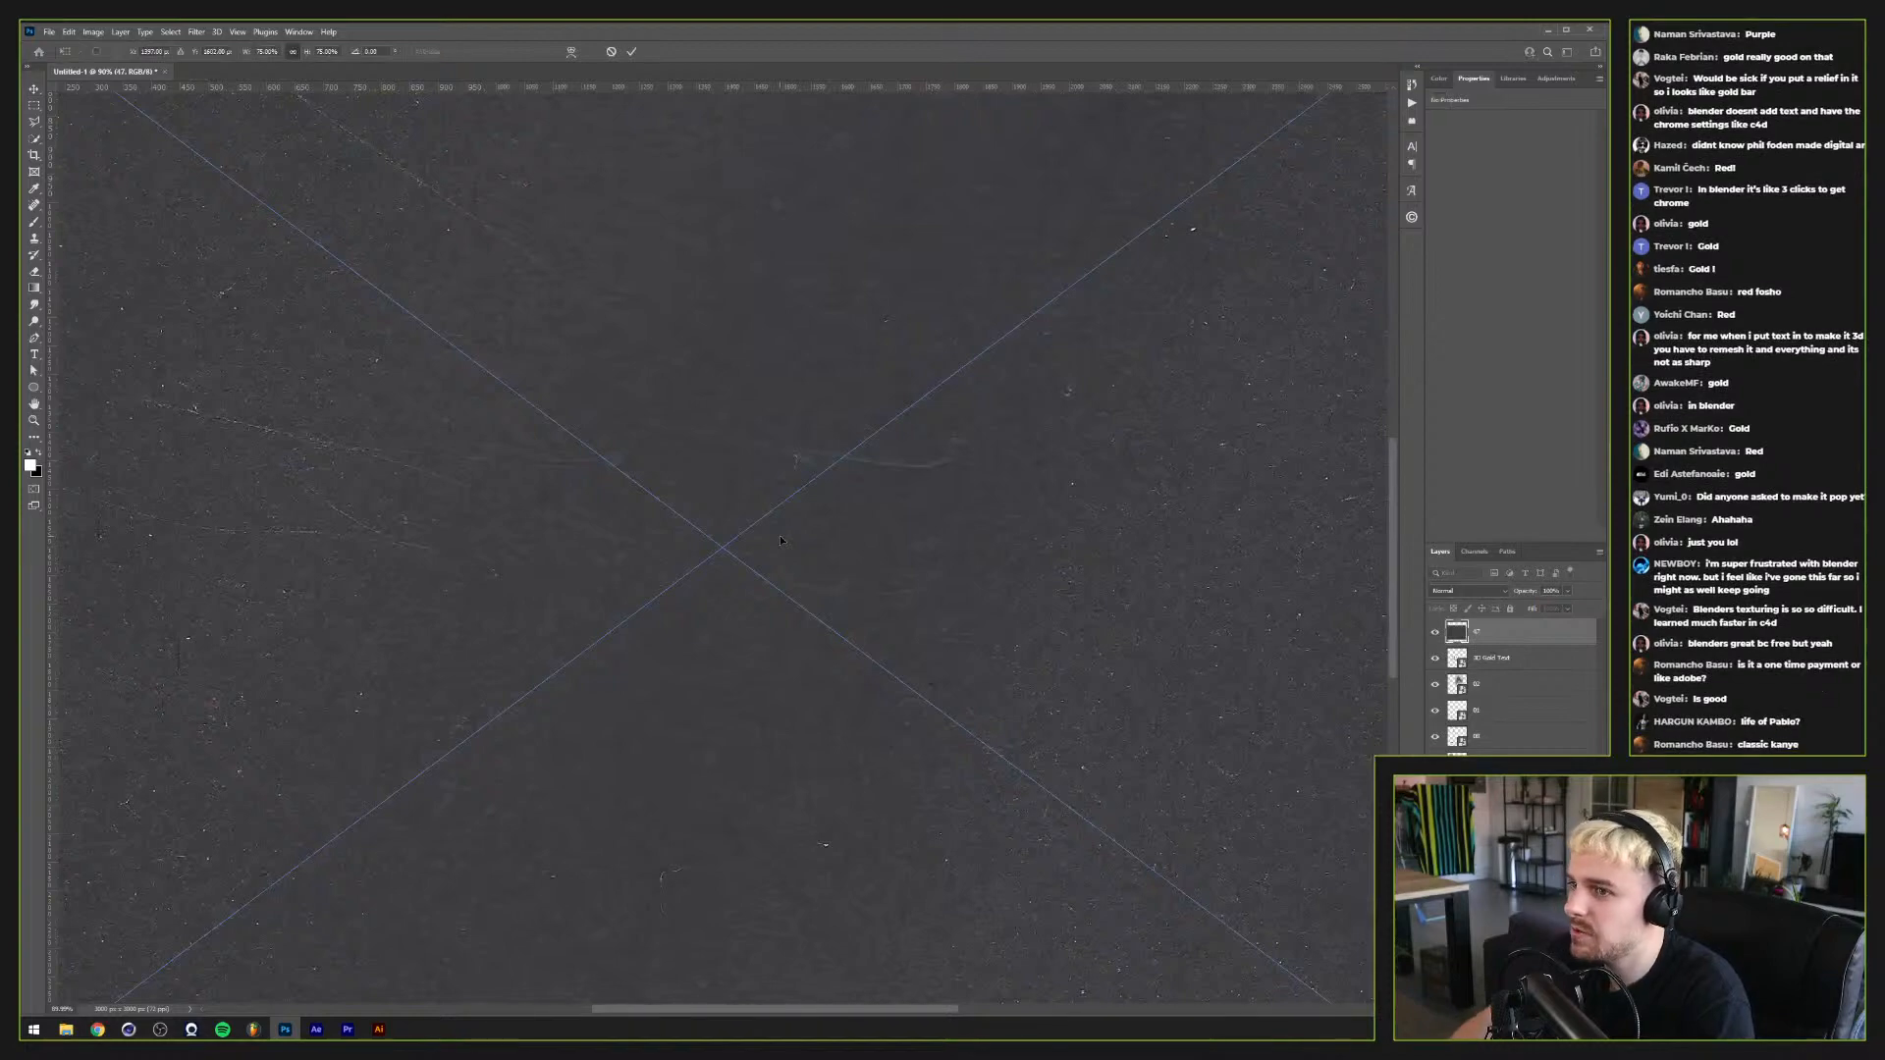
key(Escape)
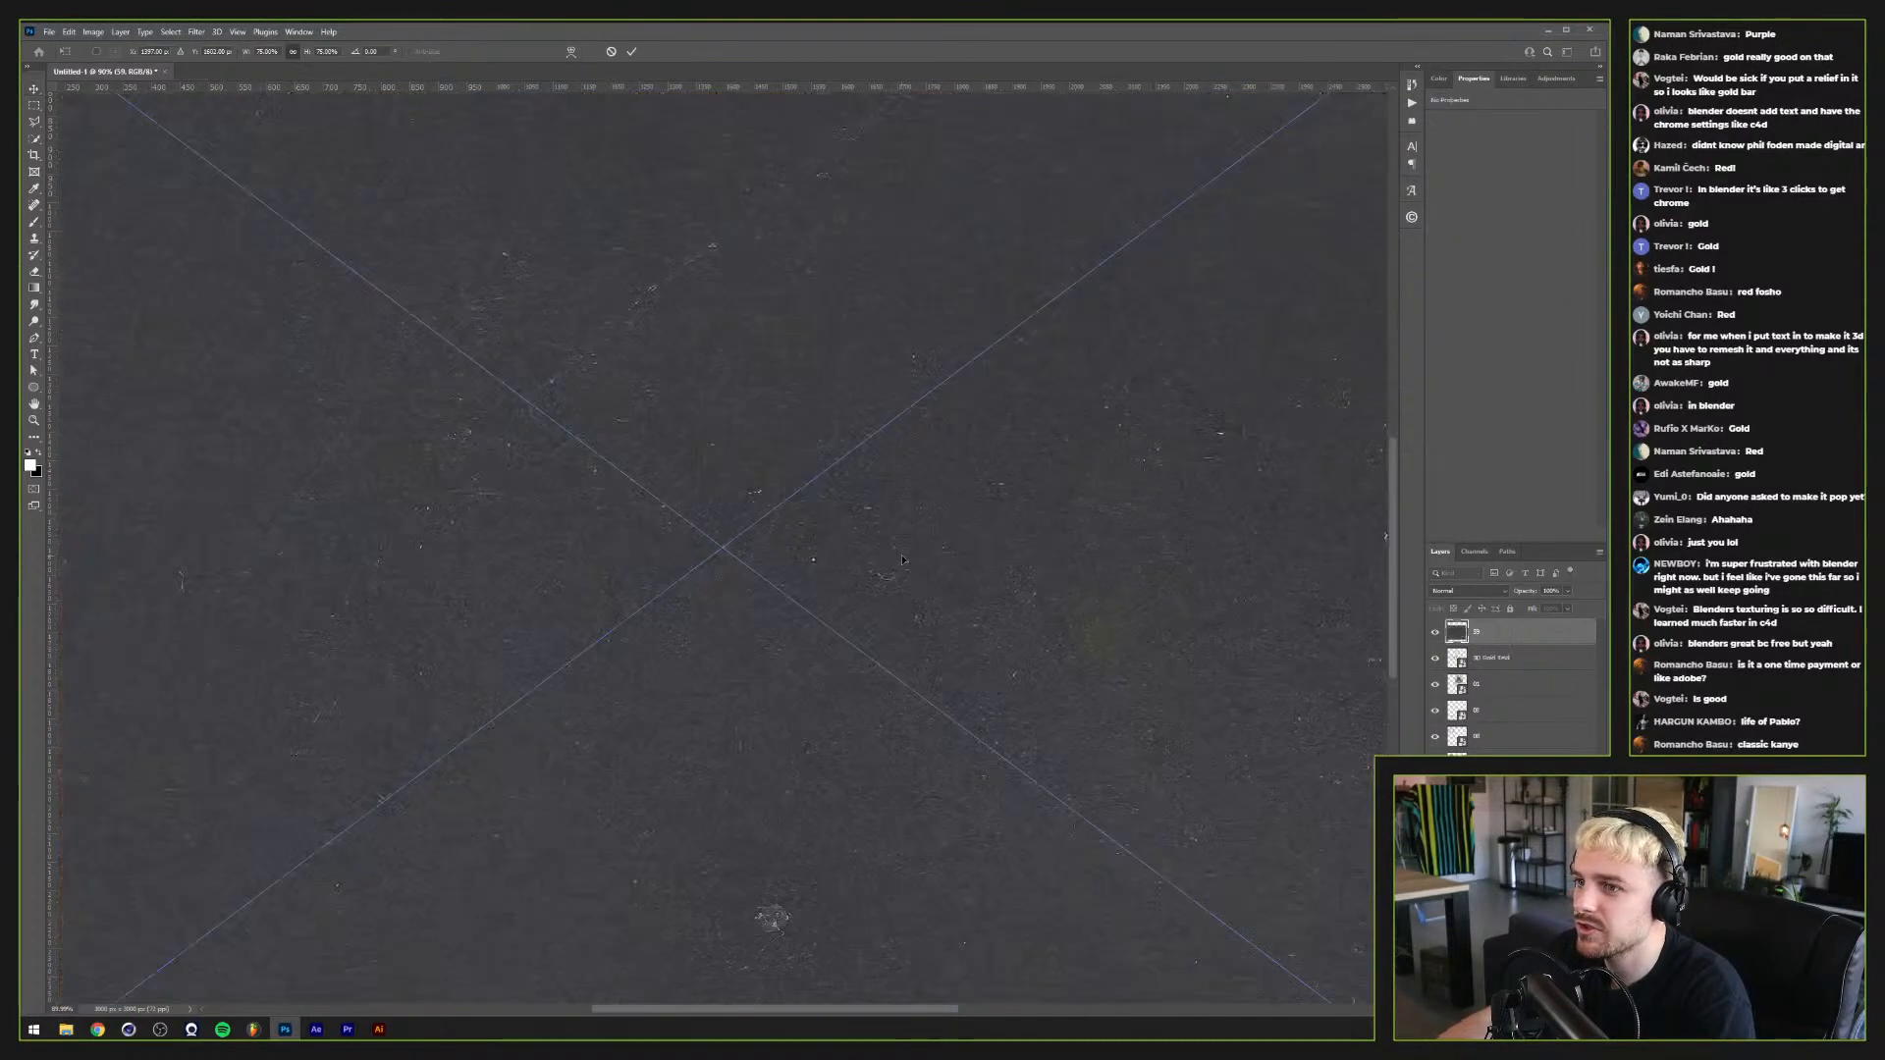
drag(0, 559, 902, 559)
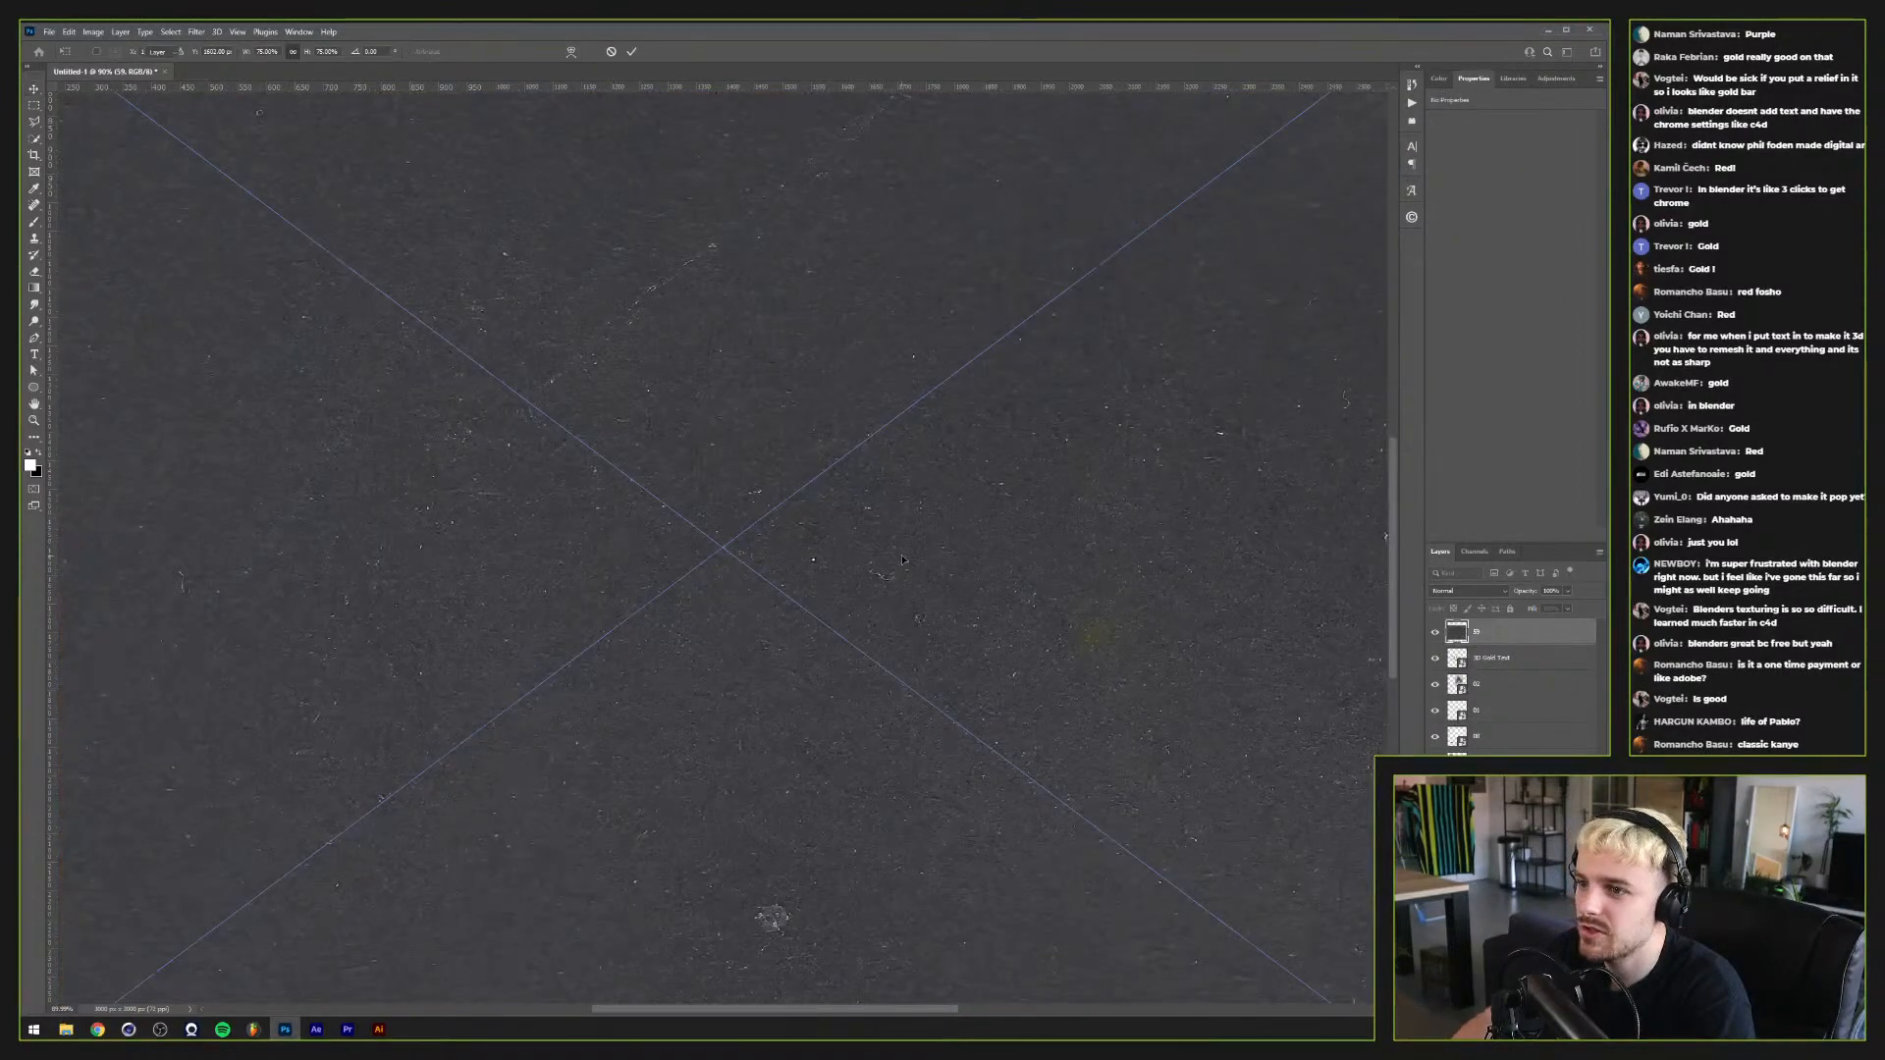
key(Return)
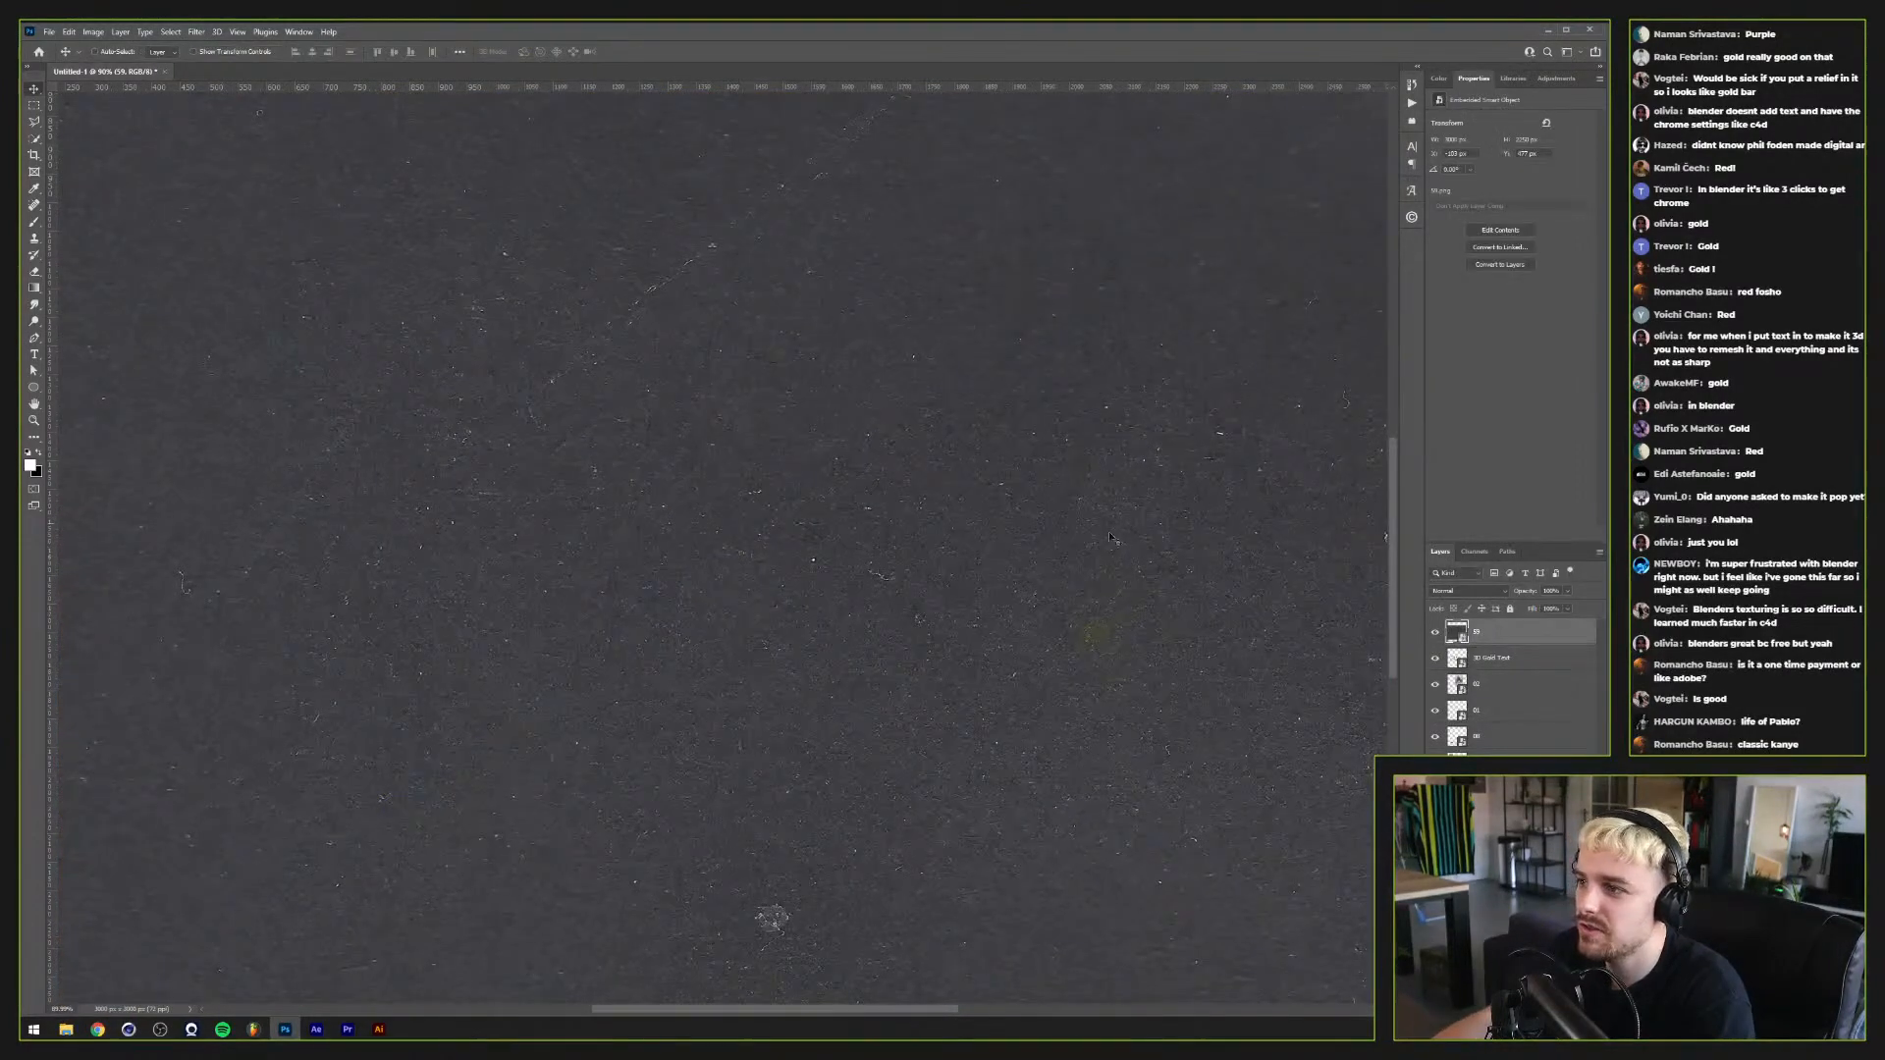
Step: Clip the texture 19 layer to the gold text and set its blend mode to Screen
alt+click(1484, 646)
click(1472, 592)
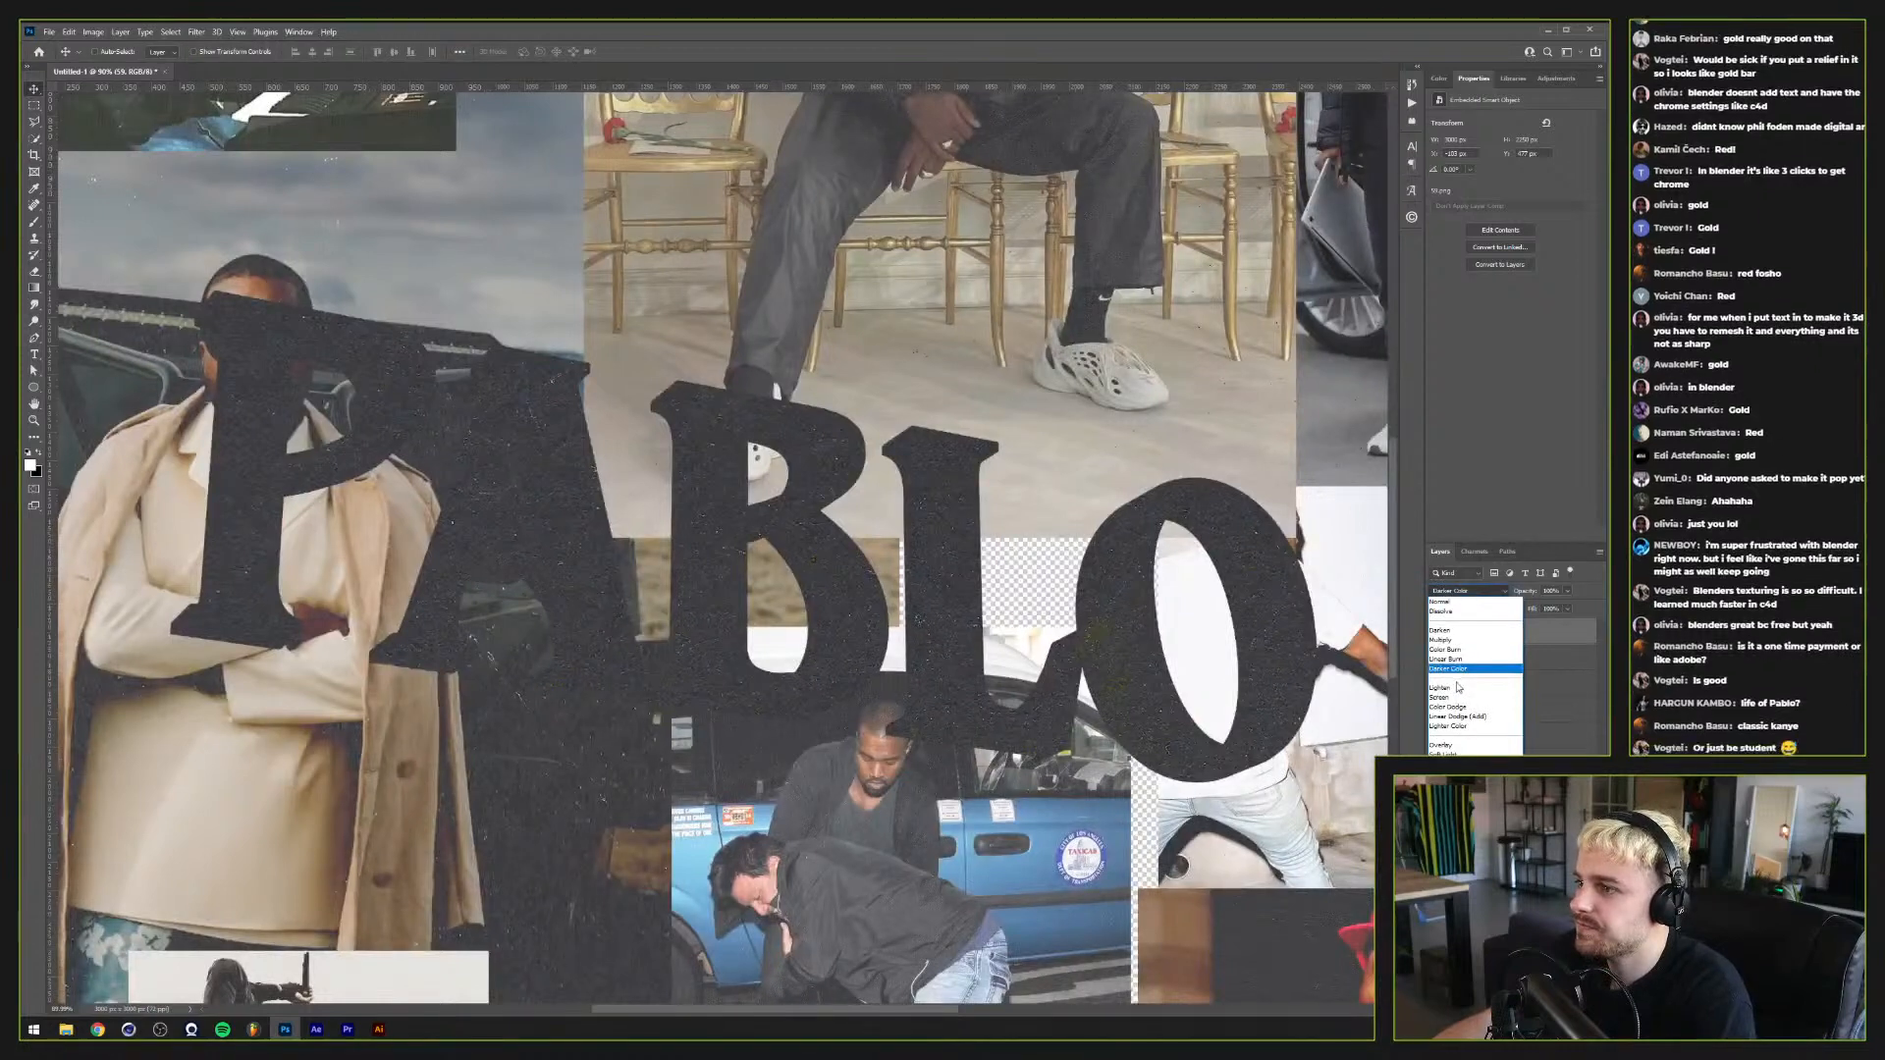
key(Down)
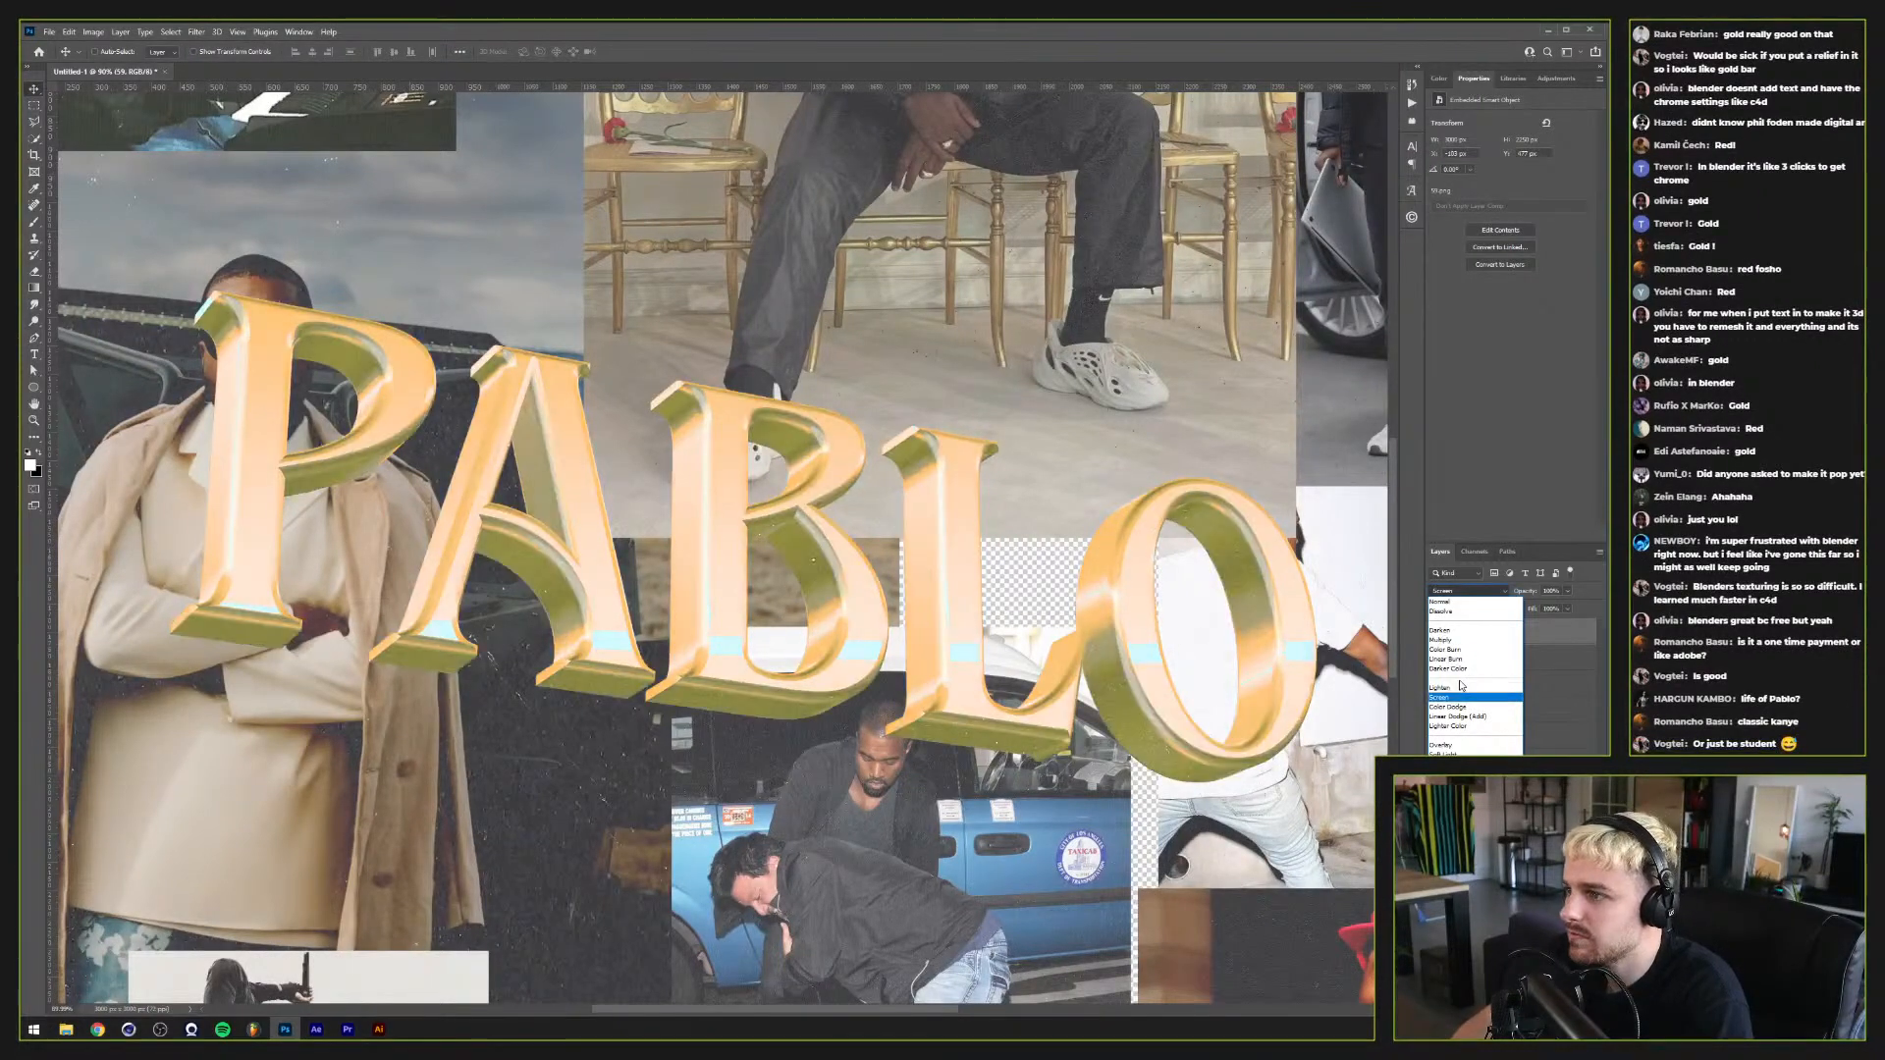
key(Return)
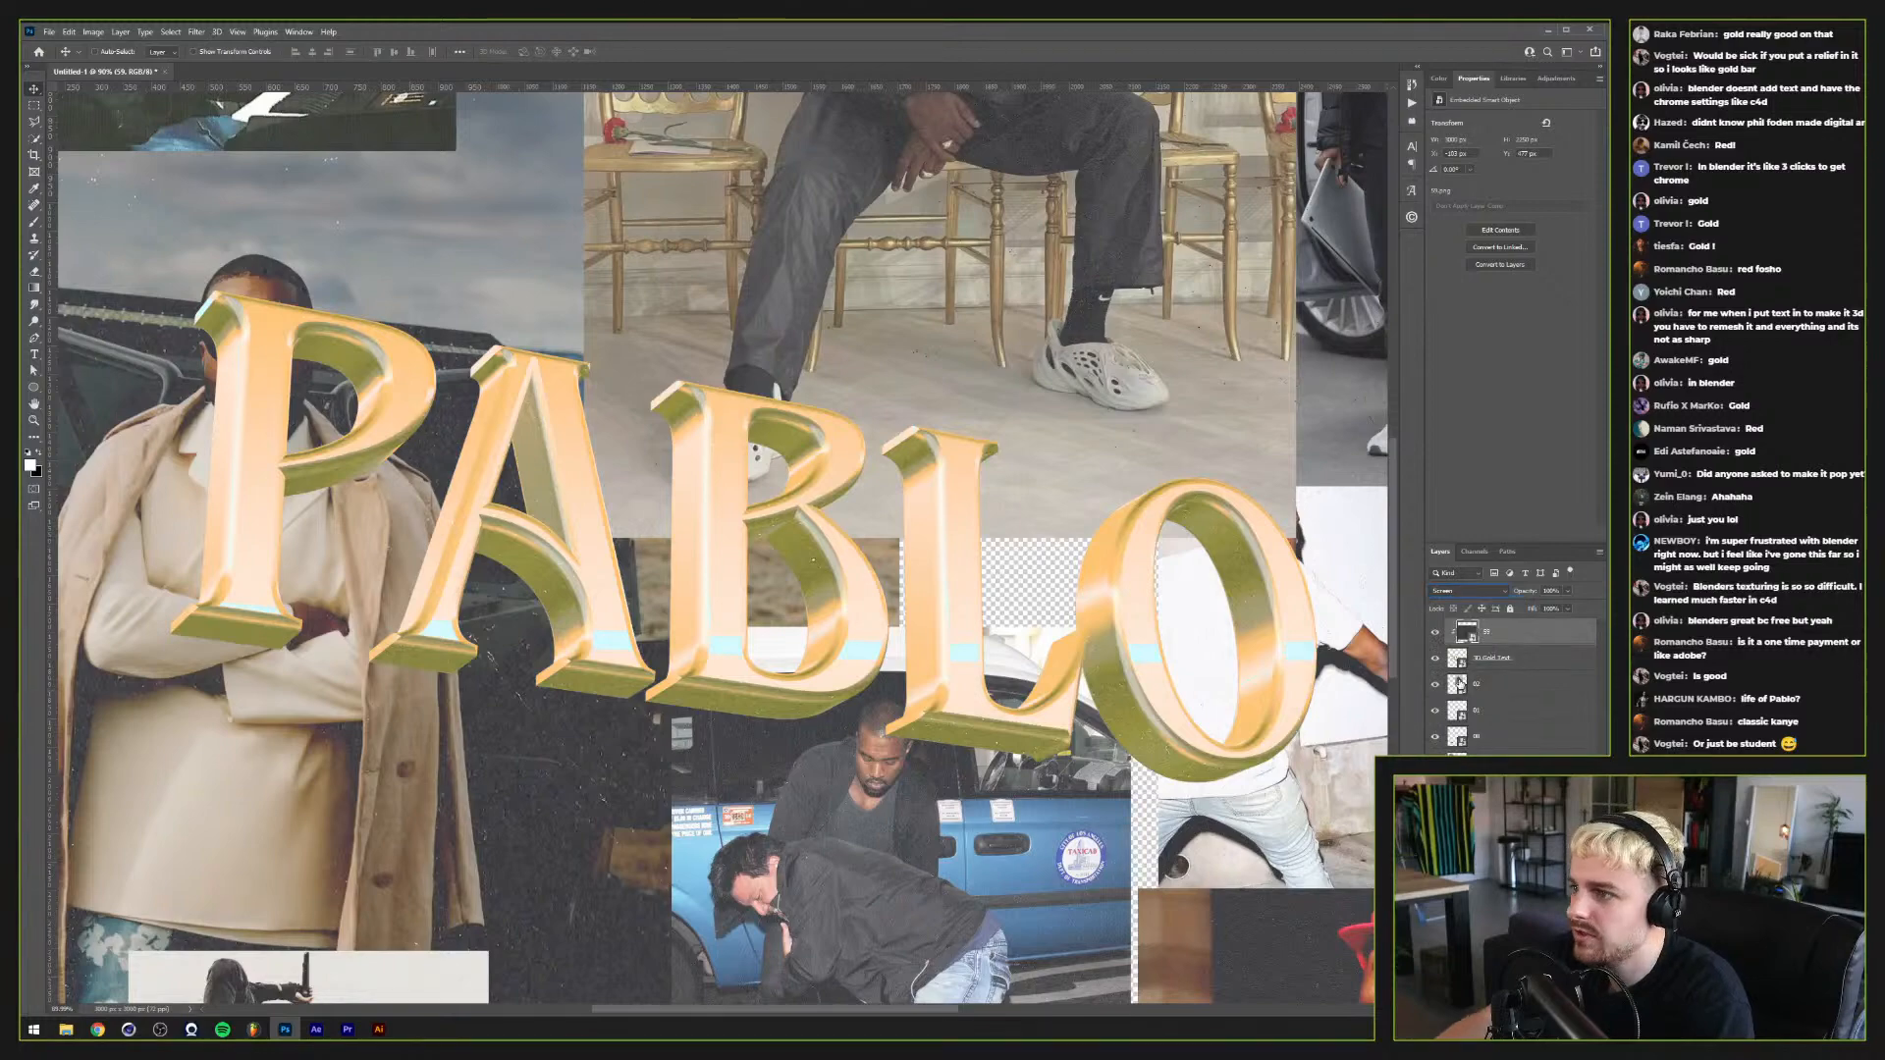
Step: Duplicate the clipped texture 19 layer, invert the copy and set its blend mode to Multiply
key(ctrl+j)
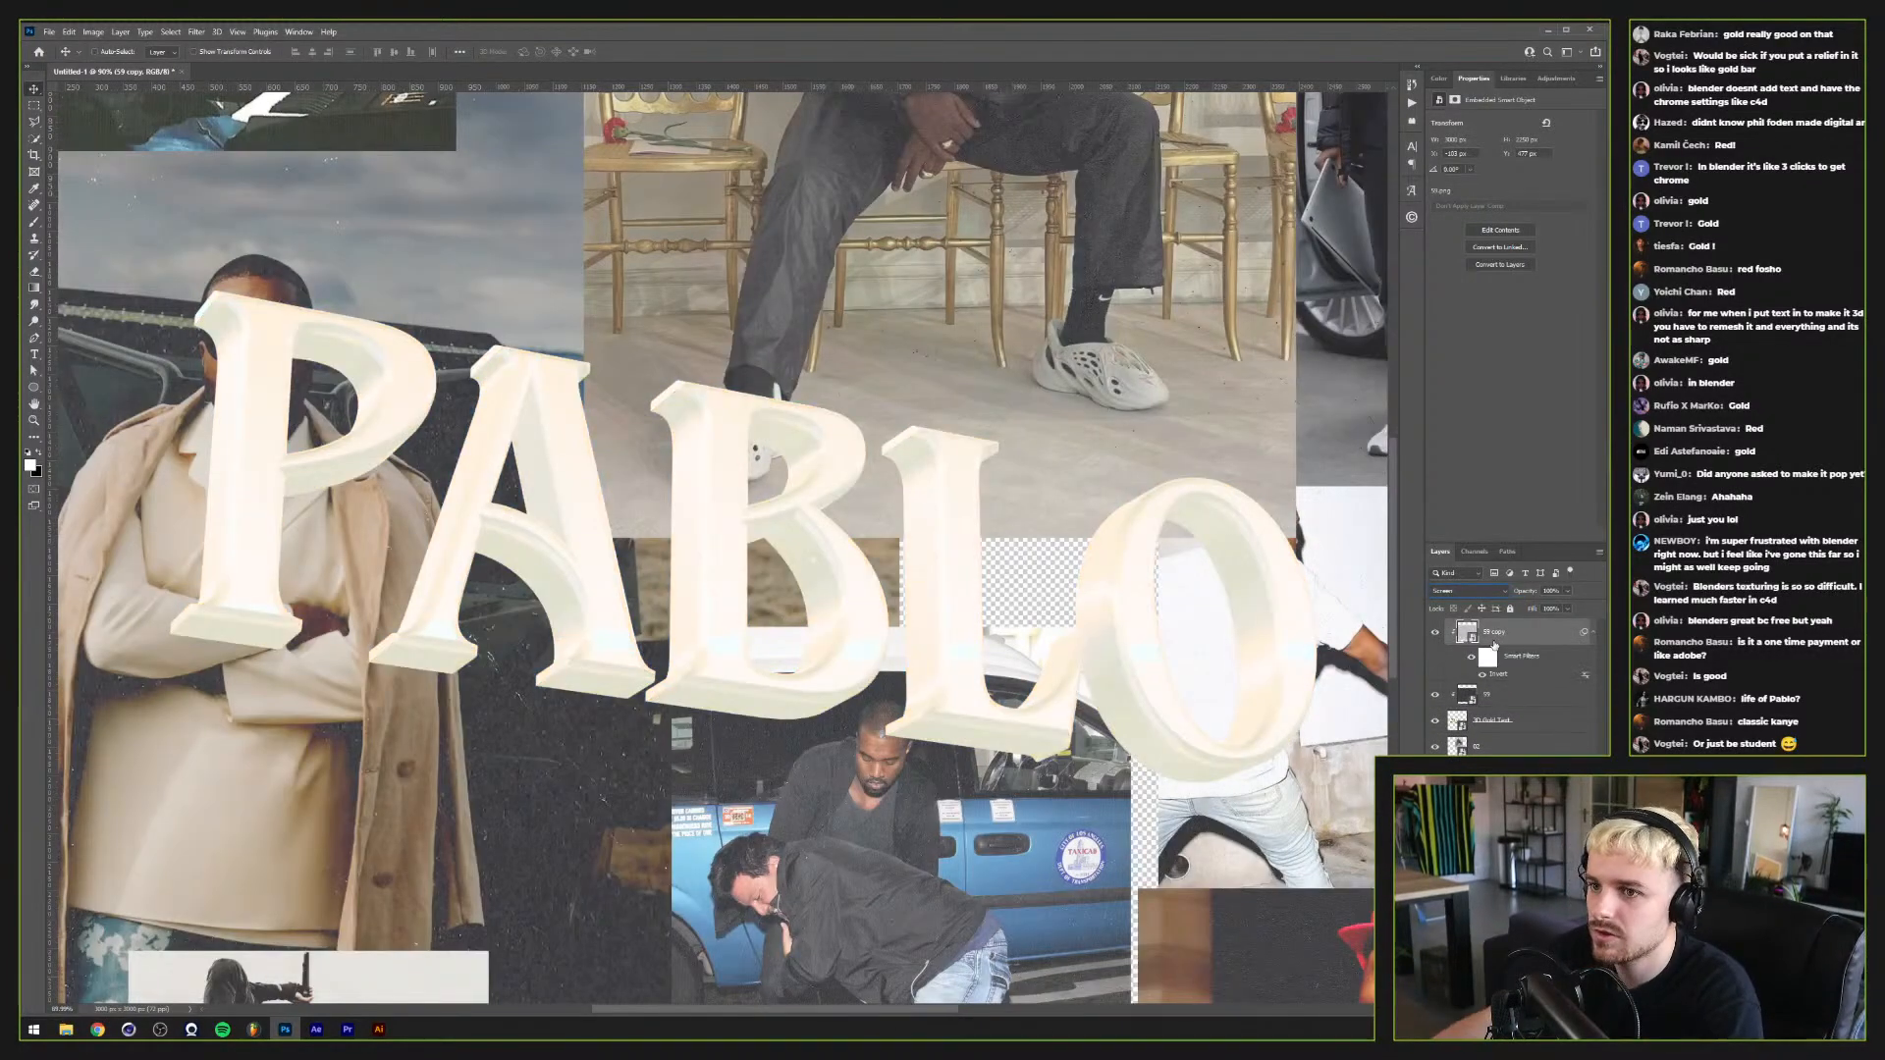
click(1489, 593)
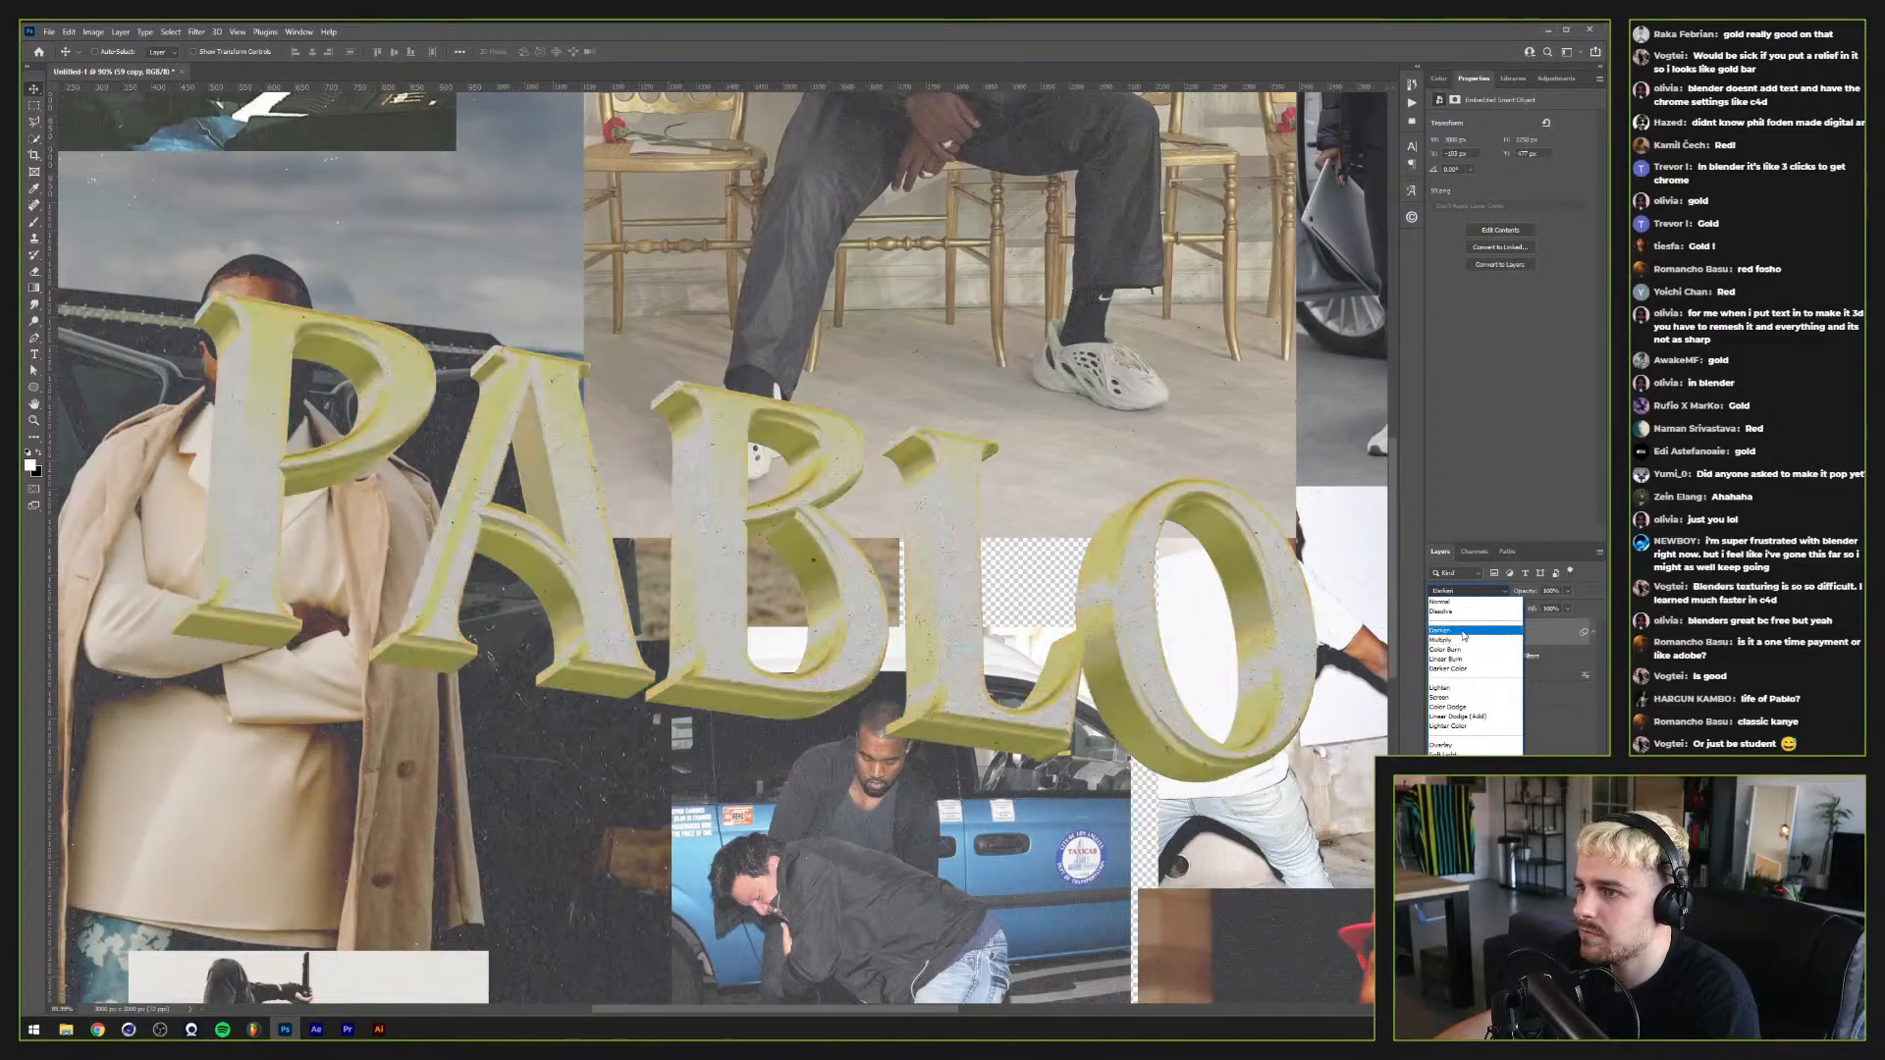
click(1474, 641)
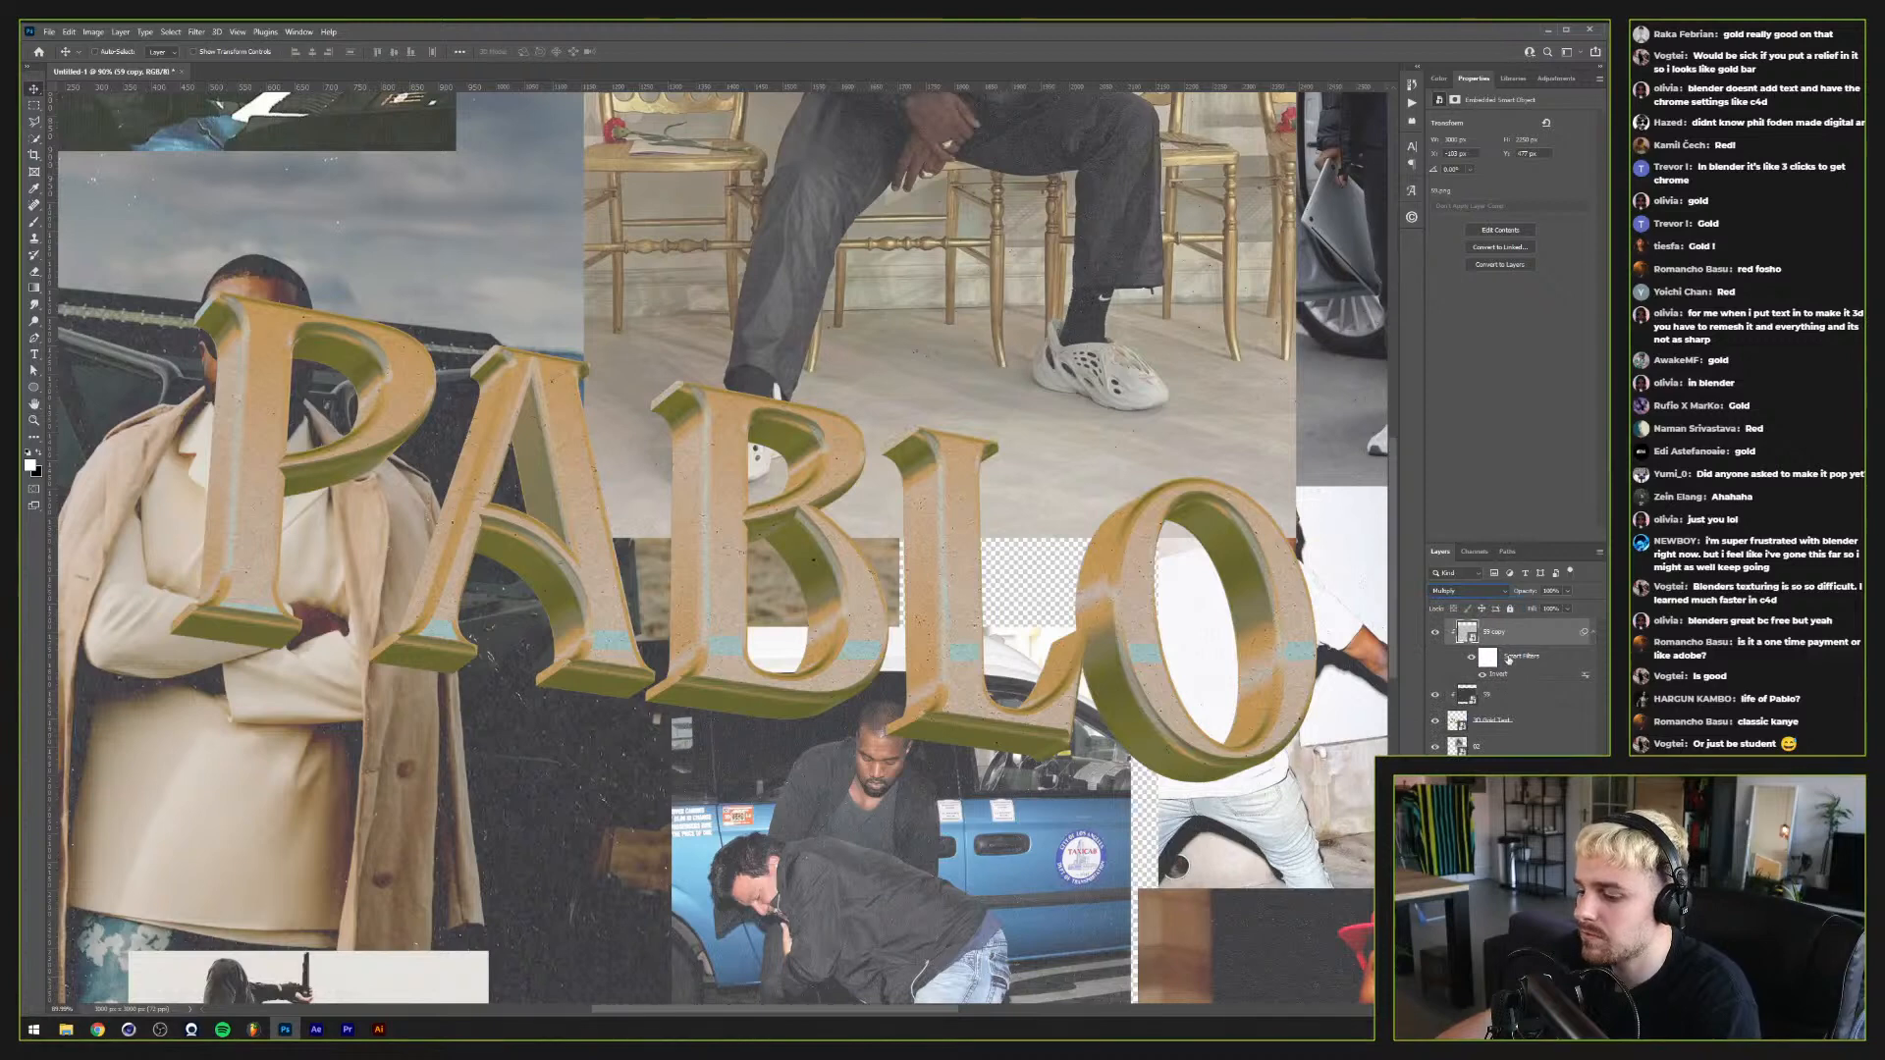
Step: Apply a Curves adjustment to the inverted texture 19 copy, lifting the bright tones so mainly its dark specks remain
key(ctrl+m)
drag(1207, 355, 1208, 312)
click(1418, 275)
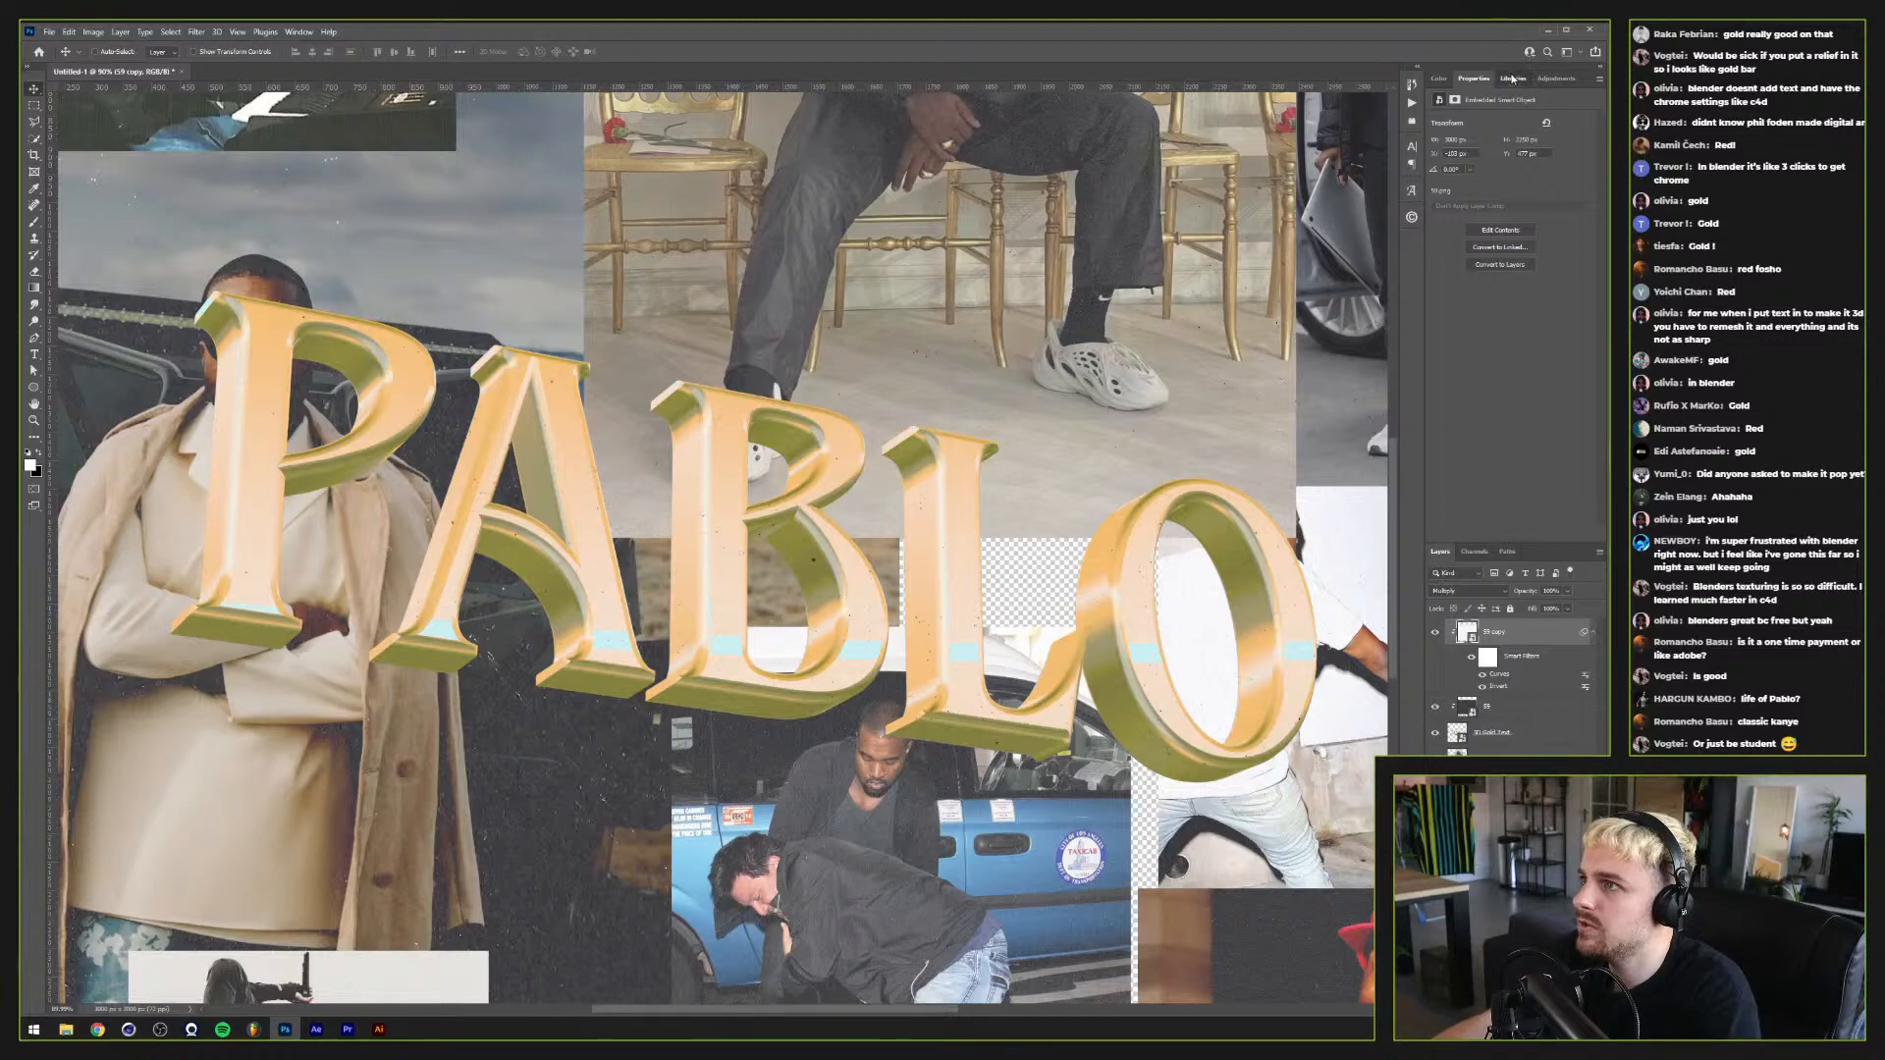
Step: Add a Hue/Saturation adjustment clipped to the gold text, slightly raising the saturation and fine-tuning the hue
click(1556, 77)
click(1454, 125)
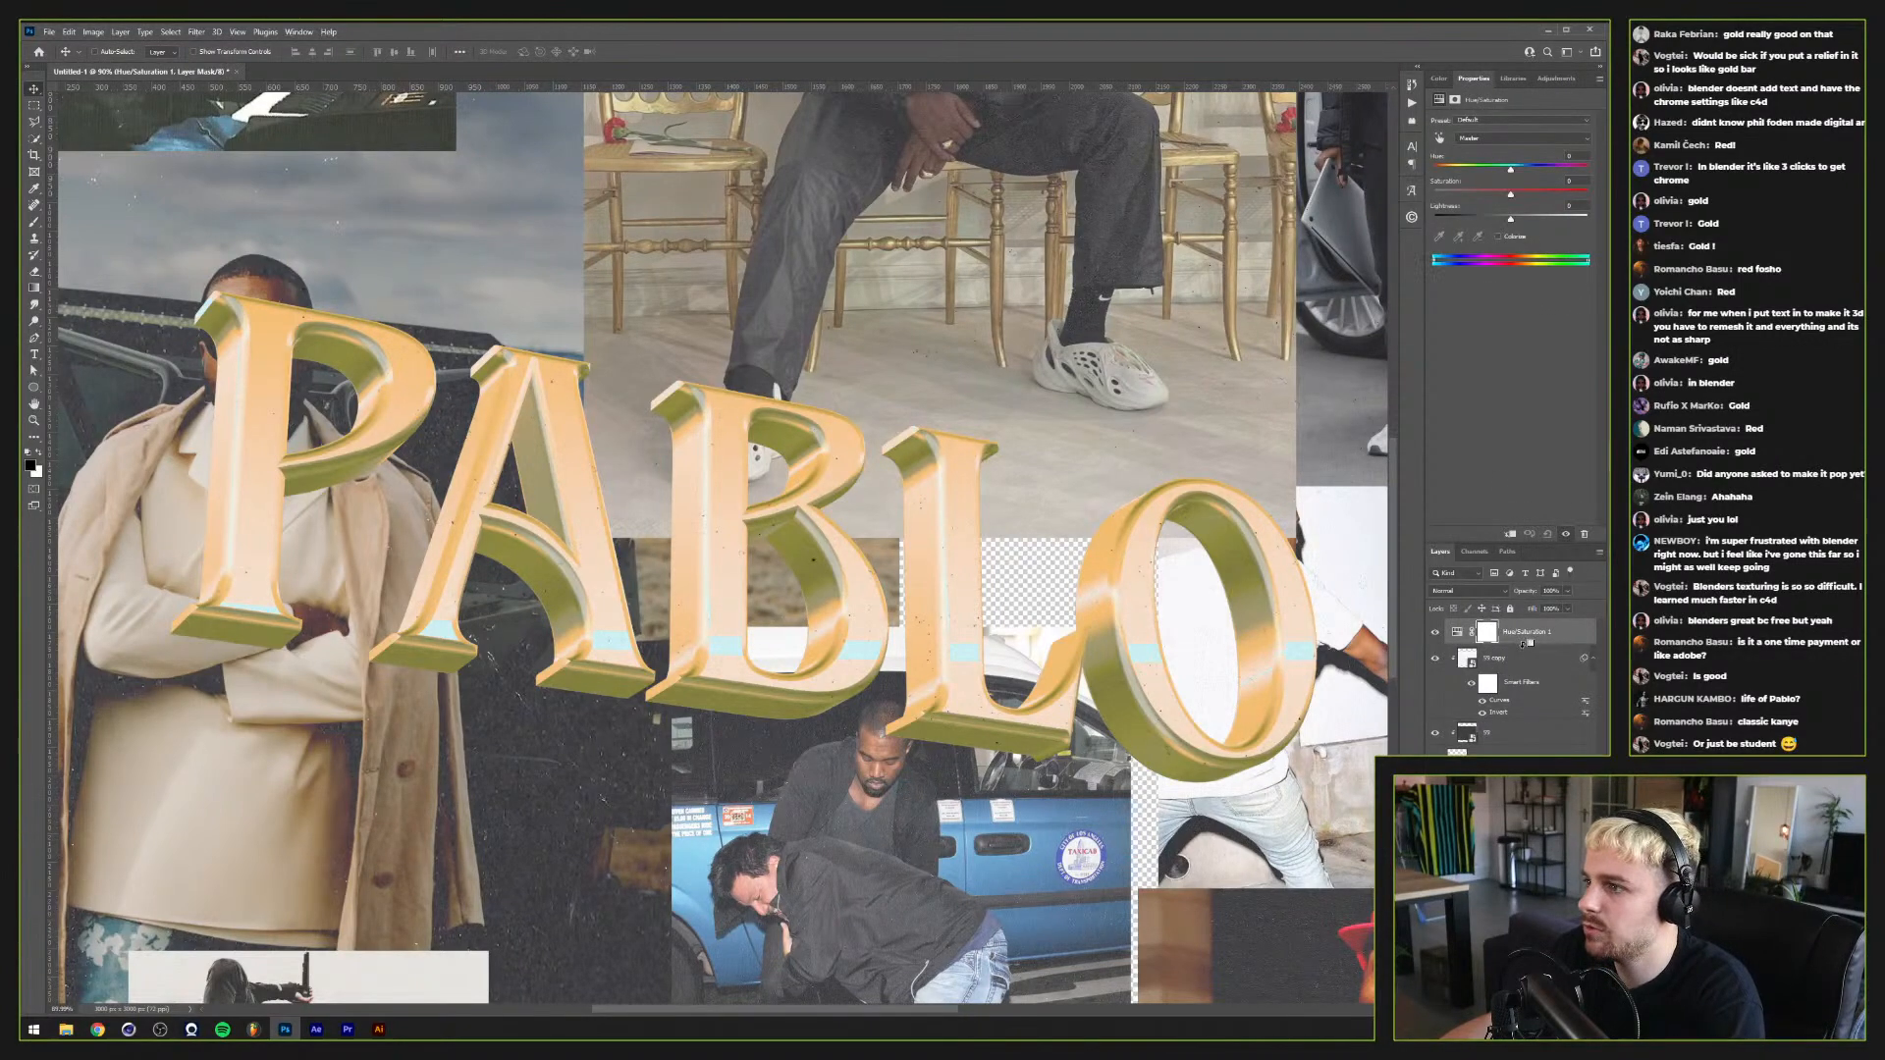
click(1510, 533)
mouse_move(1510, 195)
mouse_down()
mouse_move(1532, 198)
mouse_move(1512, 171)
mouse_up()
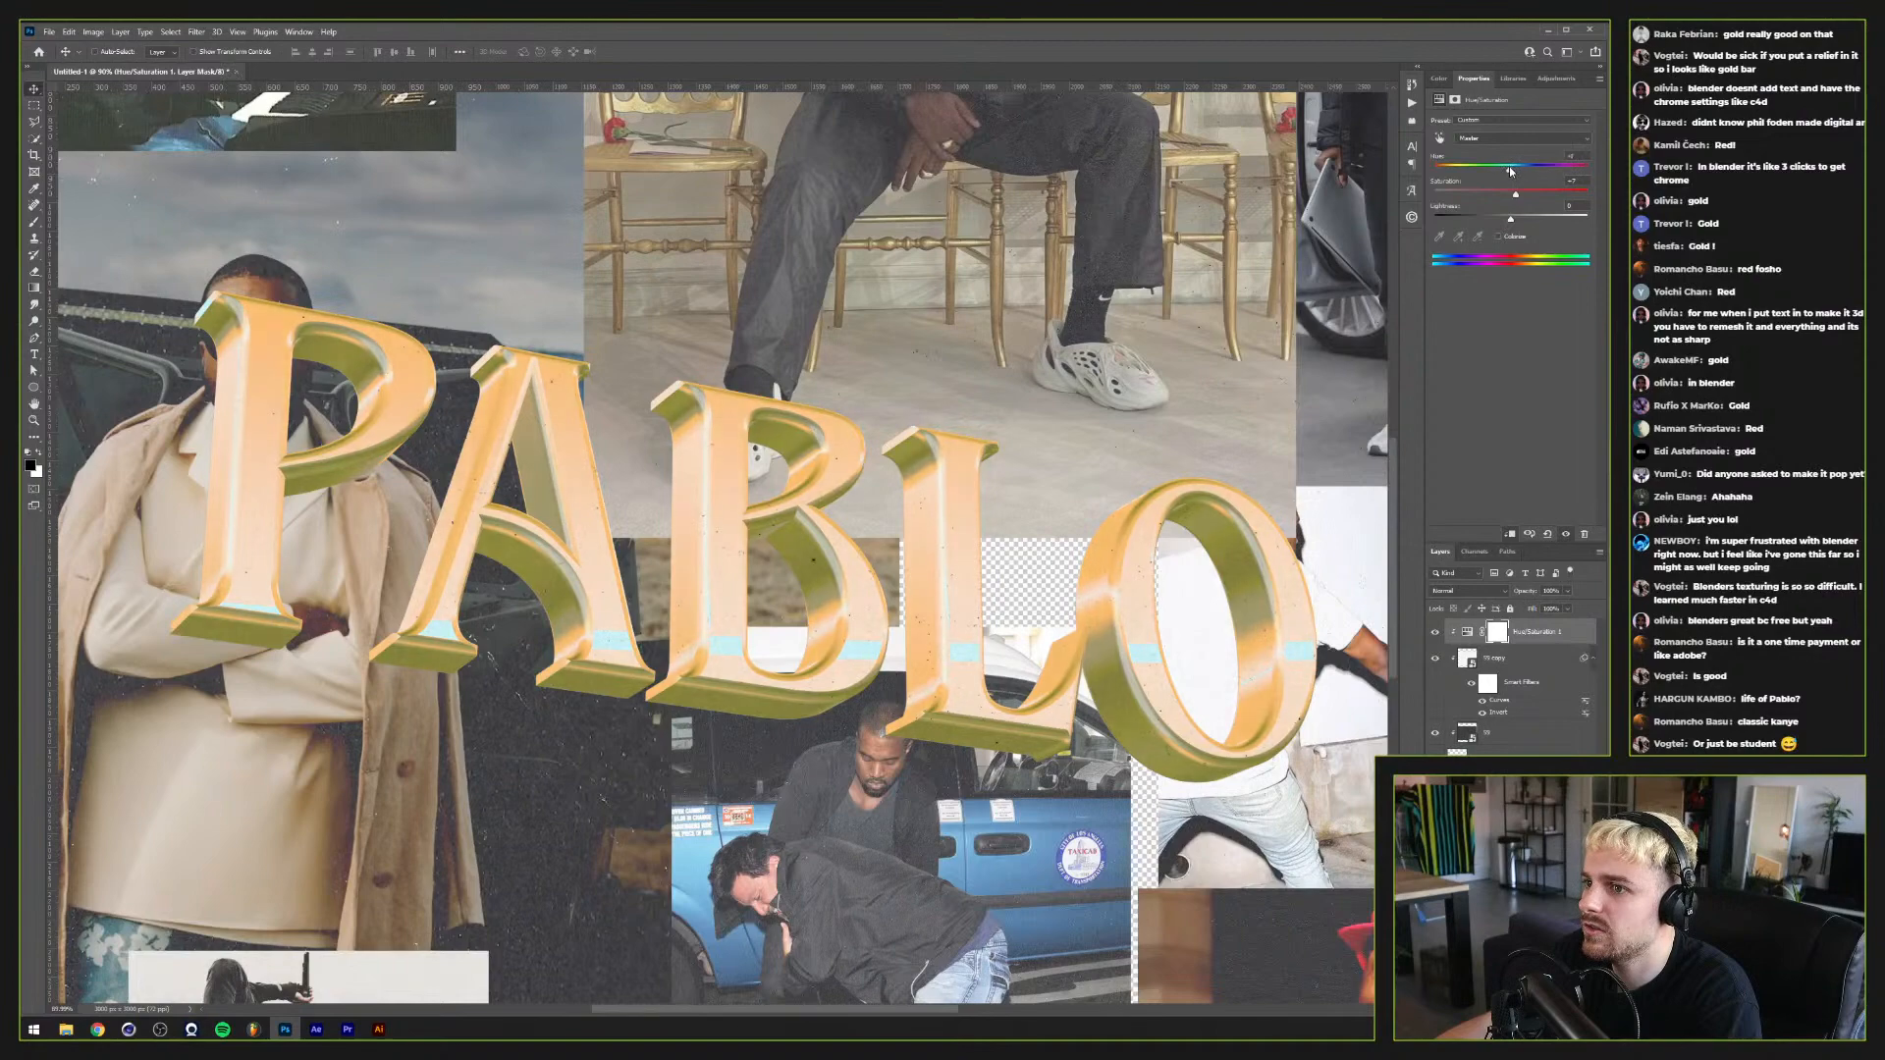
click(1537, 638)
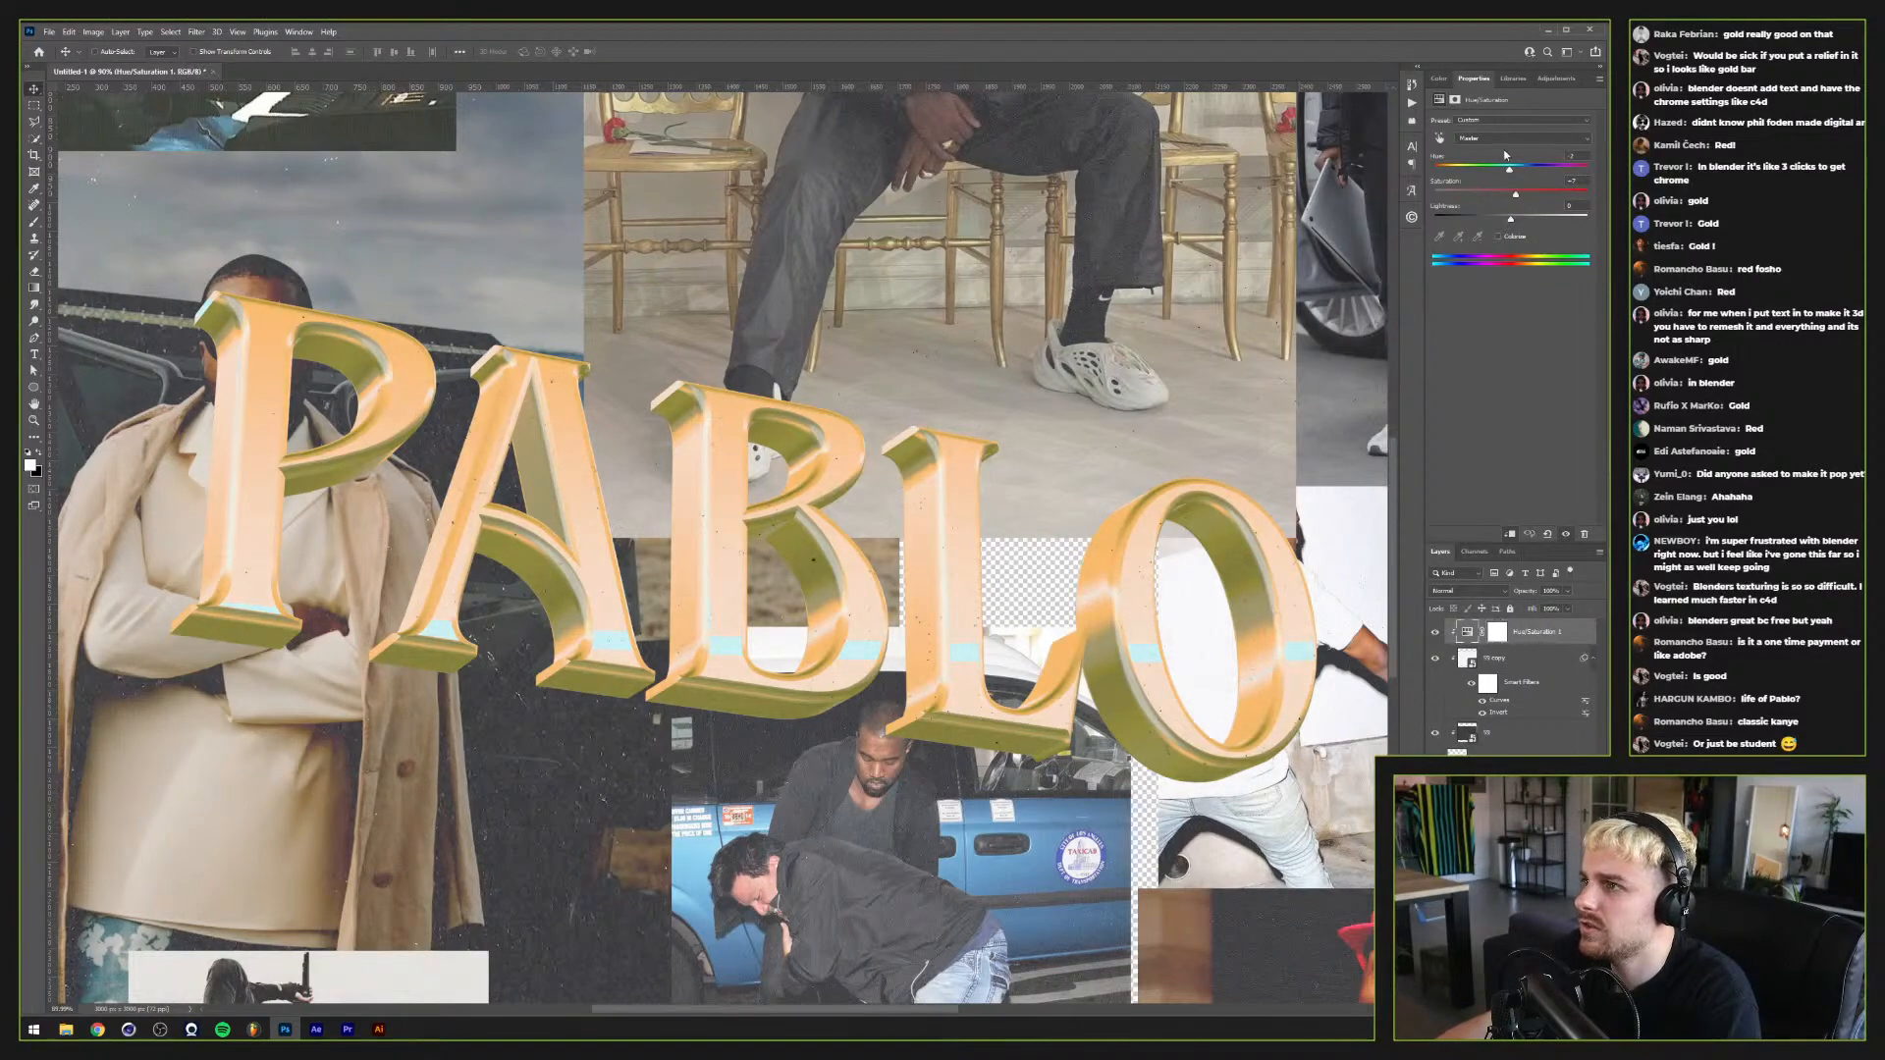
Step: Add a Curves adjustment between the texture 19 copy and the Hue/Saturation layer, pulling the midtones down to darken the gold
click(1517, 659)
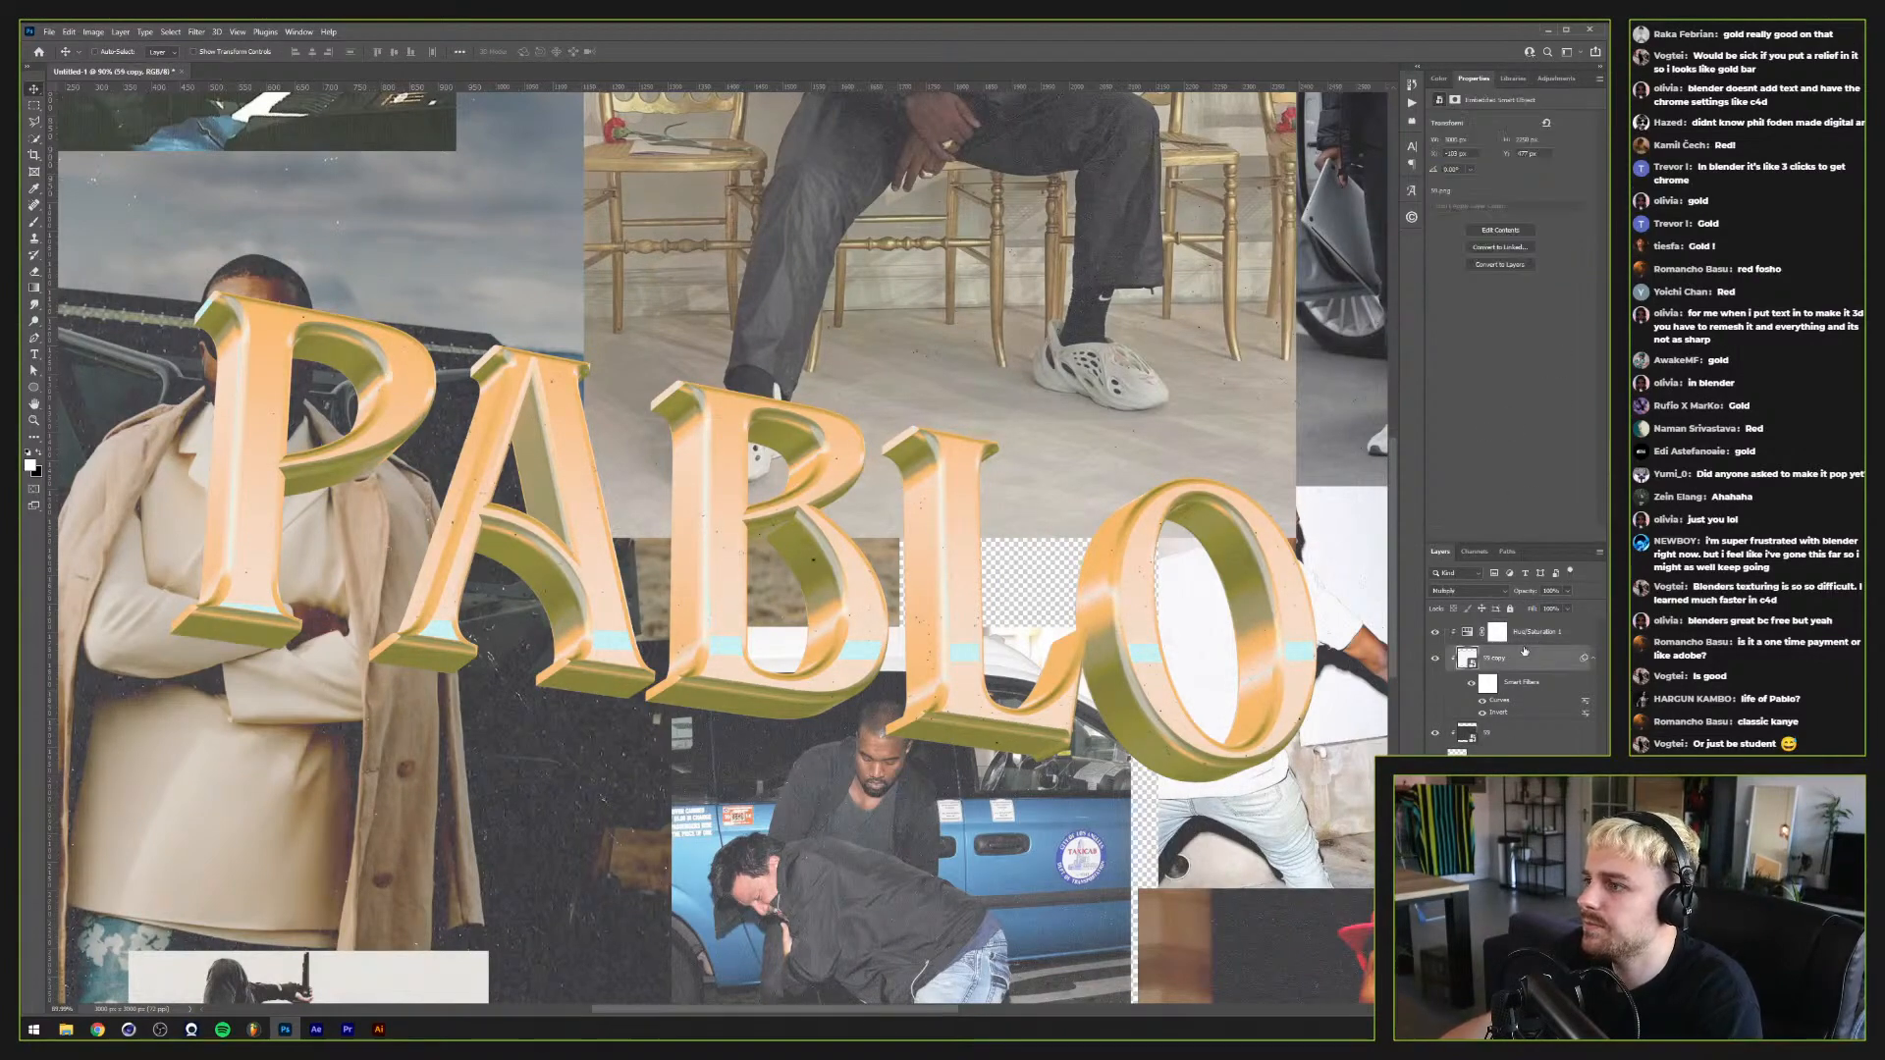
click(1555, 78)
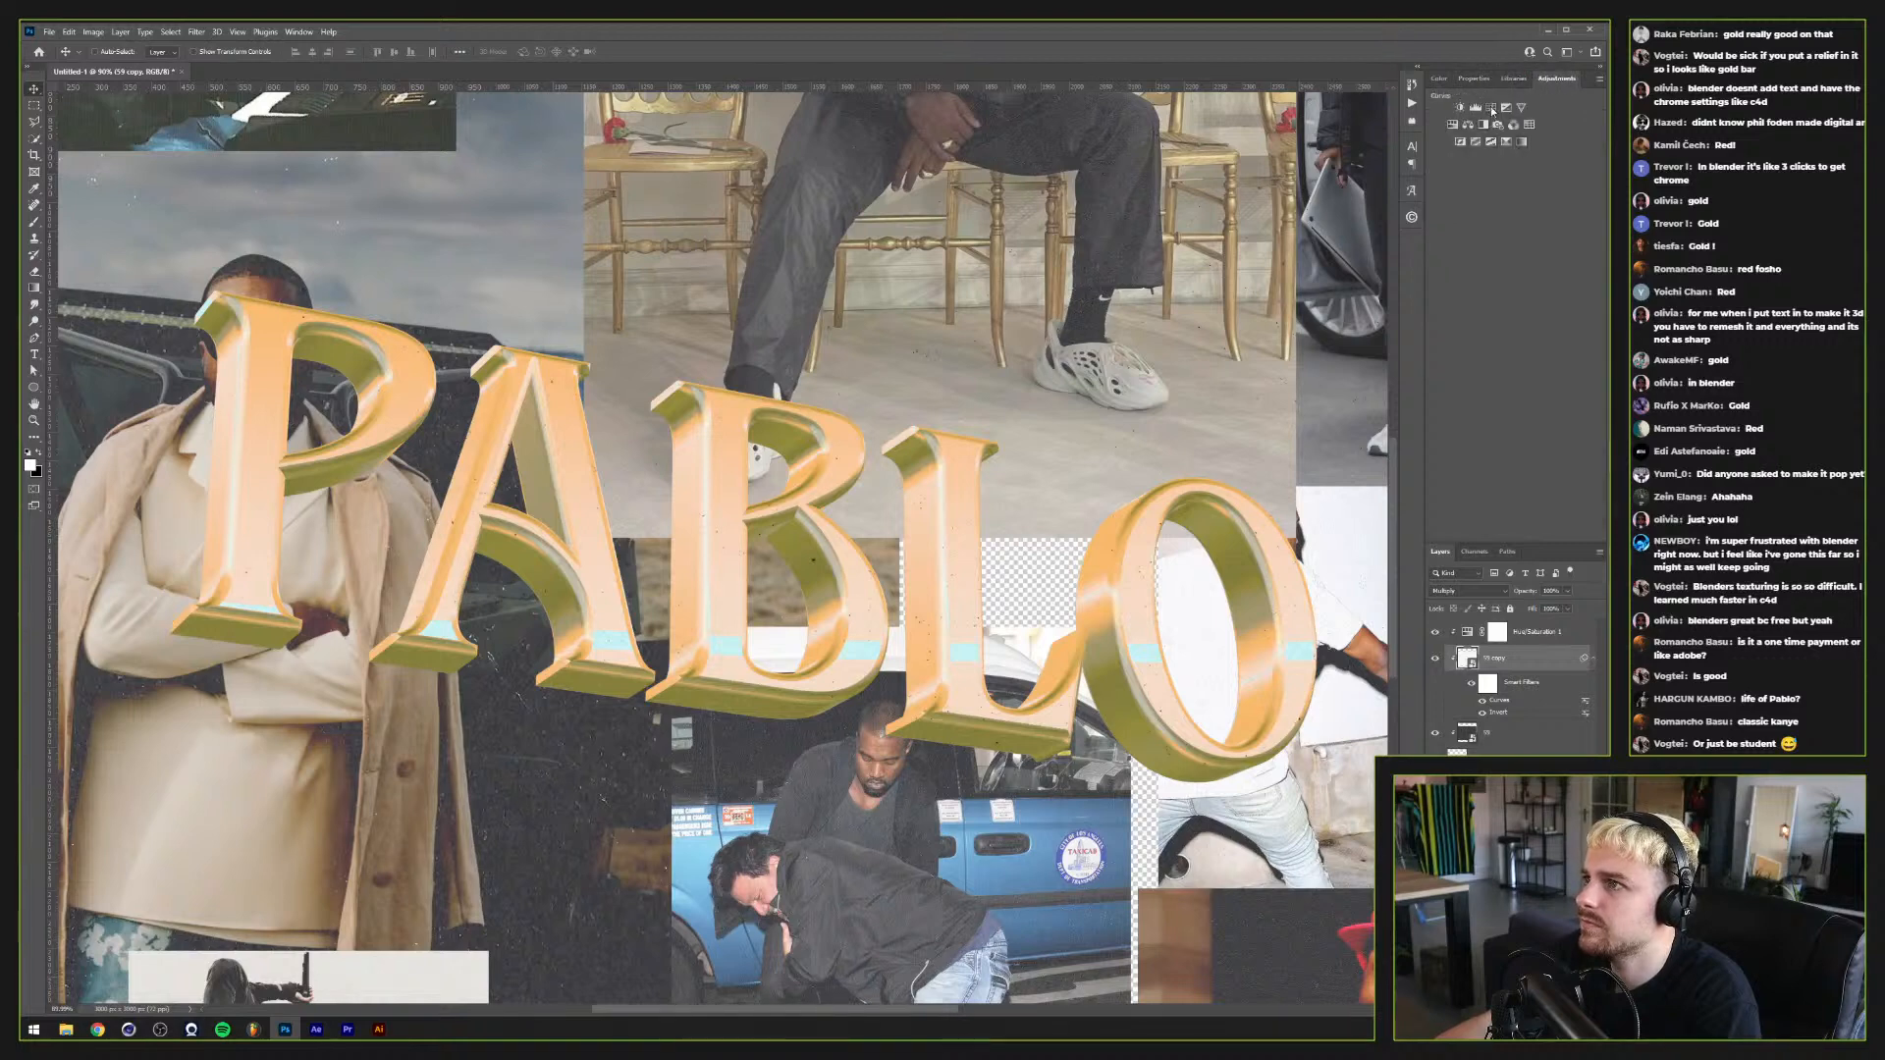
click(1491, 106)
drag(1518, 218, 1518, 232)
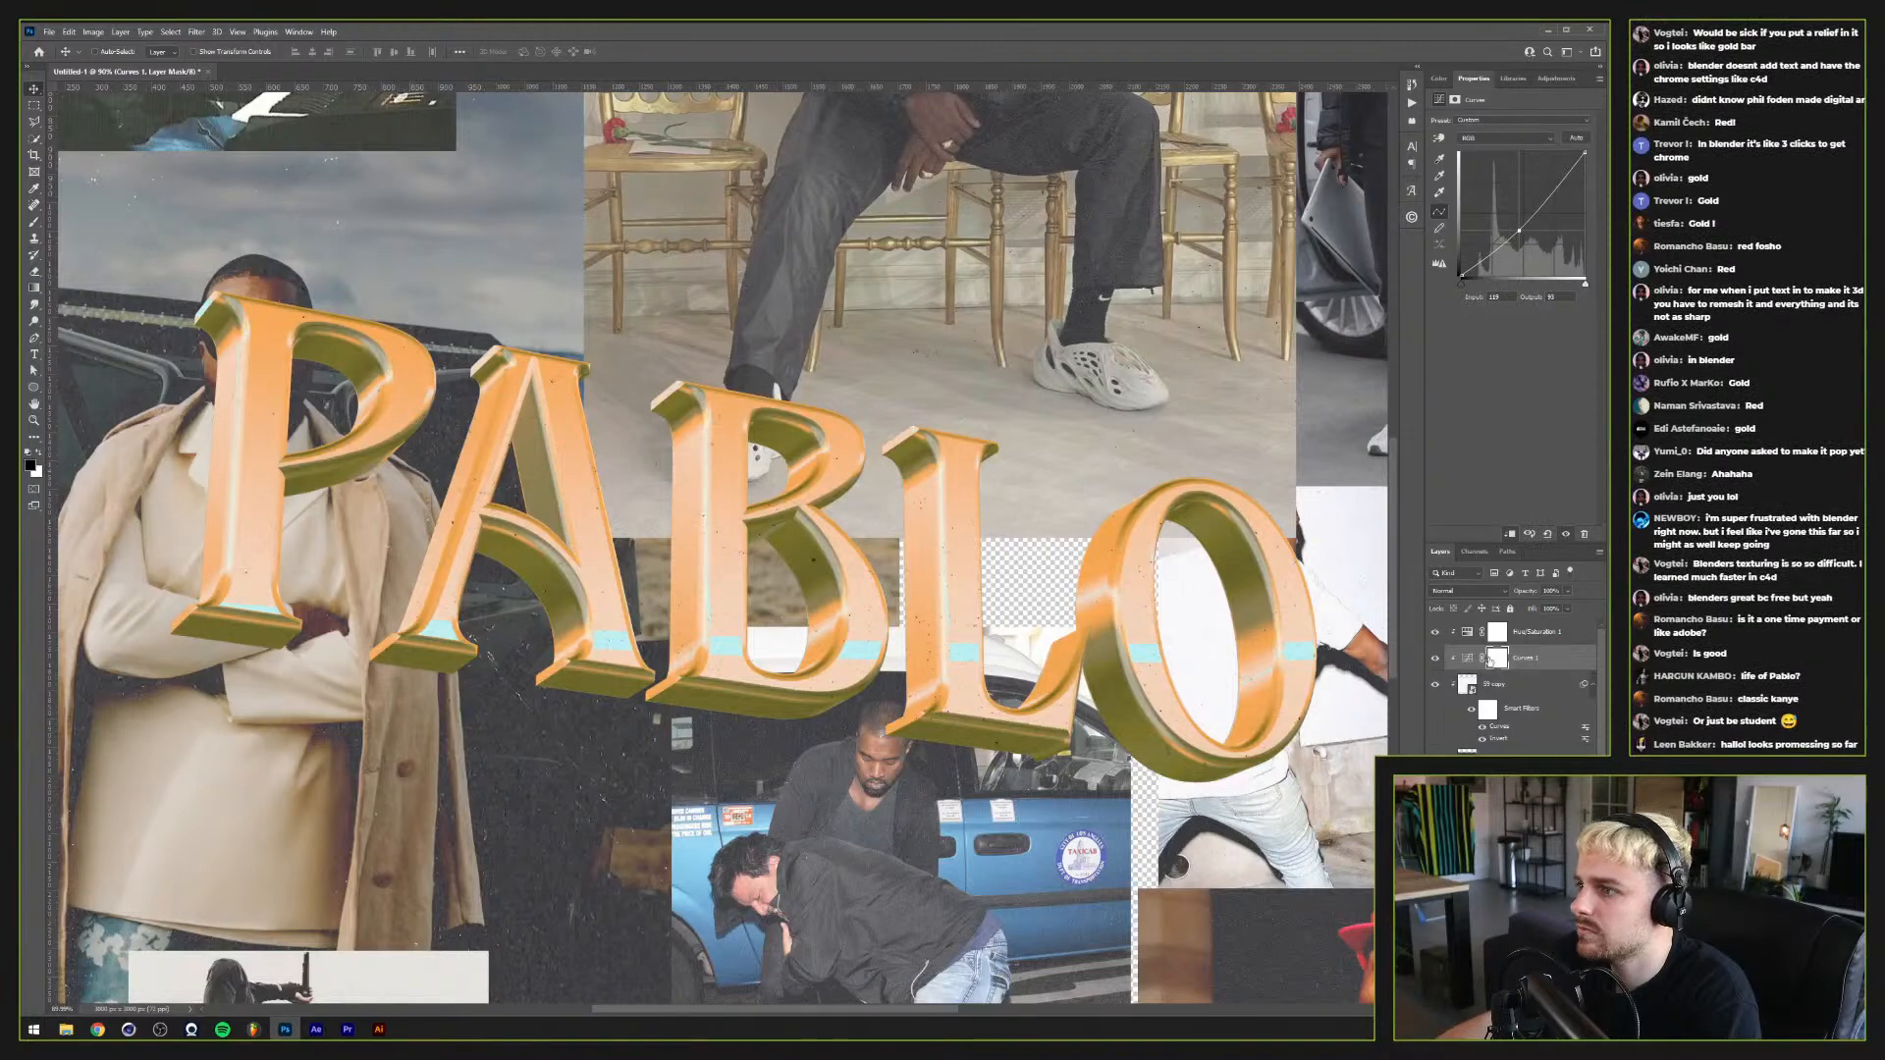
Step: Reopen the Curves smart filter on the inverted texture 19 copy and refine its upper curve point
click(1498, 695)
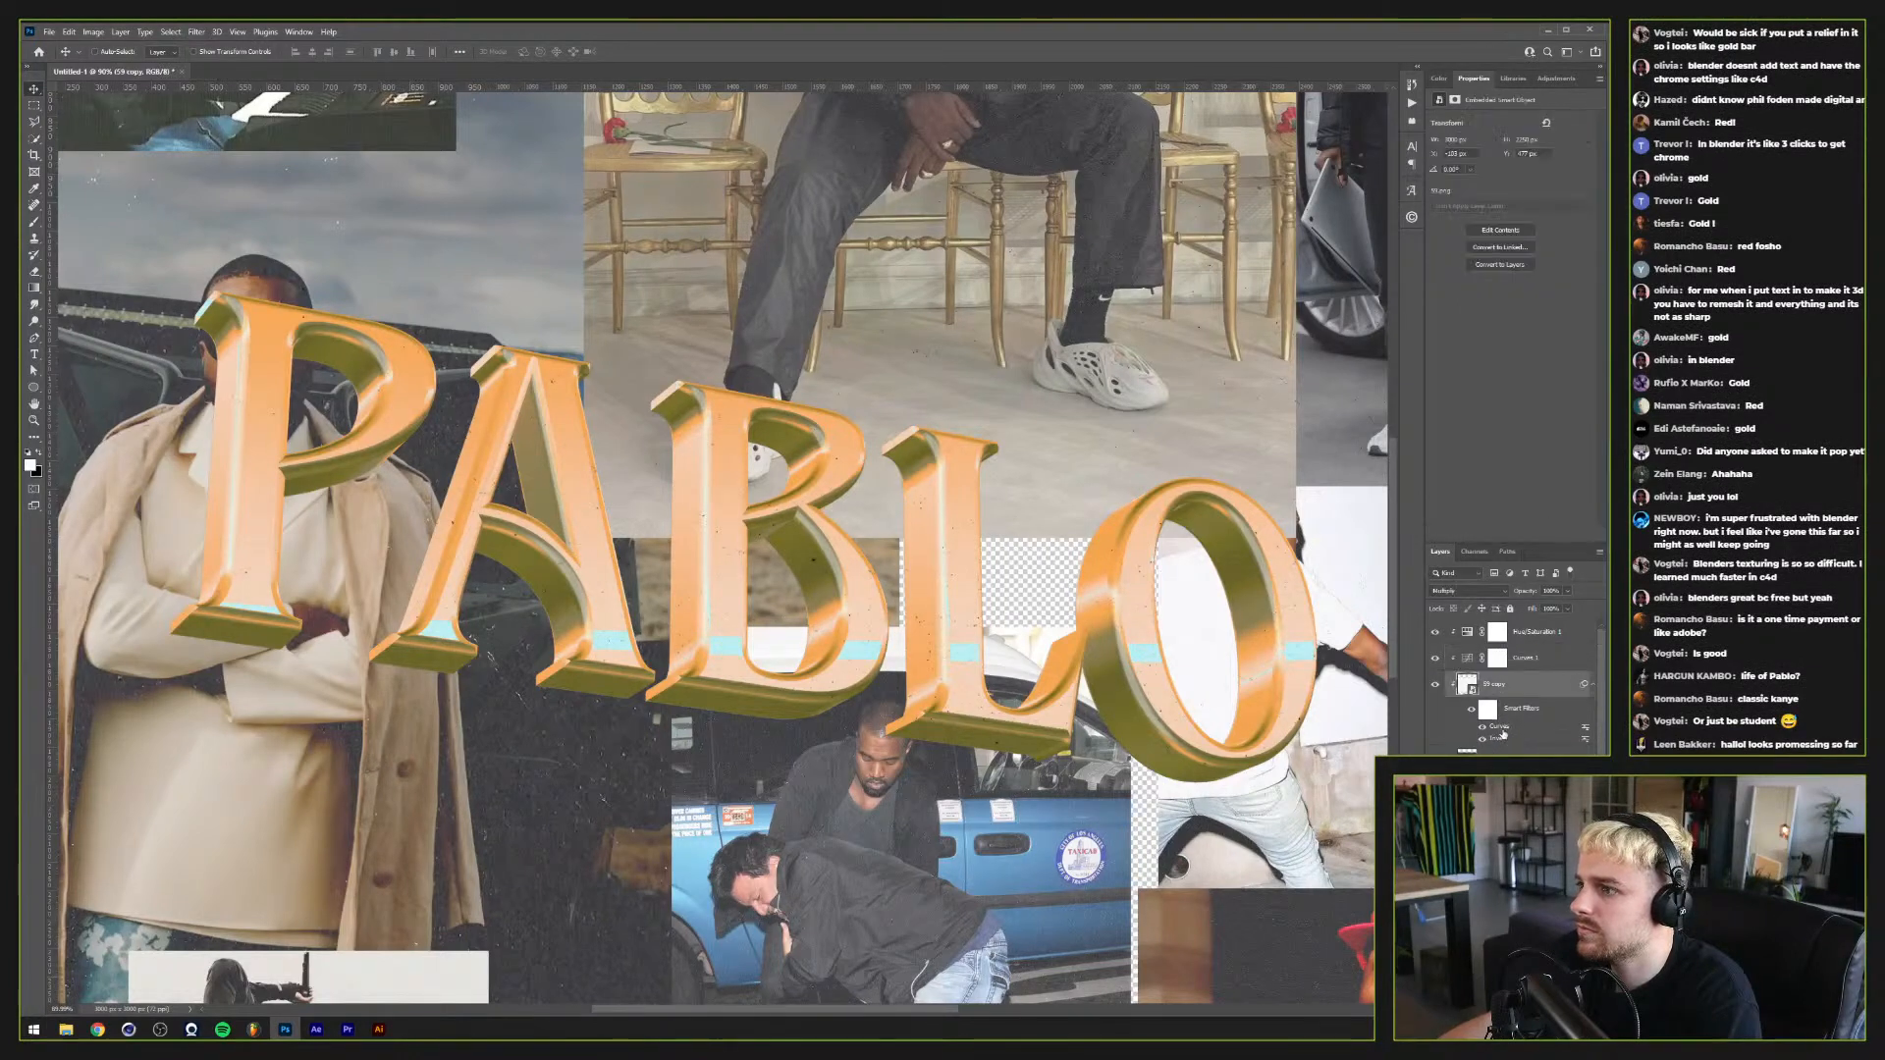
double_click(1499, 727)
mouse_move(1204, 321)
mouse_down()
mouse_move(1205, 348)
mouse_move(1205, 314)
mouse_up()
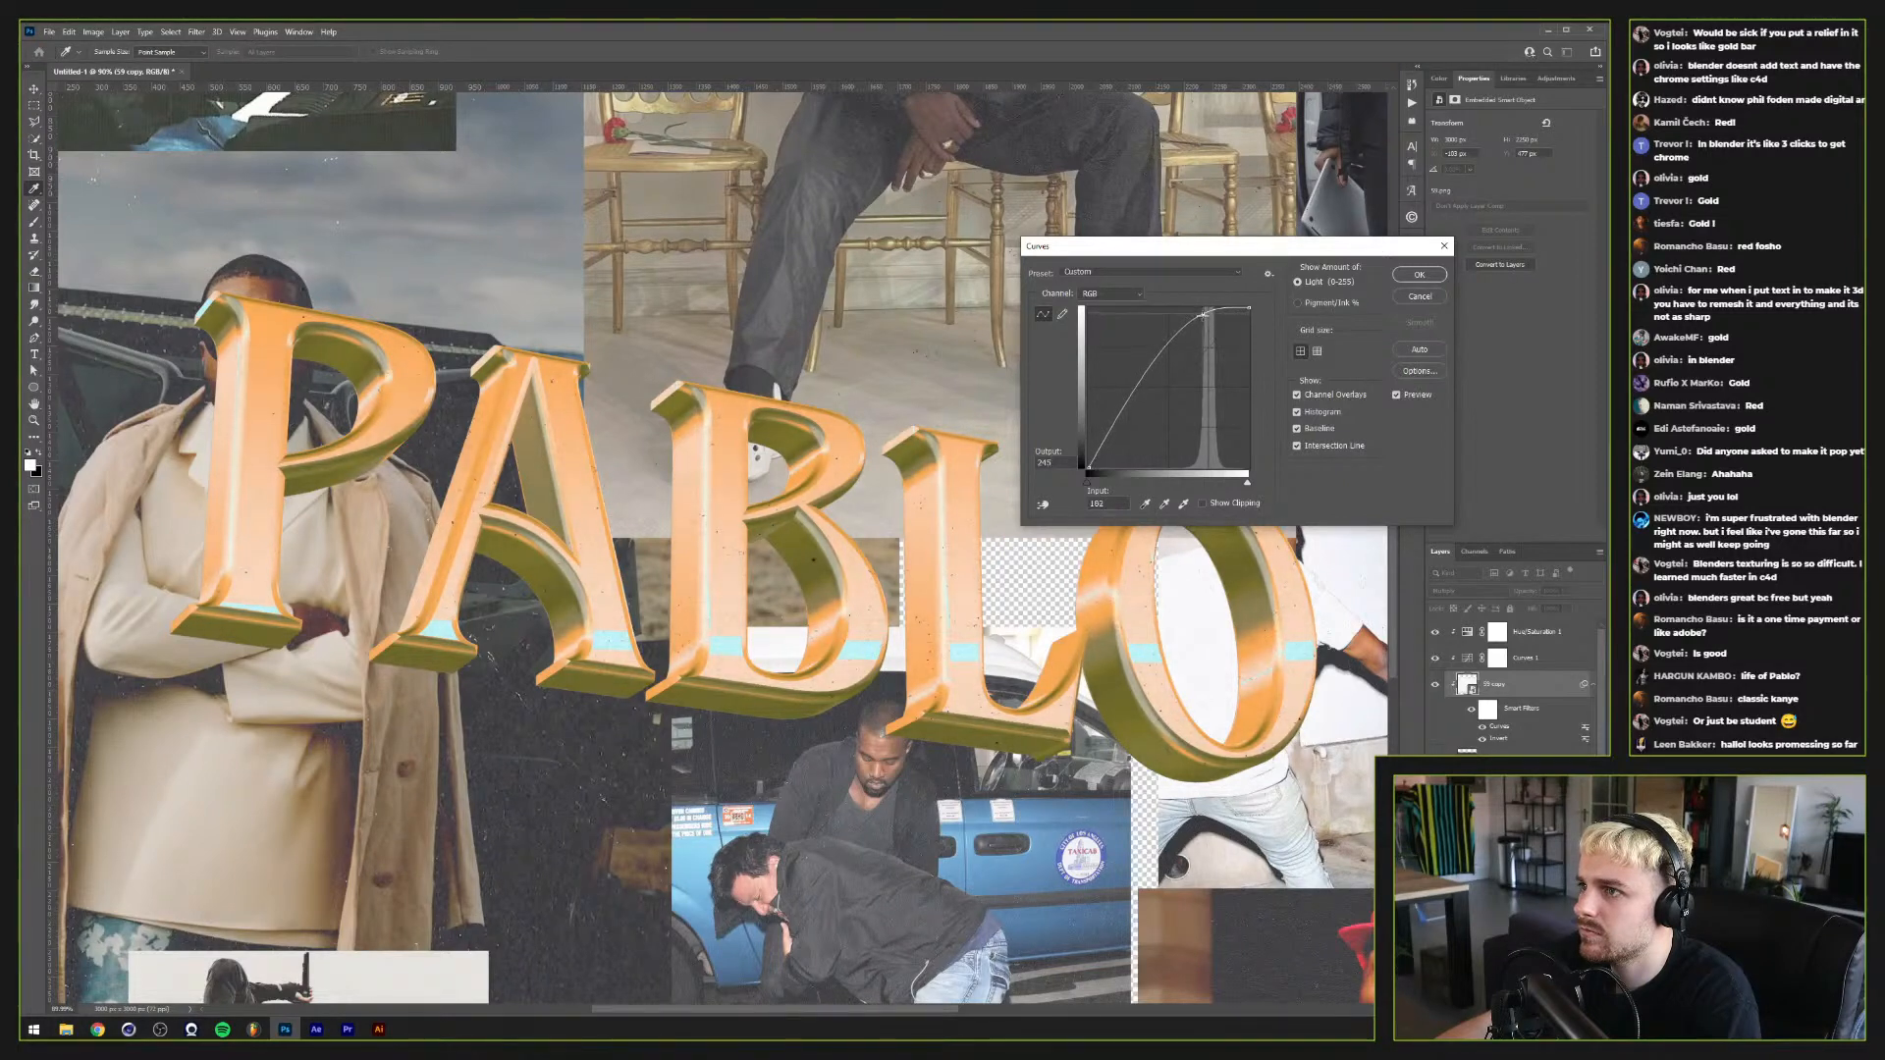
click(1441, 278)
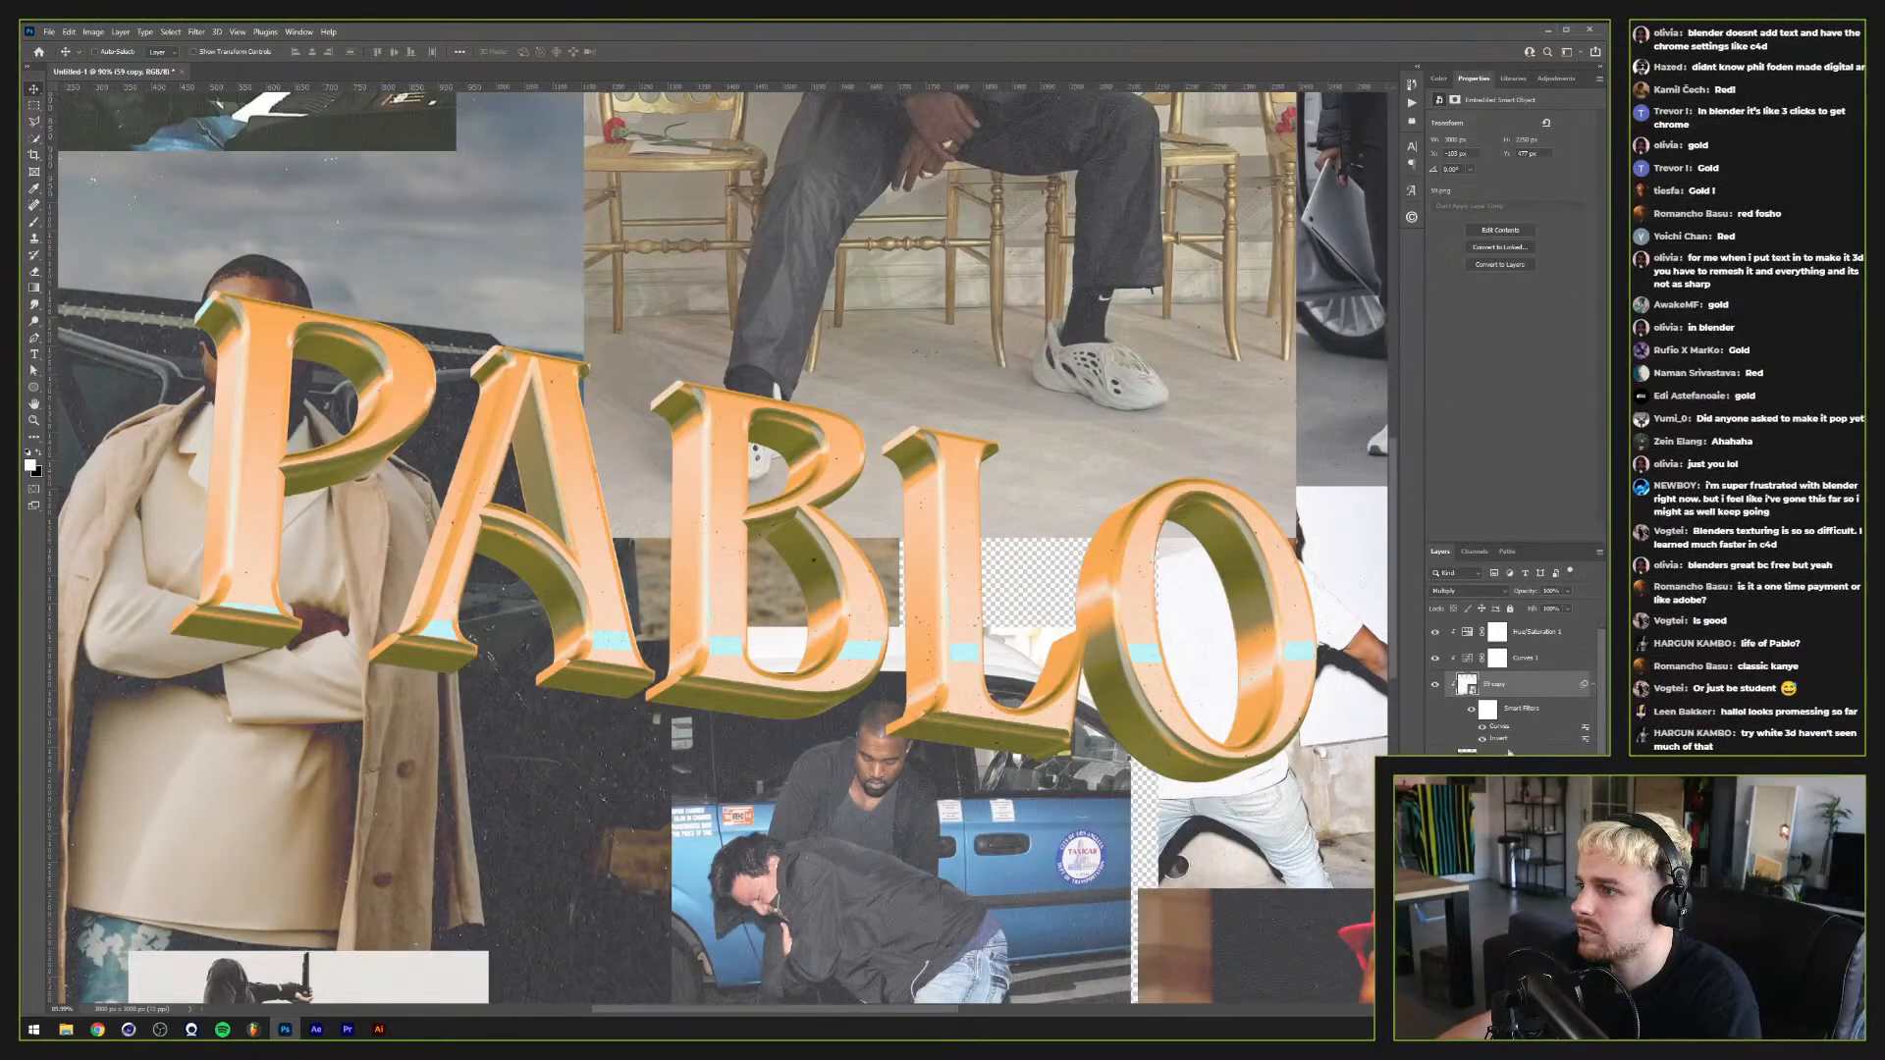
Step: Choose Screen blending for the original texture 19 layer and slightly lower the saturation in the Hue/Saturation adjustment
click(1480, 592)
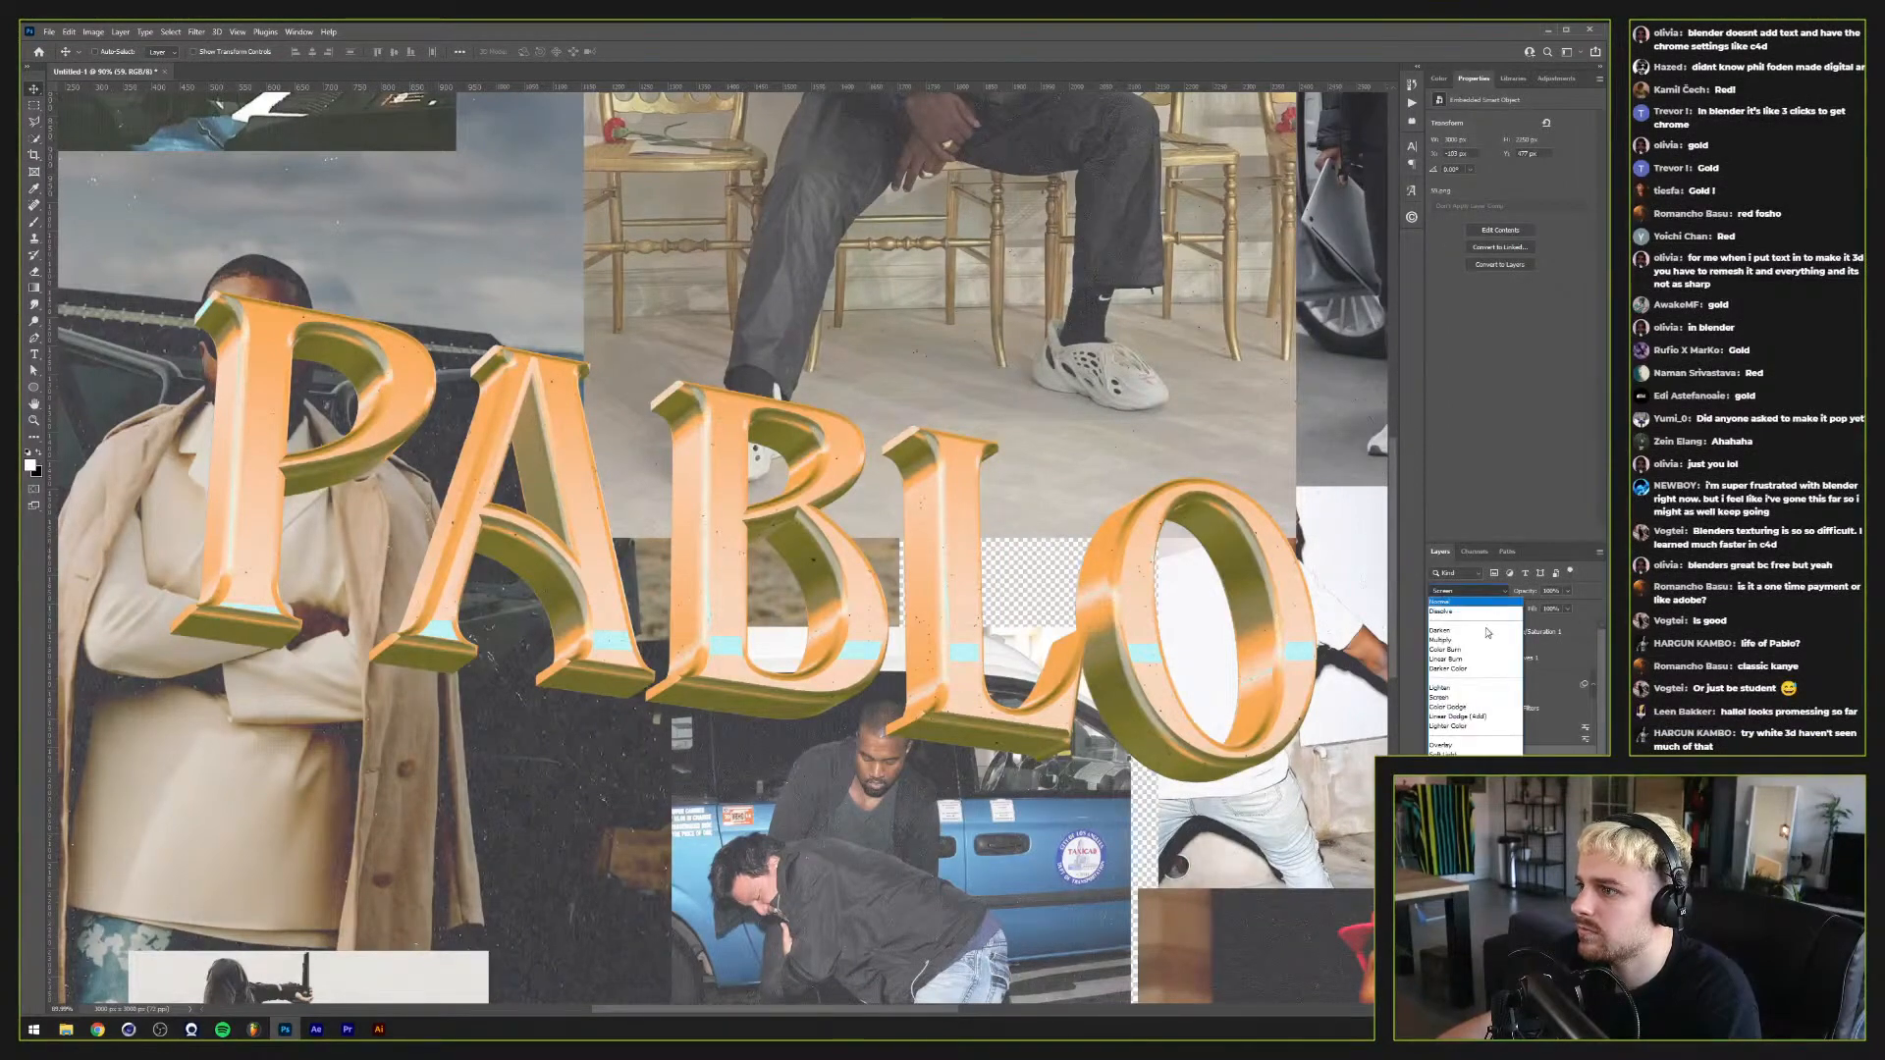
click(1460, 698)
click(1471, 633)
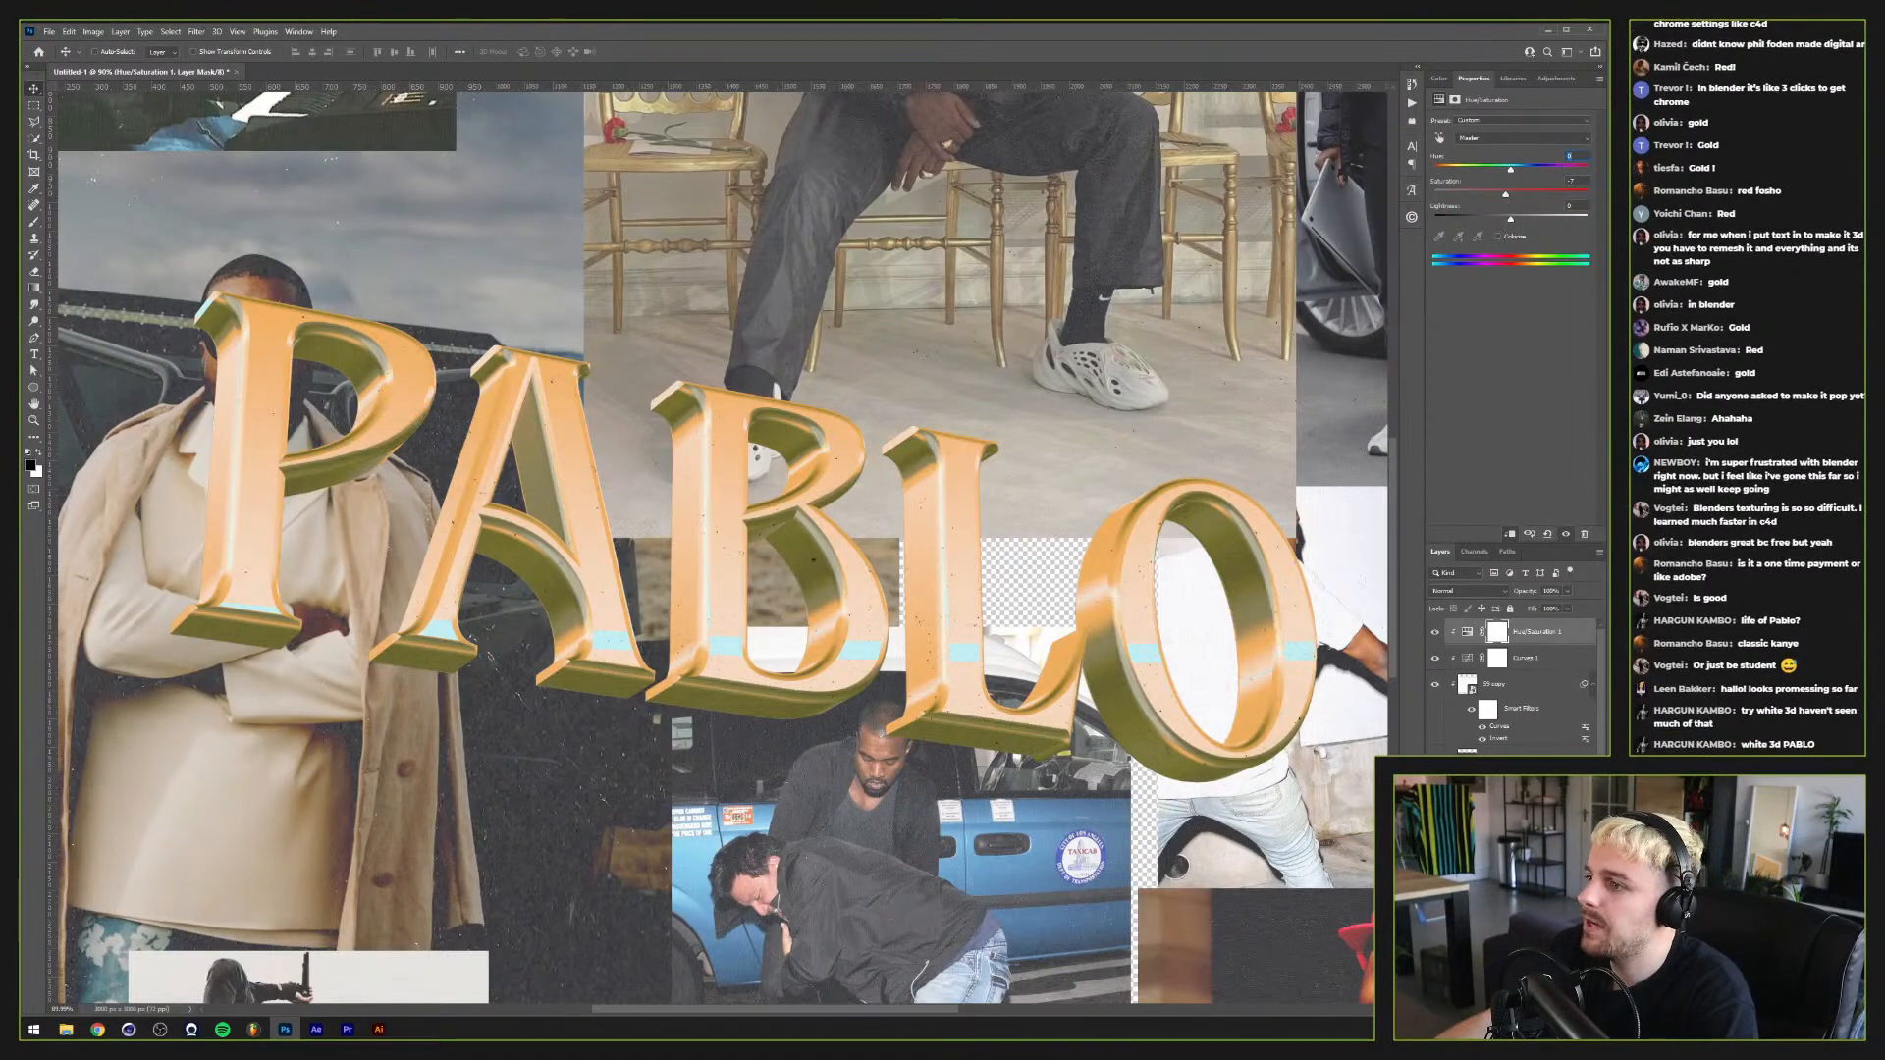
Step: Group the 3D Gold Text layer with its textures and adjustment layers, and name the group "Text"
ctrl+click(1073, 646)
scroll(1074, 645, down, 5)
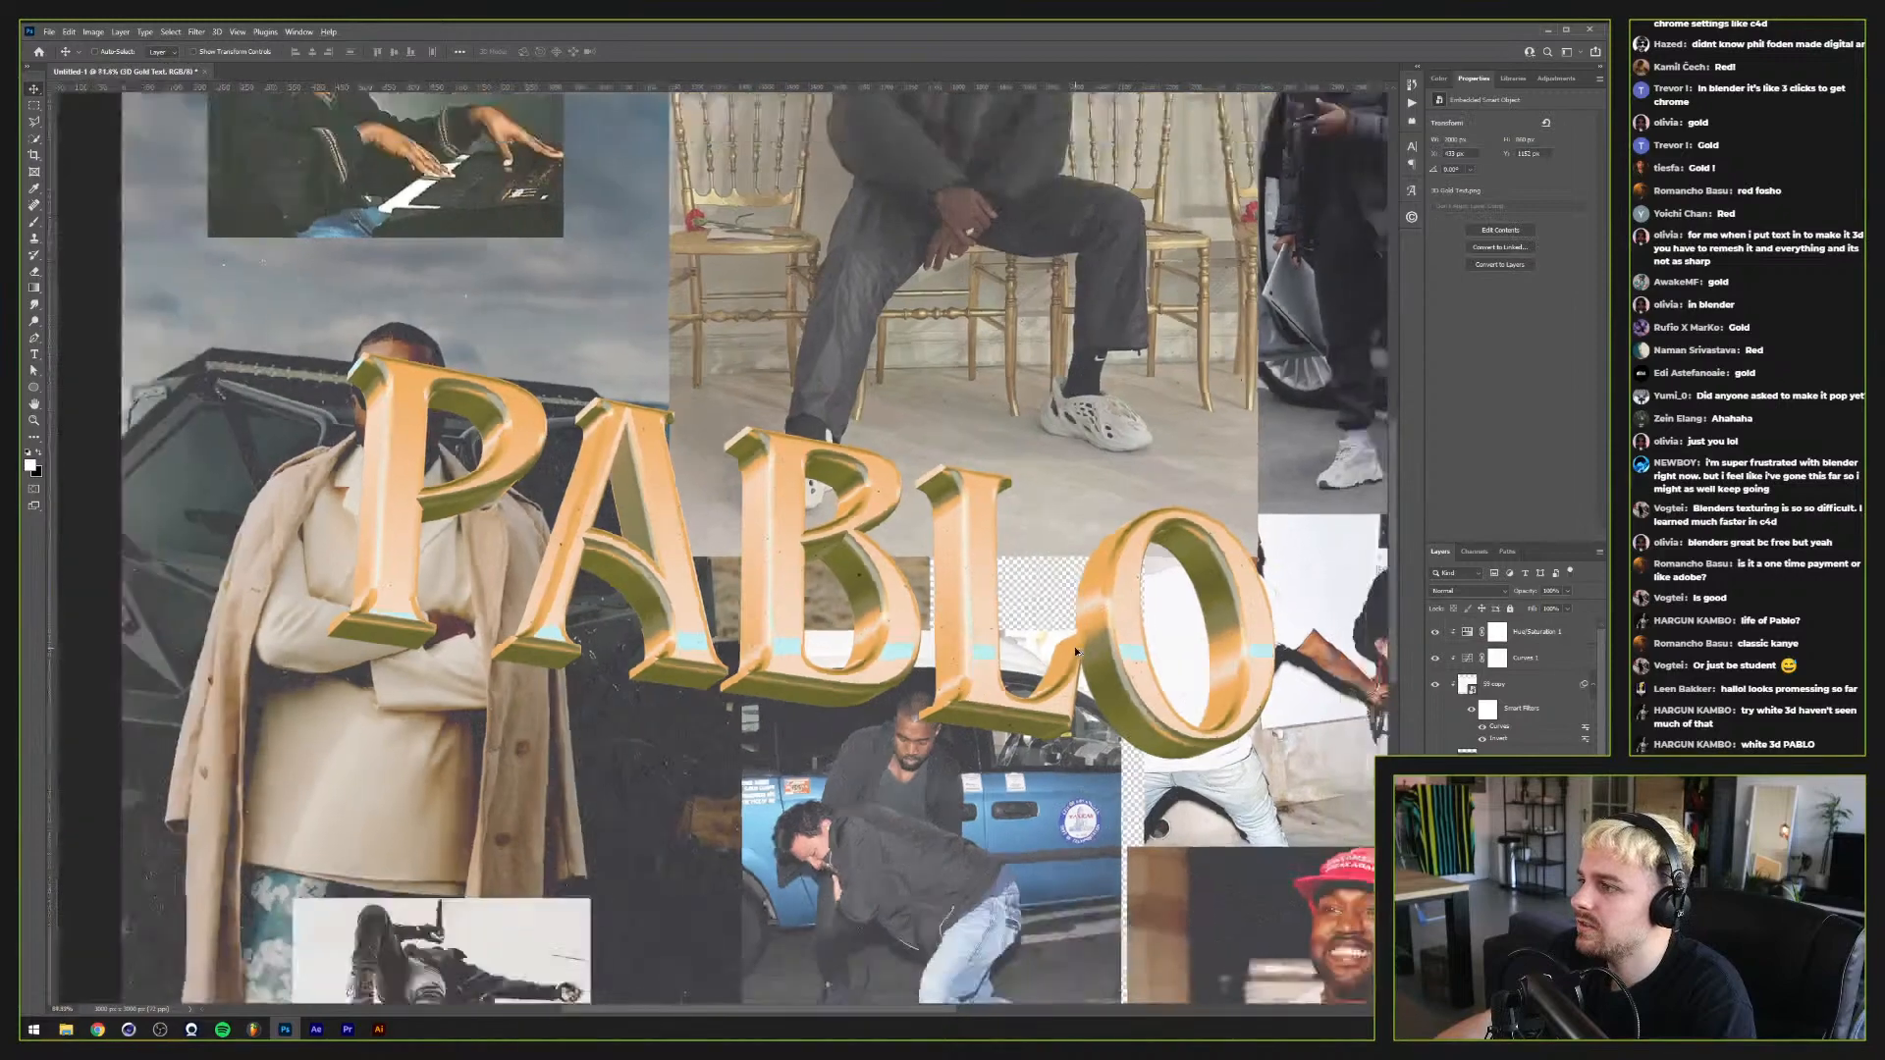
scroll(1074, 645, down, 1)
scroll(1060, 645, up, 1)
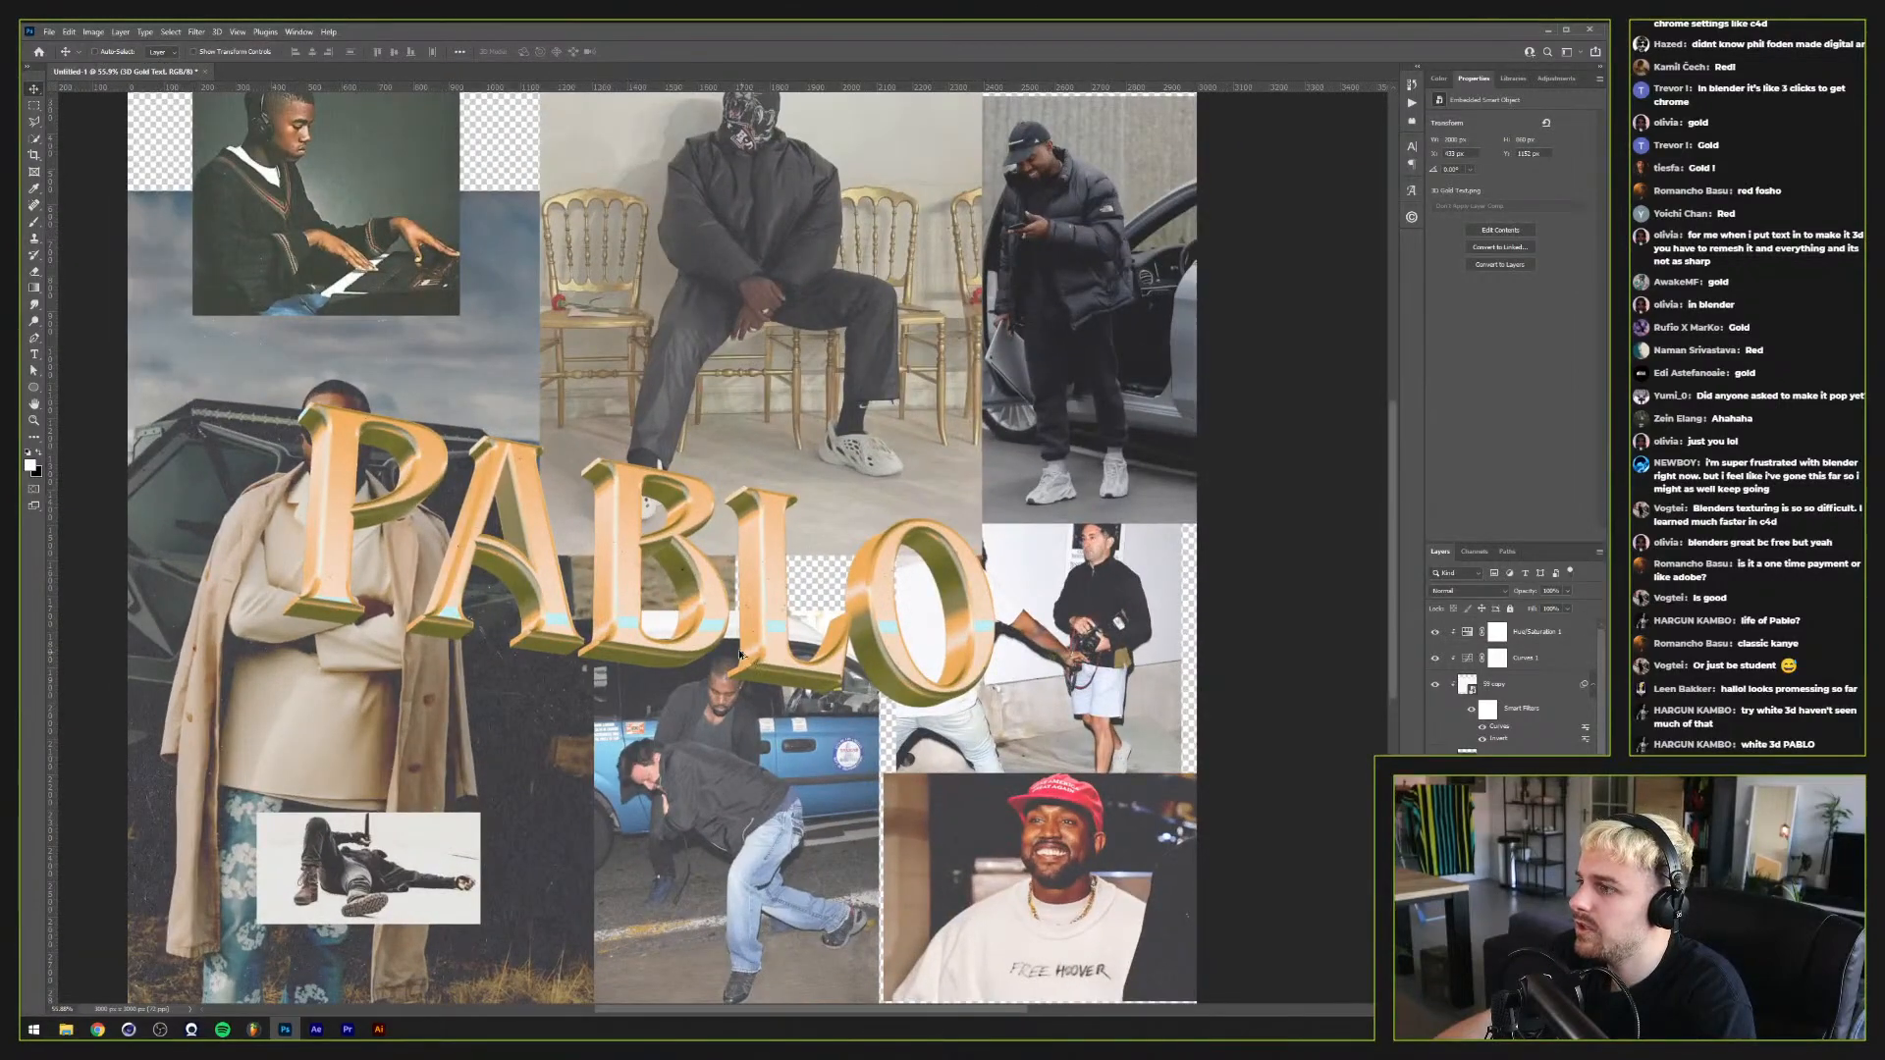
scroll(734, 648, up, 1)
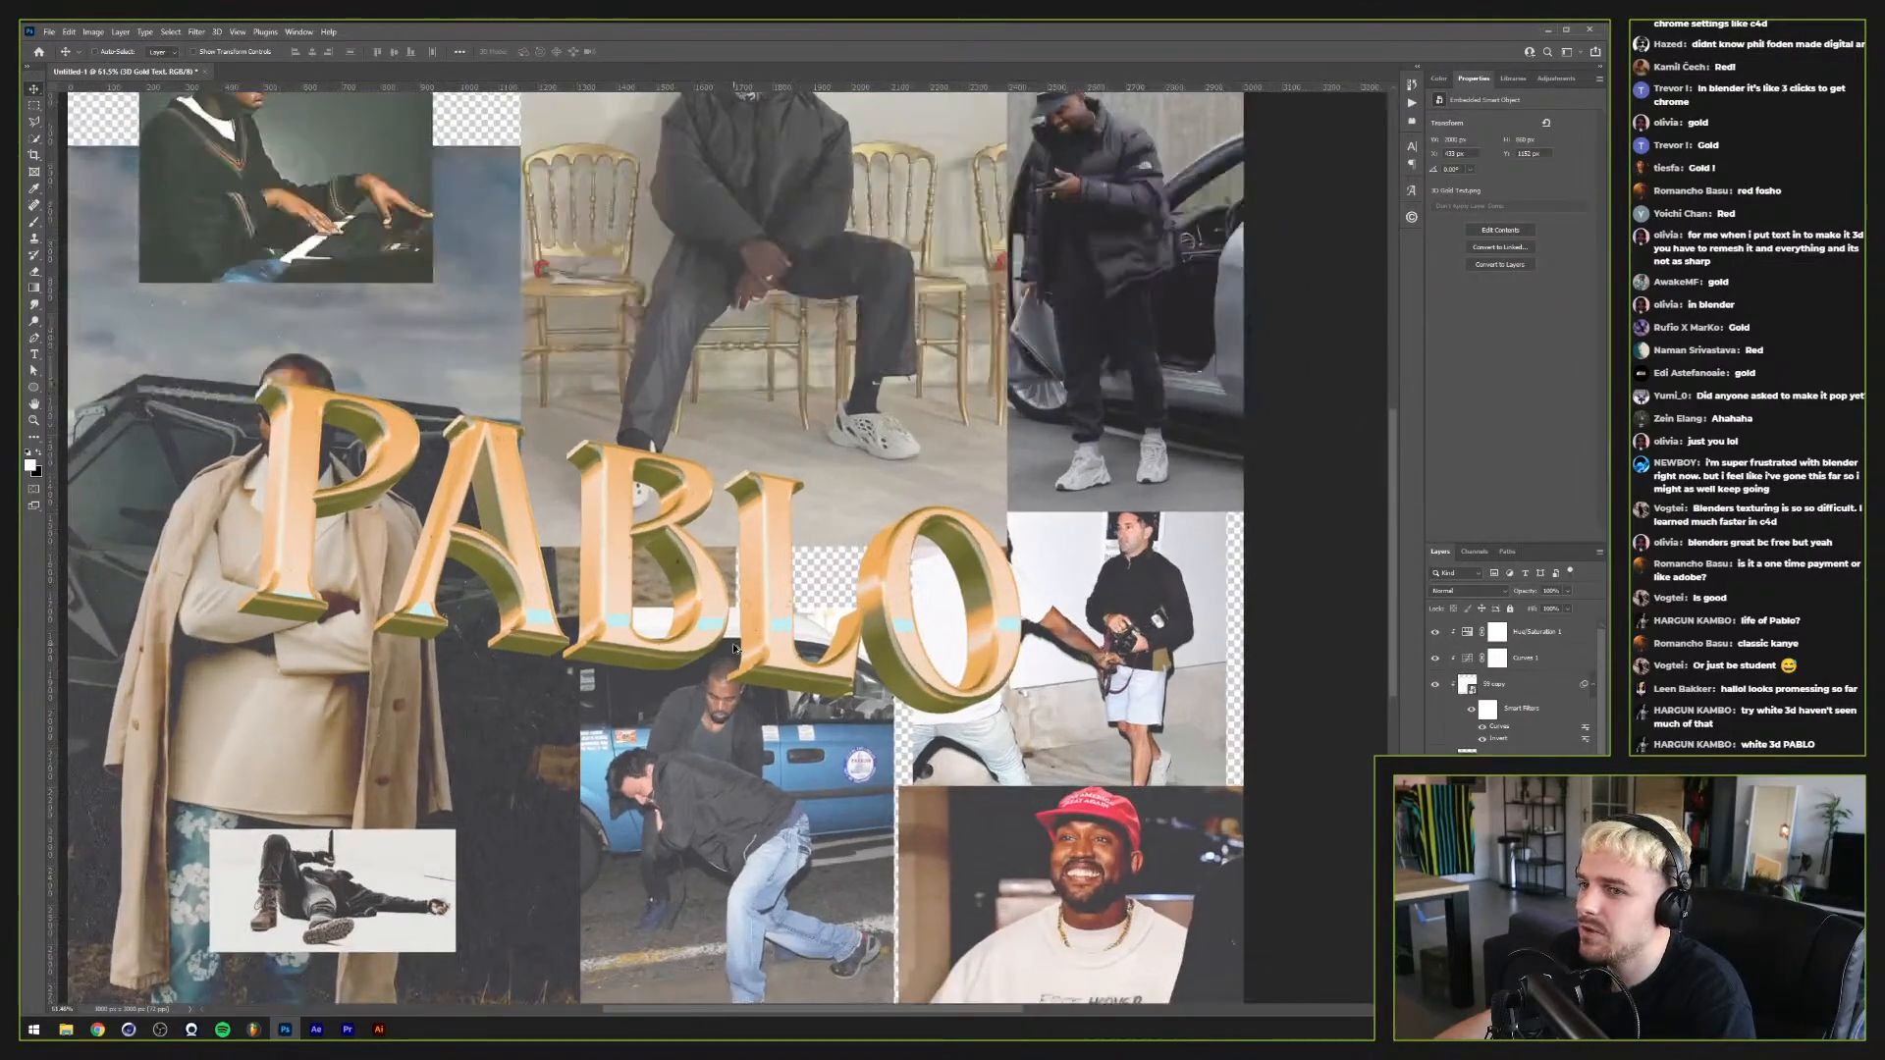
key(ctrl)
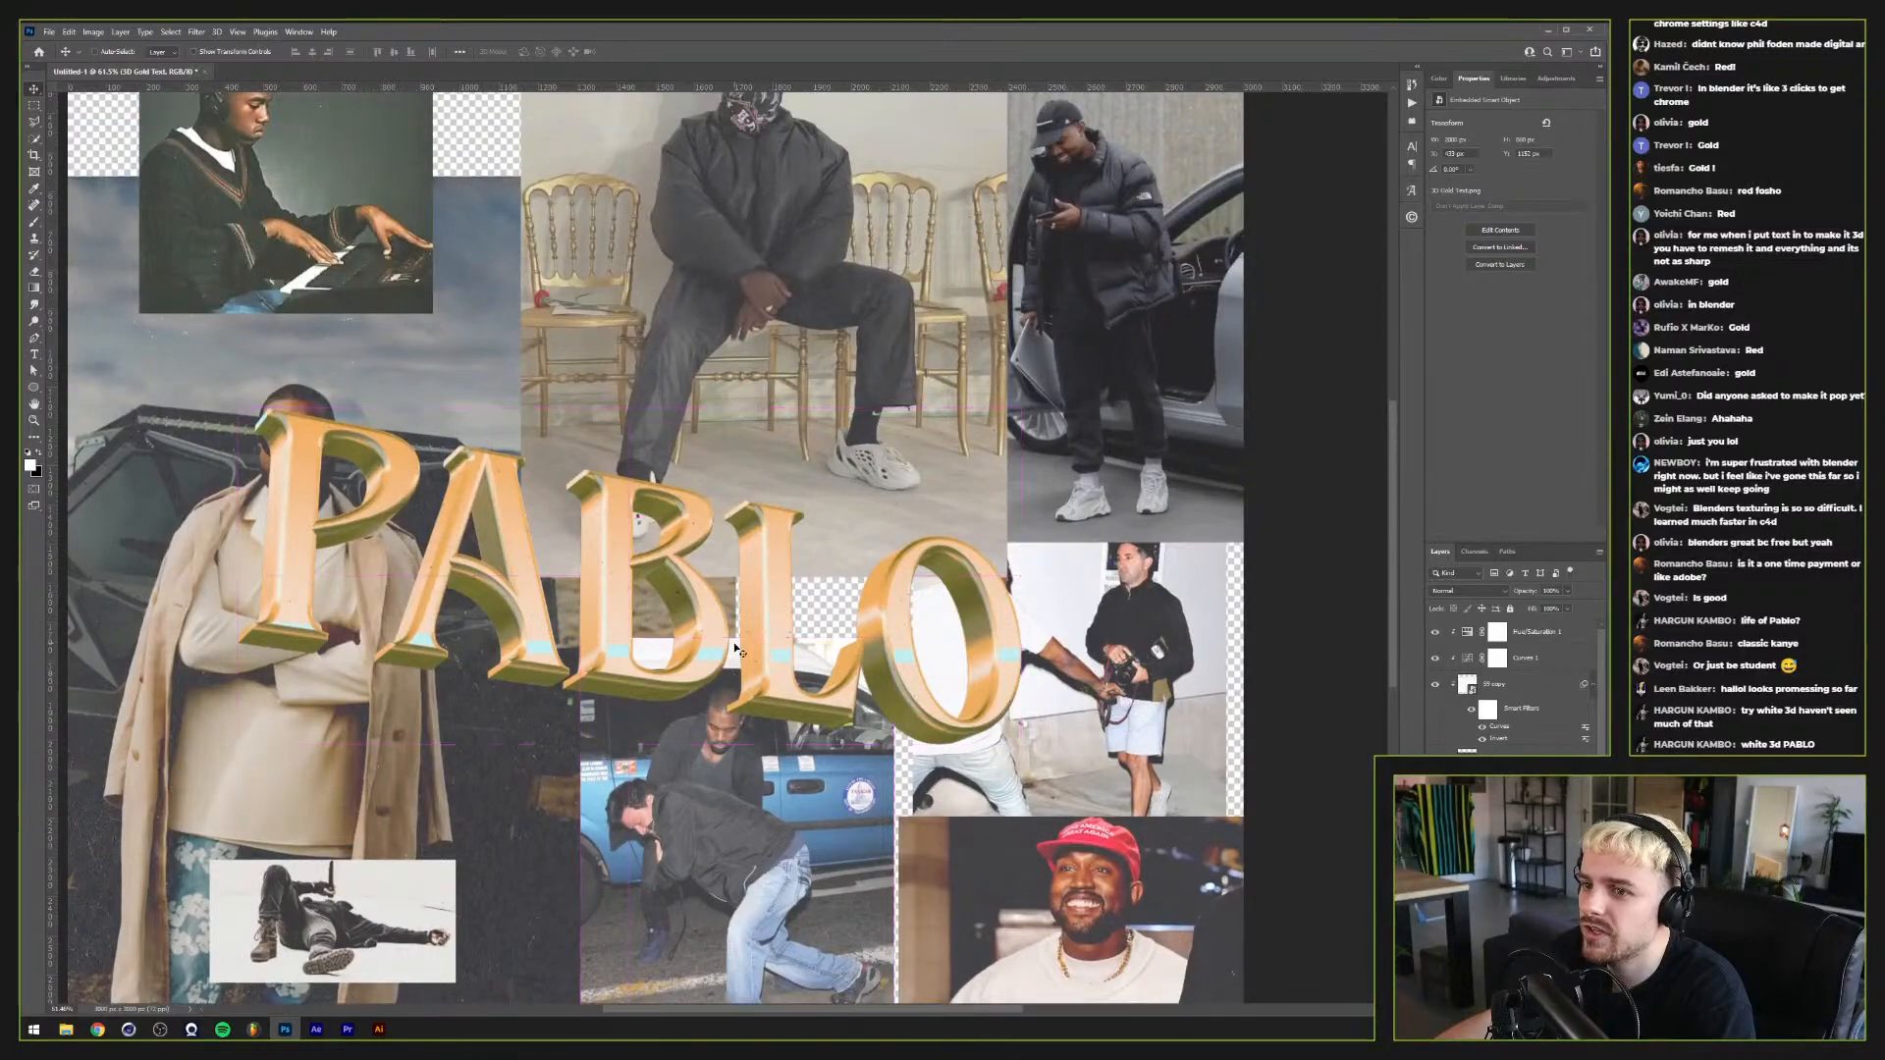
scroll(733, 642, up, 2)
scroll(736, 646, down, 1)
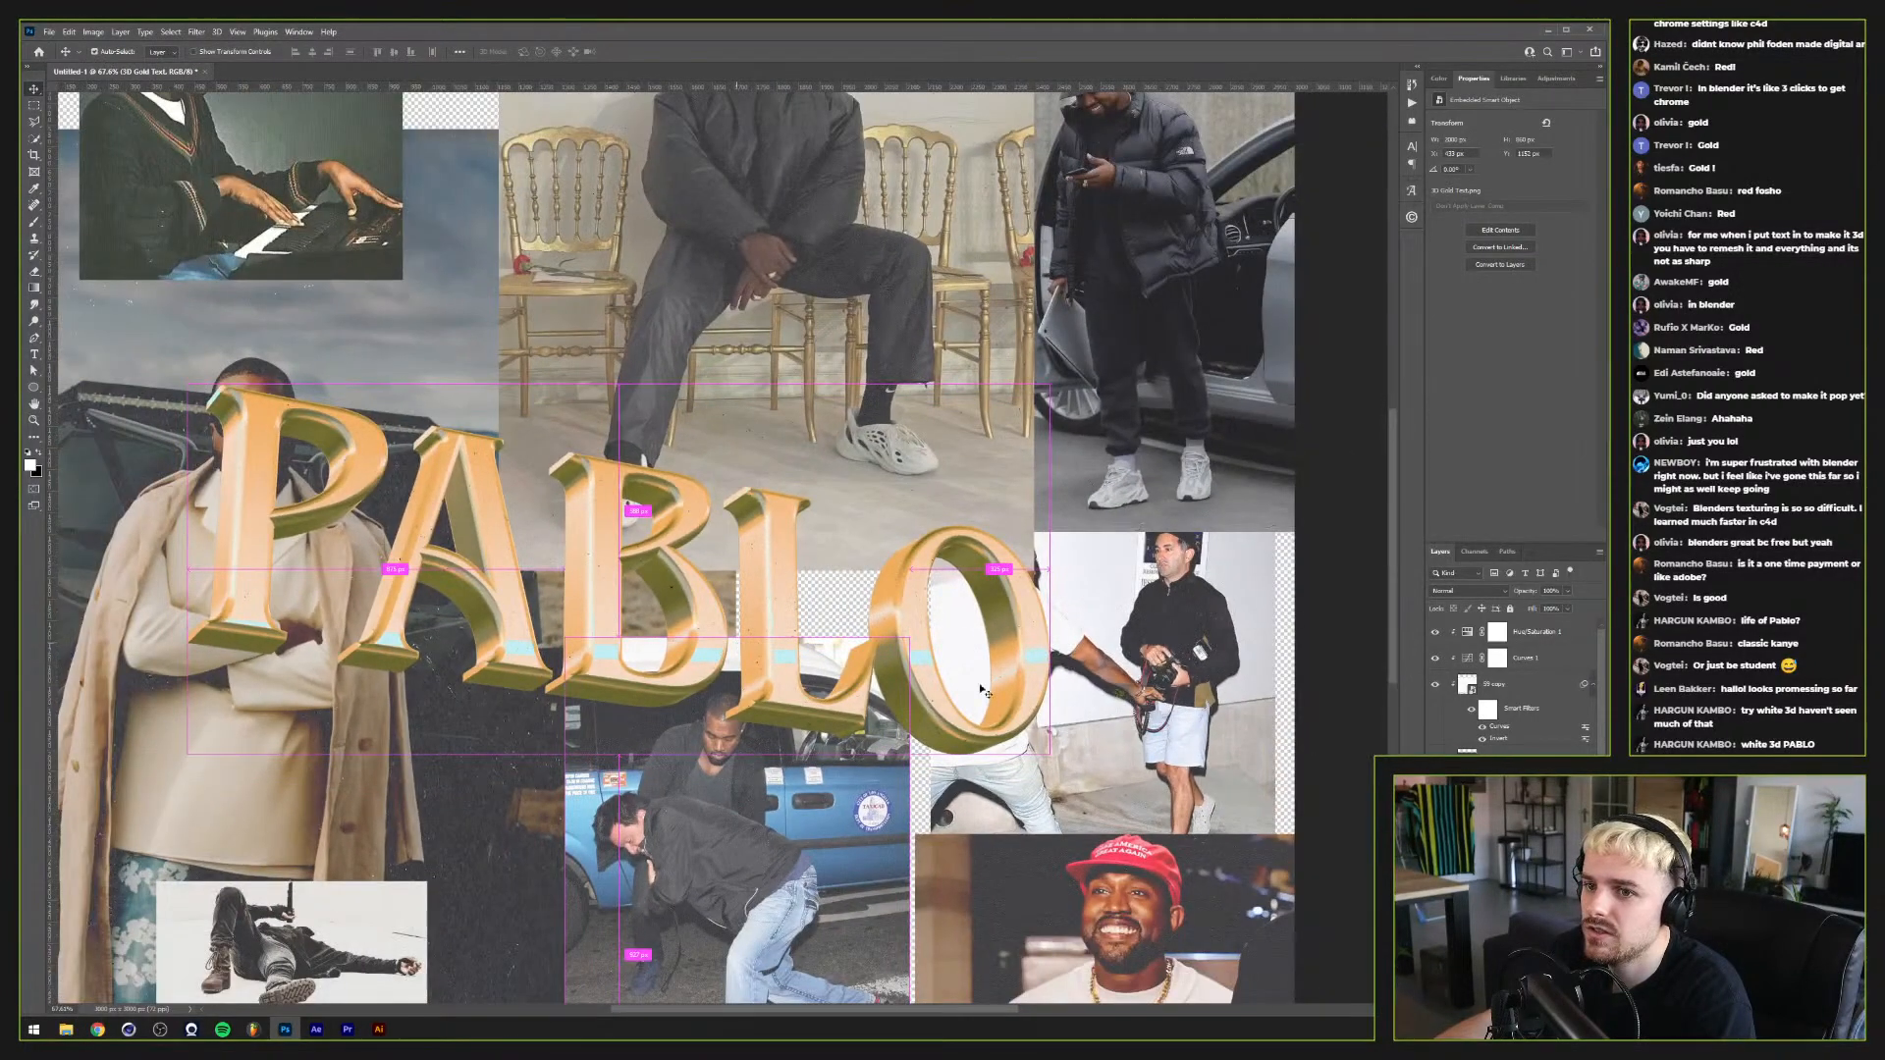
scroll(741, 649, left, 2)
shift+click(1538, 633)
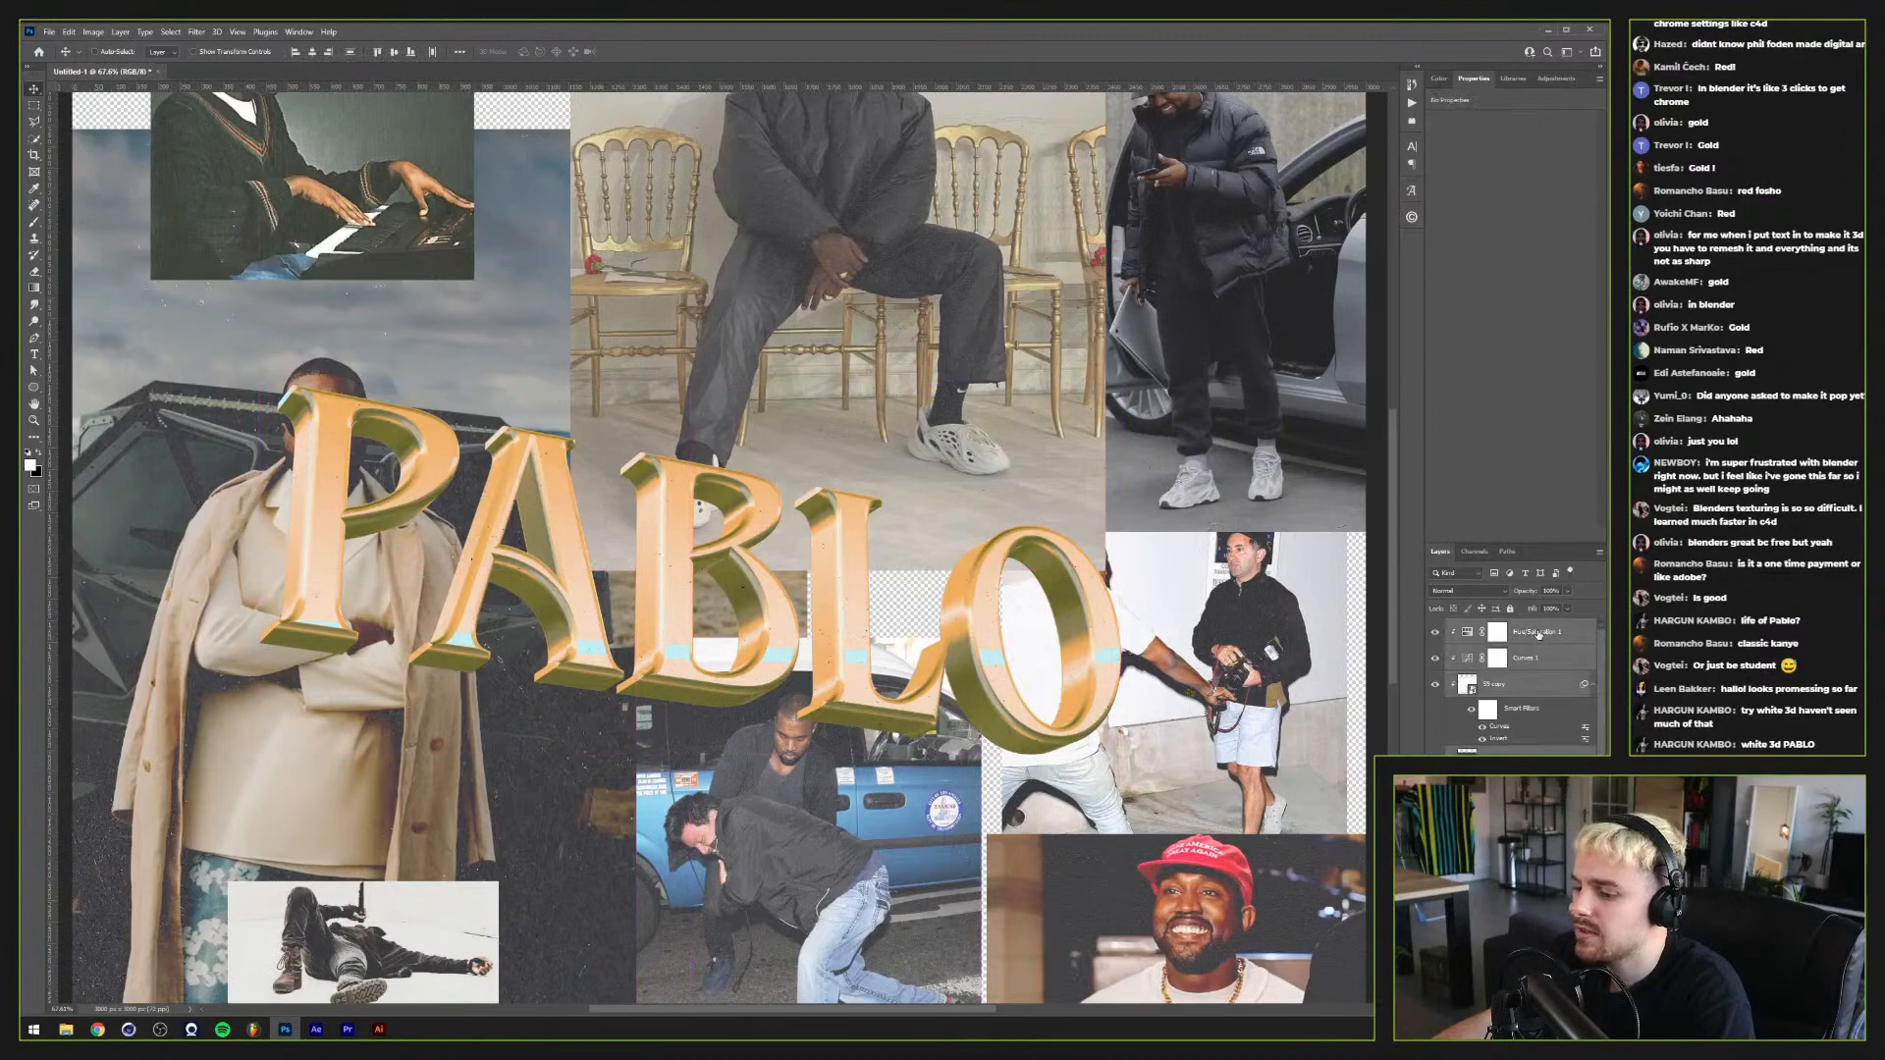
key(ctrl+g)
double_click(1492, 625)
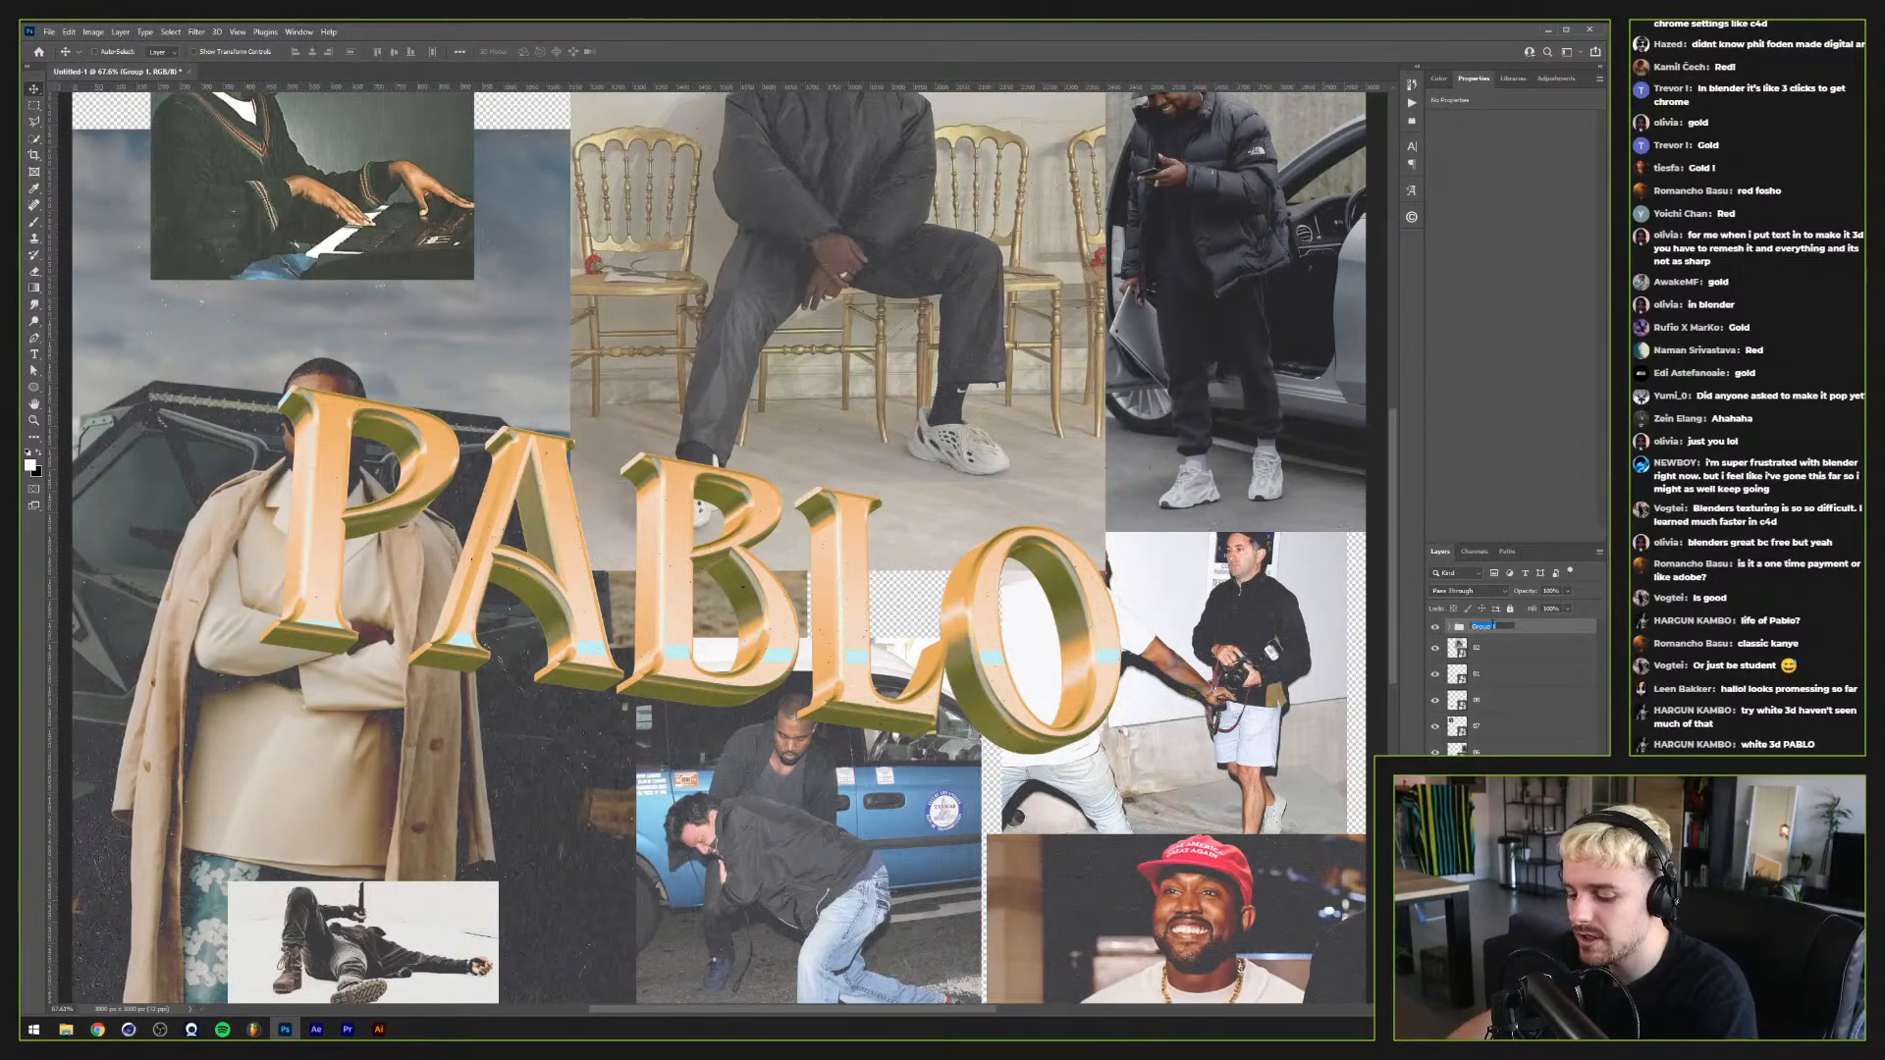
text(Text)
key(Return)
Step: Centre the large coat photo horizontally on the canvas and move the golden chairs photo into the upper-right corner
scroll(903, 609, down, 4)
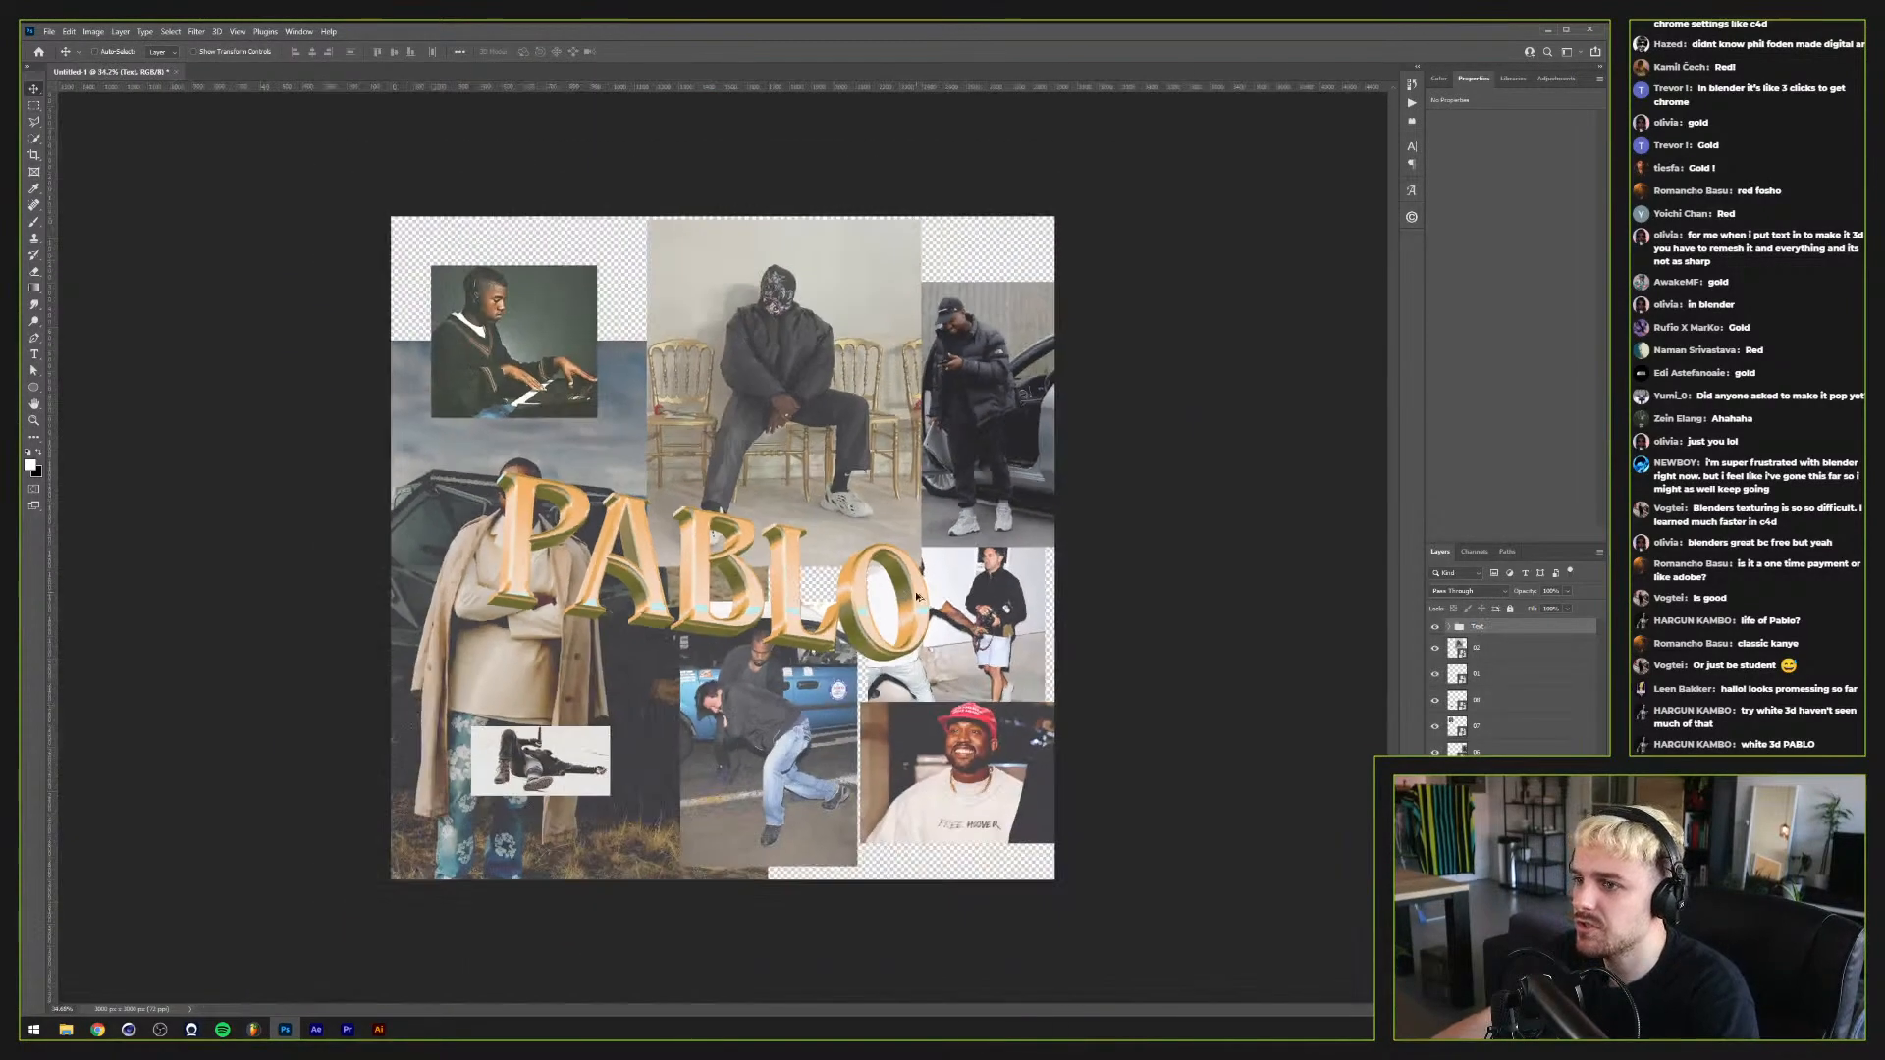
drag(451, 670, 594, 558)
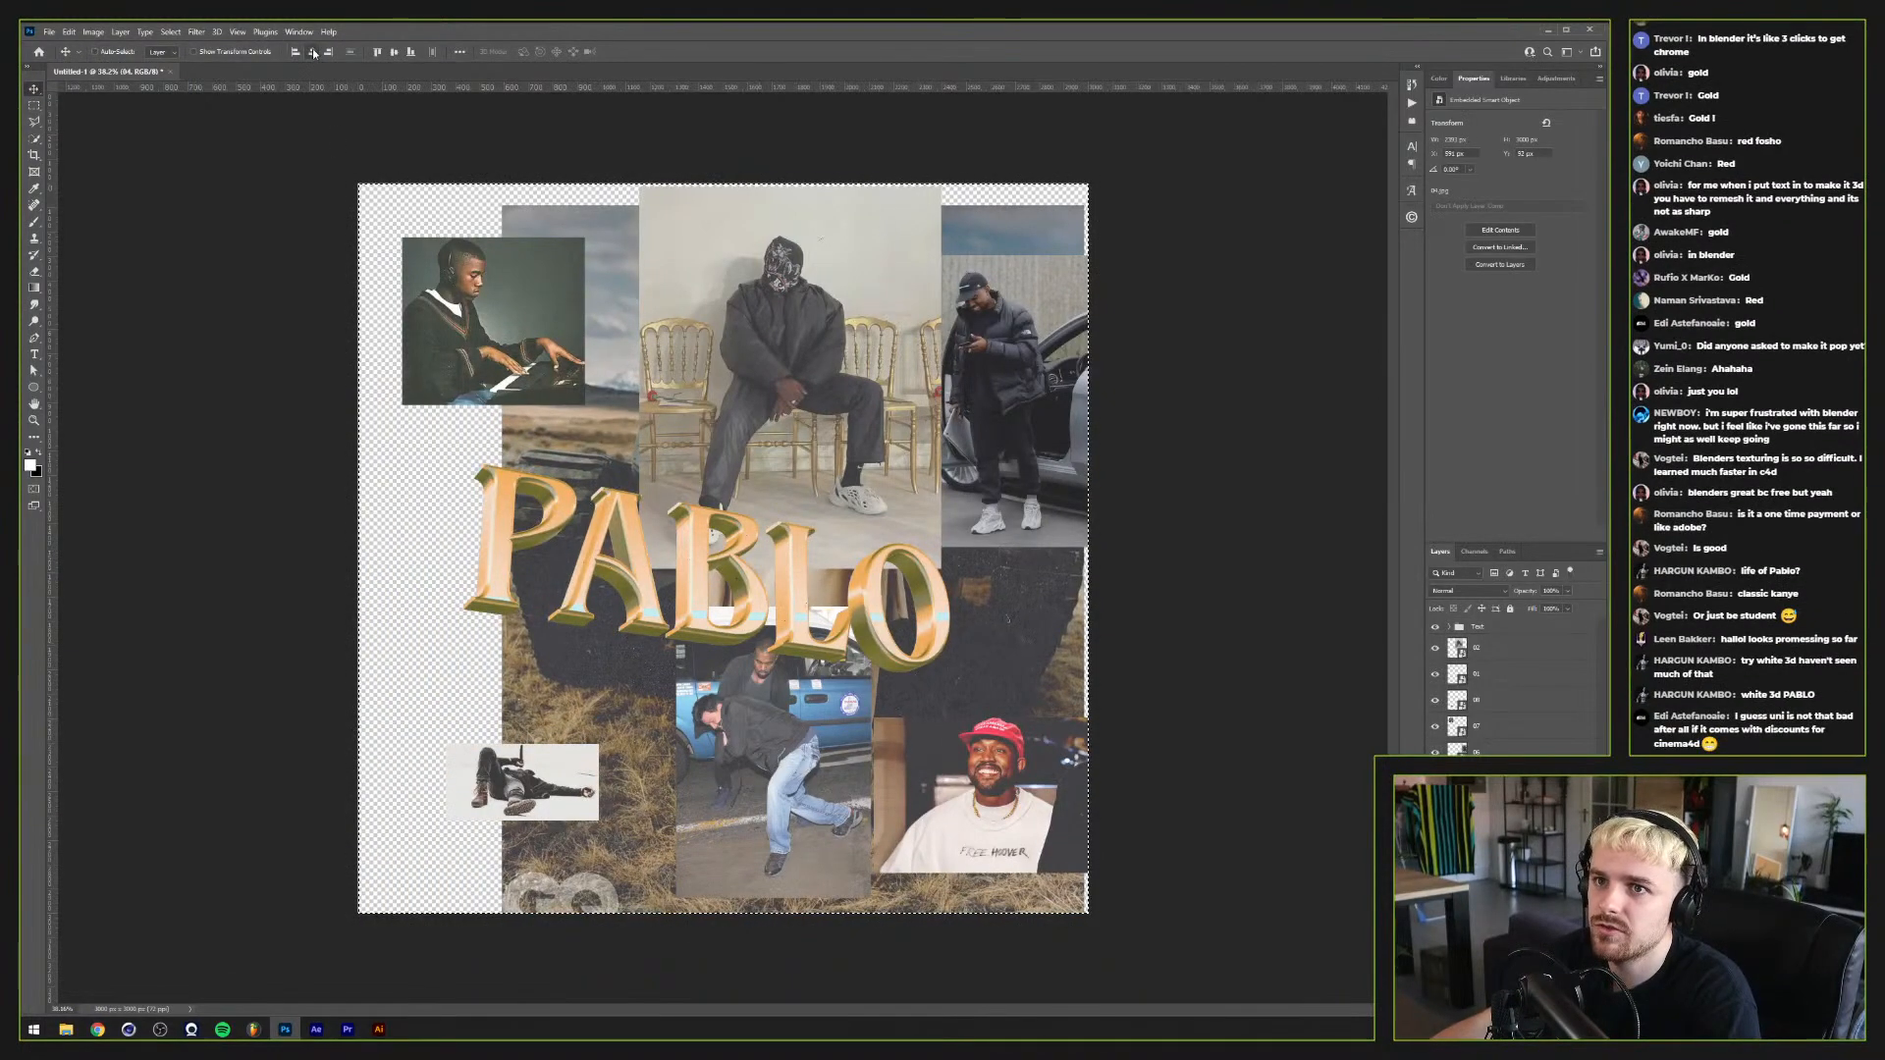
drag(991, 454, 918, 454)
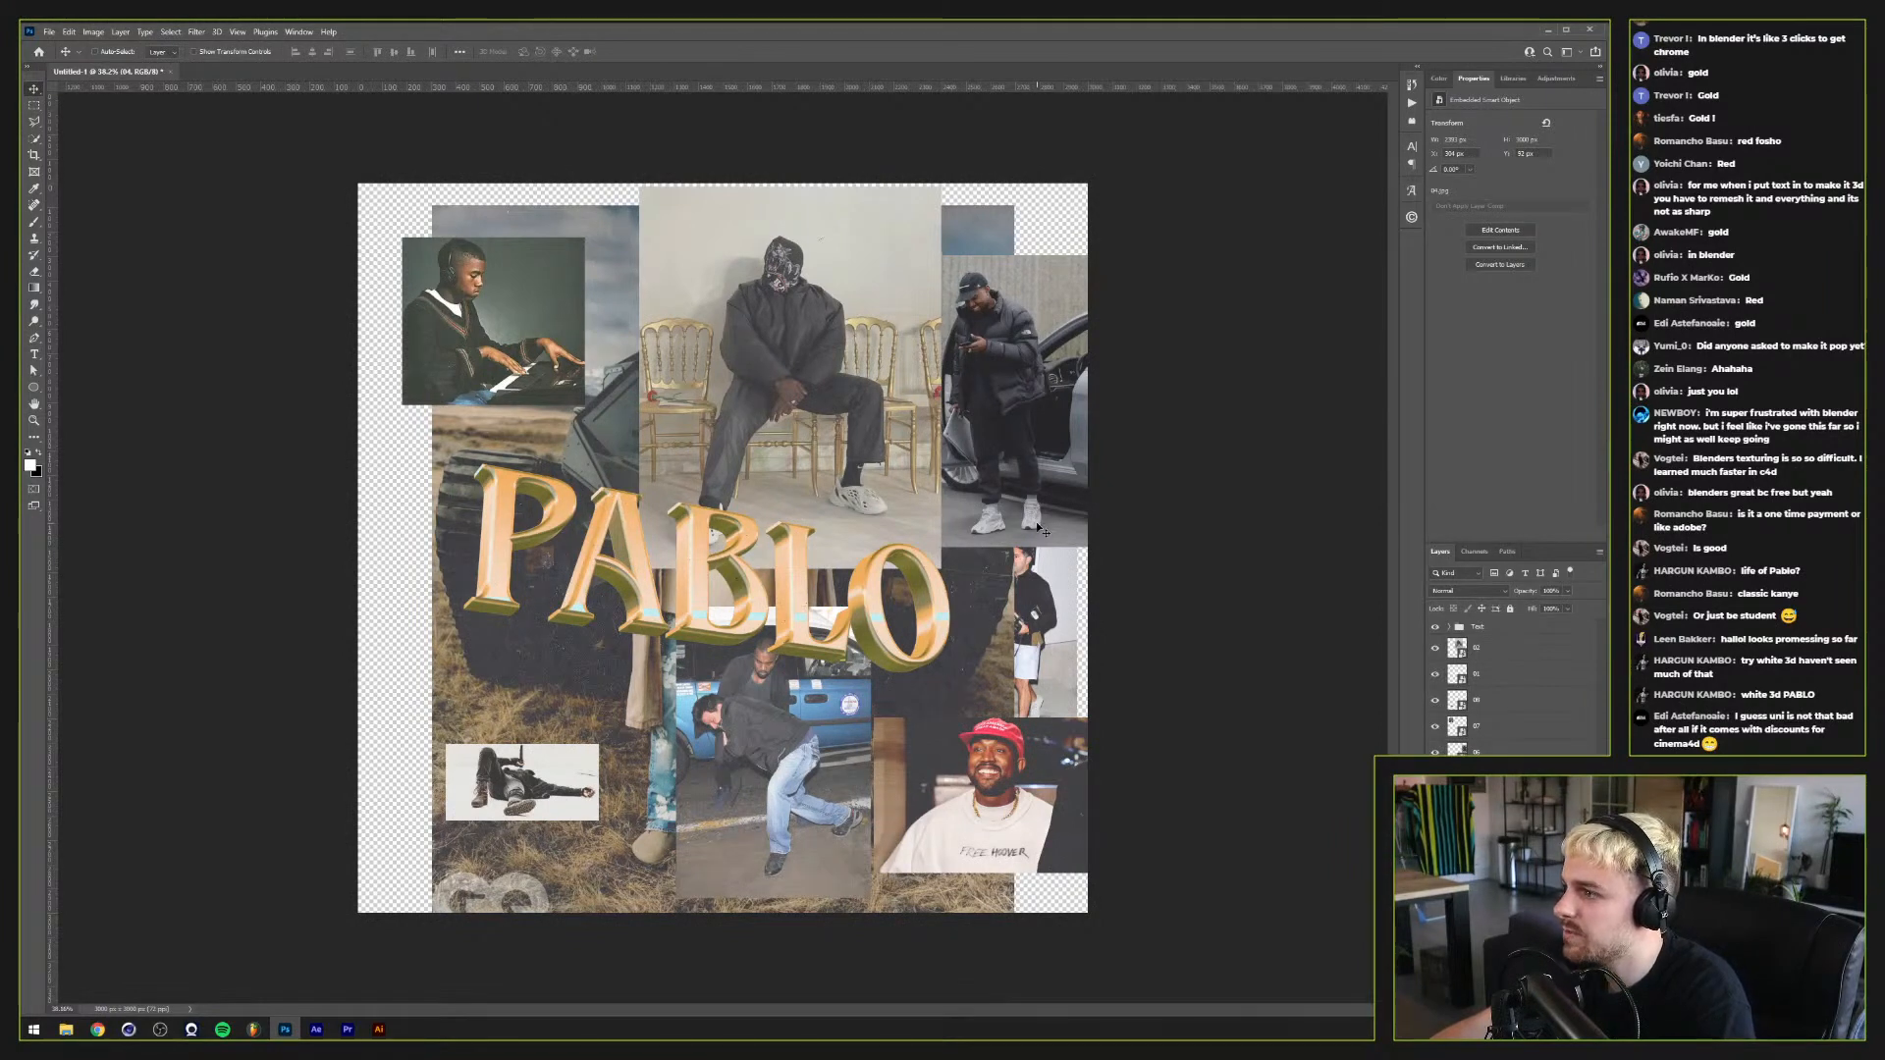
drag(856, 387, 1013, 373)
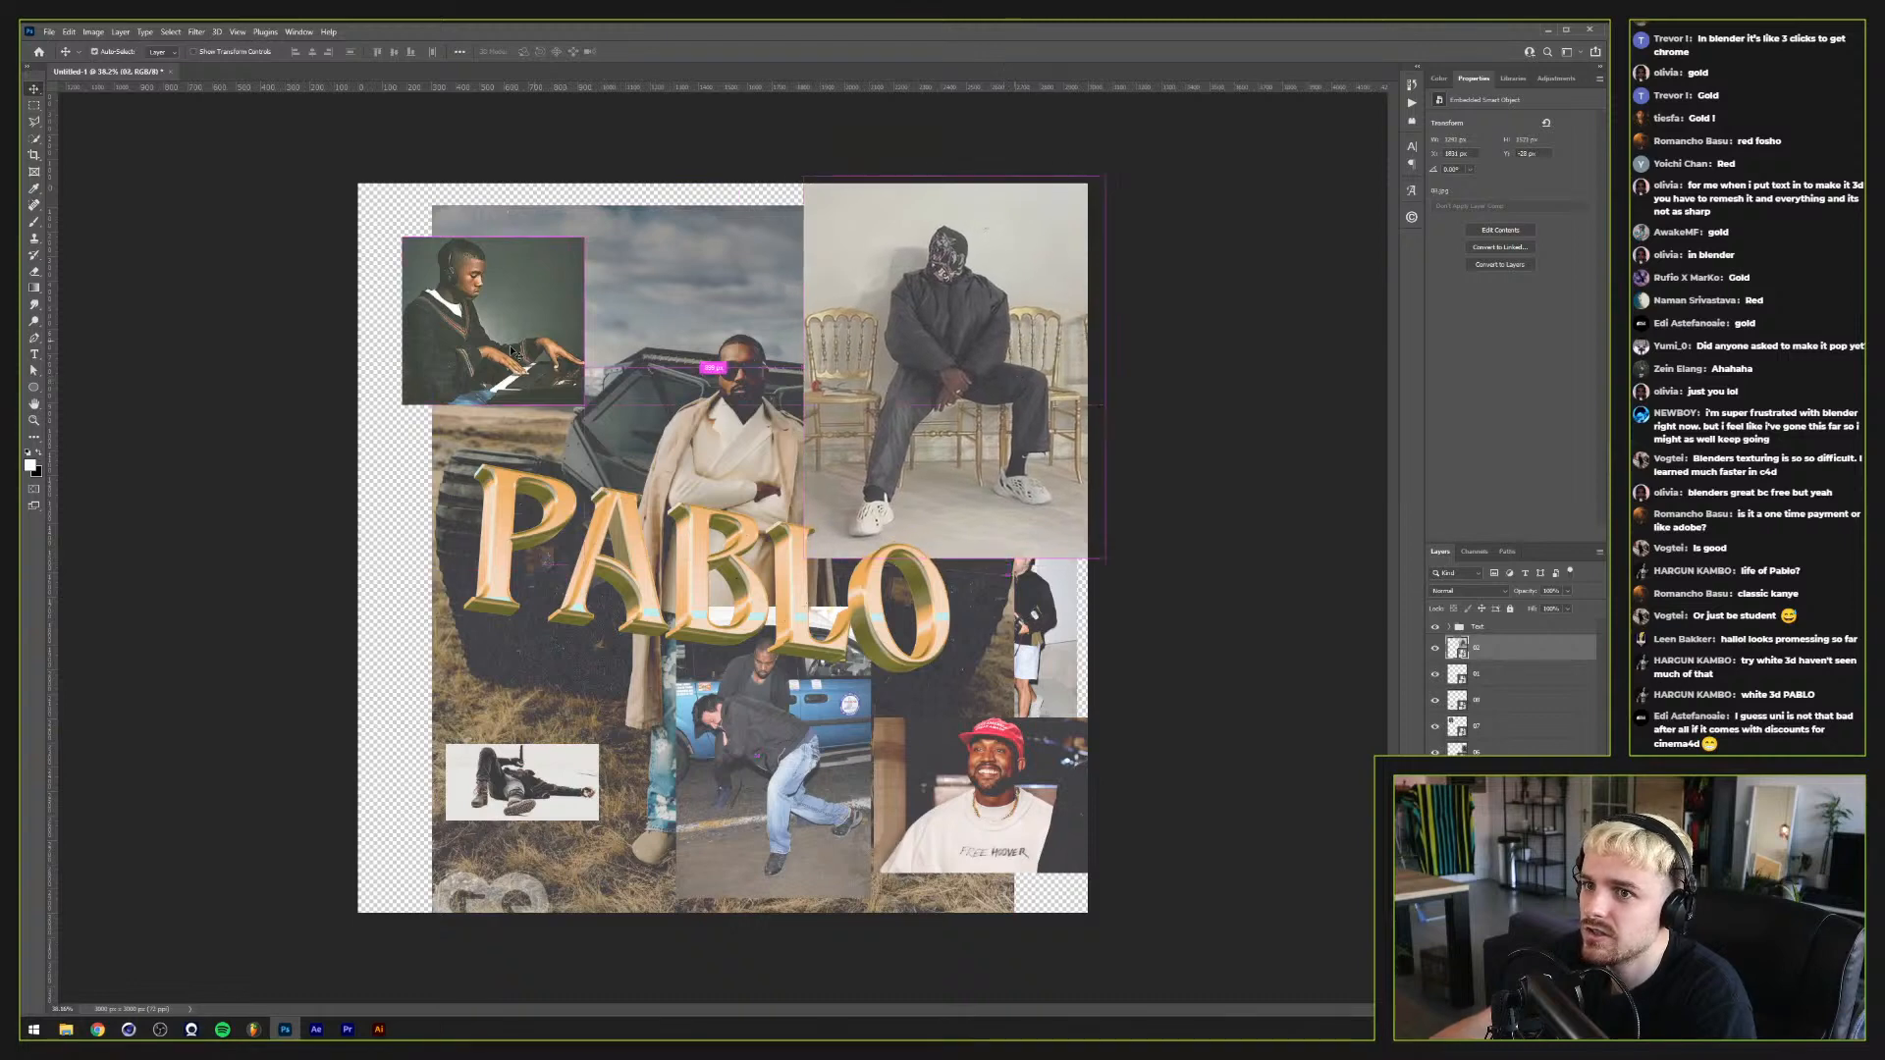
Step: Move the piano, reclining figure and blue car photos along the canvas's left side, and the red cap photo towards the bottom centre
drag(504, 345, 482, 311)
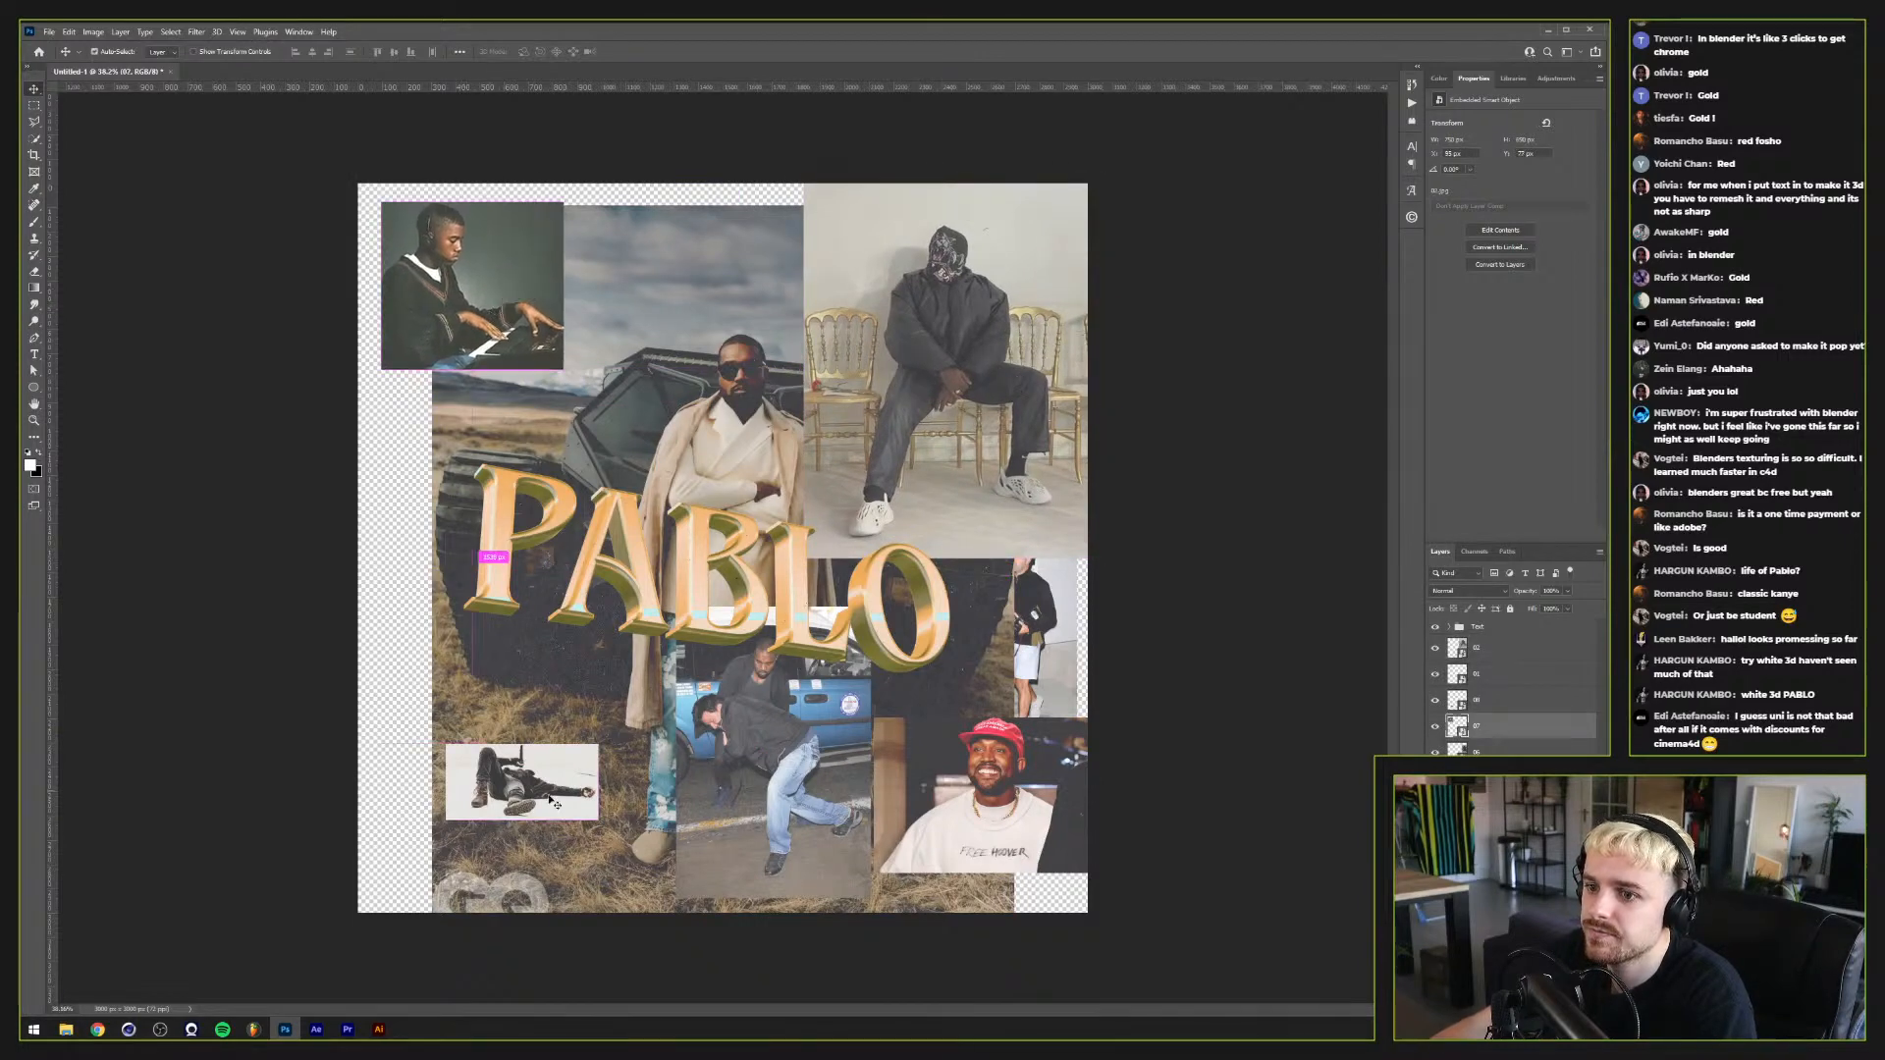
drag(541, 806, 474, 849)
drag(775, 810, 486, 643)
drag(981, 786, 861, 806)
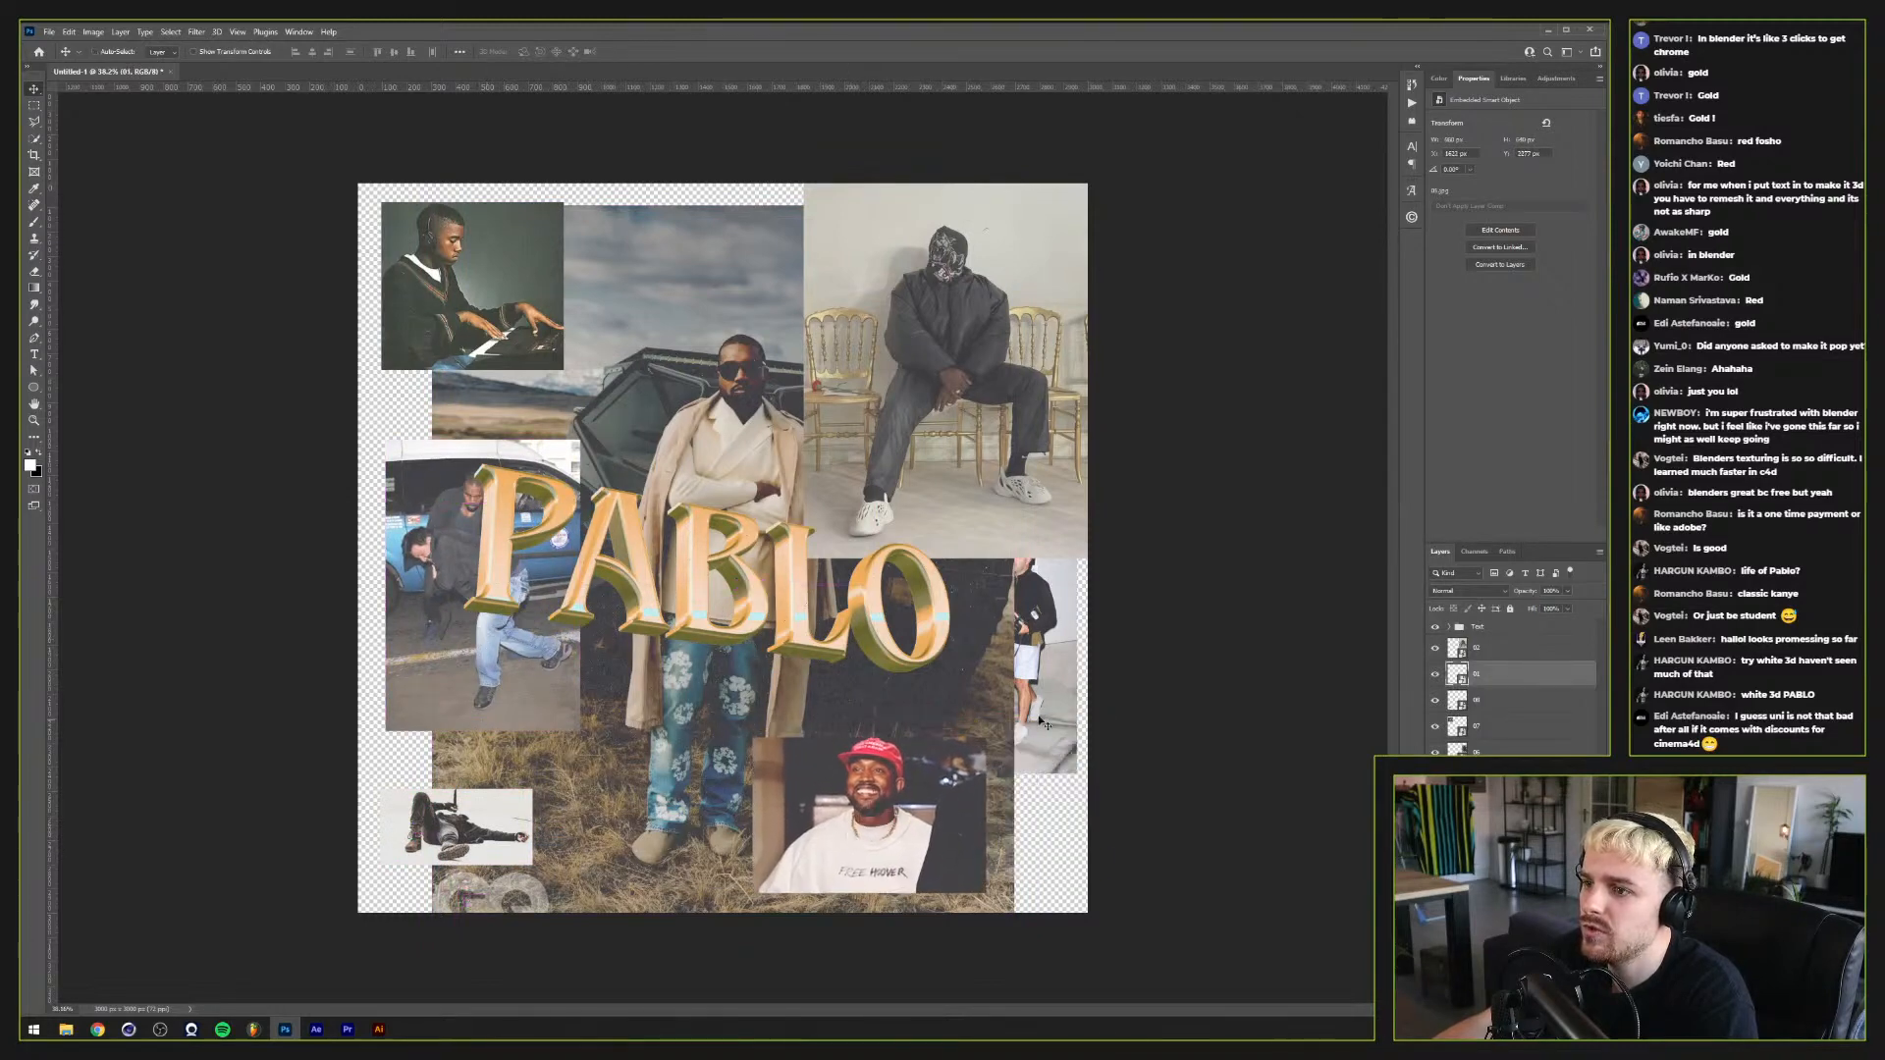
Step: Bring the photo of the two standing men in front of the other photos but below the Text group, and place it at the top centre
drag(1023, 638, 1040, 687)
key(ctrl+shift+bracketright)
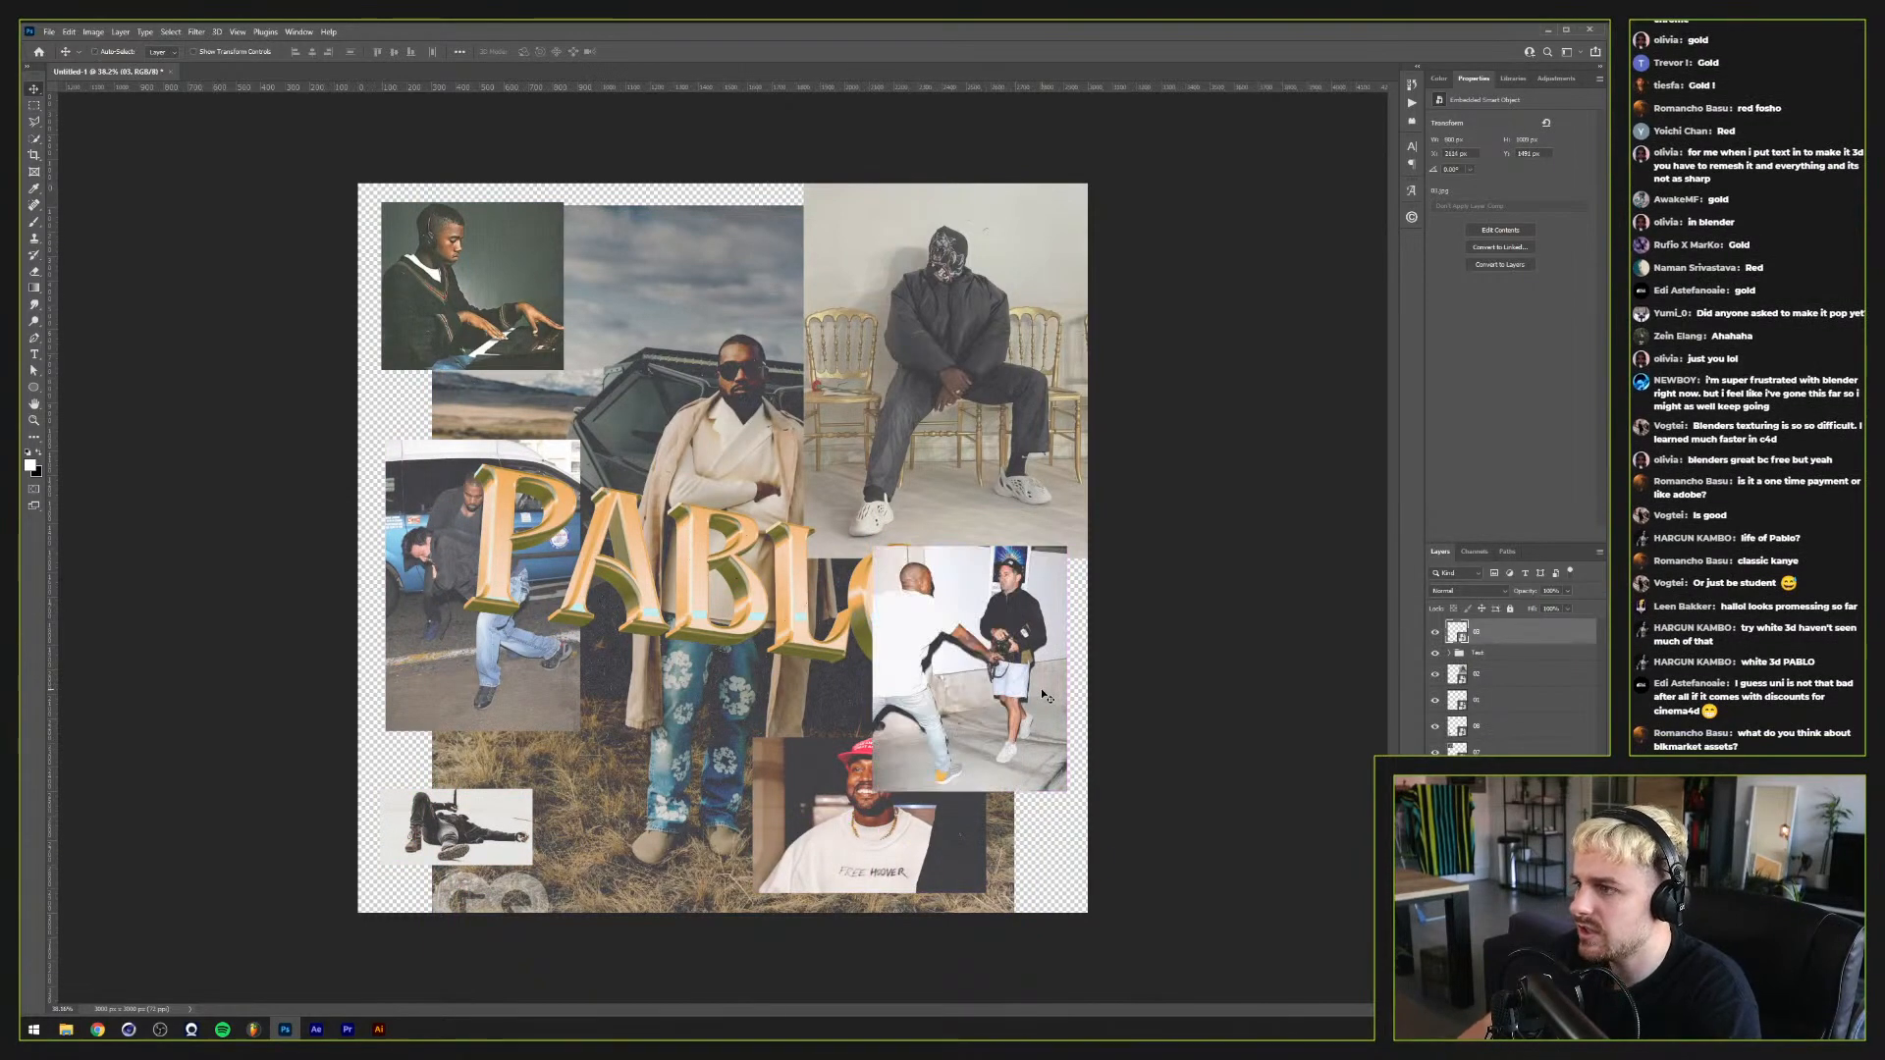
key(ctrl+bracketleft)
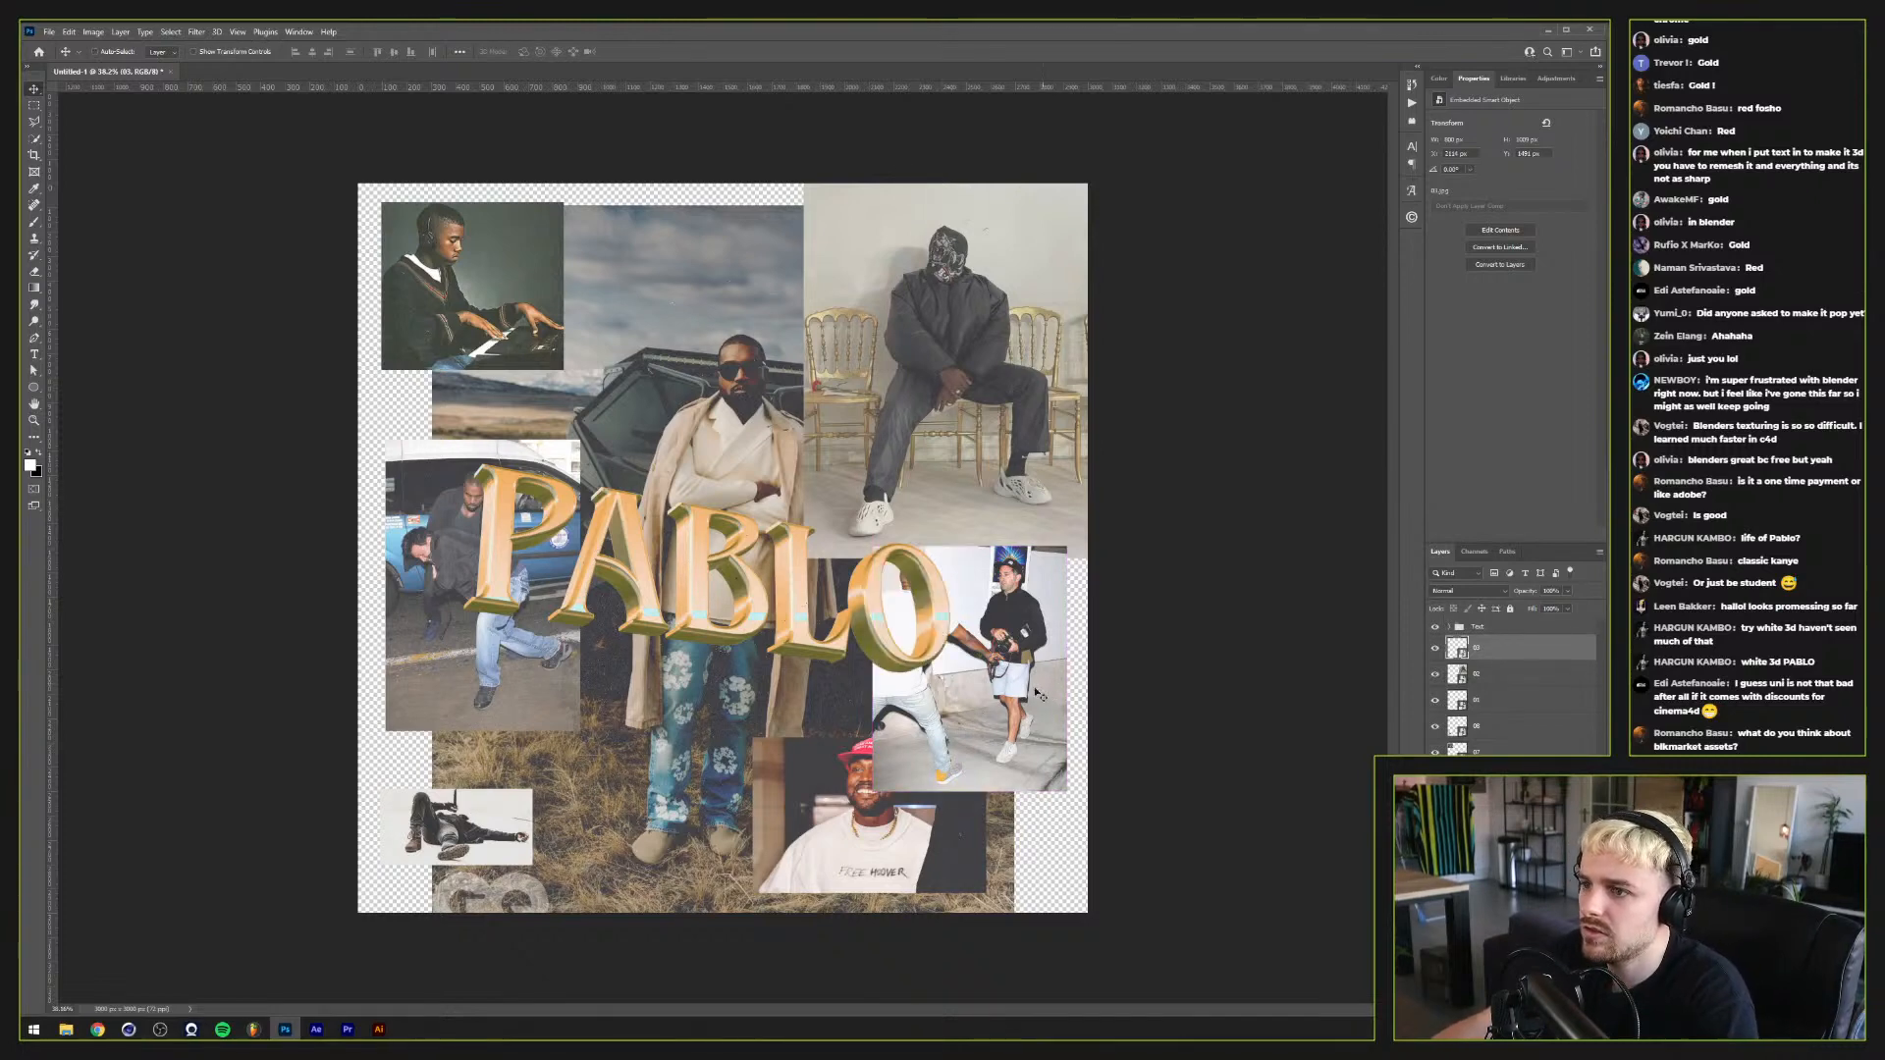
drag(1013, 695, 786, 450)
Step: Switch to Illustrator to view the orange The Life of Pablo cover reference, and return to Photoshop
click(379, 1028)
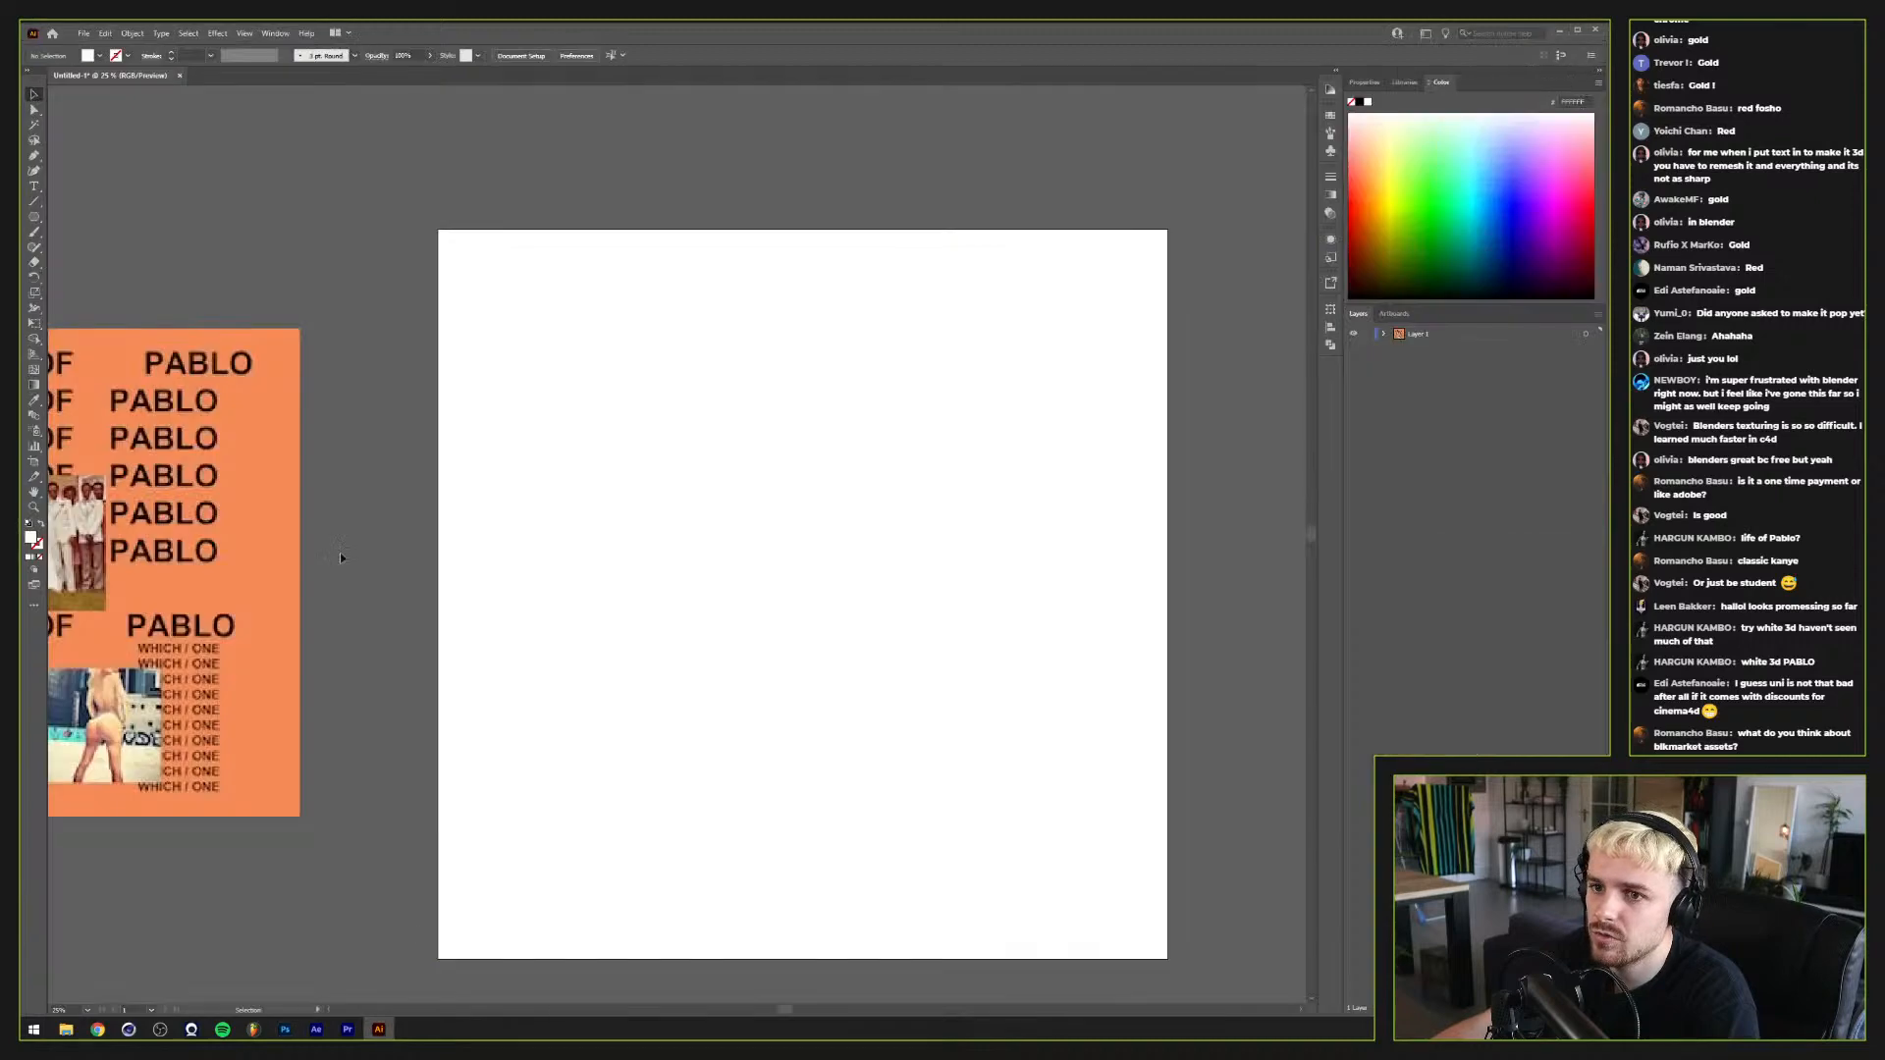
scroll(803, 572, left, 4)
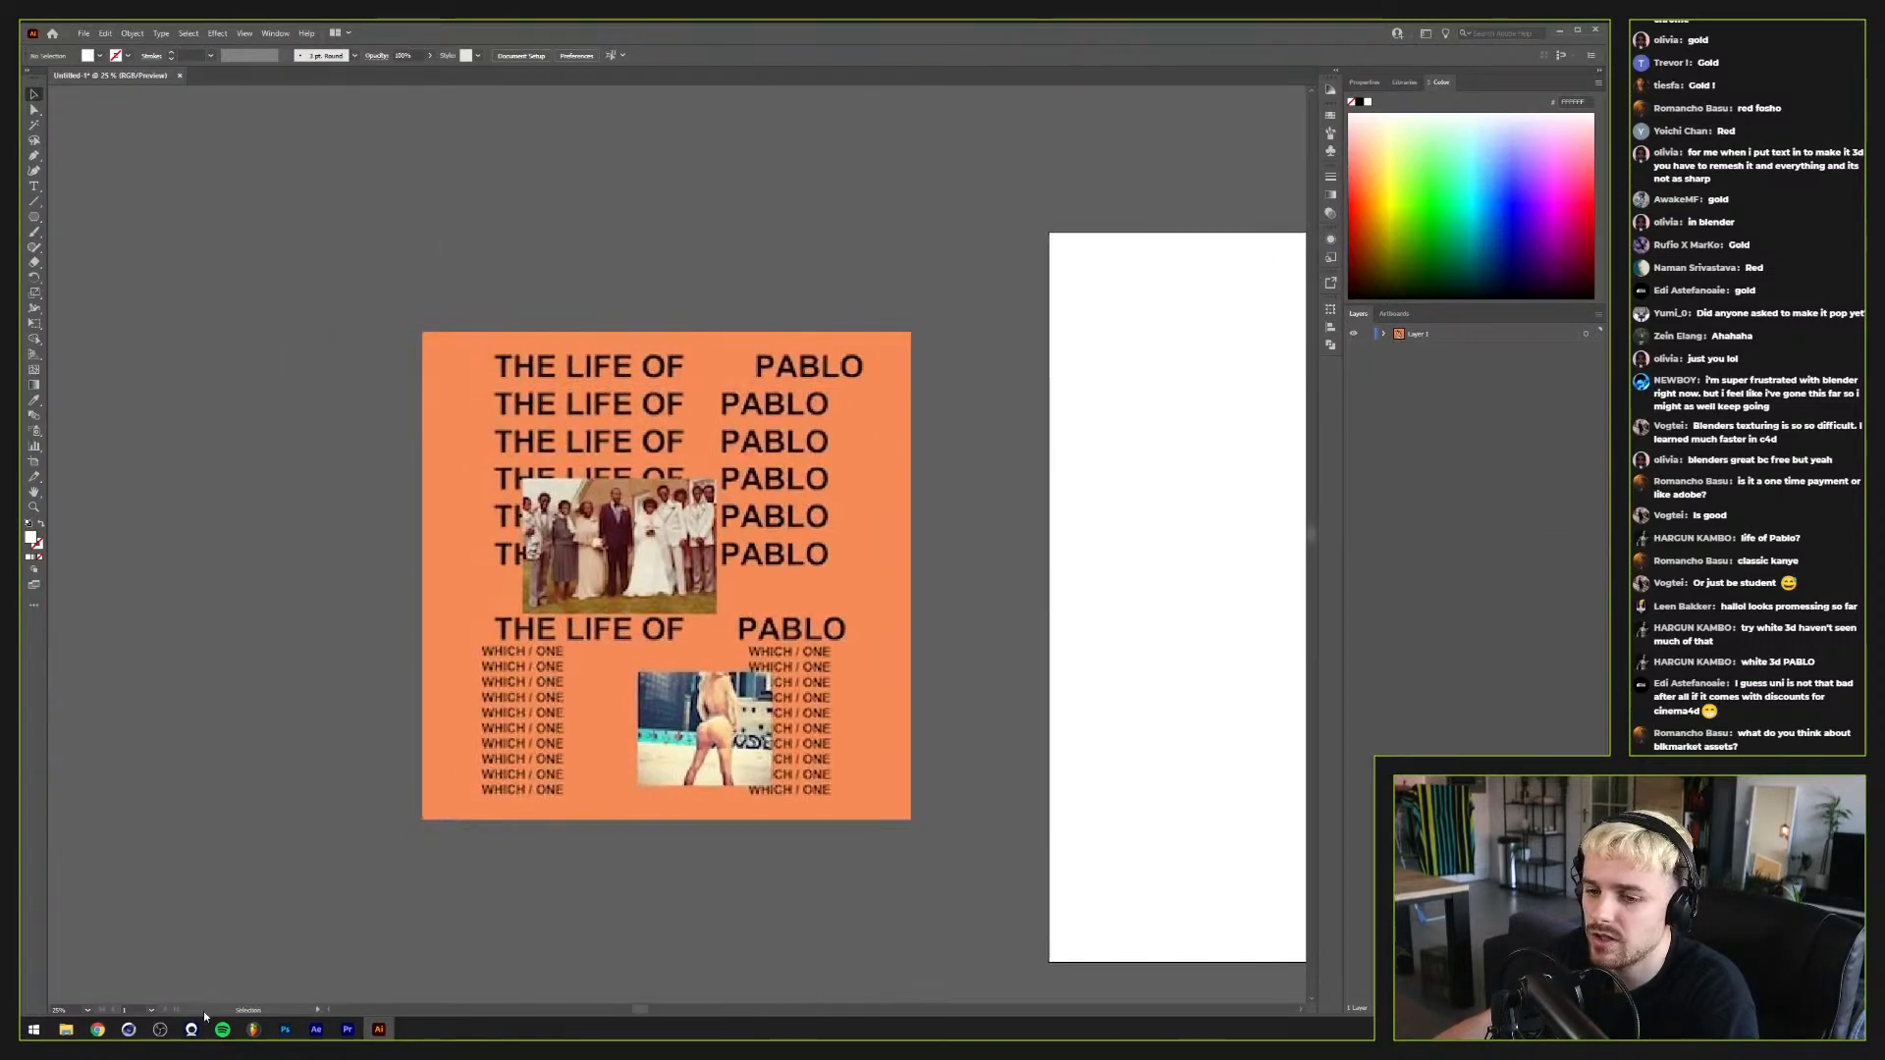
click(285, 1029)
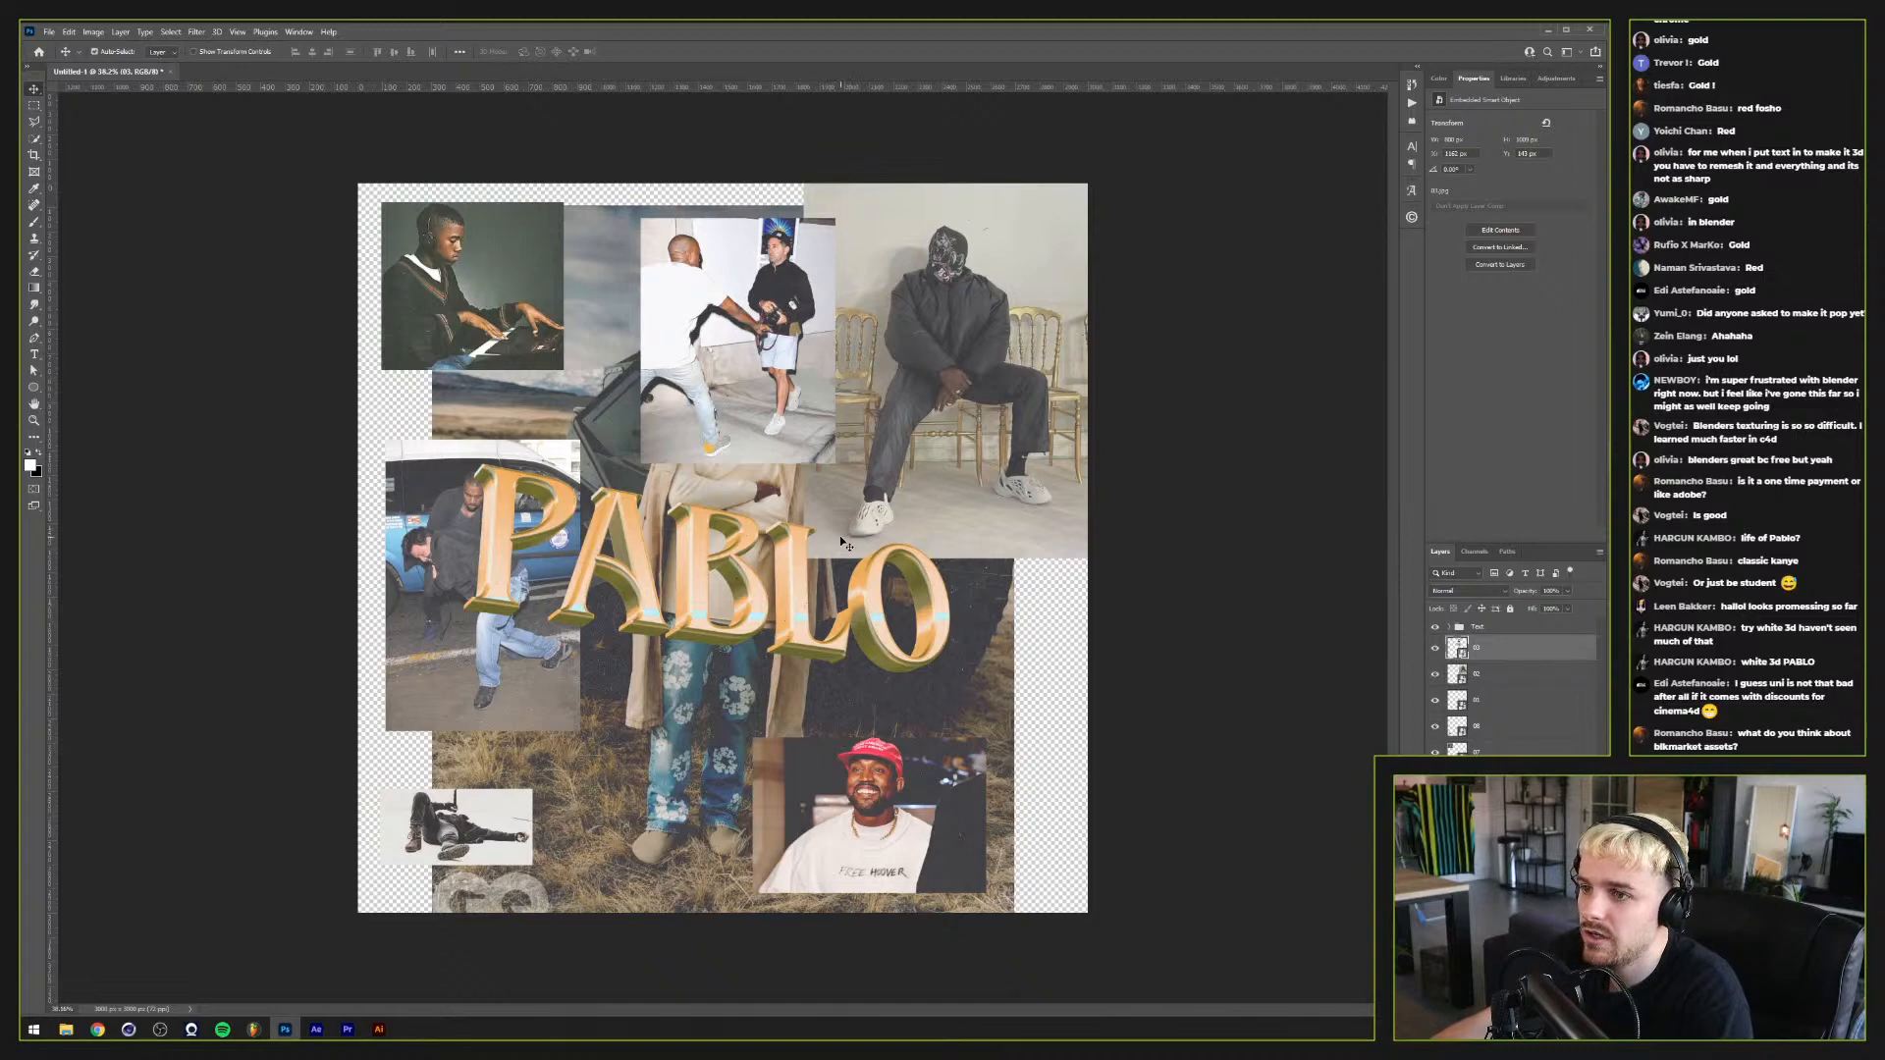
Step: Examine the rearranged collage up close and as a whole, and select the large coat photo behind the gold text
key(ctrl)
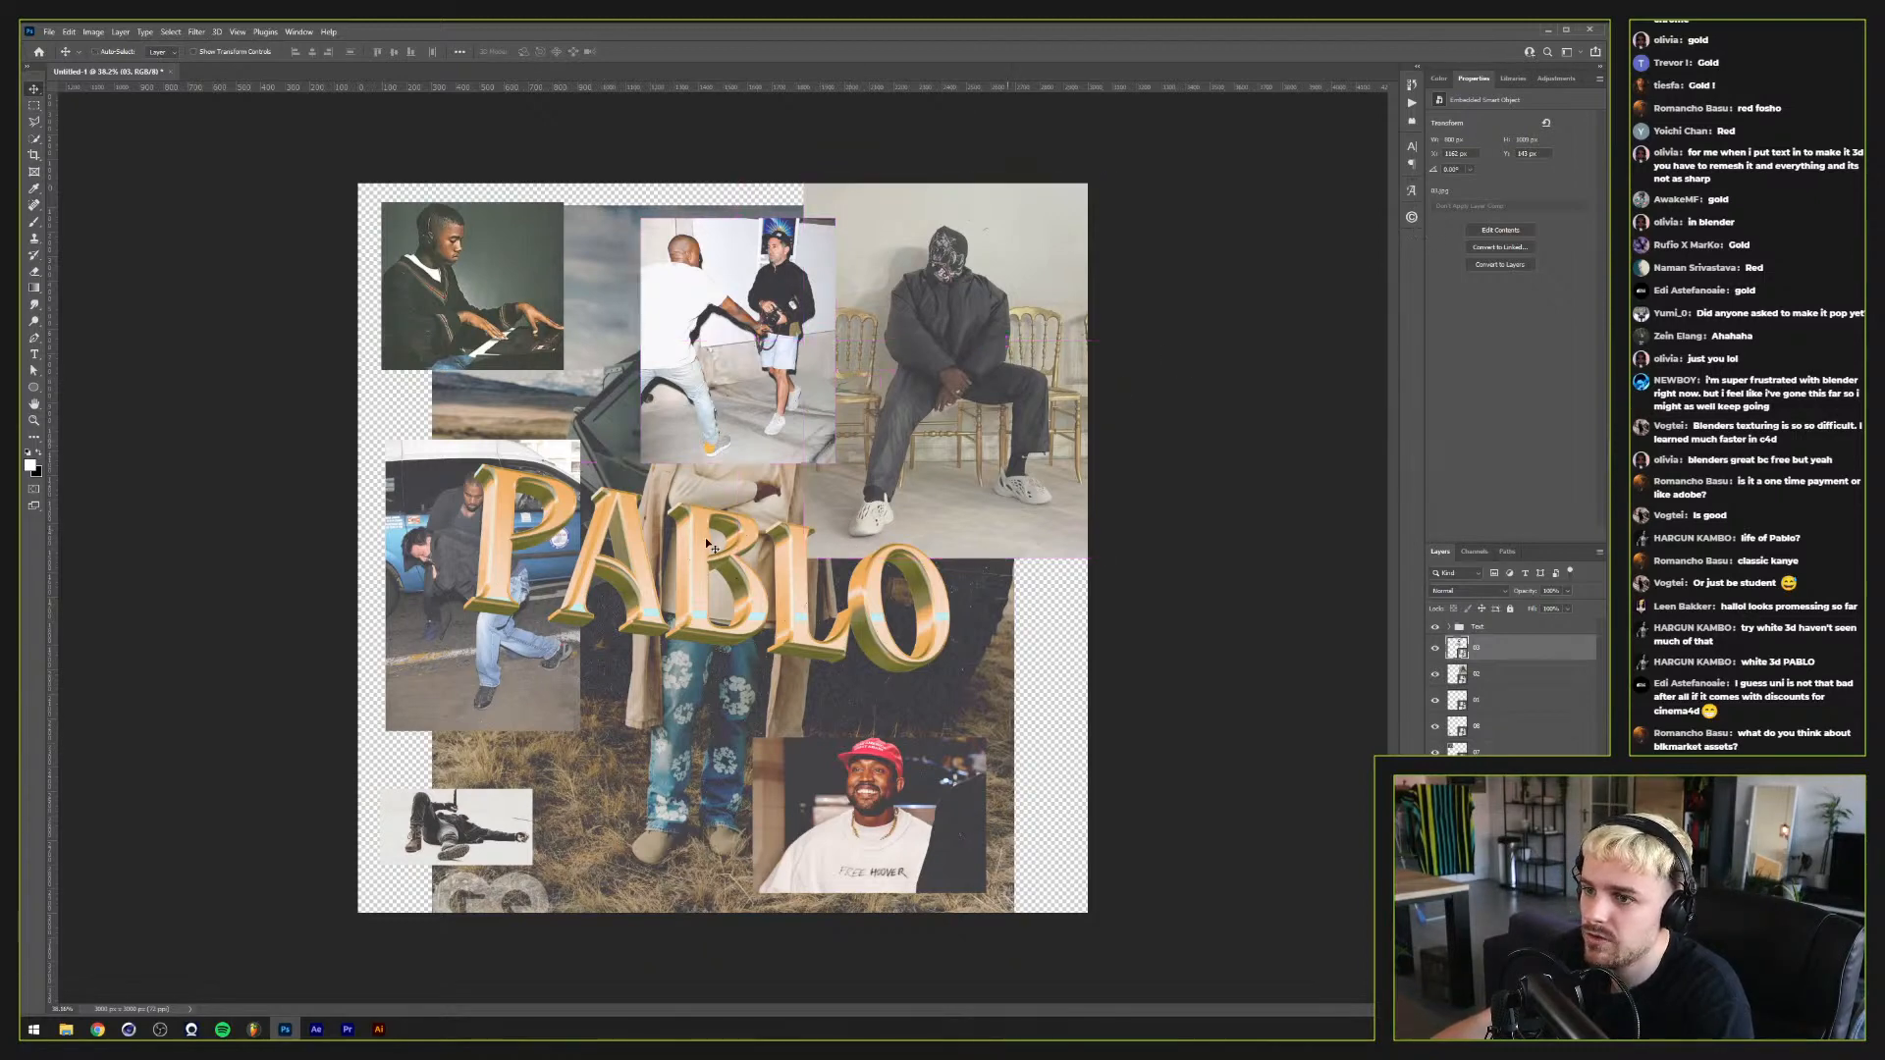
scroll(695, 552, up, 5)
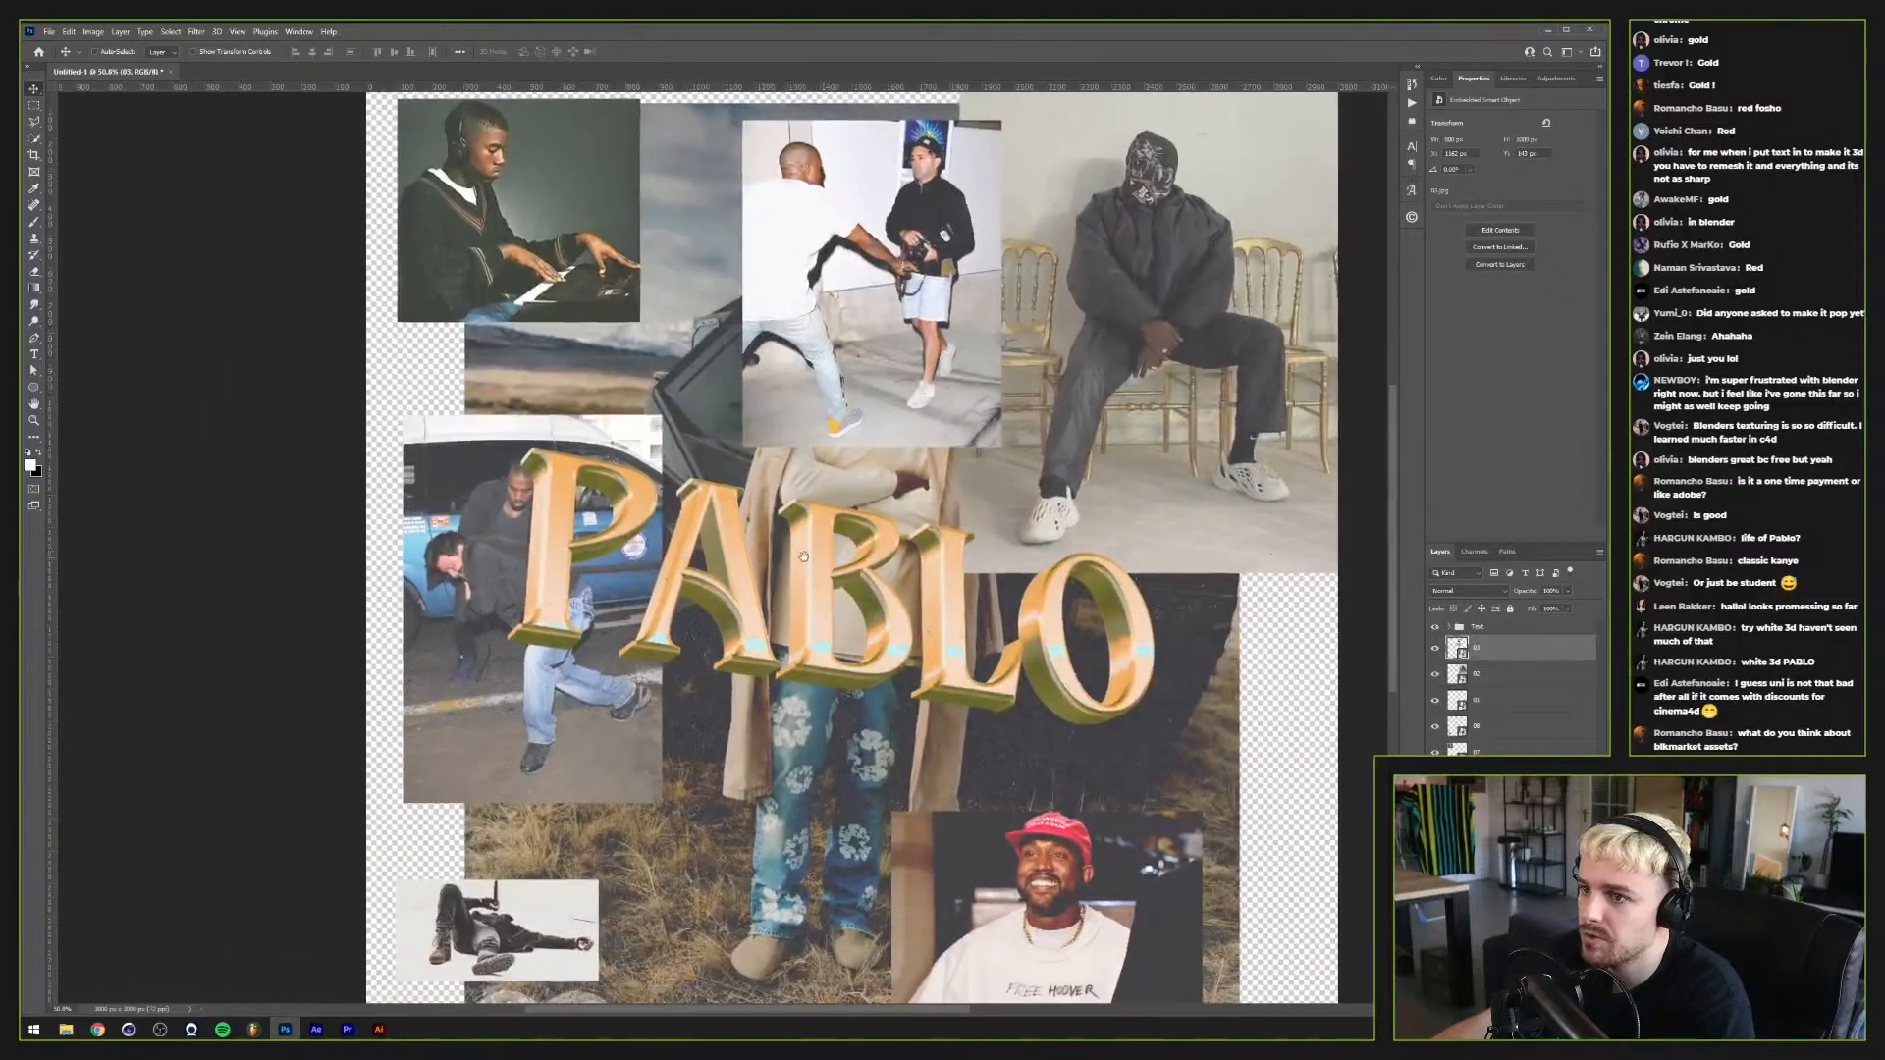
drag(803, 556, 782, 542)
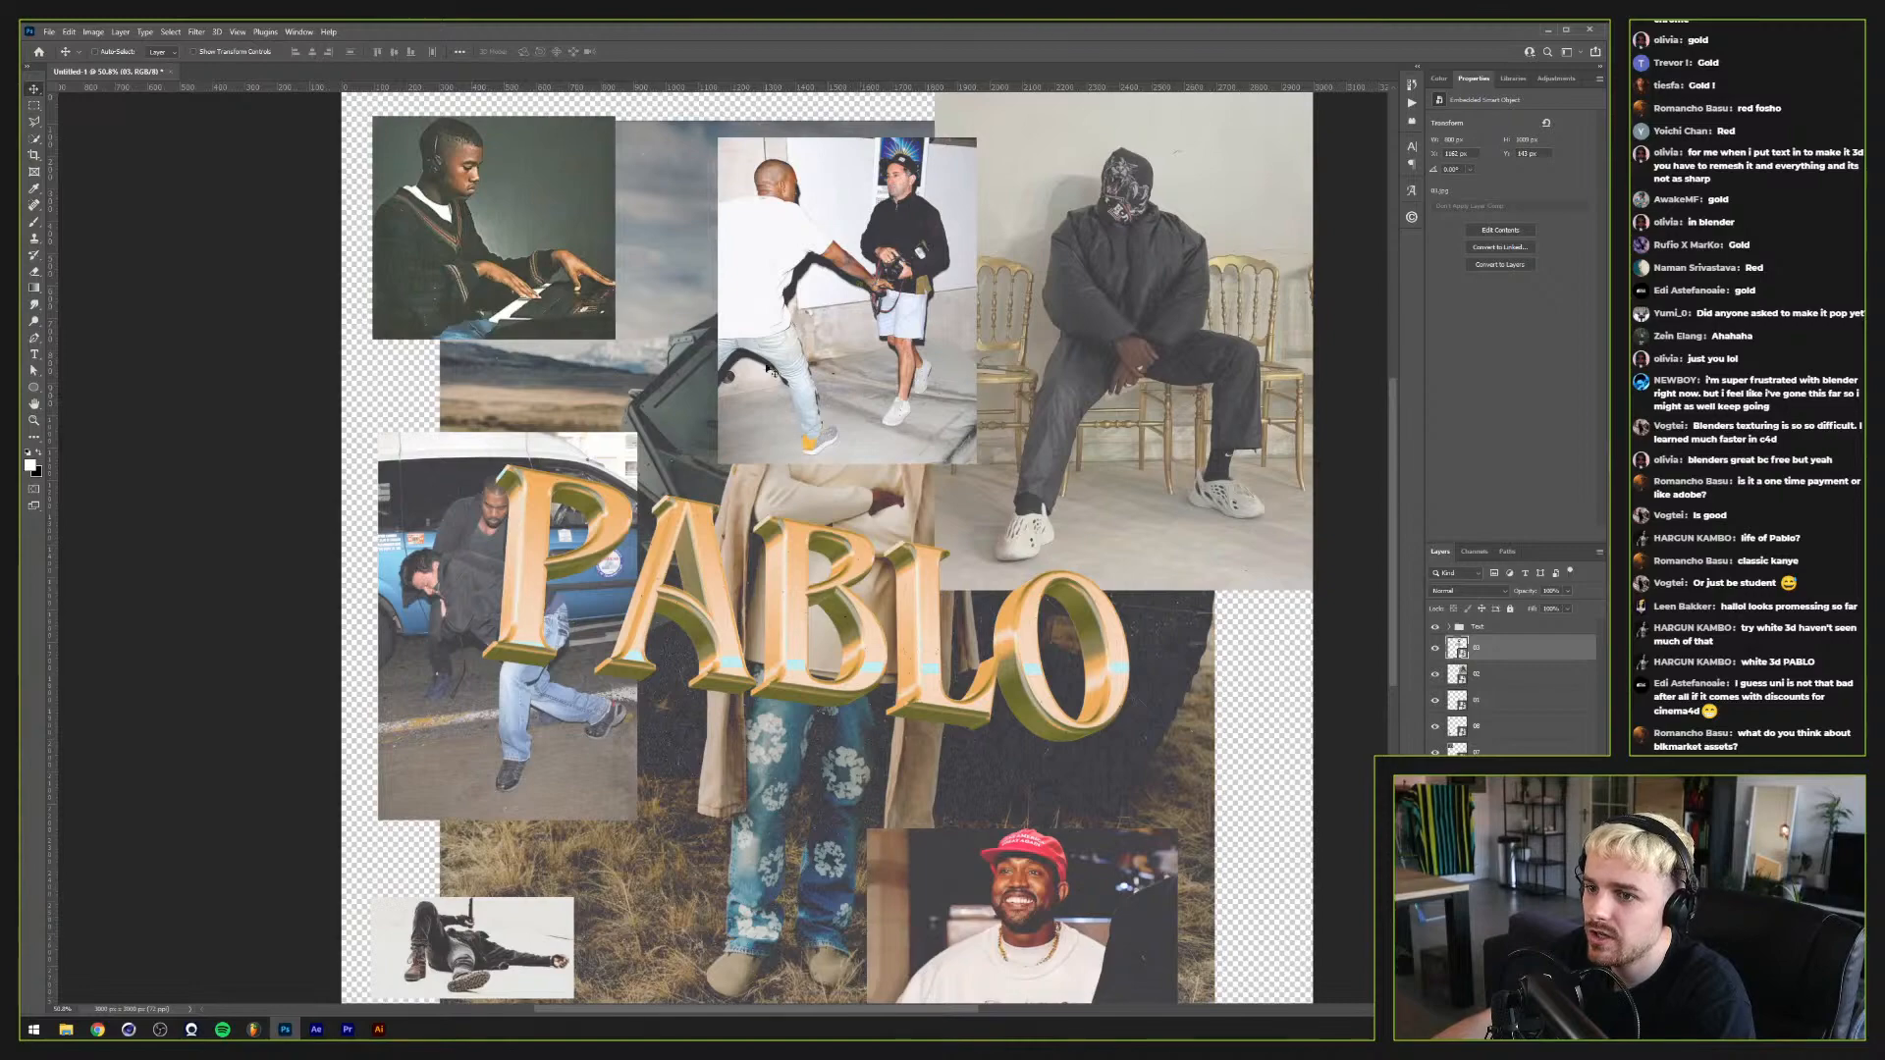
scroll(802, 638, down, 2)
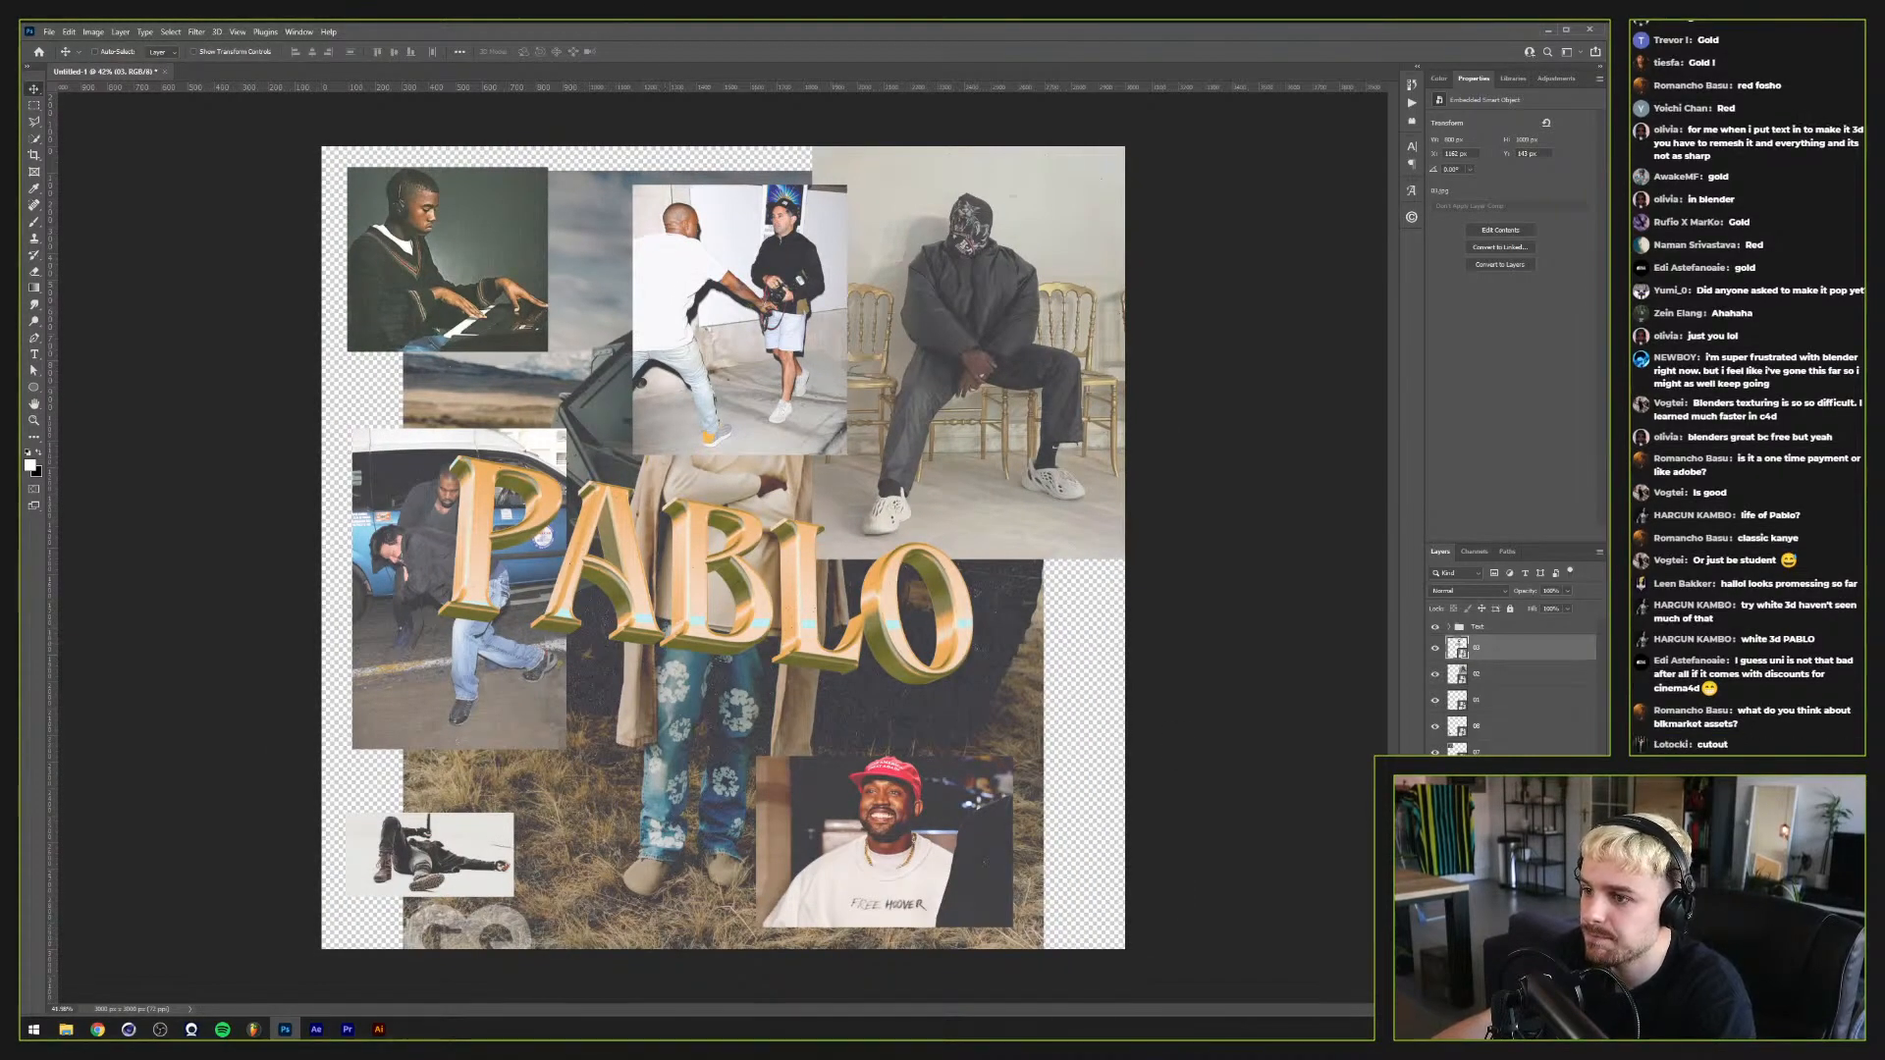
ctrl+click(690, 778)
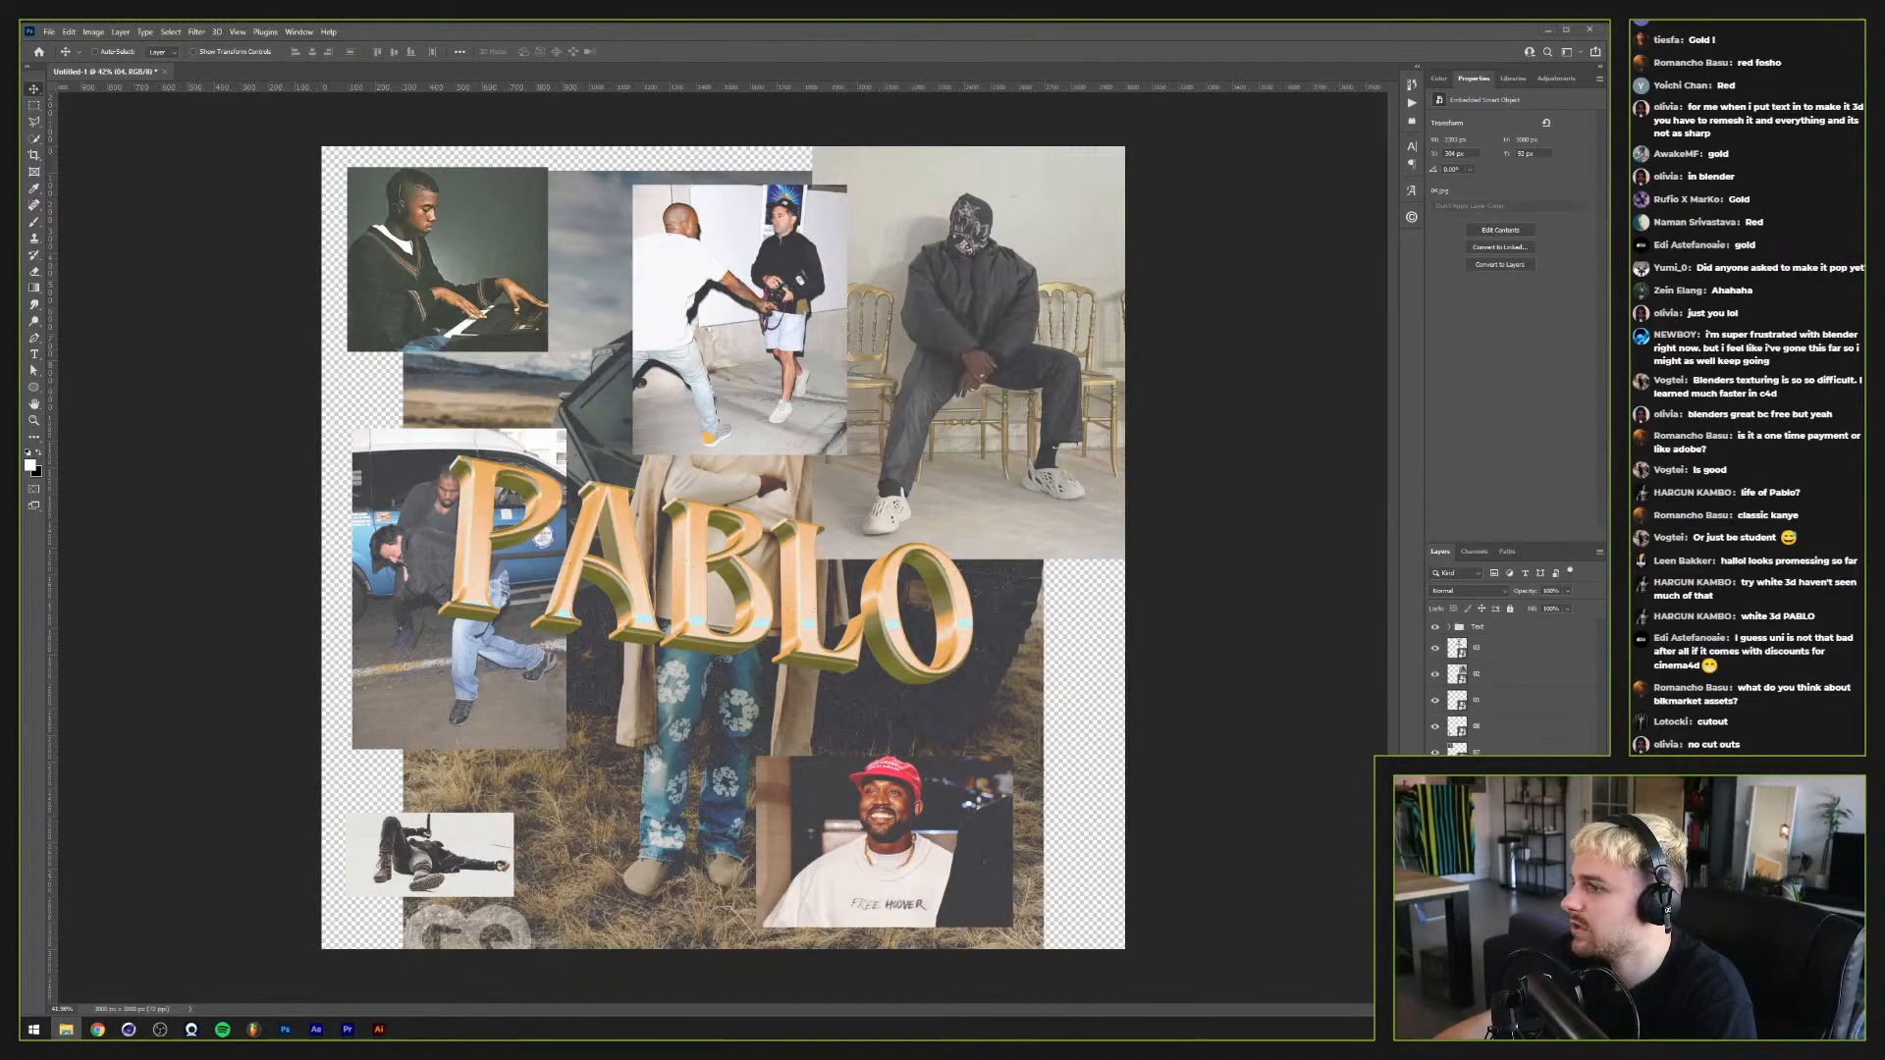
Step: Enlarge the dark texture image proportionally so that it covers the whole square canvas
key(ctrl+t)
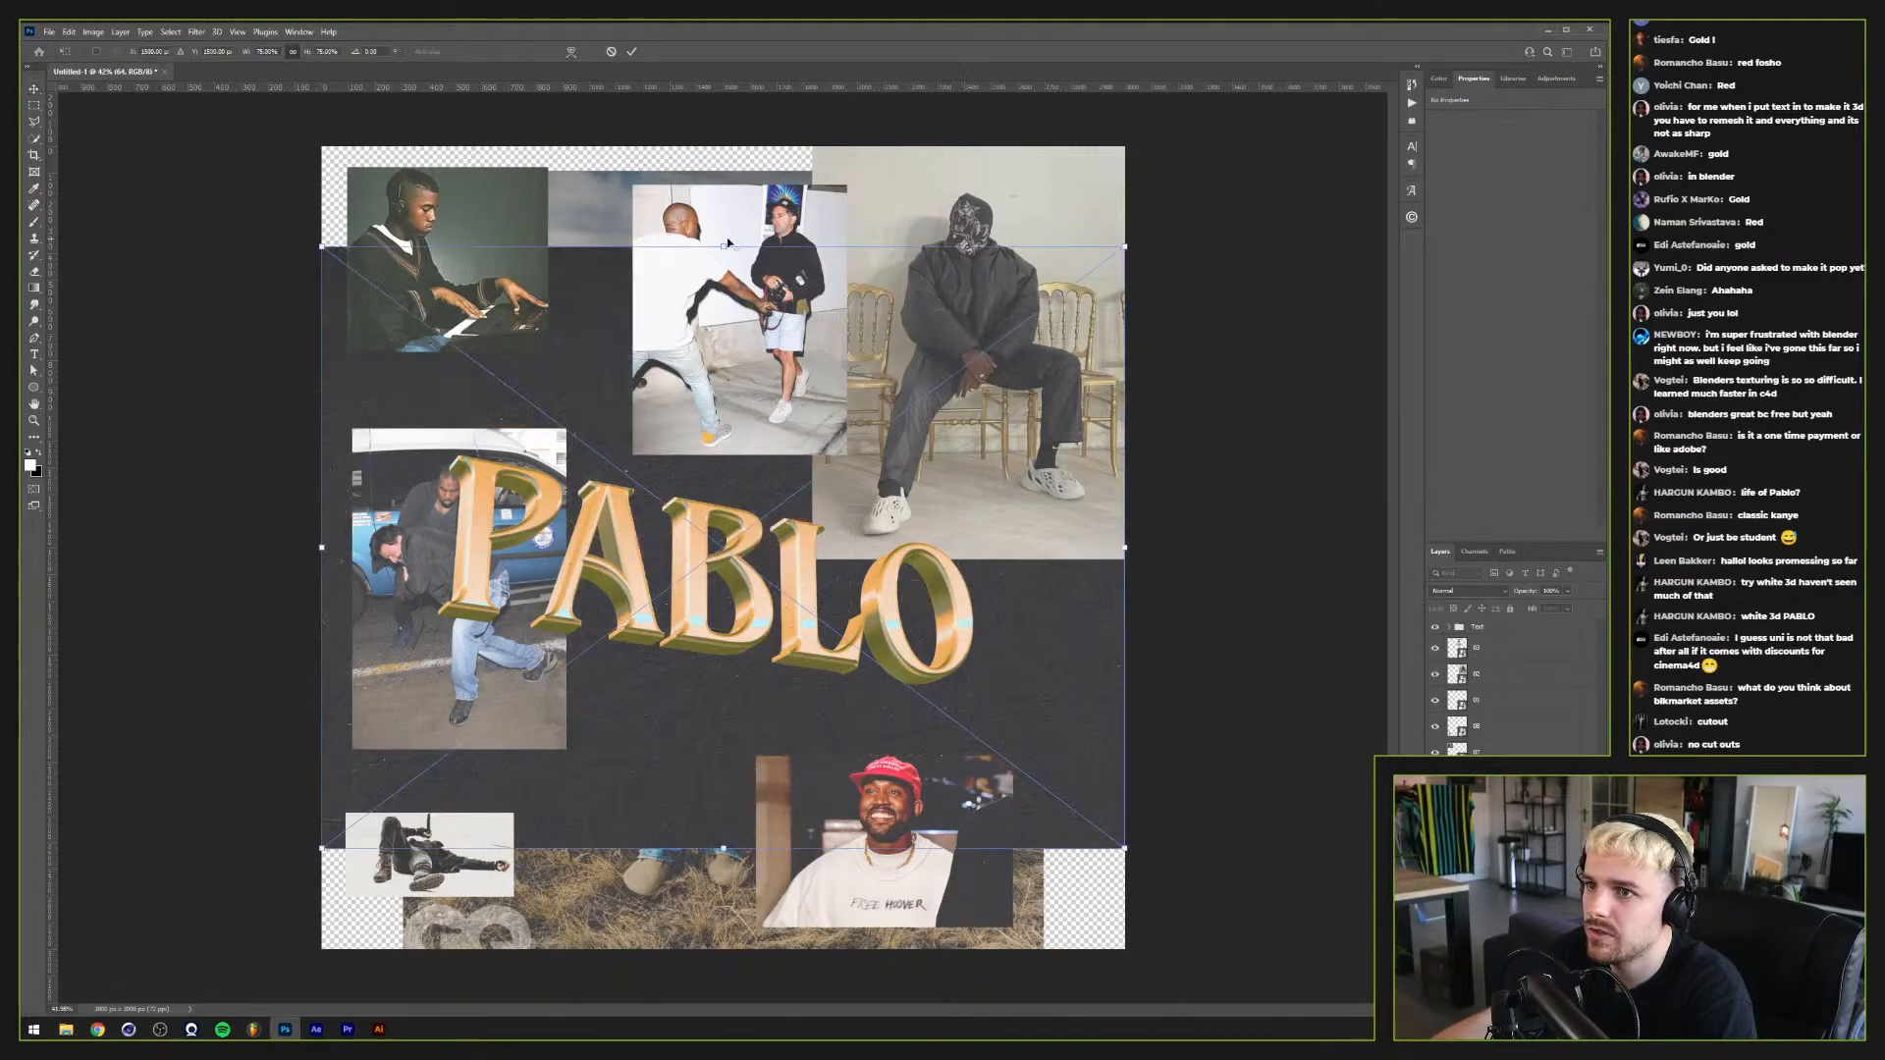
drag(723, 243, 781, 137)
key(Return)
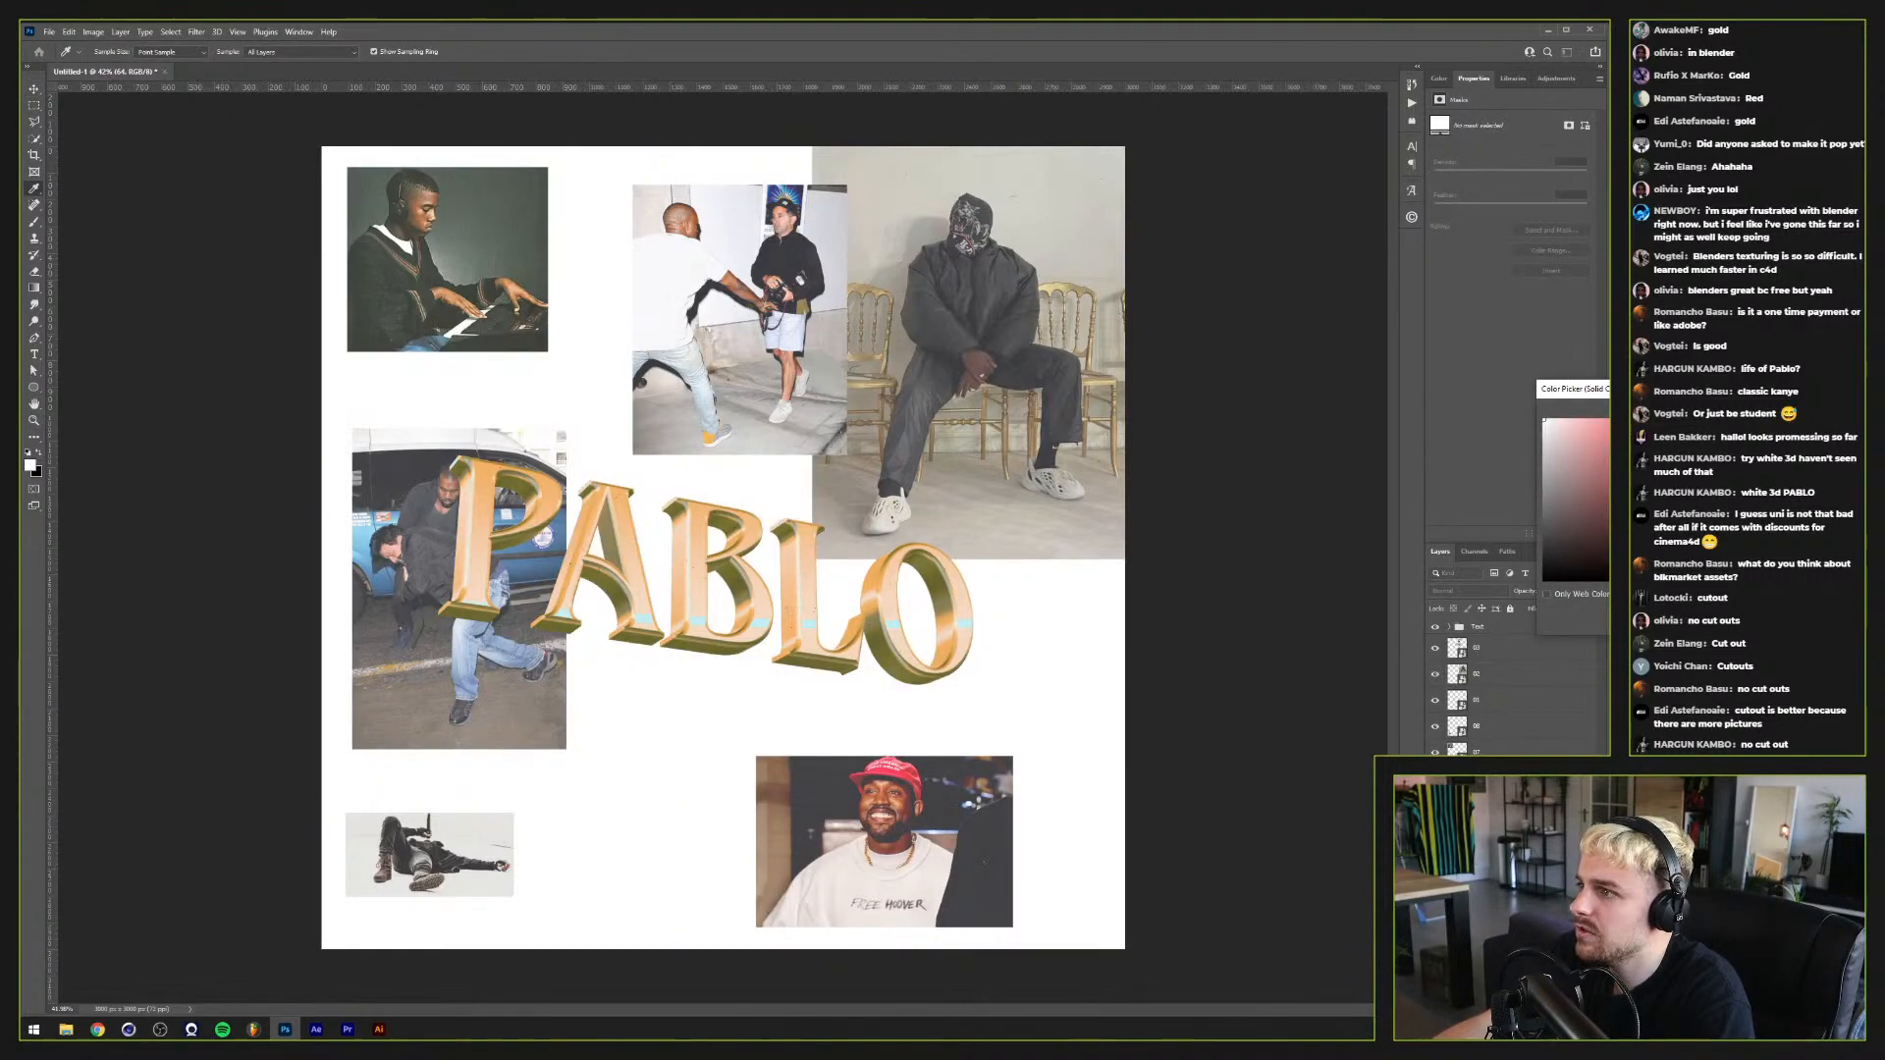
Step: Change the white solid colour fill over the texture to a pale cream and set its blend mode to Overlay
mouse_move(1543, 420)
mouse_down()
mouse_move(1571, 461)
mouse_move(1568, 424)
mouse_up()
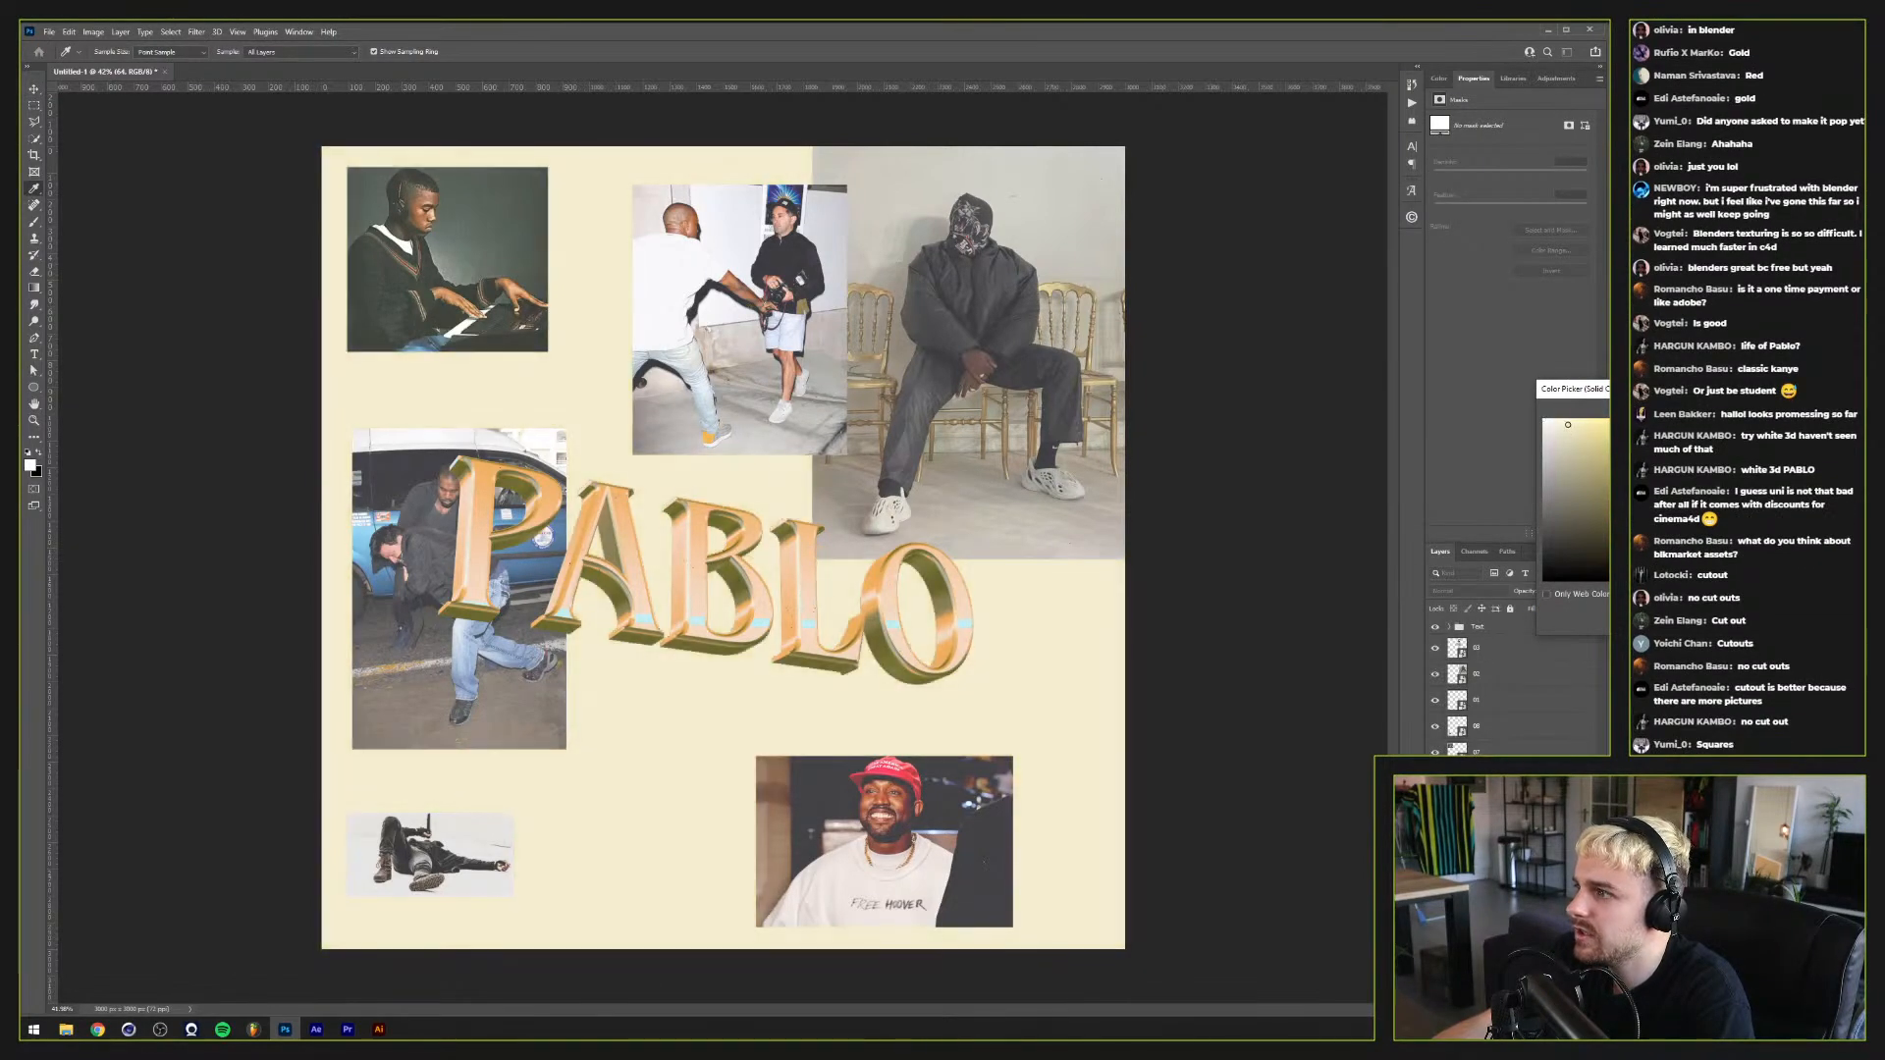
key(Return)
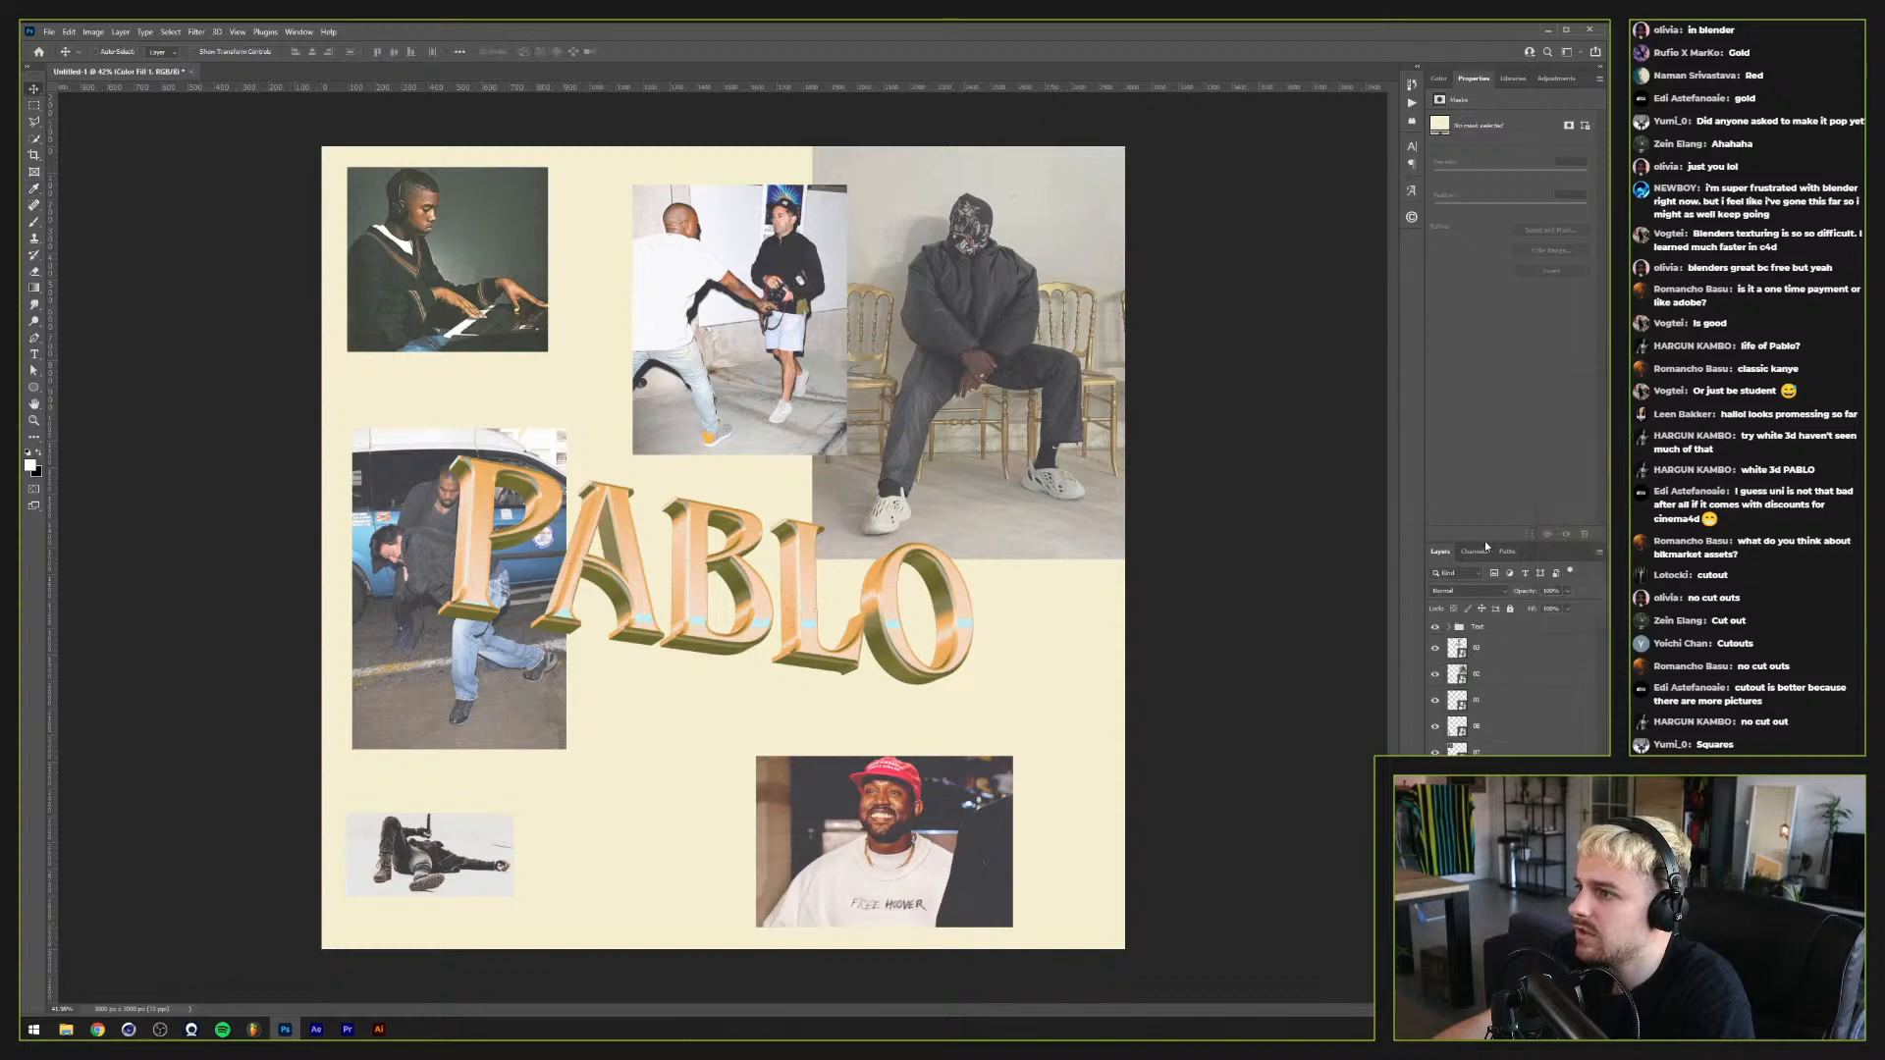
click(1466, 590)
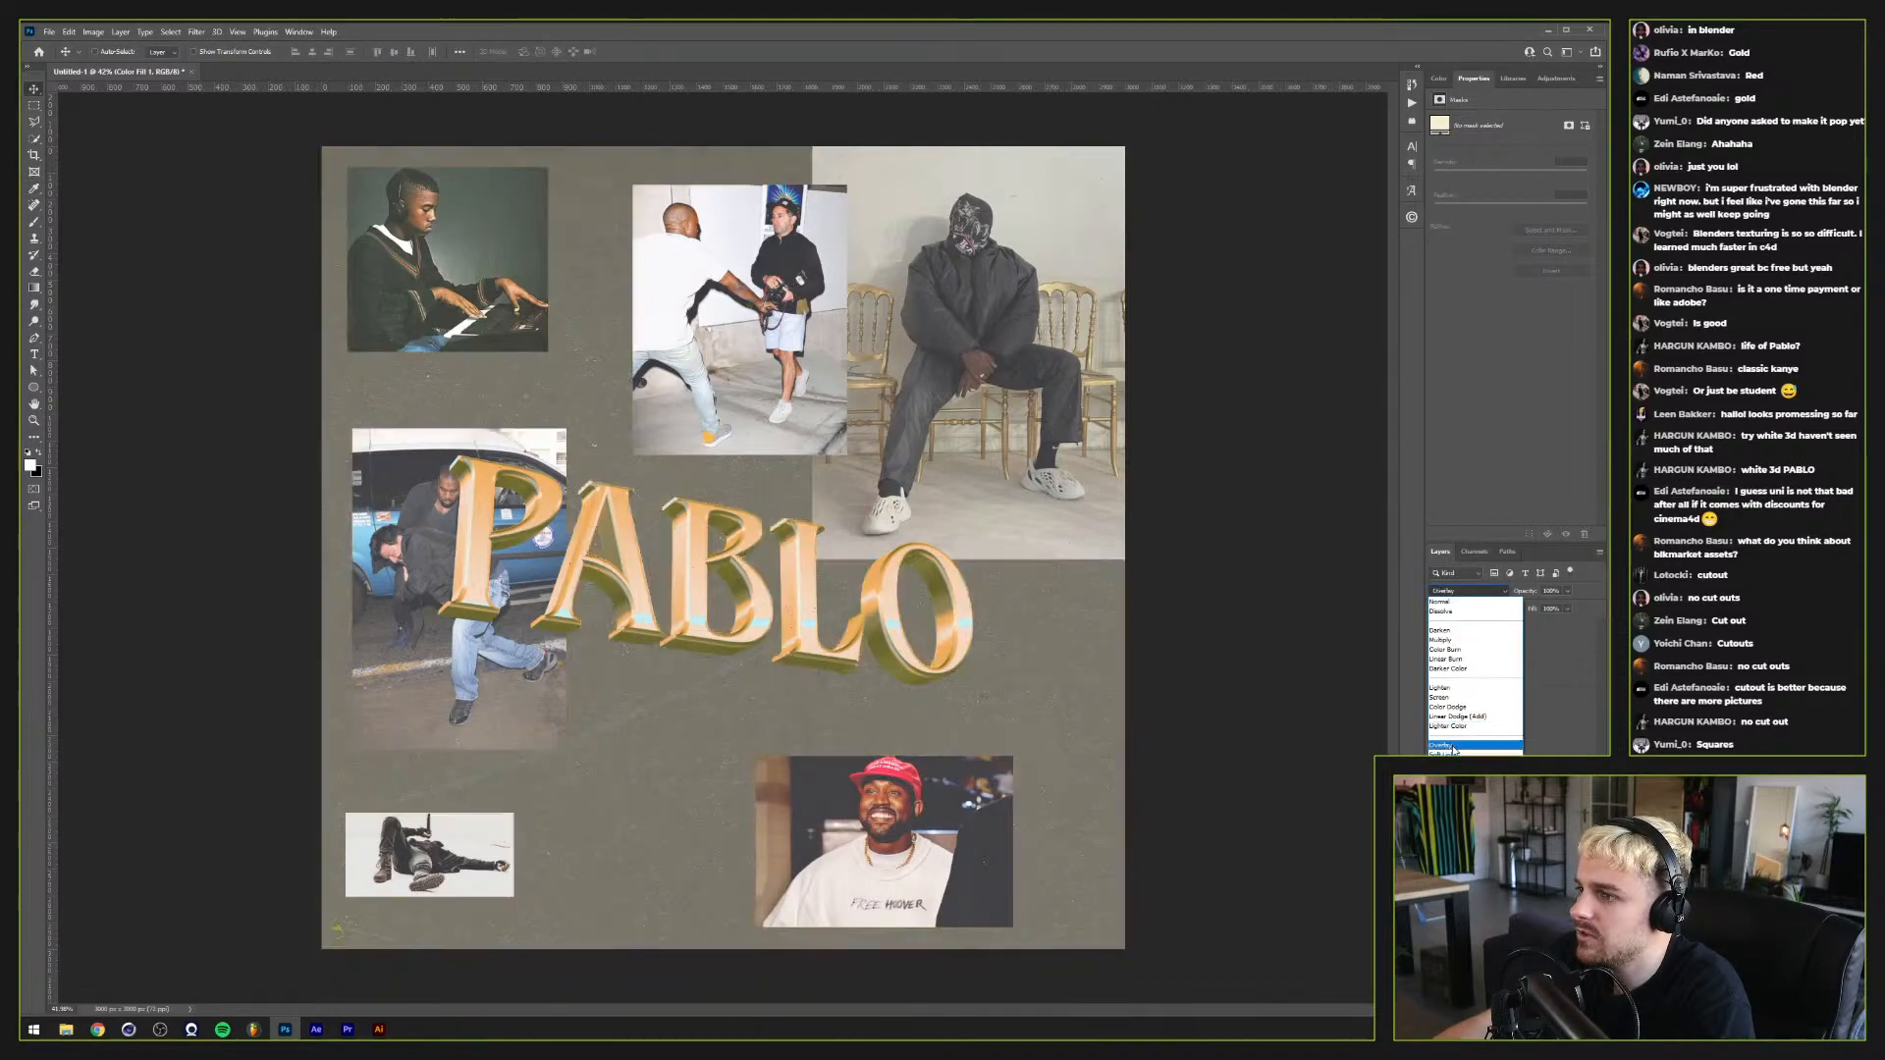
click(1453, 749)
Step: Brighten the texture image beneath the cream fill with a Curves adjustment that lifts its midtones
key(alt+bracketleft)
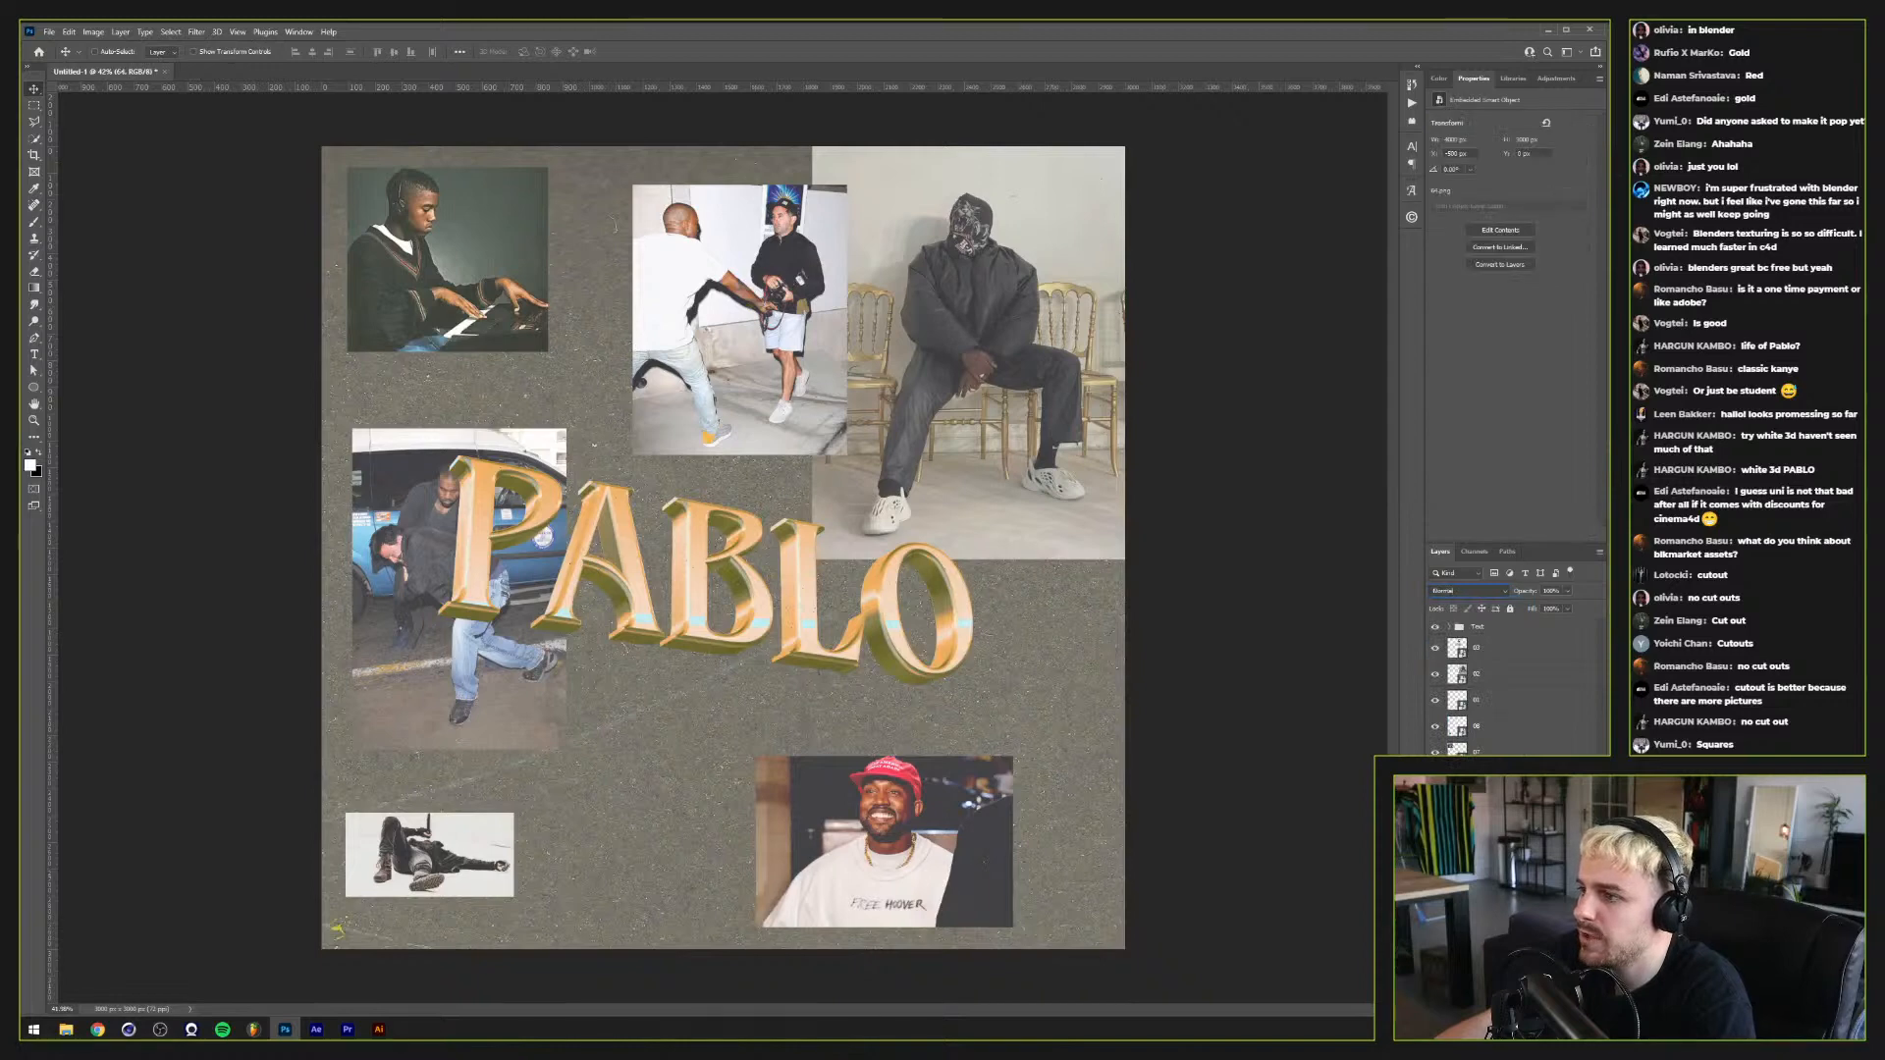
key(ctrl+m)
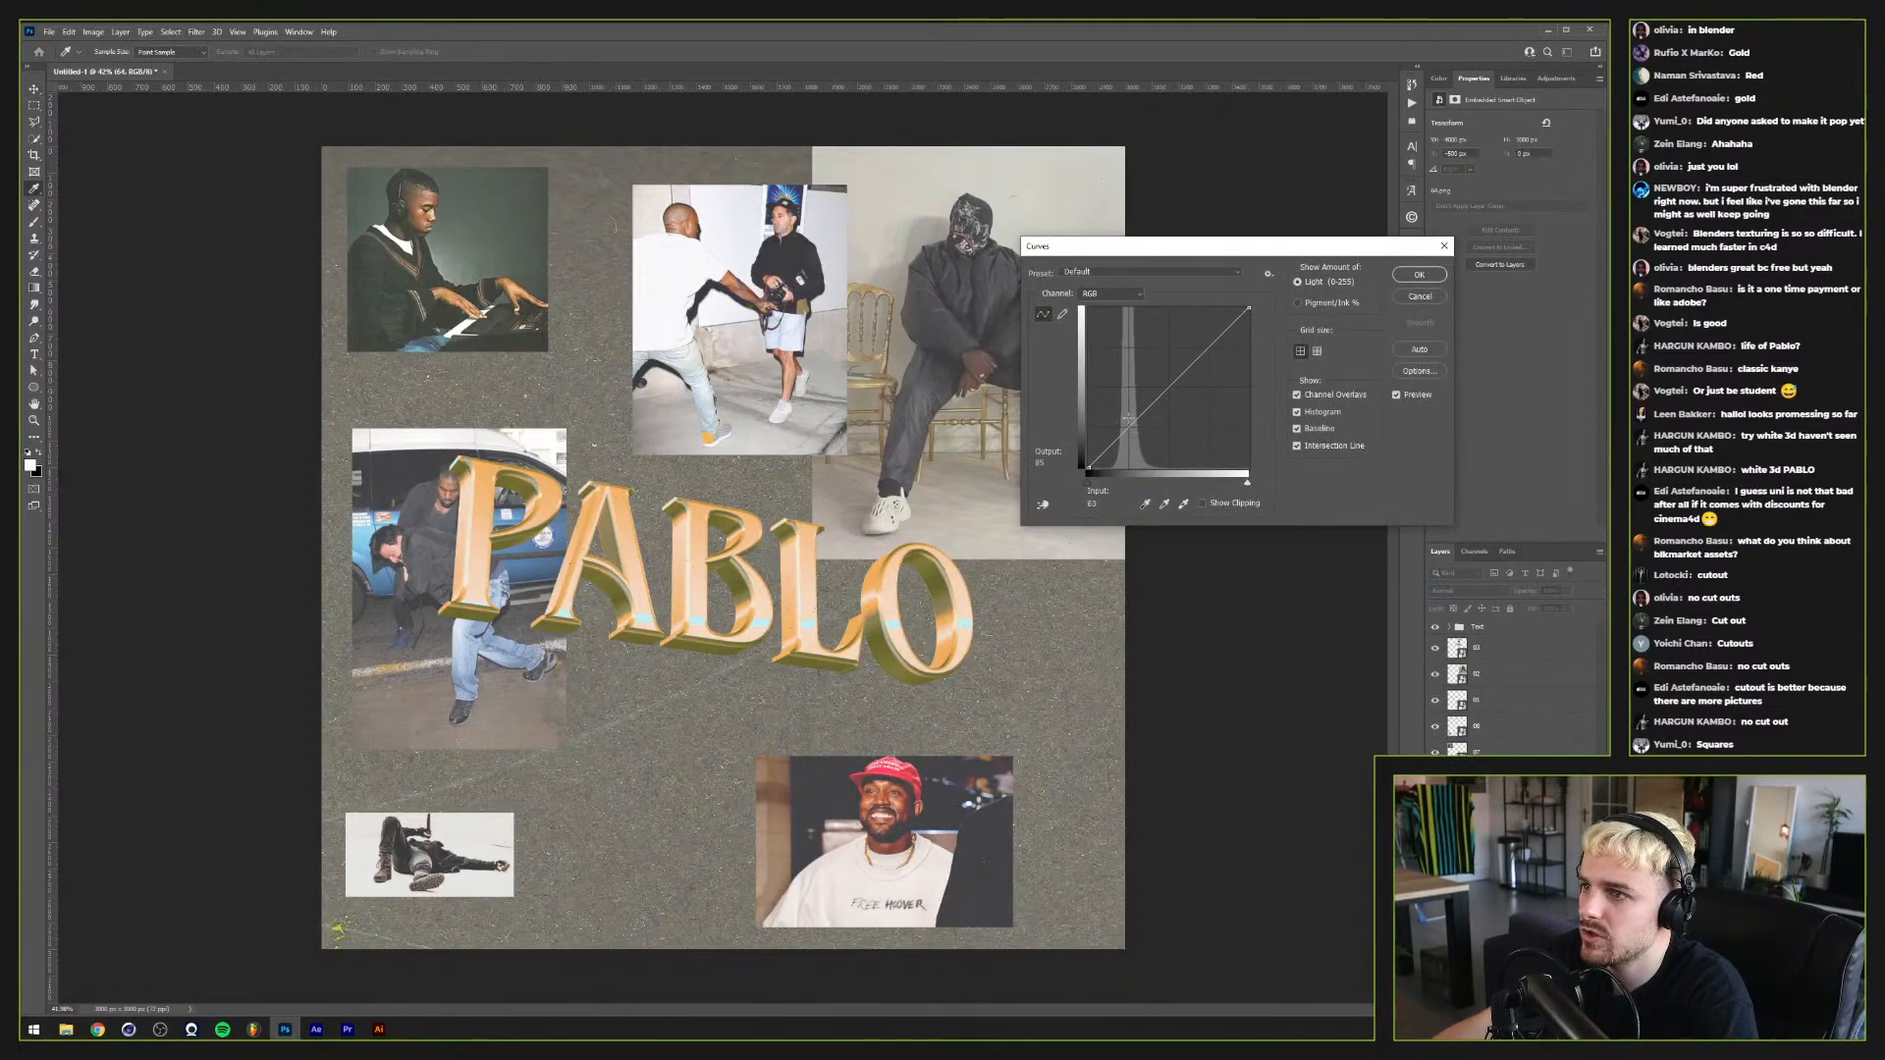
drag(1128, 418, 1120, 397)
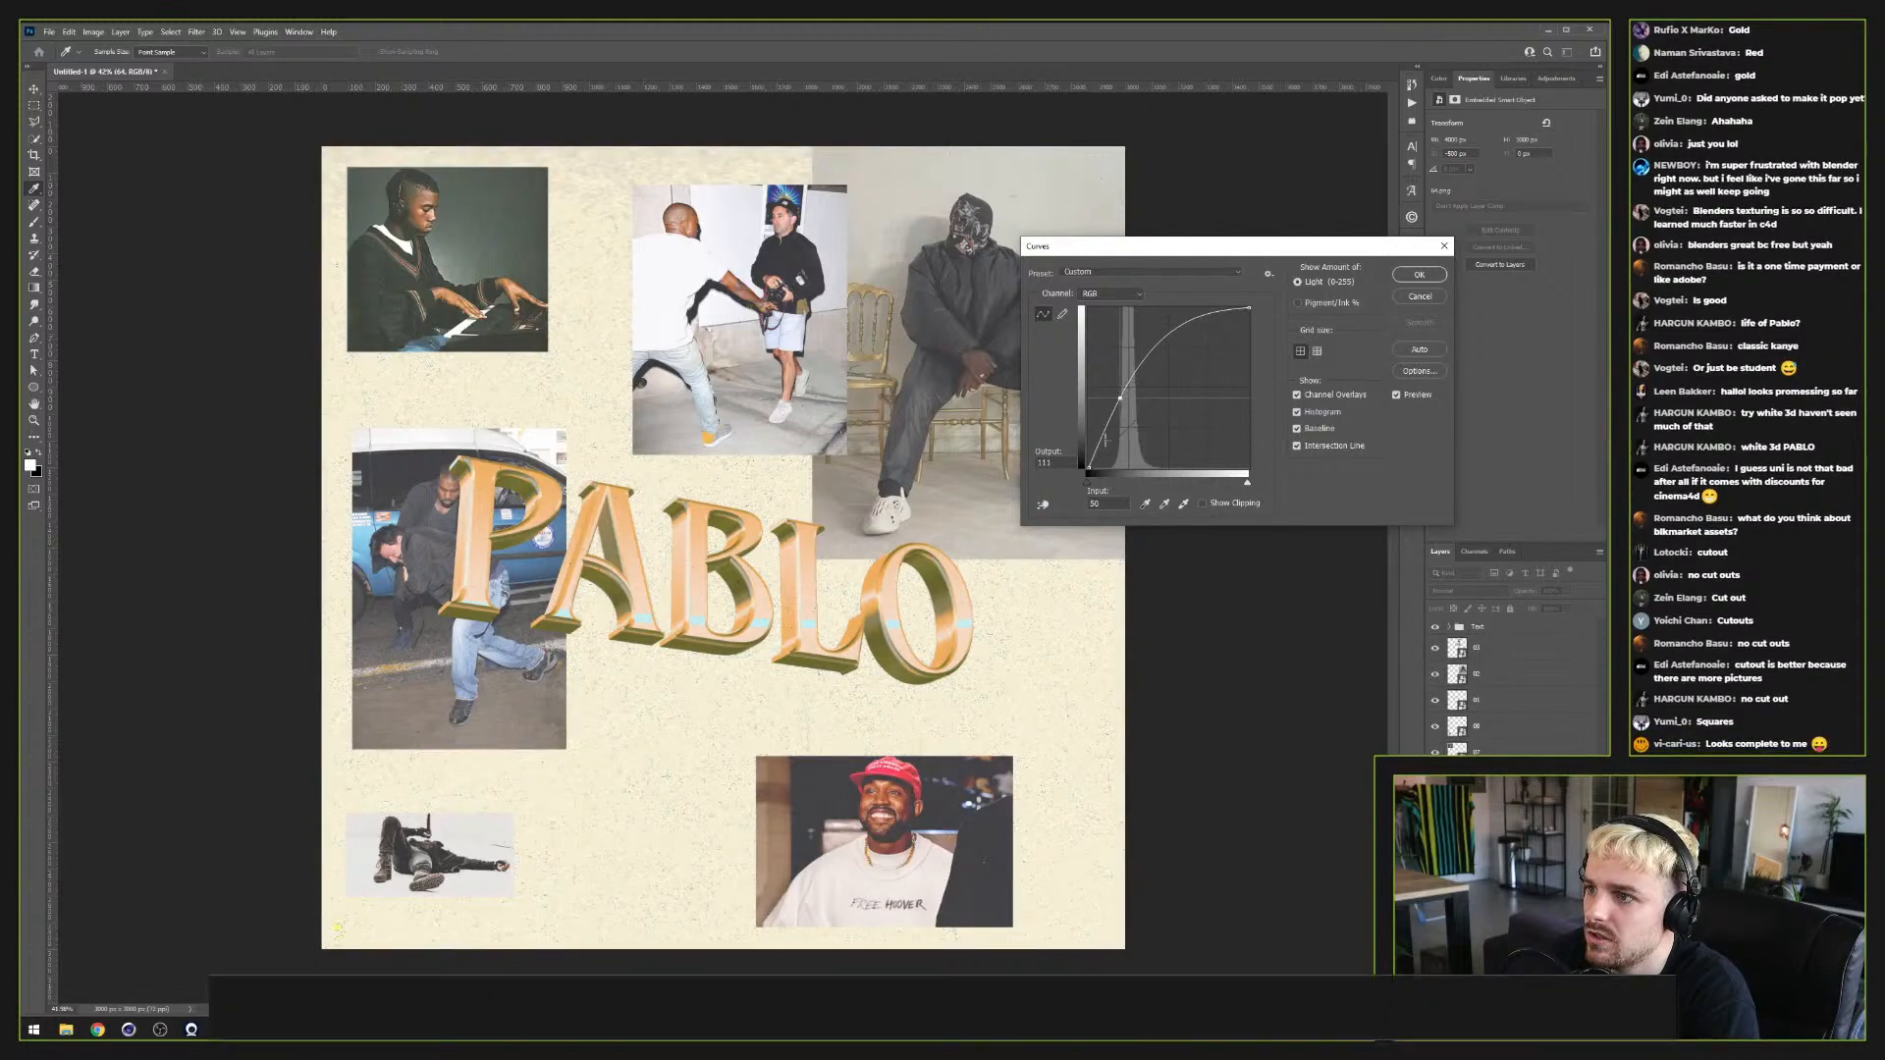
mouse_move(1086, 469)
mouse_down()
mouse_move(1088, 445)
mouse_move(1086, 468)
mouse_up()
click(1120, 398)
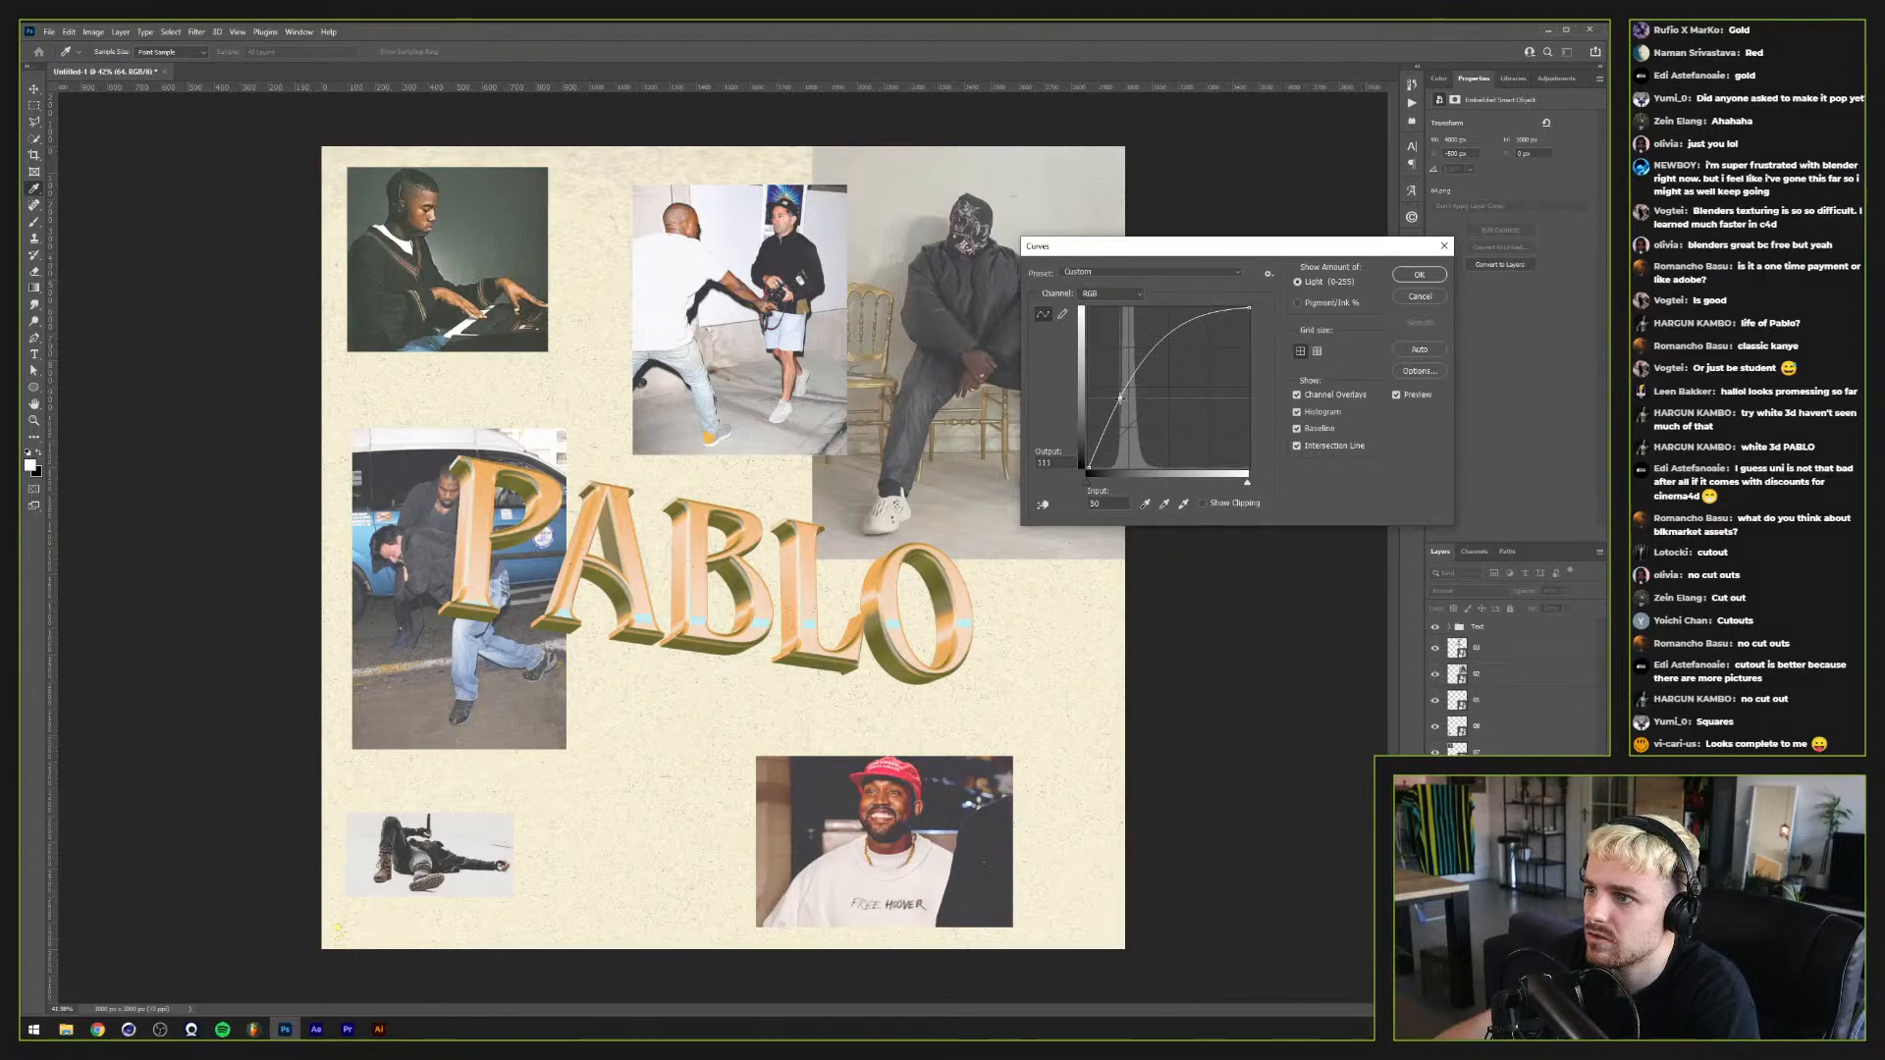
mouse_move(1120, 398)
mouse_down()
mouse_move(1131, 410)
mouse_move(1138, 380)
mouse_up()
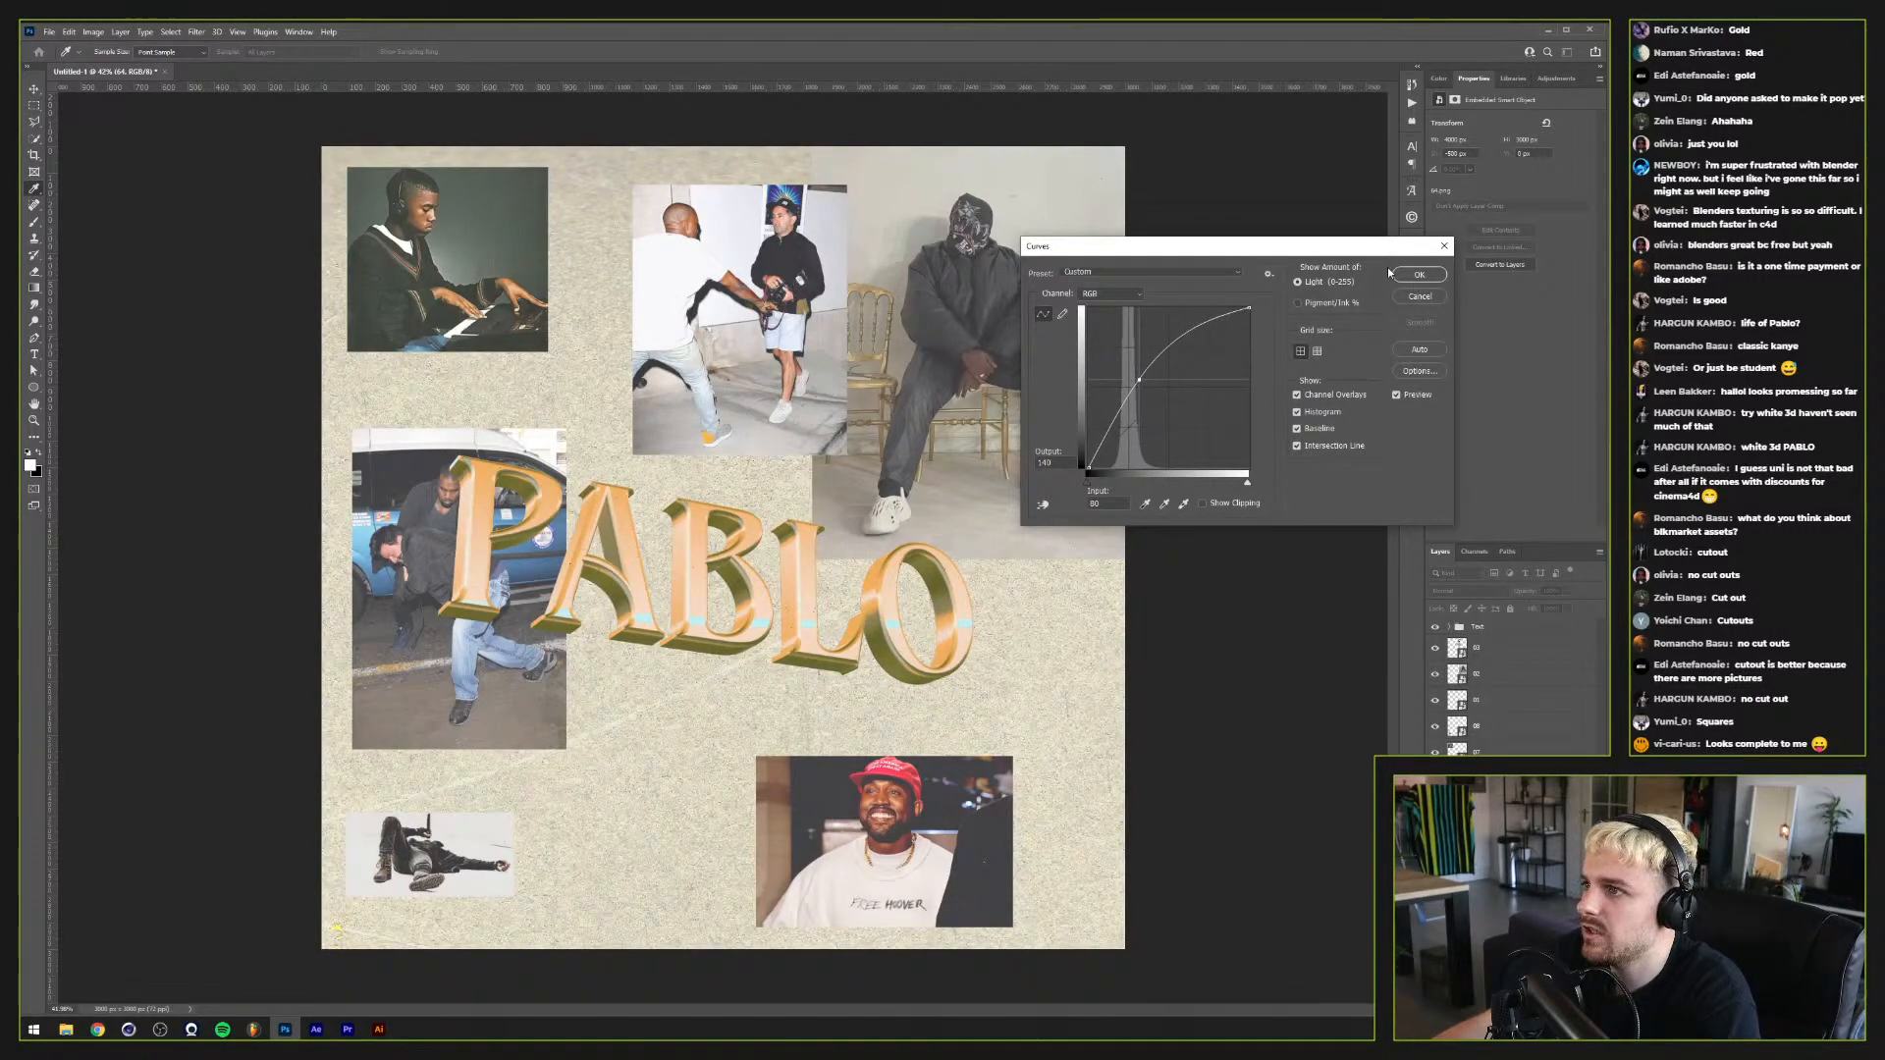
key(Return)
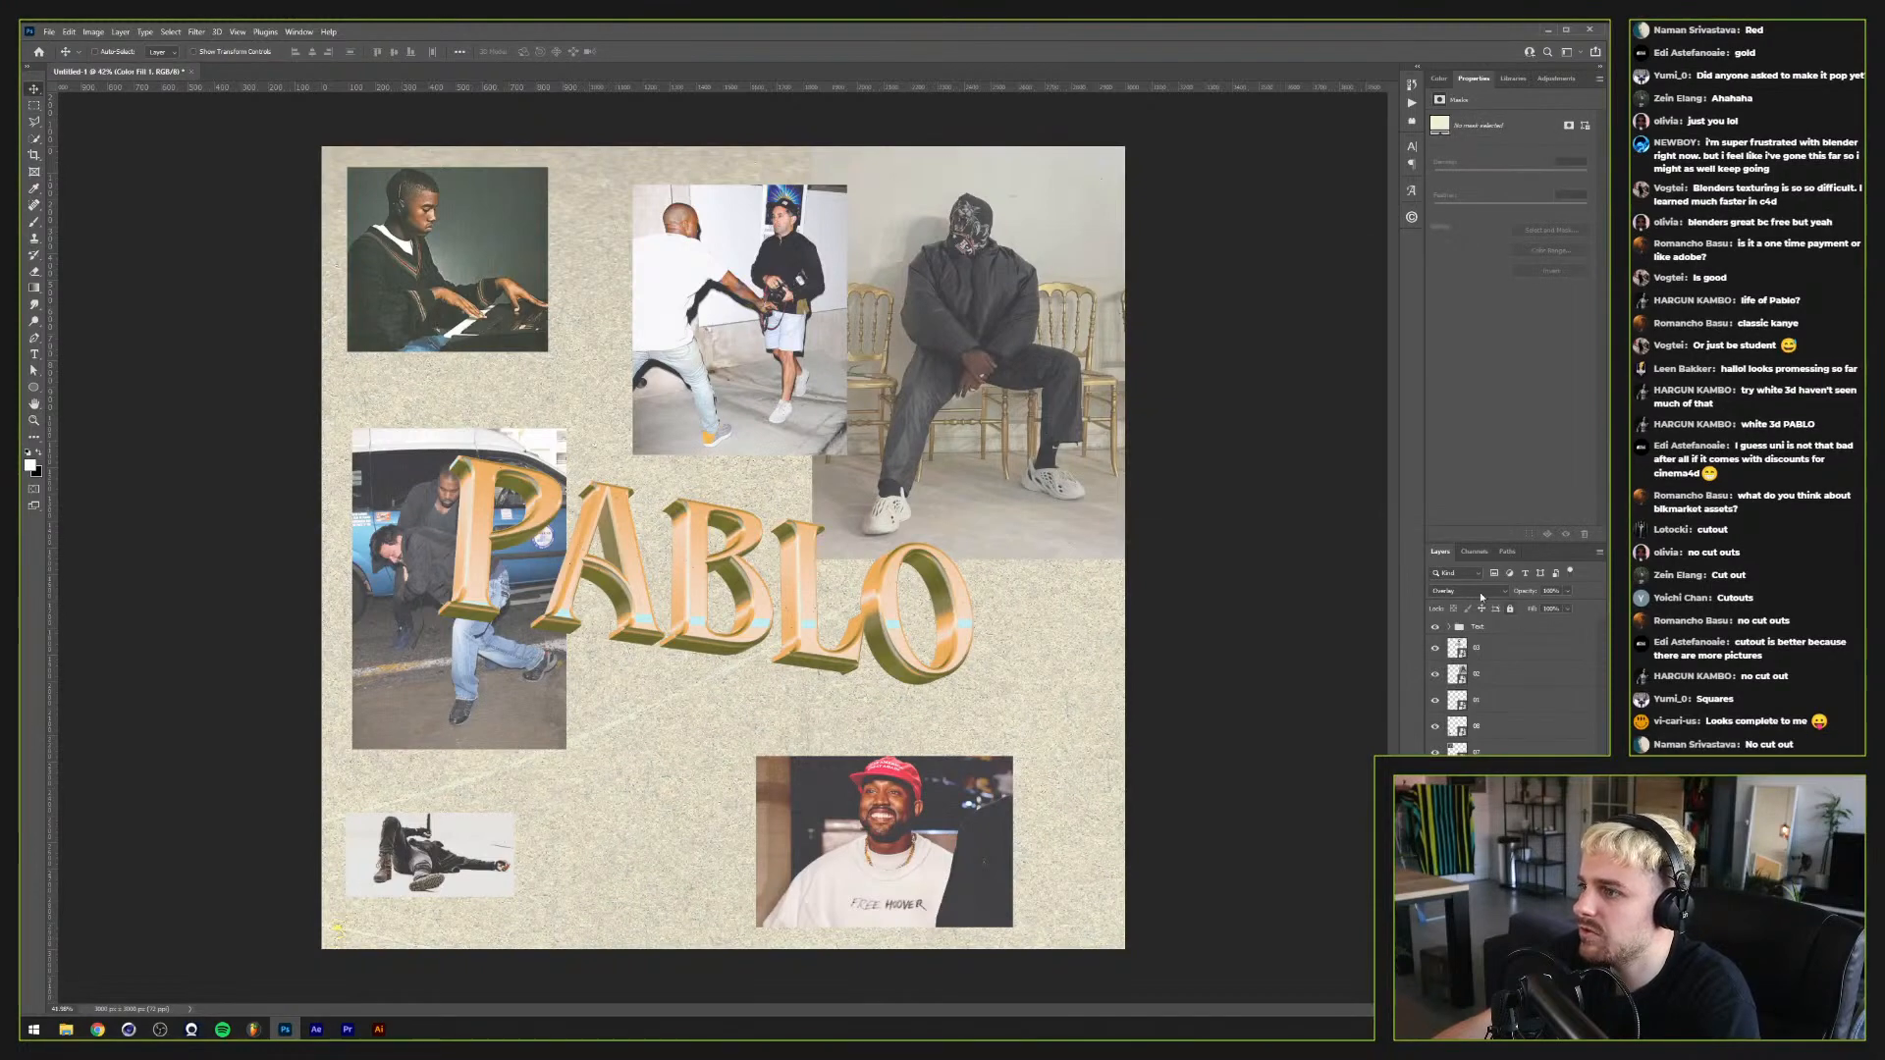
Step: Change the cream fill's blend mode to Color
click(1478, 590)
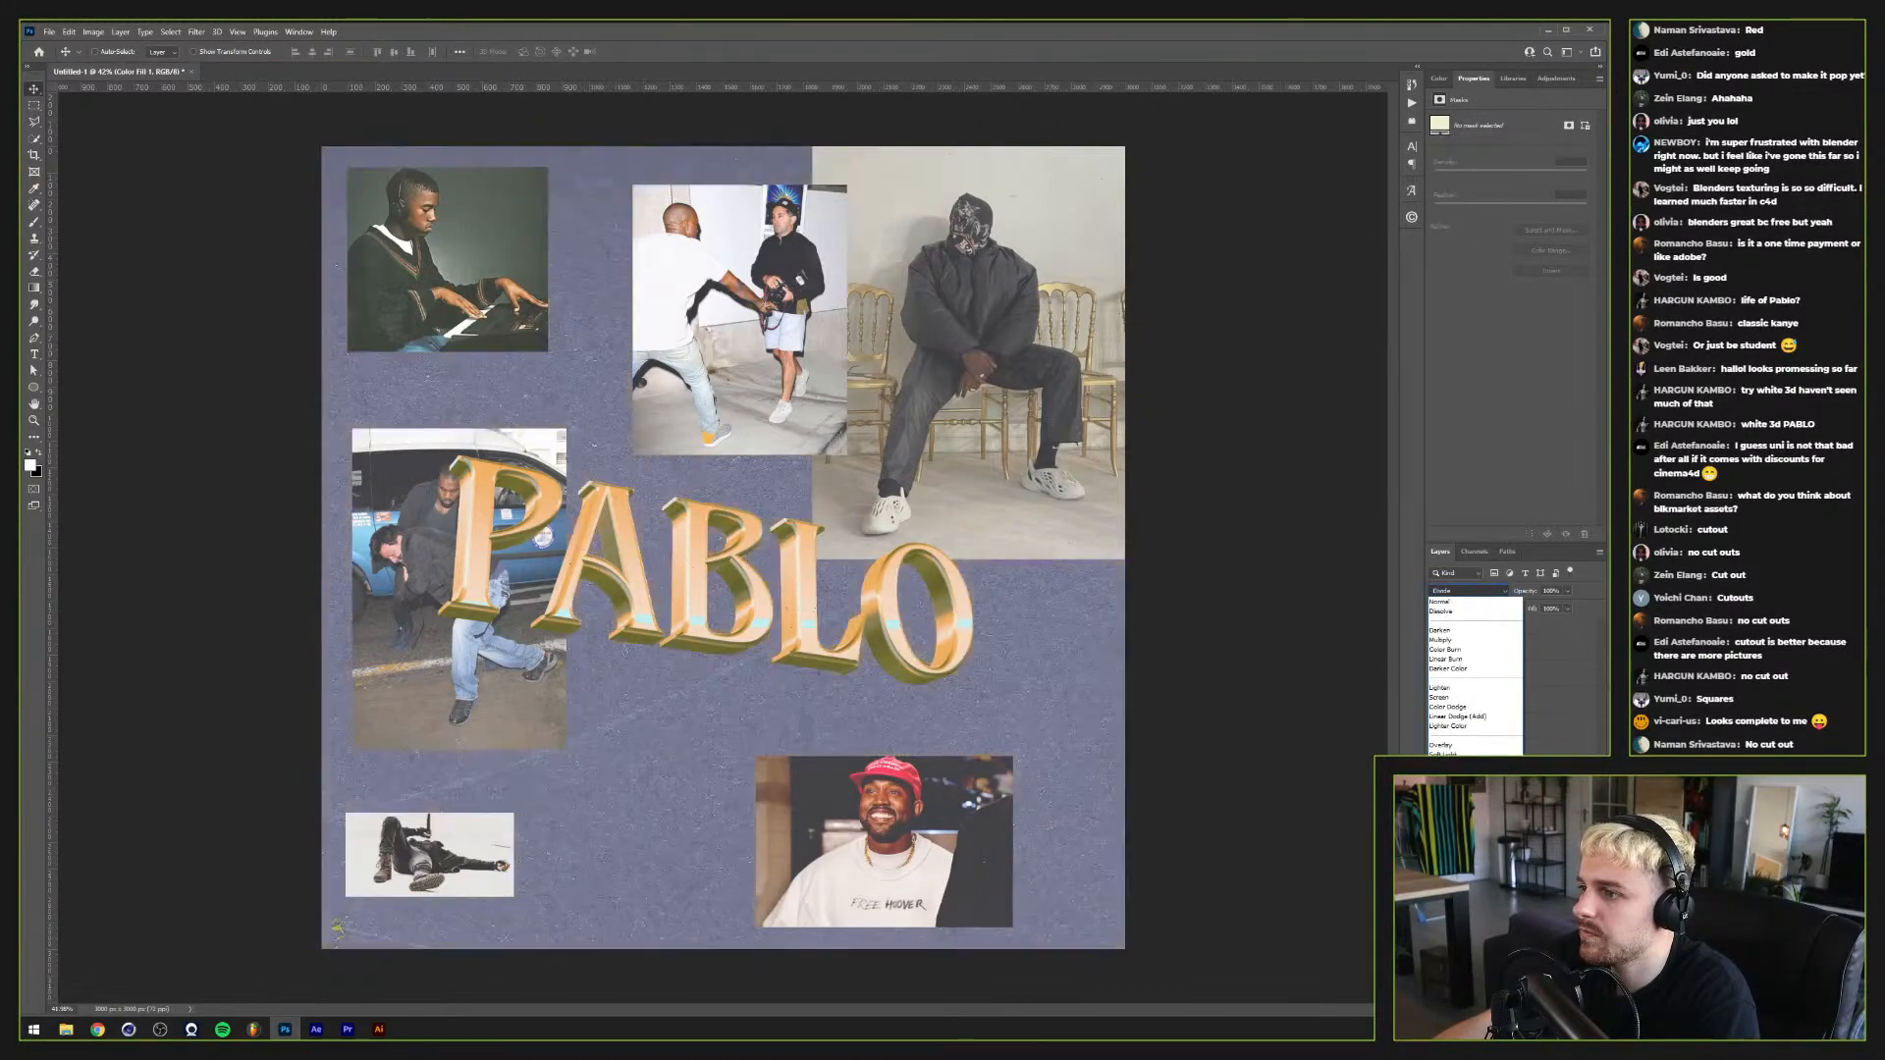
key(Escape)
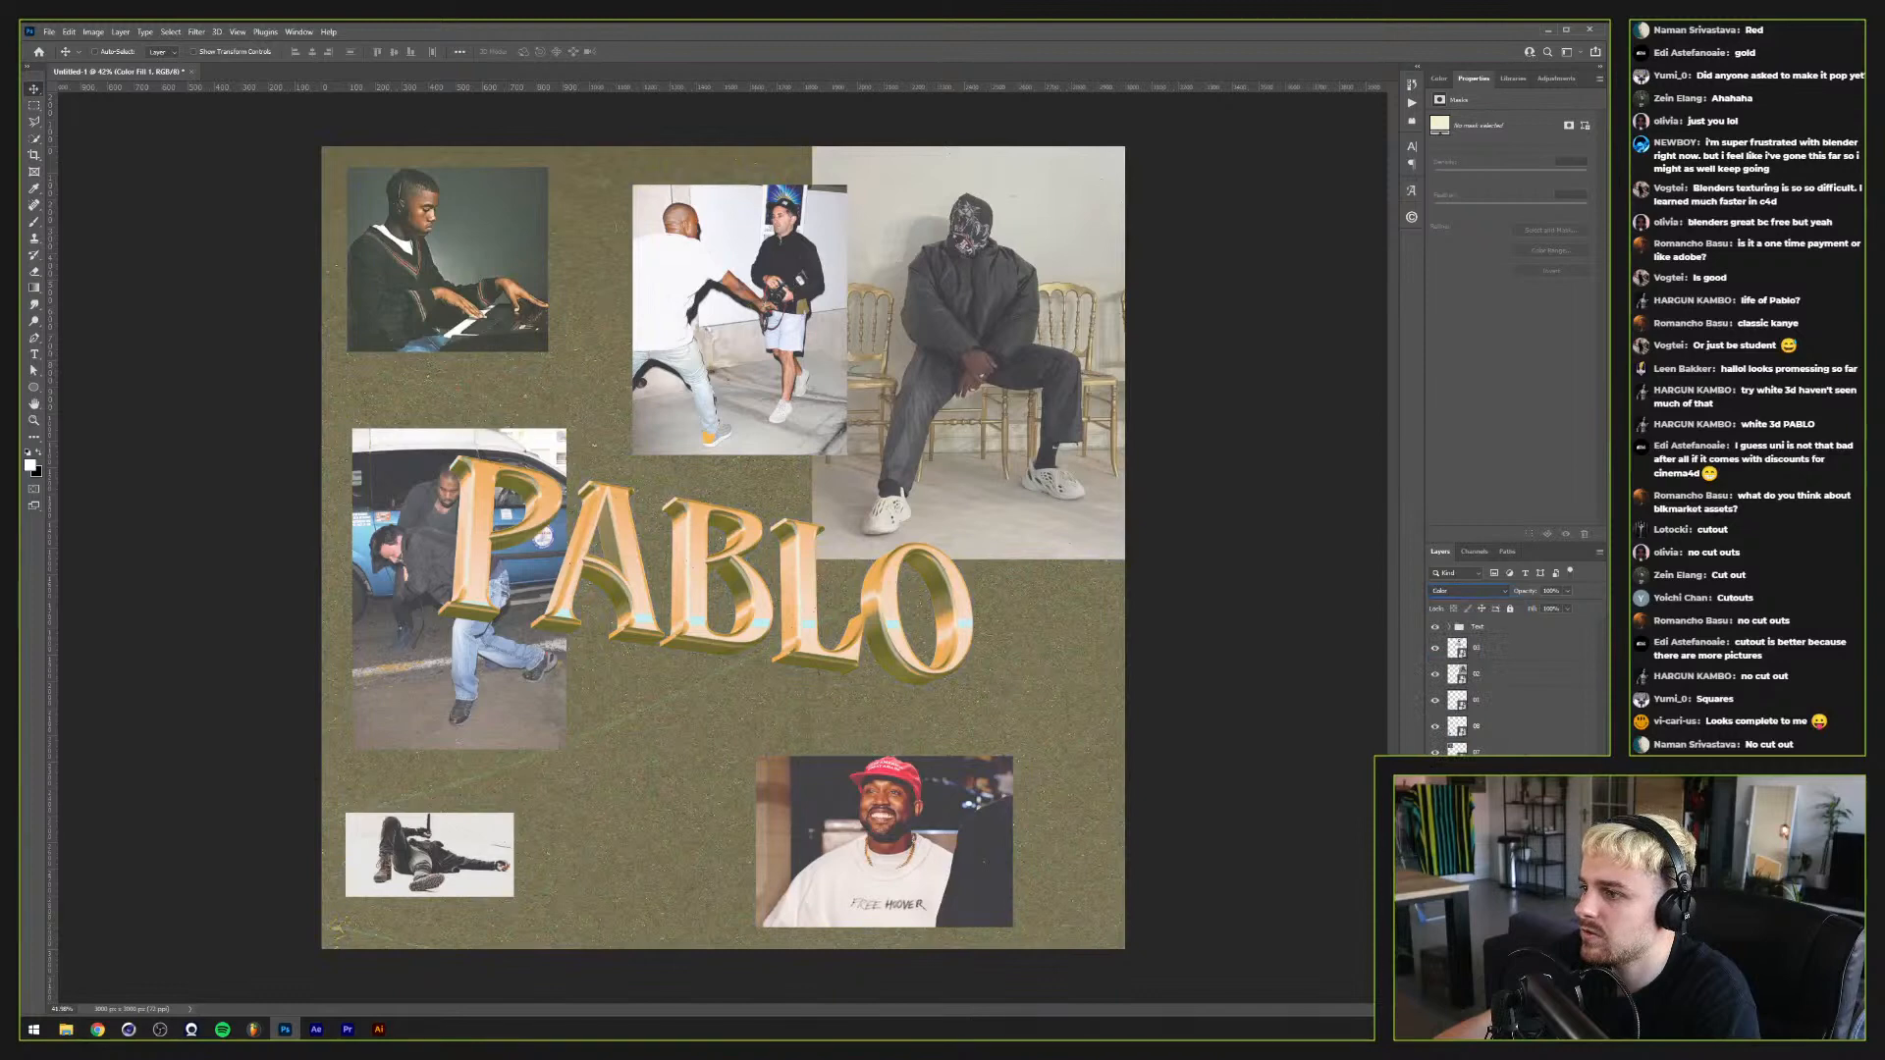
key(Delete)
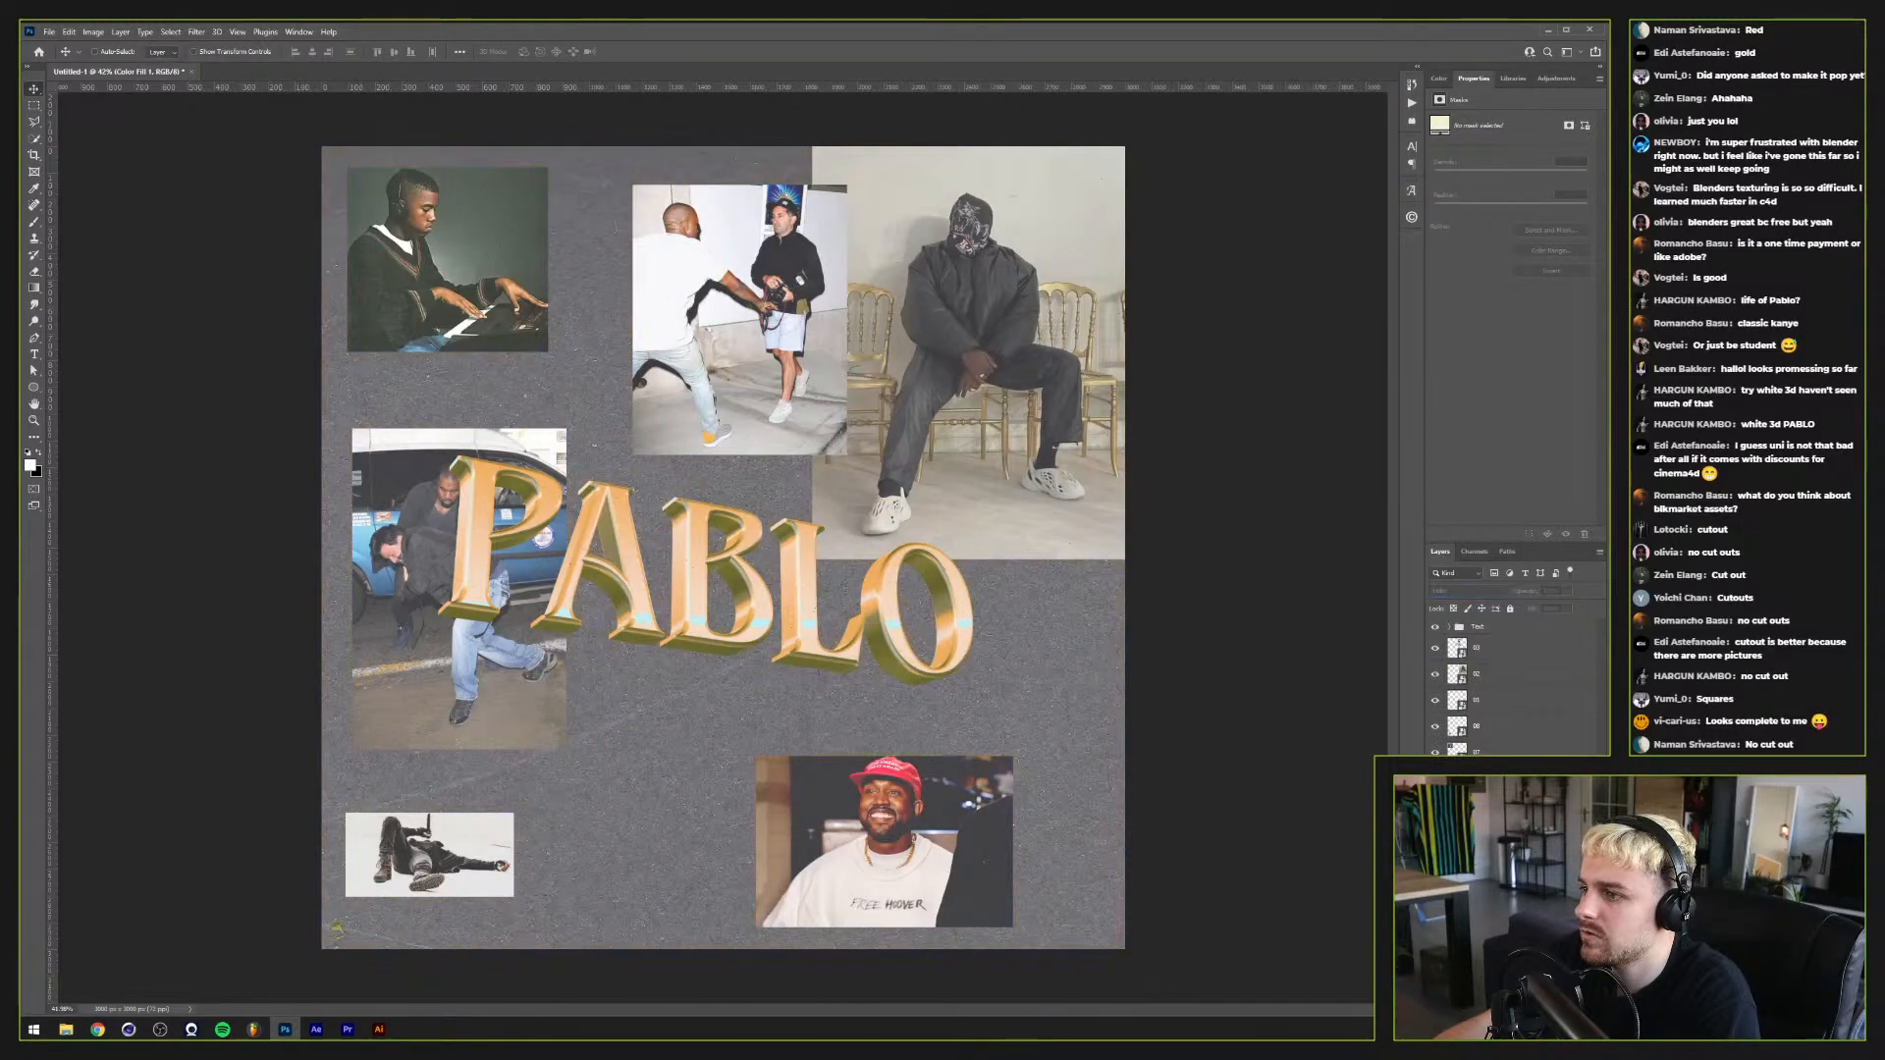
Step: Rework the texture's Curves filter by raising the shadow and midtone points to make the background a lighter, softer grey
key(ctrl+m)
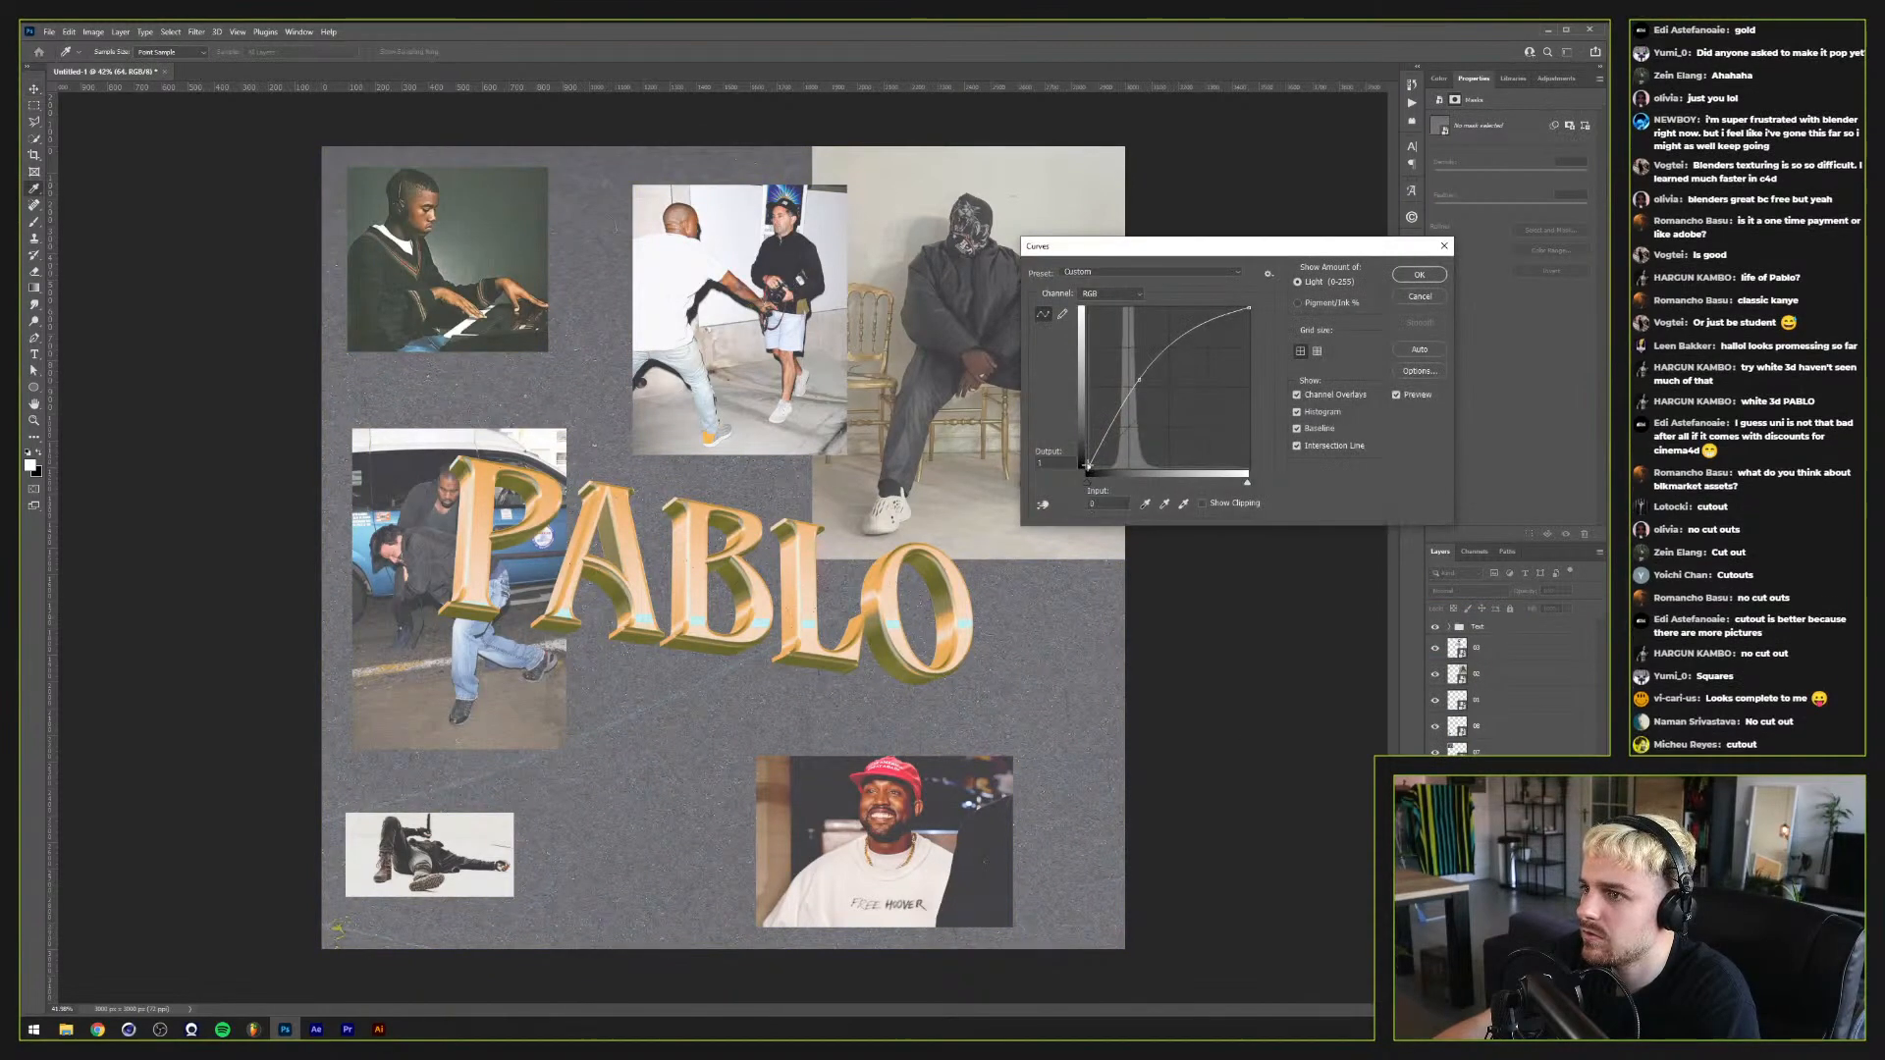
drag(1088, 465, 1083, 438)
drag(1139, 379, 1135, 374)
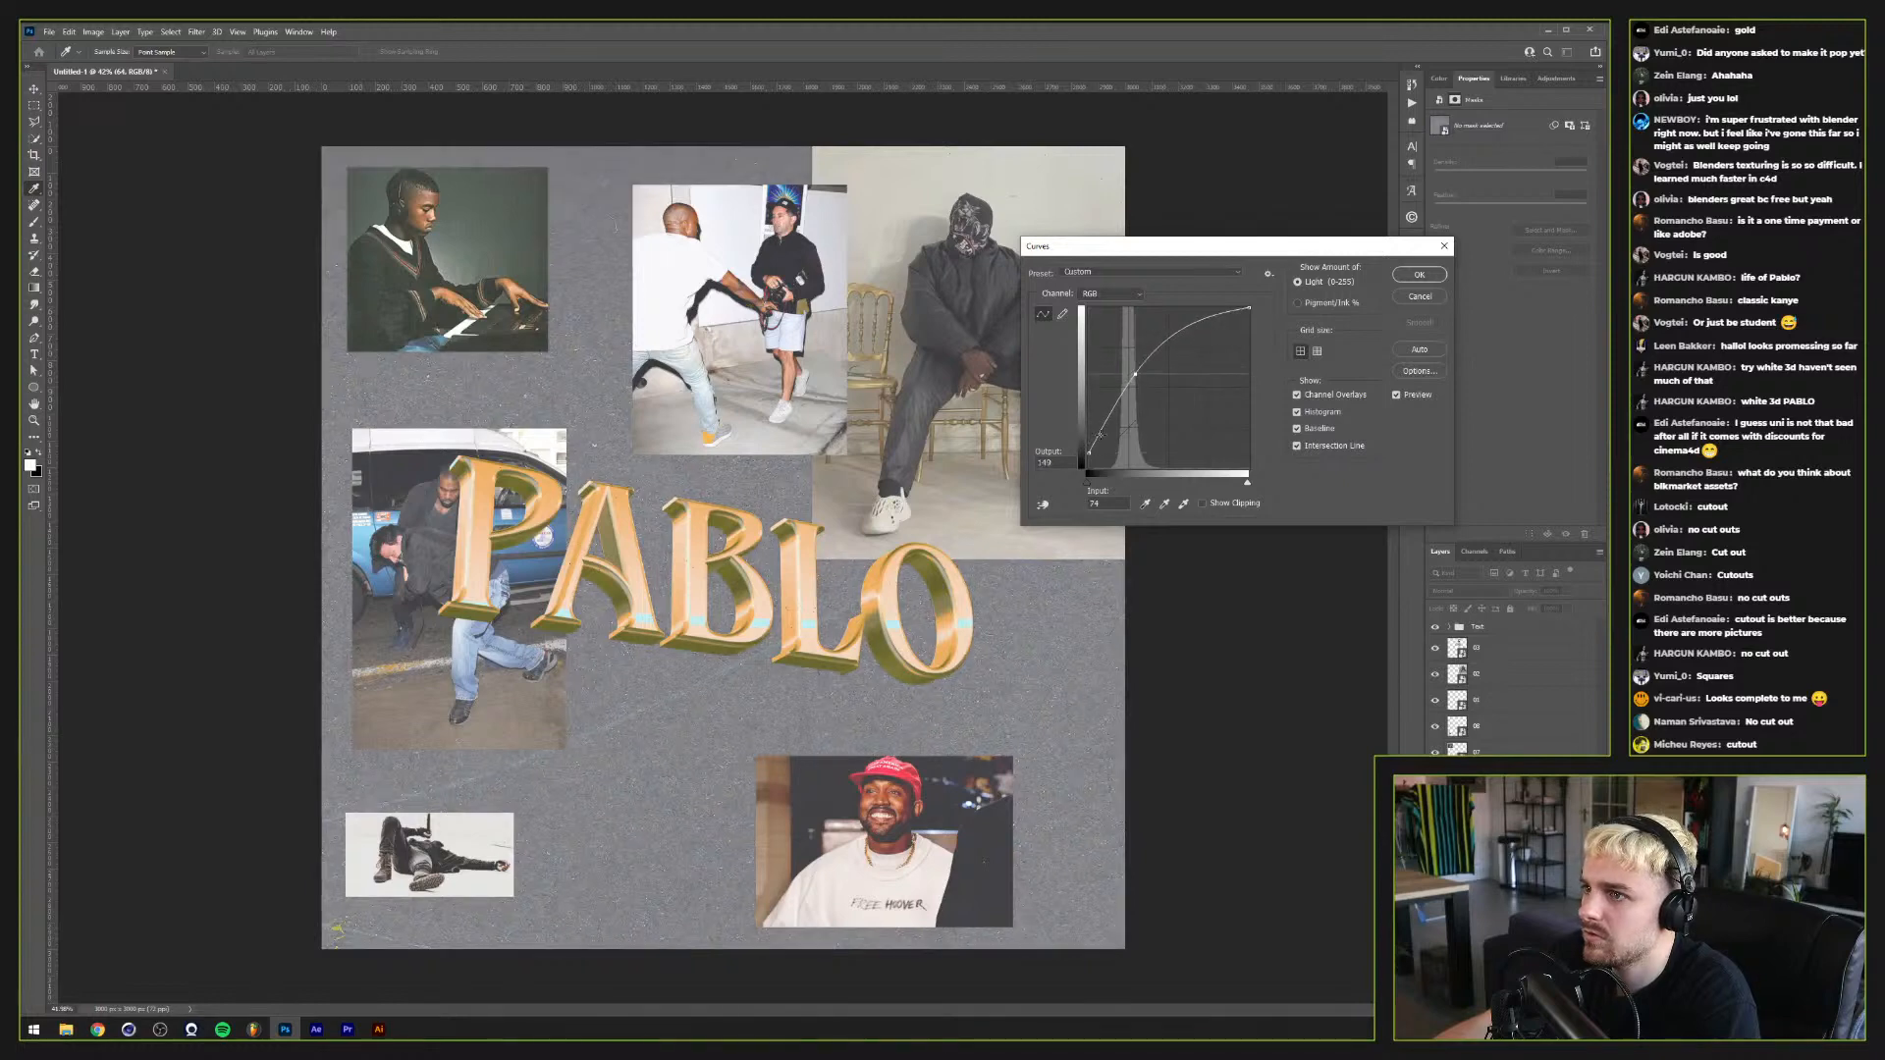
drag(1088, 454, 1131, 362)
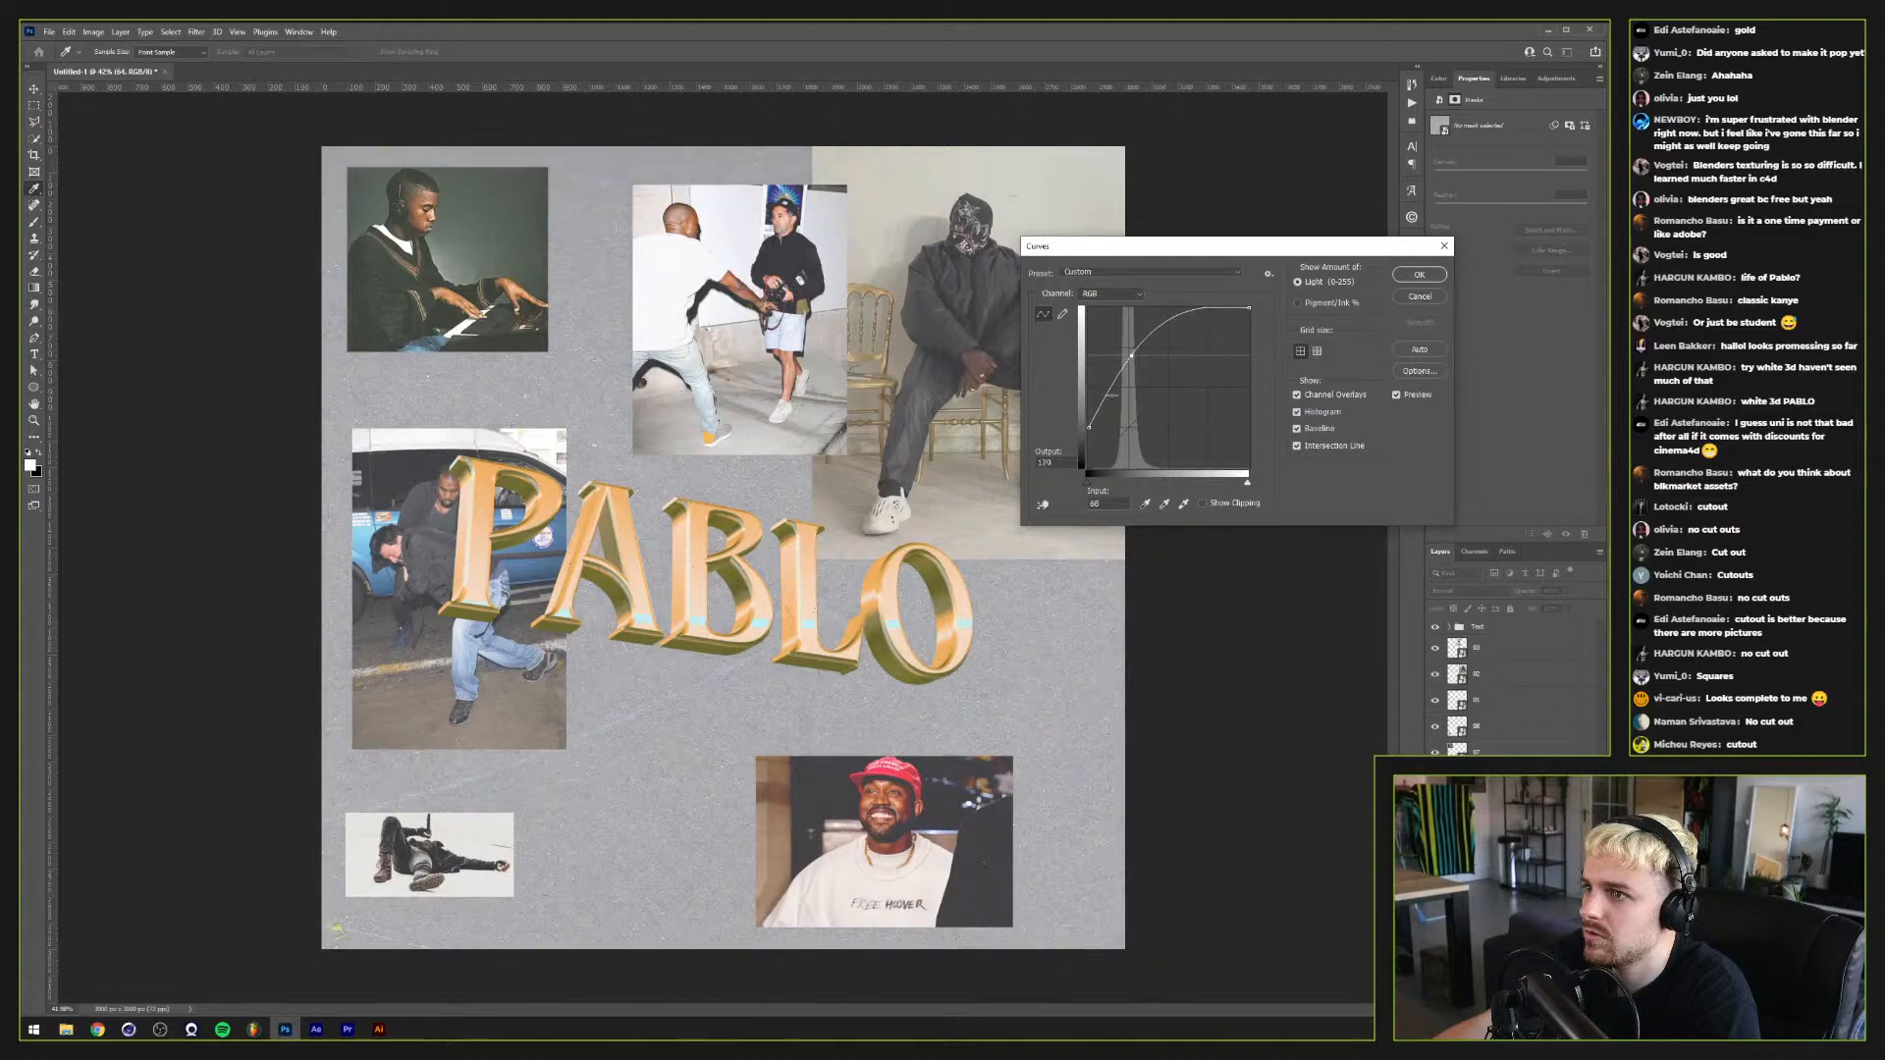
drag(1089, 428, 1088, 412)
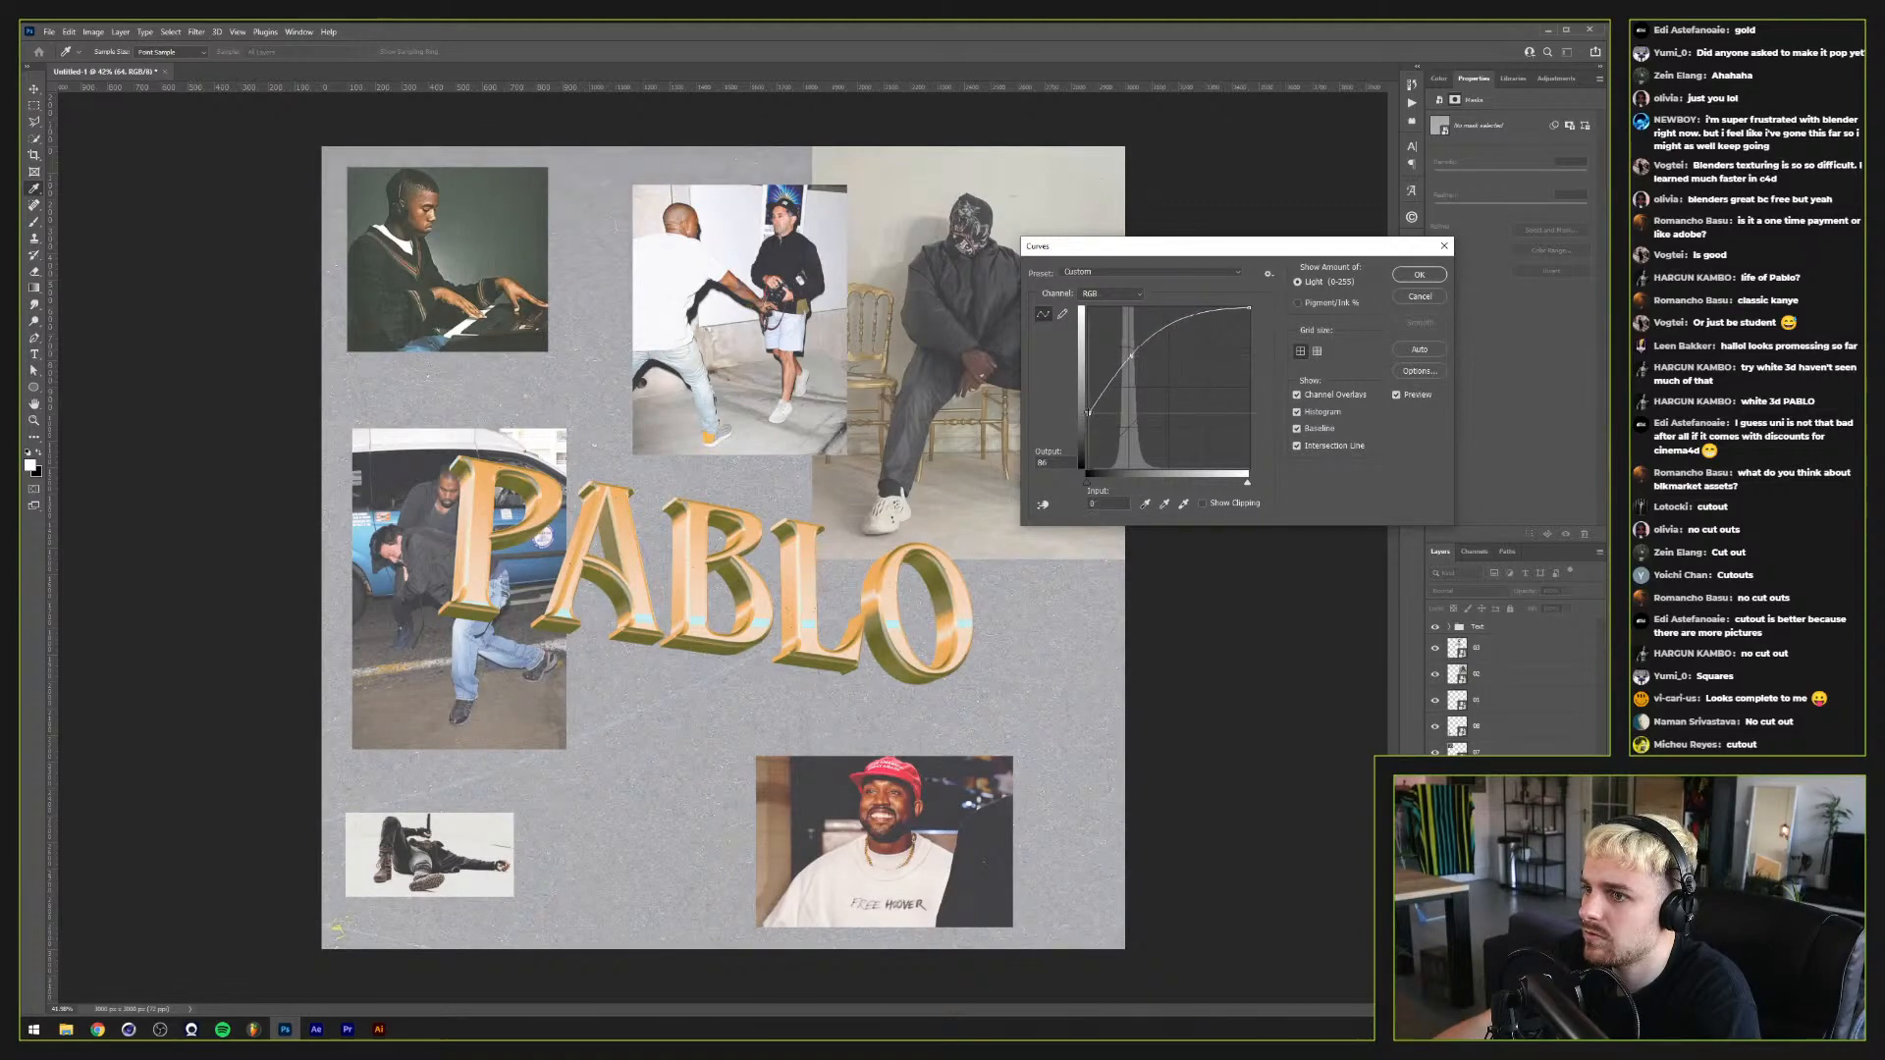
click(1398, 276)
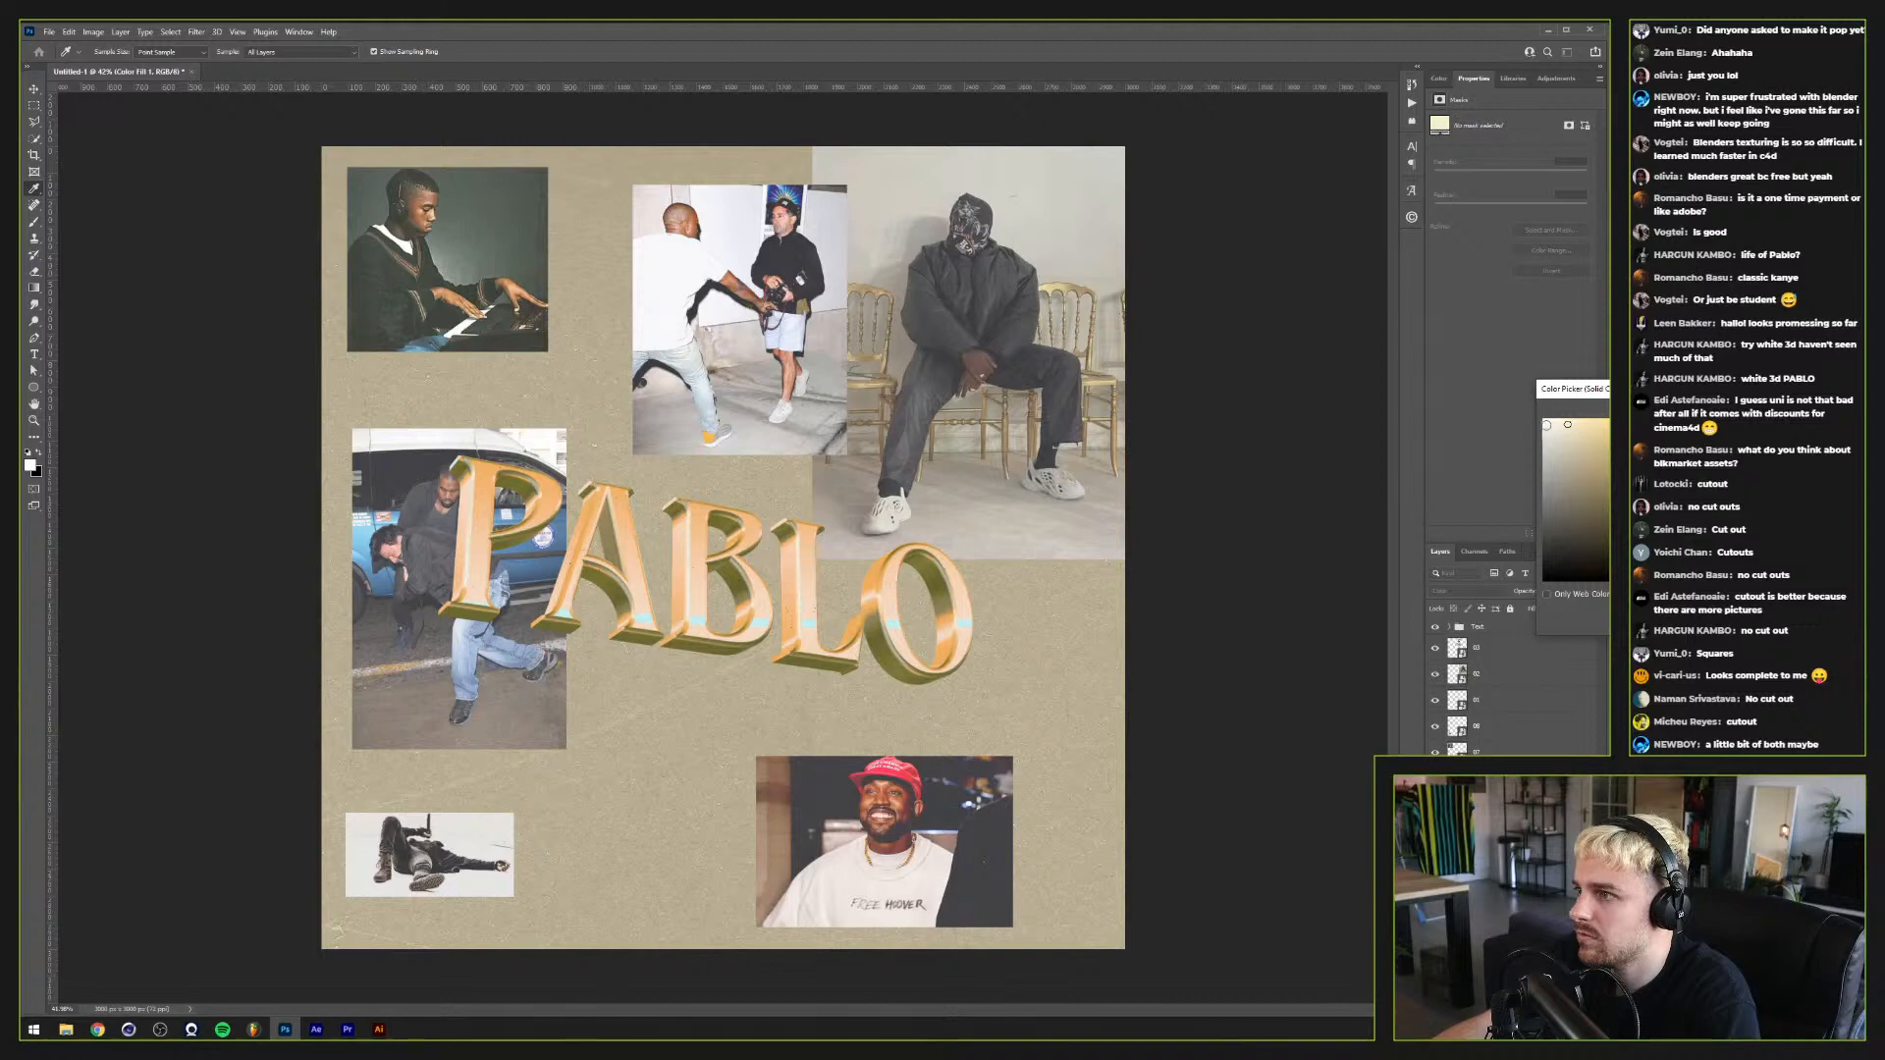
Step: Make the colour fill a paler, less saturated cream, and put the textured background behind the large coat photo
drag(1568, 424, 1554, 415)
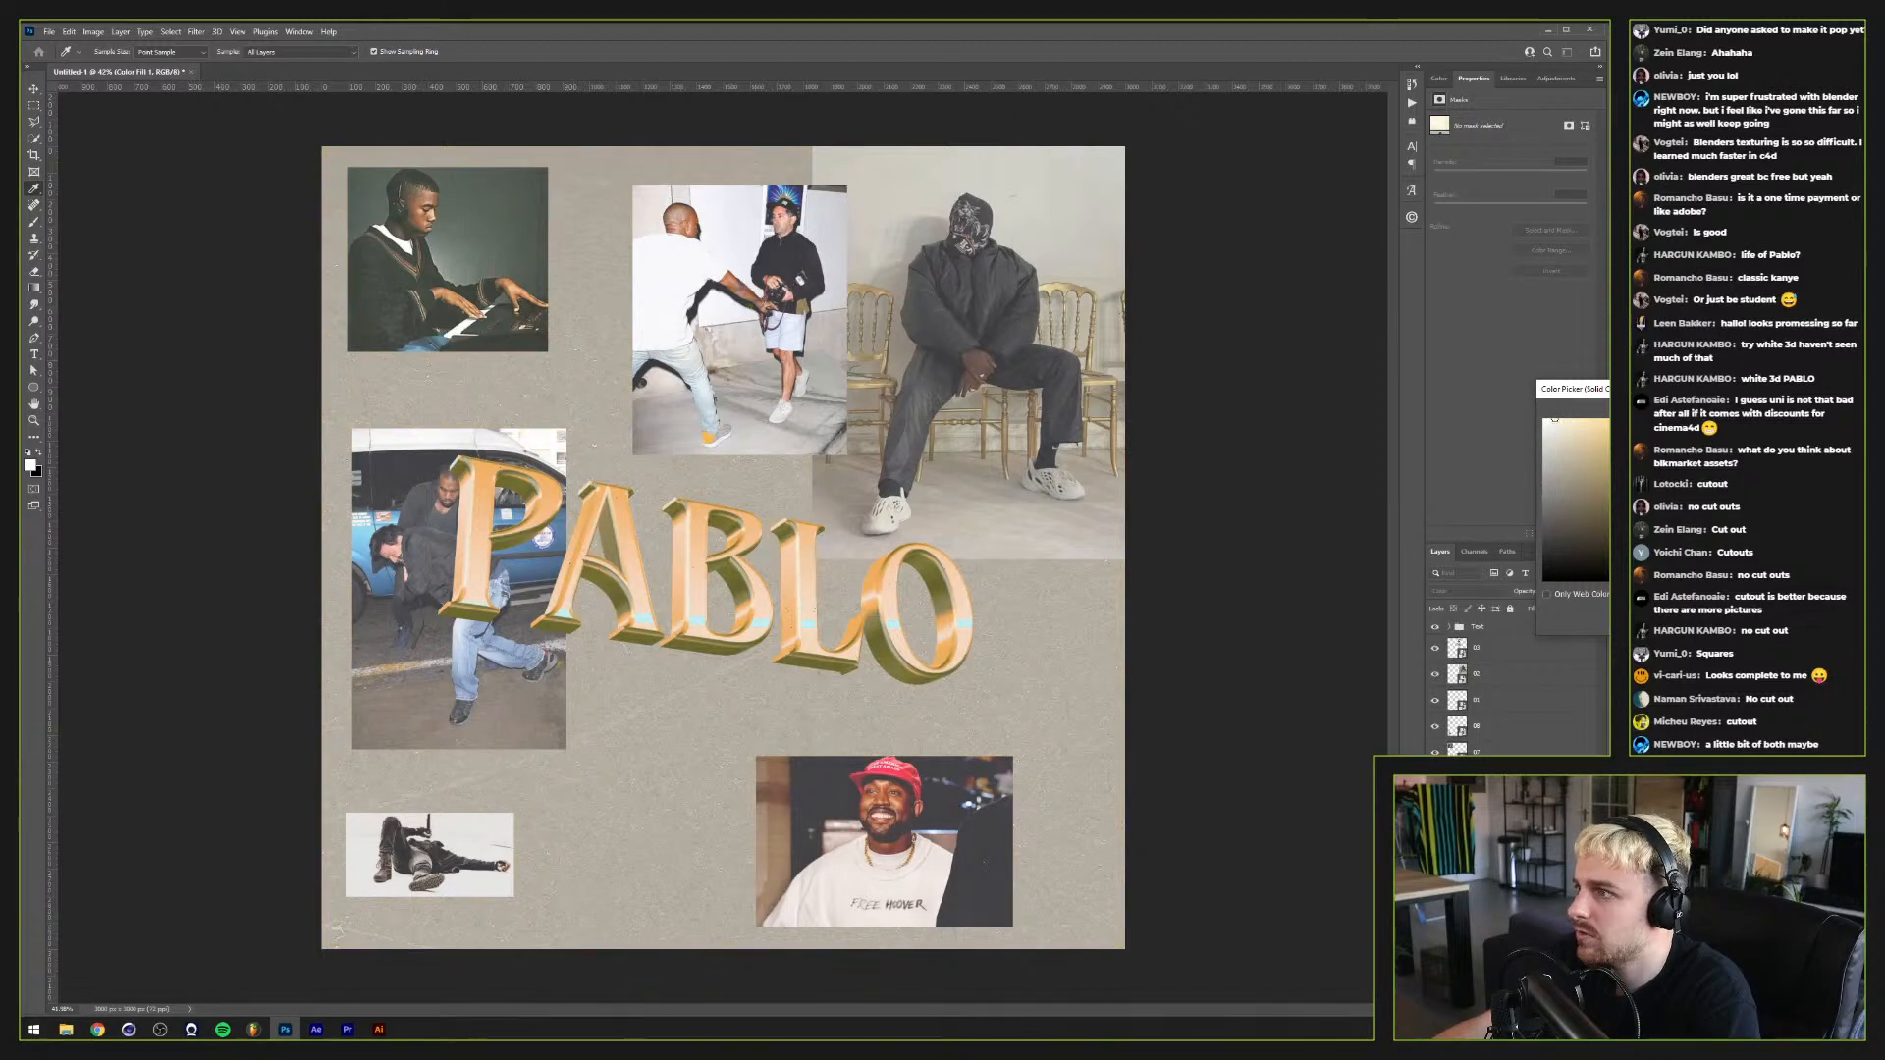
key(Return)
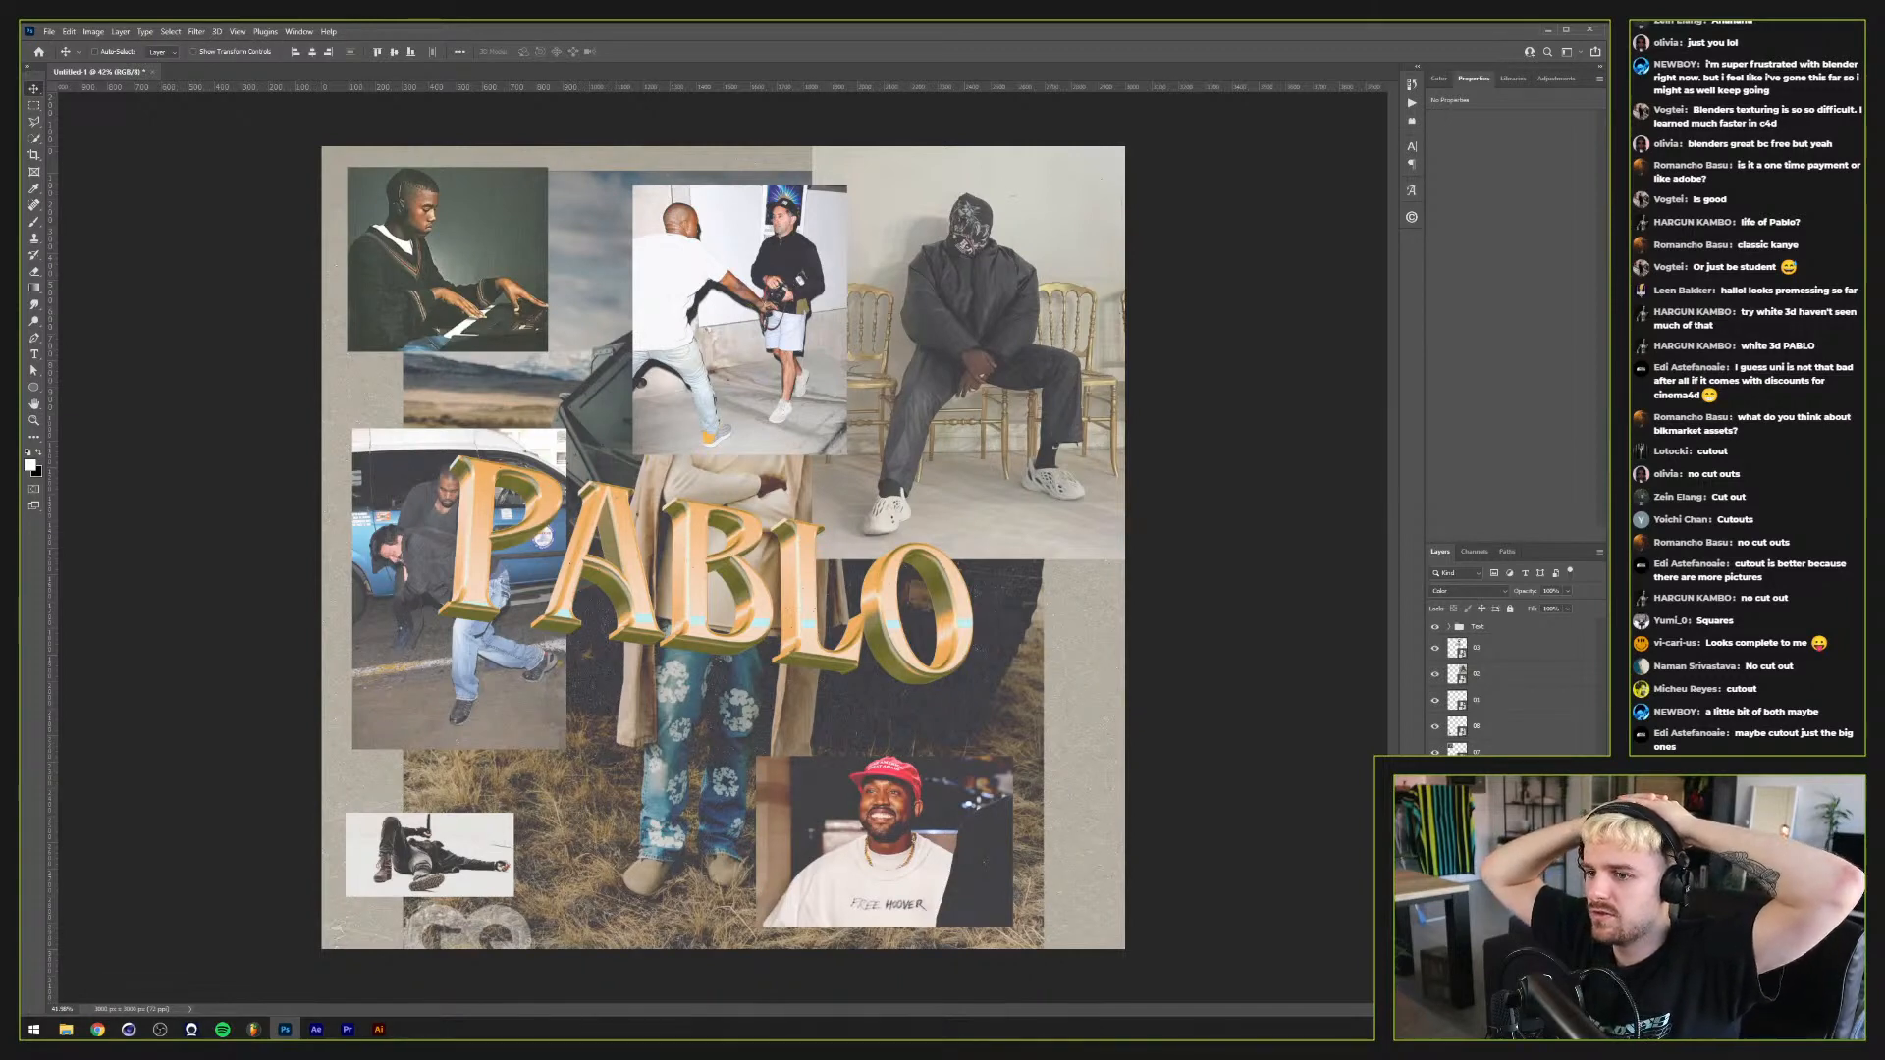
key(alt+comma)
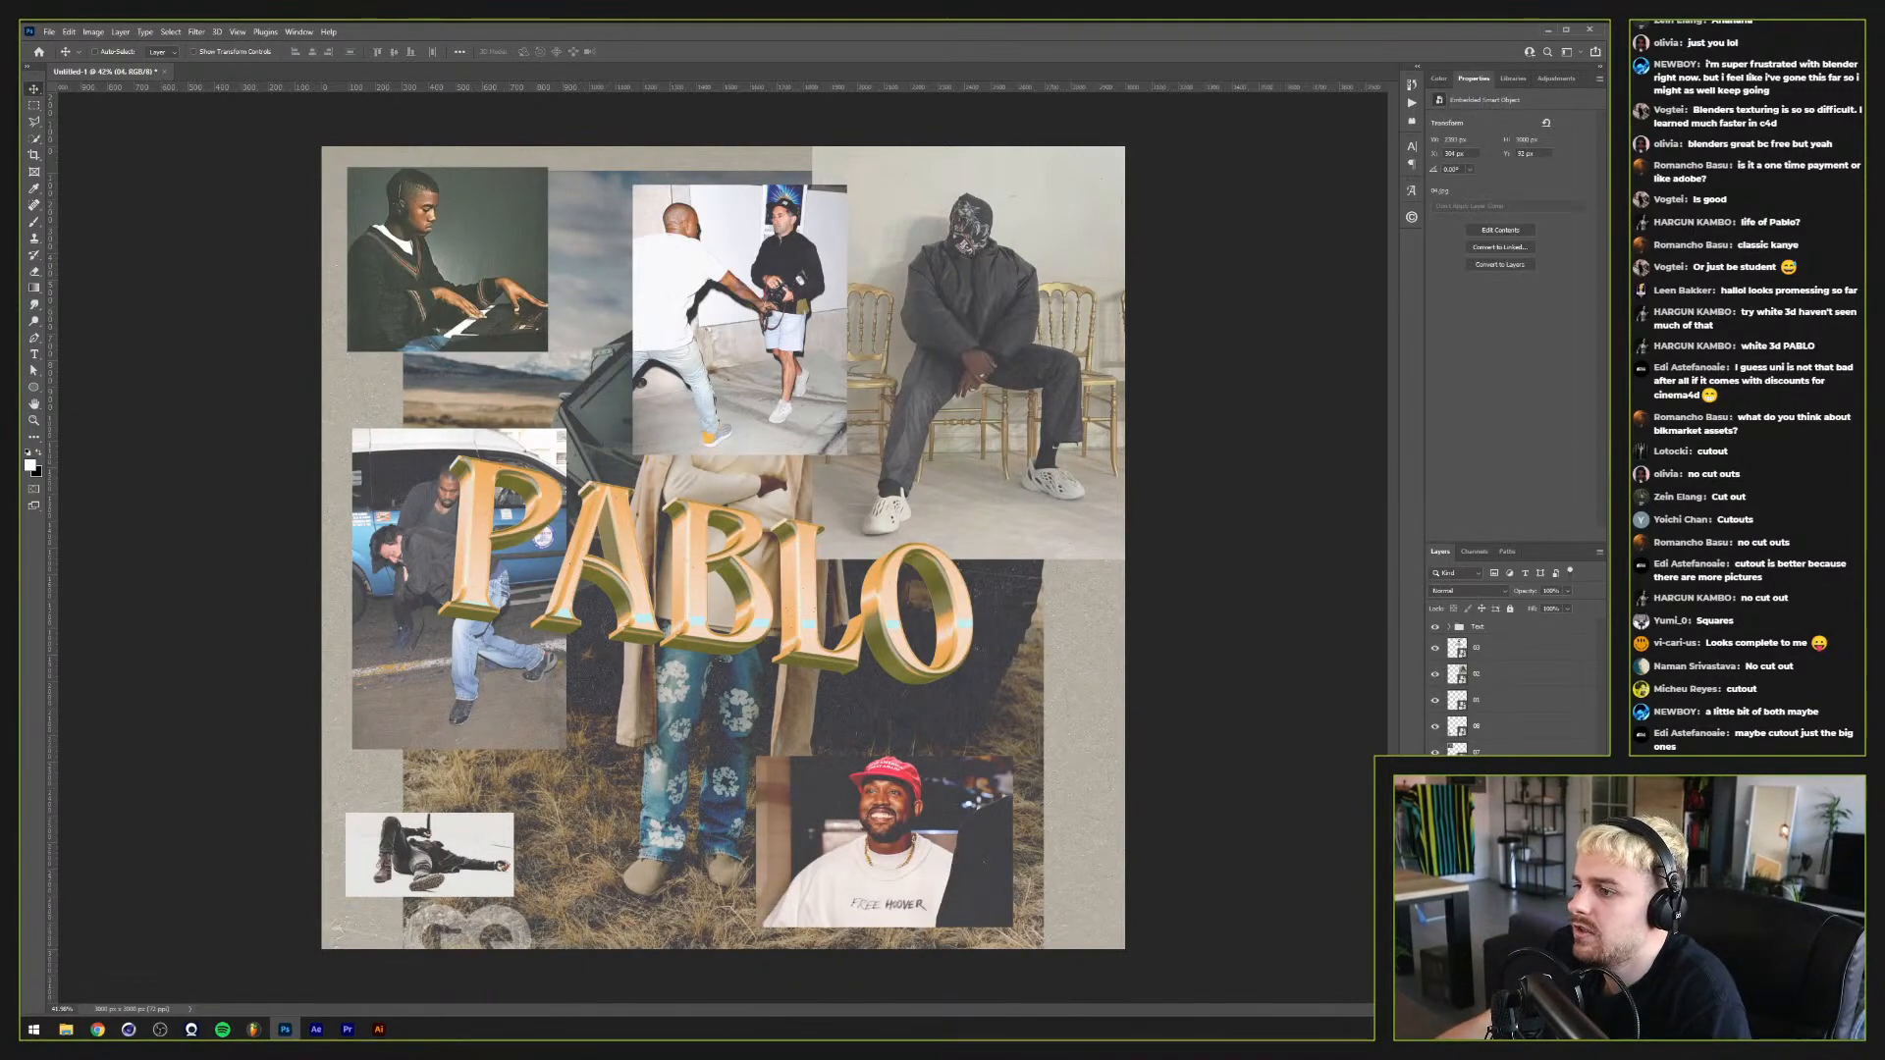
Step: Move the red cap photo to the canvas's lower right corner and the photo of the two standing men over the blue car photo
drag(876, 894, 967, 896)
key(ctrl)
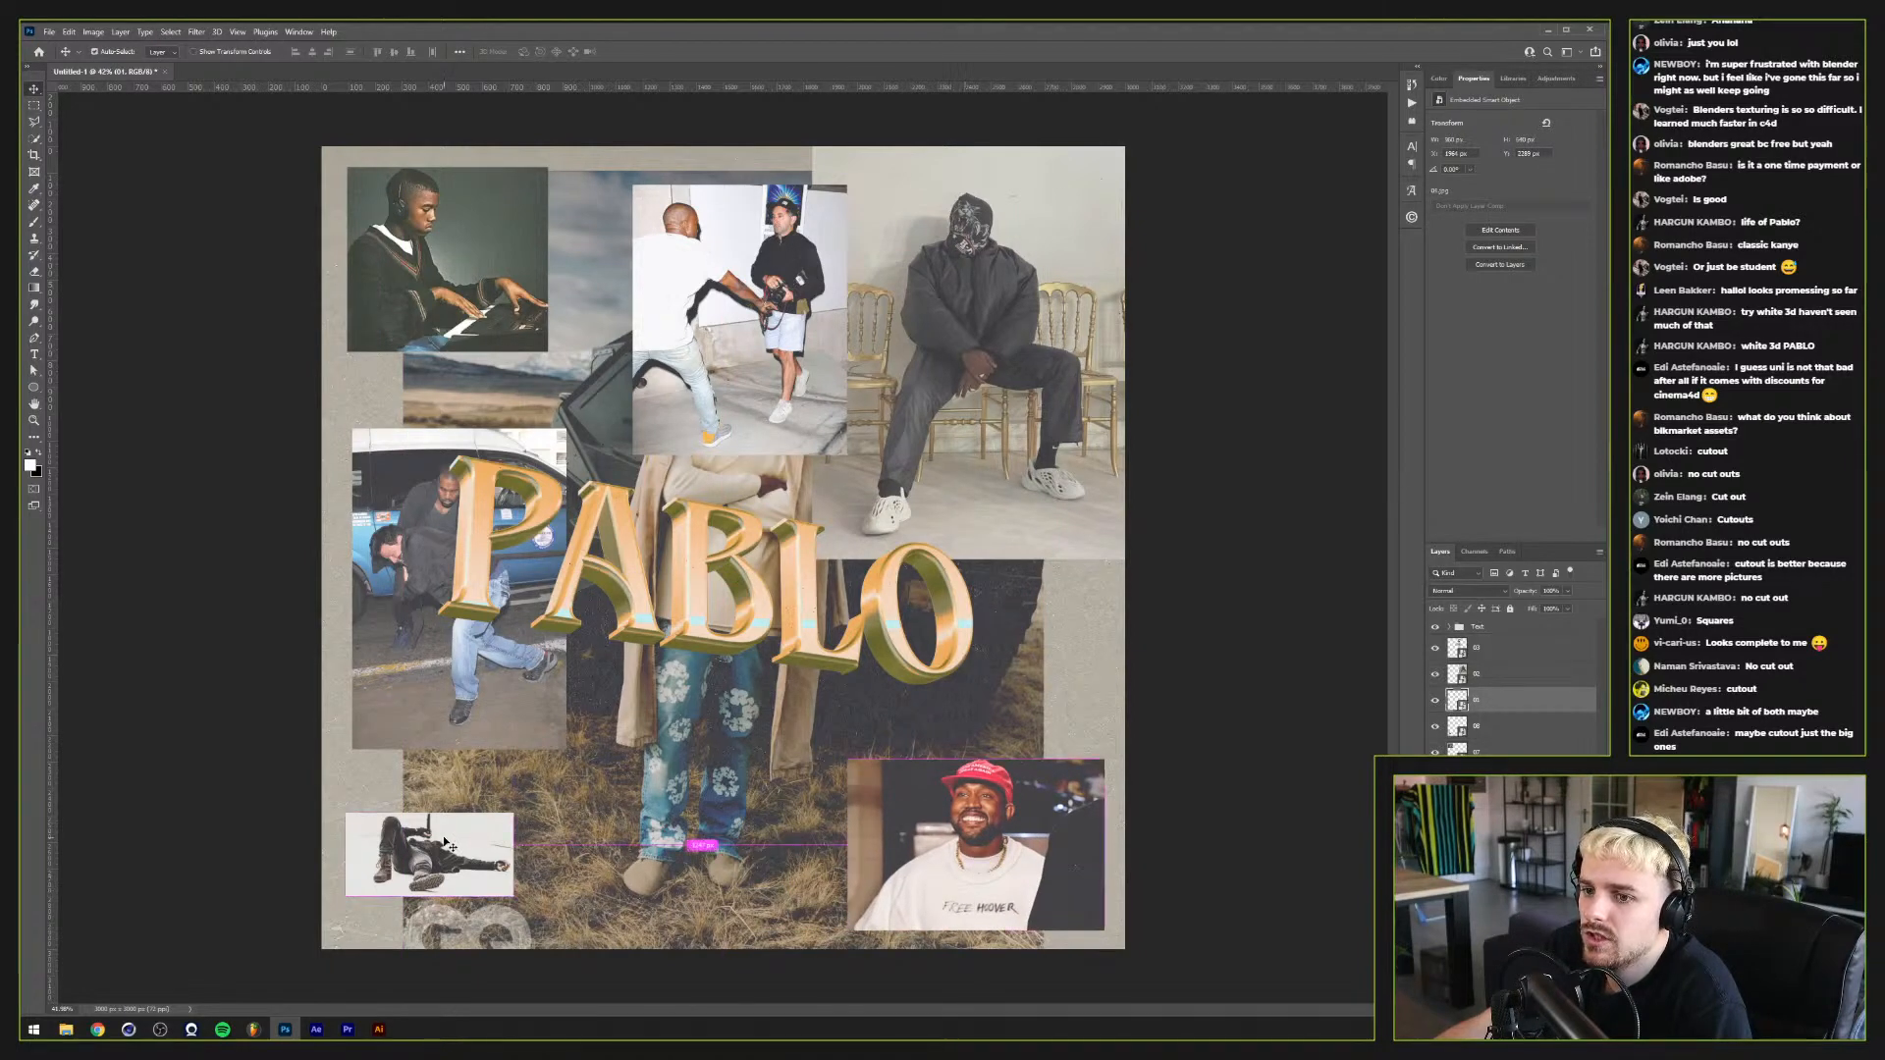
click(1080, 844)
click(944, 468)
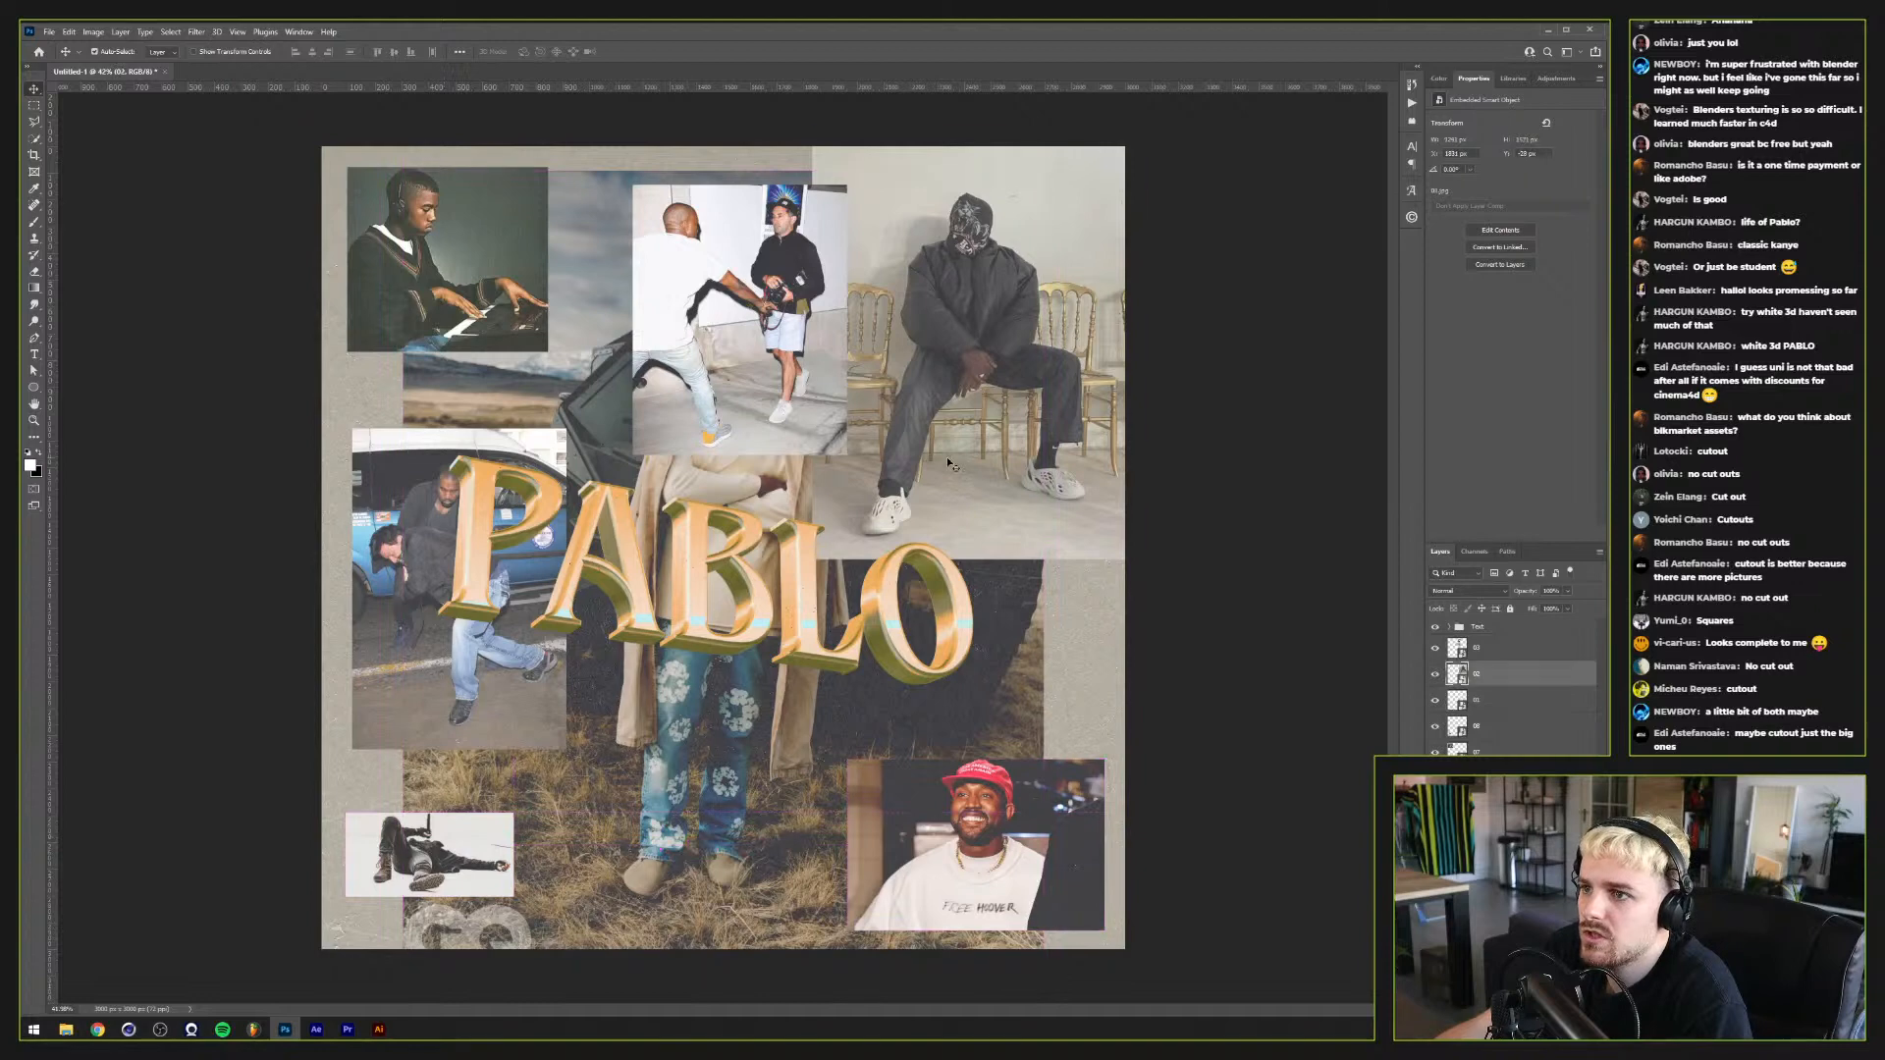
click(694, 724)
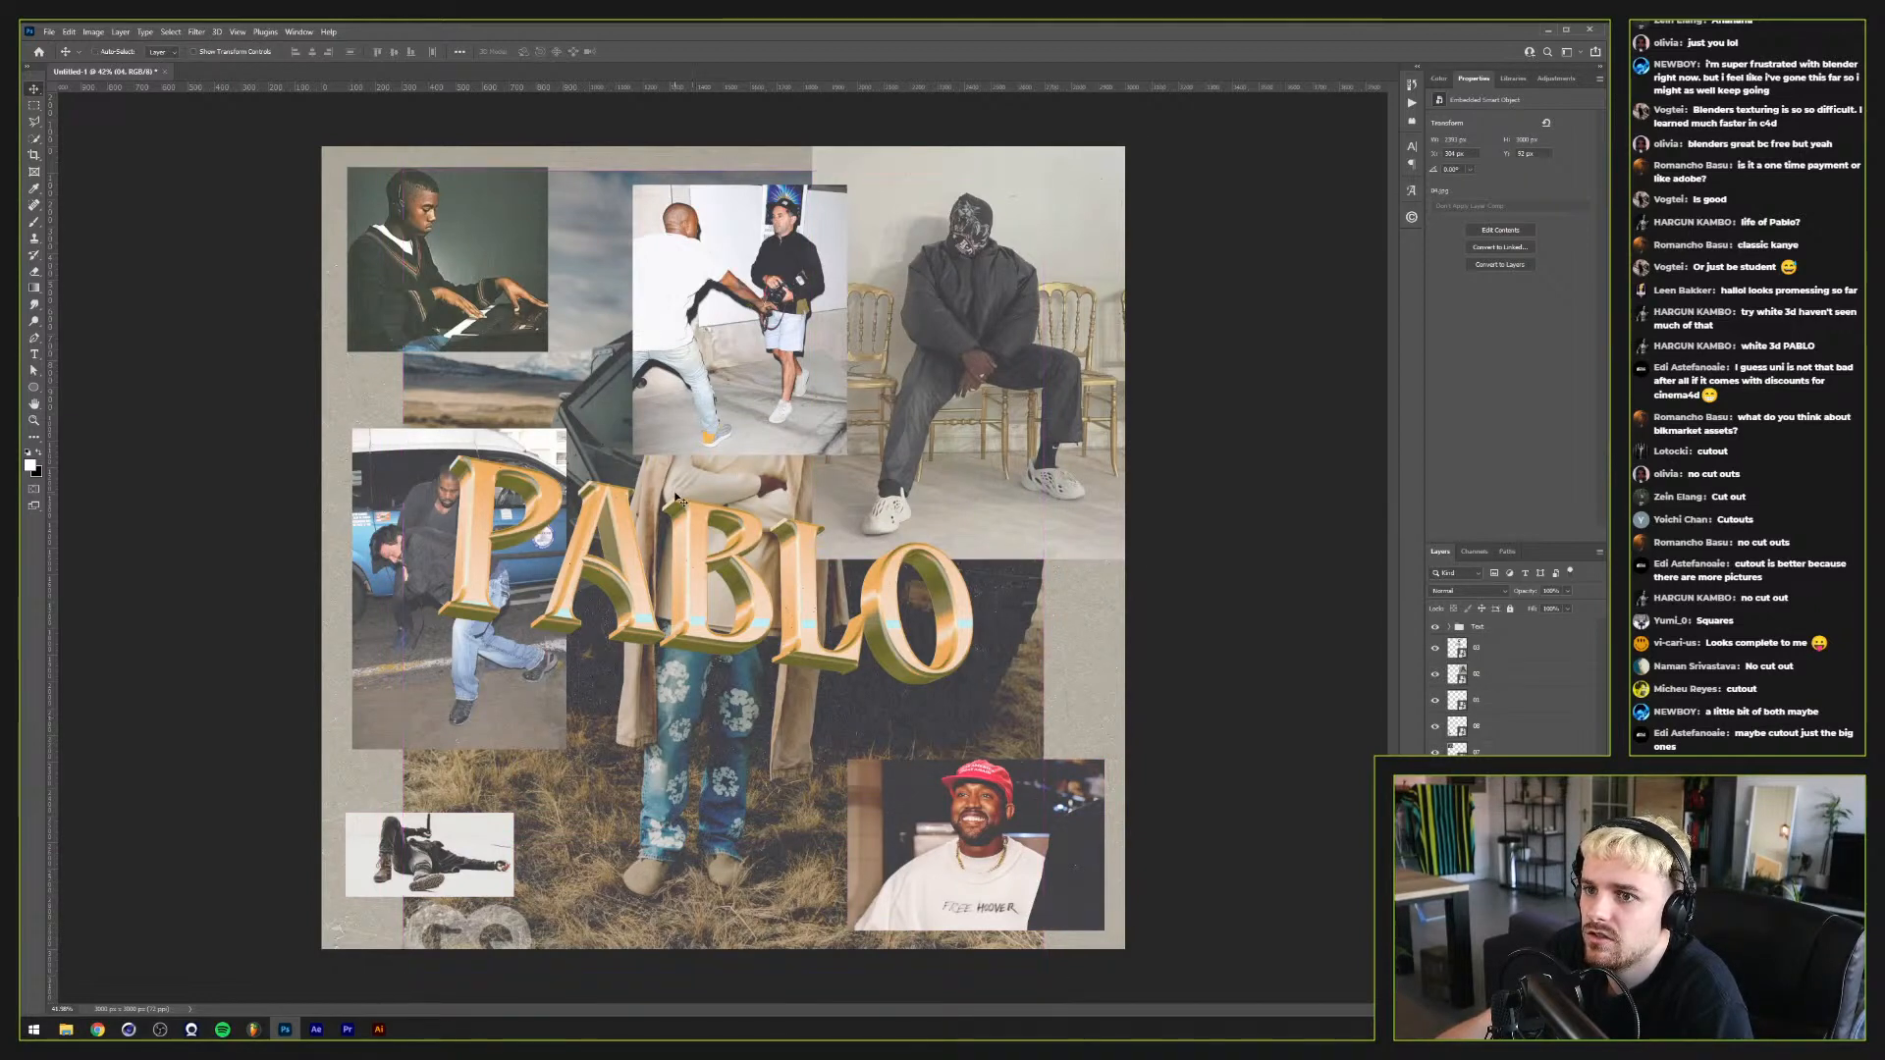
drag(748, 353, 678, 465)
Step: Scale the large coat photo down around its centre so the textured background shows on all sides of it
ctrl+click(928, 361)
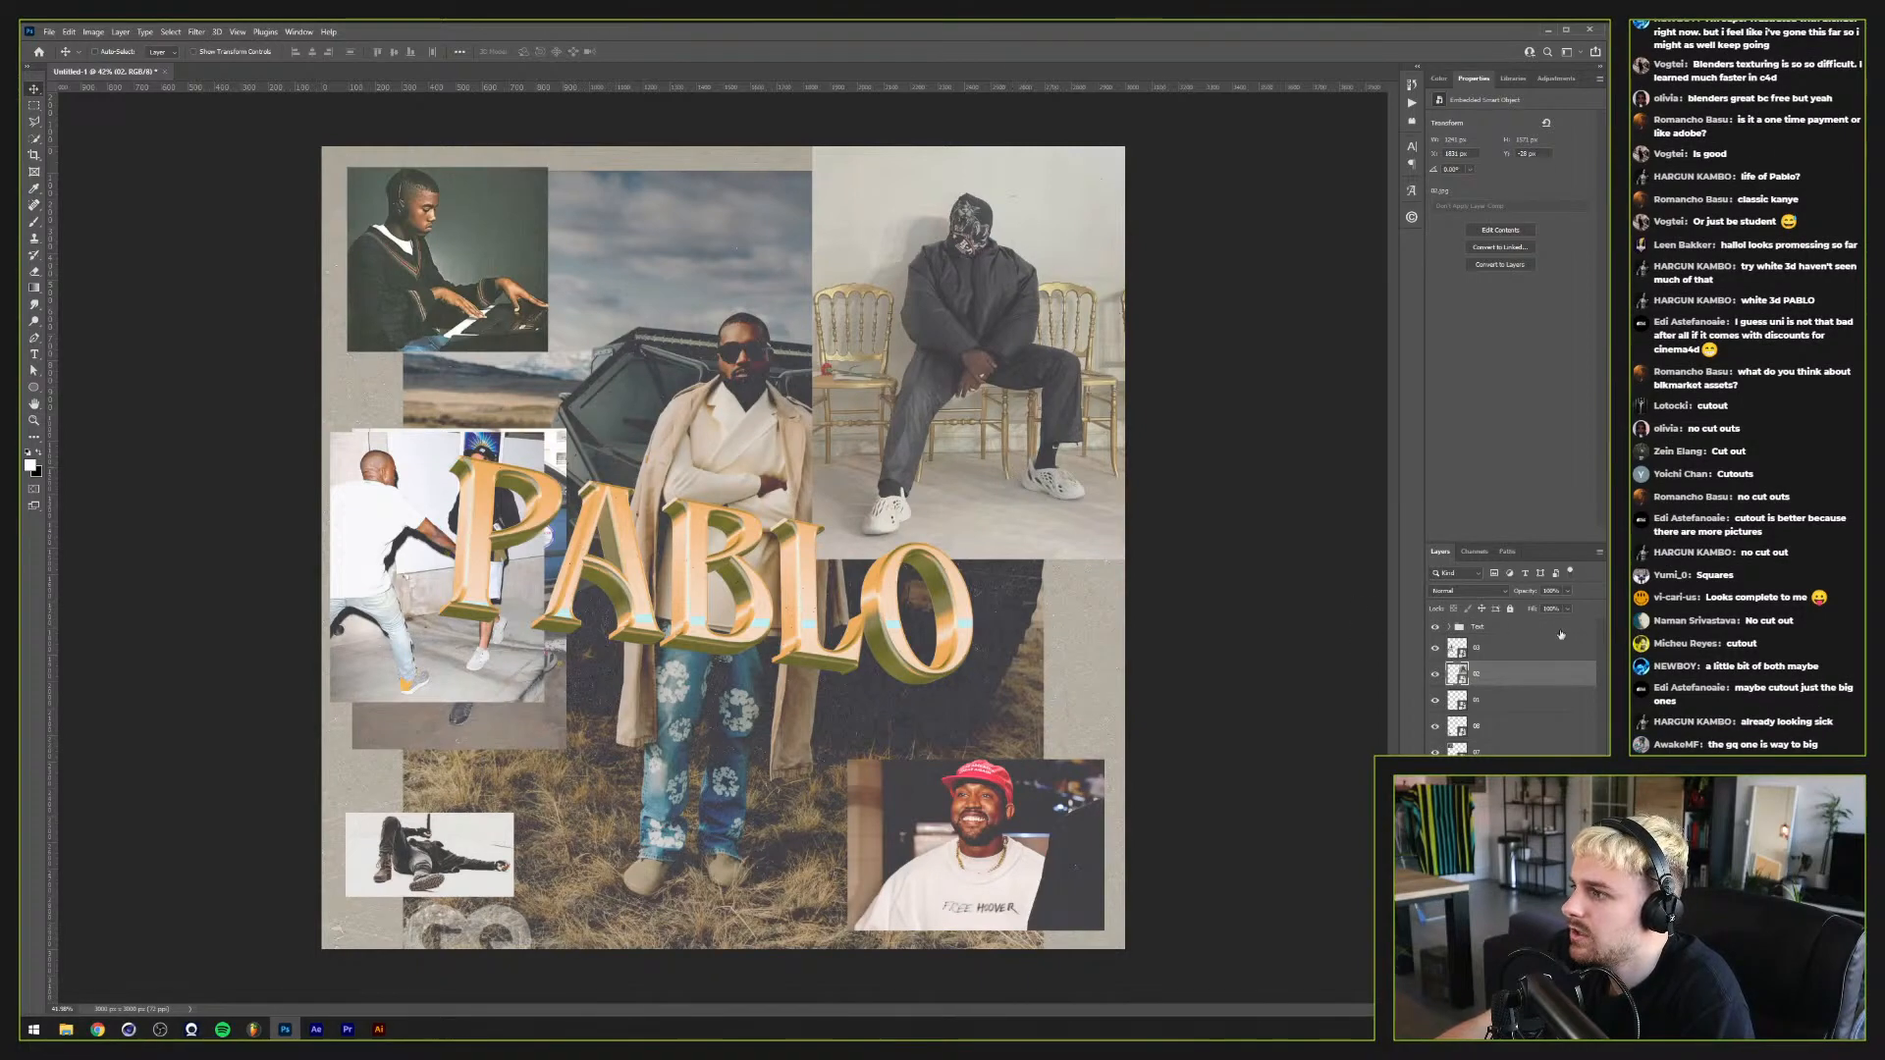
ctrl+click(665, 797)
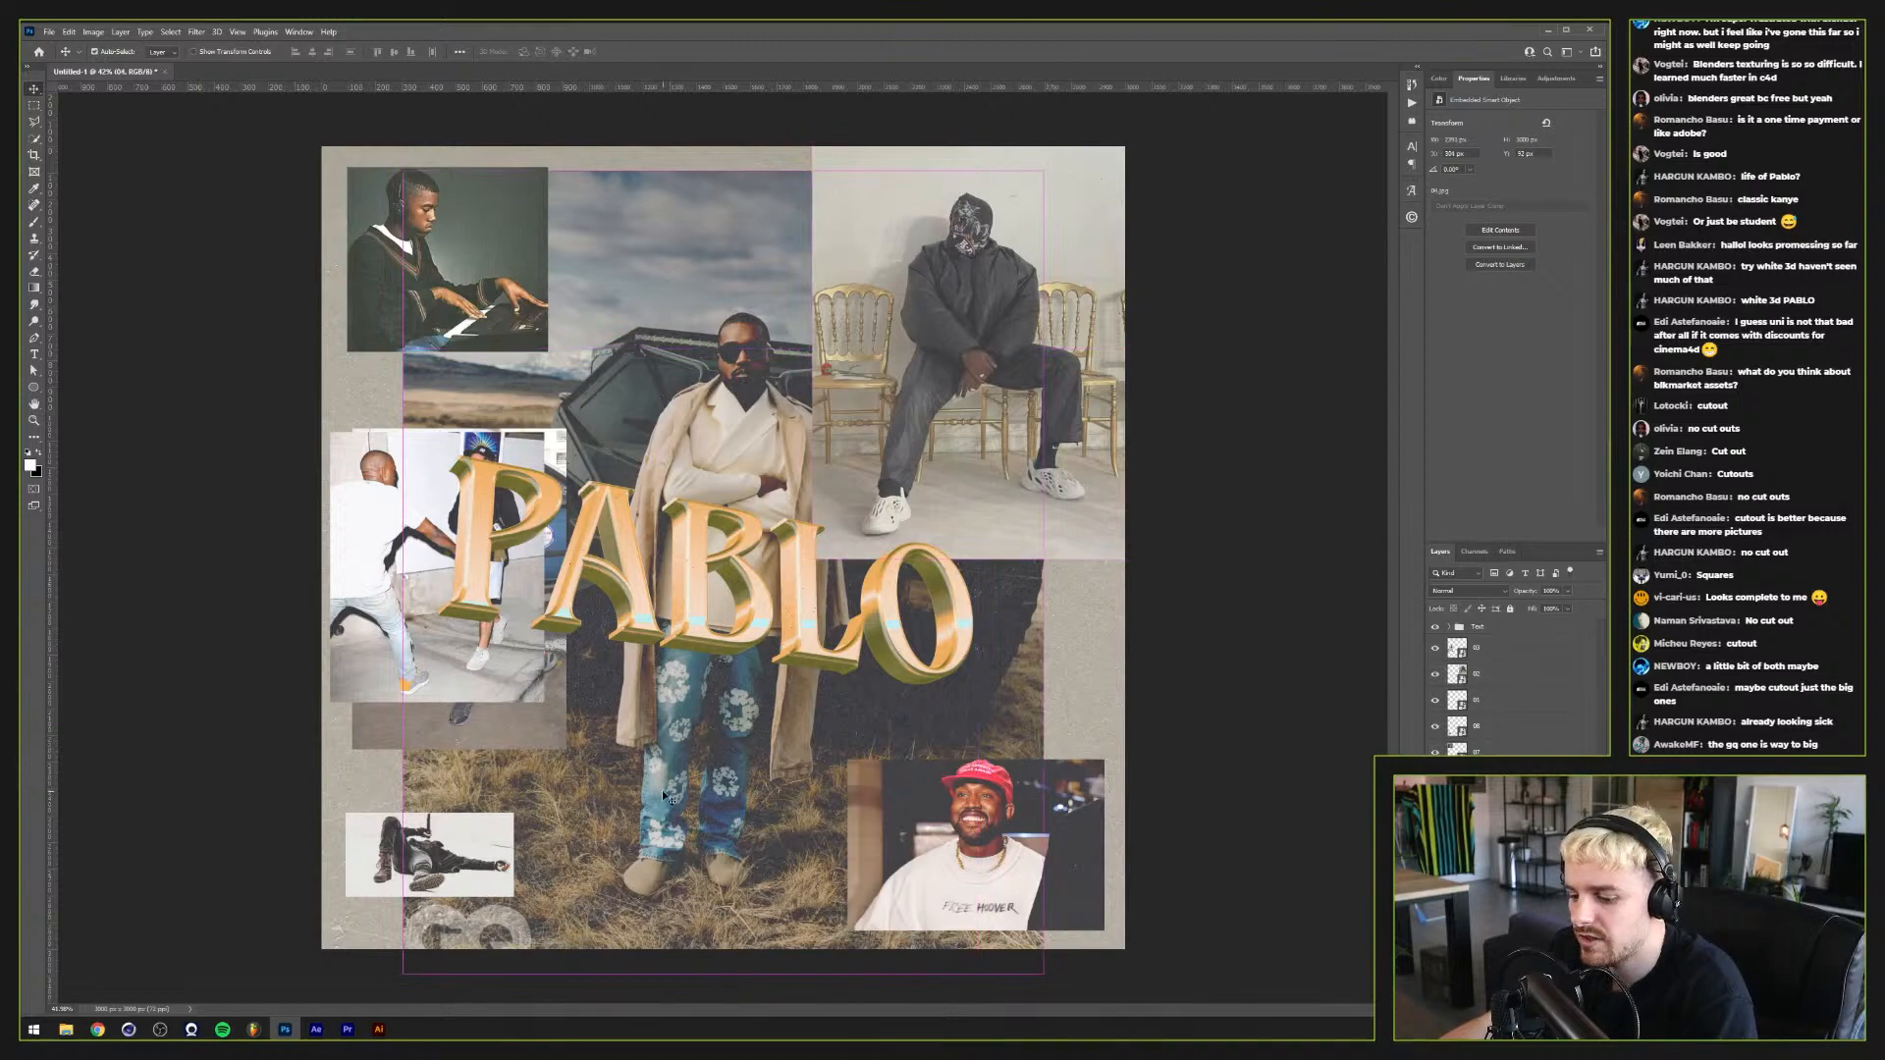
key(ctrl+t)
drag(1044, 571, 983, 579)
drag(881, 649, 876, 619)
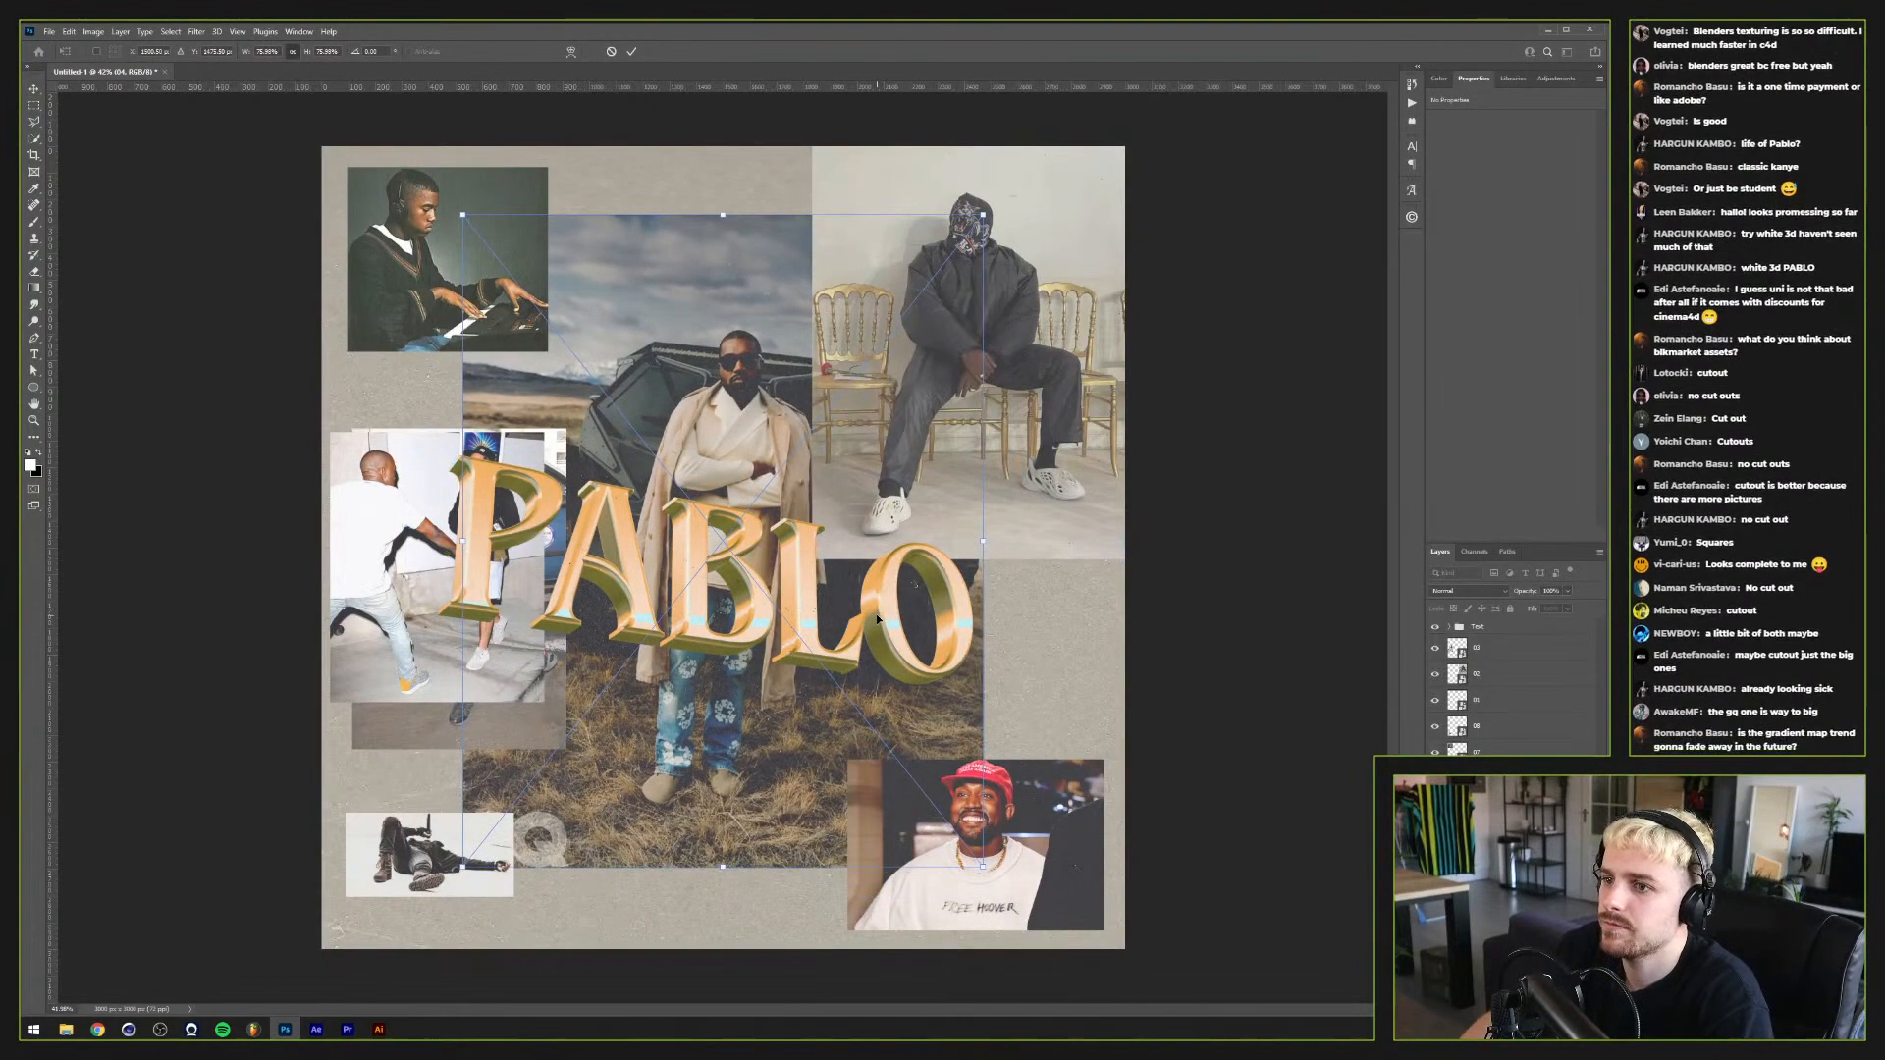
key(Return)
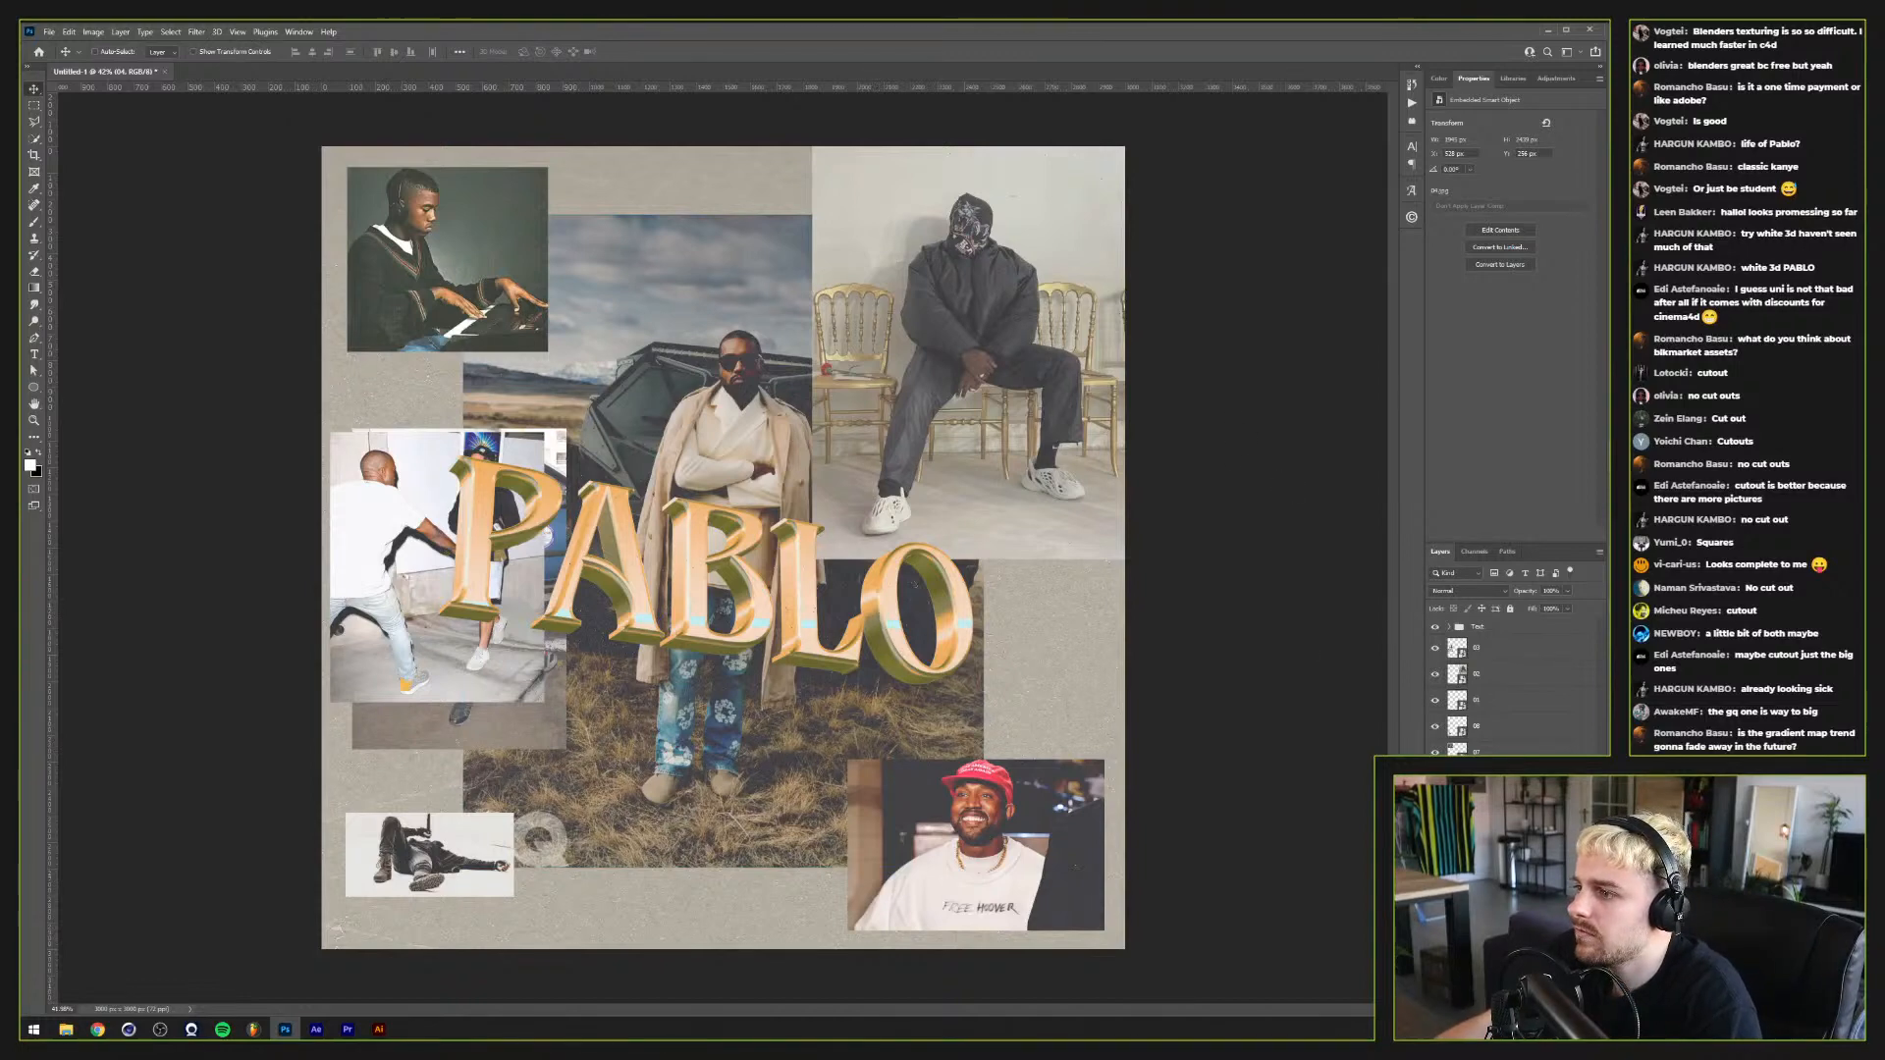
Step: Hide the Text group and all the other photos, and examine the coat photo alone on the textured background
drag(1435, 751, 1435, 638)
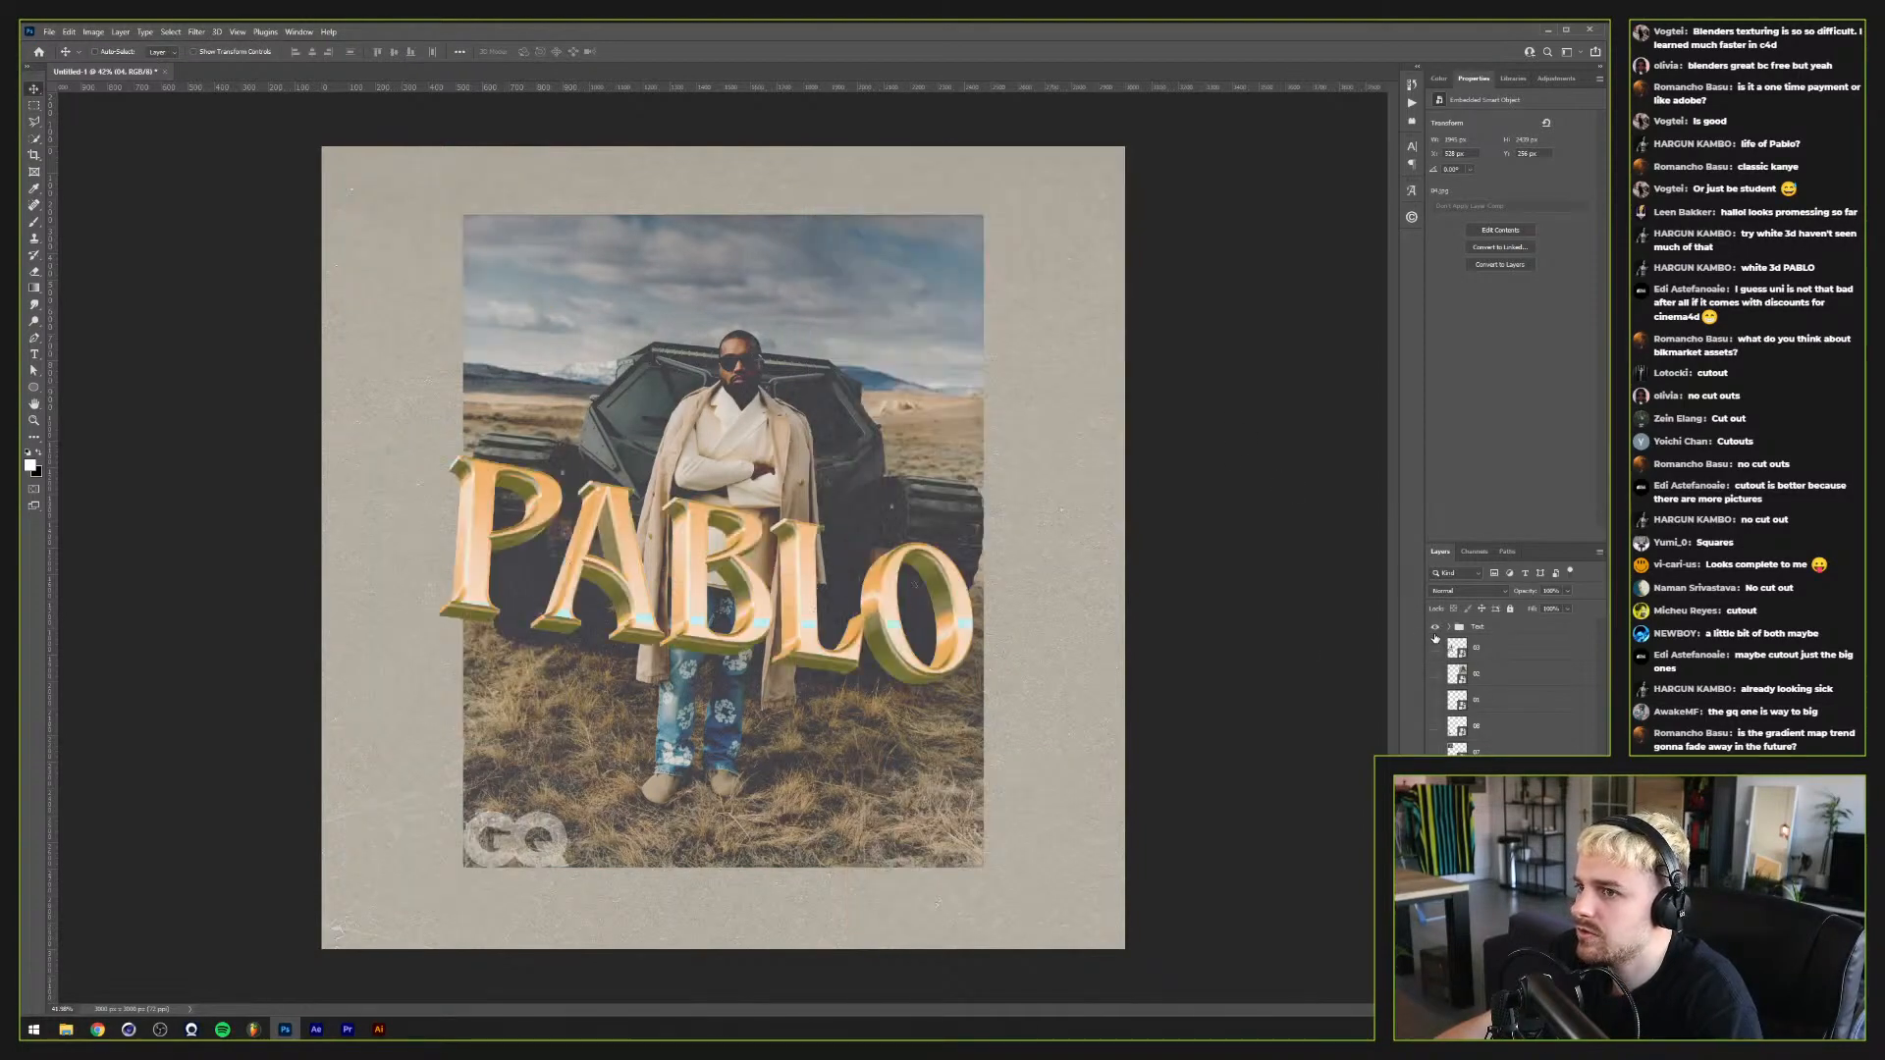
click(1436, 626)
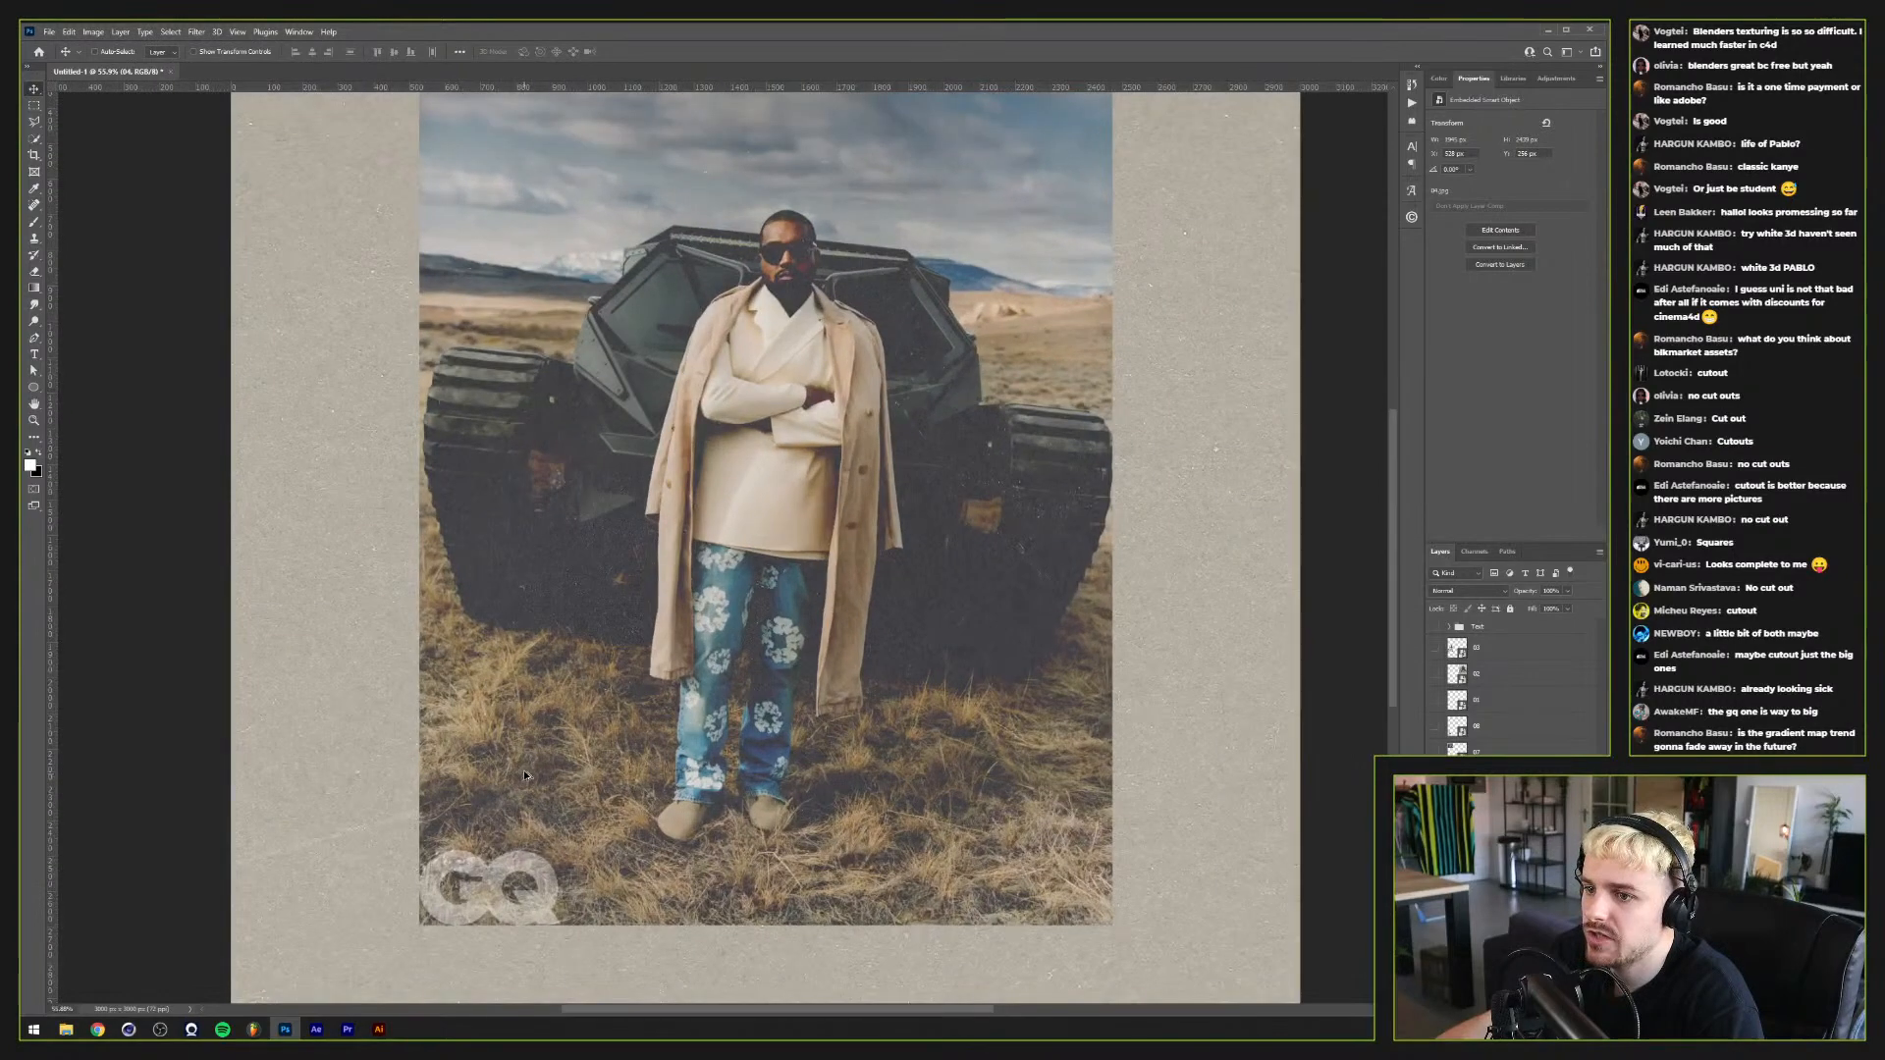
scroll(524, 776, up, 1)
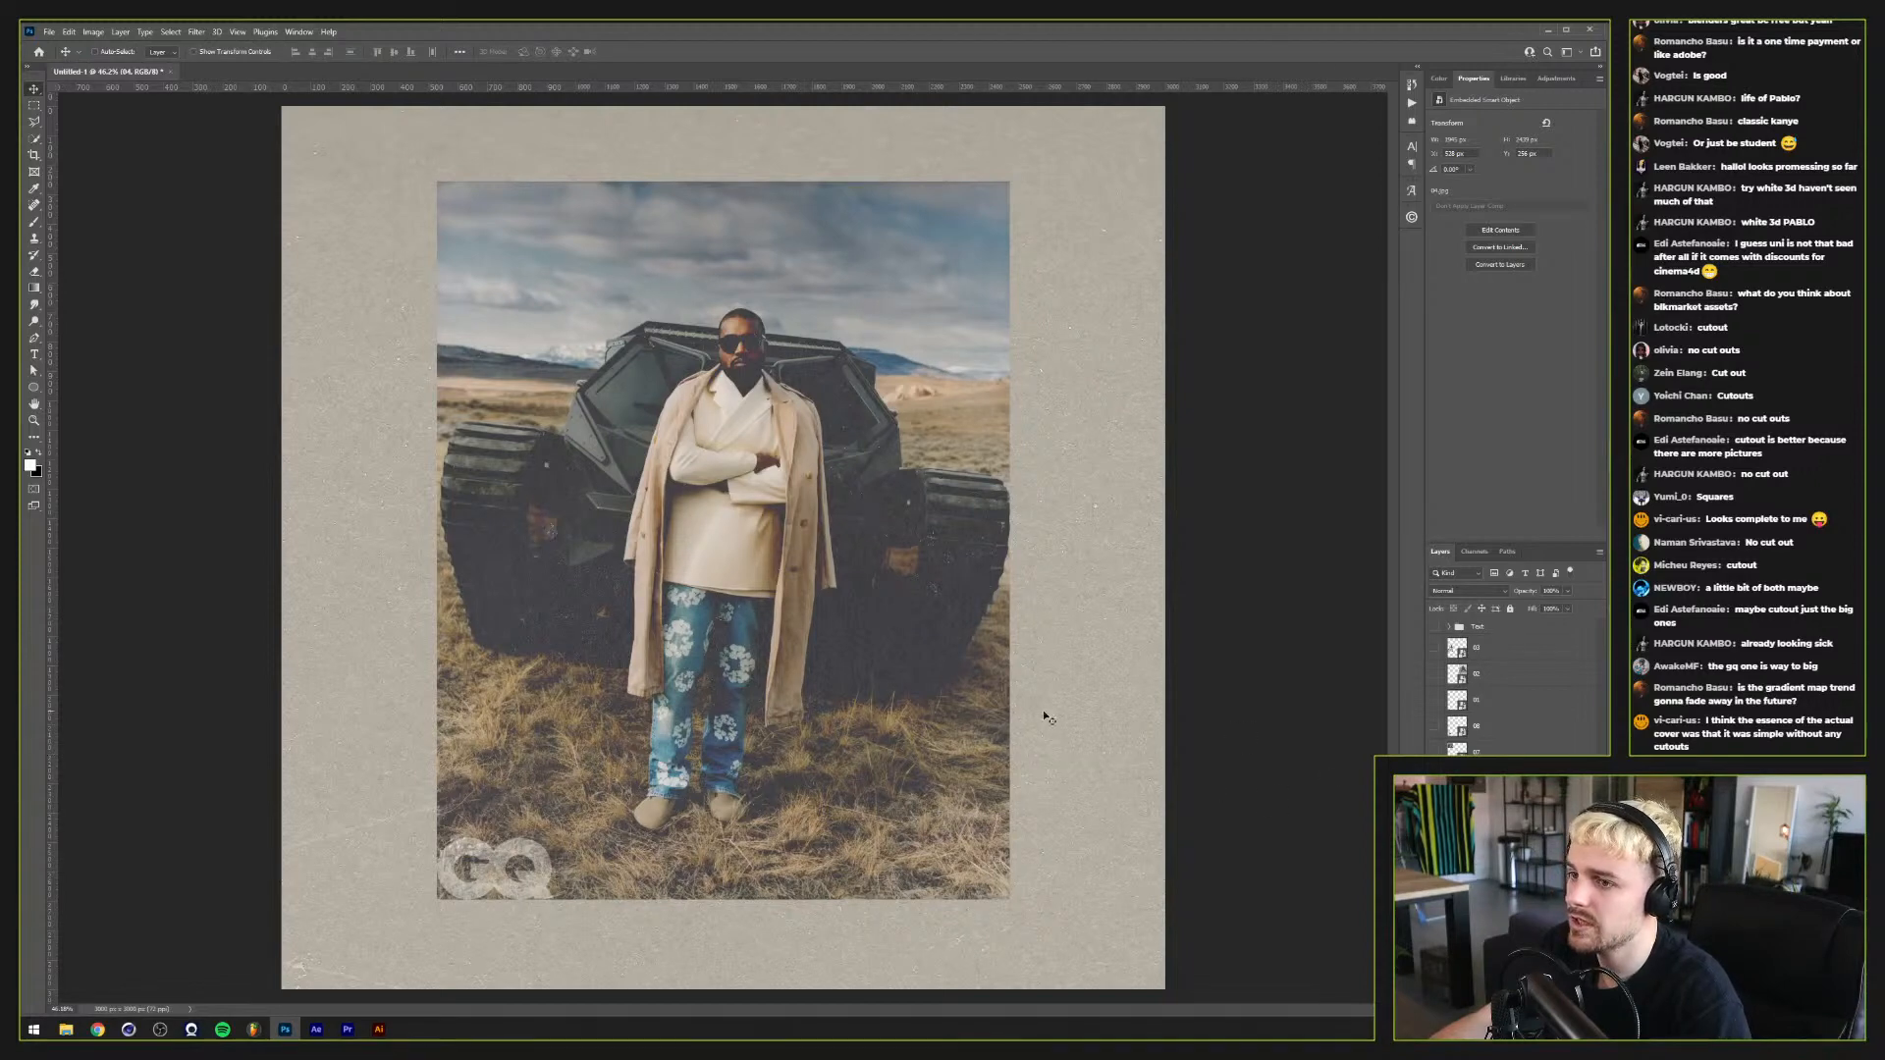
scroll(1045, 717, down, 2)
scroll(680, 732, up, 1)
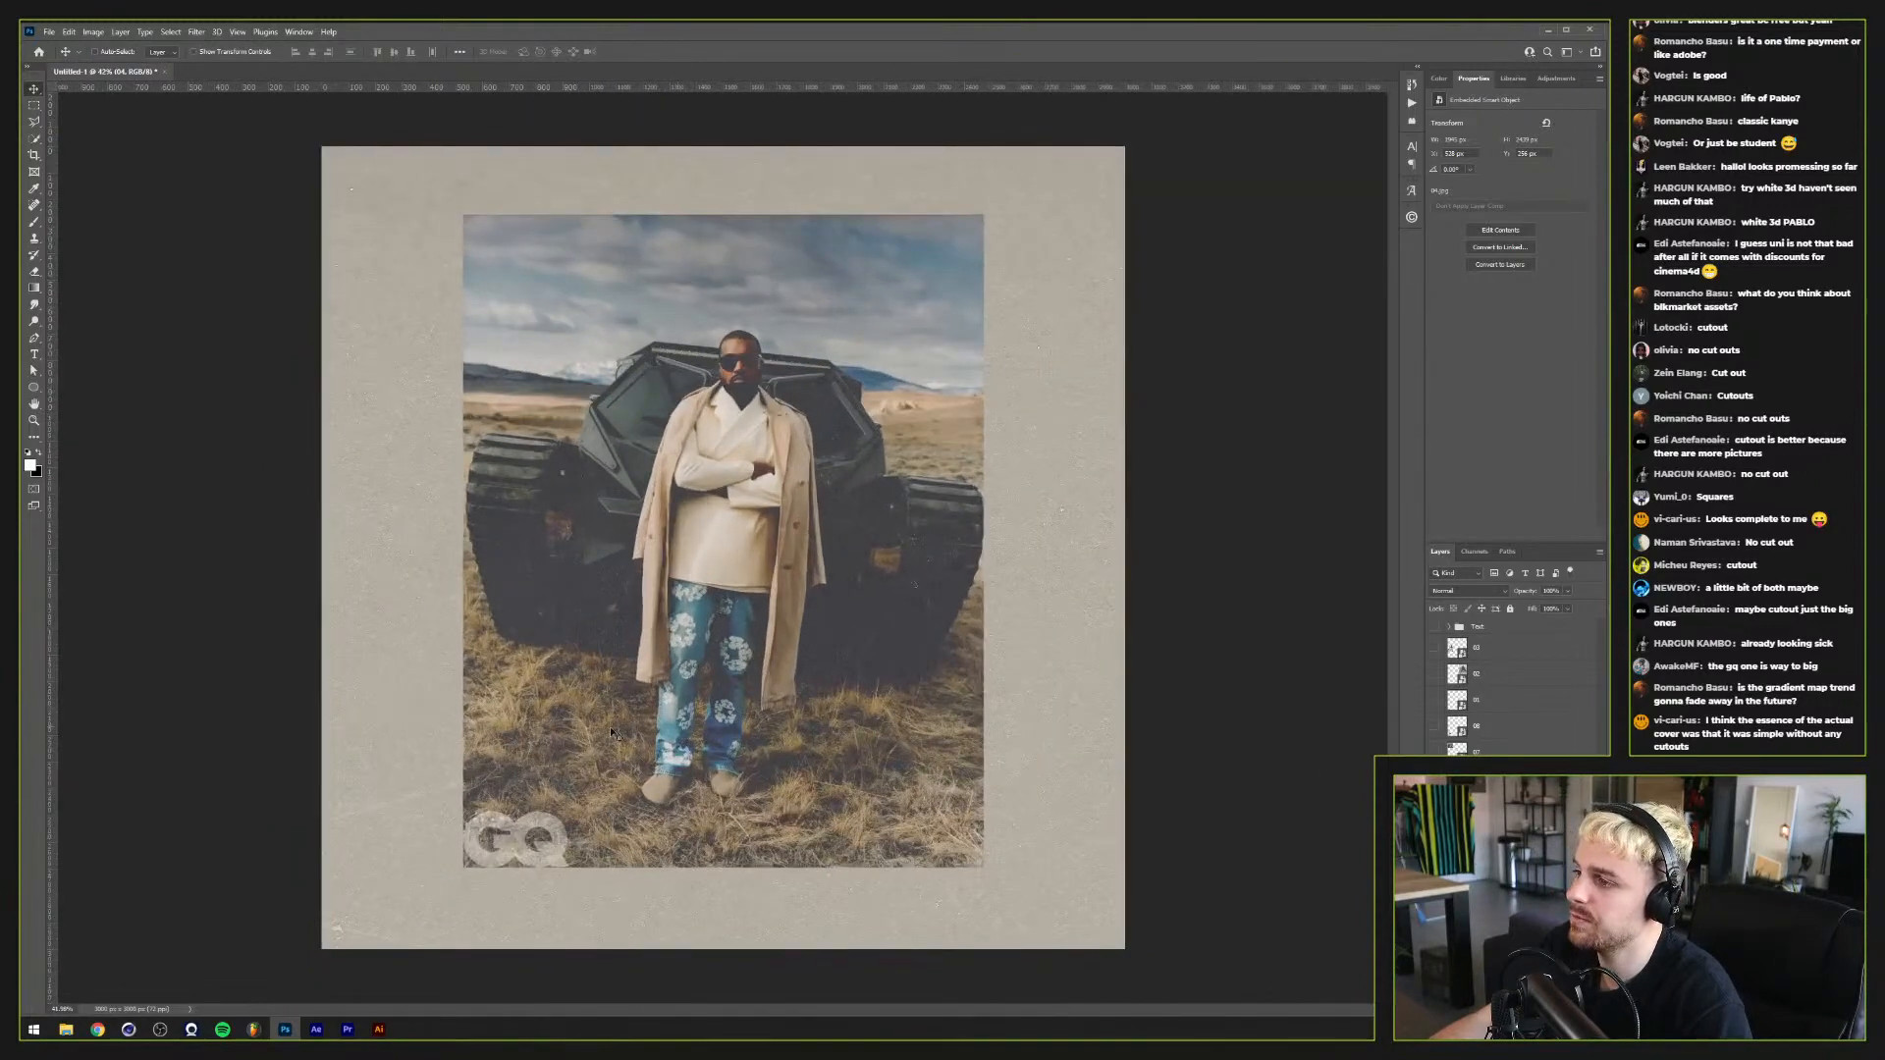
scroll(584, 734, up, 3)
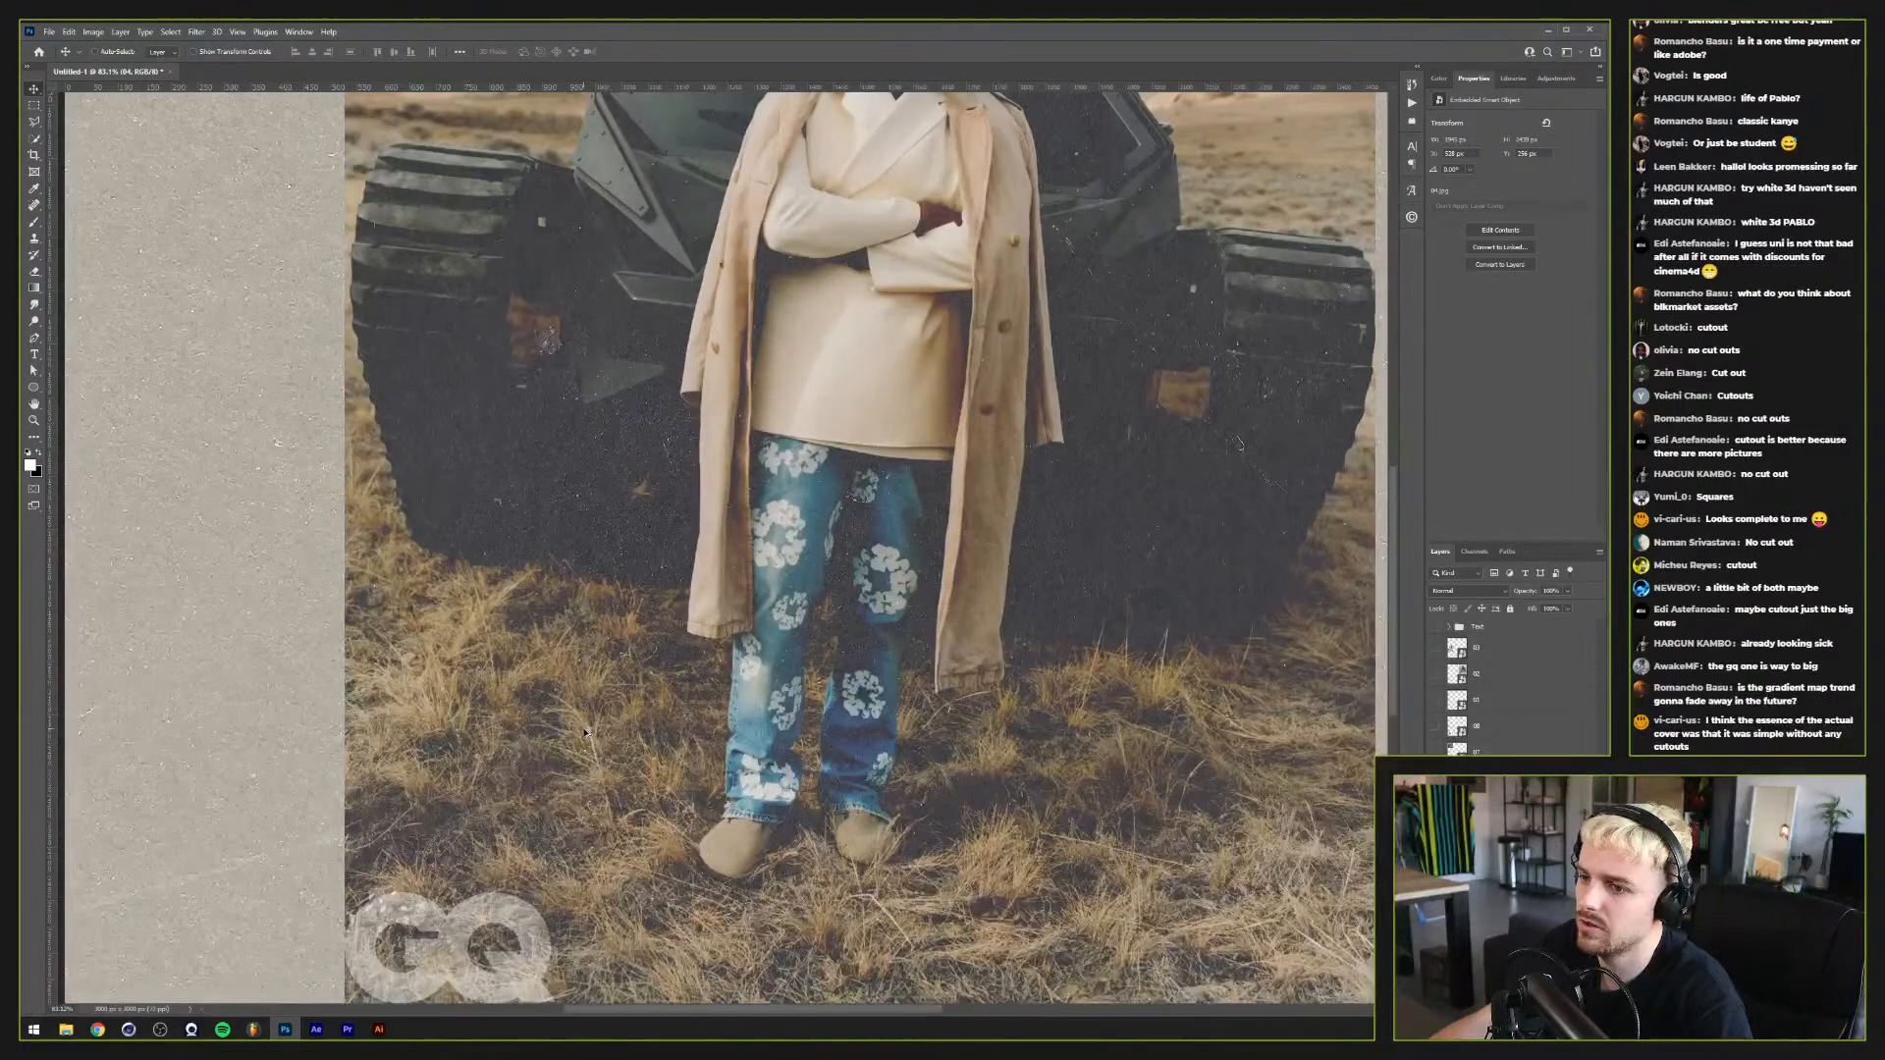
scroll(584, 734, down, 1)
drag(609, 727, 617, 852)
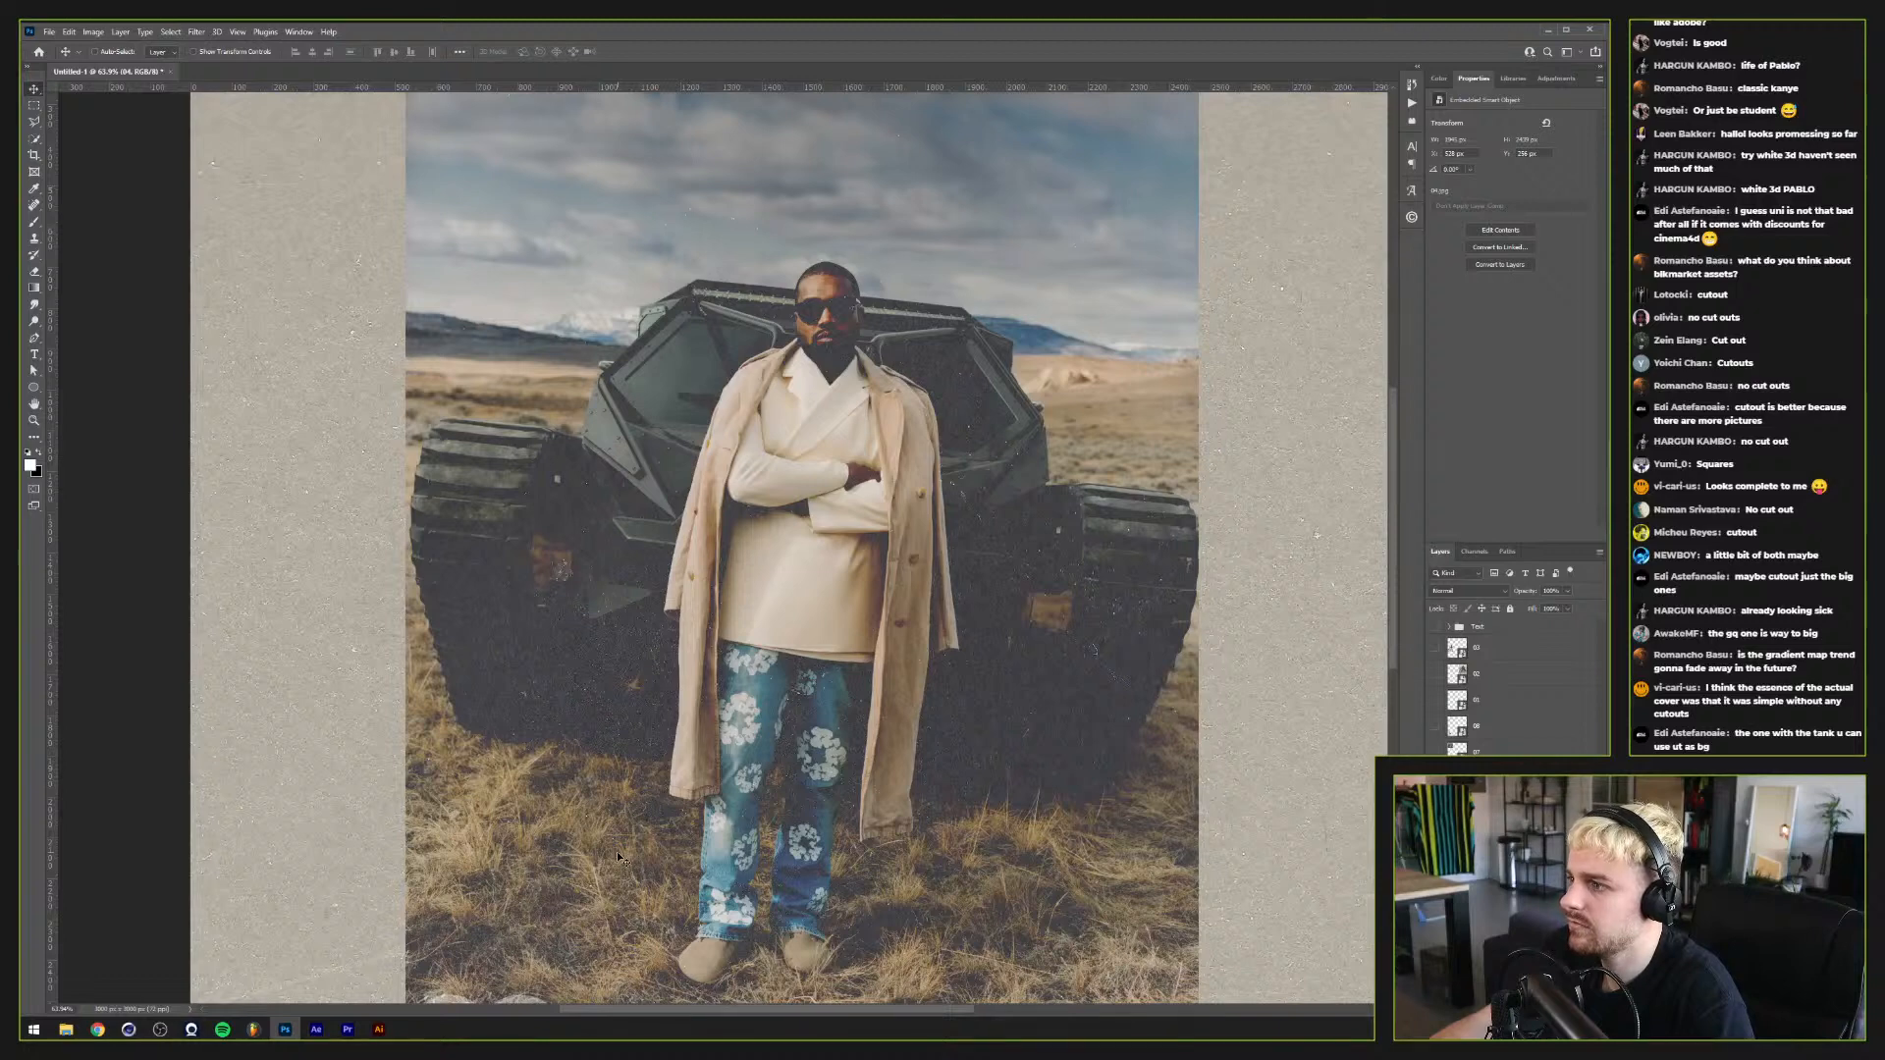
Step: Enlarge the coat photo around its centre until it spans the full canvas width, and shift it slightly upward
scroll(617, 851, down, 2)
scroll(616, 855, down, 2)
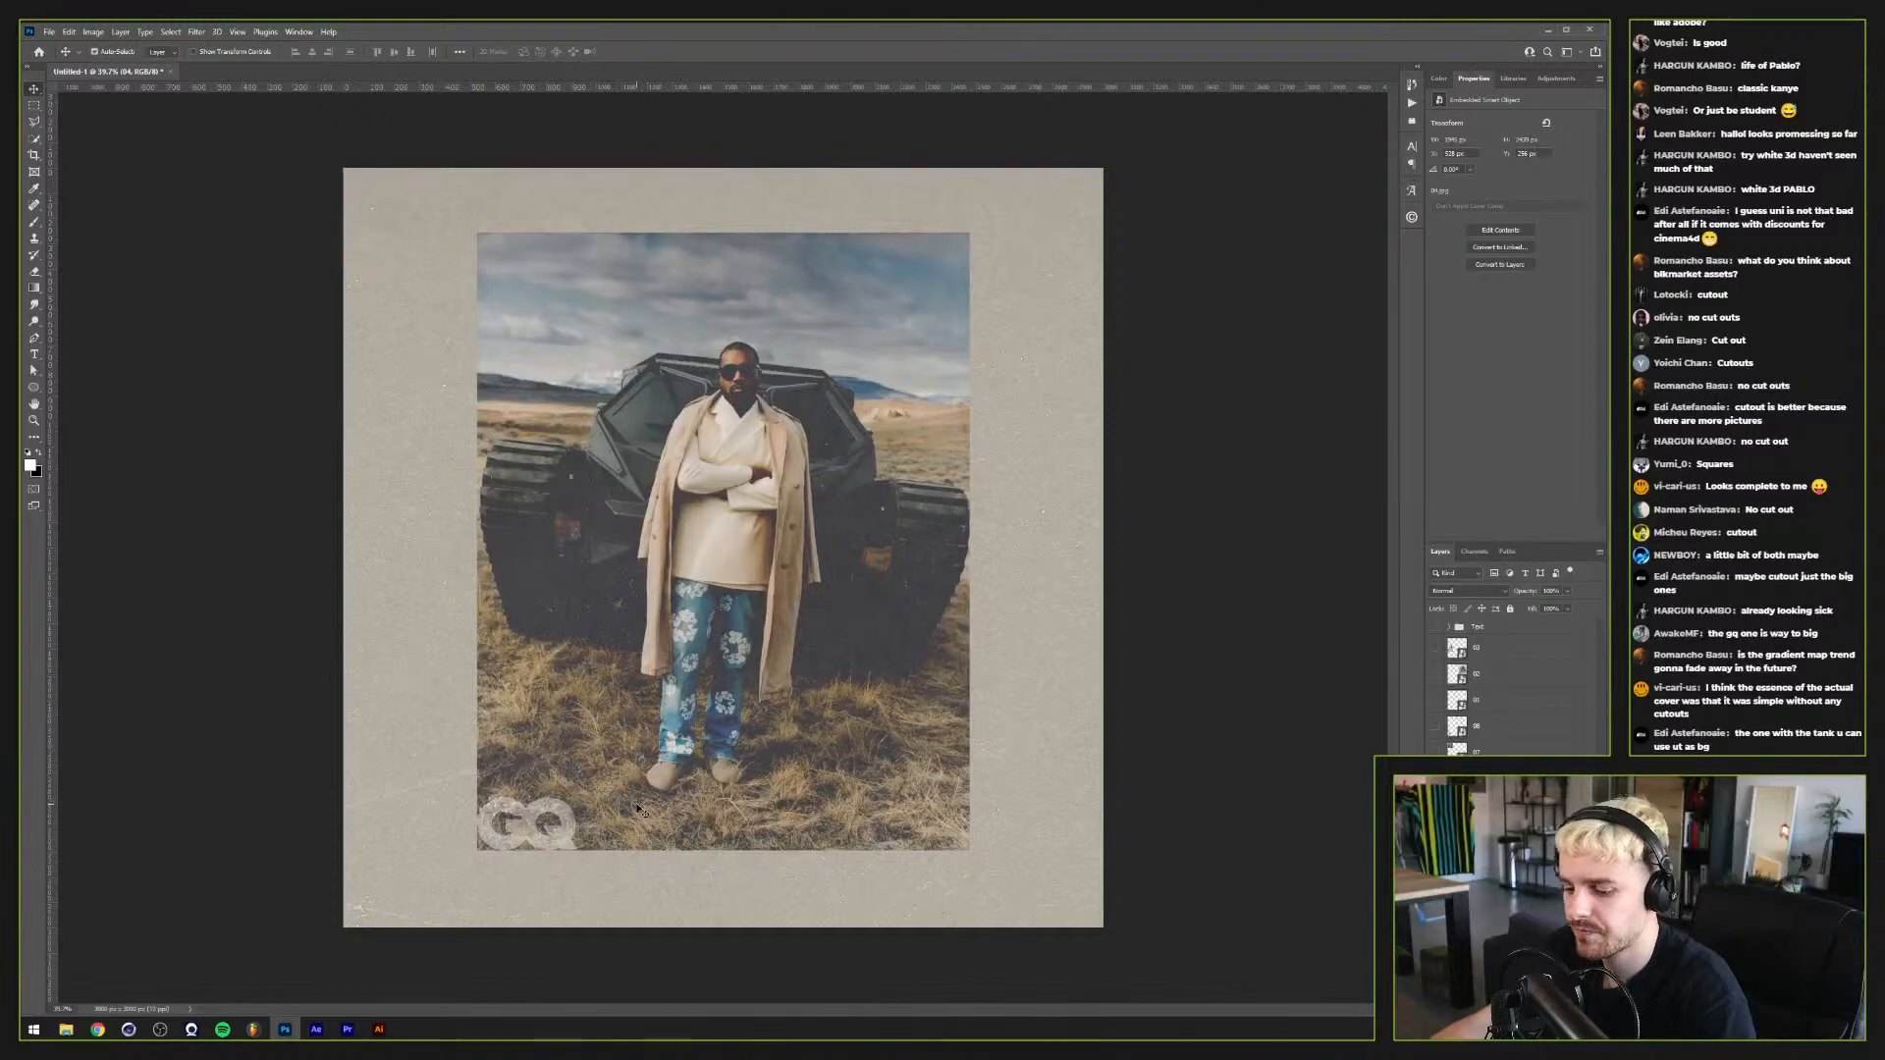
key(ctrl+t)
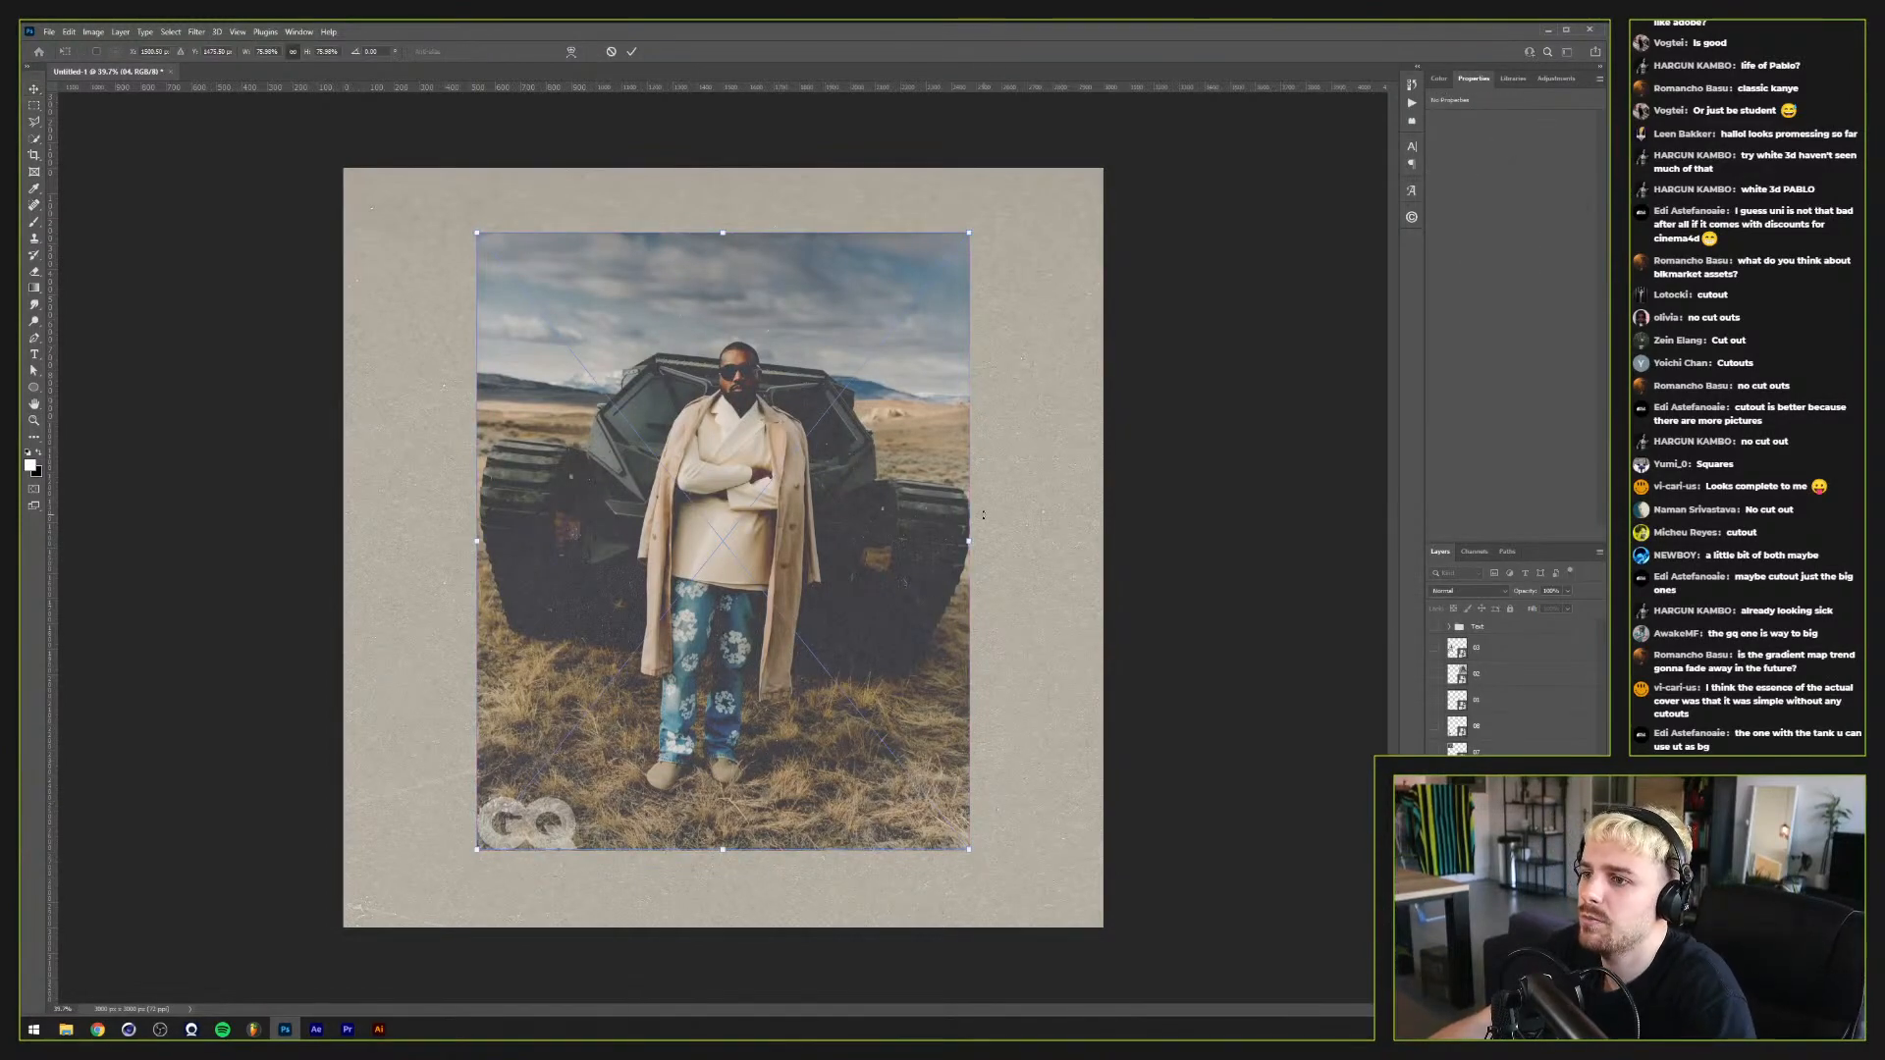
drag(968, 543, 1103, 536)
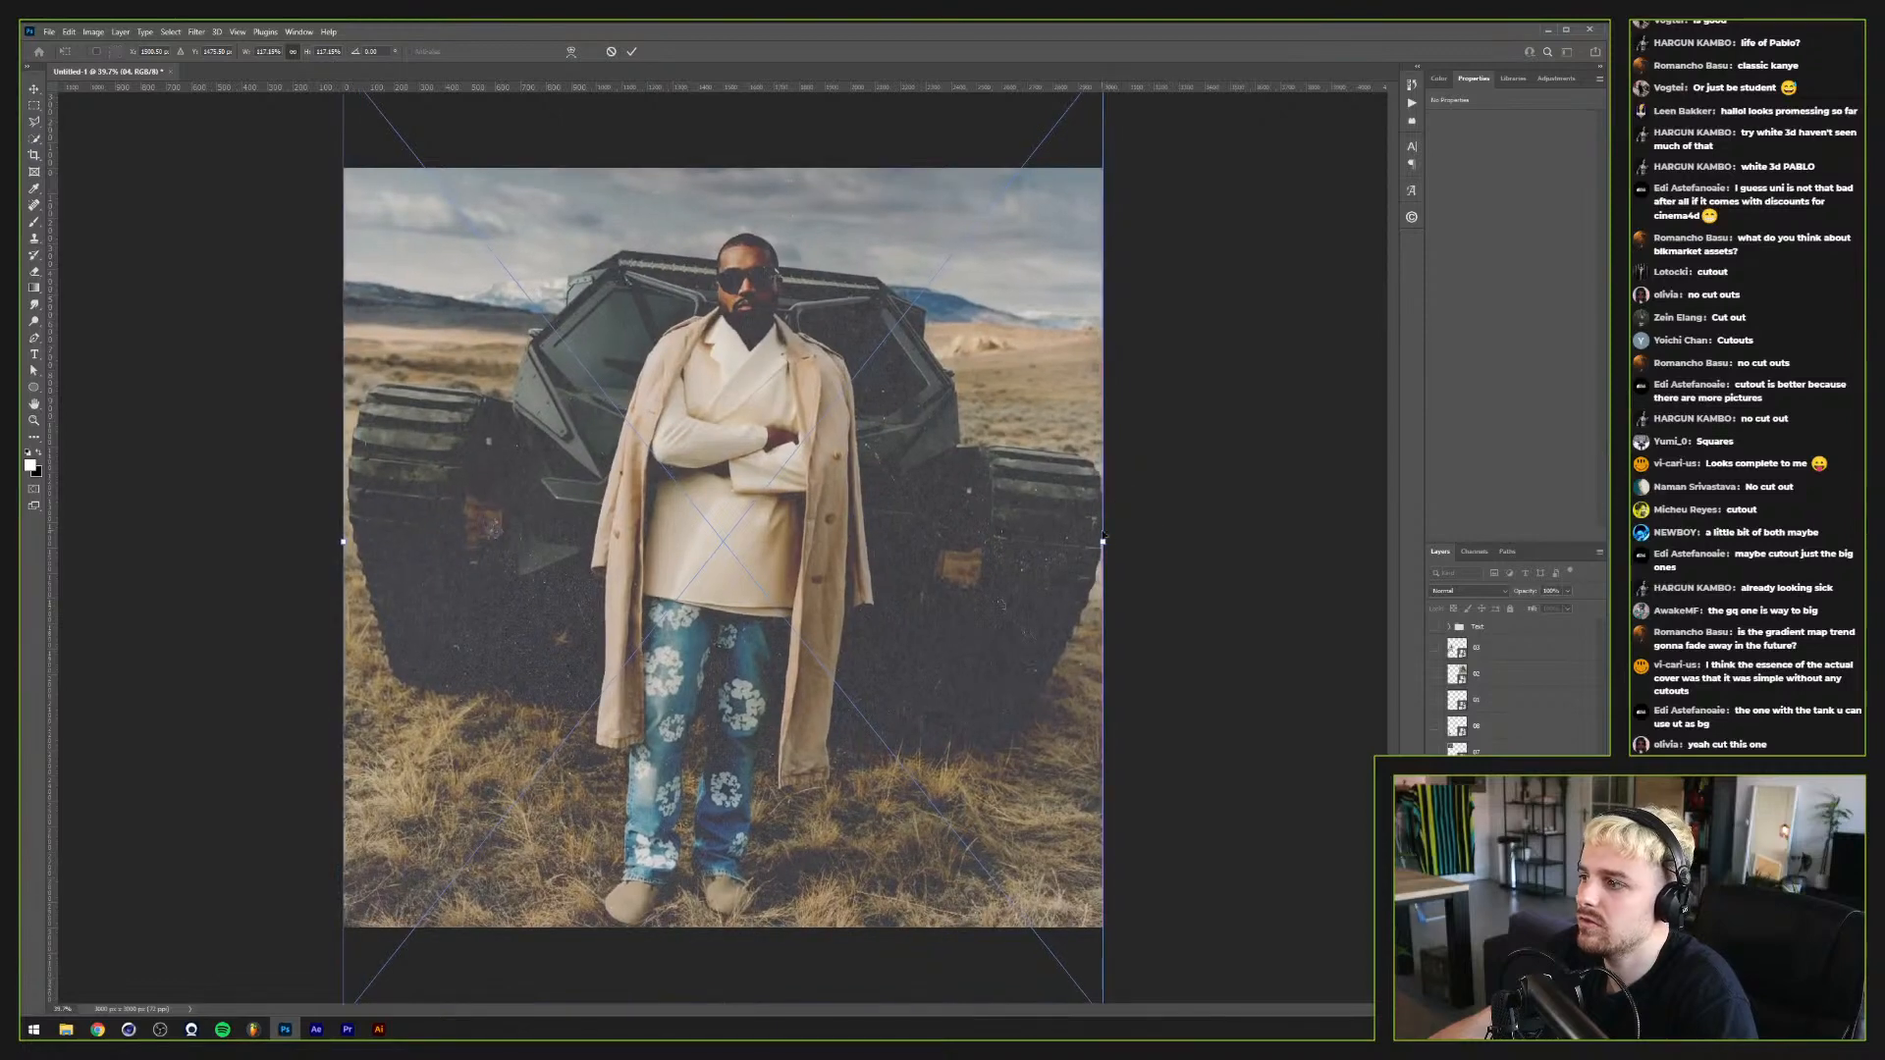
key(Return)
drag(579, 457, 583, 432)
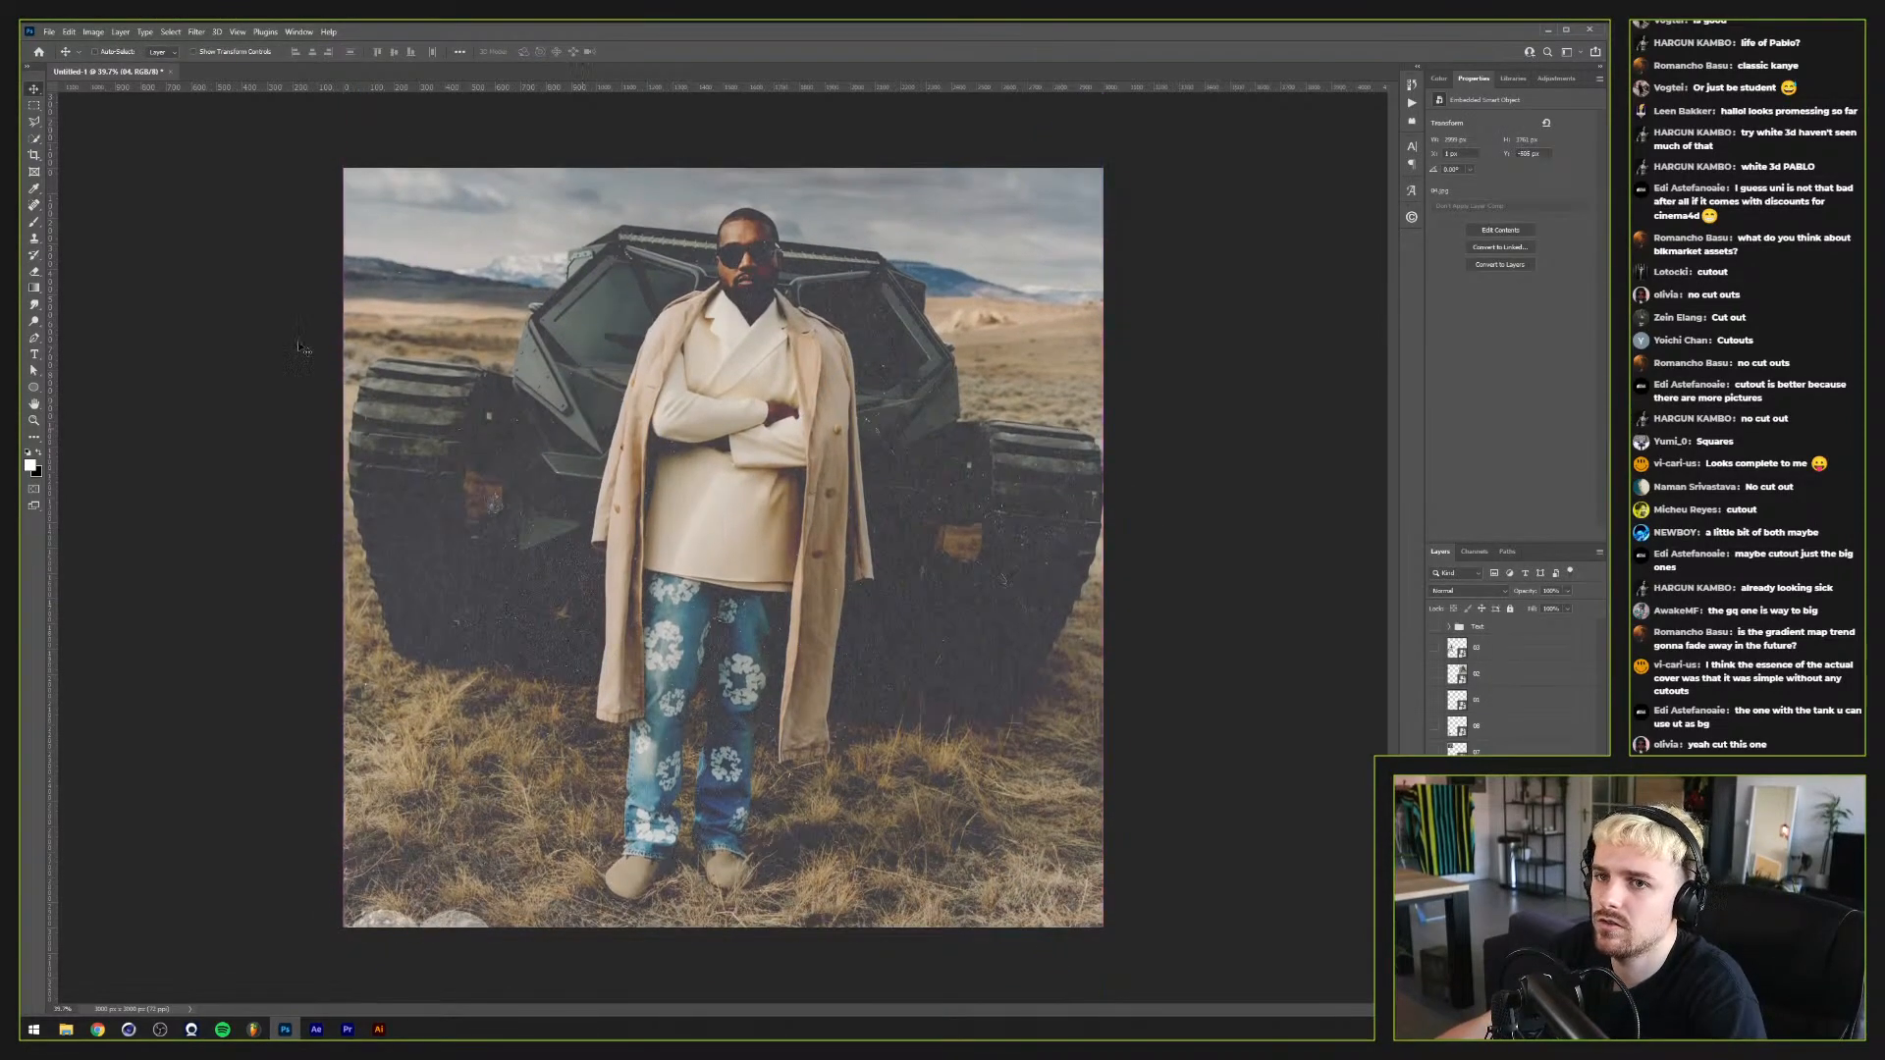
Step: Create a black 2800 × 2800 px rectangle and centre it on the canvas both horizontally and vertically
click(34, 105)
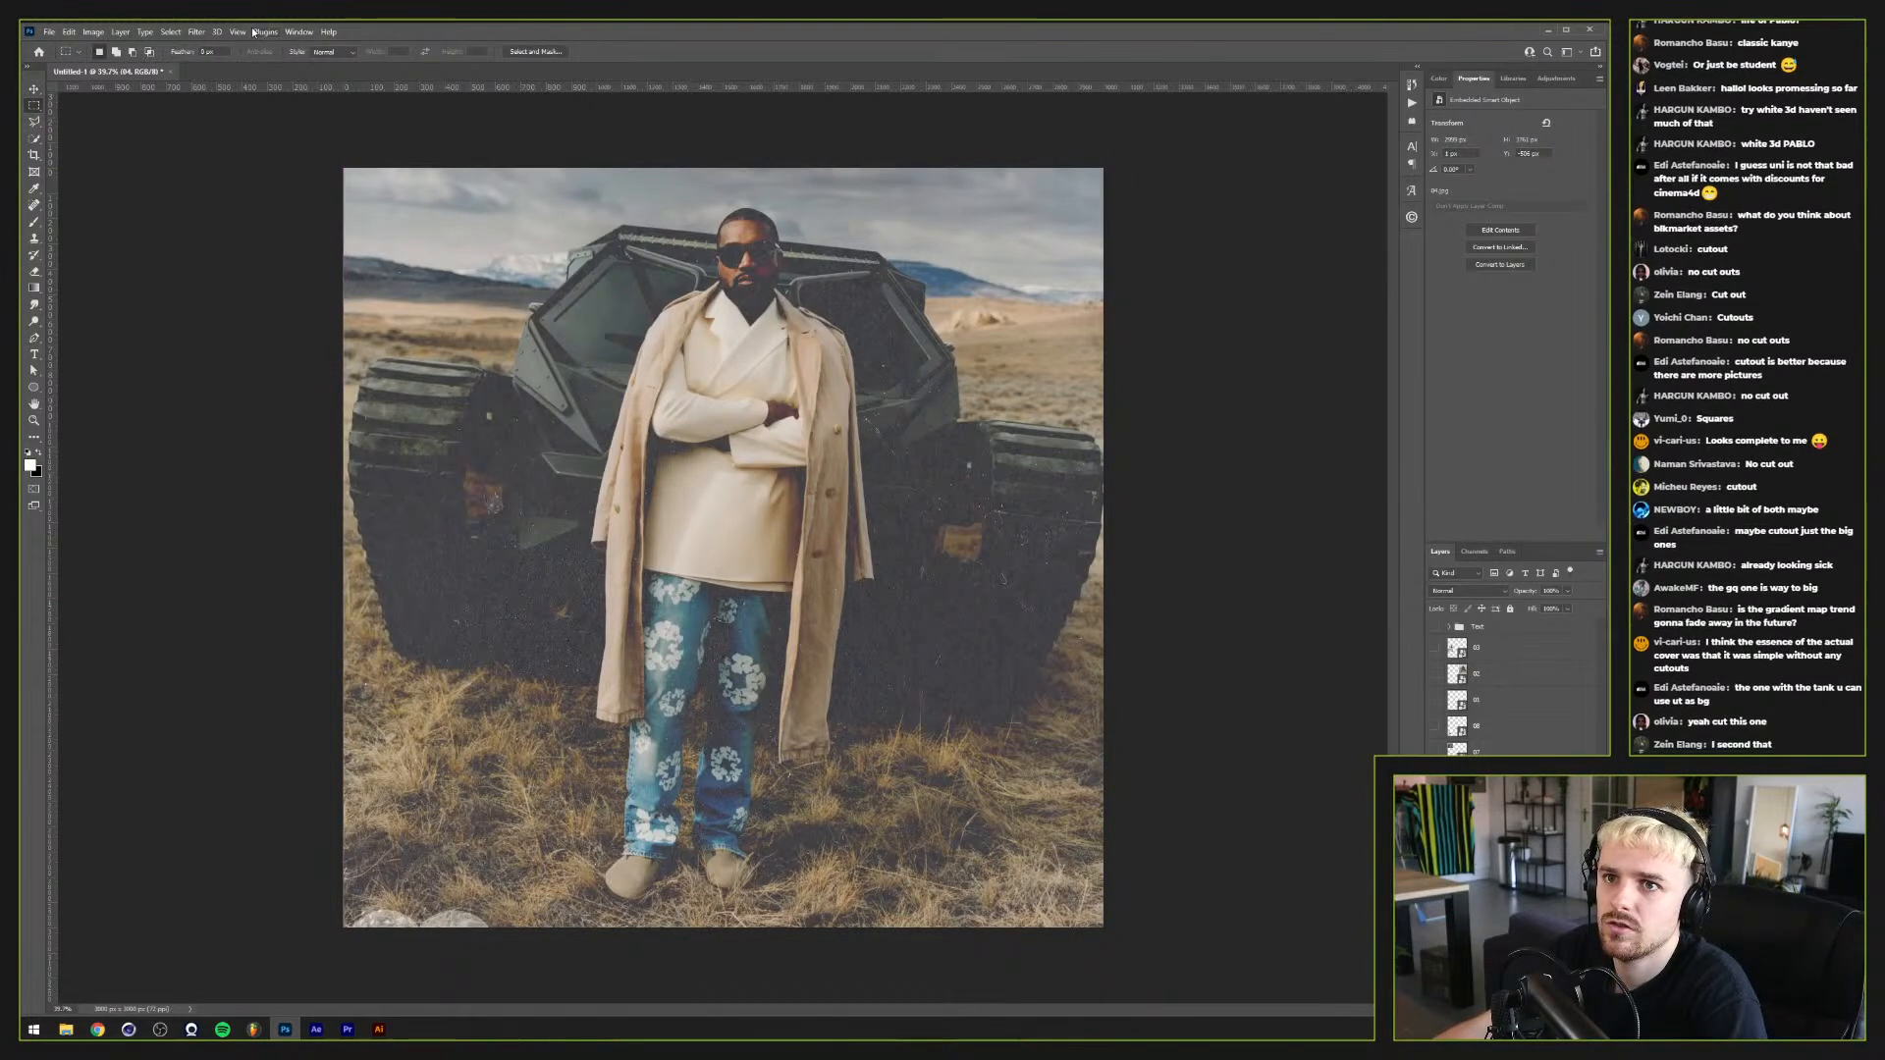
drag(33, 390, 84, 388)
click(568, 285)
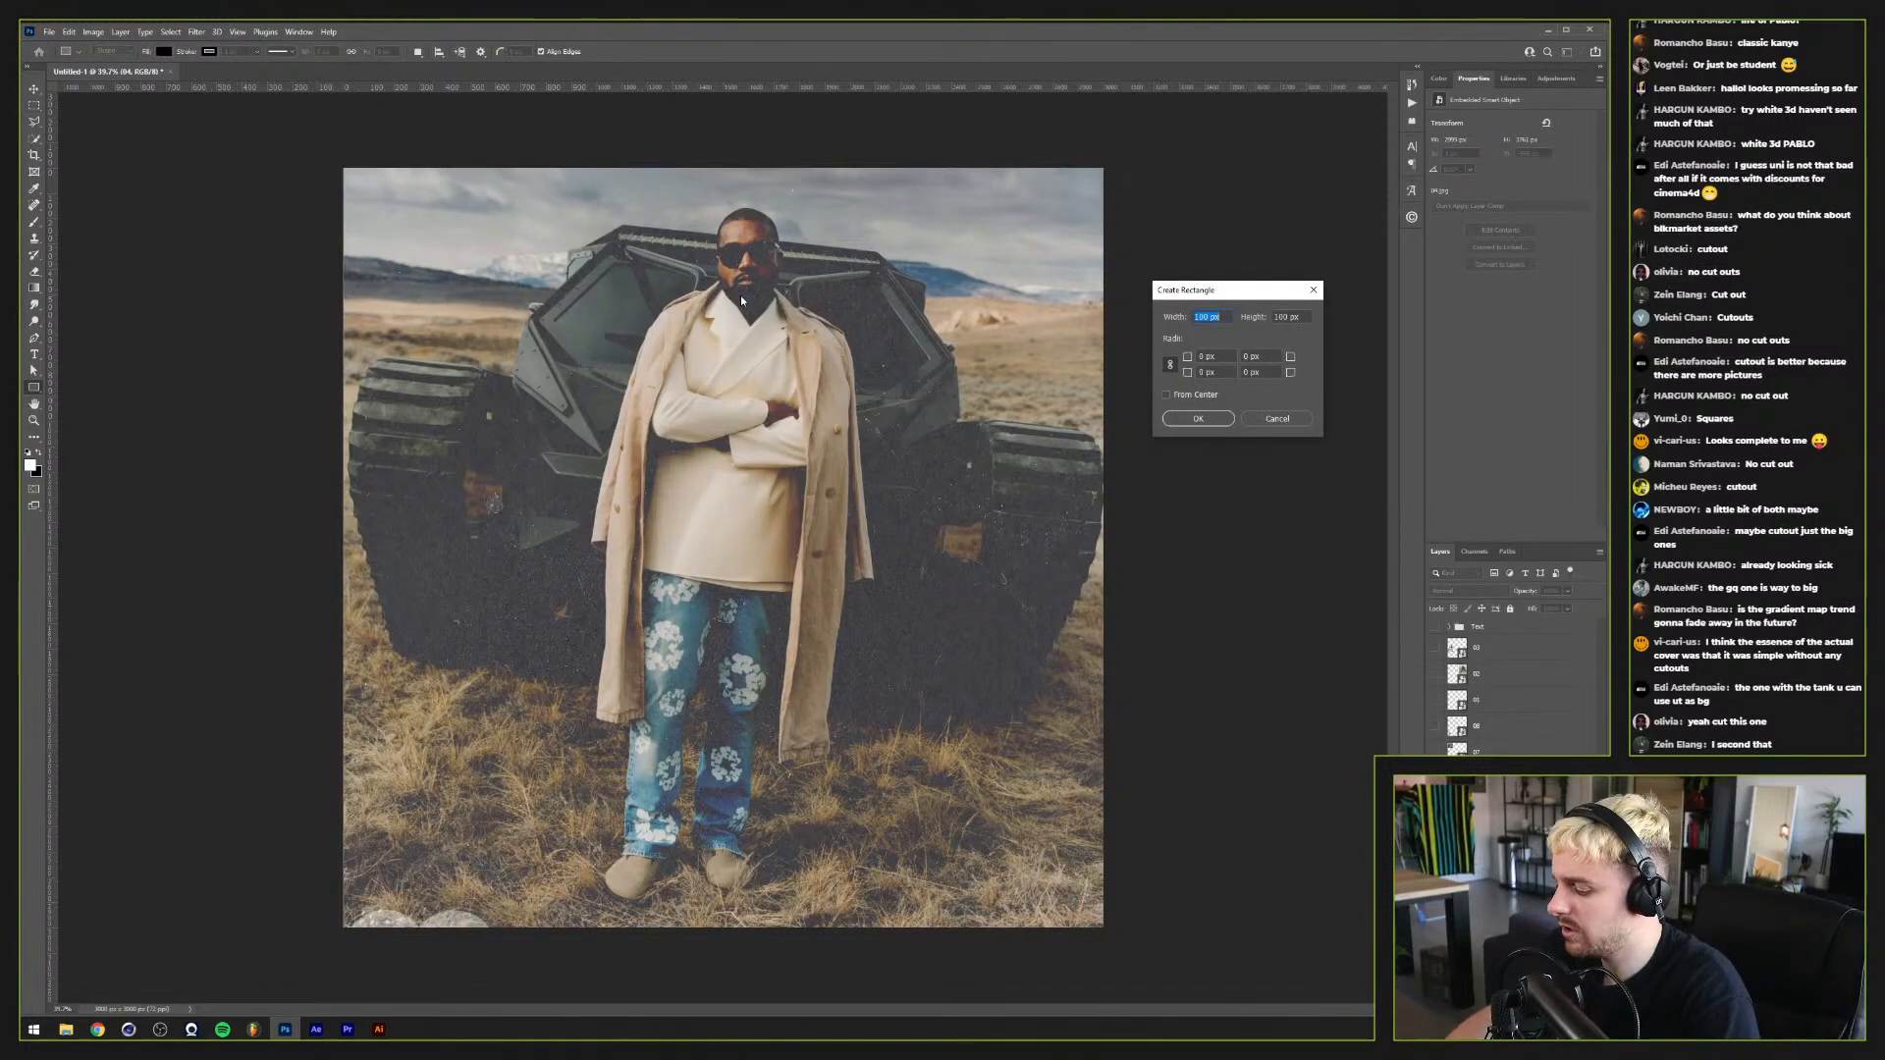
text(2800)
key(Tab)
text(2800)
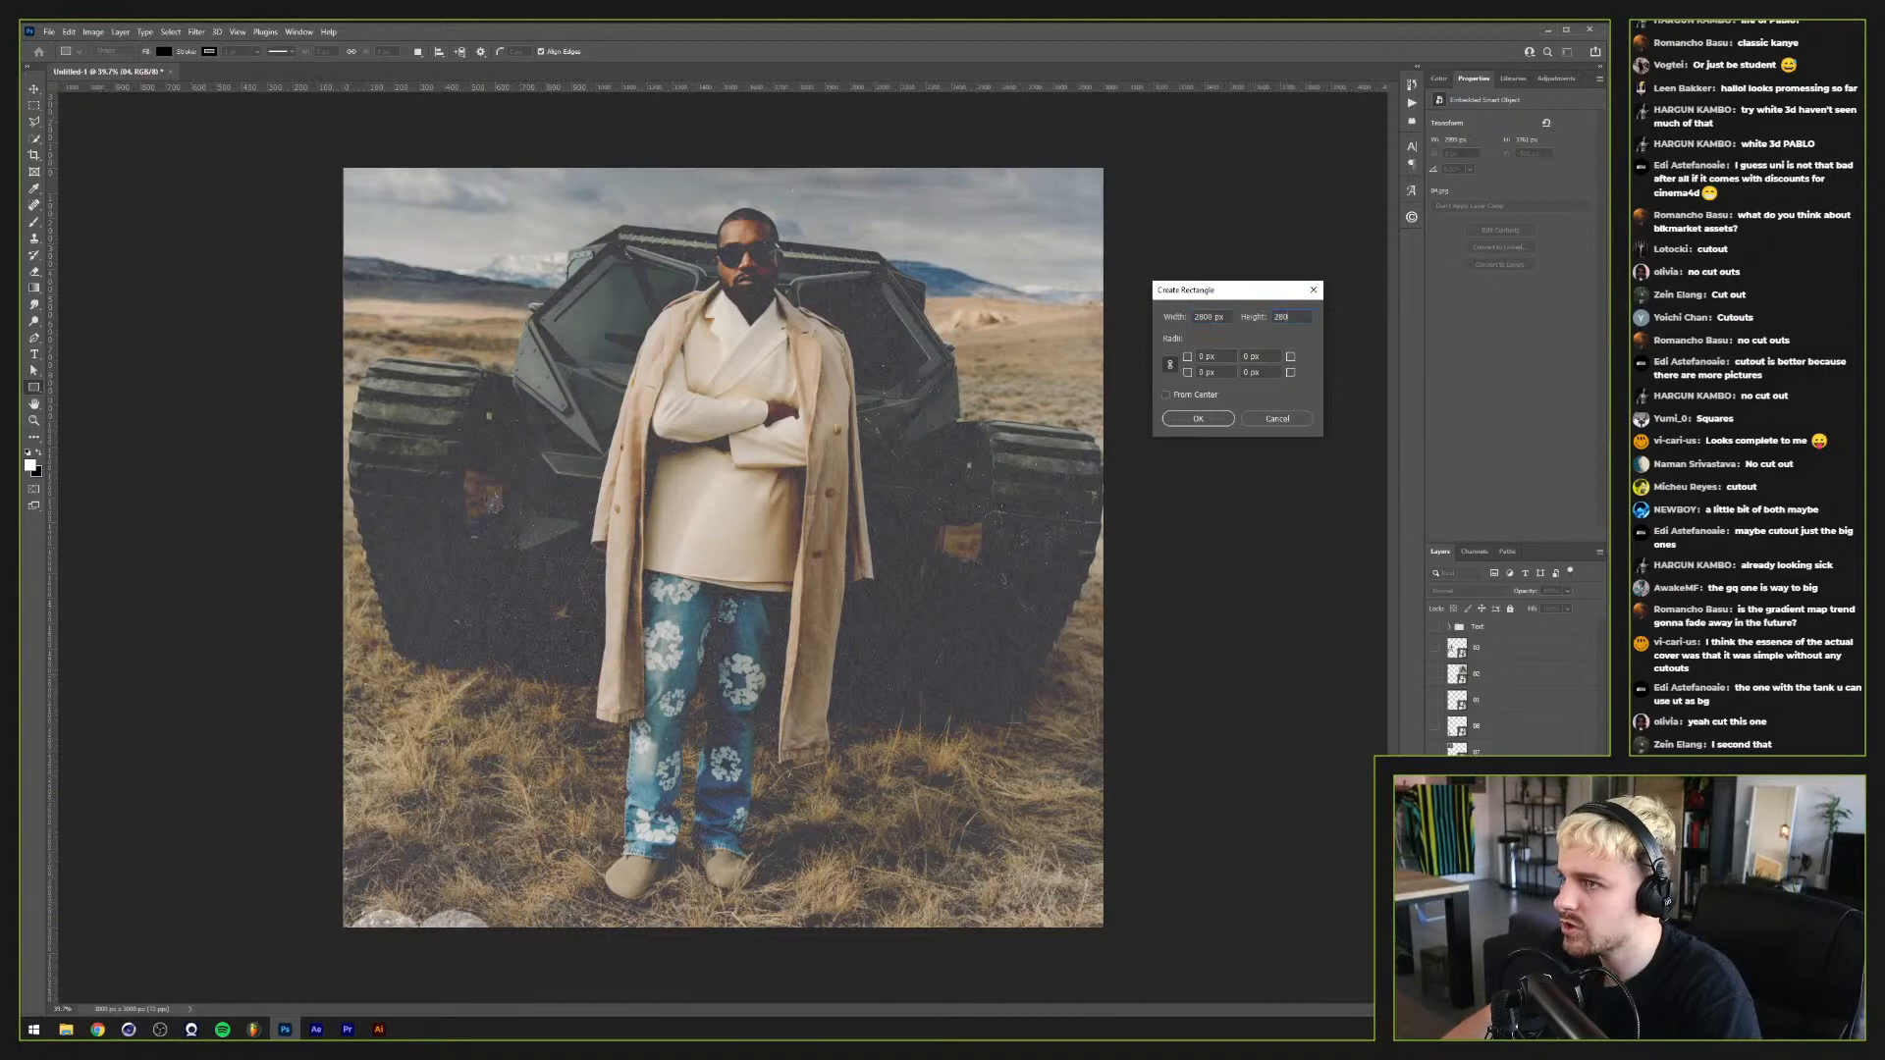
key(Return)
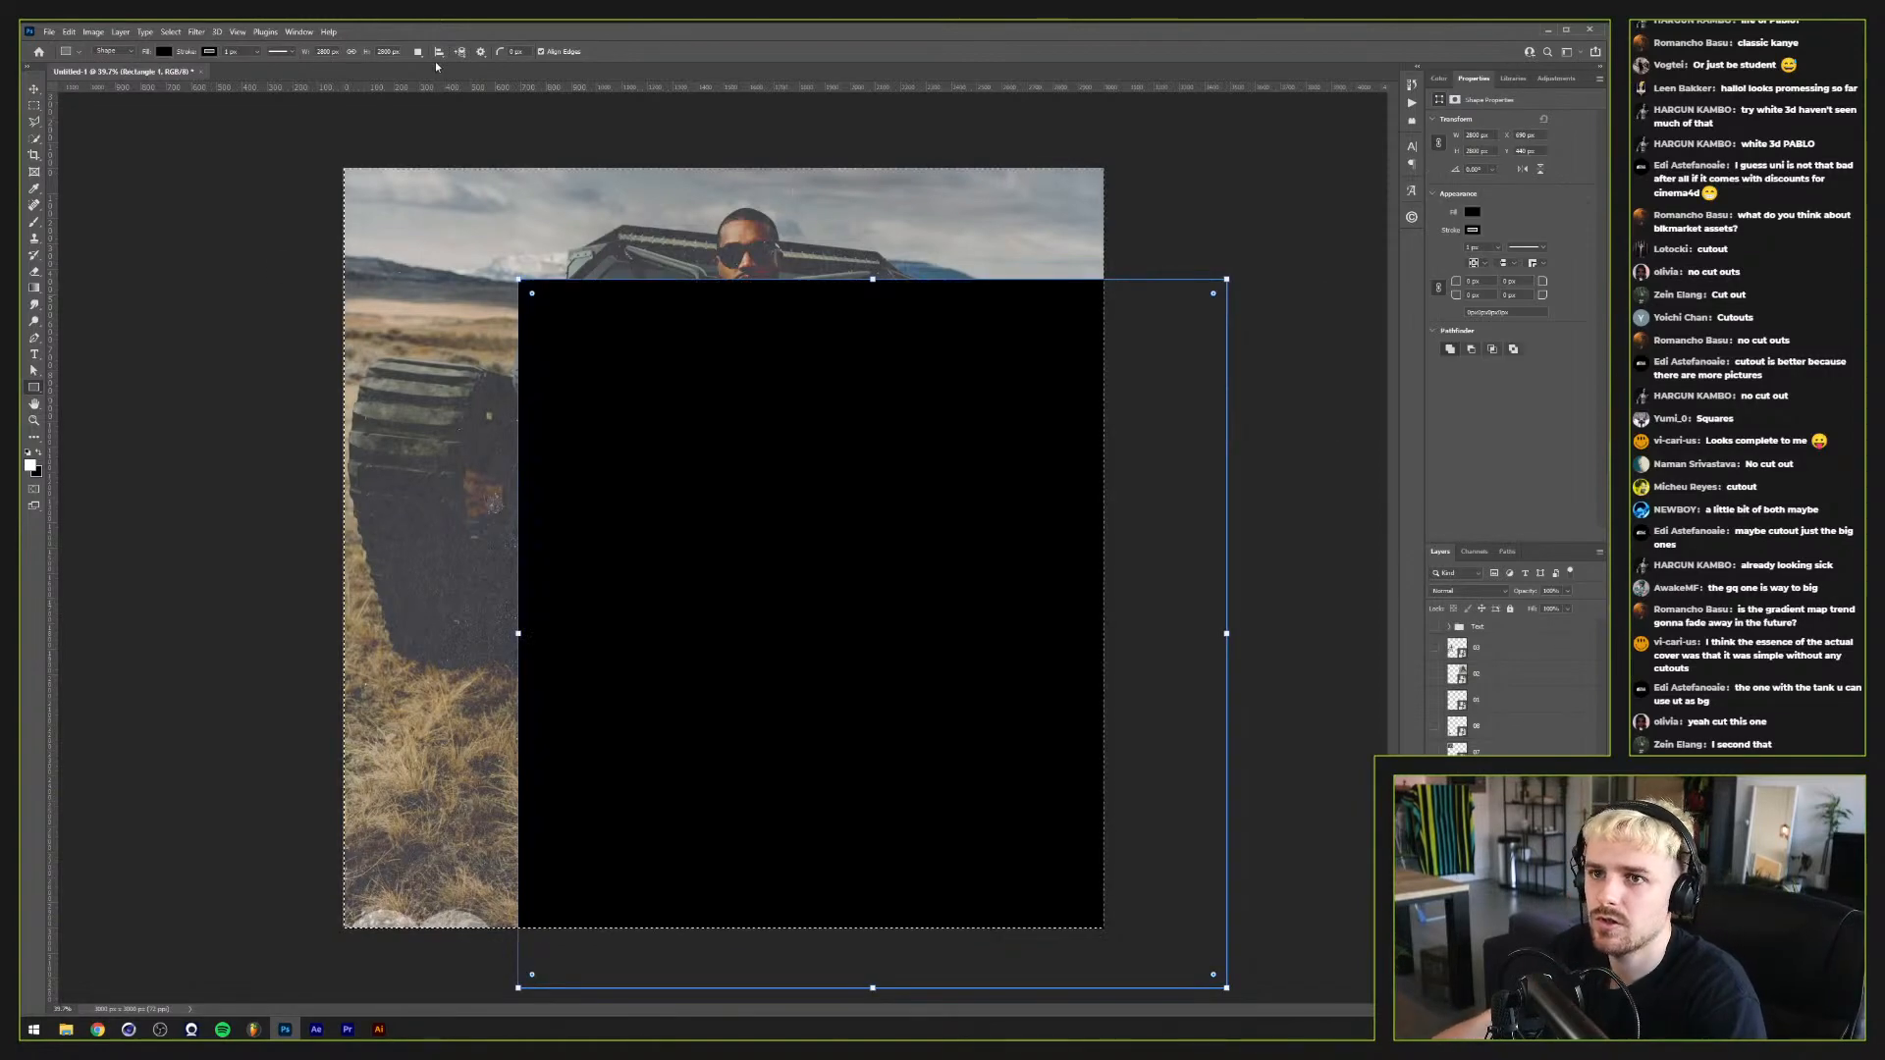
key(v)
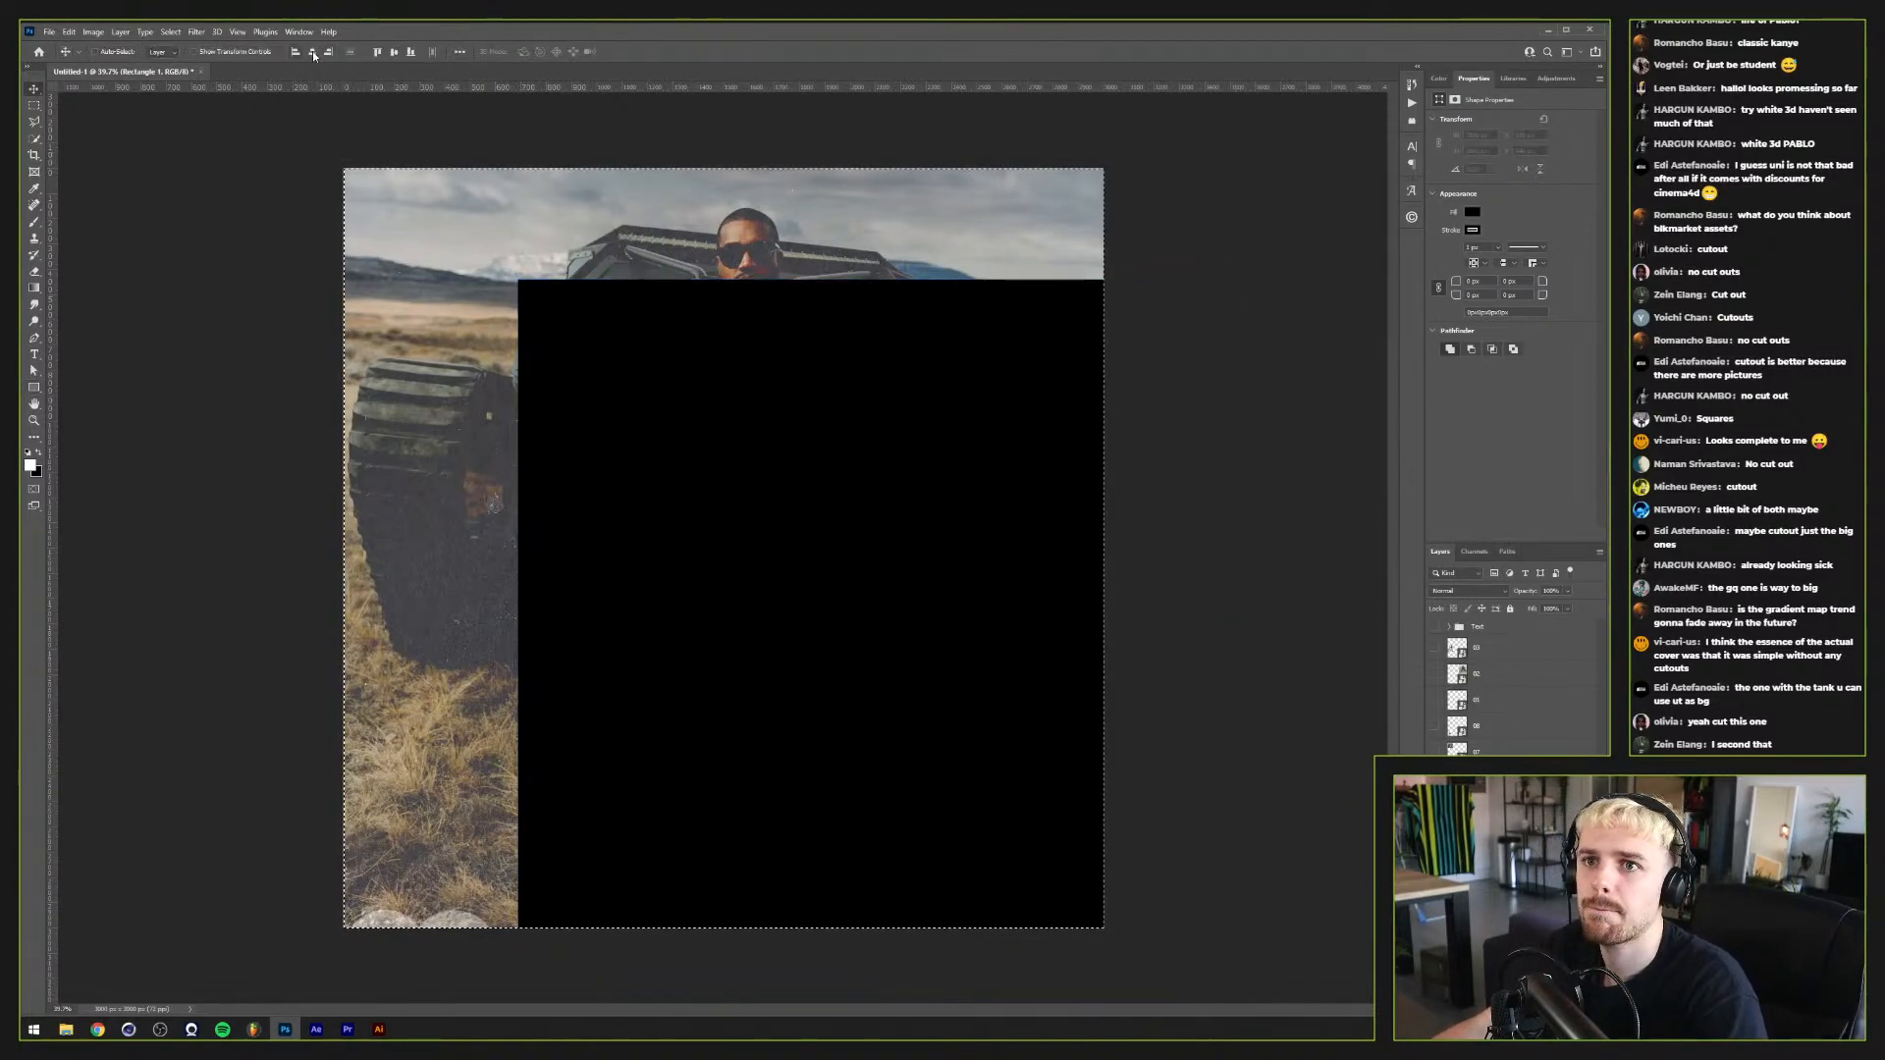
click(312, 51)
click(393, 51)
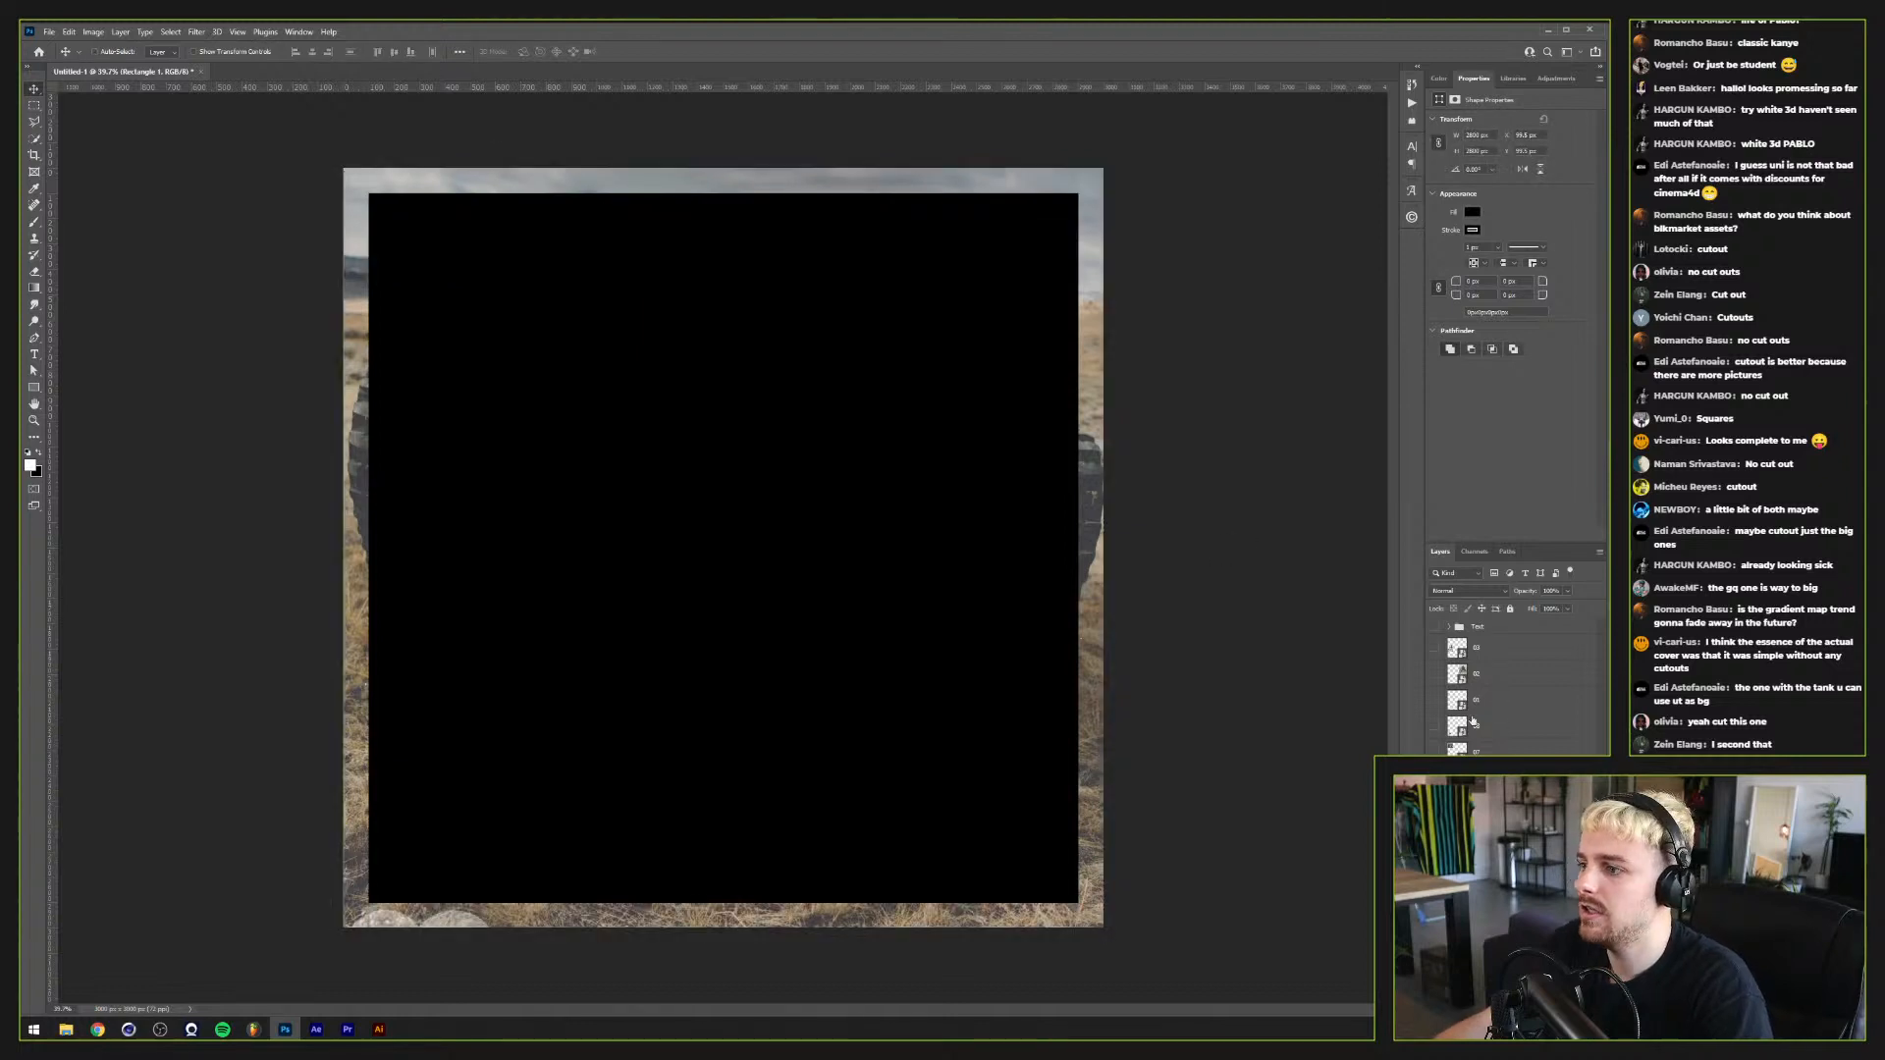
Step: Convert the rectangle to a smart object and roughen its edges with the Displace filter, using the Cracked Concrete displacement map
key(ctrl+i)
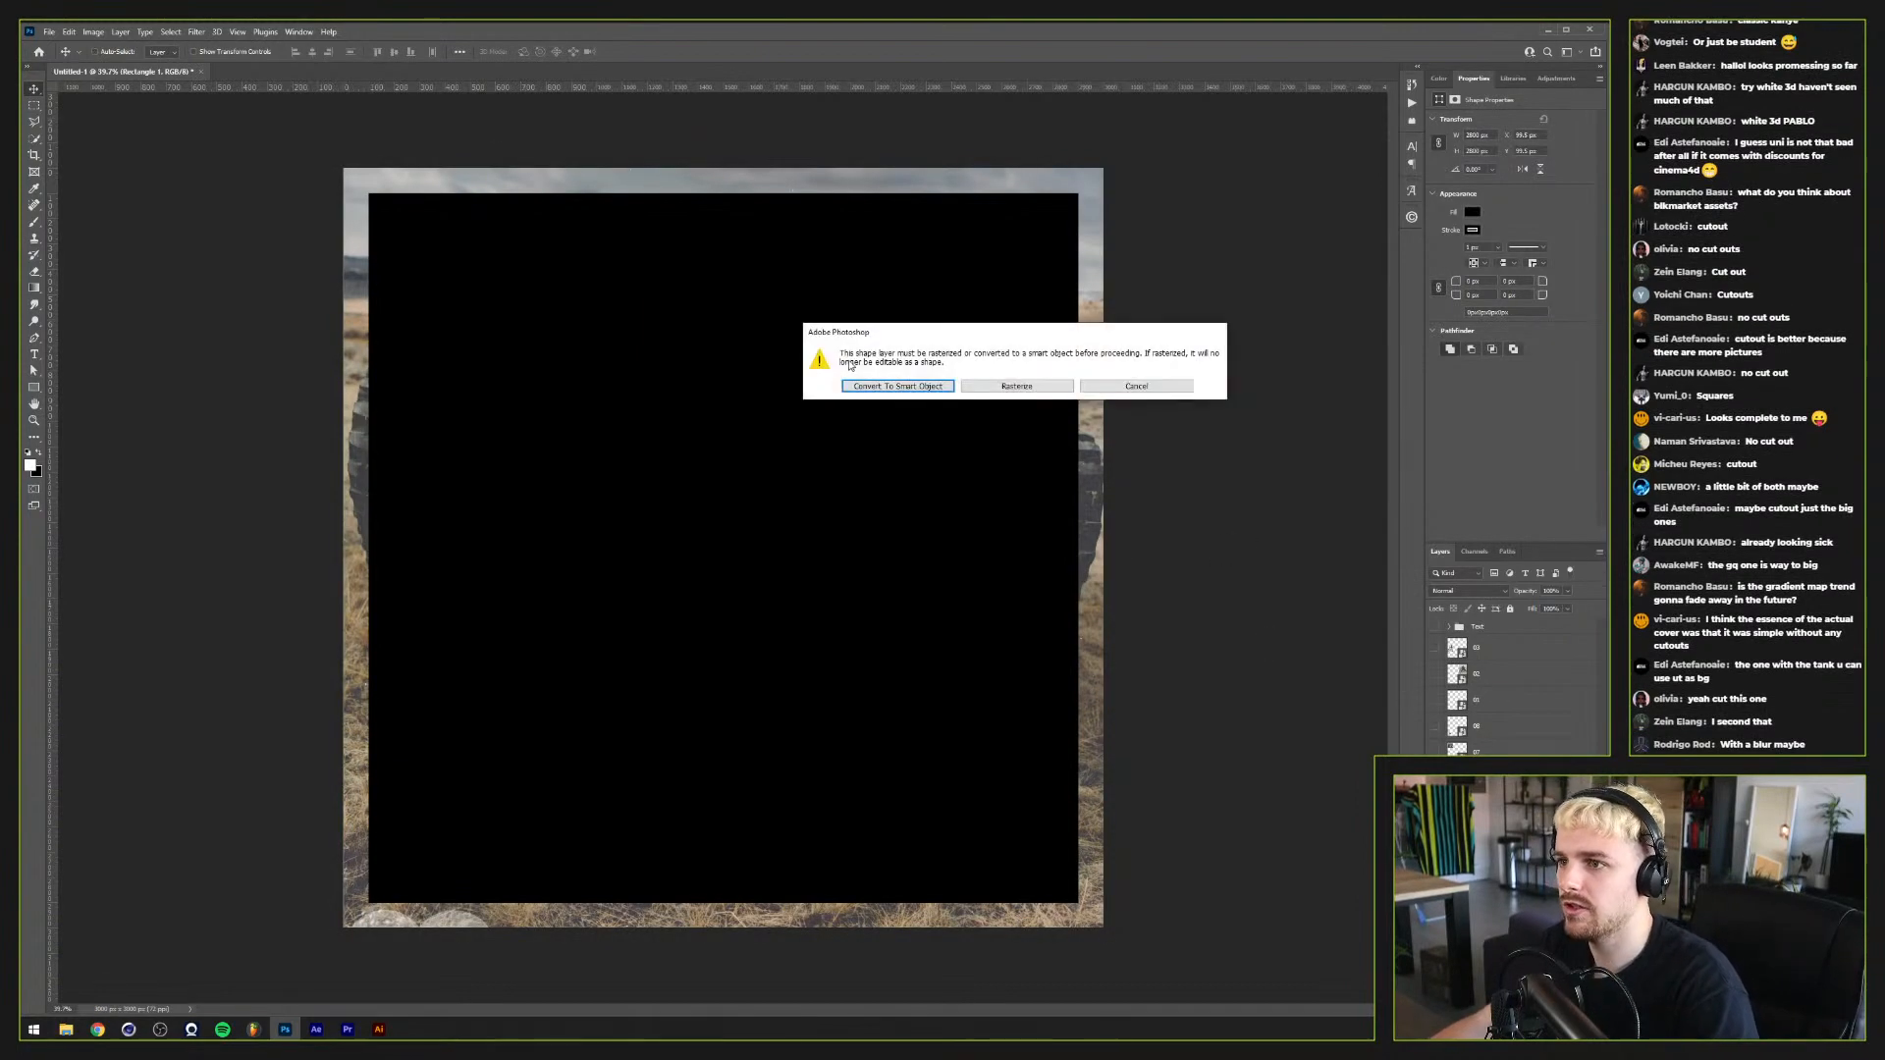
click(888, 386)
key(Return)
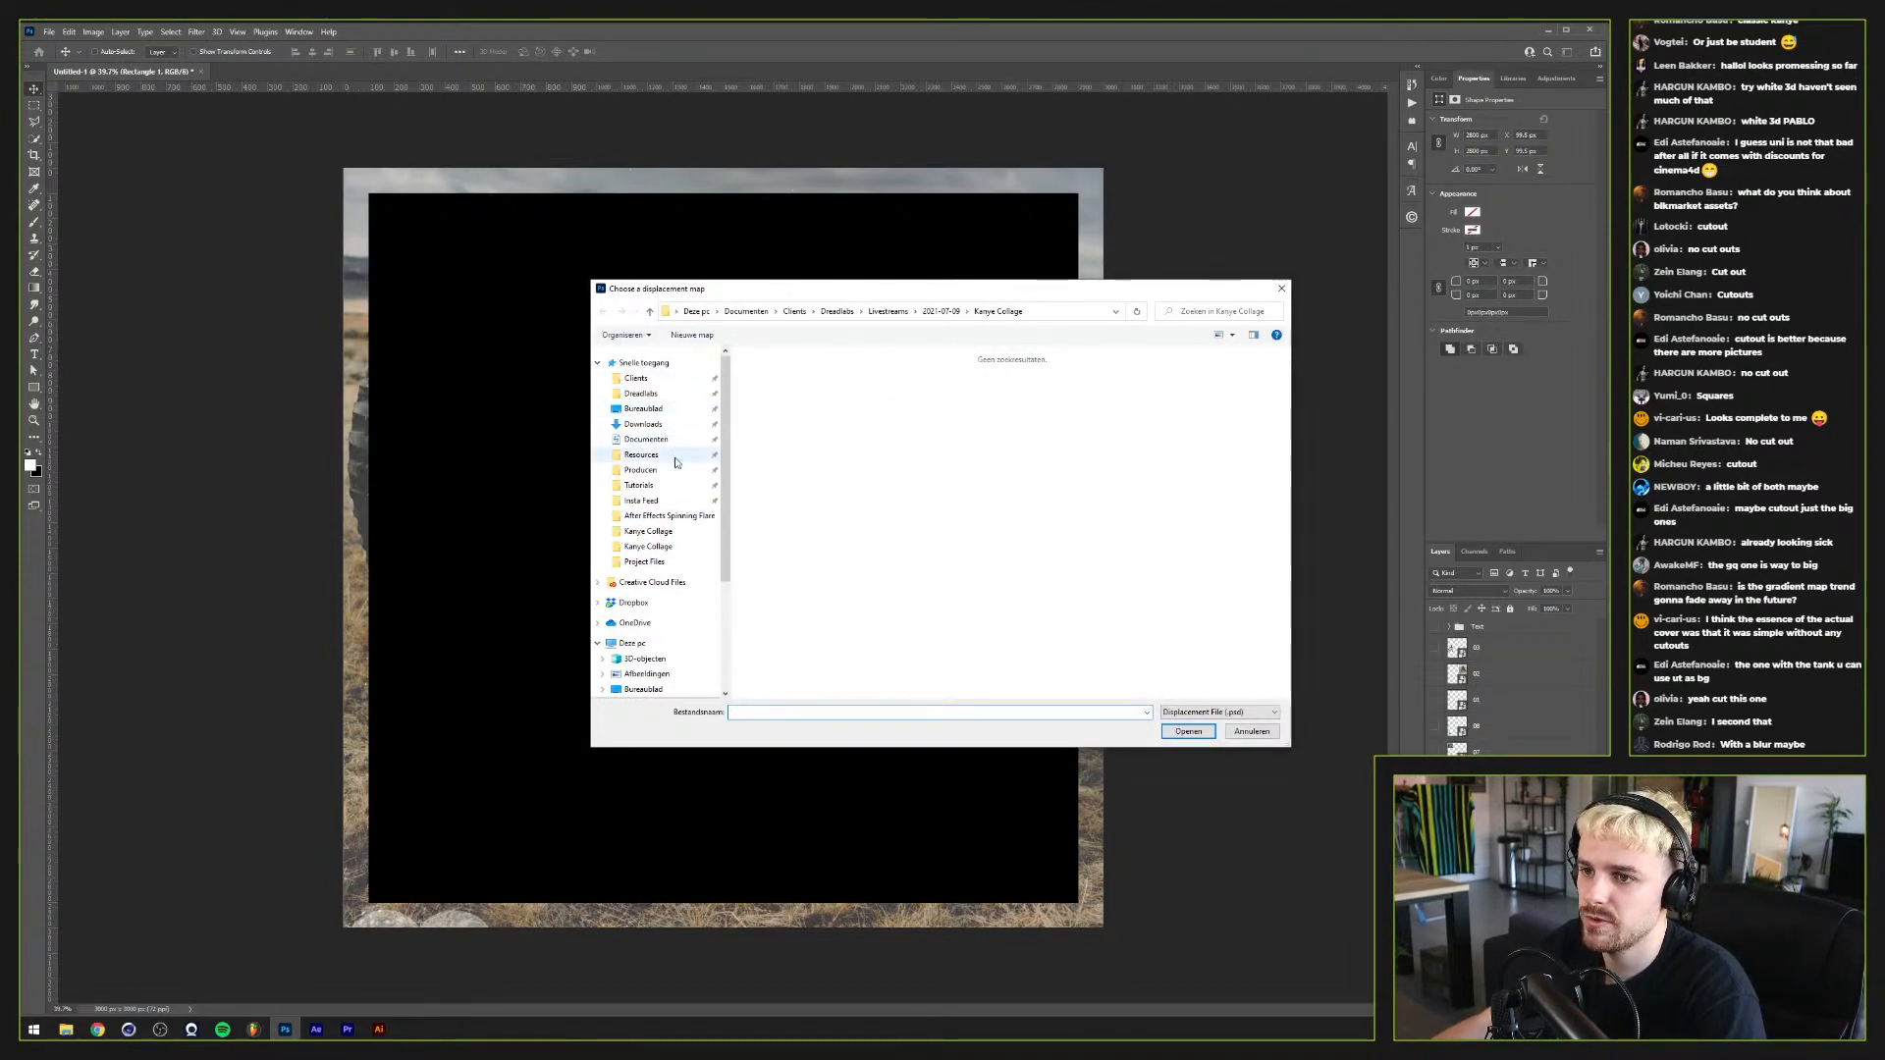
click(648, 455)
double_click(834, 506)
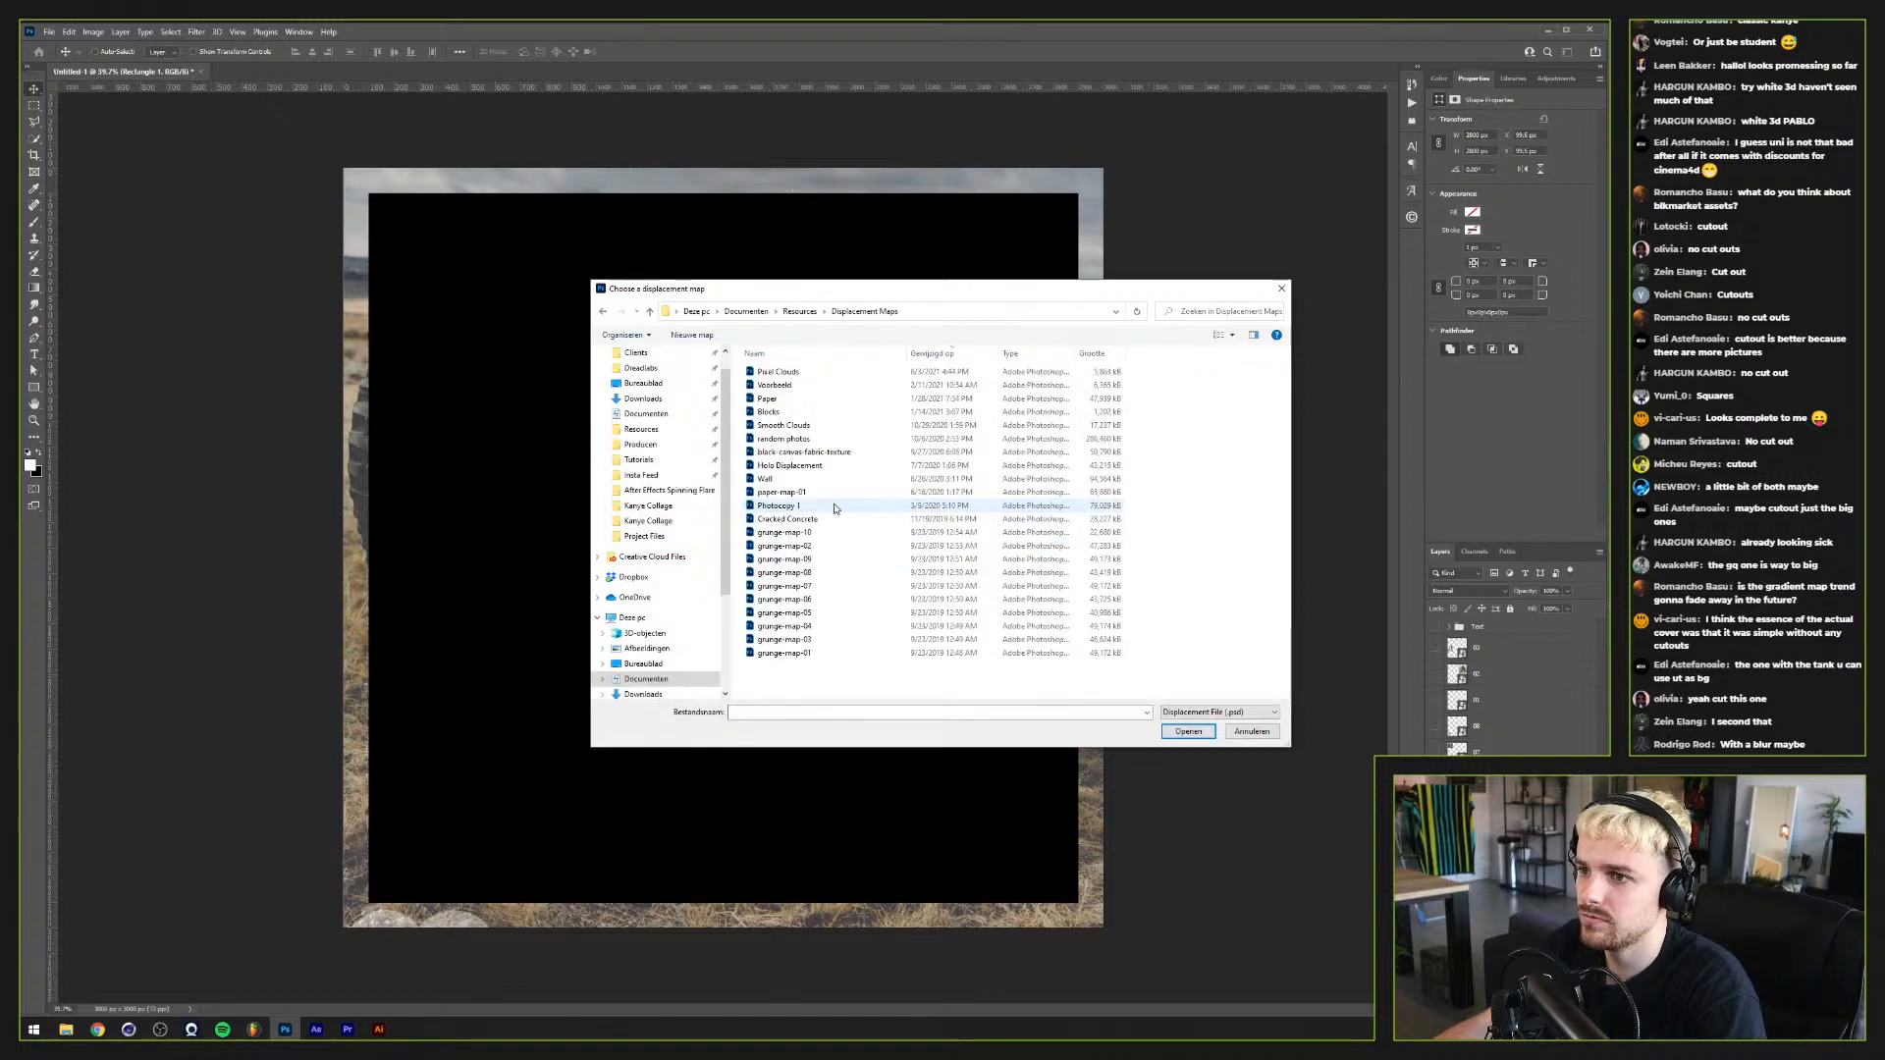
double_click(850, 515)
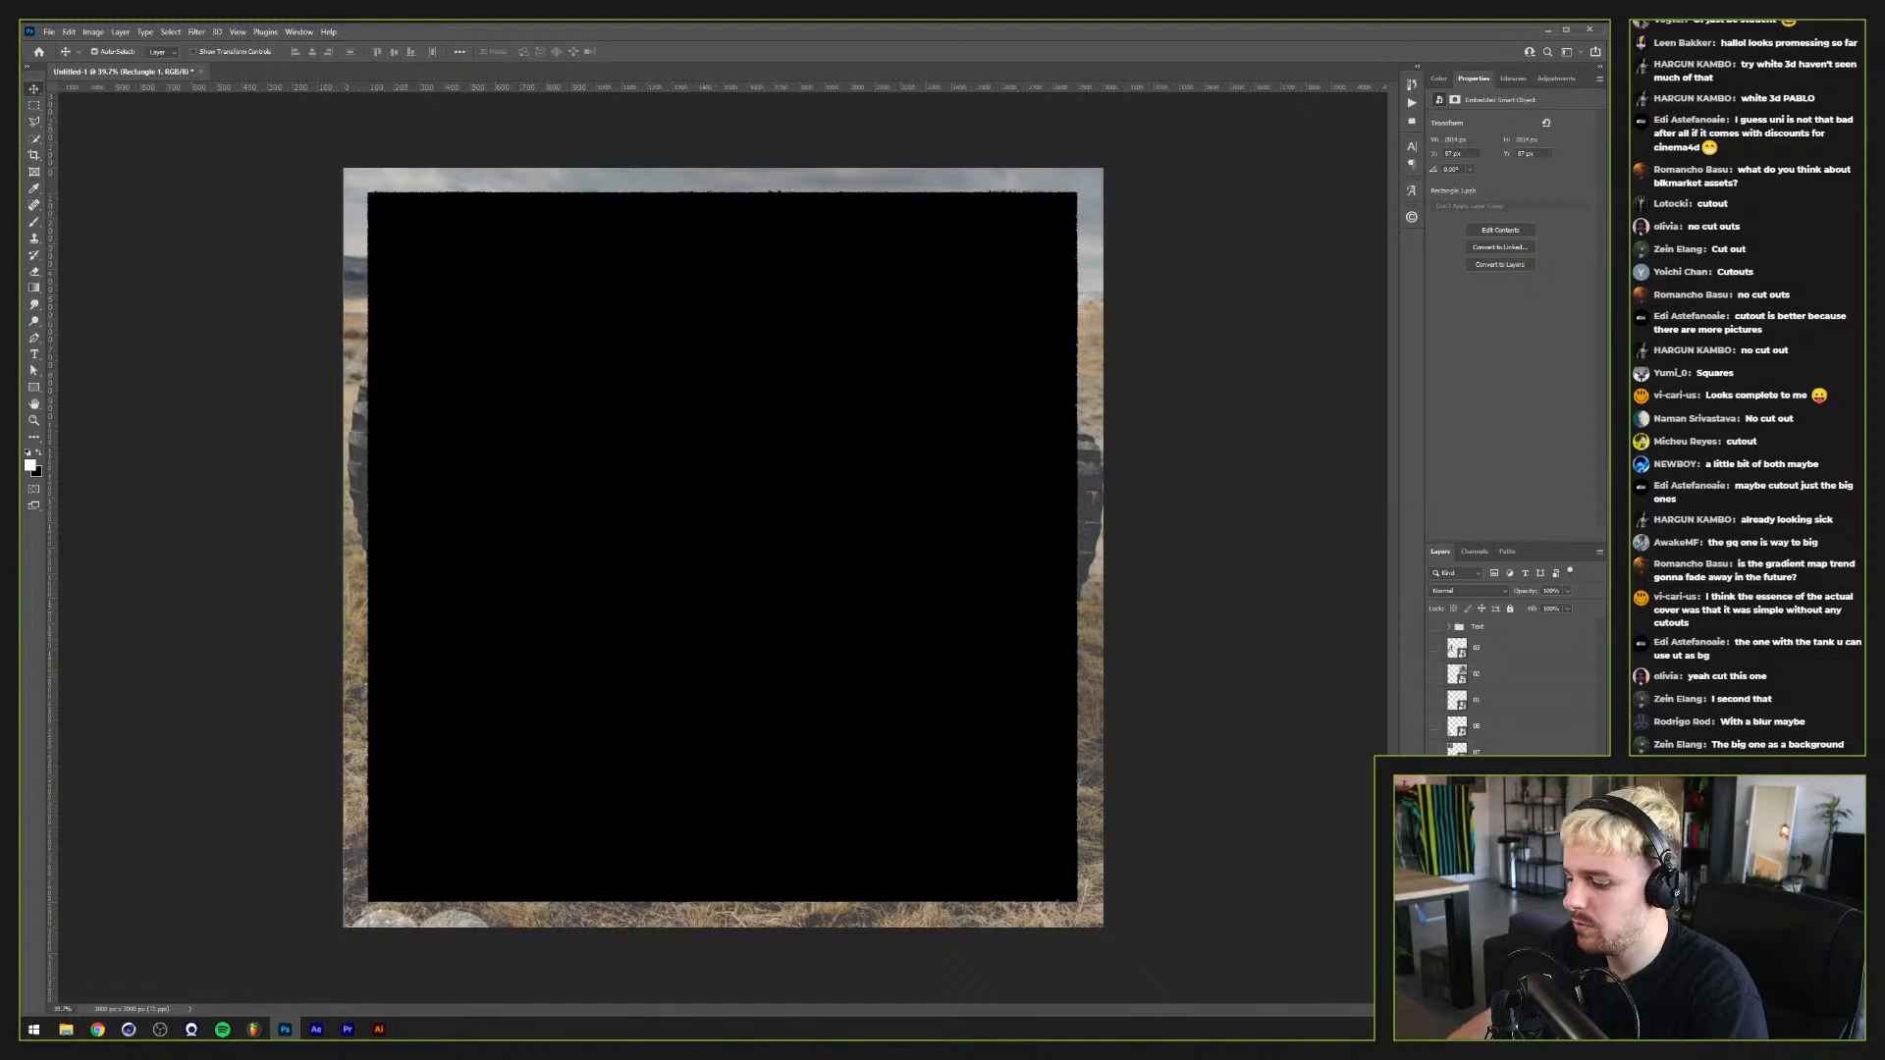
Step: Place the rectangle behind the coat photo and clip the photo to it, leaving a textured border around the picture
key(ctrl+comma)
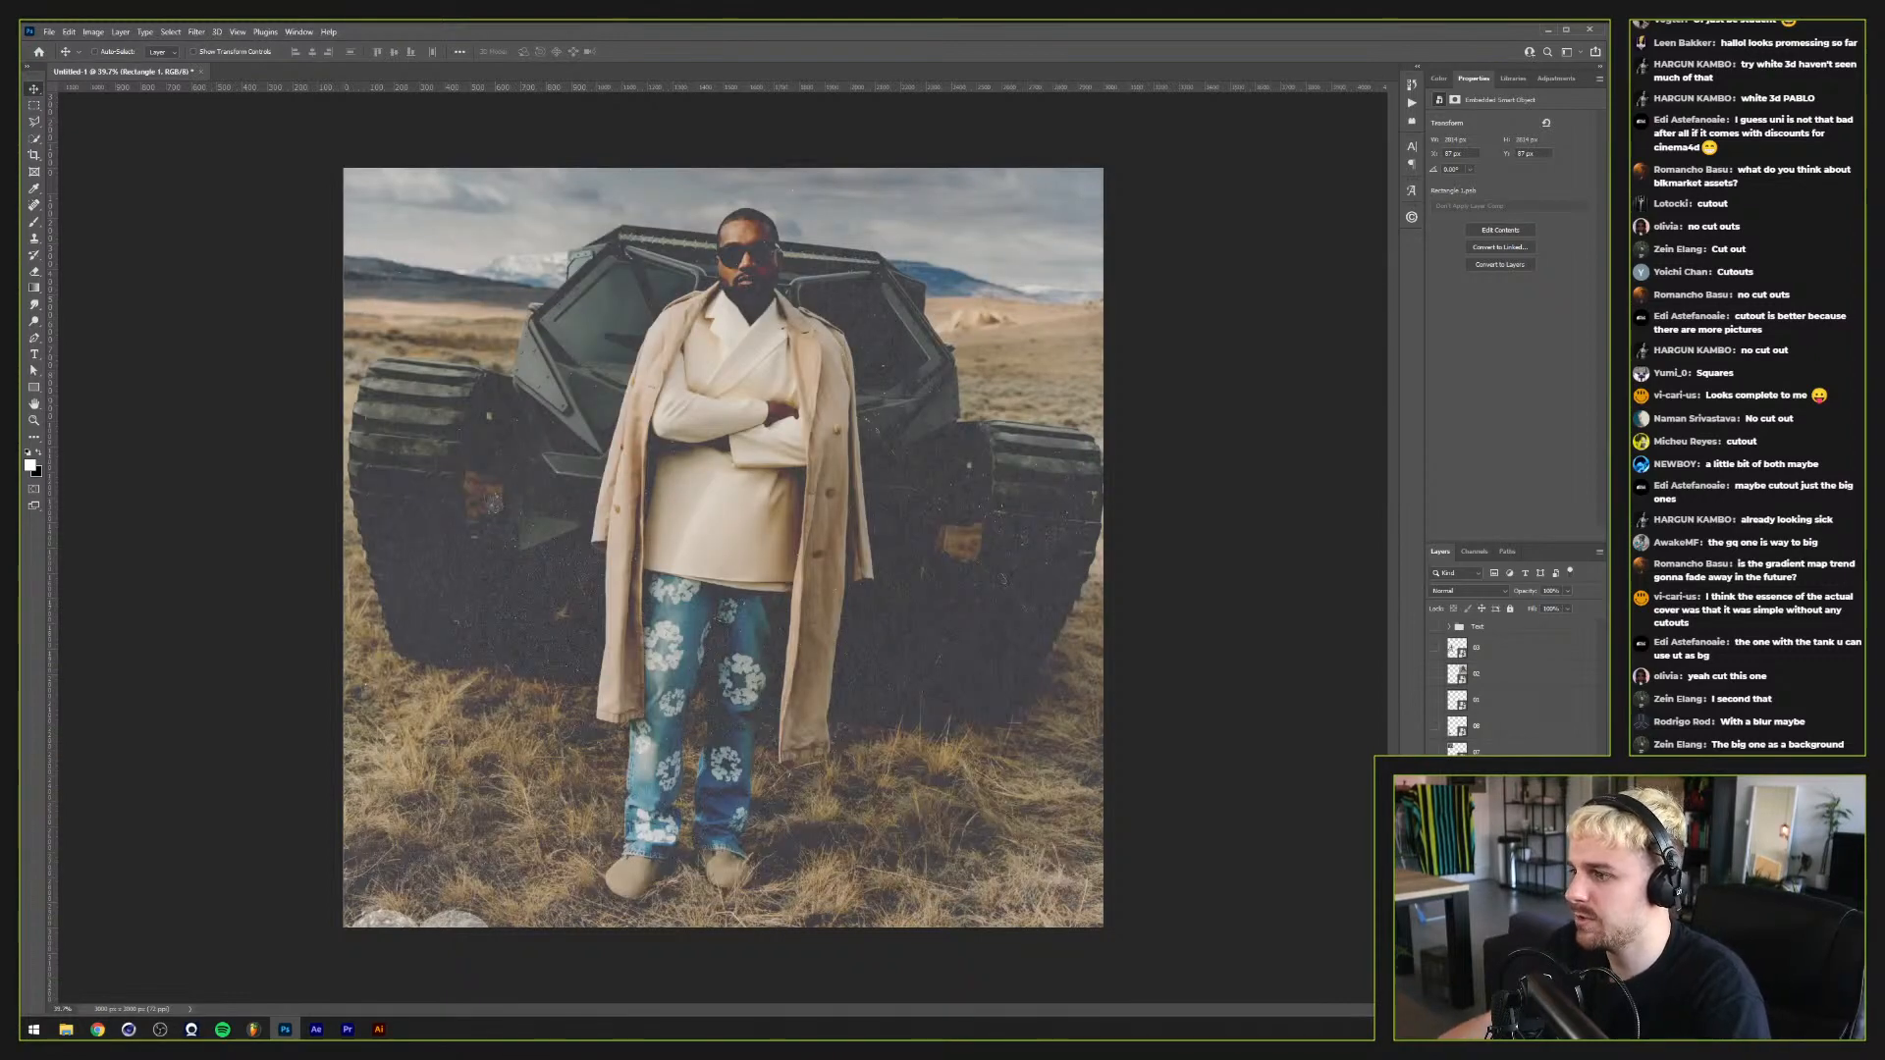
key(ctrl+comma)
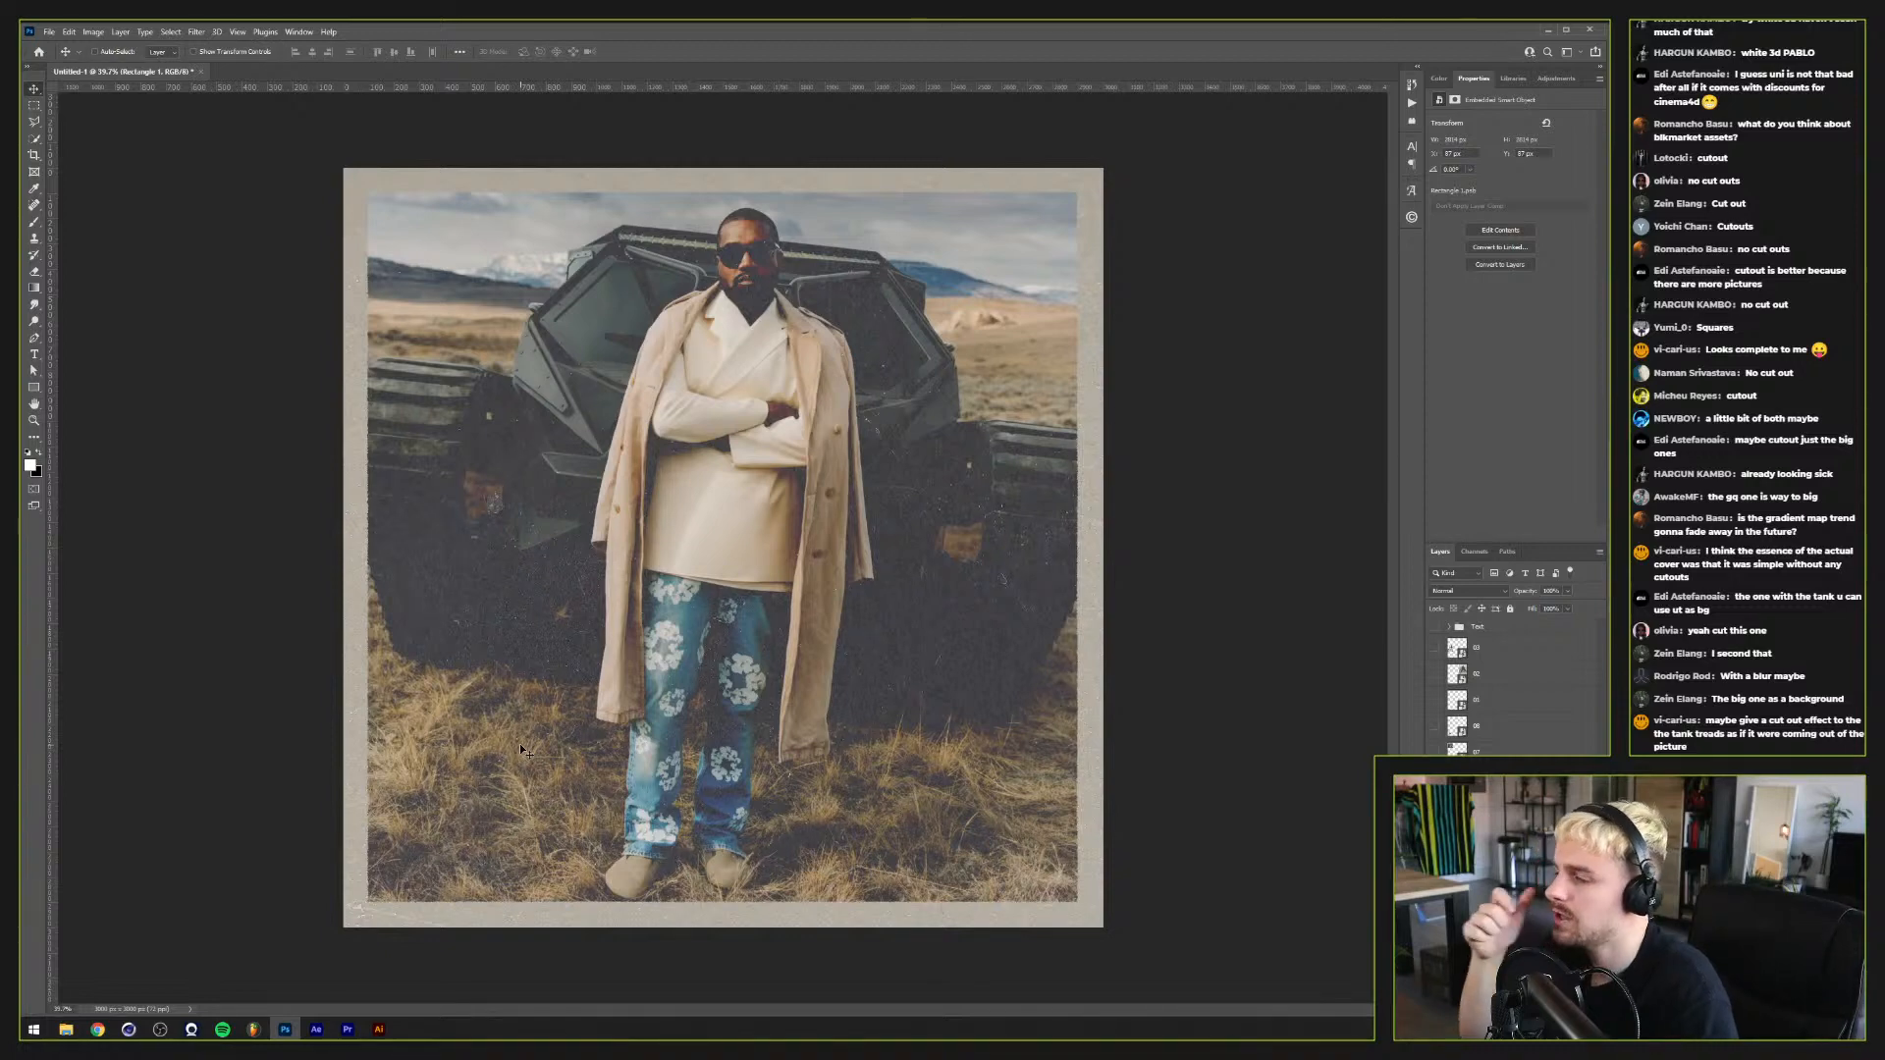
Step: Release the coat photo from its clipping to the rectangle and select the photo layer
key(p)
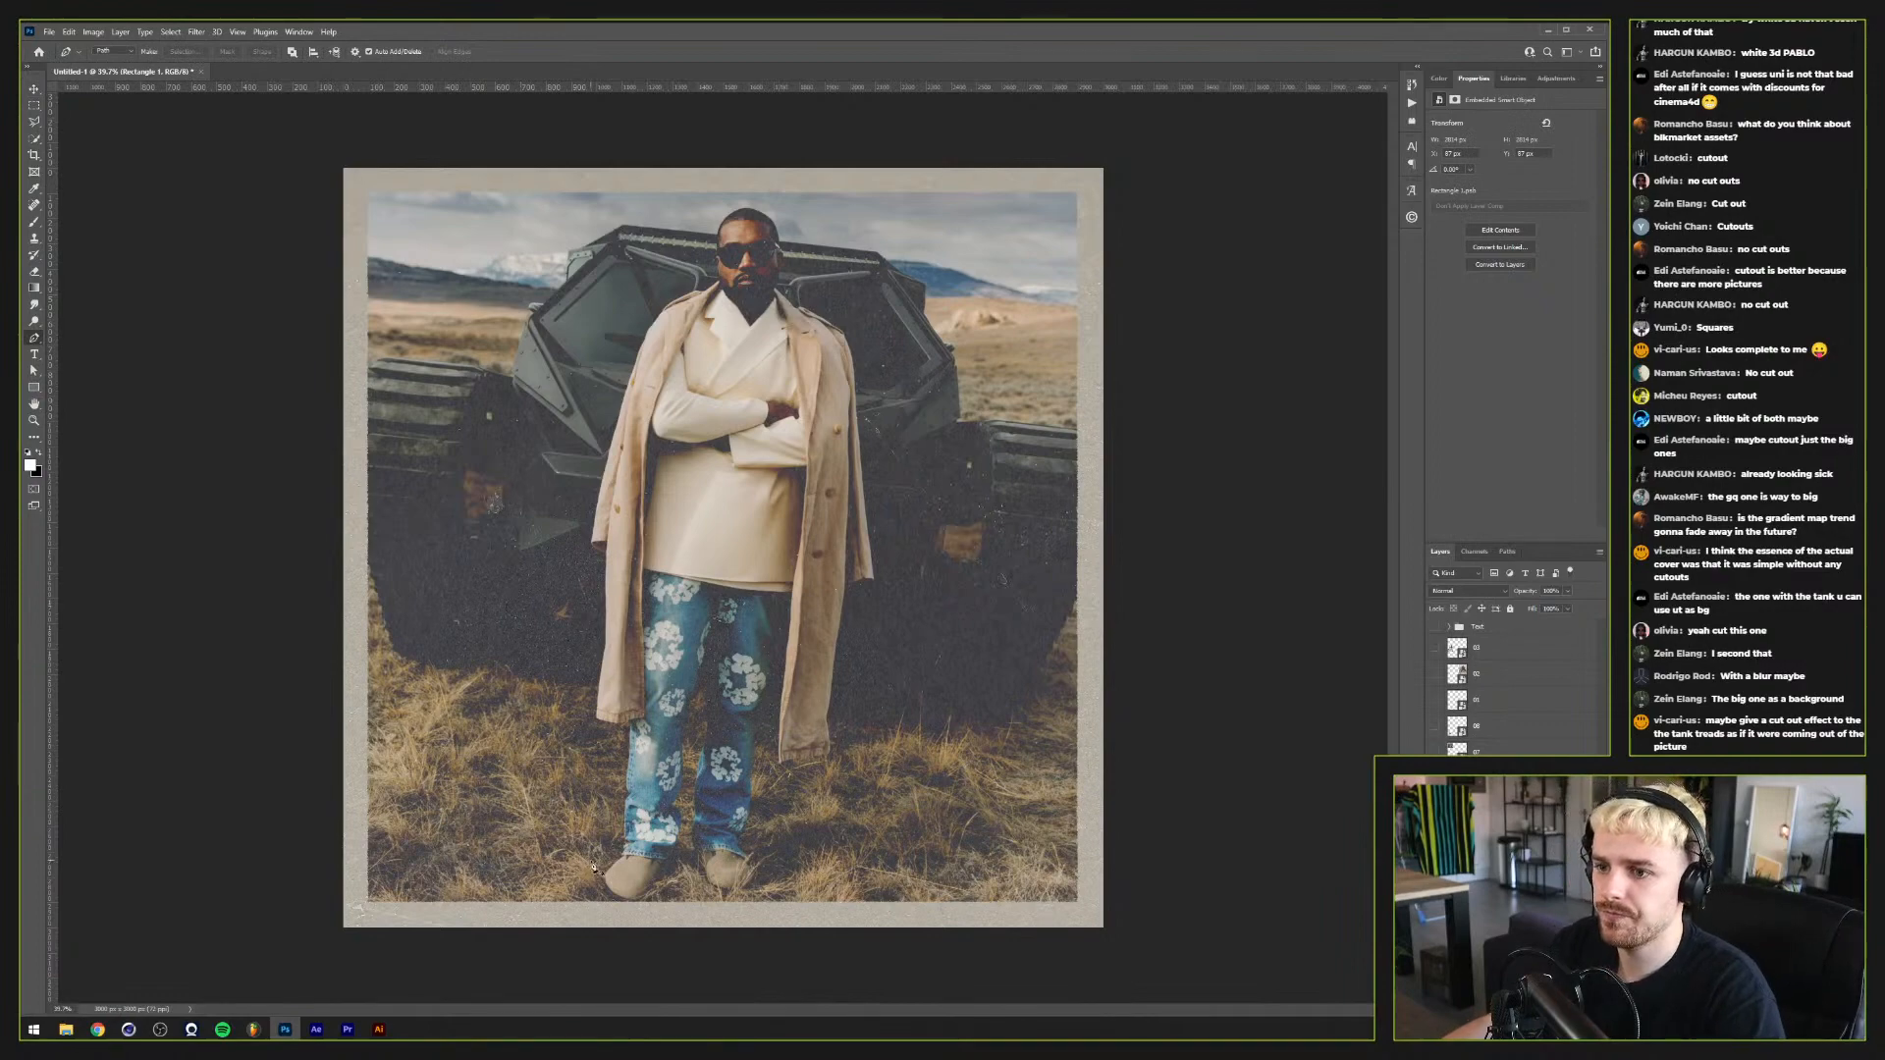
scroll(593, 871, up, 3)
scroll(594, 871, down, 3)
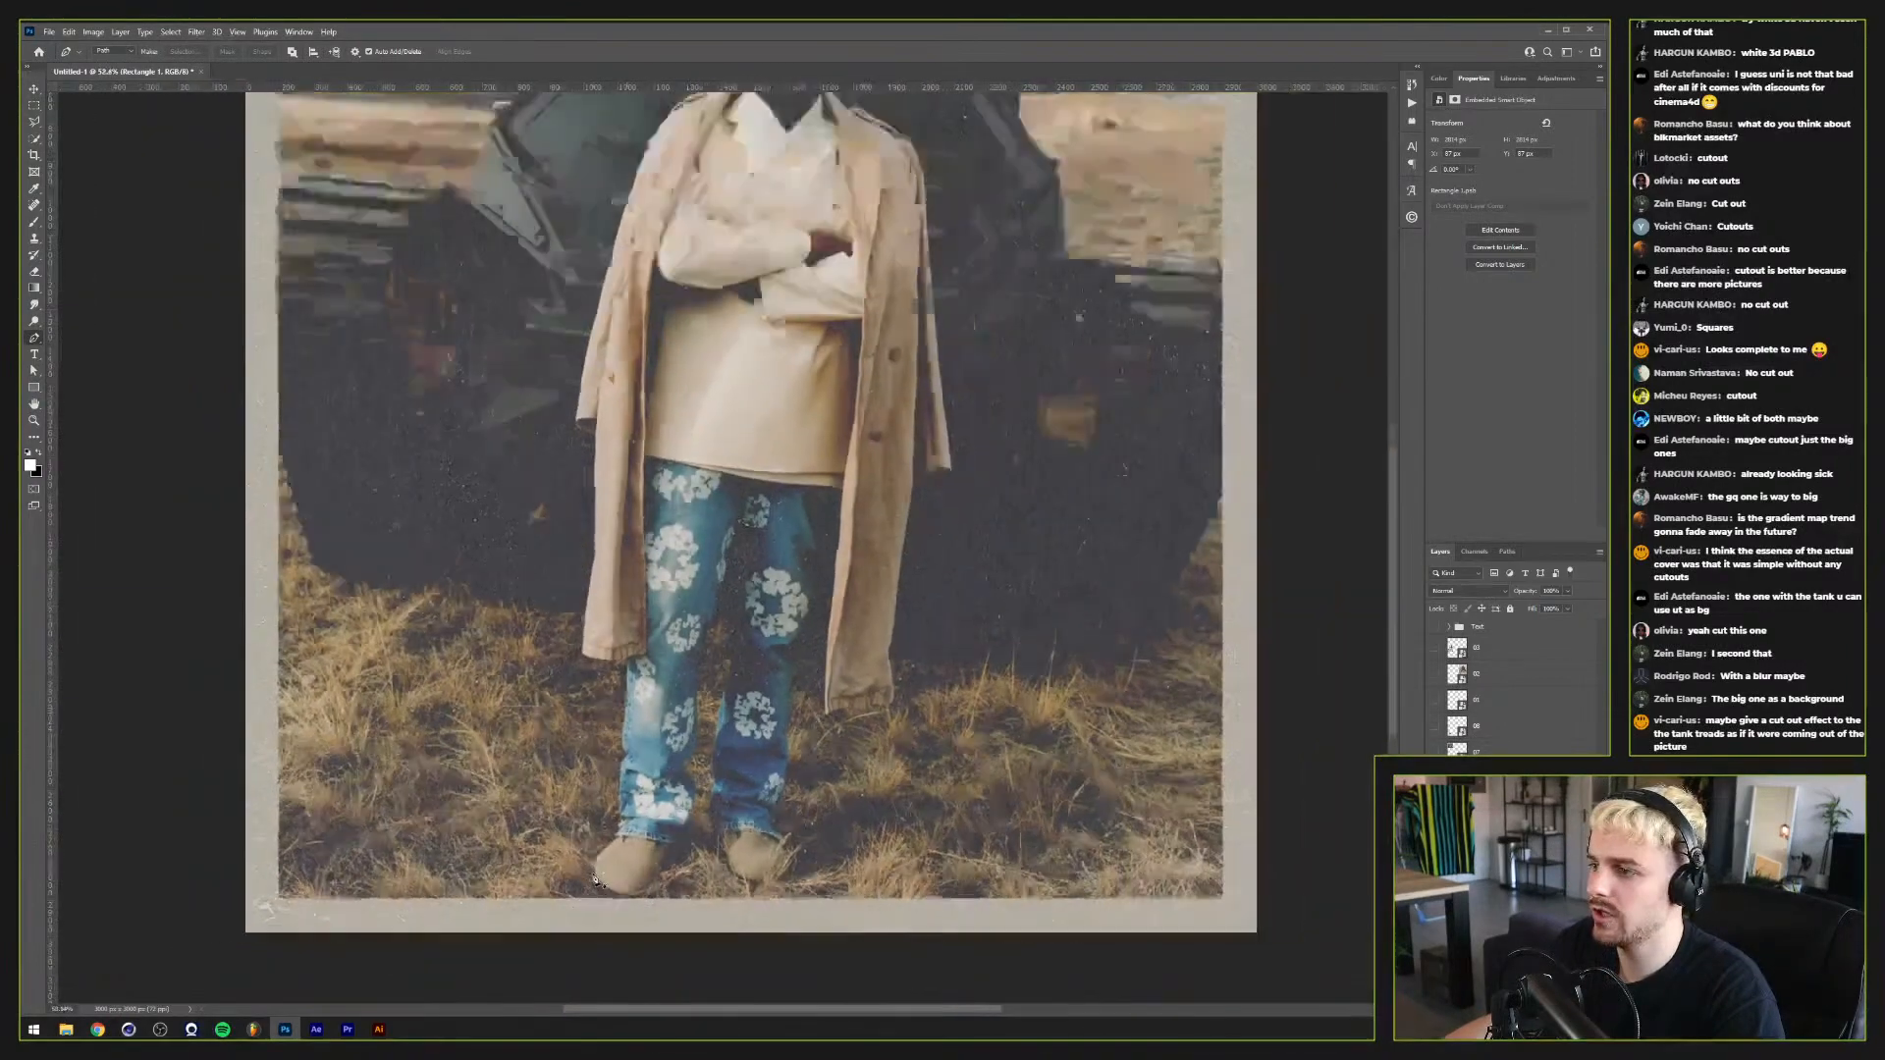
key(Delete)
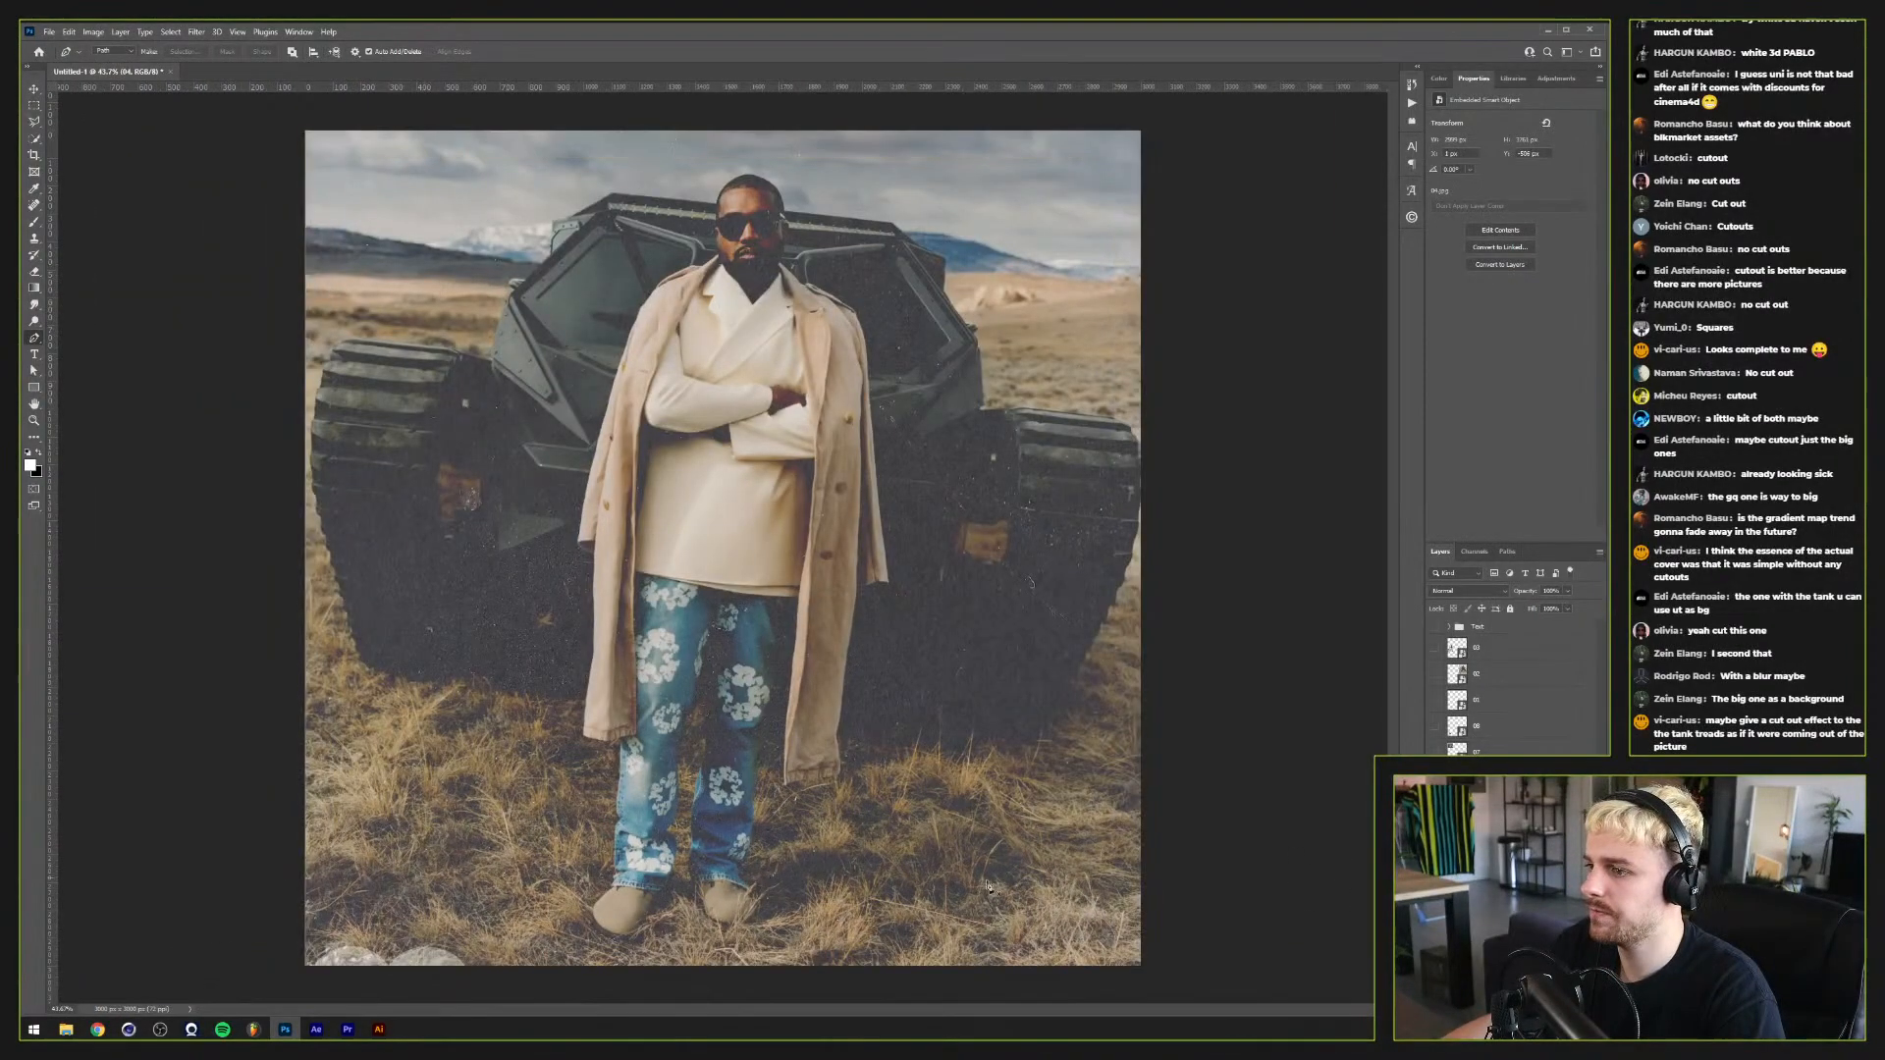
scroll(643, 918, up, 3)
scroll(643, 918, down, 2)
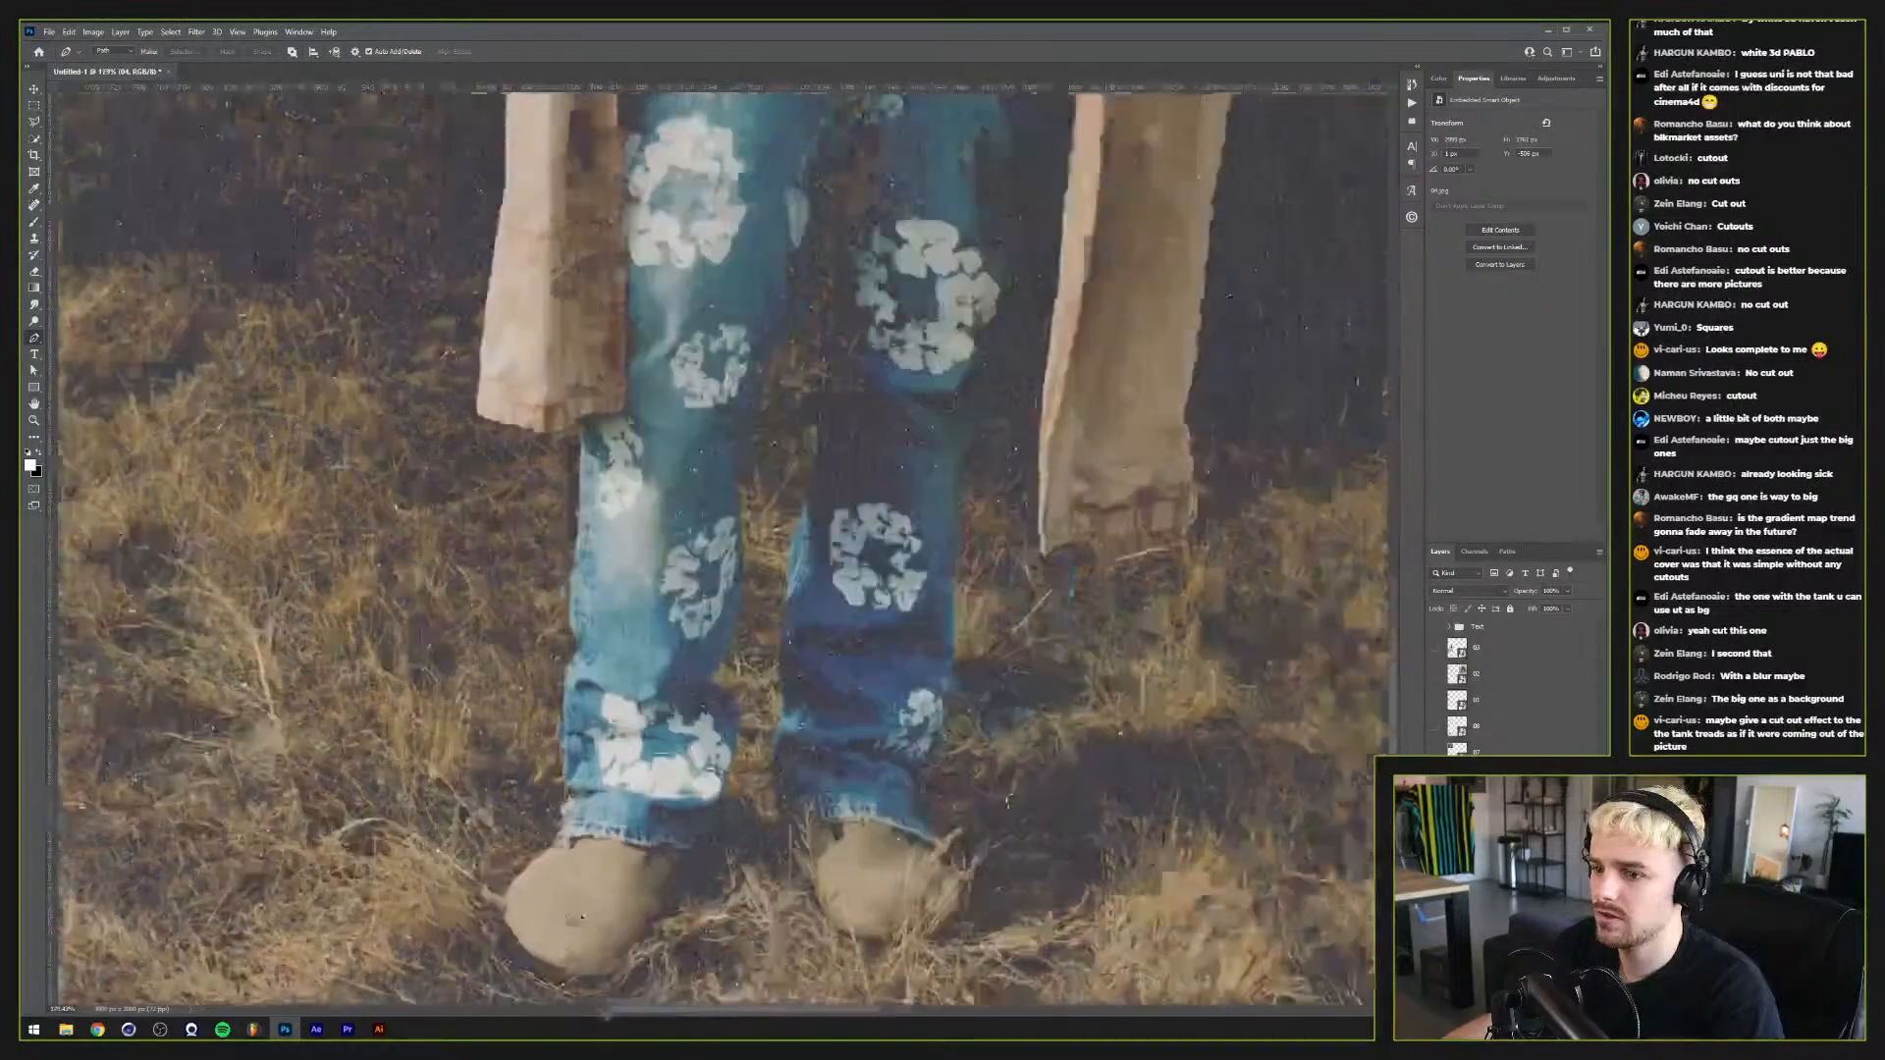
scroll(555, 911, up, 1)
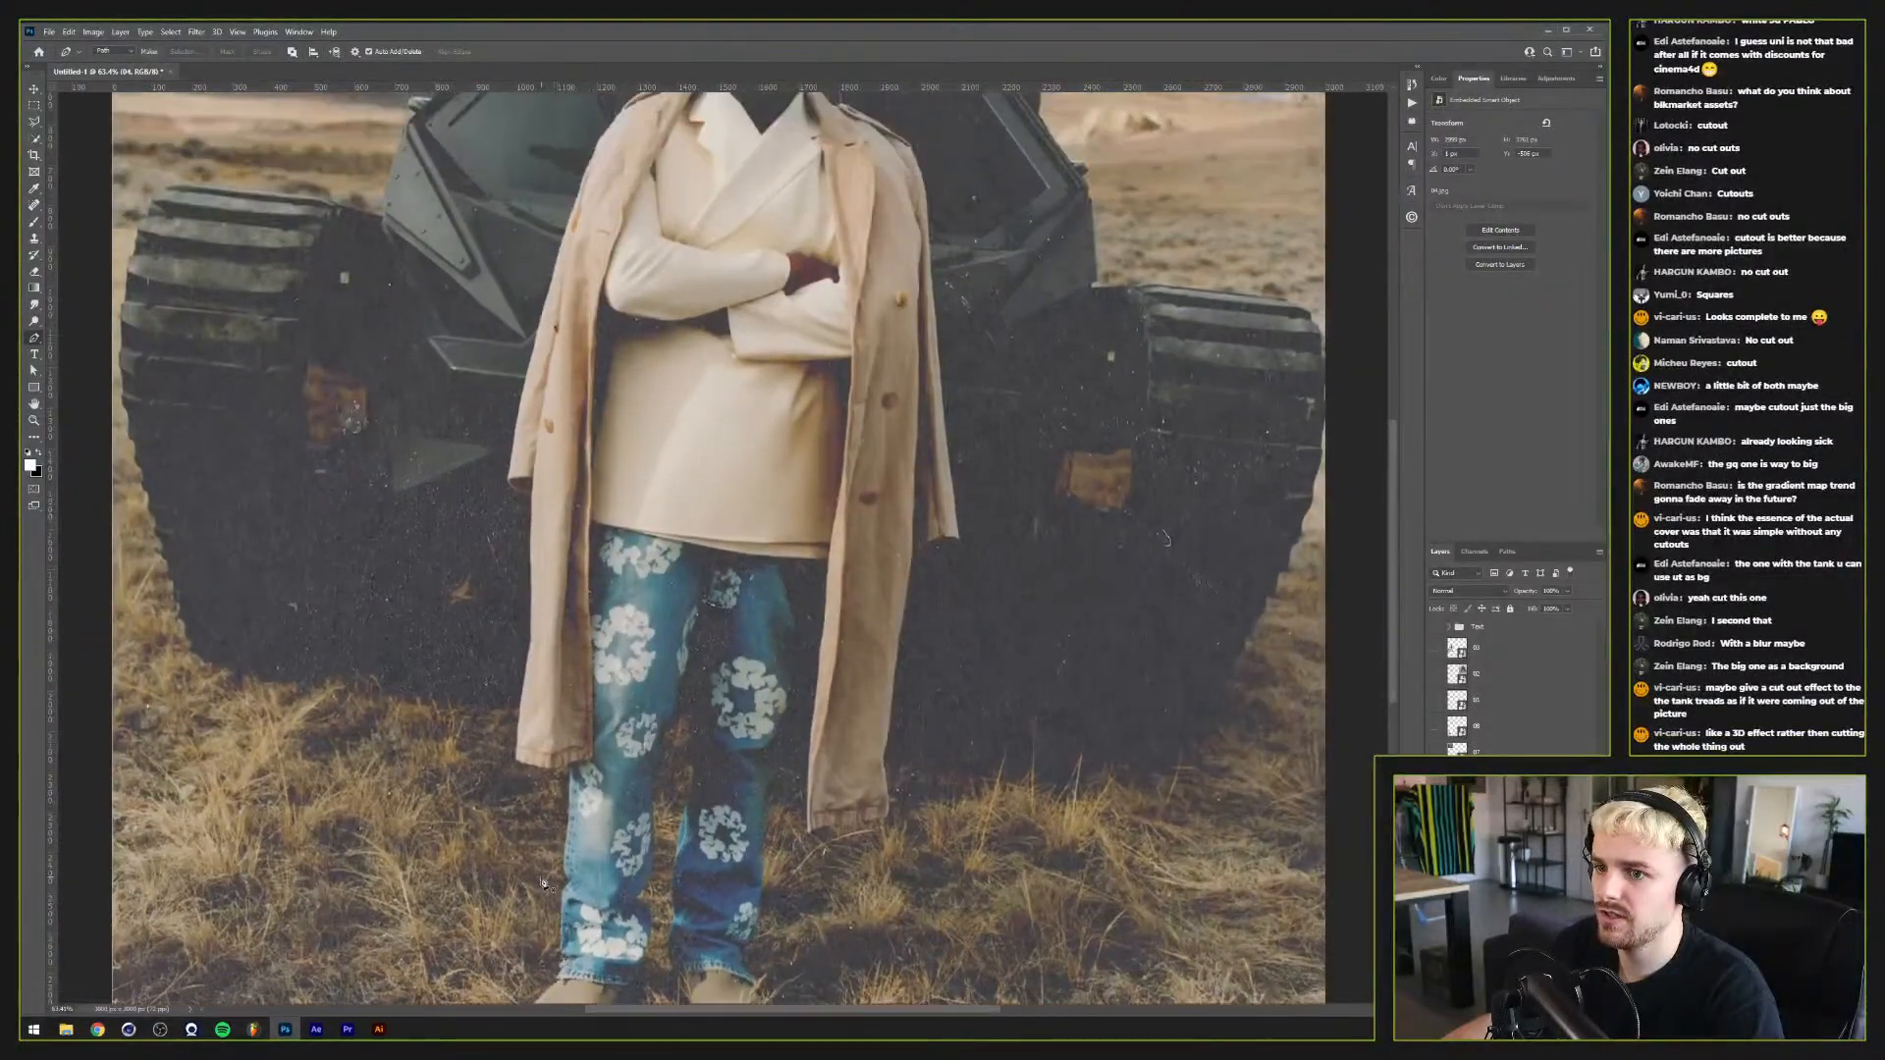
scroll(502, 749, up, 6)
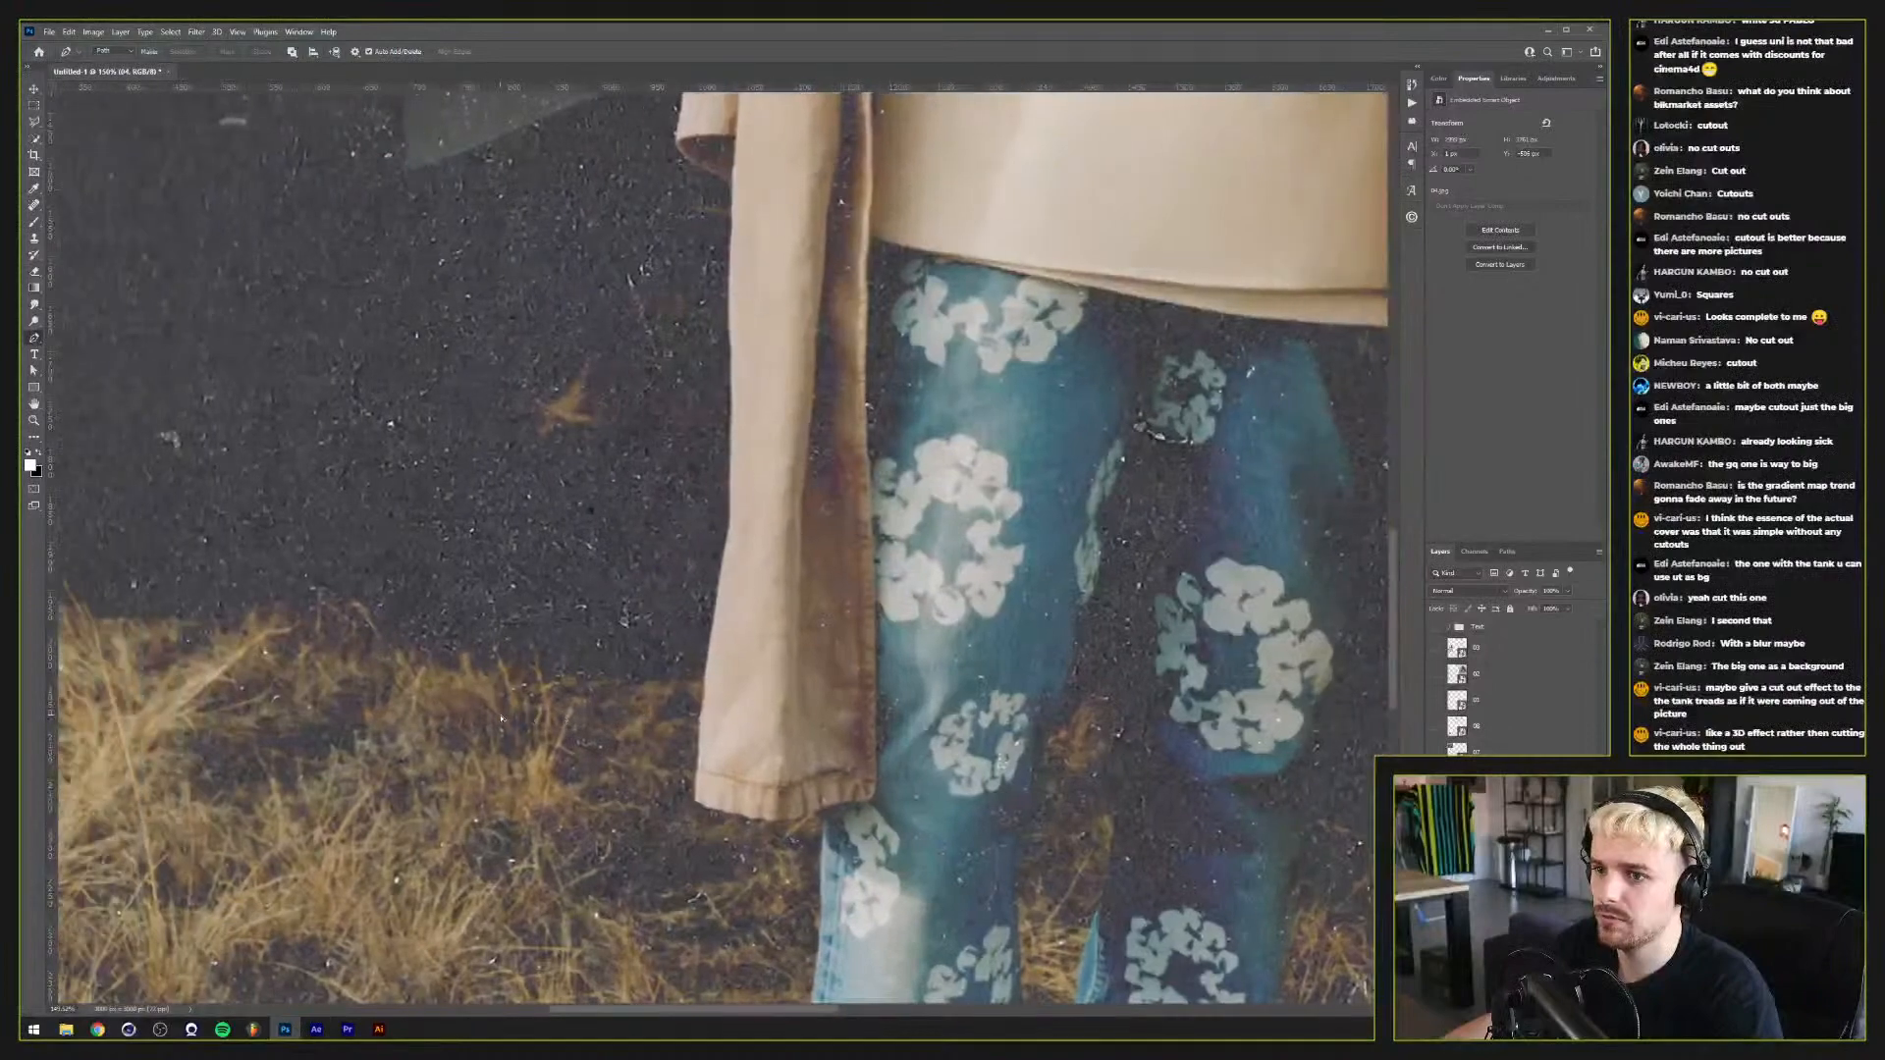
scroll(502, 722, down, 5)
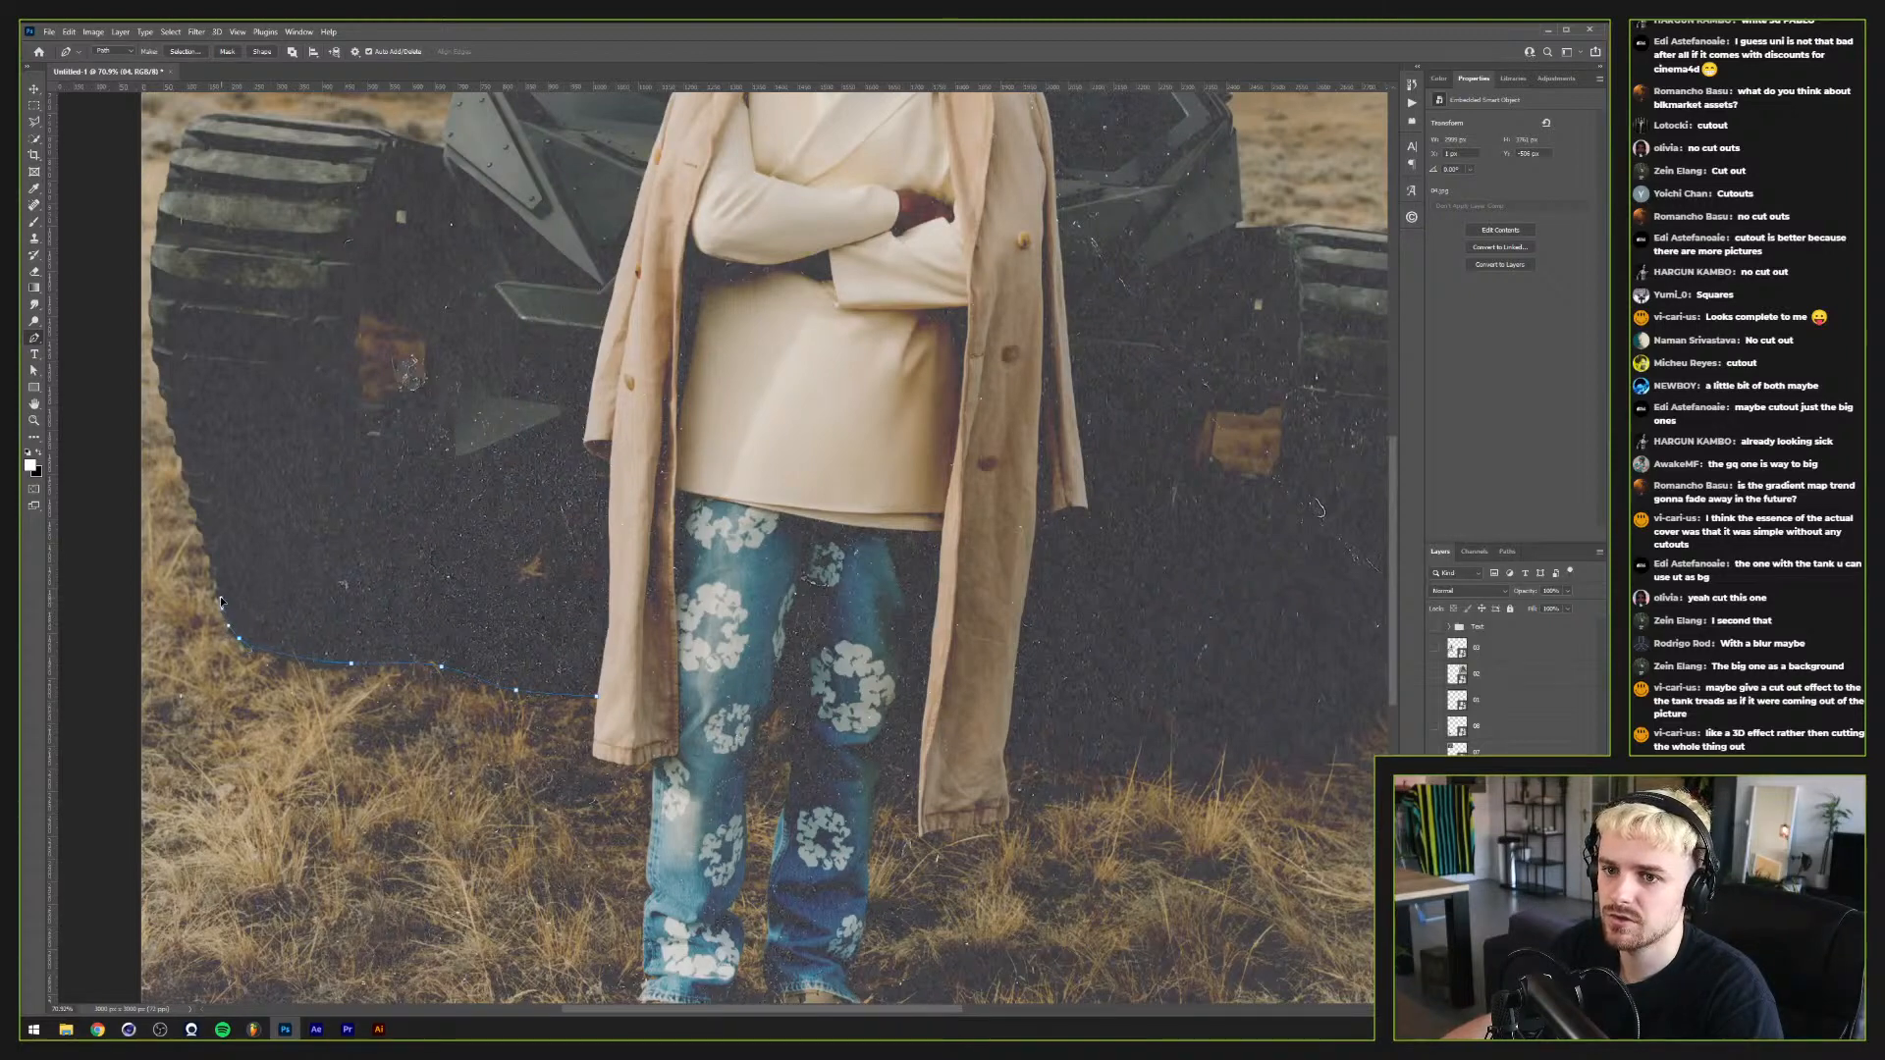
scroll(210, 582, left, 2)
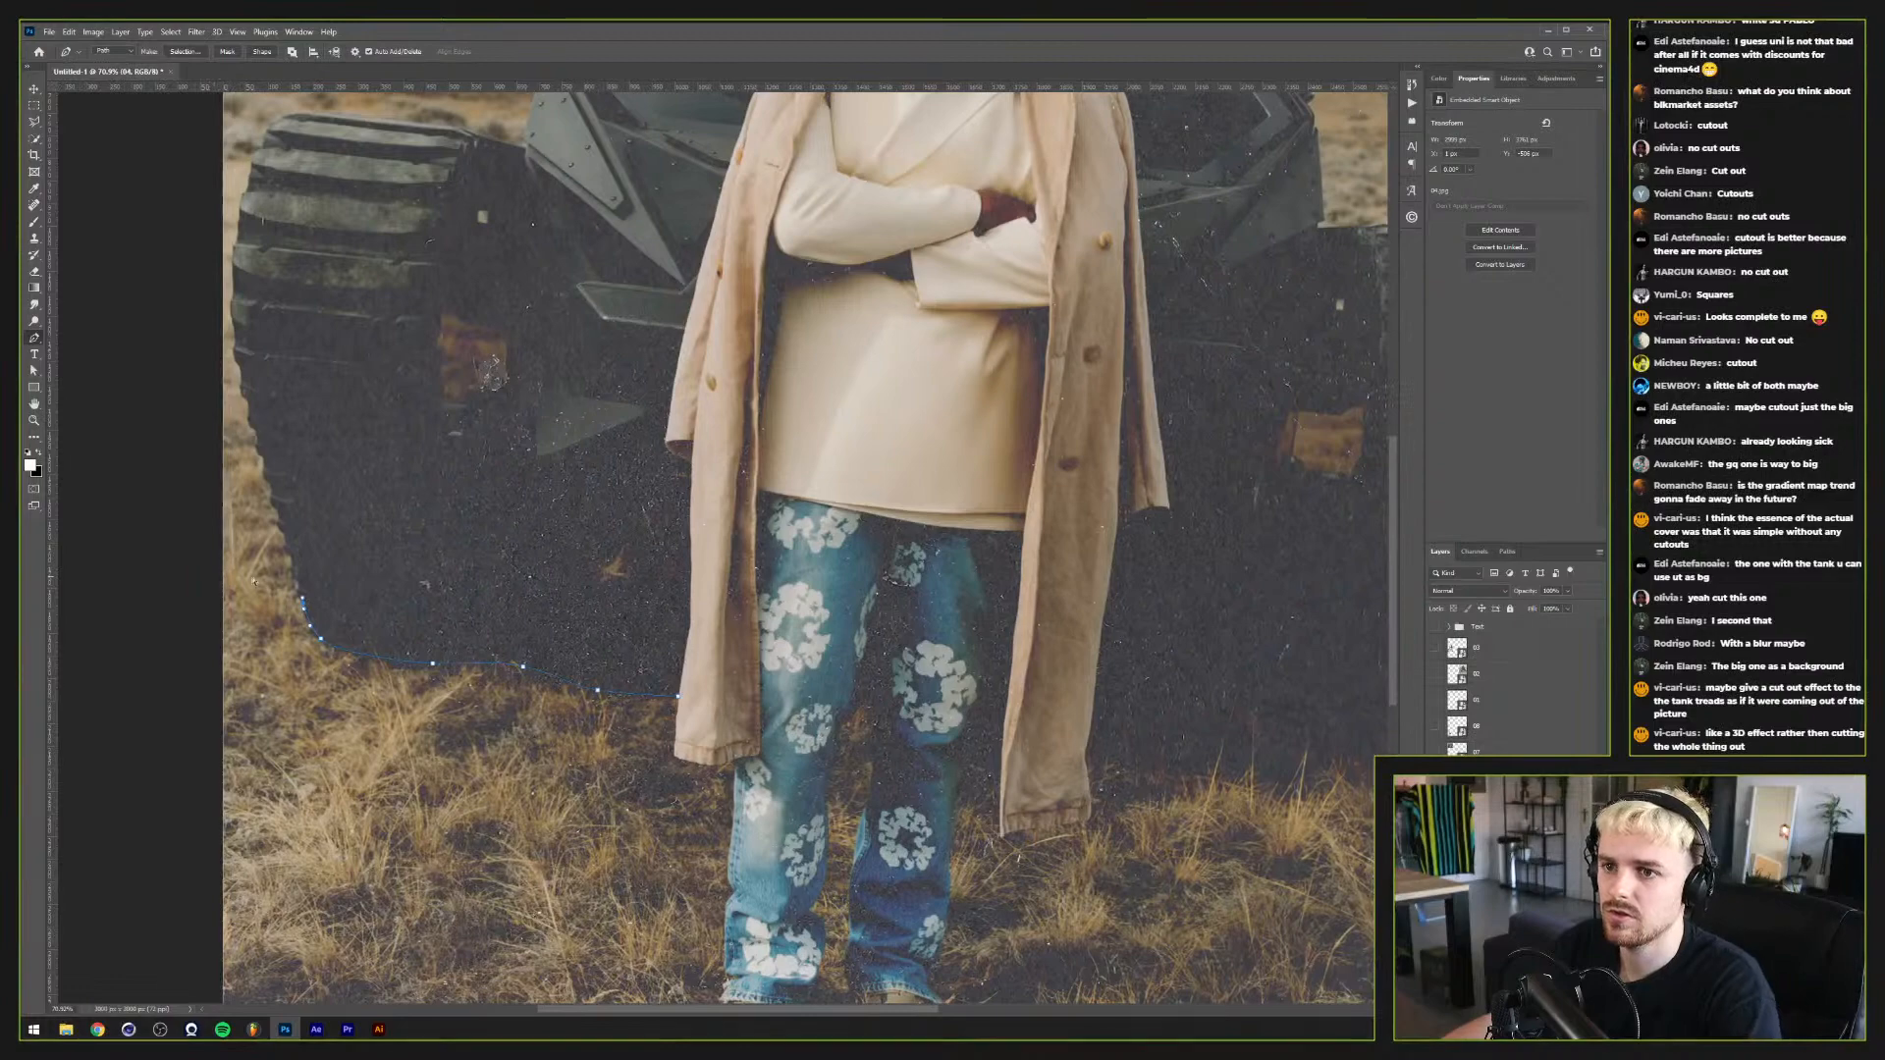
right_click(568, 576)
click(594, 591)
key(ctrl+0)
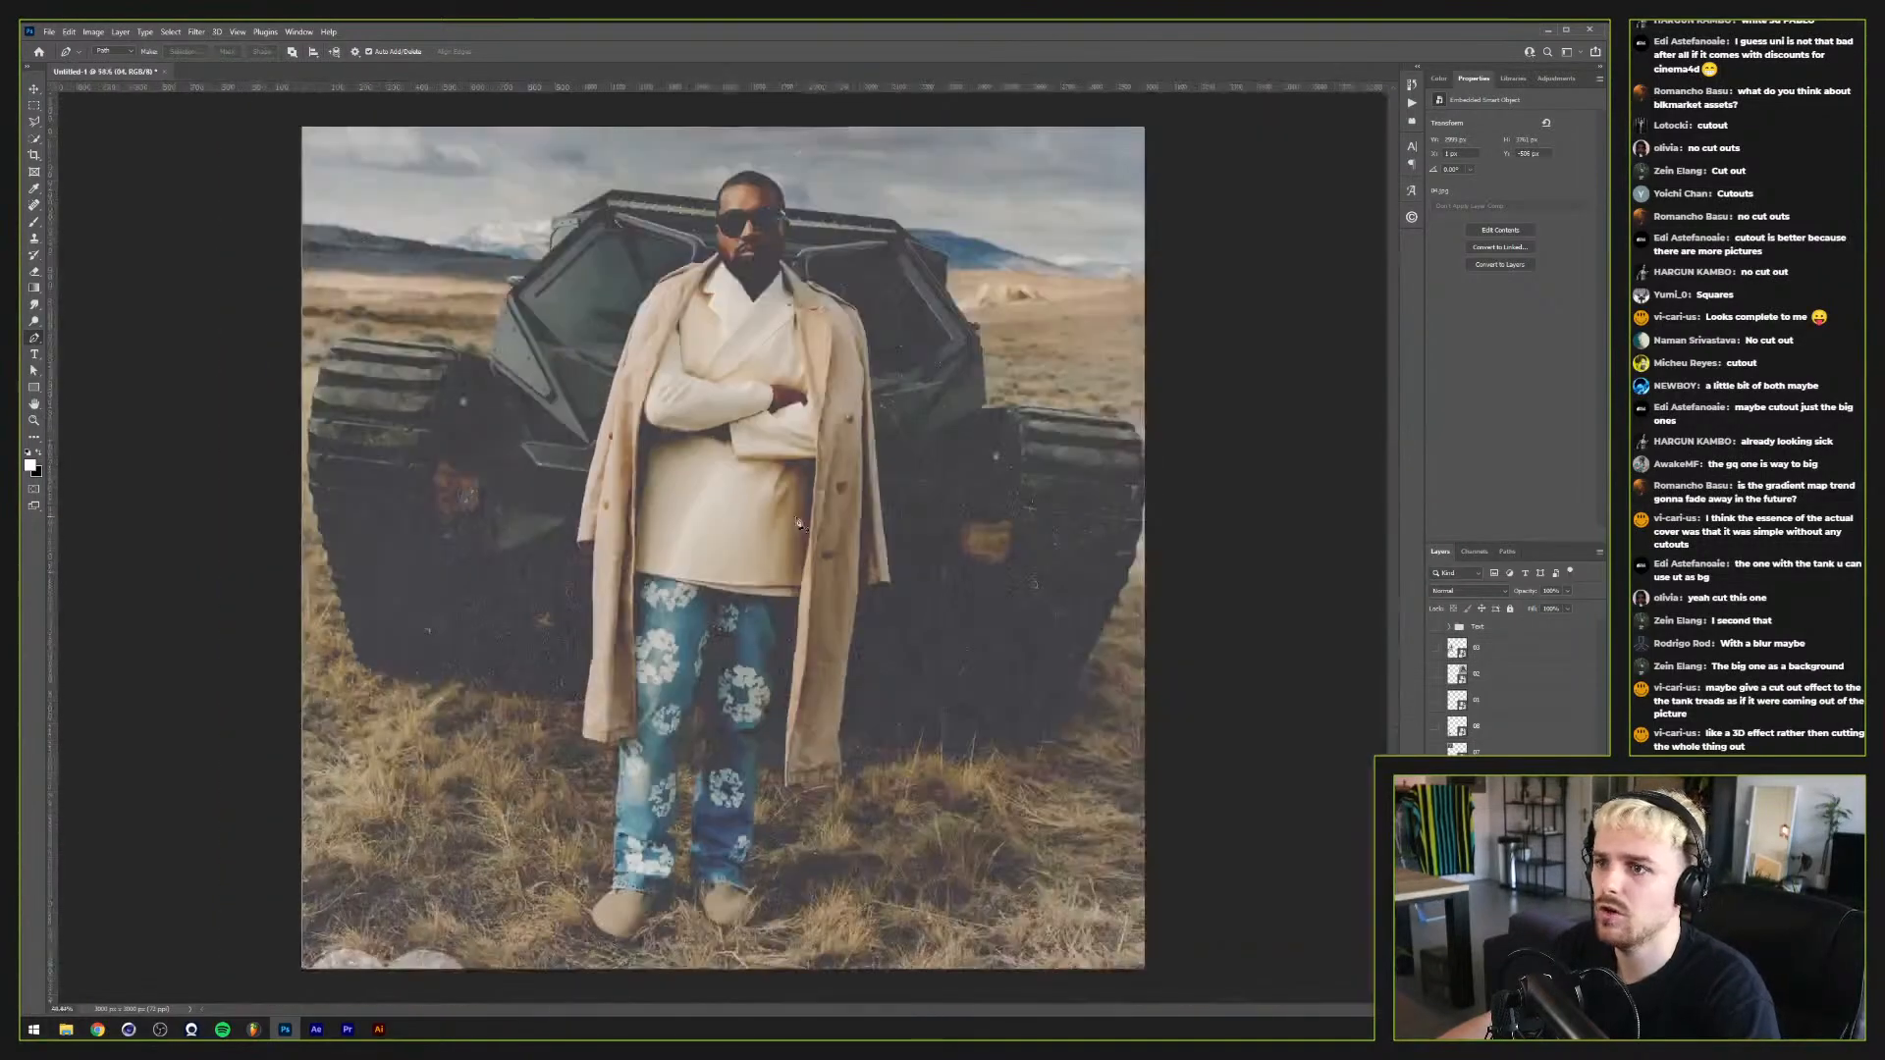
Step: Open Select and Mask for the coat photo and select the standing man as the subject
click(197, 31)
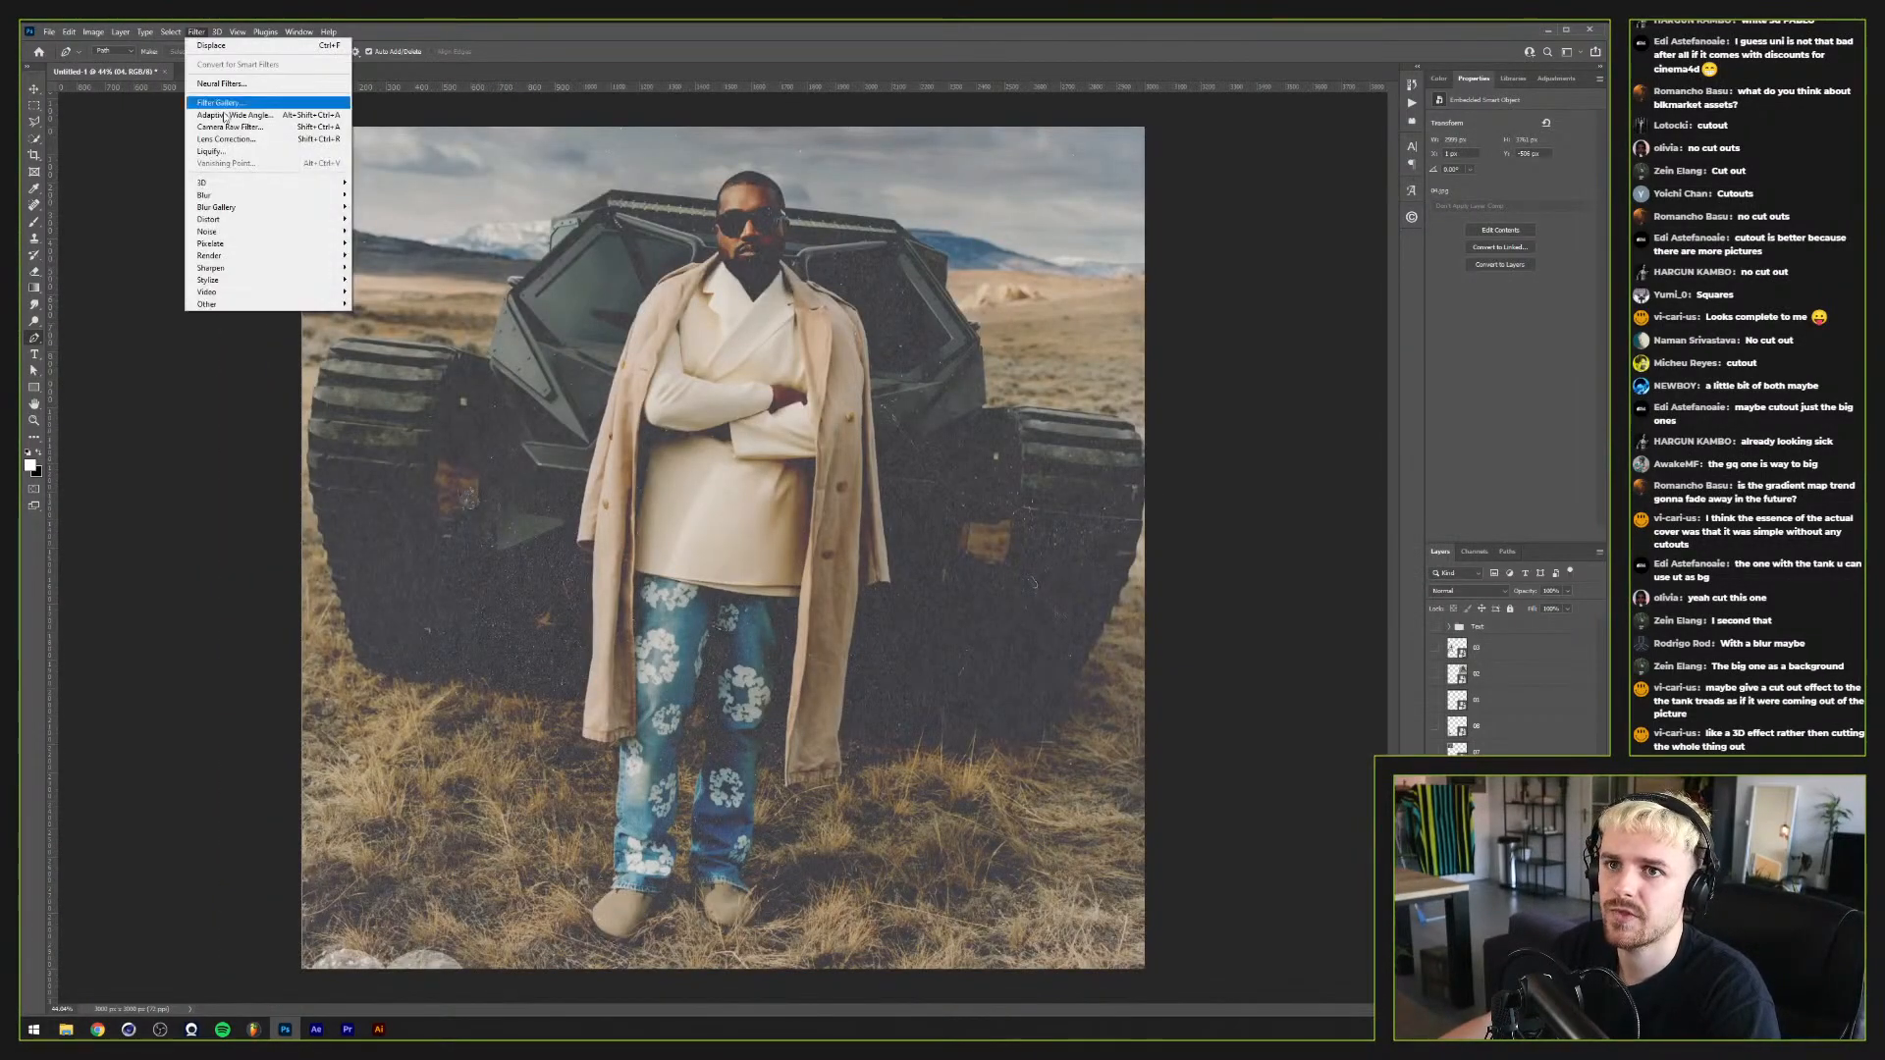
click(171, 32)
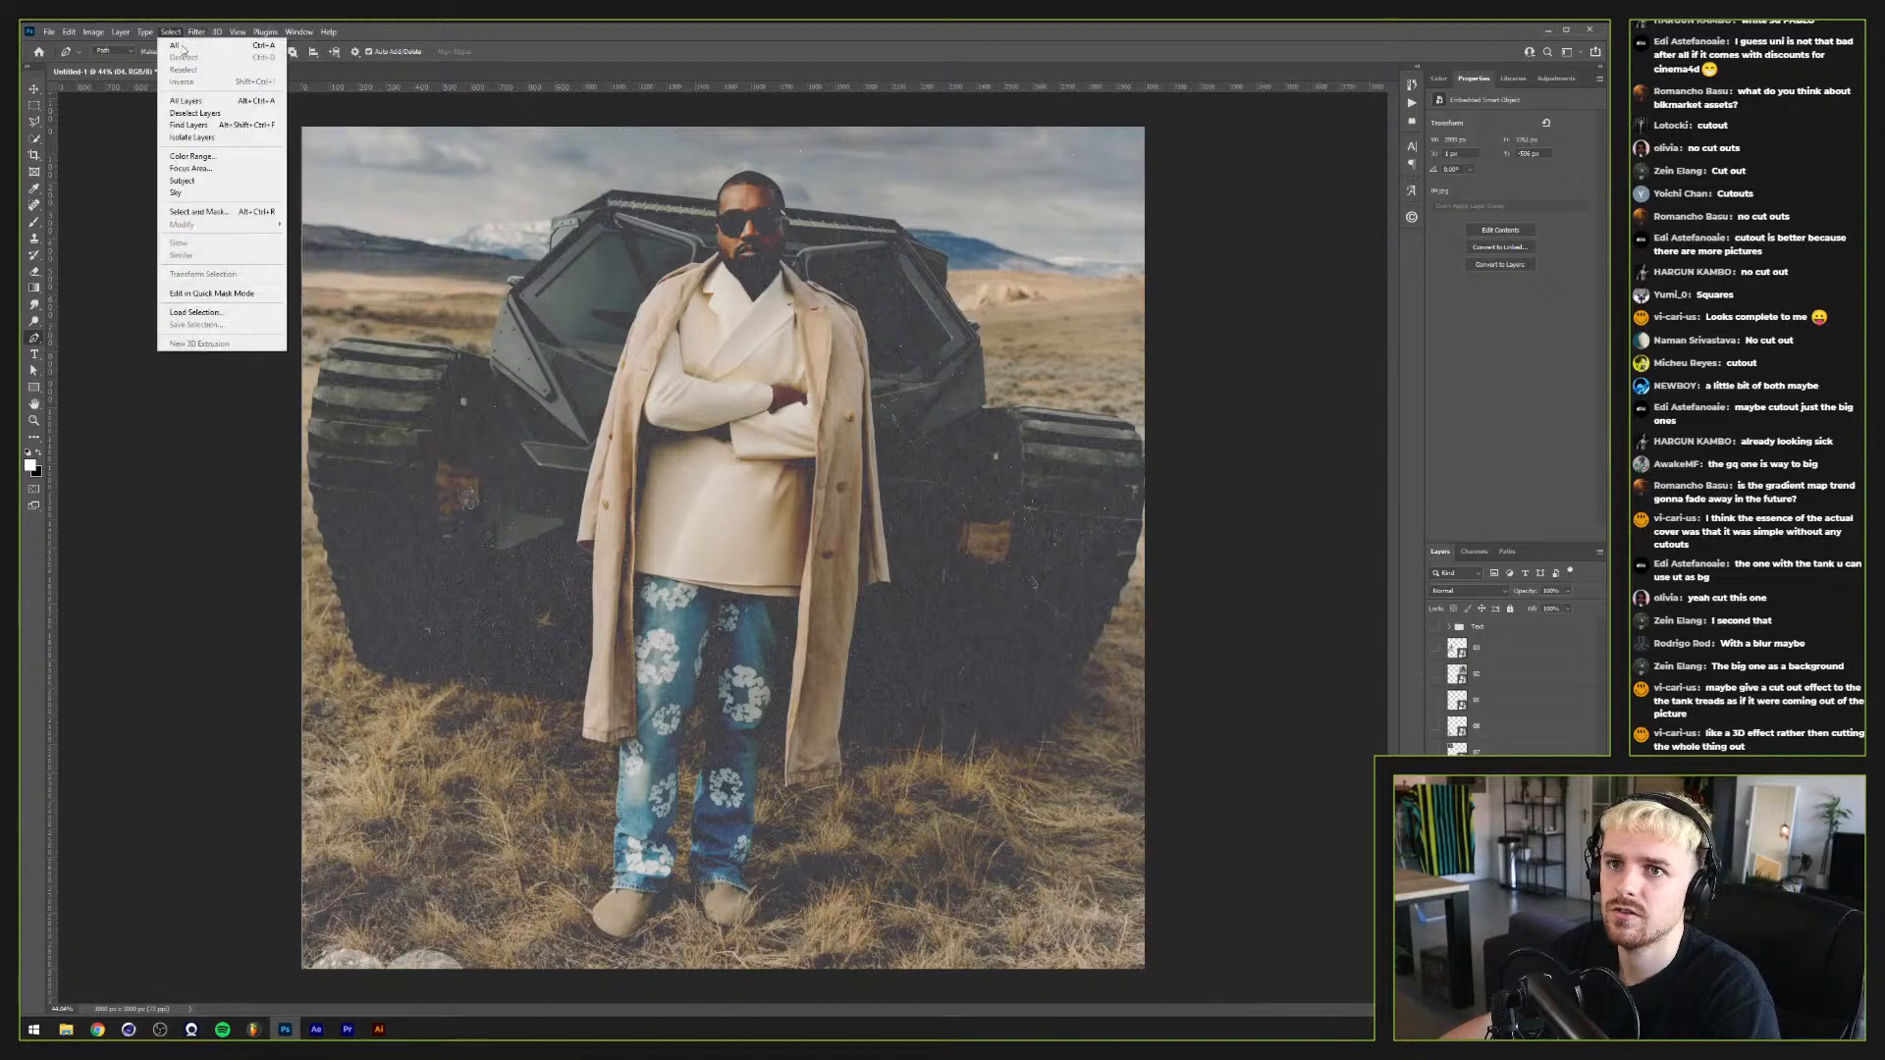
click(200, 211)
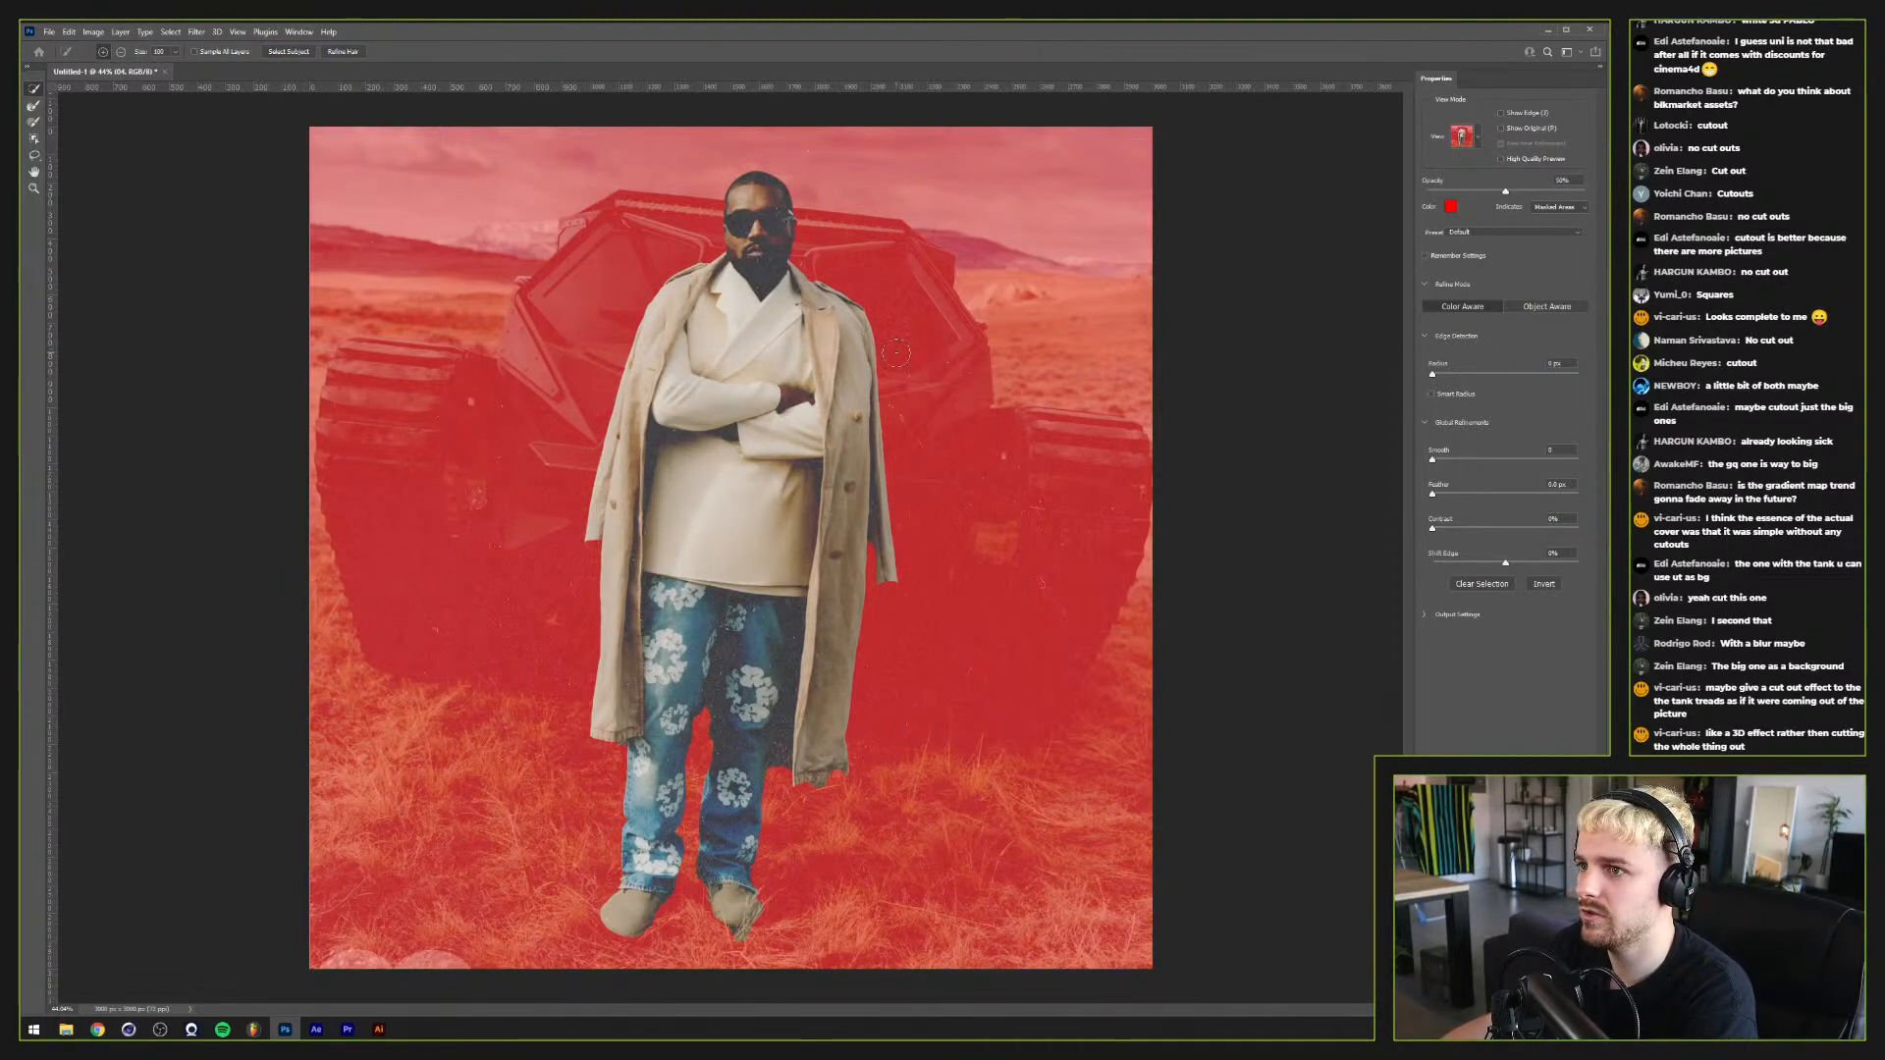
Step: Extend the selection over the whole tank on both sides of the man, and exclude the grass and ground beside it
mouse_move(895, 354)
mouse_down()
mouse_move(921, 552)
mouse_move(1060, 519)
mouse_move(1022, 604)
mouse_up()
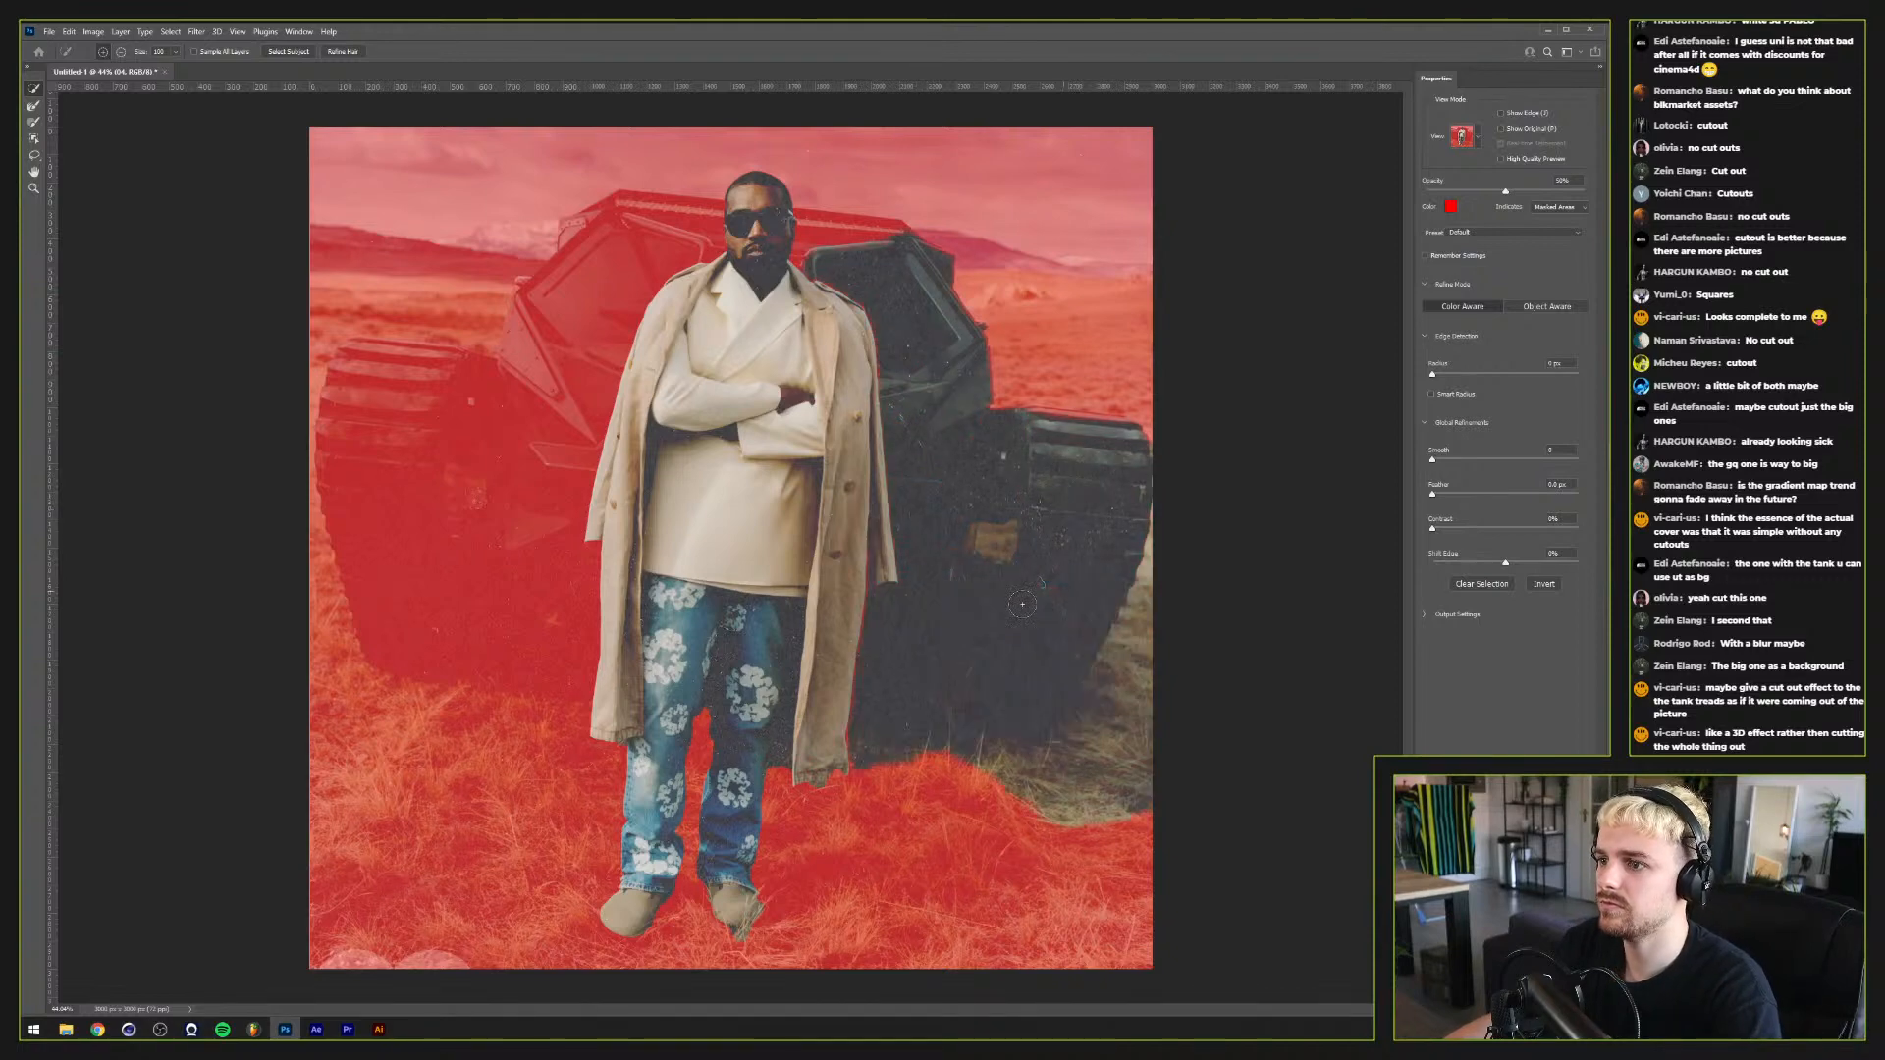
mouse_move(1080, 800)
mouse_down()
mouse_move(1154, 599)
mouse_move(1112, 705)
mouse_move(1054, 775)
mouse_move(984, 776)
mouse_up()
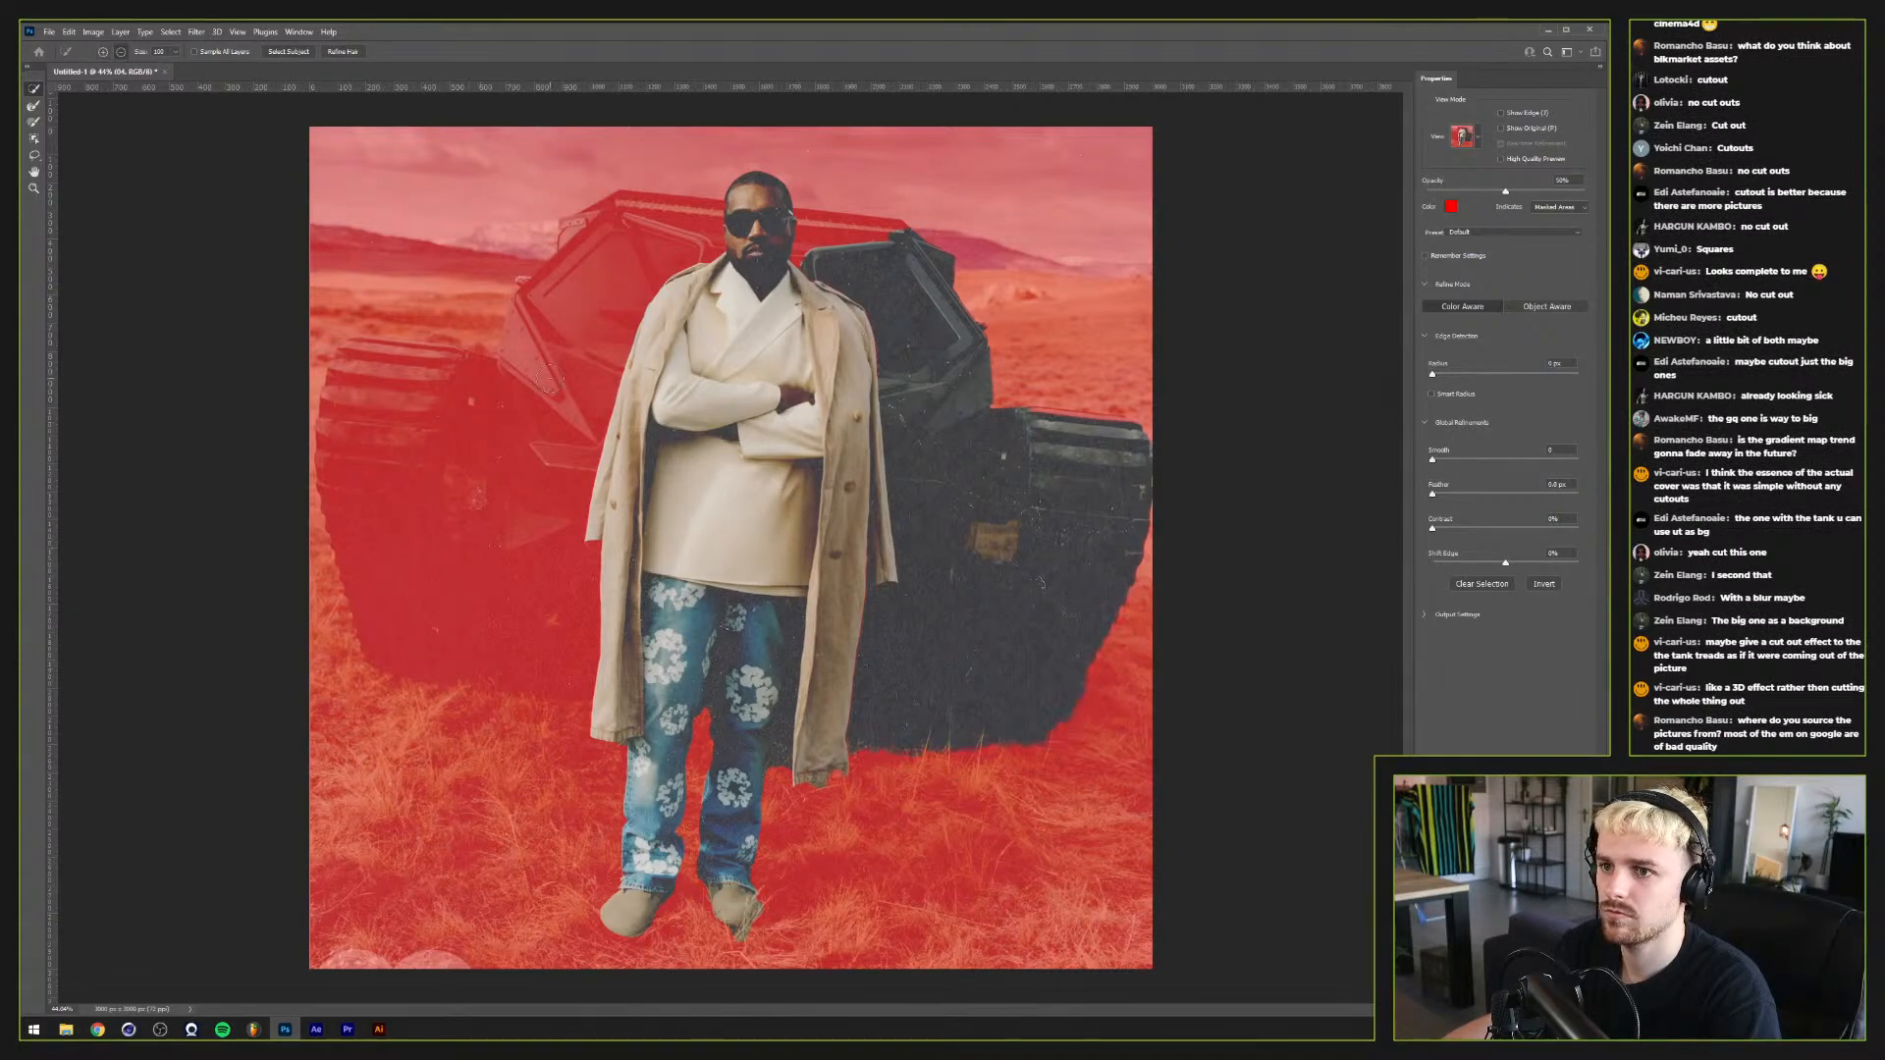
mouse_move(589, 413)
mouse_down()
mouse_move(445, 463)
mouse_move(373, 412)
mouse_move(484, 243)
mouse_move(324, 284)
mouse_move(439, 308)
mouse_up()
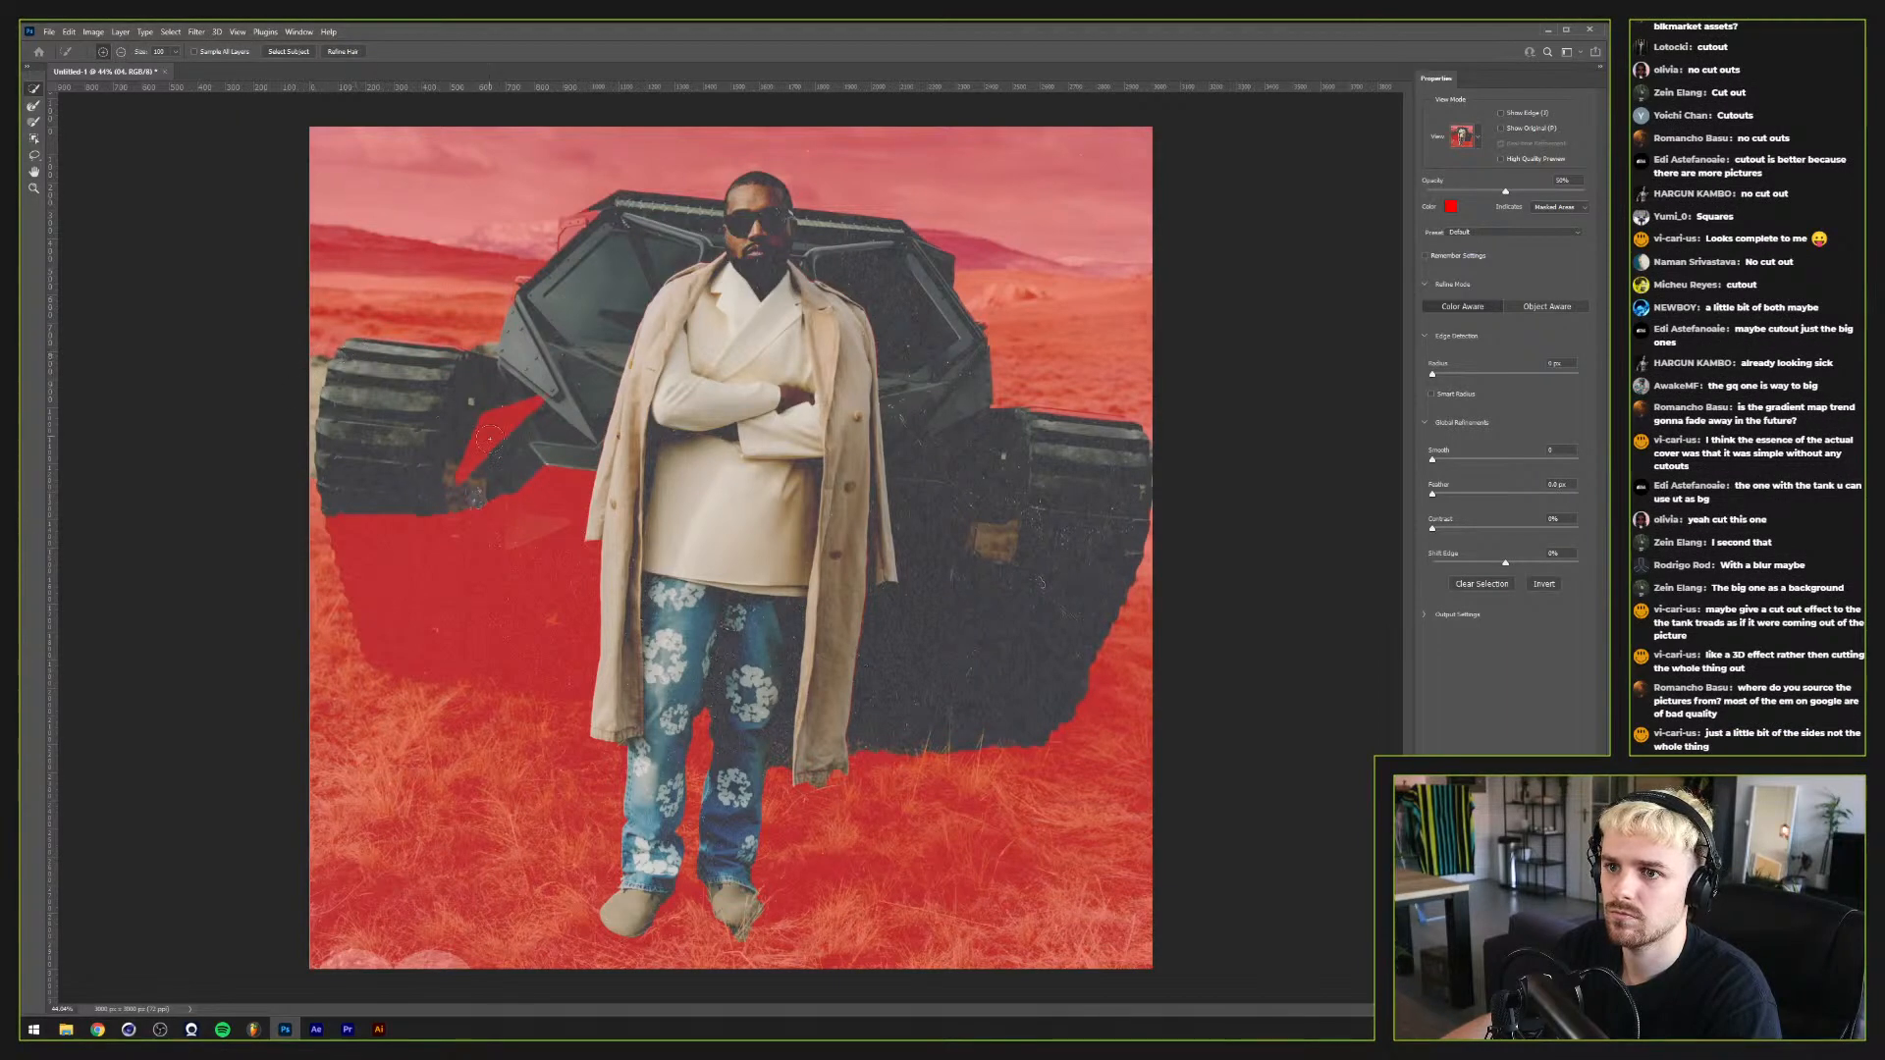
mouse_move(488, 439)
mouse_down()
mouse_move(452, 475)
mouse_move(524, 415)
mouse_move(472, 425)
mouse_up()
mouse_move(498, 513)
mouse_down()
mouse_move(564, 530)
mouse_move(579, 601)
mouse_move(530, 618)
mouse_up()
drag(454, 538, 503, 569)
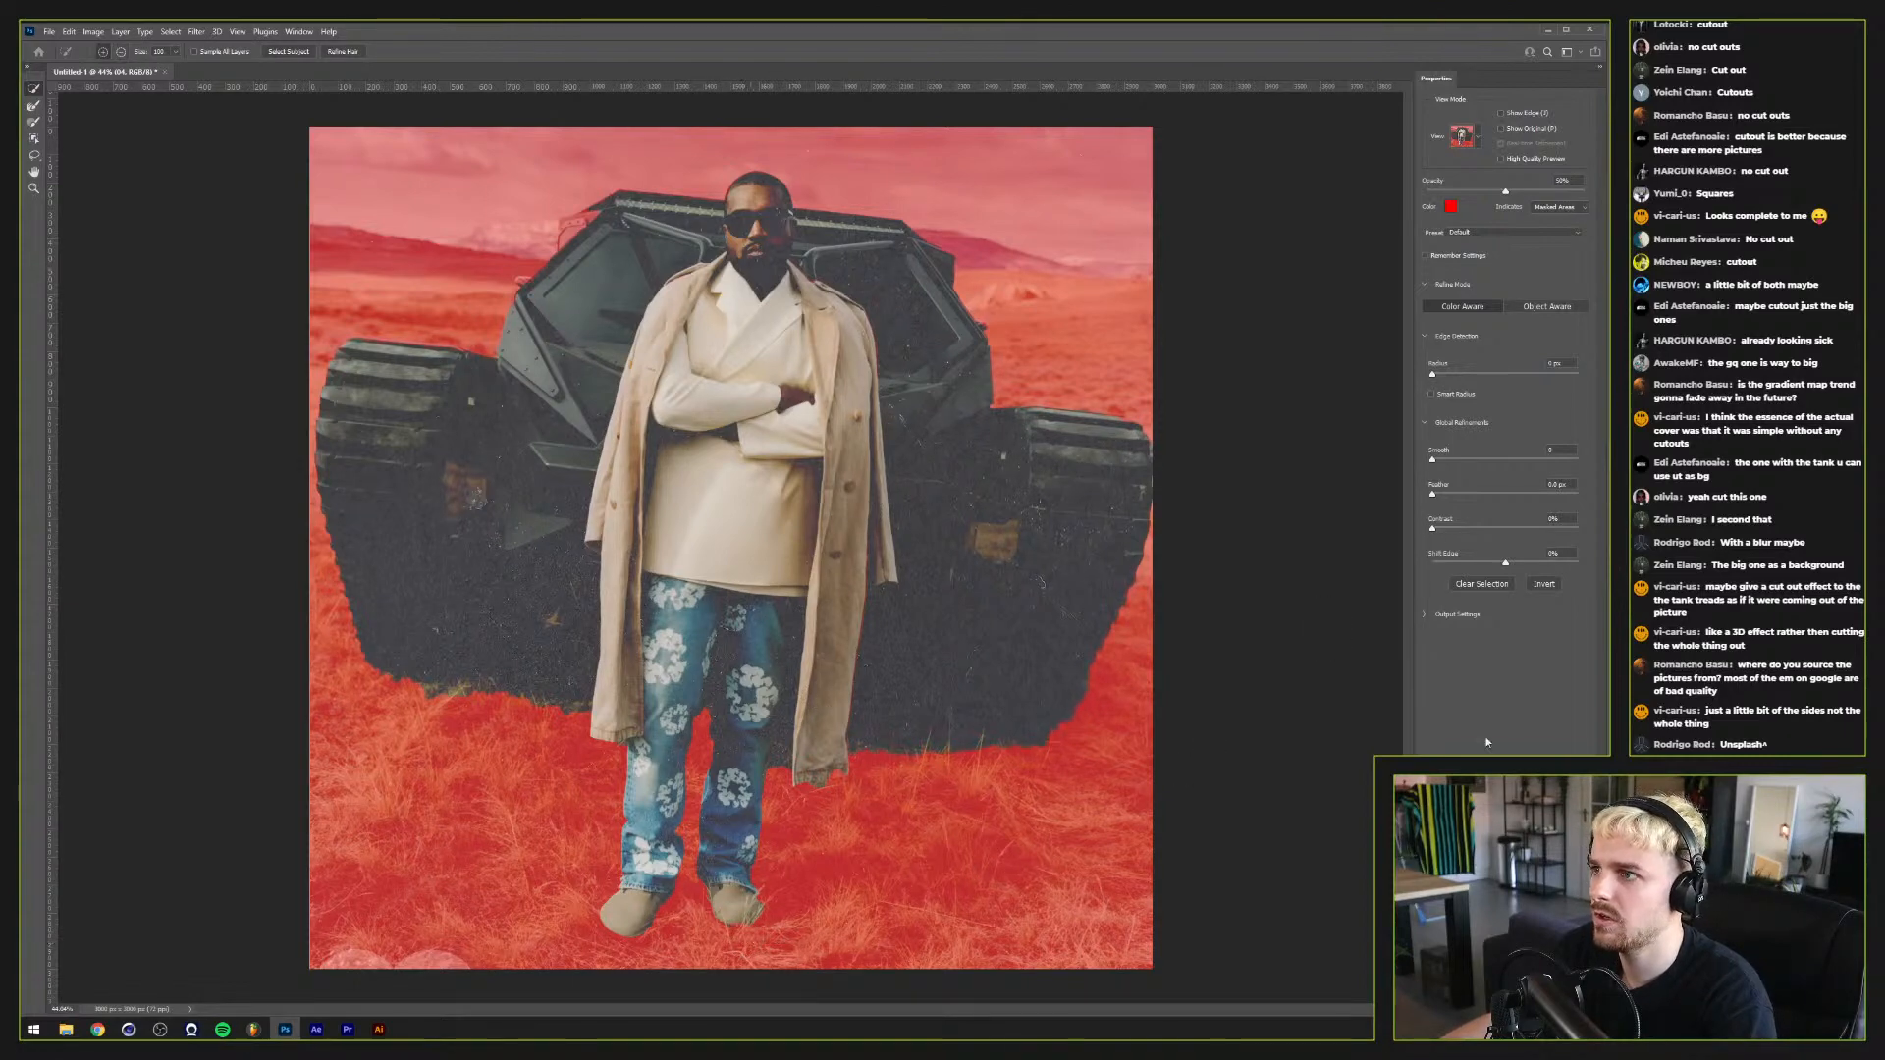
Step: Apply the selection as a layer mask on the coat photo, and compare the cutout with the unmasked photo
key(Return)
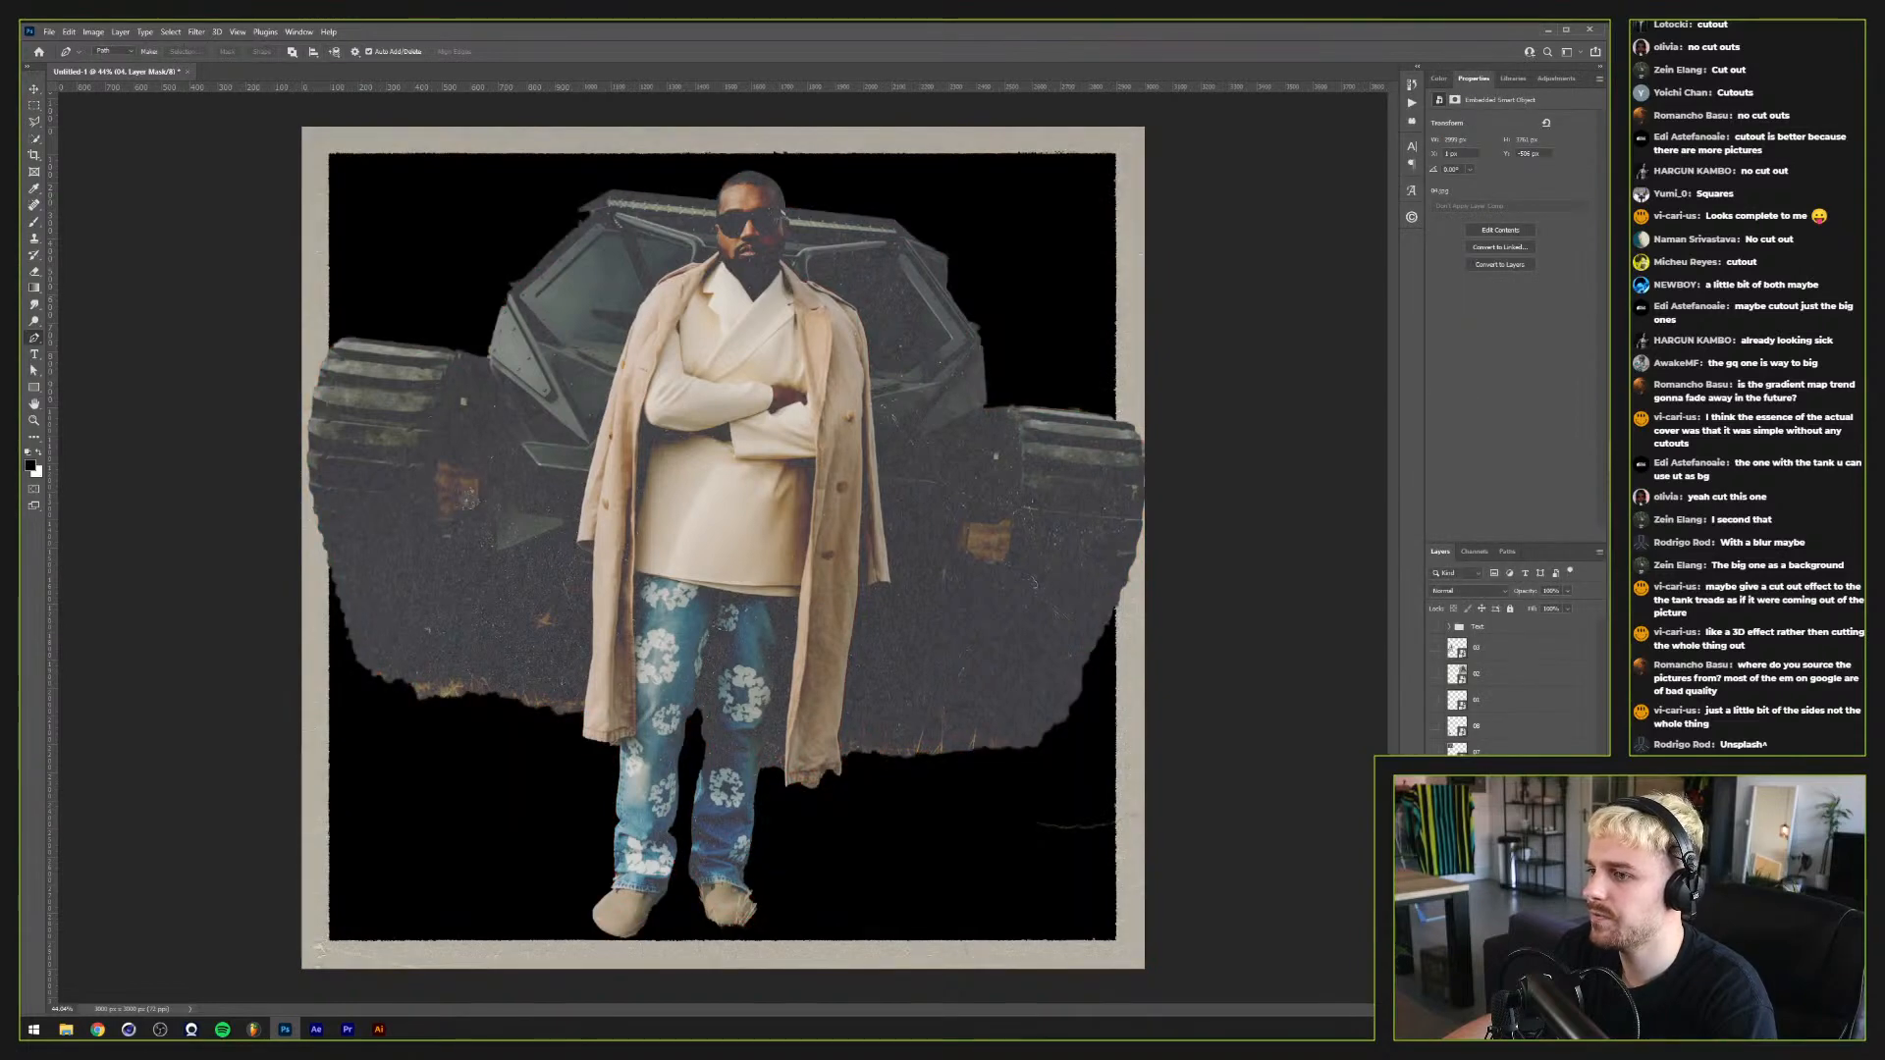
key(ctrl+z)
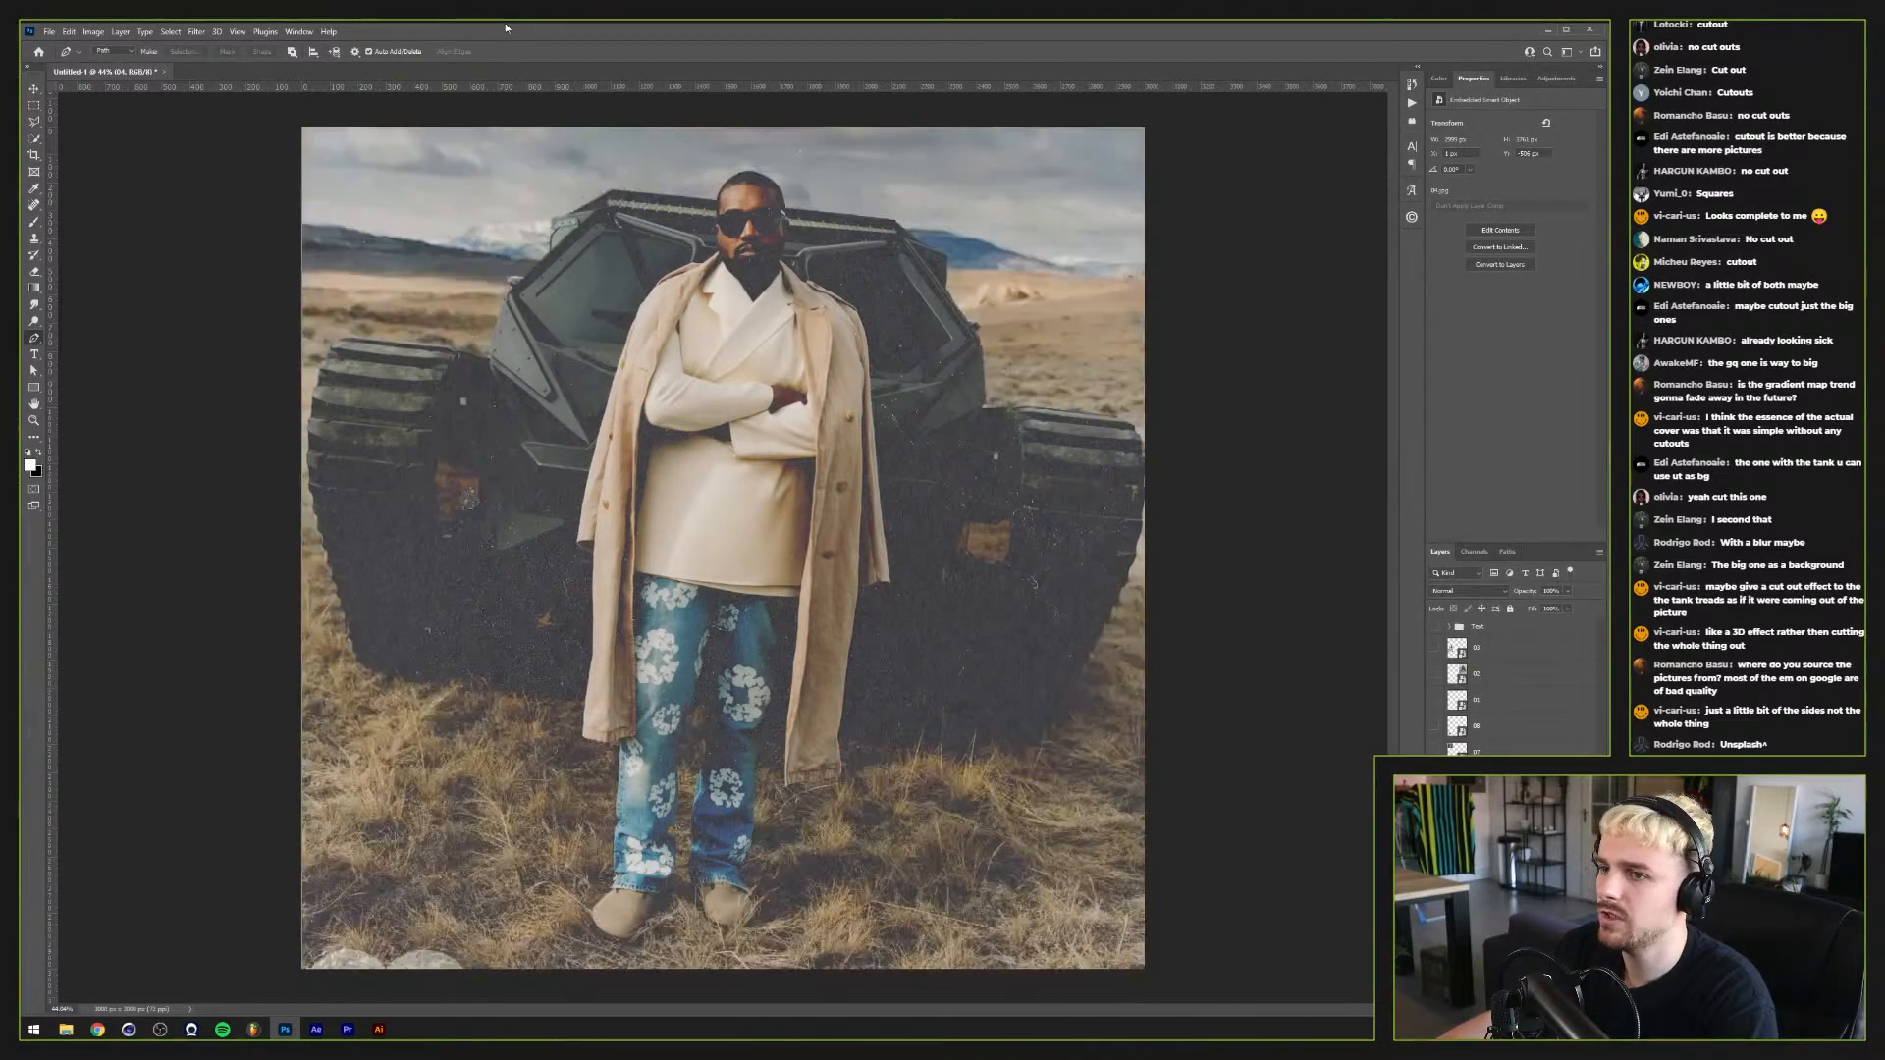
key(ctrl+shift+z)
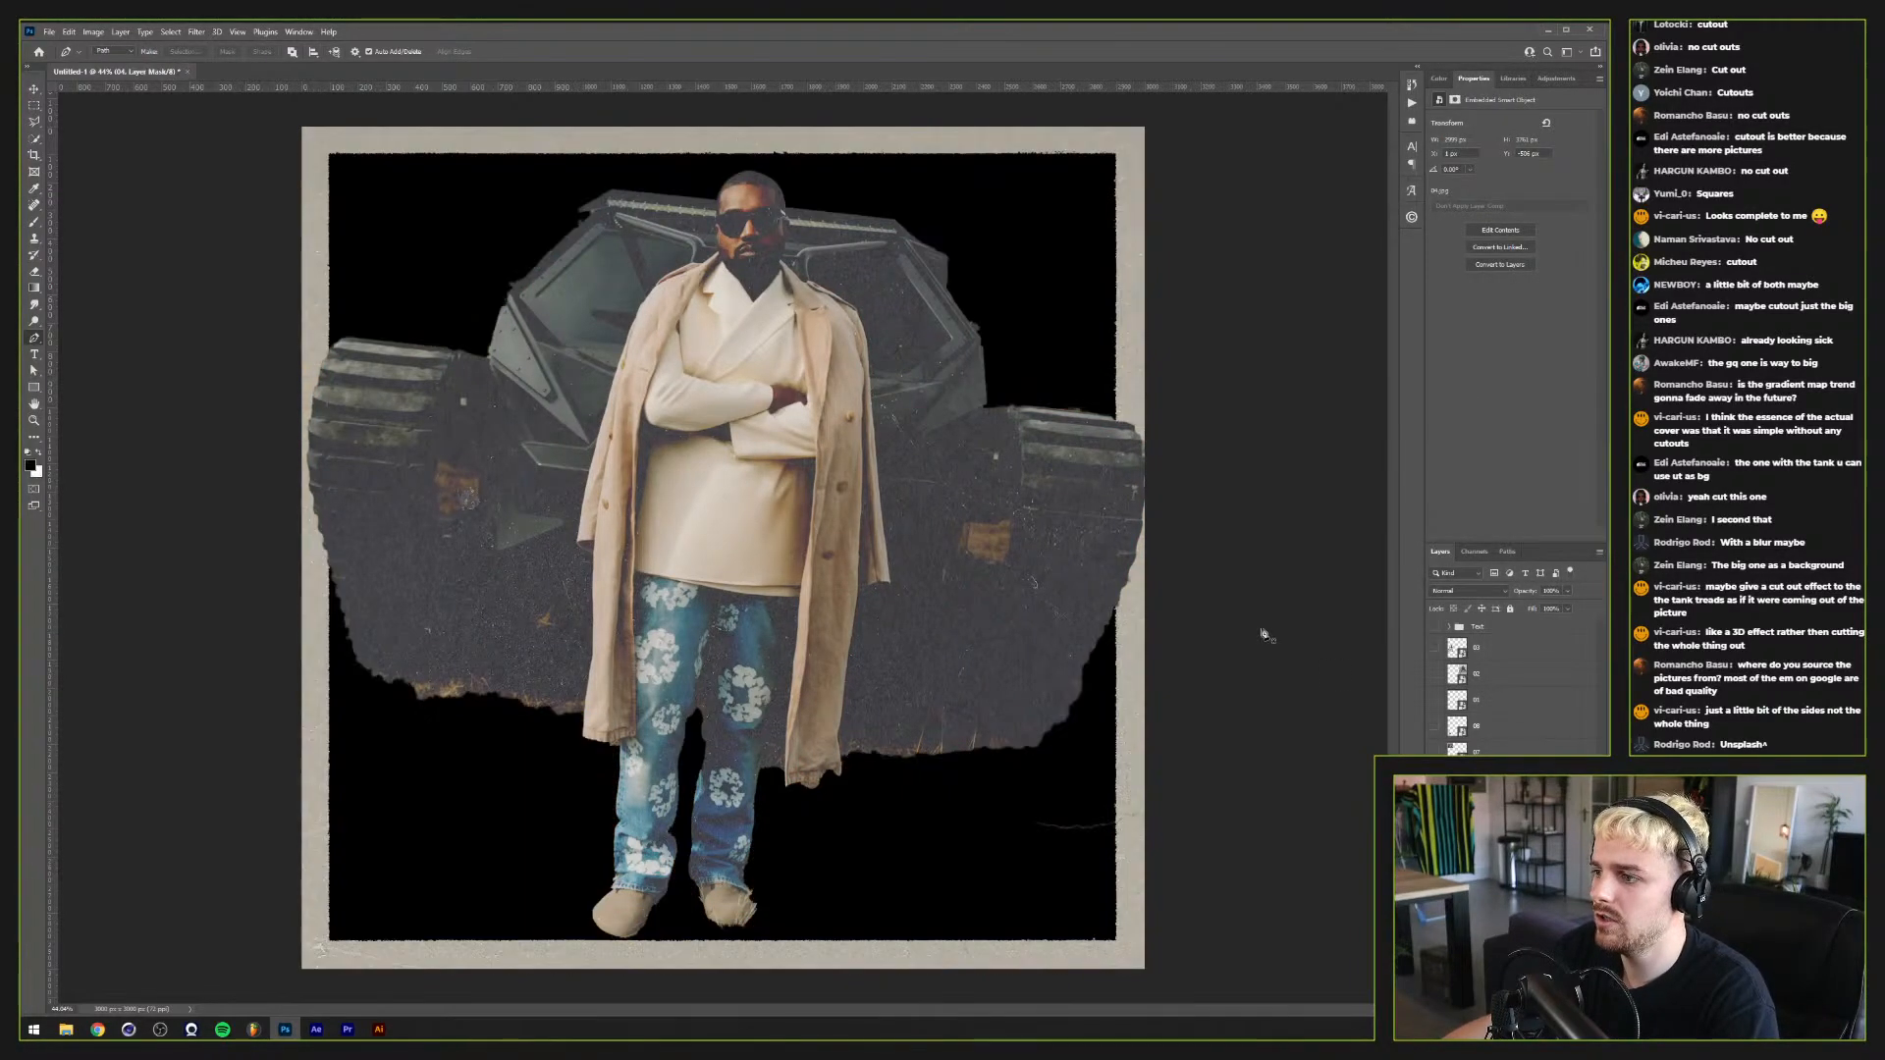
Step: Reopen the coat photo's mask in Select and Mask and raise its edge contrast to 50%
click(171, 32)
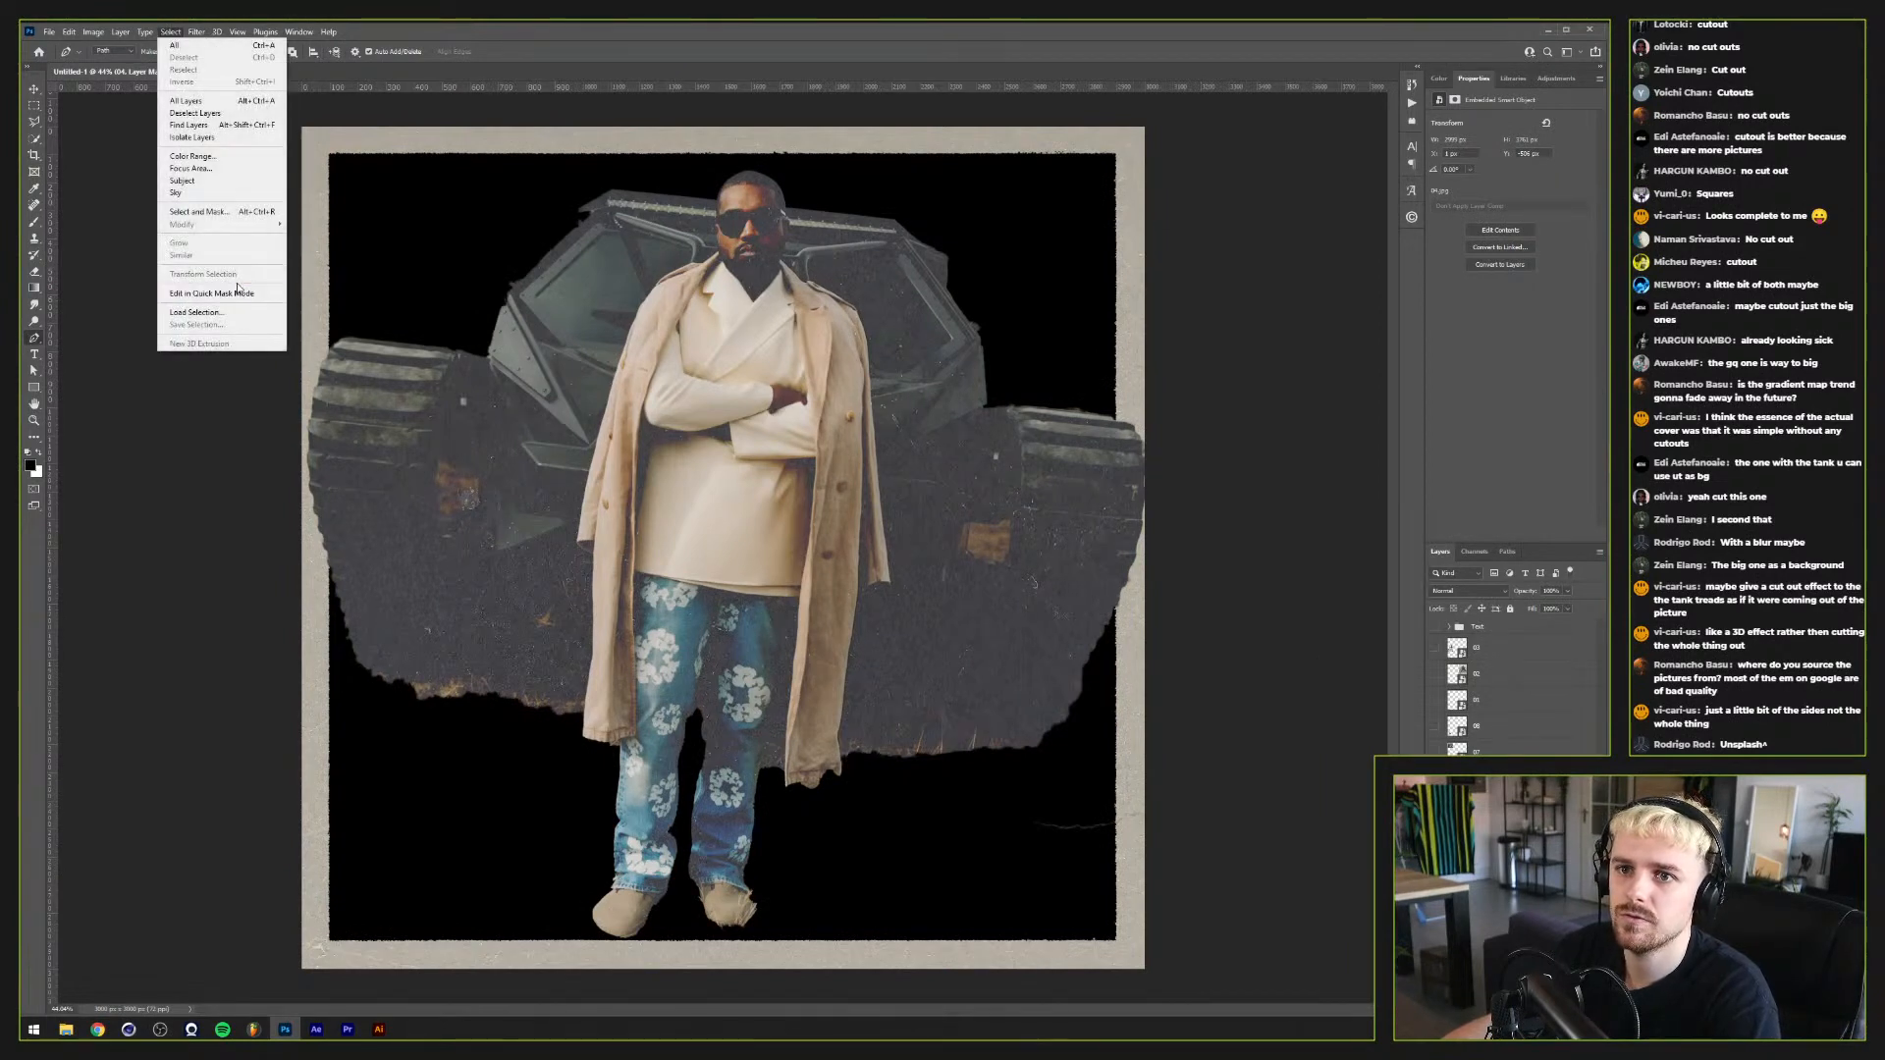
click(218, 211)
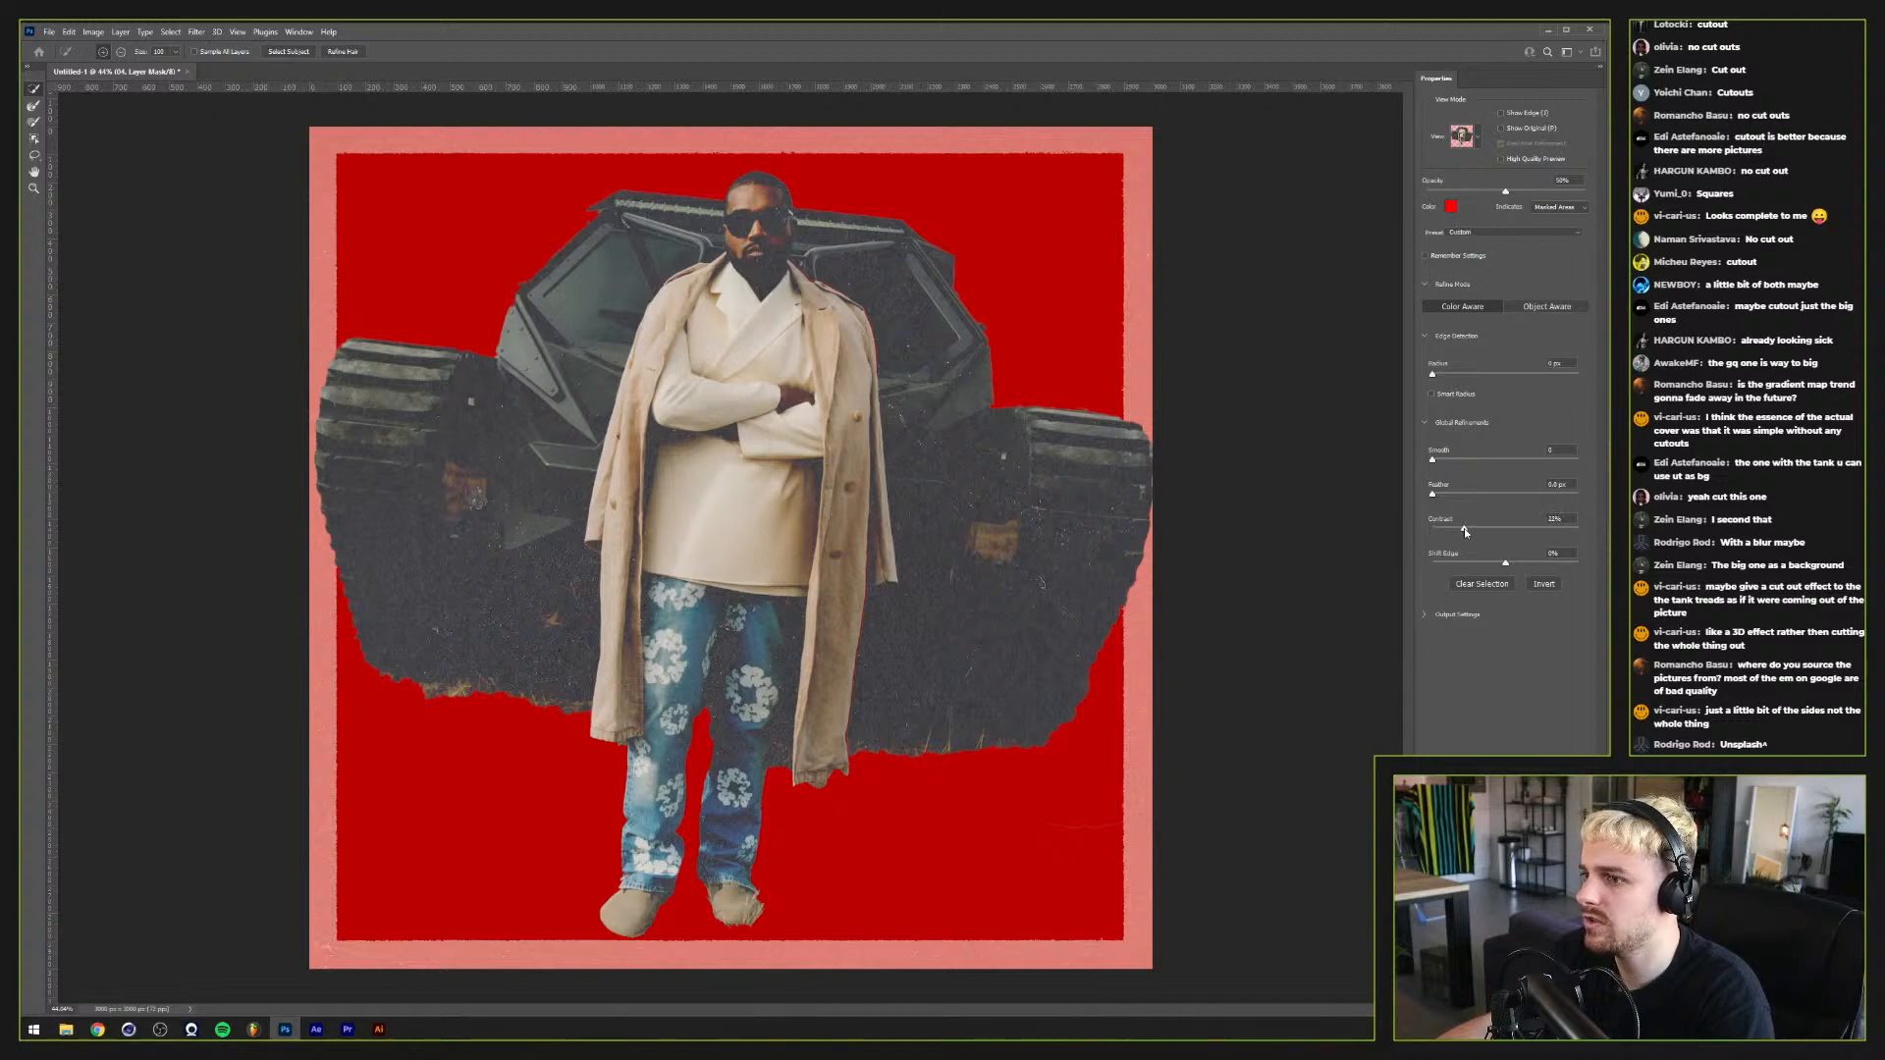
drag(1480, 530, 1508, 530)
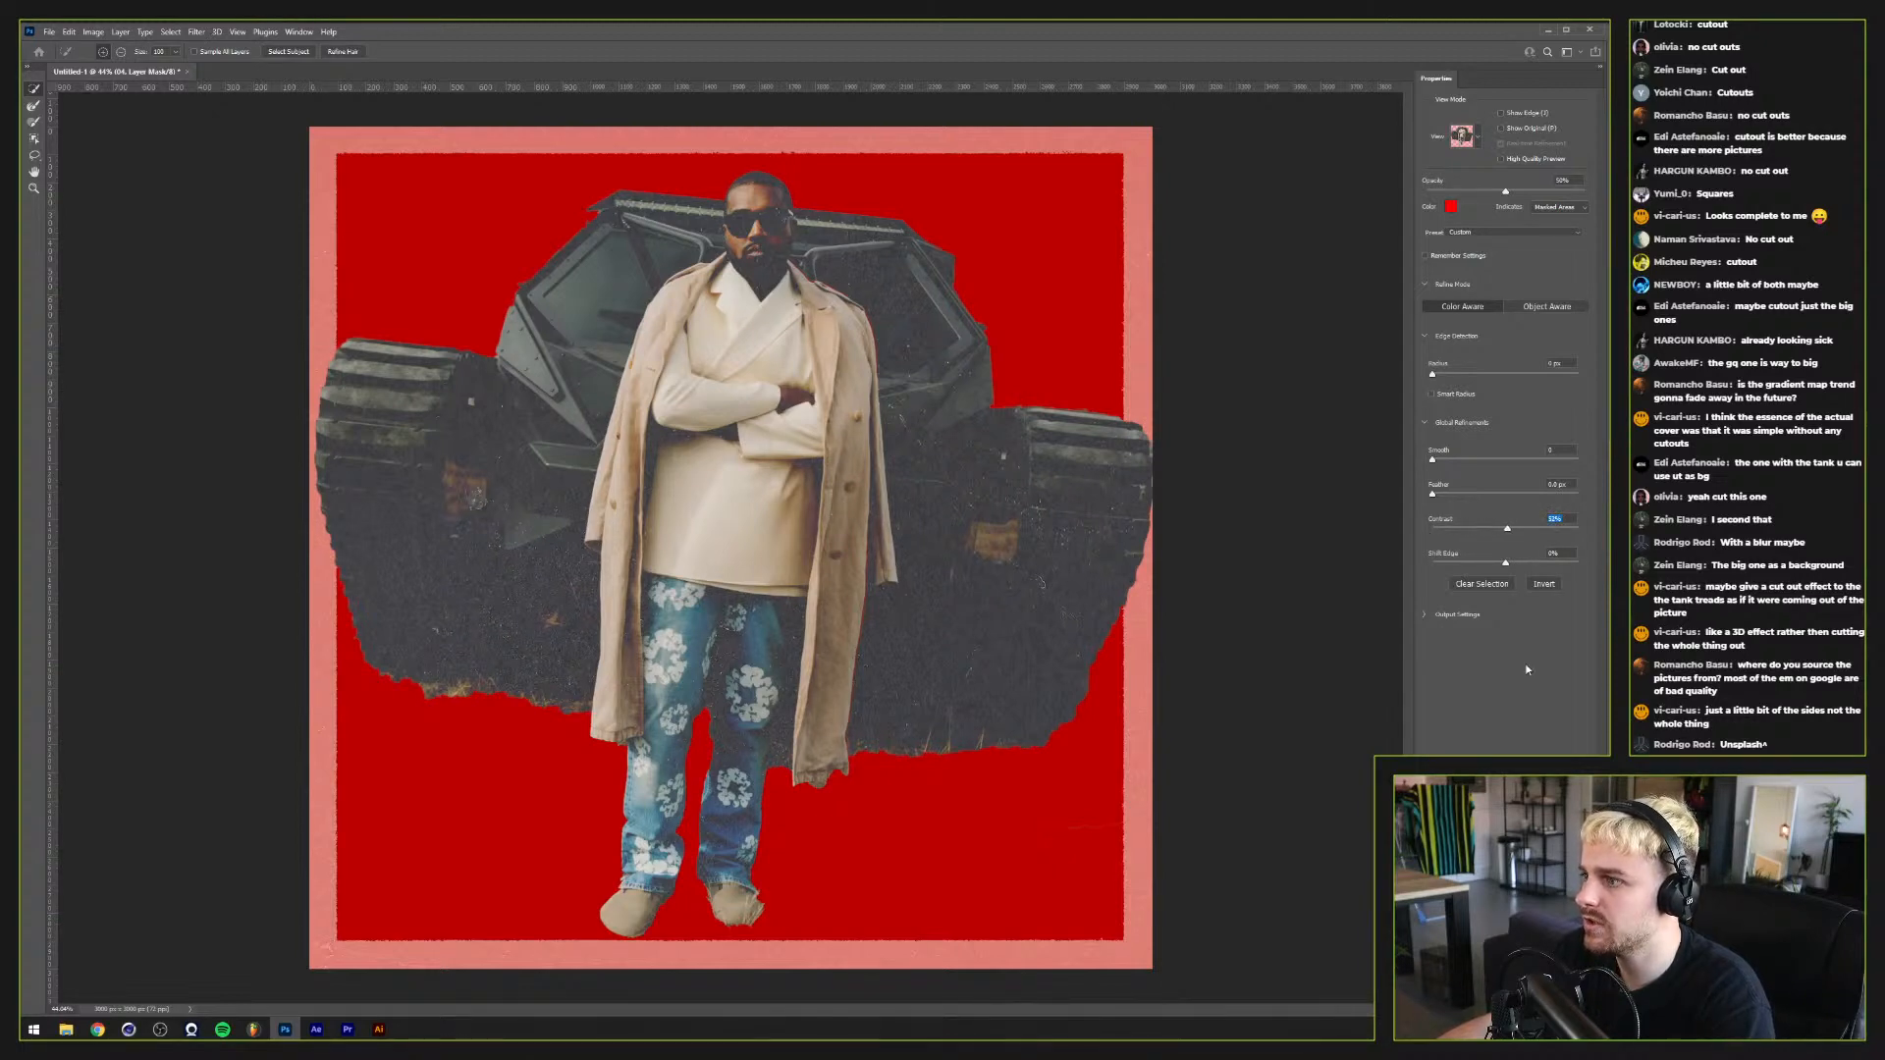
key(Return)
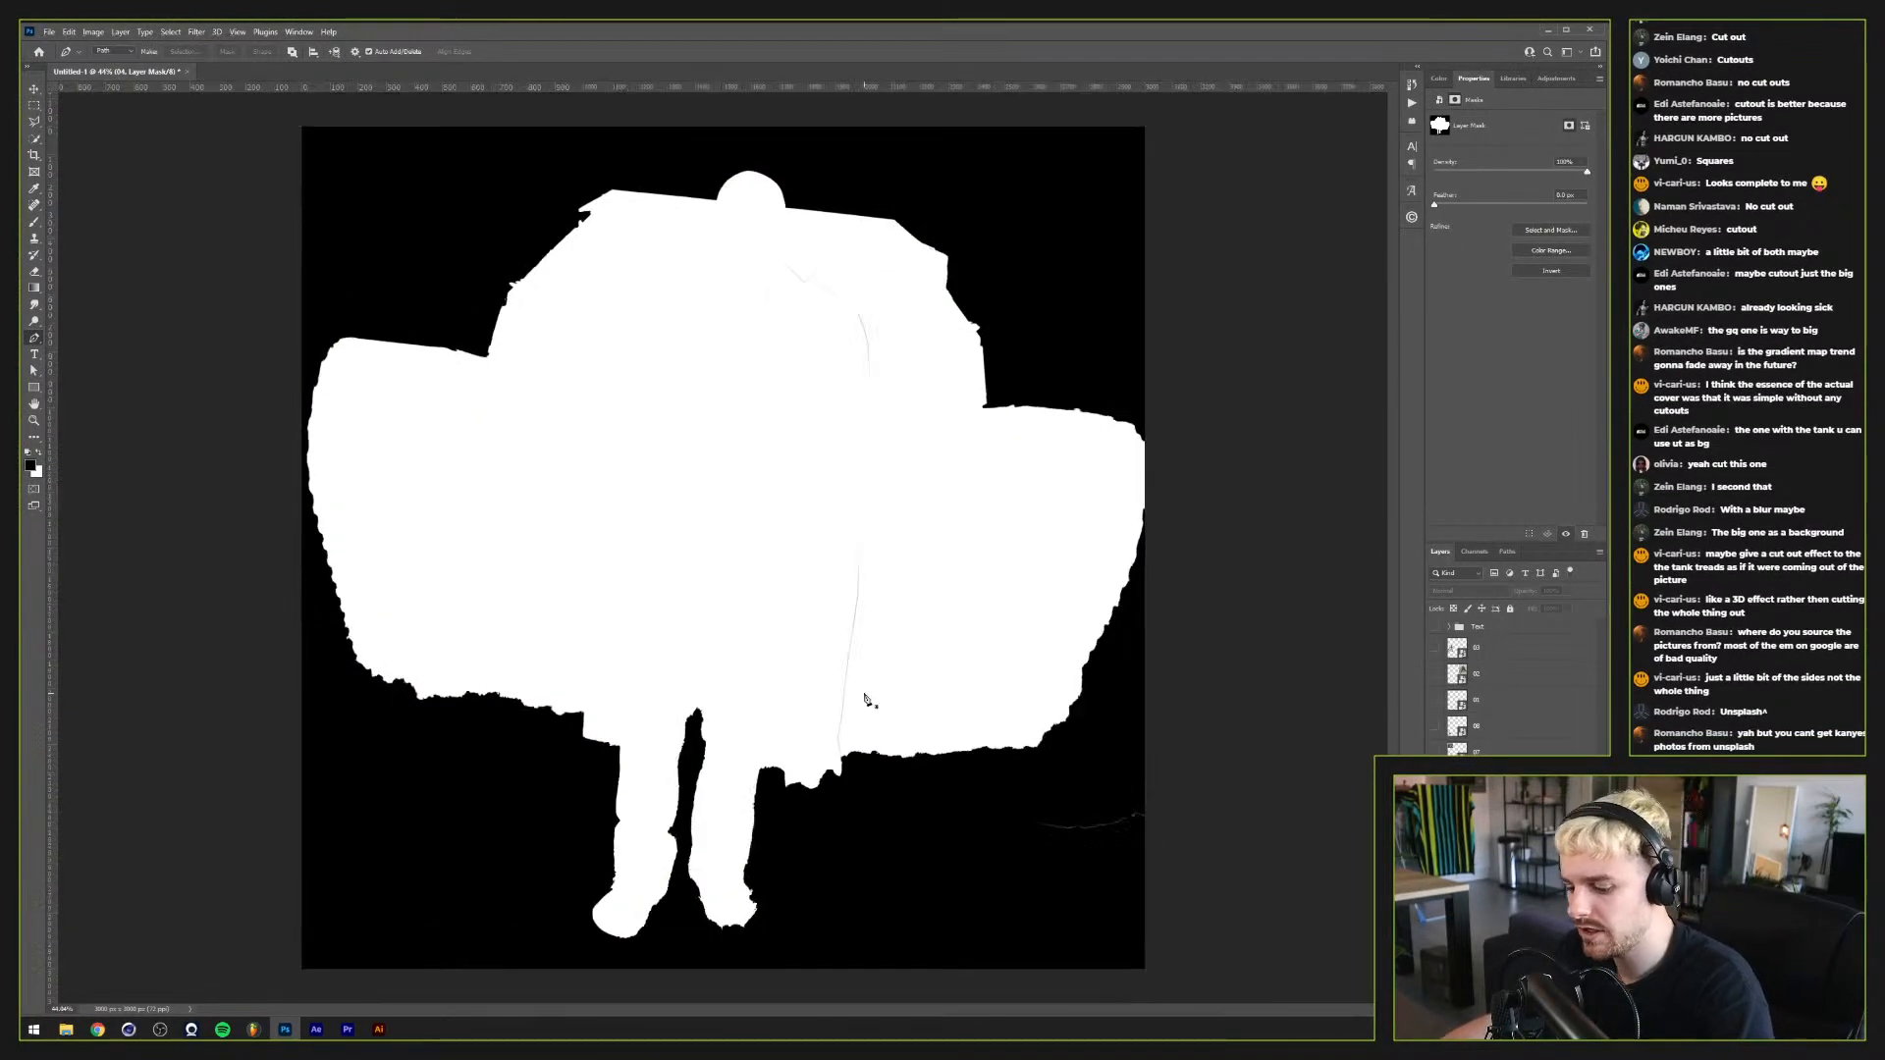
Step: Paint out the stray line below the tank in black on the mask, and fill the thin seams along the coat in white
key(b)
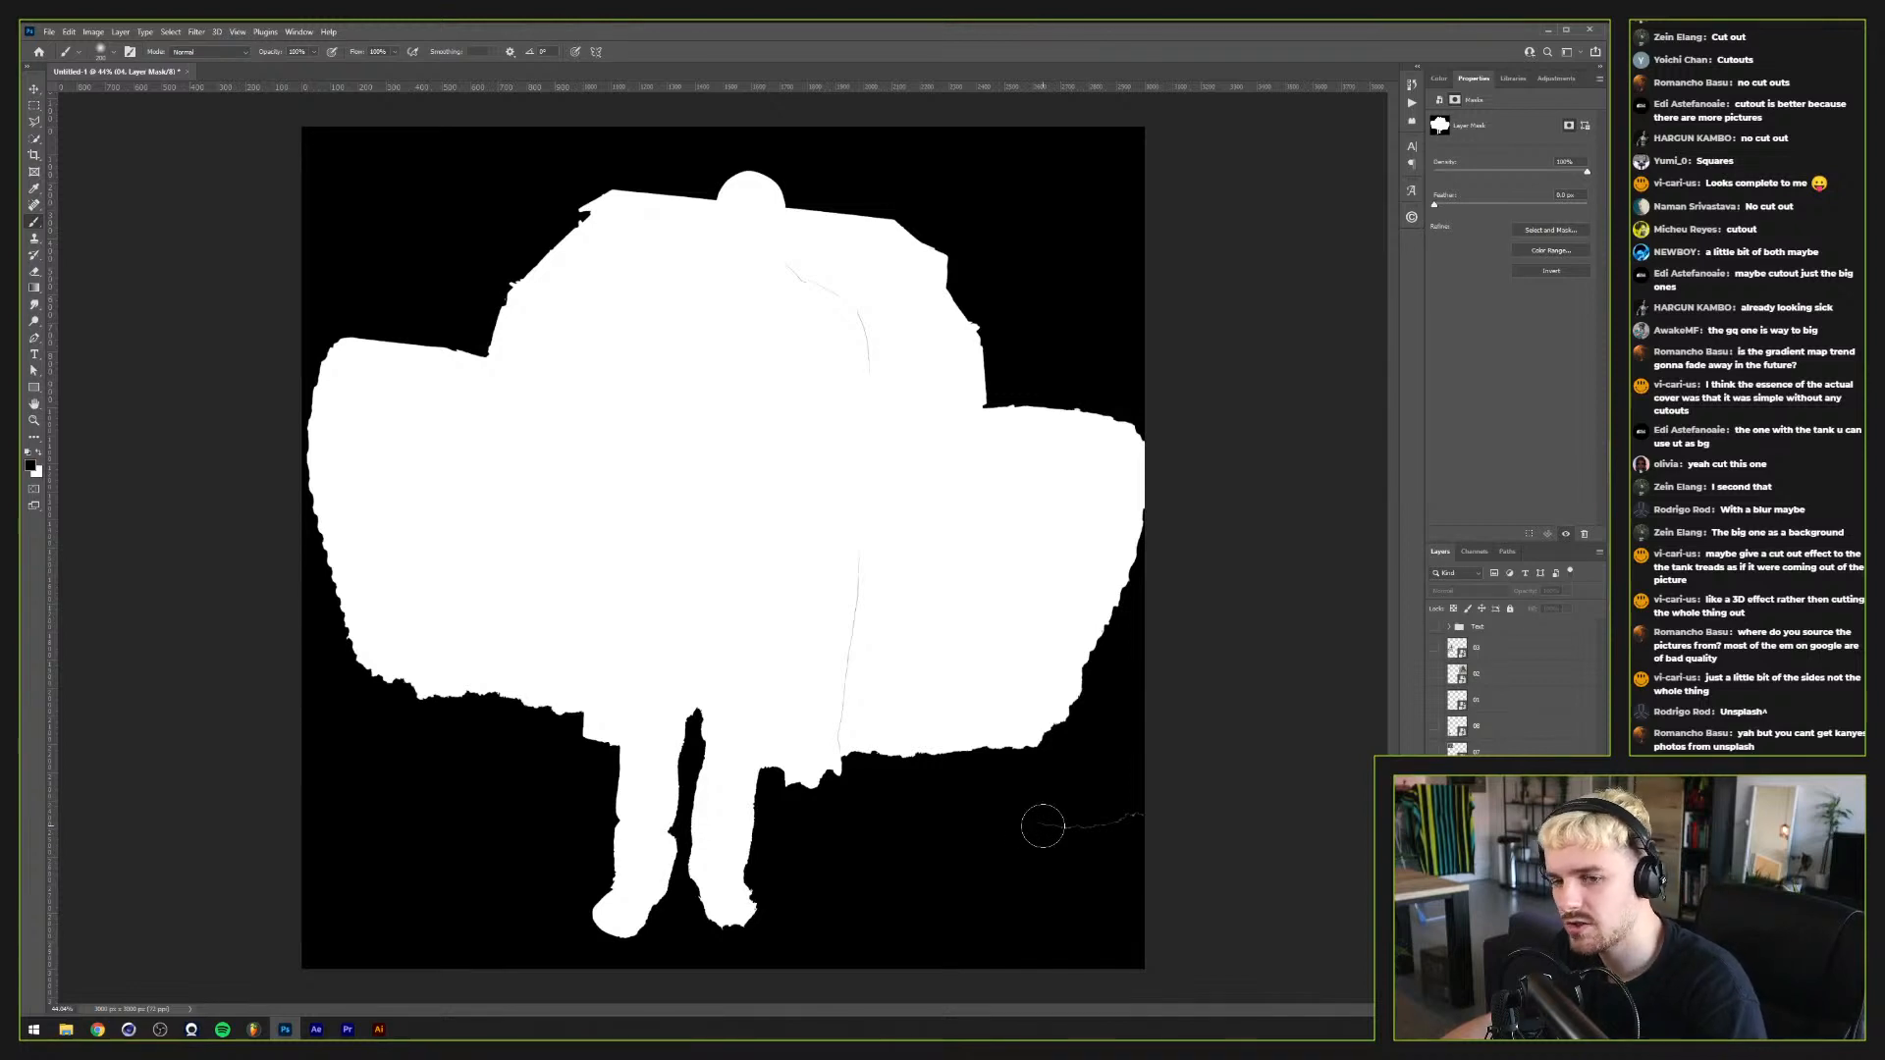
key(ctrl+z)
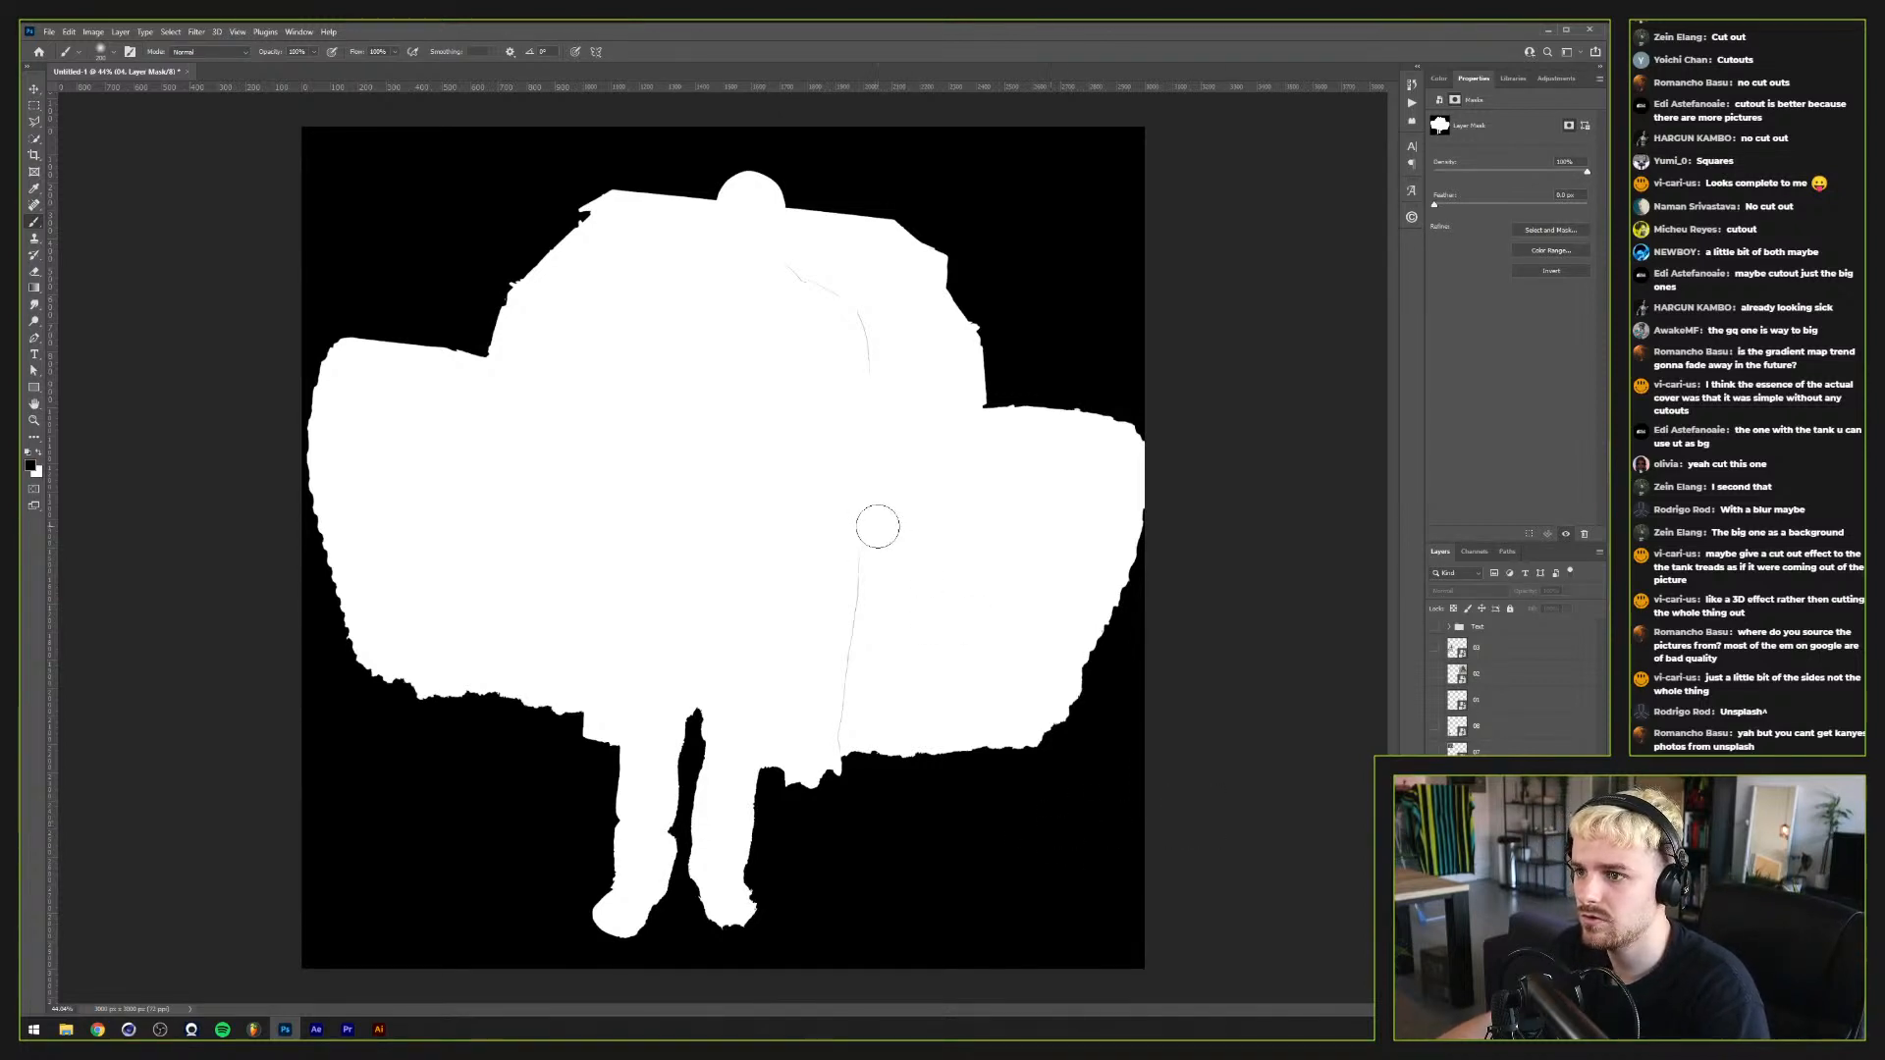
key(x)
drag(858, 539, 844, 664)
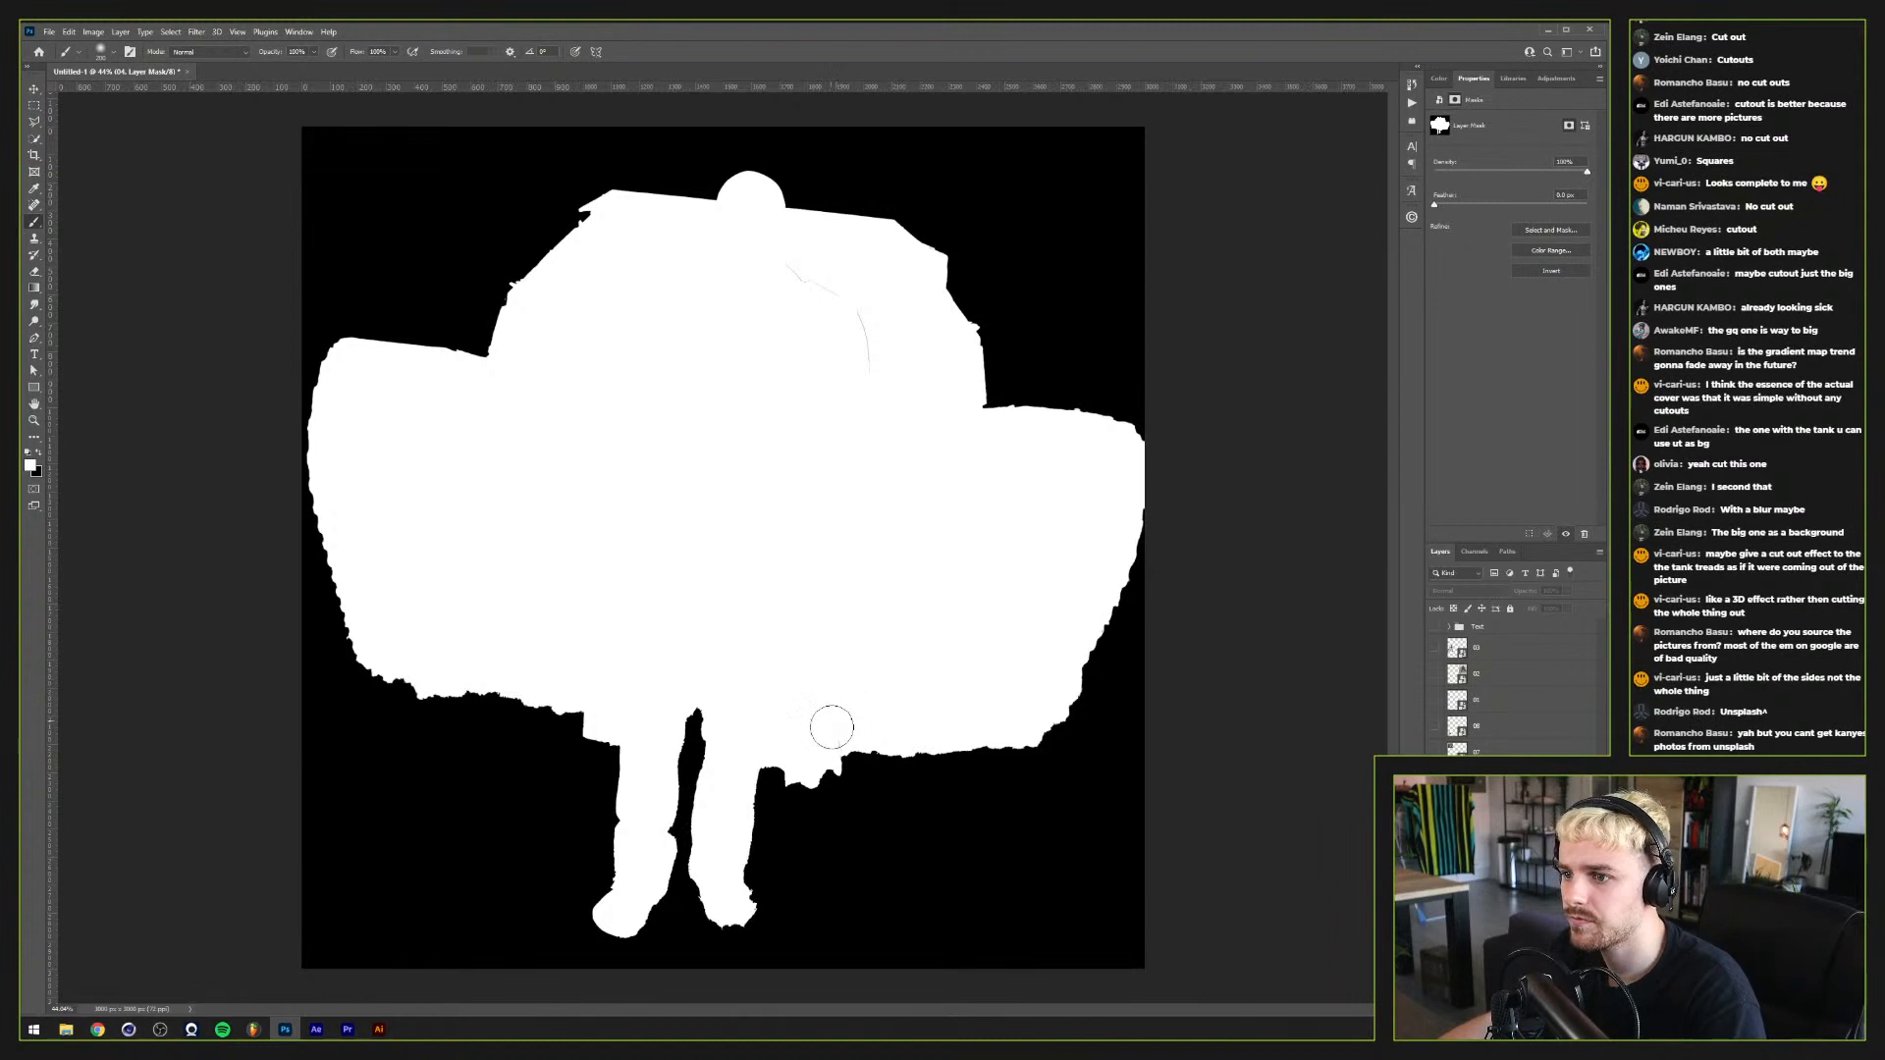
key(ctrl+z)
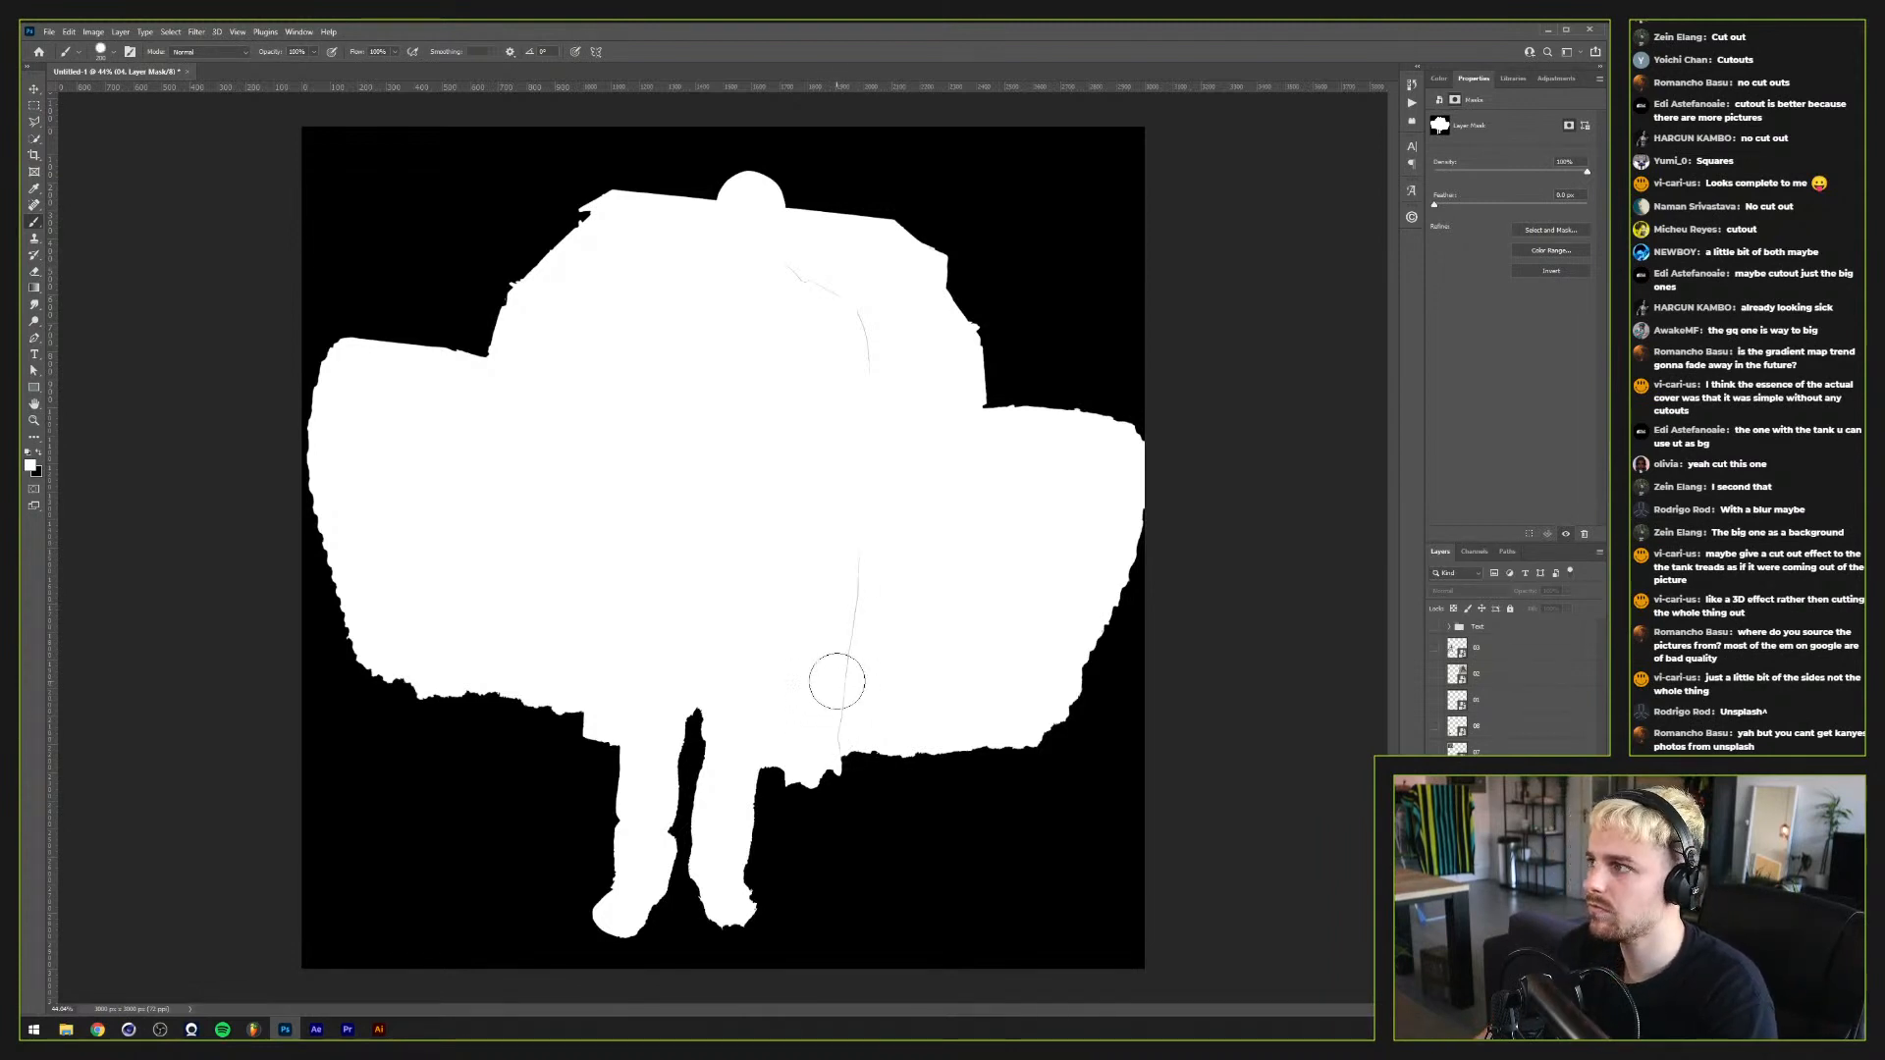
drag(845, 539, 830, 727)
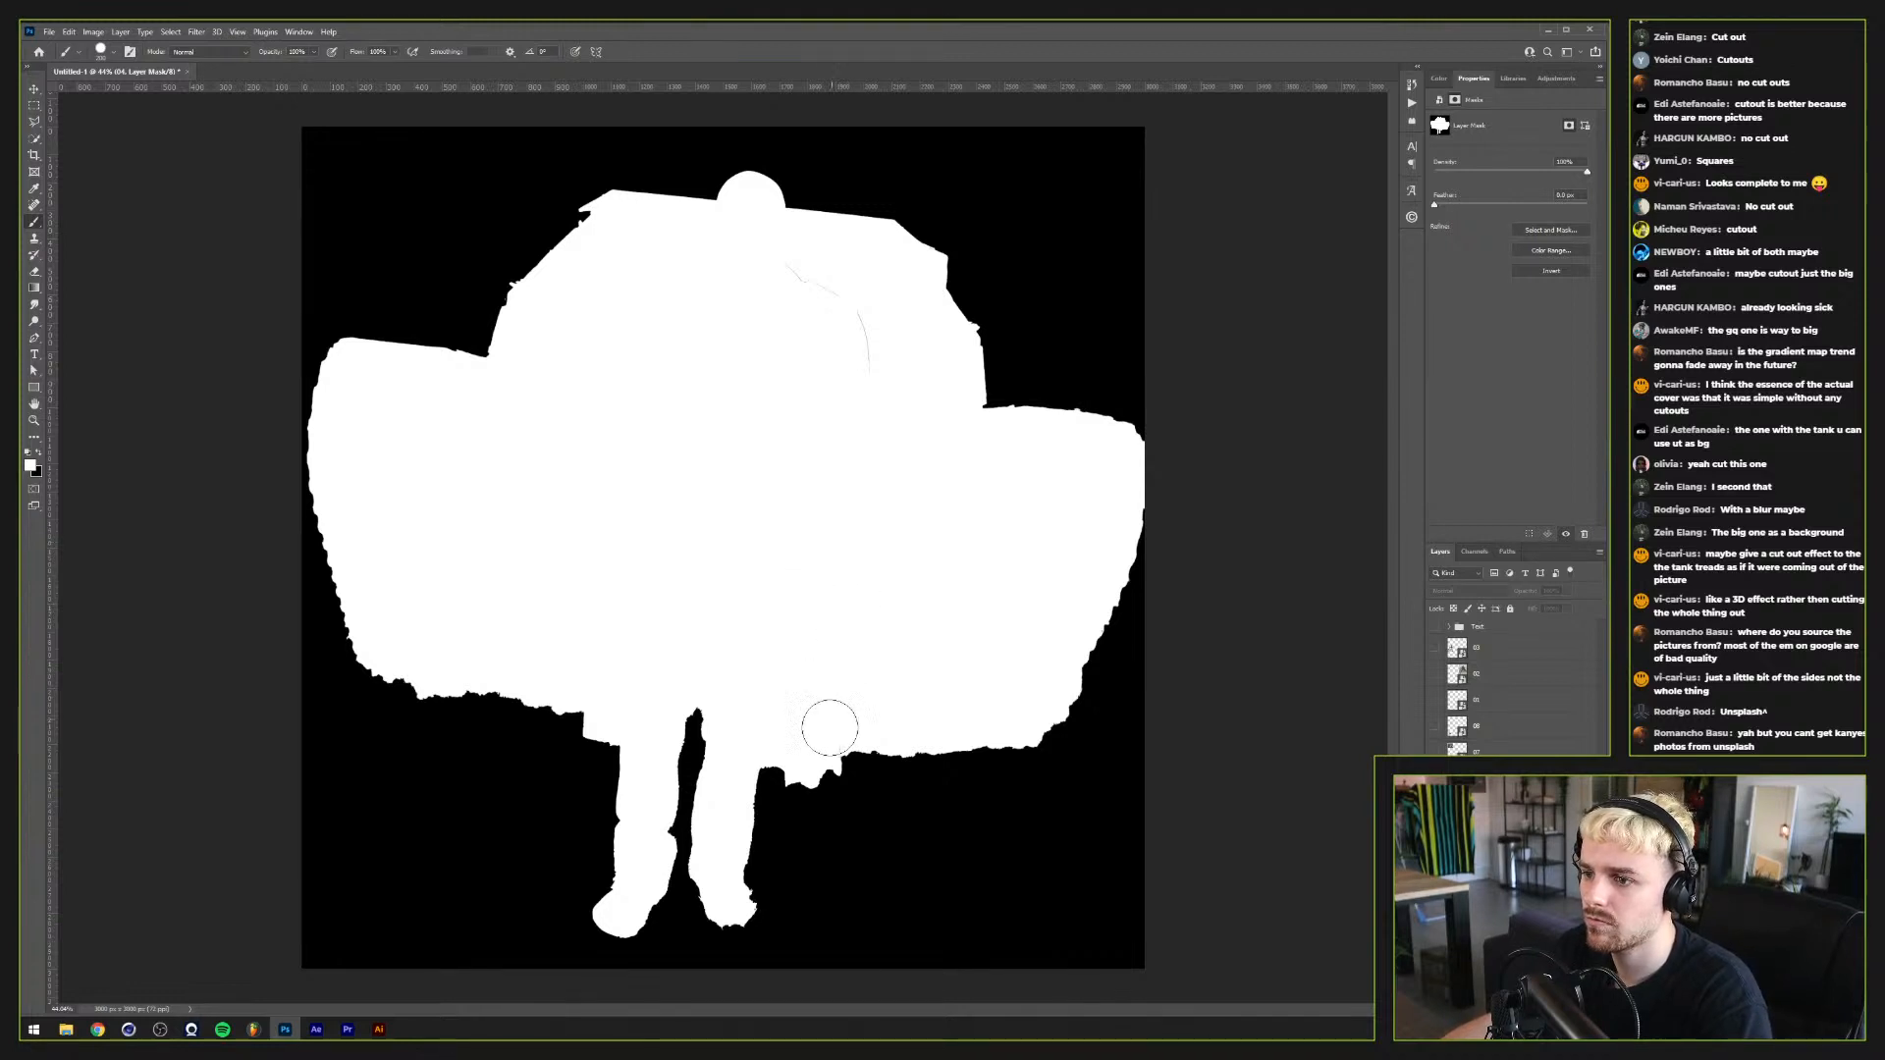
mouse_move(799, 379)
mouse_down()
mouse_move(817, 302)
mouse_move(868, 380)
mouse_move(814, 283)
mouse_move(732, 266)
mouse_up()
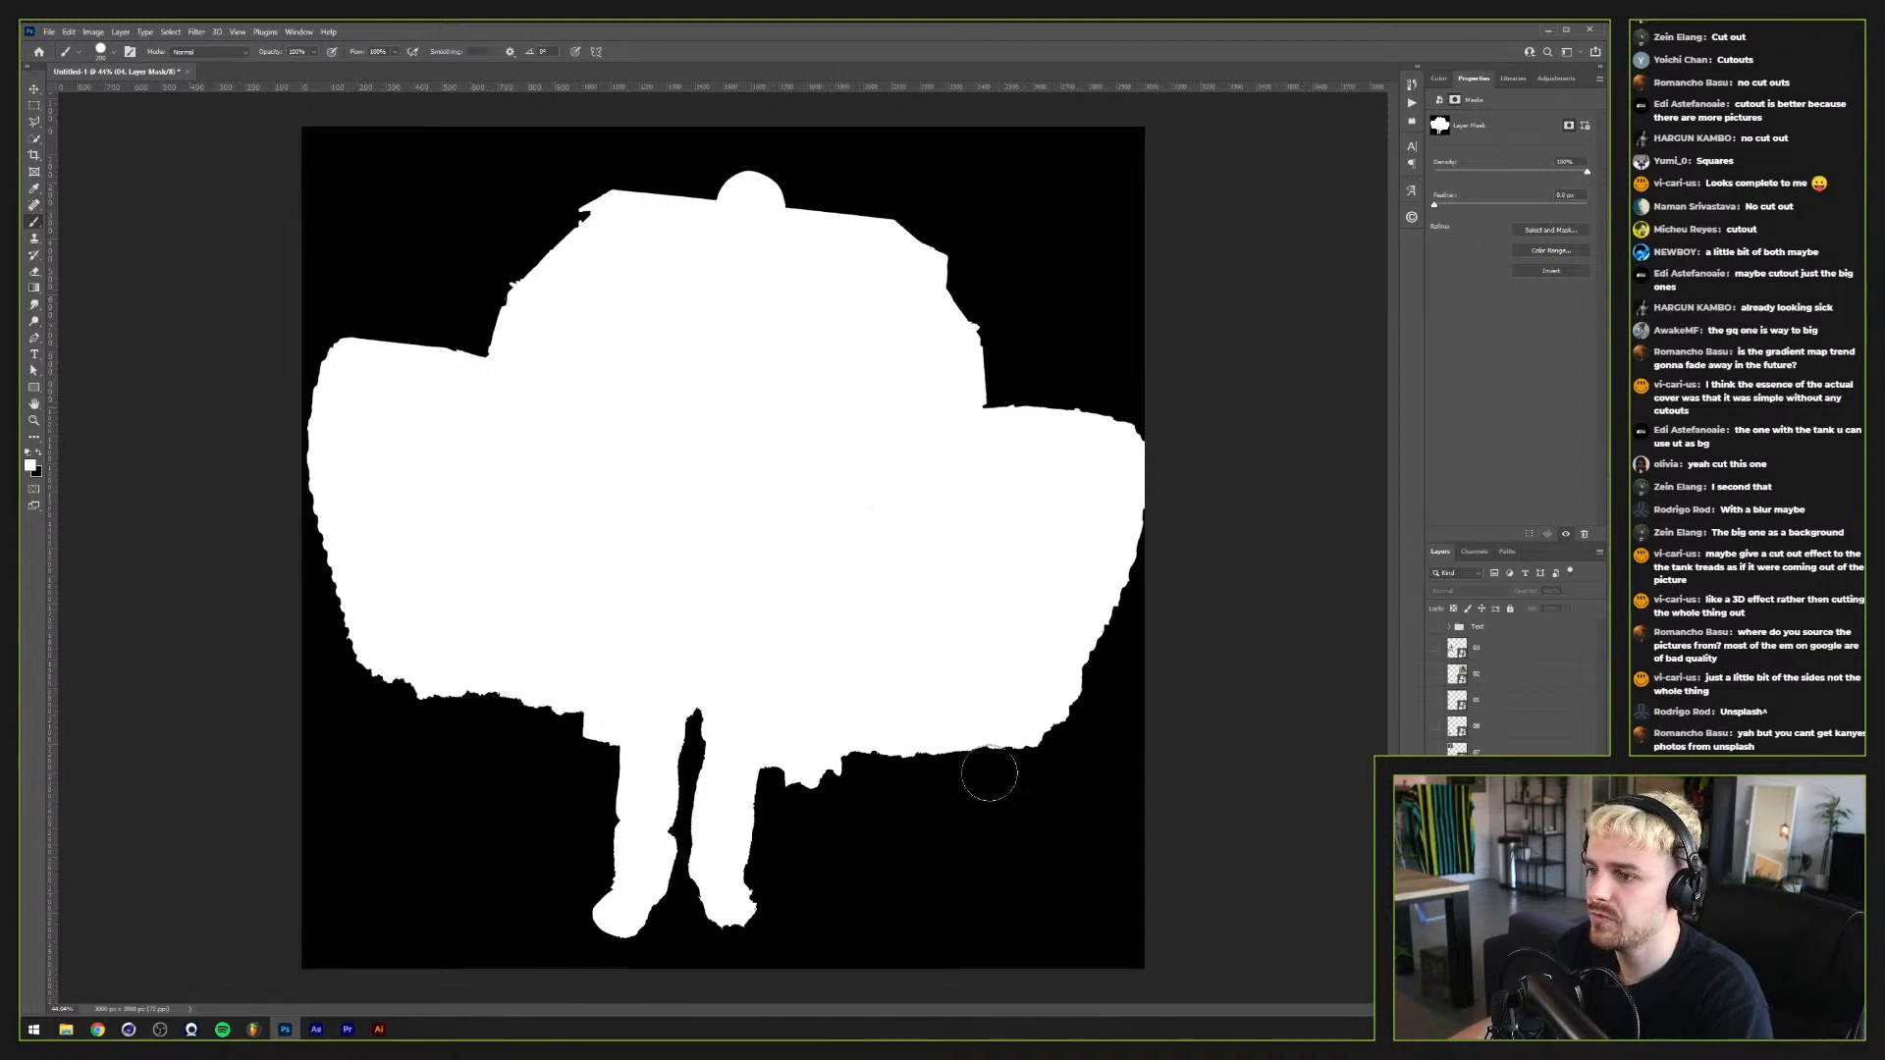
Step: Soften the edges of the layer mask with a Gaussian Blur of radius 1 pixel
scroll(513, 756, up, 3)
click(160, 32)
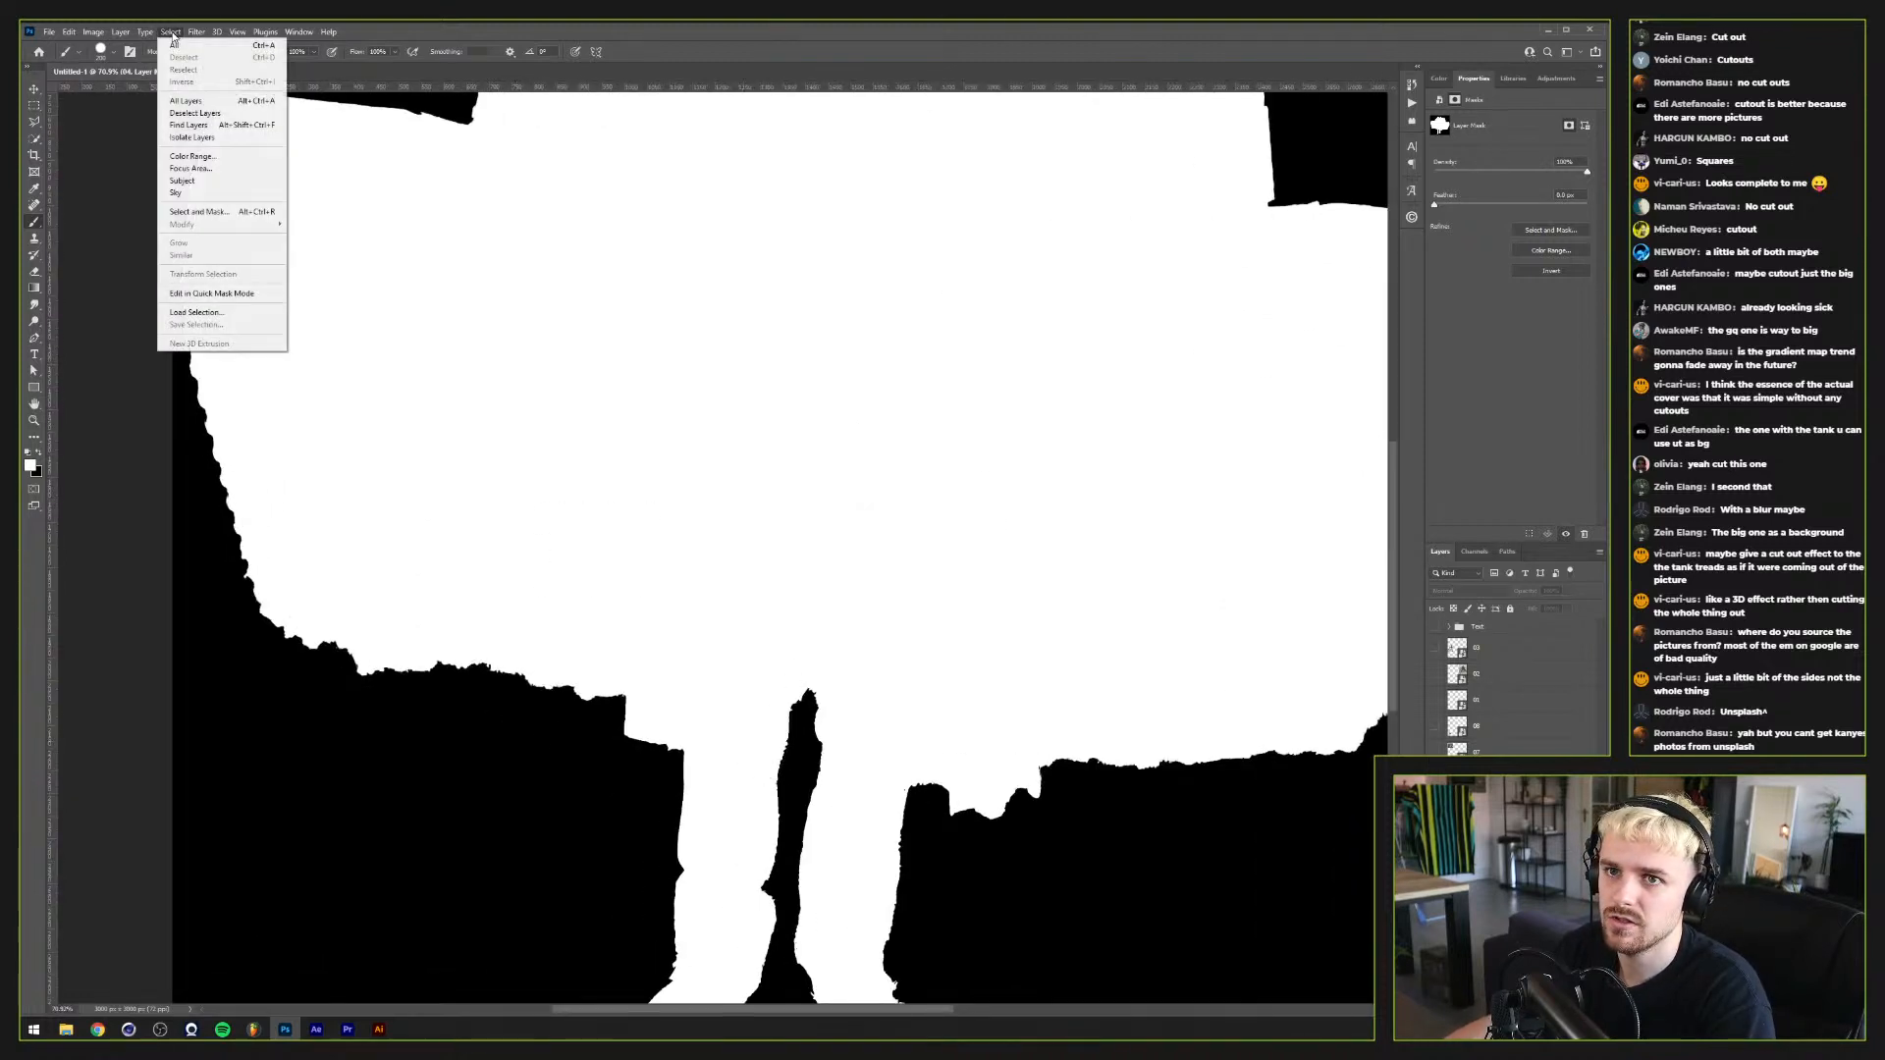
mouse_move(196, 32)
mouse_move(288, 197)
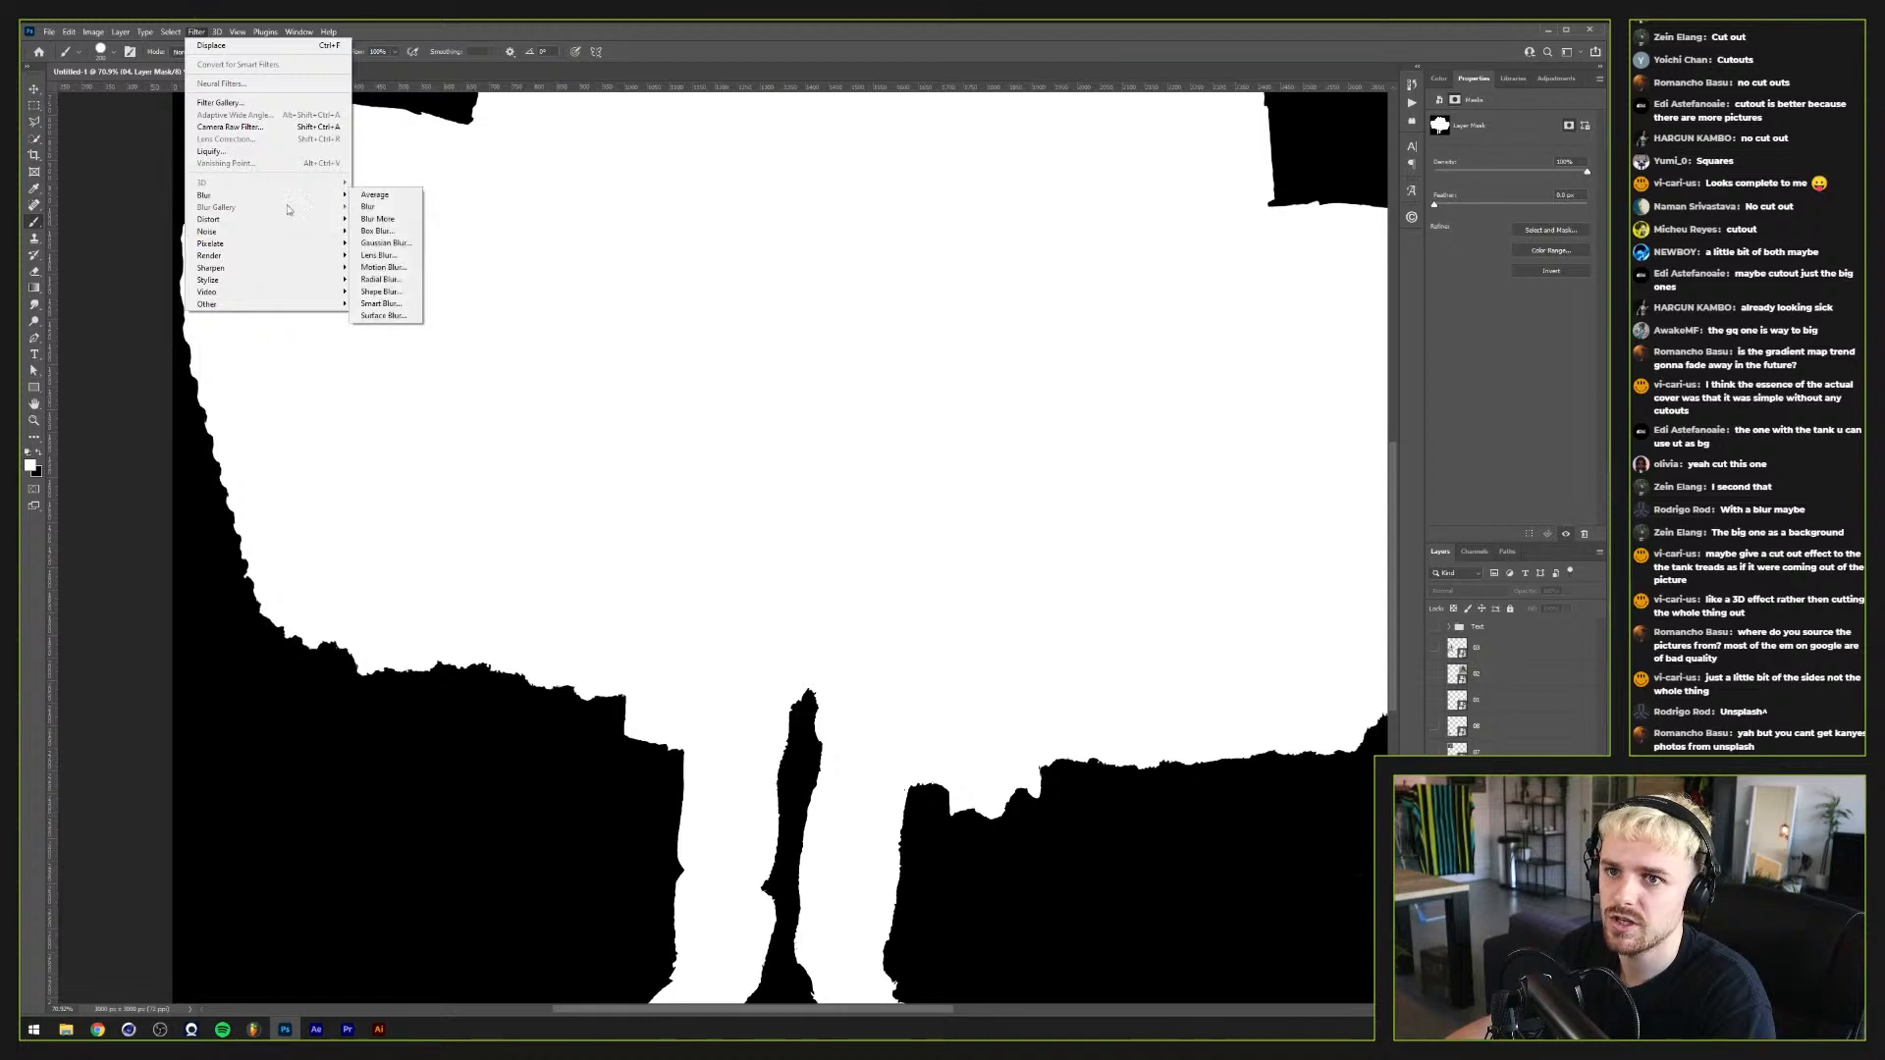
click(384, 243)
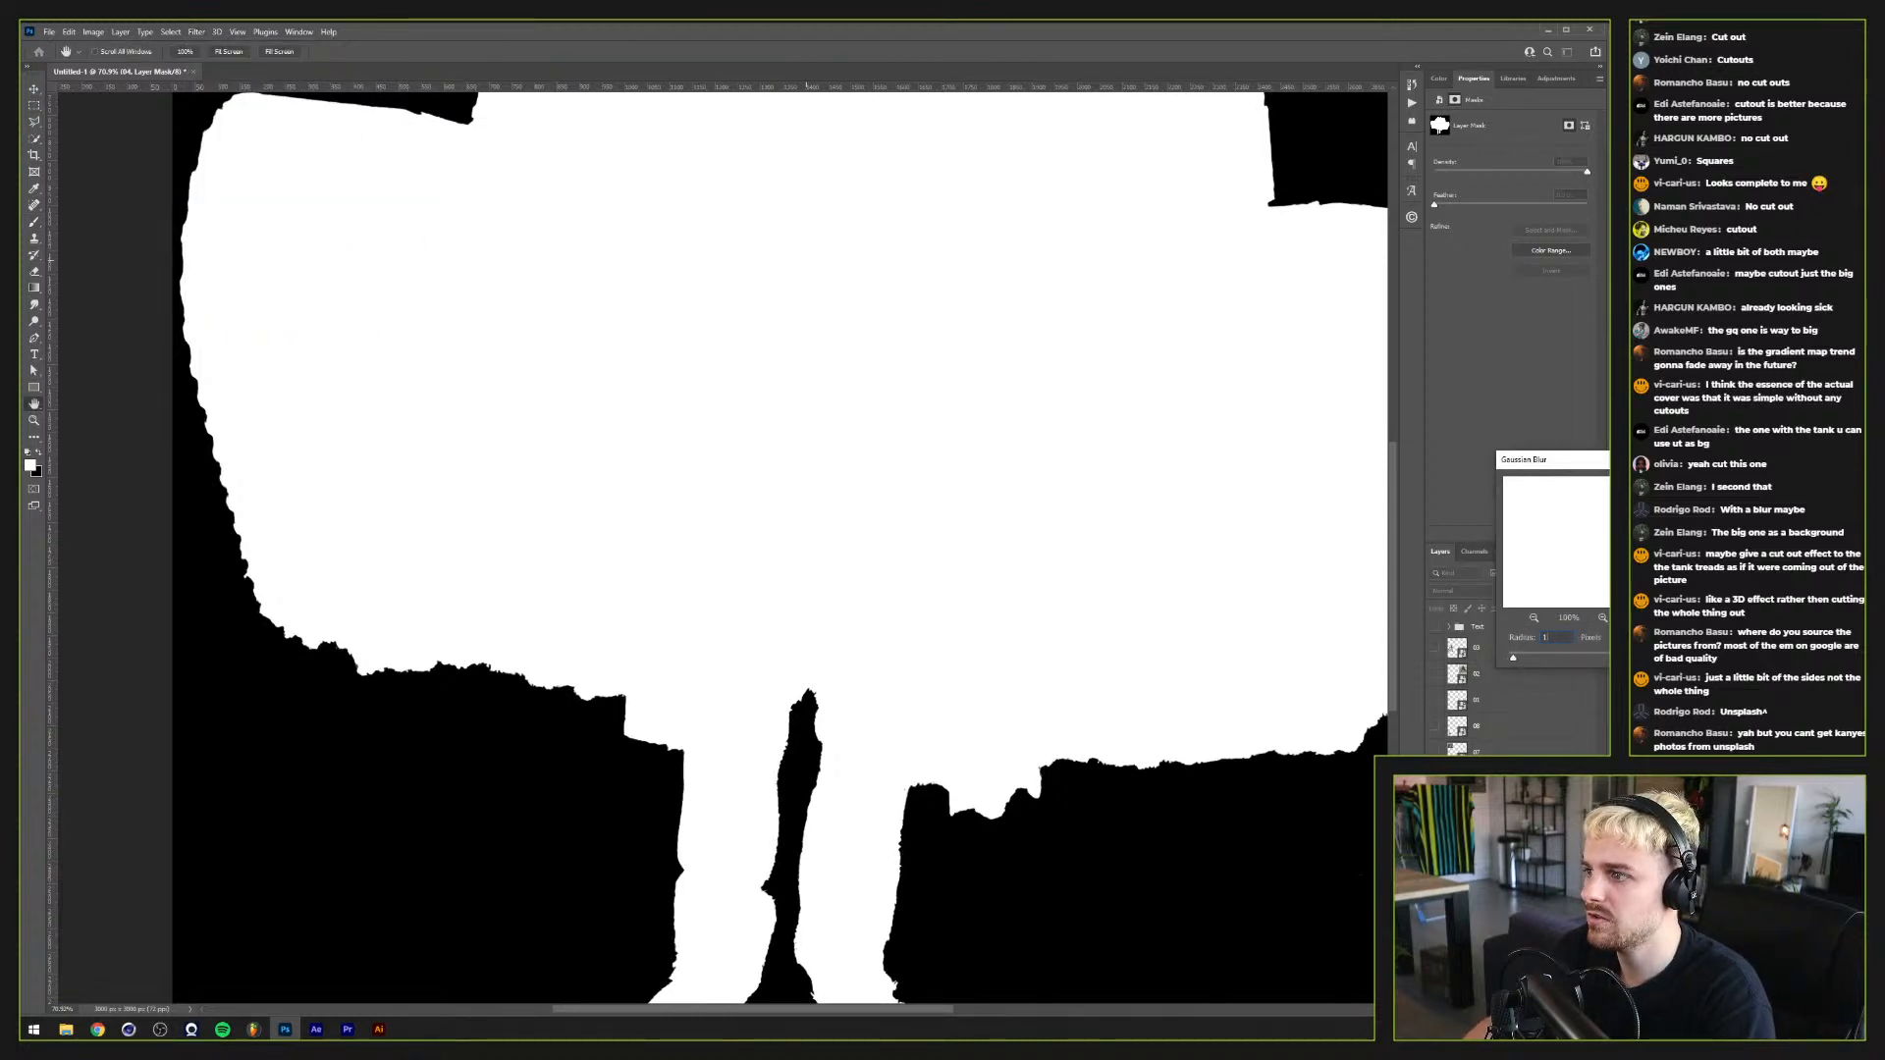
text(1)
key(Return)
Step: Roughen the mask's edges with the Crystallize filter at a very small cell size
click(198, 30)
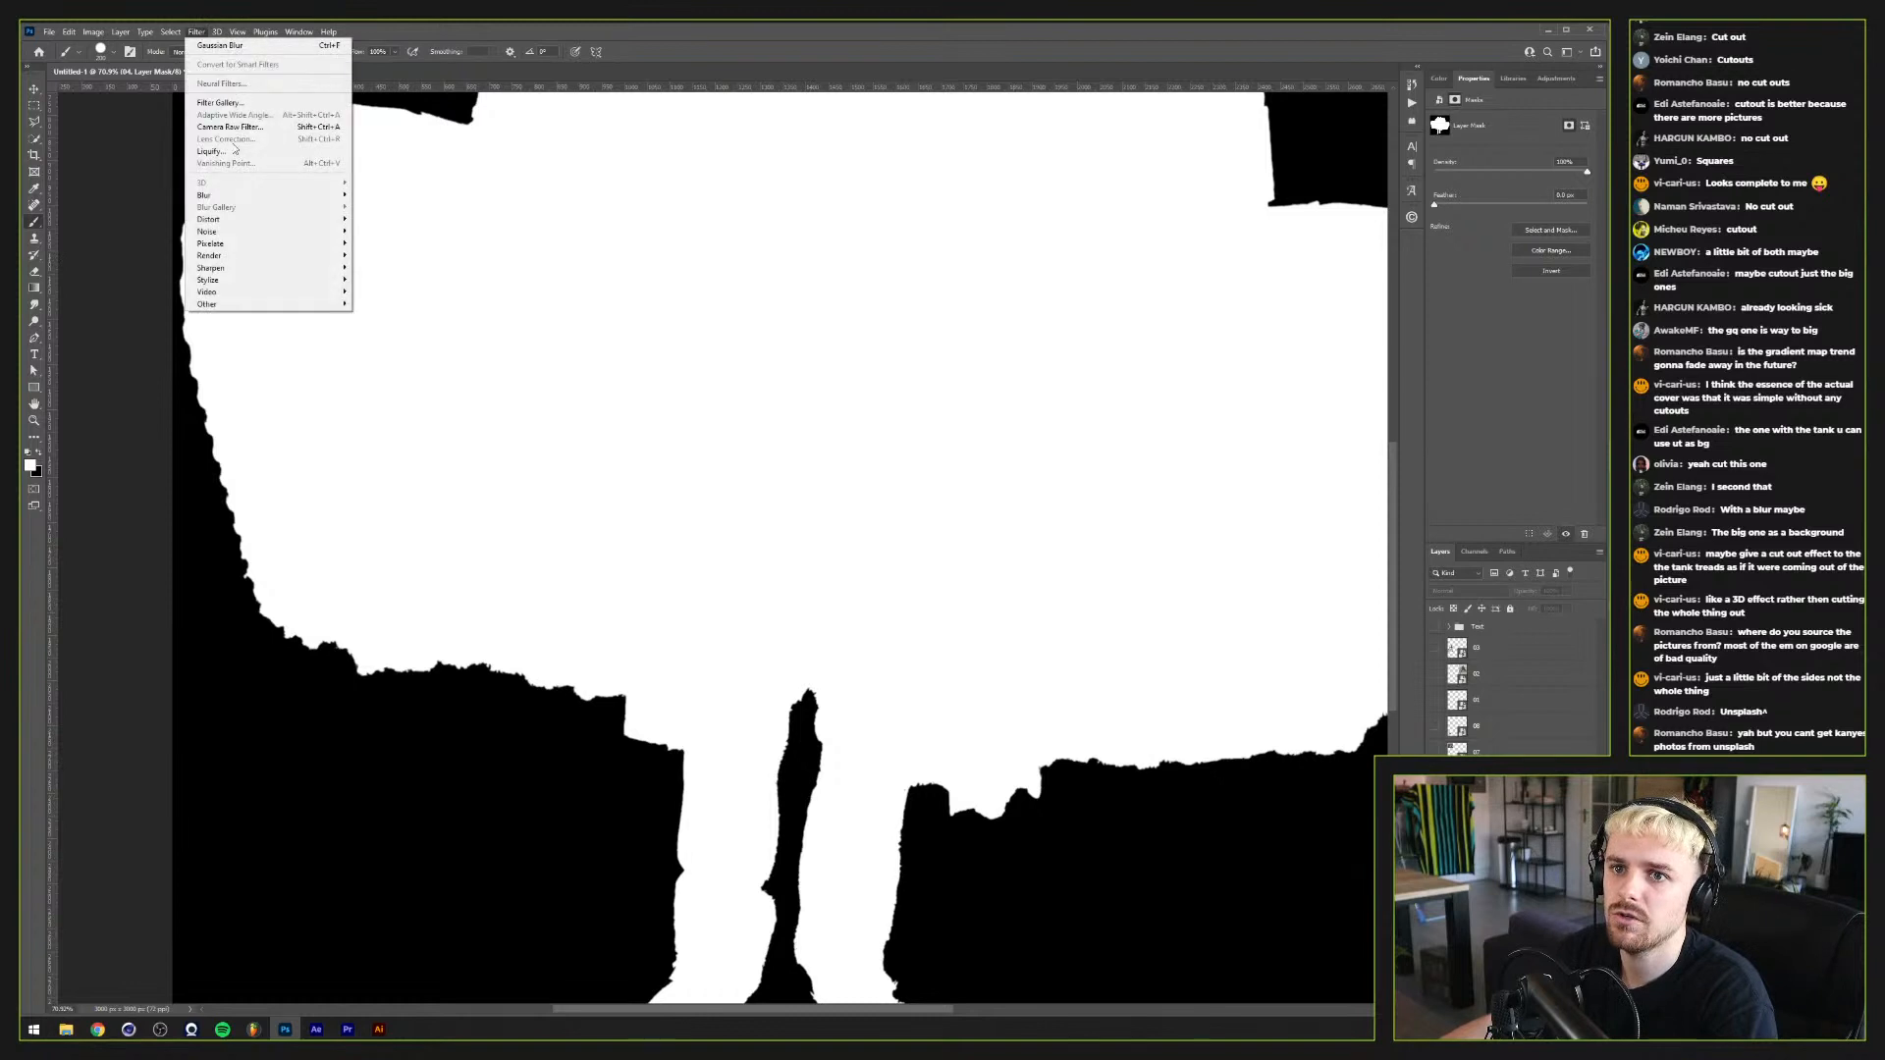
mouse_move(316, 244)
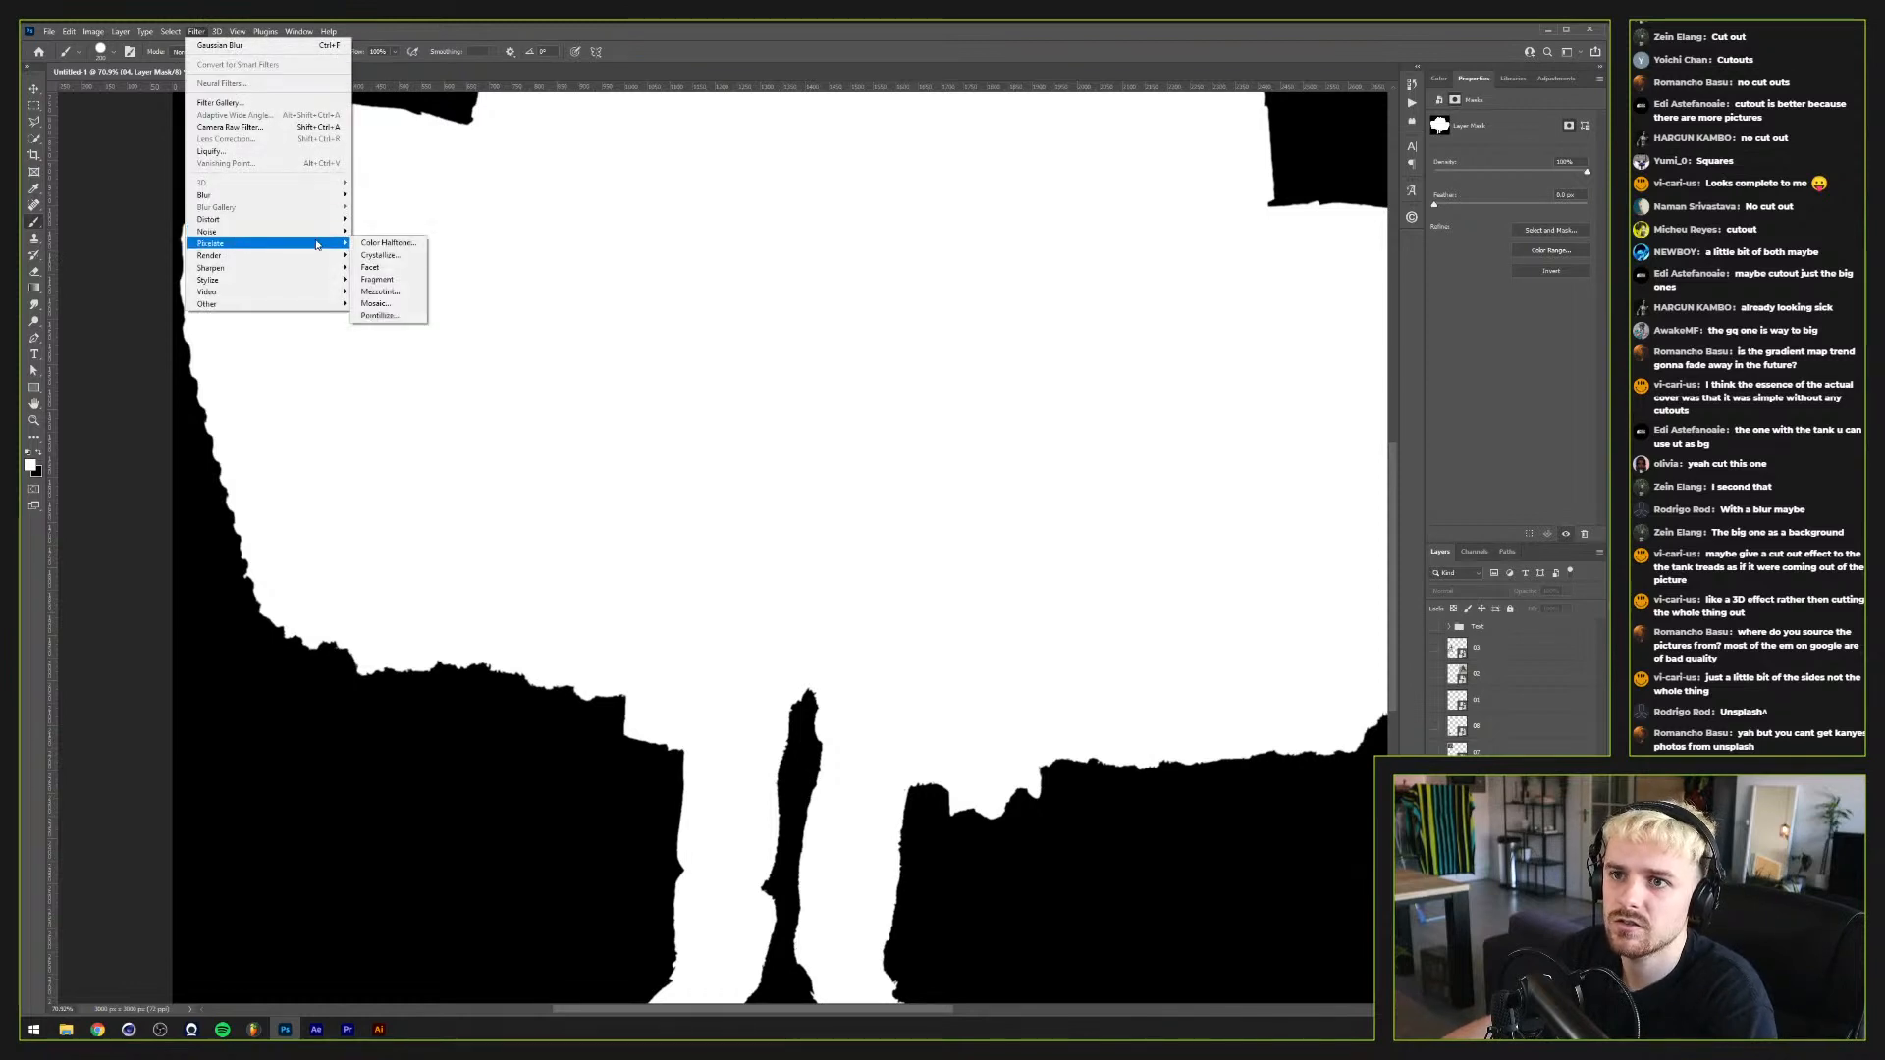
click(380, 255)
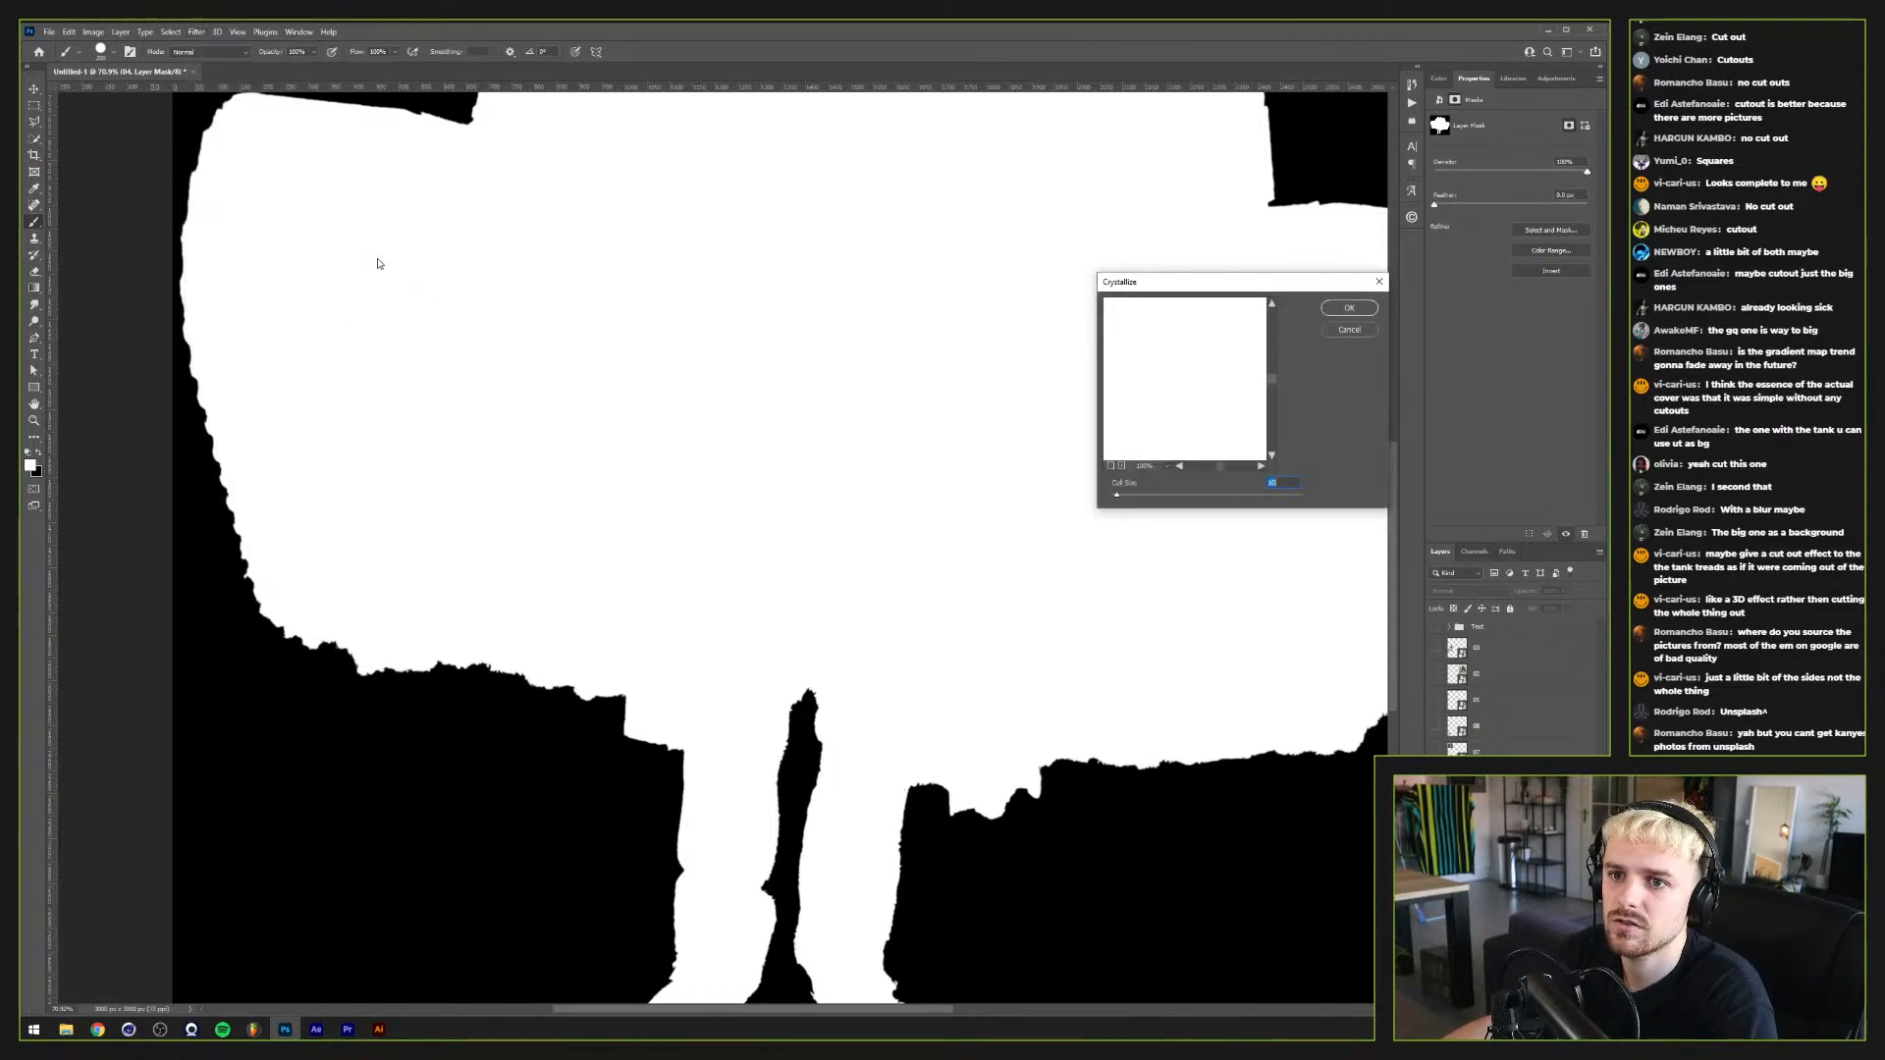
click(1118, 495)
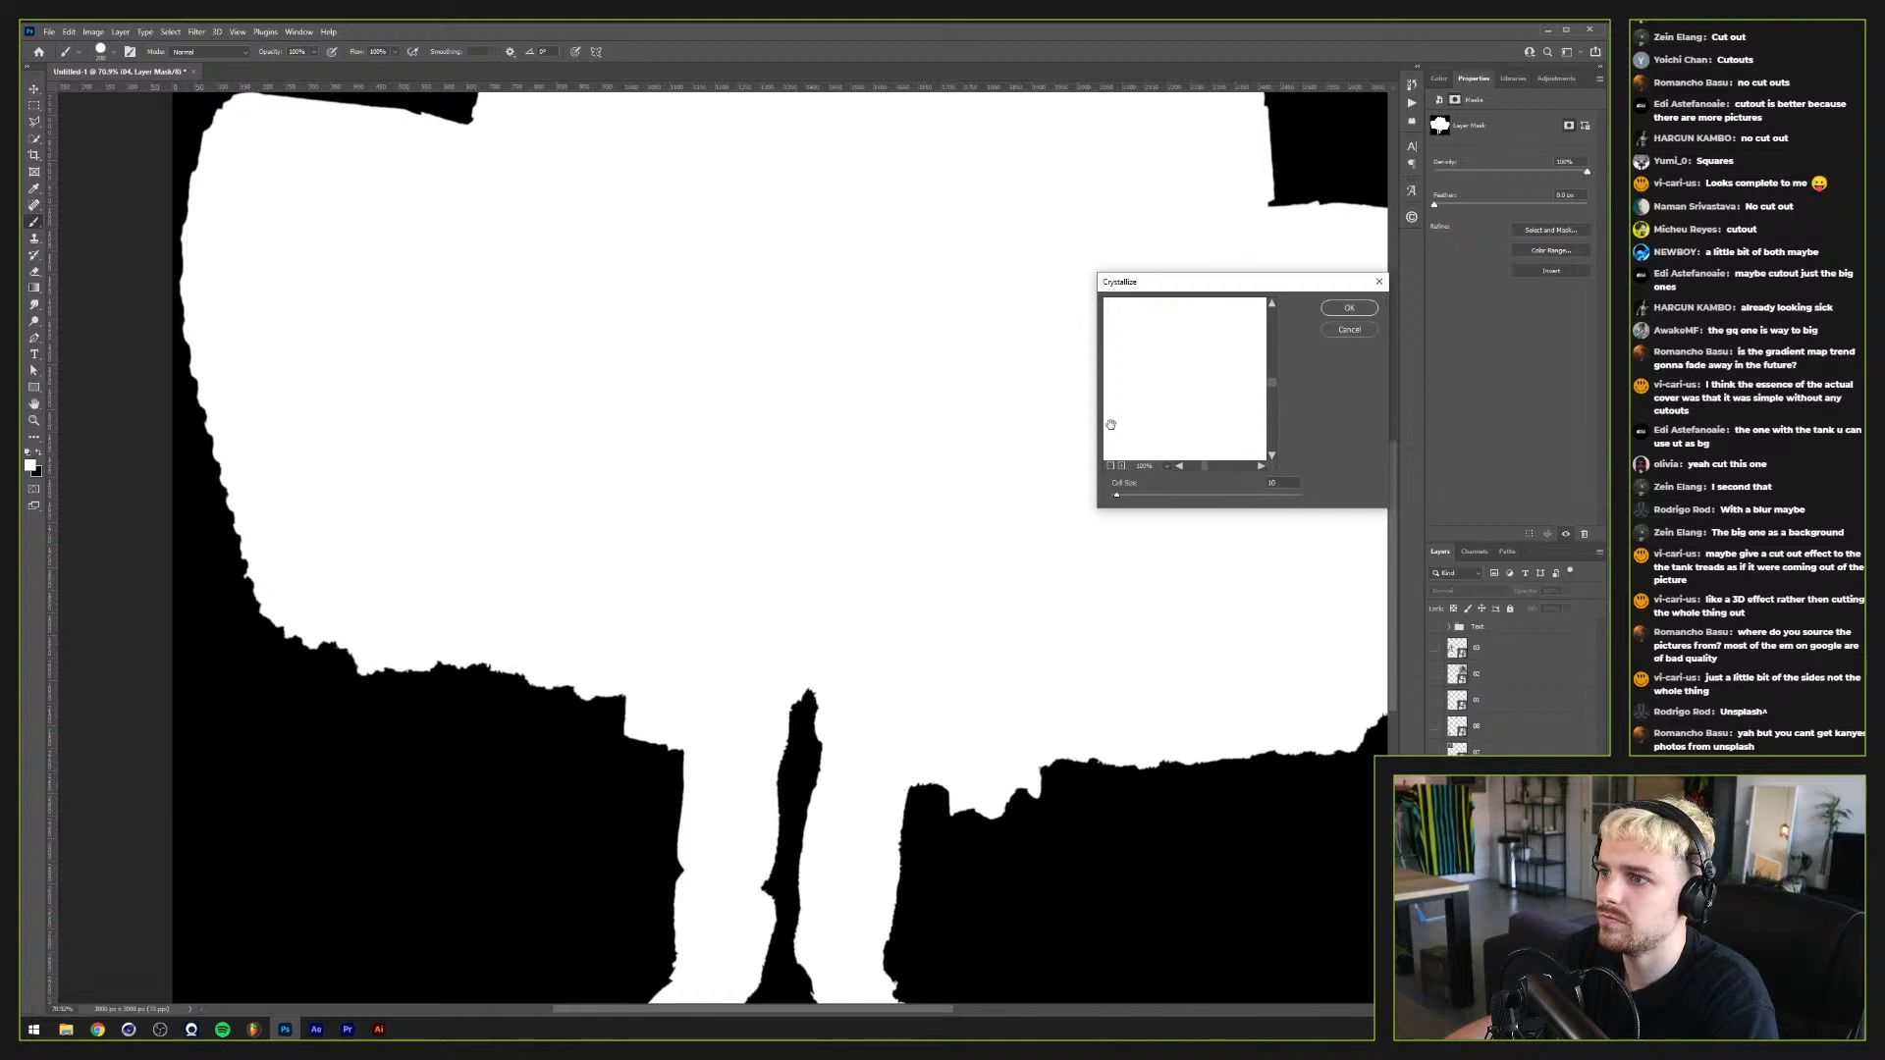
drag(1103, 424, 1110, 498)
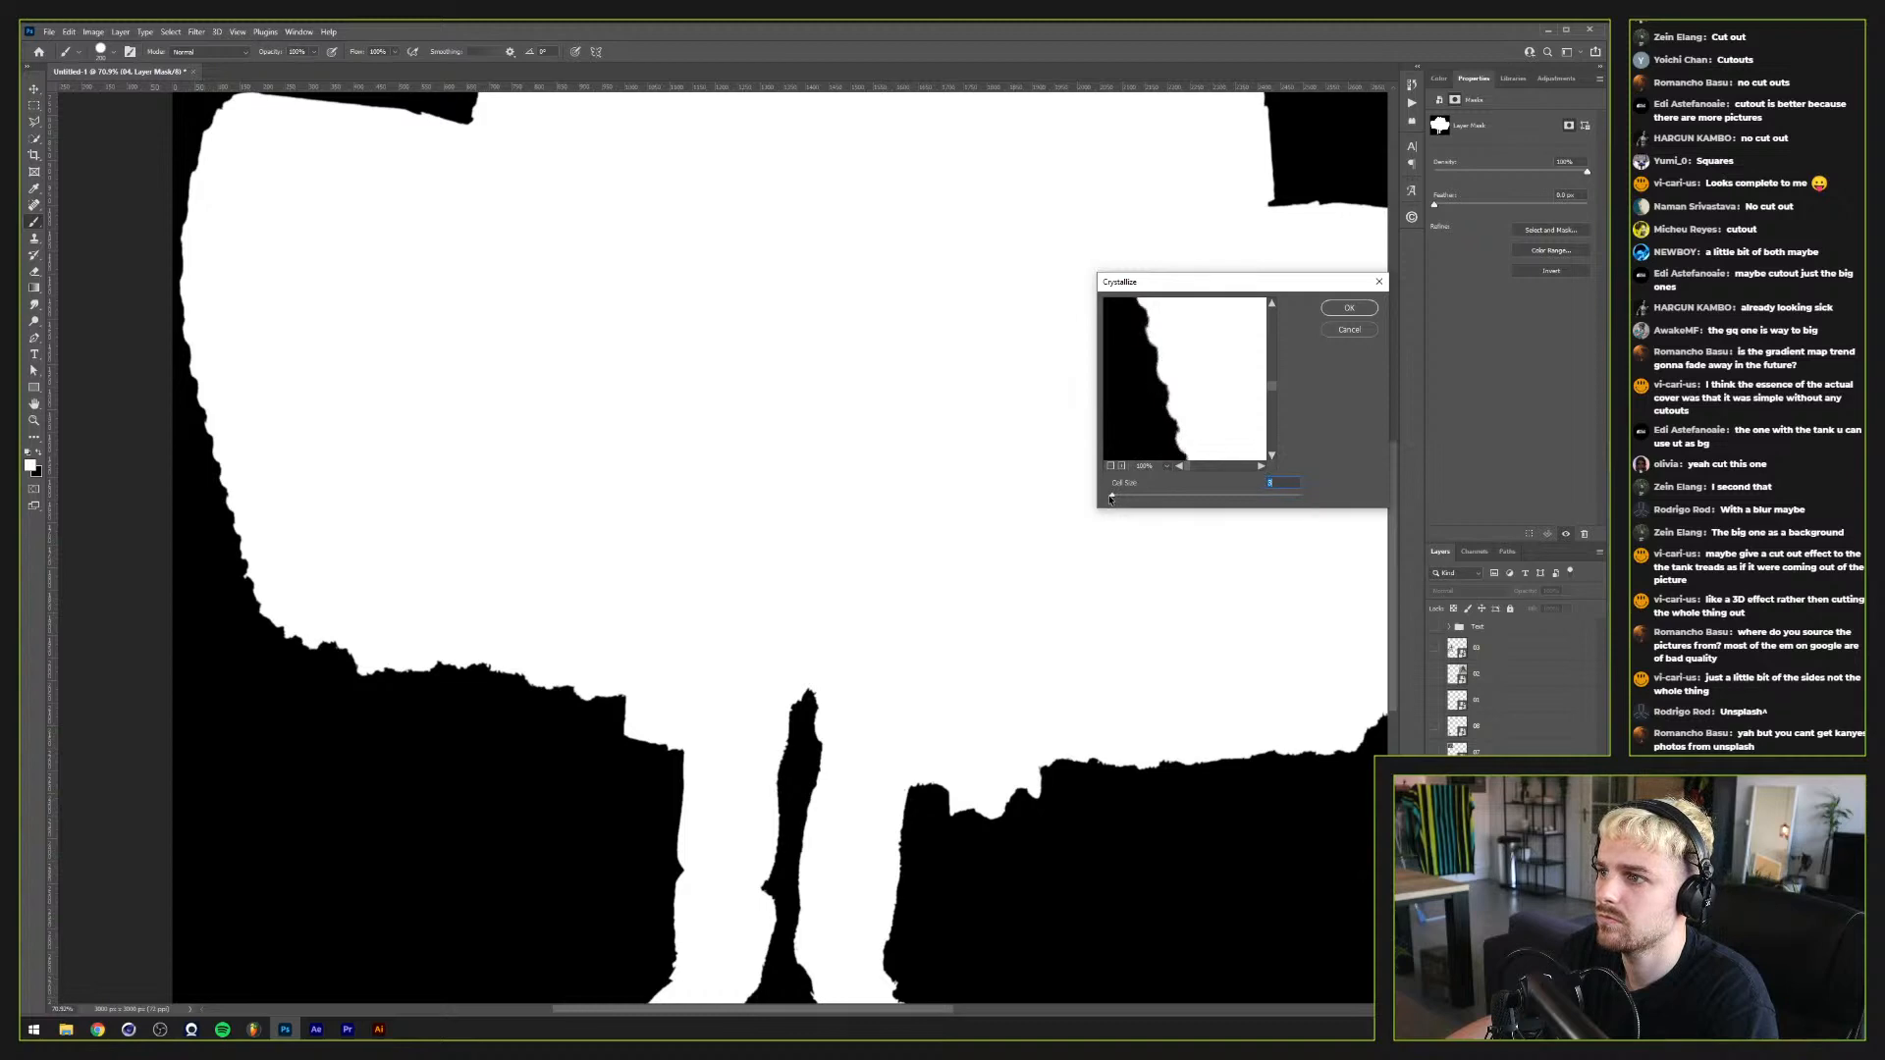
click(1327, 309)
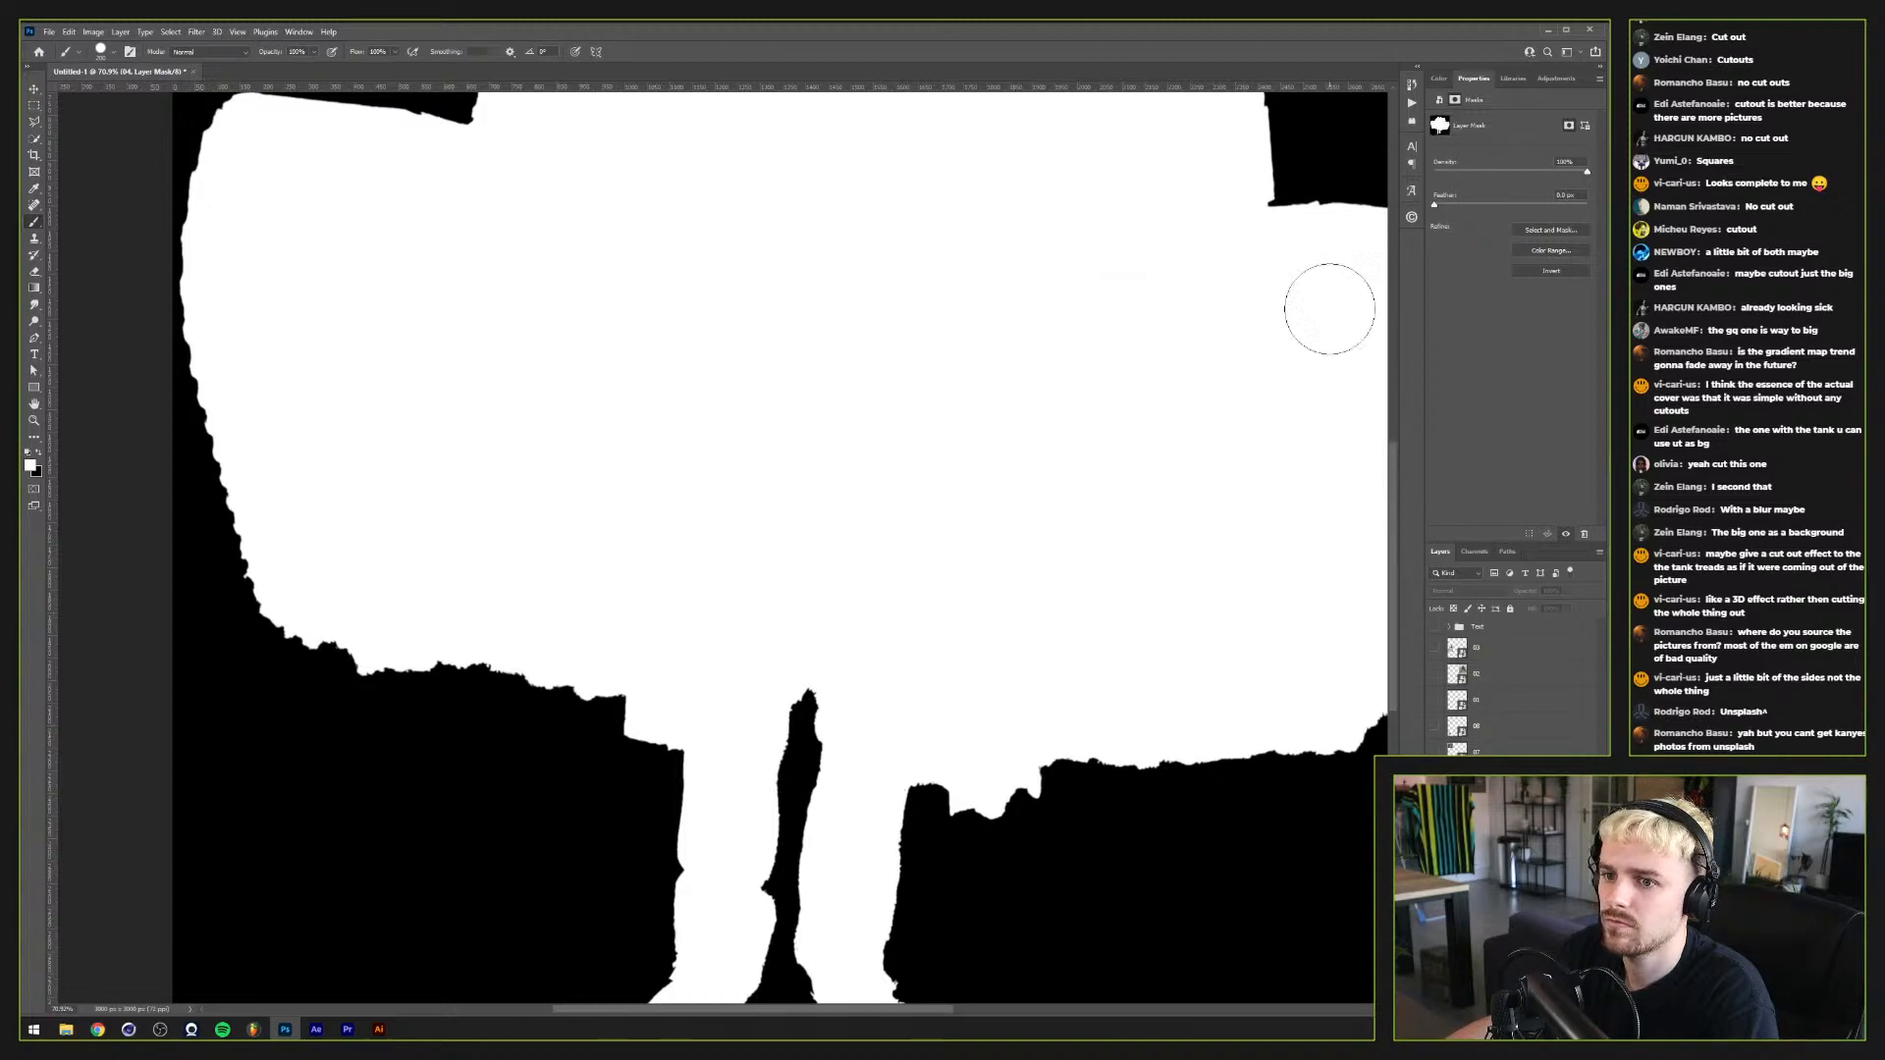
Step: Leave the mask view to show the cutout in full colour, and hide the black rectangle behind it
scroll(433, 639, up, 3)
scroll(447, 653, down, 5)
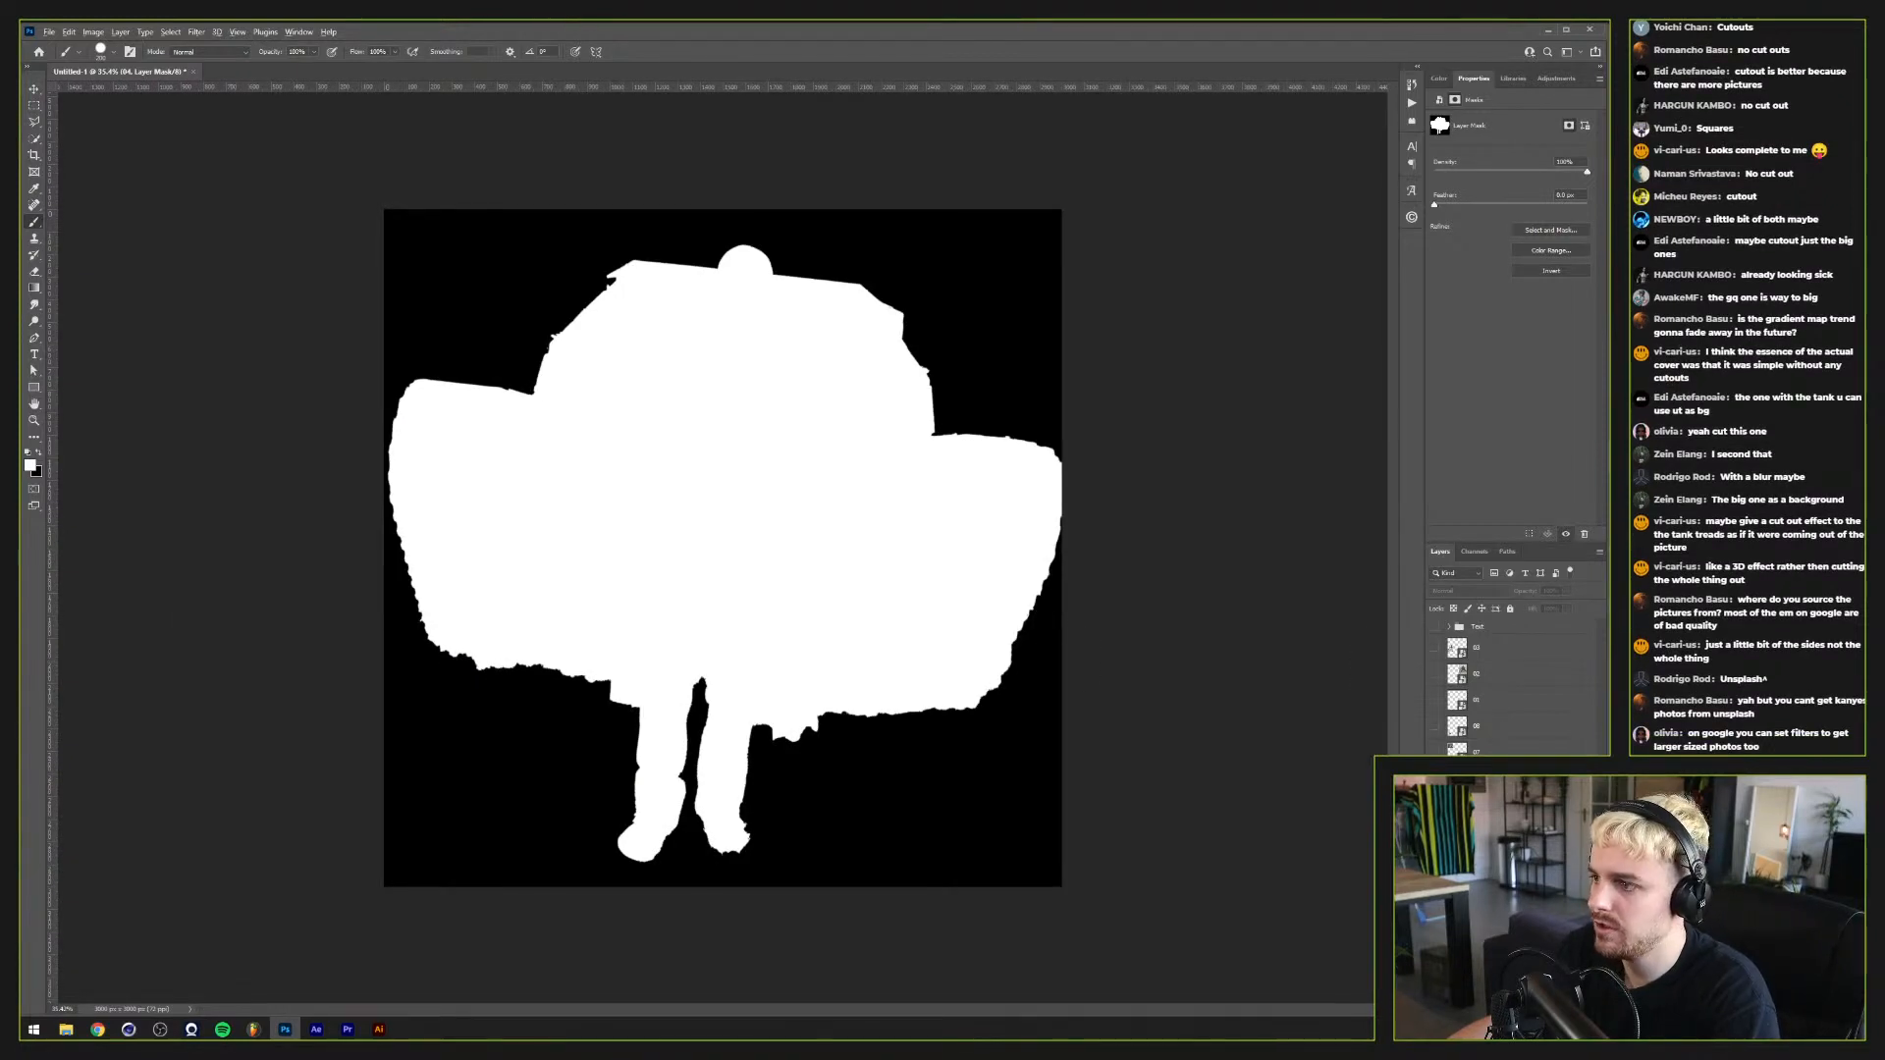
alt+click(1439, 126)
scroll(875, 674, down, 1)
scroll(875, 674, up, 2)
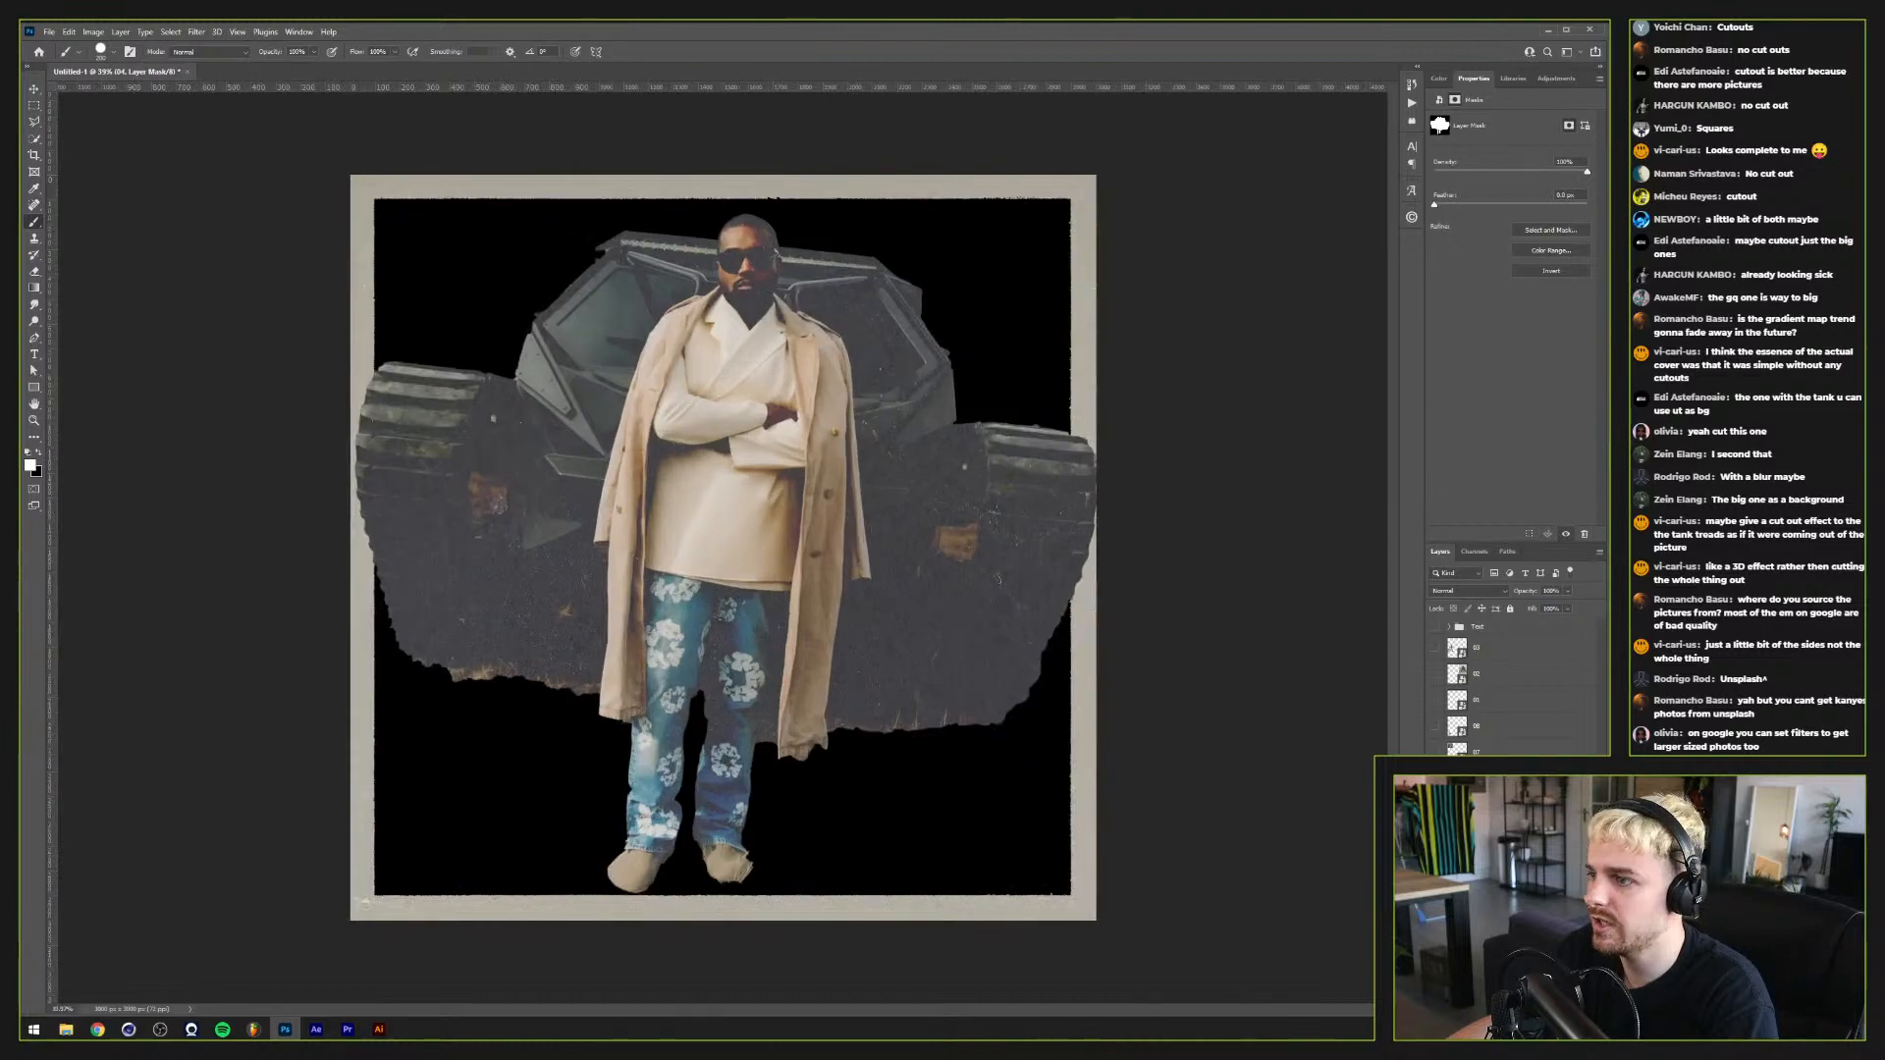
key(alt+])
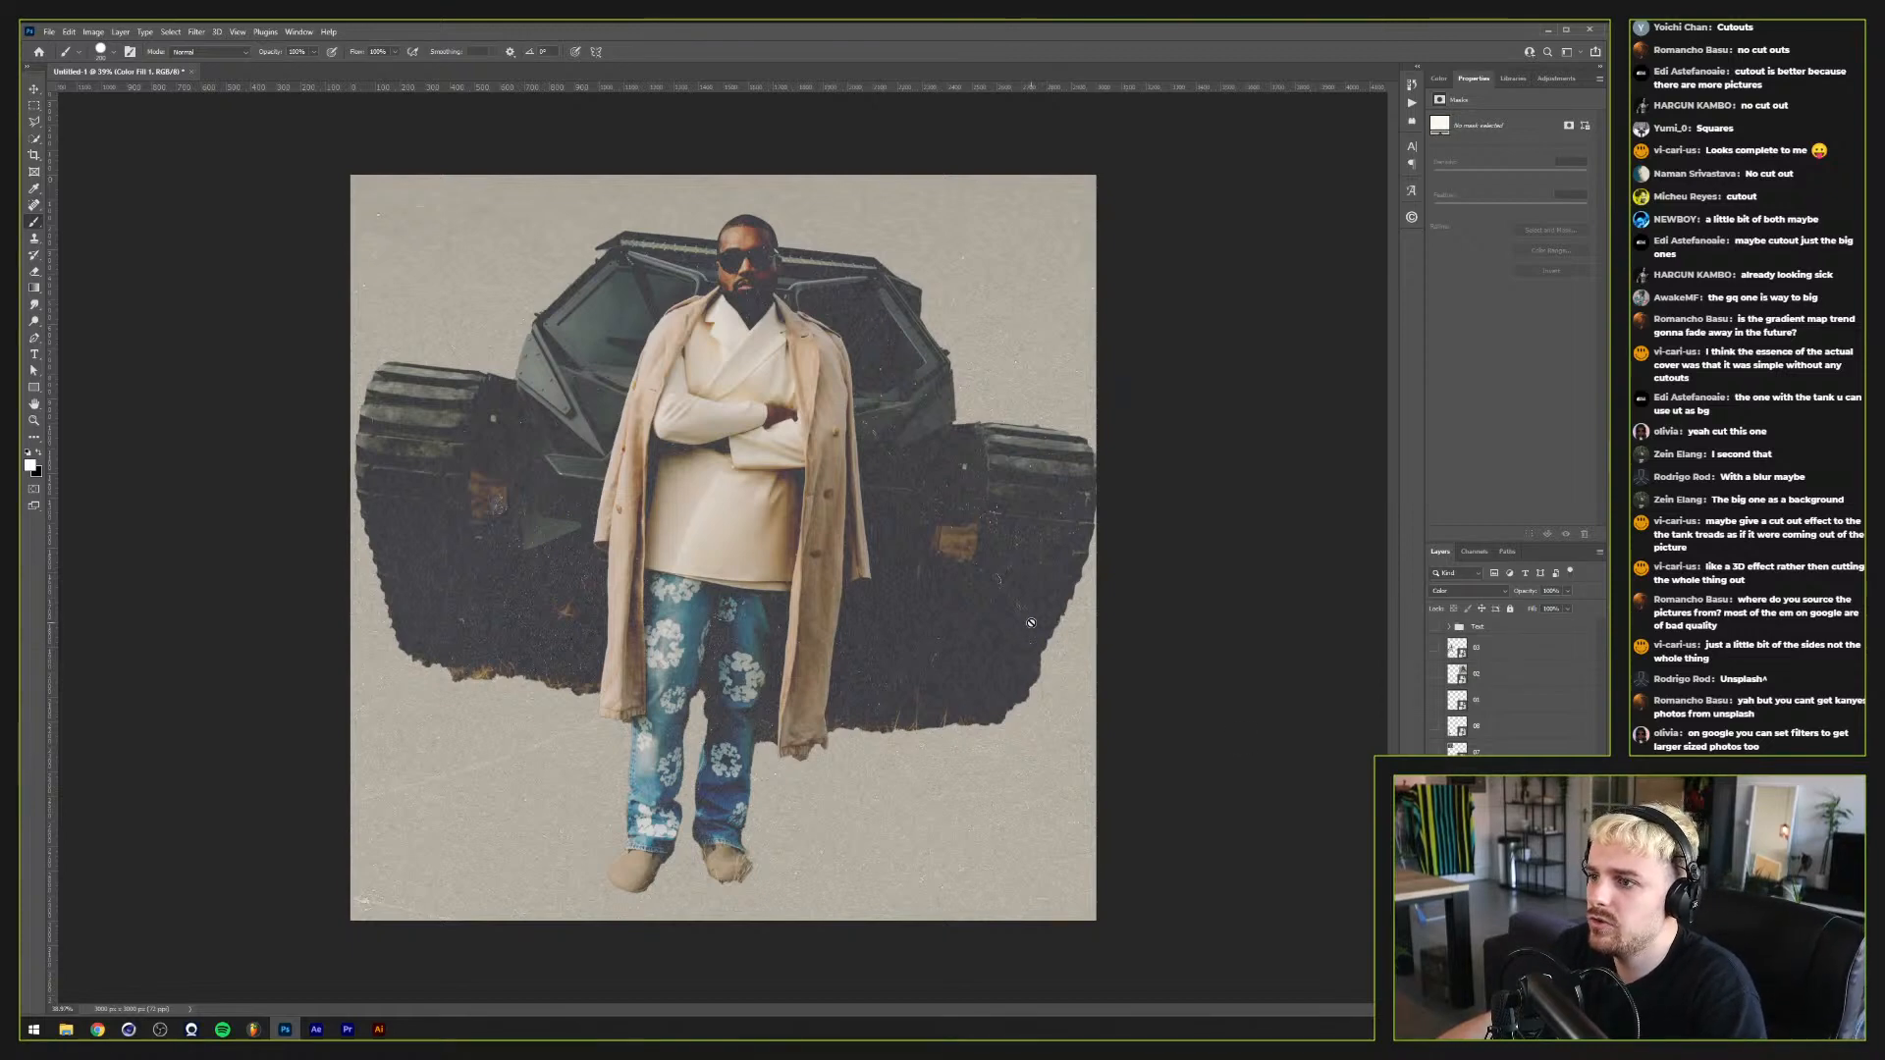
Step: Show the other photos again and place the tank cutout layer above all of them
key(v)
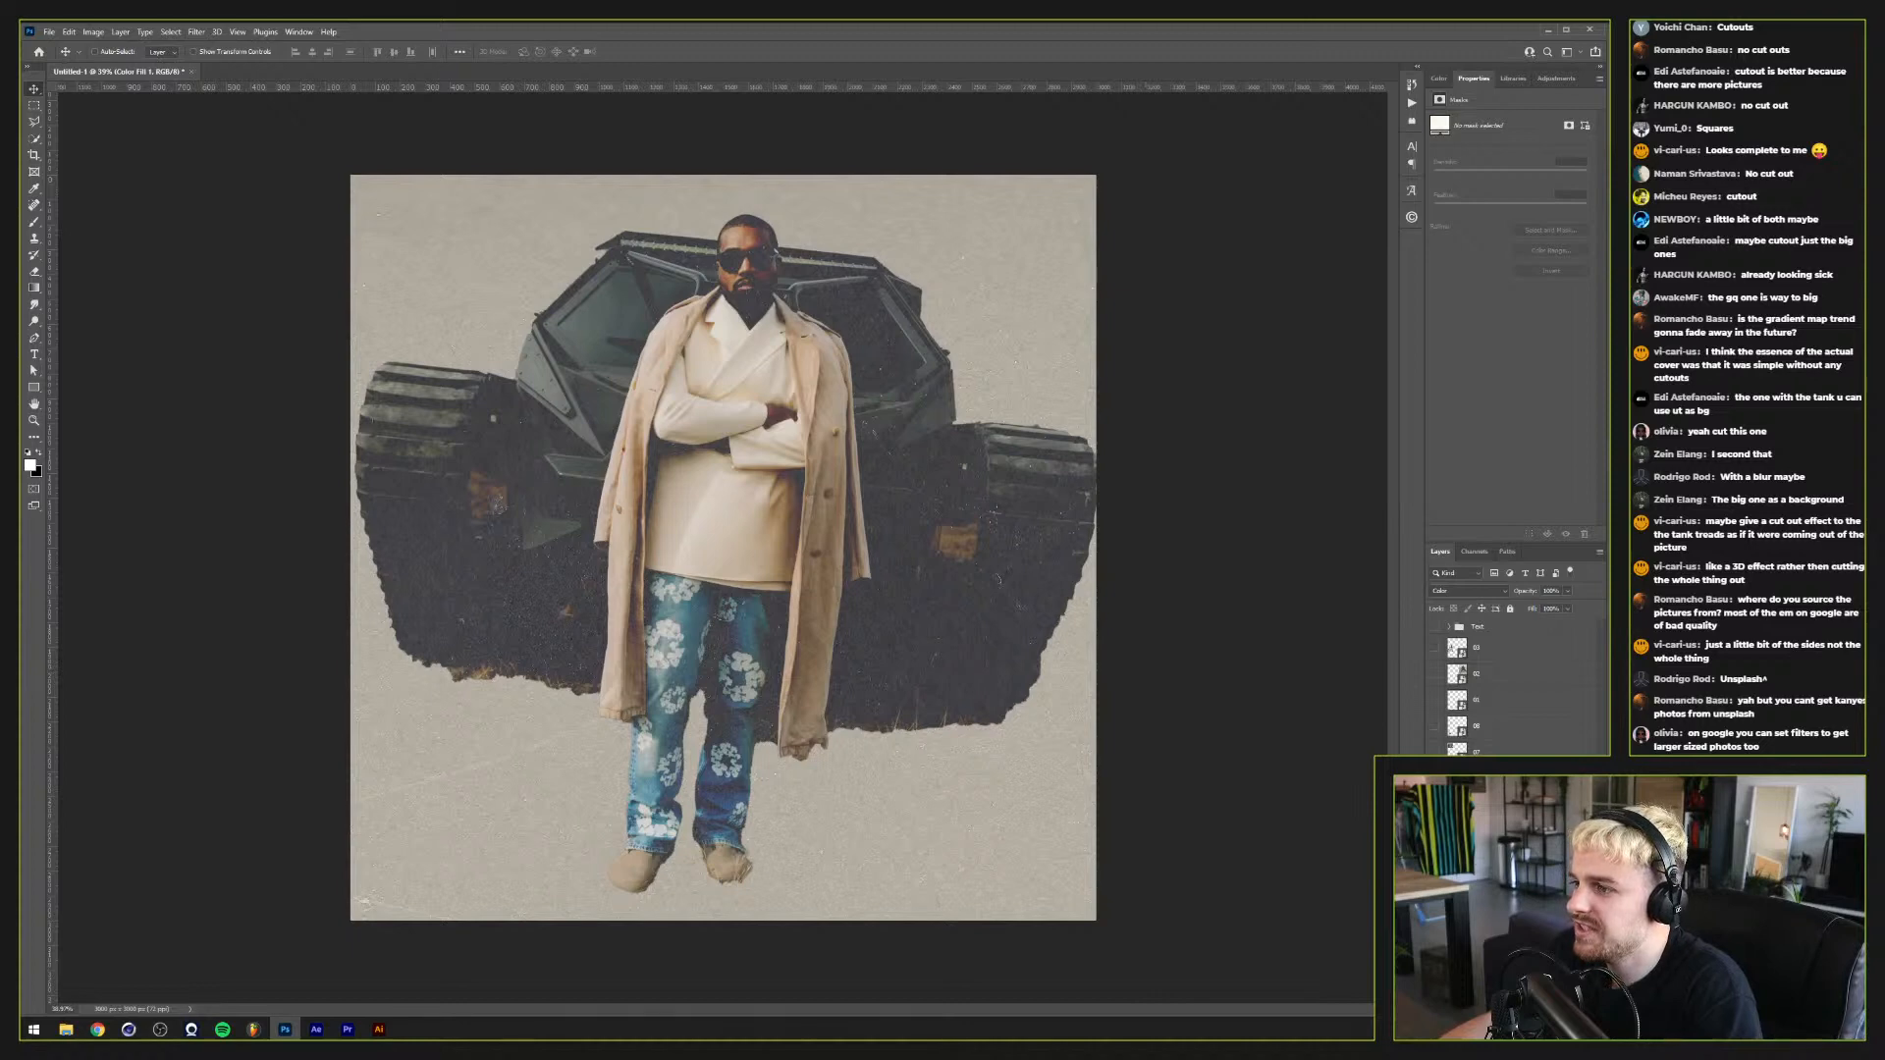
key(ctrl+v)
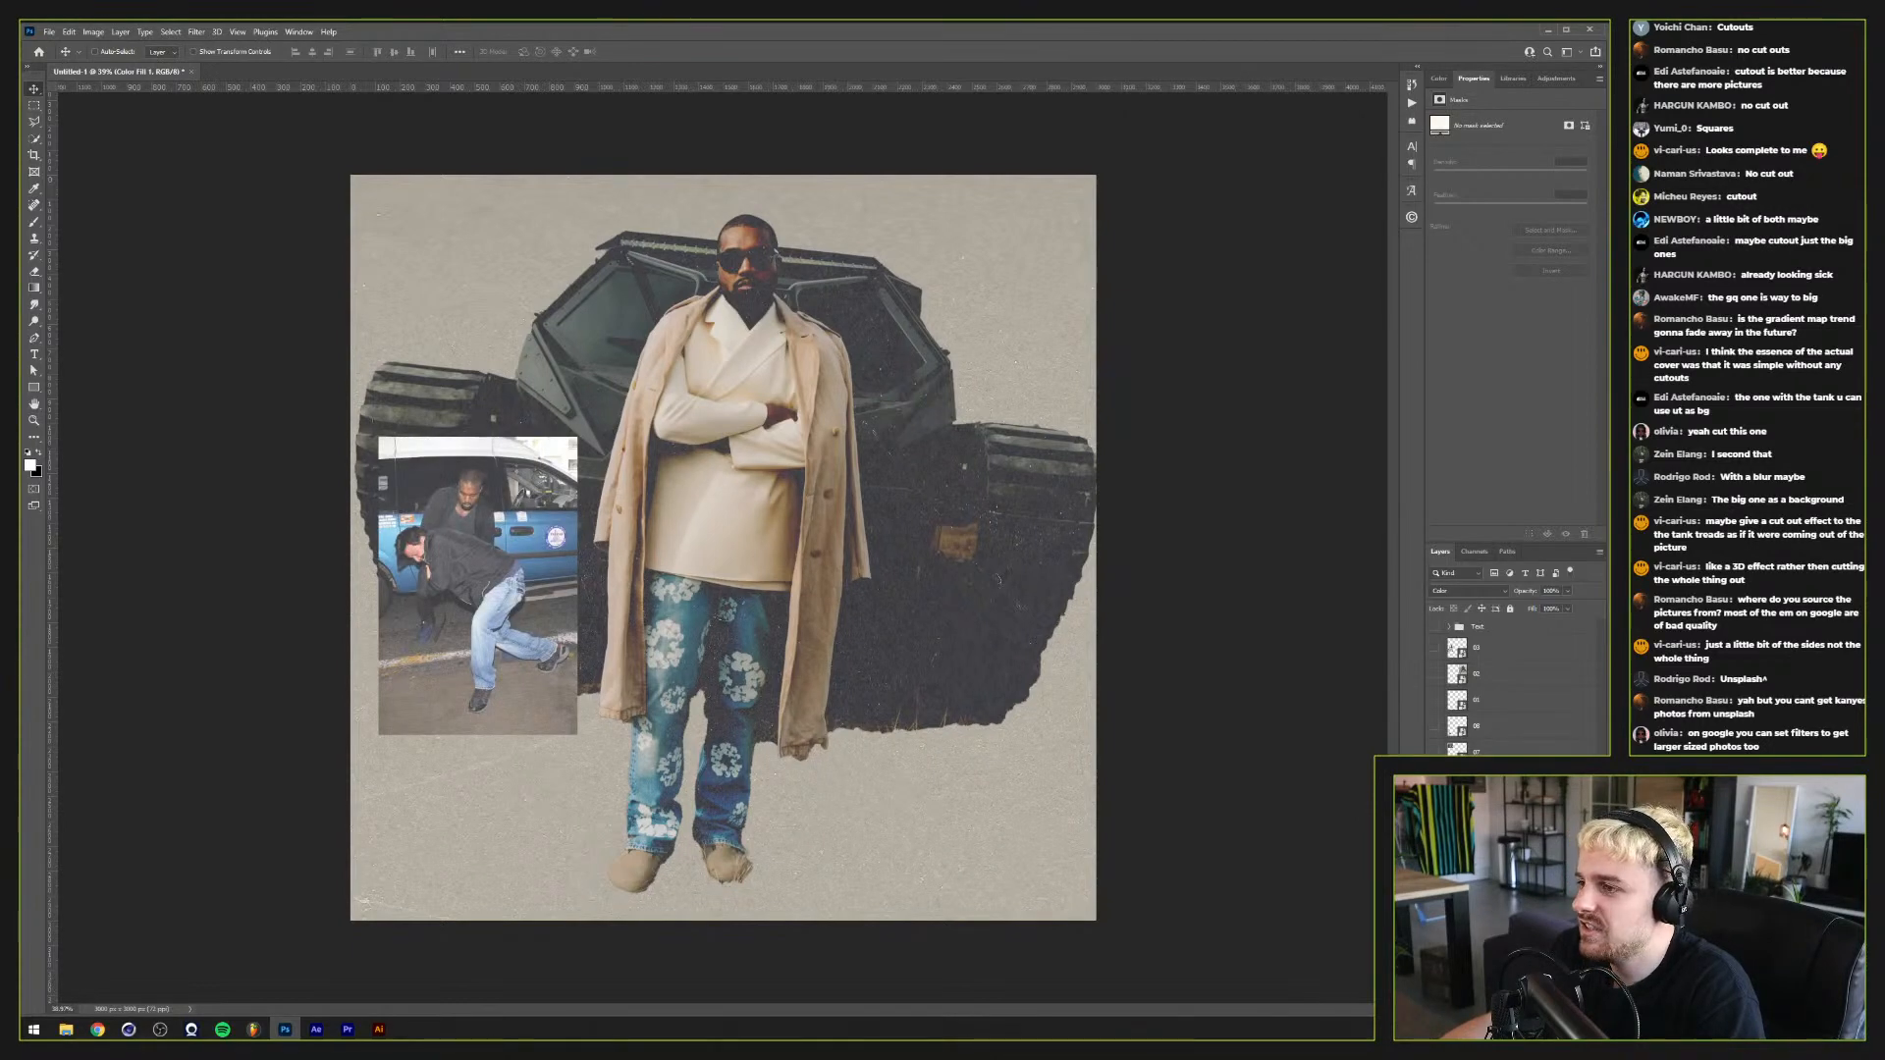
key(ctrl+v)
key(ctrl+v)
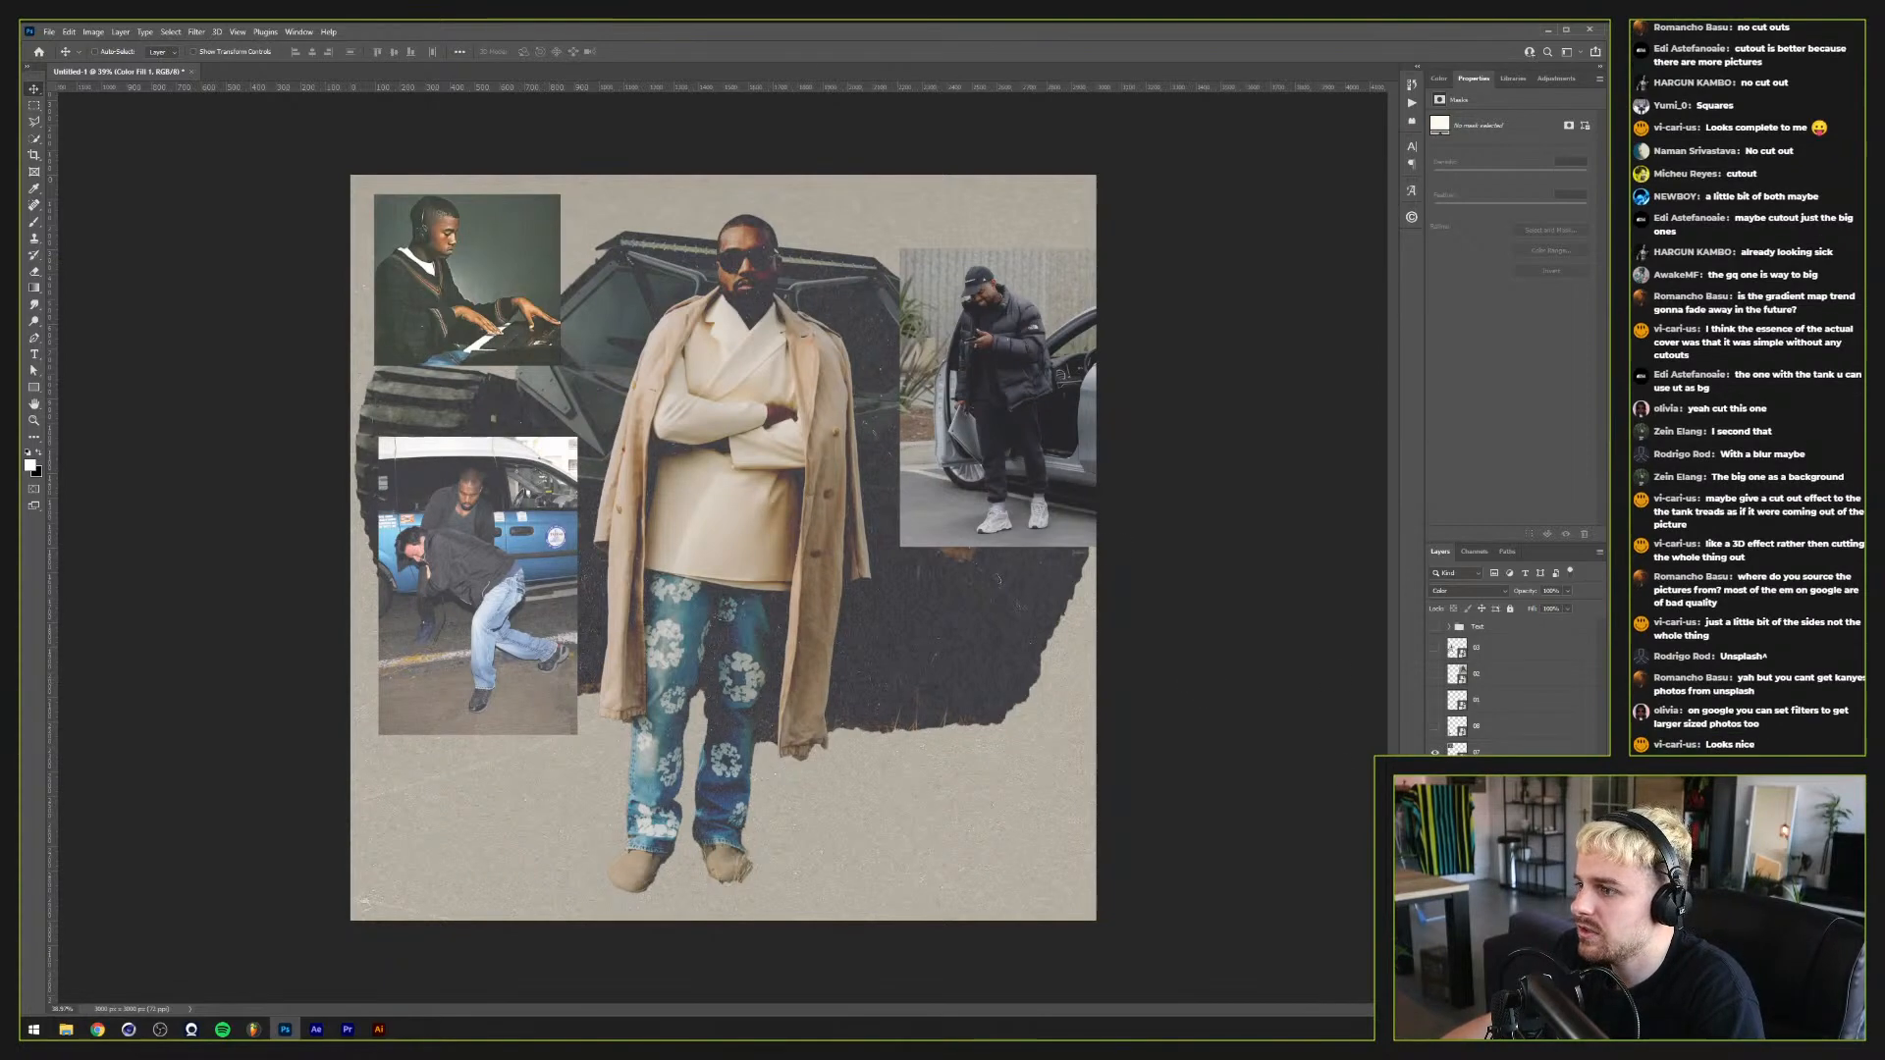
drag(1502, 785, 1512, 644)
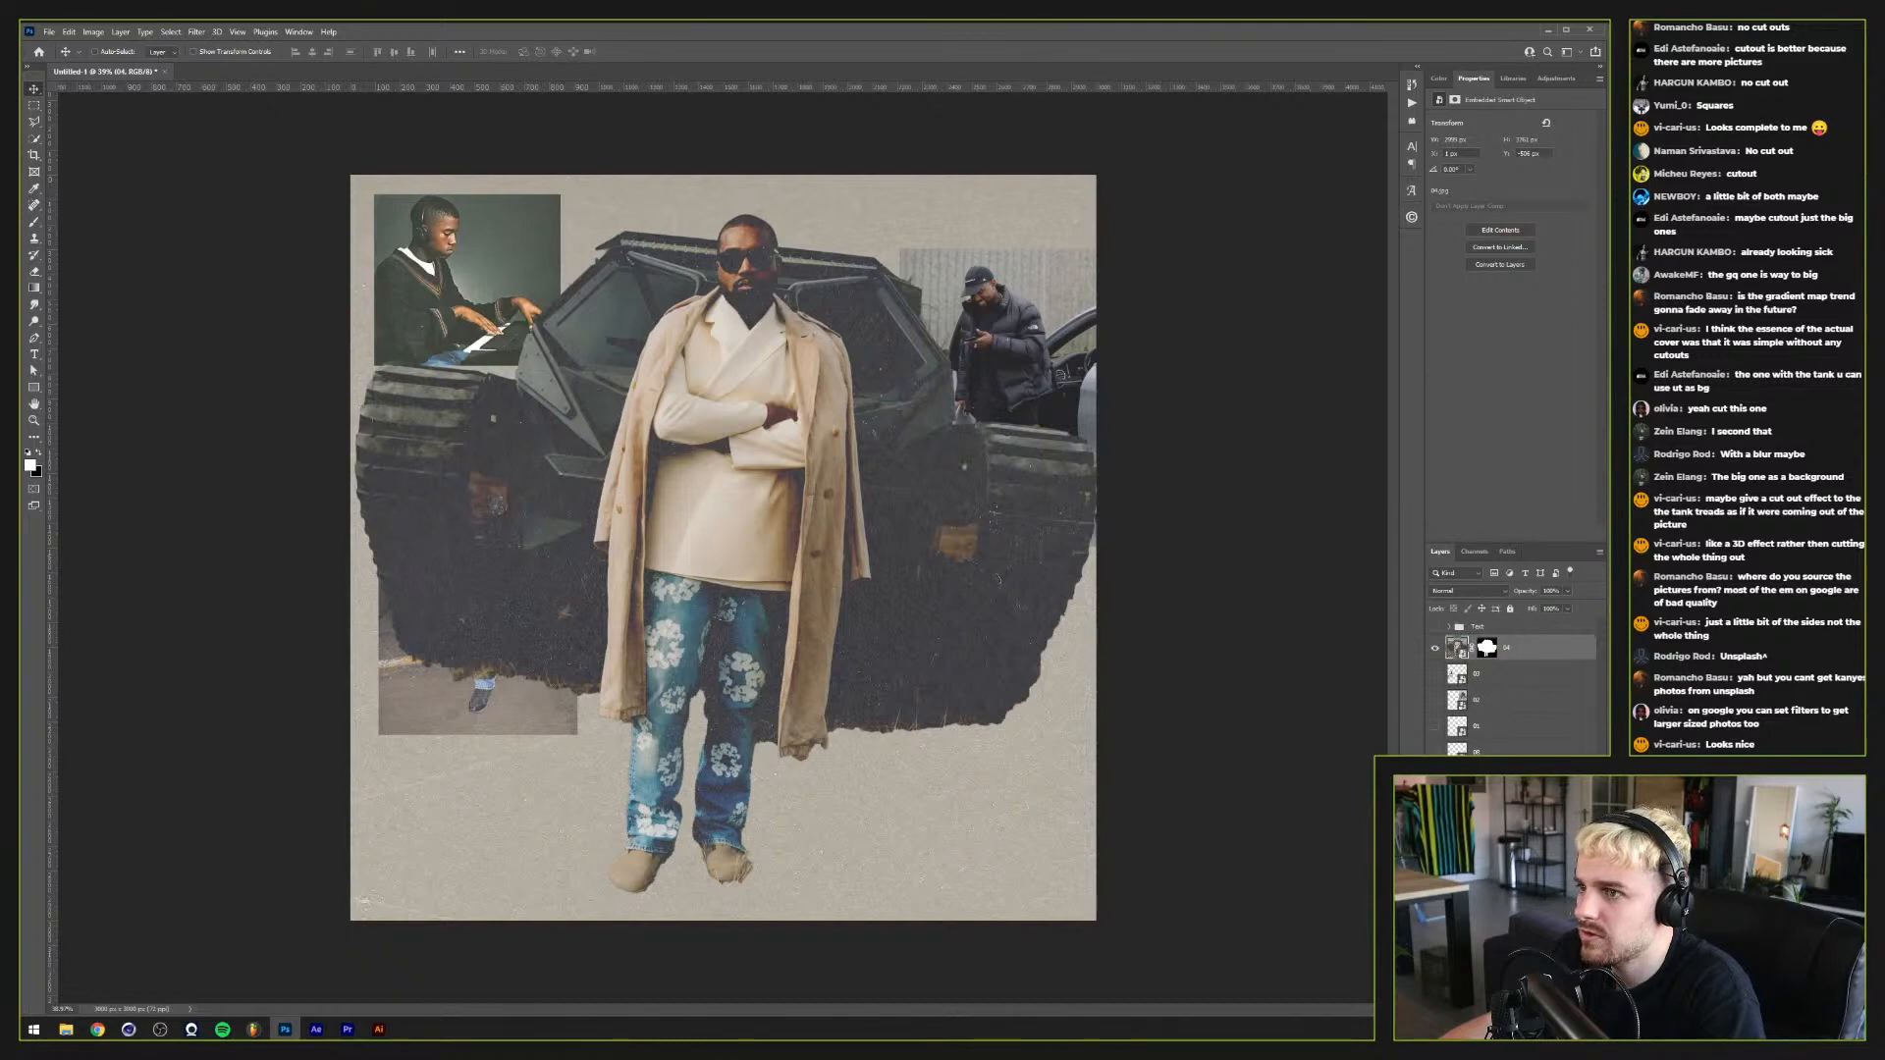
Step: Spread the blue-car, seated masked man and lying-figure photos over the canvas's lower half, with the seated man stacked above the tank cutout
drag(547, 724, 556, 880)
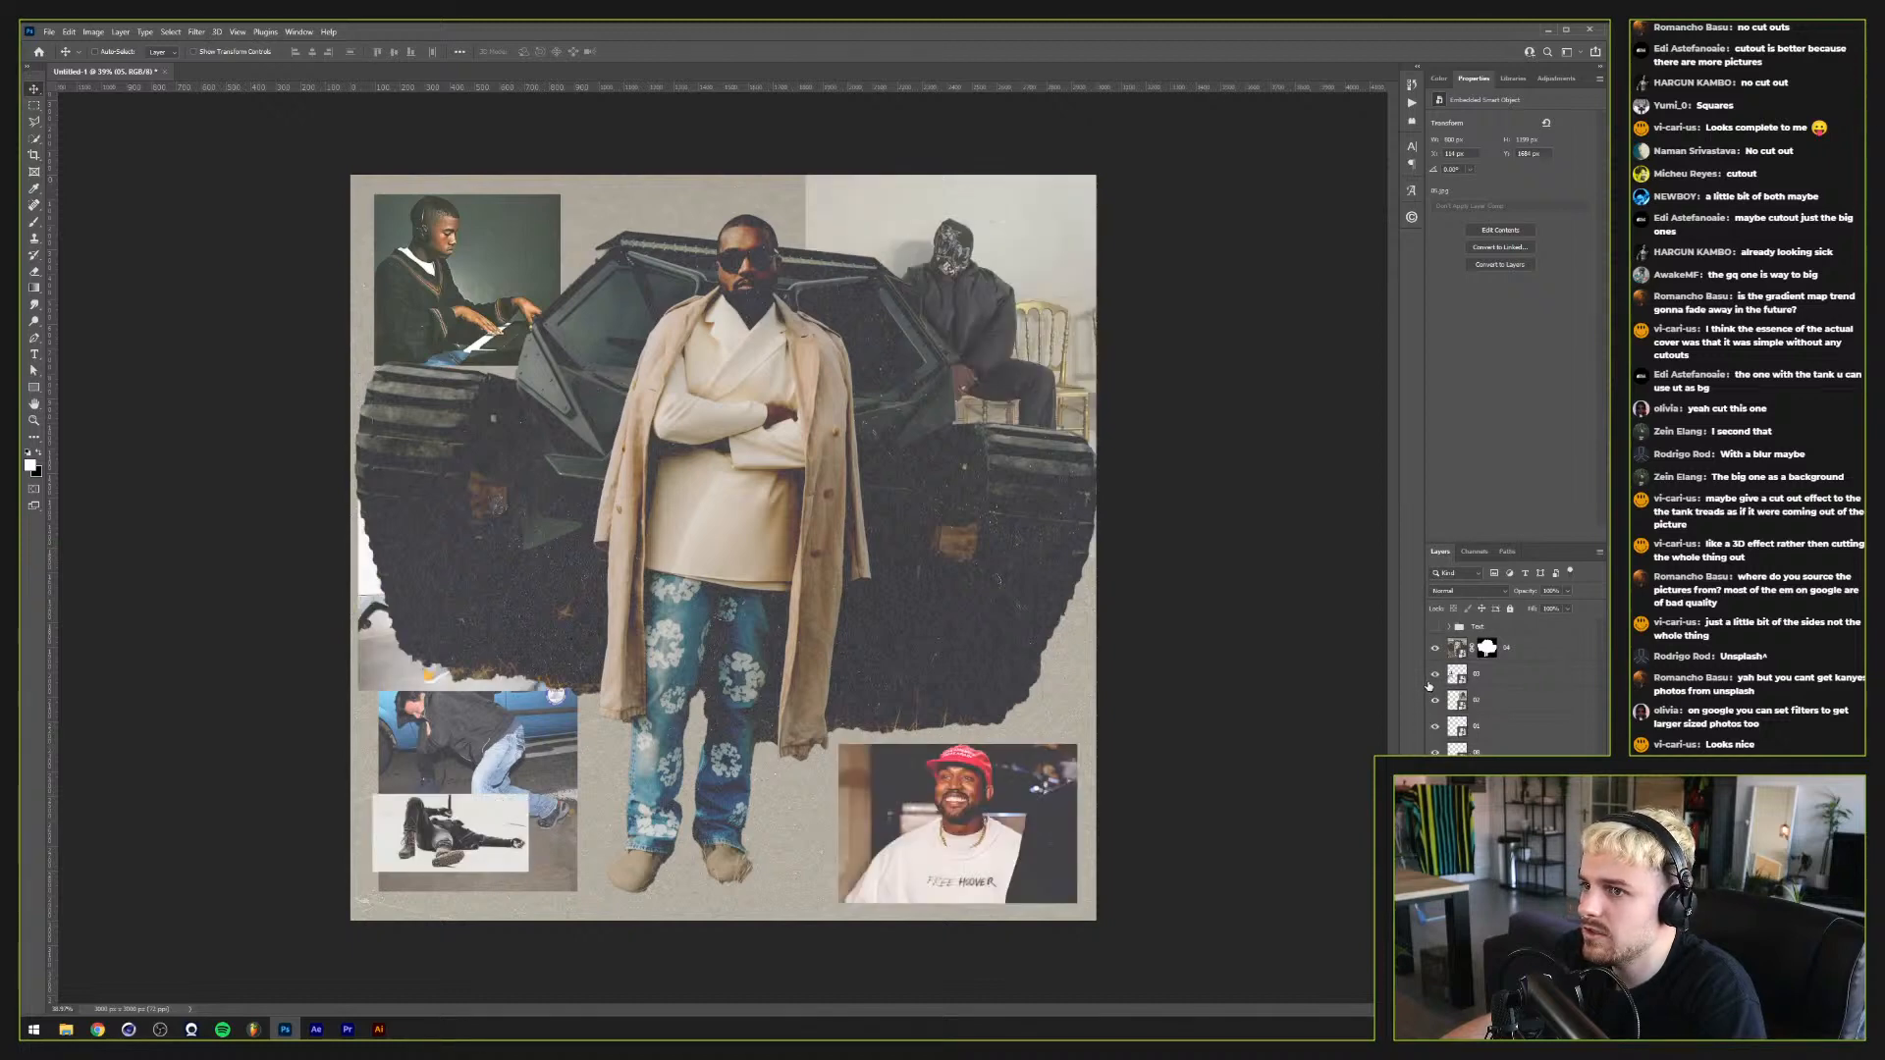
drag(1061, 392, 1011, 693)
drag(1496, 696, 1492, 644)
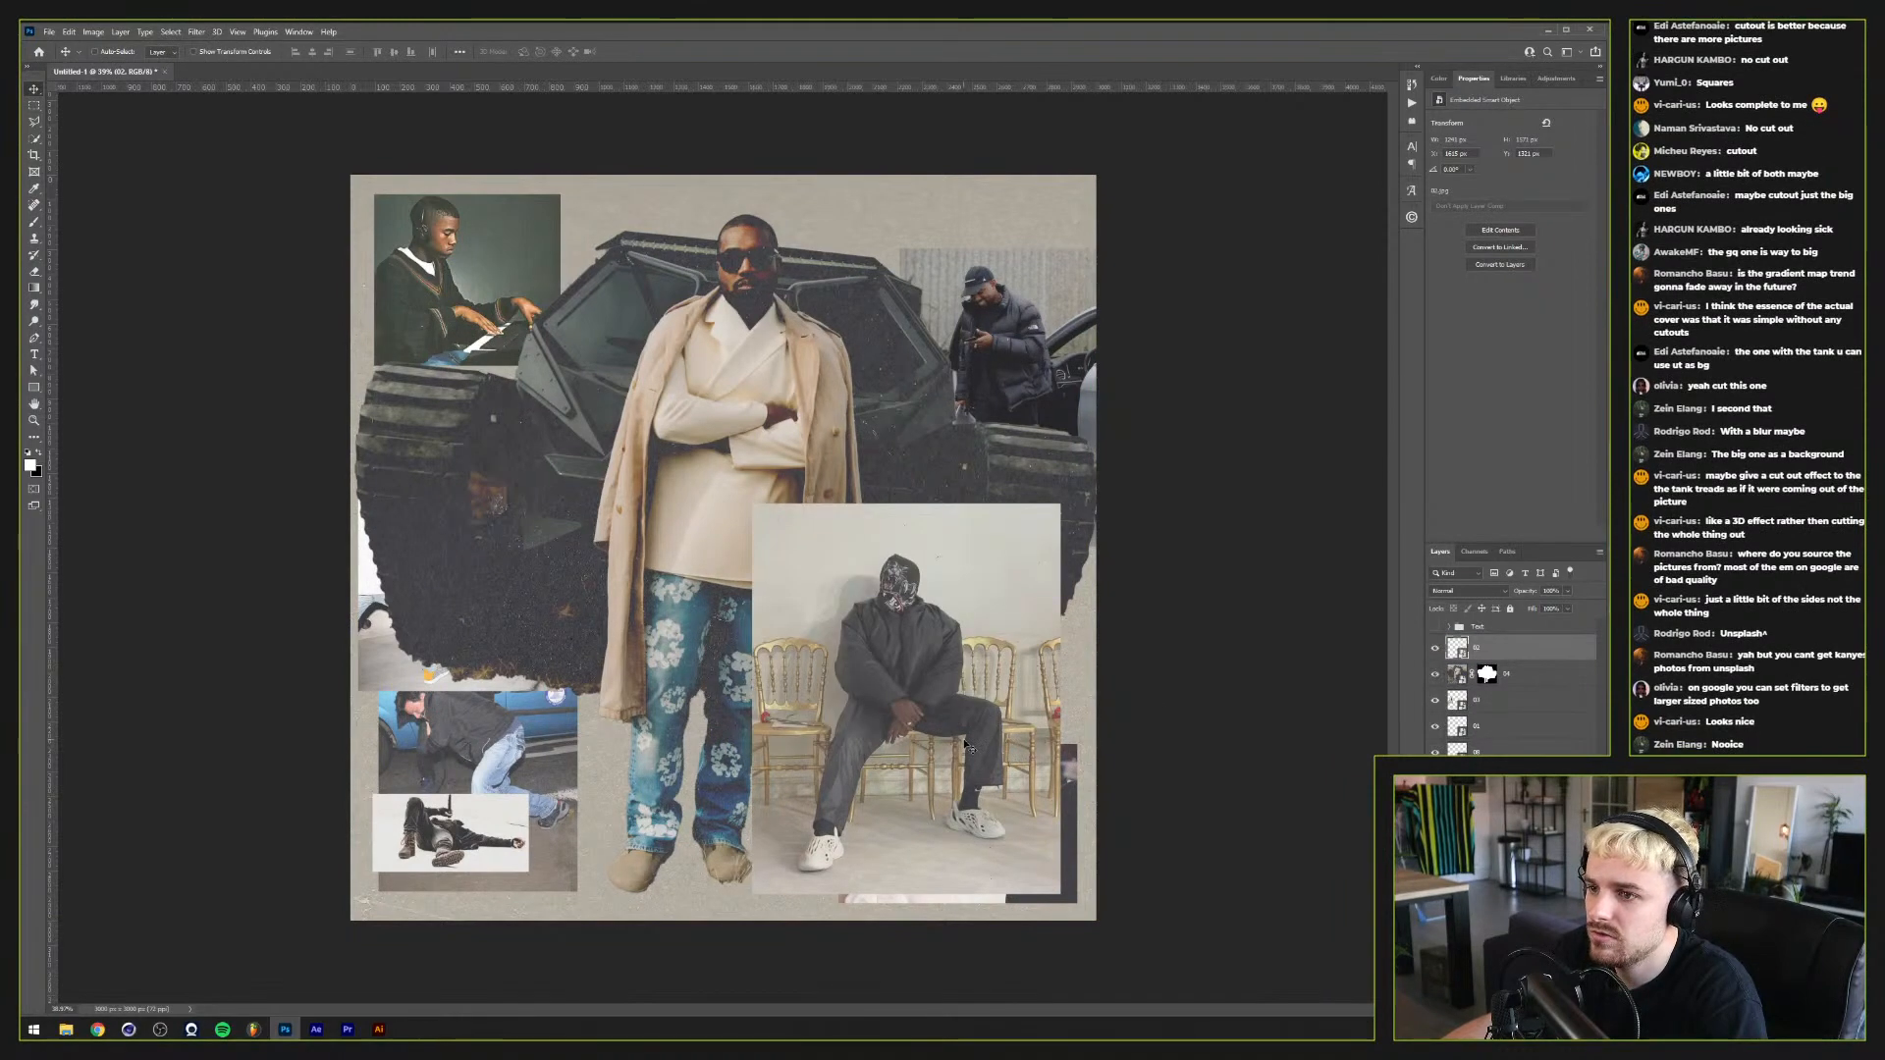
drag(420, 848, 539, 793)
Step: Stack the remaining photo layers above the tank cutout and hide the cutout
key(alt+bracketleft)
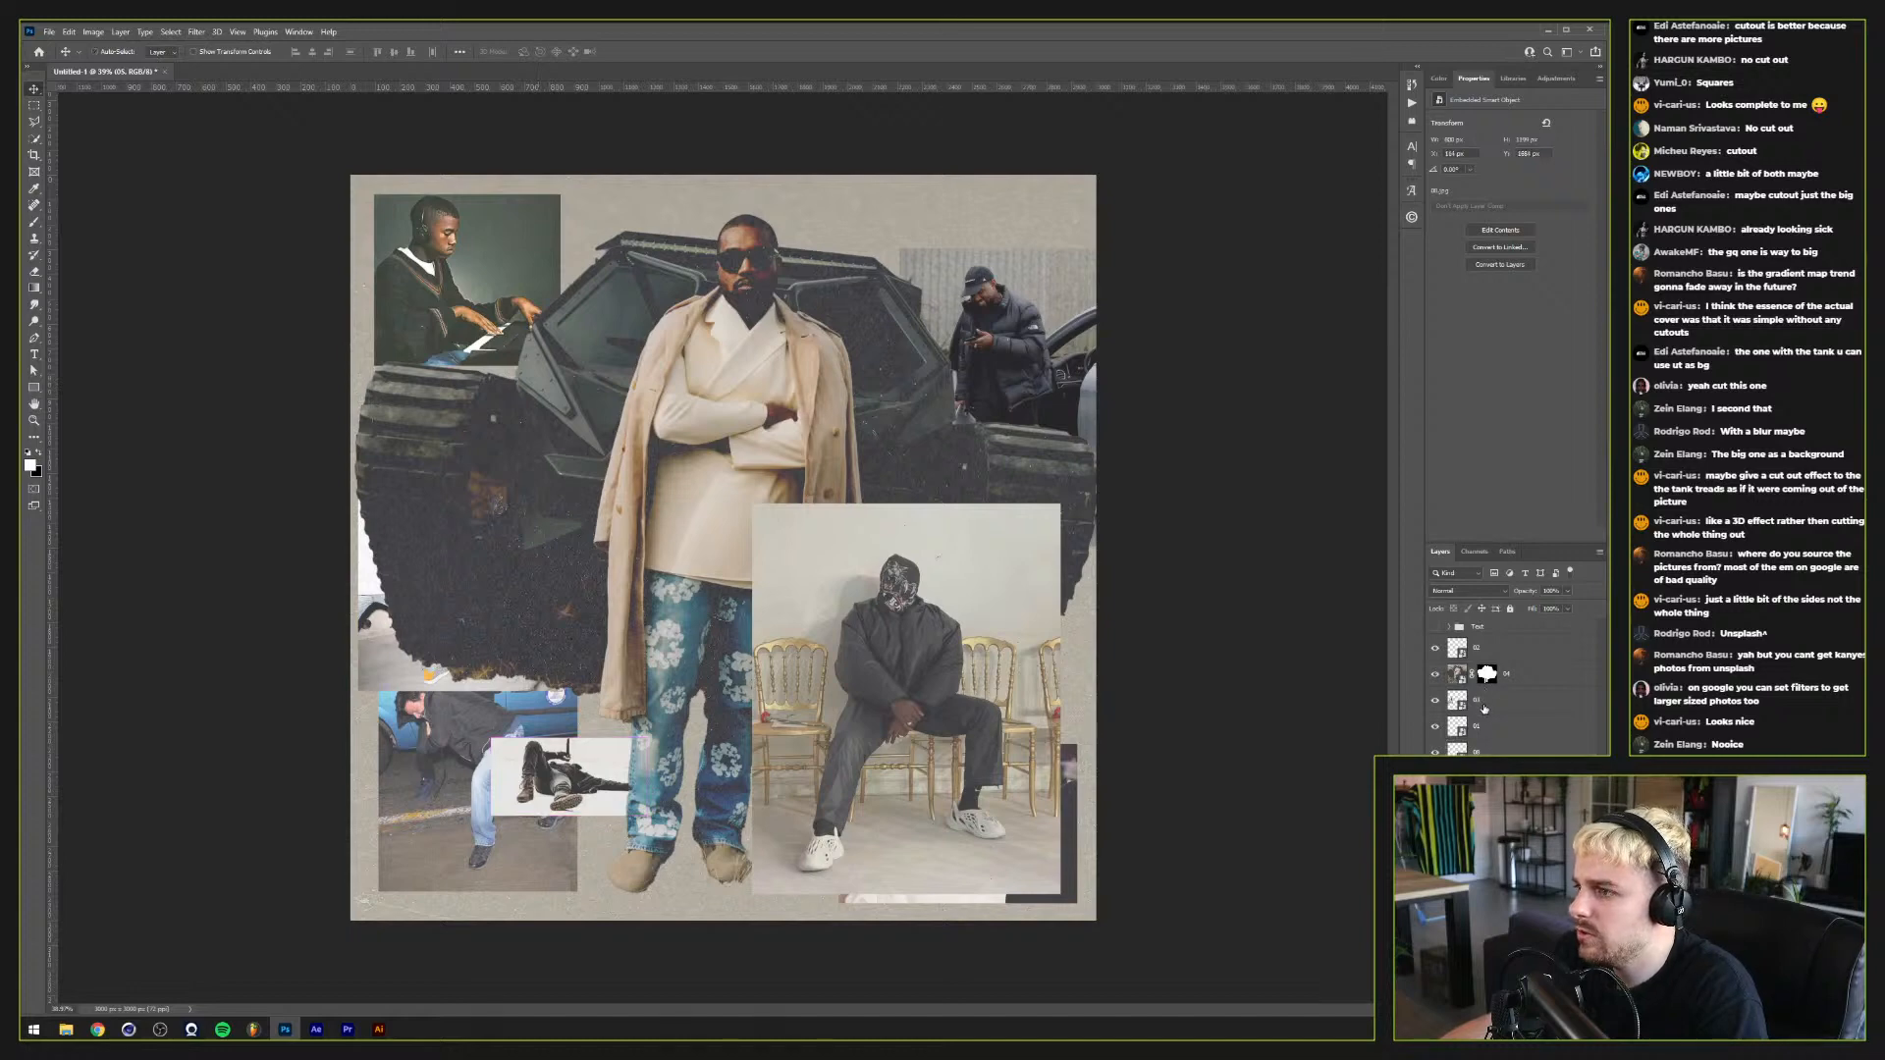
key(ctrl+z)
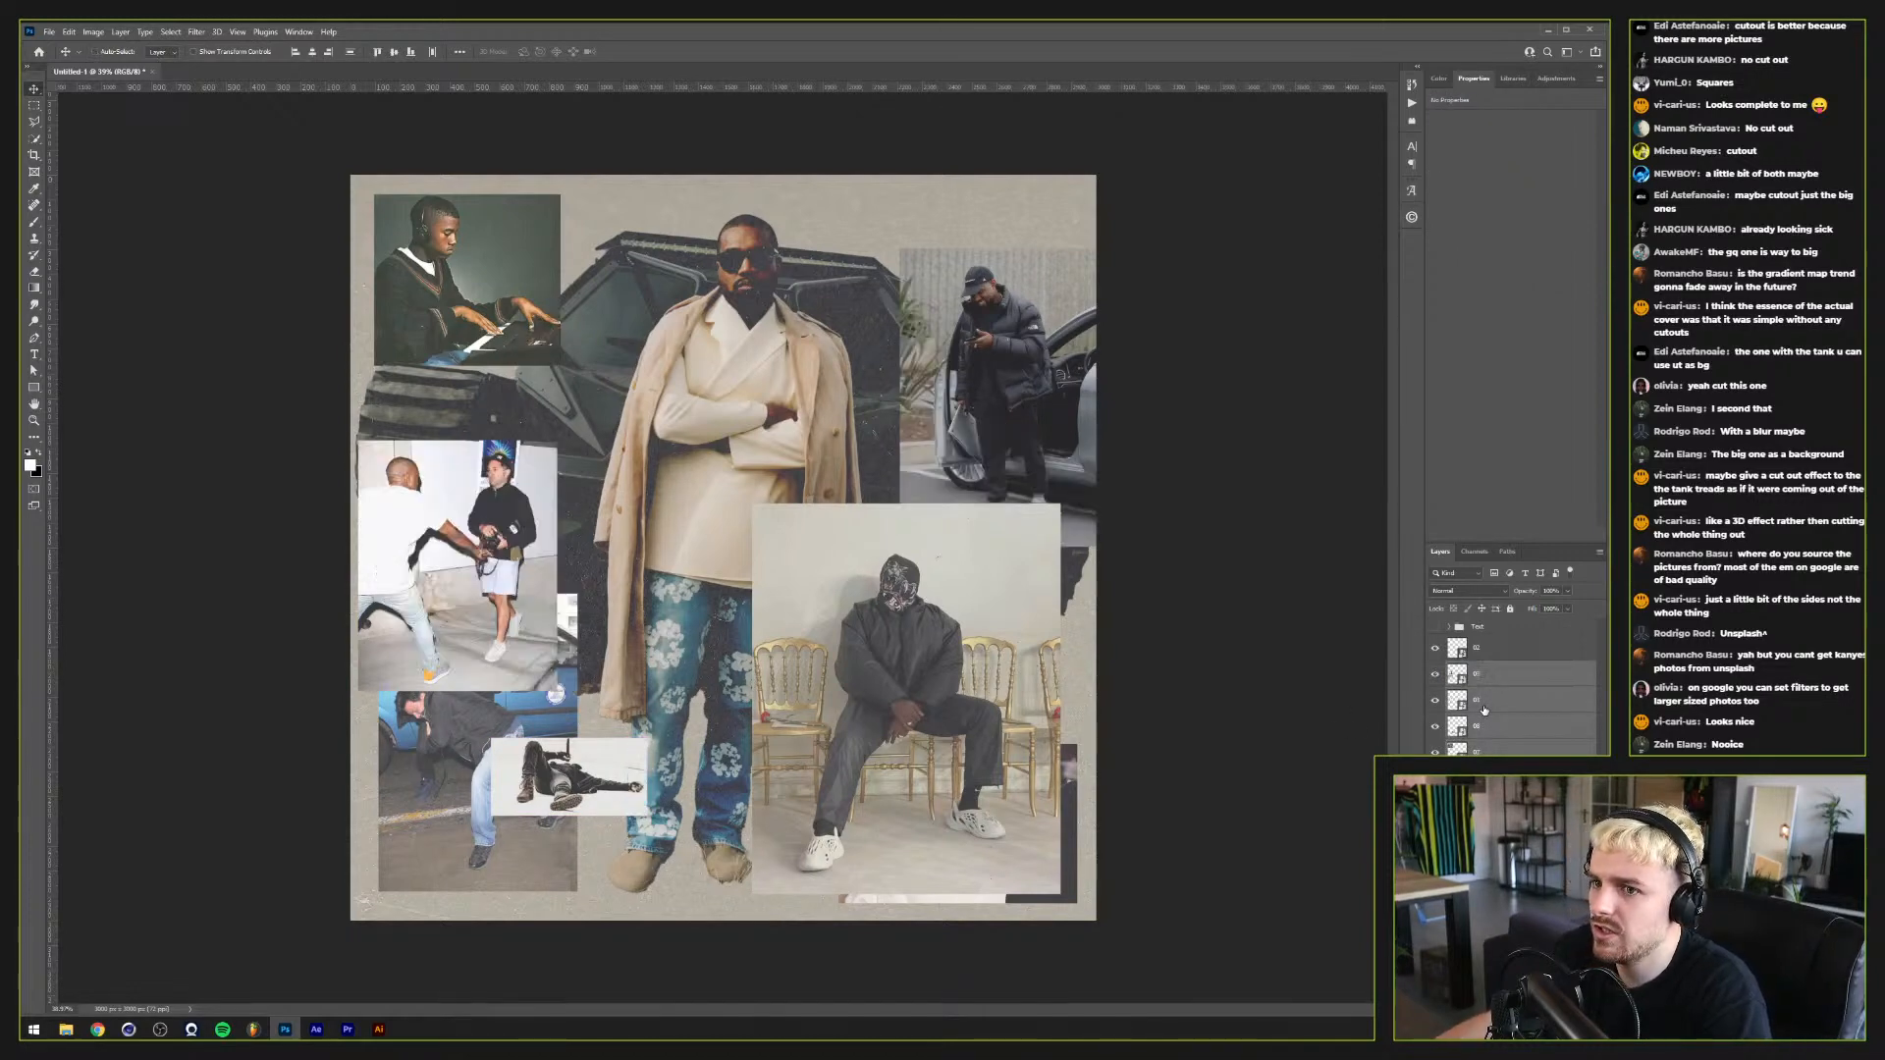
drag(413, 593, 574, 530)
key(ctrl+z)
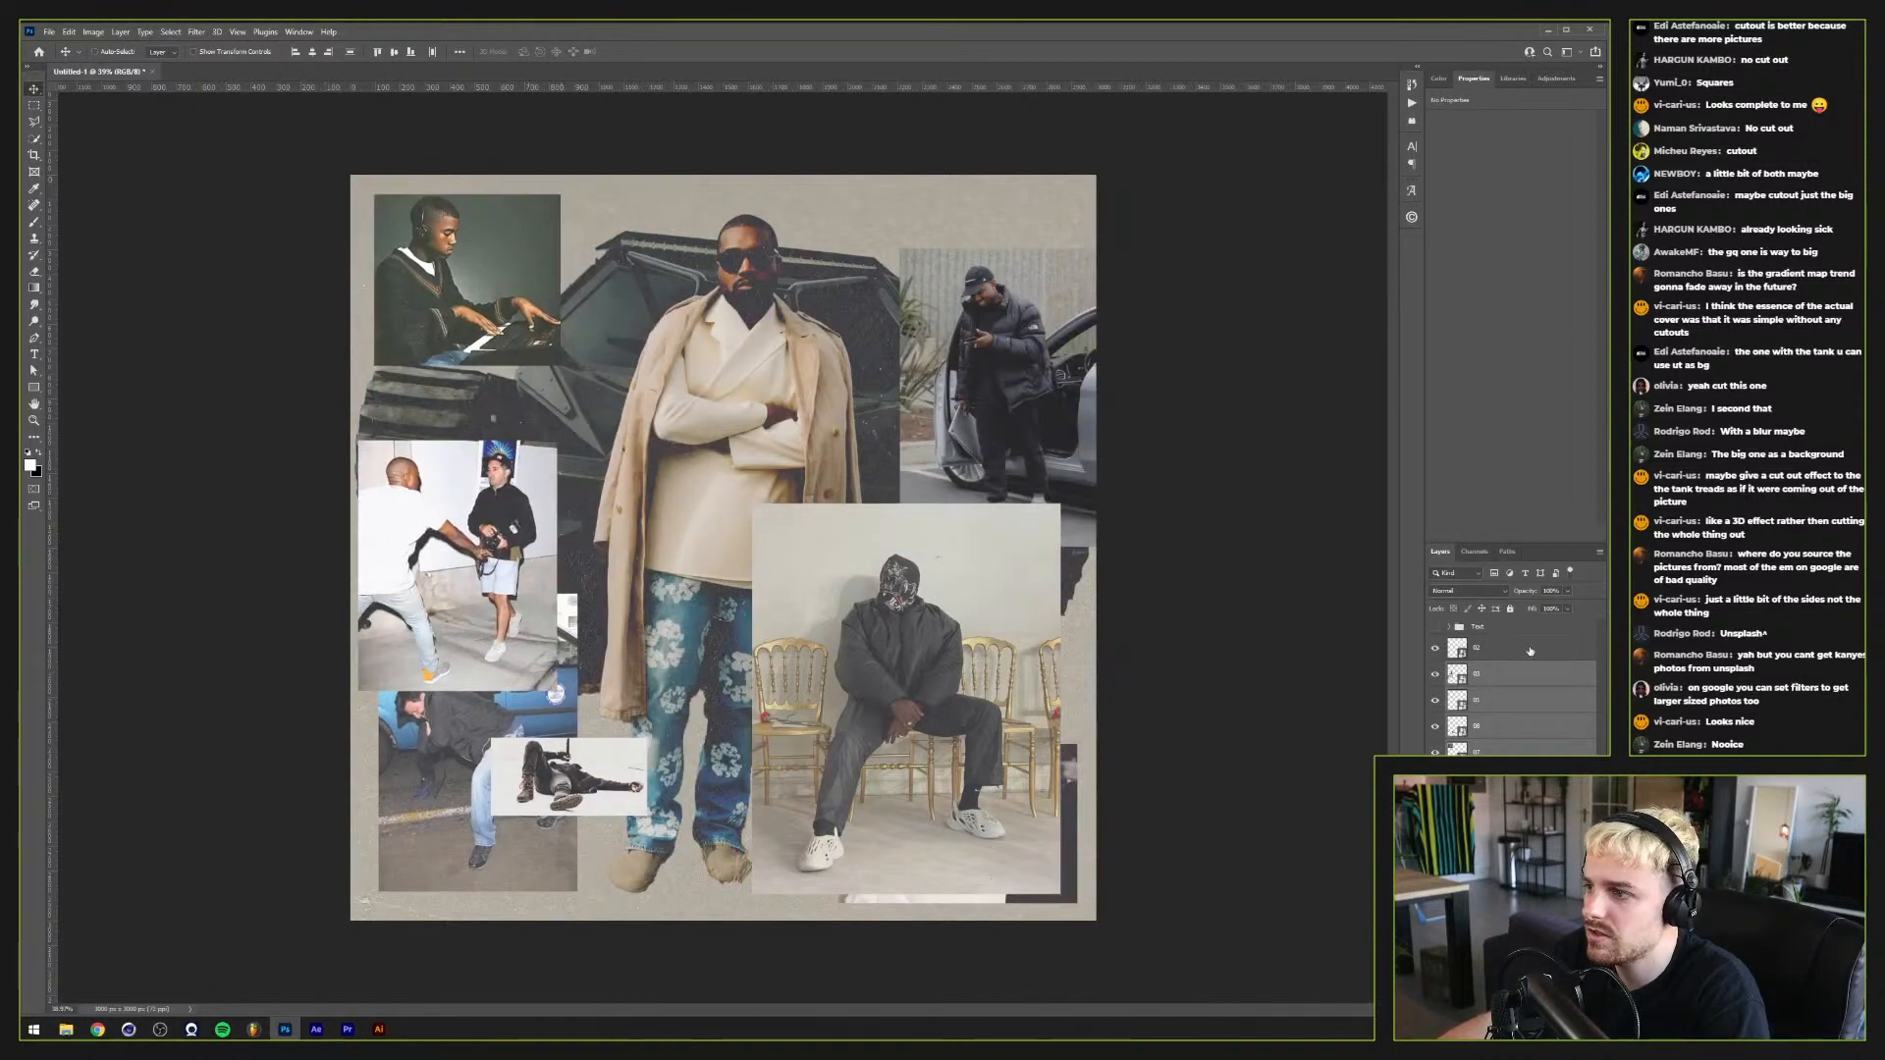
Step: Arrange the photos in two rows on the canvas, with the seated masked man at upper right and the grey-car photo at lower centre
drag(417, 560, 640, 468)
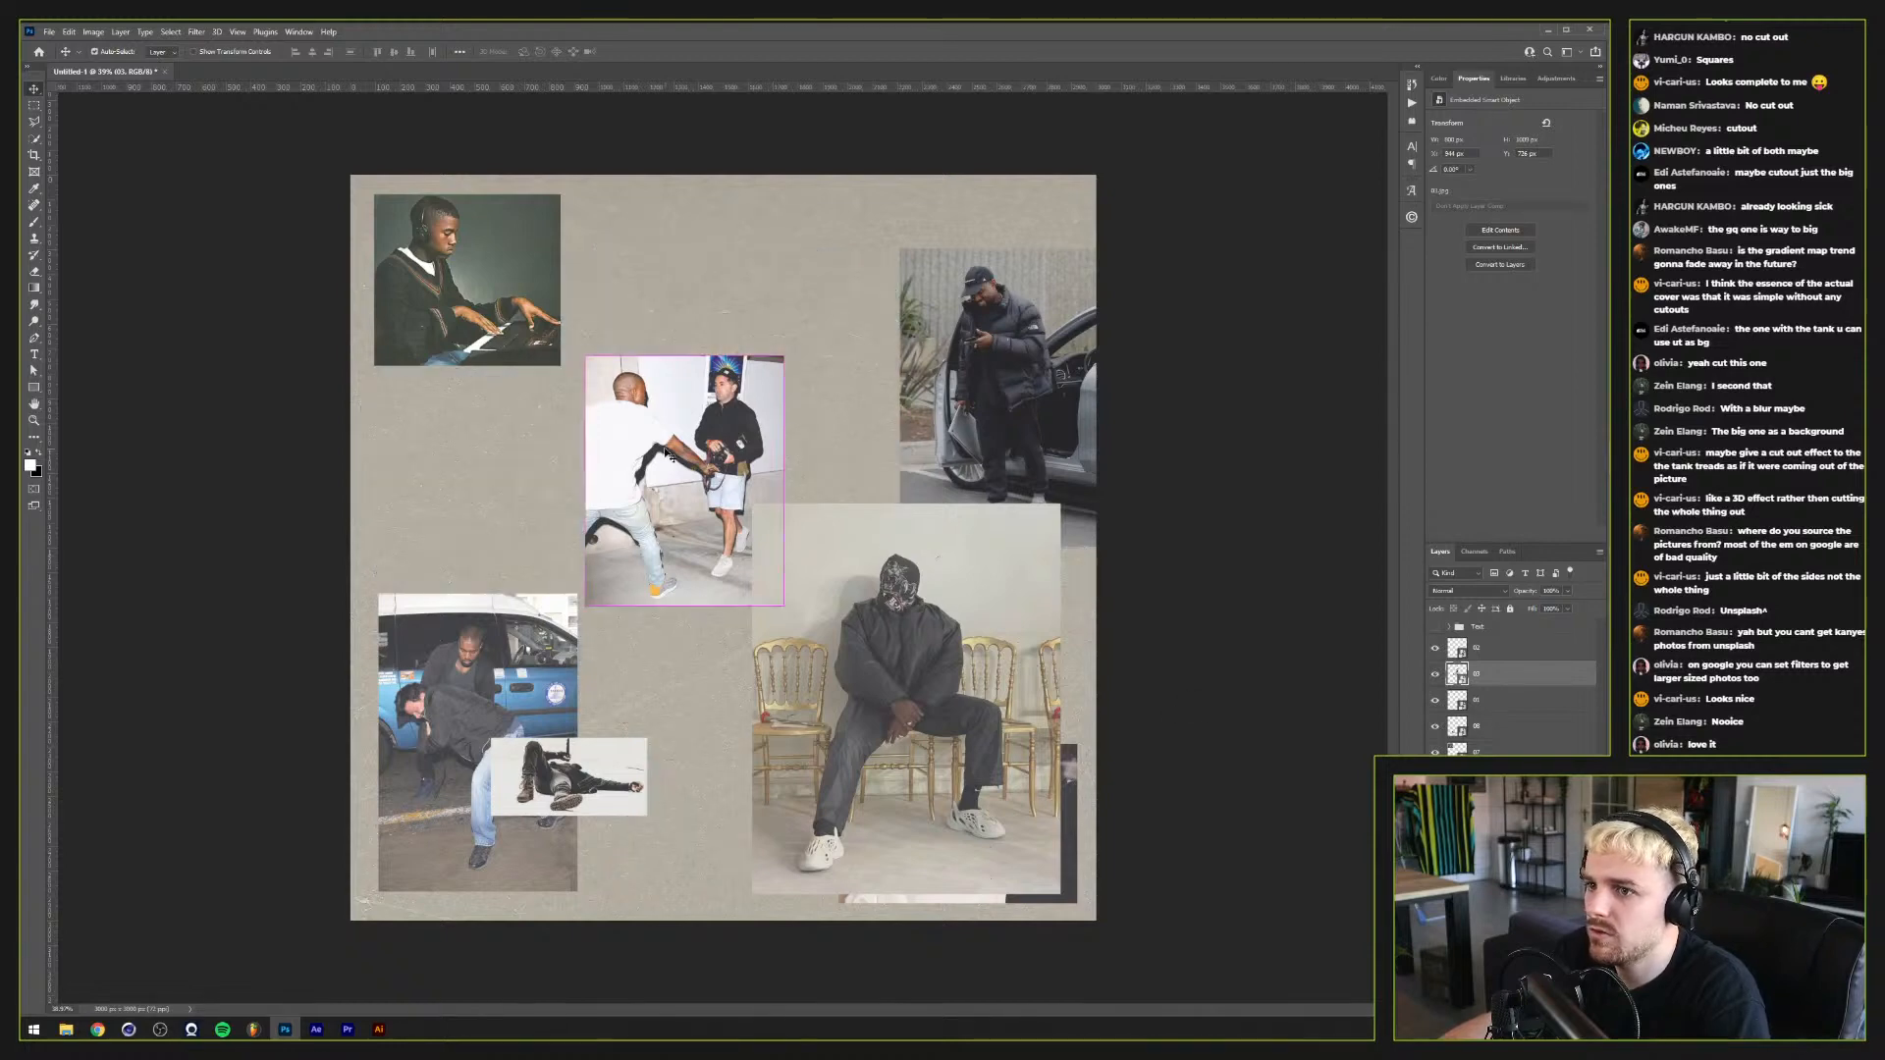
drag(541, 851, 507, 462)
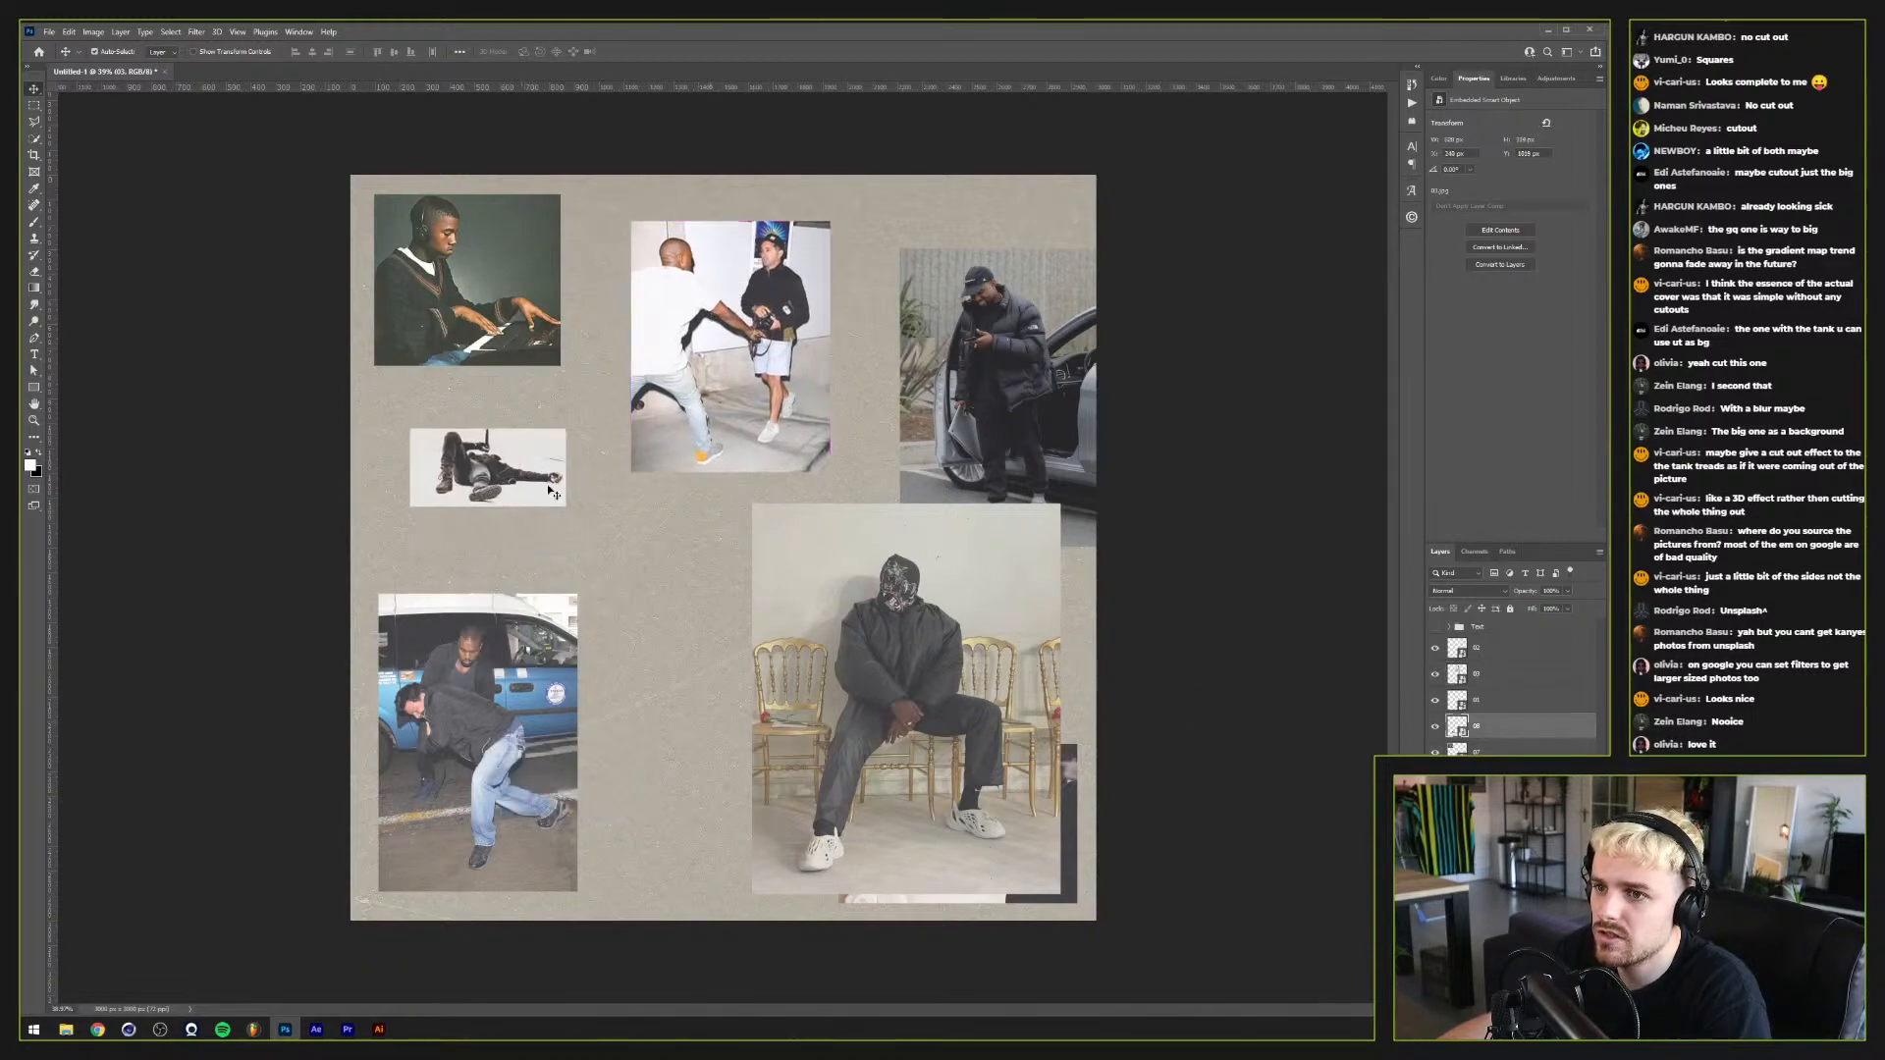
drag(941, 632, 758, 644)
drag(1004, 797, 1011, 691)
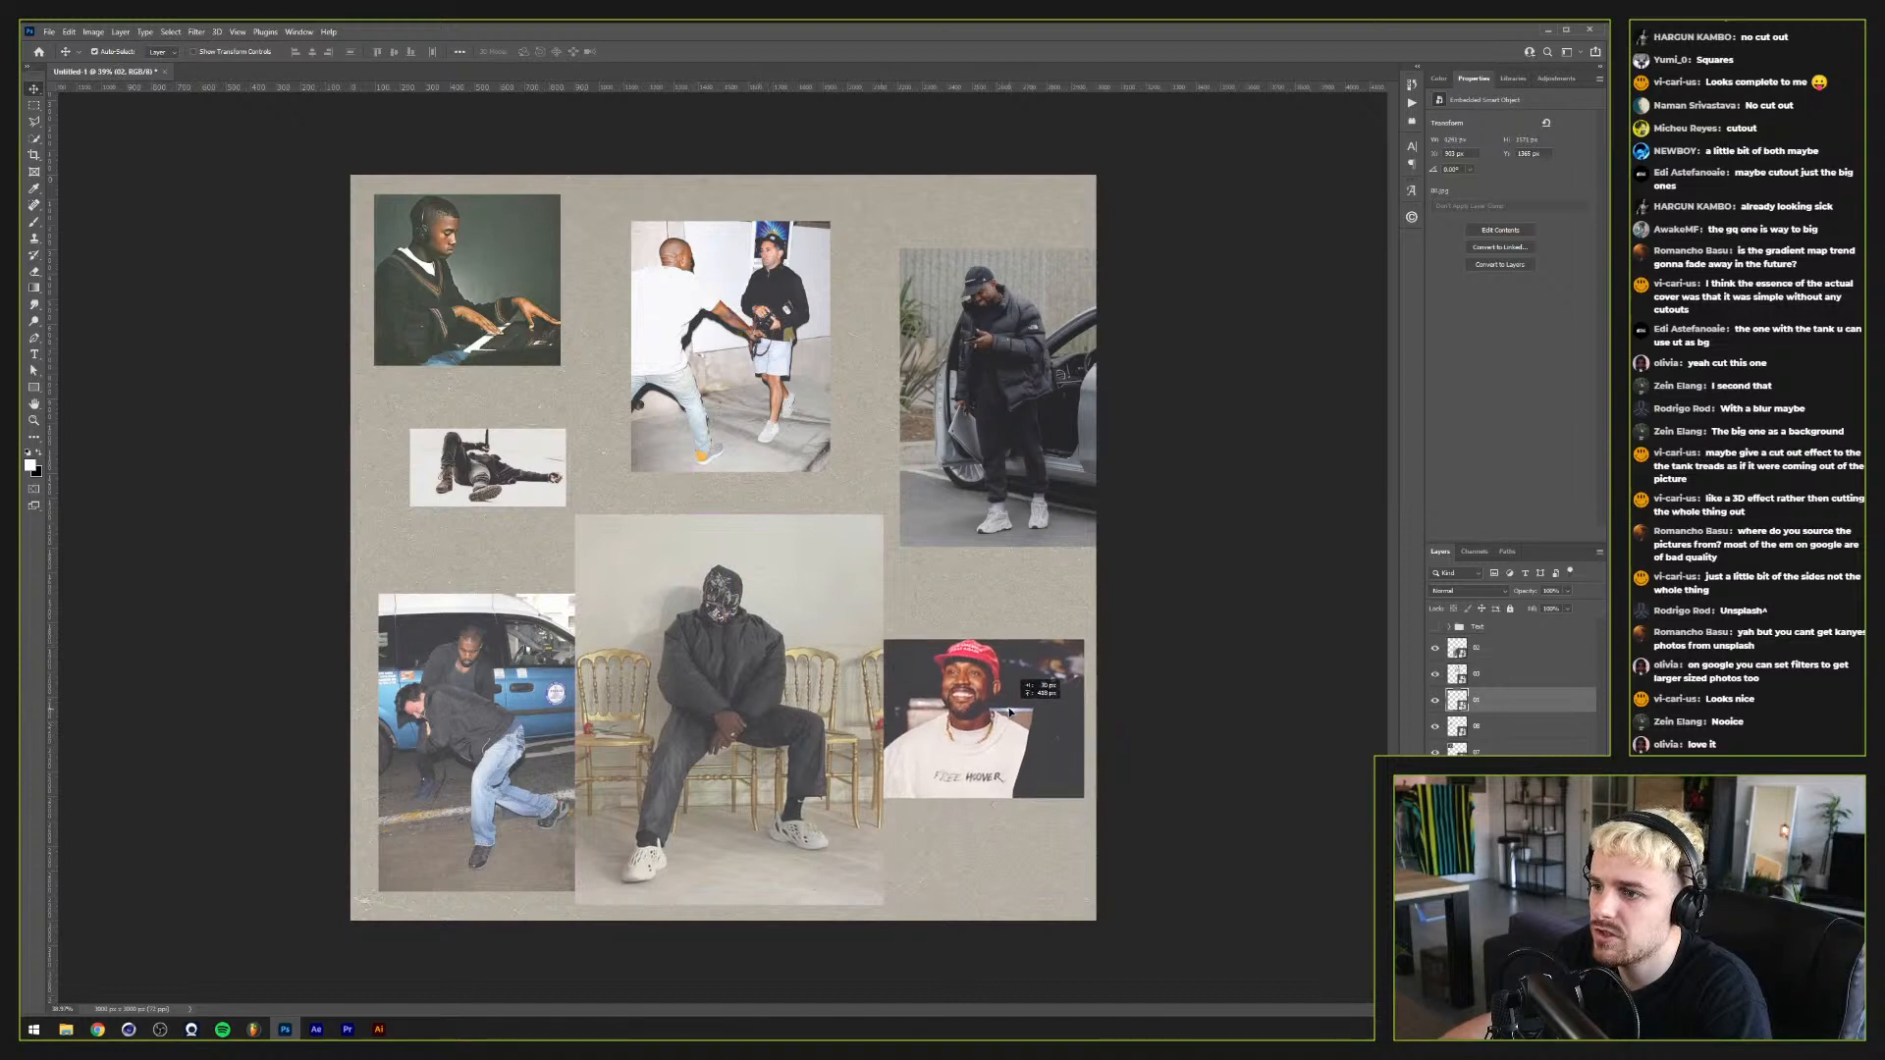
drag(1053, 381, 911, 390)
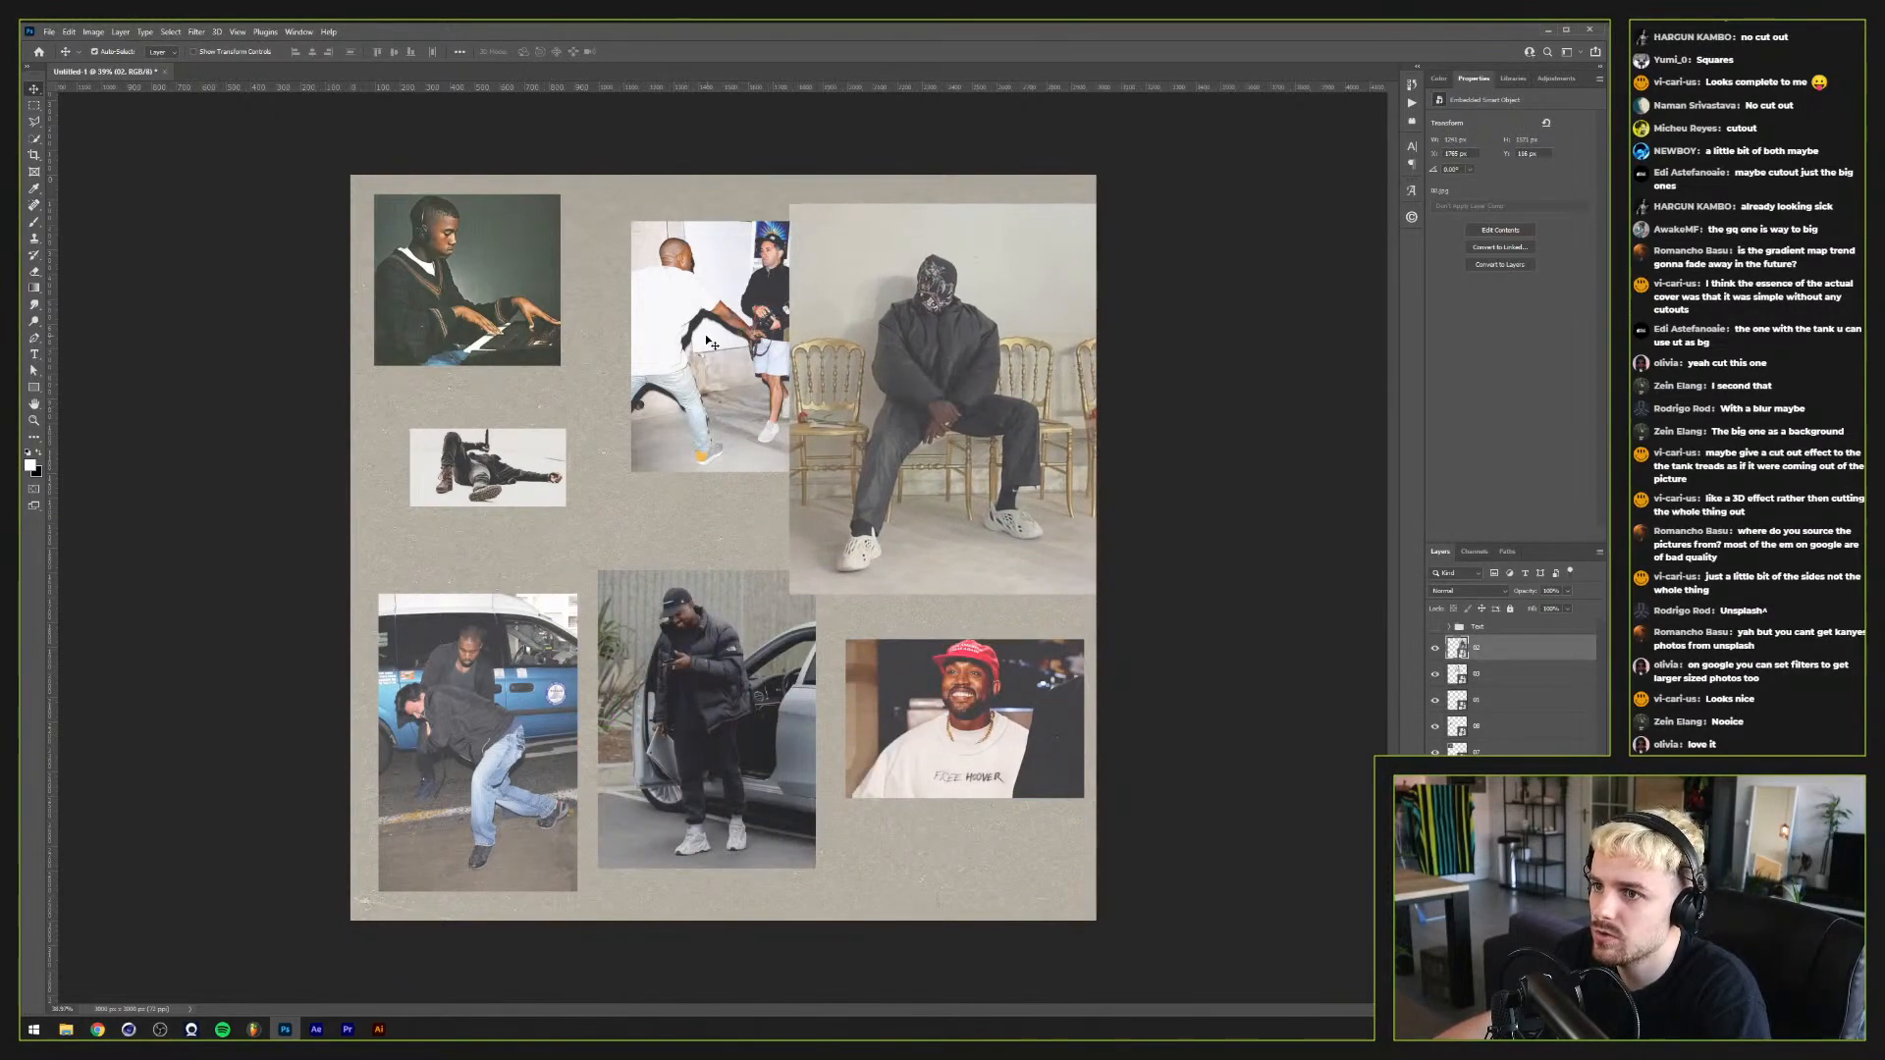
drag(732, 298, 668, 280)
drag(910, 390, 895, 369)
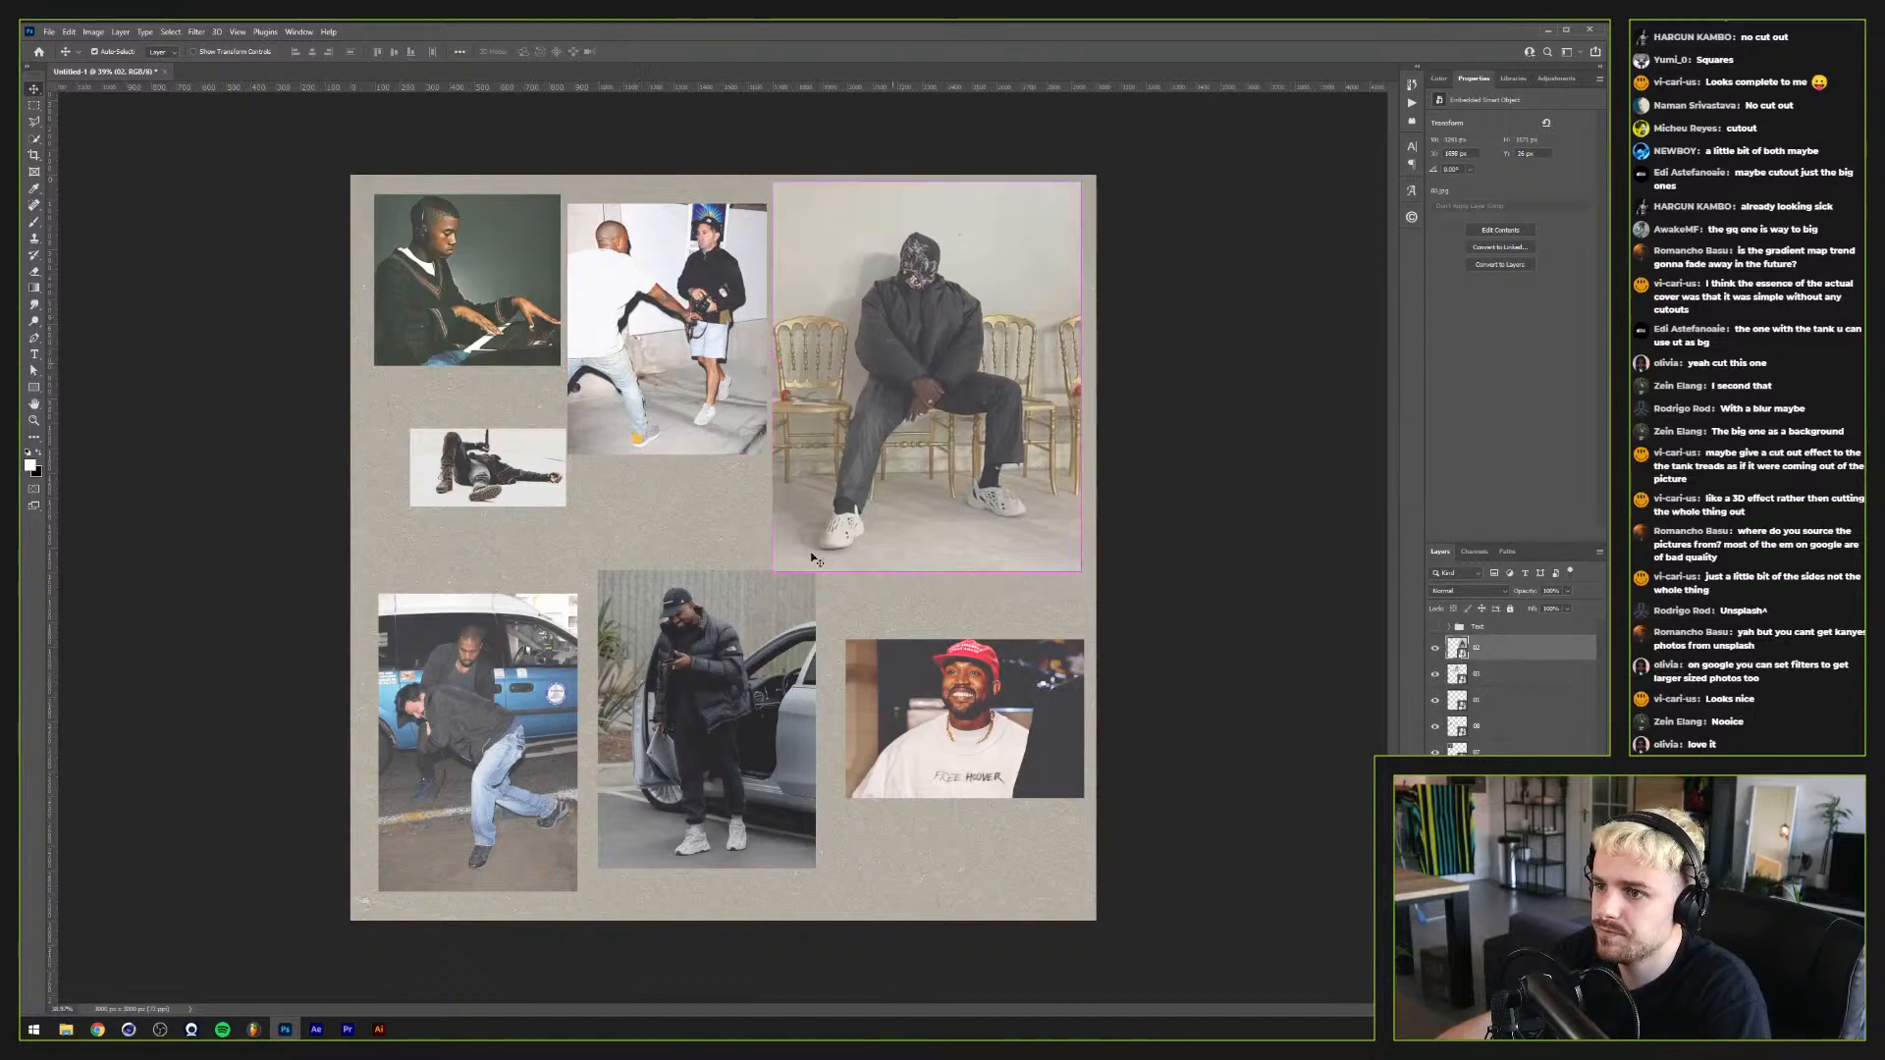
drag(681, 671, 687, 697)
Step: Delete the lying-figure, red-cap and two-men photos from the collage
drag(472, 467, 496, 503)
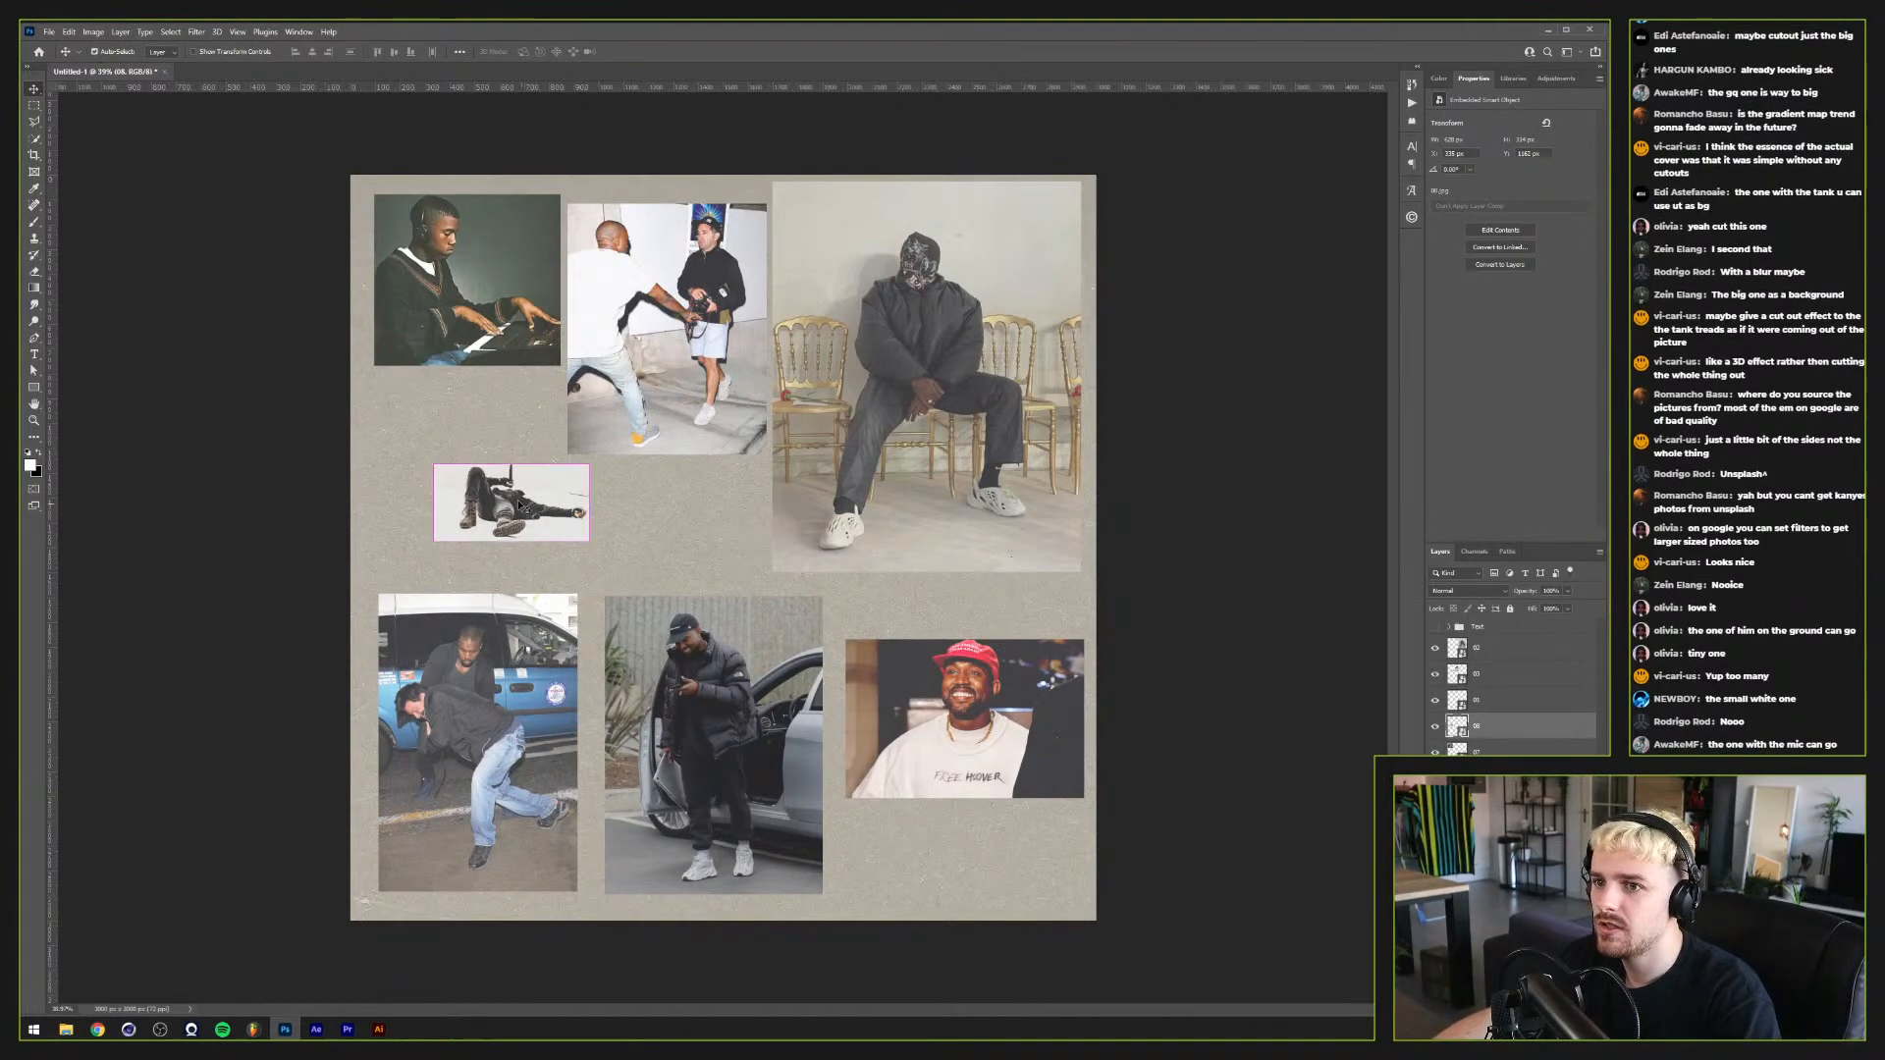
key(Delete)
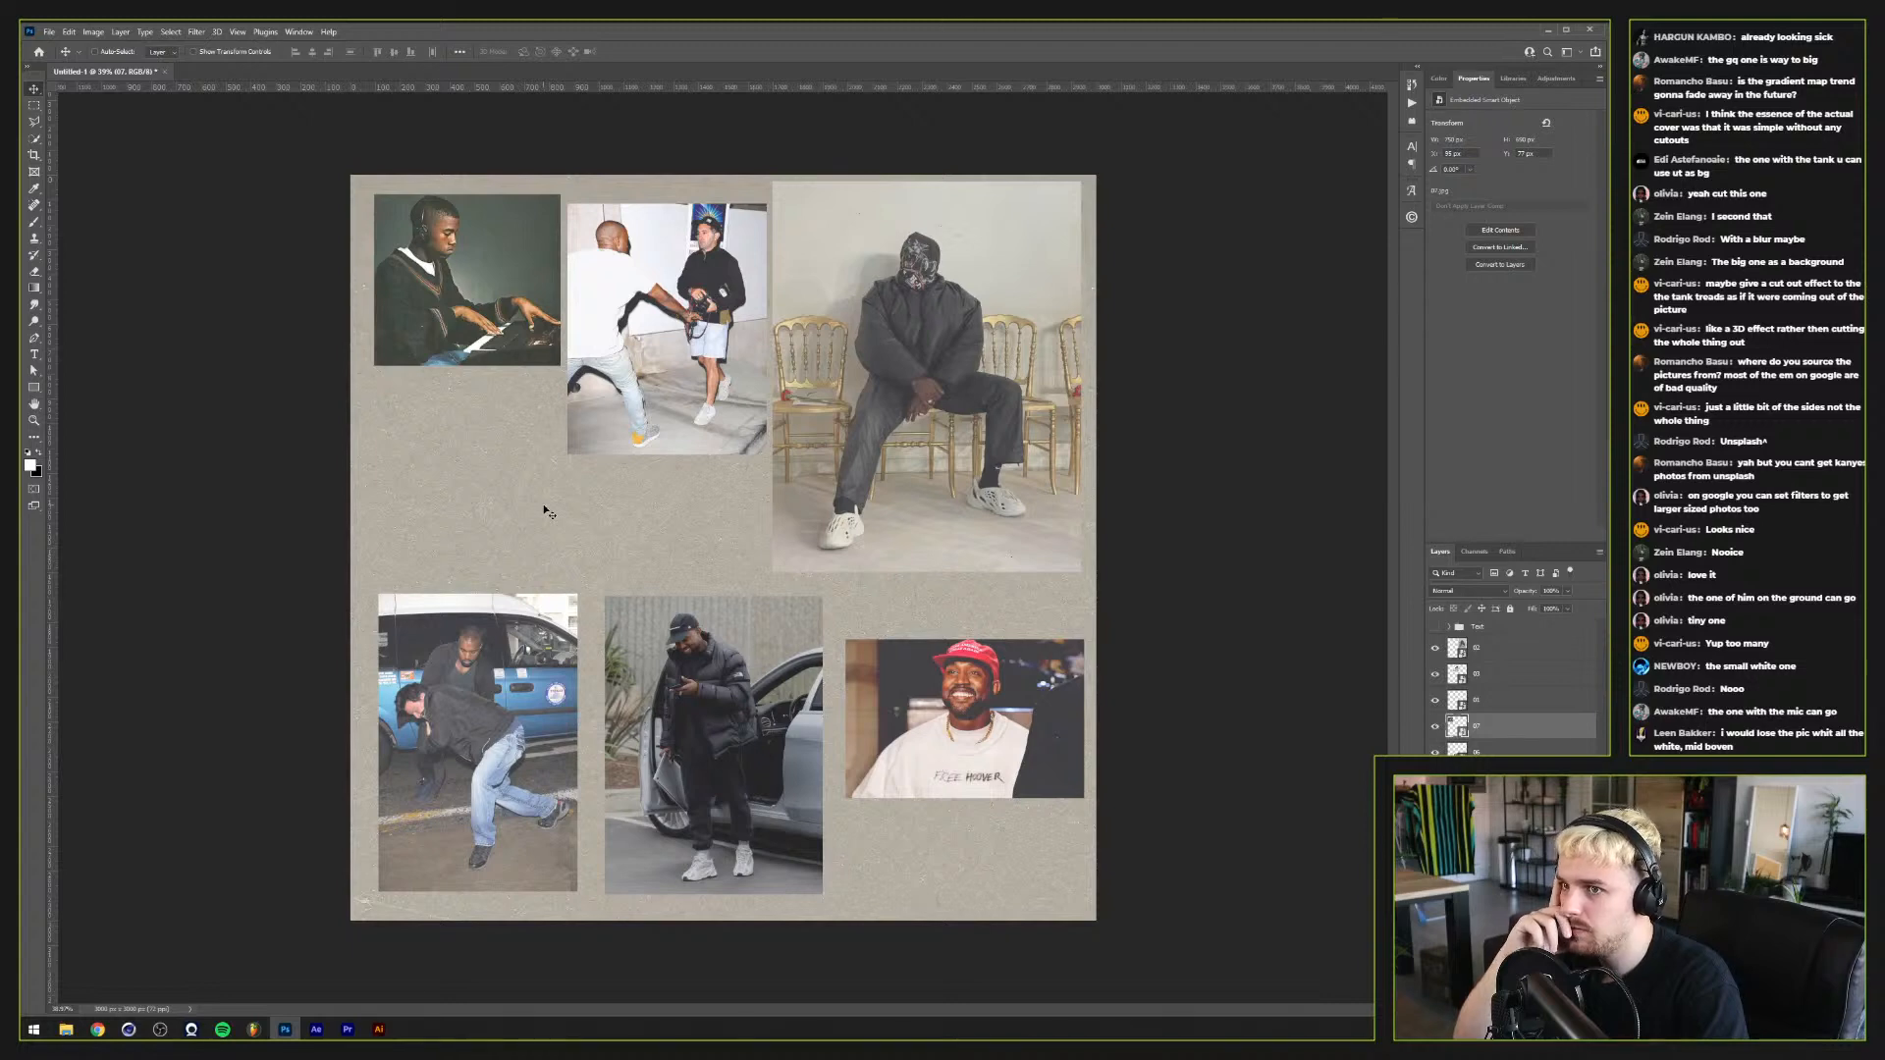
click(602, 300)
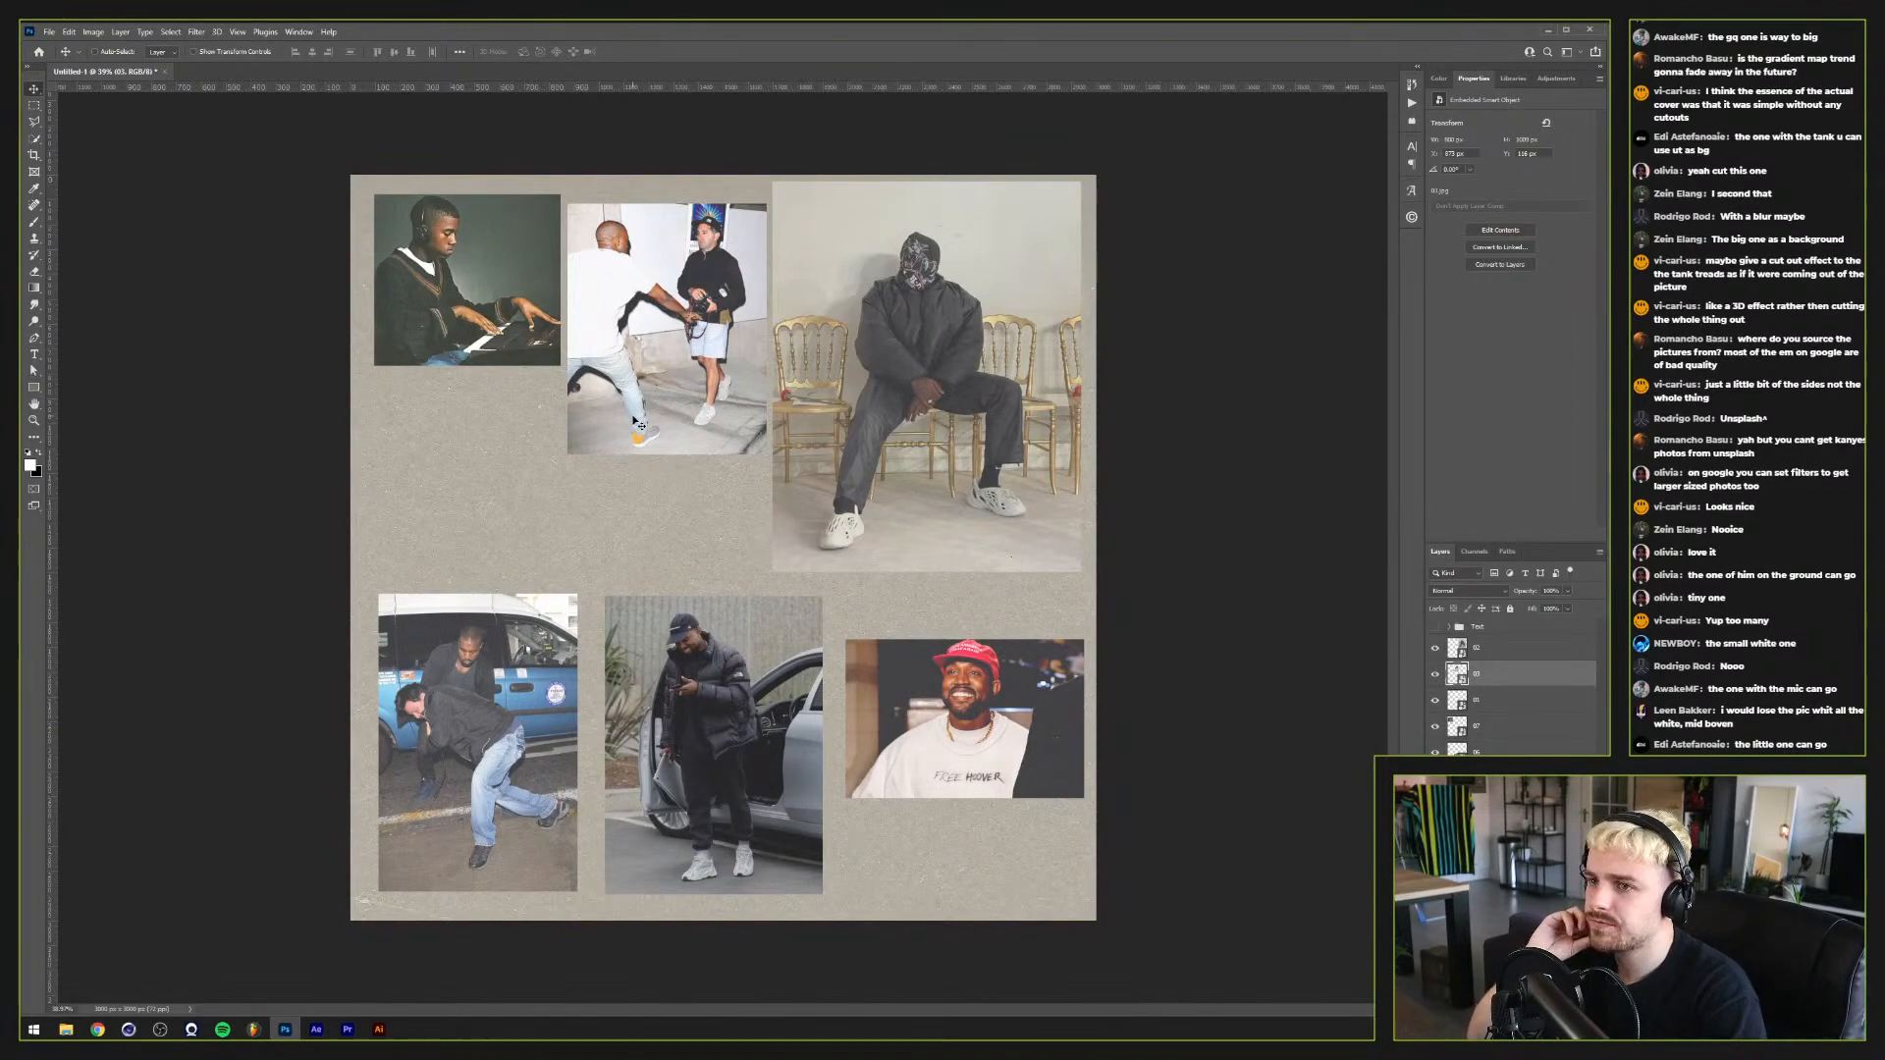
ctrl+click(518, 282)
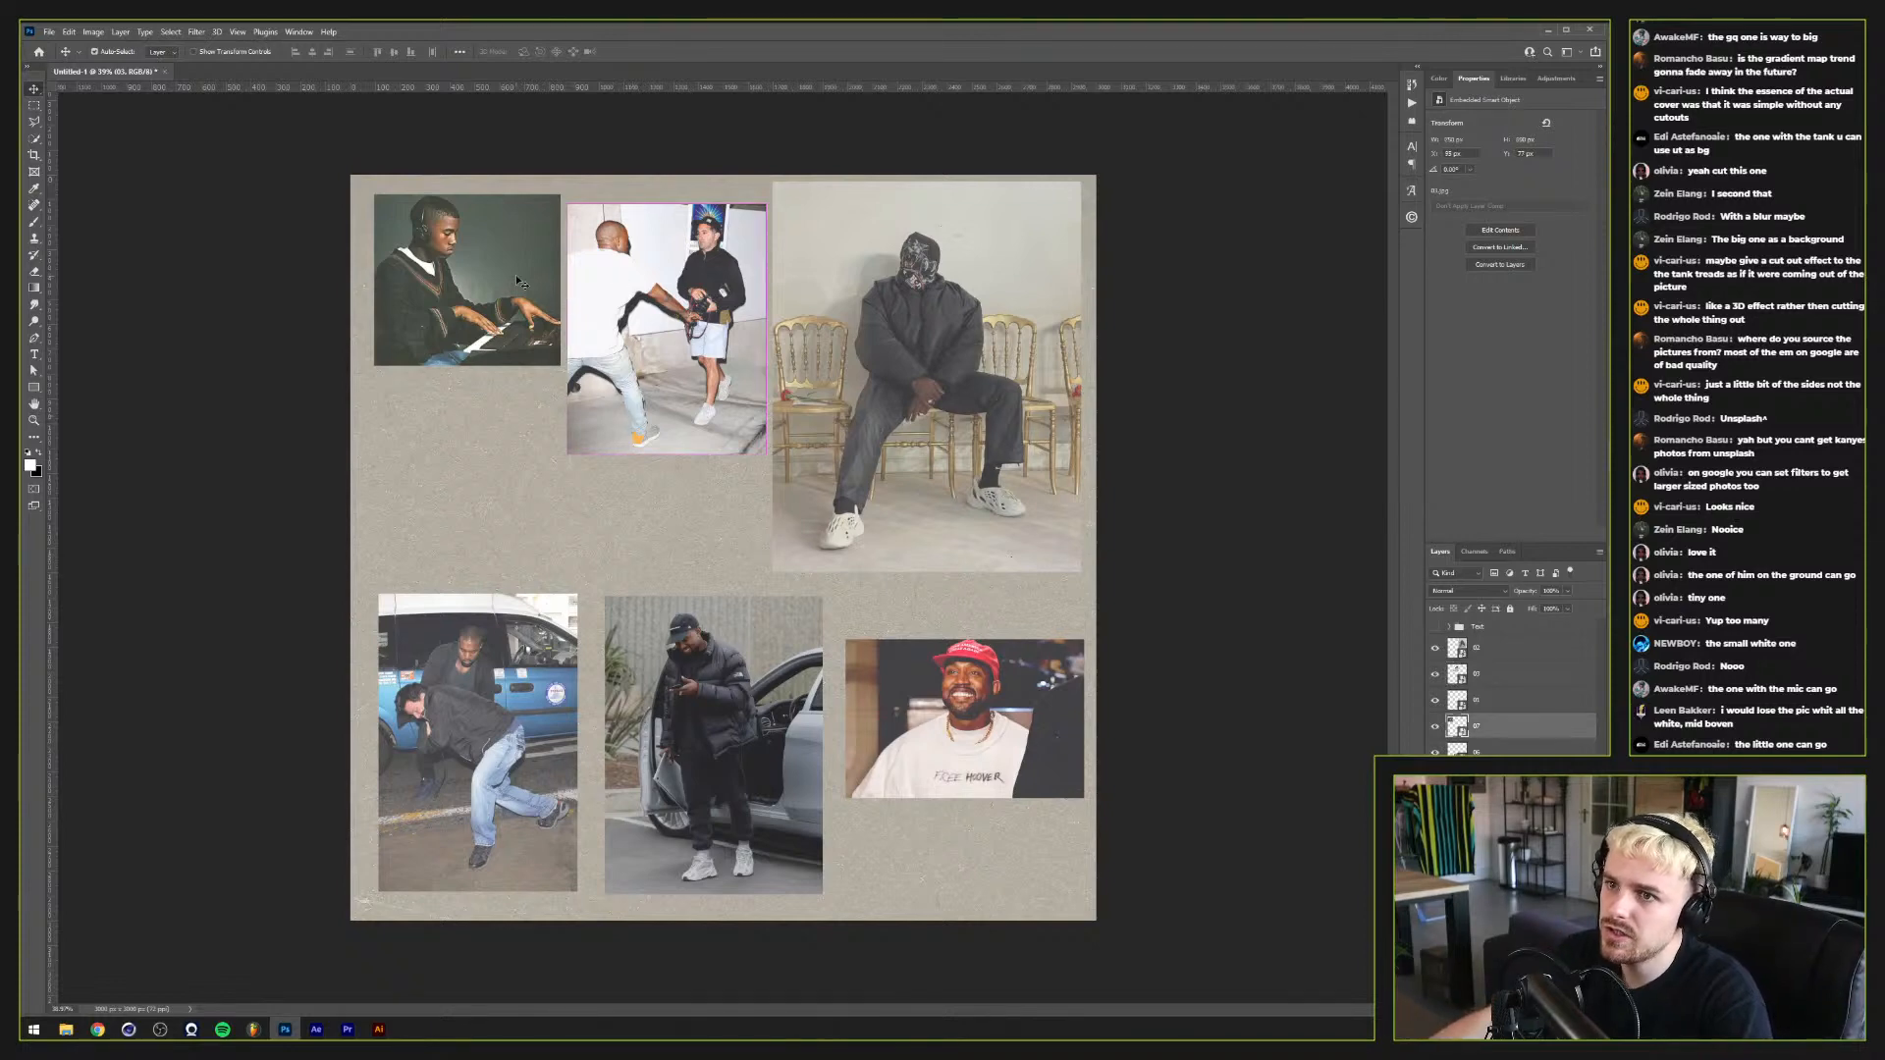
click(640, 361)
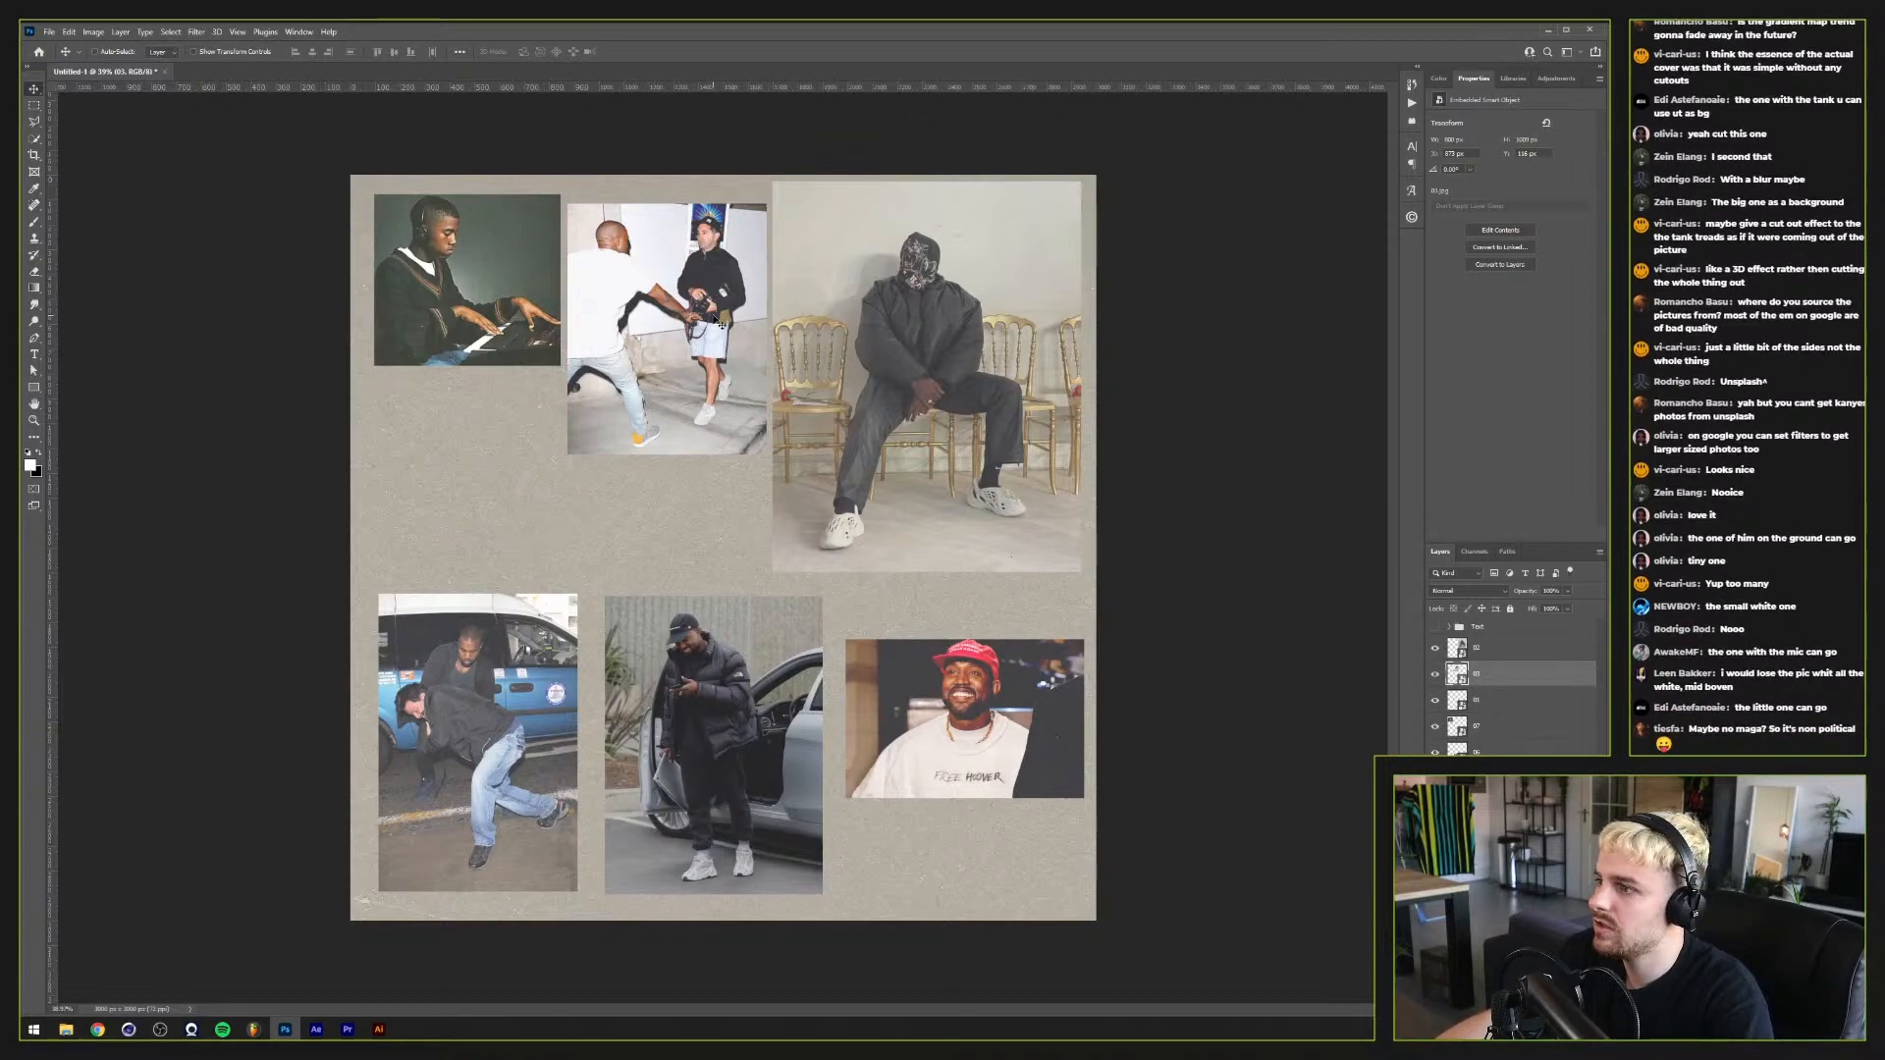
key(ctrl)
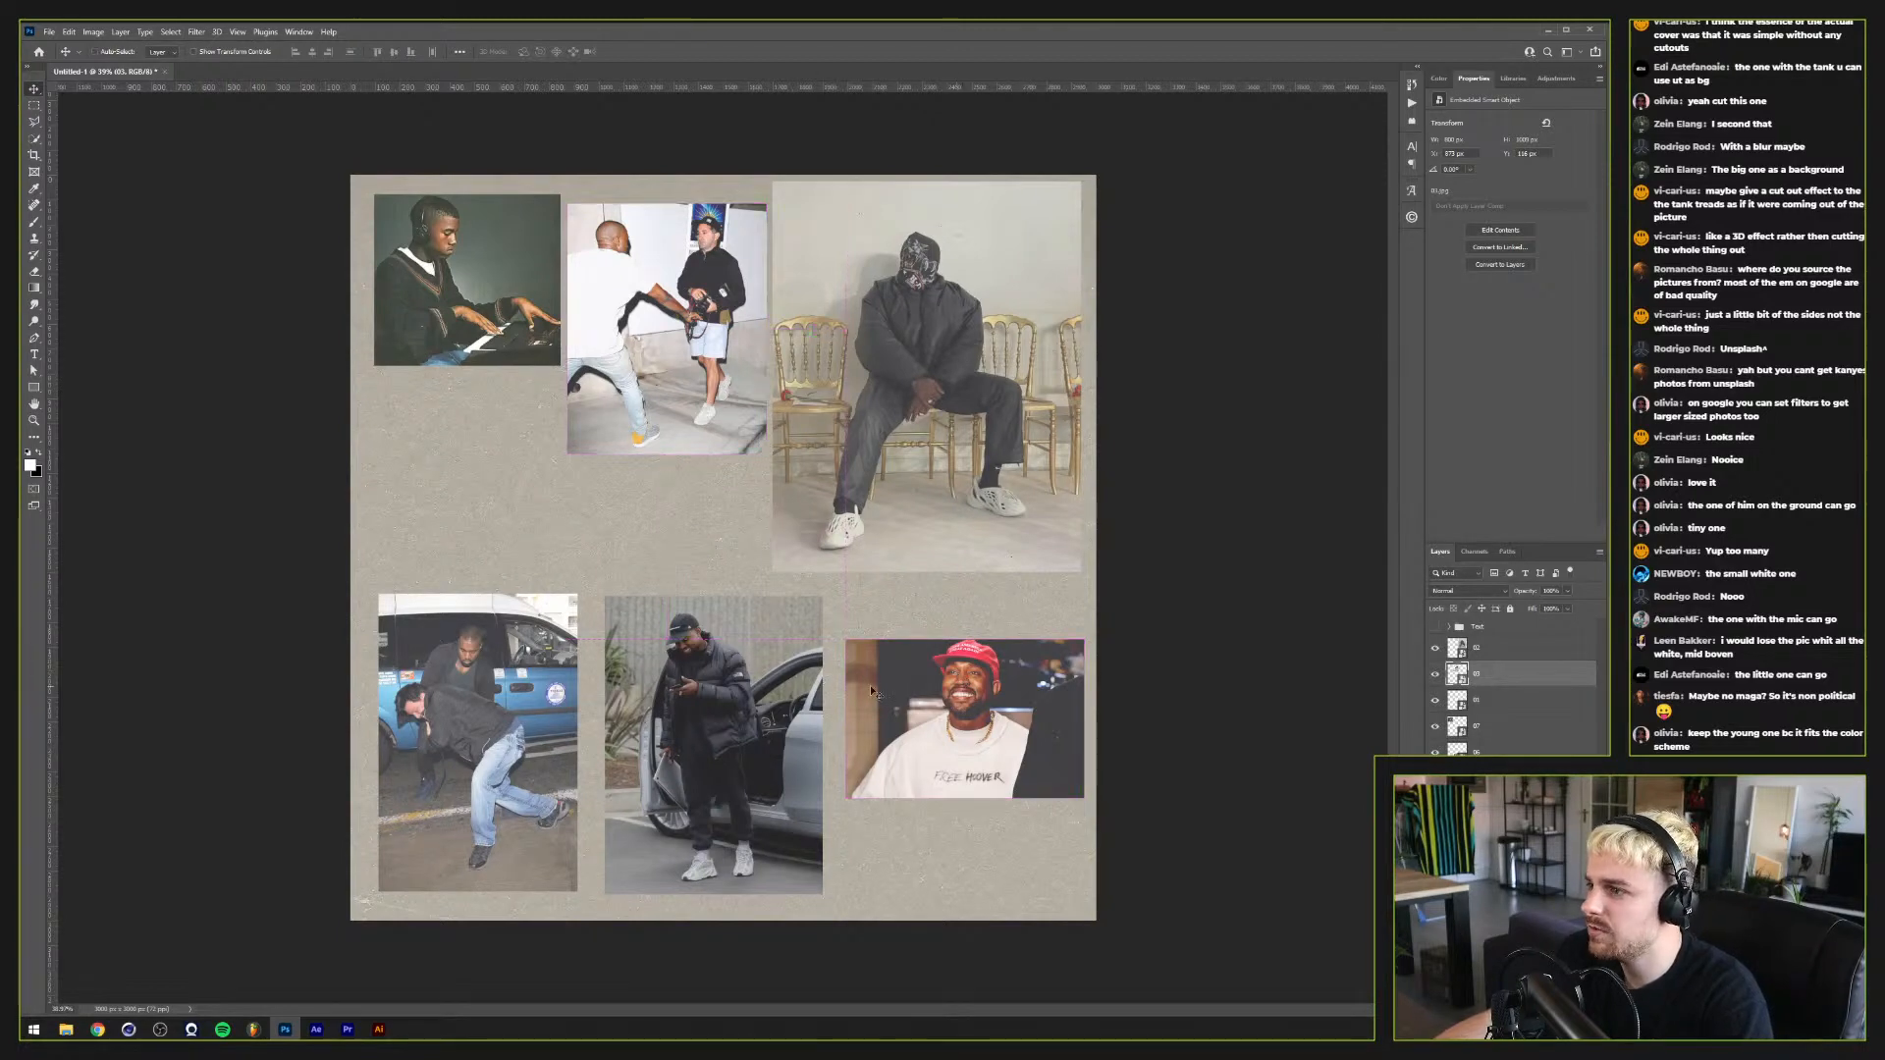
ctrl+click(949, 703)
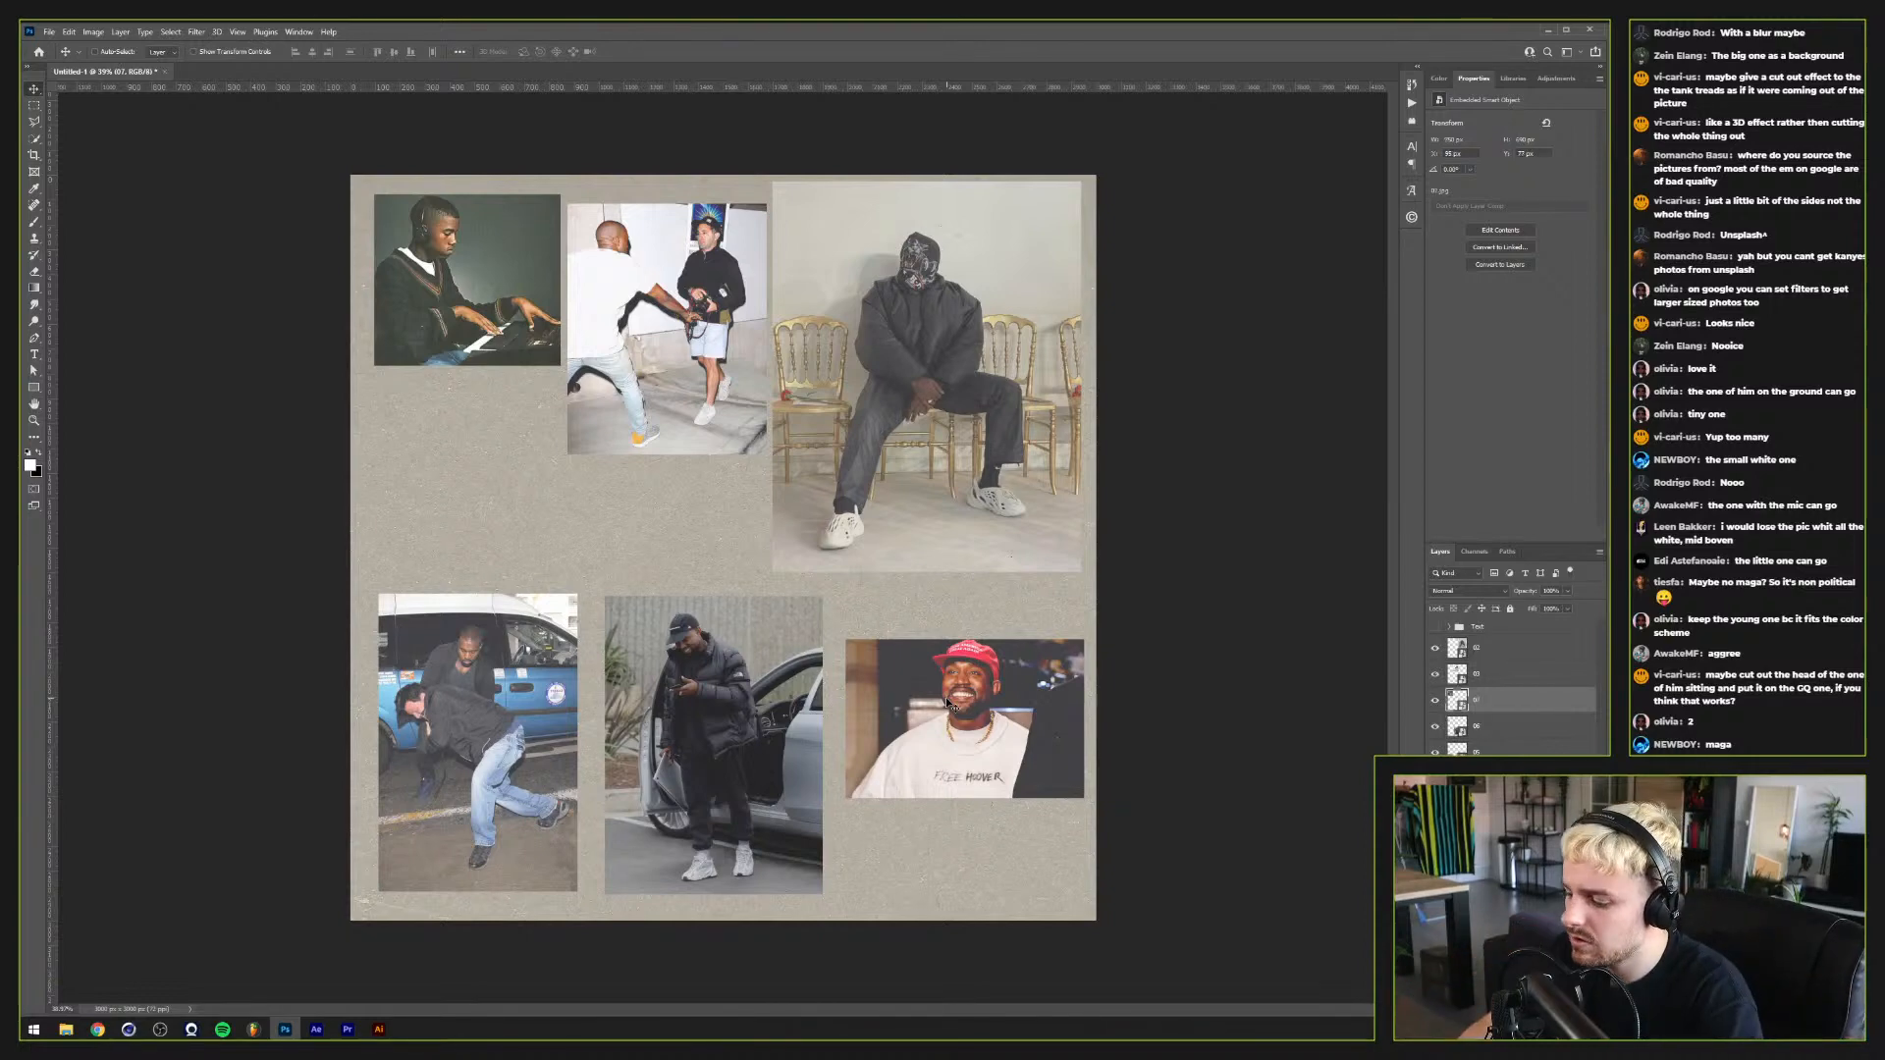
key(Delete)
click(724, 376)
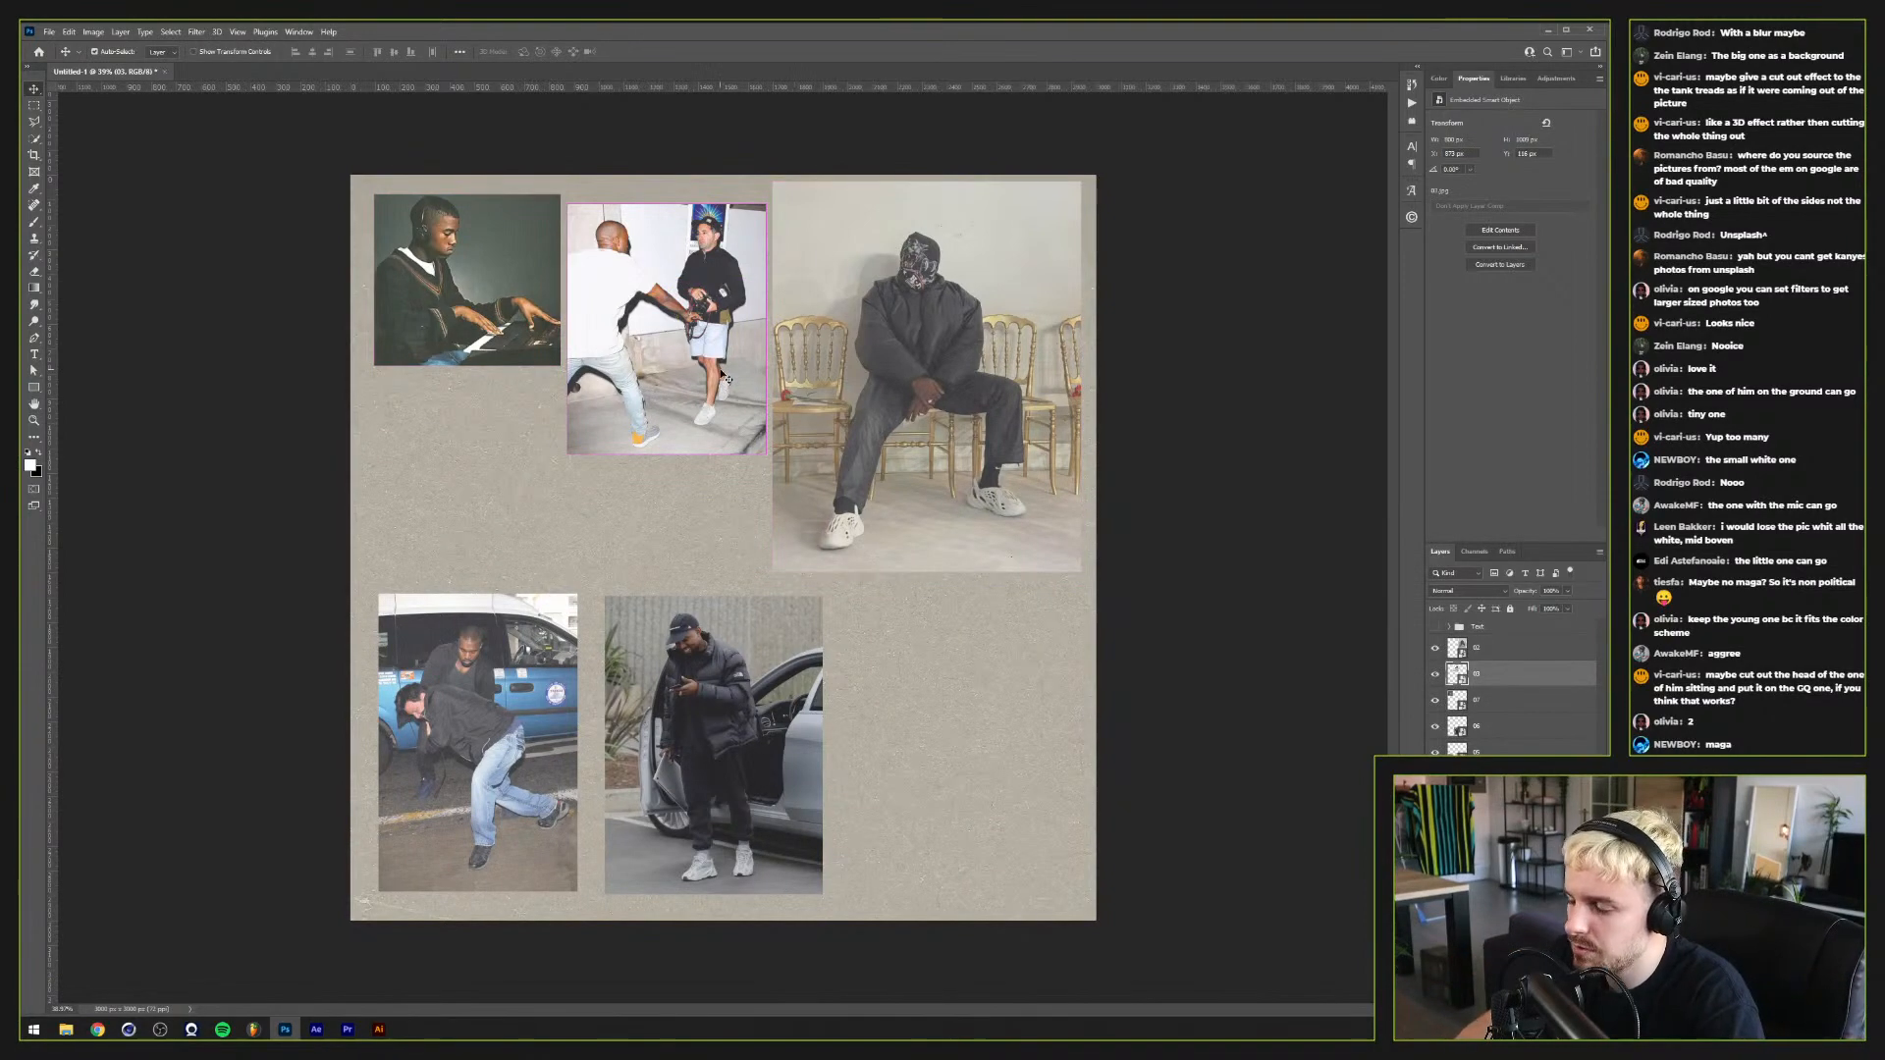
key(Delete)
Step: Move the grey-car photo beneath the seated masked man, and show the tank cutout layer again
drag(633, 678, 814, 675)
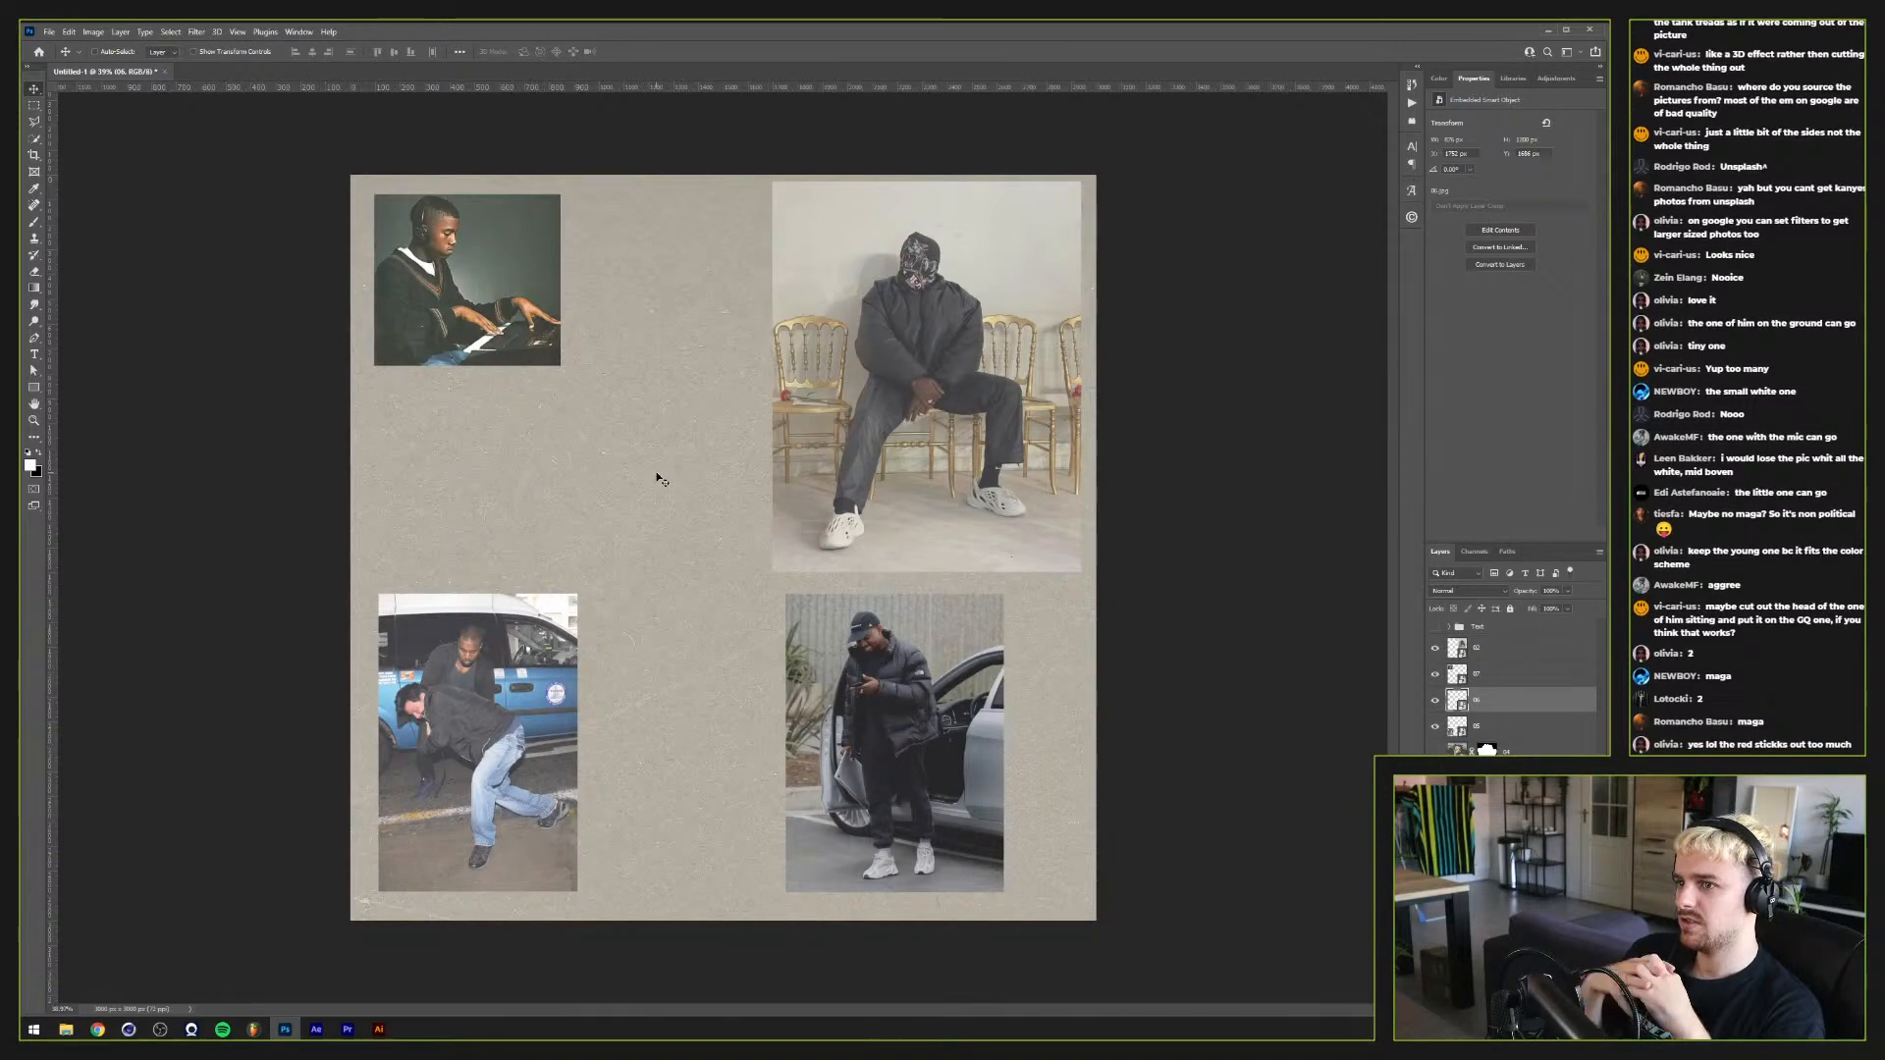
click(1436, 751)
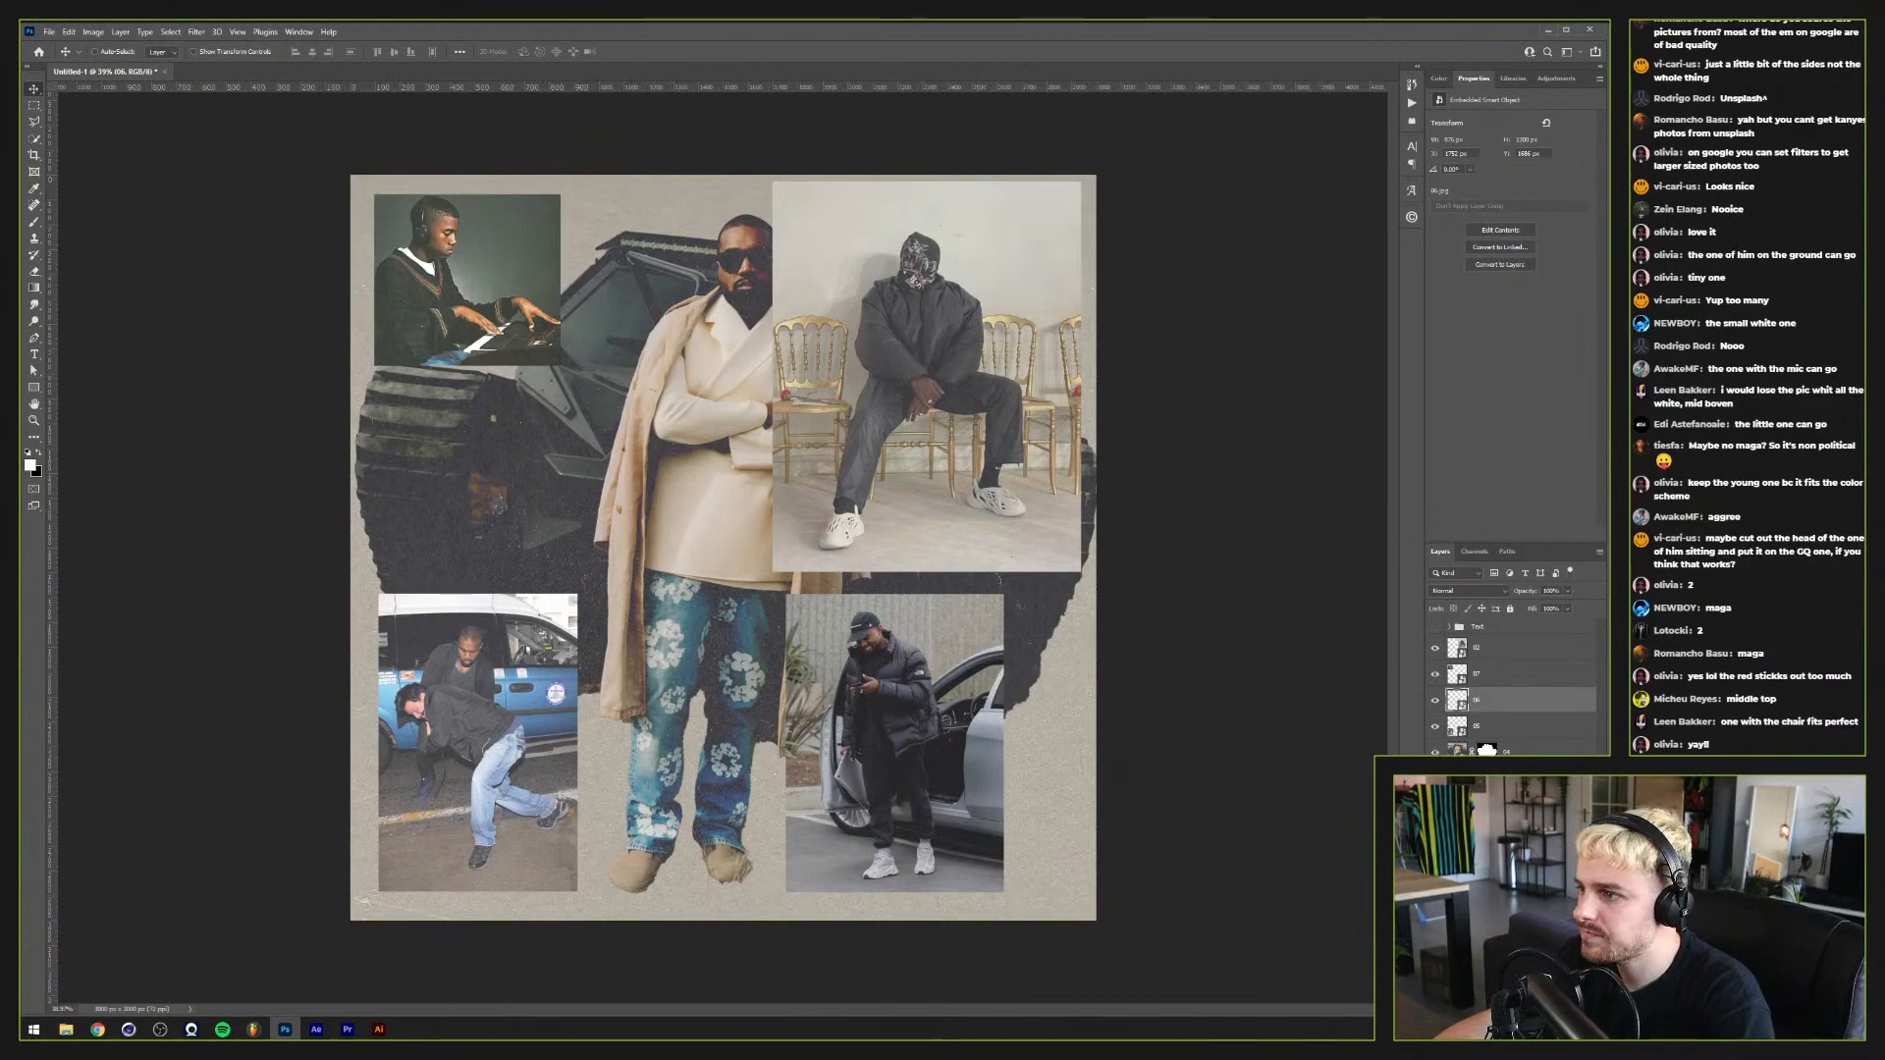
mouse_move(1502, 751)
mouse_down()
mouse_move(1506, 640)
mouse_move(1520, 751)
mouse_up()
Step: Try the piano, seated-man, blue-car and grey-car photos in tighter positions around the standing figure in the coat
scroll(769, 727, up, 5)
scroll(770, 728, down, 6)
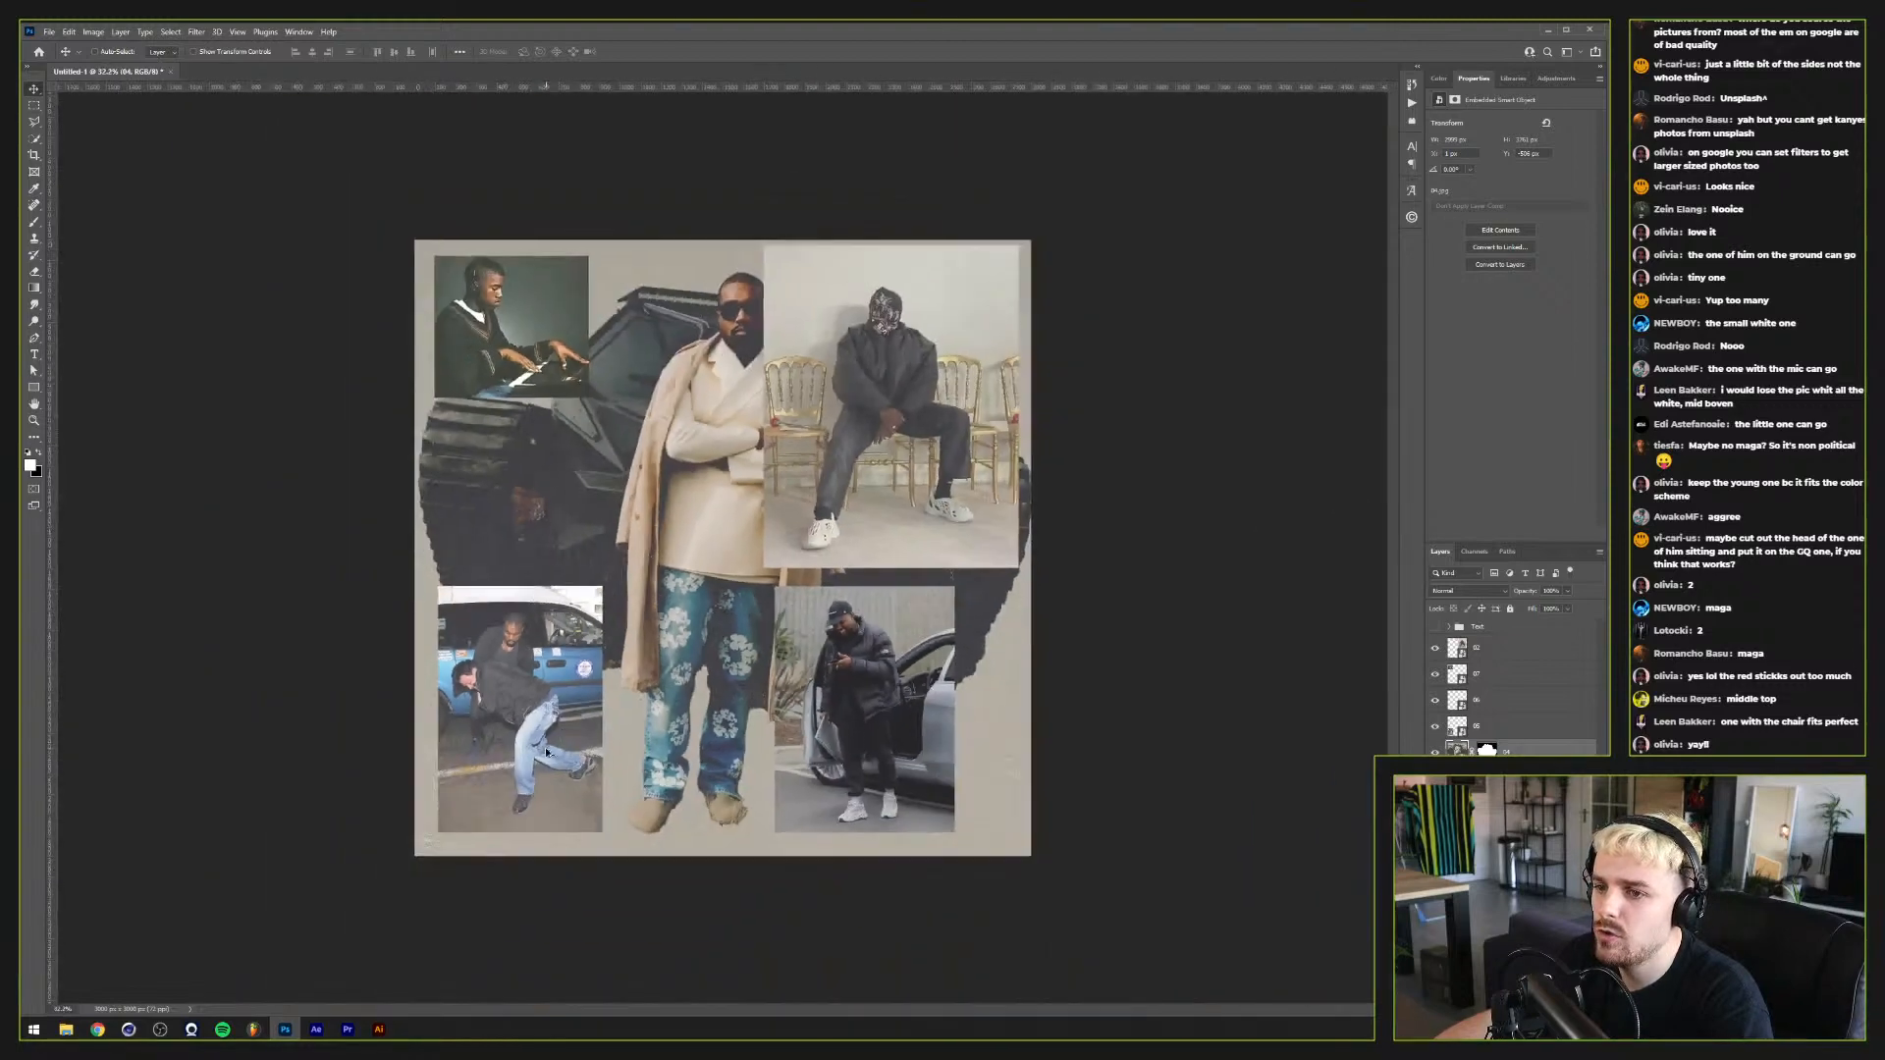
scroll(755, 697, up, 2)
scroll(744, 677, down, 2)
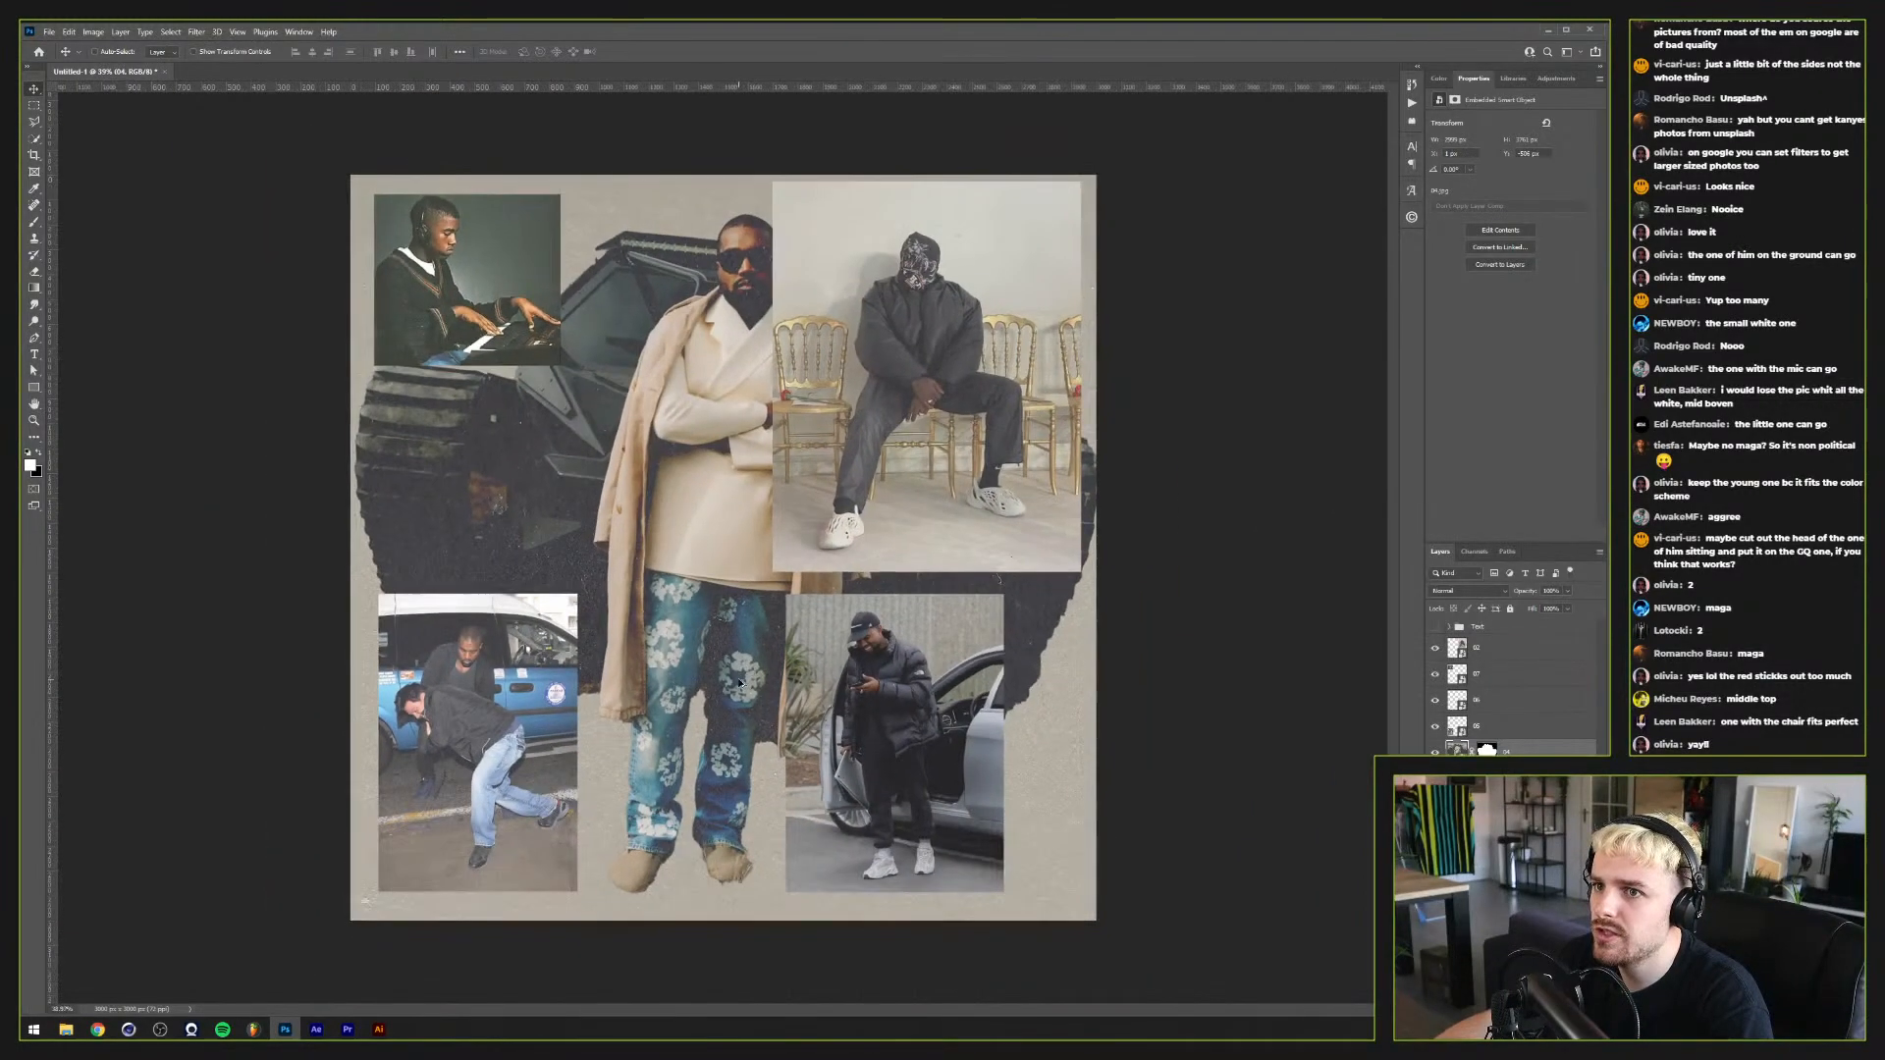
scroll(738, 684, up, 1)
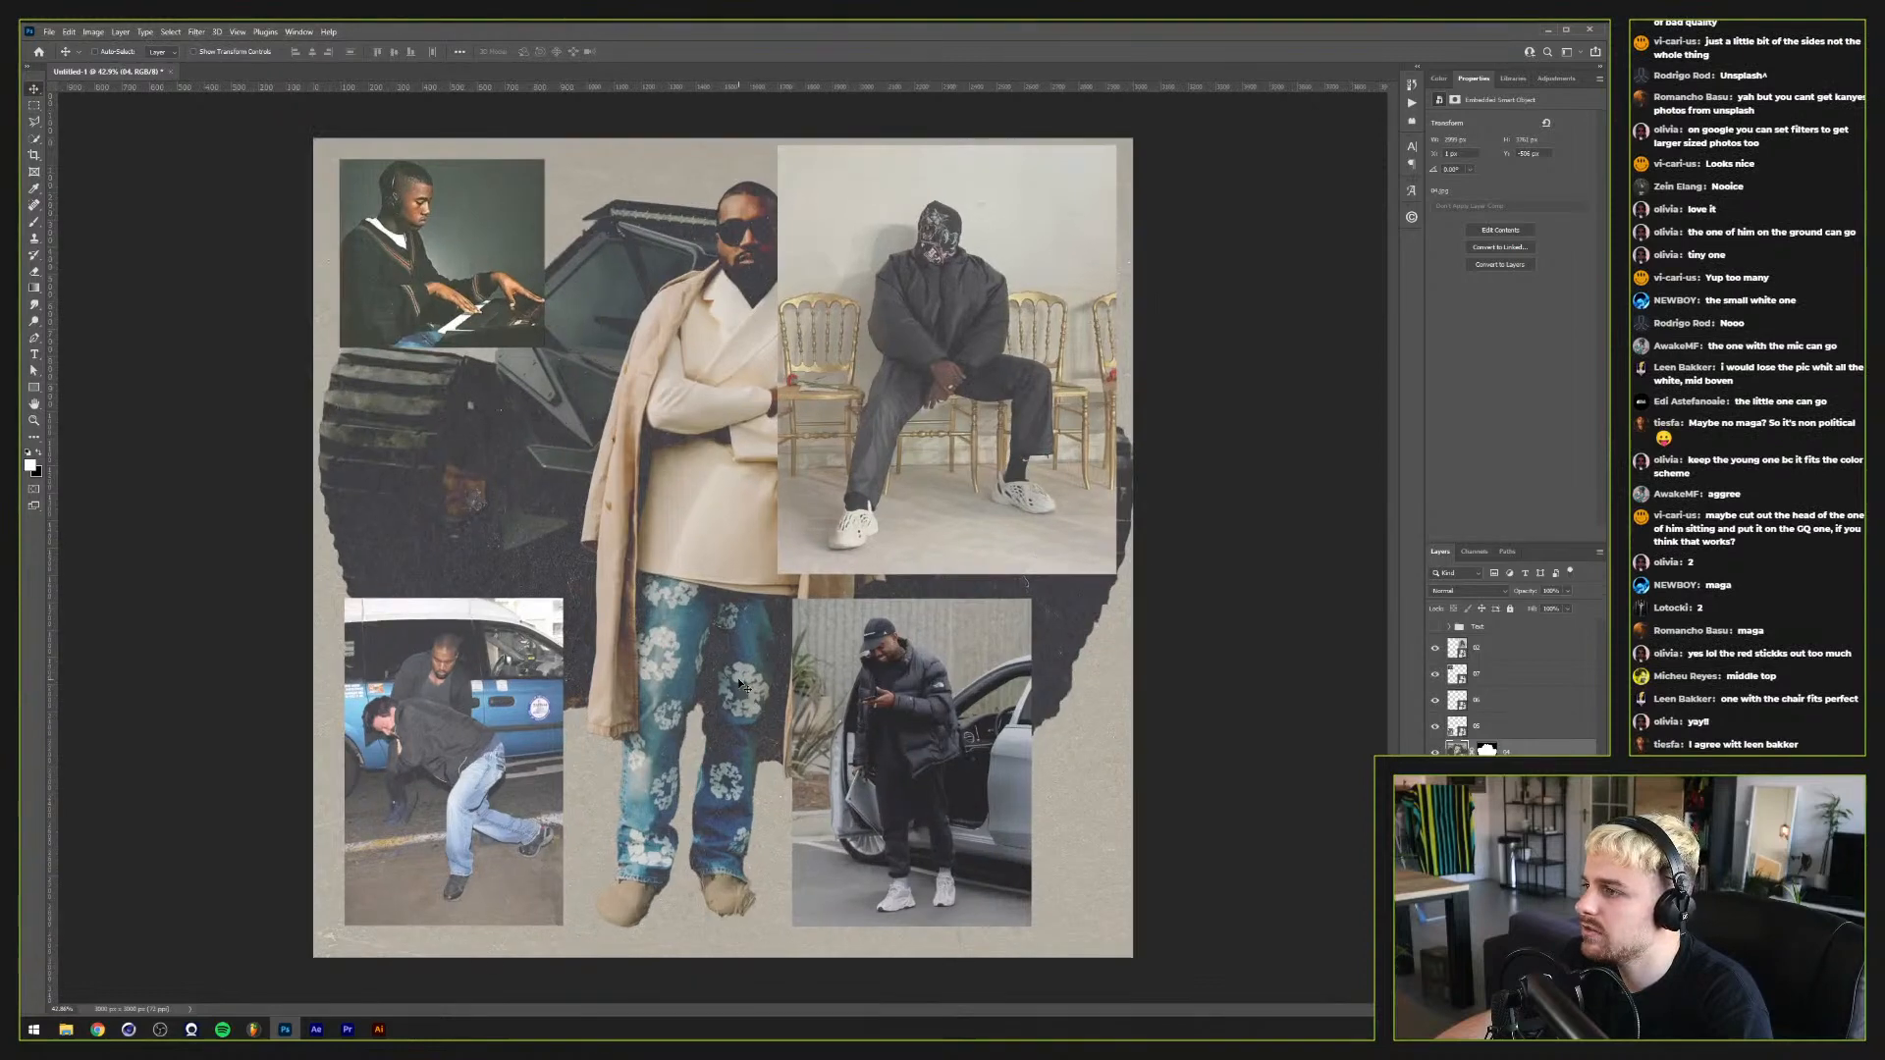
scroll(738, 684, up, 1)
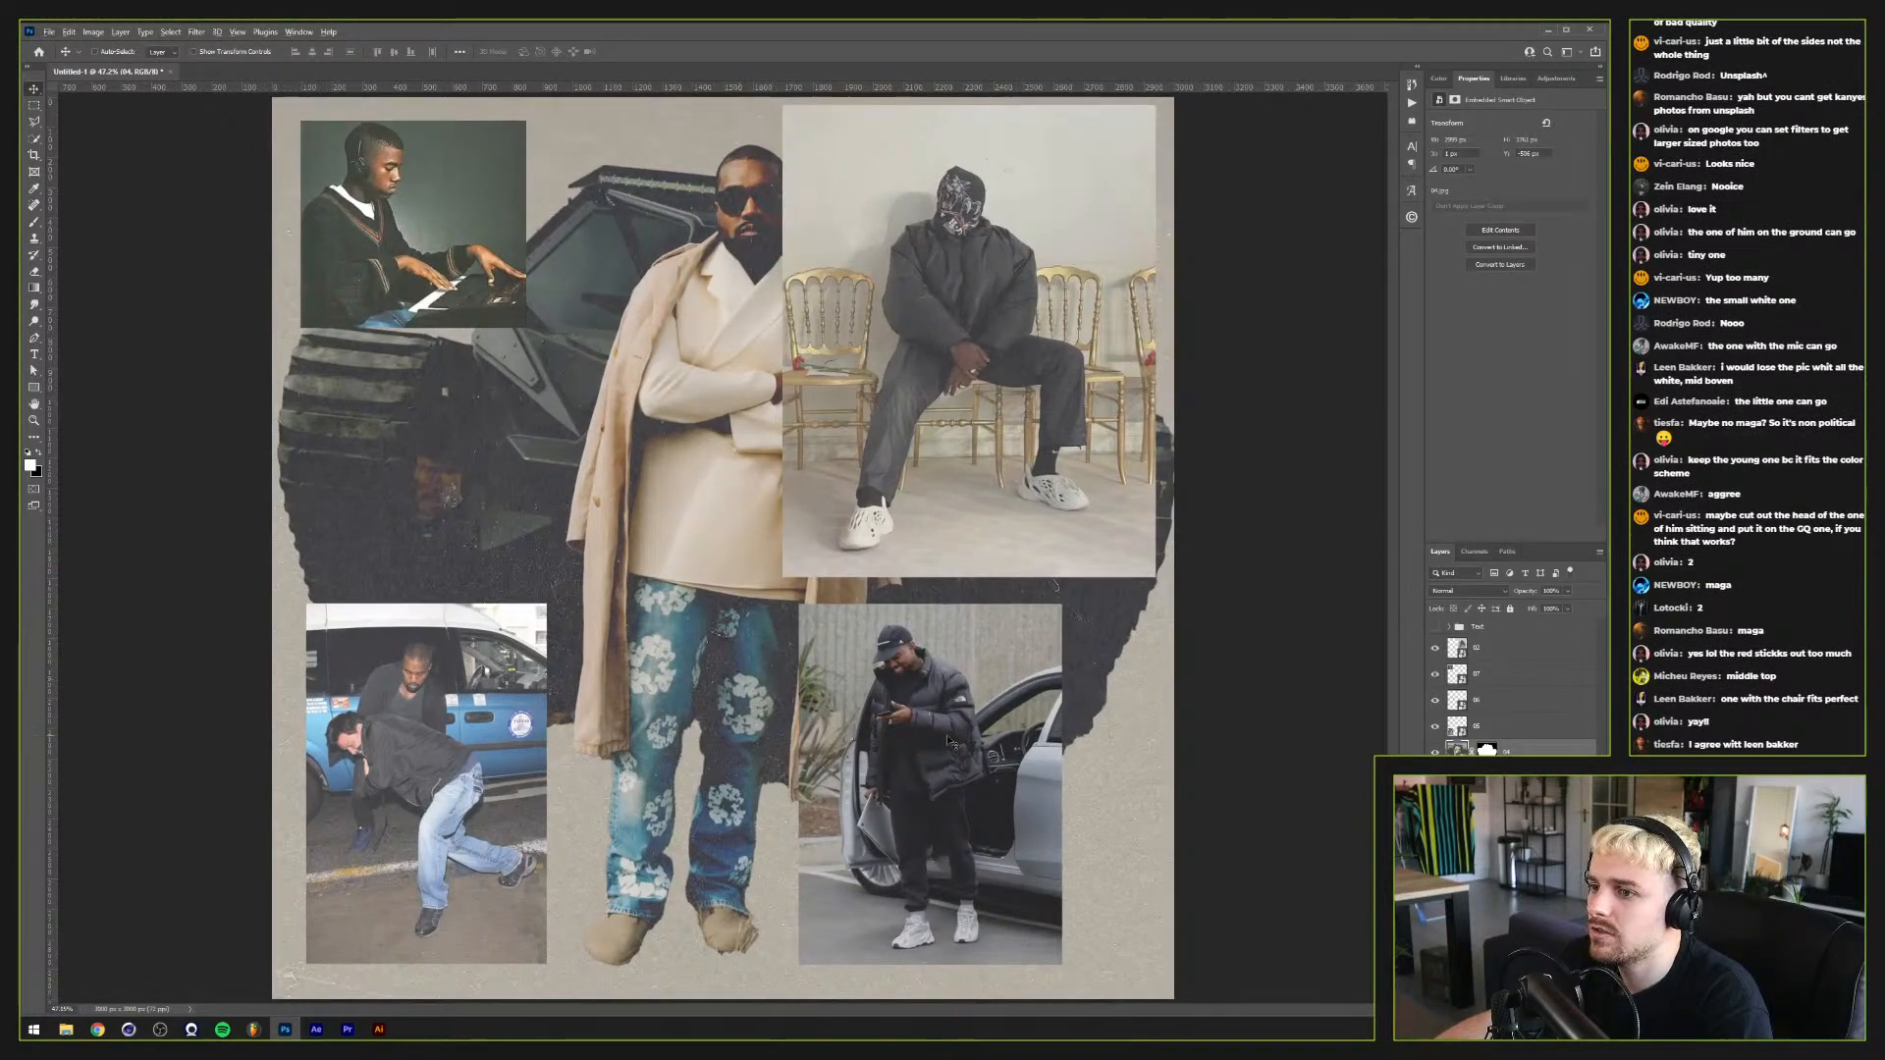
mouse_move(948, 746)
mouse_down()
mouse_move(985, 785)
mouse_move(978, 768)
mouse_move(1046, 761)
mouse_move(963, 776)
mouse_move(923, 743)
mouse_up()
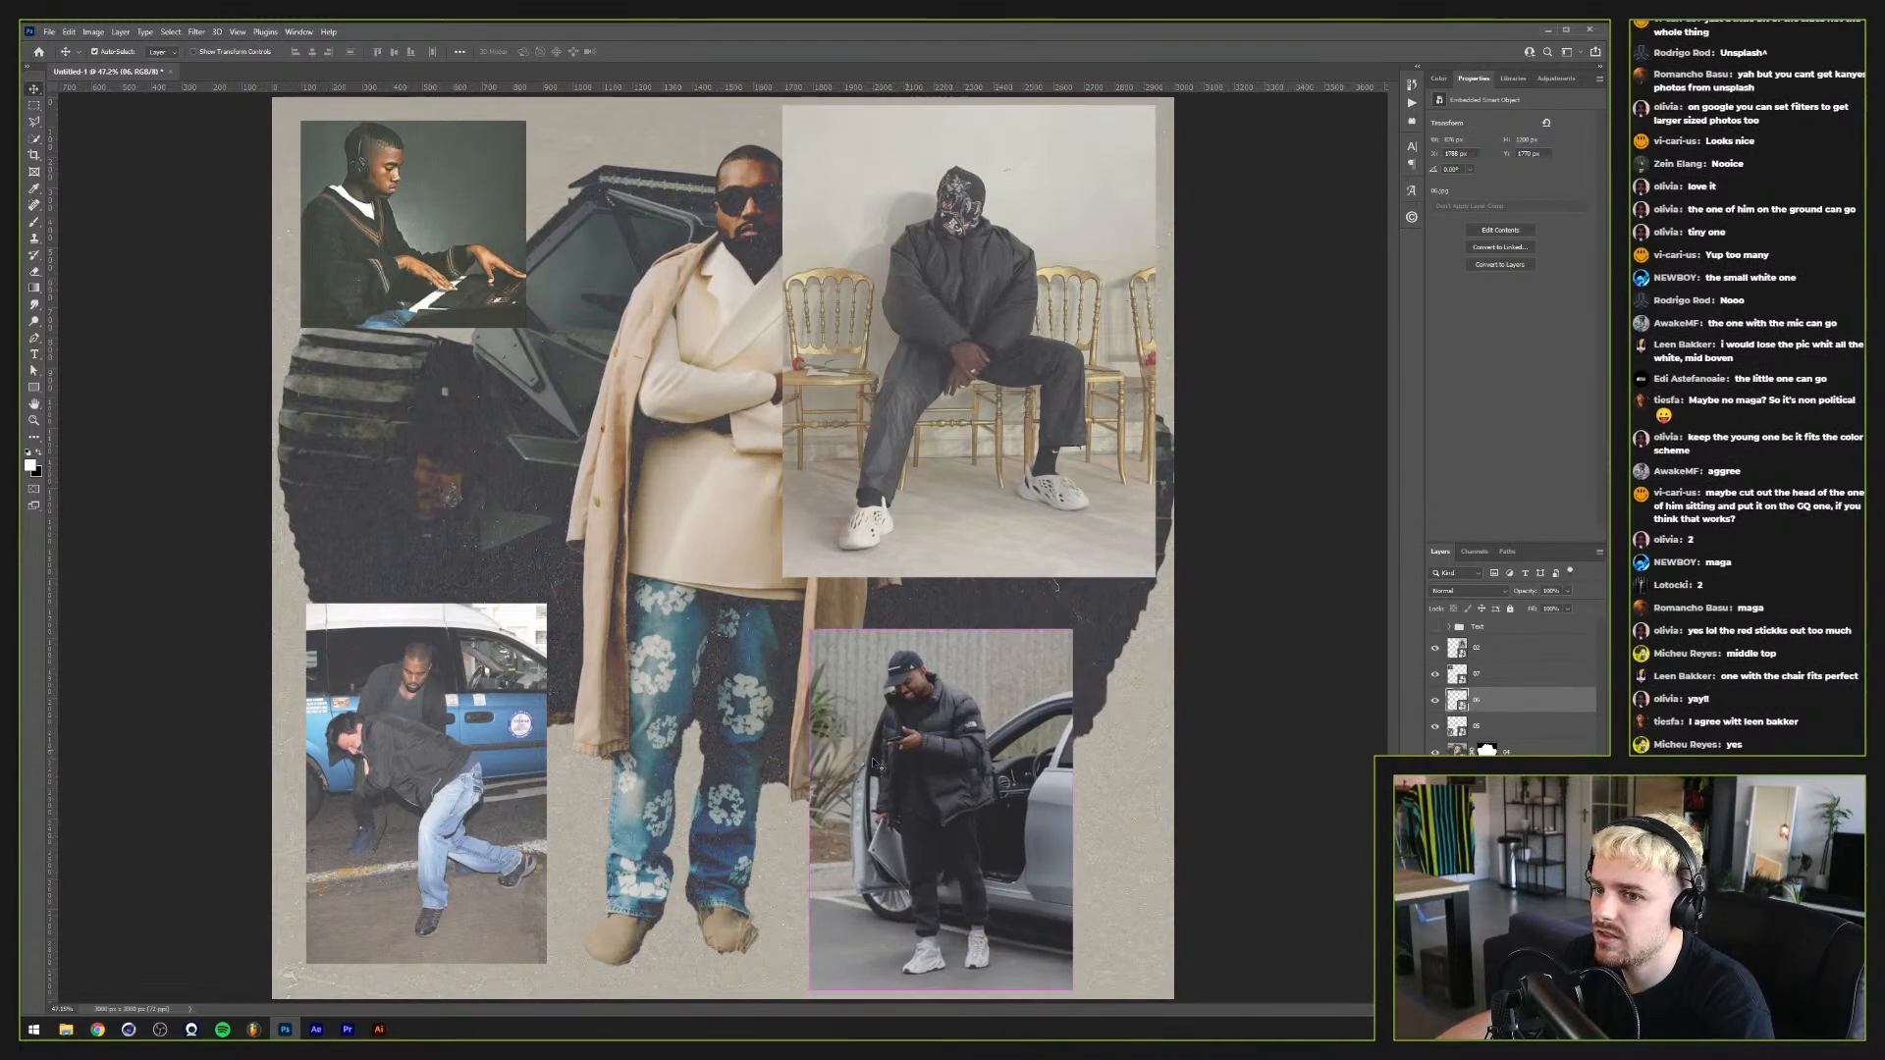
drag(442, 266, 543, 443)
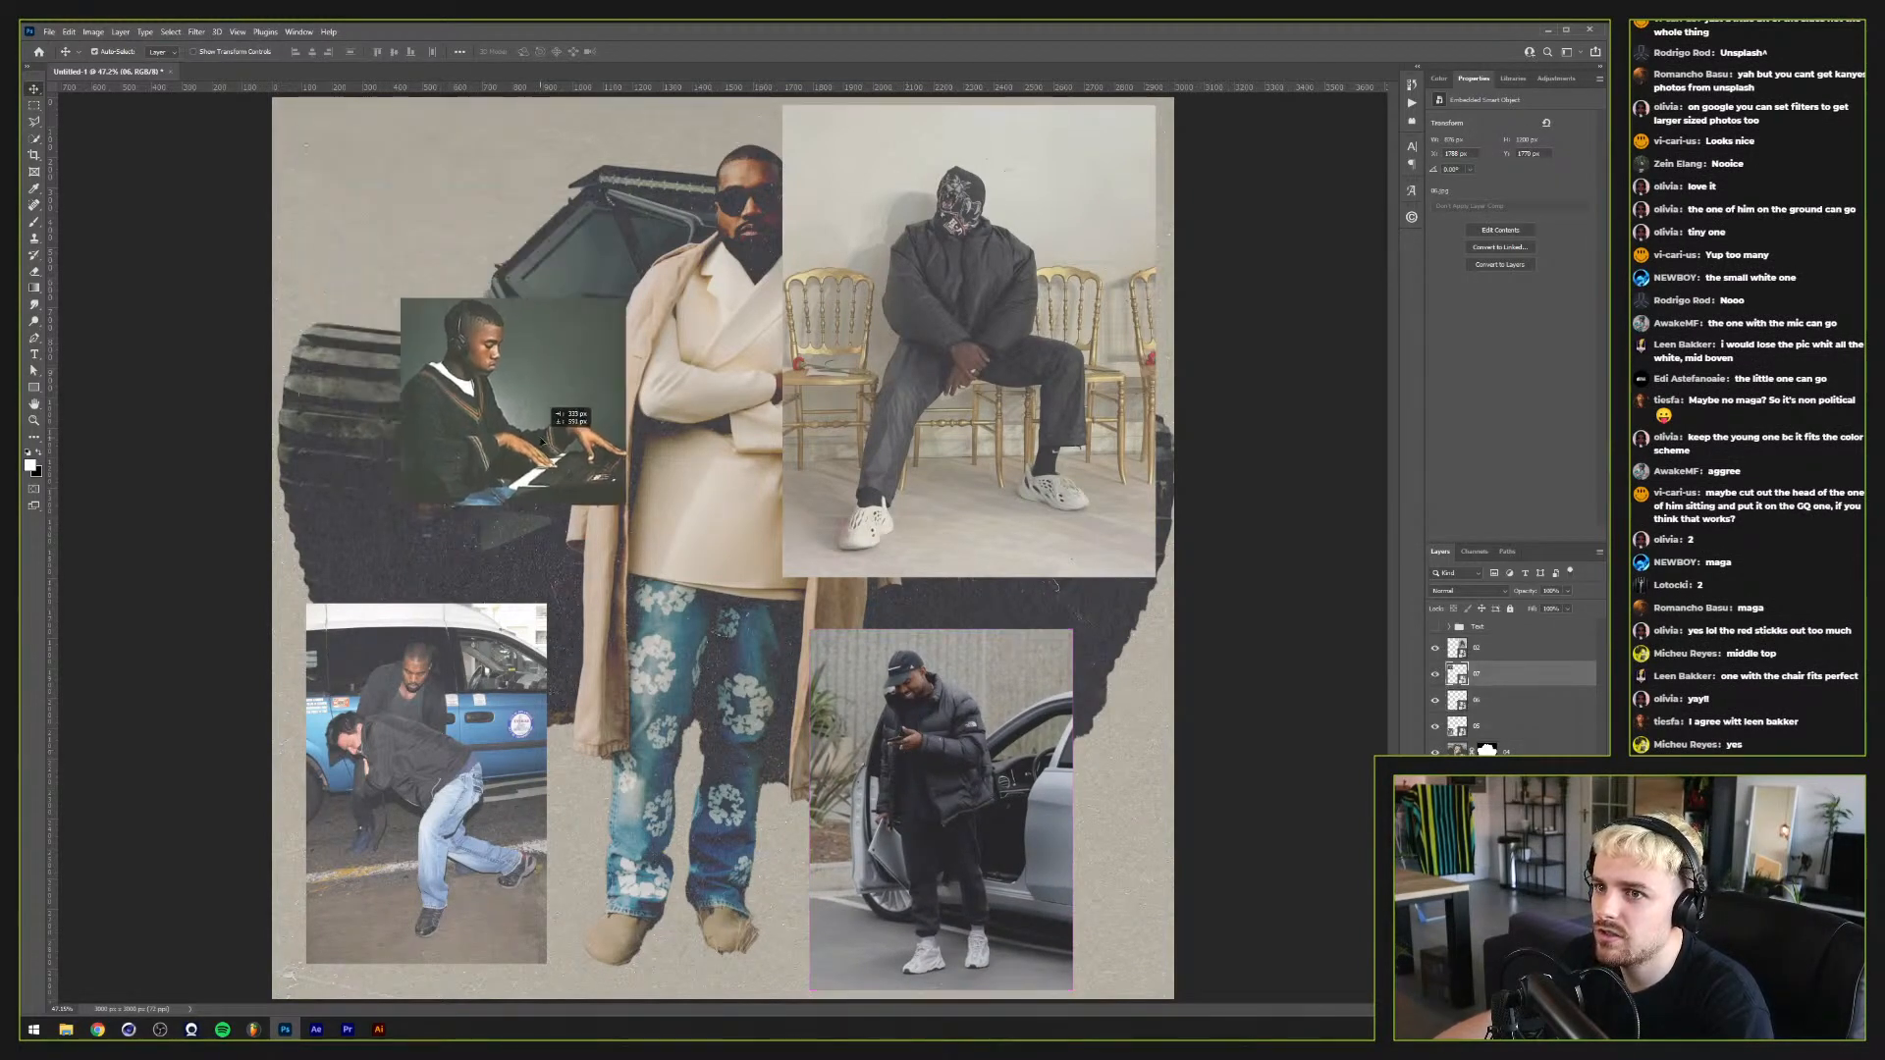
drag(854, 324, 806, 357)
drag(515, 676, 534, 663)
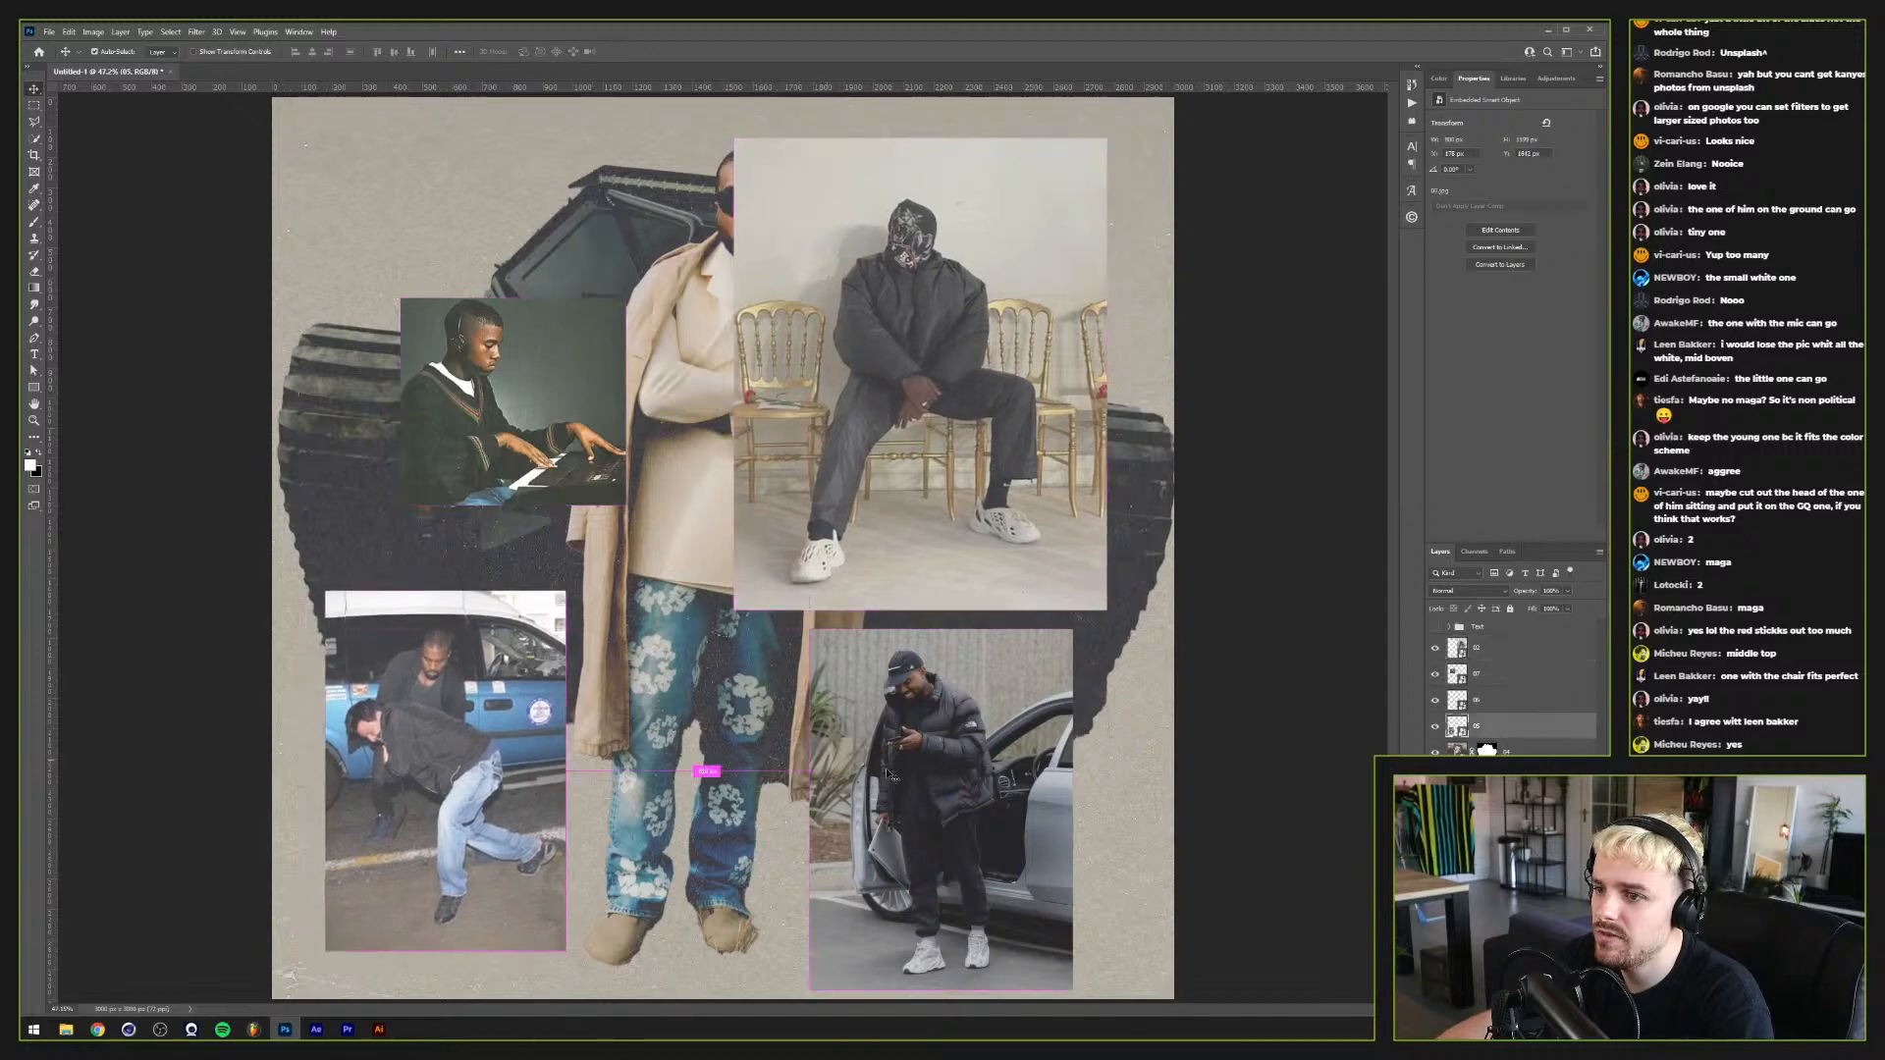
Step: Place the blue-car photo at the canvas's upper left, piano photo at lower left, seated man at upper right and grey-car photo at lower right
drag(886, 768, 946, 758)
drag(337, 688, 319, 283)
drag(512, 416, 441, 882)
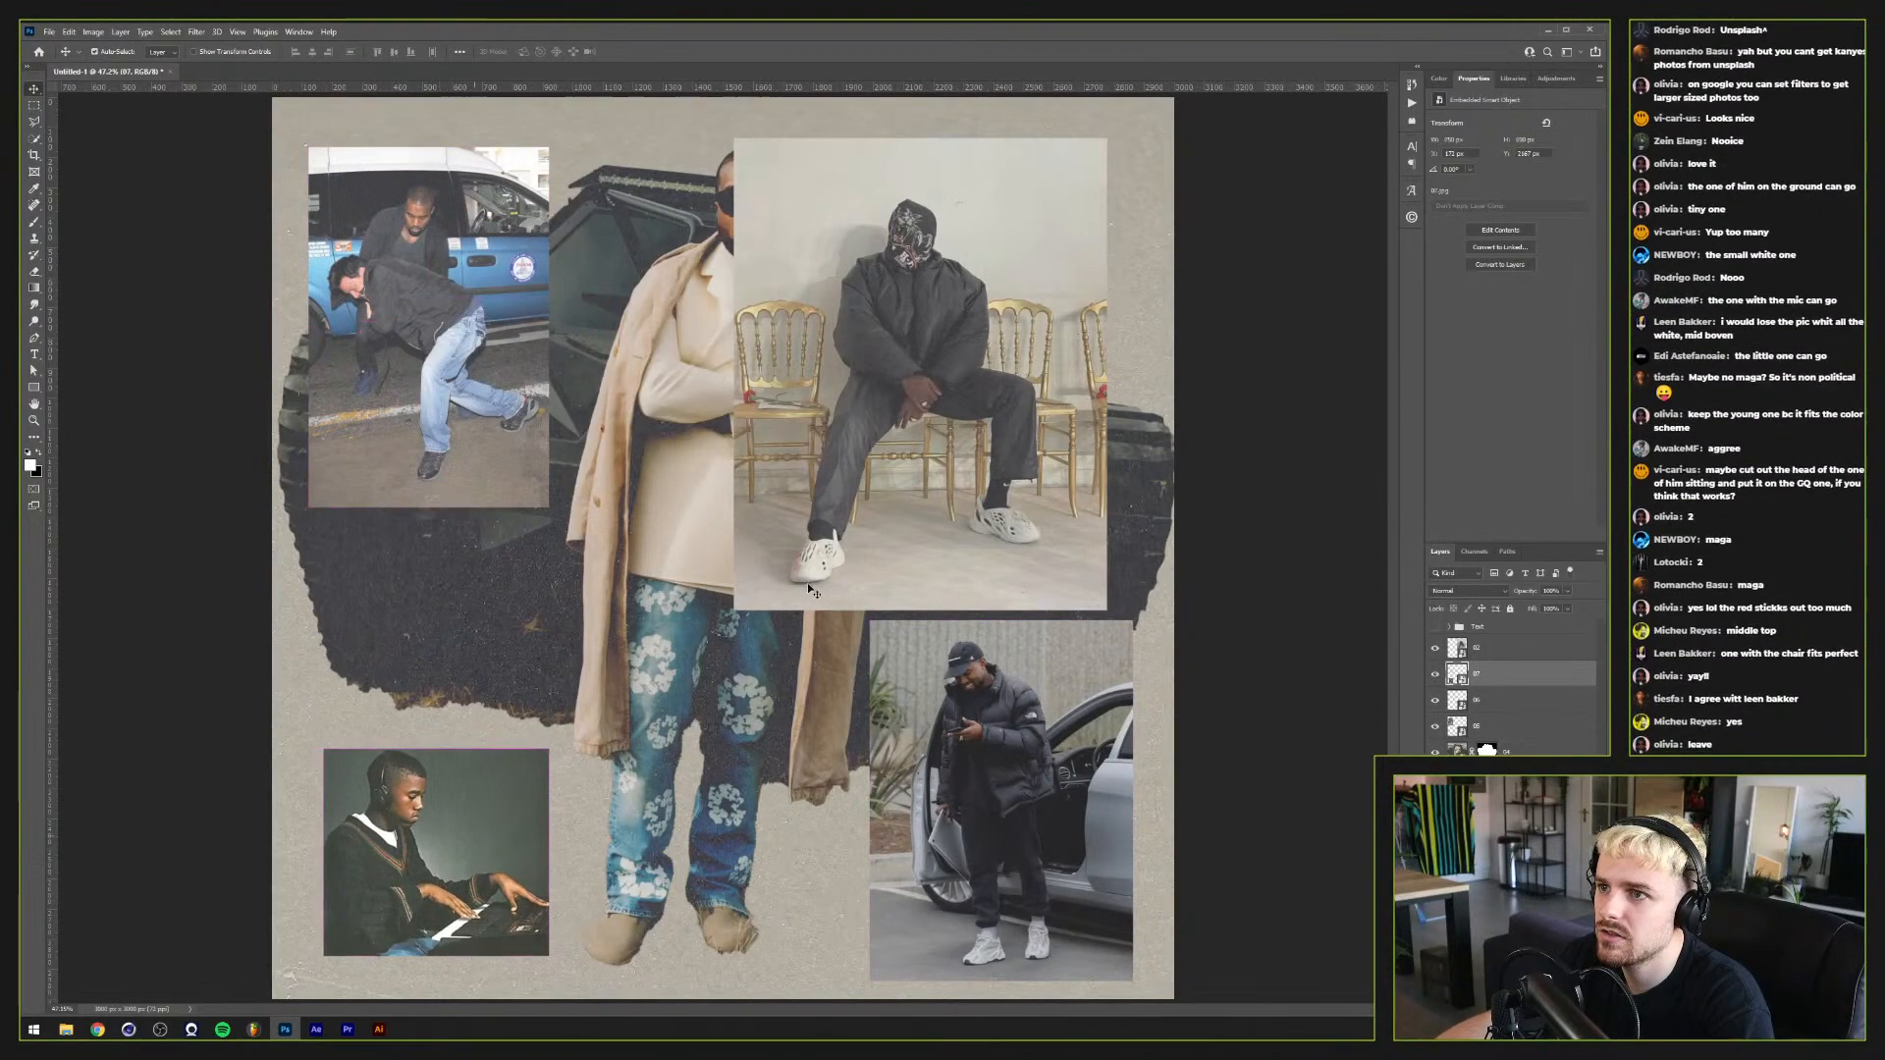
drag(811, 580, 838, 543)
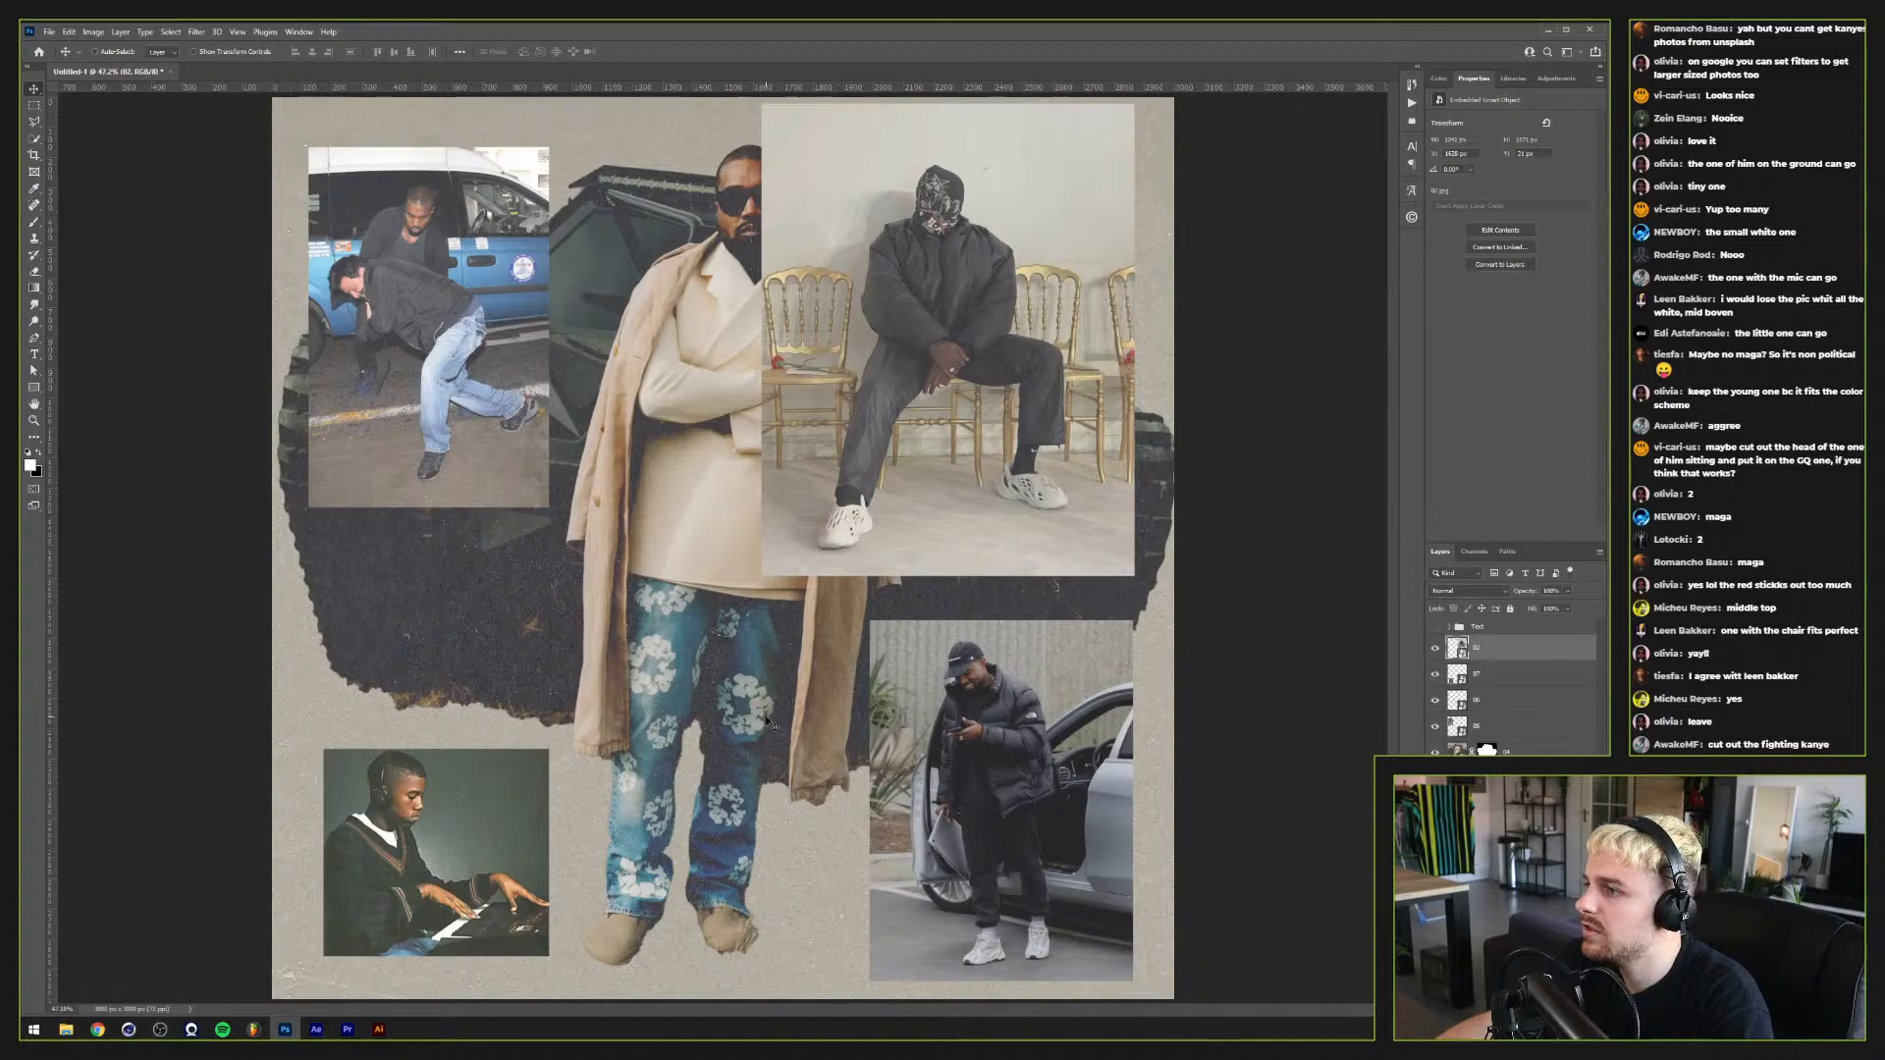
key(ctrl)
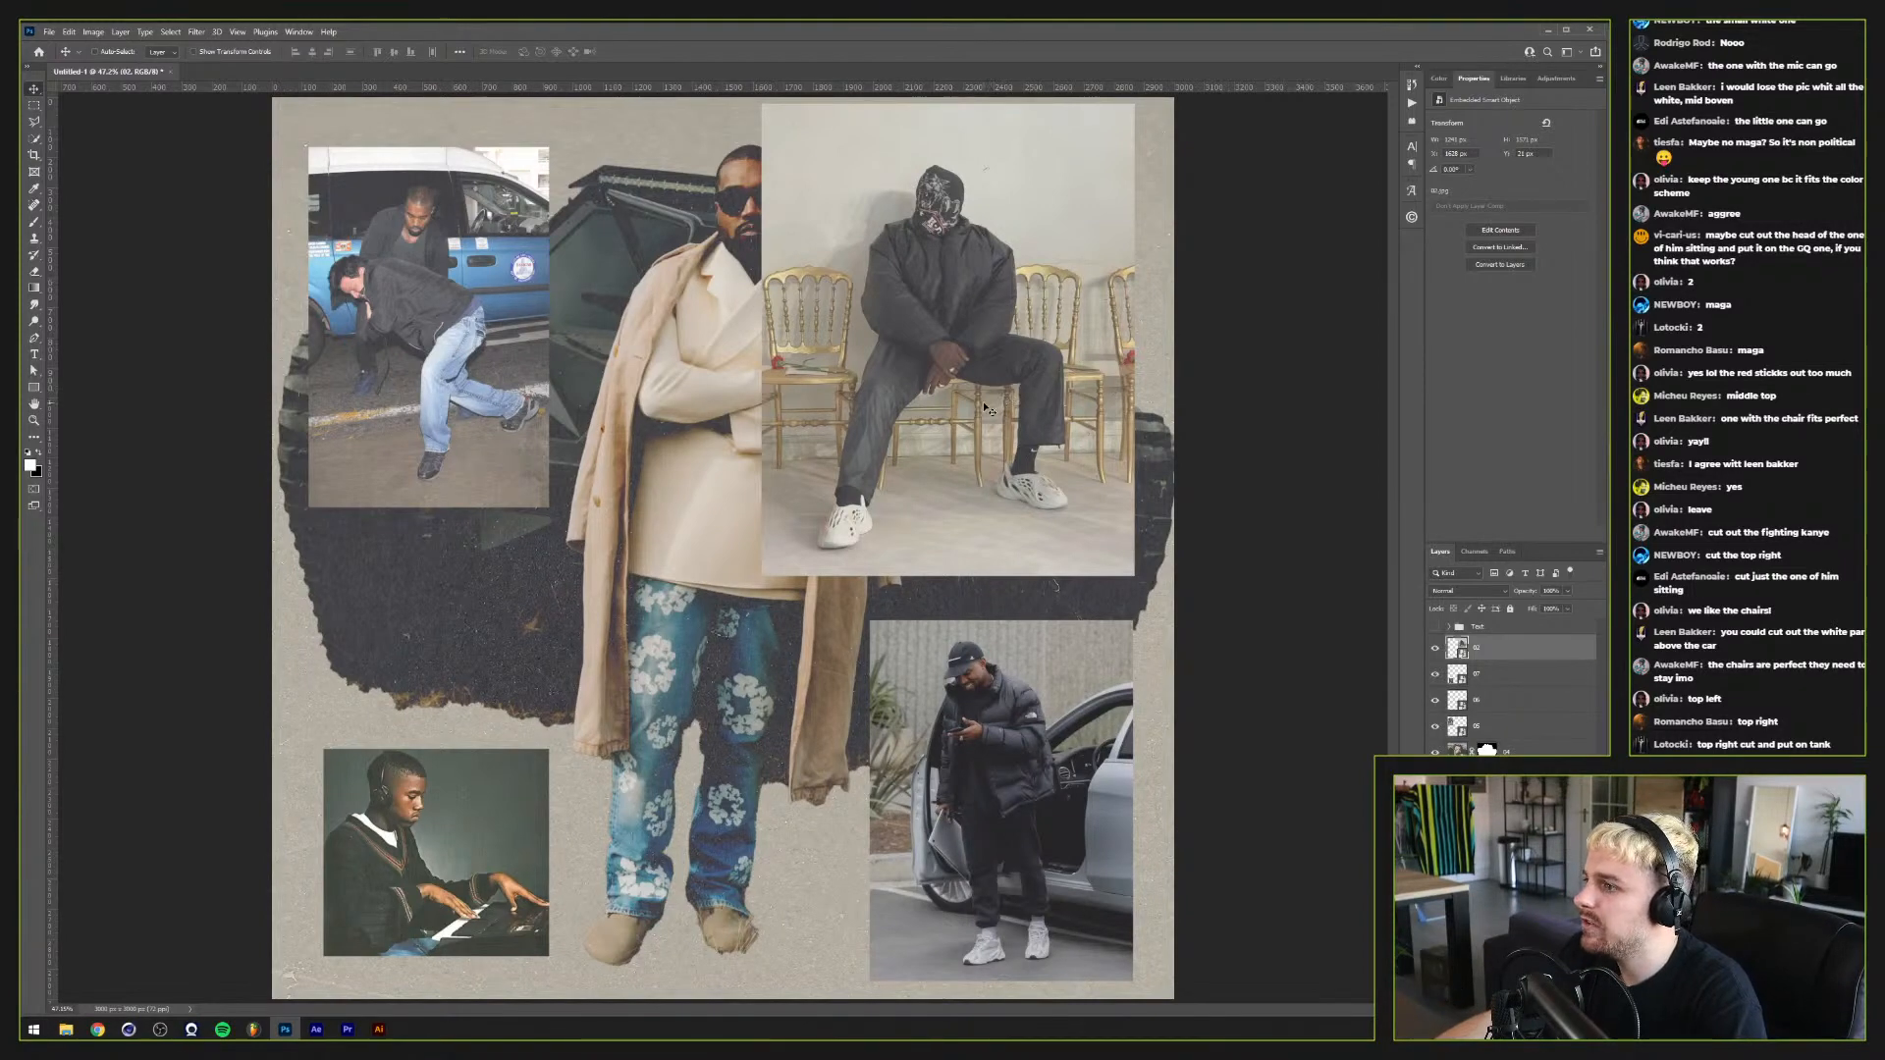
mouse_move(985, 407)
mouse_down()
mouse_move(998, 397)
mouse_move(999, 429)
mouse_up()
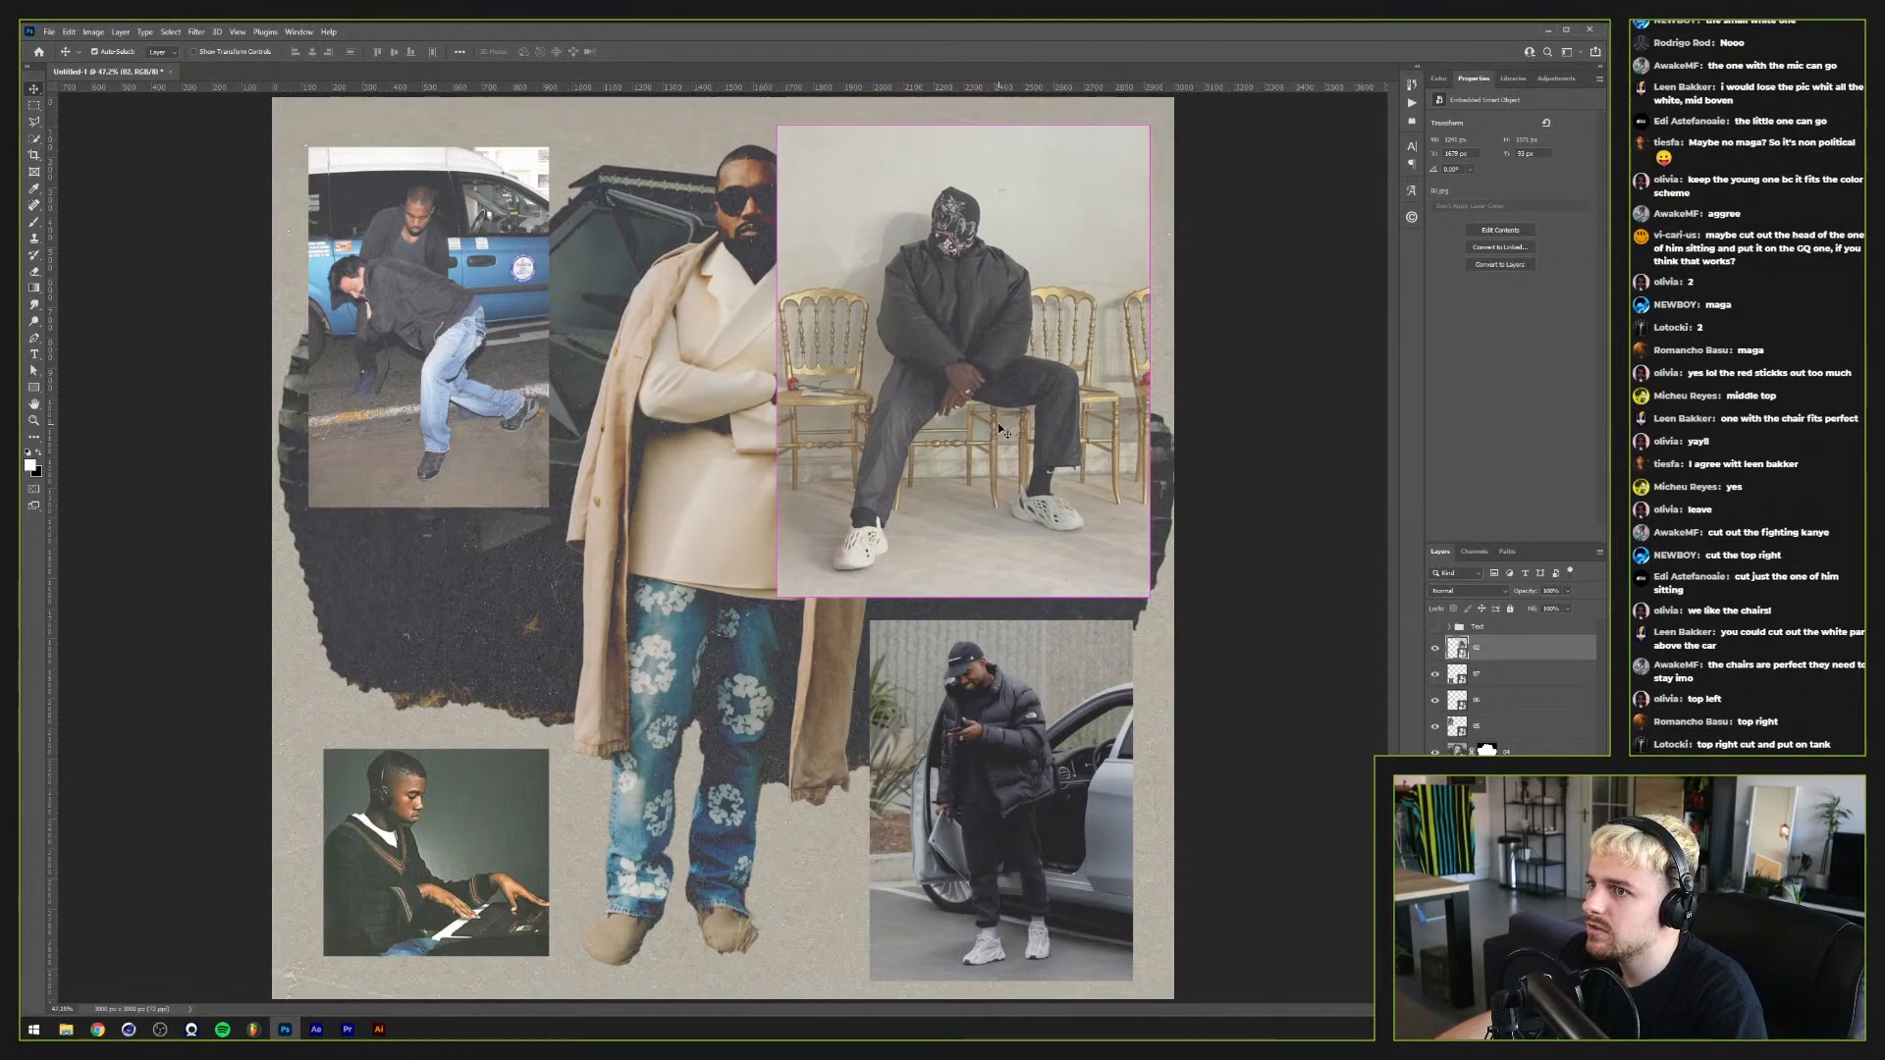
Step: Try the blue-car photo over the coat figure, and settle it over the left side of the tank cutout, clear of the figure
scroll(999, 429, up, 1)
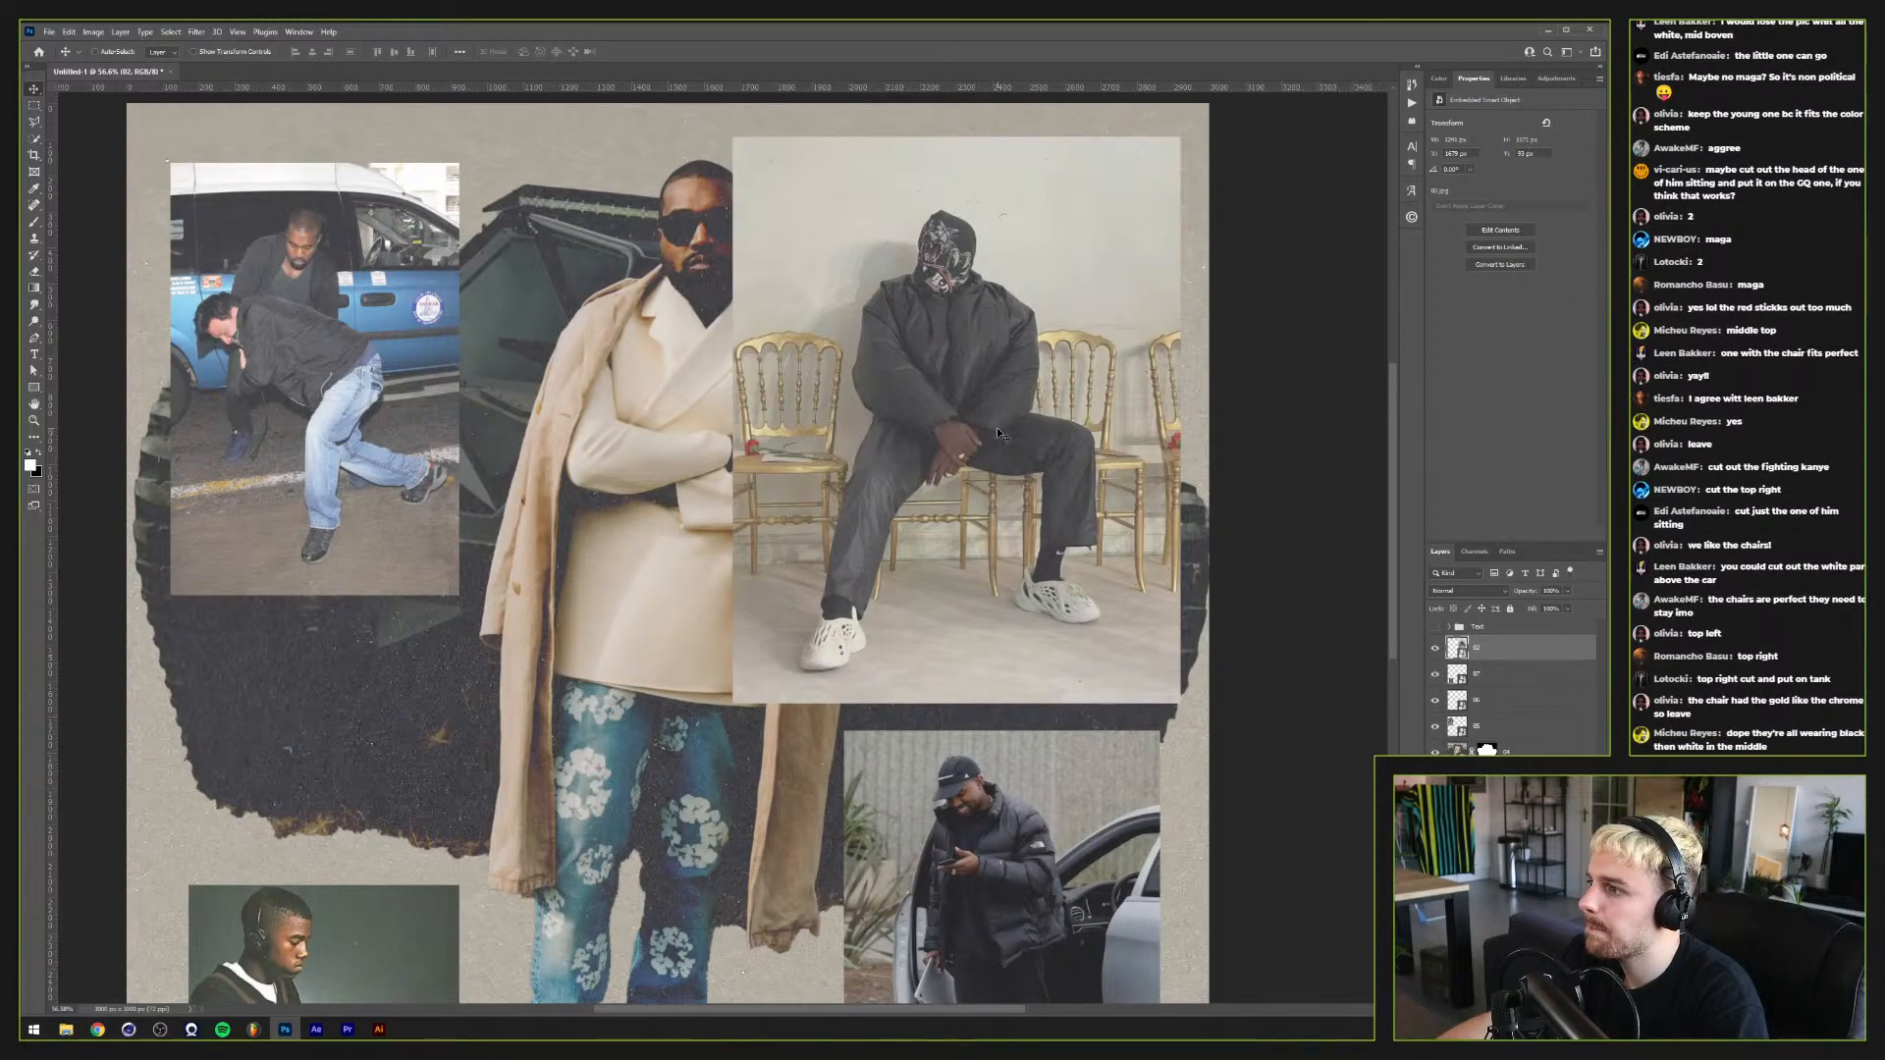
scroll(997, 427, down, 2)
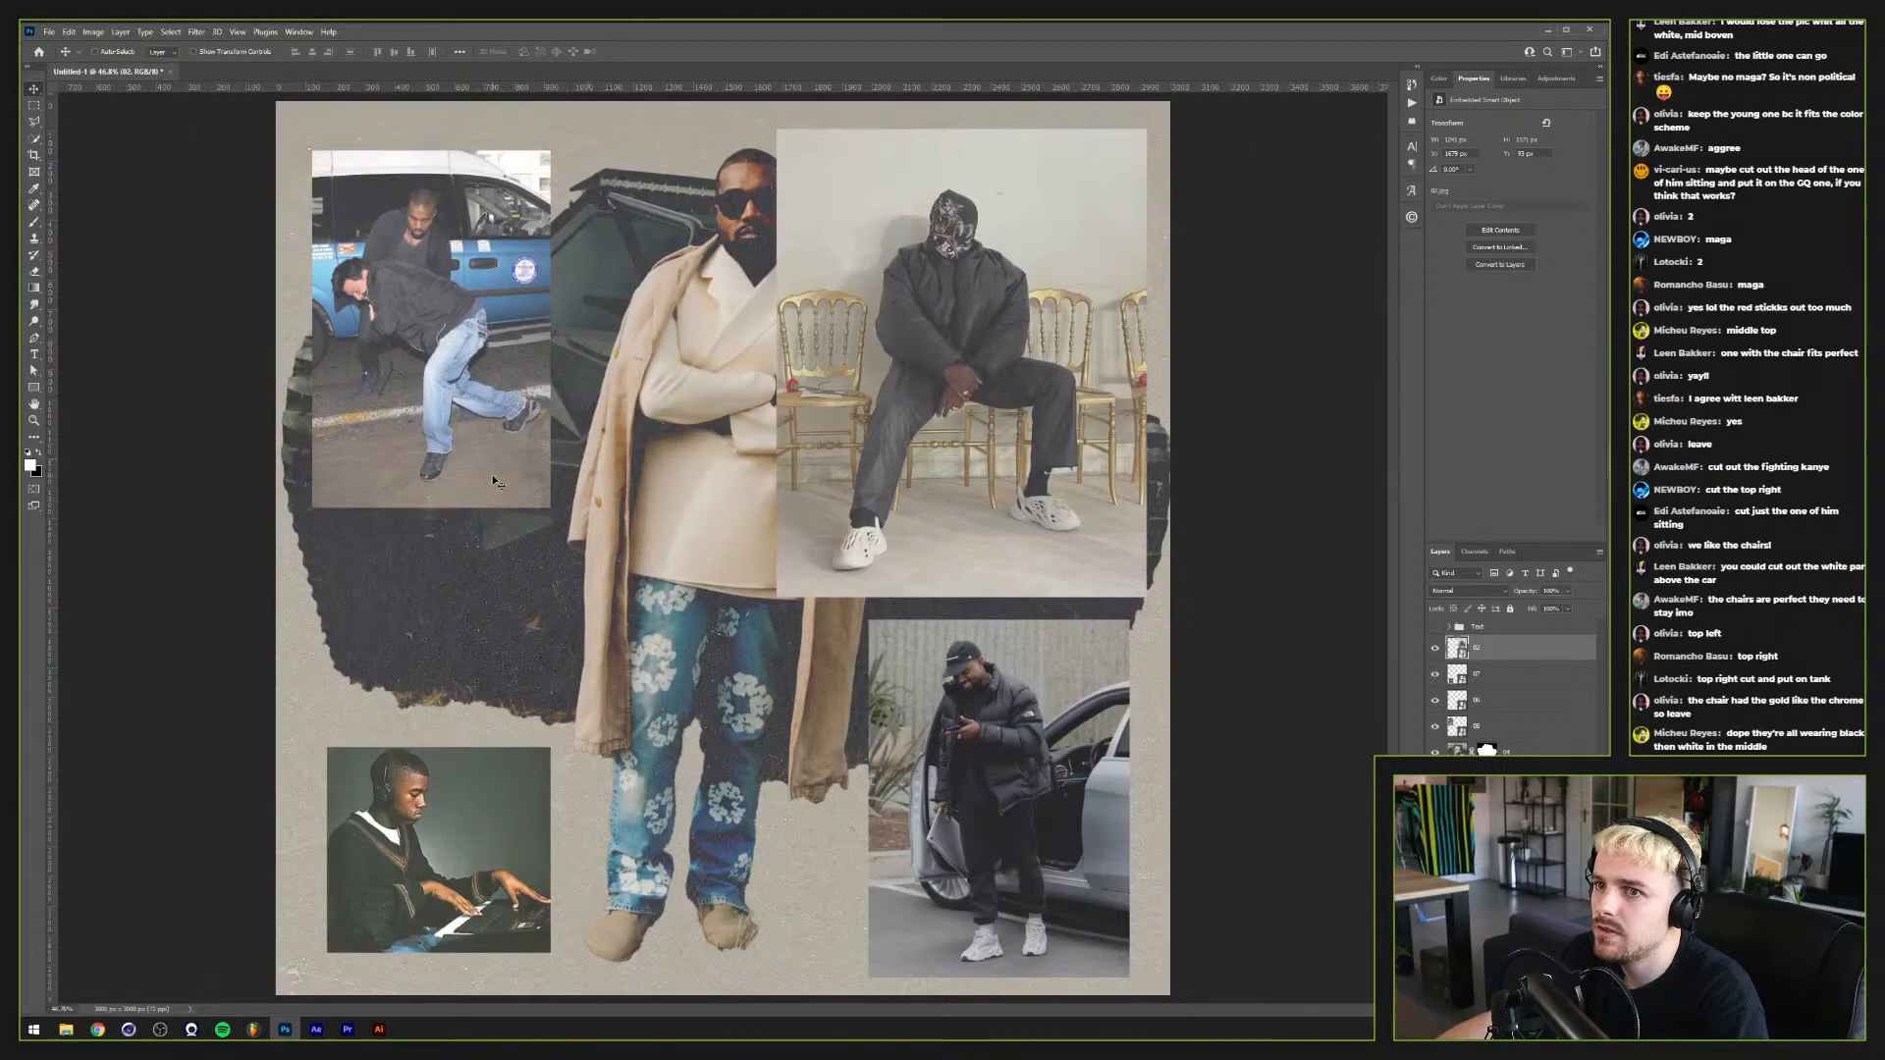
key(ctrl)
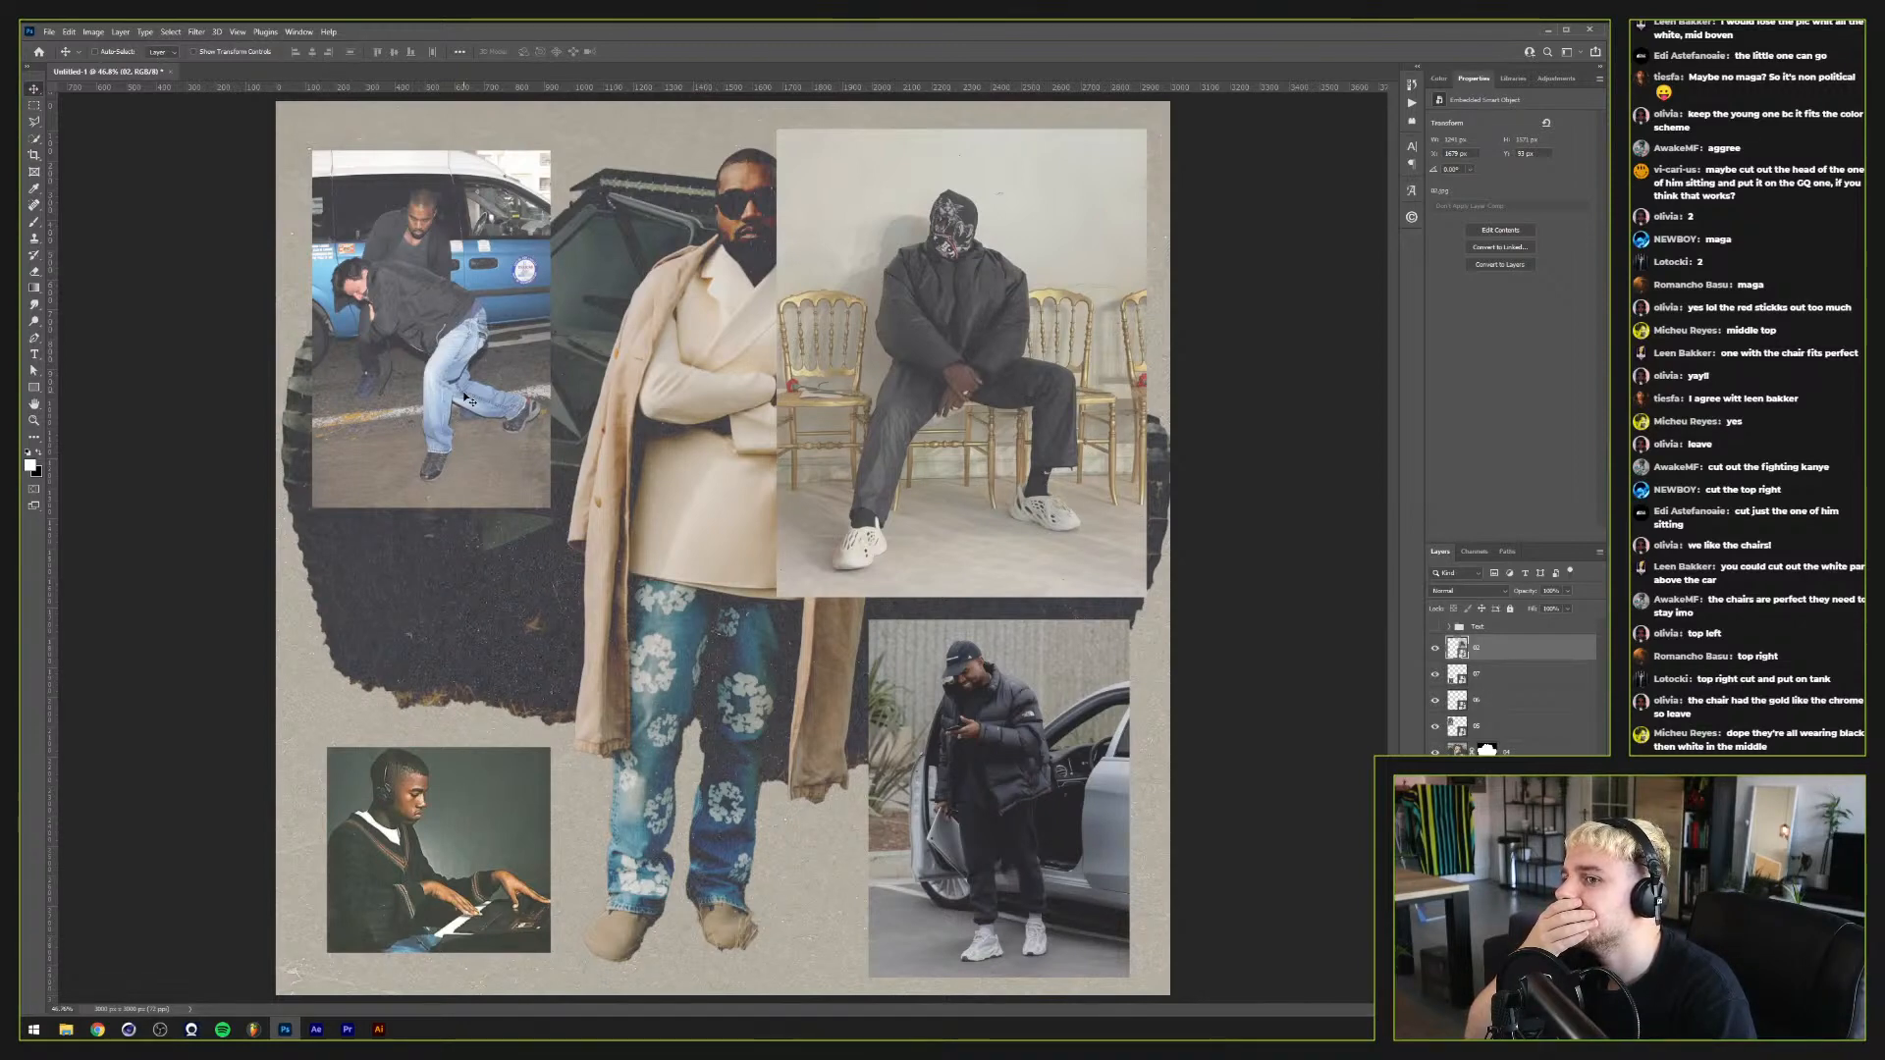
drag(452, 379, 611, 503)
scroll(564, 504, up, 3)
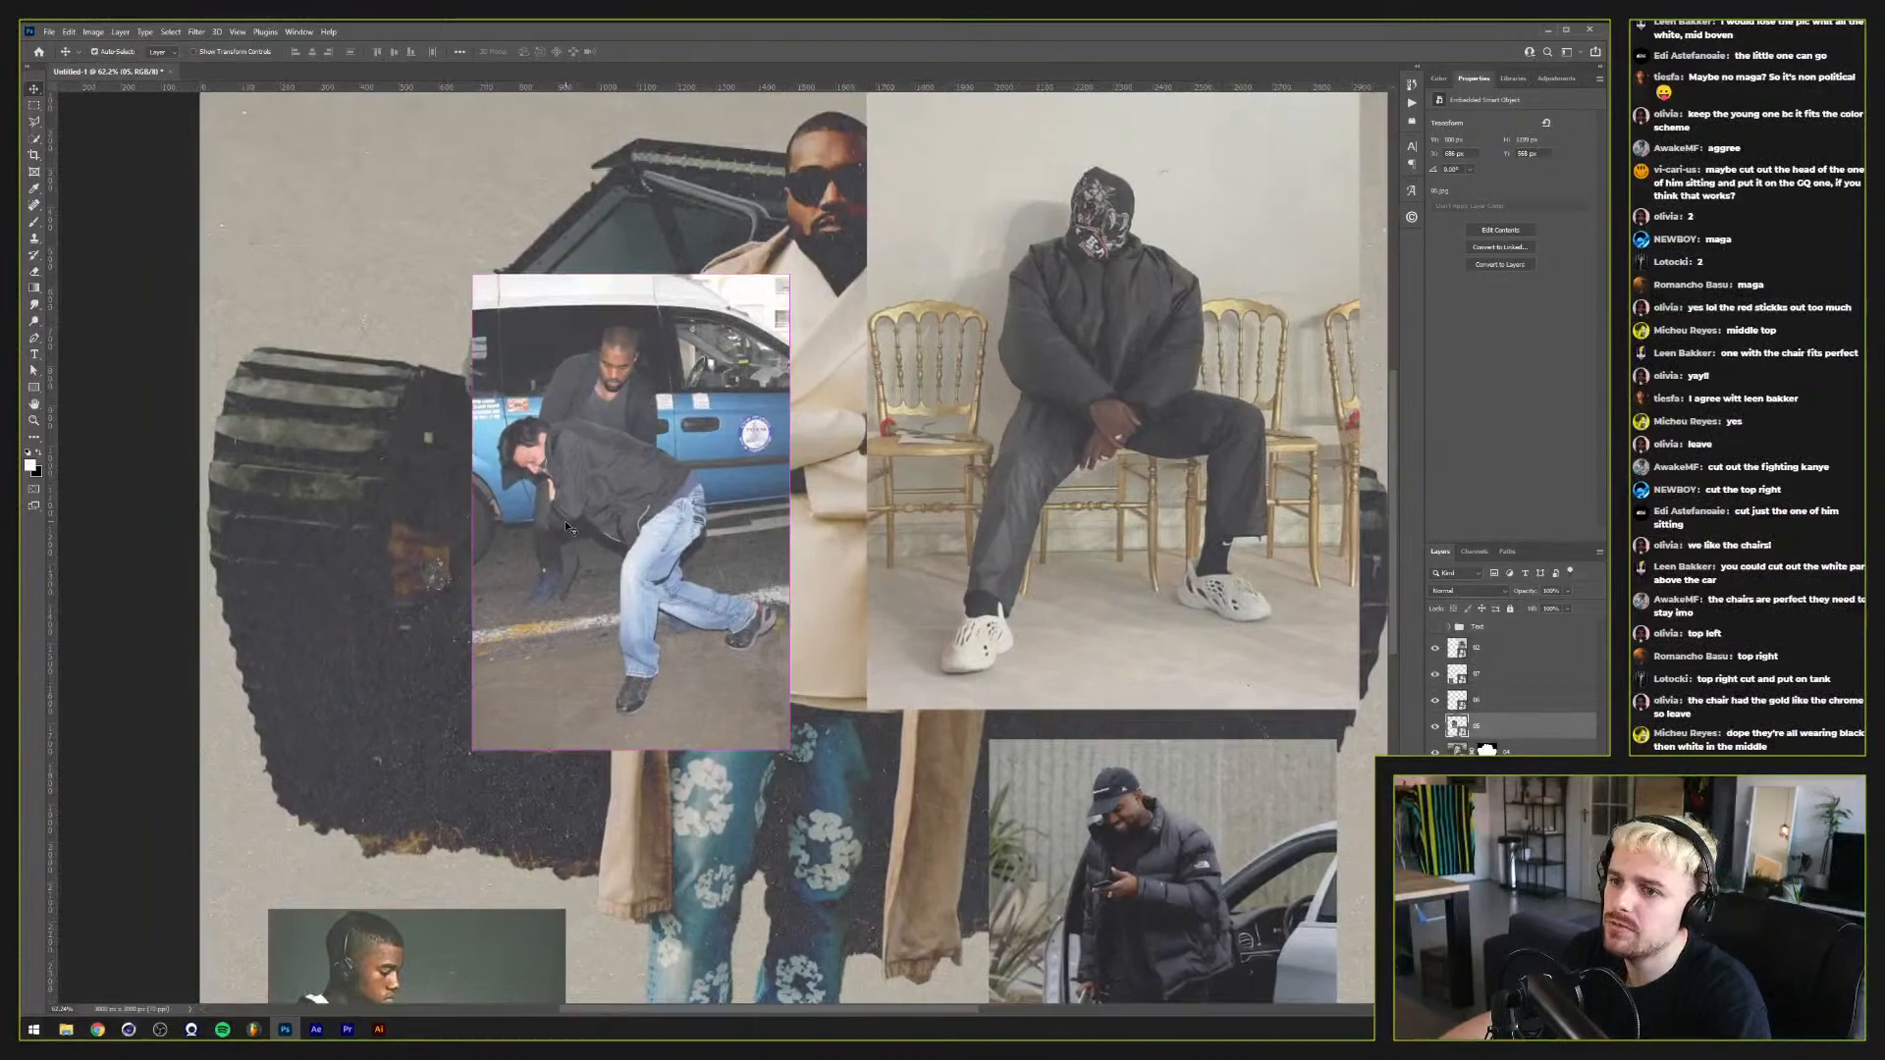
scroll(568, 522, up, 3)
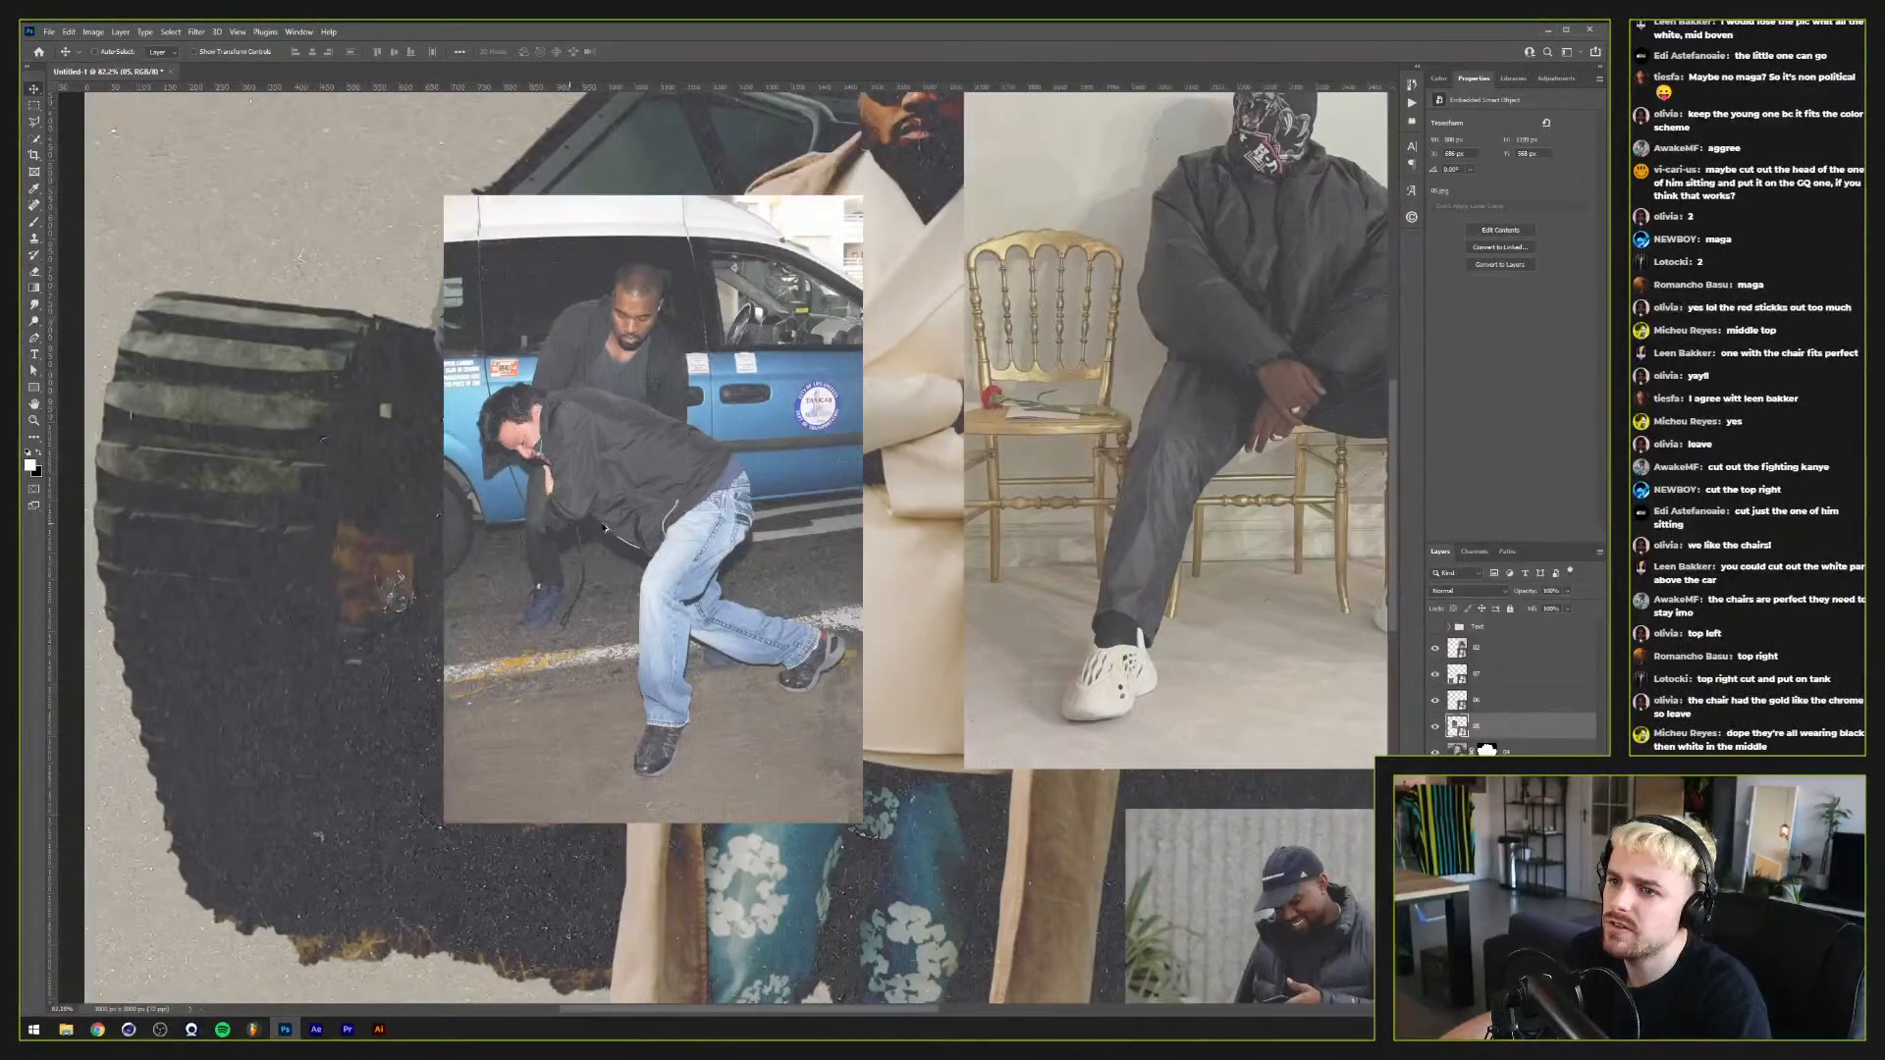
scroll(605, 528, down, 5)
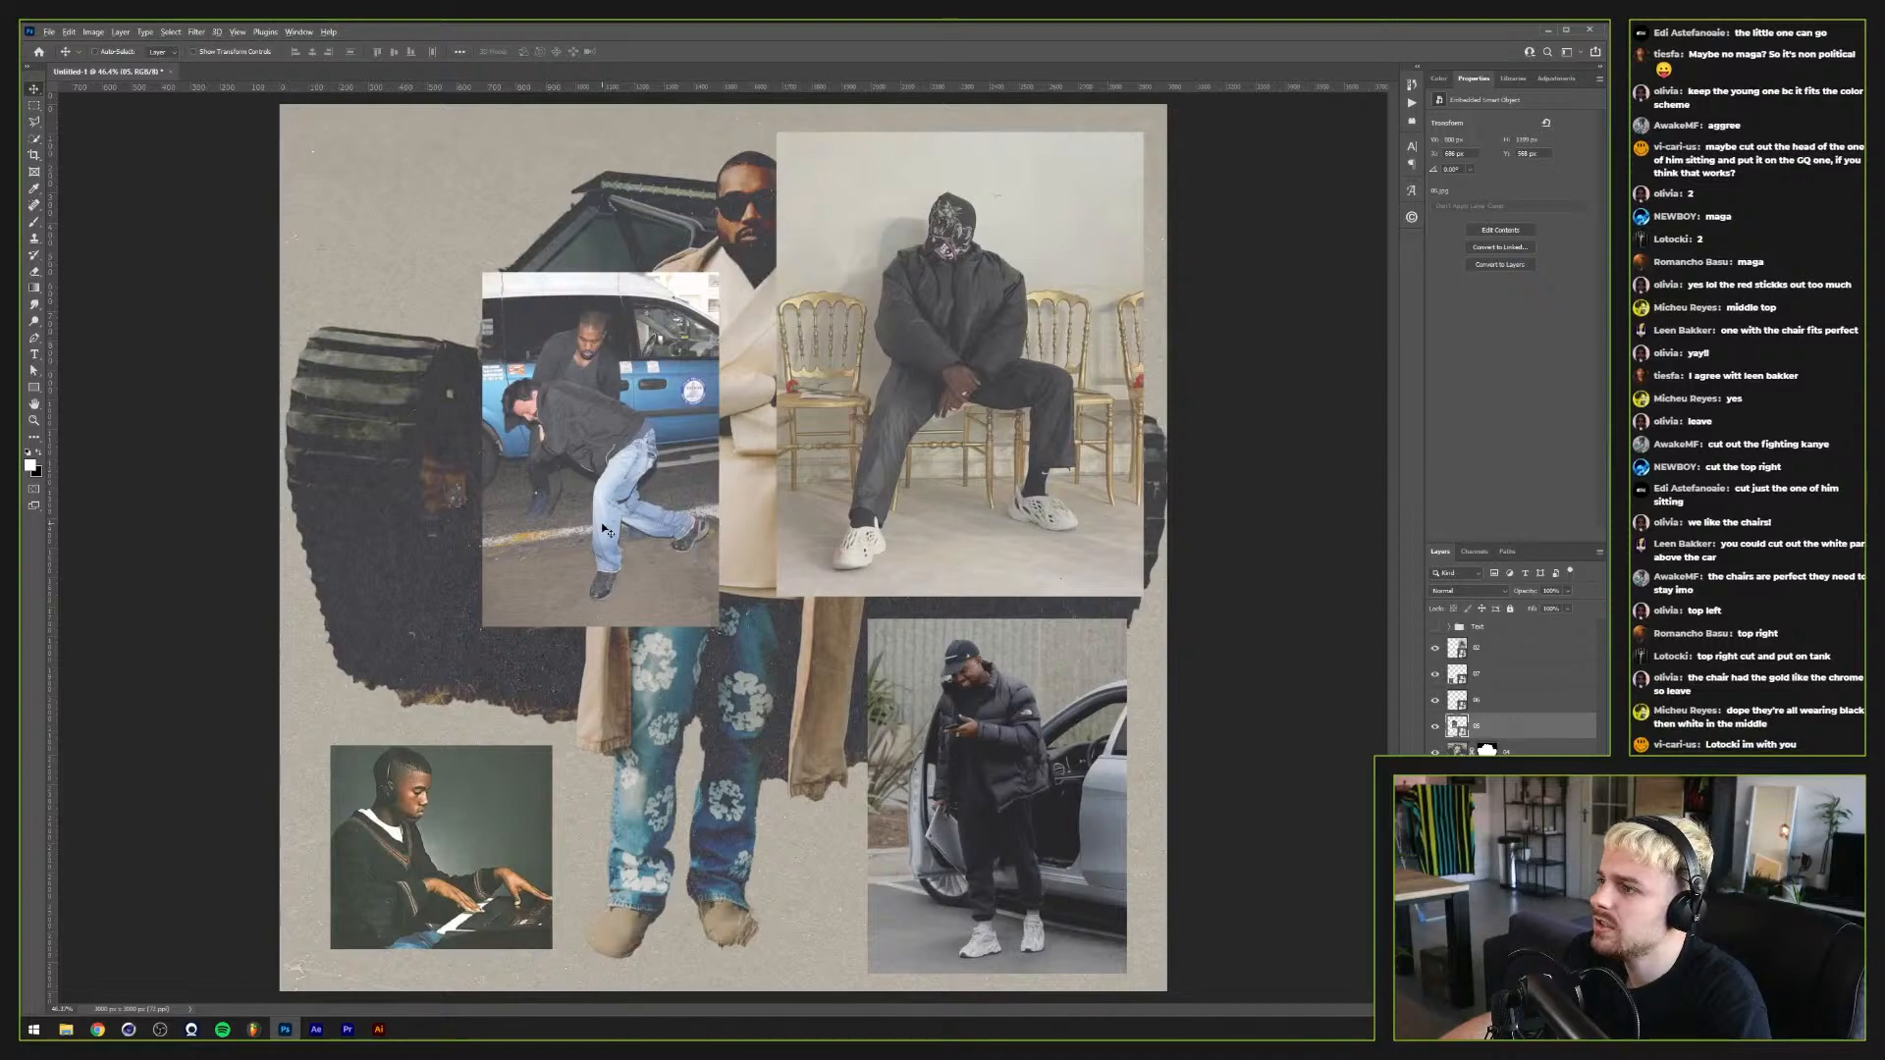
scroll(603, 528, up, 1)
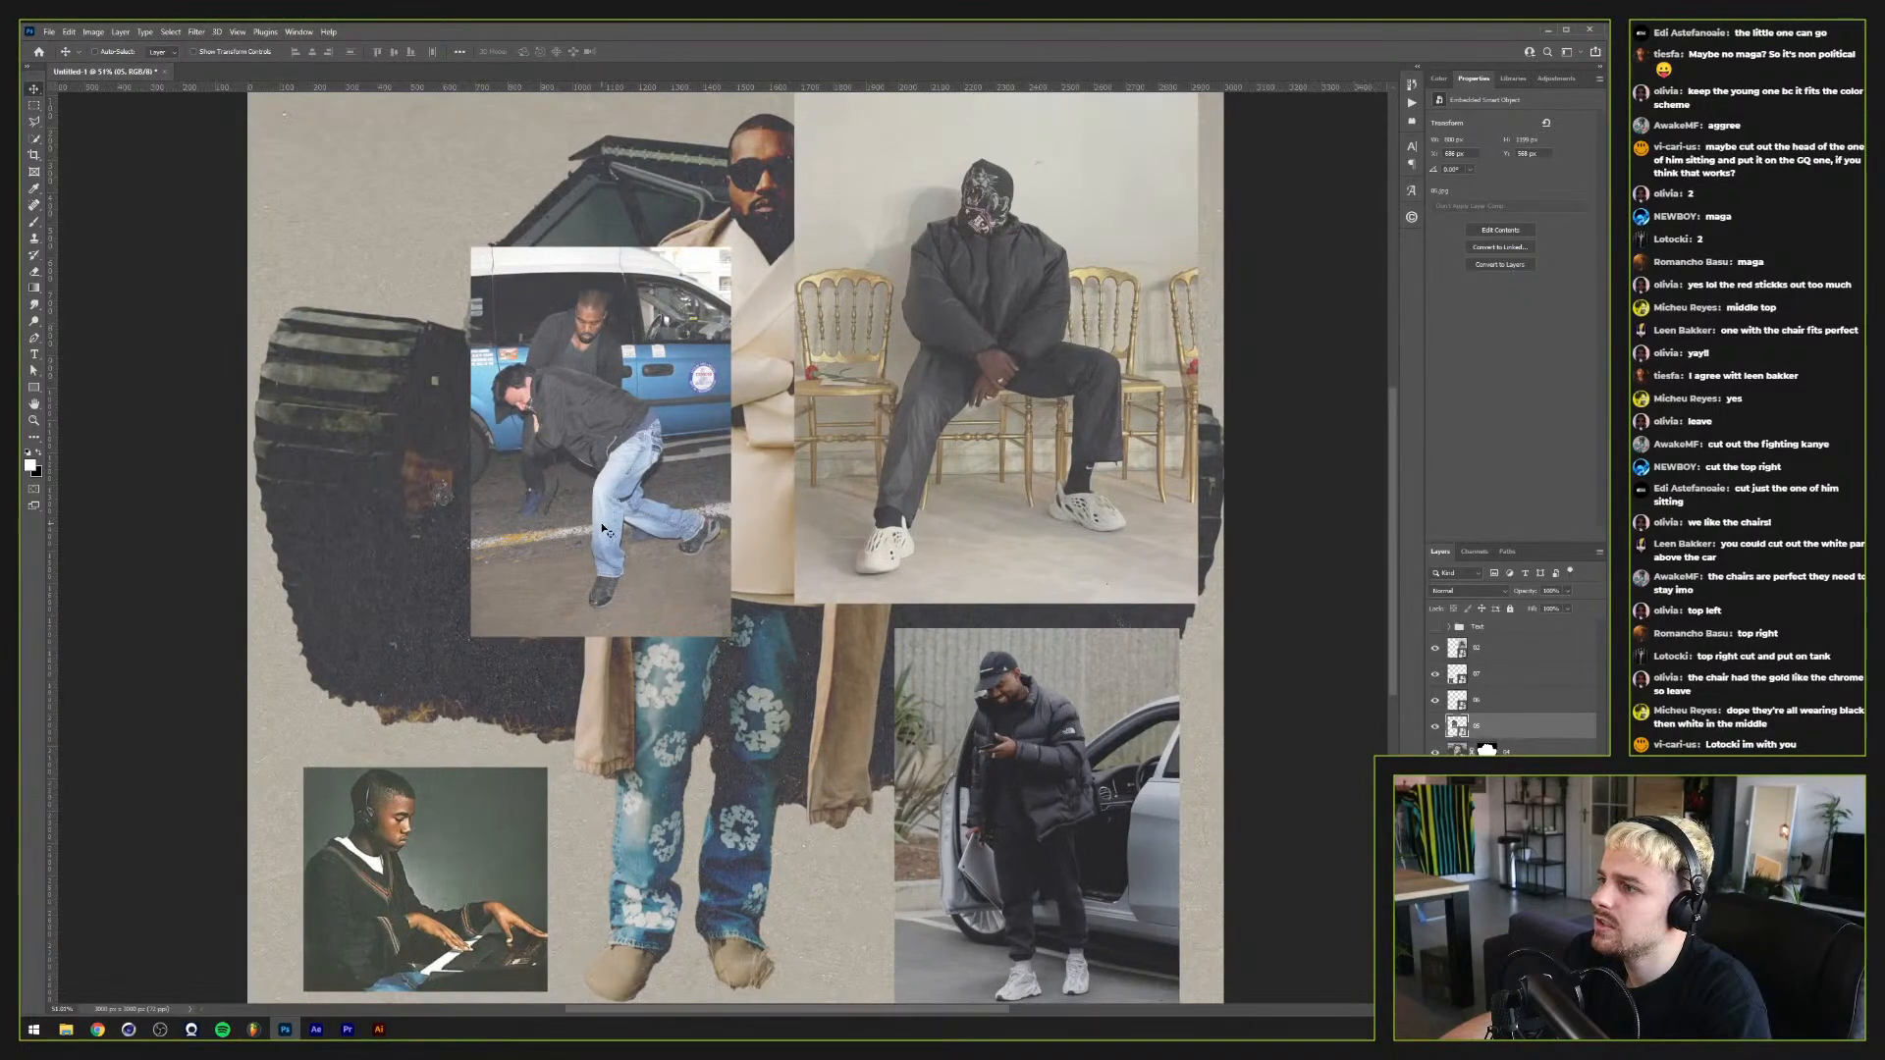
scroll(599, 522, up, 1)
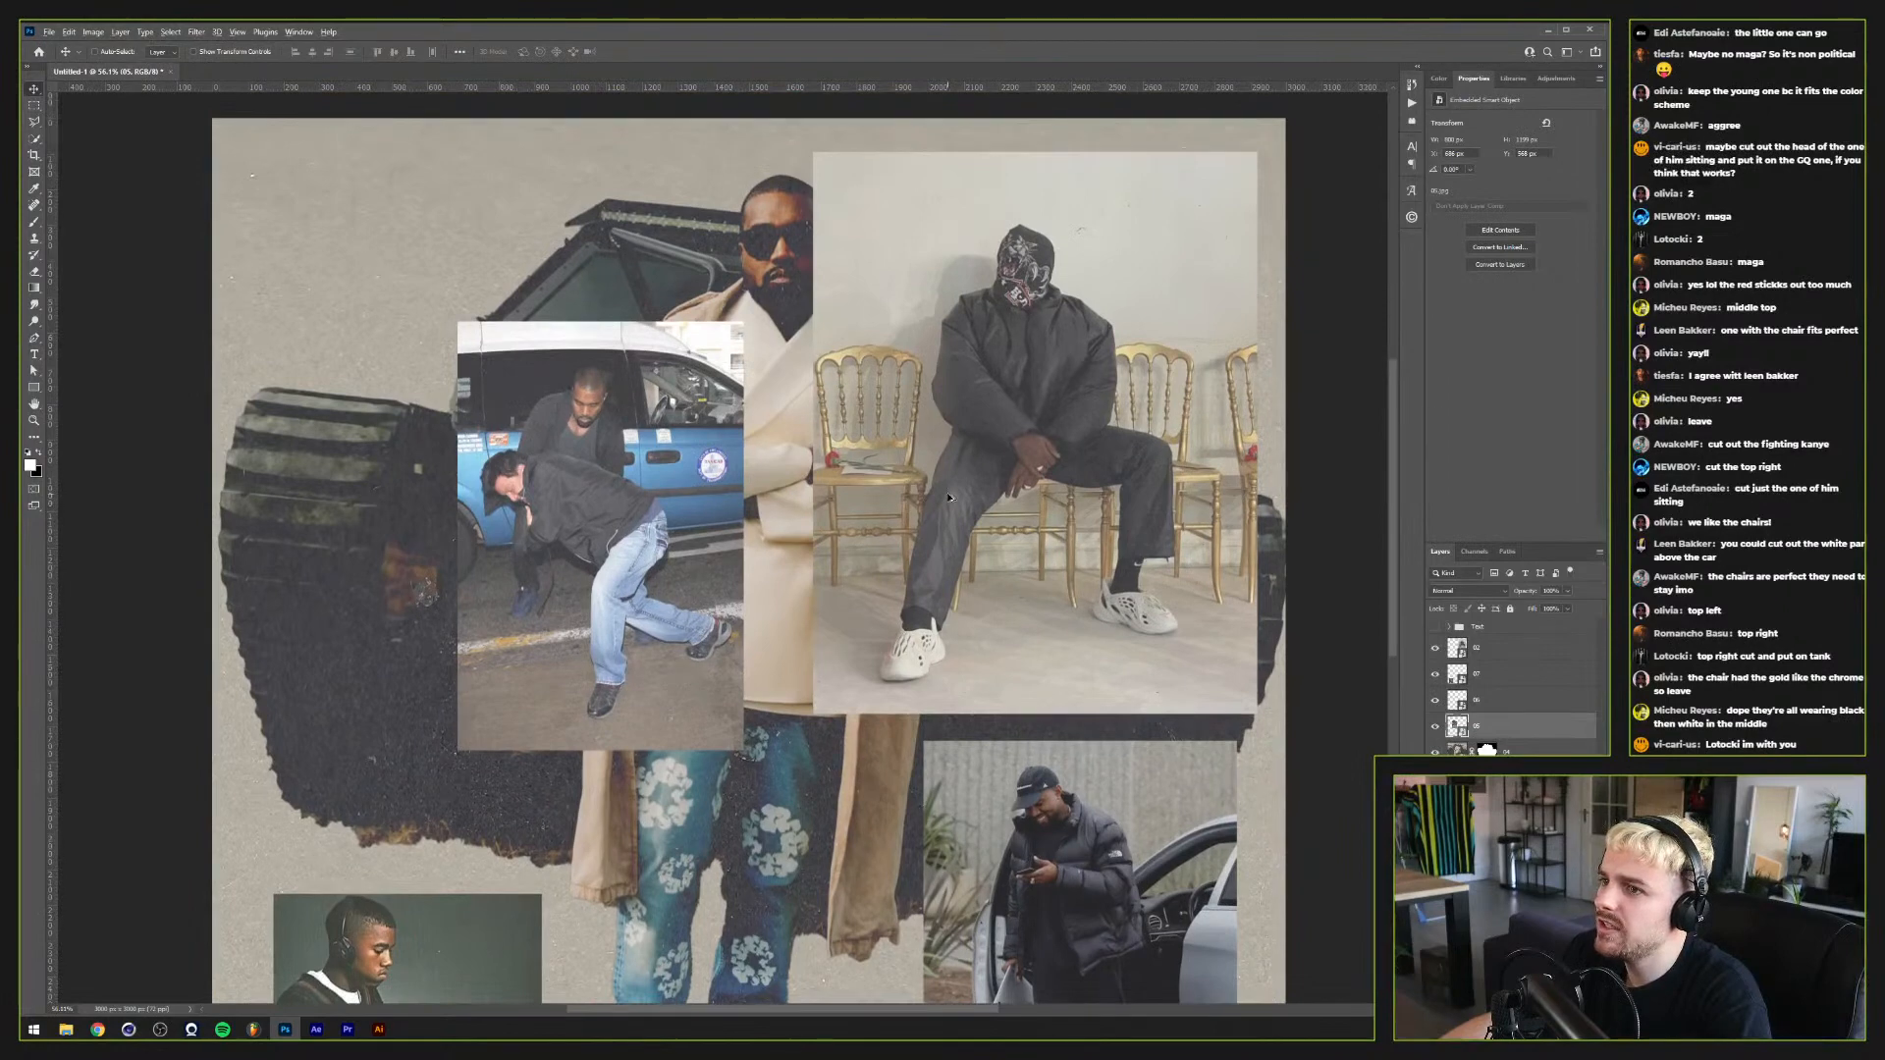
drag(599, 522, 520, 457)
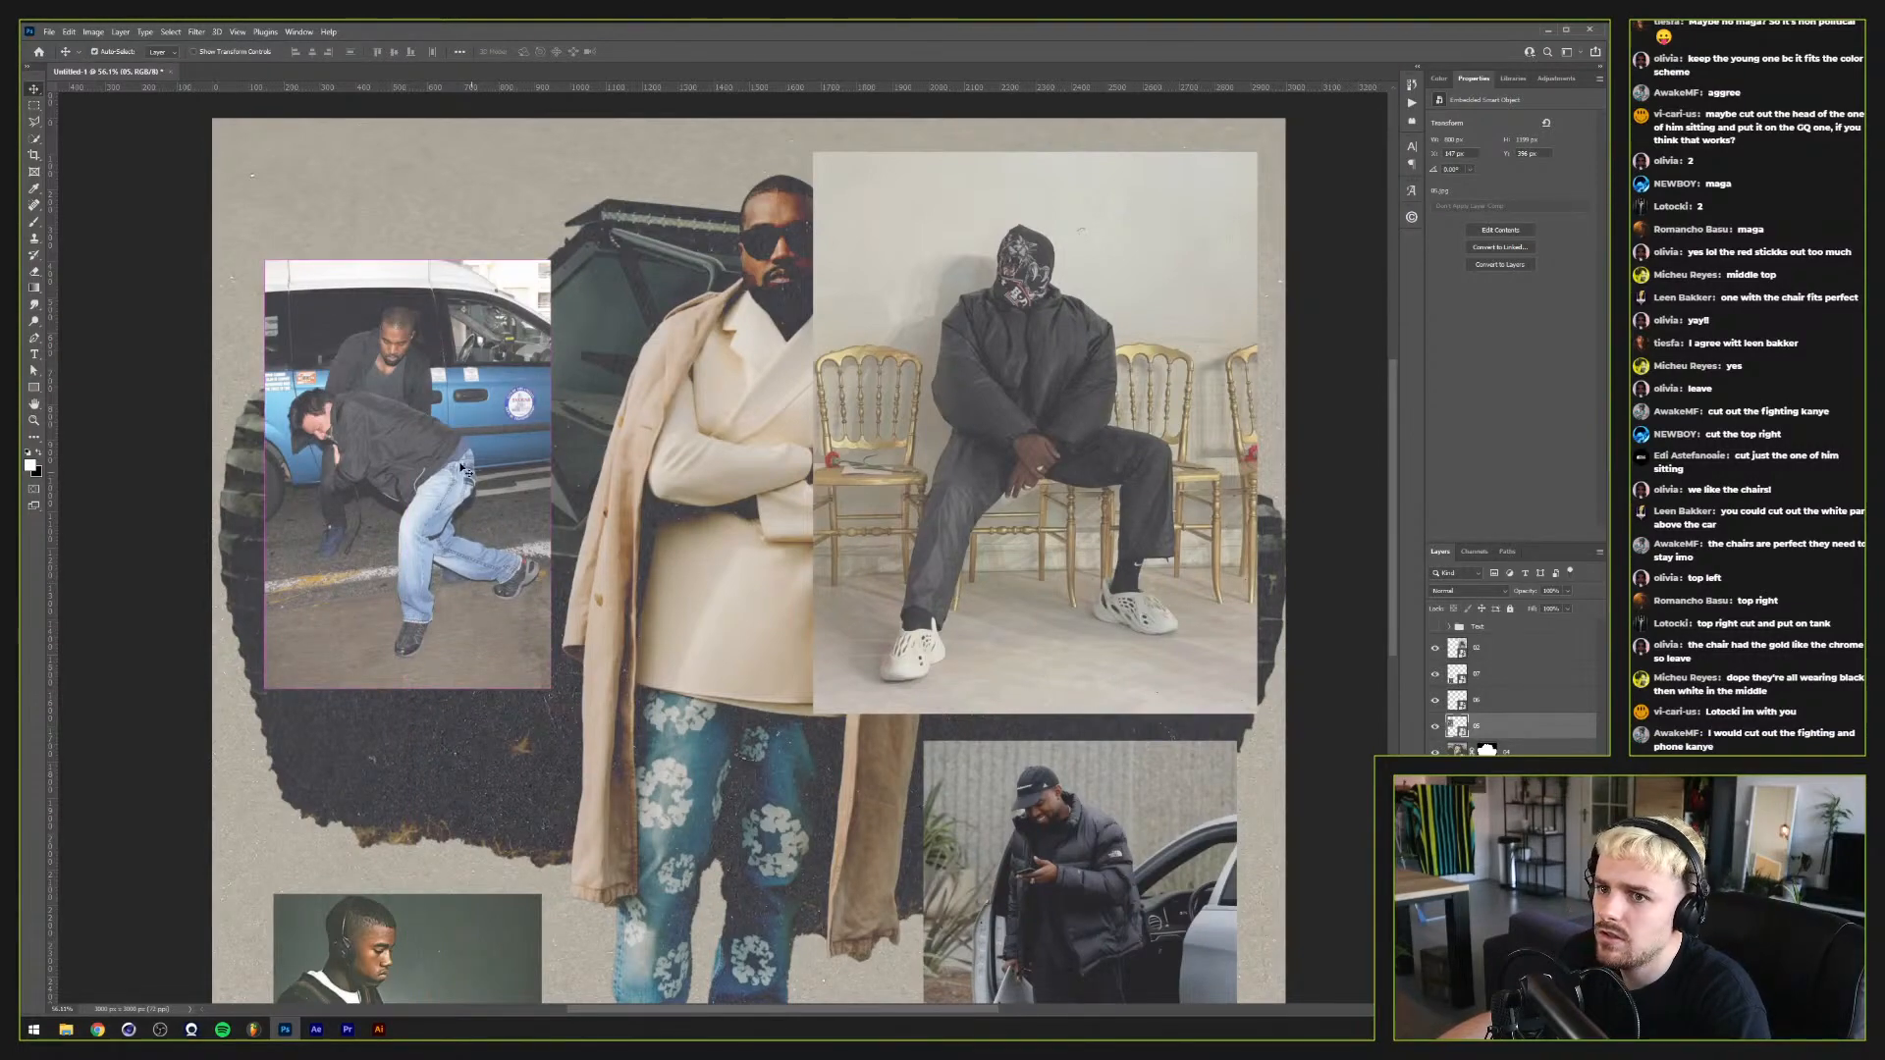
Step: Start Select and Mask on the blue-car photo and select the two men as the subject
scroll(435, 466, up, 5)
scroll(437, 467, left, 1)
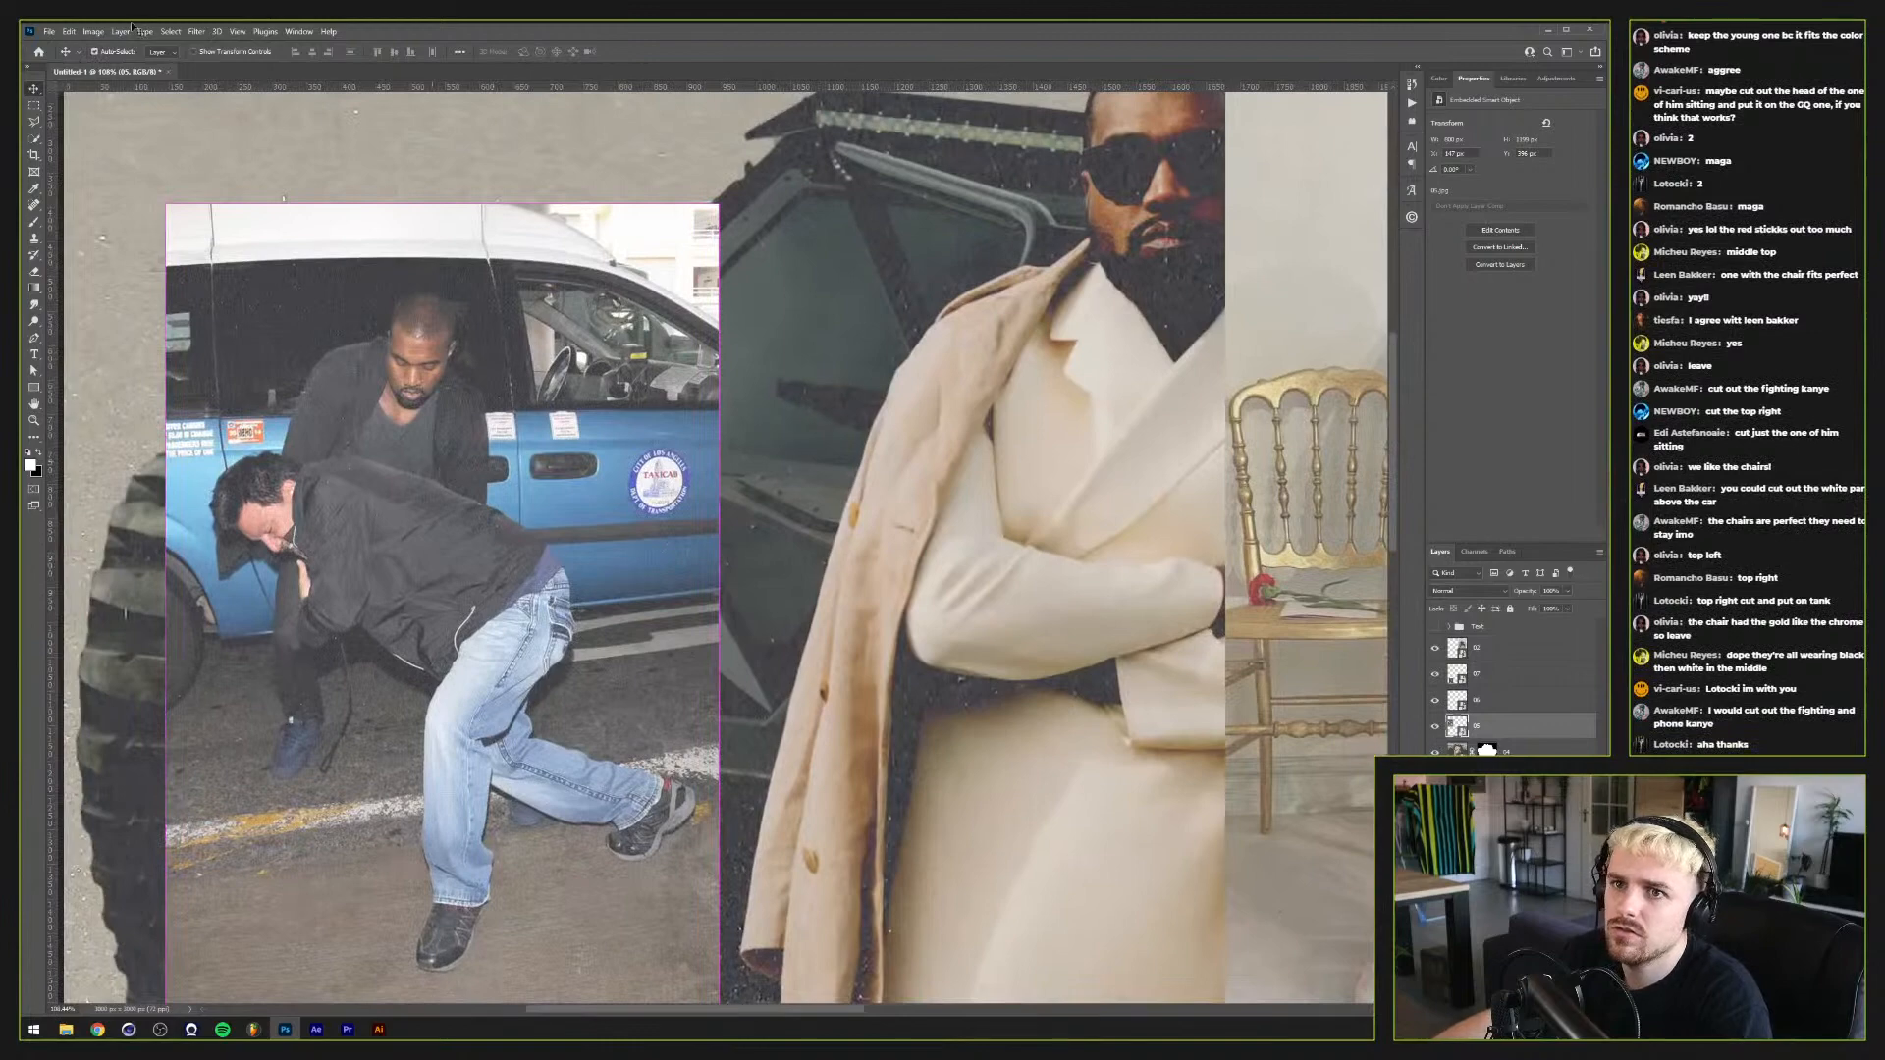
scroll(437, 468, left, 1)
click(183, 32)
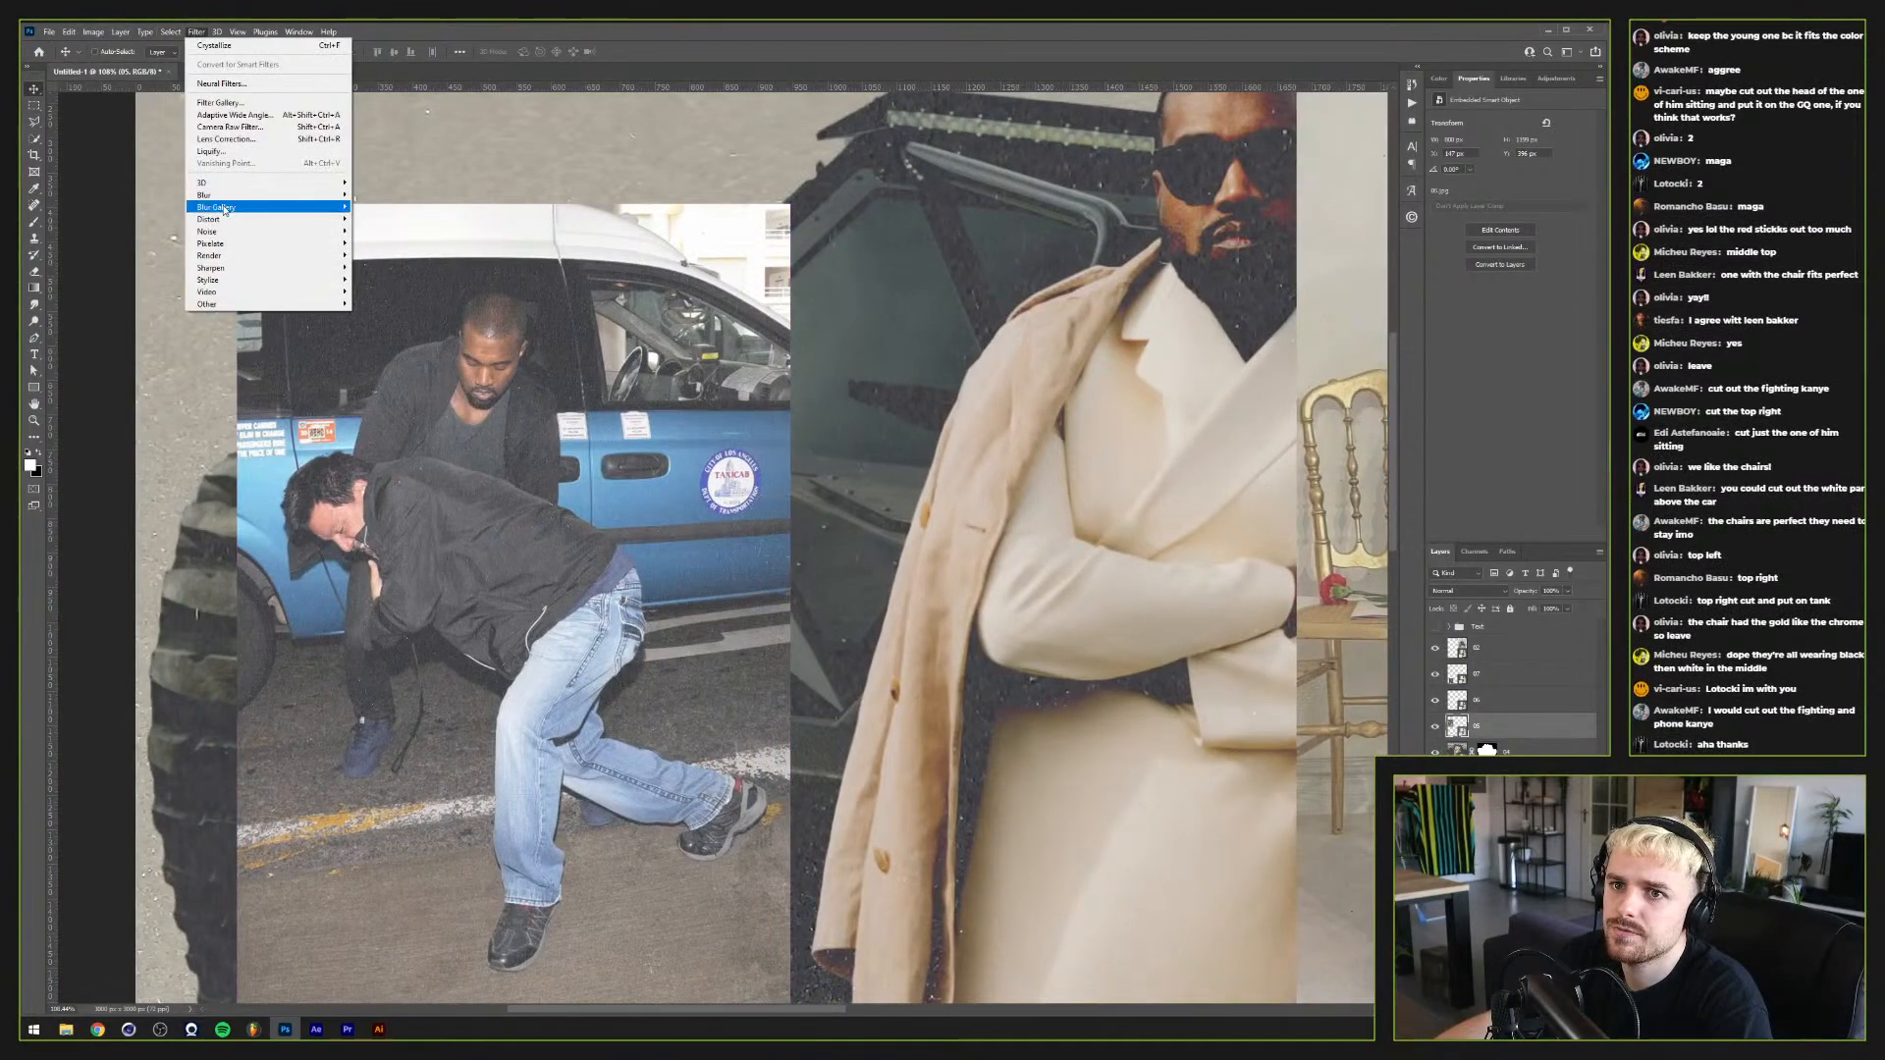
click(169, 33)
click(197, 211)
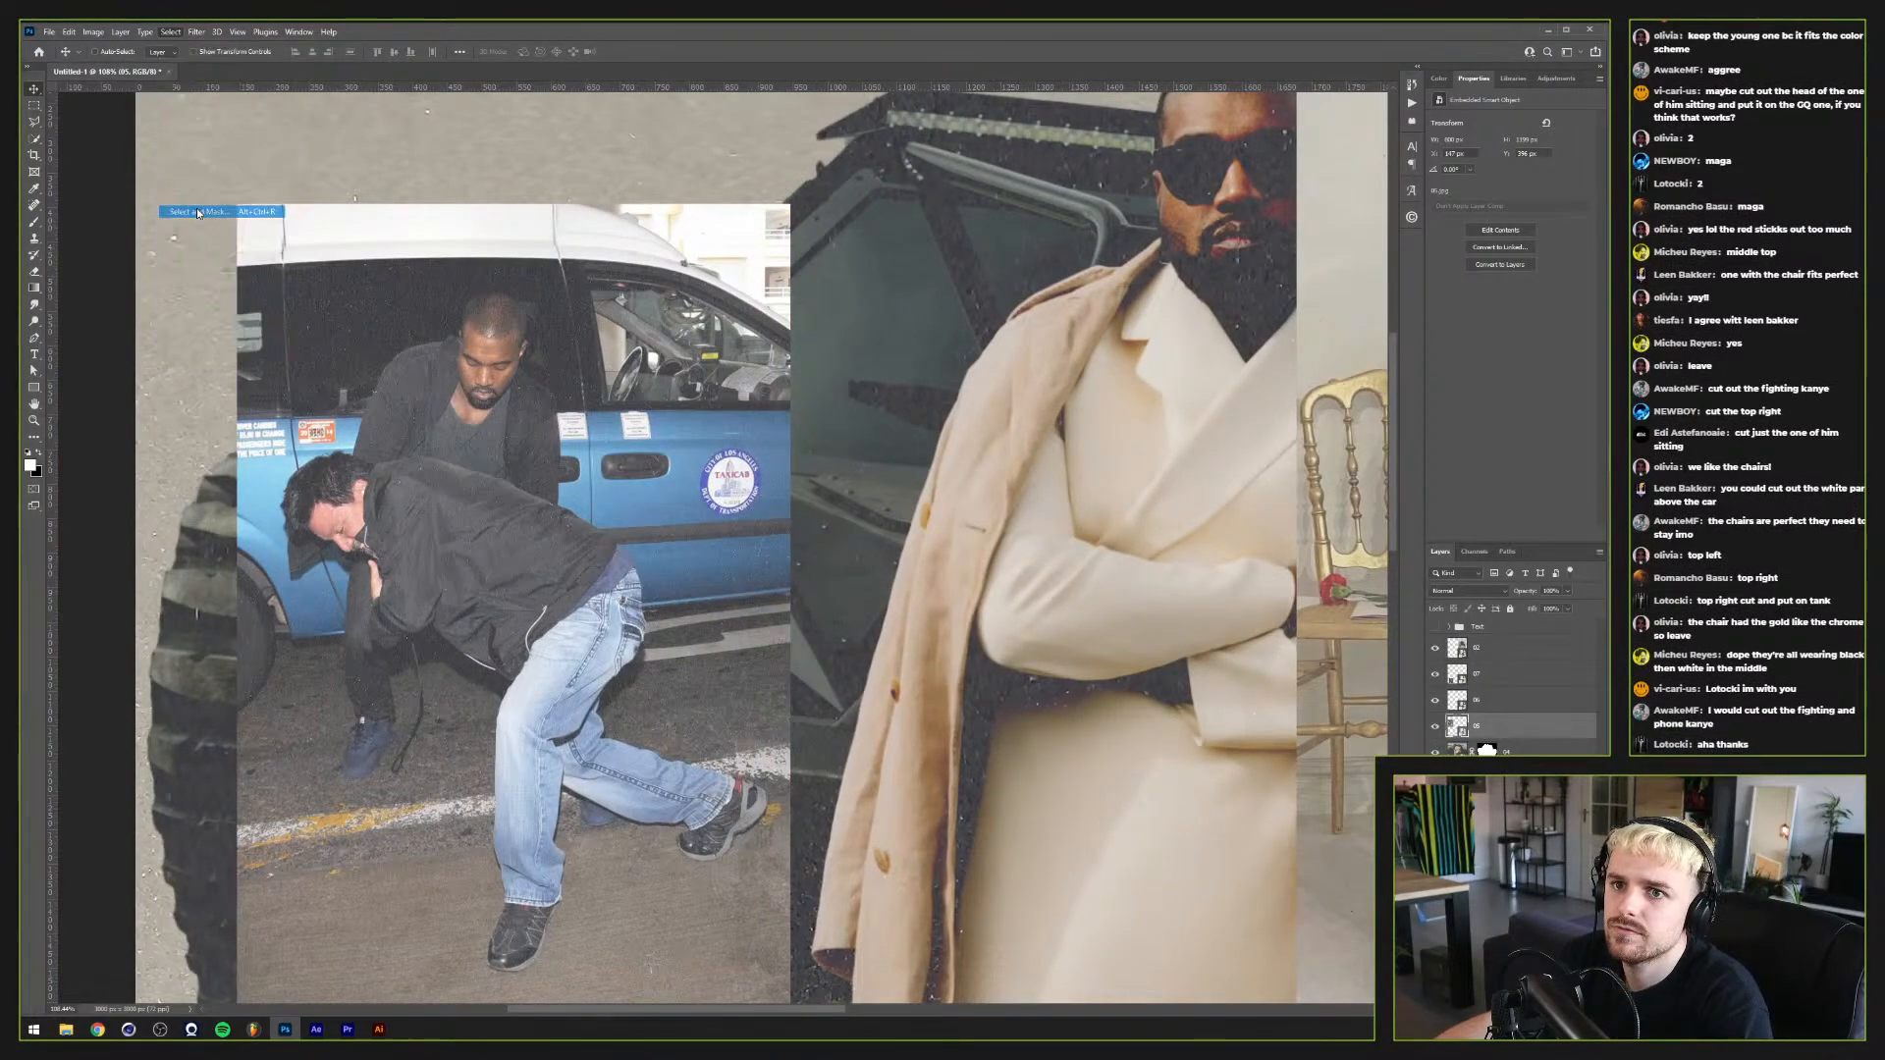
click(291, 51)
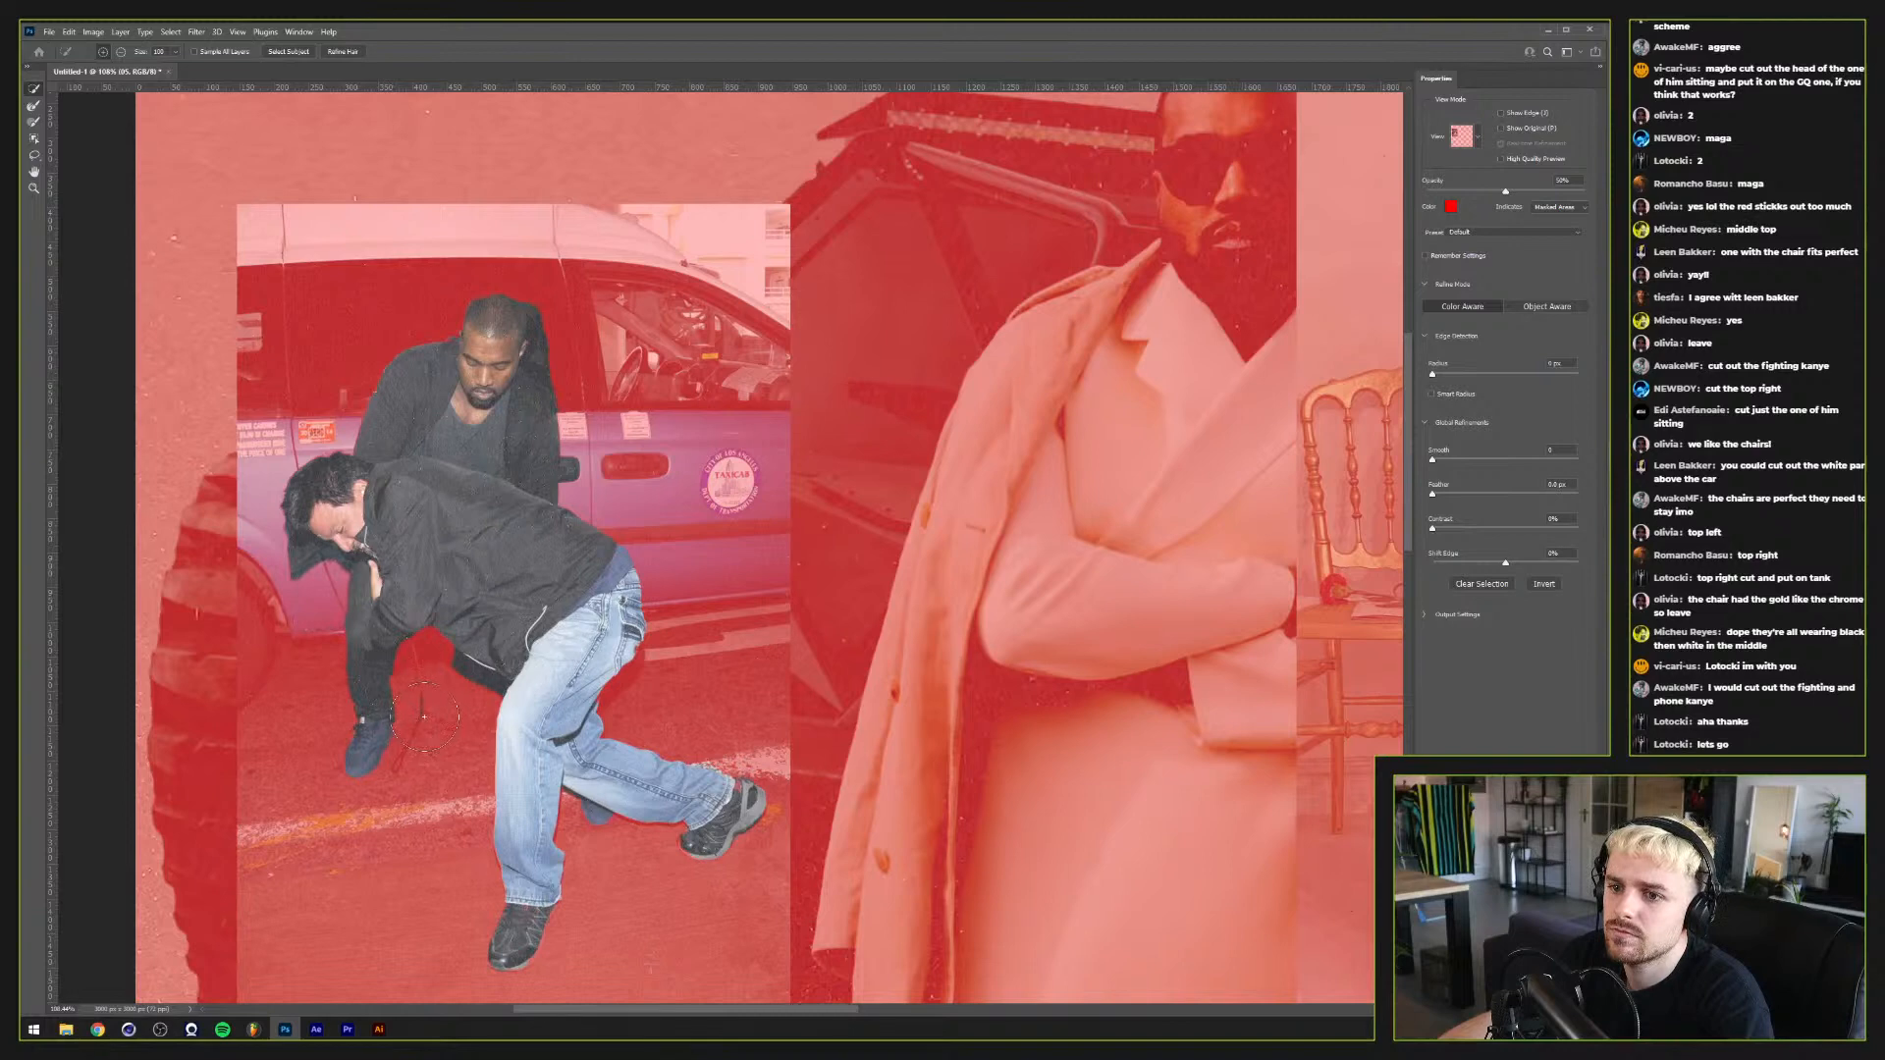
Step: Subtract the hanging cord beside the standing man's leg with a smaller selection brush, and apply the refined selection
key(bracketleft)
key(bracketleft)
key(bracketleft)
key(bracketleft)
key(bracketleft)
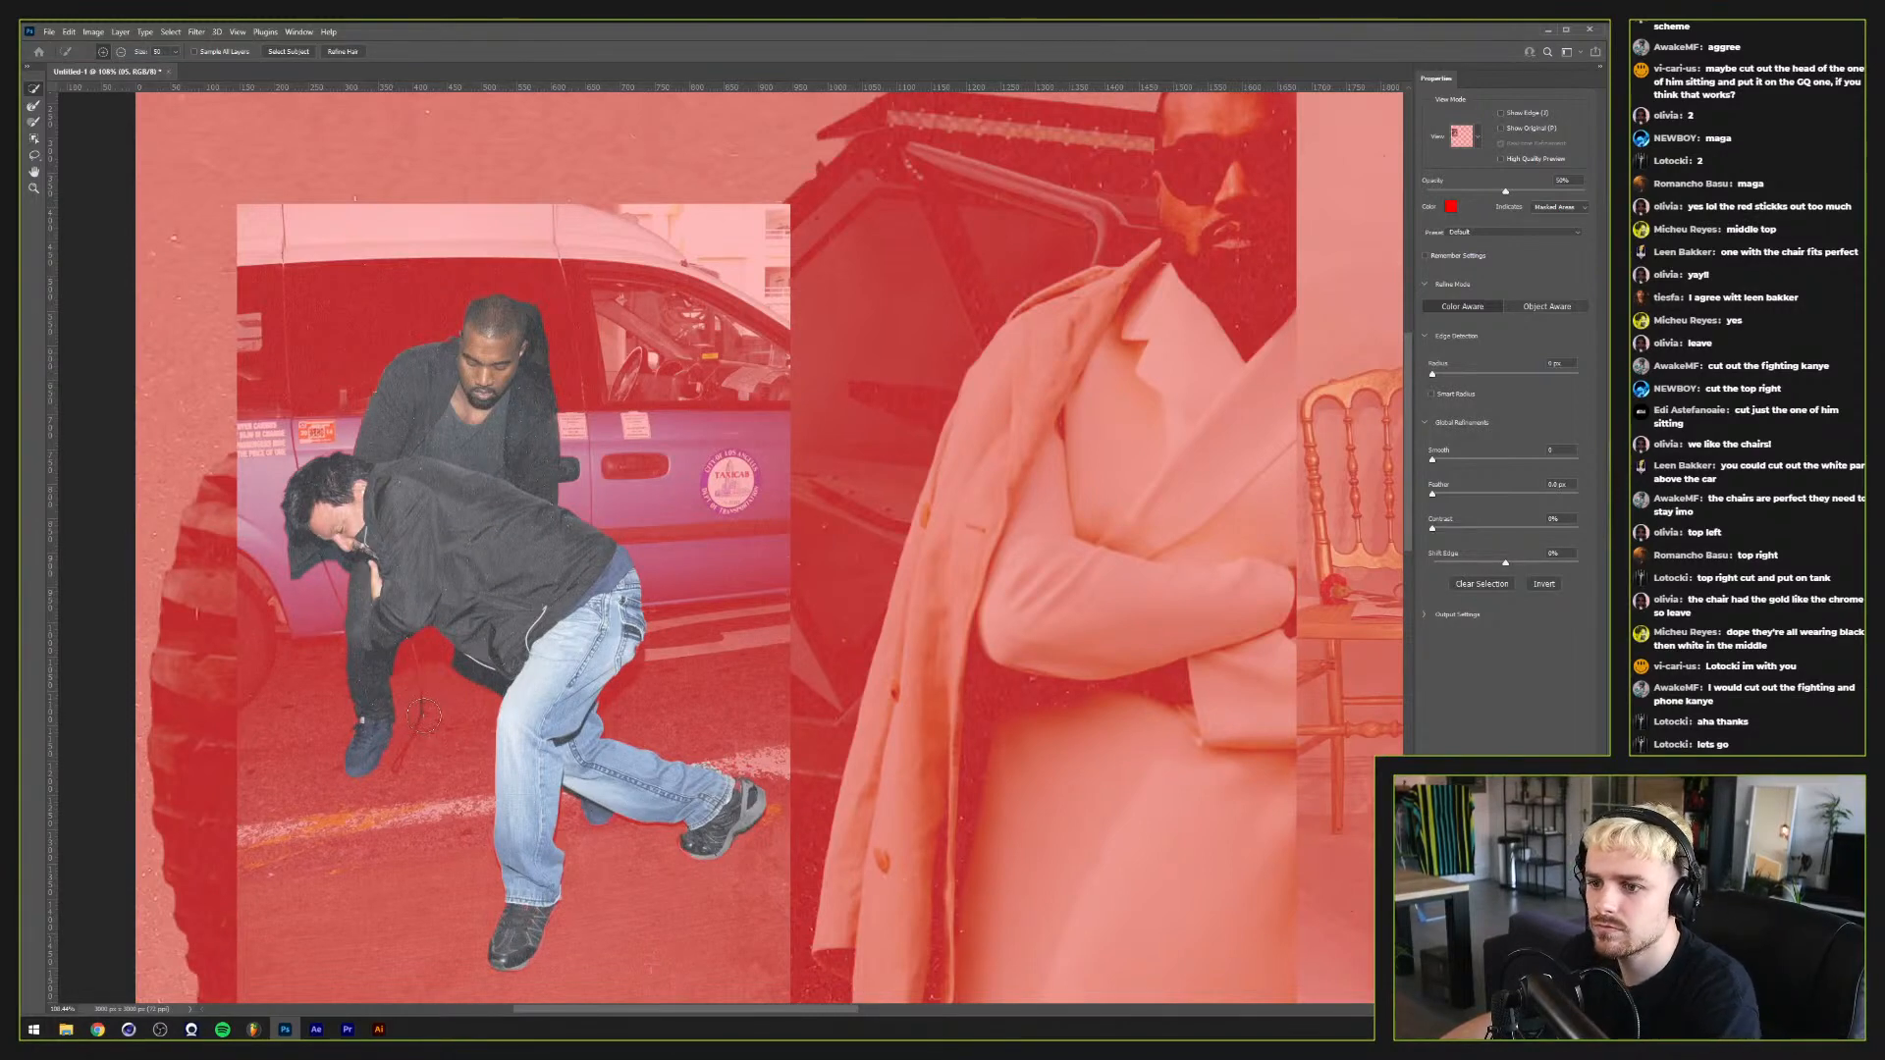
alt+click(420, 707)
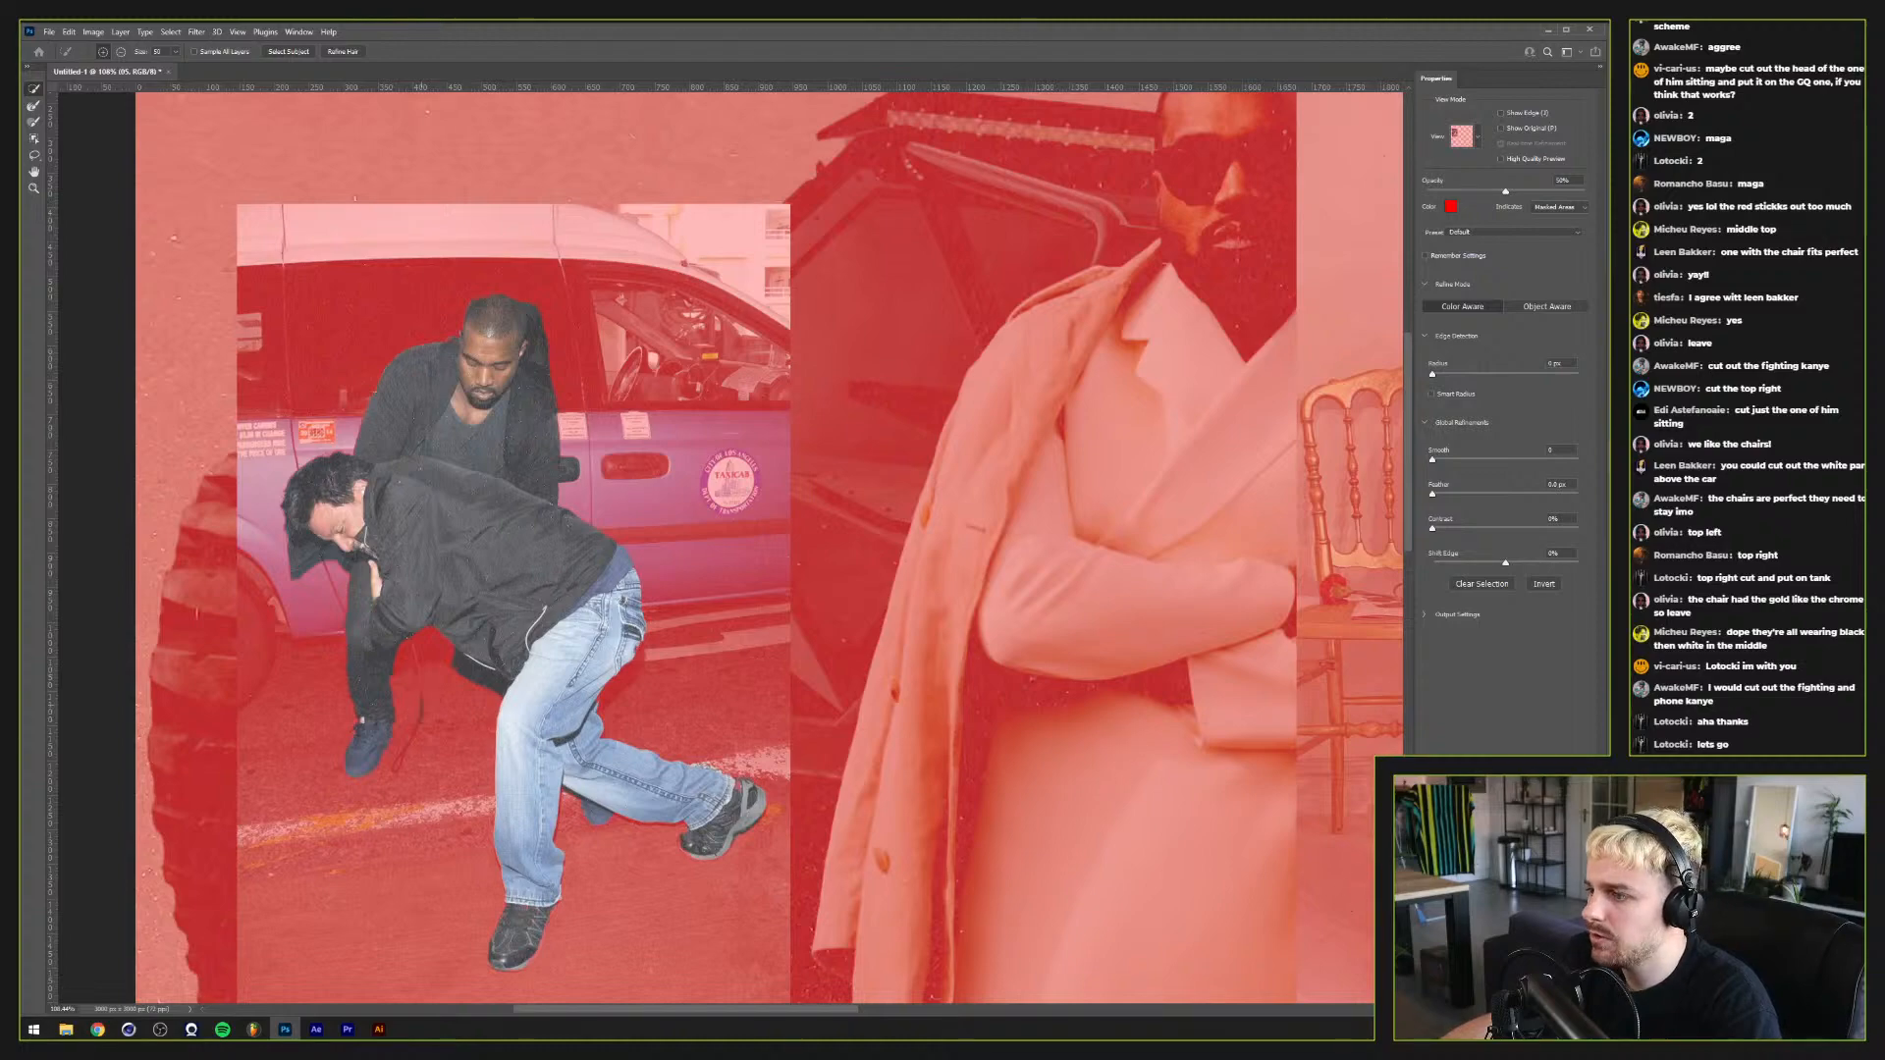
key(Return)
Step: Trace a Pen path along the bent man's jacket hem and jeans, enclosing the shadowed road area beneath his jacket
scroll(430, 663, up, 5)
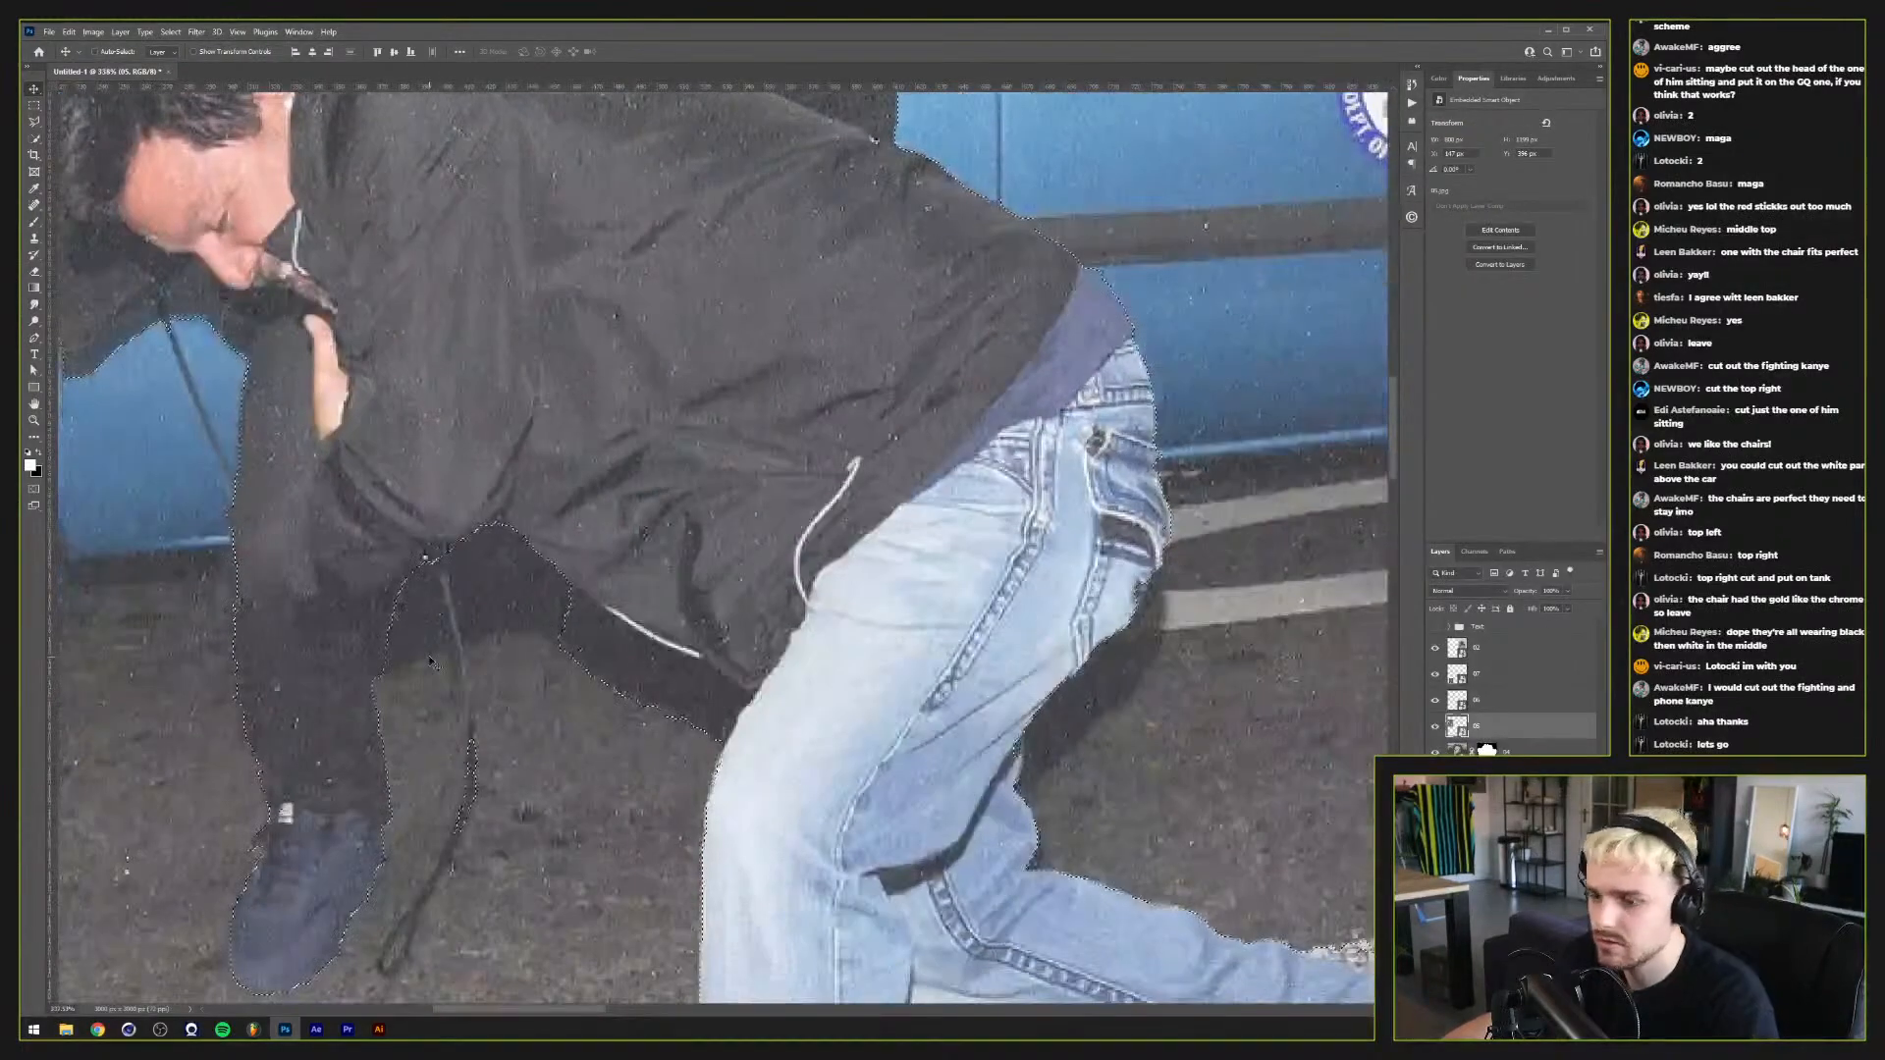
key(p)
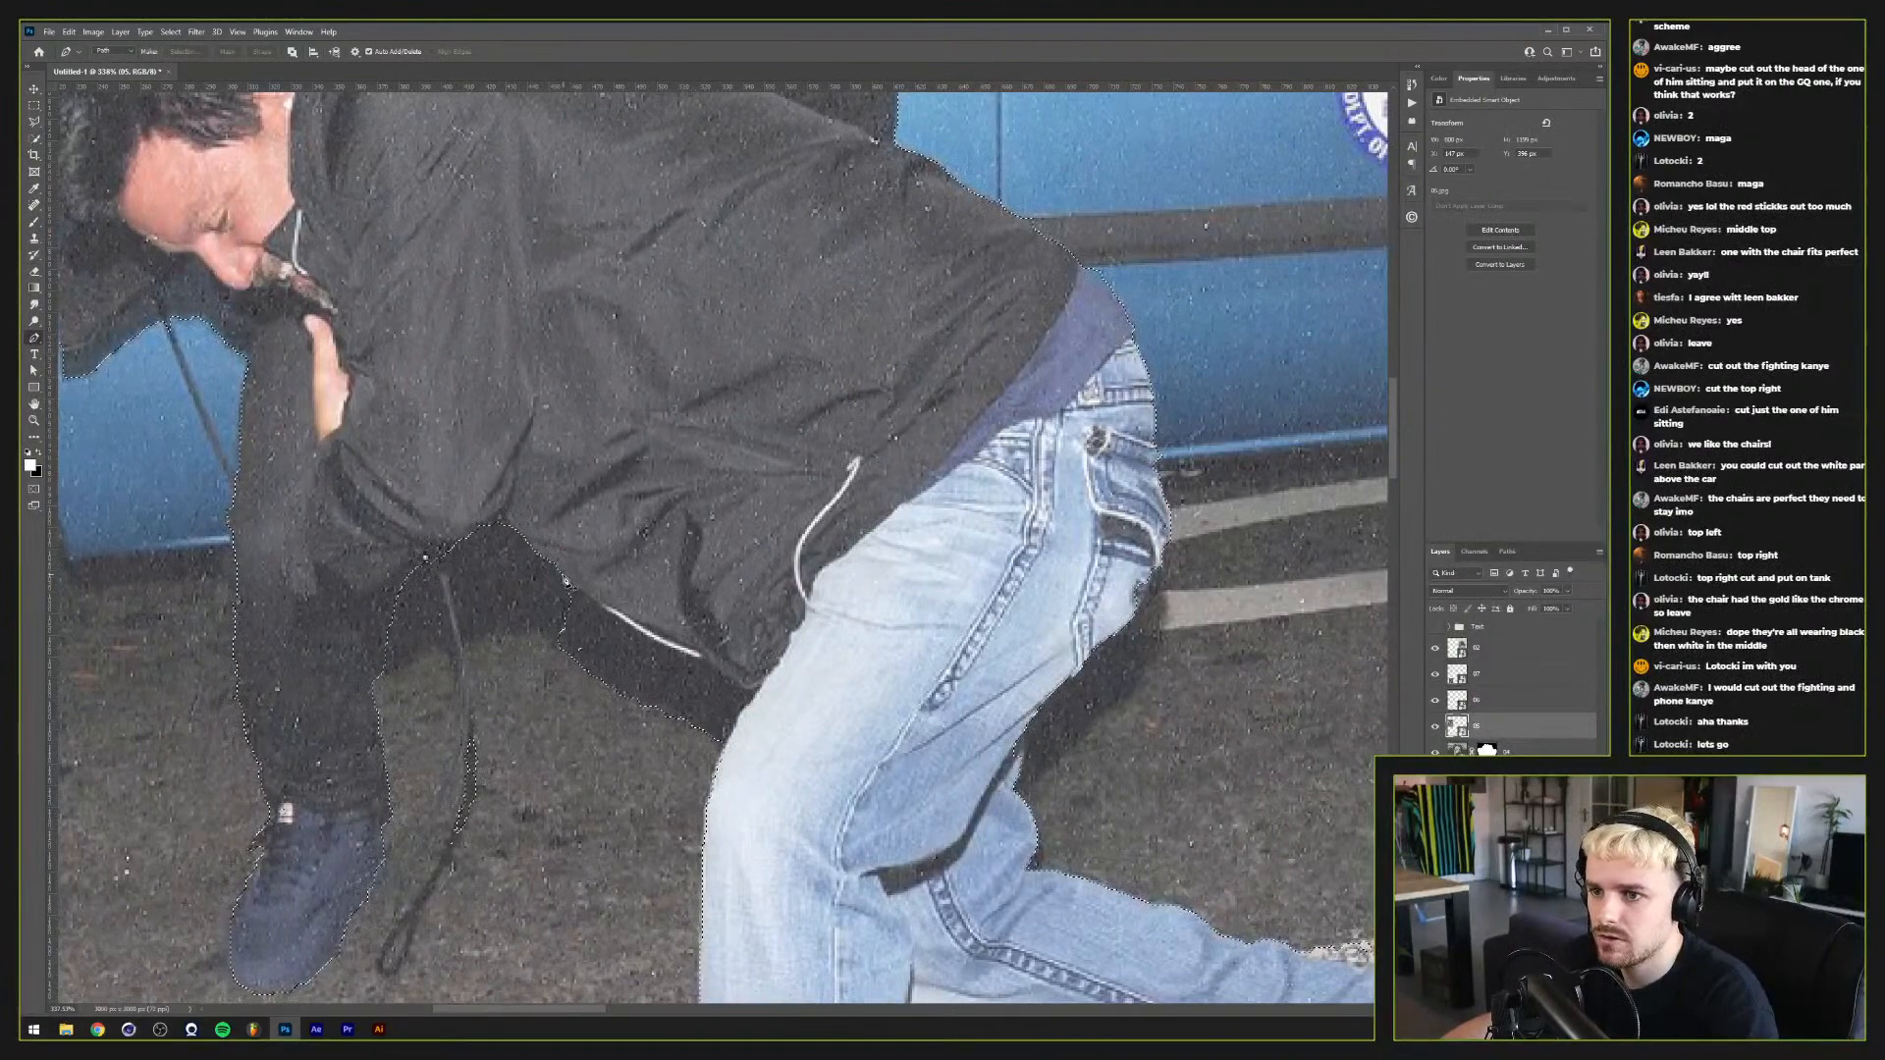
click(565, 574)
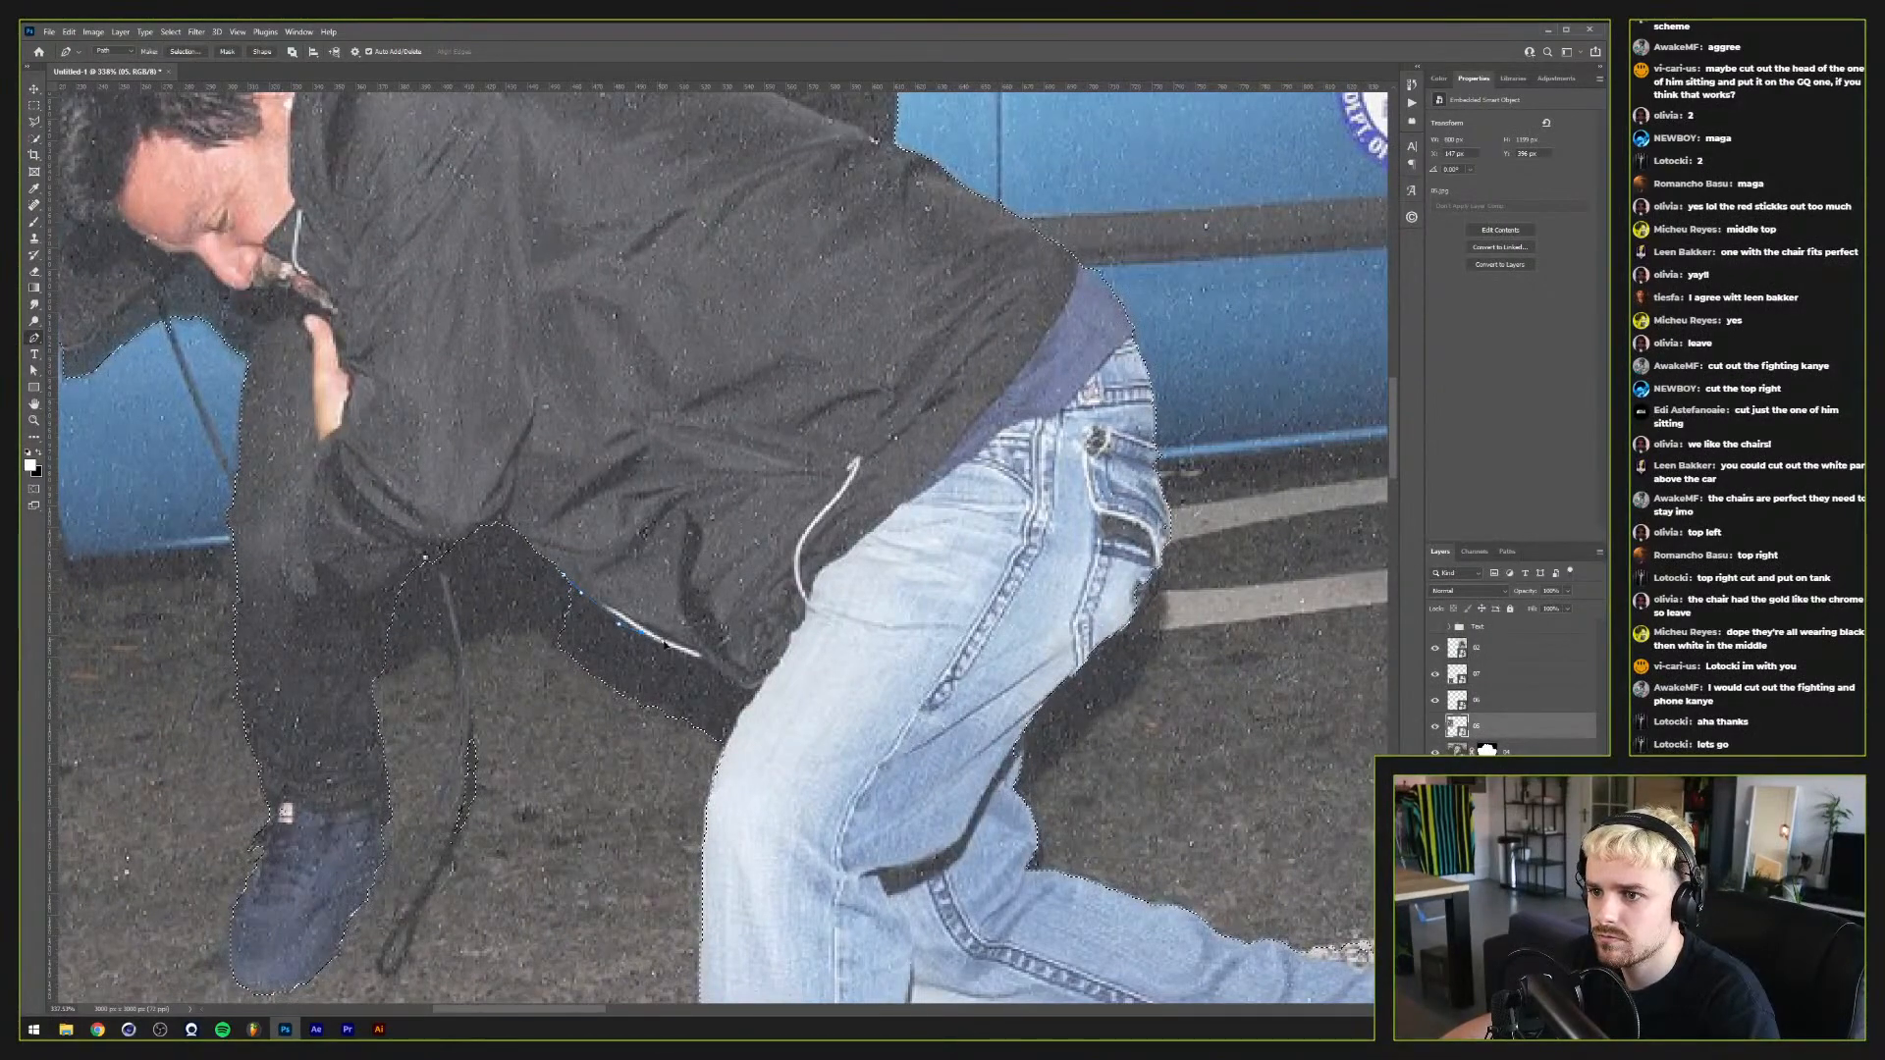
click(696, 654)
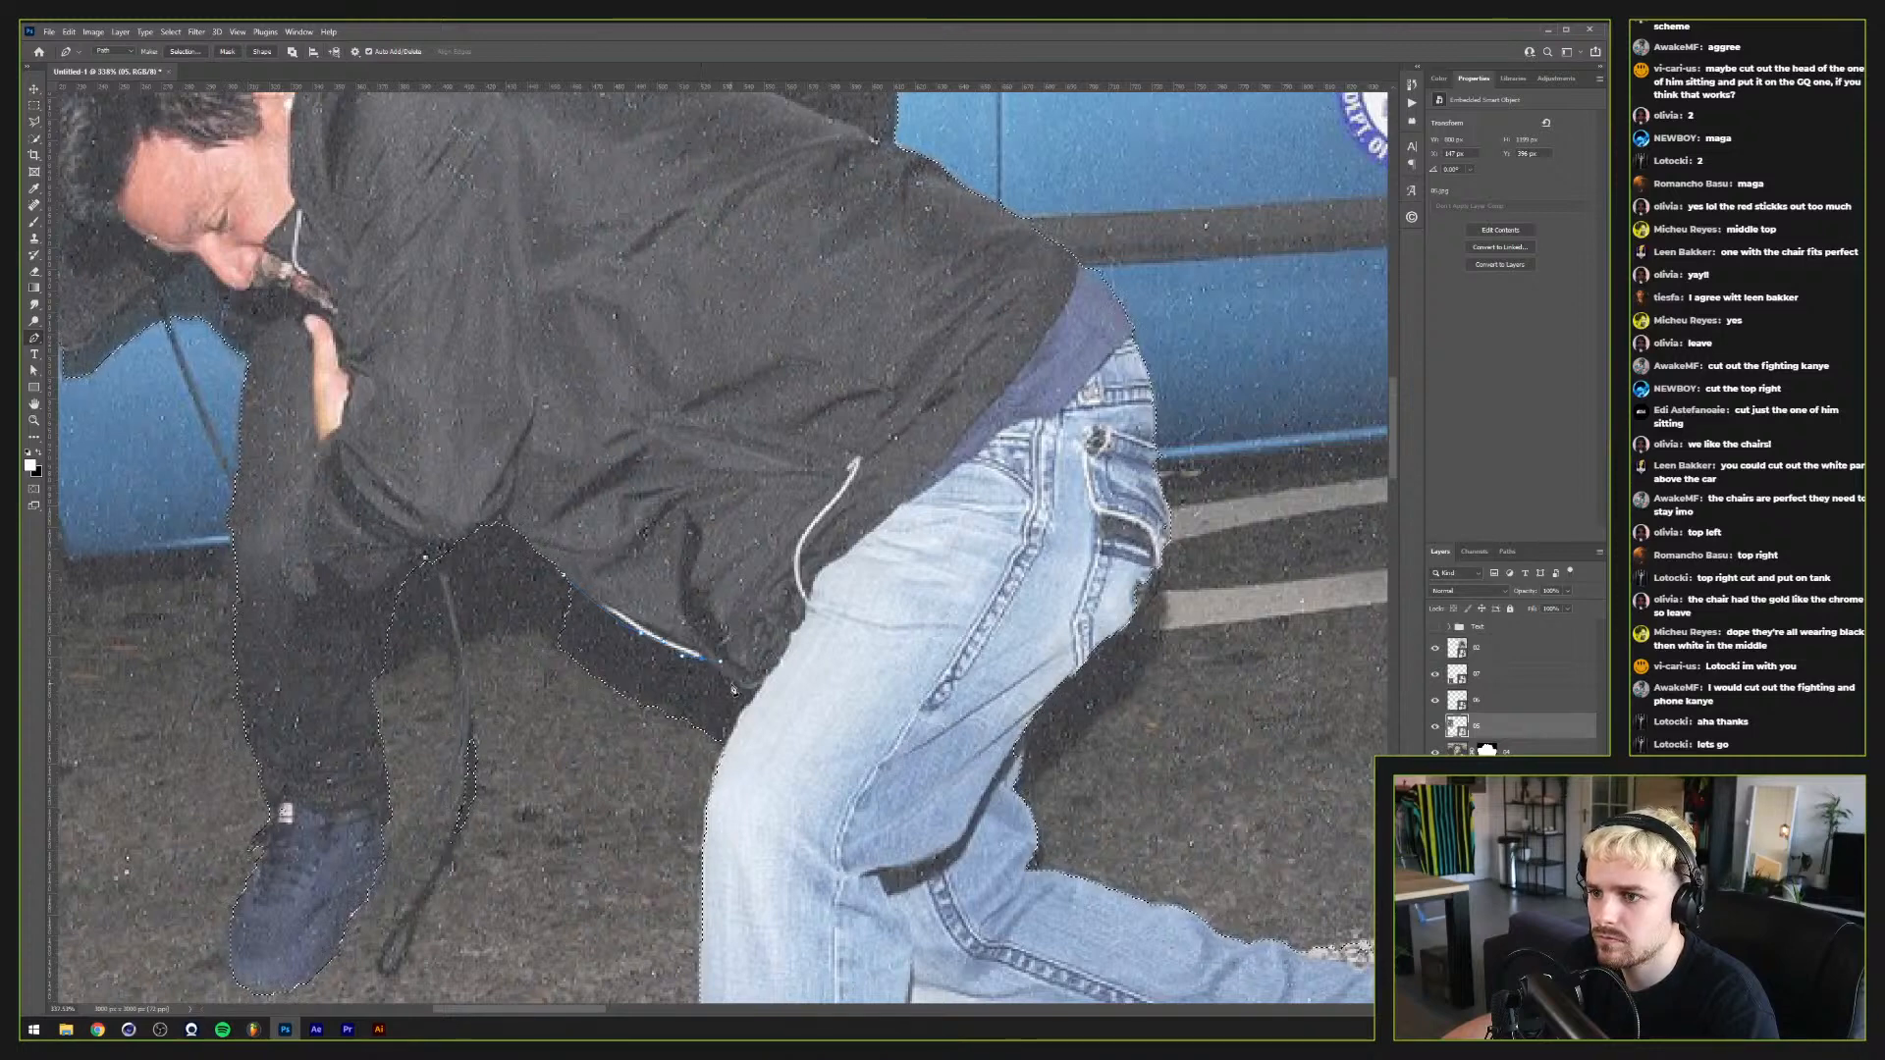
click(717, 673)
click(759, 689)
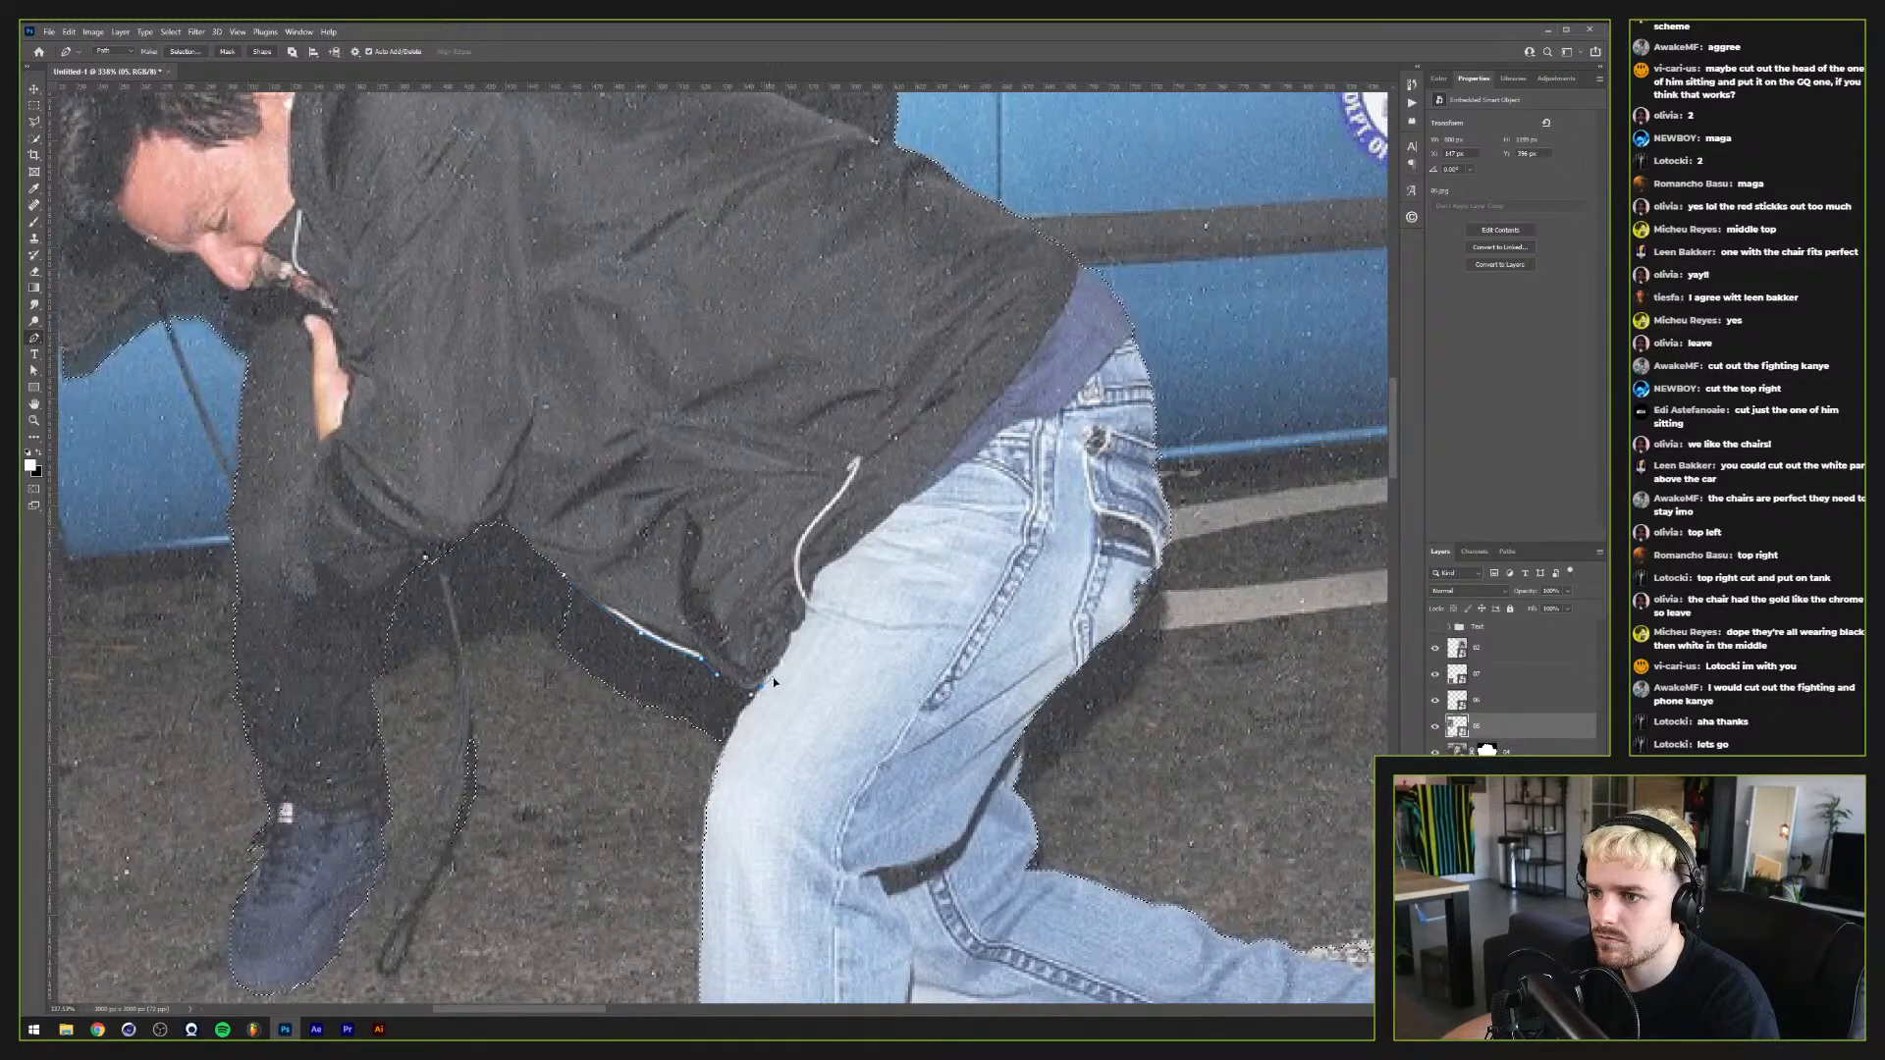
click(740, 718)
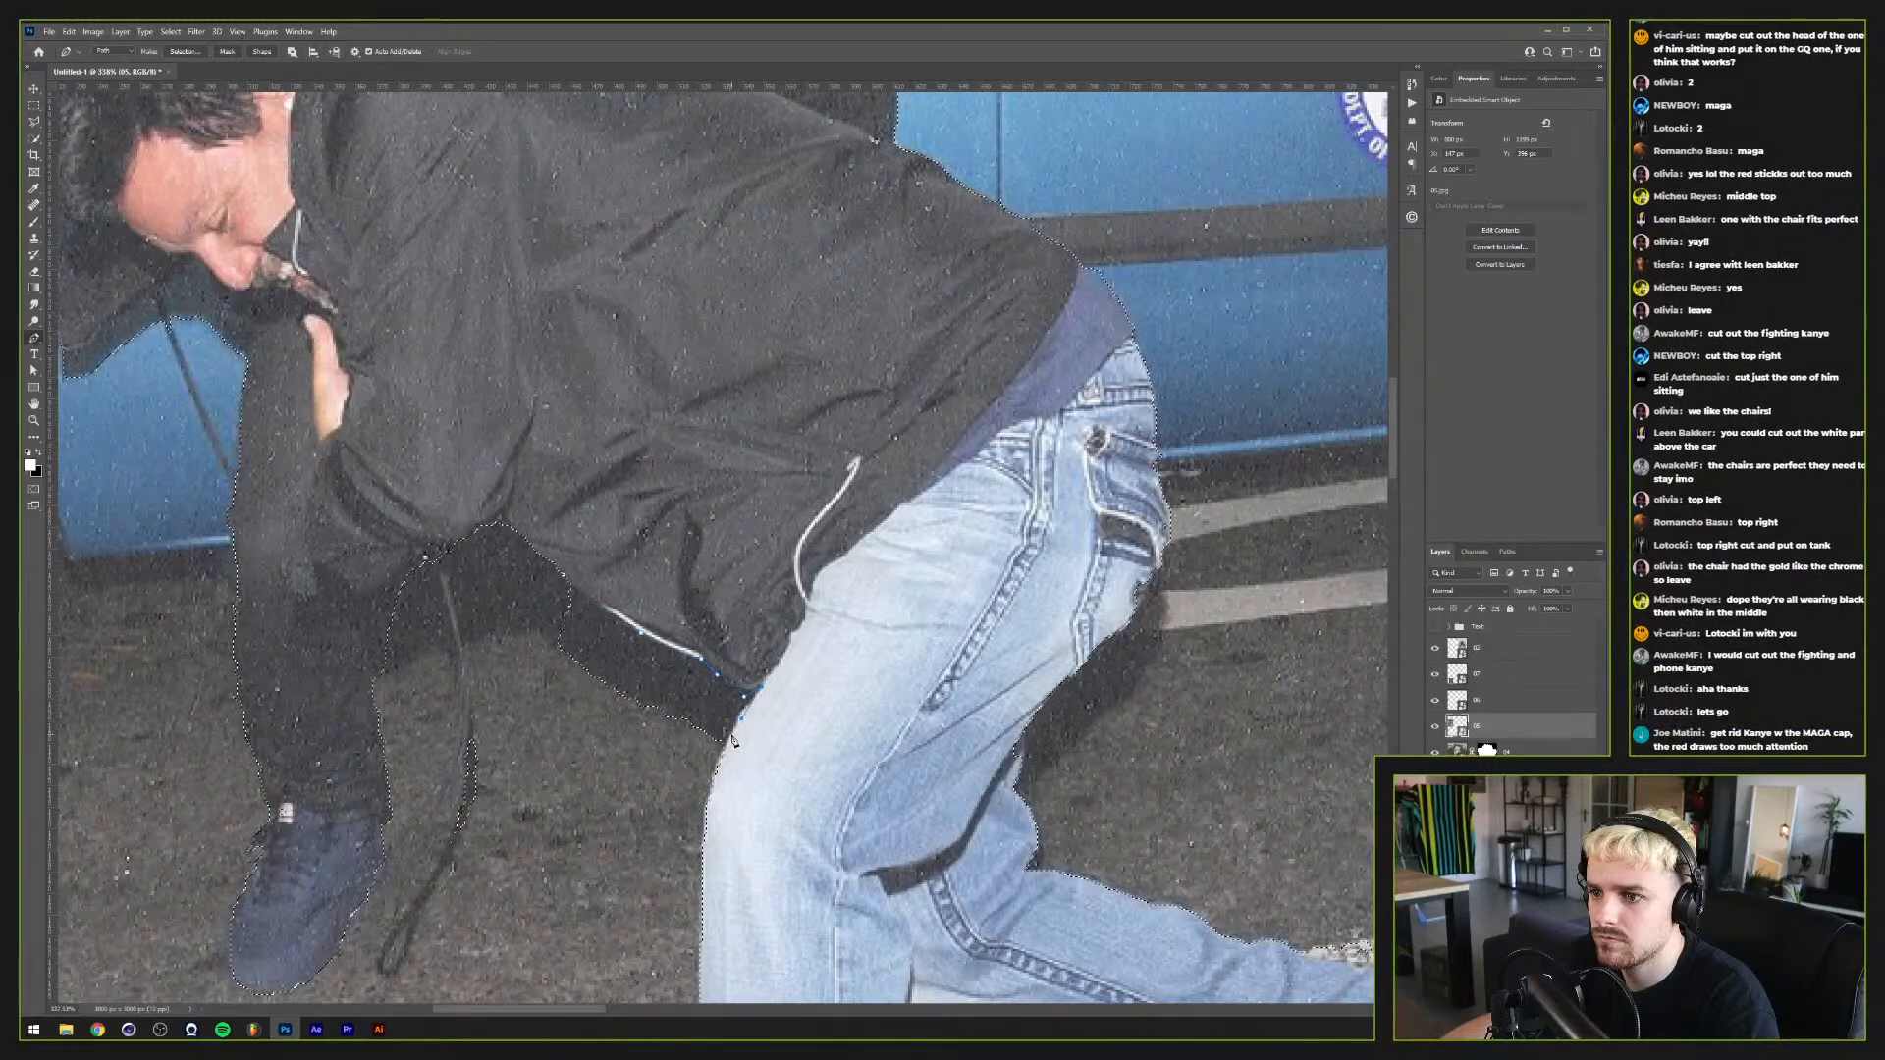
click(730, 738)
click(702, 759)
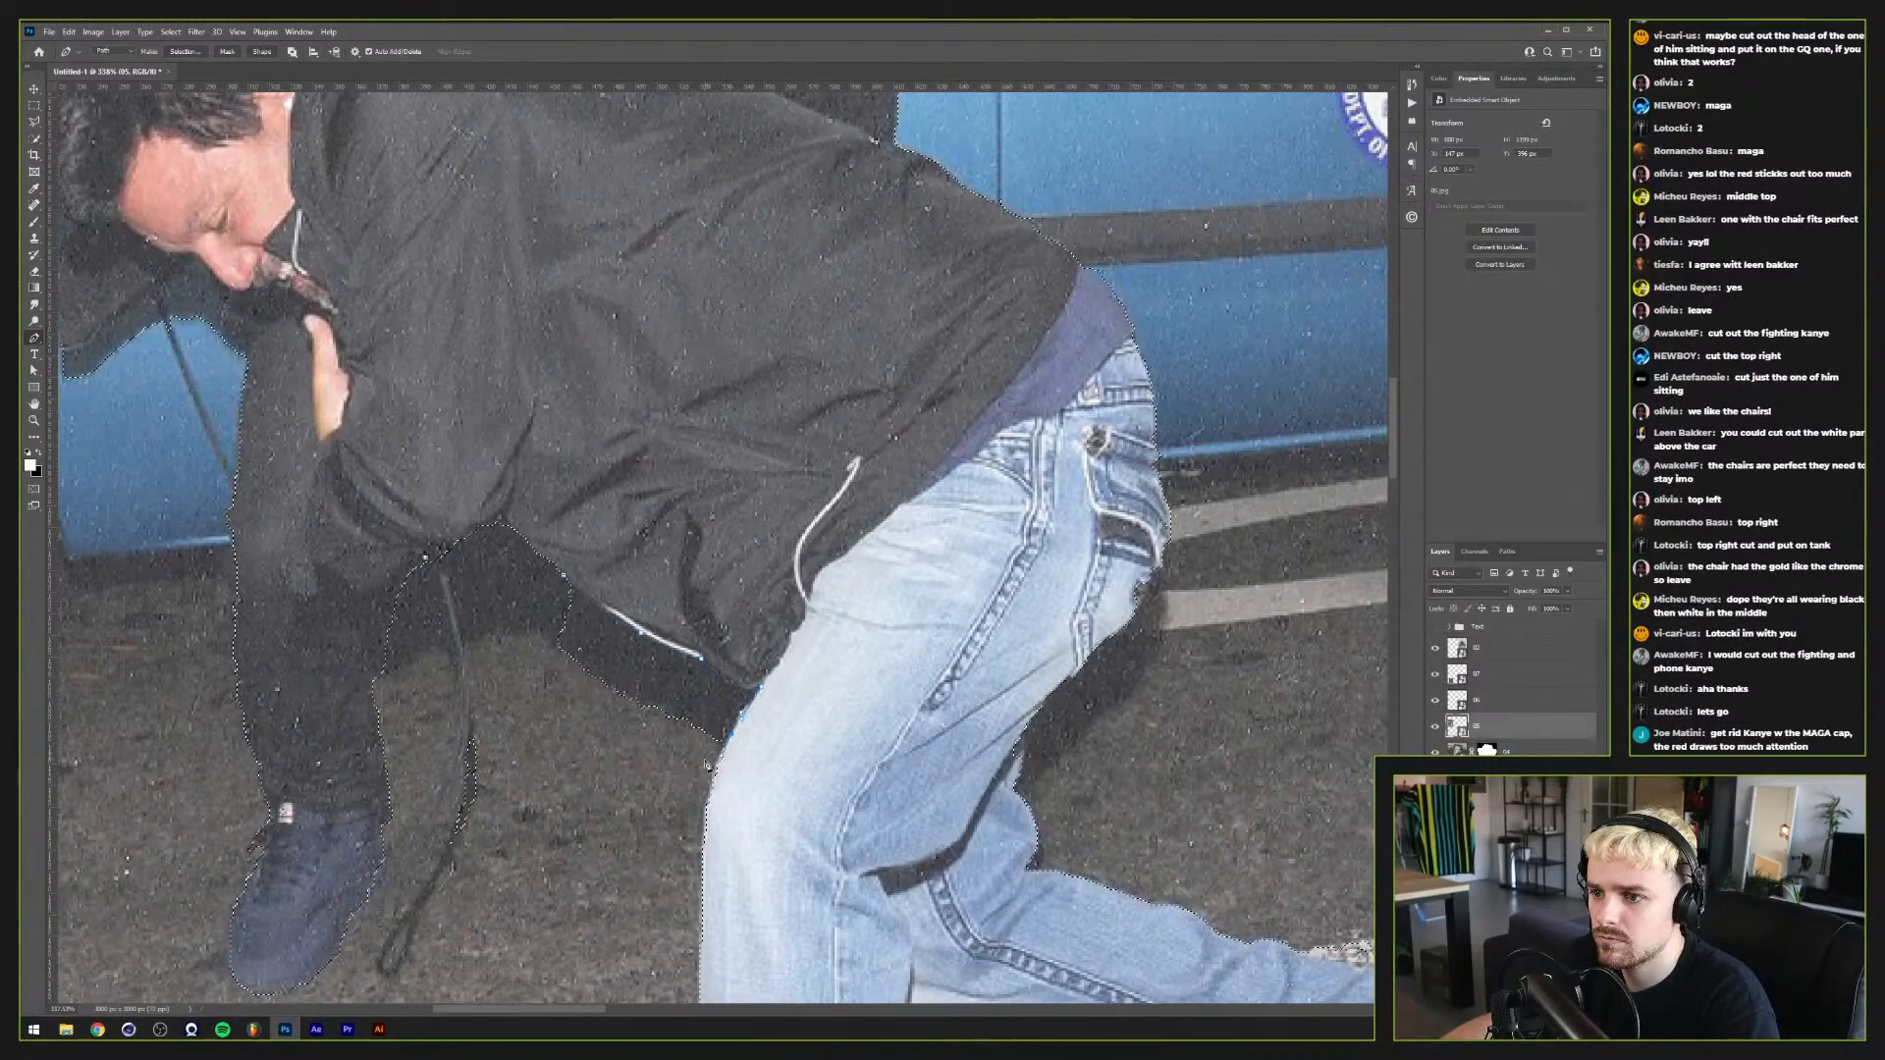
click(619, 760)
click(458, 895)
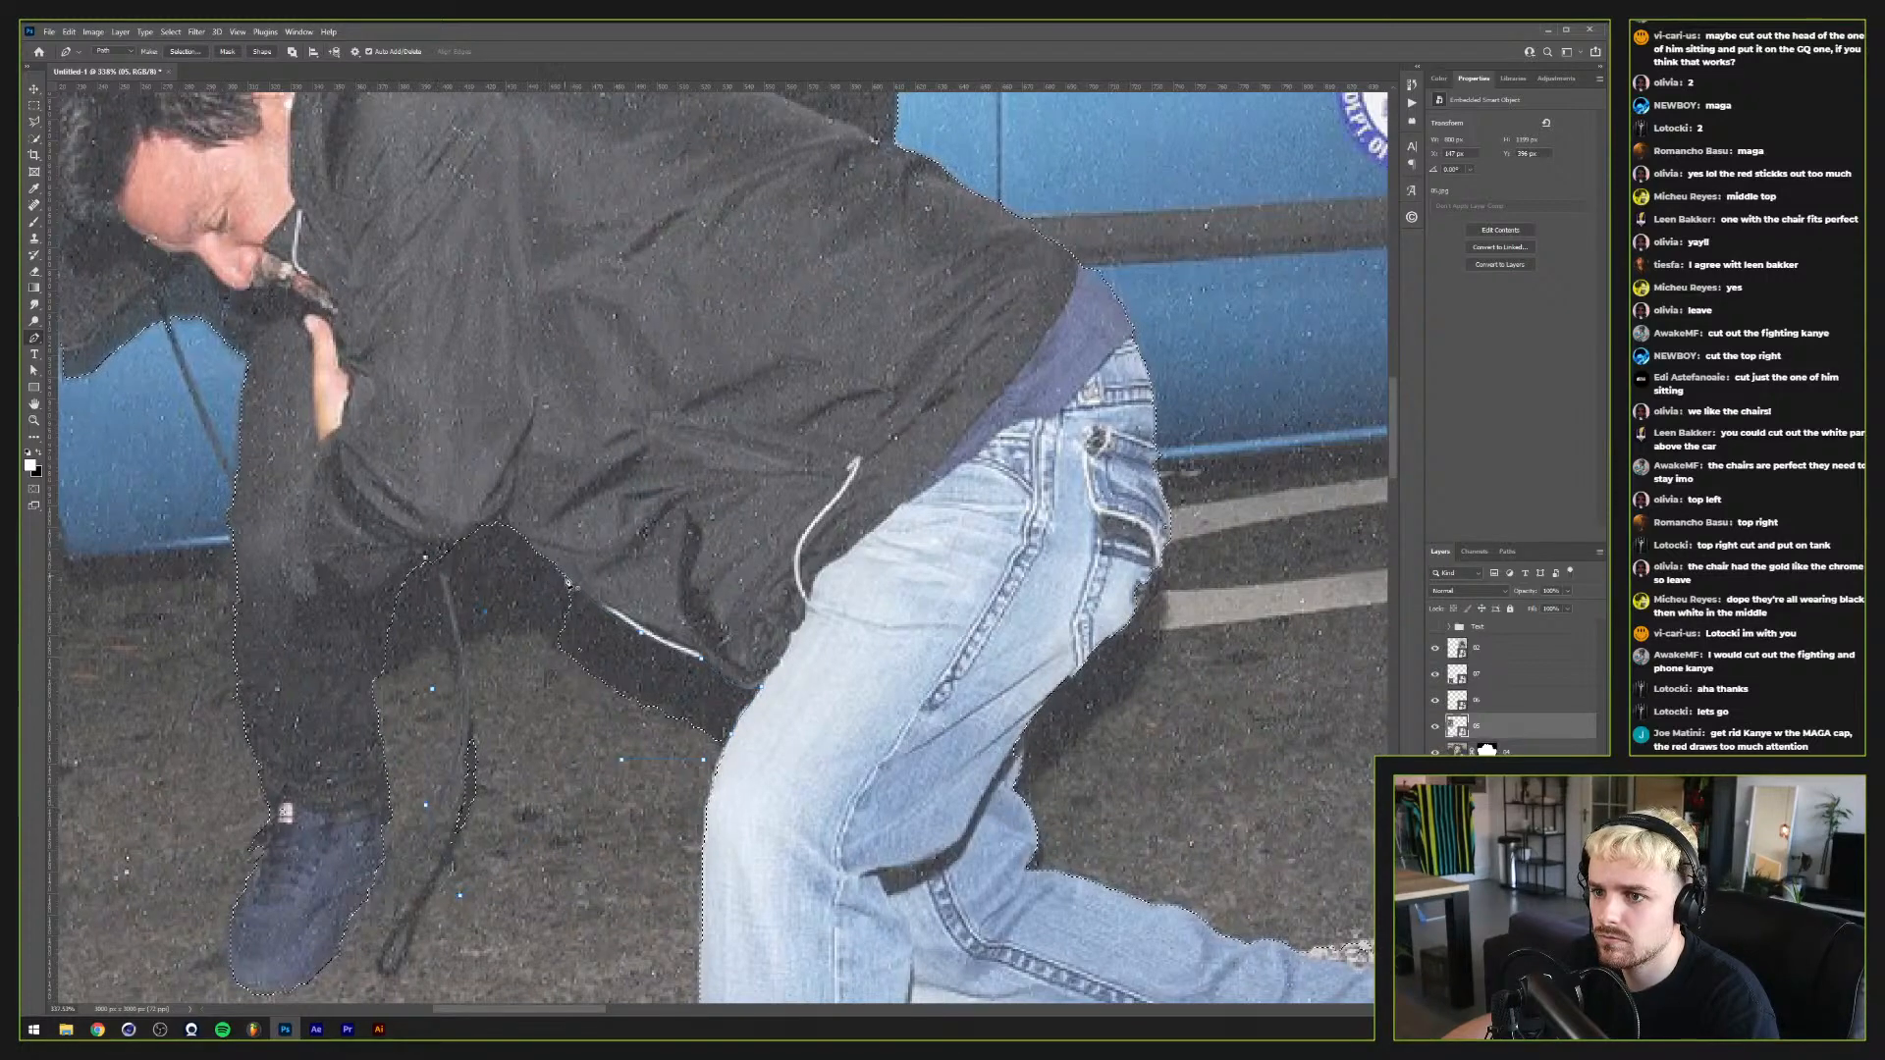
right_click(546, 607)
click(586, 657)
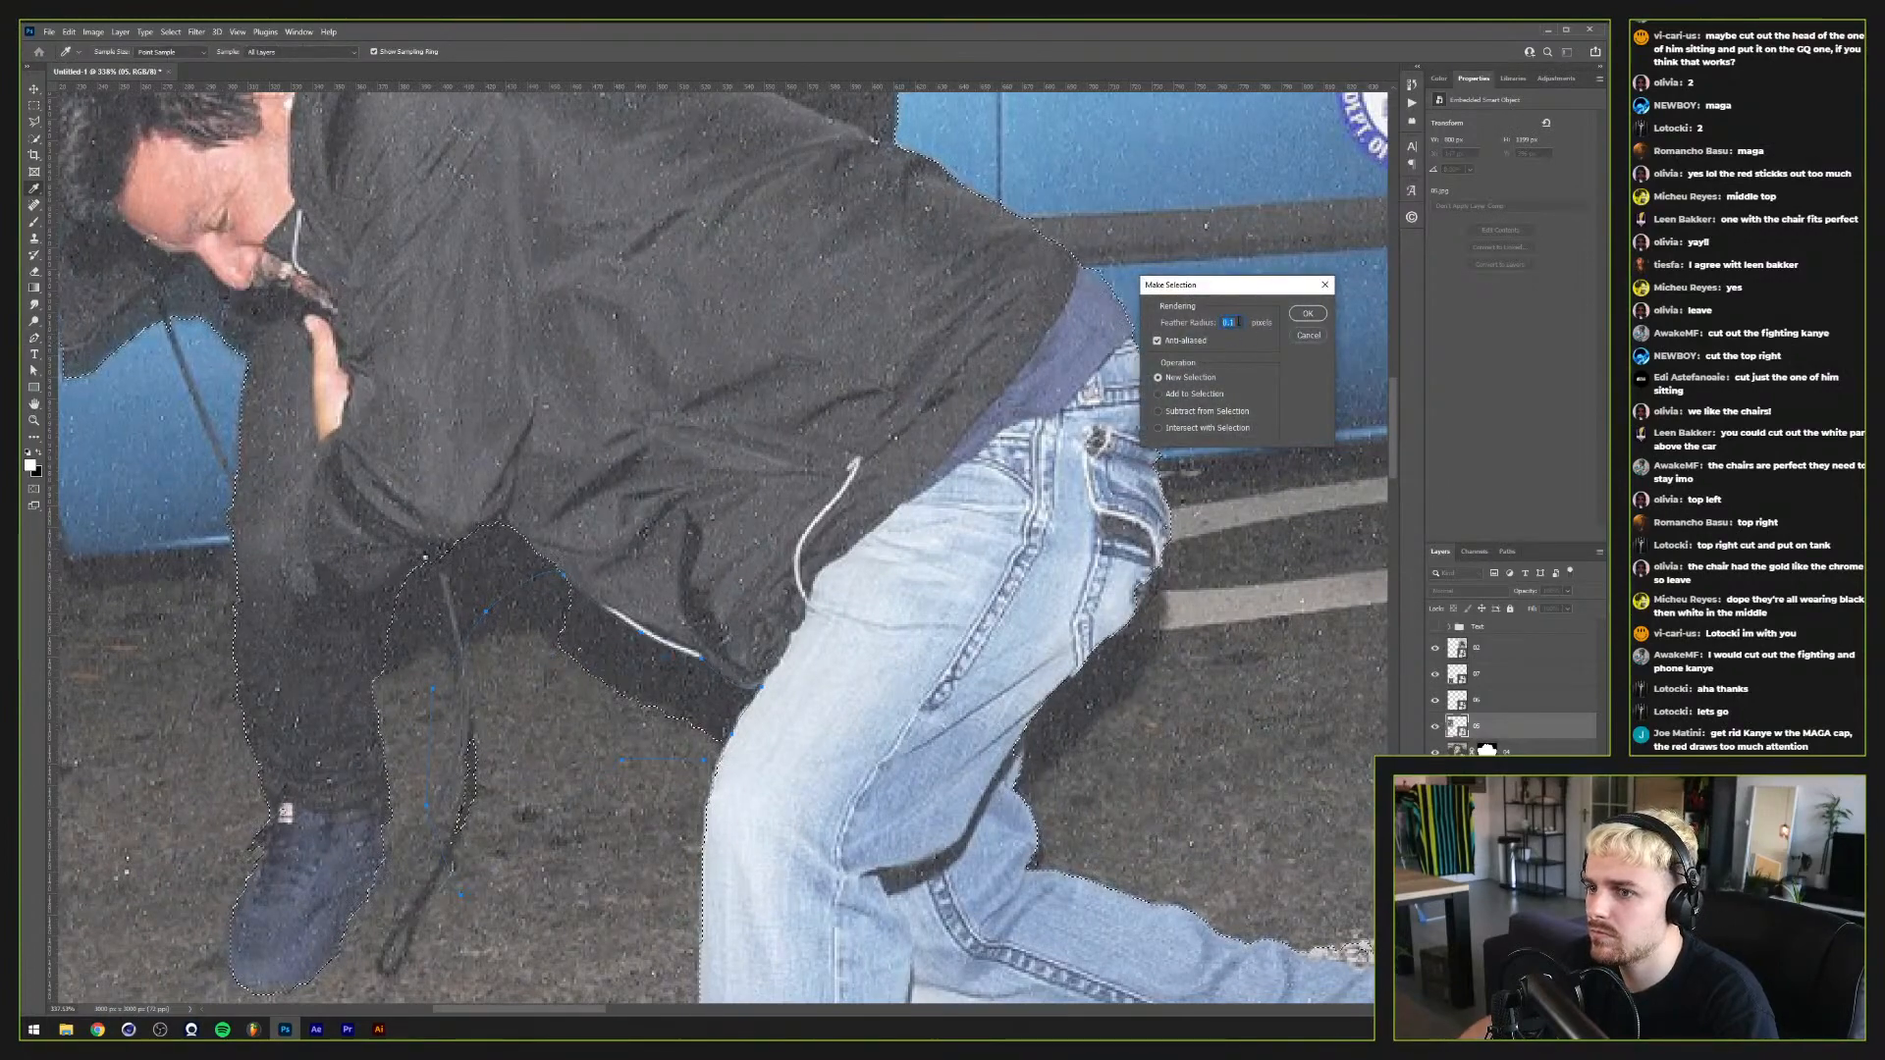
key(Return)
Step: Convert the path under the jacket into a selection that is subtracted from the current selection of the two men
right_click(755, 496)
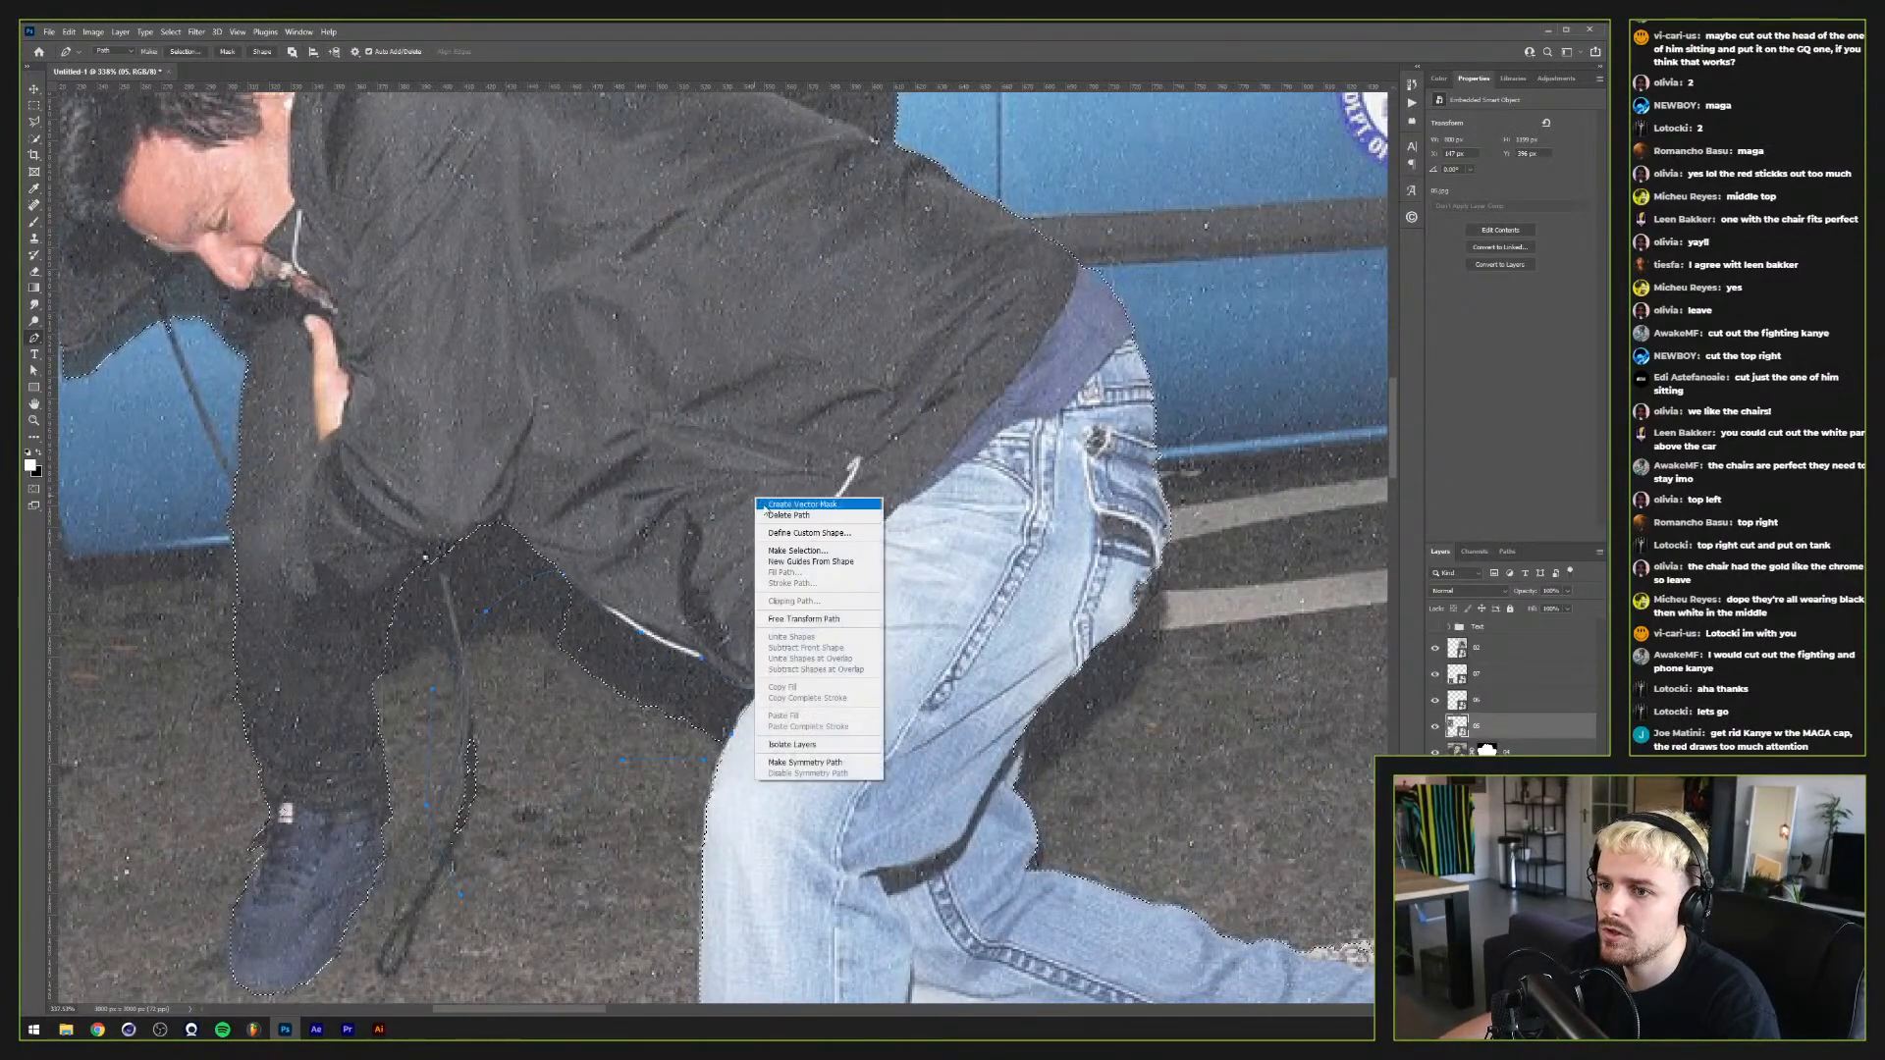
click(814, 550)
click(1159, 411)
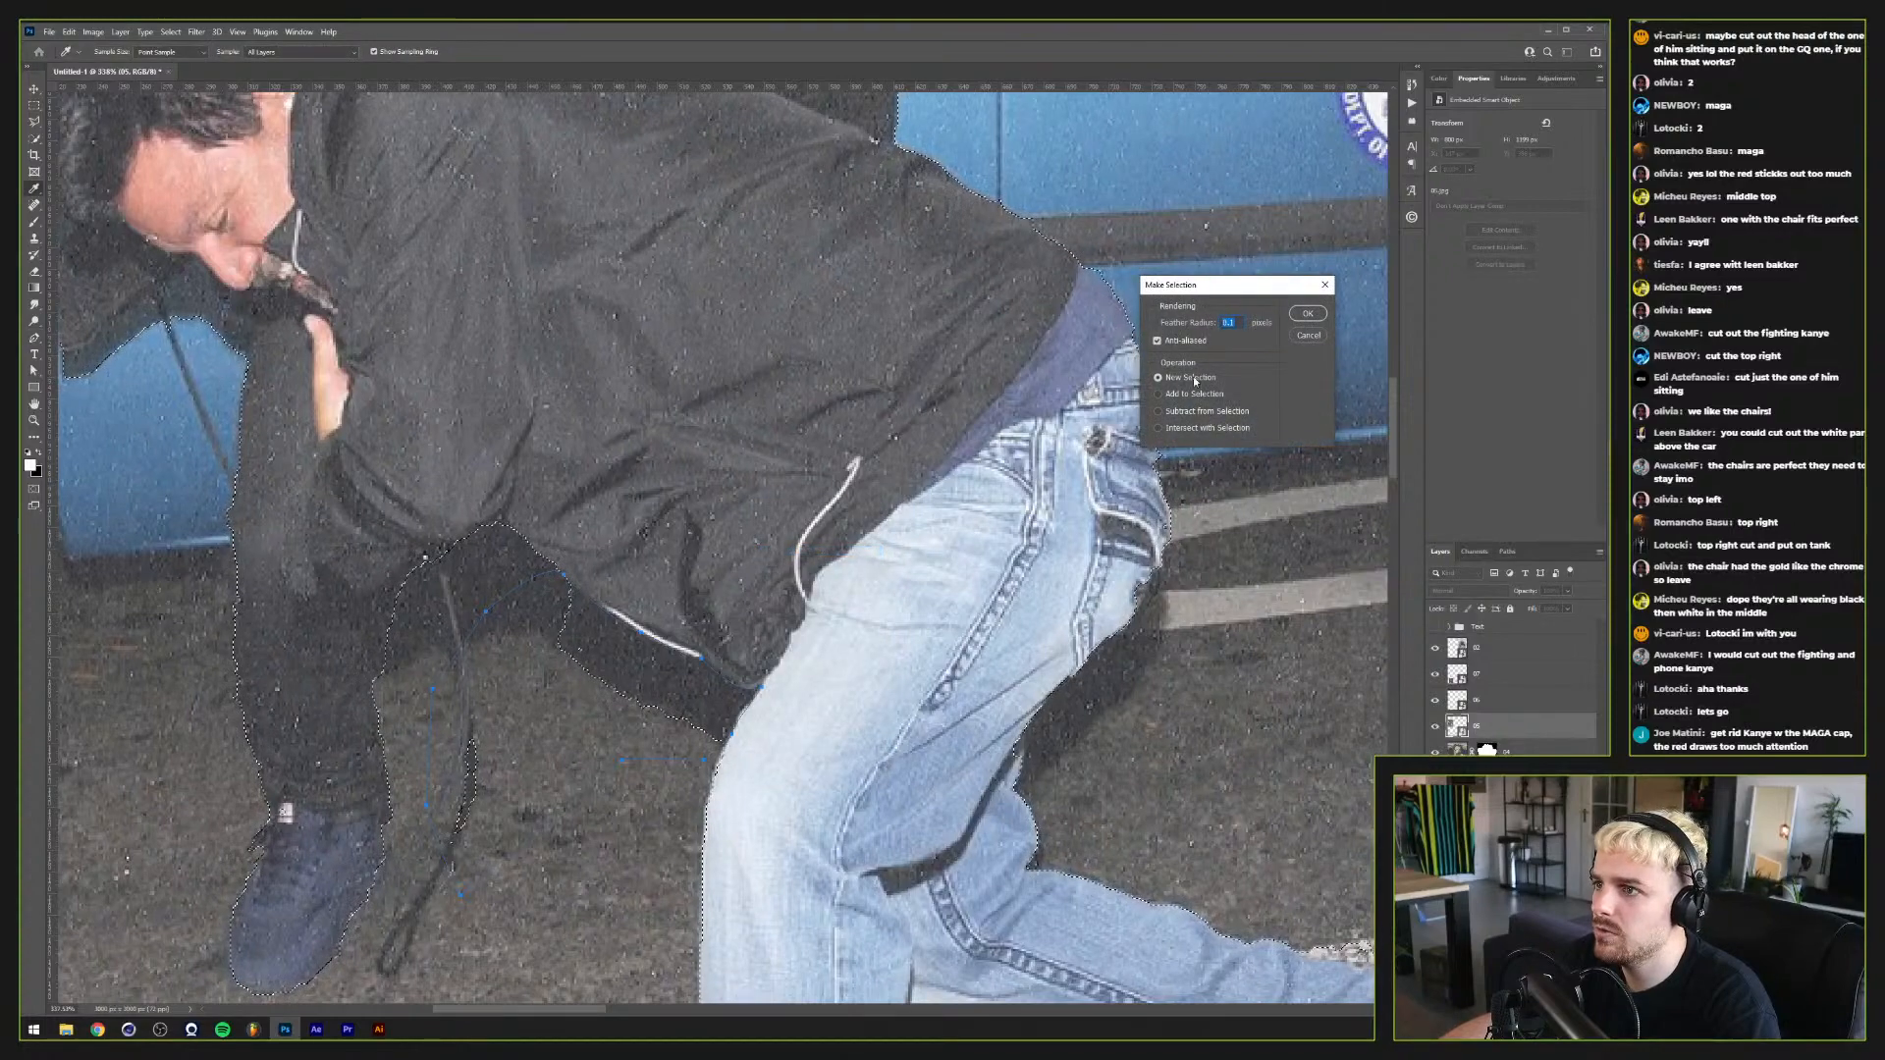
click(1307, 313)
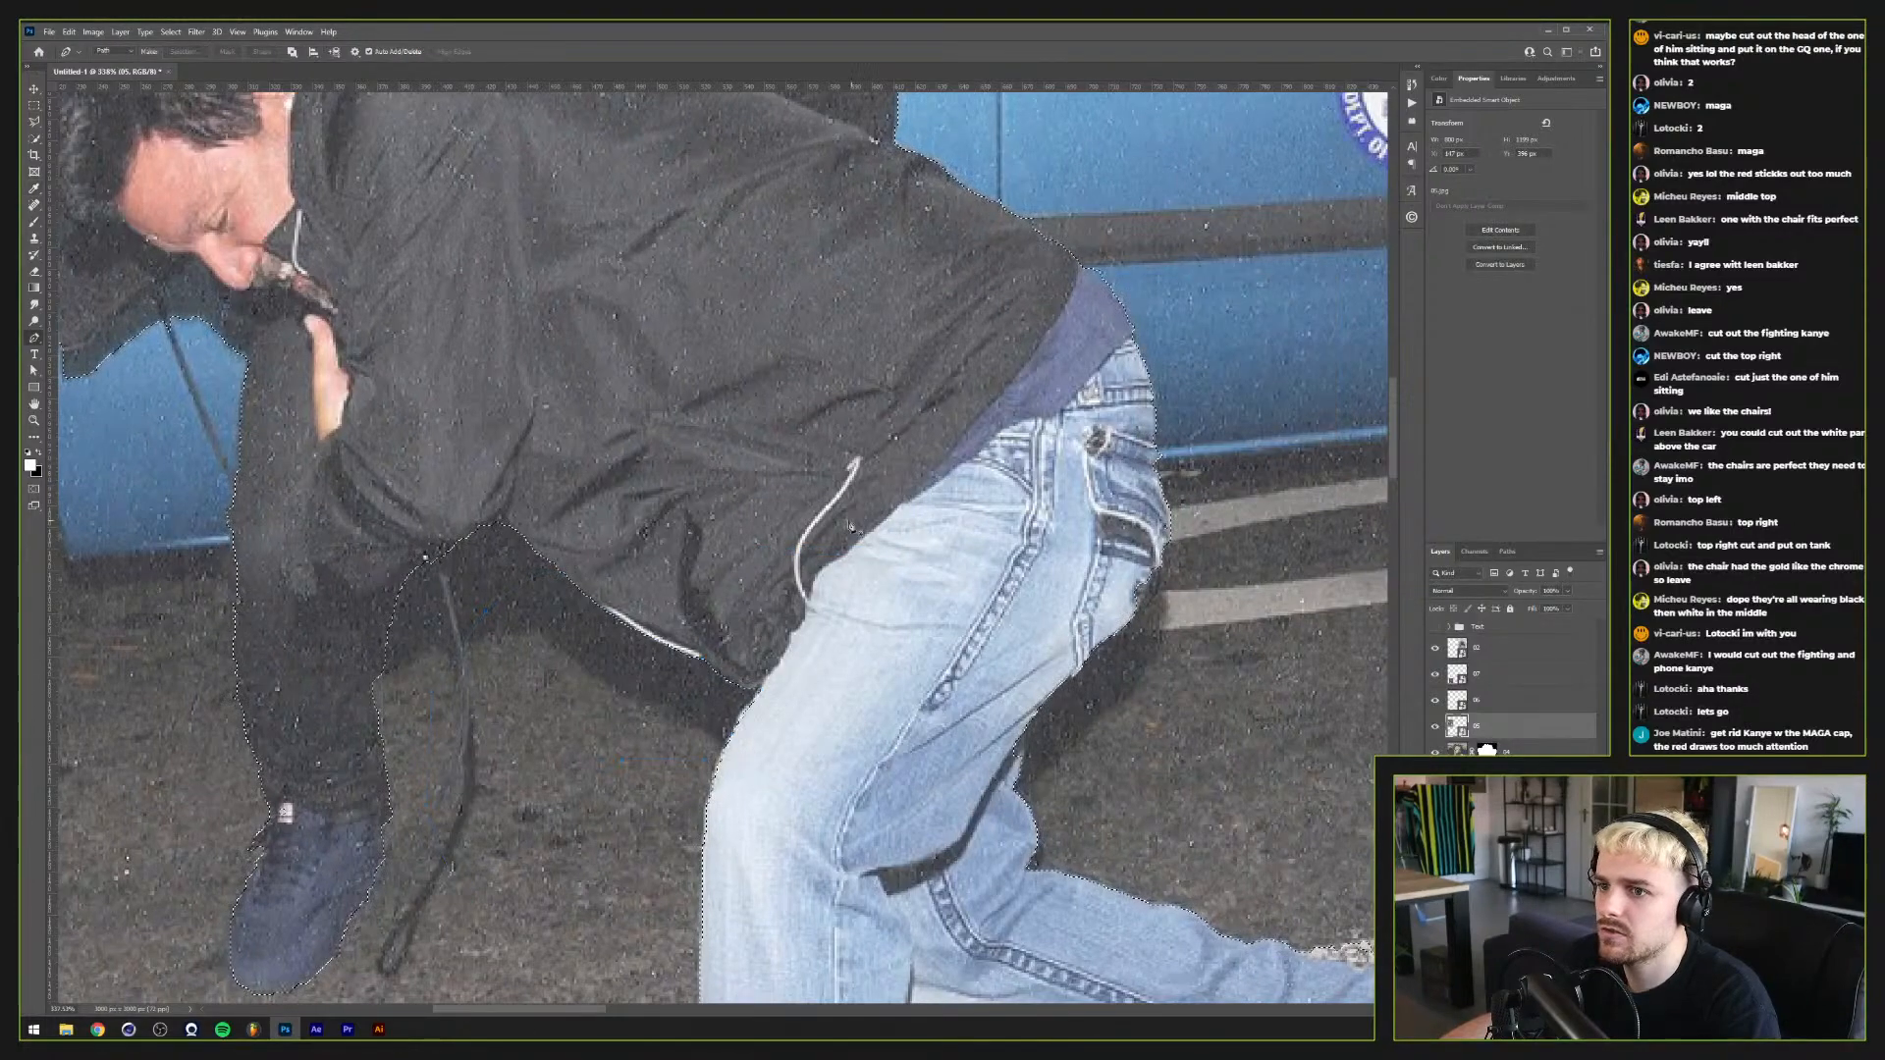
Step: Trace a Pen path from the standing man's sleeve above the door sticker along his shoulder and neck to his ear
scroll(904, 645, down, 4)
scroll(903, 645, down, 2)
scroll(904, 645, down, 2)
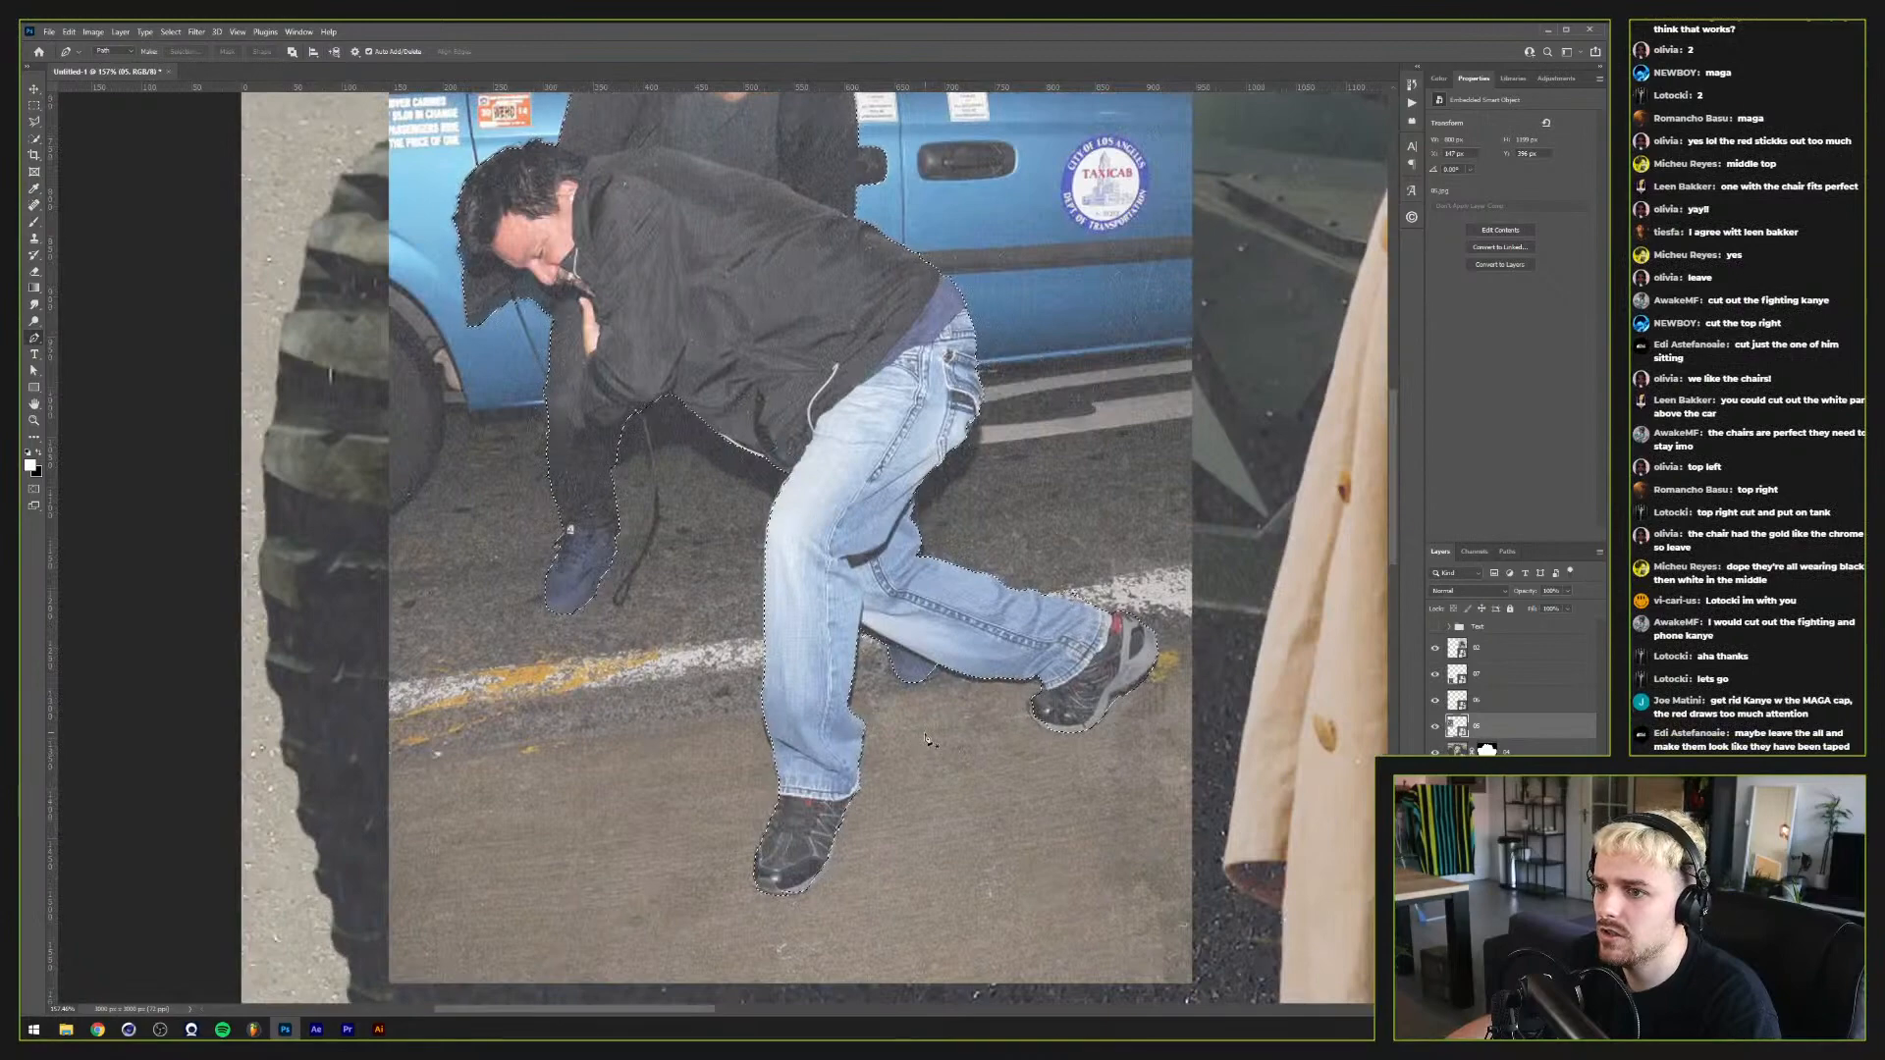
scroll(909, 673, up, 10)
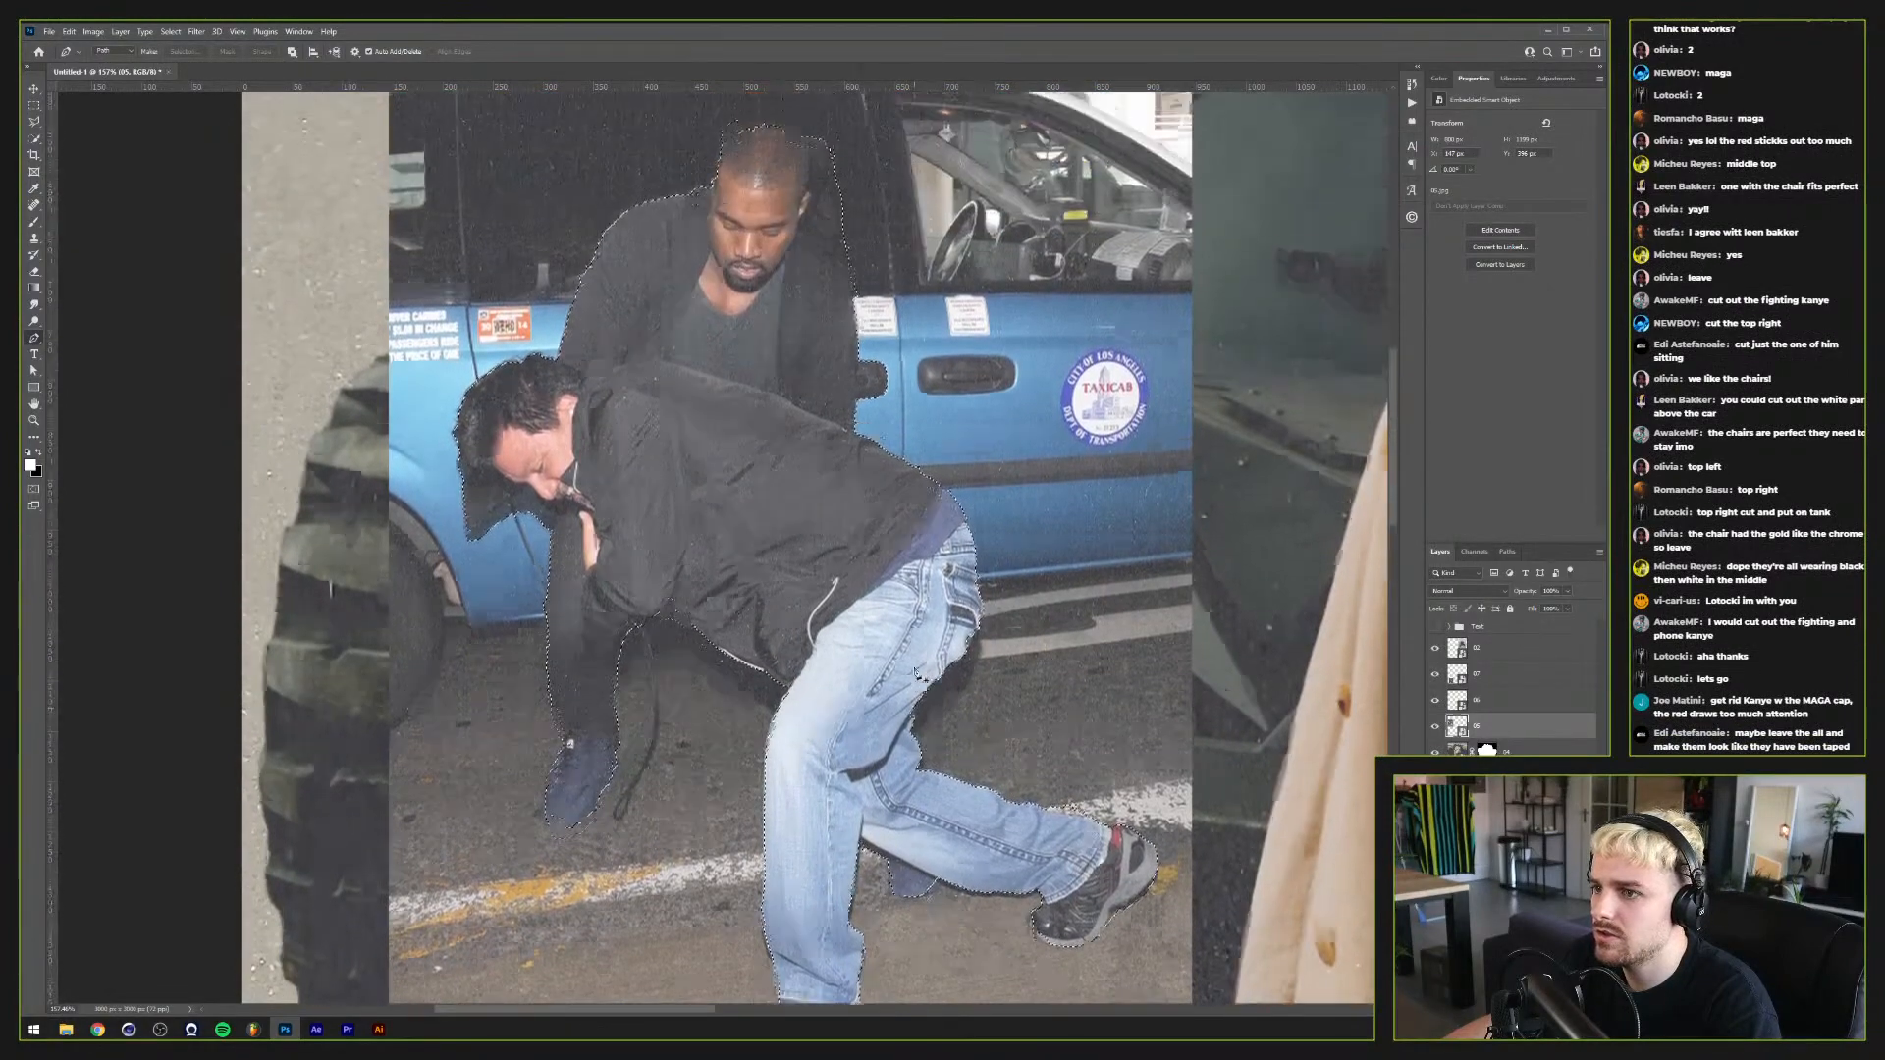
scroll(862, 406, up, 5)
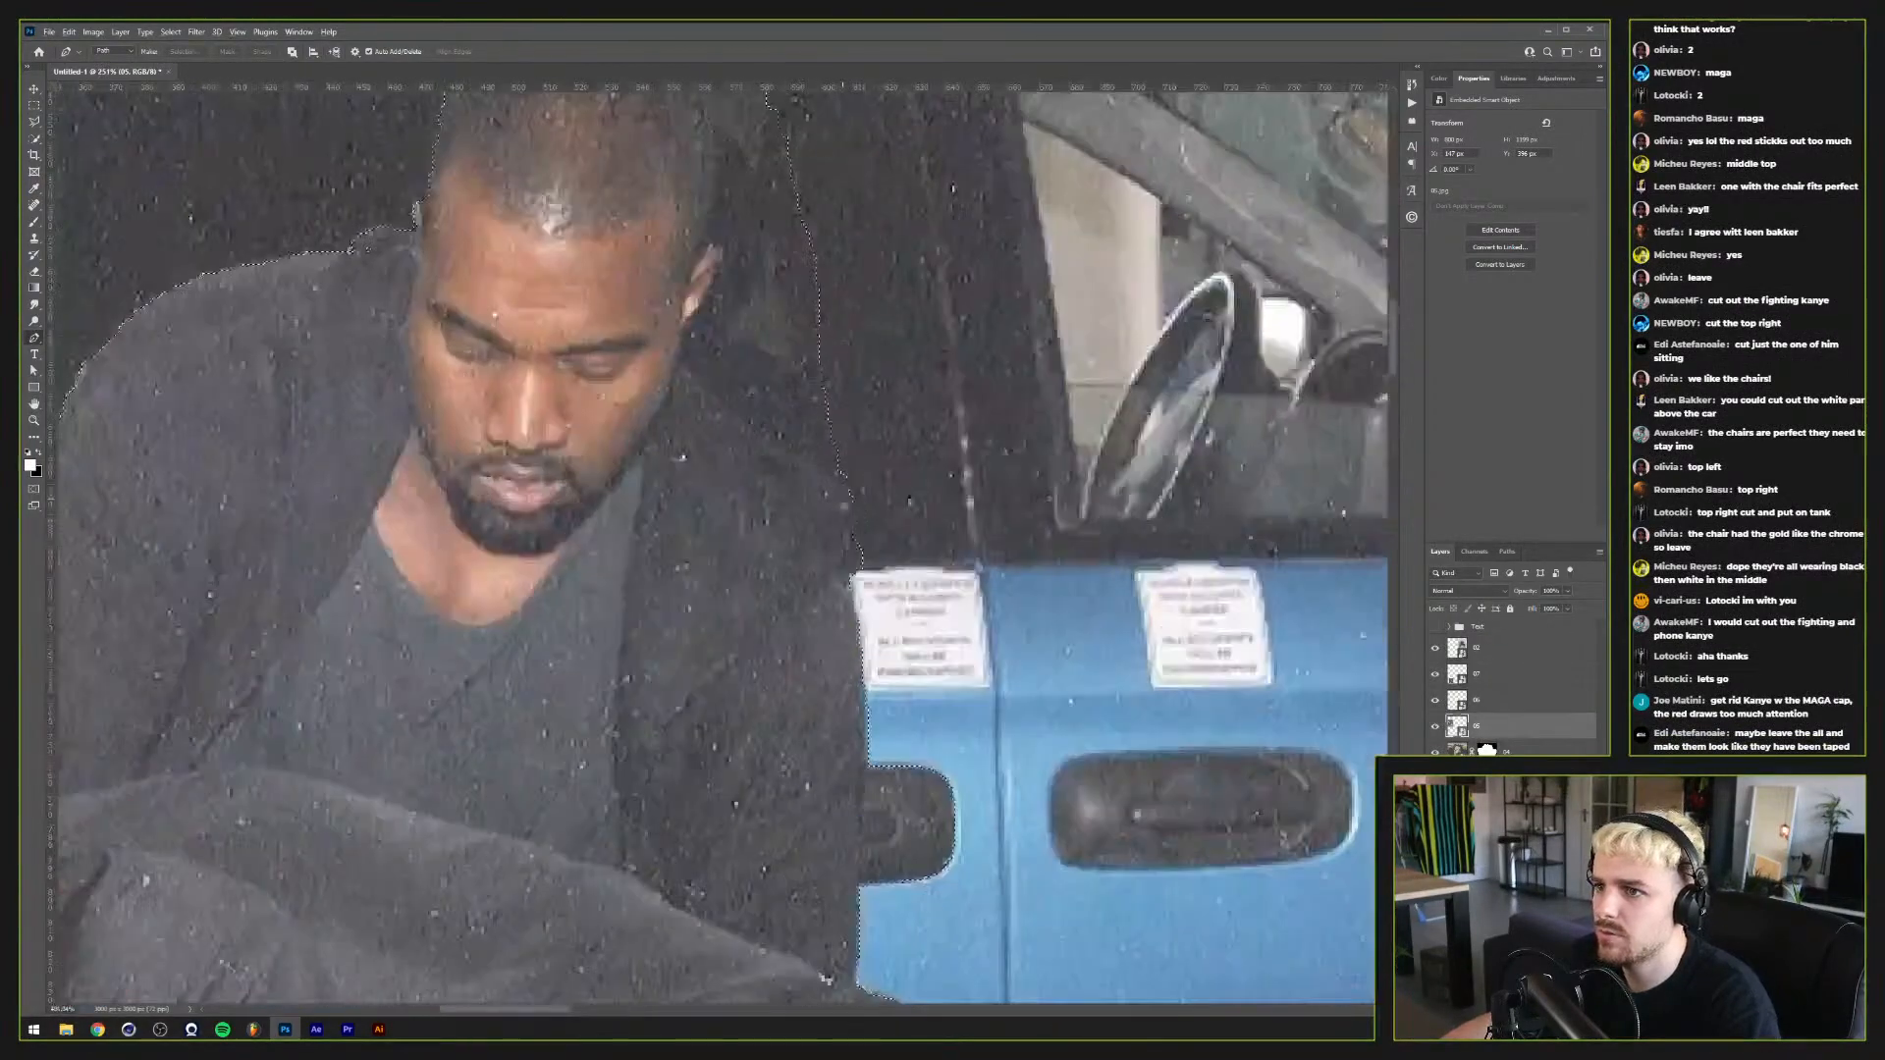
click(851, 581)
click(852, 538)
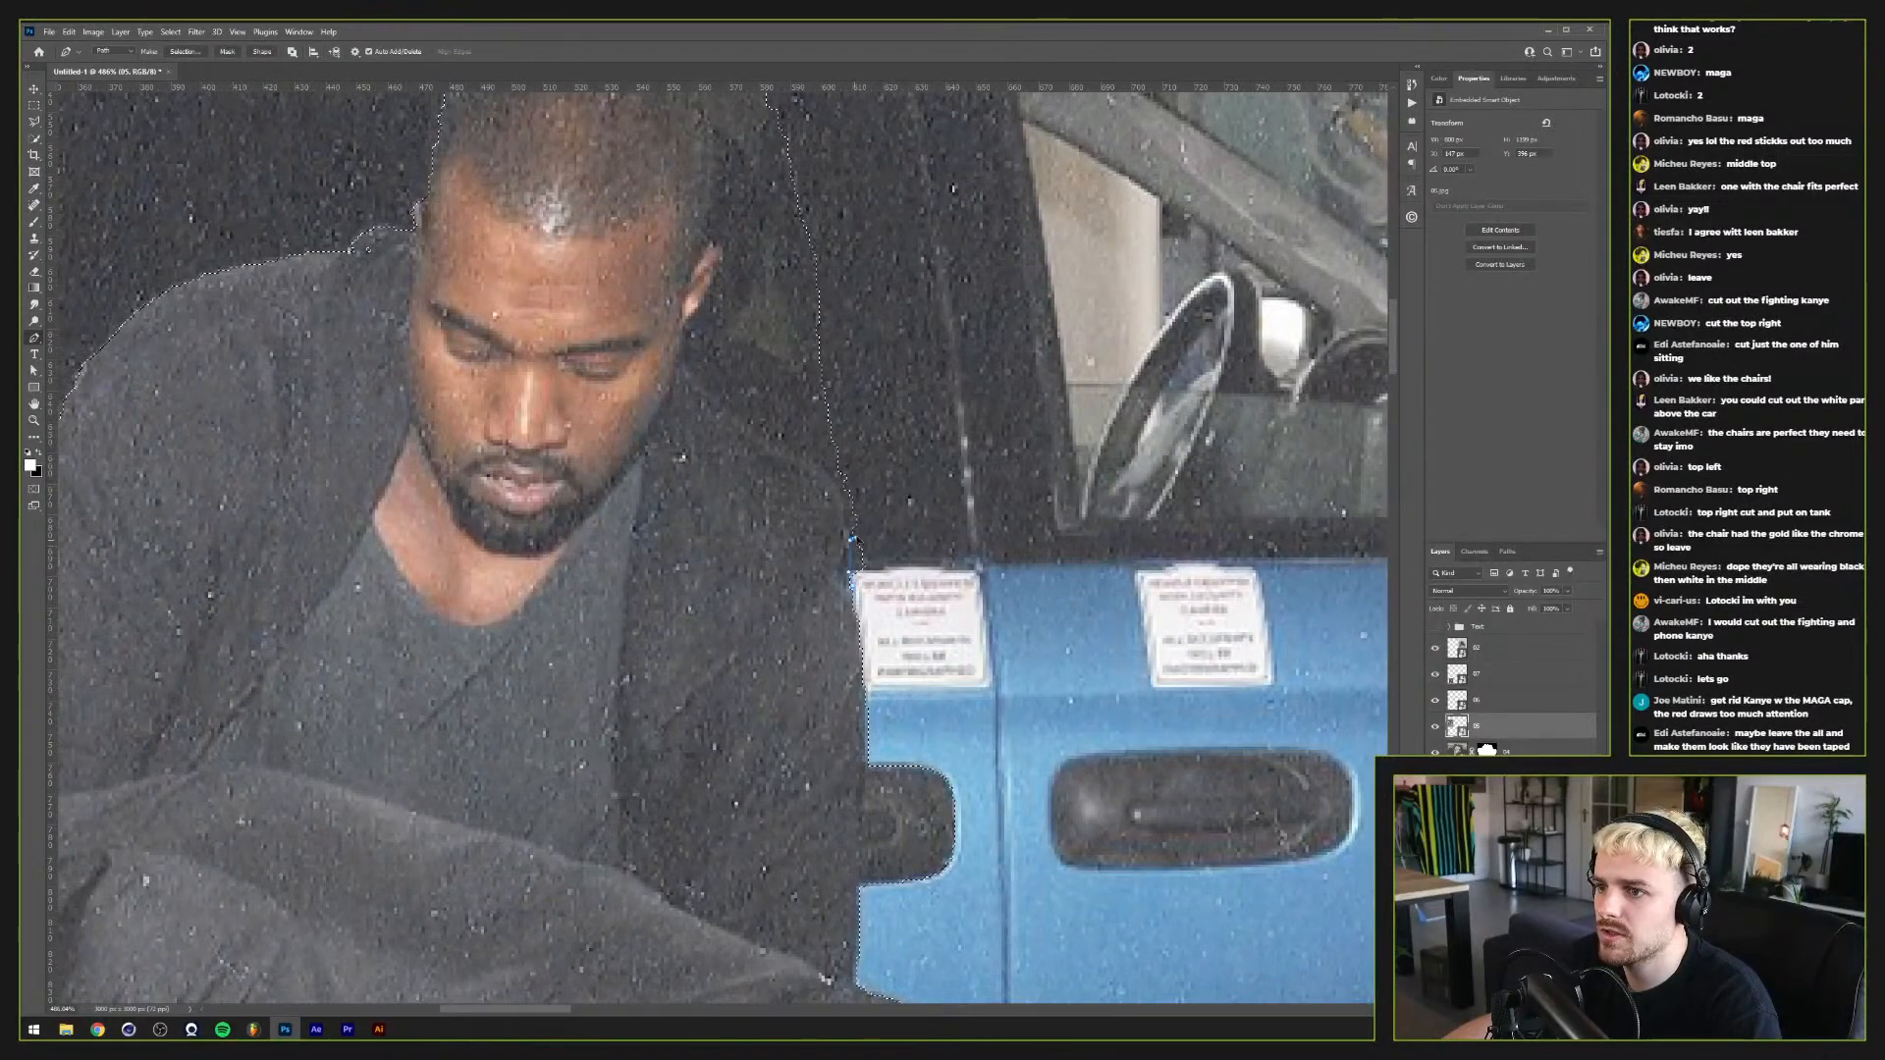
click(862, 512)
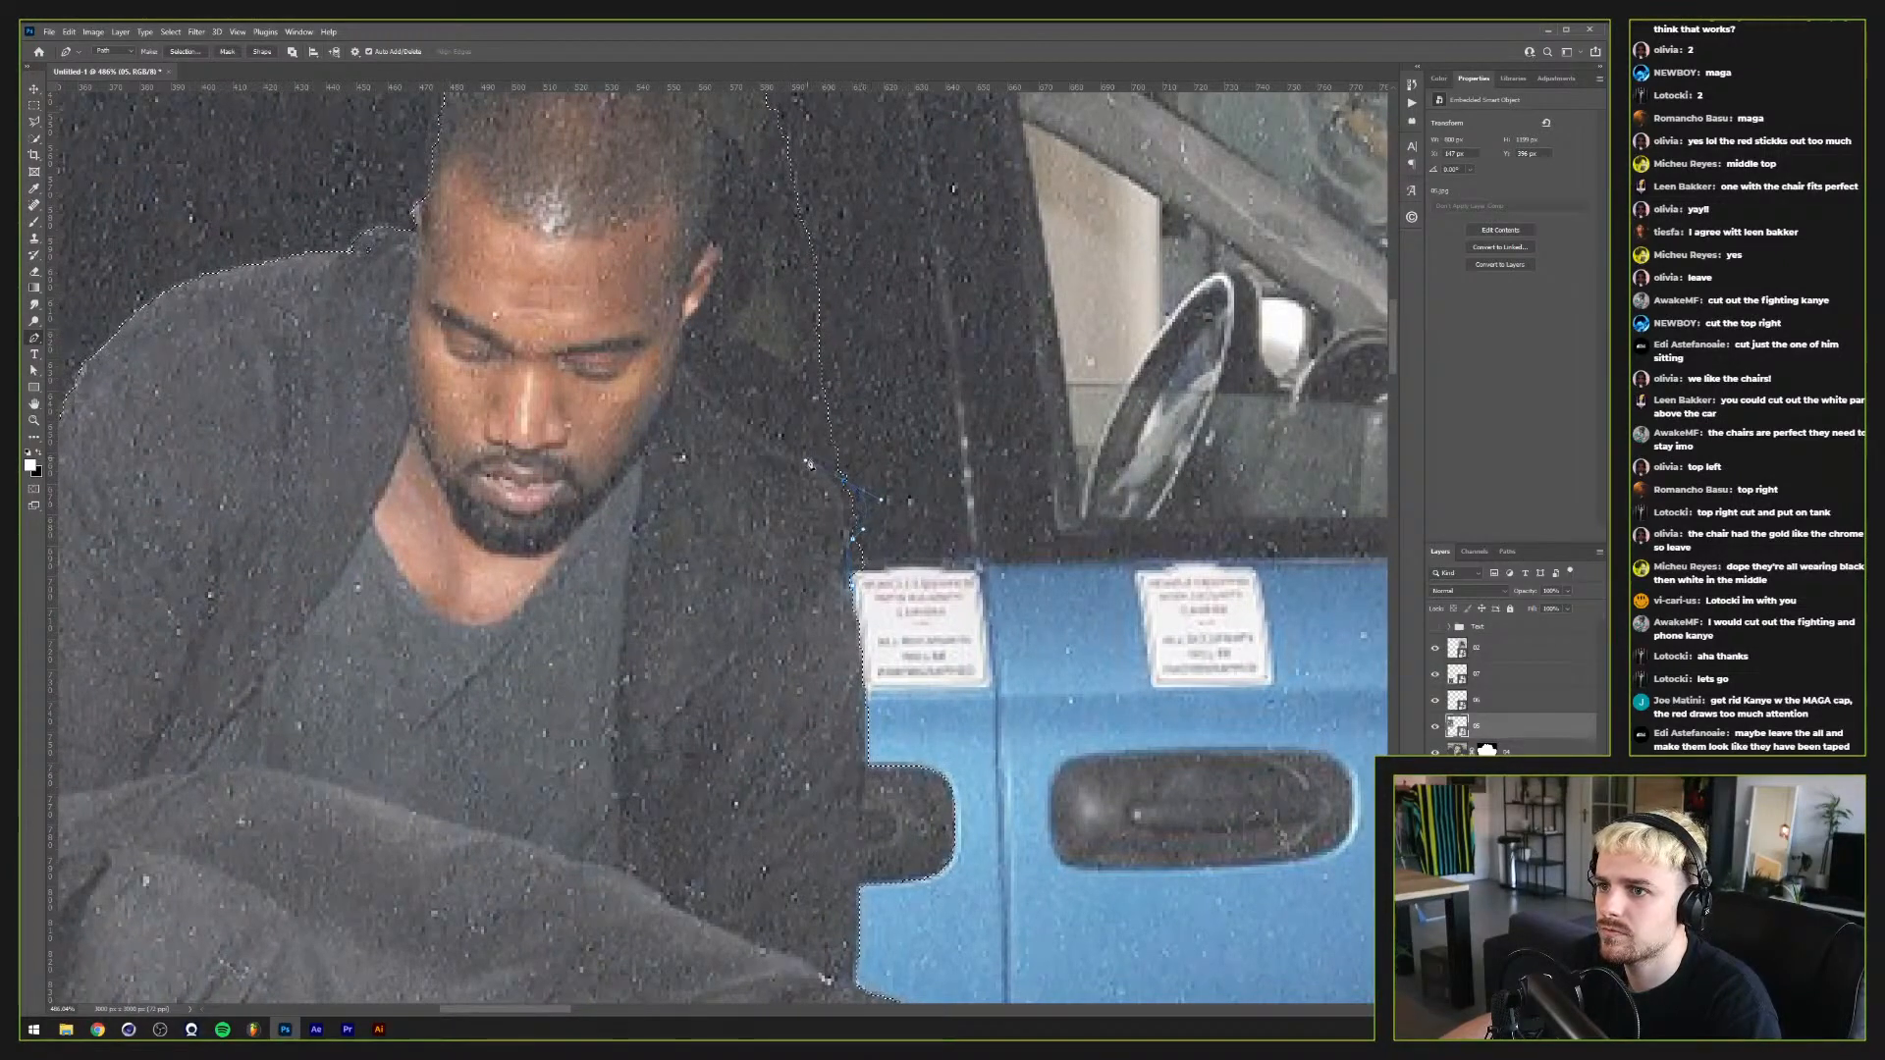
click(806, 460)
click(730, 414)
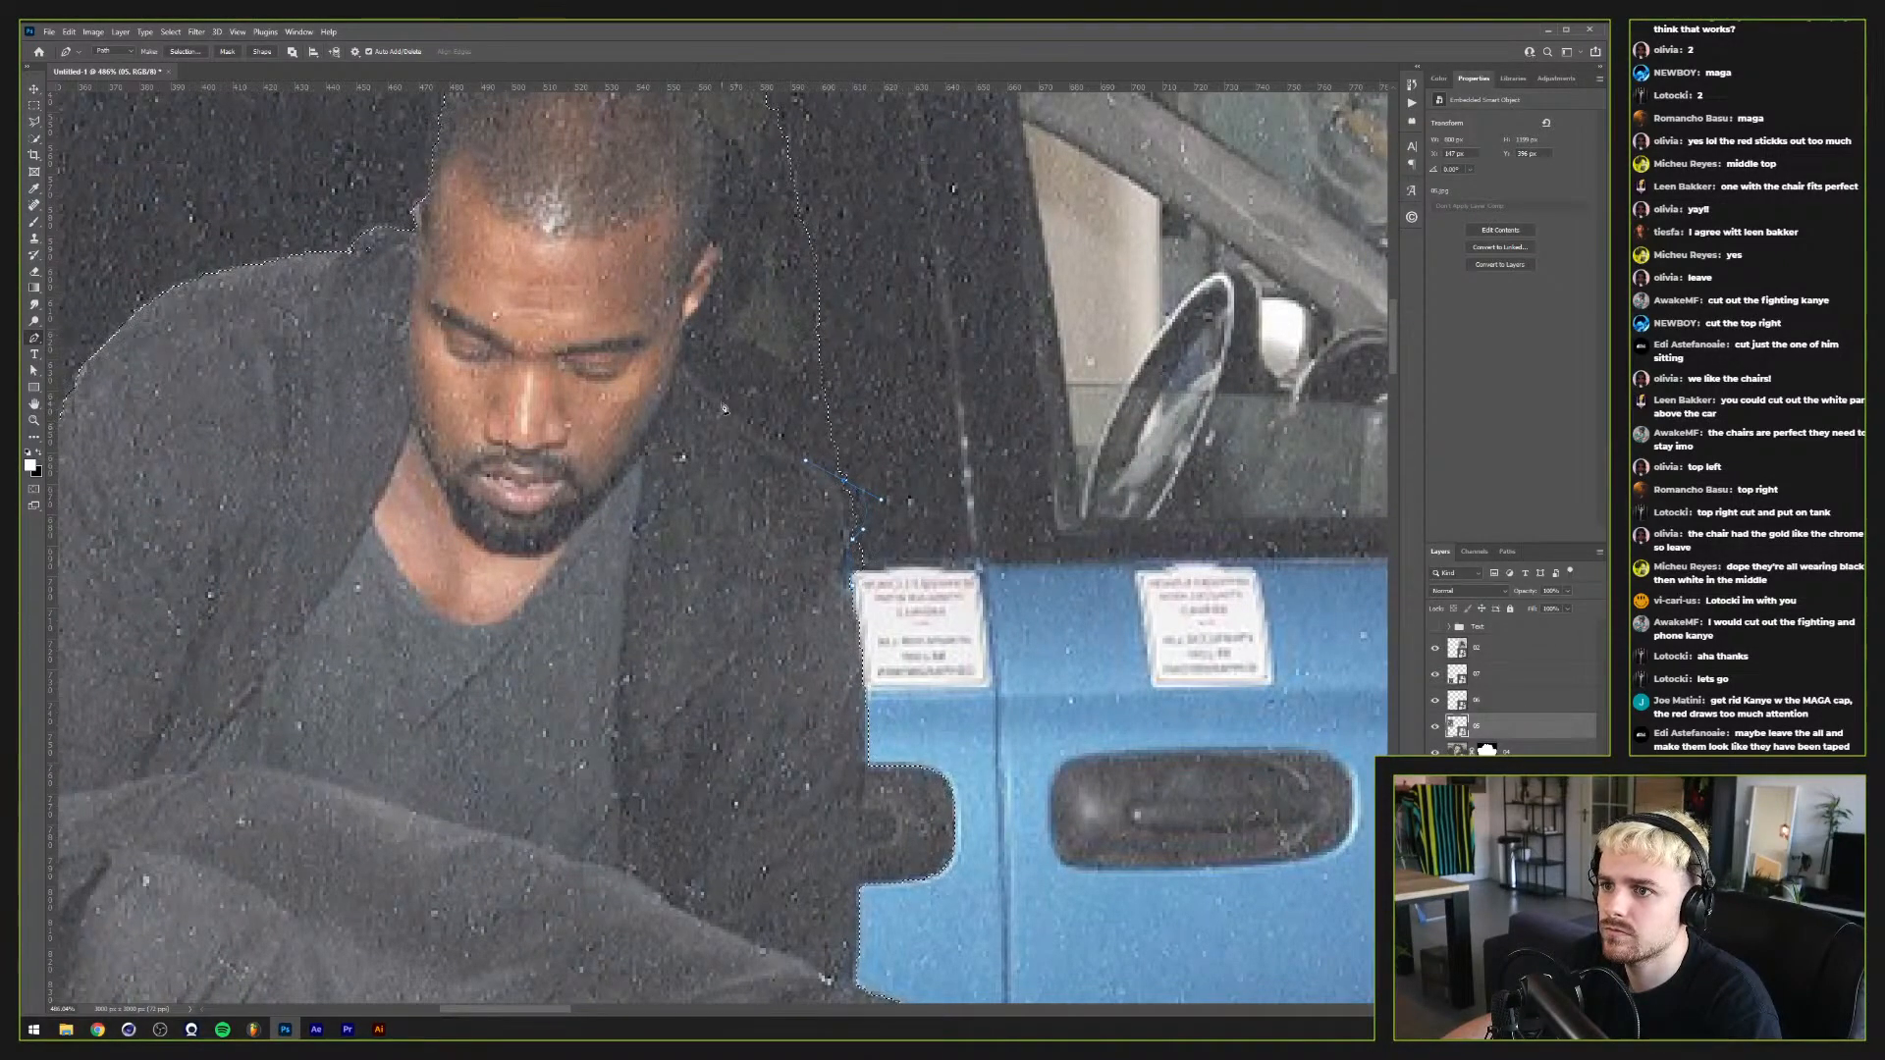
click(679, 365)
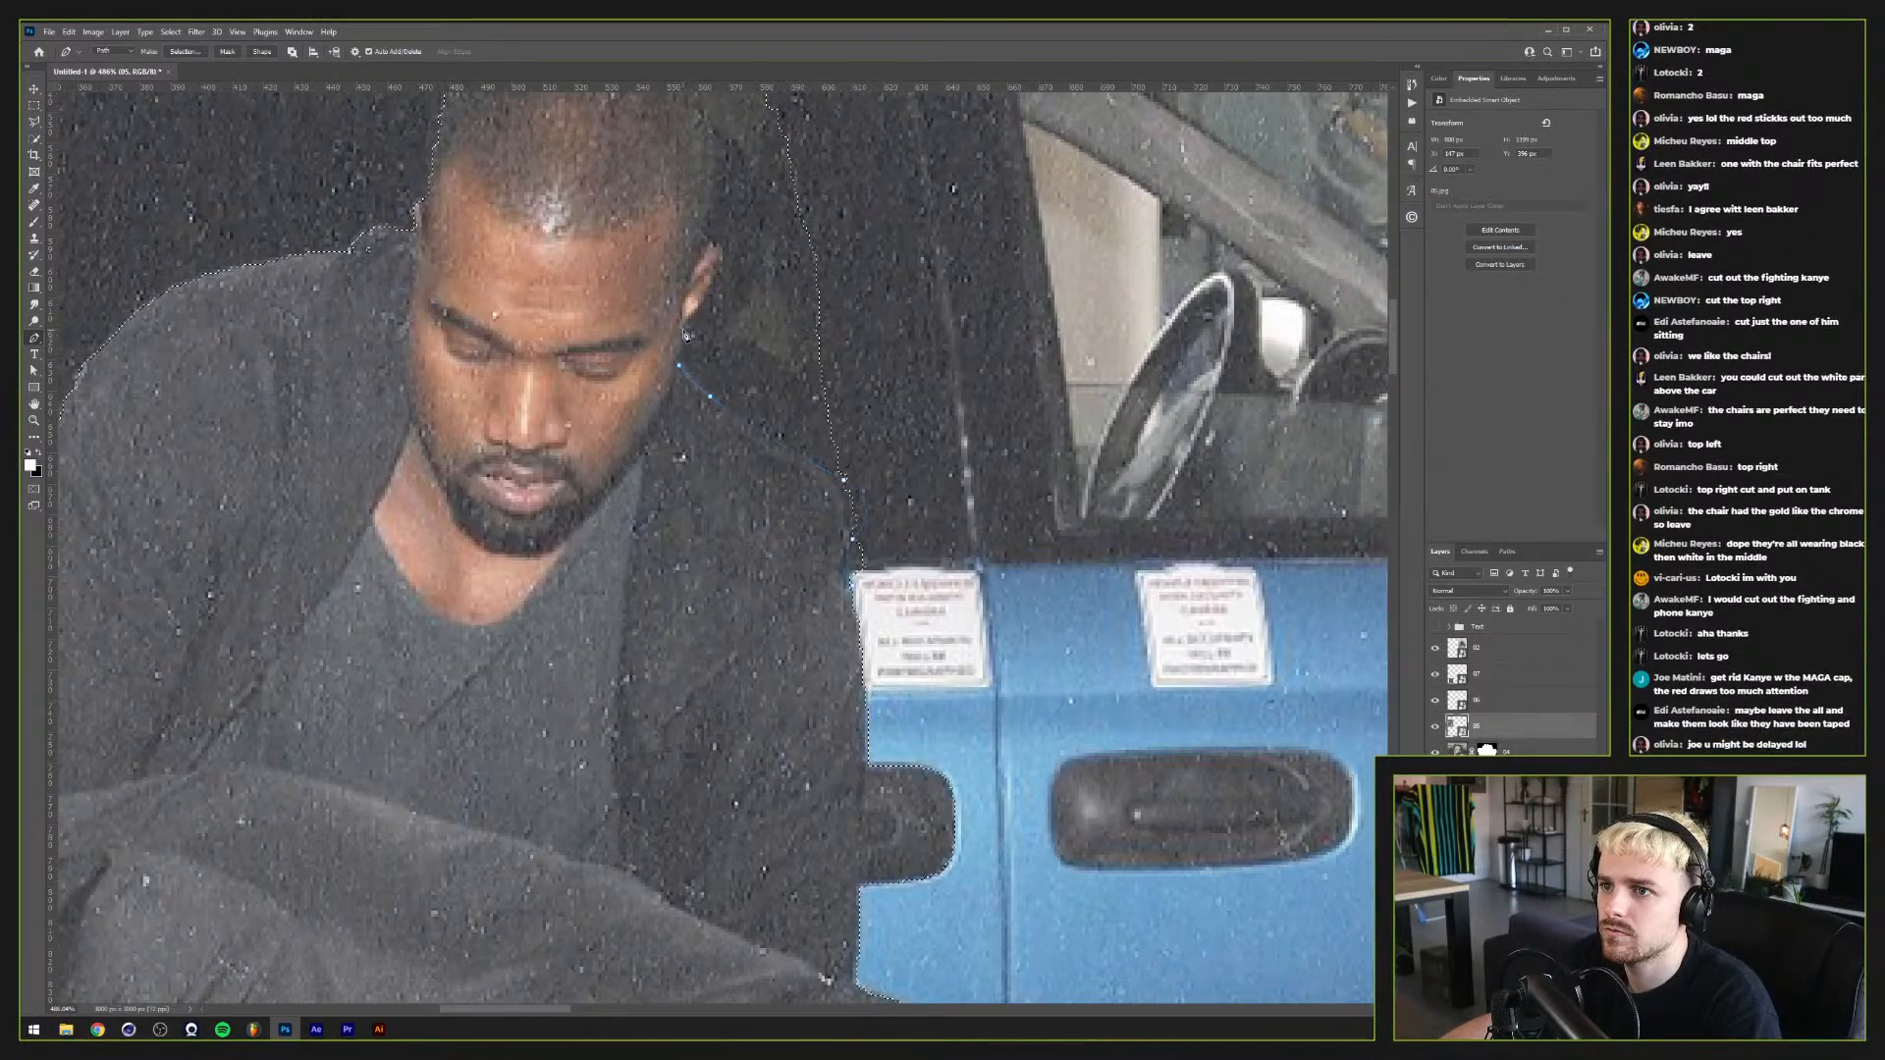
click(684, 327)
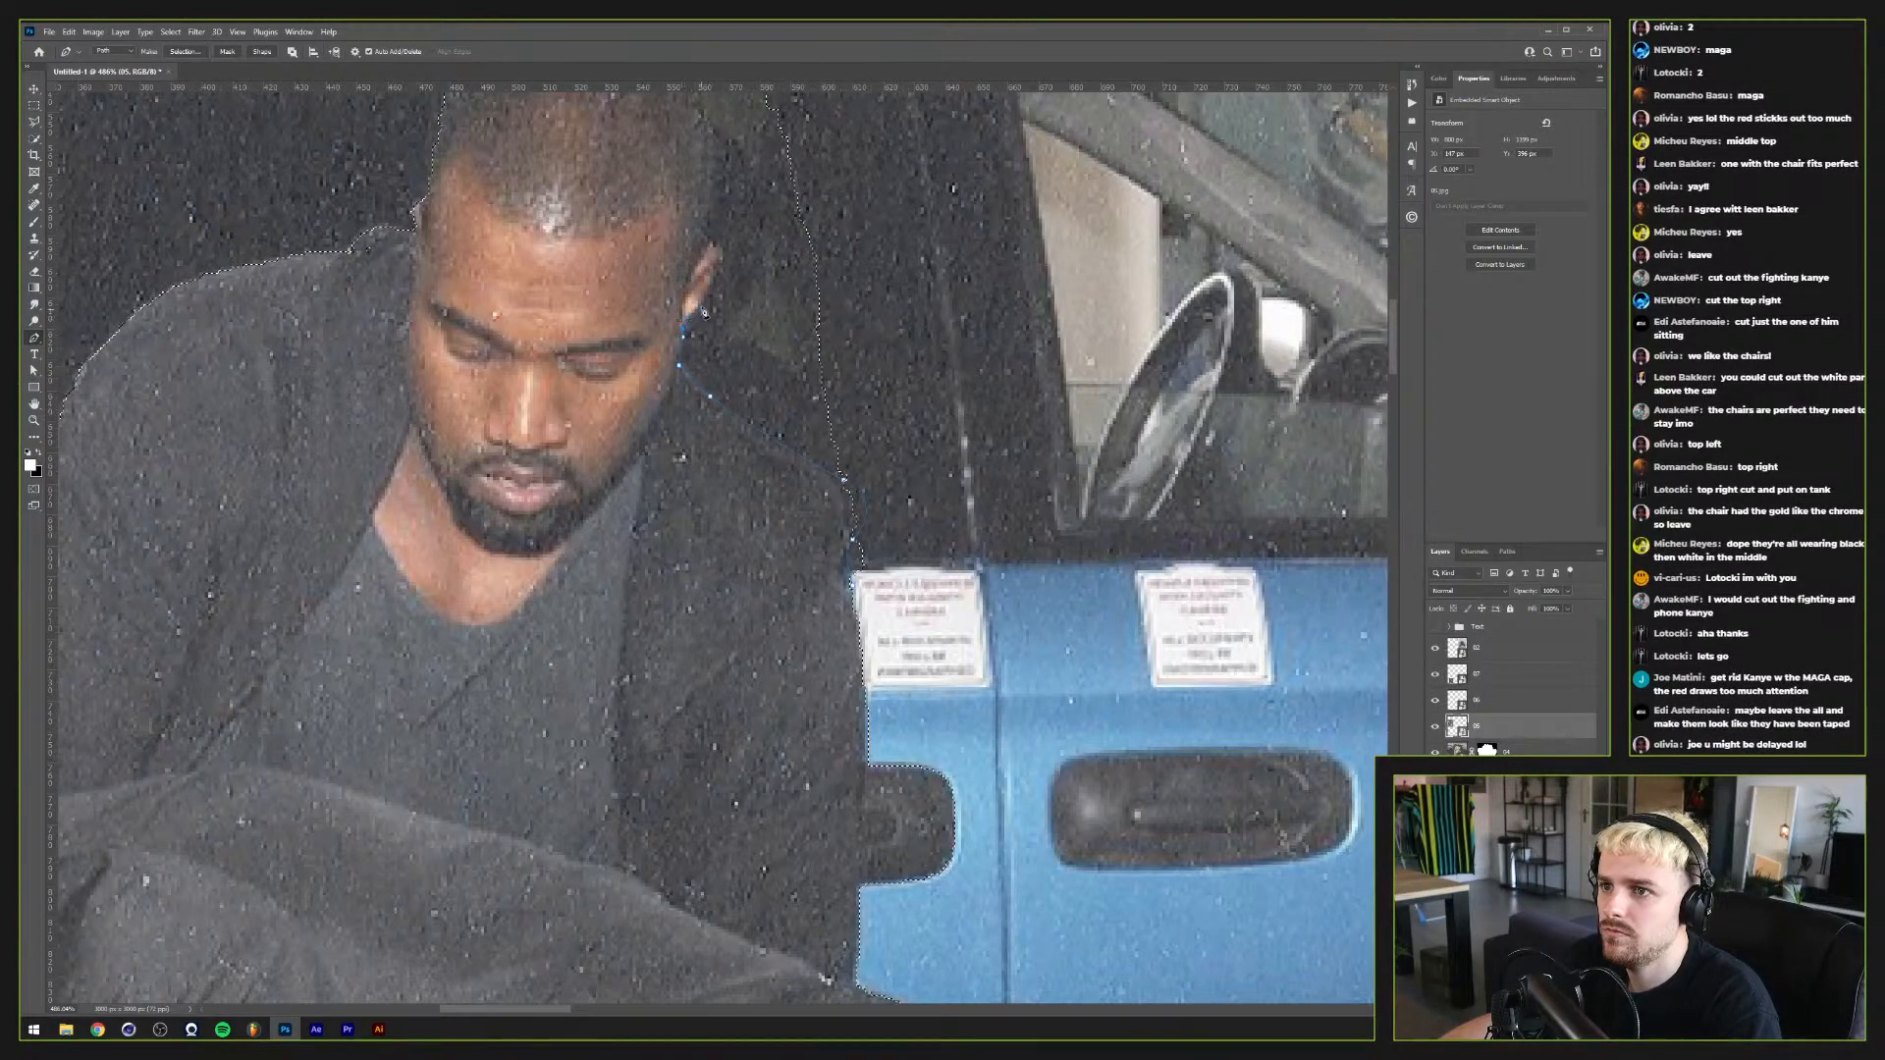
click(702, 310)
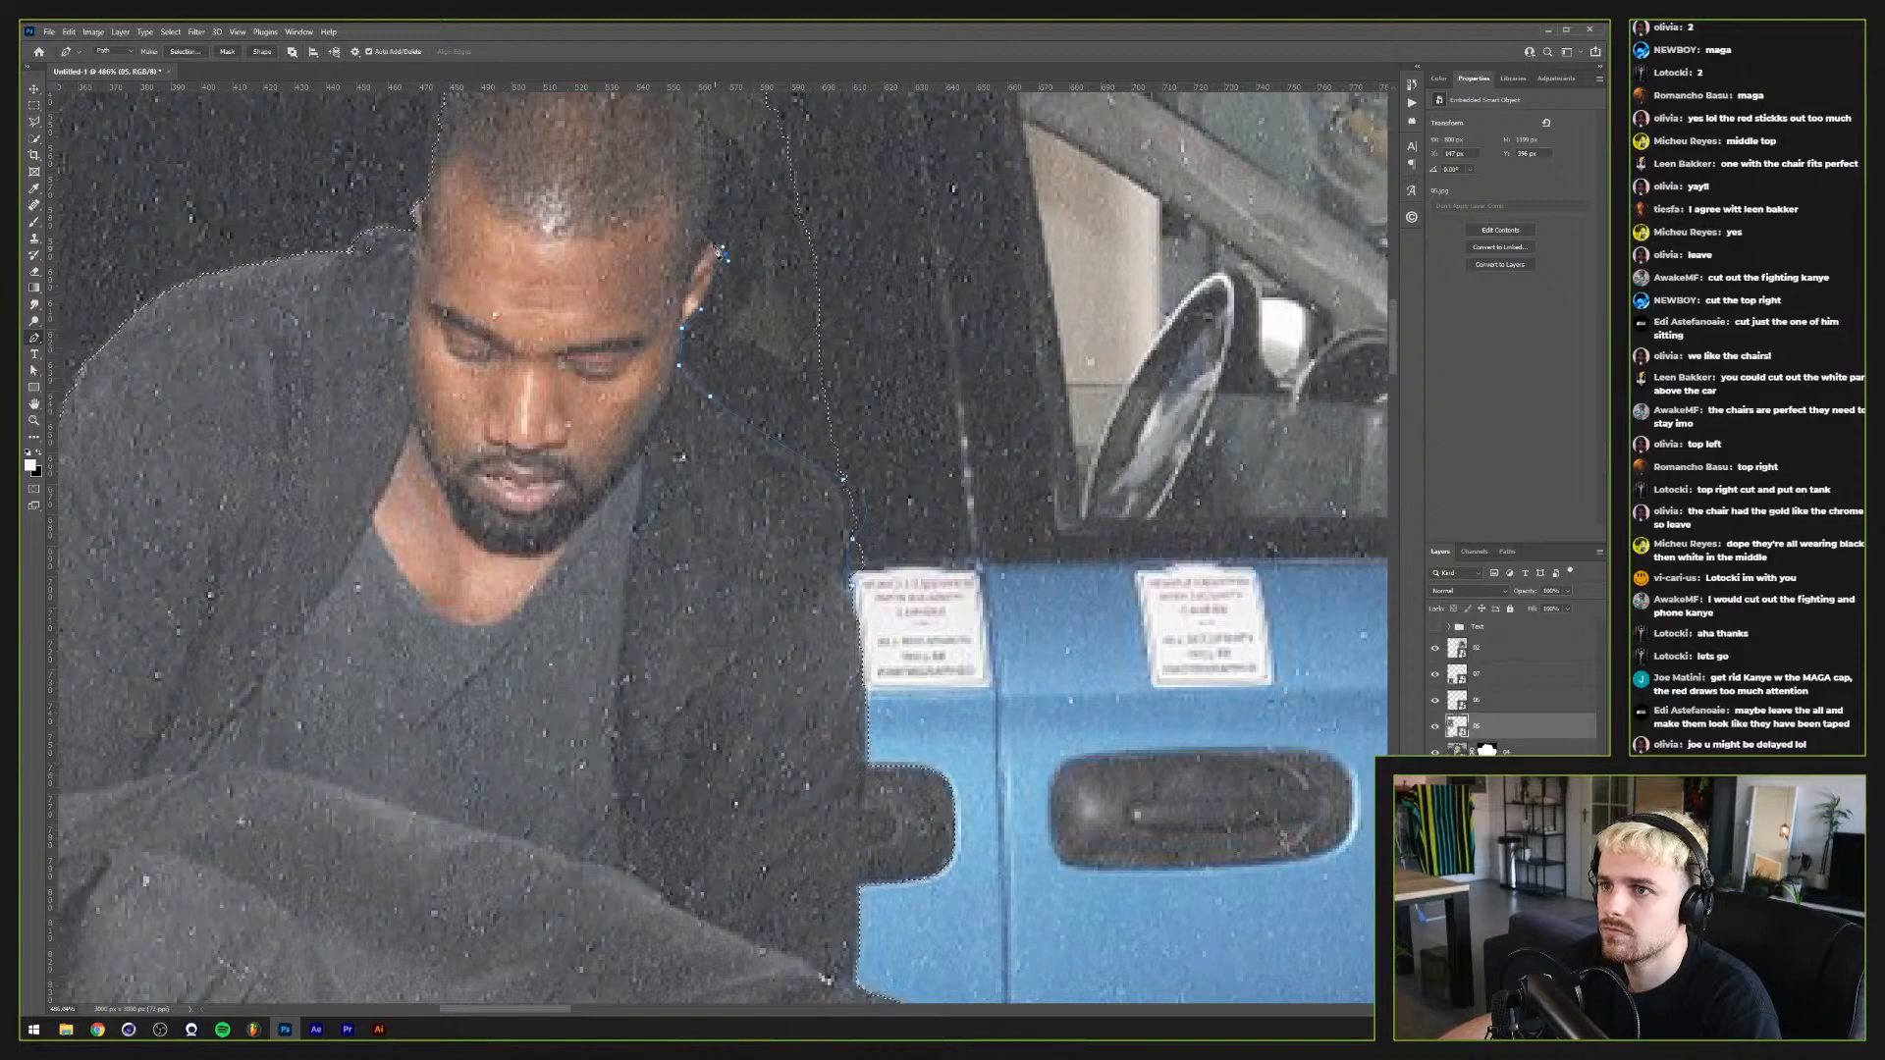
Step: Continue the path up the side of the standing man's head and loop it around the dark window area beside him
scroll(712, 294, up, 3)
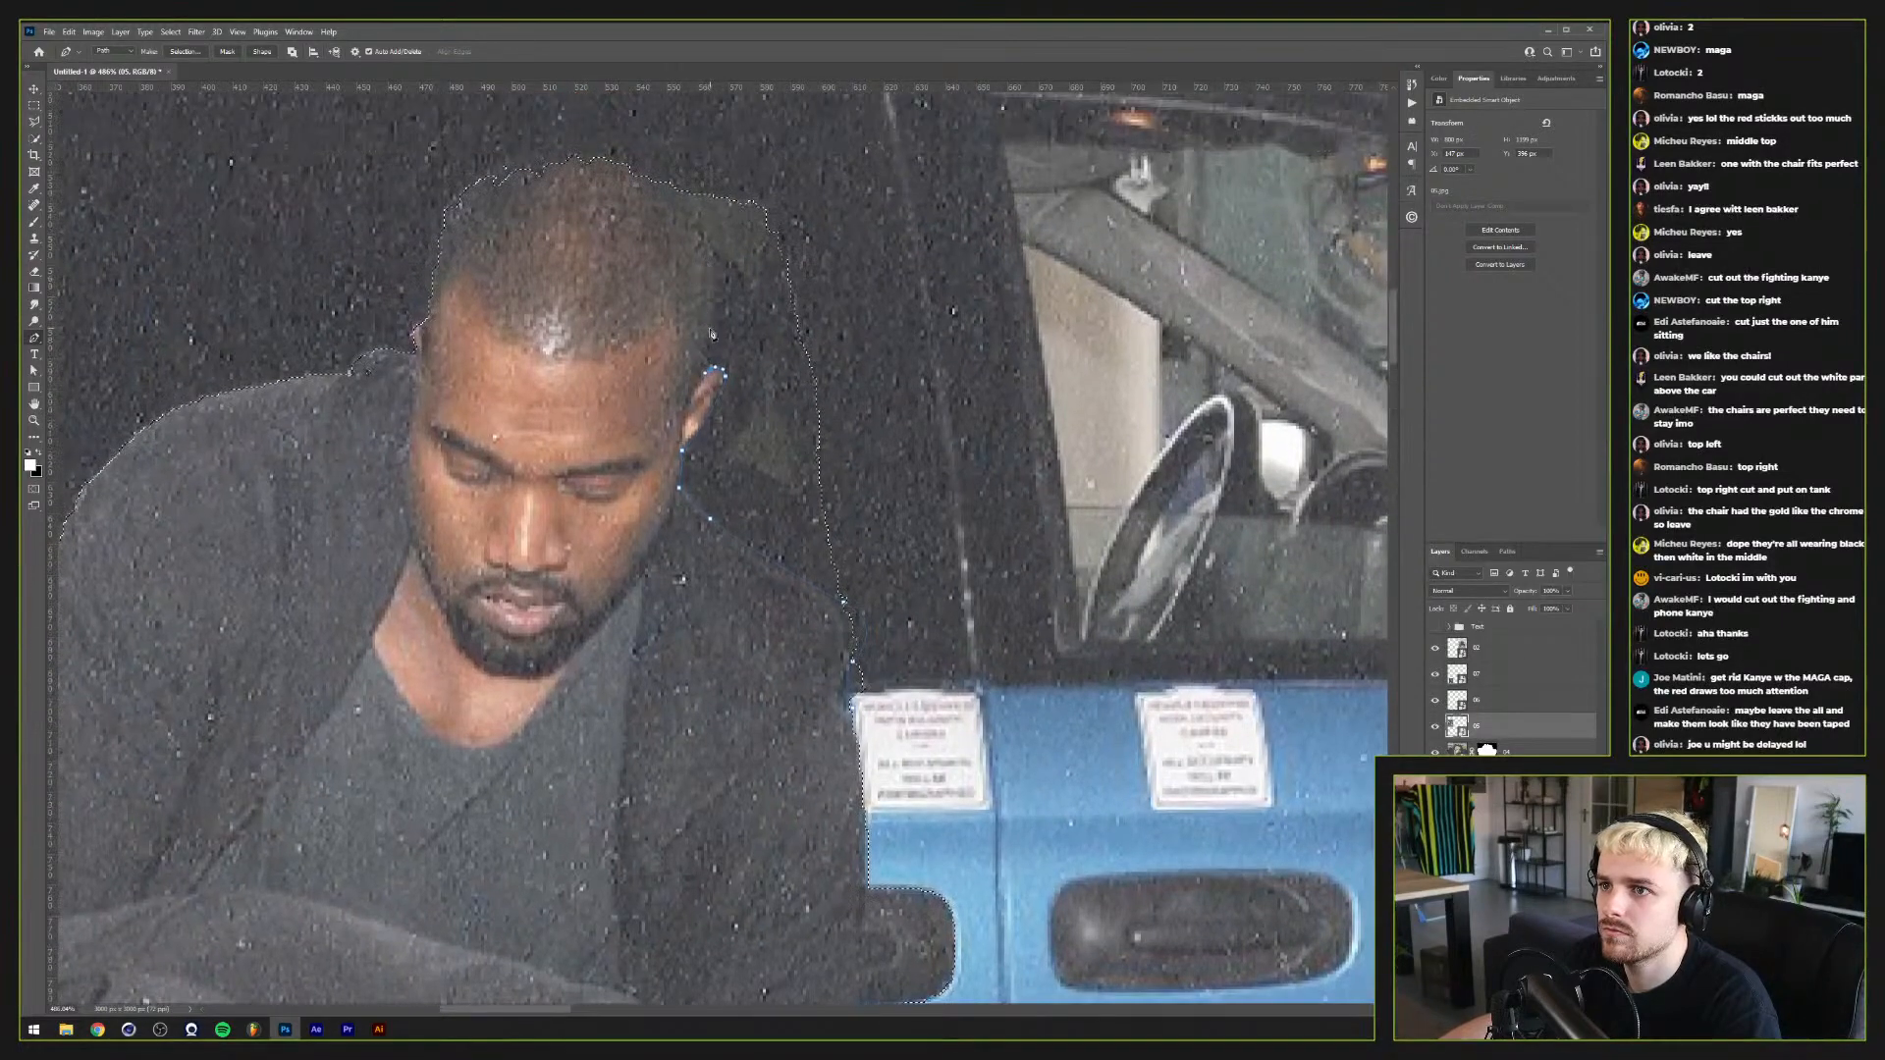
click(723, 322)
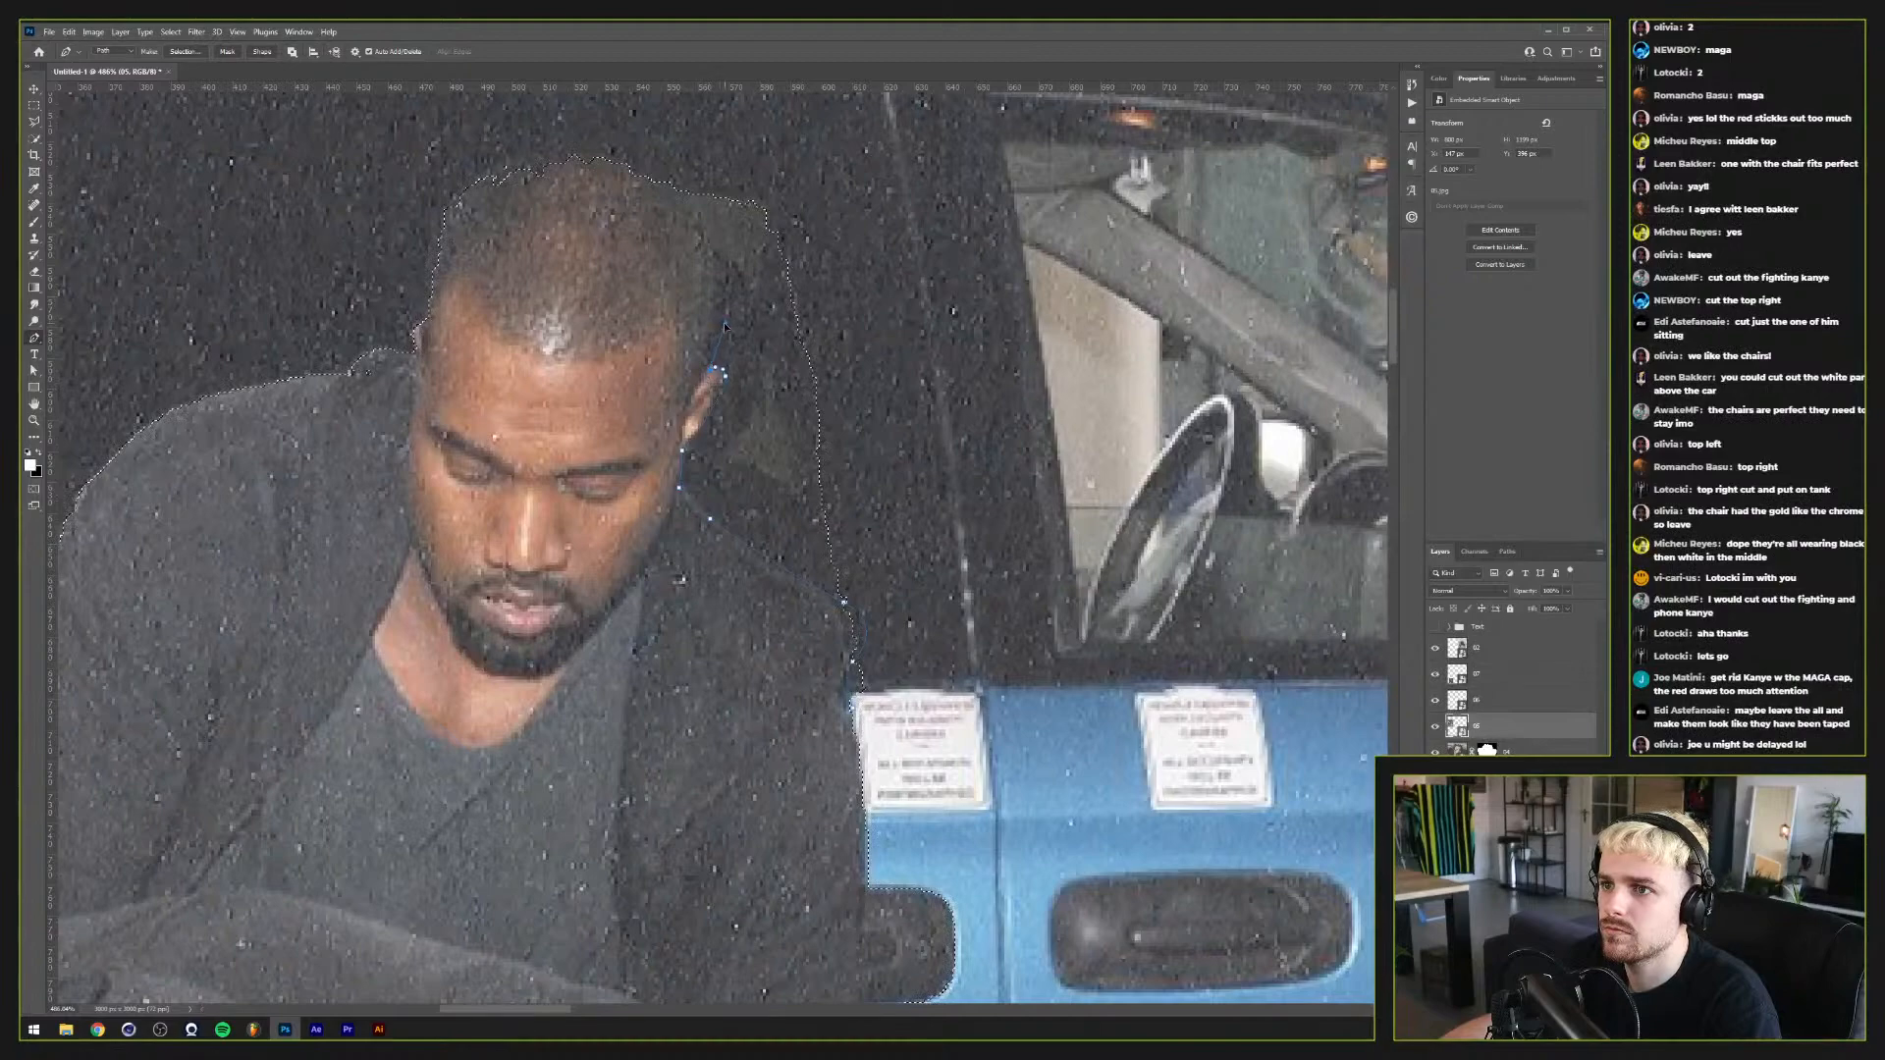
click(708, 230)
scroll(639, 154, down, 2)
scroll(653, 159, up, 1)
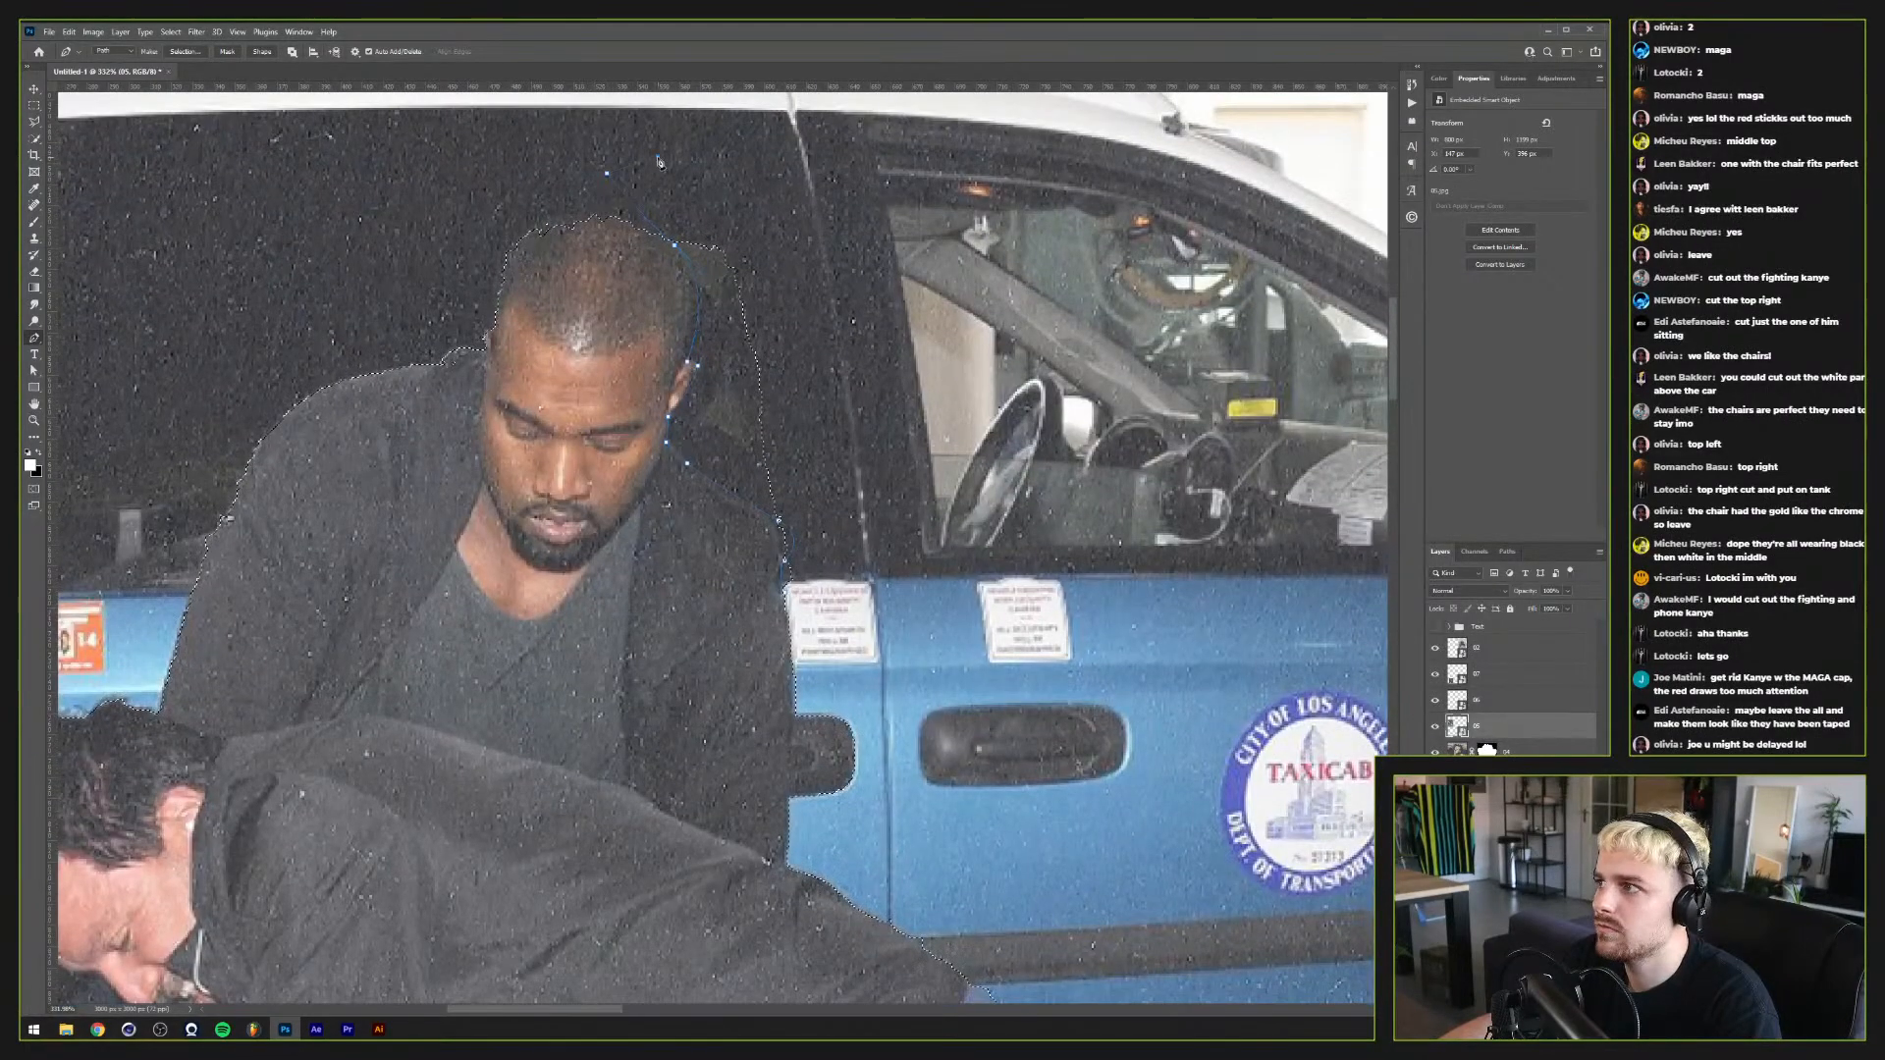
click(656, 156)
click(726, 172)
click(780, 266)
click(822, 509)
click(824, 609)
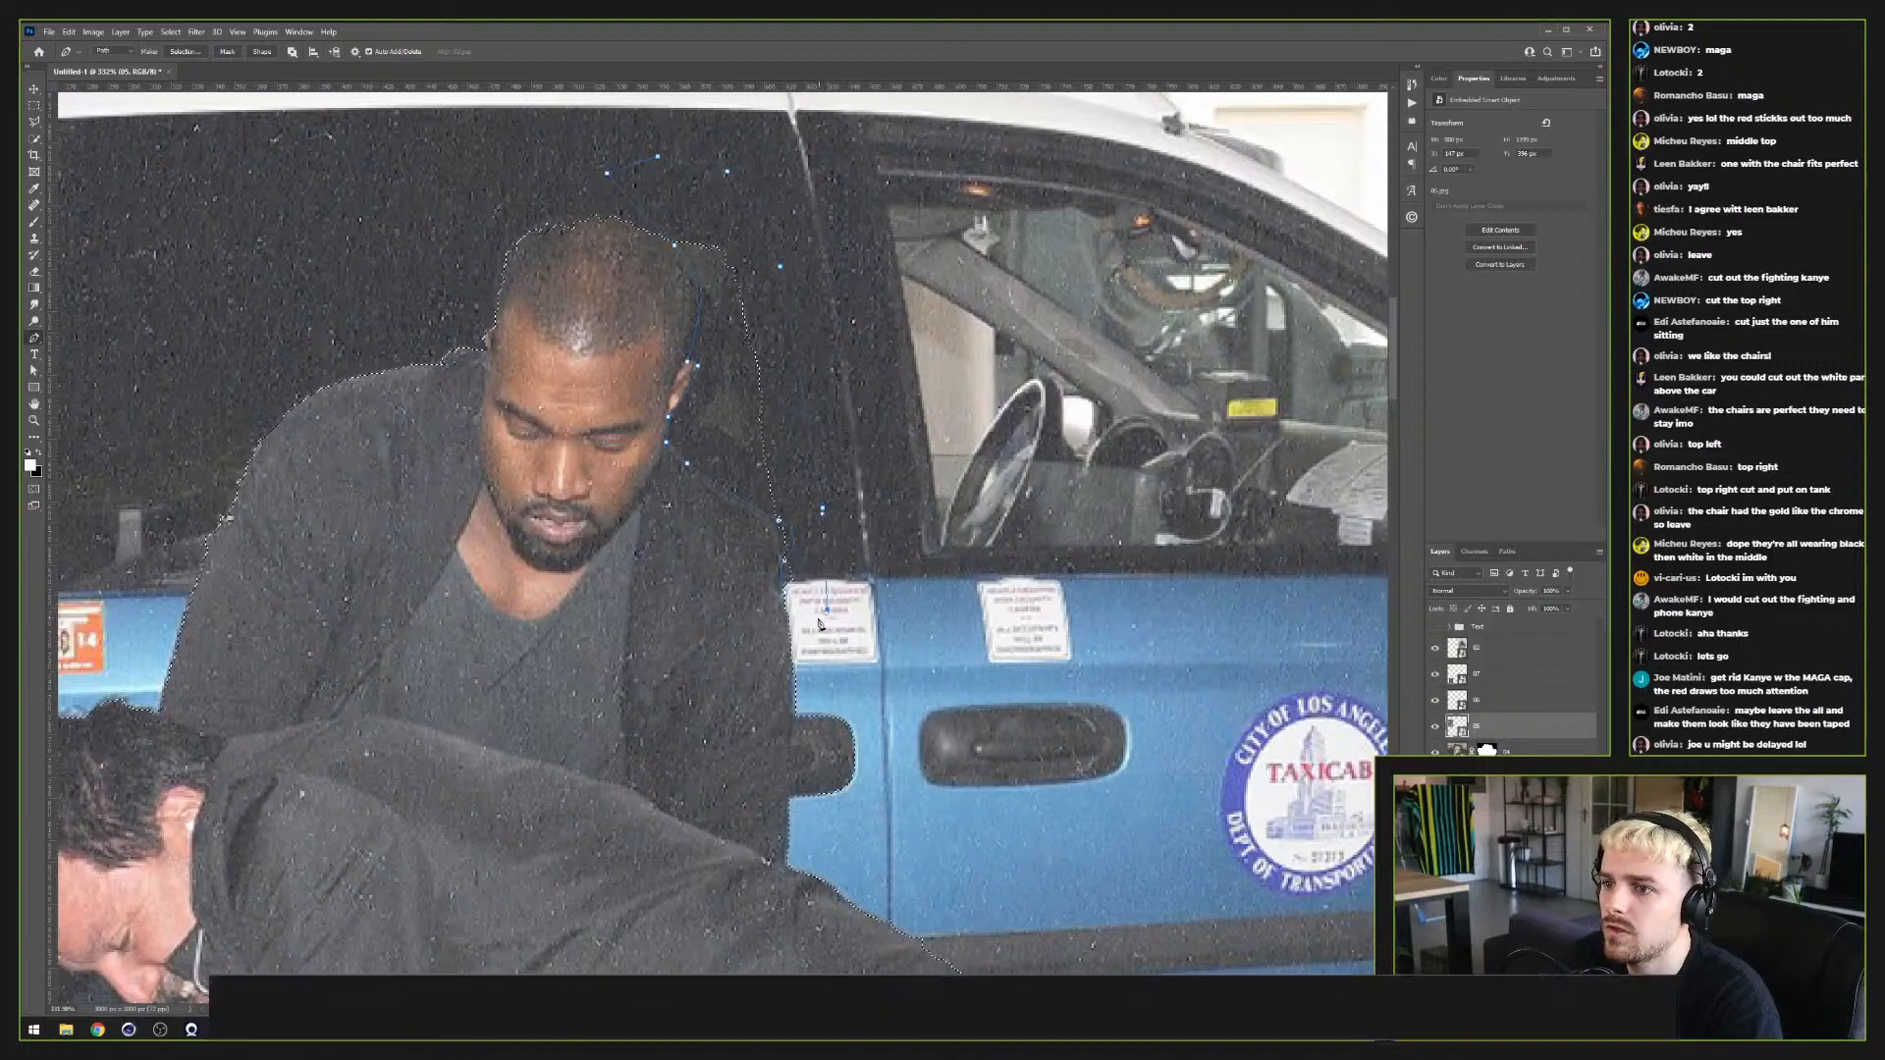
Step: Subtract the path beside the standing man's head and shoulder from the selection of the two men
right_click(784, 404)
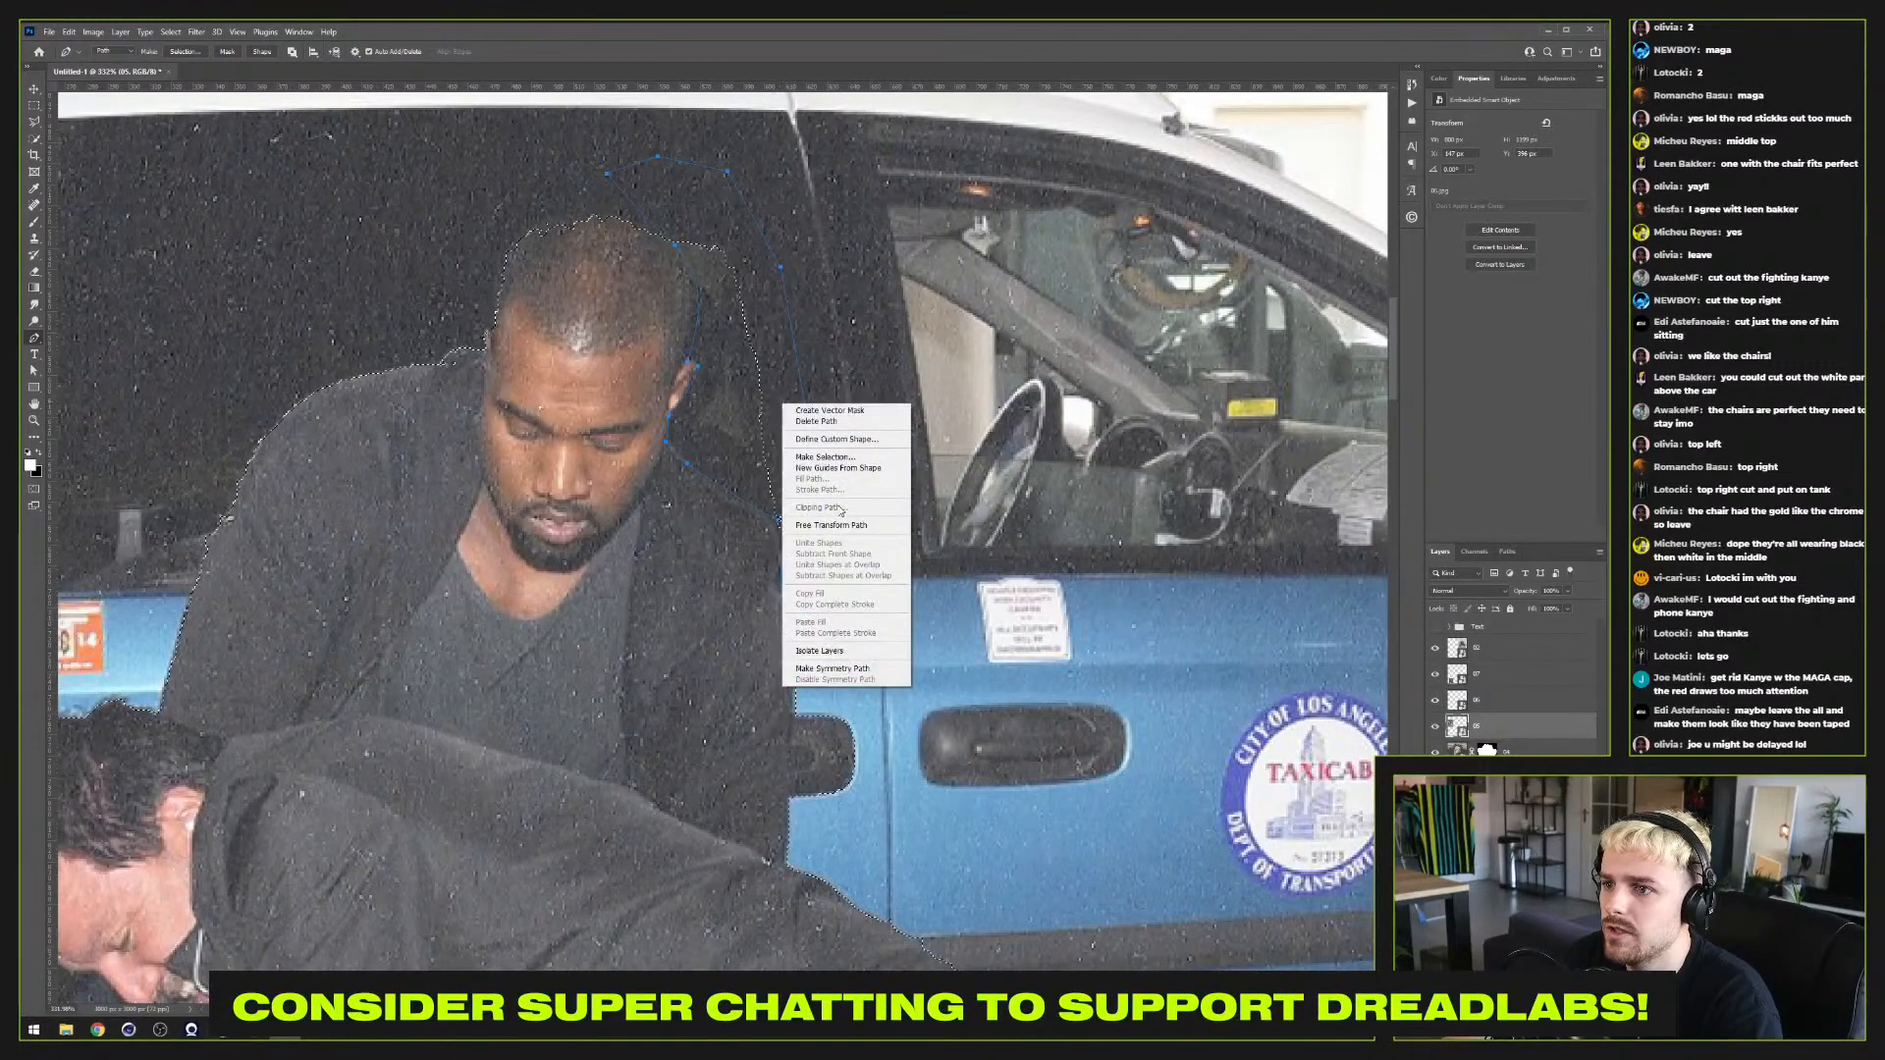
click(824, 457)
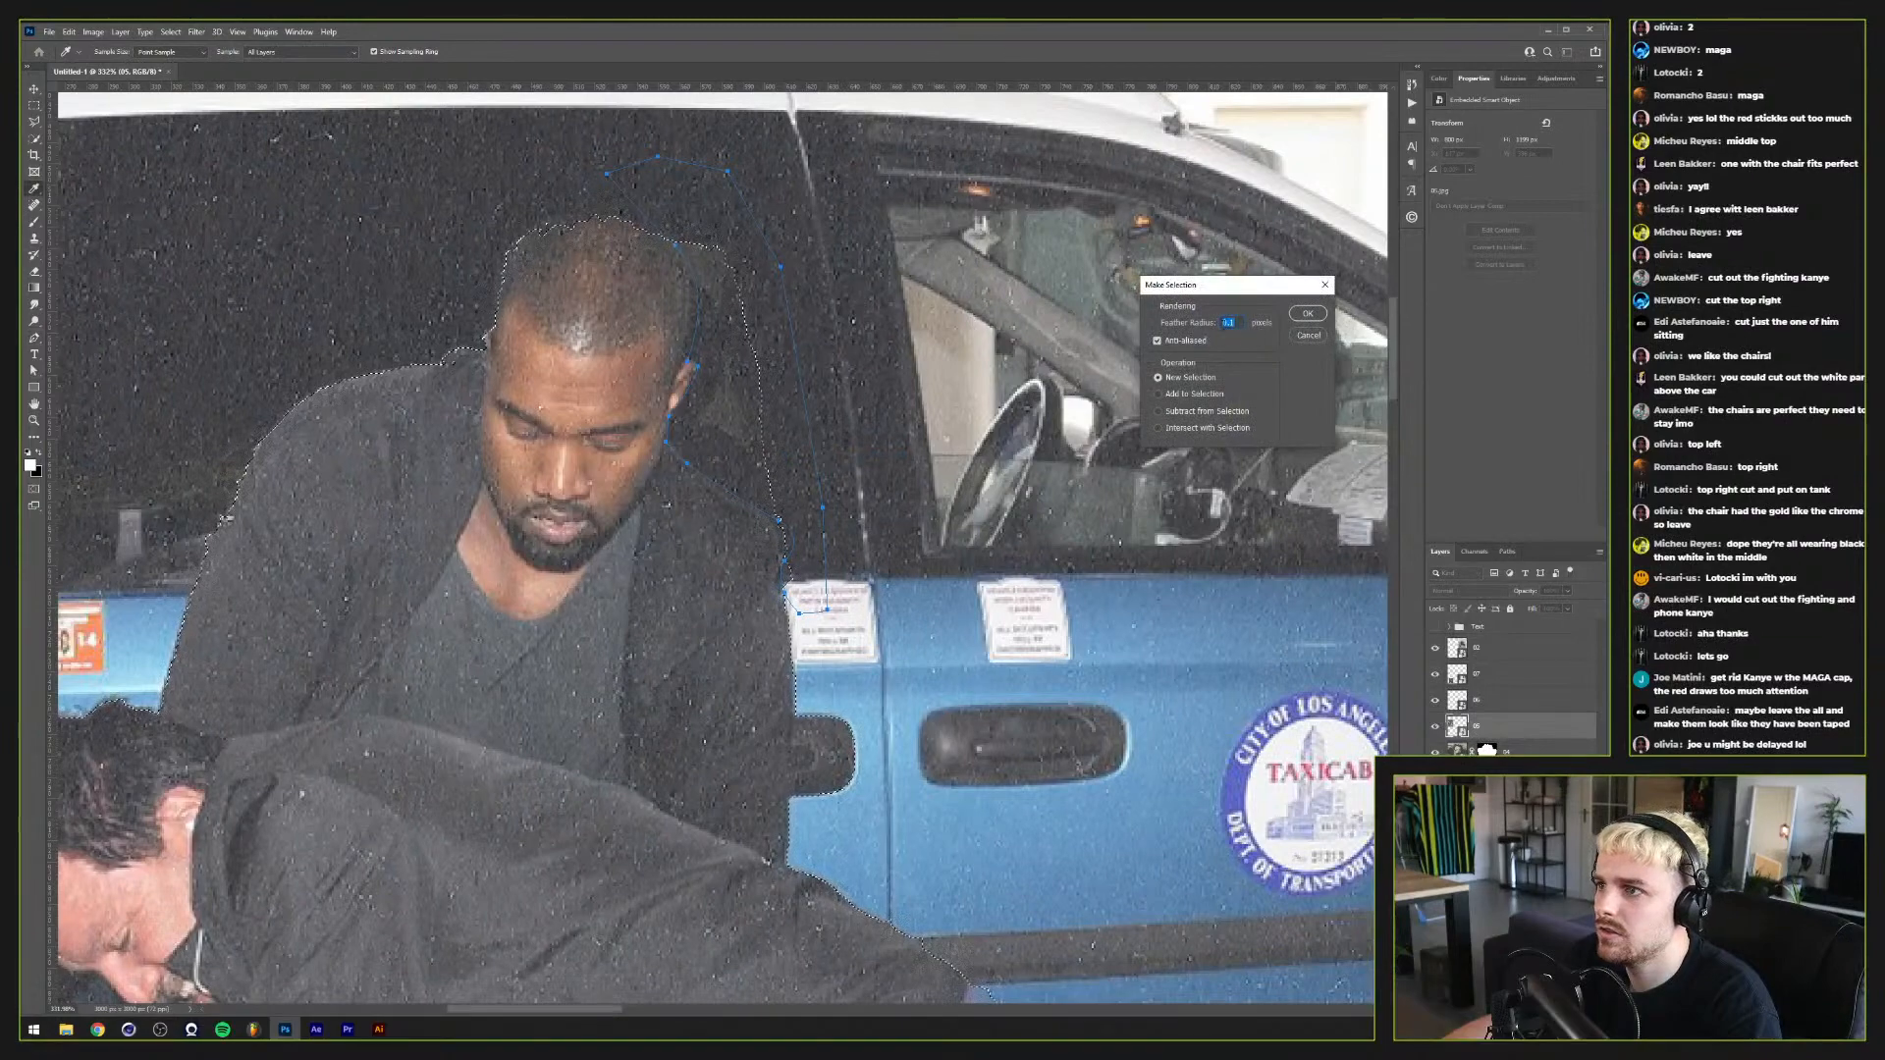
click(1159, 411)
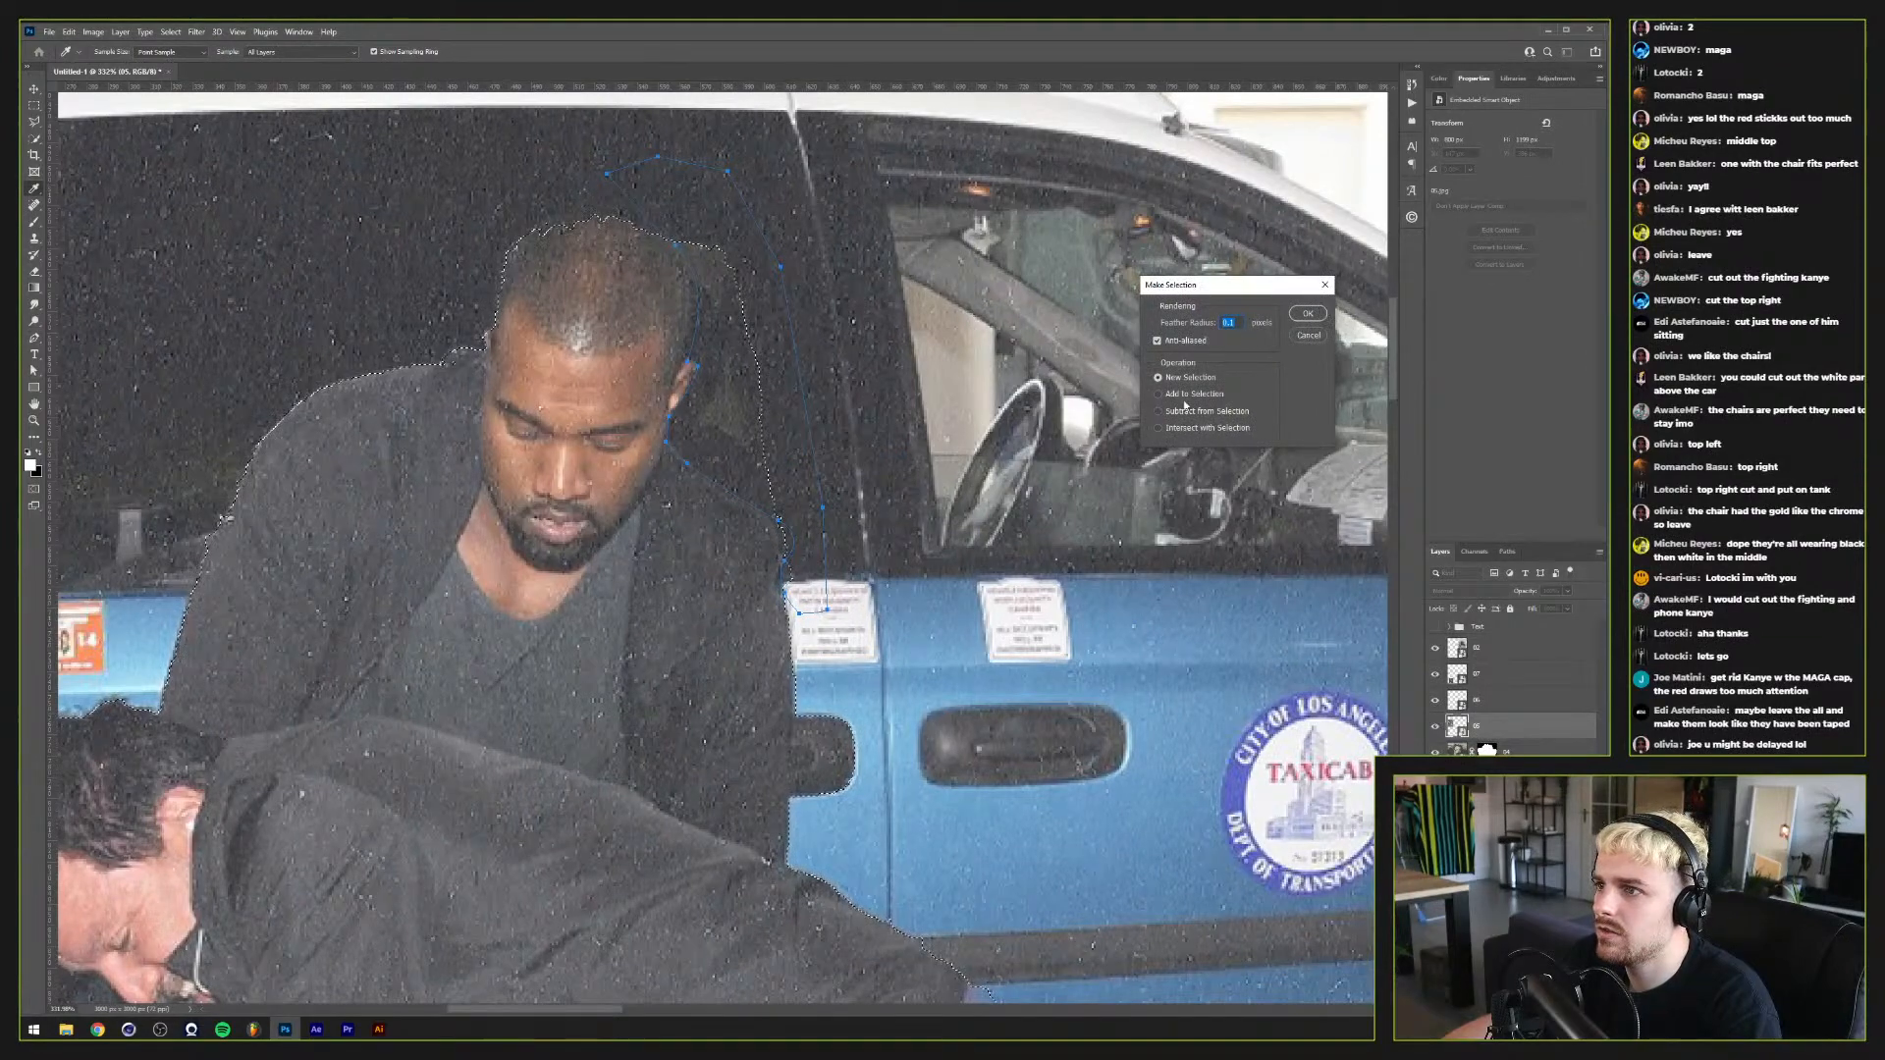
click(1306, 314)
scroll(538, 258, down, 3)
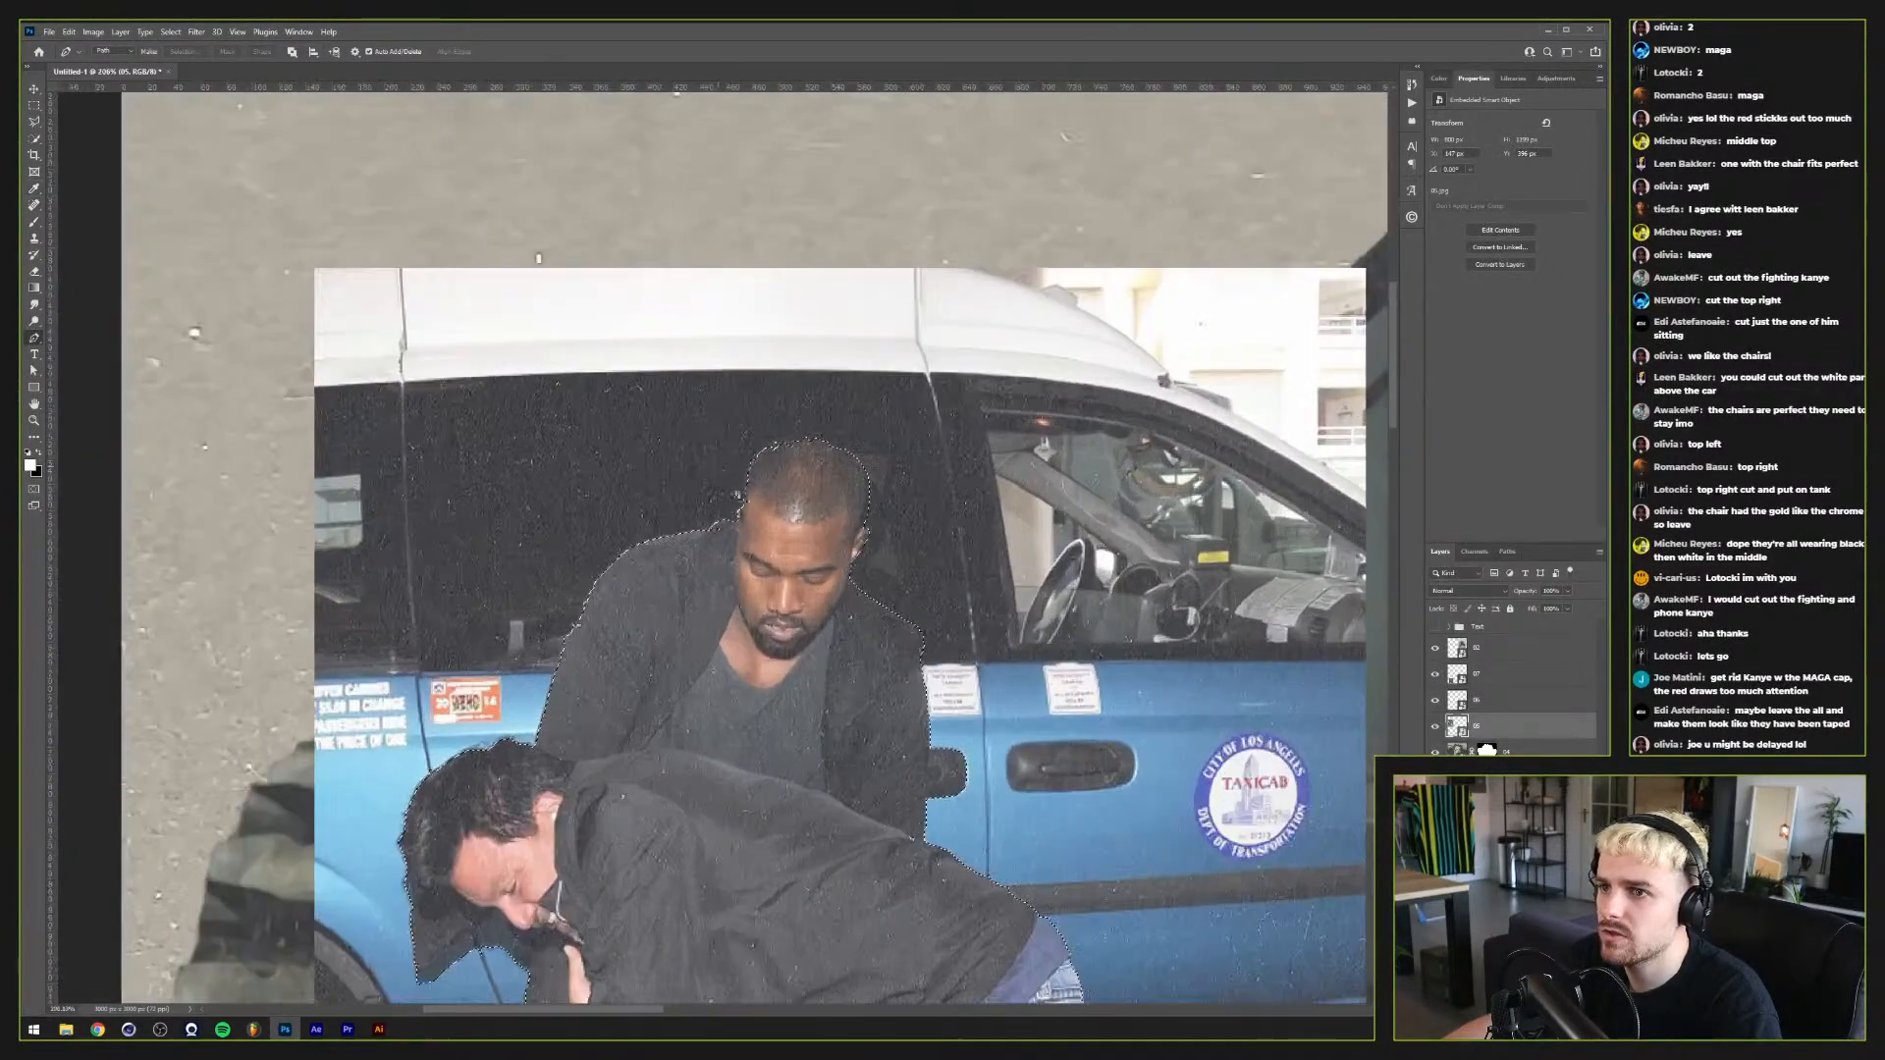
Step: Trace a closed Pen path around the top of the standing man's head and back across his forehead
scroll(738, 494, up, 4)
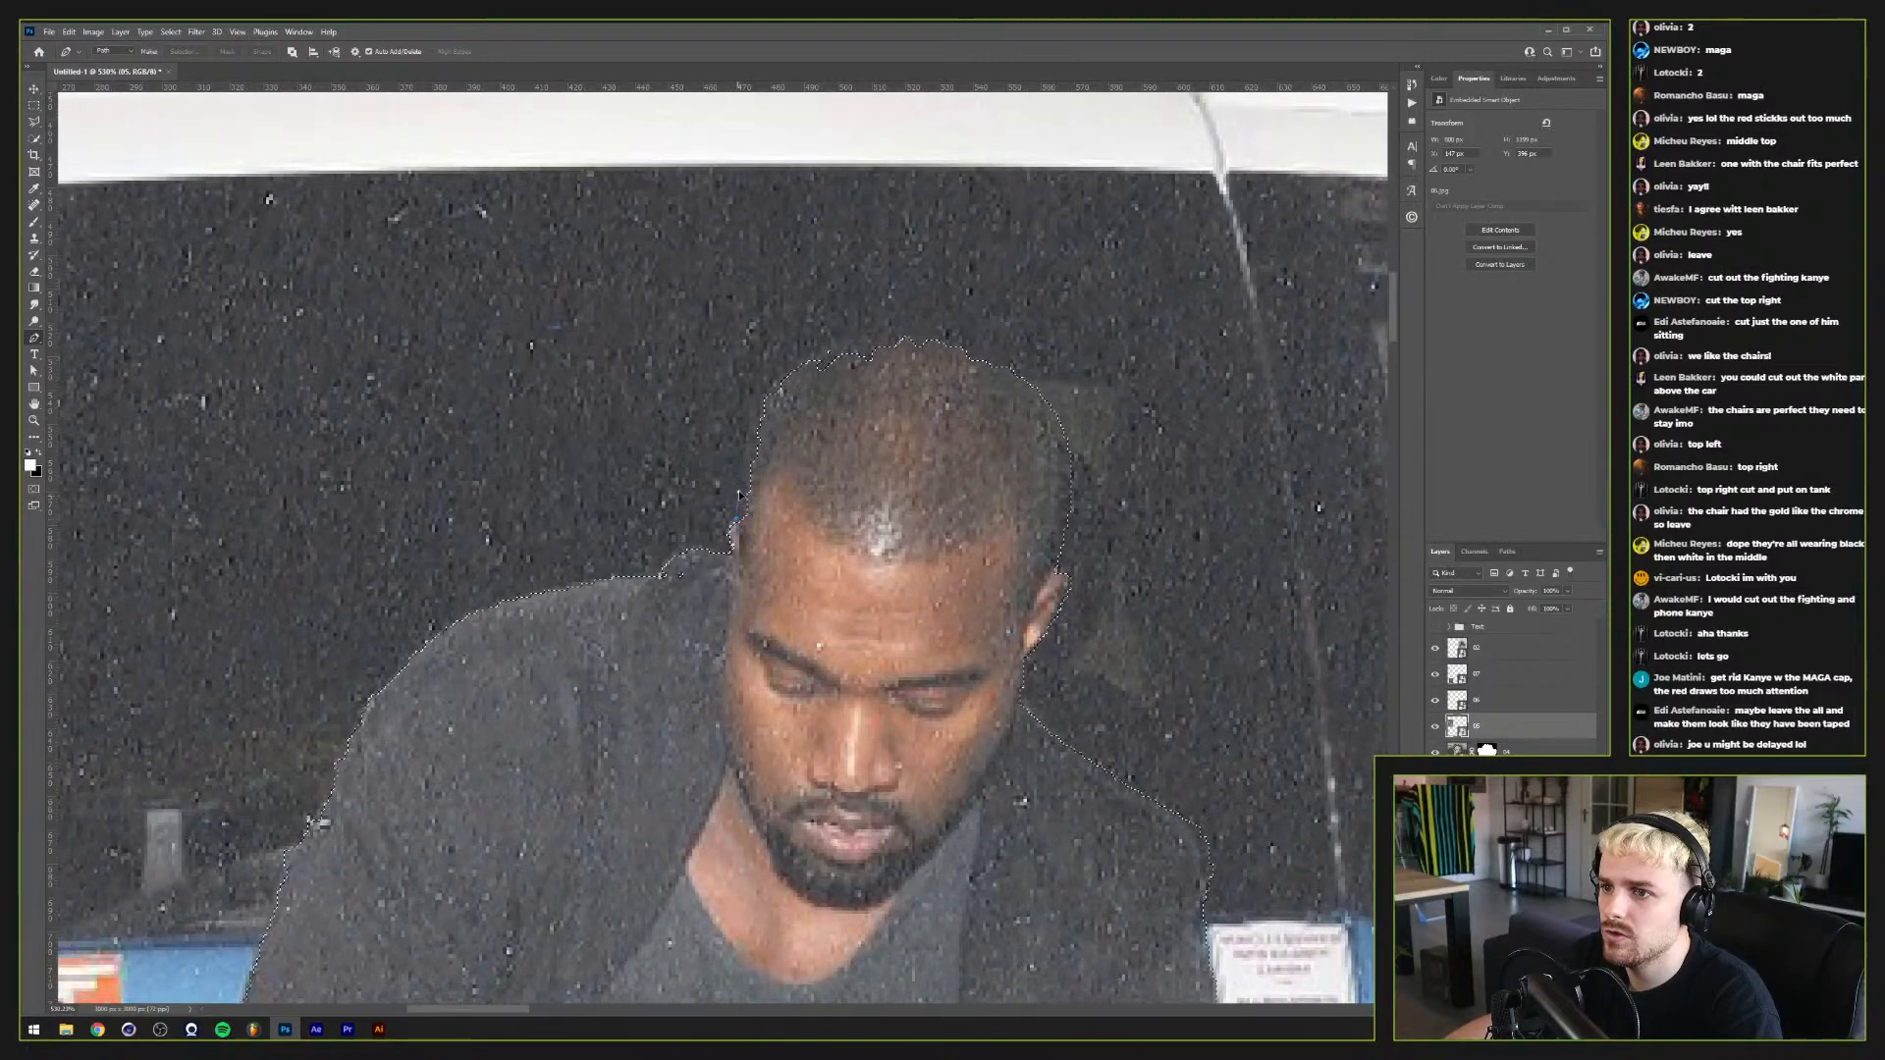
click(737, 488)
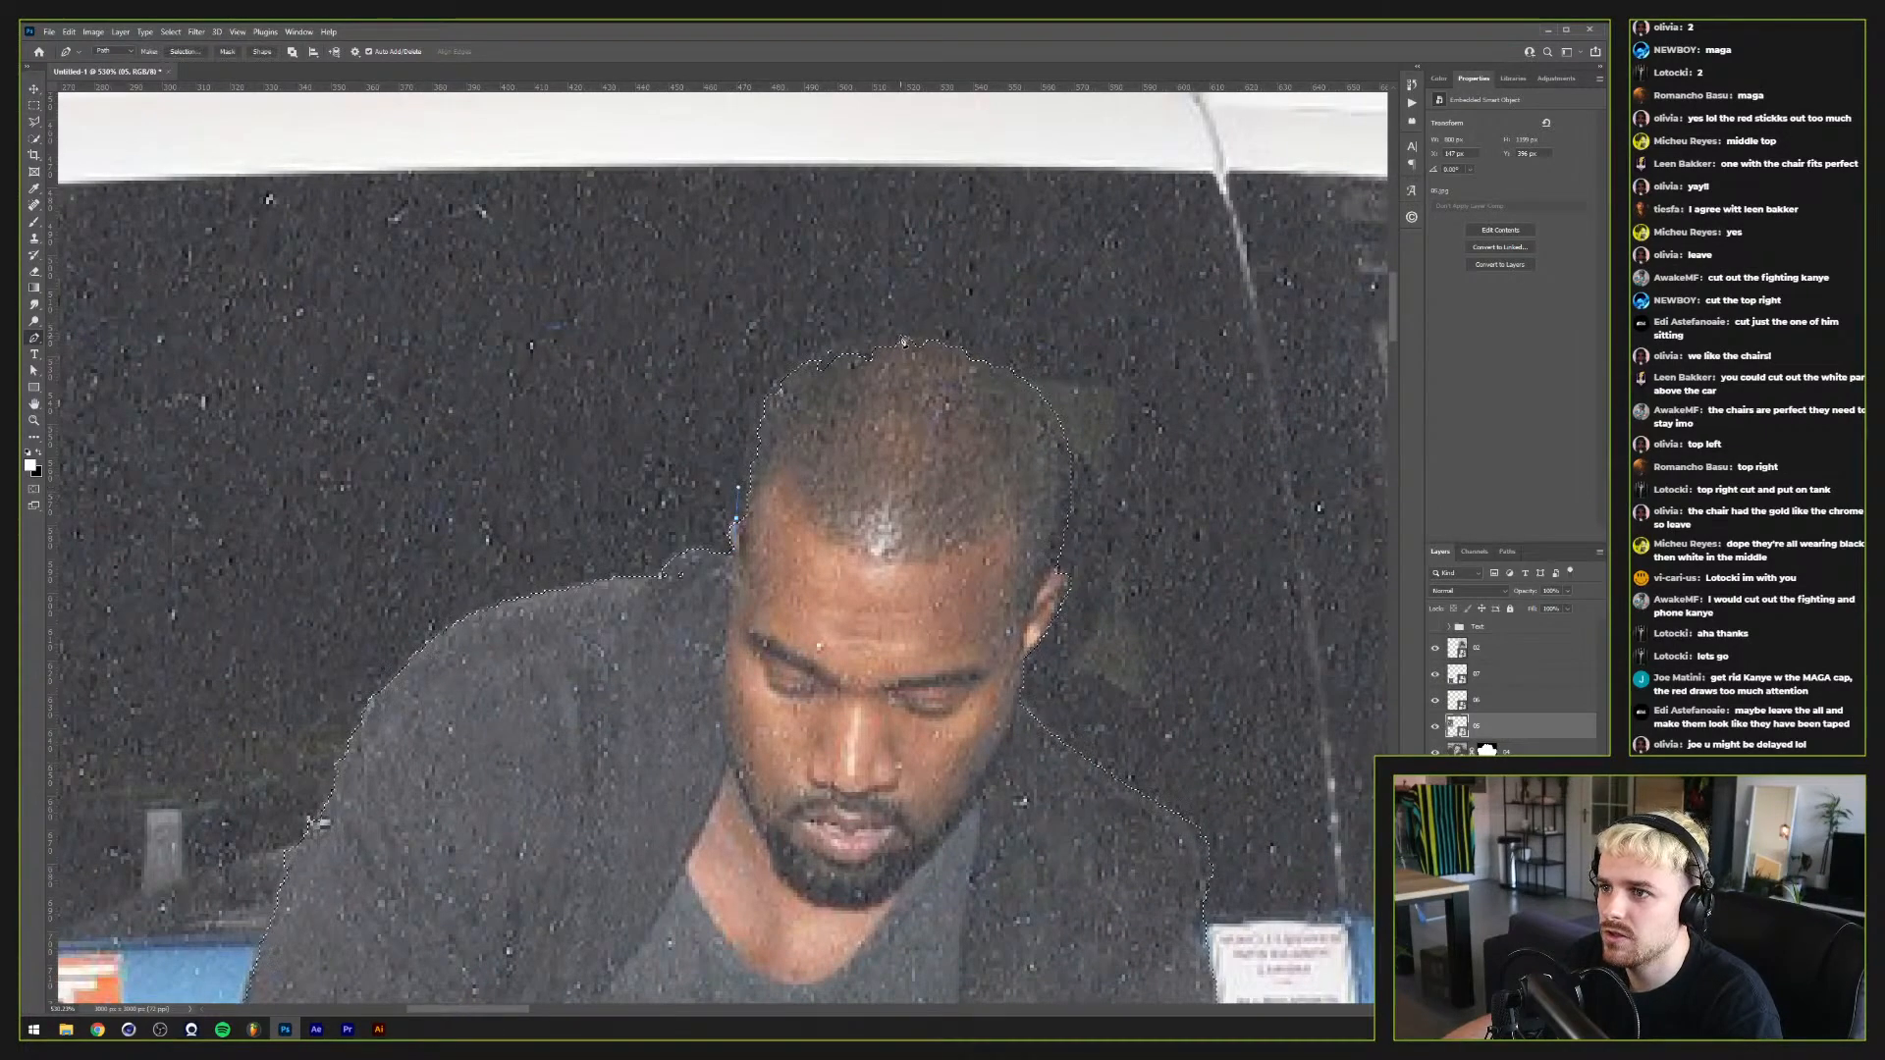
drag(903, 338, 1092, 338)
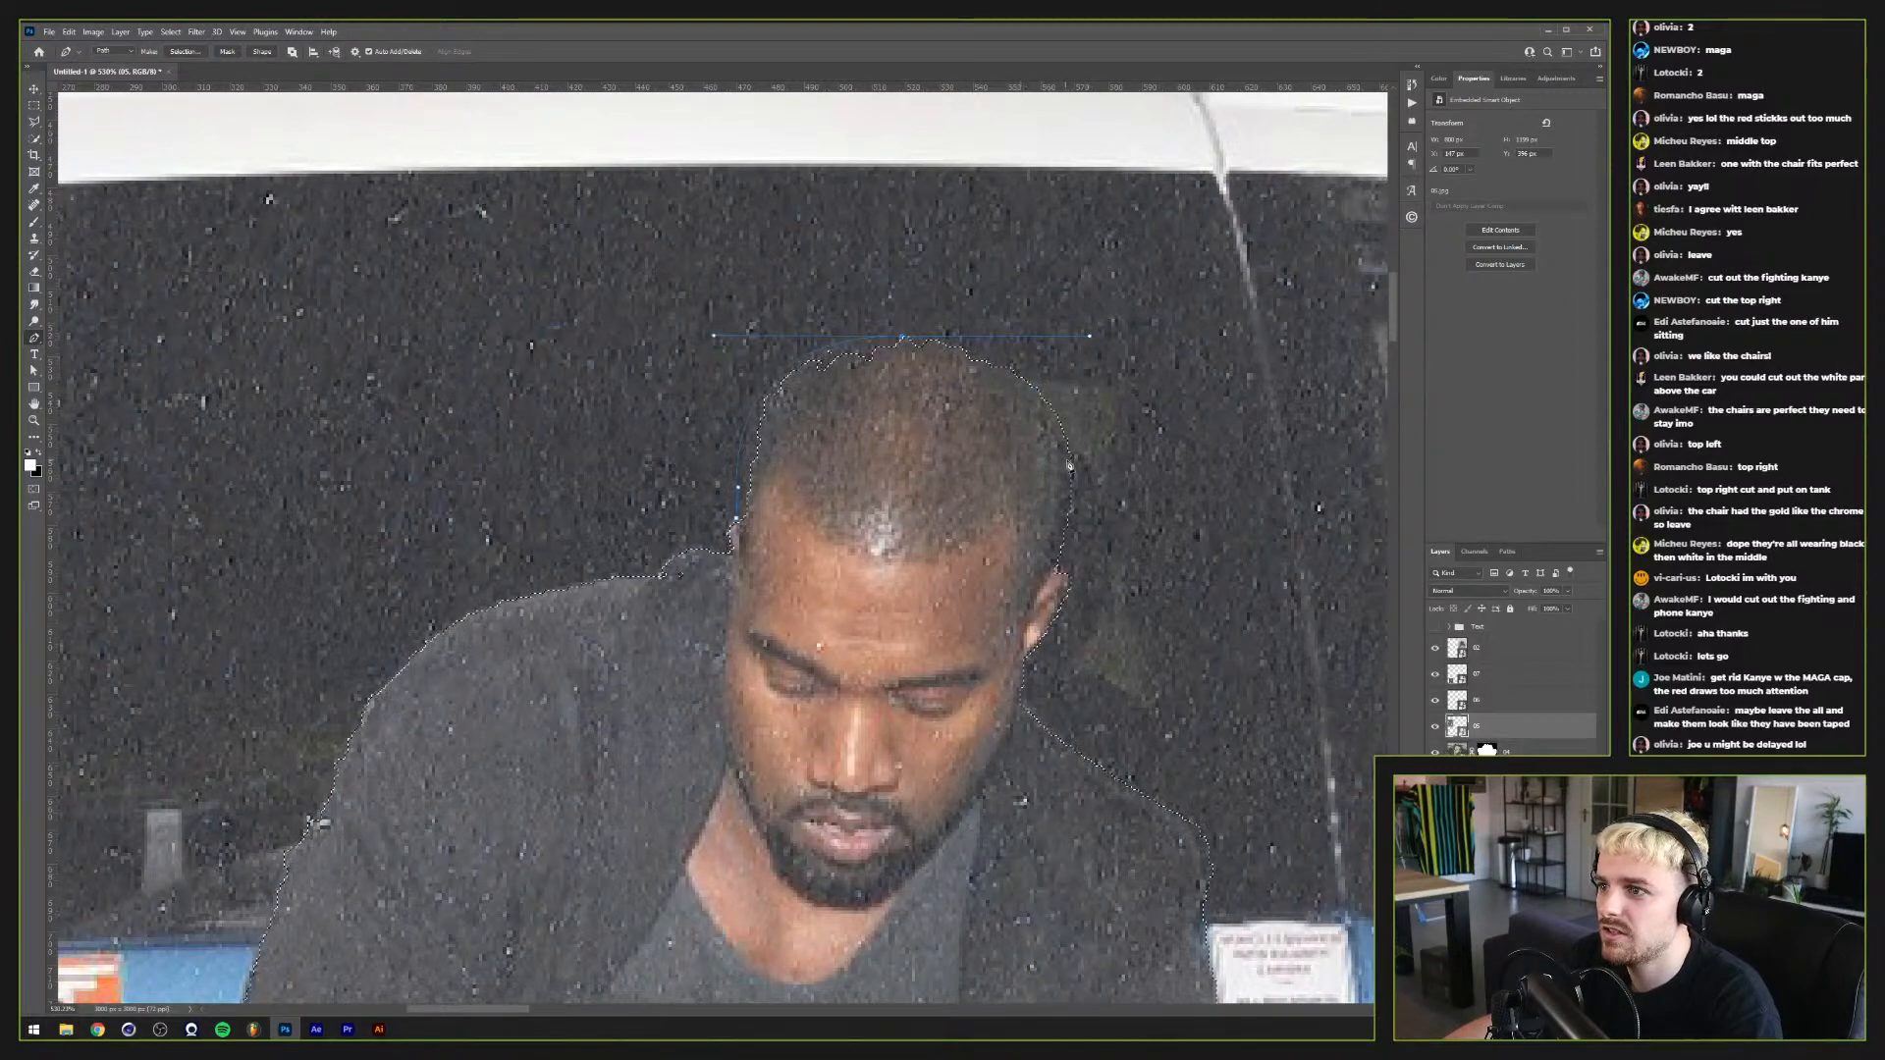
click(1069, 466)
click(1073, 488)
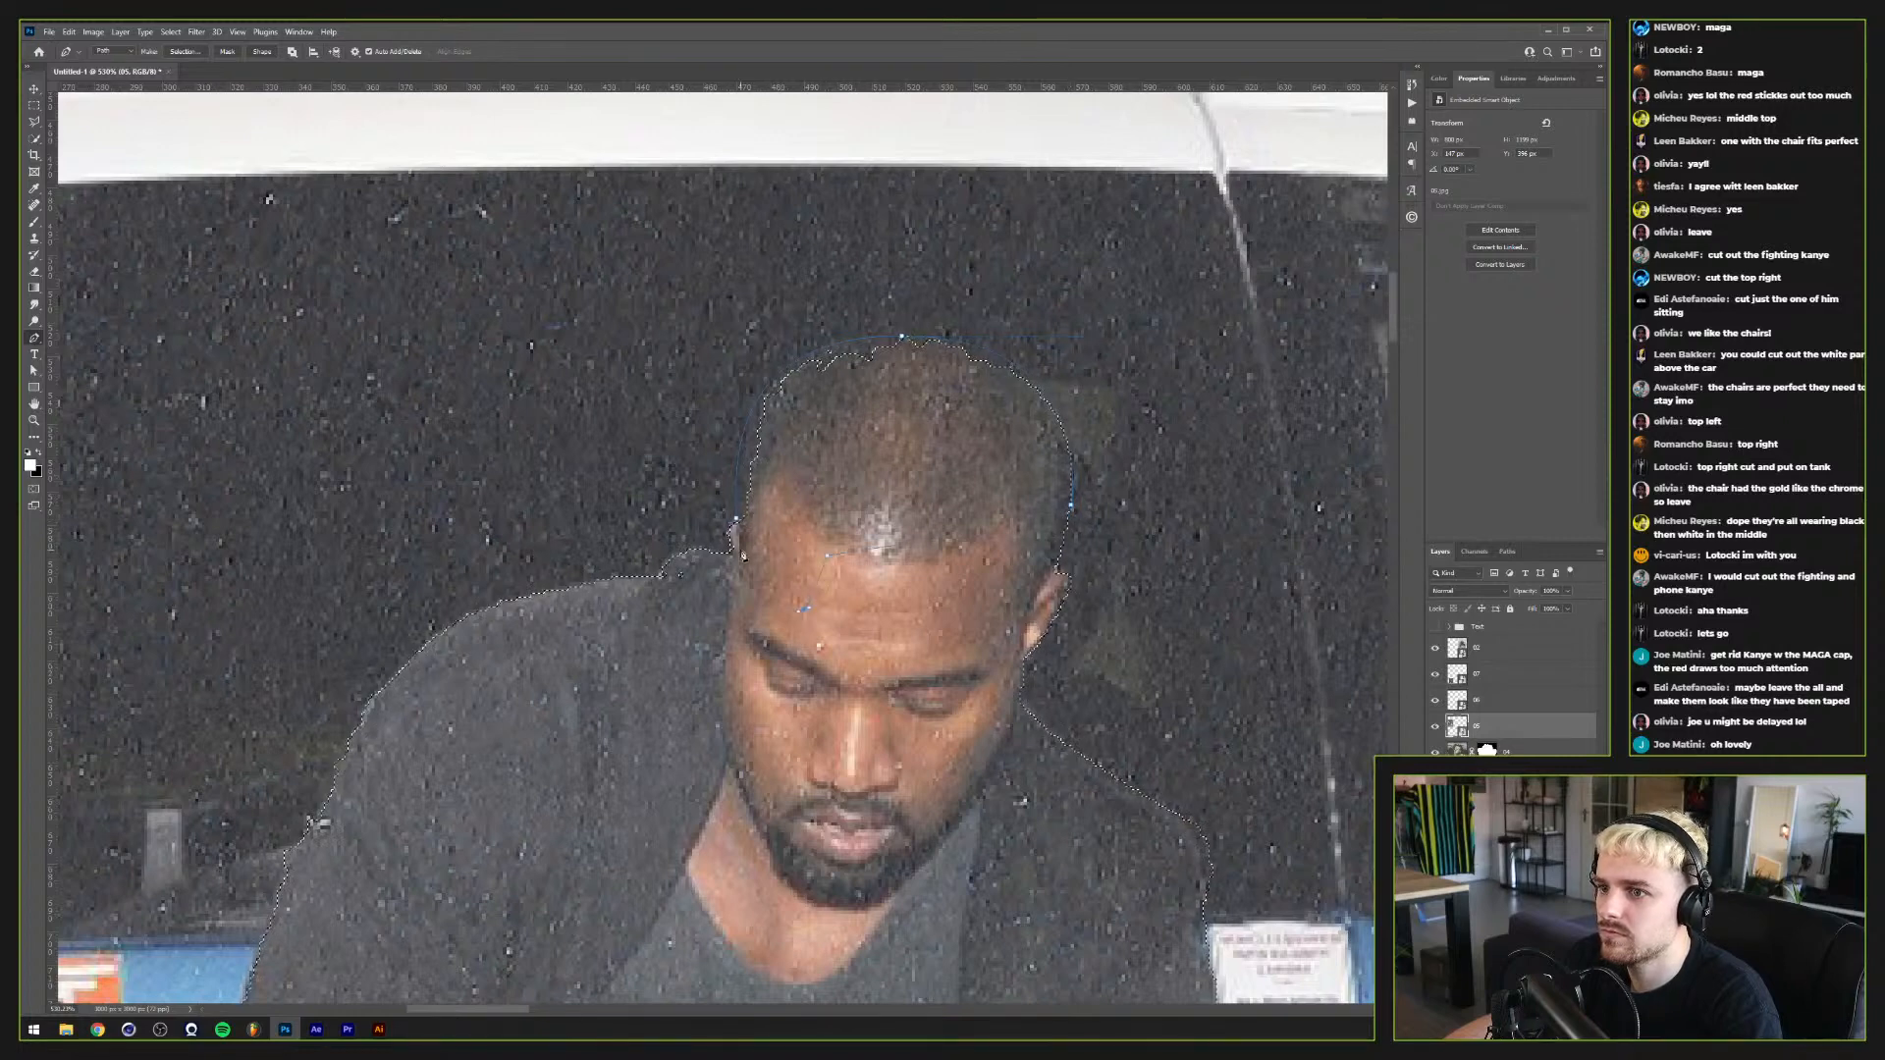
drag(828, 555, 803, 608)
Step: Convert the head path into a selection that is added to the current selection of the two men
right_click(795, 520)
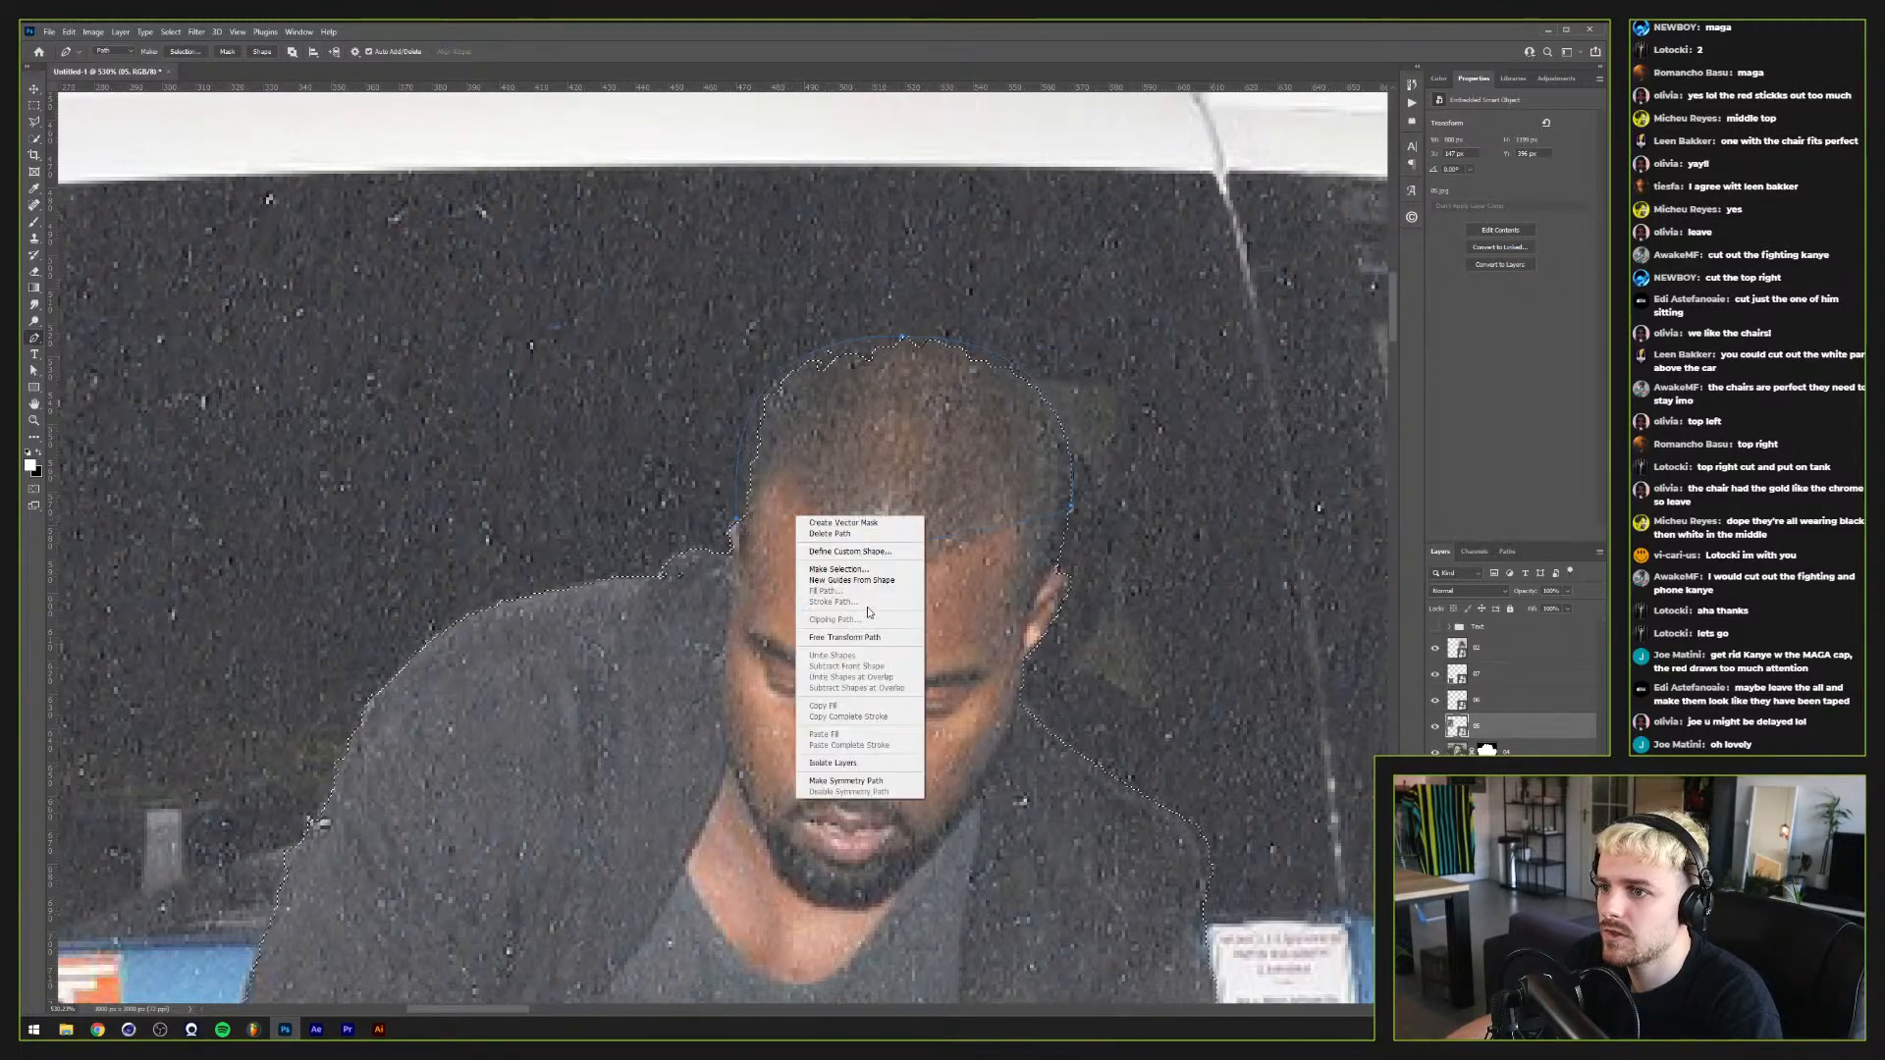
click(834, 570)
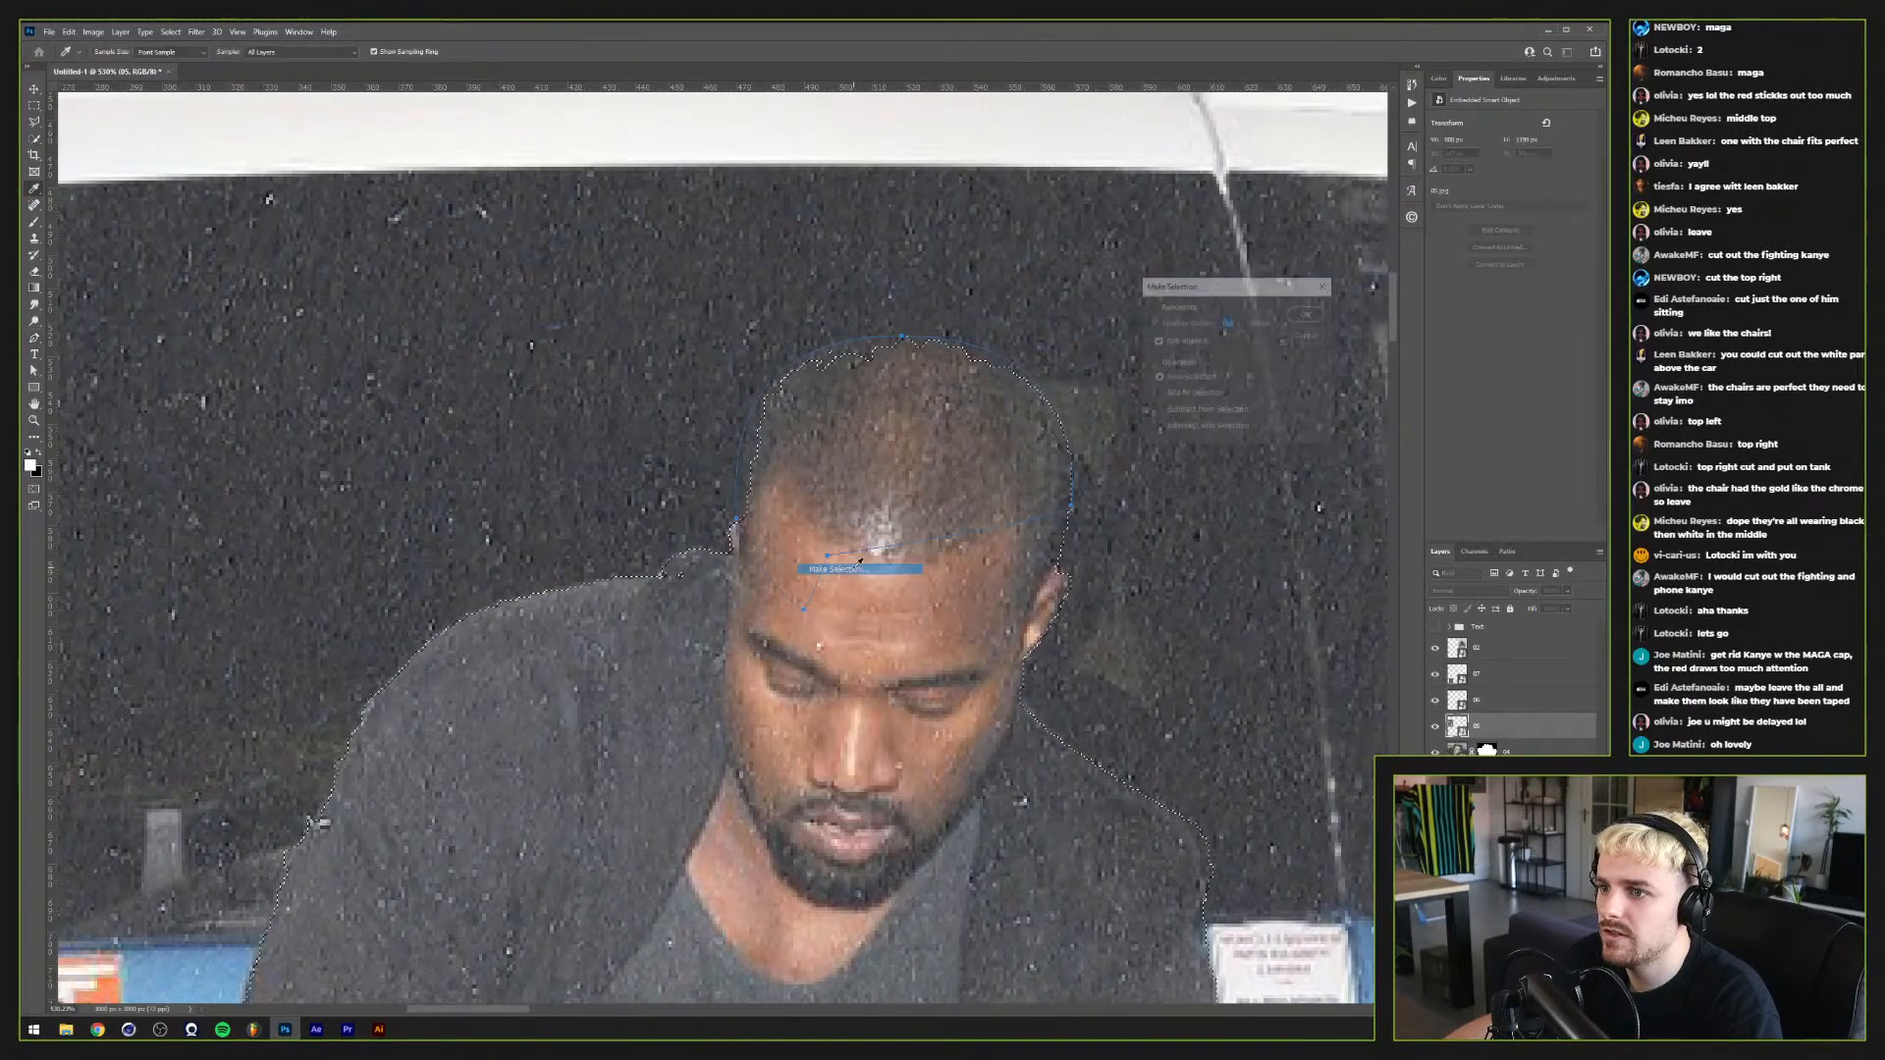
click(1308, 313)
scroll(923, 579, down, 5)
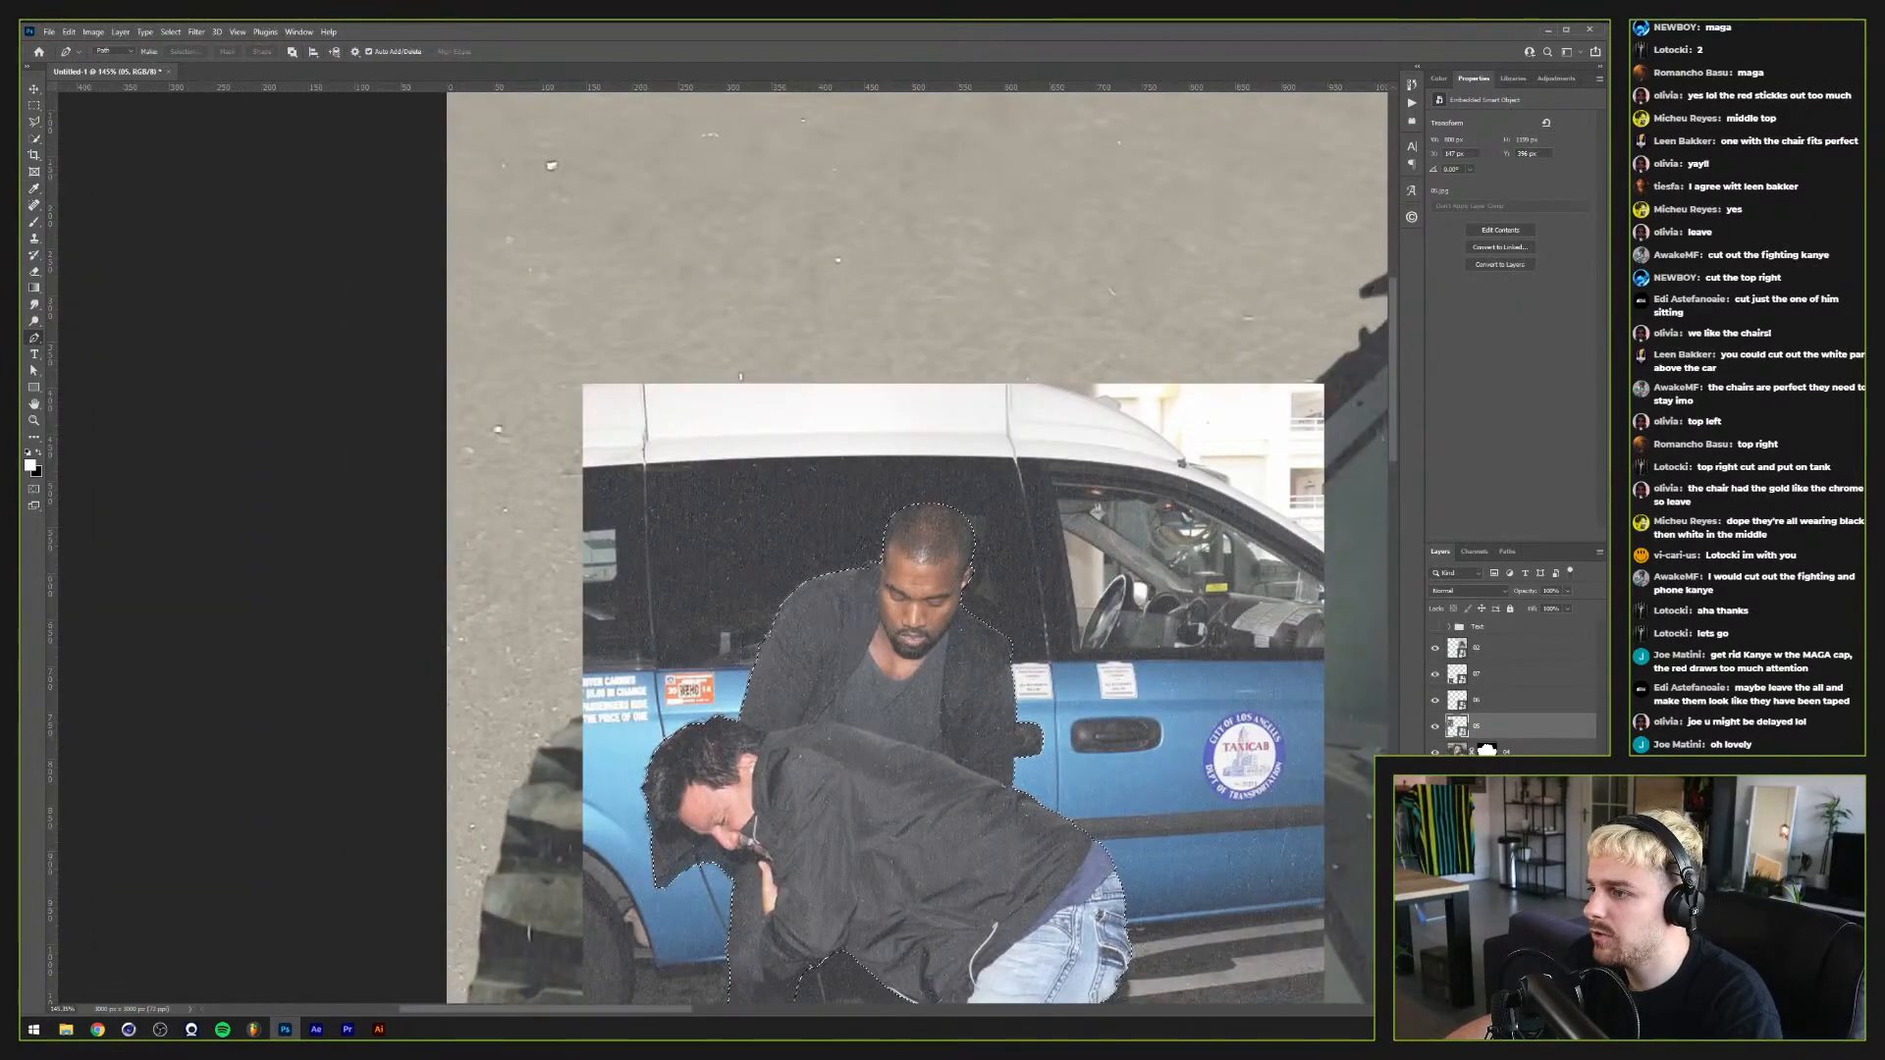
Step: Add a layer mask from the selection to cut the two men out of the taxi photo
click(1502, 1001)
scroll(1043, 839, down, 6)
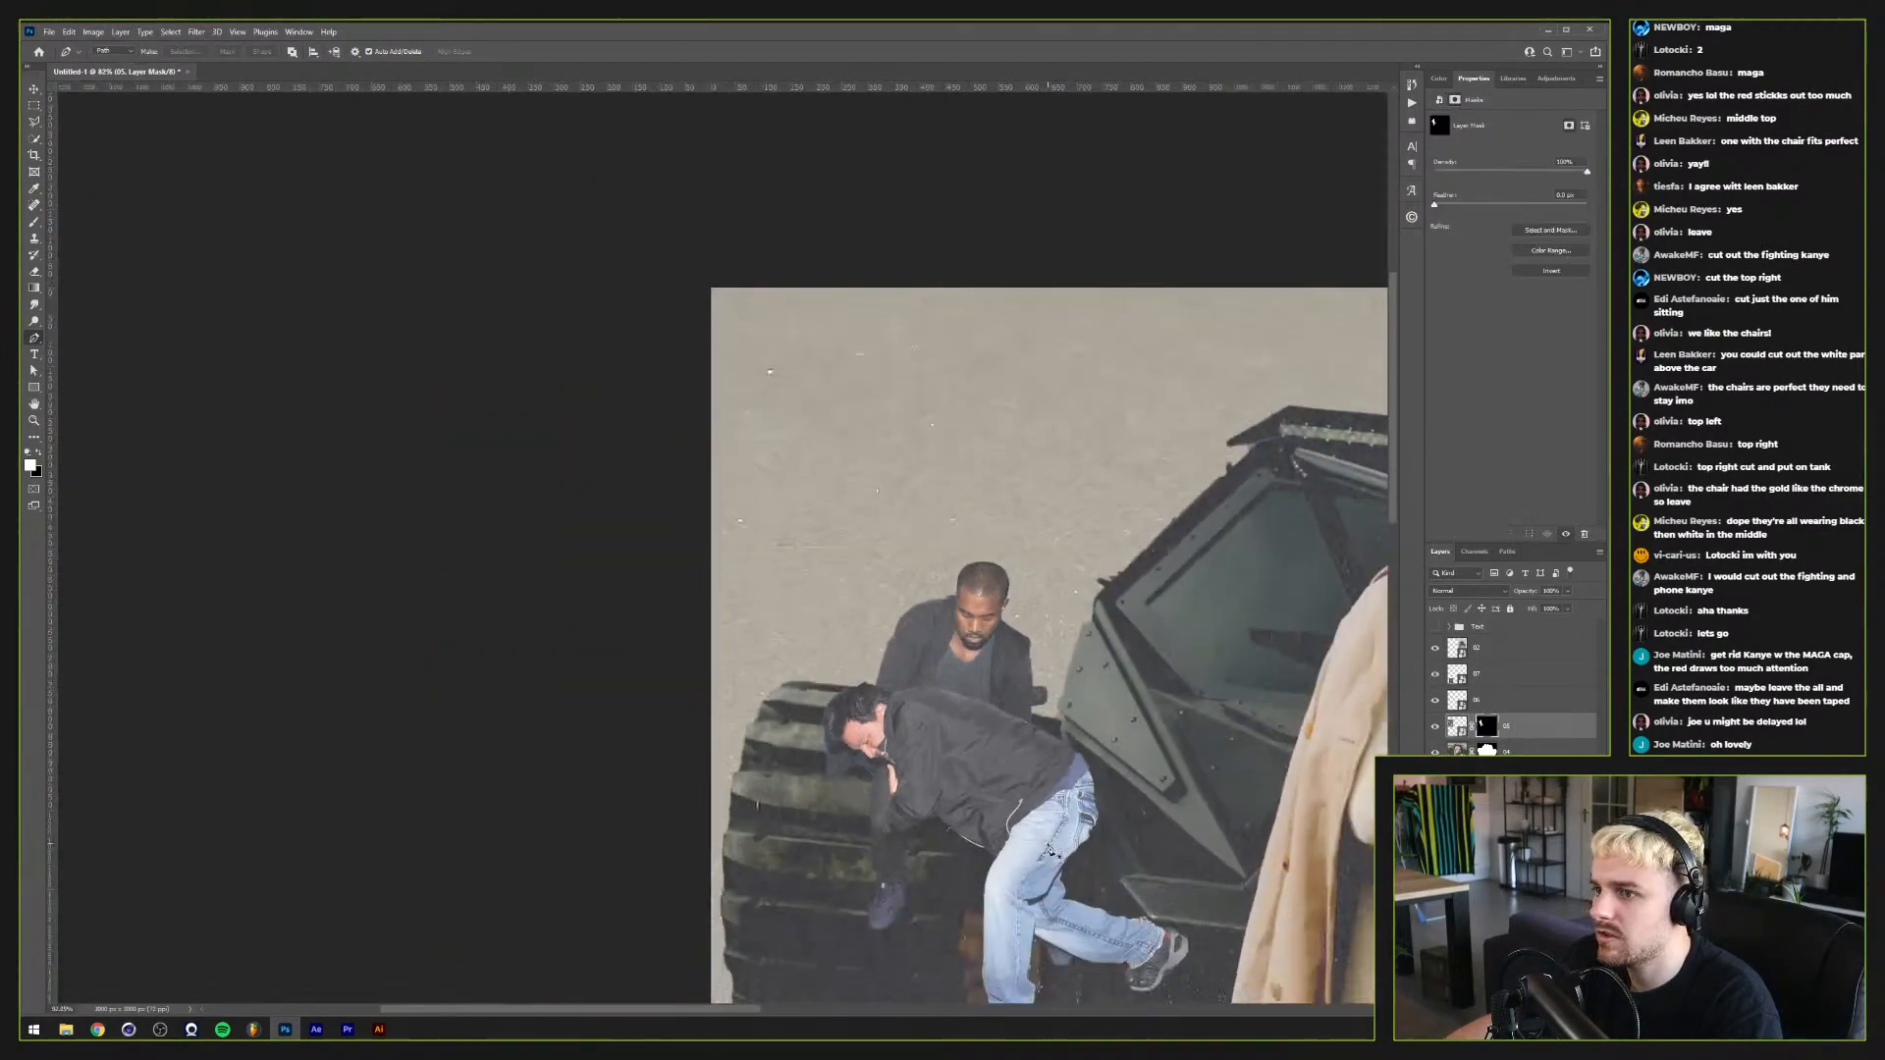
scroll(1043, 839, down, 1)
scroll(1043, 839, down, 1)
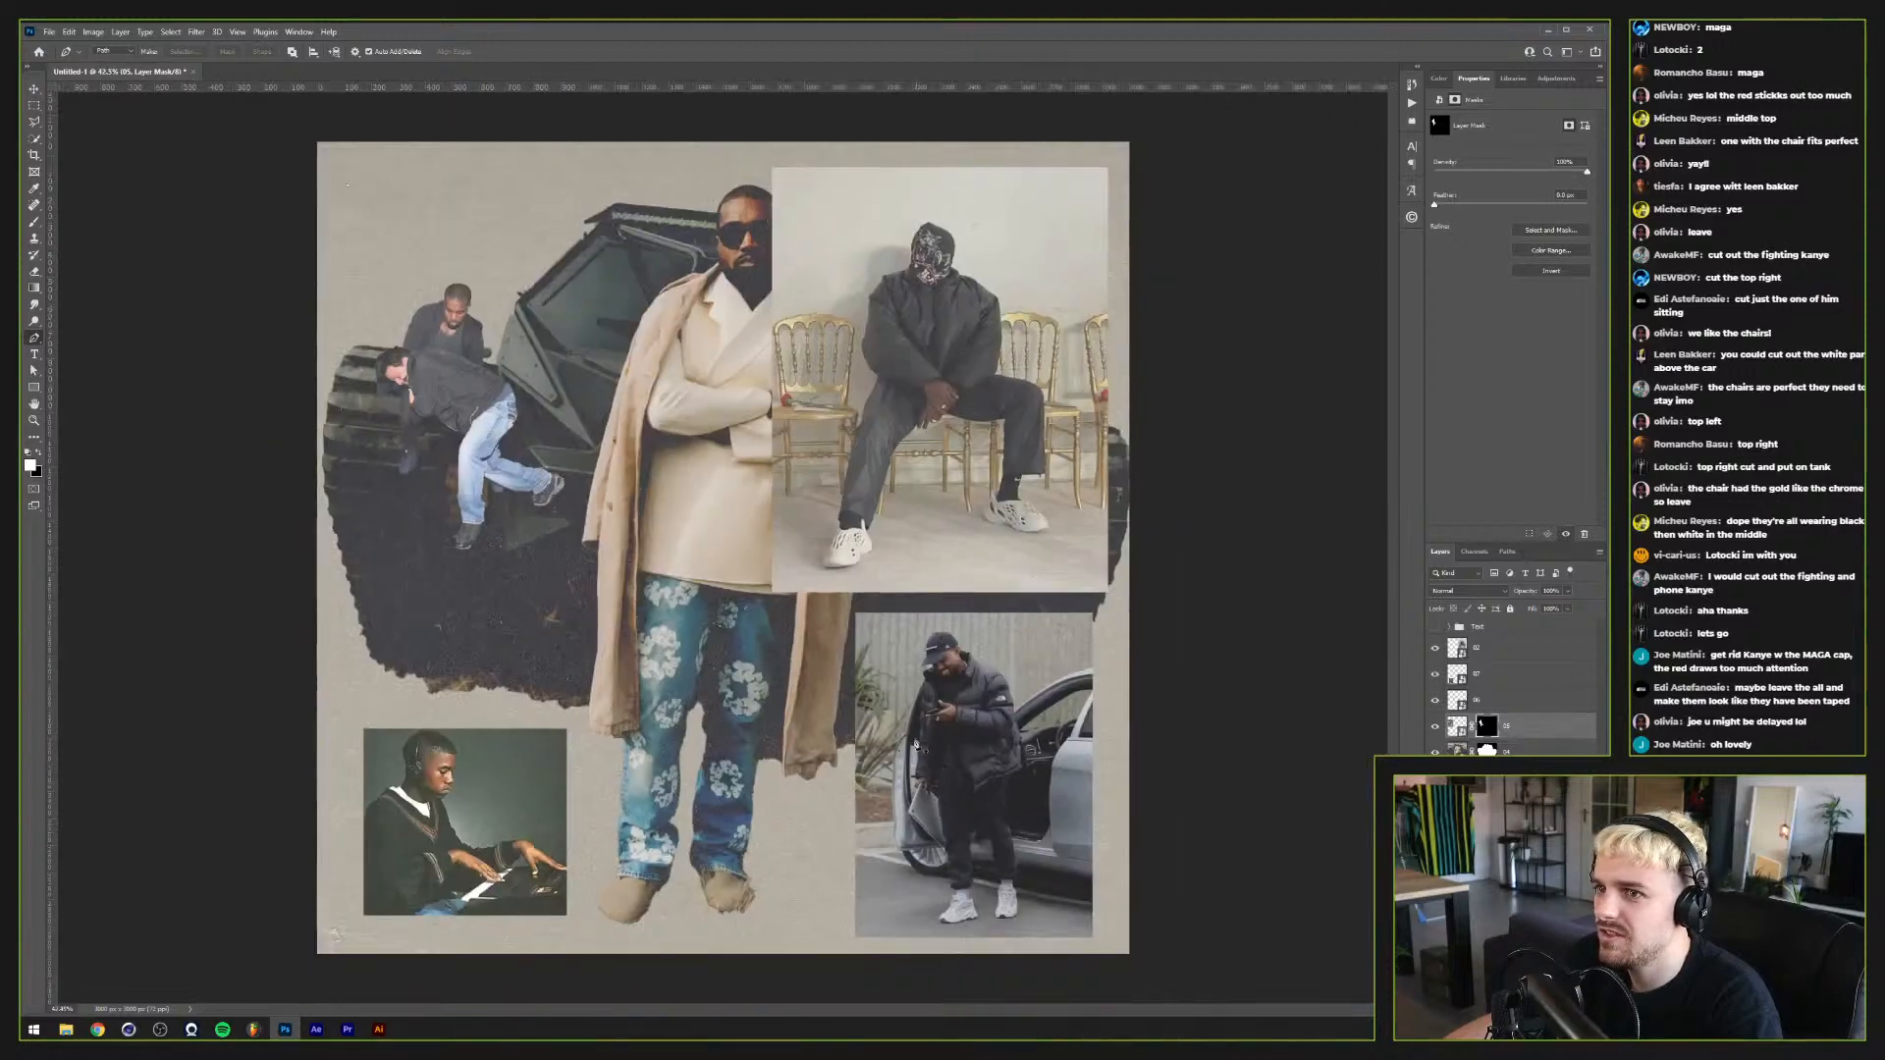
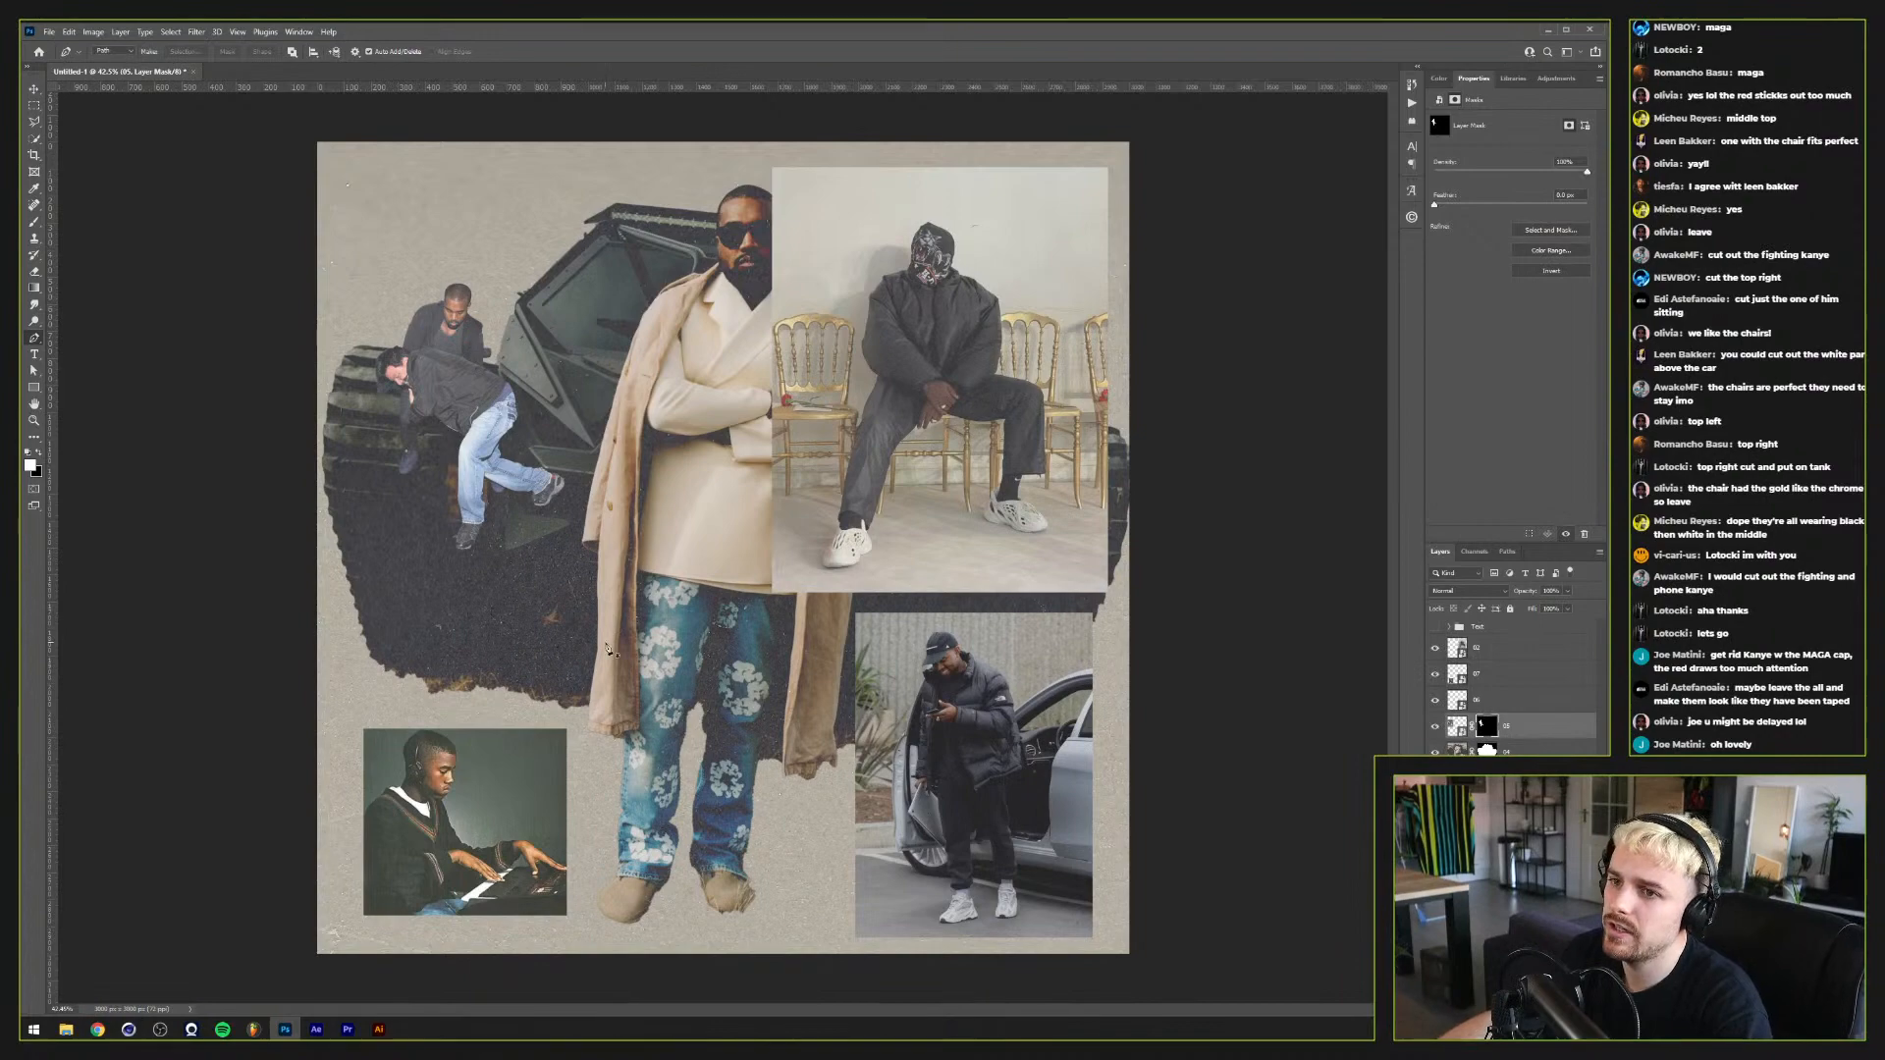
Step: Scale down the tank cutout with the man in the beige coat around the centre of the cover
scroll(481, 469, down, 1)
key(v)
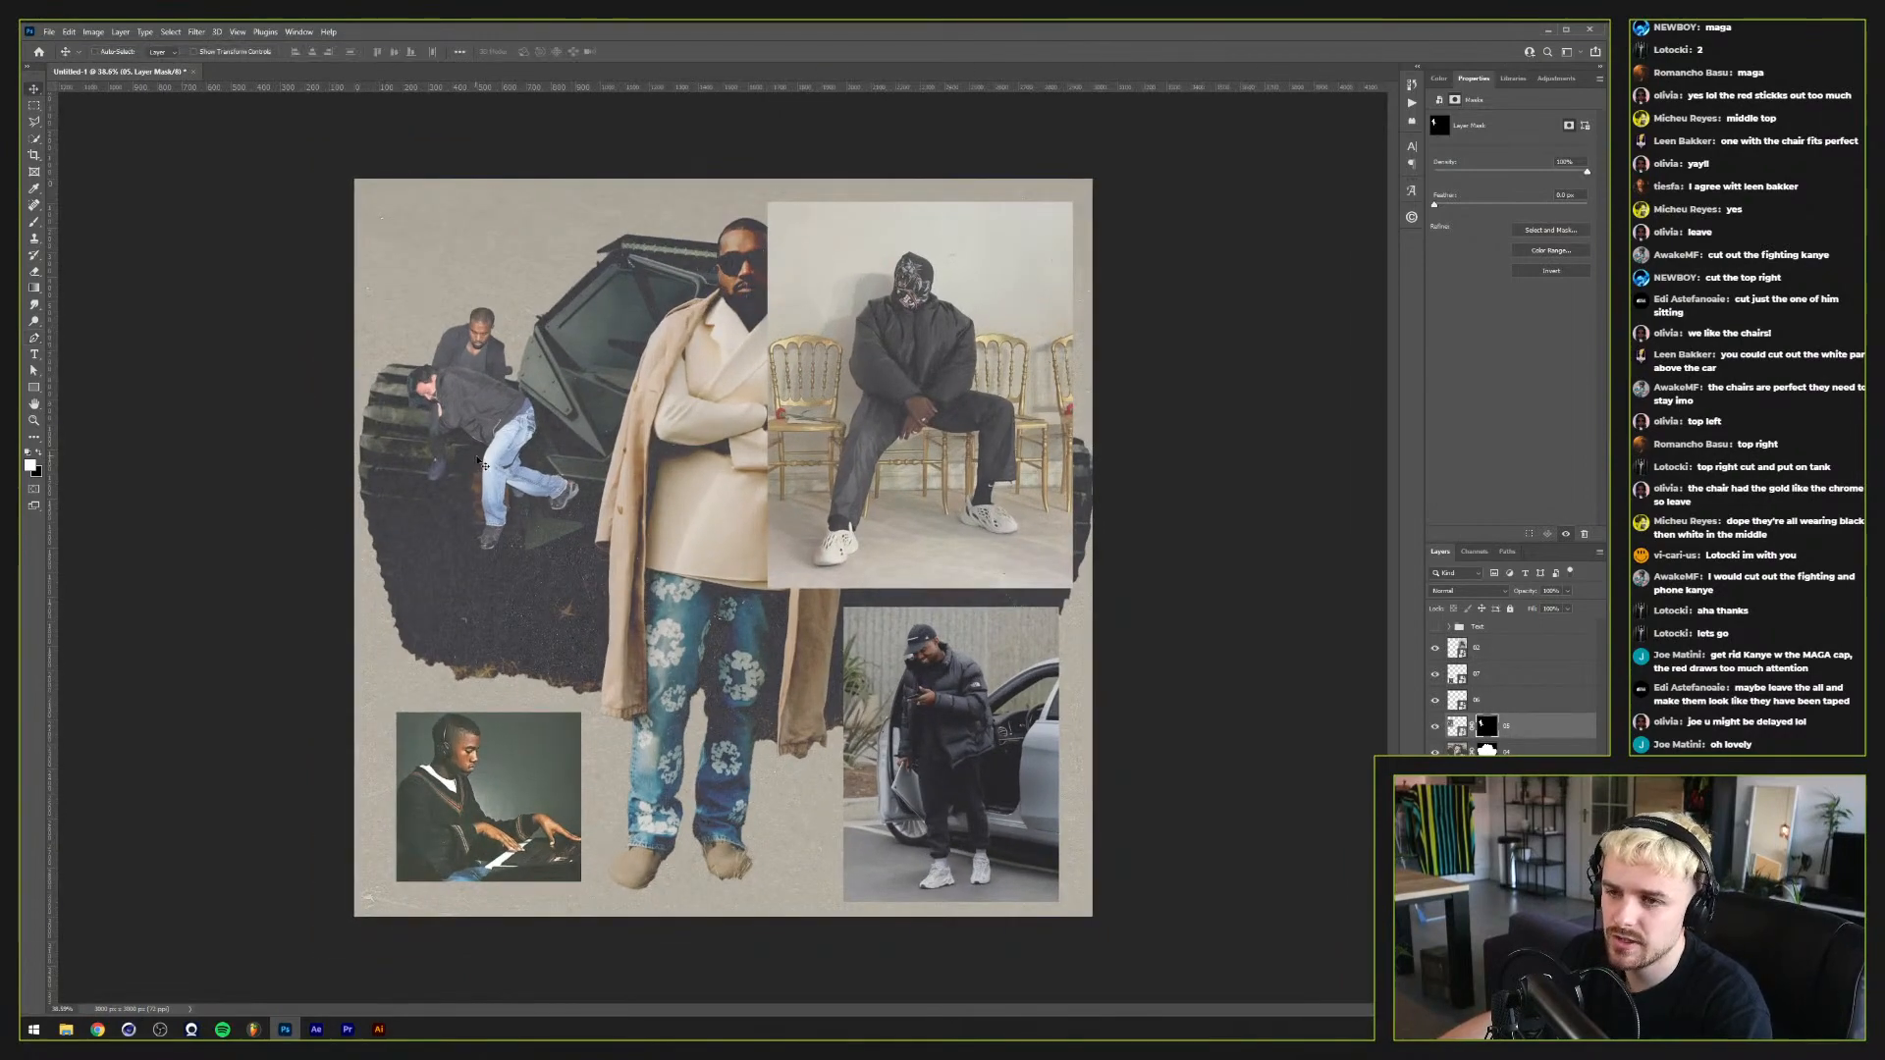
ctrl+click(679, 481)
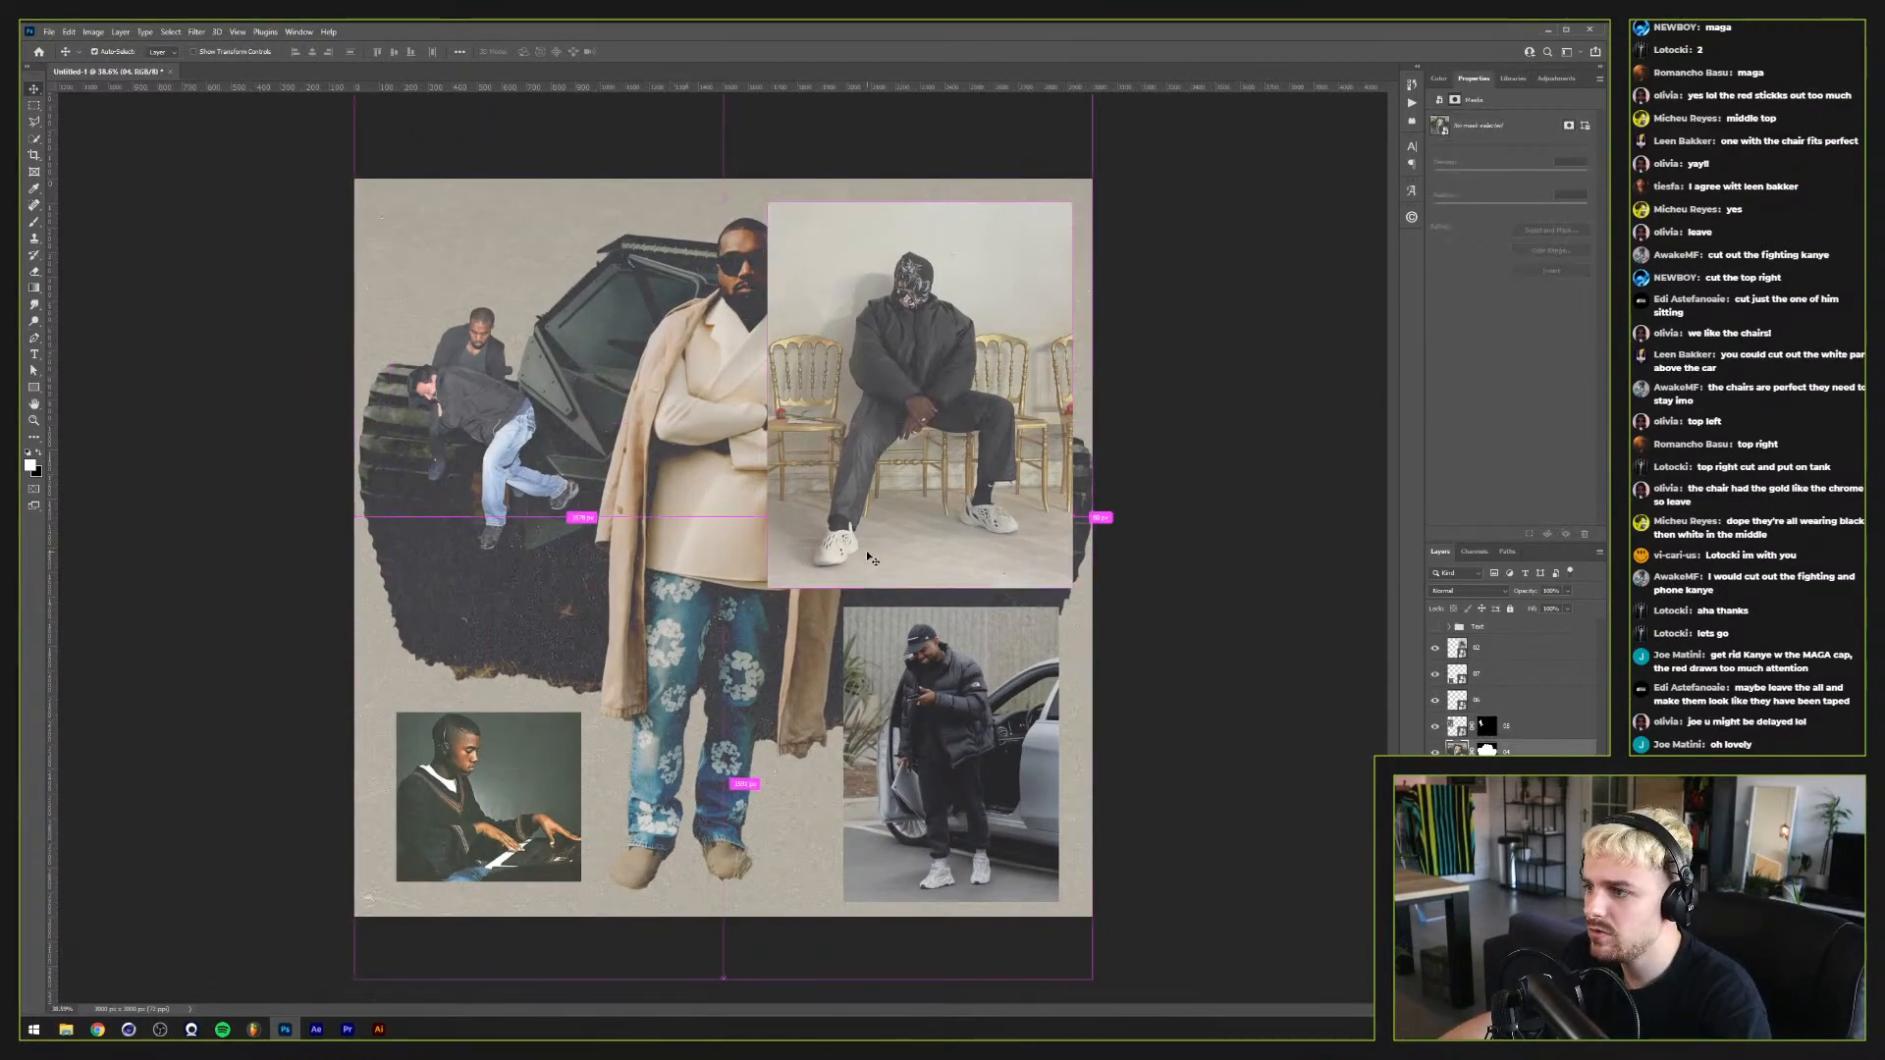
key(ctrl+t)
drag(1090, 527, 960, 528)
key(Return)
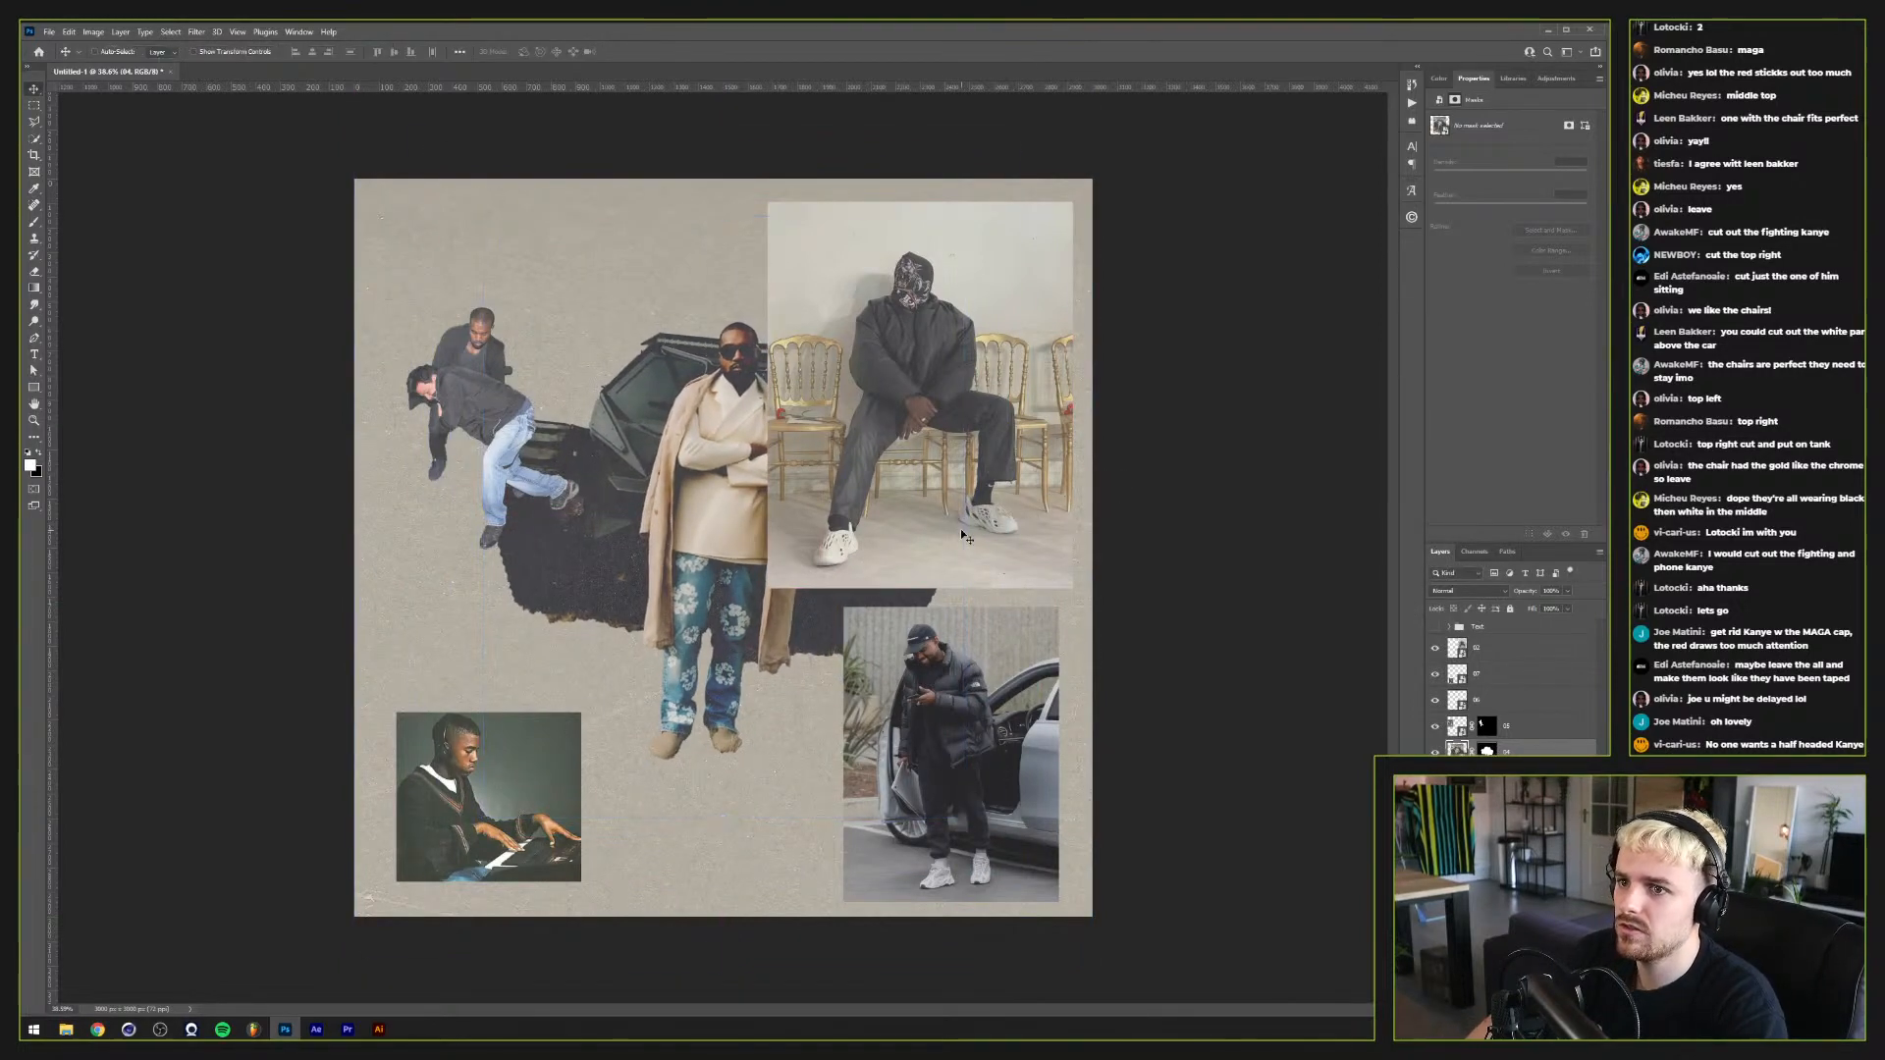
Step: Enlarge the cutout of the two men to about 135% and place it over the tank's front track beside the coat man
click(539, 394)
key(ctrl+t)
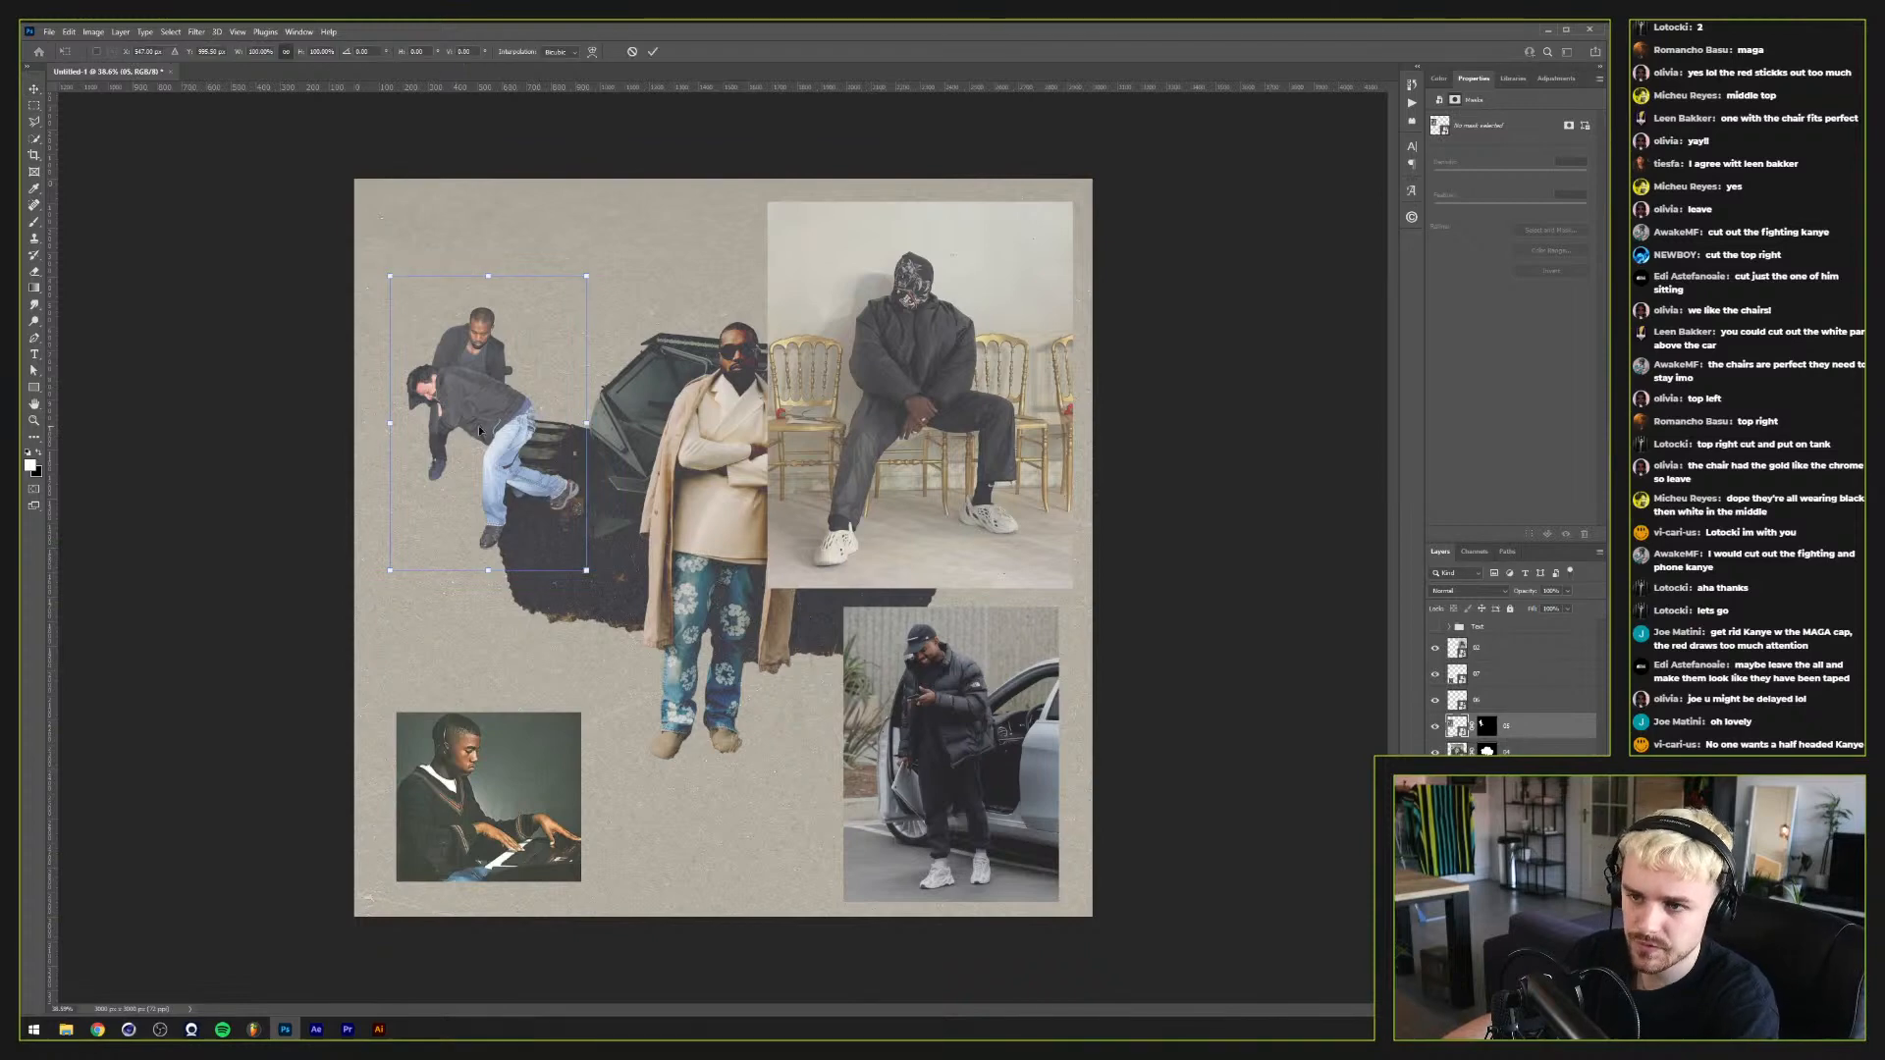
drag(589, 422, 705, 436)
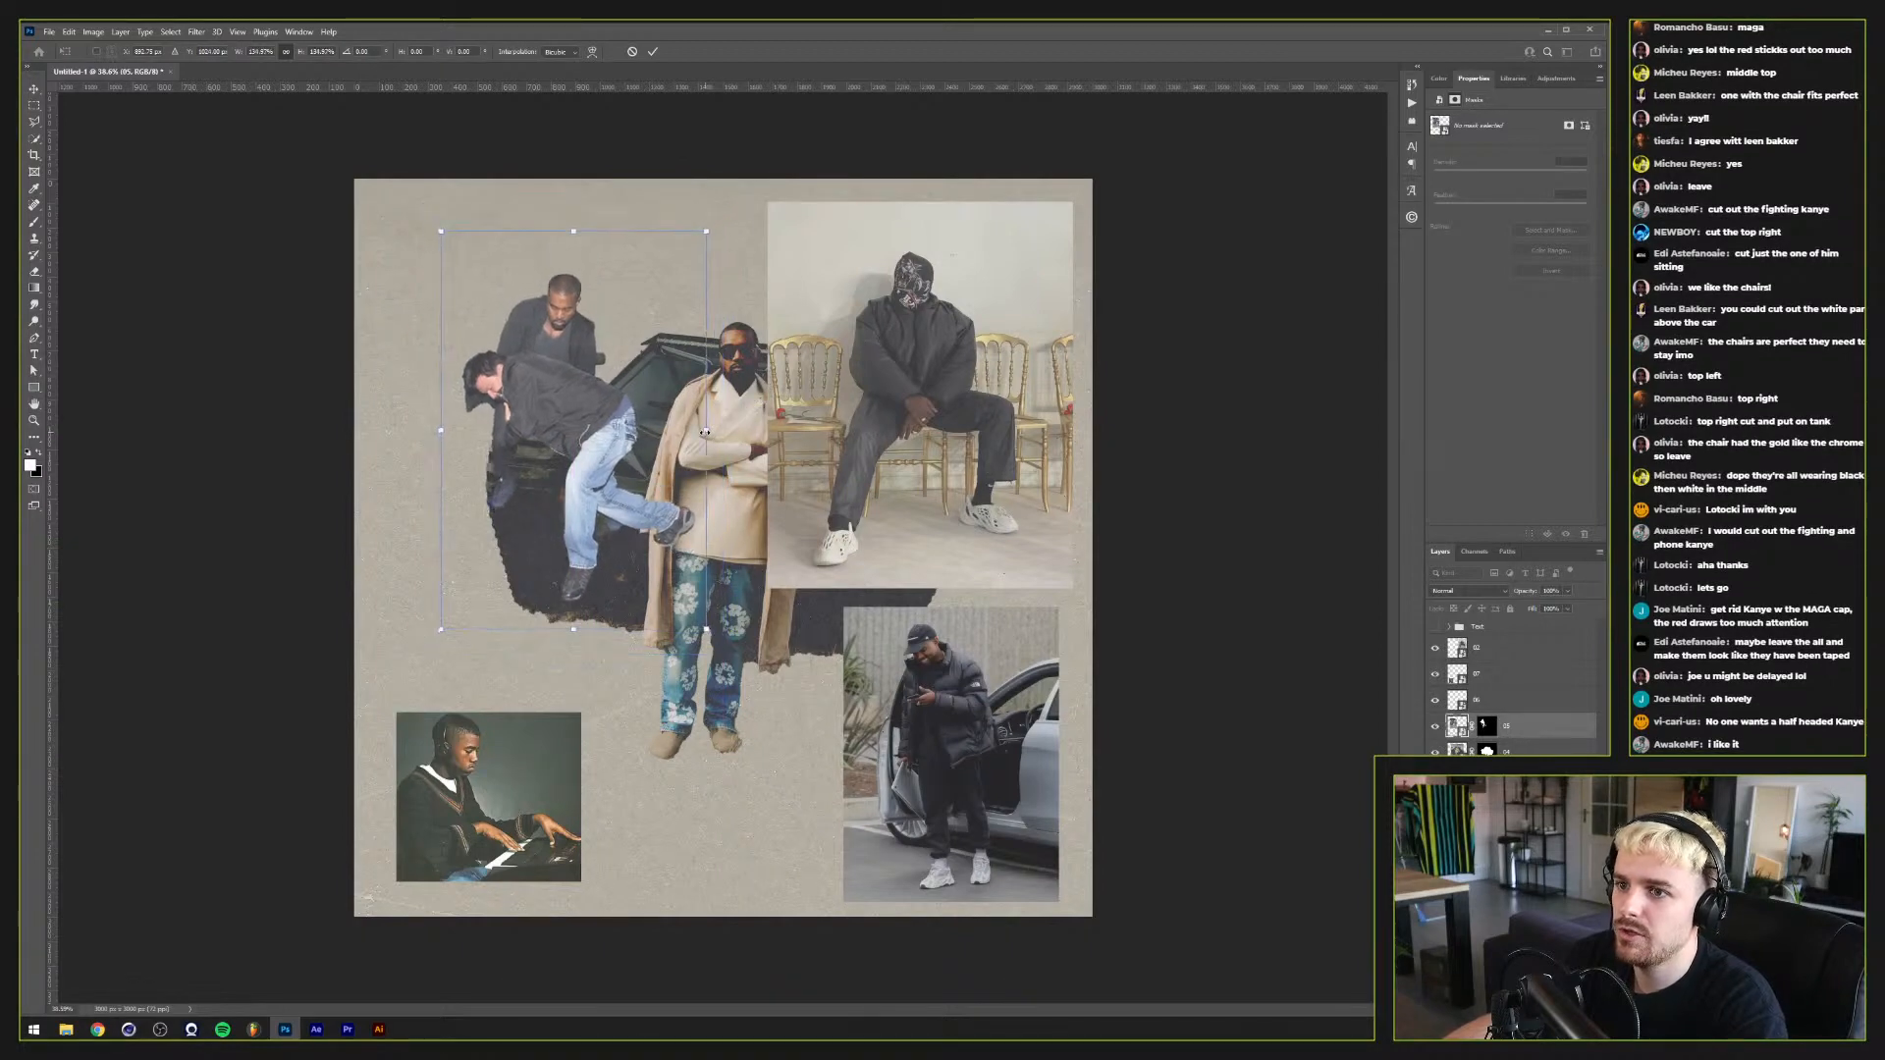
key(Return)
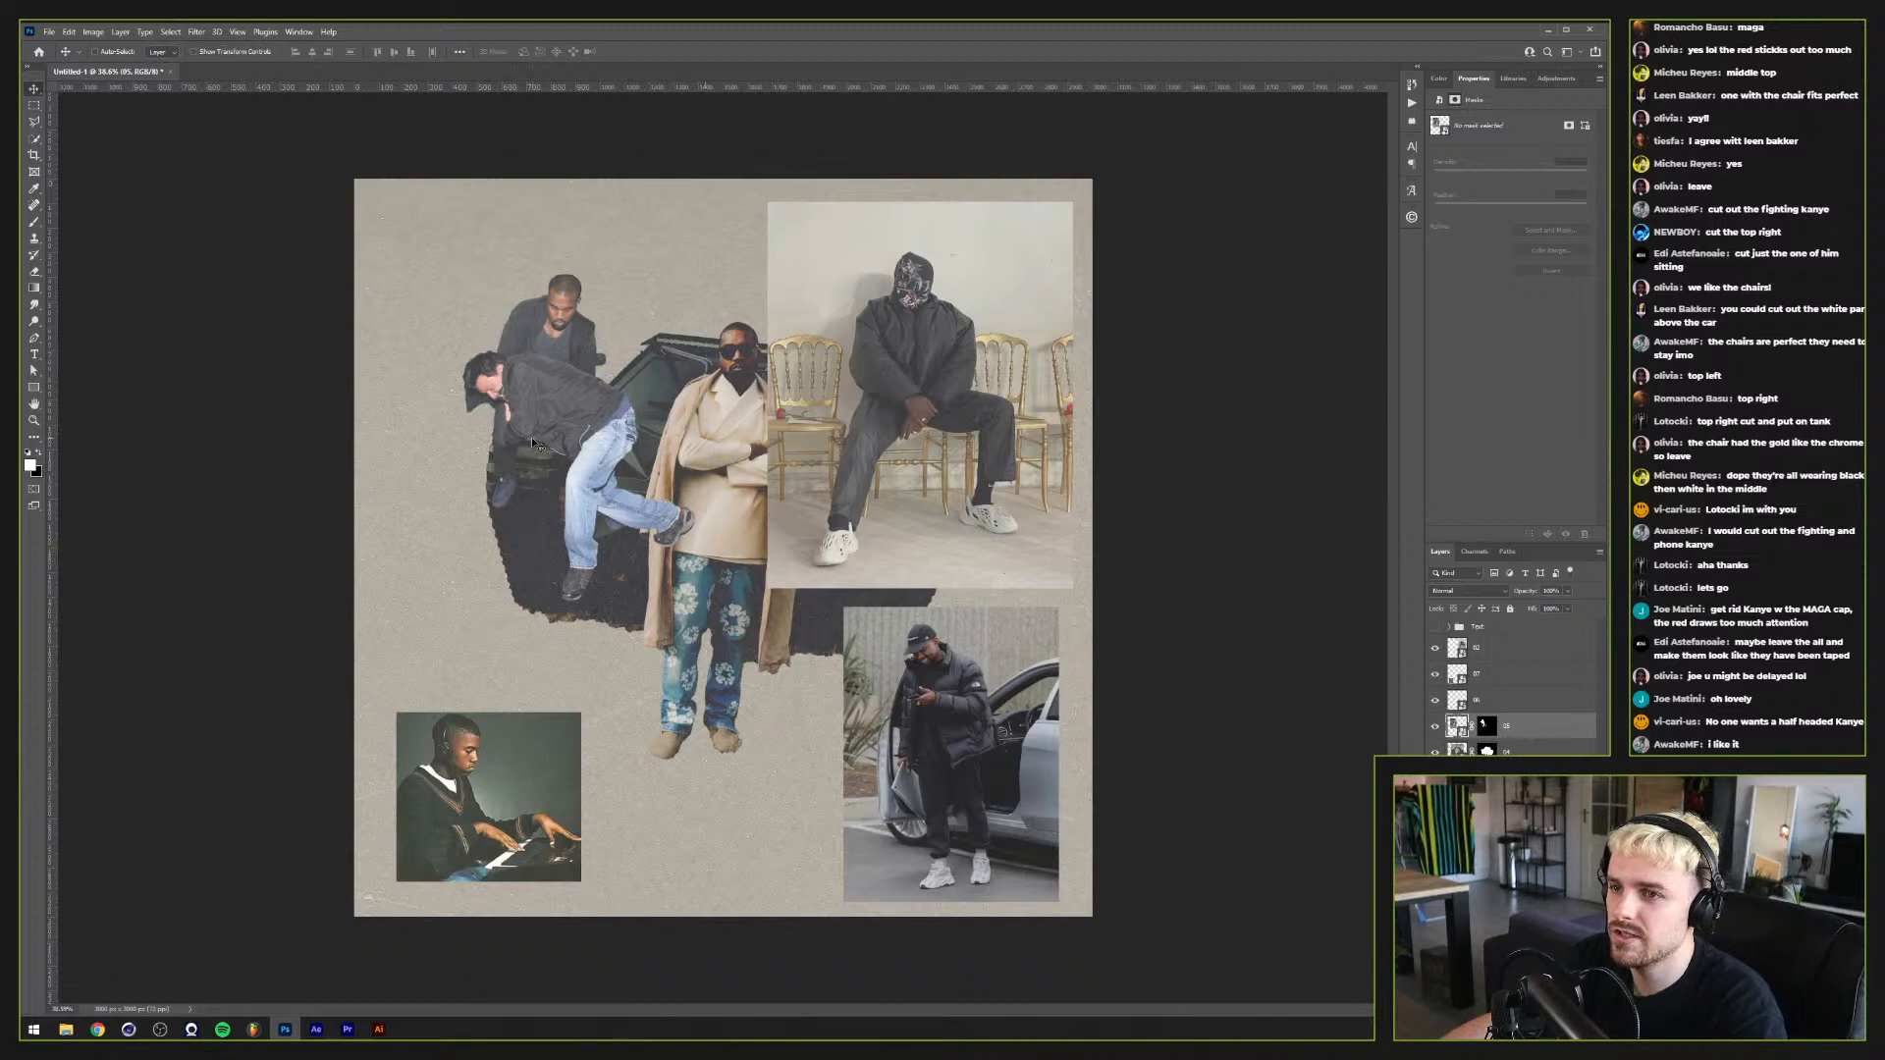
Step: Hide the three photo layers showing the gold chairs, the piano player and the man beside the car
scroll(533, 444, up, 2)
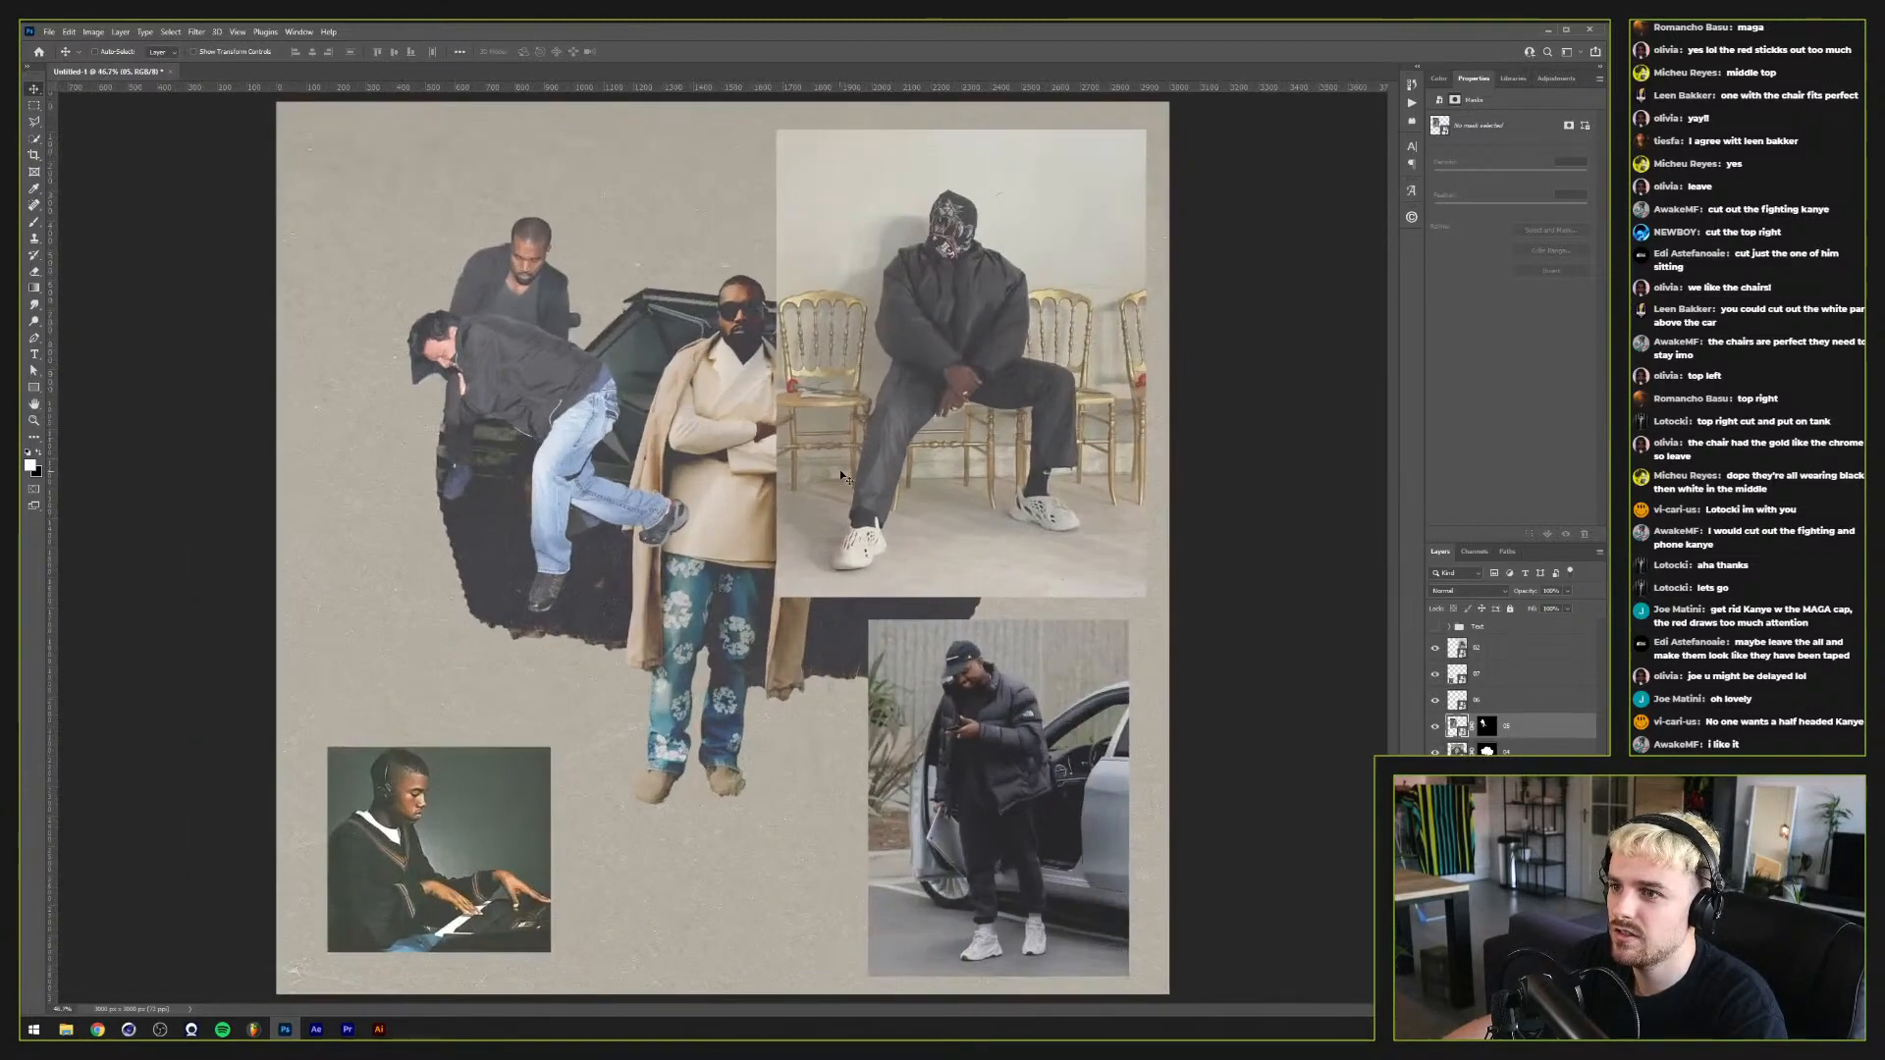
key(ctrl)
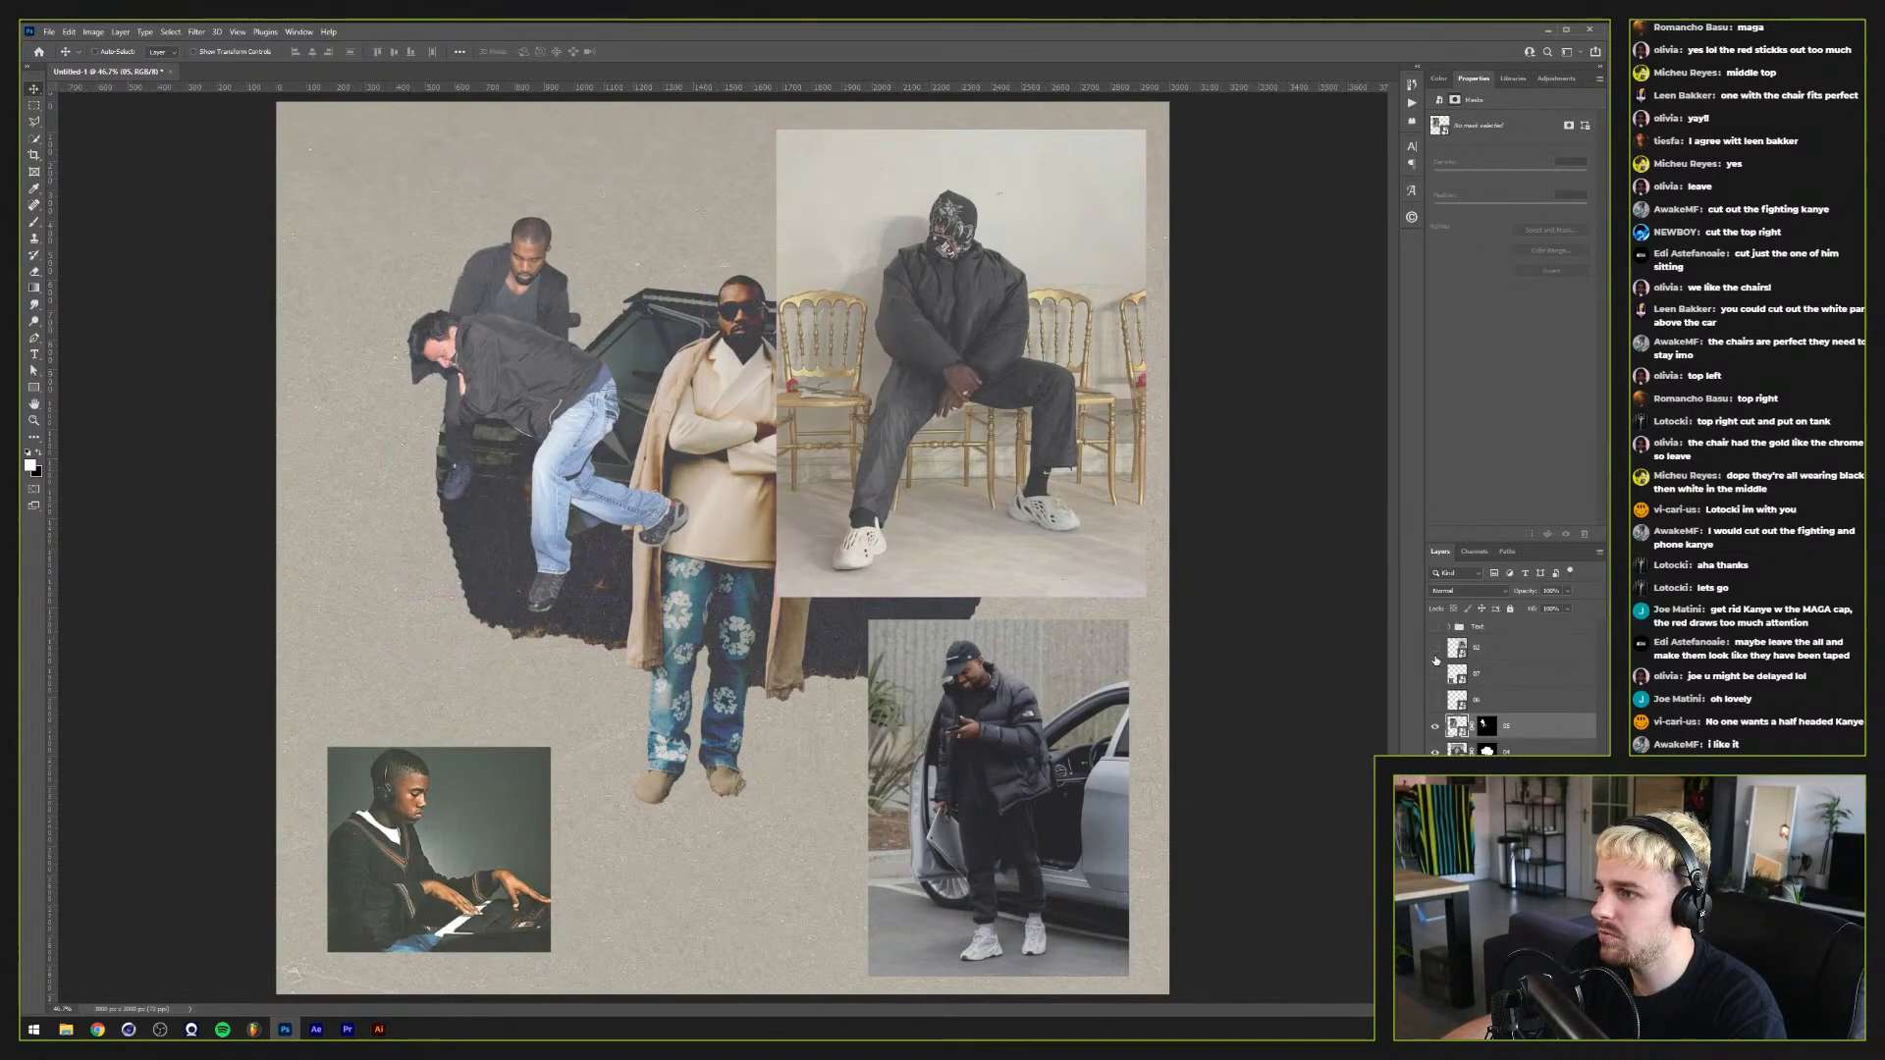
drag(1434, 648, 1434, 700)
scroll(636, 497, up, 3)
scroll(636, 498, up, 5)
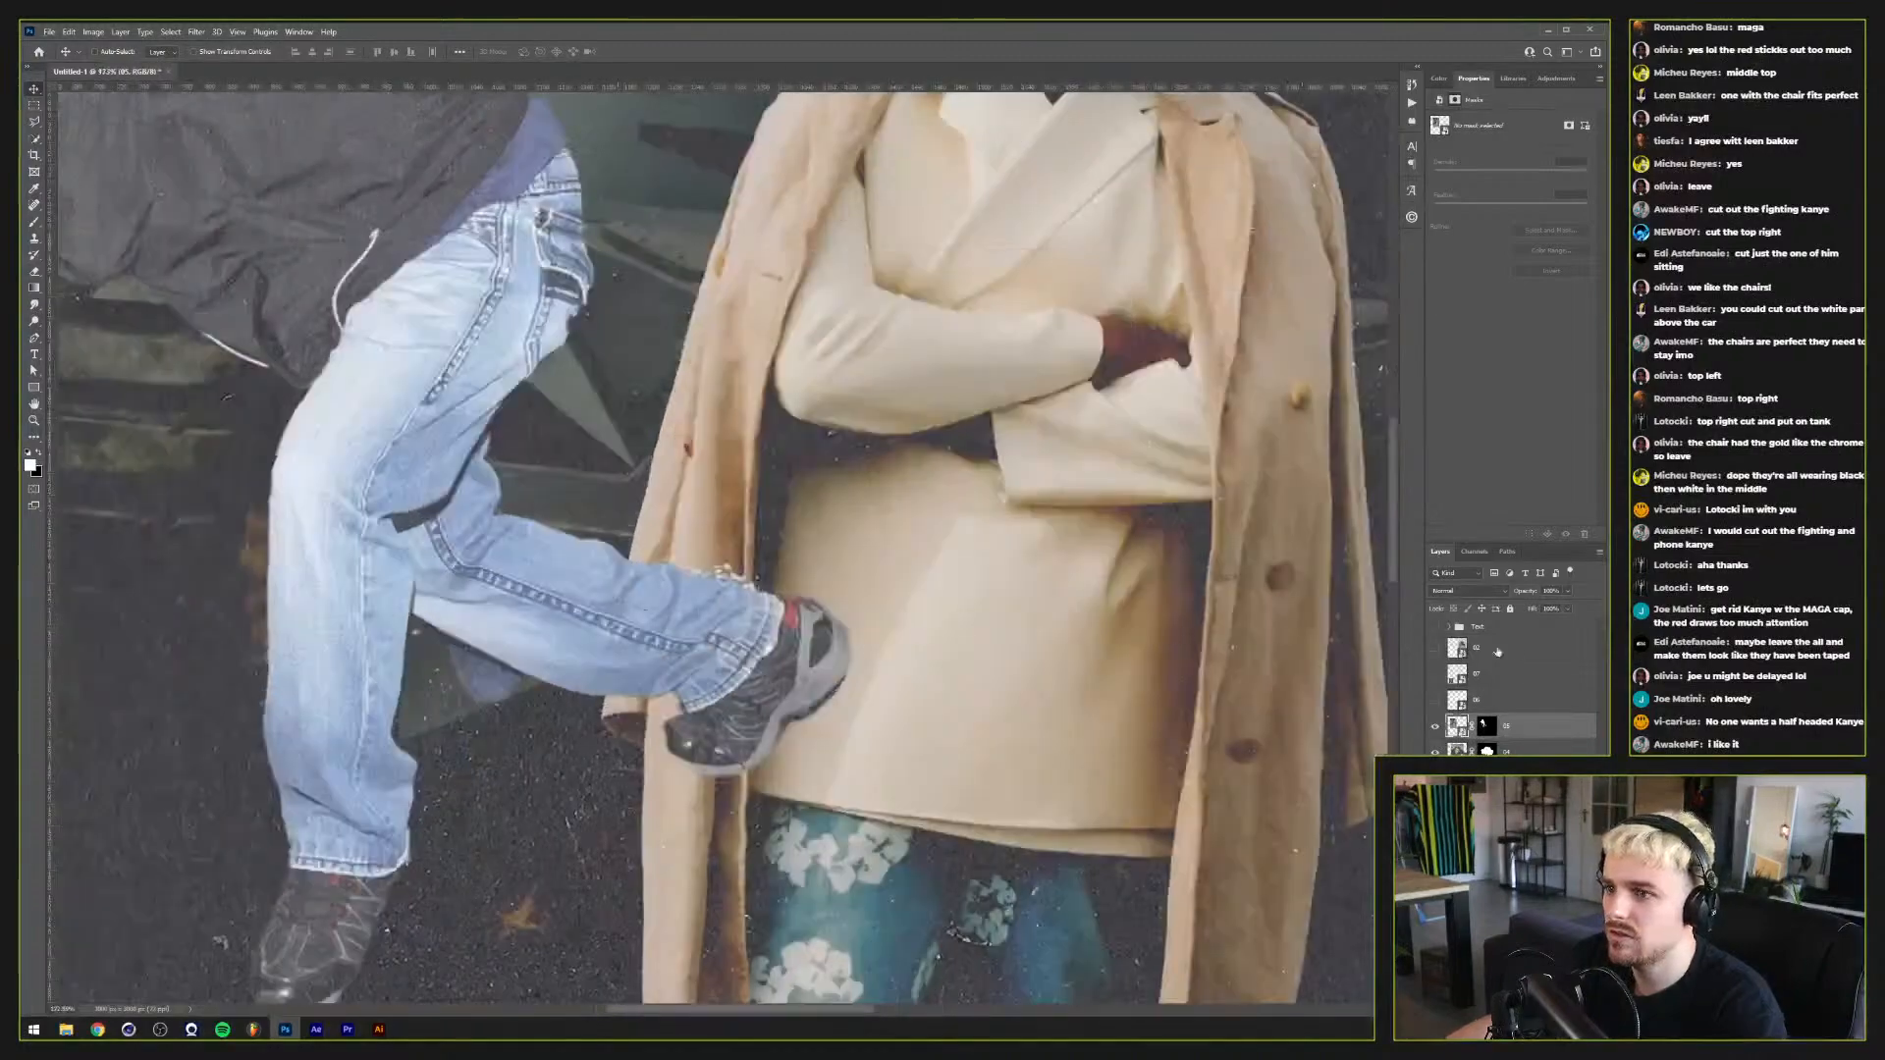
key(ctrl+g)
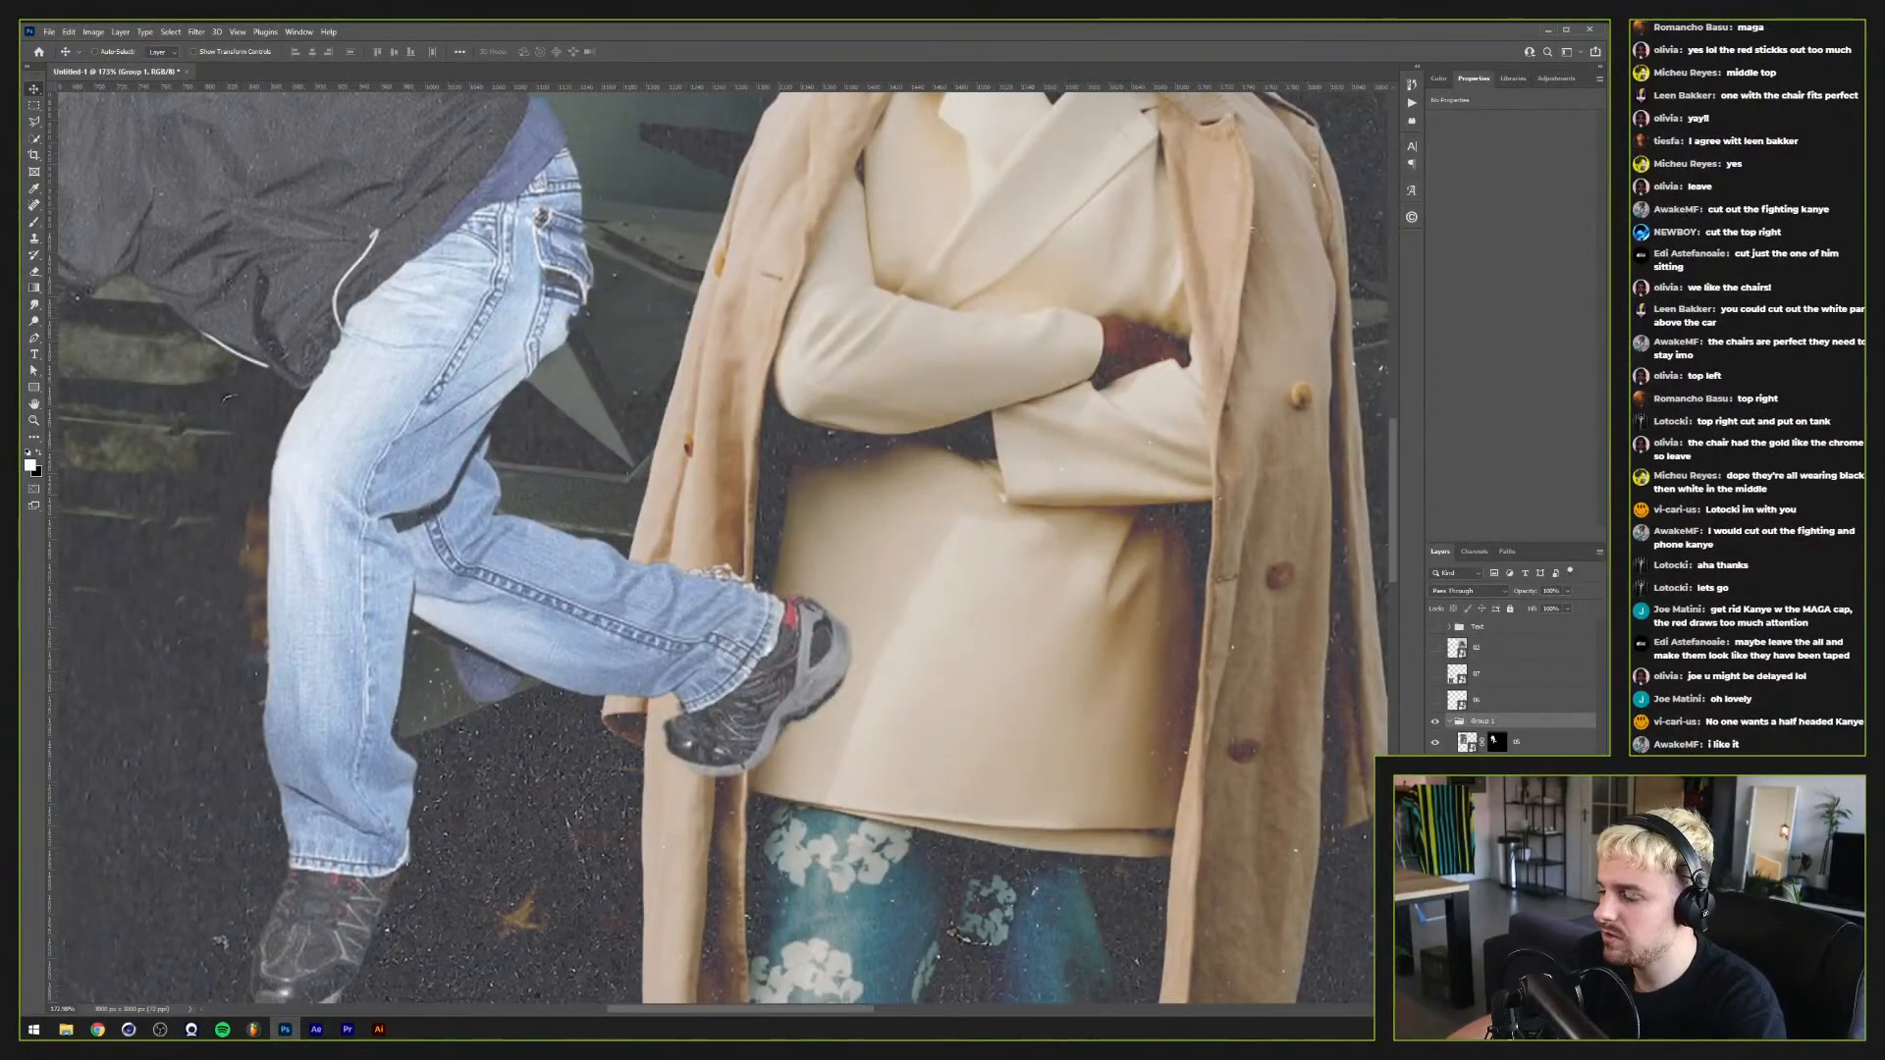
key(ctrl+z)
scroll(672, 705, down, 3)
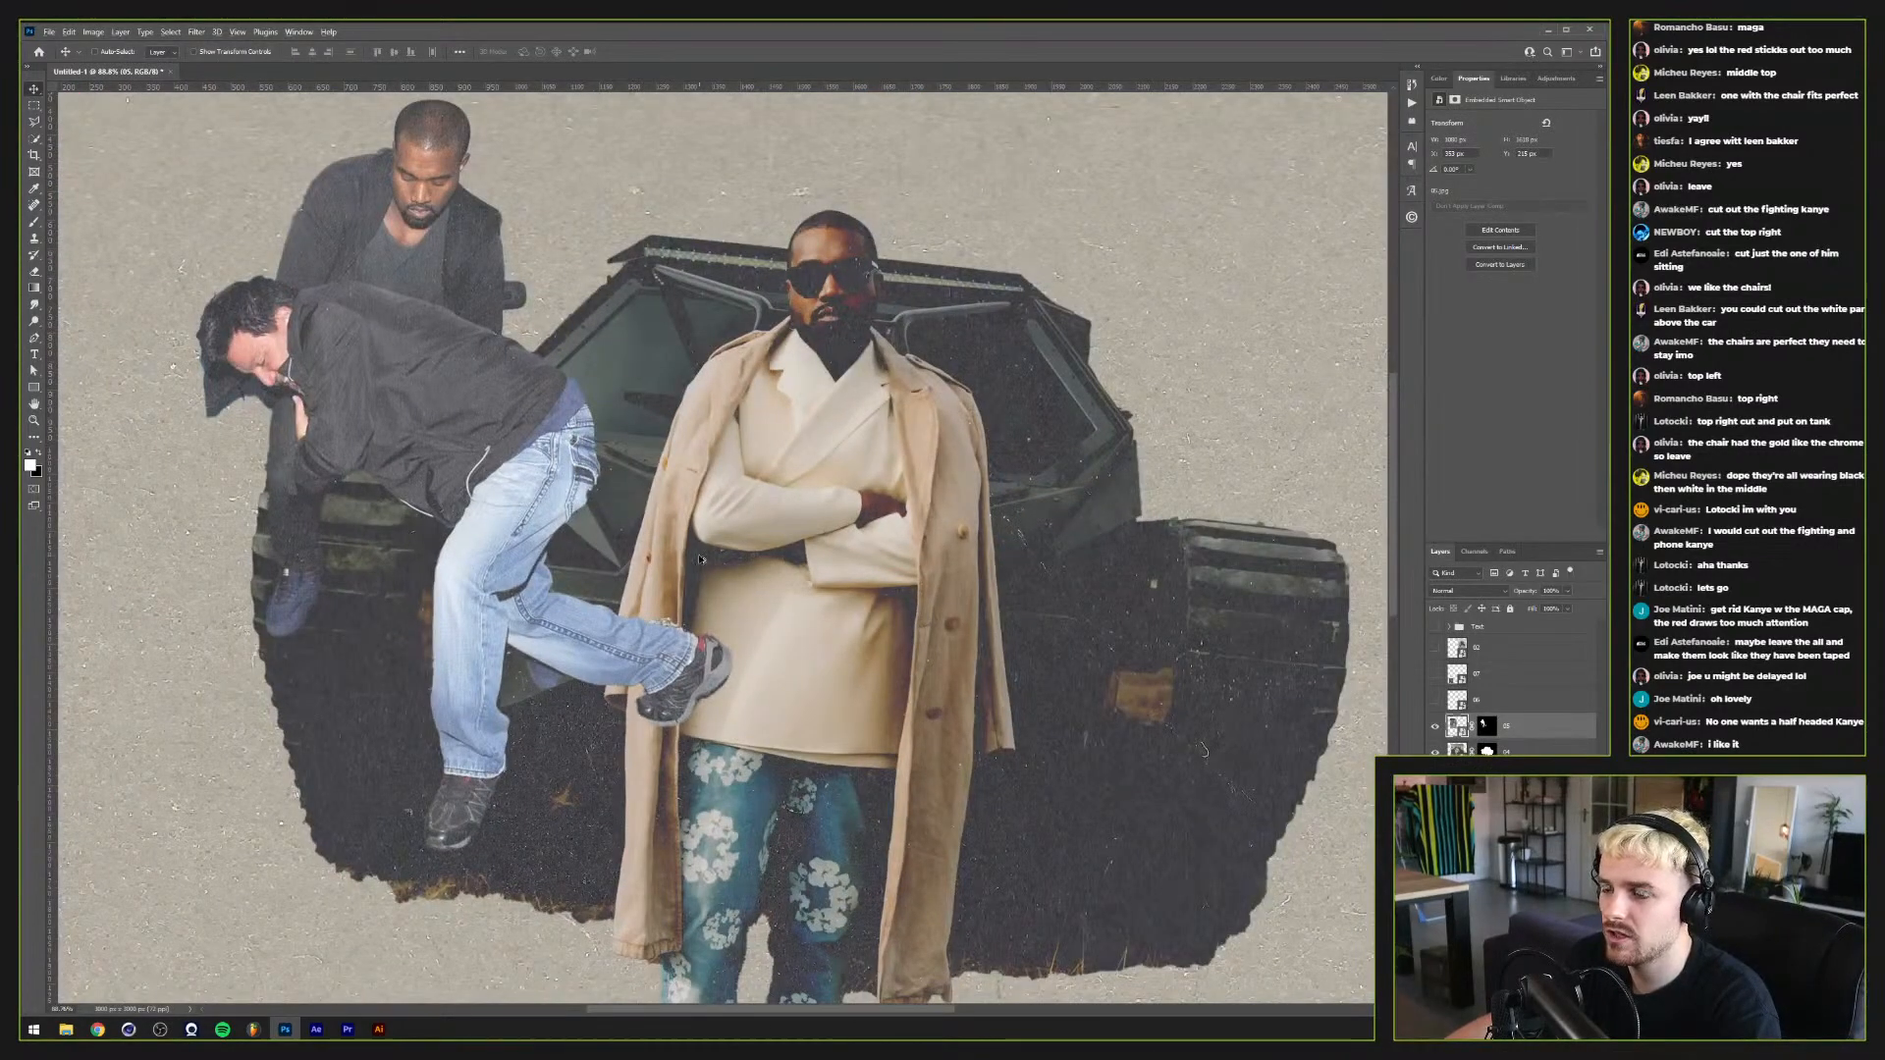
scroll(677, 599, down, 1)
scroll(650, 639, up, 3)
scroll(650, 639, down, 3)
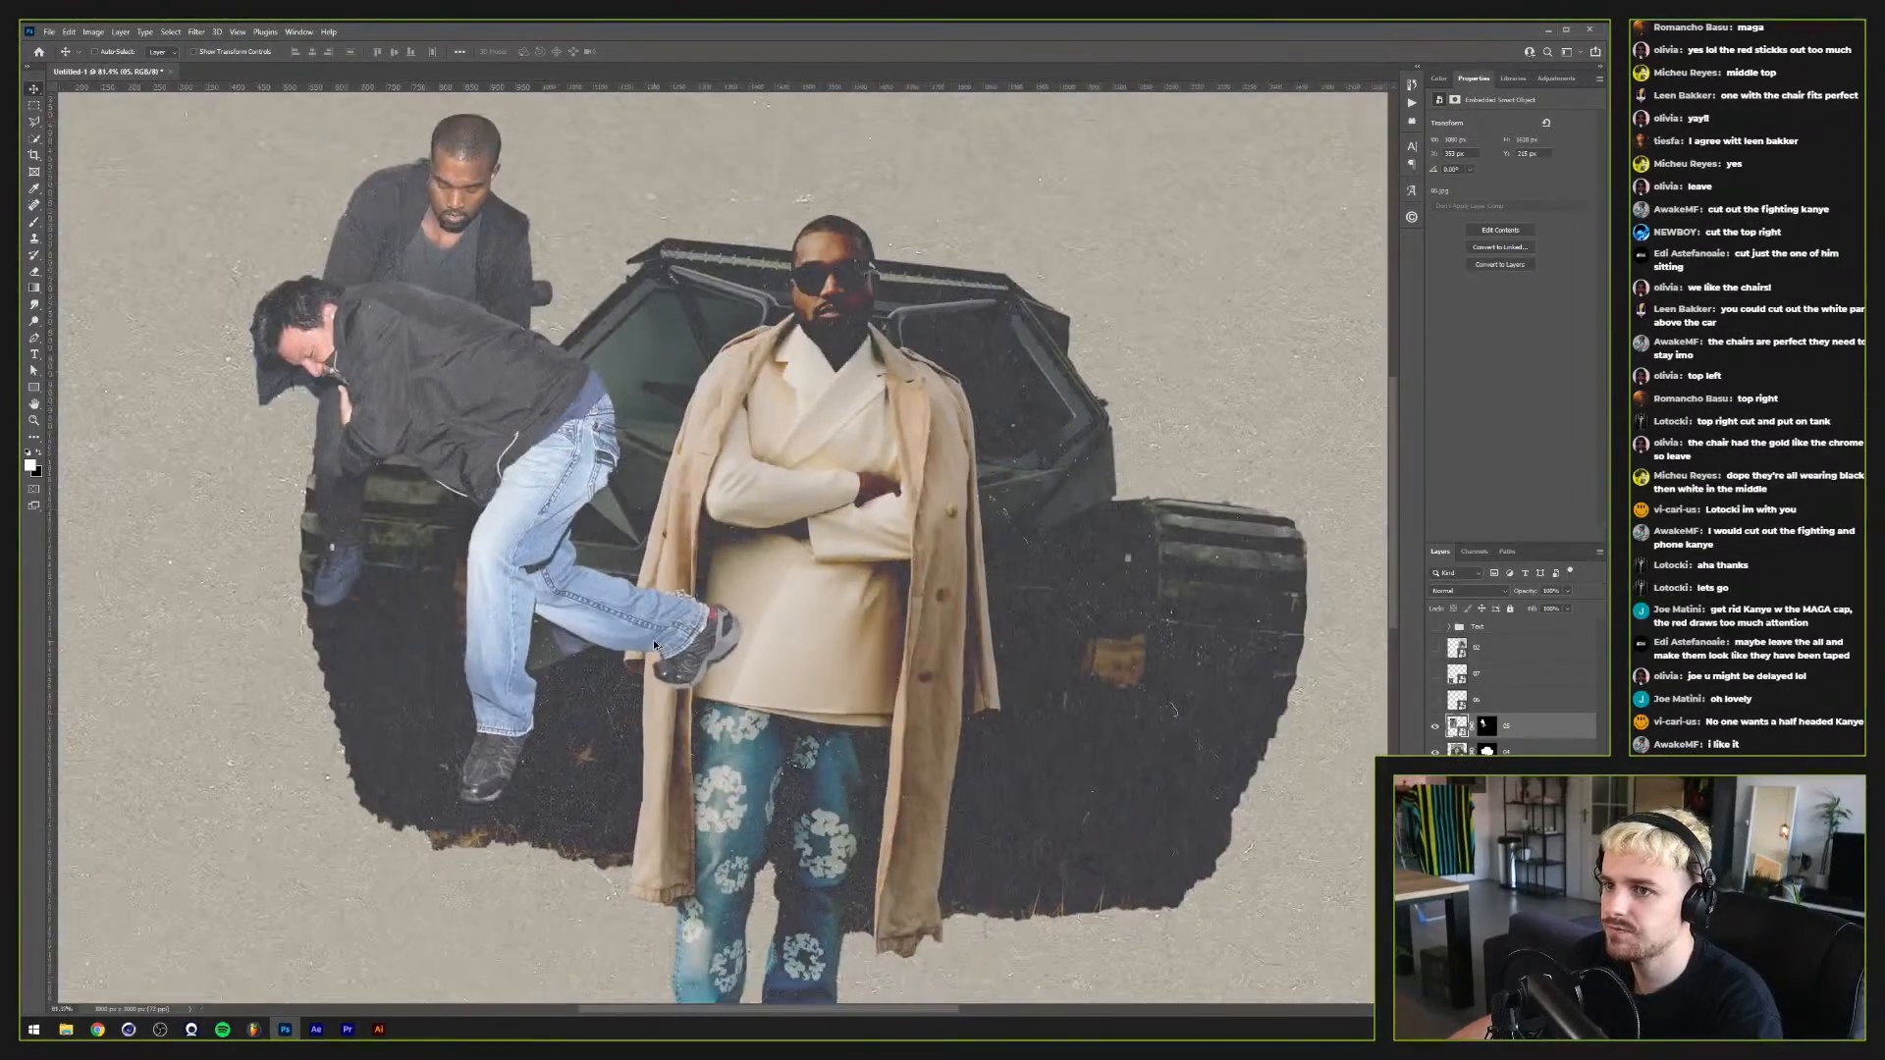
Step: Check the fighting pair's cut-out mask, put that layer in a group named Paparazzi, and give the group a layer mask
scroll(655, 645, down, 1)
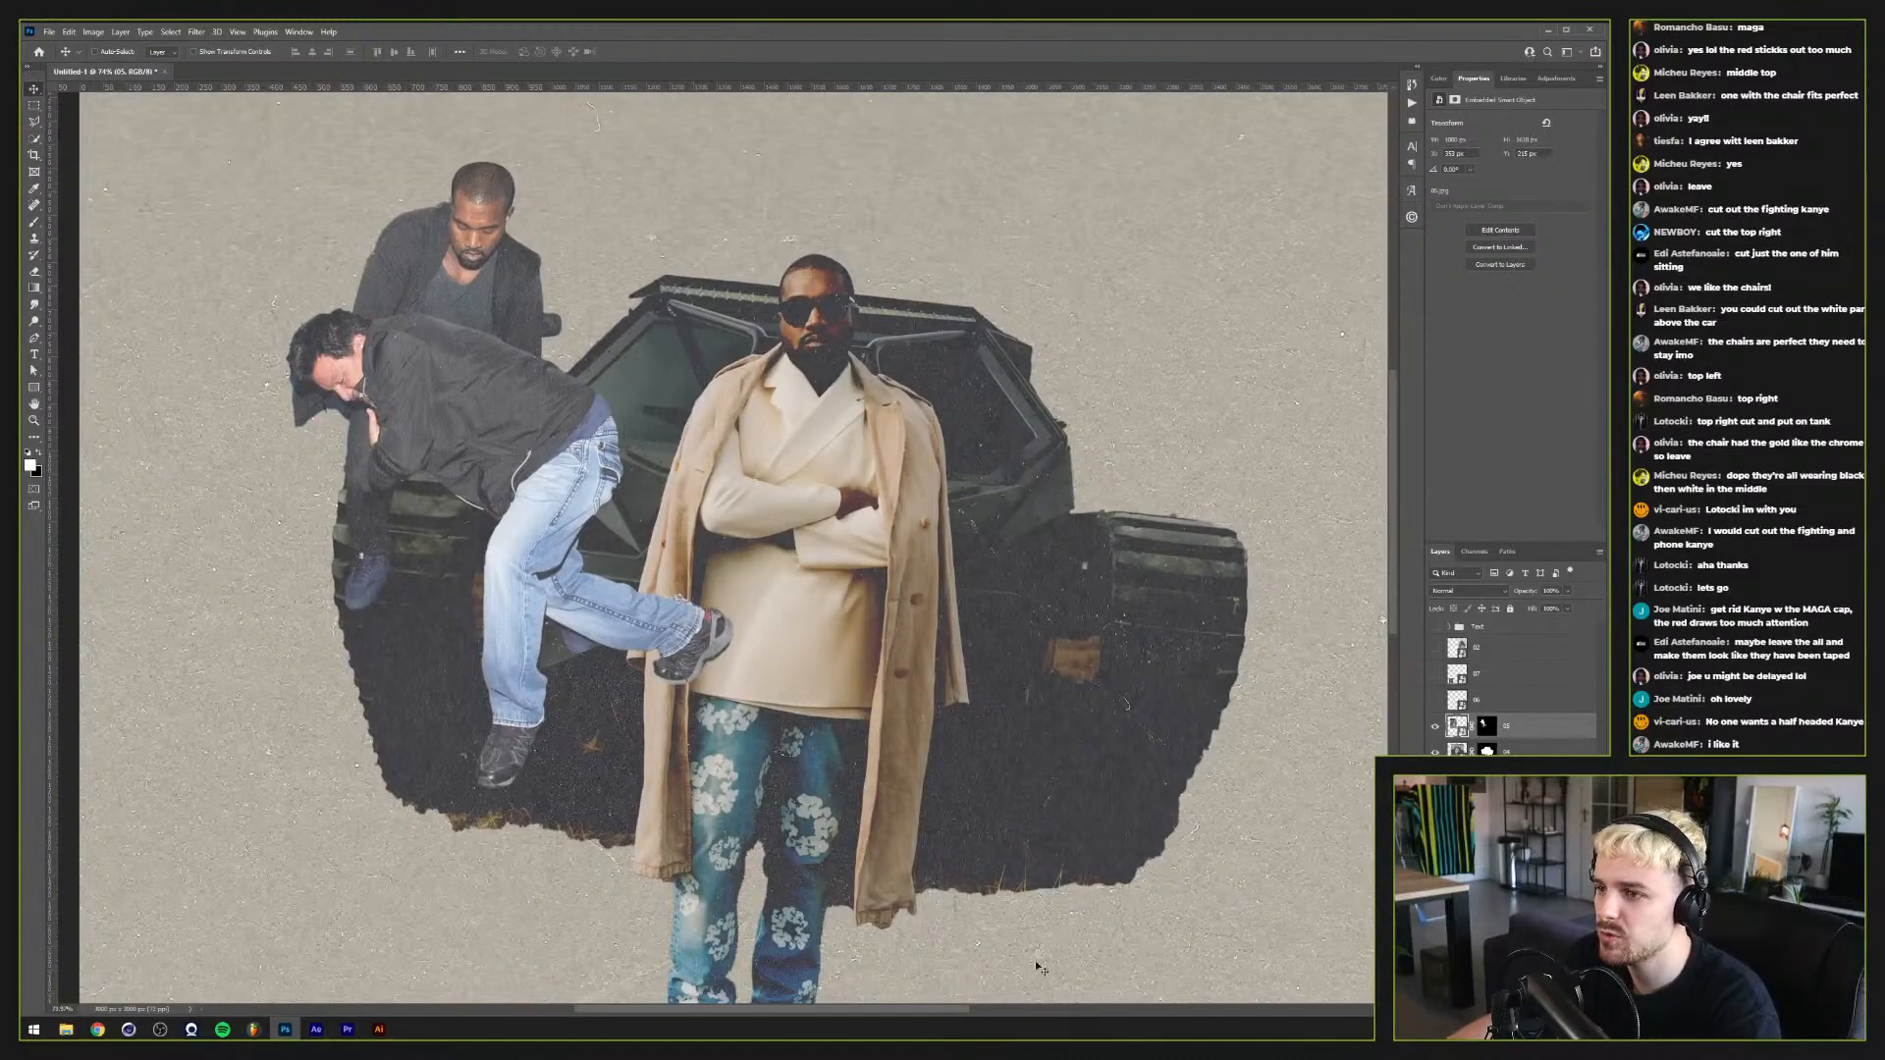
click(1485, 725)
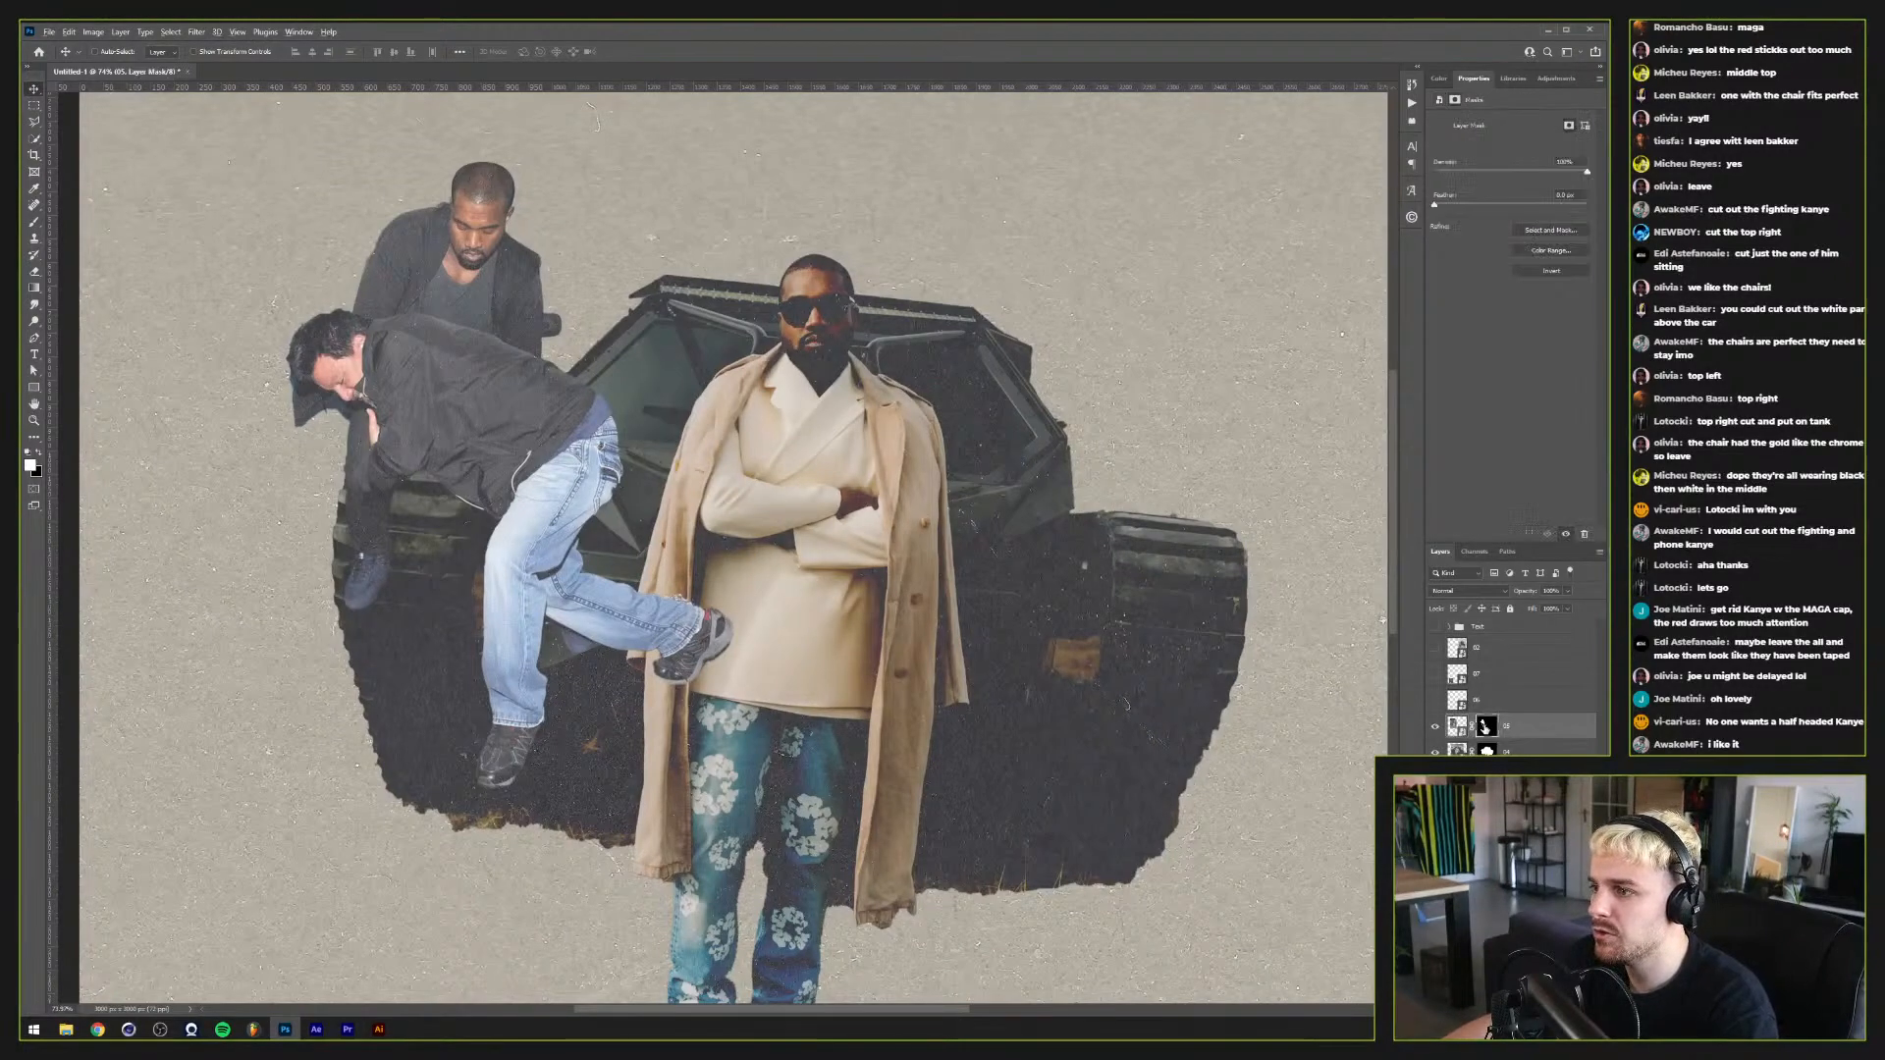
alt+click(1485, 726)
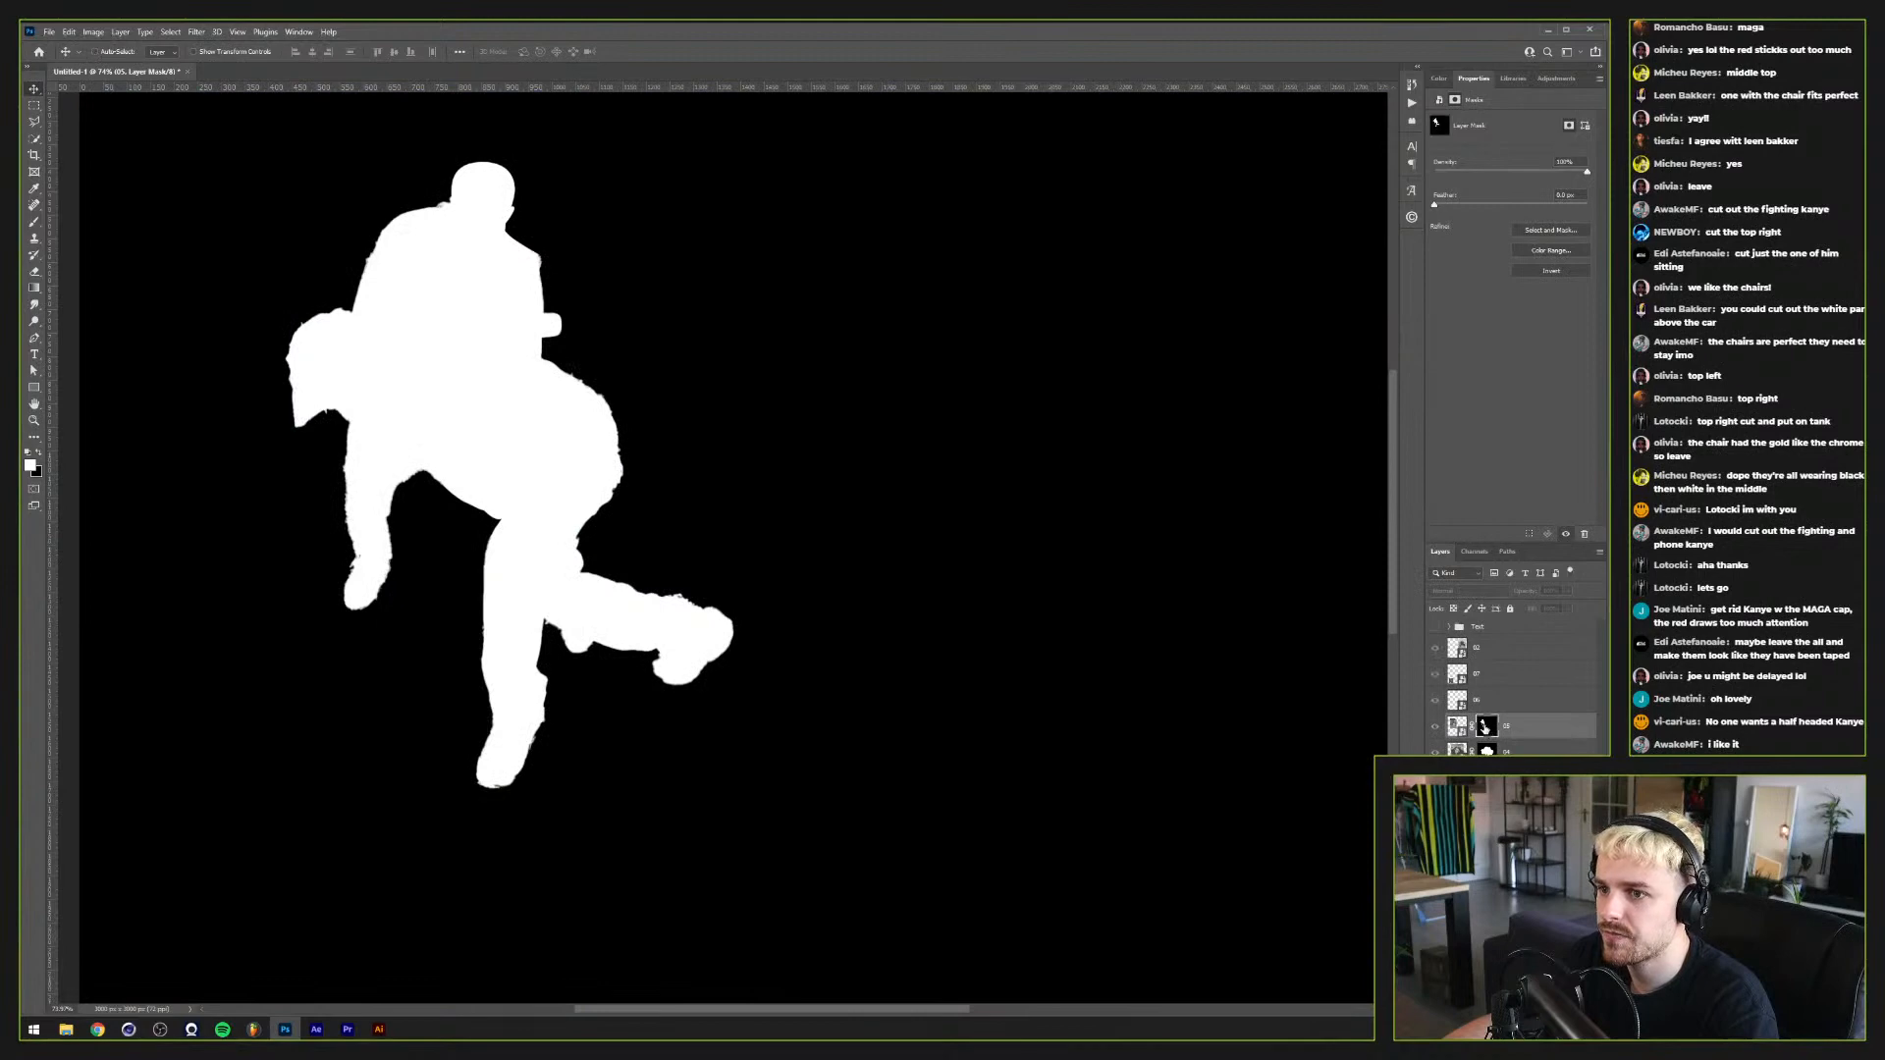
alt+click(1485, 729)
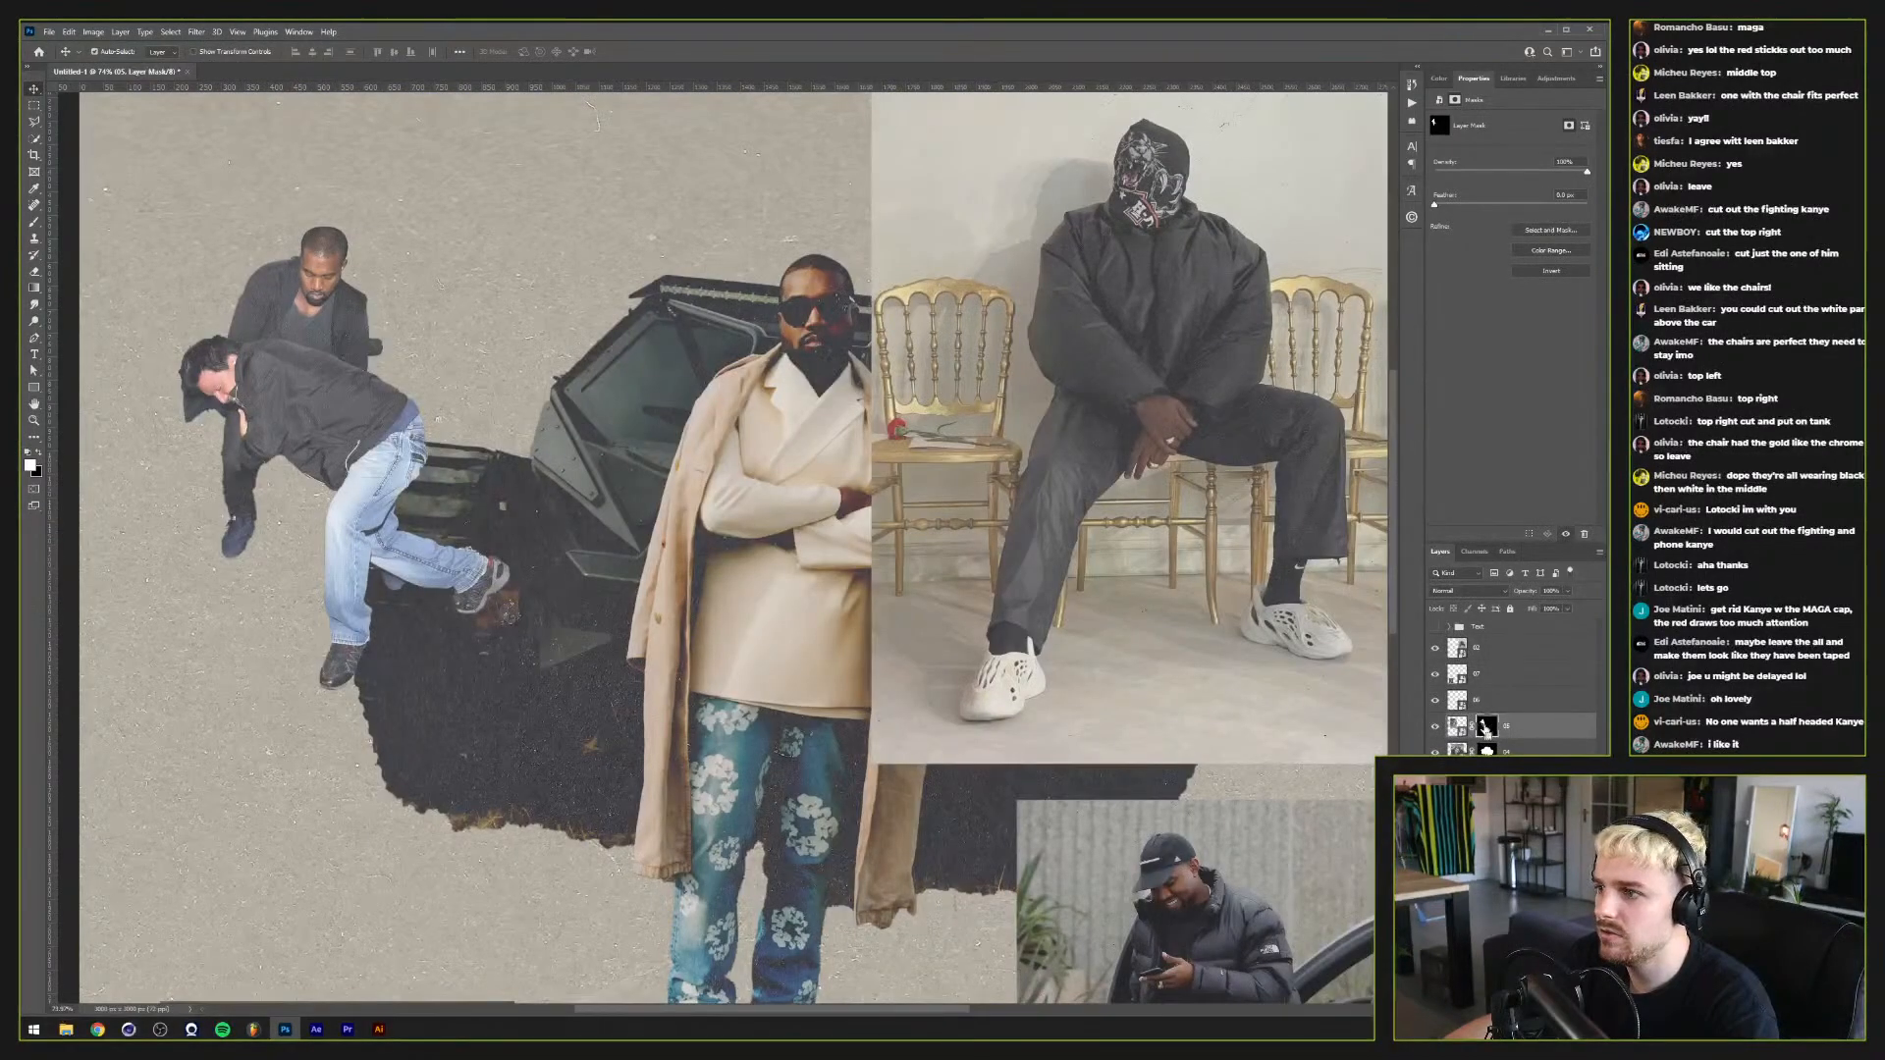
key(ctrl+g)
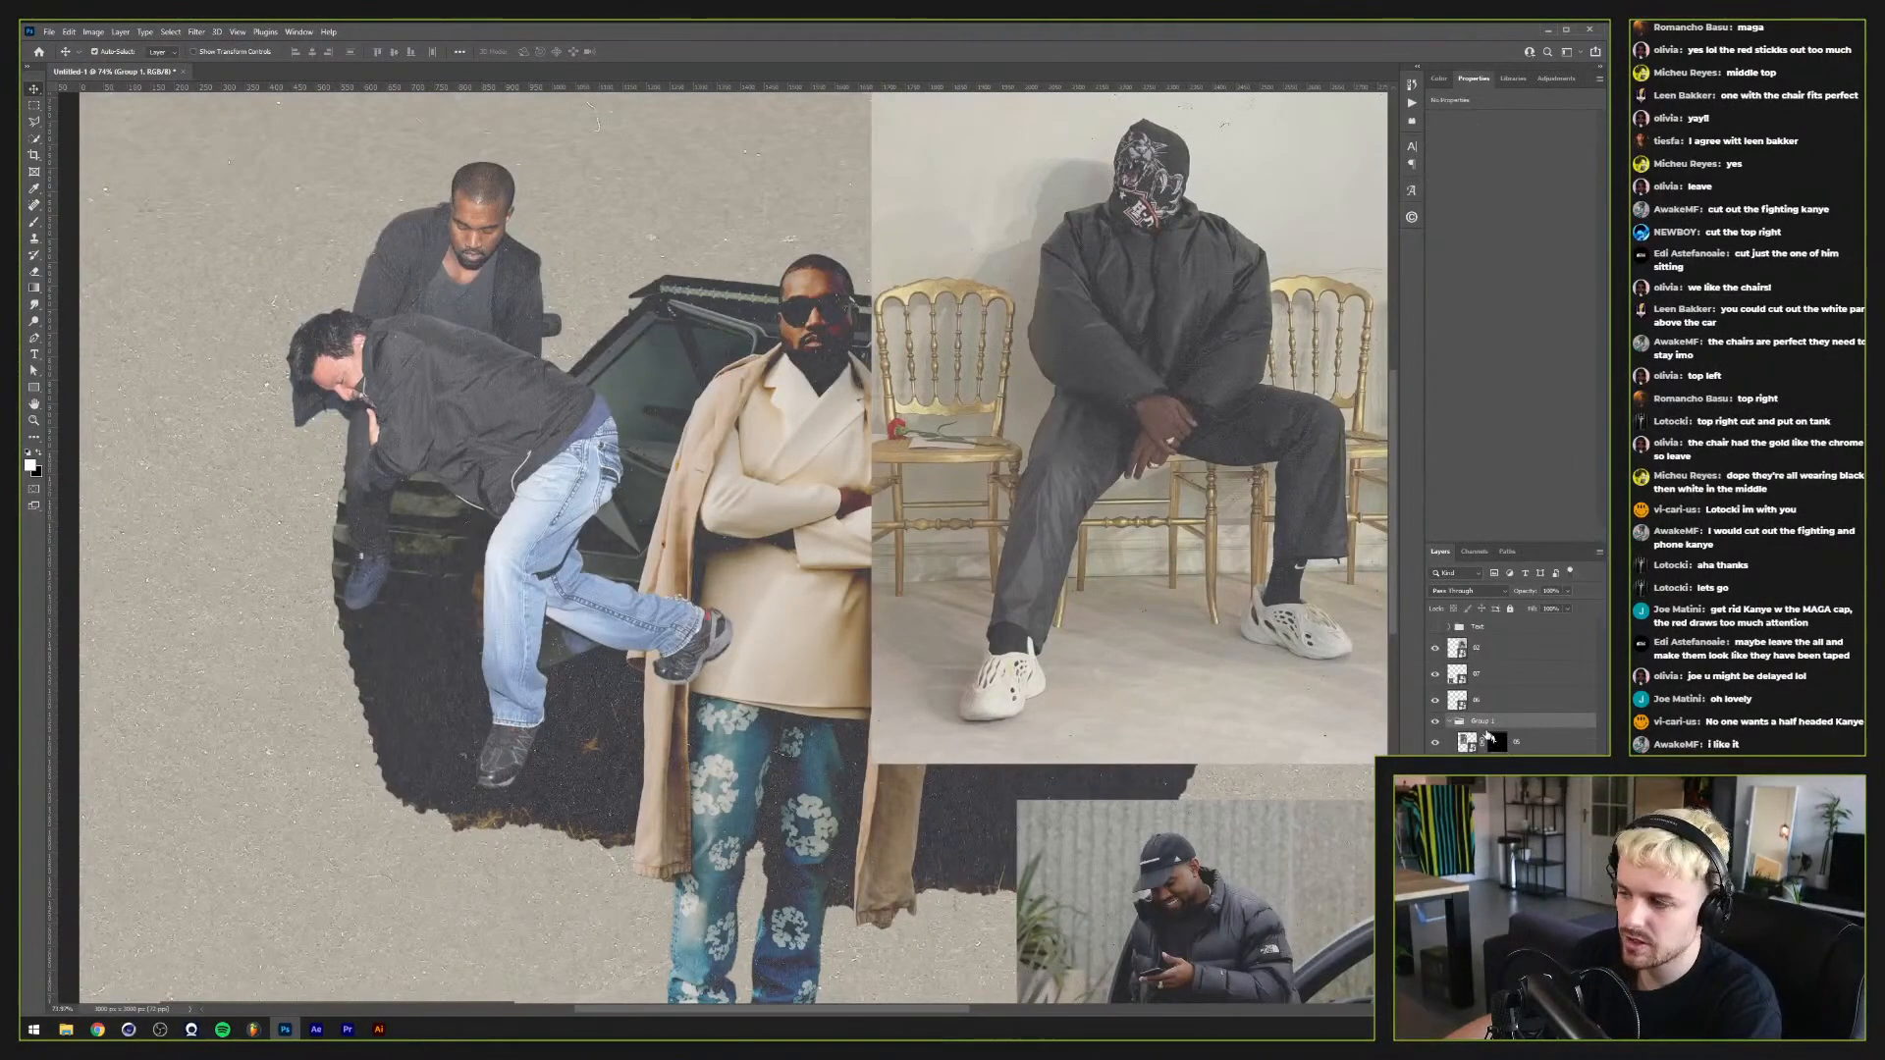
double_click(1482, 721)
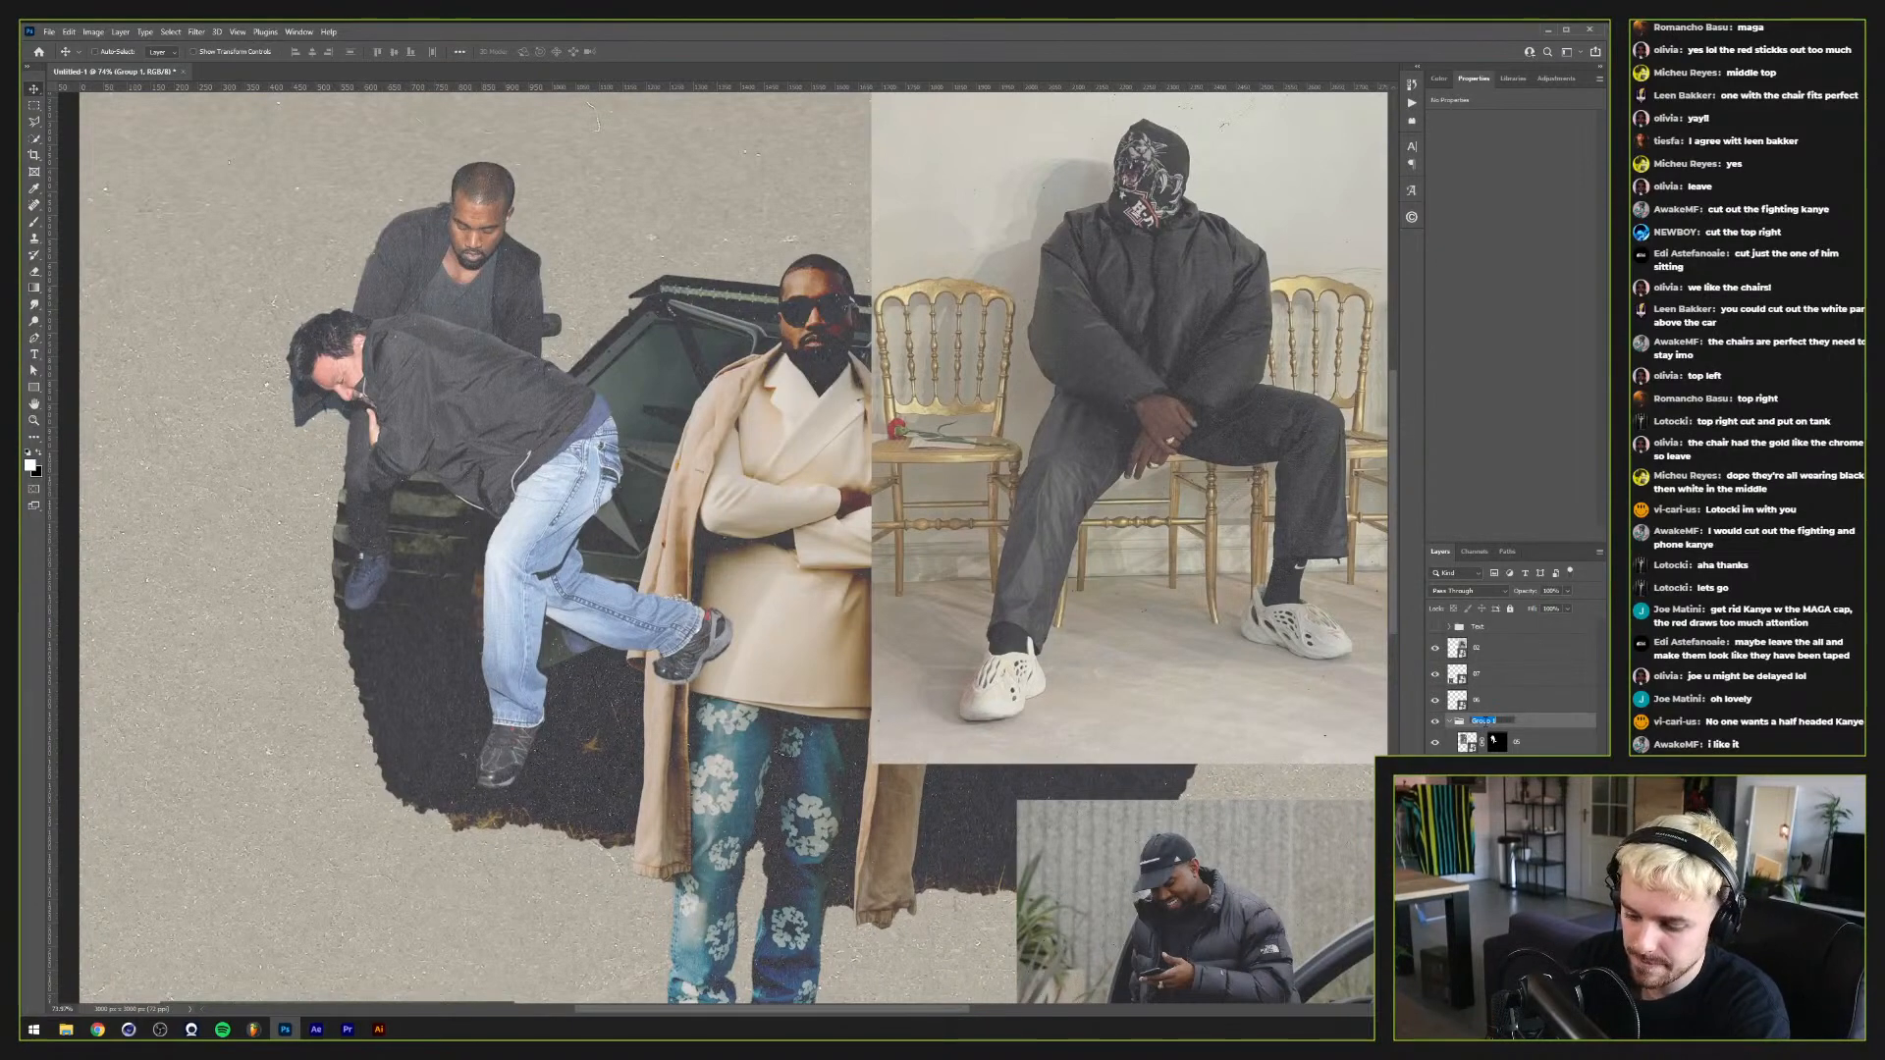
text(Postcard)
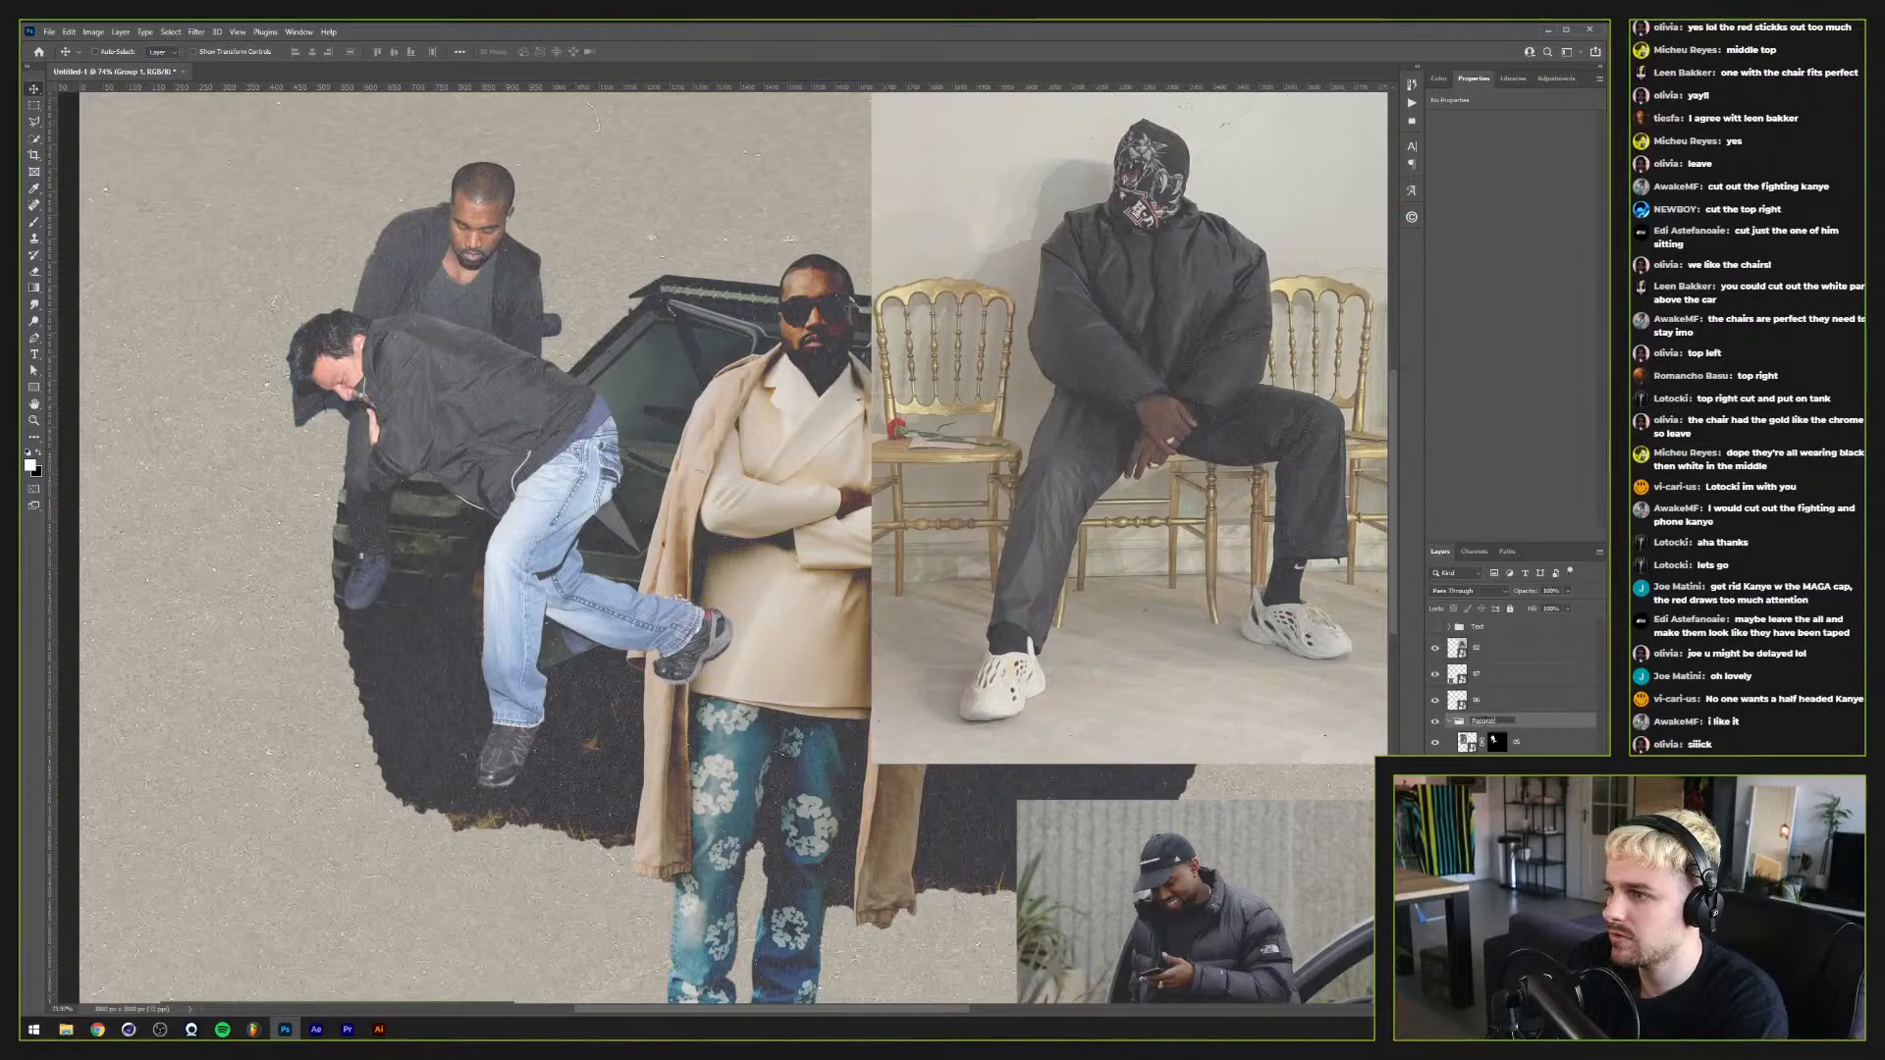
key(Return)
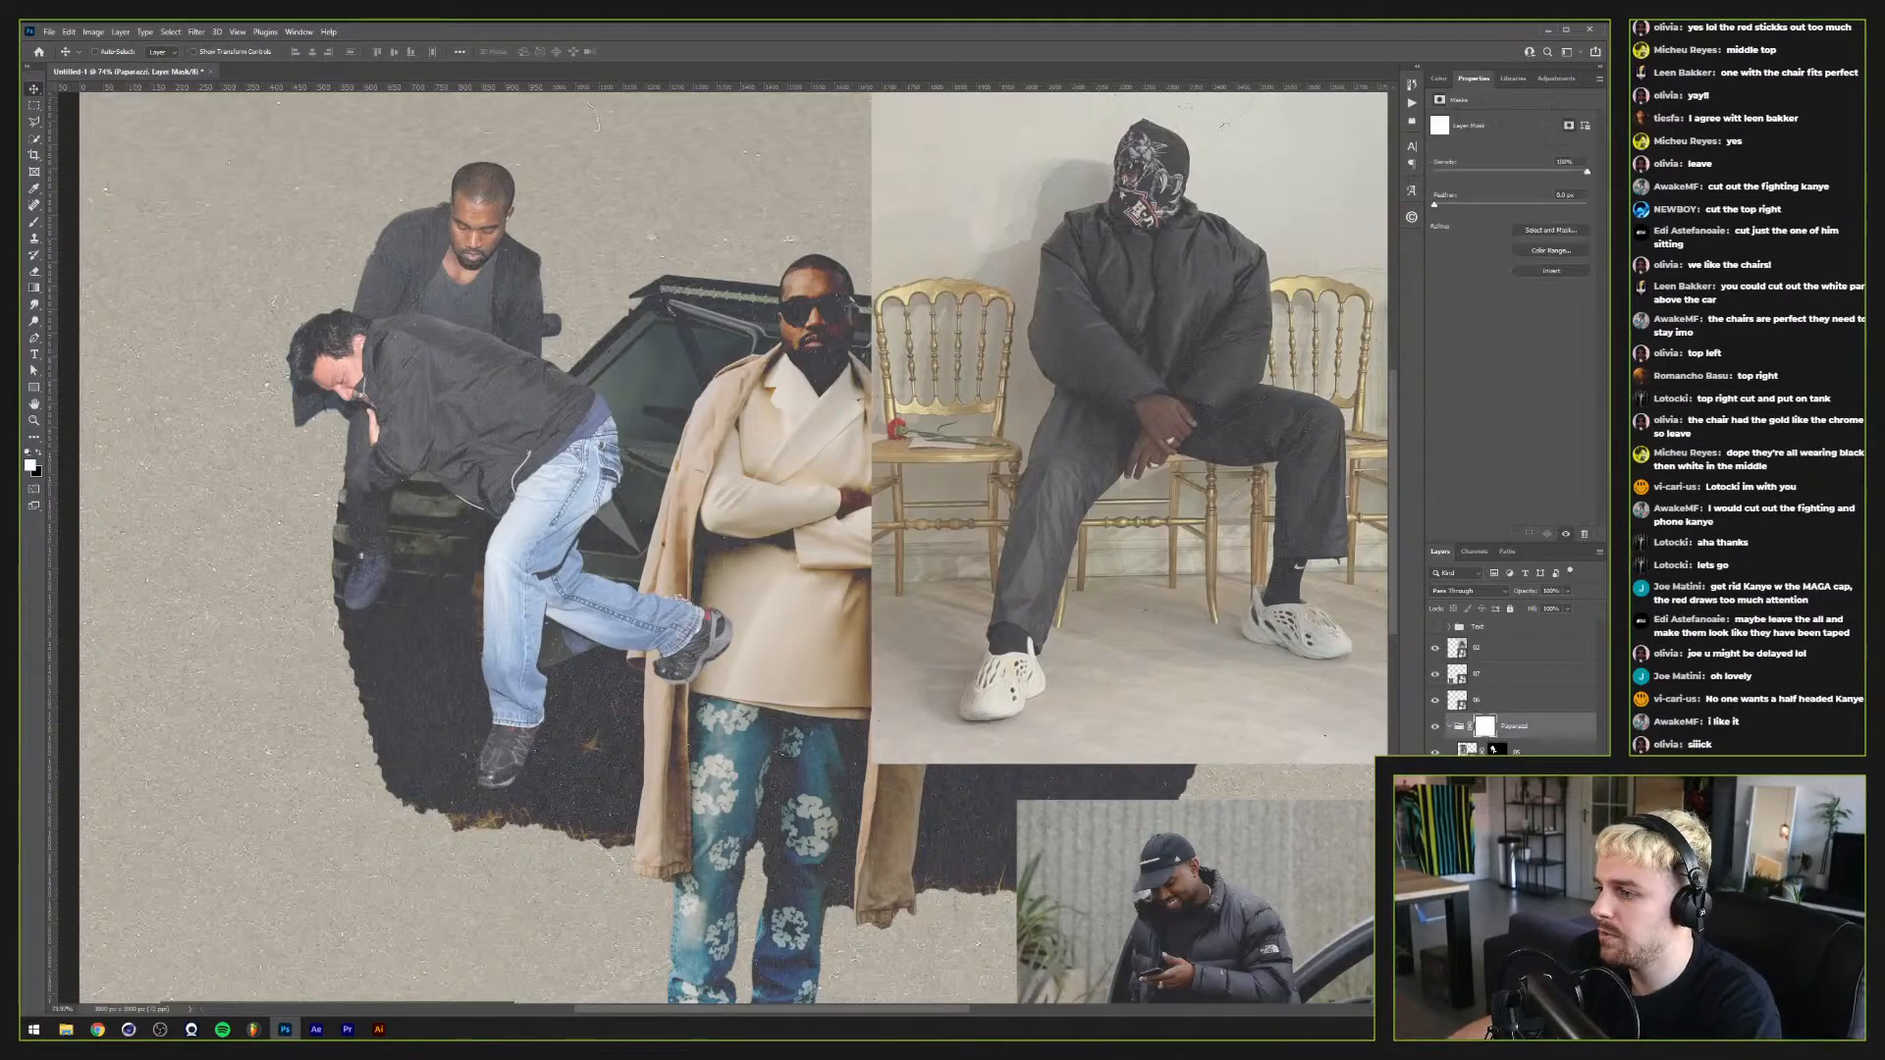
Step: Trace the raised shoe and lower leg overlapping the beige coat with the Pen tool, following the coat's edge, and convert the path to a selection
scroll(541, 685, up, 6)
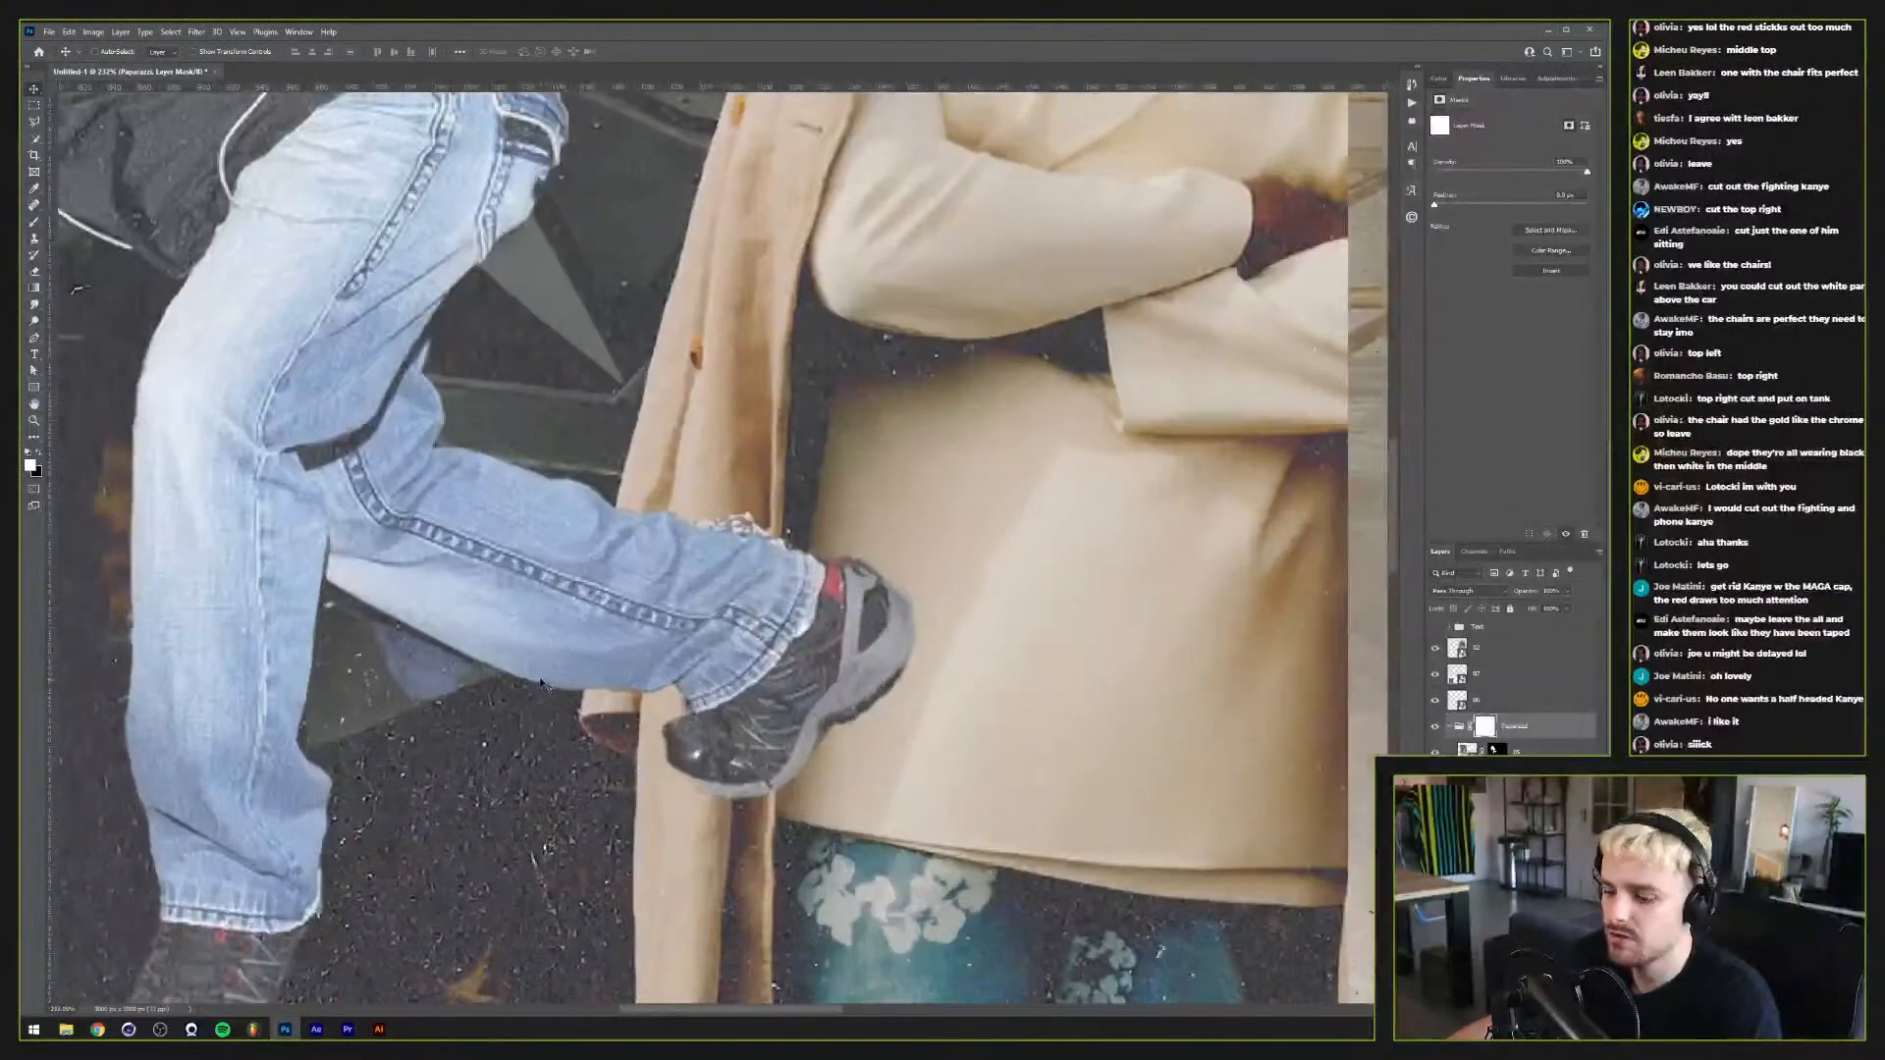
key(p)
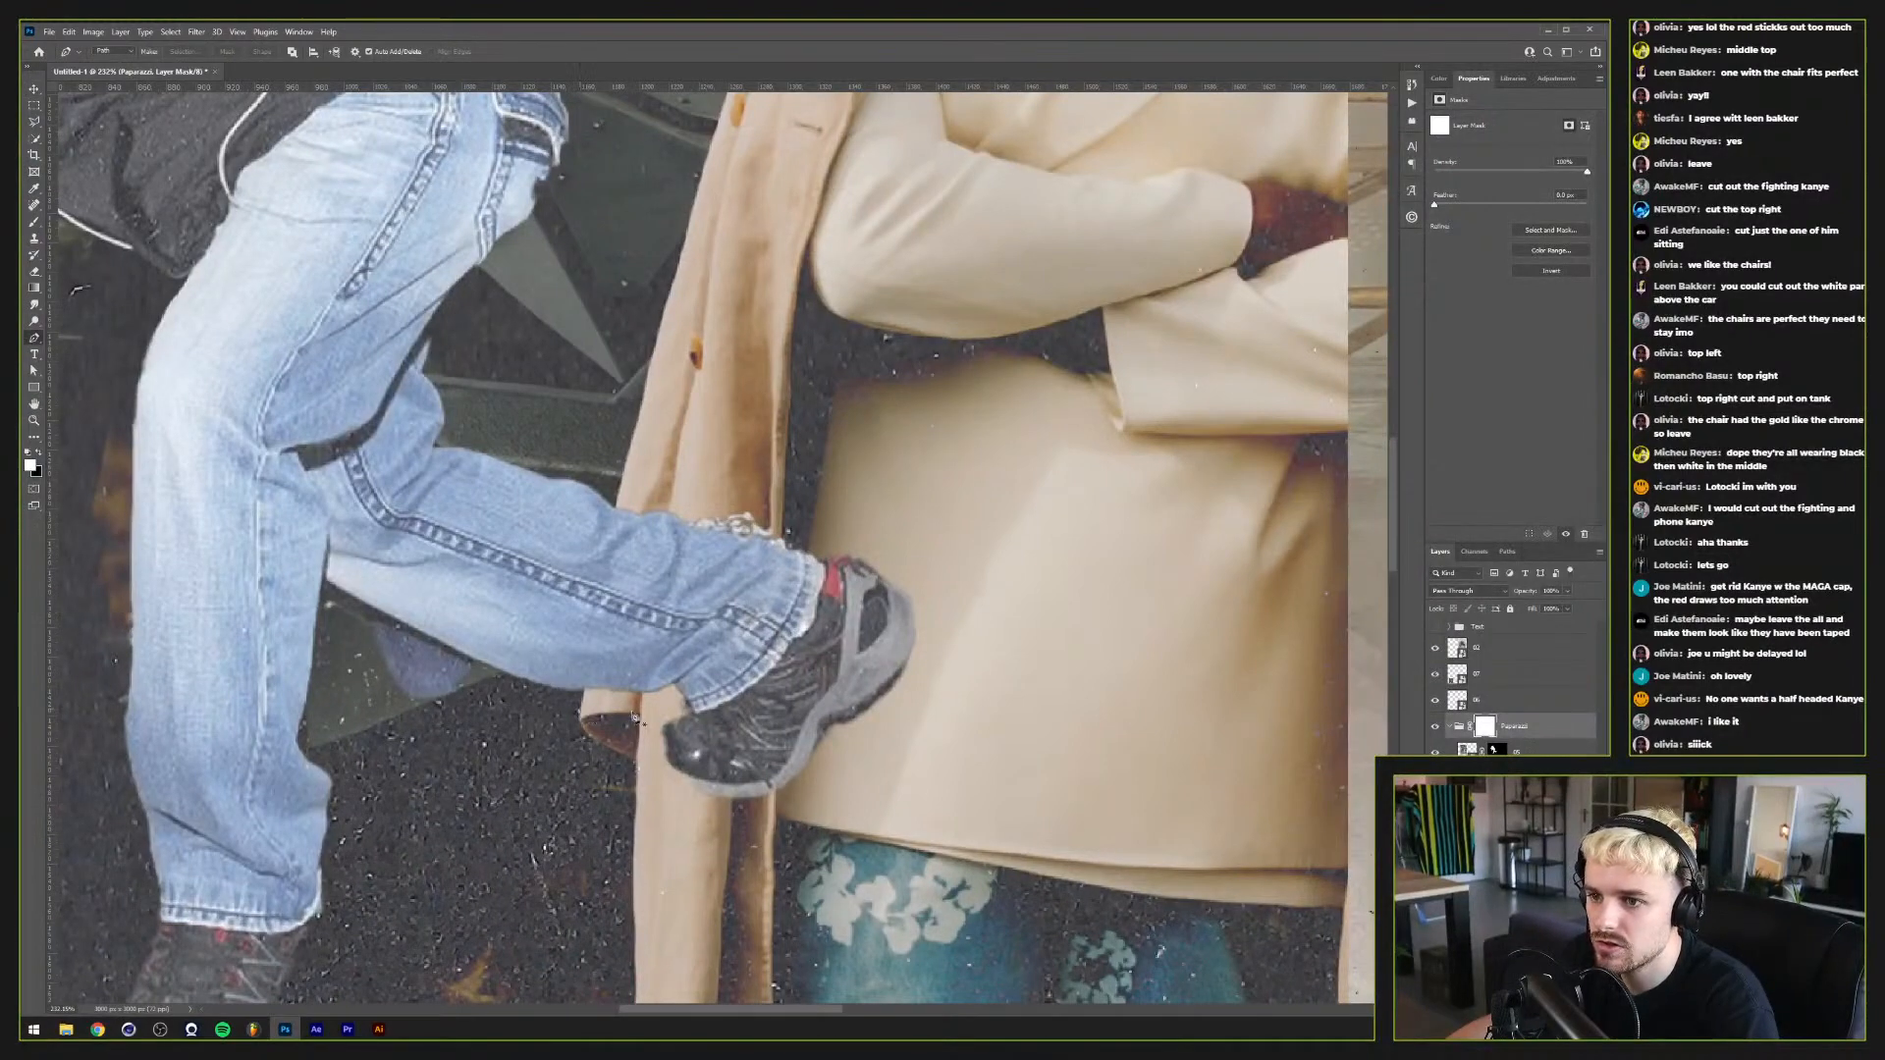
click(1434, 727)
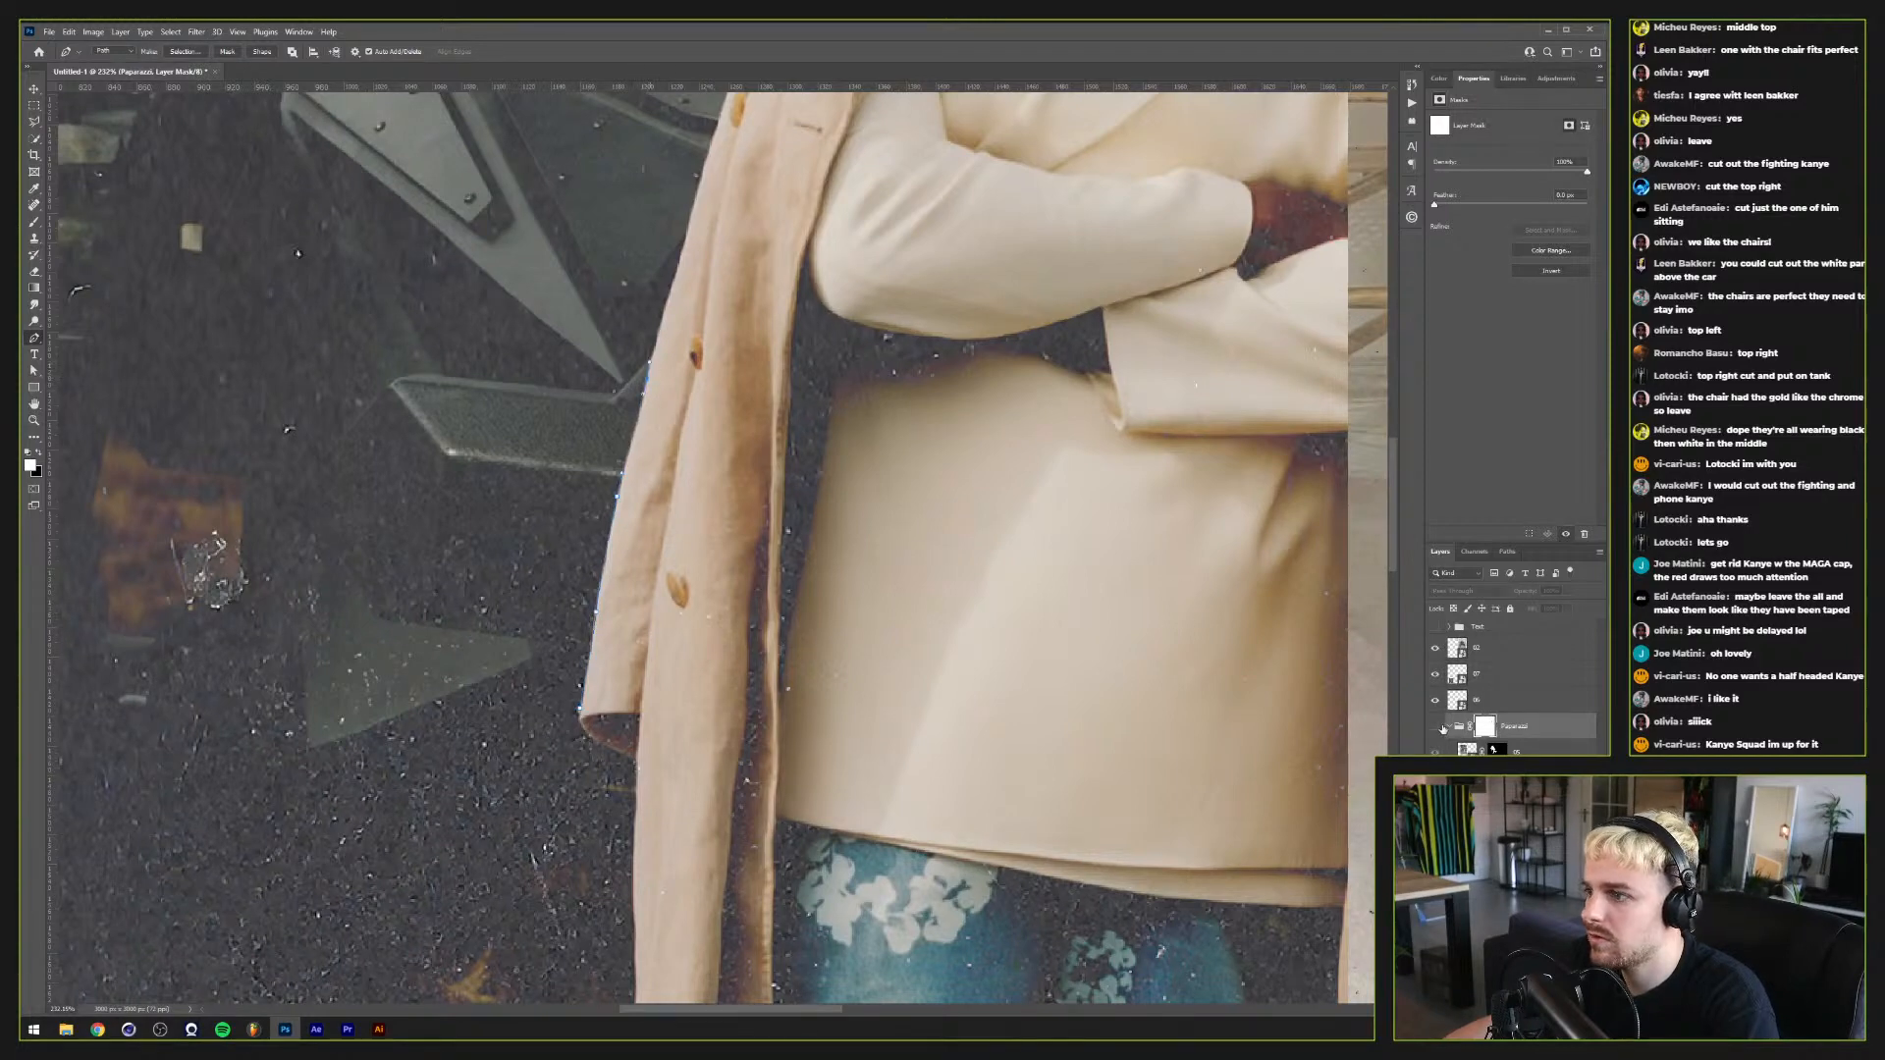
click(1438, 726)
click(1031, 572)
click(1076, 783)
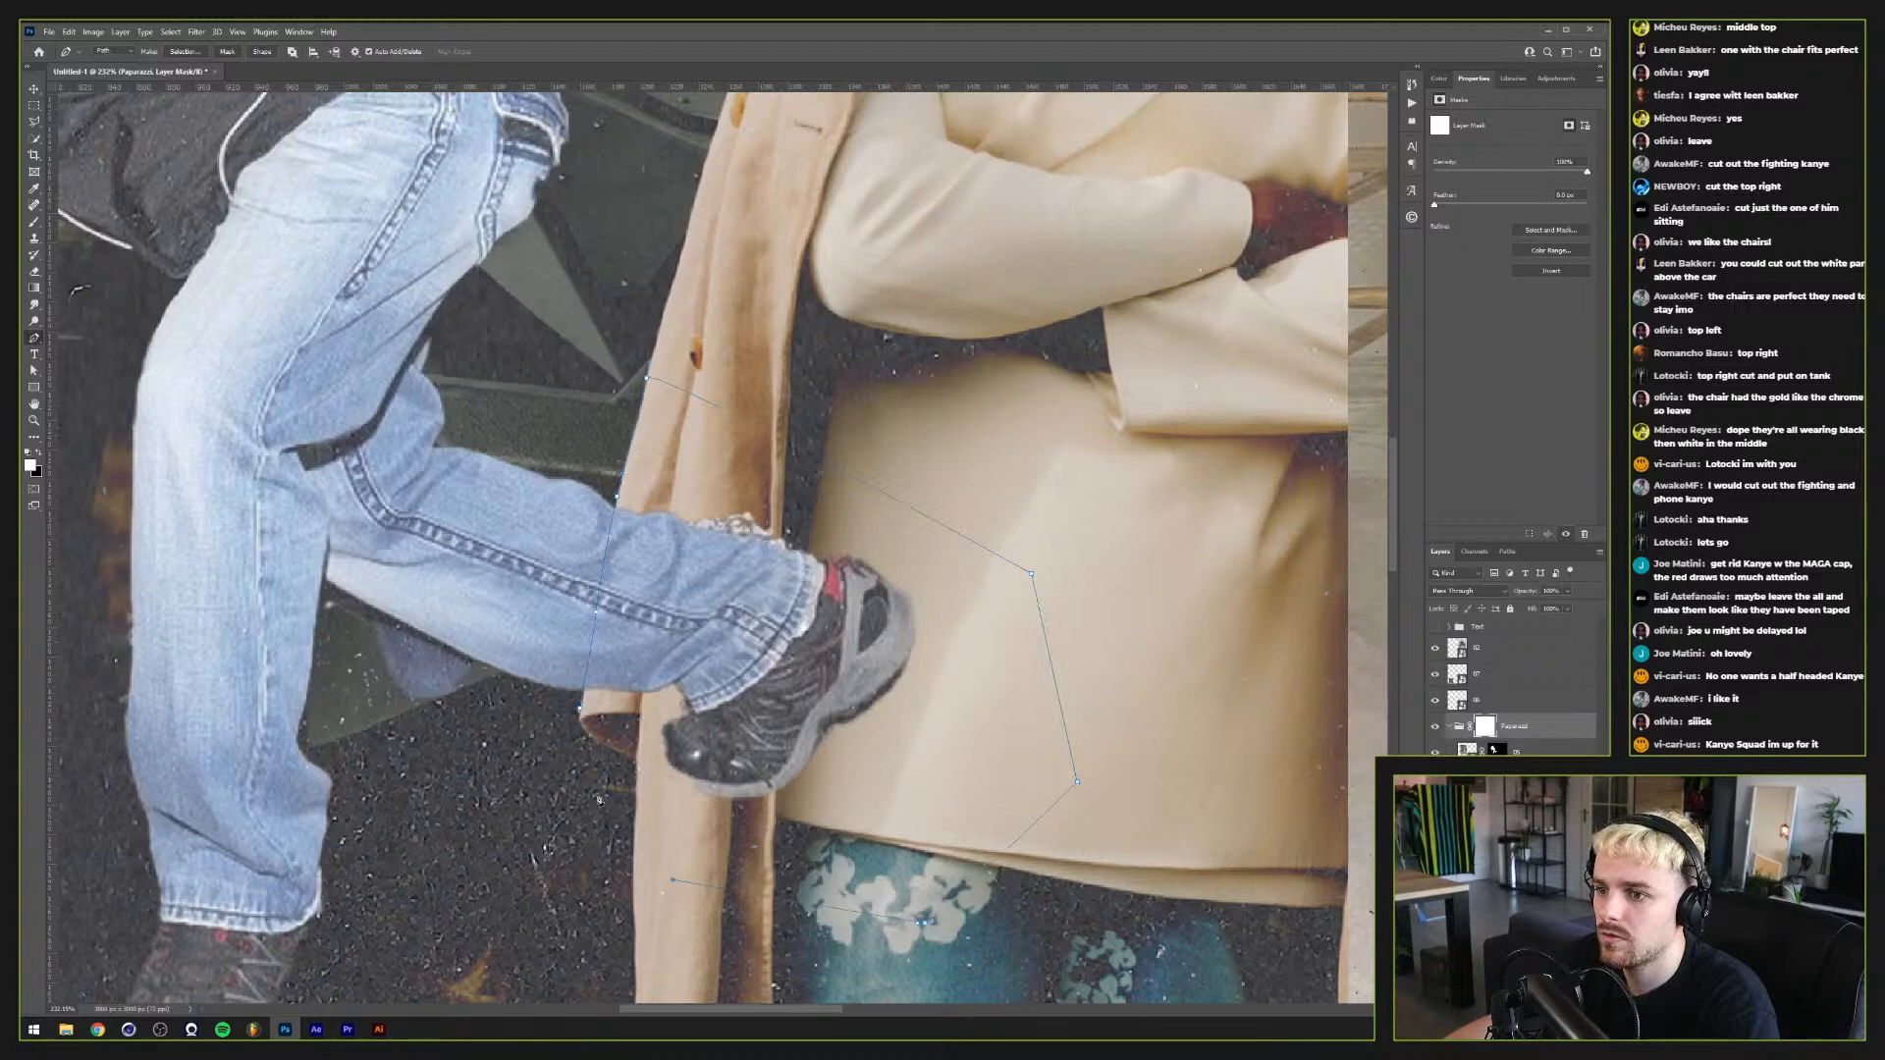
right_click(582, 715)
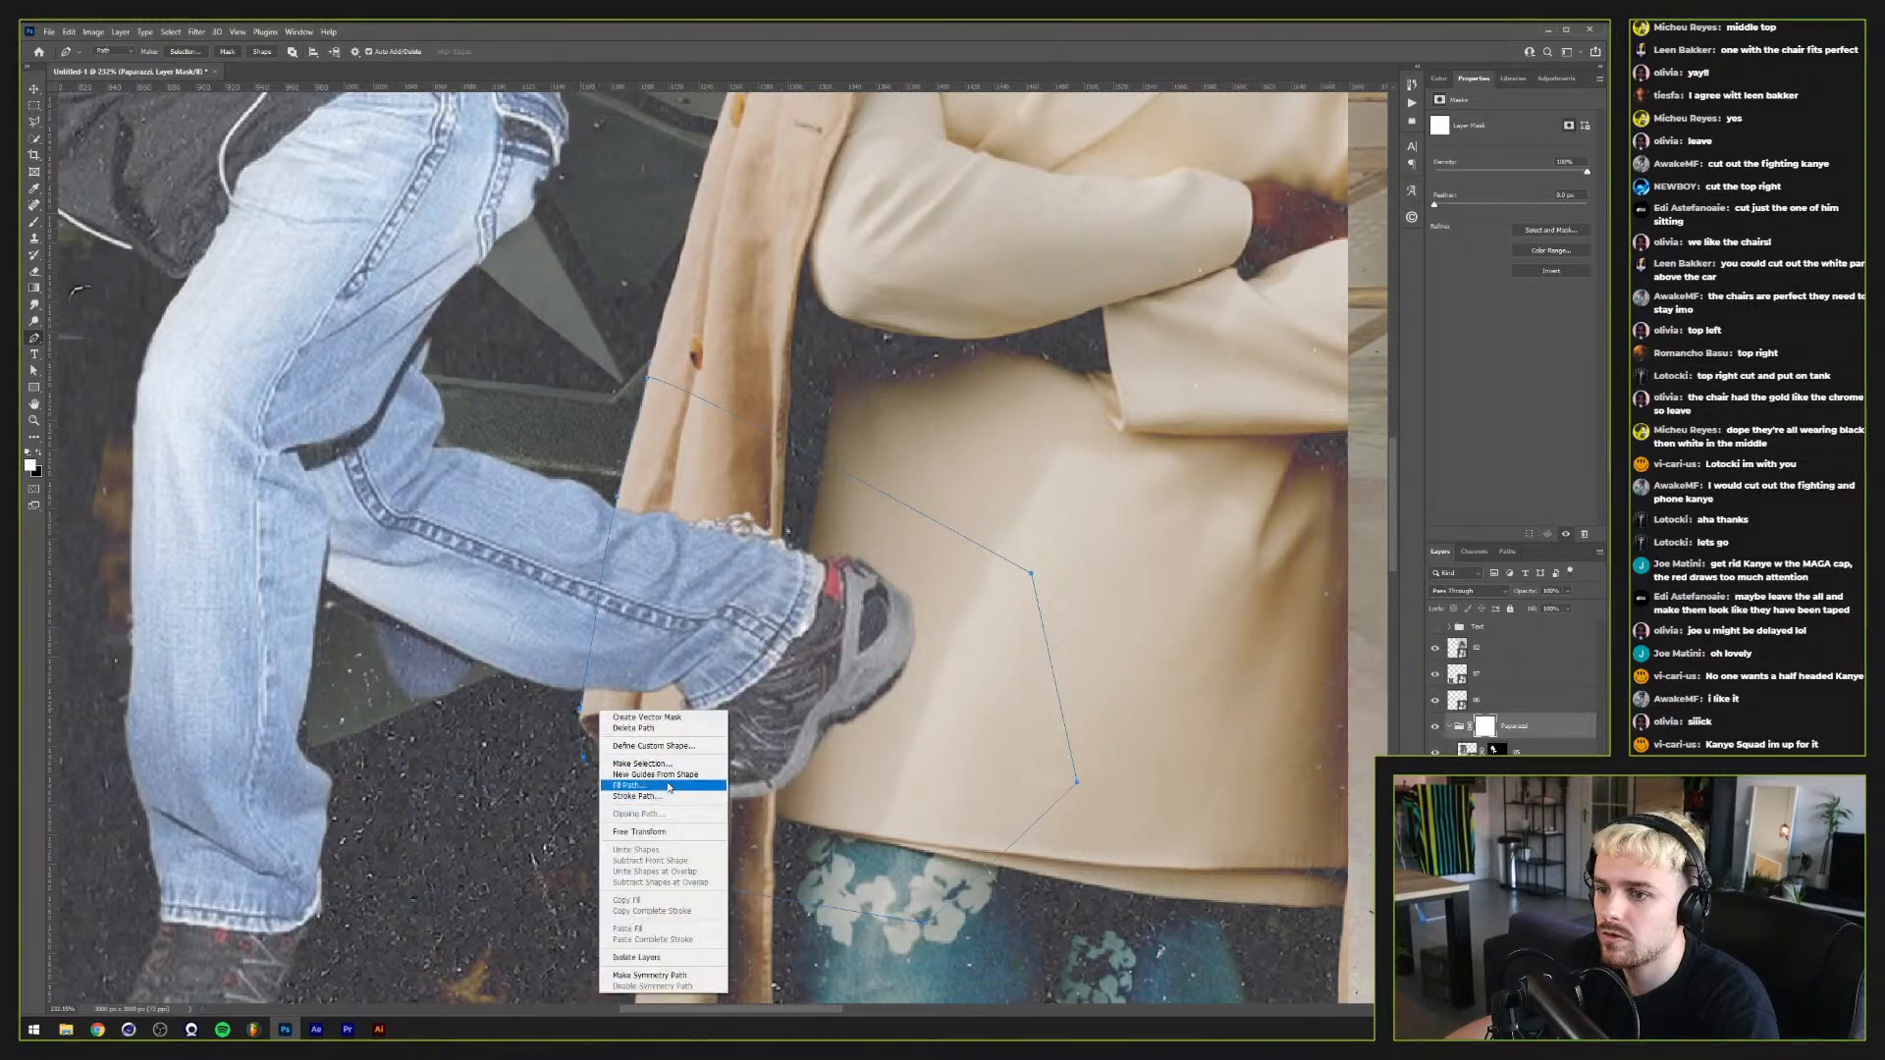
click(631, 770)
click(1322, 315)
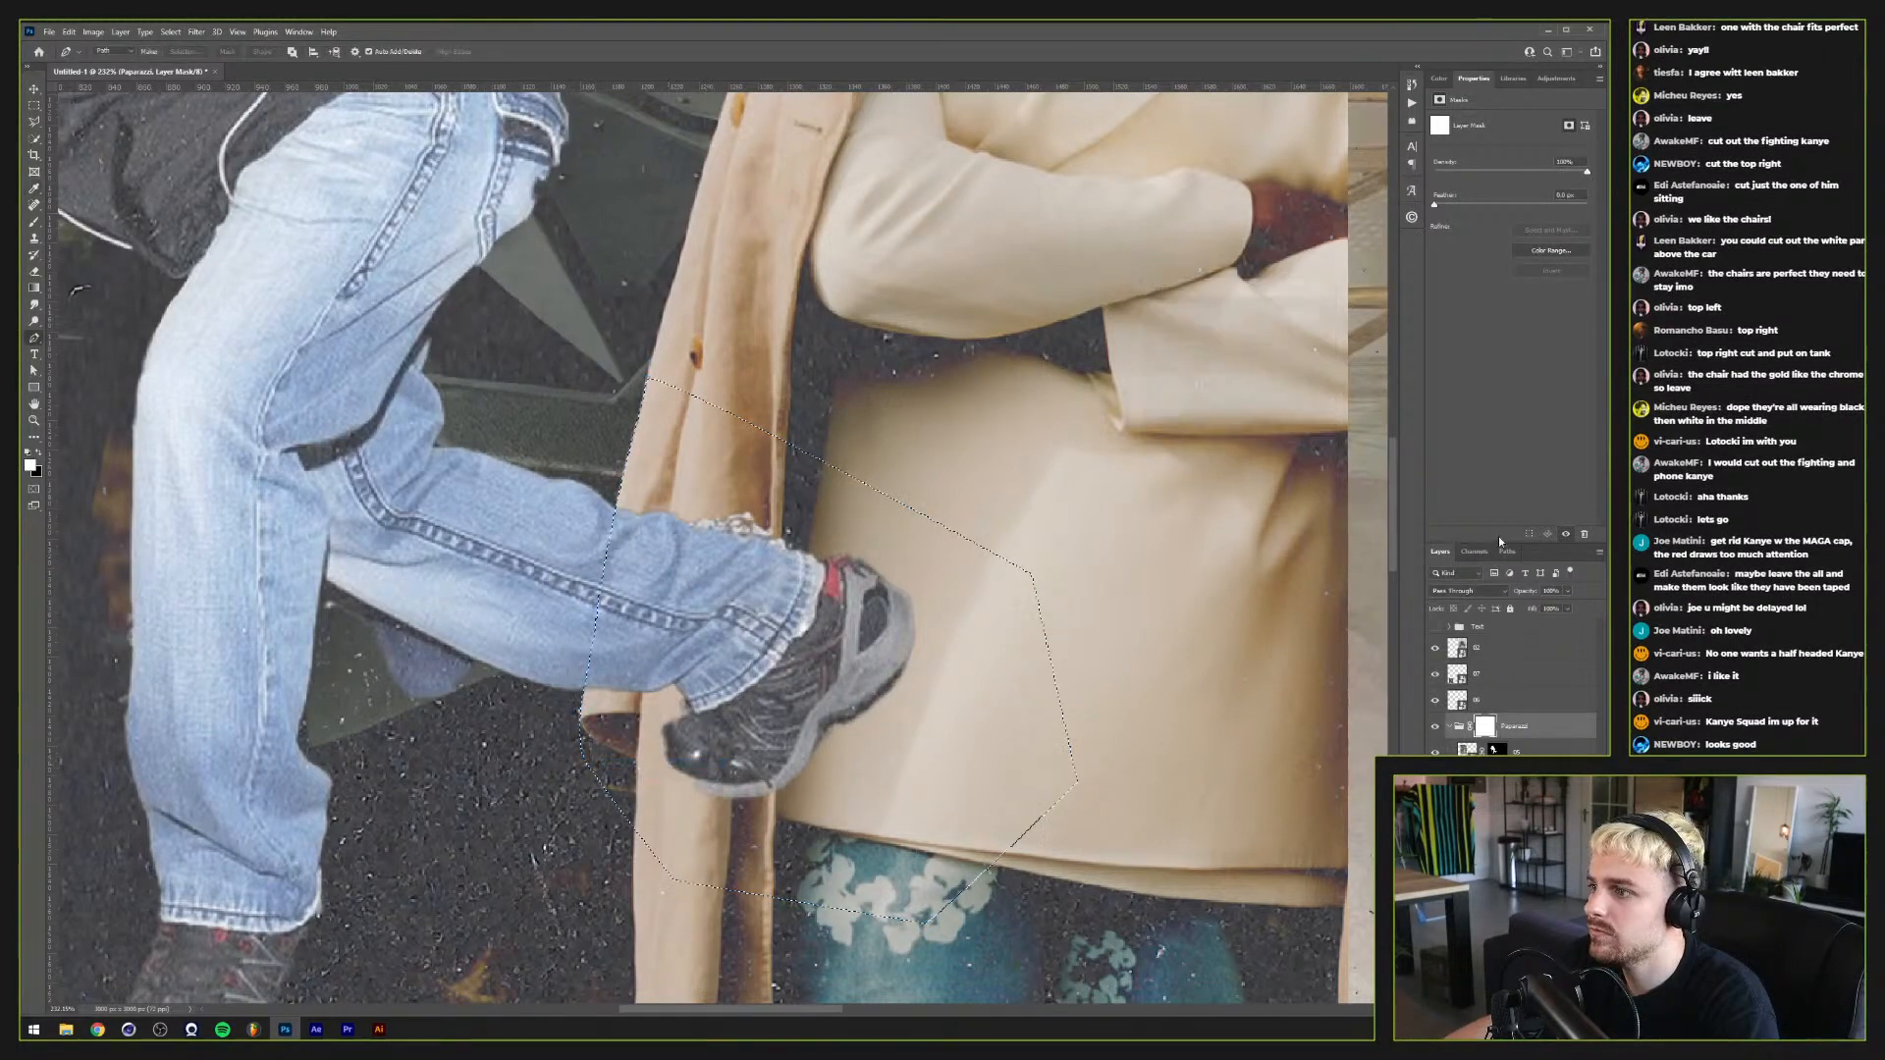
Step: Fill the selection with black on the Paparazzi group's mask to hide the foot in front of the coat, and deselect
key(x)
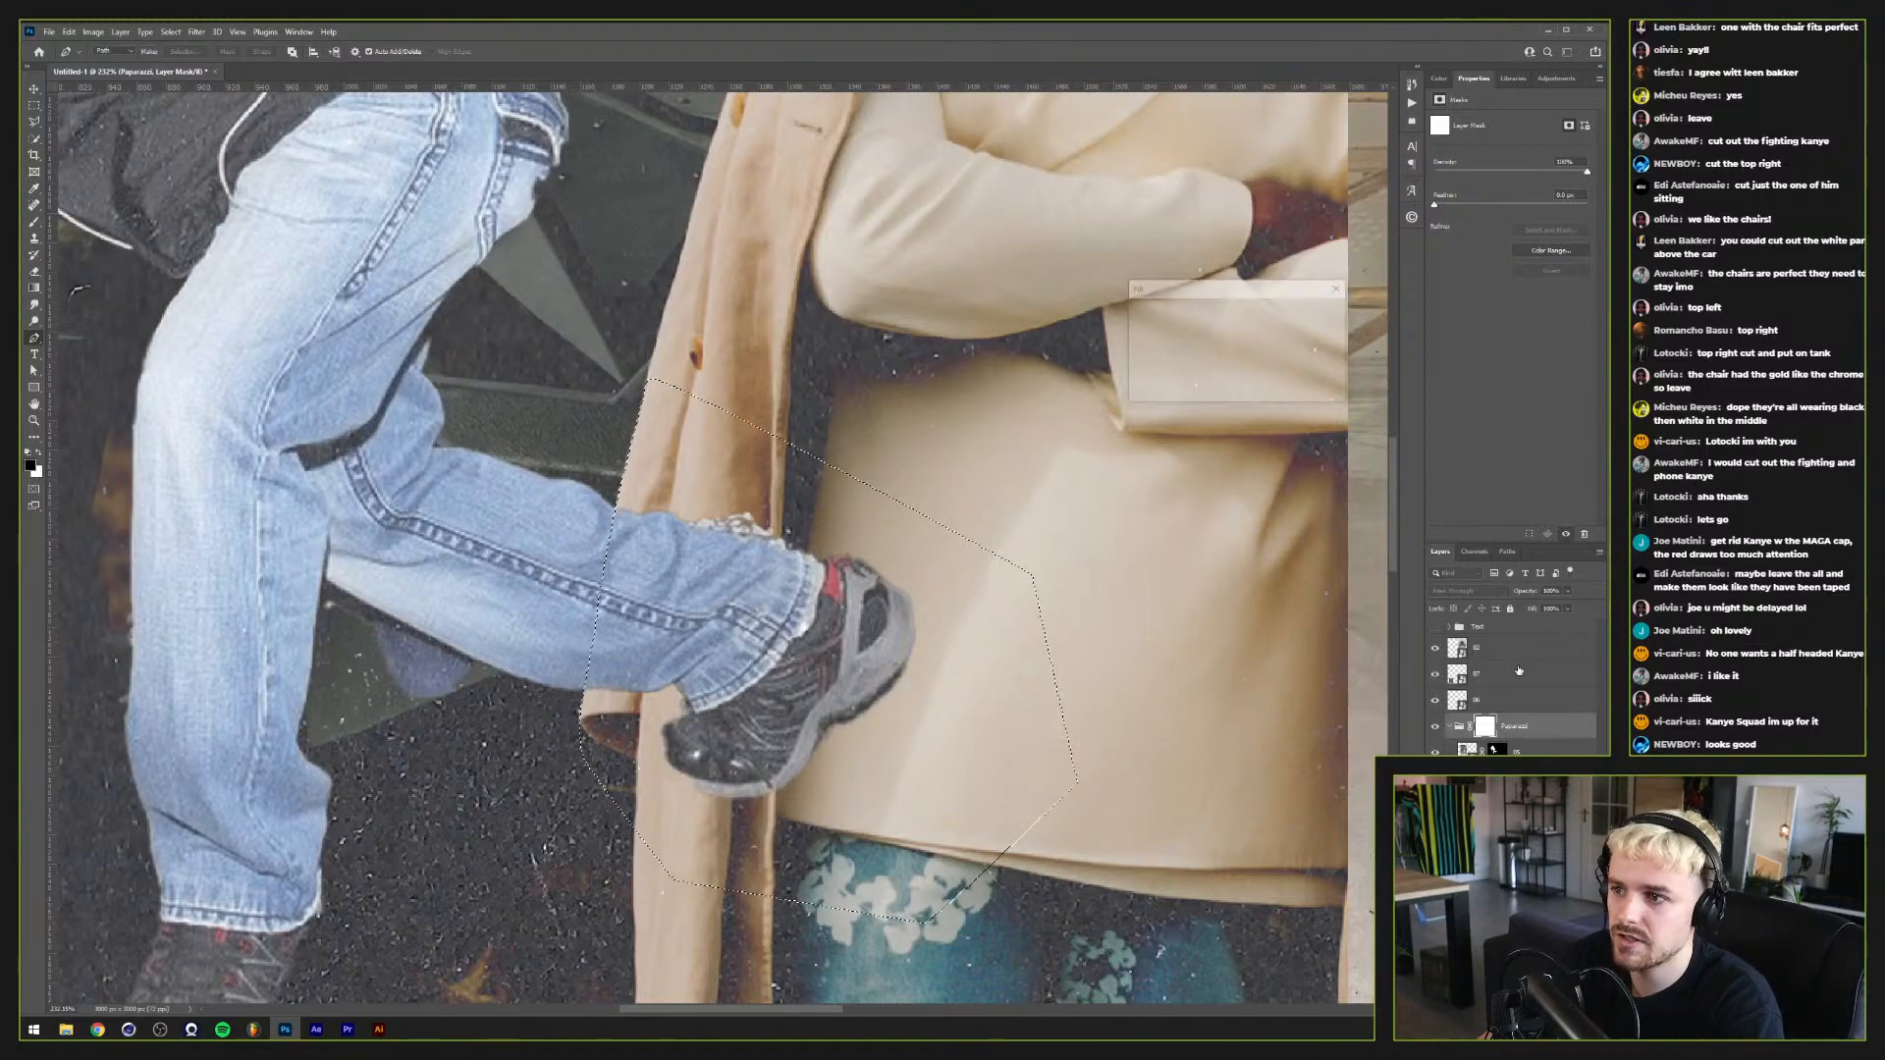
key(alt+BackSpace)
key(ctrl+d)
scroll(1124, 768, down, 5)
scroll(1124, 768, up, 3)
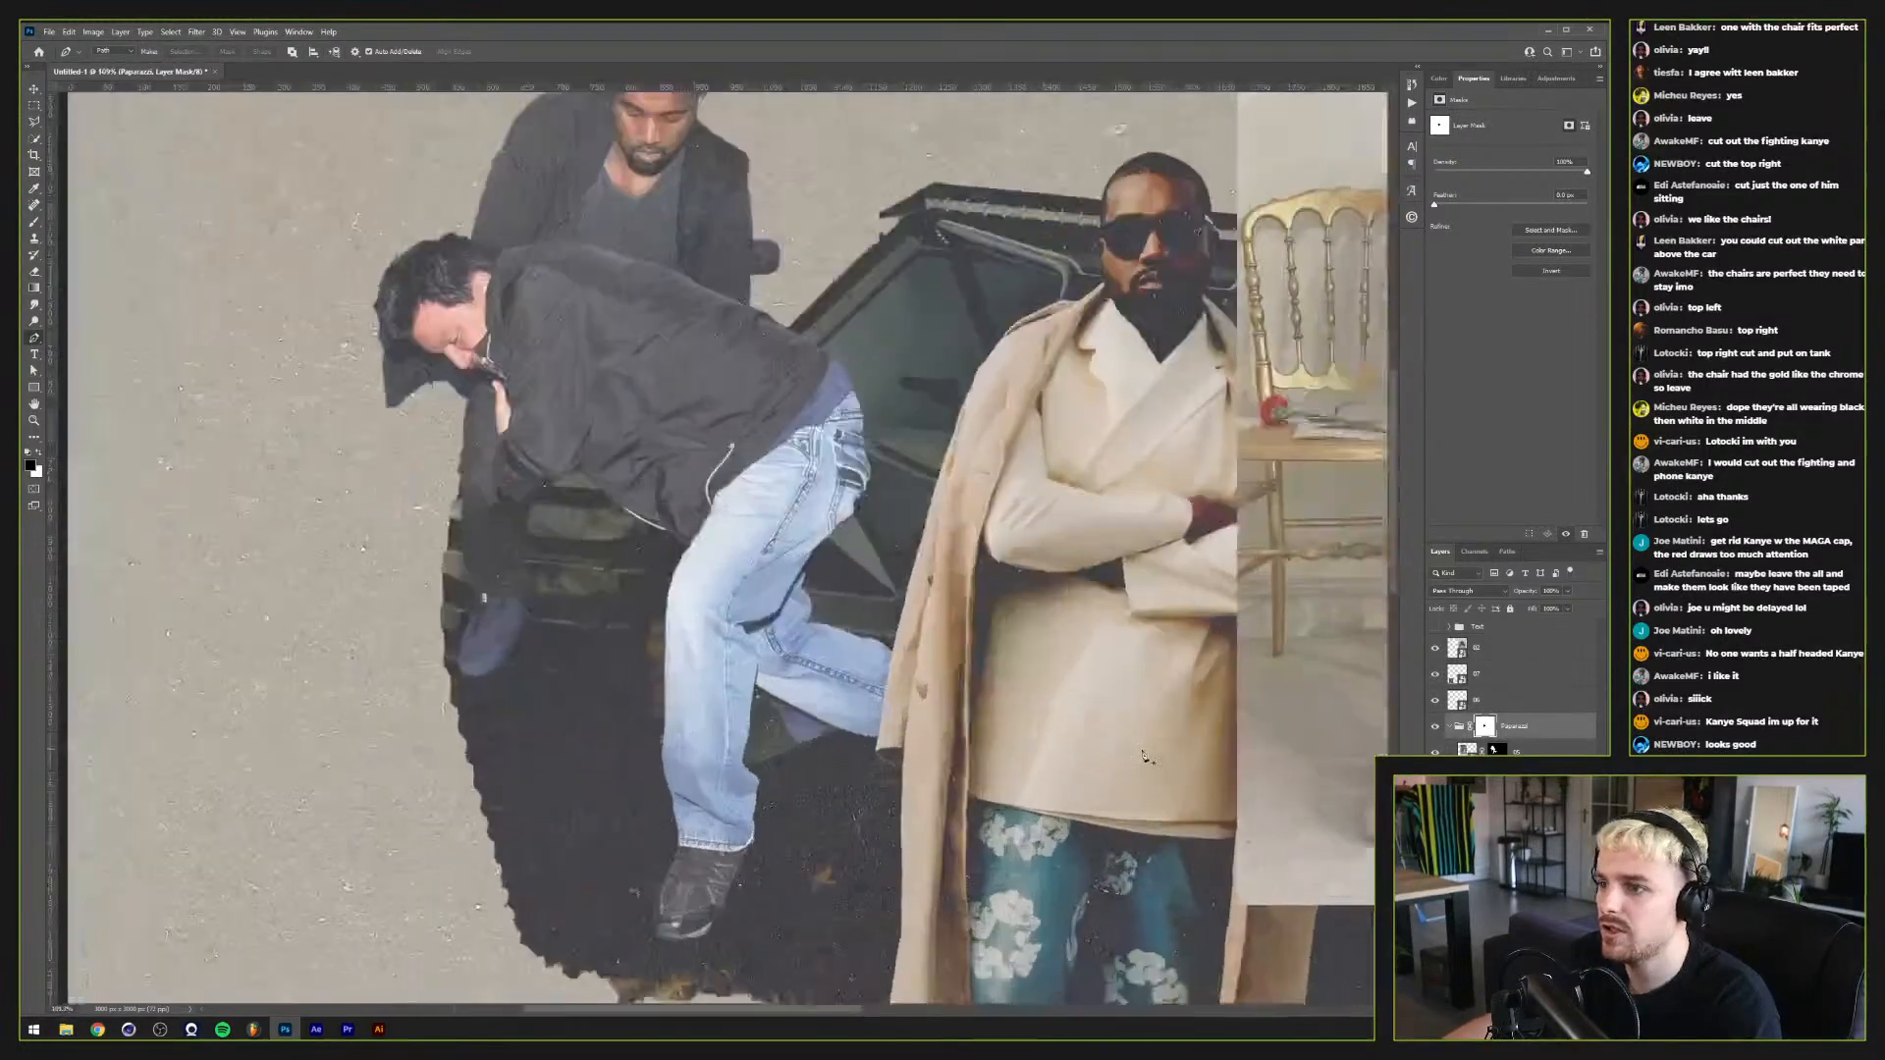
key(v)
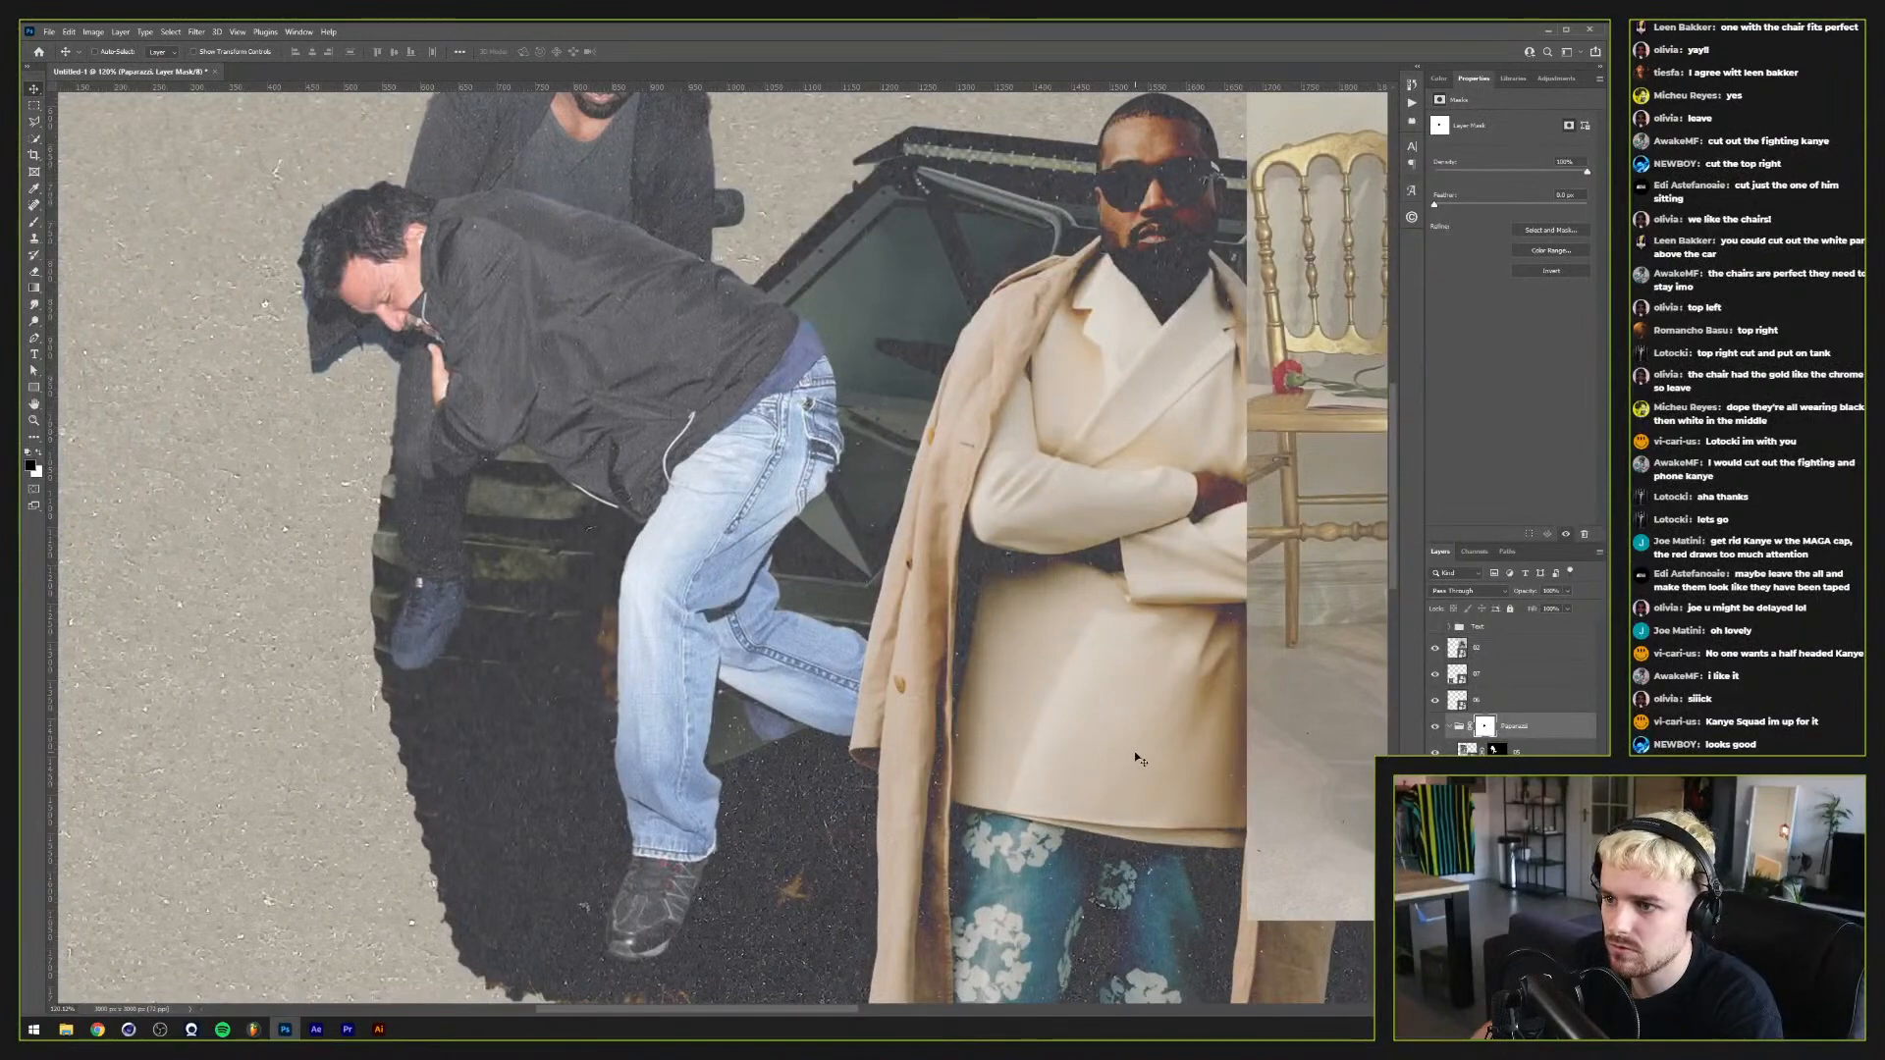
Step: Try the masked man's chair photo over the standing figure in the centre of the collage
scroll(1134, 751, down, 6)
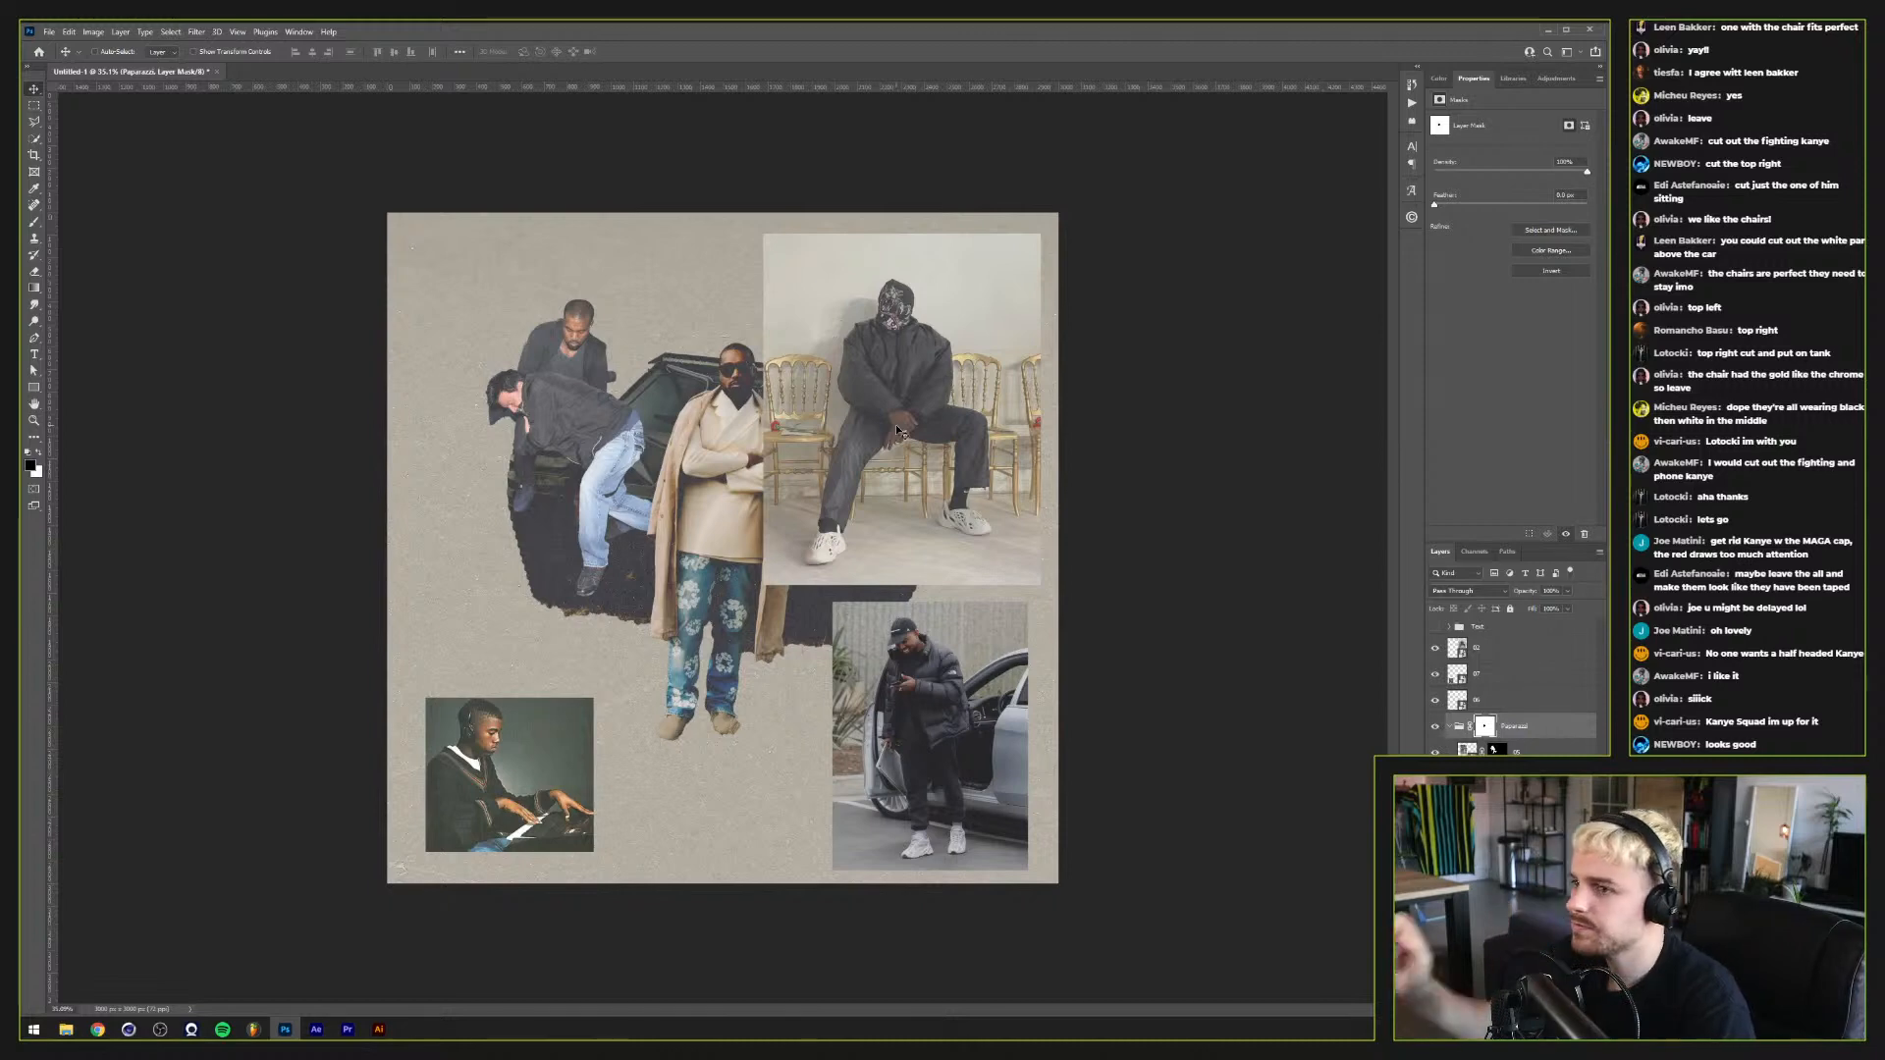
scroll(858, 470, up, 1)
scroll(857, 470, down, 2)
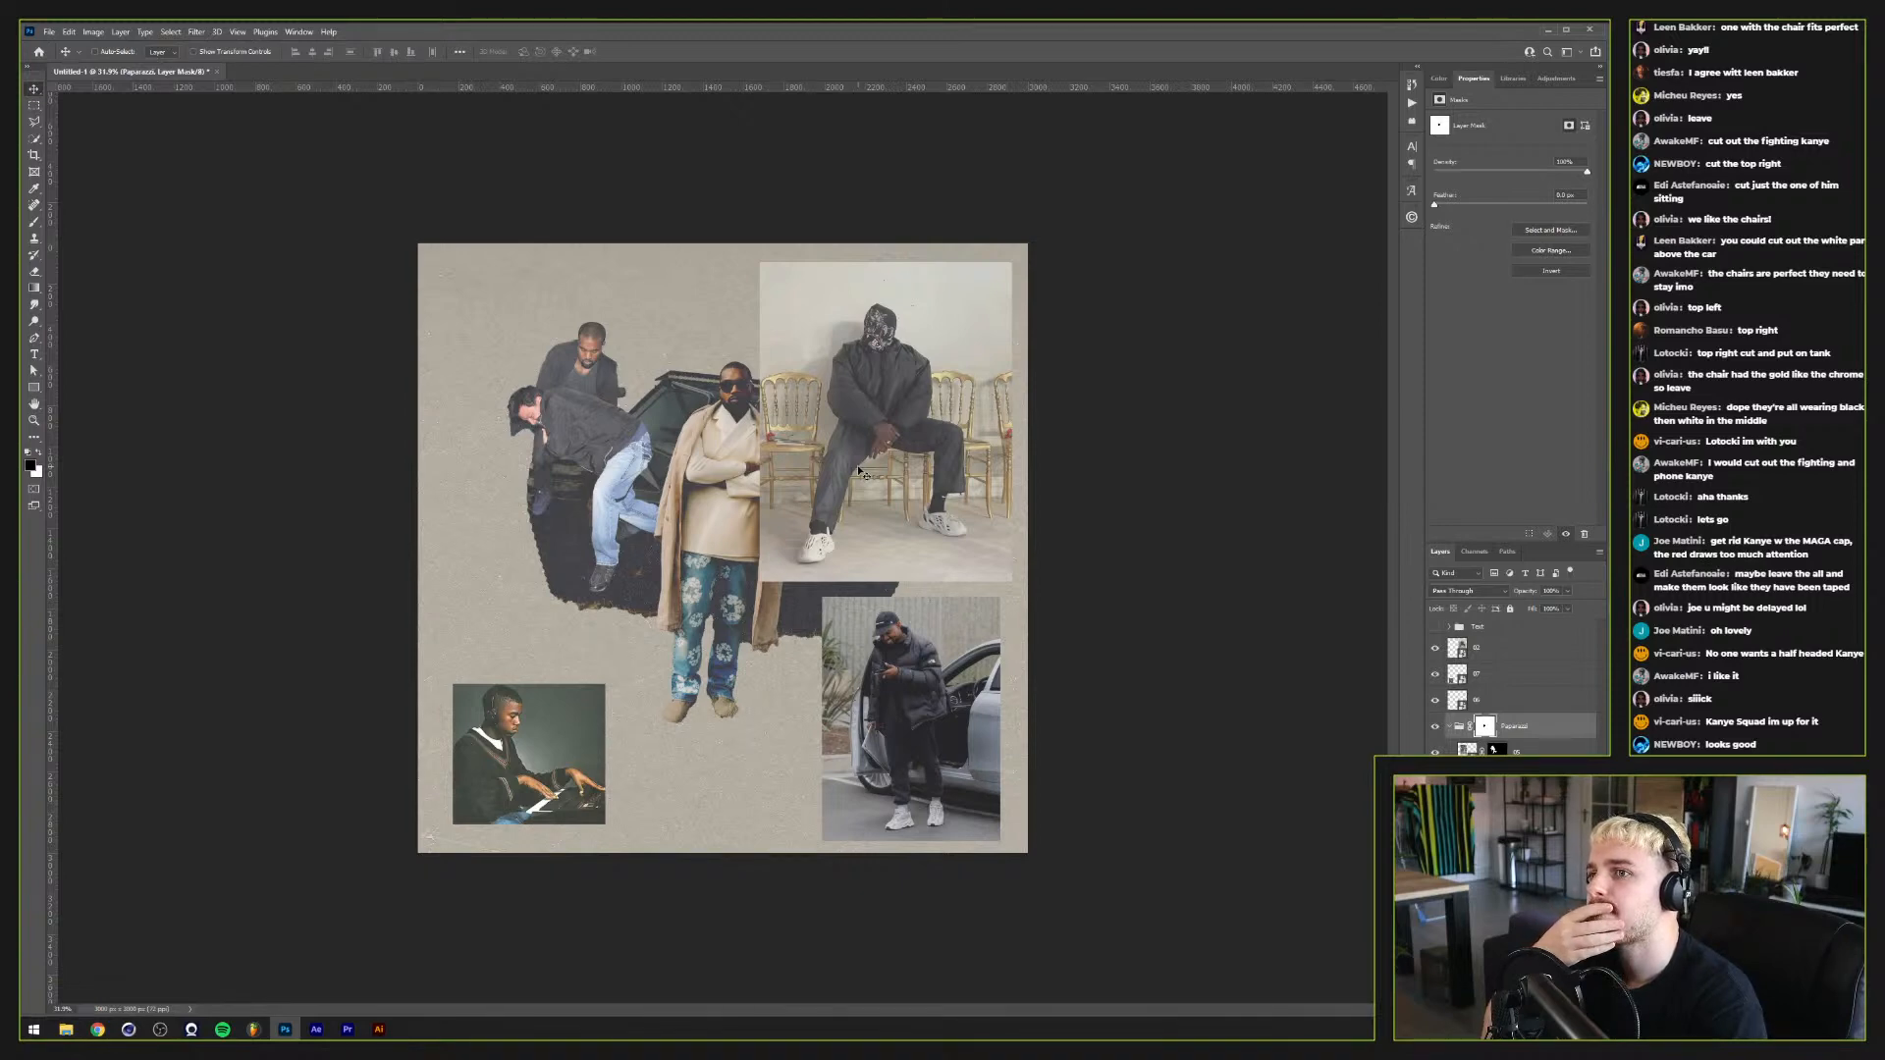
drag(859, 472, 624, 547)
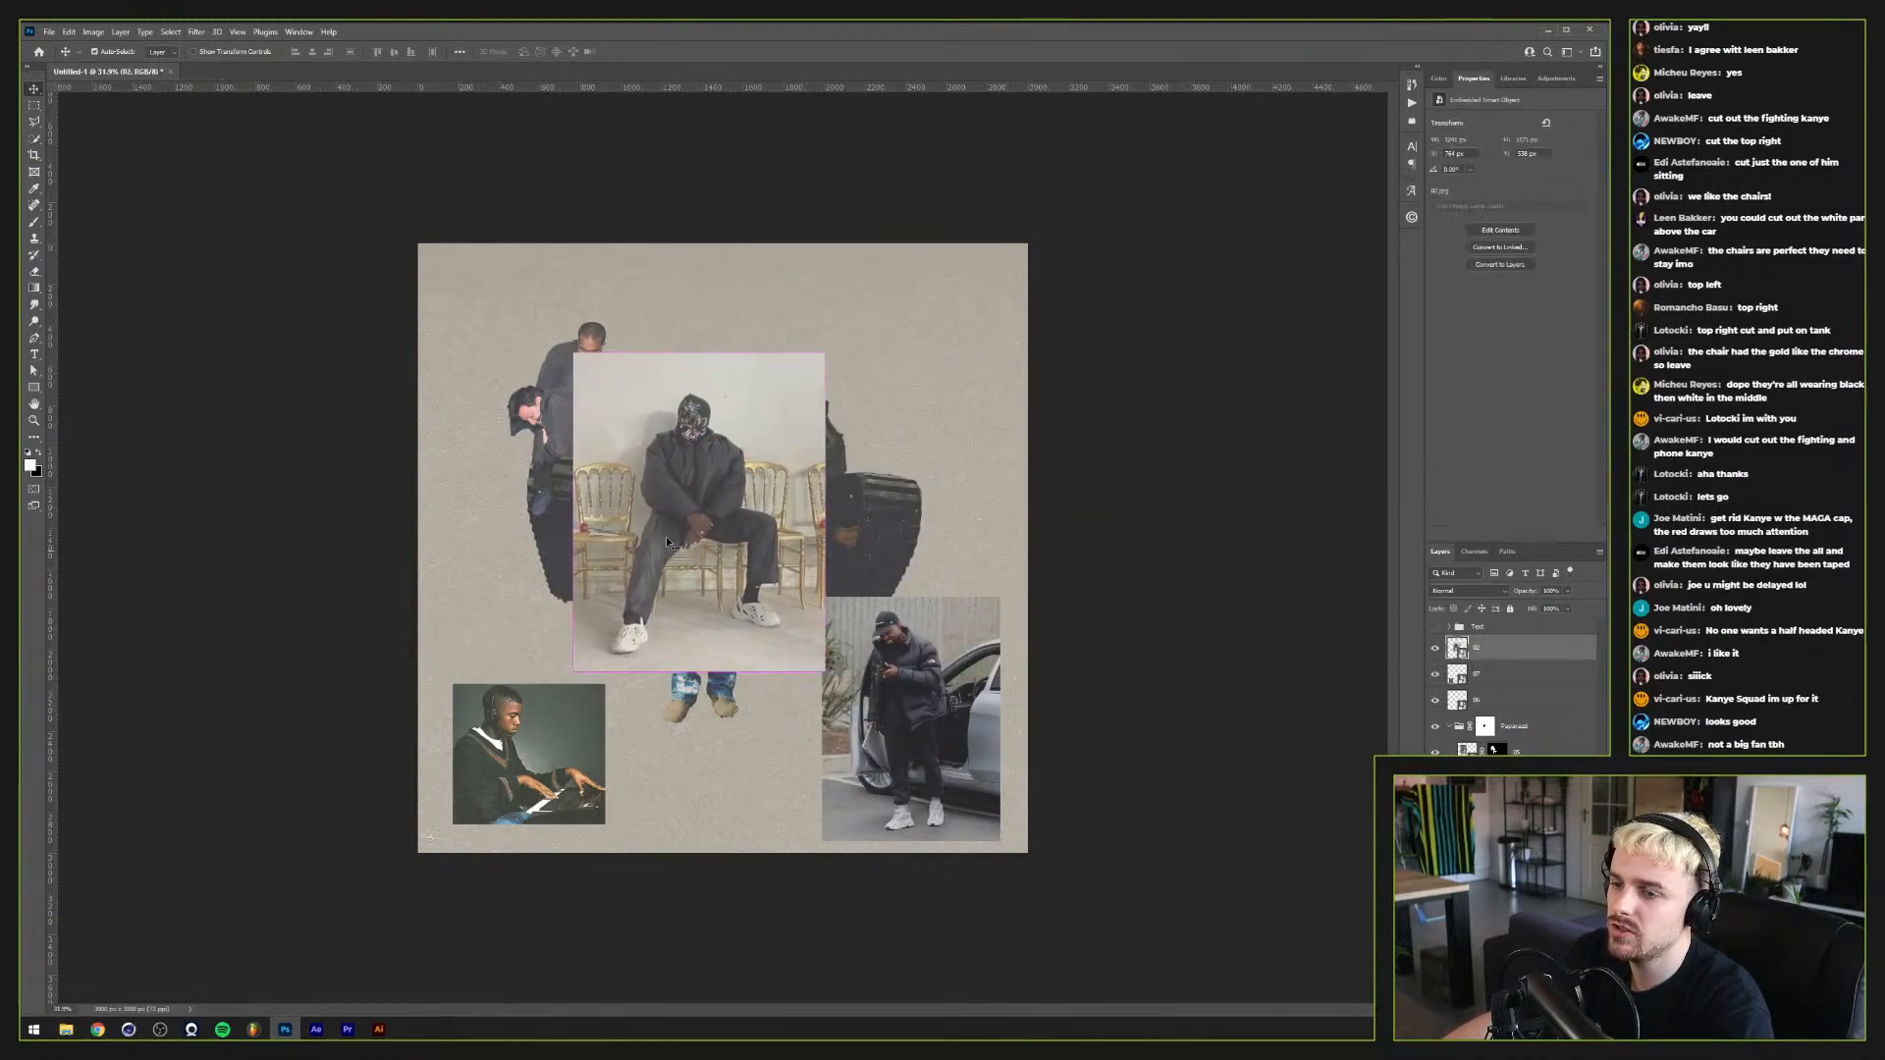
drag(647, 559, 771, 561)
drag(773, 468, 650, 551)
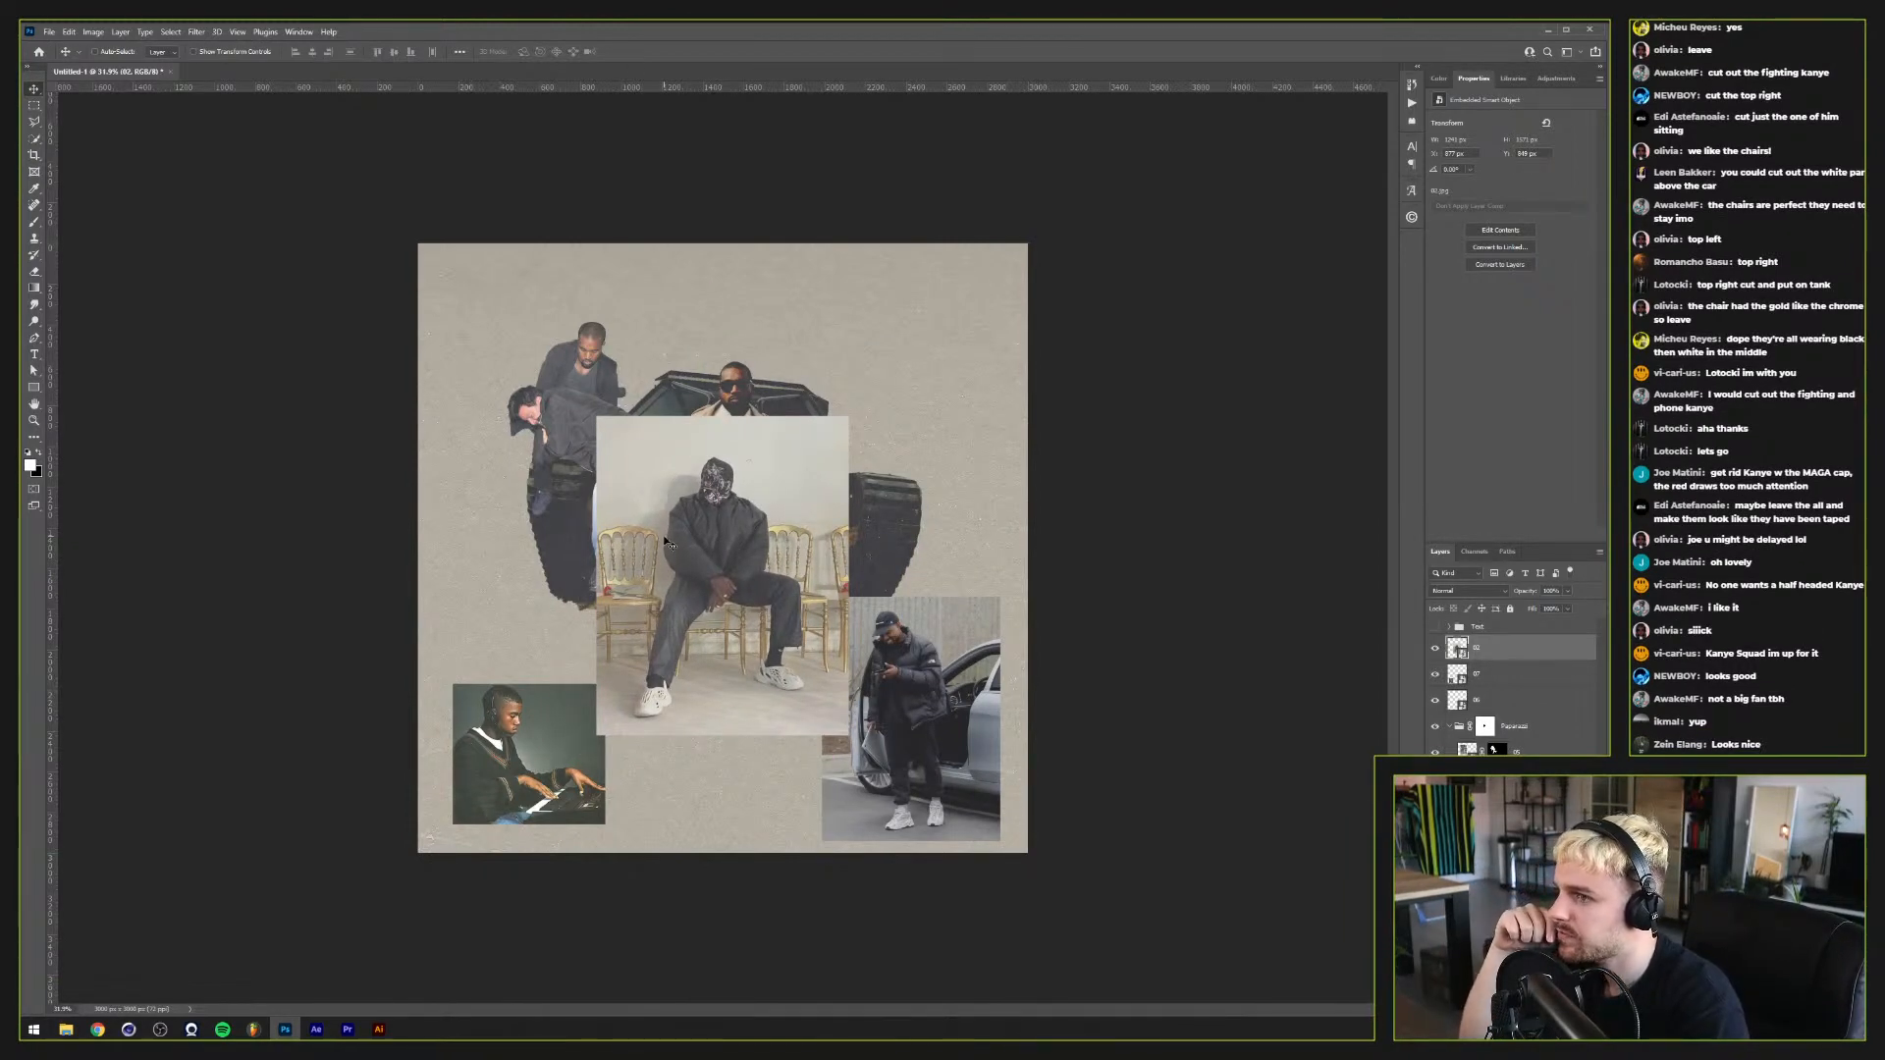
Step: Move the chair photo to the right of the standing figure, overlapping the top of the silver car photo
scroll(667, 540, up, 2)
scroll(667, 540, up, 2)
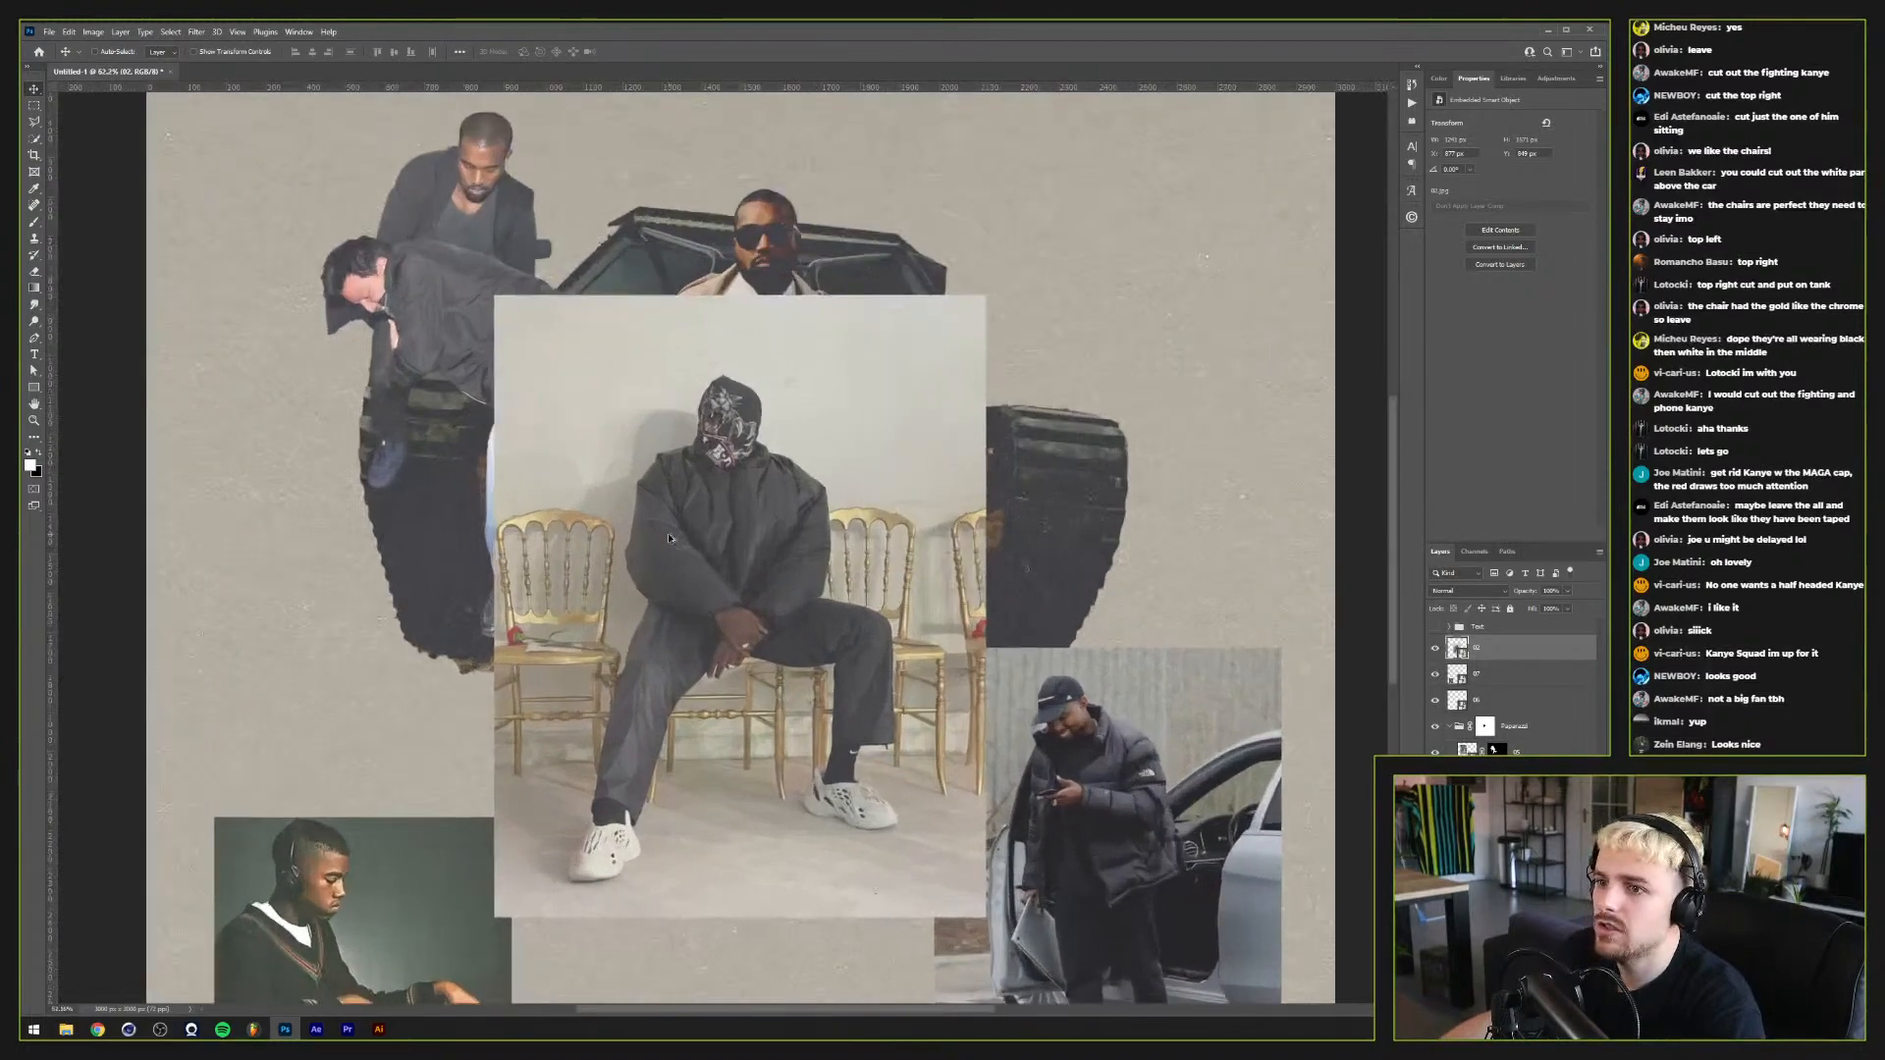
scroll(678, 538, down, 3)
scroll(687, 537, up, 1)
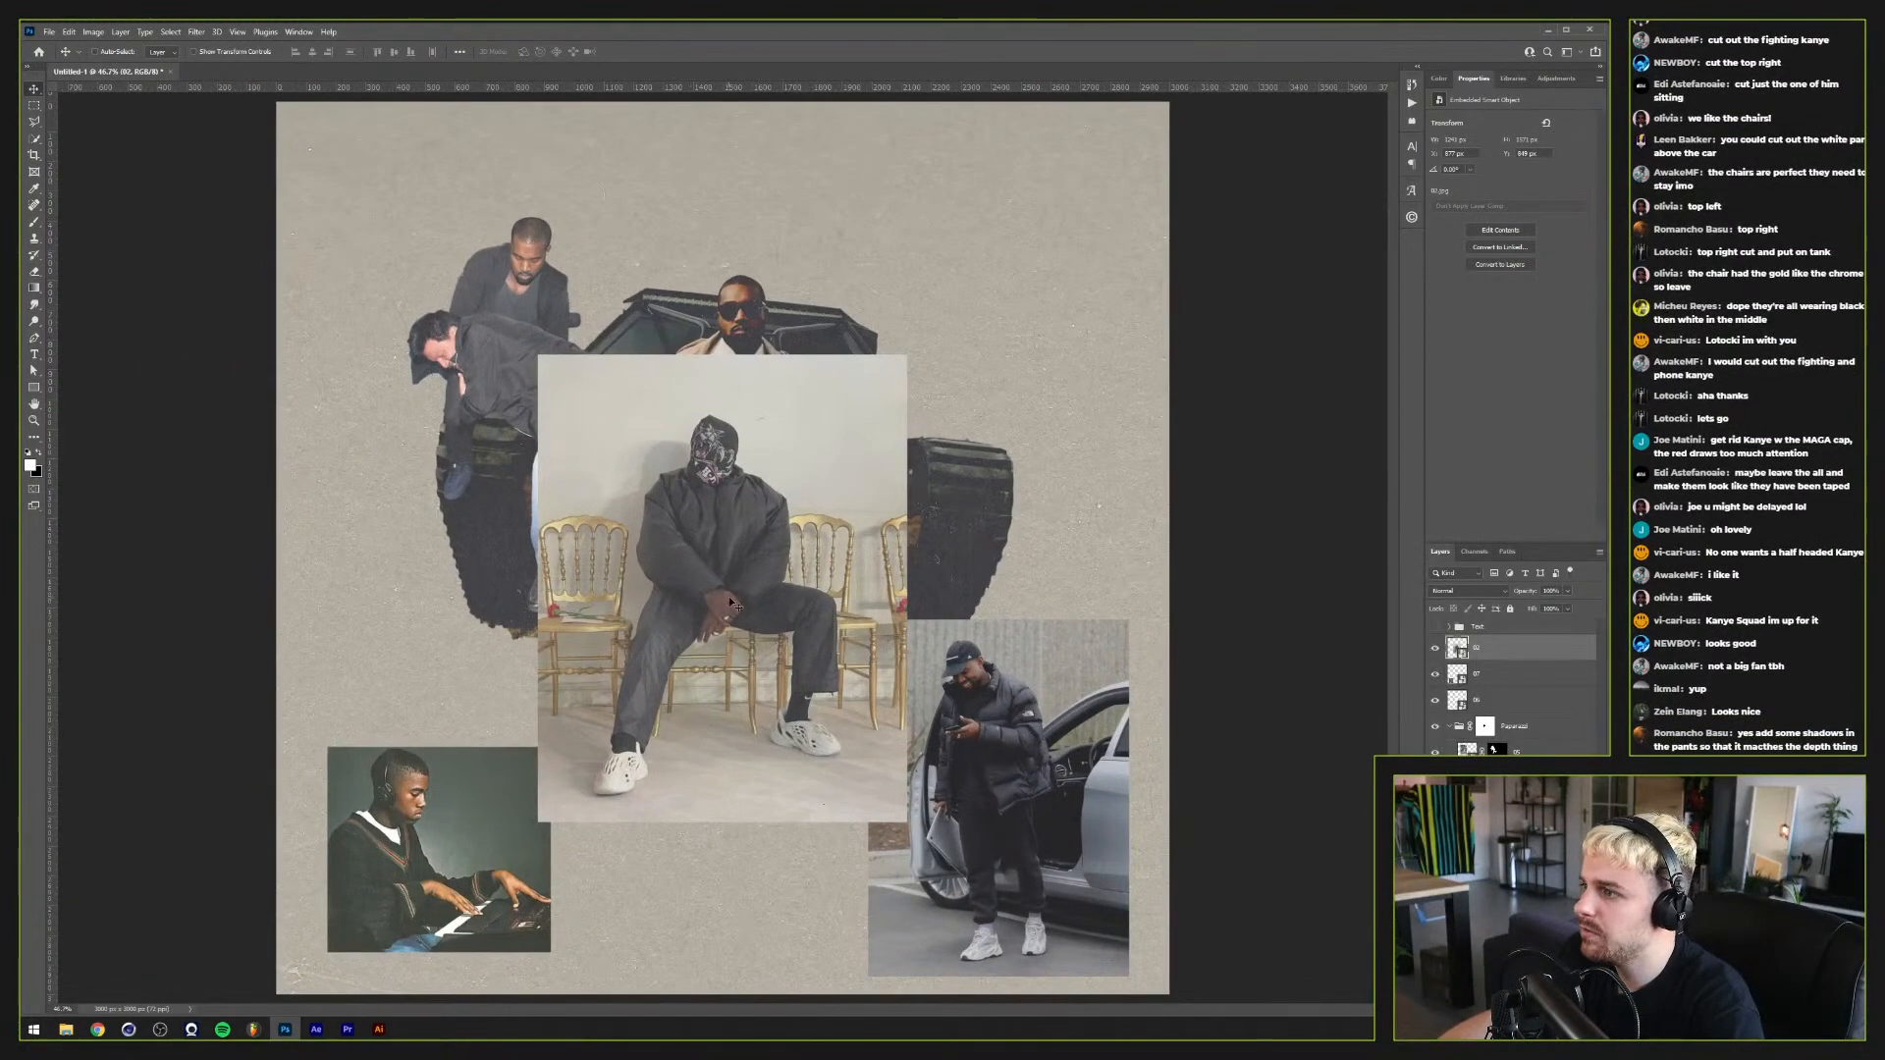
scroll(640, 609, up, 1)
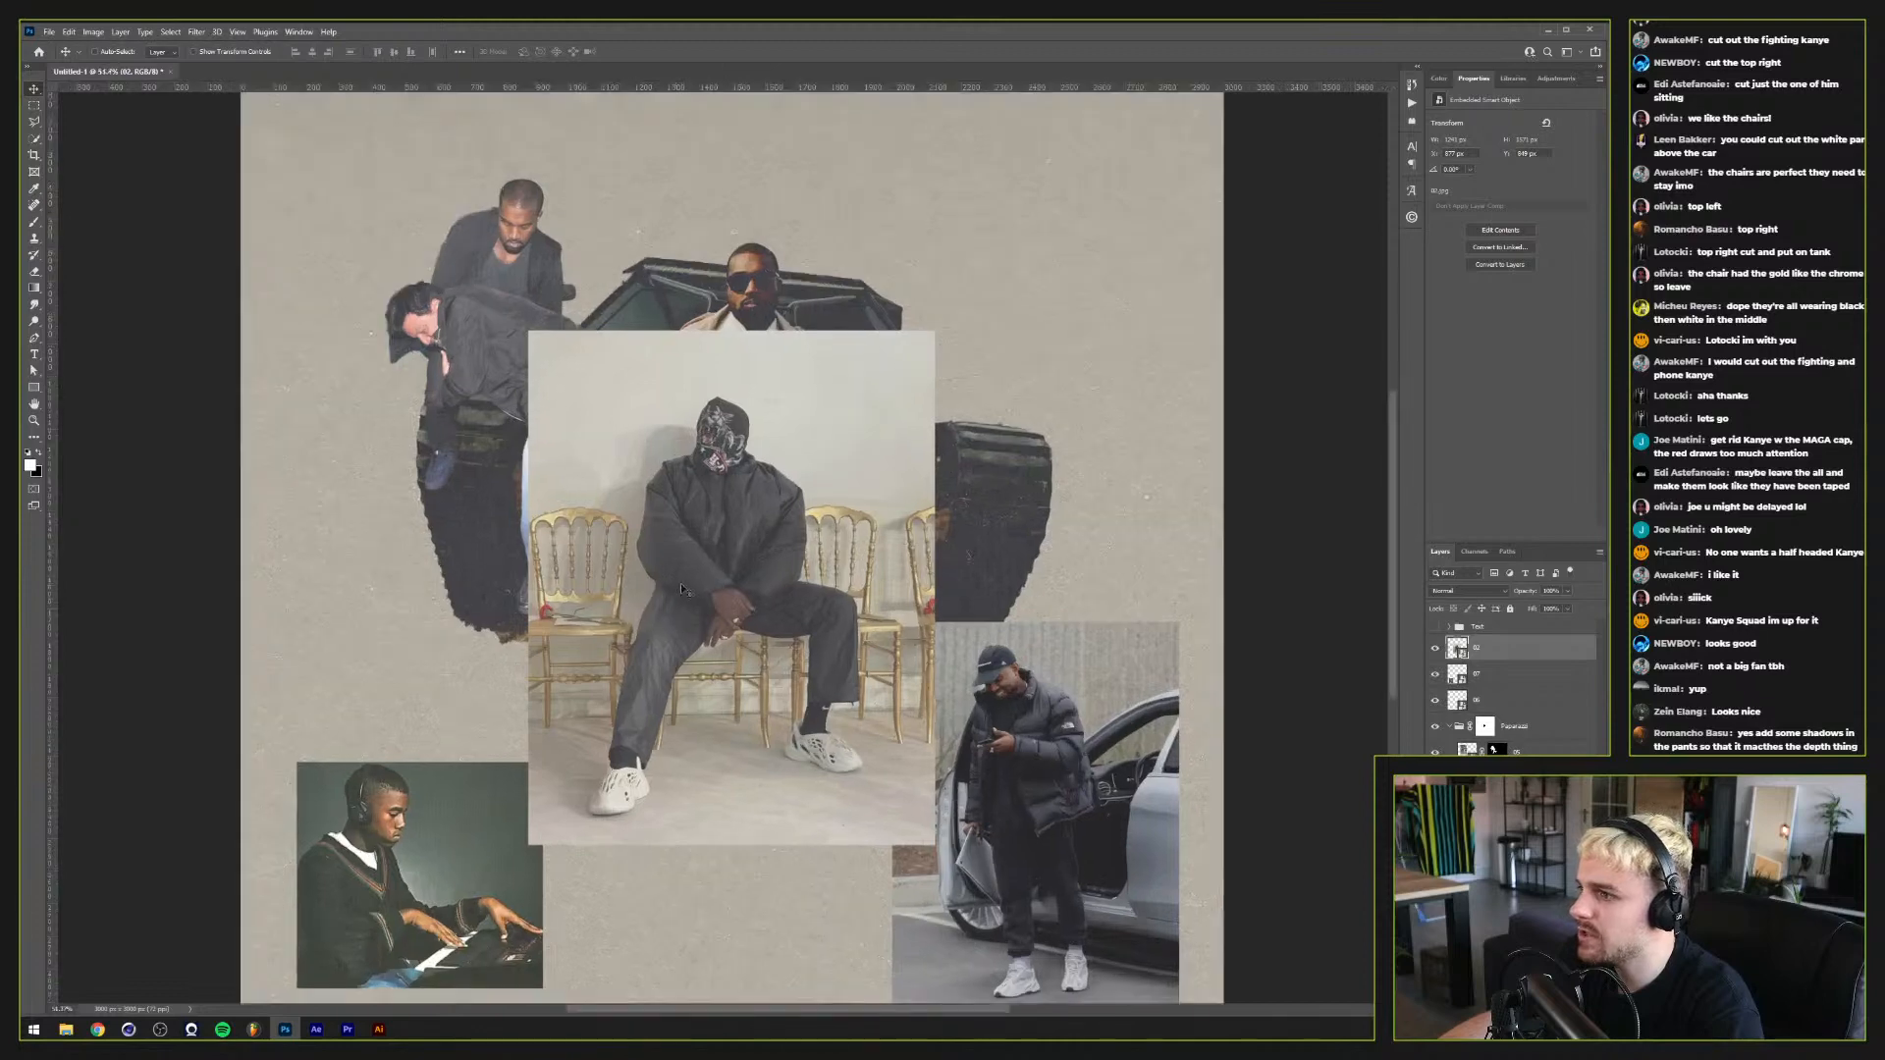
drag(640, 608, 1011, 576)
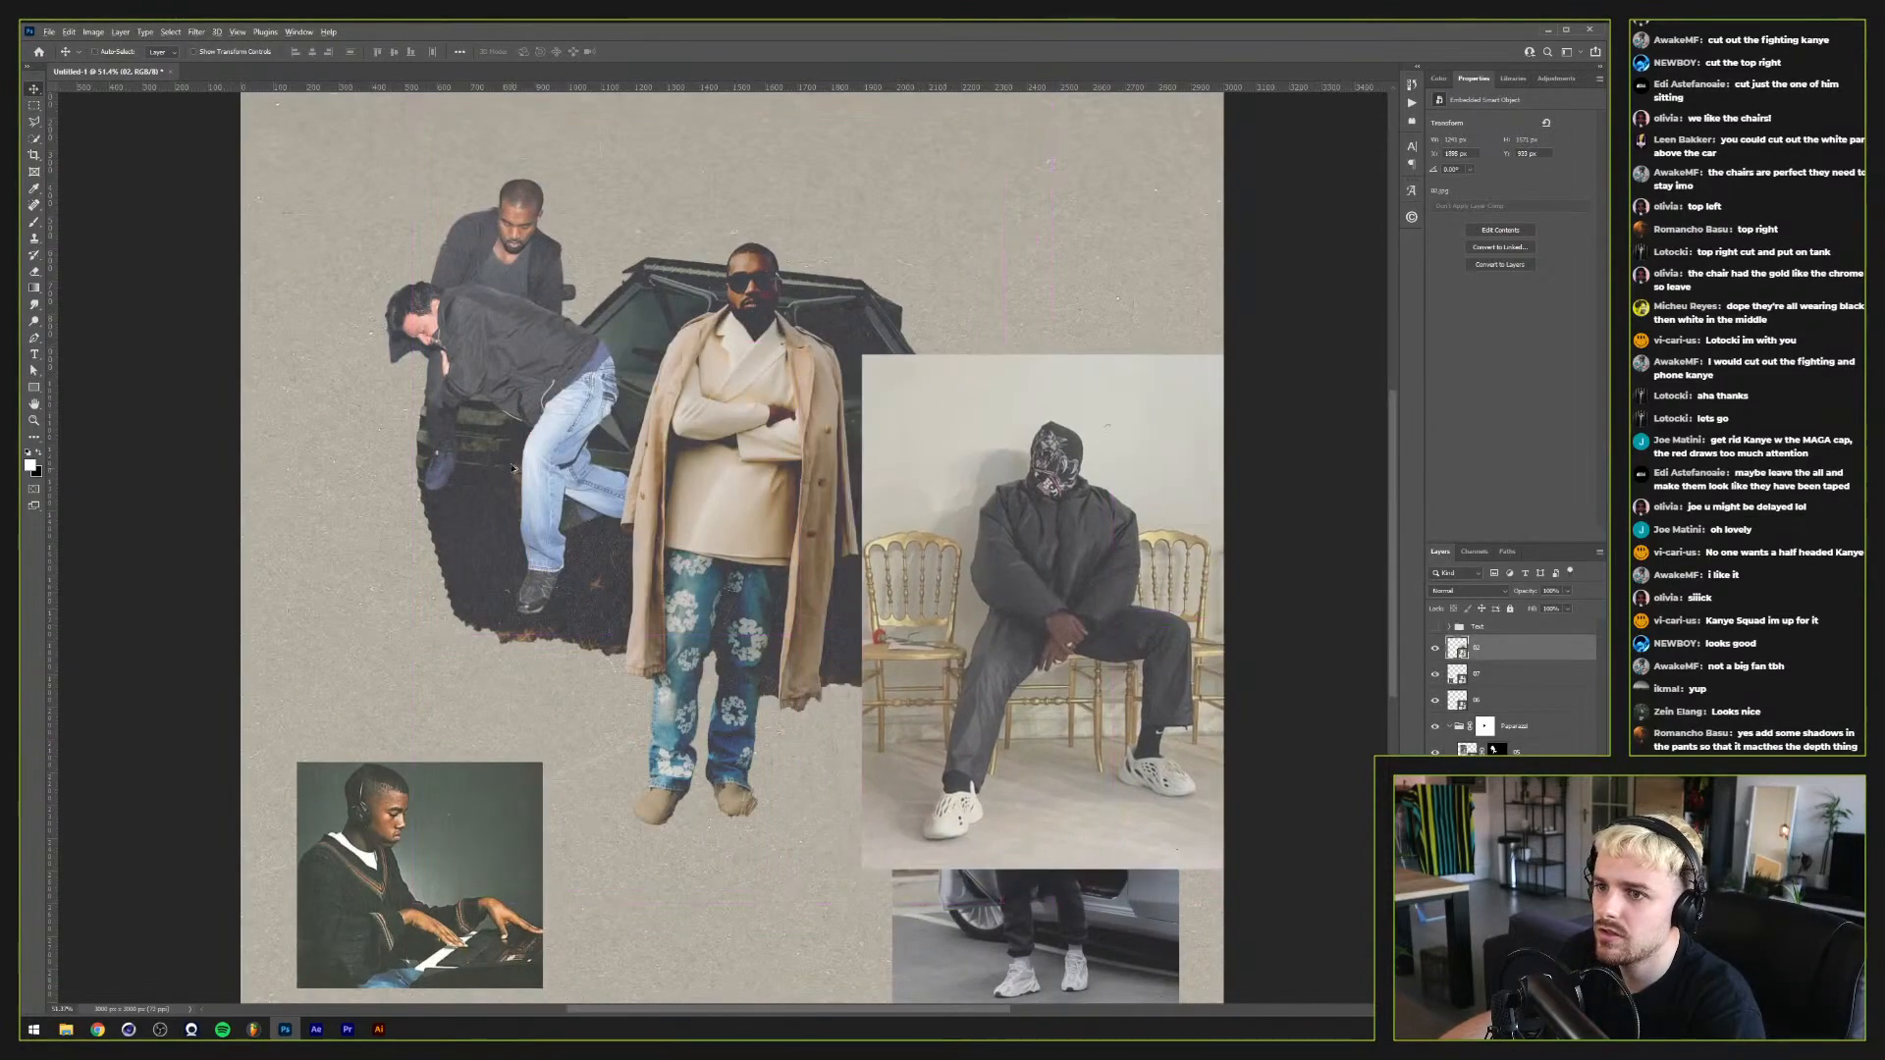
Step: Create a new empty layer above the fighting pair's cut-out inside the Paparazzi group and activate the Brush tool
scroll(579, 505, up, 3)
click(1516, 751)
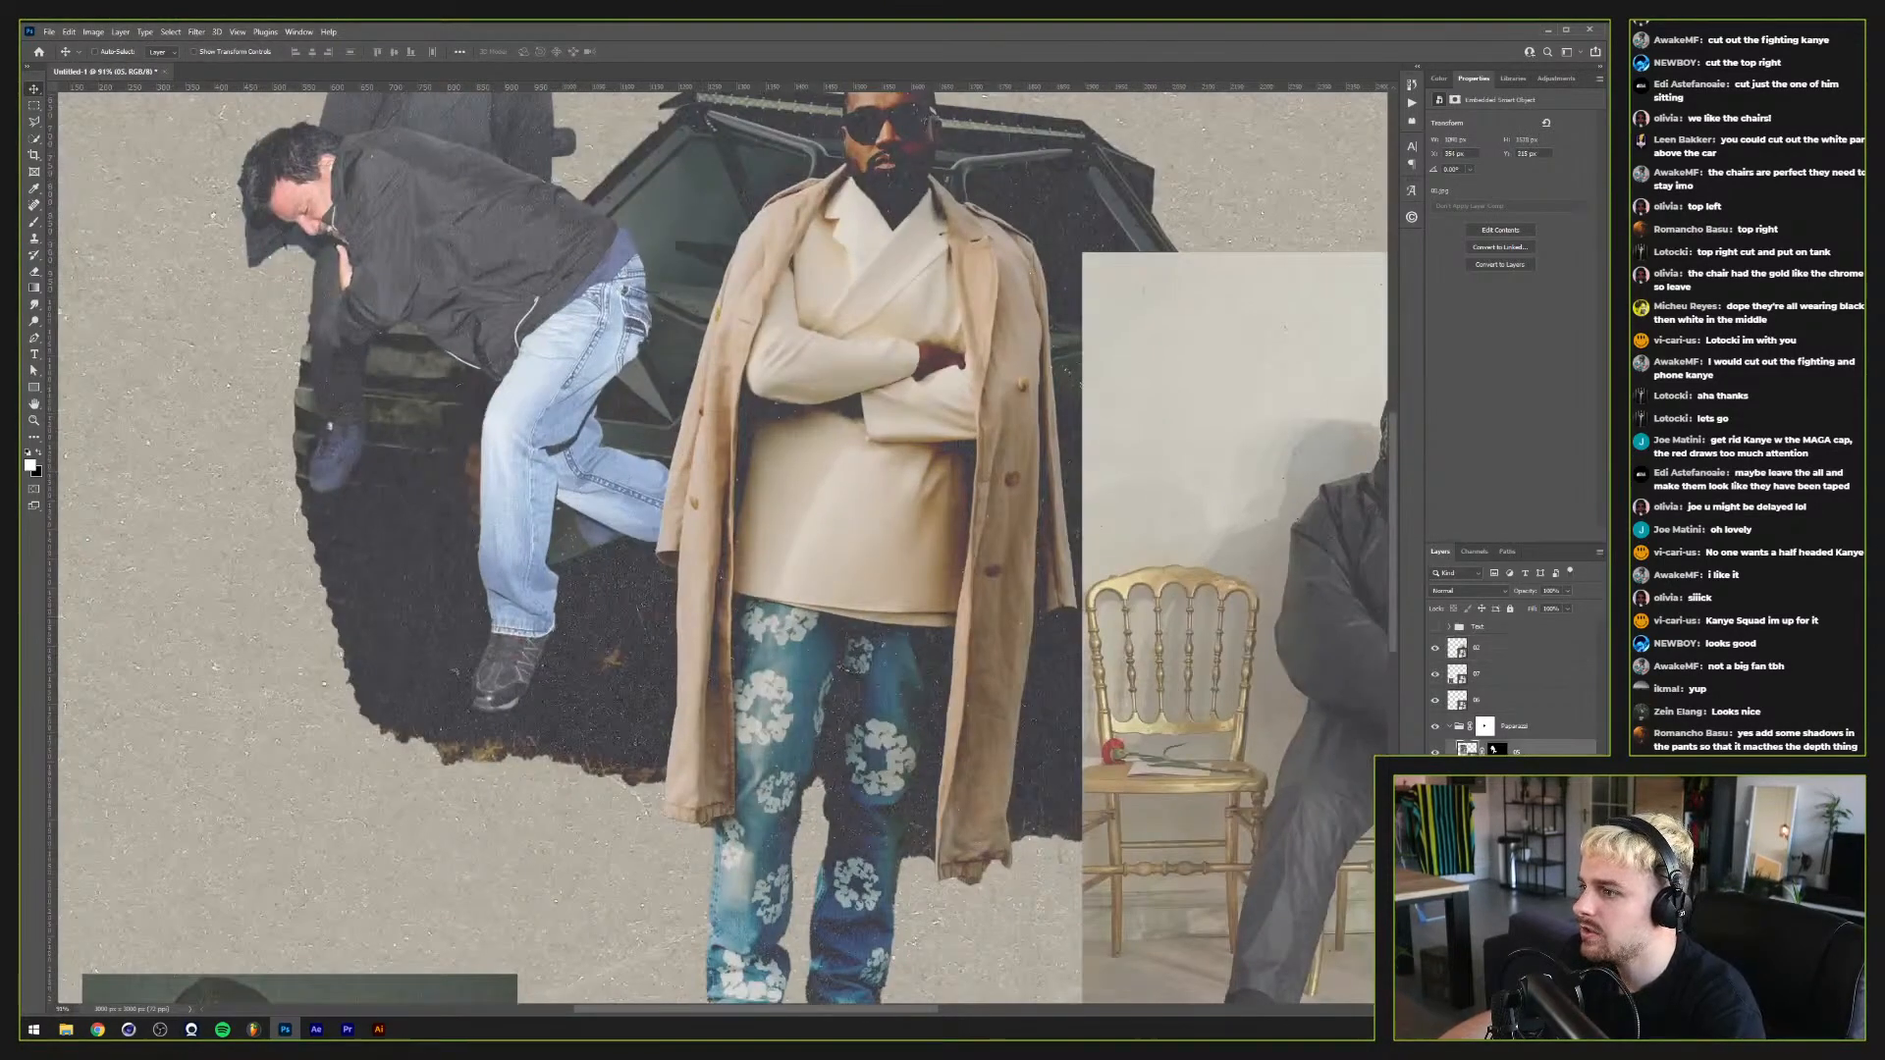
key(ctrl+shift+alt+n)
key(b)
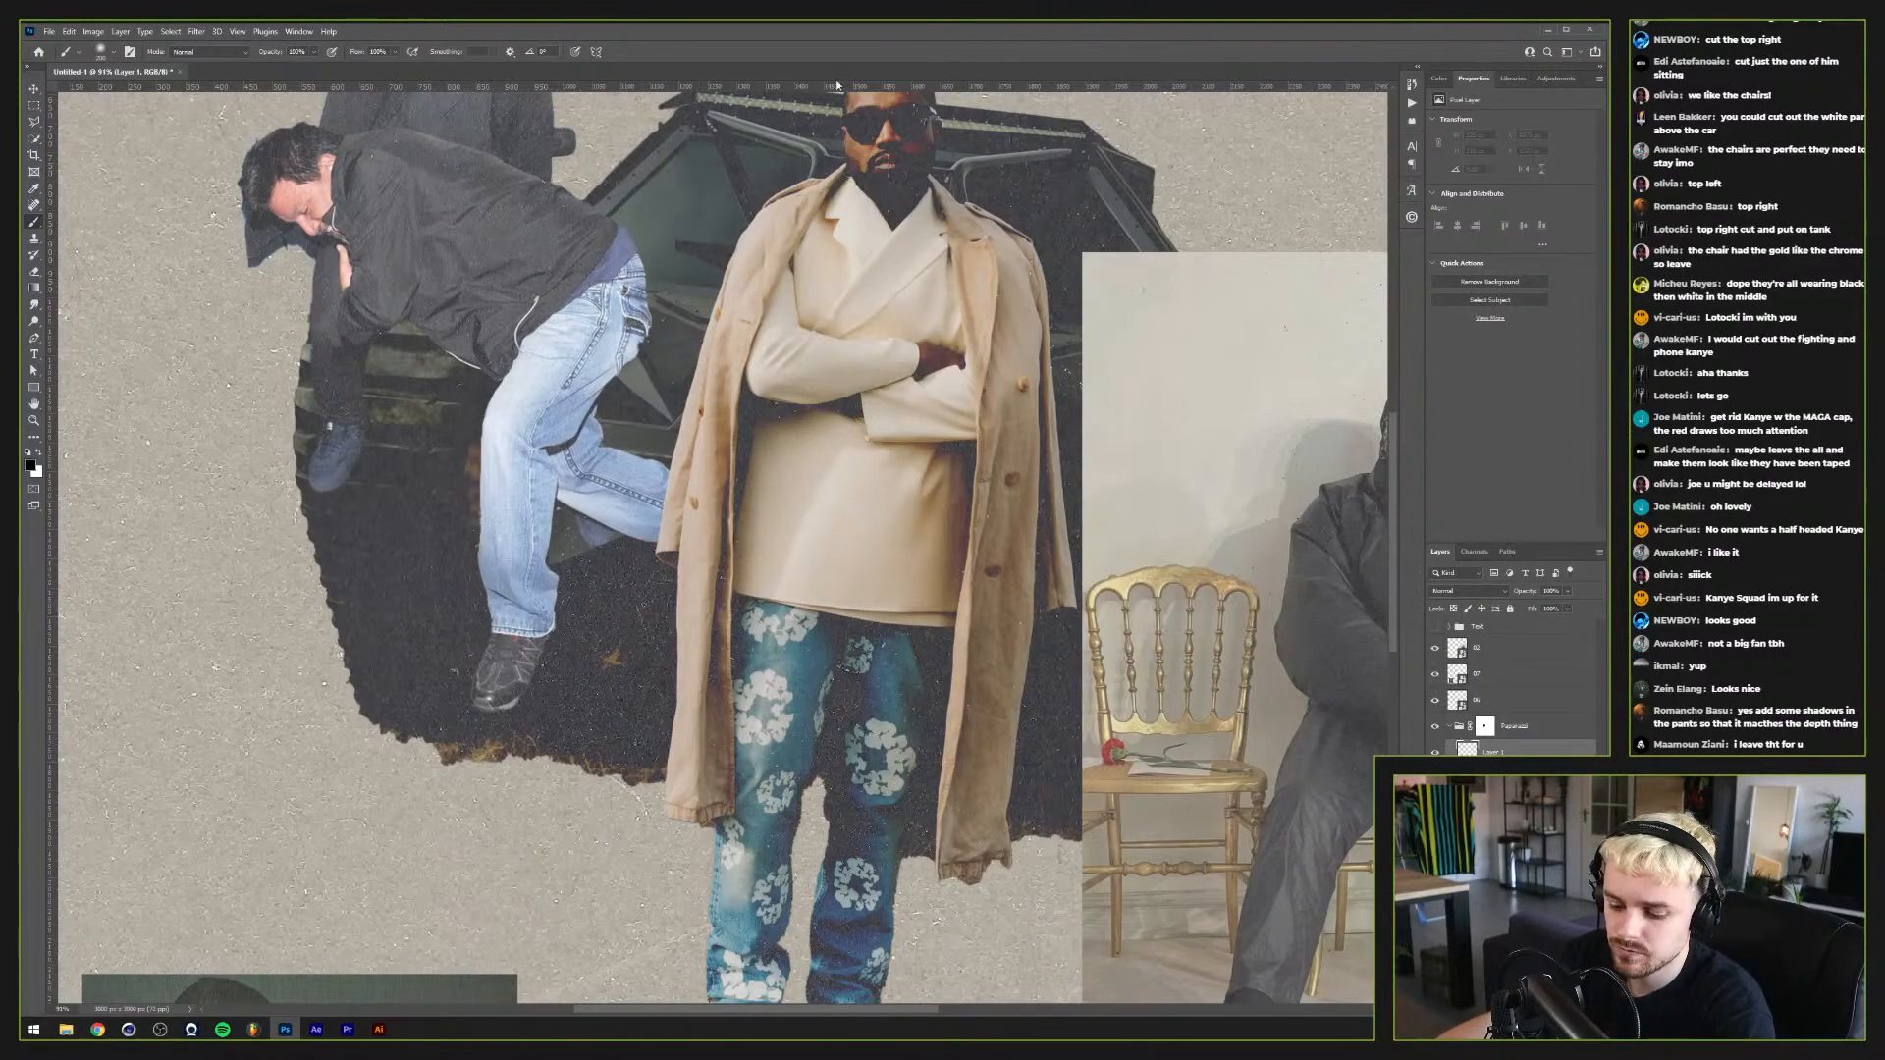
Step: Open the brush settings and reduce the soft round brush's spacing to the minimum
click(113, 53)
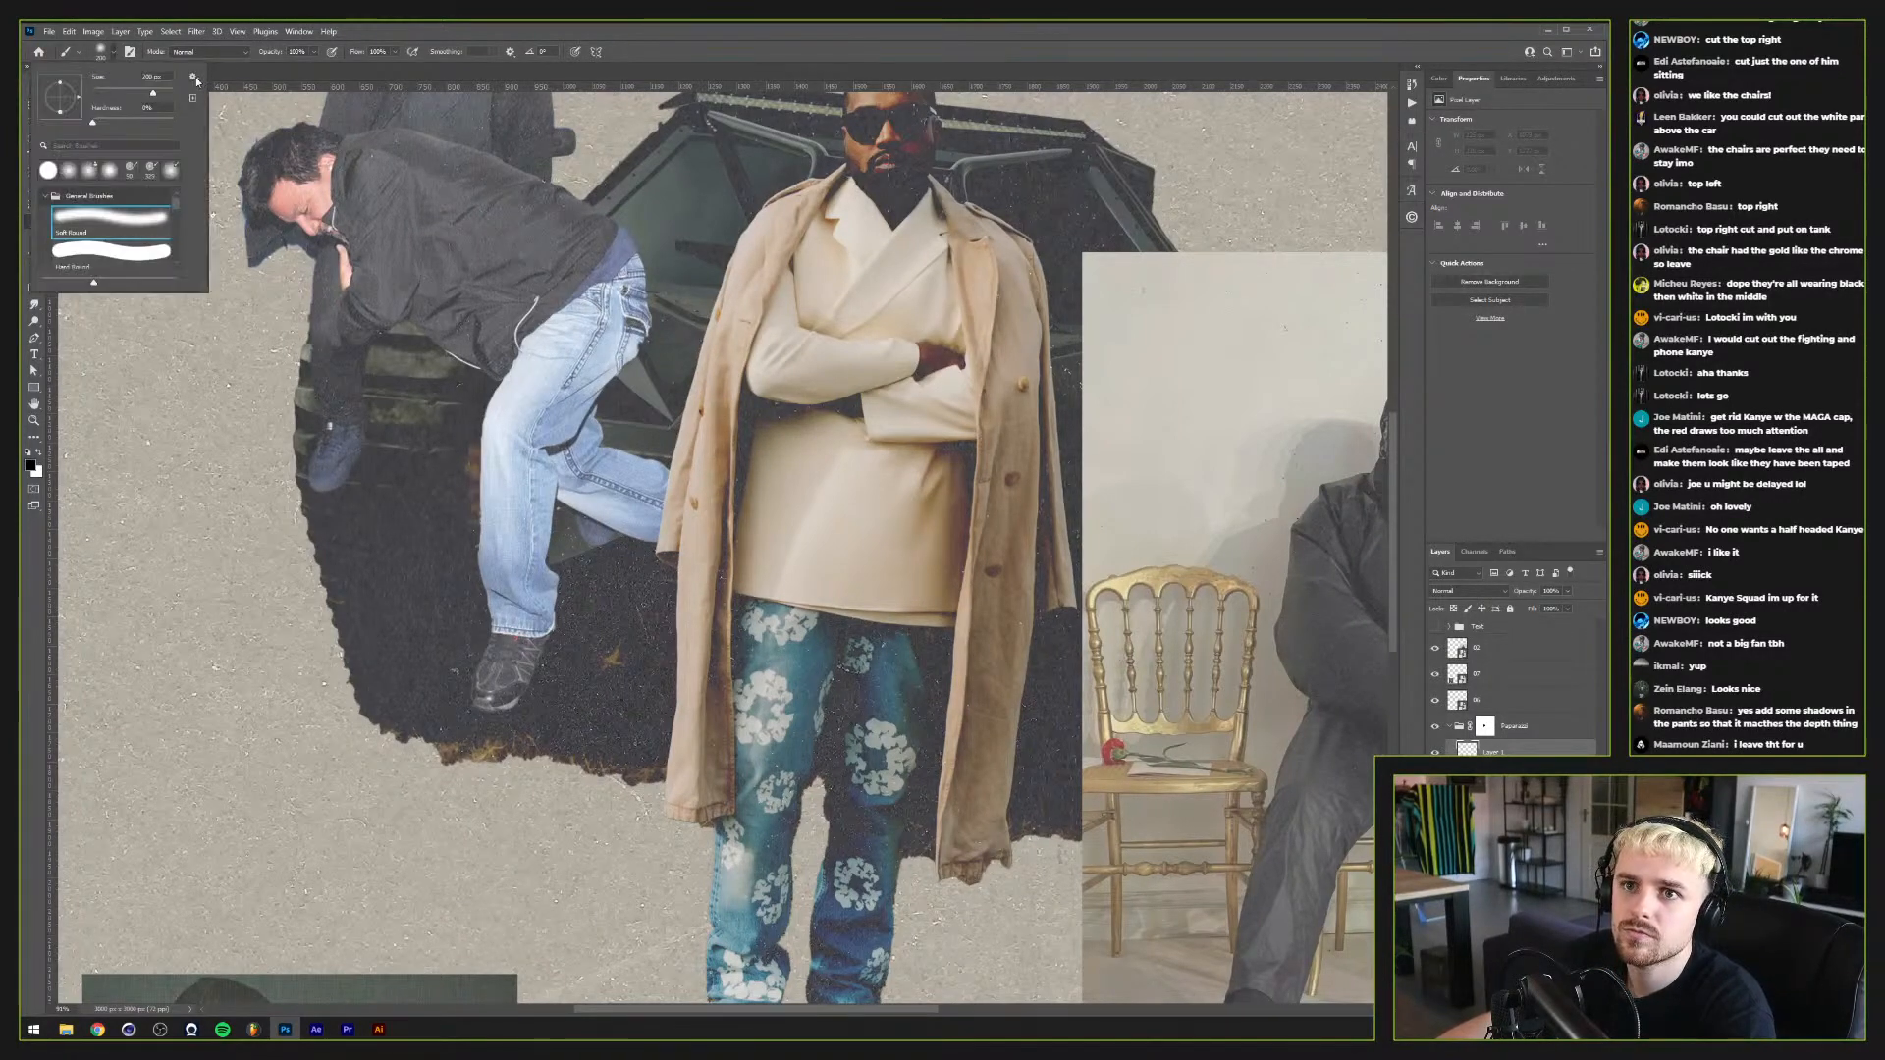
click(193, 77)
click(299, 31)
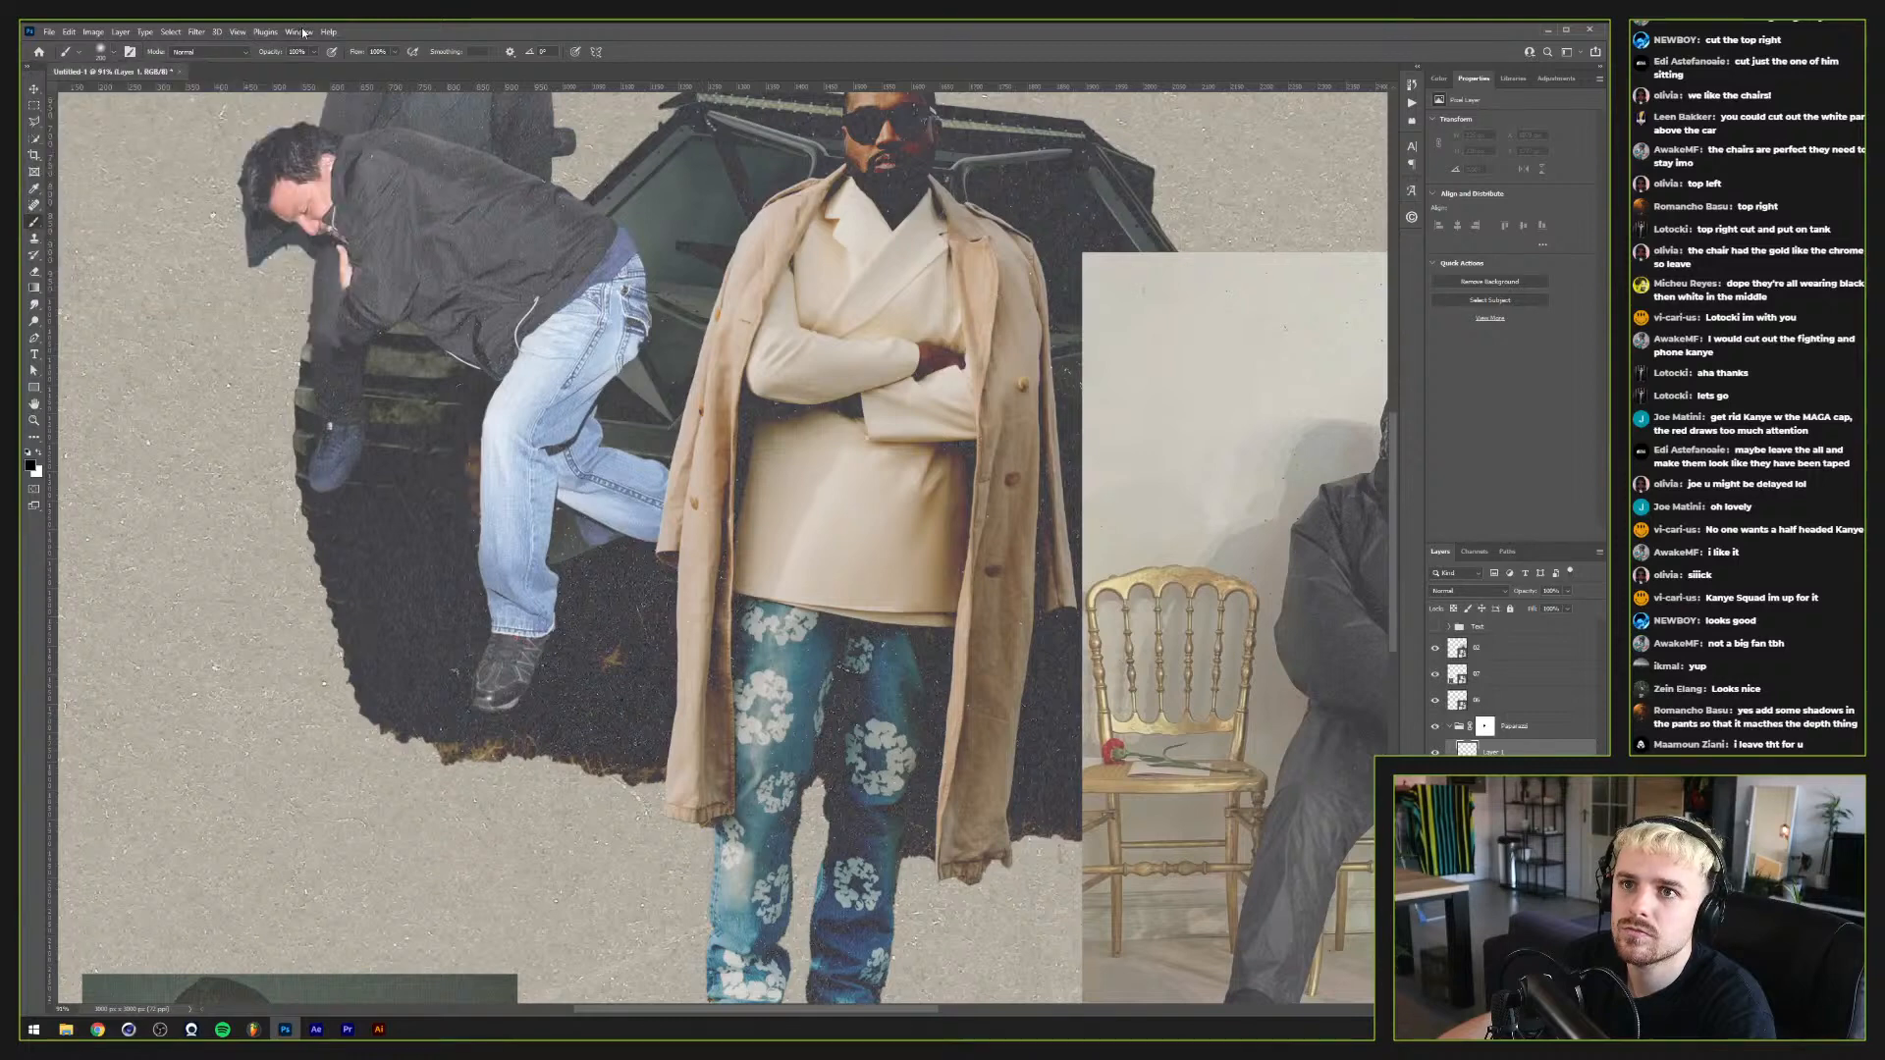
click(299, 32)
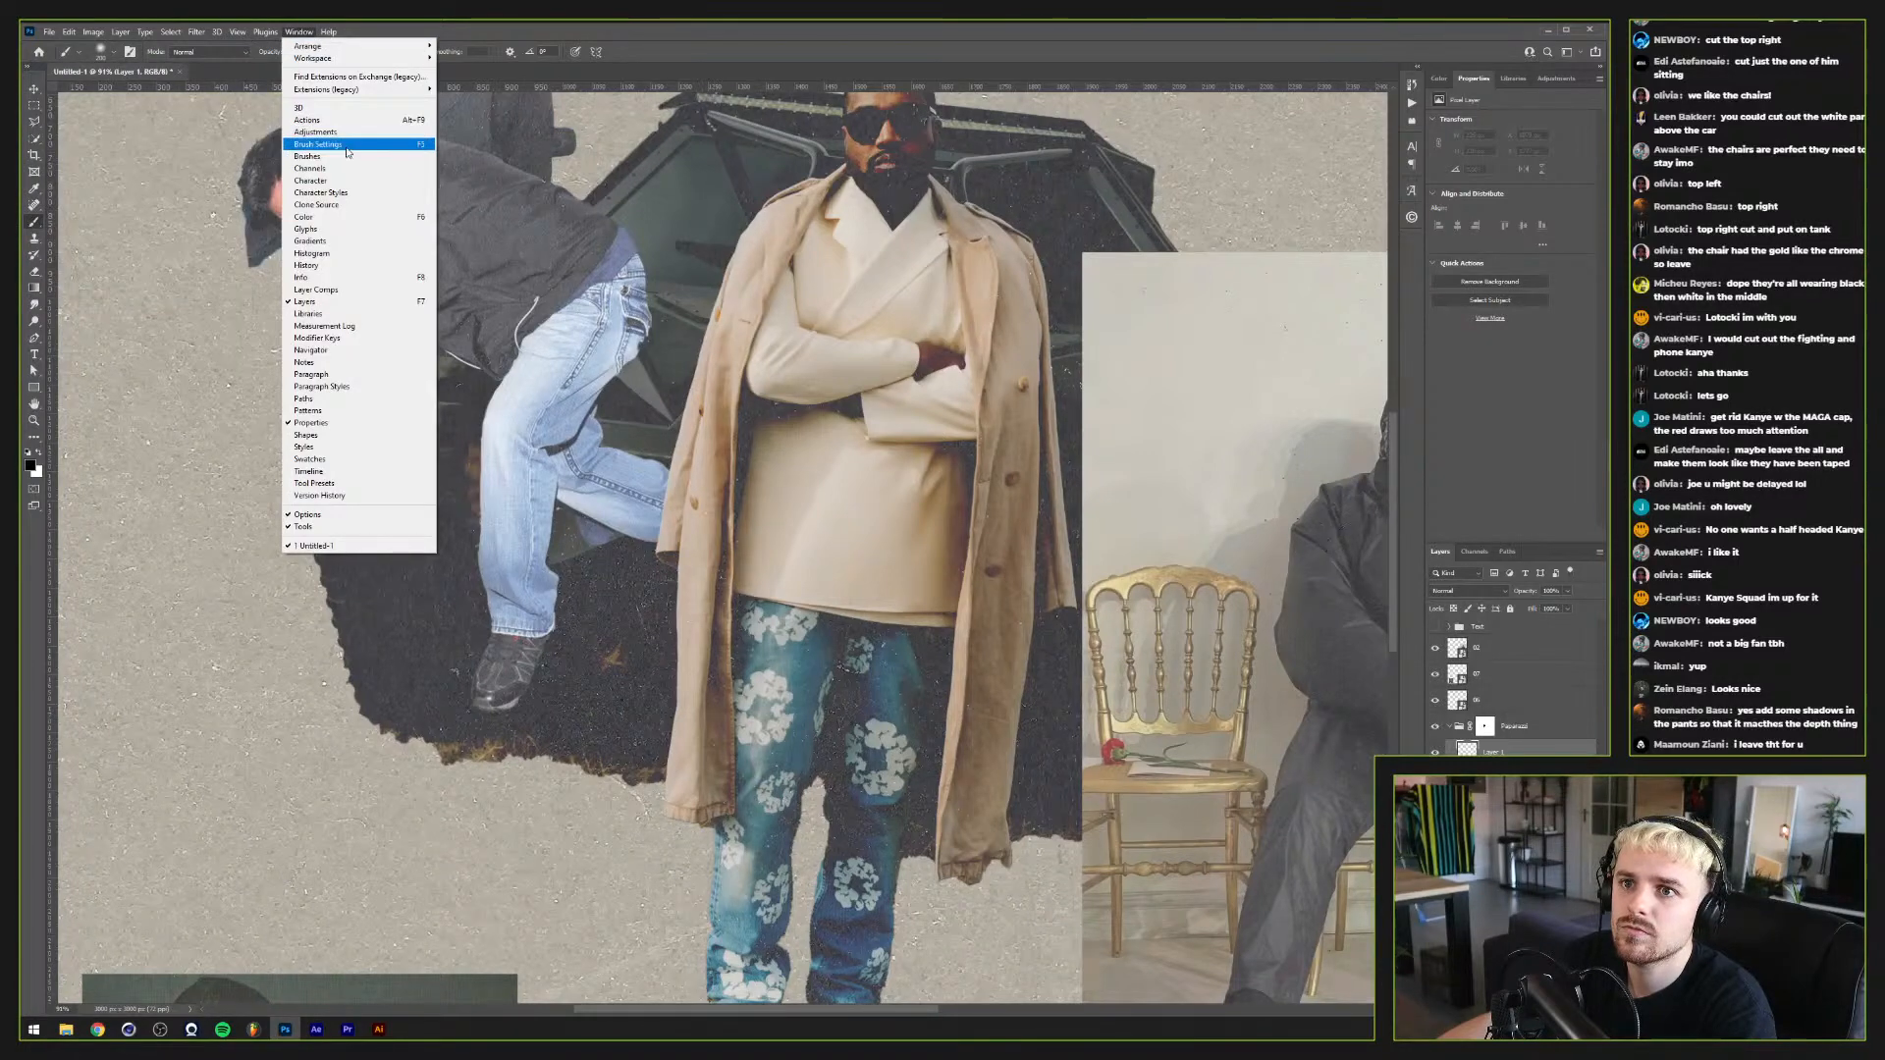
click(318, 144)
drag(1277, 358, 1186, 357)
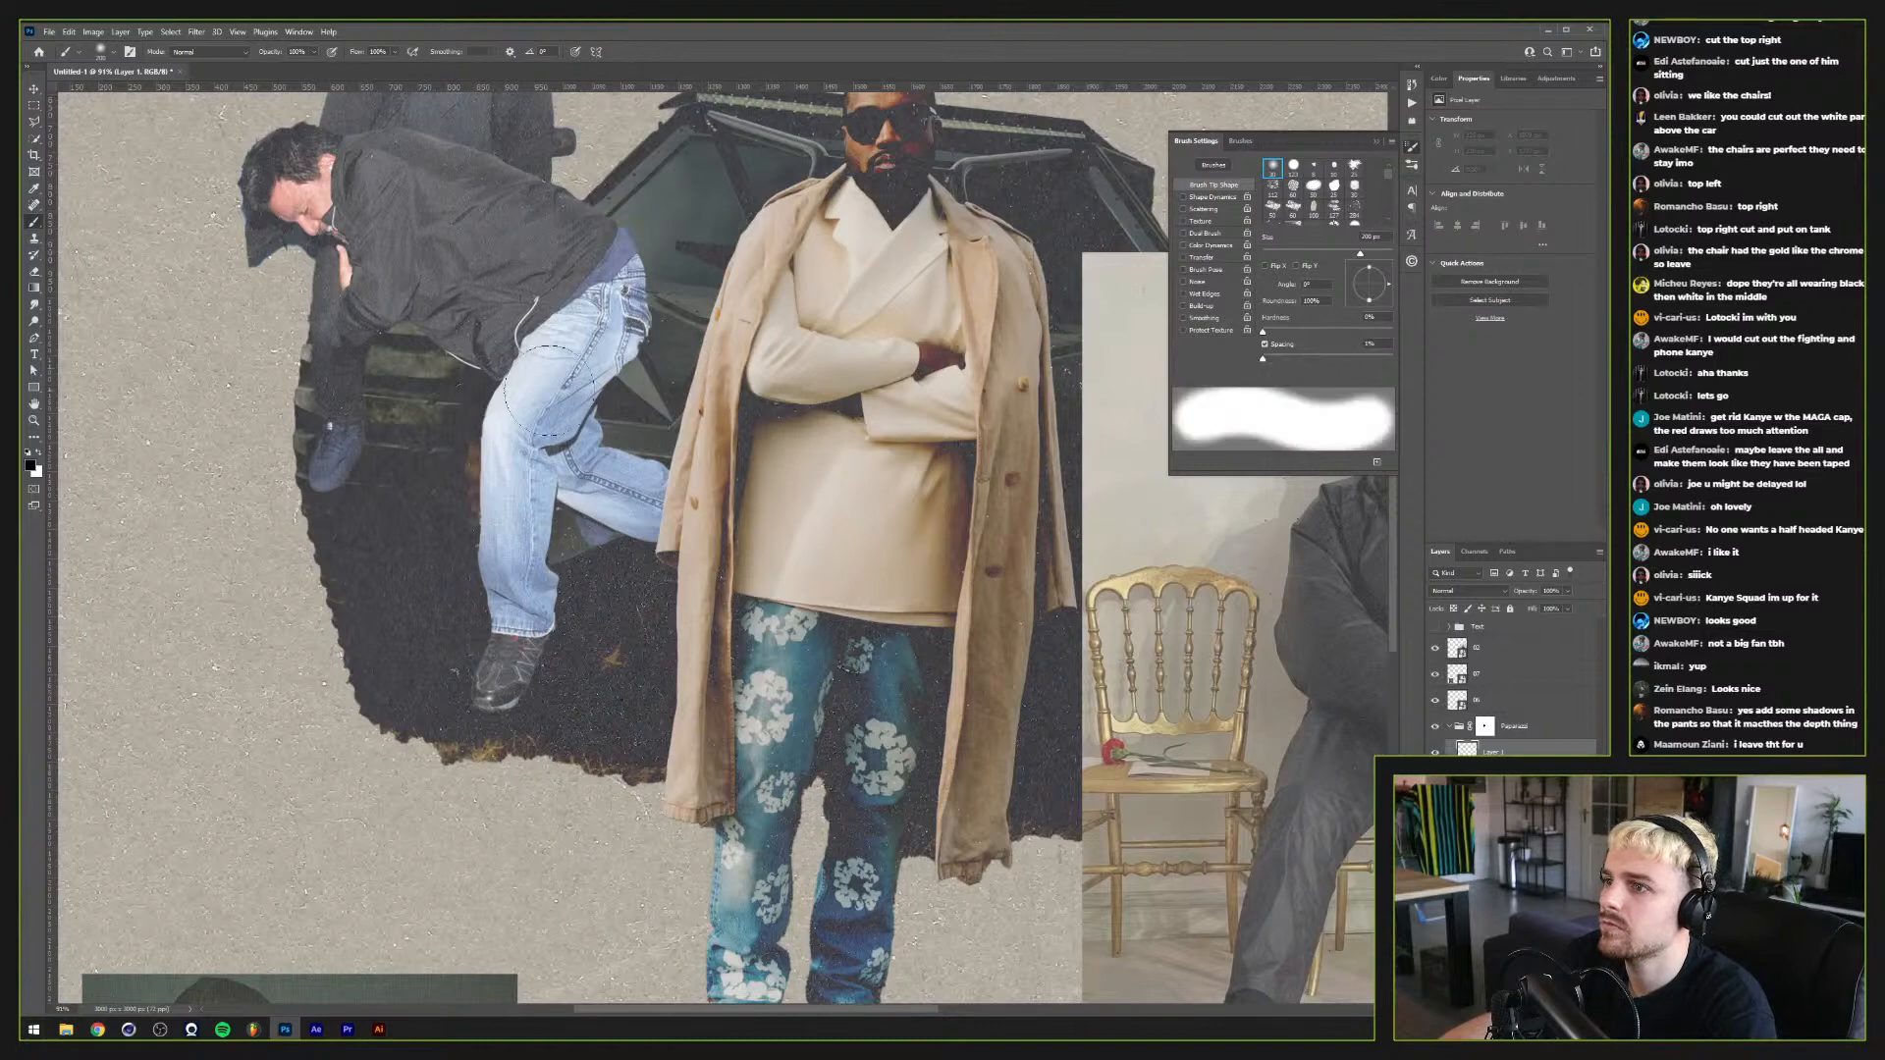
Step: Paint a soft black shape over the jeans, use it as the mask of a new Curves adjustment, and remove the painted layer
mouse_move(633, 461)
mouse_down()
mouse_move(608, 491)
mouse_move(629, 501)
mouse_move(601, 479)
mouse_move(638, 353)
mouse_move(628, 314)
mouse_move(577, 346)
mouse_move(589, 359)
mouse_move(534, 420)
mouse_move(519, 581)
mouse_move(496, 447)
mouse_move(633, 471)
mouse_up()
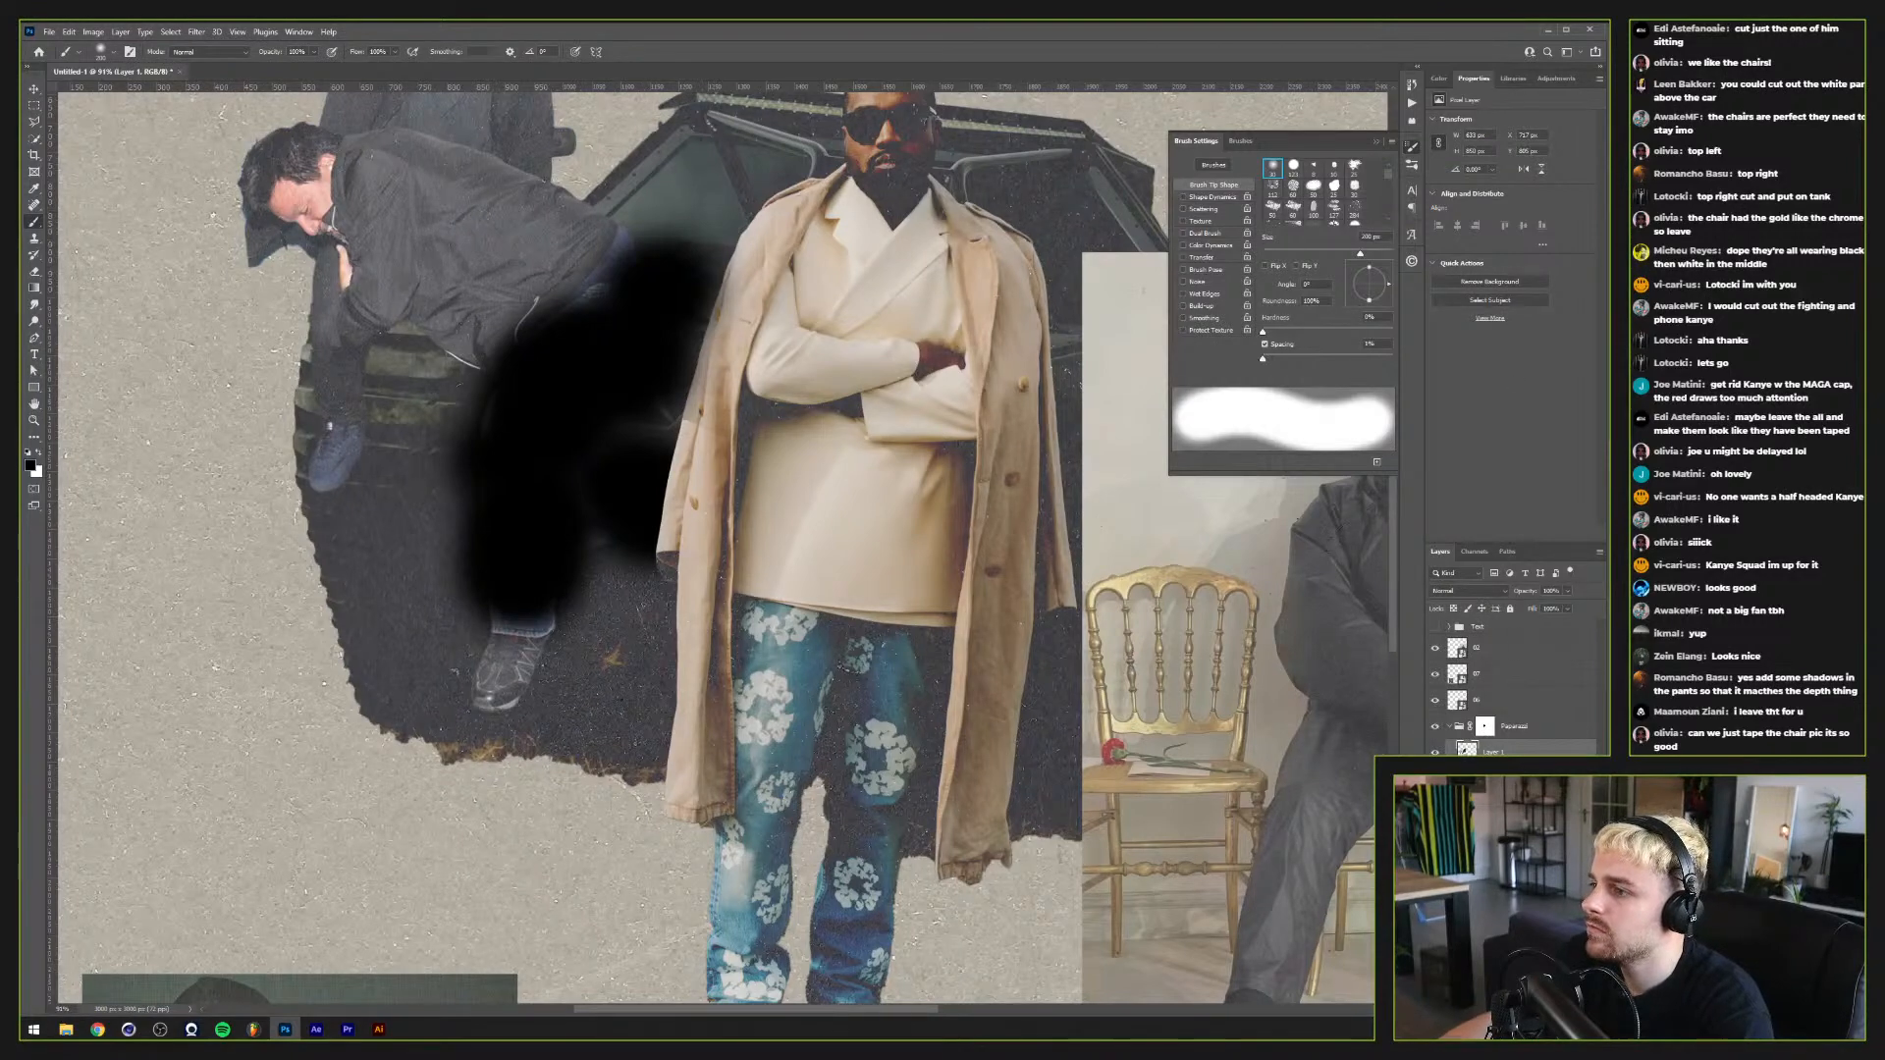
click(1516, 81)
click(1543, 83)
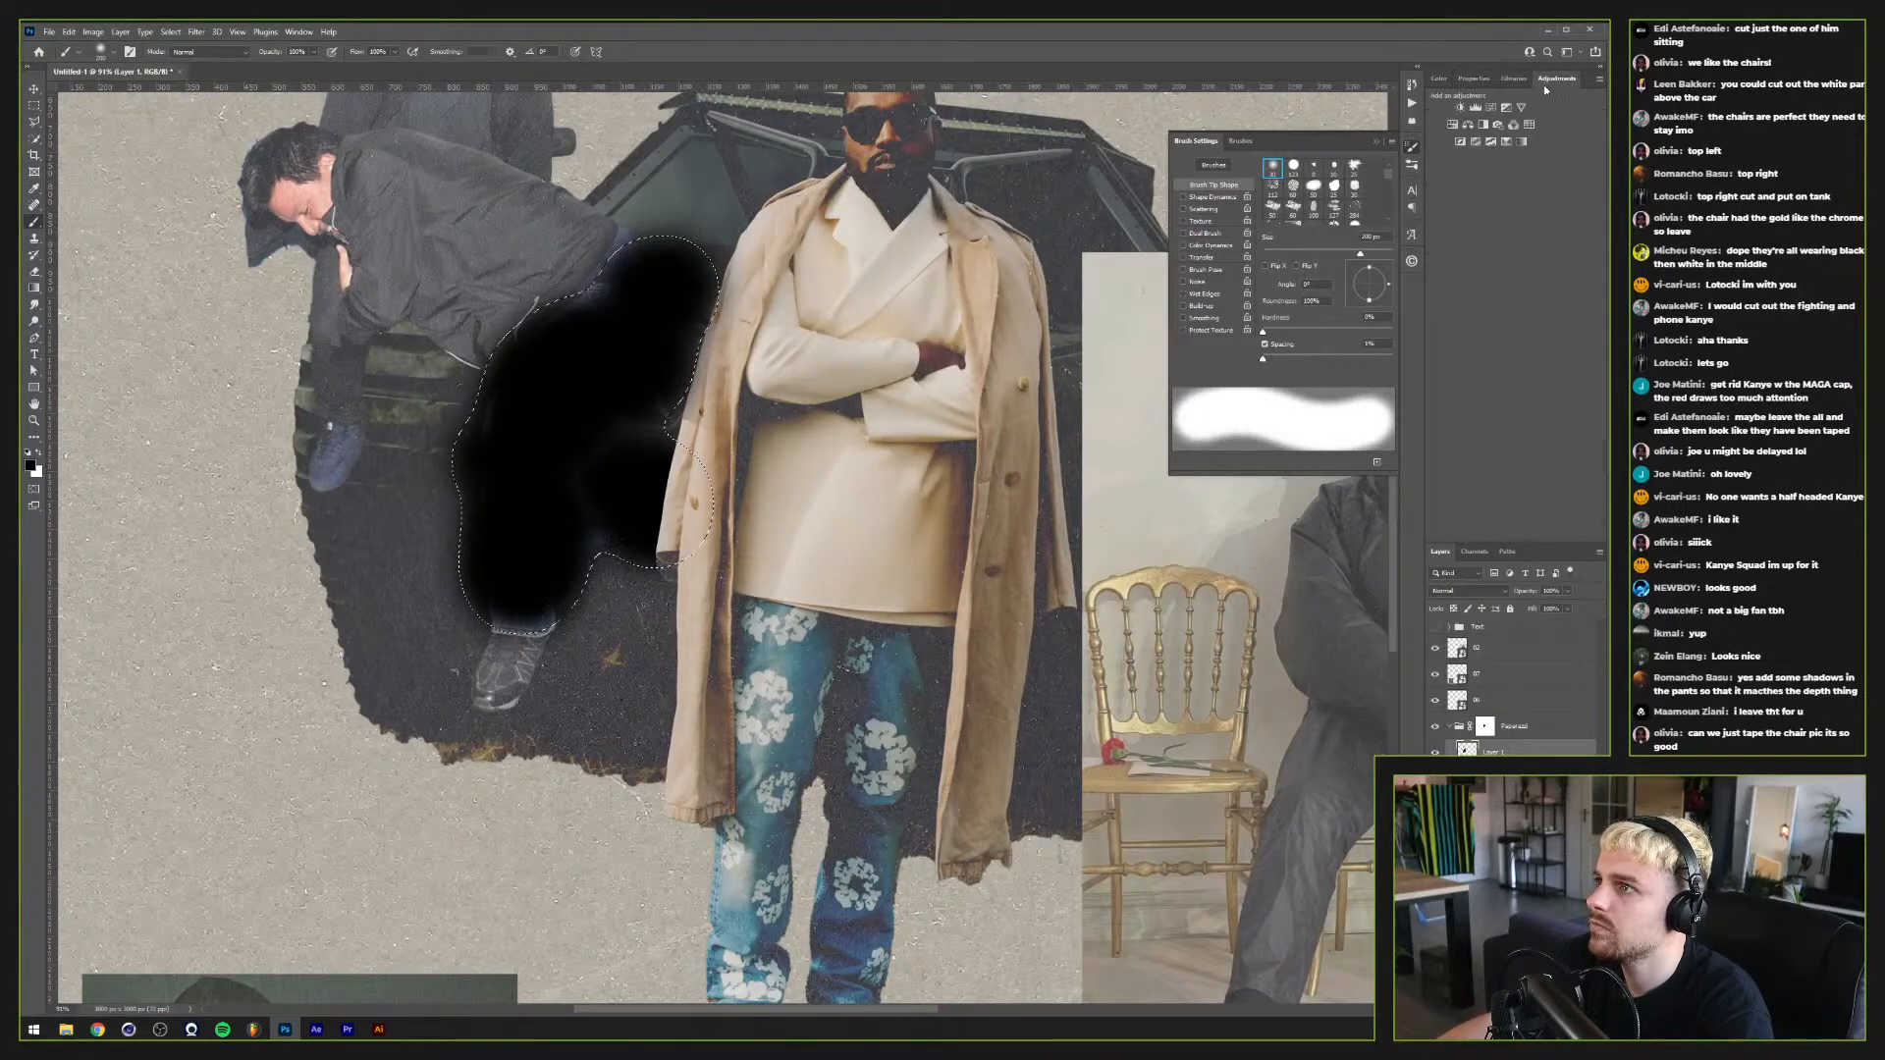
click(1461, 96)
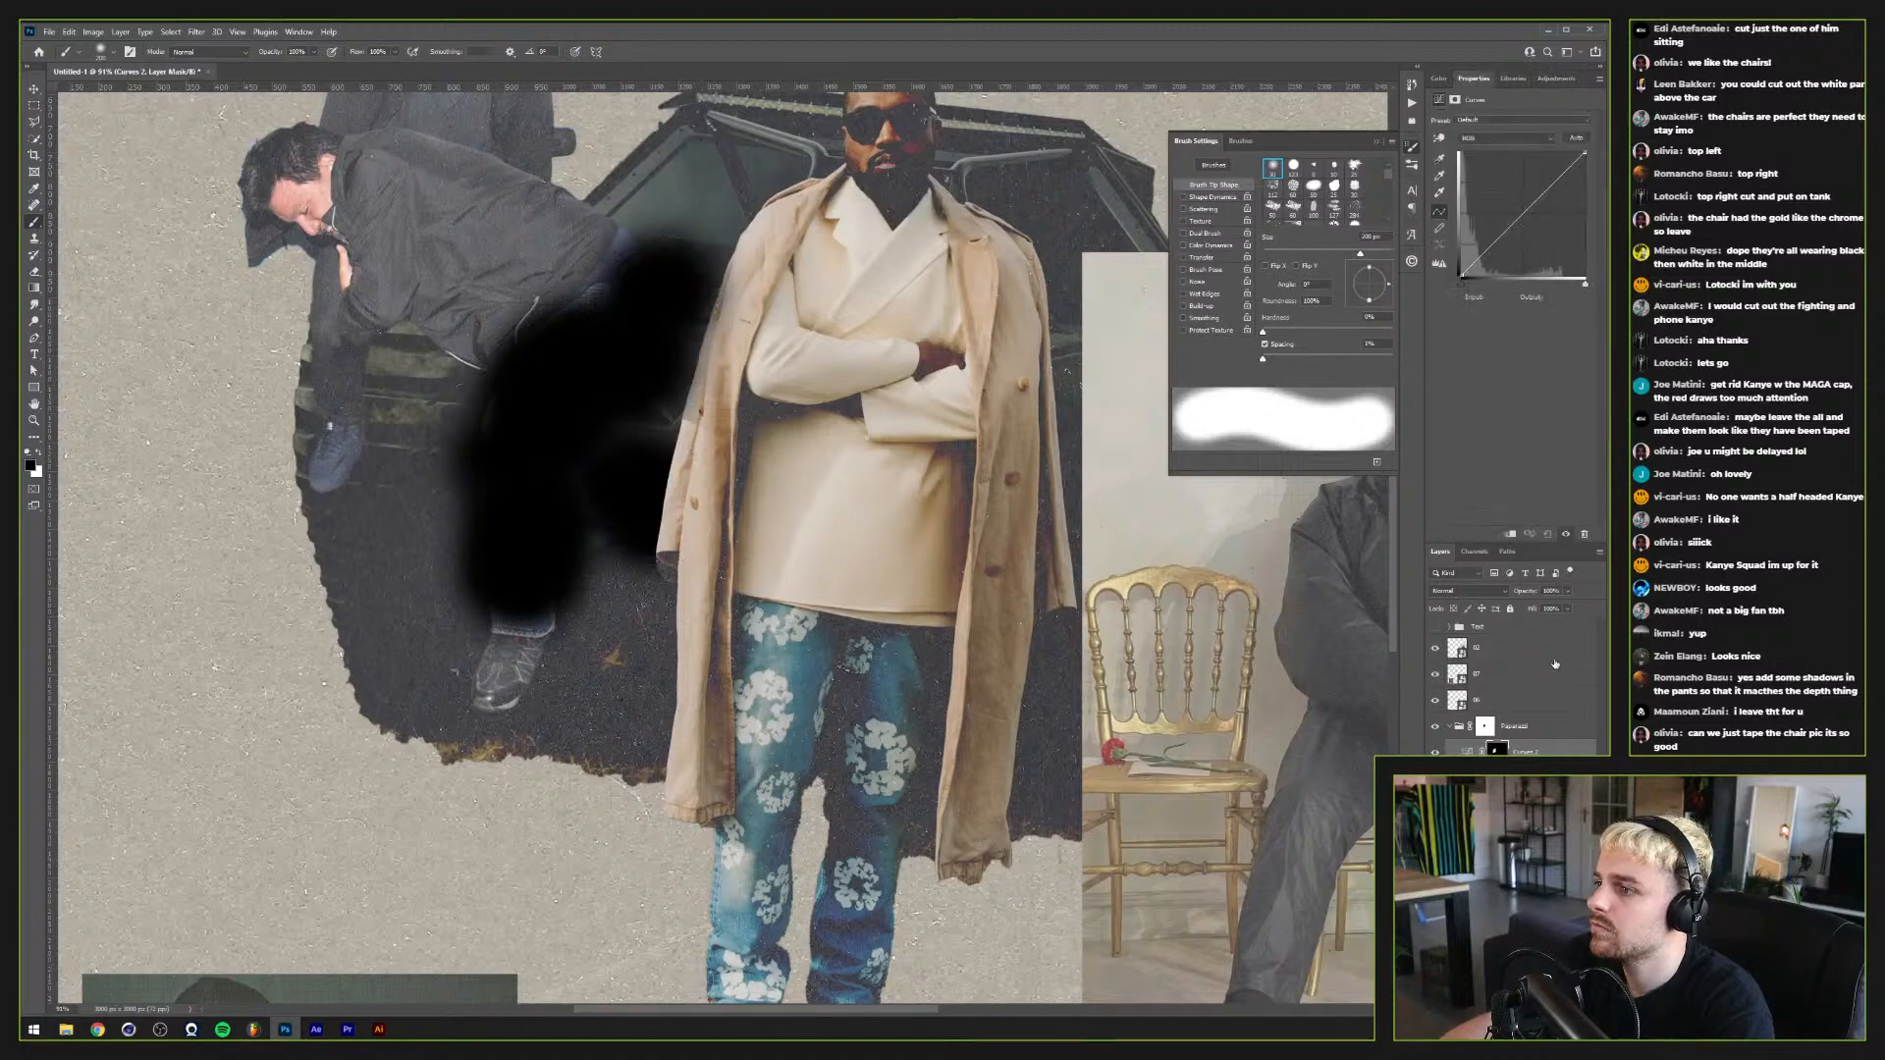
click(1554, 664)
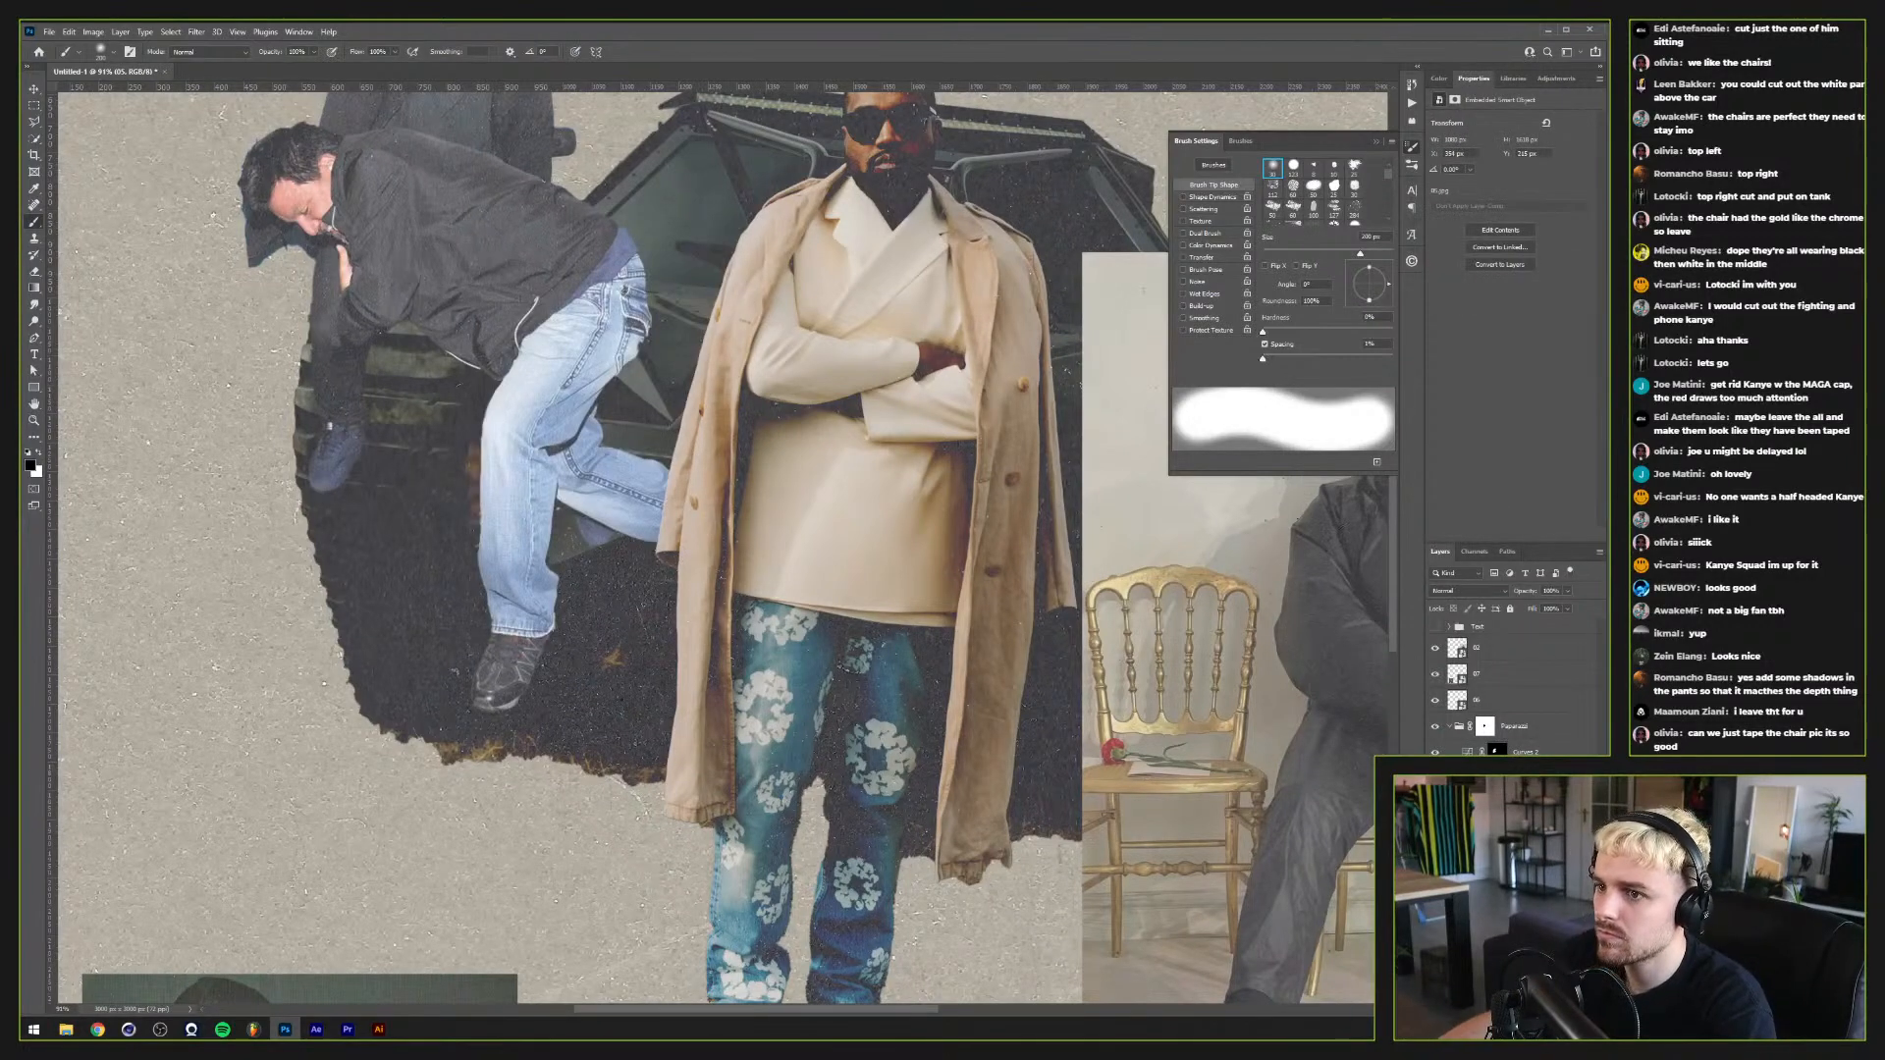
Step: Darken the masked Curves adjustment over the jeans by lowering its midtone point and pulling down the white end of the curve
click(1496, 751)
drag(1534, 209, 1535, 224)
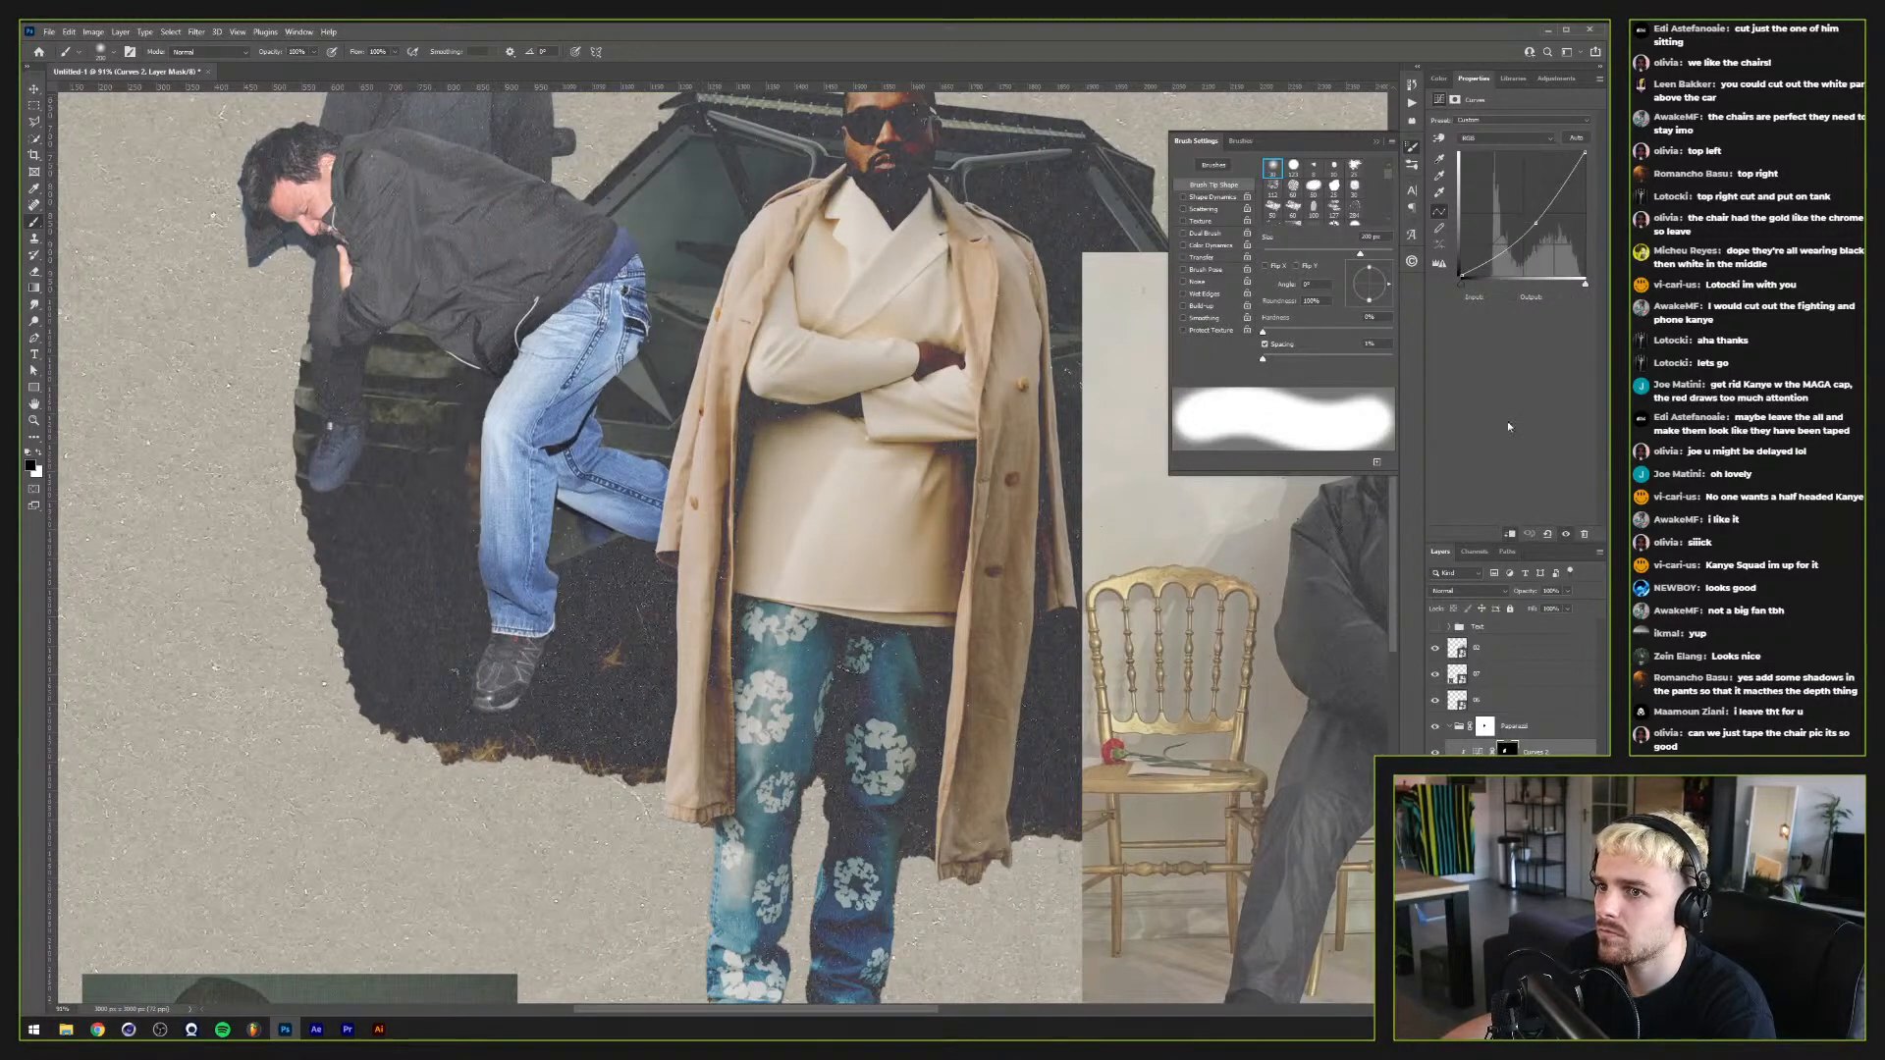
click(1536, 220)
click(1584, 285)
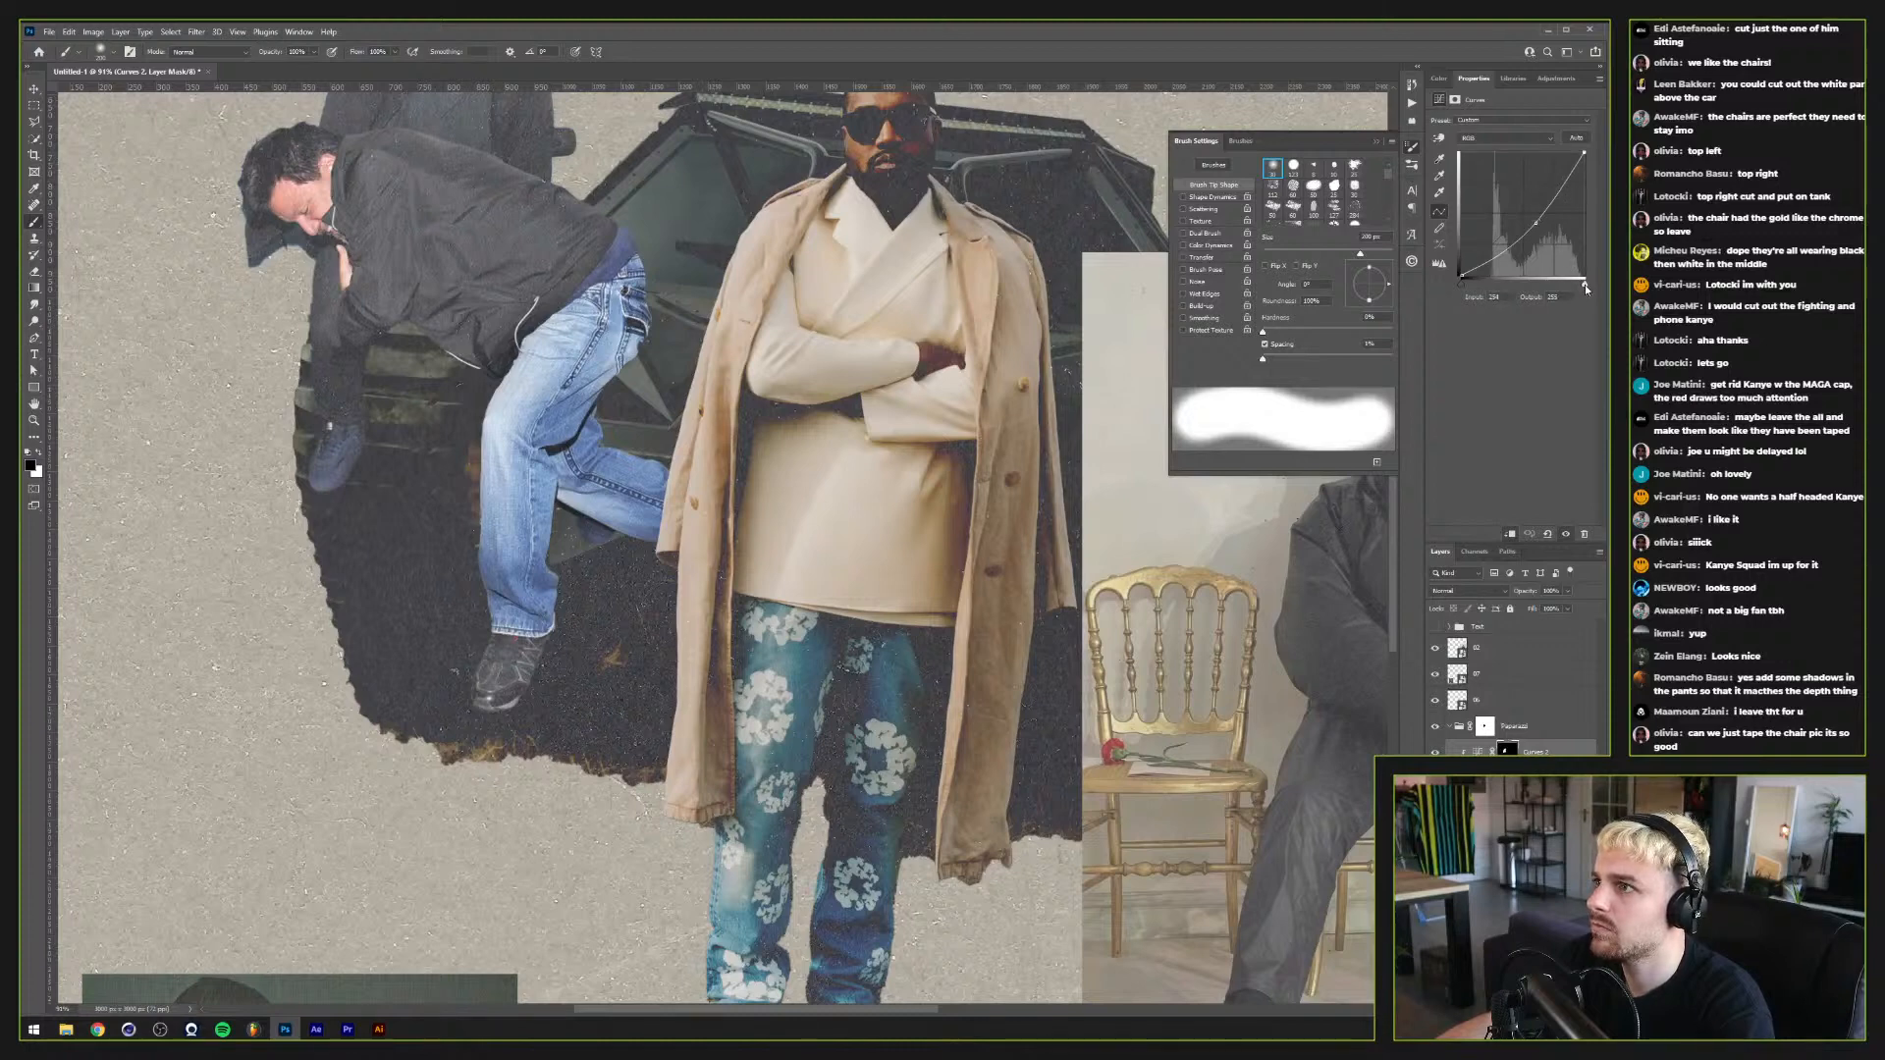
drag(1584, 154, 1534, 222)
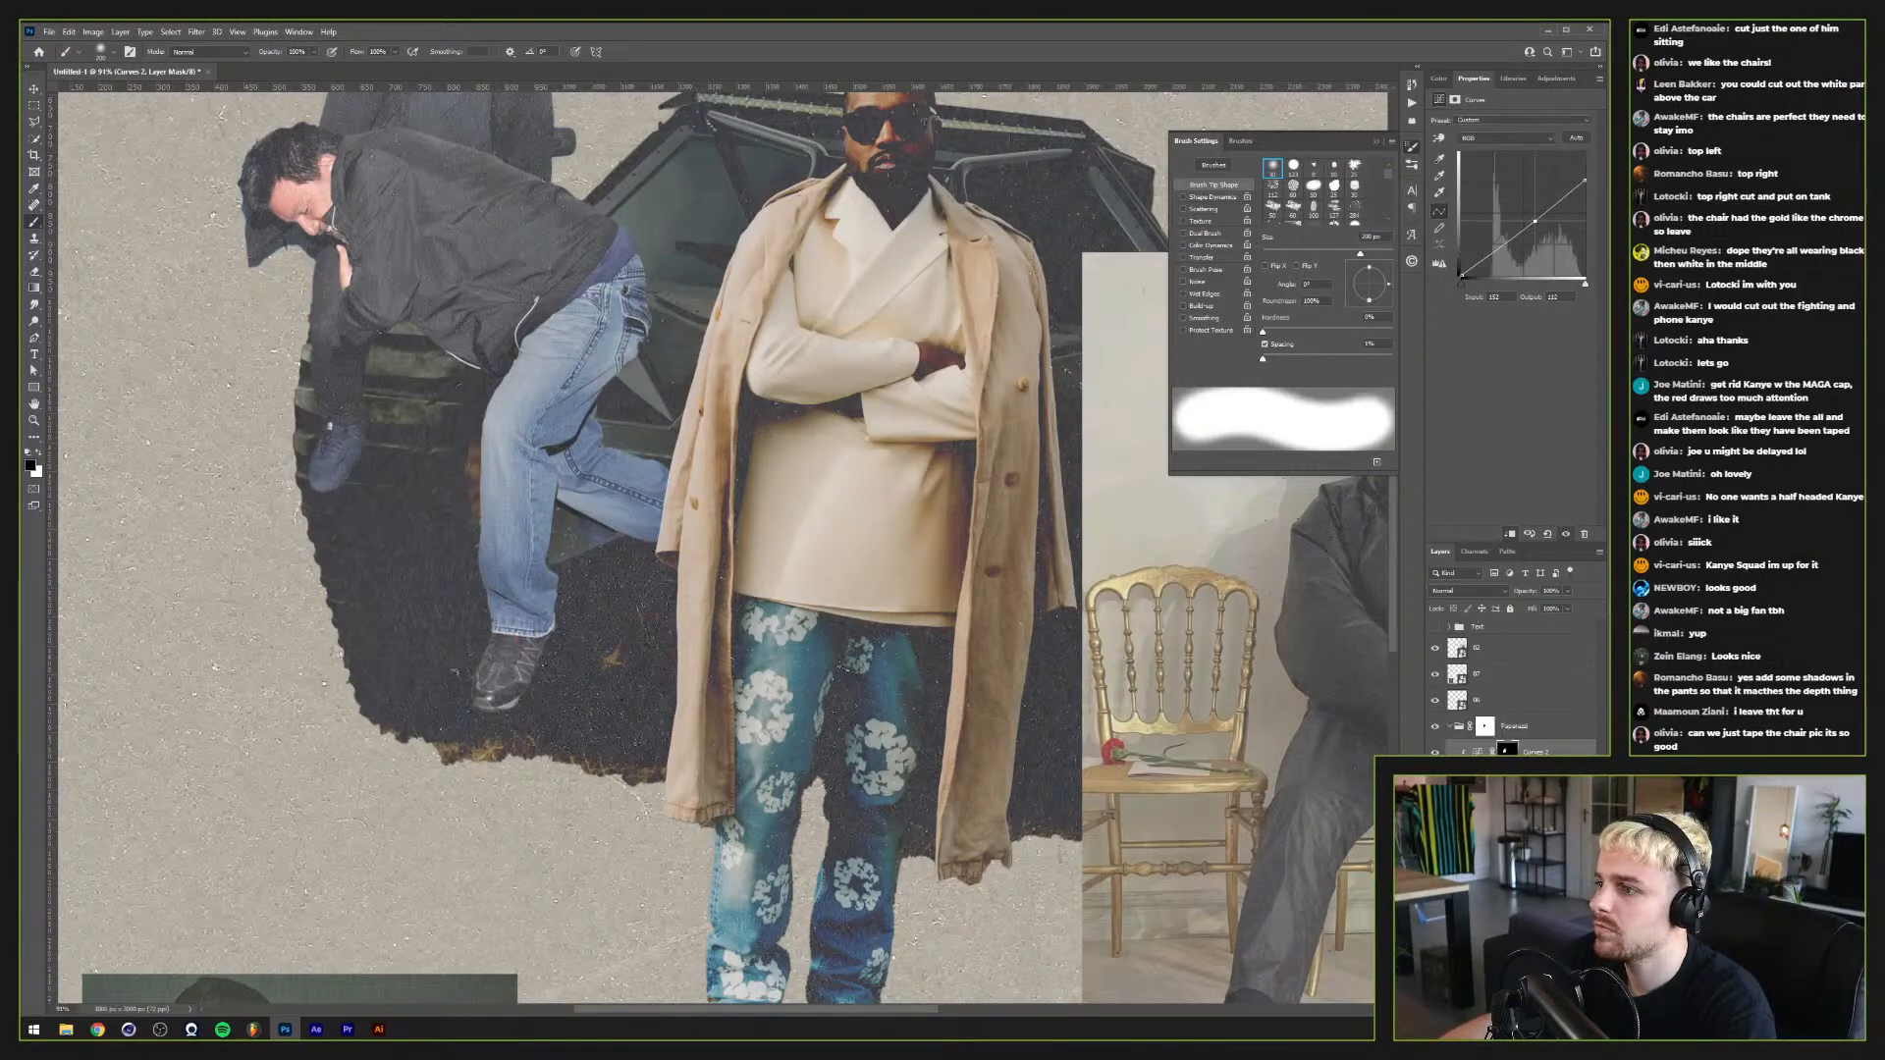
Step: Duplicate the Curves adjustment, clip the copy to the fighting pair, darken its curve slightly and replace its mask with a solid black one
key(ctrl+j)
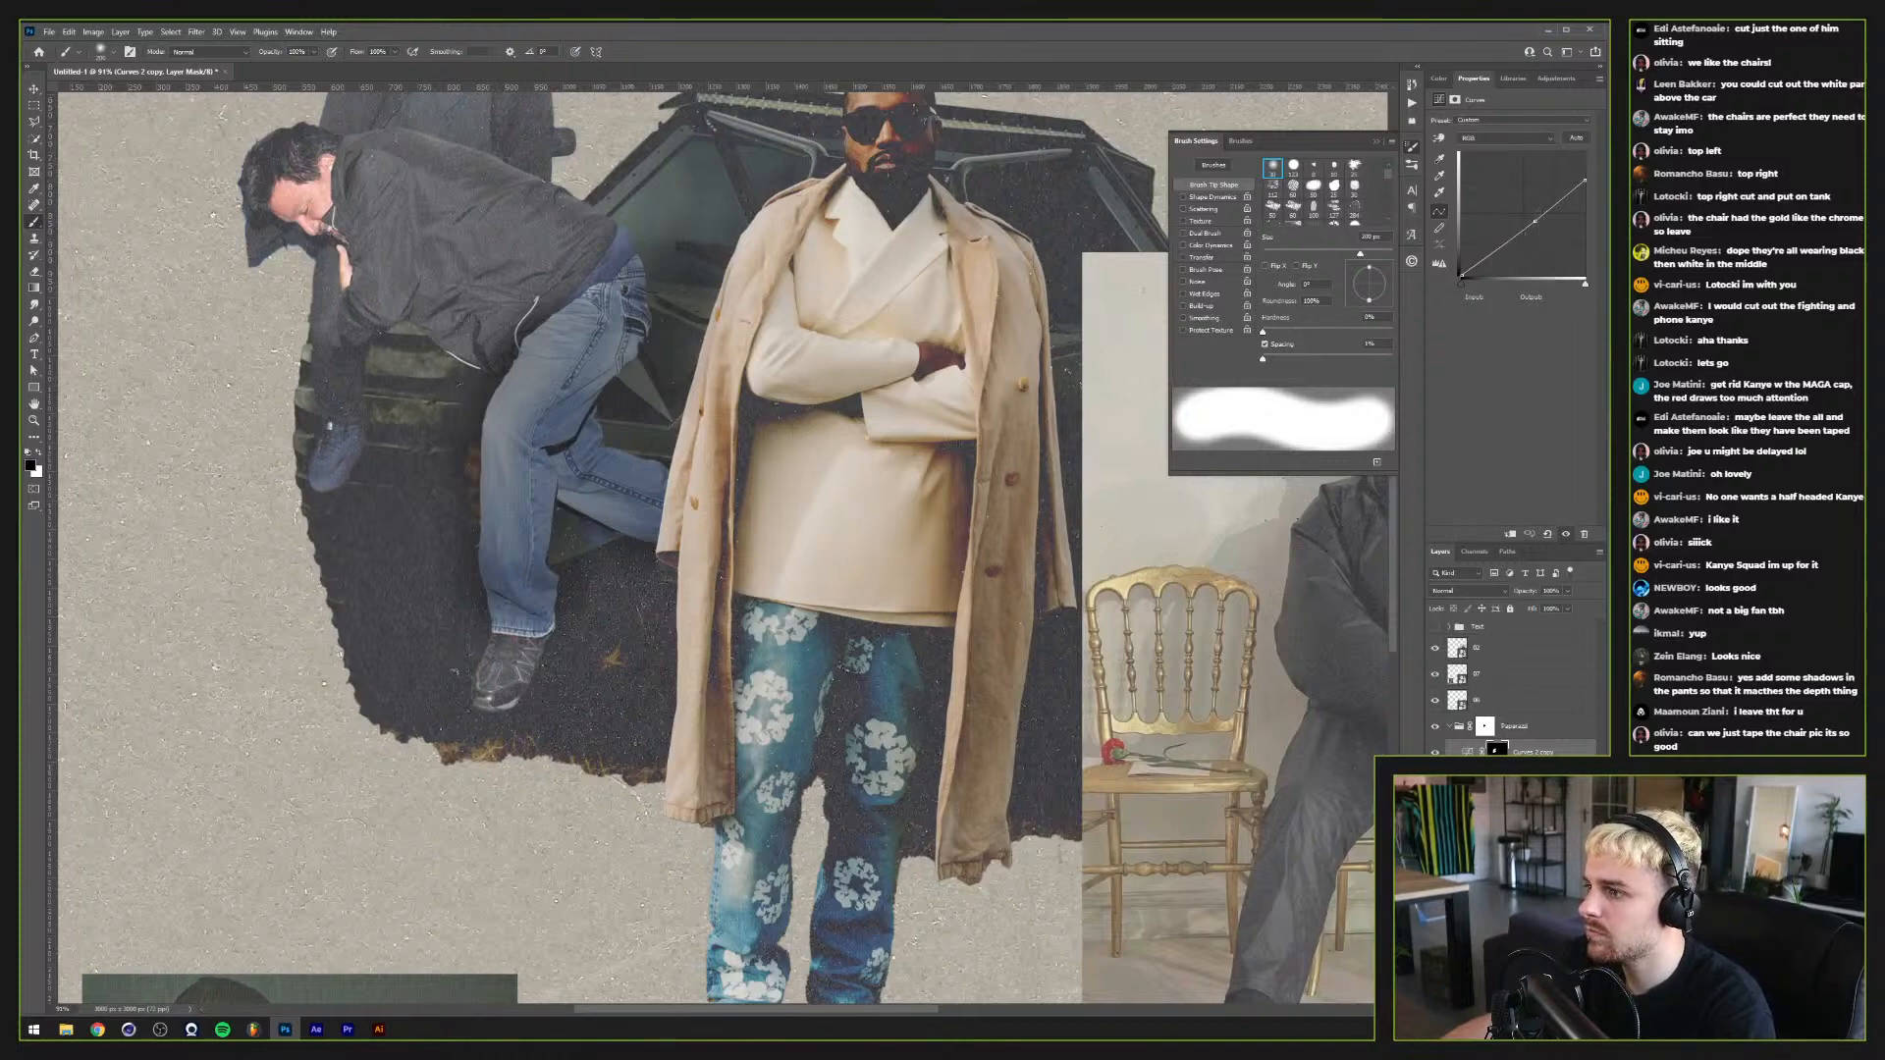
key(ctrl+alt+g)
click(1546, 162)
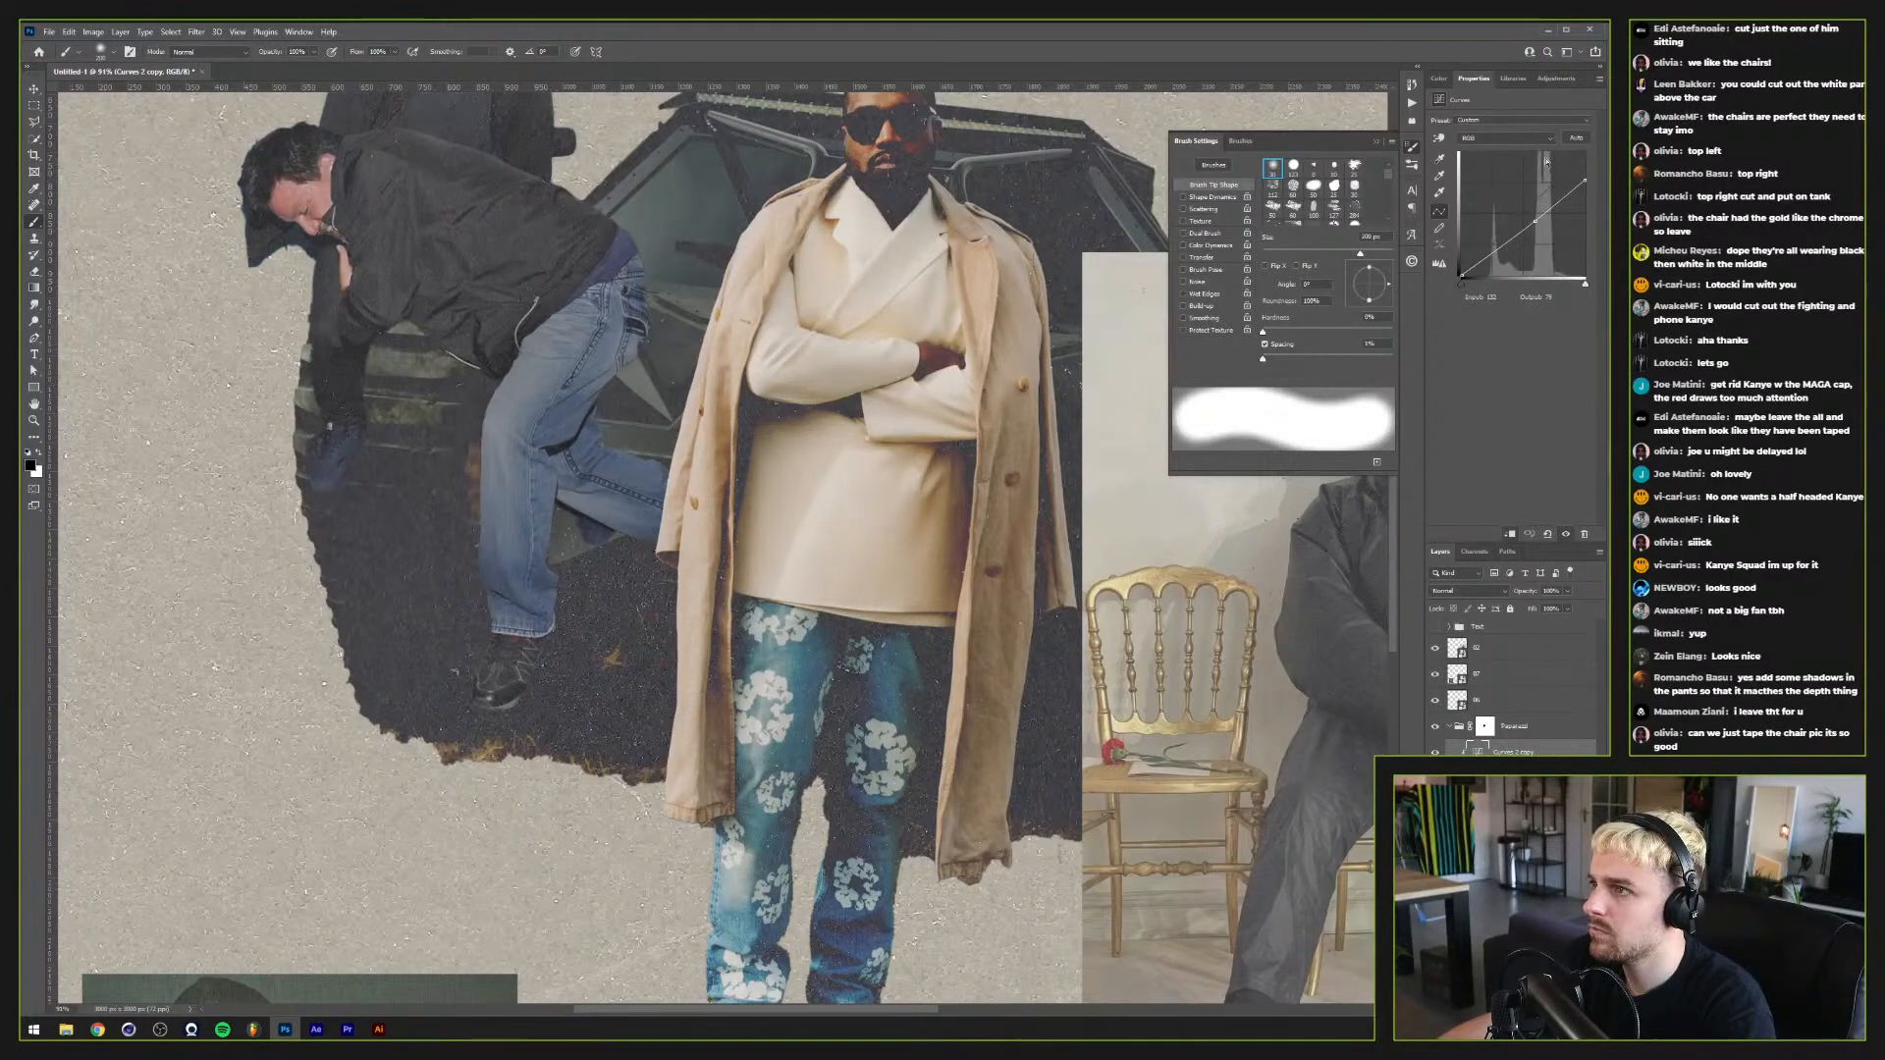
drag(1536, 226, 1535, 224)
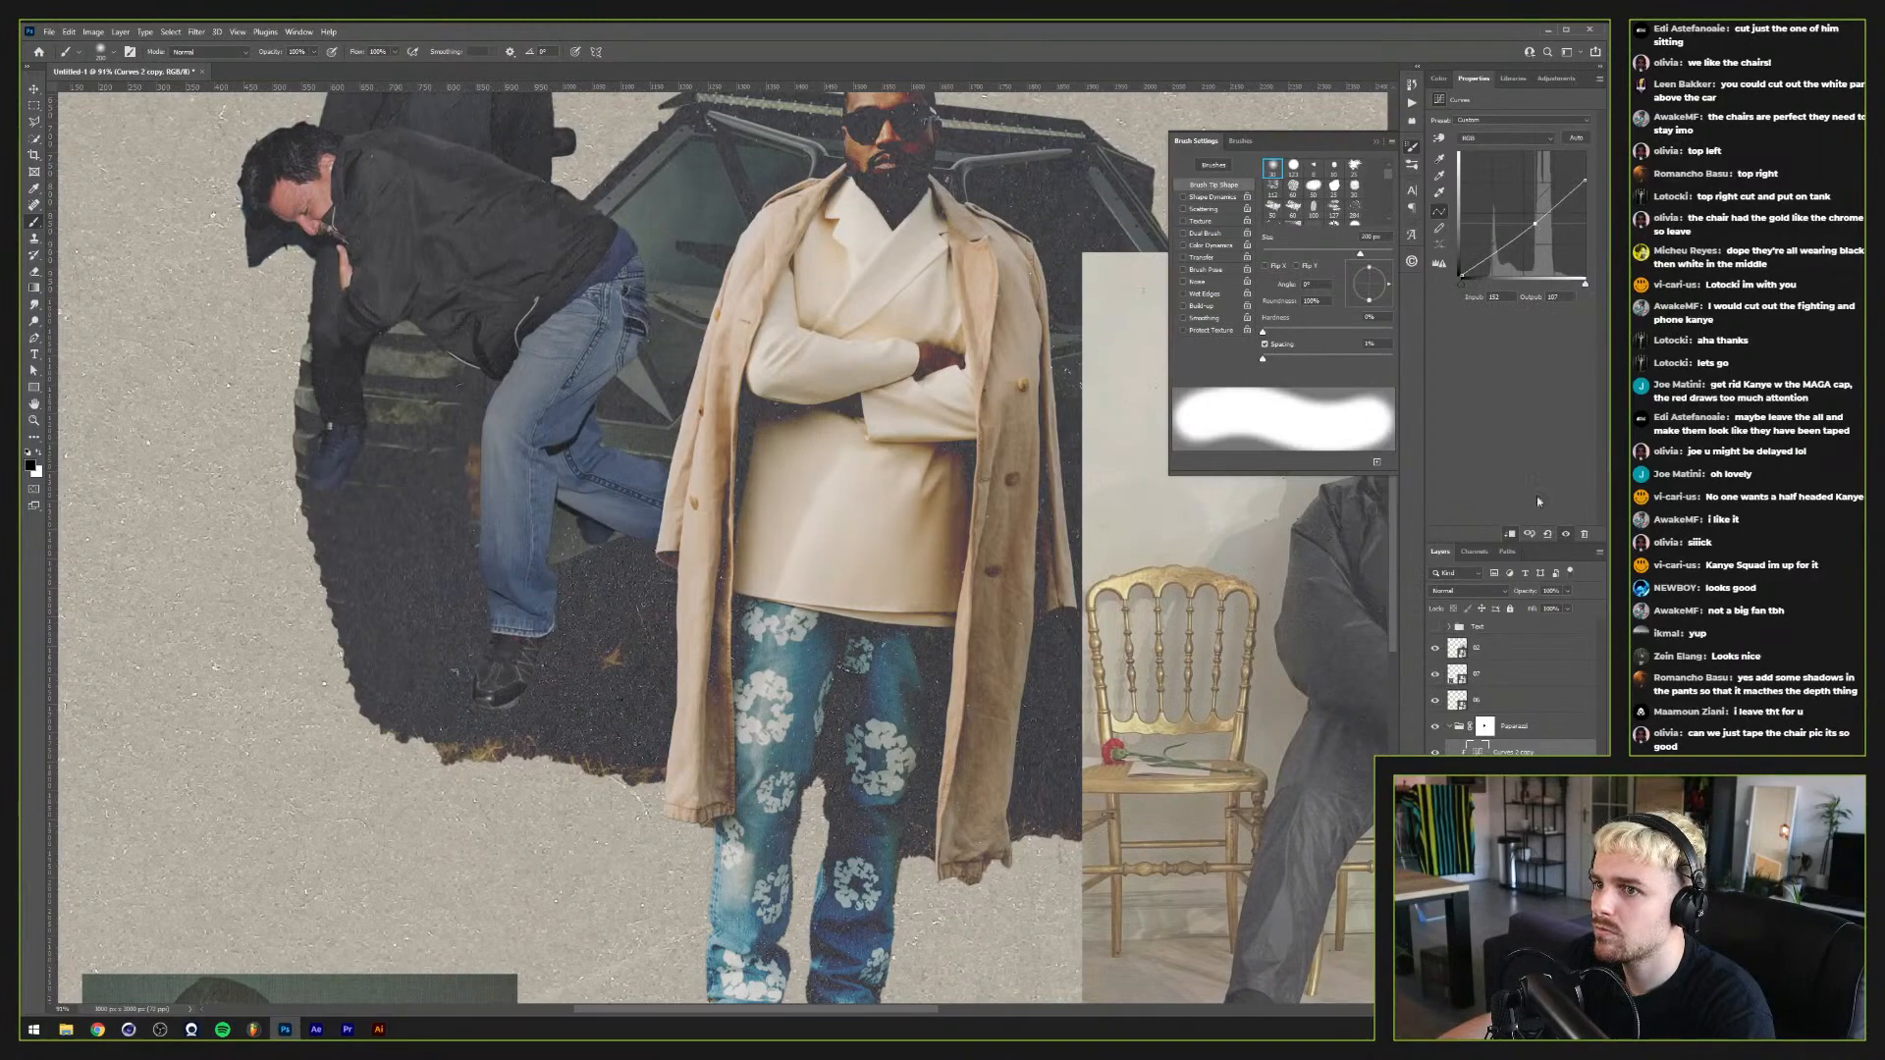
key(ctrl+i)
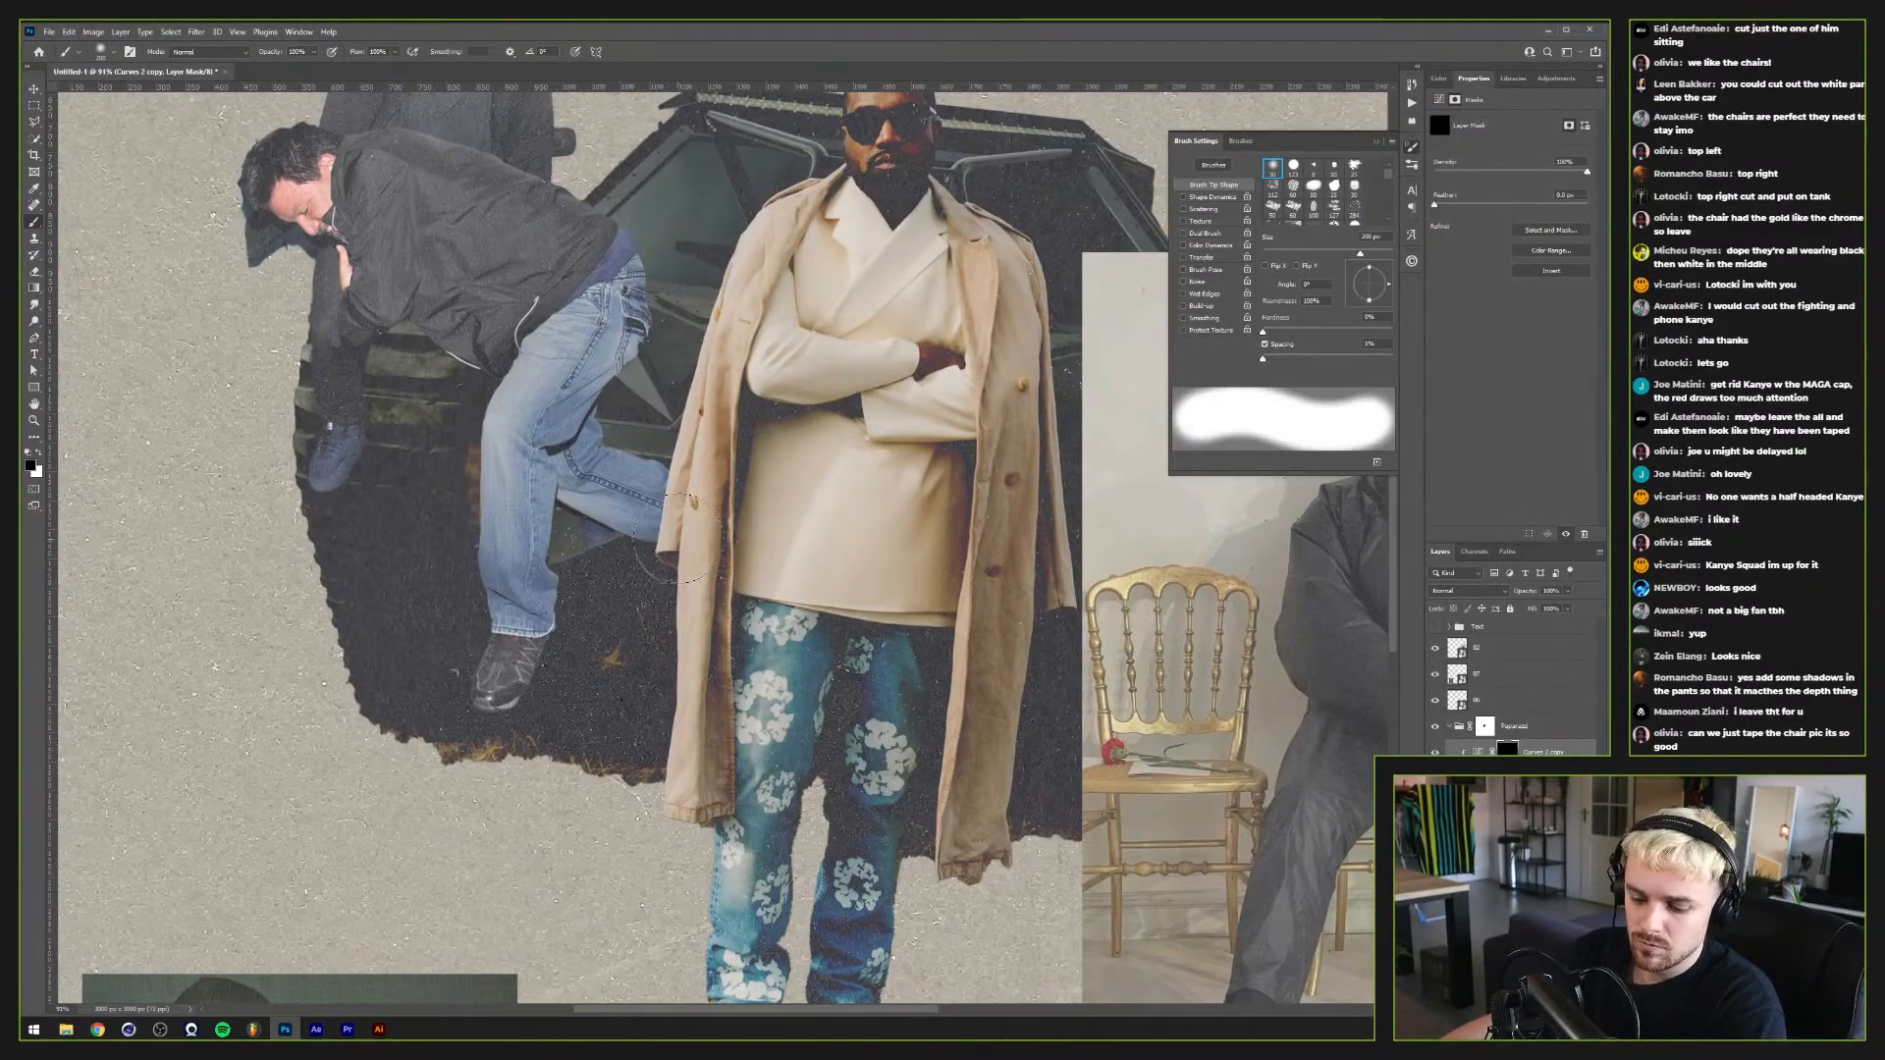
Step: Paint white into the copied Curves mask to shade the jeans beside the coat, and paint black back over the shoe
key(x)
mouse_move(638, 496)
mouse_down()
mouse_move(667, 508)
mouse_move(643, 481)
mouse_move(638, 545)
mouse_up()
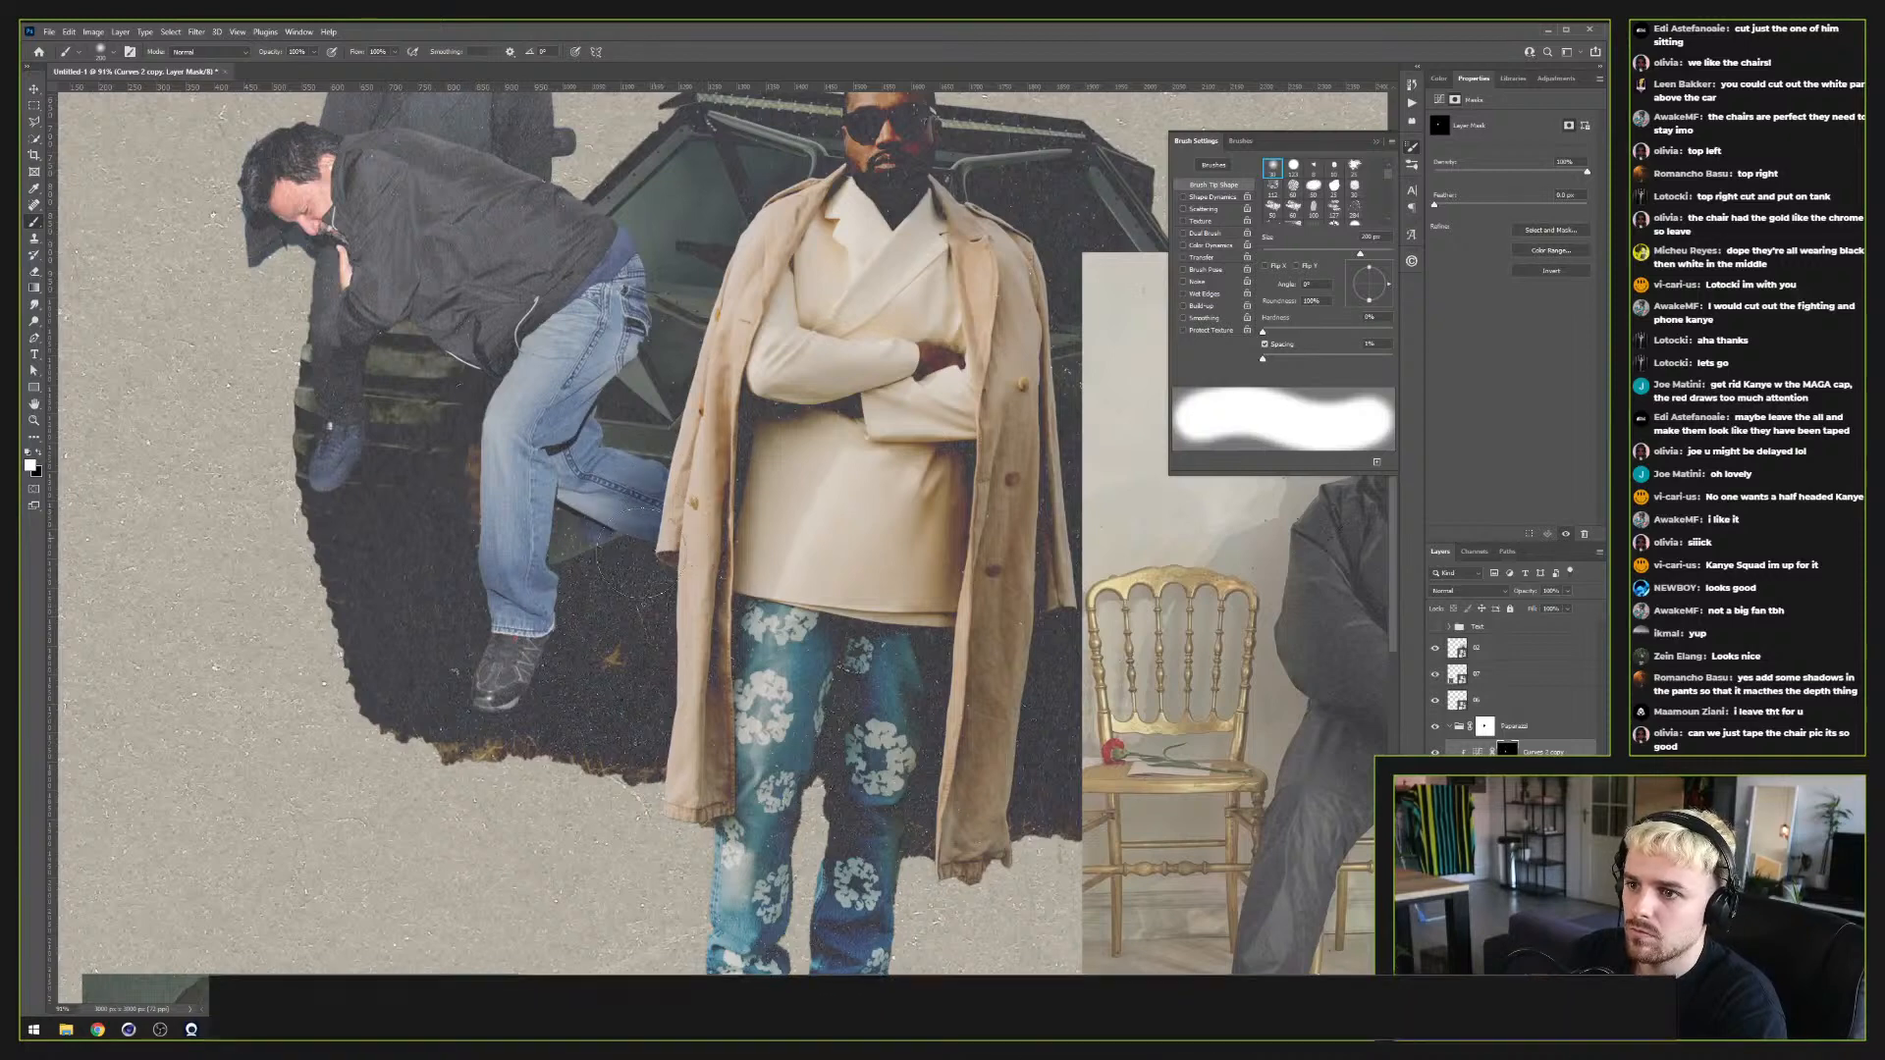
drag(508, 676, 525, 607)
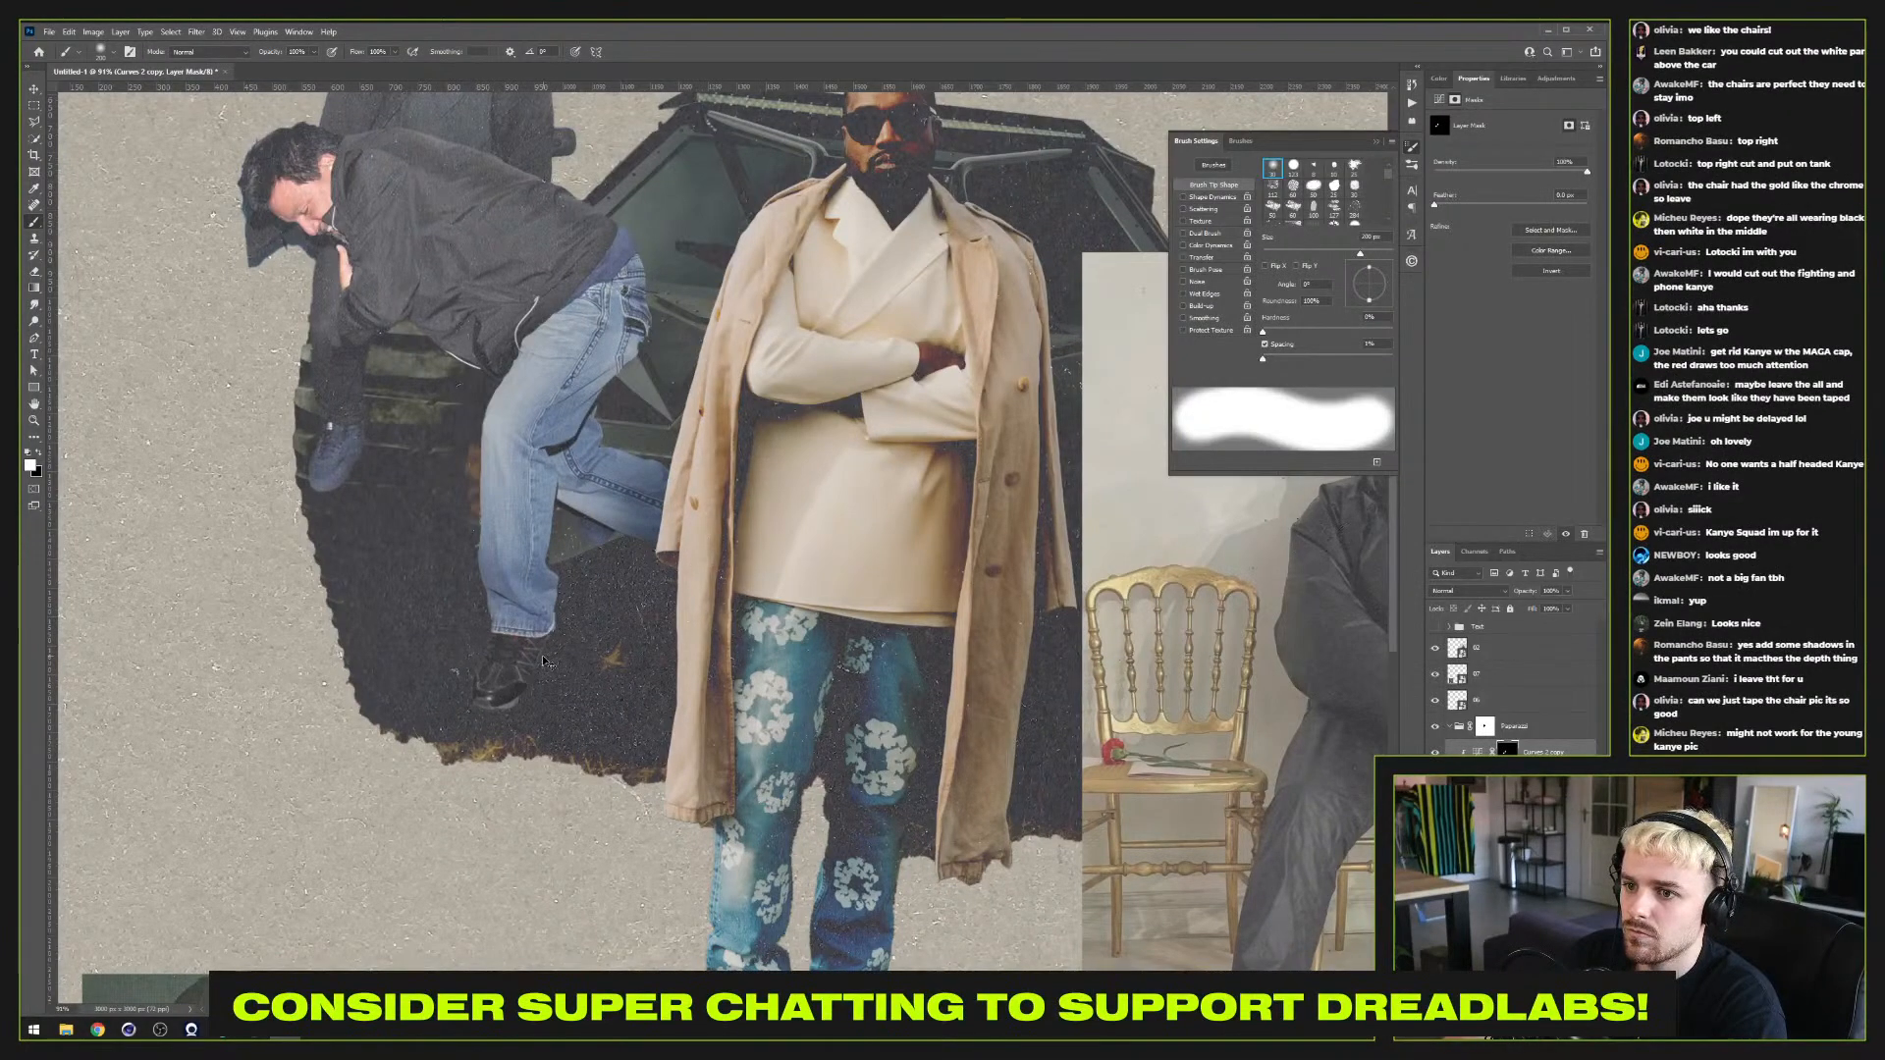
key(x)
mouse_move(539, 657)
mouse_down()
mouse_move(510, 687)
mouse_move(530, 677)
mouse_up()
scroll(530, 678, down, 1)
key(super)
key(super)
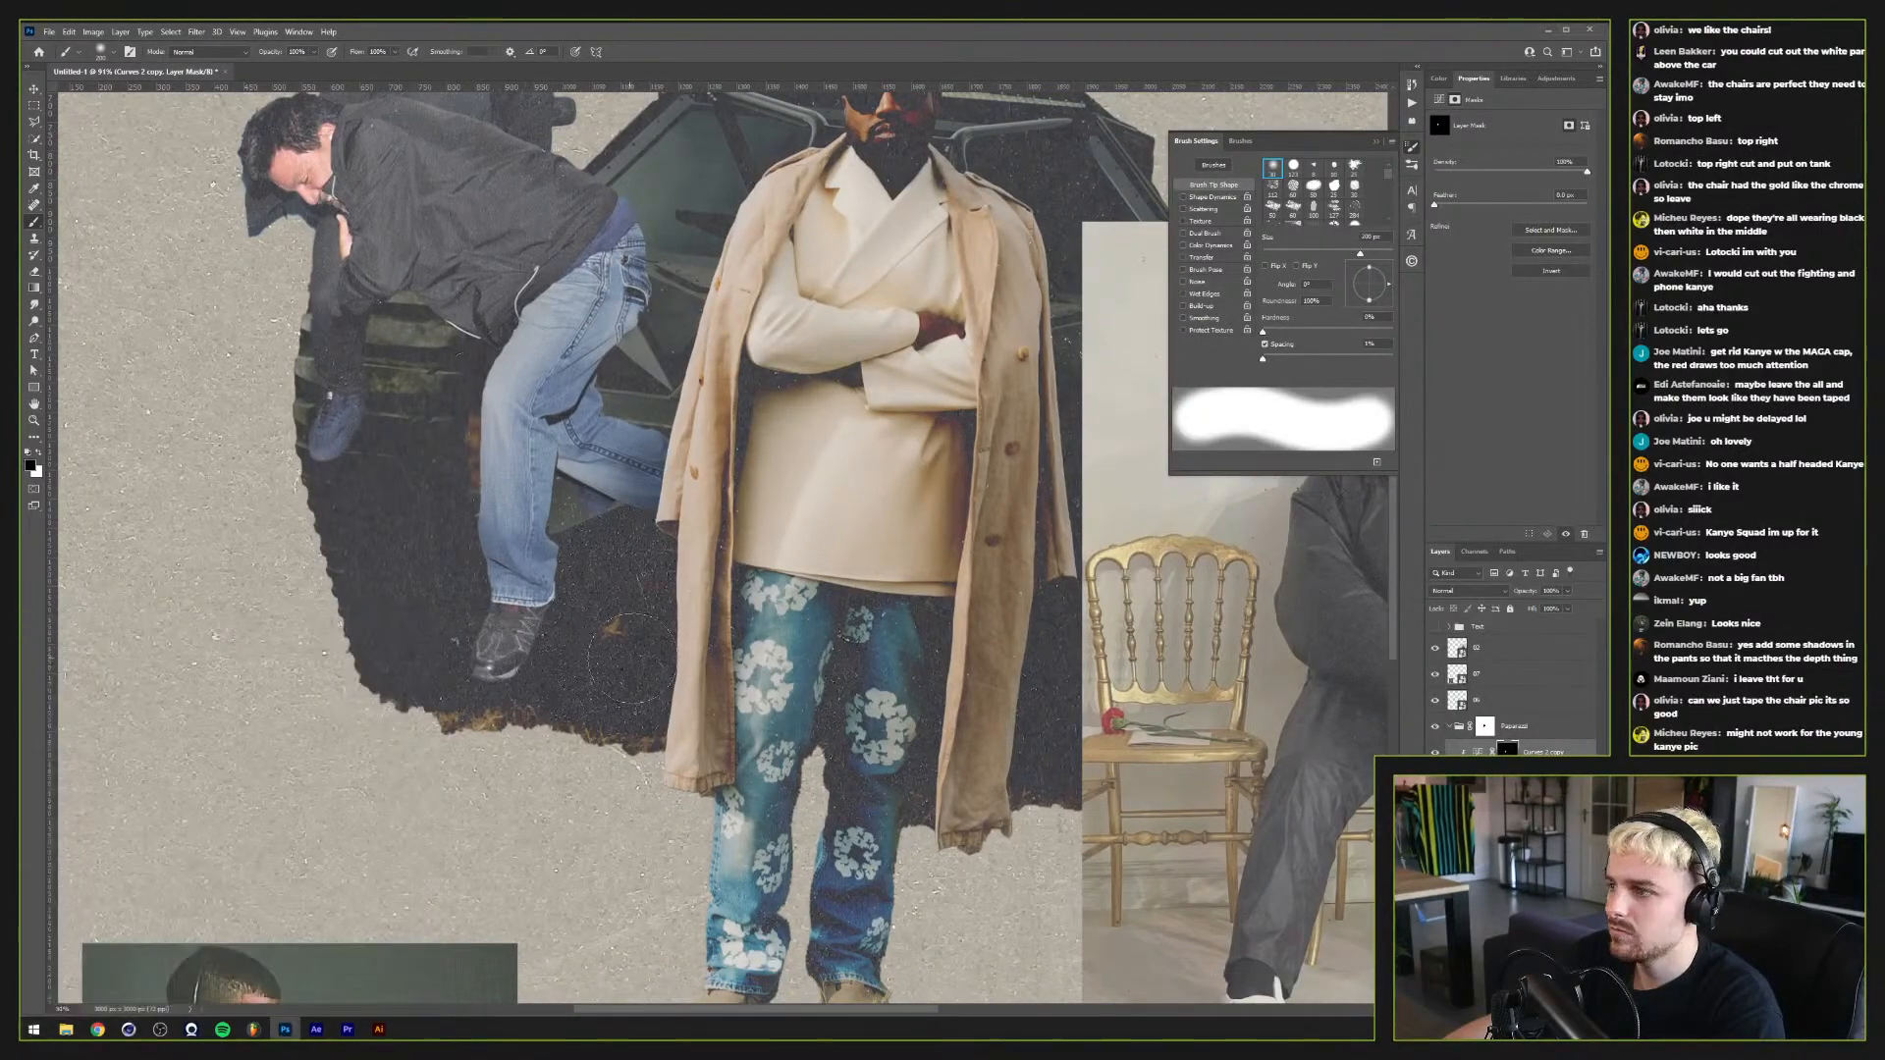
scroll(712, 646, down, 4)
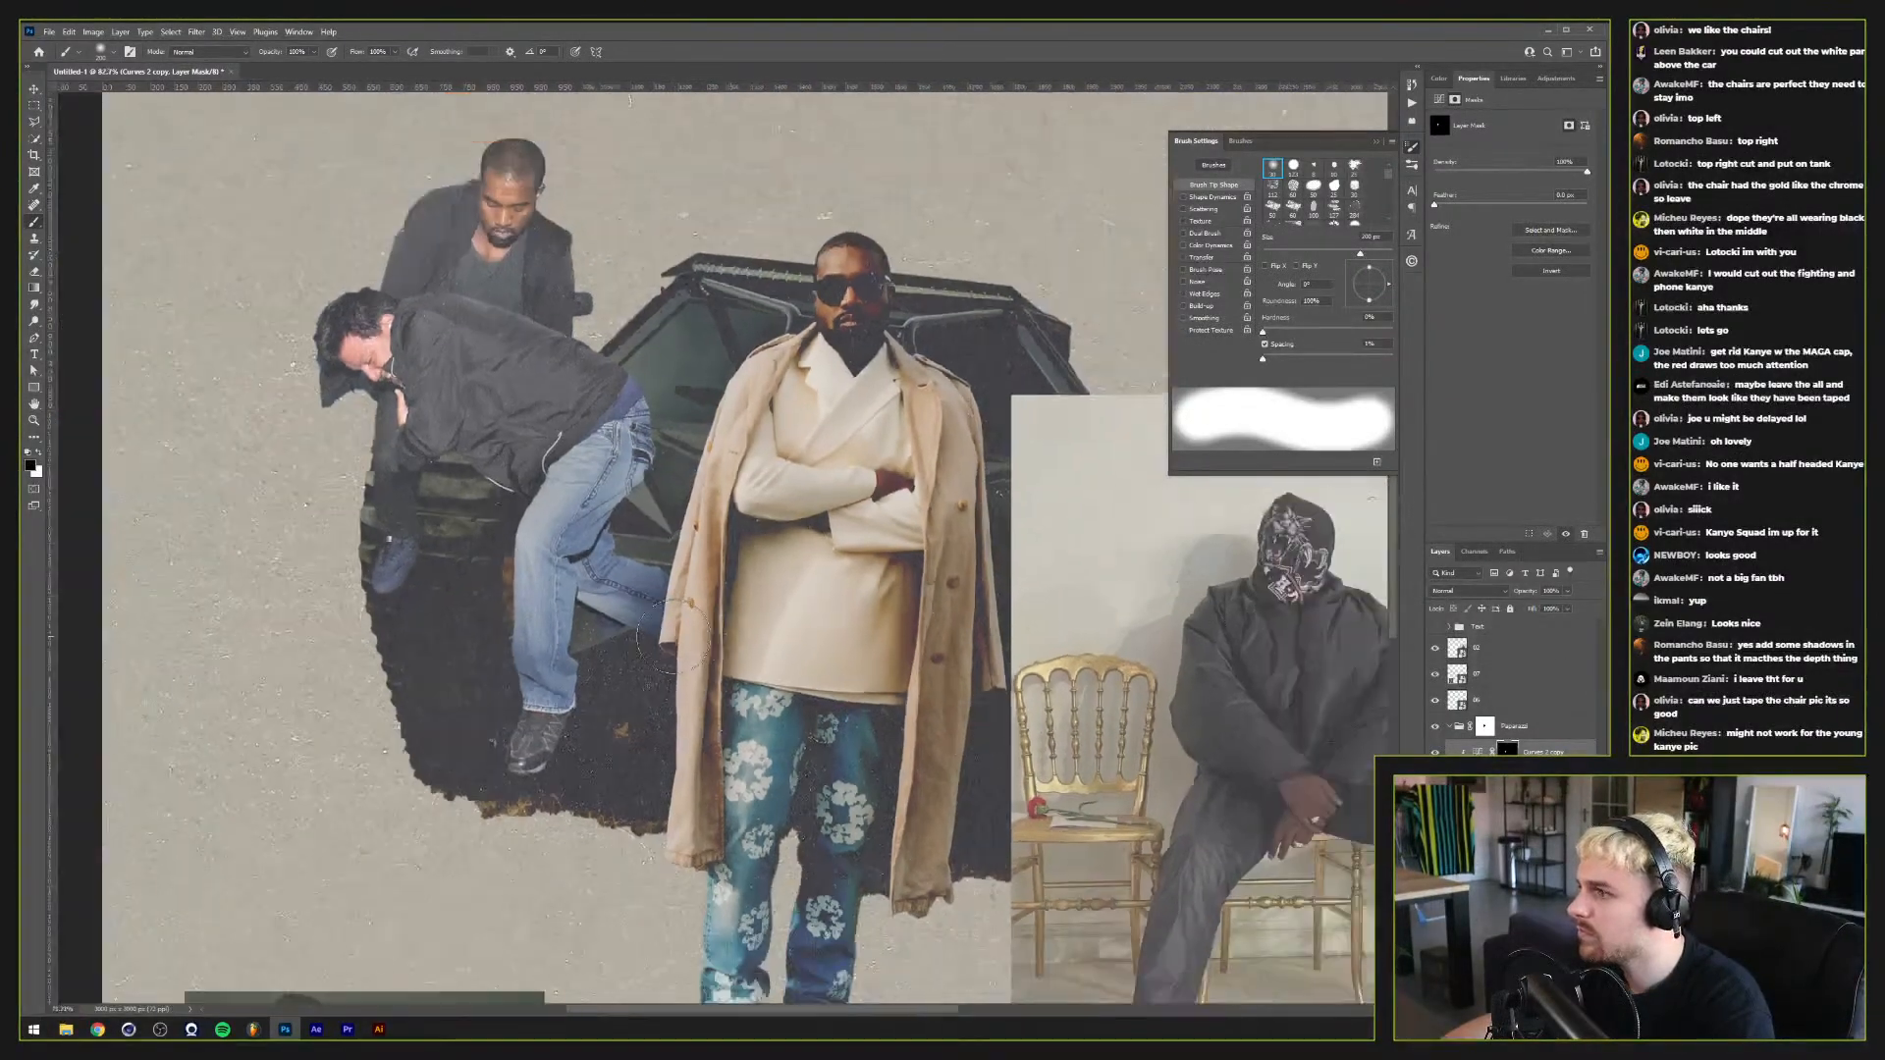
Step: Lower the opacity of the copied Curves adjustment to soften the jeans shadow, and switch to the Move tool
scroll(677, 631, down, 2)
scroll(678, 631, up, 1)
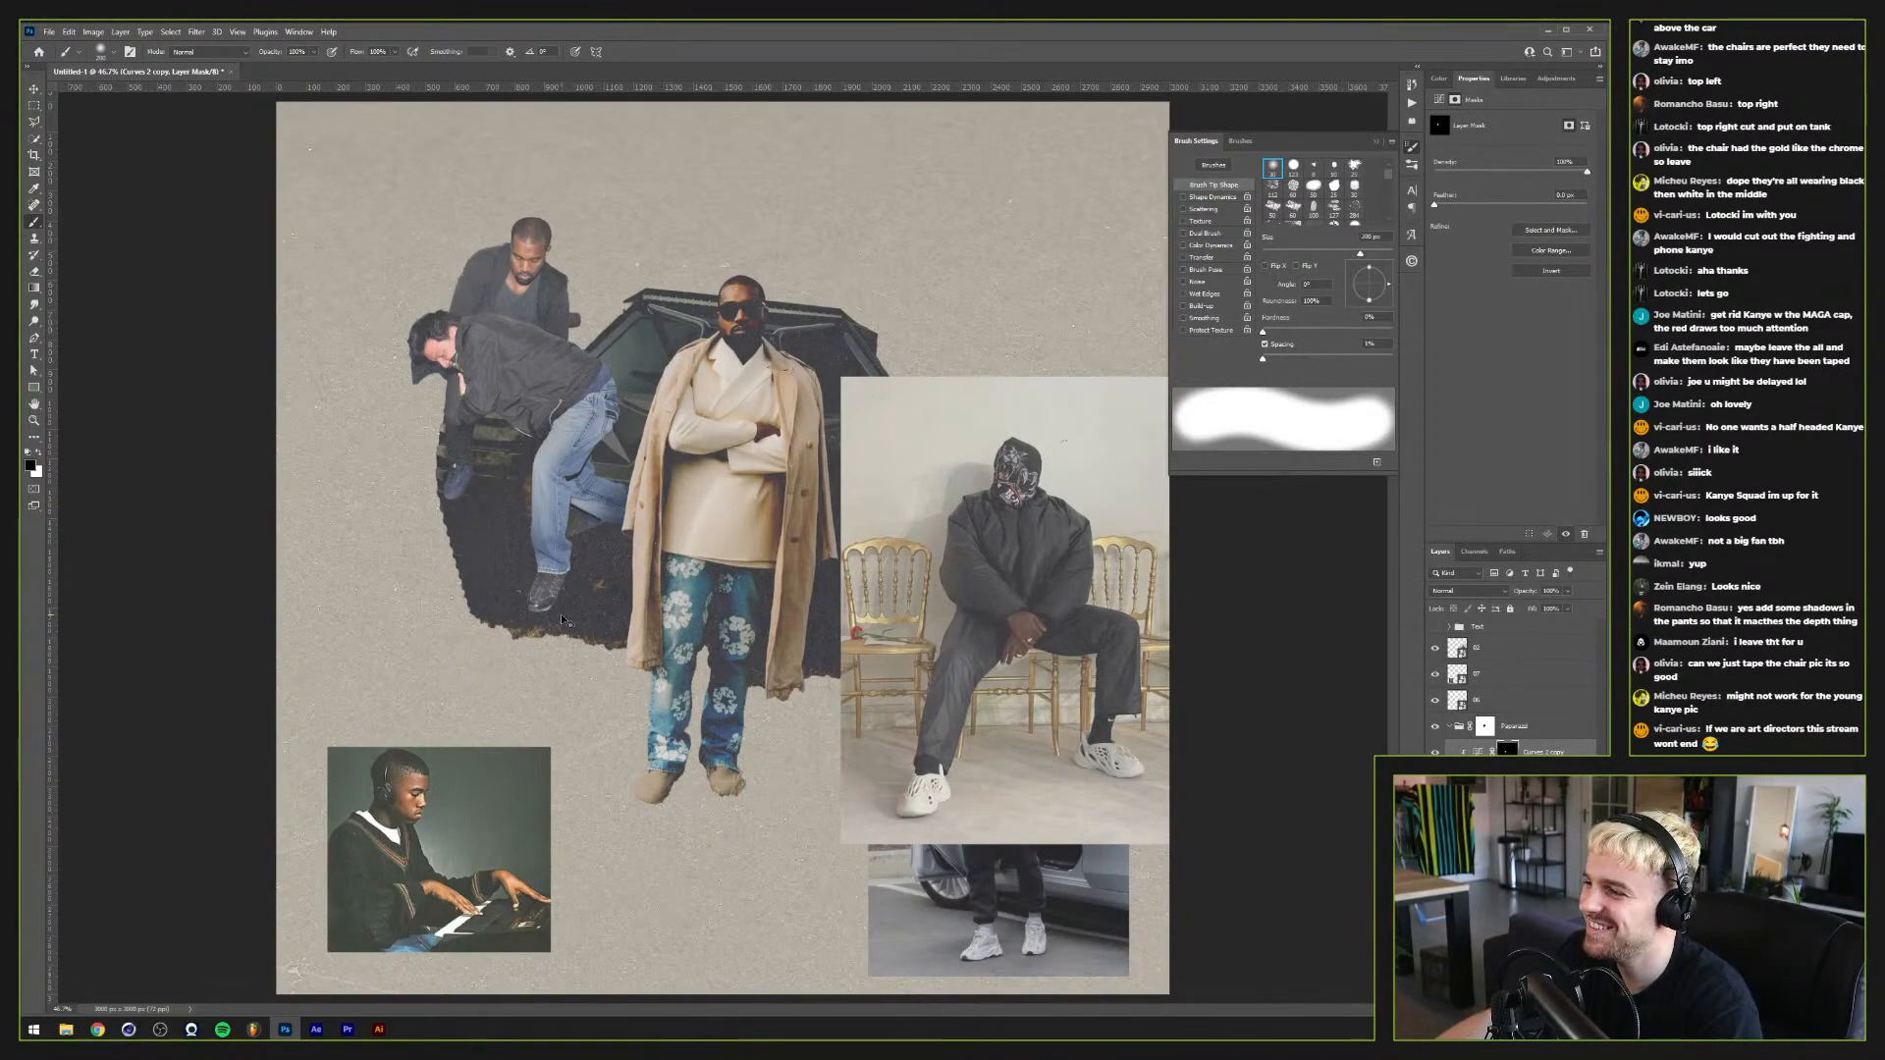
scroll(575, 621, up, 1)
scroll(576, 620, up, 2)
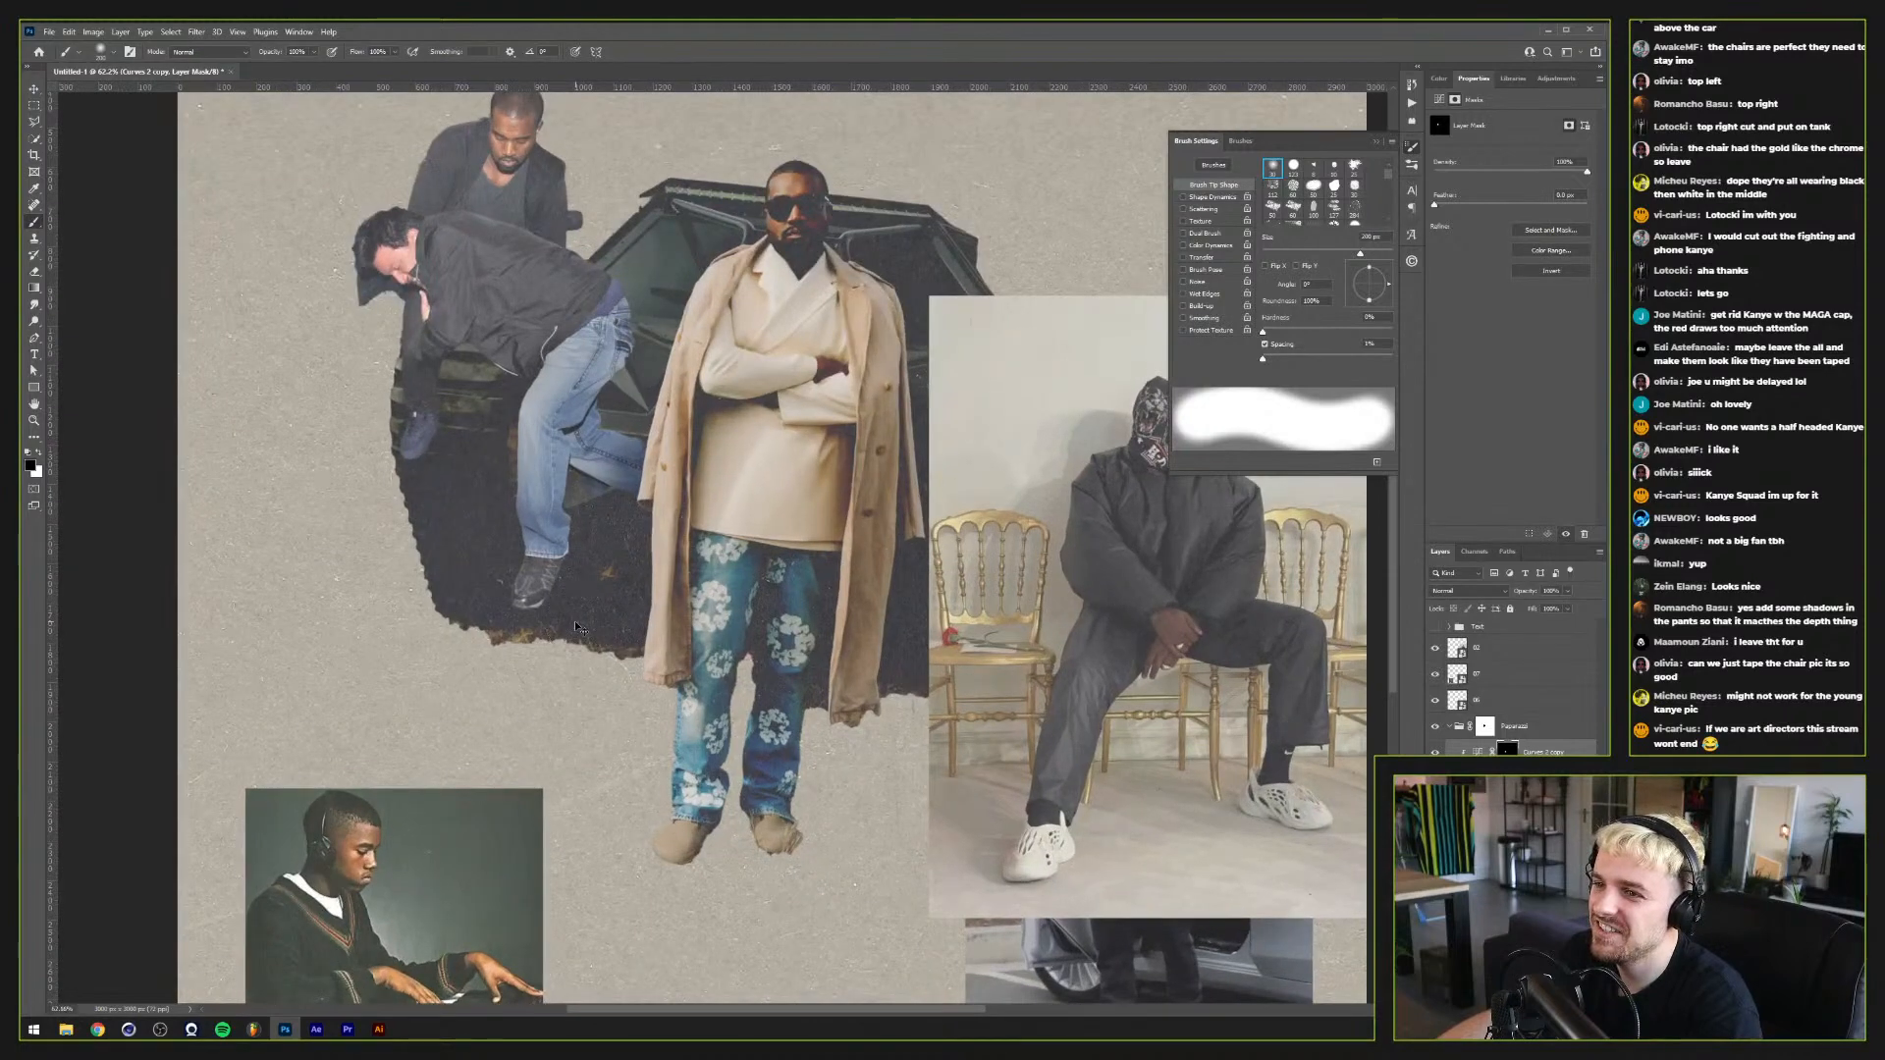
scroll(575, 628, left, 1)
scroll(579, 630, right, 1)
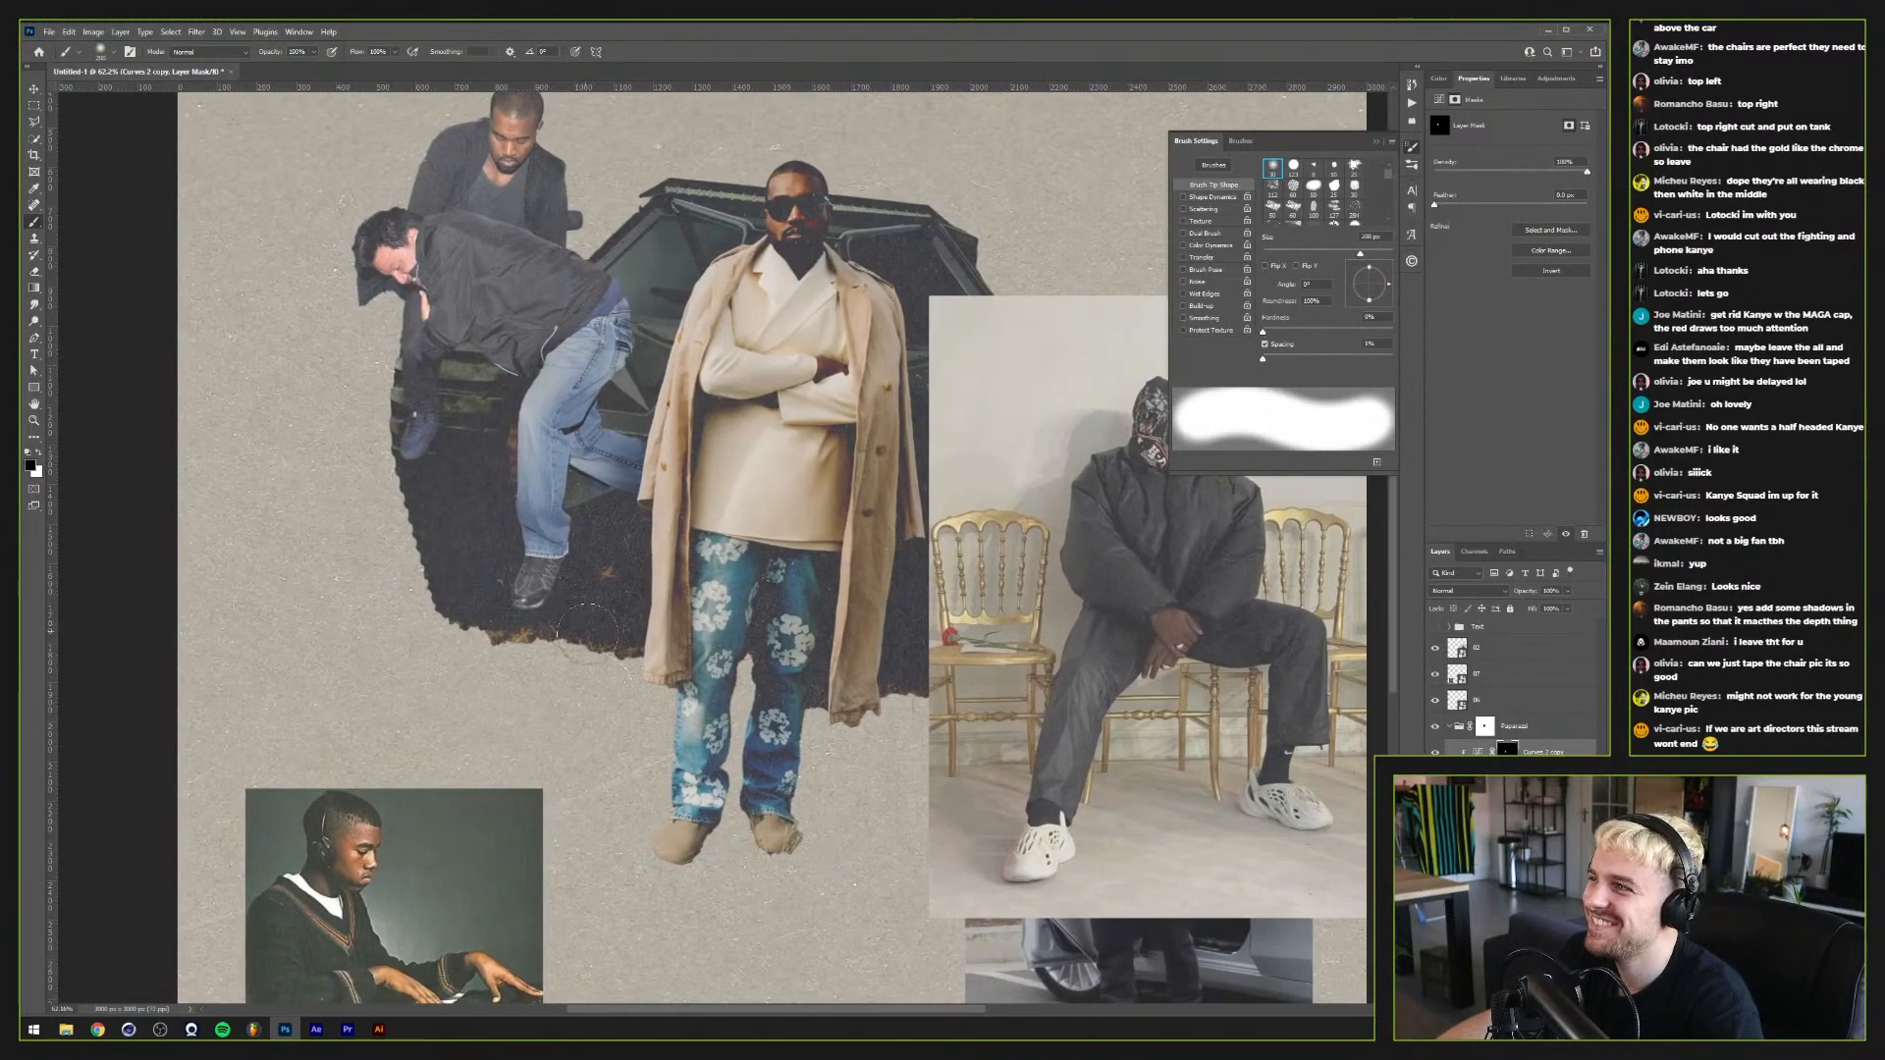
scroll(586, 631, up, 3)
scroll(615, 589, down, 2)
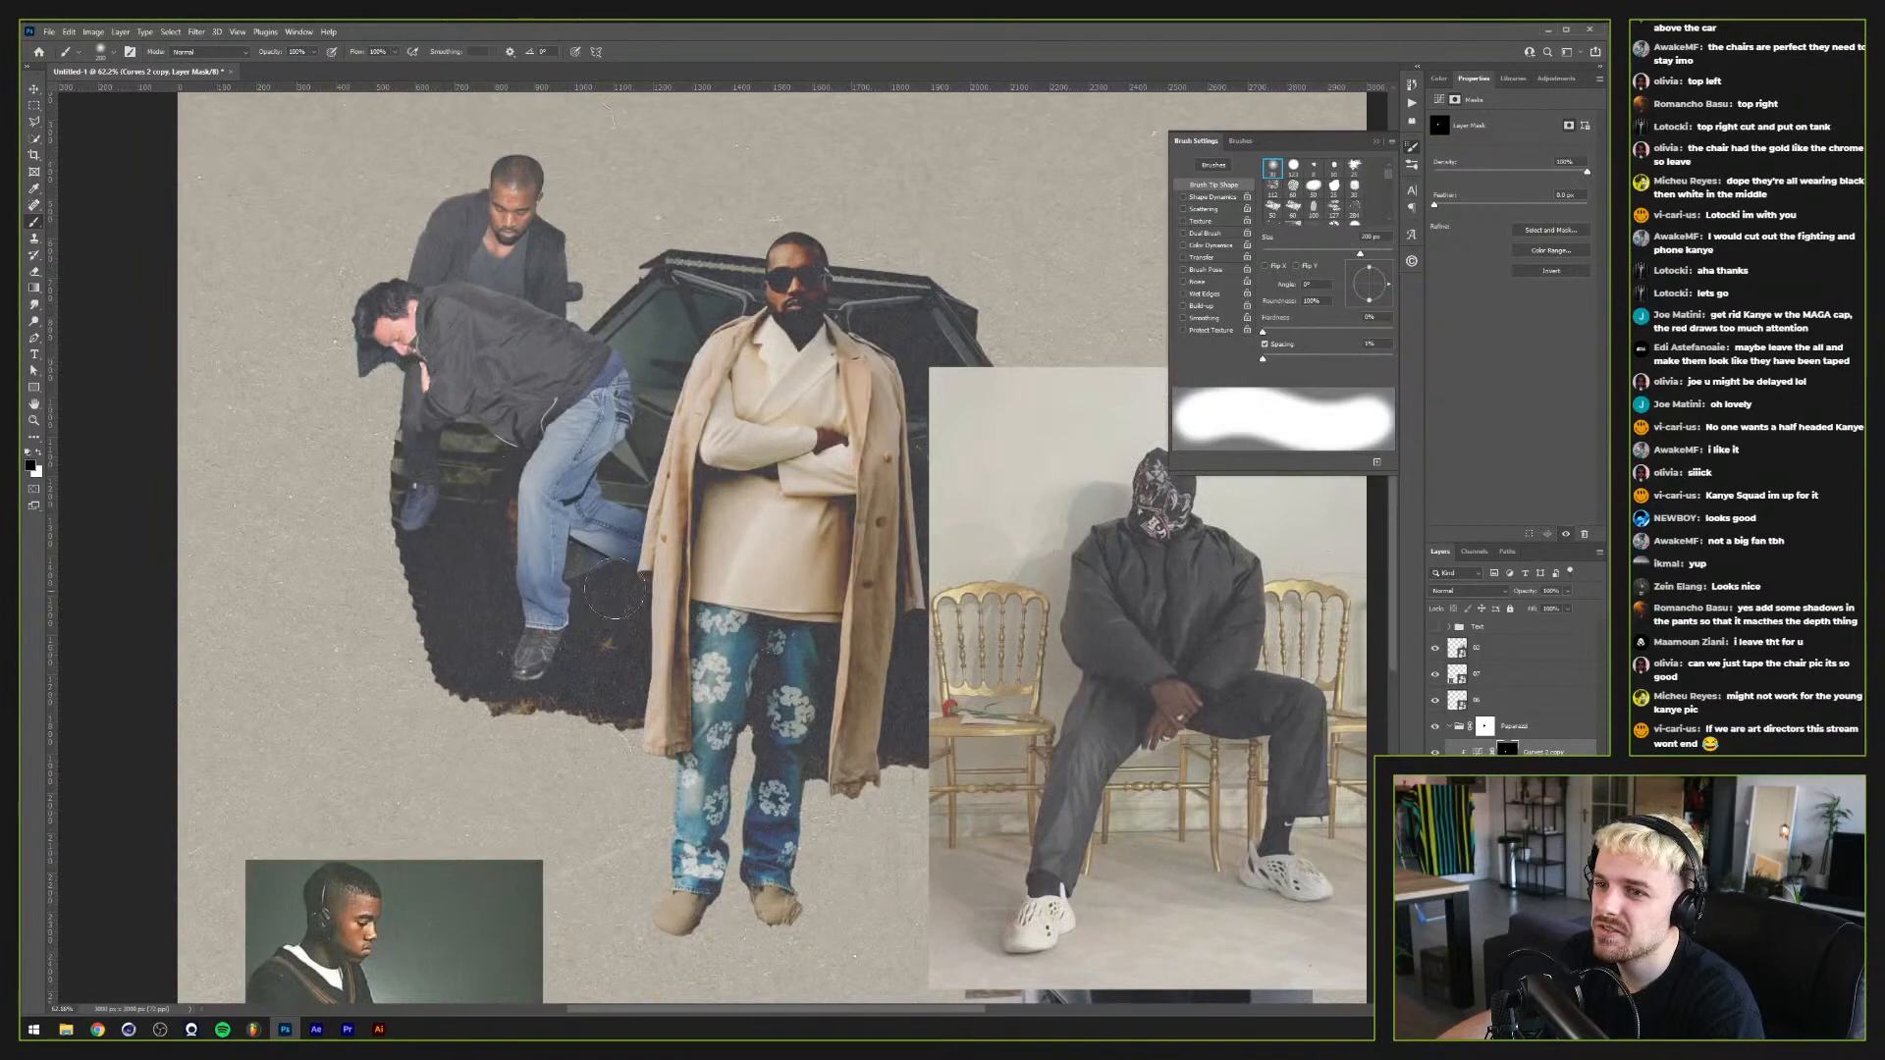
click(1549, 589)
key(Return)
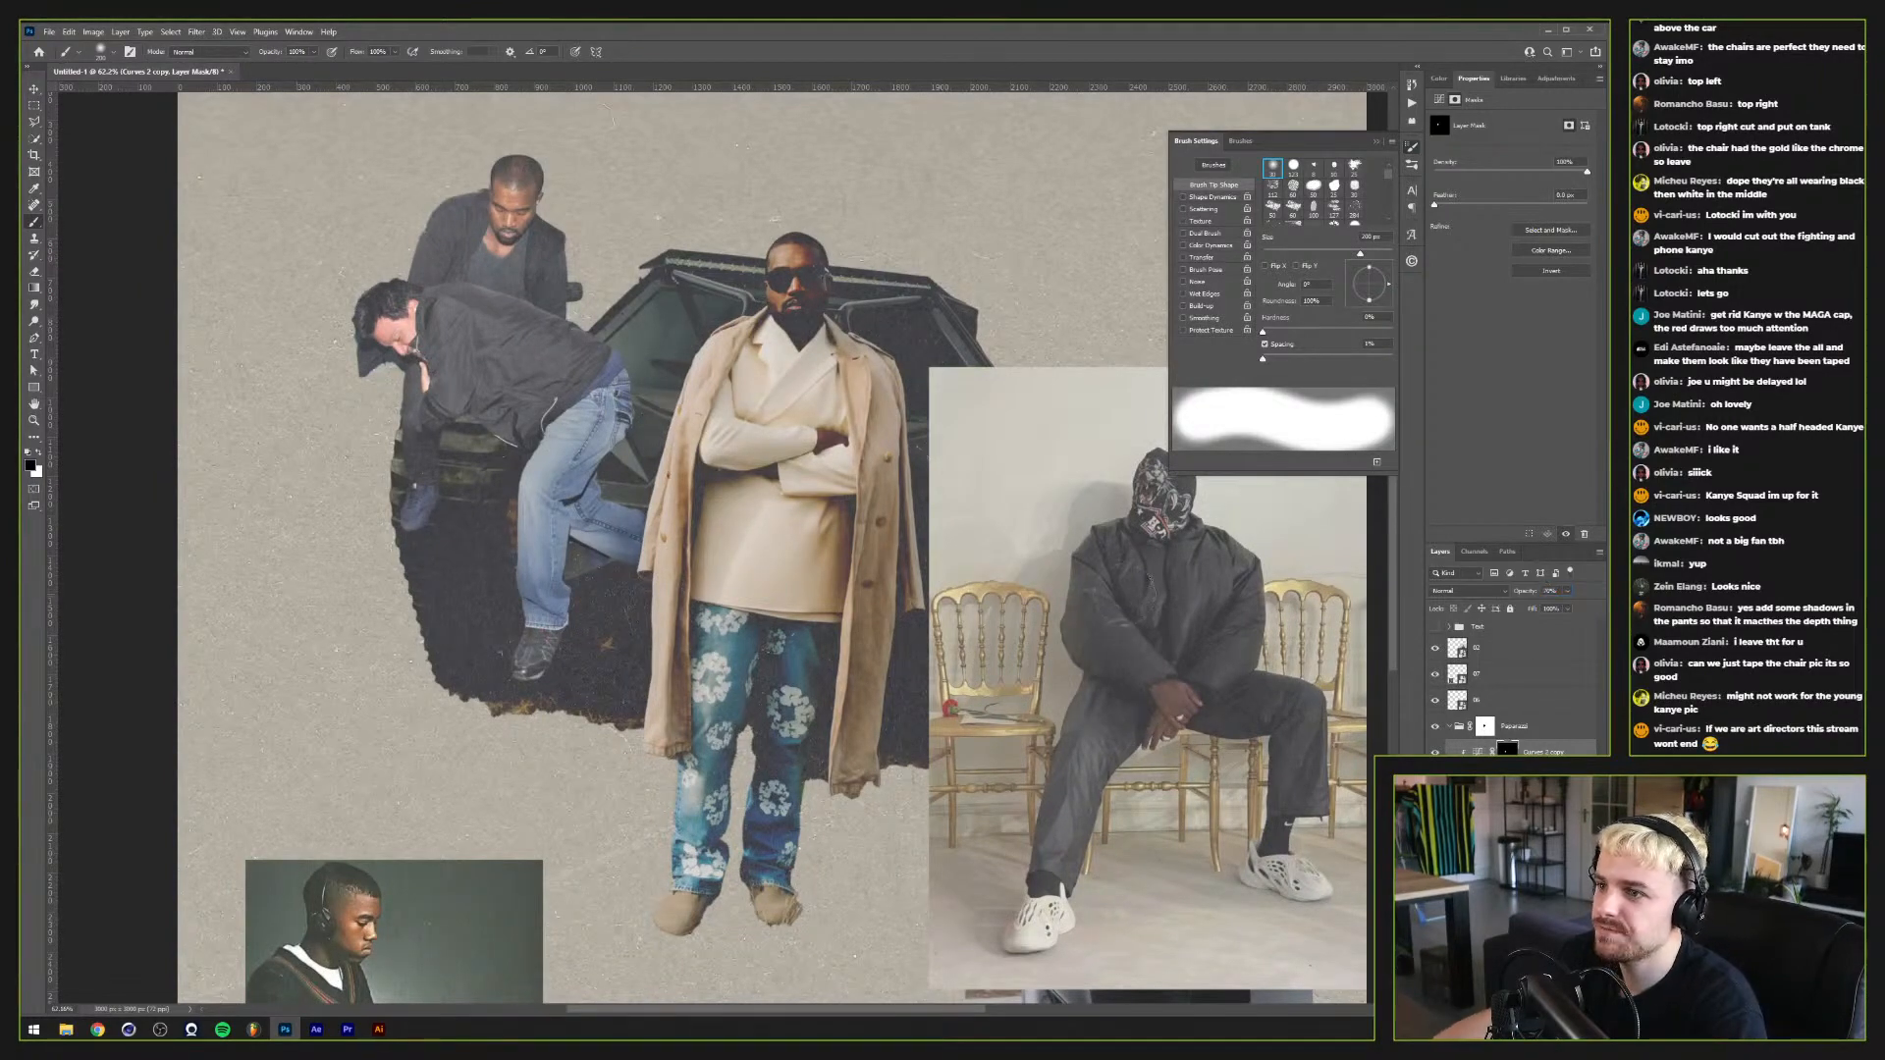
key(ctrl+0)
key(v)
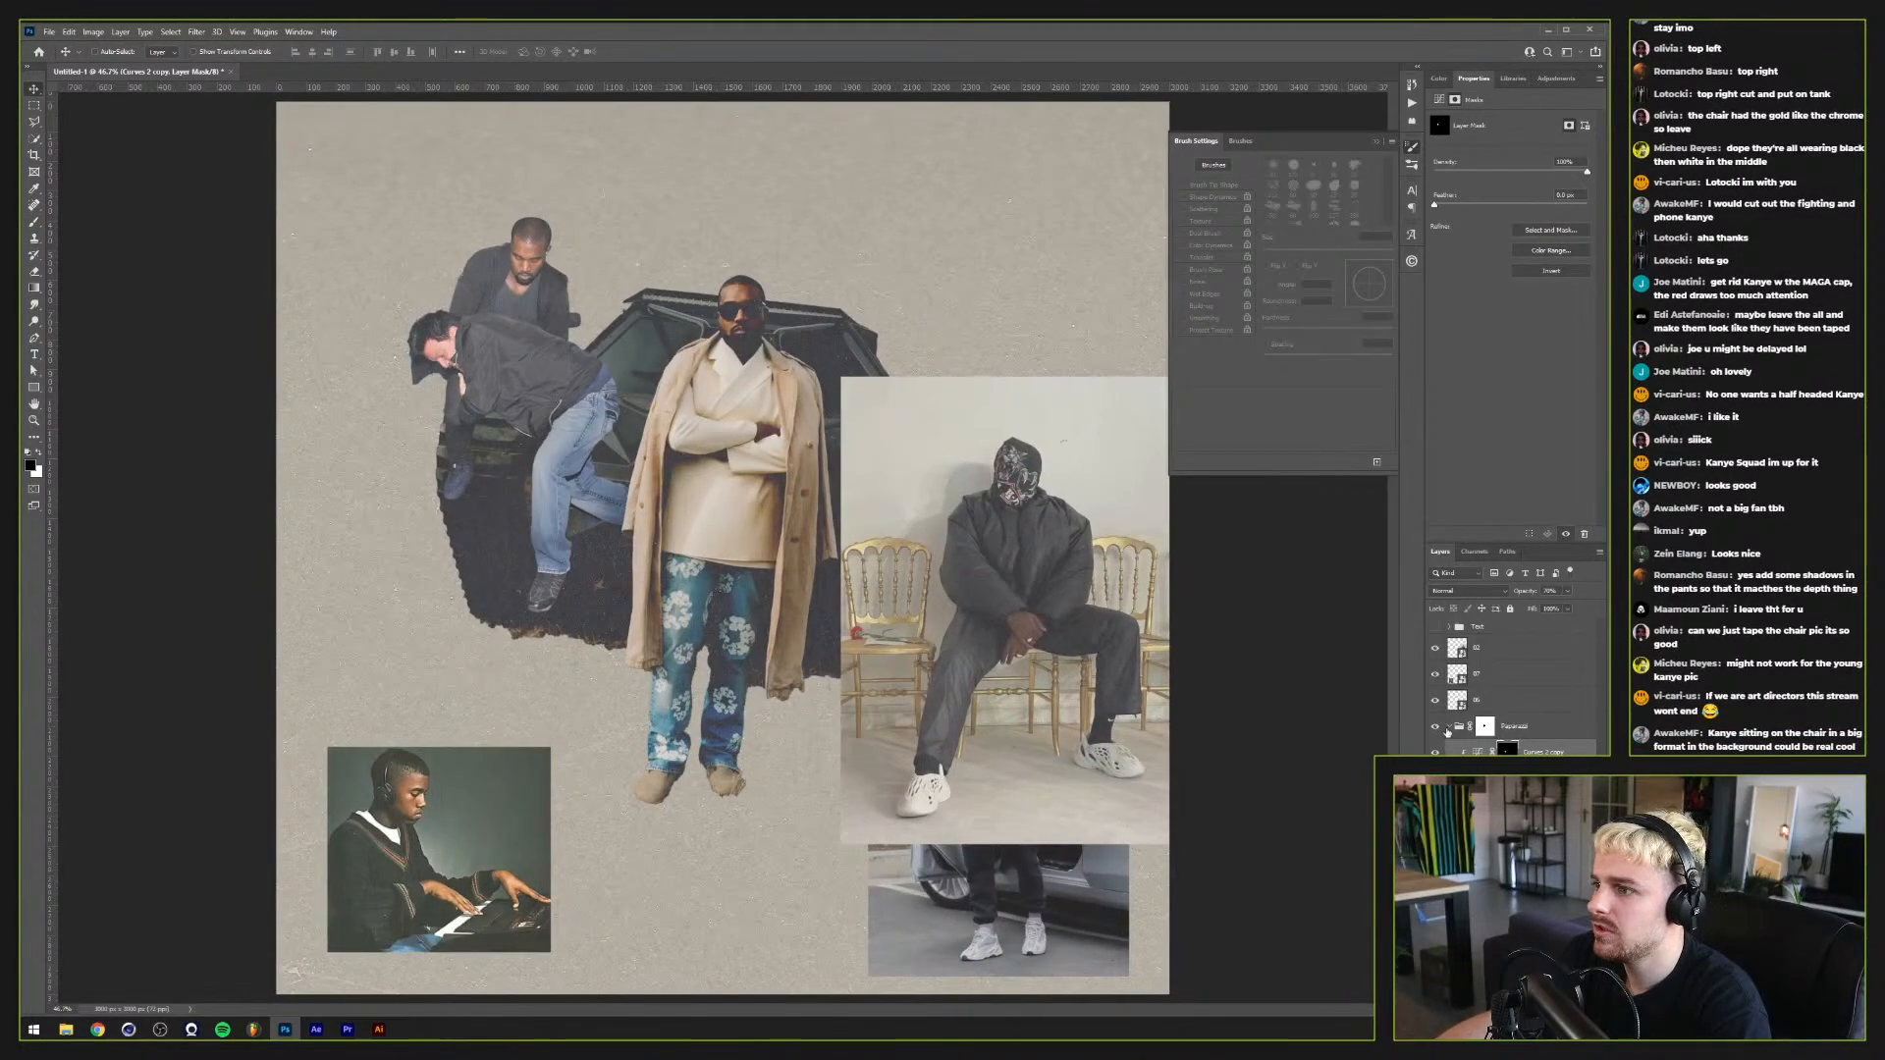
click(1512, 725)
drag(1118, 541, 1012, 542)
key(ctrl+z)
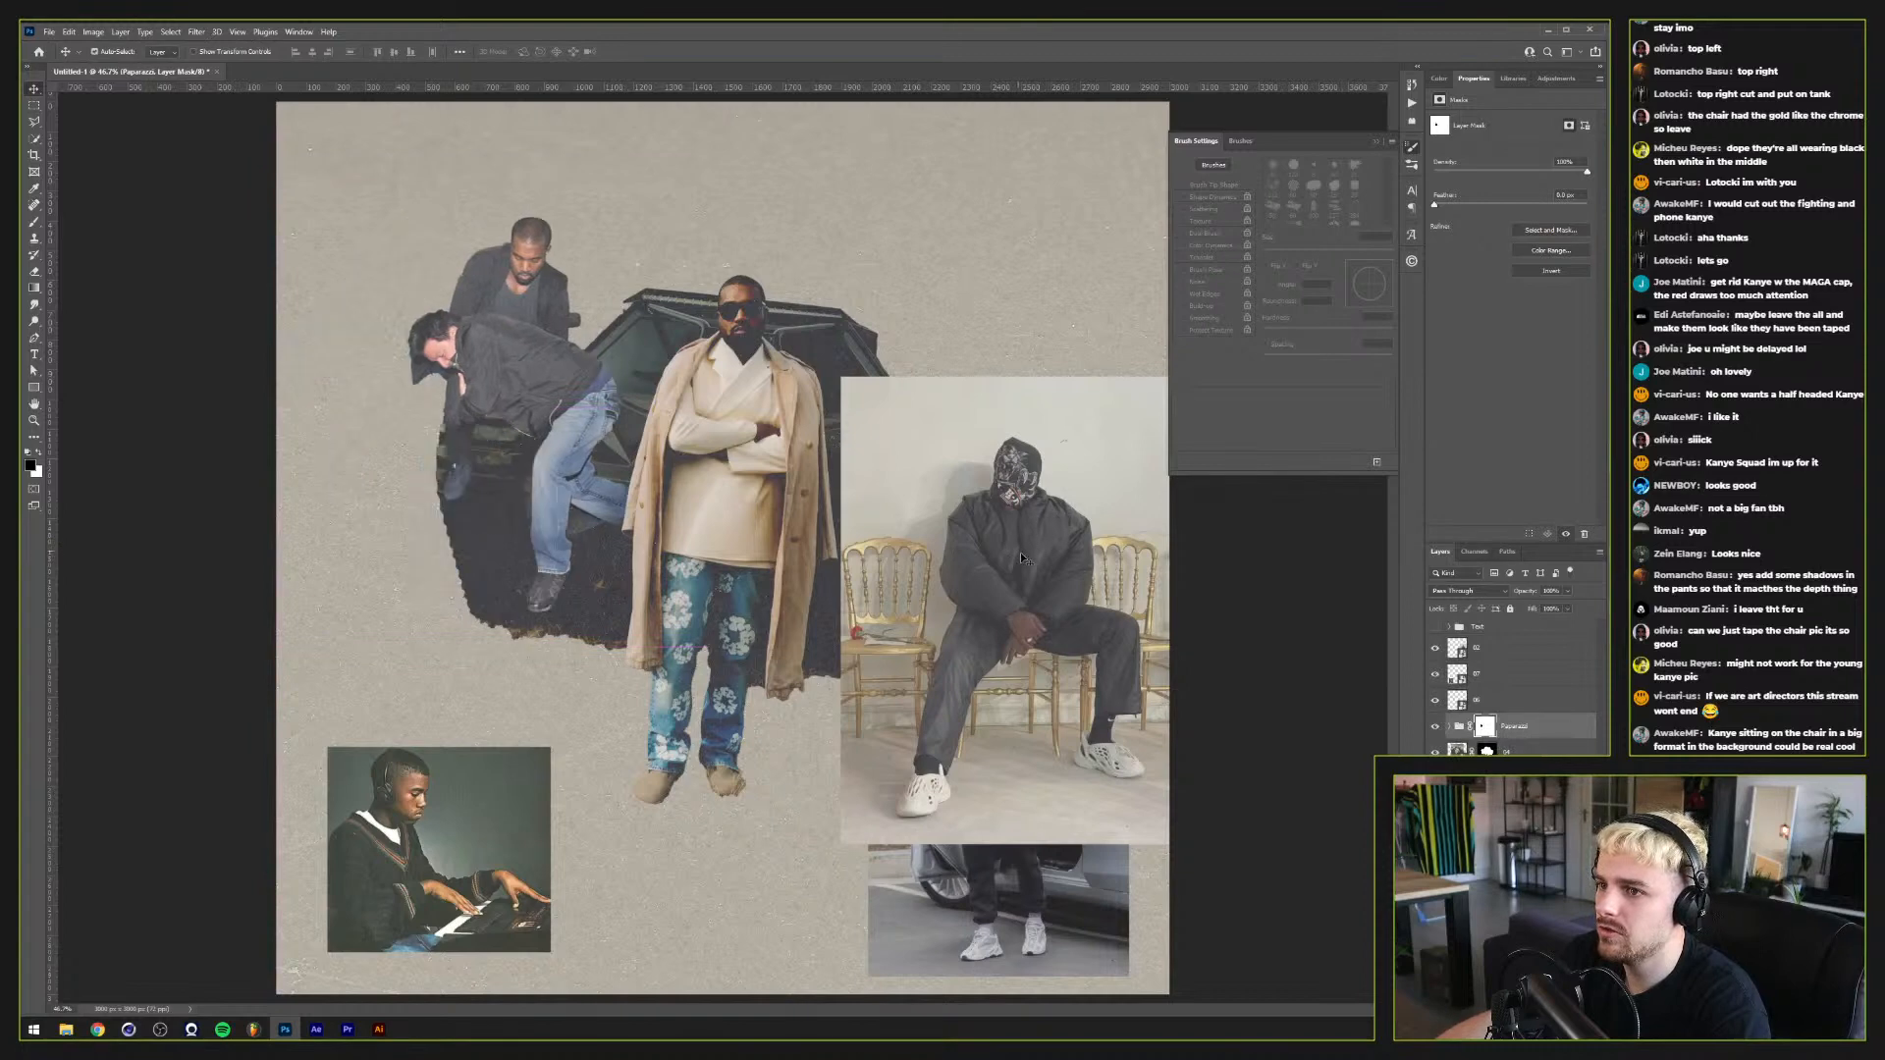
Step: Cut the seated masked man out of the chair photo with Select Subject, mask the layer, and move him onto the tank's right side
ctrl+click(1075, 597)
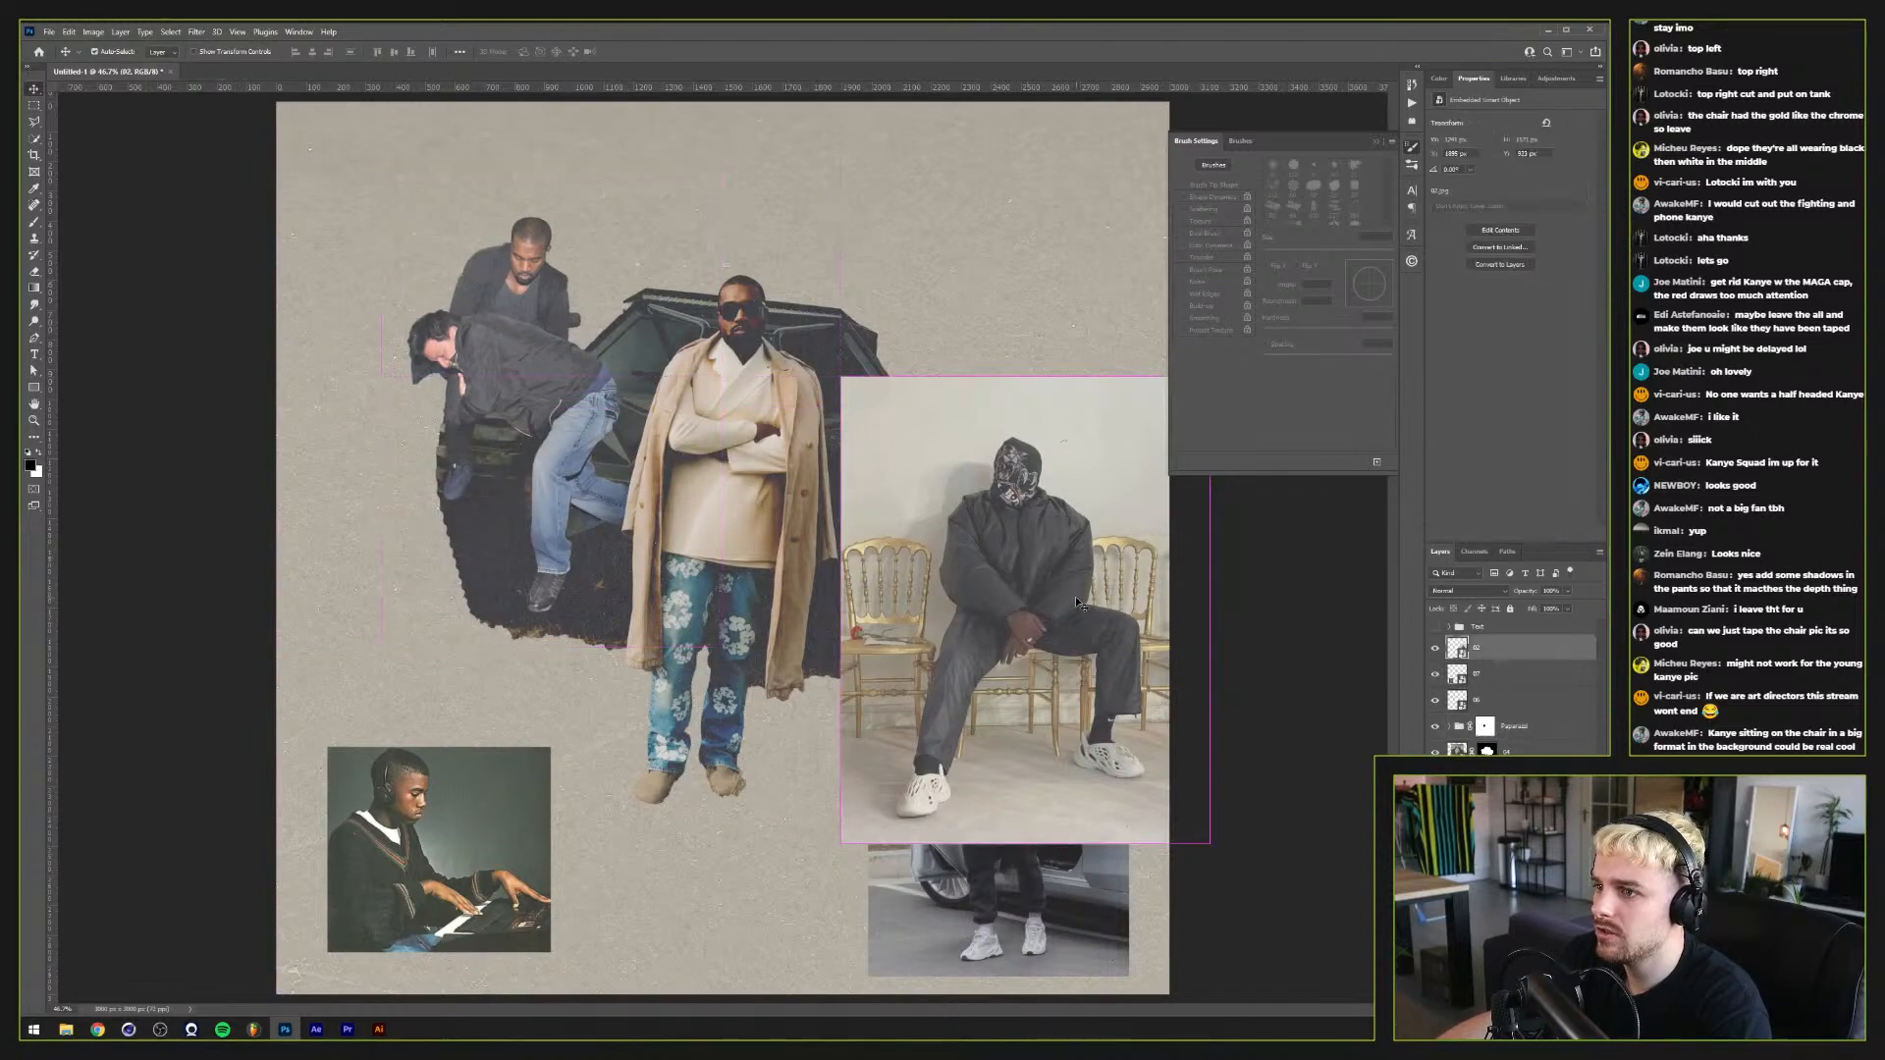
click(170, 31)
click(209, 213)
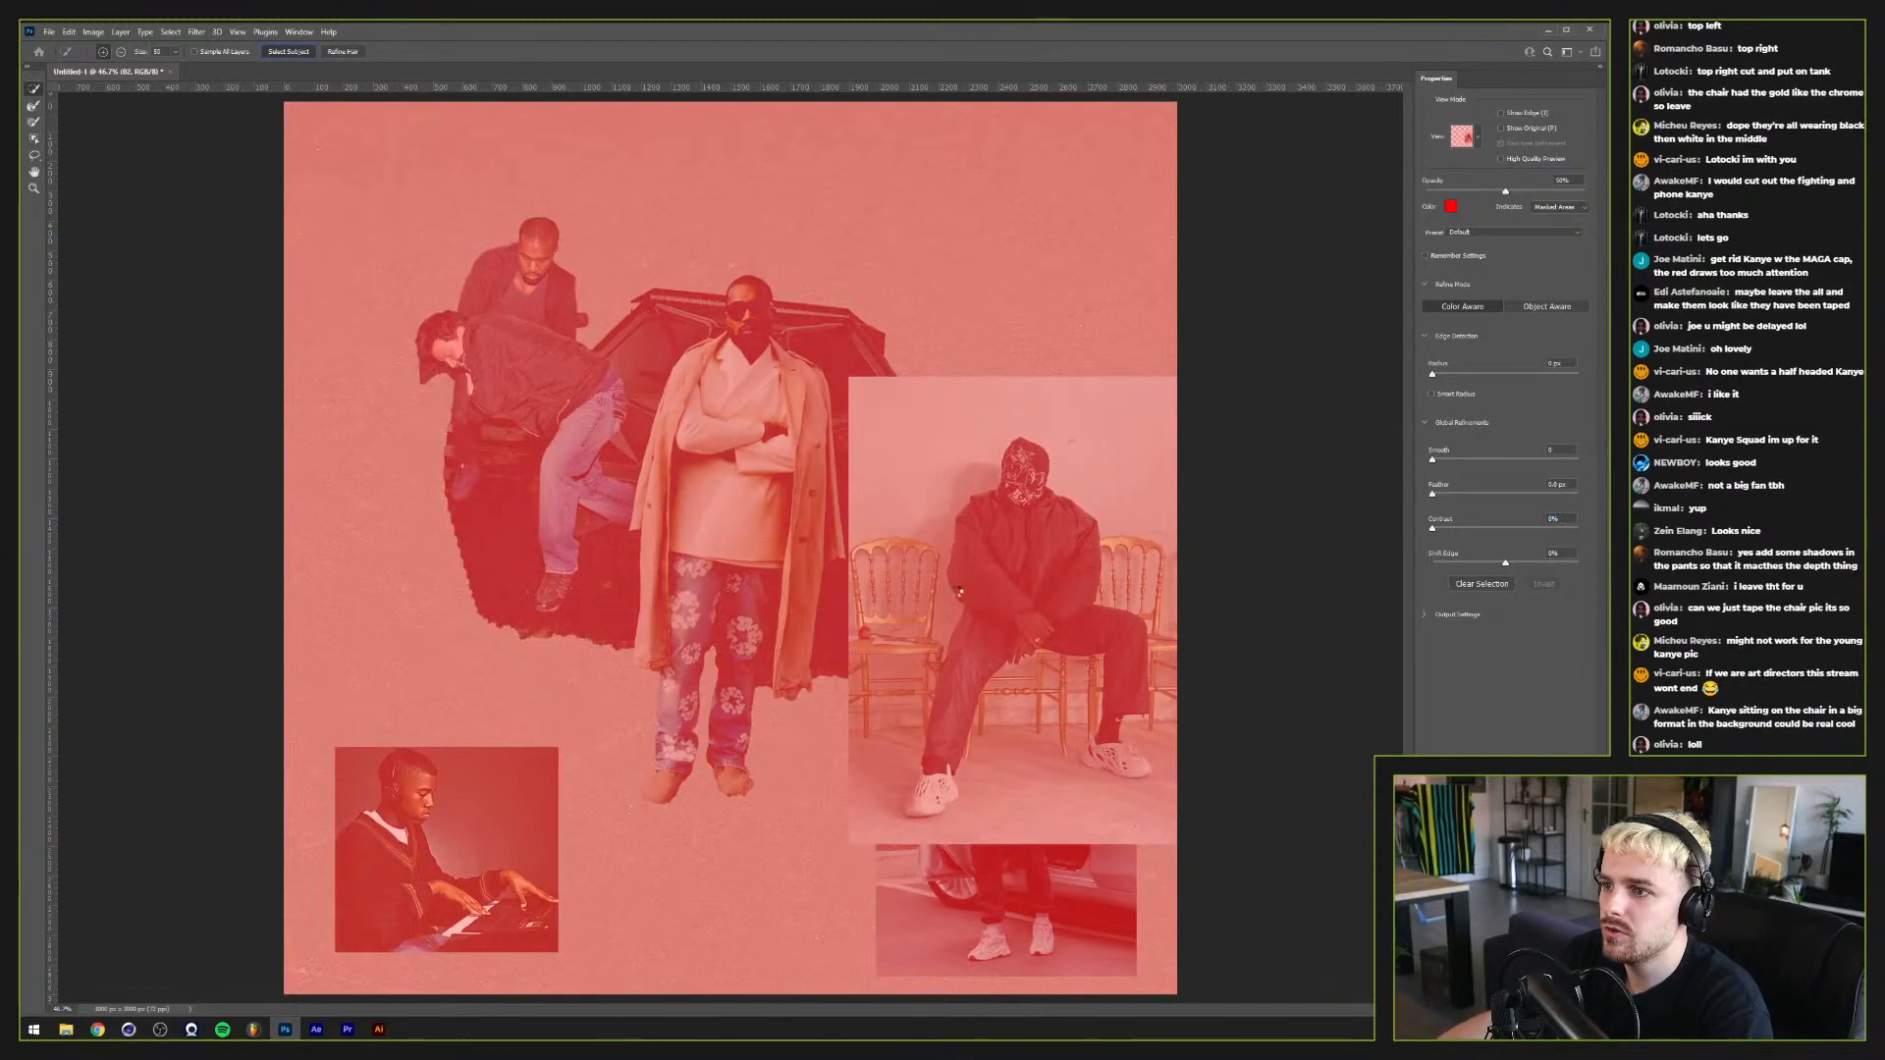
key(Return)
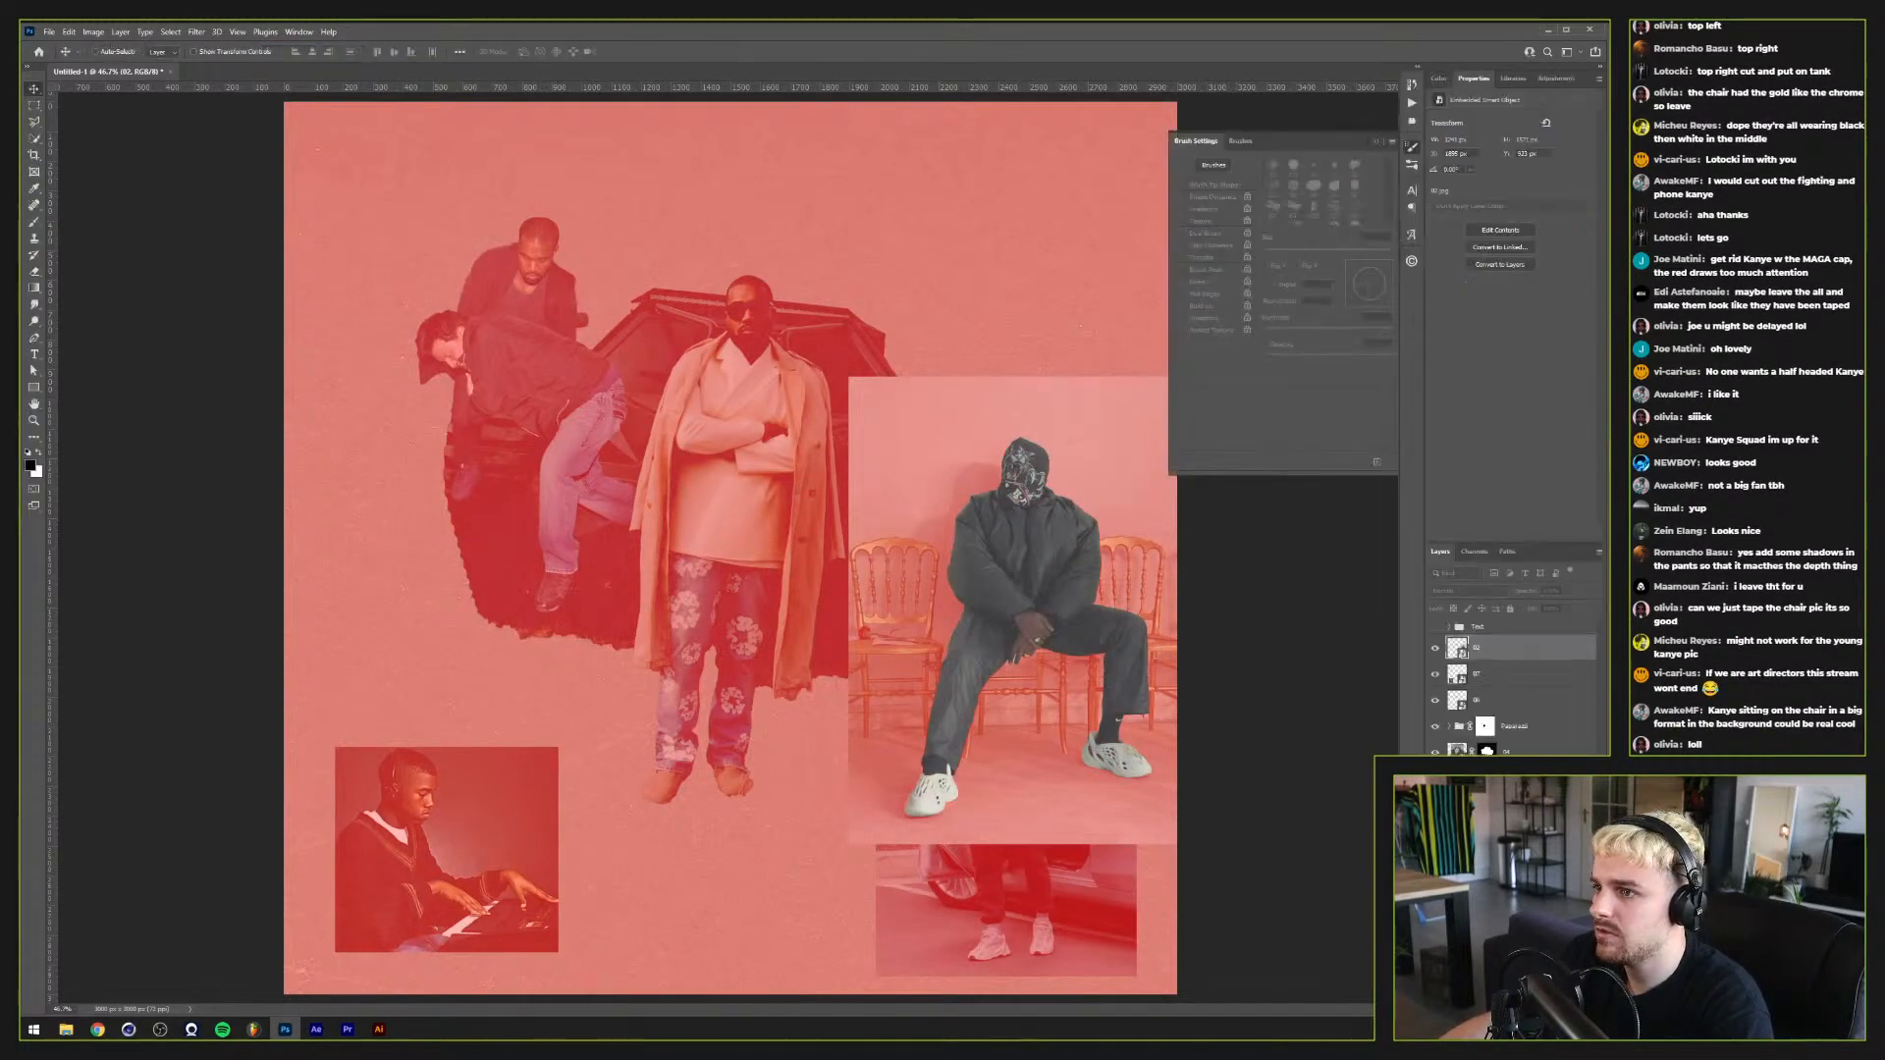
drag(1018, 535, 941, 317)
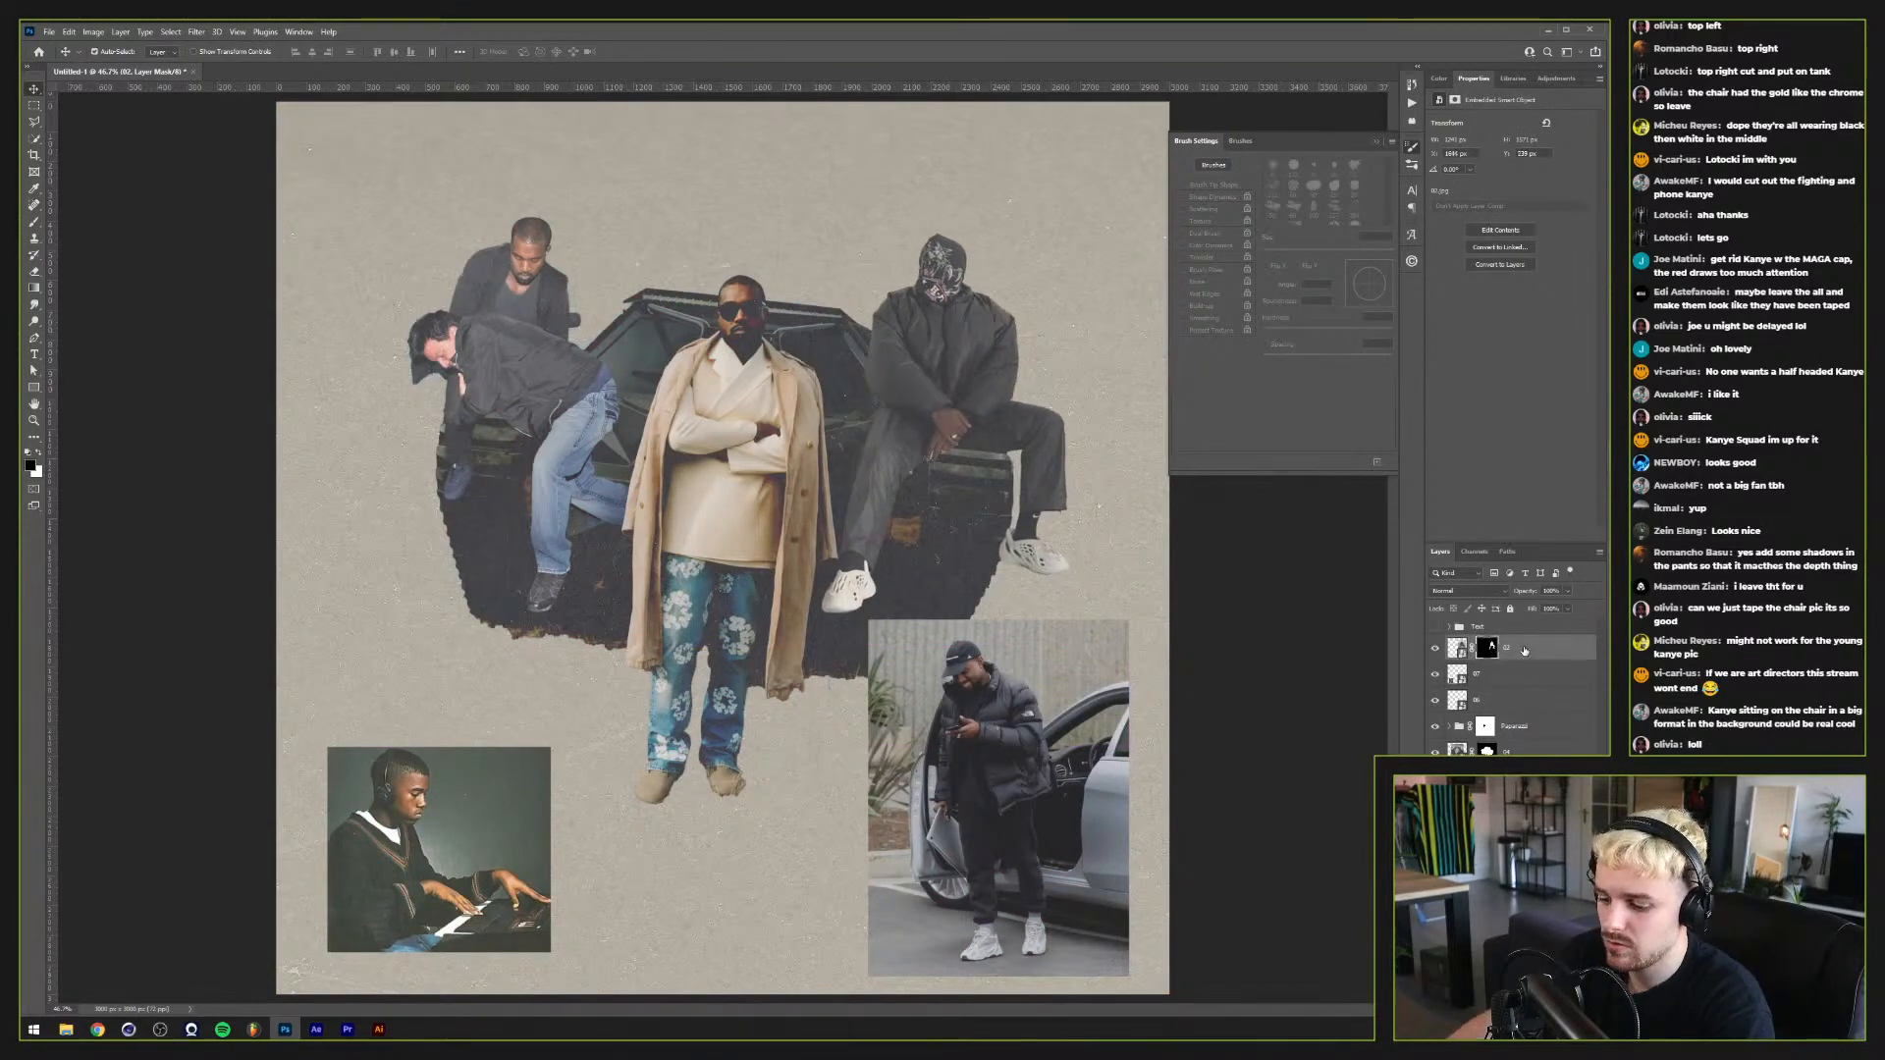
Step: Duplicate the seated figure's layer, invert the copy's mask to show only the chairs and wall, and move it over the fighting pair
key(ctrl+j)
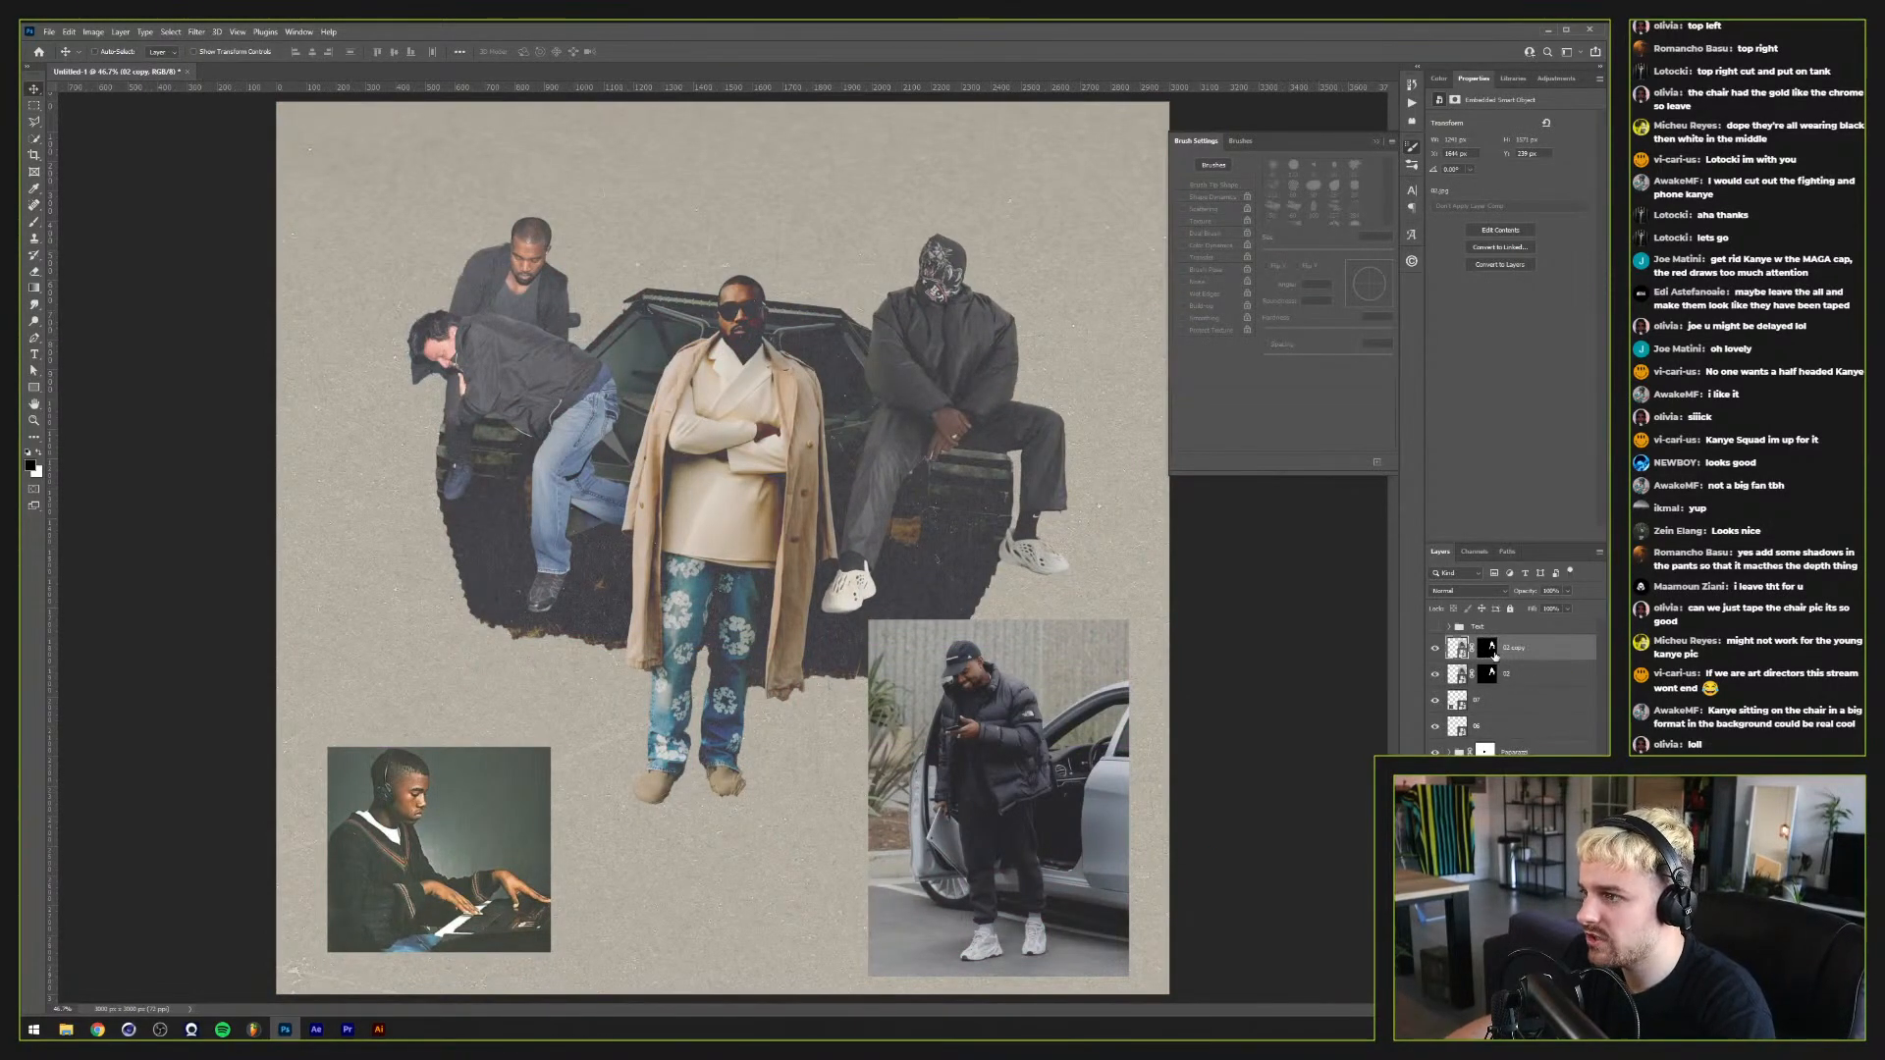
click(1487, 647)
key(ctrl+BackSpace)
drag(959, 497, 604, 502)
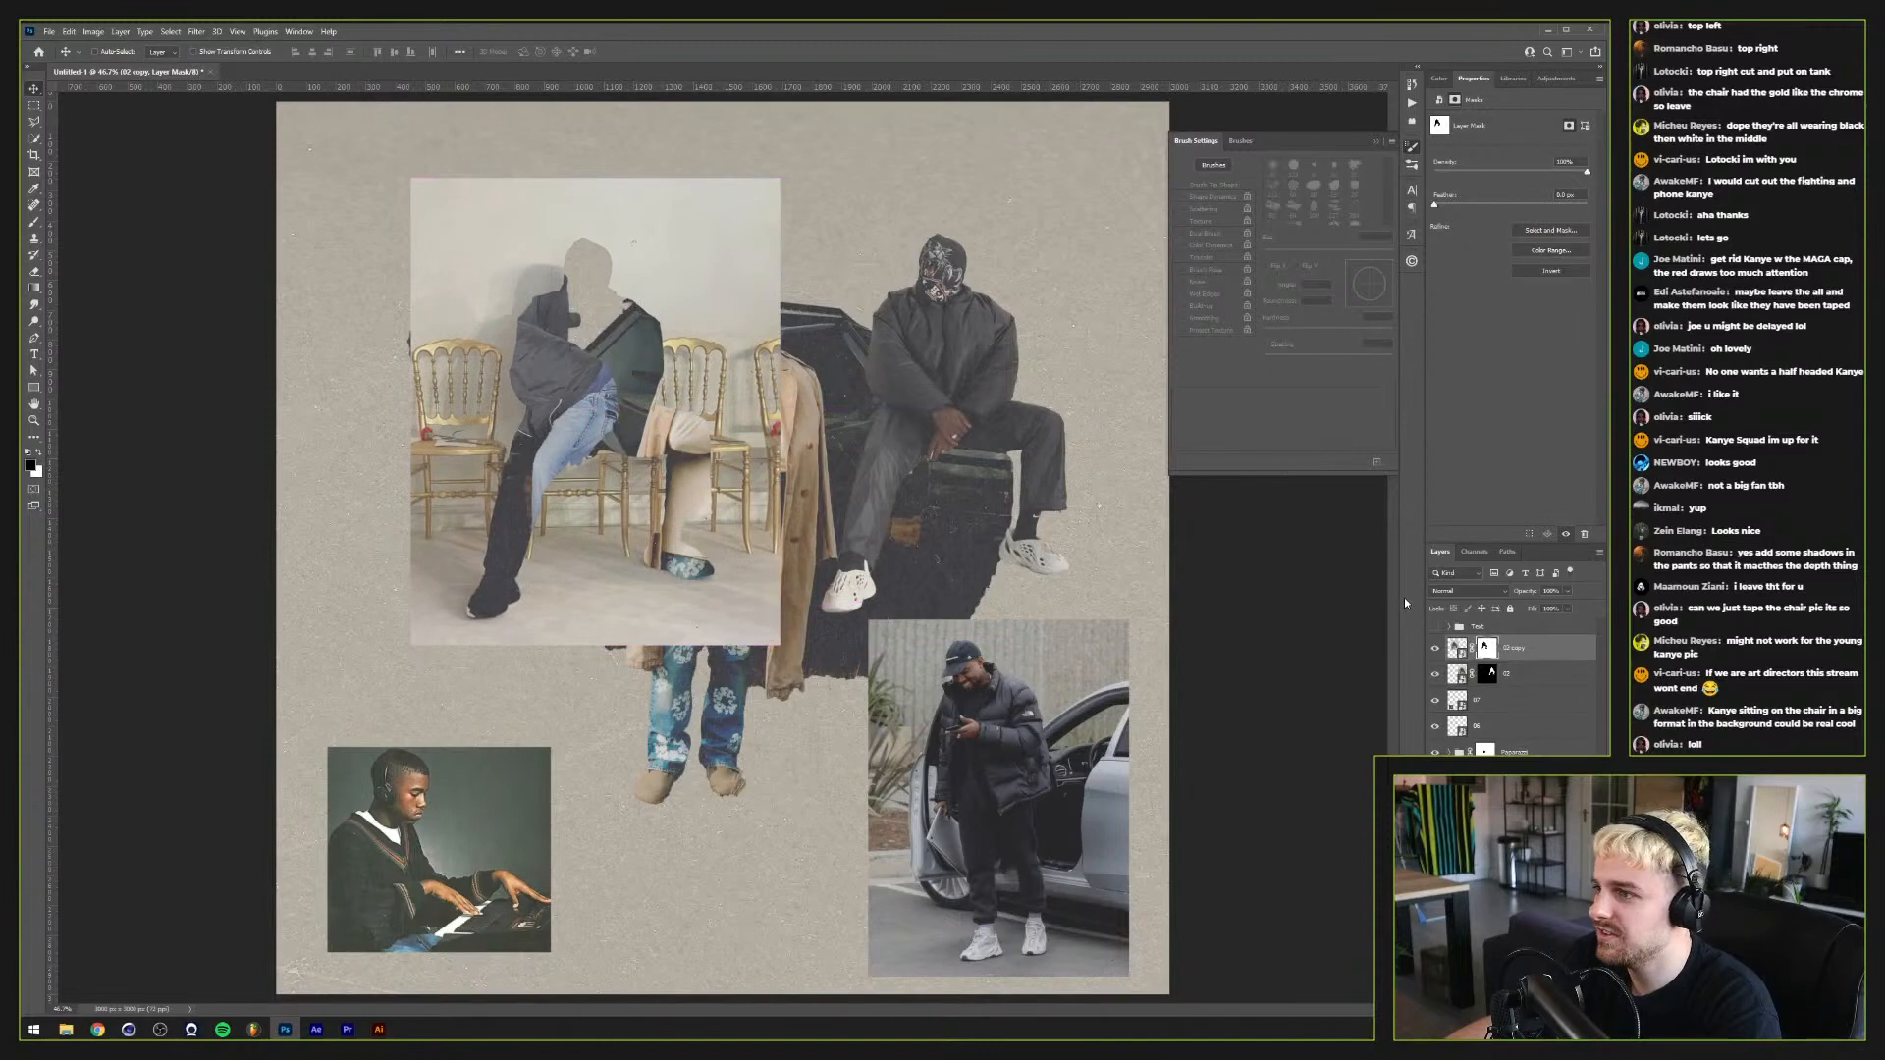
Step: Place the chair background copy behind the tank and add a second copy of it, spreading them to both sides of the collage
key(Delete)
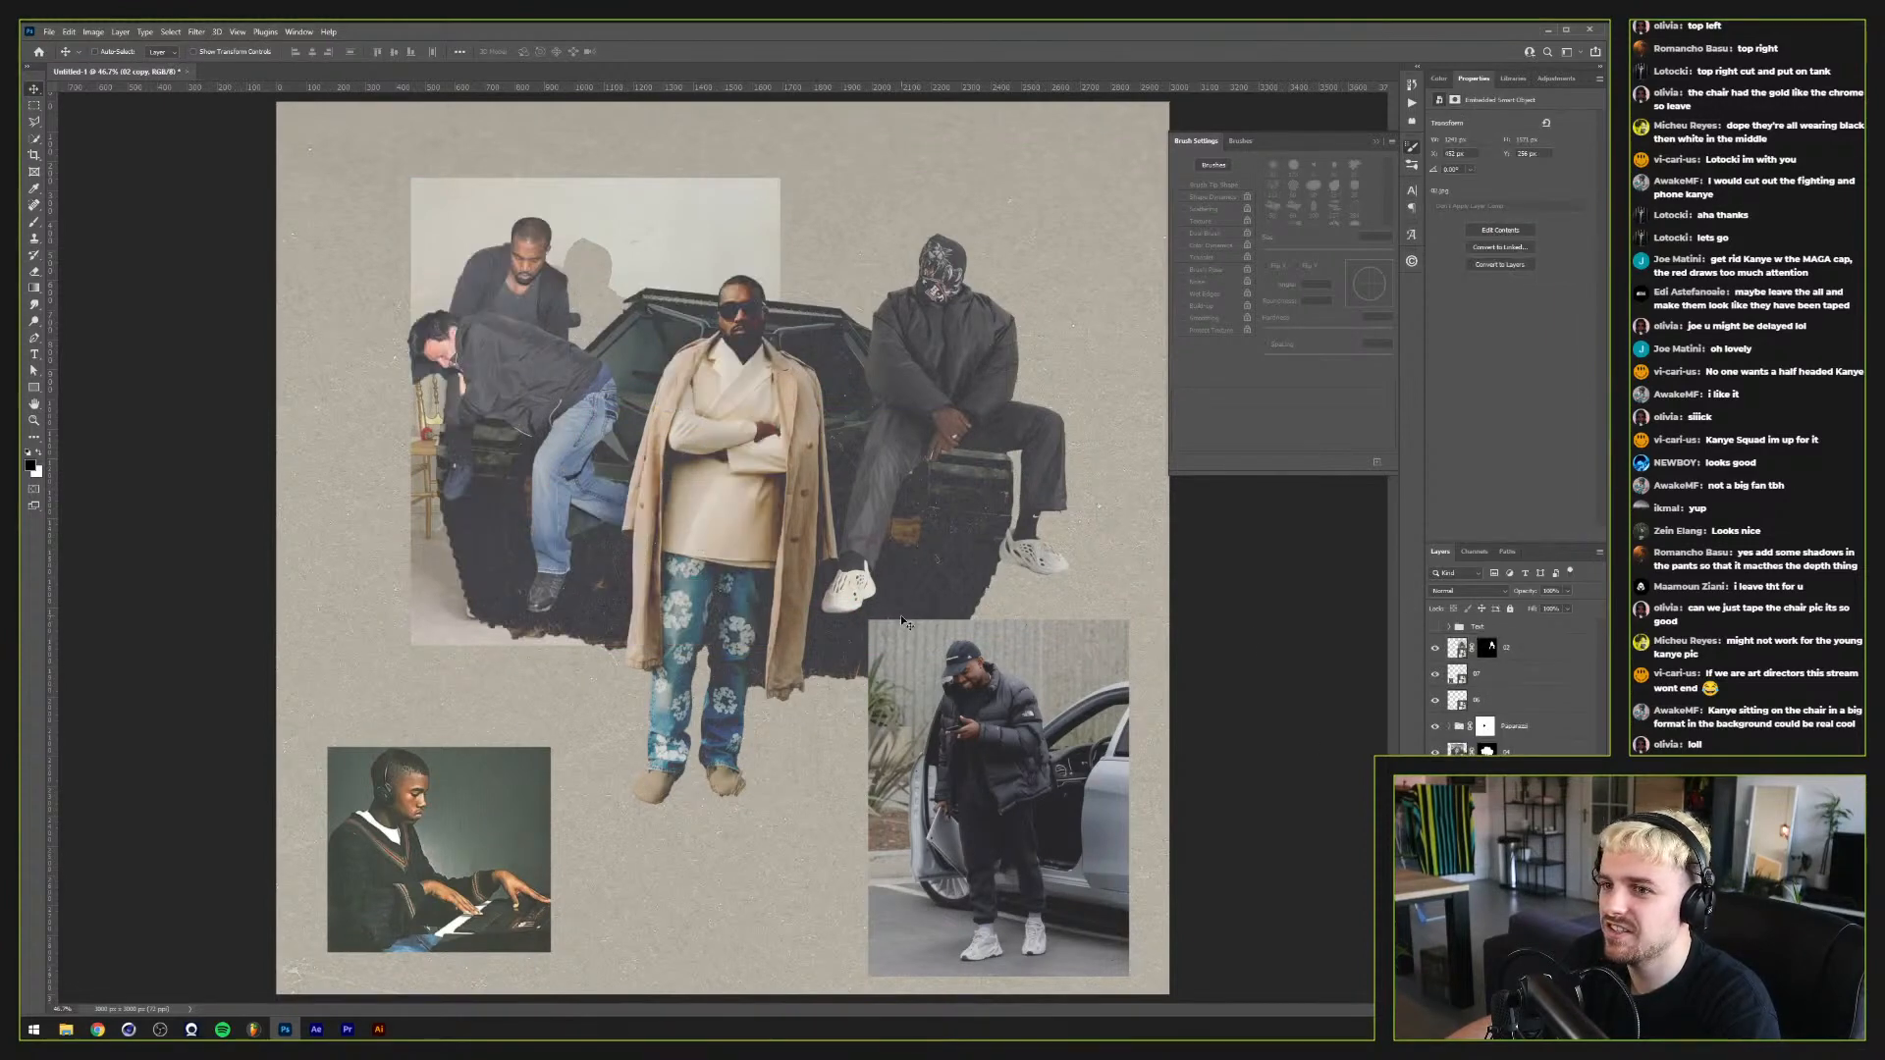
drag(443, 474, 743, 539)
scroll(726, 506, down, 2)
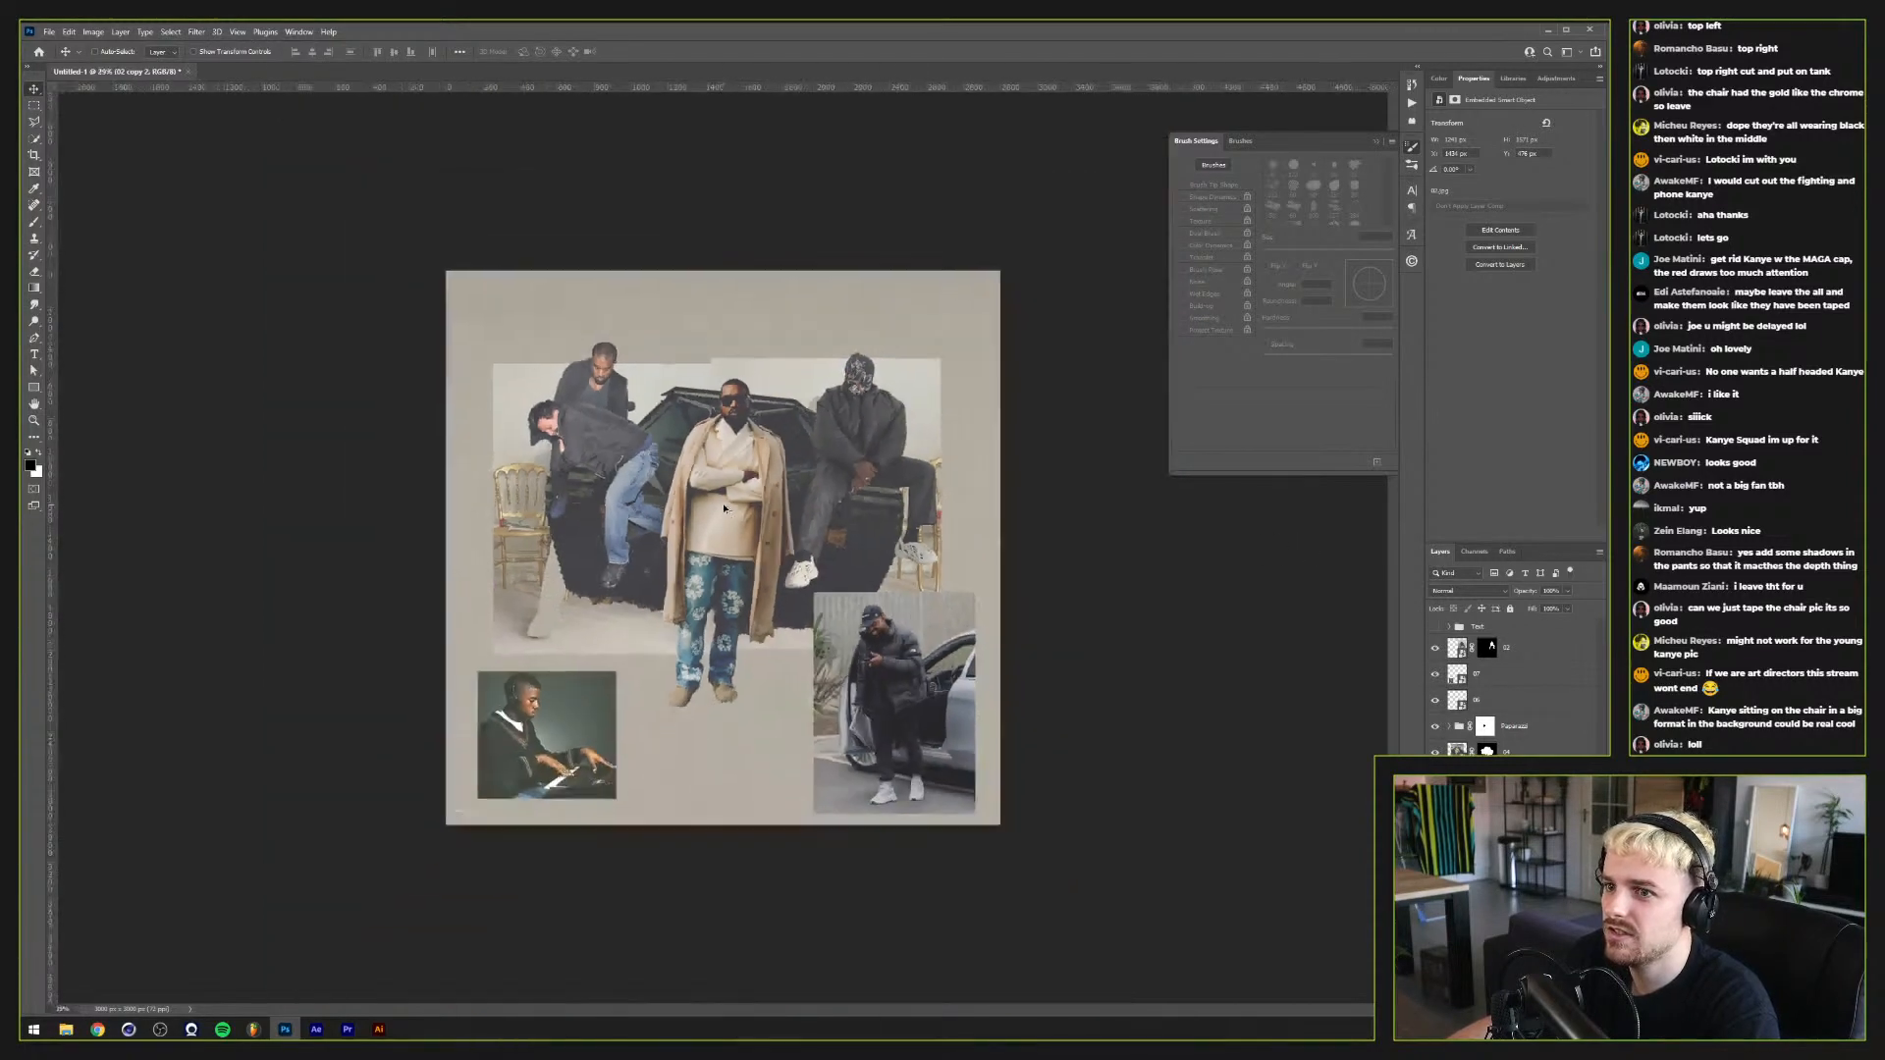
scroll(724, 507, up, 2)
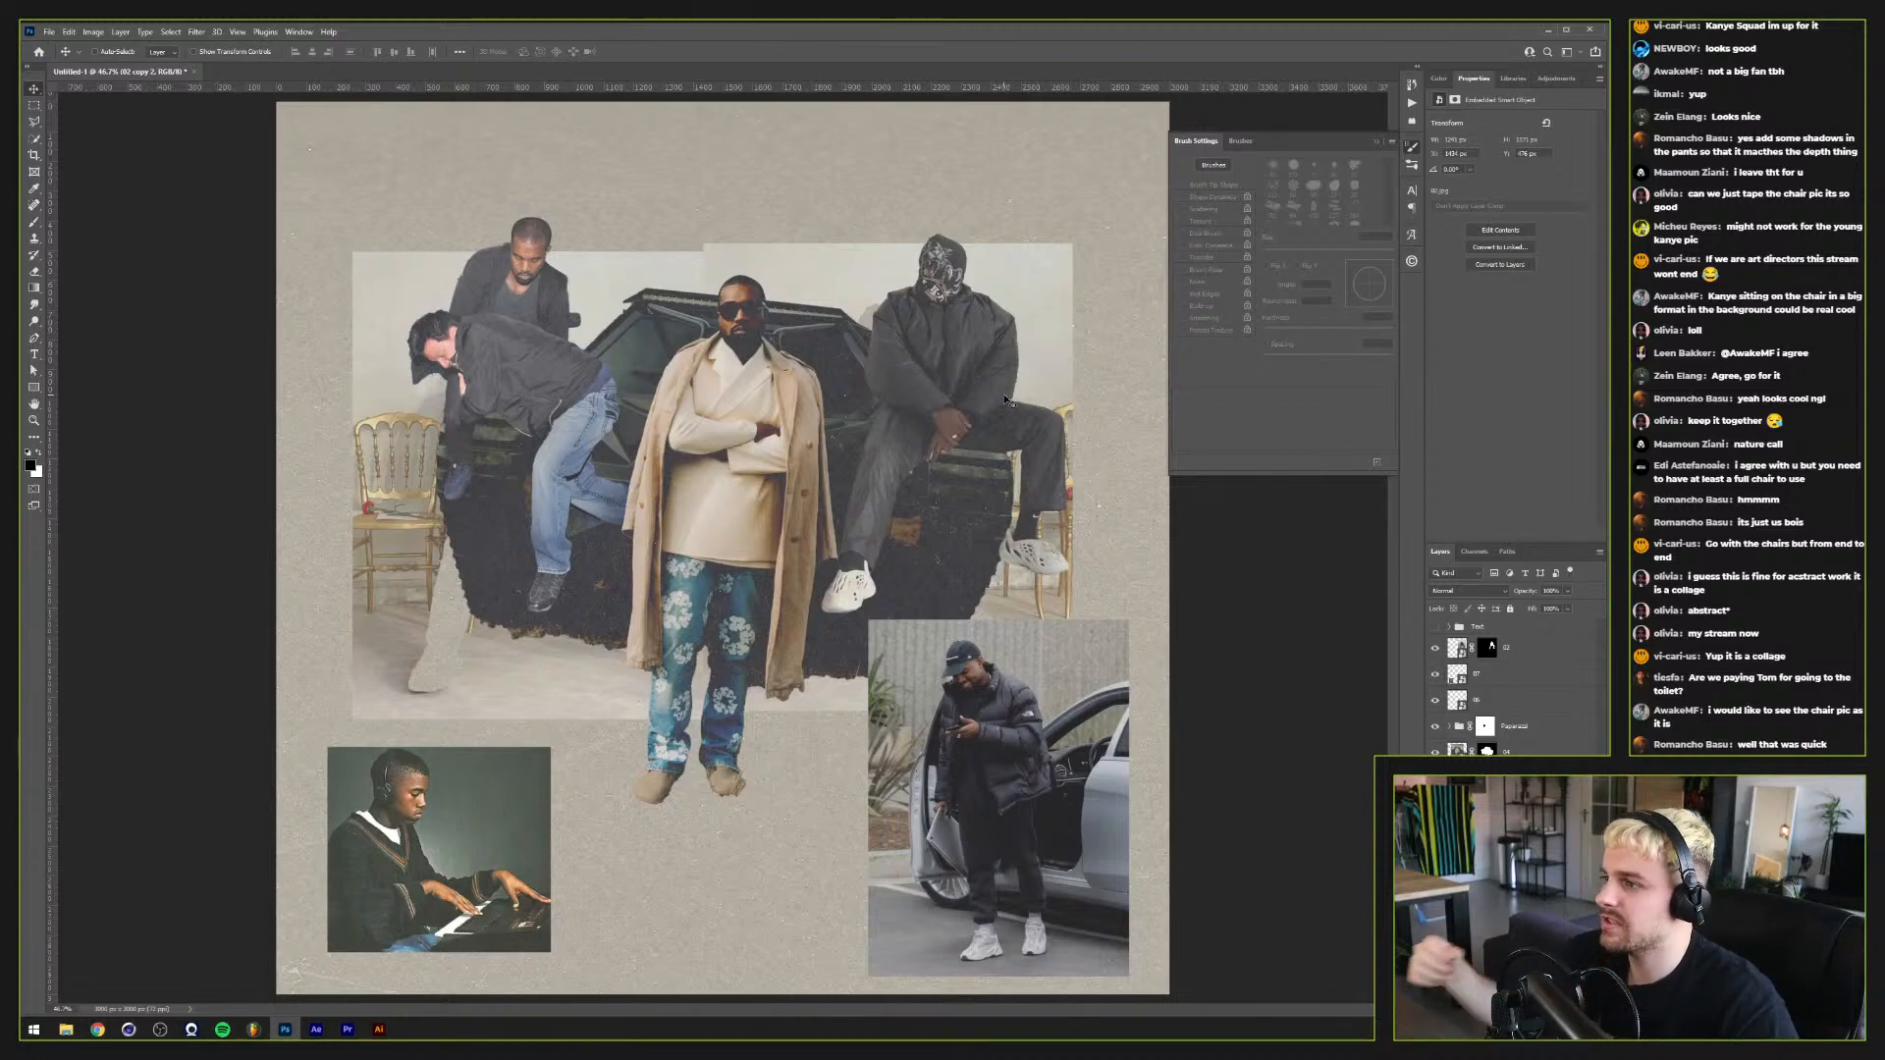
Step: Nudge the seated figure and one chair background into new positions, and remove both background copies from behind the tank
mouse_move(952, 385)
mouse_down()
mouse_move(944, 432)
mouse_move(945, 384)
mouse_up()
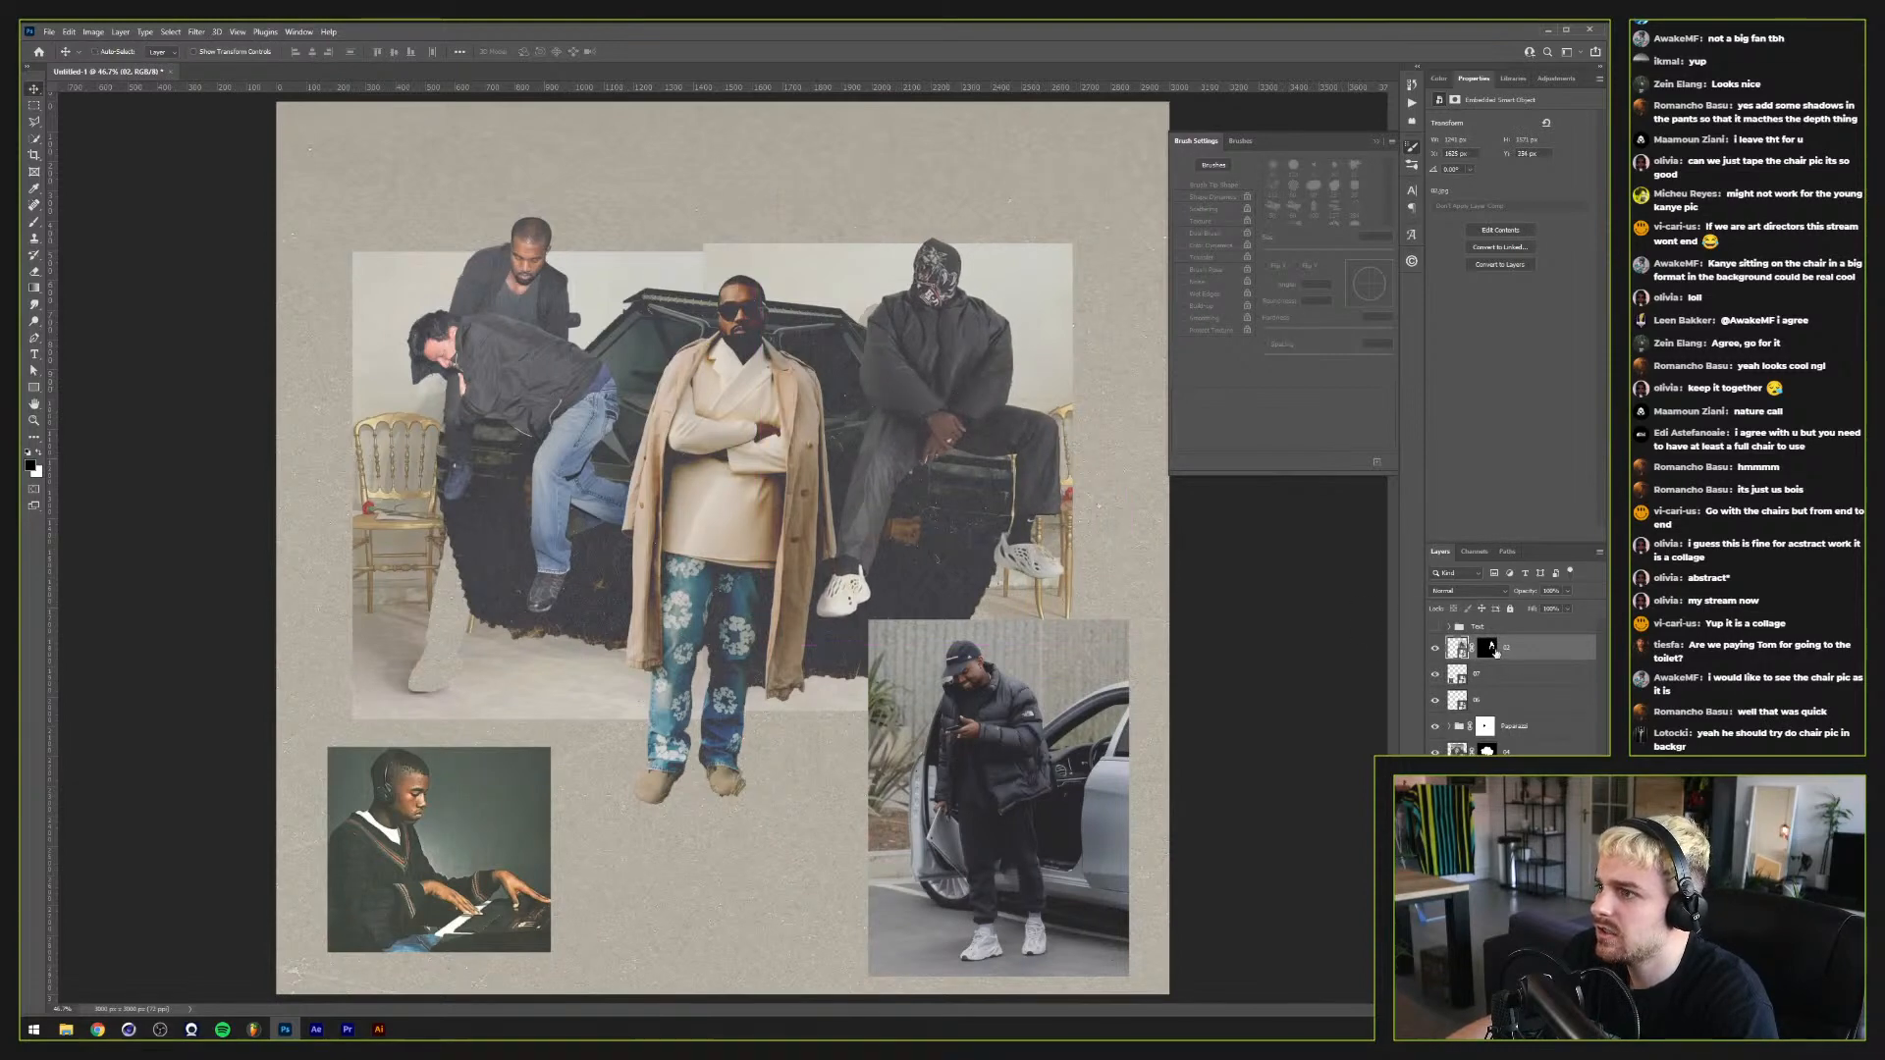
mouse_move(395, 596)
mouse_down()
mouse_move(324, 638)
mouse_move(400, 597)
mouse_move(417, 552)
mouse_move(379, 614)
mouse_up()
click(211, 614)
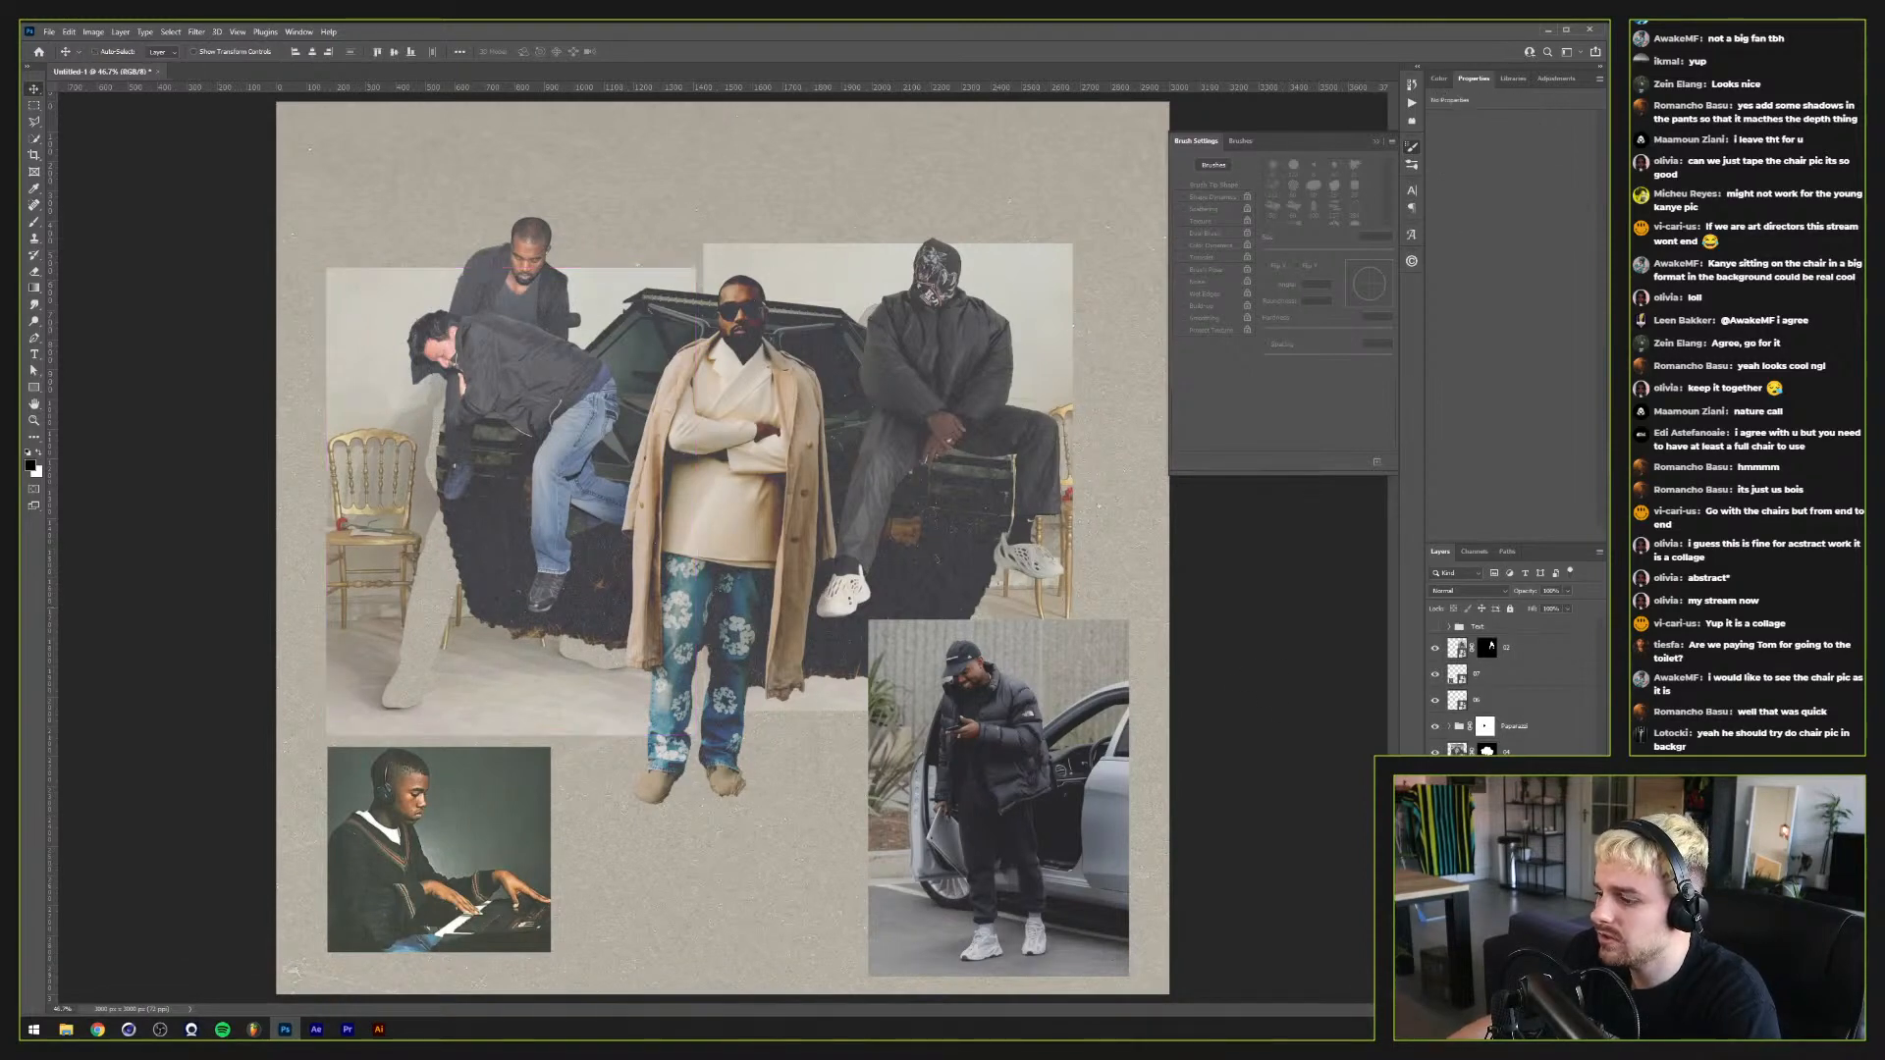
key(ctrl+z)
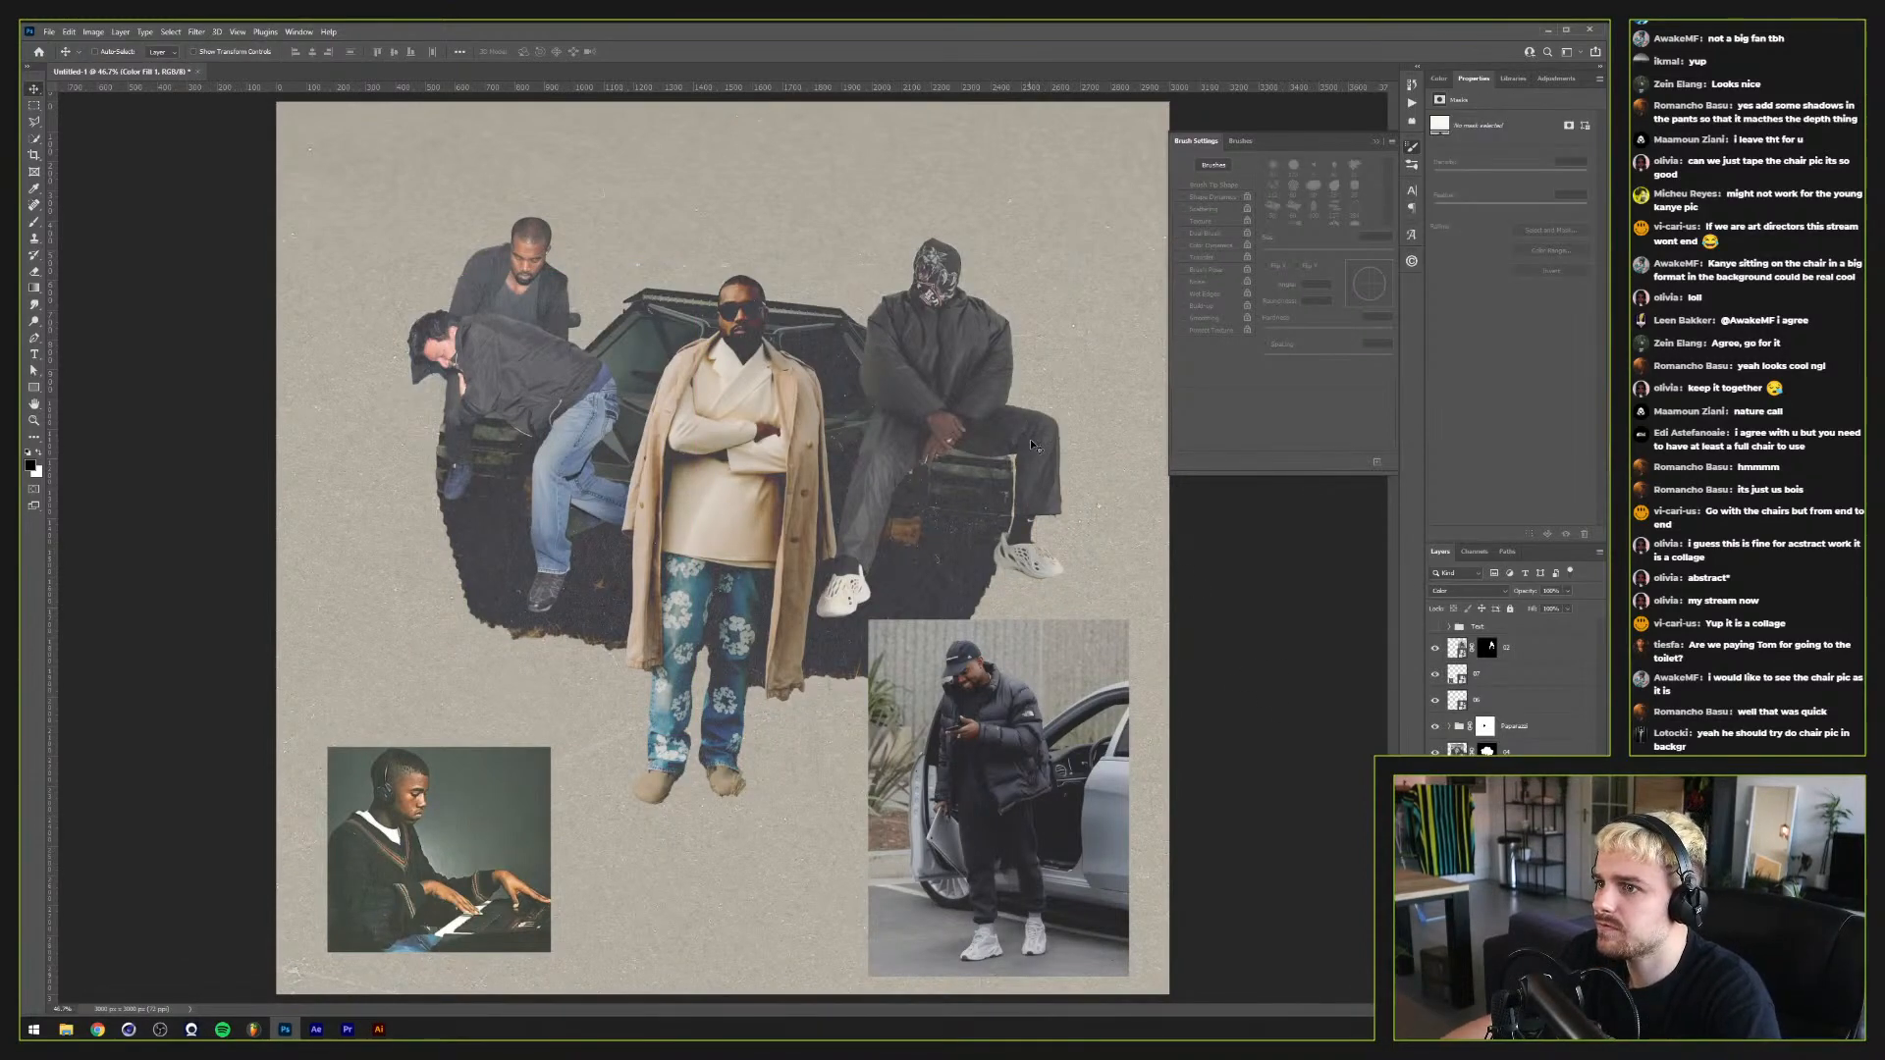
Step: Nudge the seated figure slightly down and left, and disable its layer mask to bring back the full chair photo
drag(1033, 446, 1026, 451)
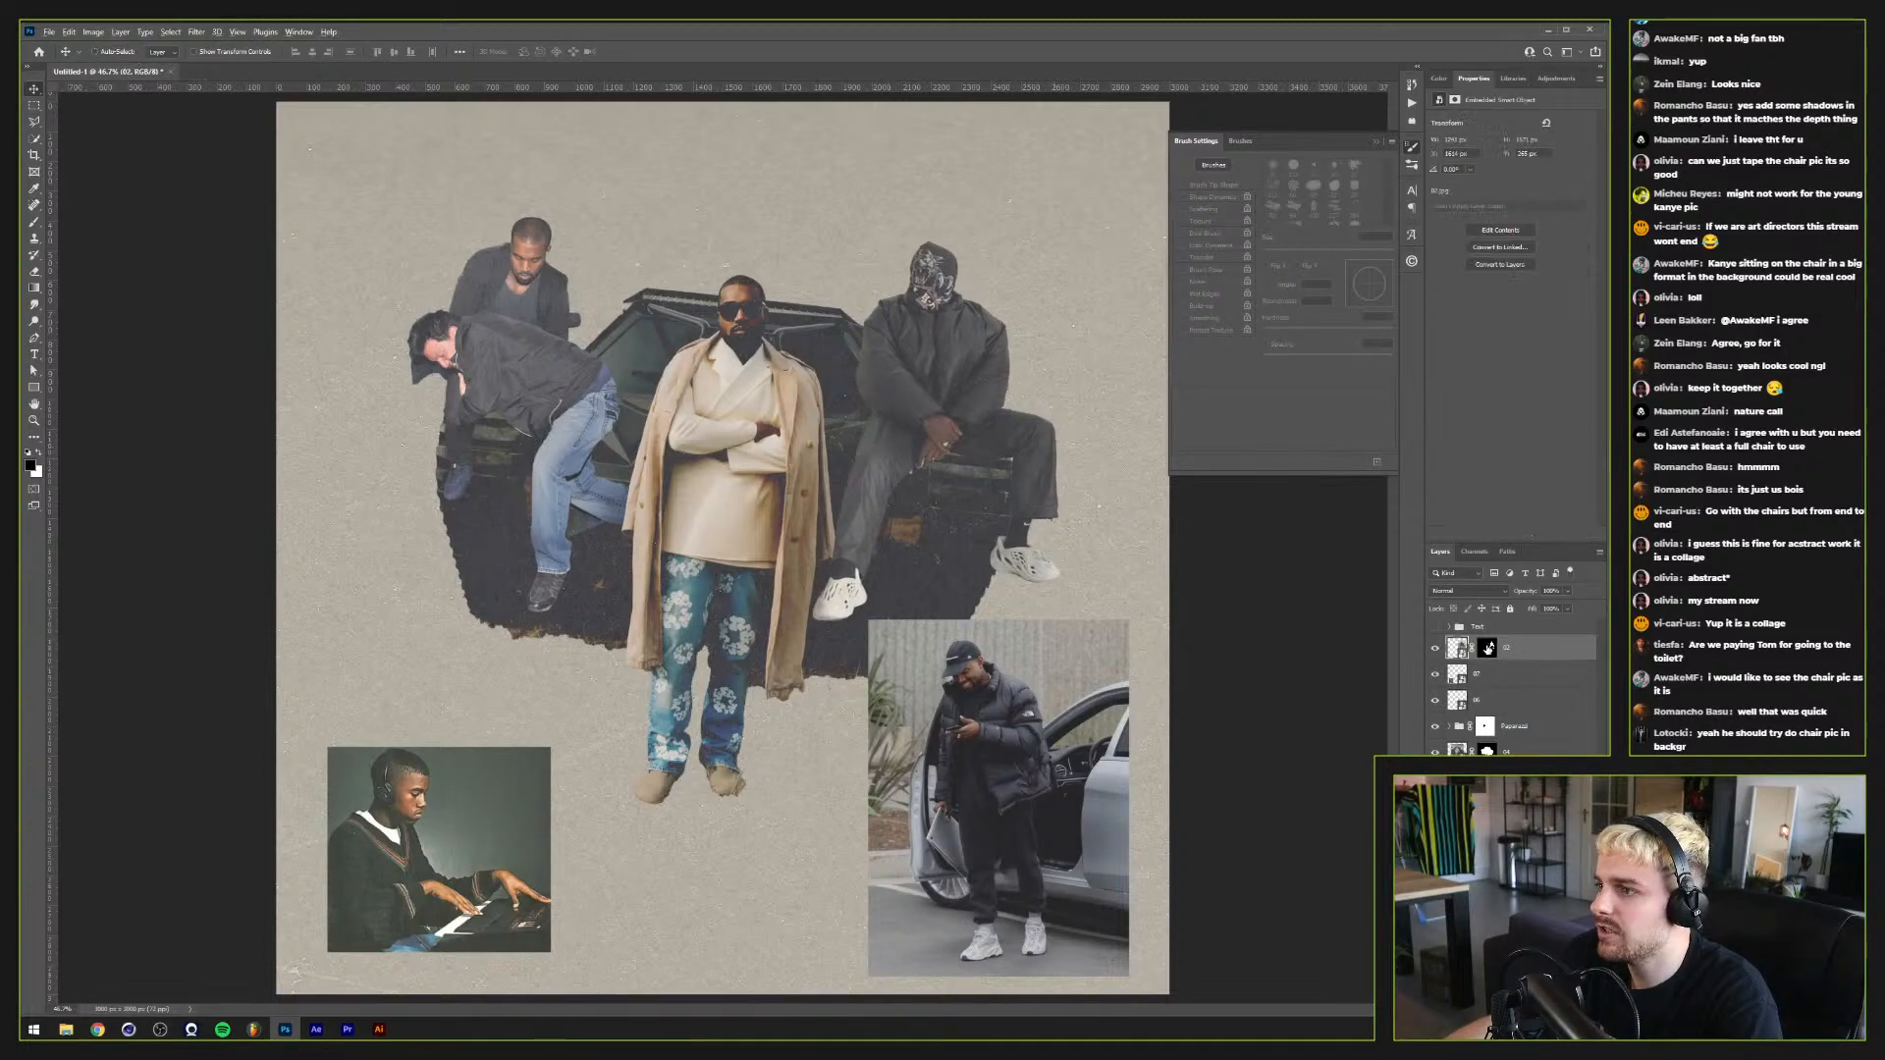
alt+click(1488, 648)
alt+click(1489, 648)
shift+click(1488, 648)
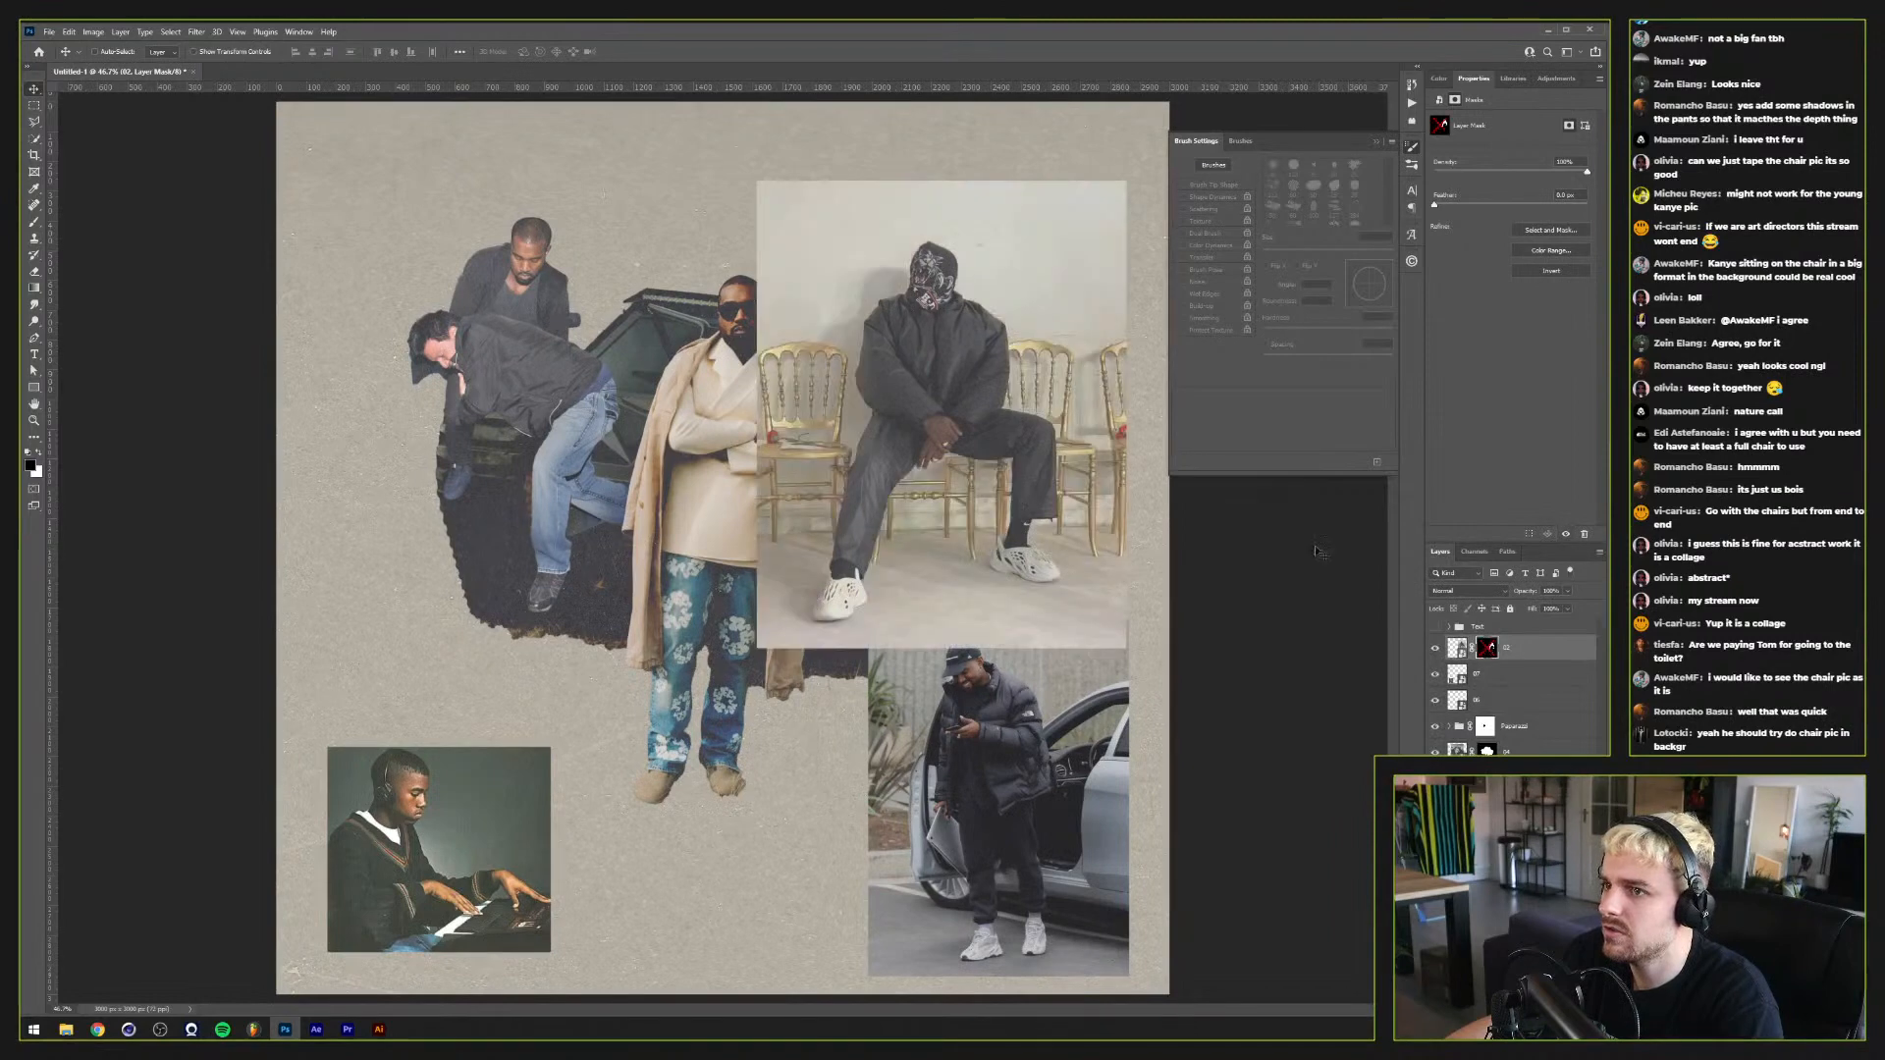
Step: Place the chair photo behind the tank in the canvas's upper-right area, and raise the piano photo slightly
drag(1512, 648, 1512, 752)
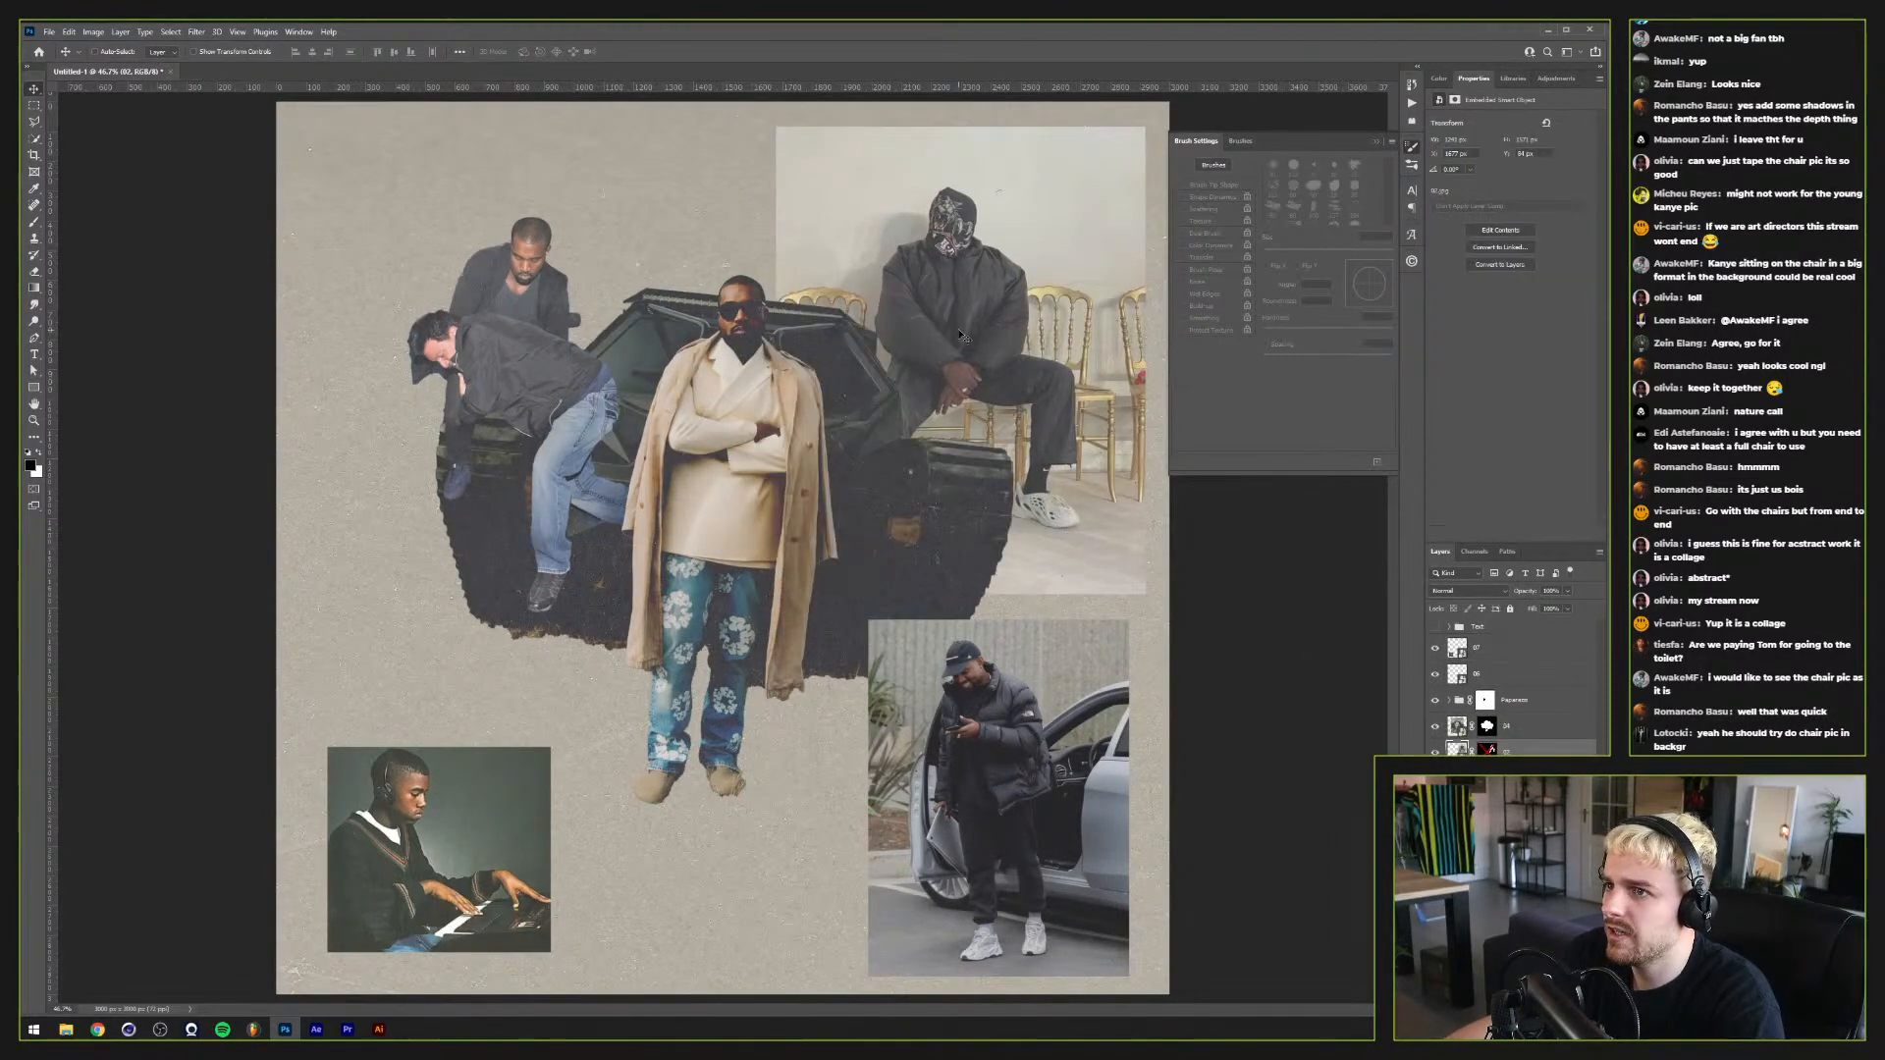
drag(961, 335, 970, 323)
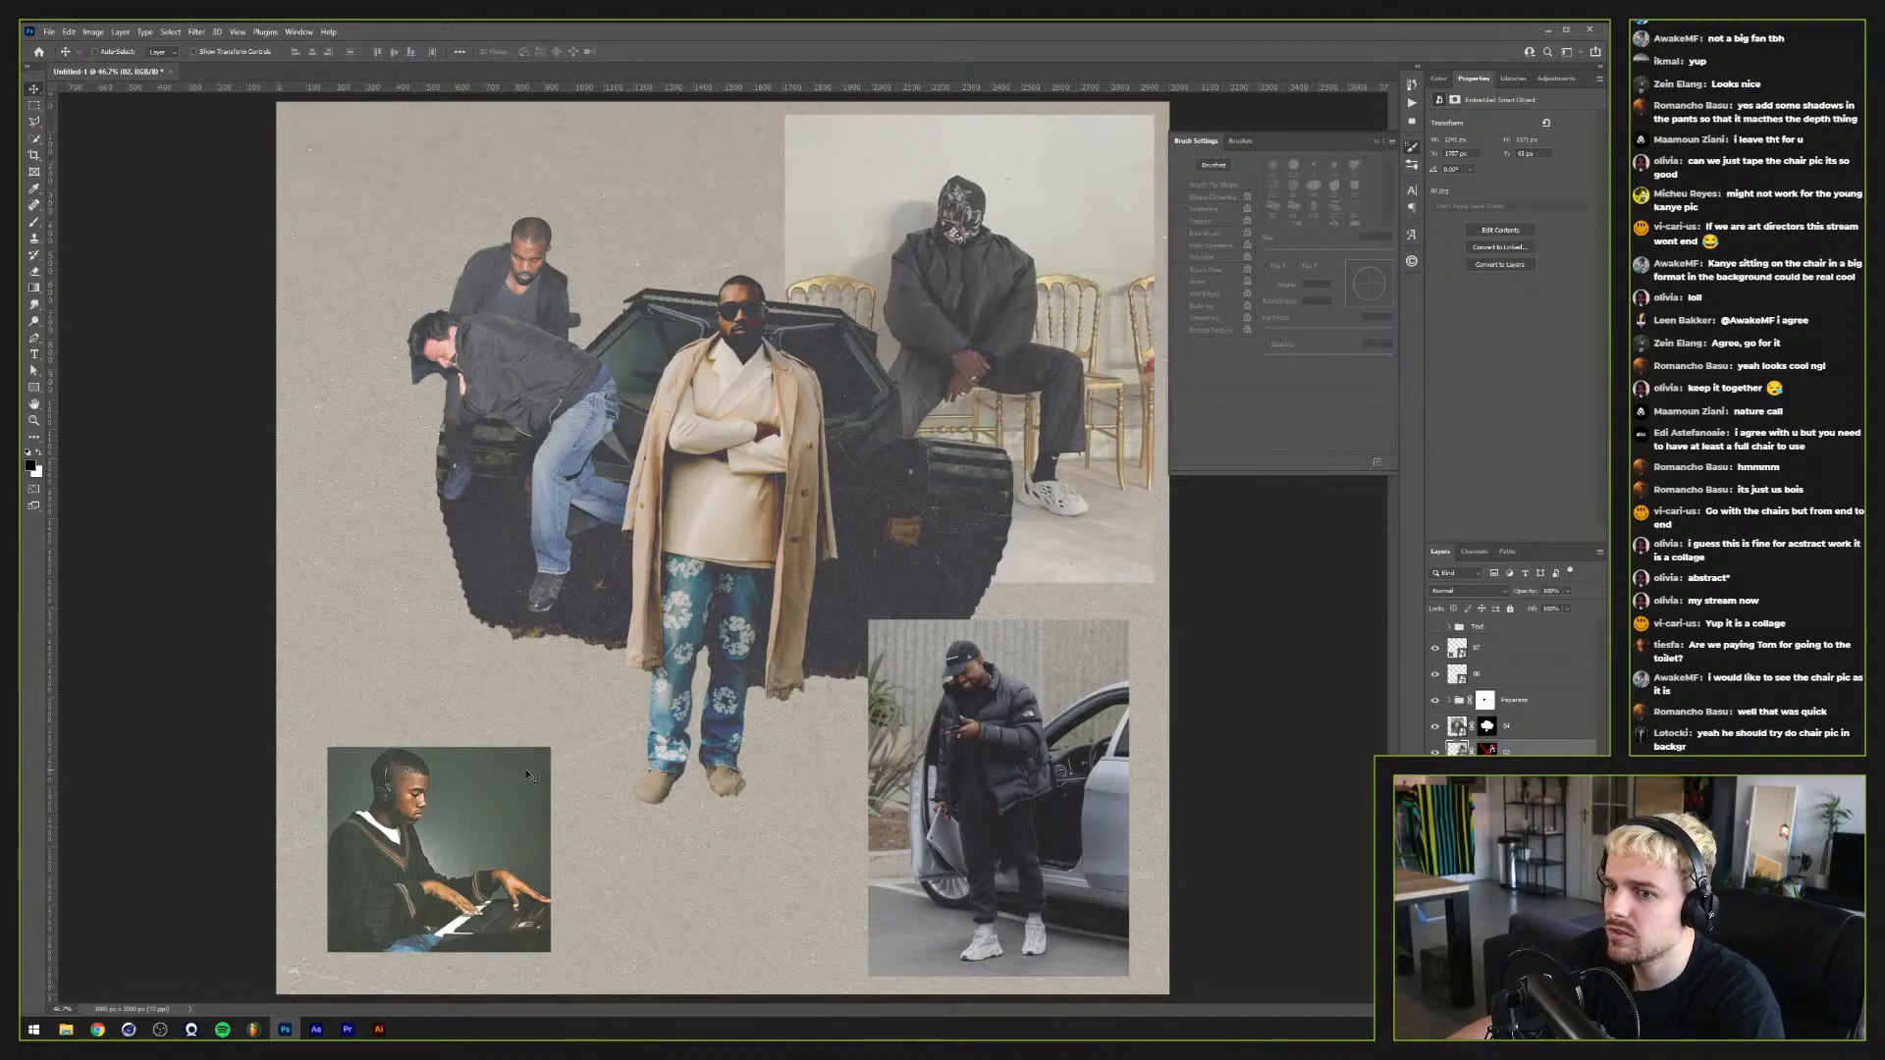
mouse_move(496, 793)
mouse_down()
mouse_move(504, 755)
mouse_move(471, 762)
mouse_move(493, 761)
mouse_up()
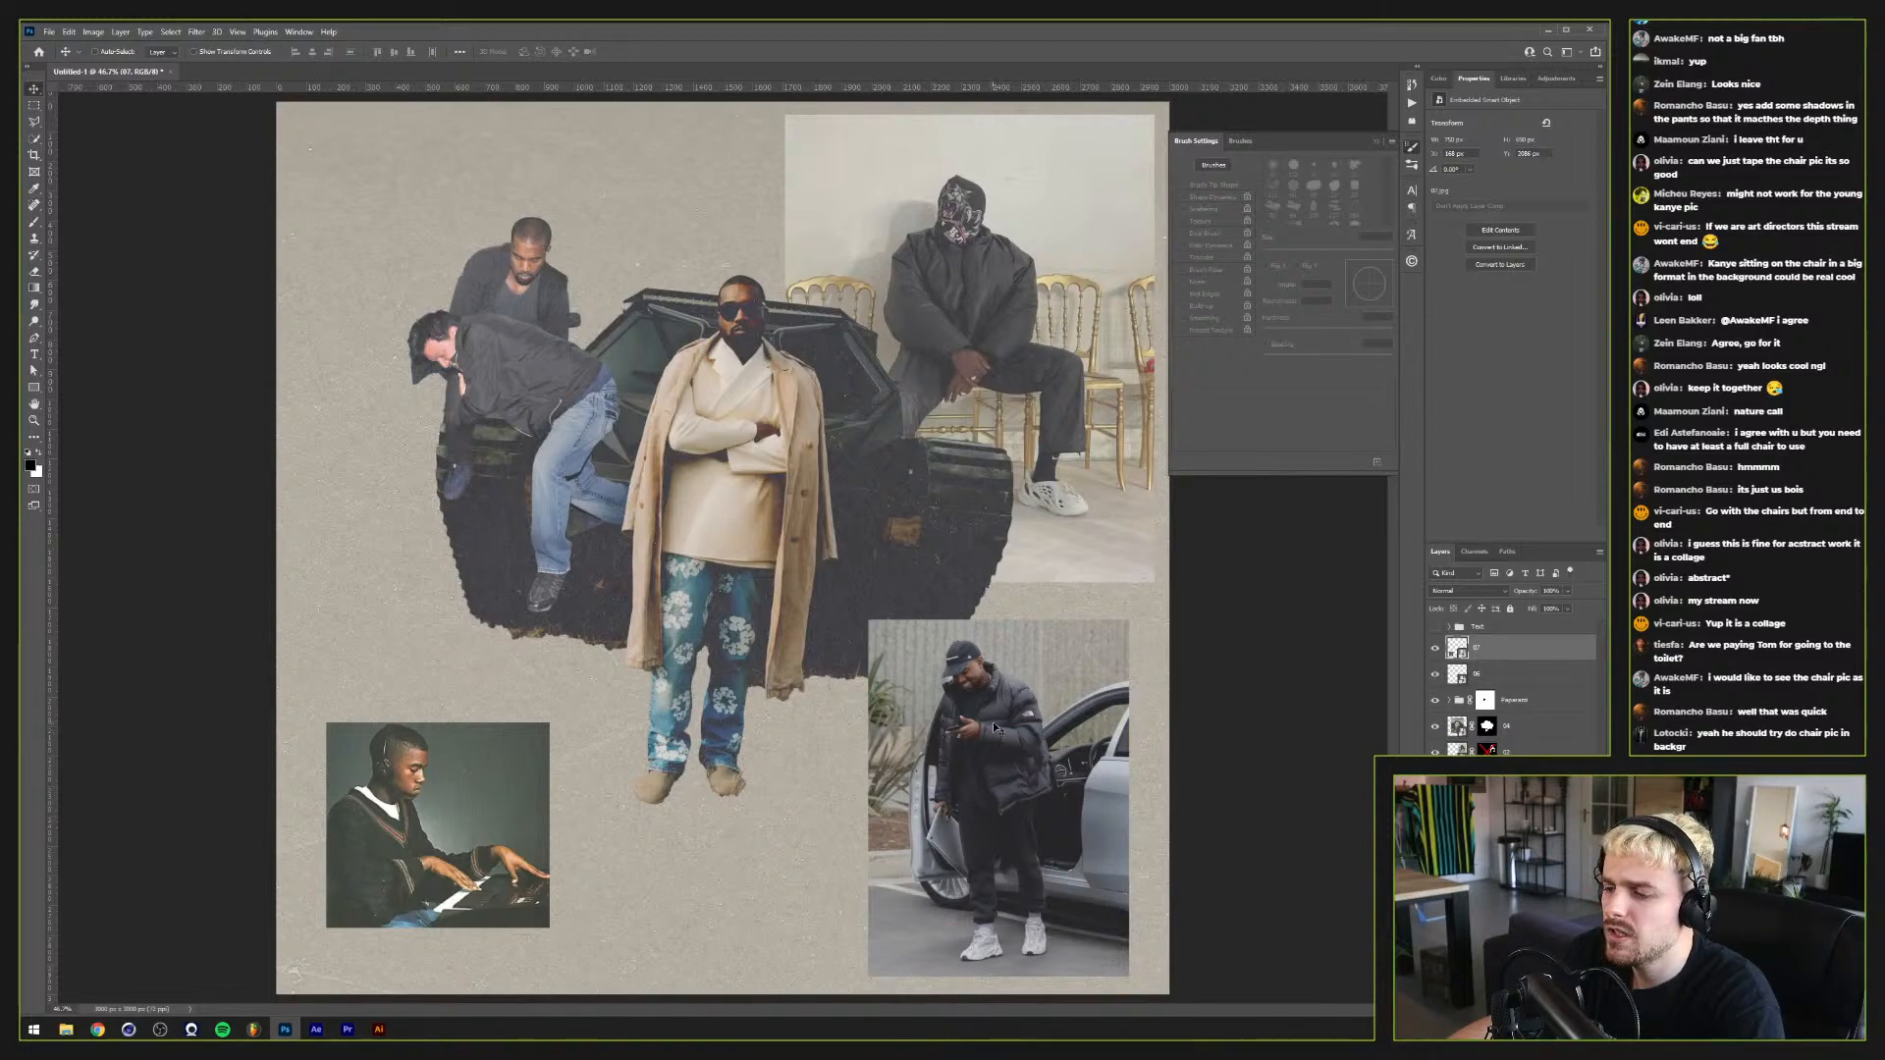
Step: Move the car photo slightly left and up in the canvas's lower-right area
drag(995, 727, 954, 724)
scroll(954, 724, up, 2)
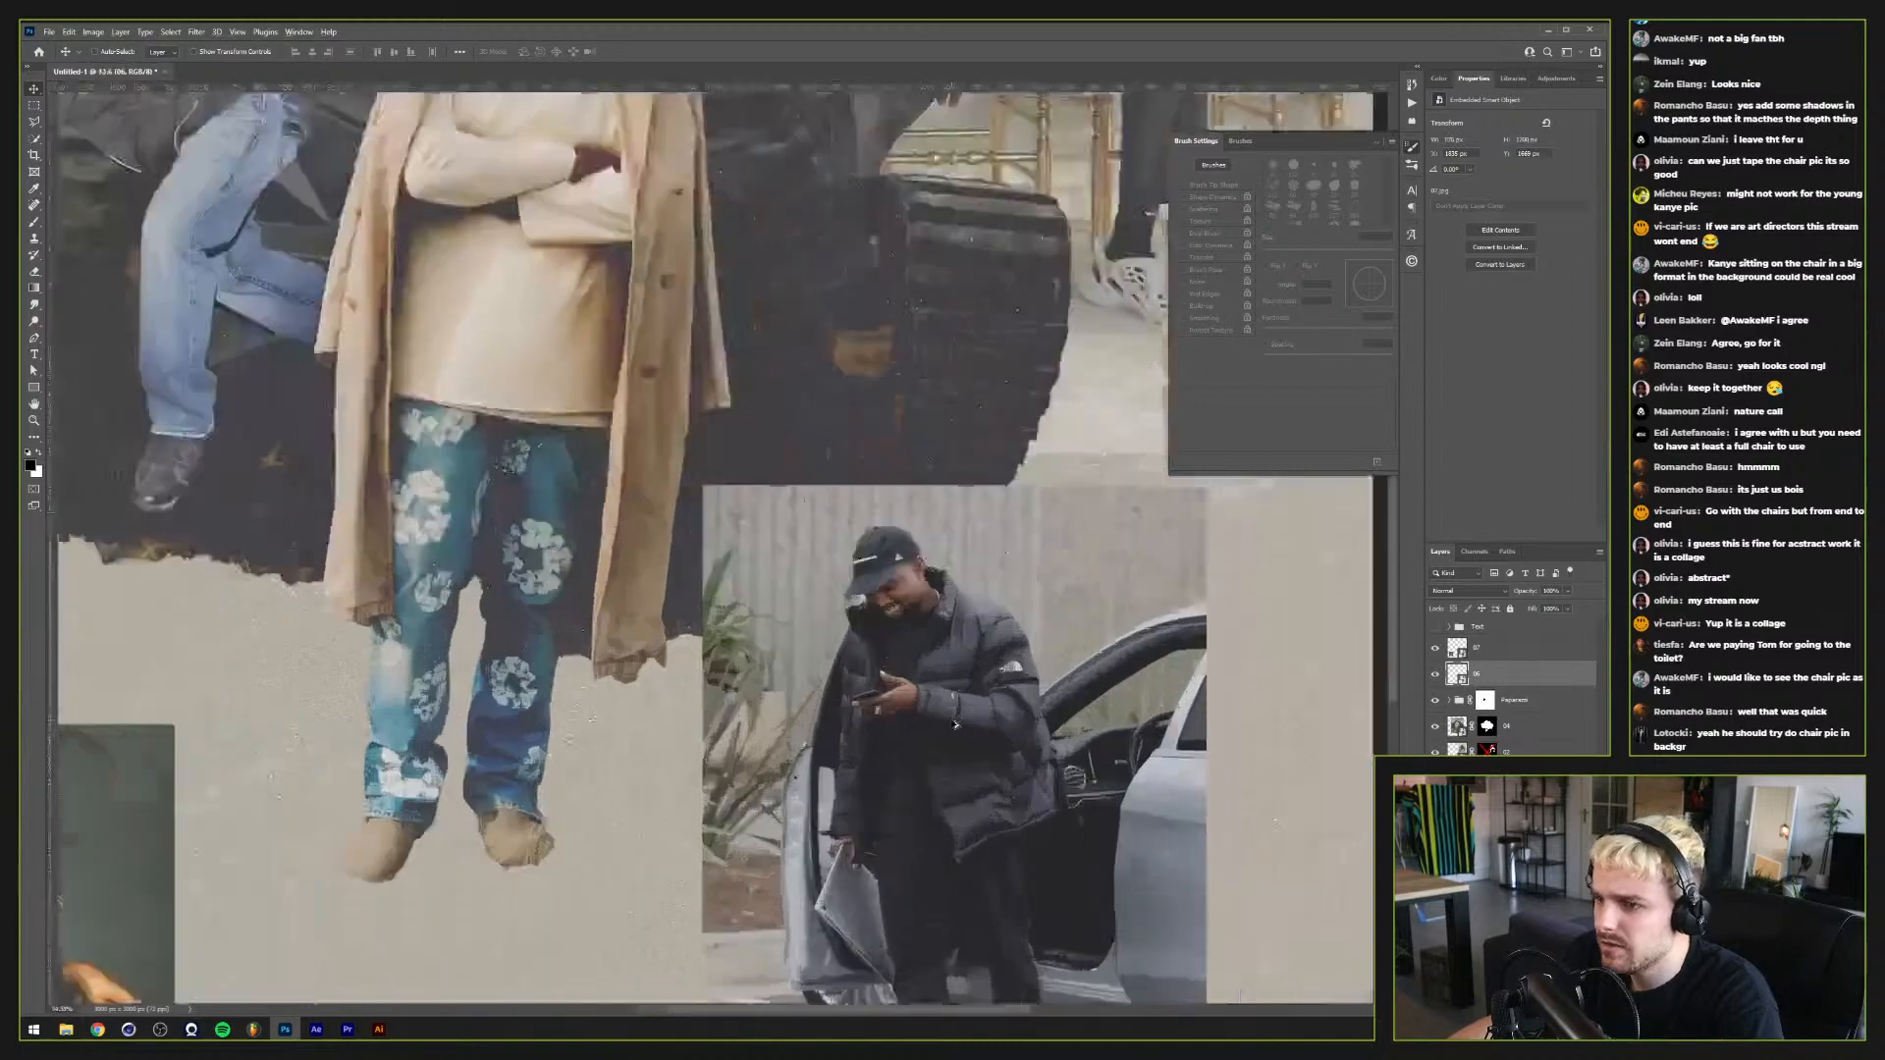
key(ctrl+0)
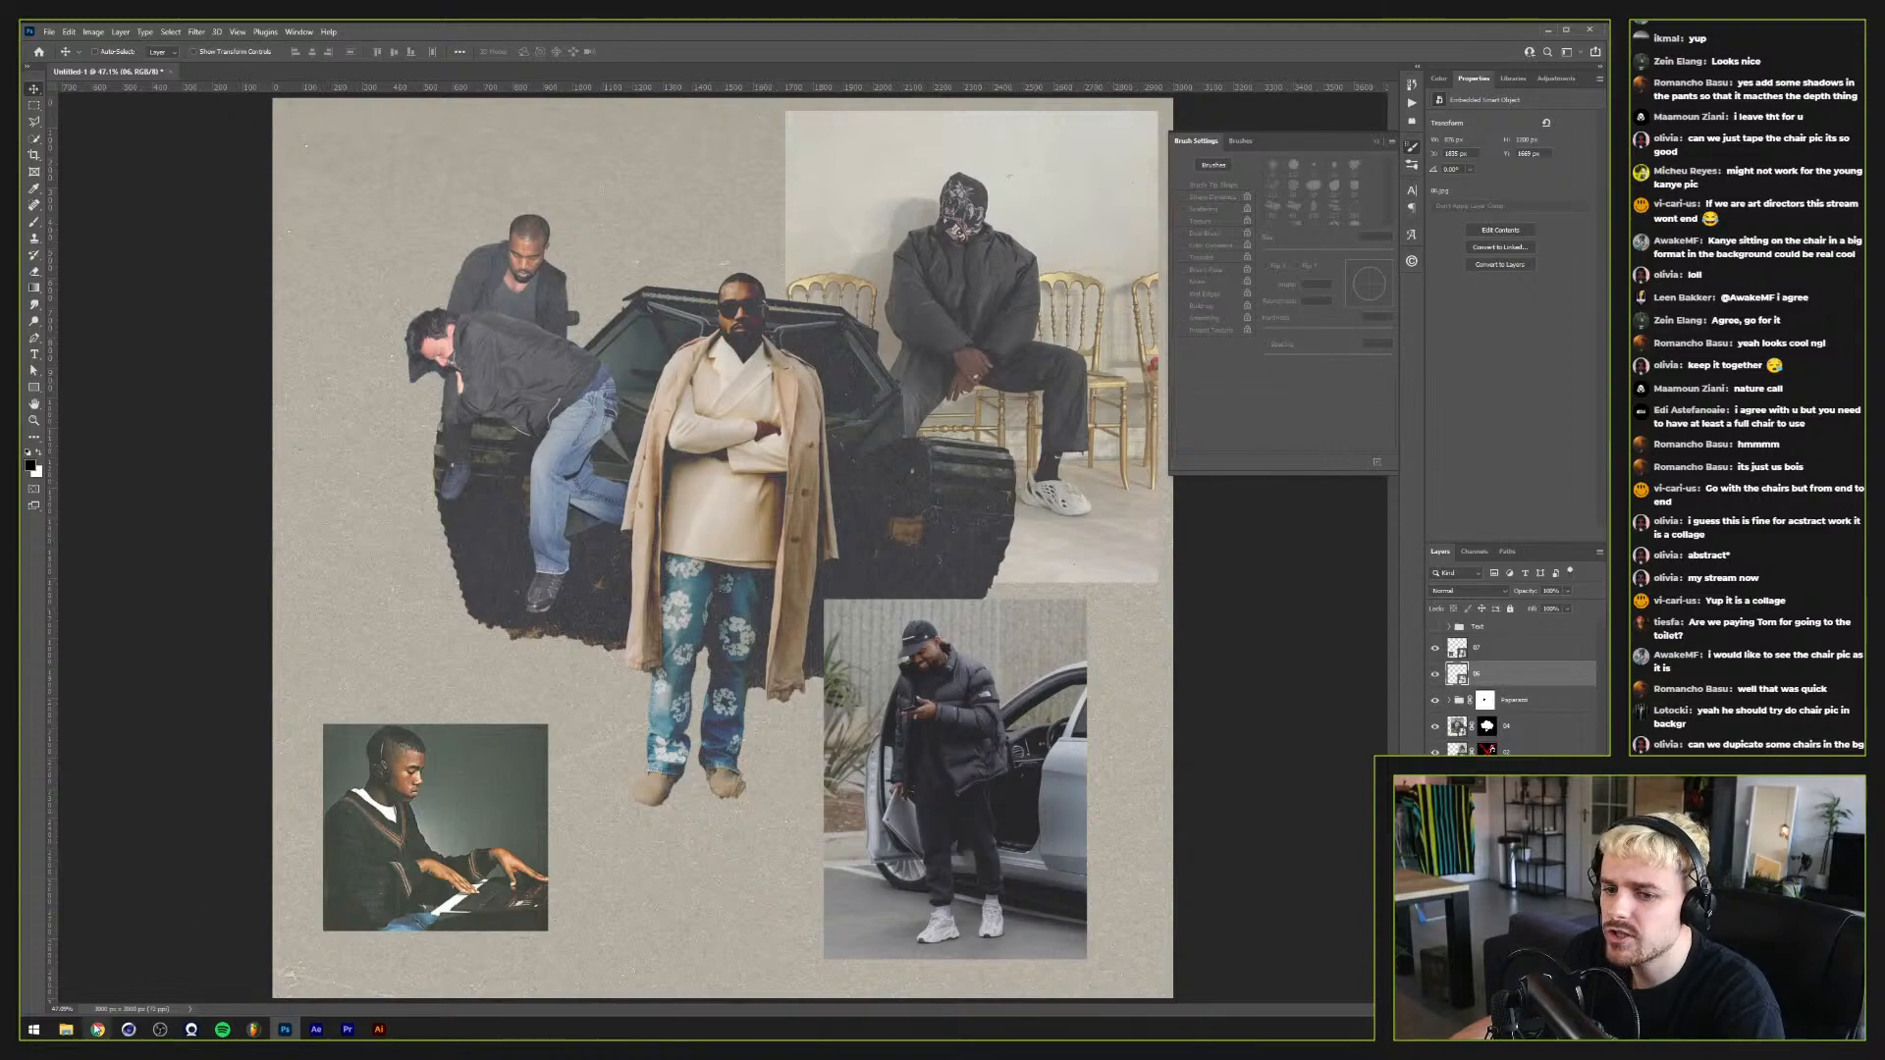
Step: Switch to Chrome and search the web for "kanye nike socks"
mouse_move(98, 1028)
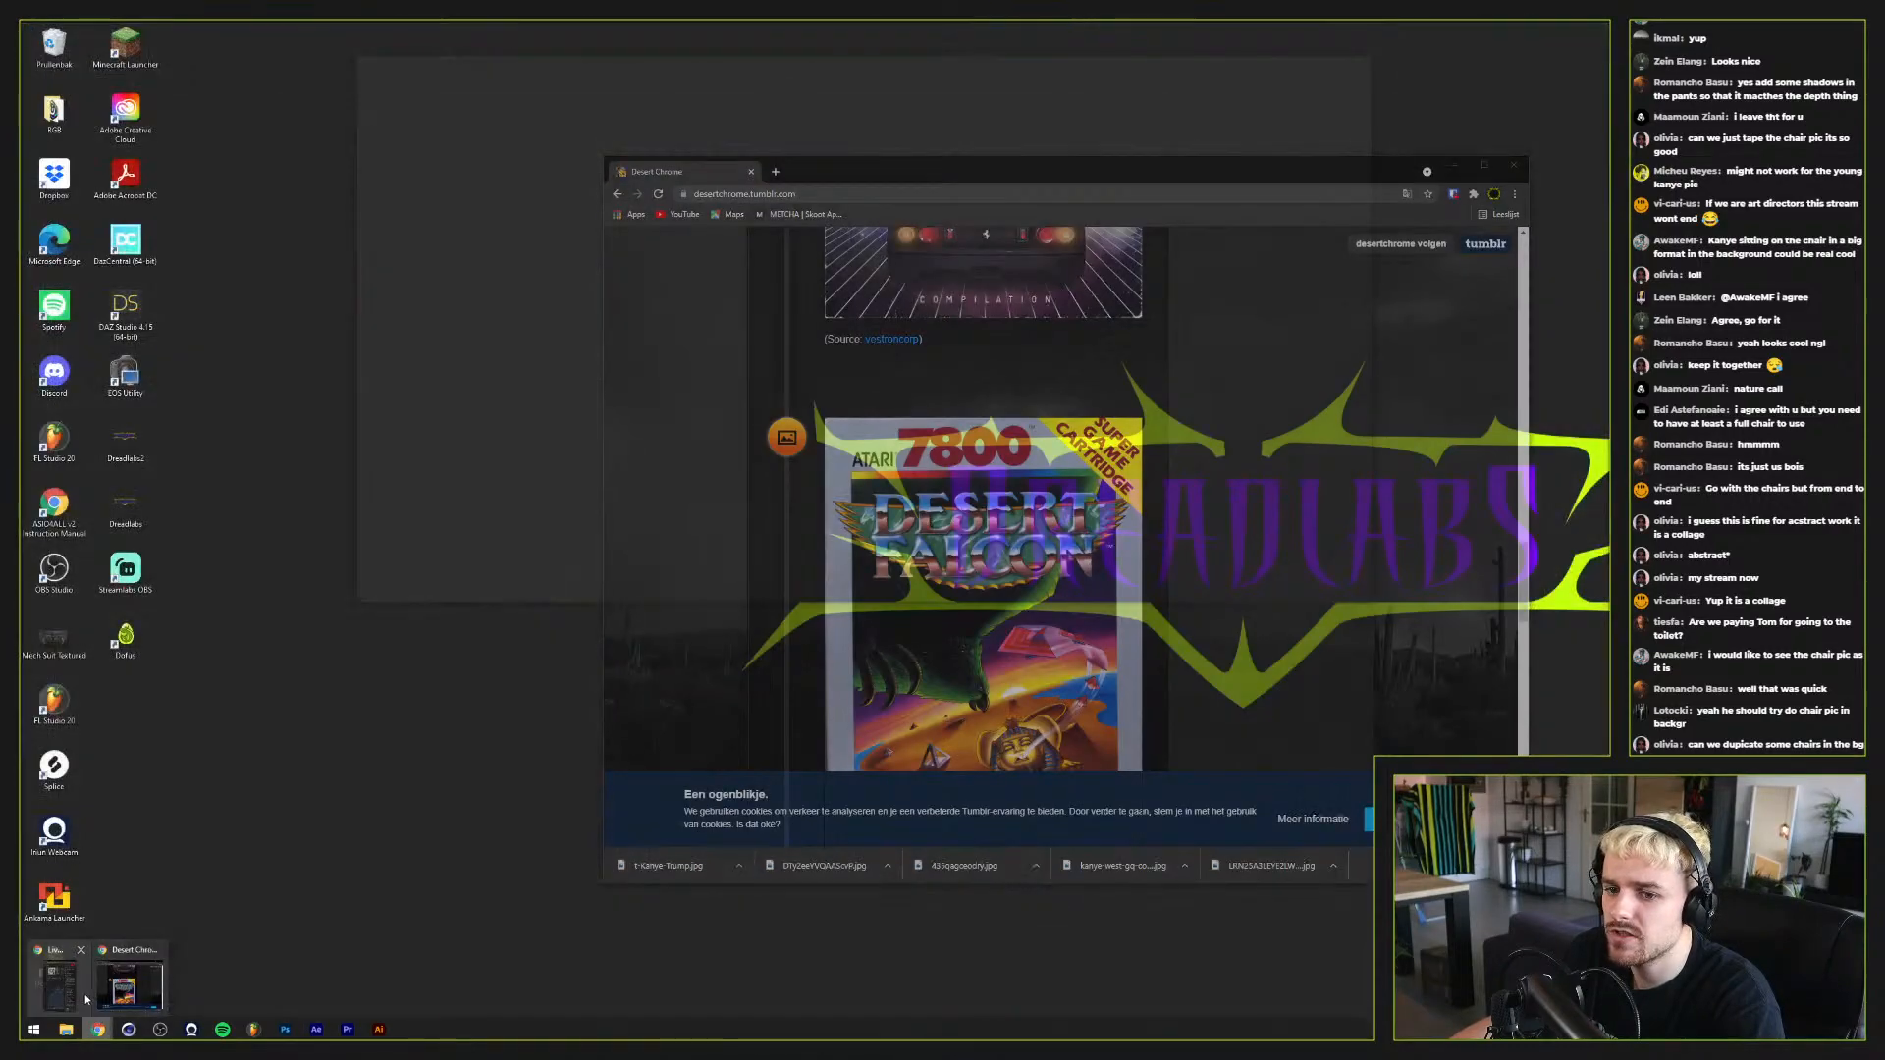
click(128, 985)
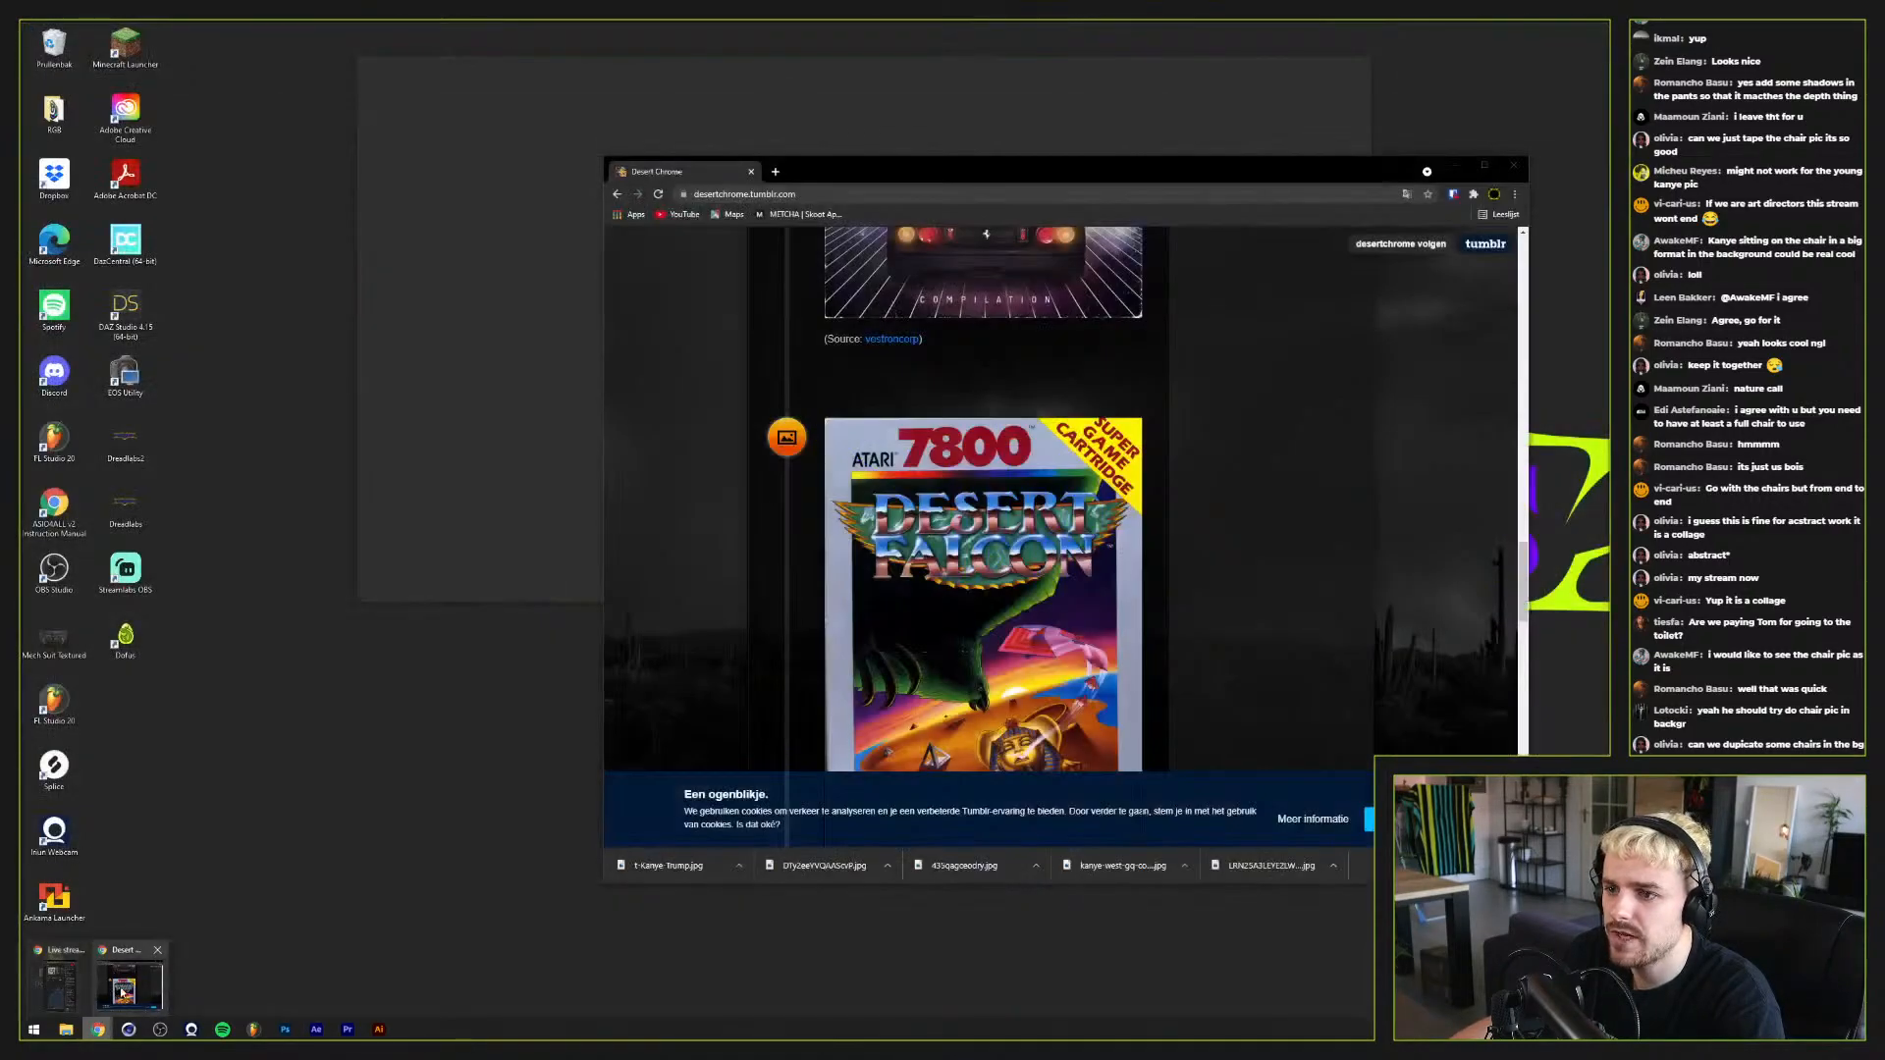
click(790, 196)
text(kanye niki)
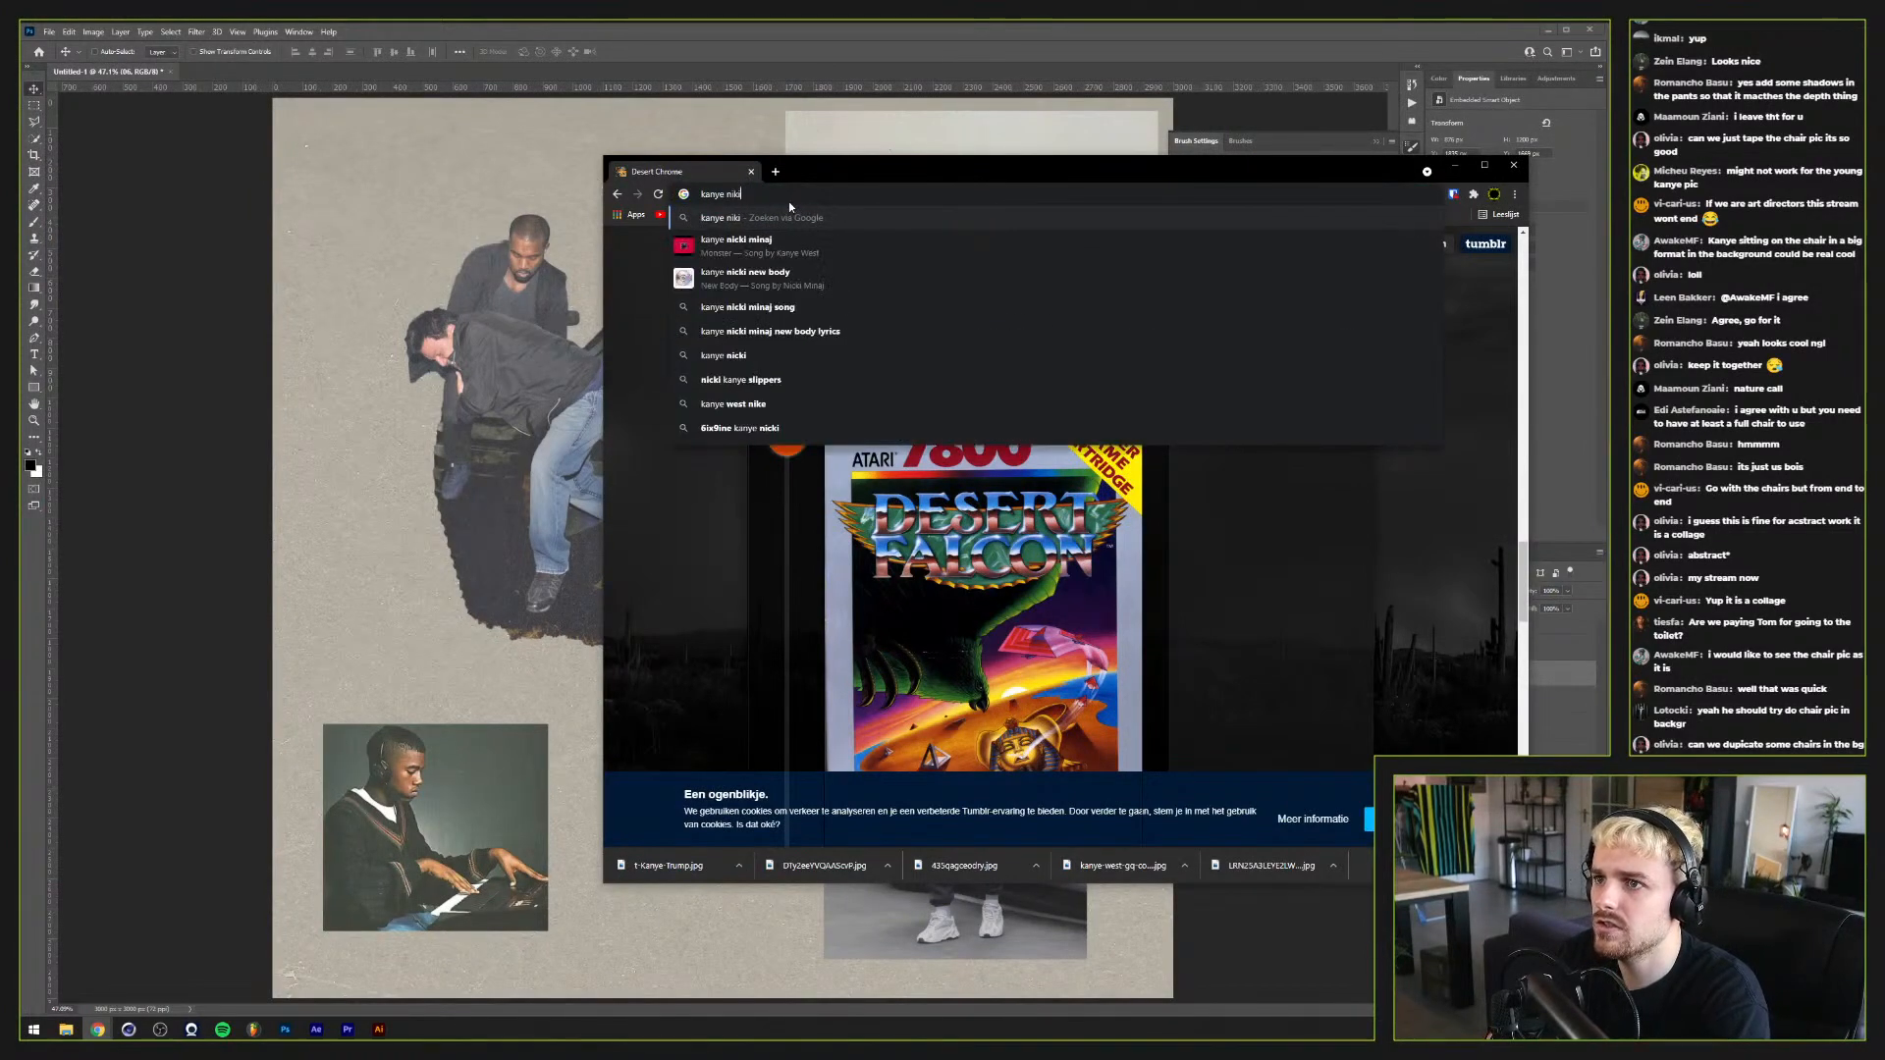
key(BackSpace)
text(e socks)
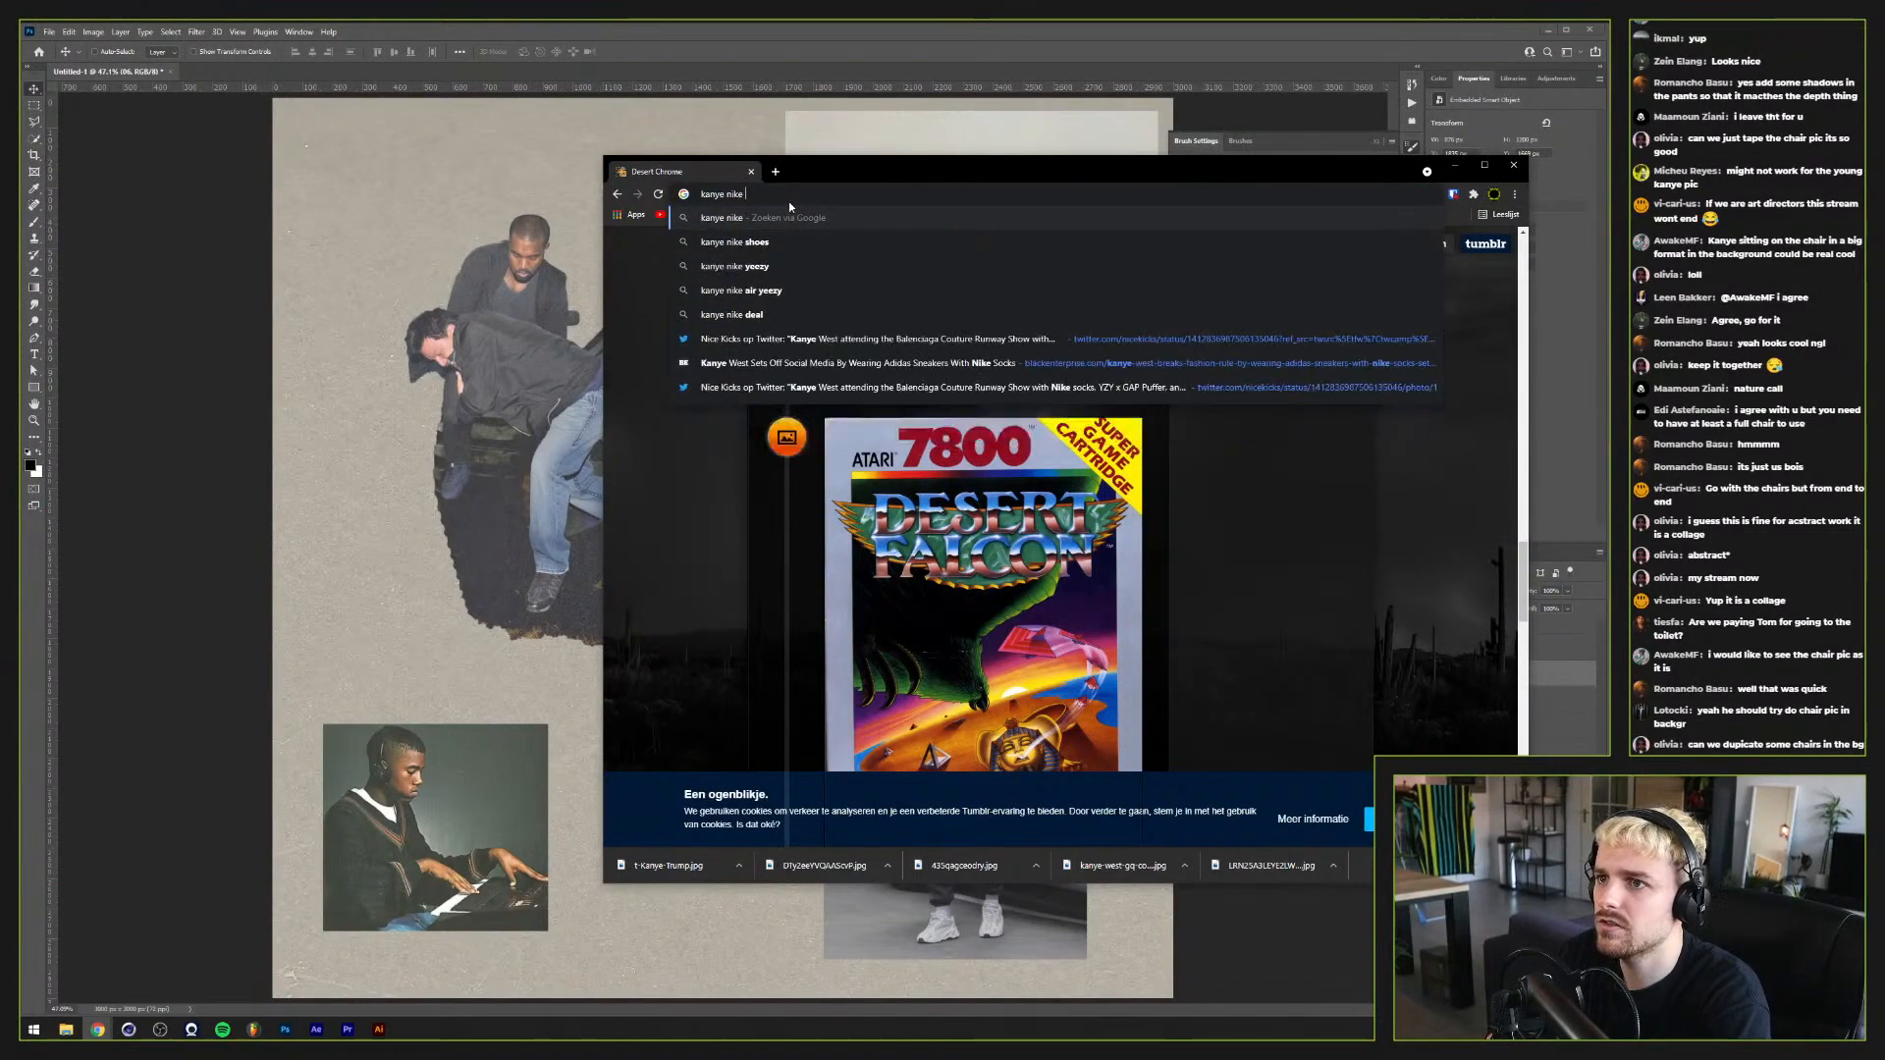
key(Return)
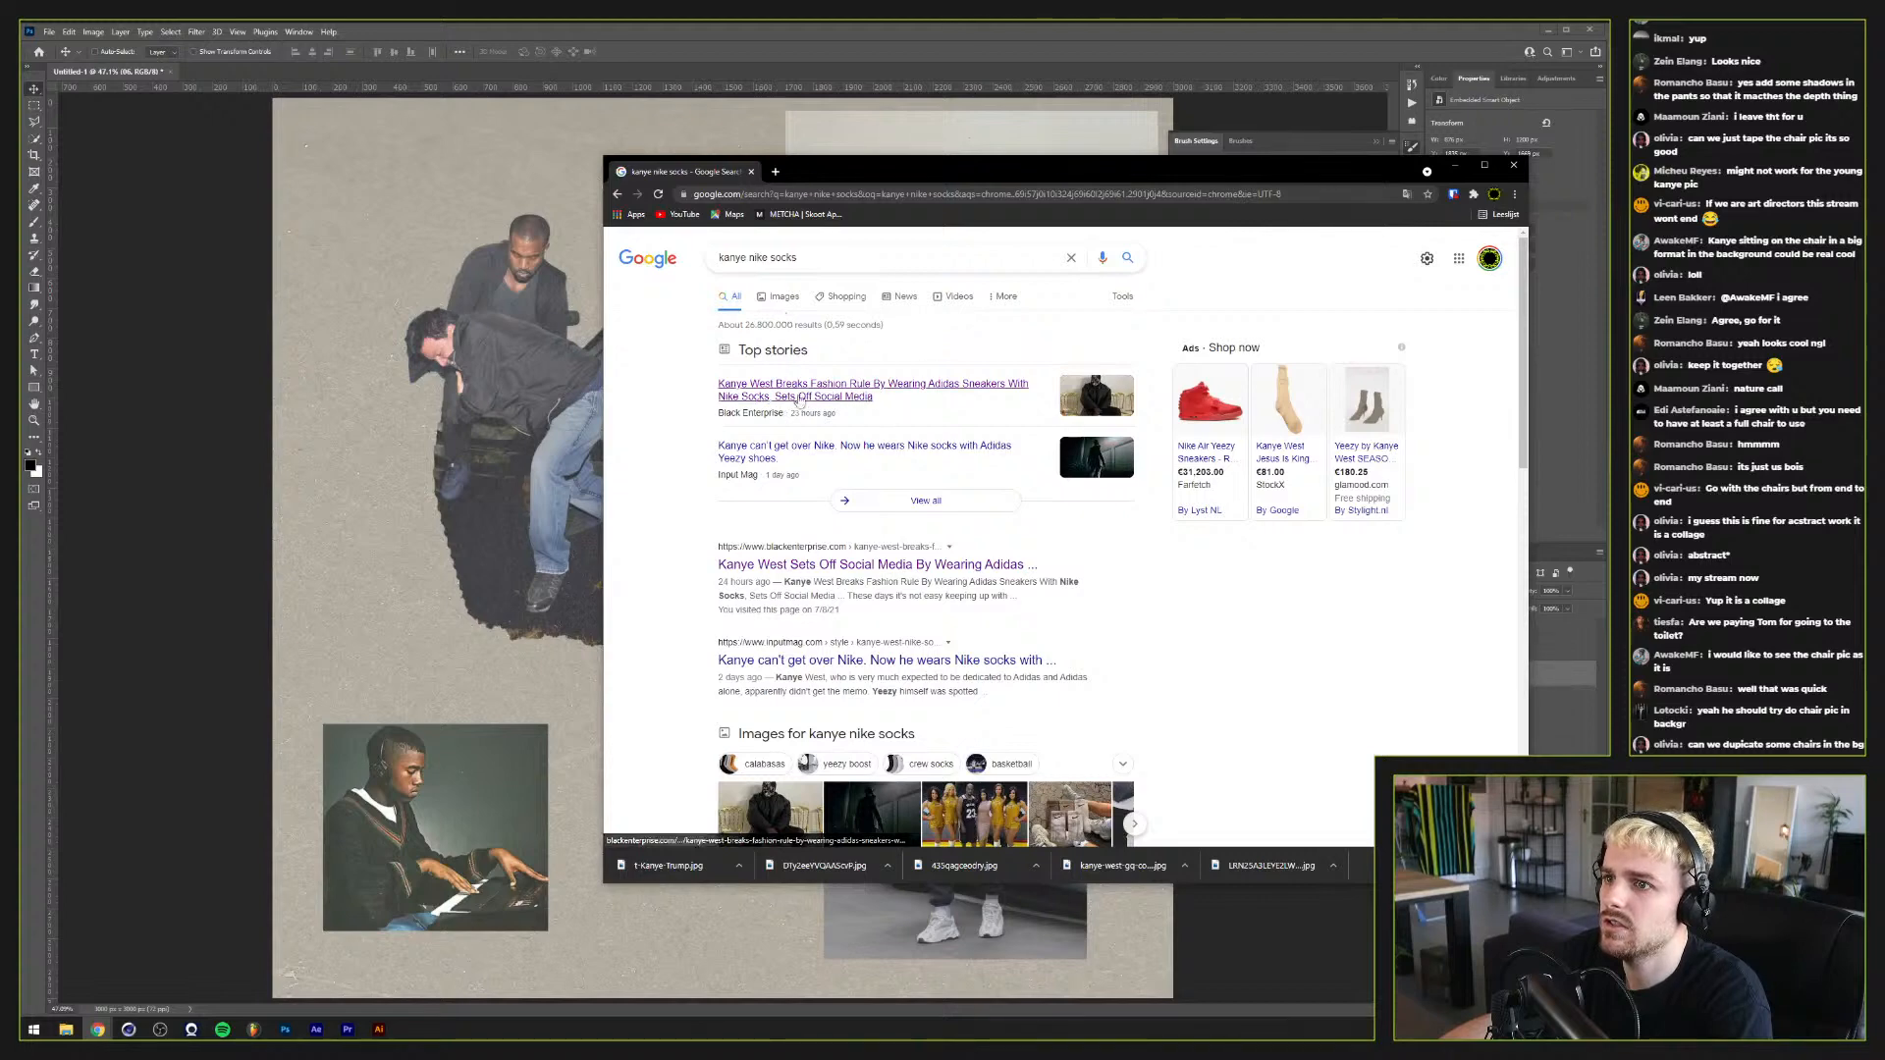
Step: Open the seated golden-chair photo from the image results and examine the matches of a reverse image search for it
scroll(751, 527, down, 3)
click(751, 527)
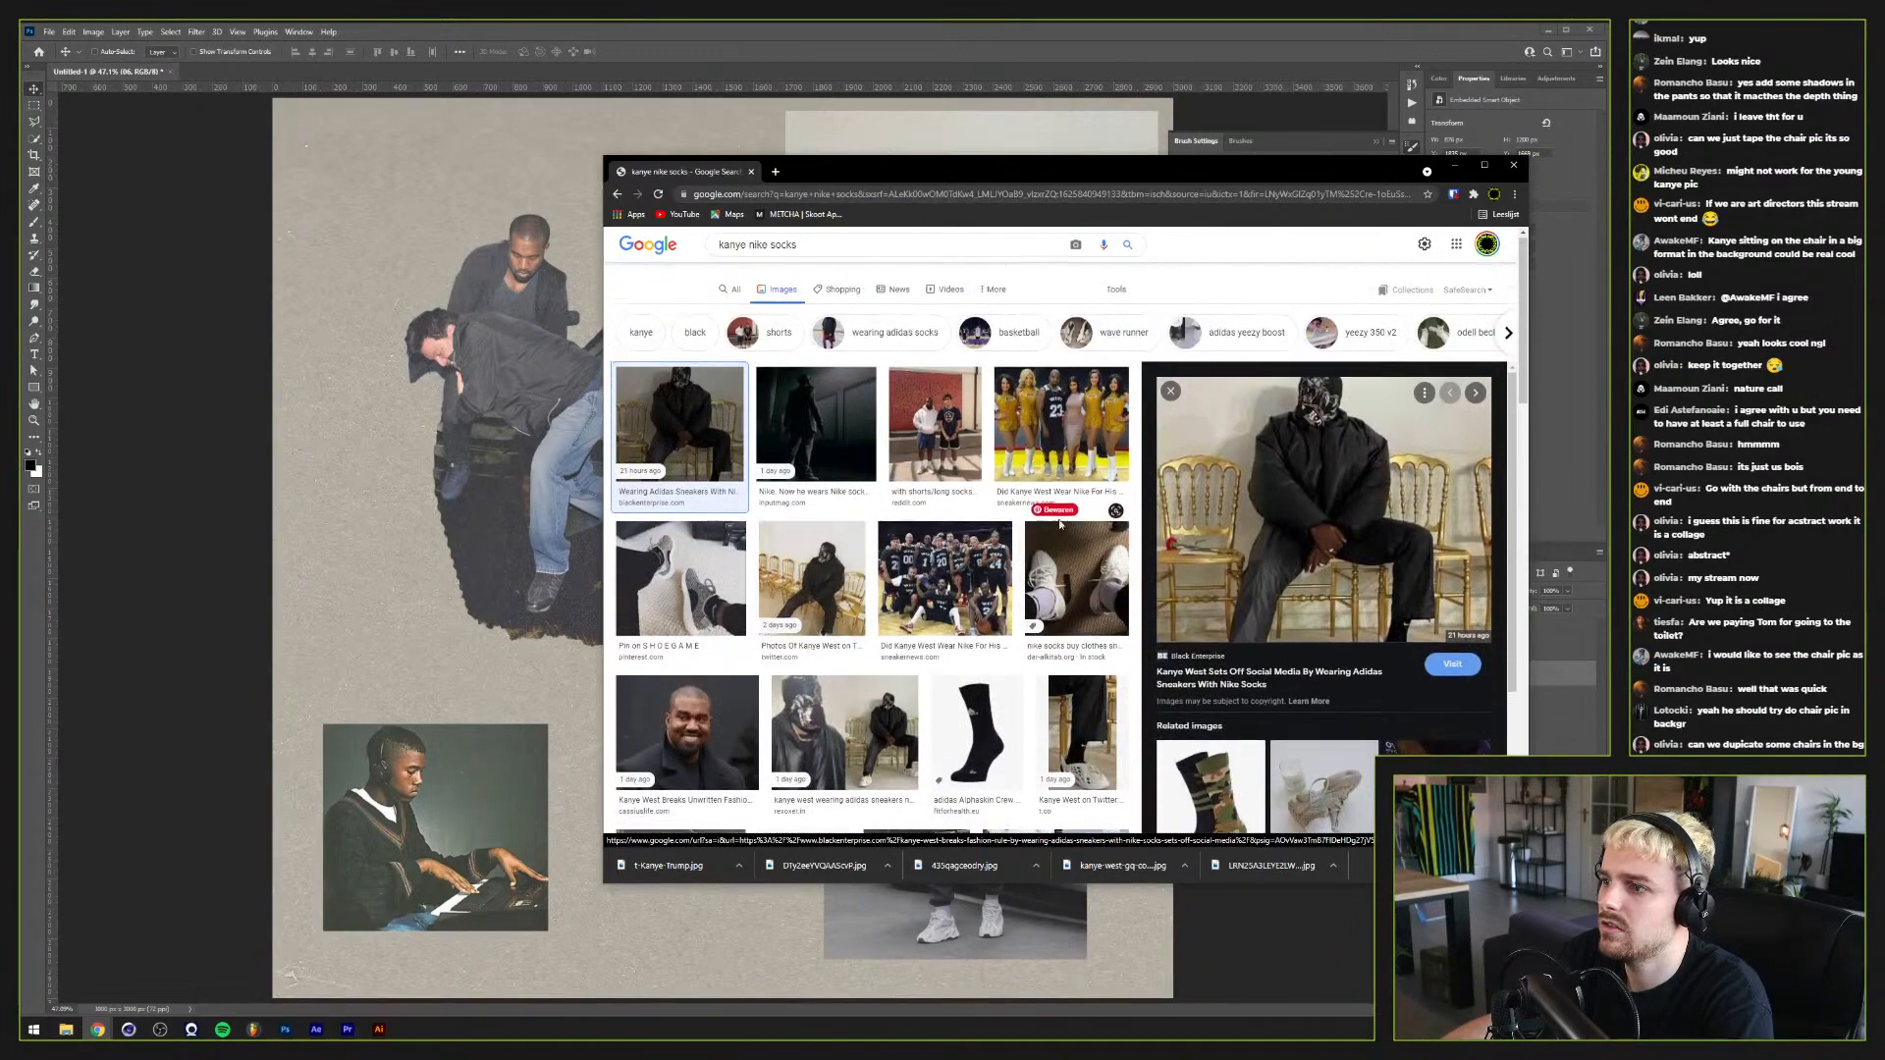
drag(1300, 452, 800, 310)
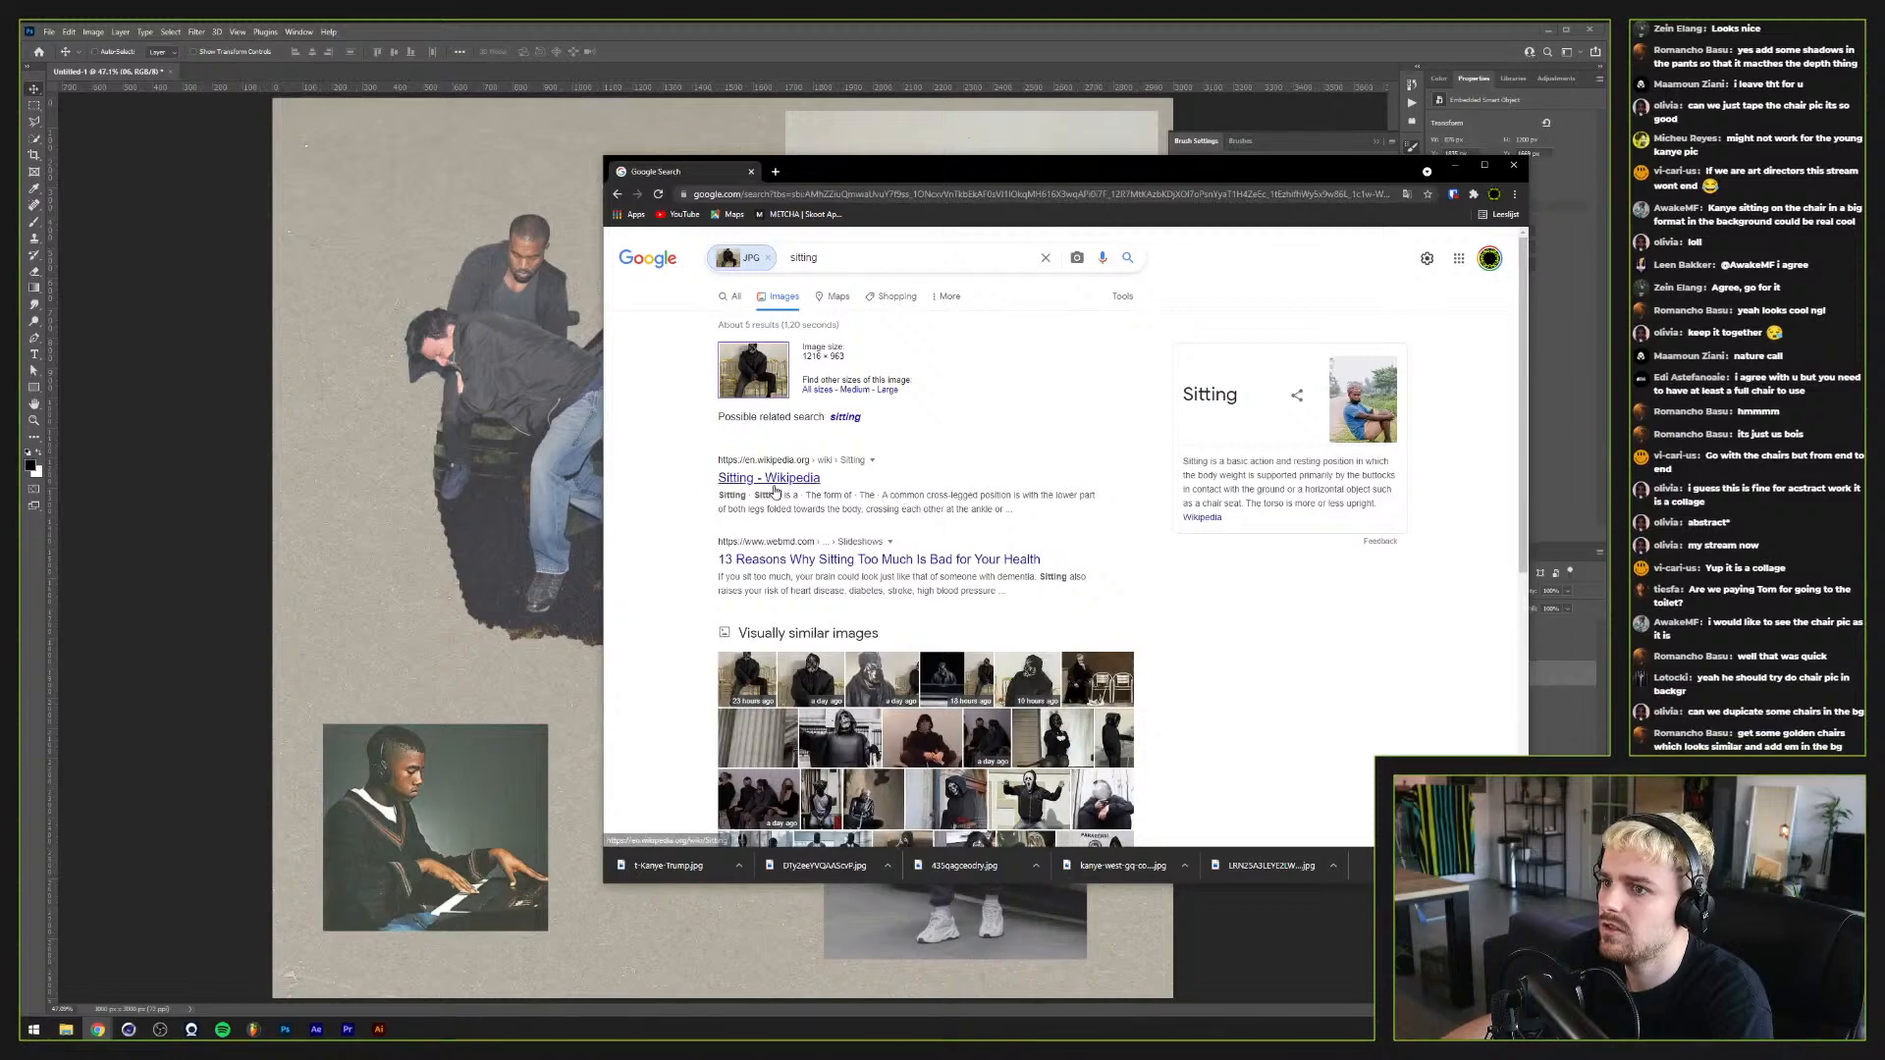
scroll(872, 607, down, 2)
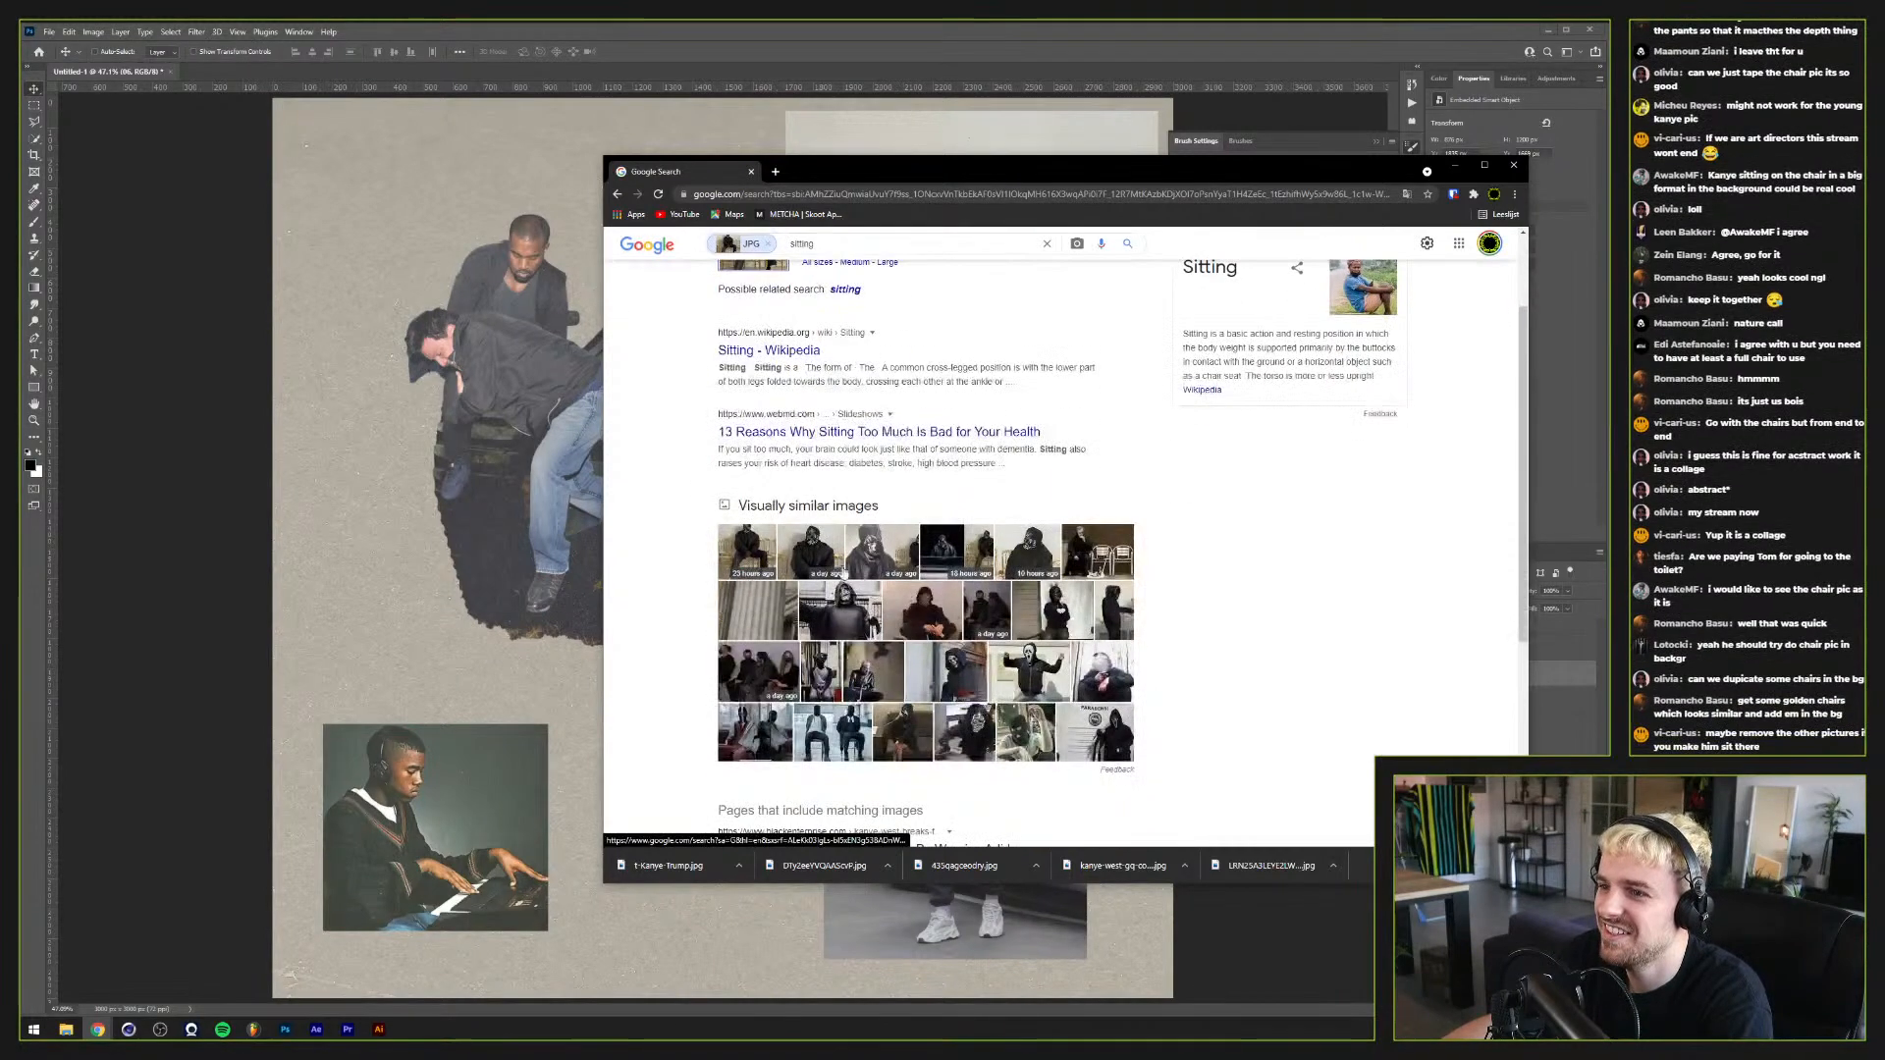
scroll(716, 553, down, 3)
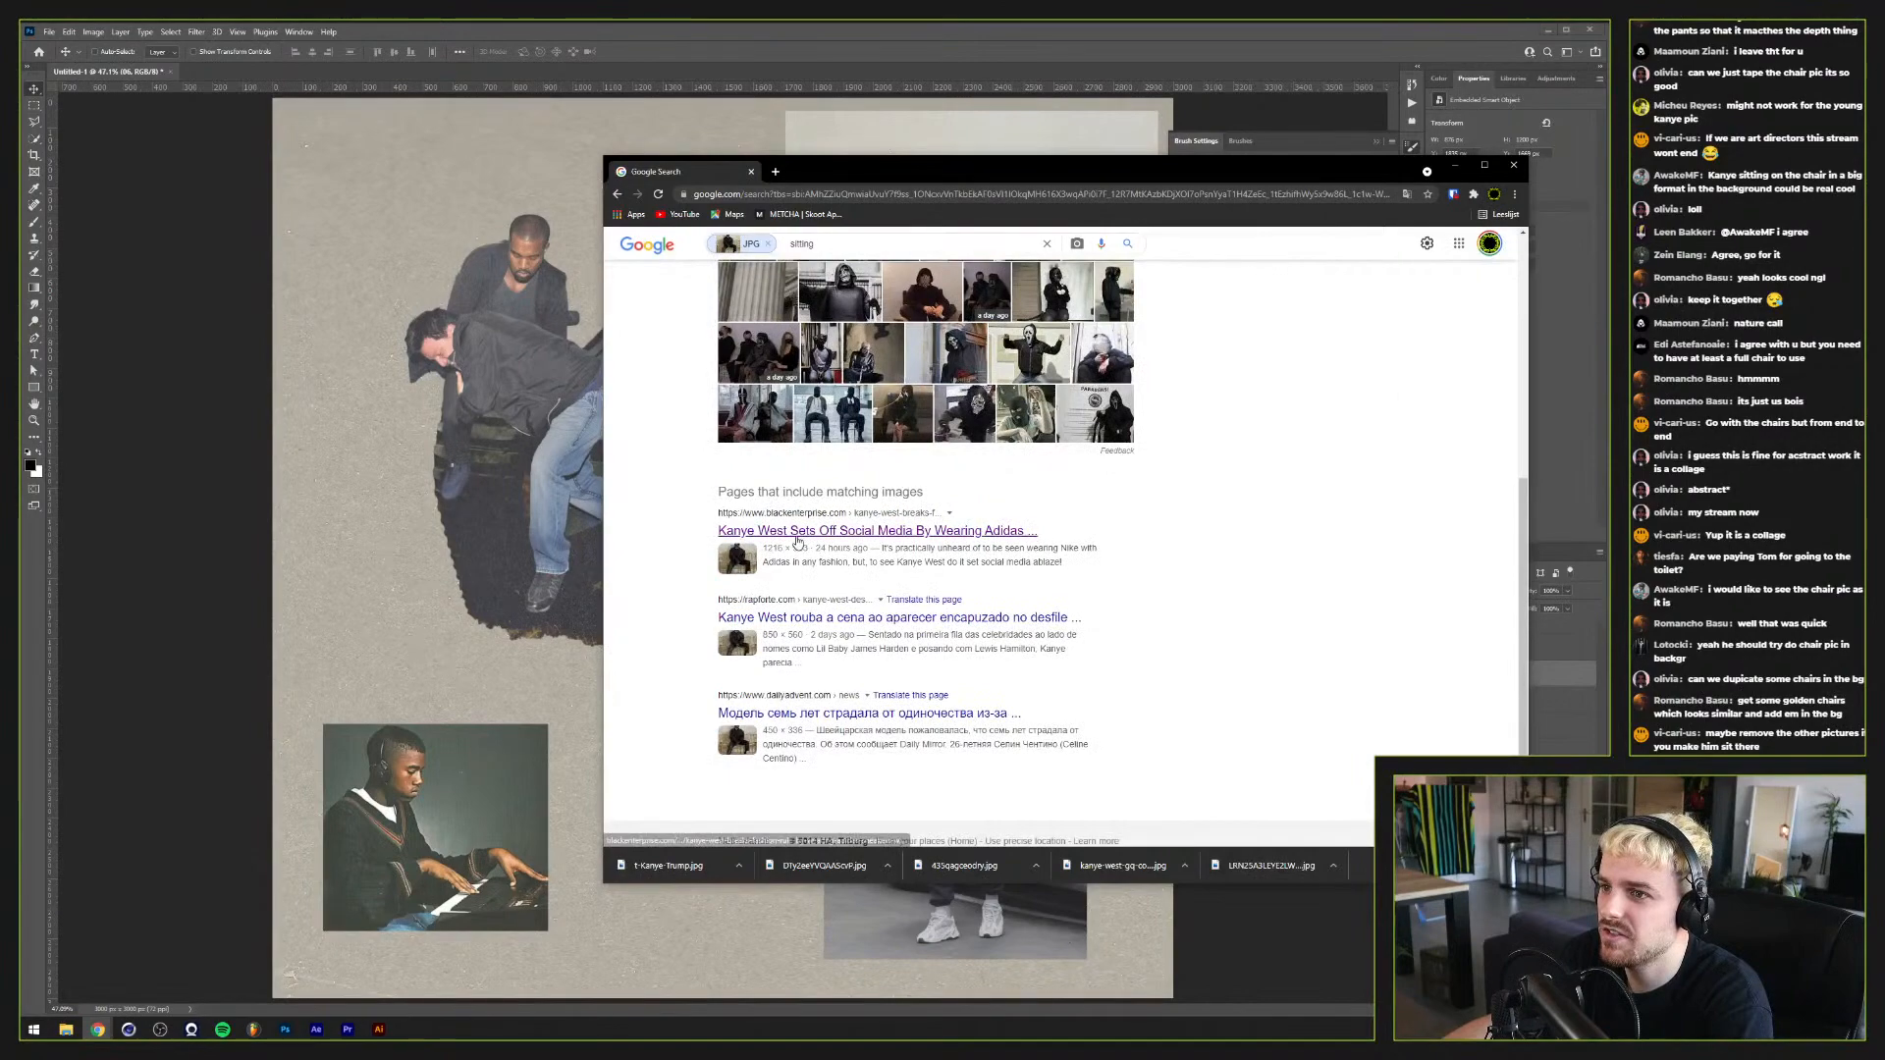
Step: Check the chair photo in the matching Black Enterprise article, and preview the related Paris Fashion Week front-row photo in the "kanye nike socks" image results
click(793, 534)
scroll(1150, 426, down, 5)
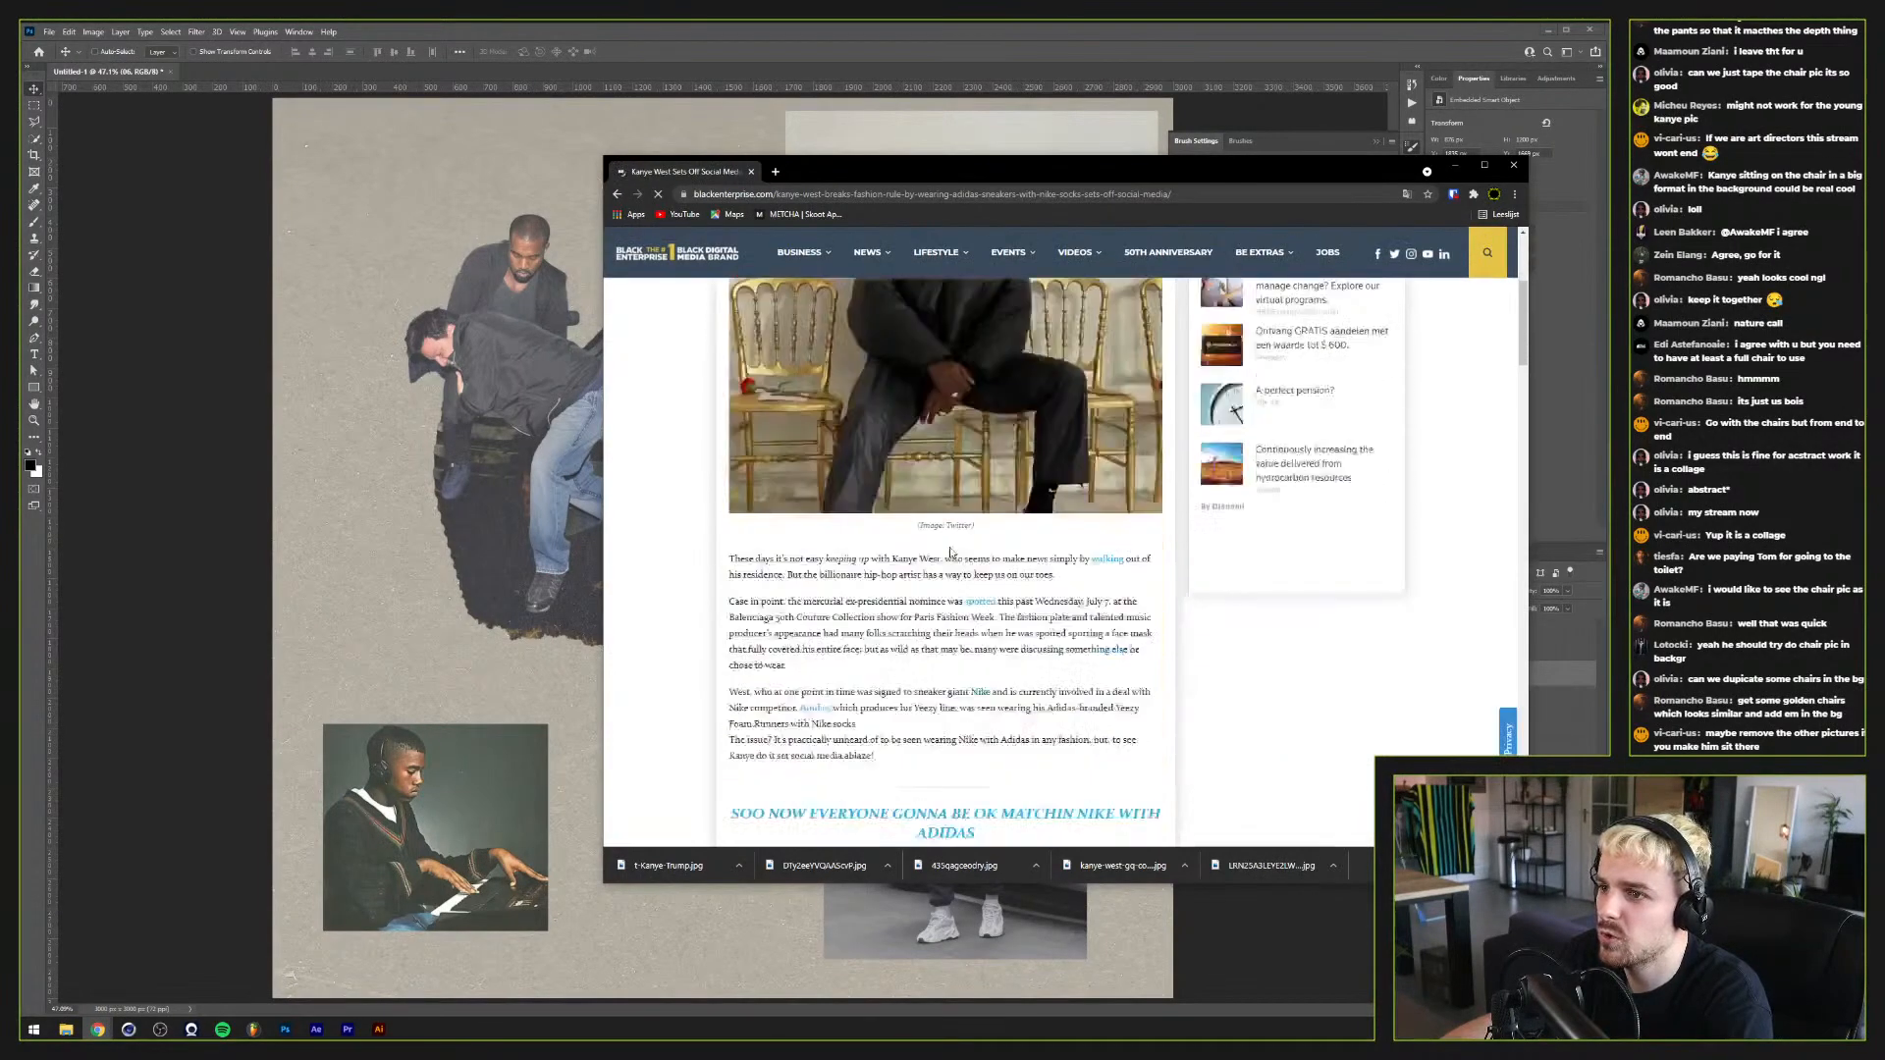
scroll(892, 562, up, 5)
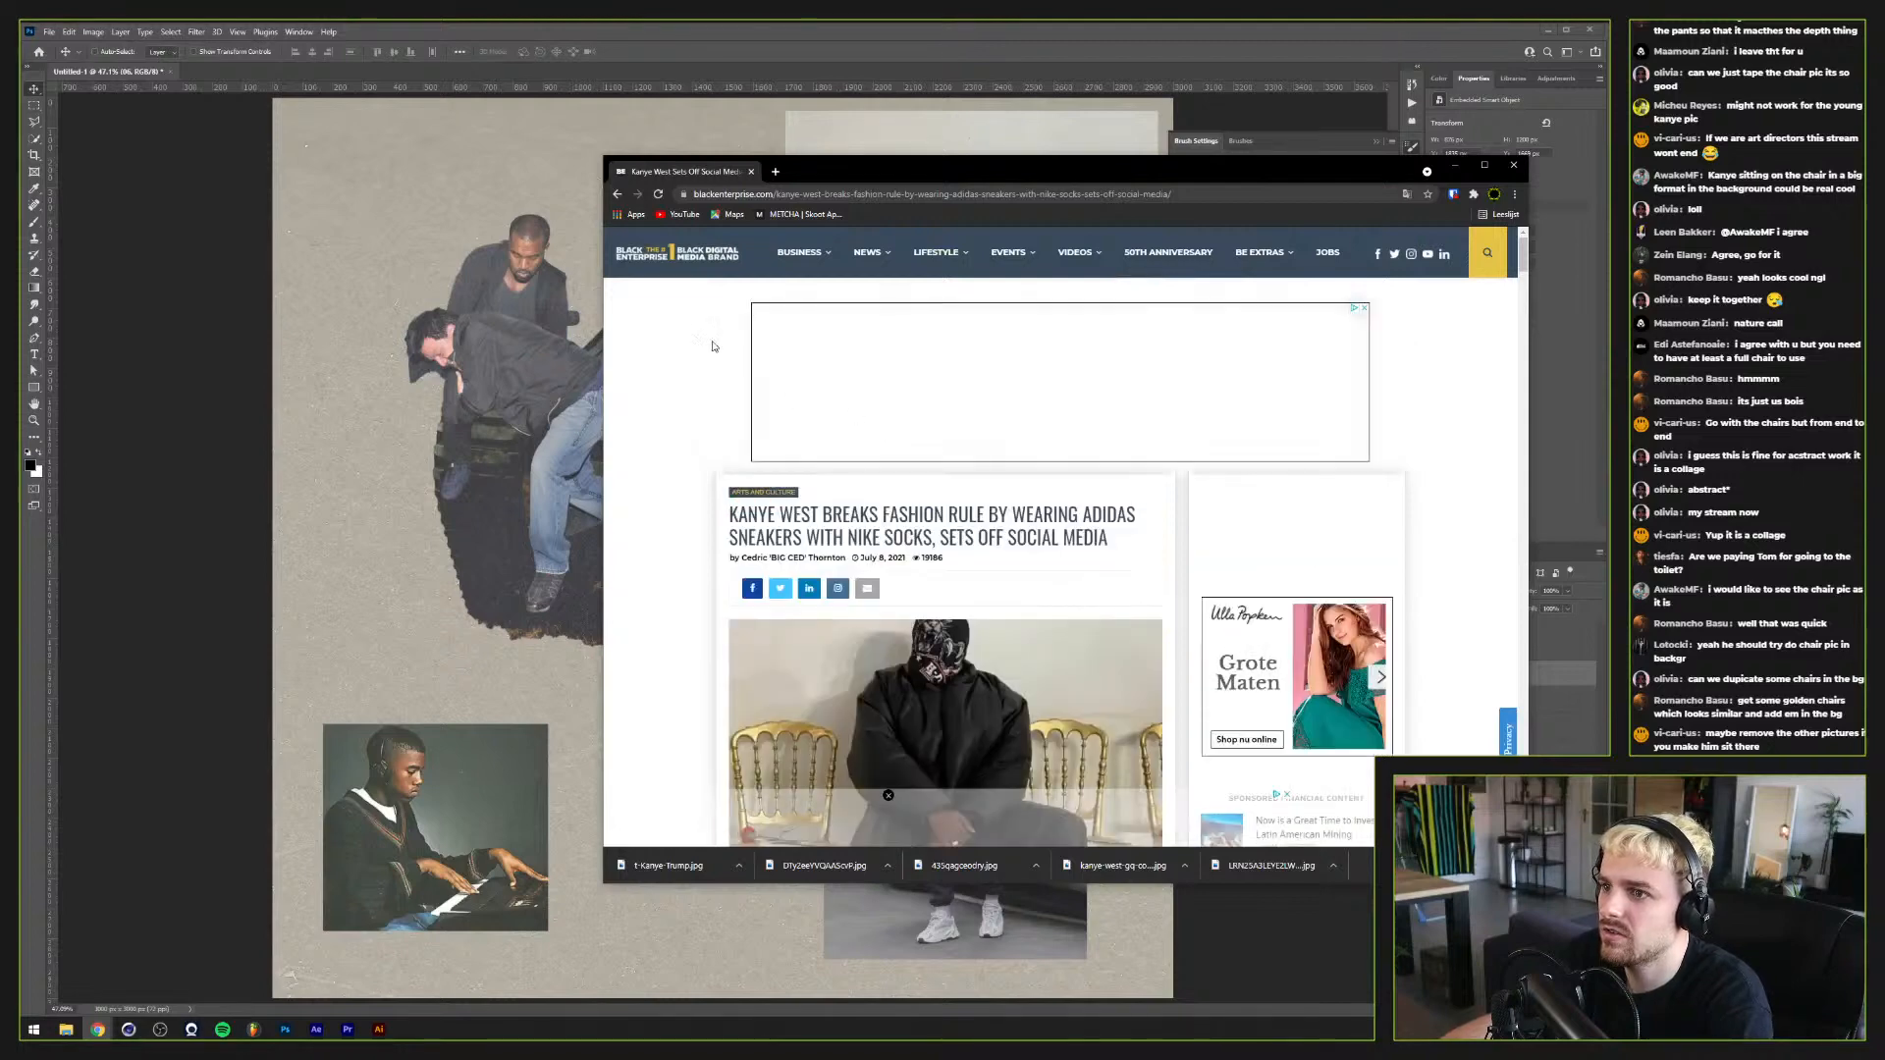
click(616, 195)
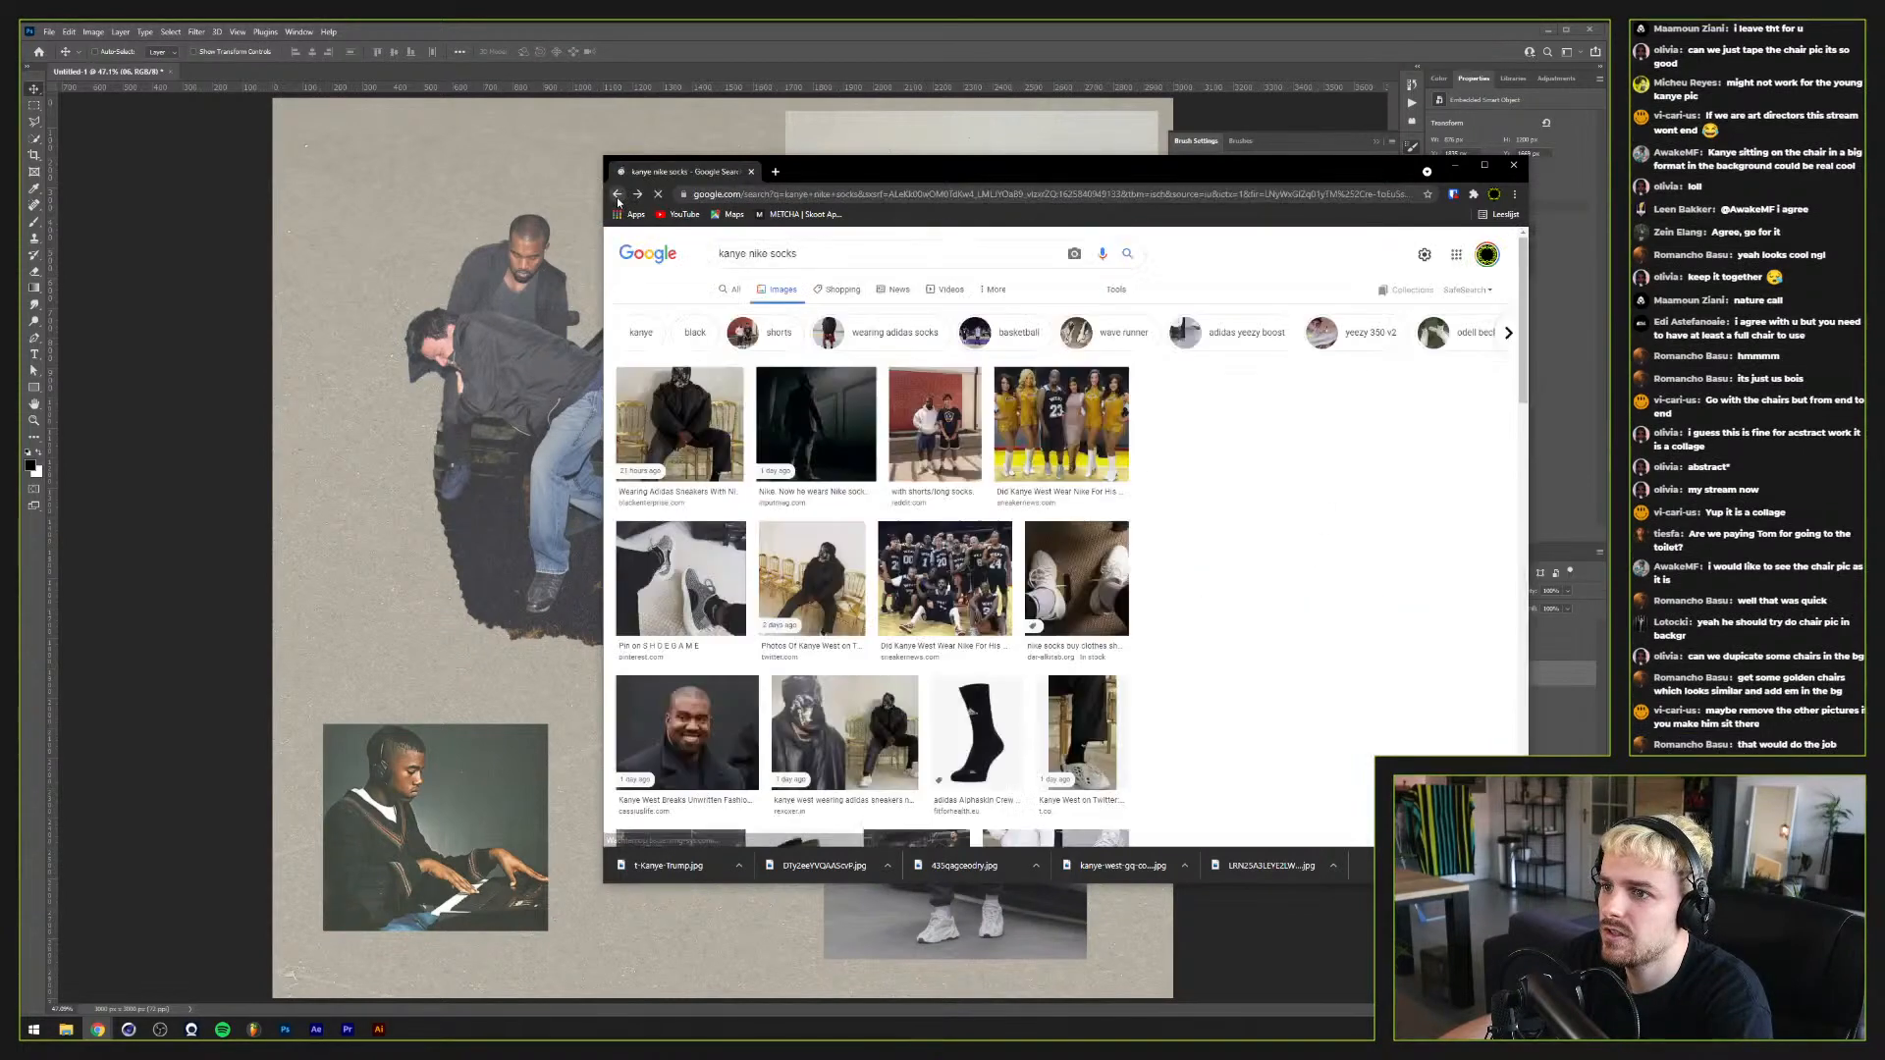
scroll(1414, 550, down, 3)
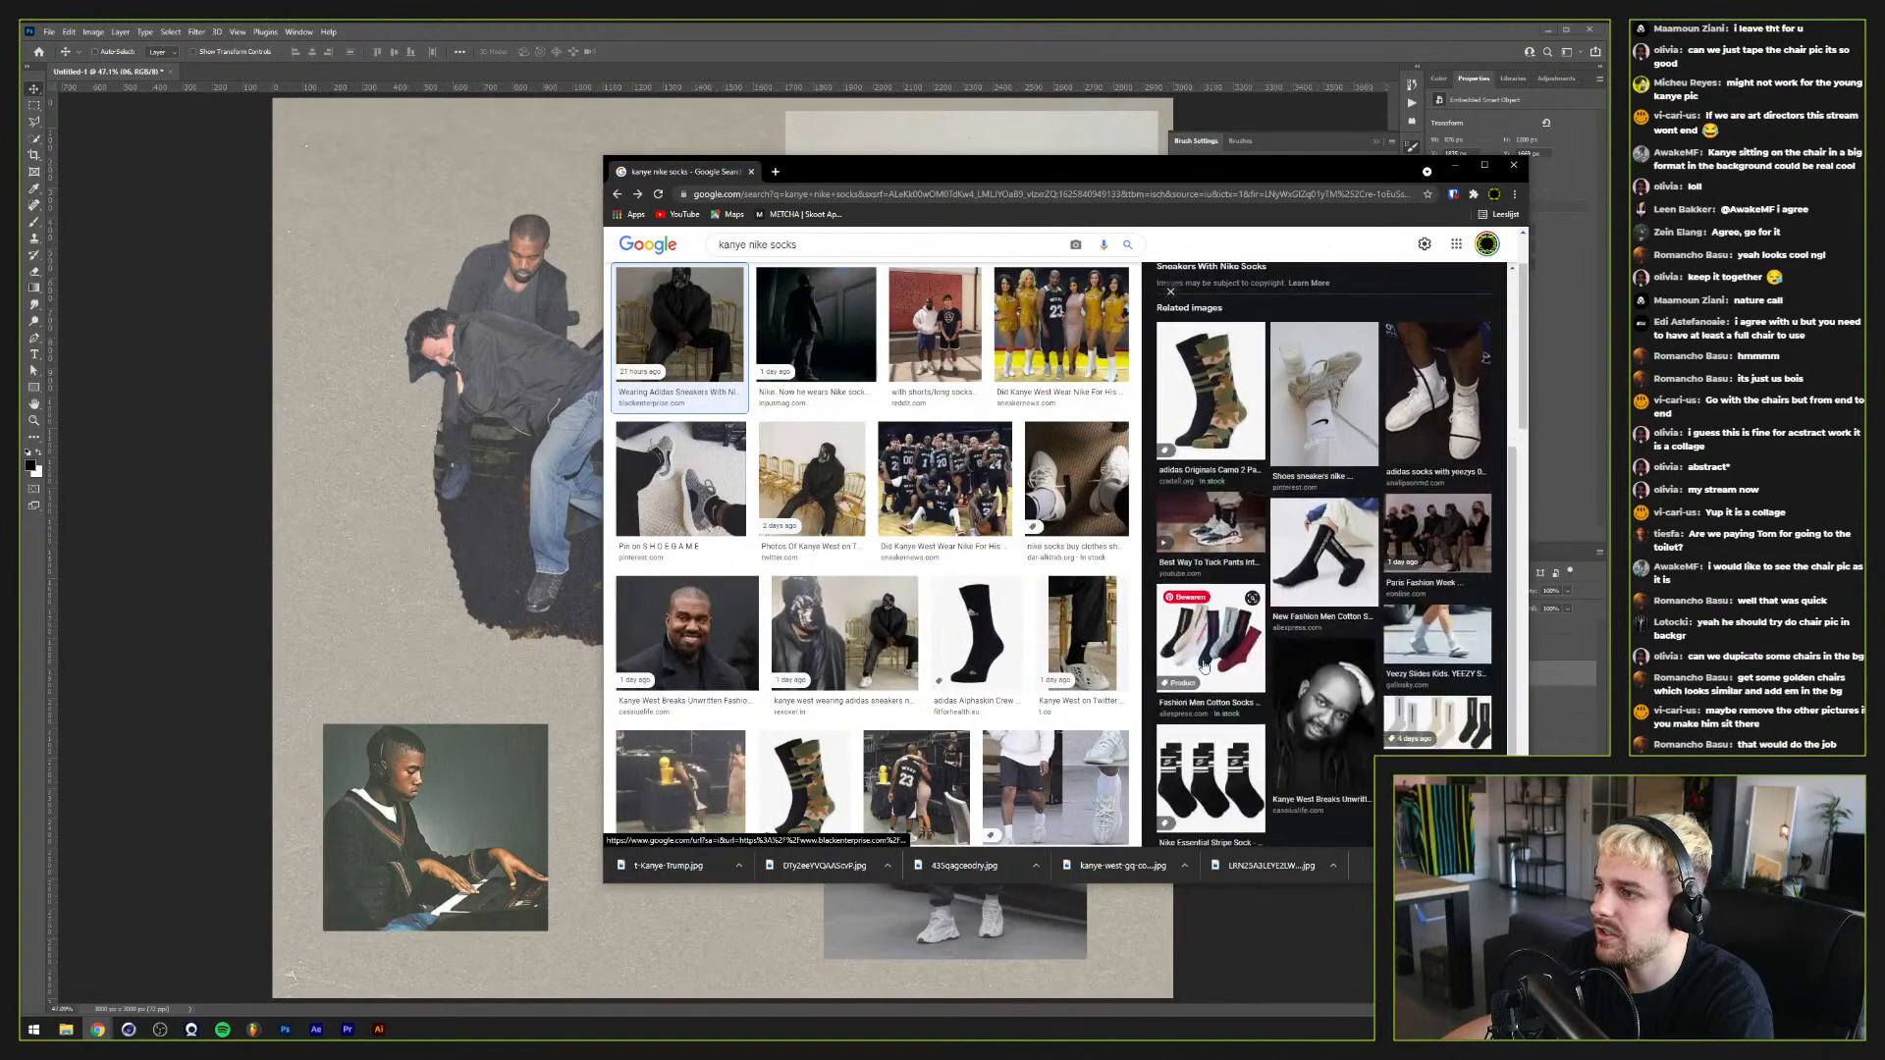
click(1414, 549)
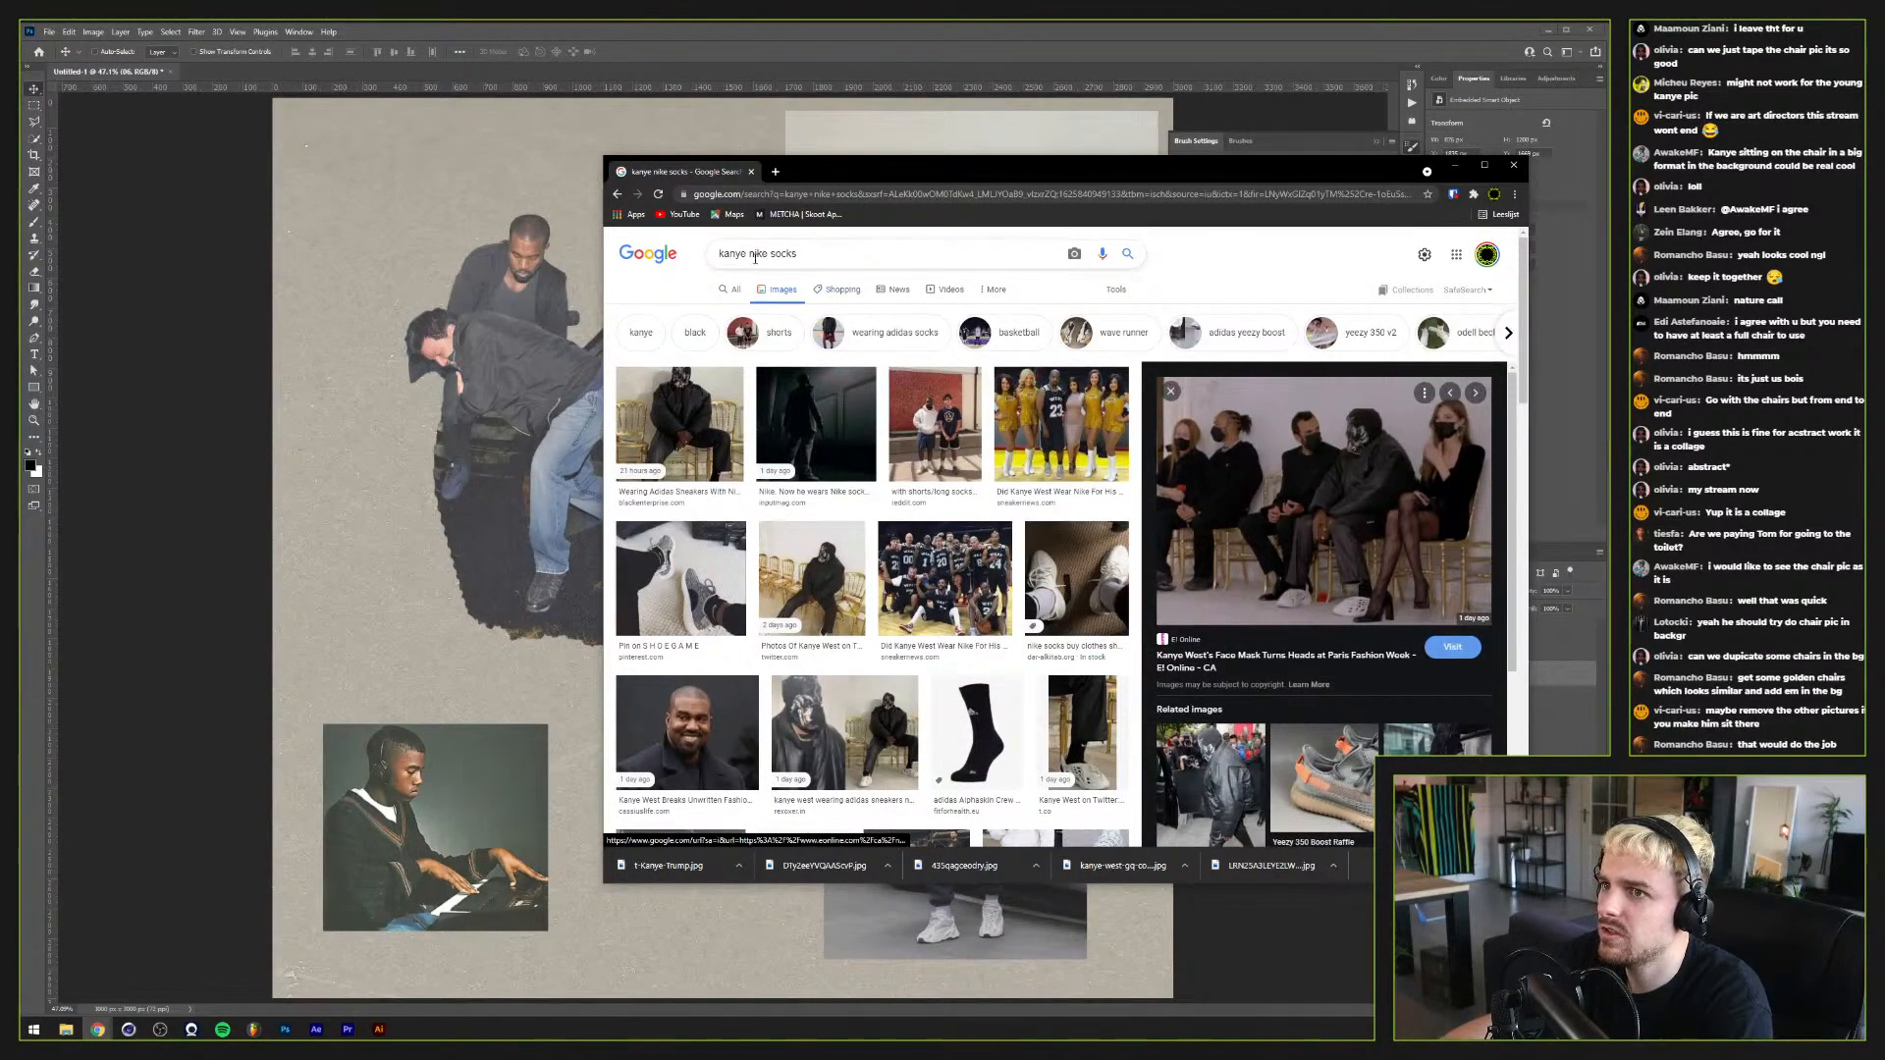
Step: Search images for "kanye paris fashion week 2021"
drag(749, 254, 972, 245)
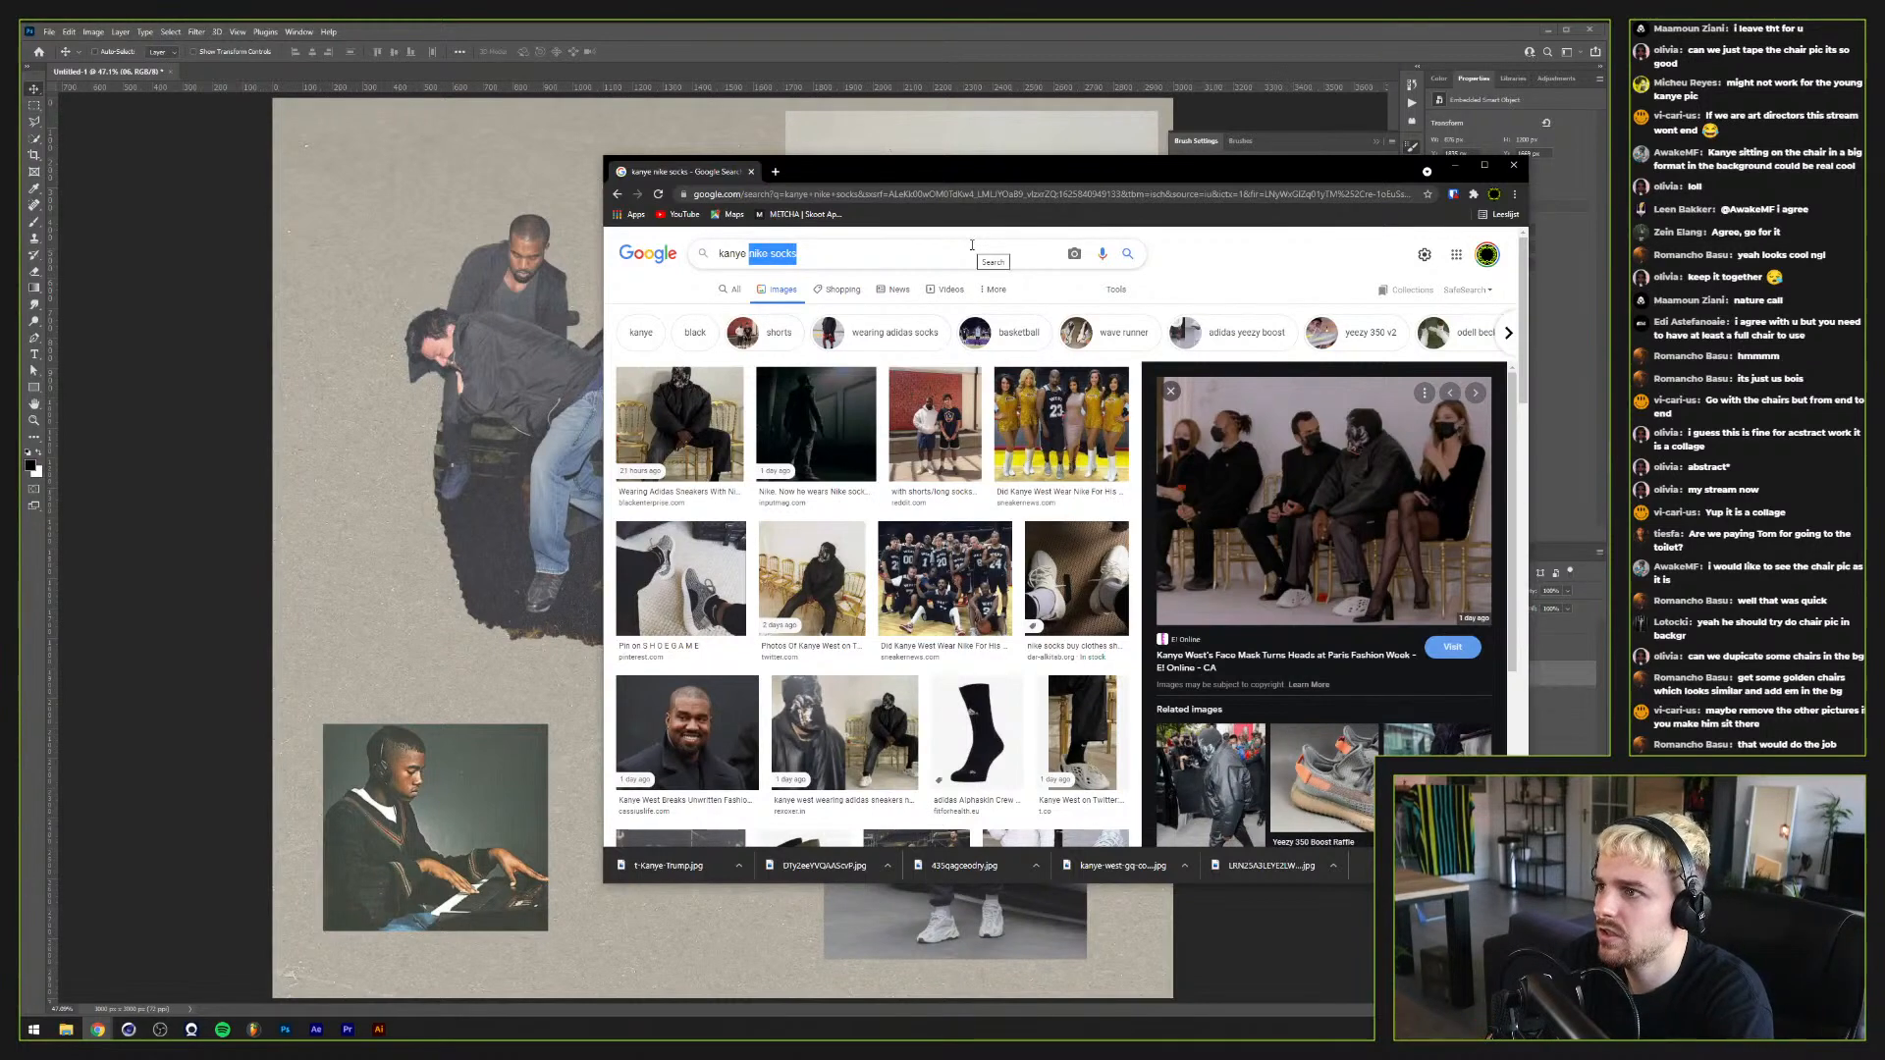
text(paris fashuion)
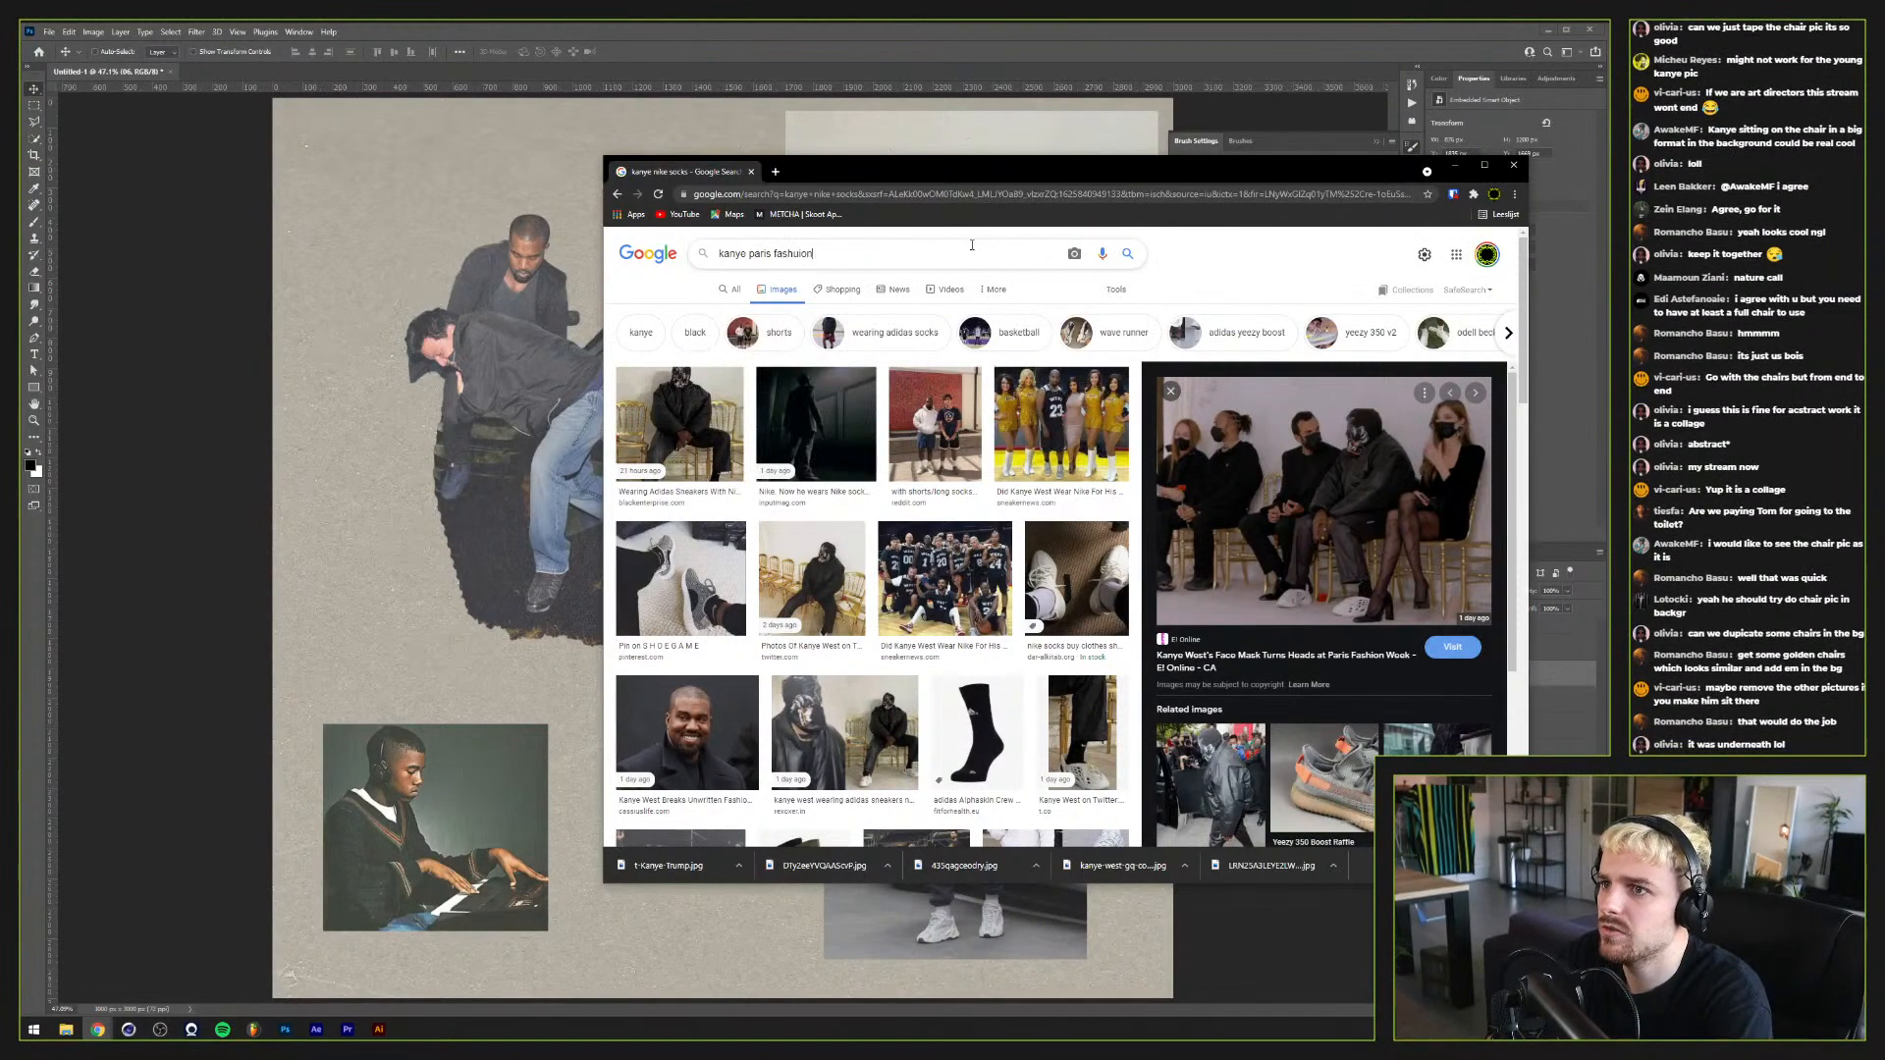
text(ion week 2021)
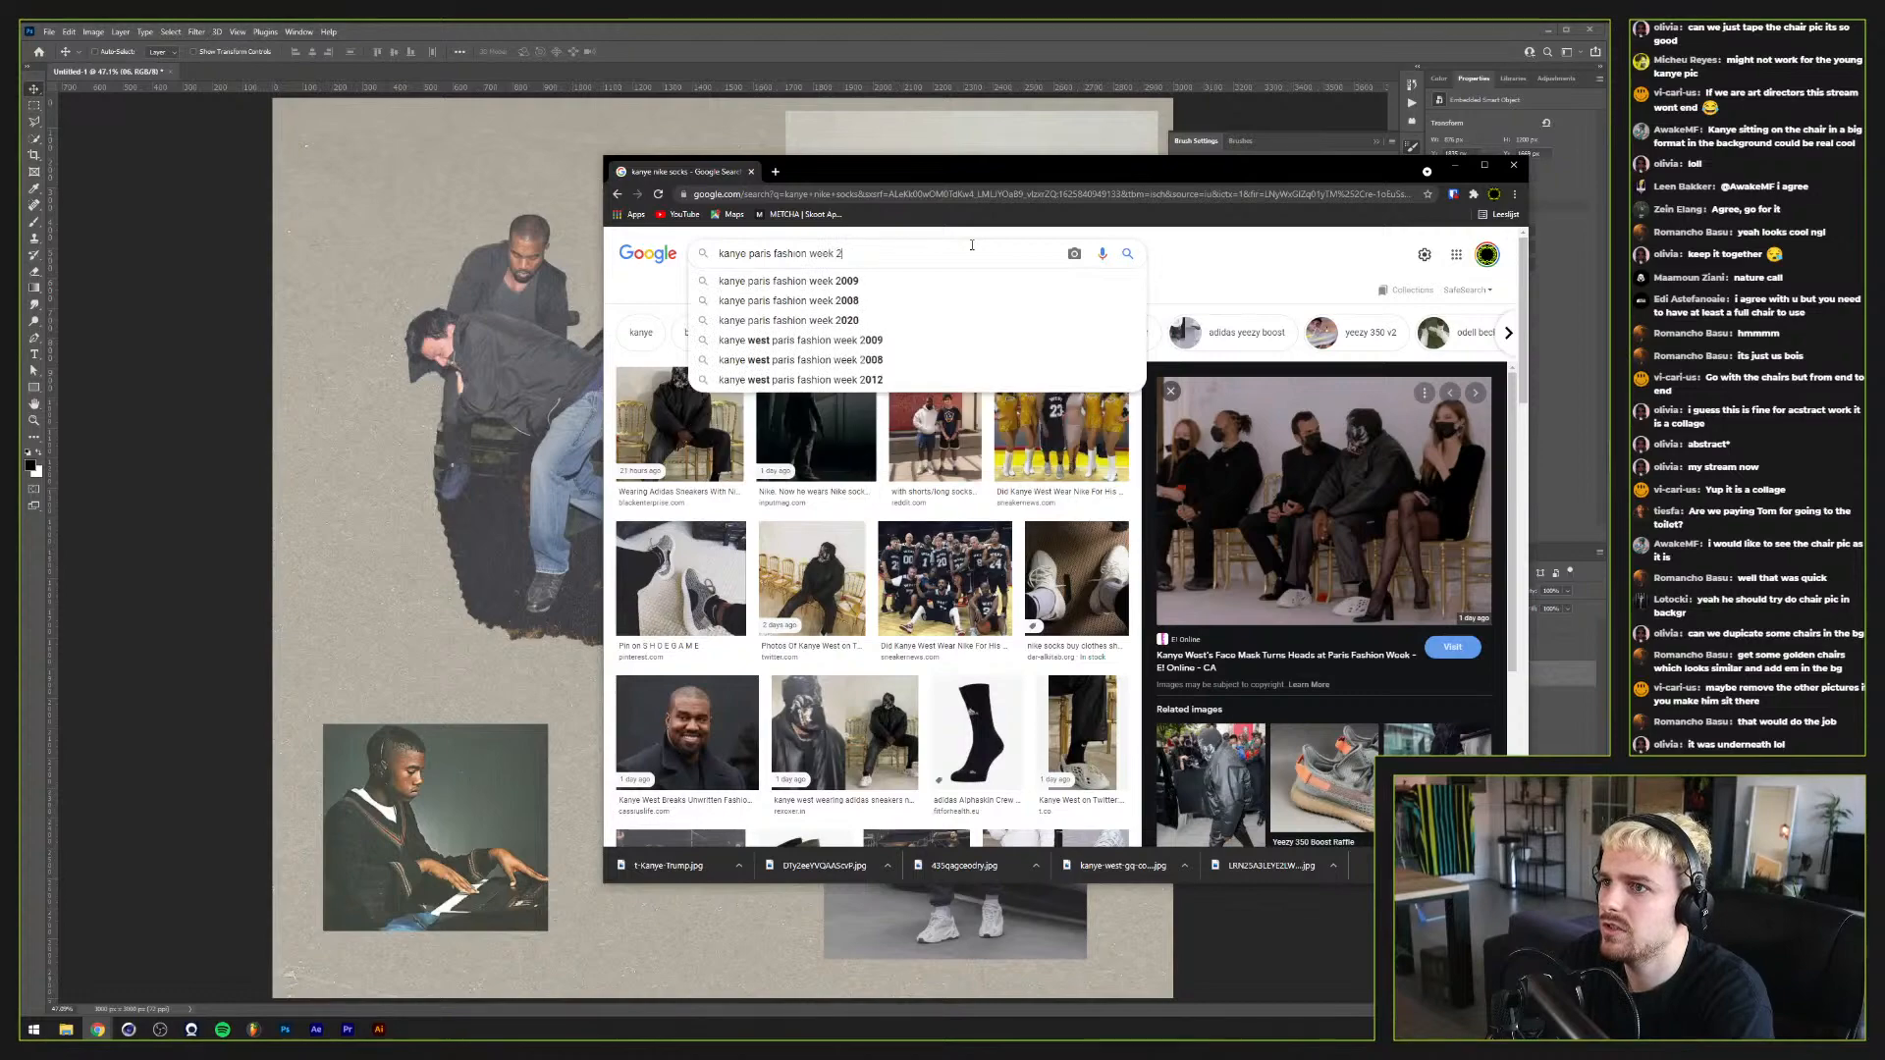
key(Return)
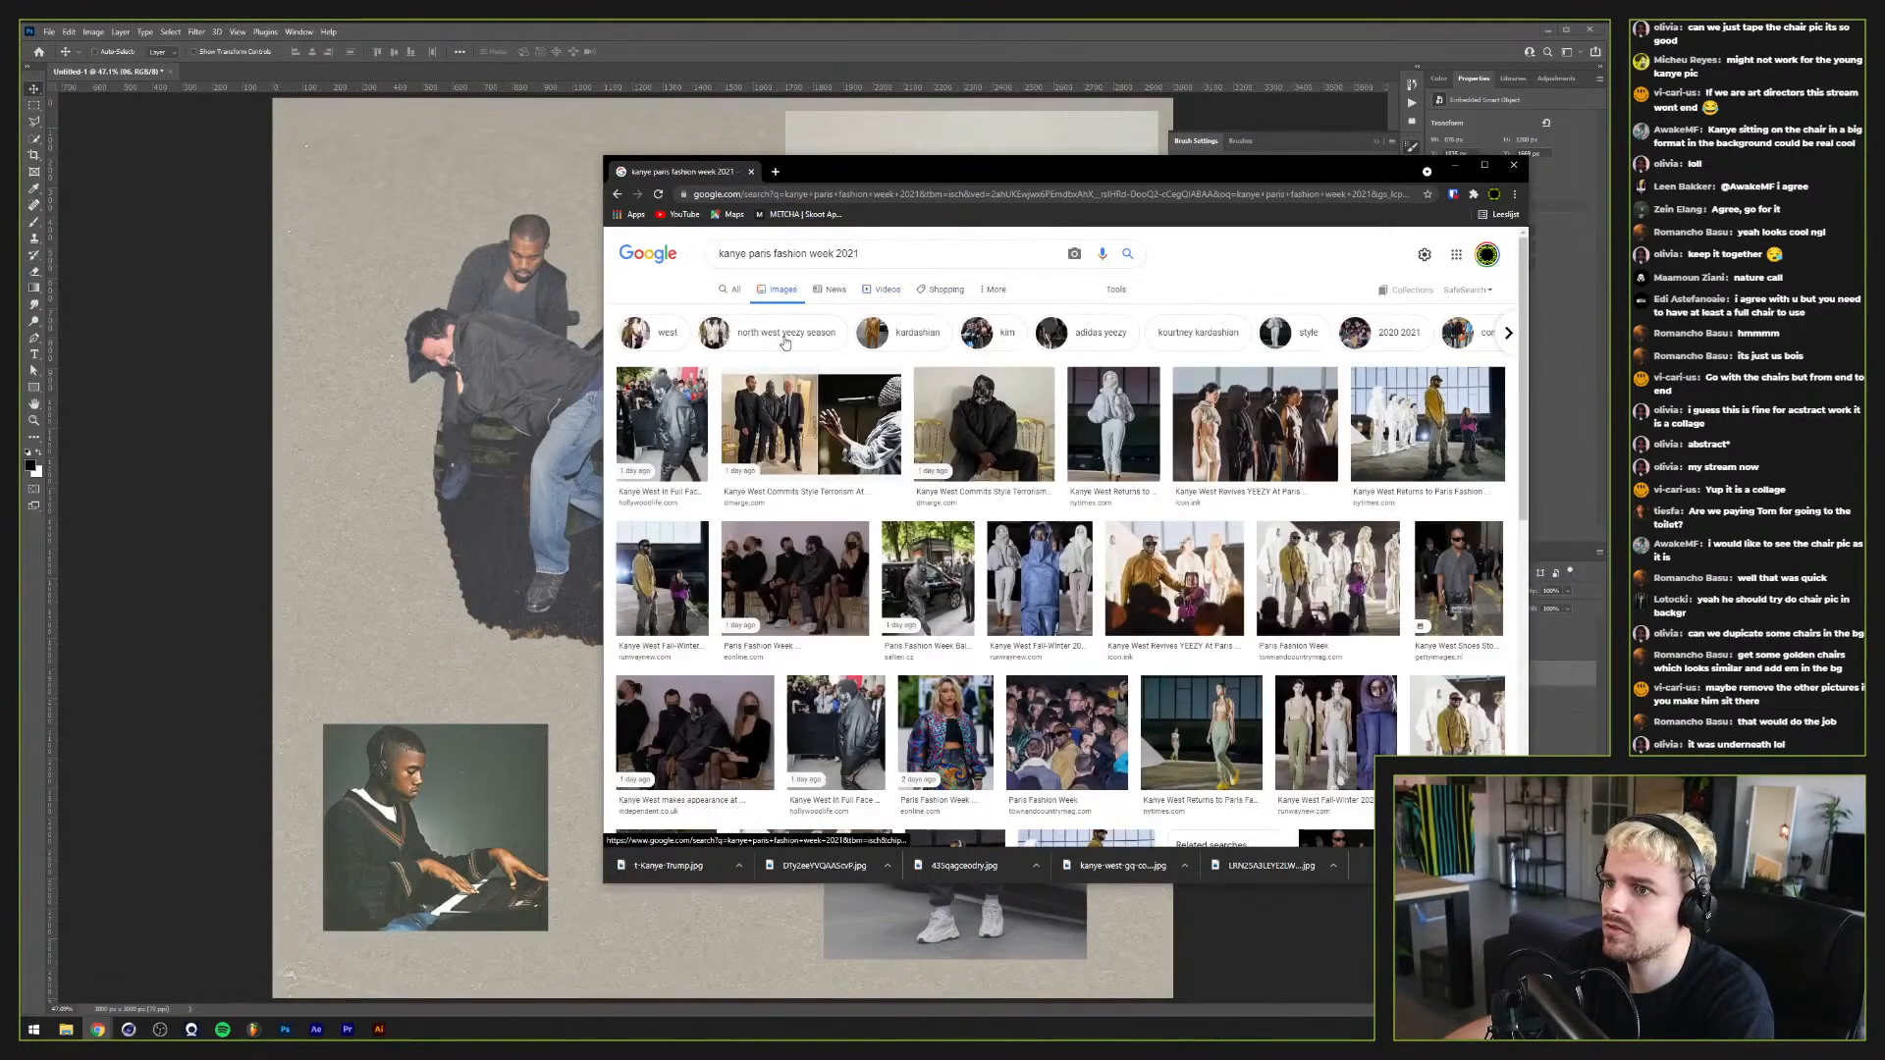
Step: Preview the DMARGE image of three standing men, and look through the image results for photos showing the golden chairs
click(786, 392)
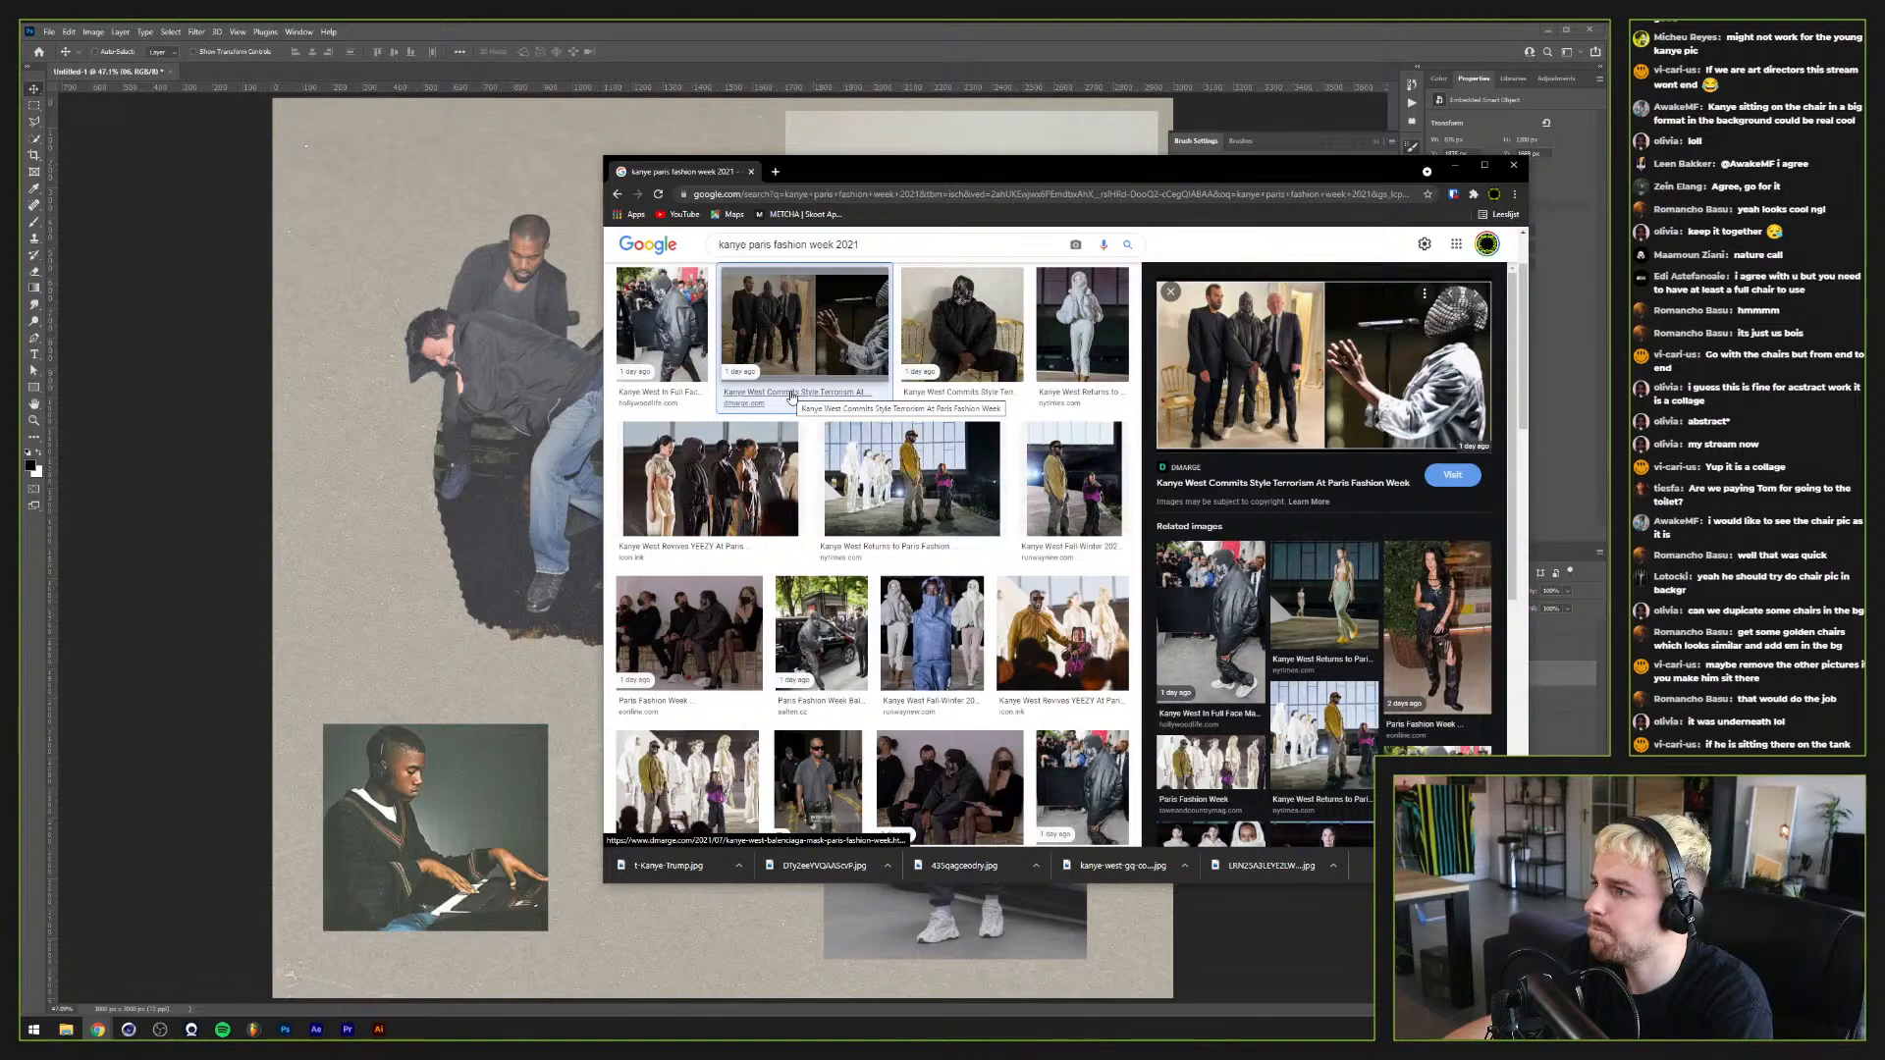
scroll(791, 396, up, 2)
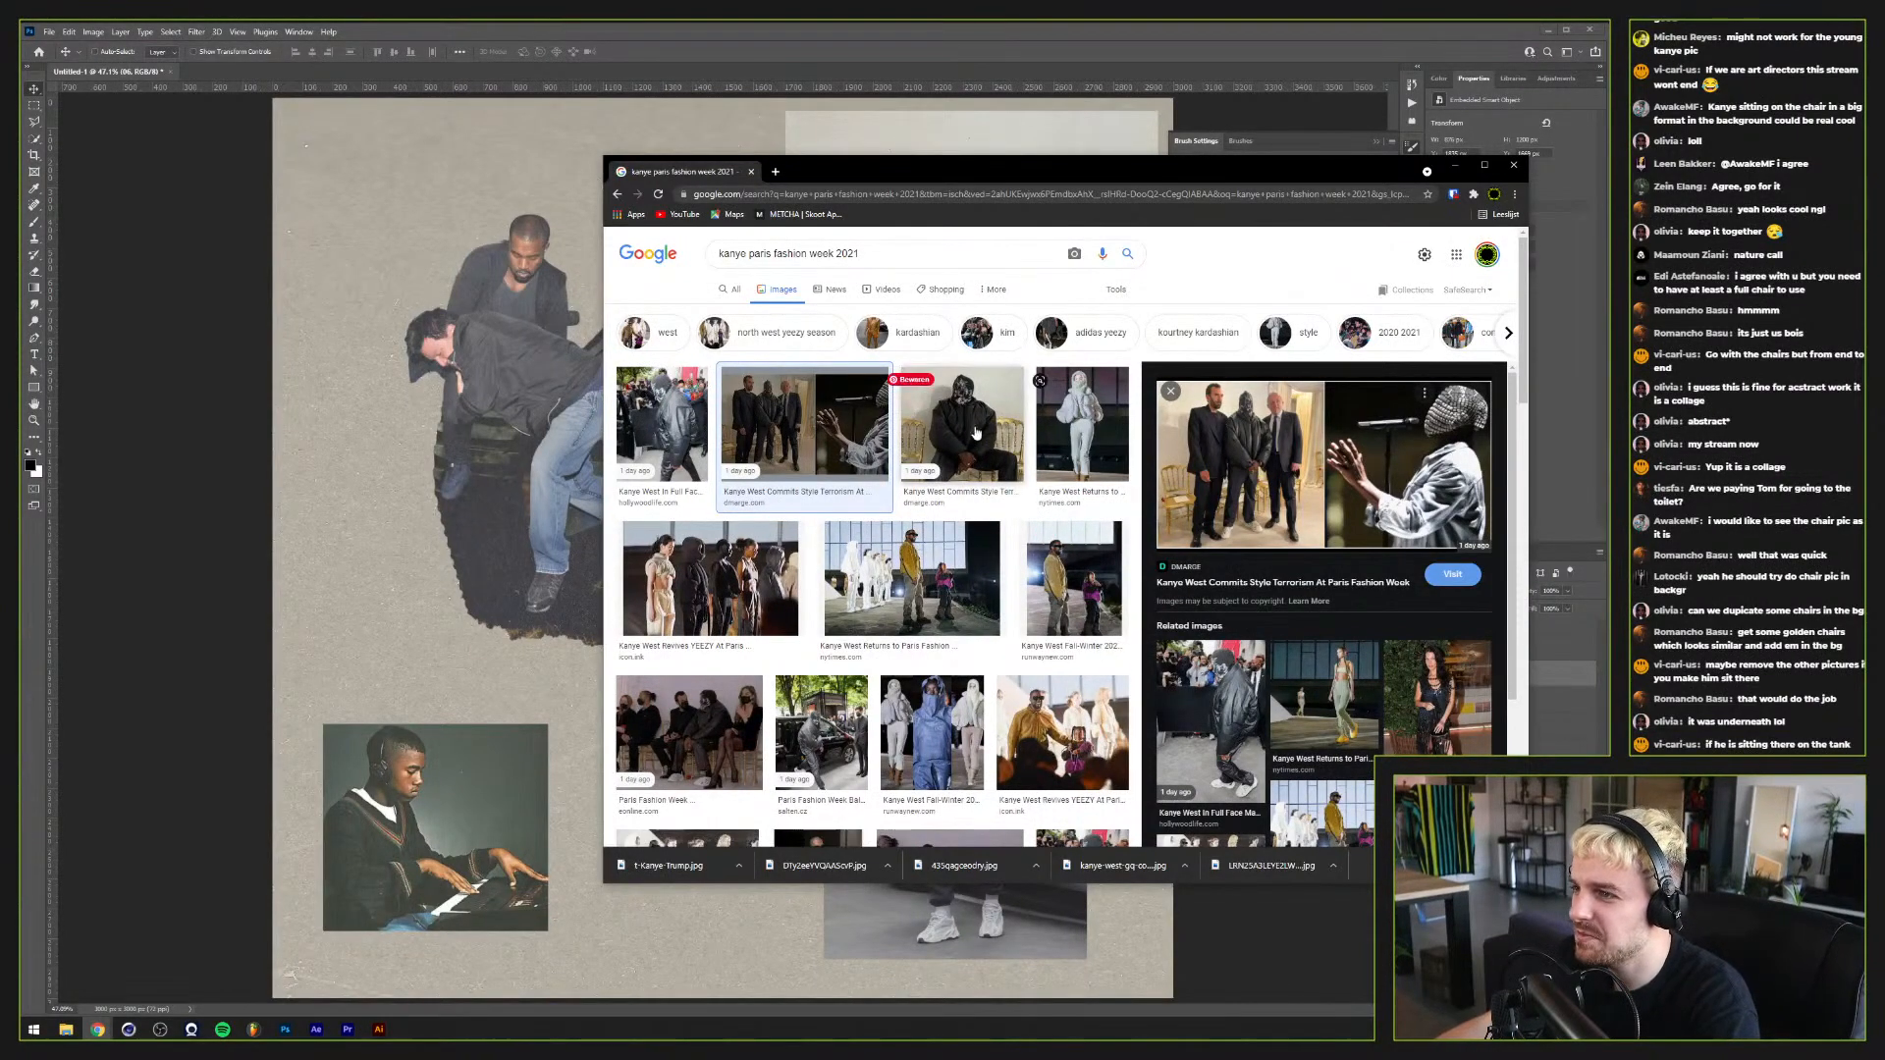
click(616, 195)
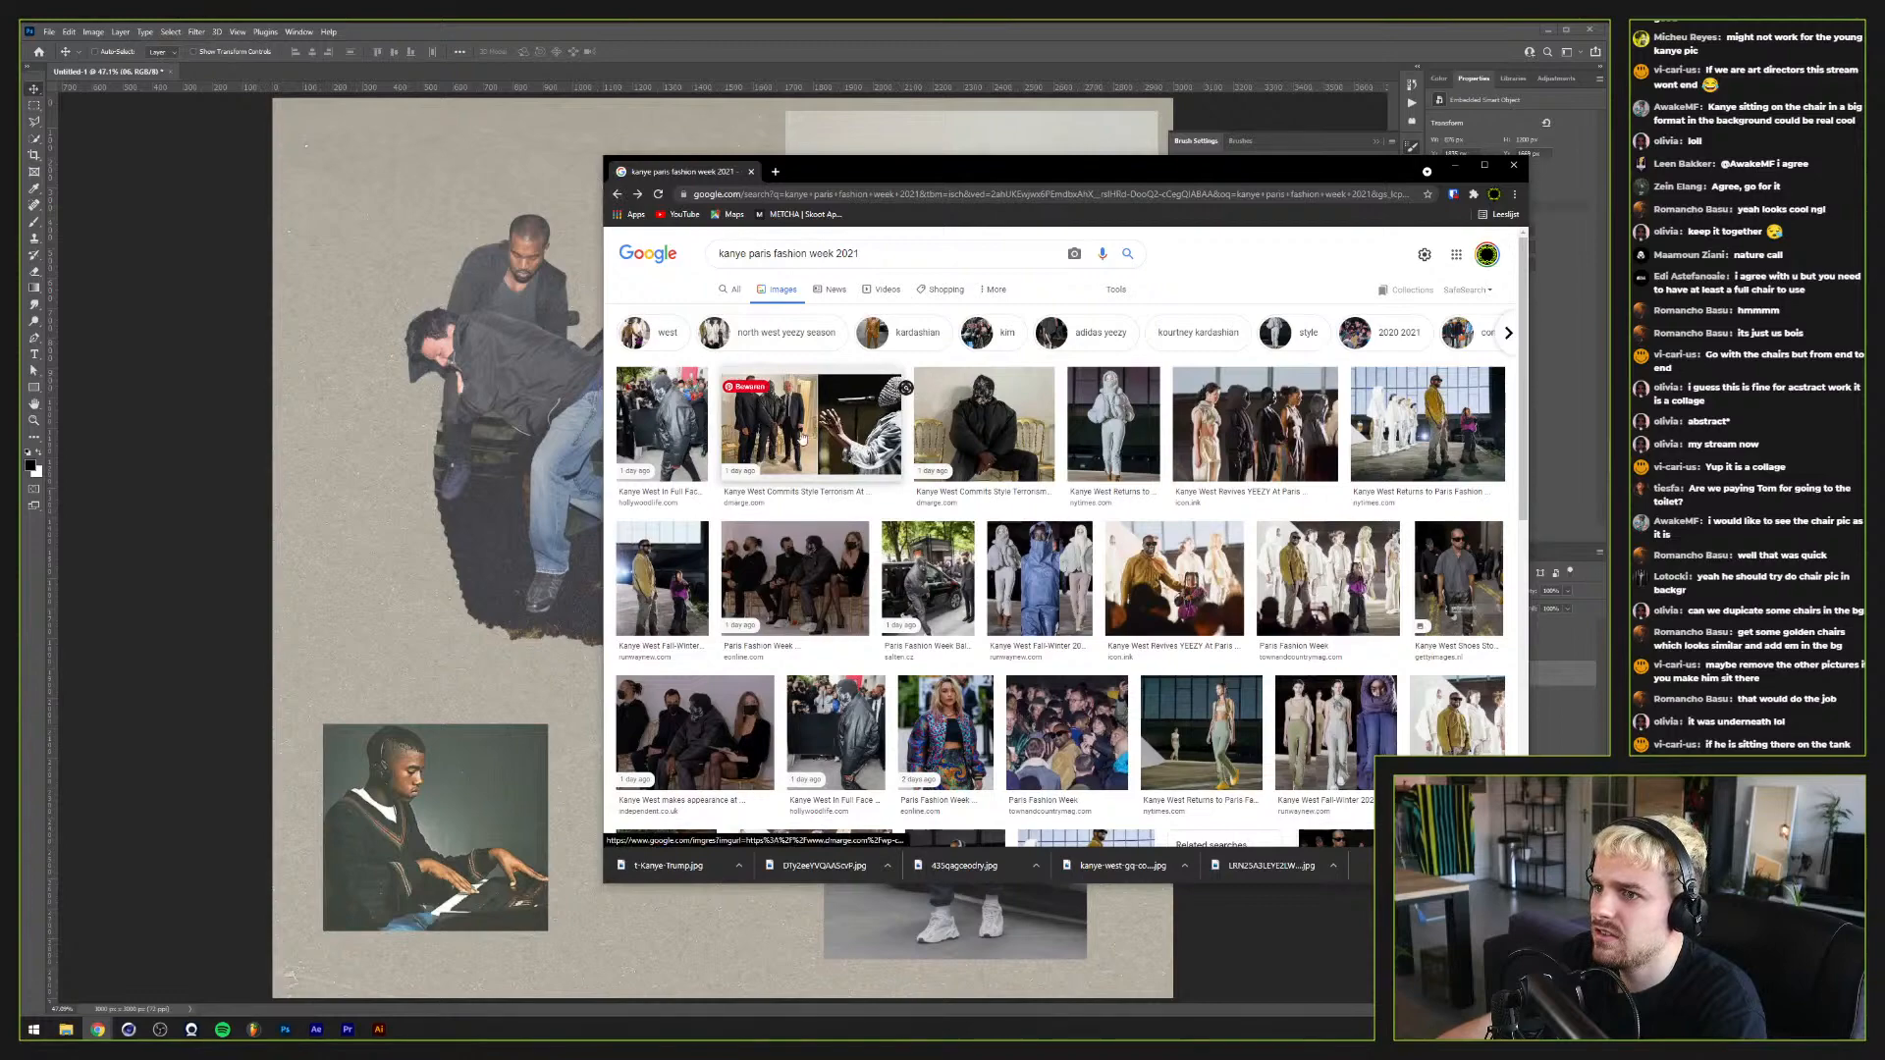
scroll(802, 437, down, 3)
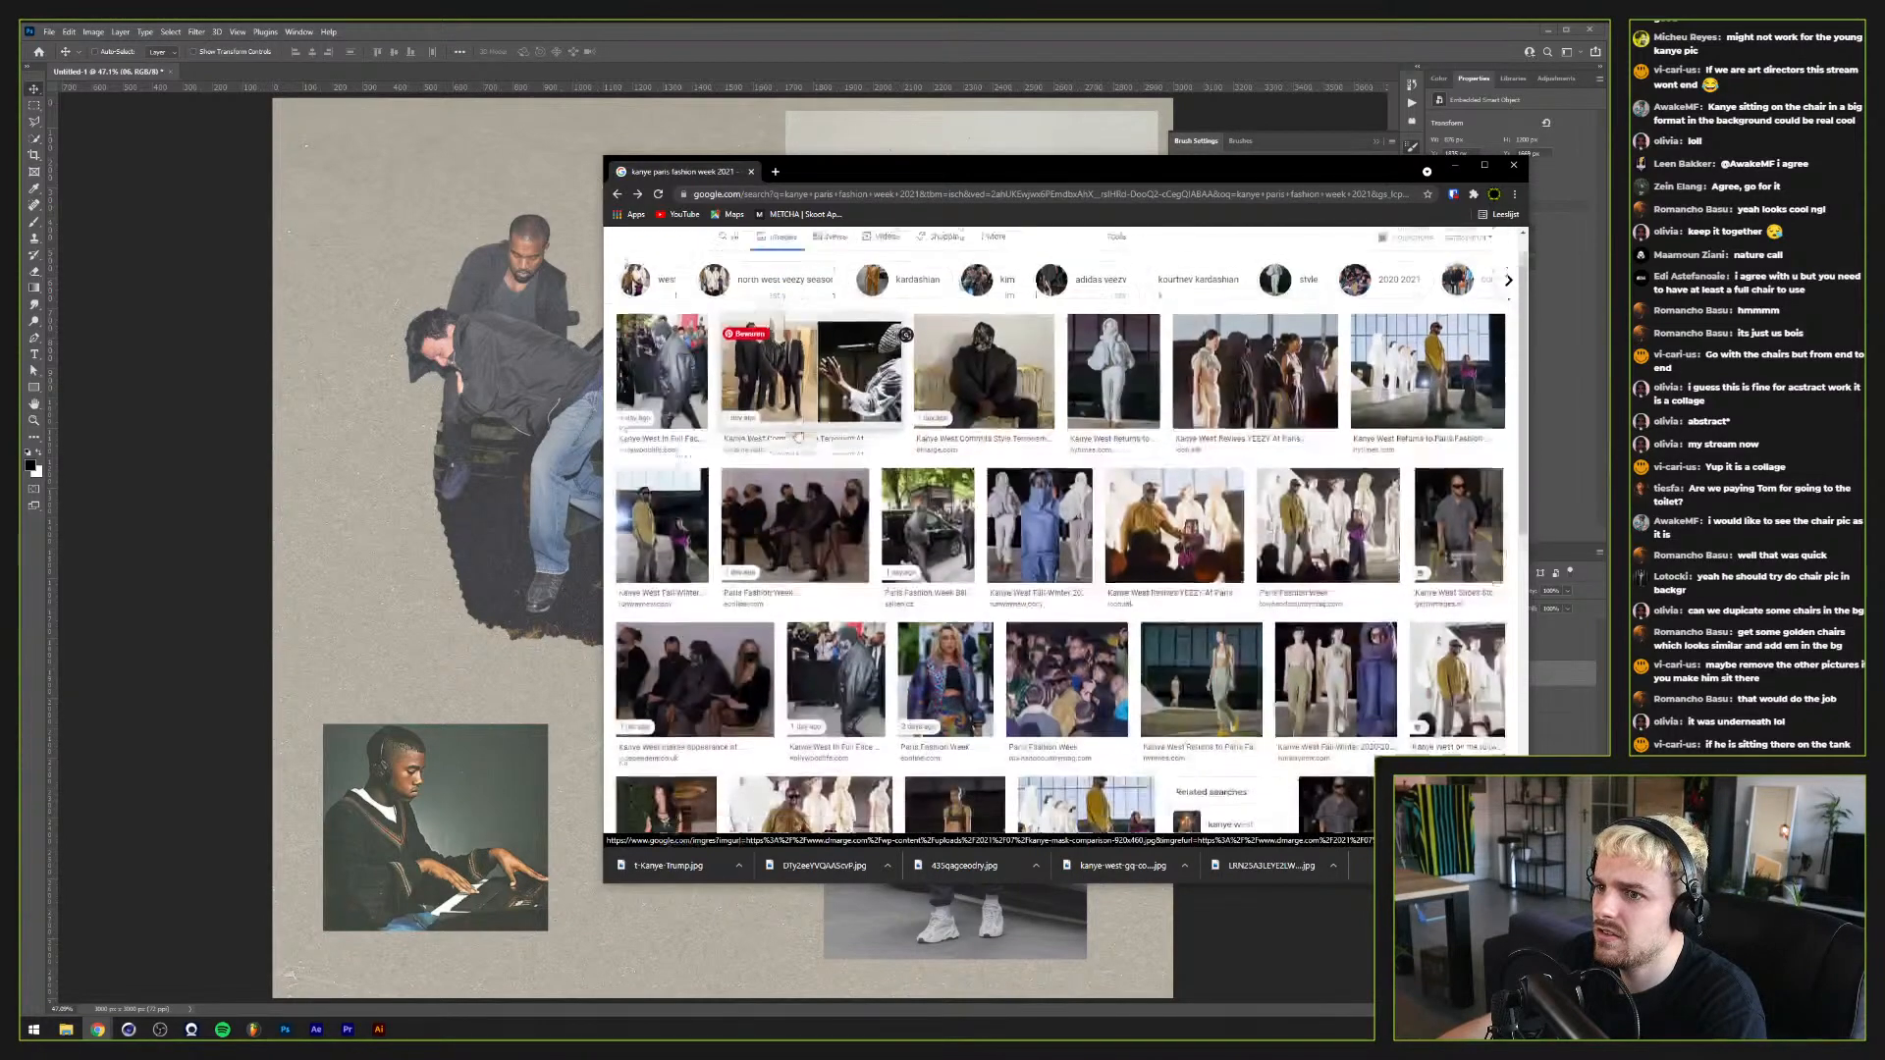
scroll(797, 434, down, 2)
scroll(776, 393, up, 5)
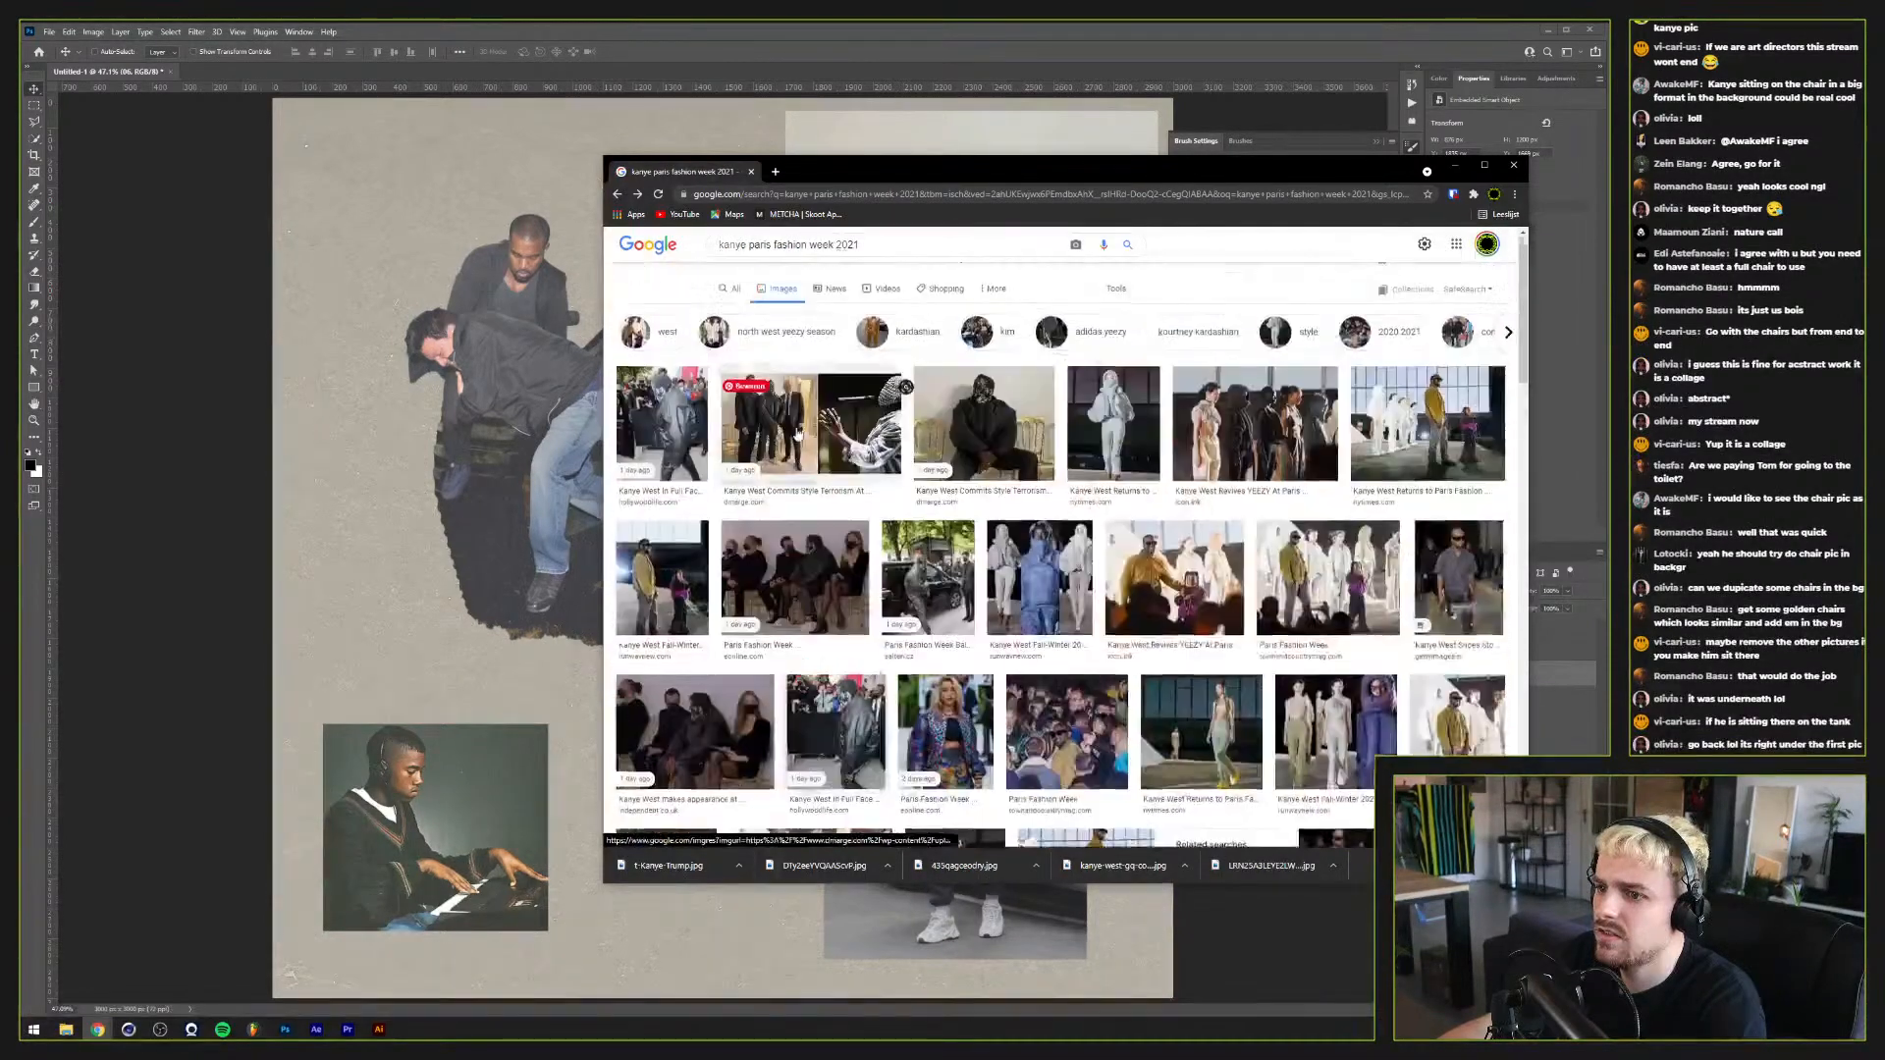
Step: Open the DMARGE article about Paris Fashion Week from the web results and examine its golden-chair photo
click(738, 290)
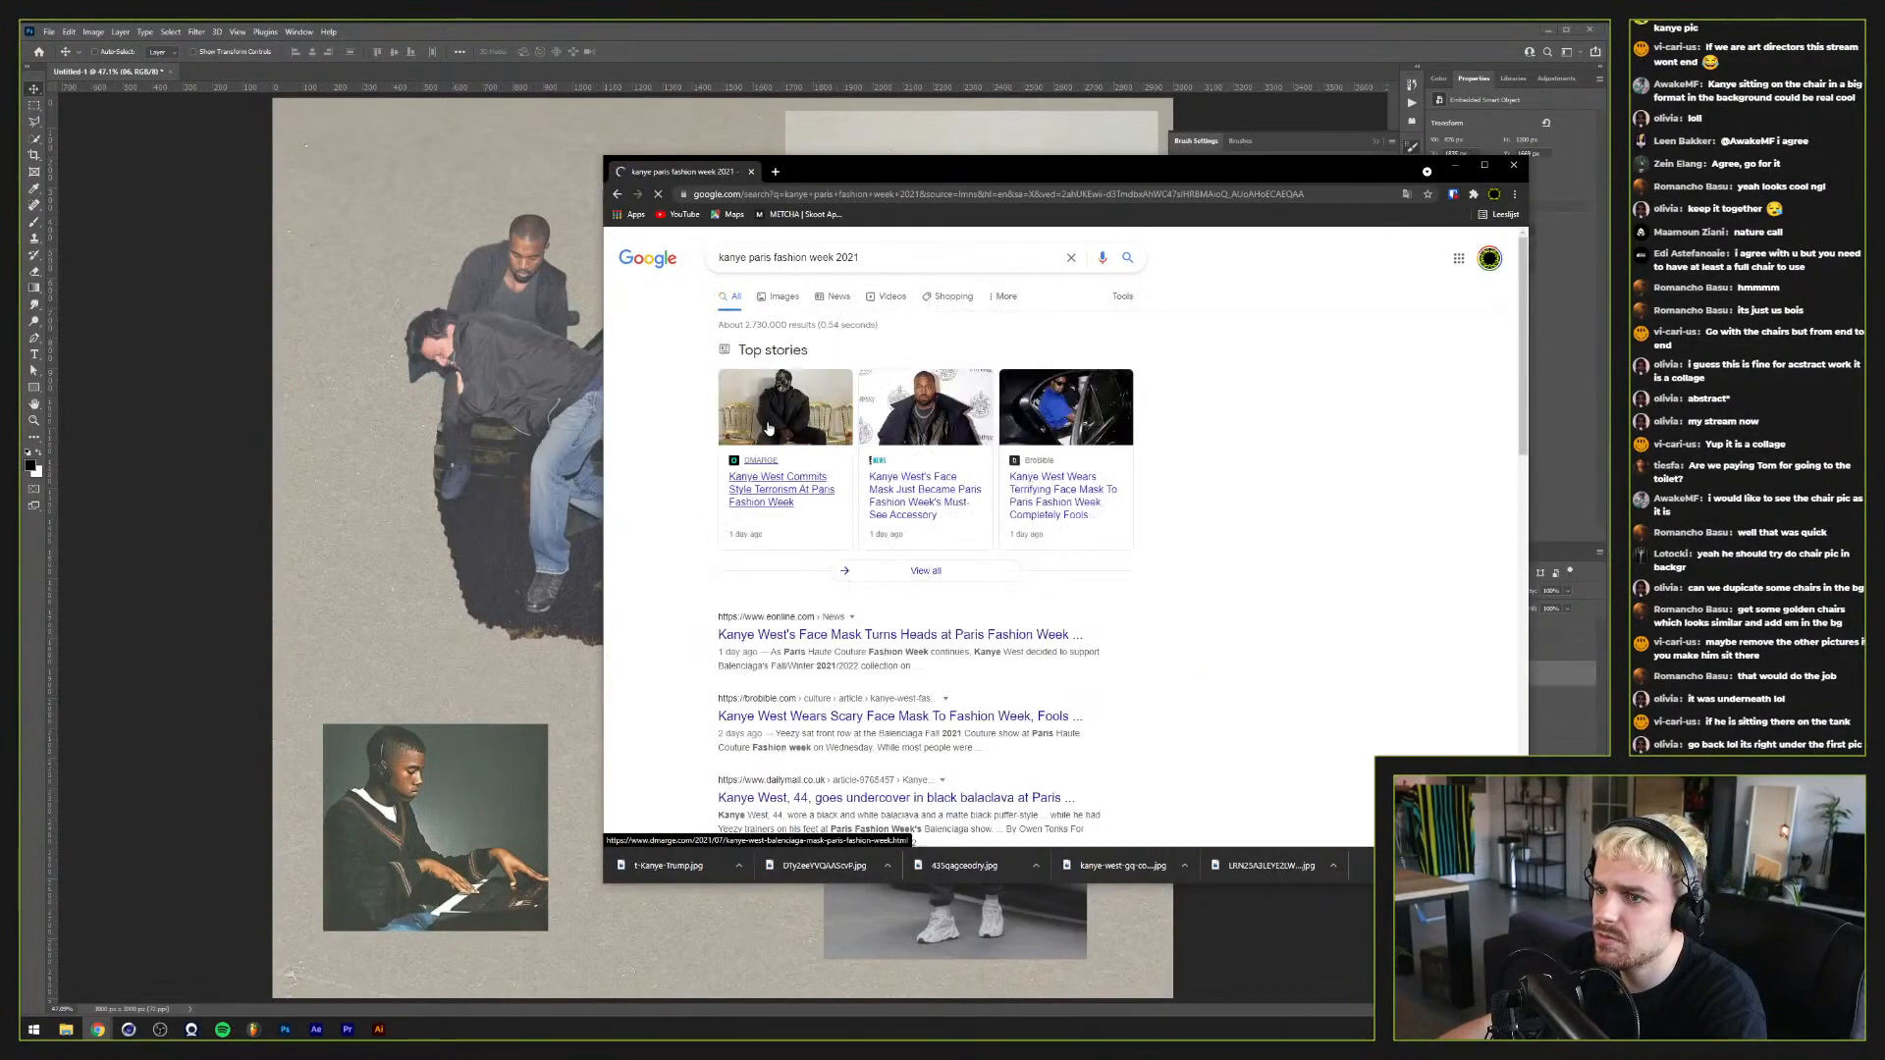
click(807, 507)
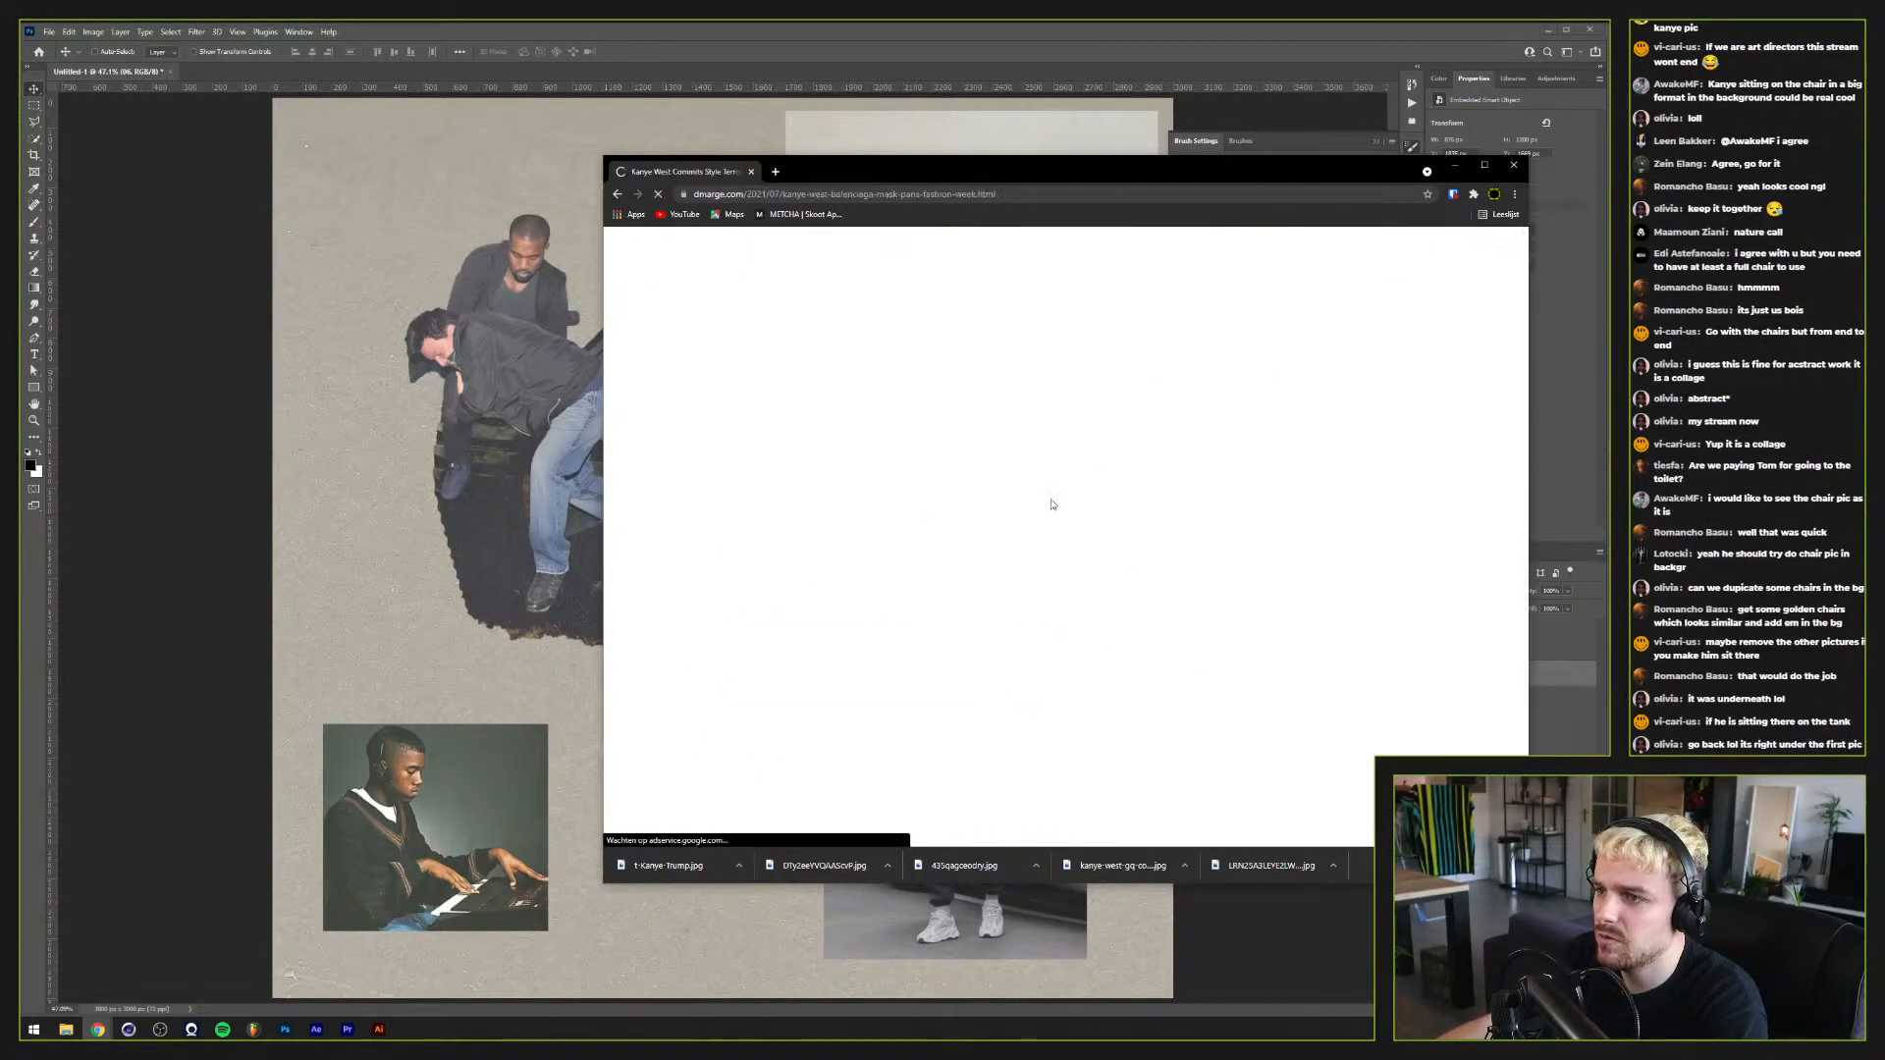
scroll(976, 538, down, 4)
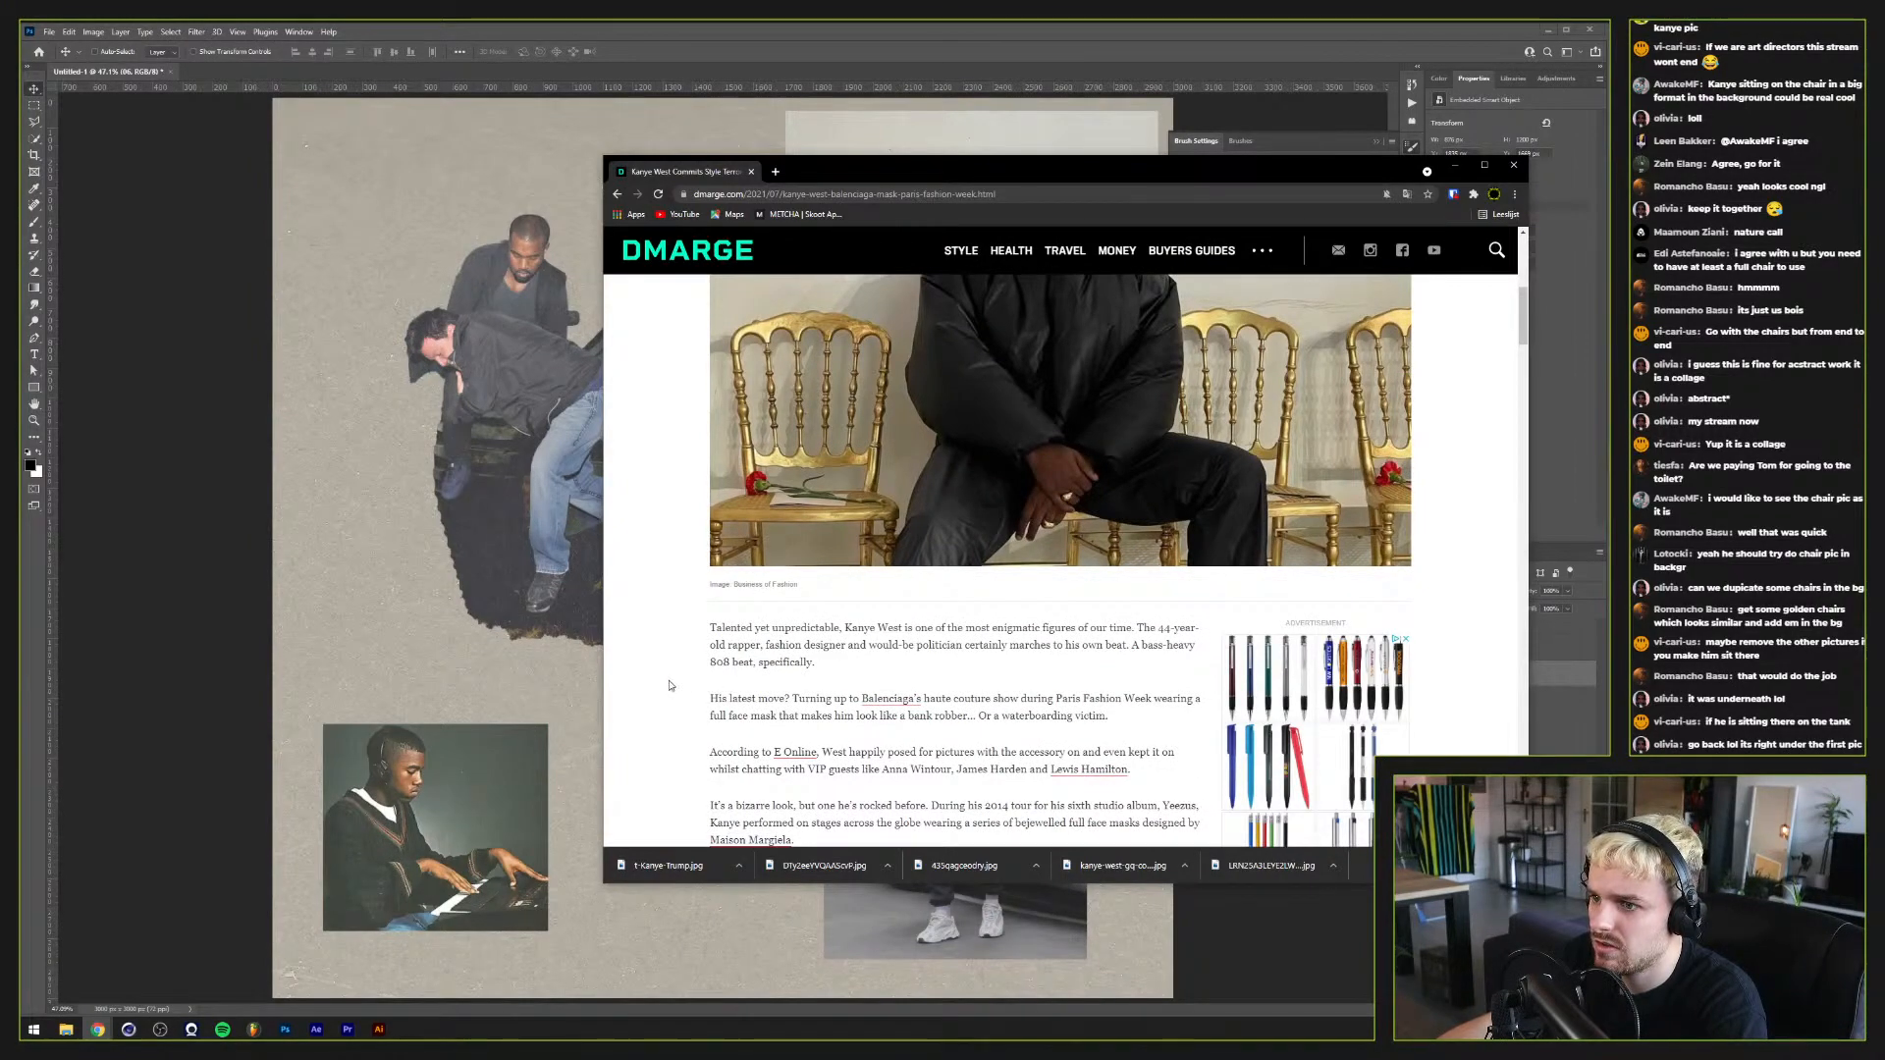
scroll(967, 698, up, 5)
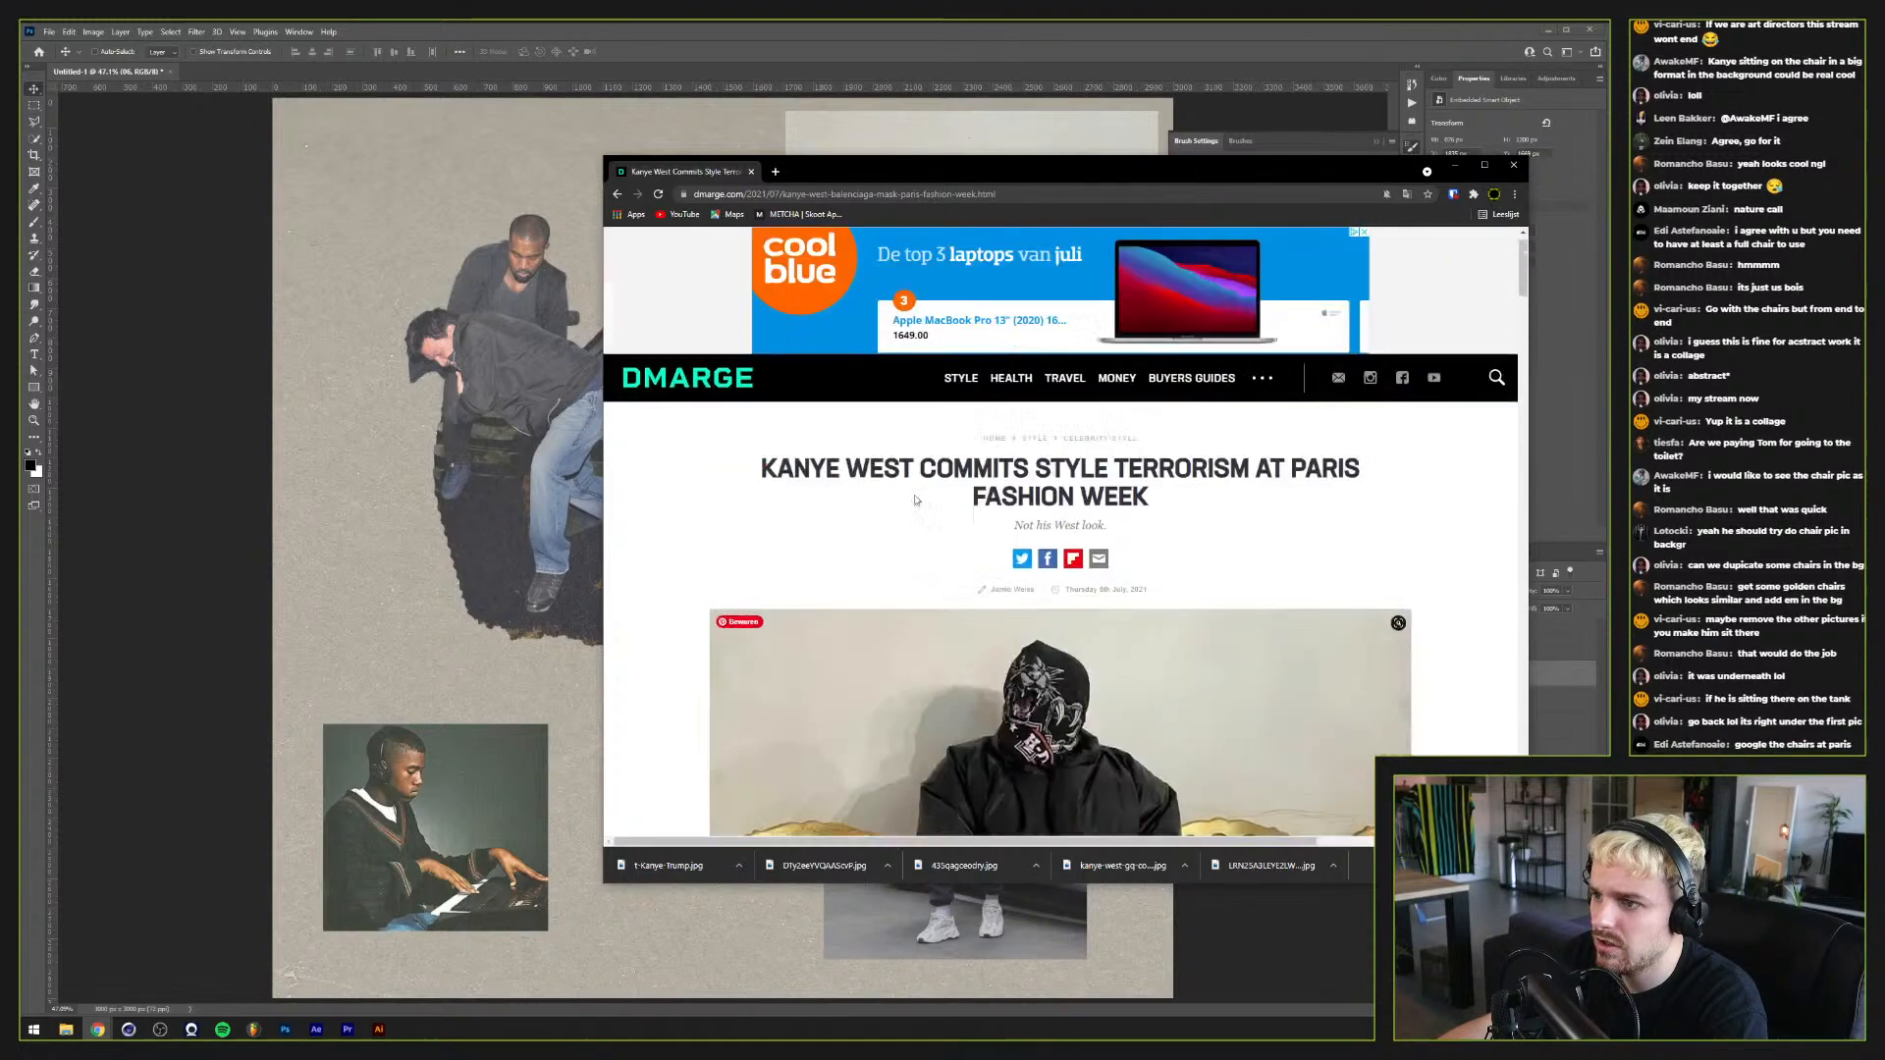
Step: Search the web for "balenciaga haute couture 2021"
click(857, 192)
text(balenciage 2021)
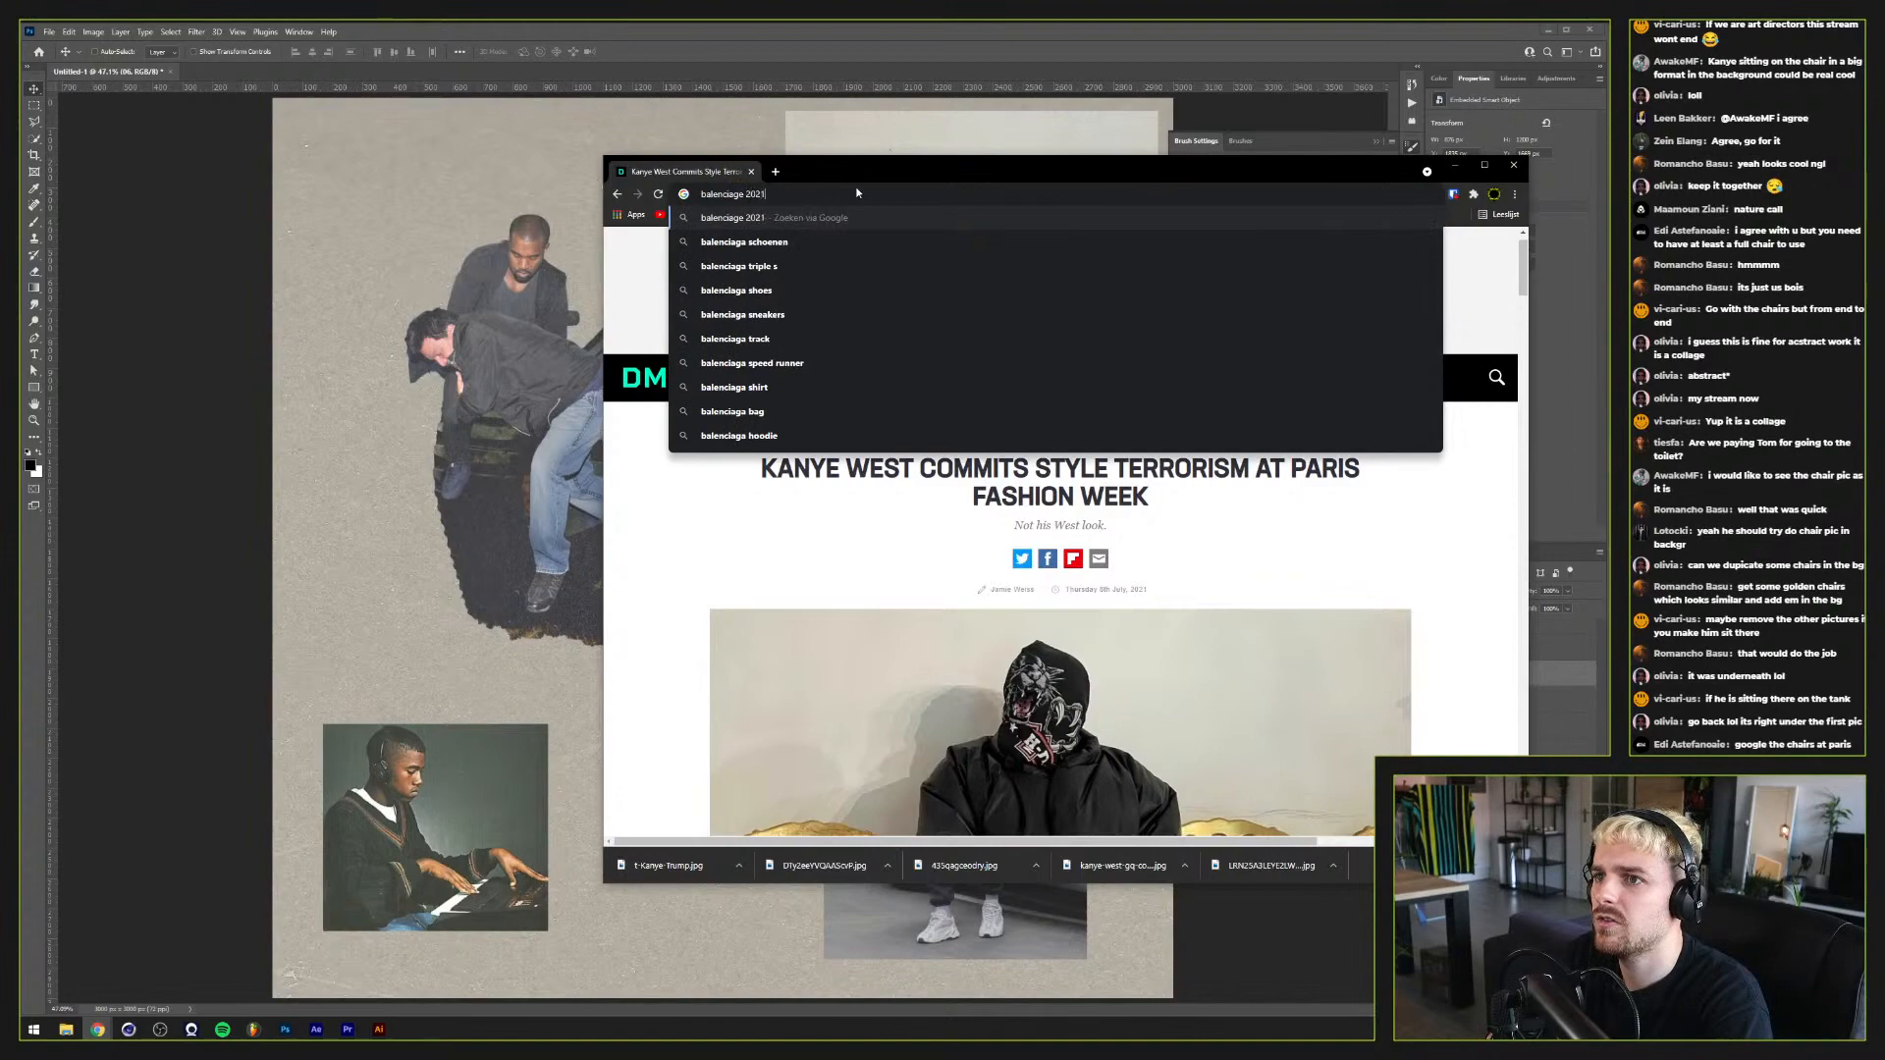
text(haute couture)
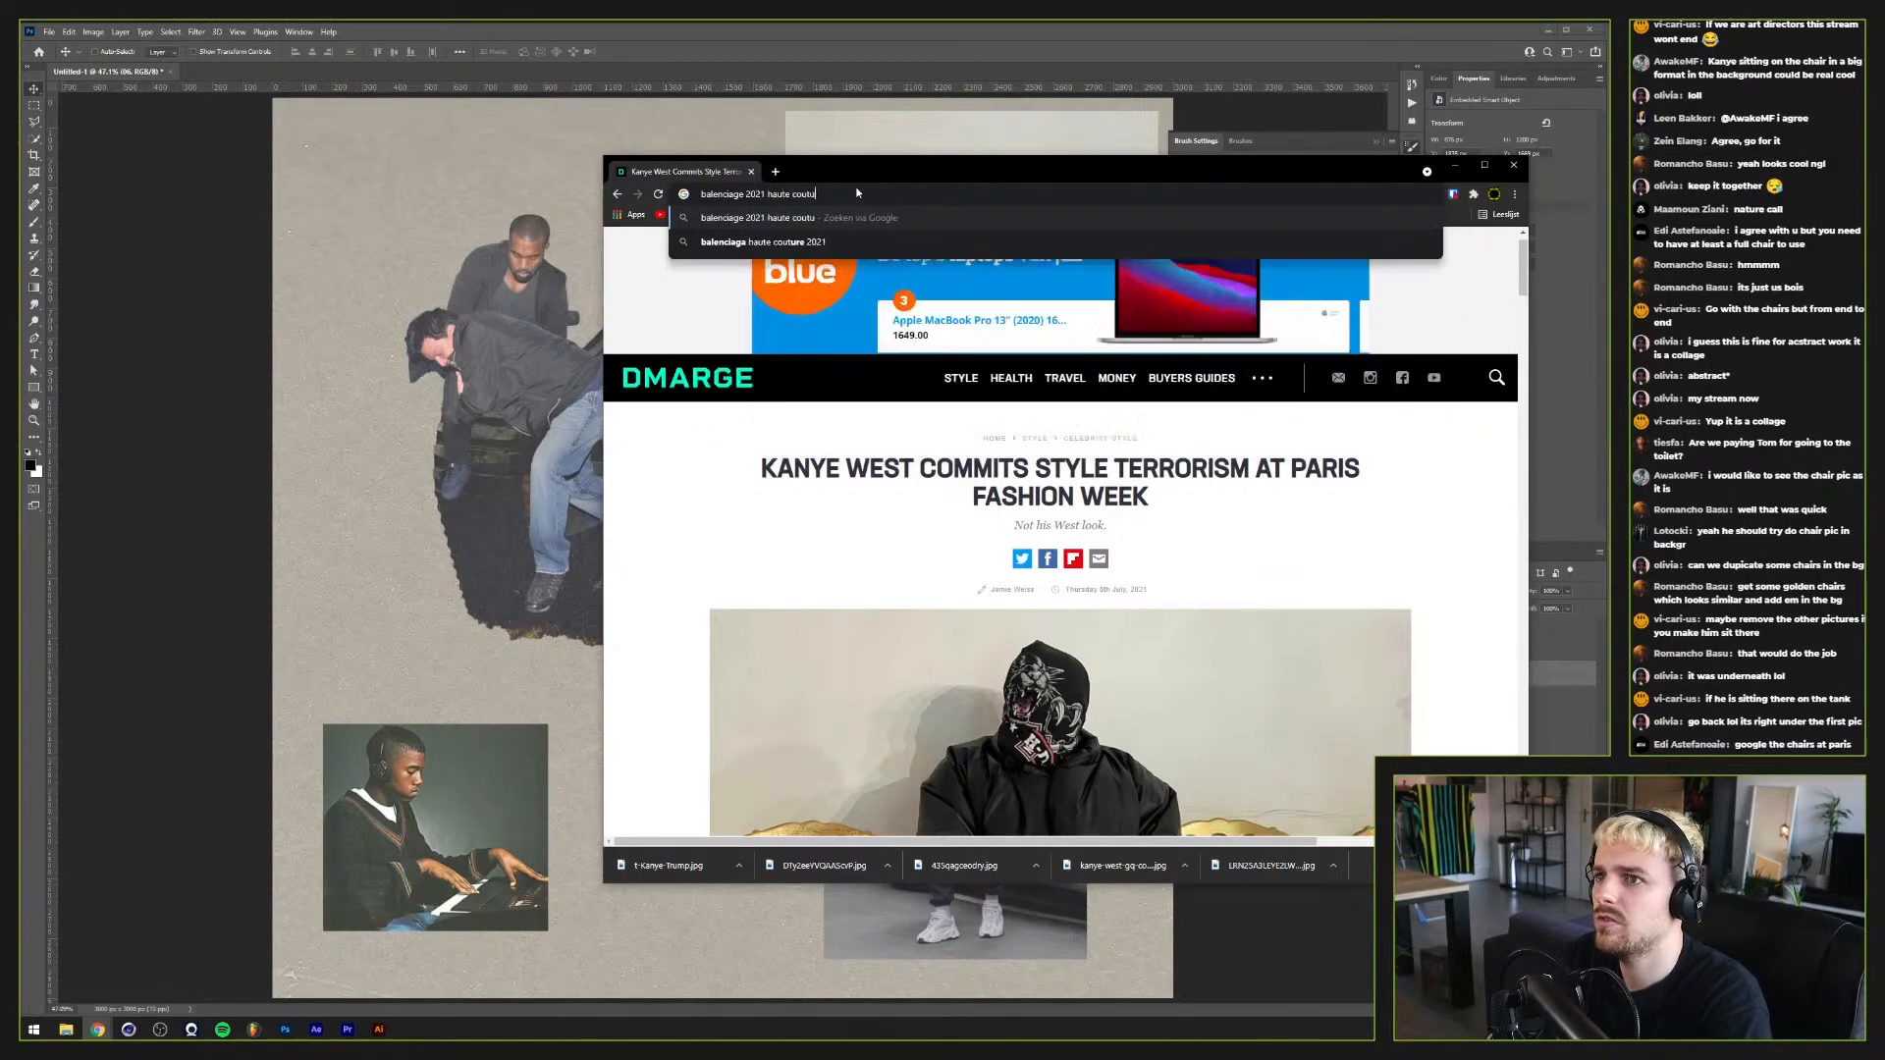
click(805, 240)
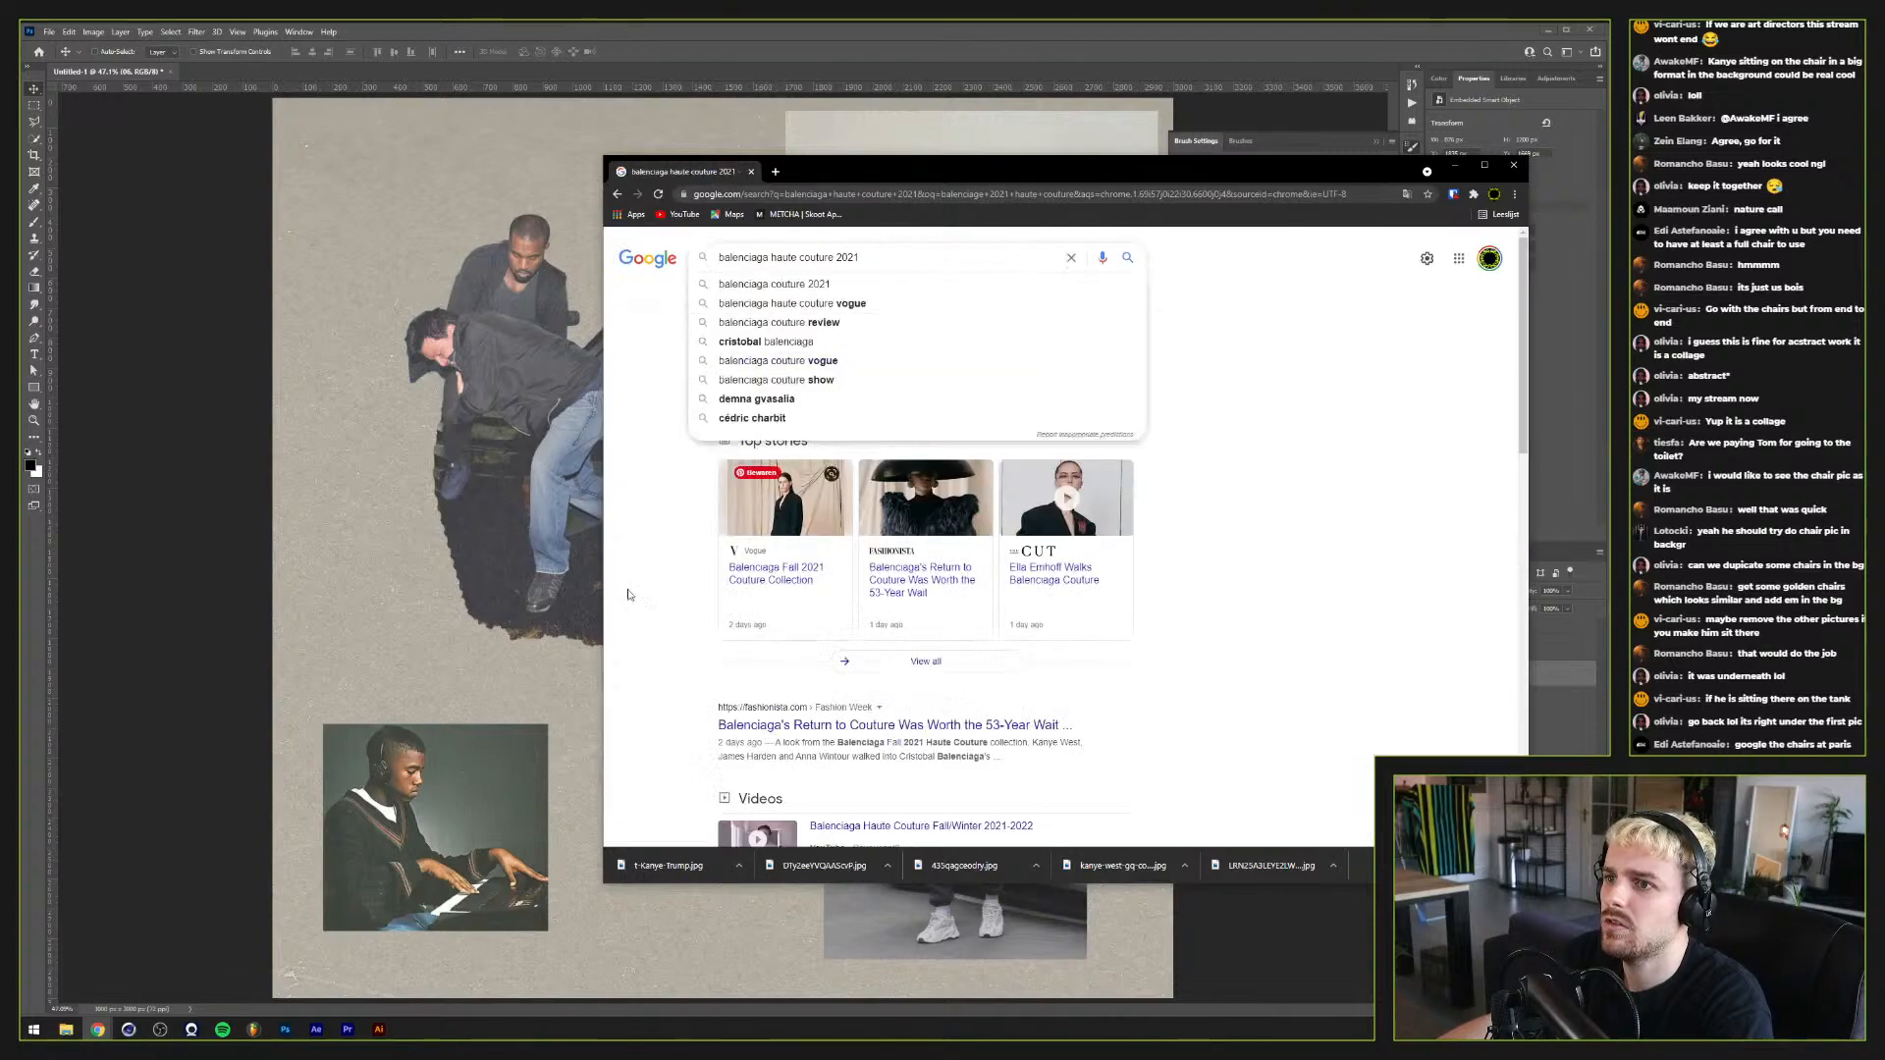
Step: Check Vogue's Balenciaga Fall 2021 Couture Collection article, and return to the search to view its image results
click(844, 367)
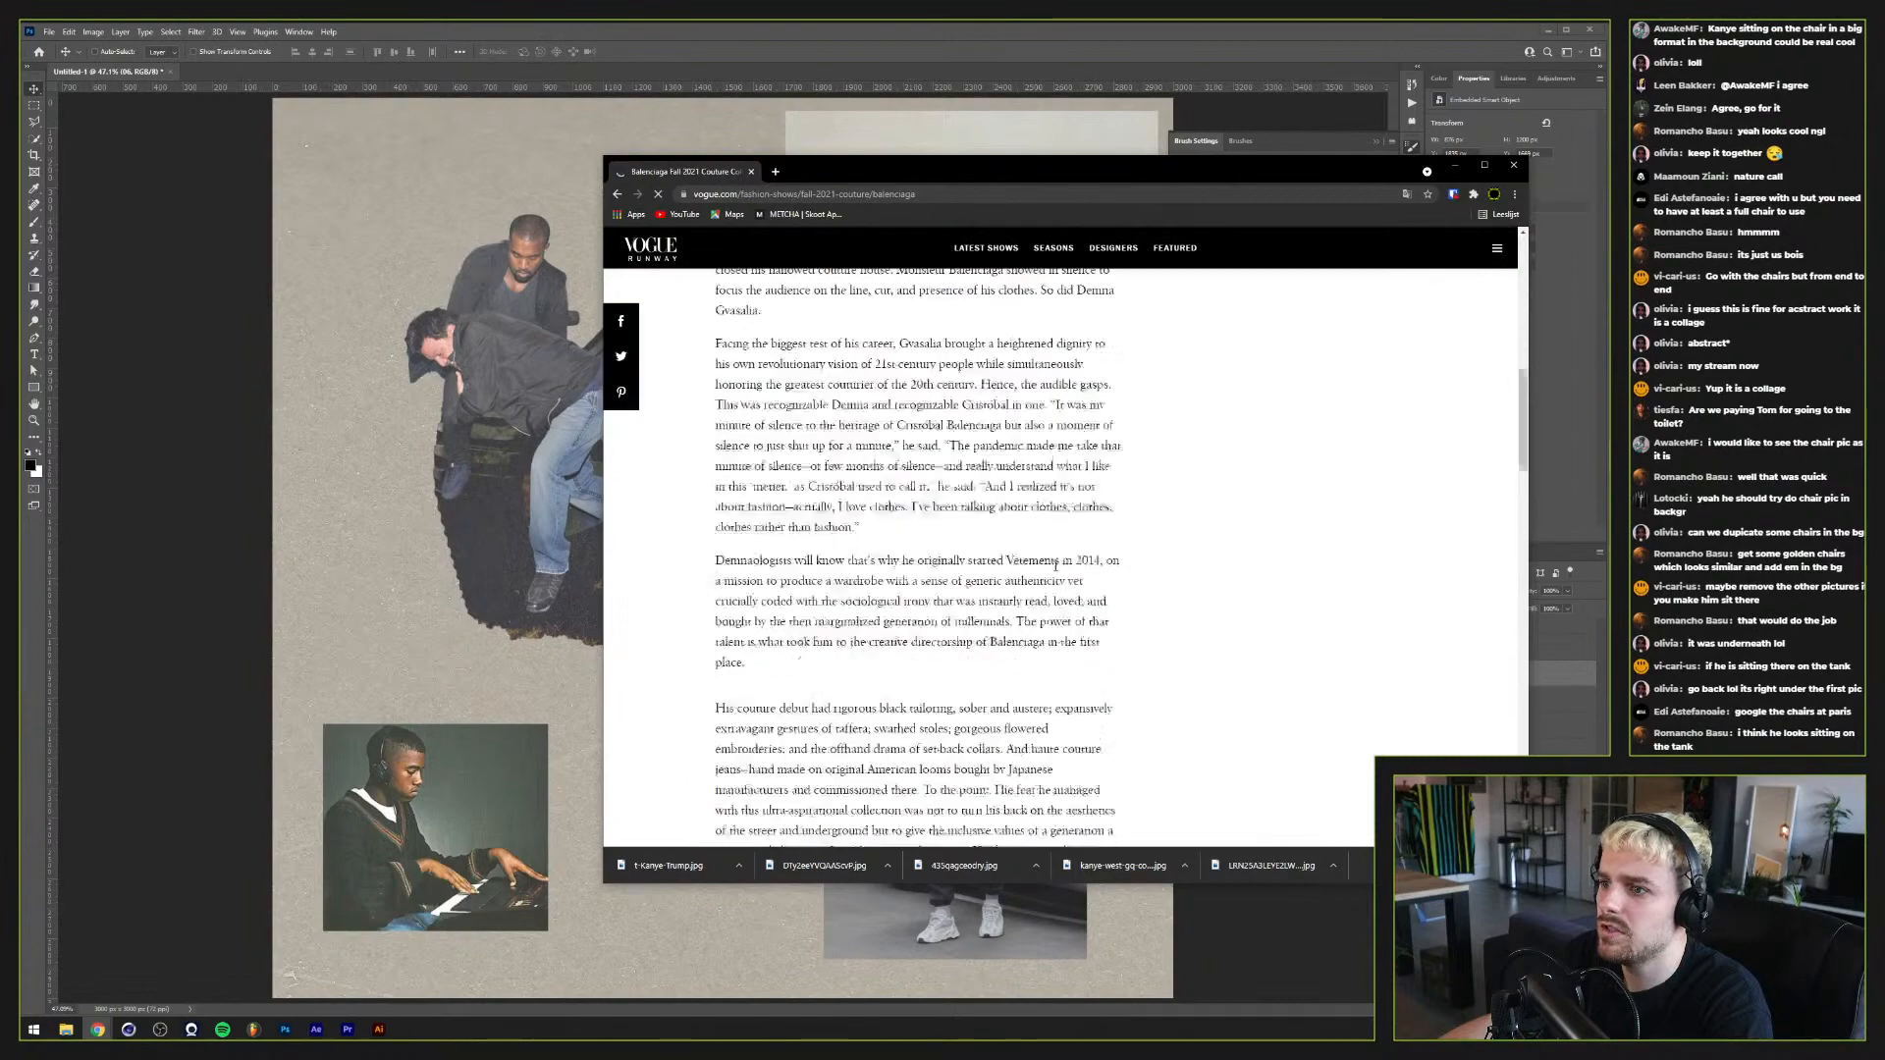
click(616, 193)
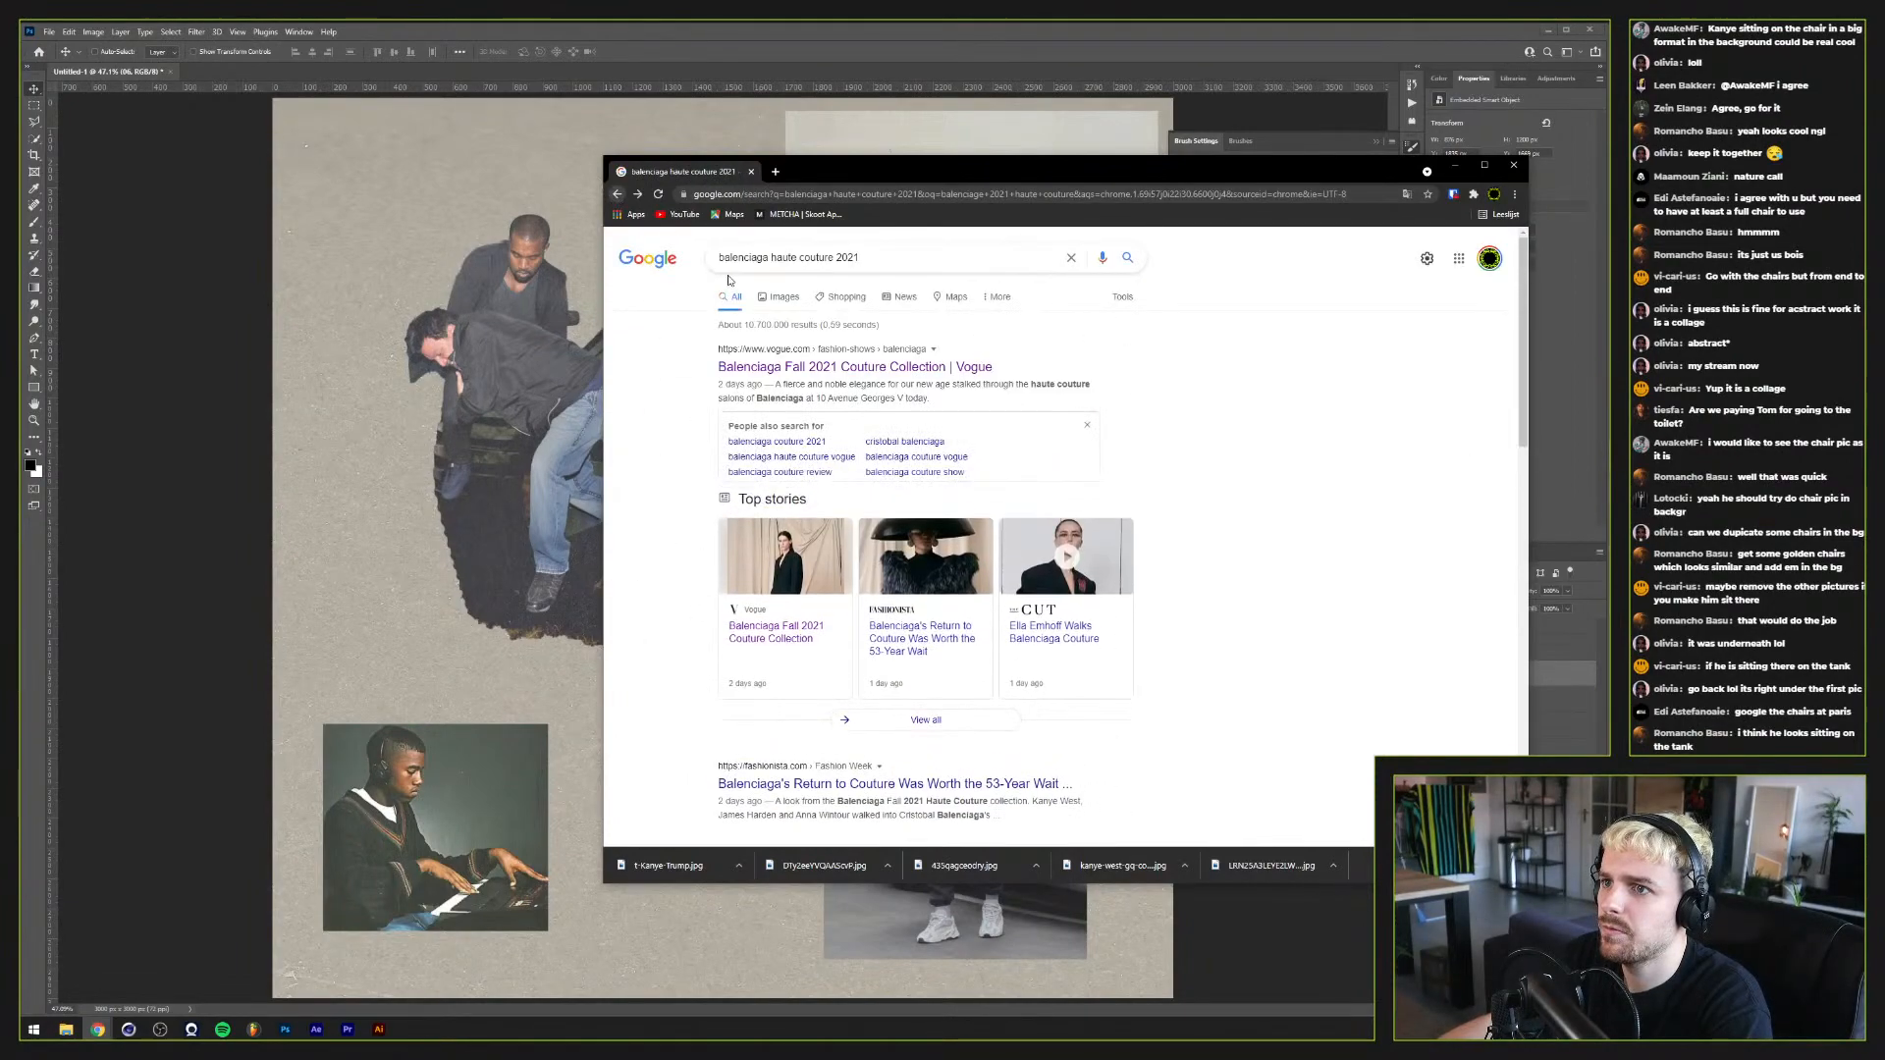
click(830, 294)
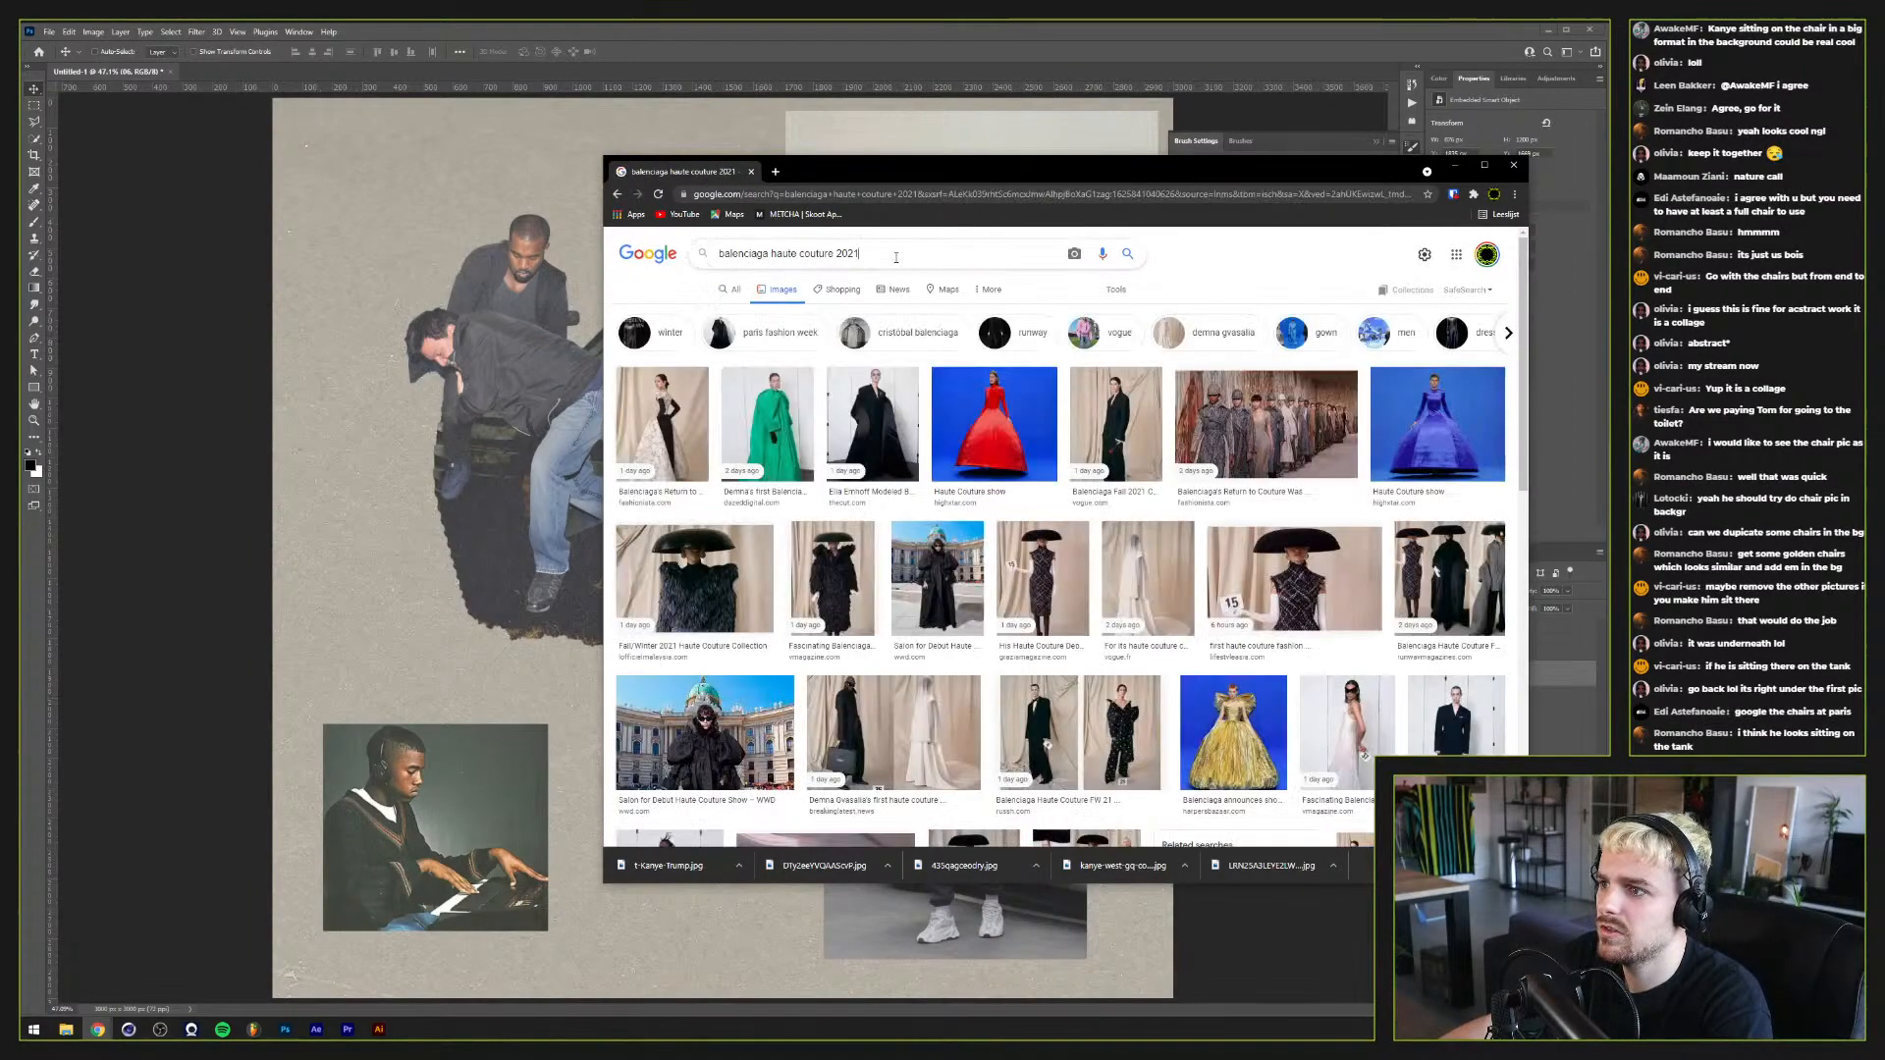
Step: Search for images of "balenciaga haute couture 2021 paris fashion week" and look through the results for golden chairs
text(paris fashion)
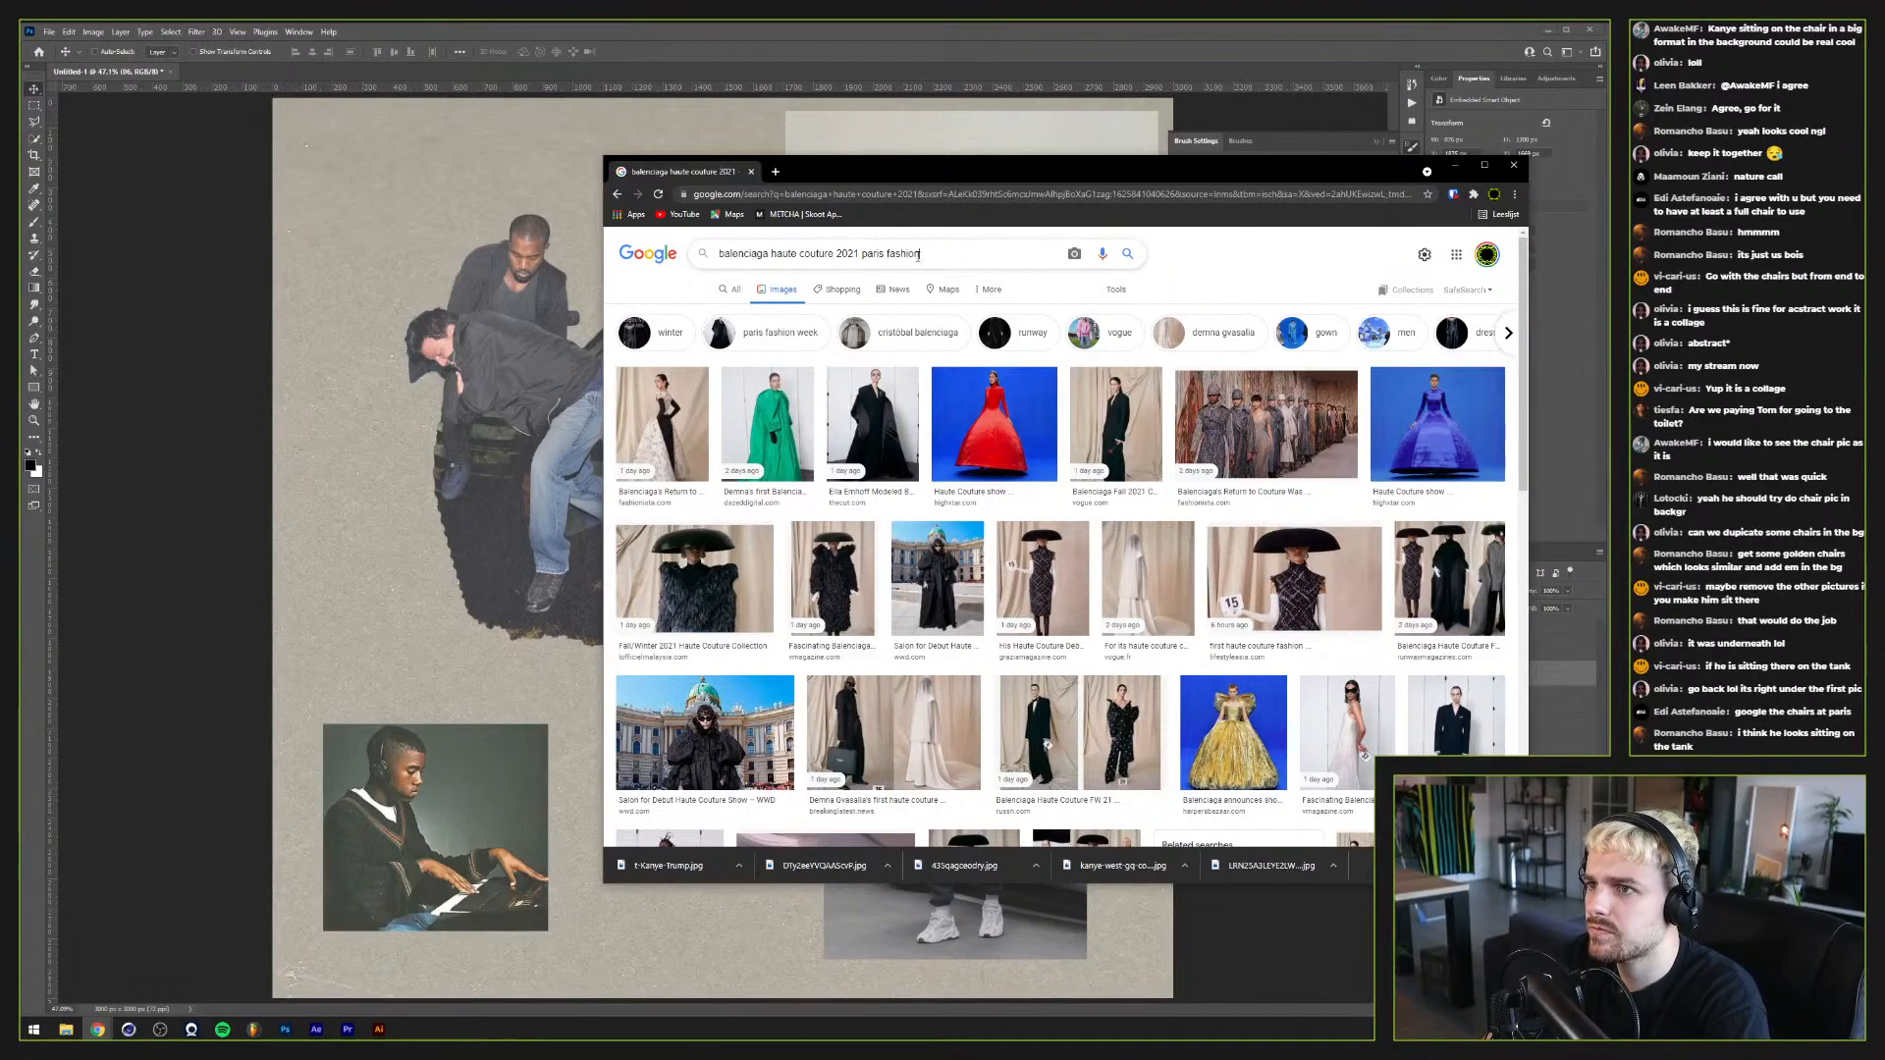
text( week)
key(Return)
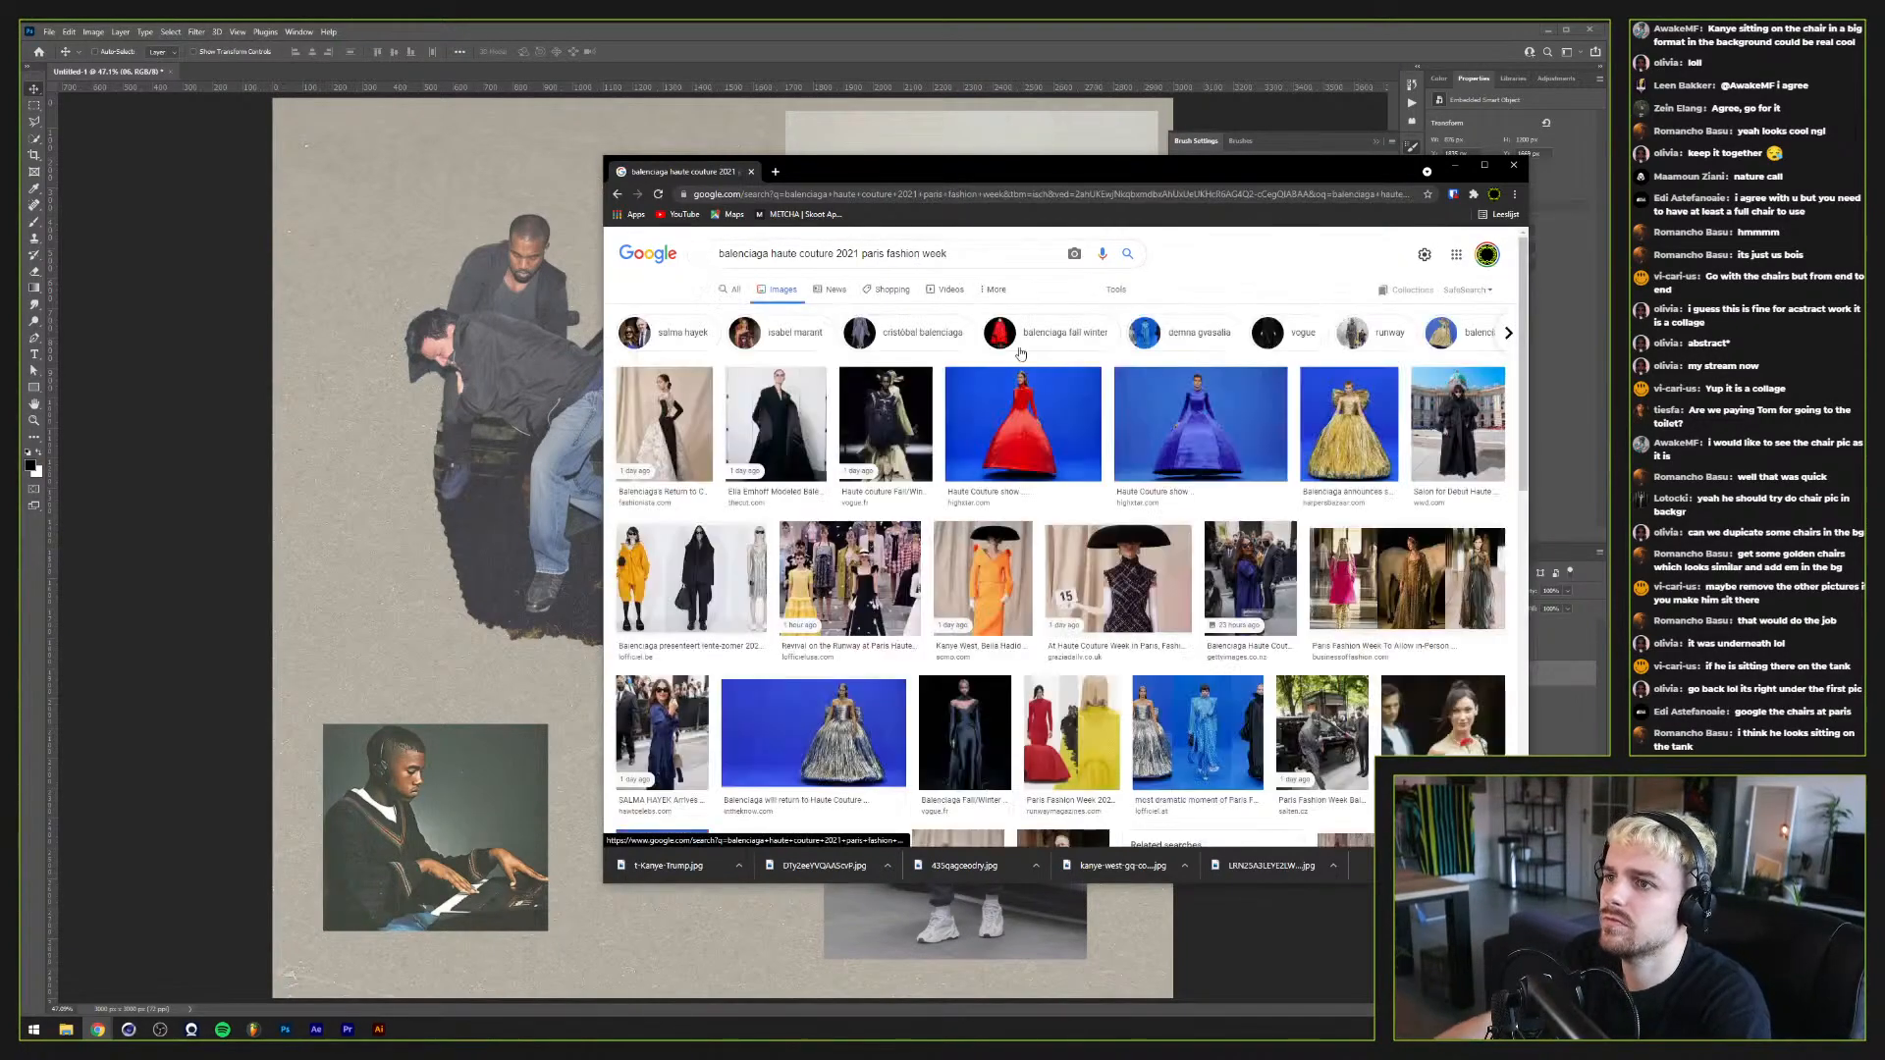
scroll(776, 427, down, 3)
scroll(775, 425, down, 3)
scroll(775, 425, up, 4)
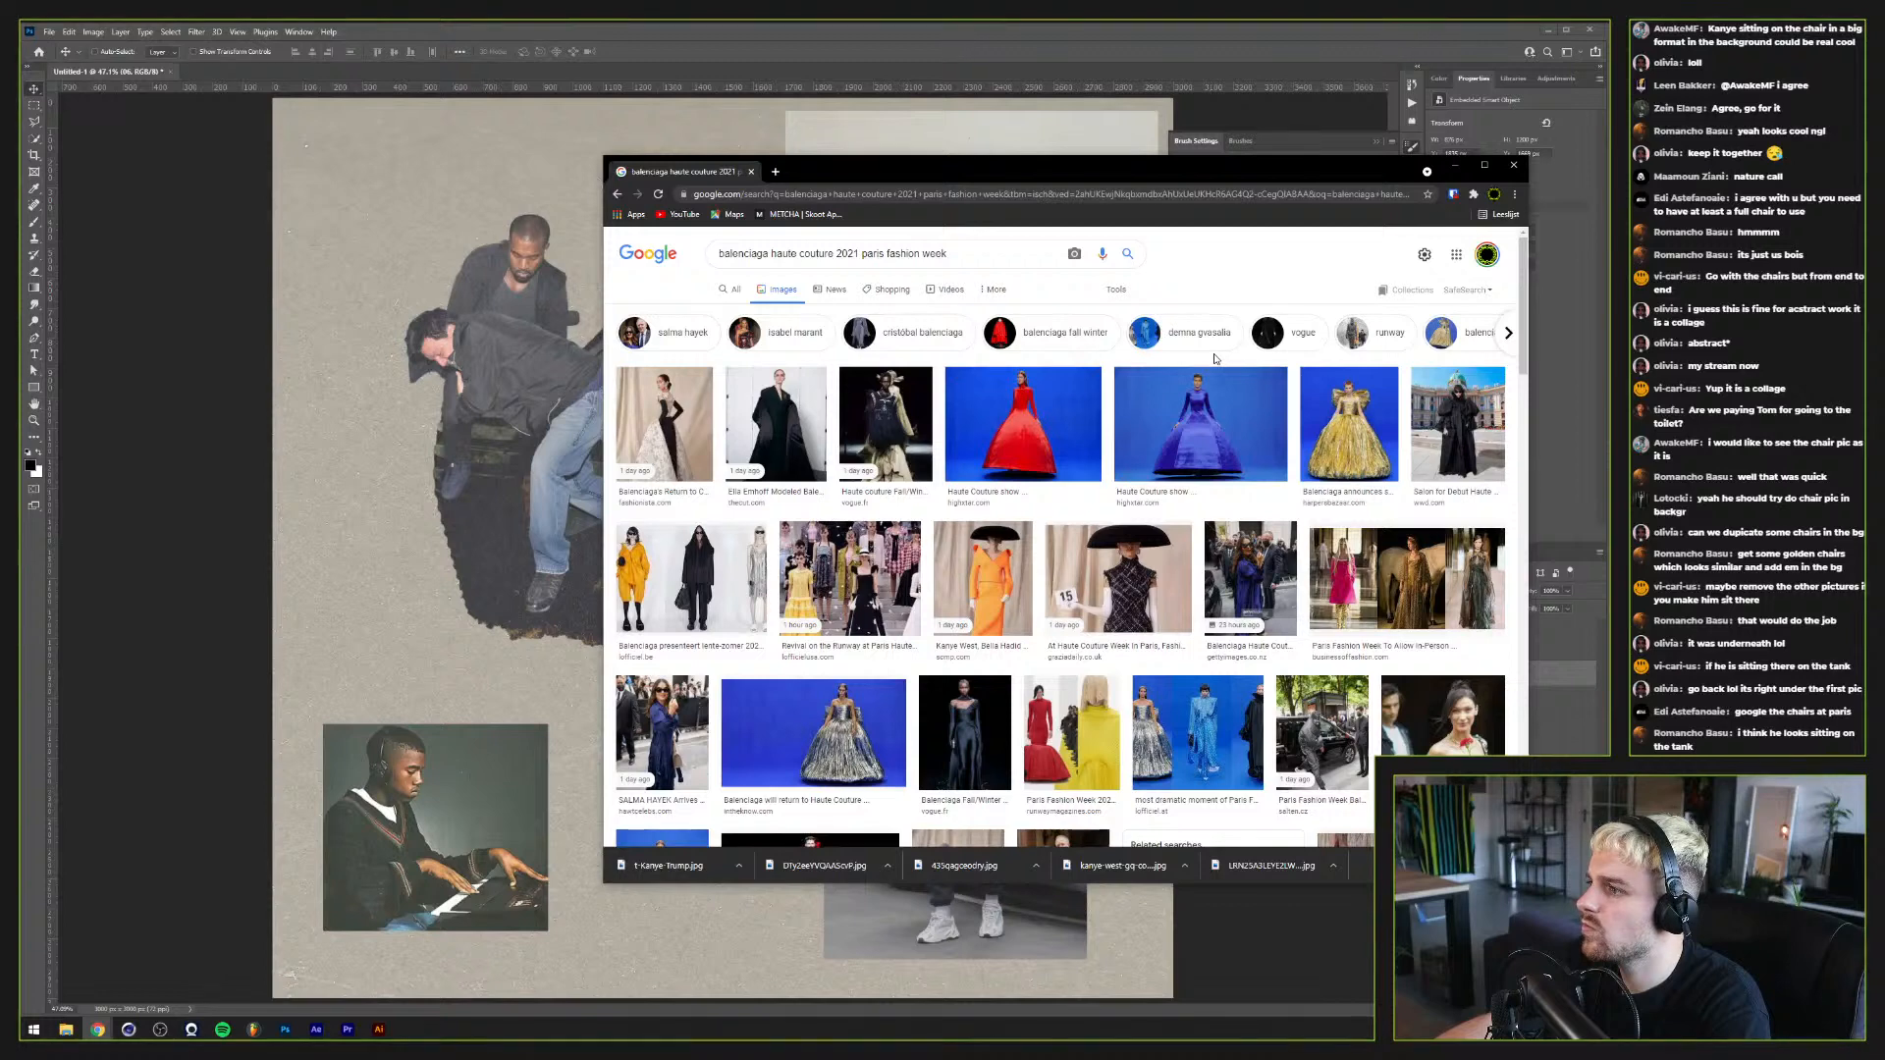
Step: Return to the "kanye paris fashion week 2021" image results and preview the DMARGE seated portrait and the E! Online front-row photo
click(617, 193)
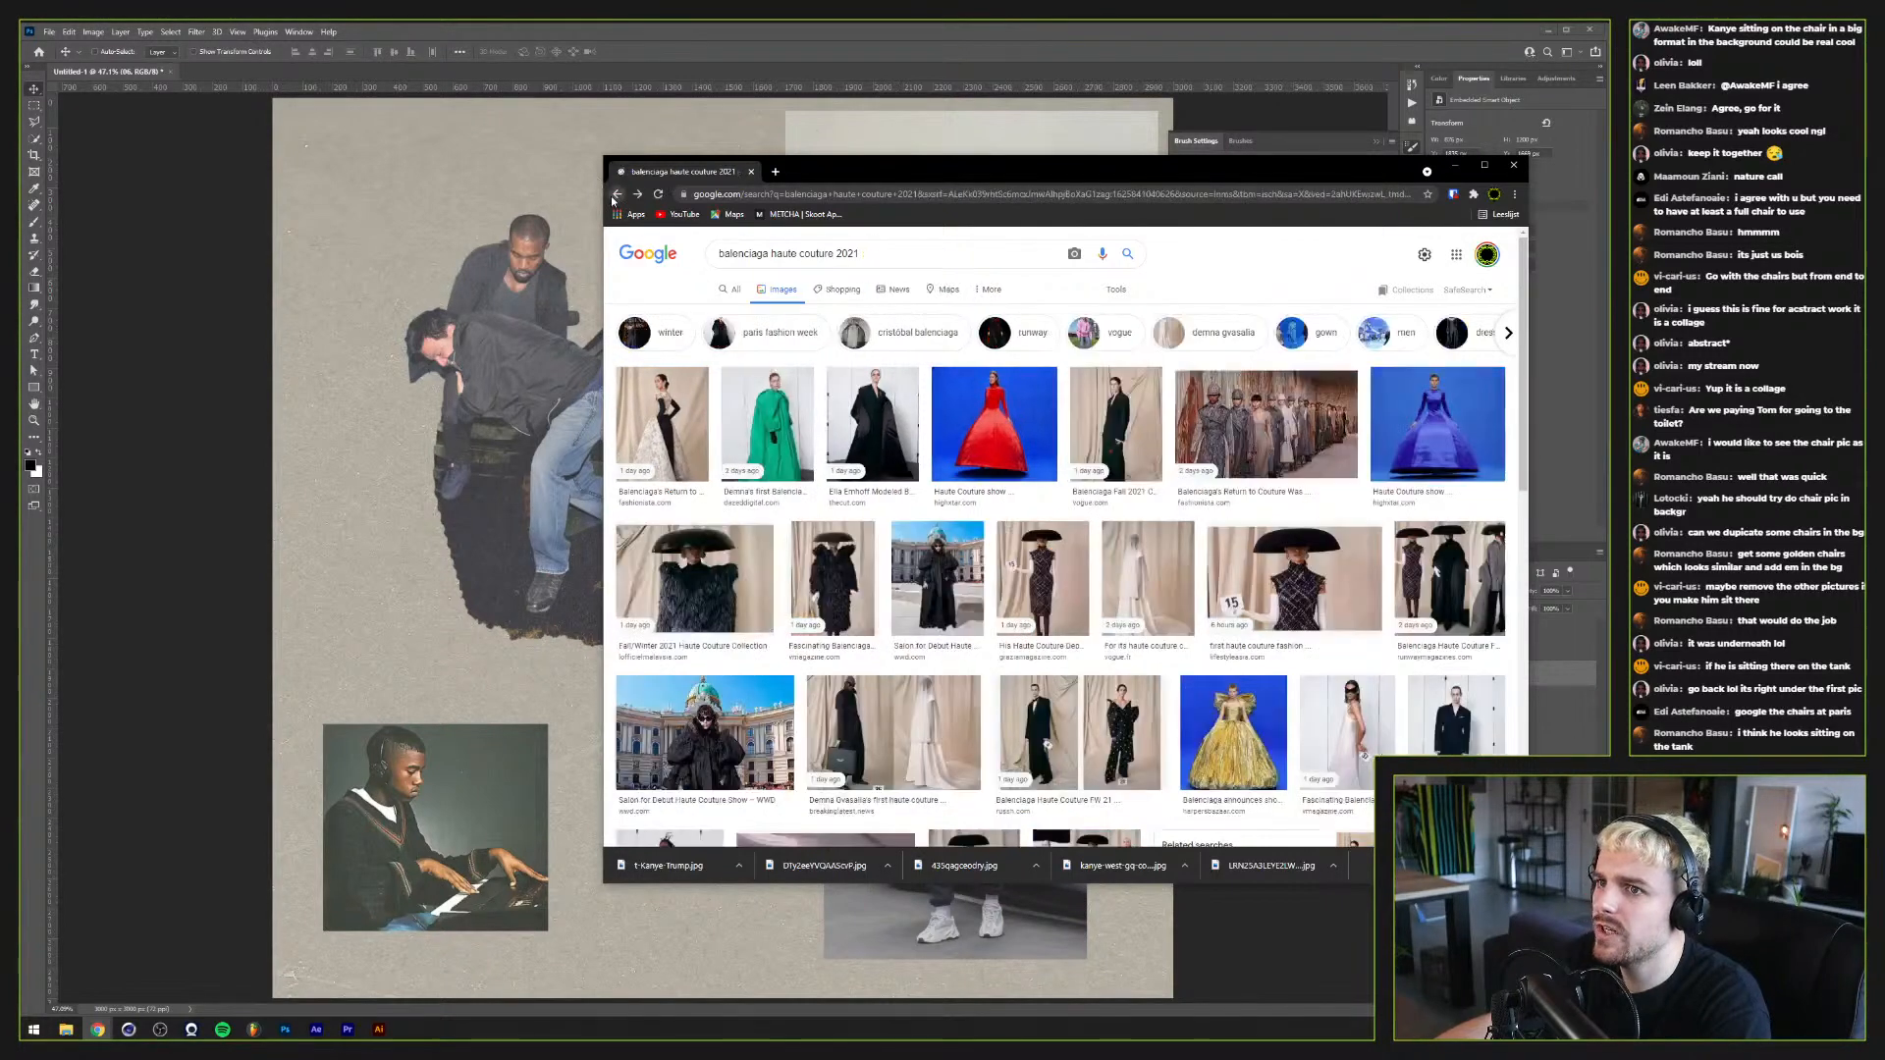
click(616, 193)
click(617, 194)
click(616, 193)
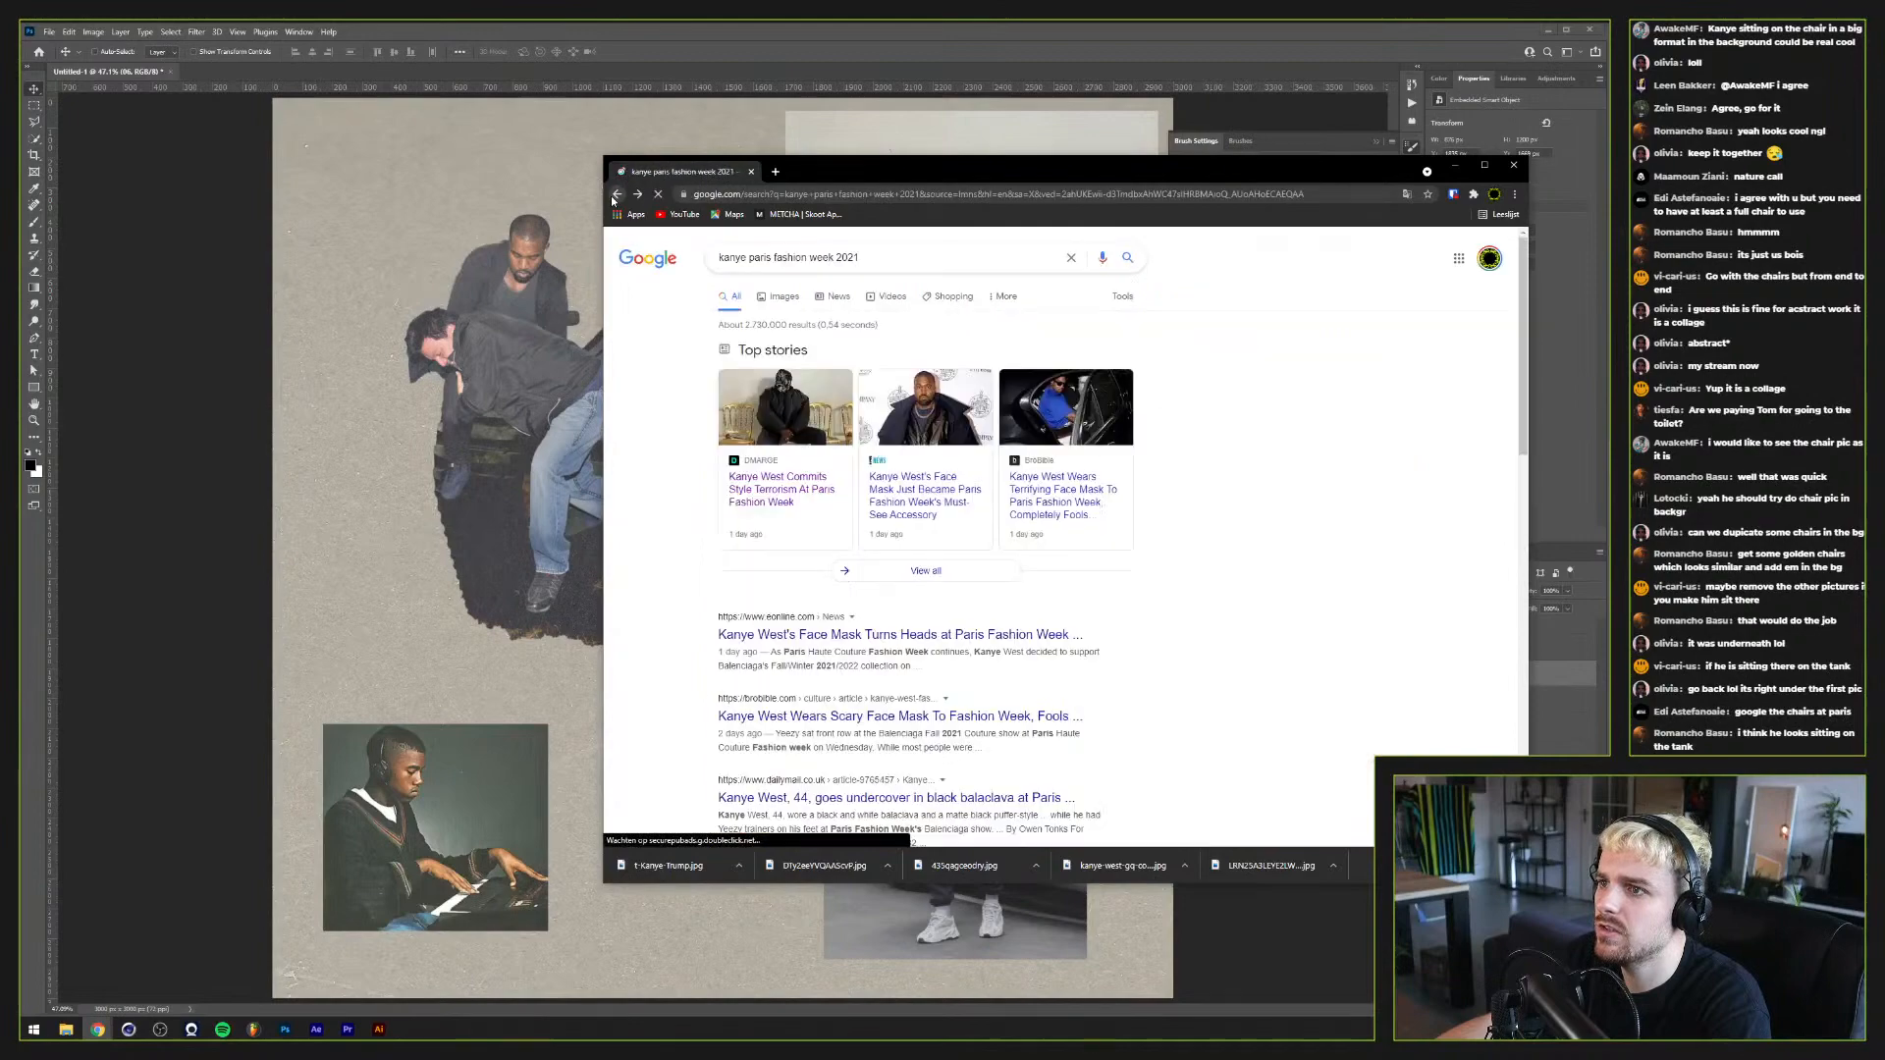
click(616, 194)
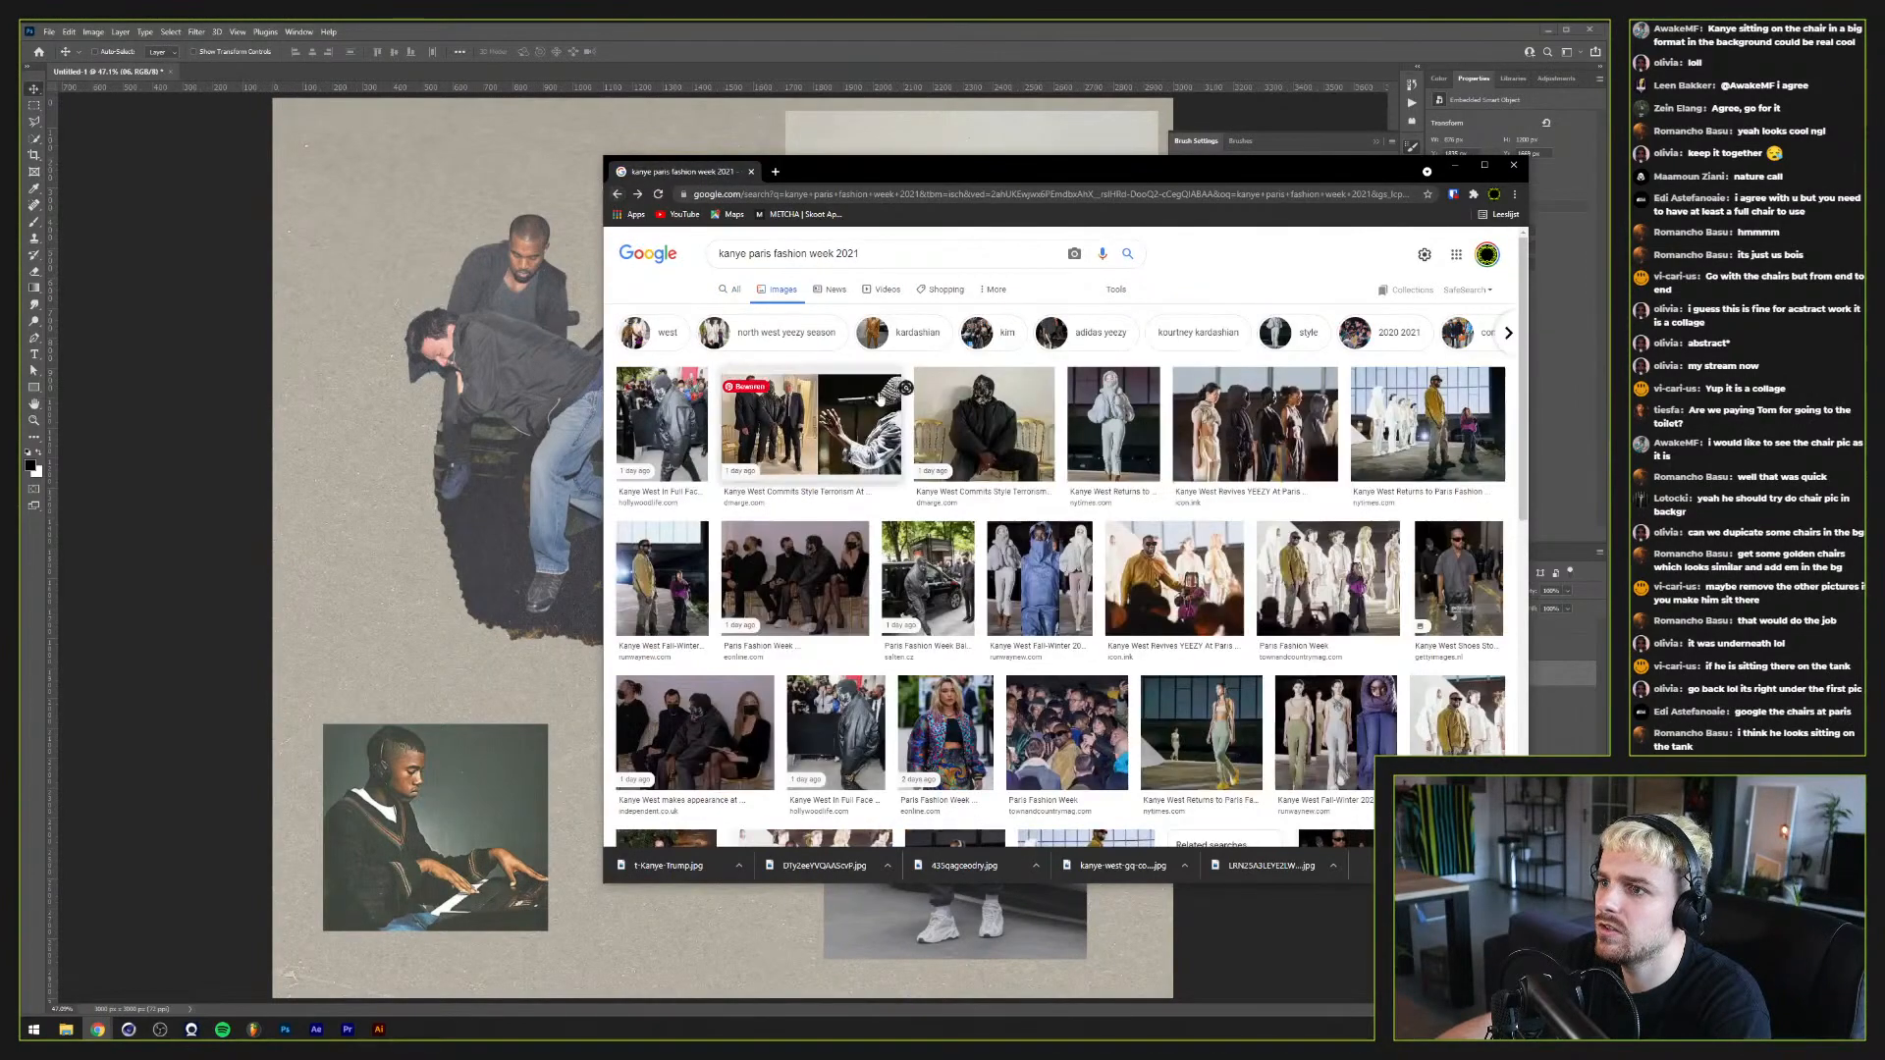
click(1012, 412)
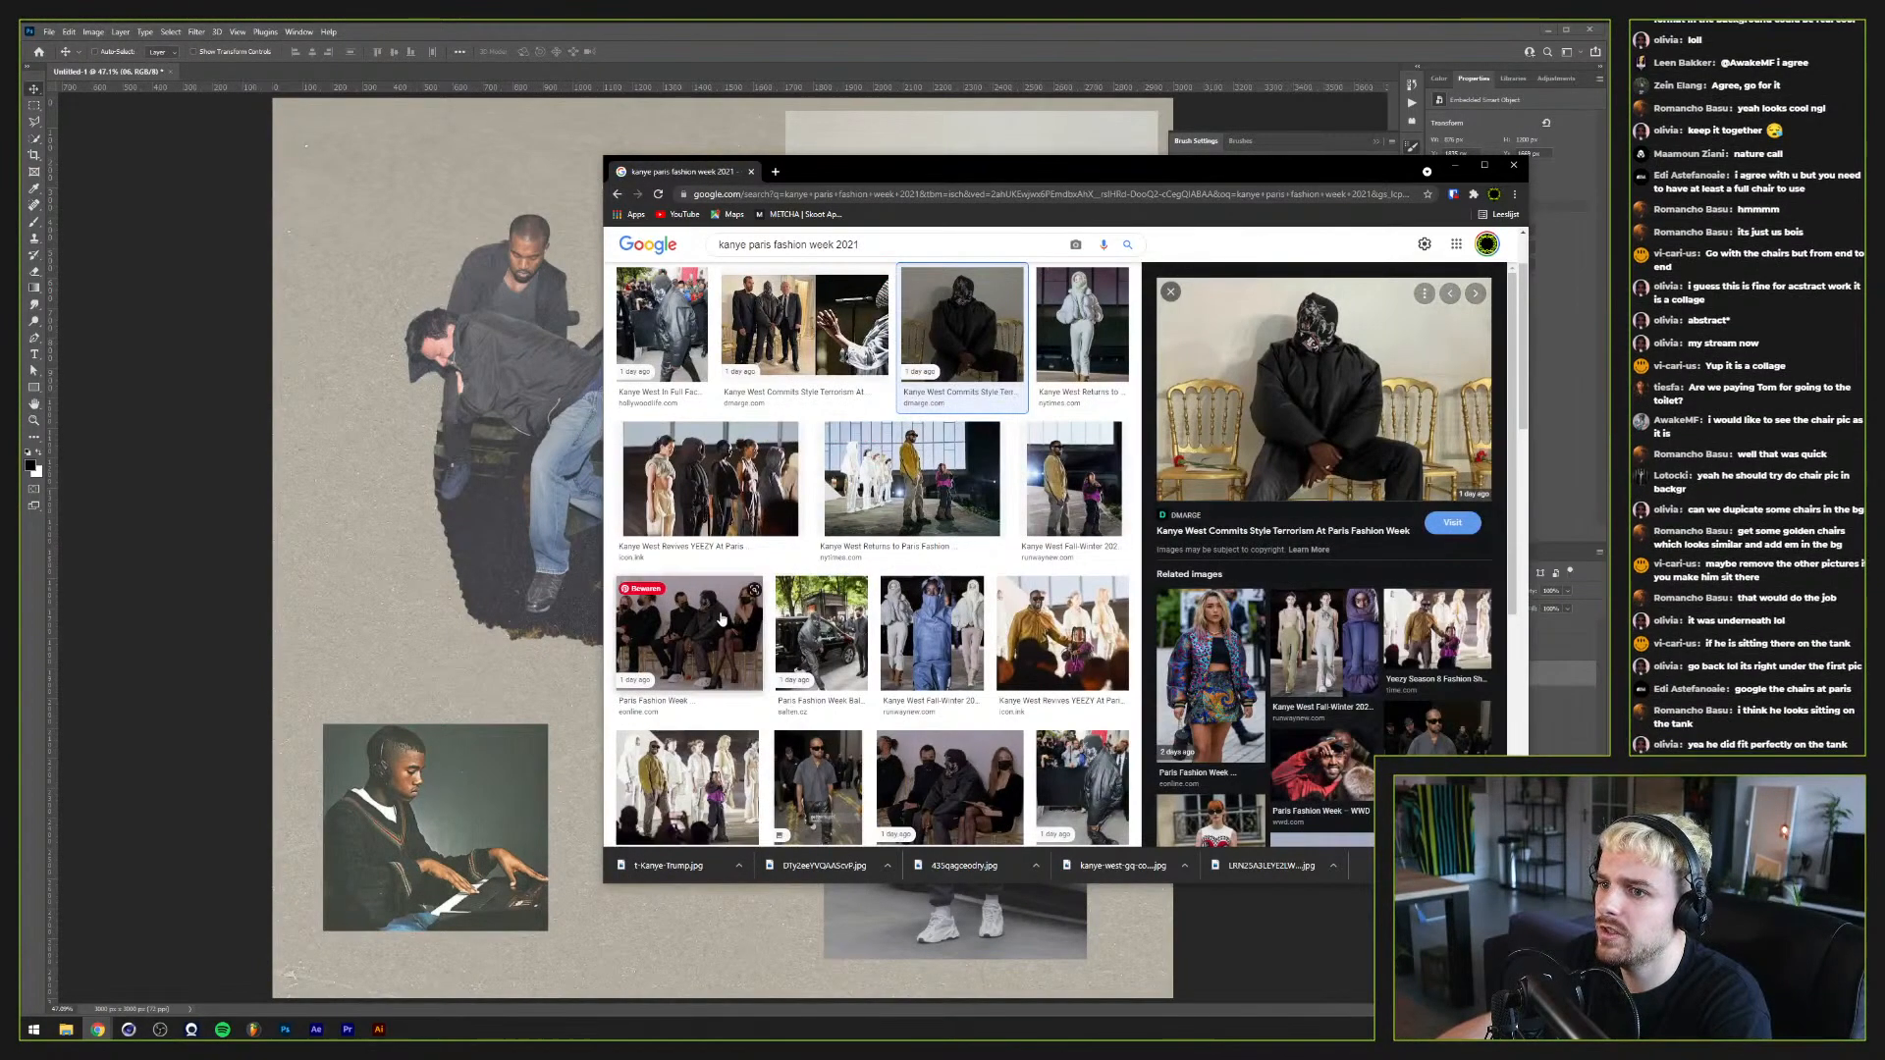
click(687, 630)
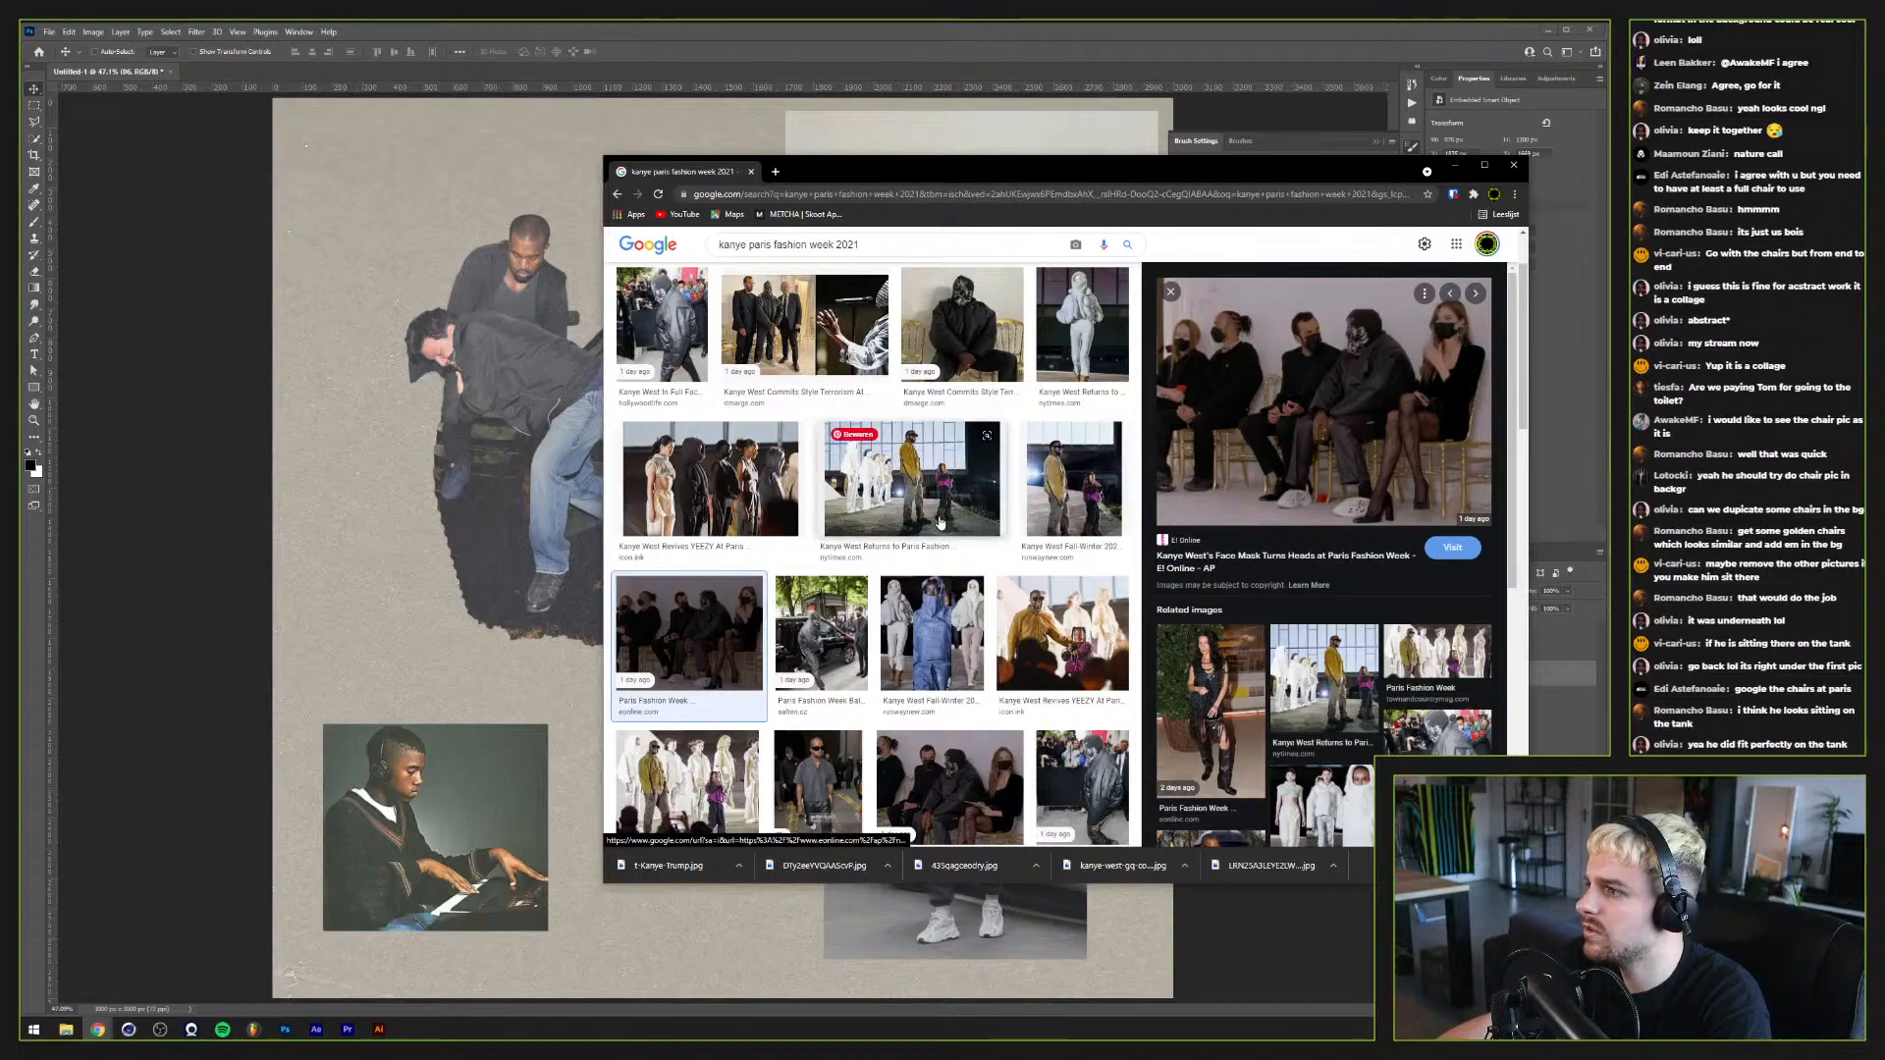
scroll(940, 522, down, 5)
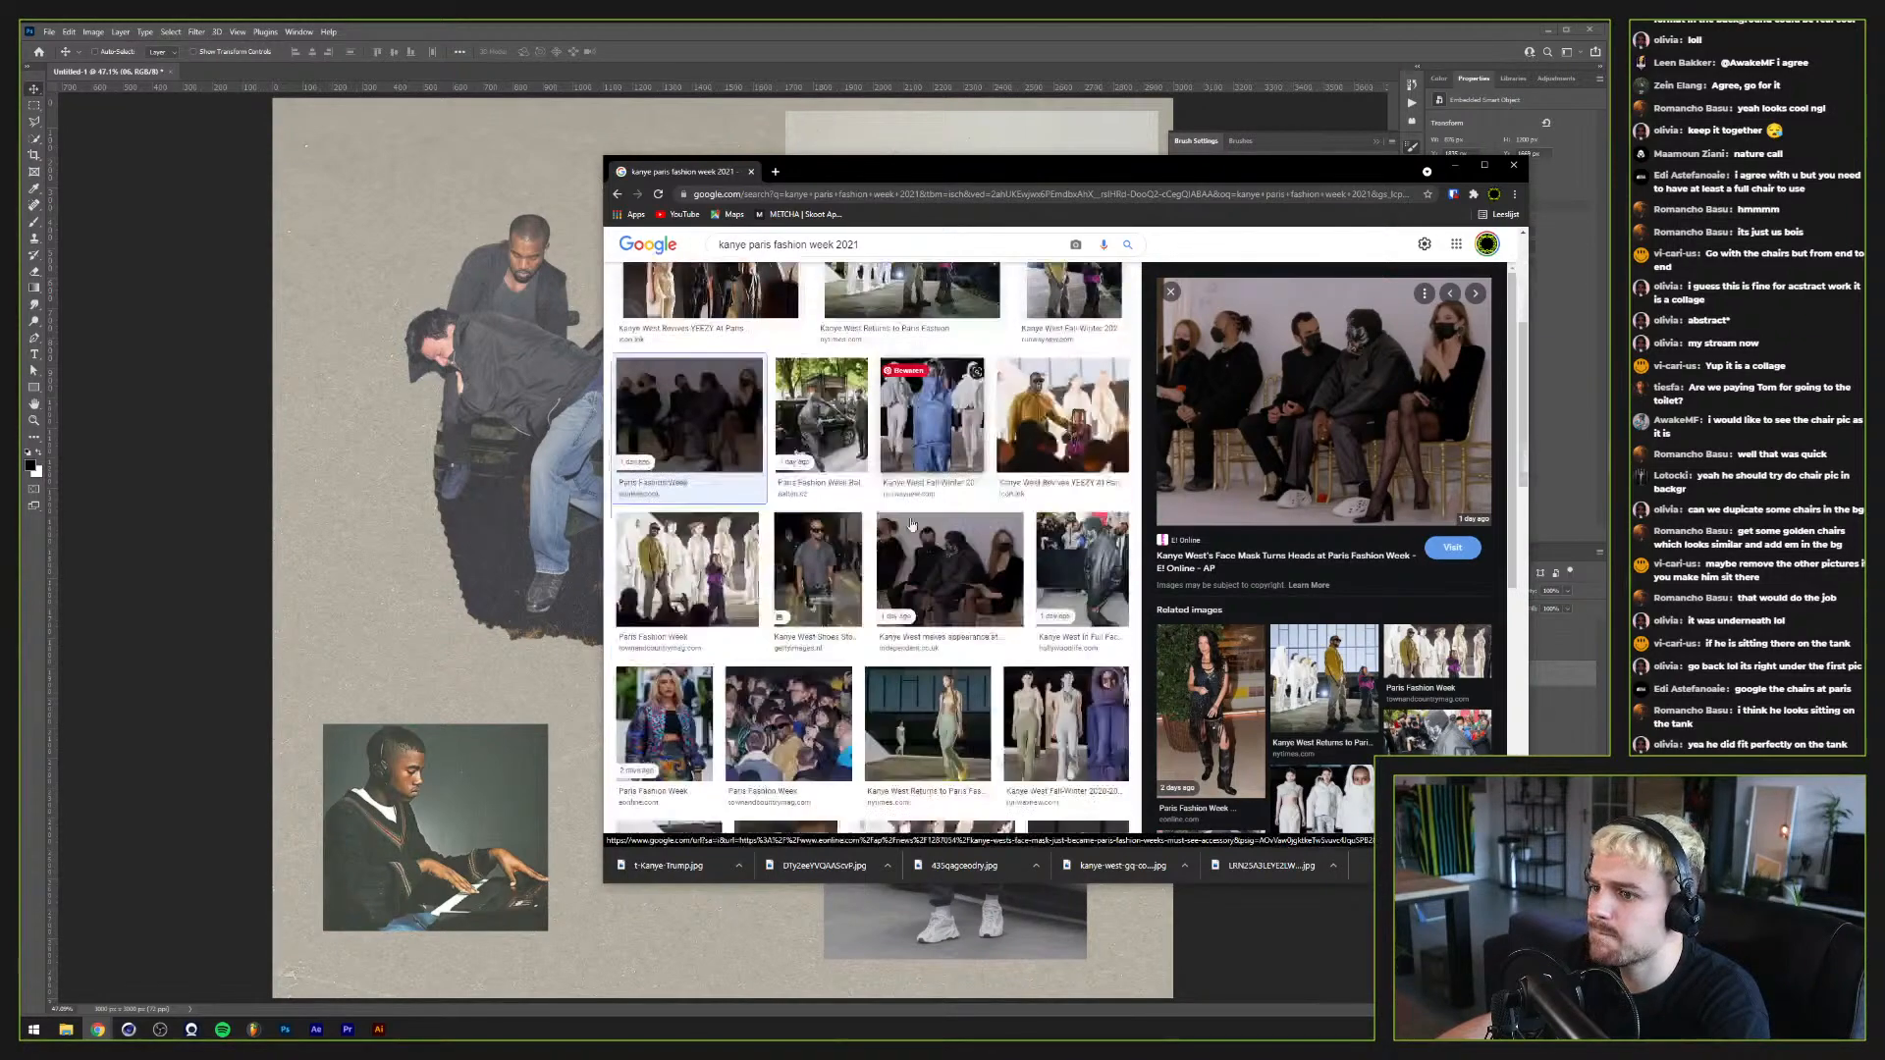
scroll(913, 525, up, 5)
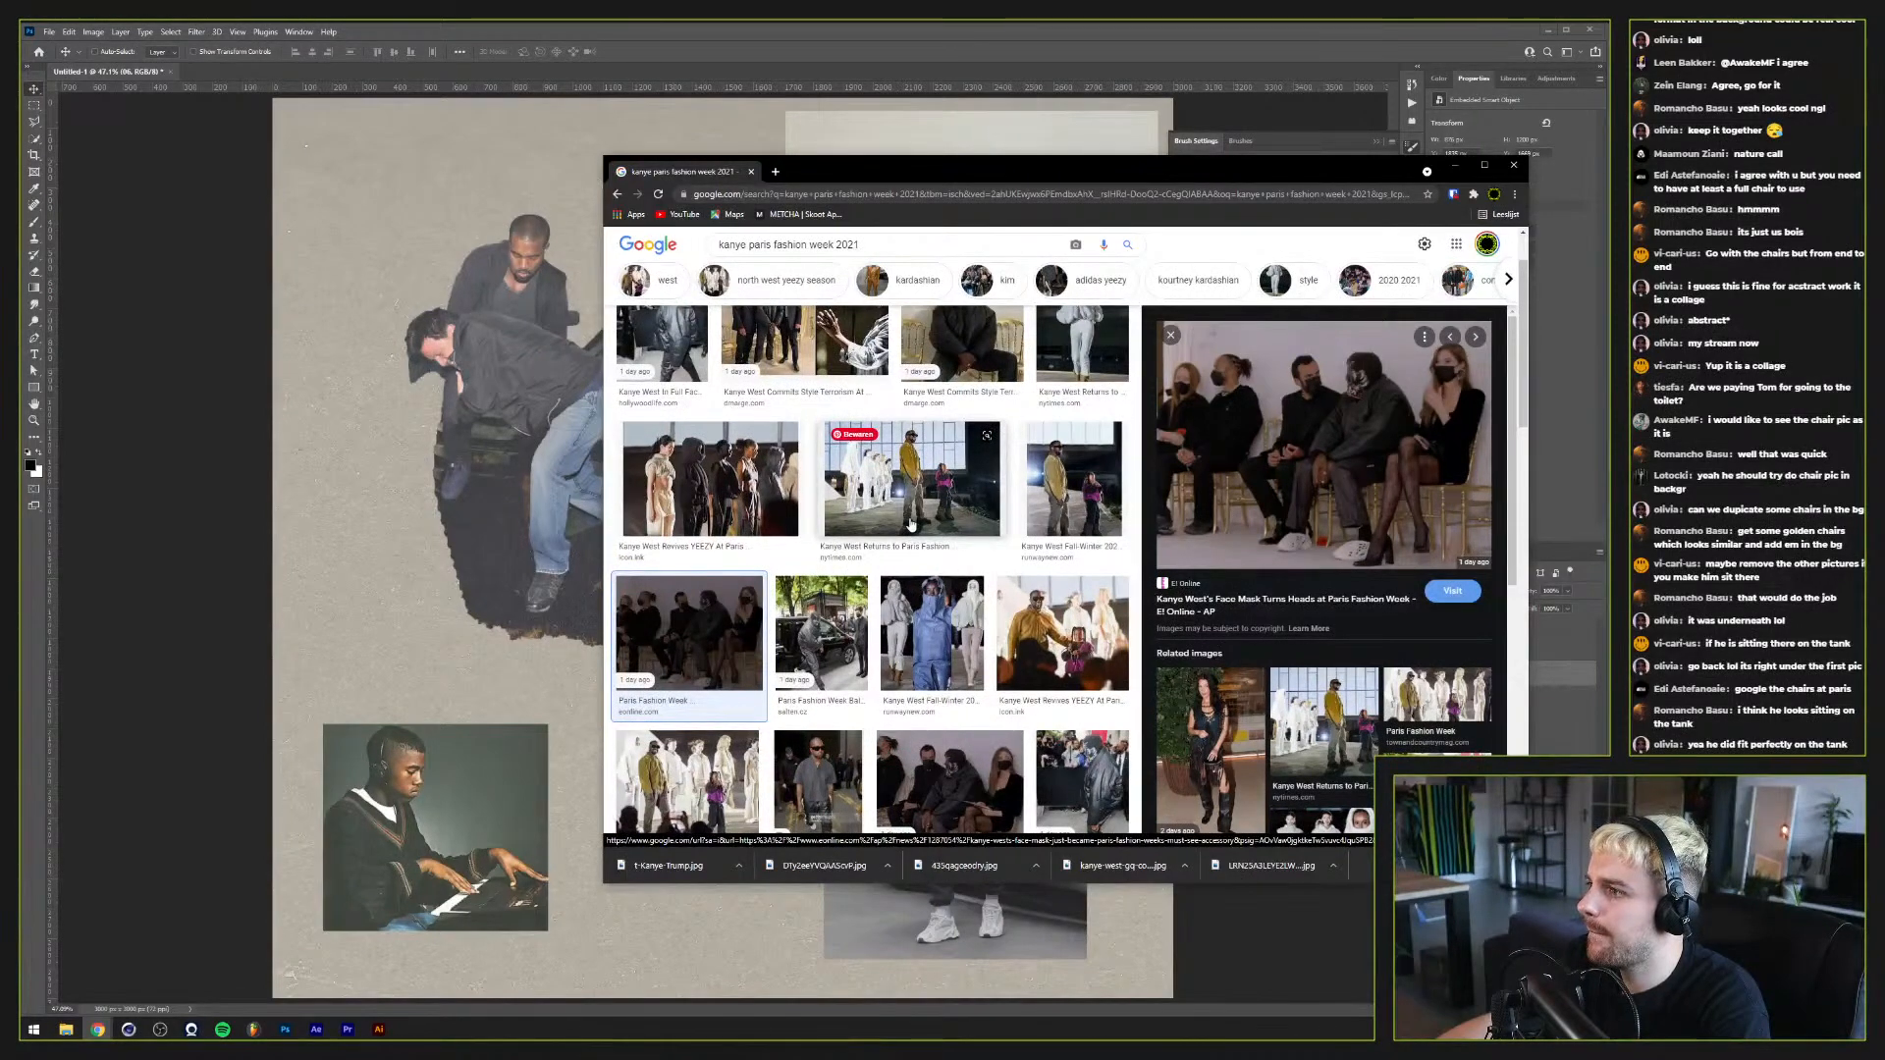
Step: Switch to Photoshop and raise the masked copy of the seated man one level, in front of the tank
click(1023, 49)
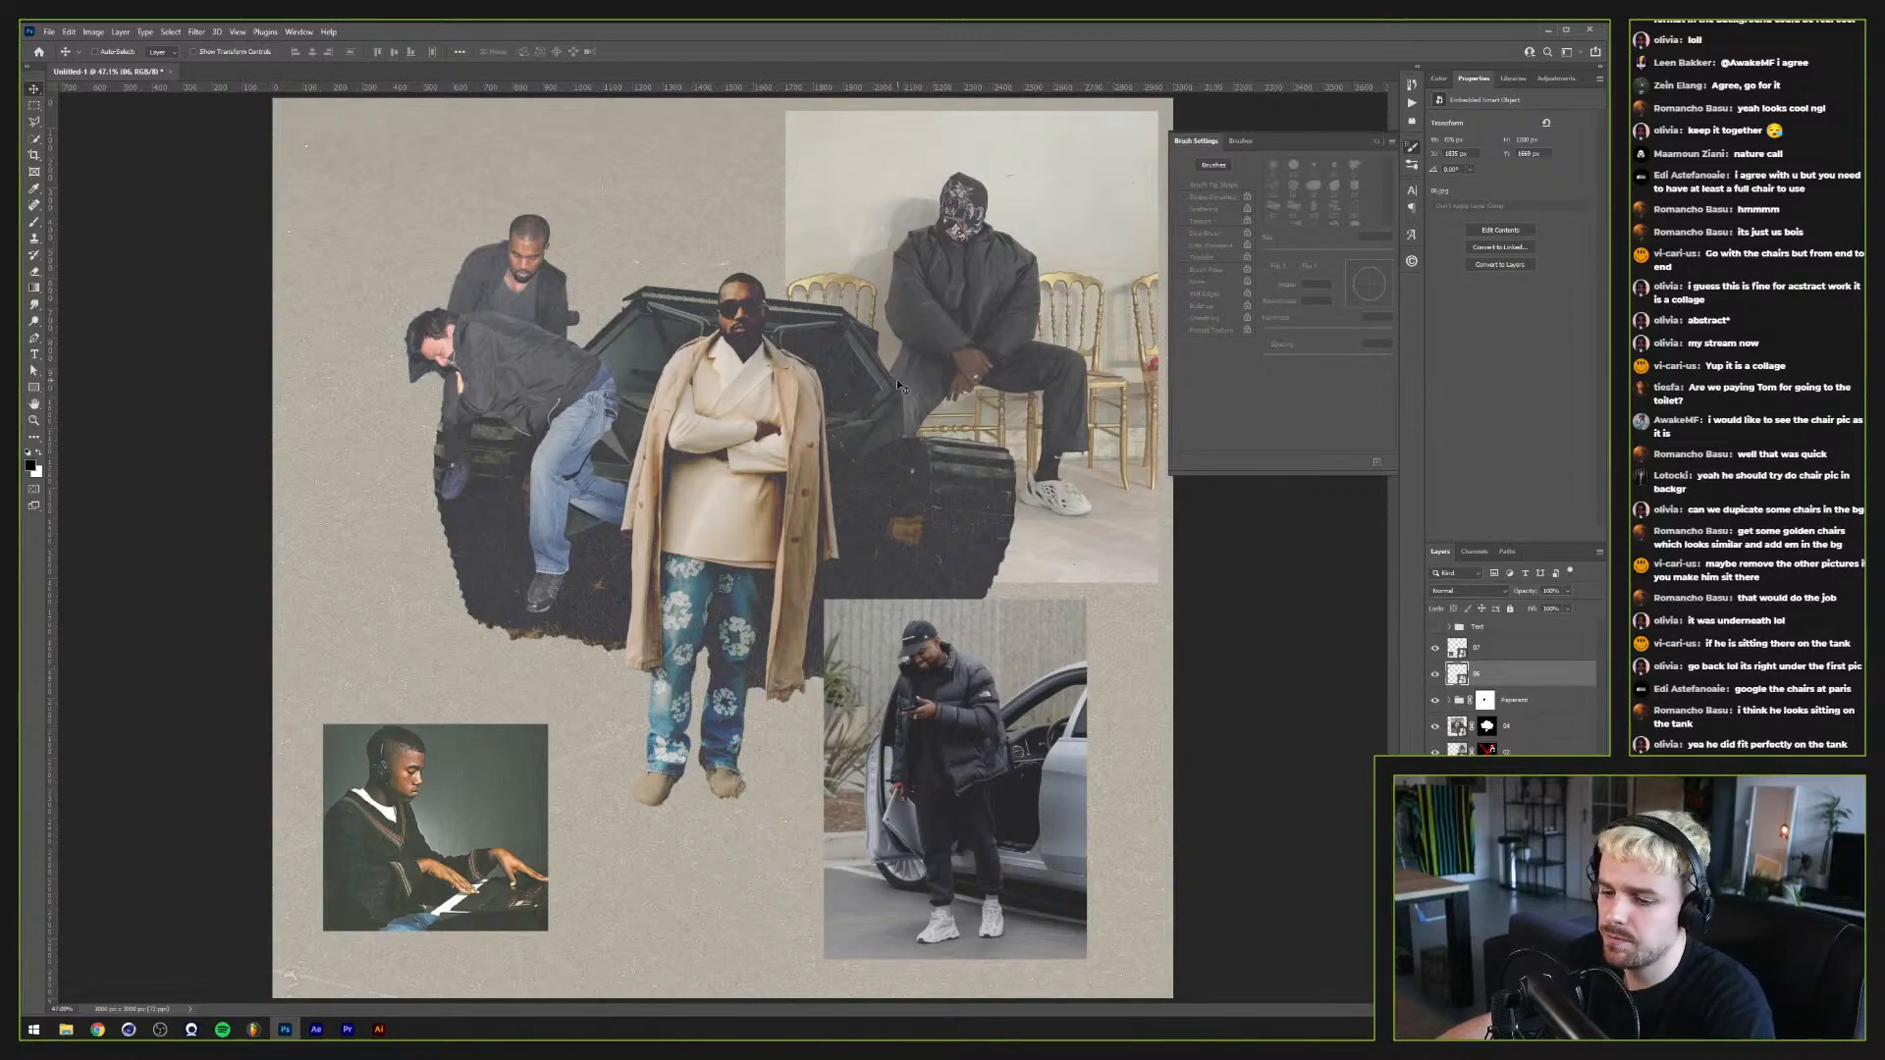
scroll(897, 378, up, 4)
scroll(897, 383, down, 2)
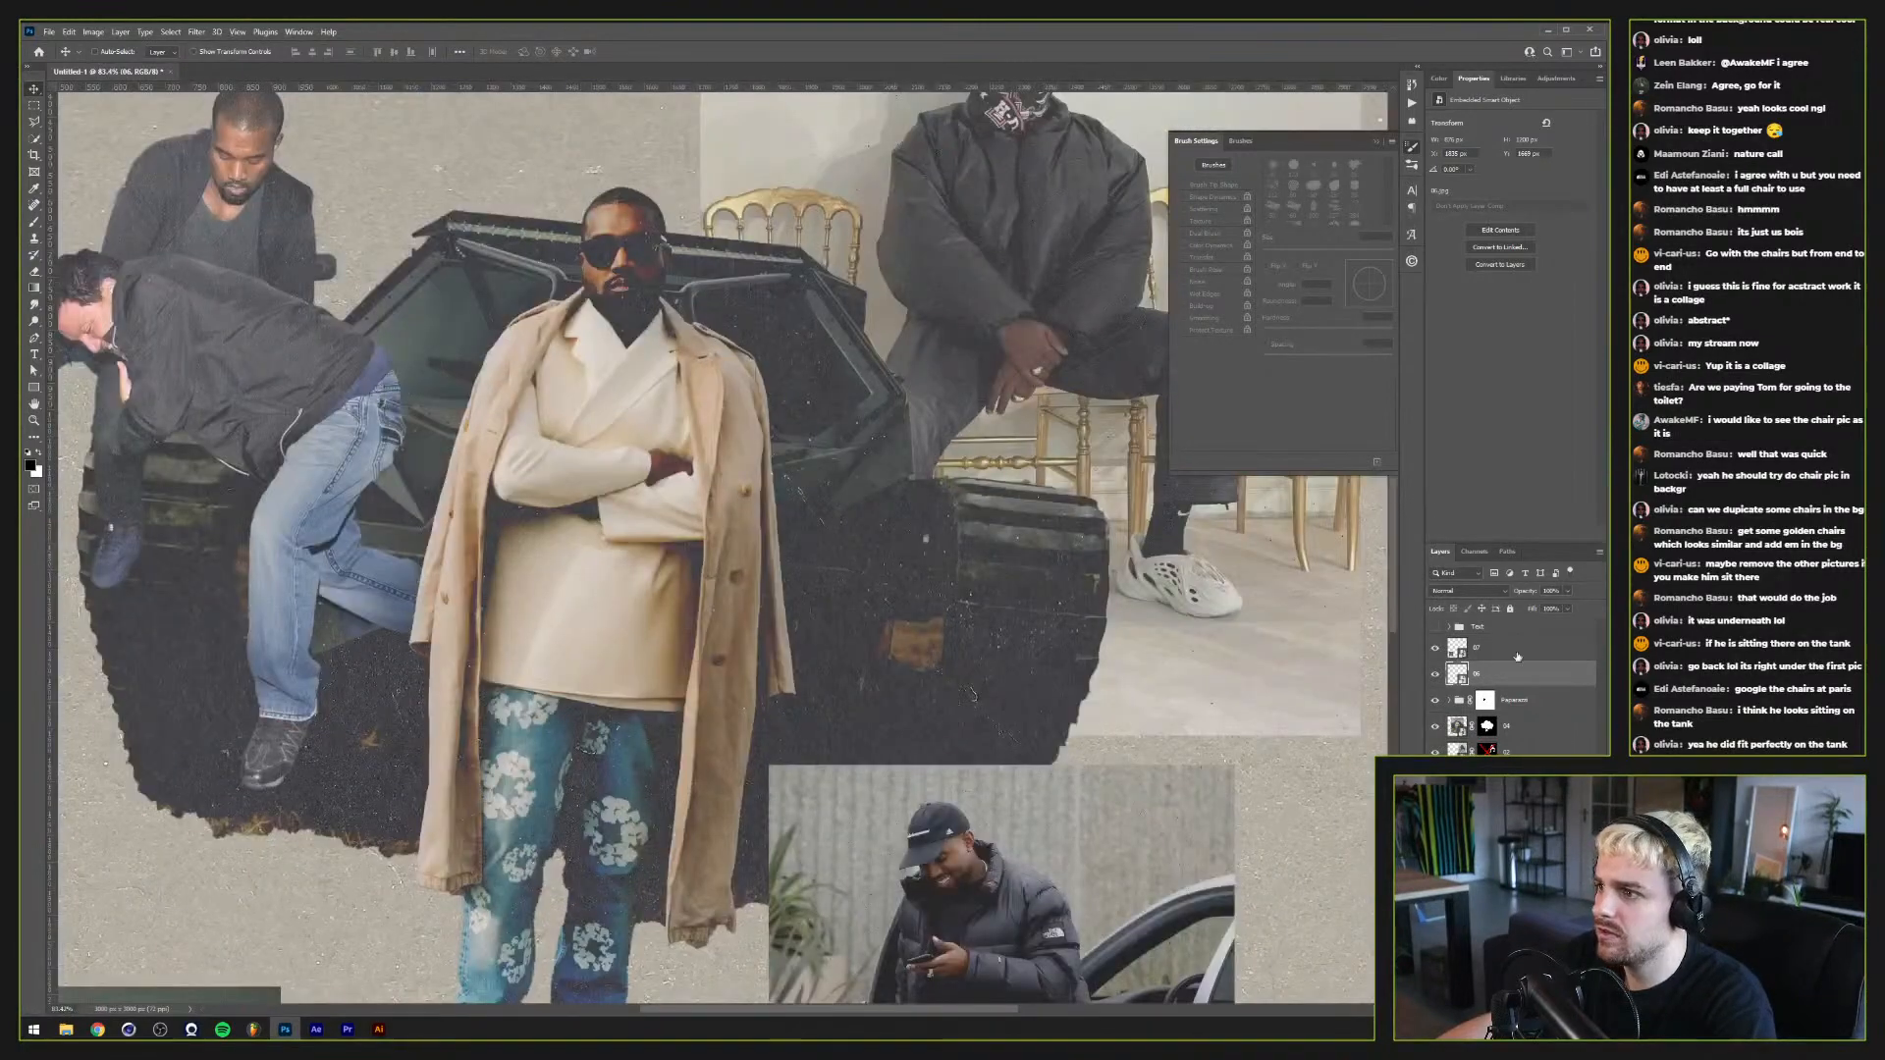
click(1522, 748)
click(1489, 749)
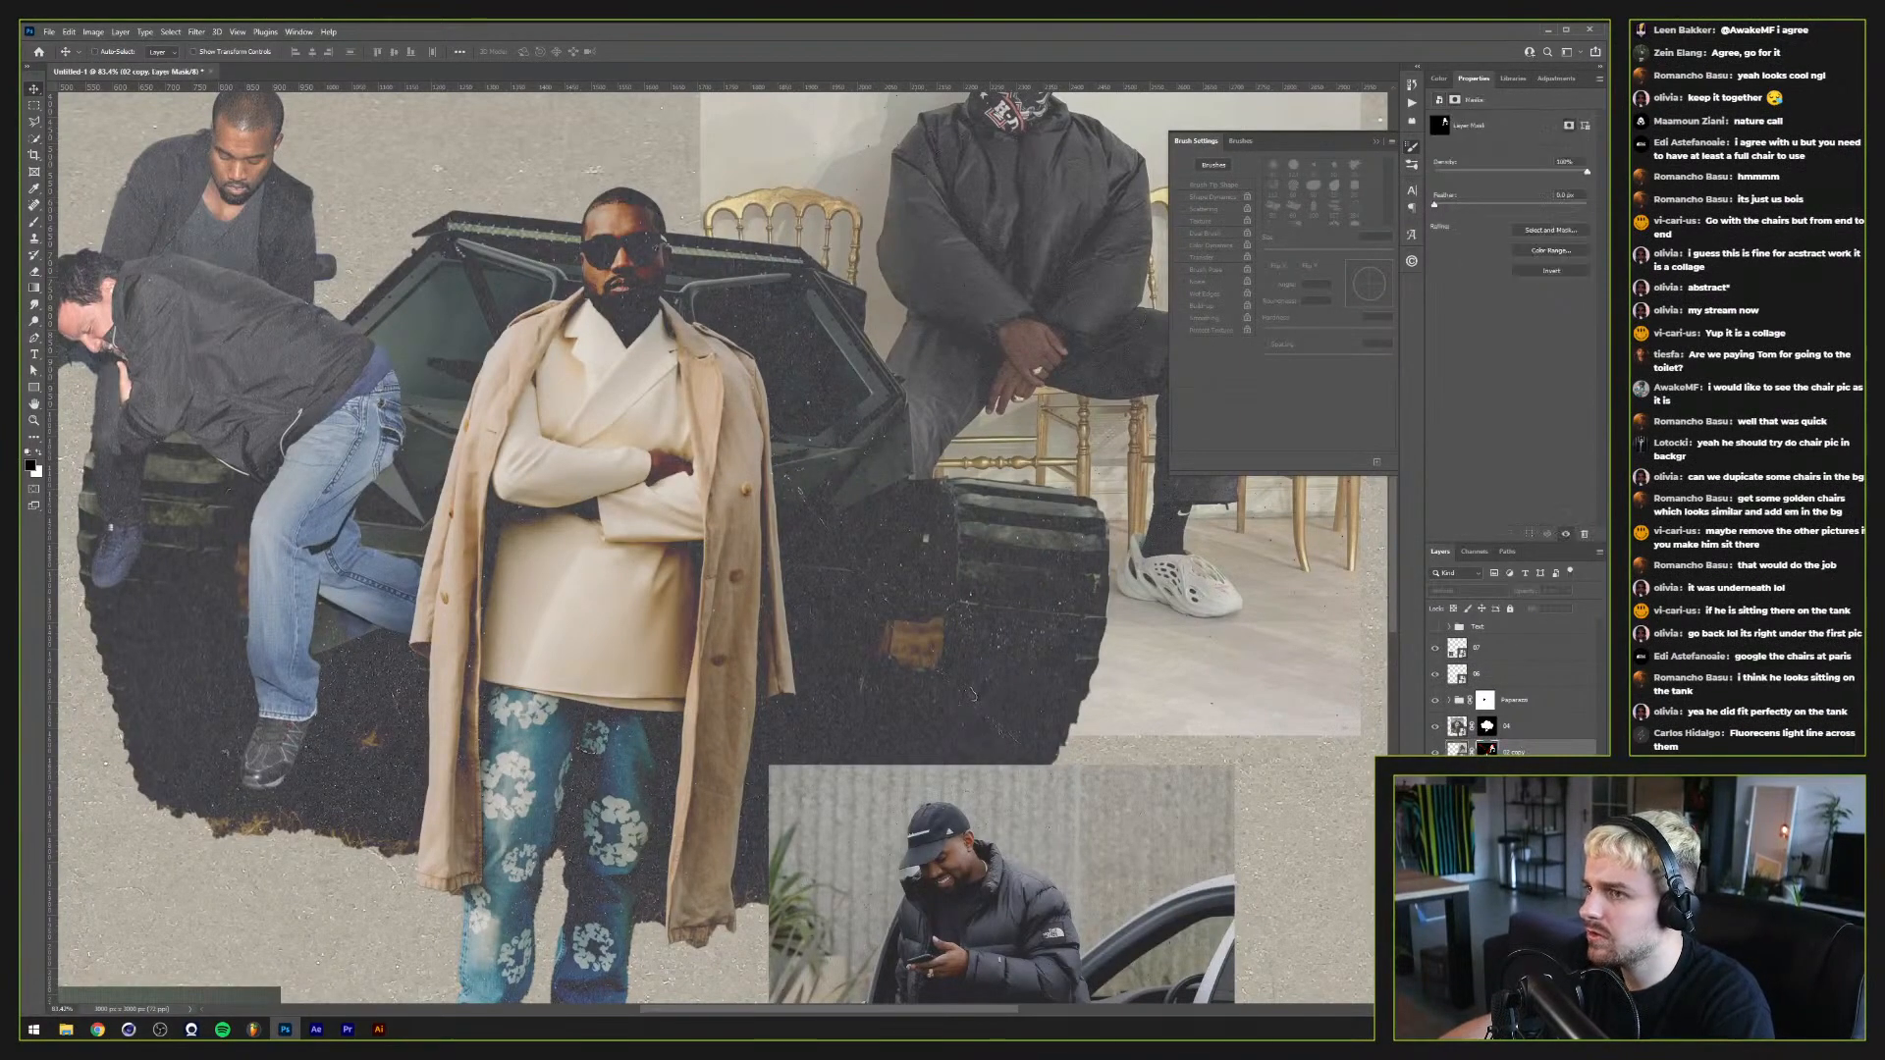
alt+click(1489, 749)
alt+click(1489, 749)
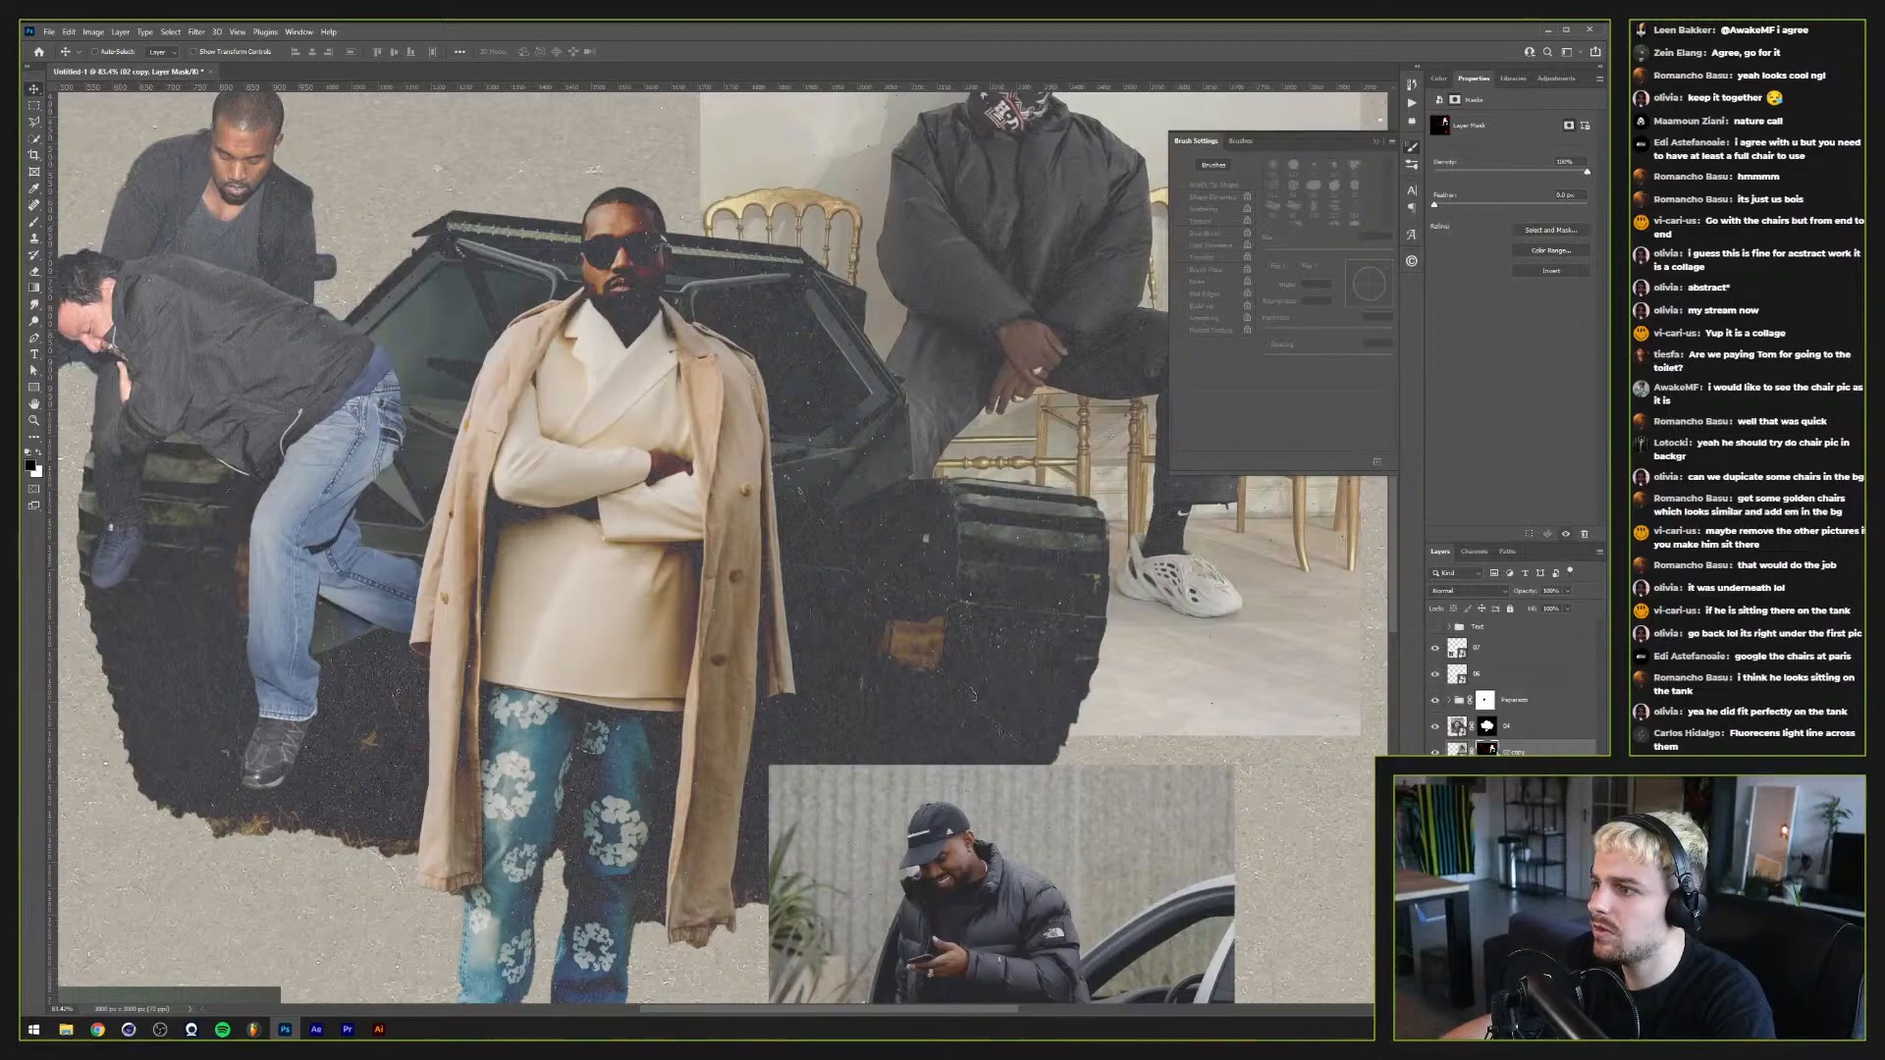
key(ctrl+])
key(ctrl+0)
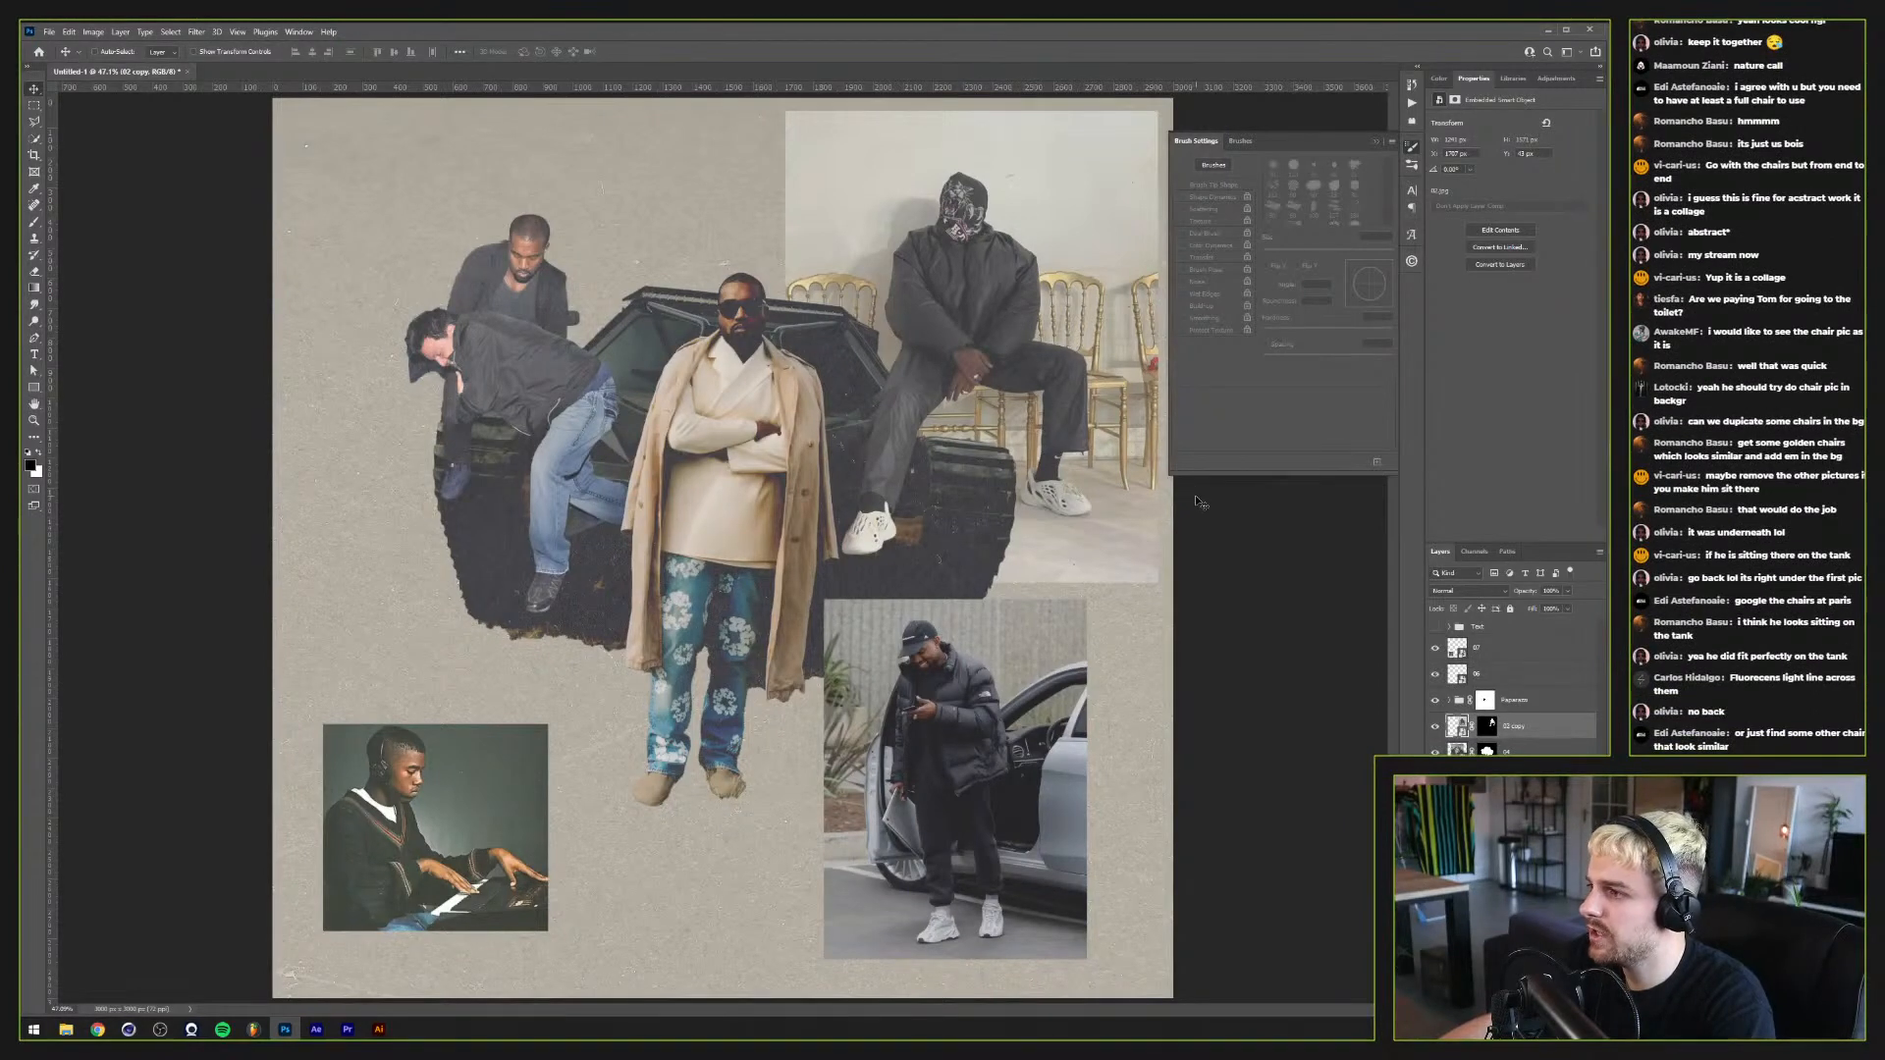
Step: Switch back to Chrome, open the E! Online article behind the front-row photo, and look through its pictures for golden chairs
click(98, 1028)
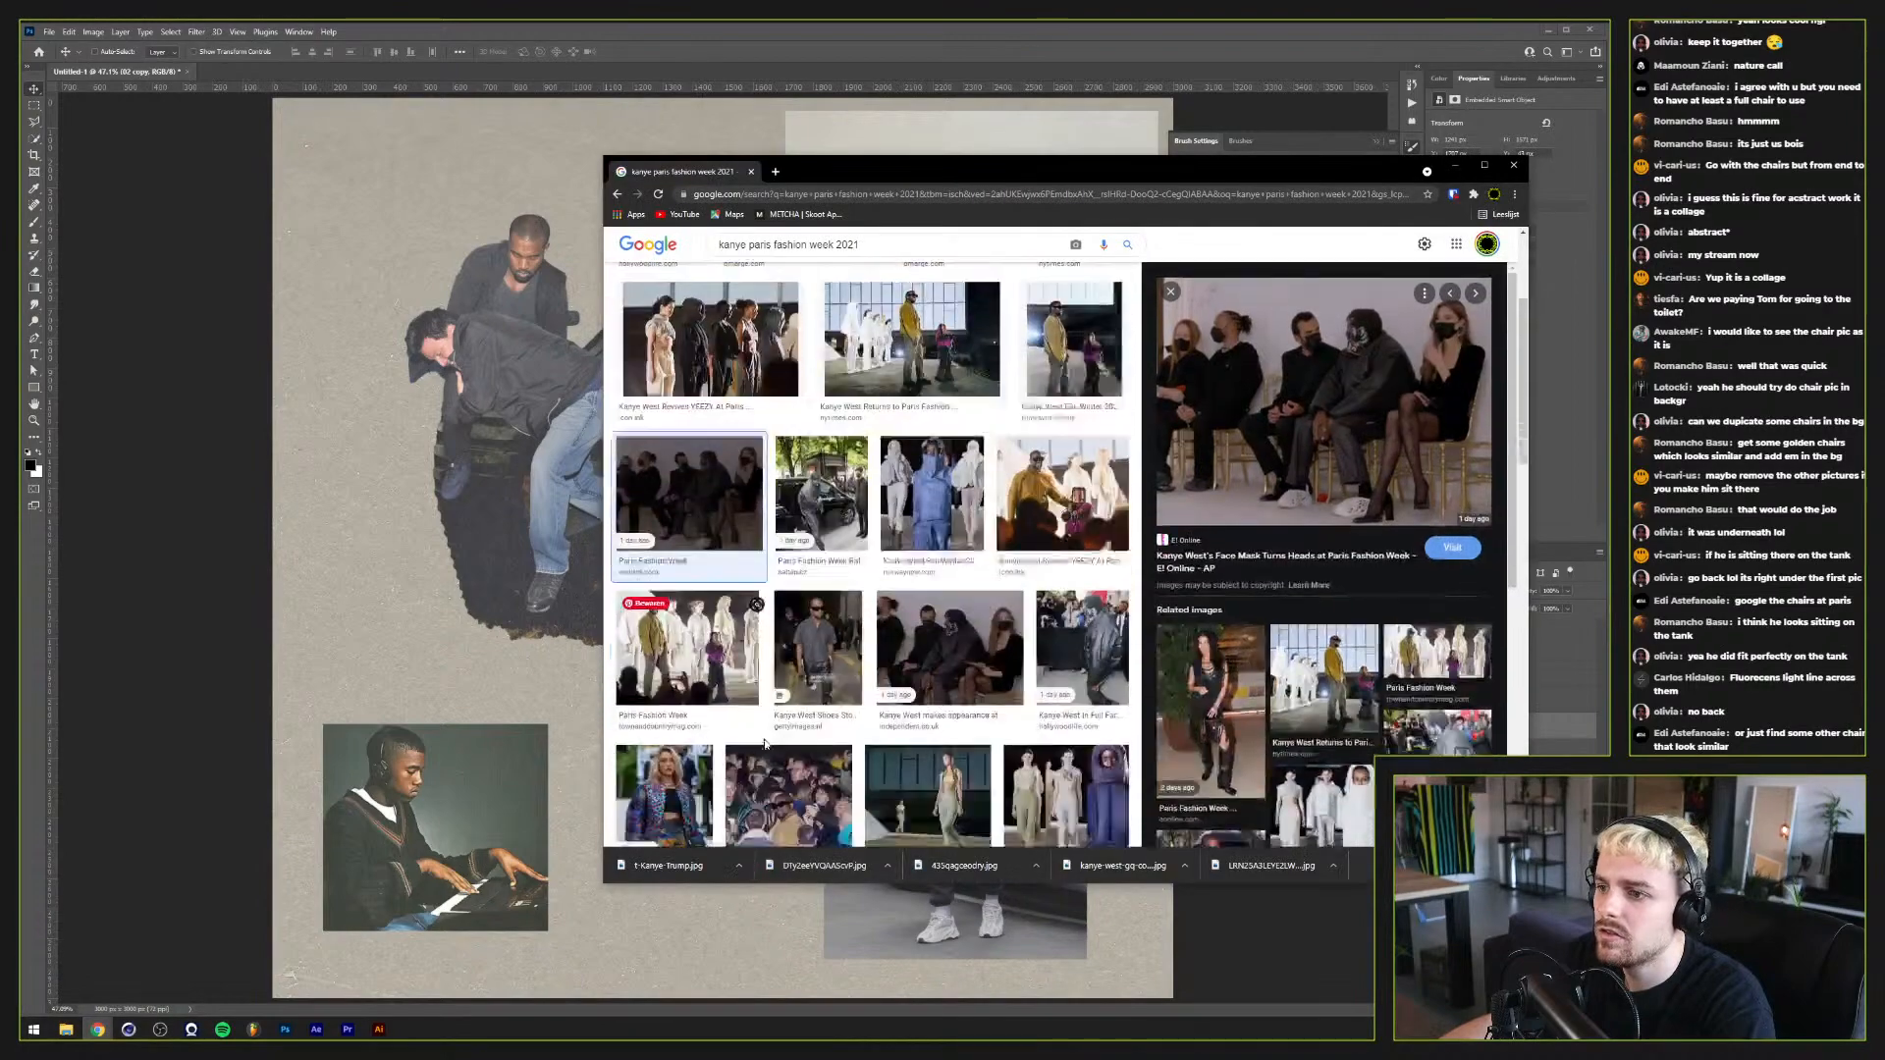
scroll(764, 744, up, 3)
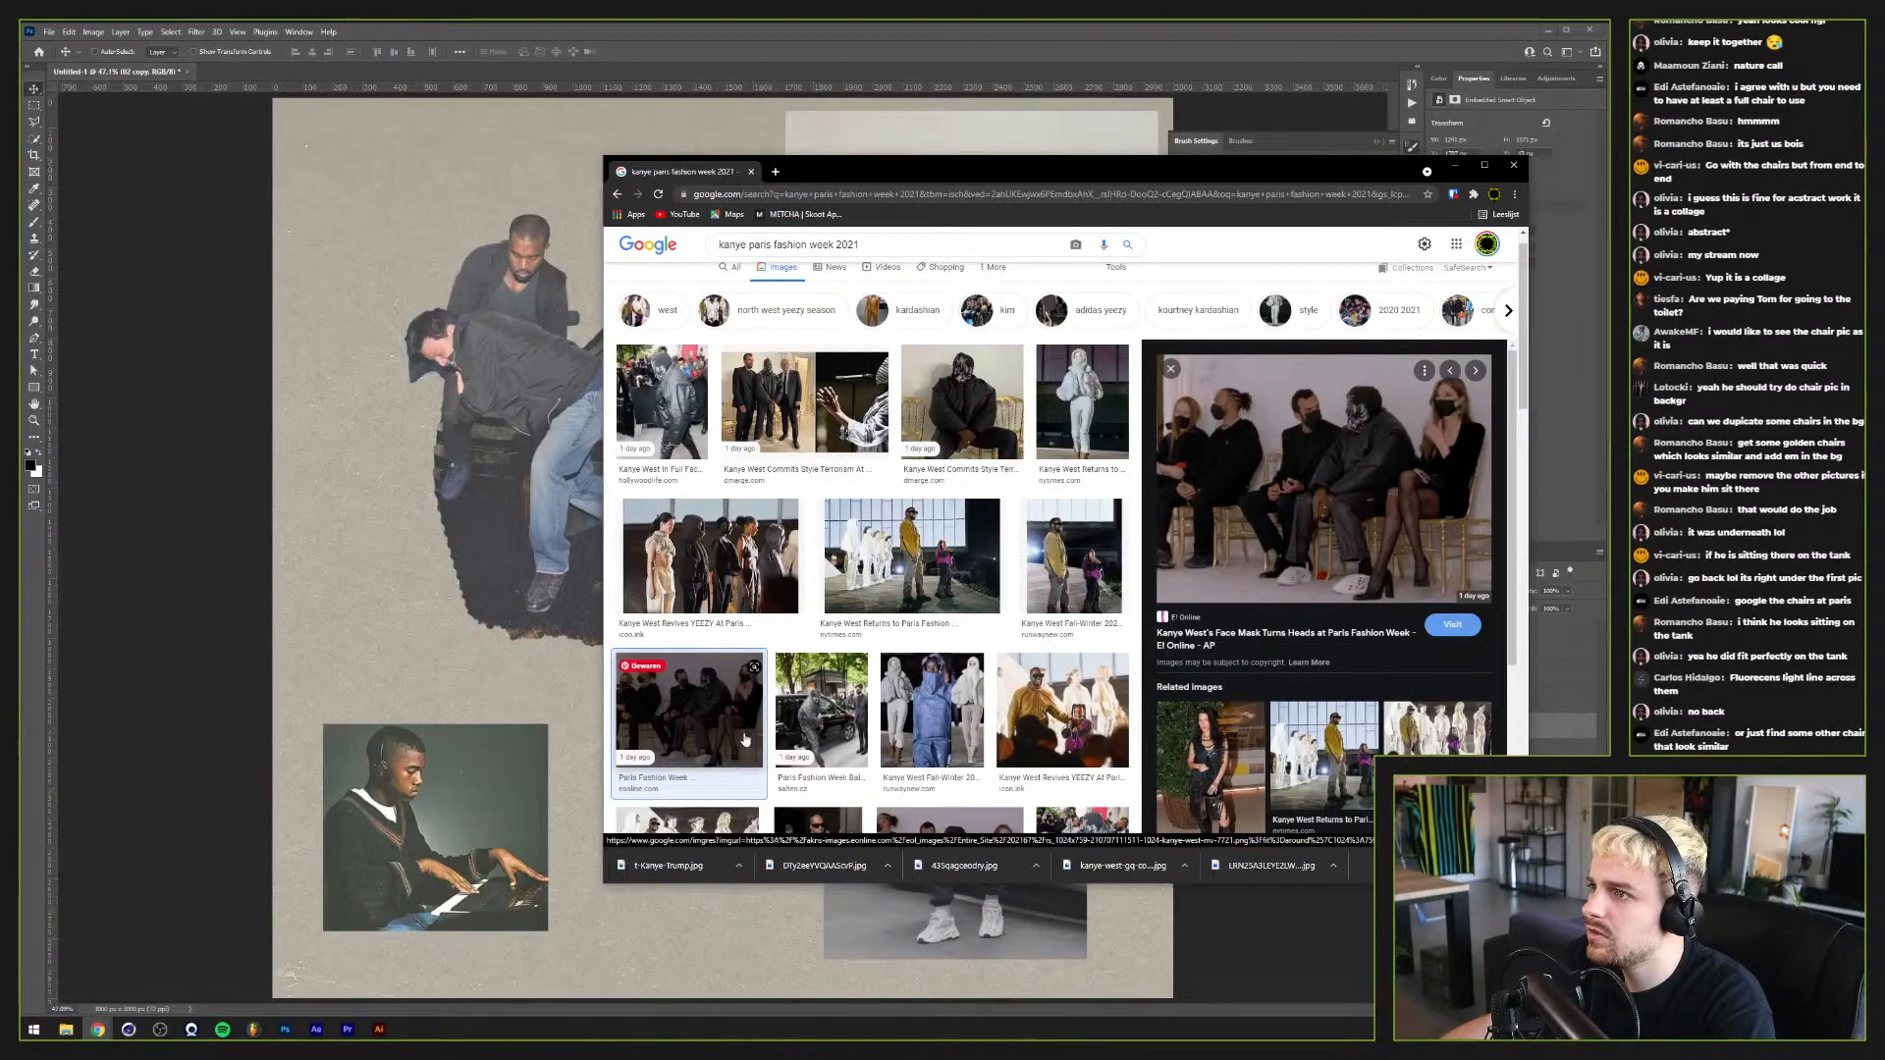
click(1225, 643)
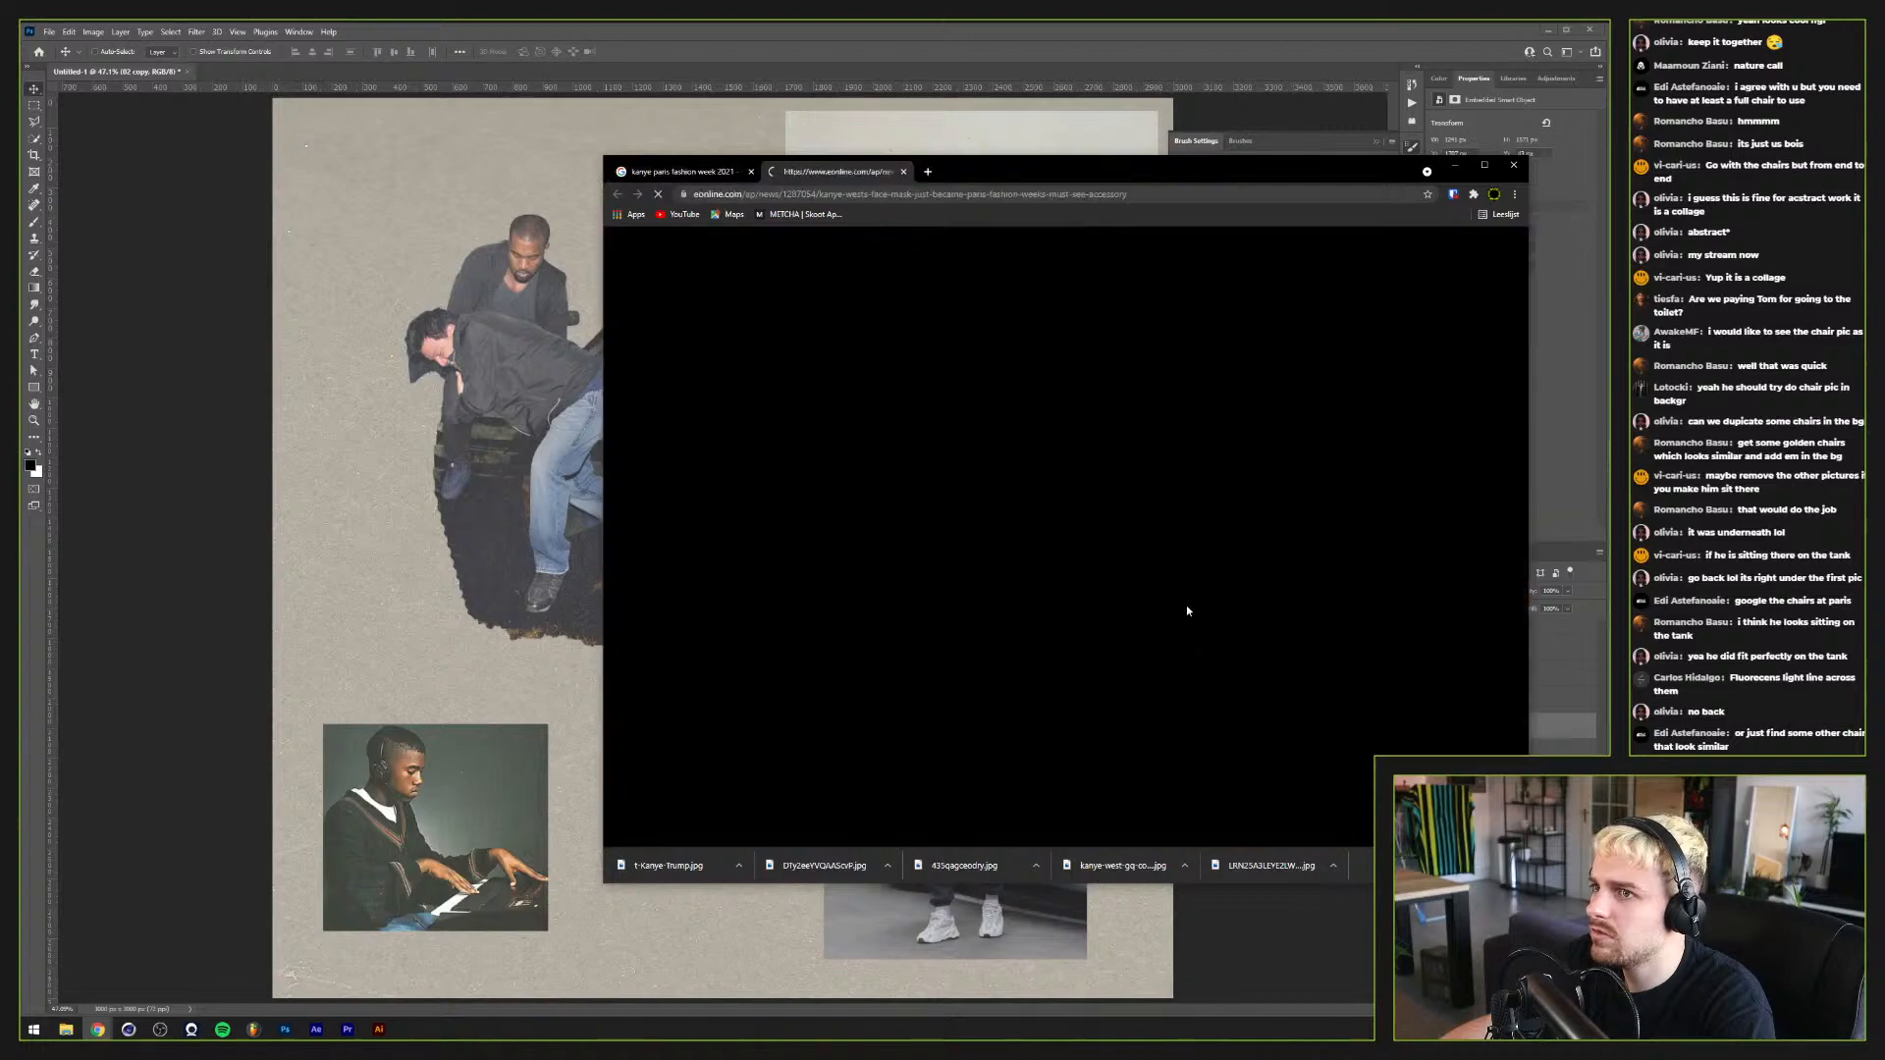
scroll(1125, 586, down, 10)
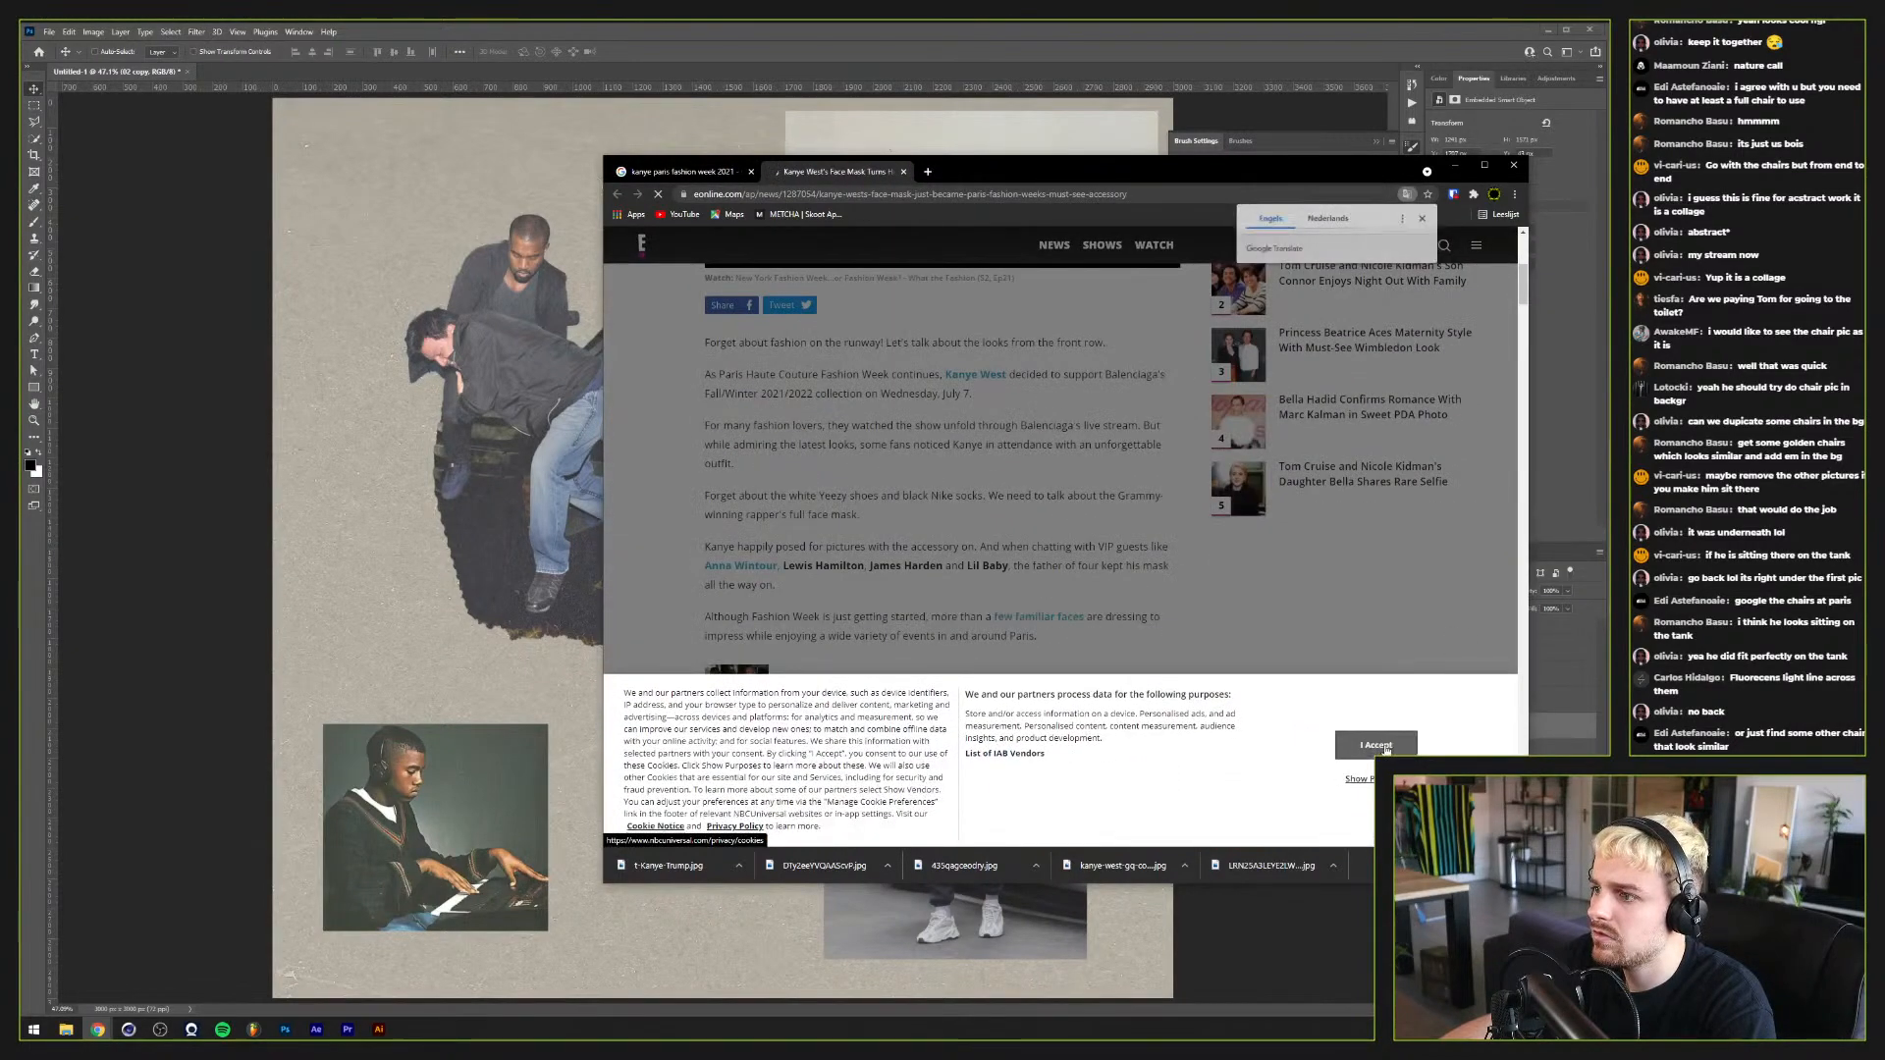
scroll(937, 610, down, 15)
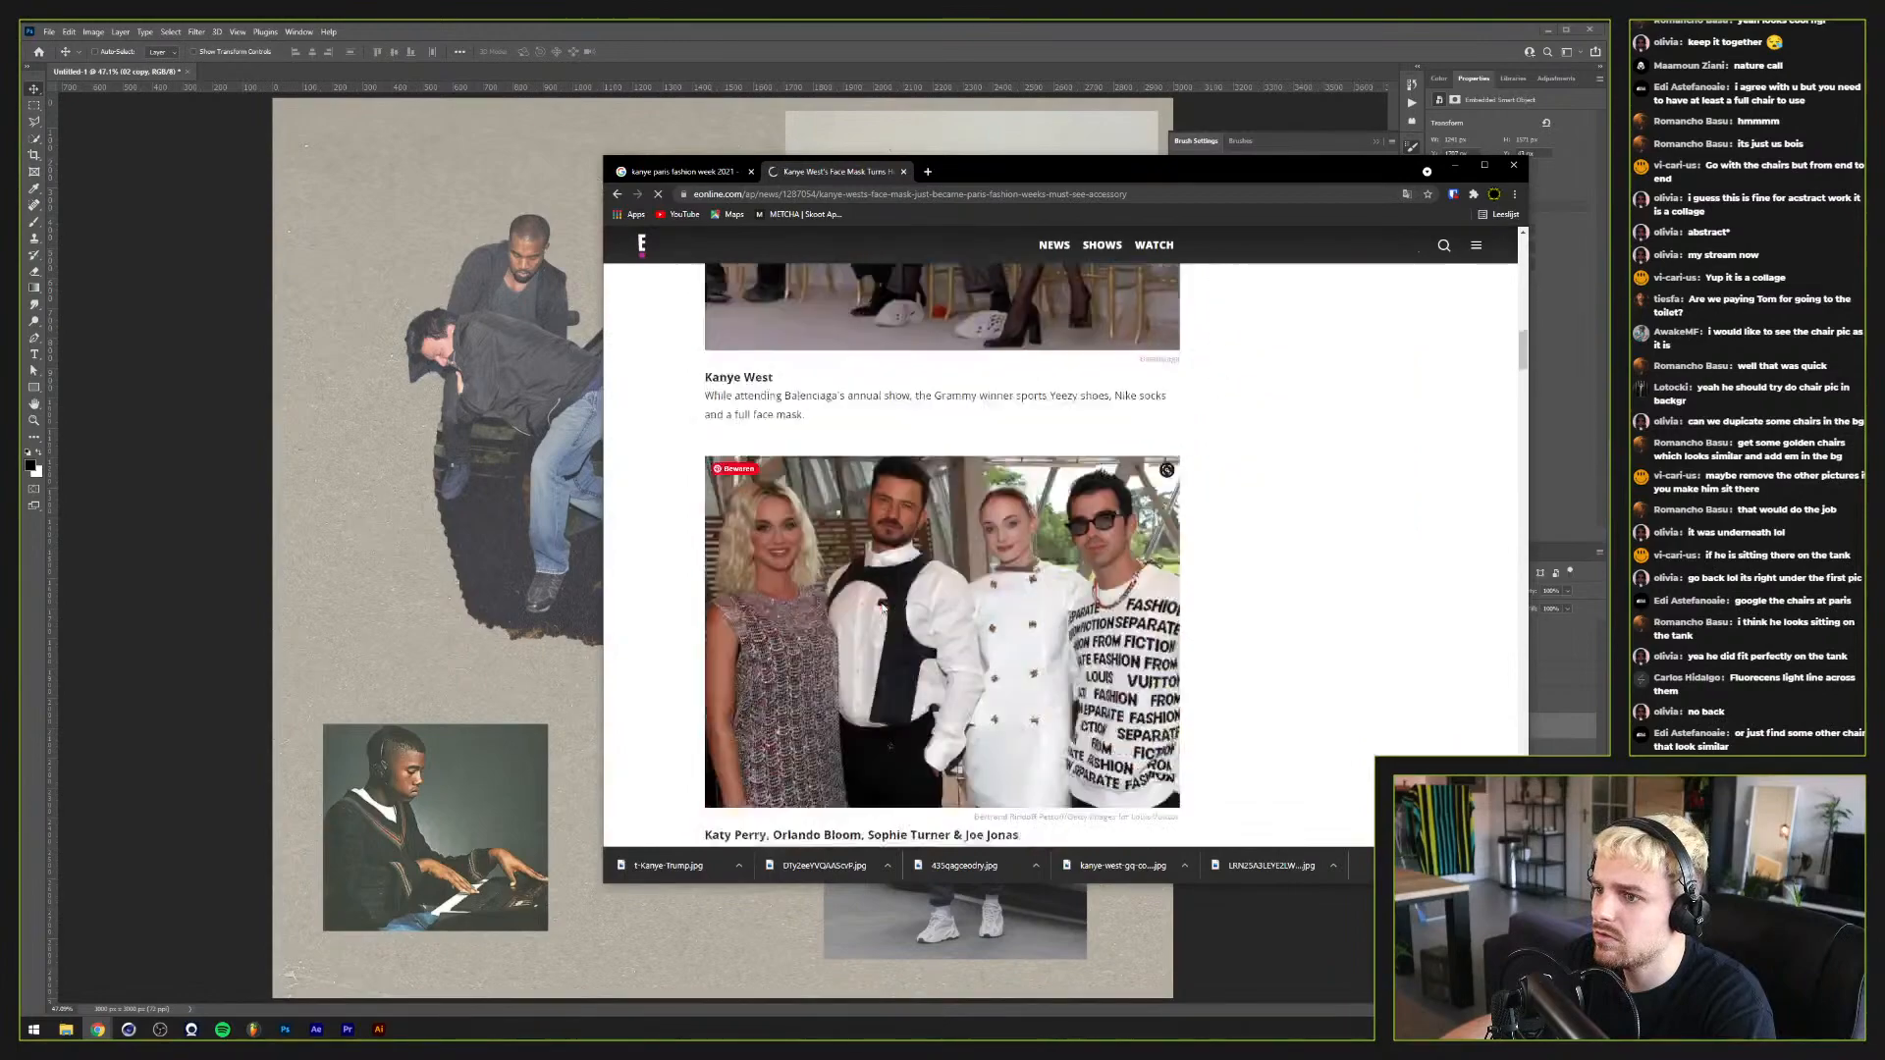
scroll(820, 619, down, 12)
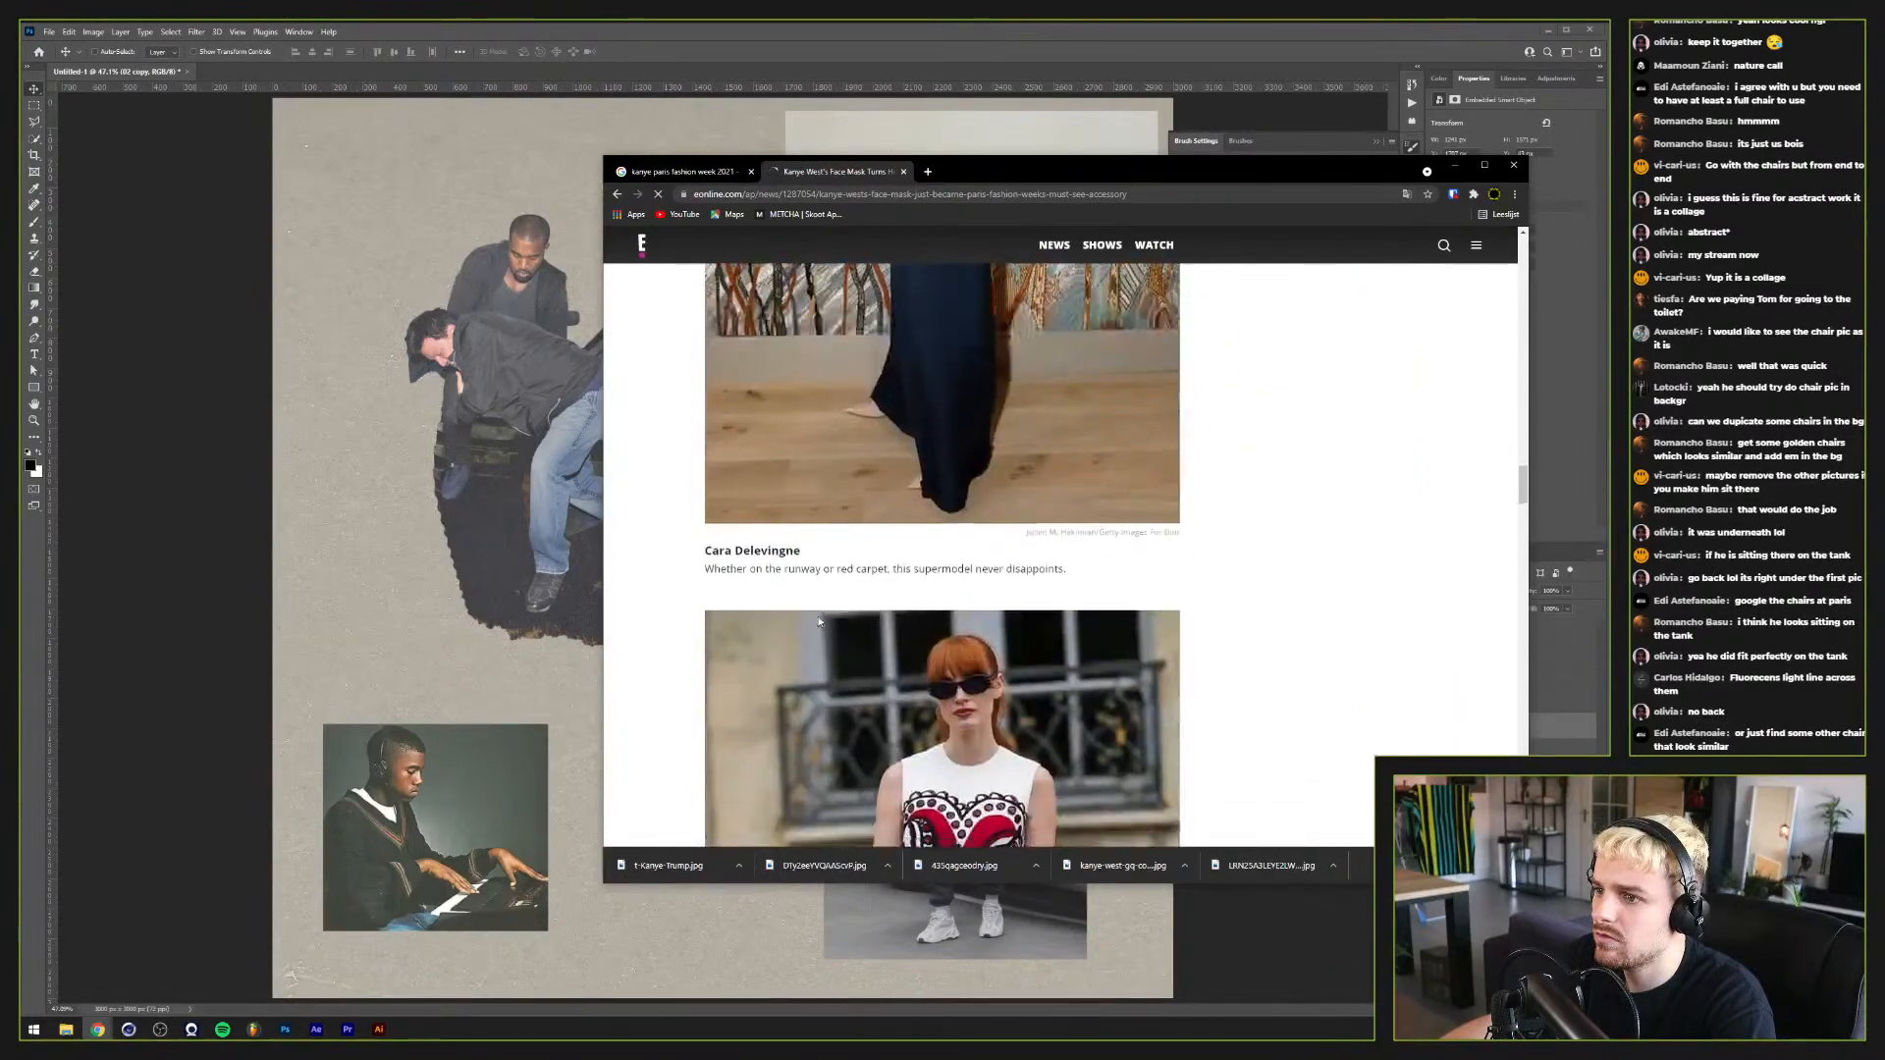
scroll(812, 618, down, 12)
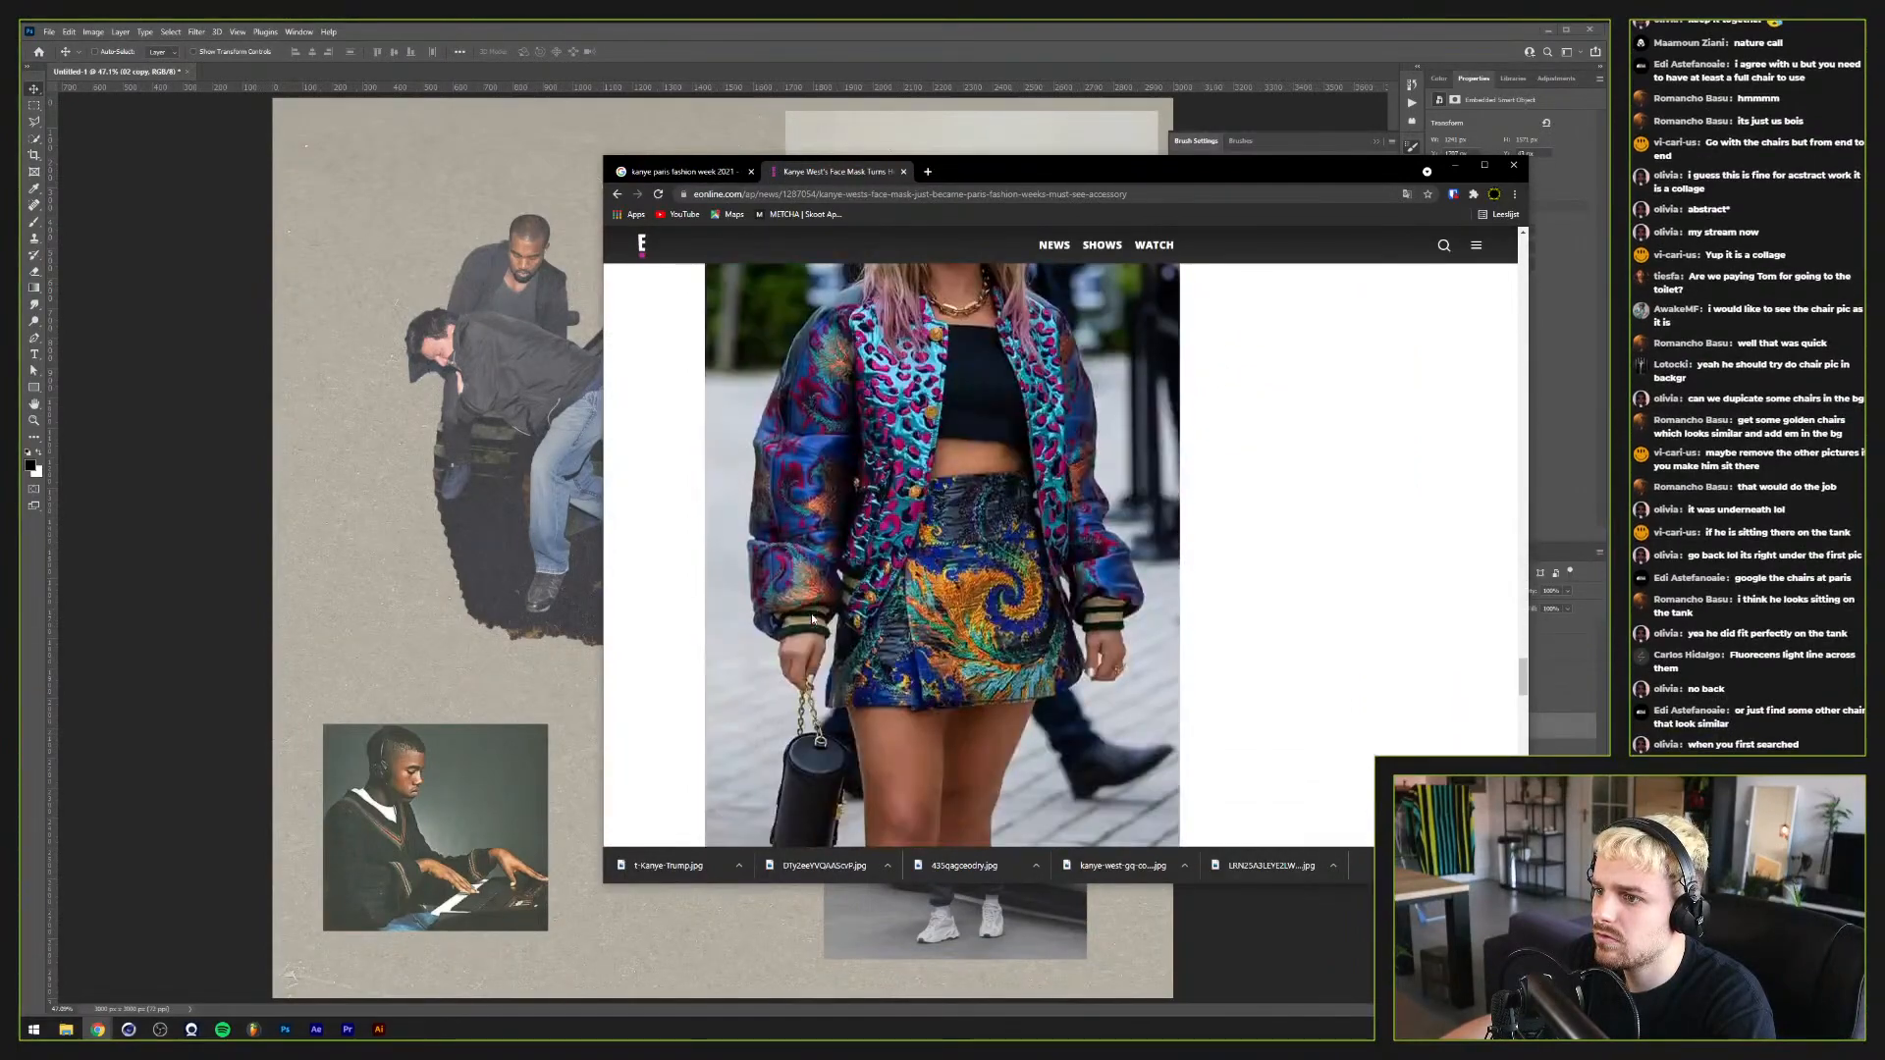
Step: Search the web for "golden chairs" and show the image results
click(868, 193)
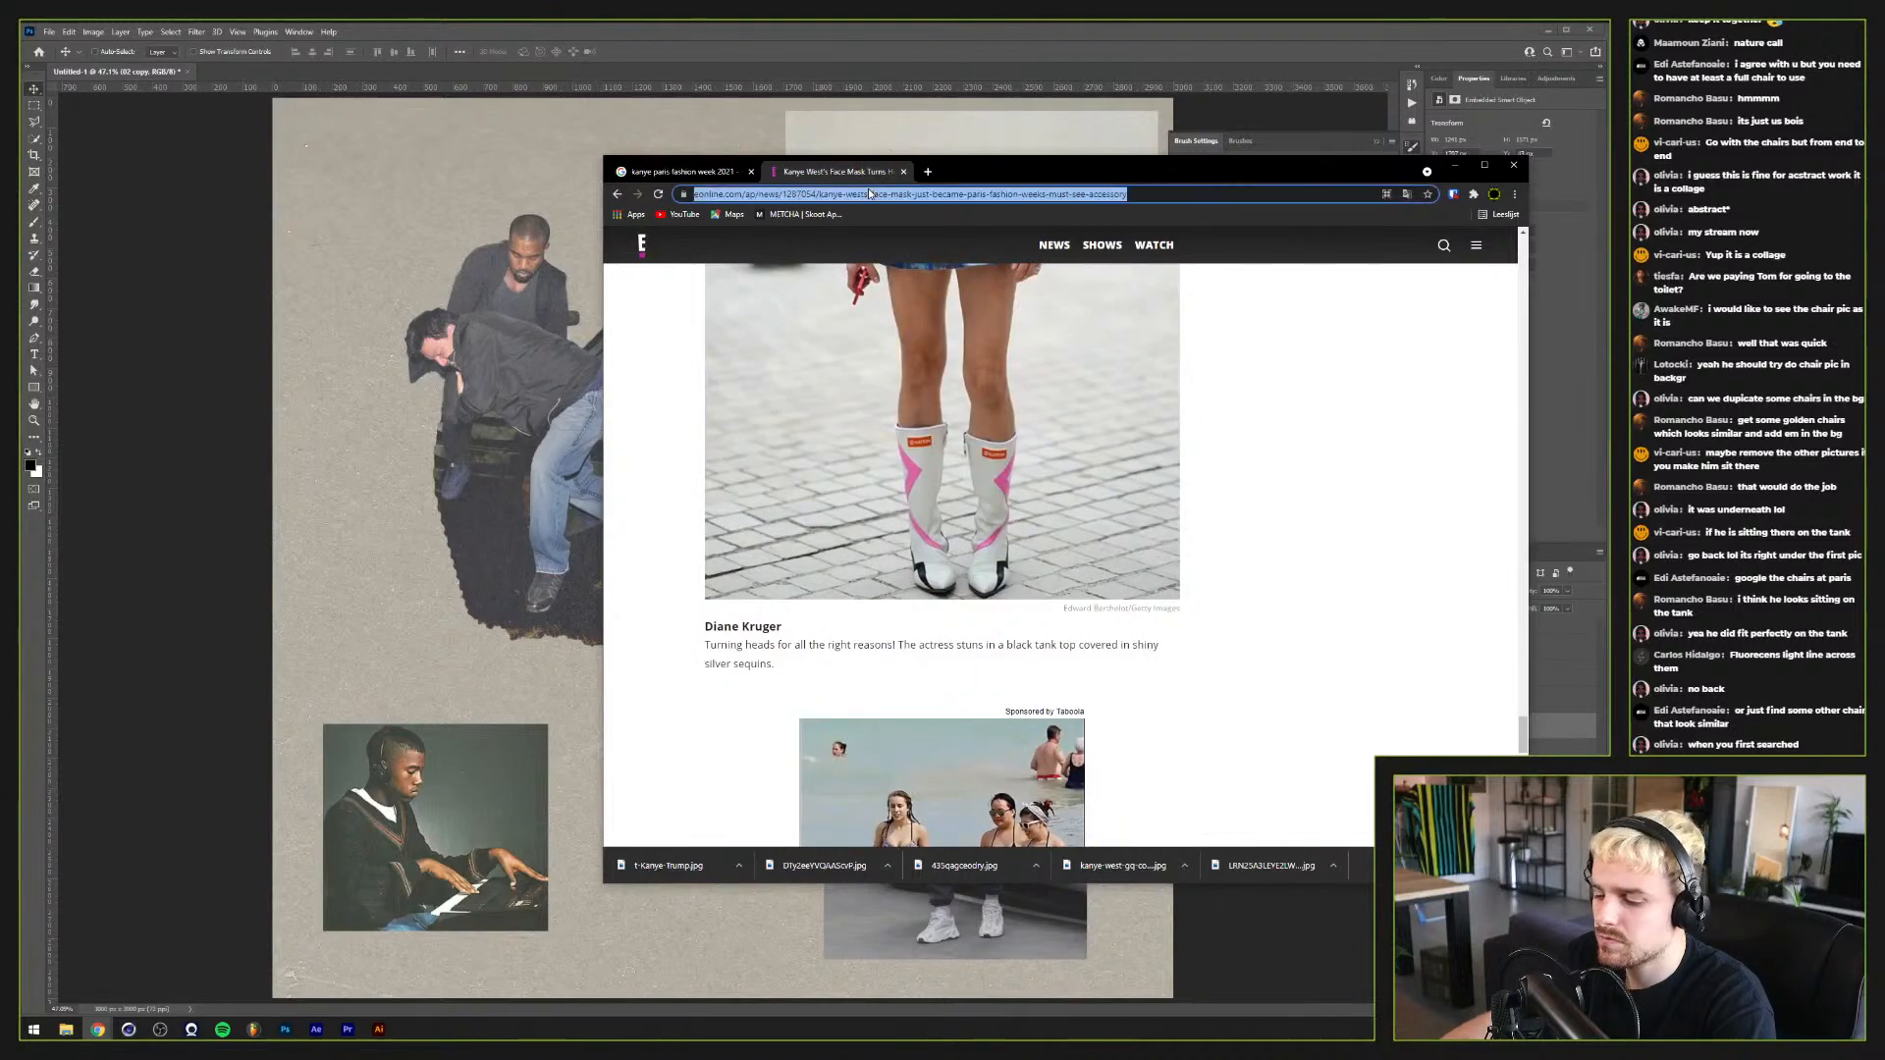
text(golden ha)
key(BackSpace)
key(BackSpace)
text(chairs)
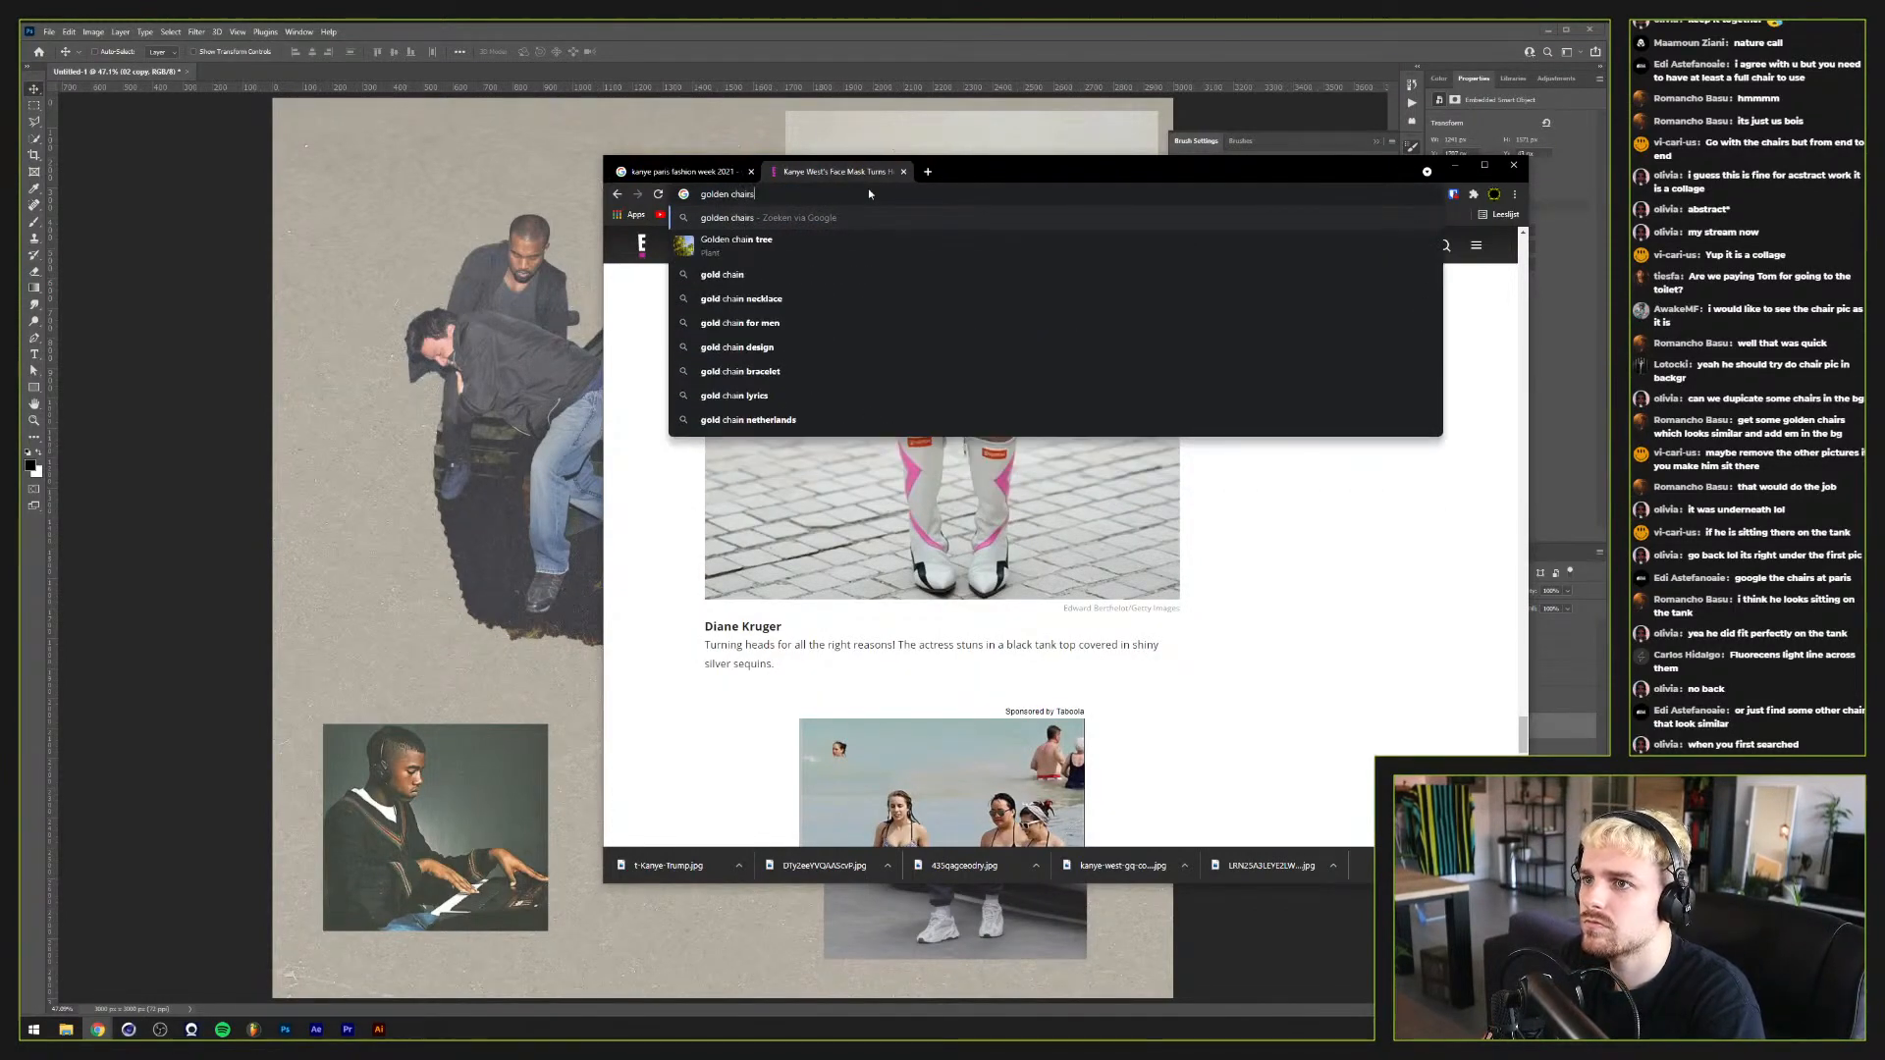
key(Return)
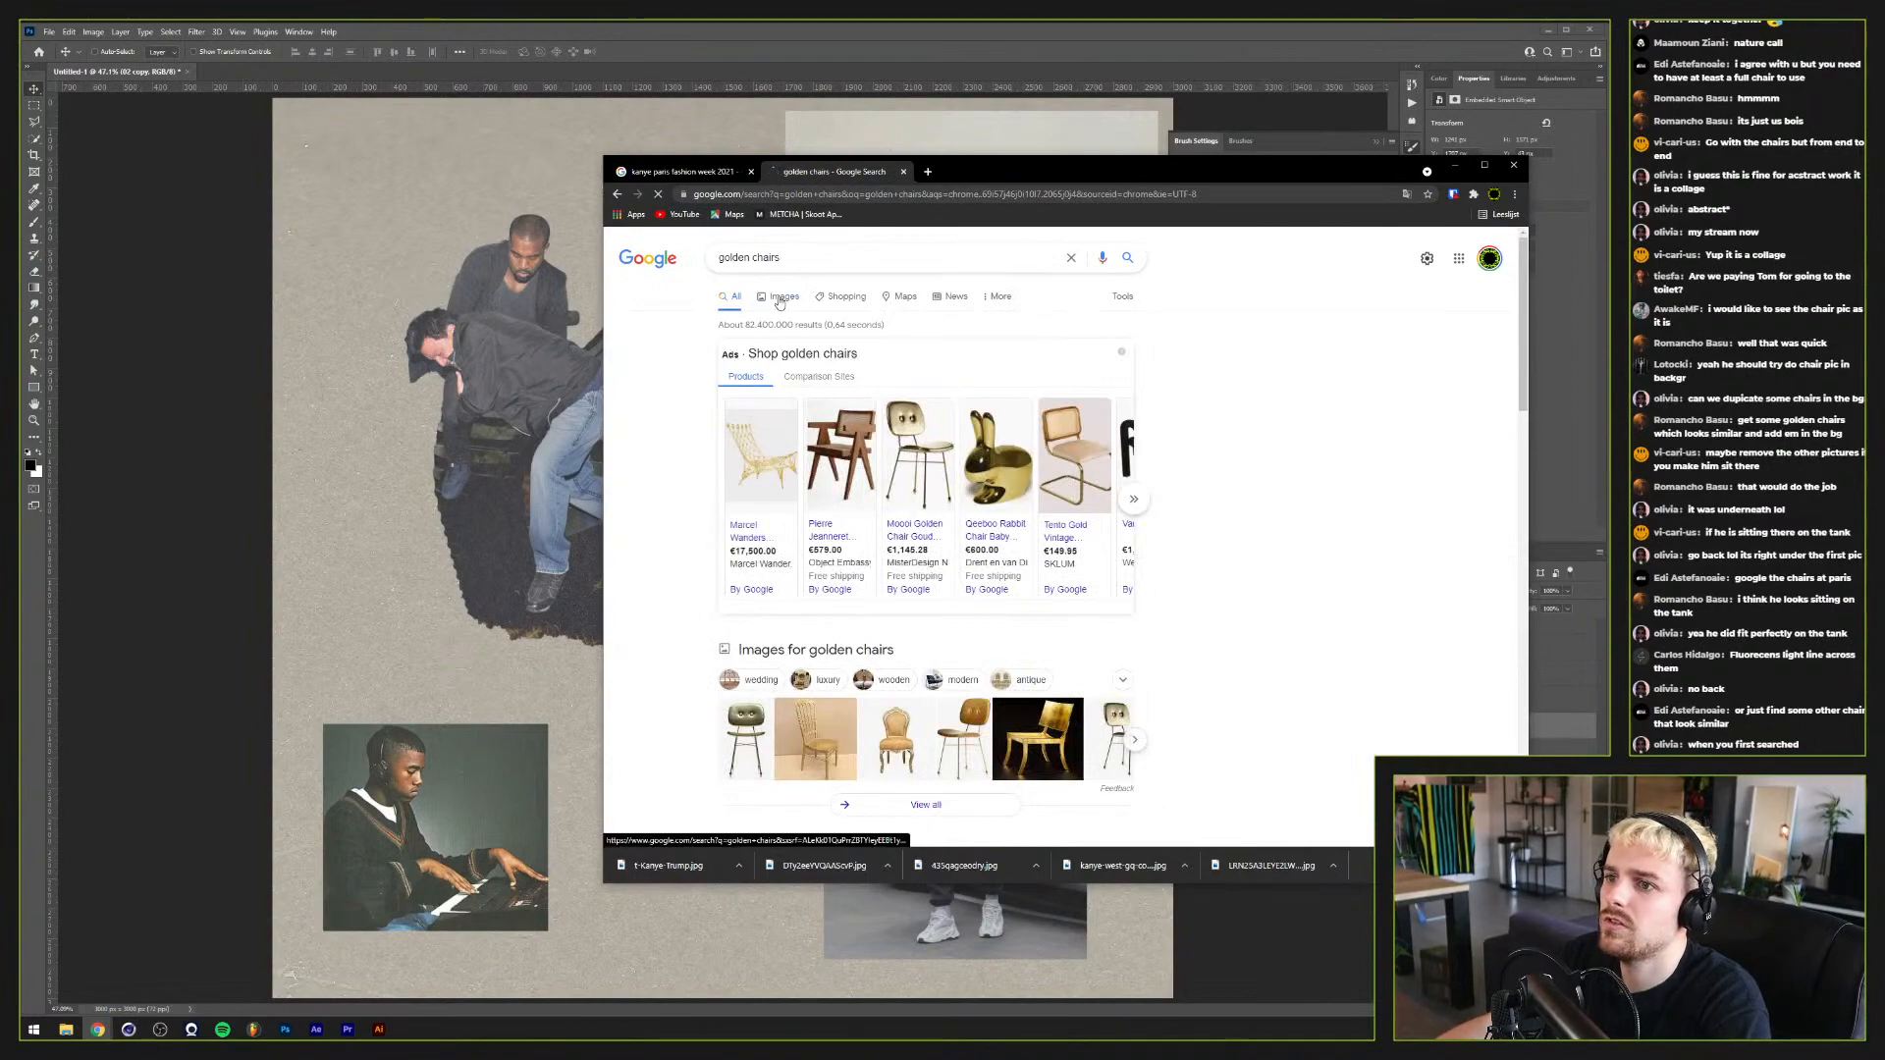
click(781, 296)
Step: Refine the image search to "golden chairs paris fashion week", preview the Untouch chair photo, and look through the other results
click(862, 257)
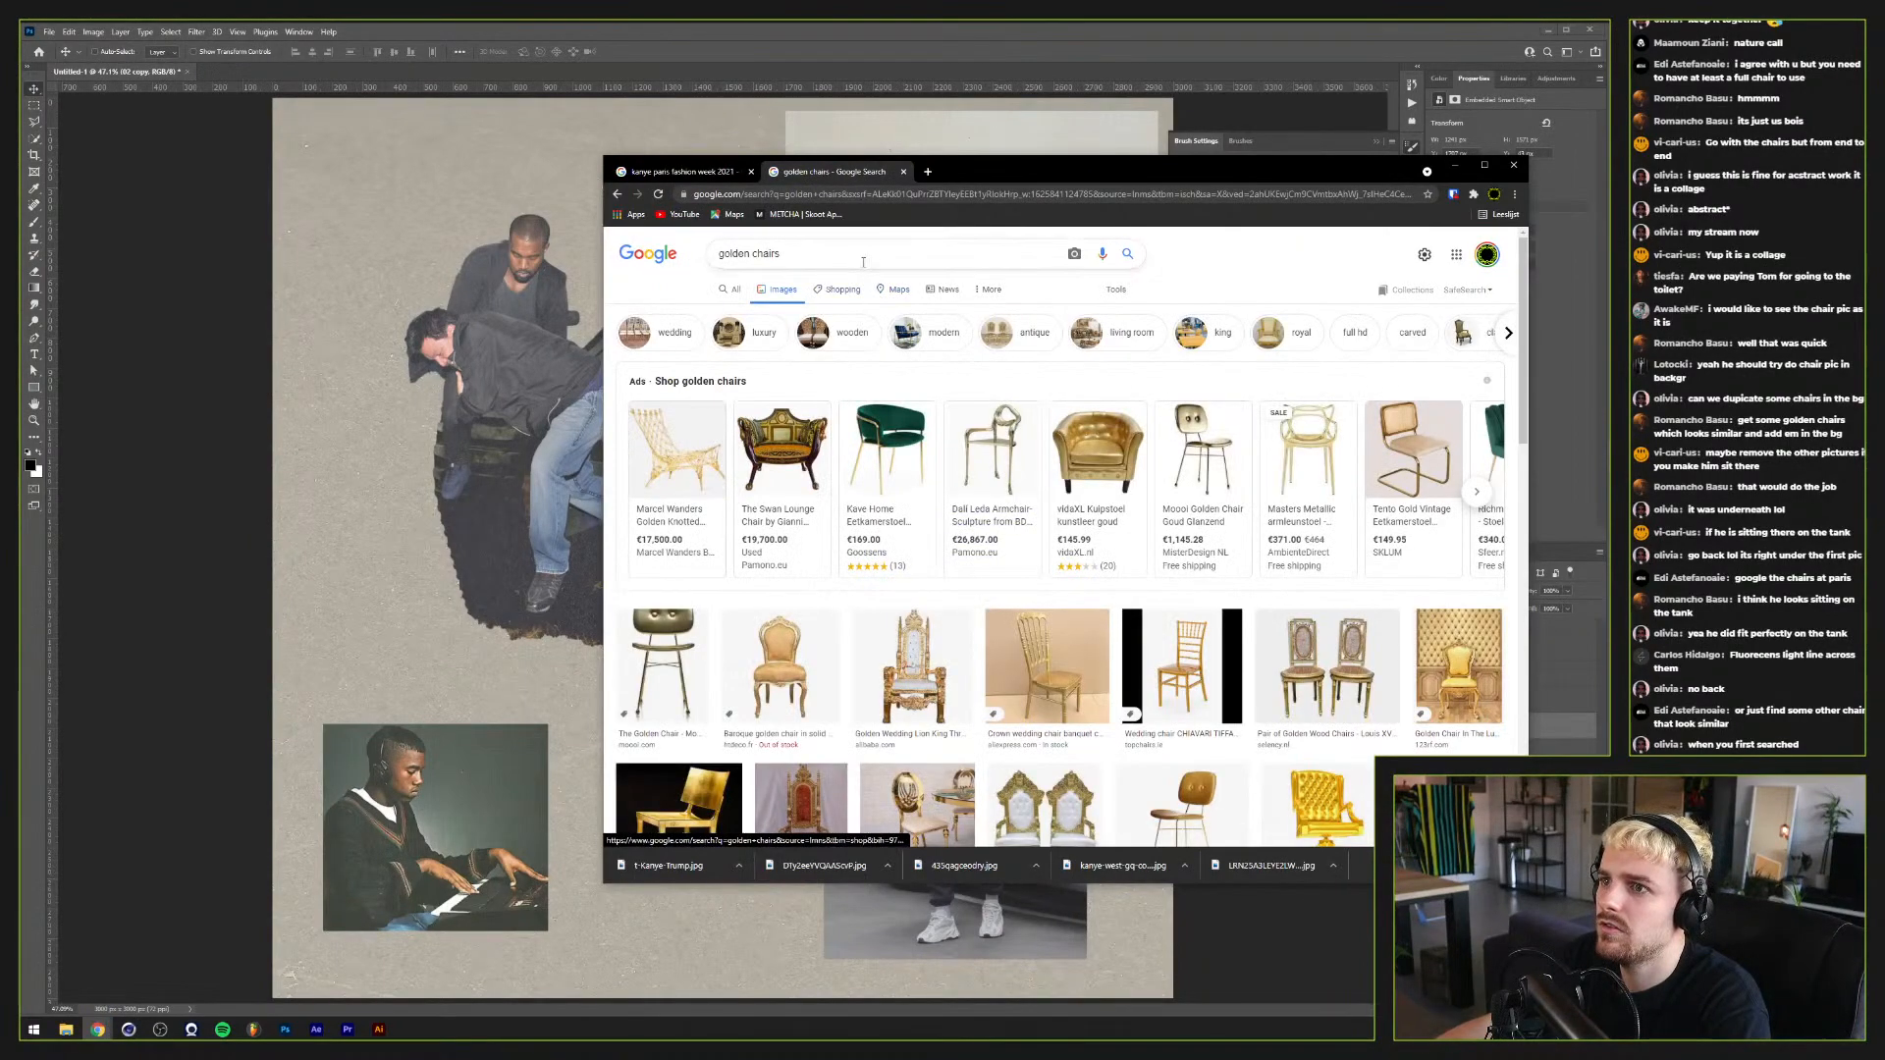
text(paris fashion )
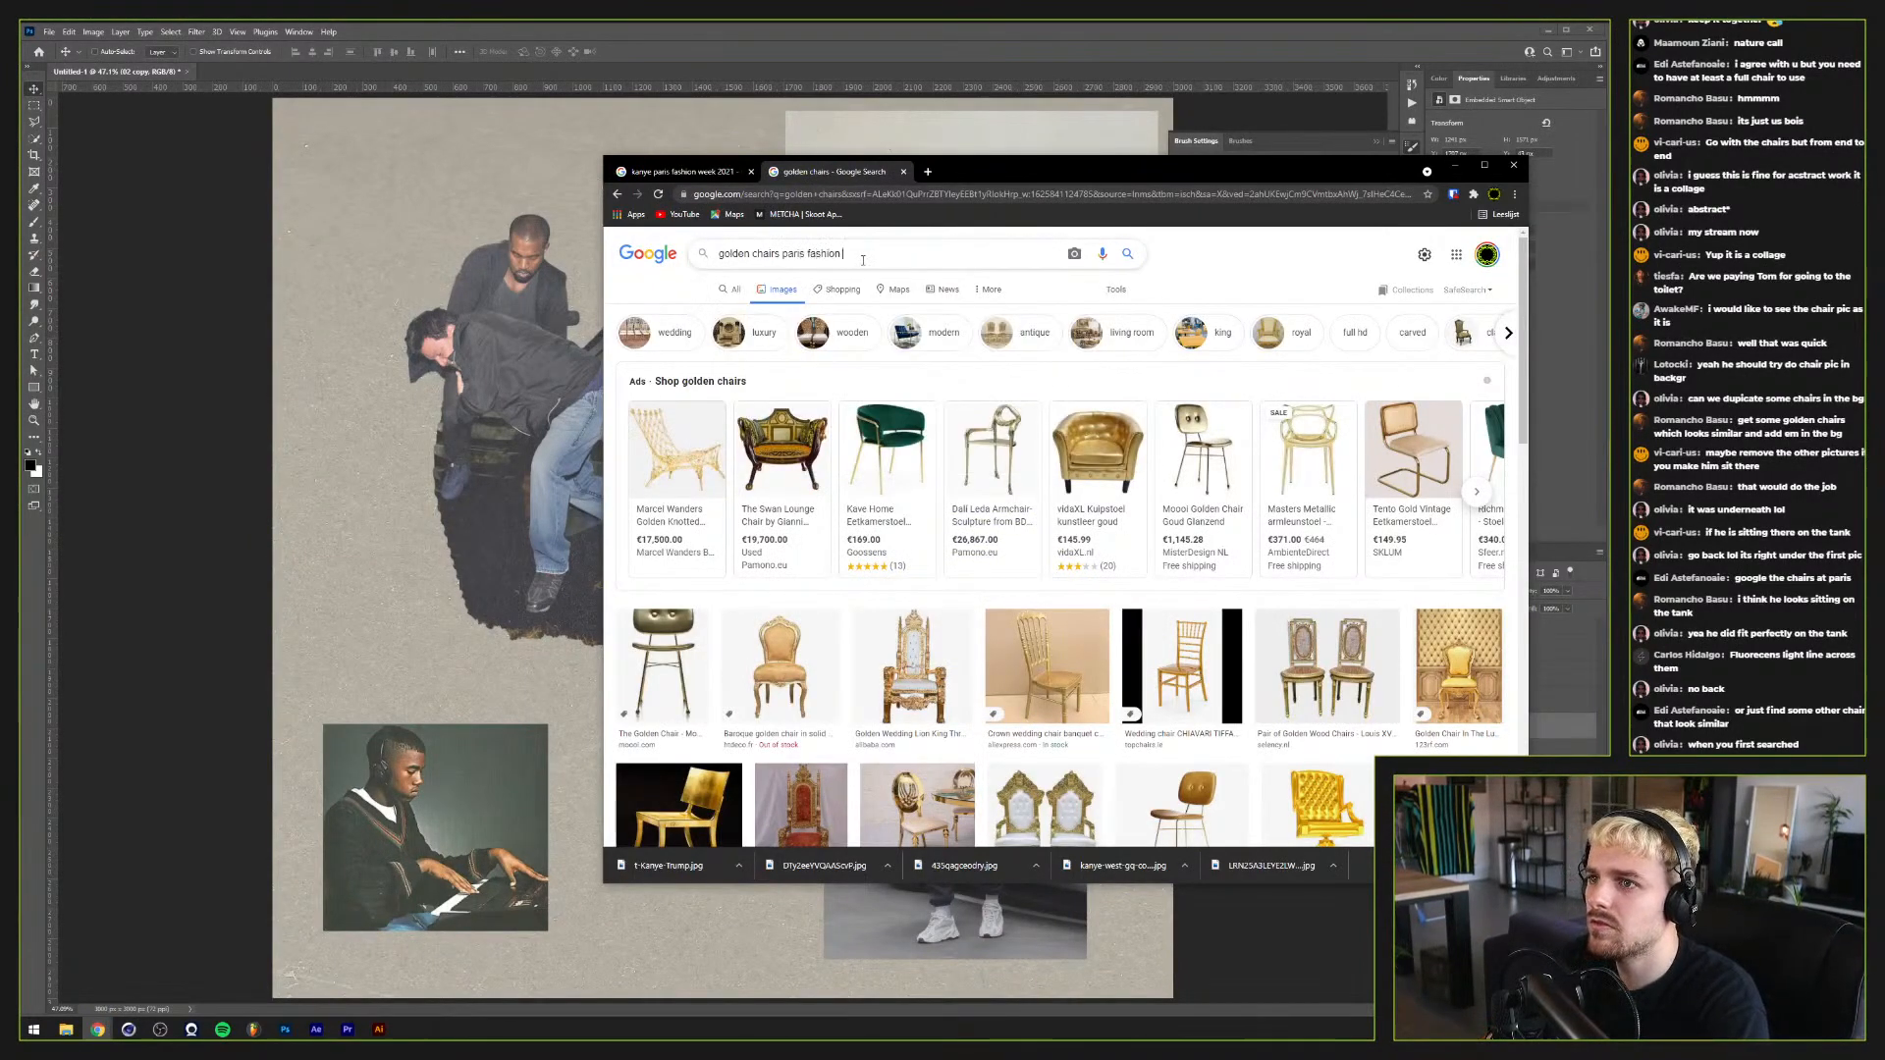
text(week)
key(Return)
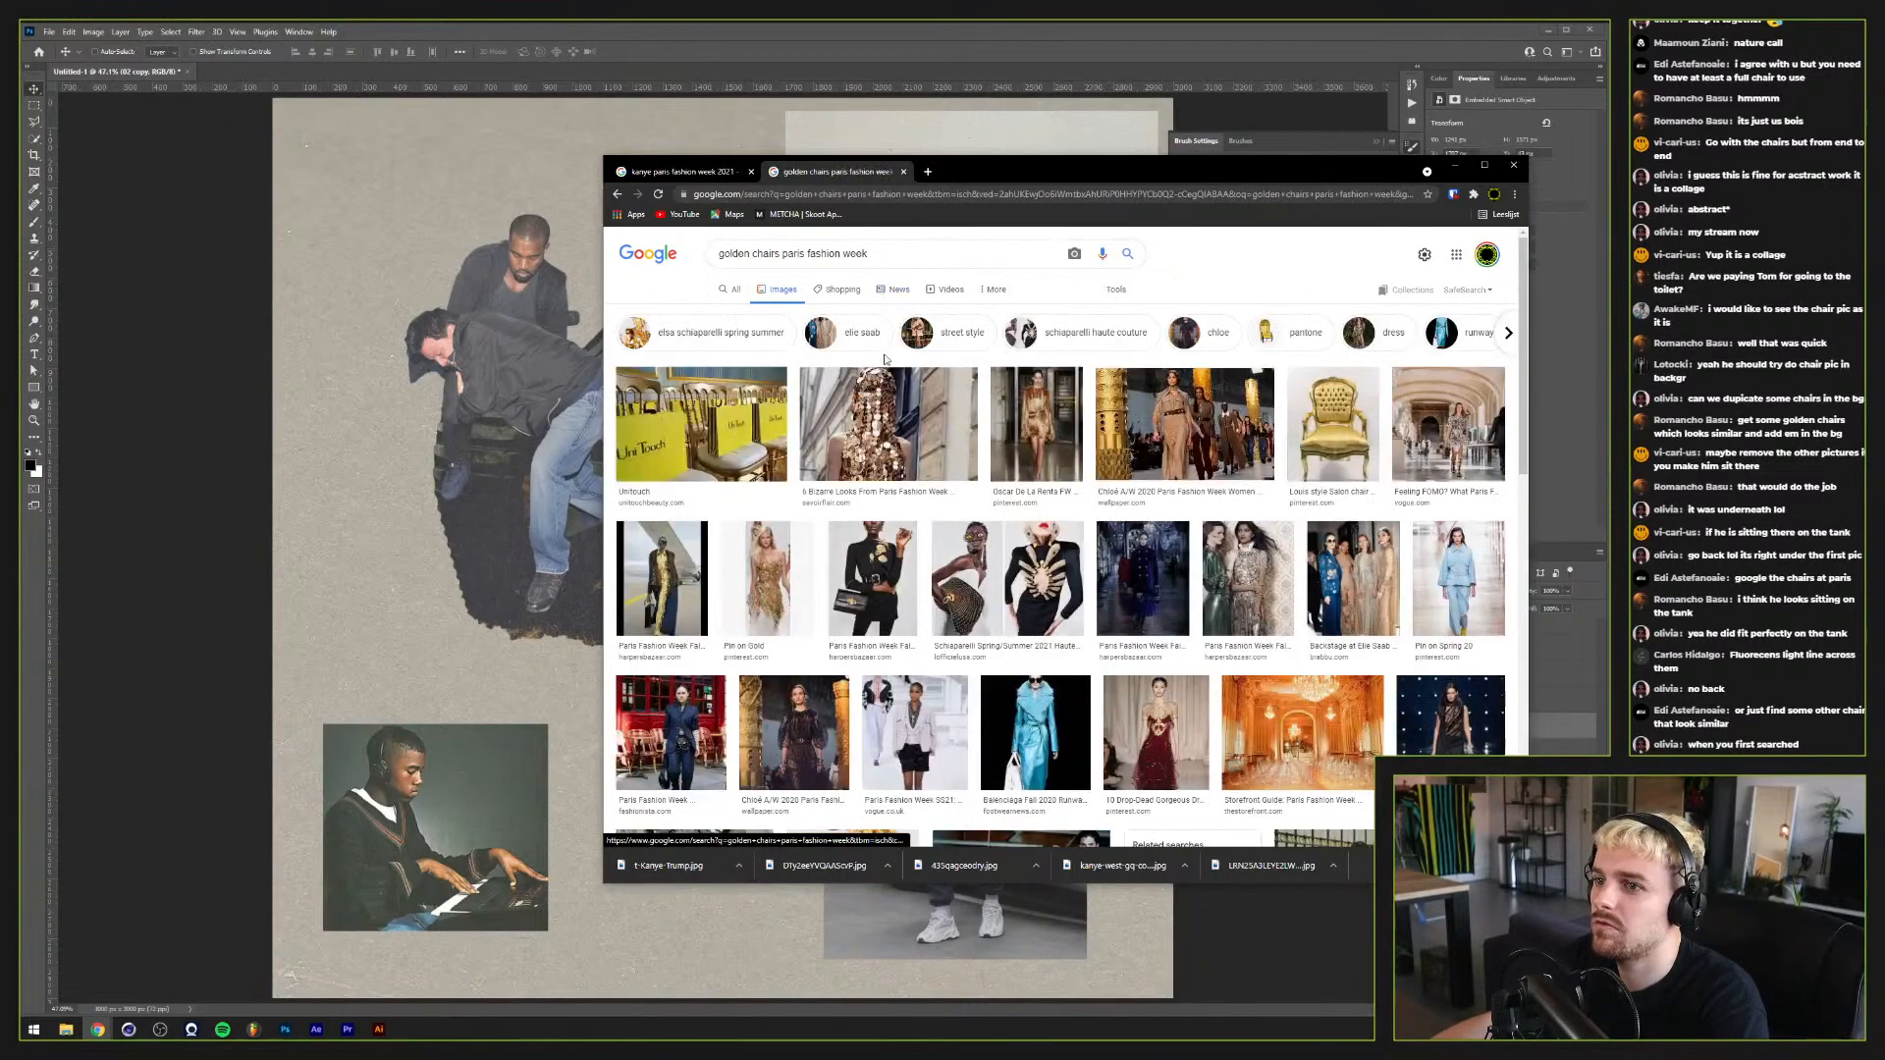
click(772, 396)
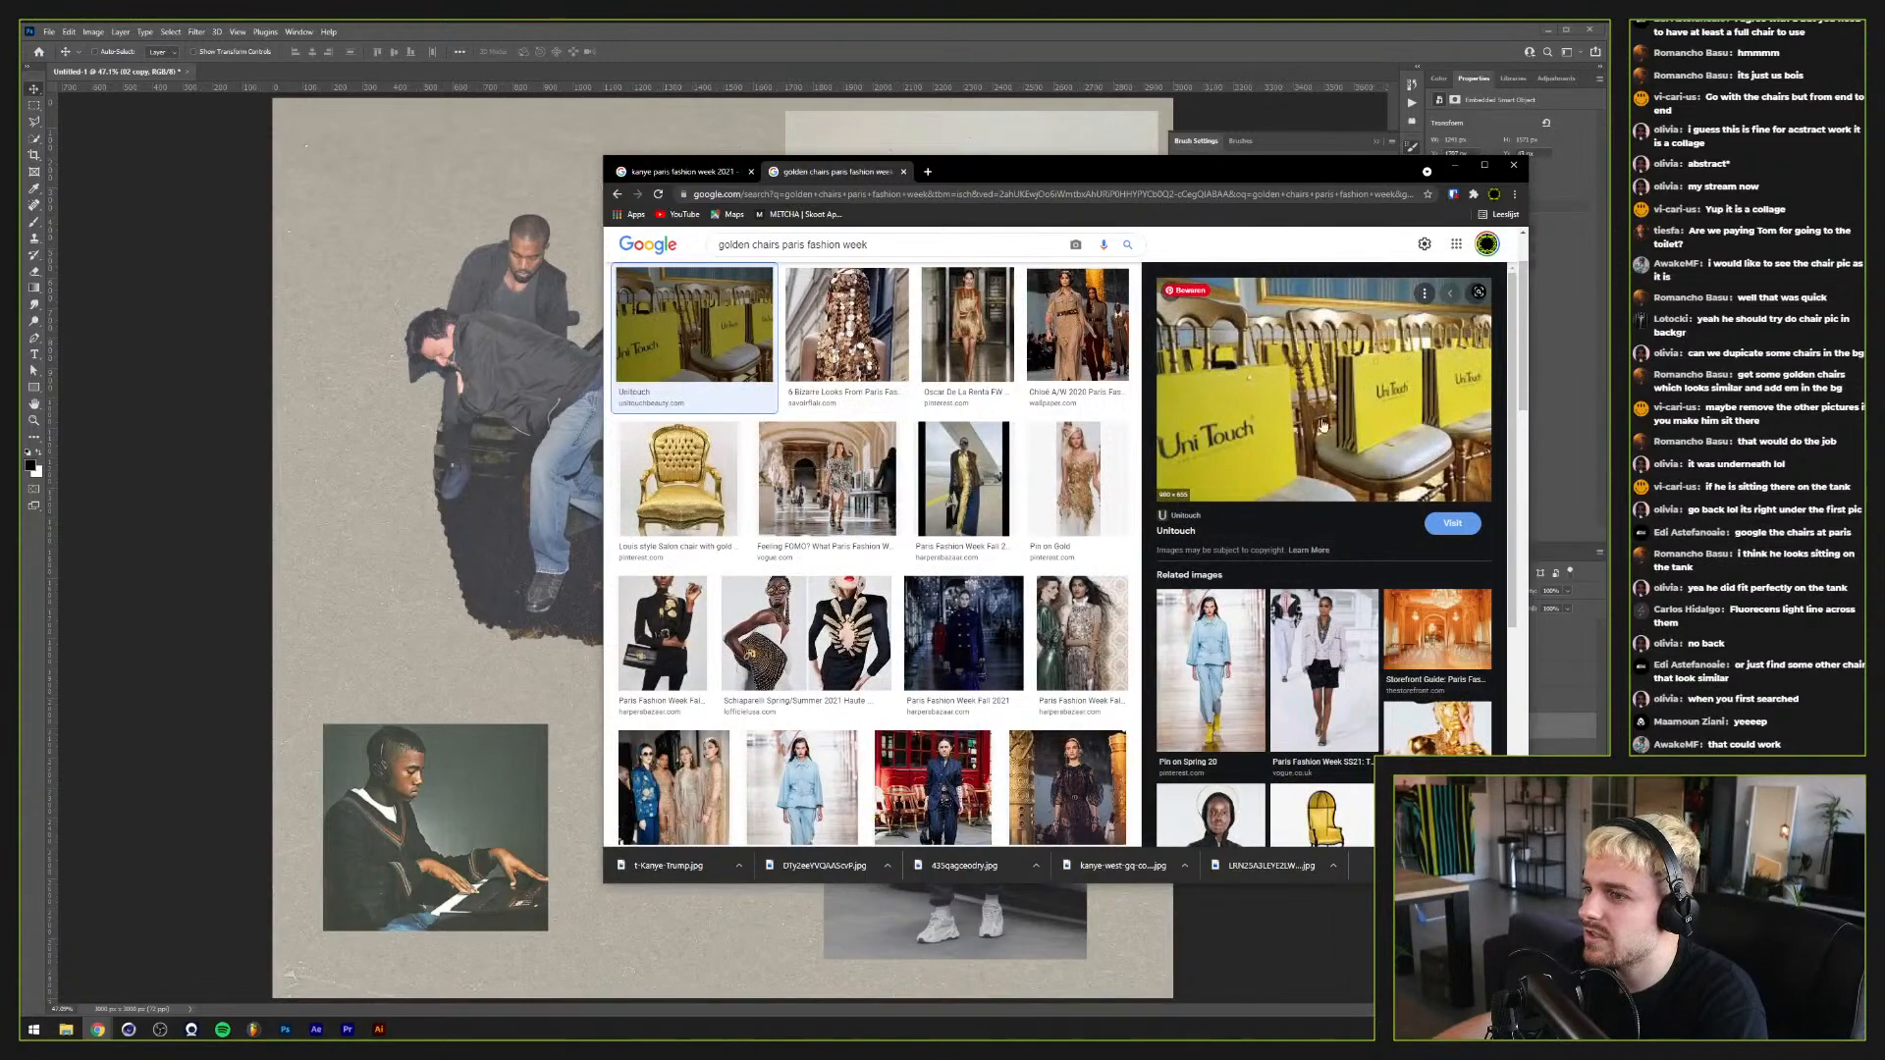
scroll(1321, 424, up, 2)
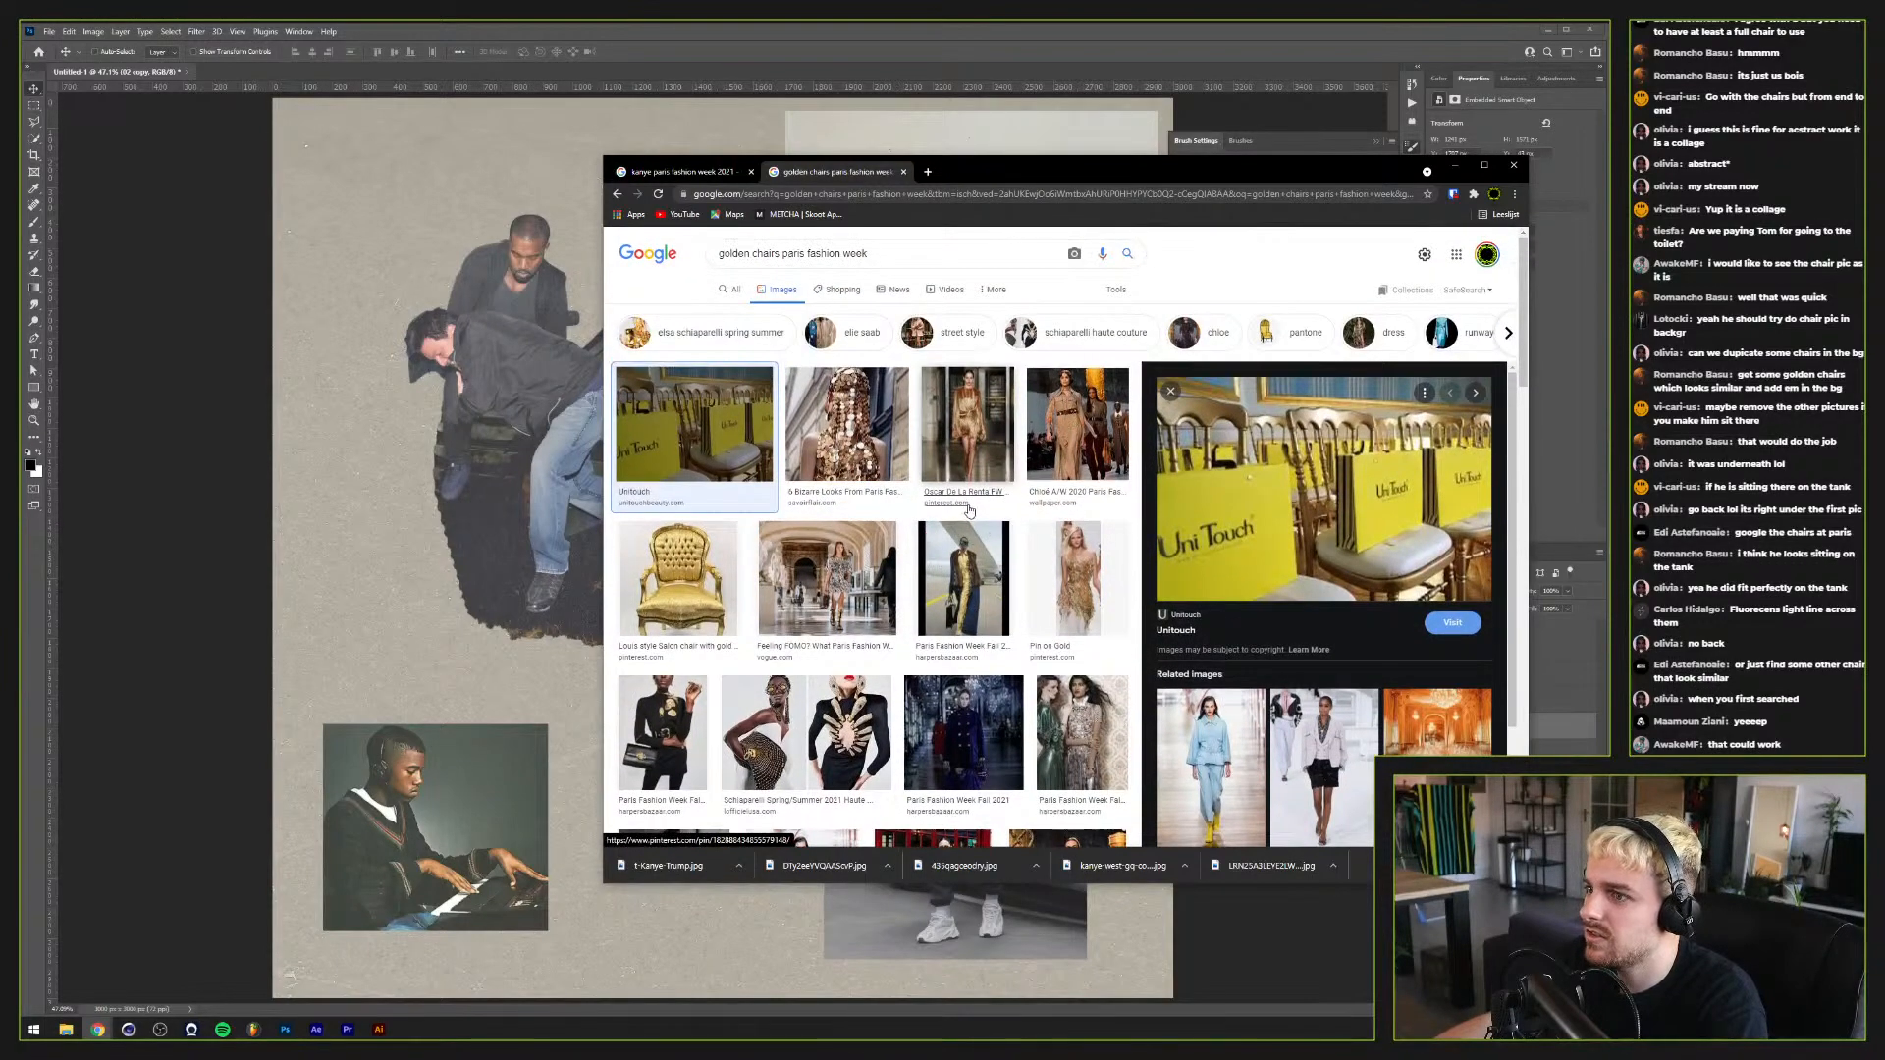
scroll(850, 576, down, 5)
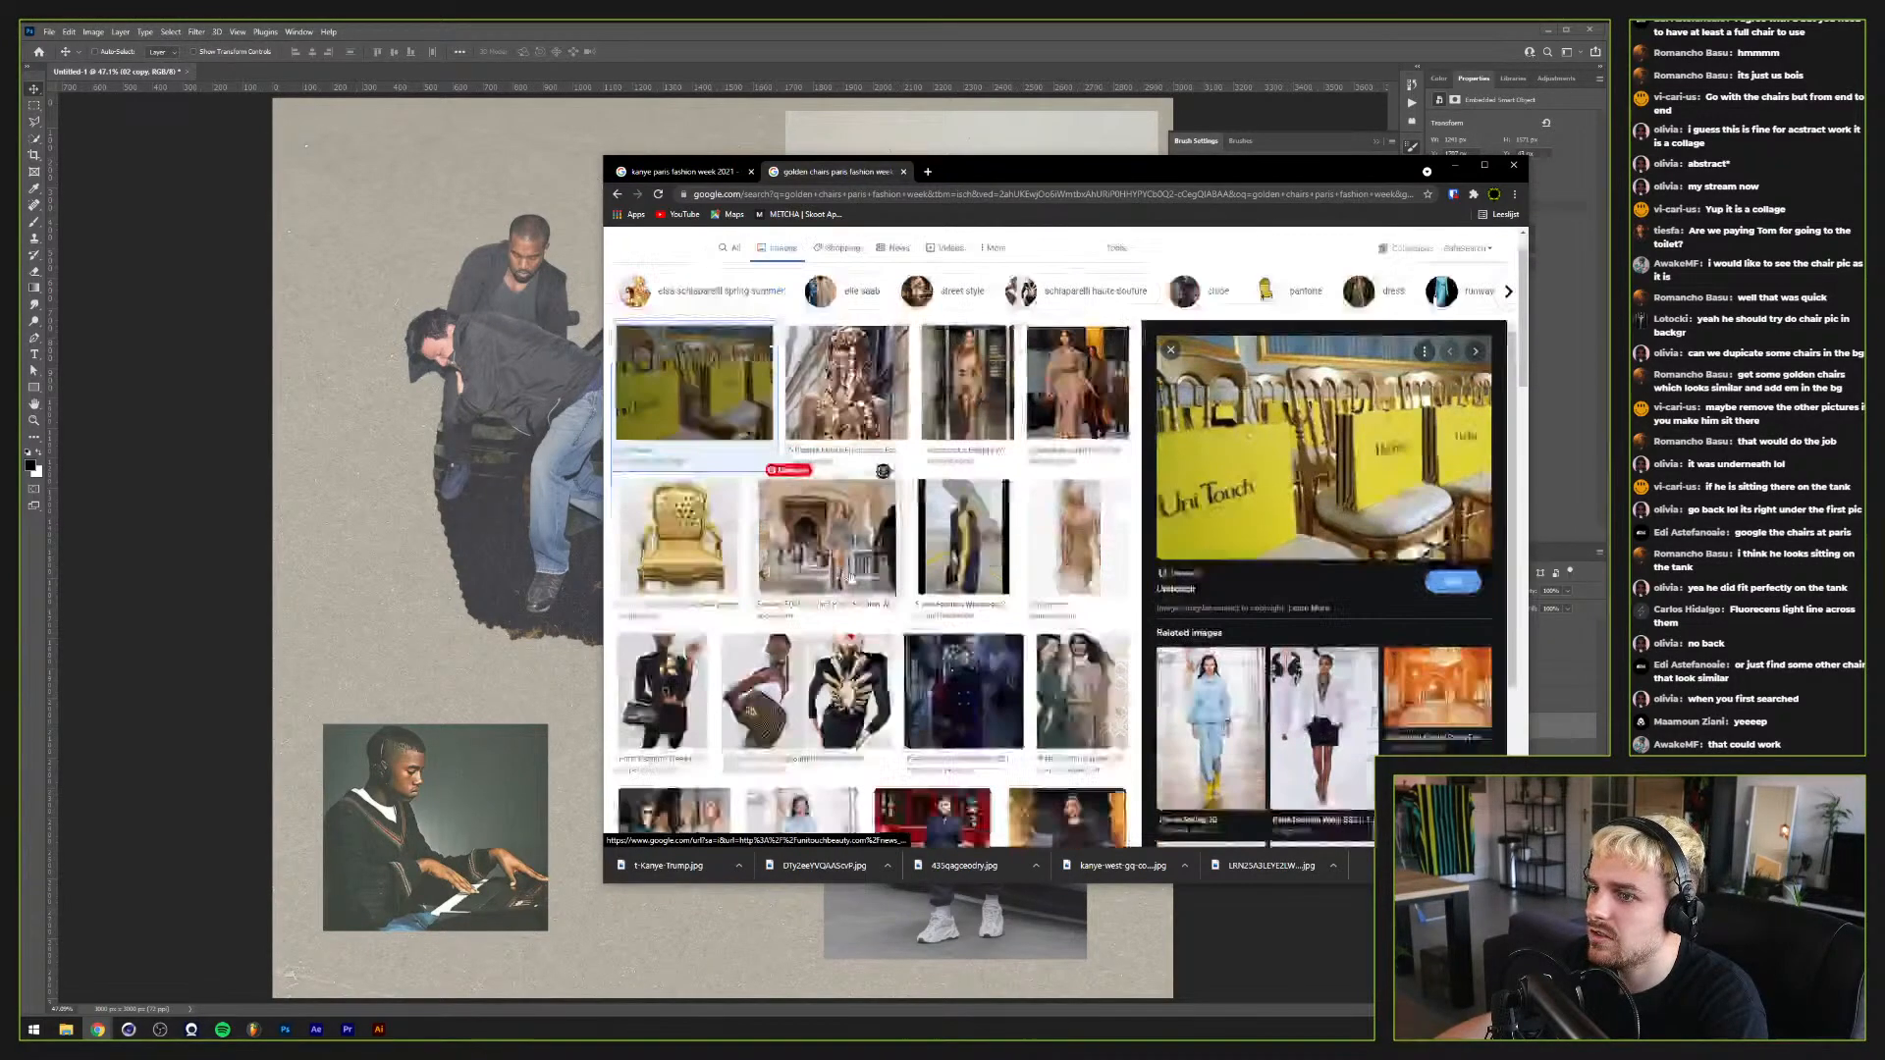
scroll(850, 576, up, 5)
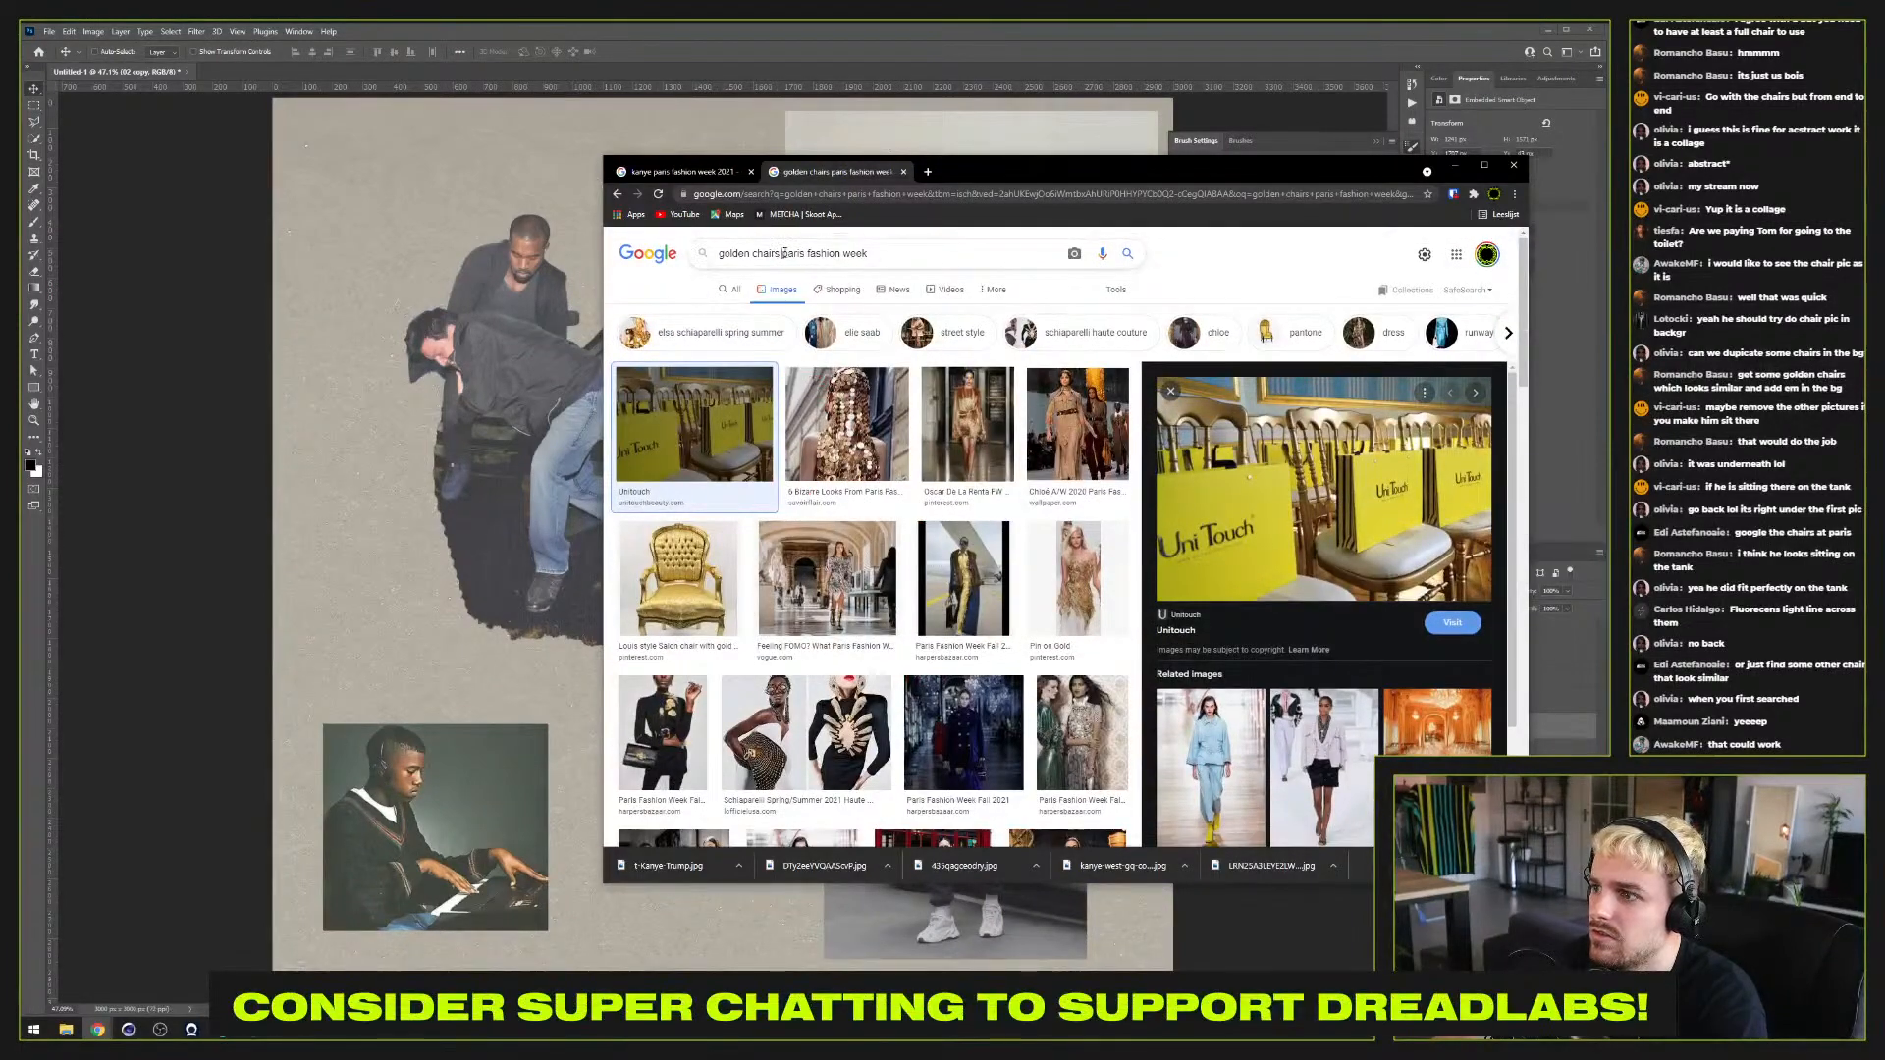
Step: Shorten the image search back to "golden chairs" and preview the AliExpress crown wedding banquet chair
drag(782, 253, 869, 254)
key(BackSpace)
key(Return)
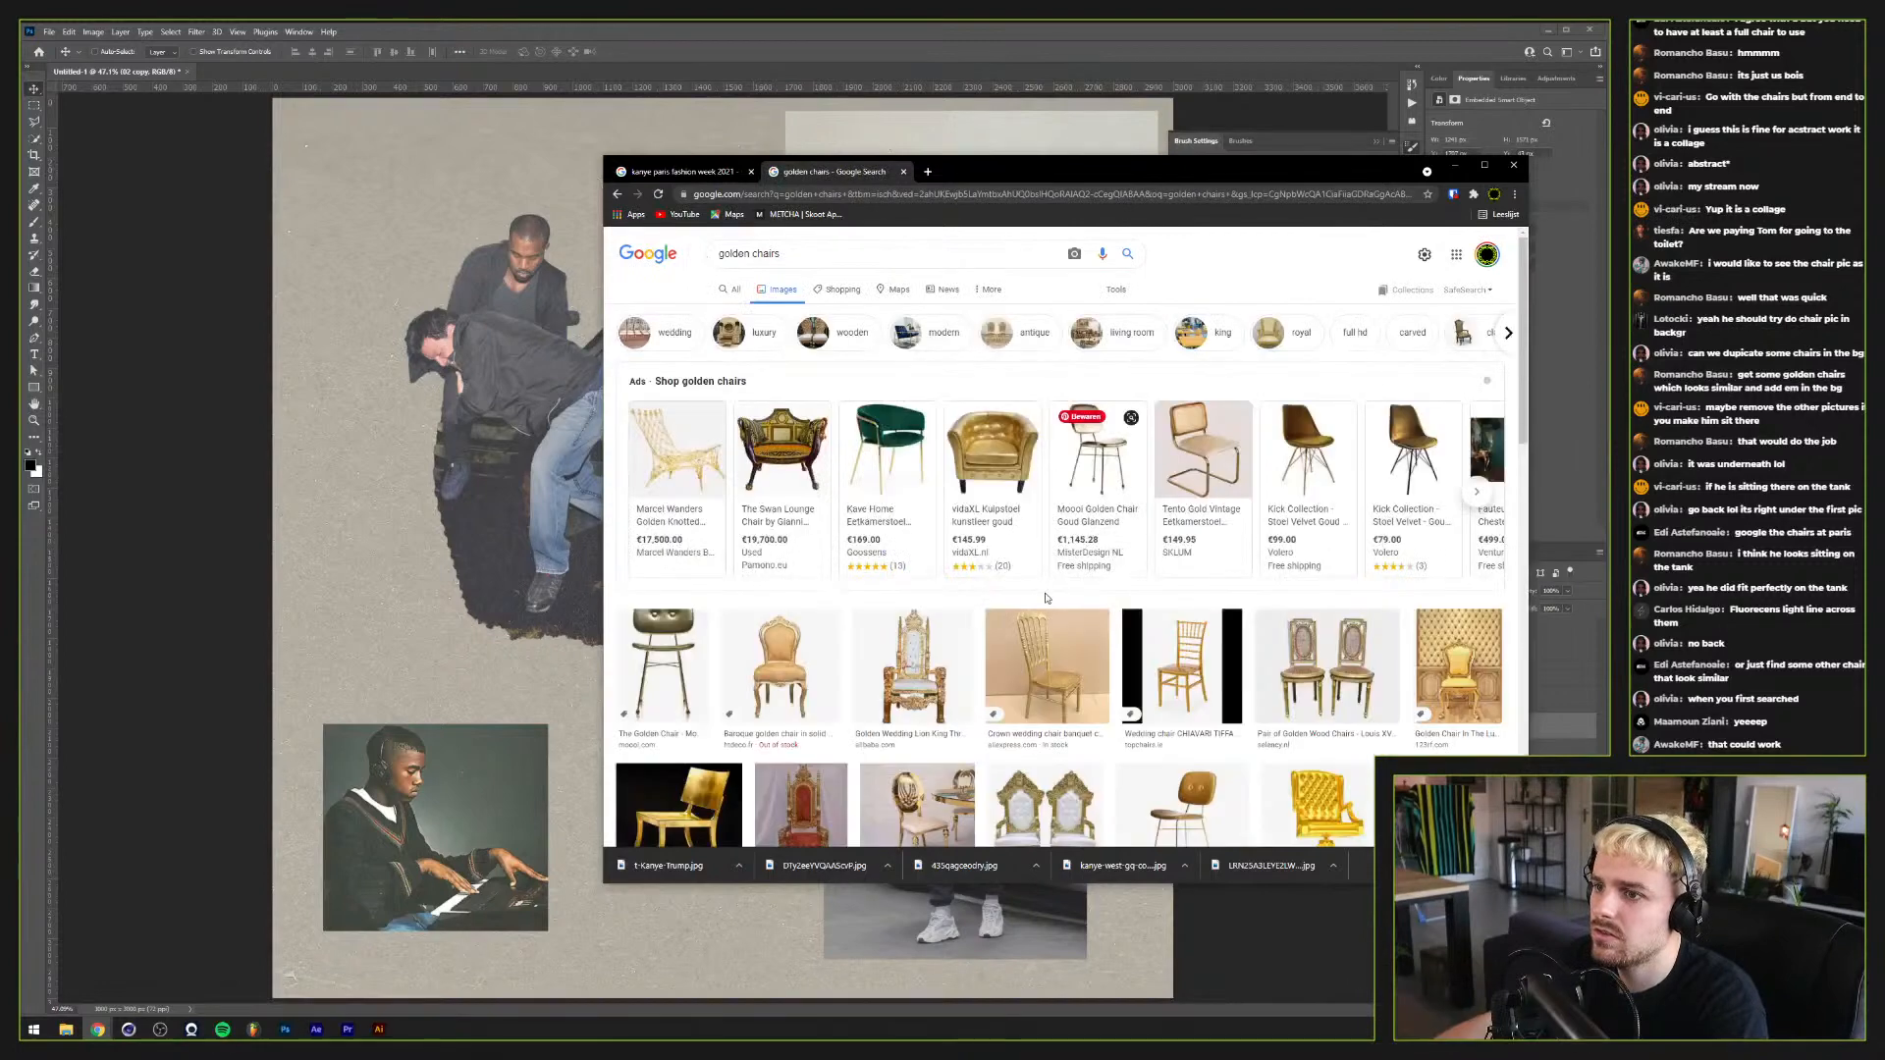
scroll(1046, 598, down, 2)
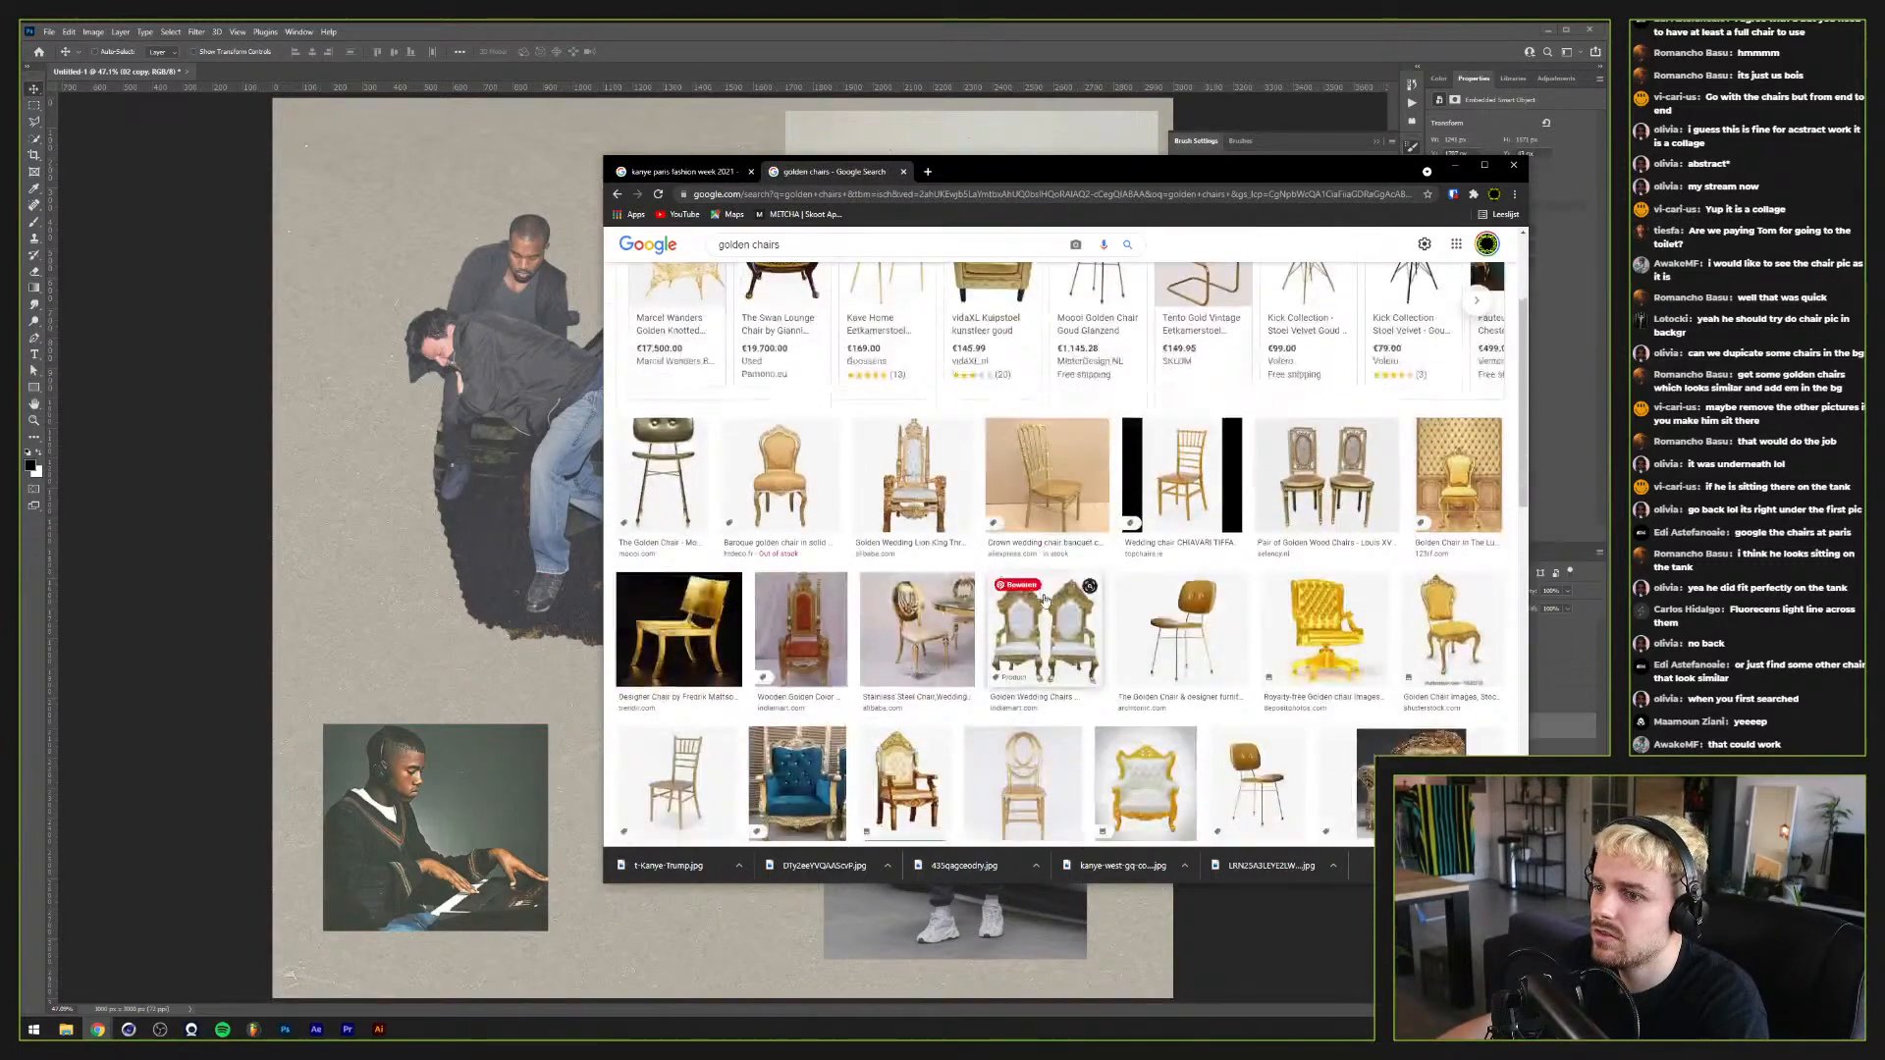
click(1056, 507)
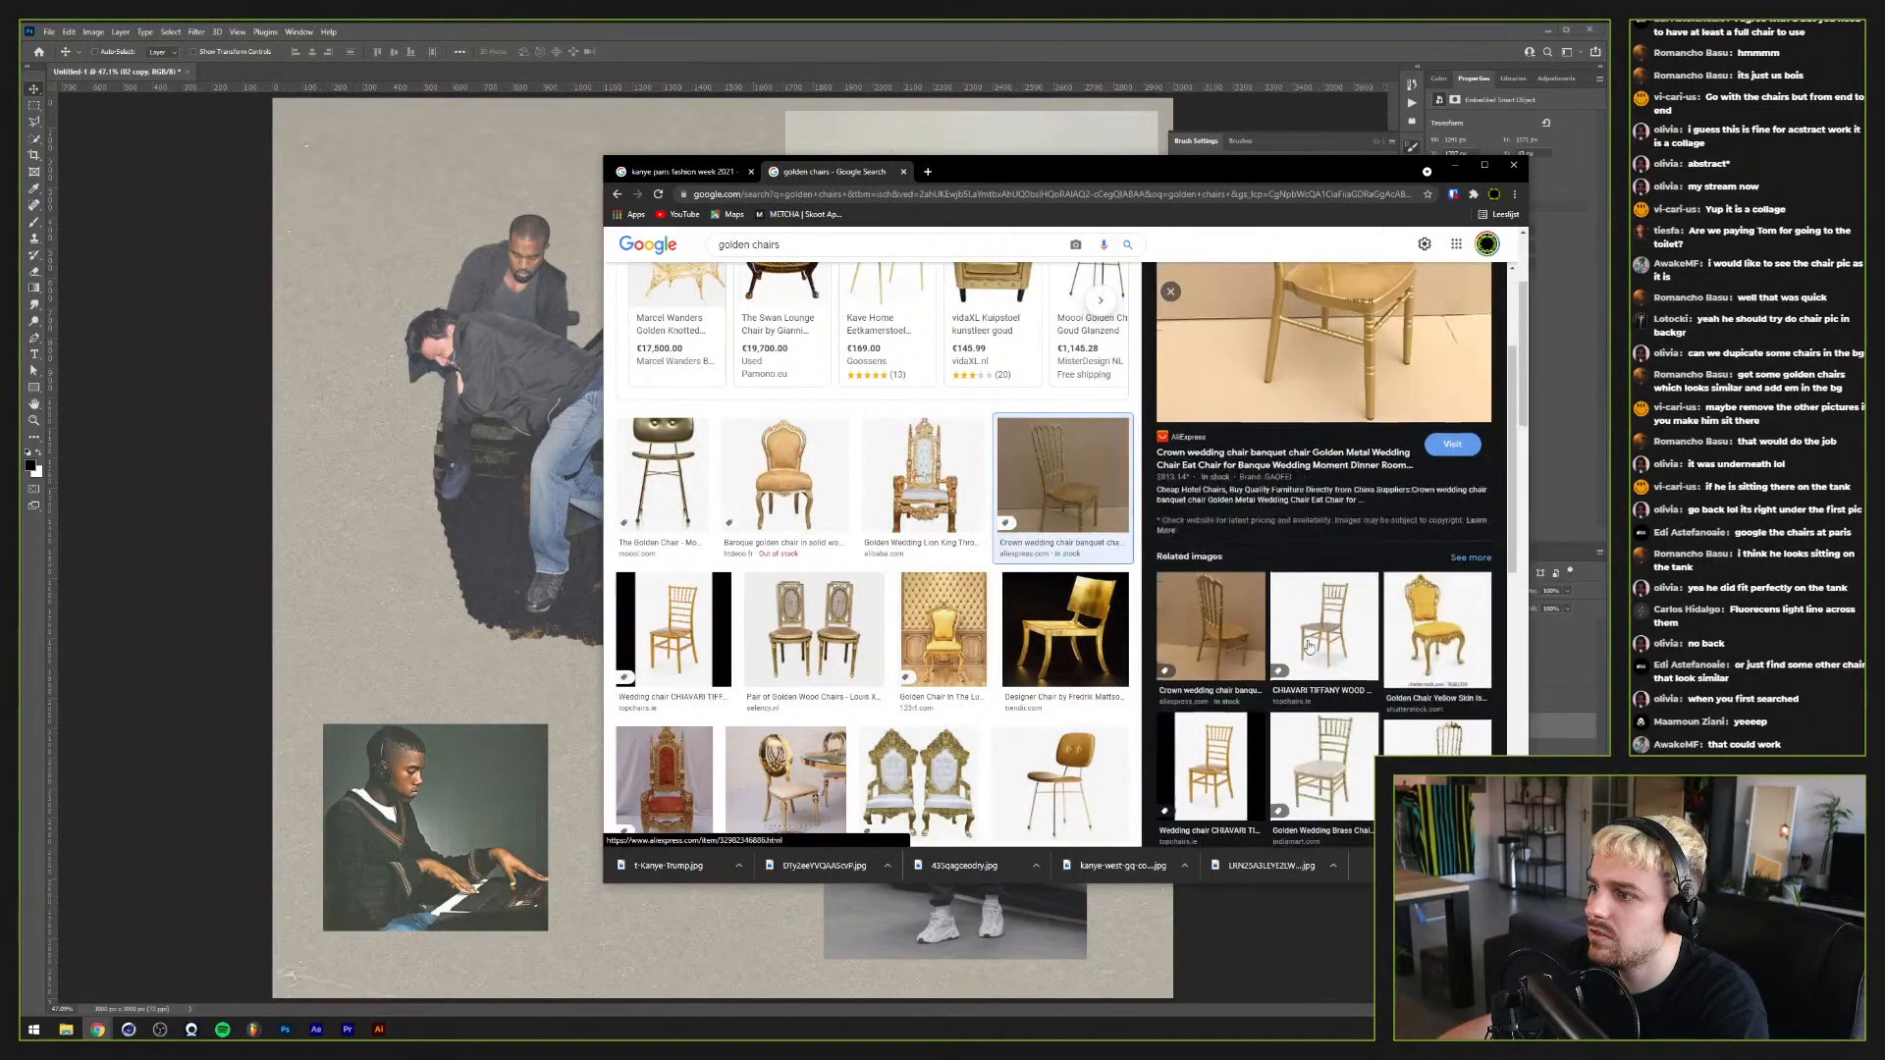
Step: Look through the related images for the AliExpress crown wedding banquet chair and return to its preview
scroll(1292, 640, down, 5)
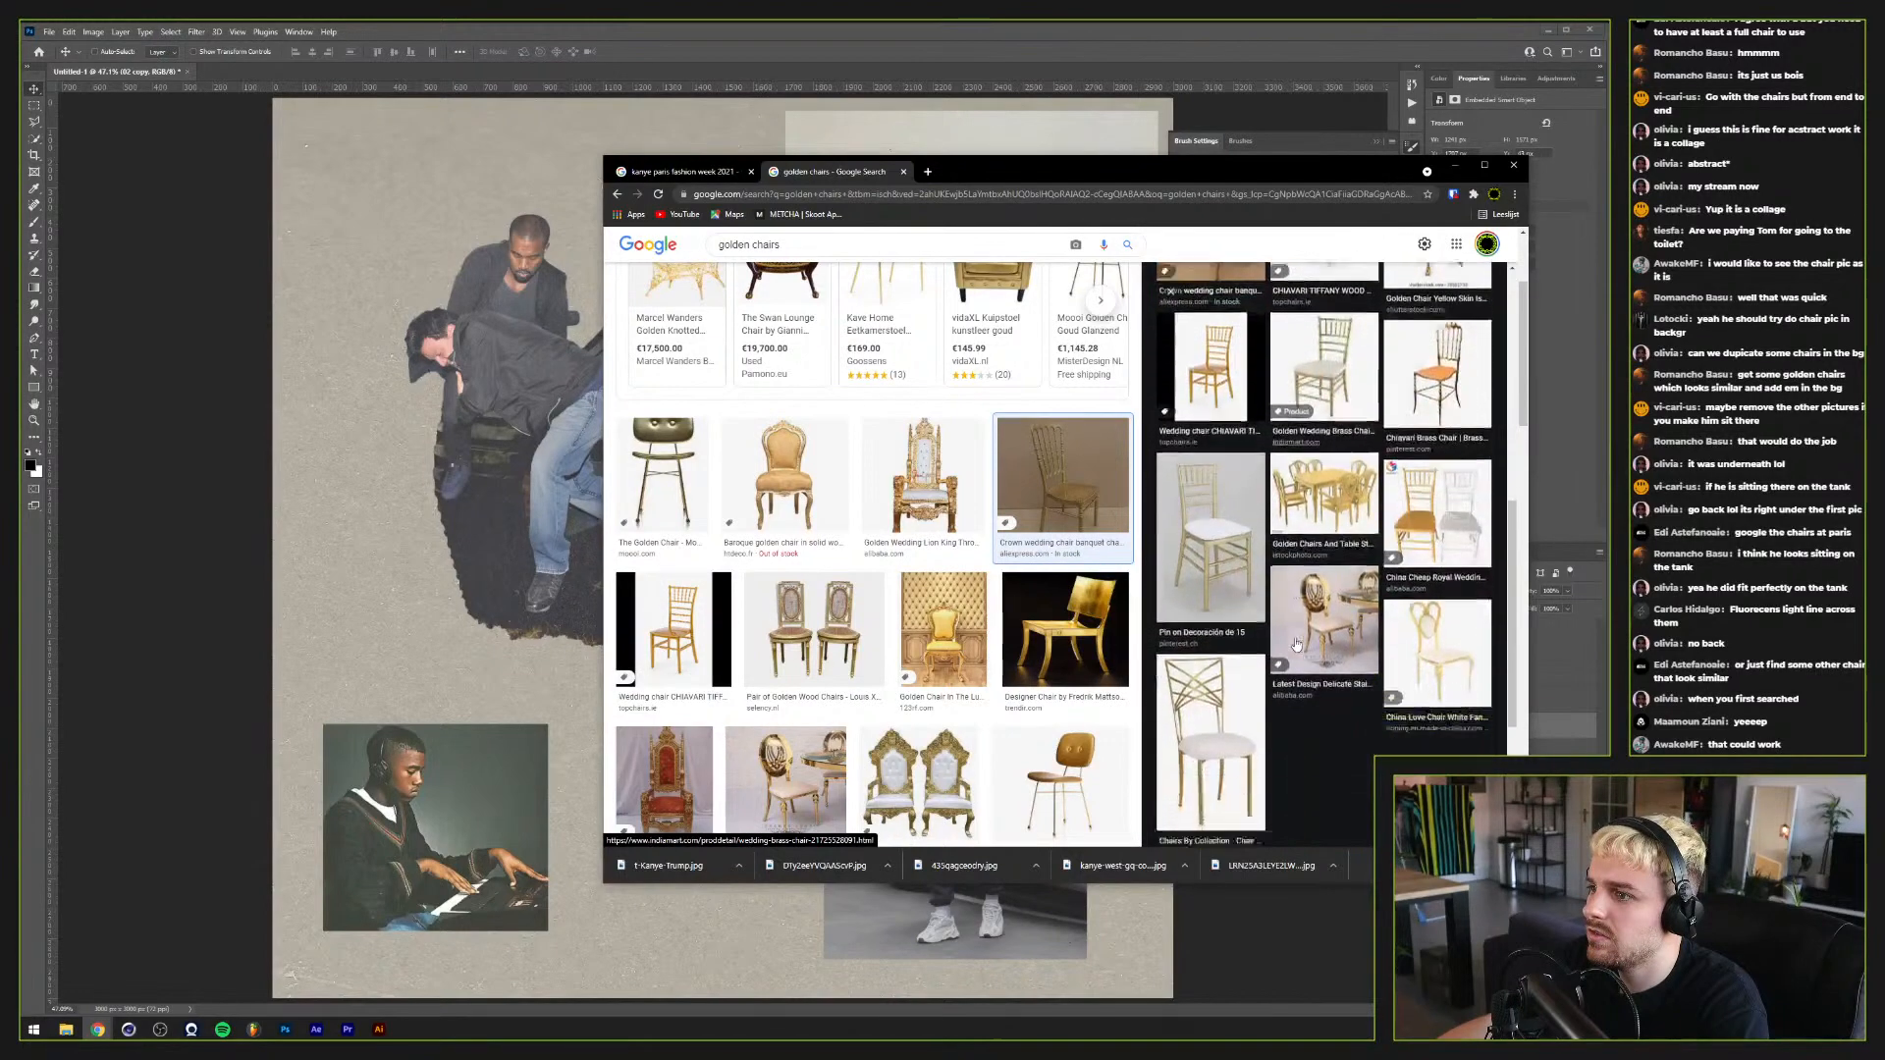
scroll(1292, 641, up, 5)
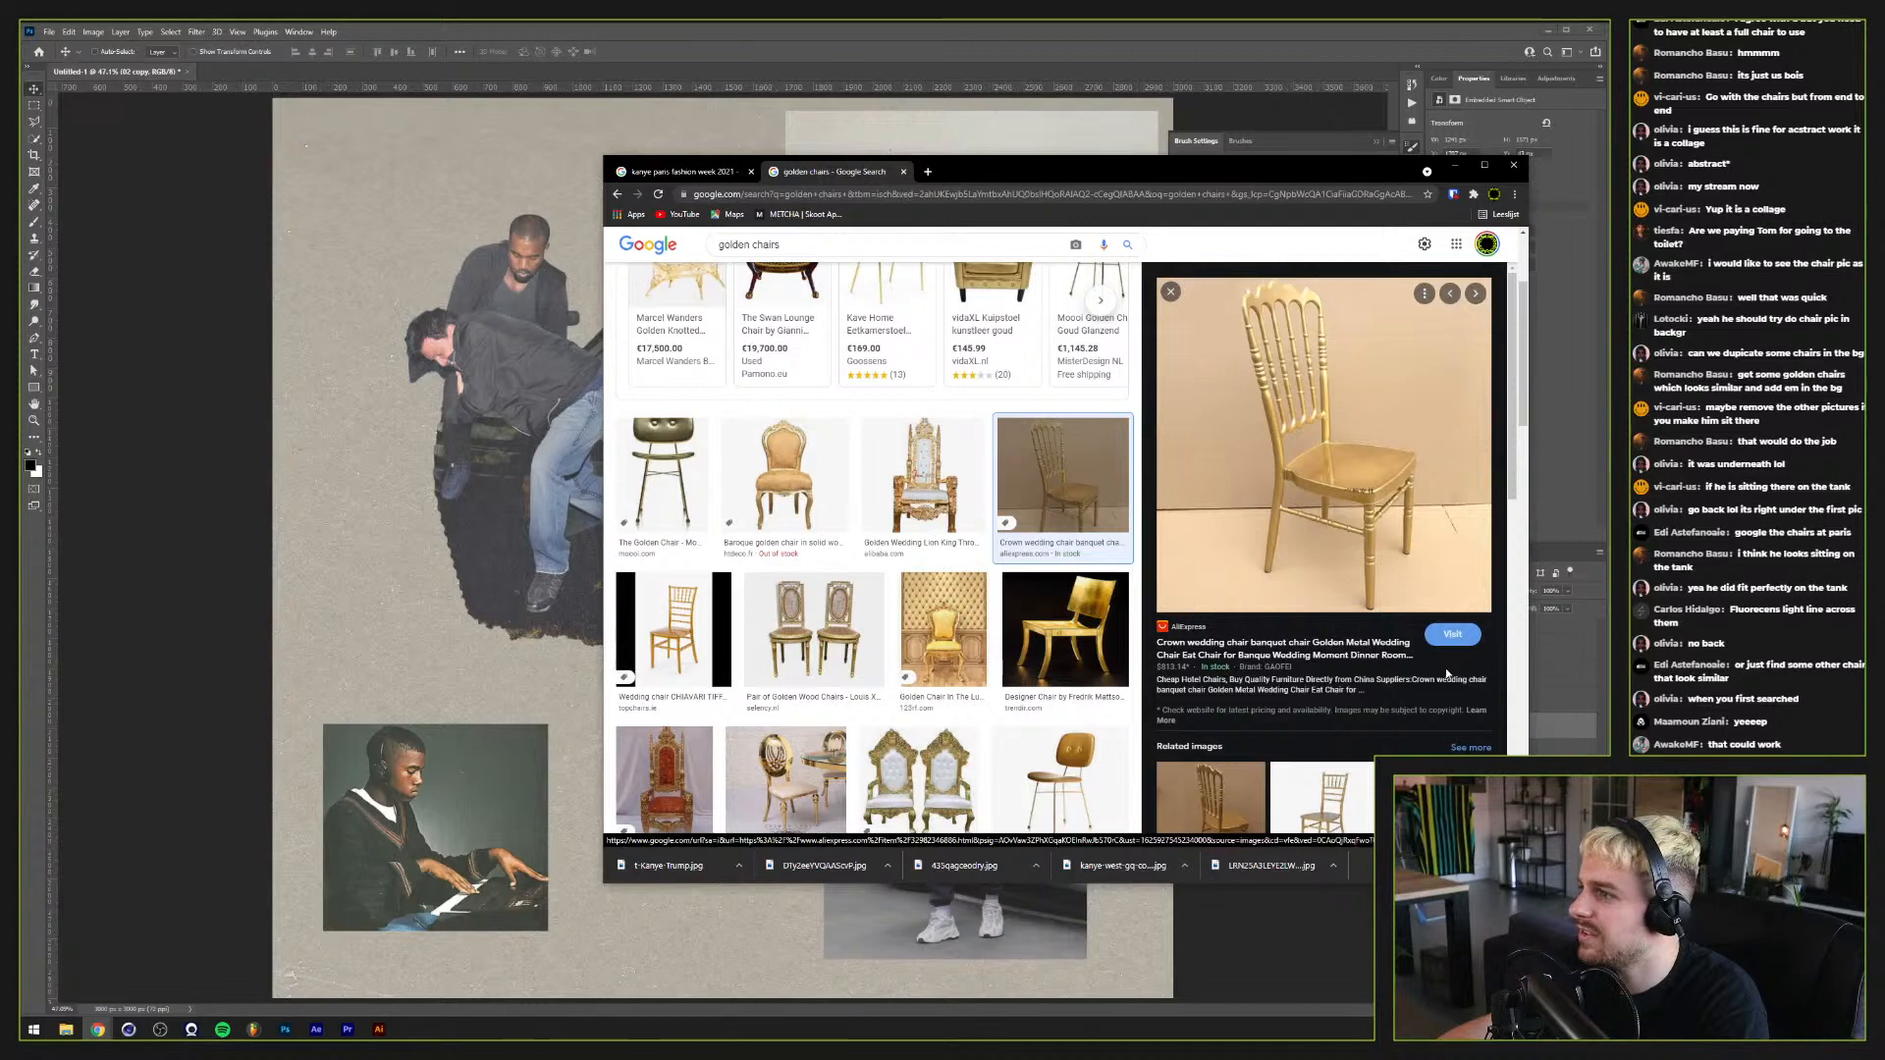
scroll(1408, 597, up, 2)
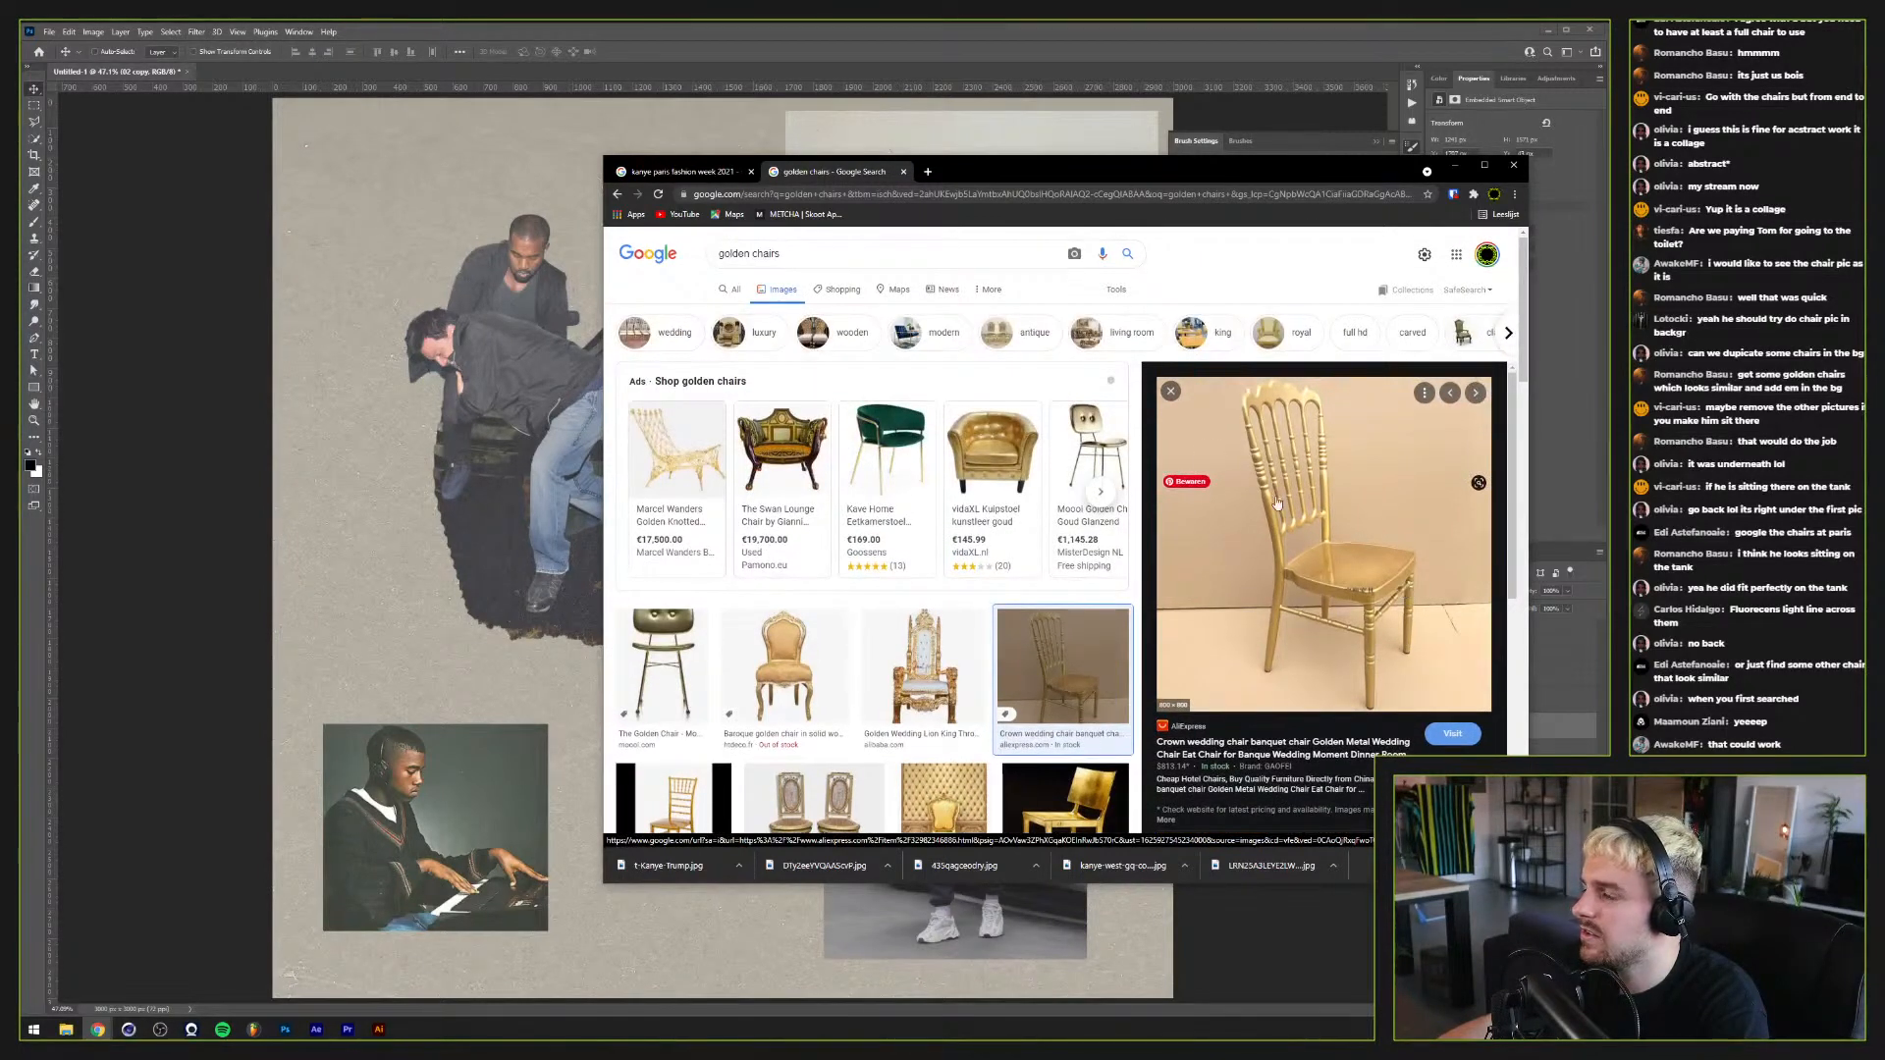
Step: Return to the Kanye image search, change it to "kanye nike socks", and preview the Twitter photo of the seated masked man among golden chairs
click(668, 173)
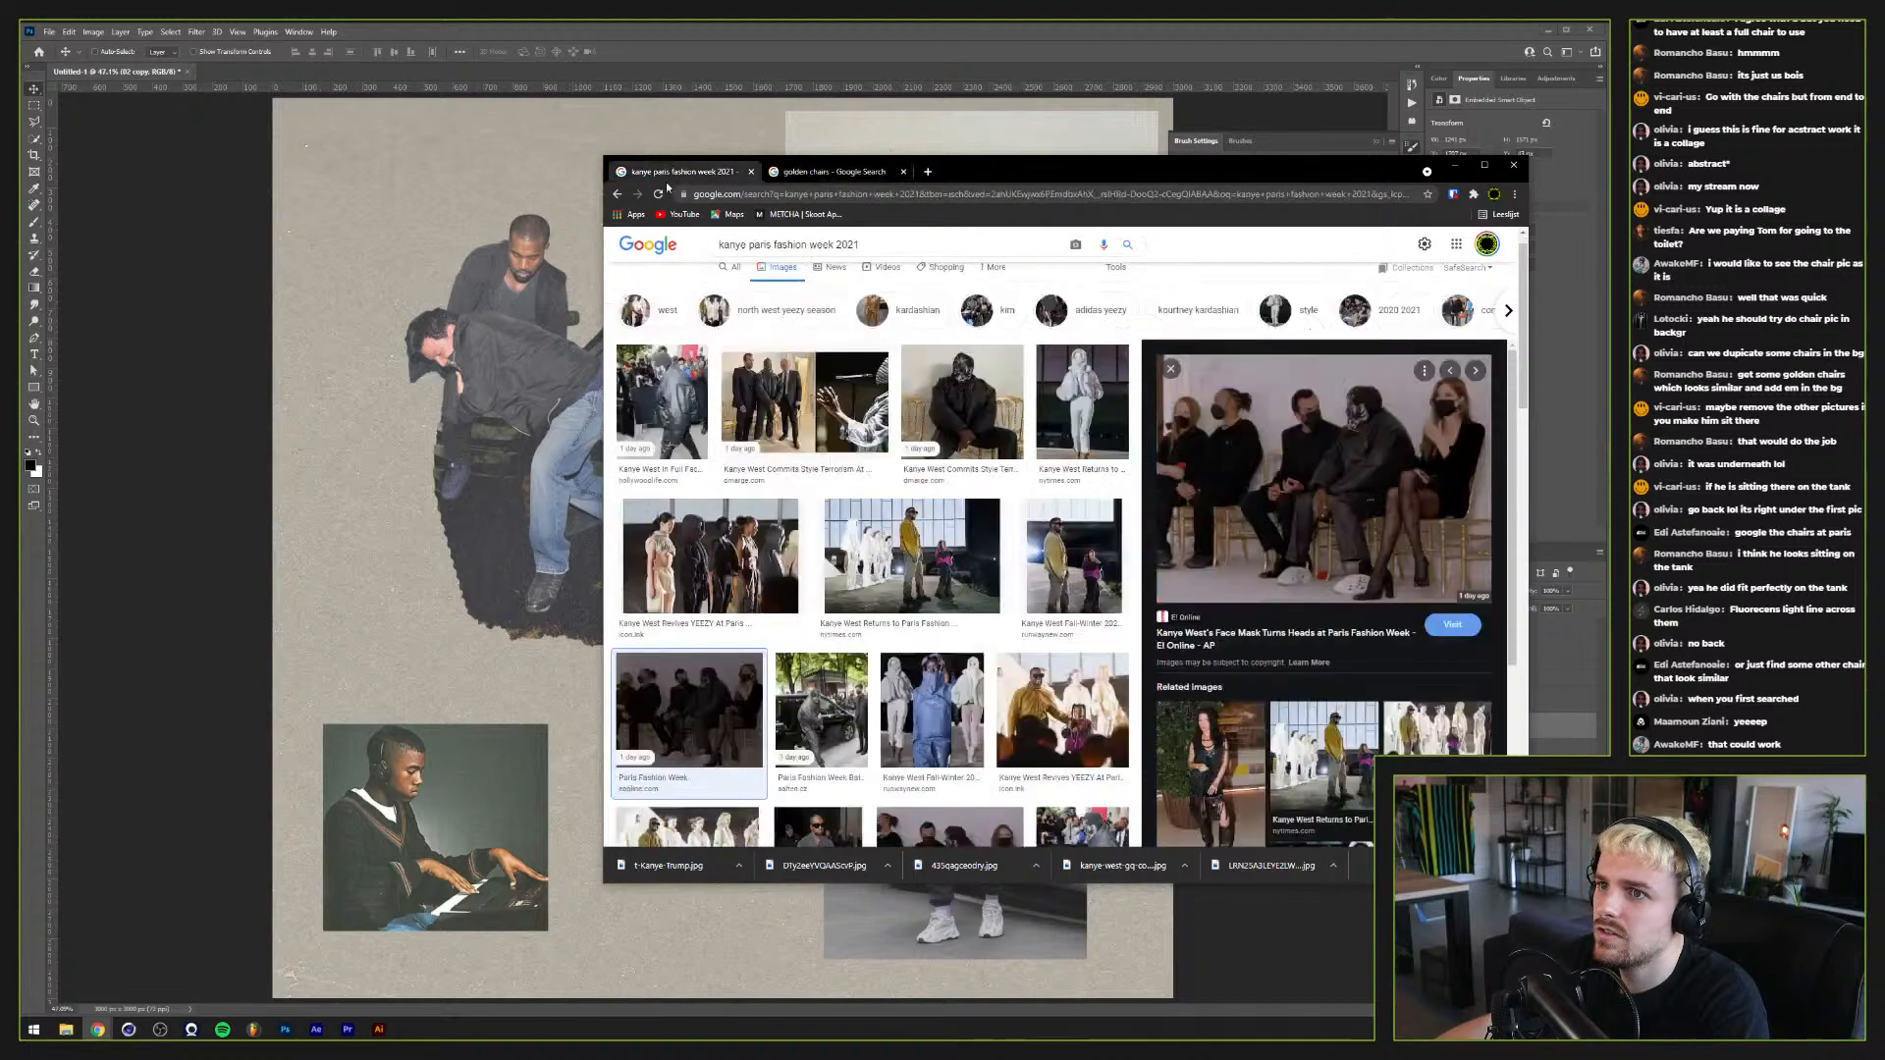
scroll(682, 345, up, 1)
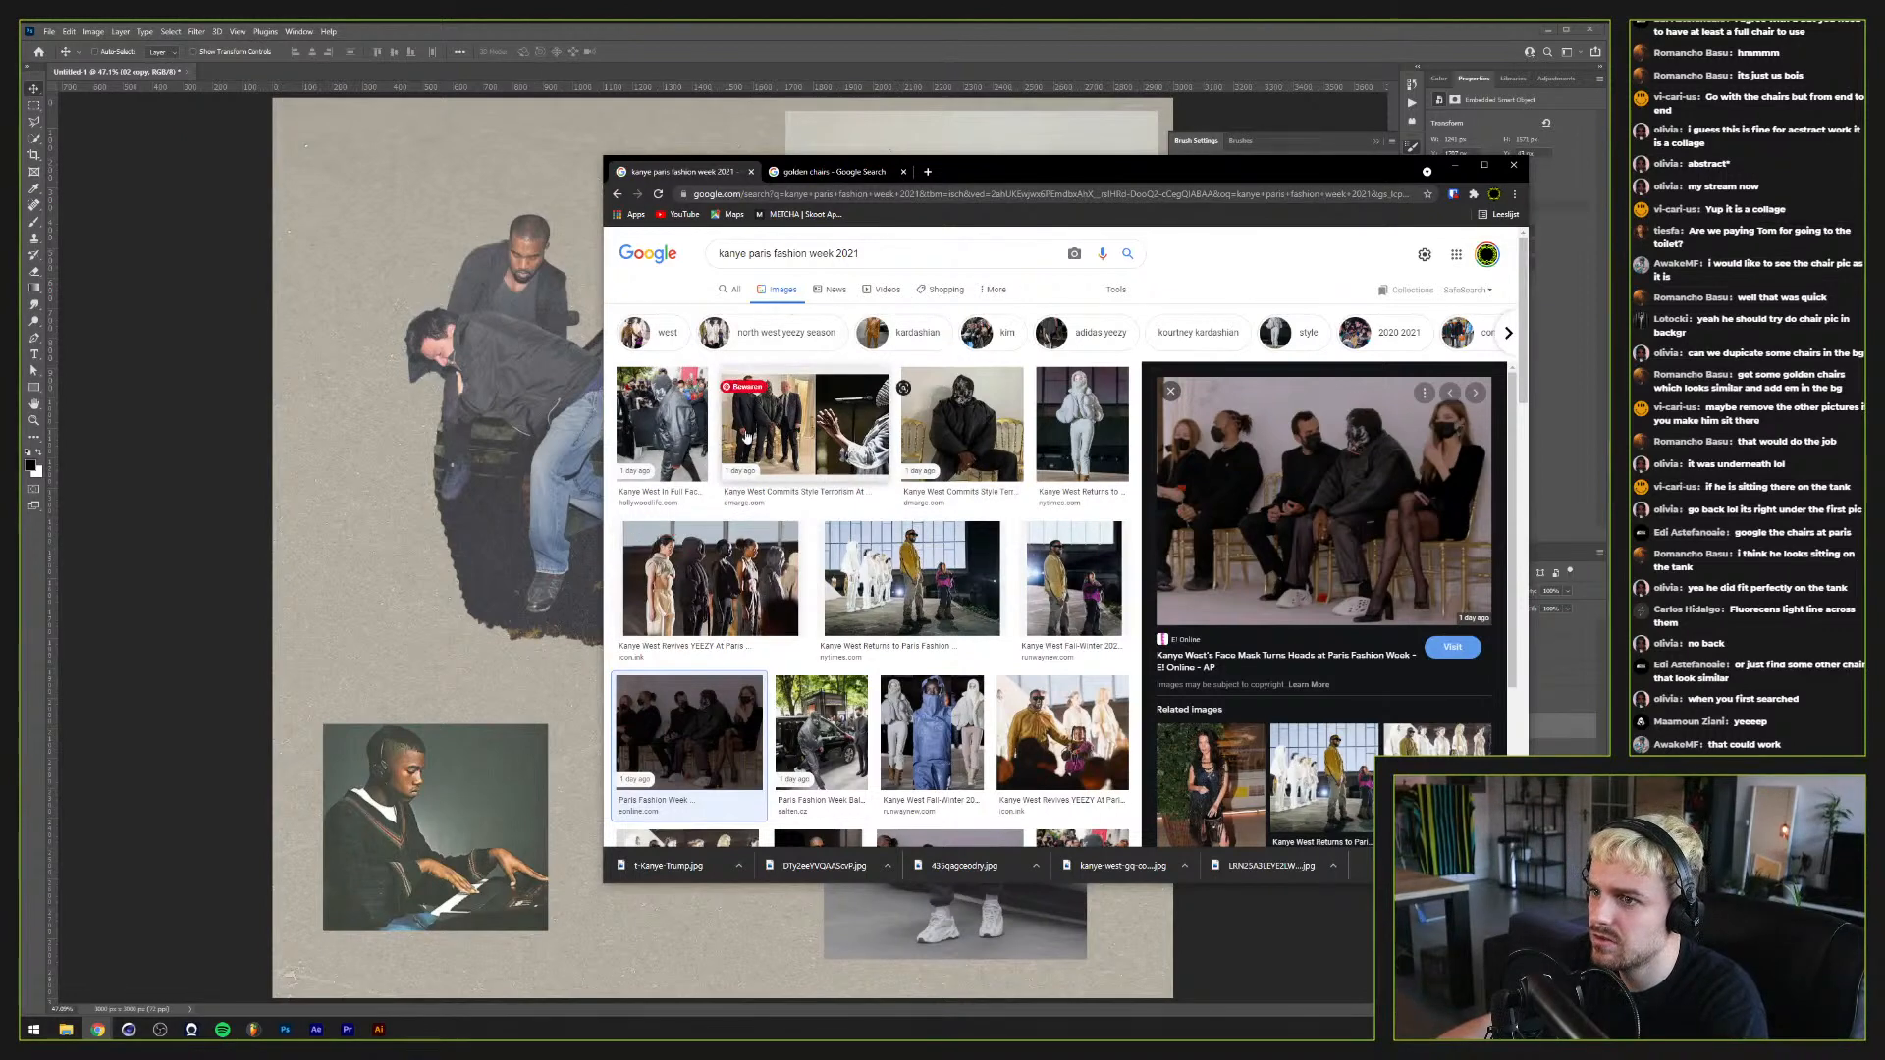
click(743, 257)
key(shift+End)
text(nik)
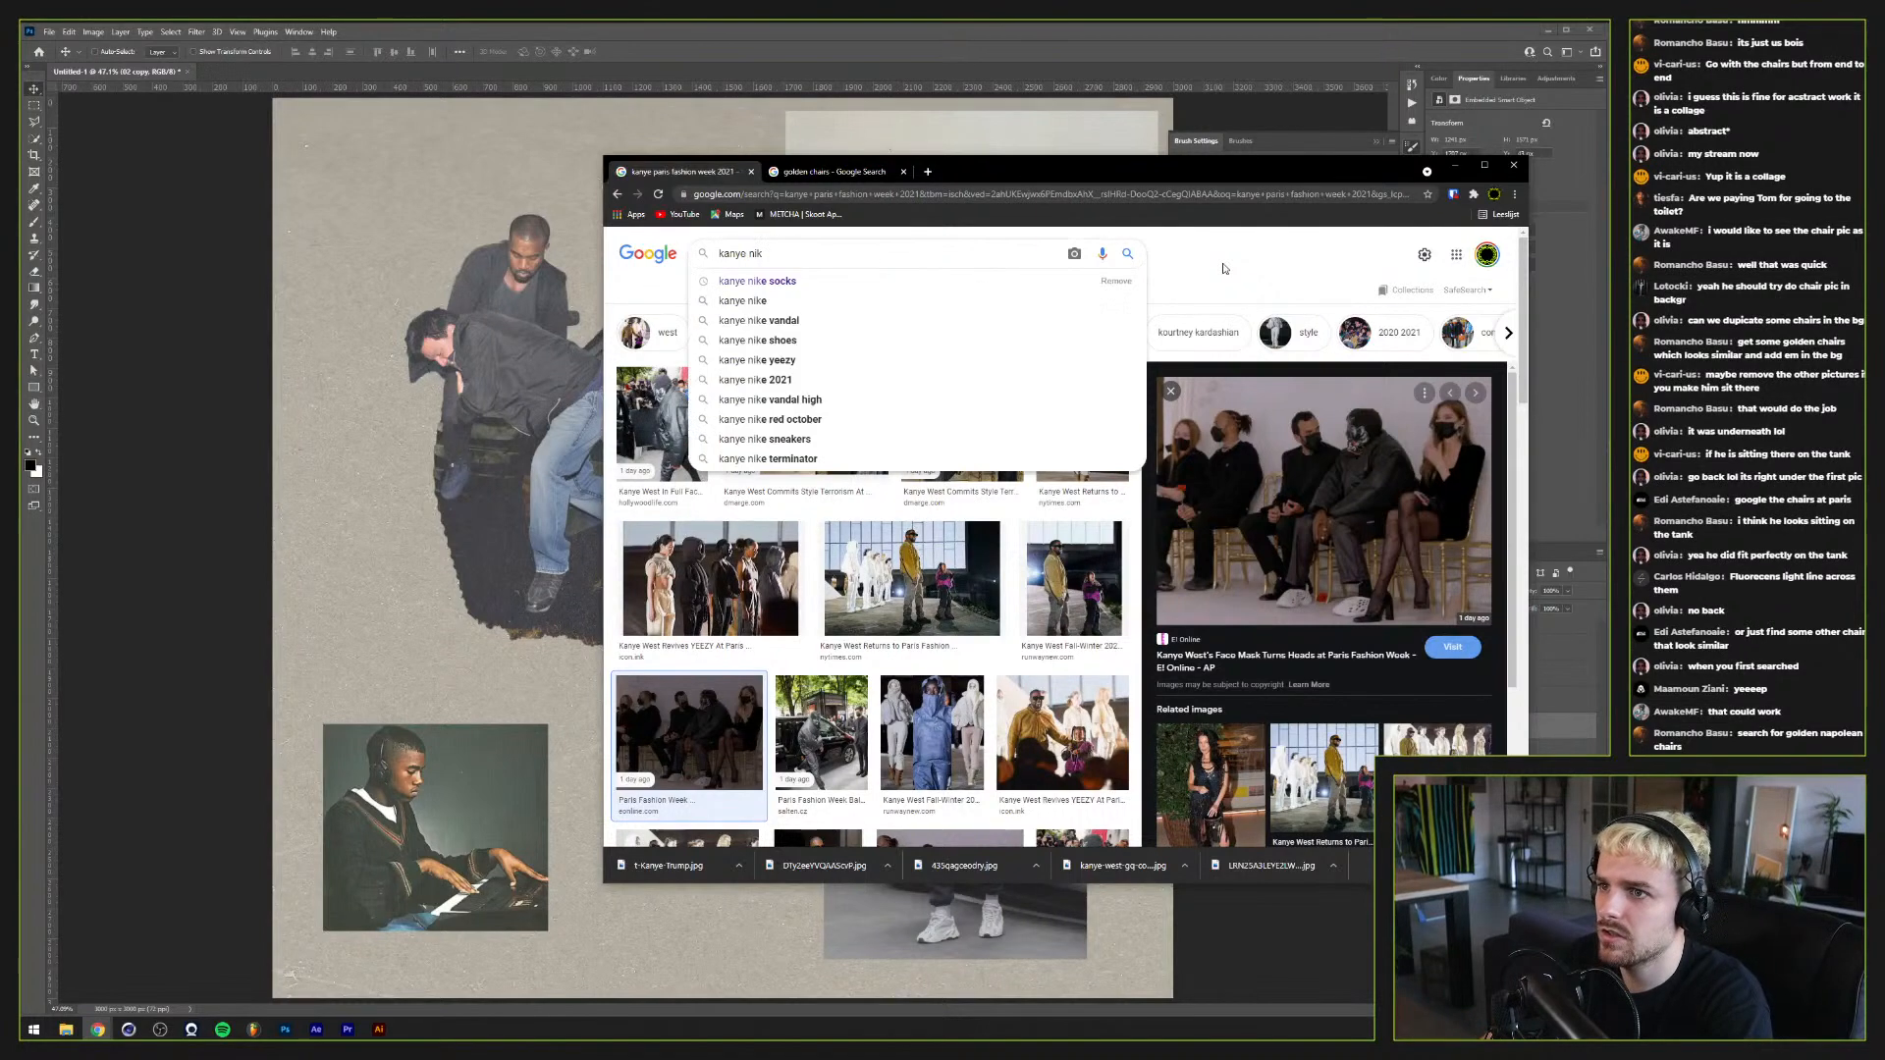
text(e socks)
key(Return)
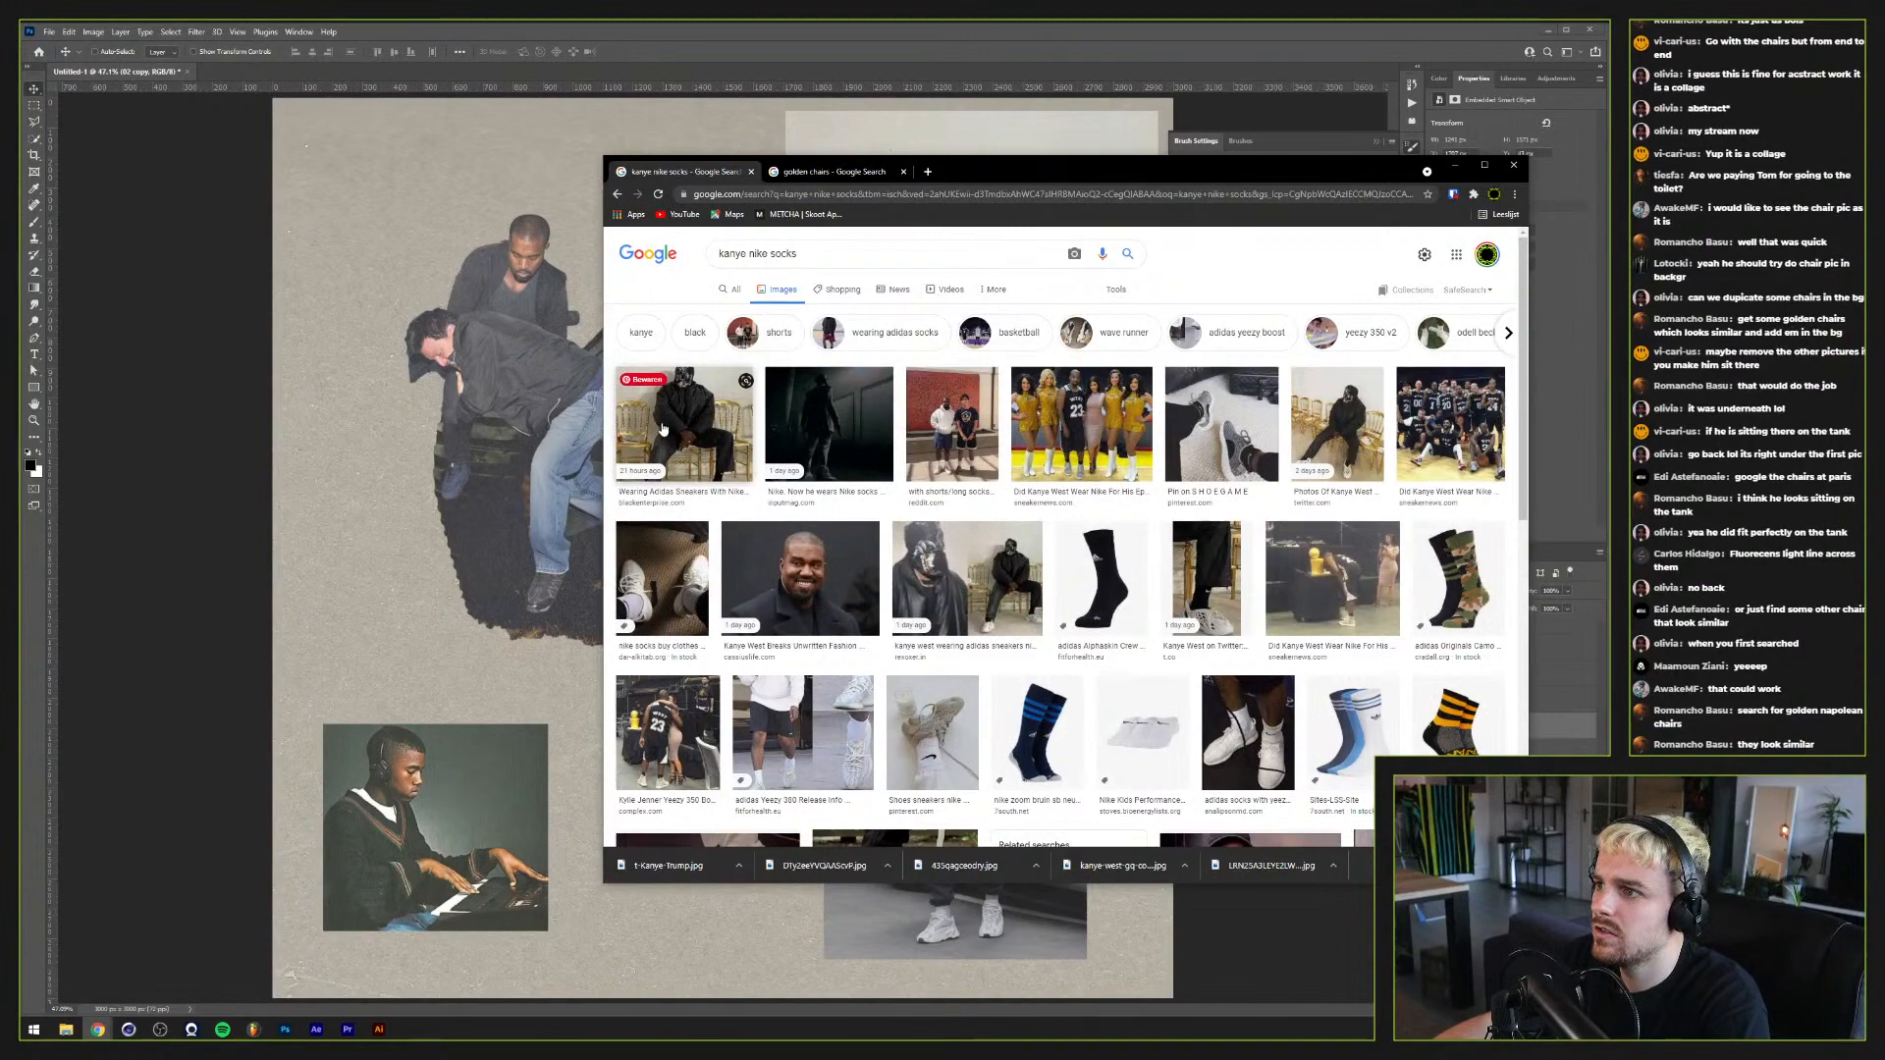
click(1345, 422)
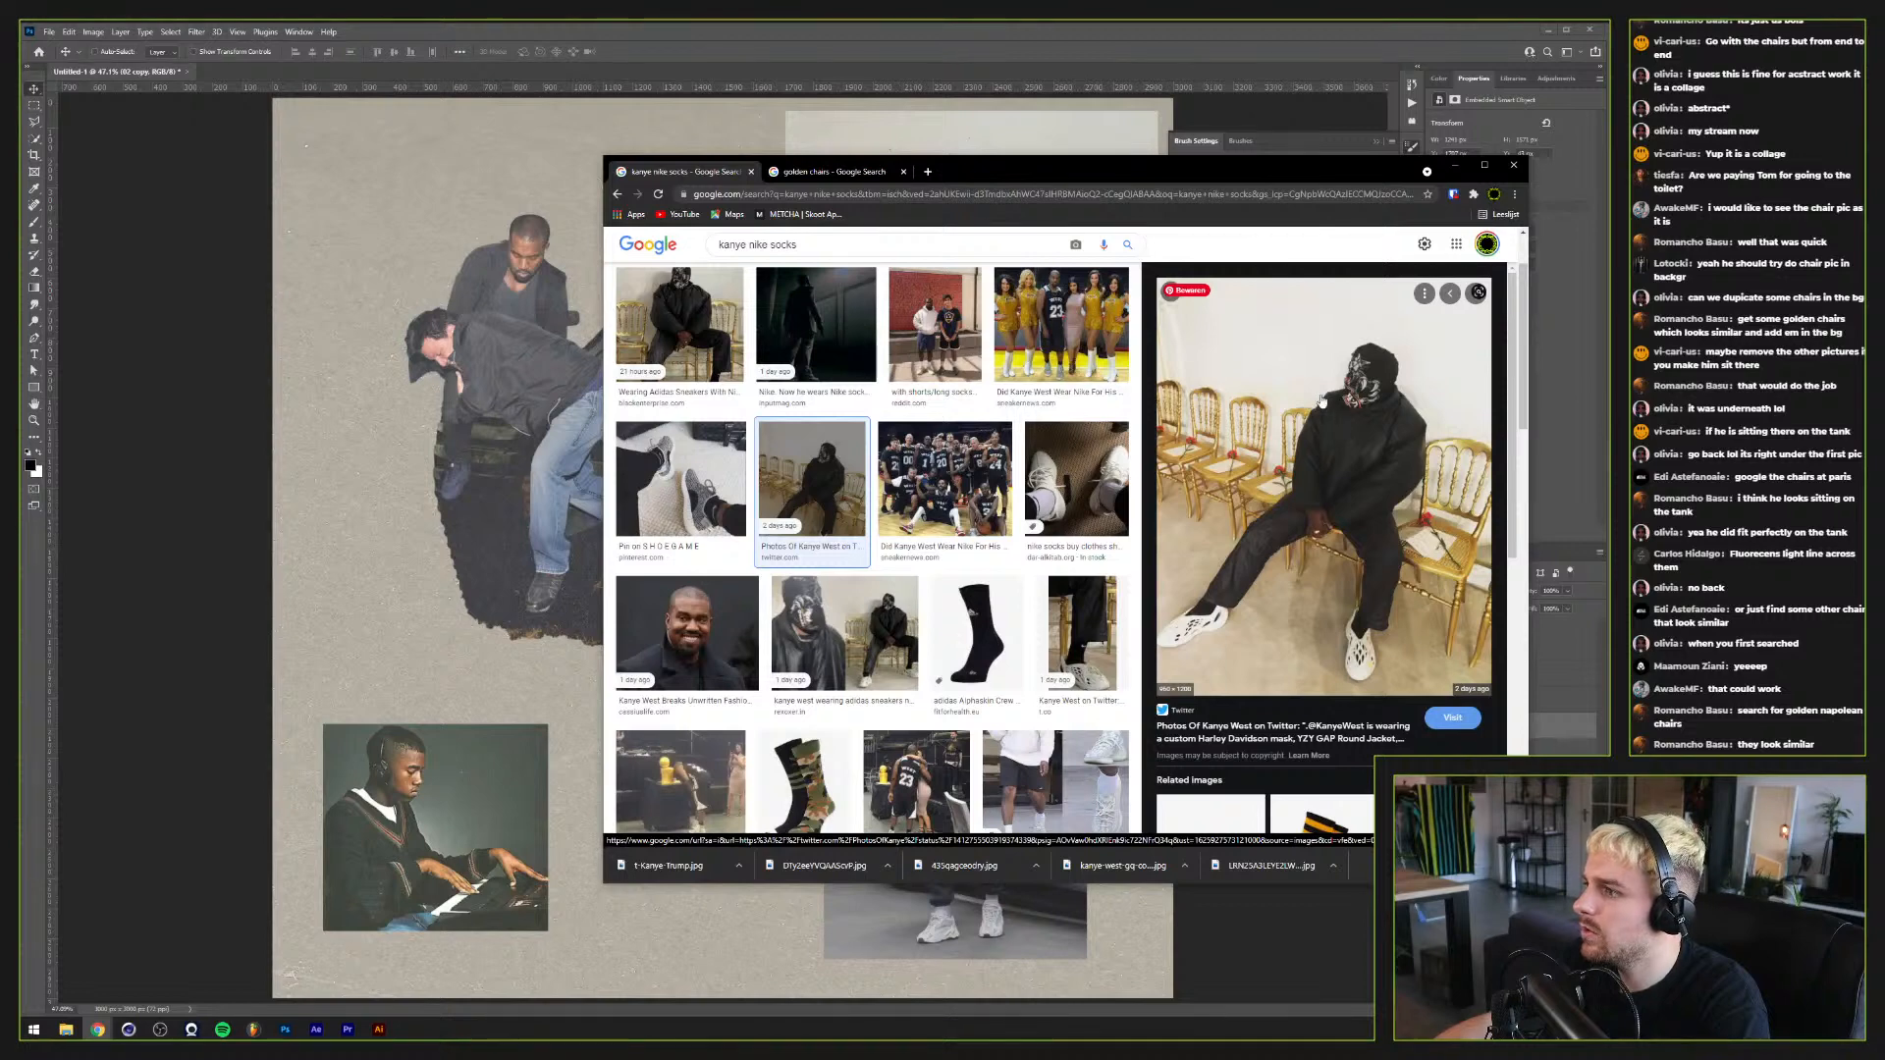
Step: Search for "golden napoleon chairs" in a new browser tab and look through the image results
click(926, 171)
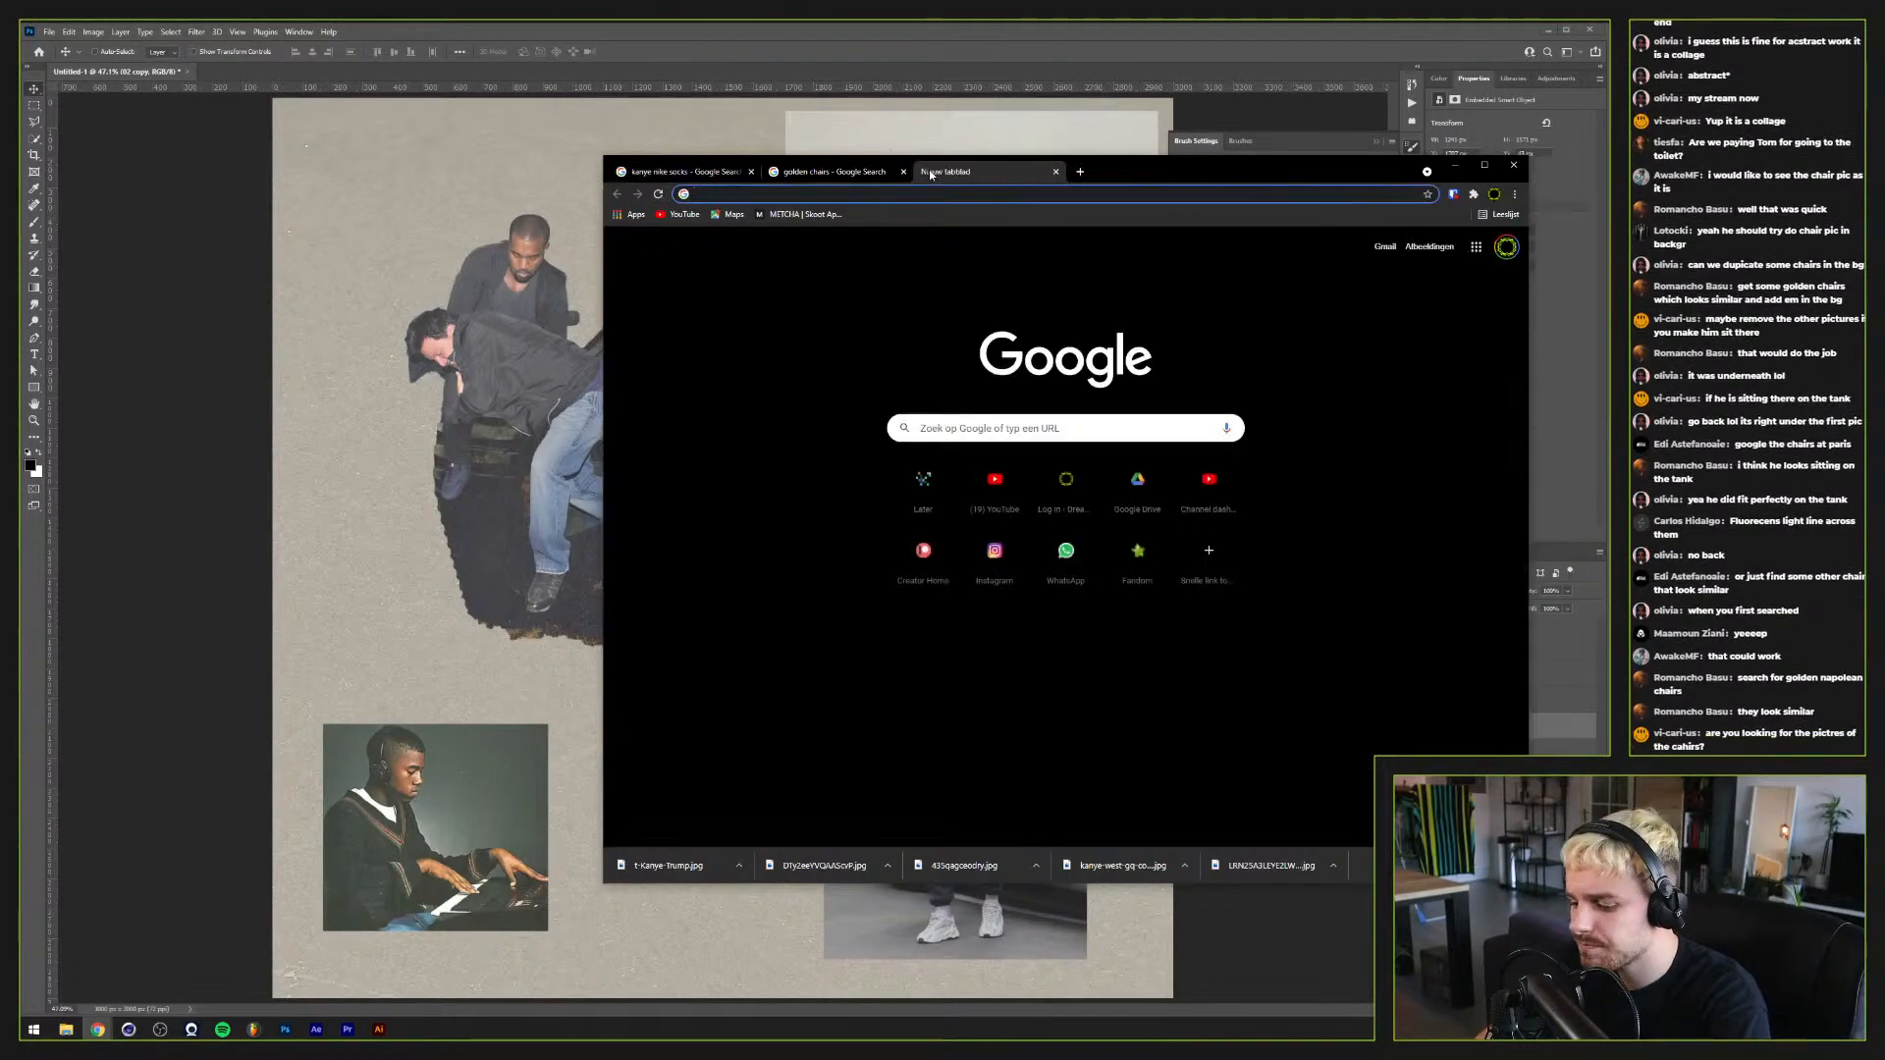
text(golden napoleon )
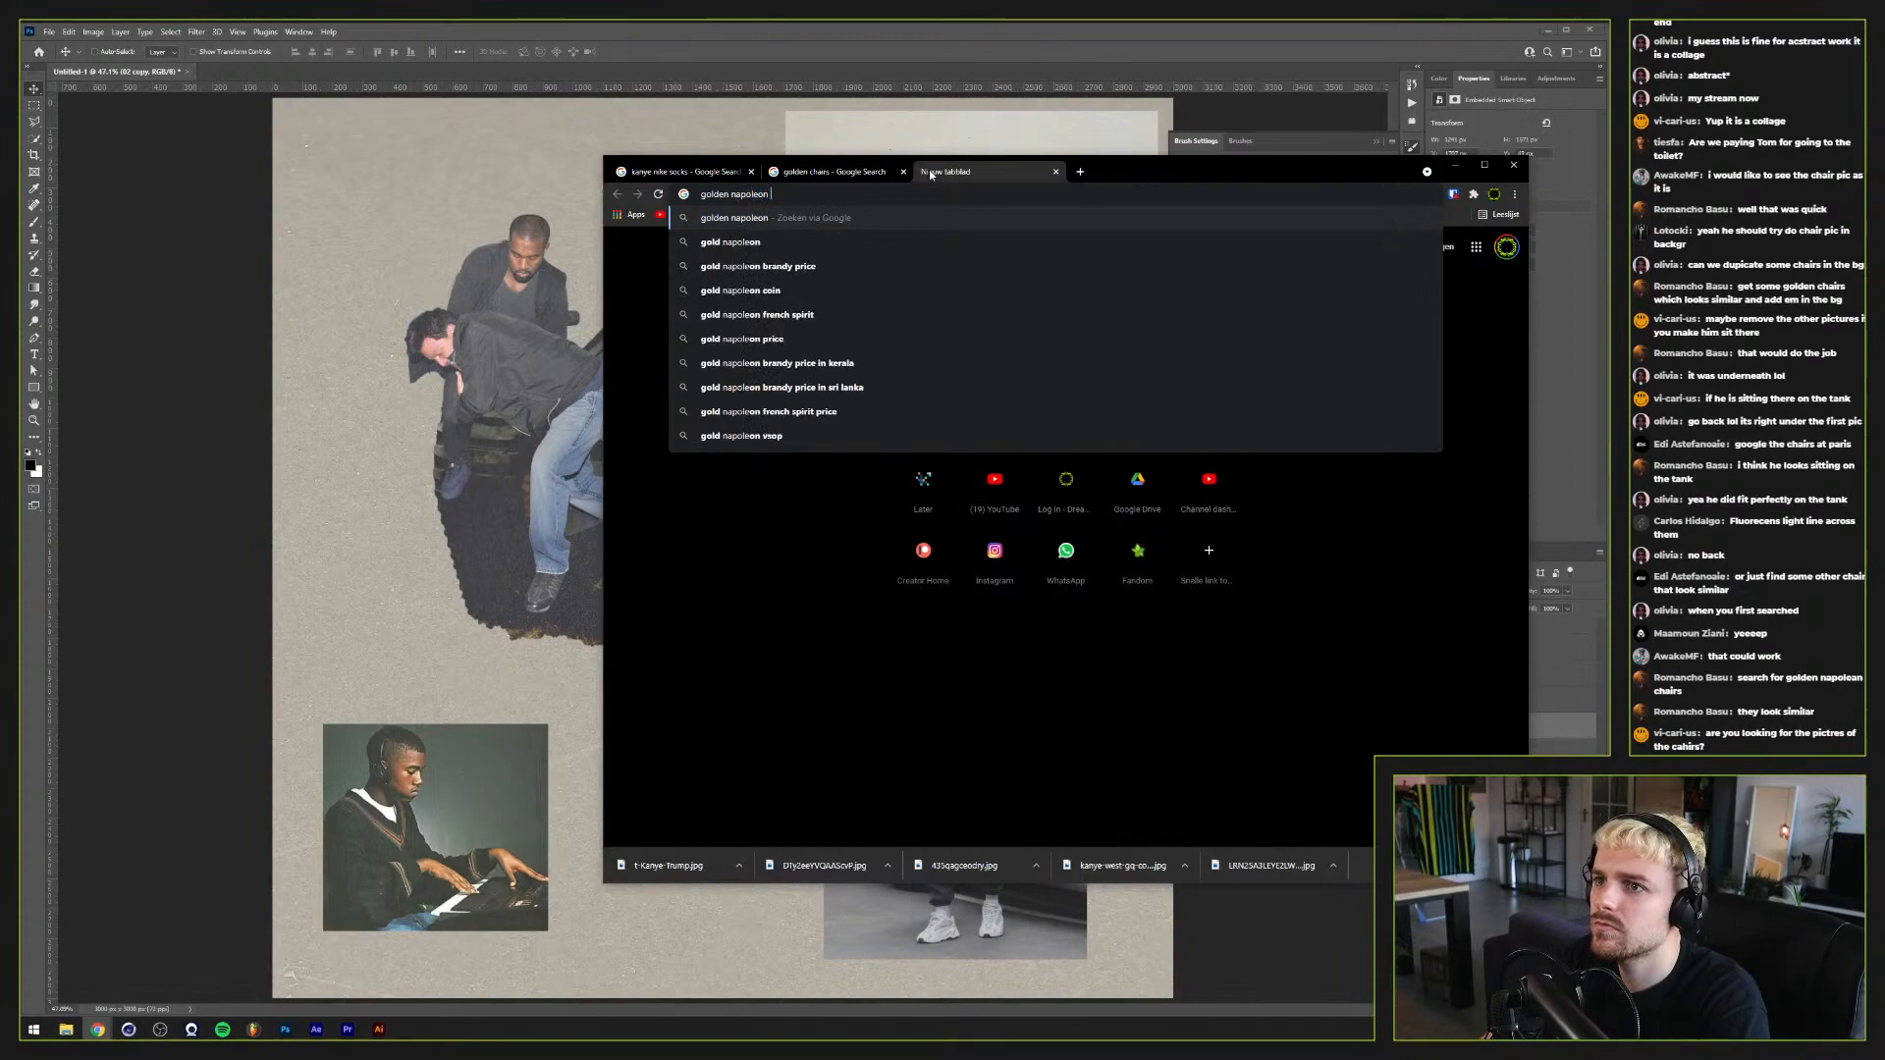
text(chairs)
key(Return)
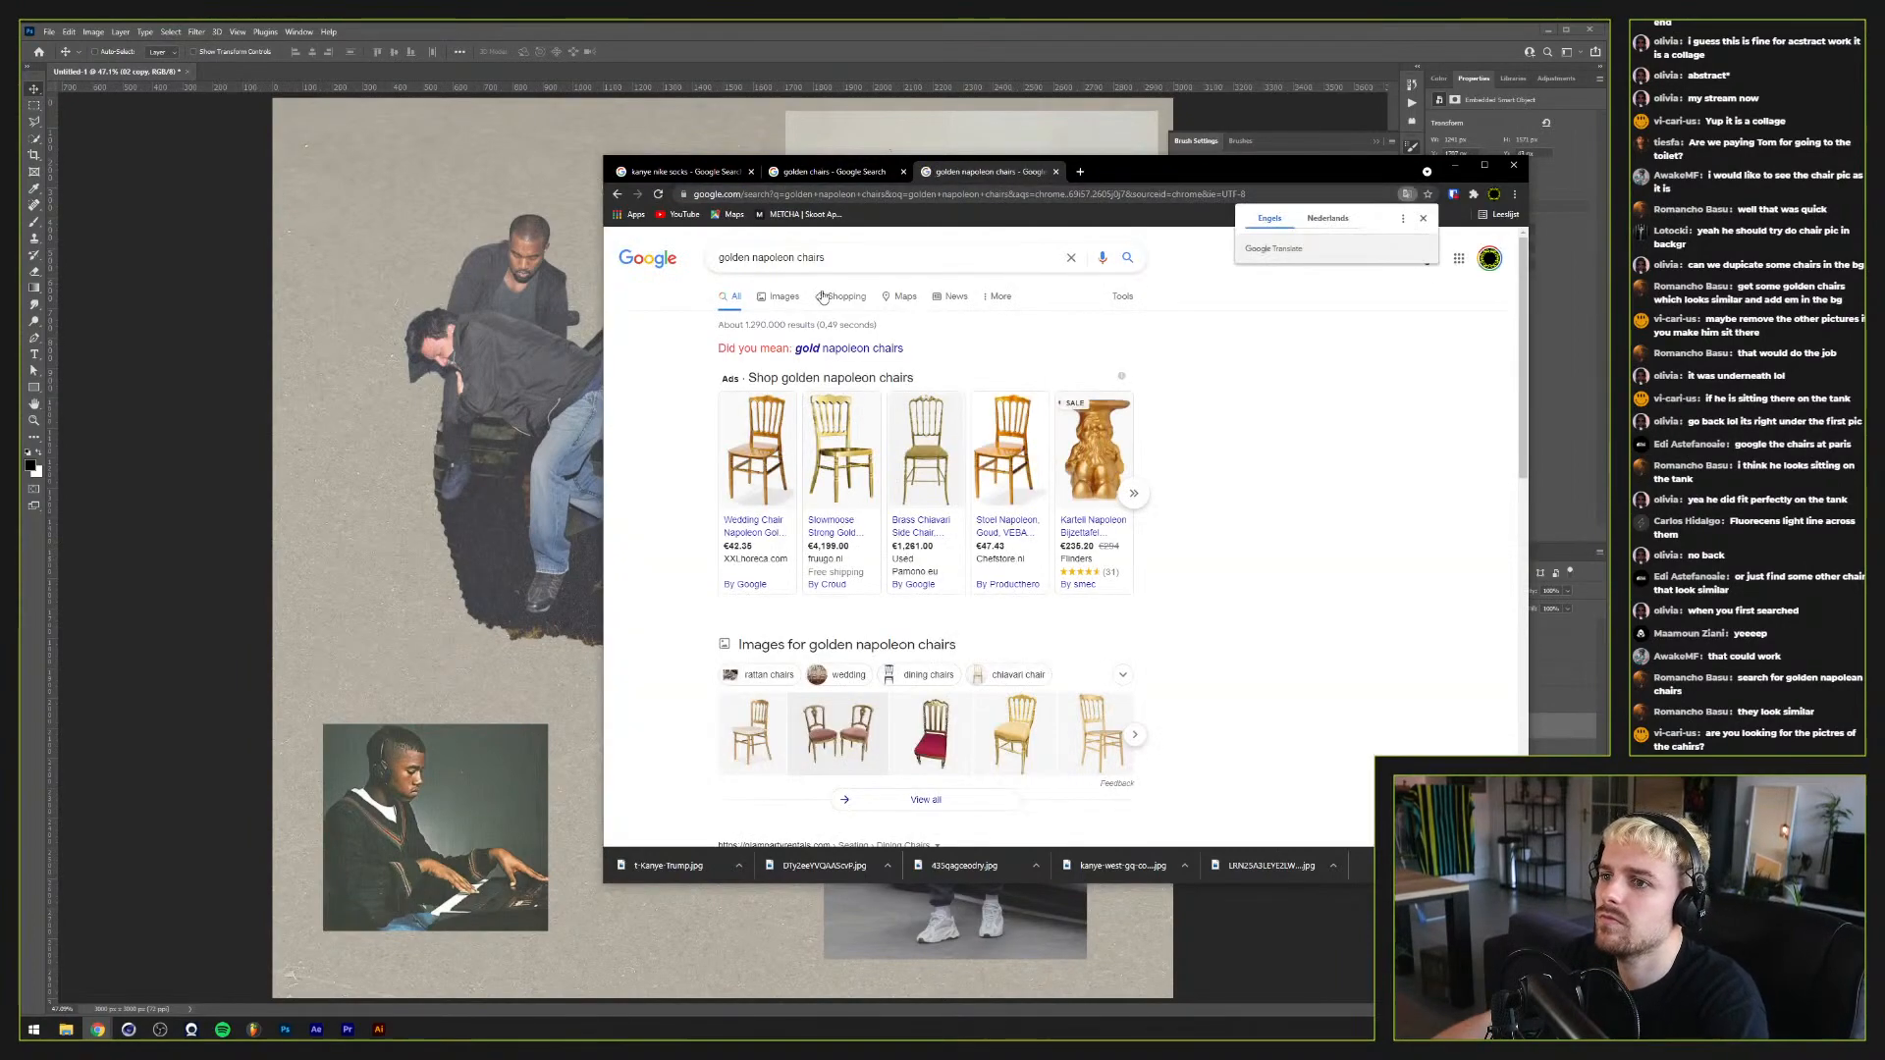
click(785, 298)
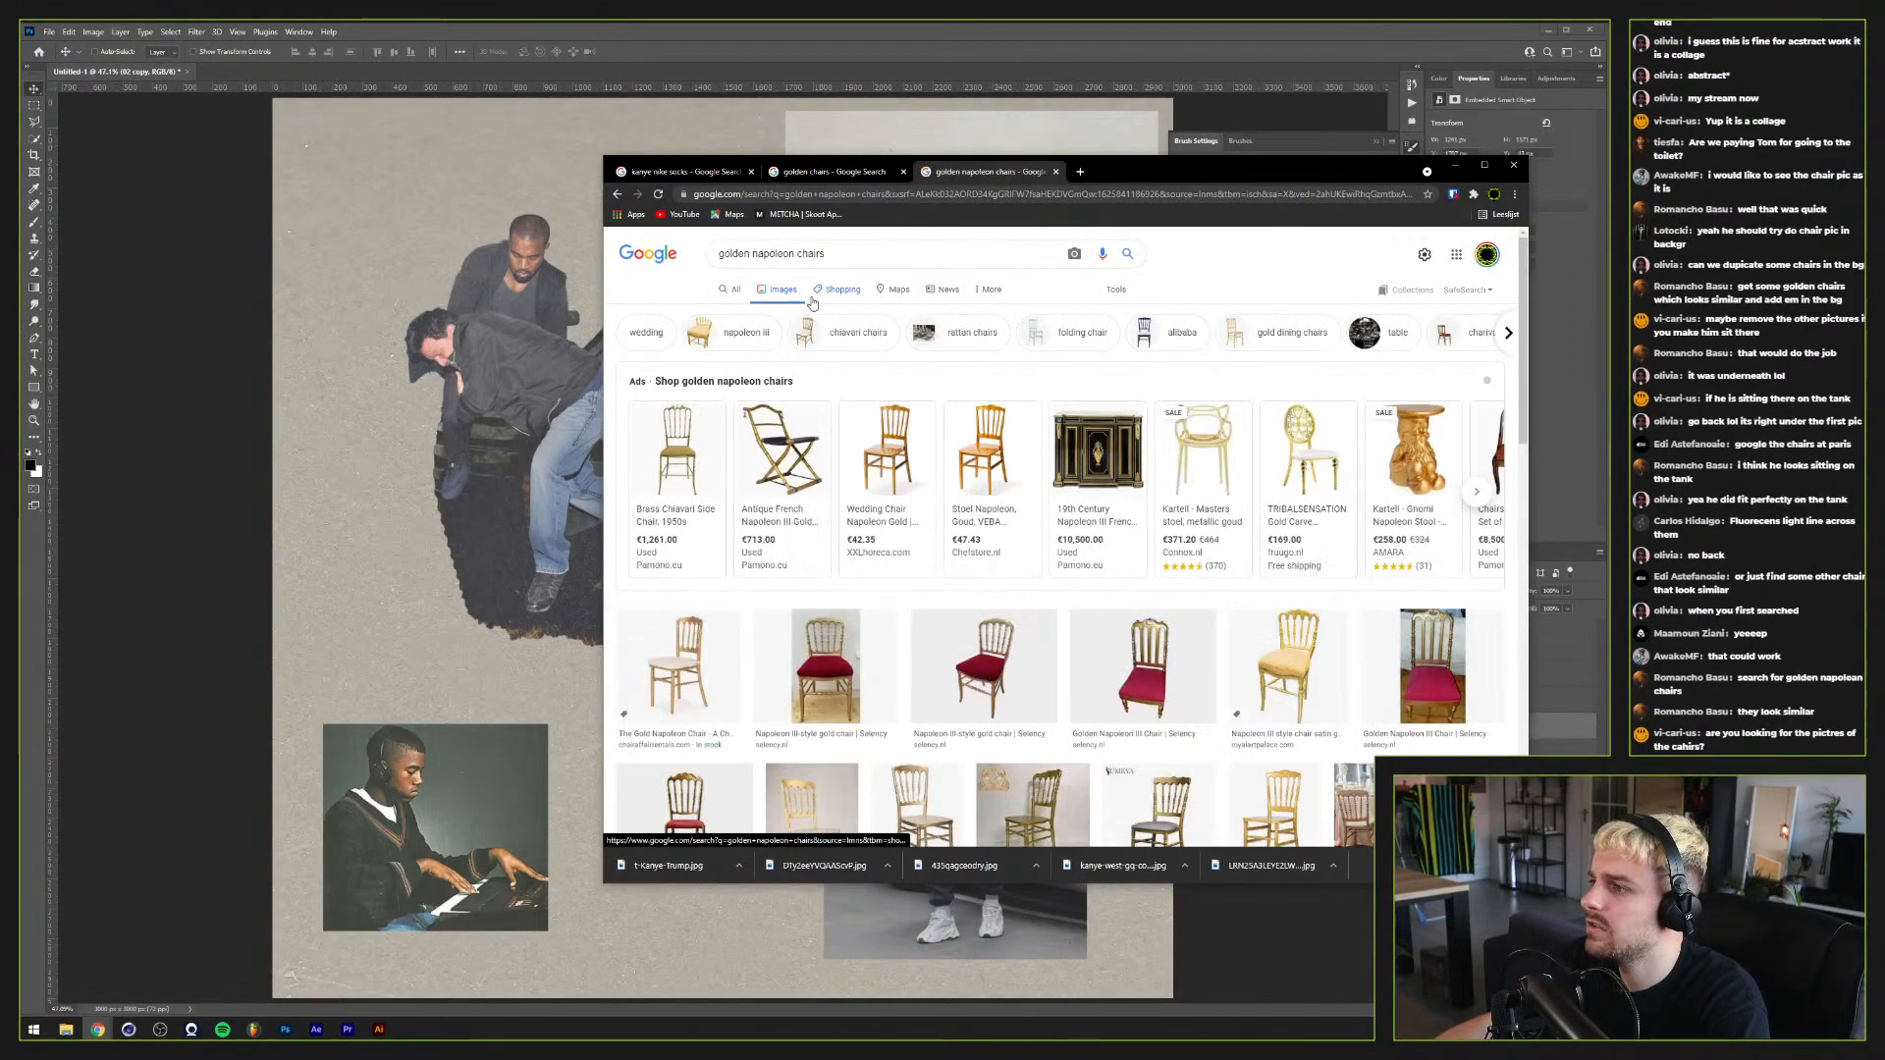
scroll(873, 444, down, 3)
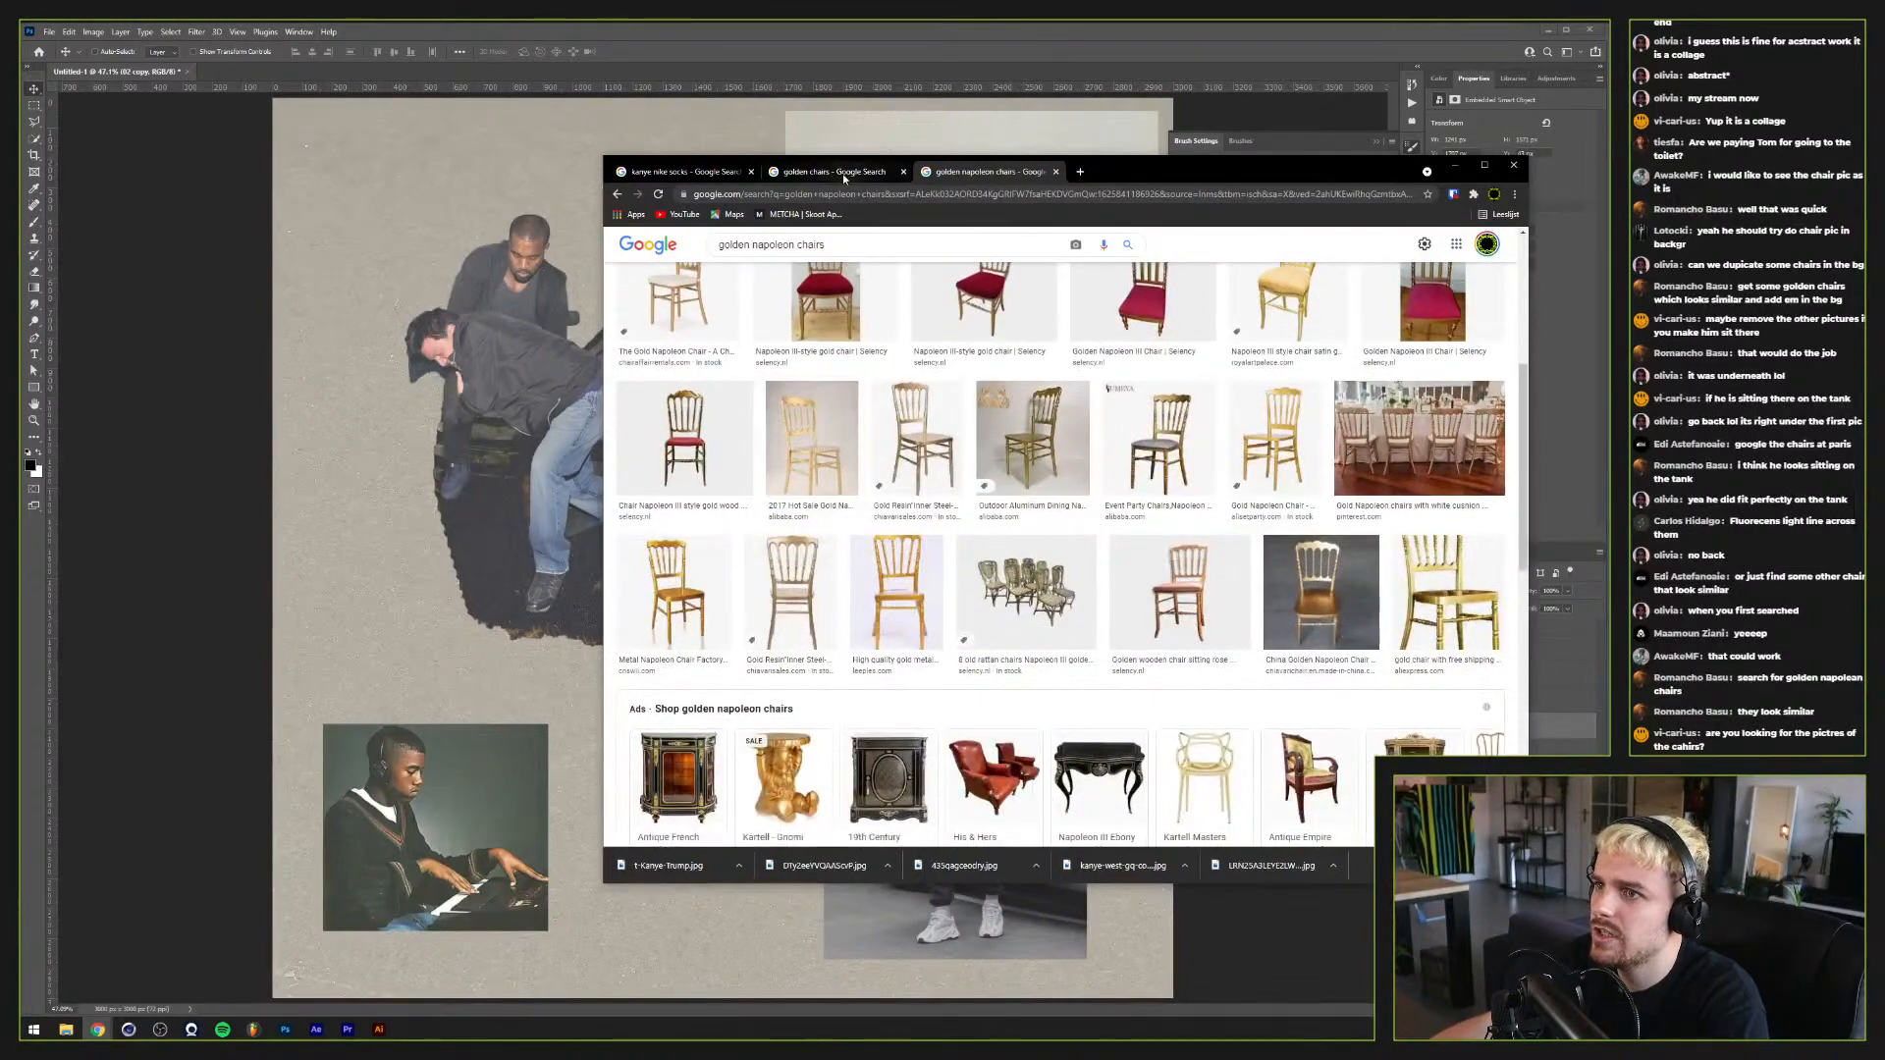
Step: Copy the Twitter photo of the masked man among golden chairs and paste it into the Photoshop collage
click(834, 172)
click(678, 172)
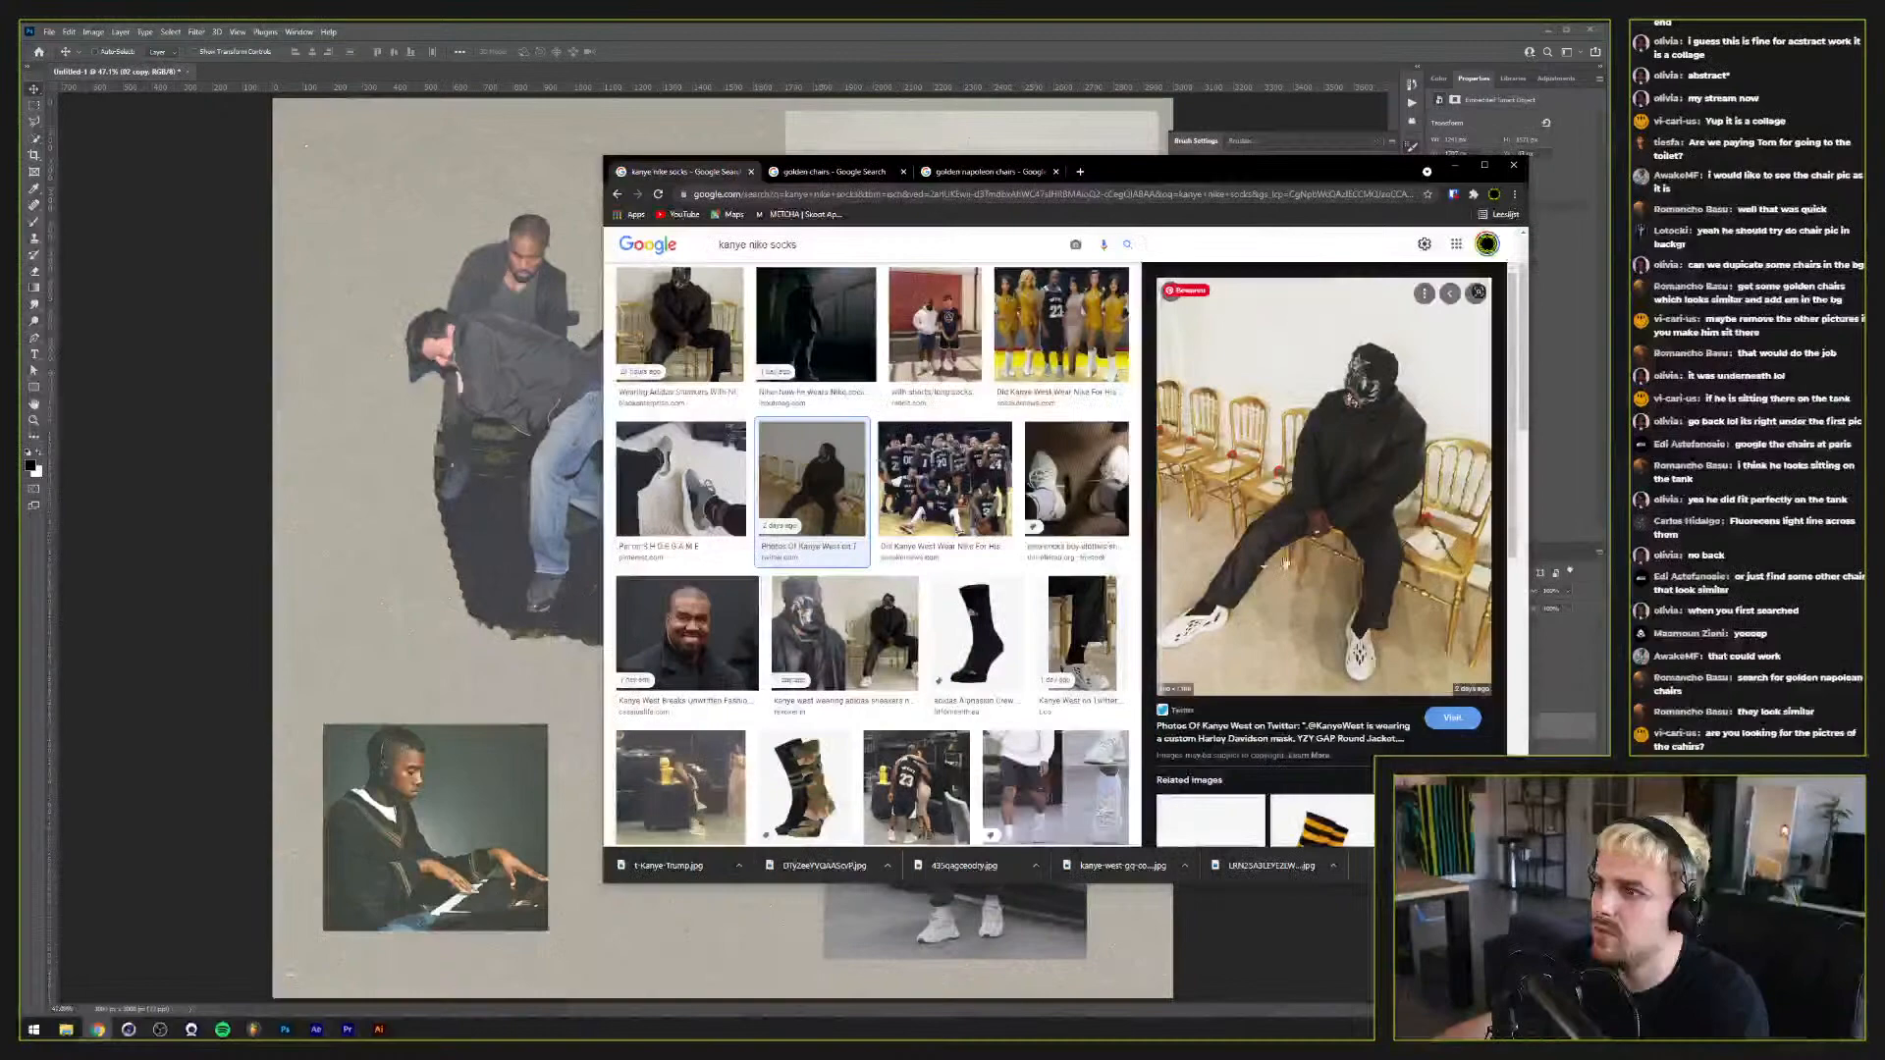
right_click(1344, 536)
click(1396, 671)
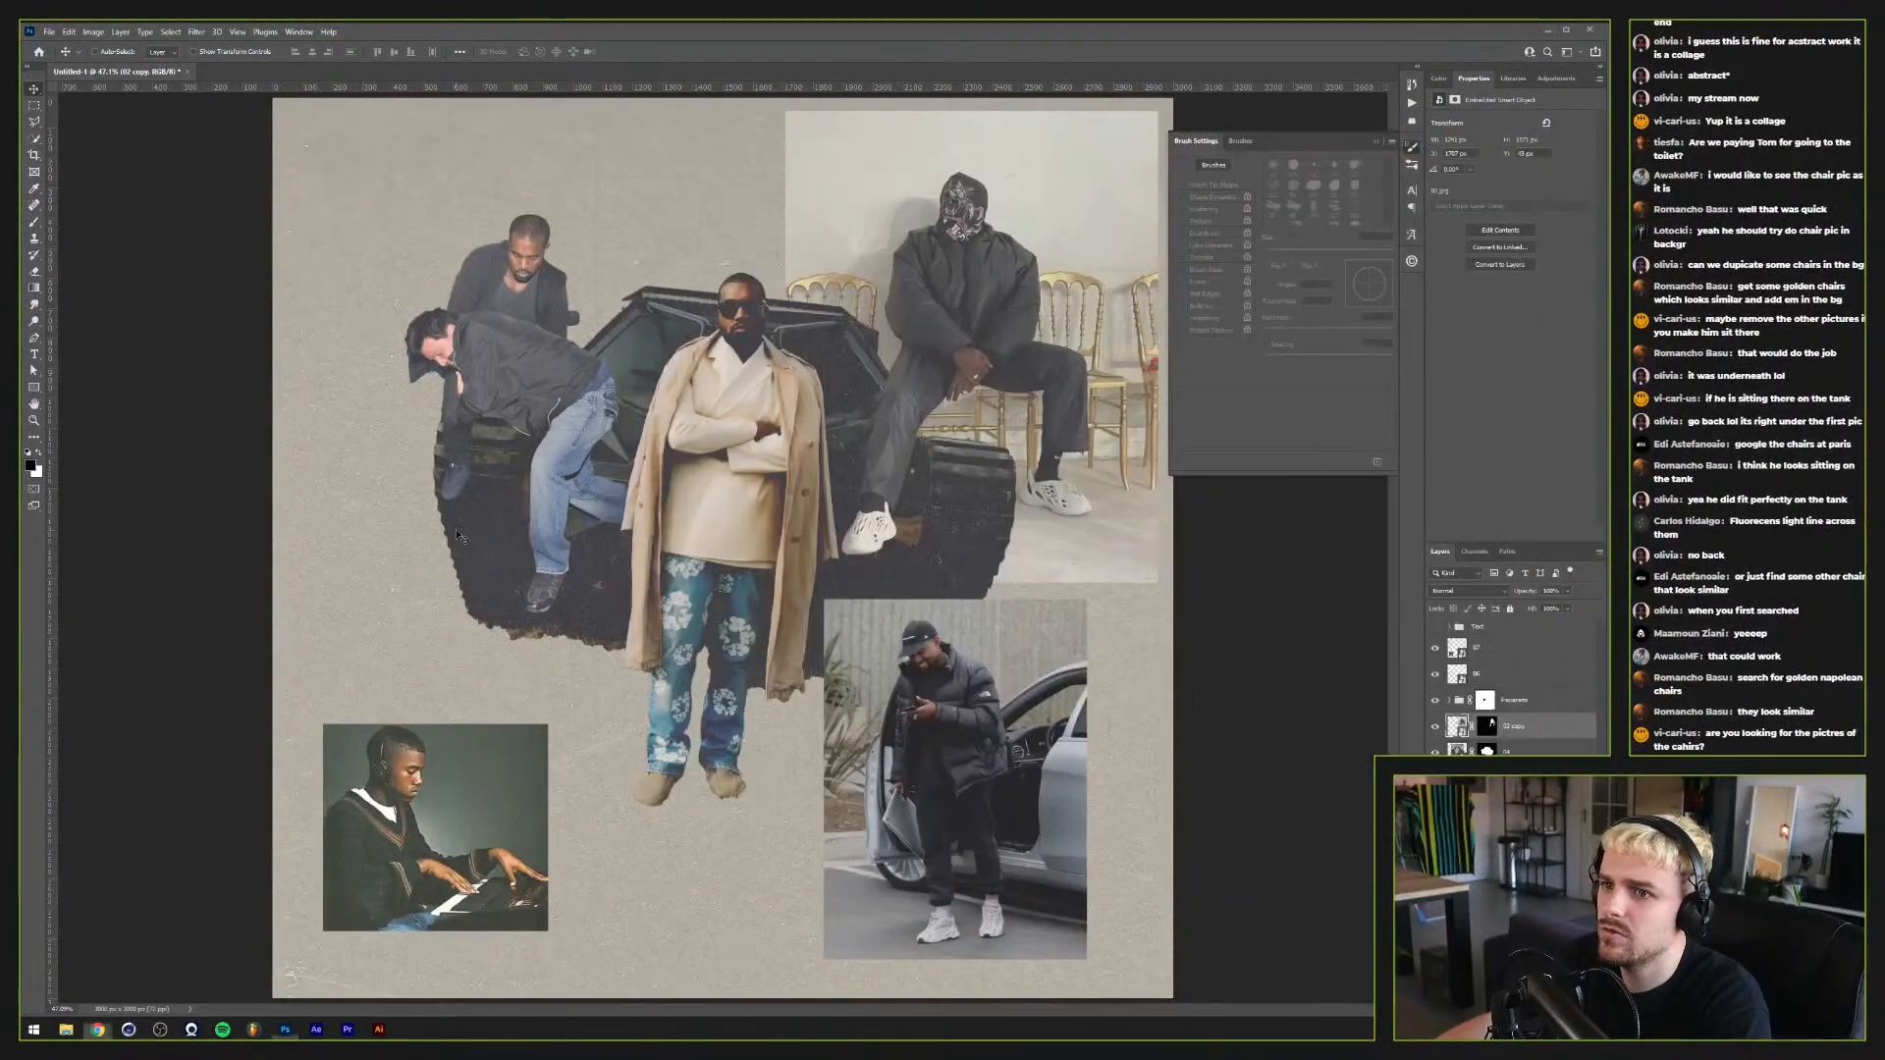
click(521, 509)
key(ctrl+v)
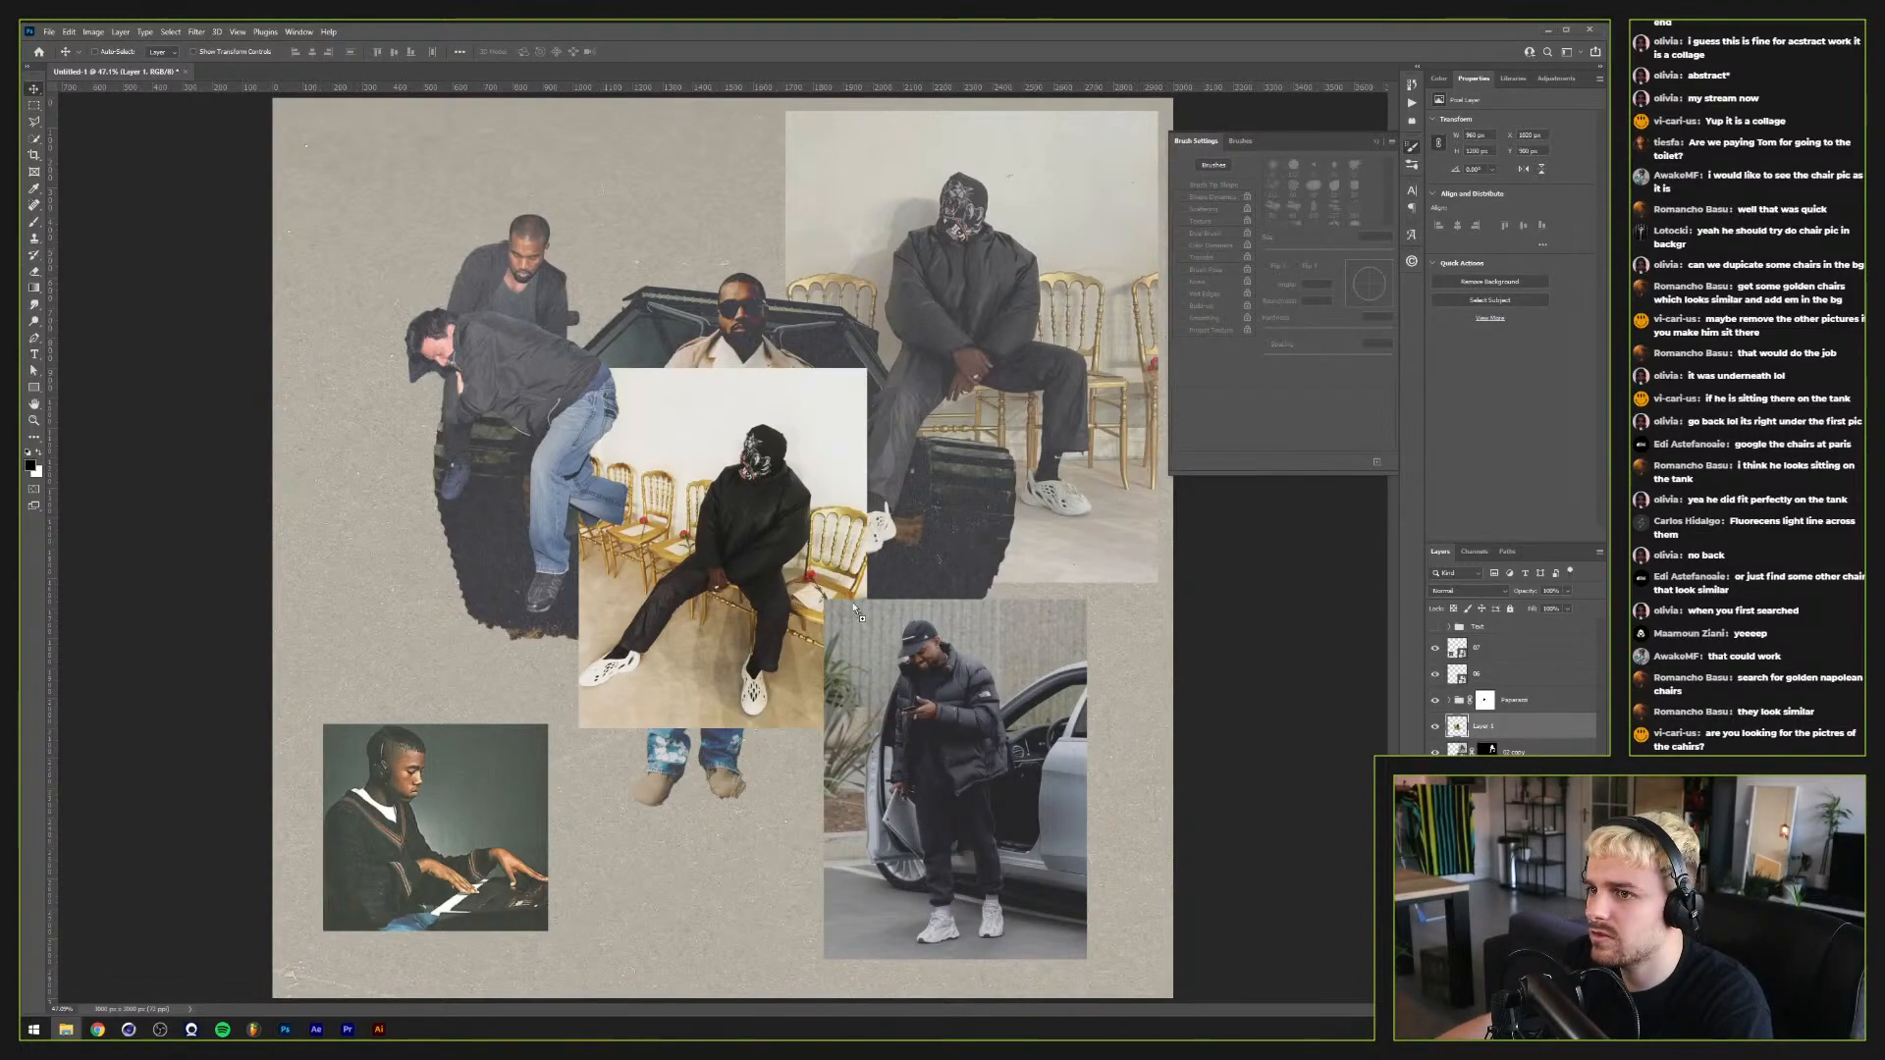
Step: Place the dark texture image over the pasted photo, scale it down to cover it, clip it to the photo, and set its blending to Lighten
key(ctrl+v)
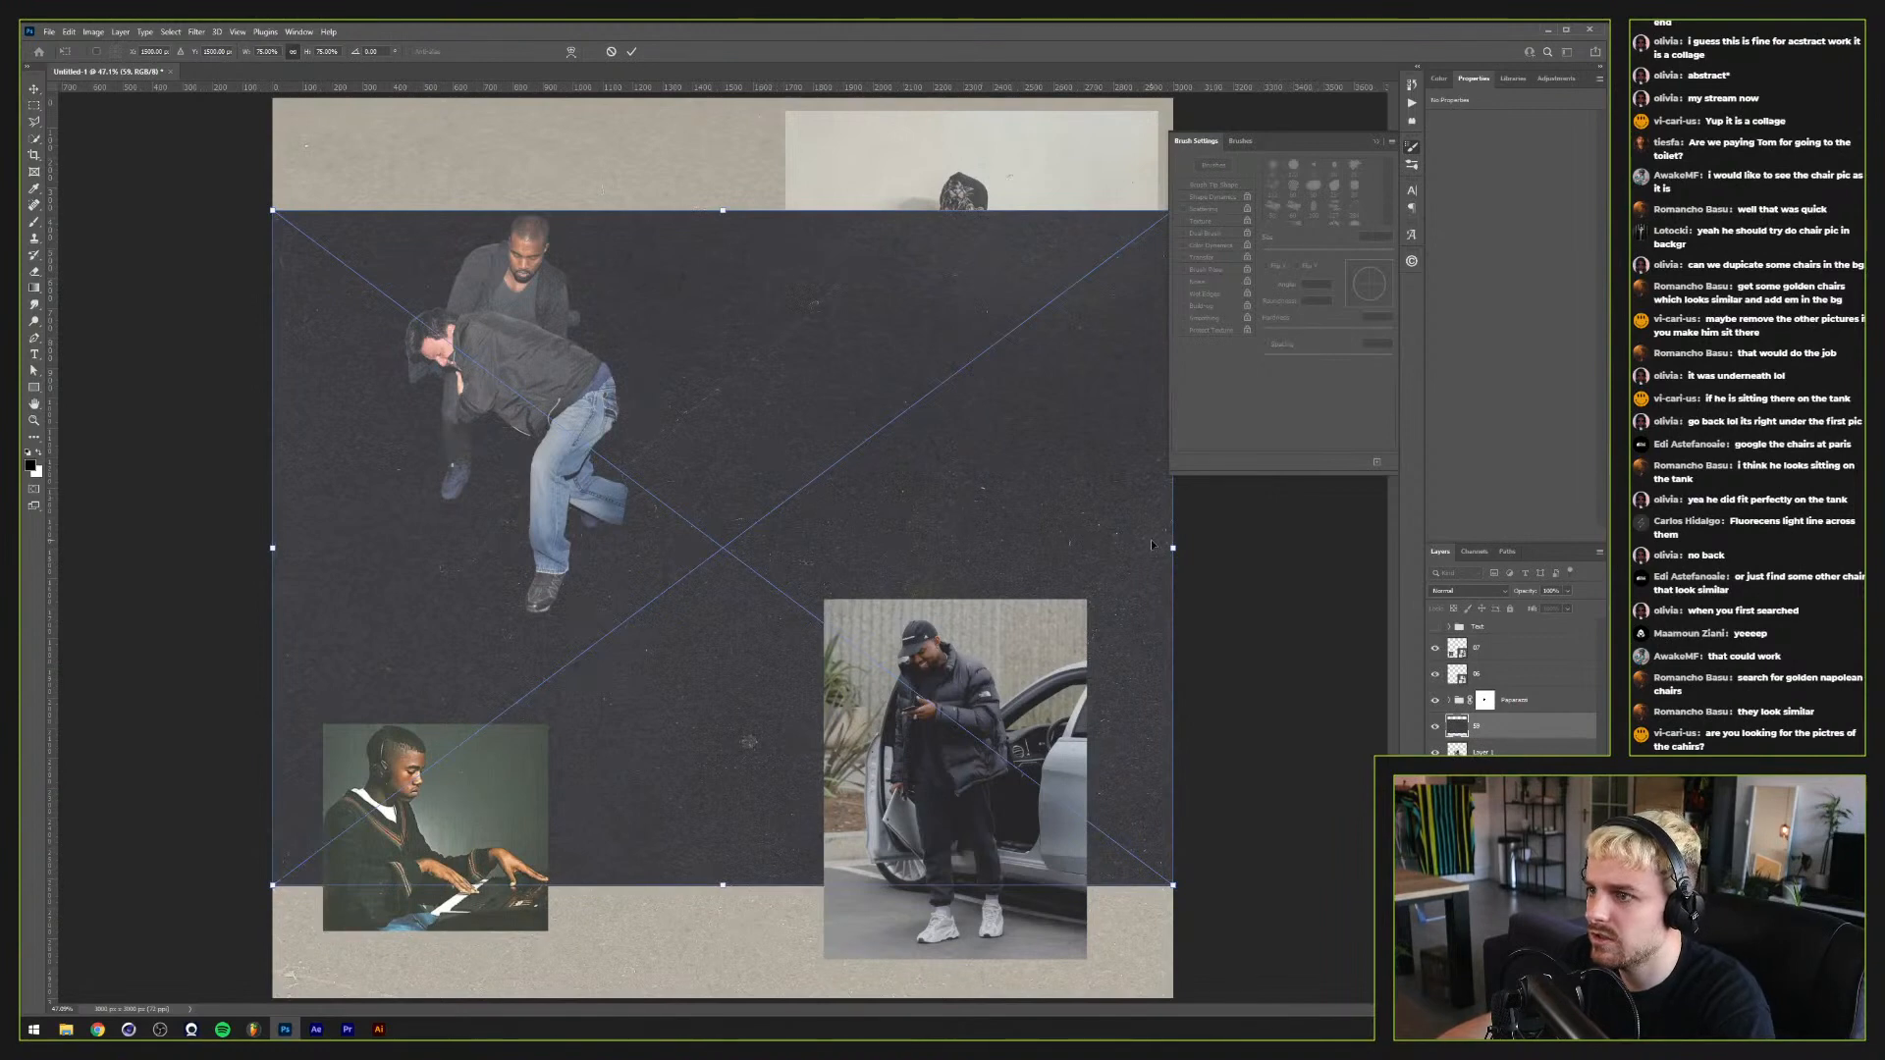
drag(1173, 547, 971, 525)
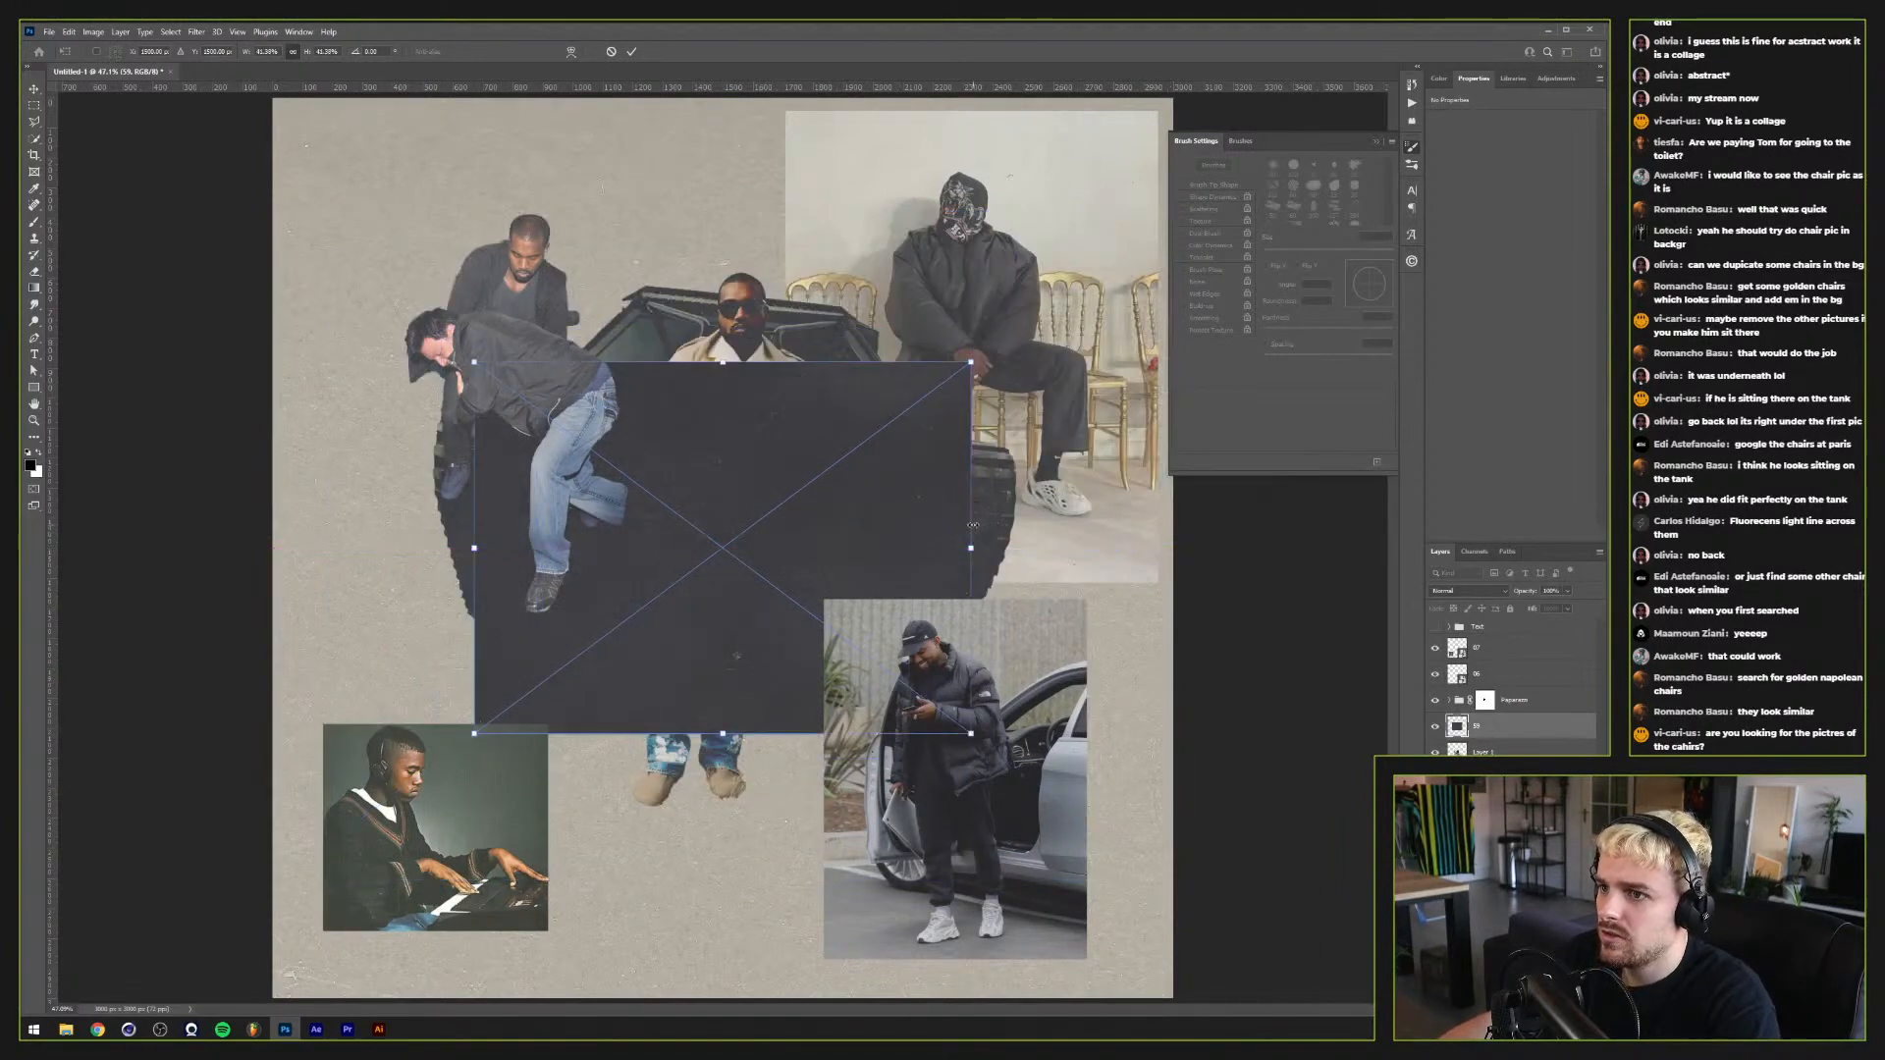
key(Return)
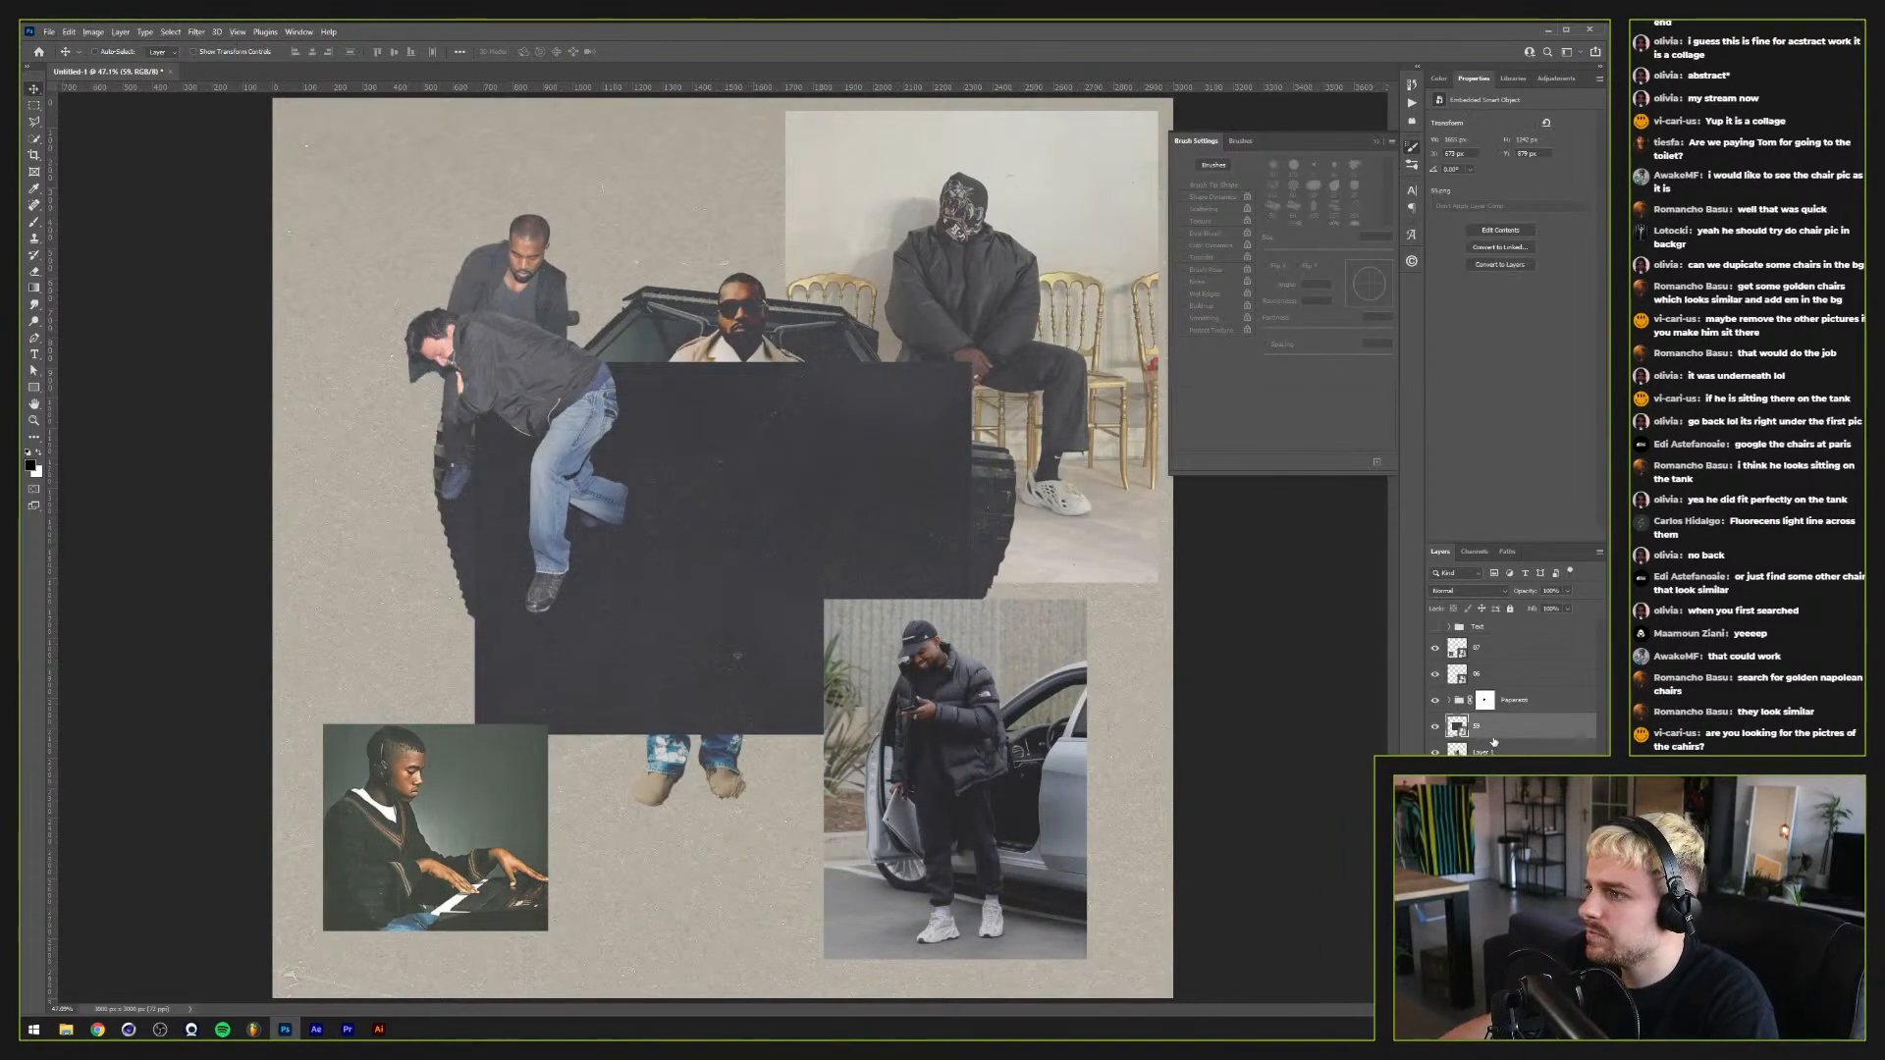
drag(1493, 742, 1493, 732)
click(1471, 589)
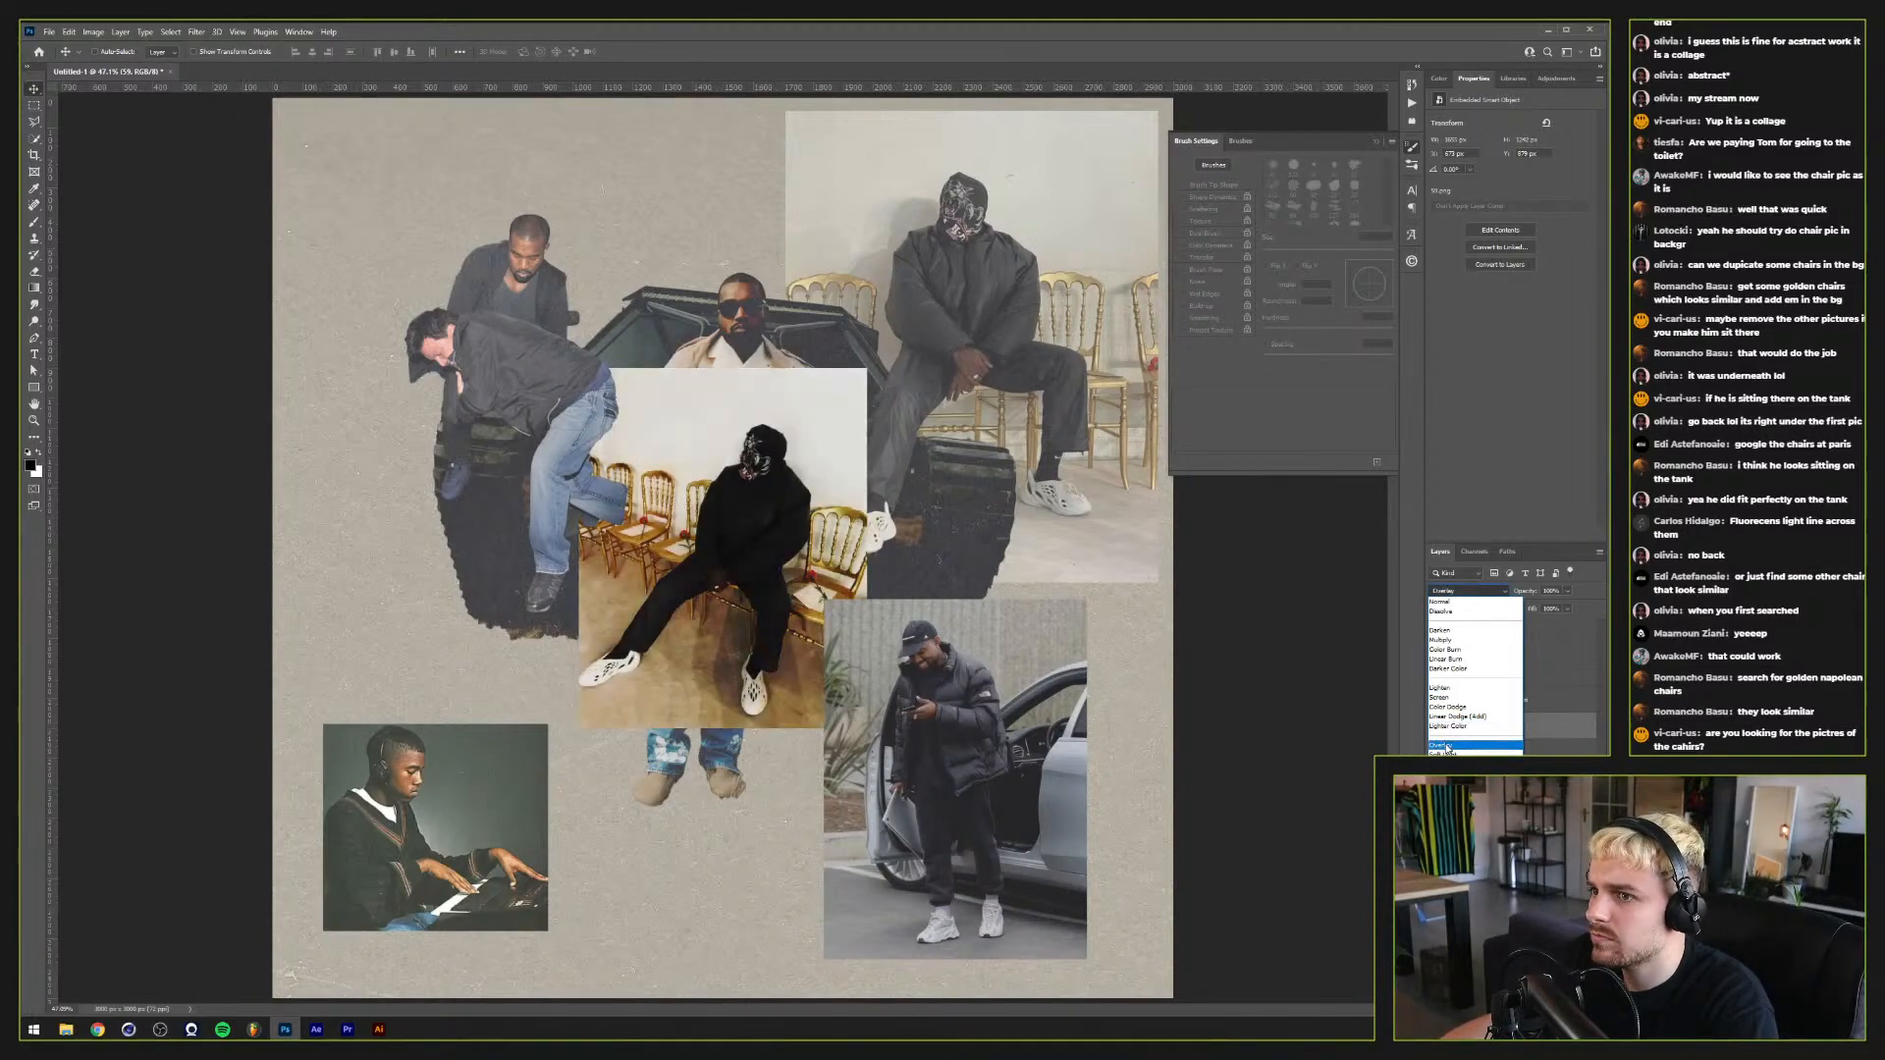
click(1445, 690)
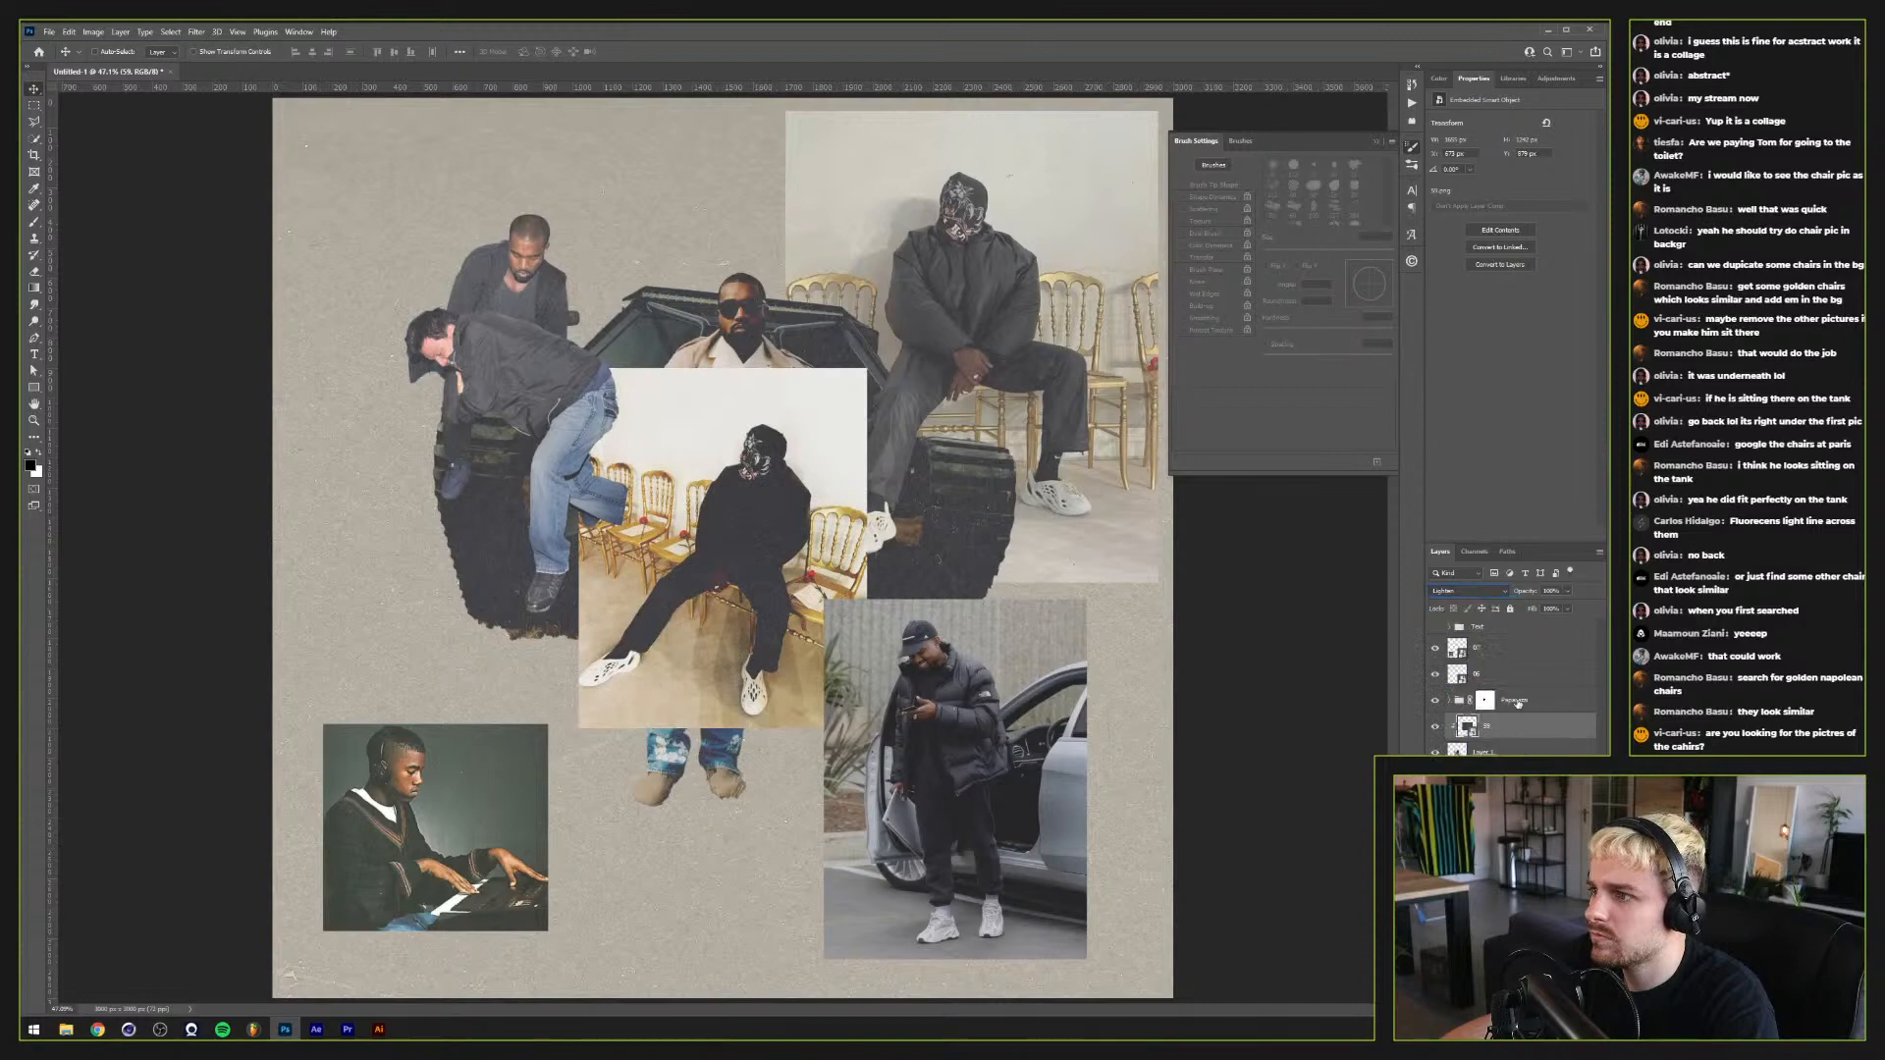
Step: Add the light inverted texture copy above the dark texture, clip it to the pasted photo, and set its blending to Multiply
click(1492, 726)
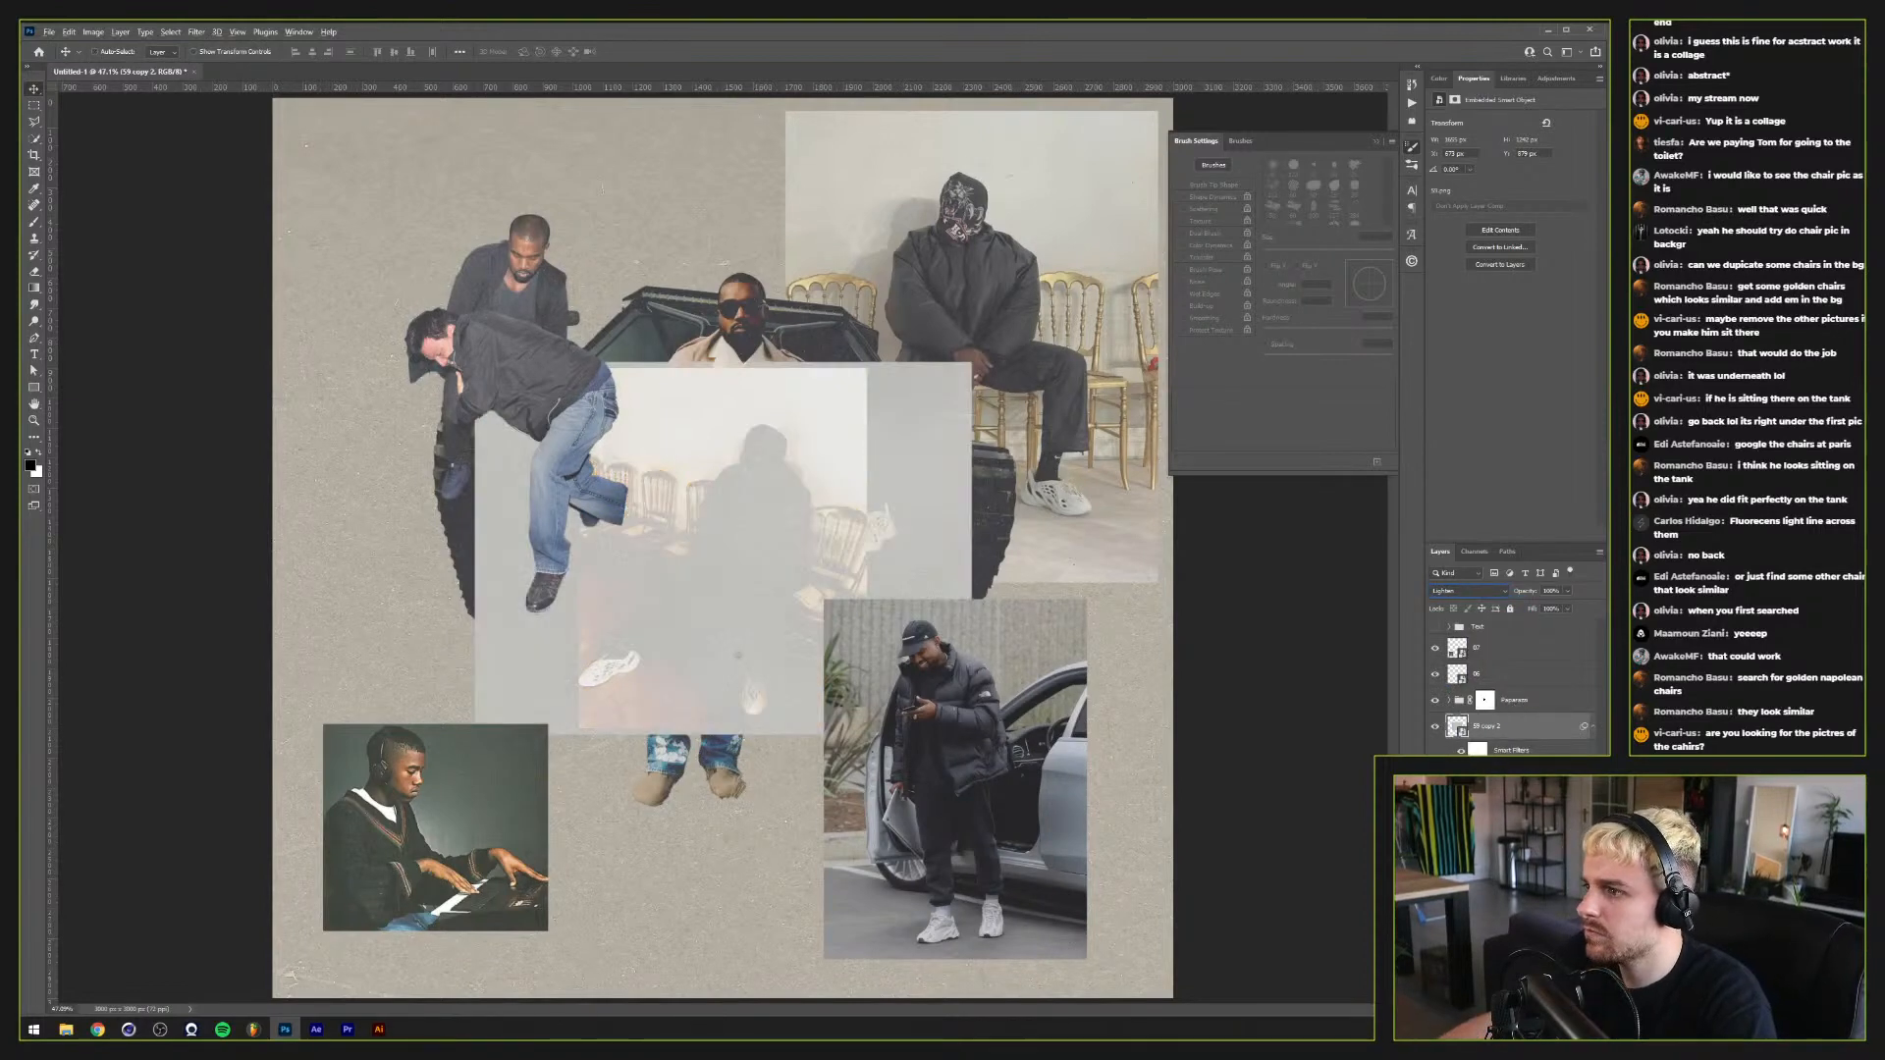
key(ctrl+alt+g)
click(1478, 595)
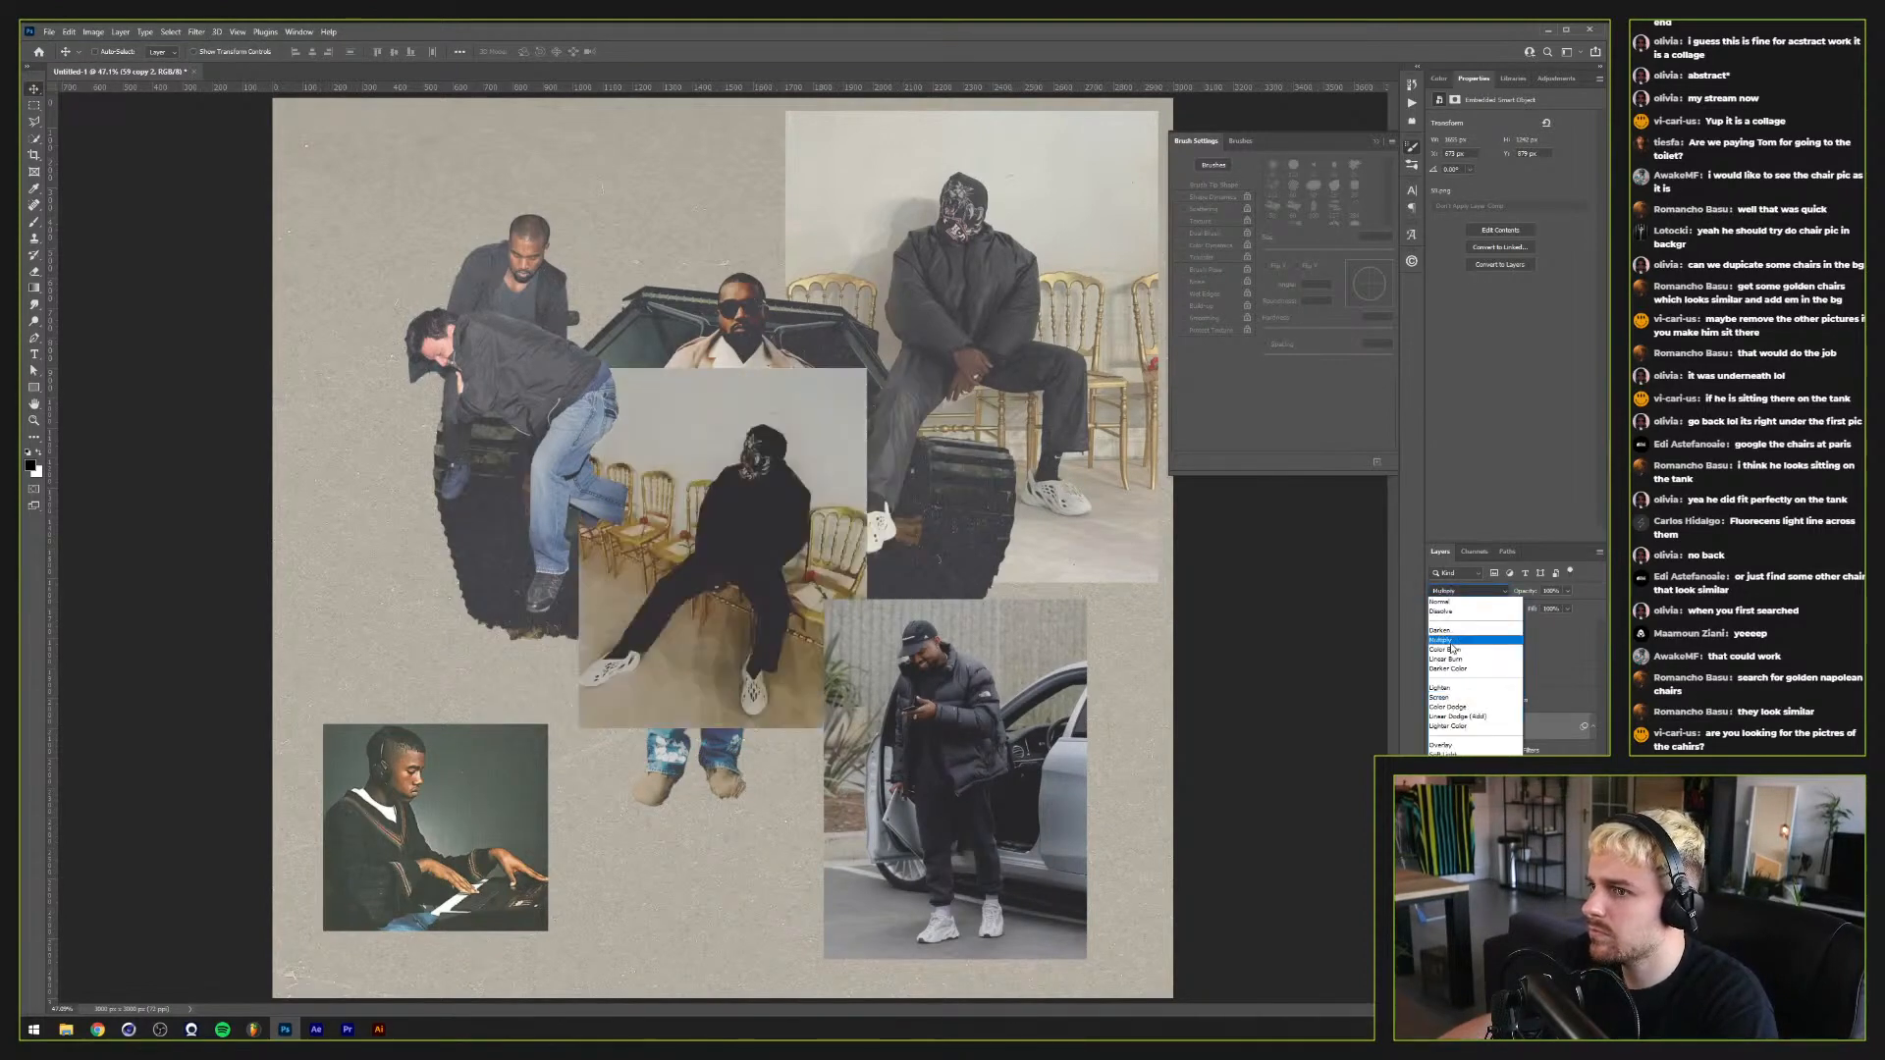
click(1450, 642)
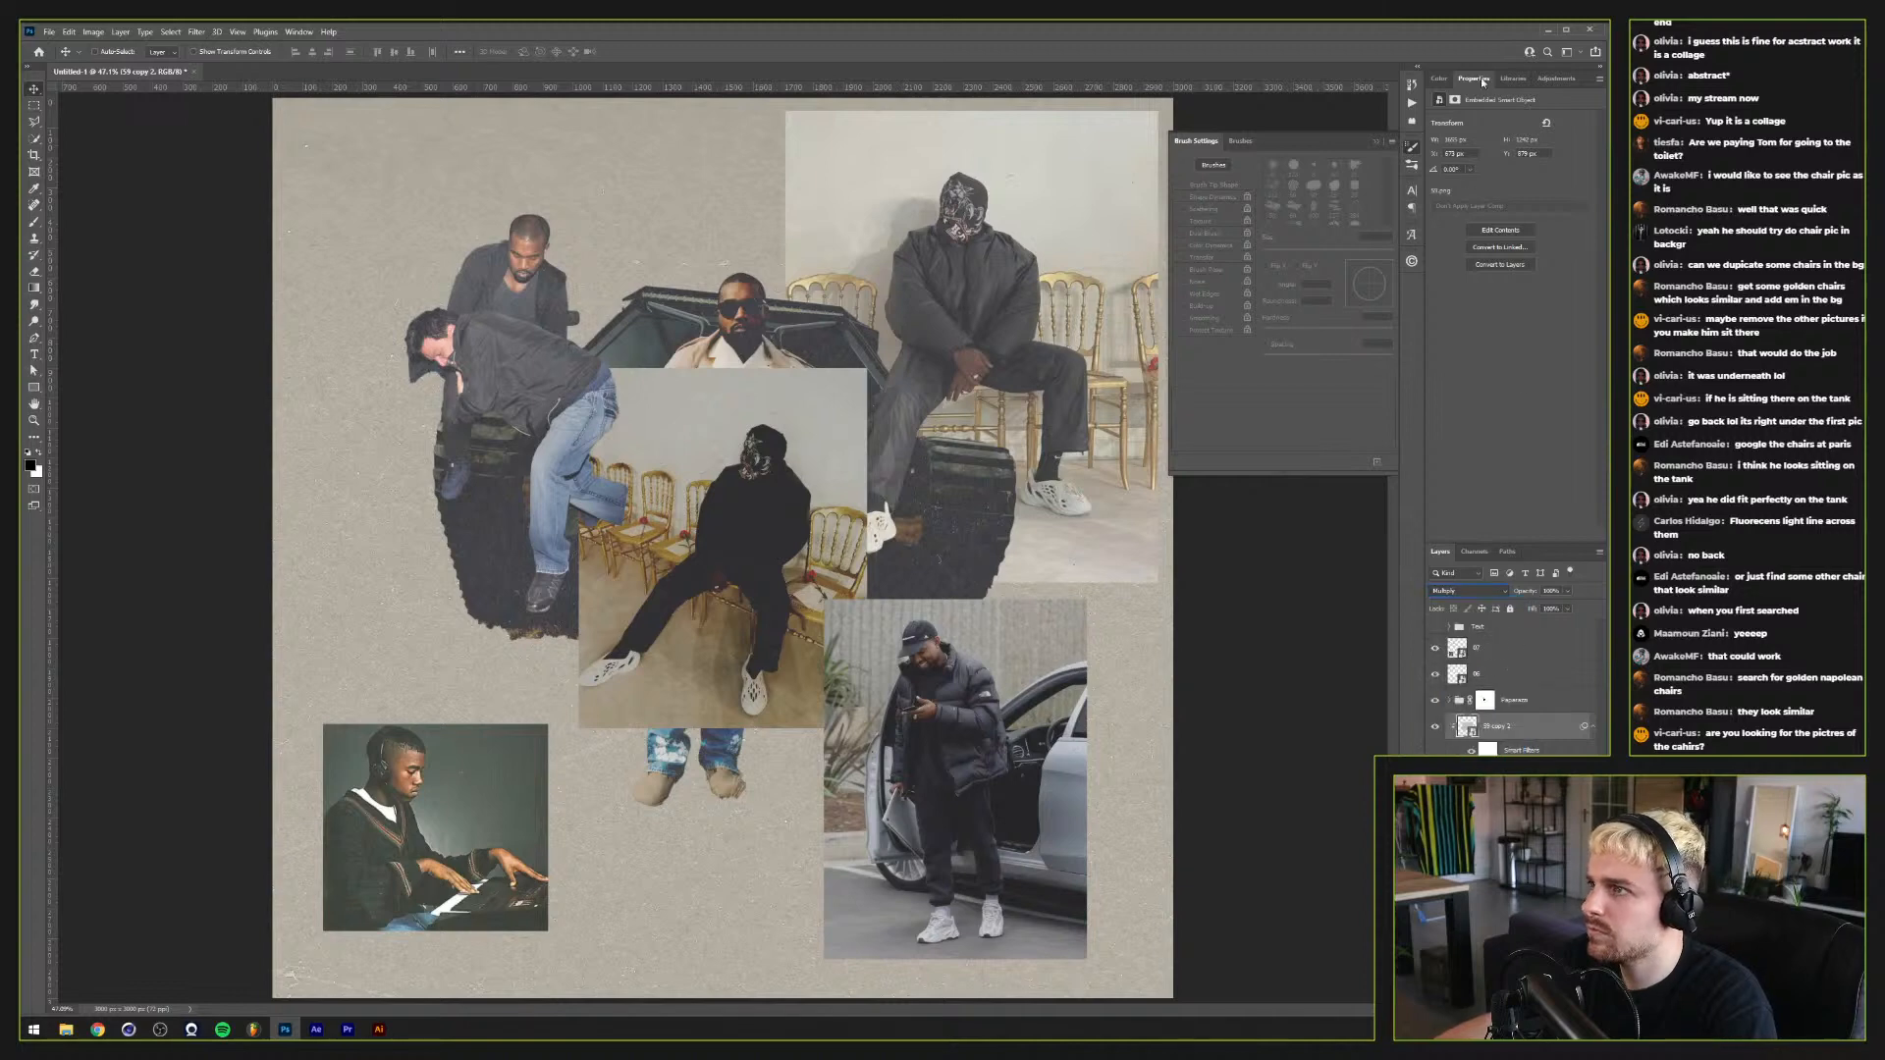
Step: Add a clipped Curves adjustment above the pasted photo's textures and raise the midtones to brighten it
click(1554, 83)
click(1491, 108)
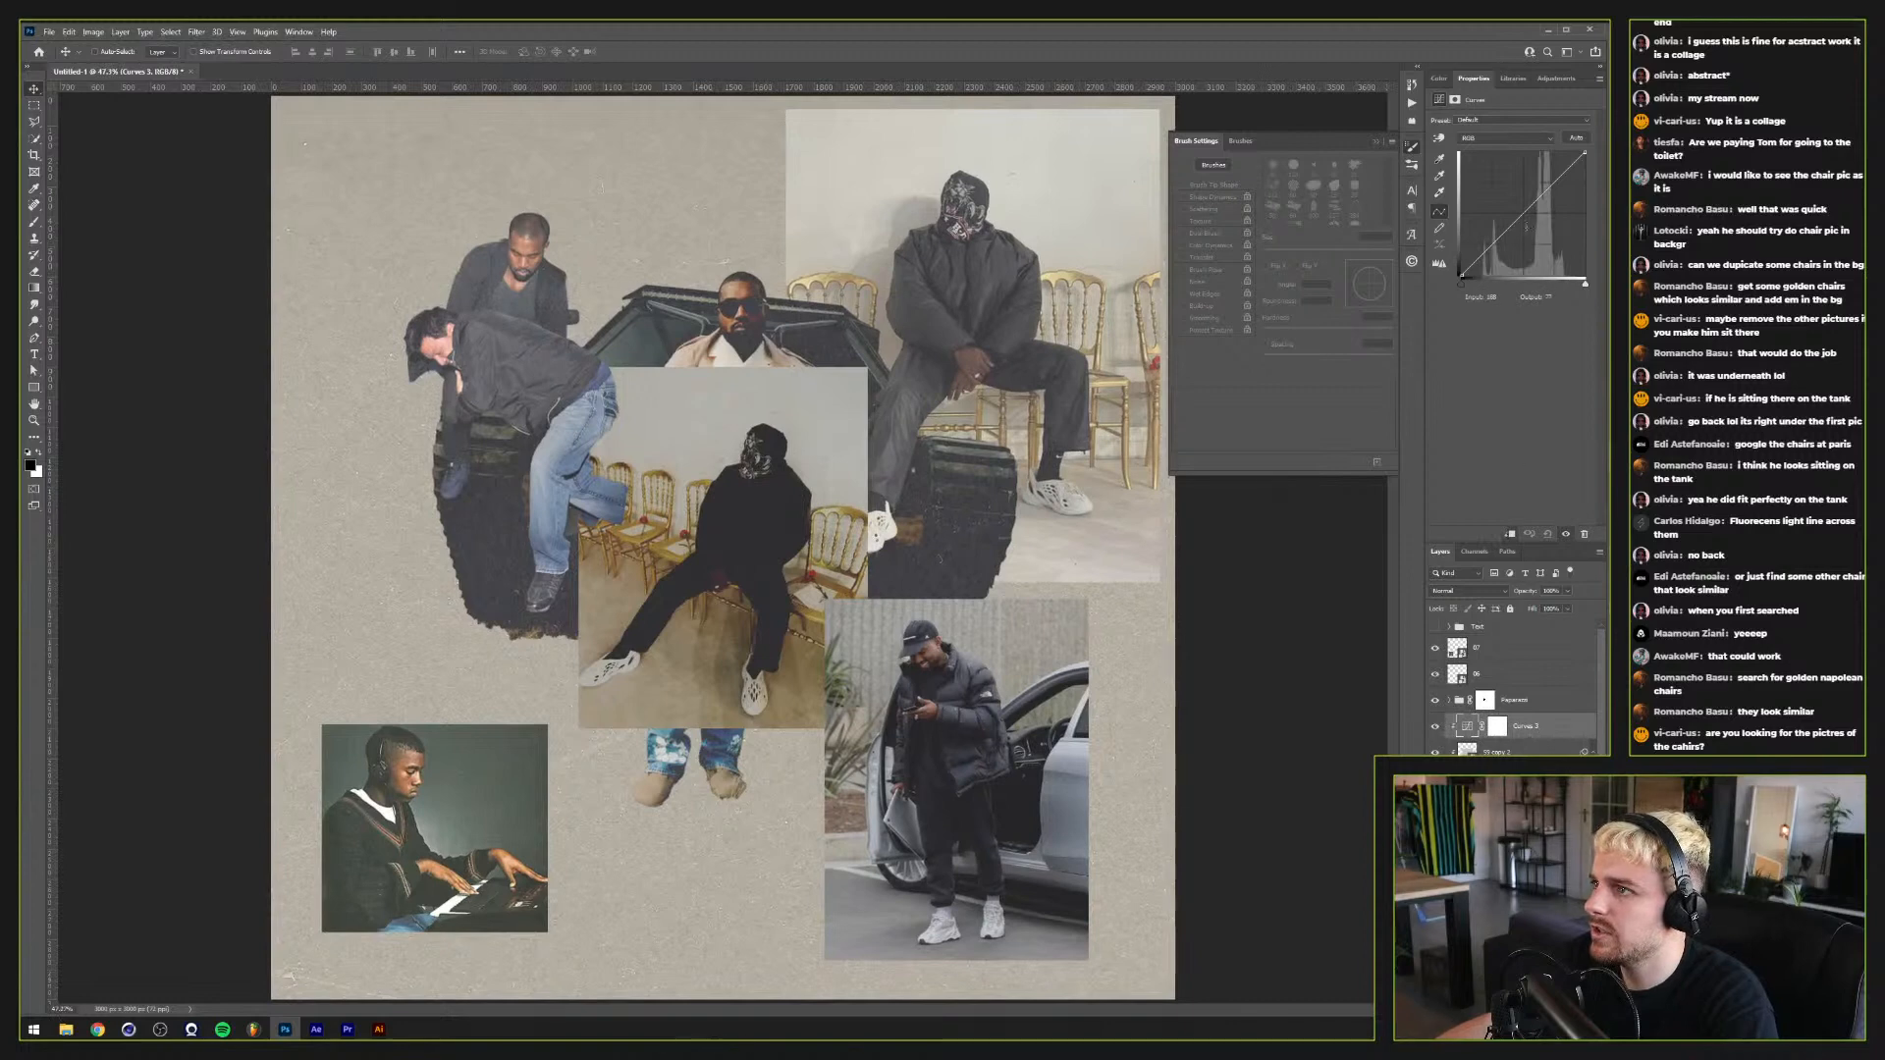
drag(1525, 228, 1509, 210)
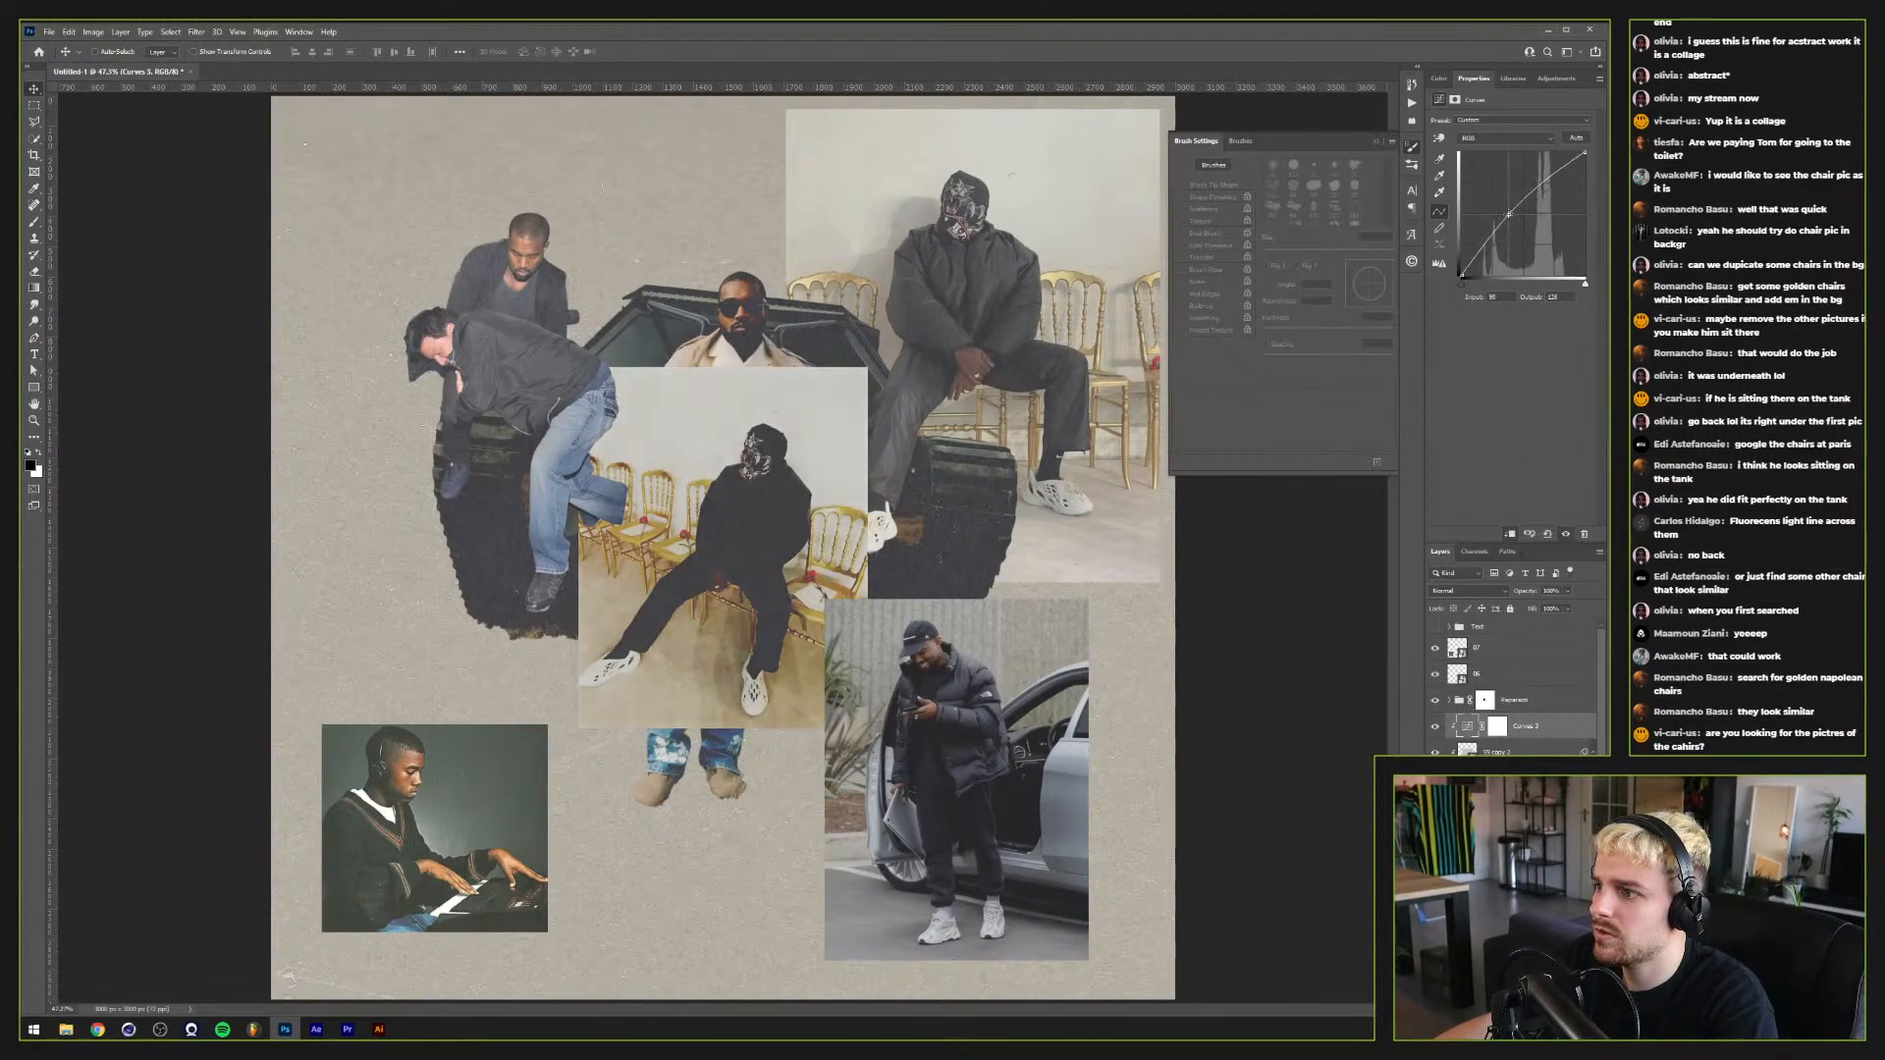
Step: Add a clipped Hue/Saturation adjustment above the Curves layer and lower the pasted photo's saturation
click(1555, 77)
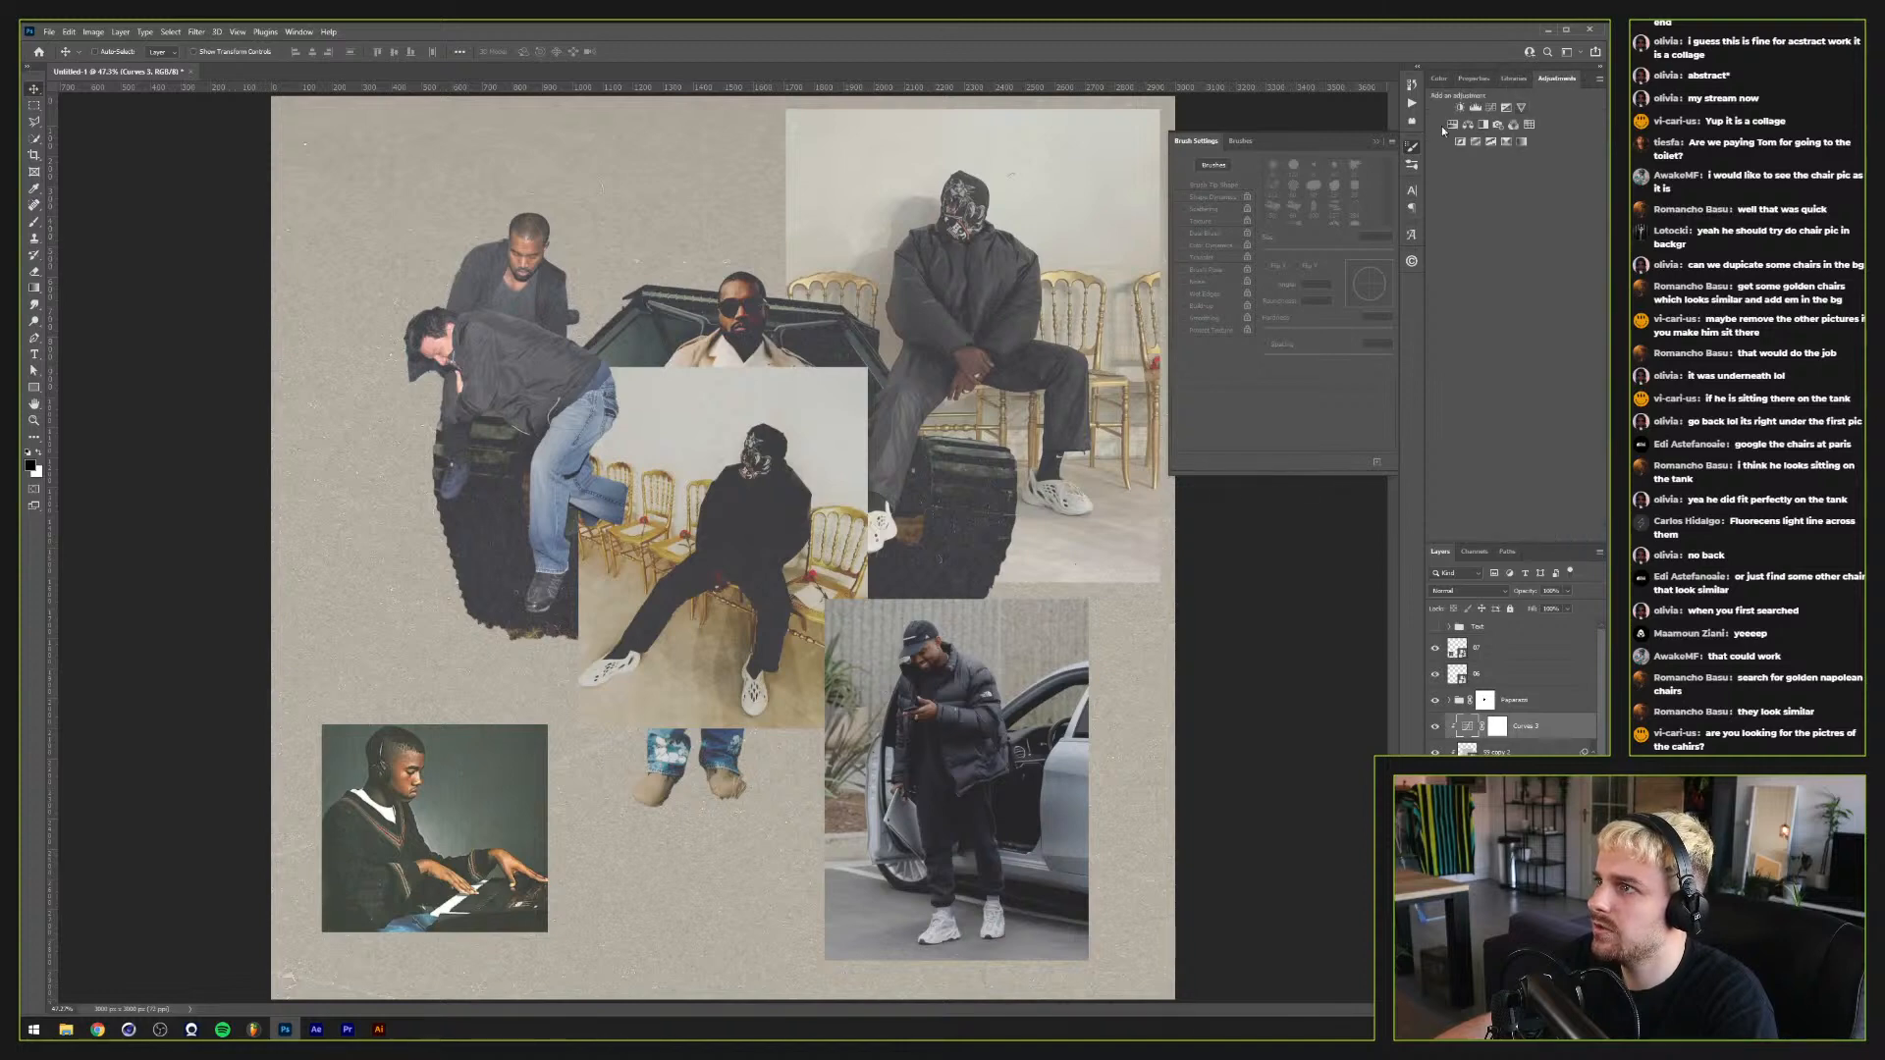
click(1452, 124)
alt+click(1536, 734)
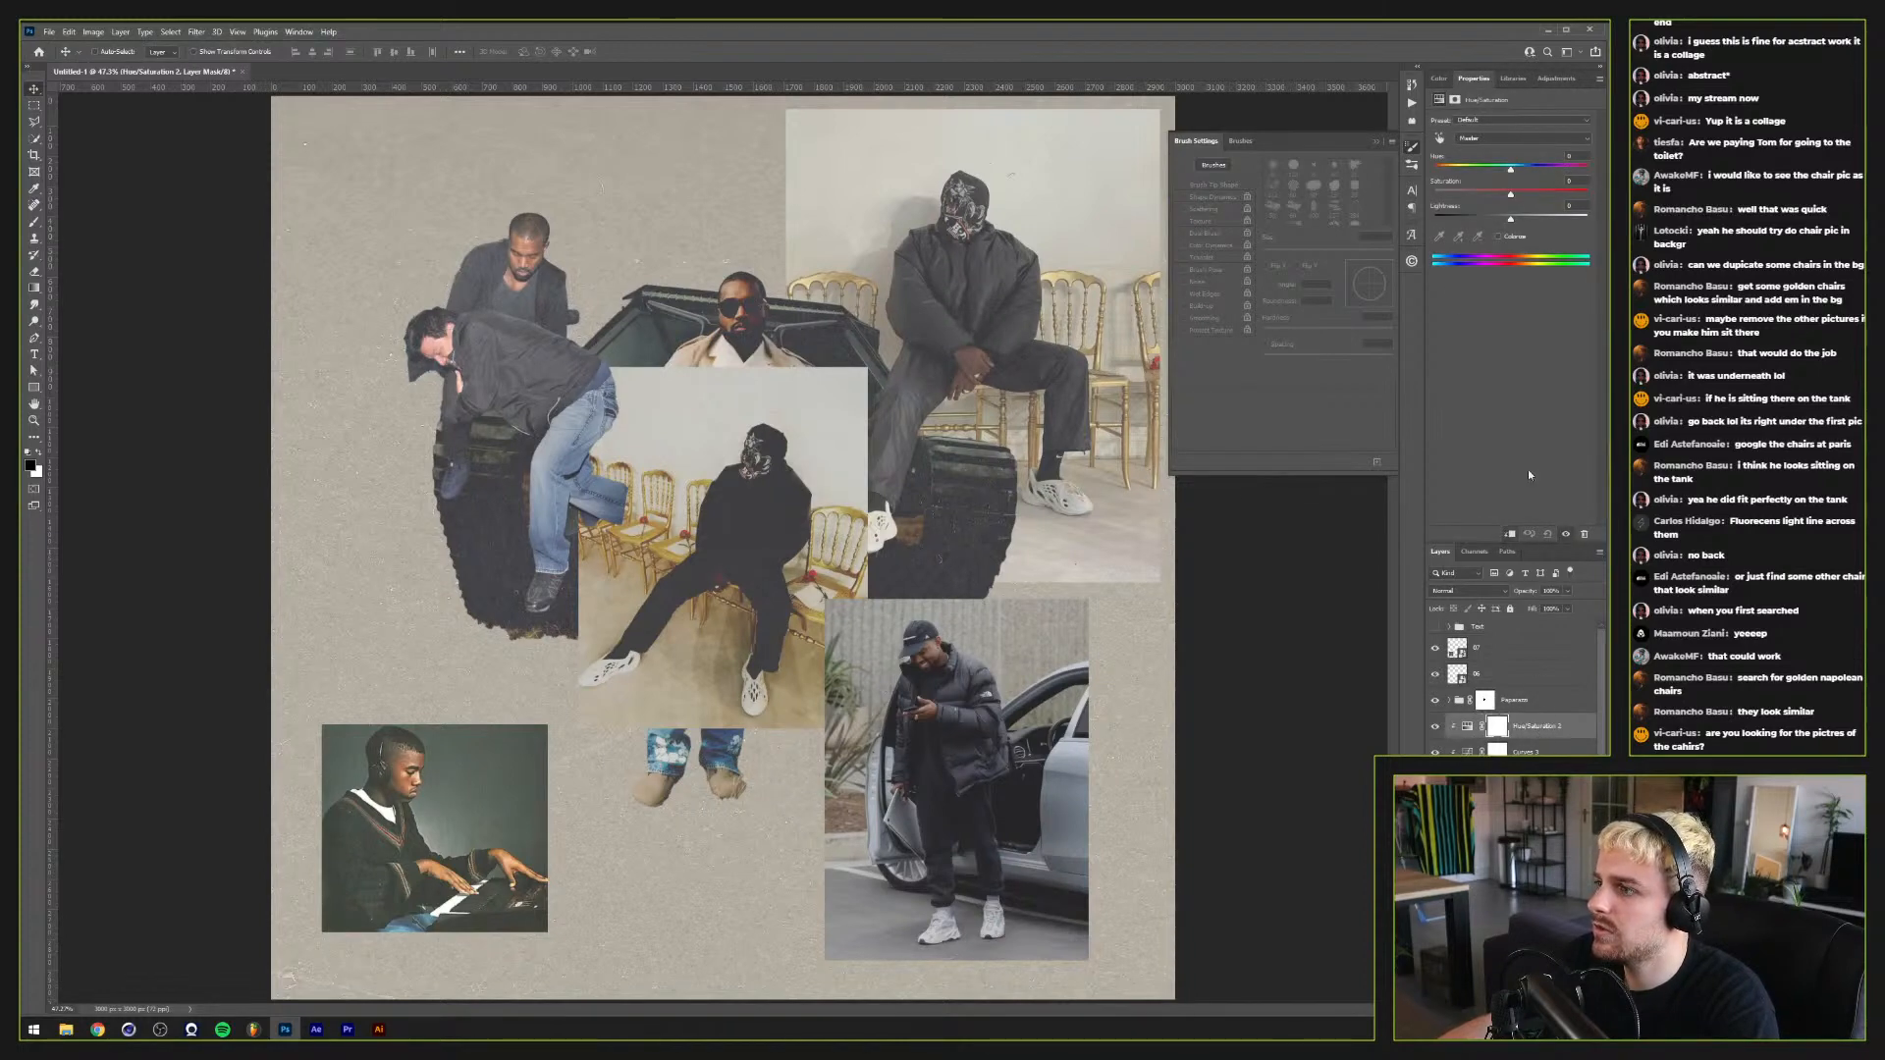
drag(1494, 197, 1487, 201)
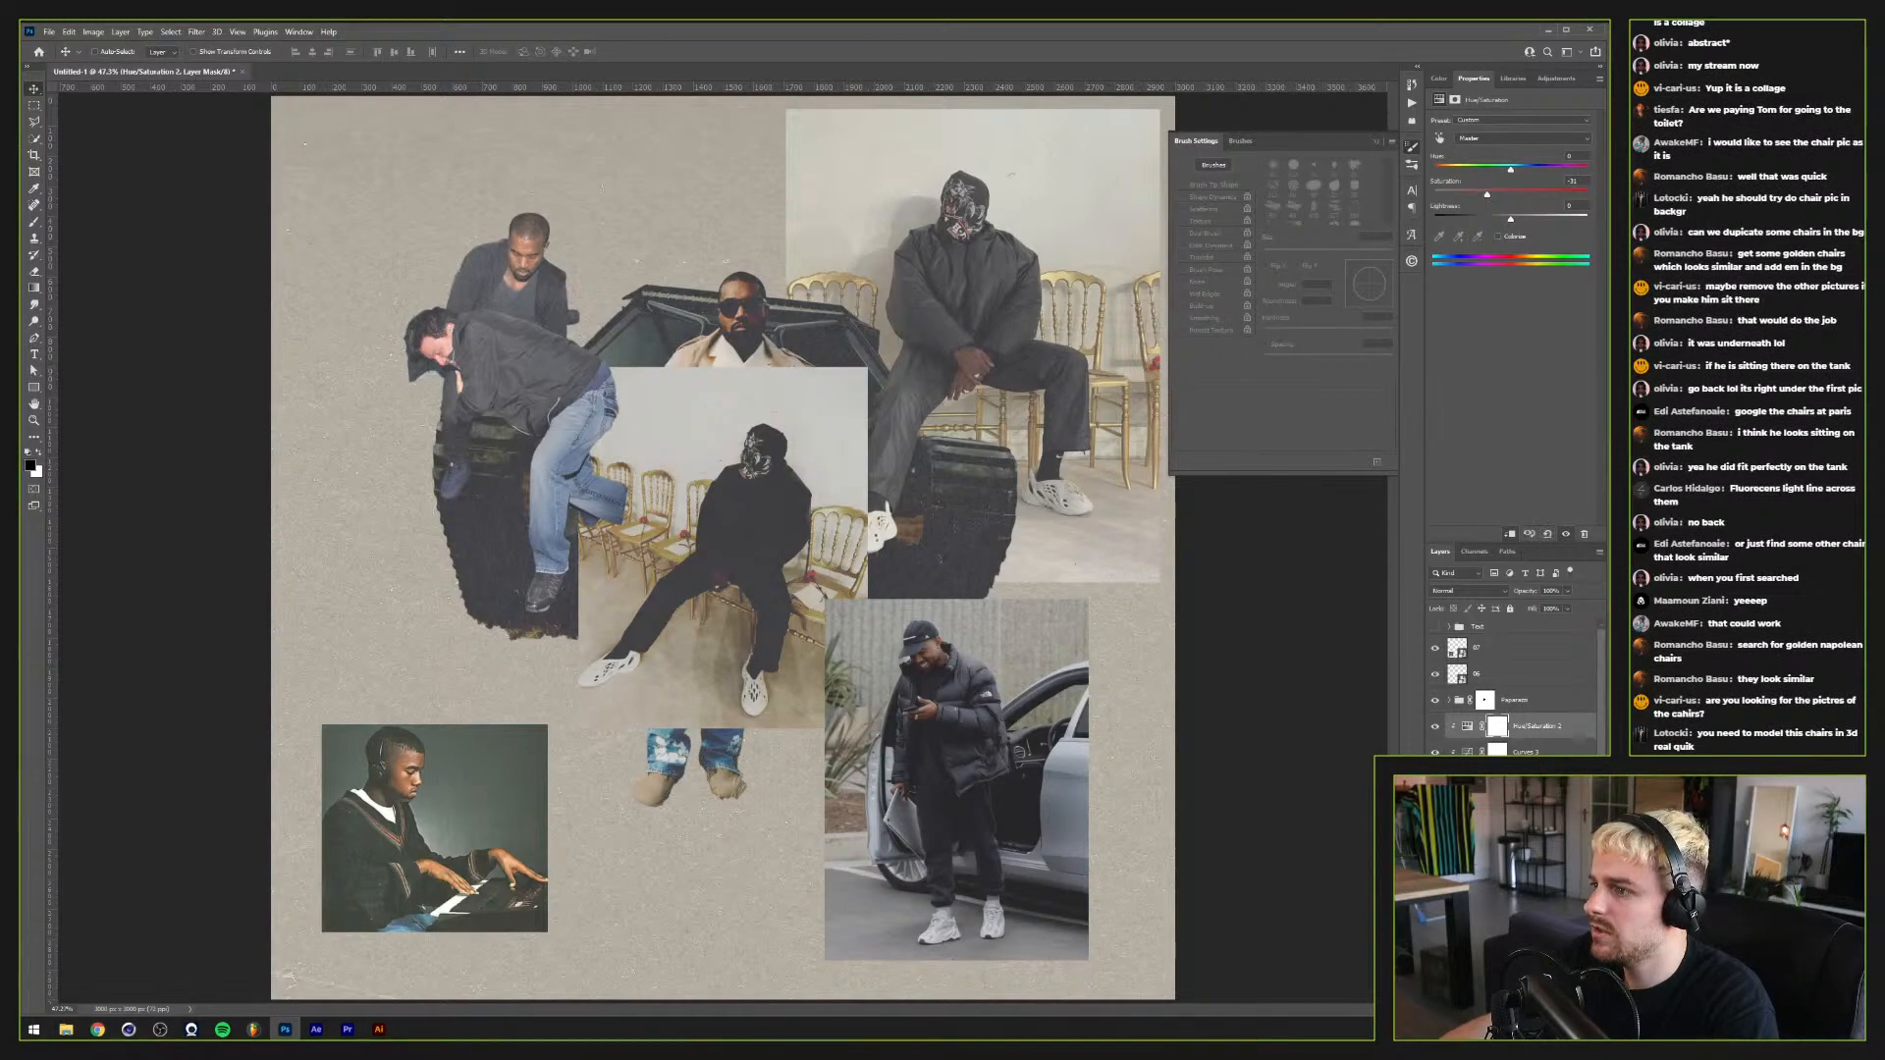
Step: Convert the pasted photo with its textures and adjustments to a smart object and move it behind the two men at the canvas's upper left
right_click(1512, 751)
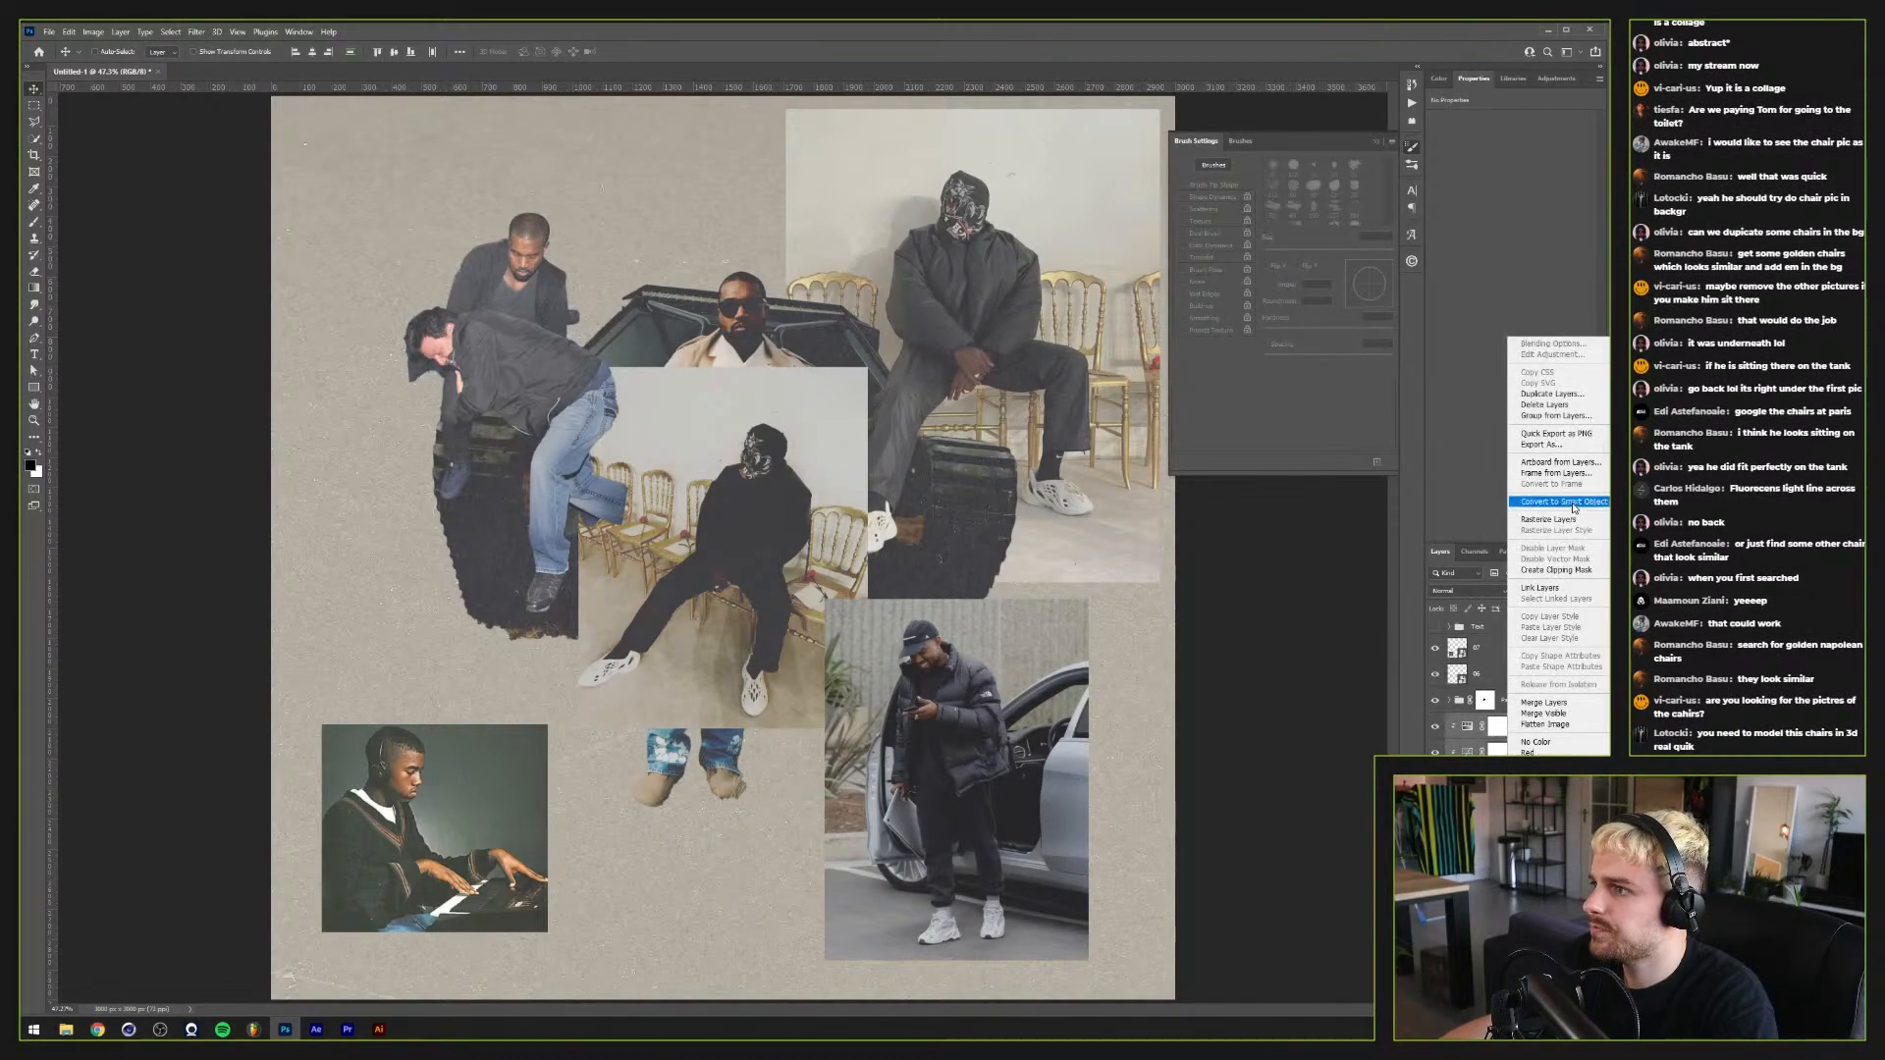
click(1563, 501)
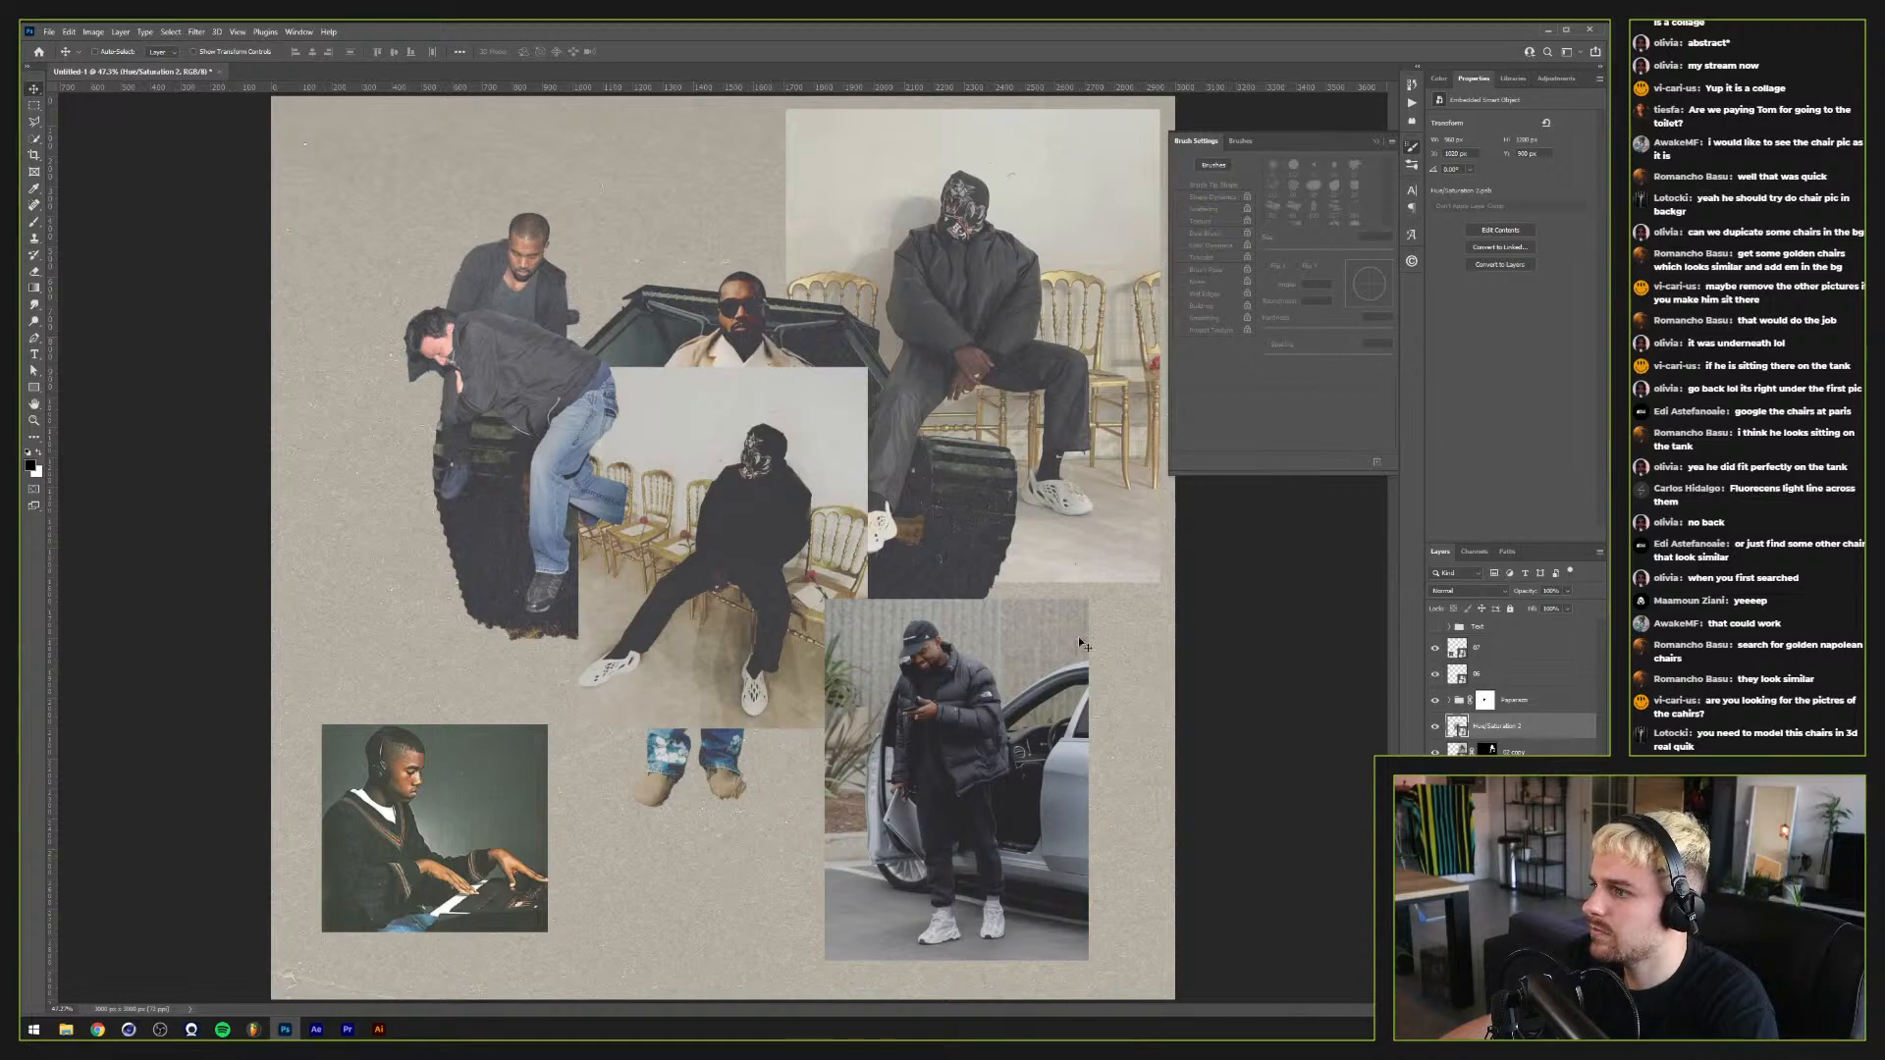
drag(832, 597, 596, 350)
Step: Open the photo's smart object, raise the black point of its Curves adjustment to fade the shadows, and save the contents
double_click(1455, 727)
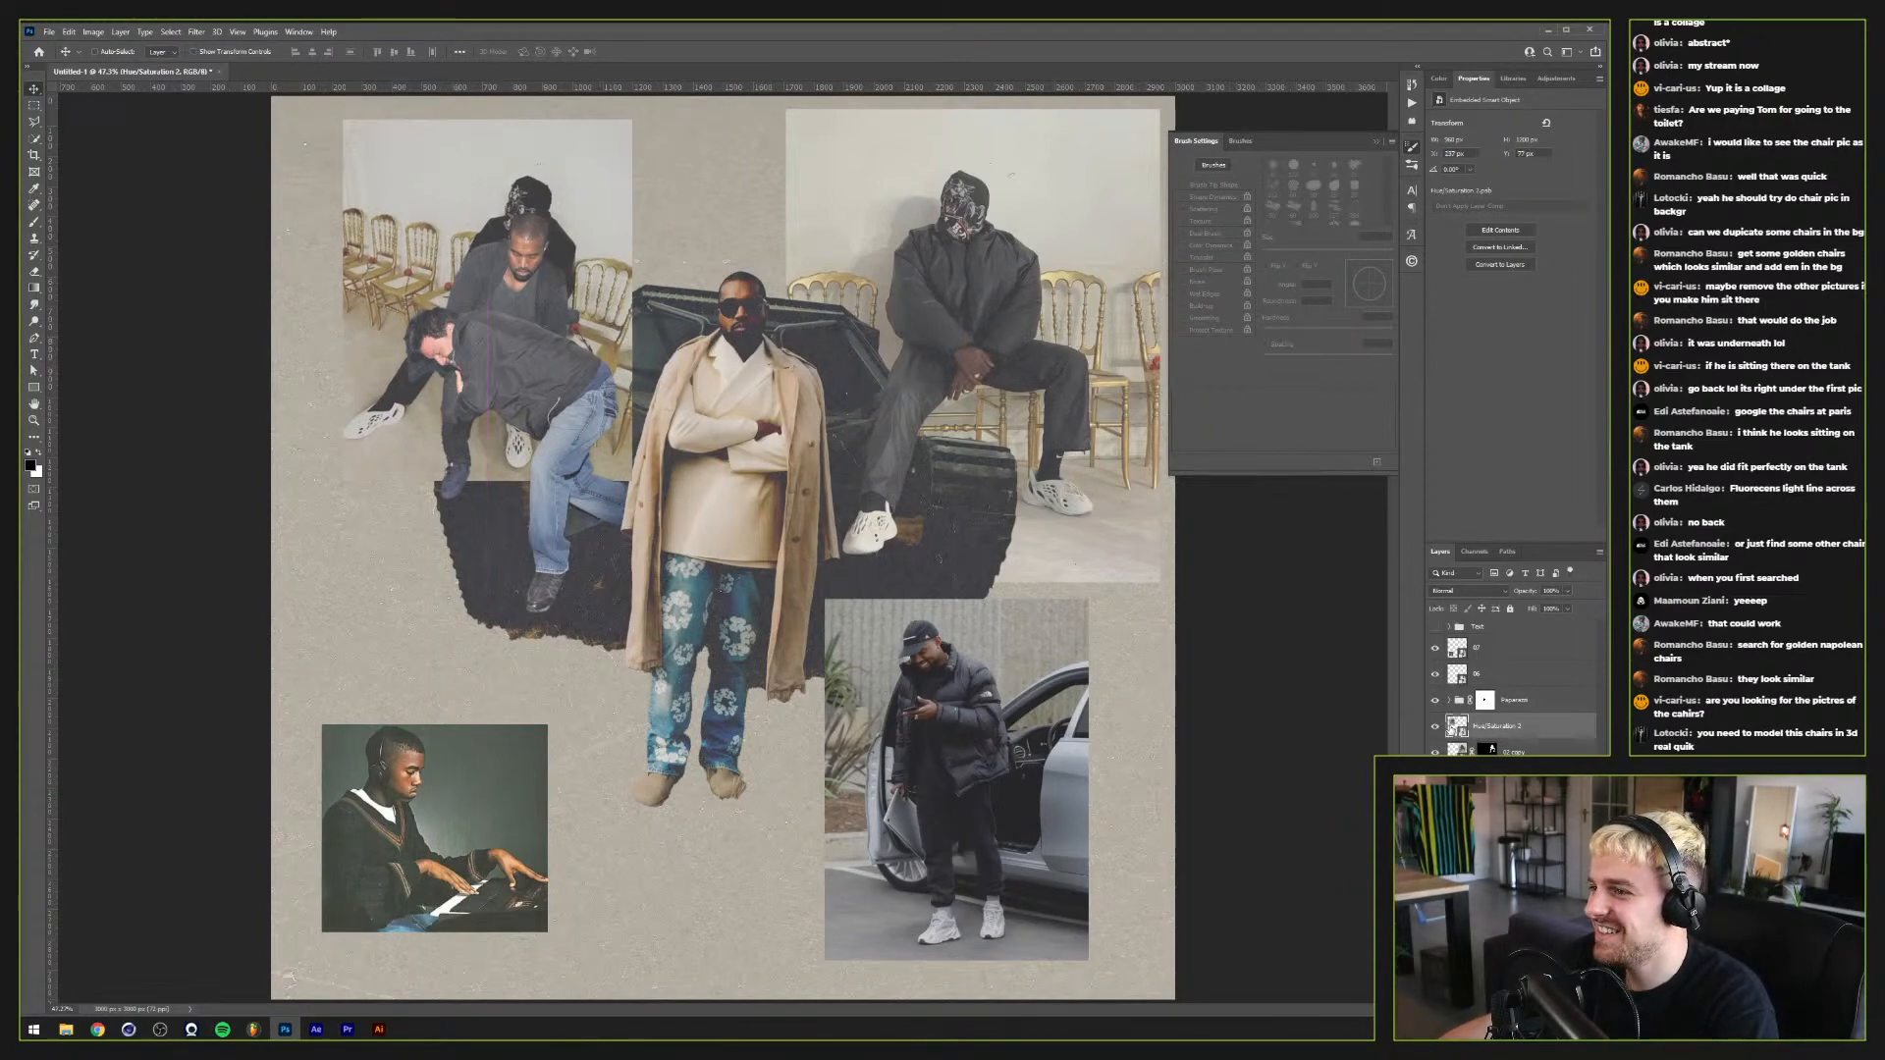
click(1497, 658)
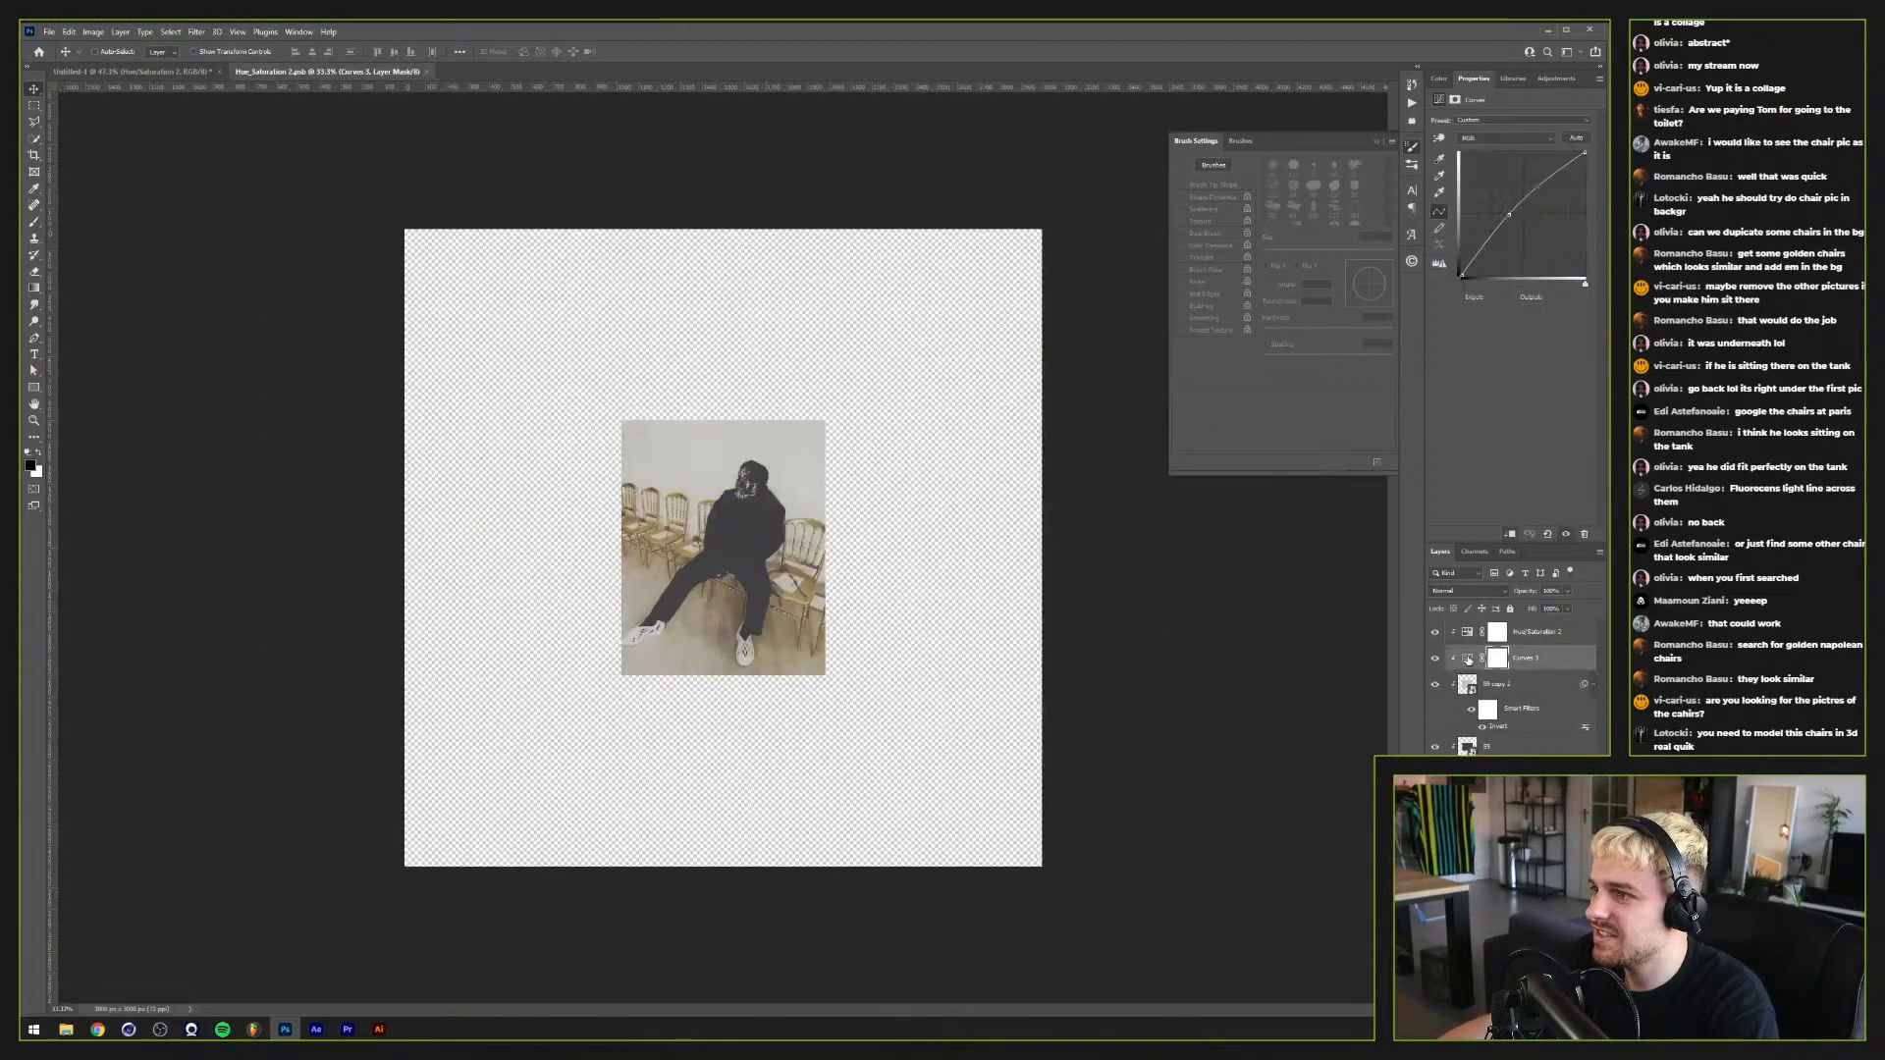
drag(1463, 275, 1462, 264)
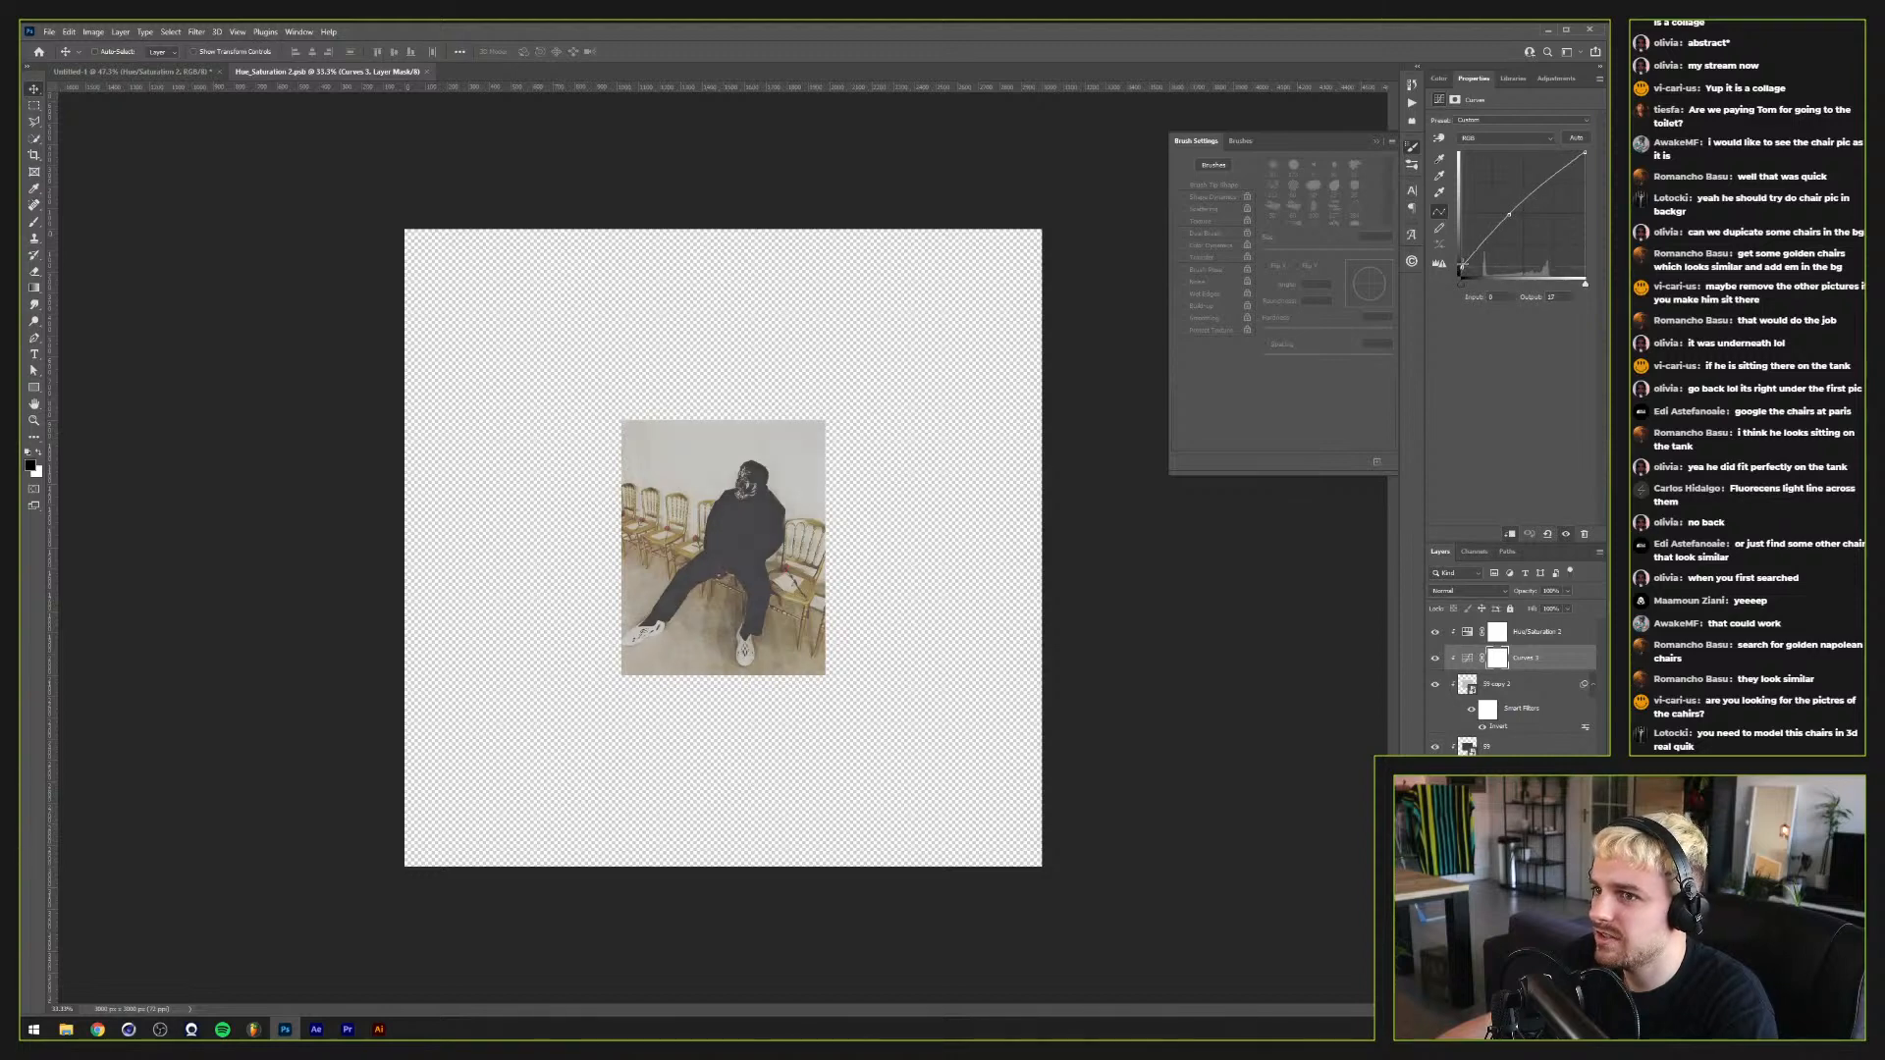
key(ctrl+s)
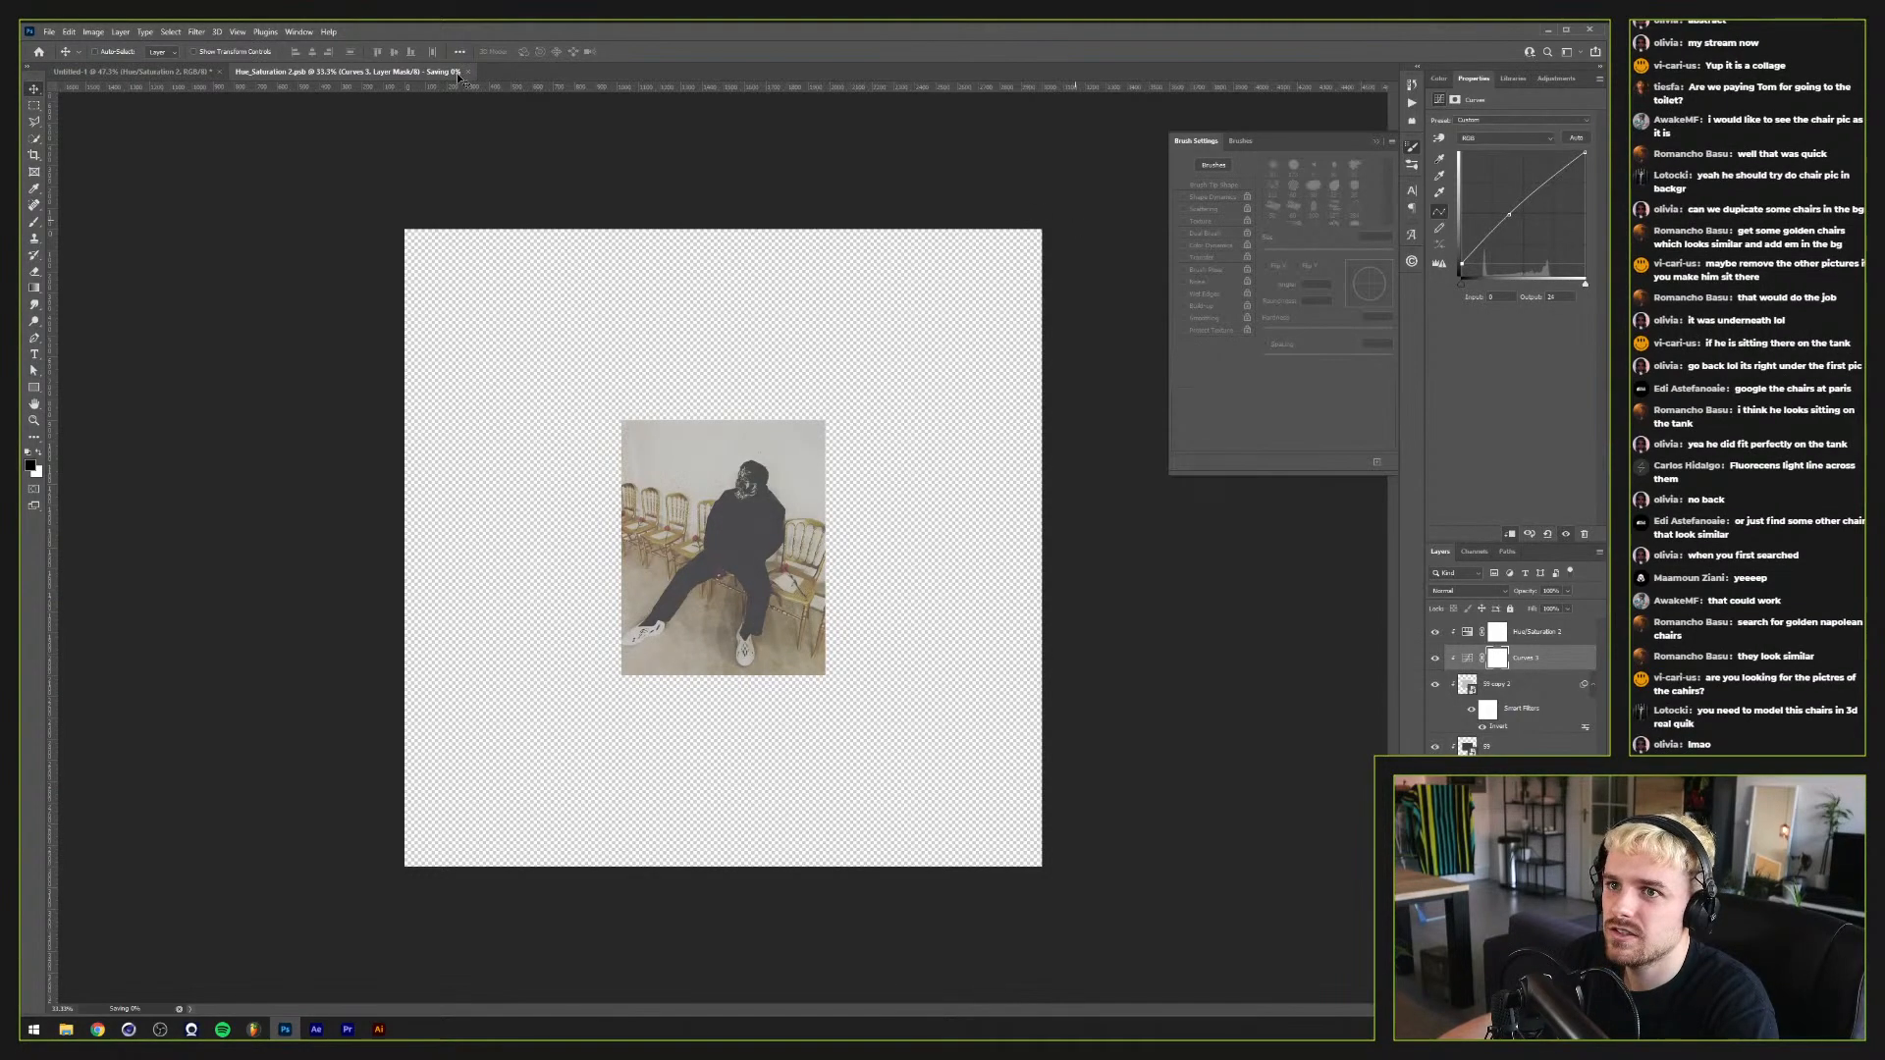
Step: Reopen the seated man photo's smart object, brighten it by reshaping the Curves adjustment's lower midtones, and save the contents
click(427, 73)
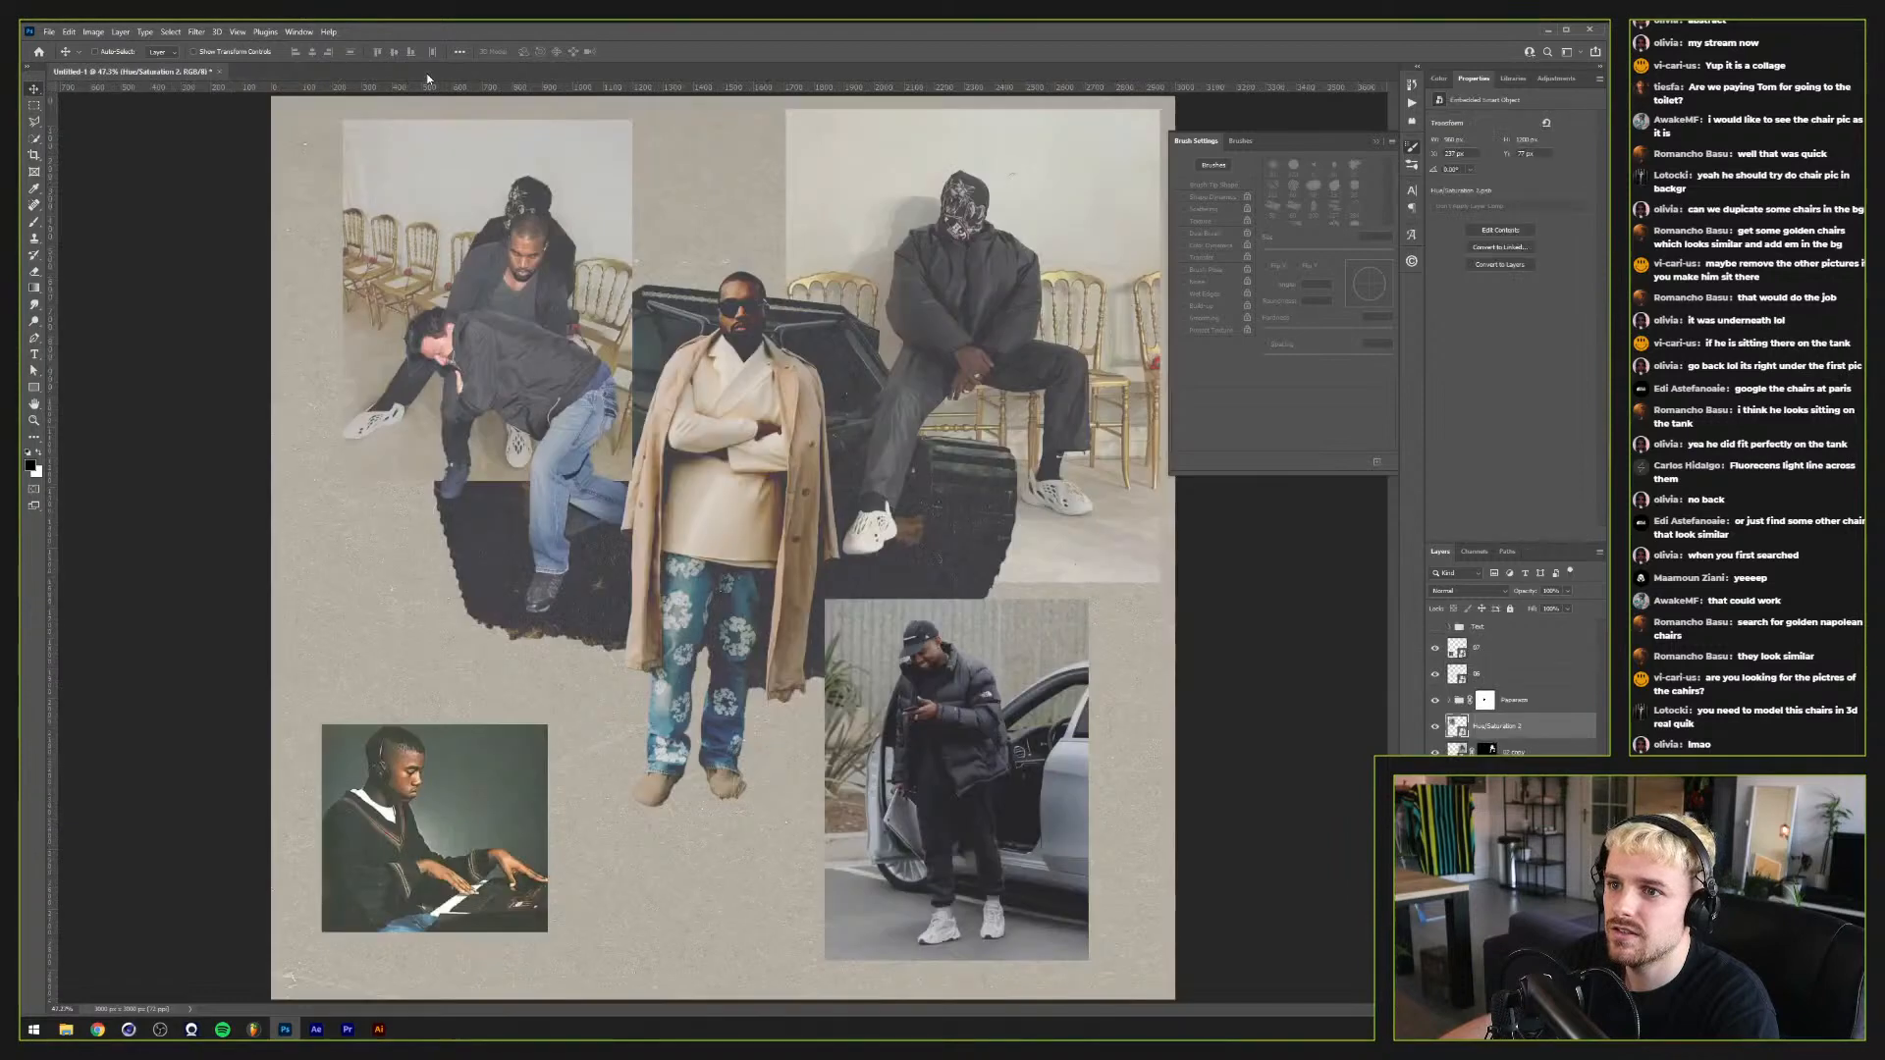
double_click(1456, 726)
mouse_move(1504, 220)
mouse_down()
mouse_move(1507, 202)
mouse_move(1457, 245)
mouse_move(1502, 197)
mouse_up()
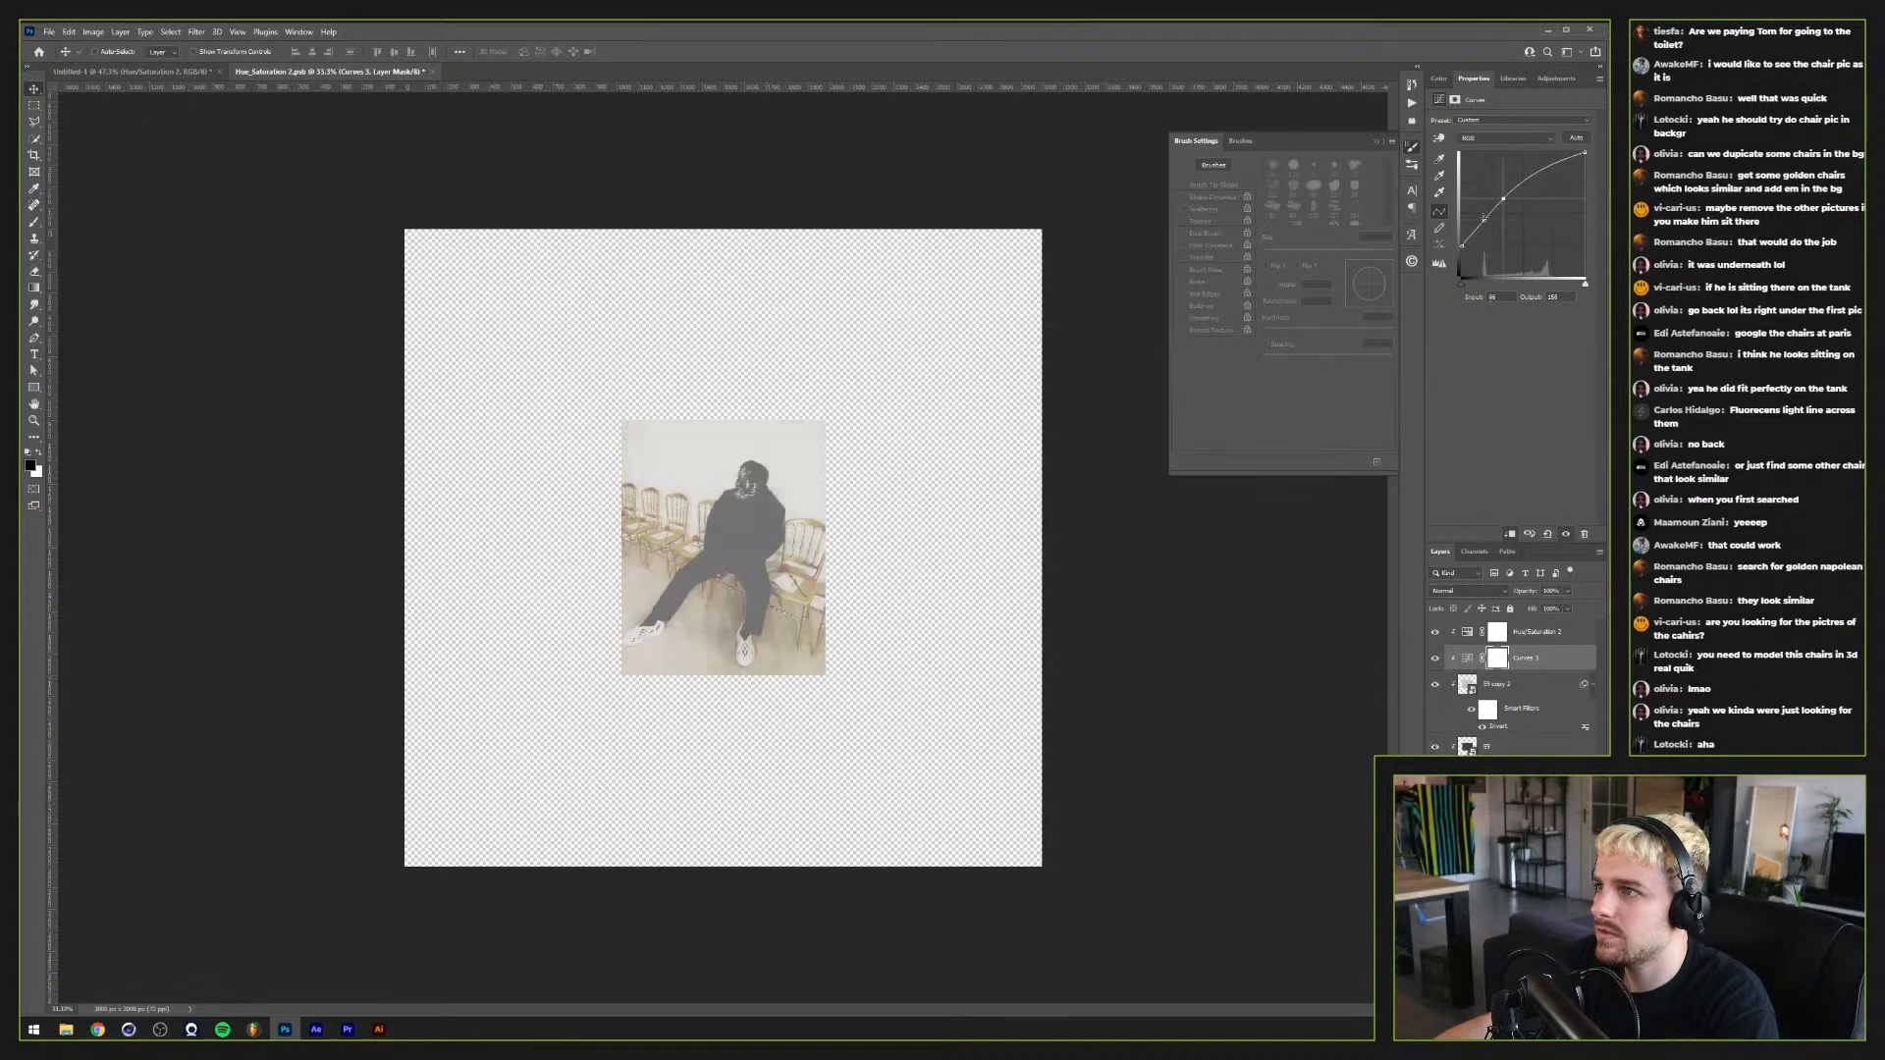
click(1483, 219)
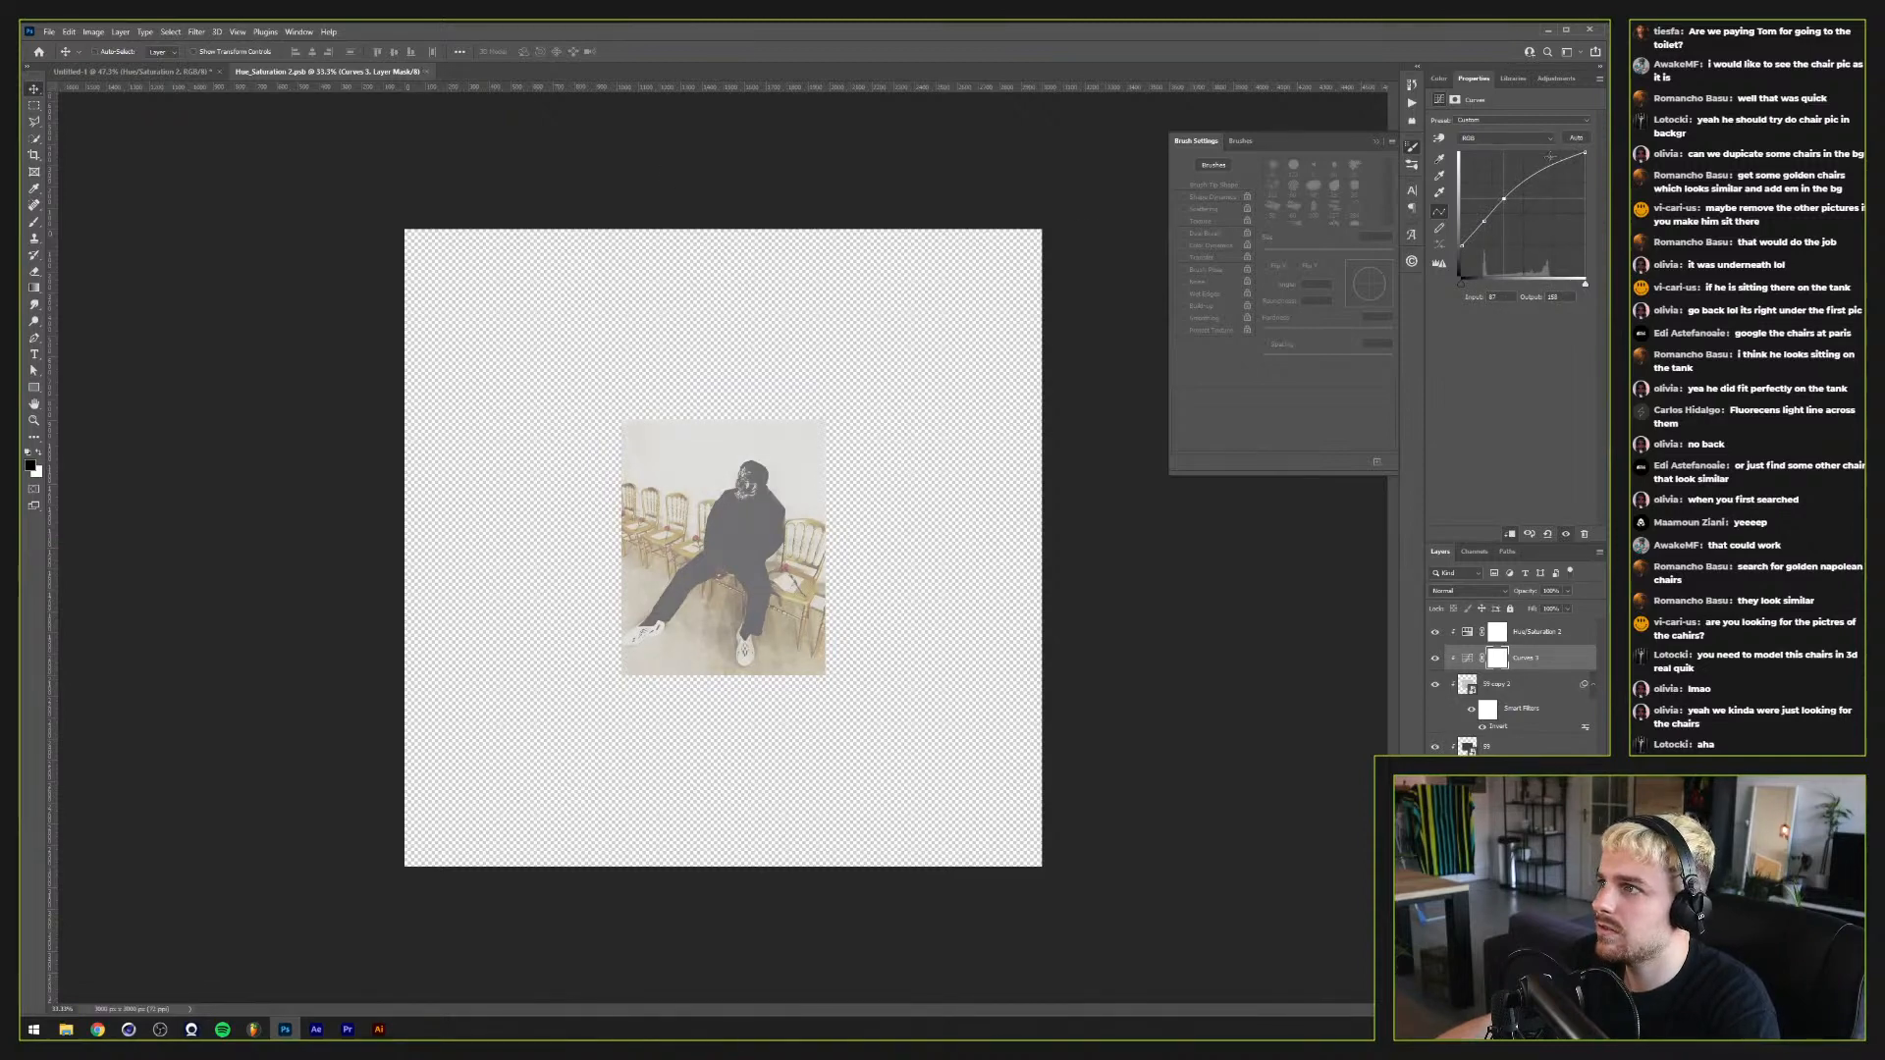
click(1534, 179)
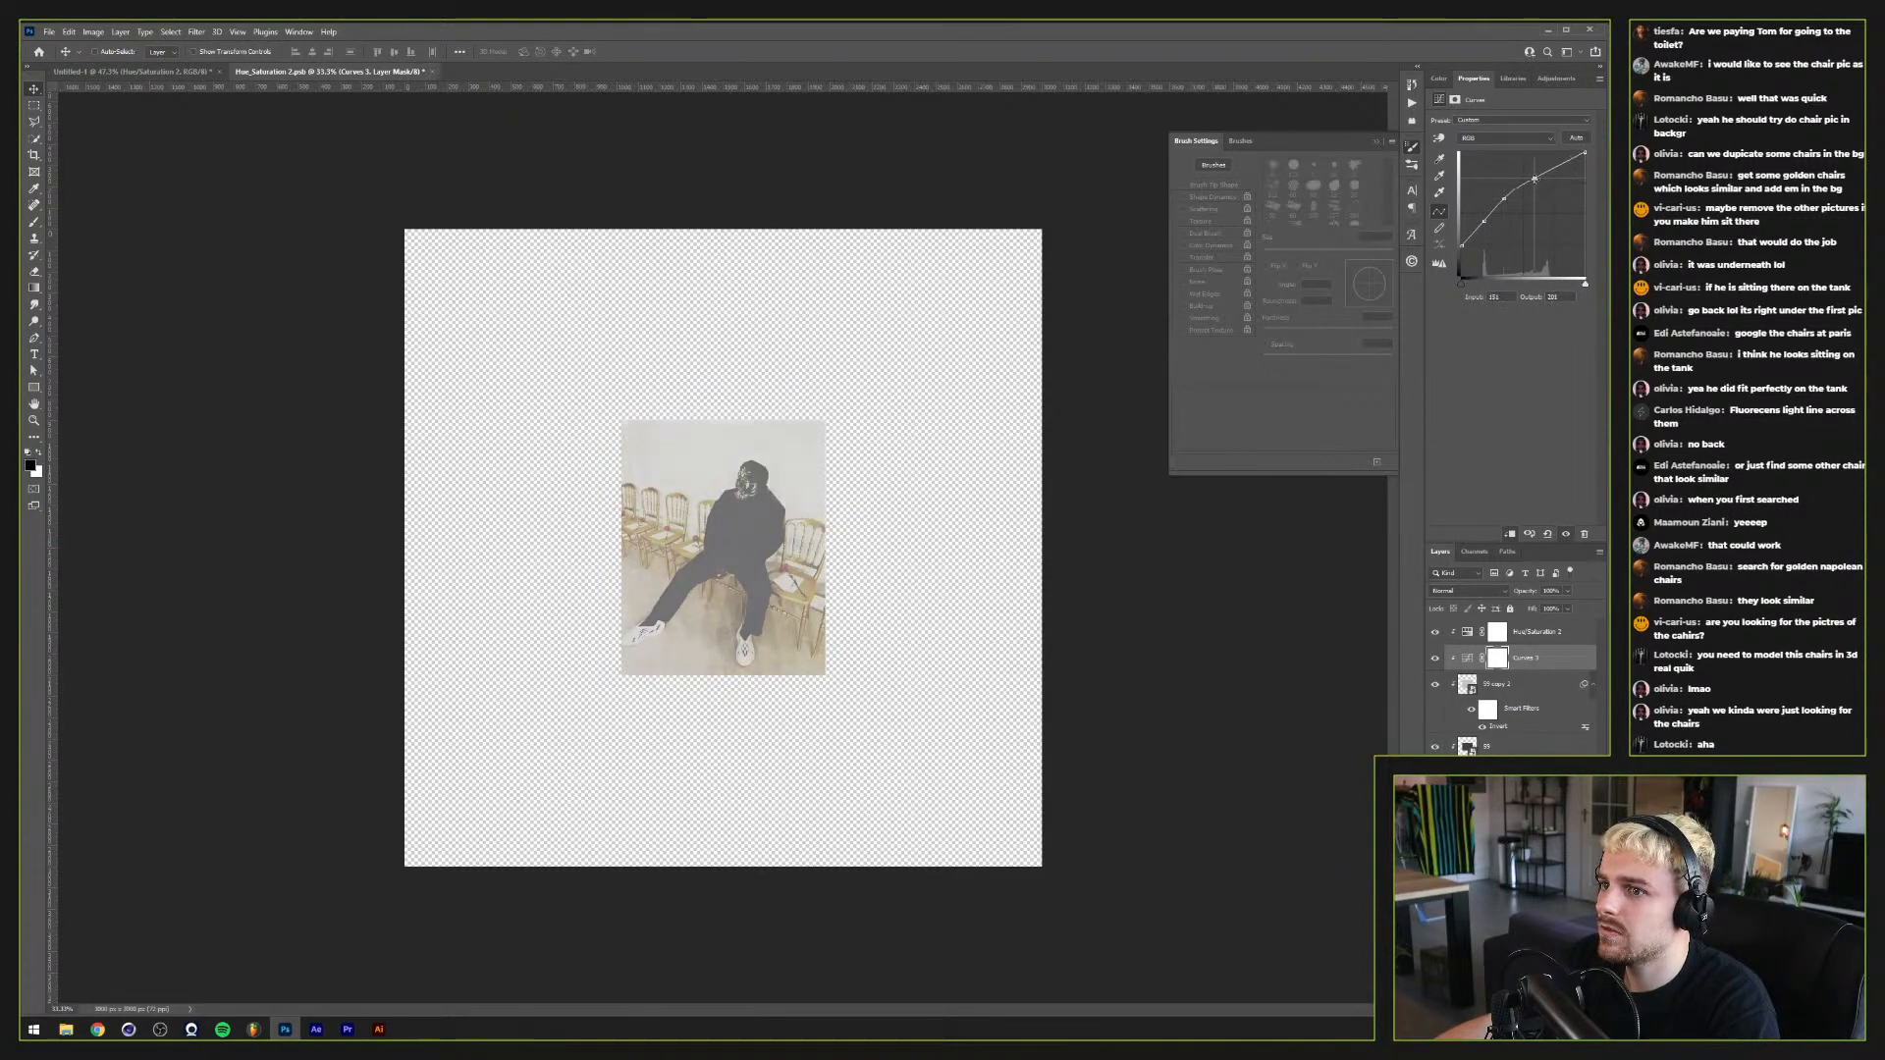
key(Delete)
drag(1501, 200, 1502, 204)
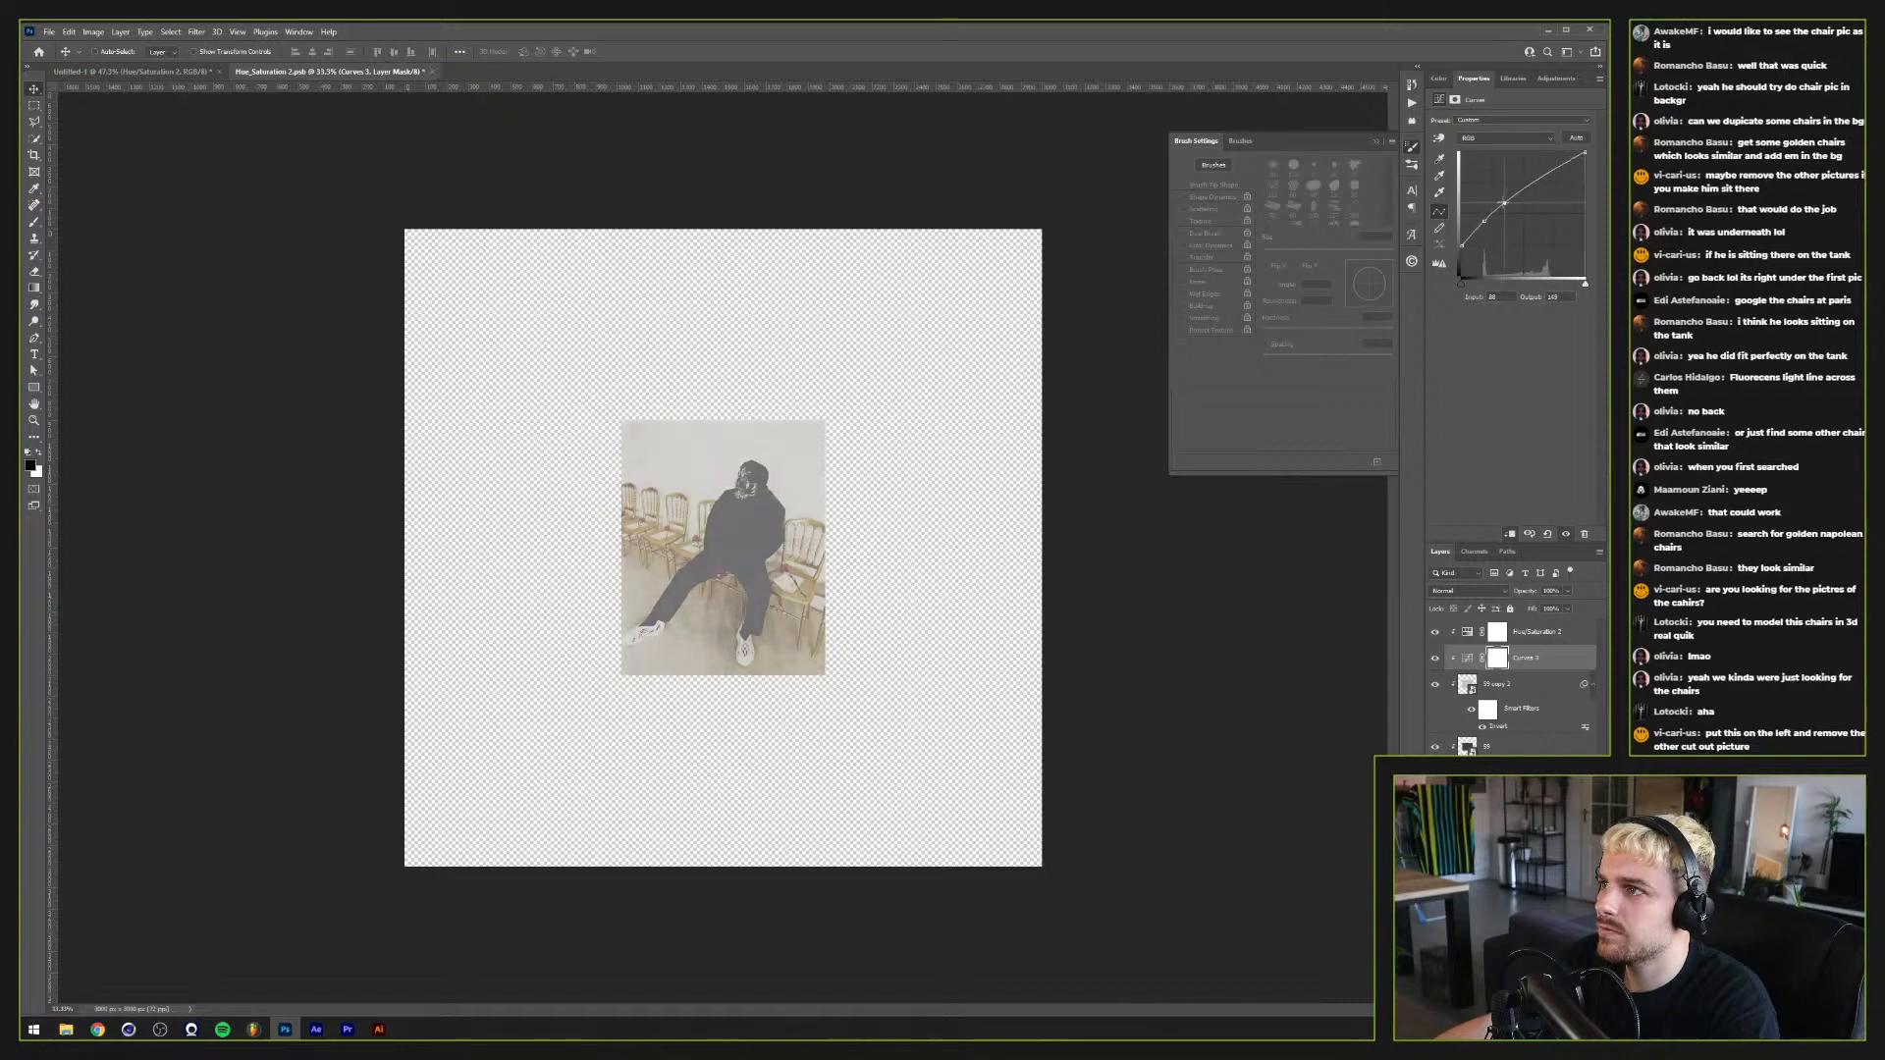
key(ctrl+s)
click(128, 73)
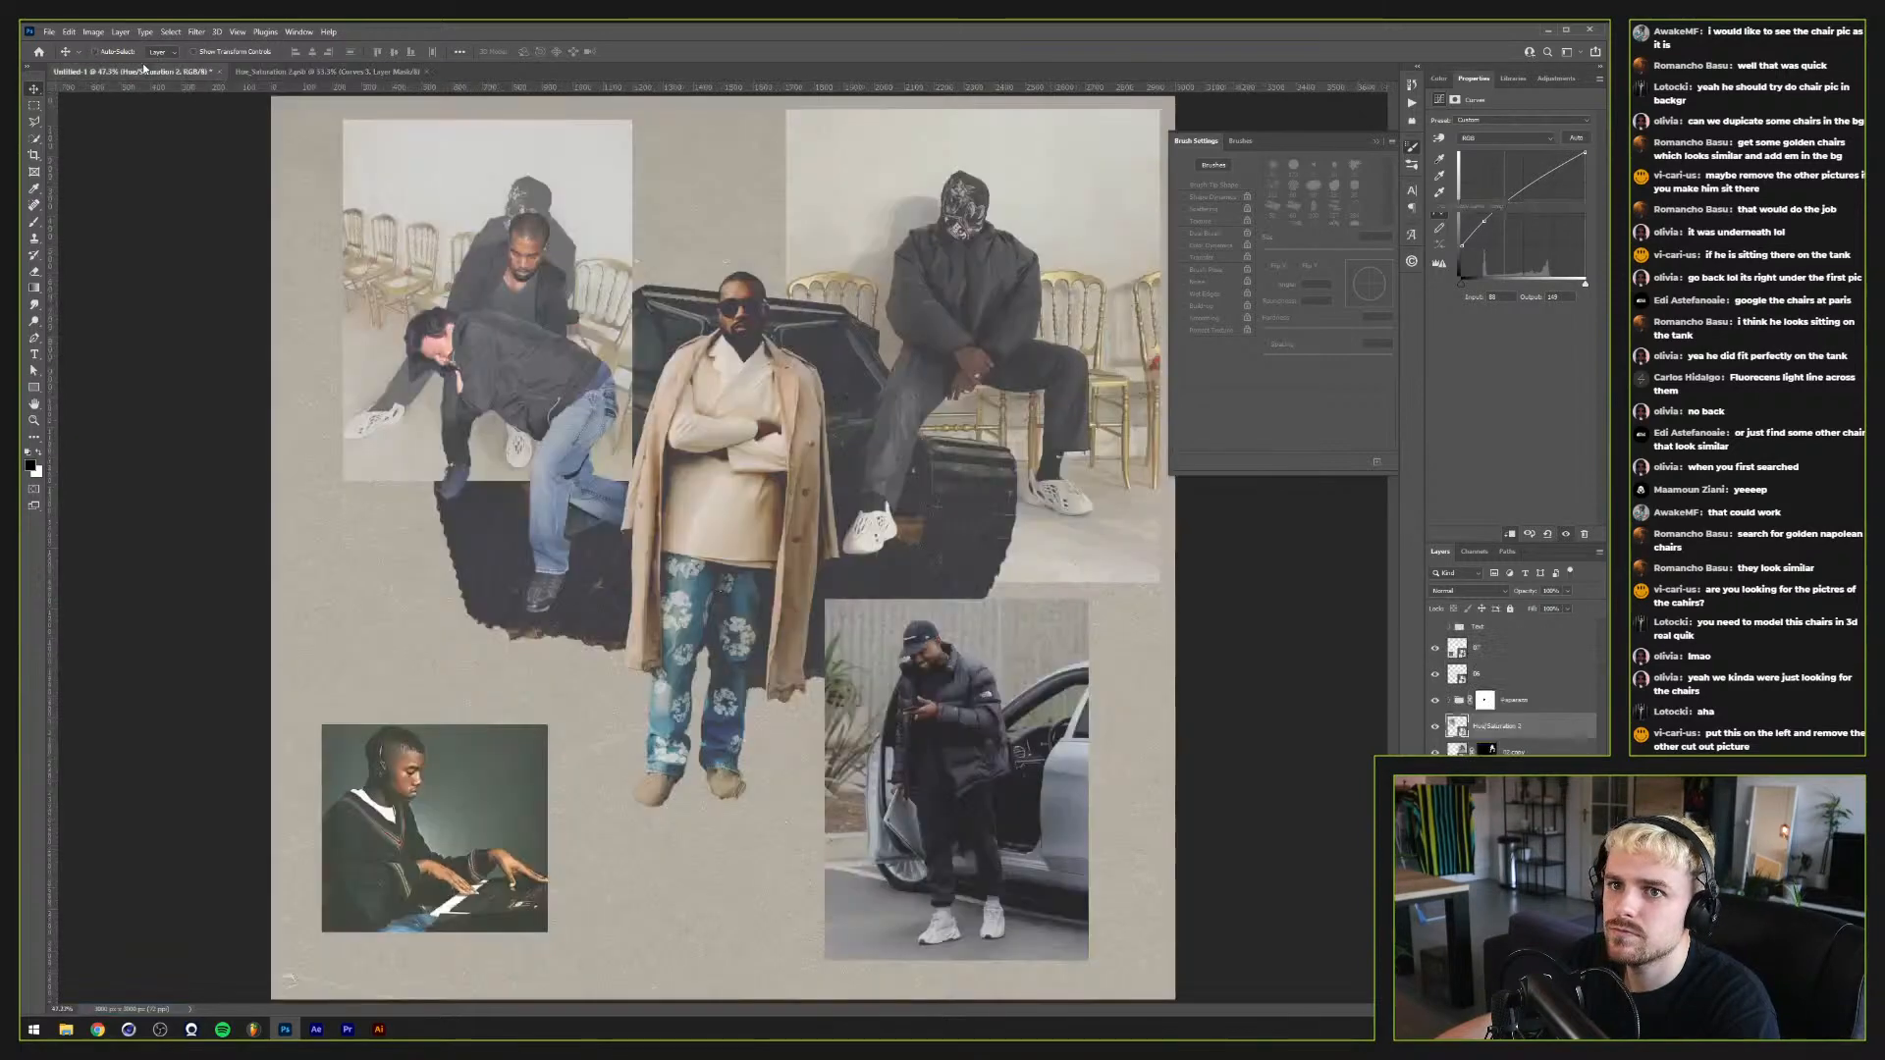
Step: Simplify the photo's Curves adjustment to a single, lower midtone point for a darker tone, then save and close the smart object contents
click(327, 70)
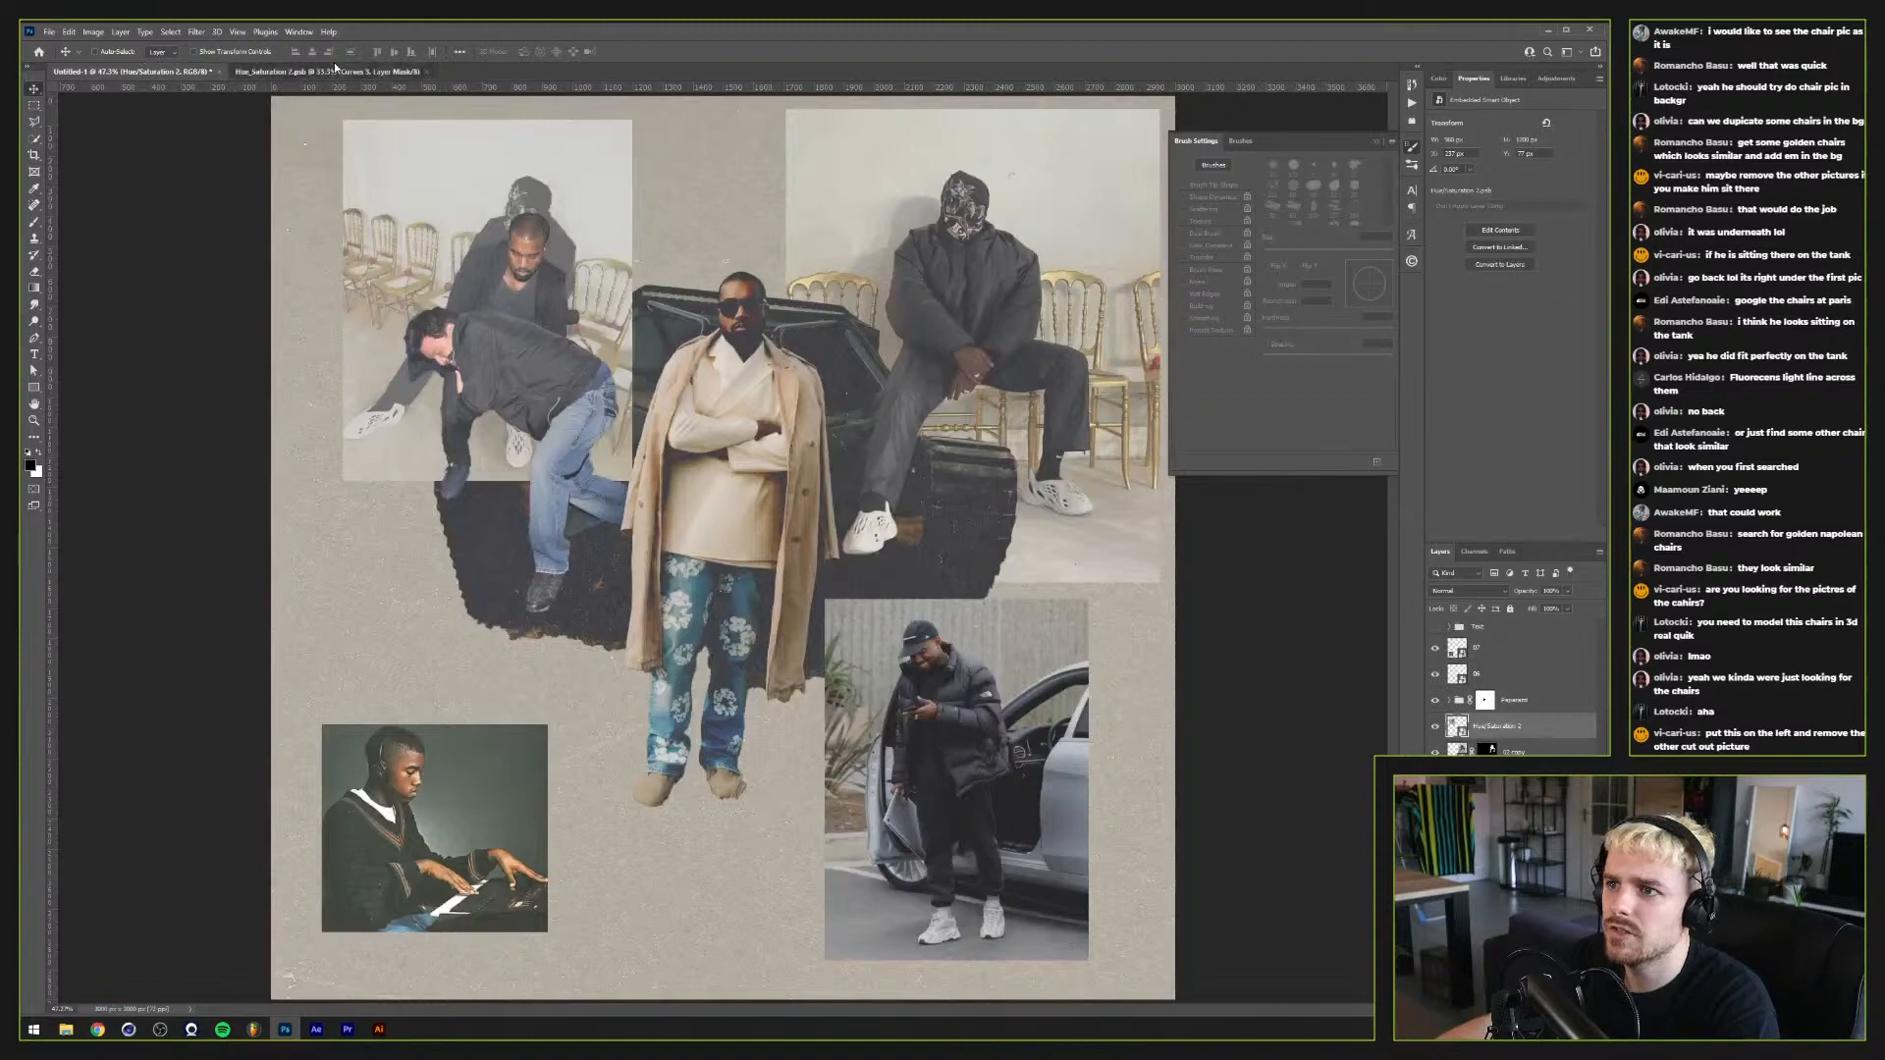
mouse_move(1484, 226)
mouse_down()
mouse_move(1452, 254)
mouse_move(1504, 211)
mouse_up()
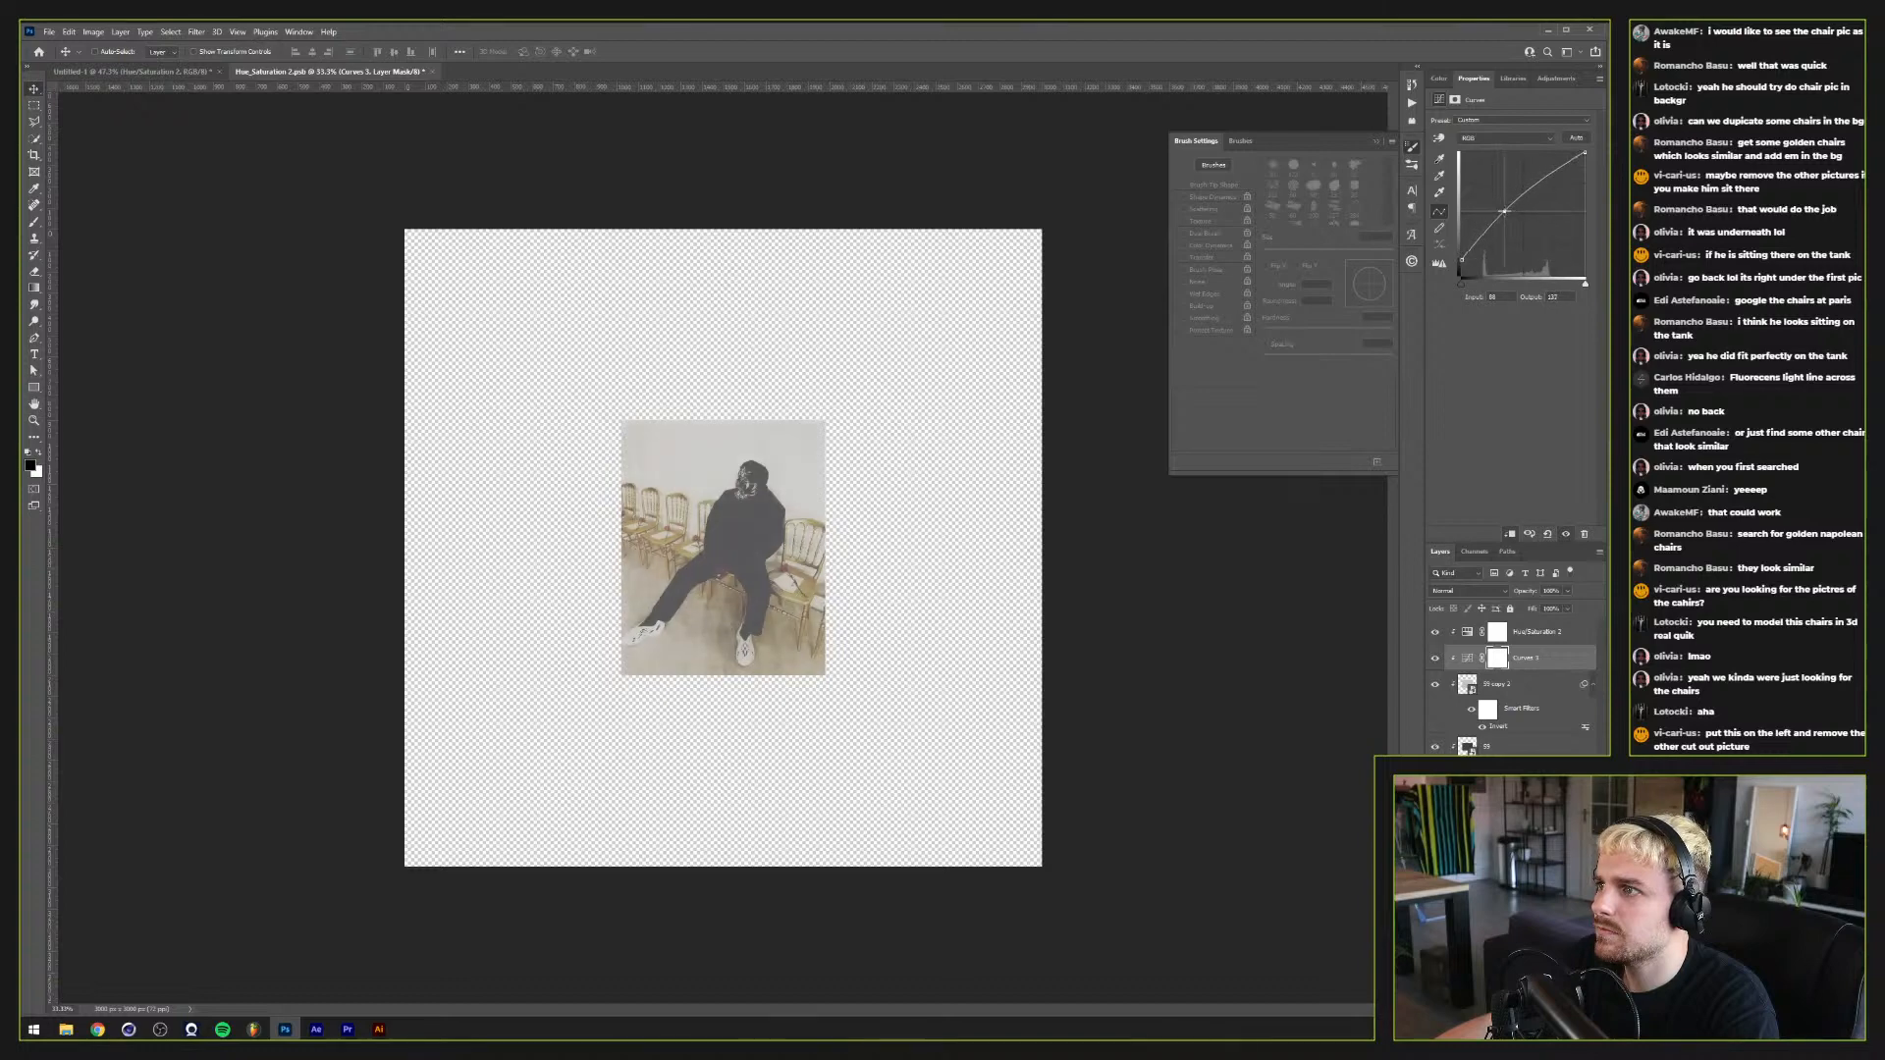
click(427, 72)
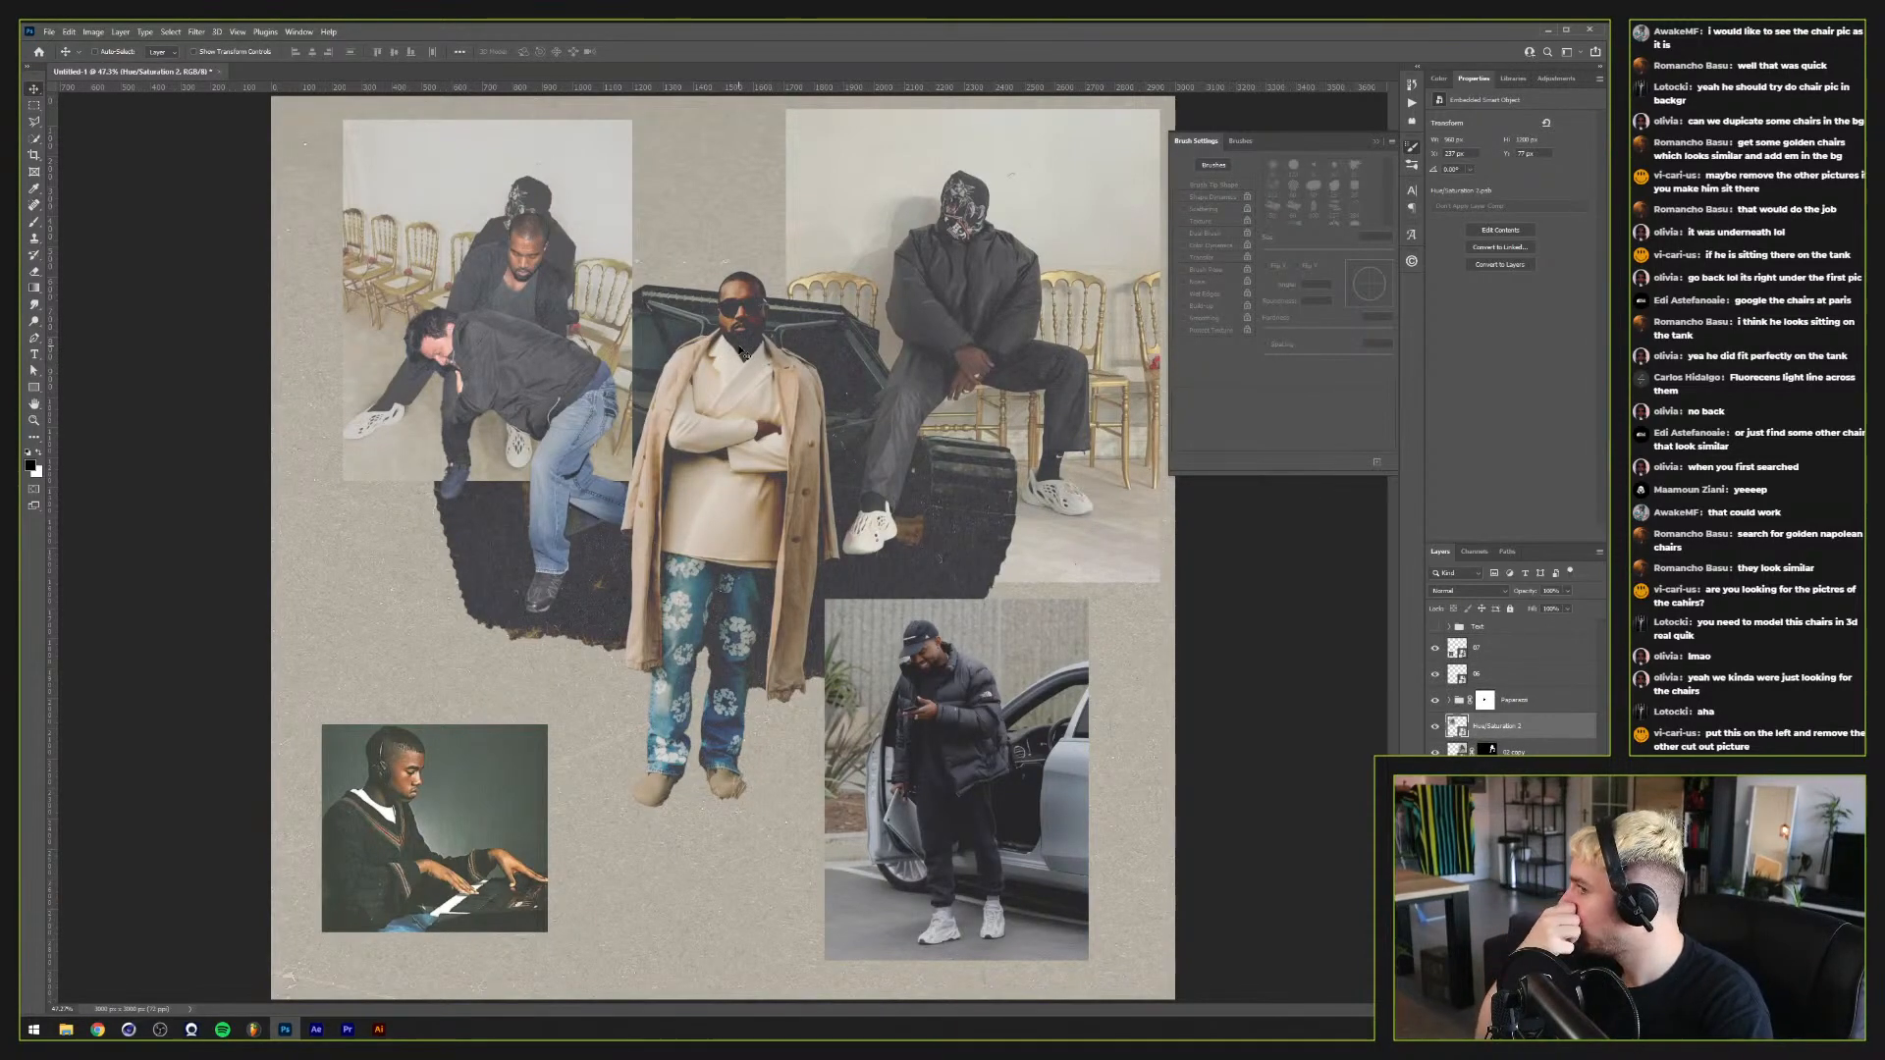
Step: Delete the cut-out of the two men and move the golden-chairs photo behind it slightly down
click(591, 358)
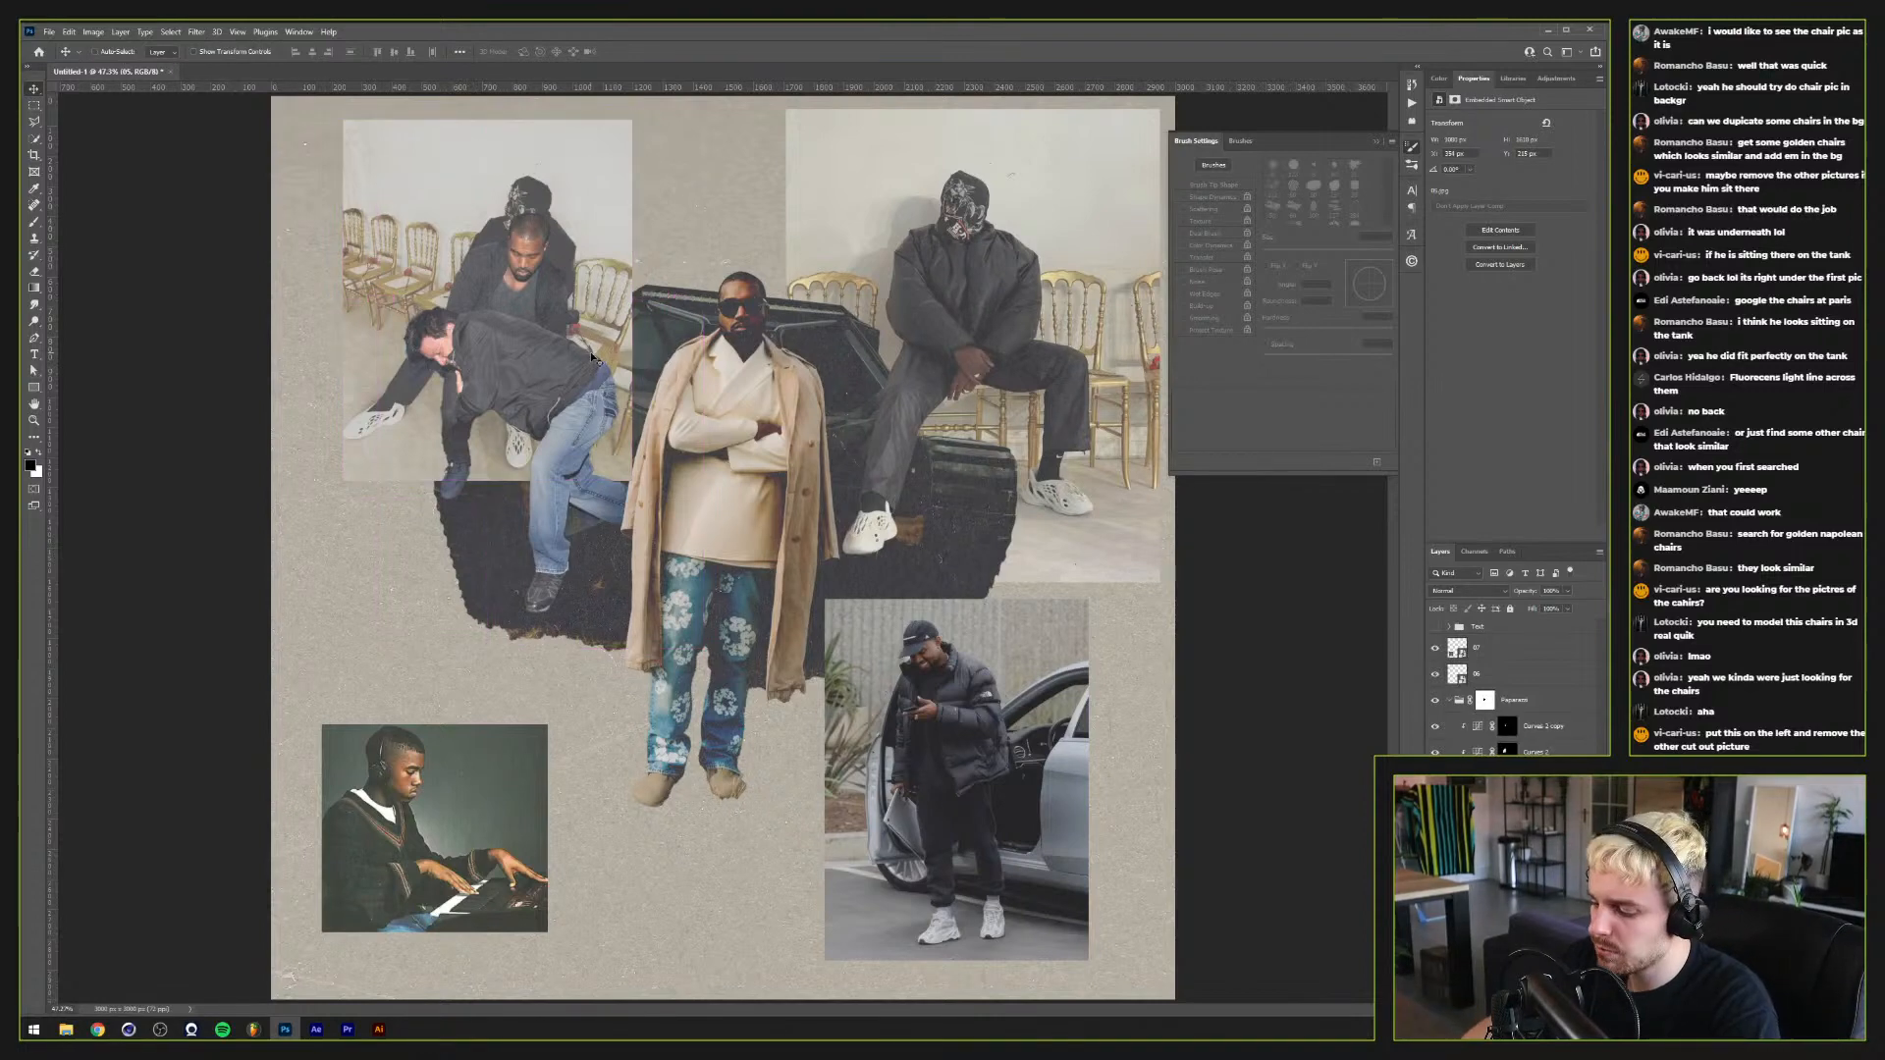
key(Delete)
mouse_move(575, 344)
mouse_down()
mouse_move(538, 291)
mouse_move(547, 364)
mouse_up()
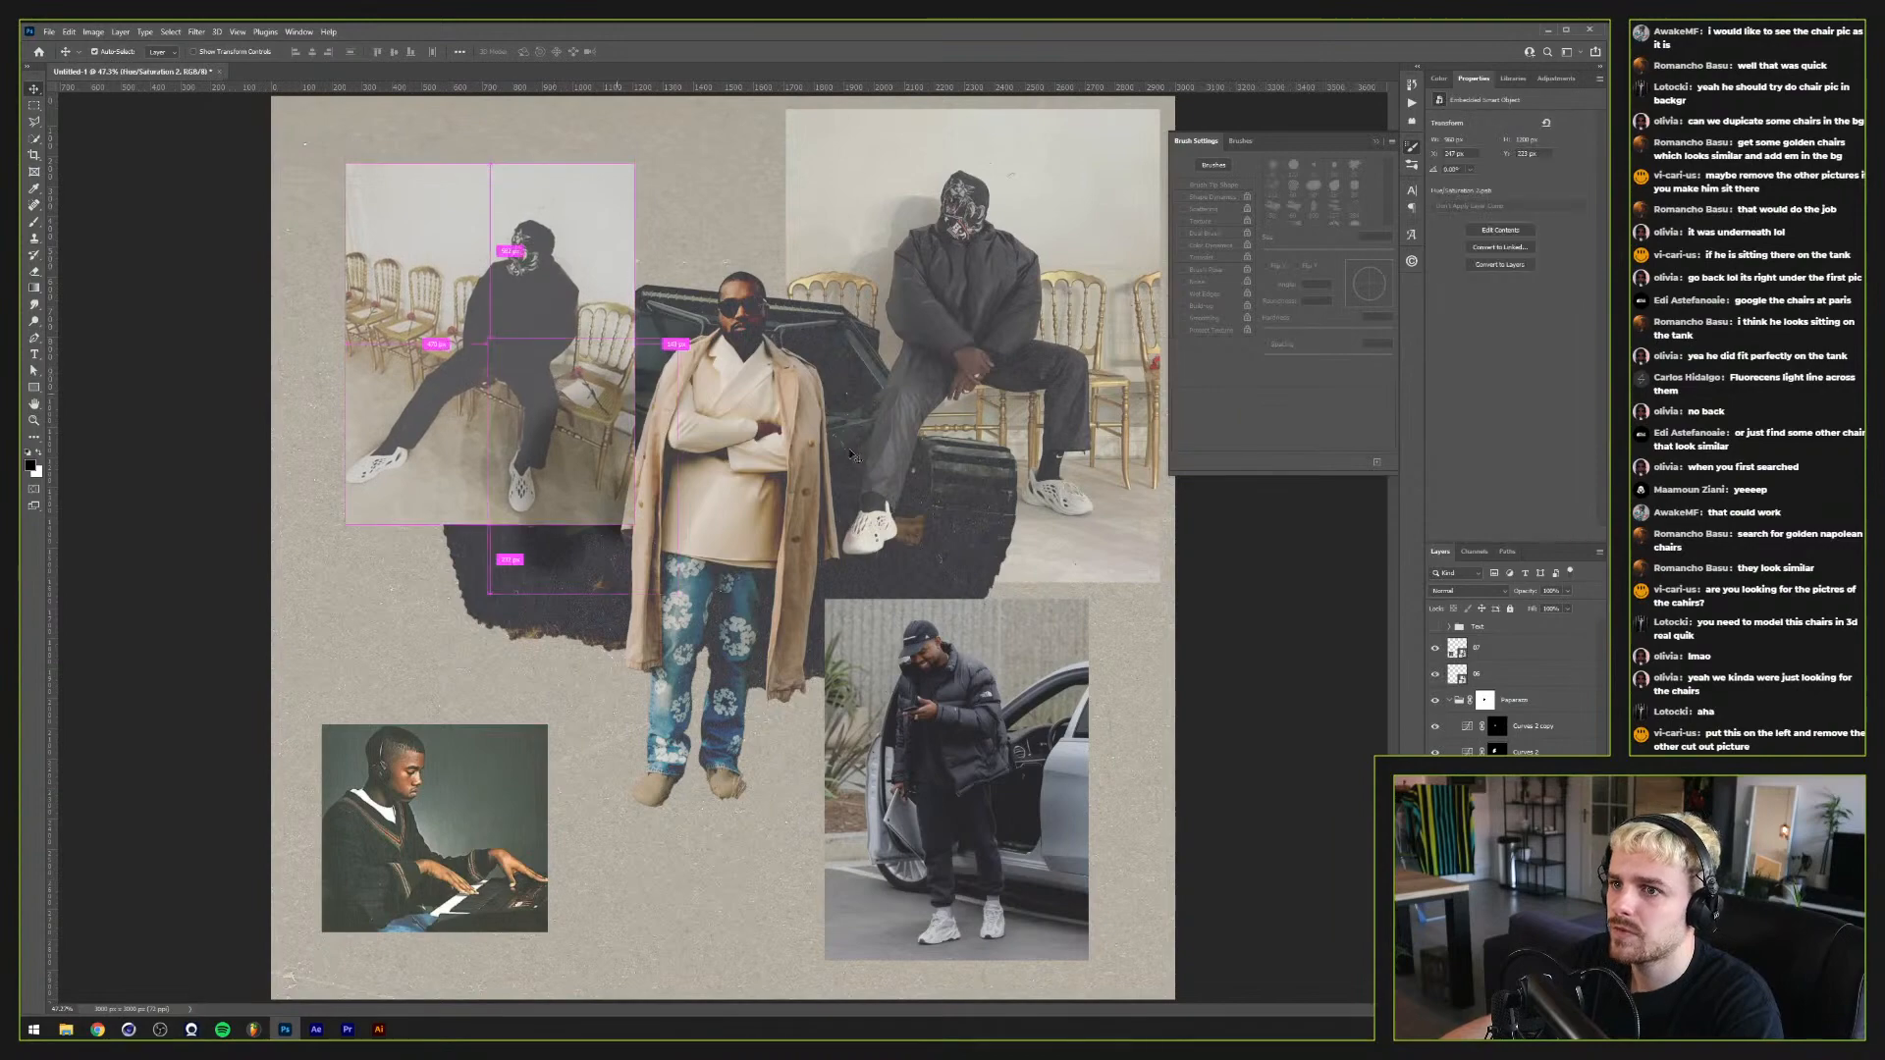
Step: Reopen the golden-chairs photo's smart object, compare its layers on and off, and set the texture layer's blend mode to Screen
double_click(850, 455)
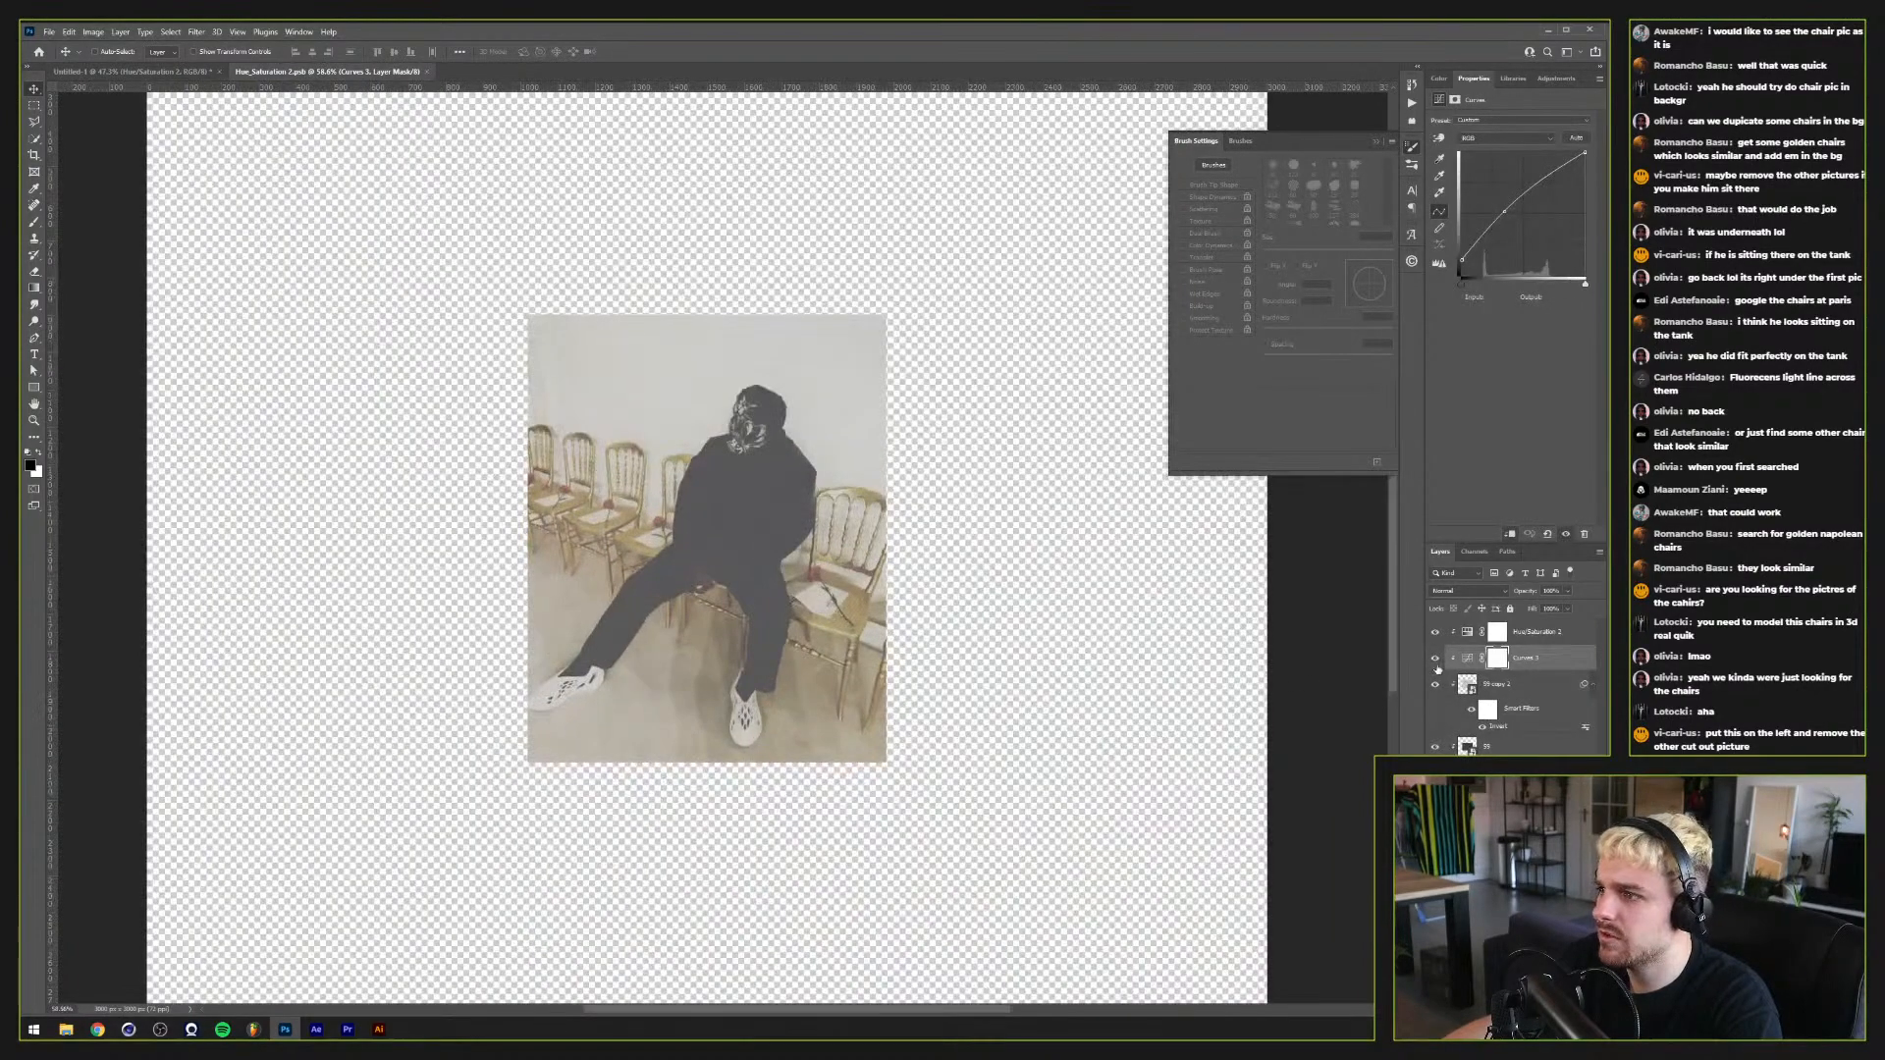
click(1435, 658)
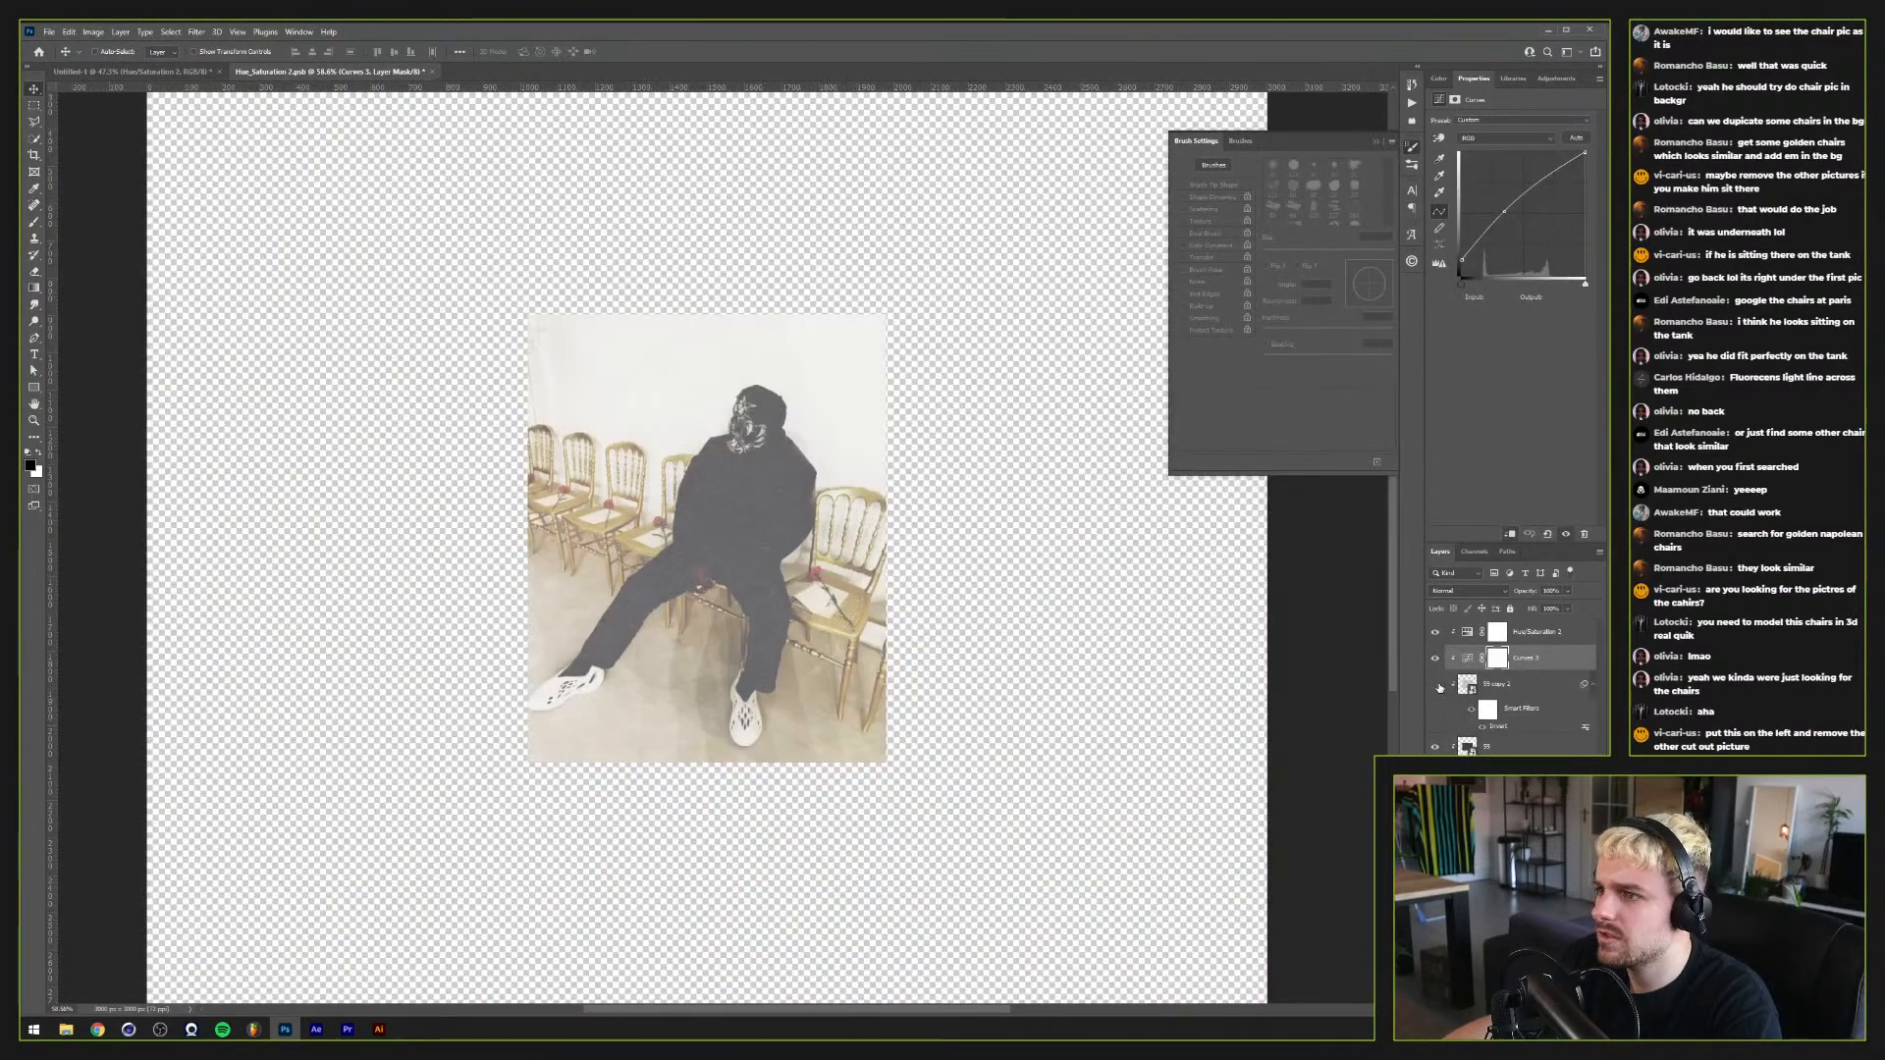
click(1436, 685)
click(1435, 747)
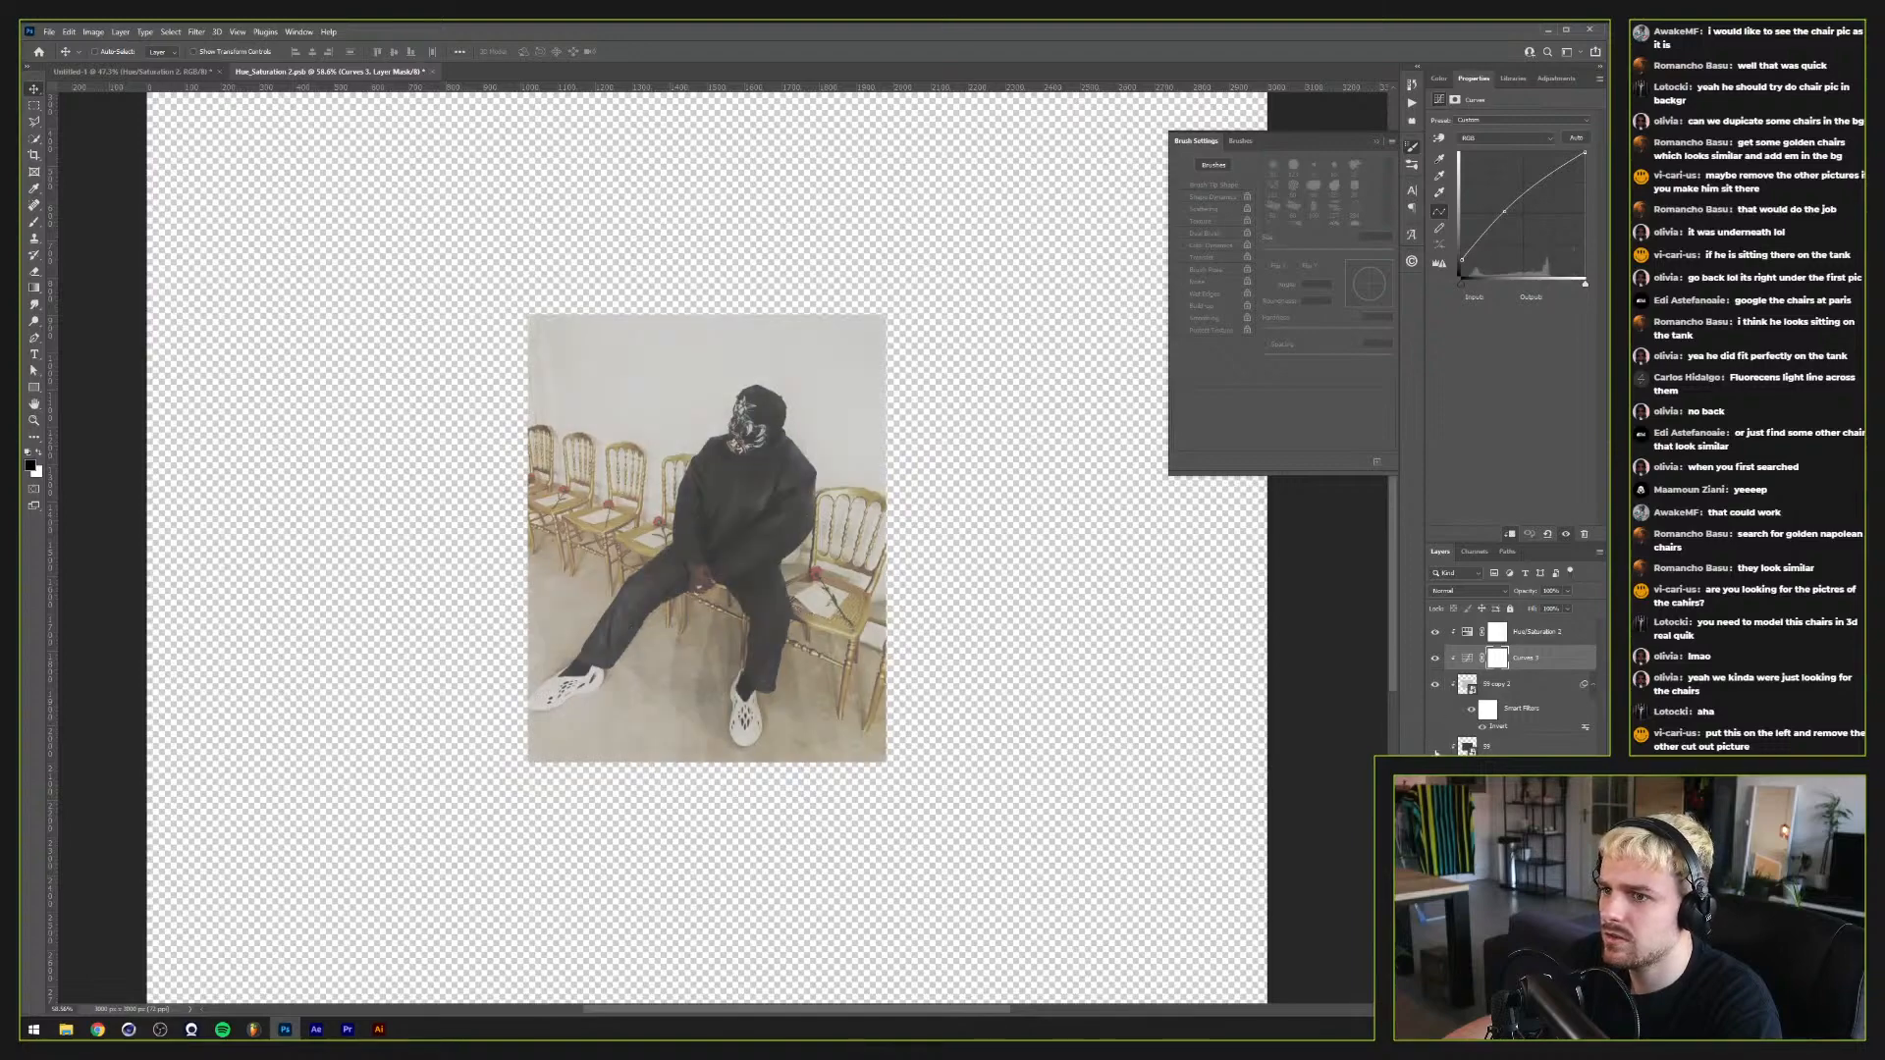
click(1436, 747)
click(1473, 746)
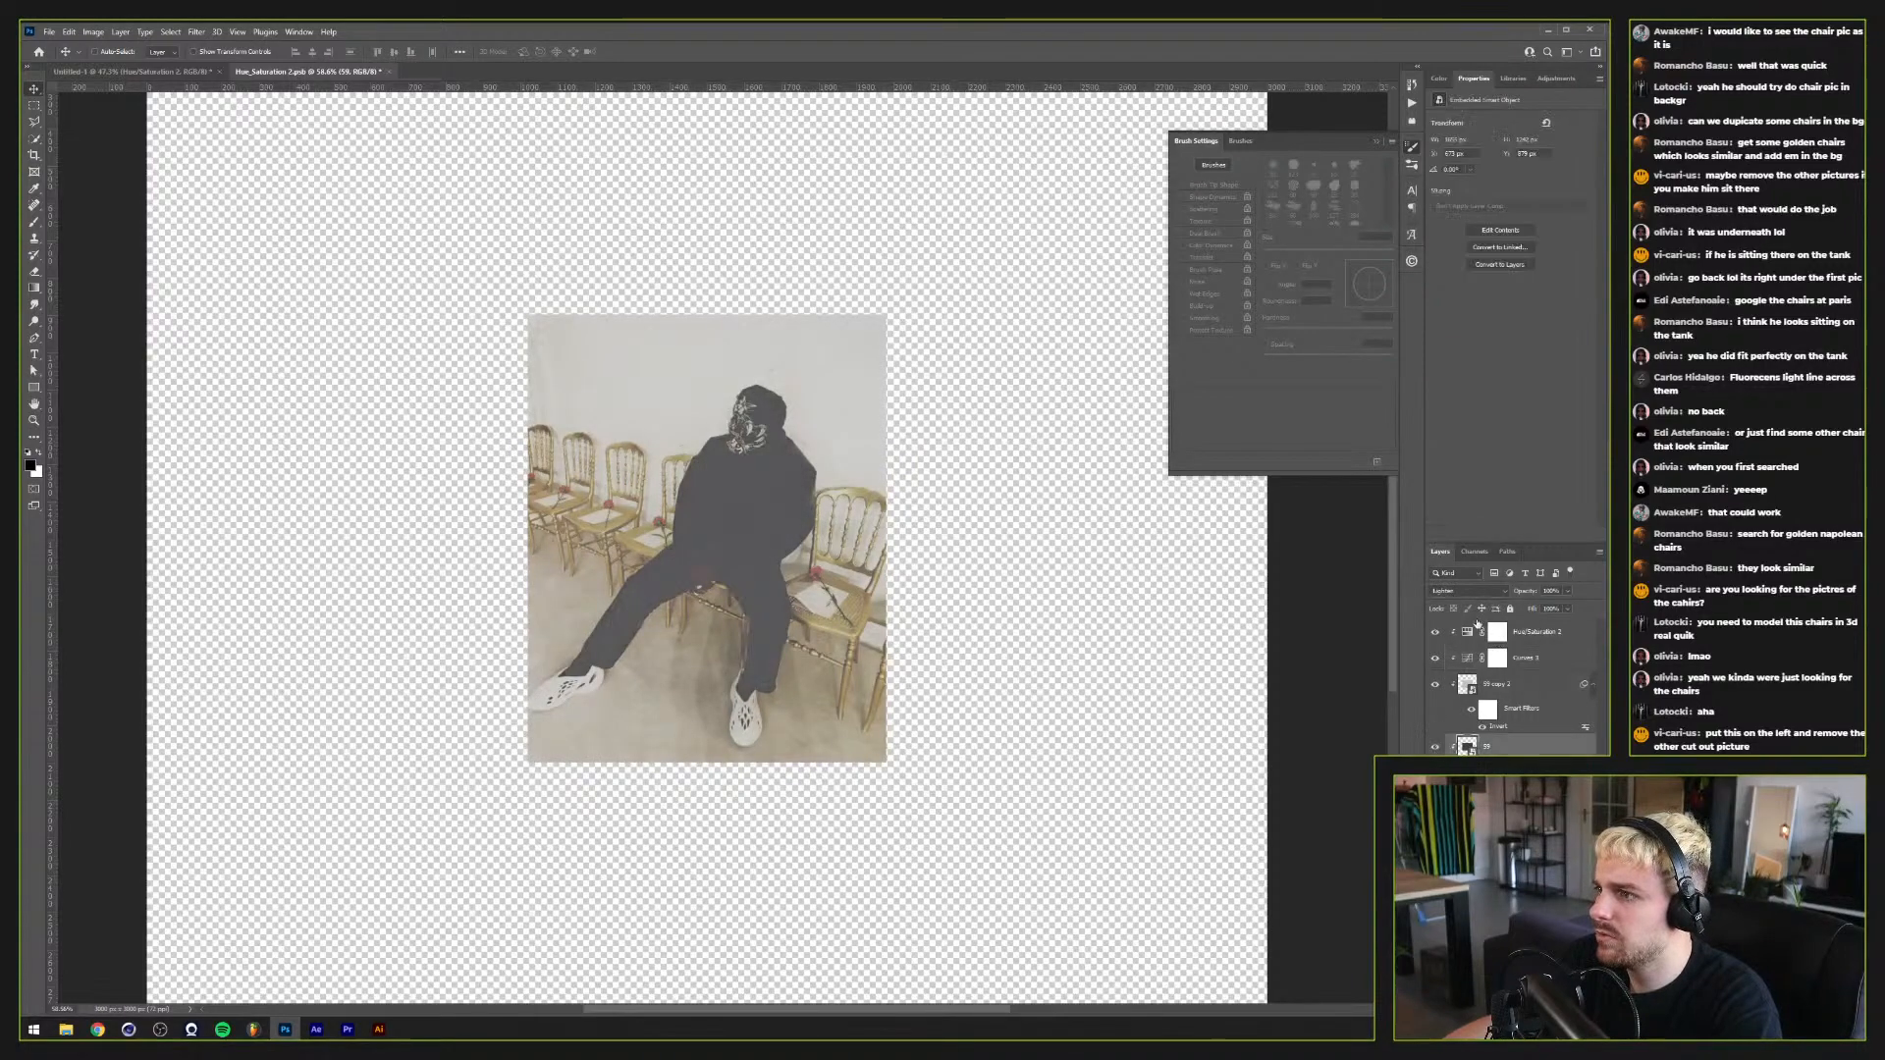
click(1469, 590)
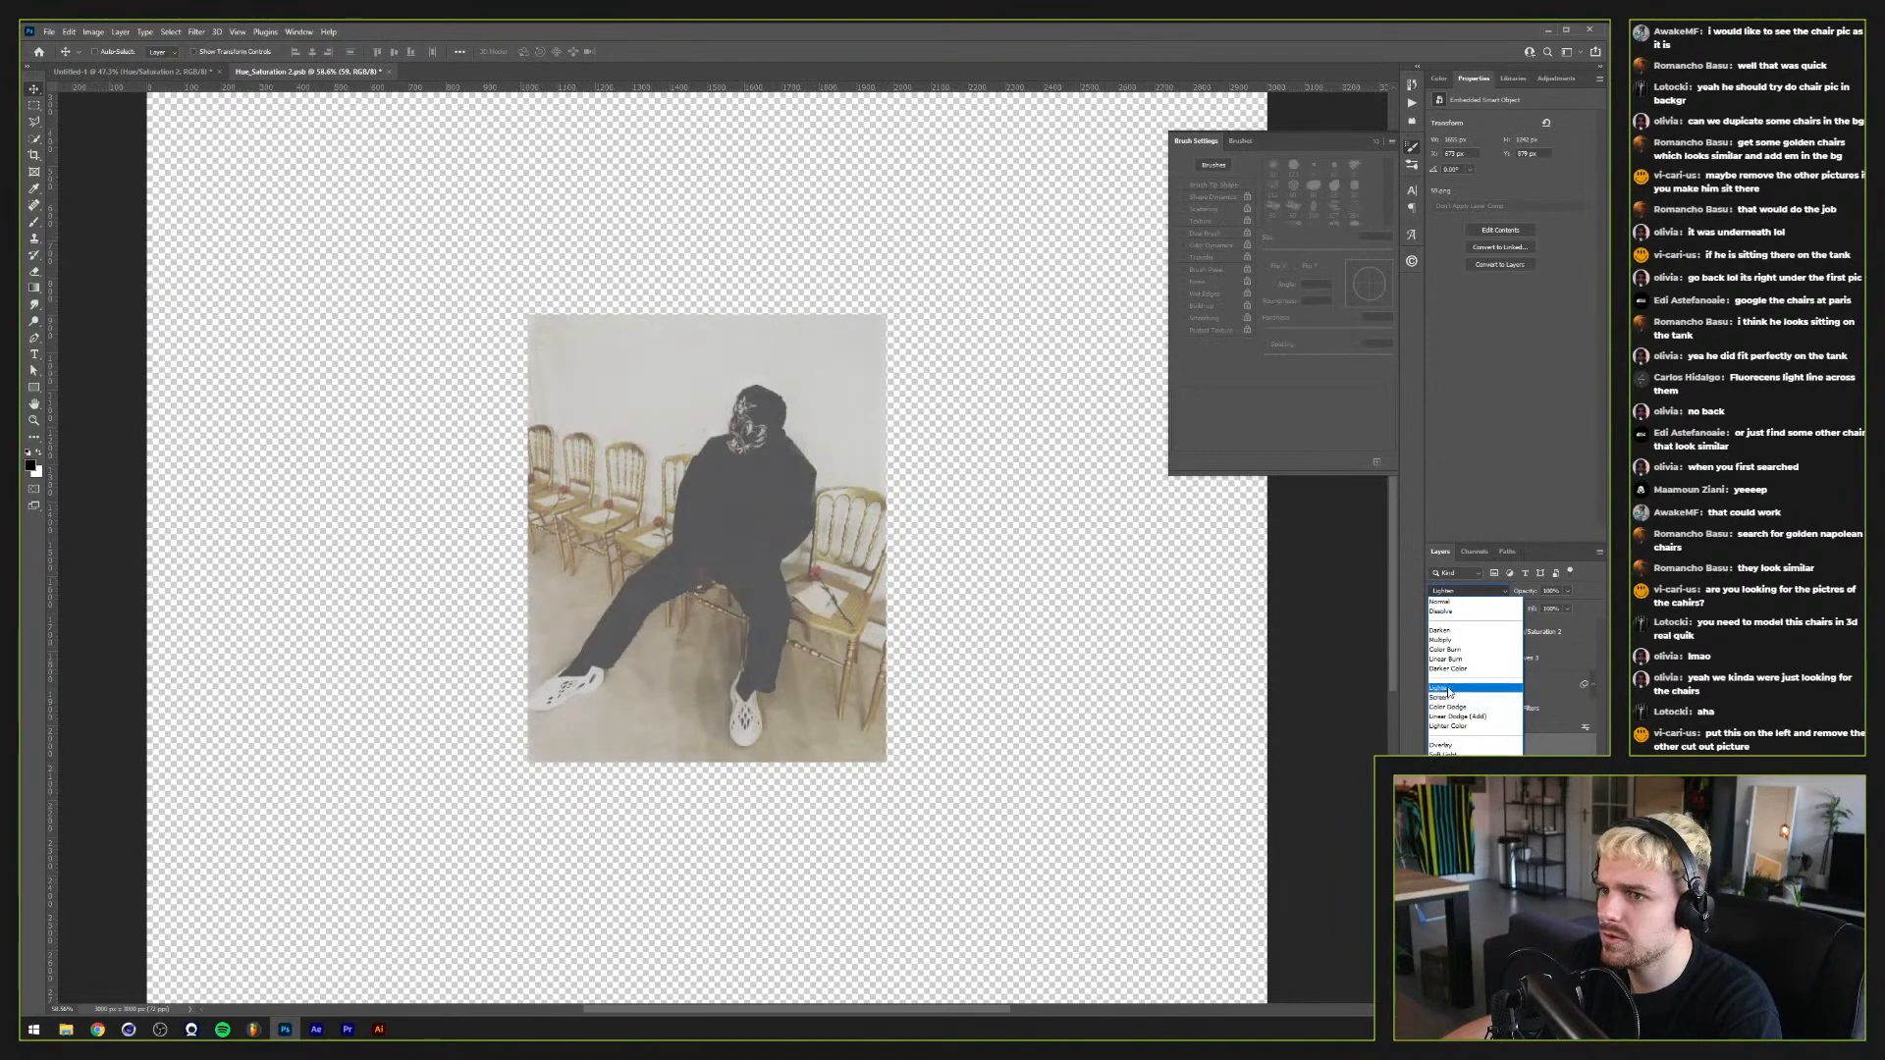
click(1443, 680)
Step: Hide the Curves and Hue/Saturation adjustments in the smart object, save its contents, and return to the collage
drag(1435, 658, 1435, 631)
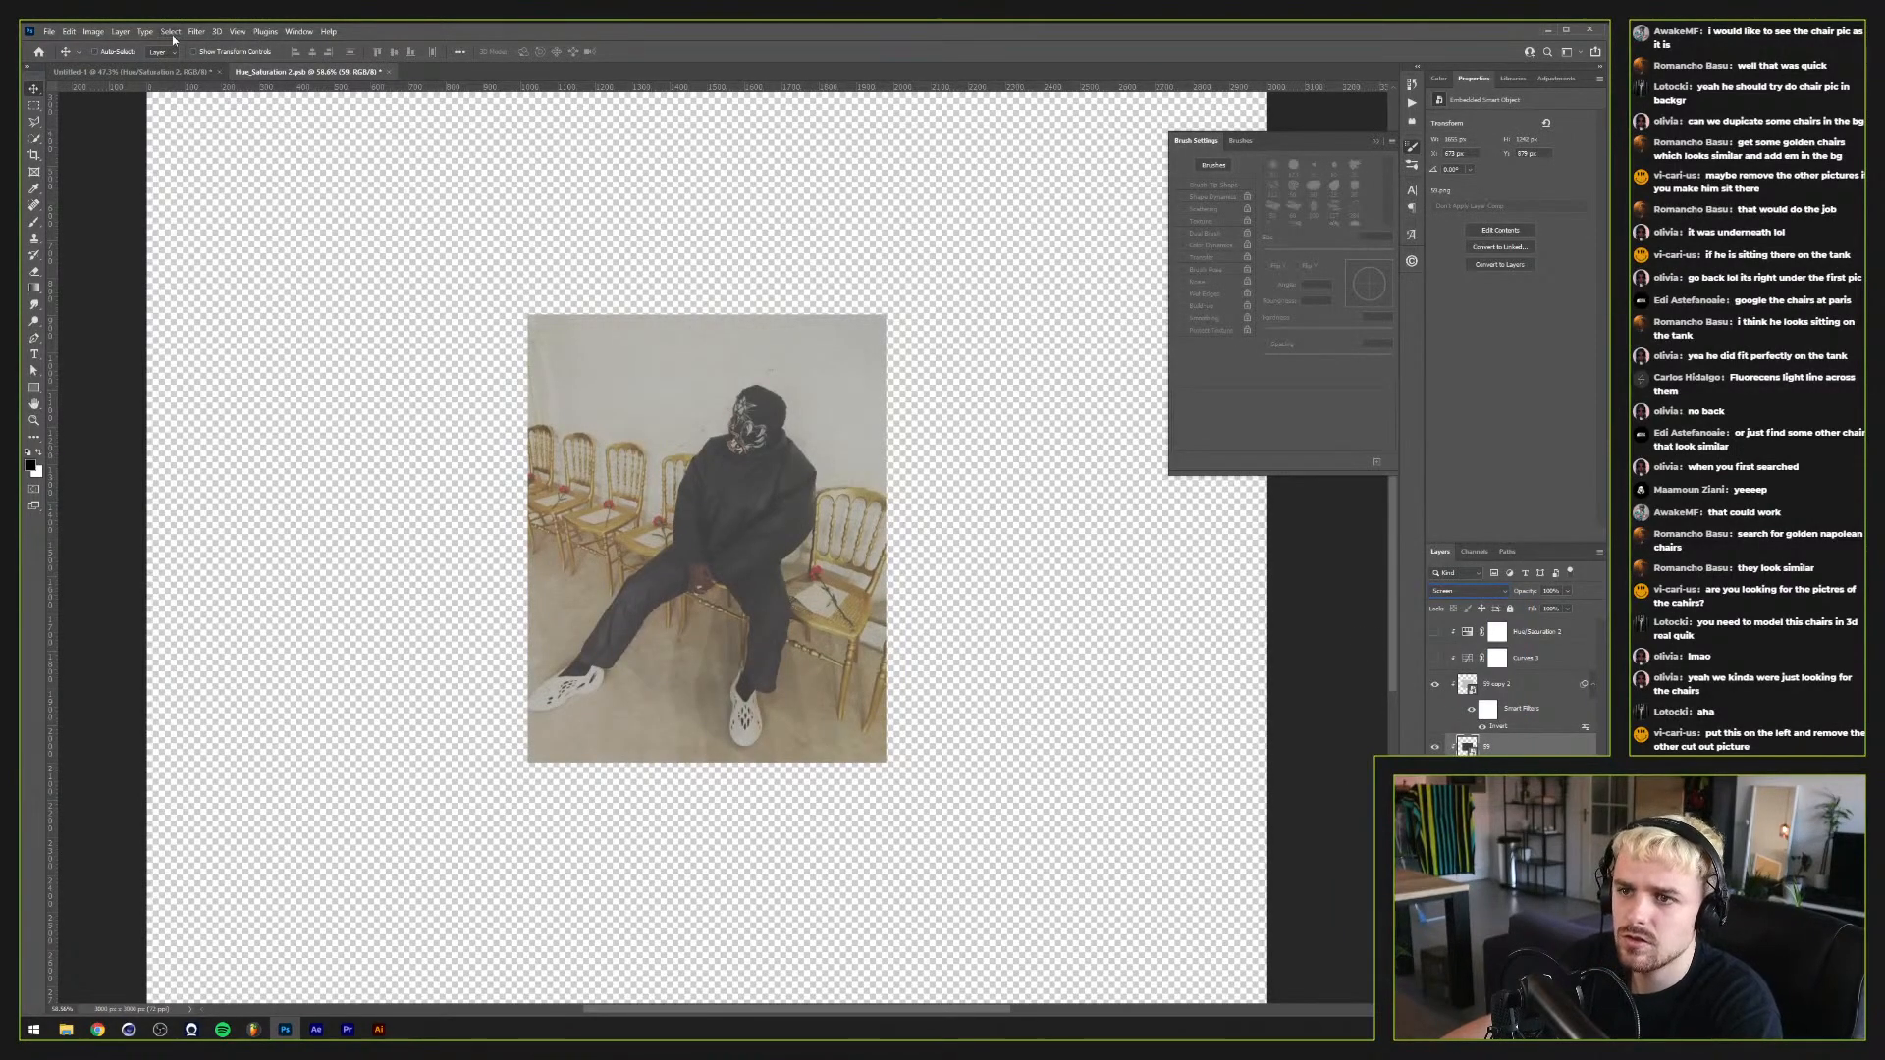
click(163, 72)
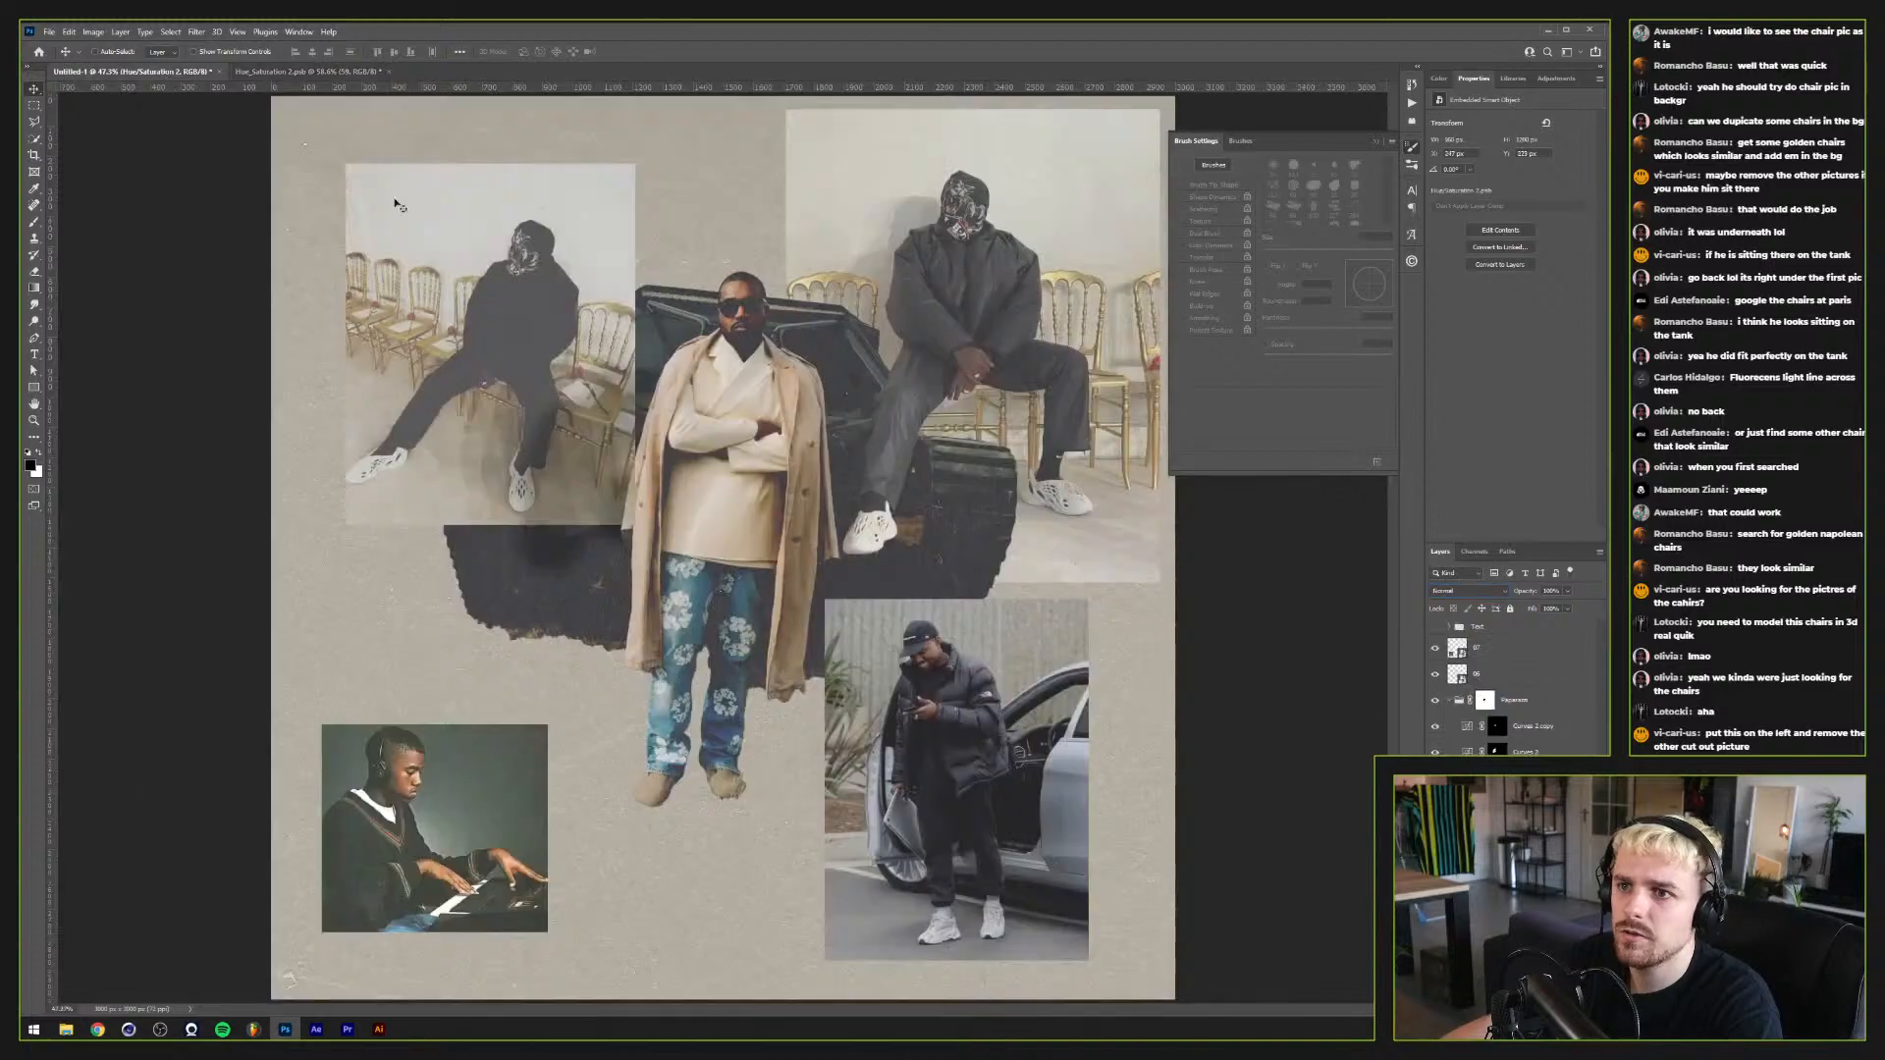
click(331, 75)
click(189, 74)
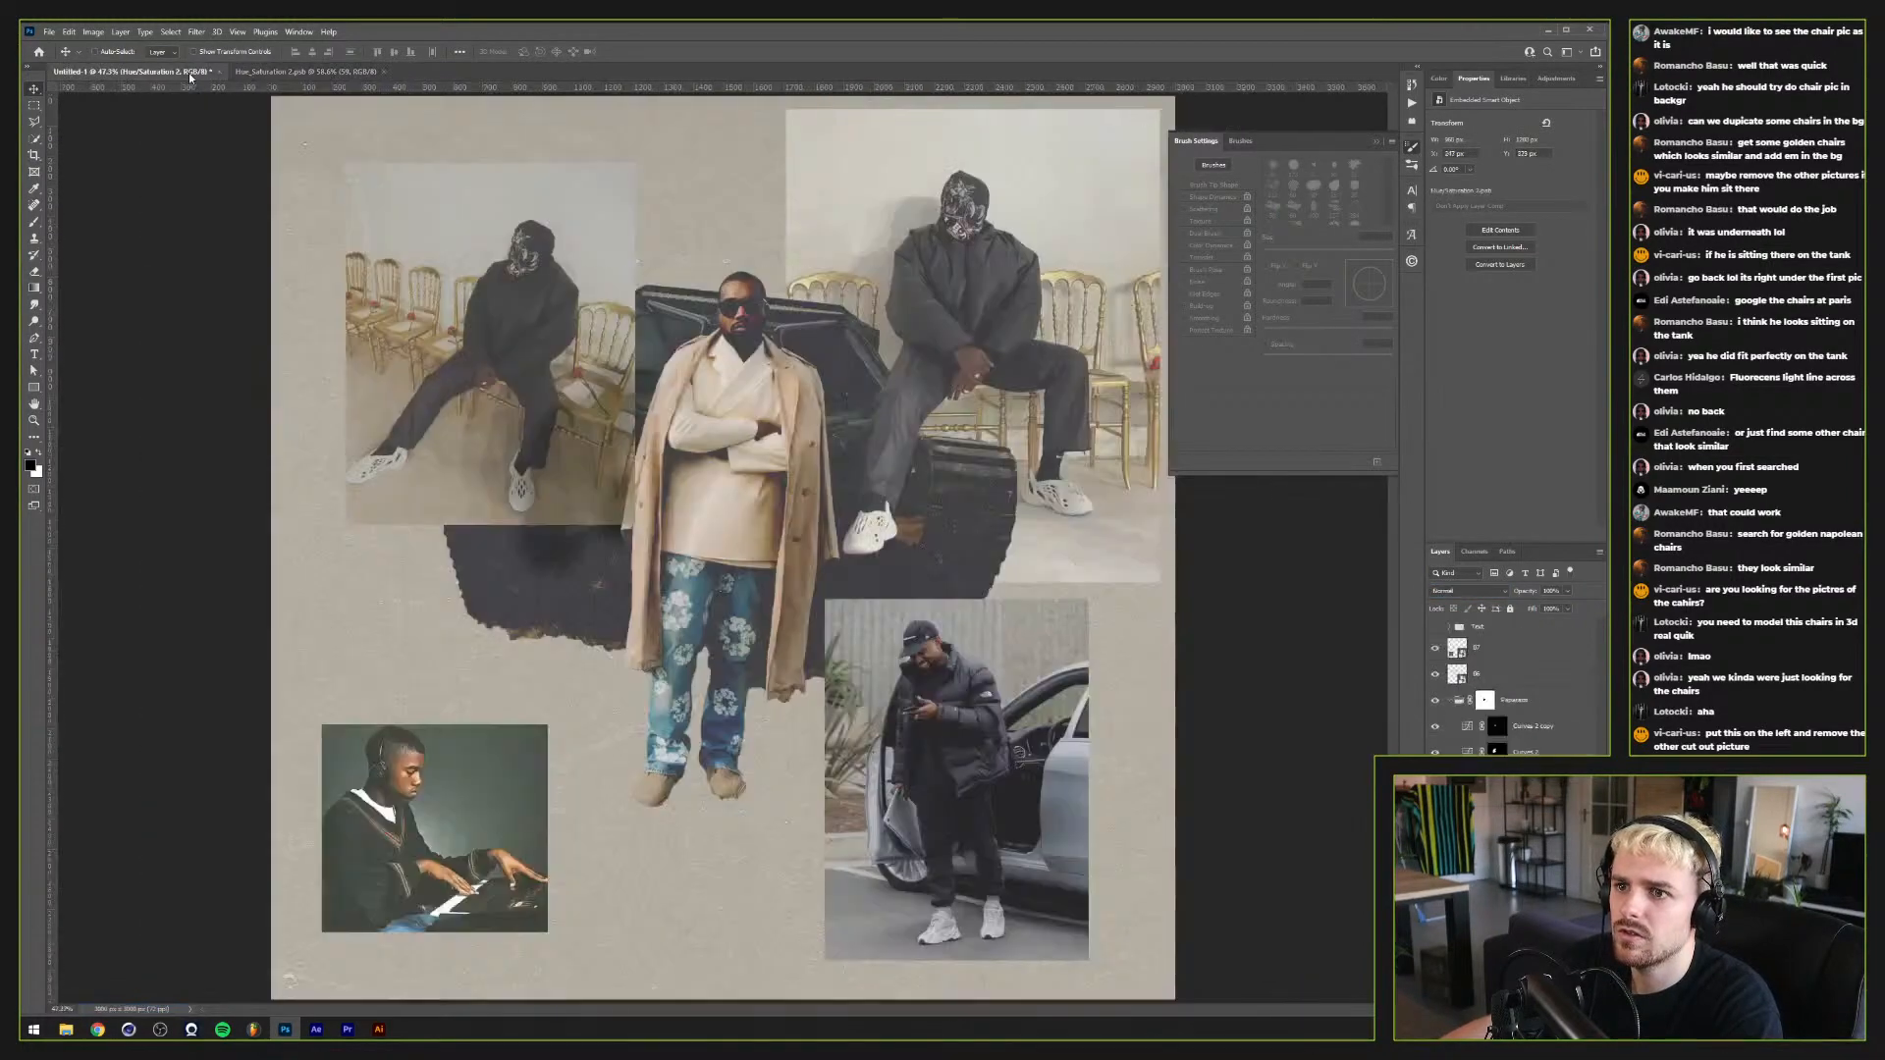
Step: Select the seated man in the smaller golden-chairs photo with Select and Mask and mask out his background
scroll(506, 479, up, 2)
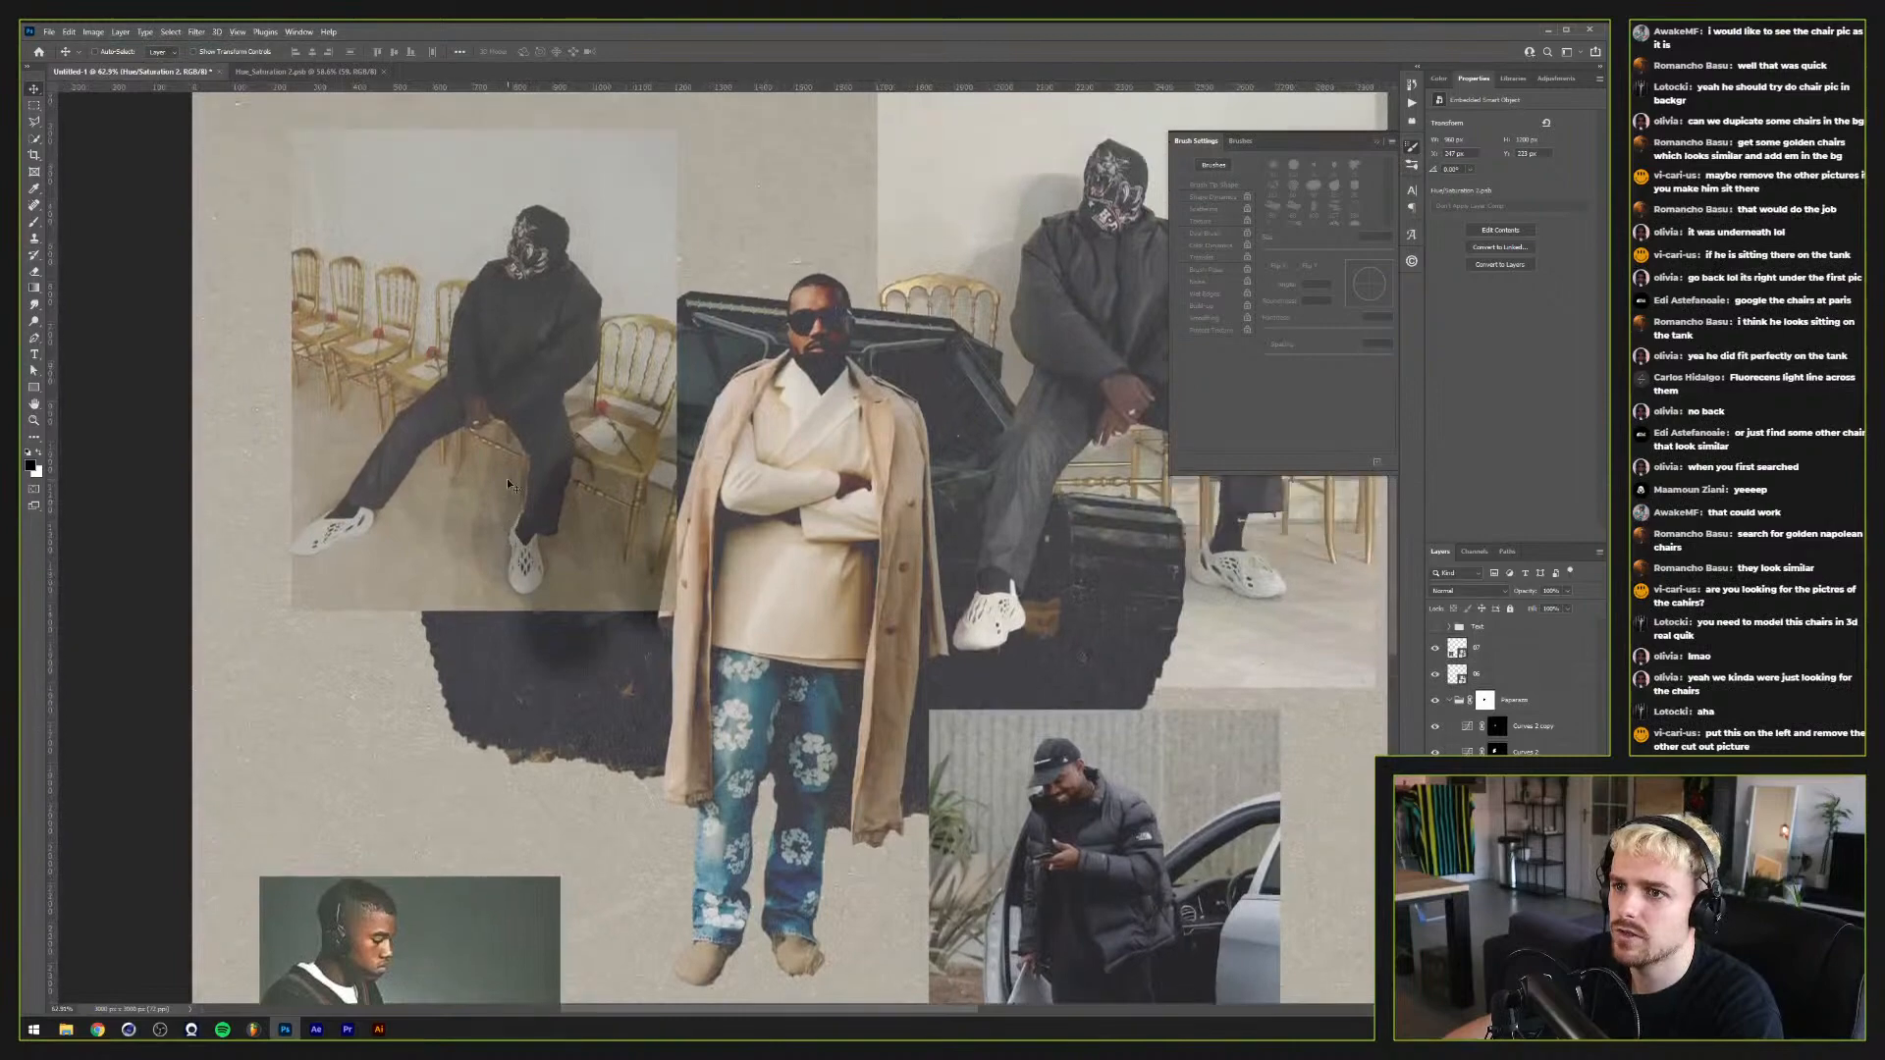
drag(507, 479, 516, 469)
scroll(516, 469, up, 2)
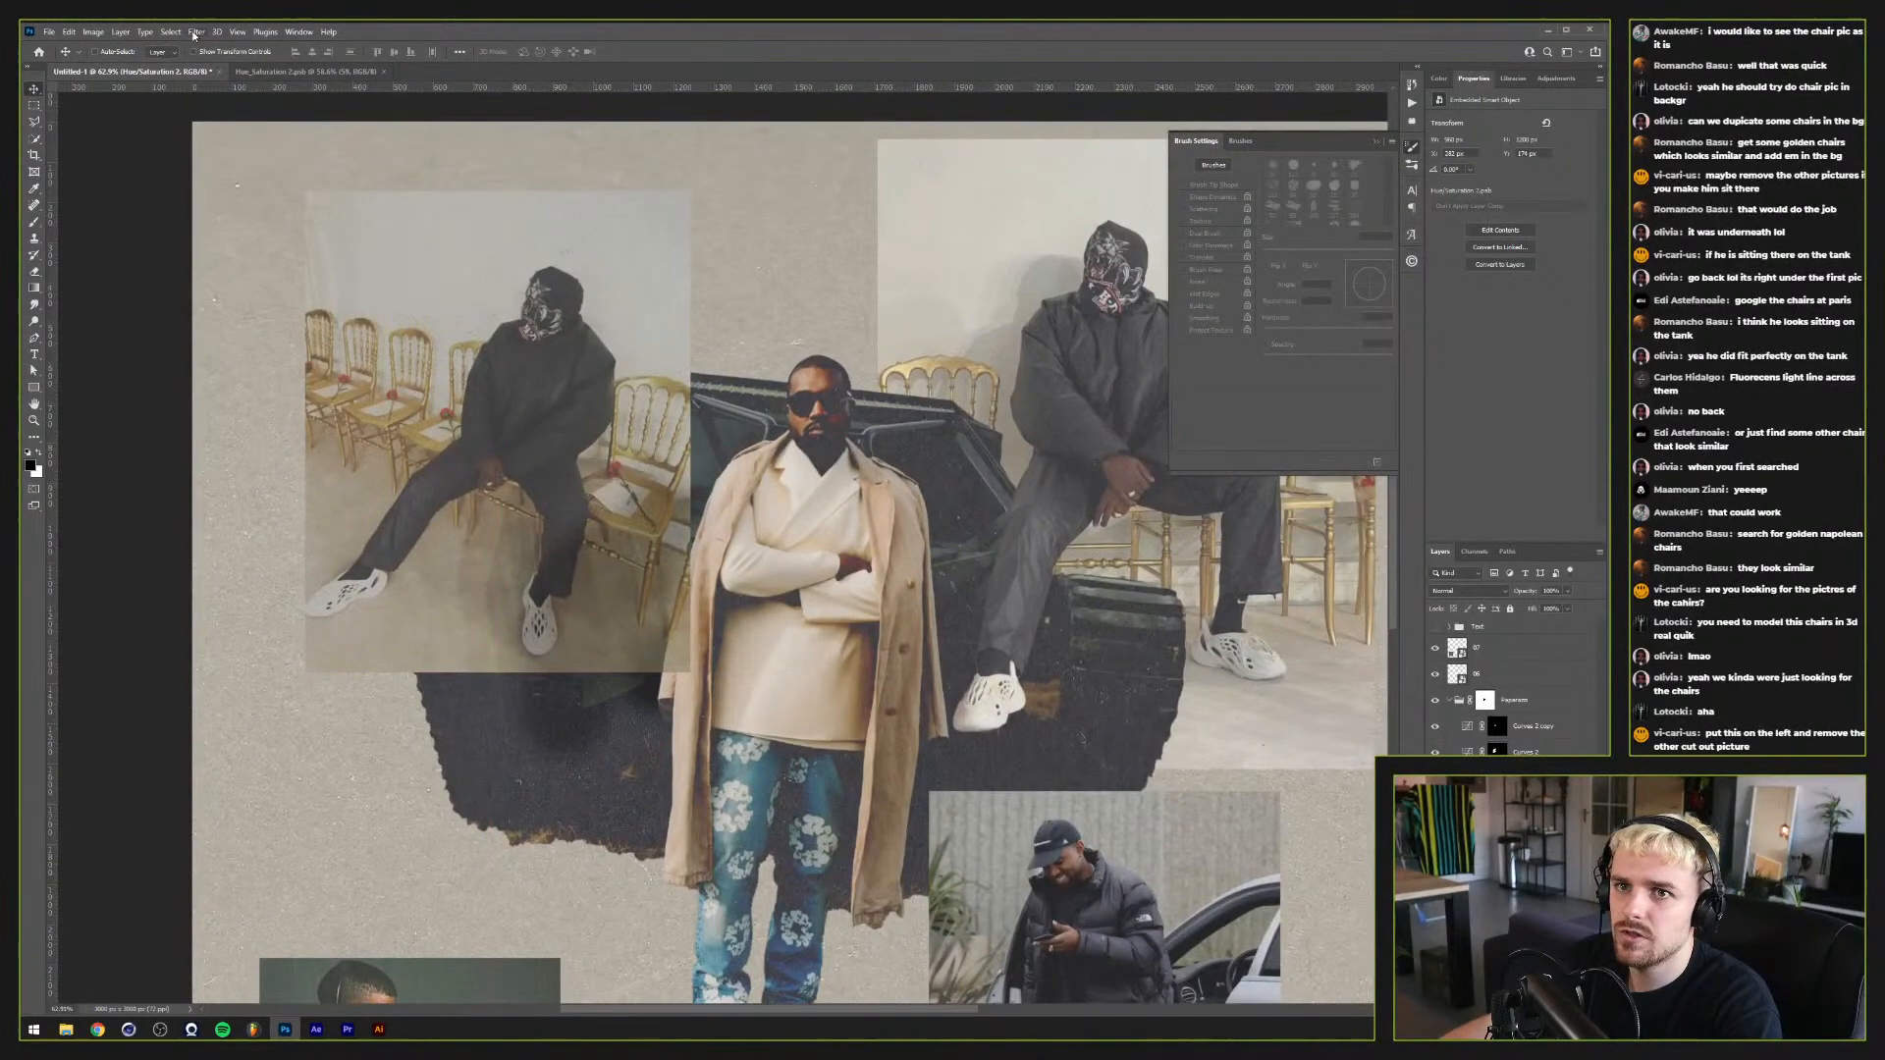
click(170, 31)
click(196, 211)
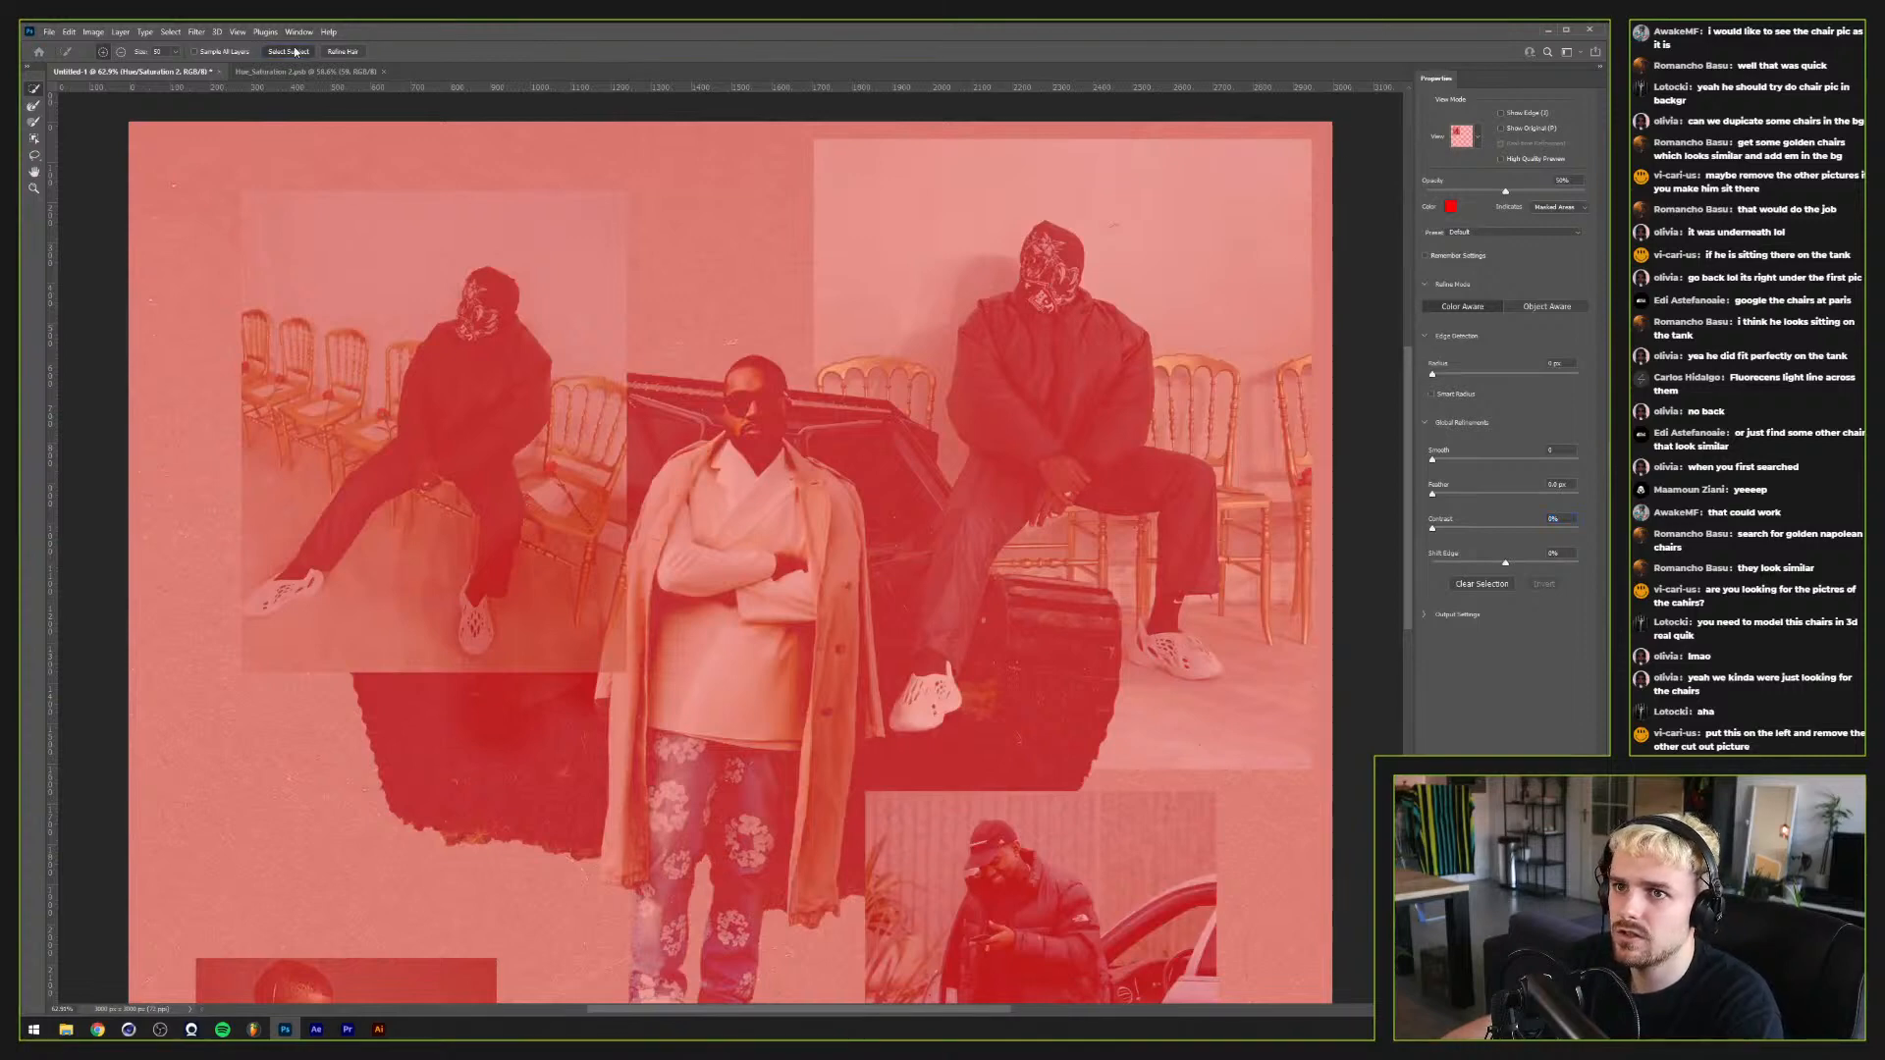
click(507, 589)
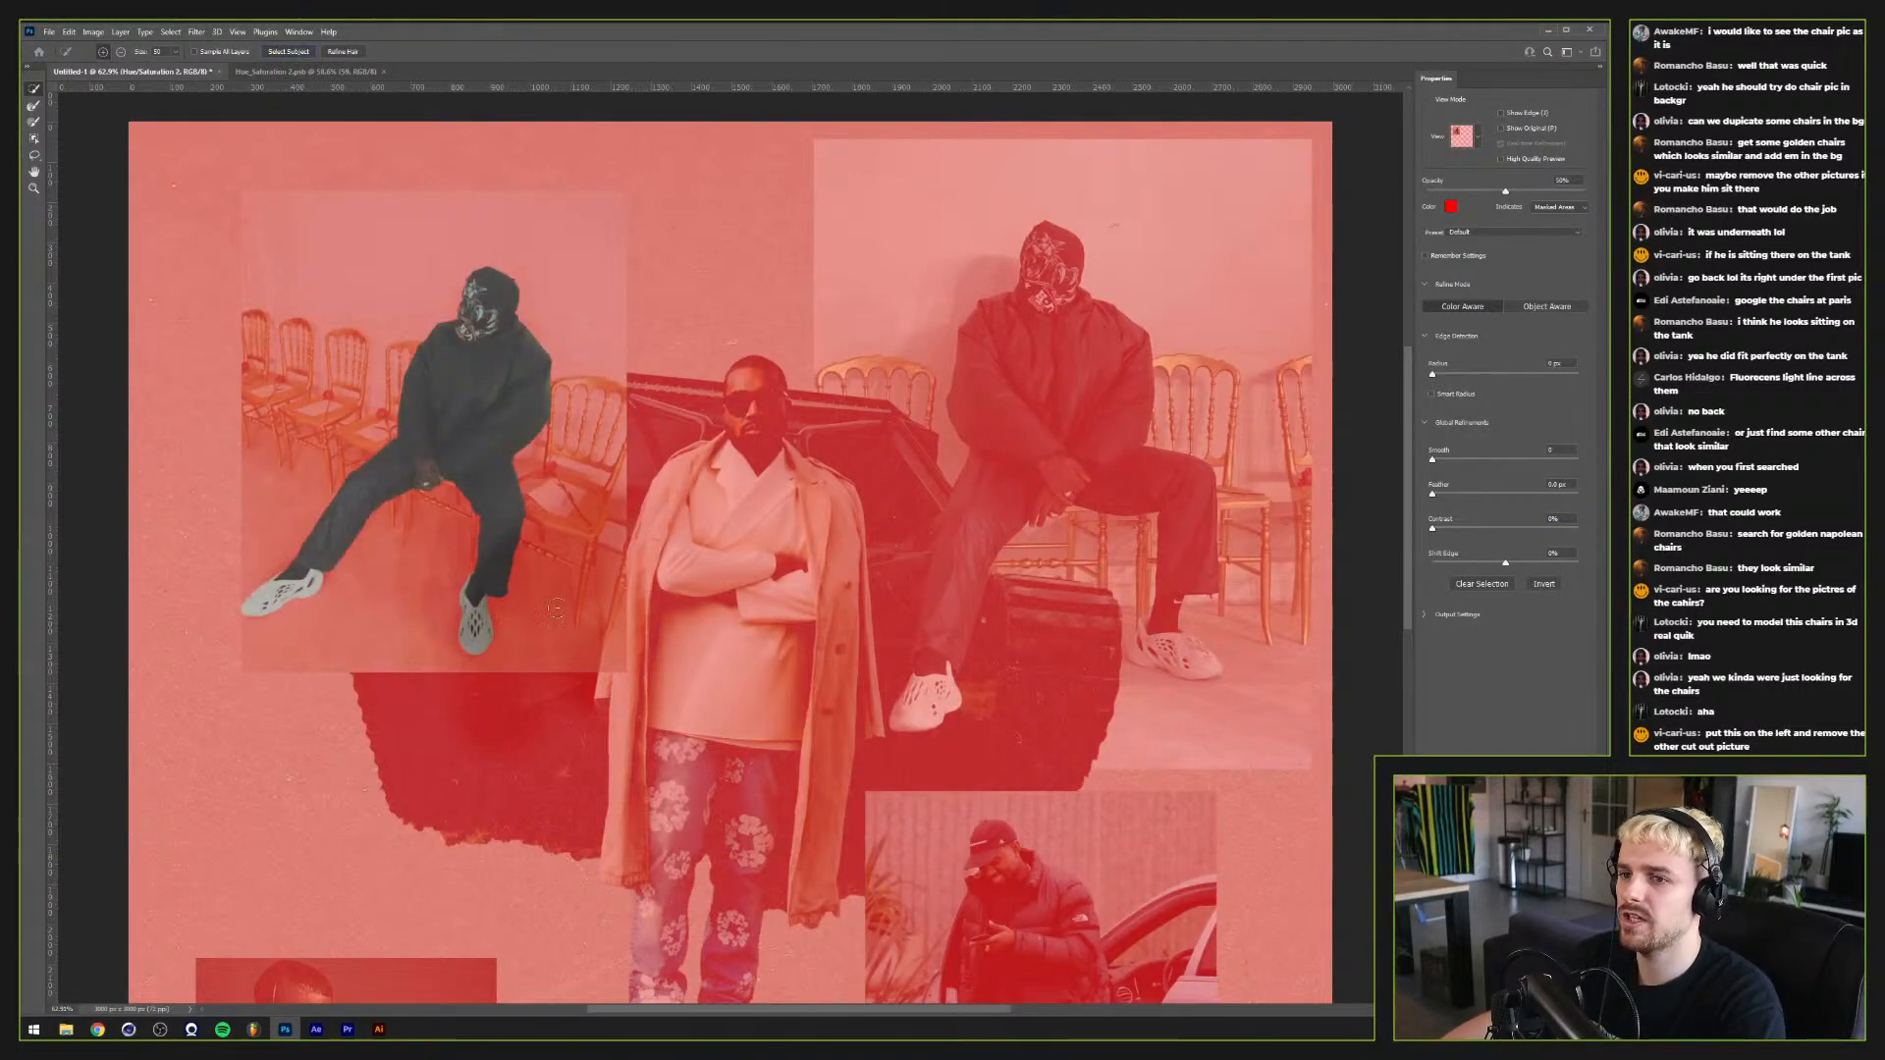
key(Return)
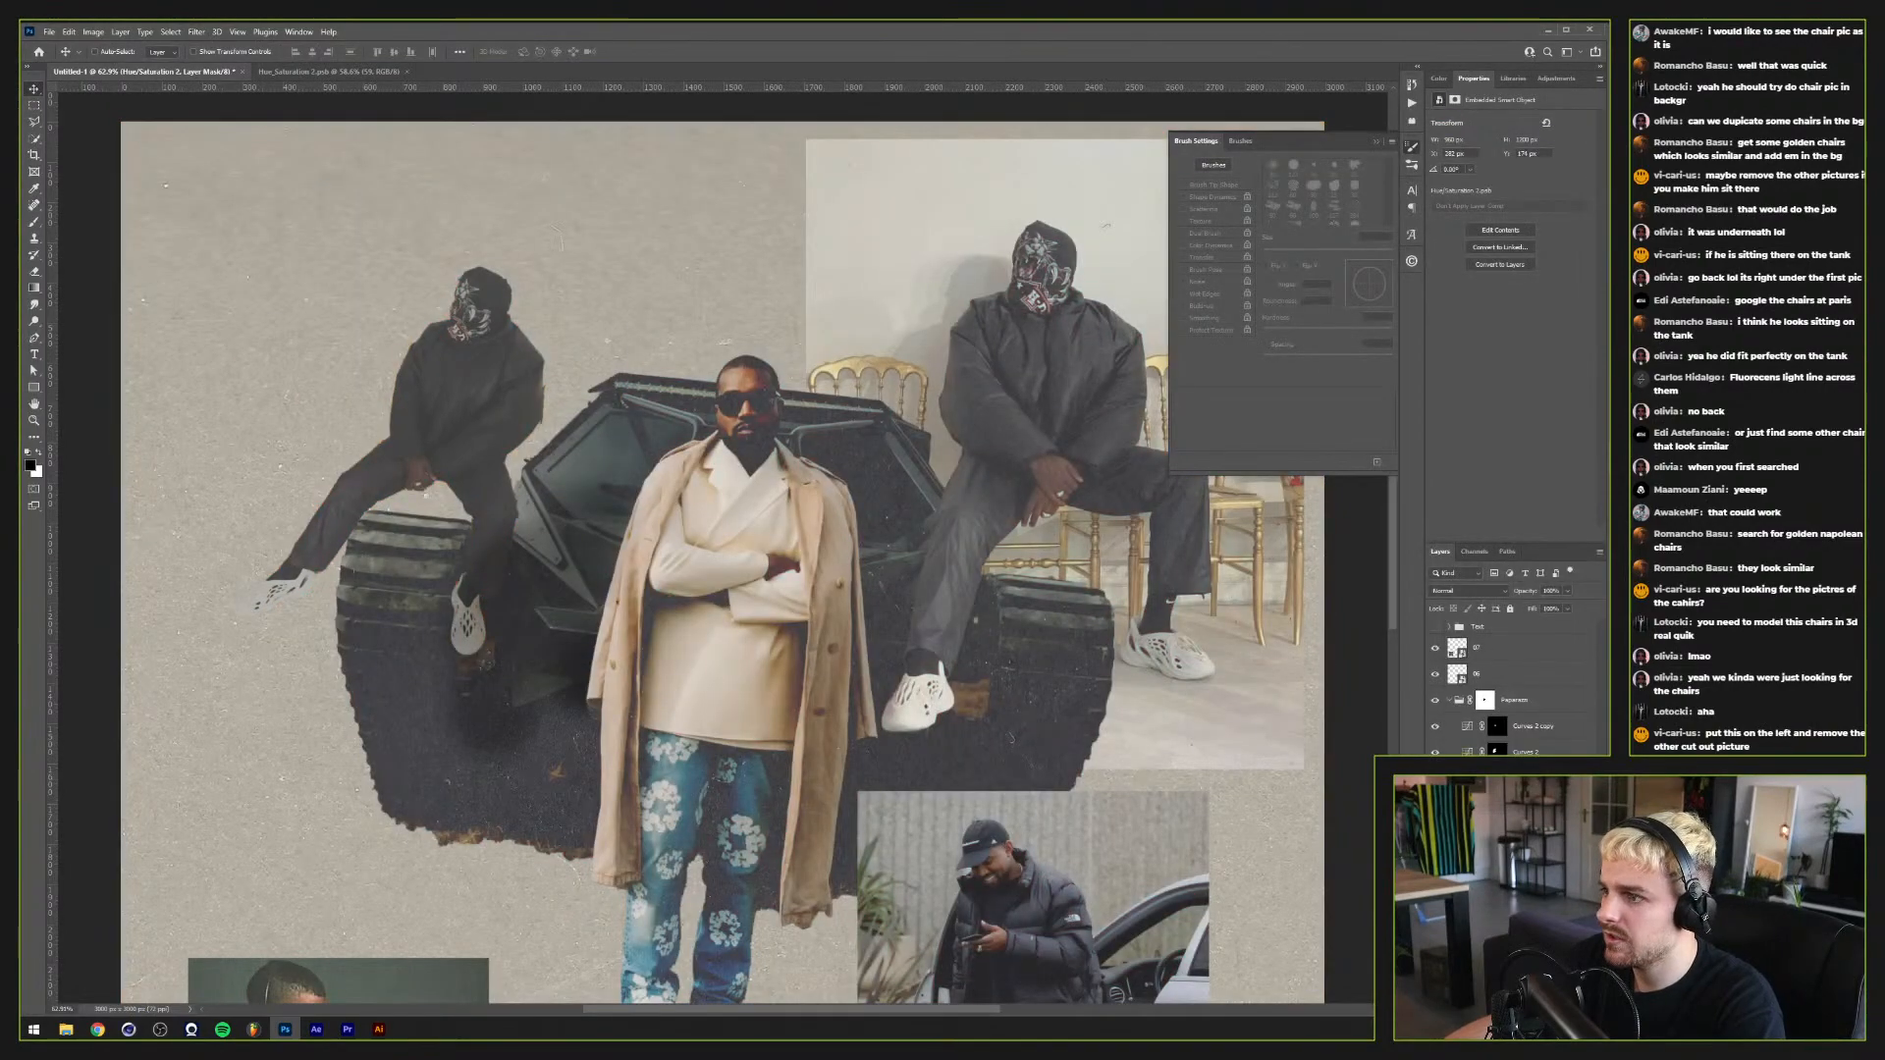
Step: Place an unmasked duplicate of the masked man's photo behind the tank, and shift both golden-chairs compositions down so the men sit on it
key(ctrl+j)
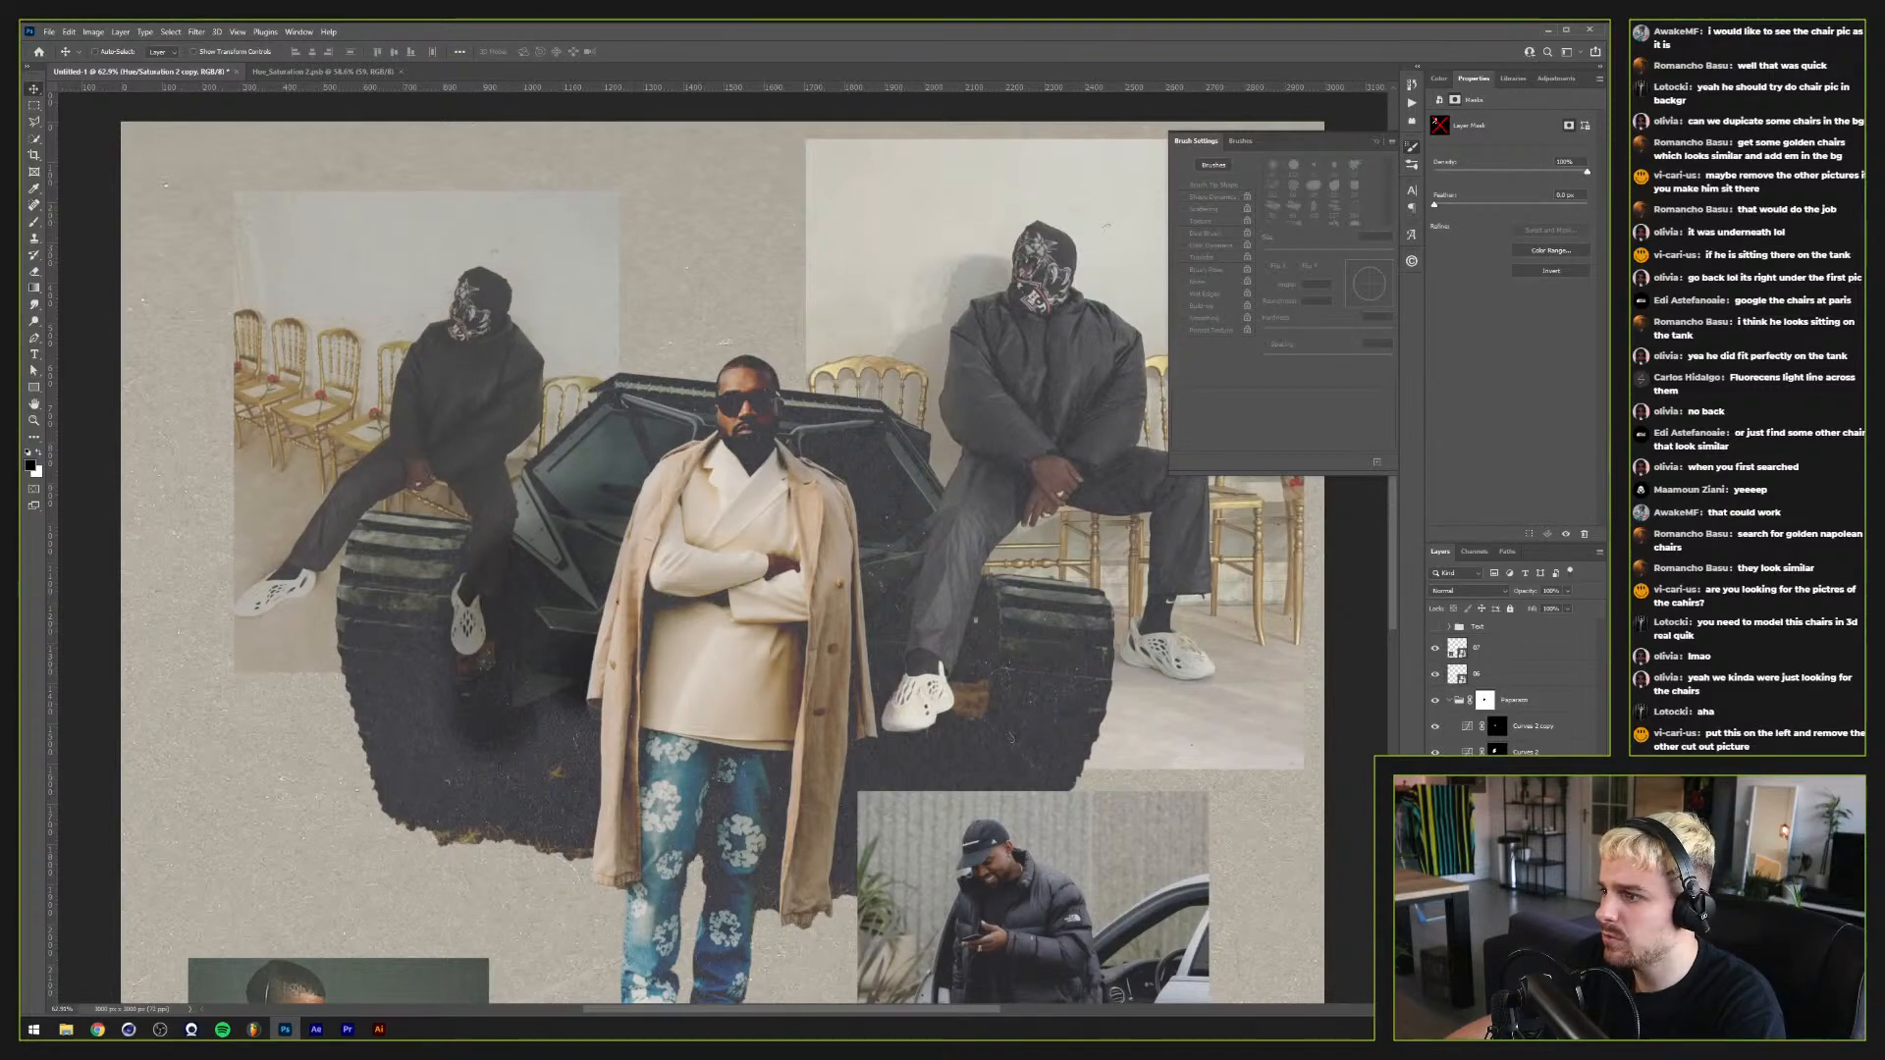
drag(428, 451, 421, 482)
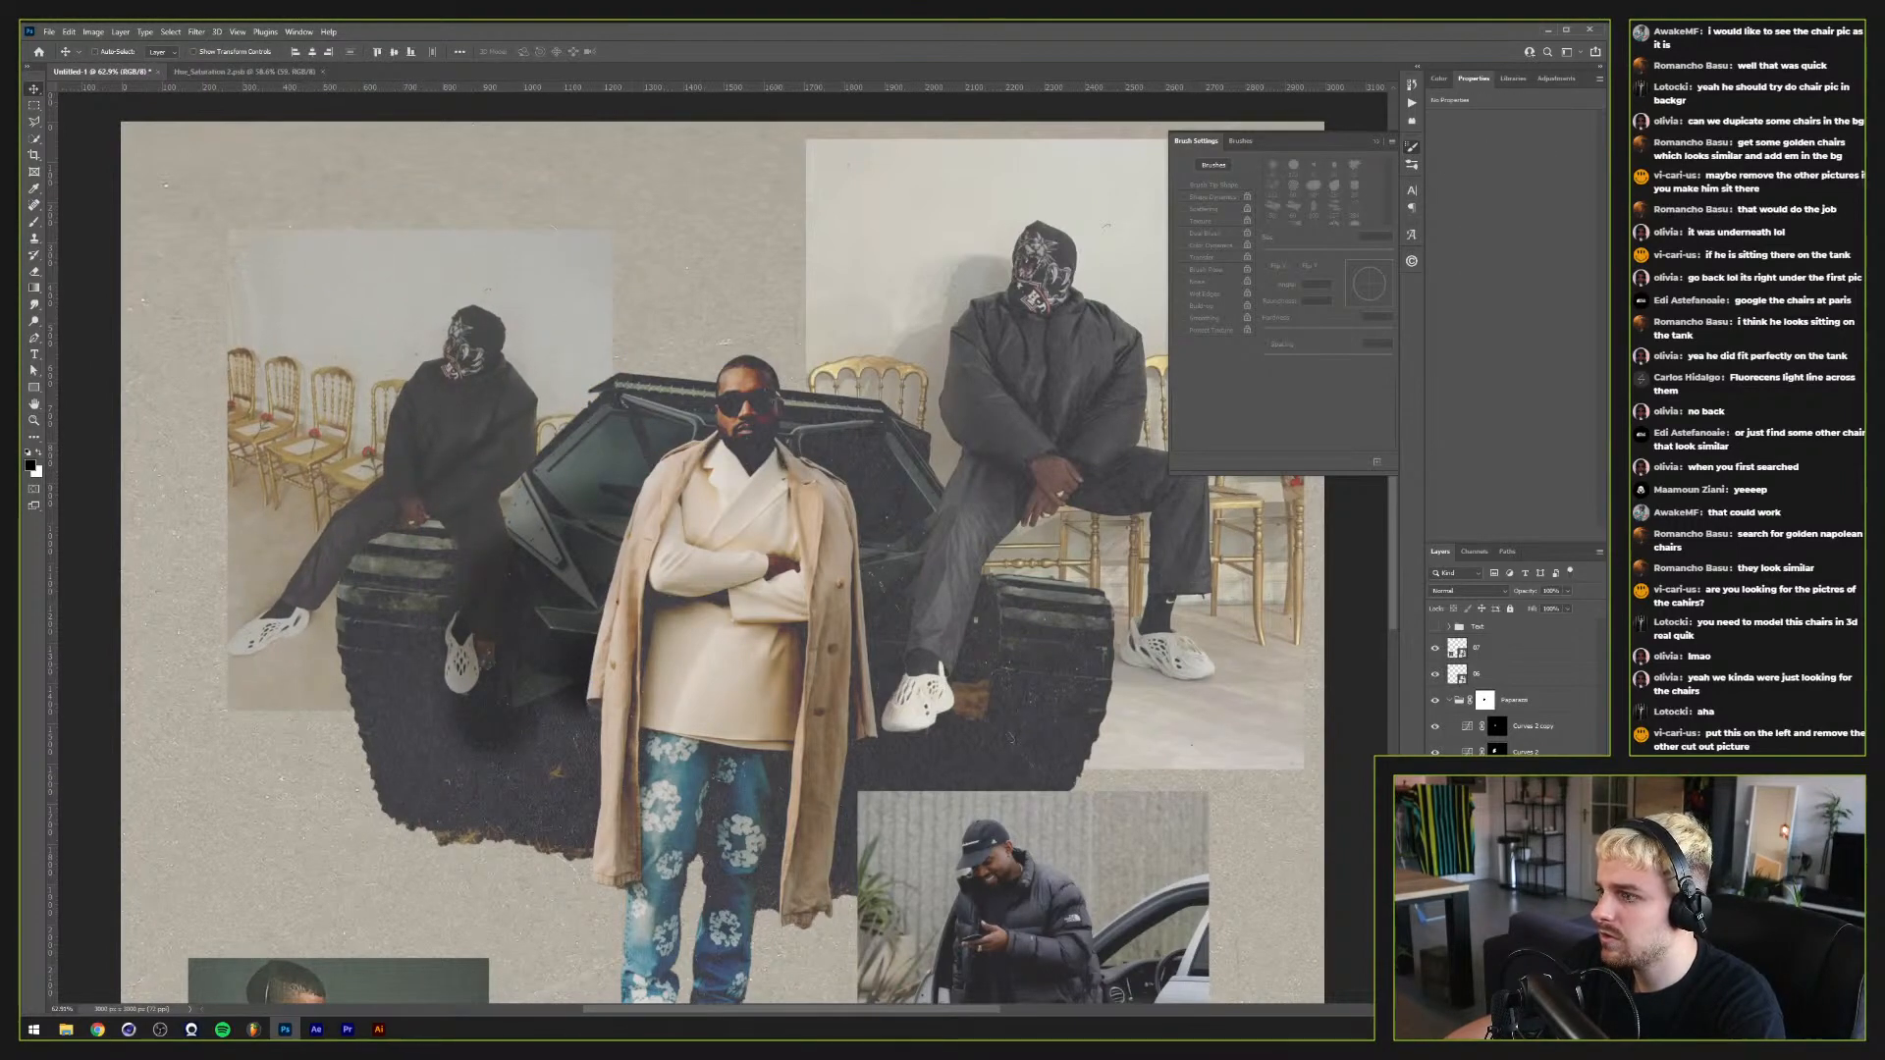
drag(1049, 454, 1015, 534)
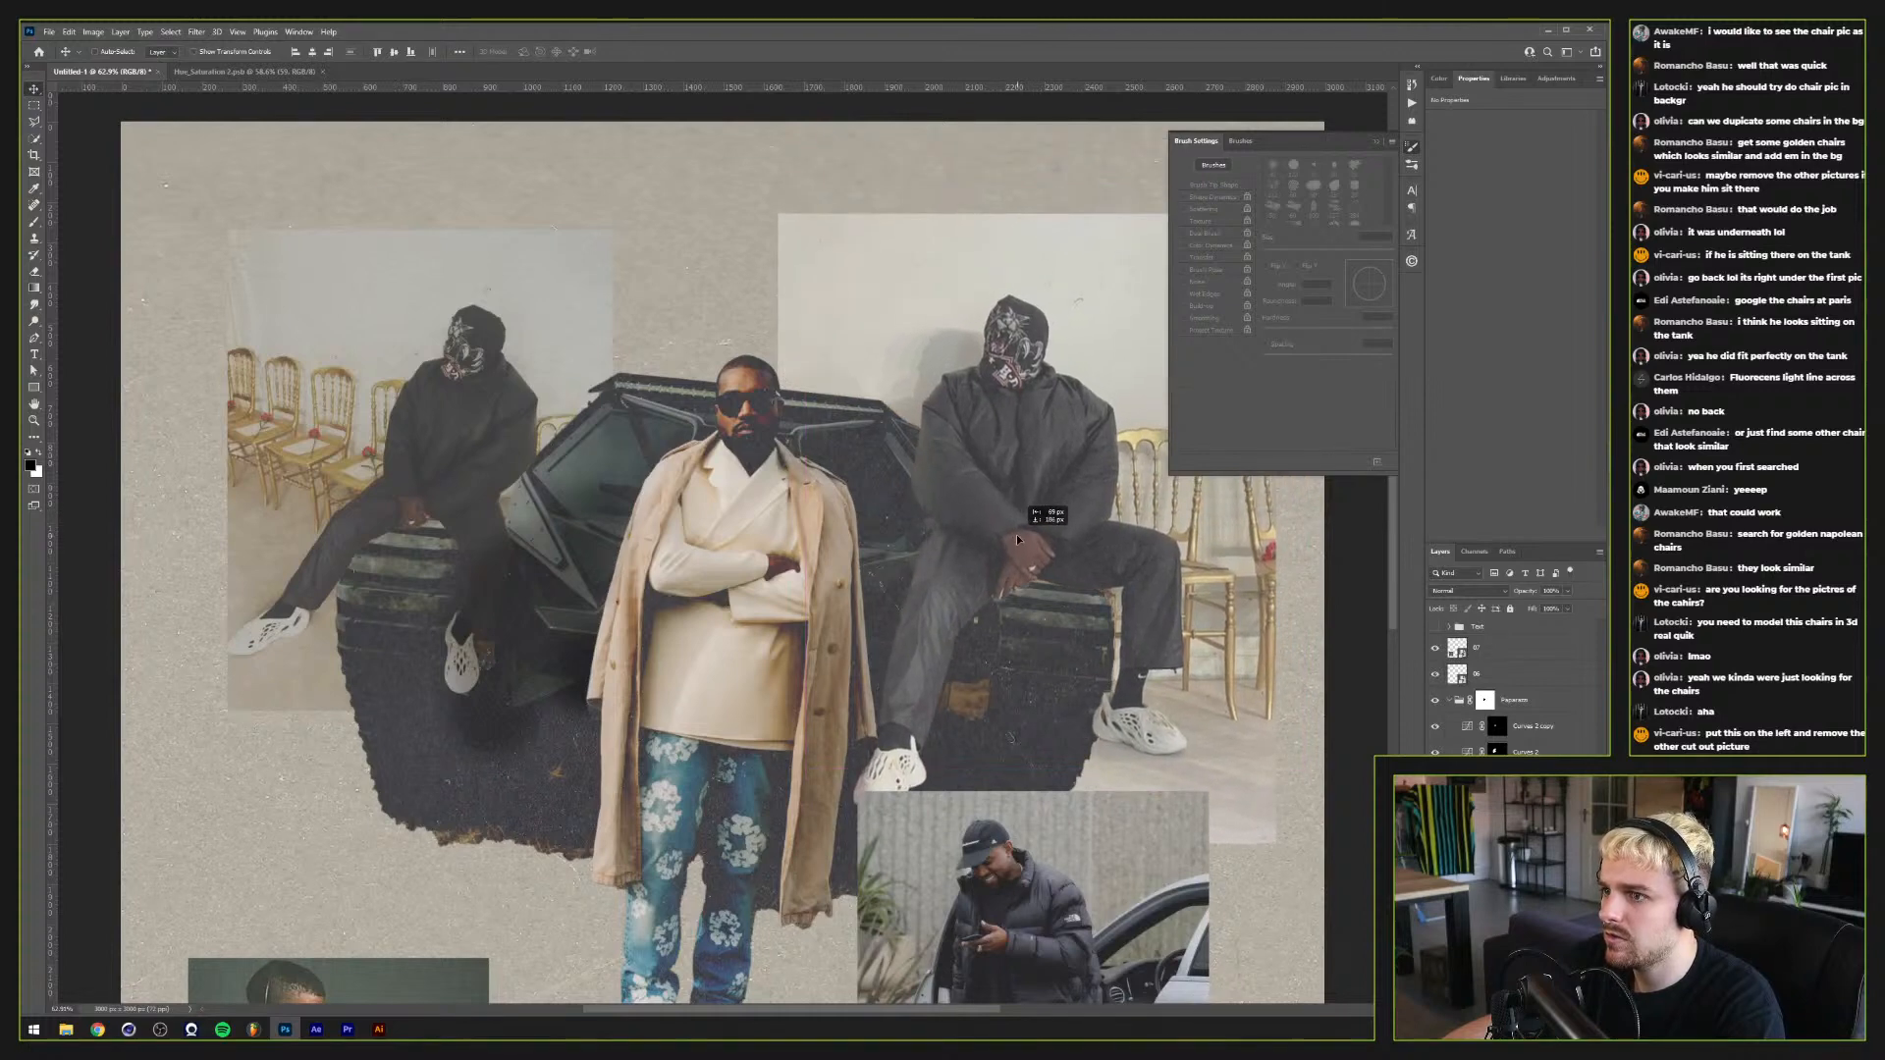
scroll(975, 521, down, 3)
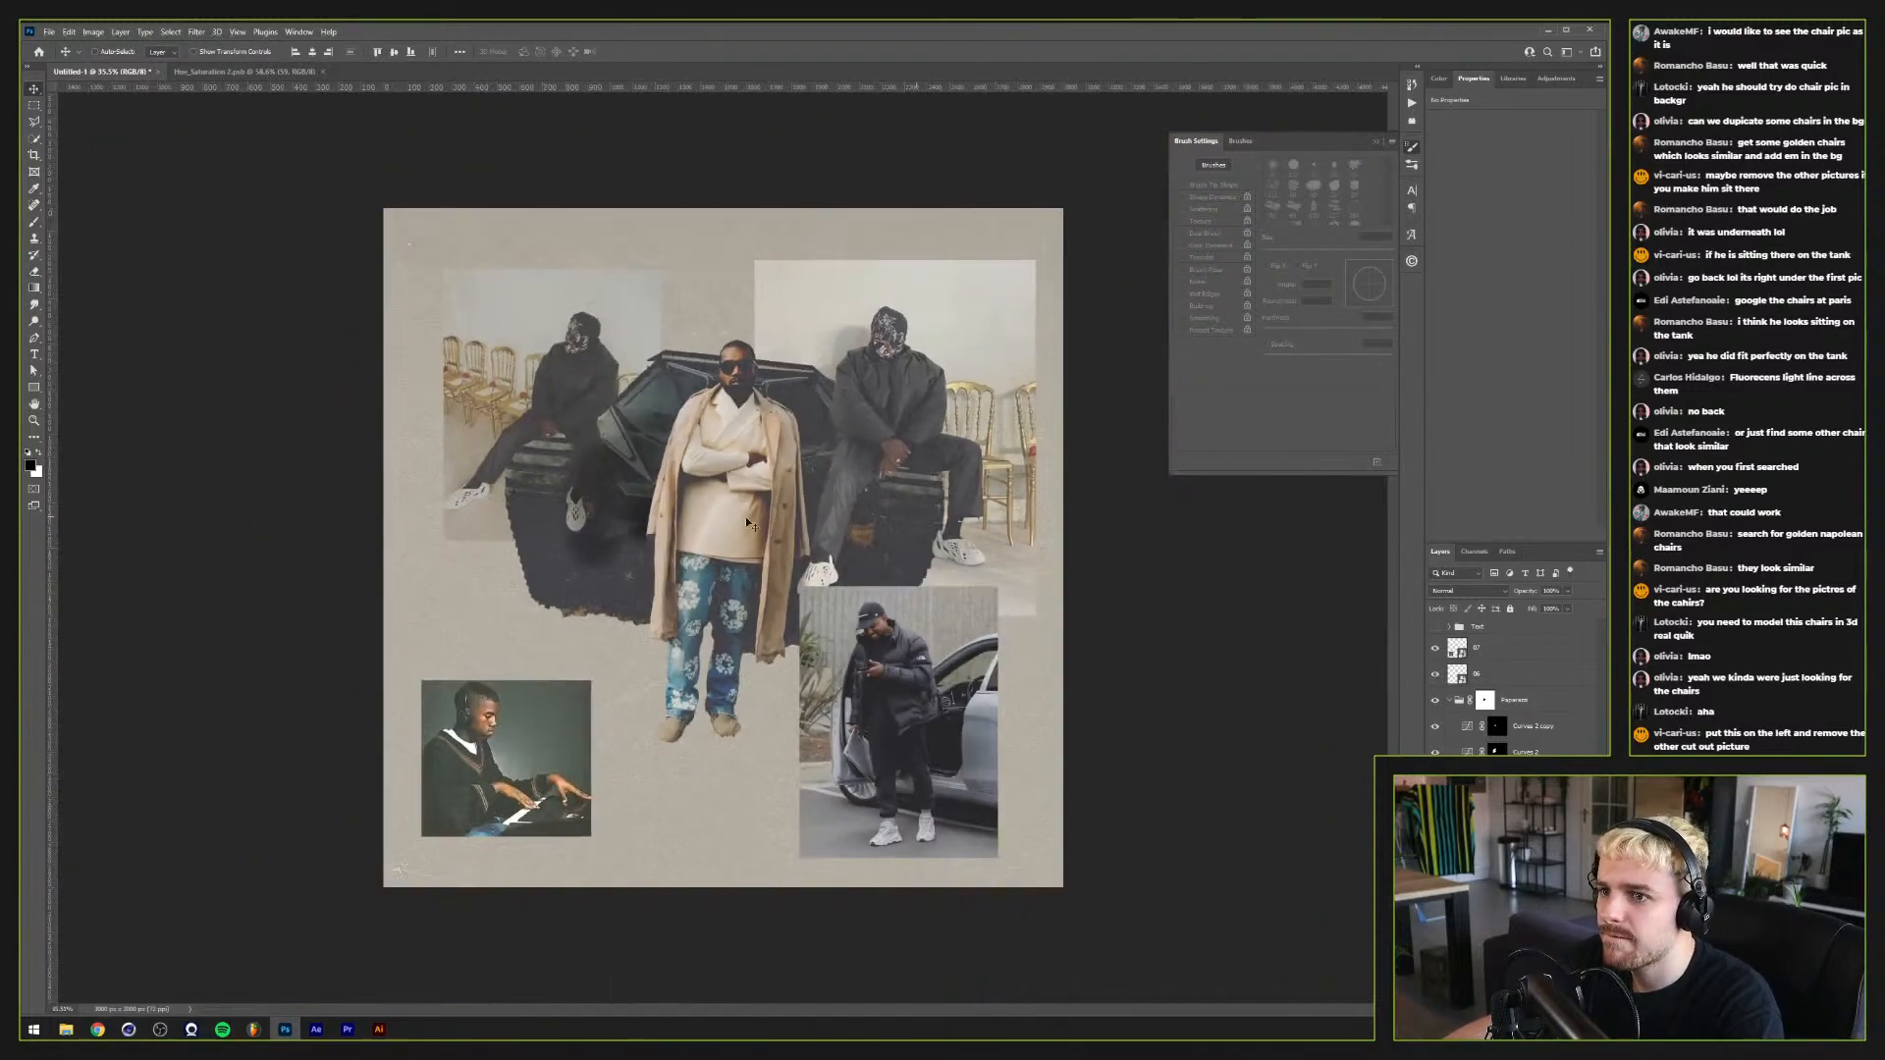
Step: Delete the masked layer group that holds the two Curves adjustments
click(1547, 742)
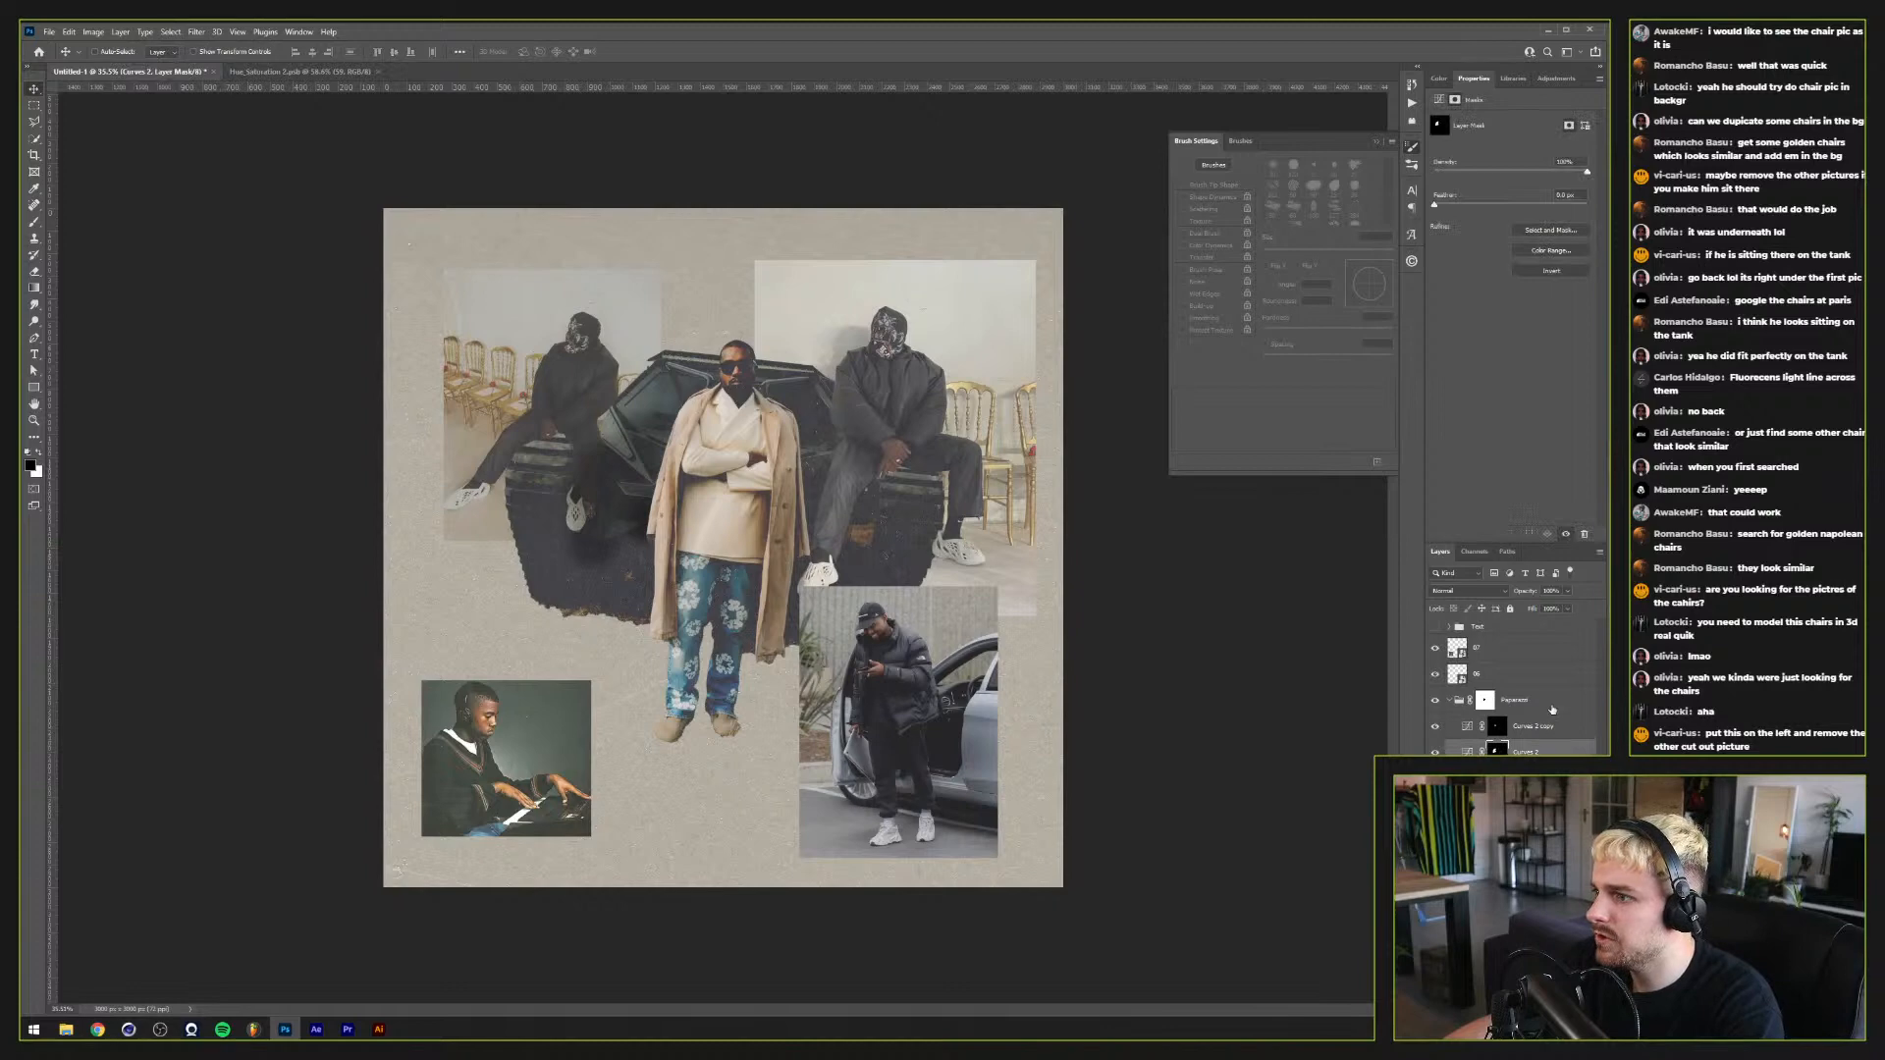
click(1551, 709)
key(Delete)
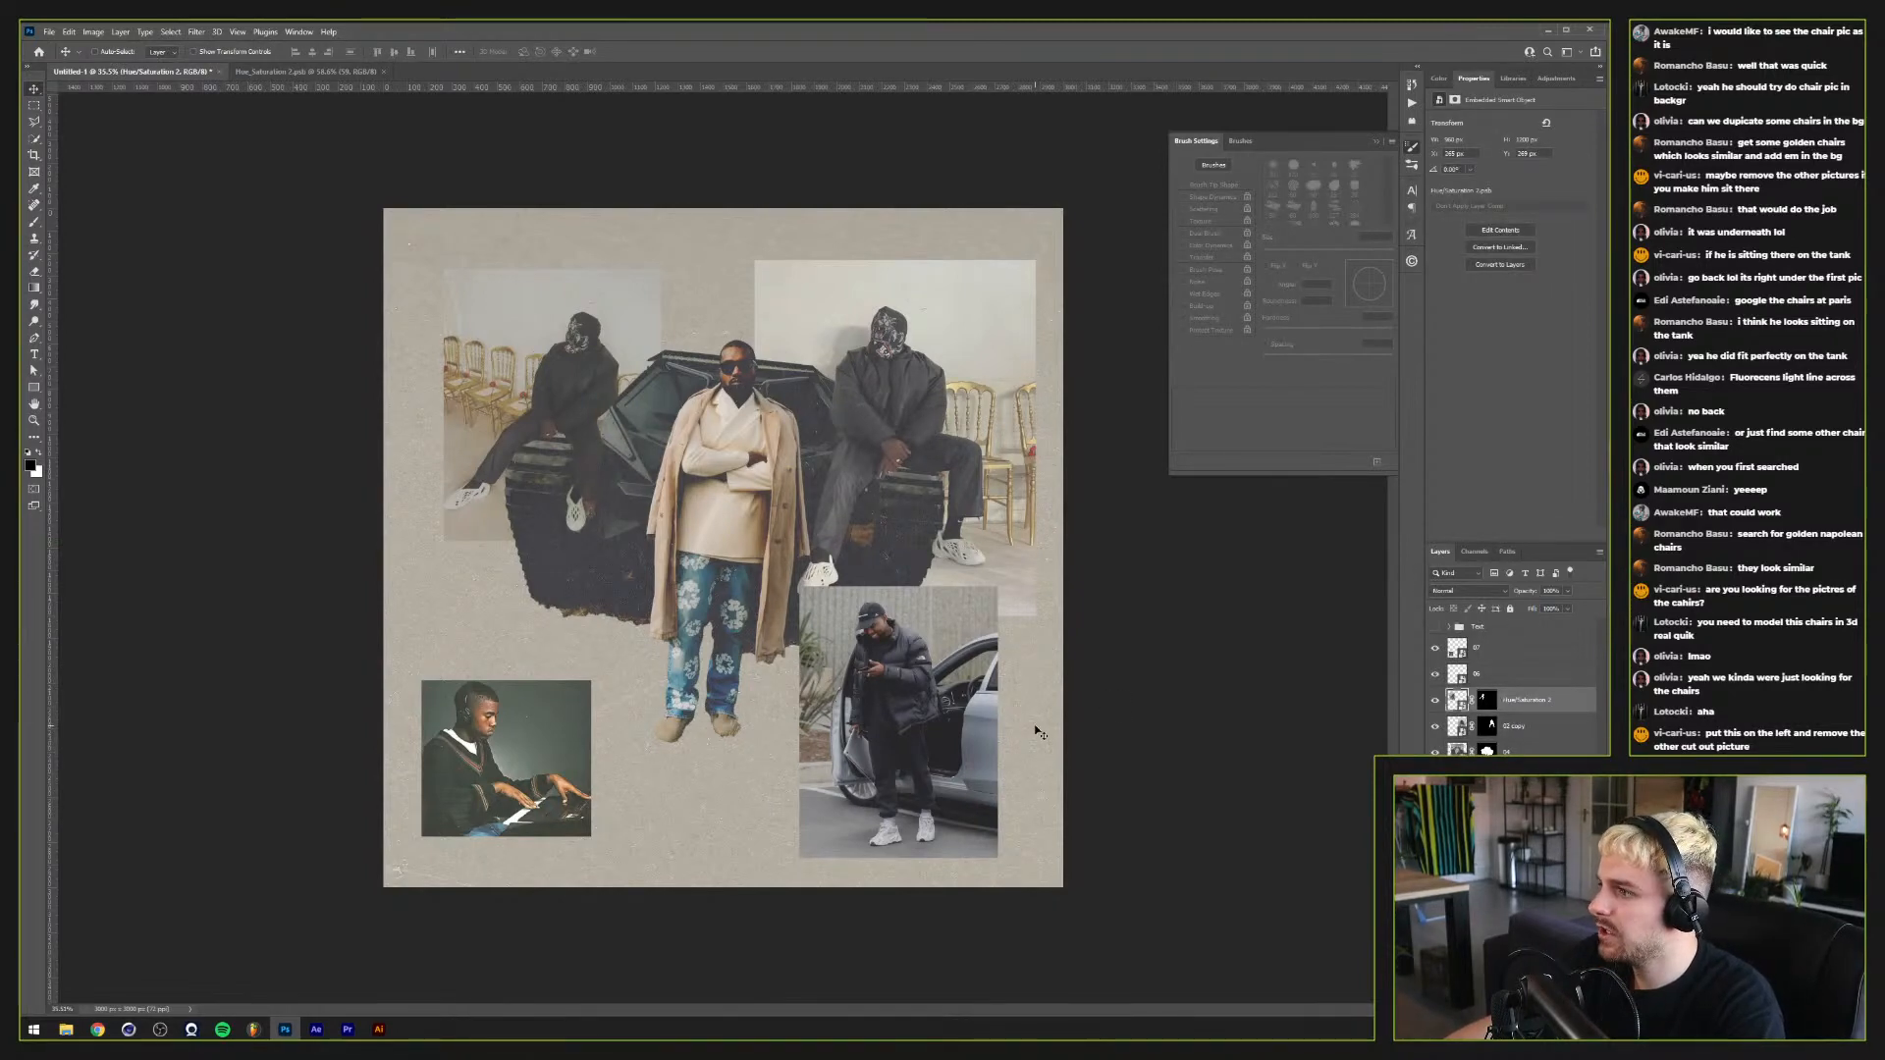
Step: Hide the car and piano photos, show the Text group, and nudge the PABLO lettering slightly down over the tank
drag(986, 756, 1003, 778)
drag(1435, 677, 1435, 648)
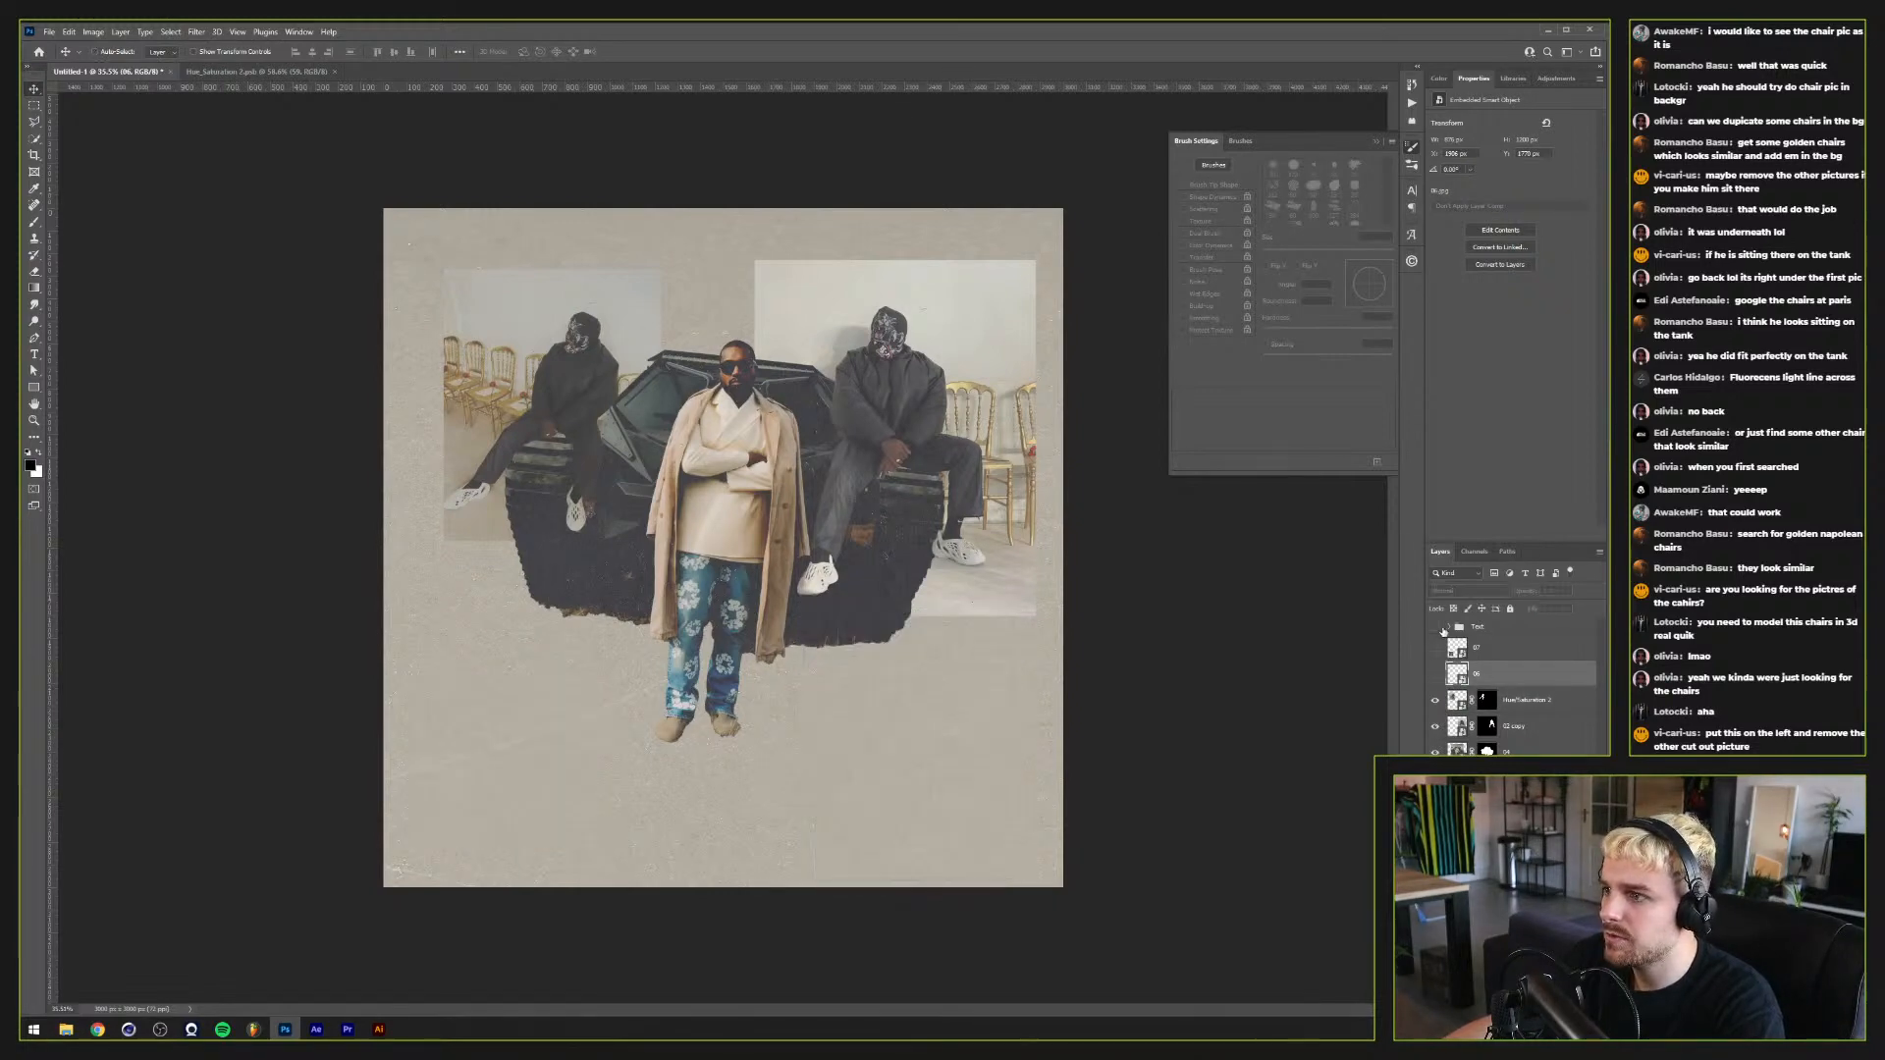
click(1436, 626)
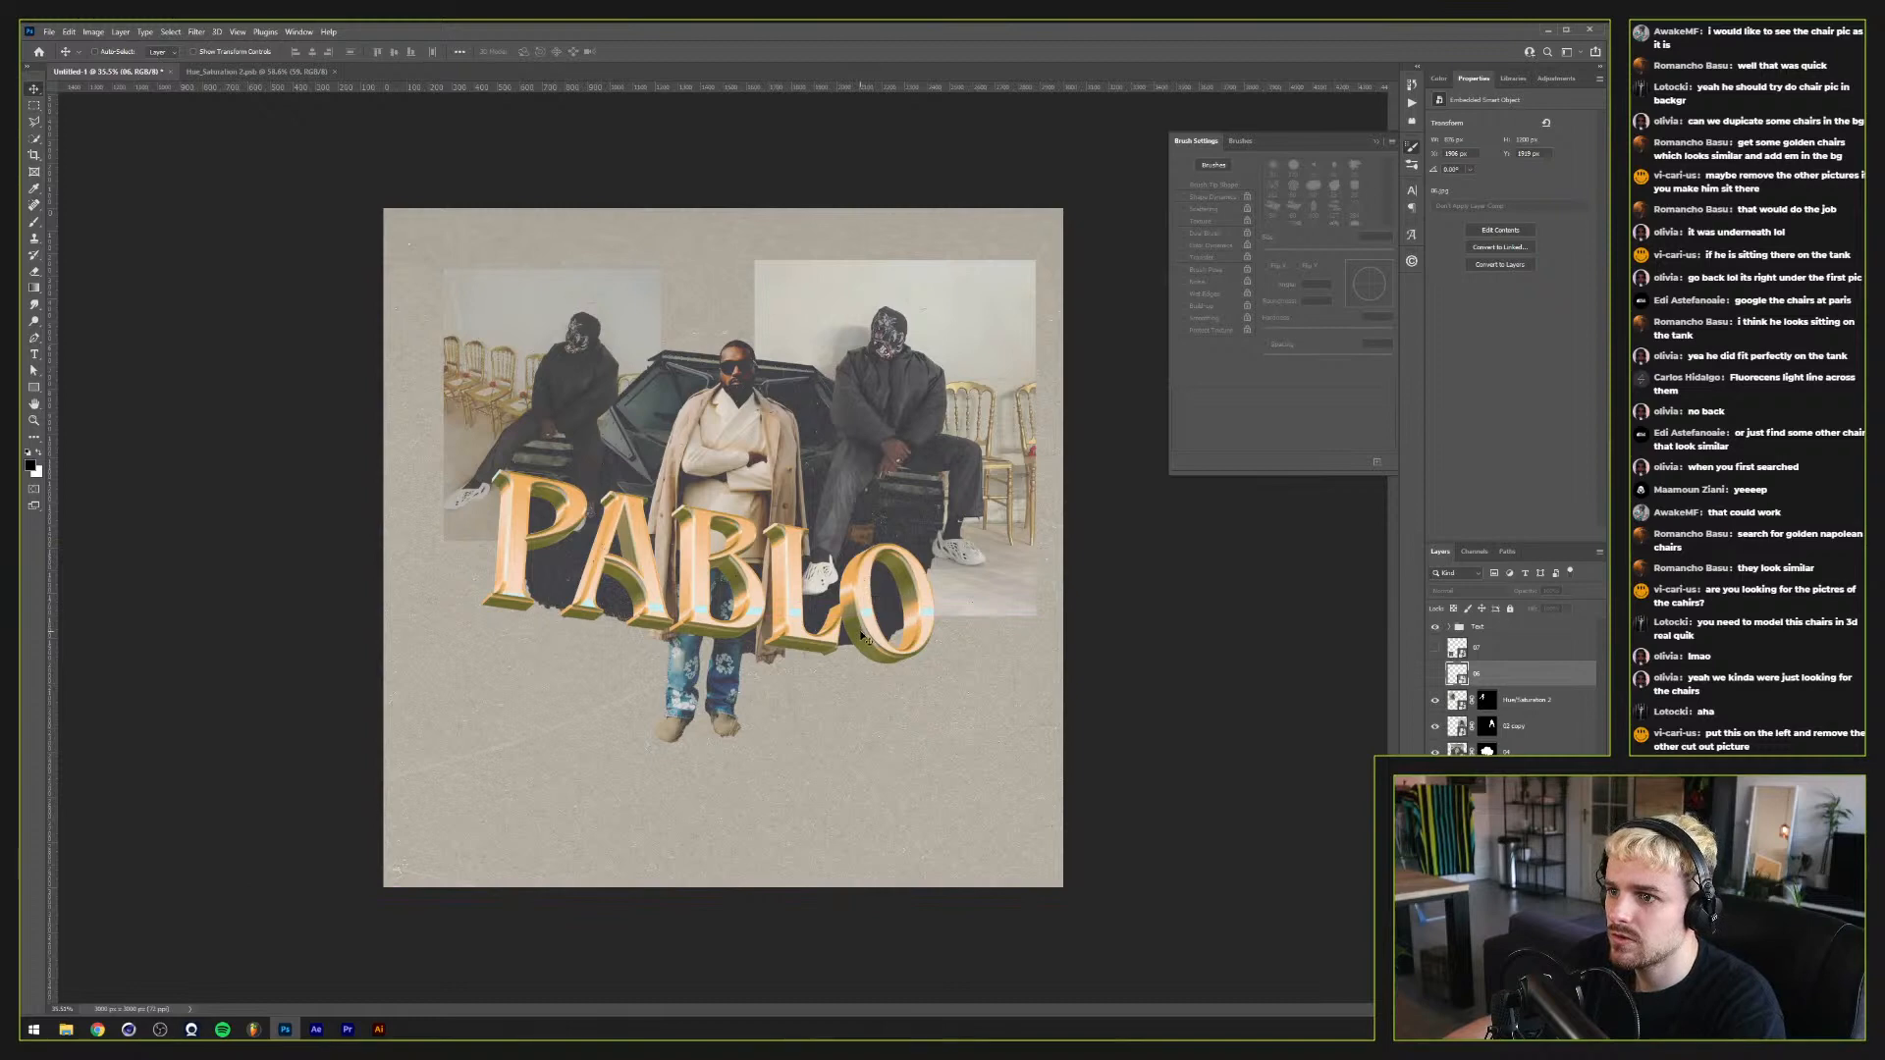
key(alt+])
drag(672, 618, 669, 624)
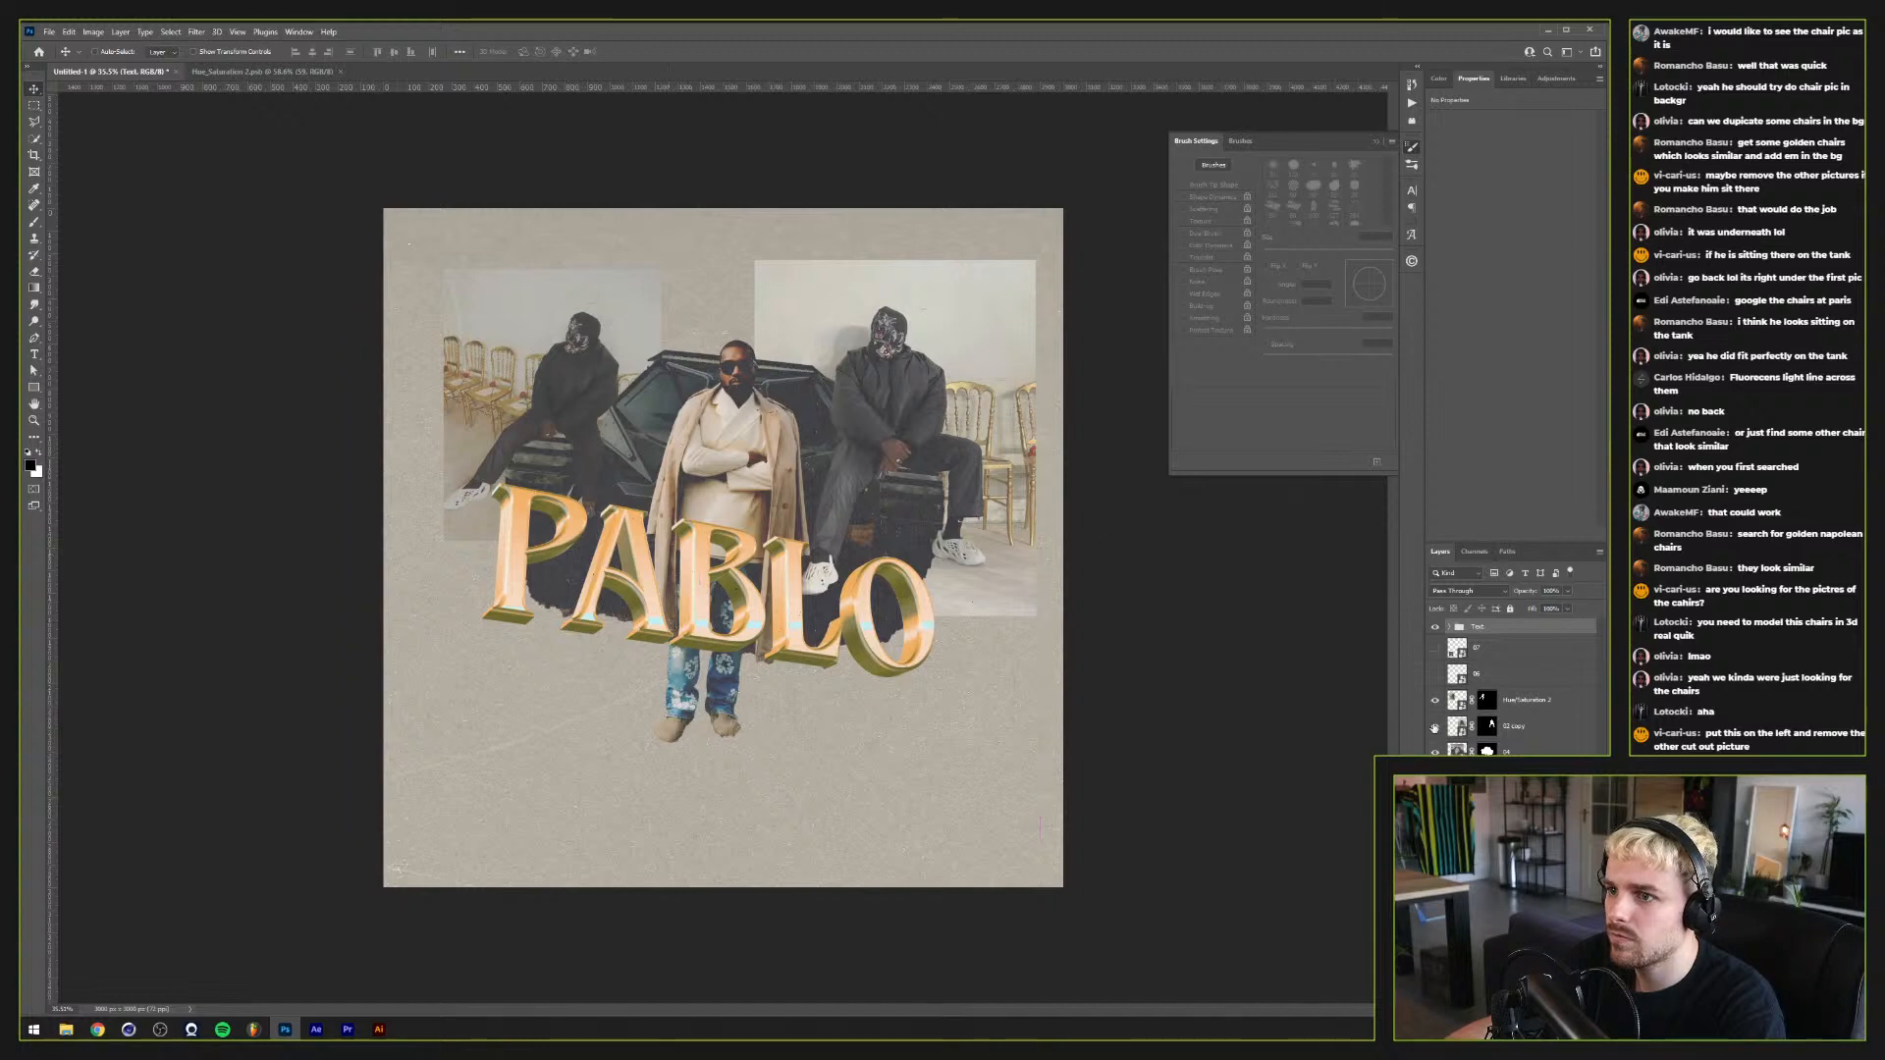
Step: Show the car and piano photos again and move both up and inward, closer to the PABLO lettering
click(1434, 673)
click(1434, 647)
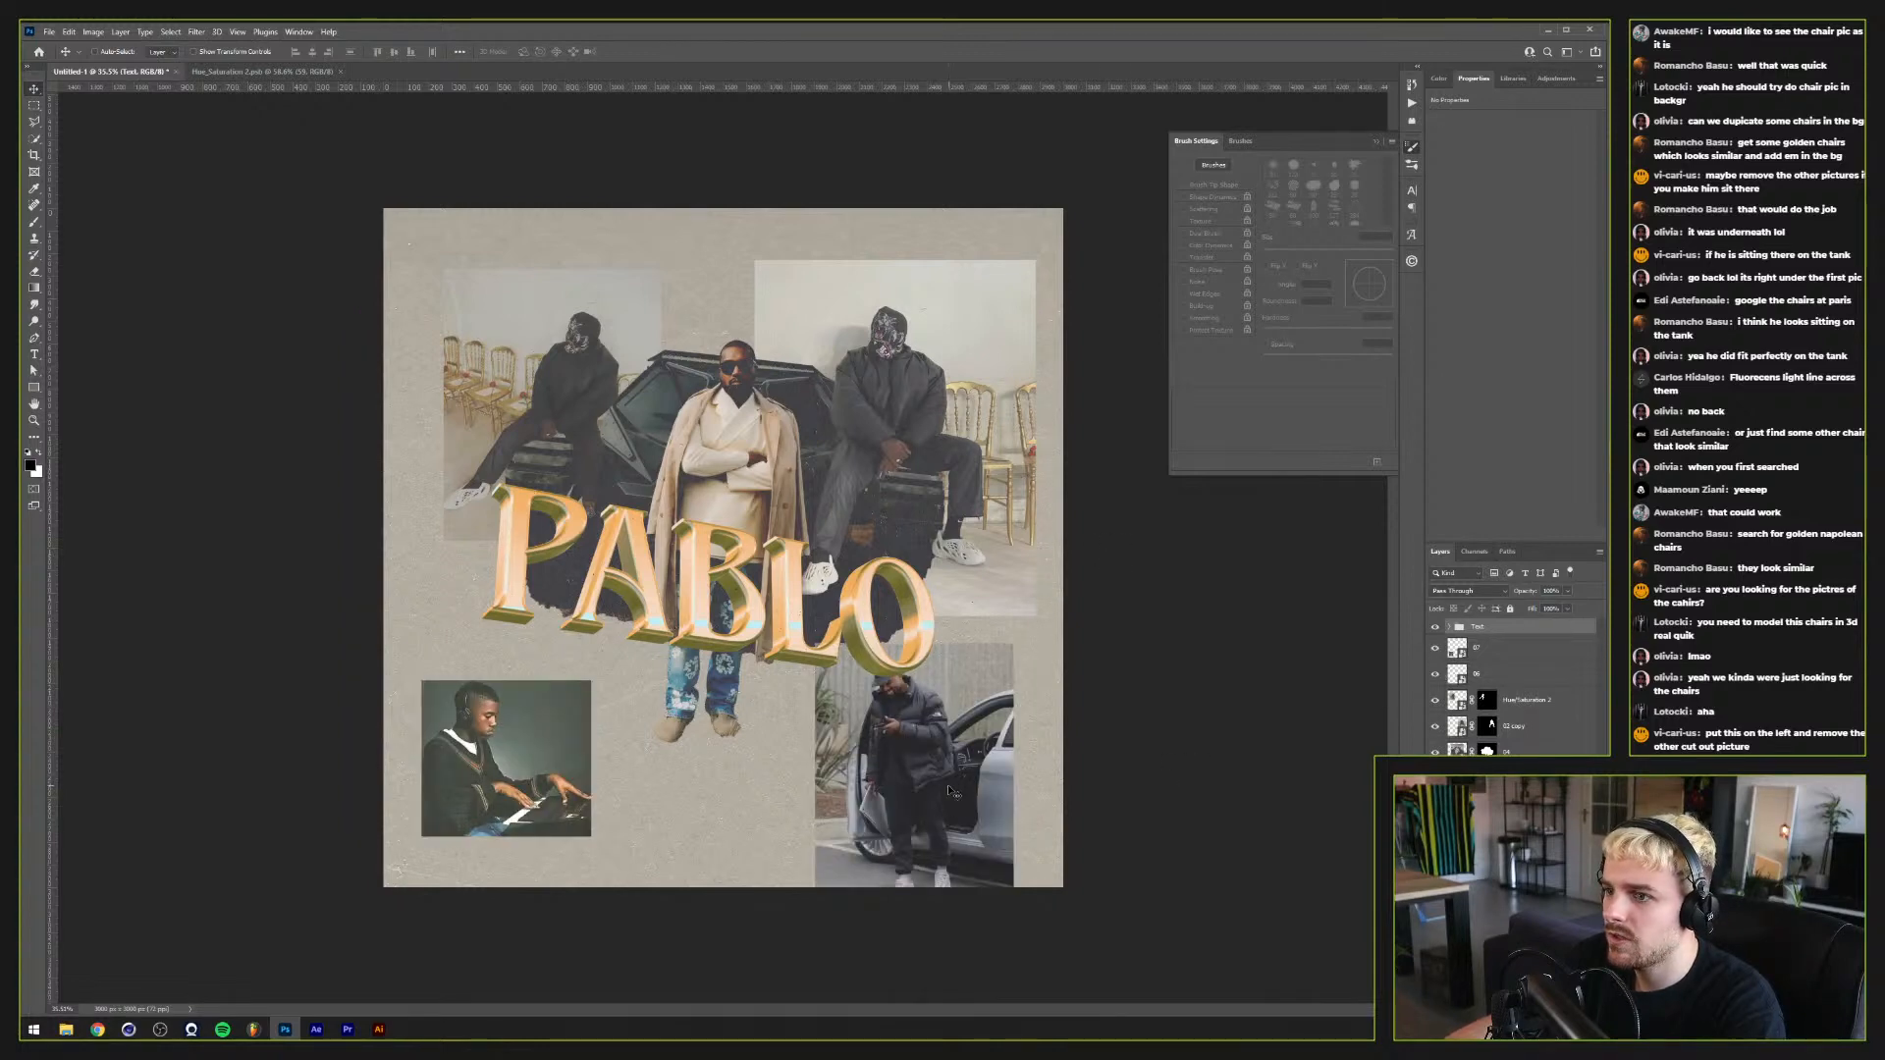
drag(944, 786, 882, 721)
drag(487, 763, 525, 738)
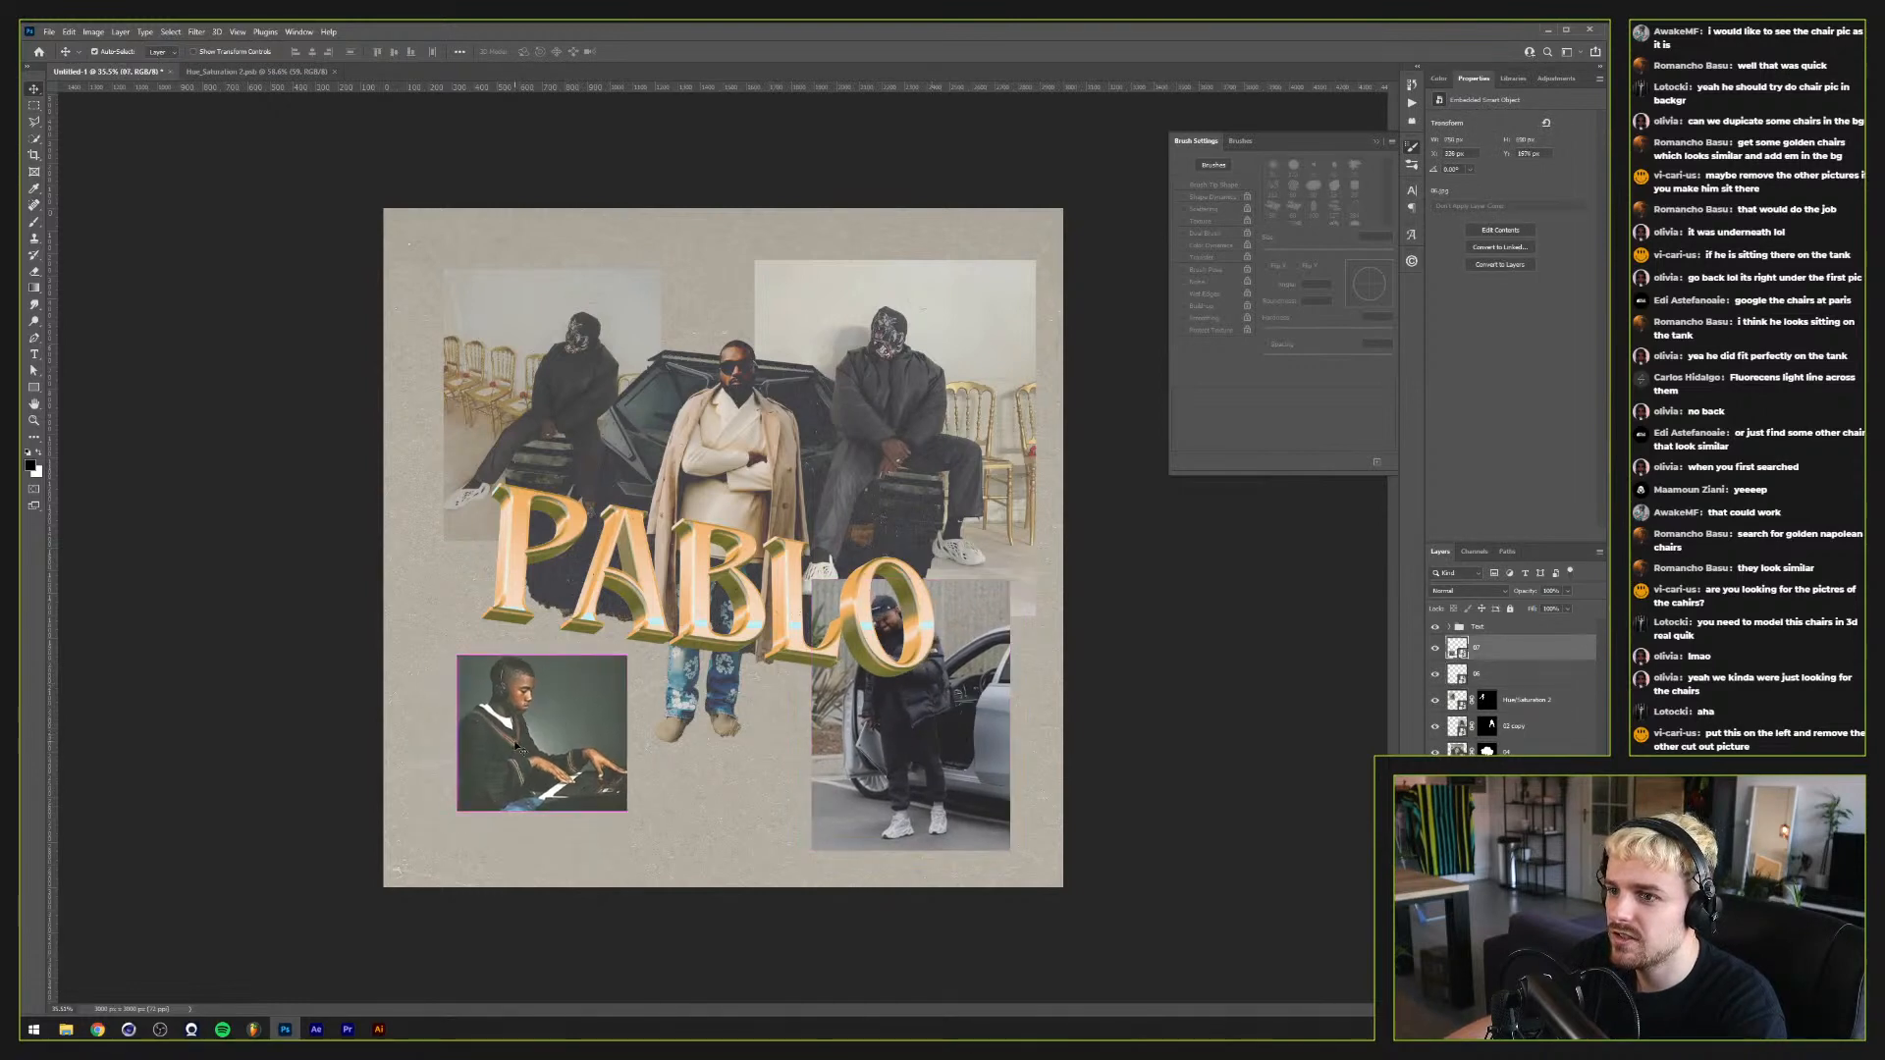
Step: Add a Curves adjustment to the 3D gold text in the Text group and bend it into a wave with a high shadow peak and low highlight dip
scroll(587, 726, up, 2)
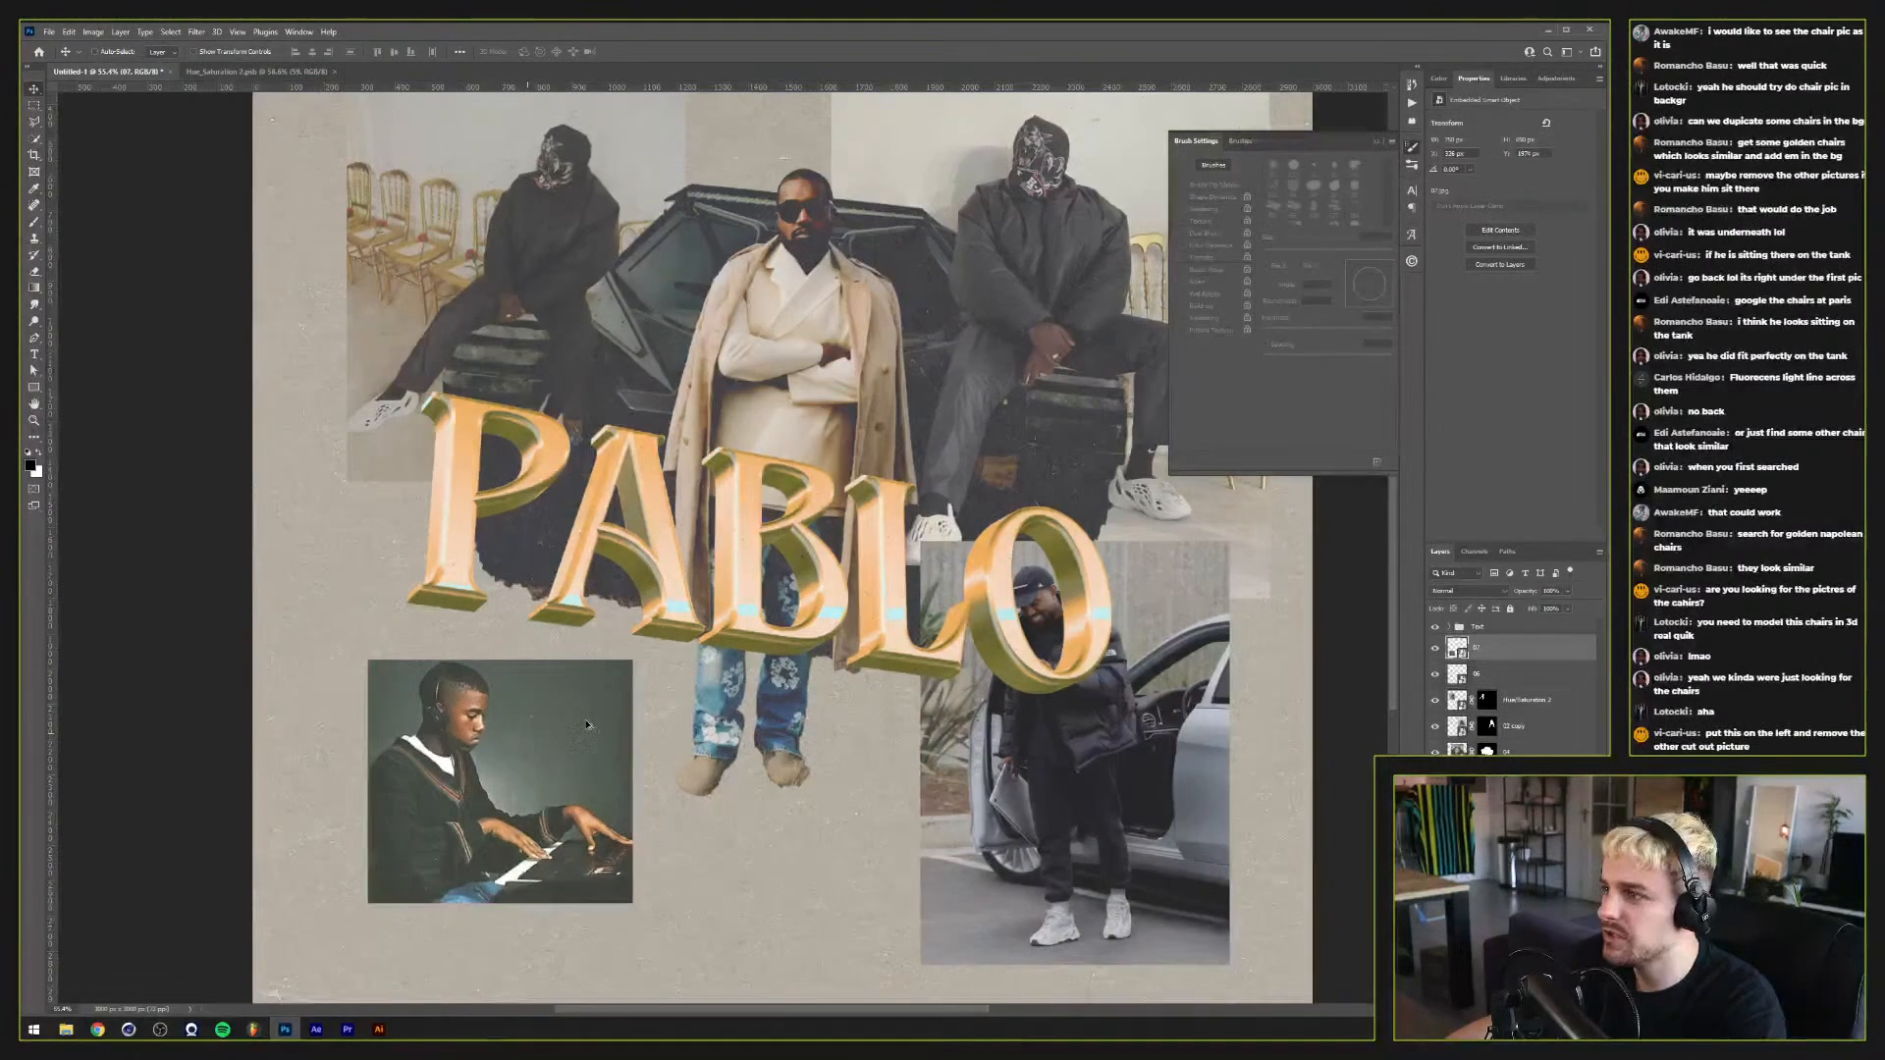
scroll(587, 726, down, 1)
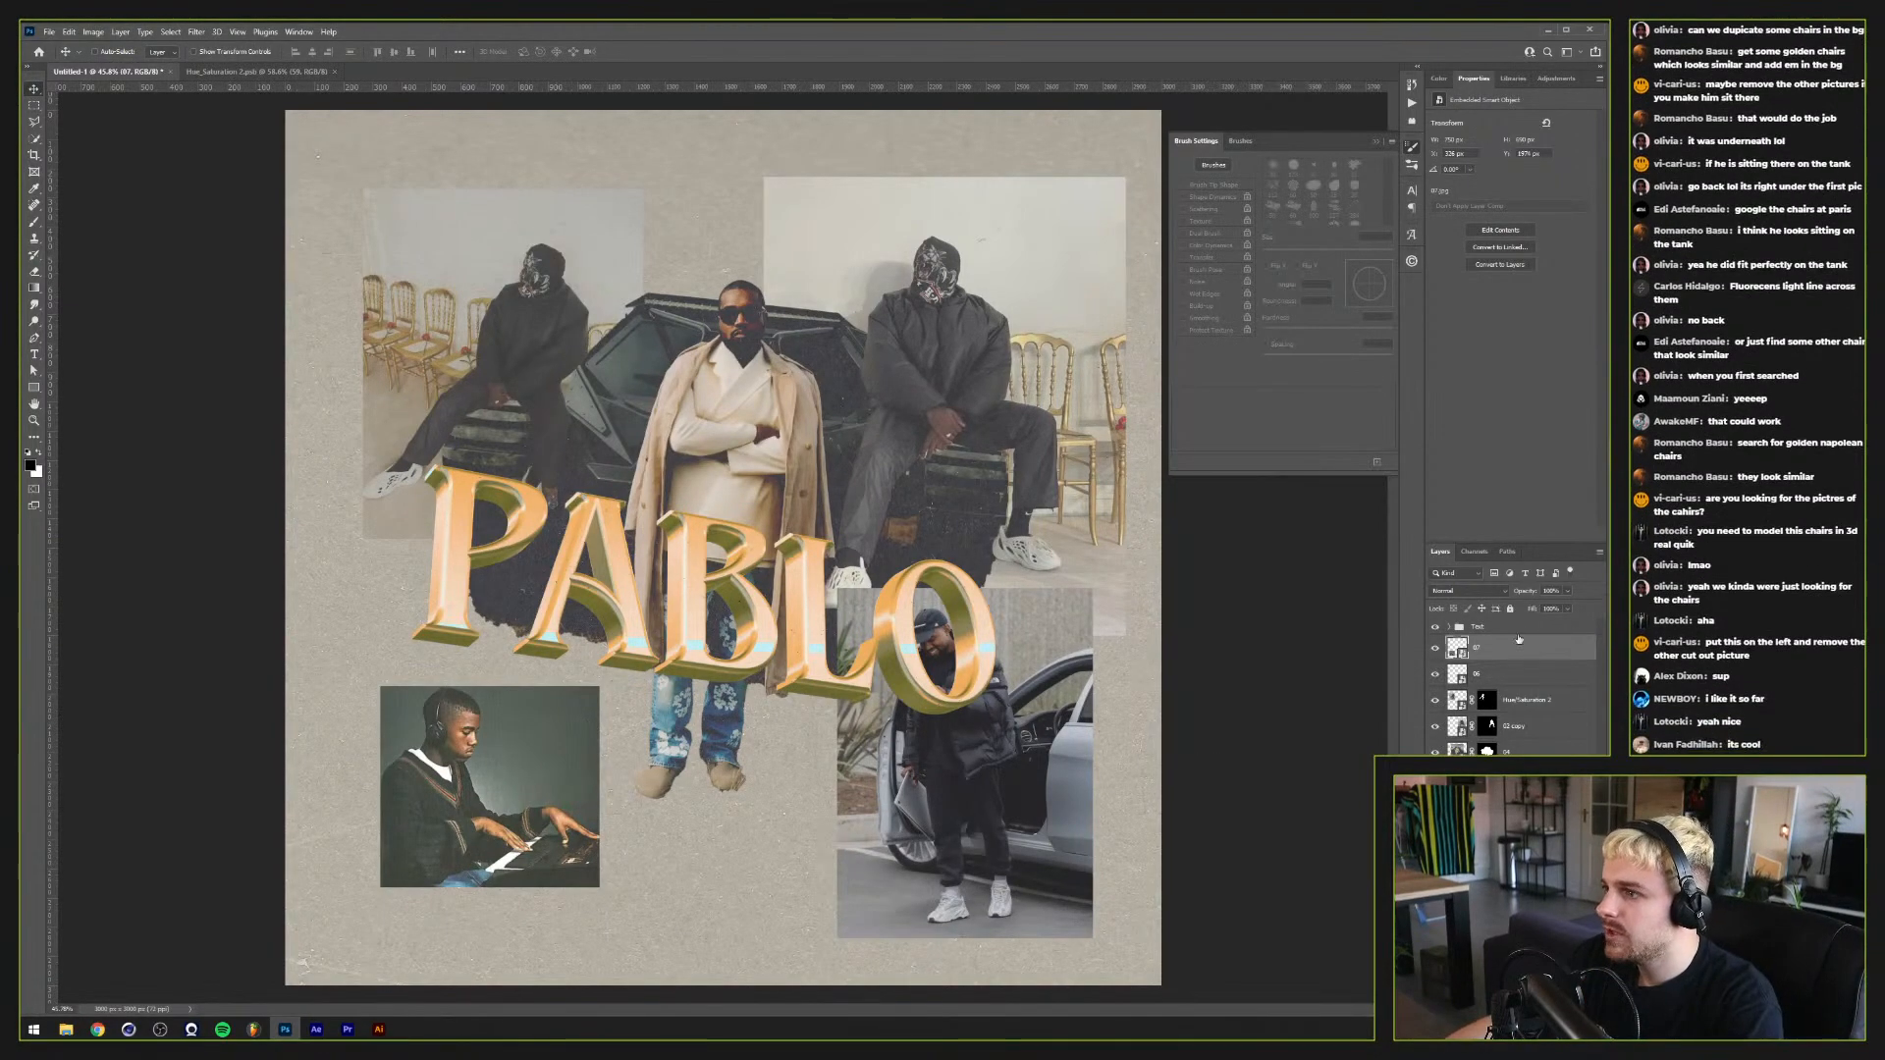
key(ctrl+z)
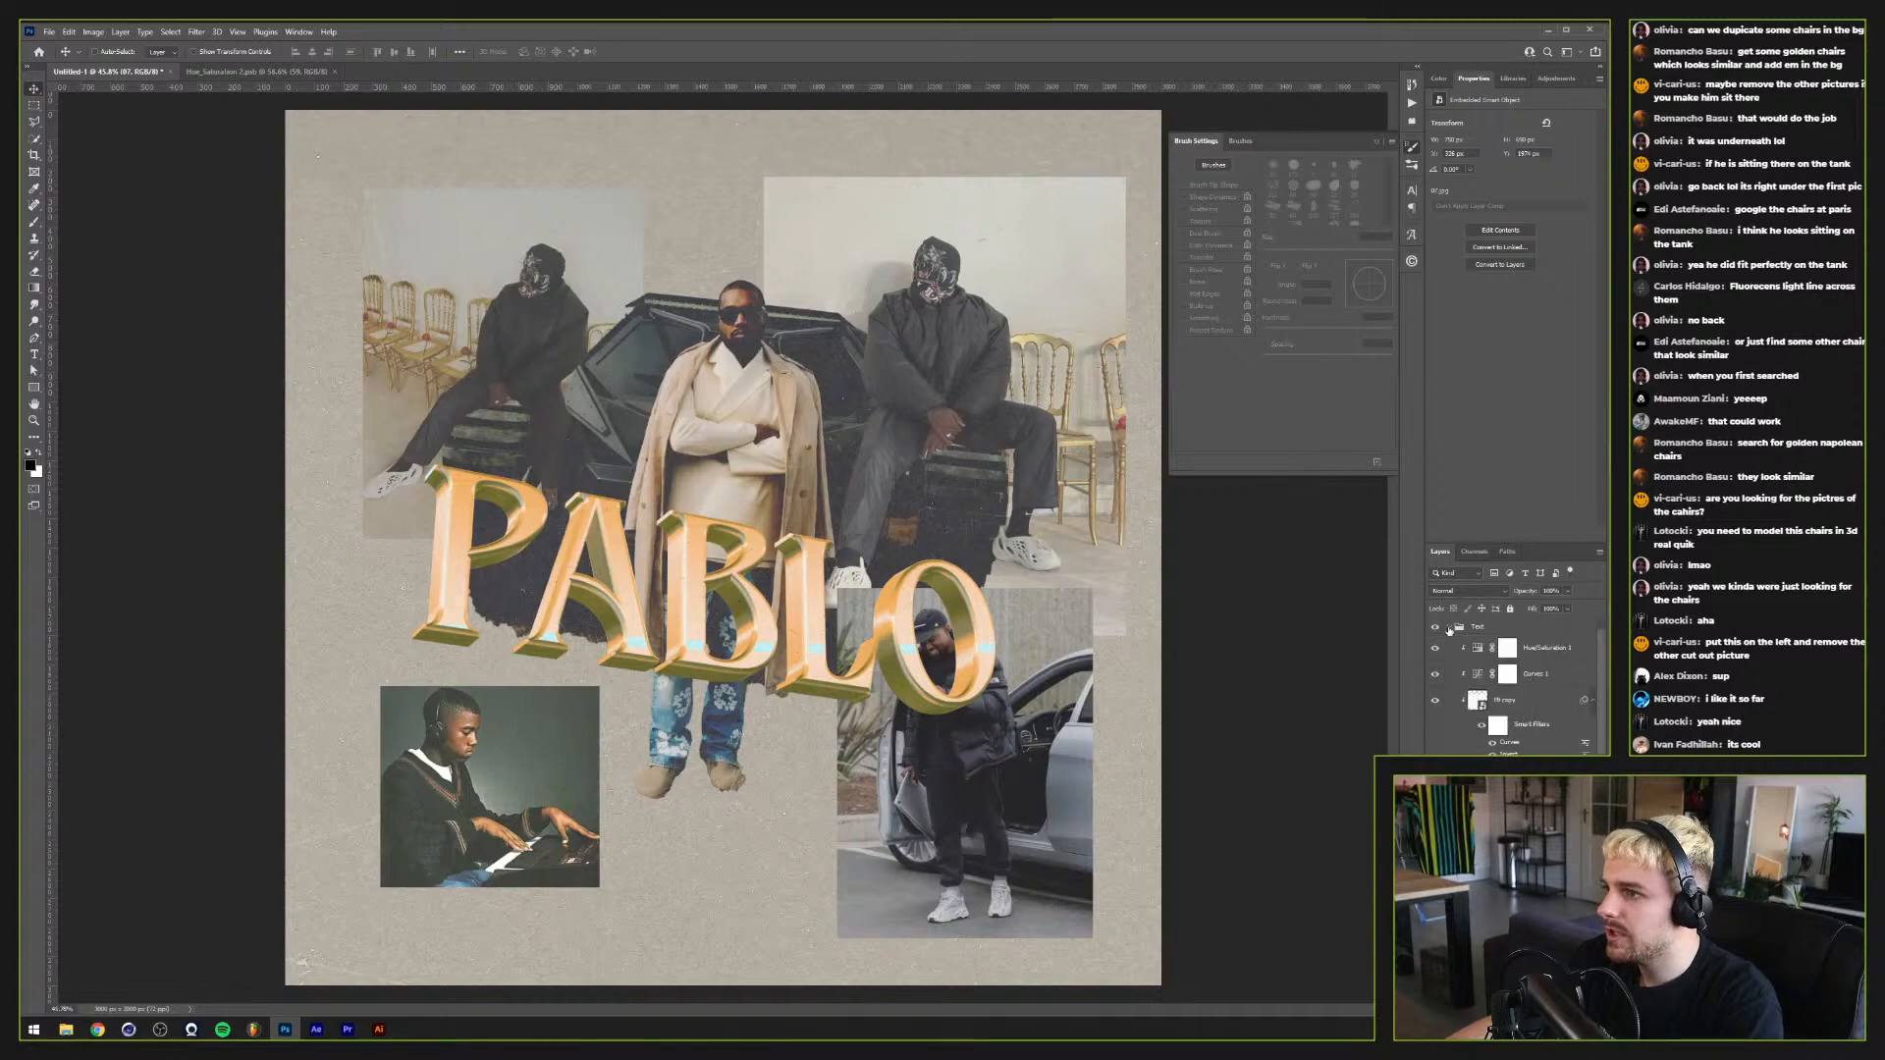
click(1520, 673)
click(1532, 699)
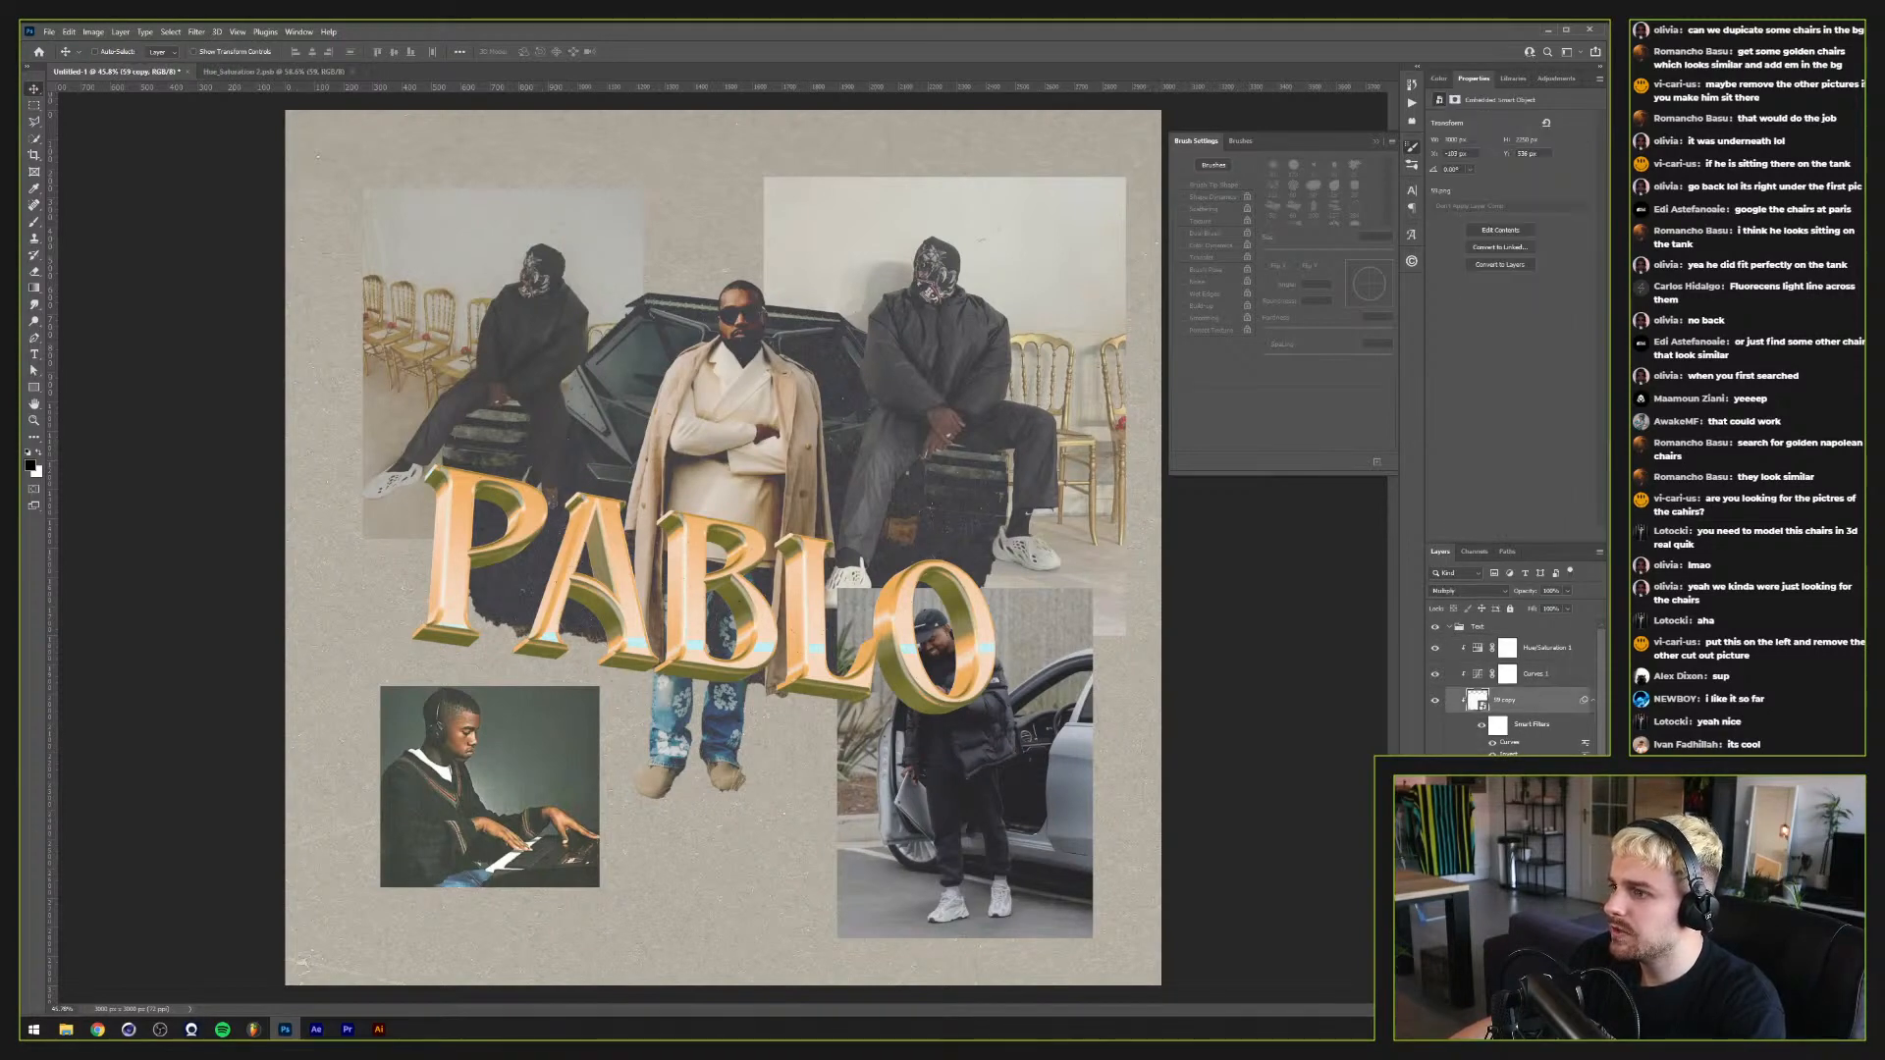
click(1556, 79)
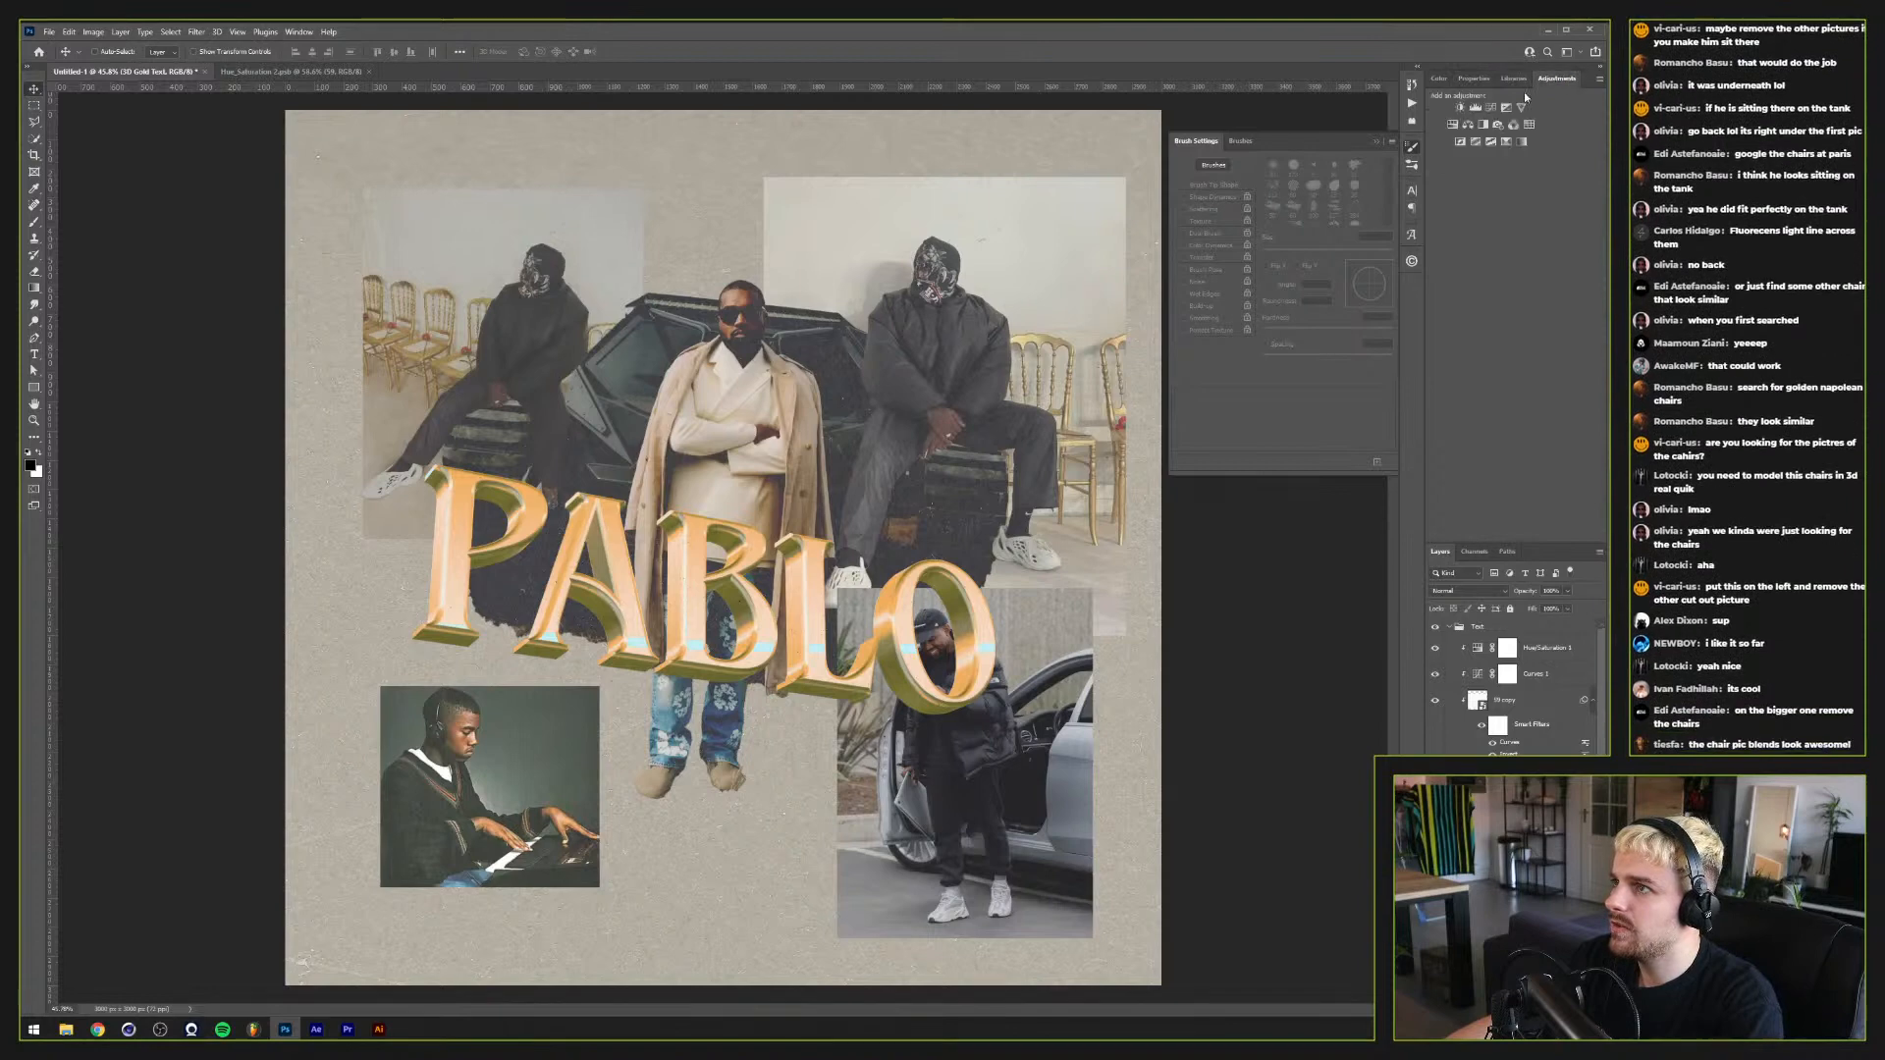
click(1491, 107)
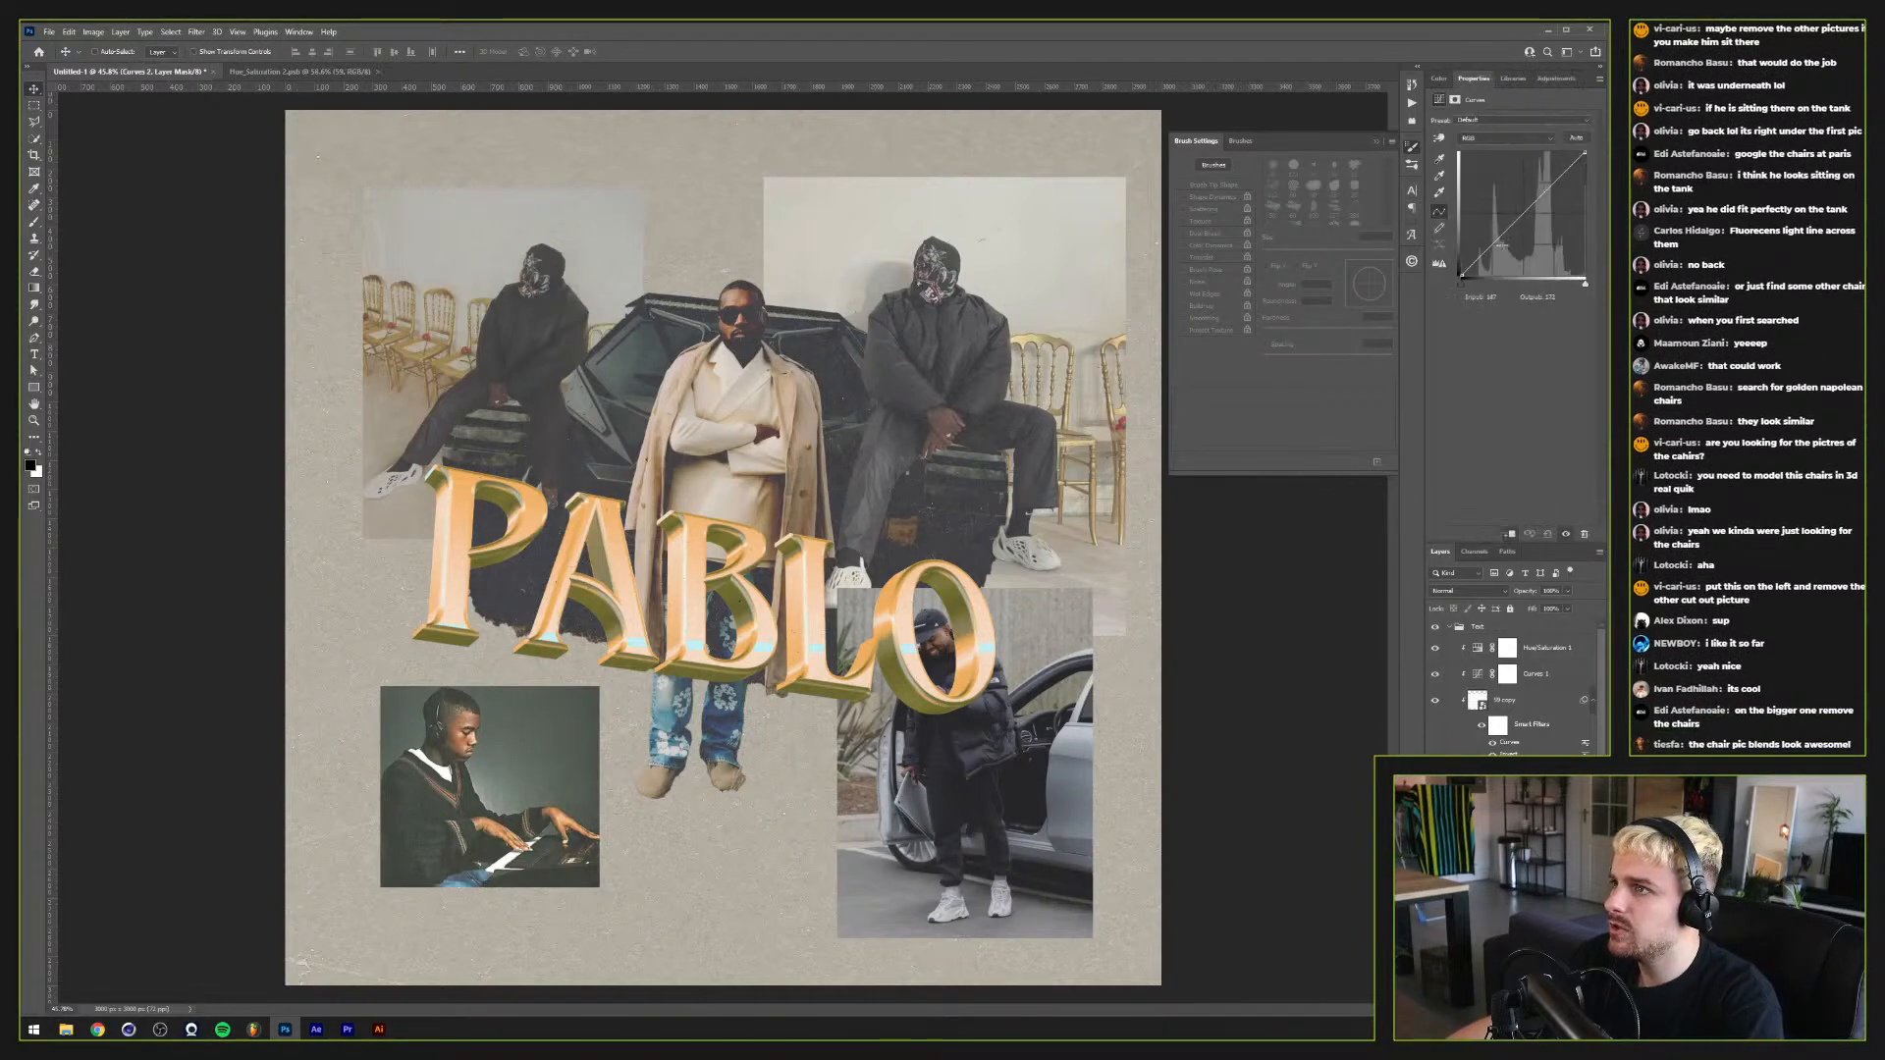
drag(1501, 244, 1495, 157)
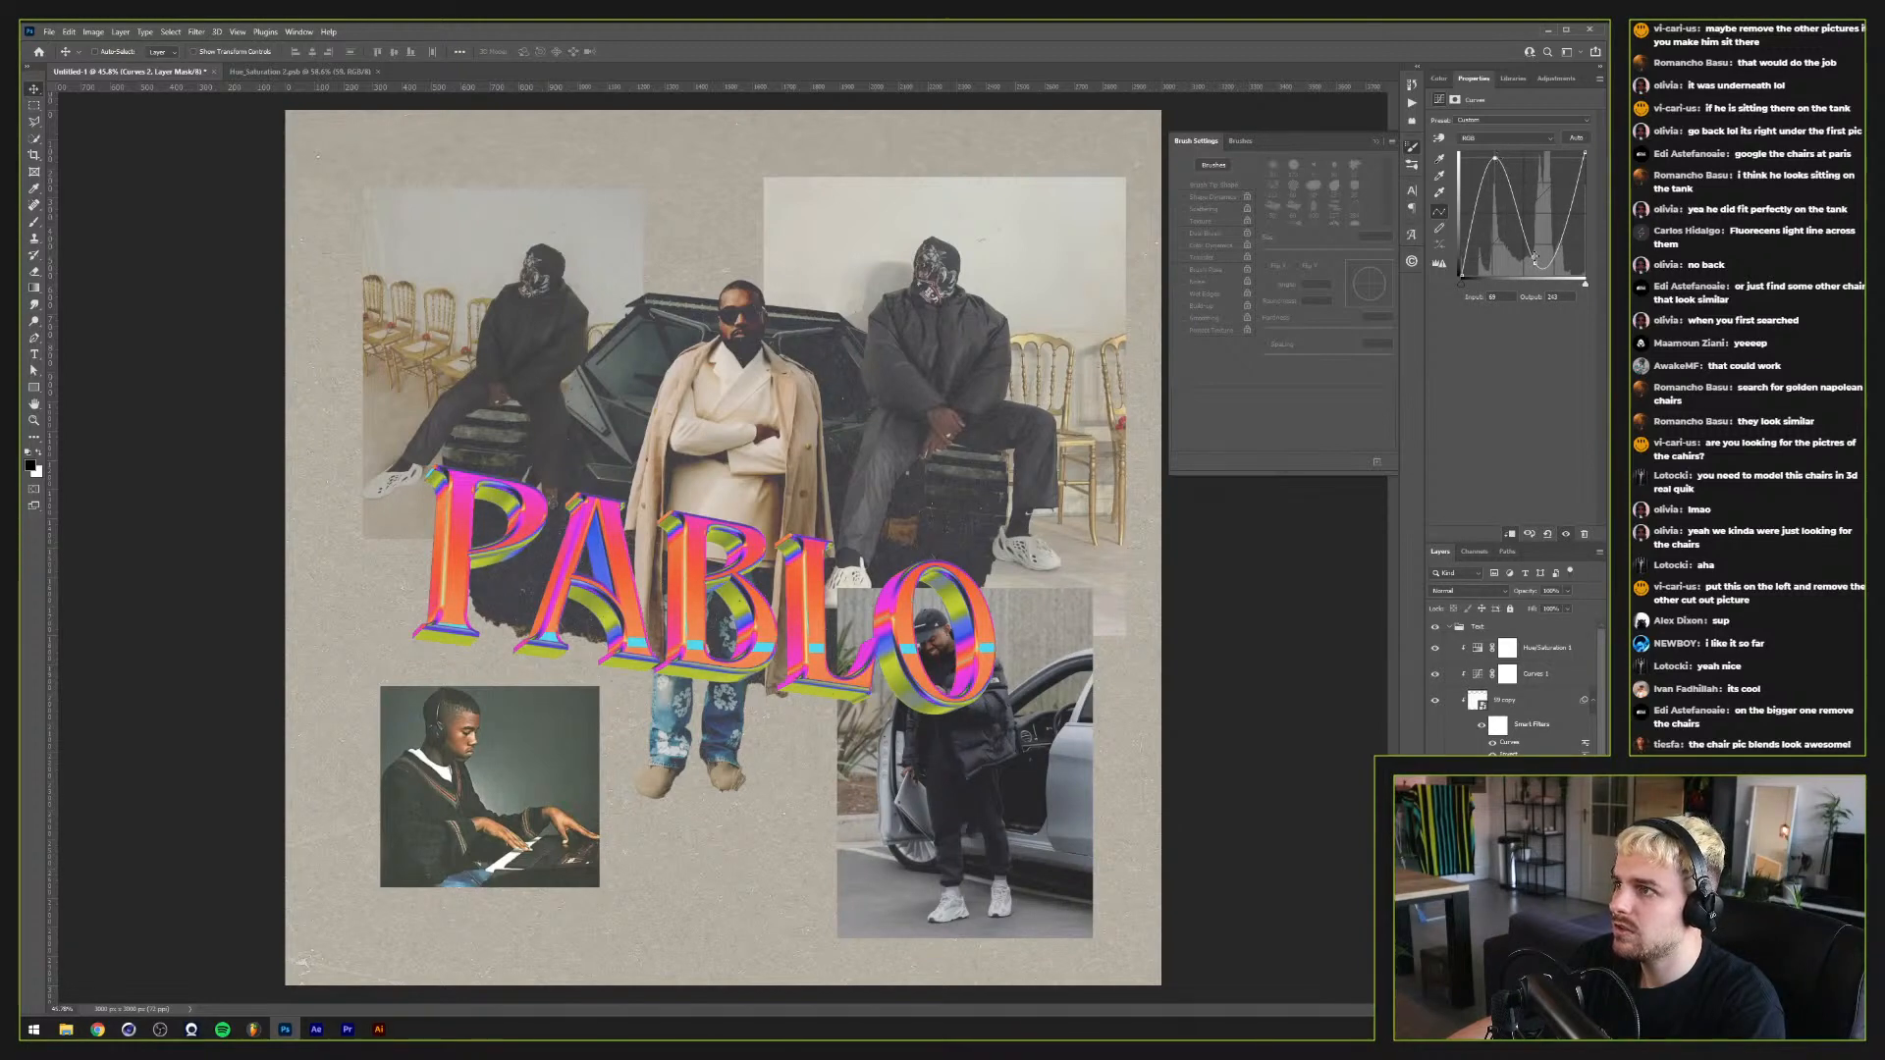
drag(1534, 254, 1532, 266)
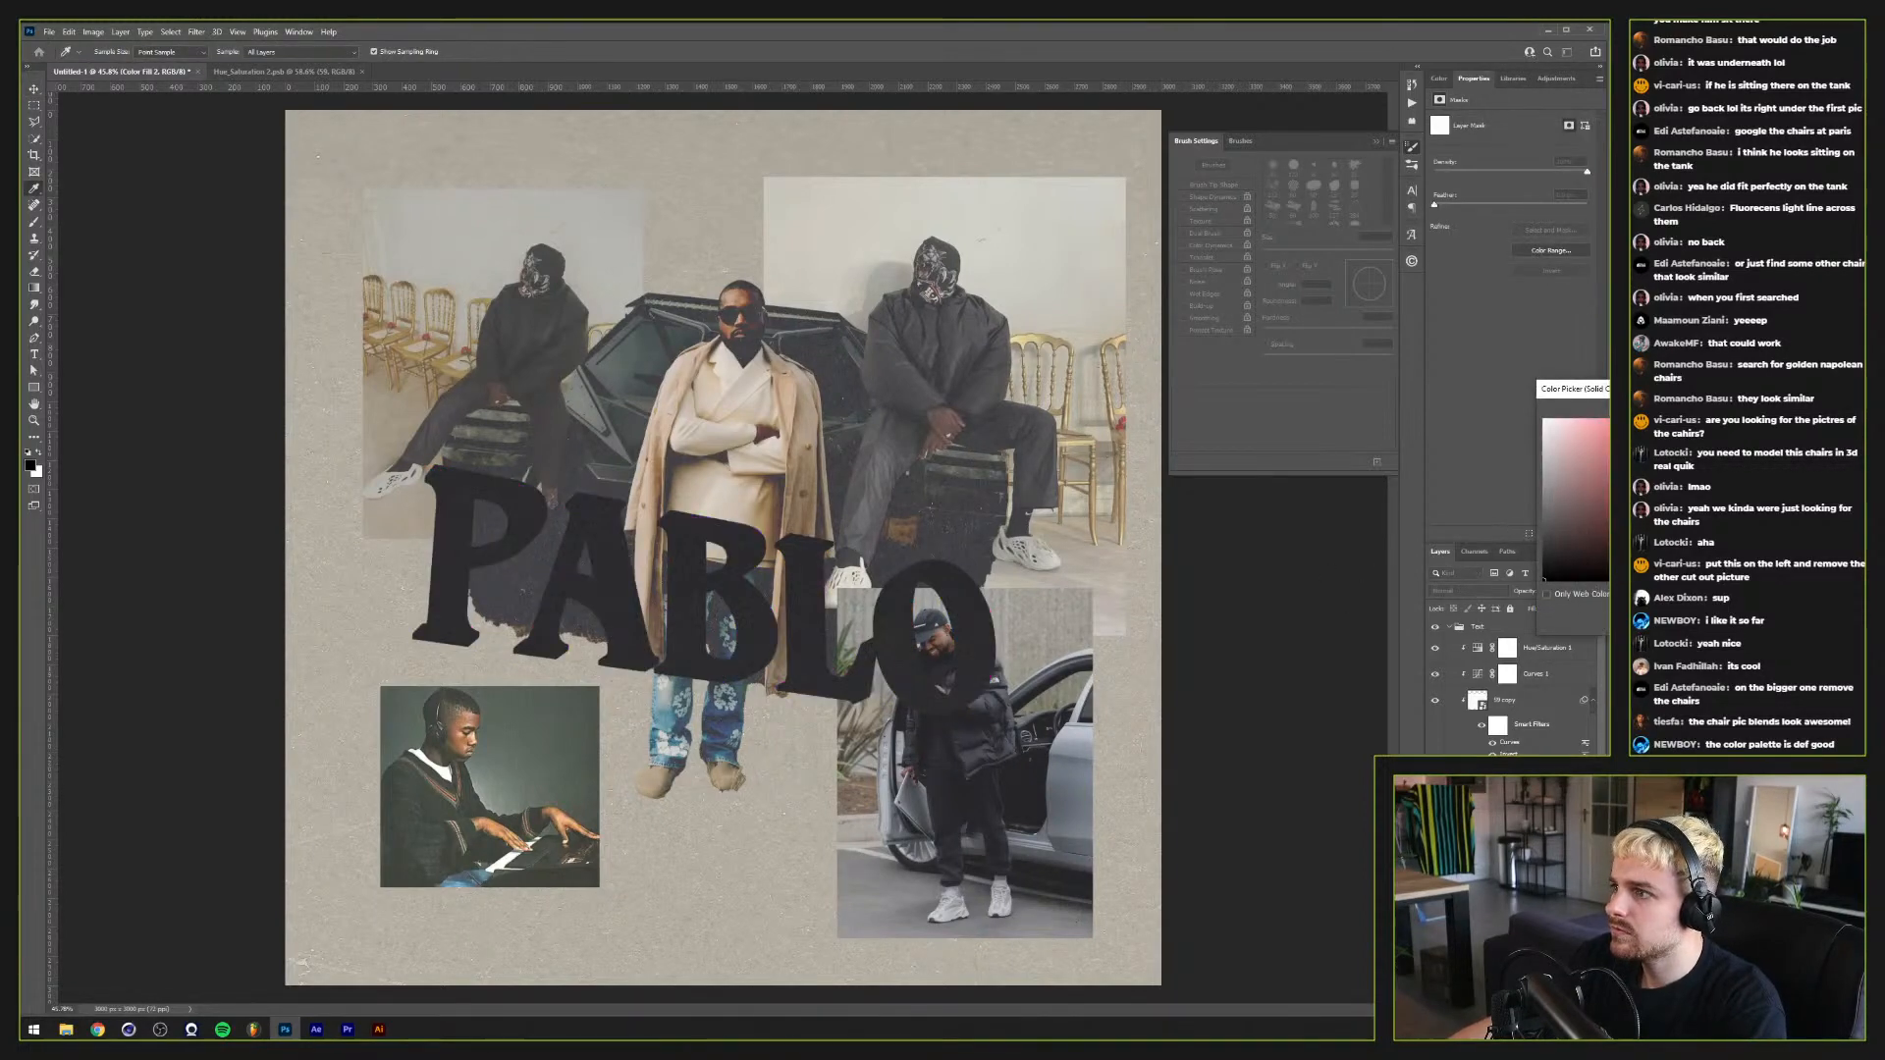
Step: Add a bright yellow solid color fill clipped to the PABLO lettering and set its blend mode to Color
click(1719, 554)
click(1748, 431)
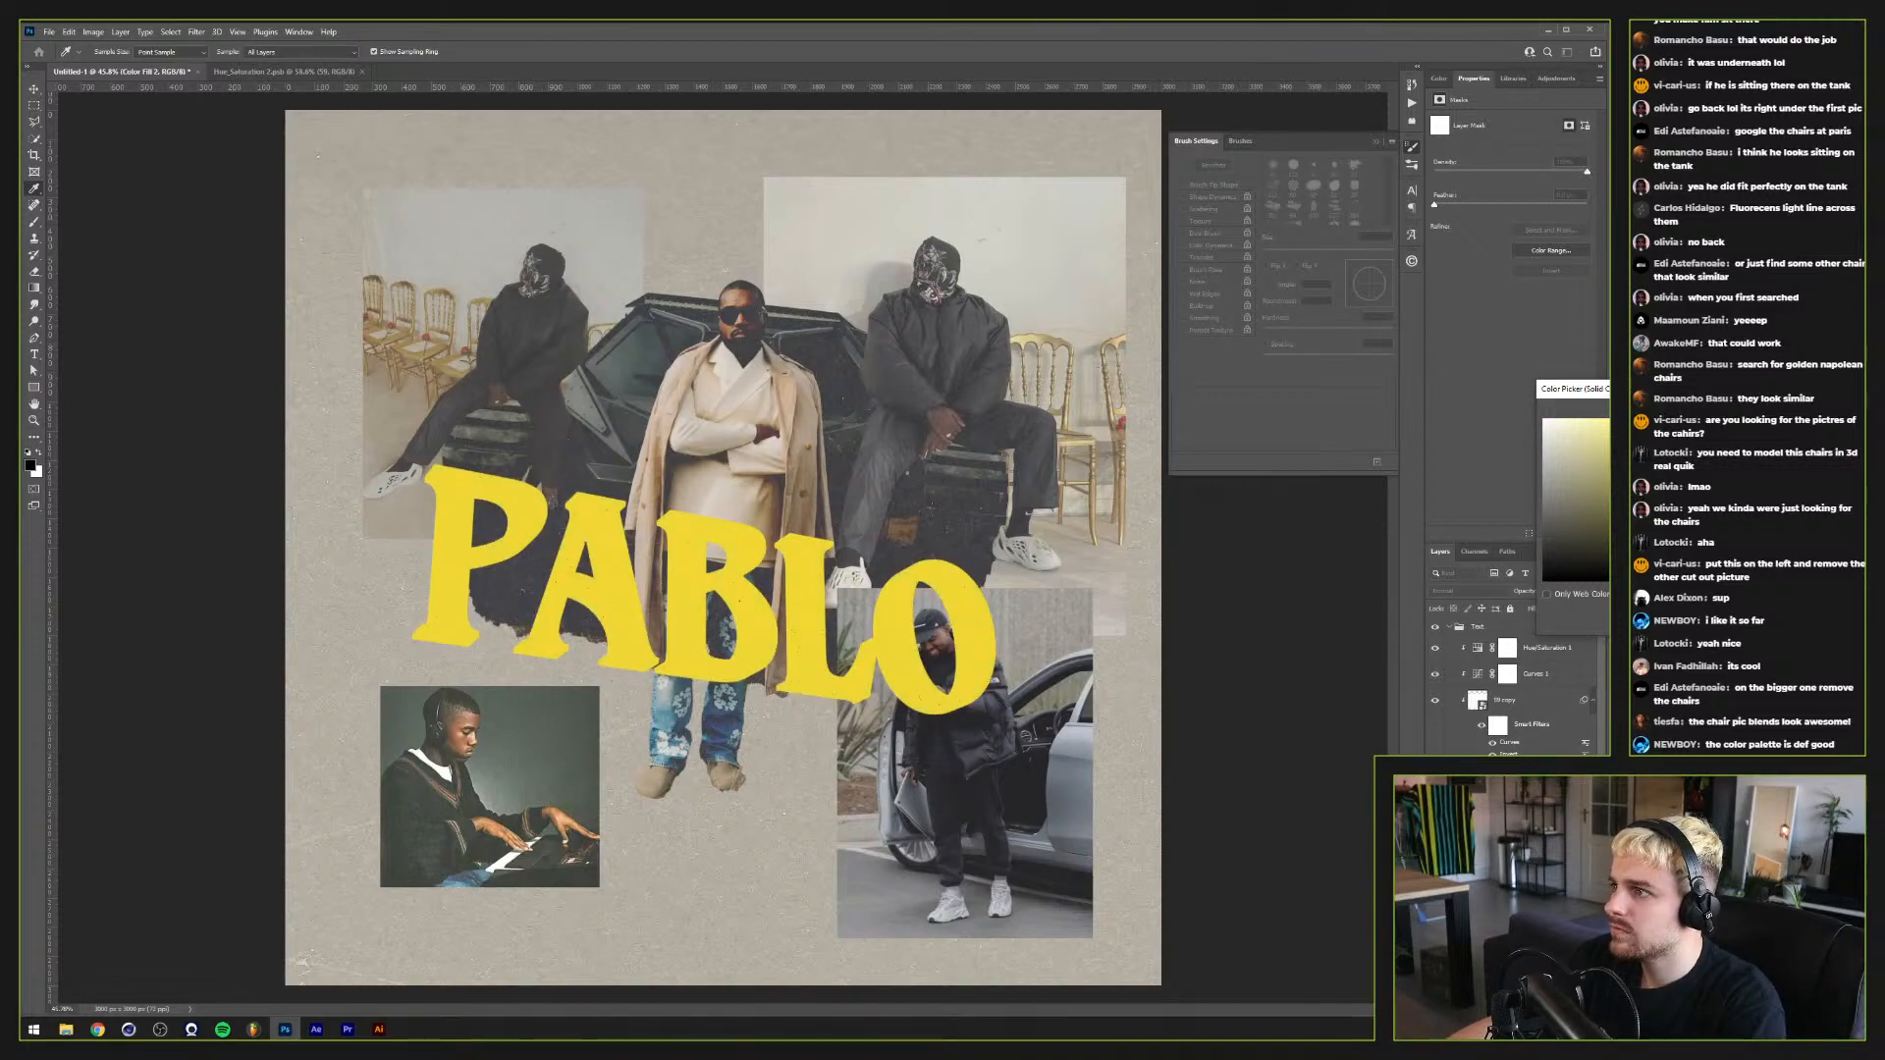
key(Return)
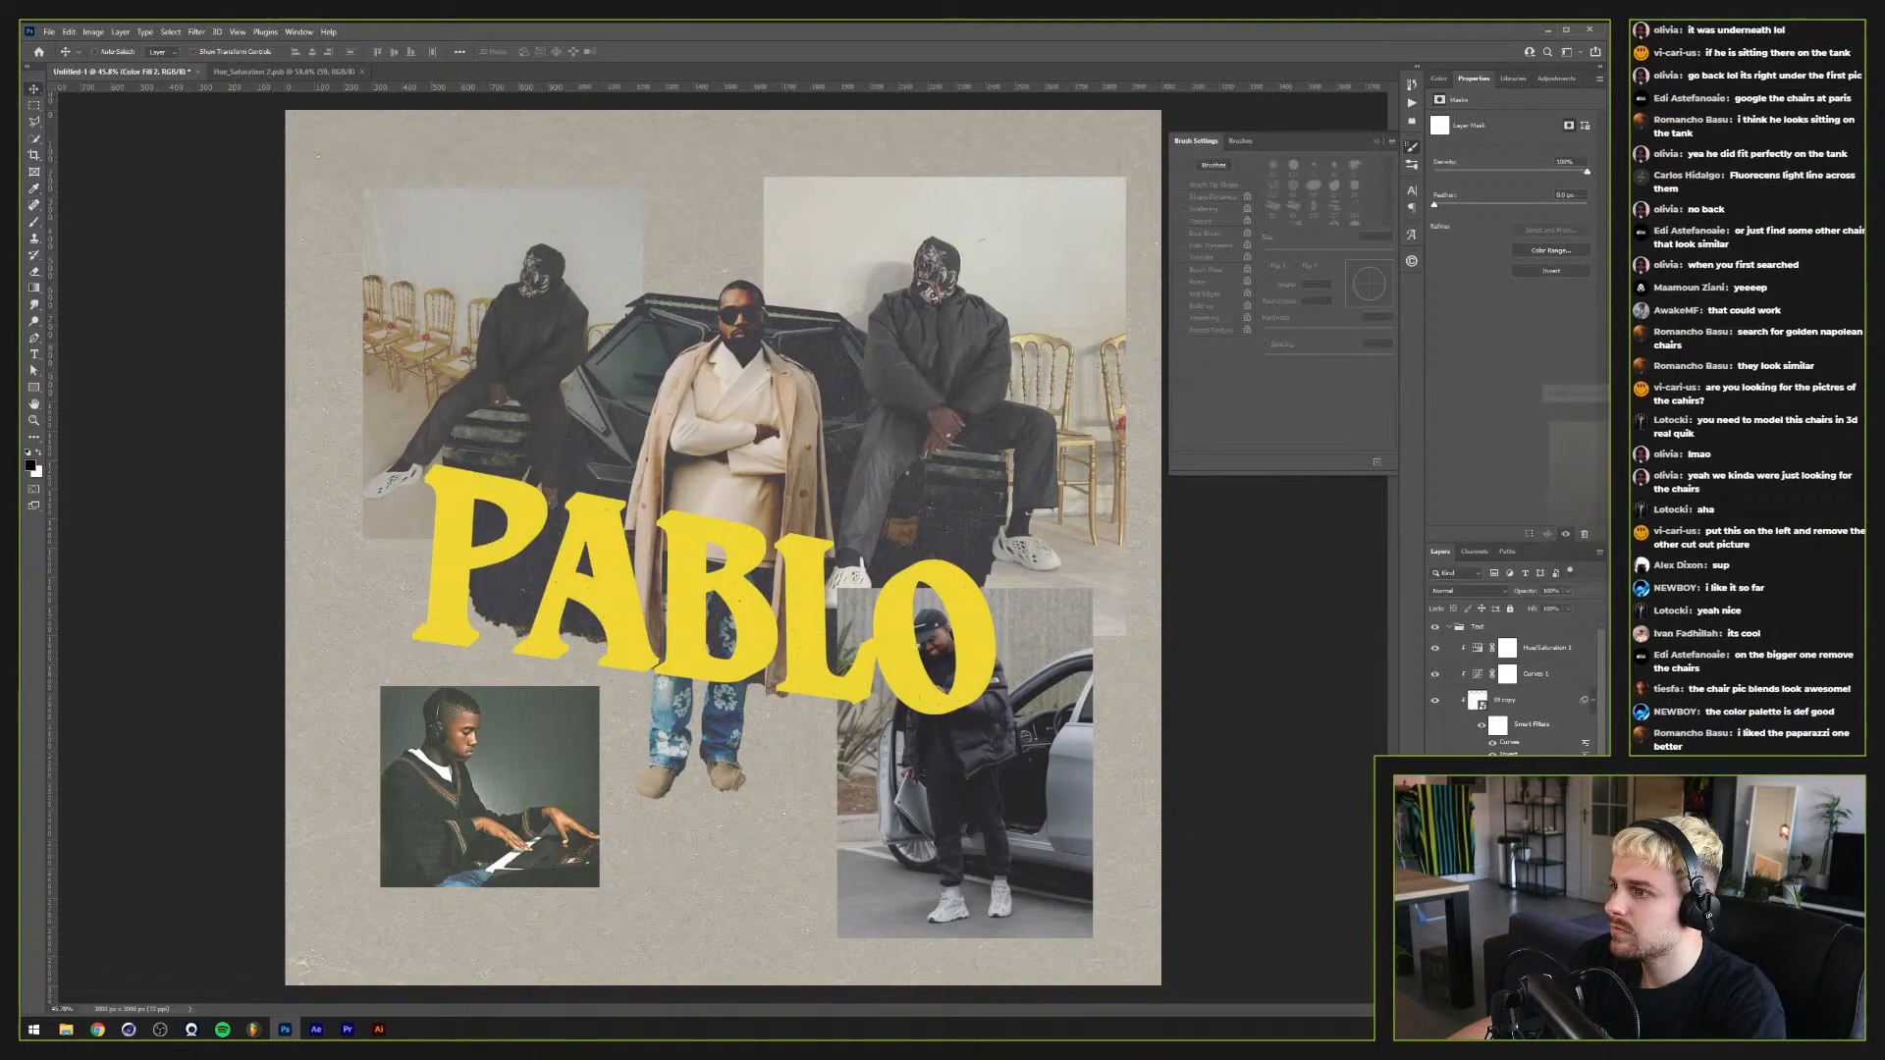
click(1478, 592)
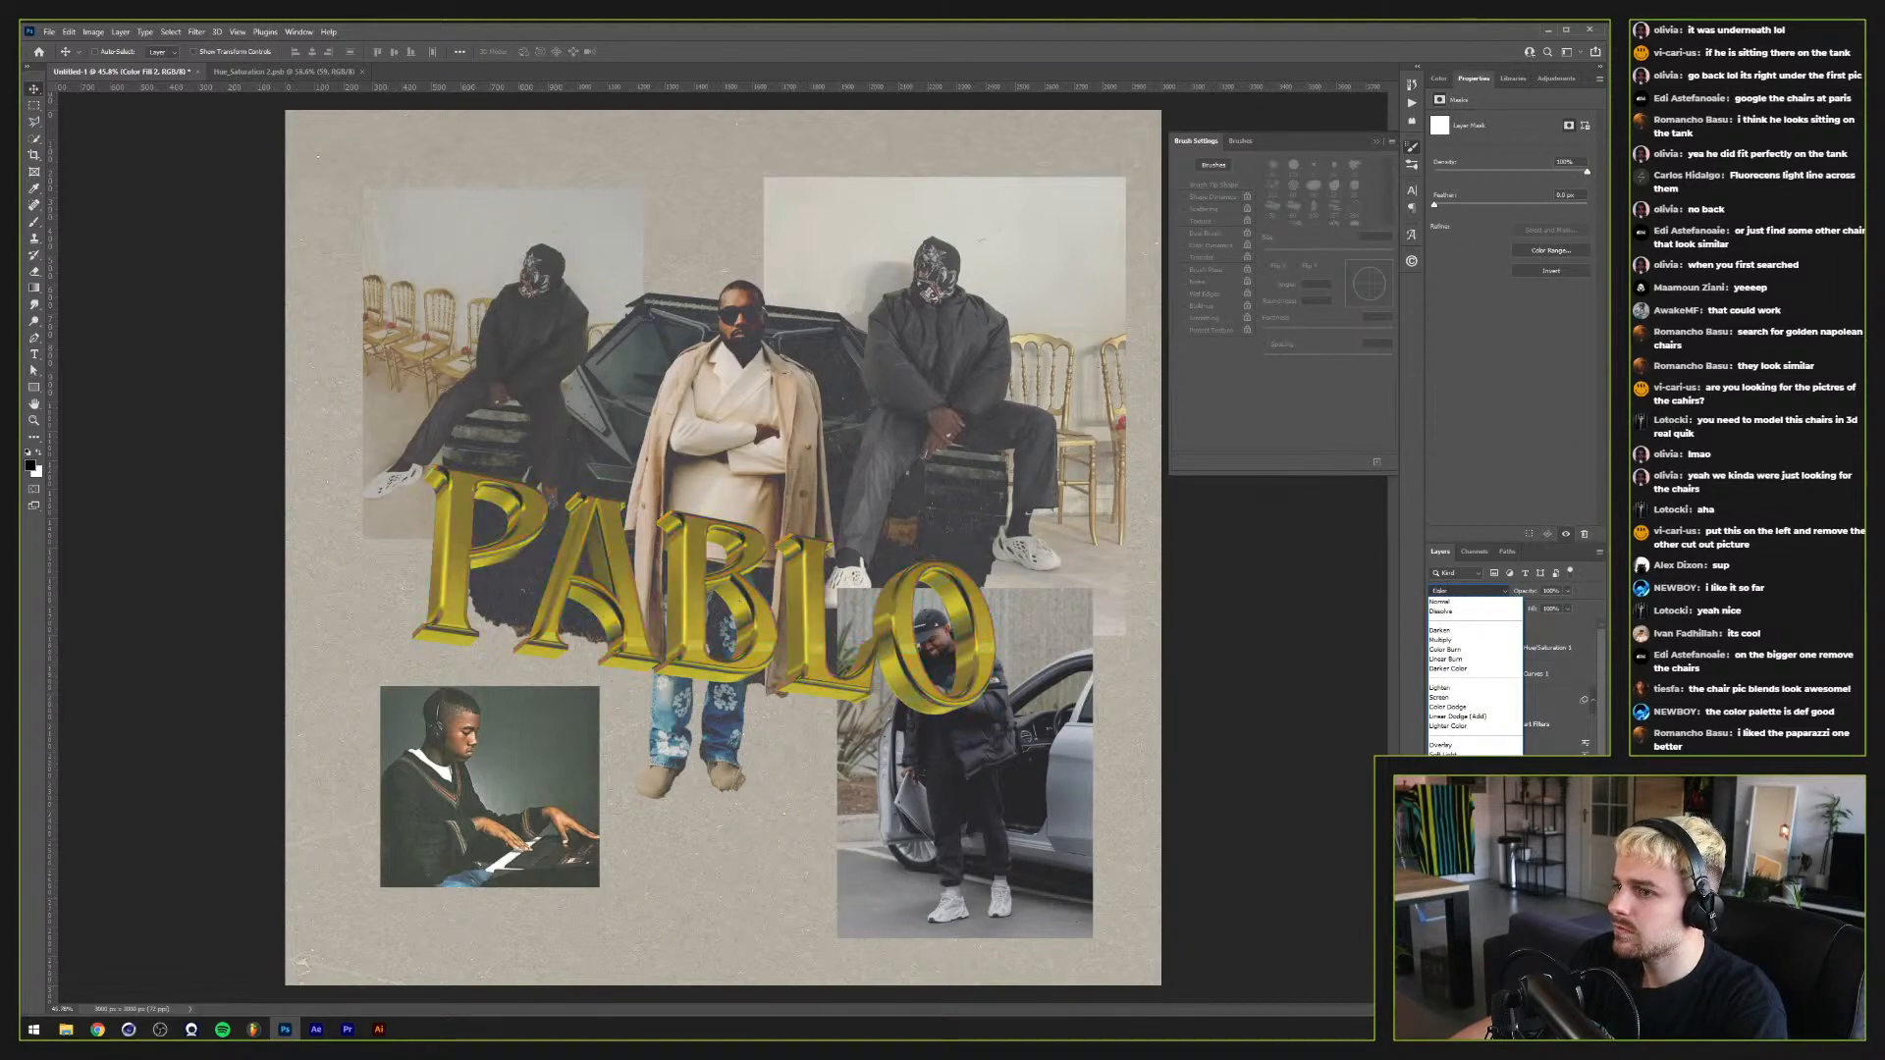
key(Return)
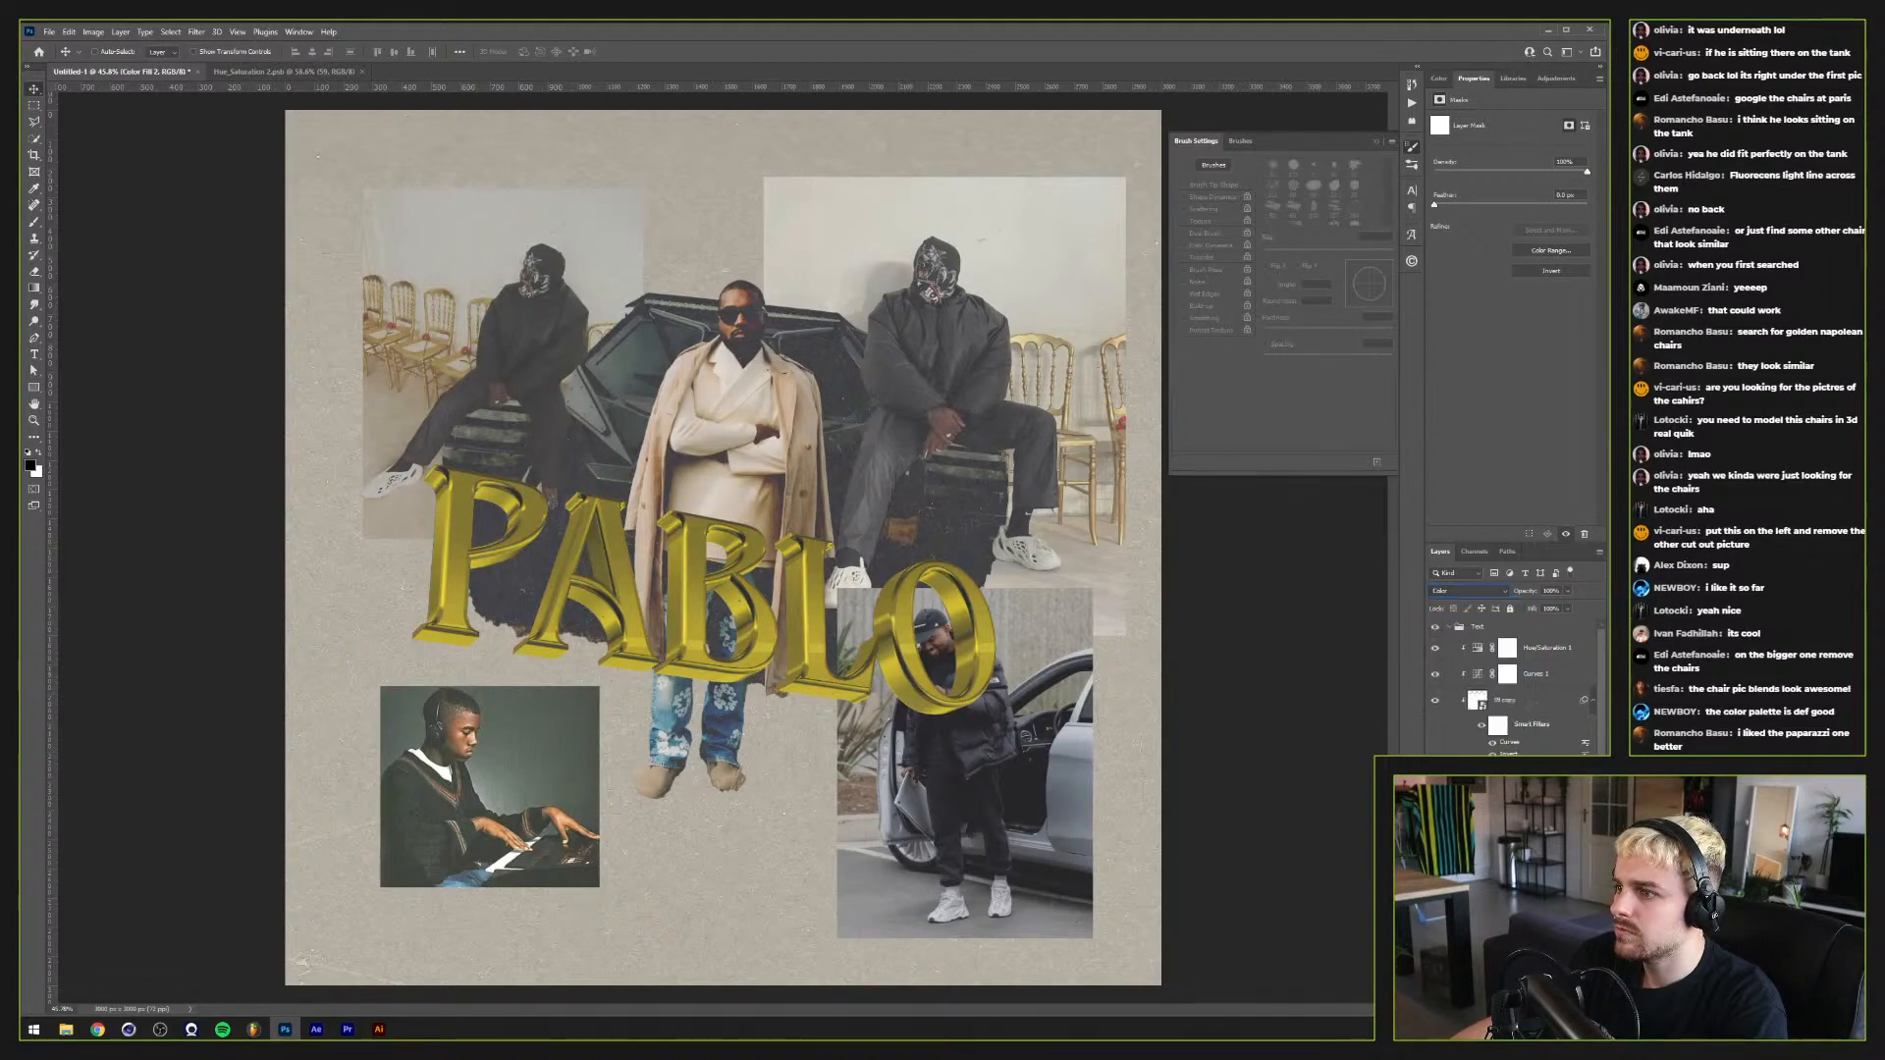
Step: Adjust the lettering's color fill to a different shade of yellow and change its blend mode to Hue
double_click(1550, 587)
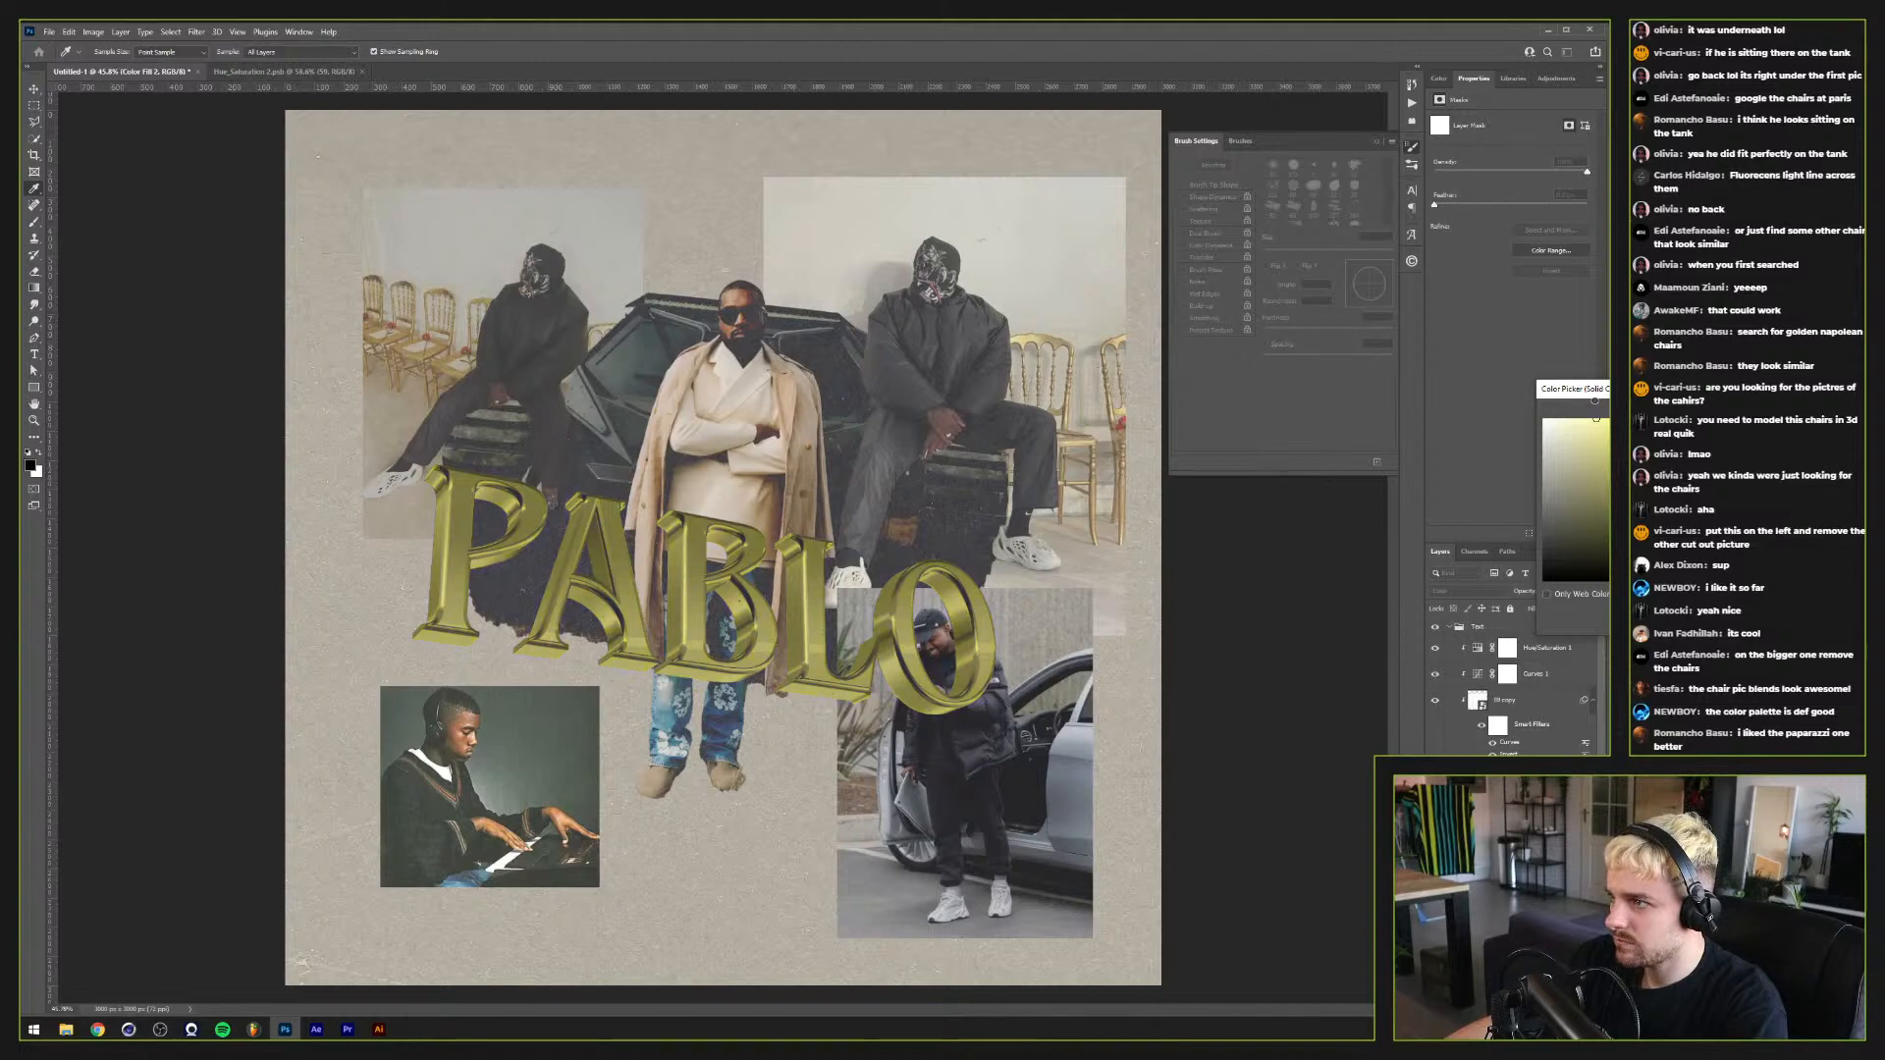
click(1602, 423)
key(Return)
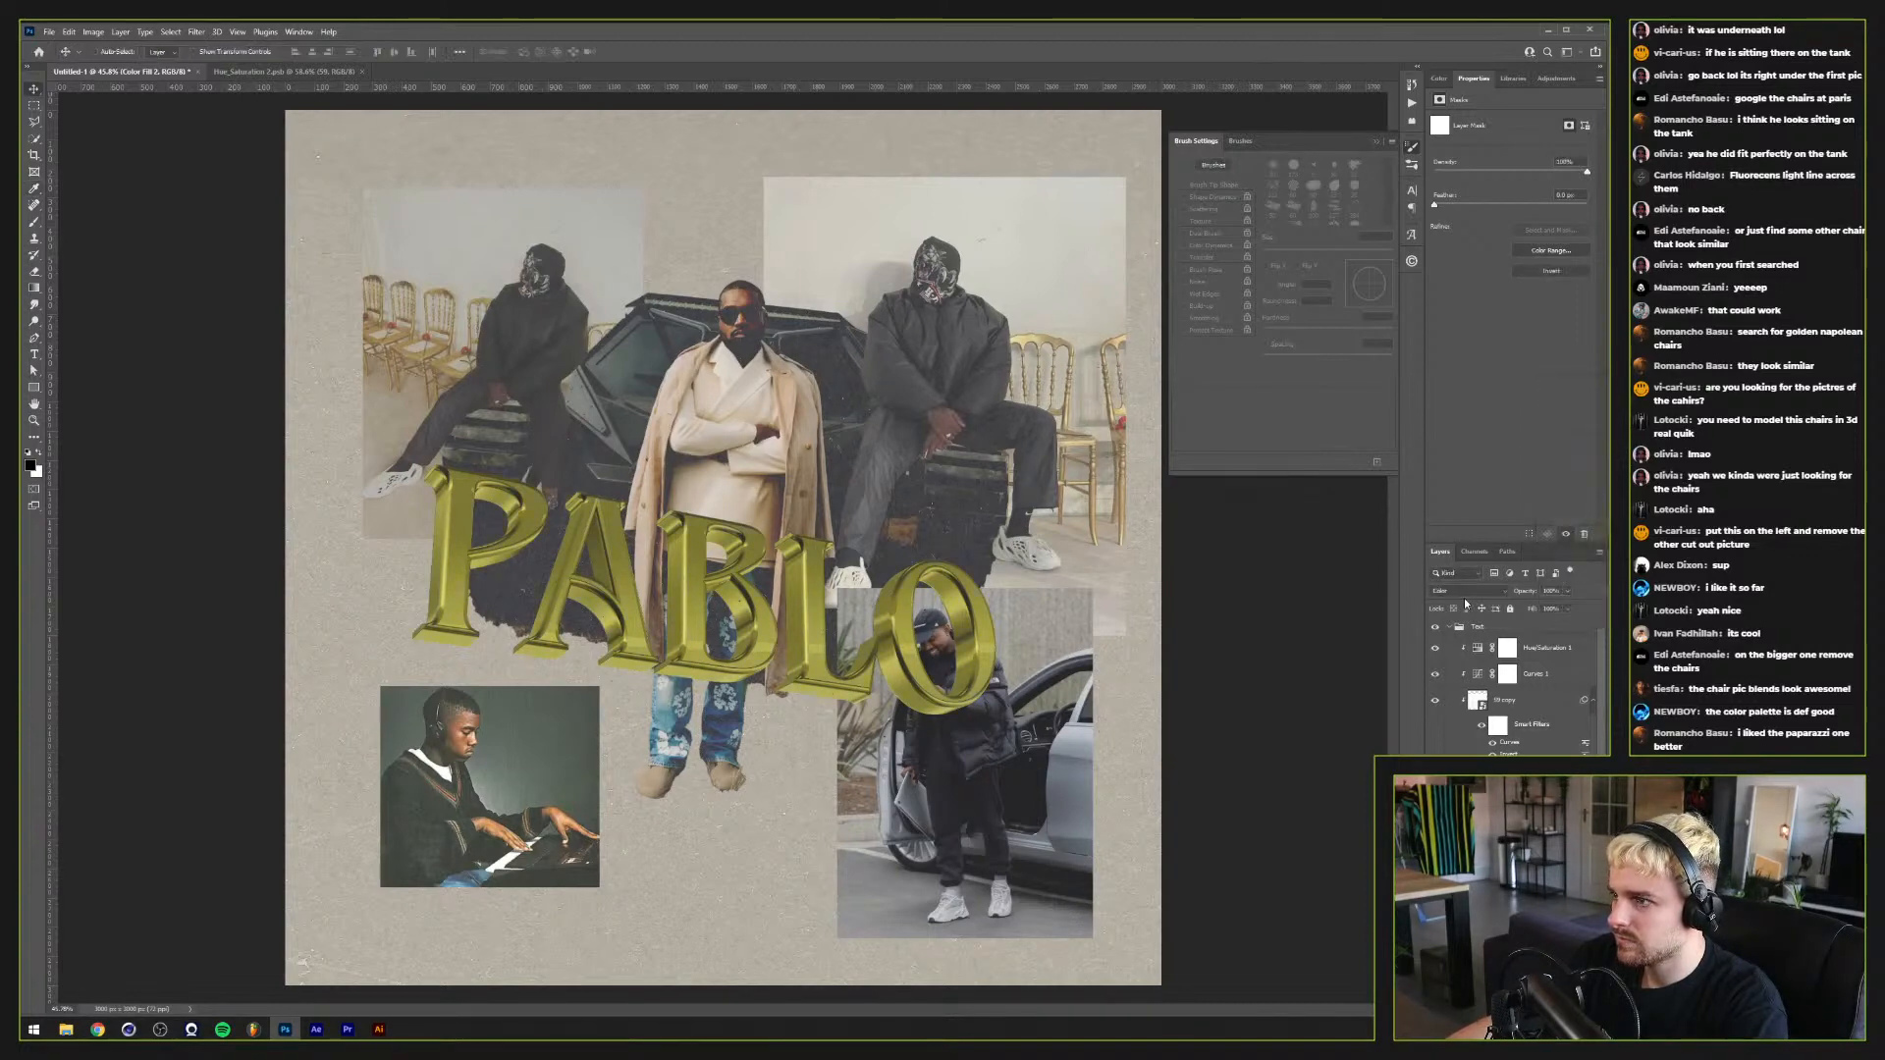
click(1464, 591)
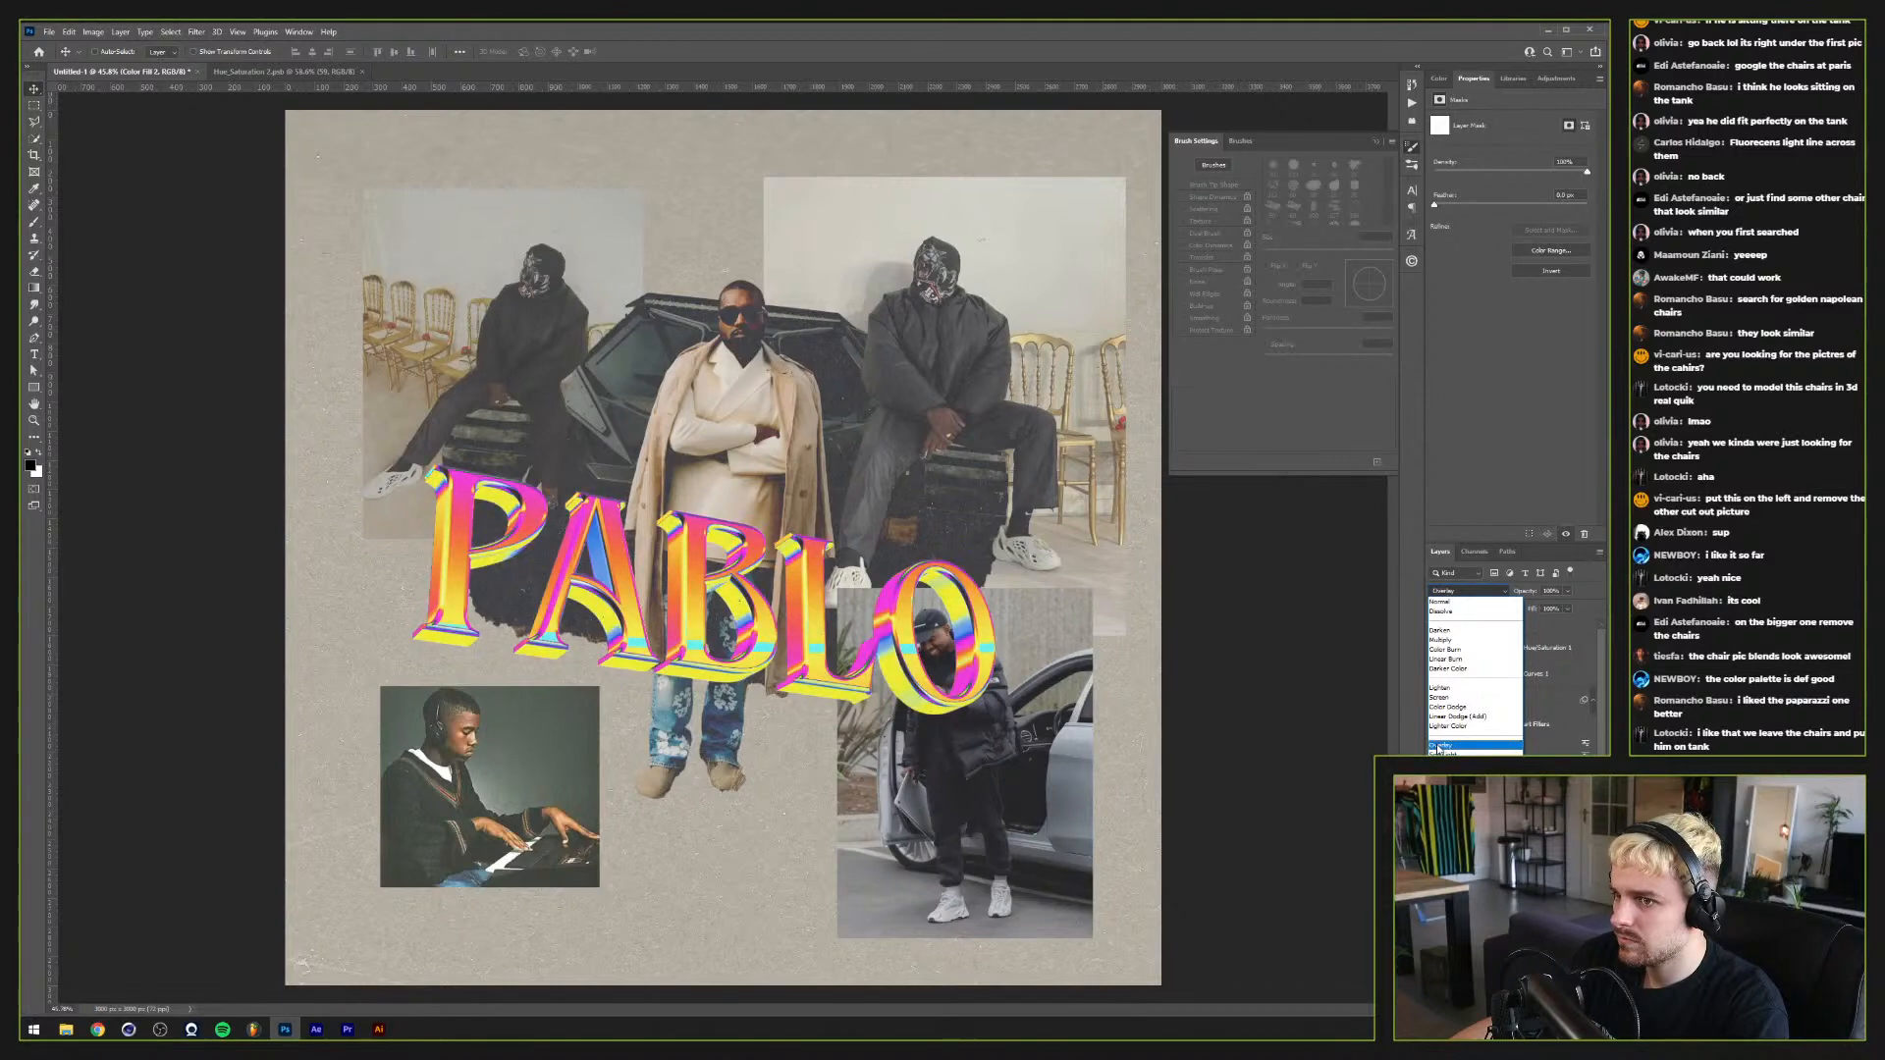
click(1439, 749)
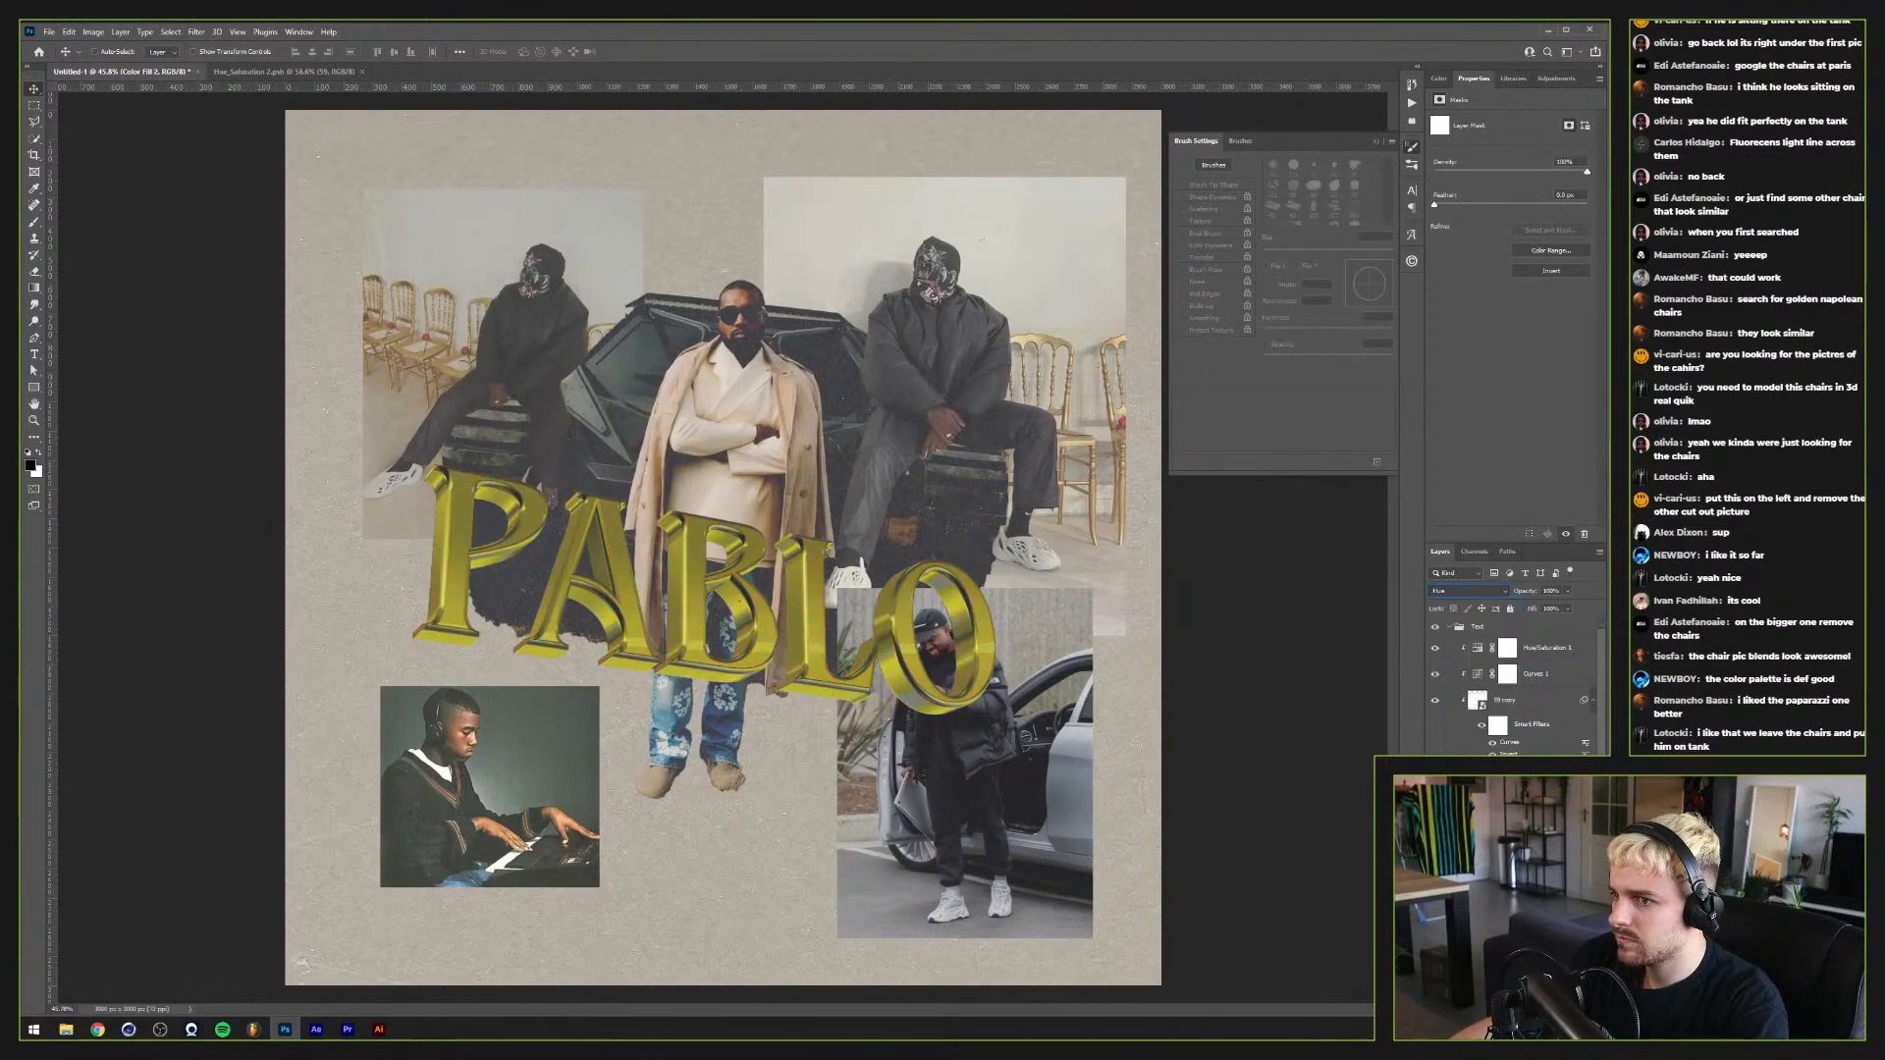
Step: Lower the yellow fill's opacity and compare the PABLO lettering with the fill off and on
click(1567, 591)
drag(1570, 607, 1554, 610)
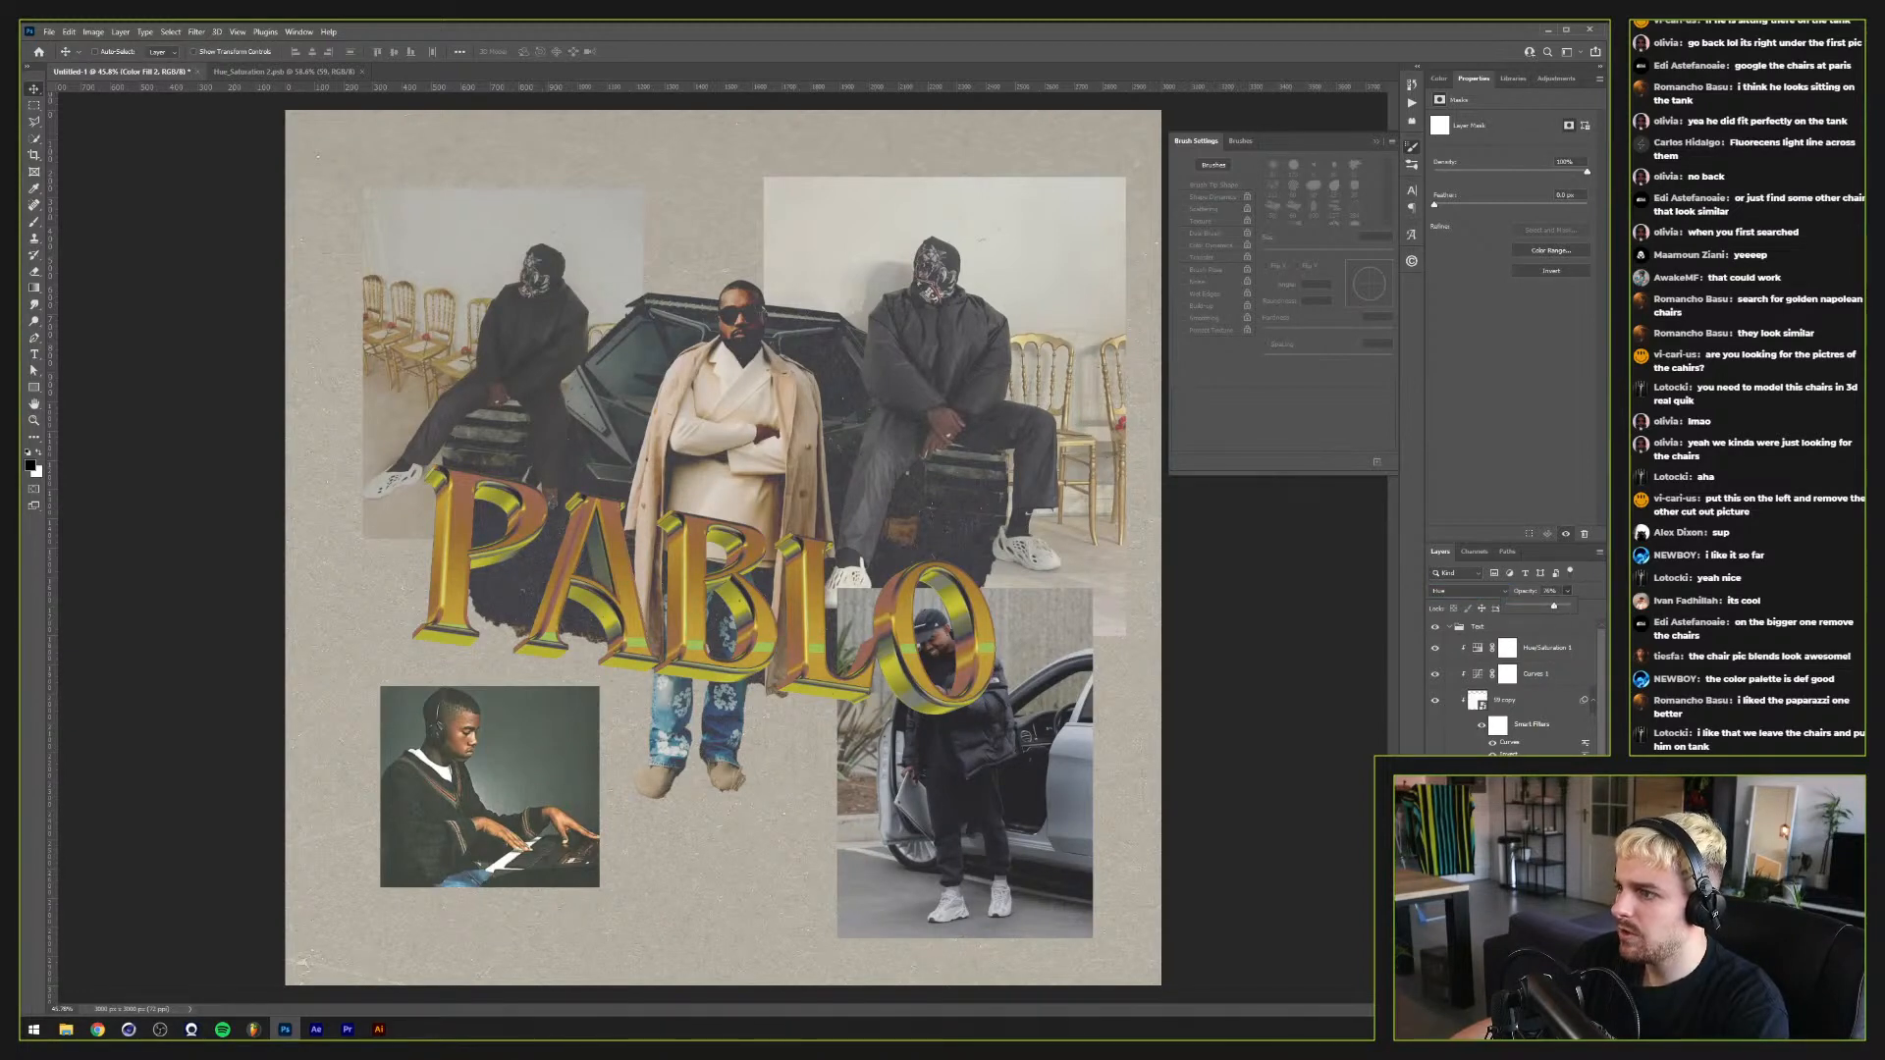
key(Escape)
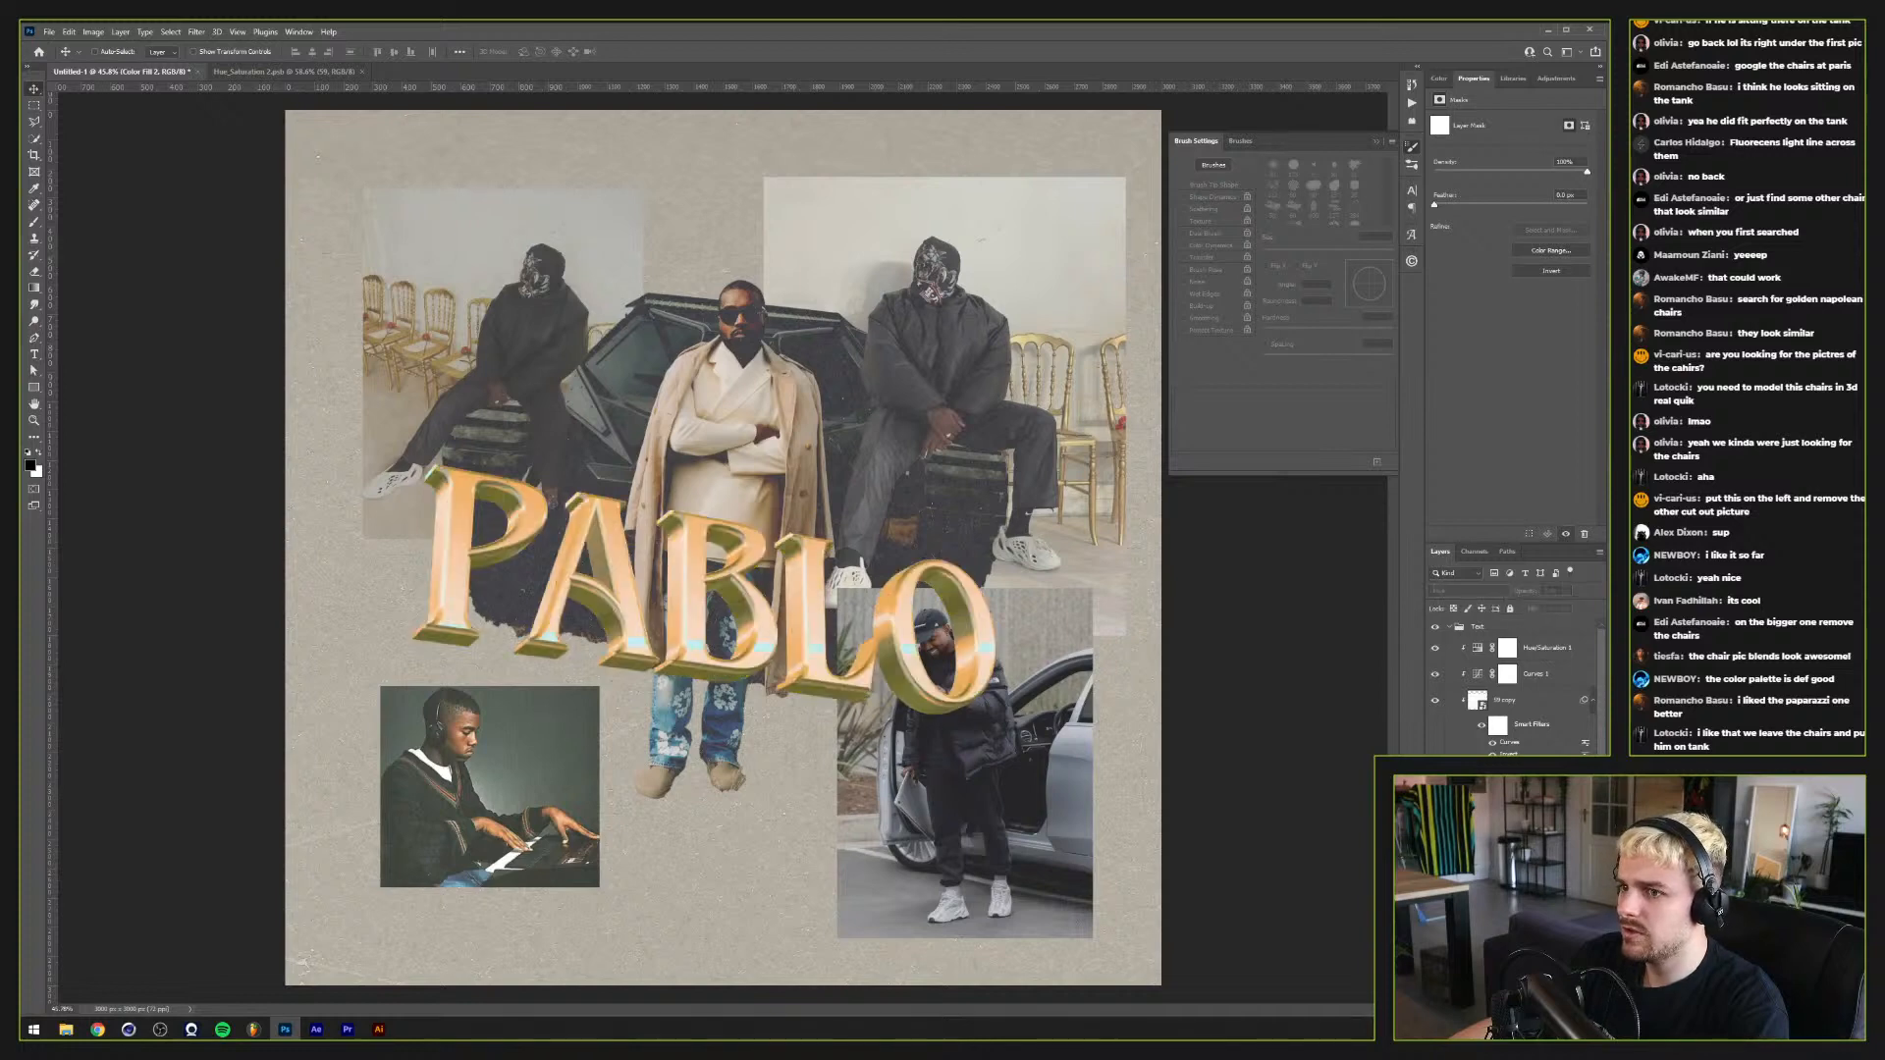
key(ctrl+comma)
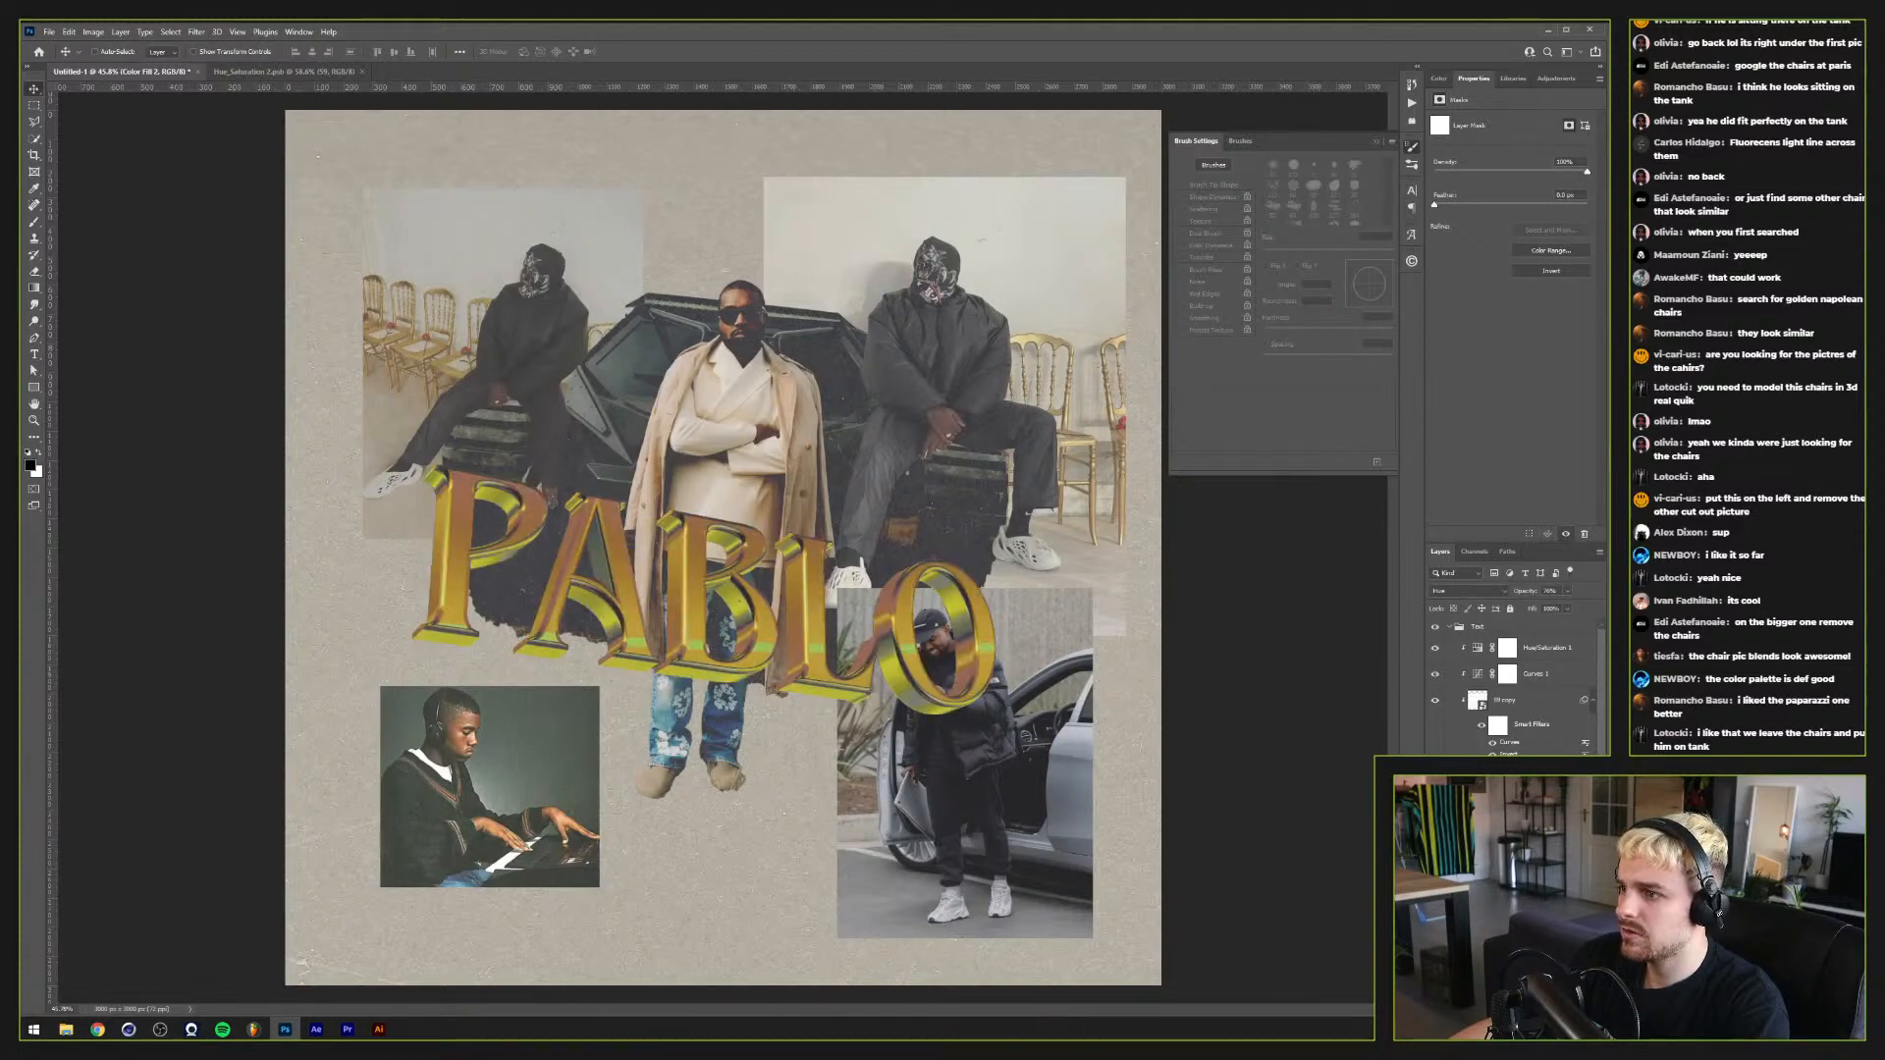
Step: Reshape the lettering's wavy Curves adjustment by shifting its peak and dip toward the shadows and pulling in the white end
key(alt+bracketright)
drag(1495, 159, 1483, 157)
mouse_move(1532, 267)
mouse_down()
mouse_move(1508, 260)
mouse_move(1578, 284)
mouse_move(1512, 257)
mouse_up()
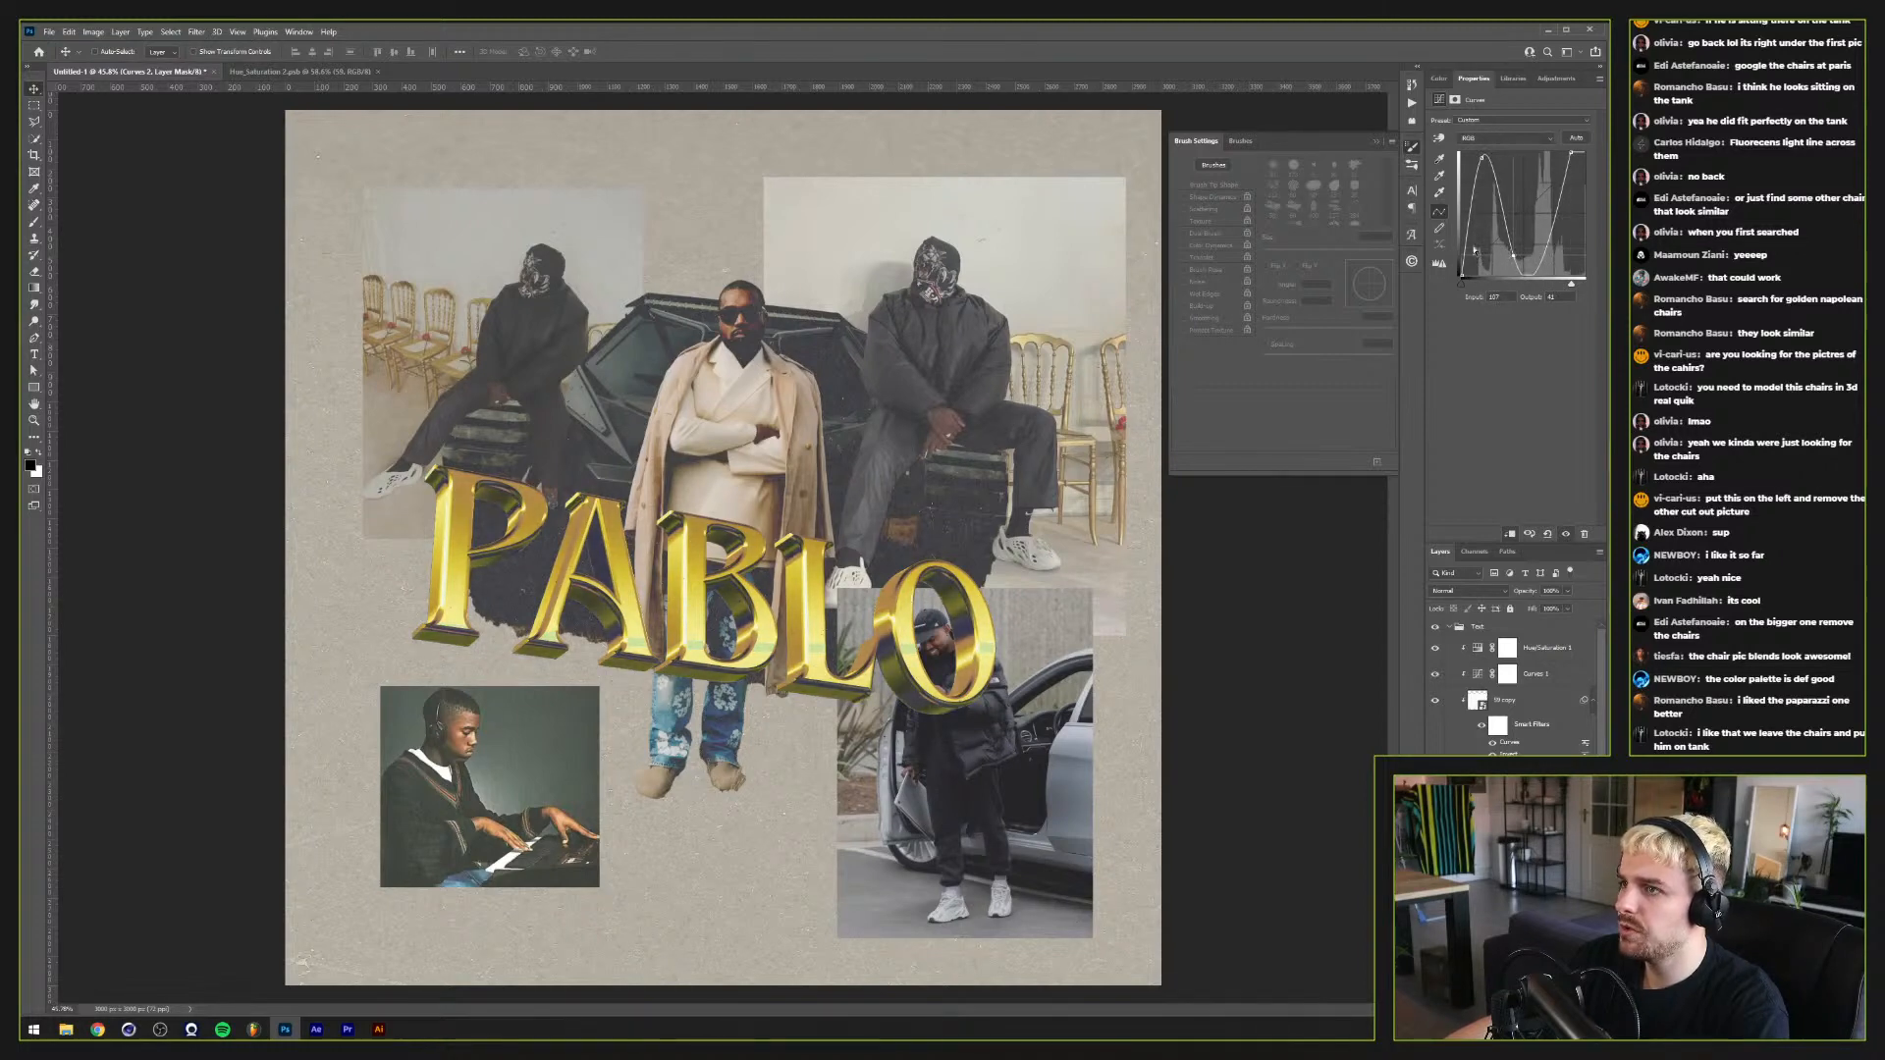
click(1481, 158)
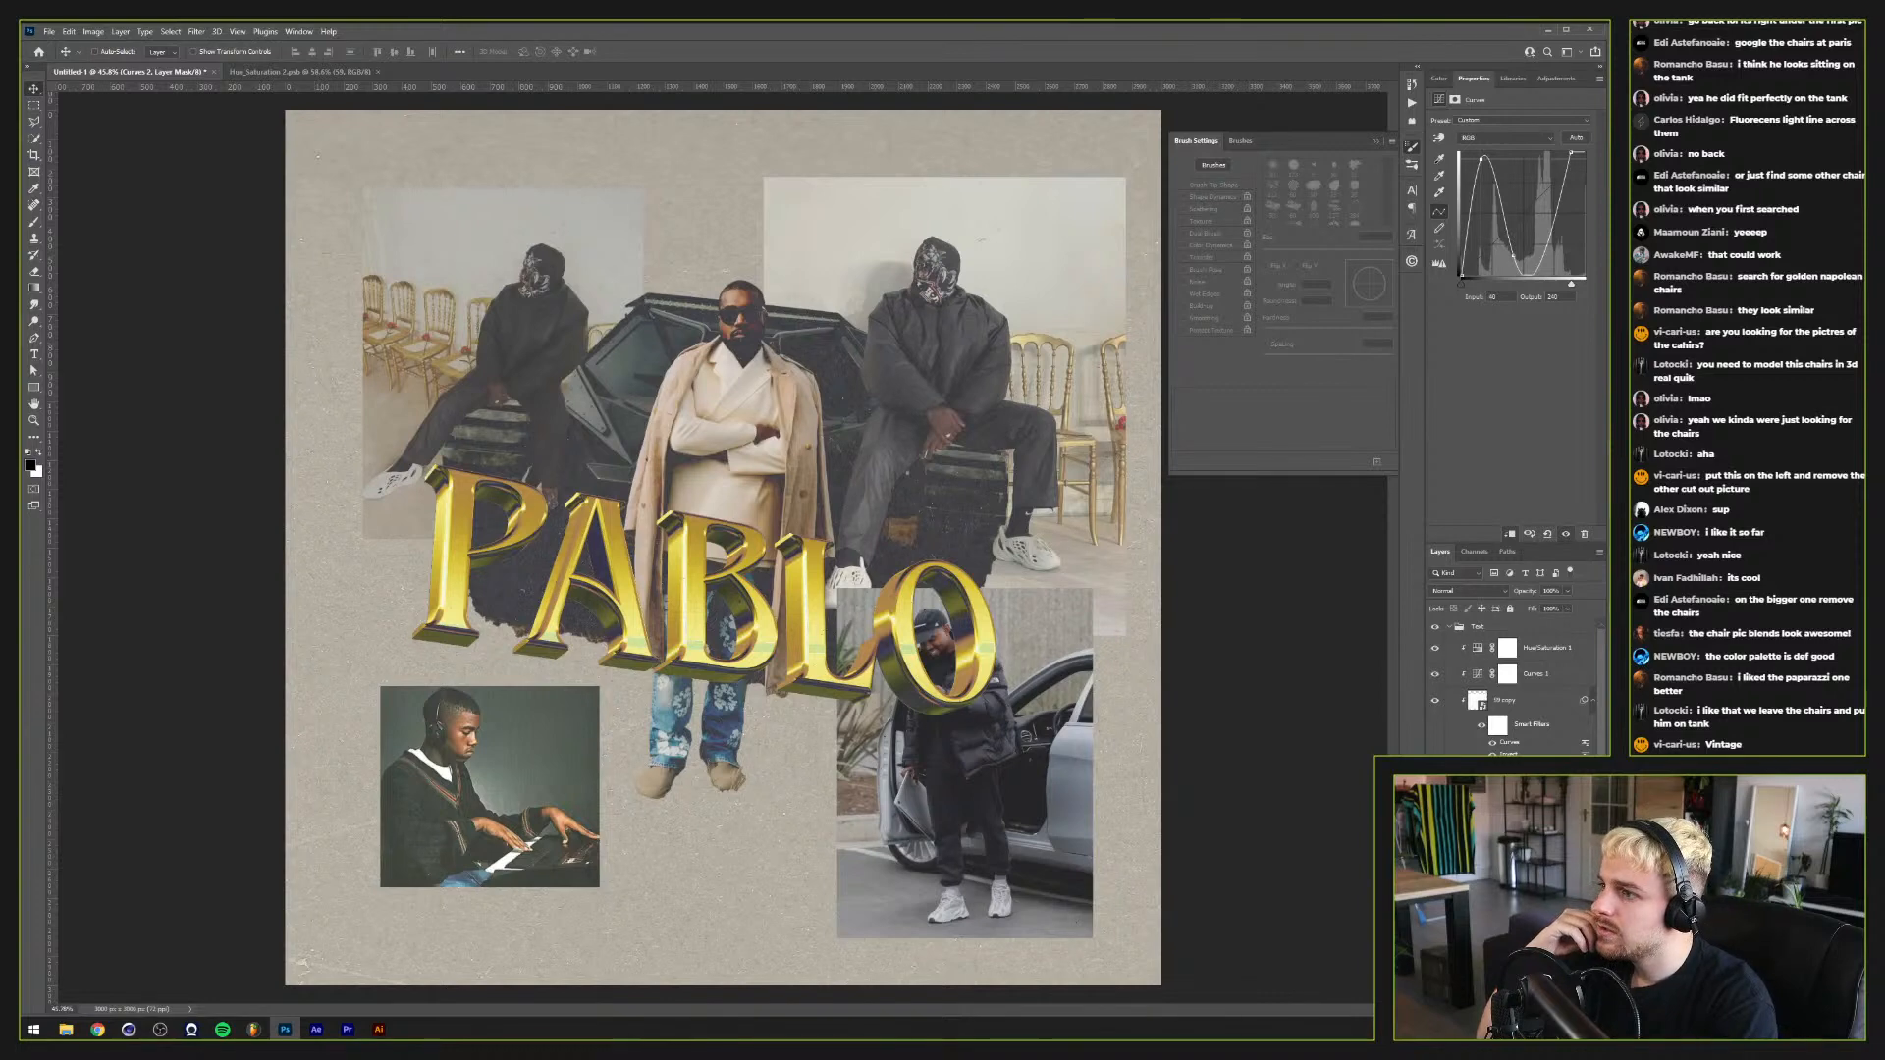
Step: Collapse the Text group and compare the collage with and without the two golden-chairs photos behind the masked men
scroll(1512, 687, down, 5)
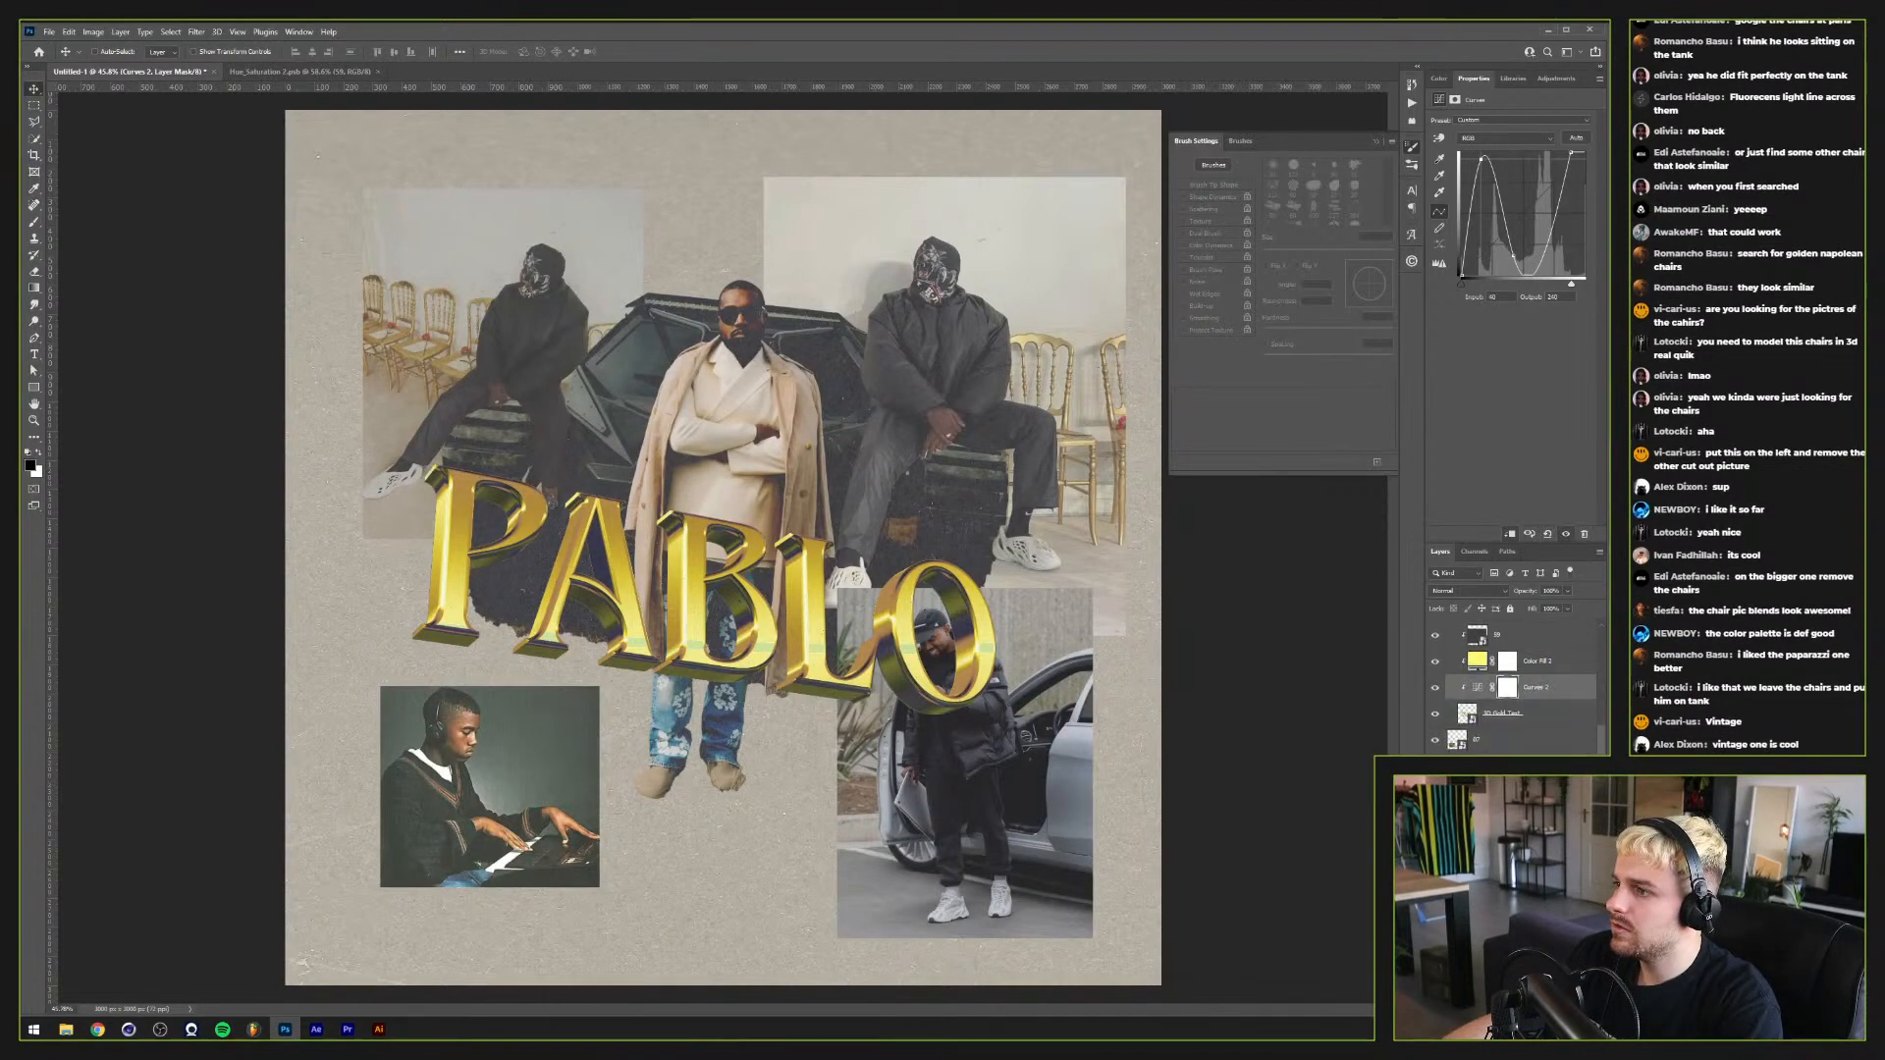
scroll(1477, 617, up, 4)
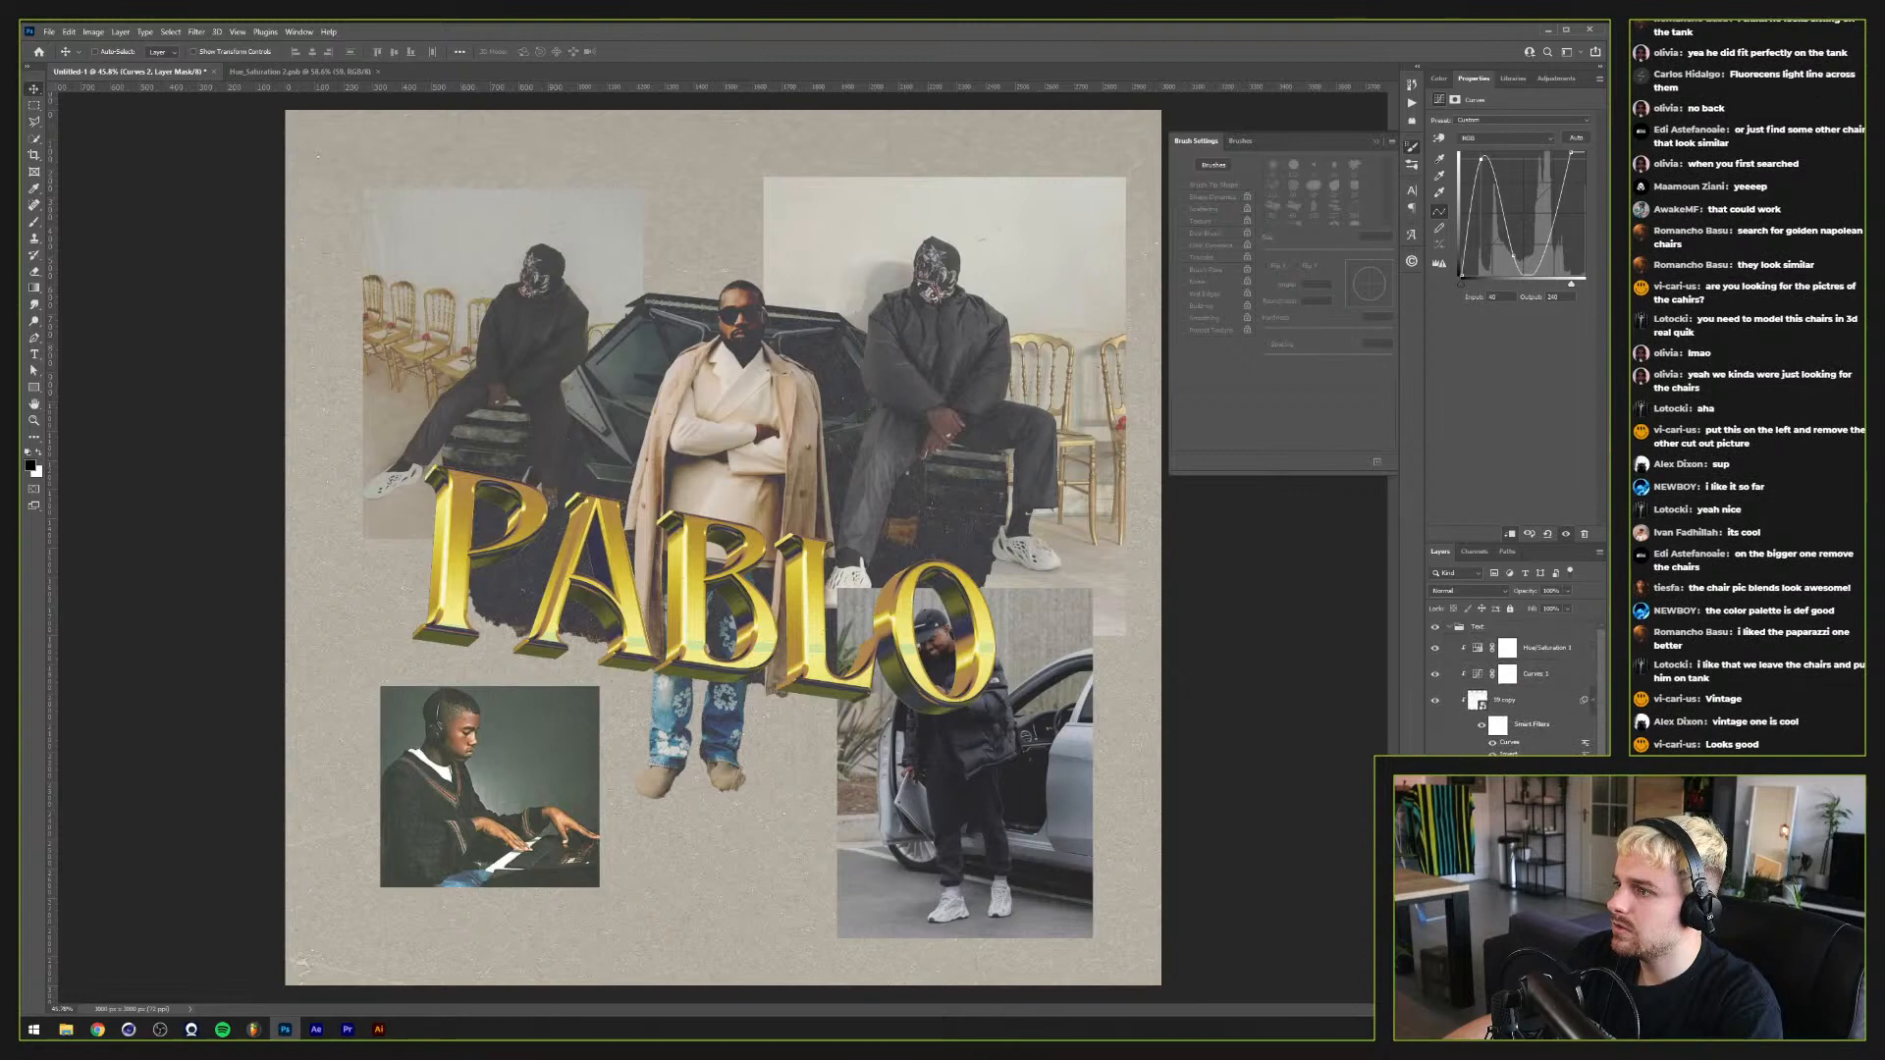
click(1478, 626)
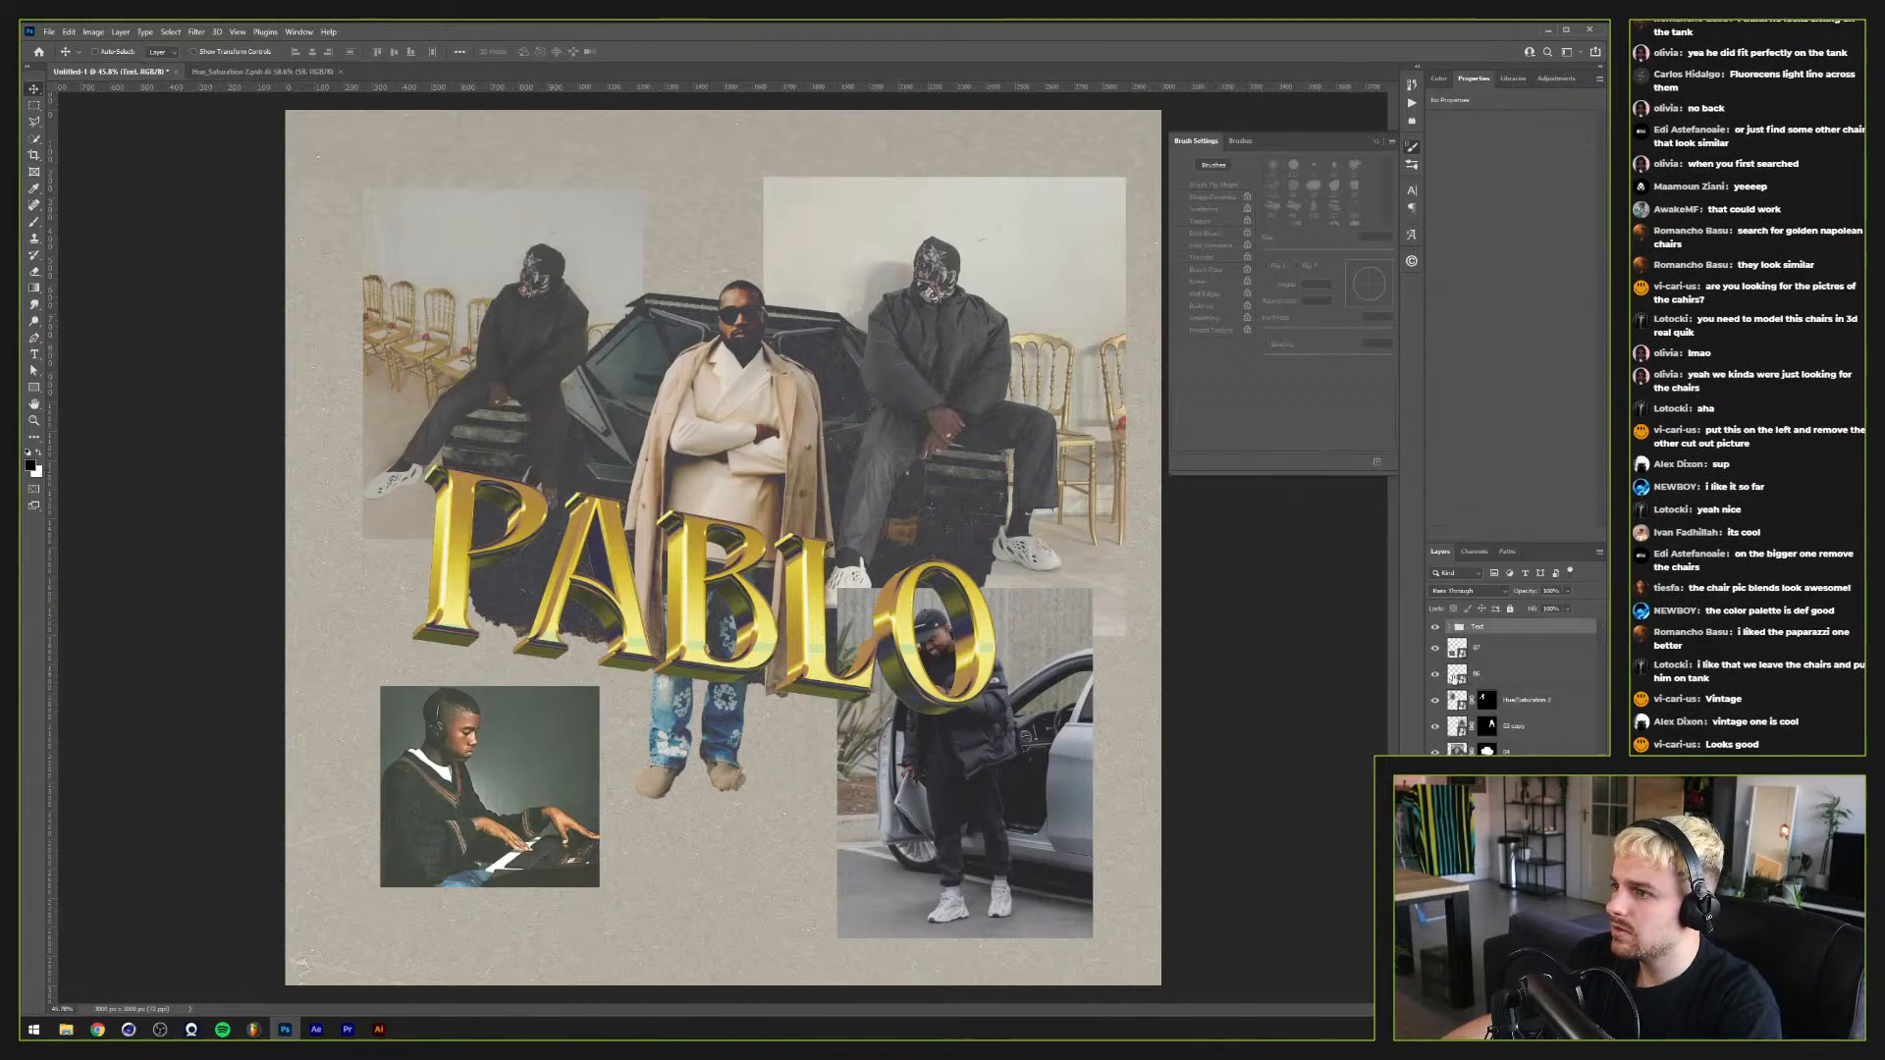
click(1434, 779)
click(1435, 805)
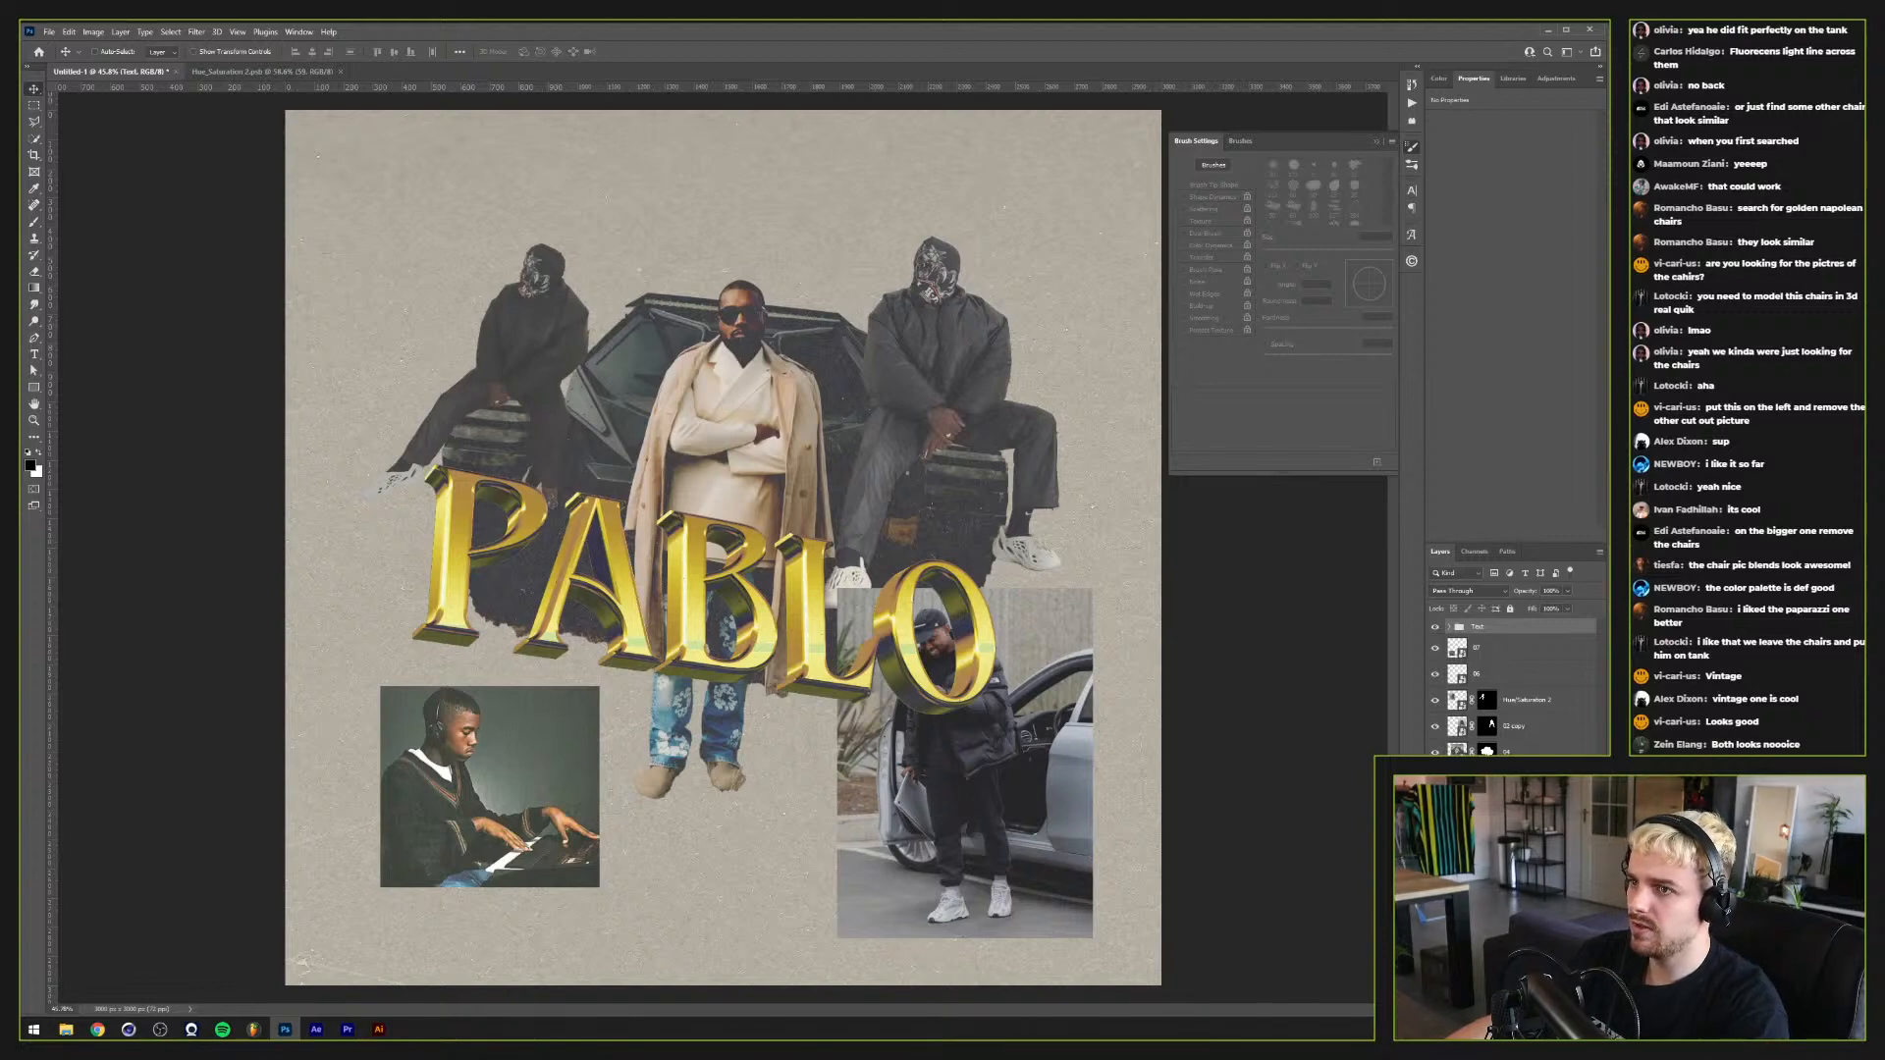
click(1434, 805)
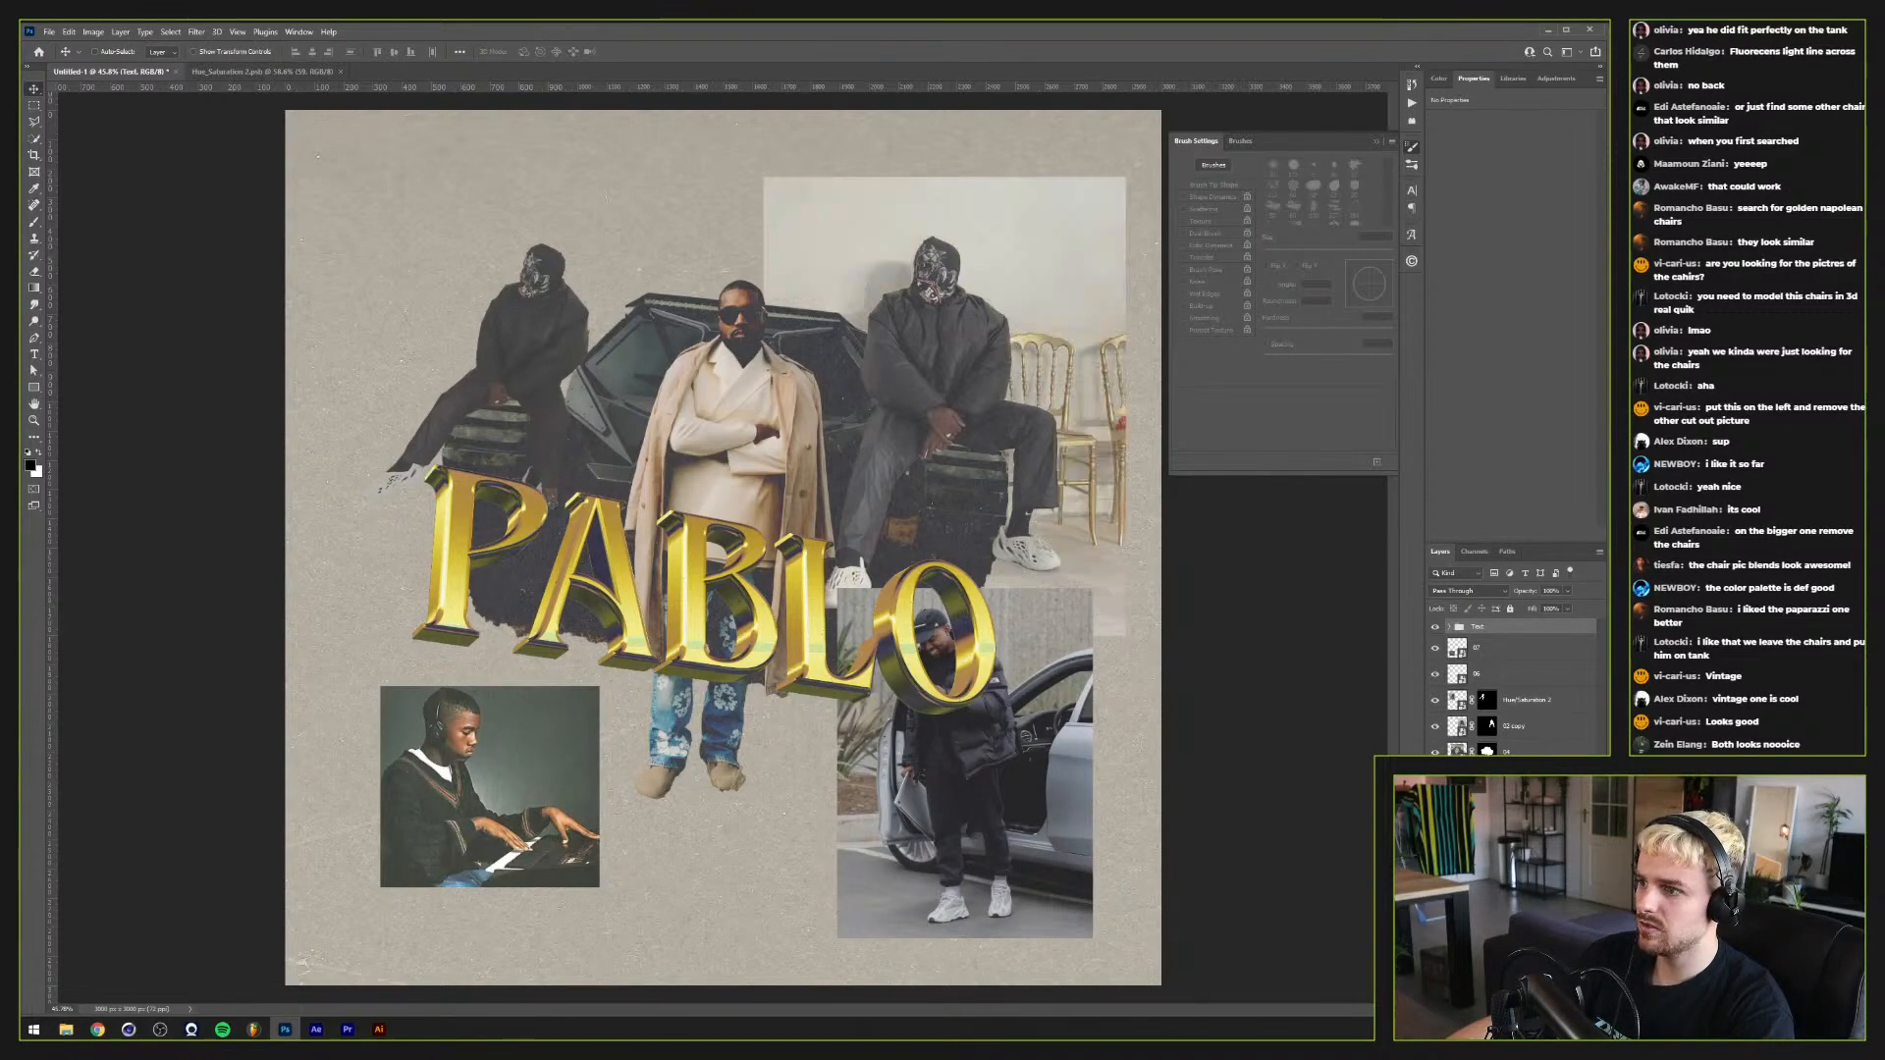
click(1434, 778)
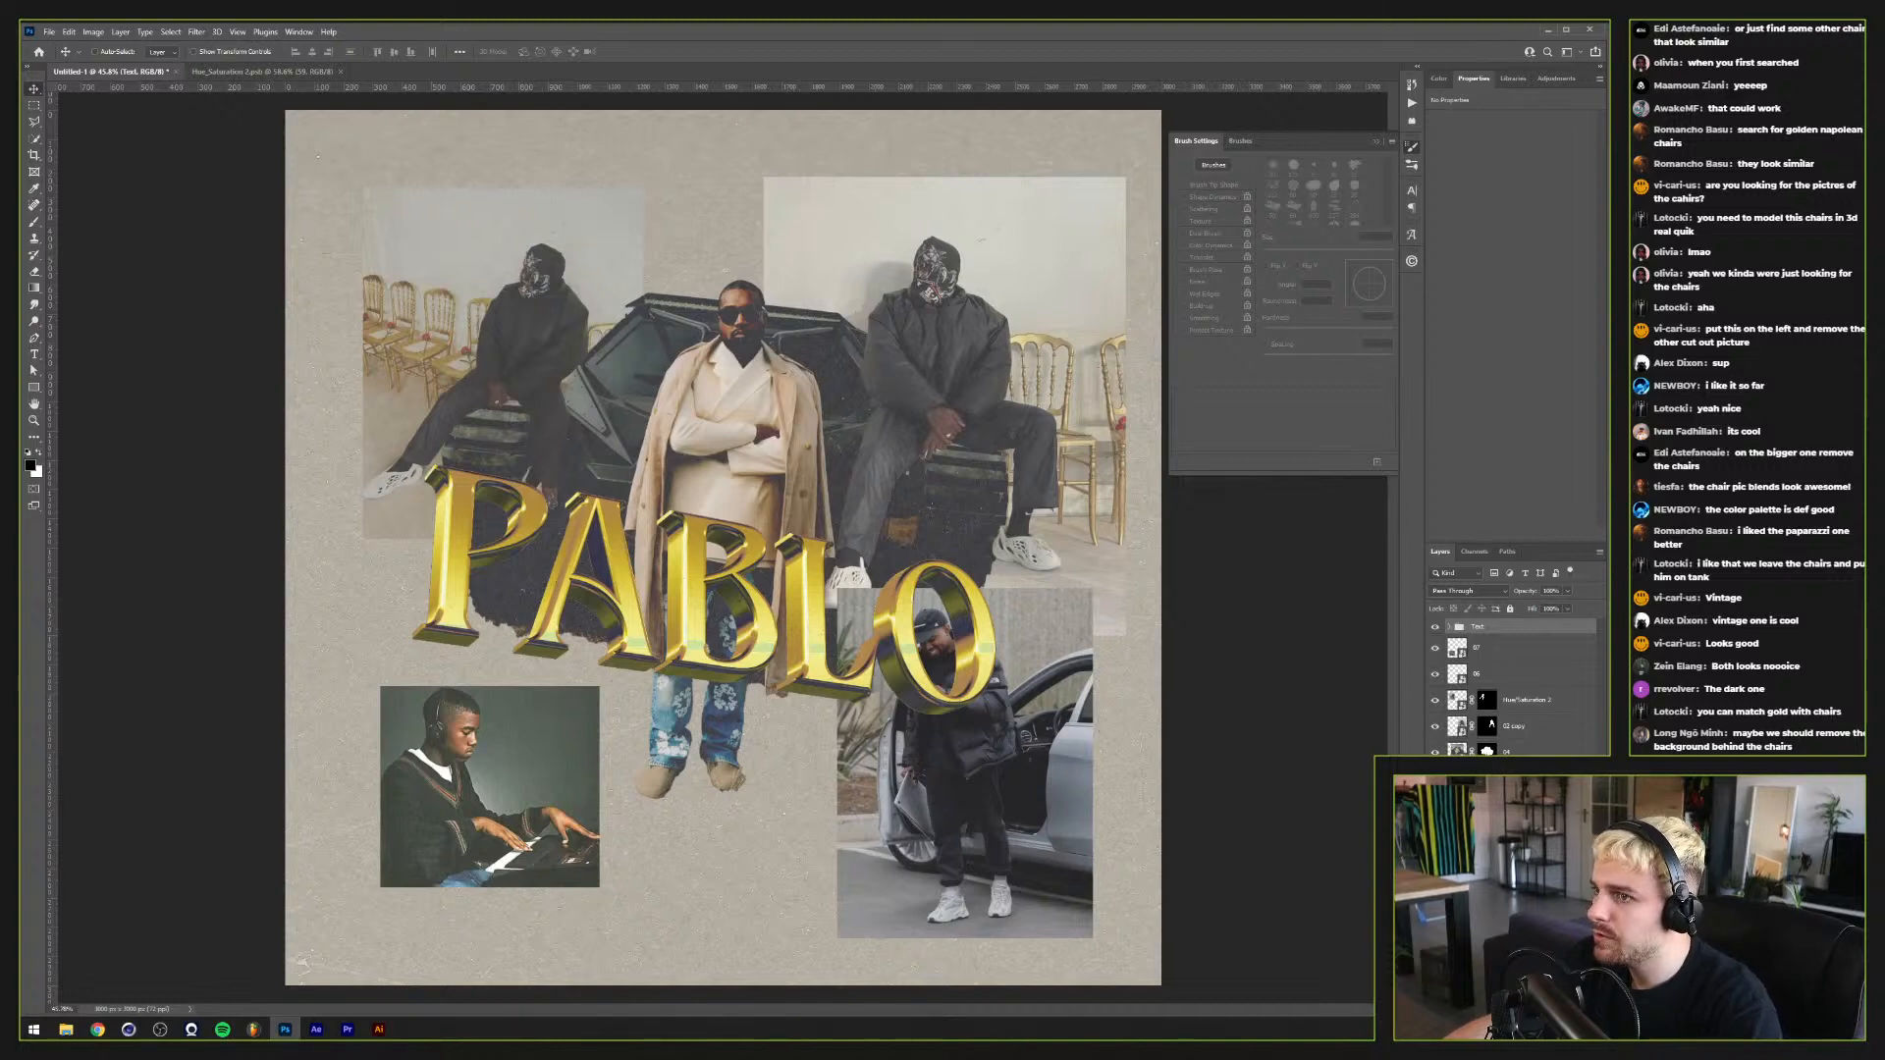
key(ctrl+z)
key(ctrl+z)
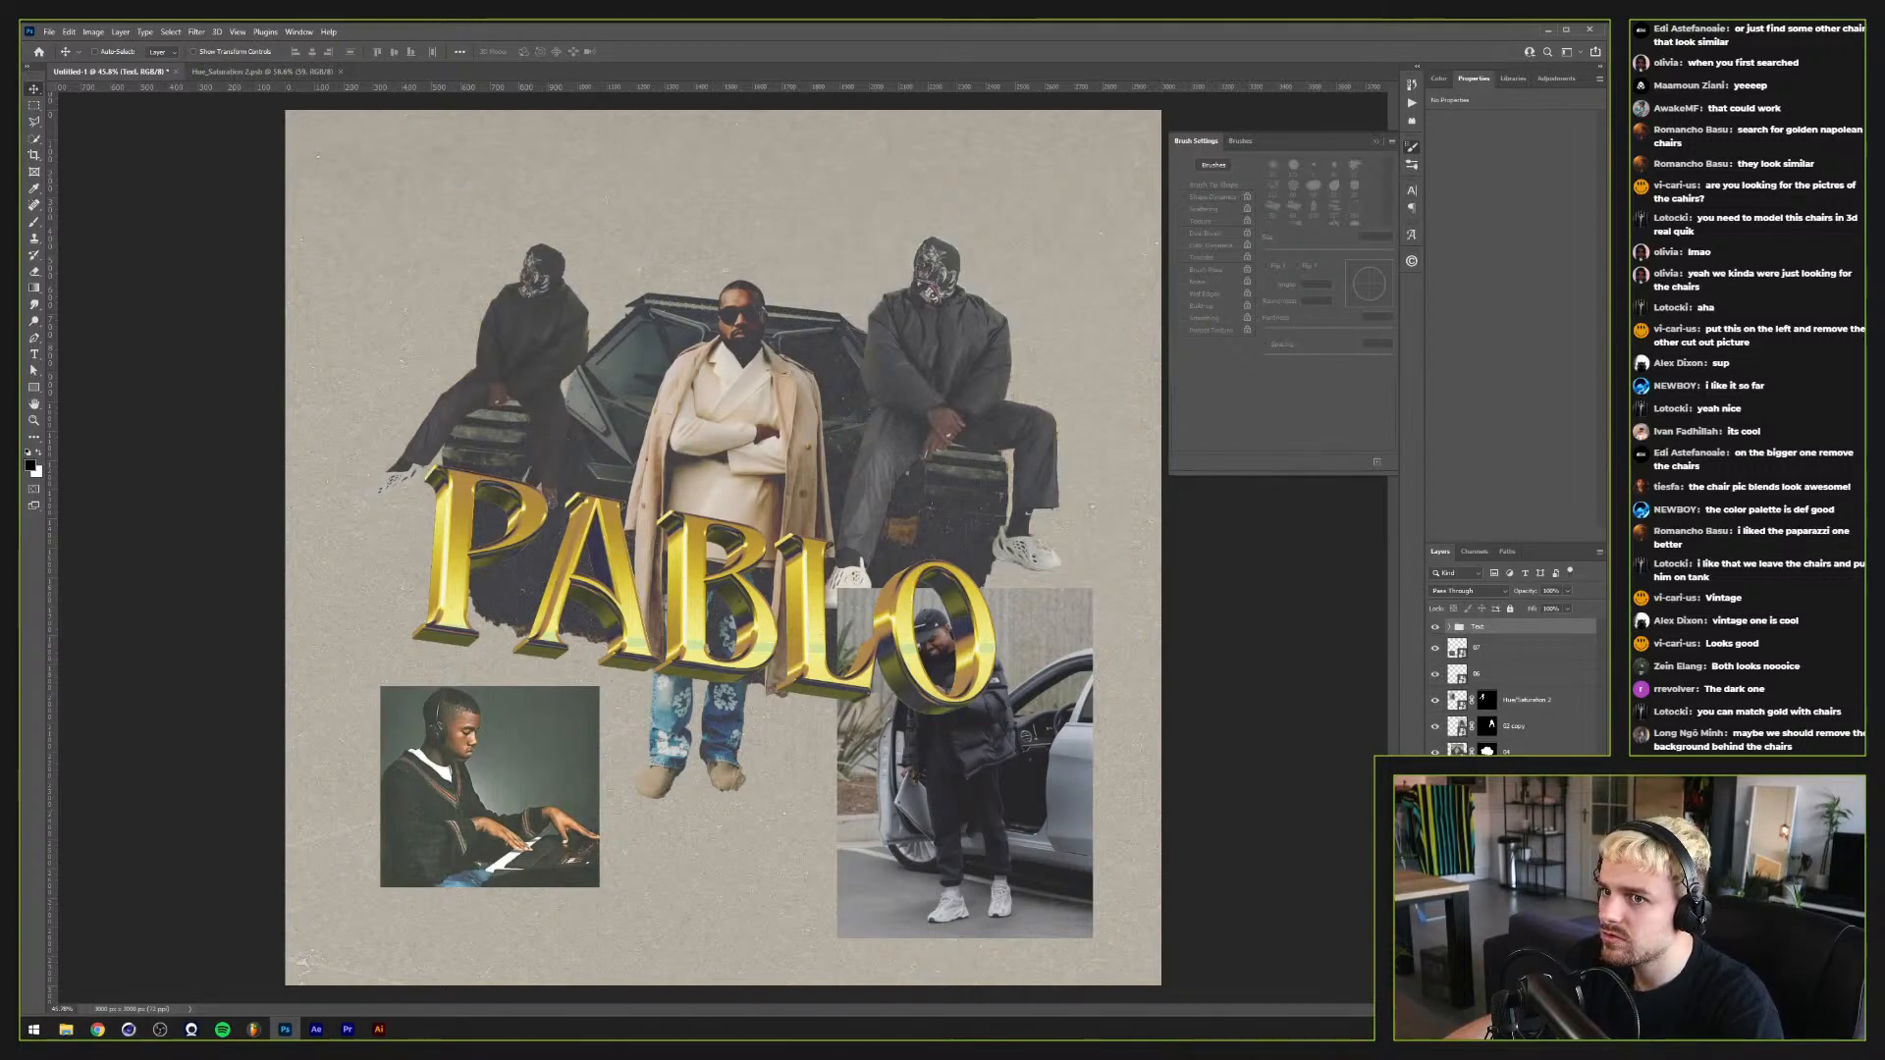
key(ctrl+shift+z)
key(ctrl+shift+z)
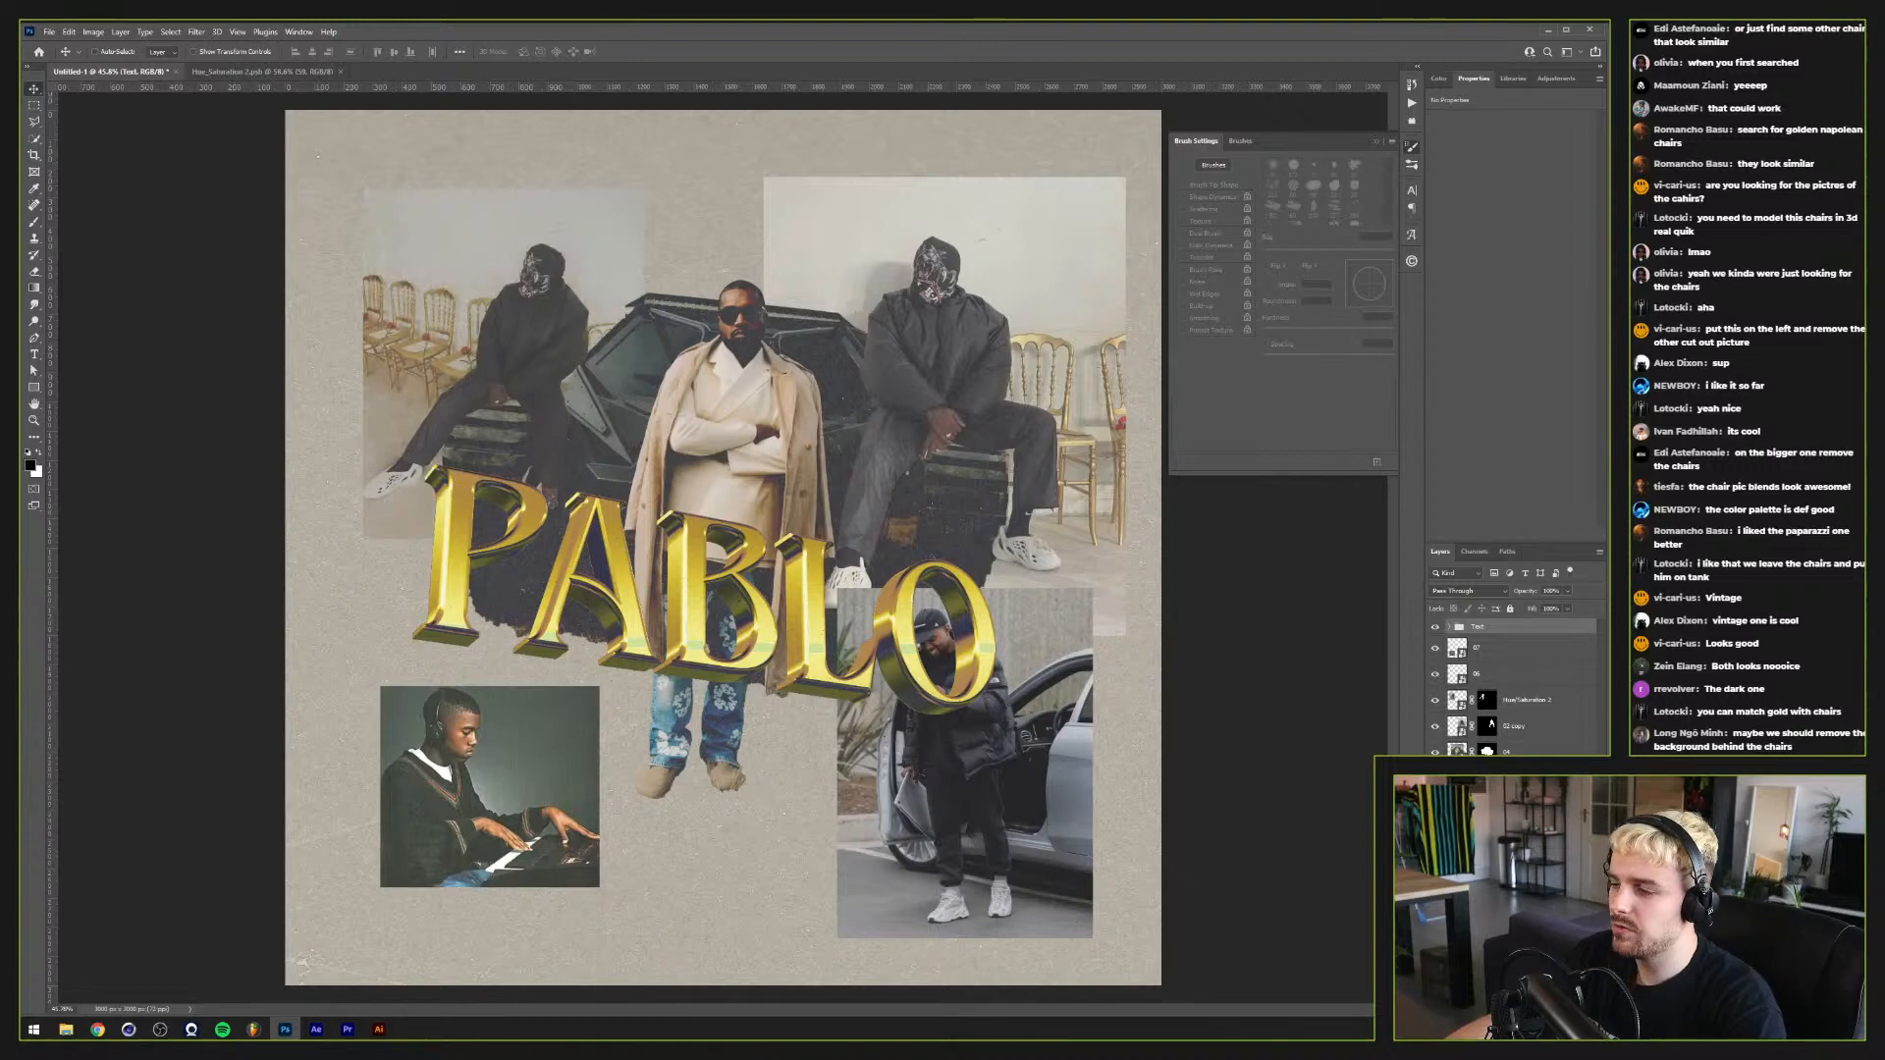
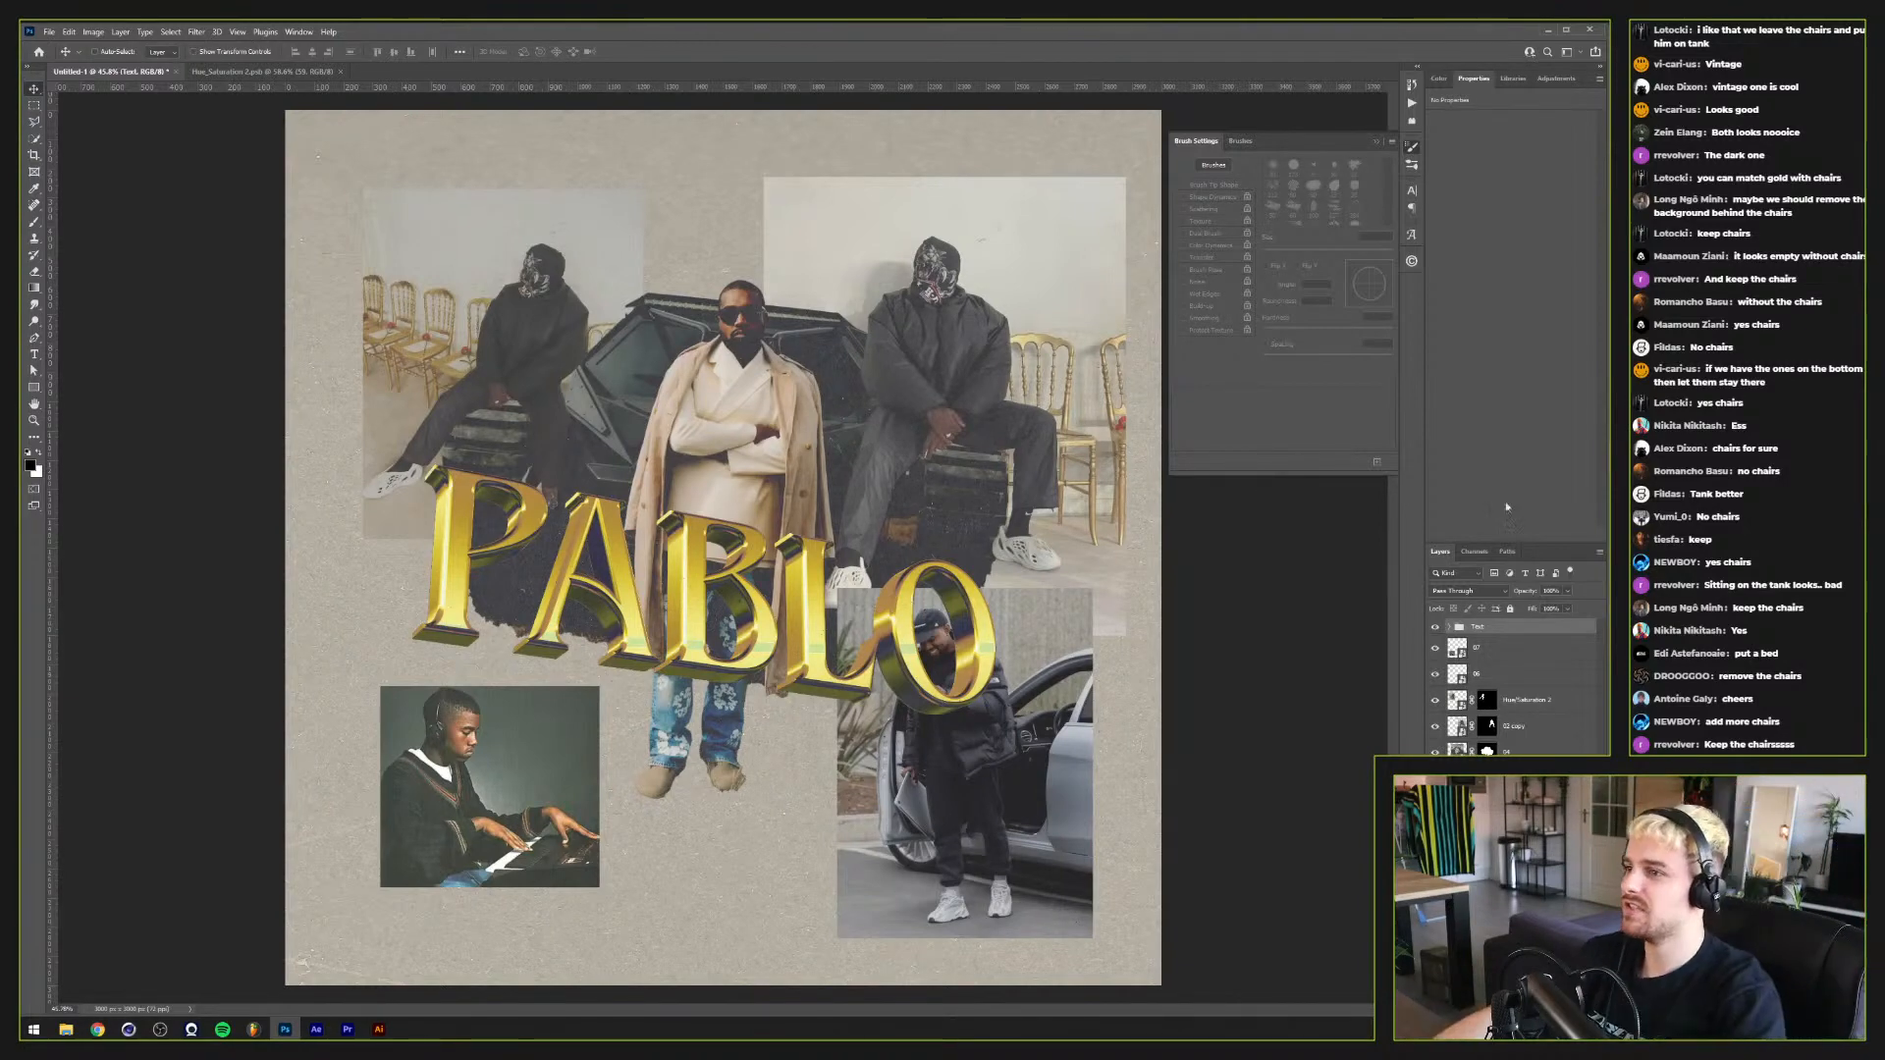
Step: Strongly reduce the saturation in the Text group's Hue/Saturation adjustment to mute the gold of the PABLO lettering
click(1447, 627)
click(1529, 646)
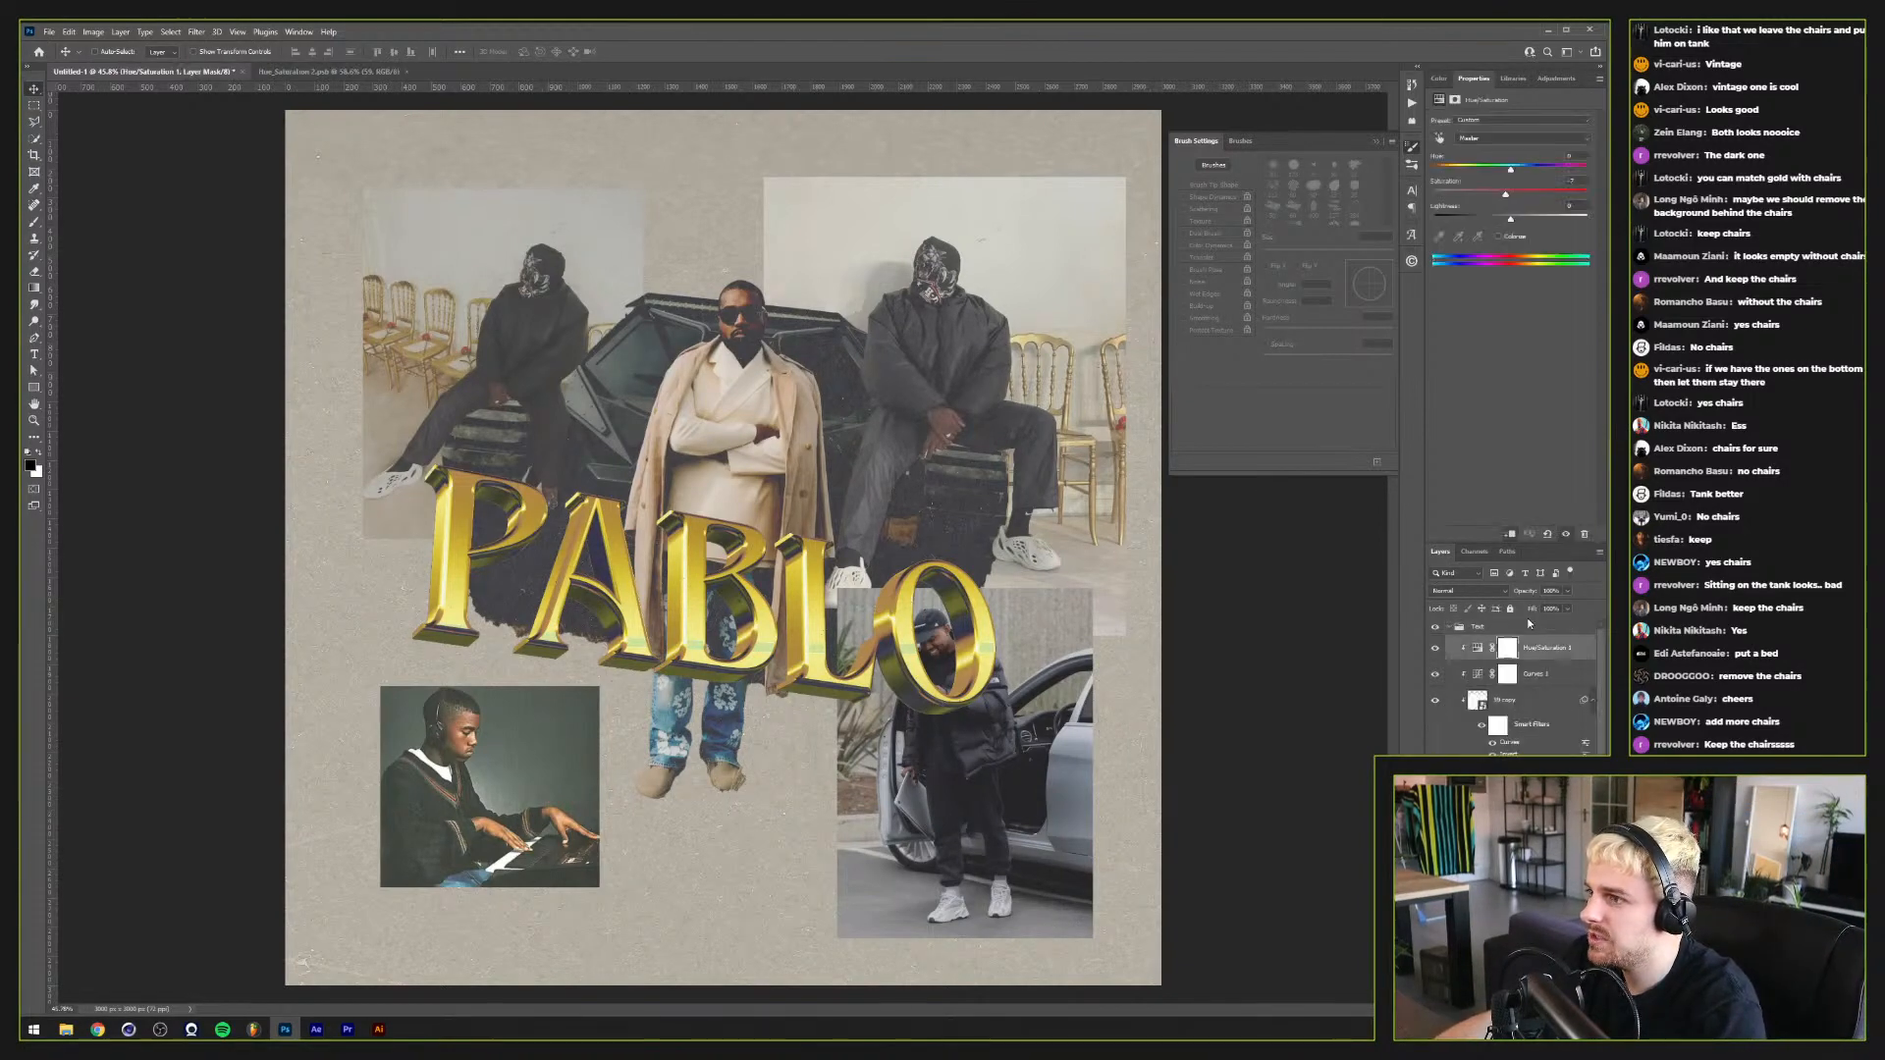
mouse_move(1503, 197)
mouse_down()
mouse_move(1506, 168)
mouse_move(1474, 195)
mouse_up()
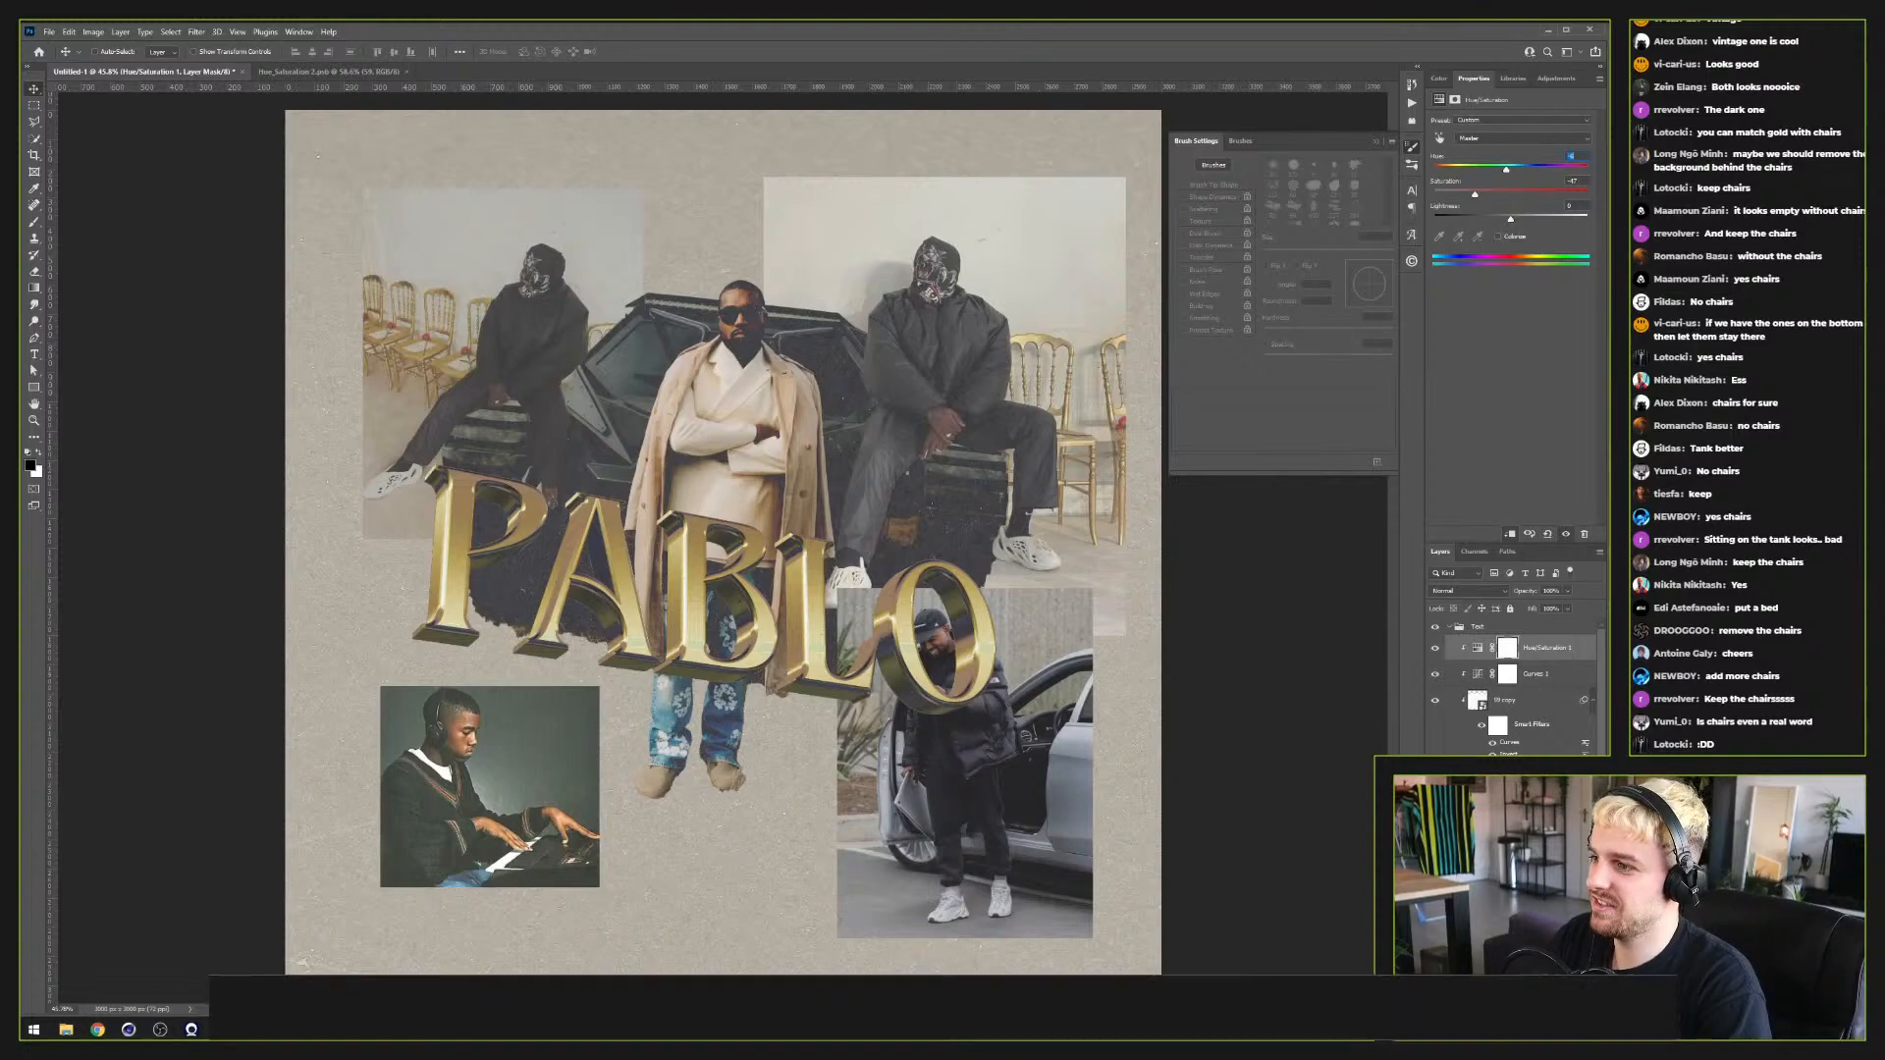
Step: Fine-tune the low dip of the lettering's wavy Curves adjustment to rebalance the gold's contrast
click(1534, 673)
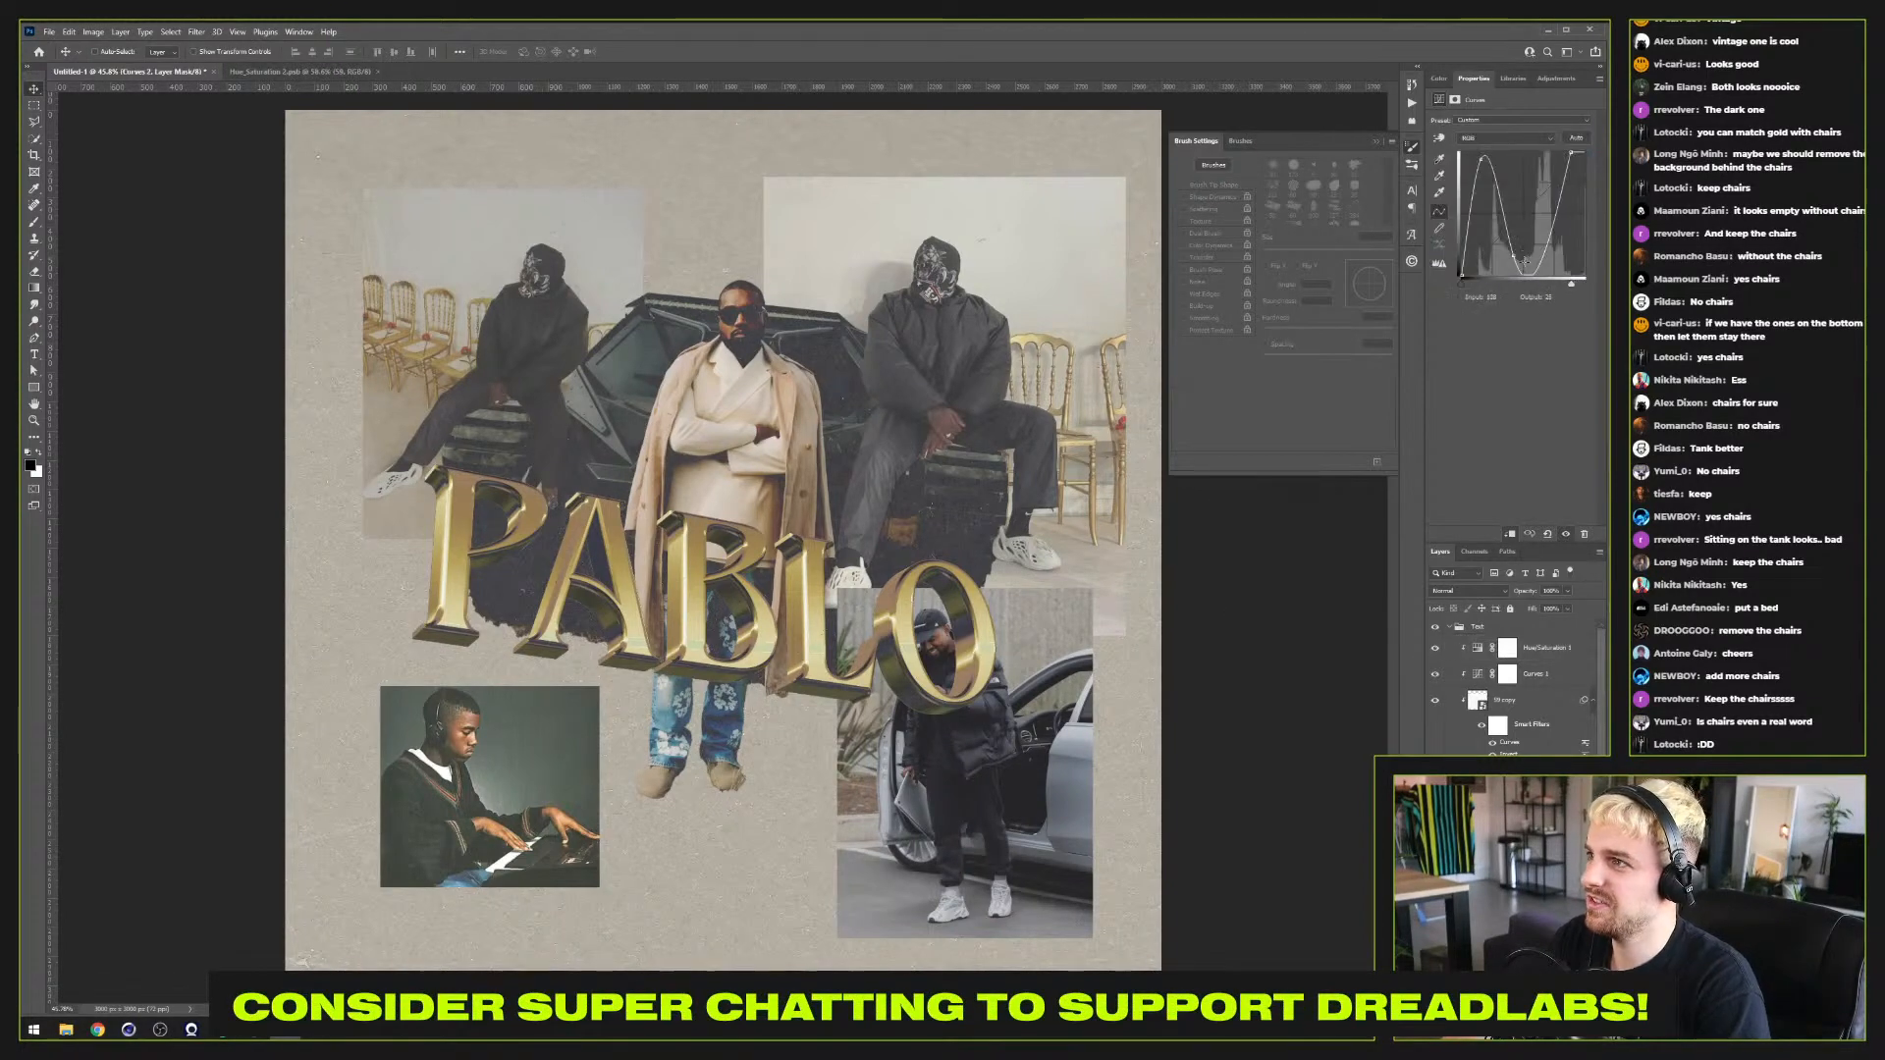
click(1512, 249)
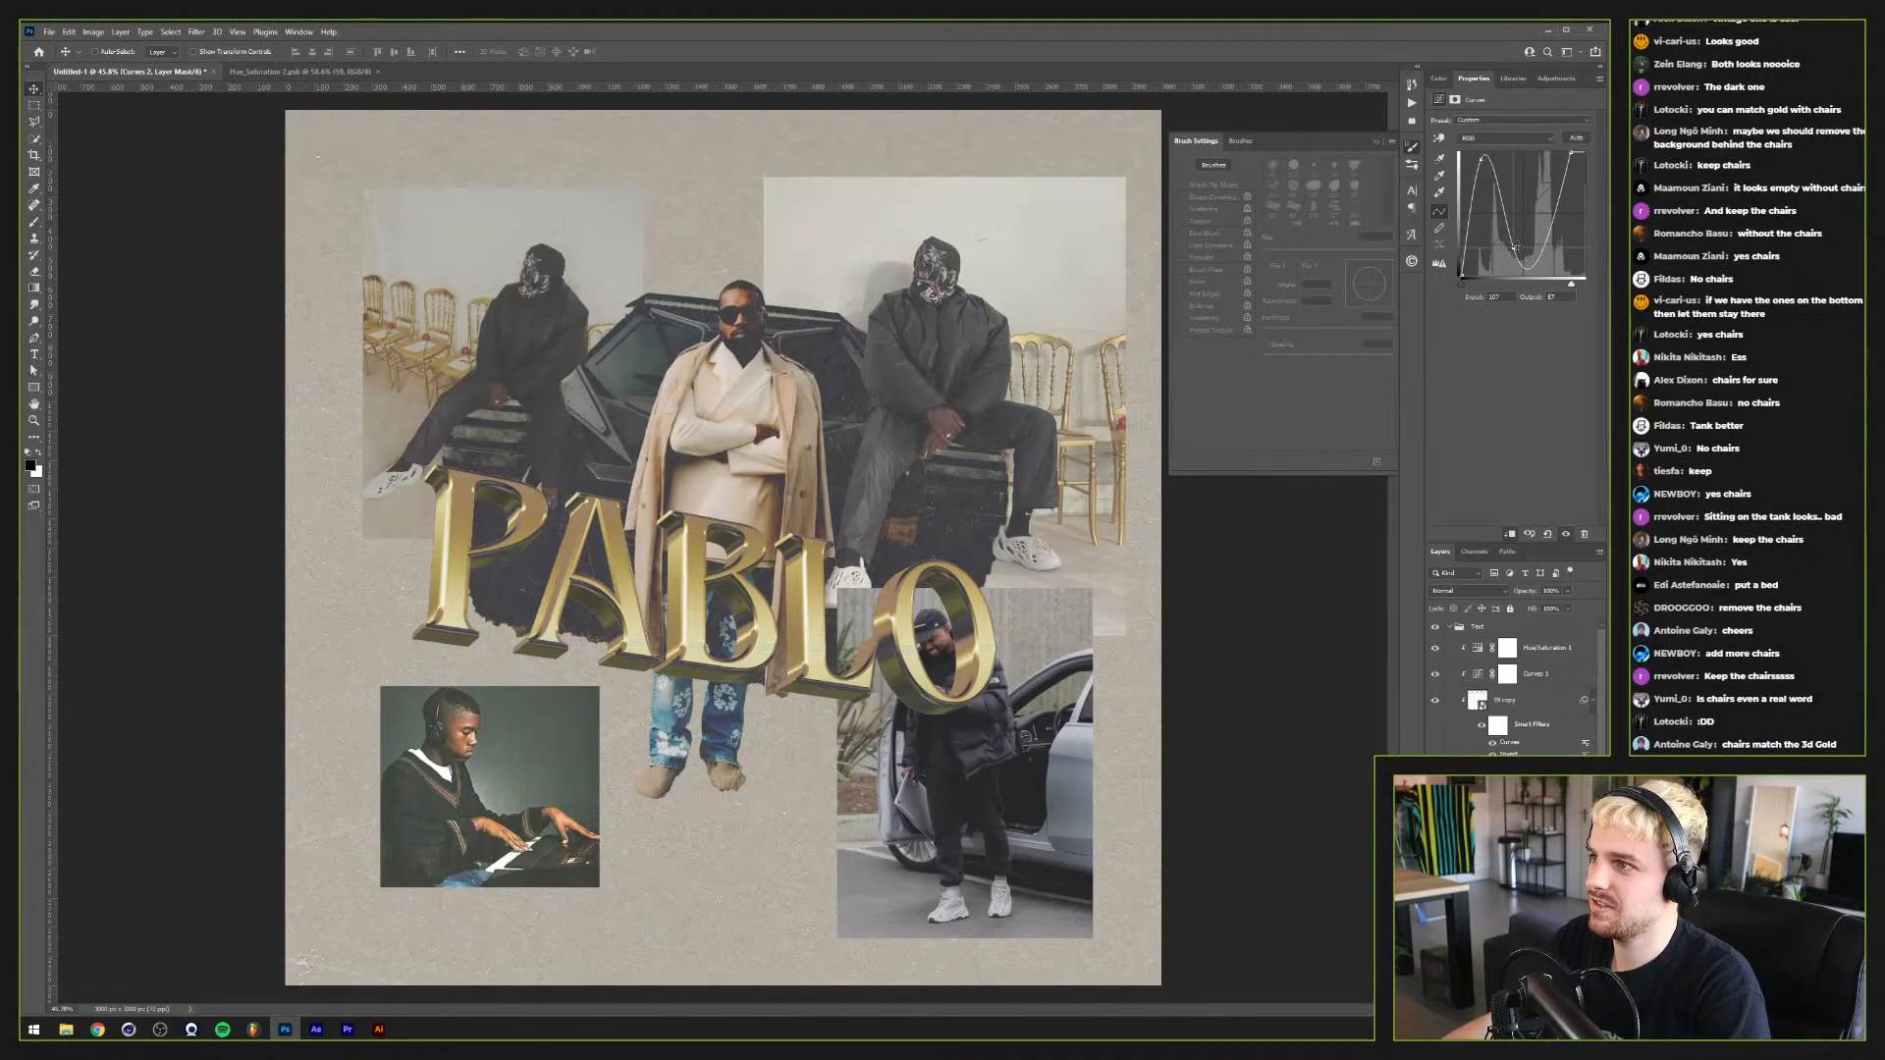
drag(1517, 248, 1512, 255)
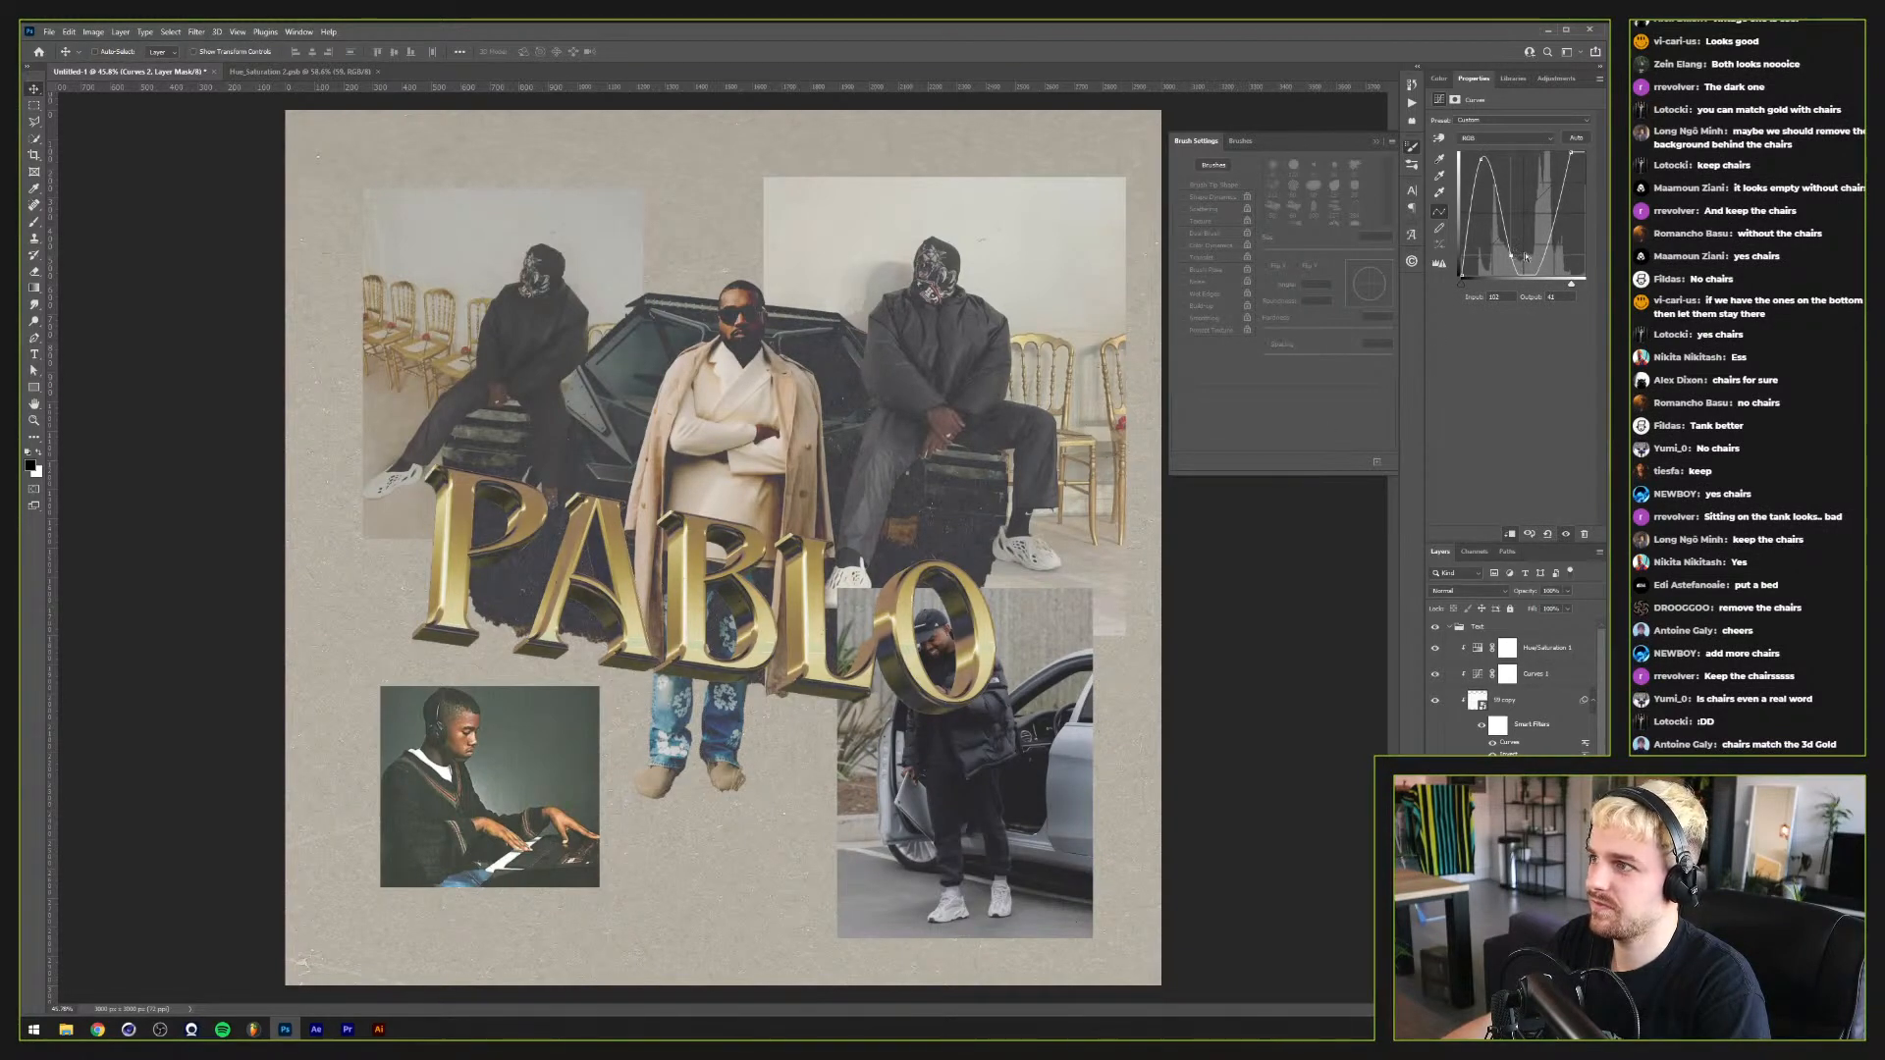
Step: Reshape the upper part of the lettering's wavy Curves adjustment, moving its low dip and highlight point to rebalance the gold's contrast
drag(1536, 217, 1543, 187)
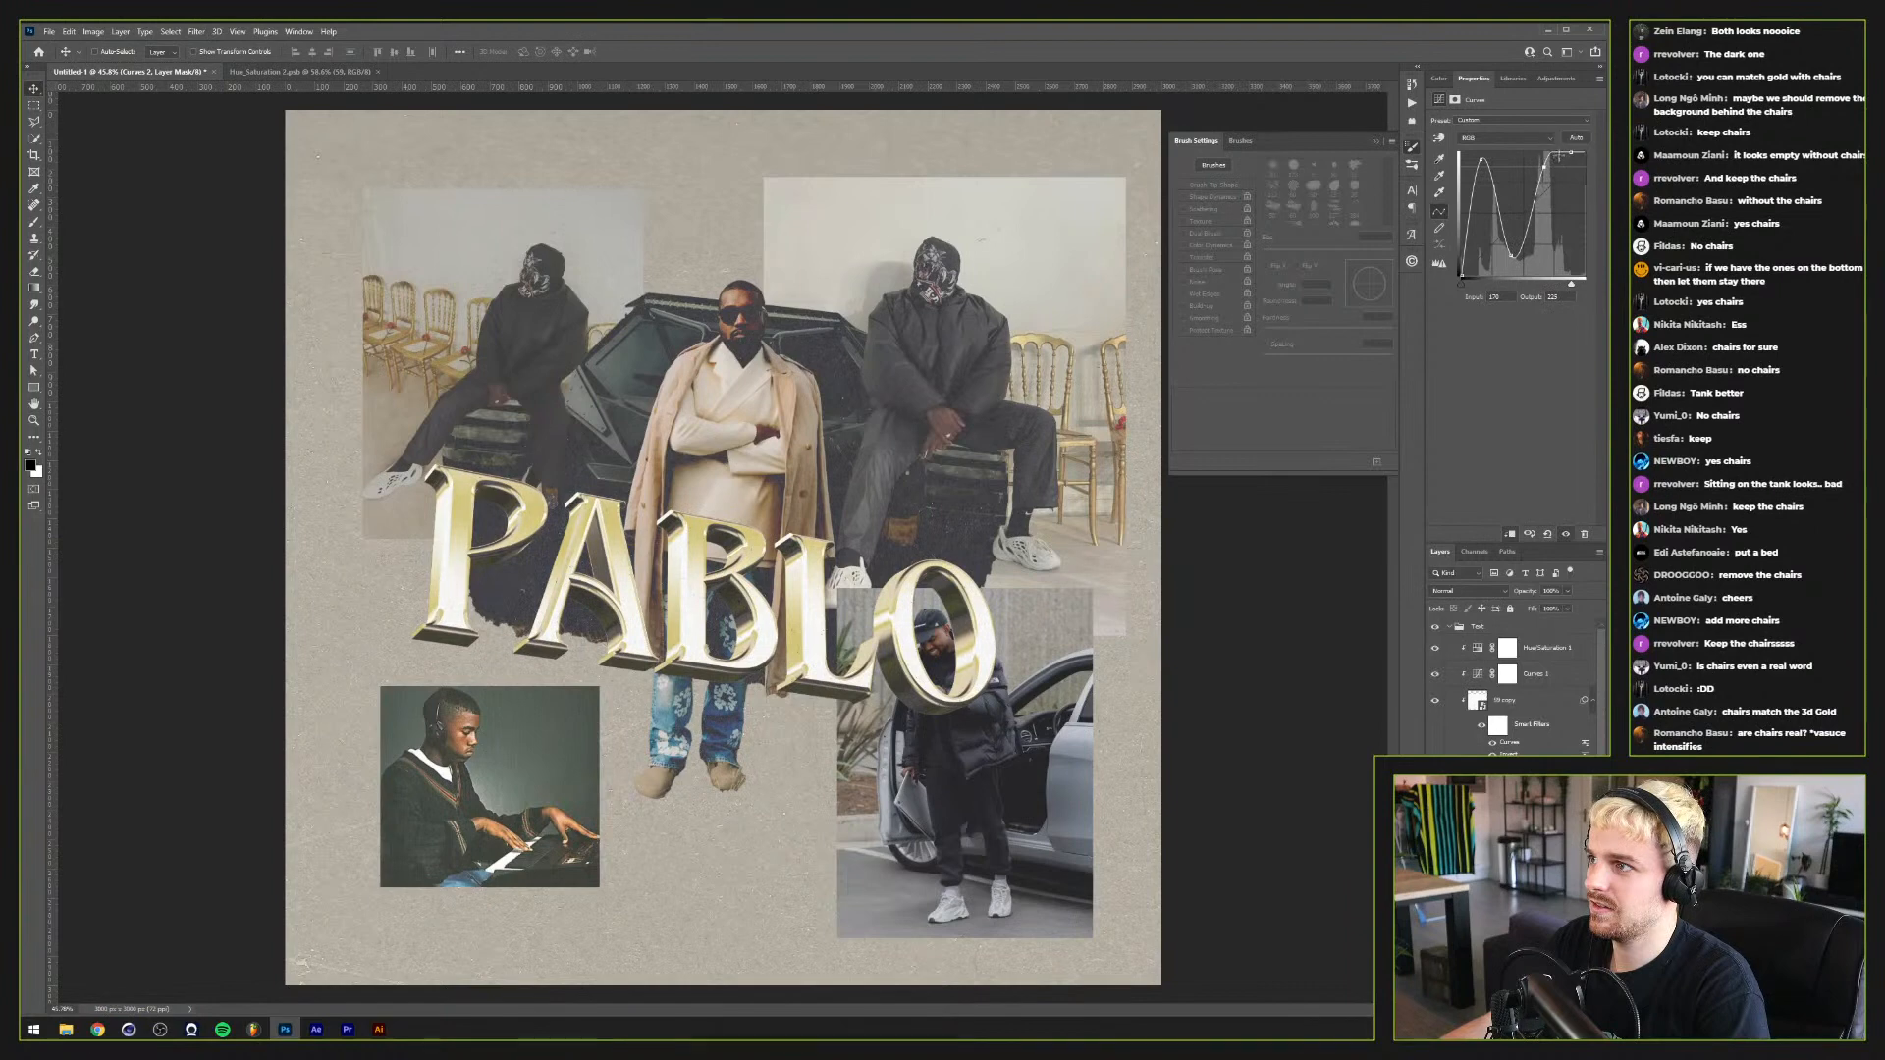
drag(1559, 155, 1511, 272)
drag(1544, 169, 1536, 161)
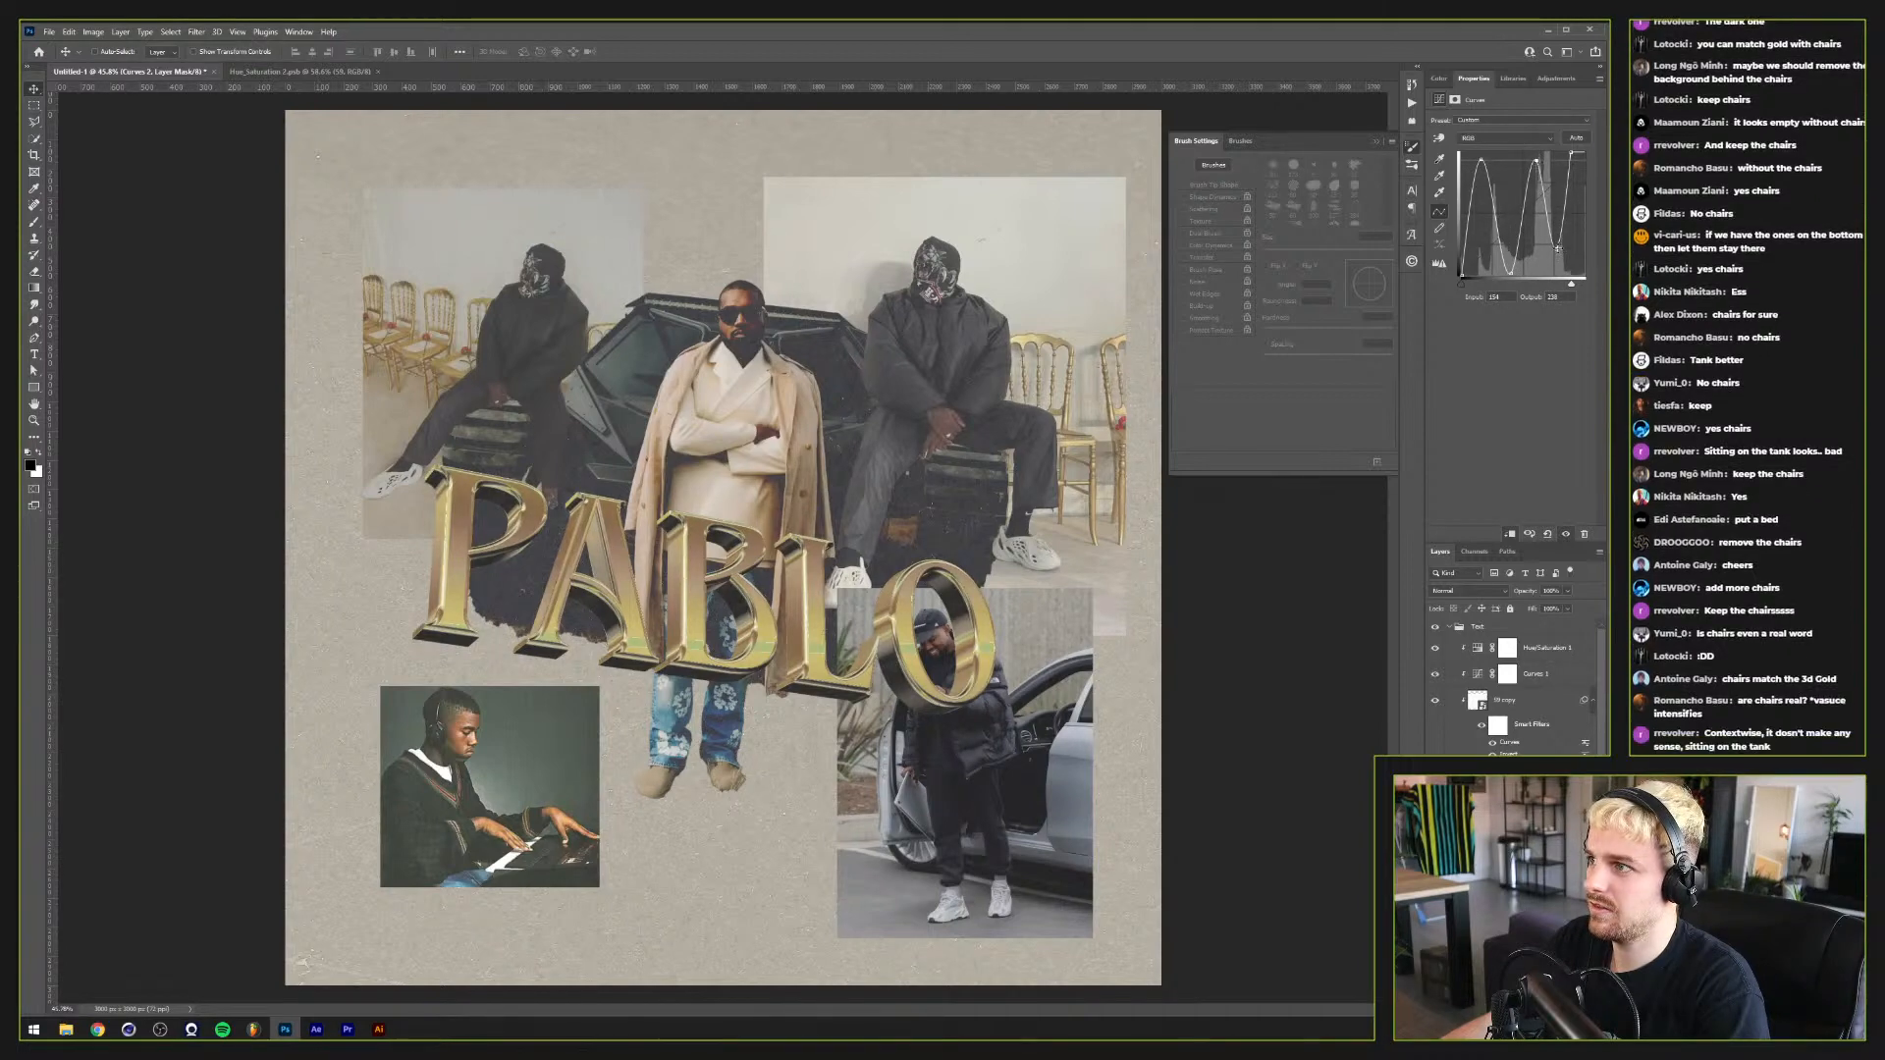
drag(1563, 248, 1550, 168)
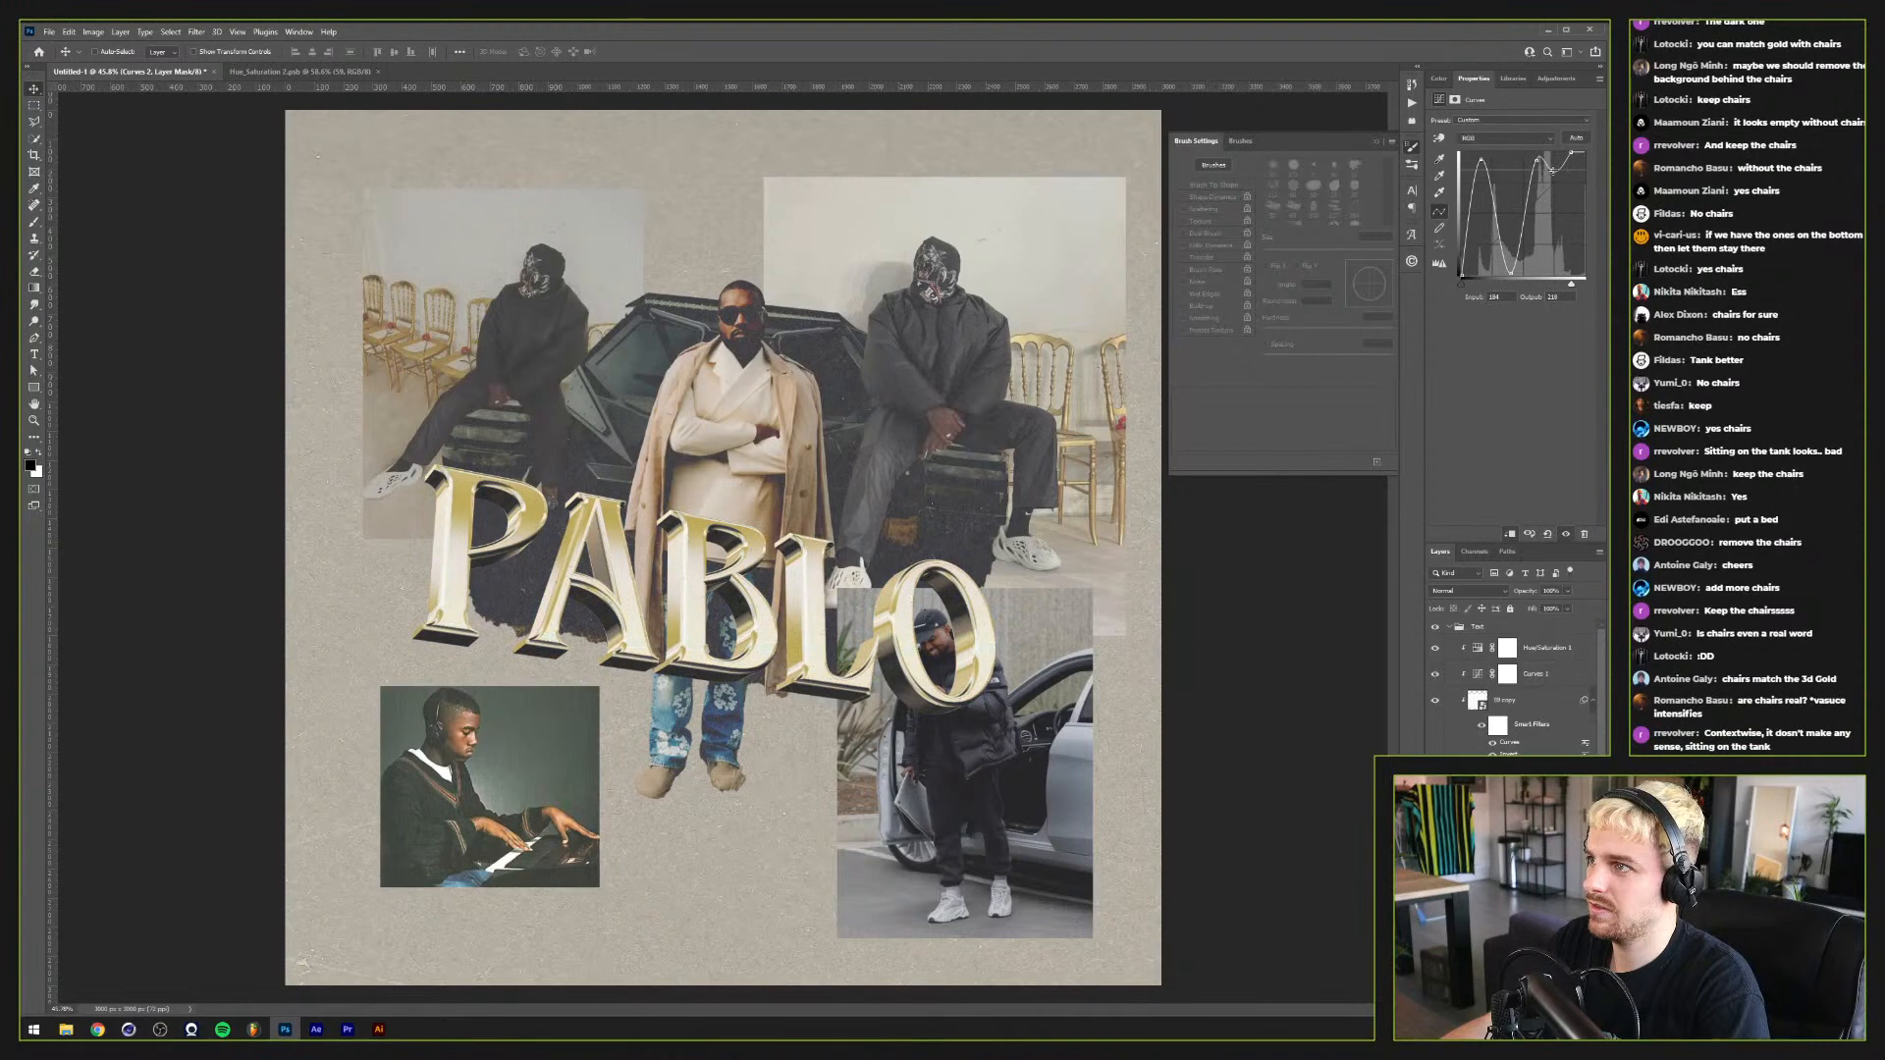
drag(1551, 169, 1528, 280)
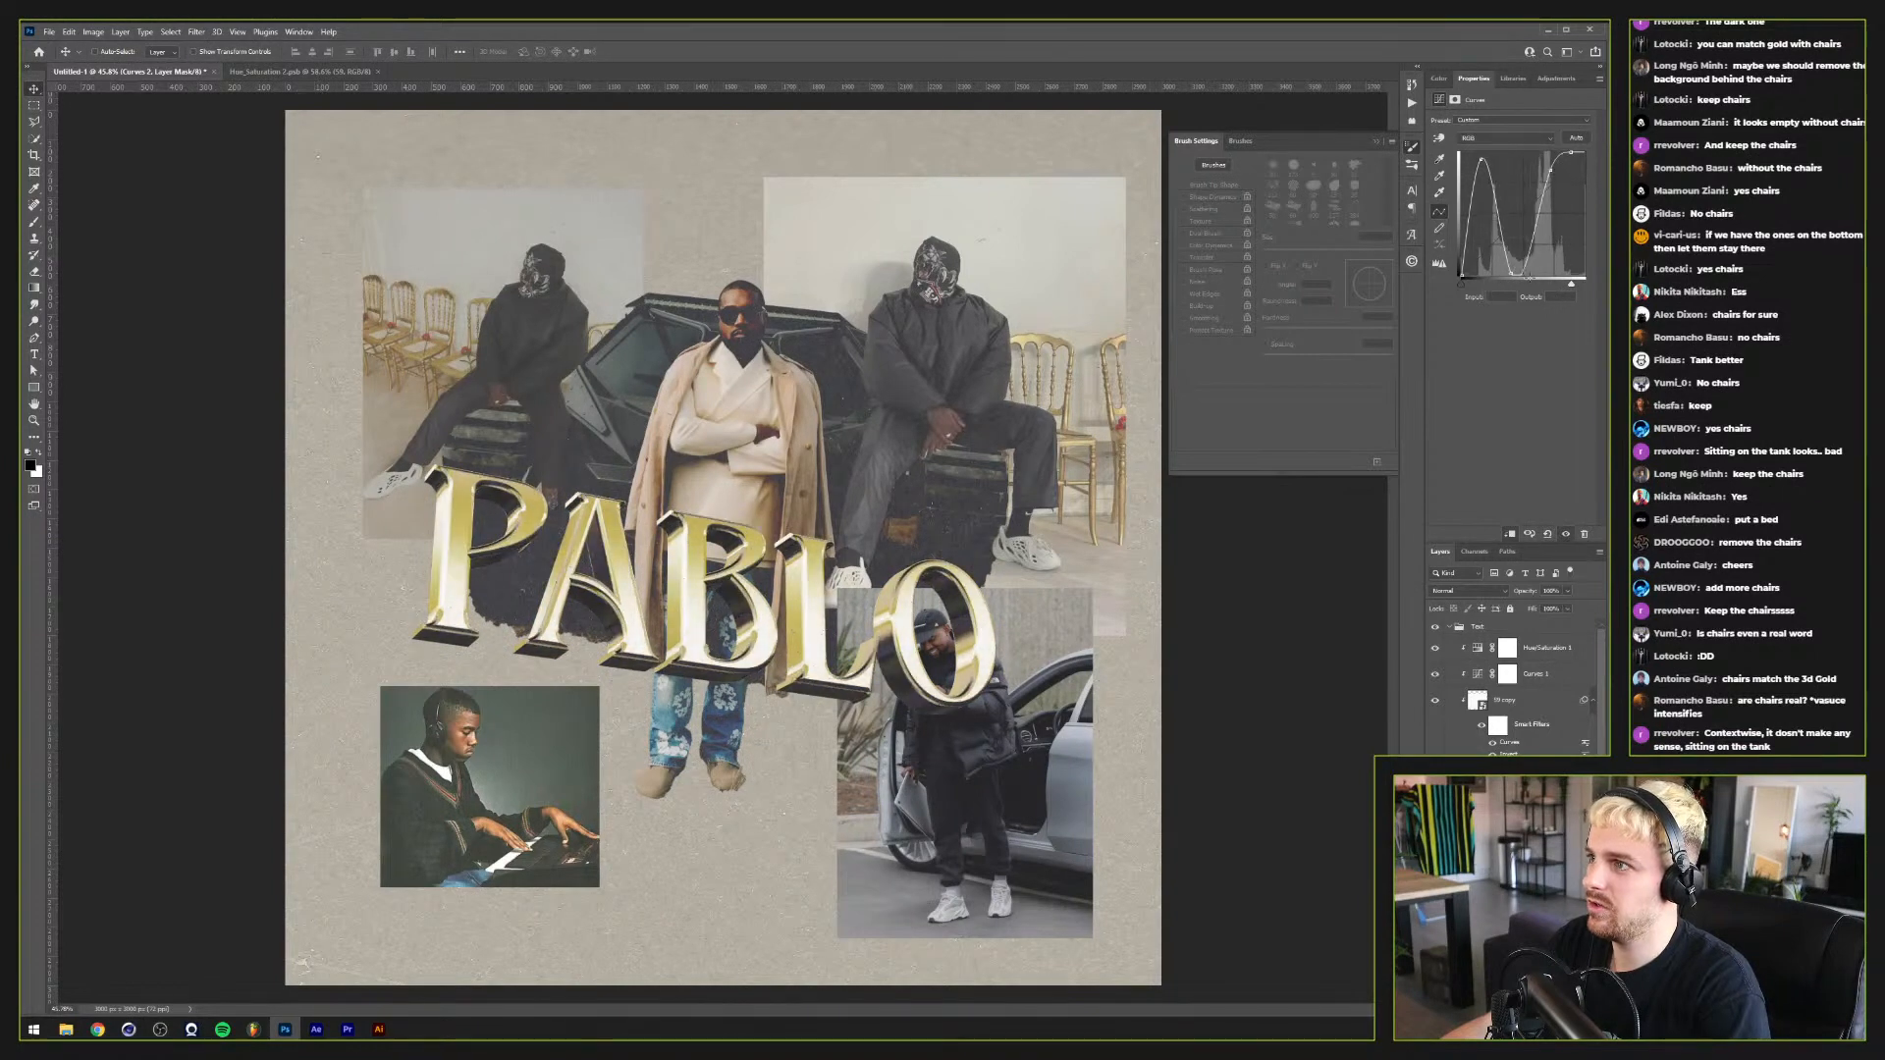
click(1545, 163)
drag(1549, 172, 1558, 143)
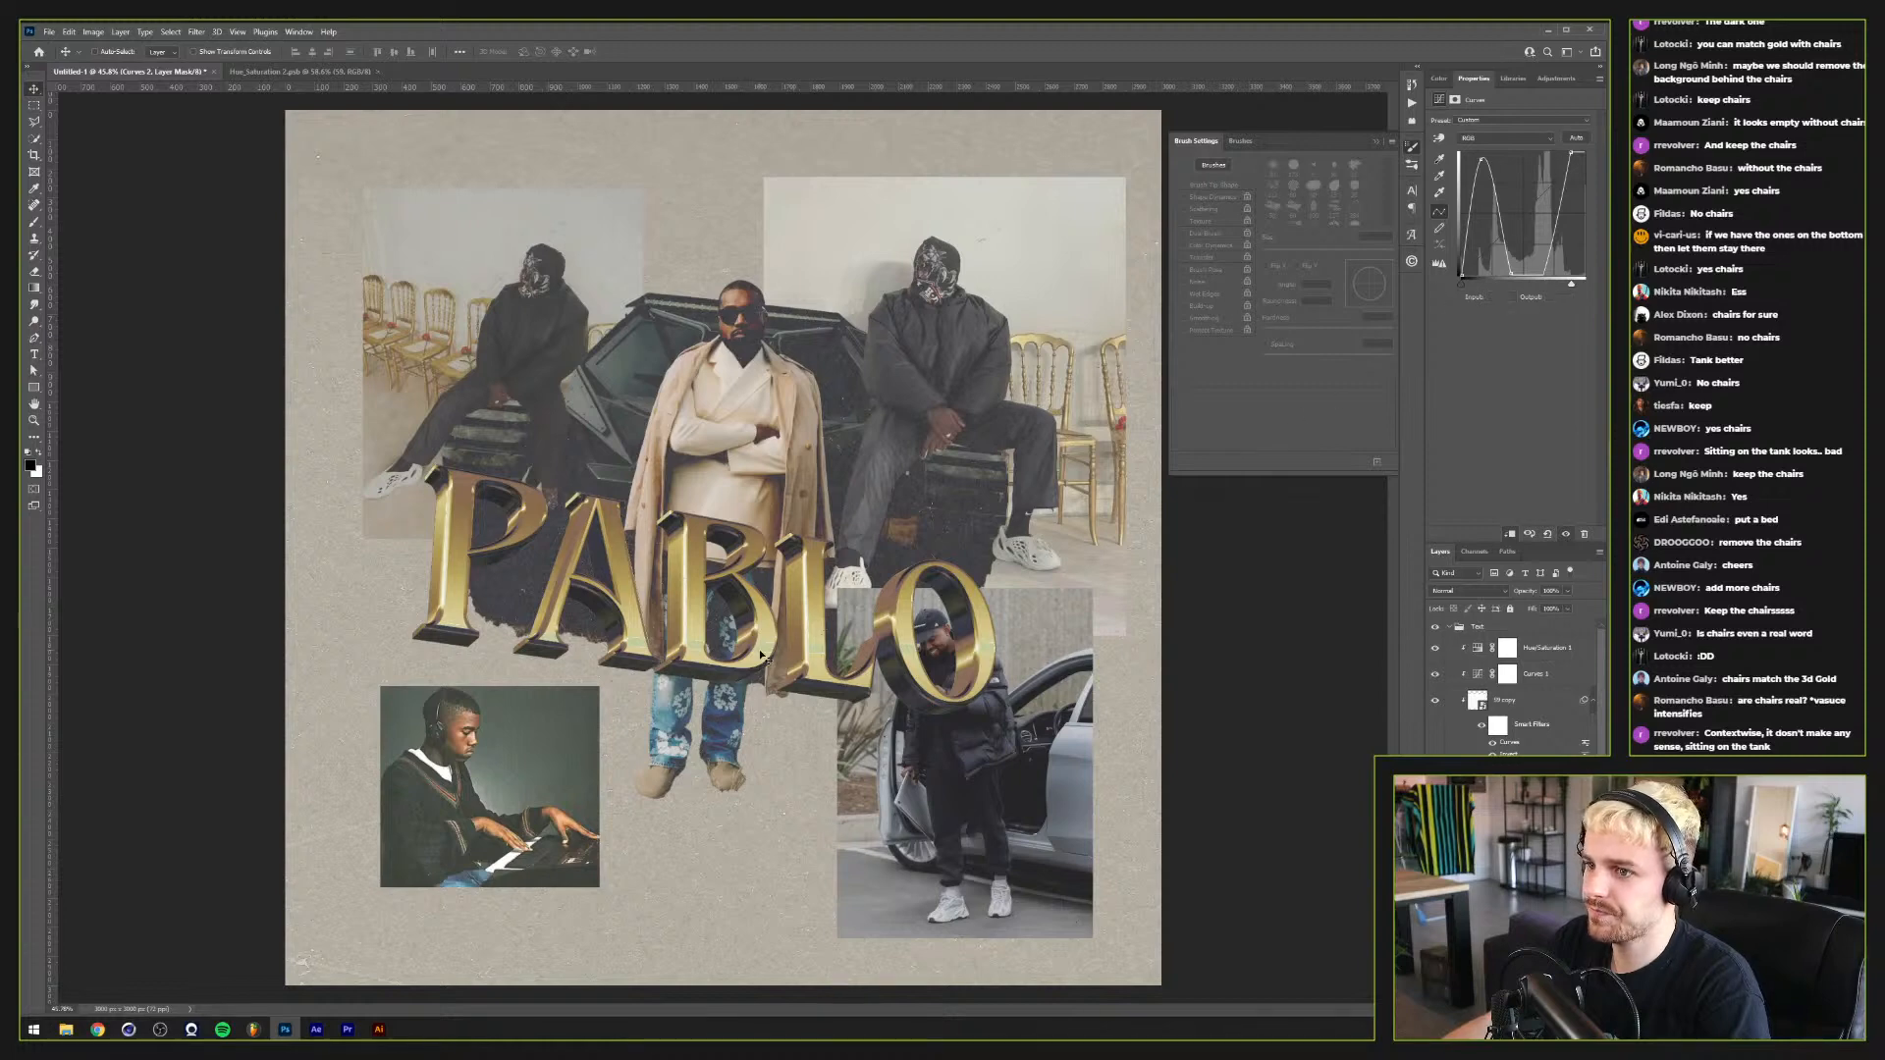
Step: Add a white solid Color Fill layer above the Hue/Saturation adjustment in the Text group and hide it
click(1521, 648)
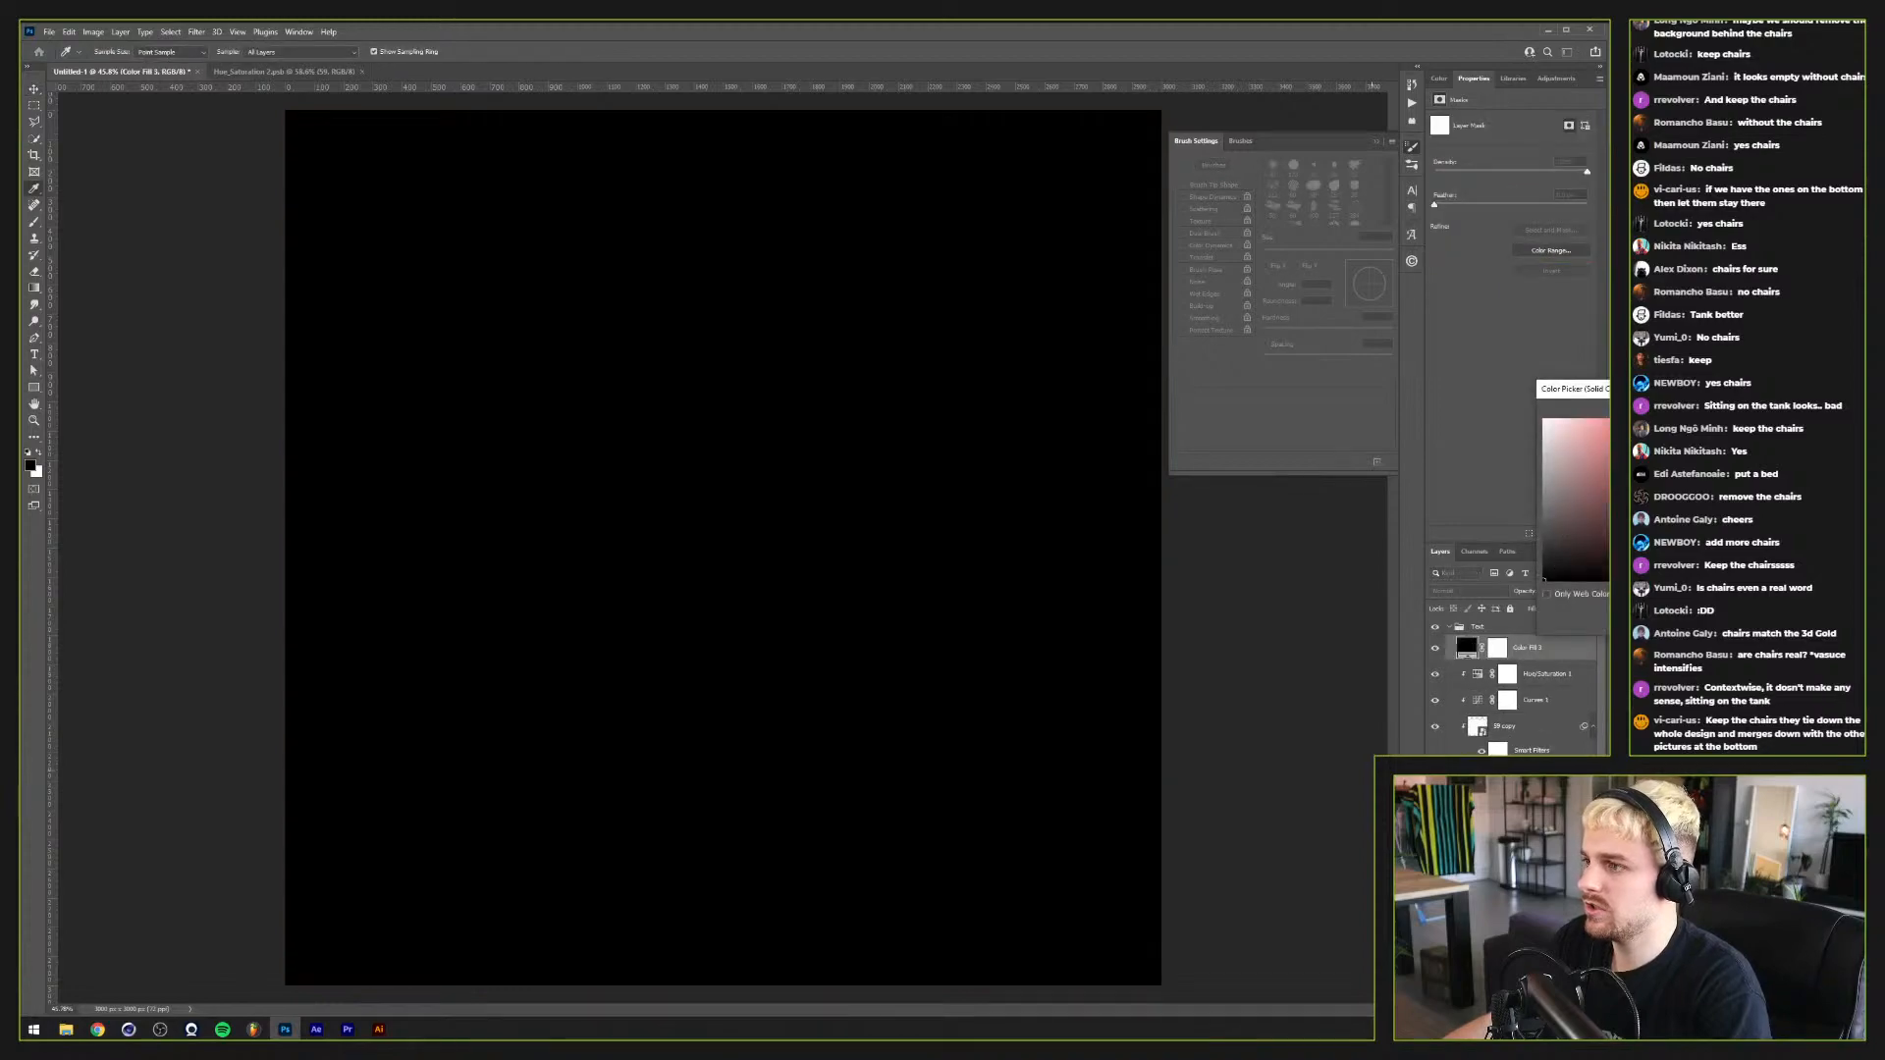
drag(1571, 550, 1548, 422)
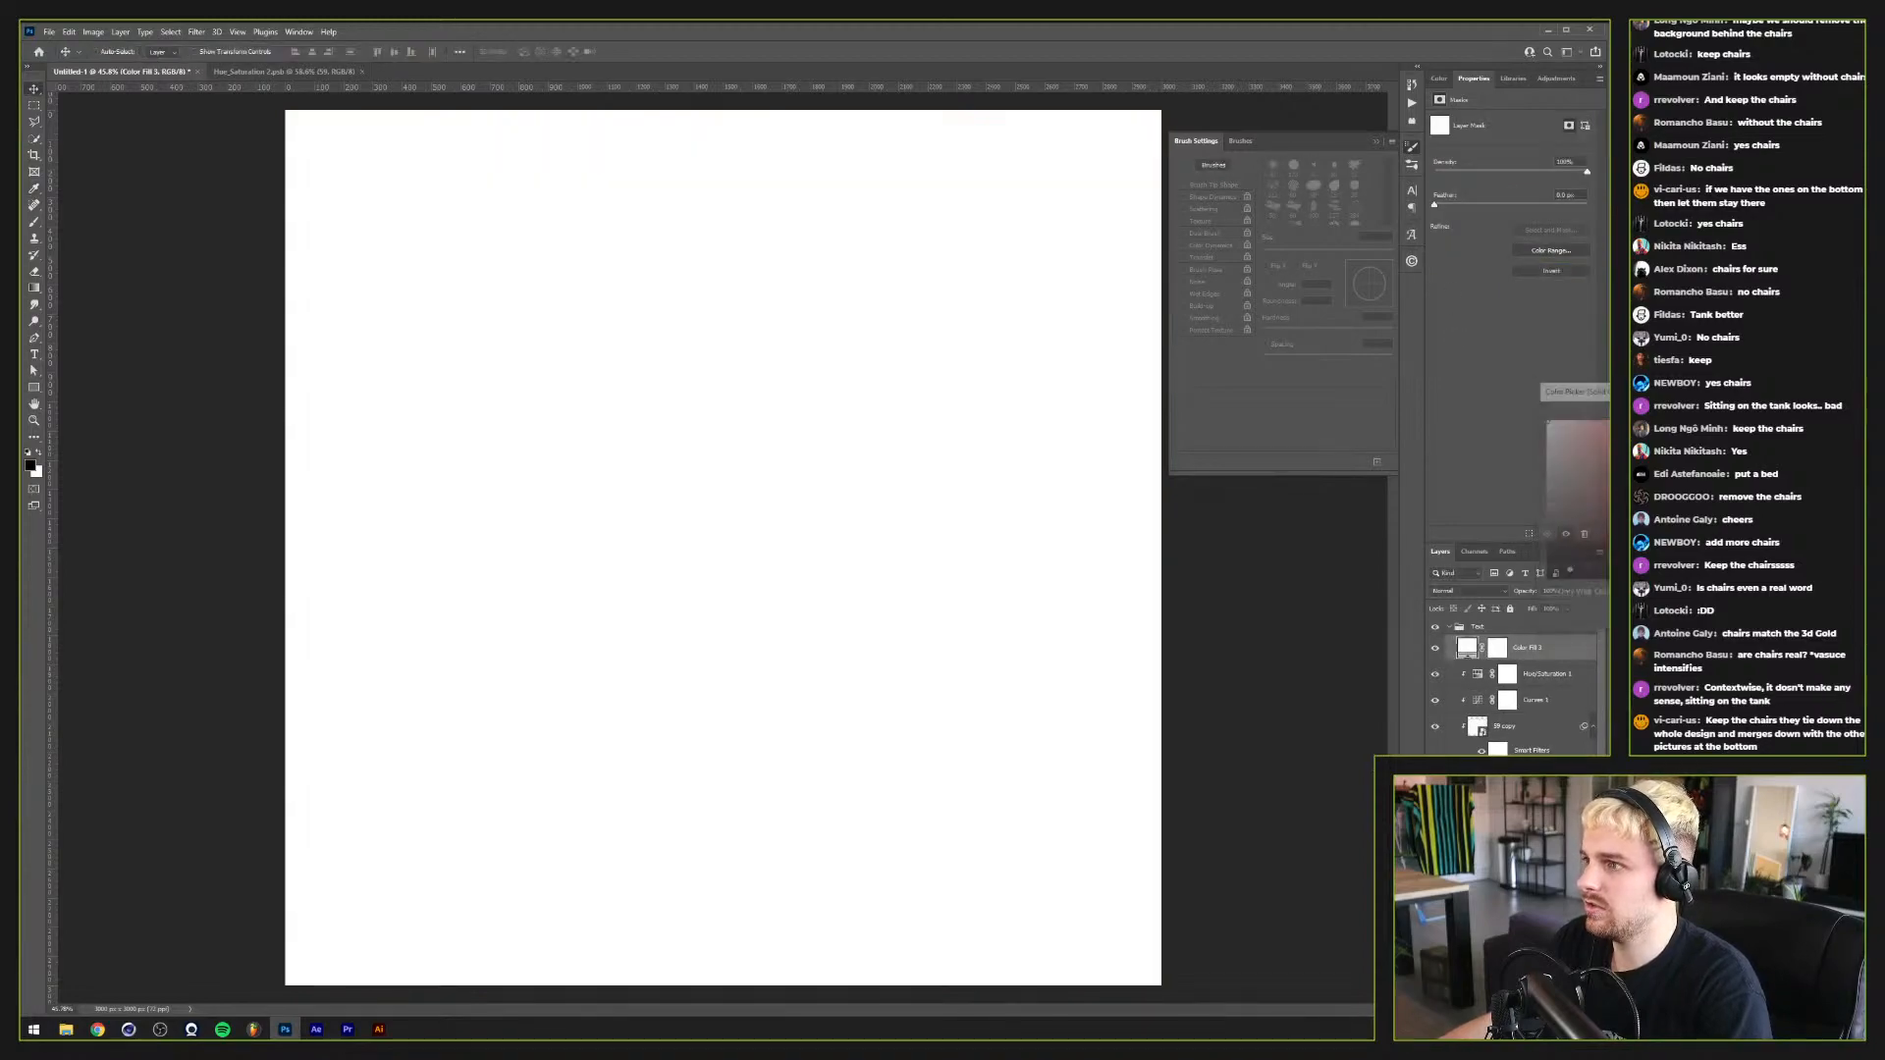
key(Return)
click(1434, 648)
Step: Quick-select the greenish patches on the A's right leg, the B's stem and the B's lower bowl
scroll(613, 638, up, 2)
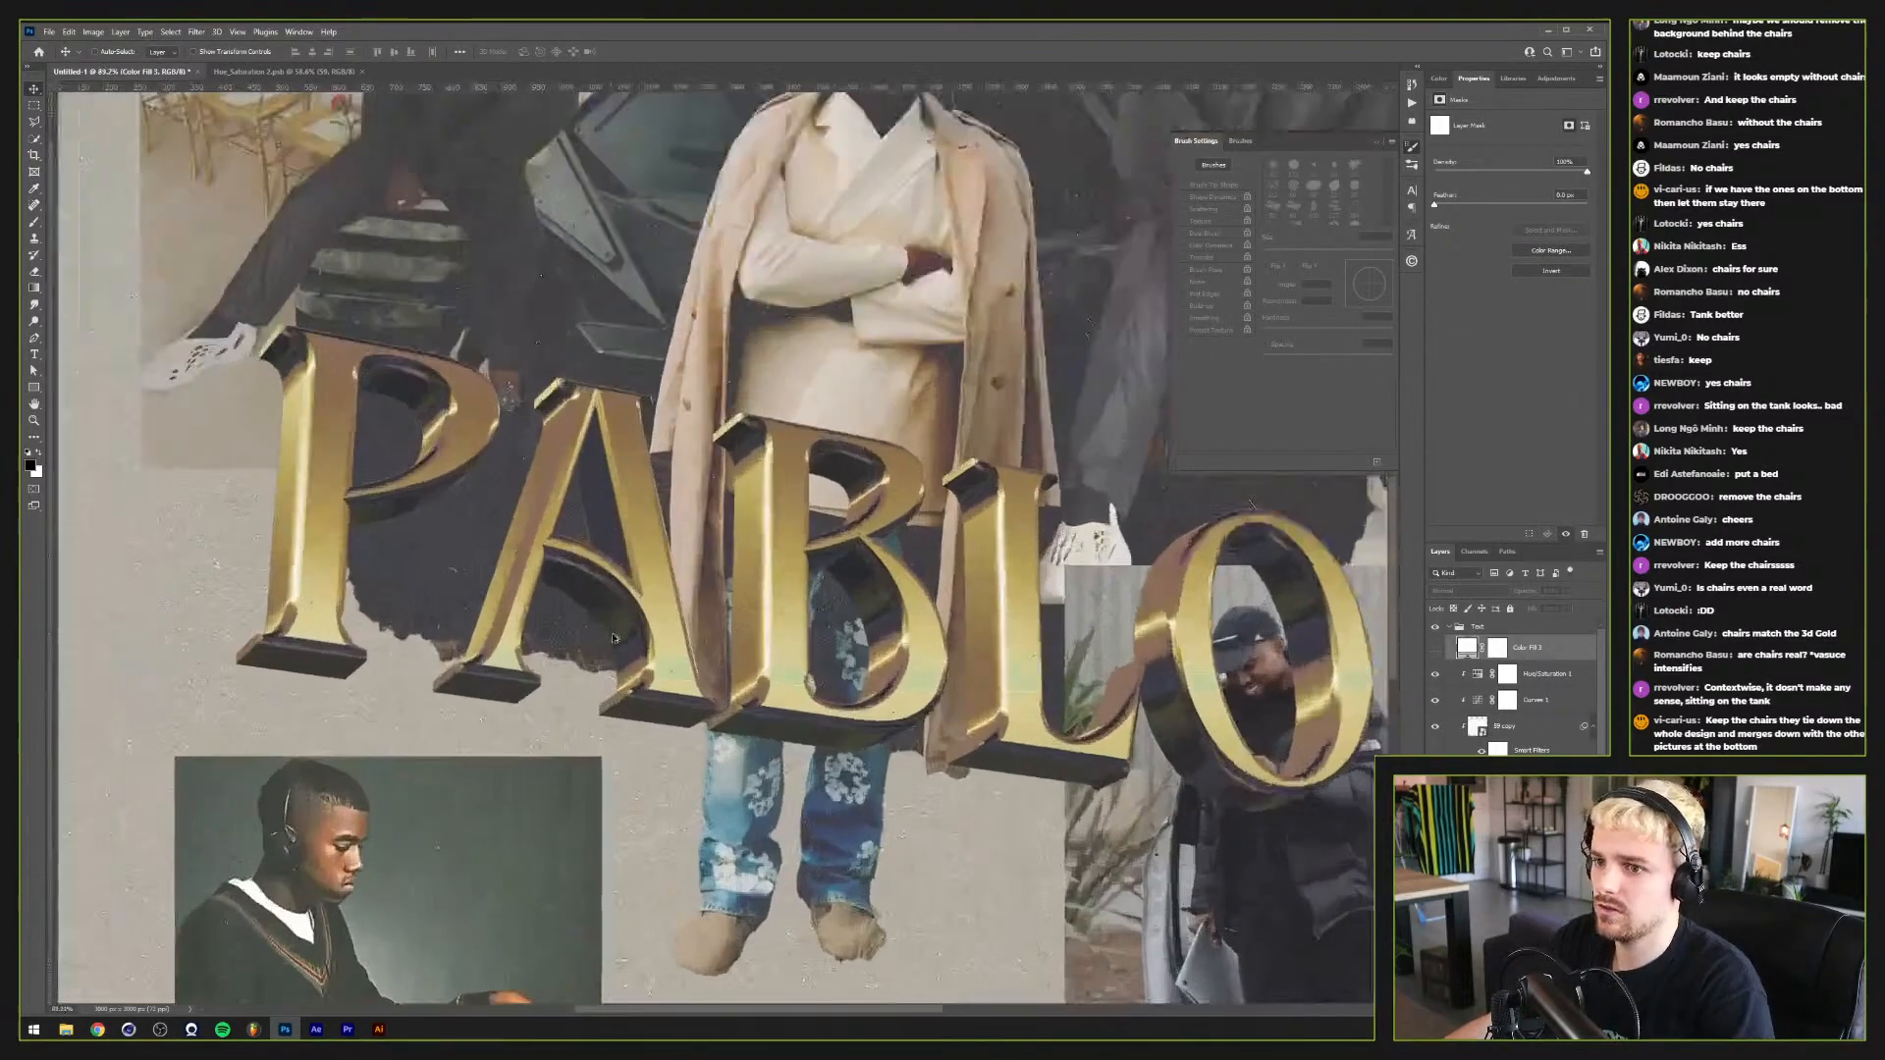
scroll(612, 638, up, 8)
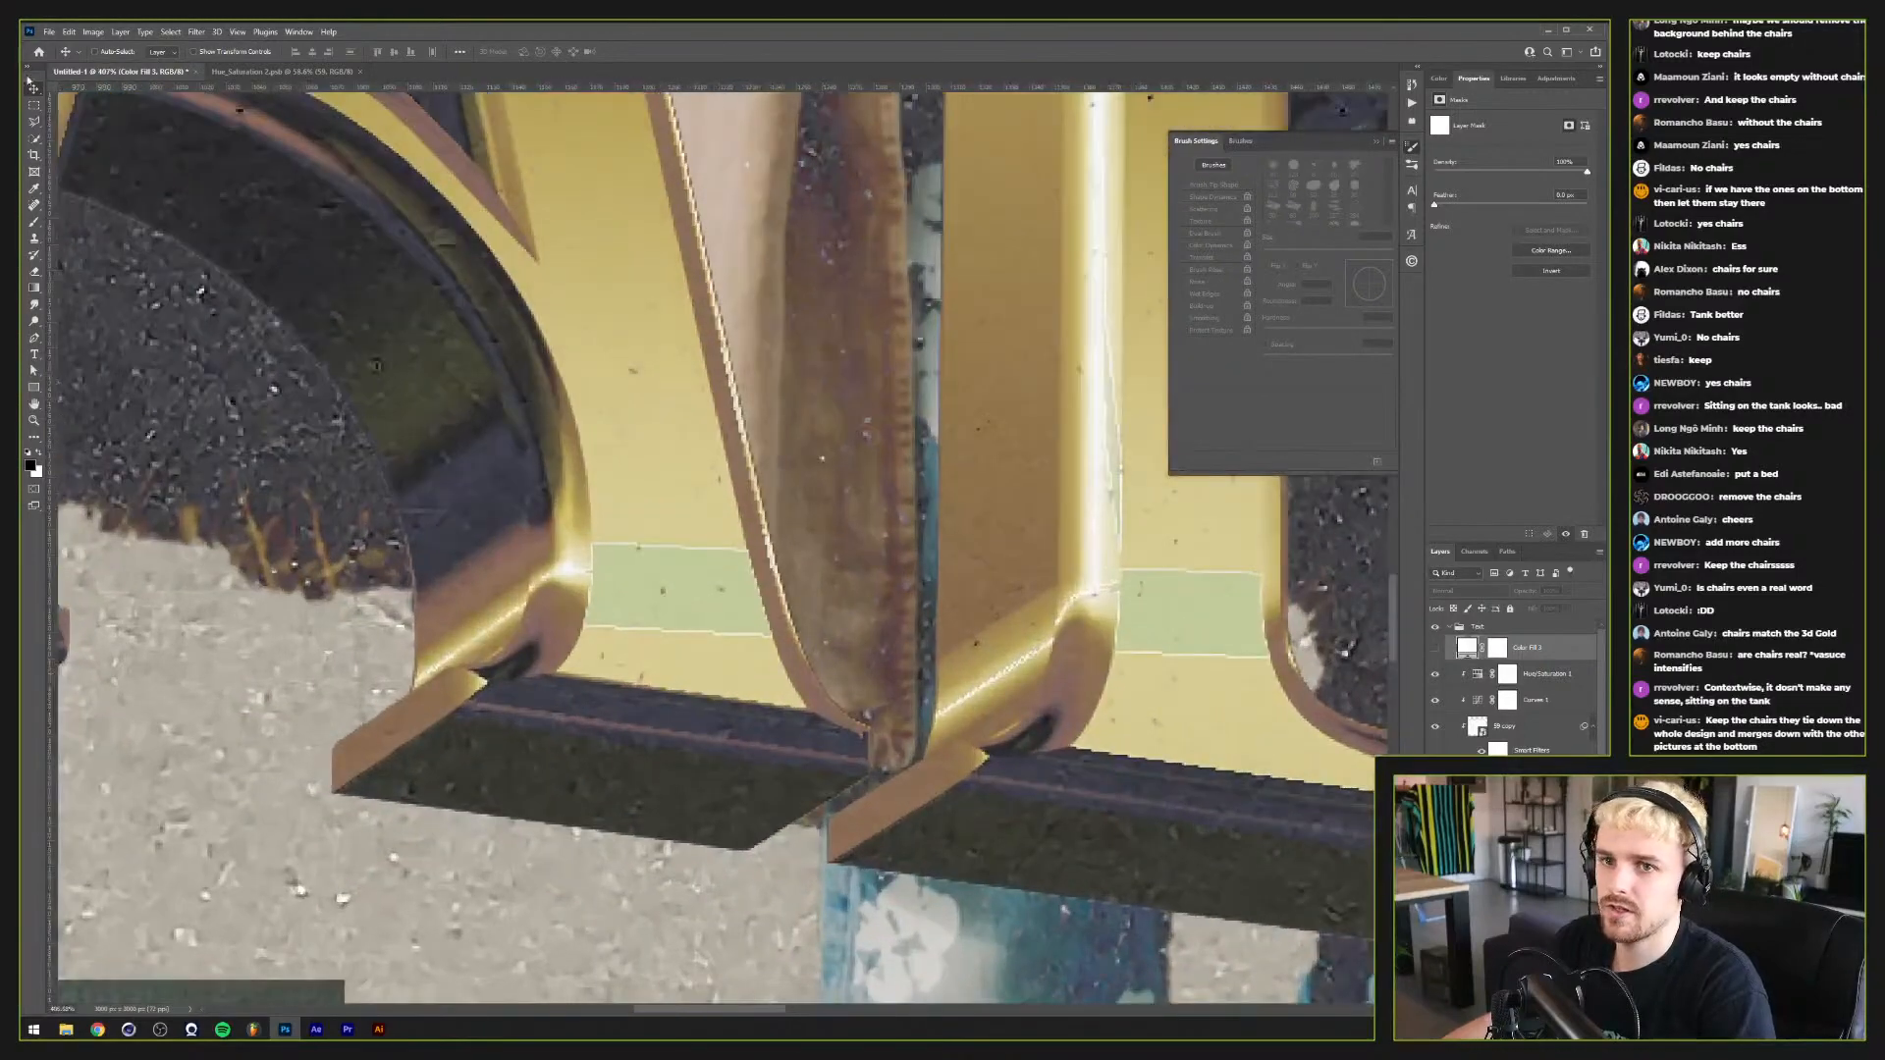
click(34, 138)
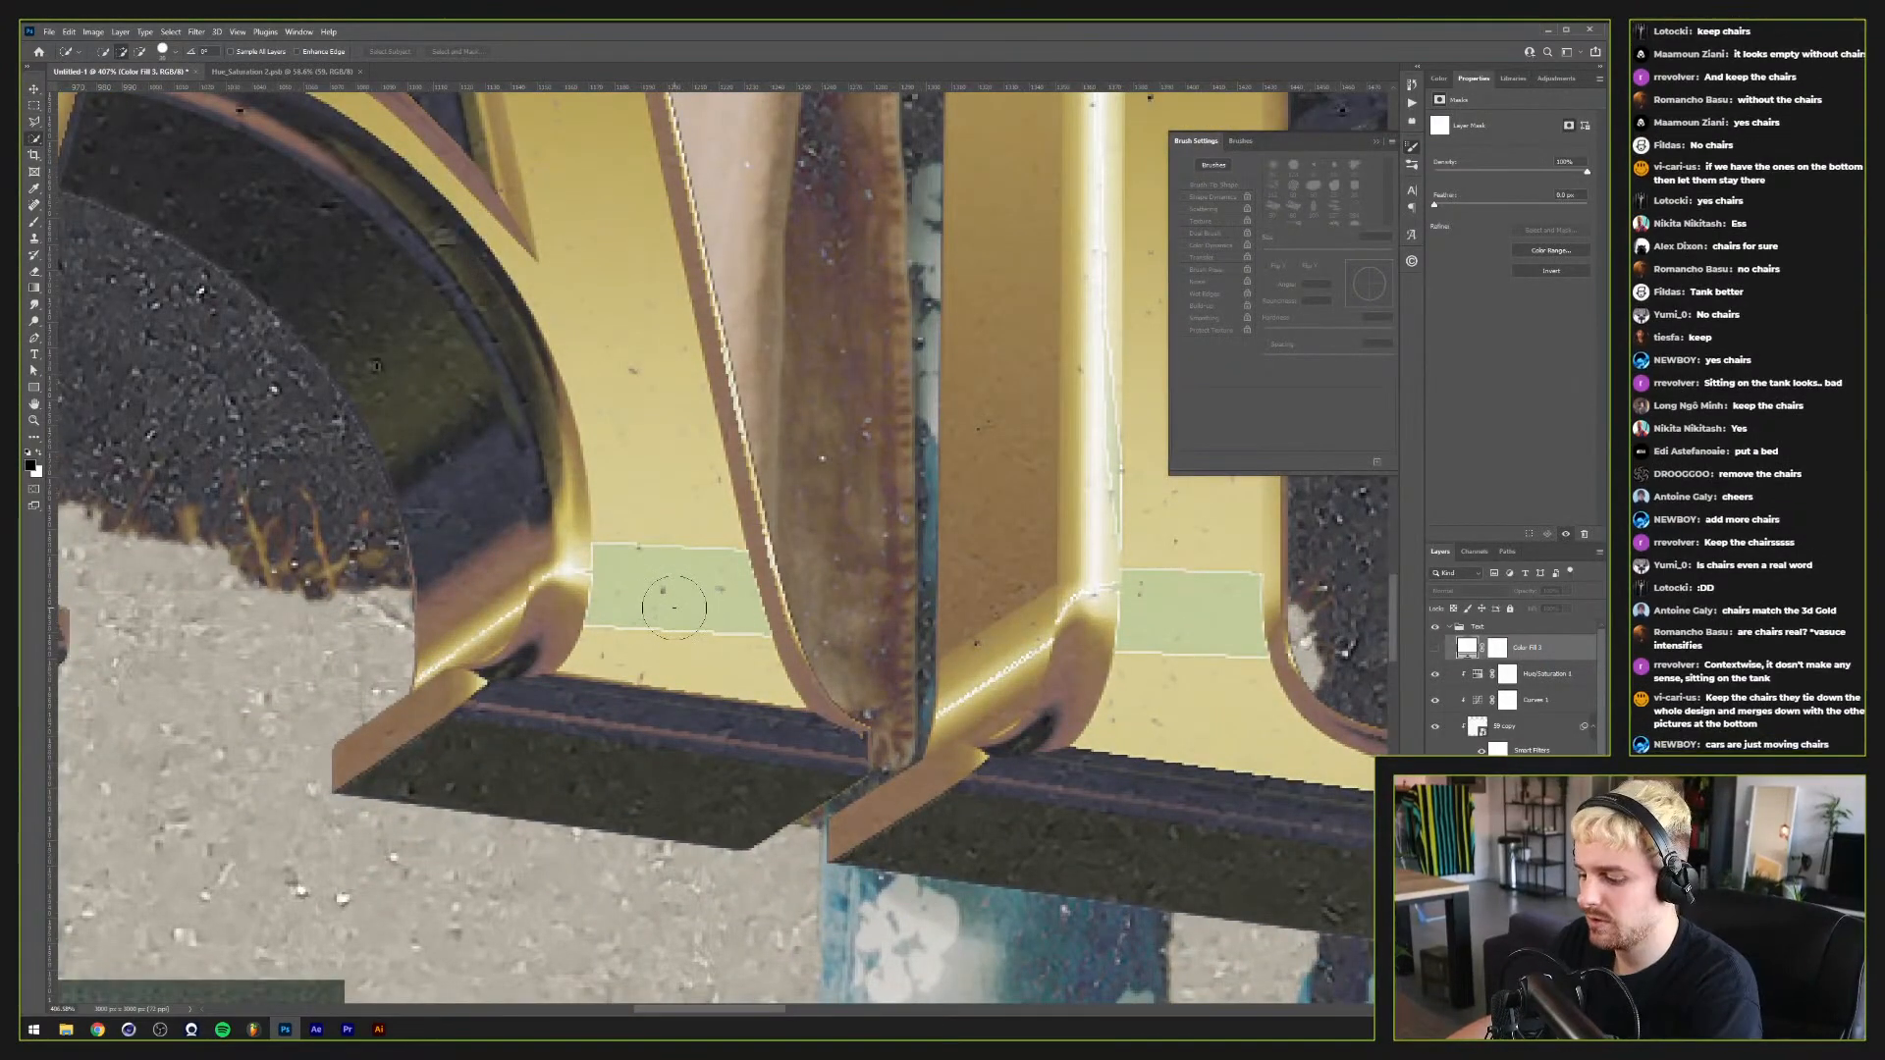
click(650, 593)
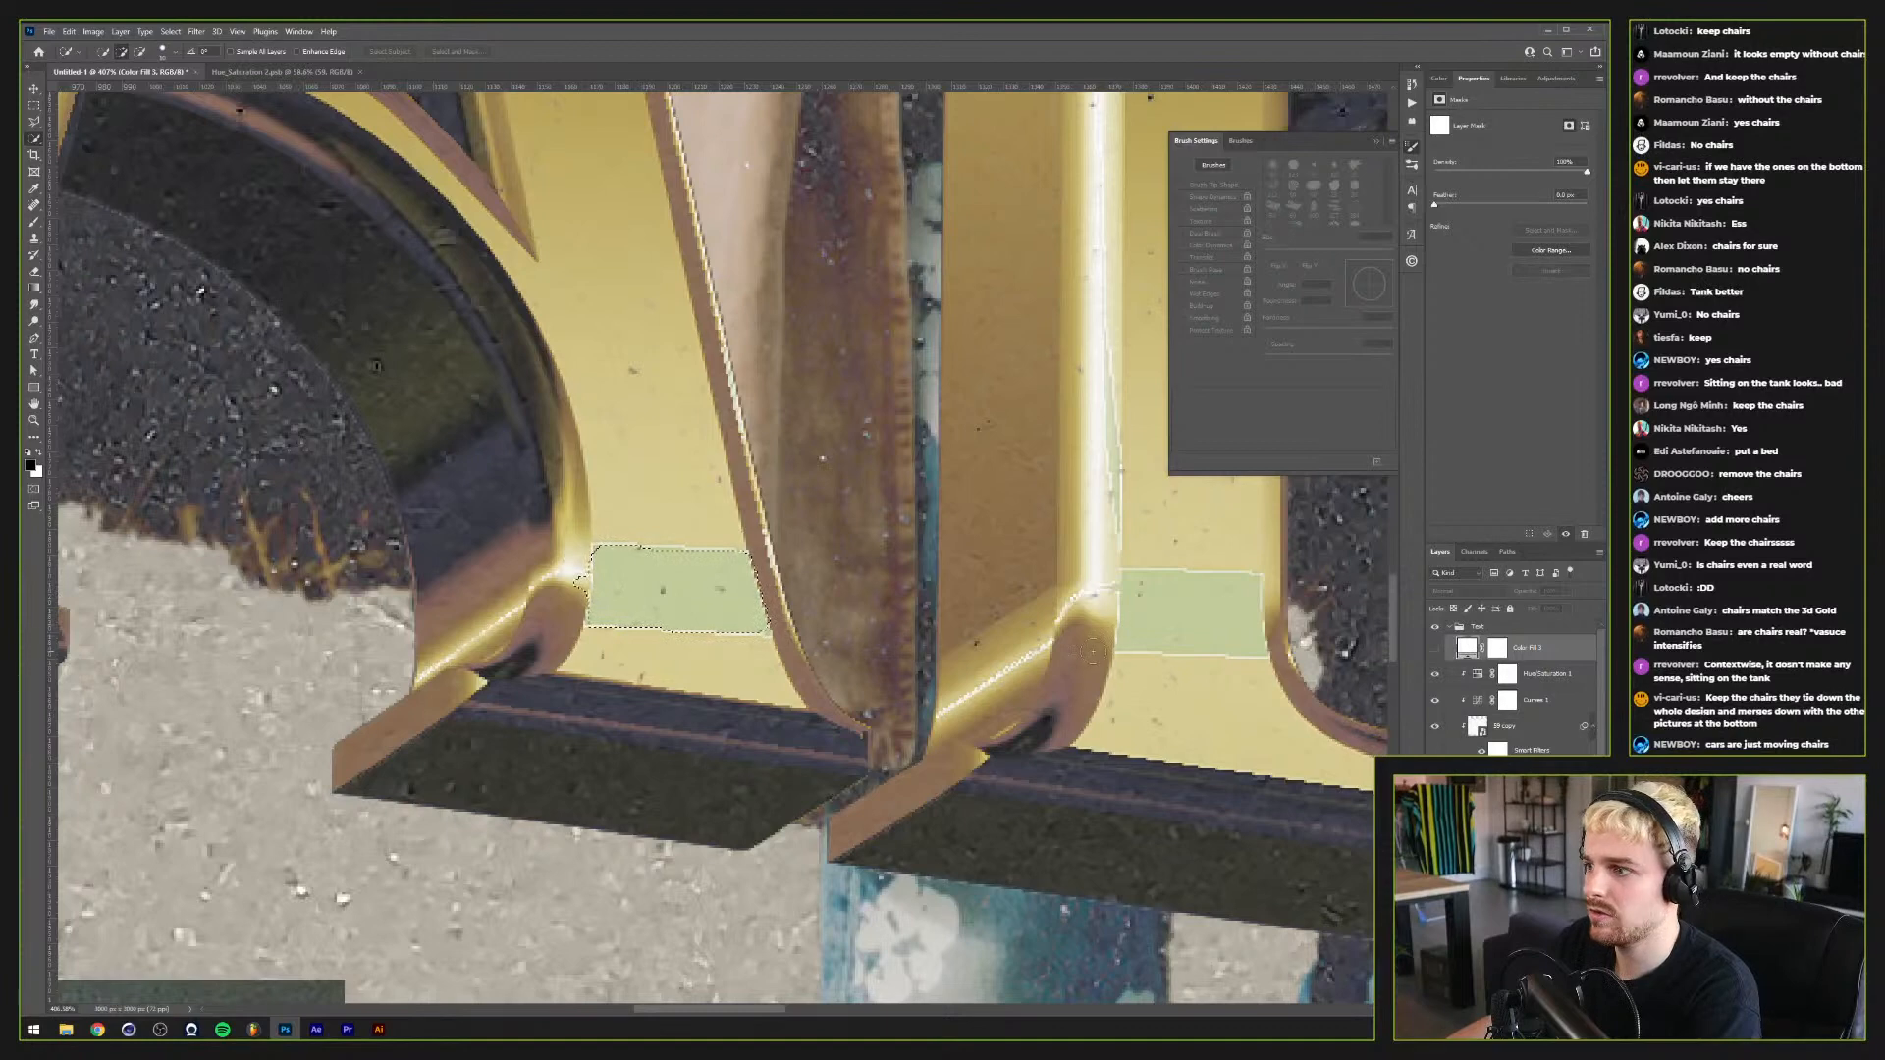
click(1205, 626)
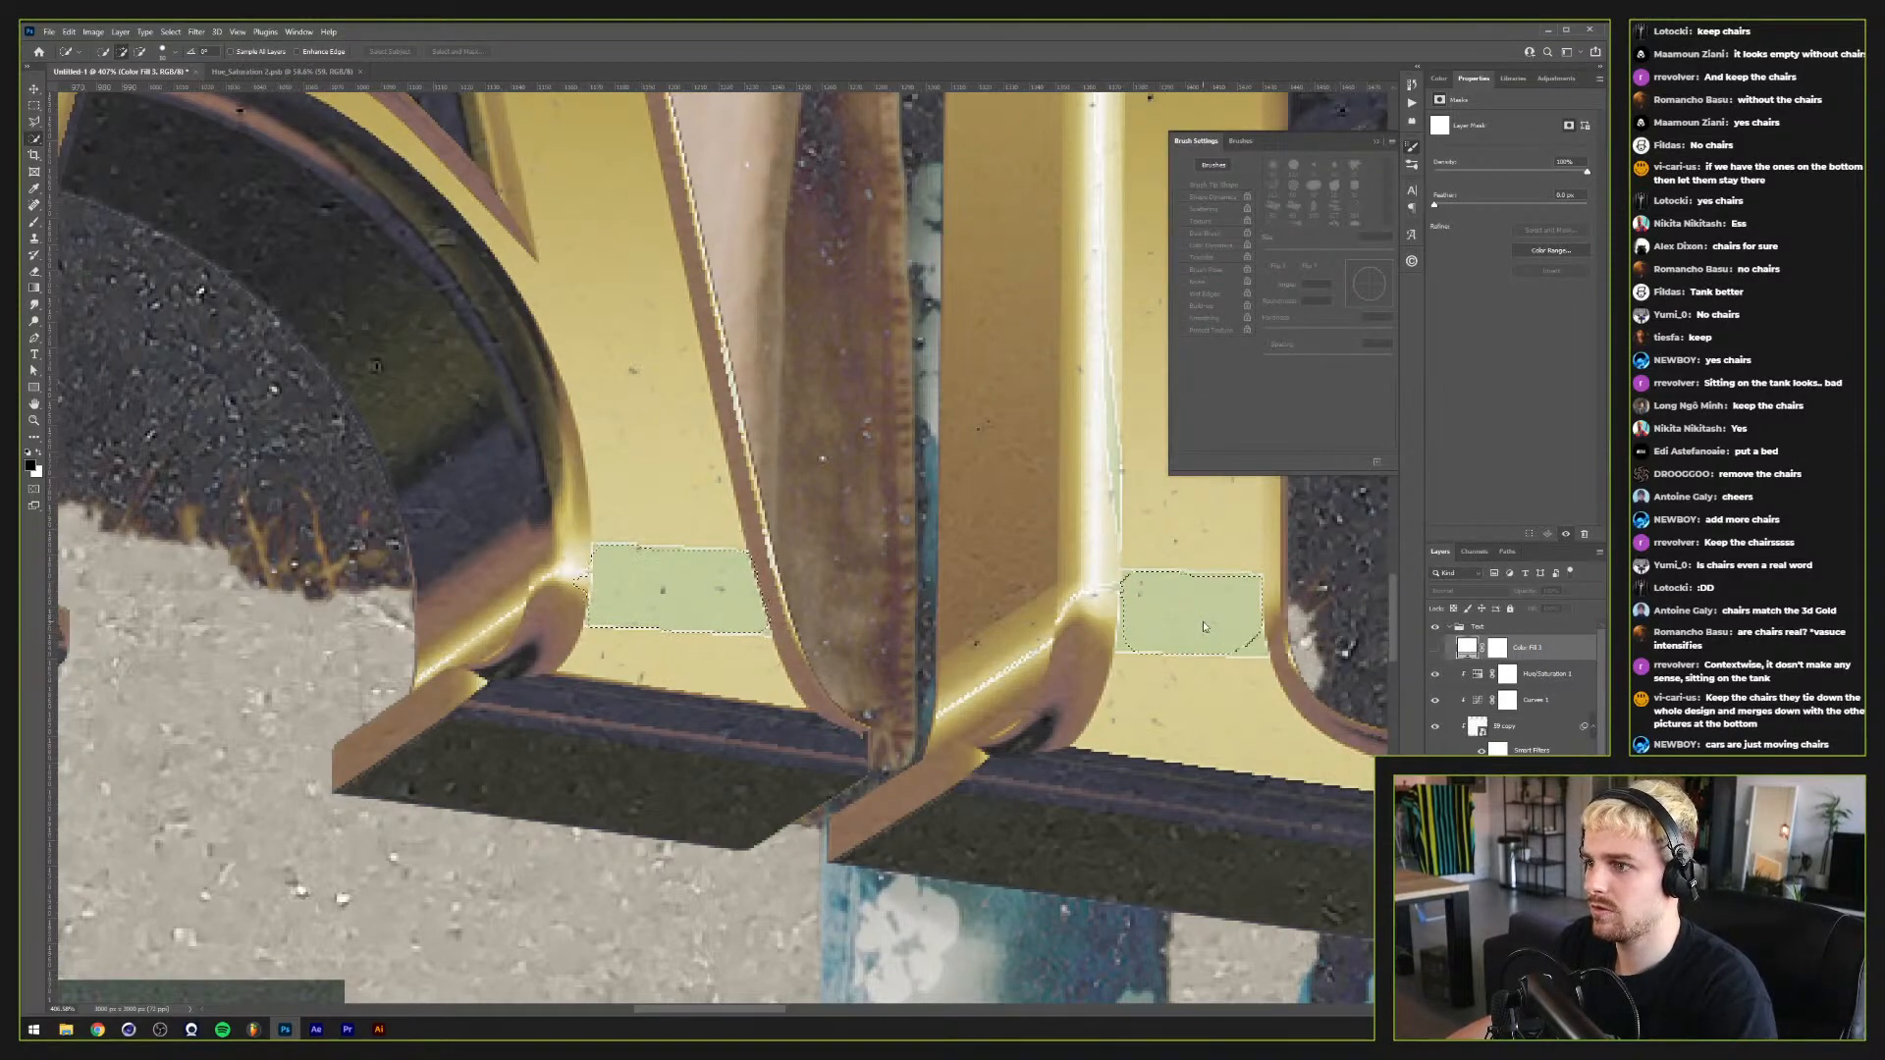
click(1245, 640)
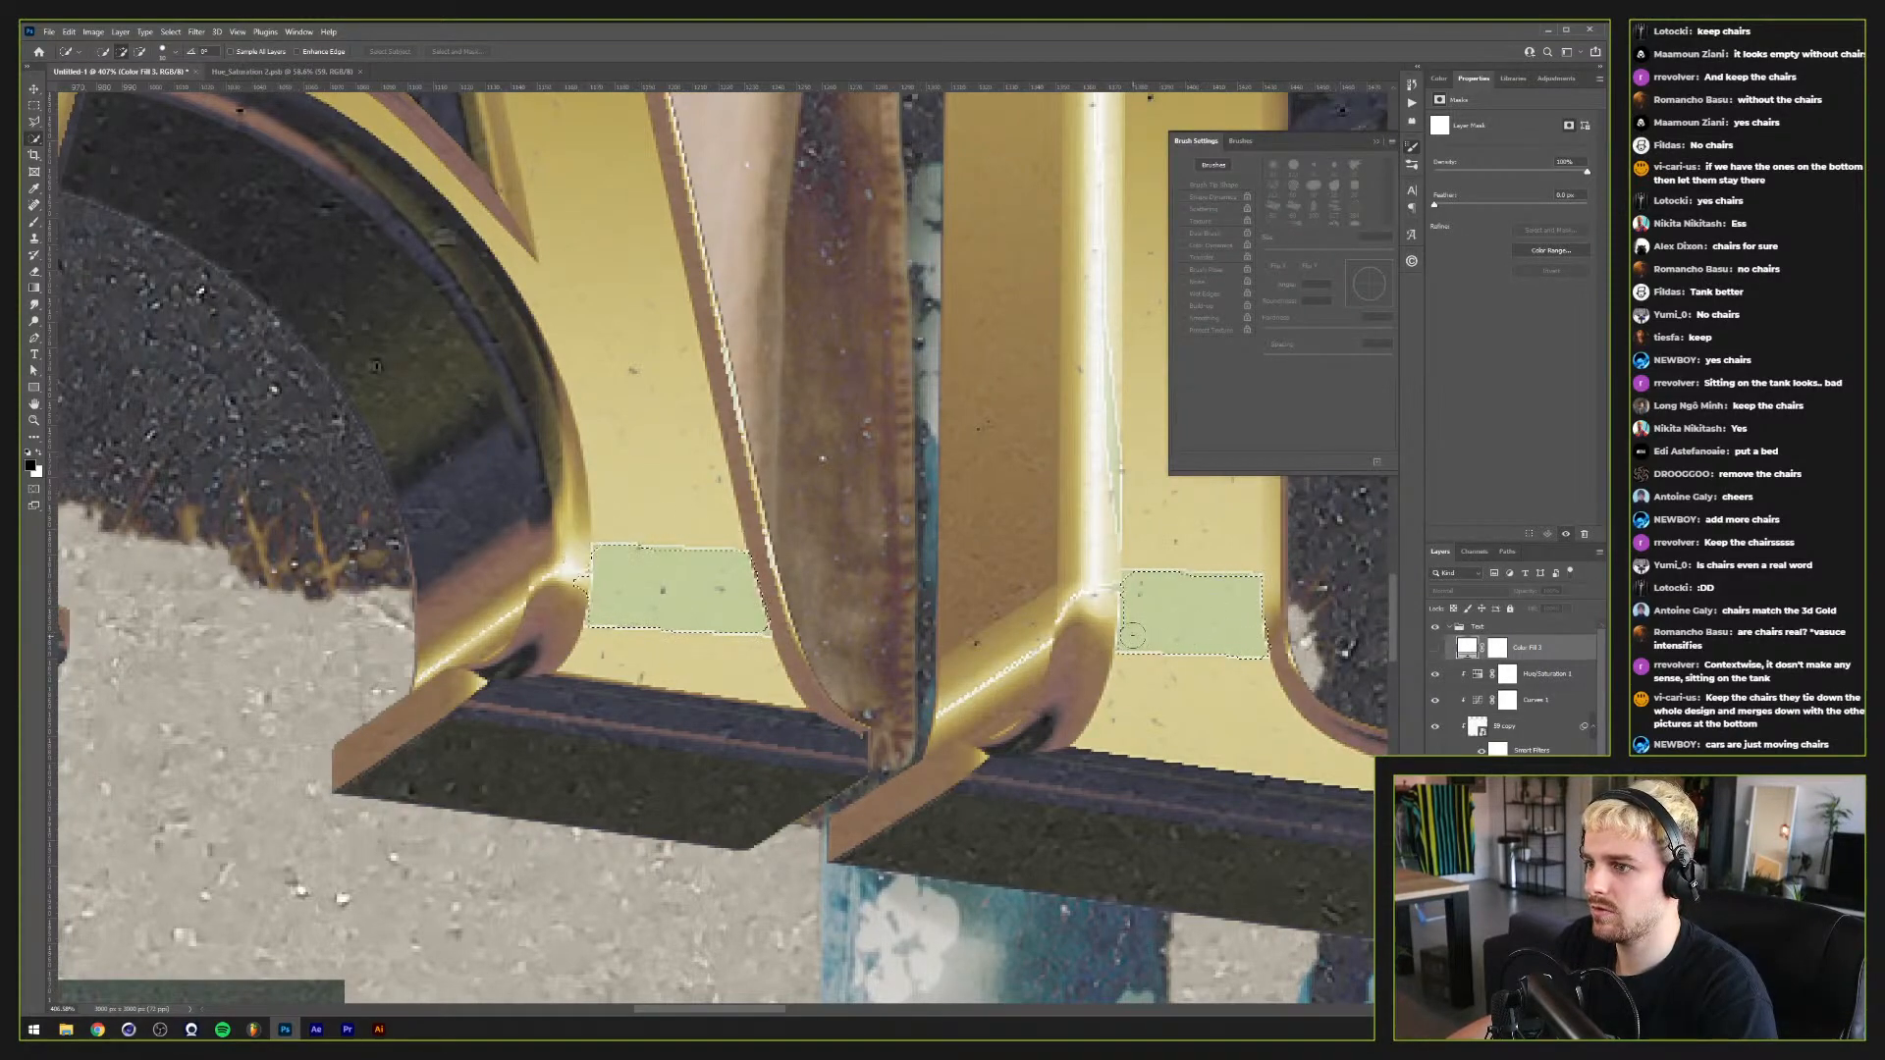
scroll(1154, 613, down, 2)
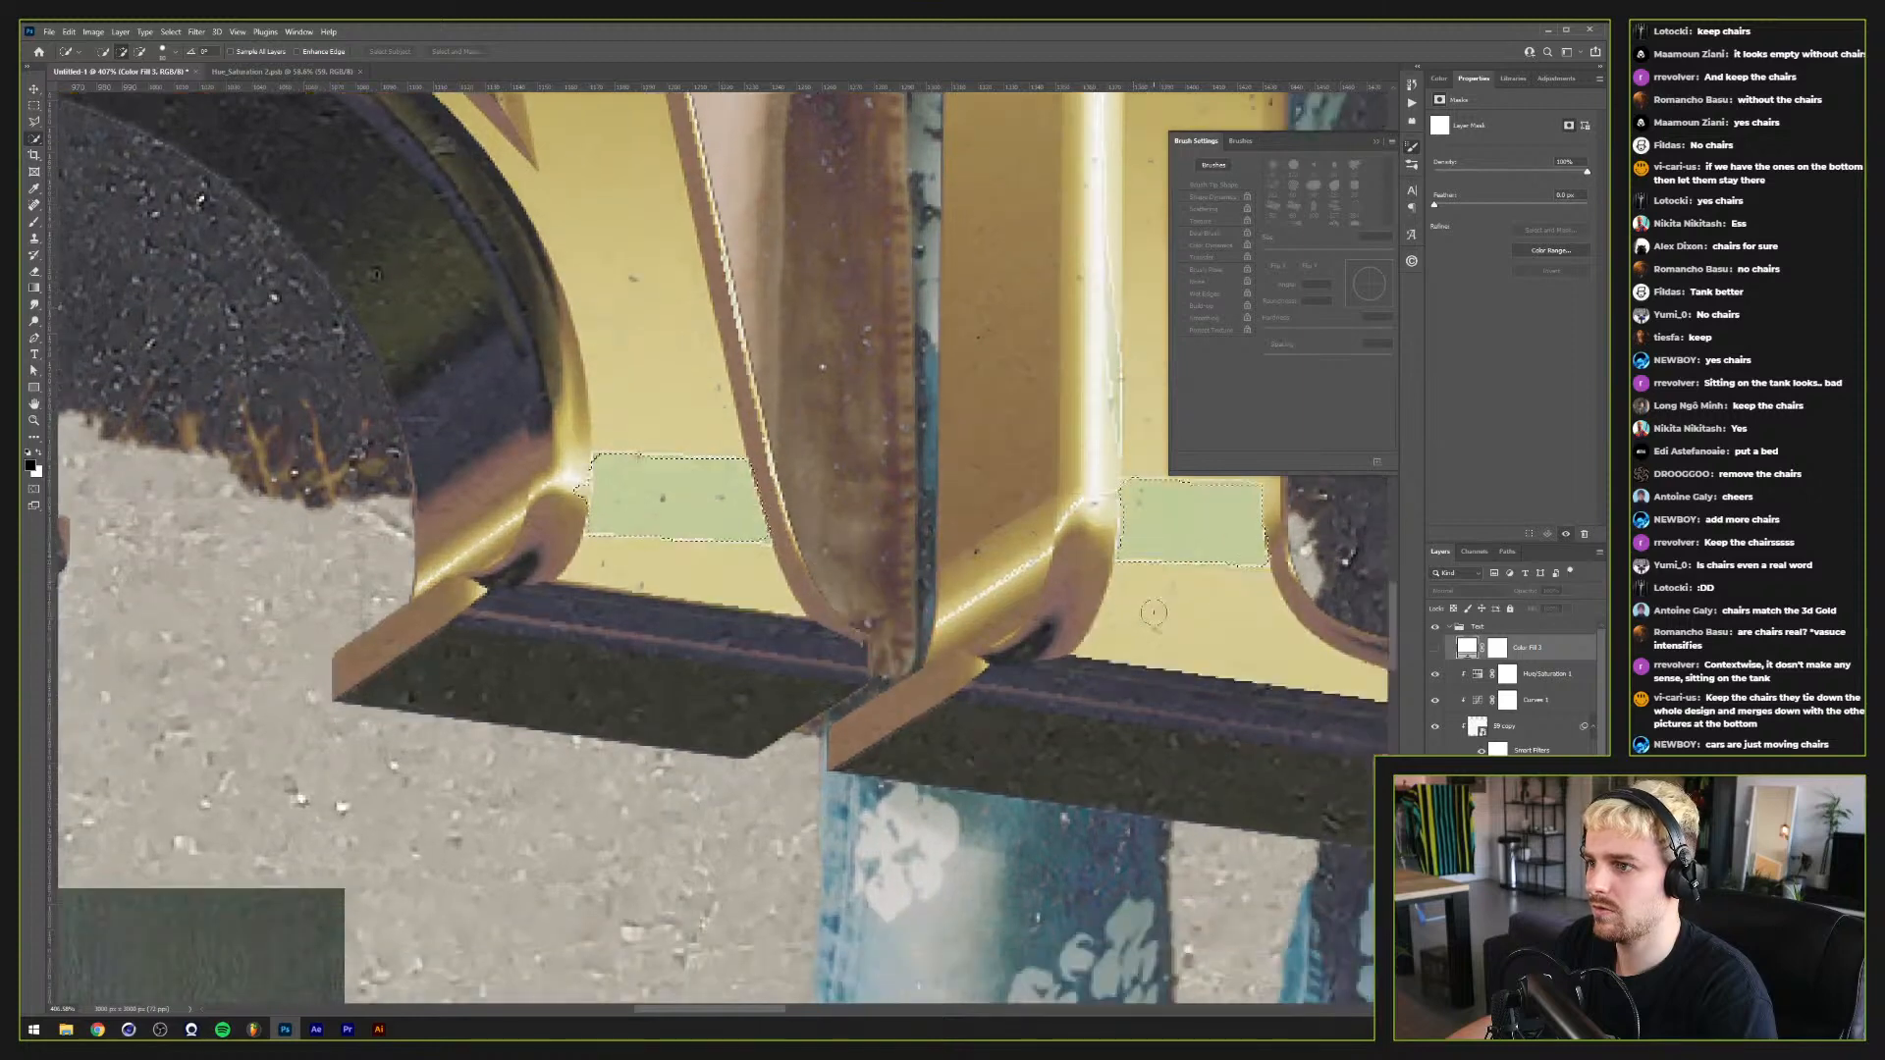
scroll(1154, 613, right, 6)
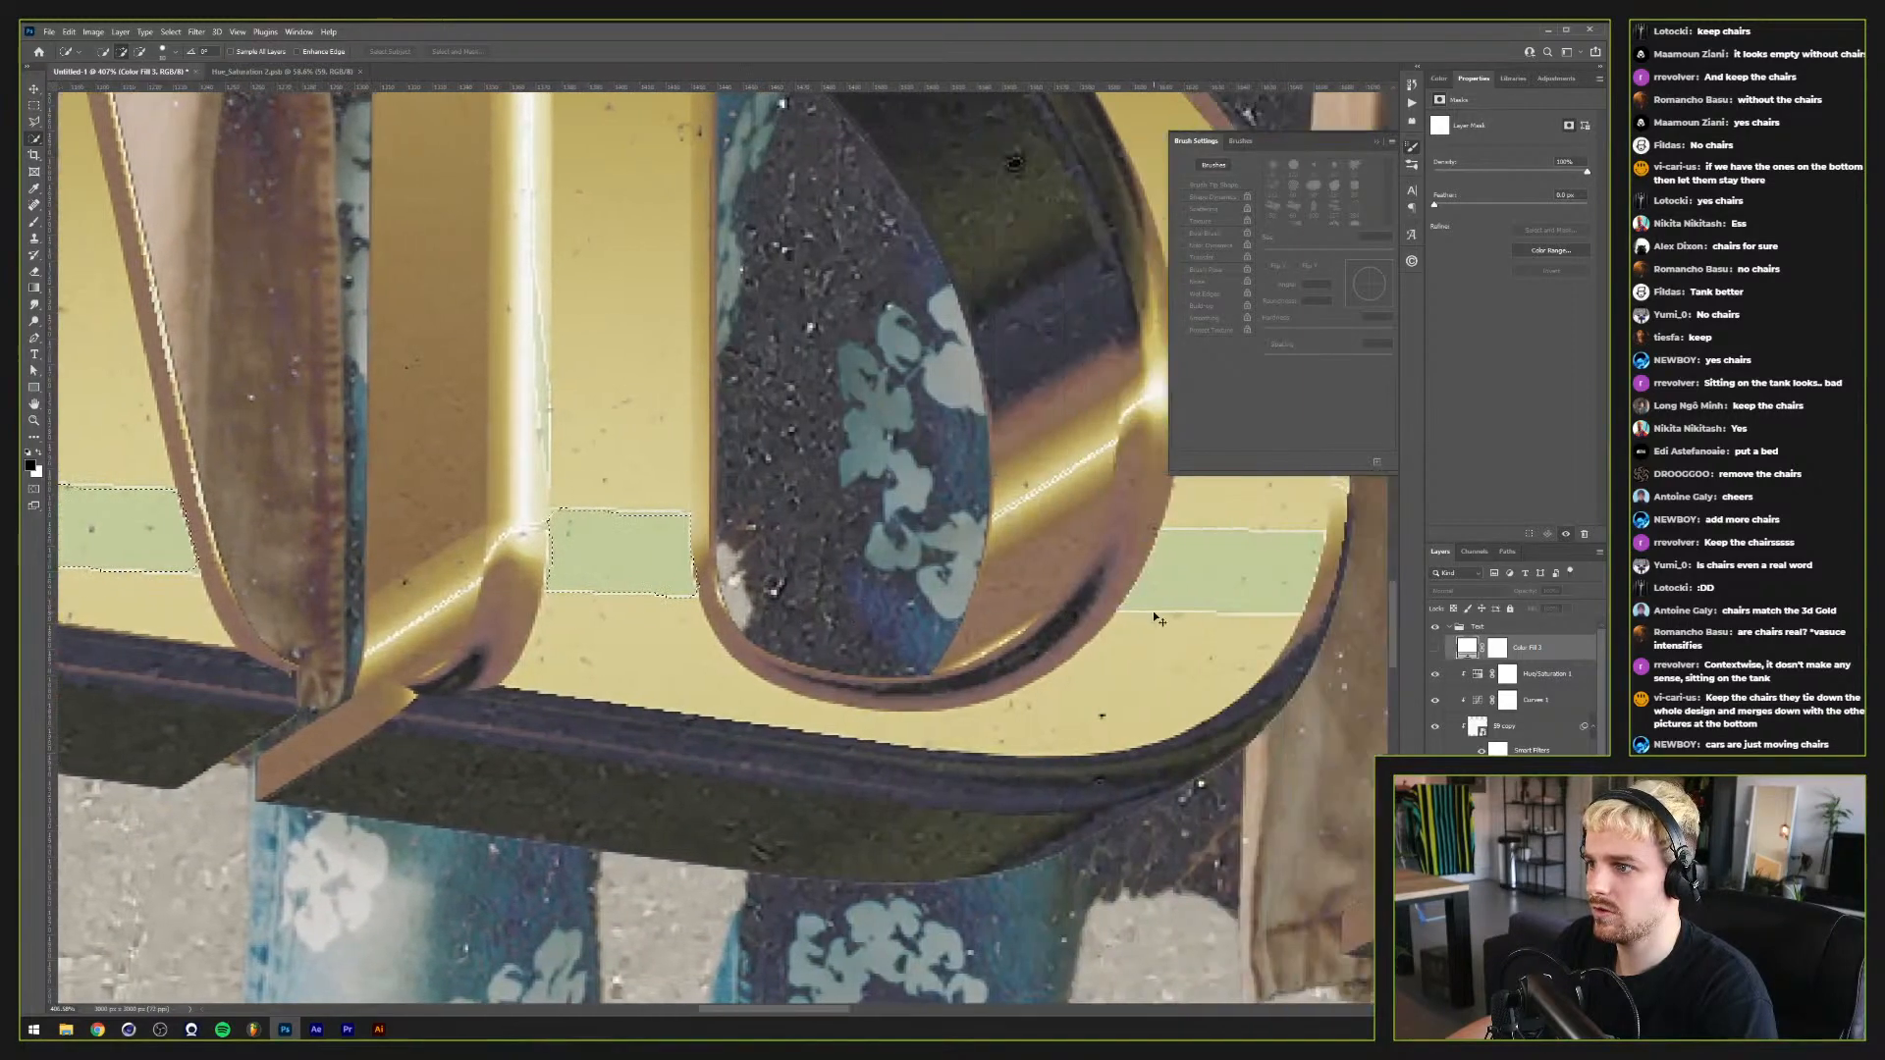
scroll(1152, 616, right, 2)
click(1096, 590)
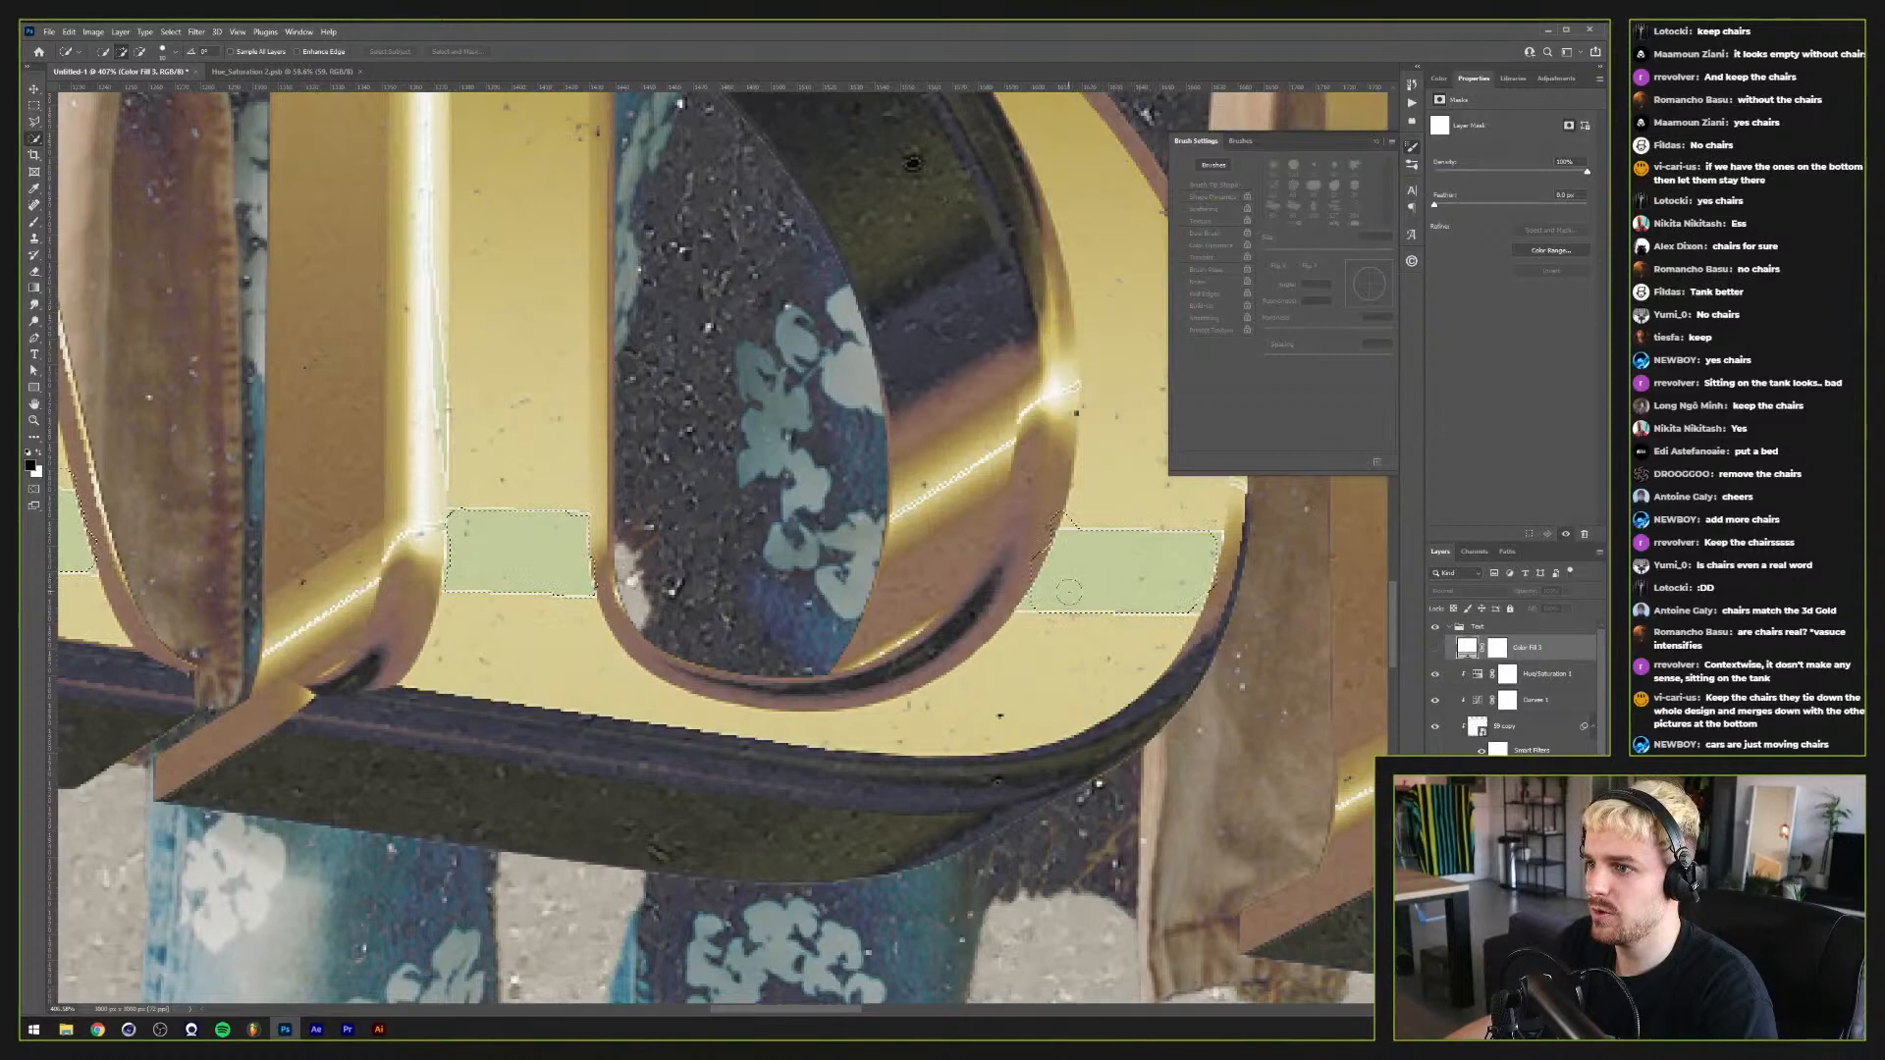
Step: Add the greenish patch on the L's stem to the selection and subtract the spill around it
scroll(1131, 615, right, 5)
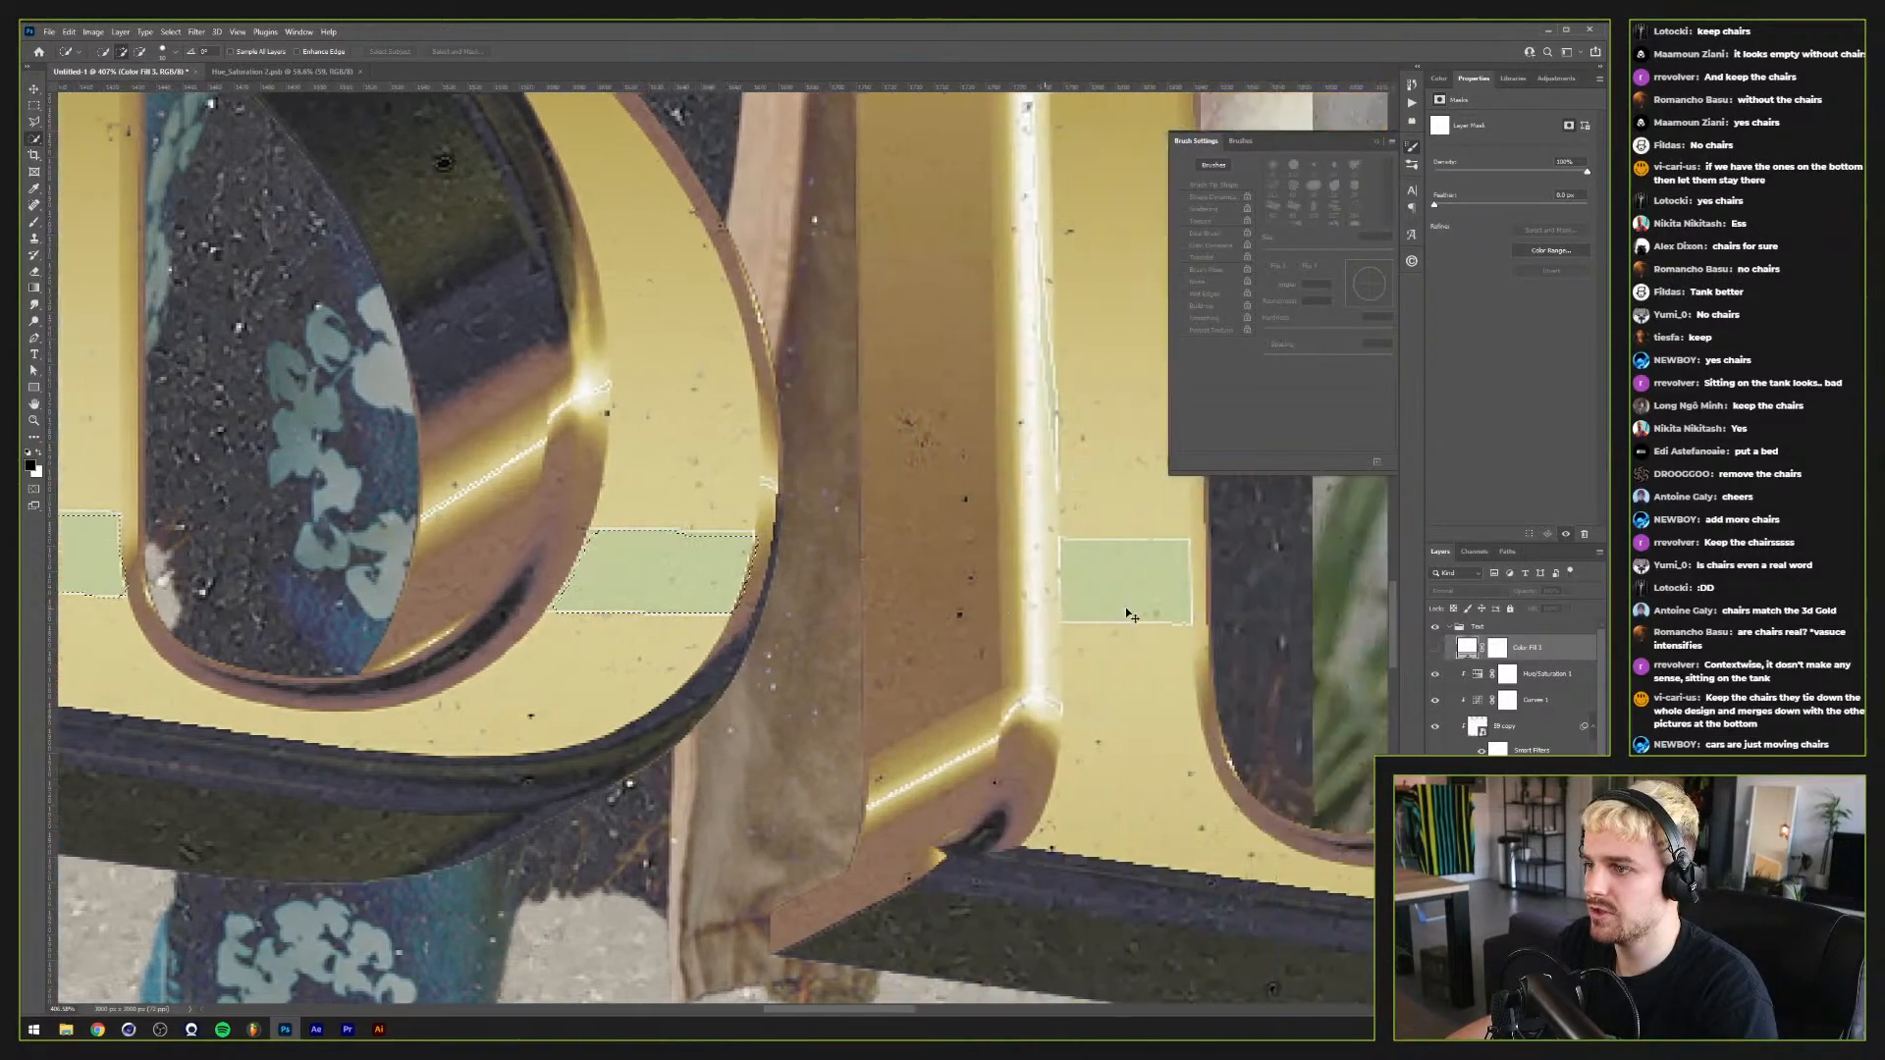
scroll(1131, 614, right, 1)
click(1036, 584)
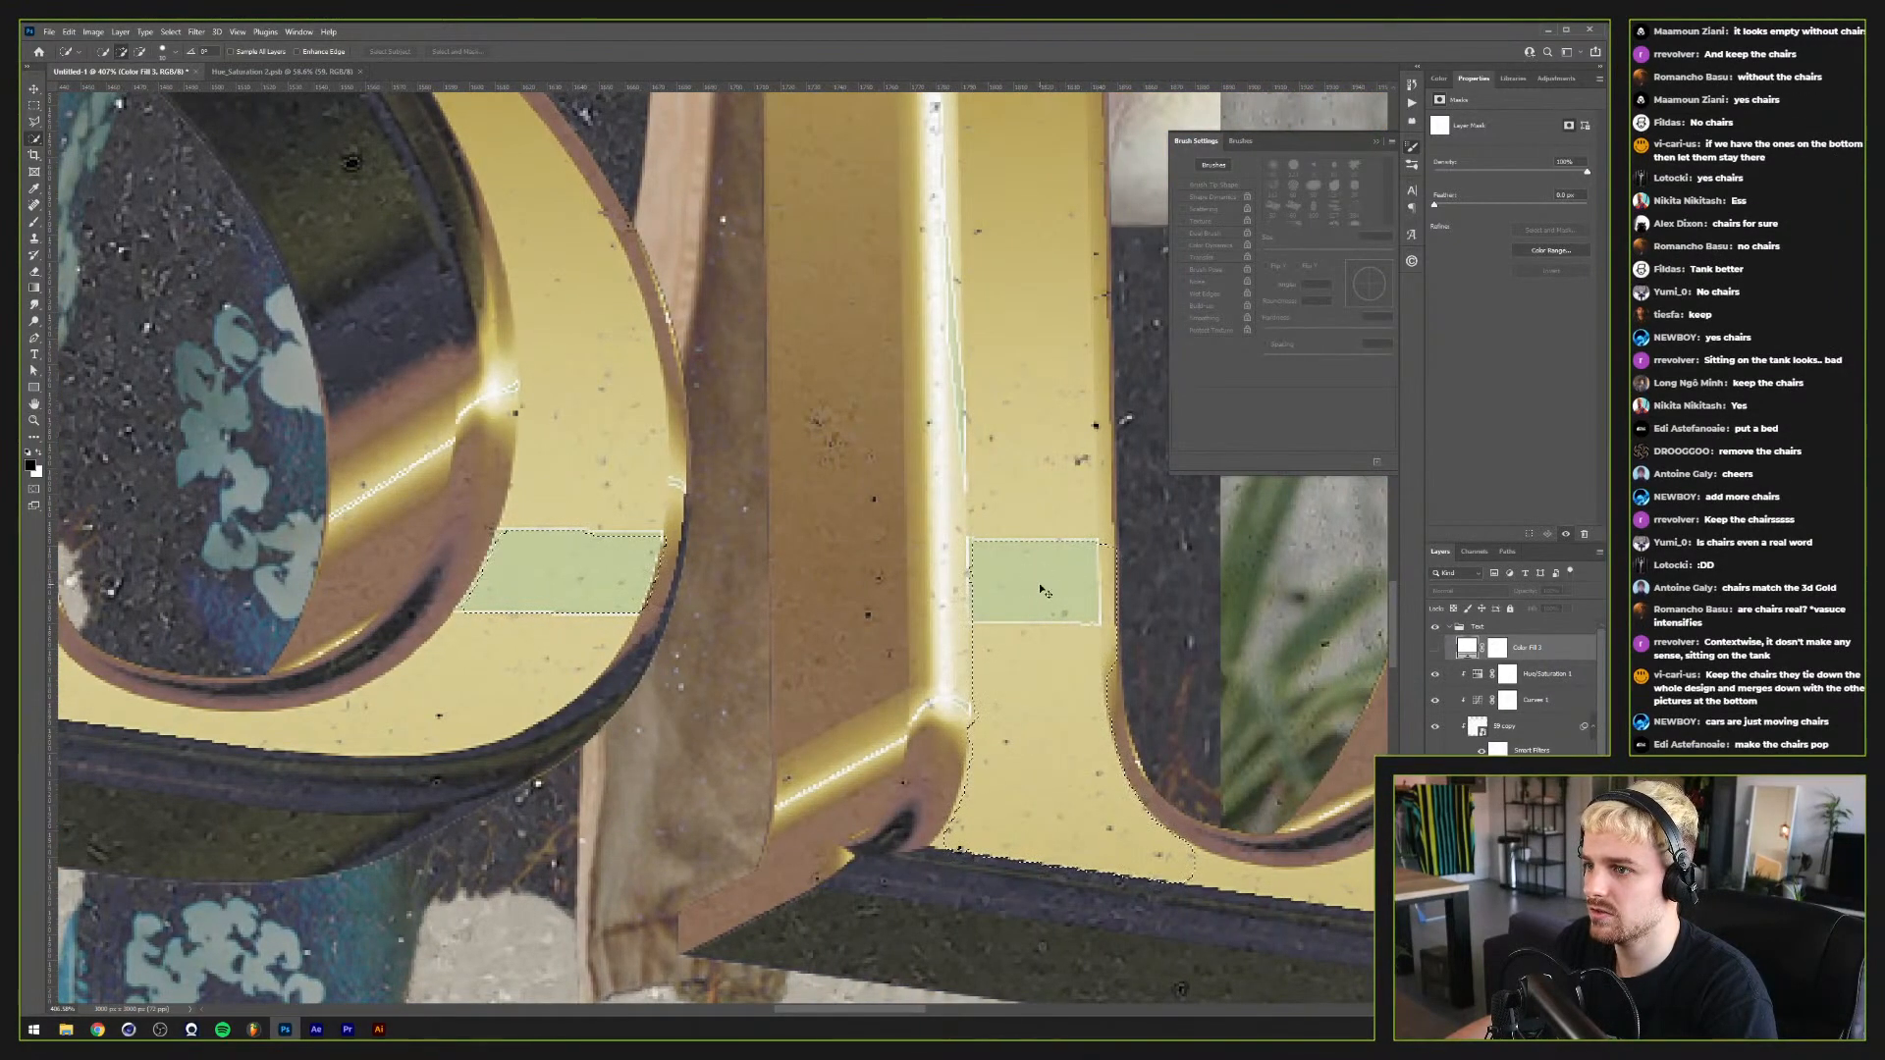
mouse_move(1043, 590)
mouse_down()
mouse_move(987, 628)
mouse_move(979, 670)
mouse_move(960, 666)
mouse_up()
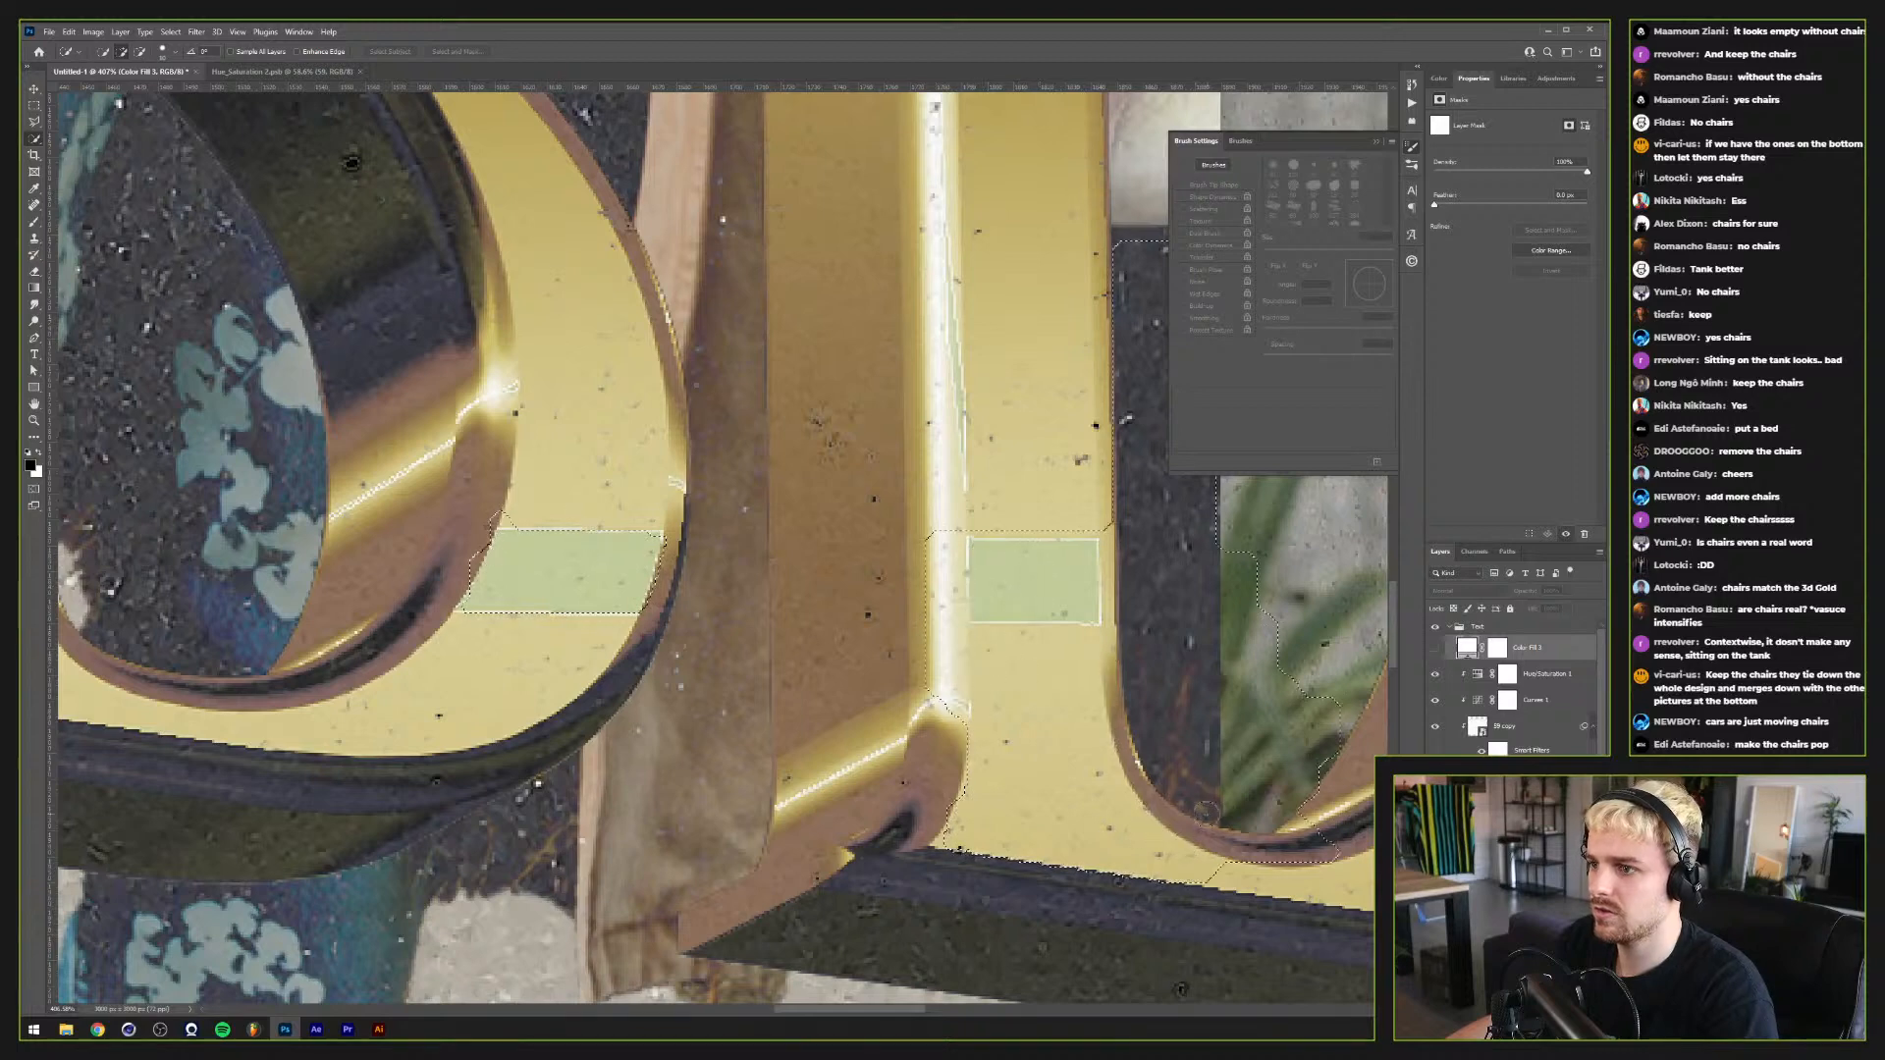
key(super)
click(1006, 608)
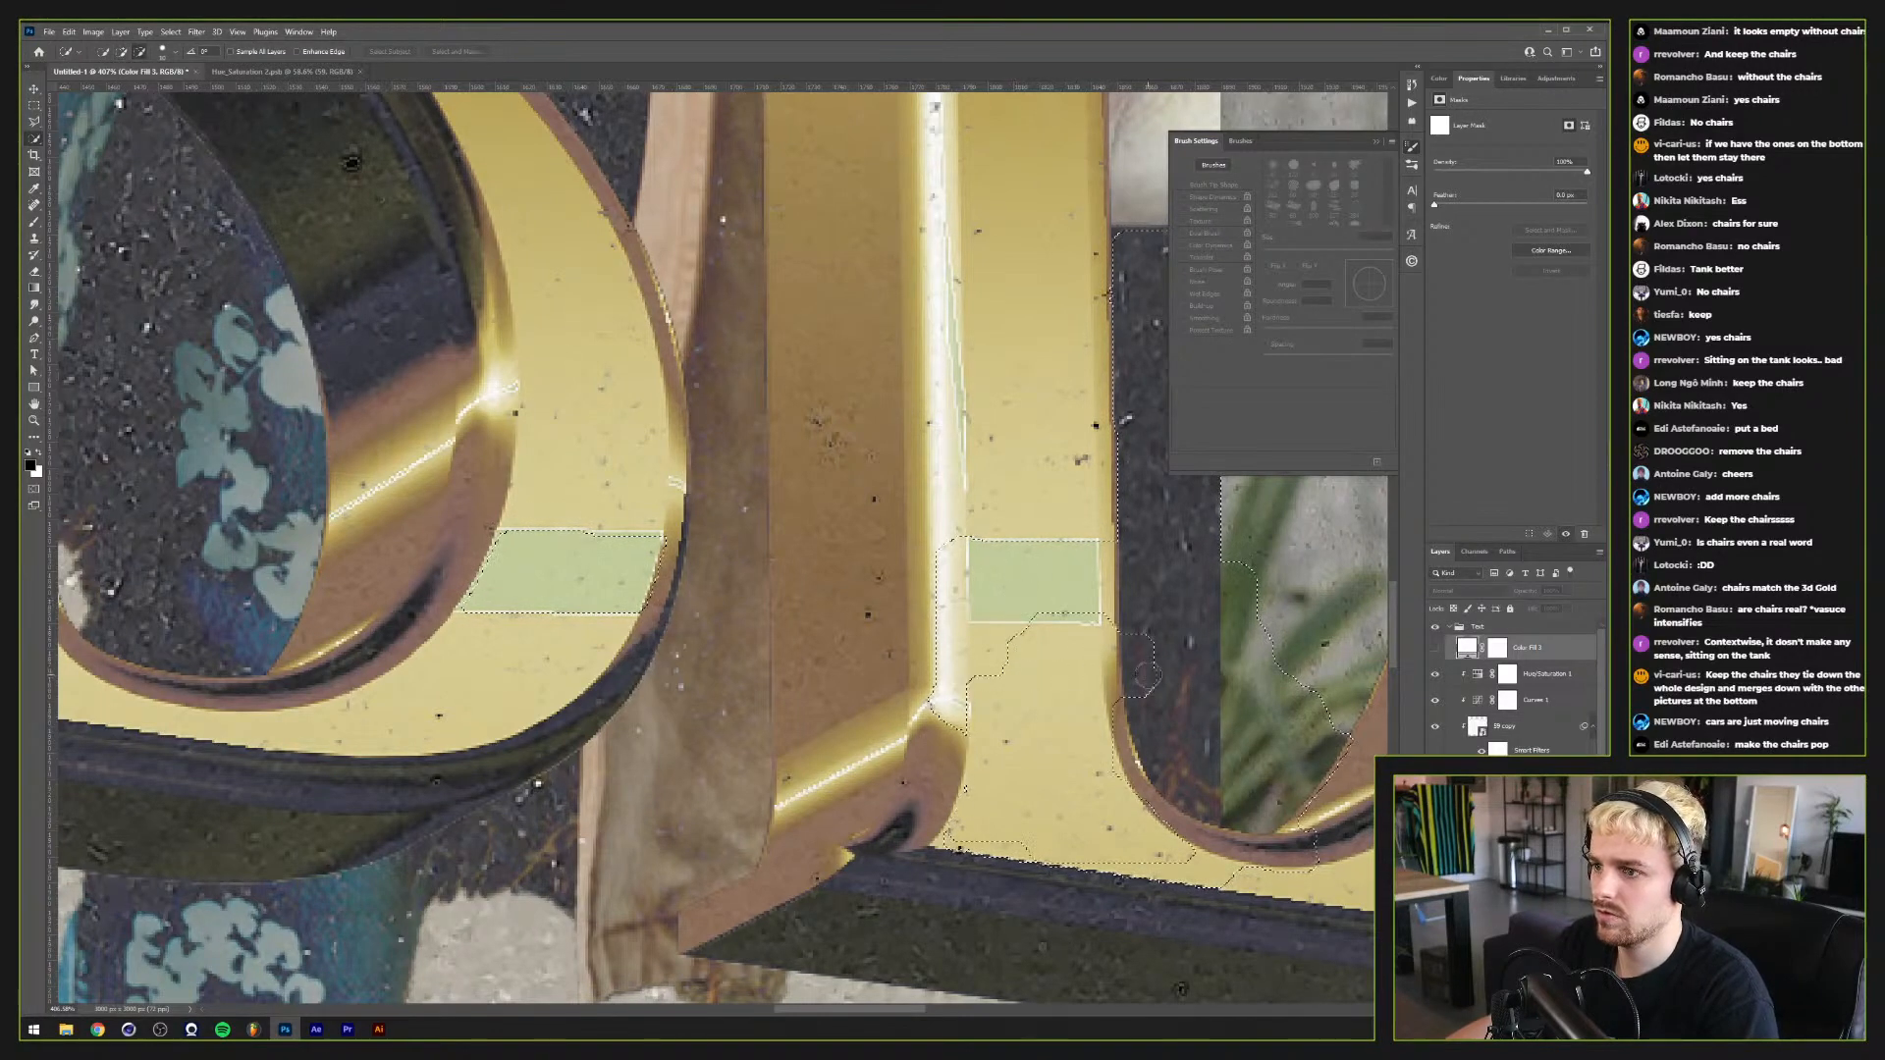
mouse_move(1146, 676)
mouse_down()
mouse_move(1075, 626)
mouse_move(1044, 667)
mouse_move(920, 670)
mouse_up()
mouse_move(1134, 657)
mouse_down()
mouse_move(1125, 563)
mouse_move(1121, 605)
mouse_move(1113, 543)
mouse_move(1239, 583)
mouse_move(1236, 715)
mouse_move(1146, 761)
mouse_up()
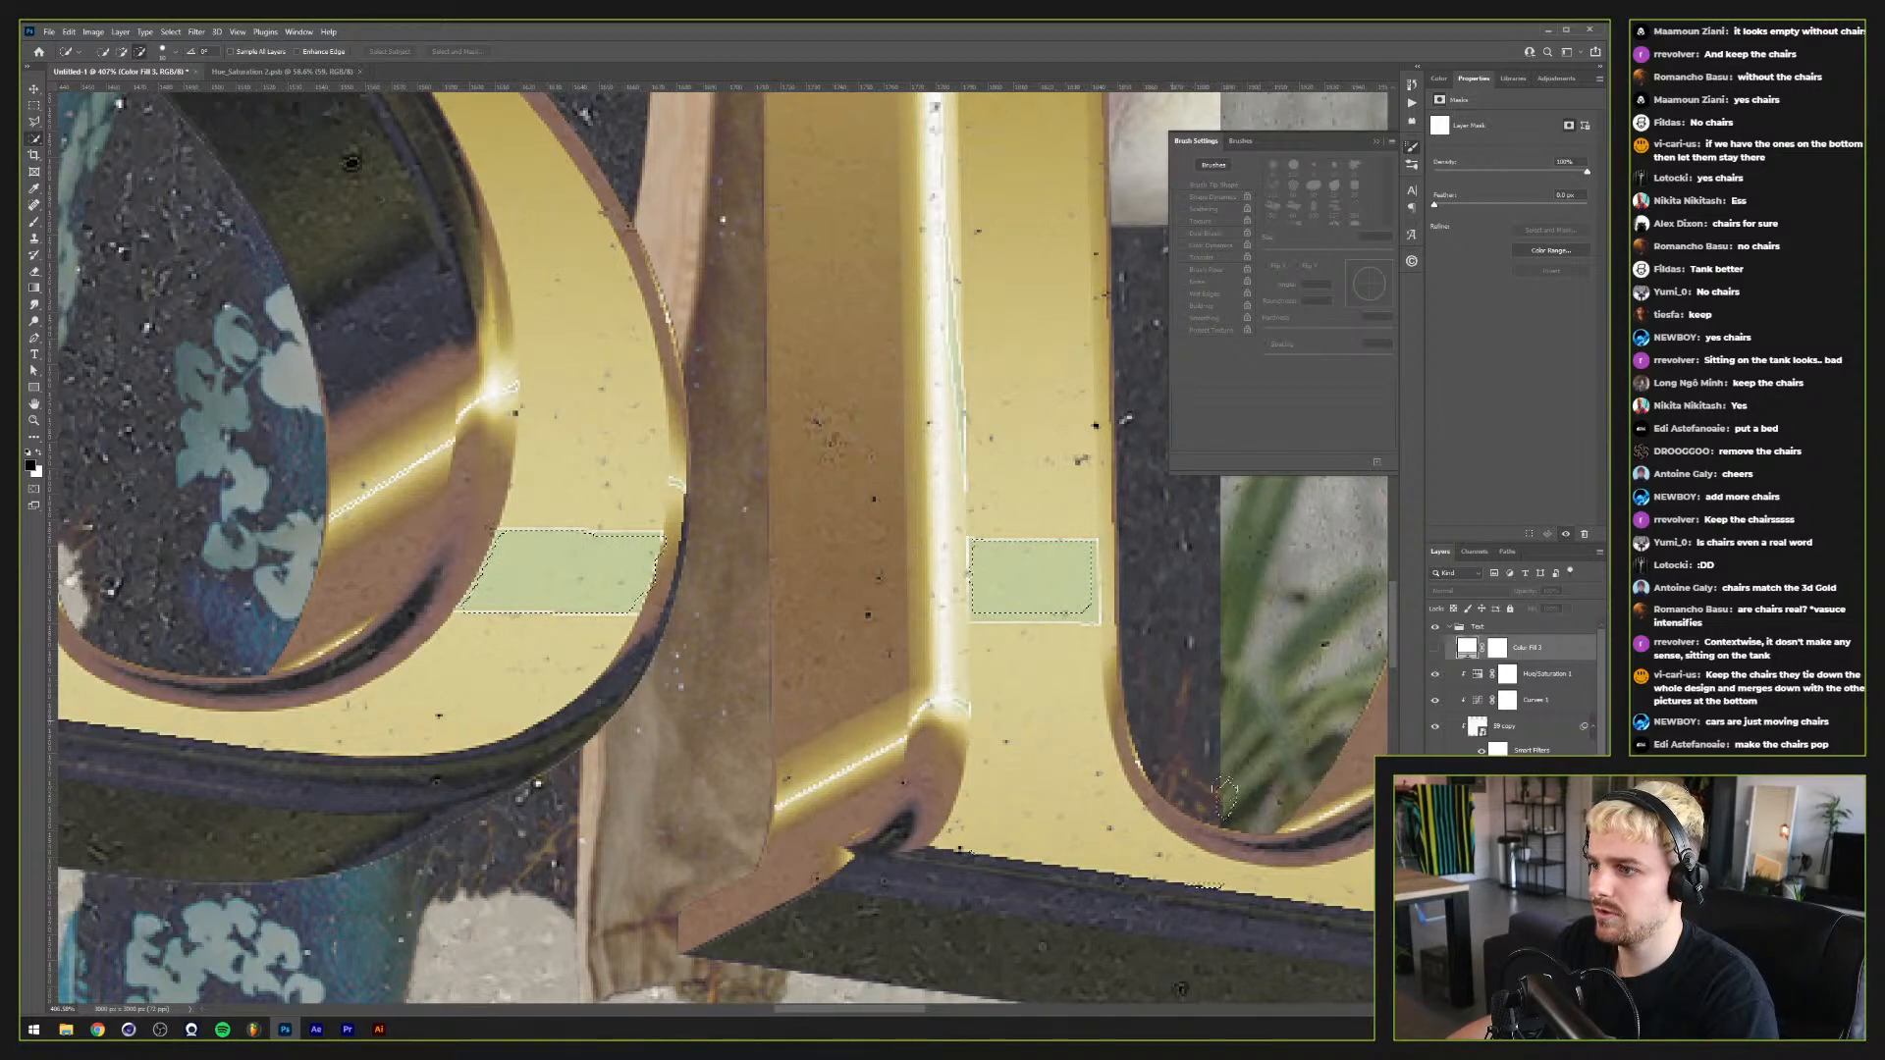
Step: Add the greenish patches on both sides of the O to the selection
scroll(1126, 793, right, 3)
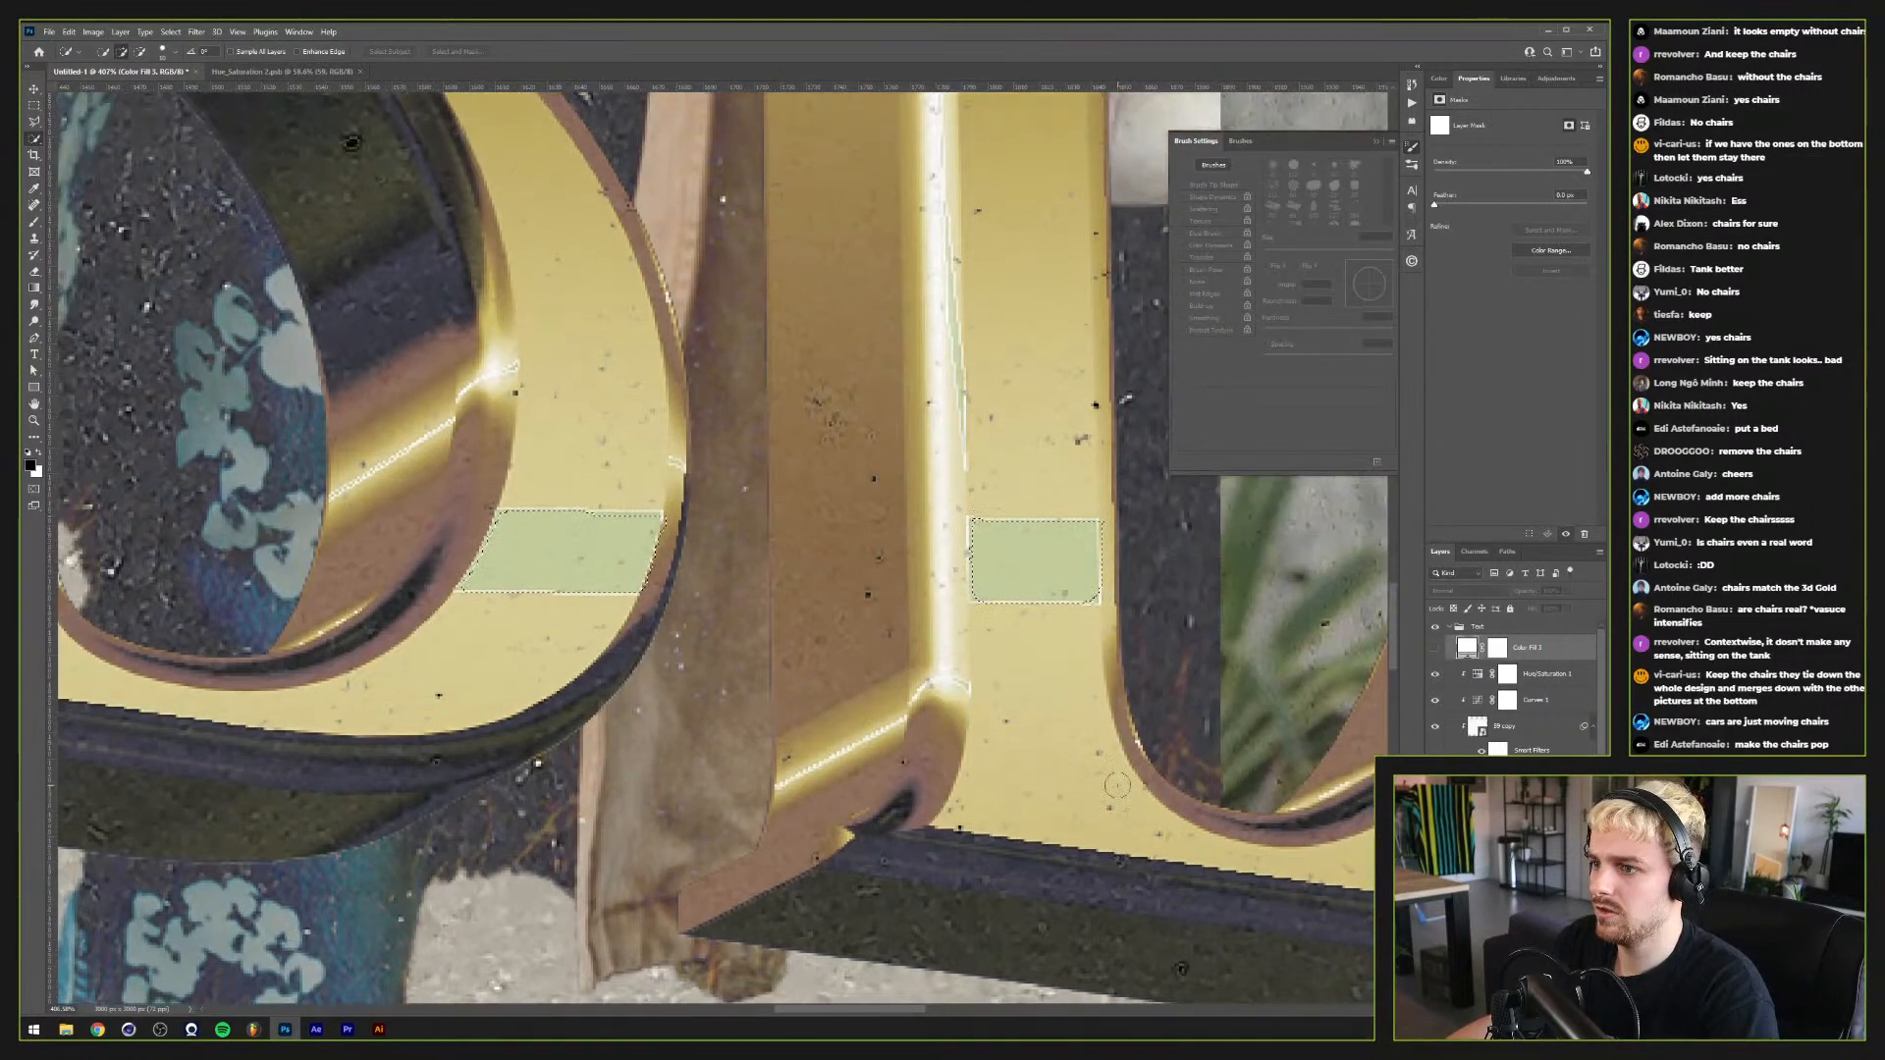
scroll(1117, 792, right, 3)
scroll(1117, 791, down, 3)
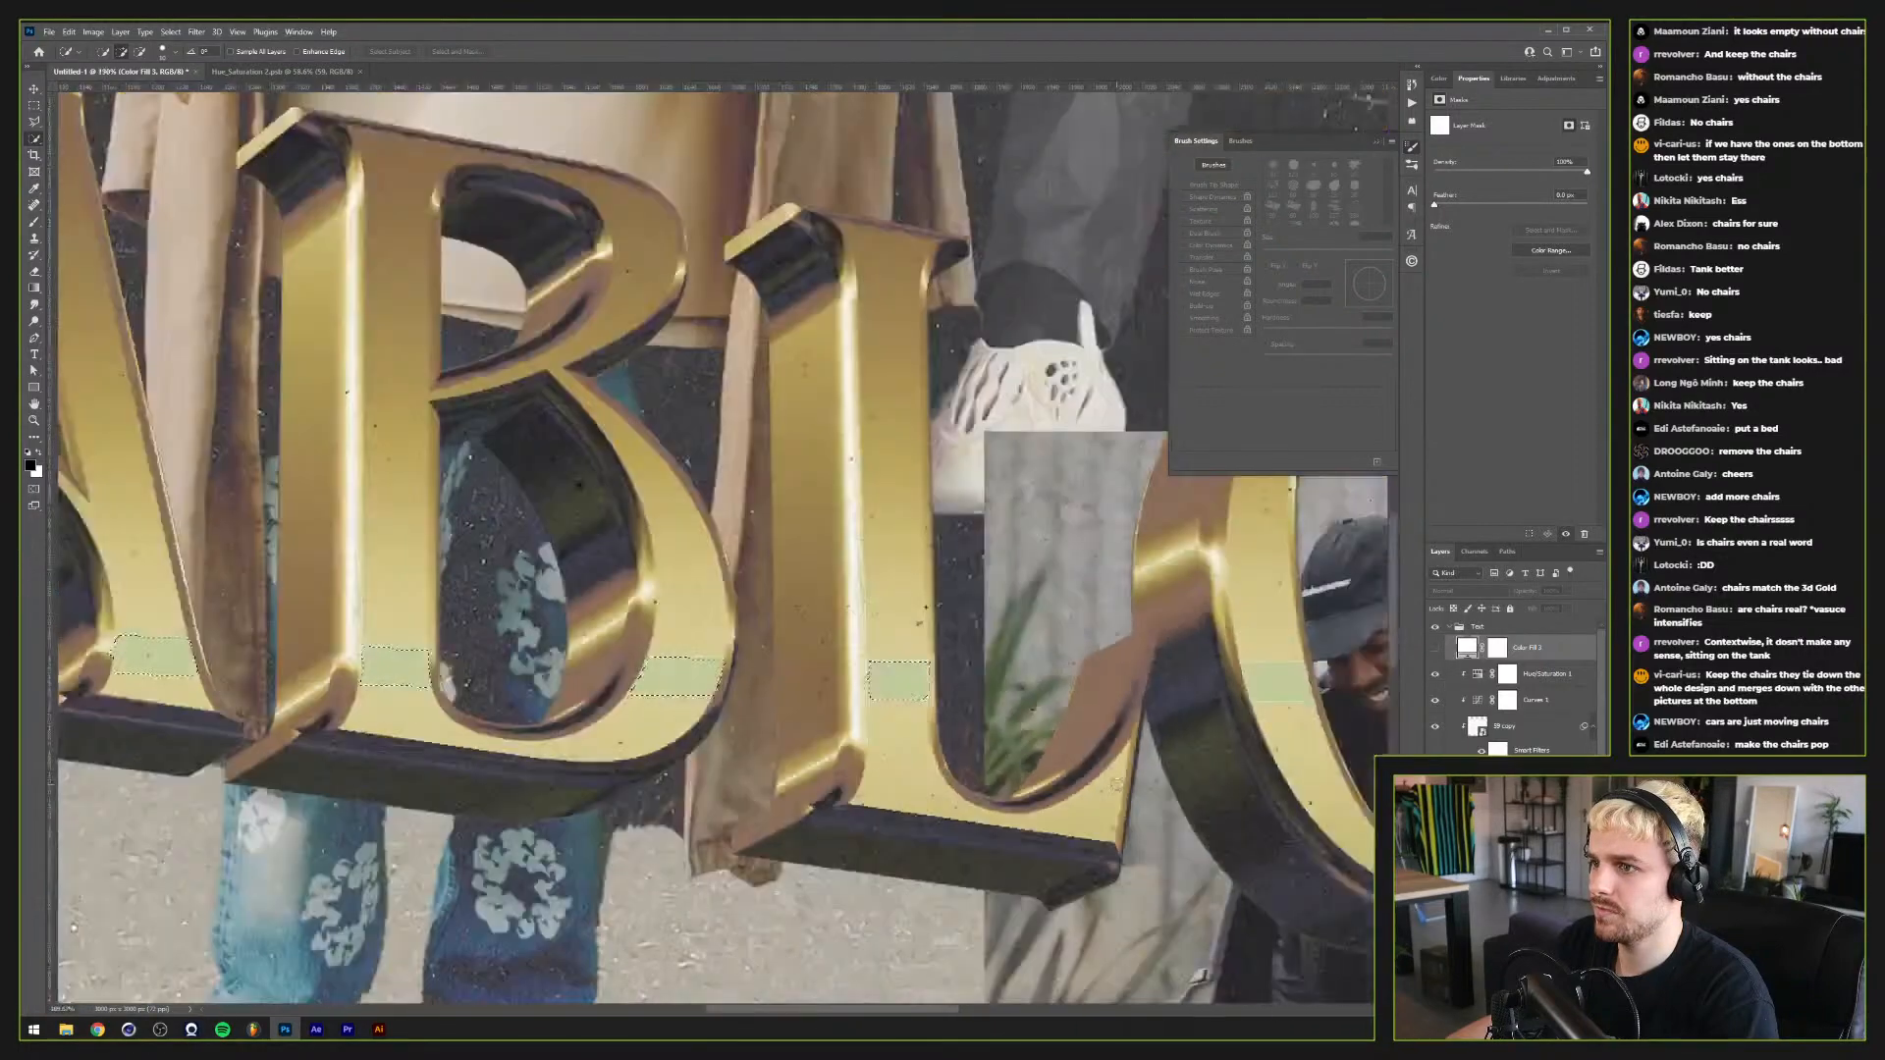
scroll(1117, 791, right, 8)
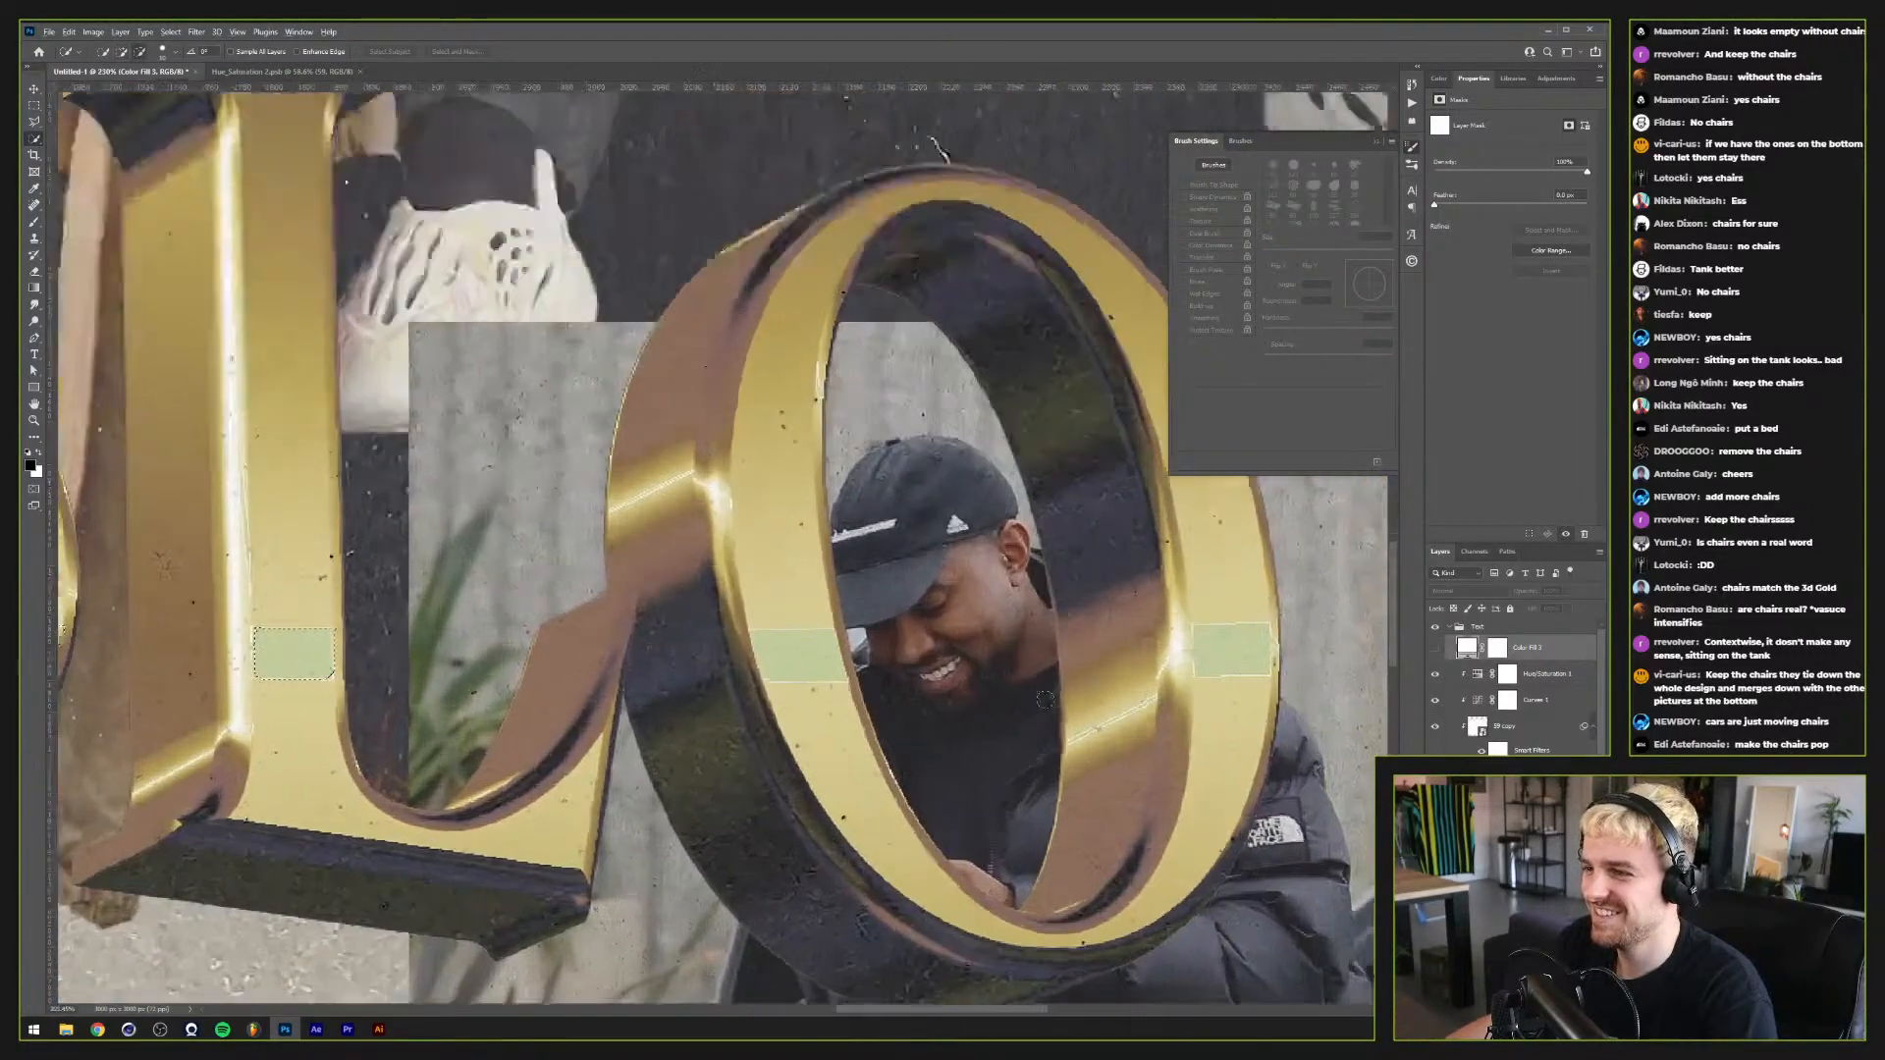
scroll(755, 681, up, 2)
drag(756, 680, 761, 653)
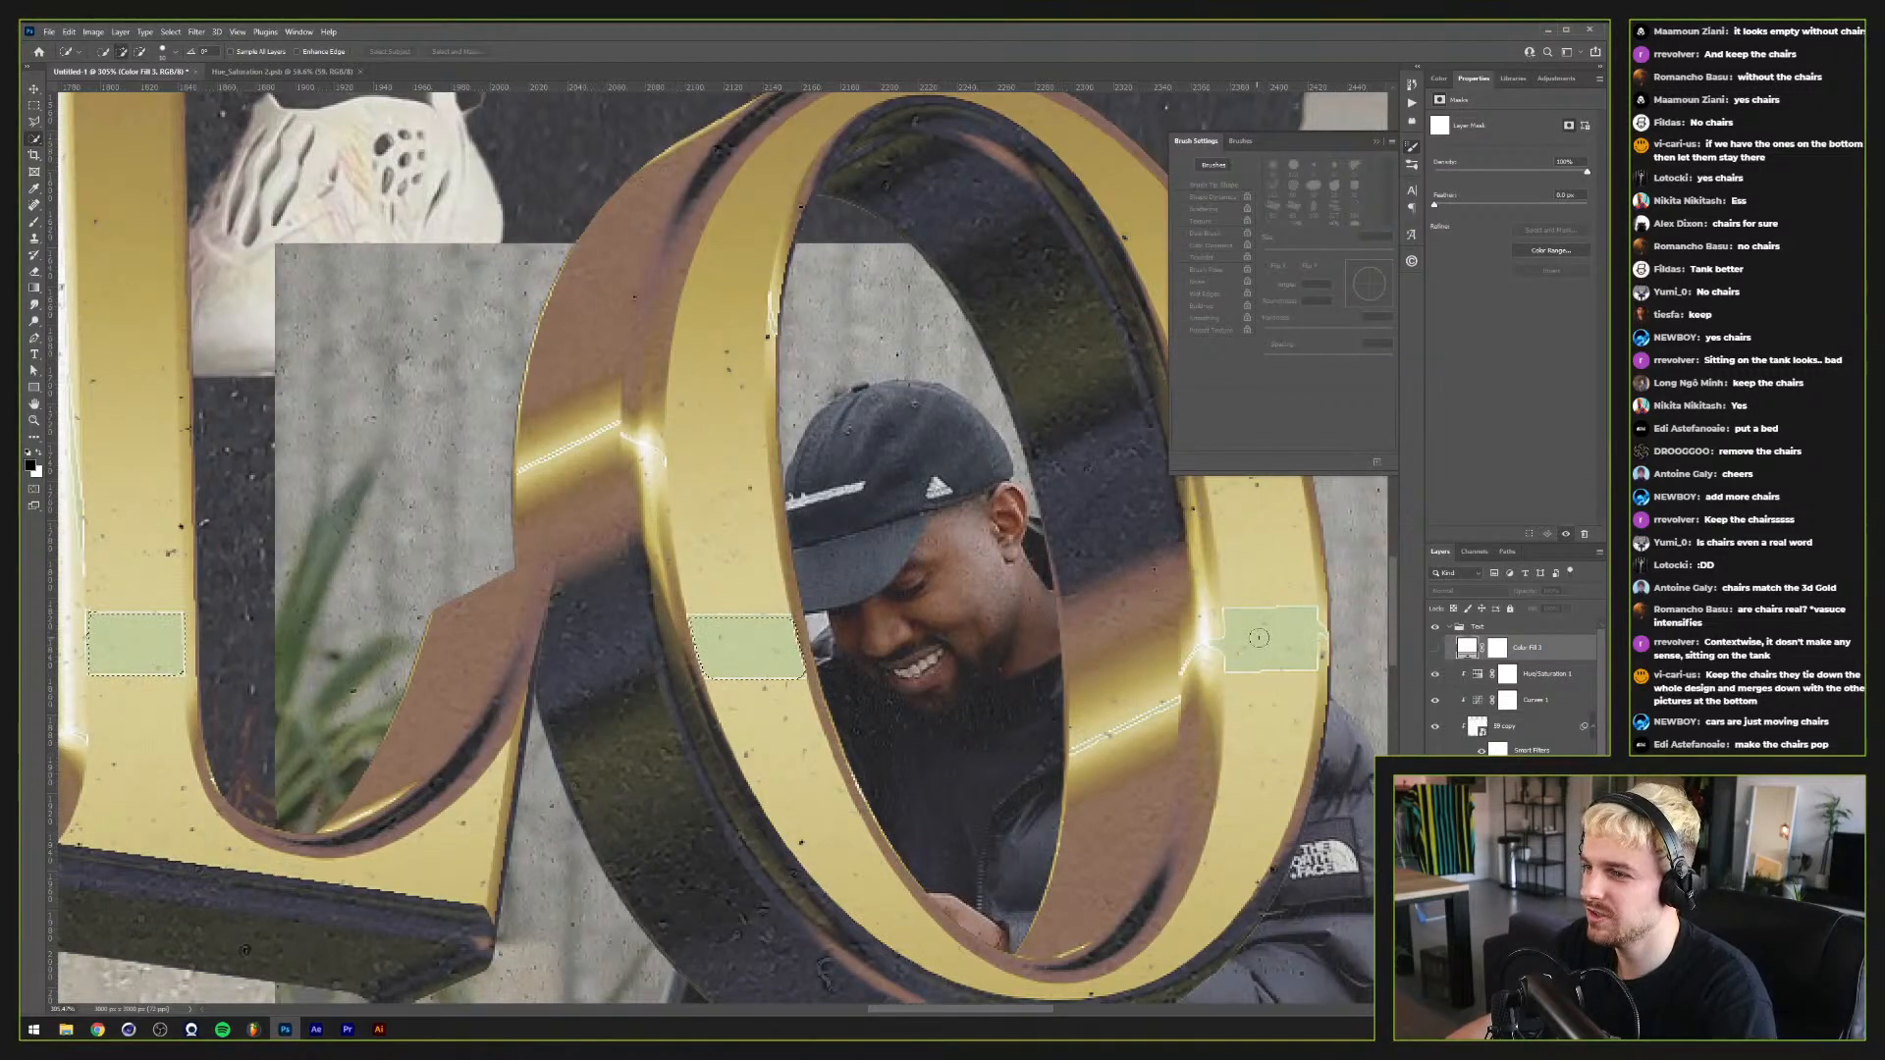
drag(1263, 642, 1249, 646)
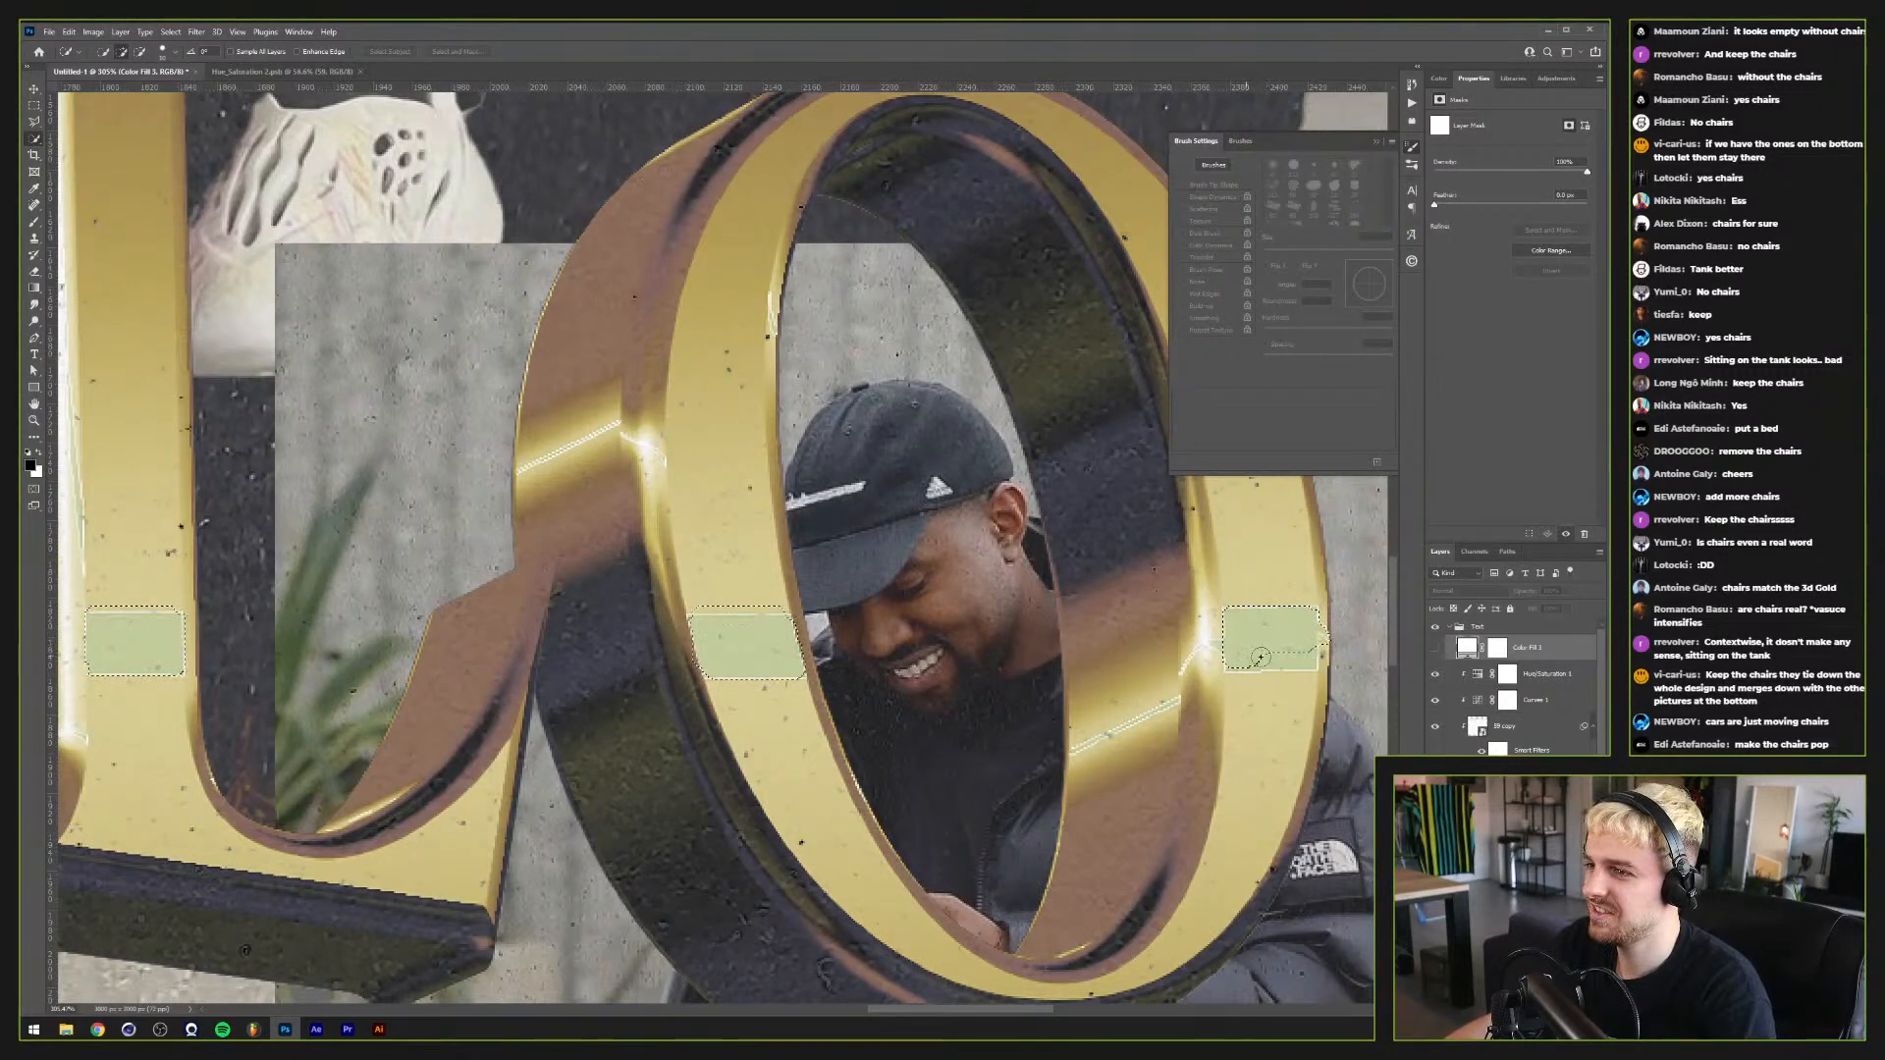
Step: Mask the white Color Fill layer to the selected letter patches and make the layer visible
scroll(1249, 652, right, 3)
scroll(1250, 656, down, 10)
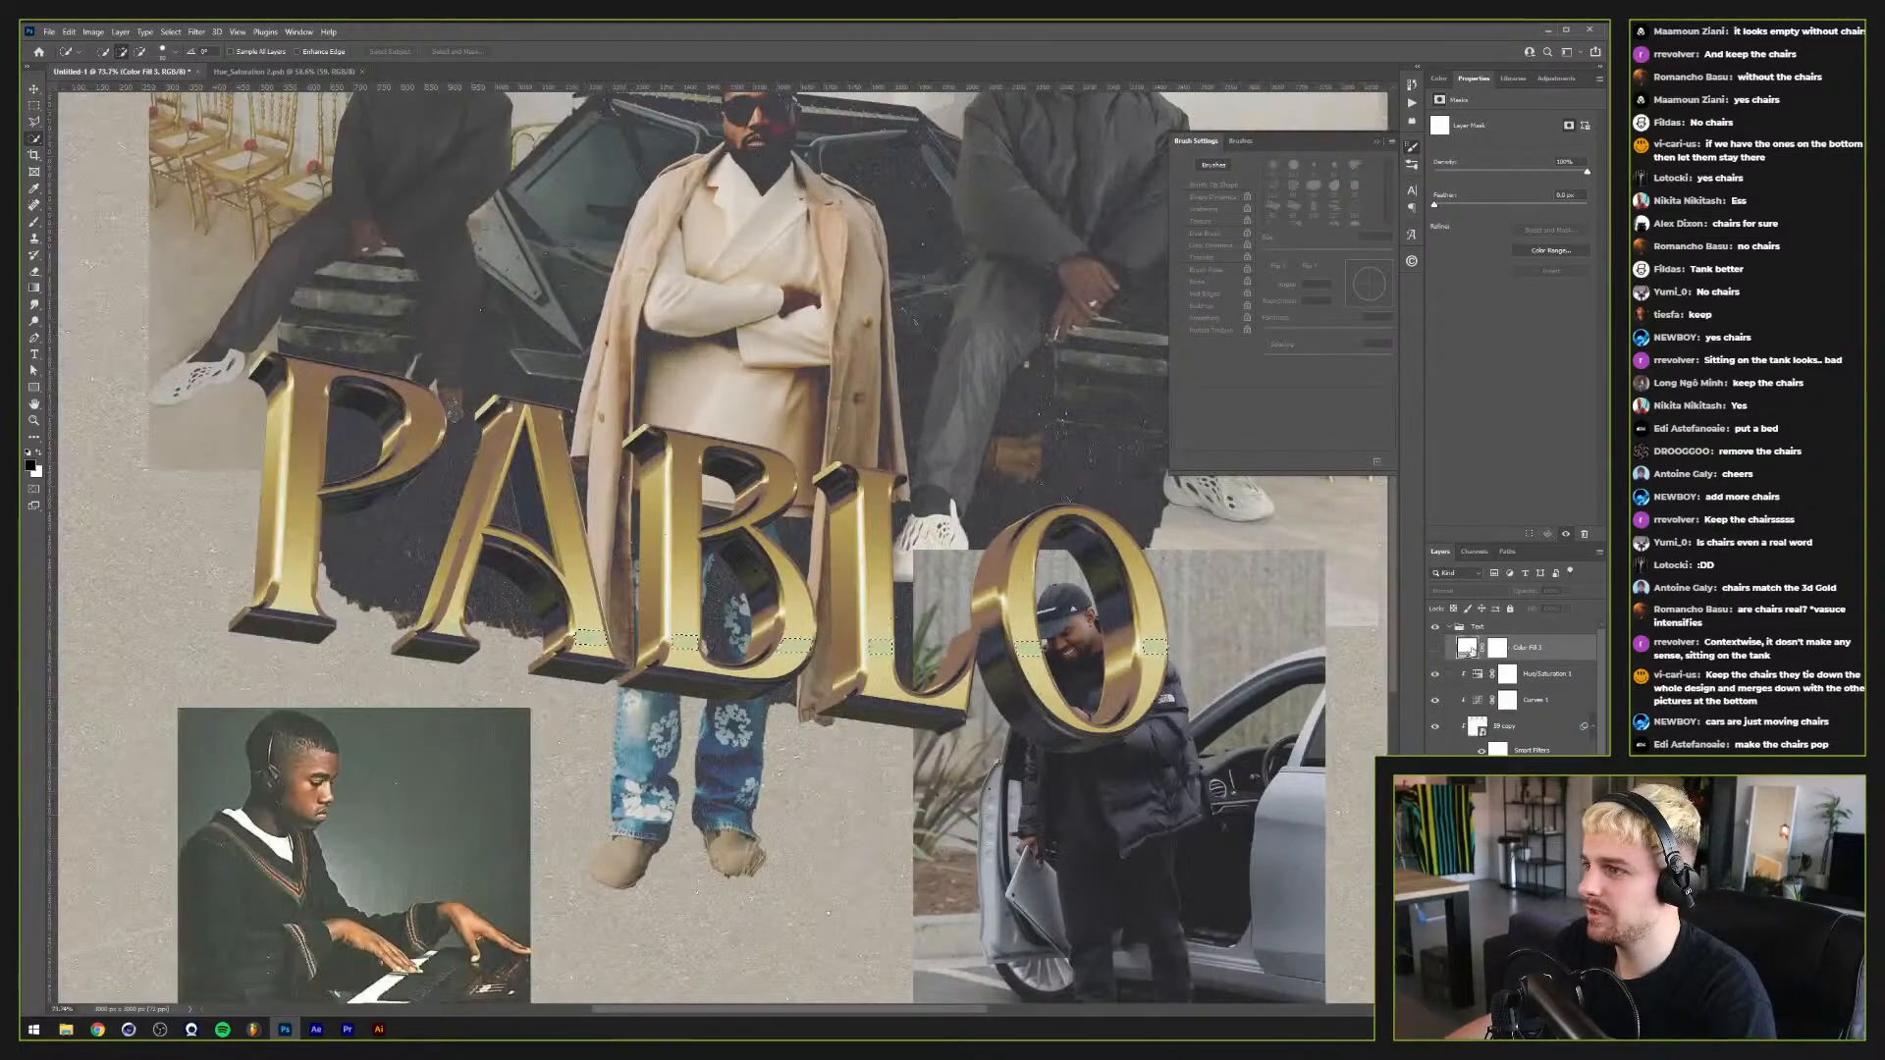
drag(1465, 648, 1500, 698)
key(ctrl+z)
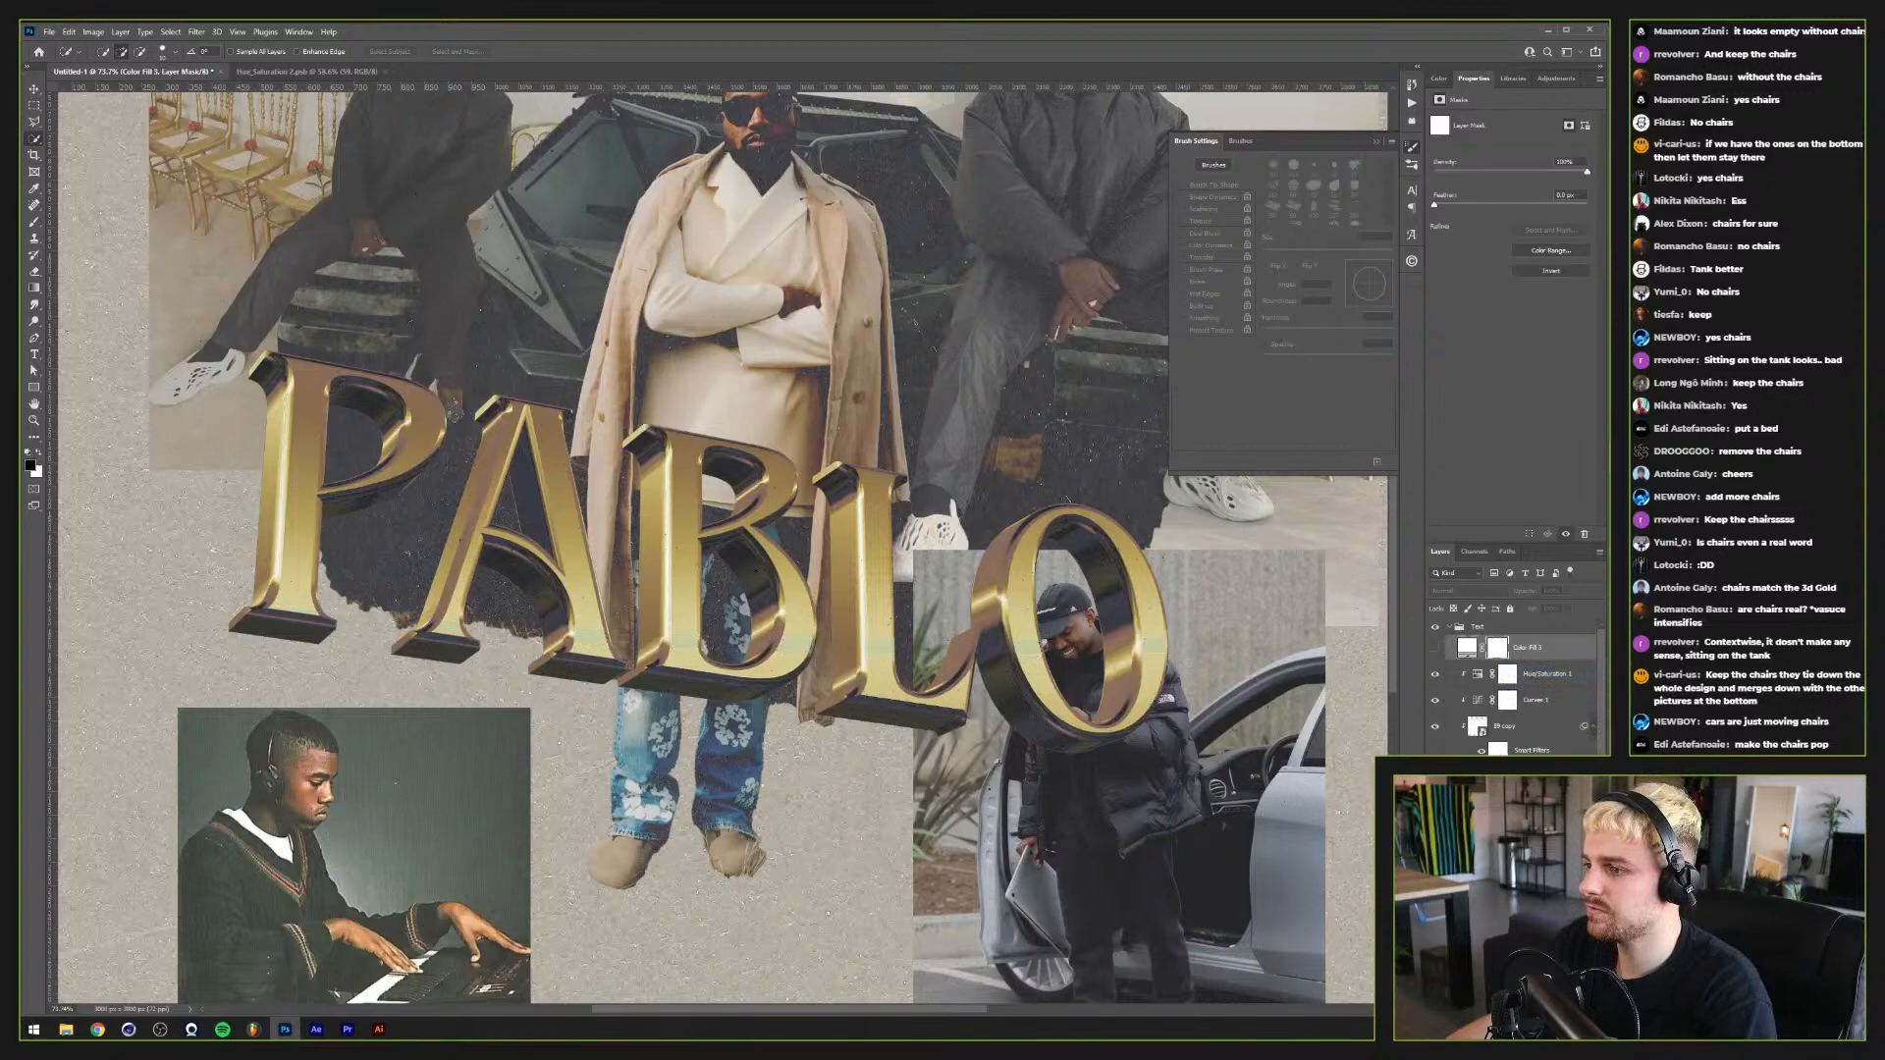
click(1435, 649)
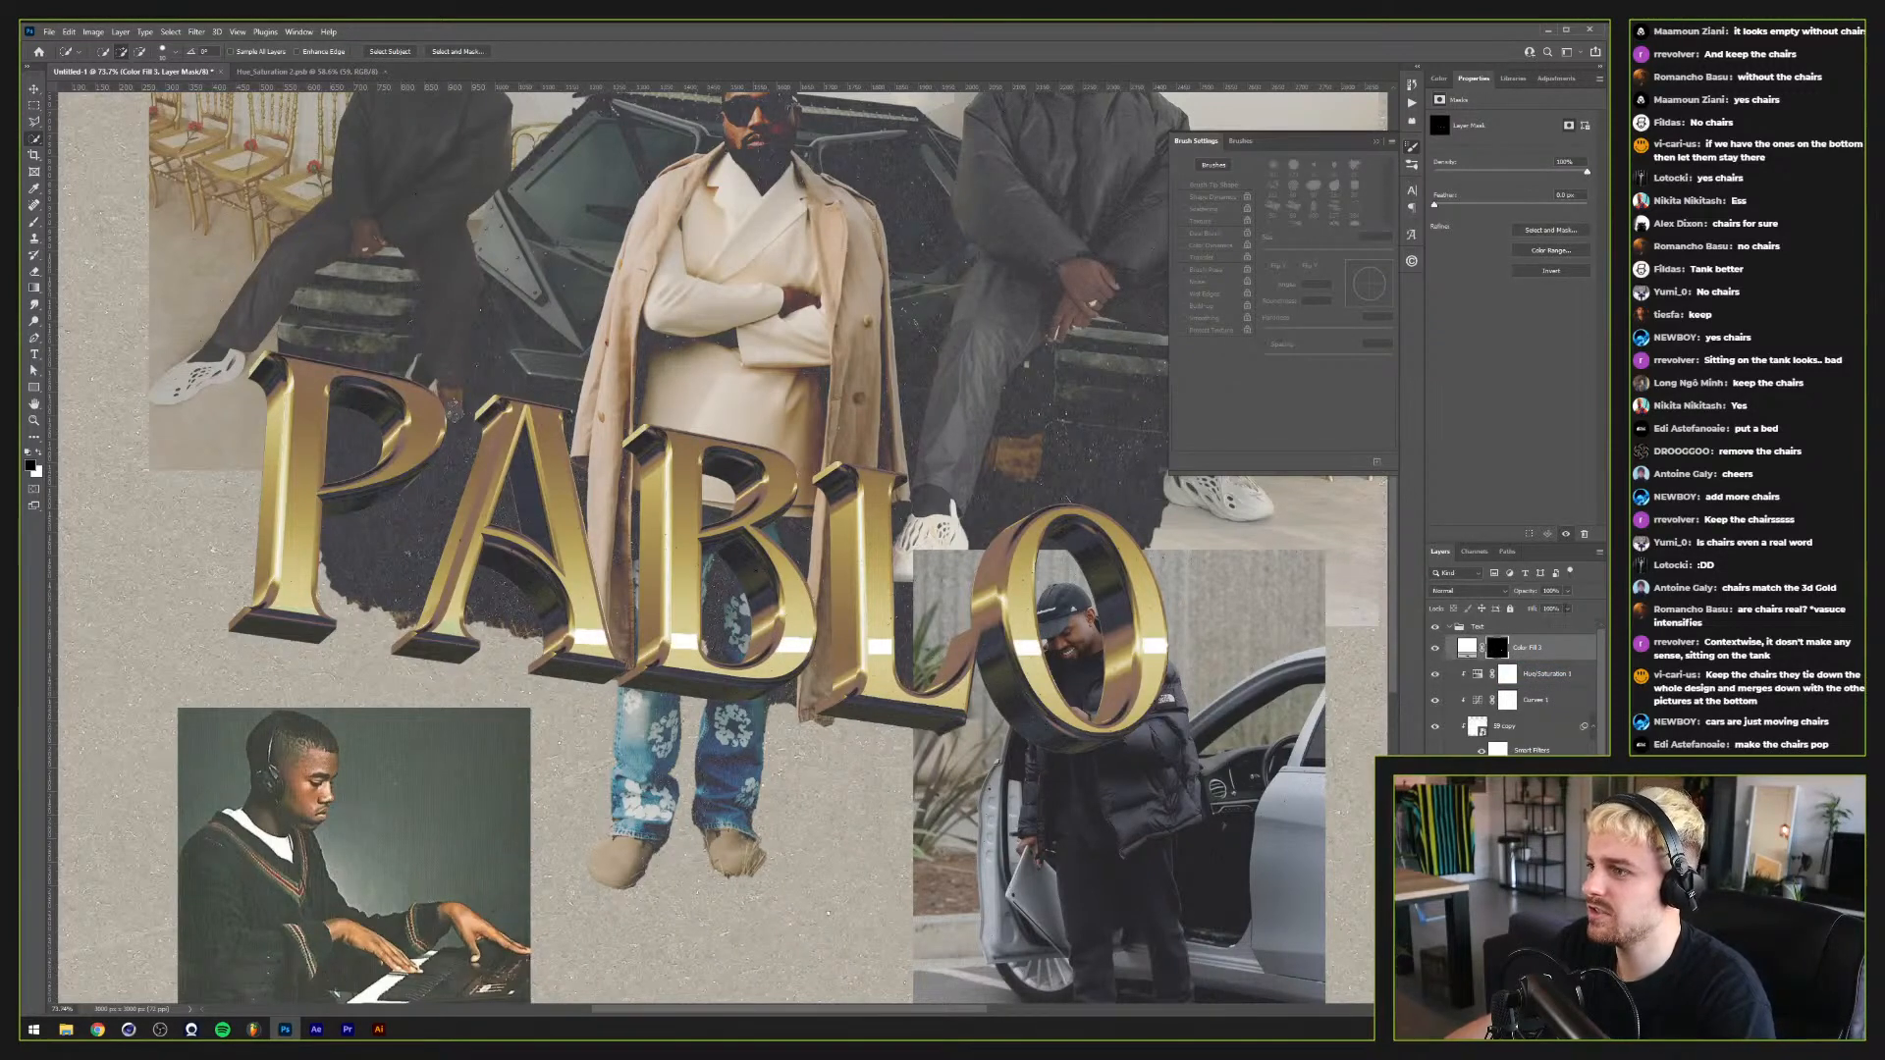
Step: Recolor the Color Fill layer to a pale cream-yellow sampled from the lettering
double_click(1472, 650)
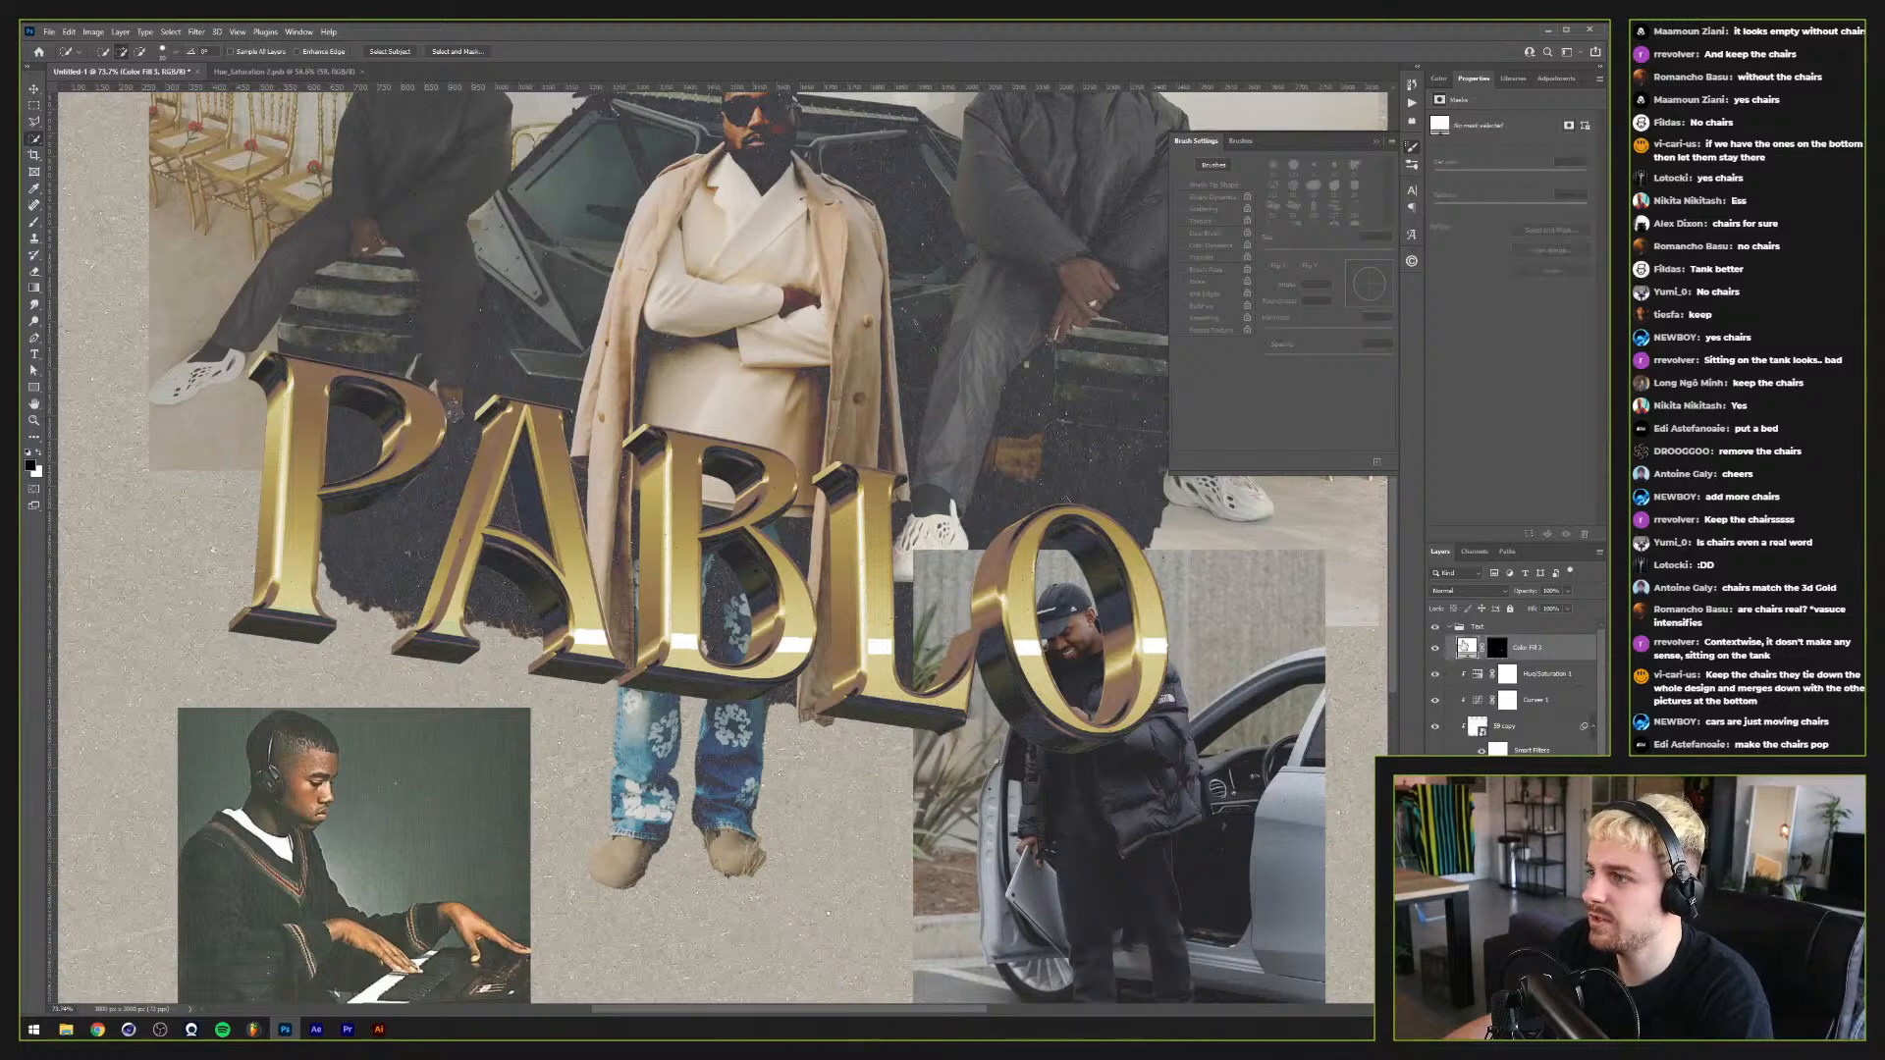
click(863, 600)
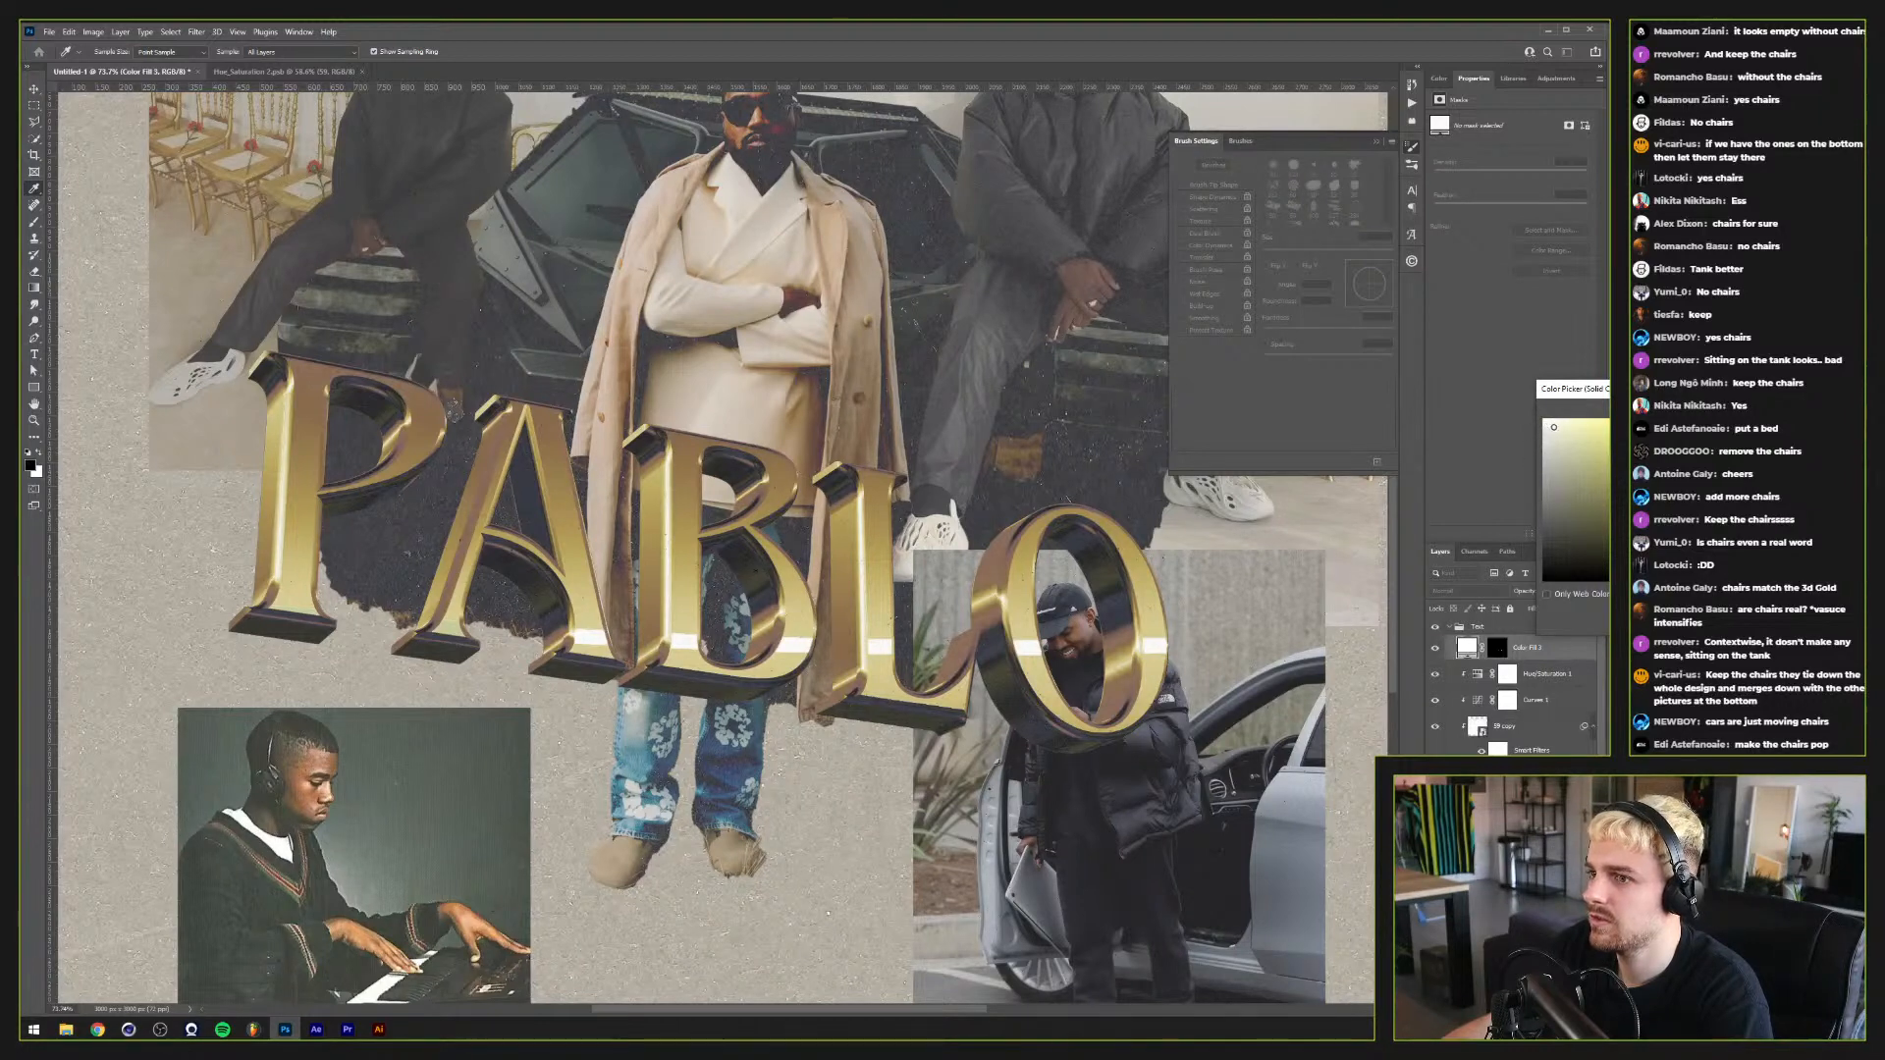
click(684, 642)
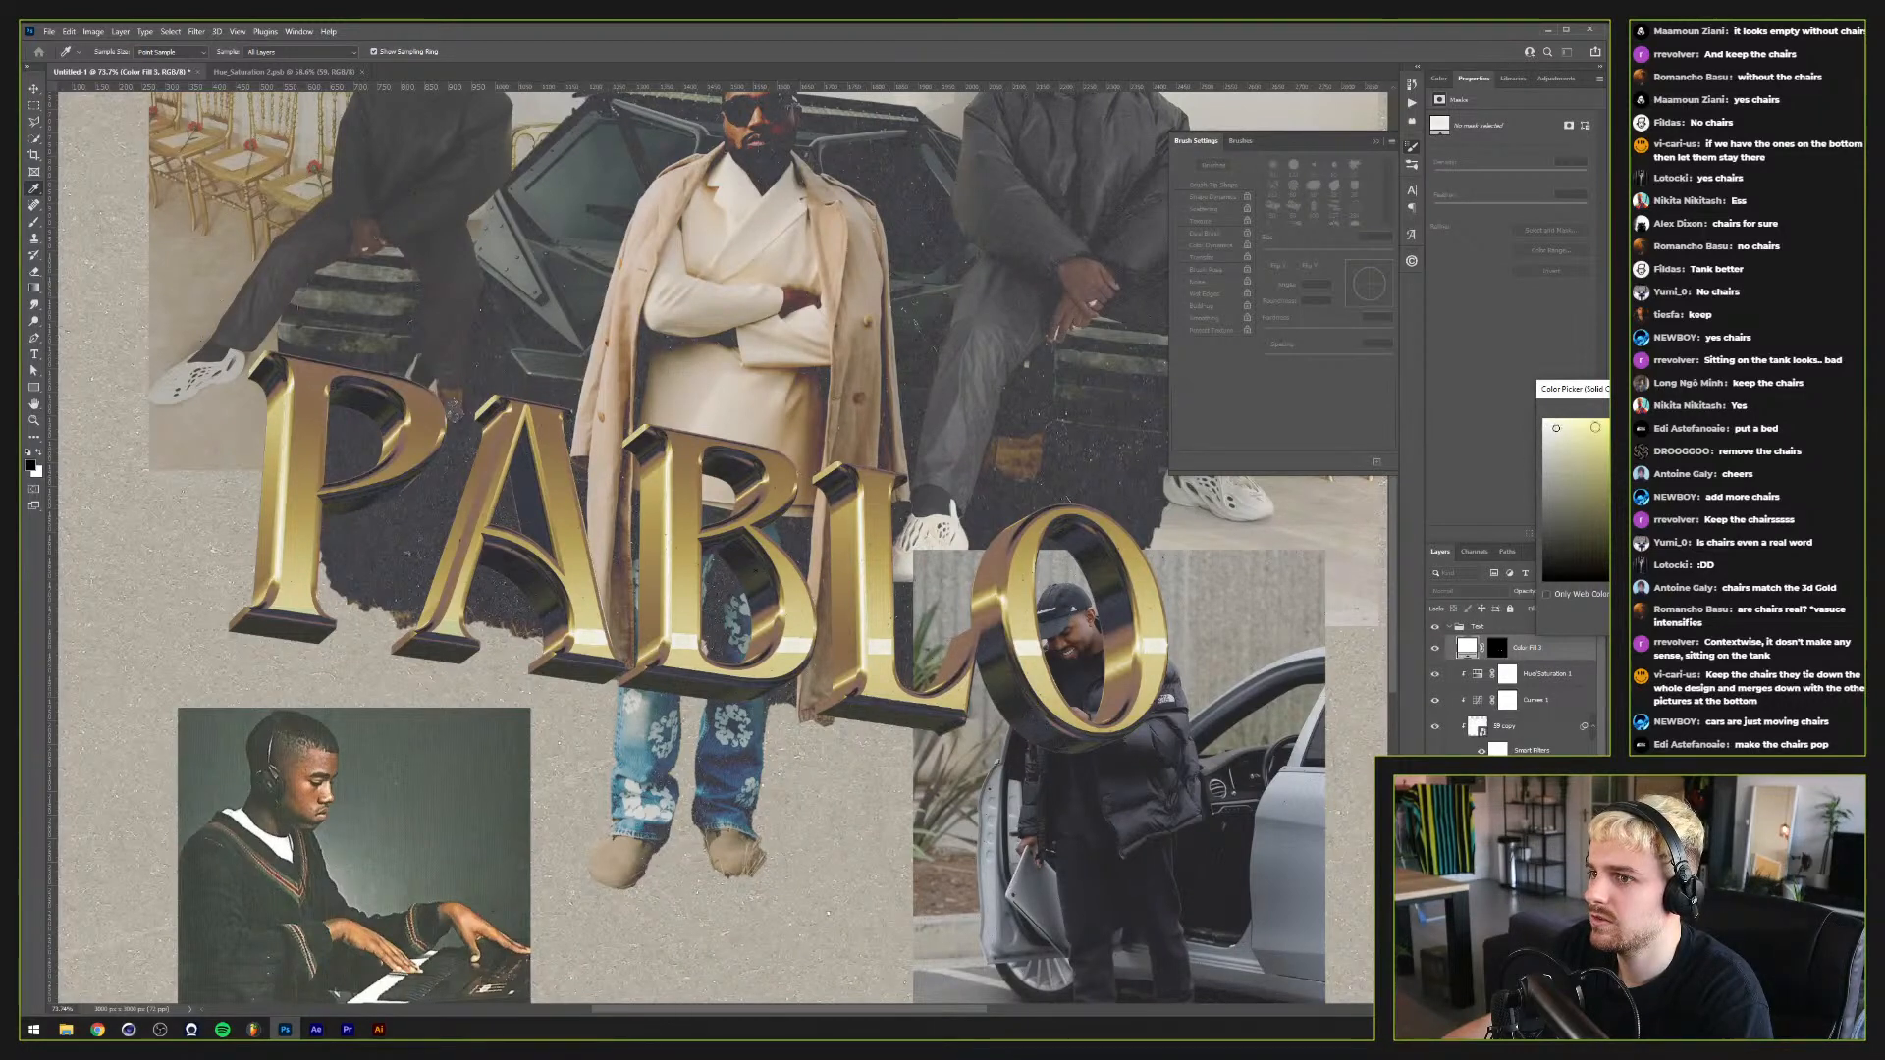
key(Return)
Step: Soften the edges of the cream Color Fill layer's mask with a Gaussian Blur
click(1496, 647)
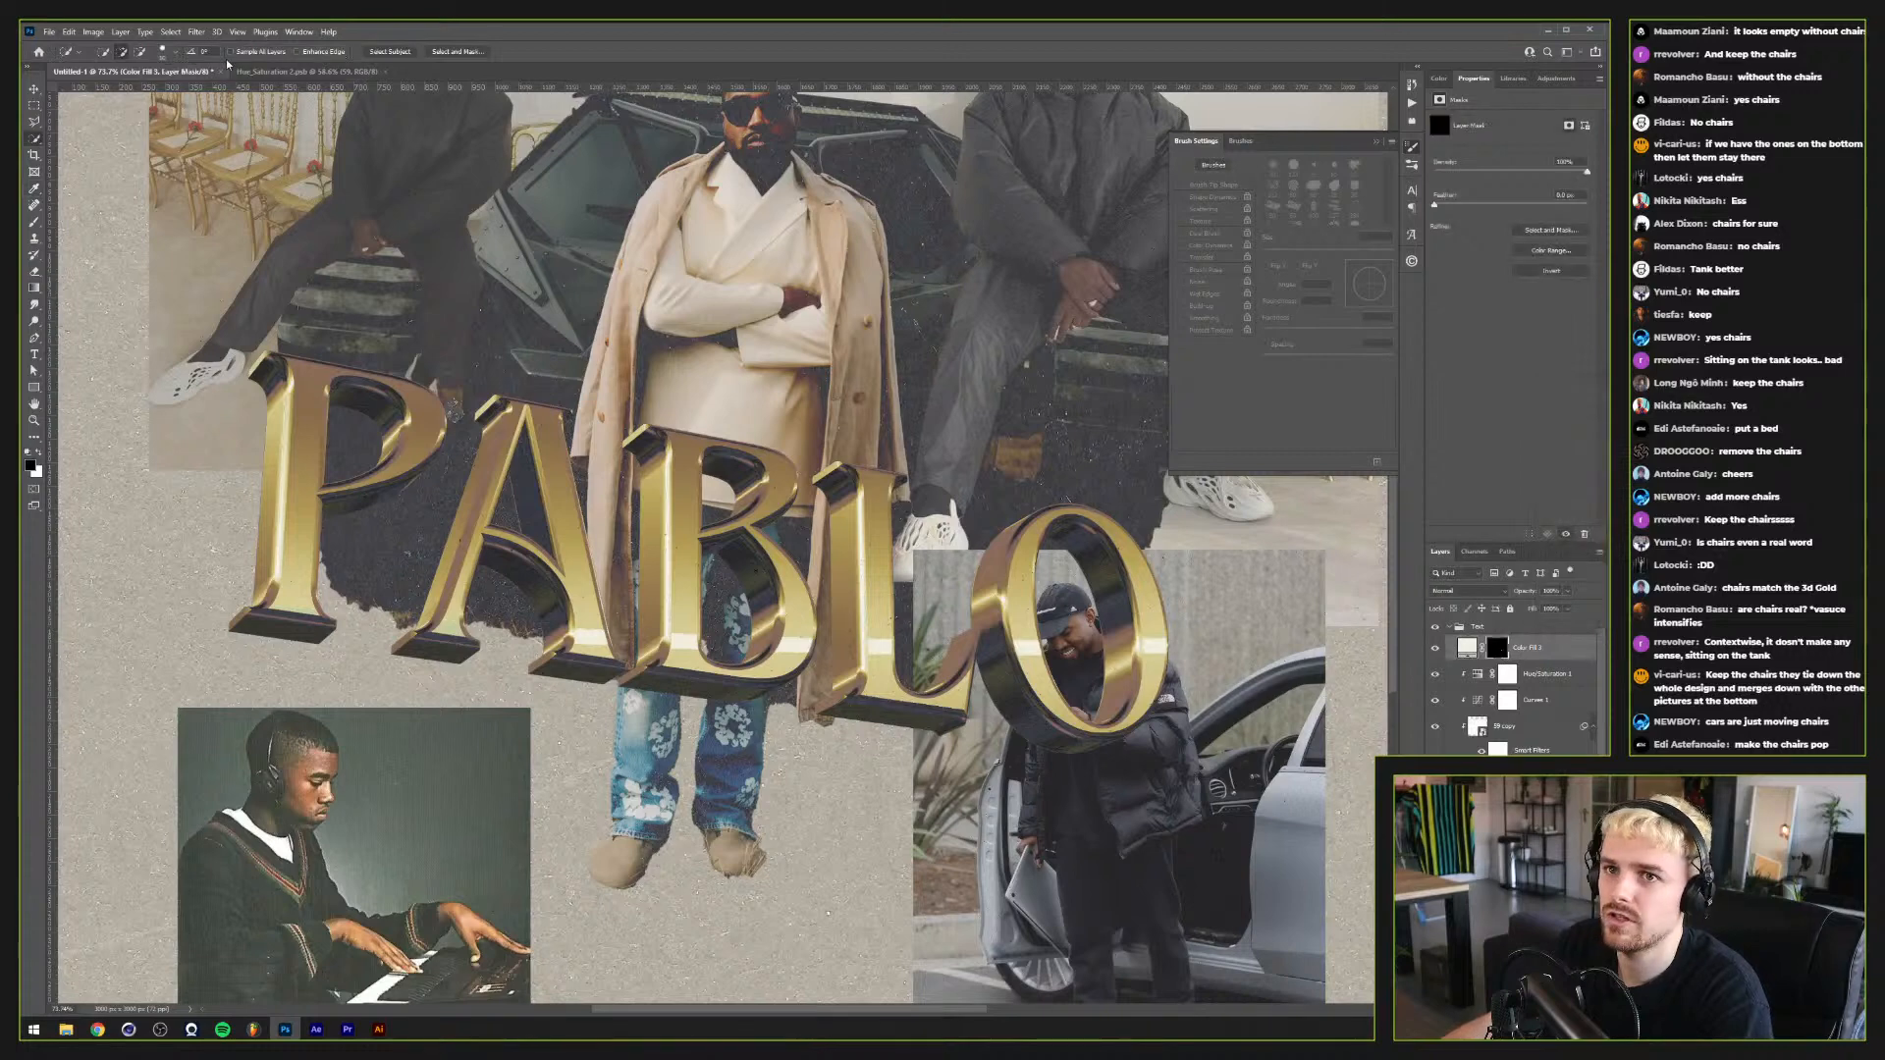
click(201, 33)
mouse_move(235, 194)
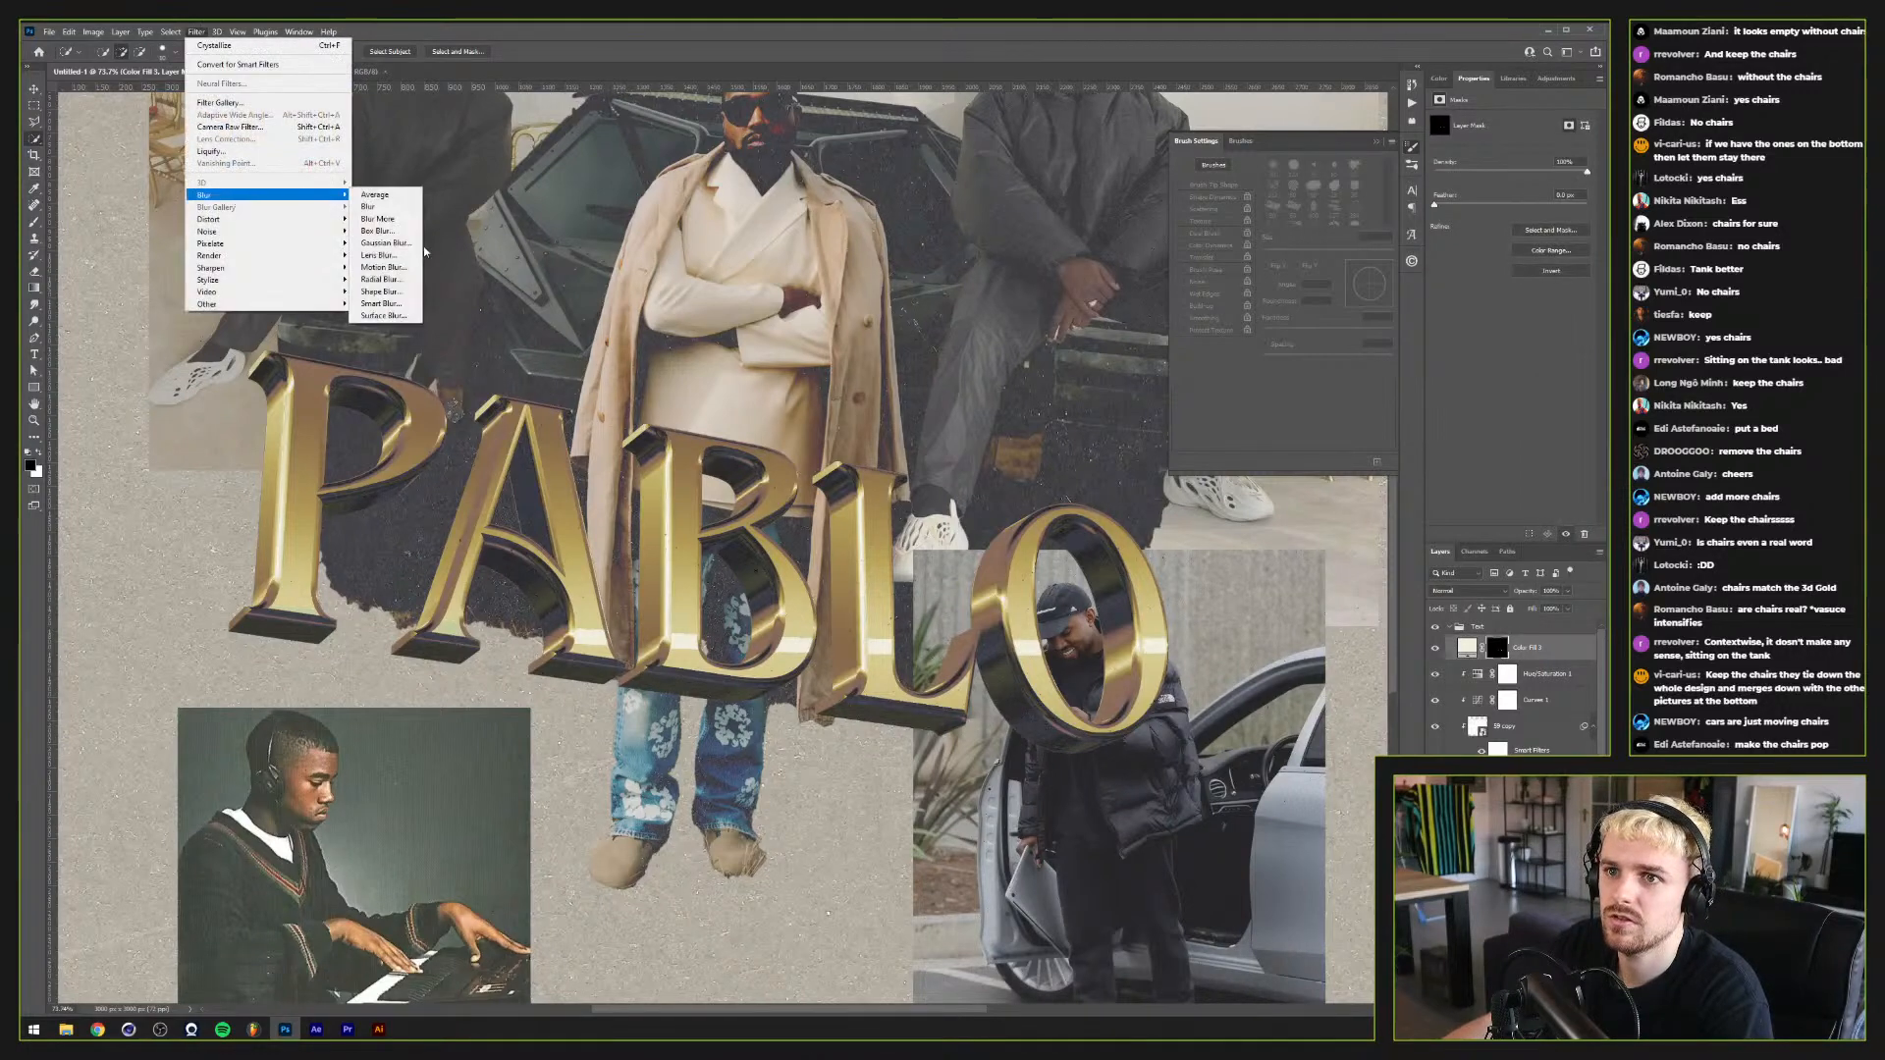
click(417, 242)
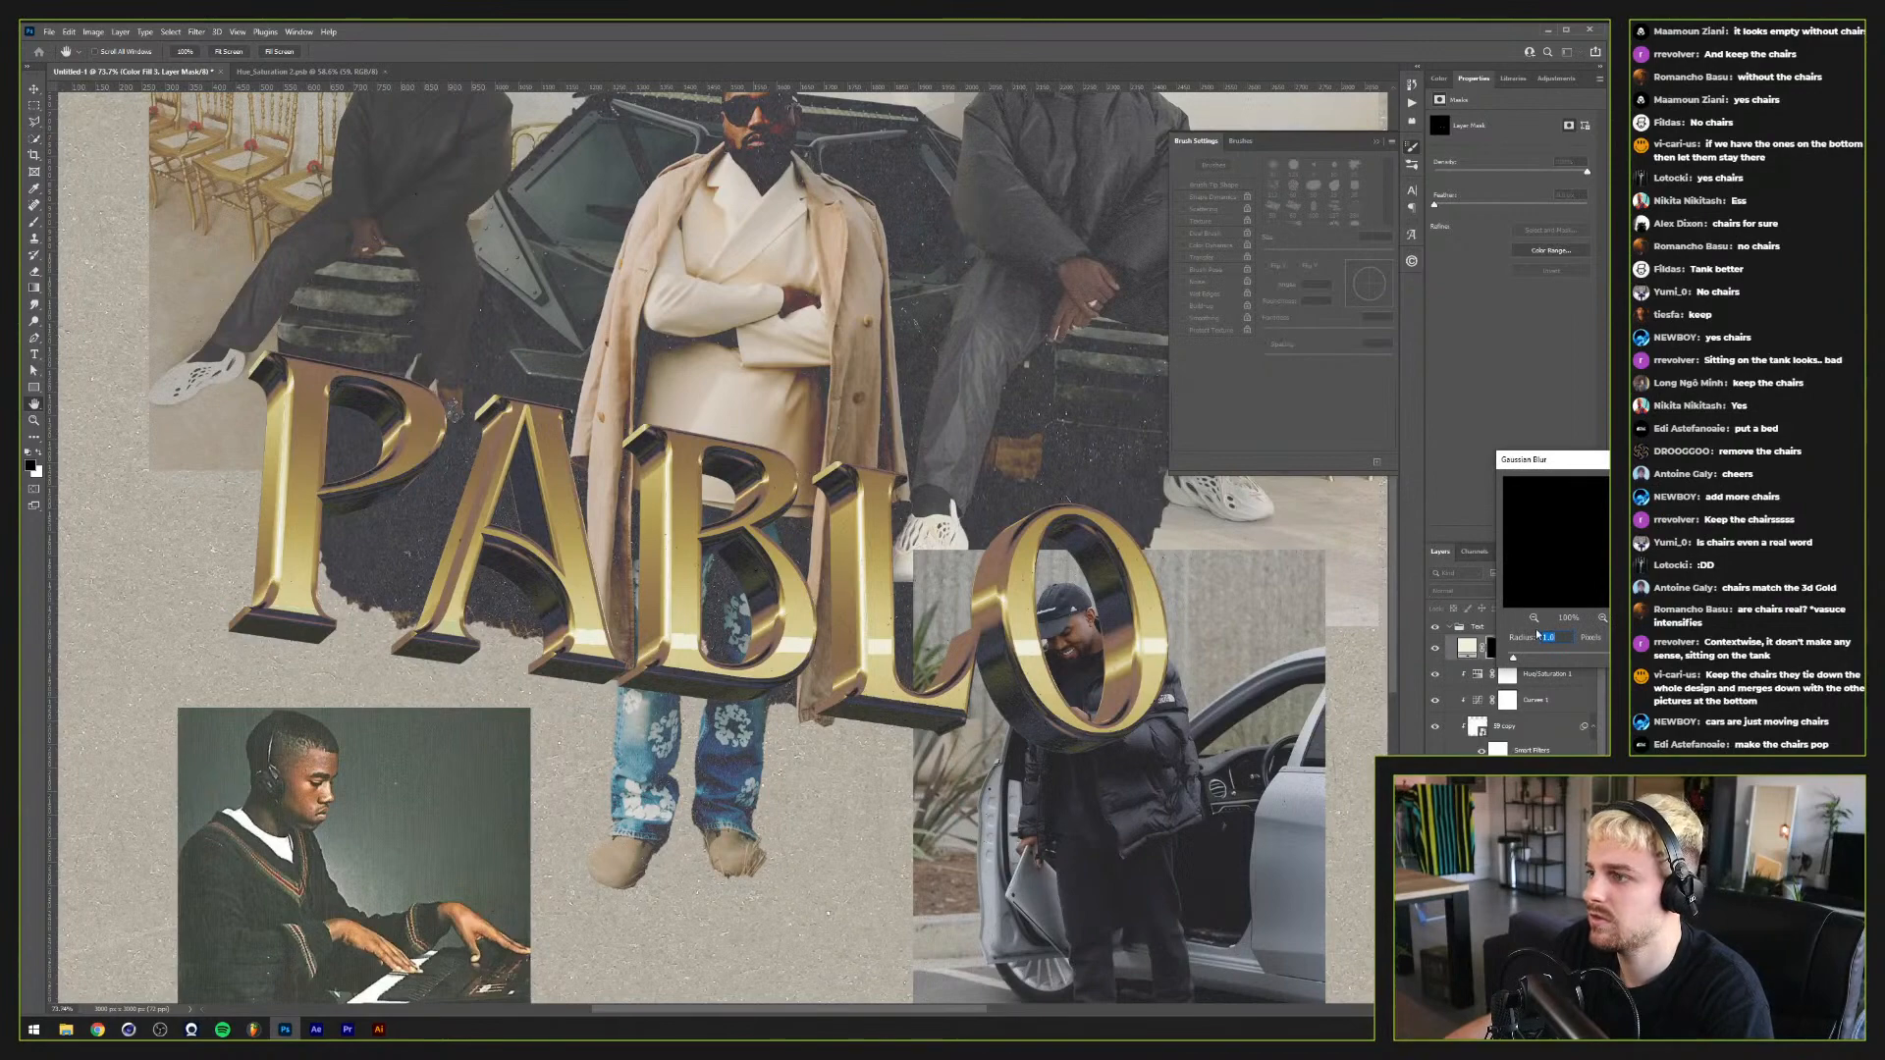
key(Return)
key(w)
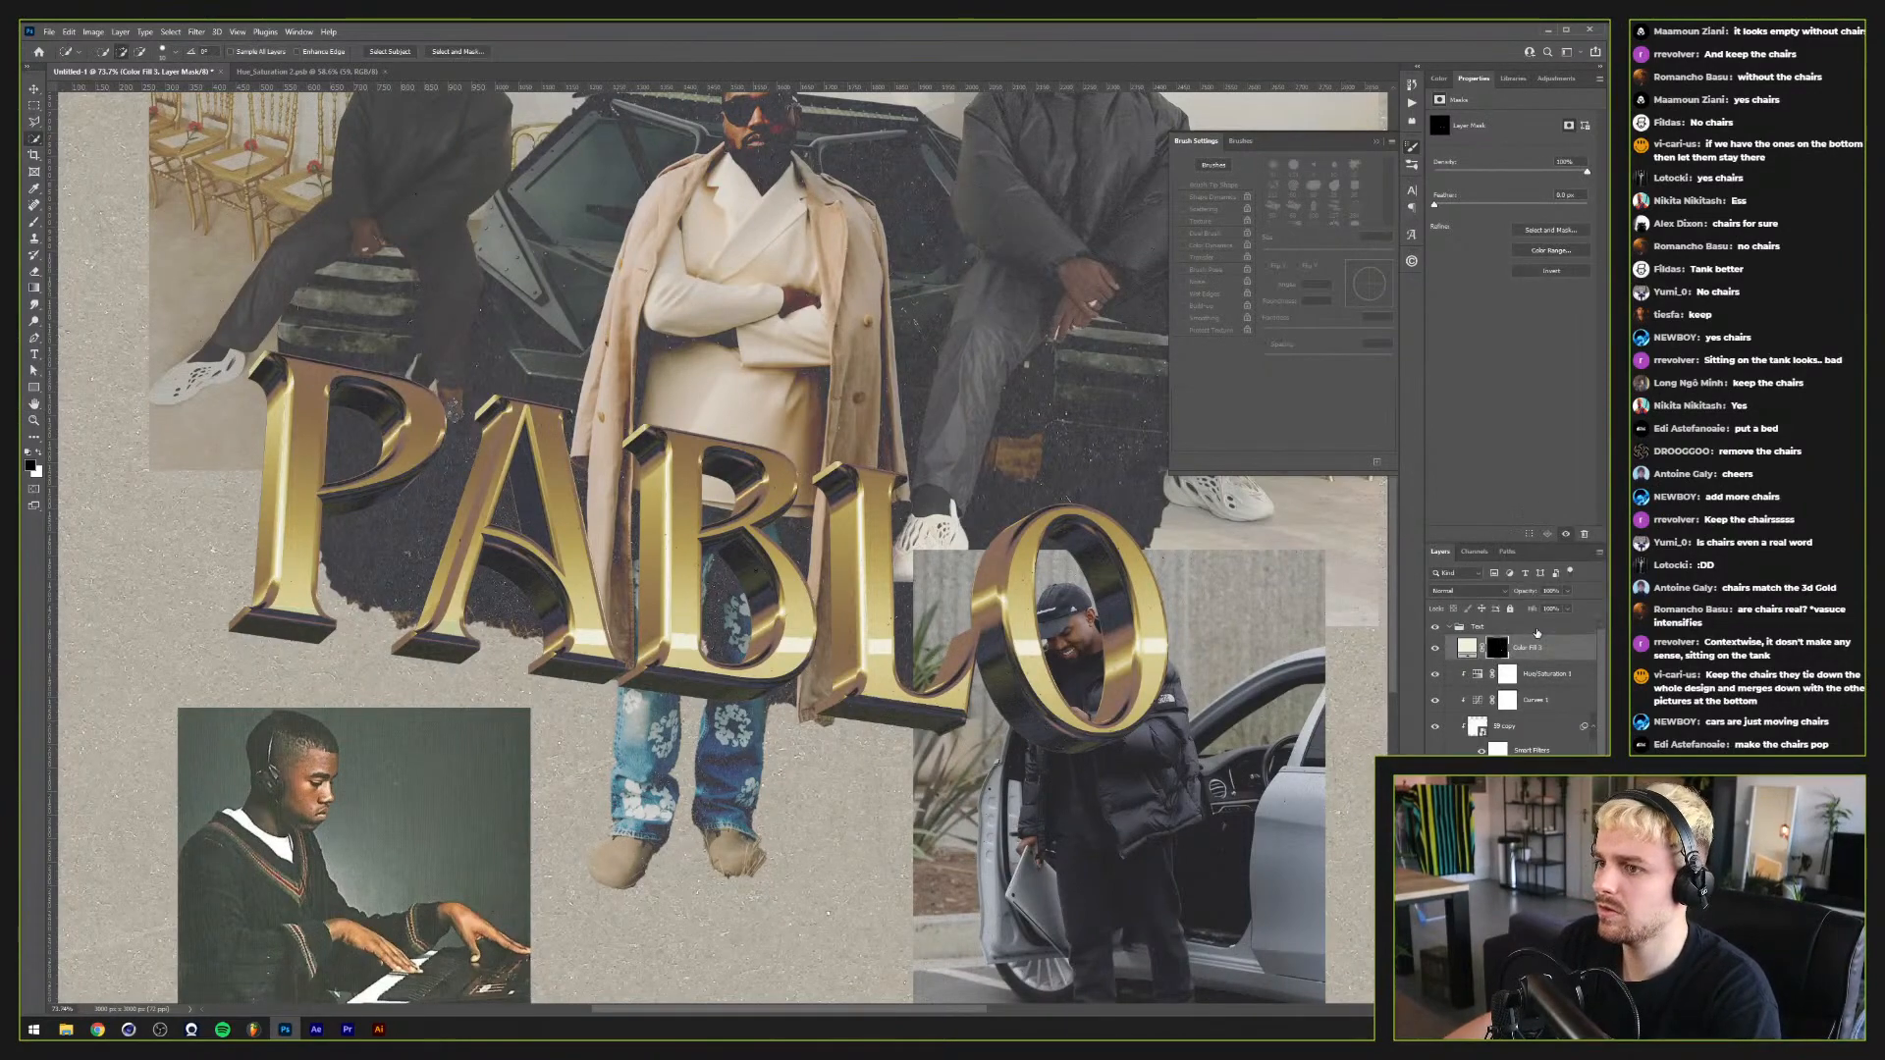
Step: Lower the cream Color Fill layer's opacity to 70%
click(1551, 590)
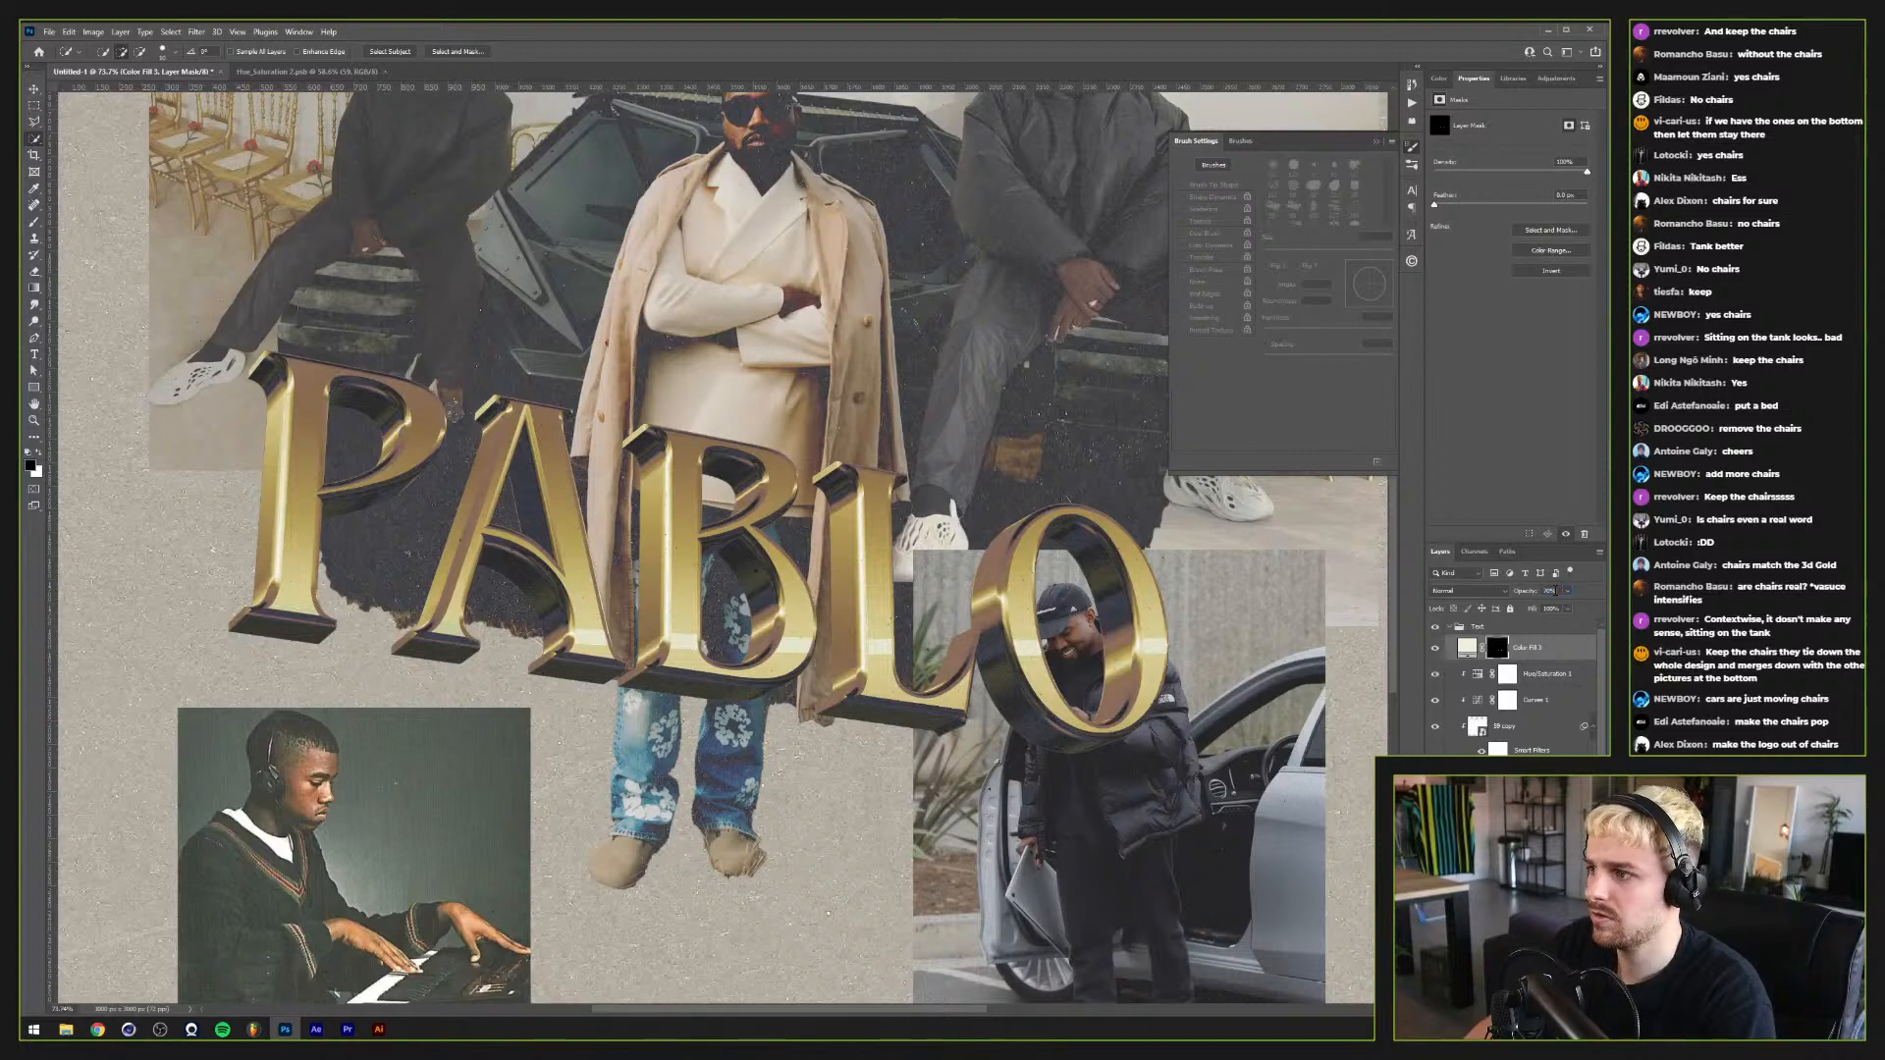
text(70)
key(Return)
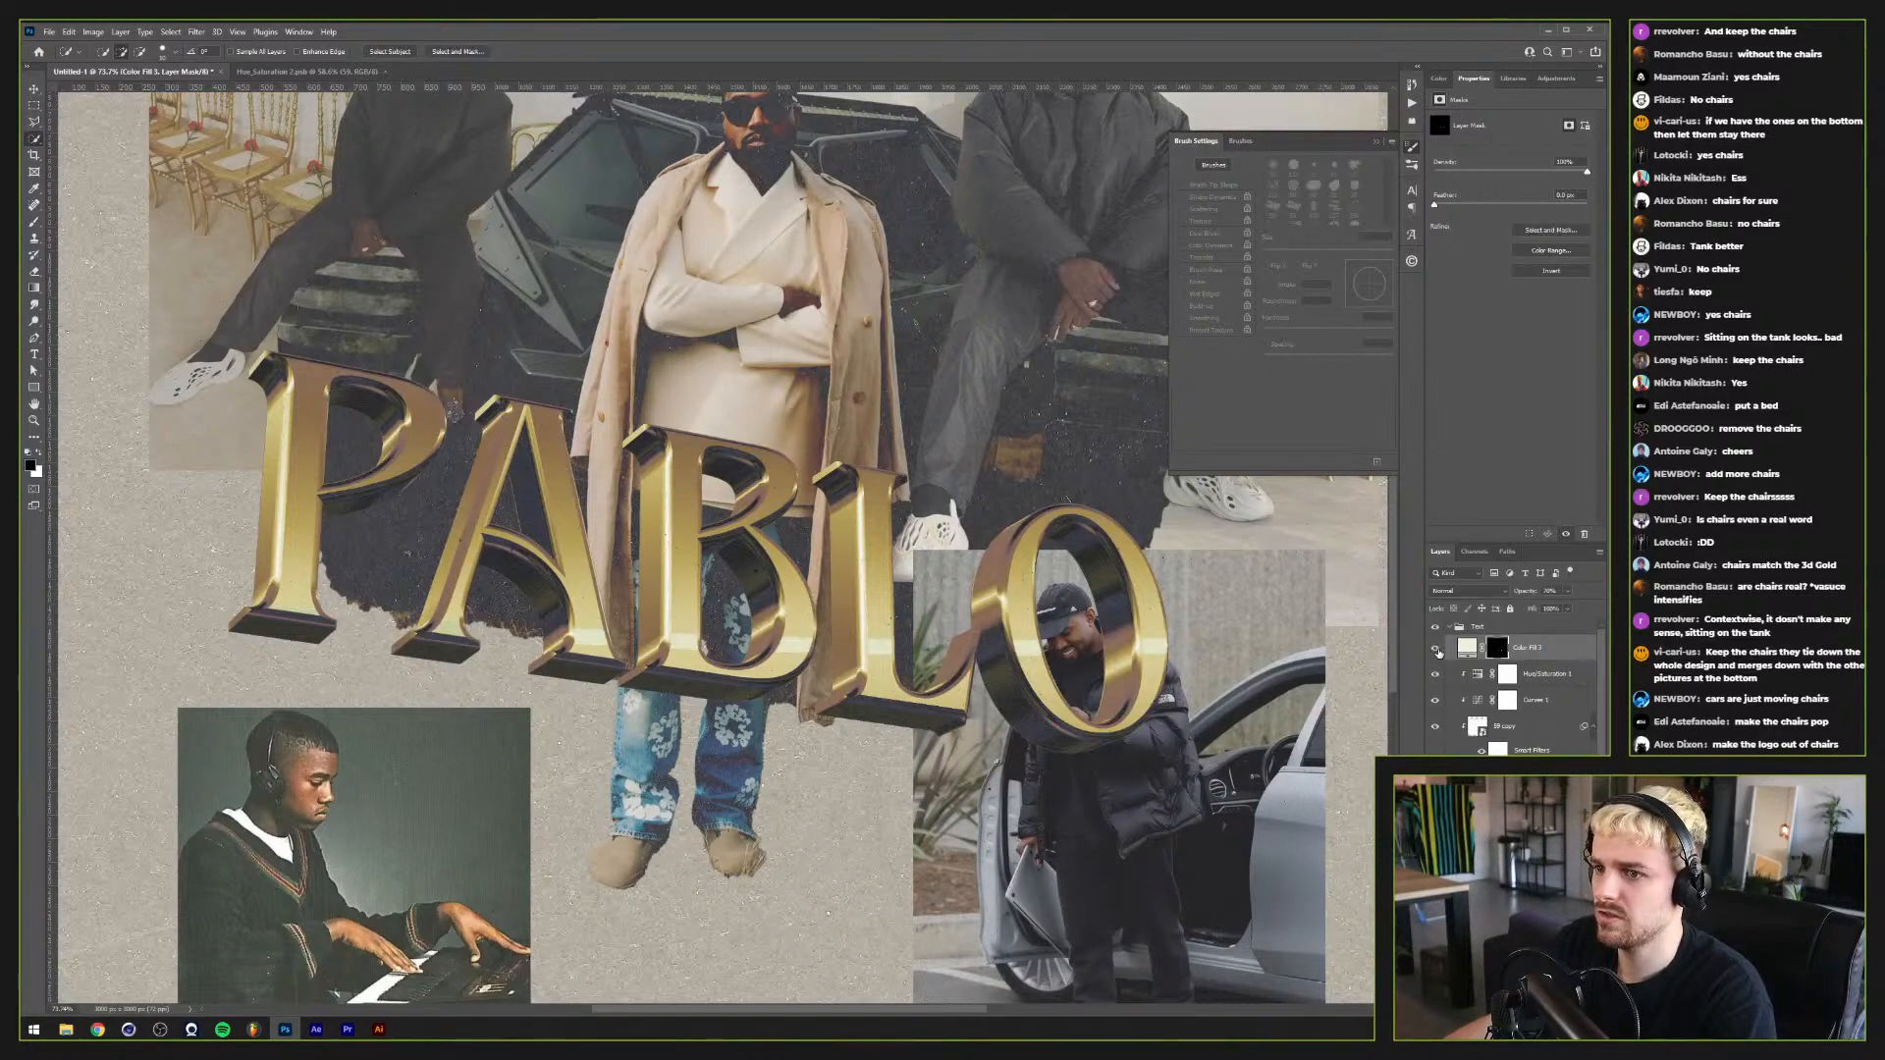
scroll(1107, 665, down, 3)
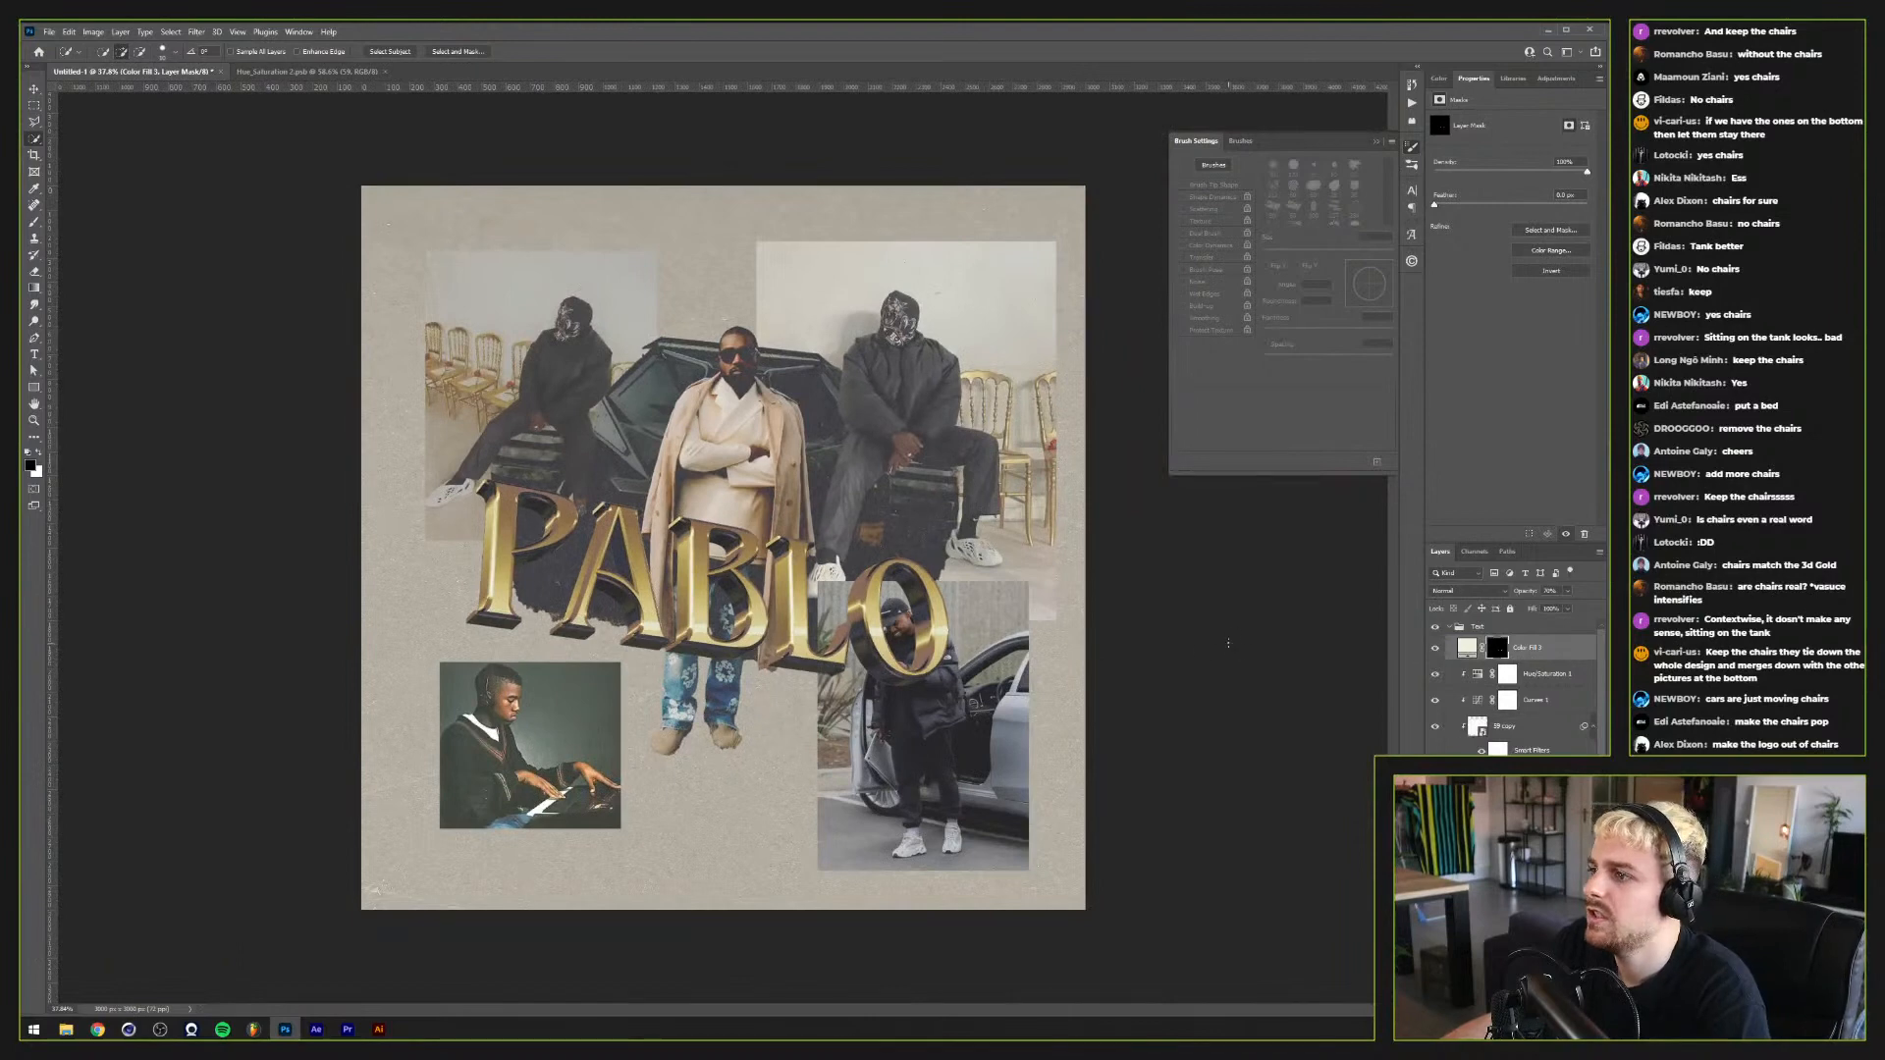
Step: Set the opacity of the cream Color Fill layer in the Text group to 100%
click(1449, 628)
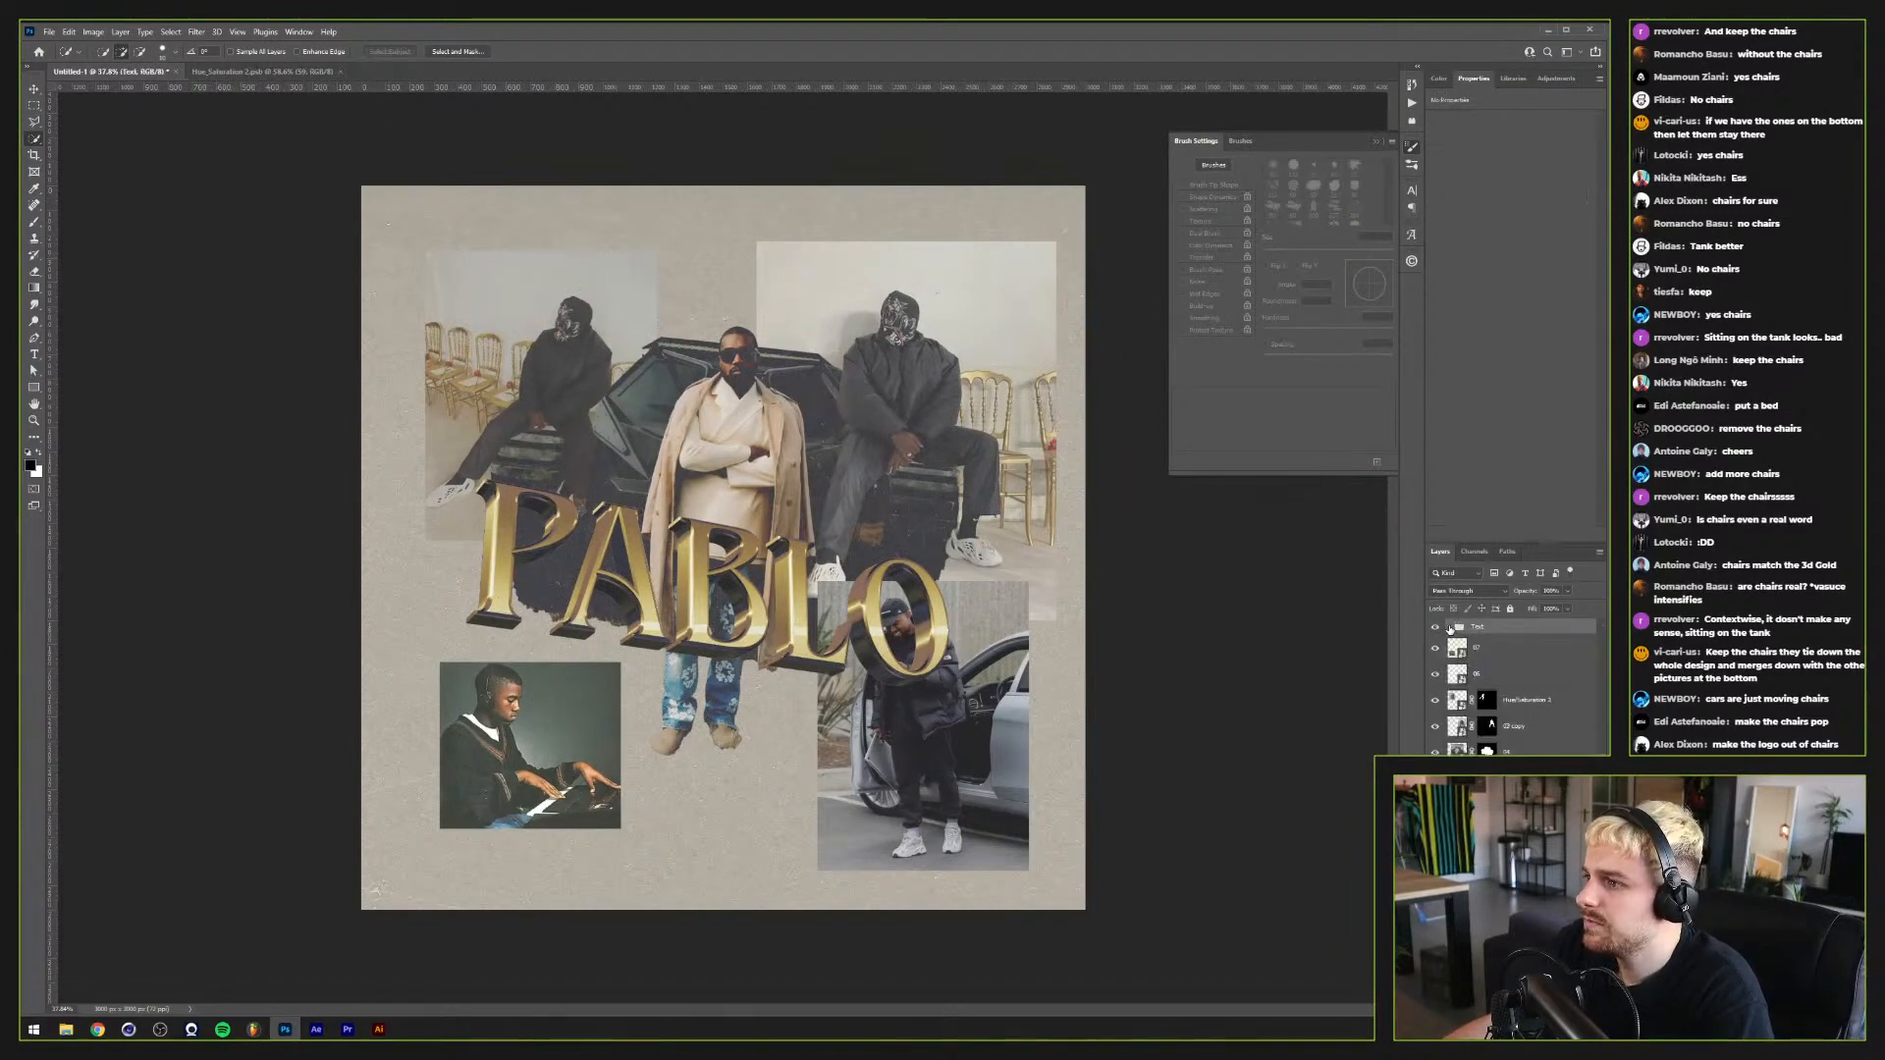
click(1558, 661)
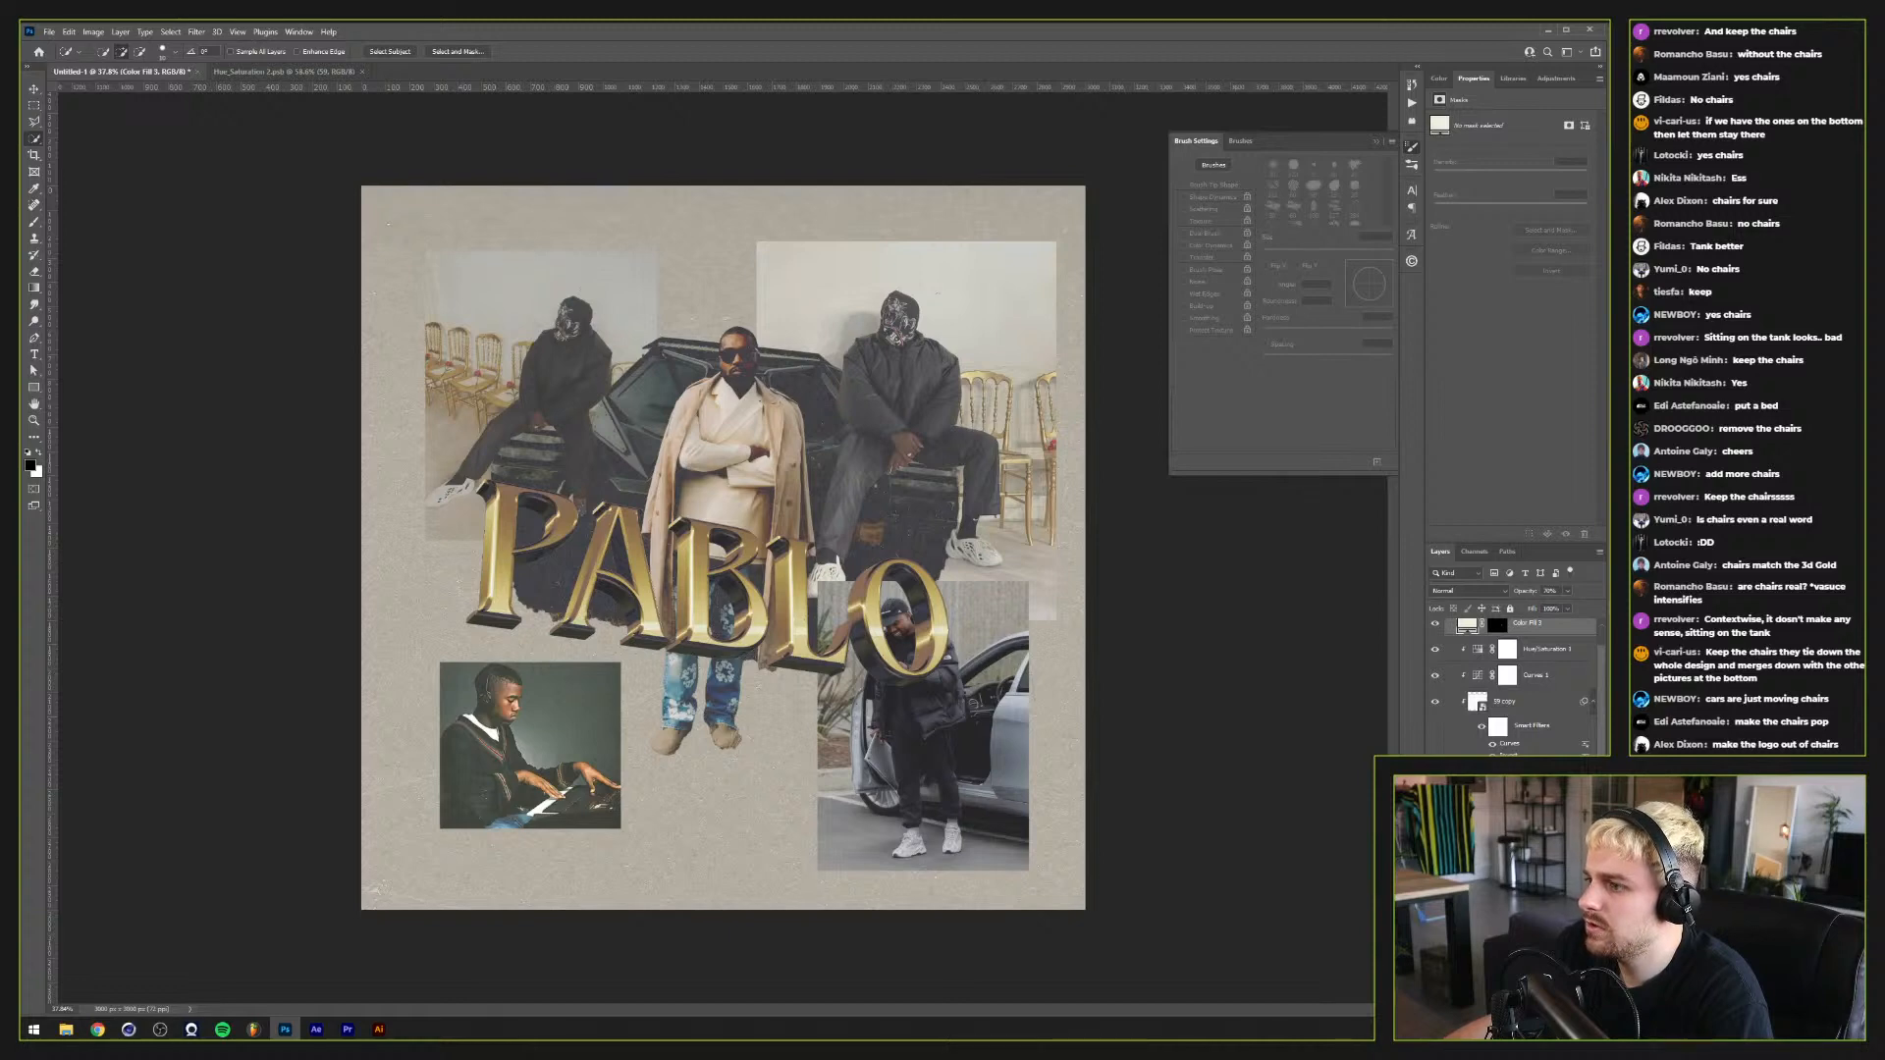
scroll(796, 680, up, 3)
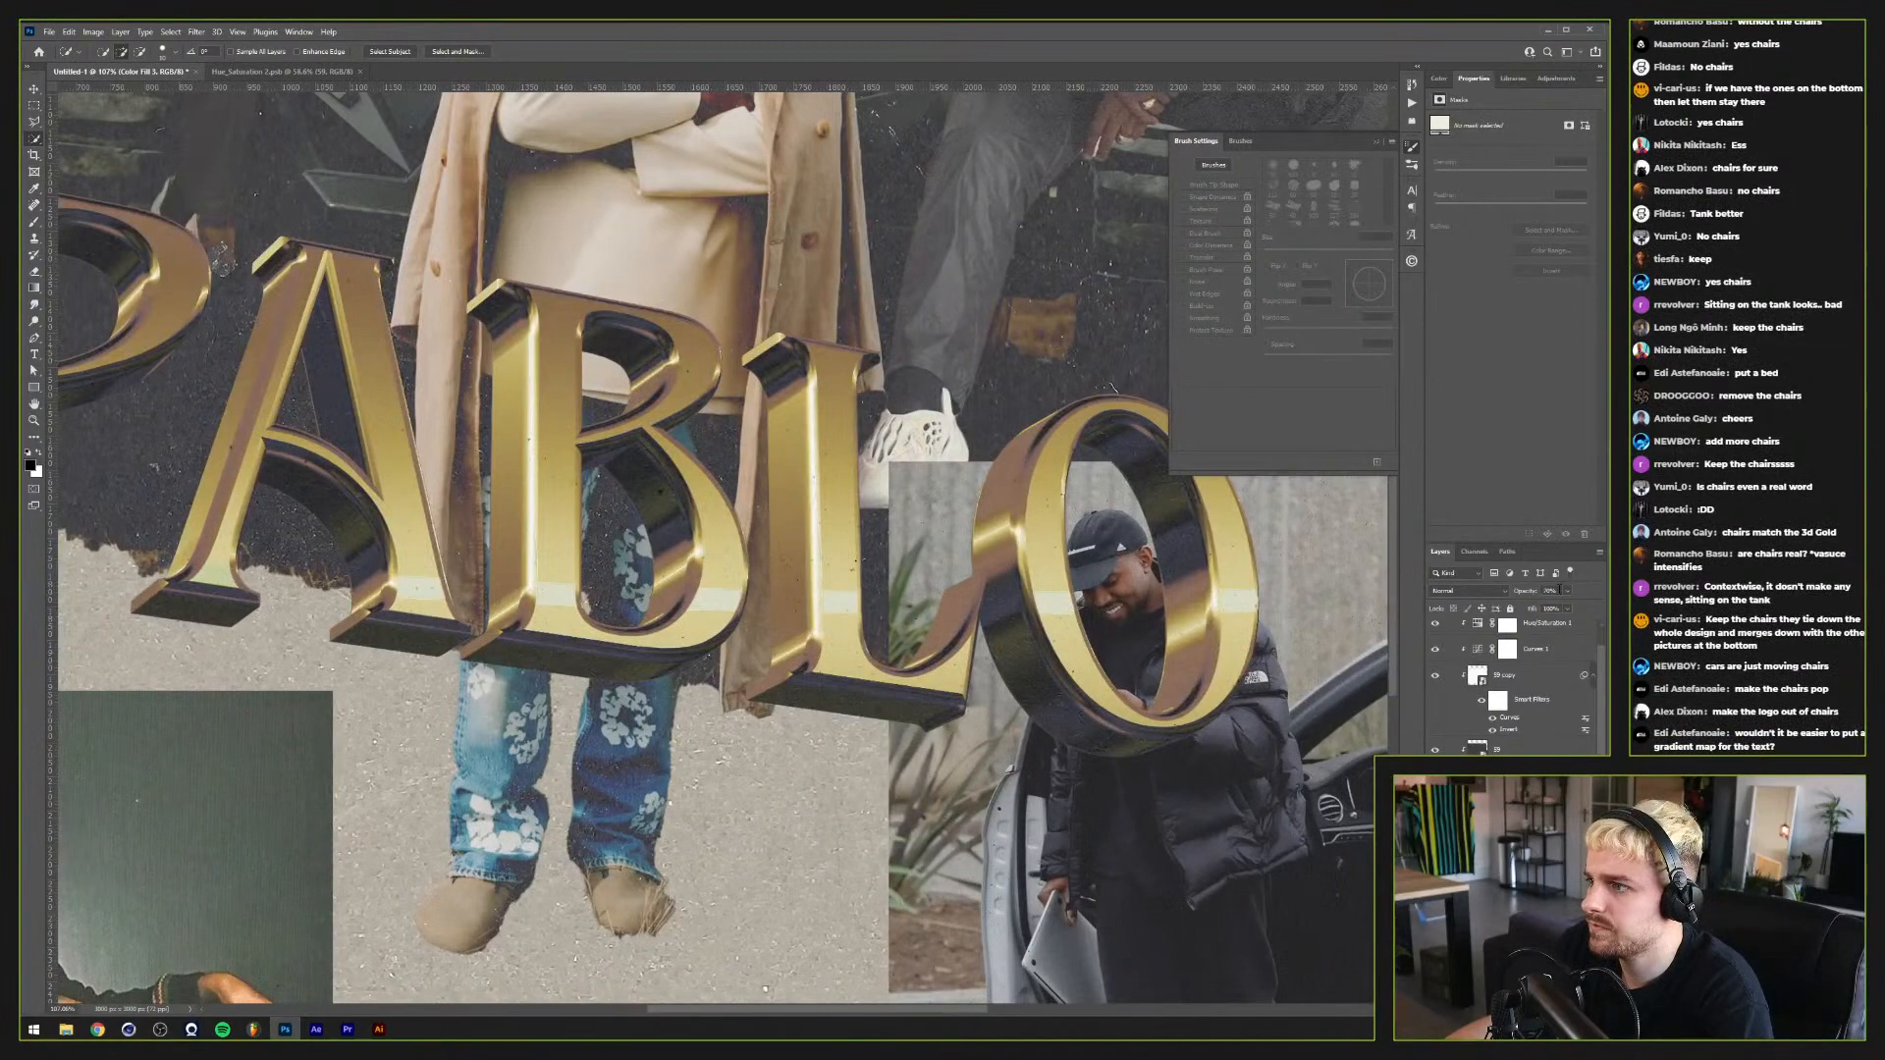
double_click(1551, 590)
text(100)
key(Return)
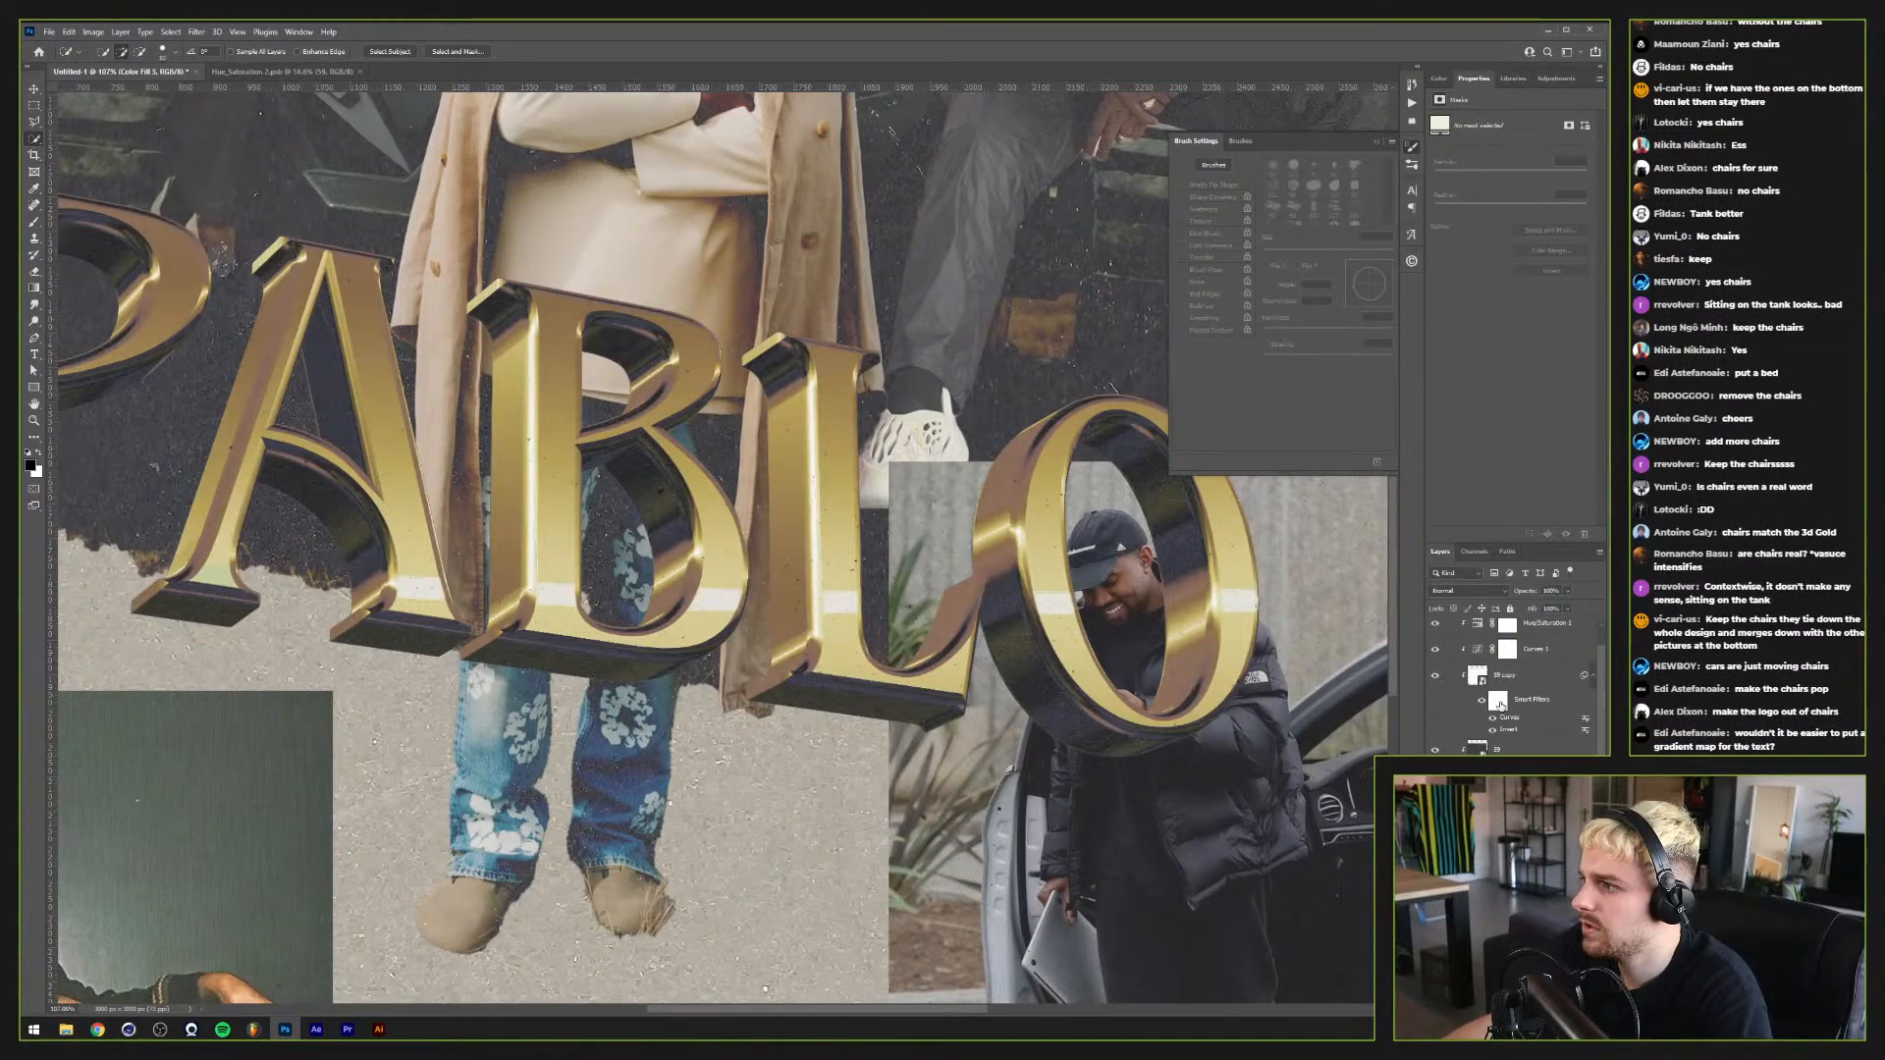
Step: Examine the recolored patches on the PABLO lettering up close and against the whole collage
key(ctrl+0)
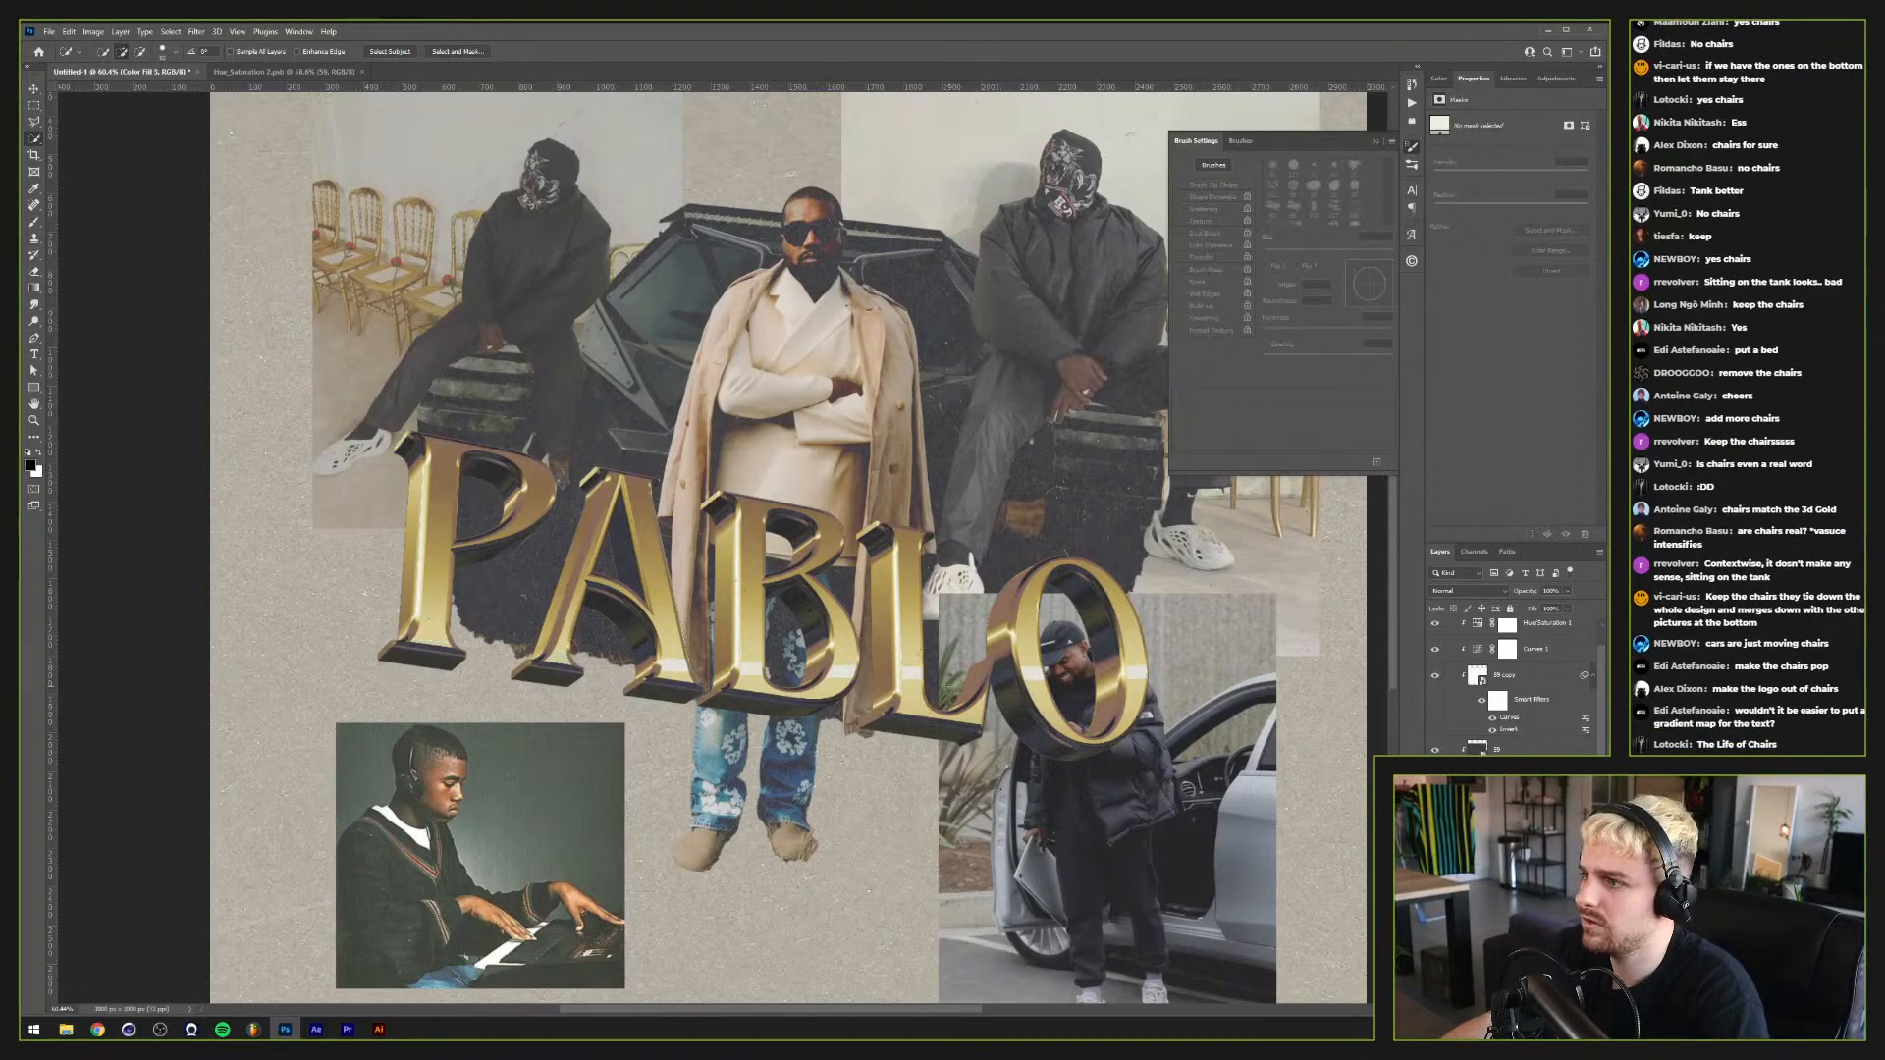
scroll(948, 687, up, 3)
scroll(948, 687, down, 3)
scroll(944, 682, up, 3)
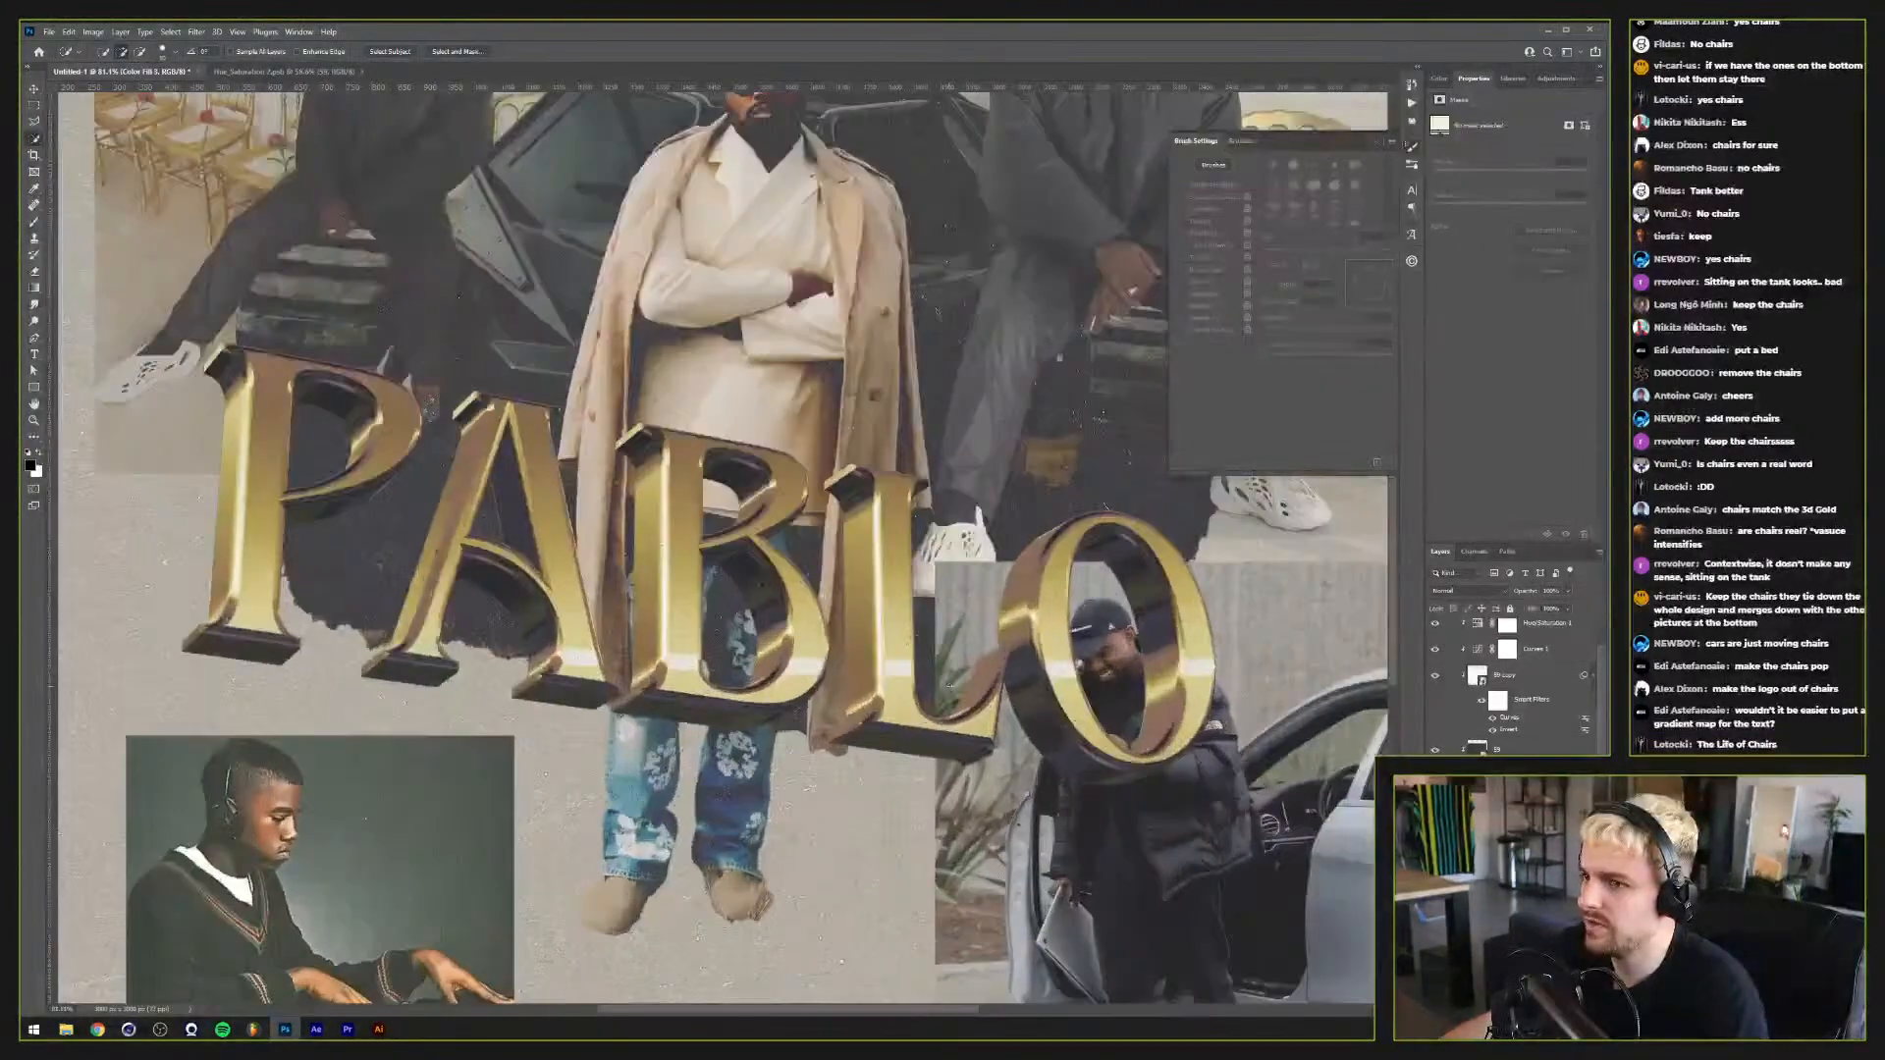
scroll(923, 650, down, 3)
scroll(923, 650, down, 3)
scroll(926, 454, up, 5)
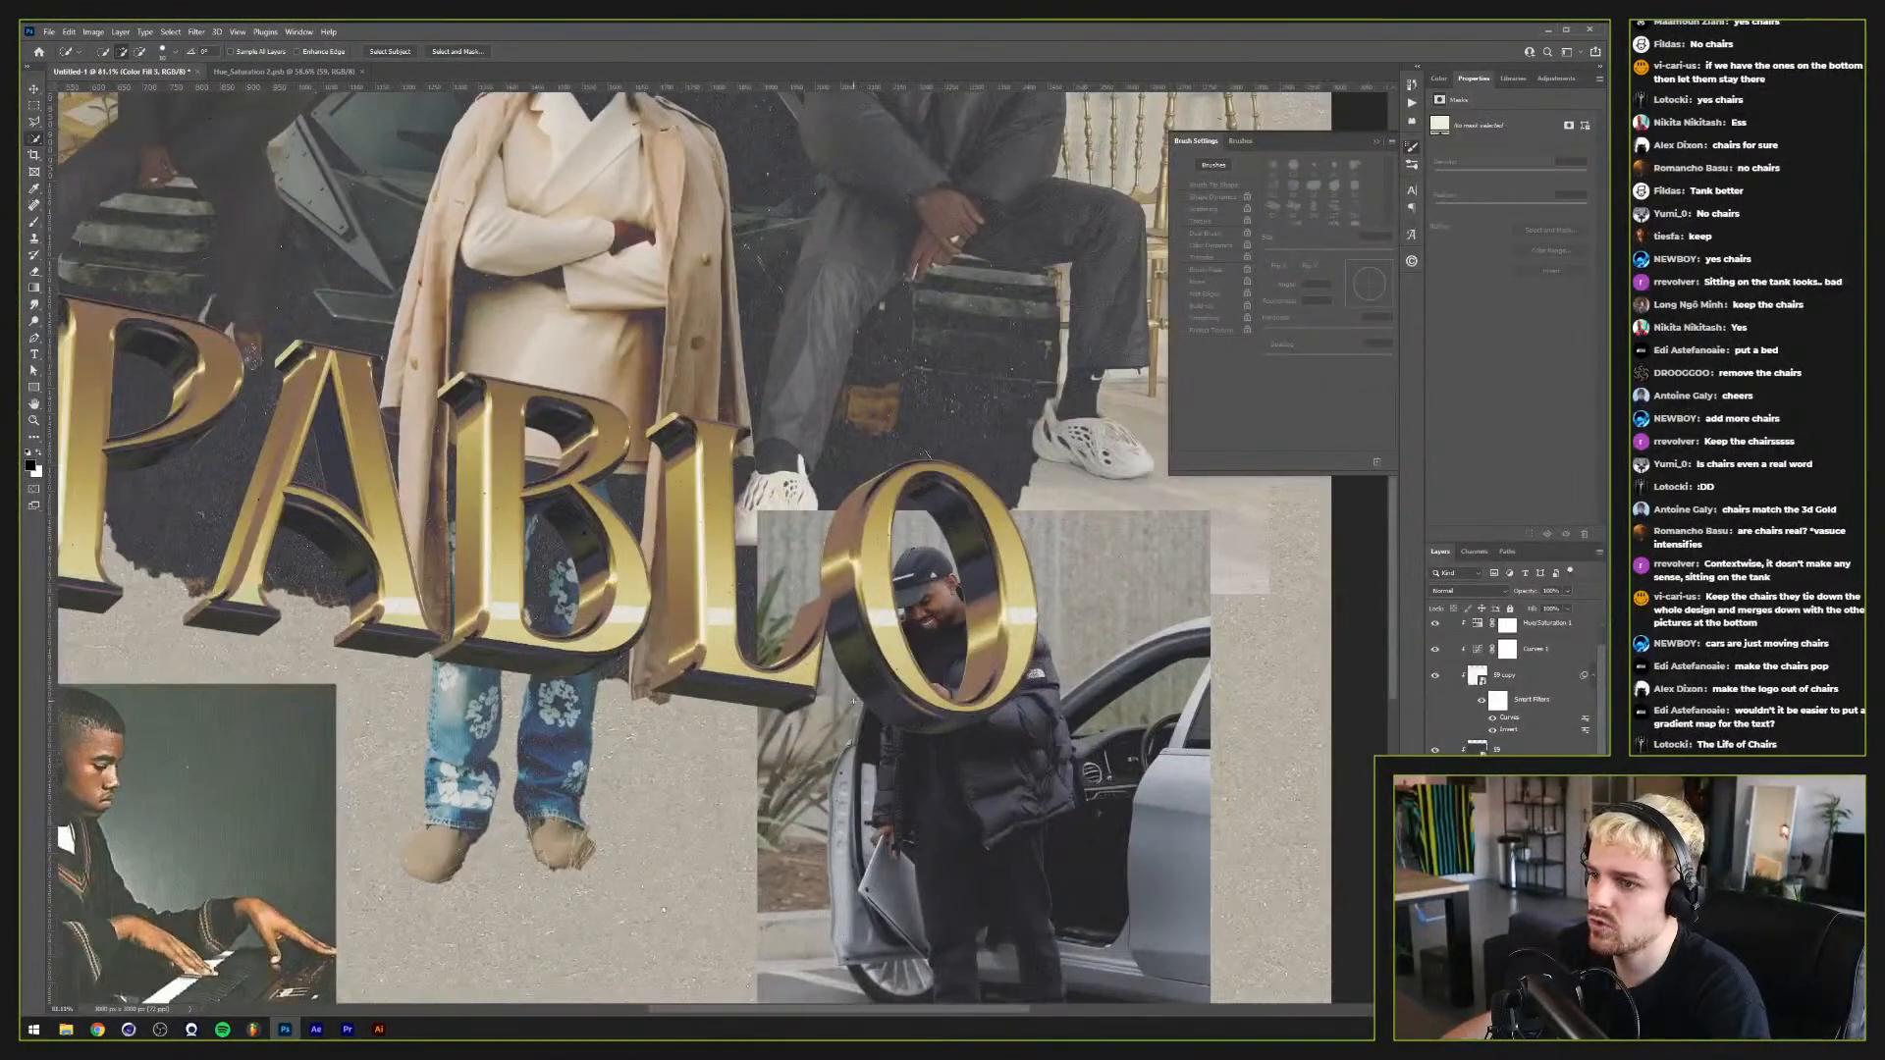
scroll(852, 699, down, 3)
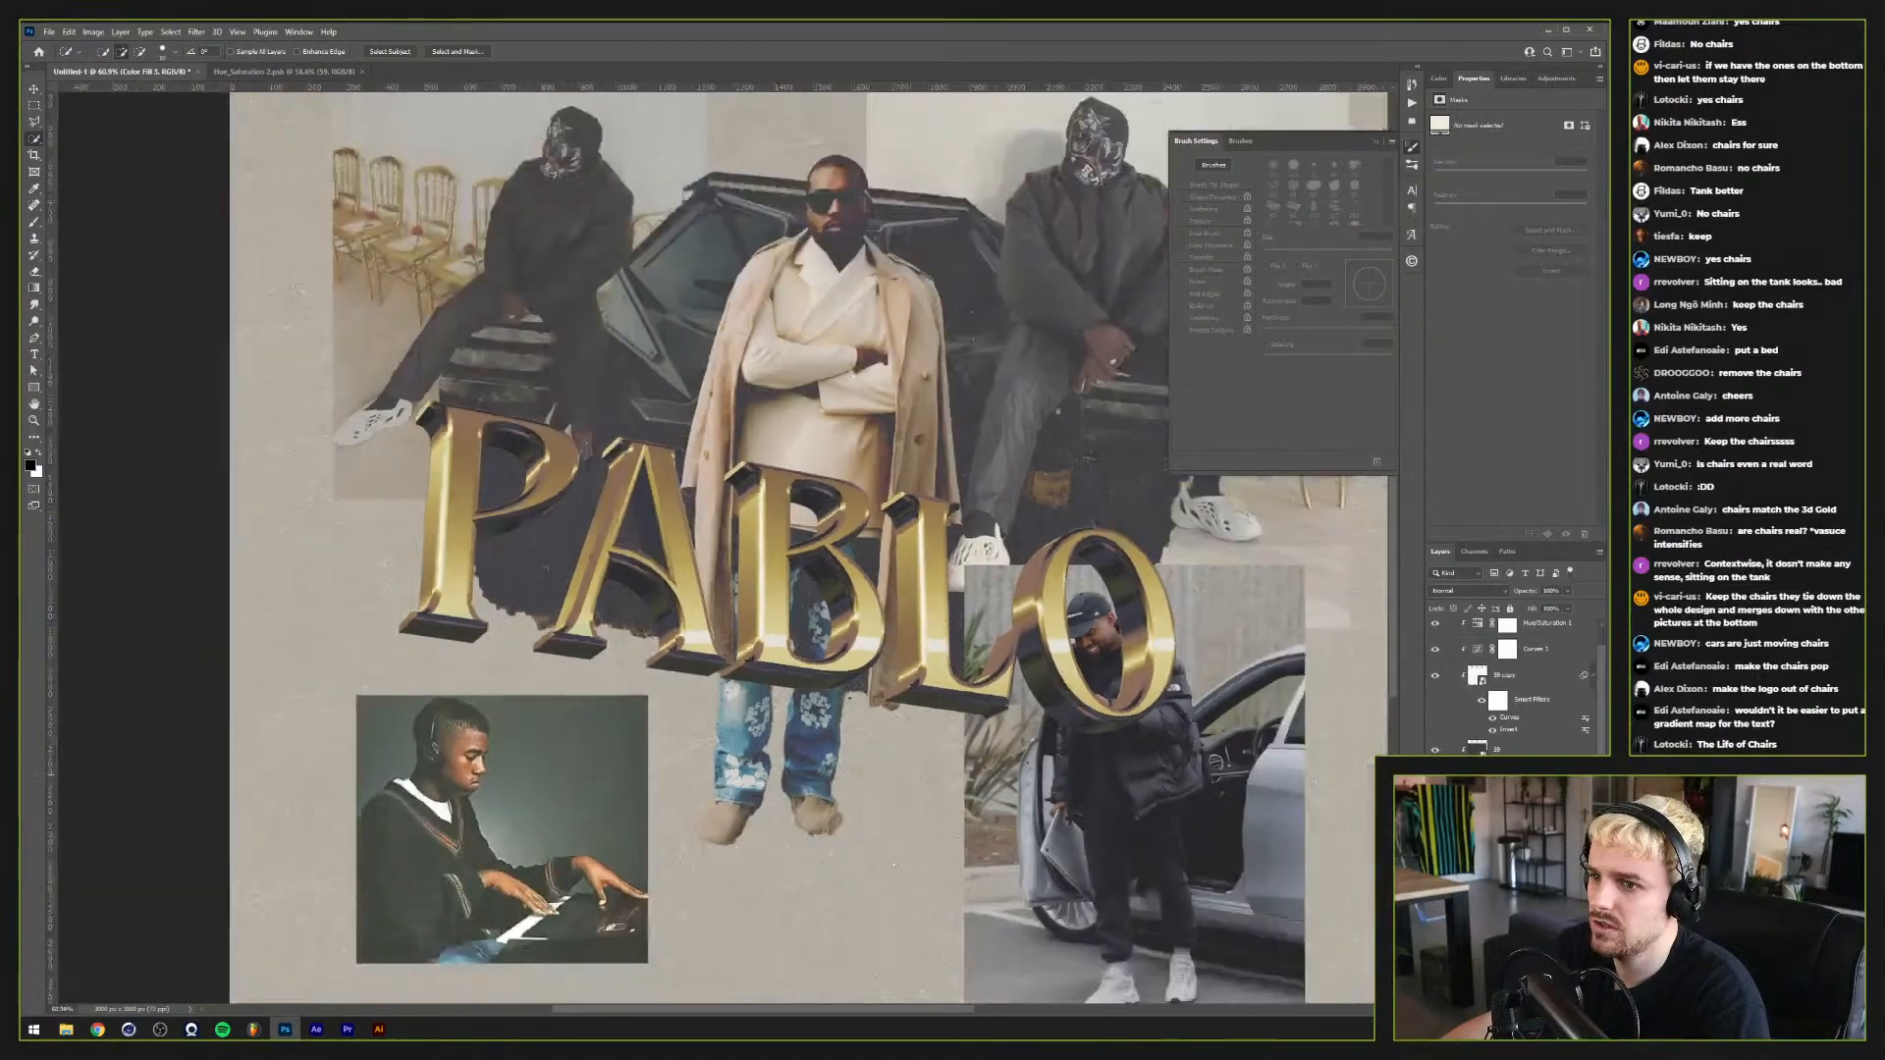
scroll(850, 698, up, 2)
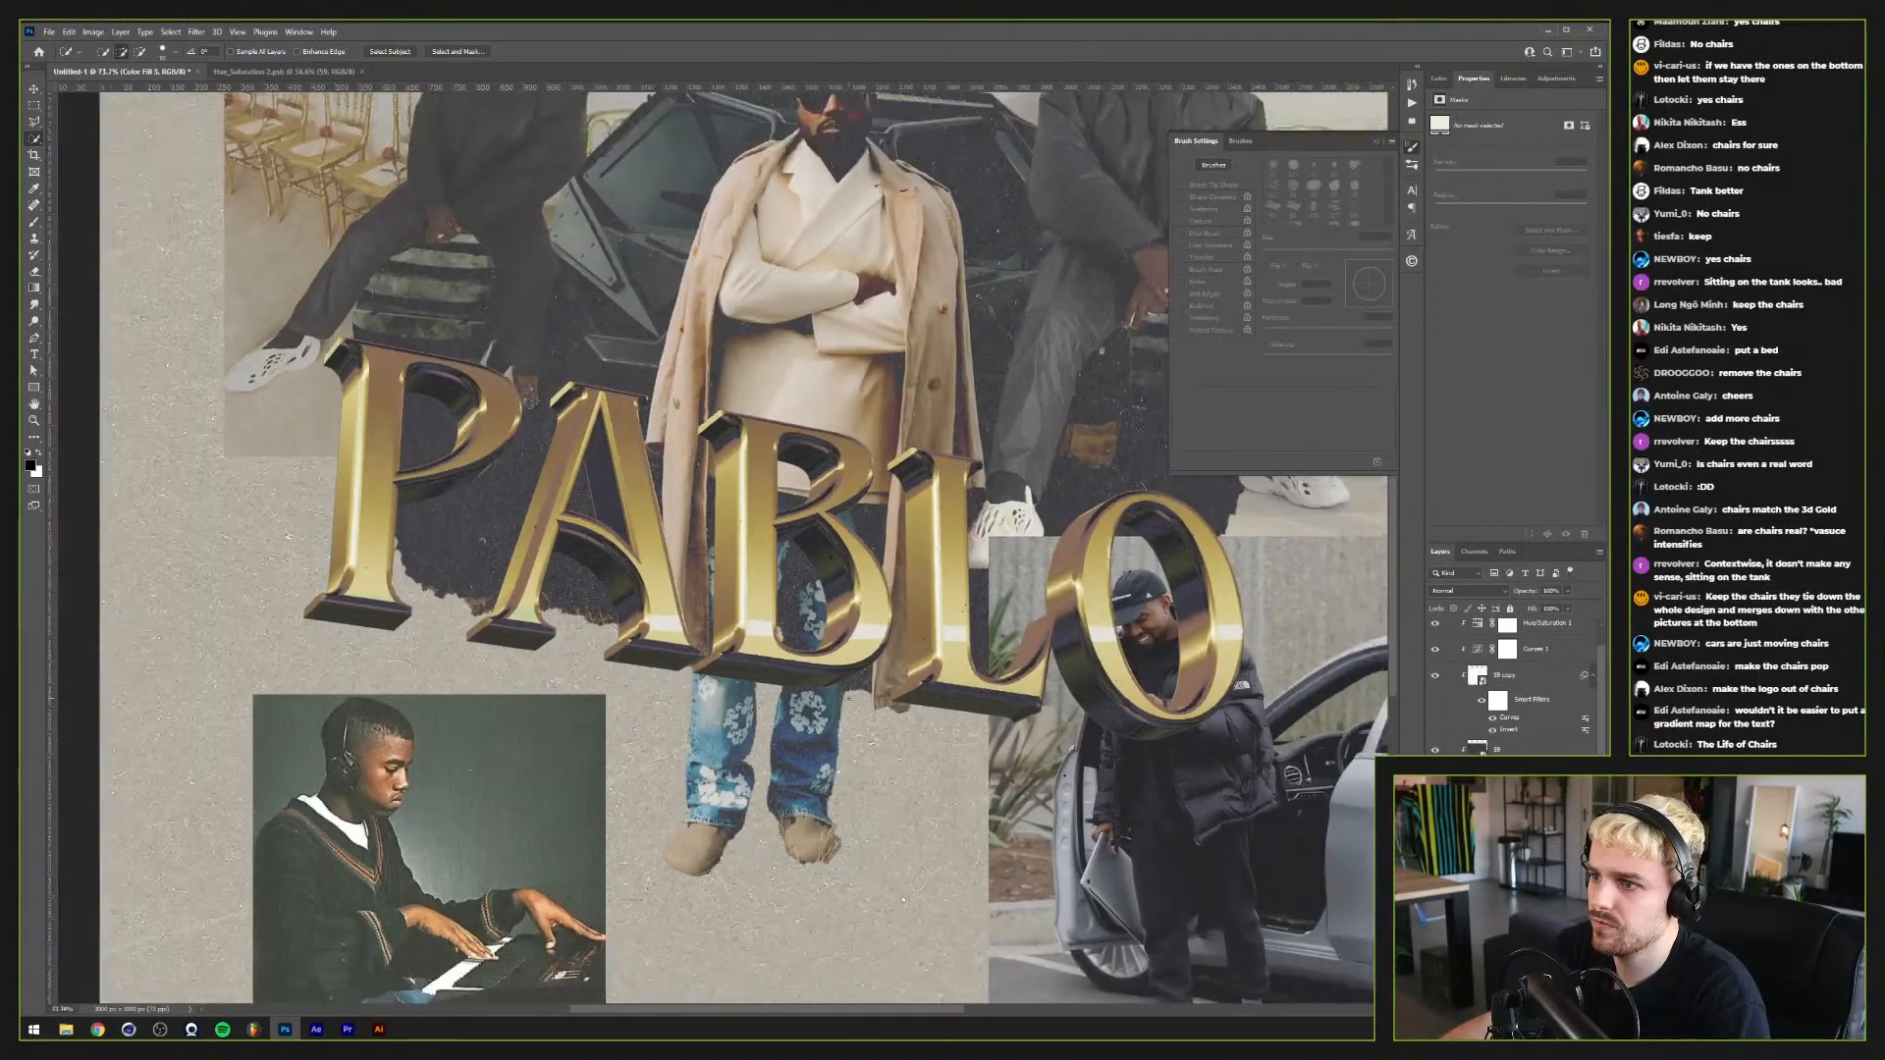
scroll(850, 698, down, 3)
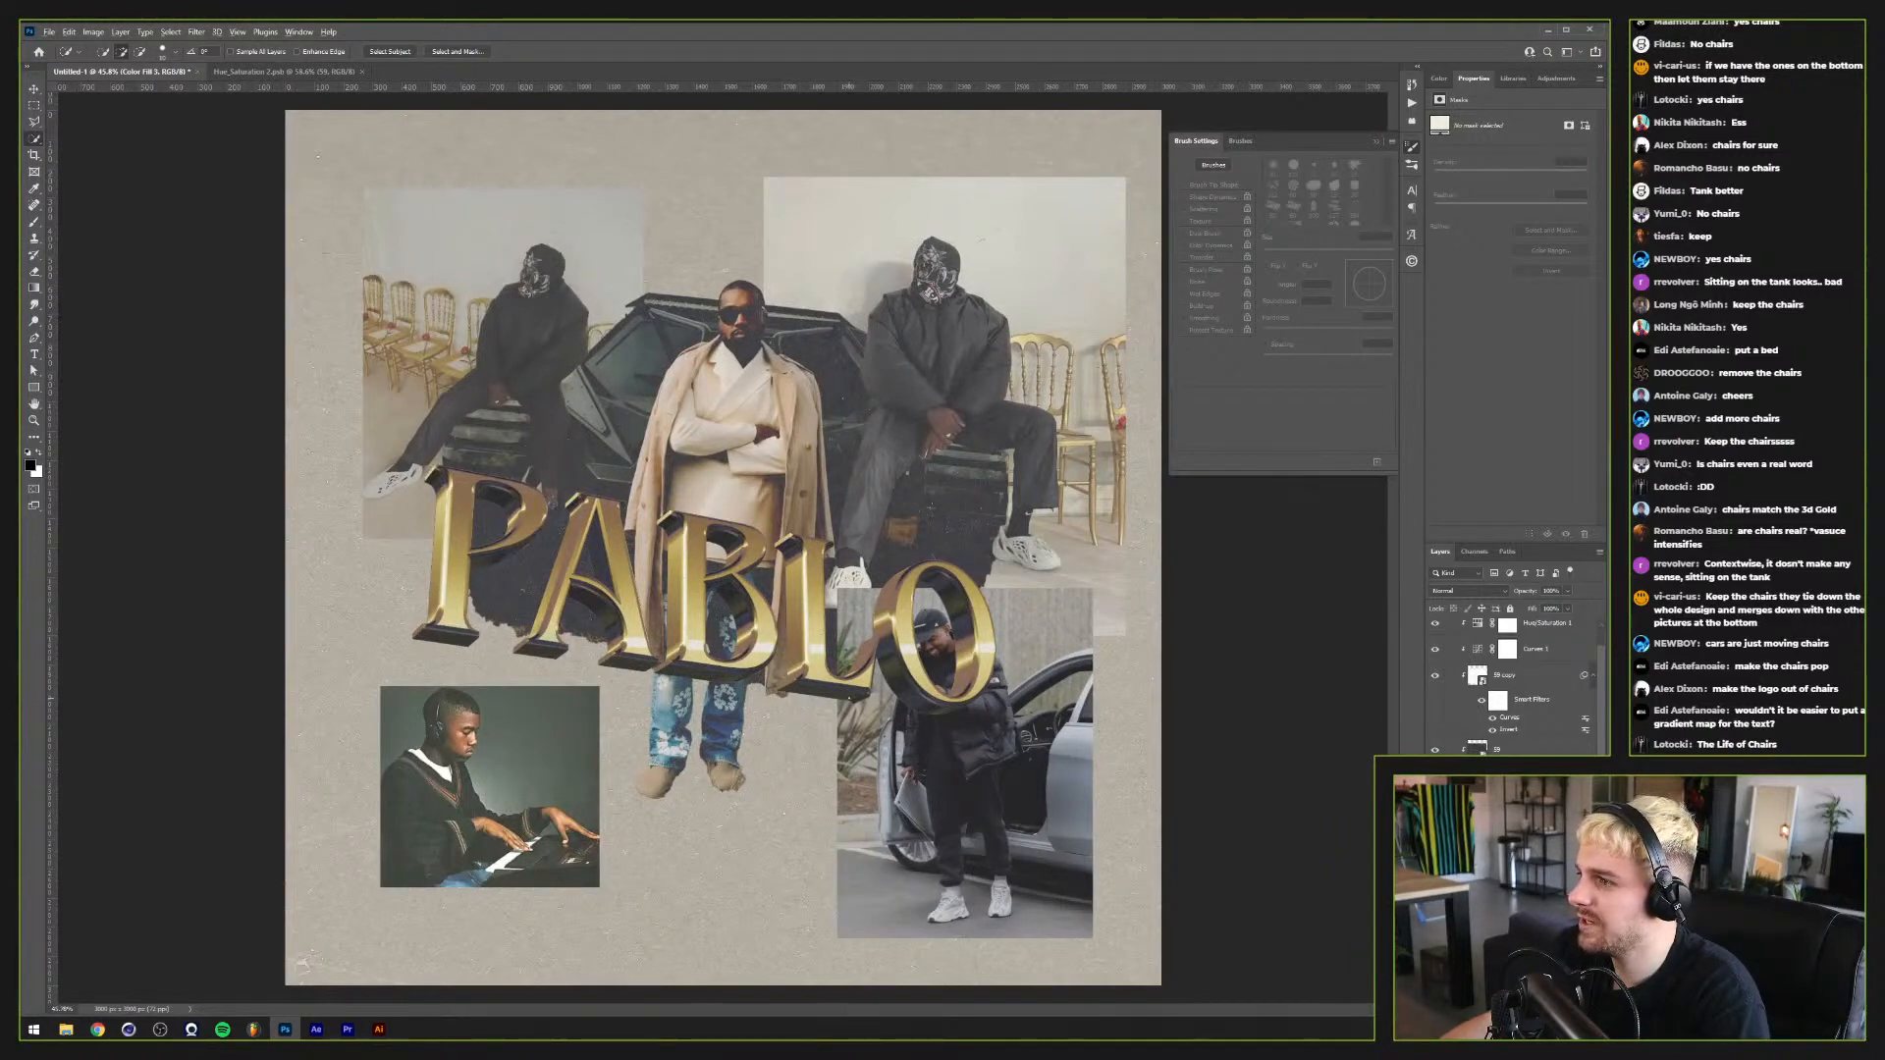
scroll(850, 698, down, 1)
scroll(850, 698, up, 1)
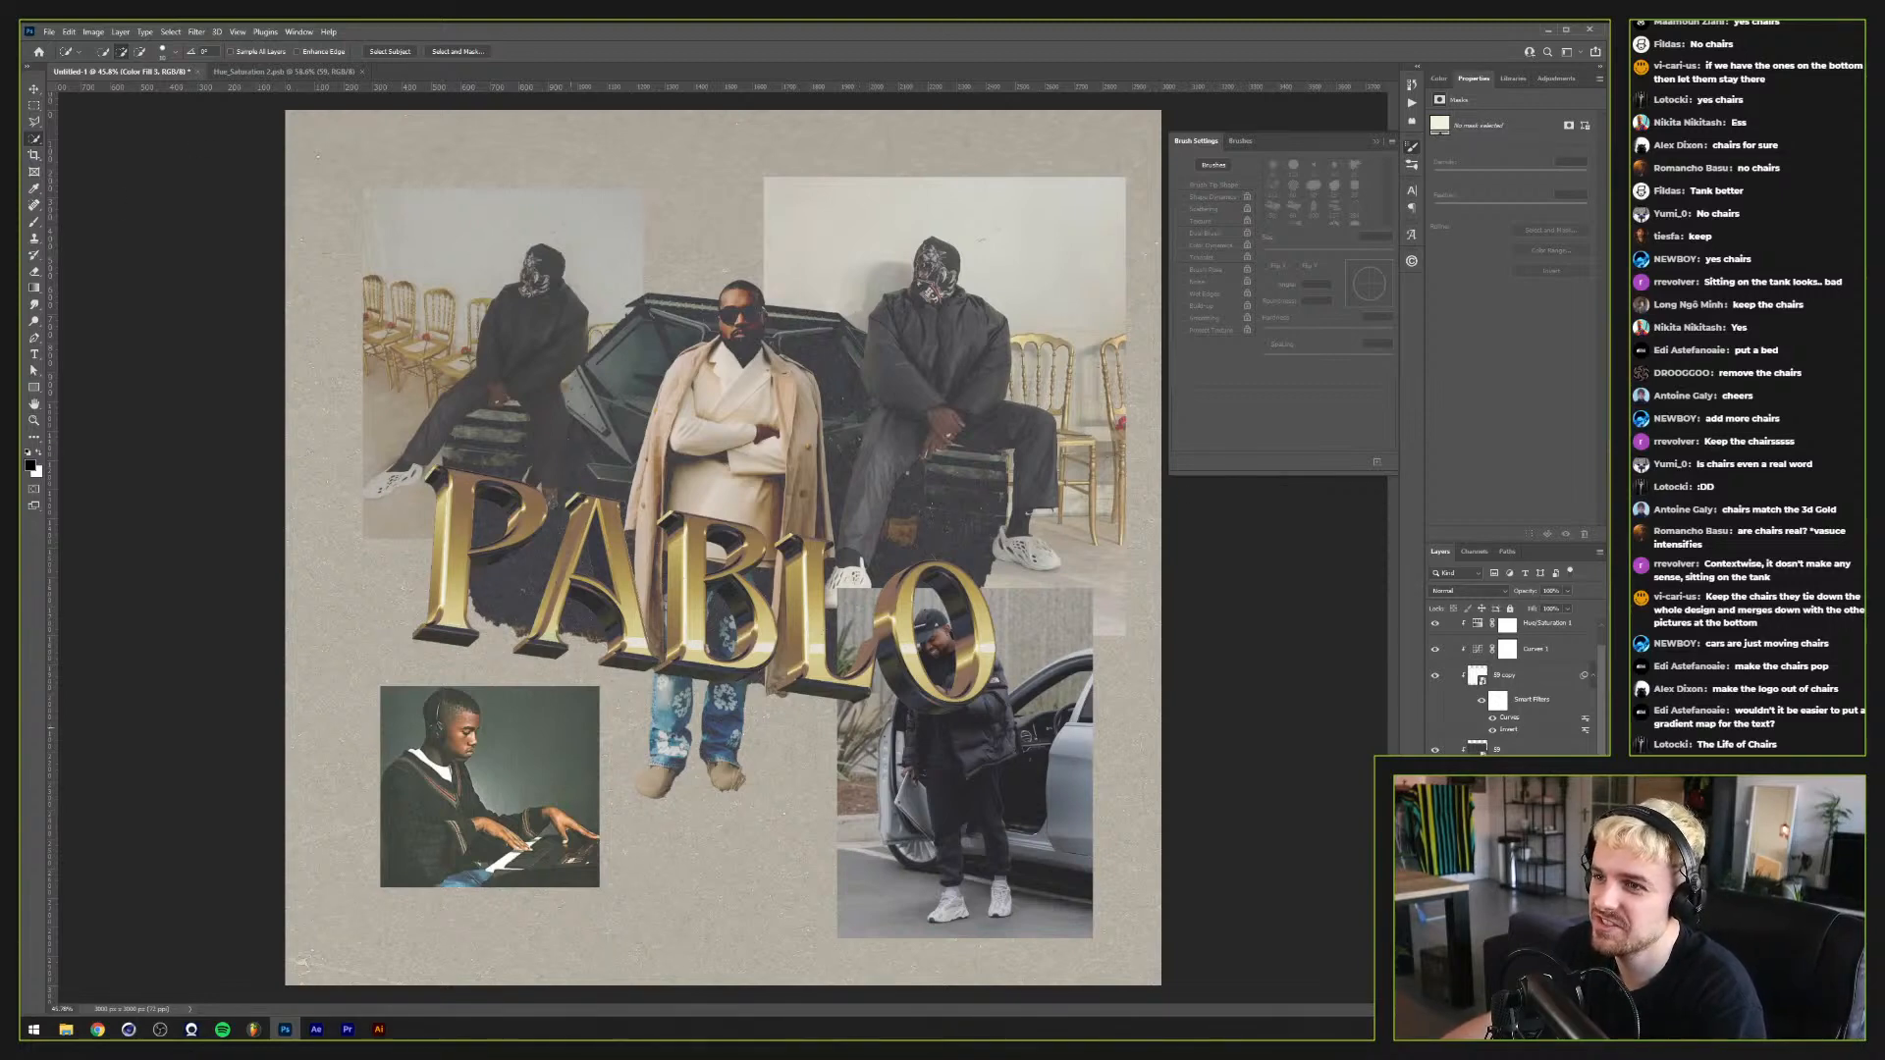
scroll(1600, 748, up, 1)
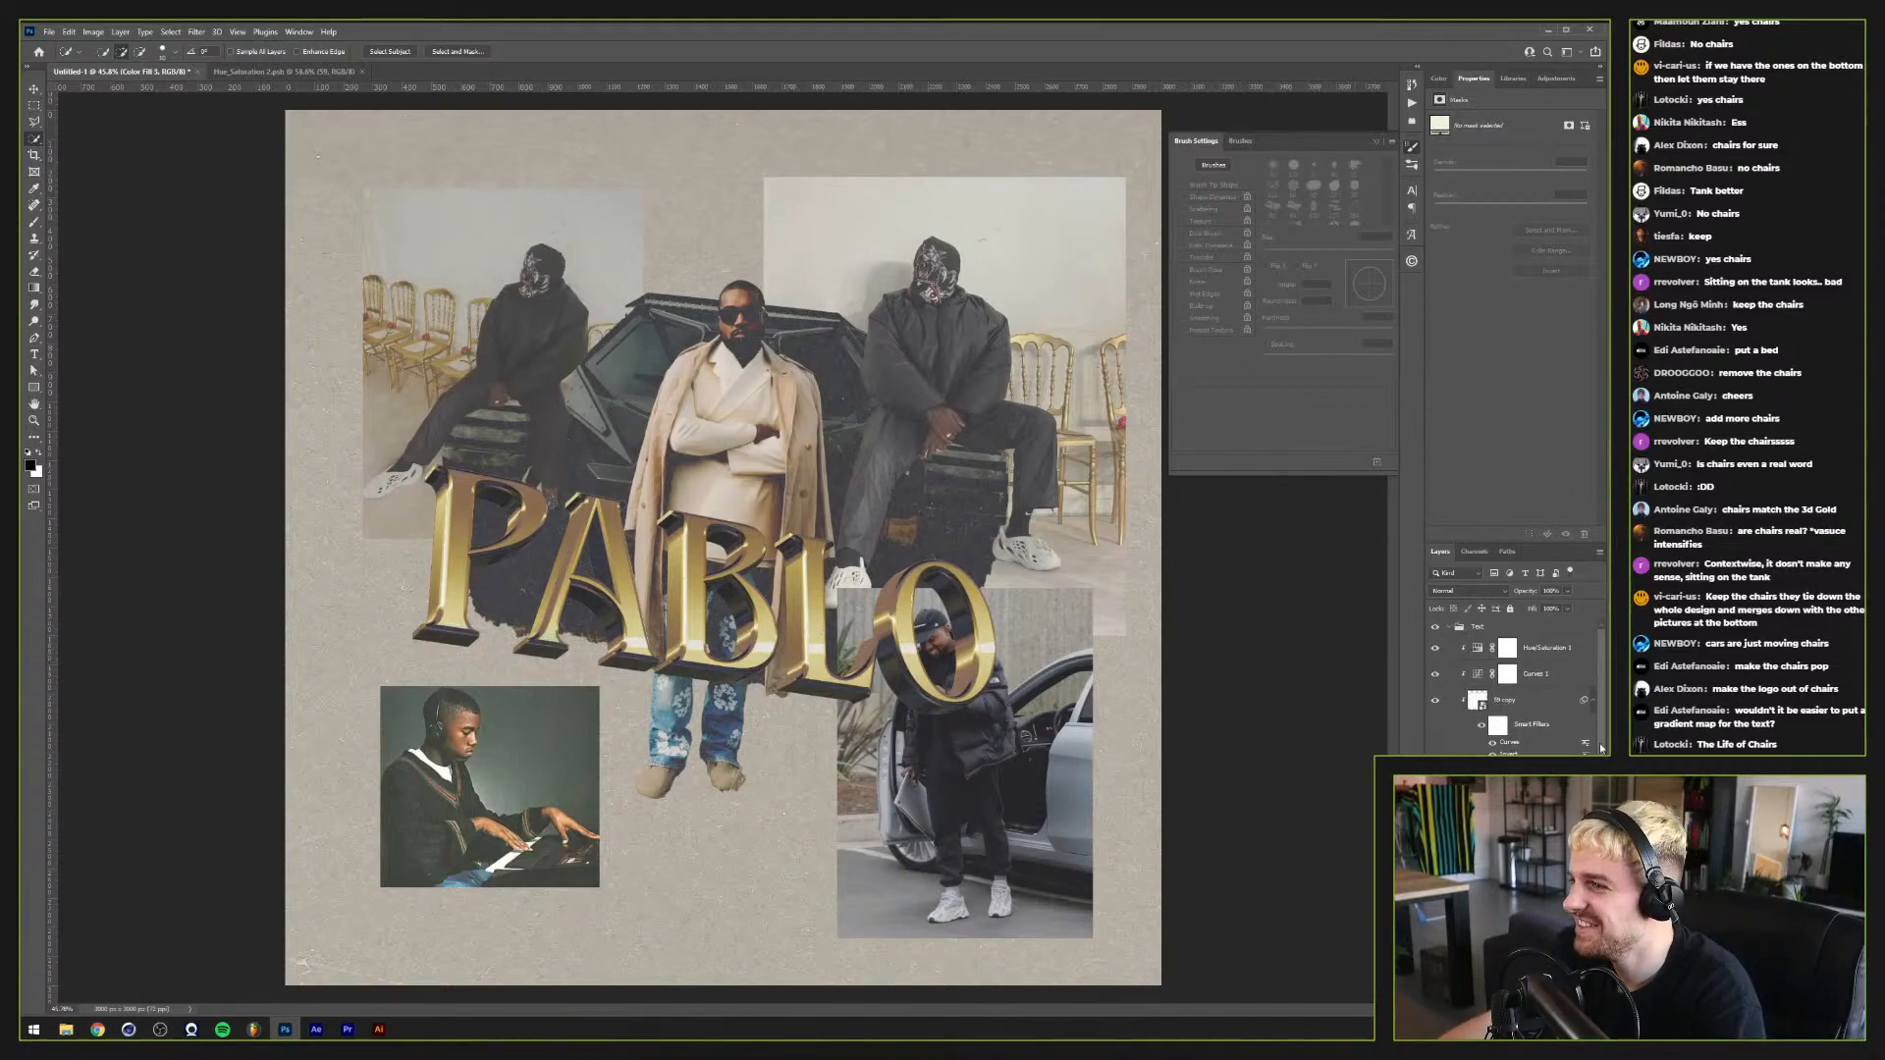
Step: Collapse the Text group and move the PABLO lettering slightly up and to the right
click(1449, 627)
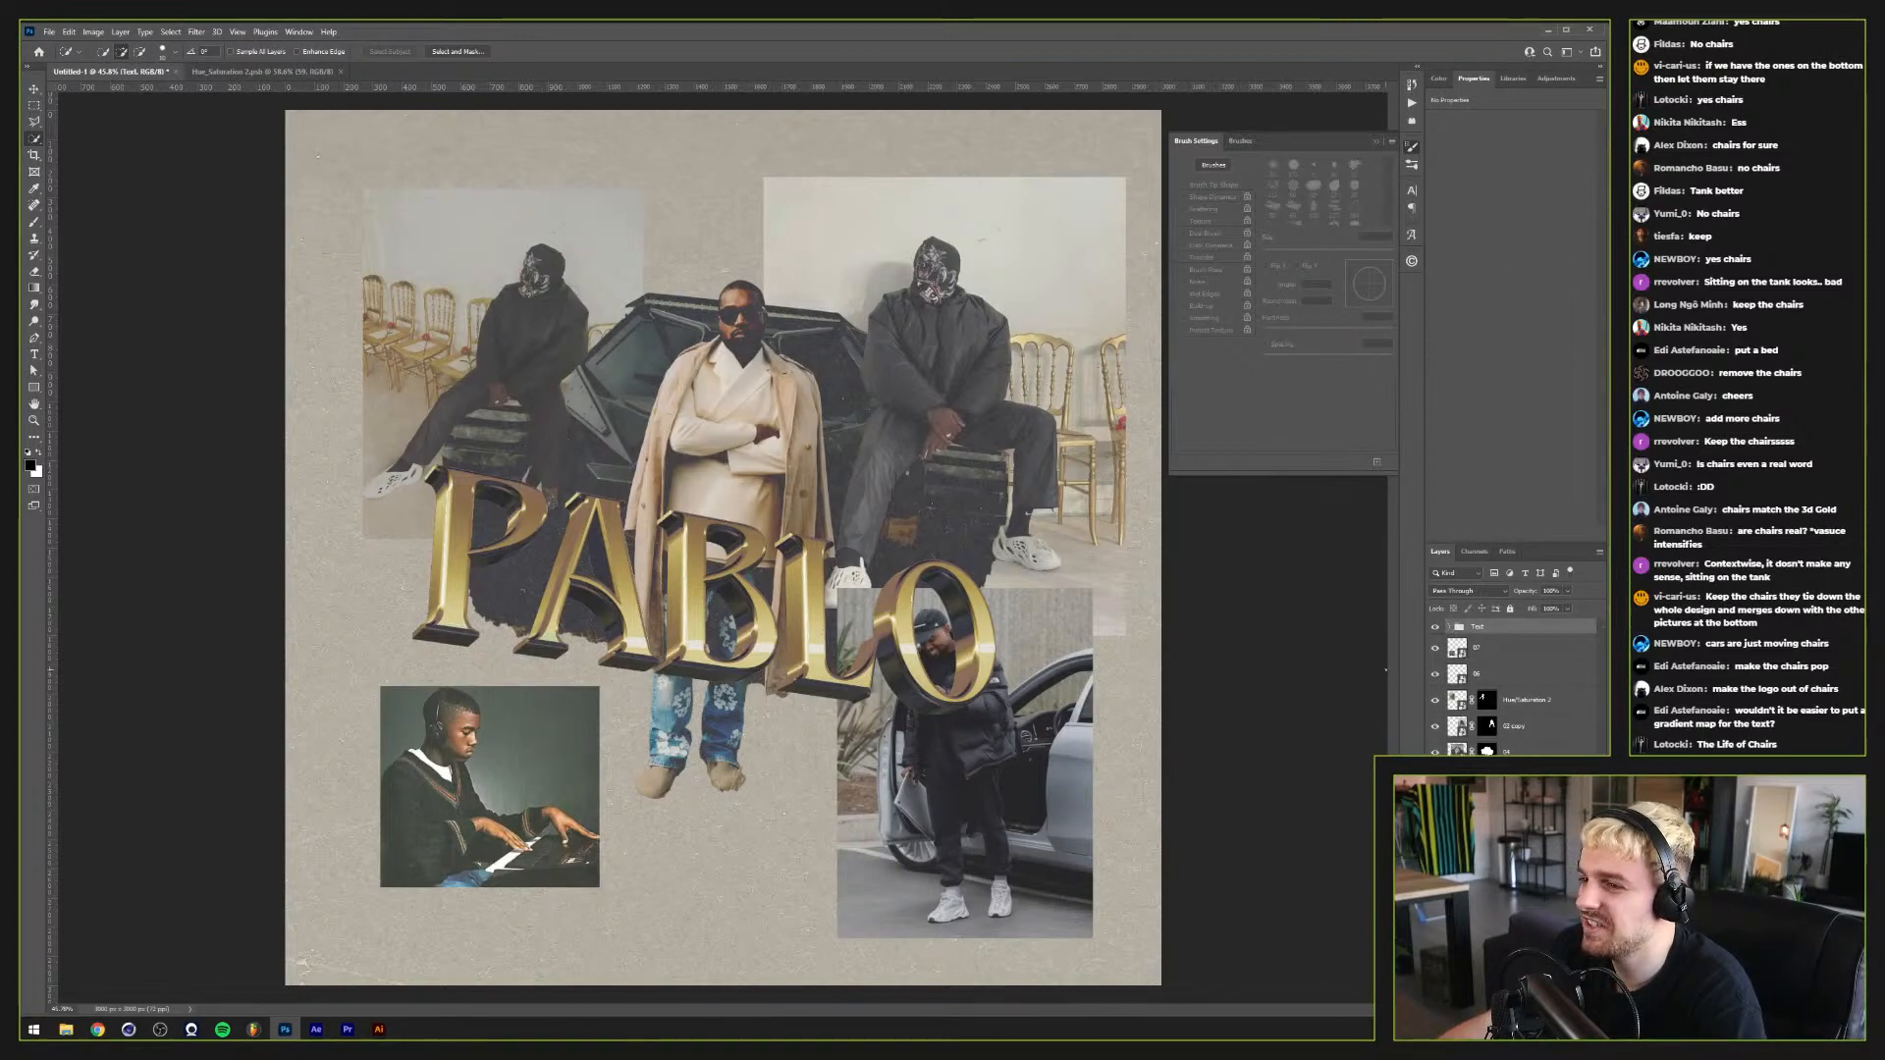
scroll(982, 776, down, 1)
scroll(974, 797, up, 1)
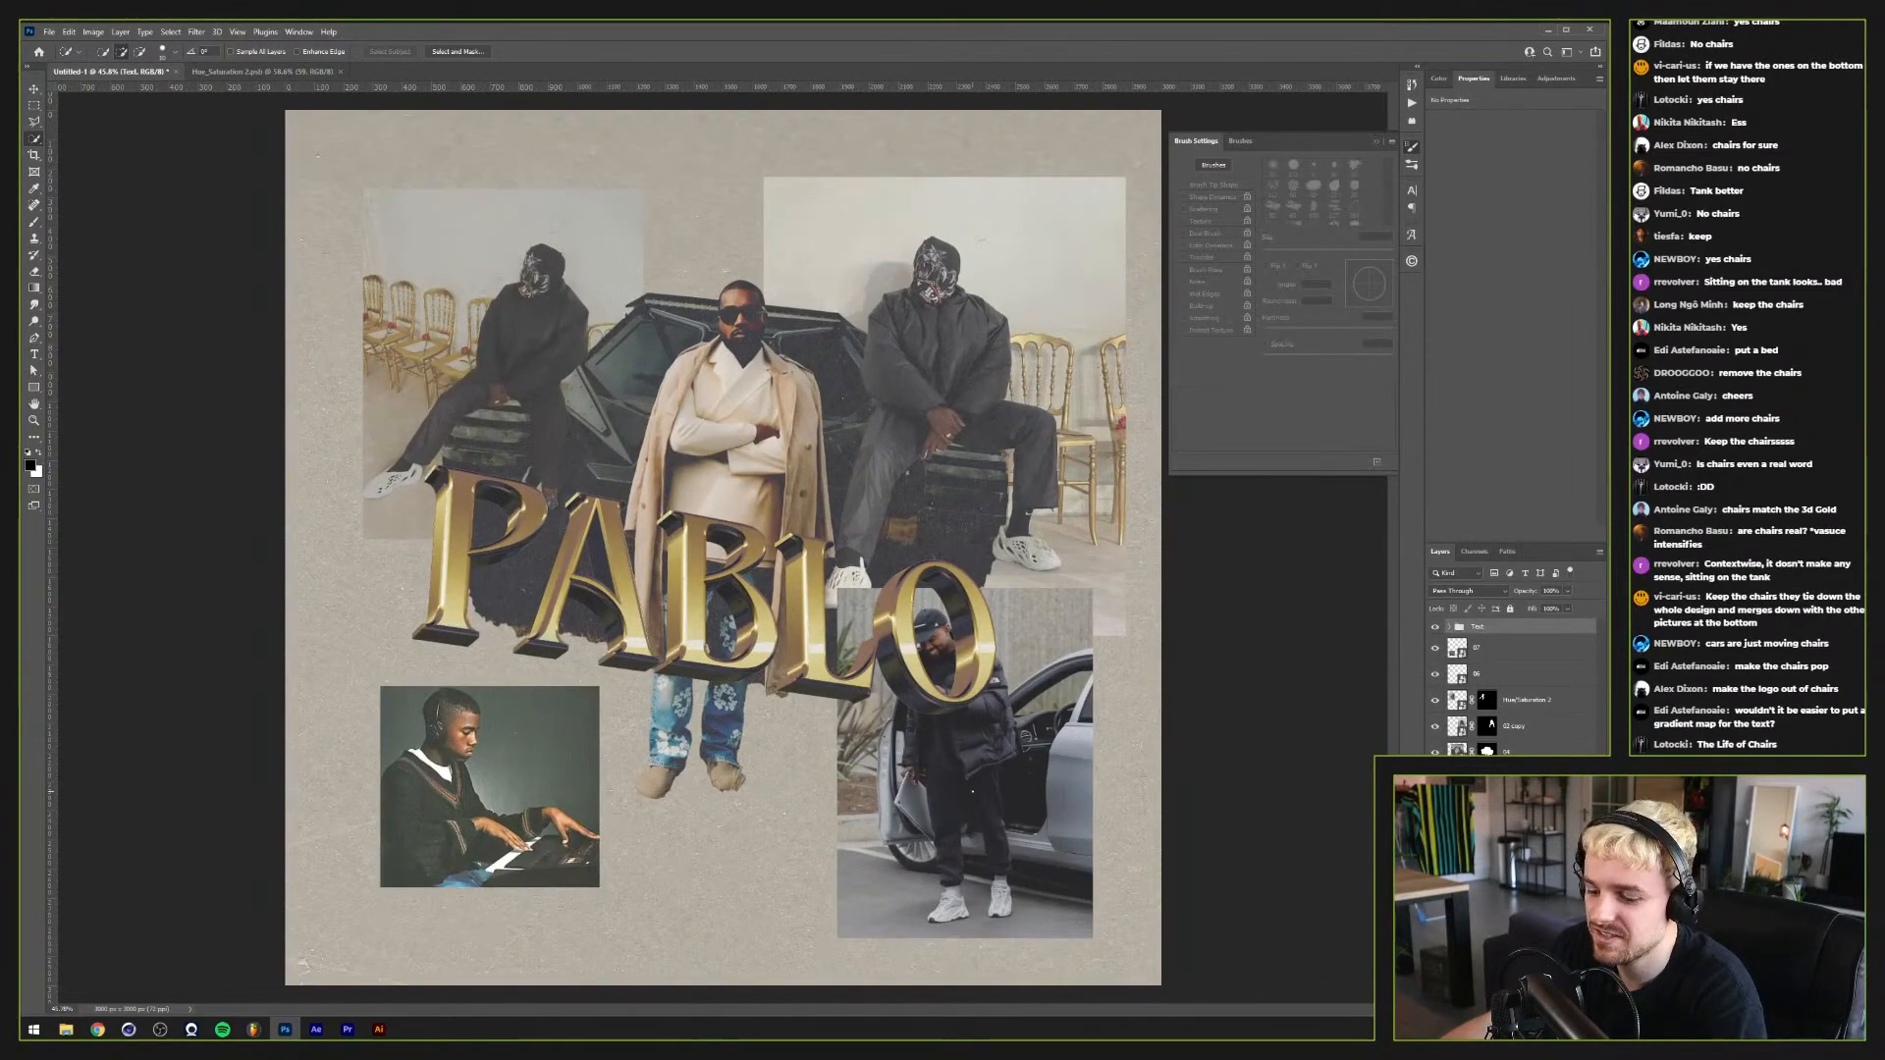
key(v)
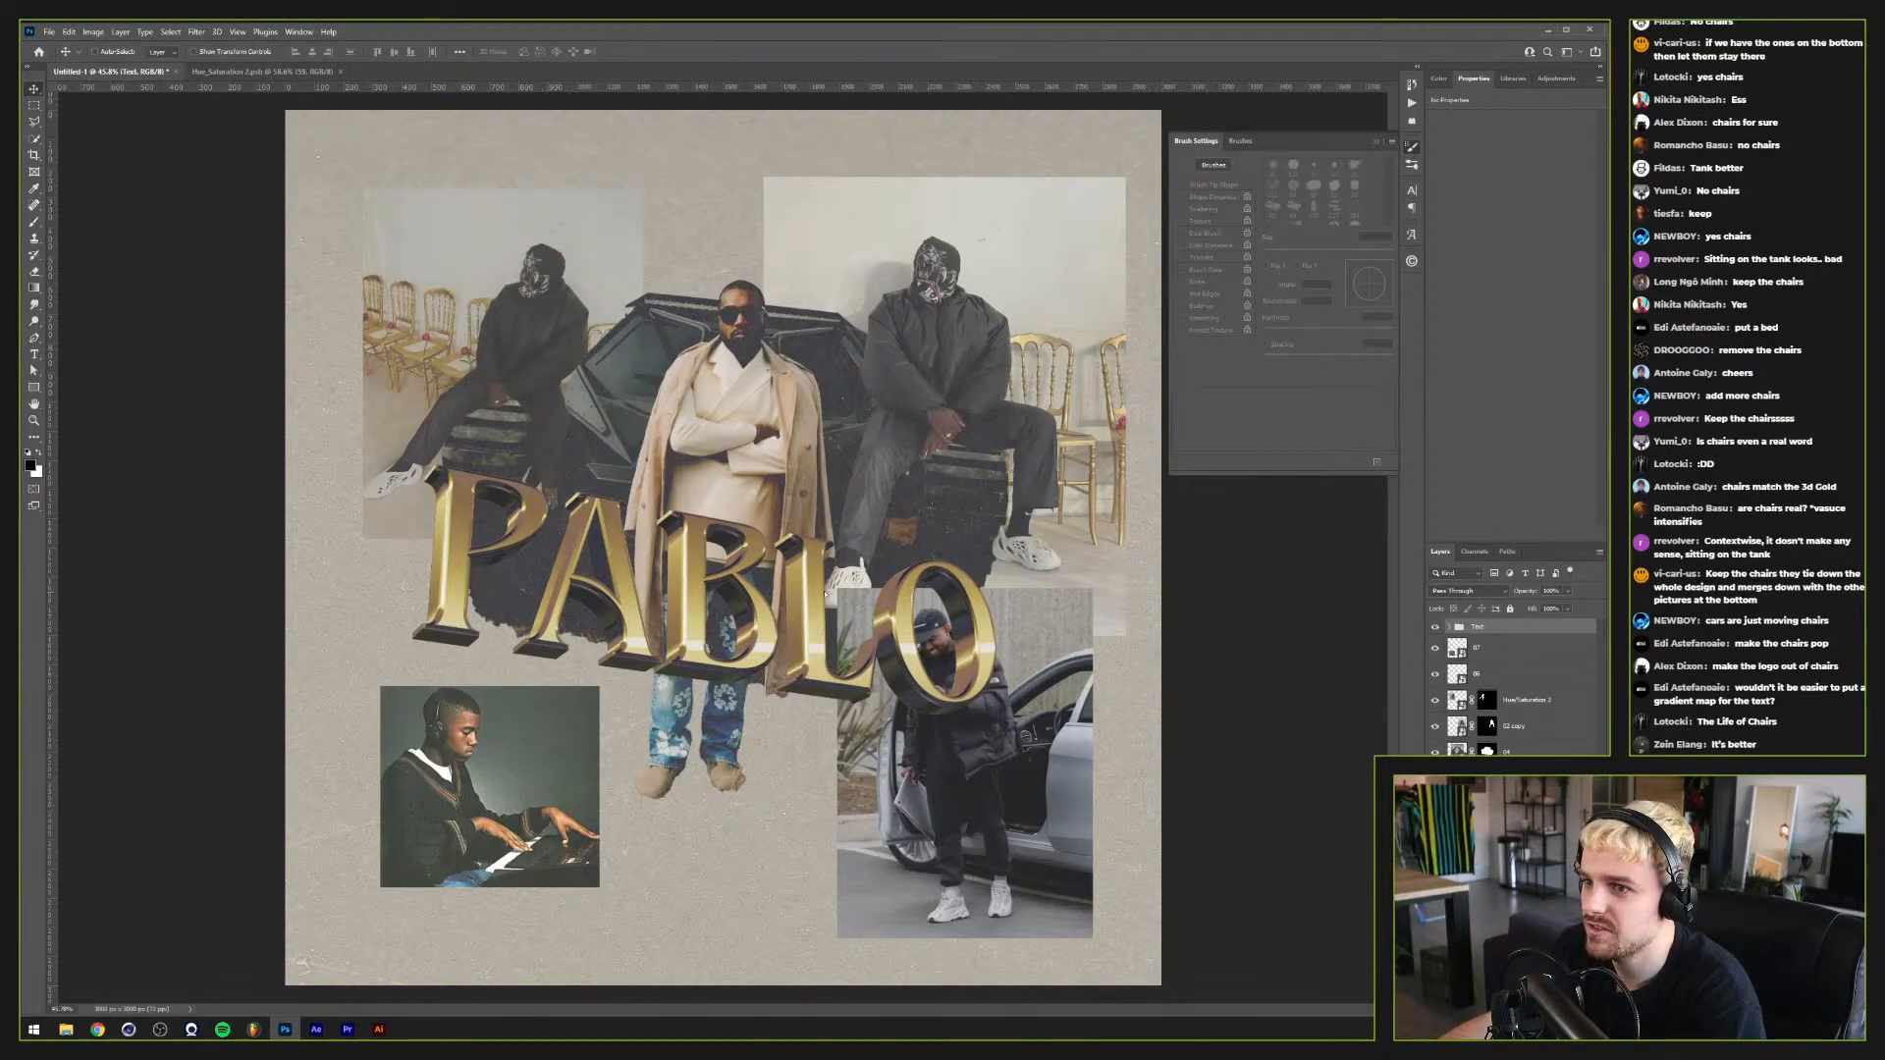
drag(825, 592, 836, 572)
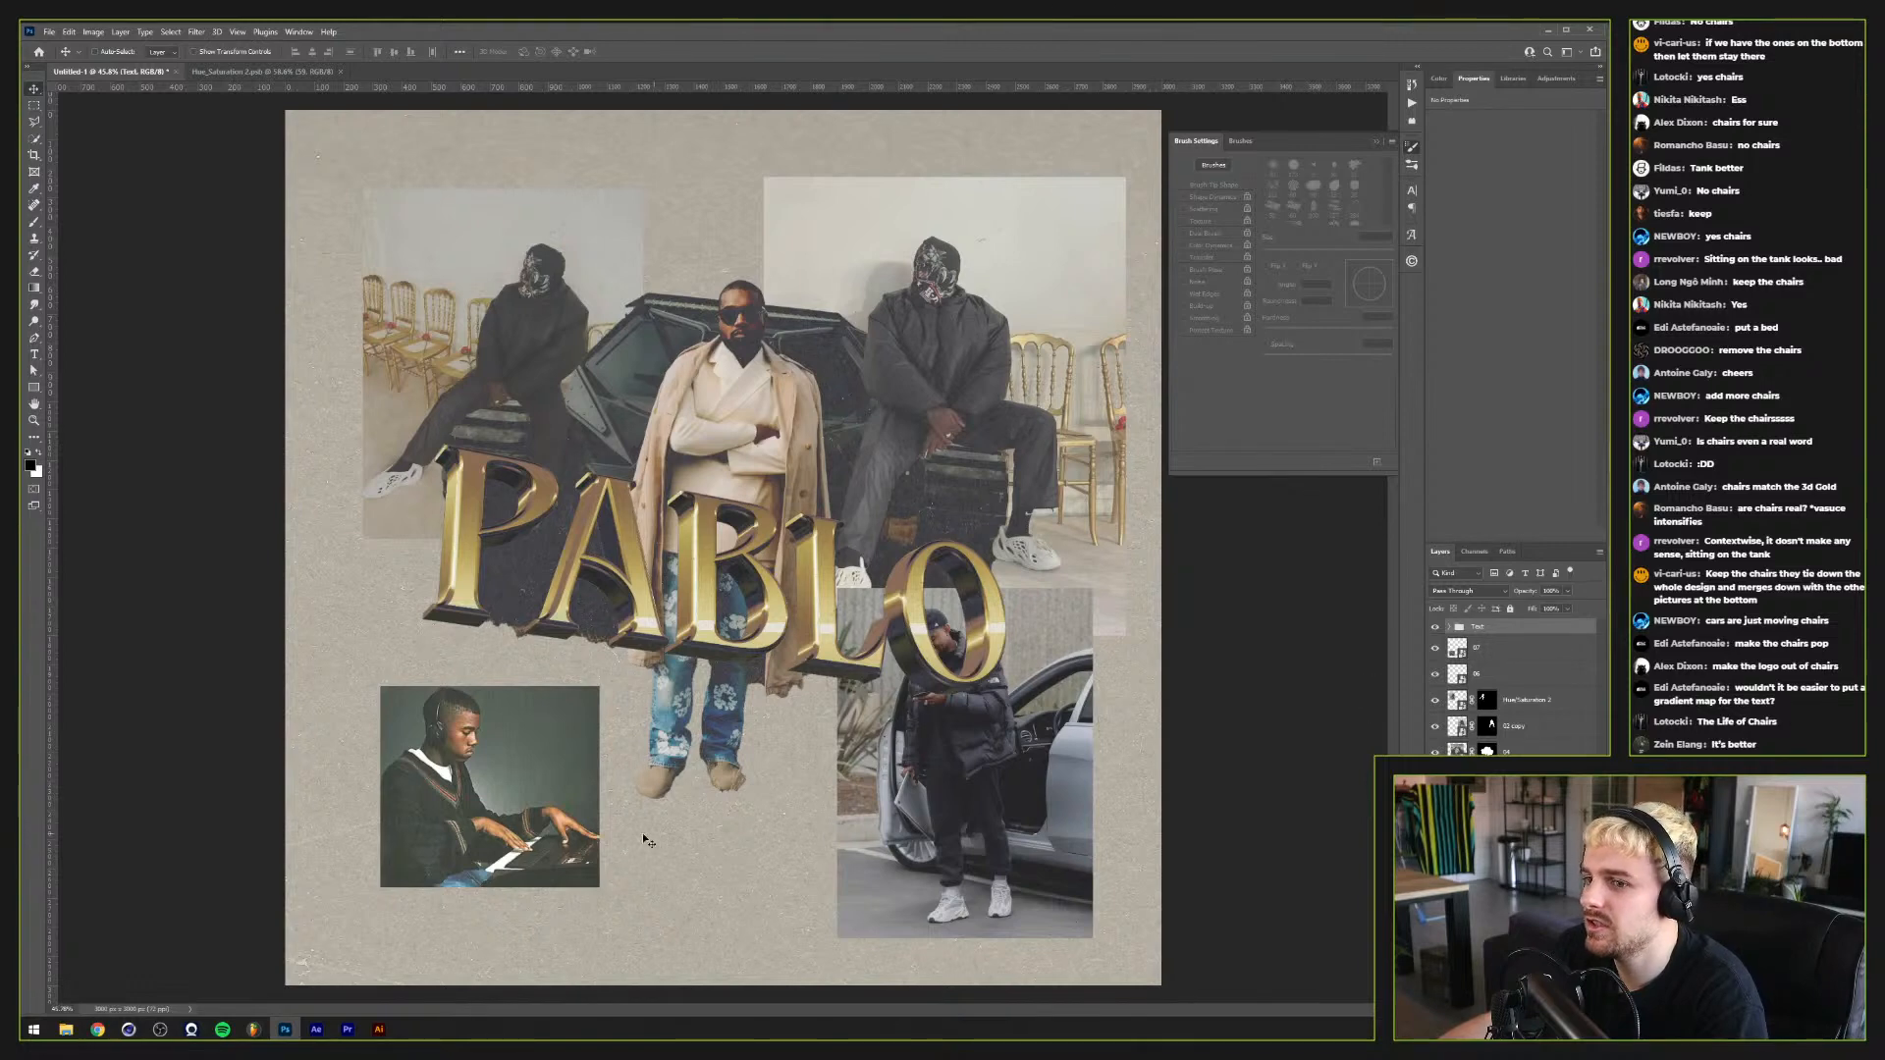
Step: Move the piano photo closer to the canvas's left edge and nudge the car photo slightly down and left
drag(520, 771, 481, 767)
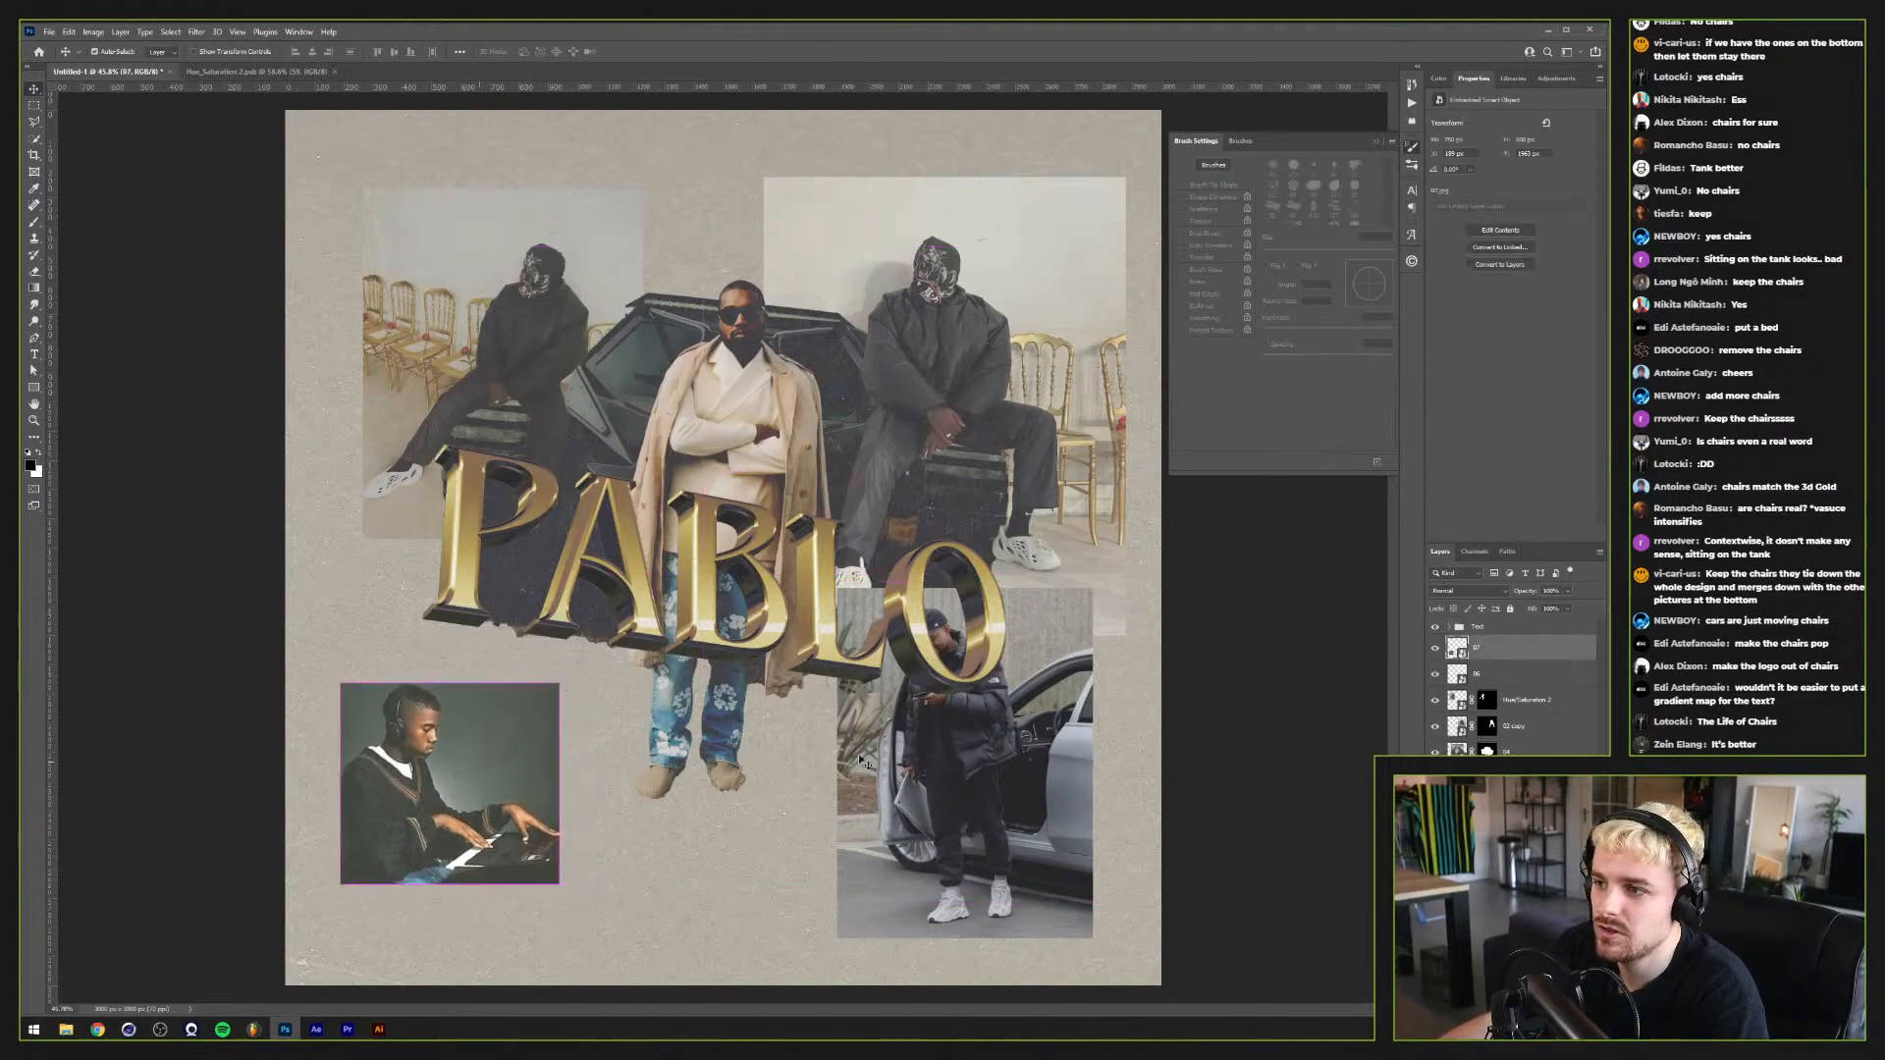
click(1463, 675)
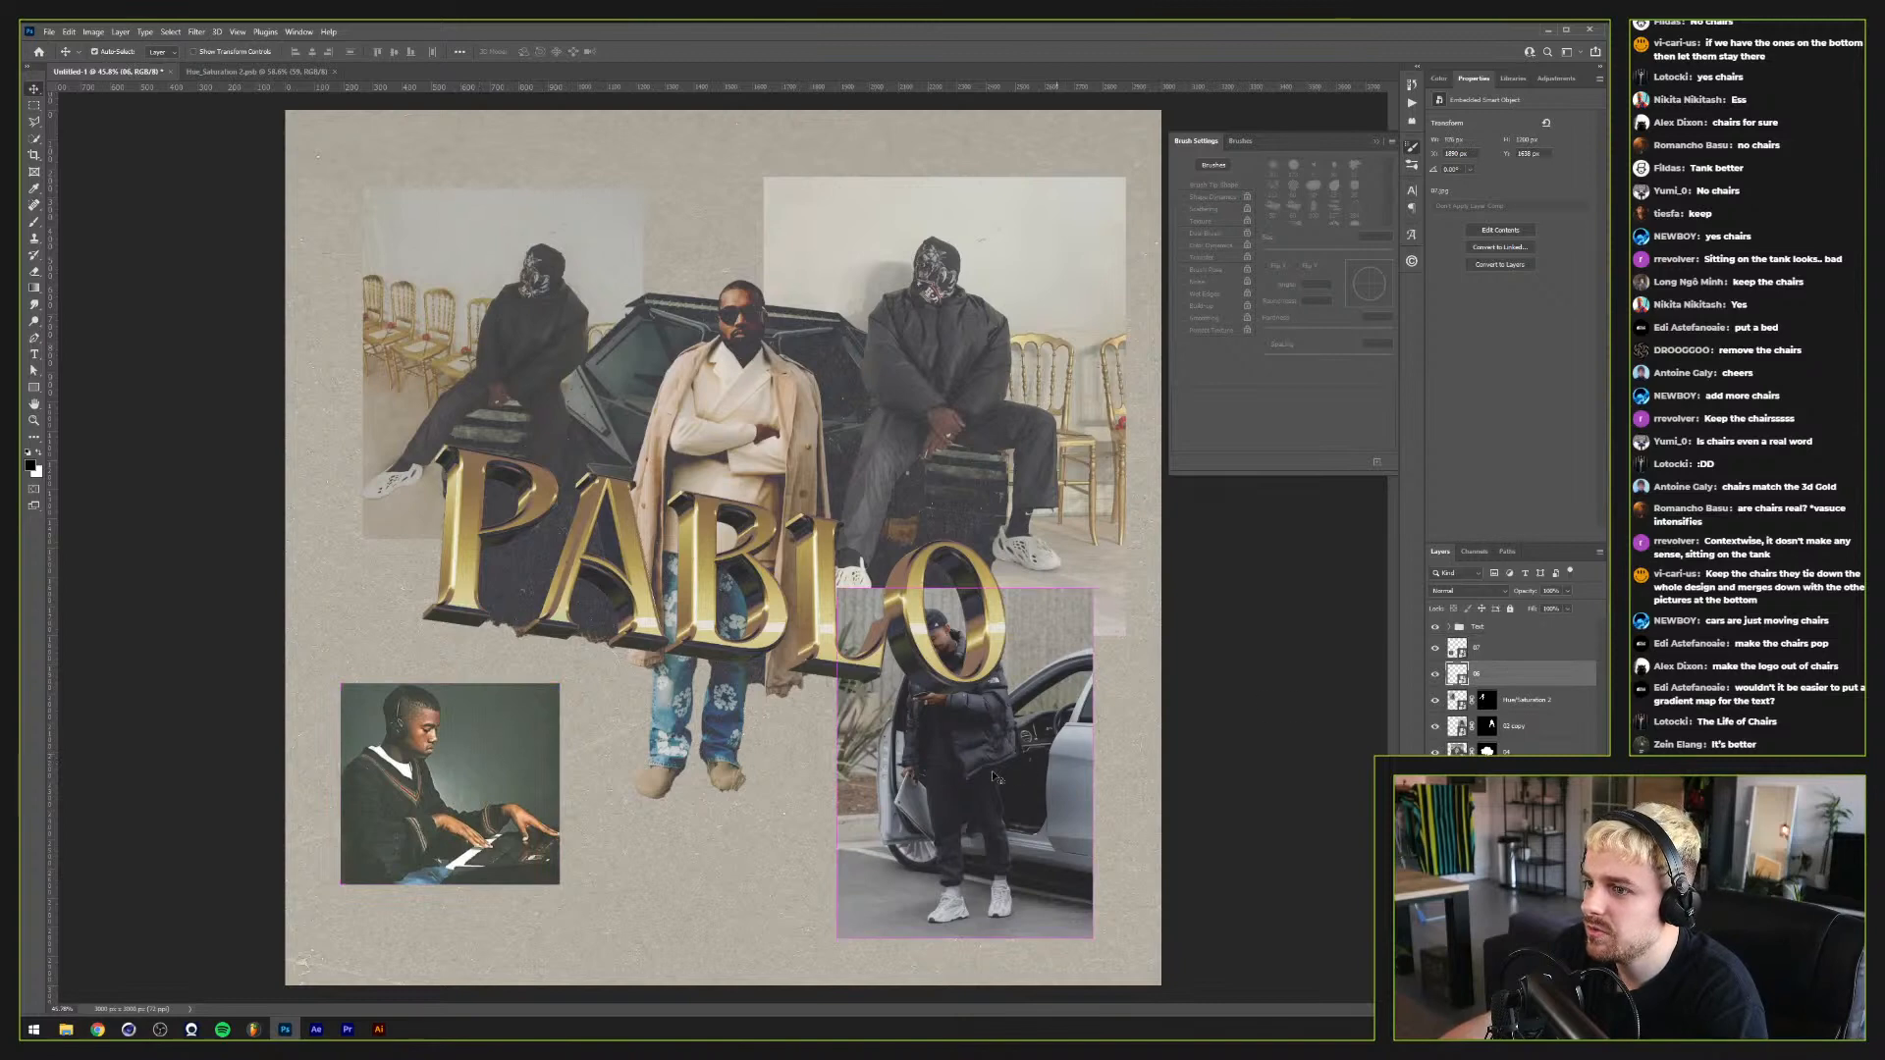
drag(981, 778, 977, 785)
scroll(1011, 776, down, 2)
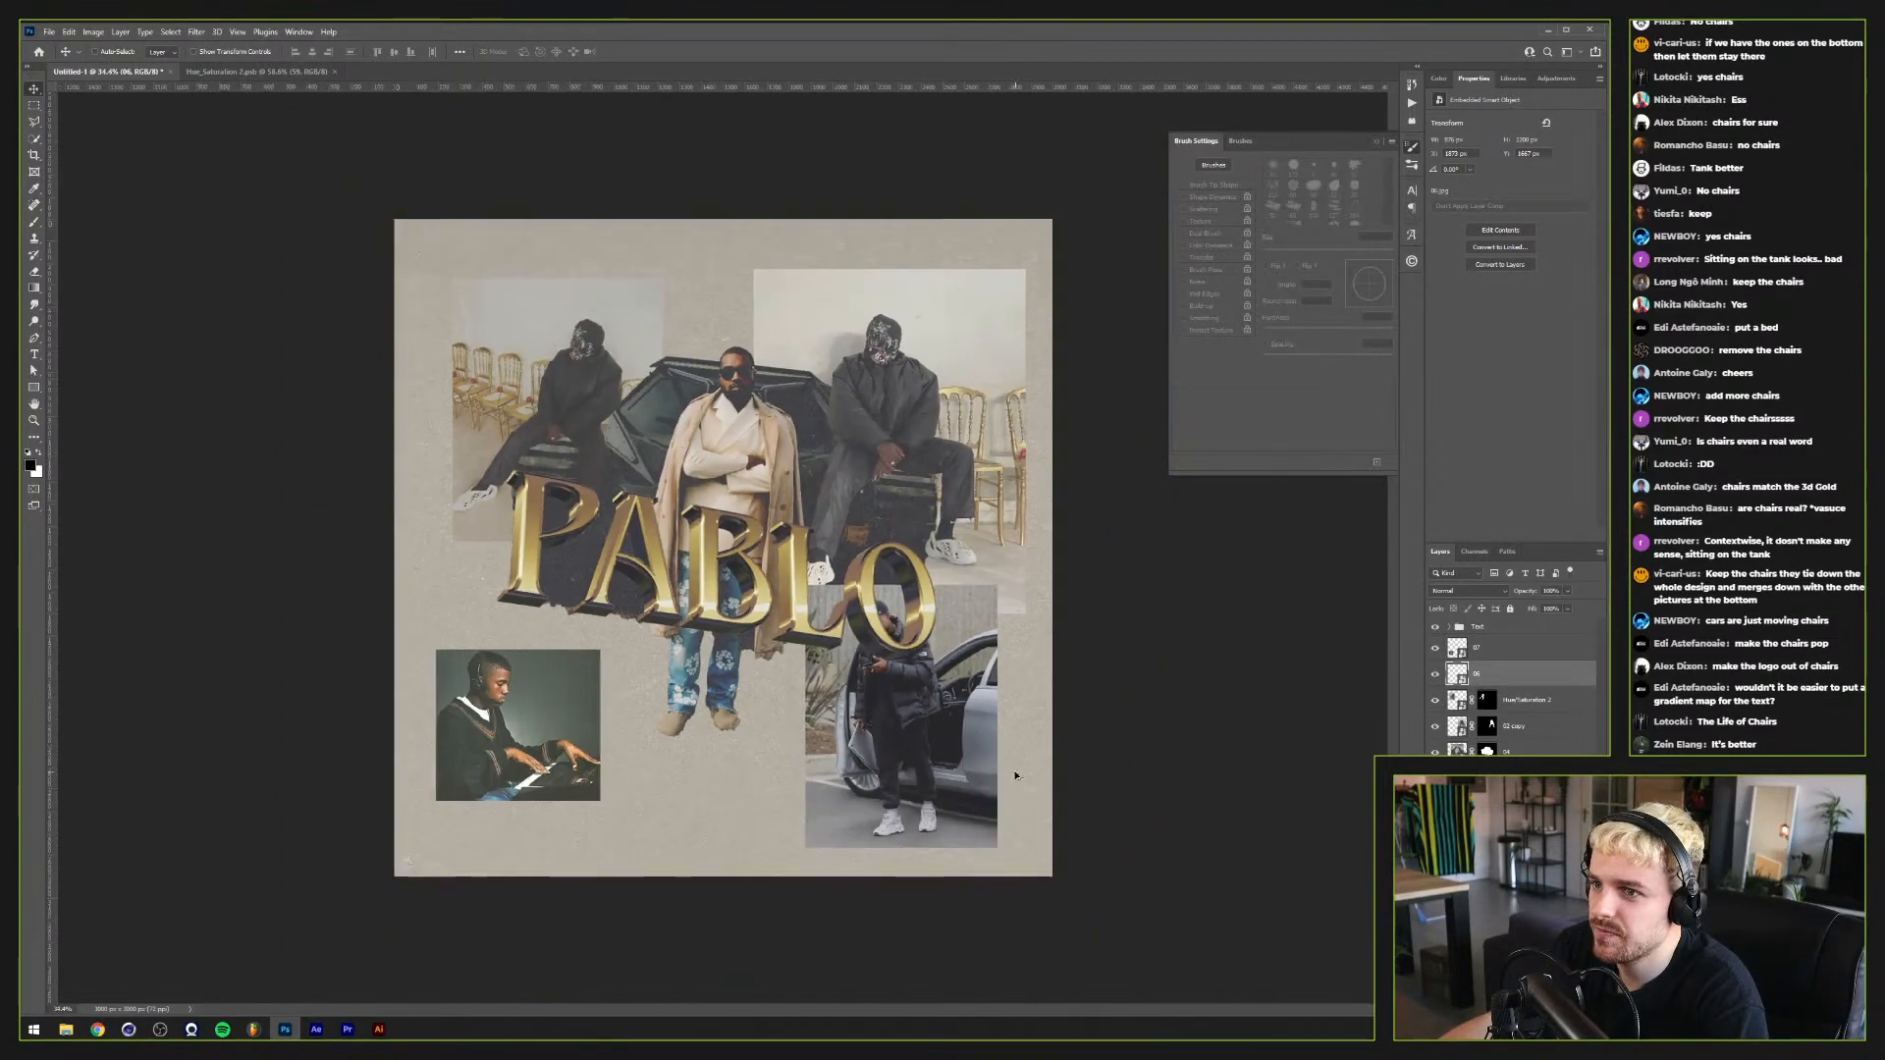
scroll(1013, 776, down, 2)
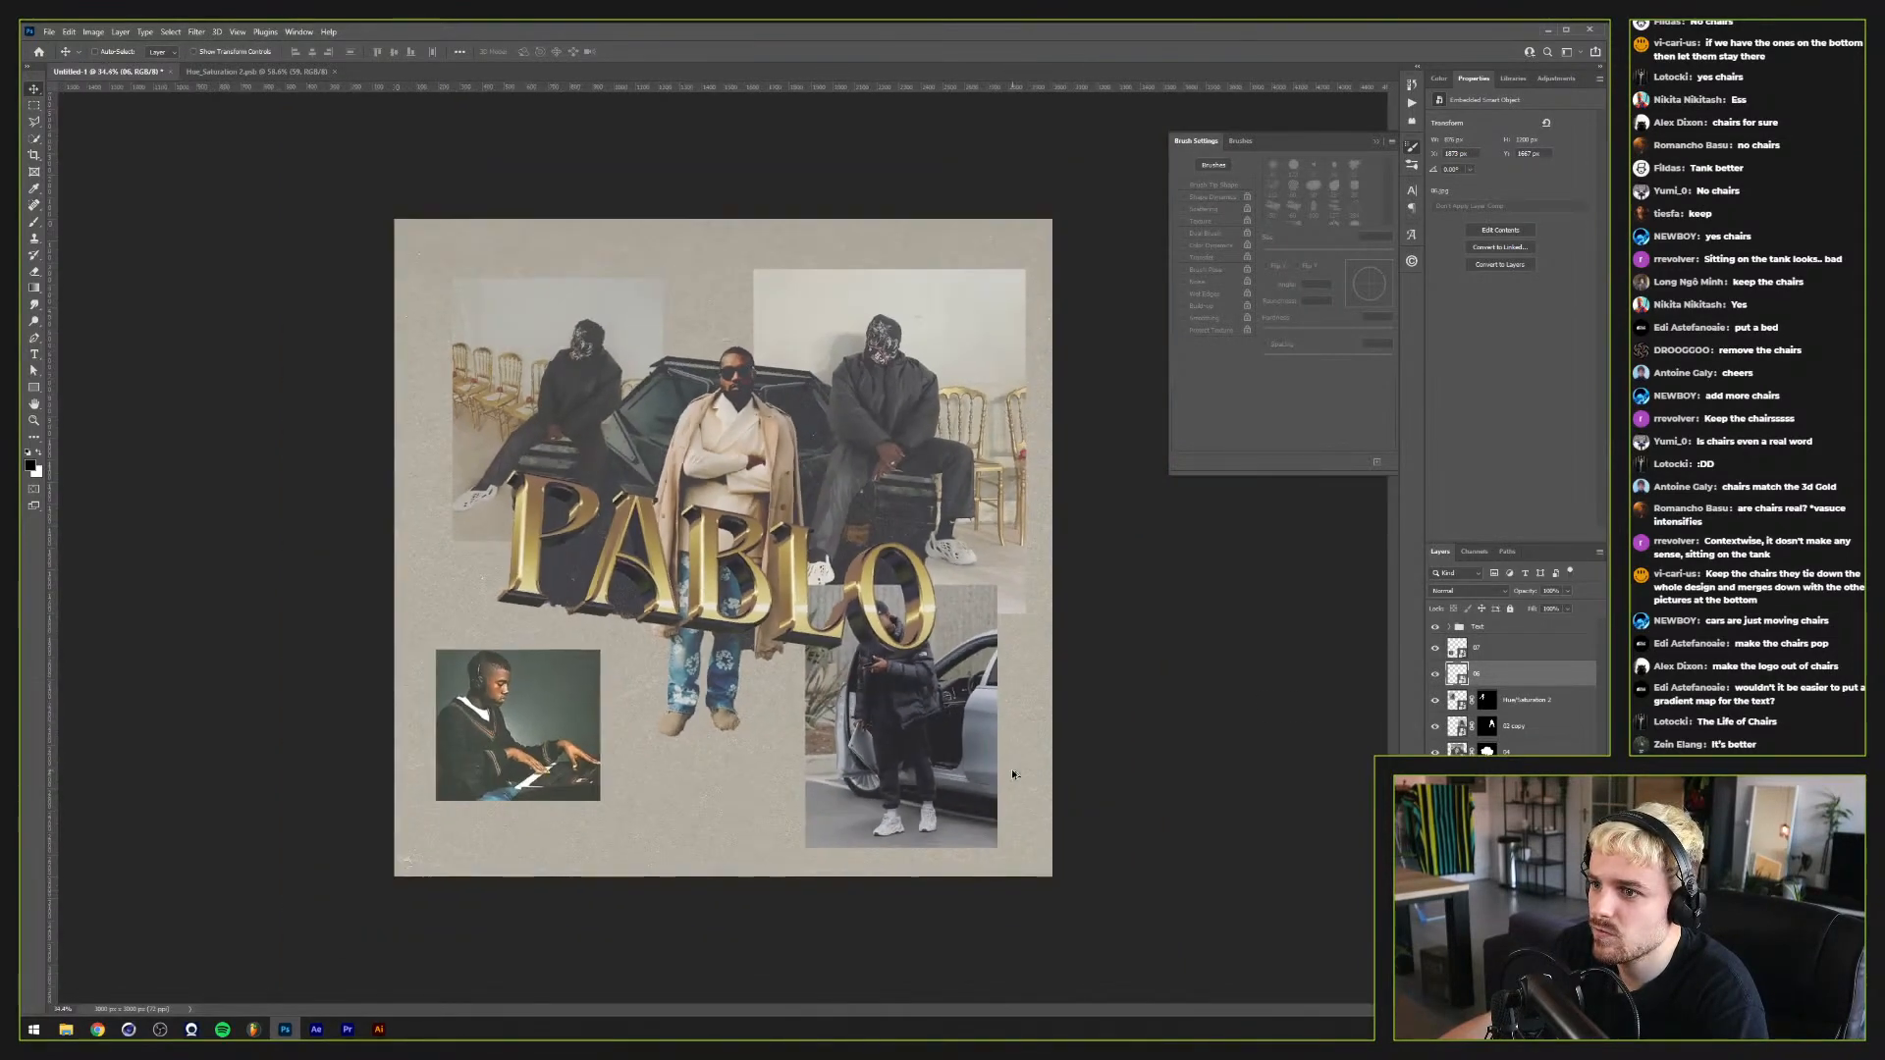
Step: Hide the piano and car photos and group the main figures' and chairs' layers as Collage
drag(1434, 649, 1434, 675)
click(1526, 700)
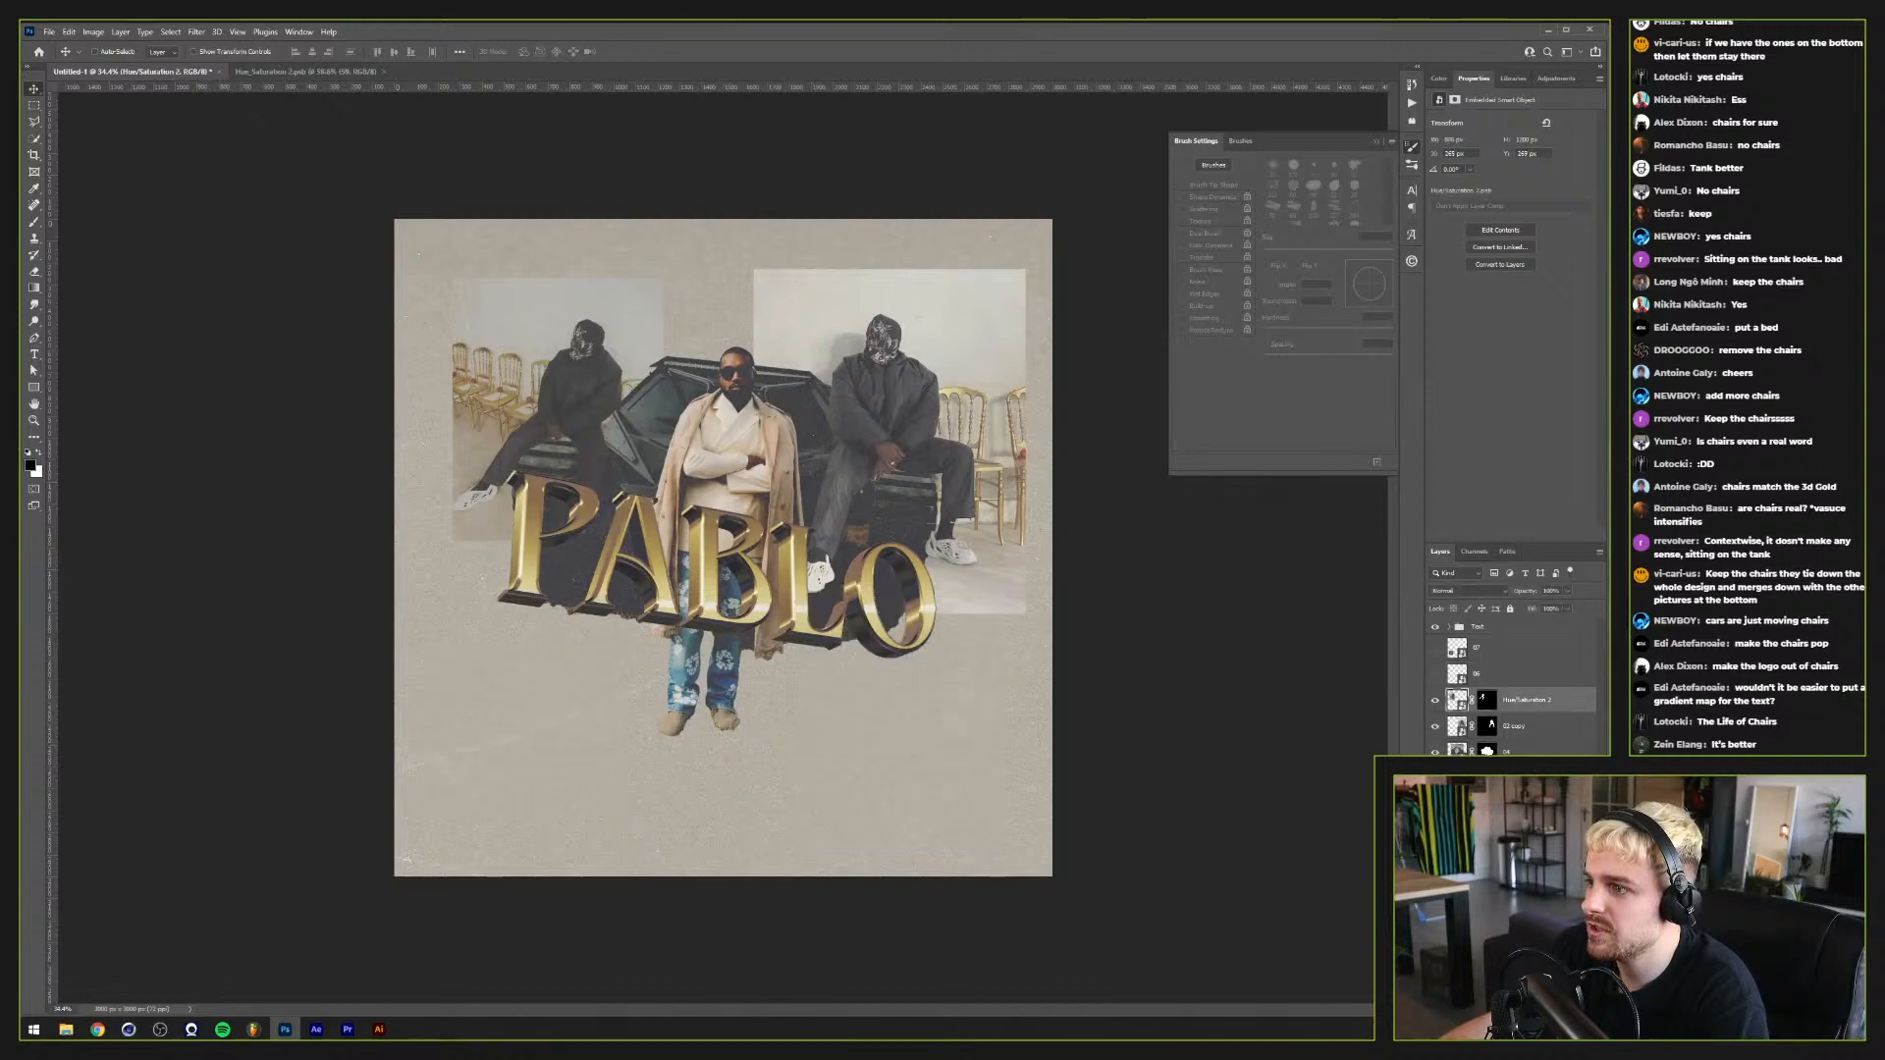
shift+click(1516, 726)
key(ctrl+g)
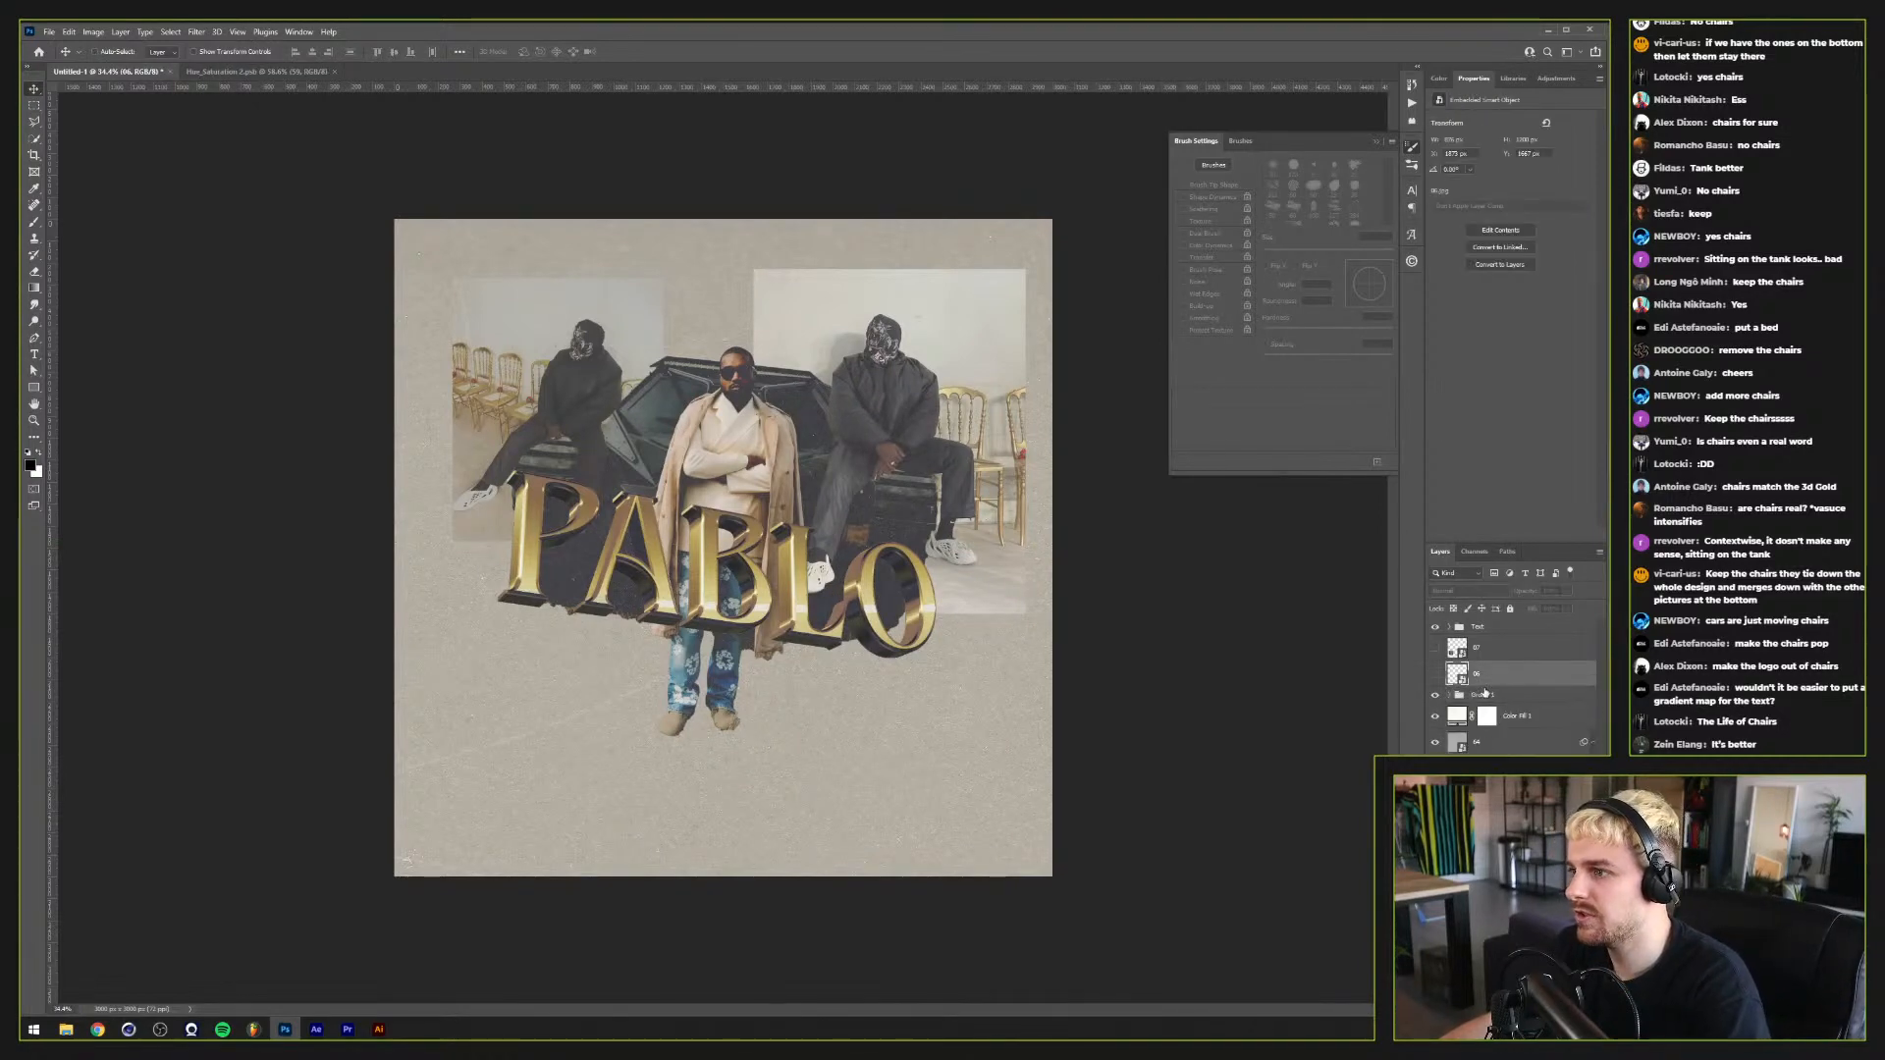
double_click(1480, 694)
text(Collage)
key(Return)
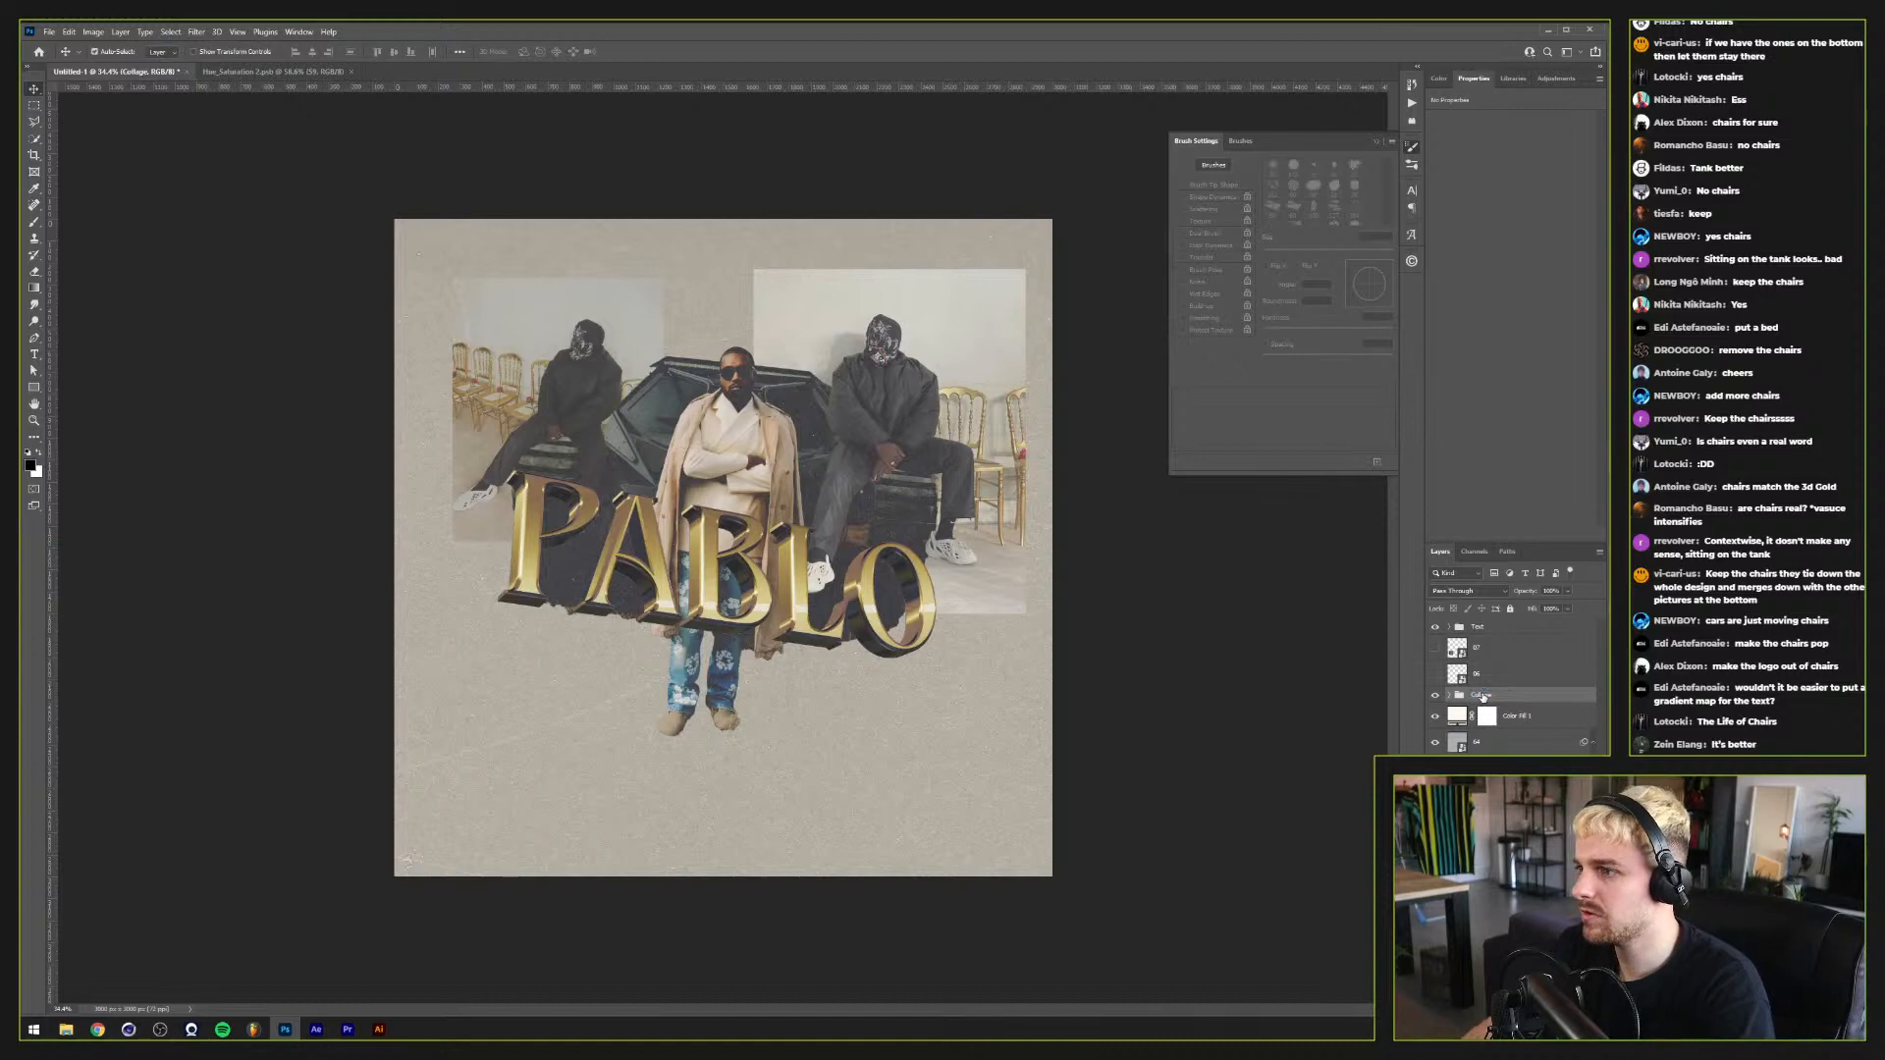
Step: Try to enlarge the Collage group beyond the canvas sides and shift it downward
key(ctrl+t)
drag(1027, 517, 1136, 492)
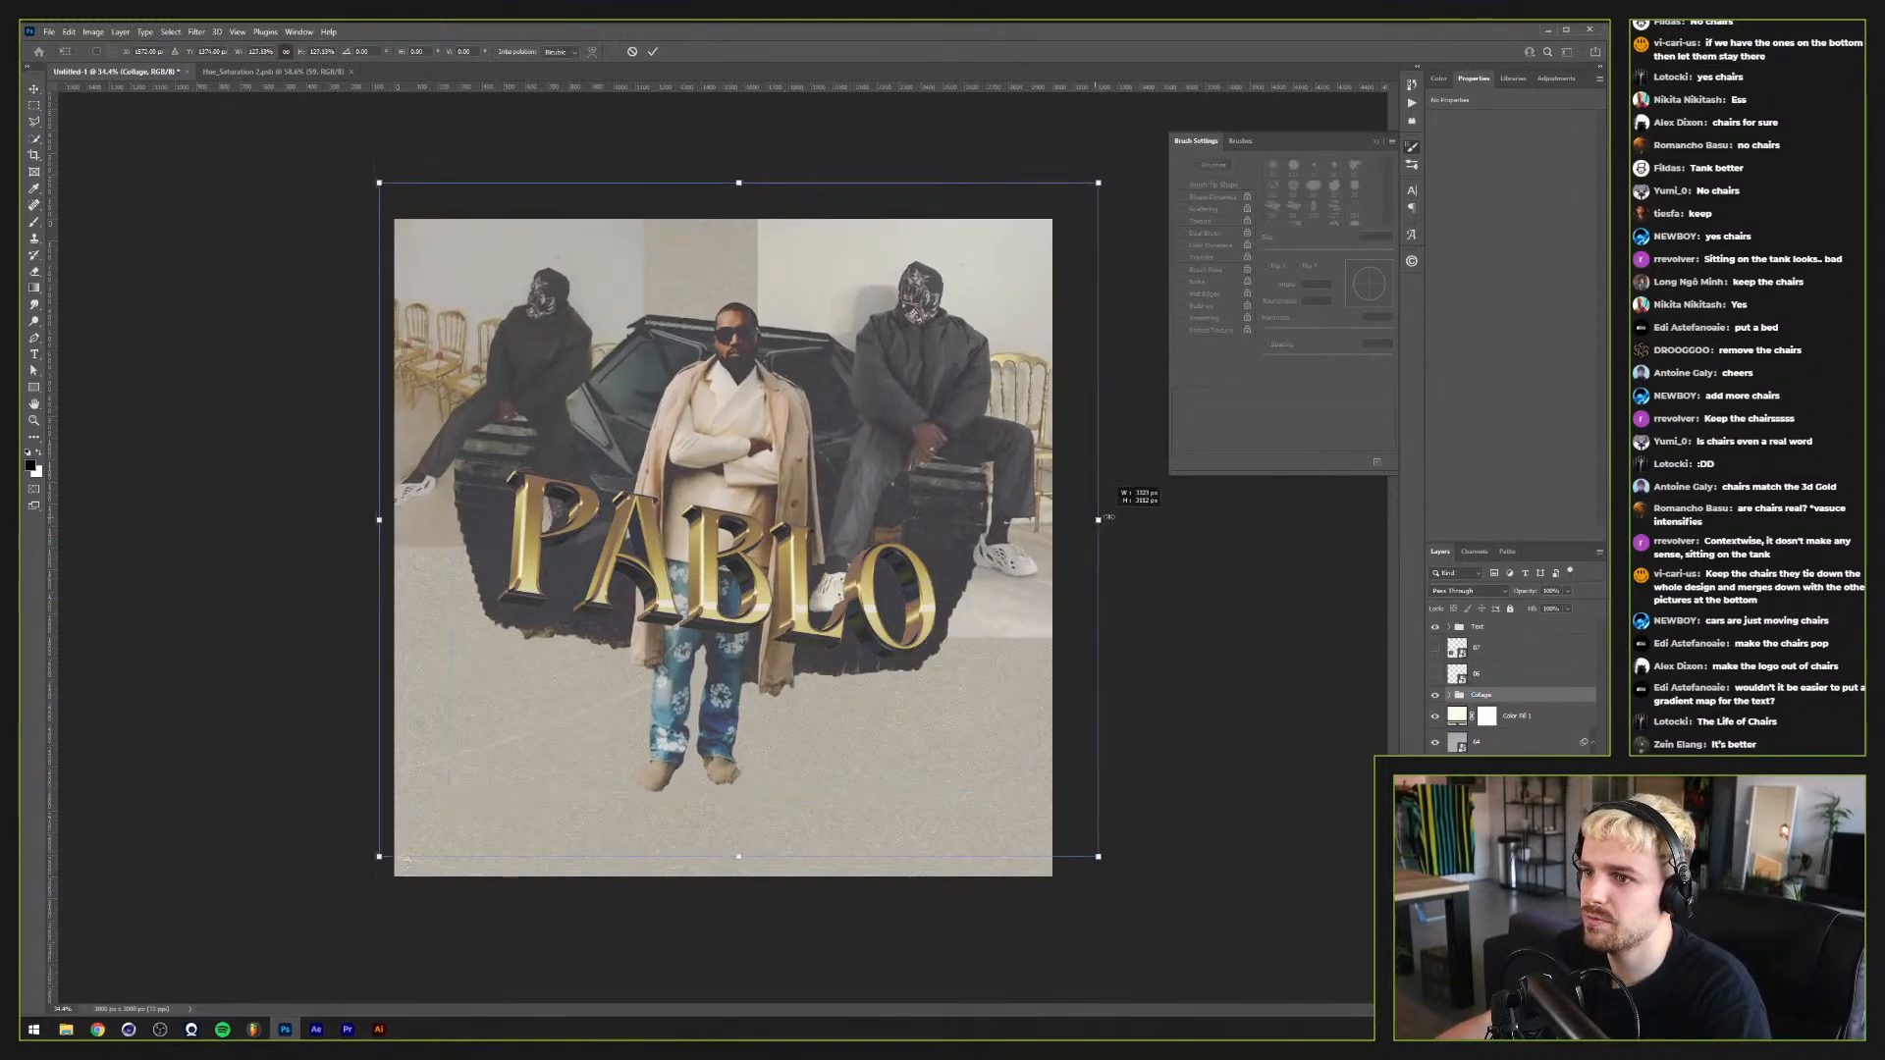
drag(972, 480, 970, 557)
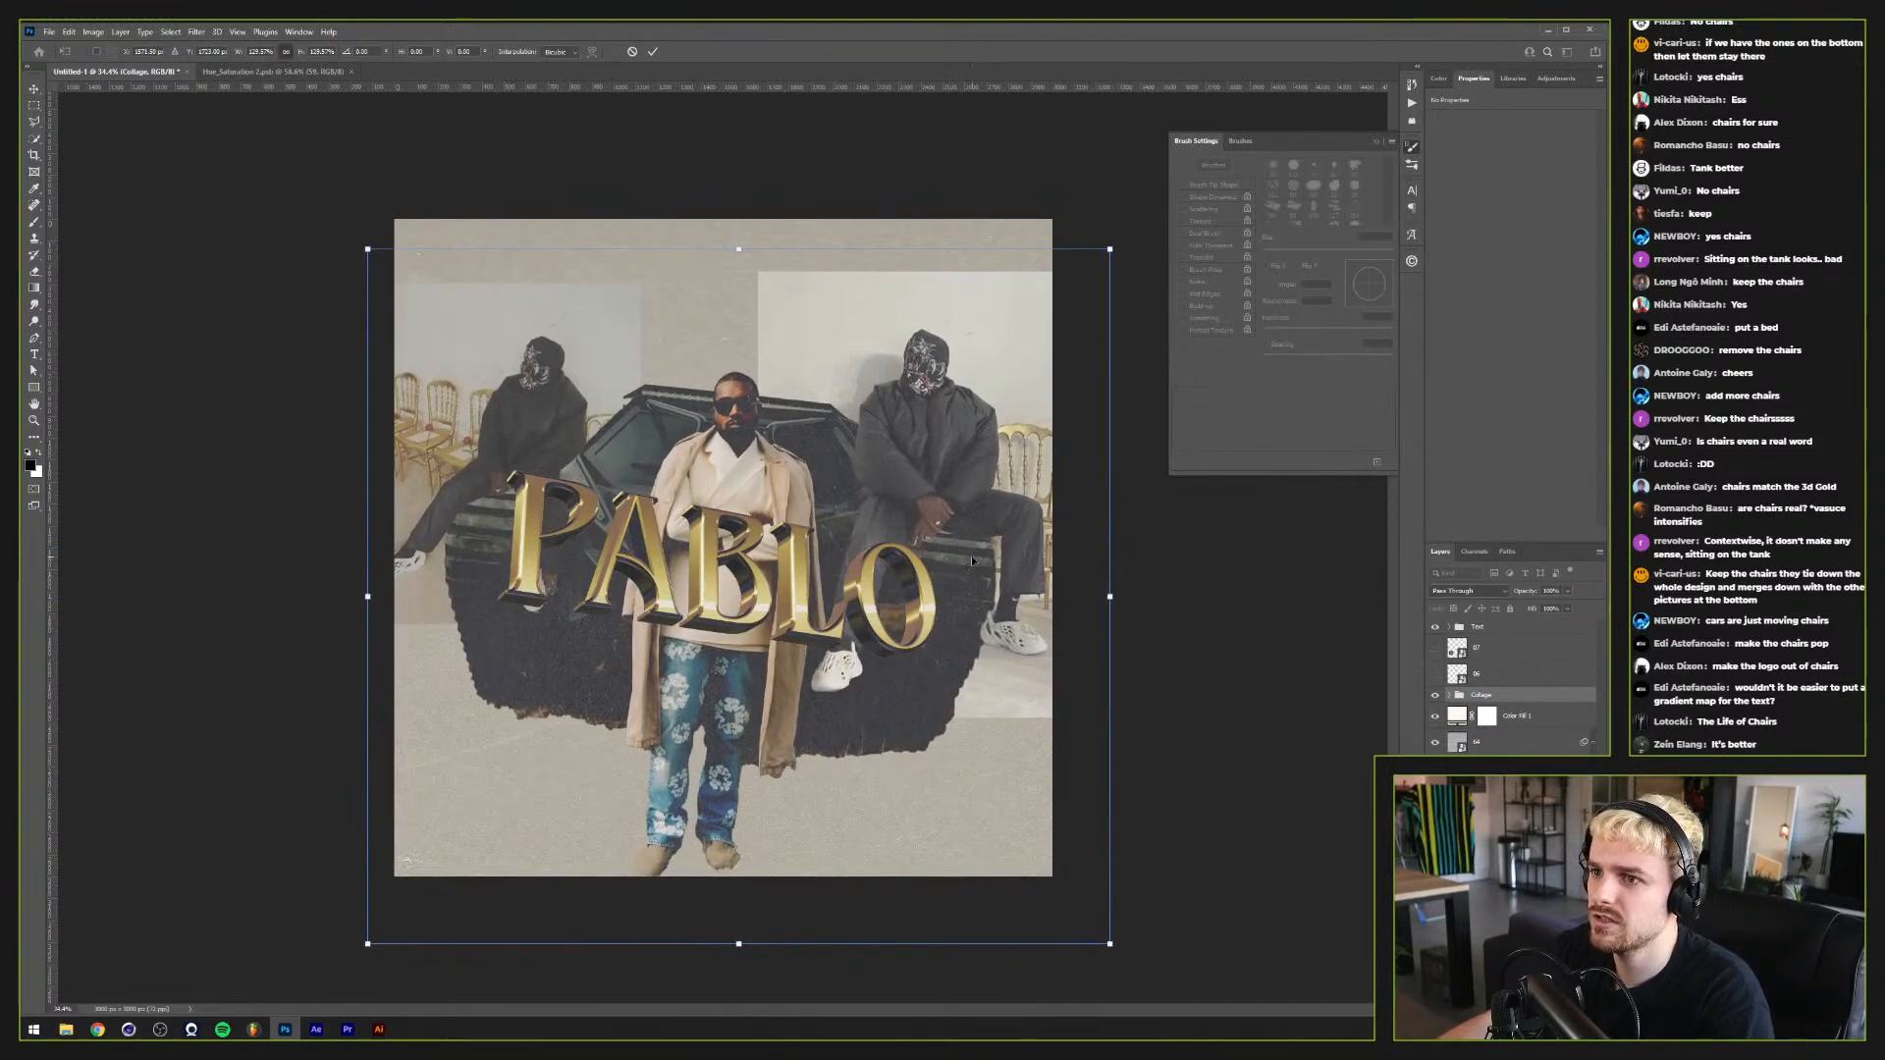
key(Return)
scroll(771, 616, up, 2)
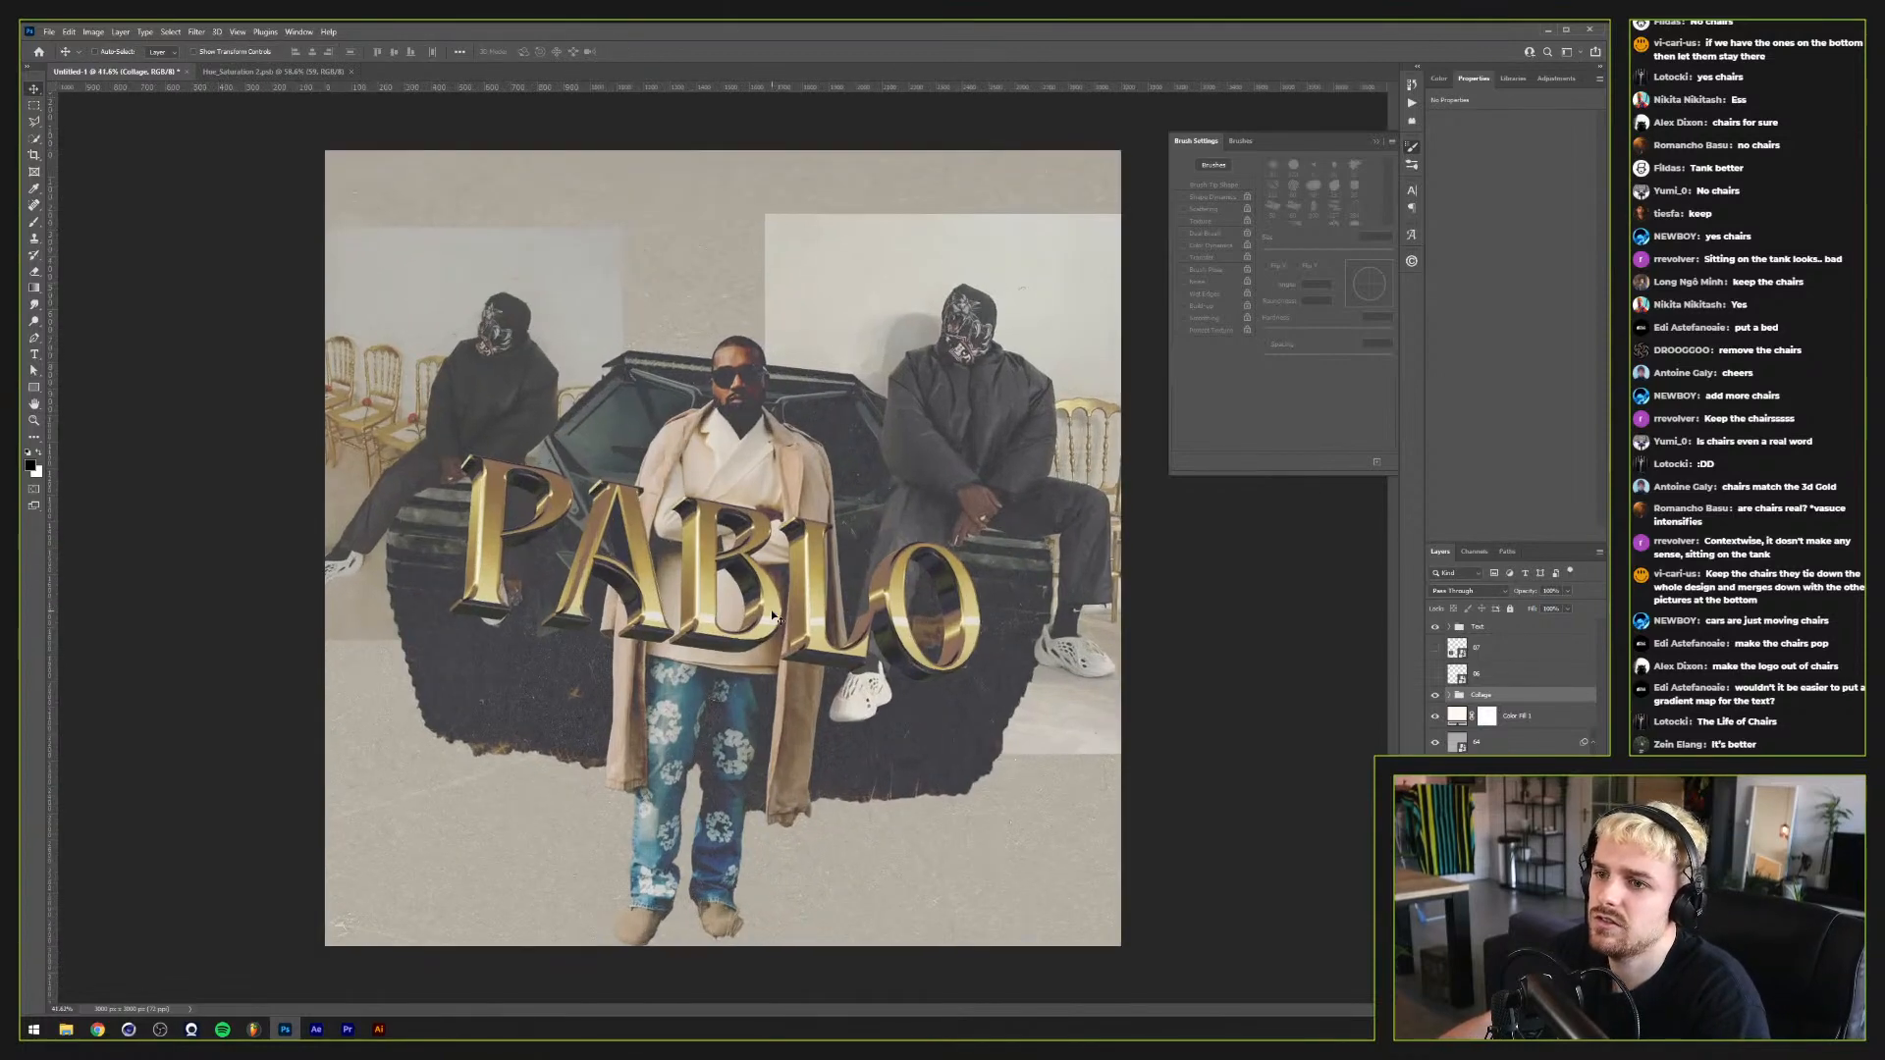
key(ctrl+z)
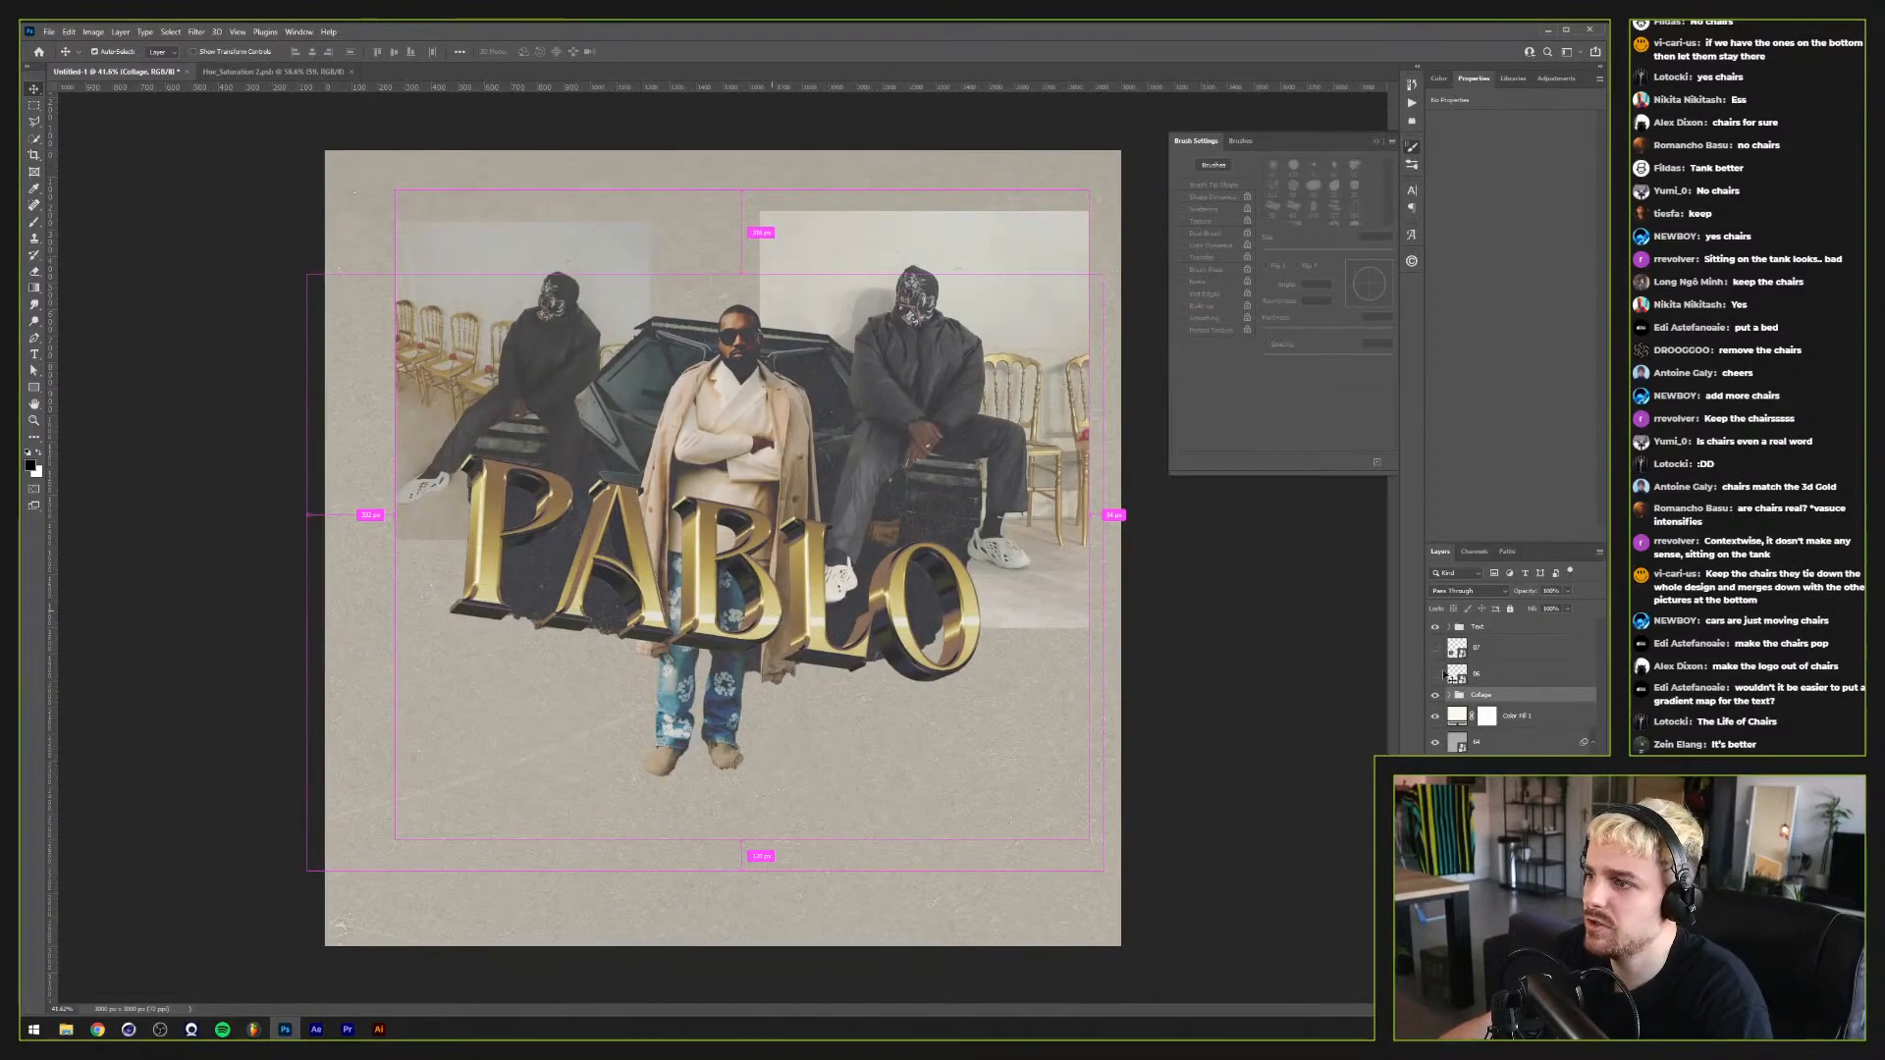
Step: Show the piano and car photos again and select the Color Fill layer beneath the Collage group
drag(1434, 648, 1434, 673)
click(1510, 669)
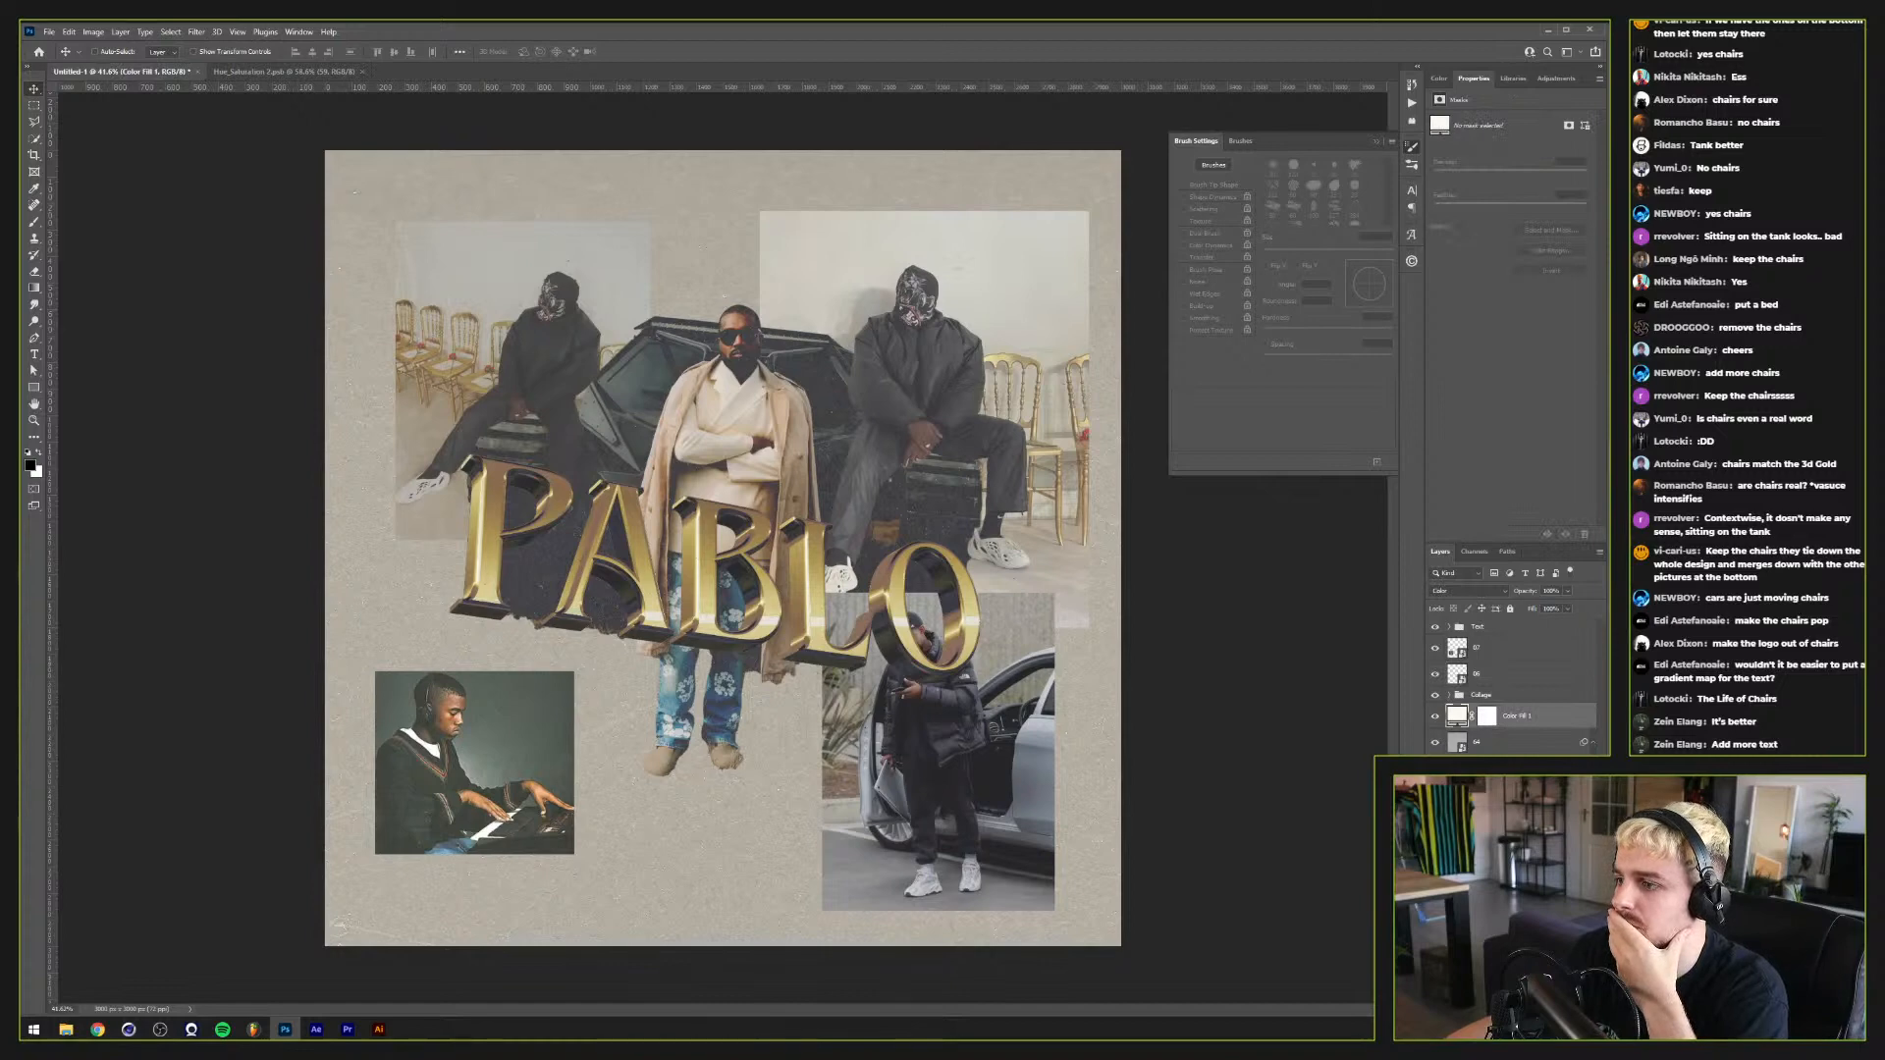
Step: Add a text box between the Collage group and the Color Fill layer, at the canvas's lower left, containing the word Chairs
key(ctrl+alt+shift+n)
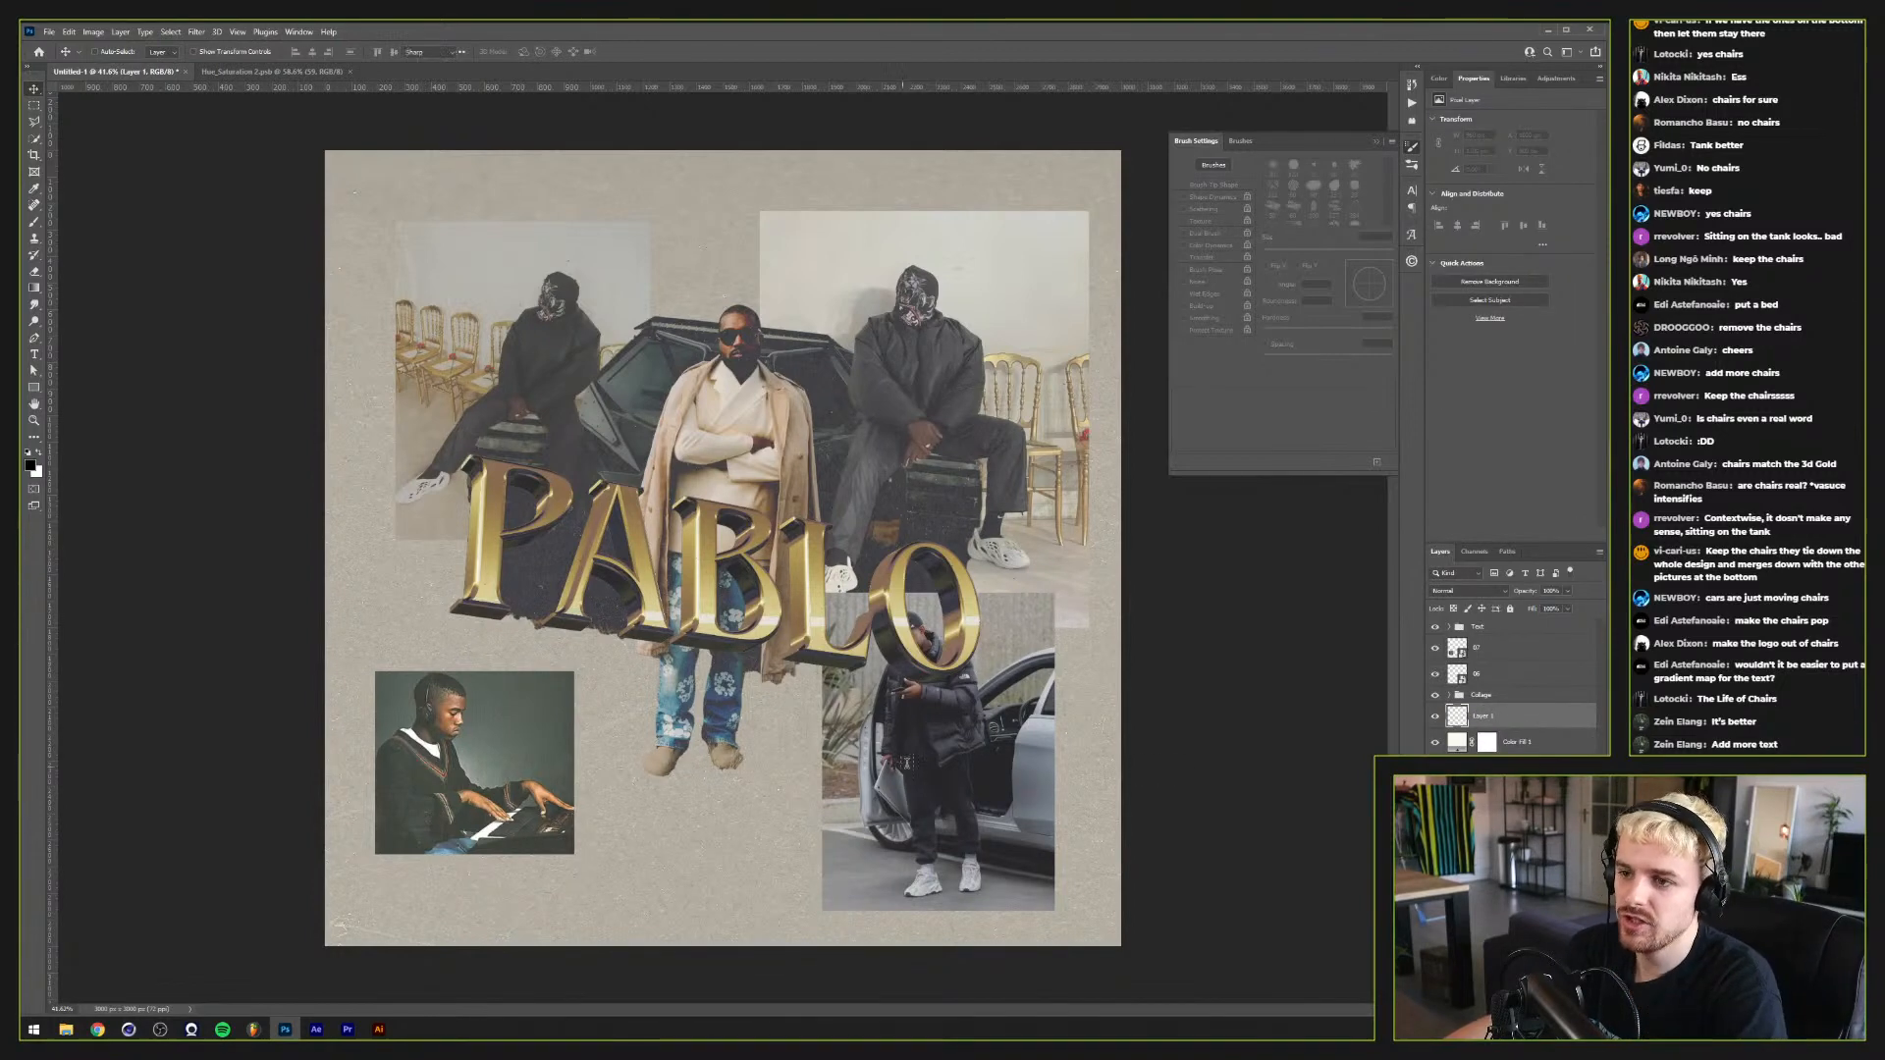
key(t)
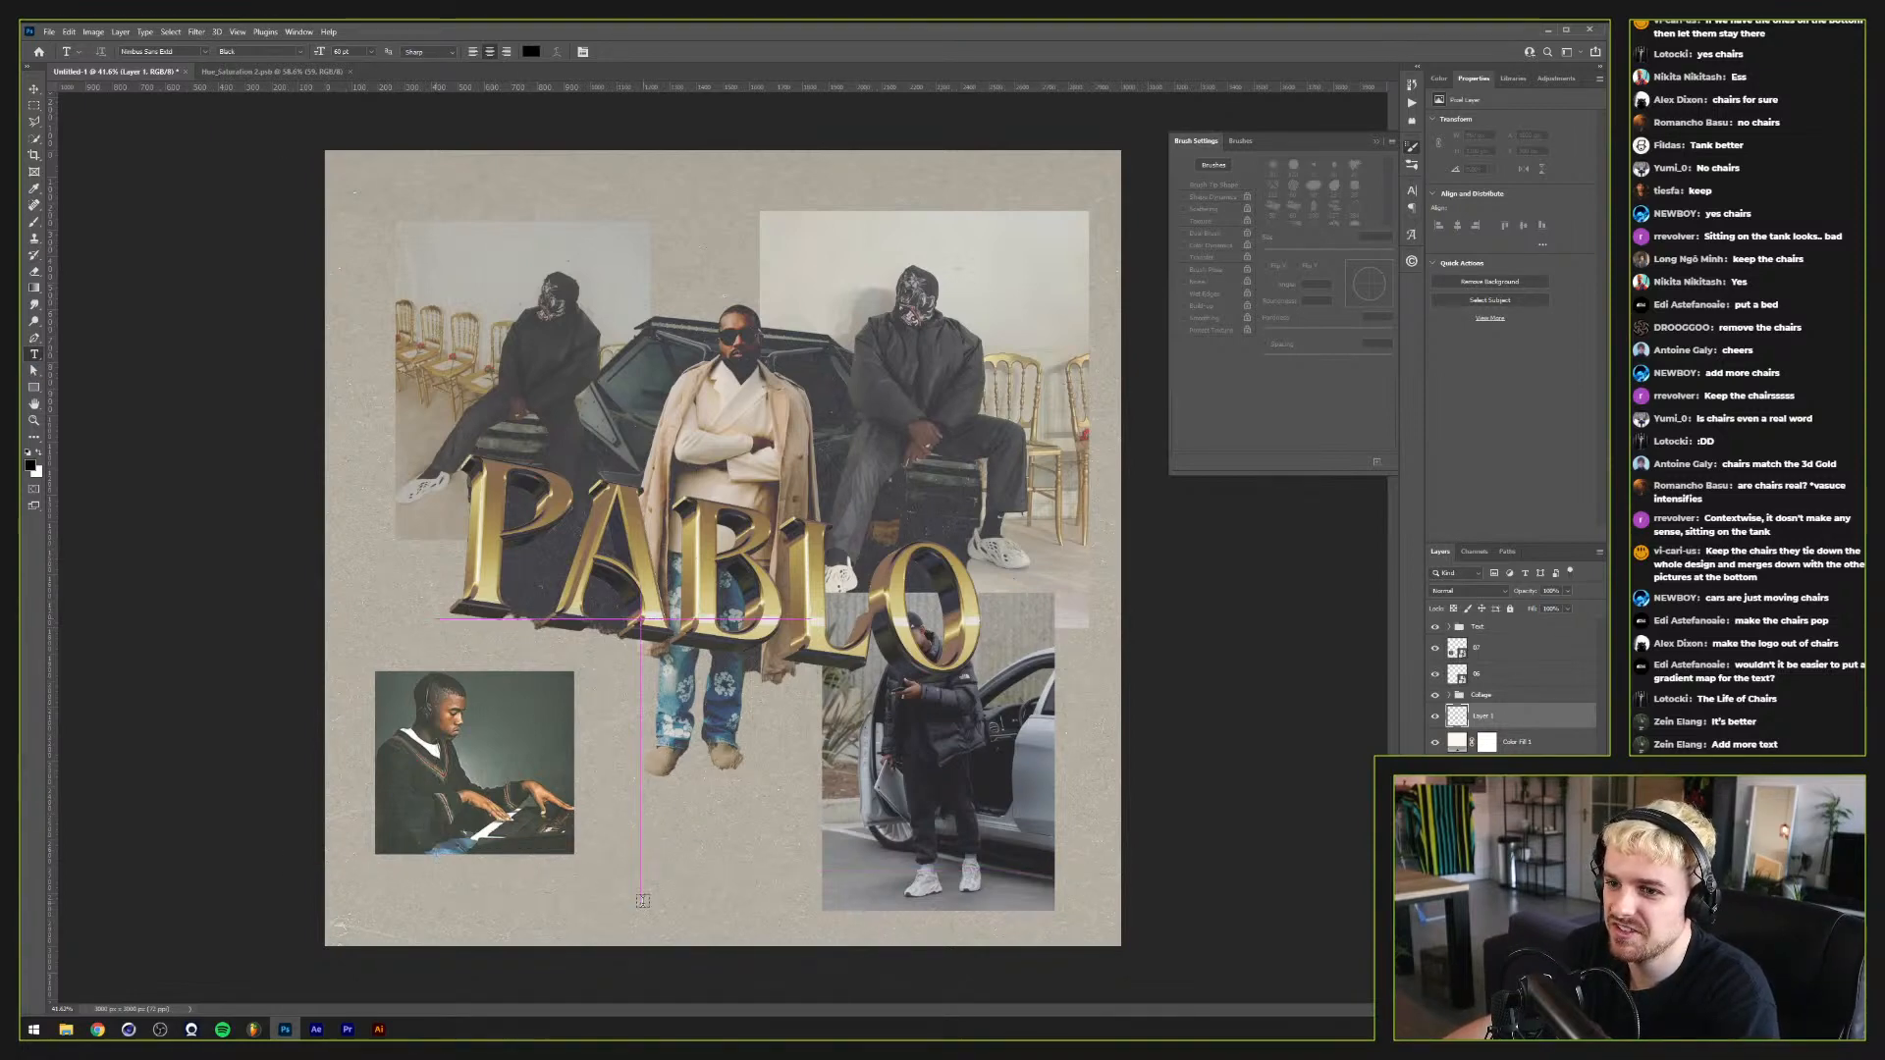
drag(437, 619, 642, 901)
key(BackSpace)
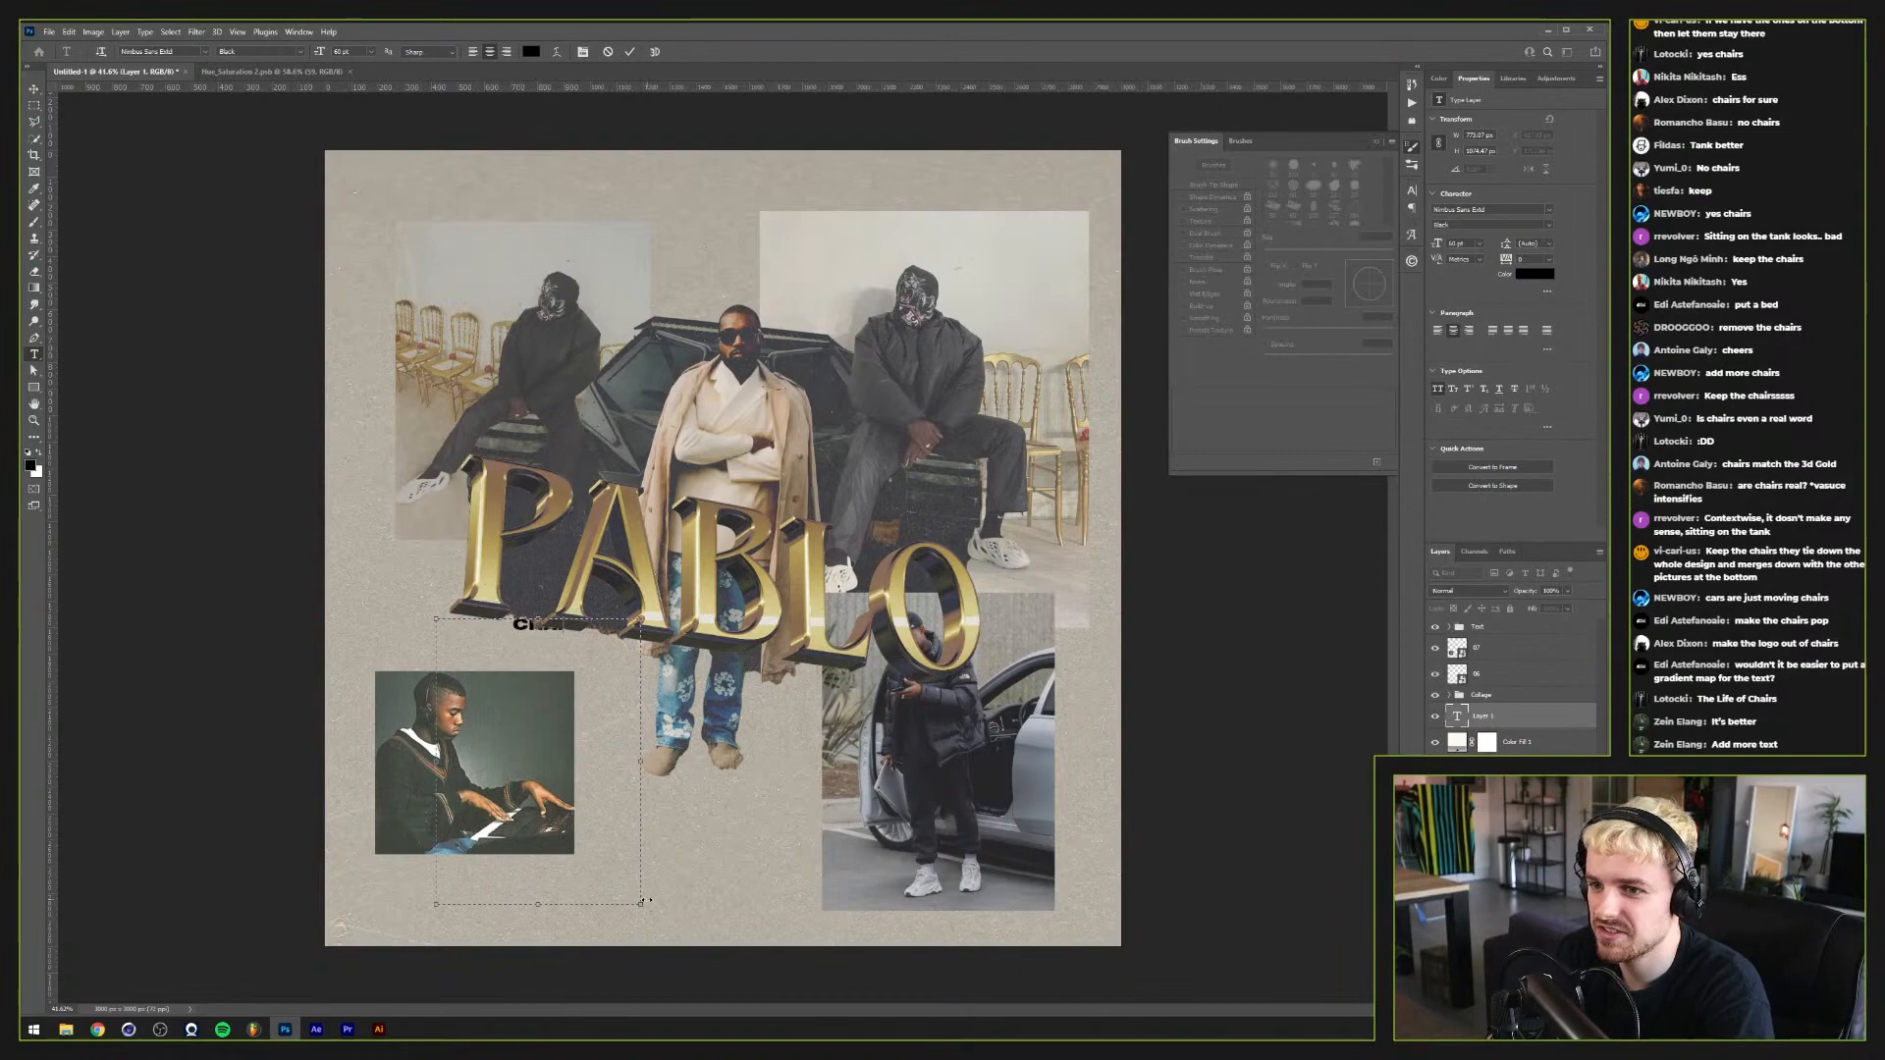
Step: Set the Chairs text to Acumin Variable Concept SemiCondensed Semibold in all caps and align it left
key(ctrl+a)
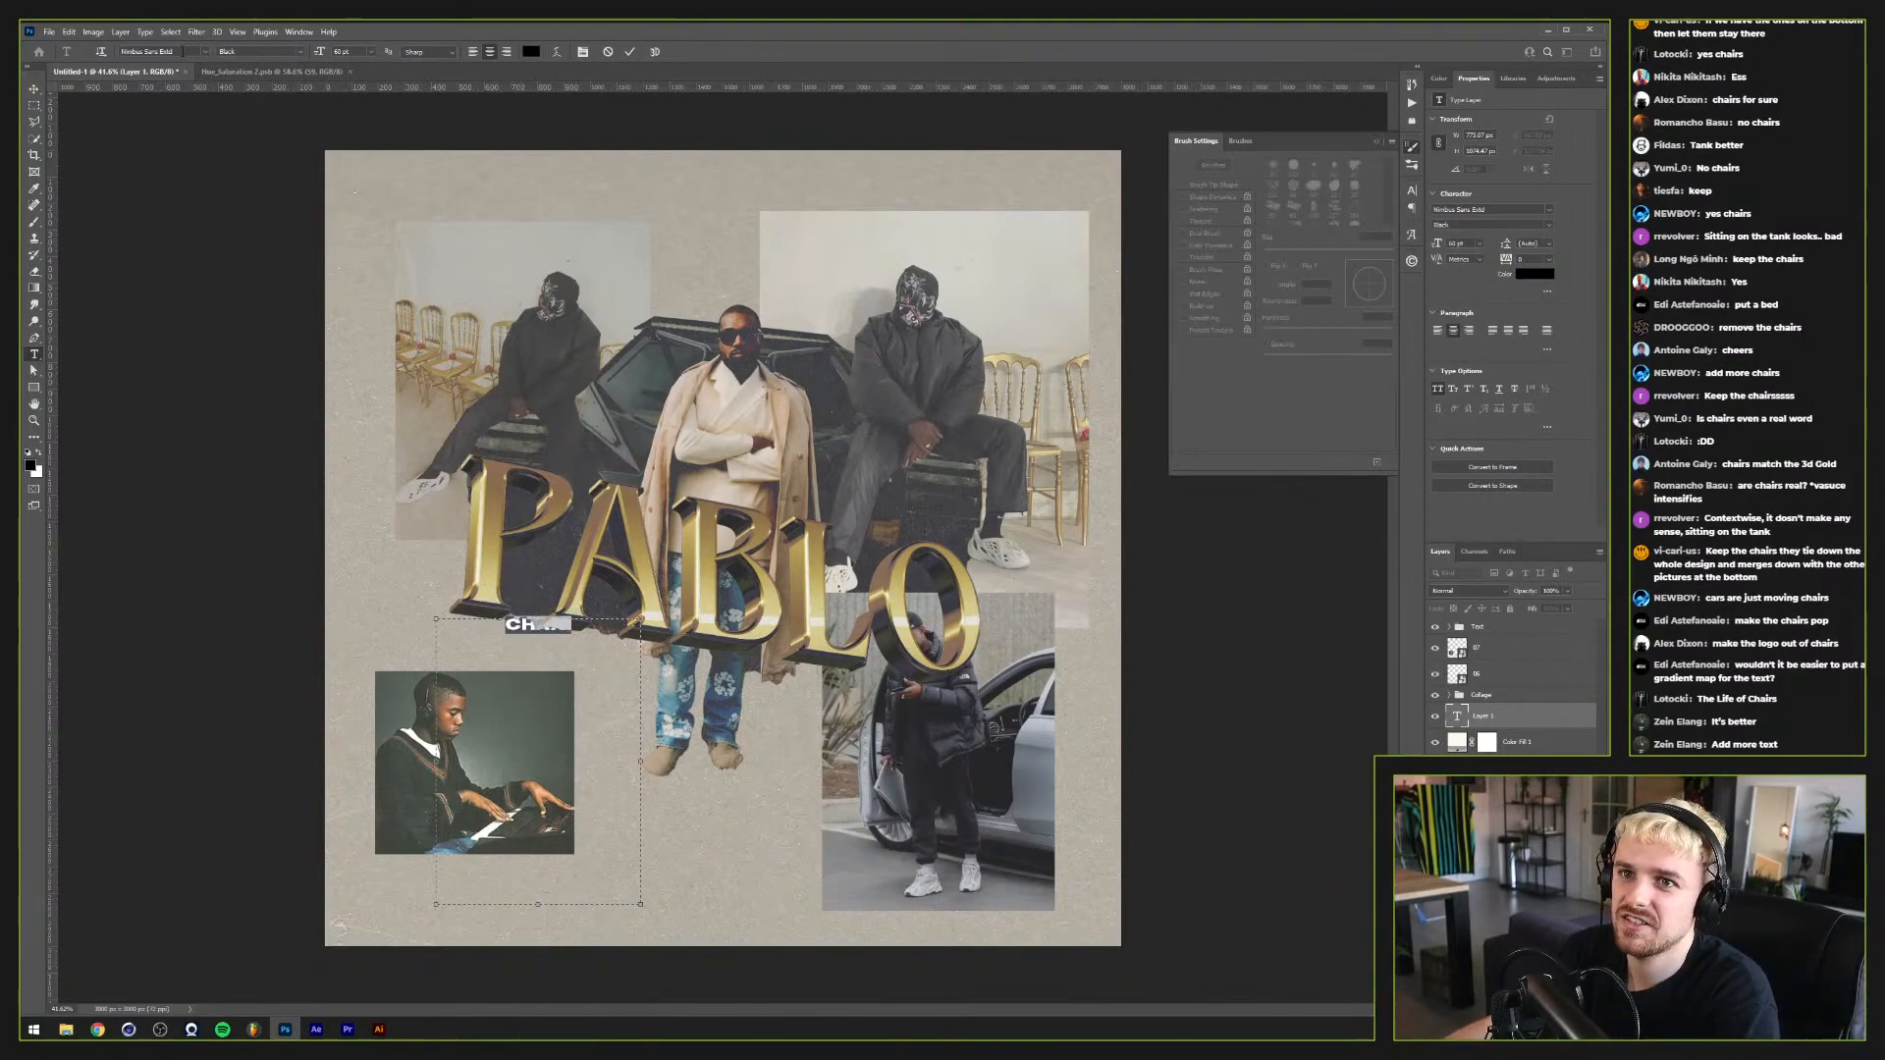
click(182, 51)
text(helve)
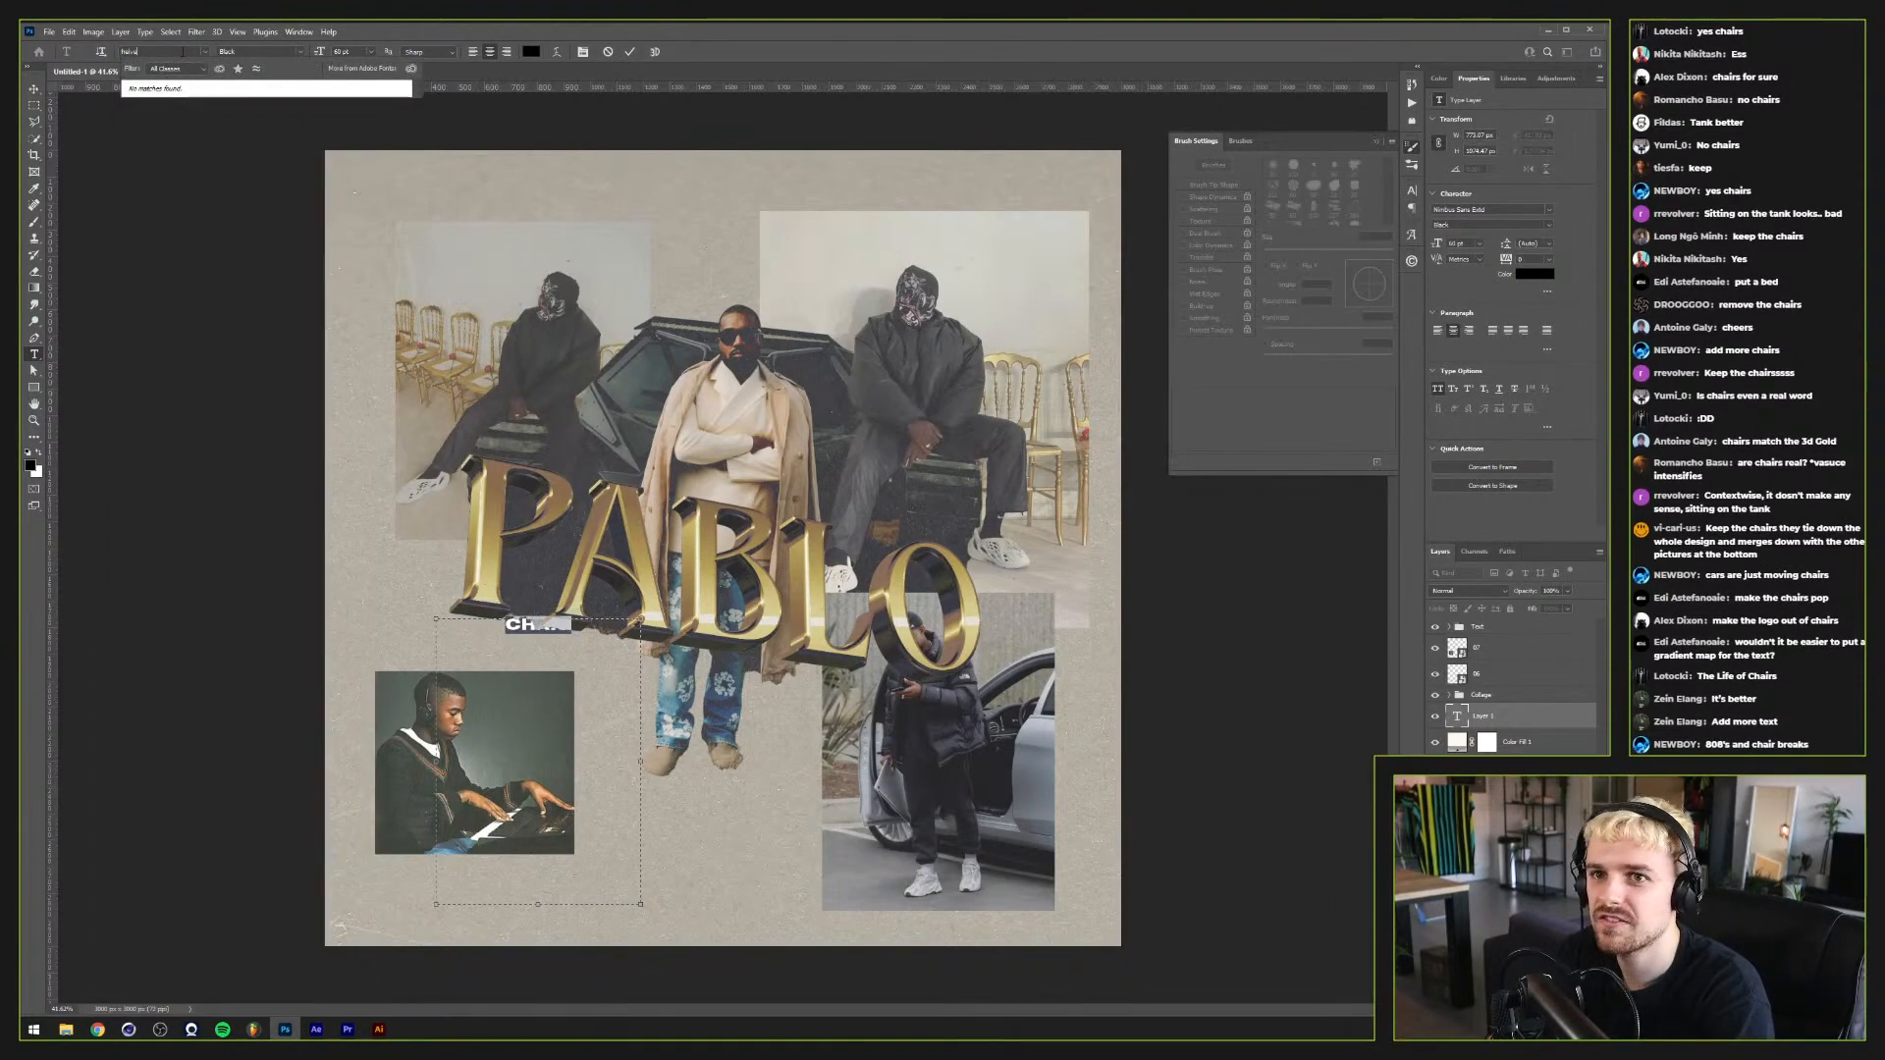
text(ar)
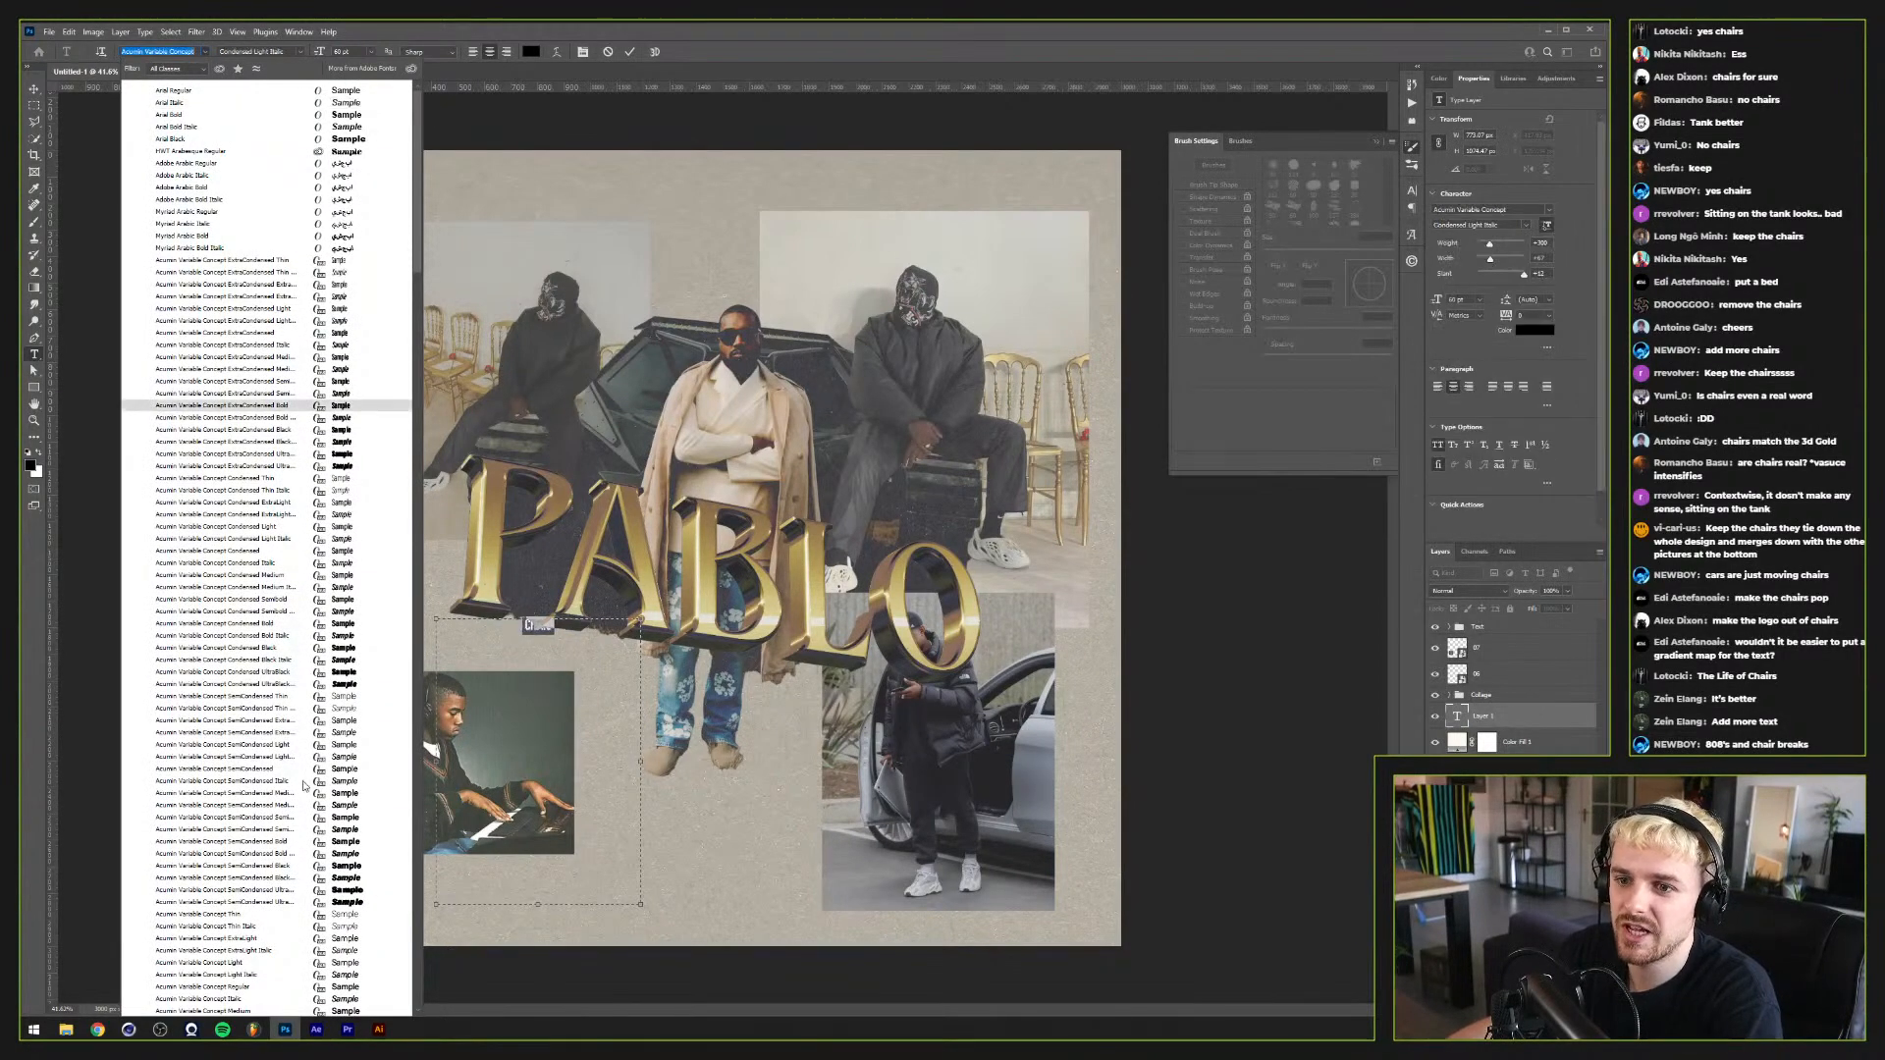
click(318, 819)
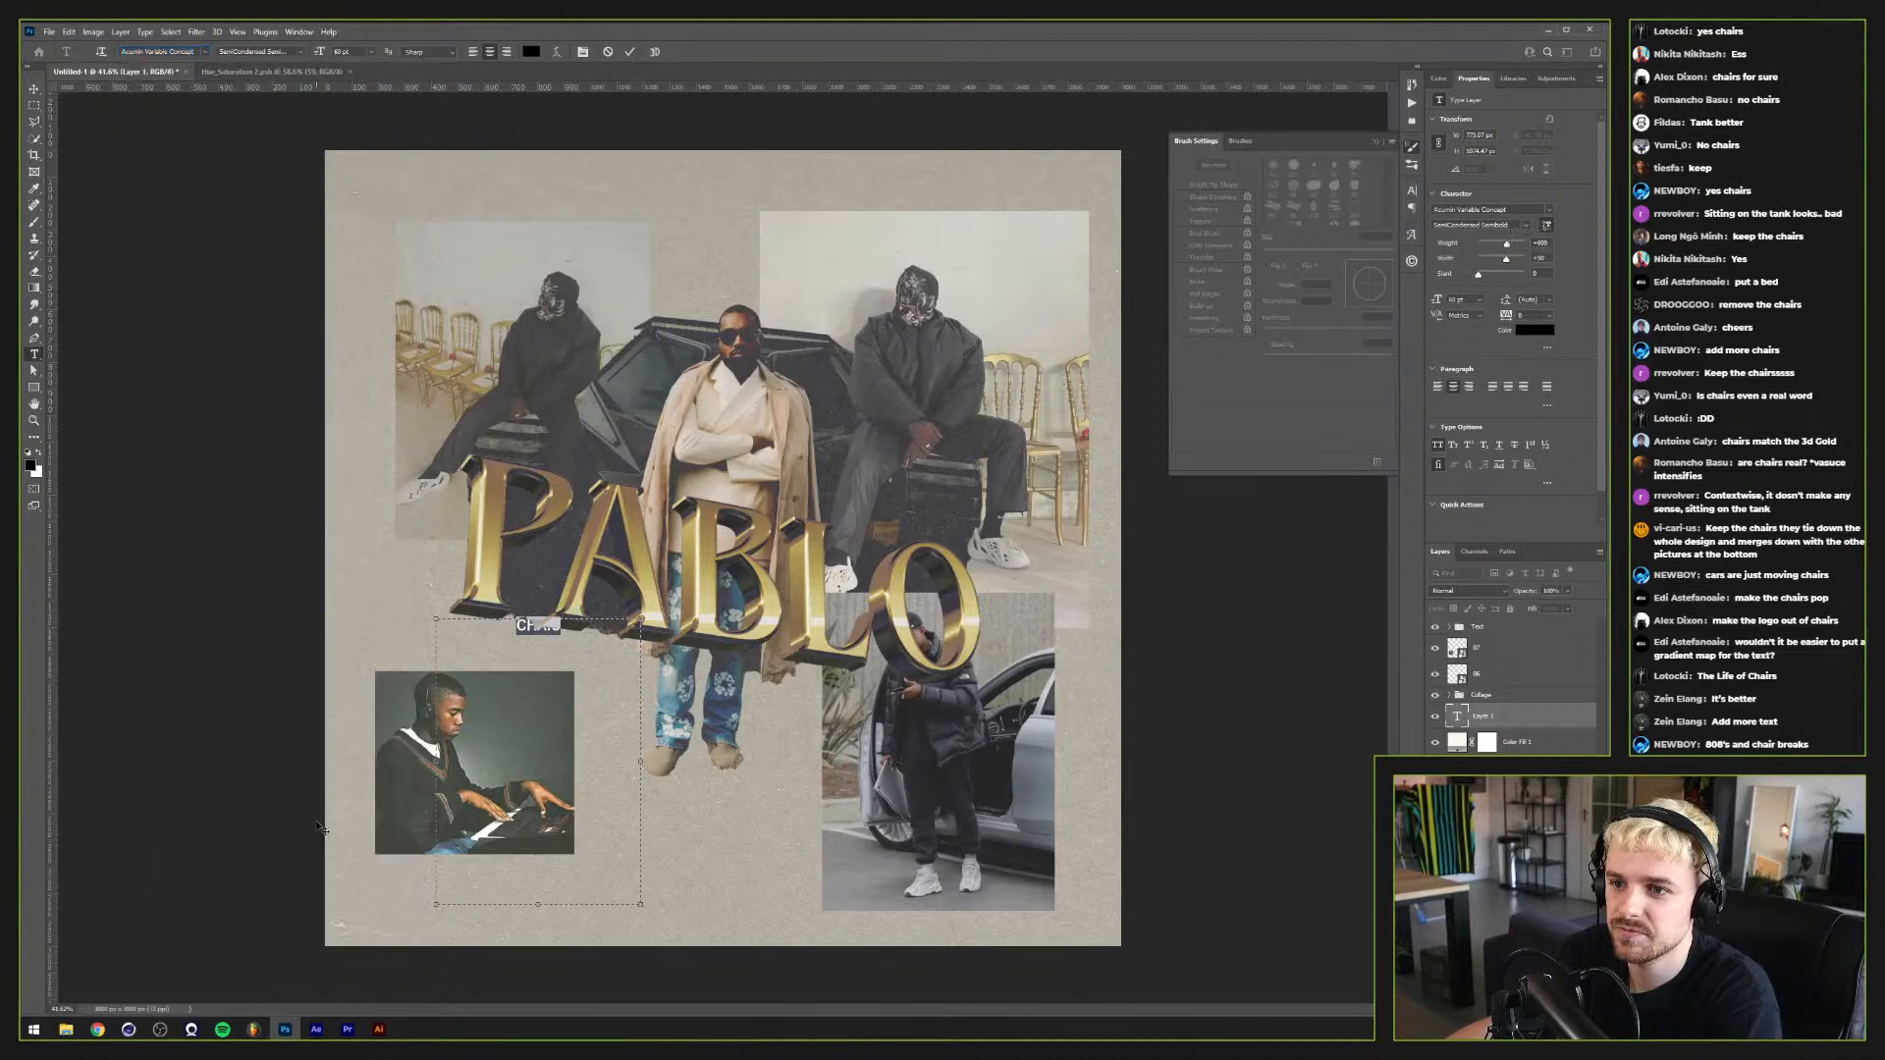
click(473, 52)
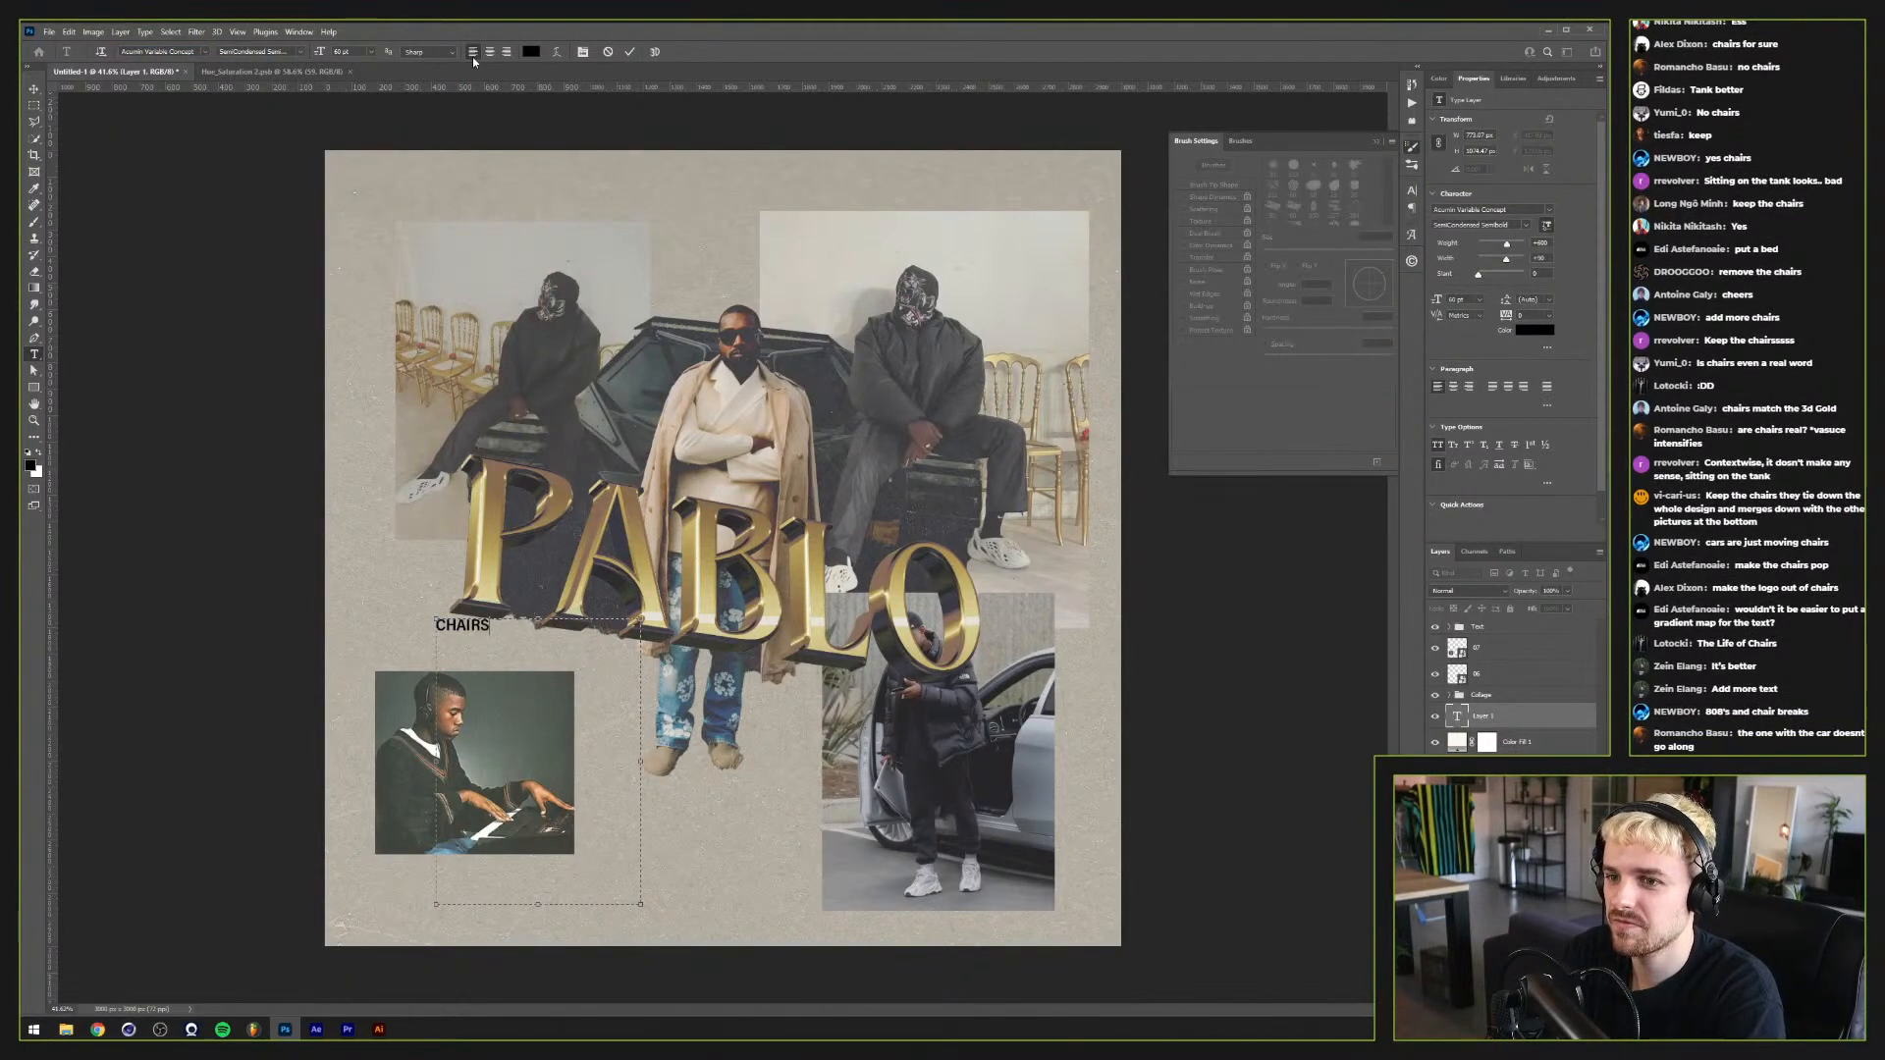
Step: Fill the text box with repeated copies of CHAIRS, three words per line over eight lines
key(ctrl+a)
key(ctrl+v)
key(ctrl+v)
key(ctrl+v)
key(ctrl+v)
key(ctrl+v)
key(ctrl+v)
key(ctrl+v)
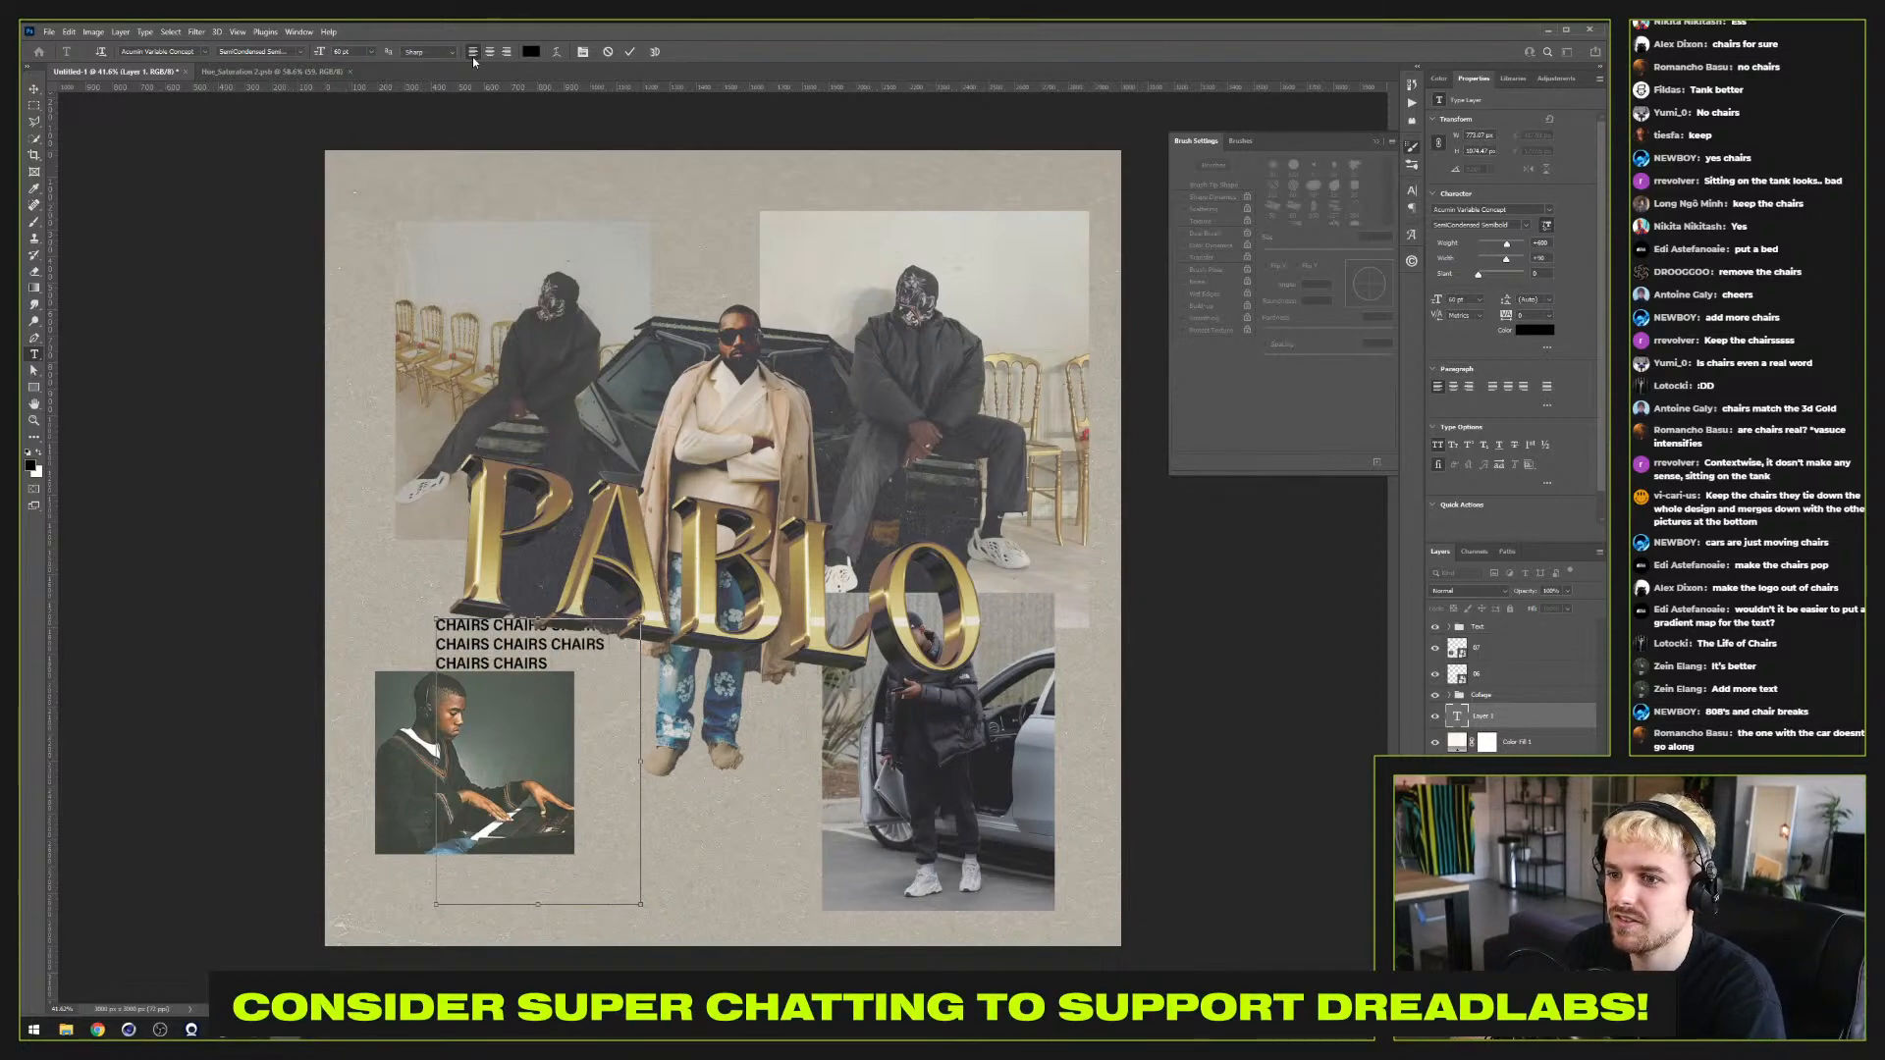
key(ctrl+v)
key(ctrl+v)
key(ctrl+v)
key(ctrl+v)
key(ctrl+v)
key(ctrl+v)
key(ctrl+v)
key(ctrl+v)
key(ctrl+v)
key(ctrl+v)
key(ctrl+v)
key(ctrl+v)
key(ctrl+v)
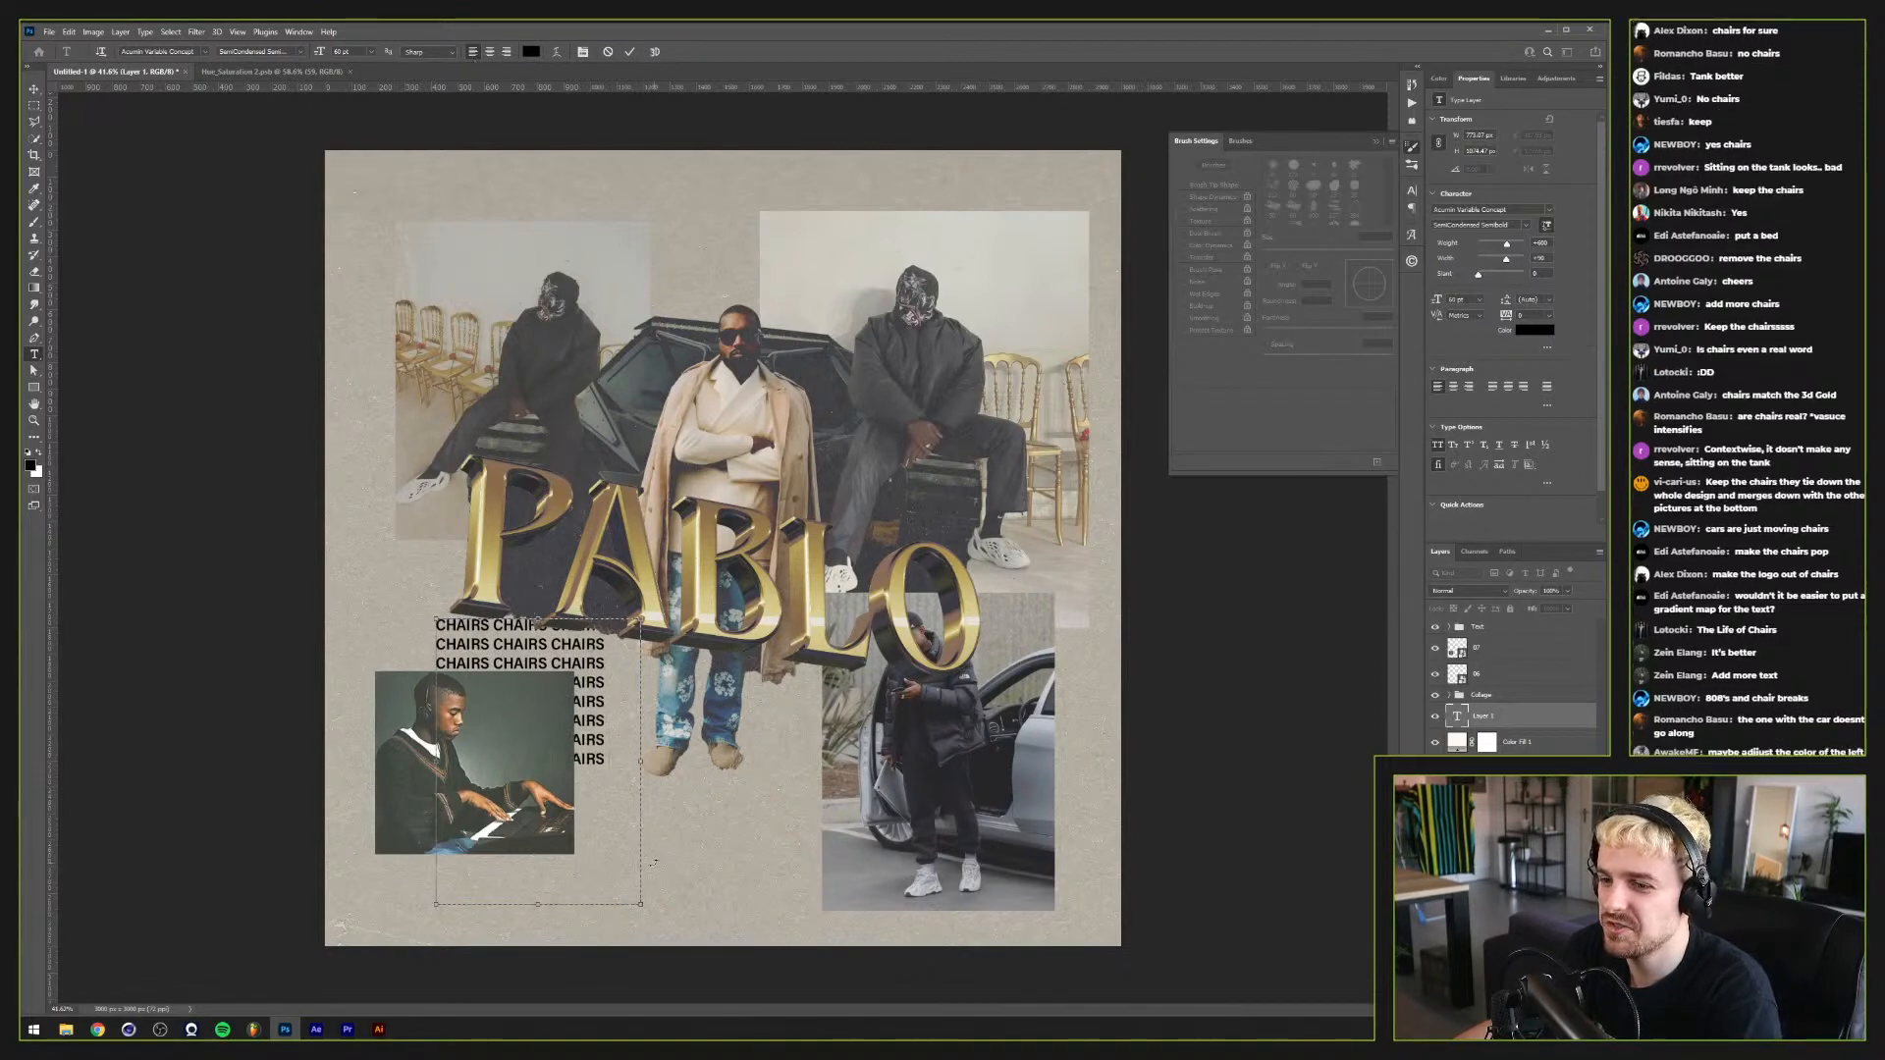
Step: Fit the text box to the CHAIRS lines and scale the block up until it extends behind the standing figure's legs
drag(641, 903, 700, 855)
key(ctrl+Return)
key(ctrl+t)
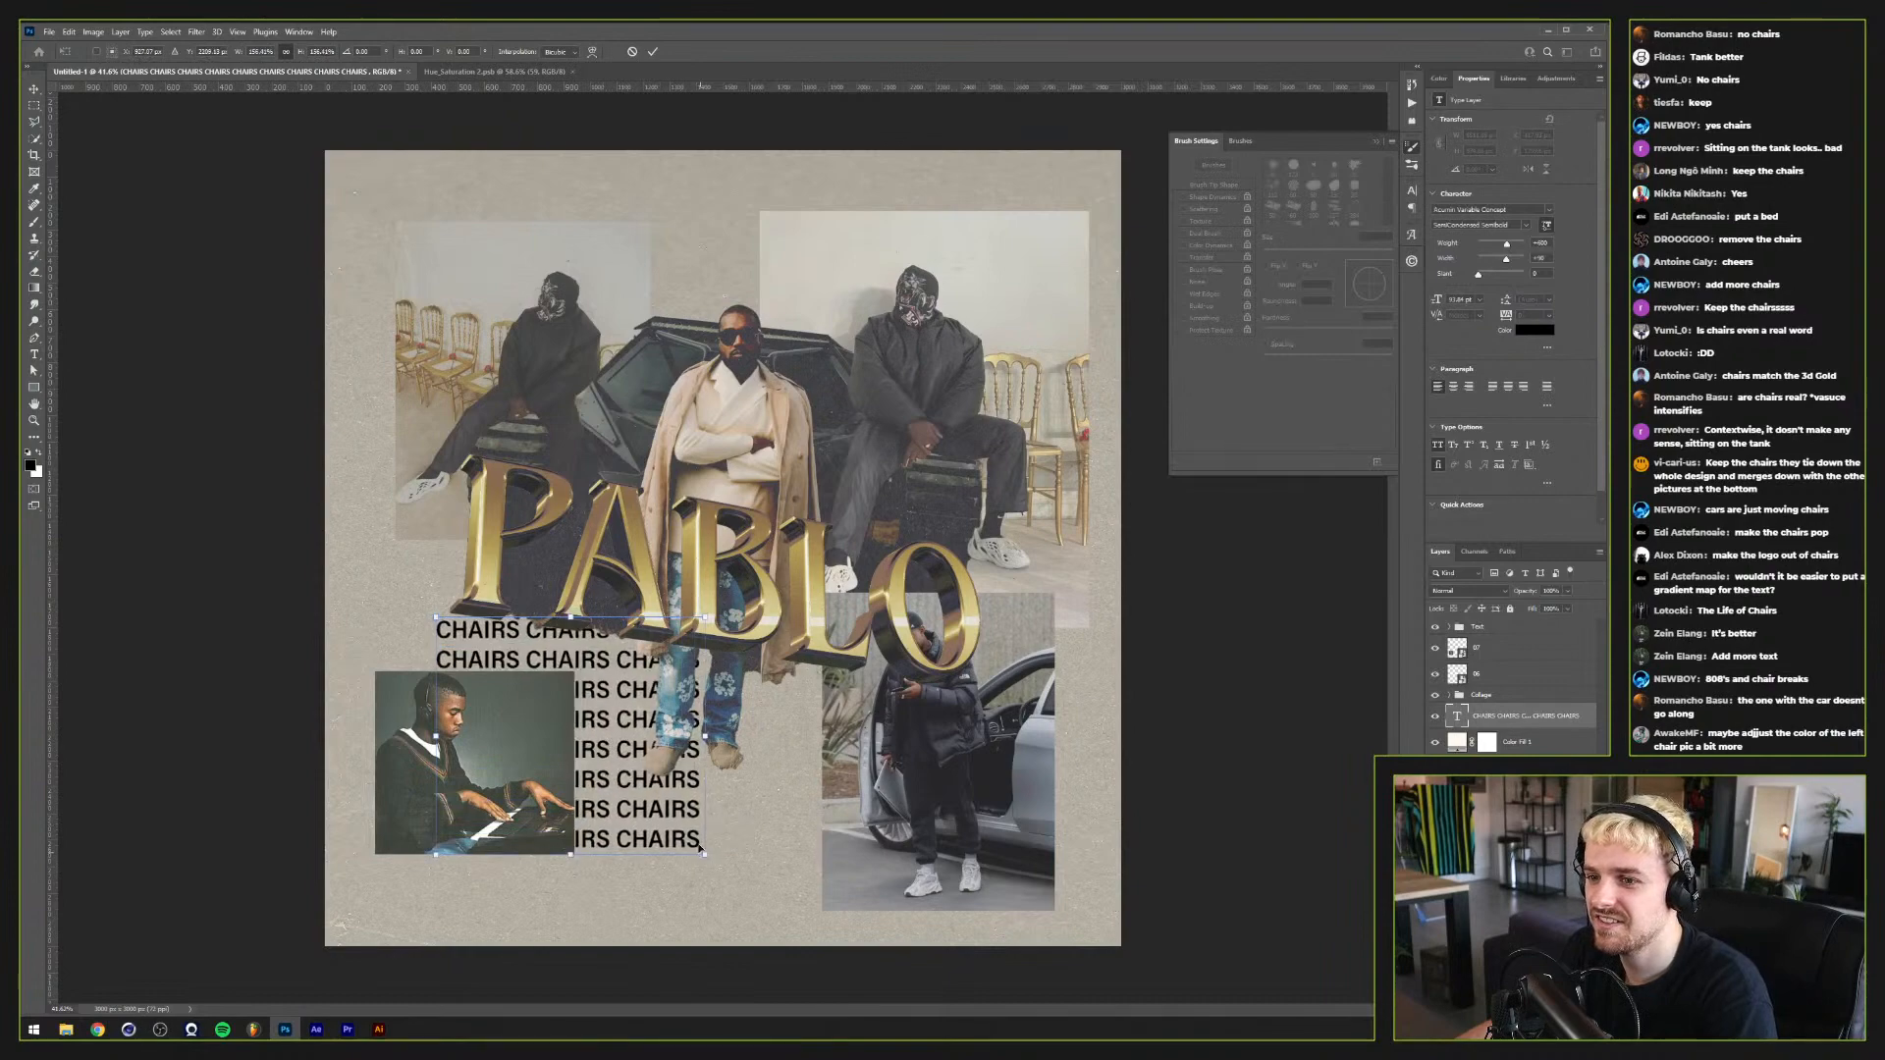
key(Return)
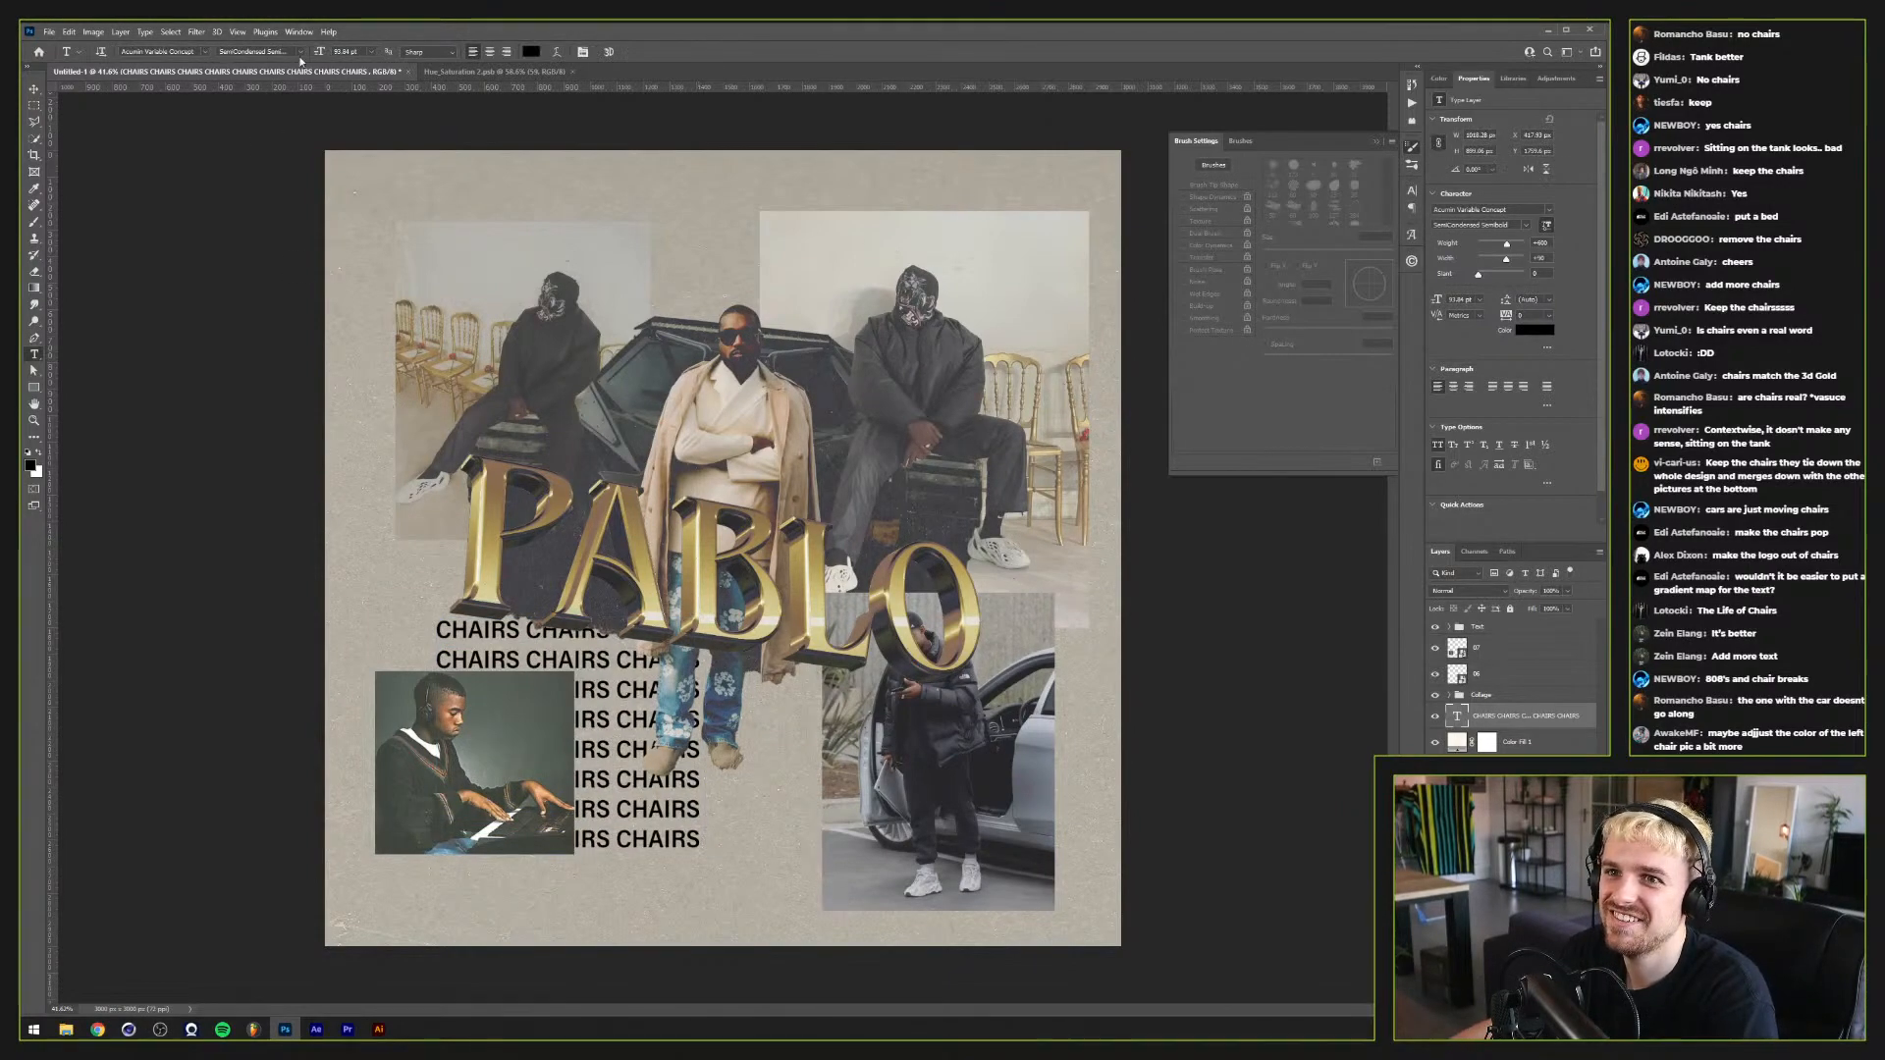
Step: Try the Black style on the CHAIRS text, and switch its font to Nimbus Sans Bold
click(300, 53)
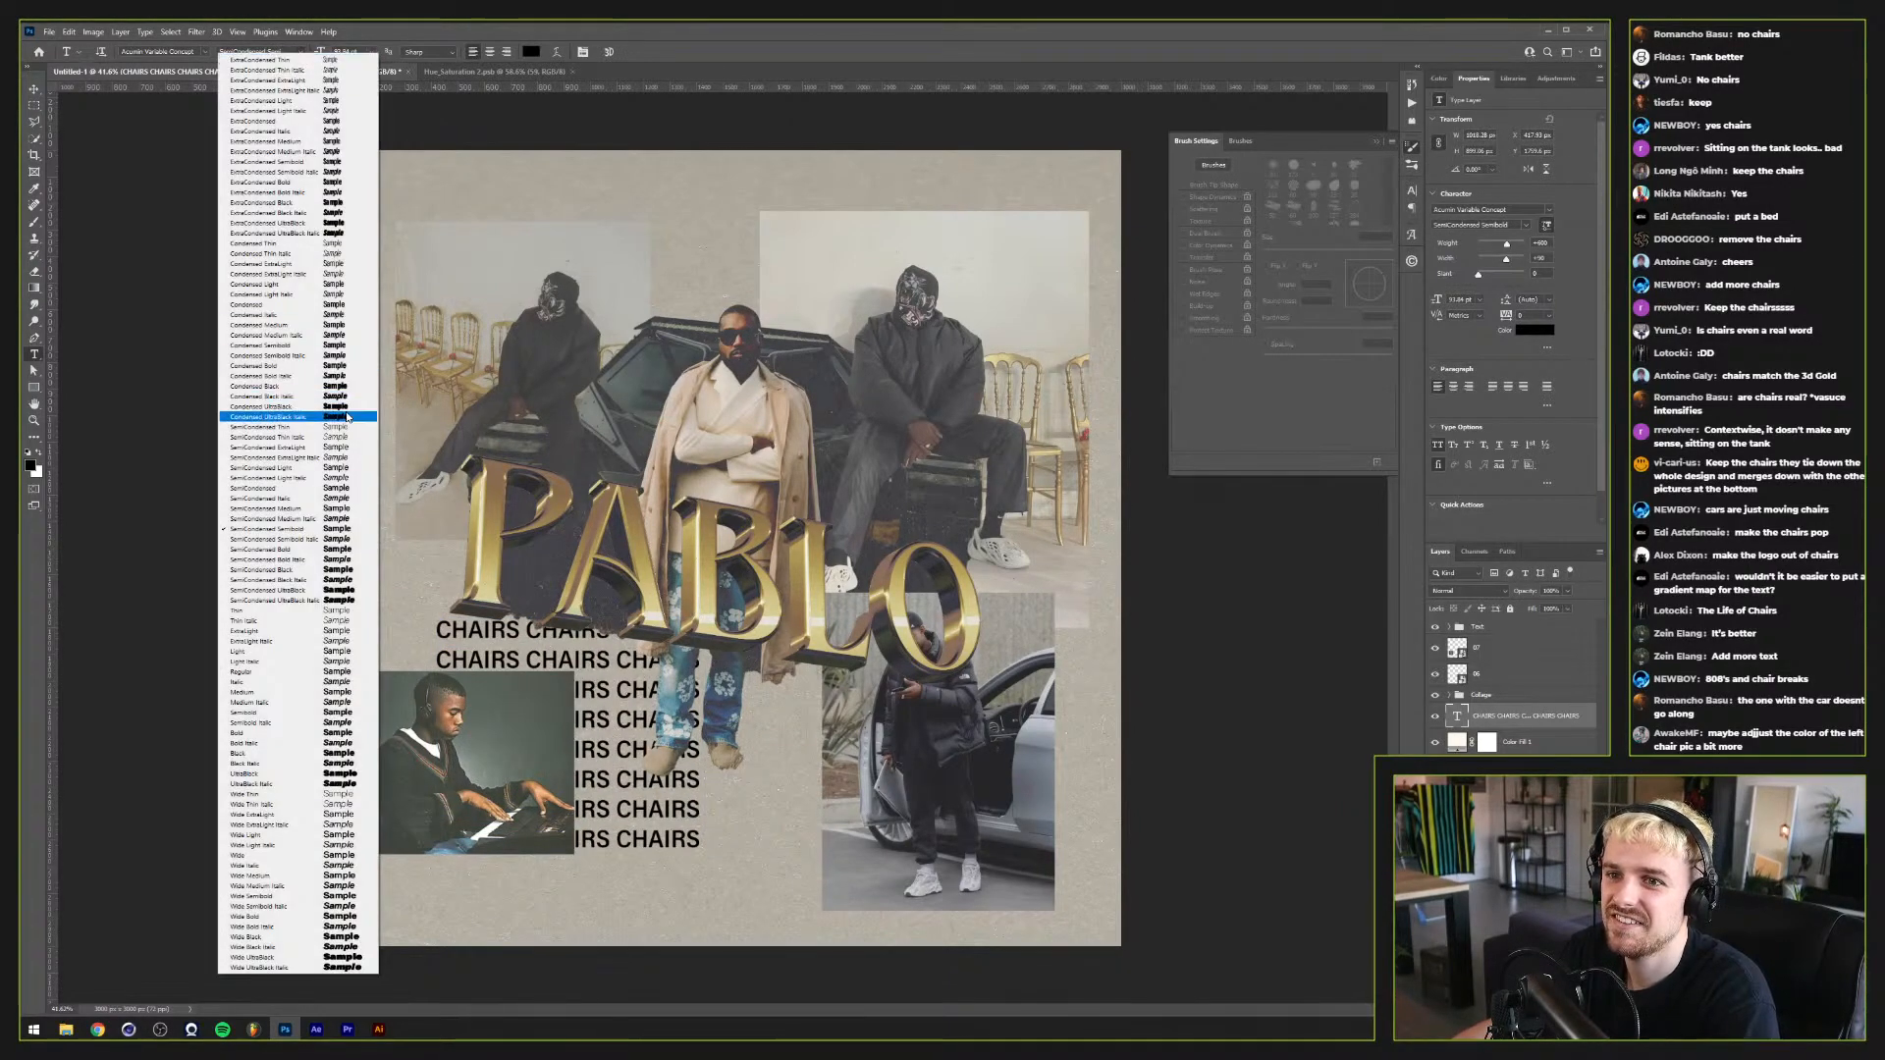
click(345, 754)
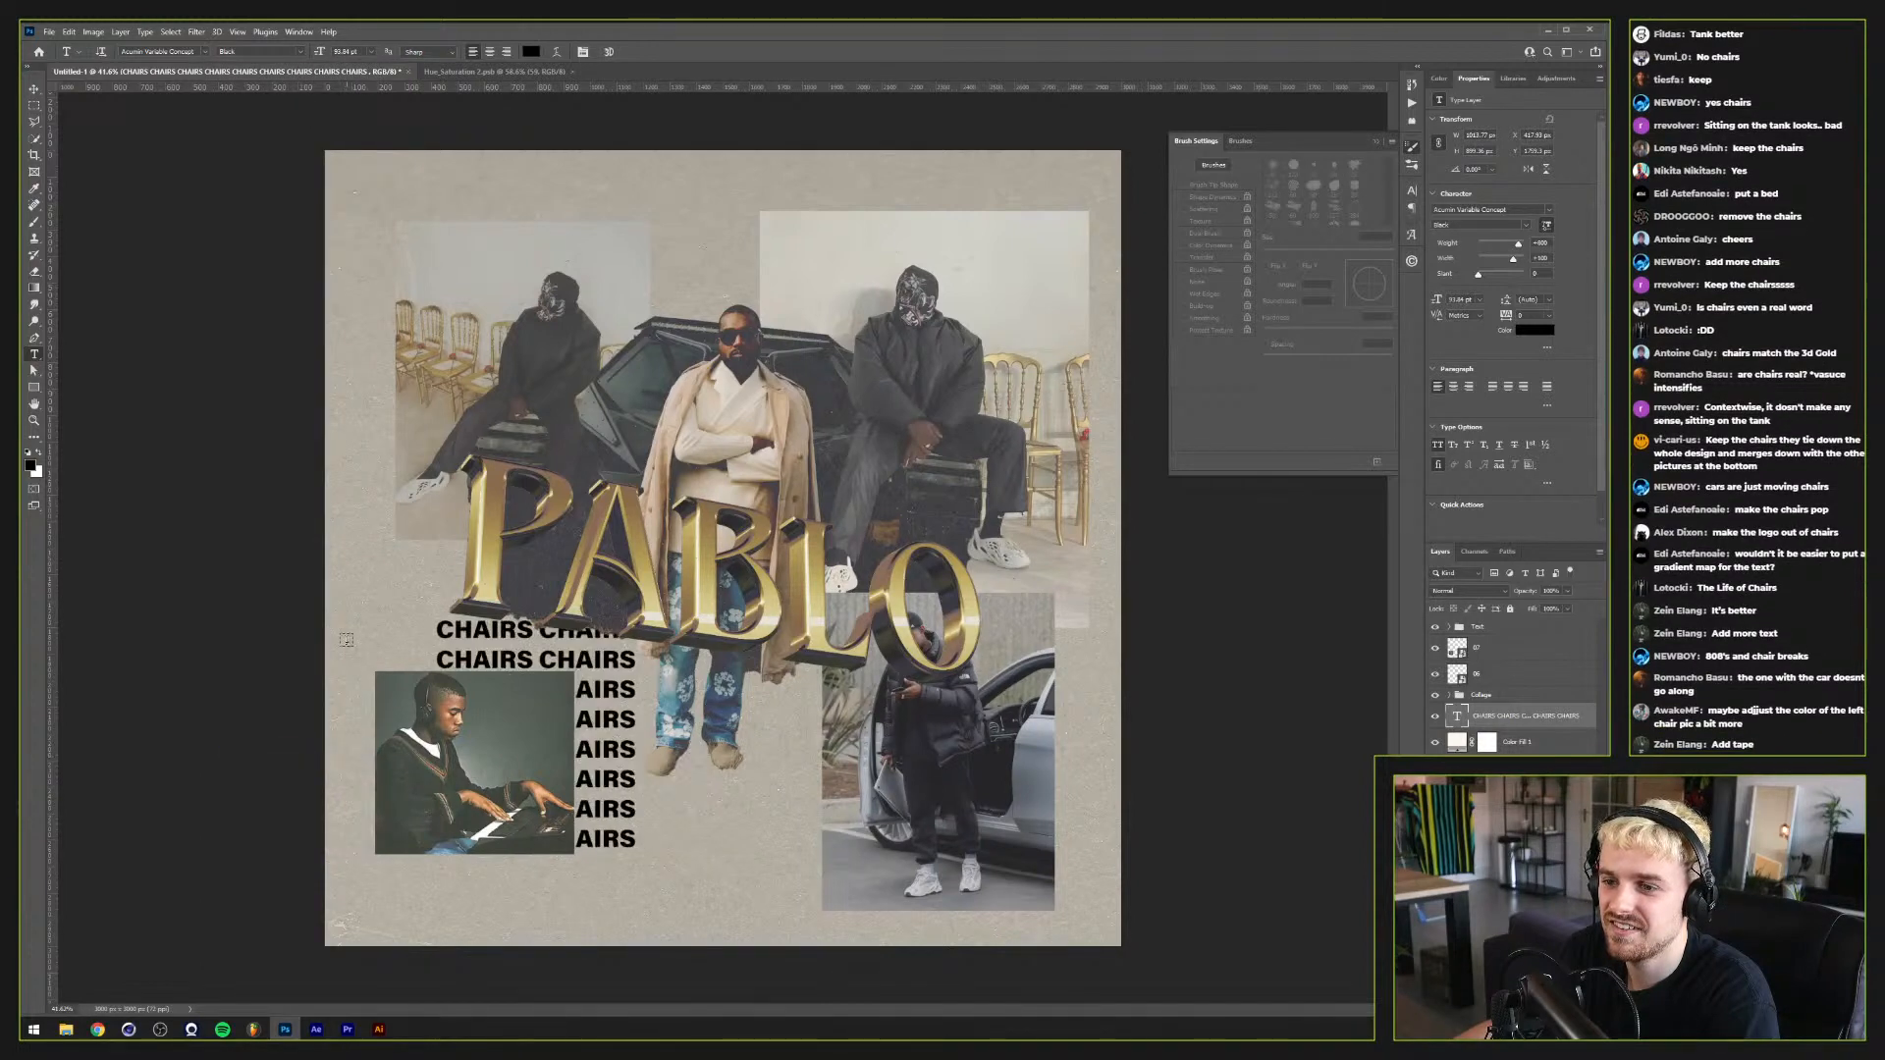
click(184, 52)
click(203, 52)
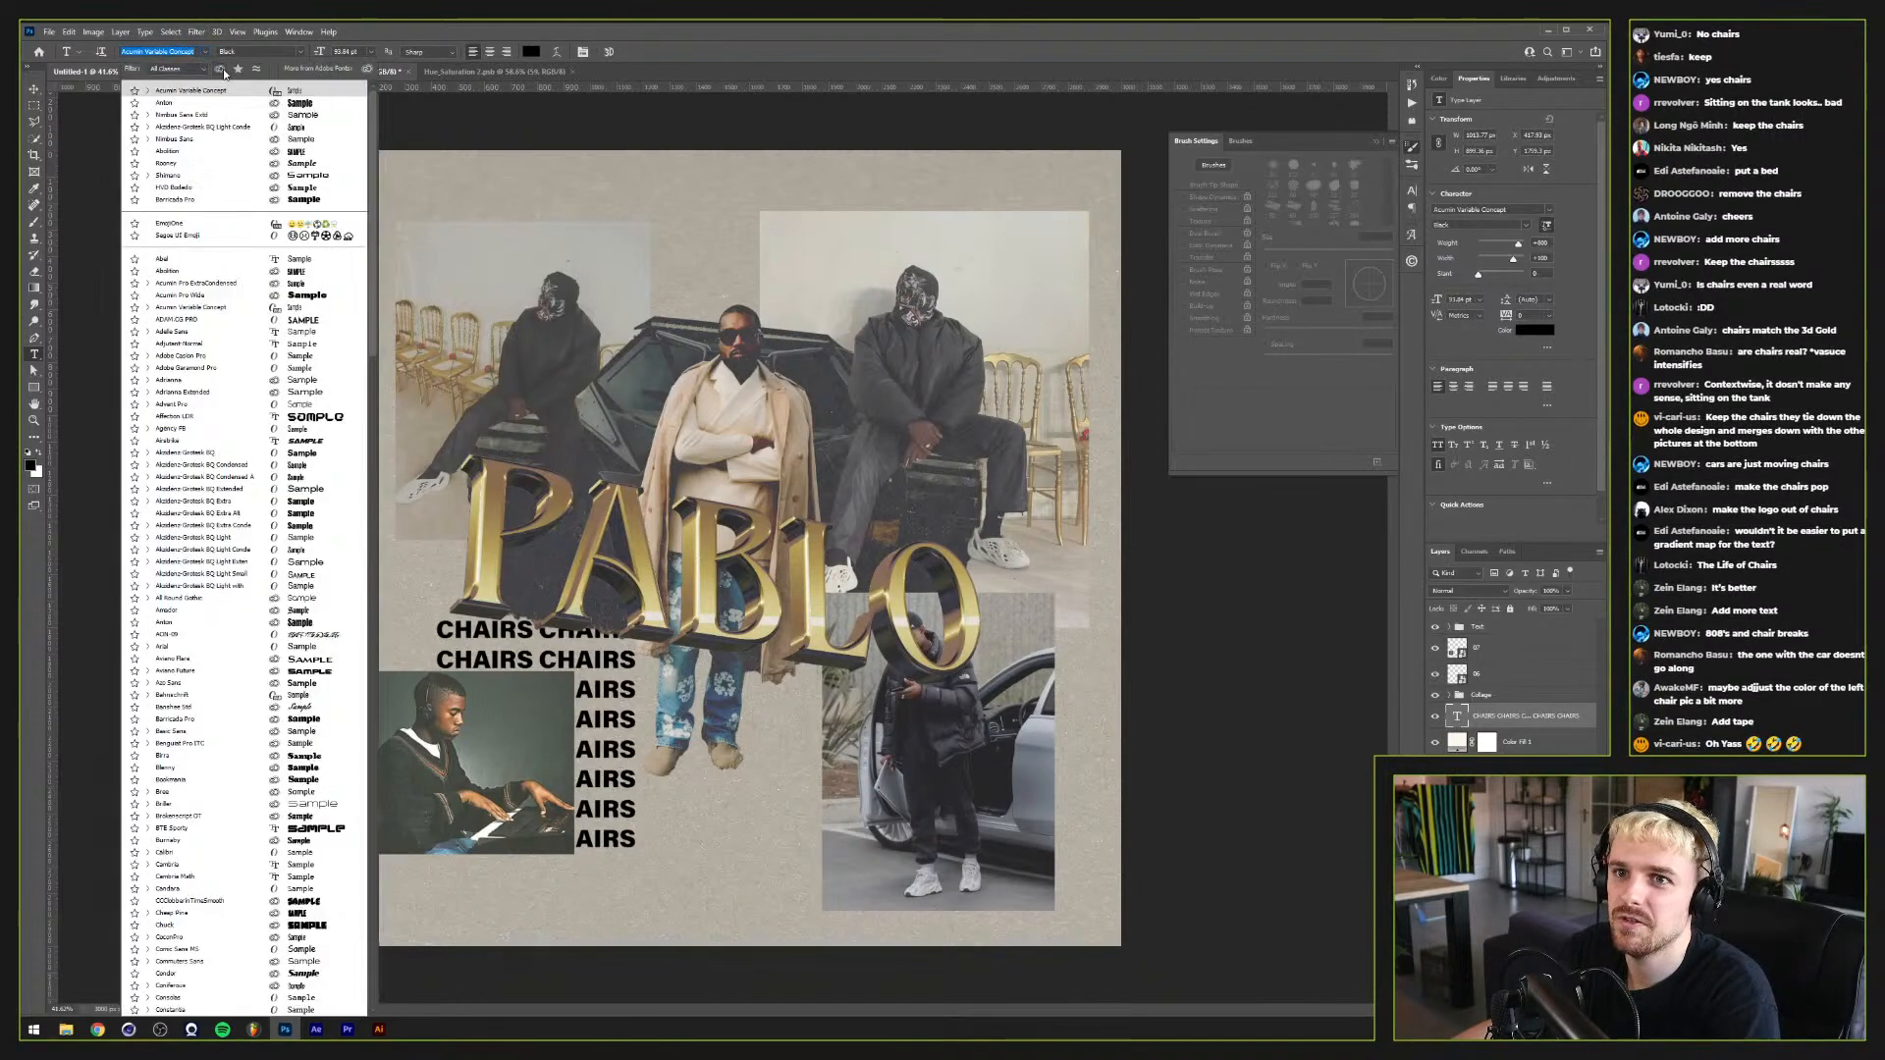
scroll(201, 817, down, 10)
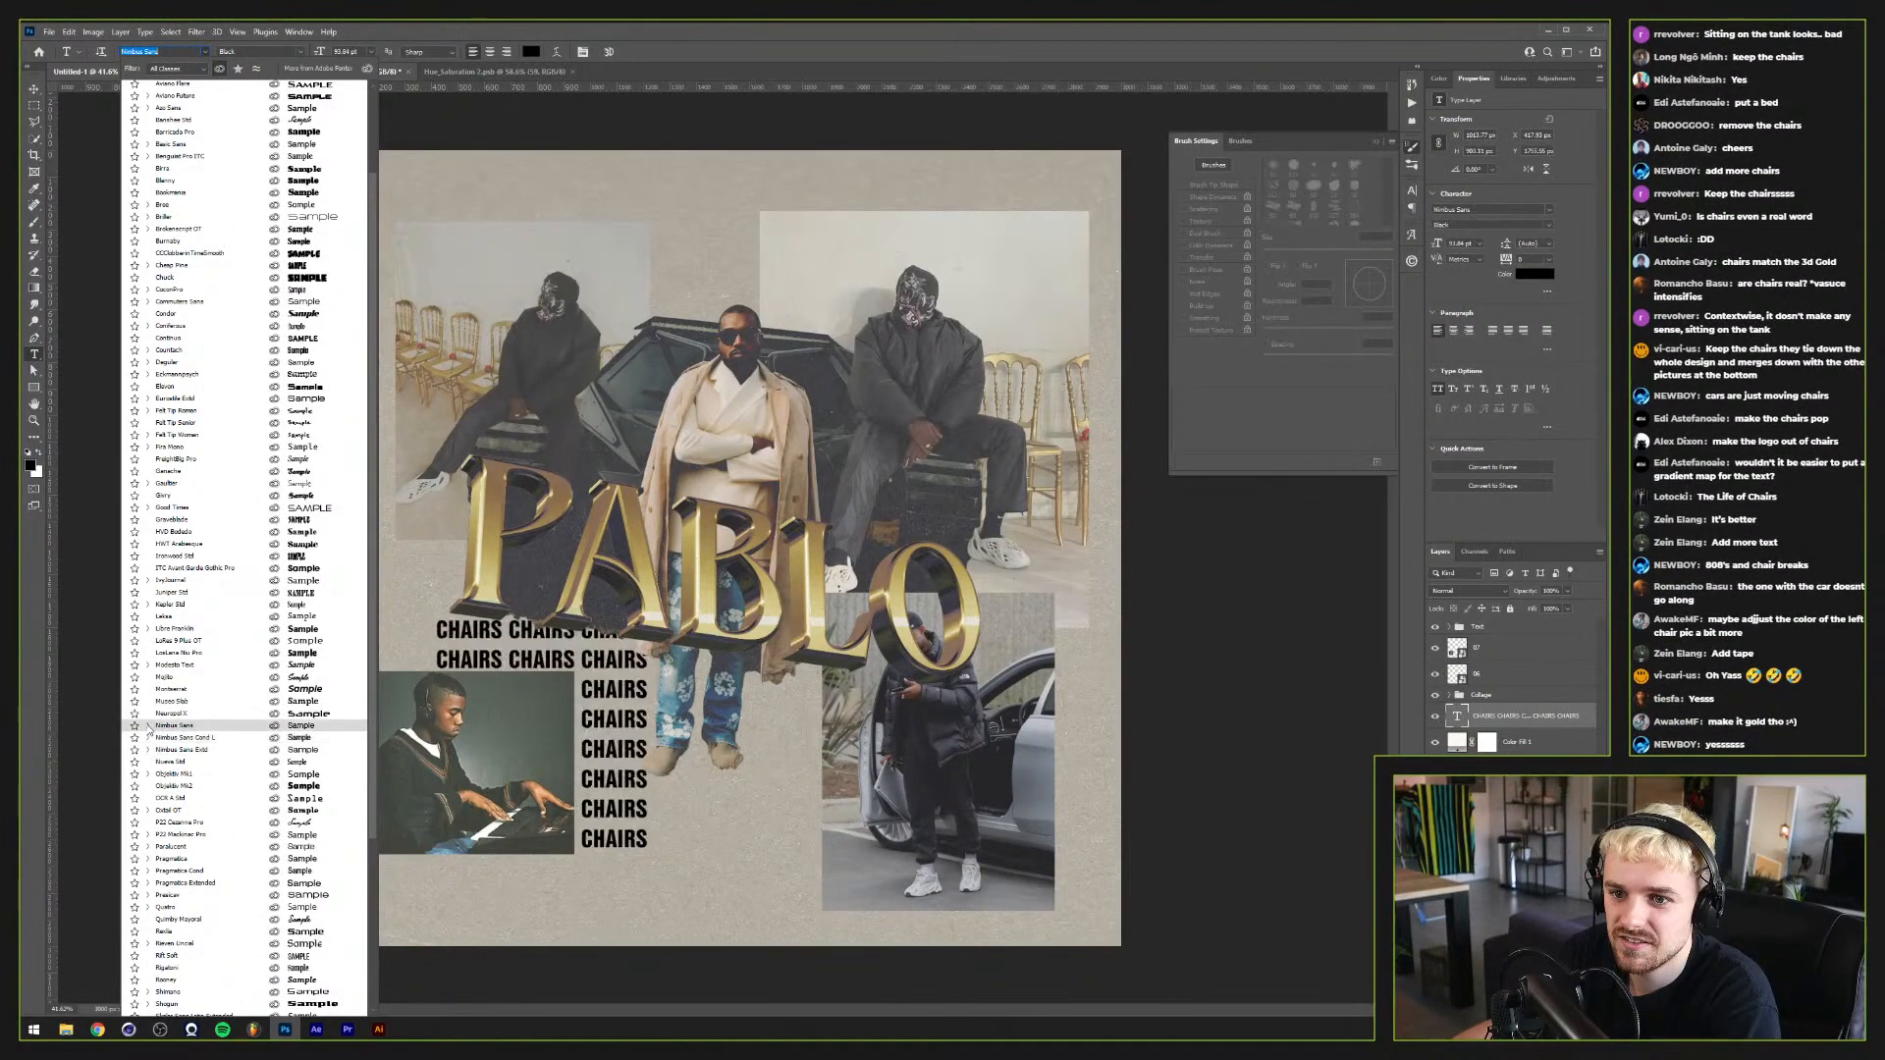
click(148, 726)
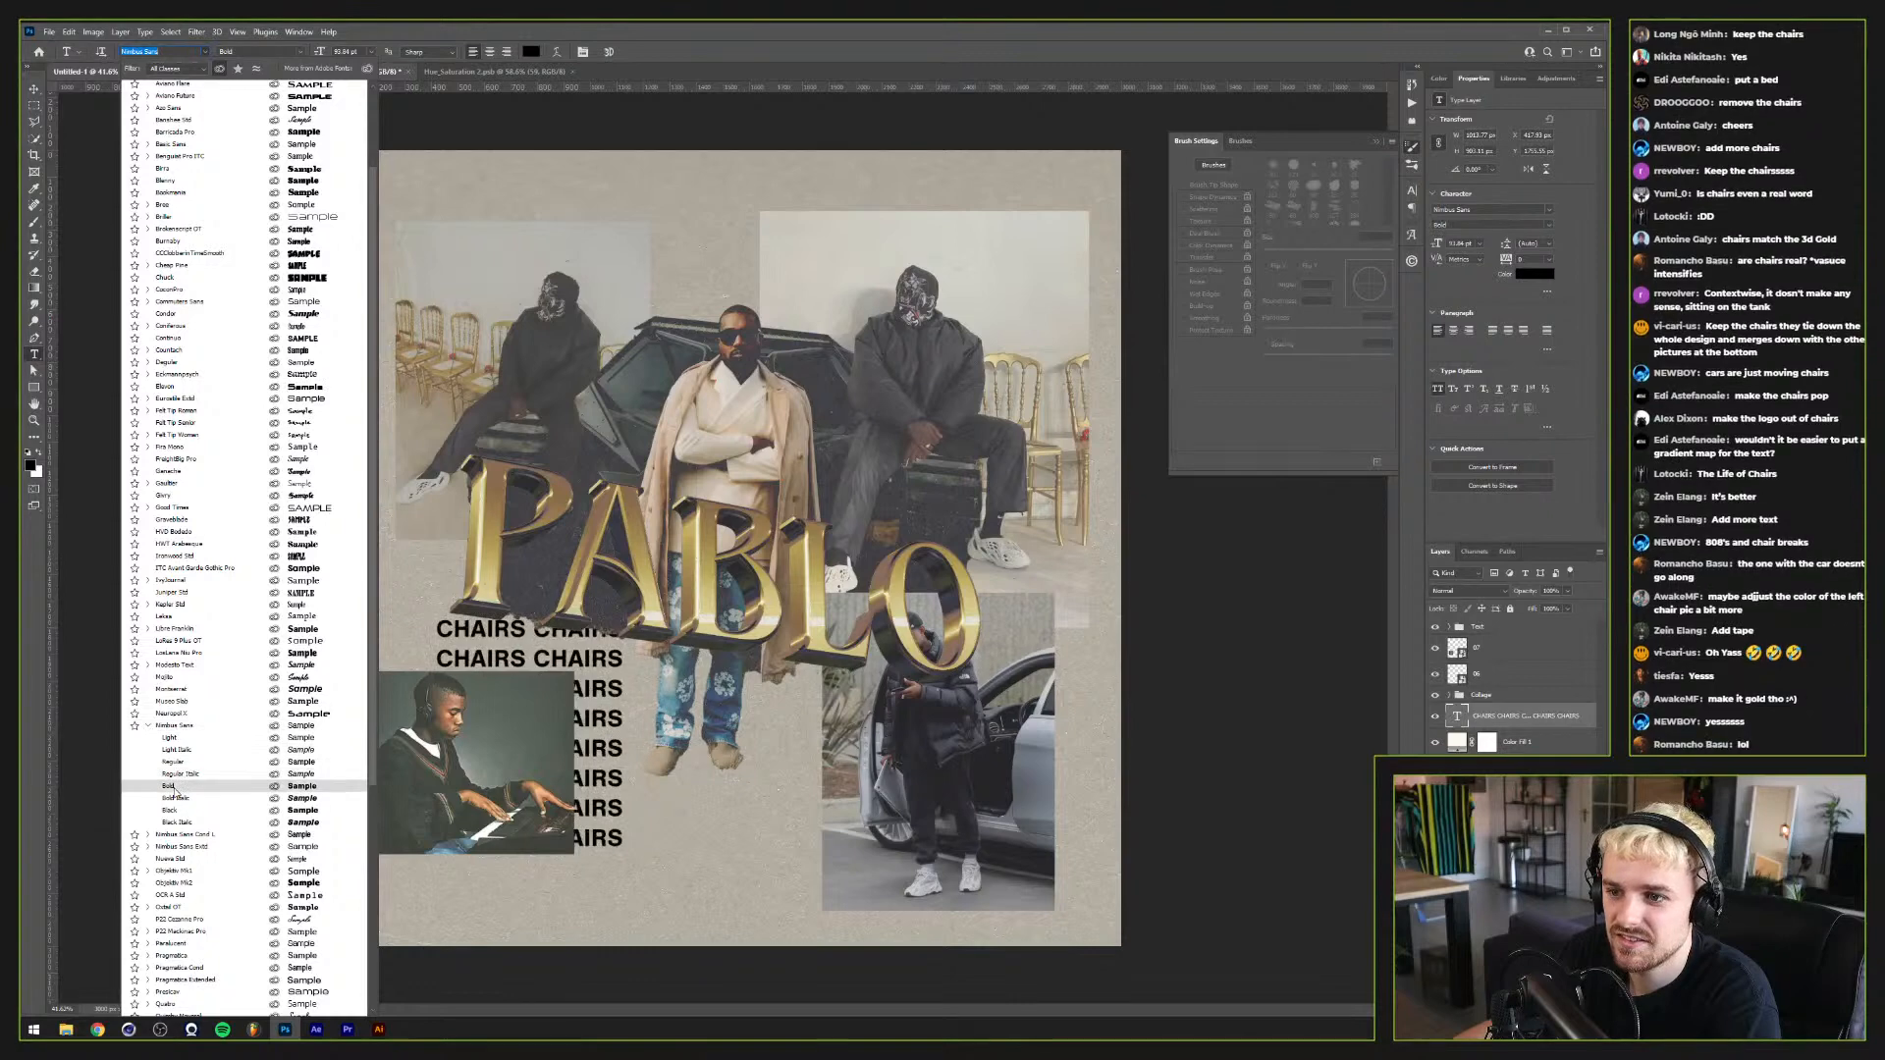
click(175, 791)
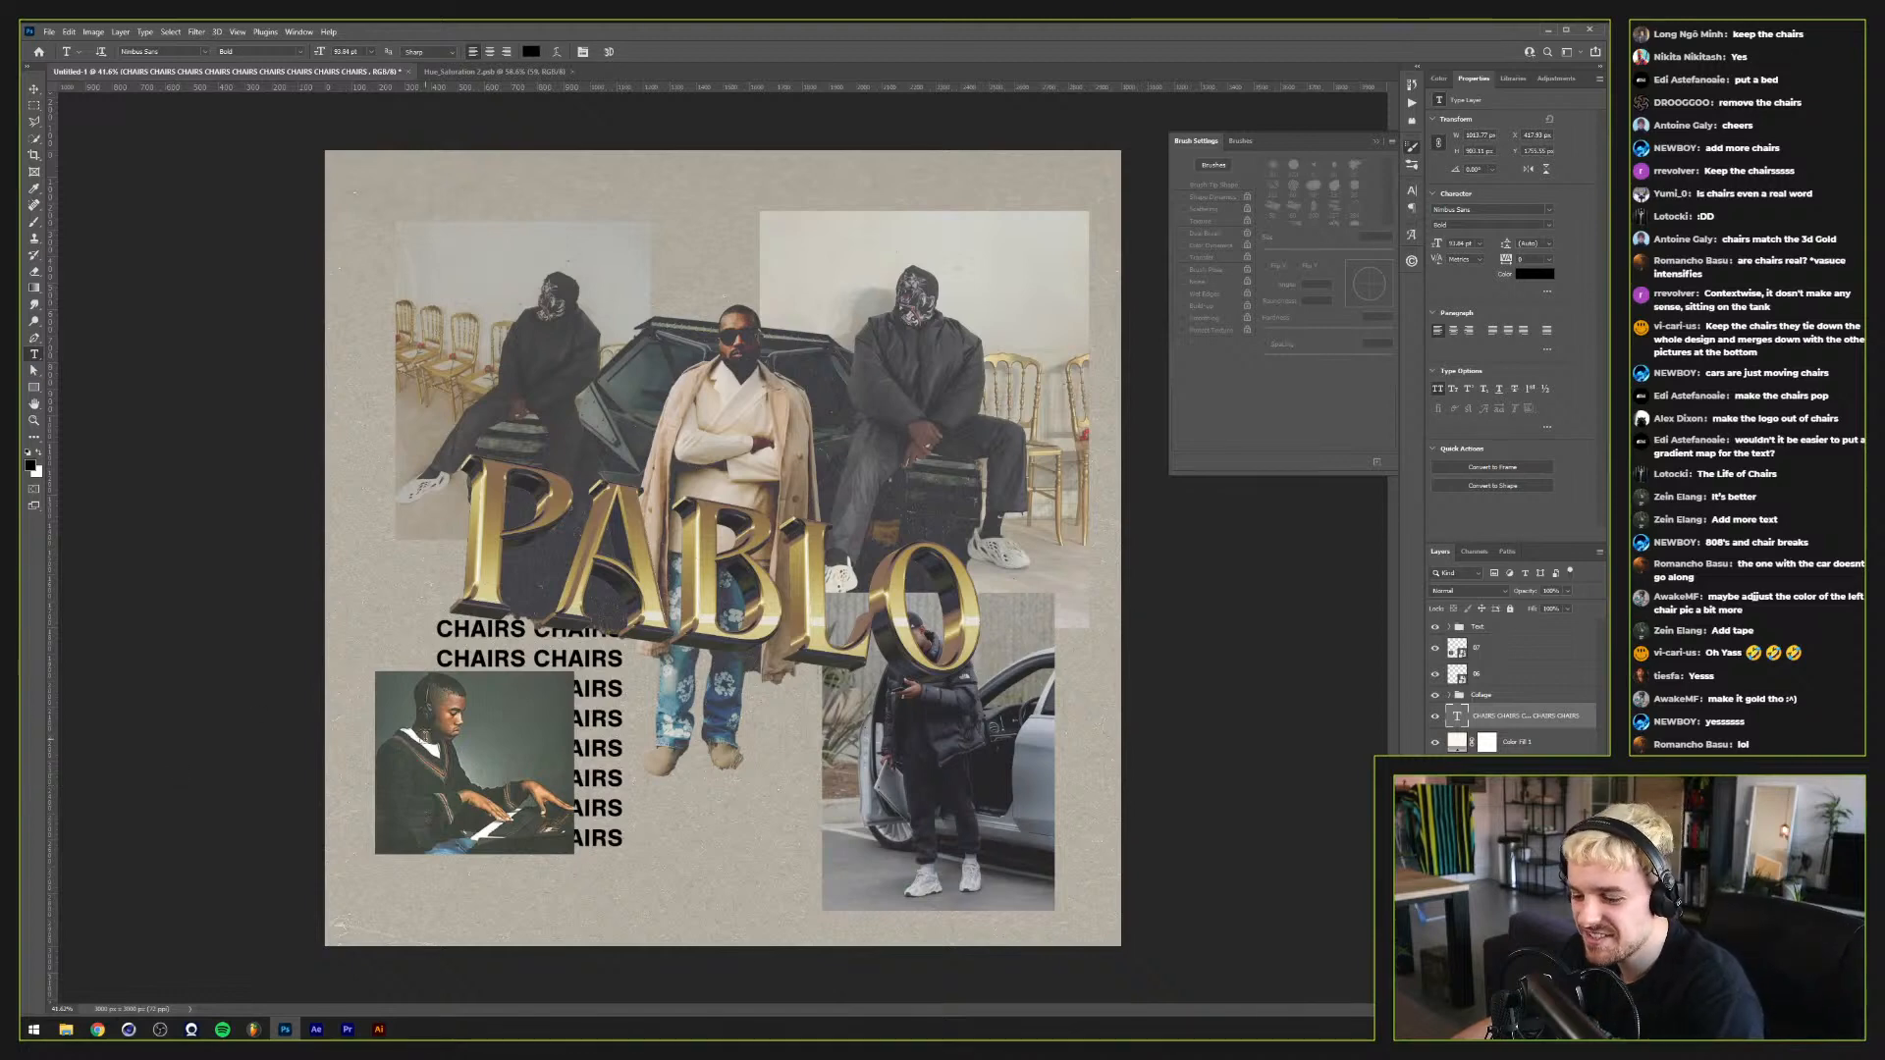
Step: Widen the CHAIRS text box to fit three words per line and shift the block slightly up and left
key(ctrl+t)
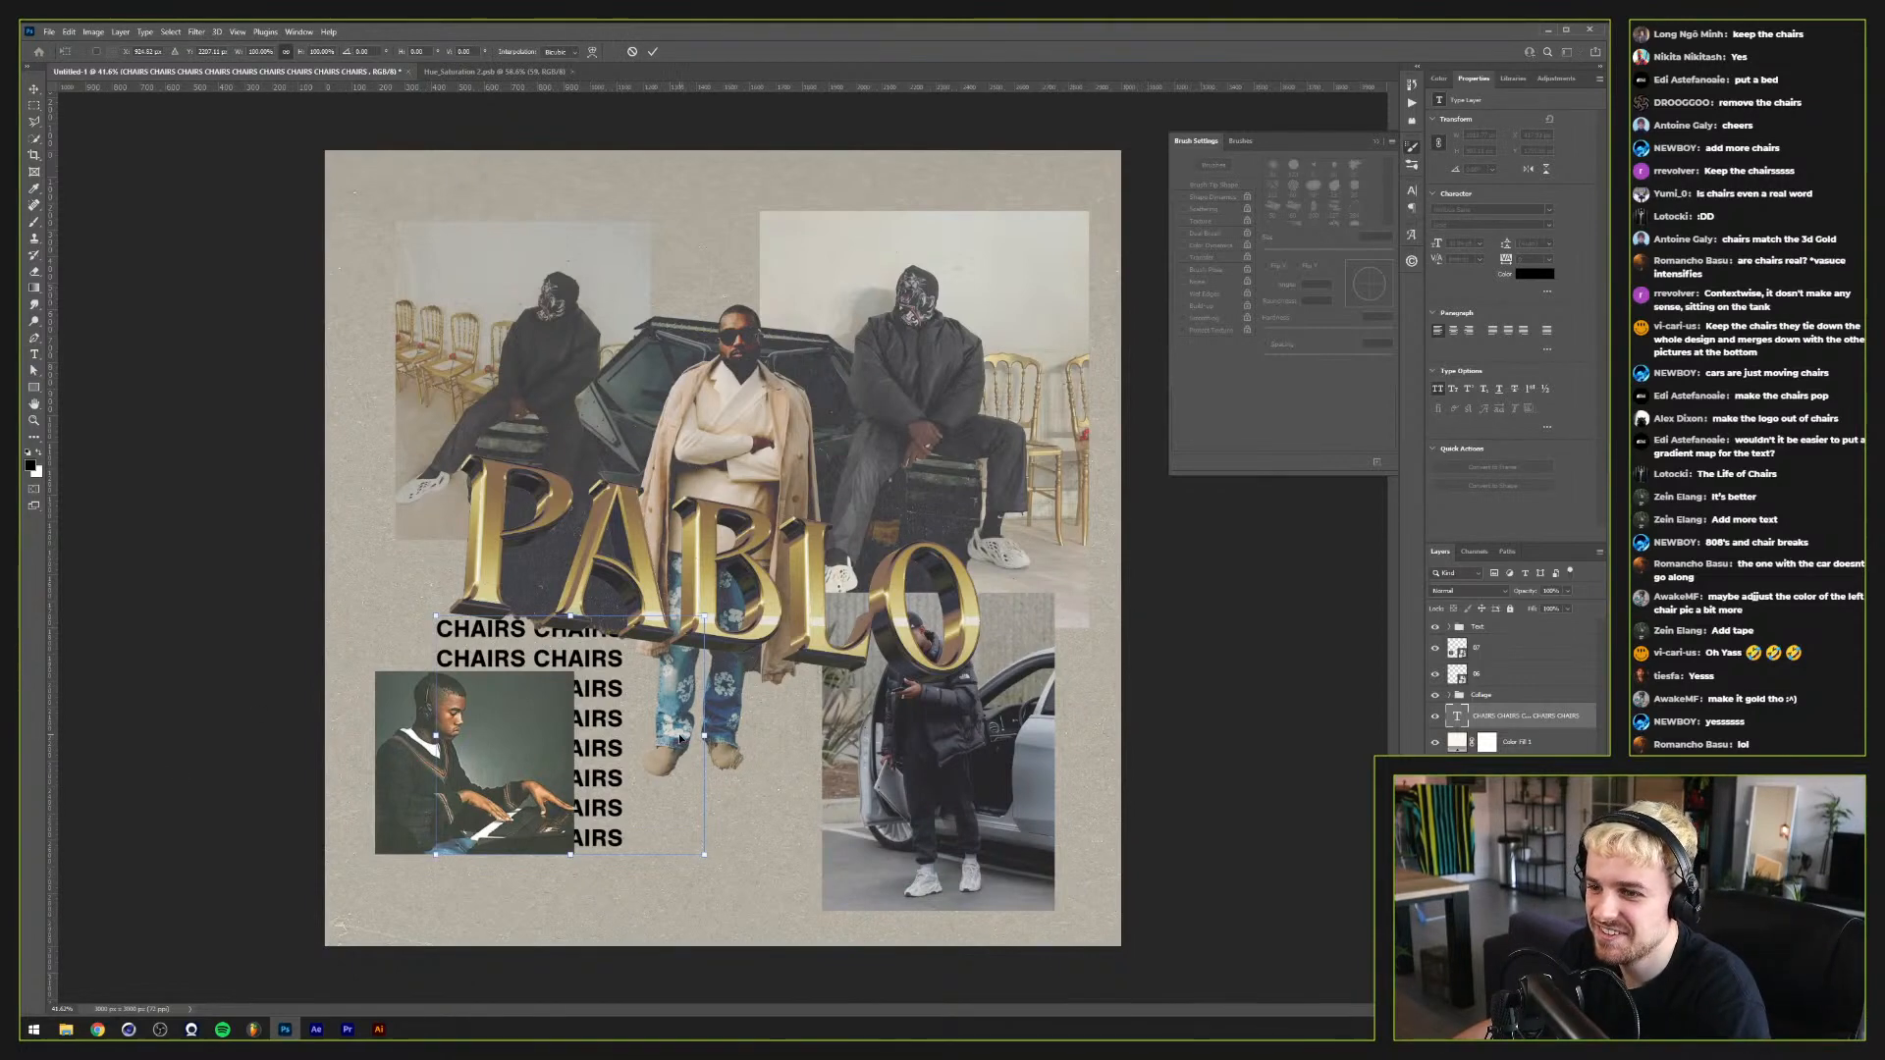
key(Return)
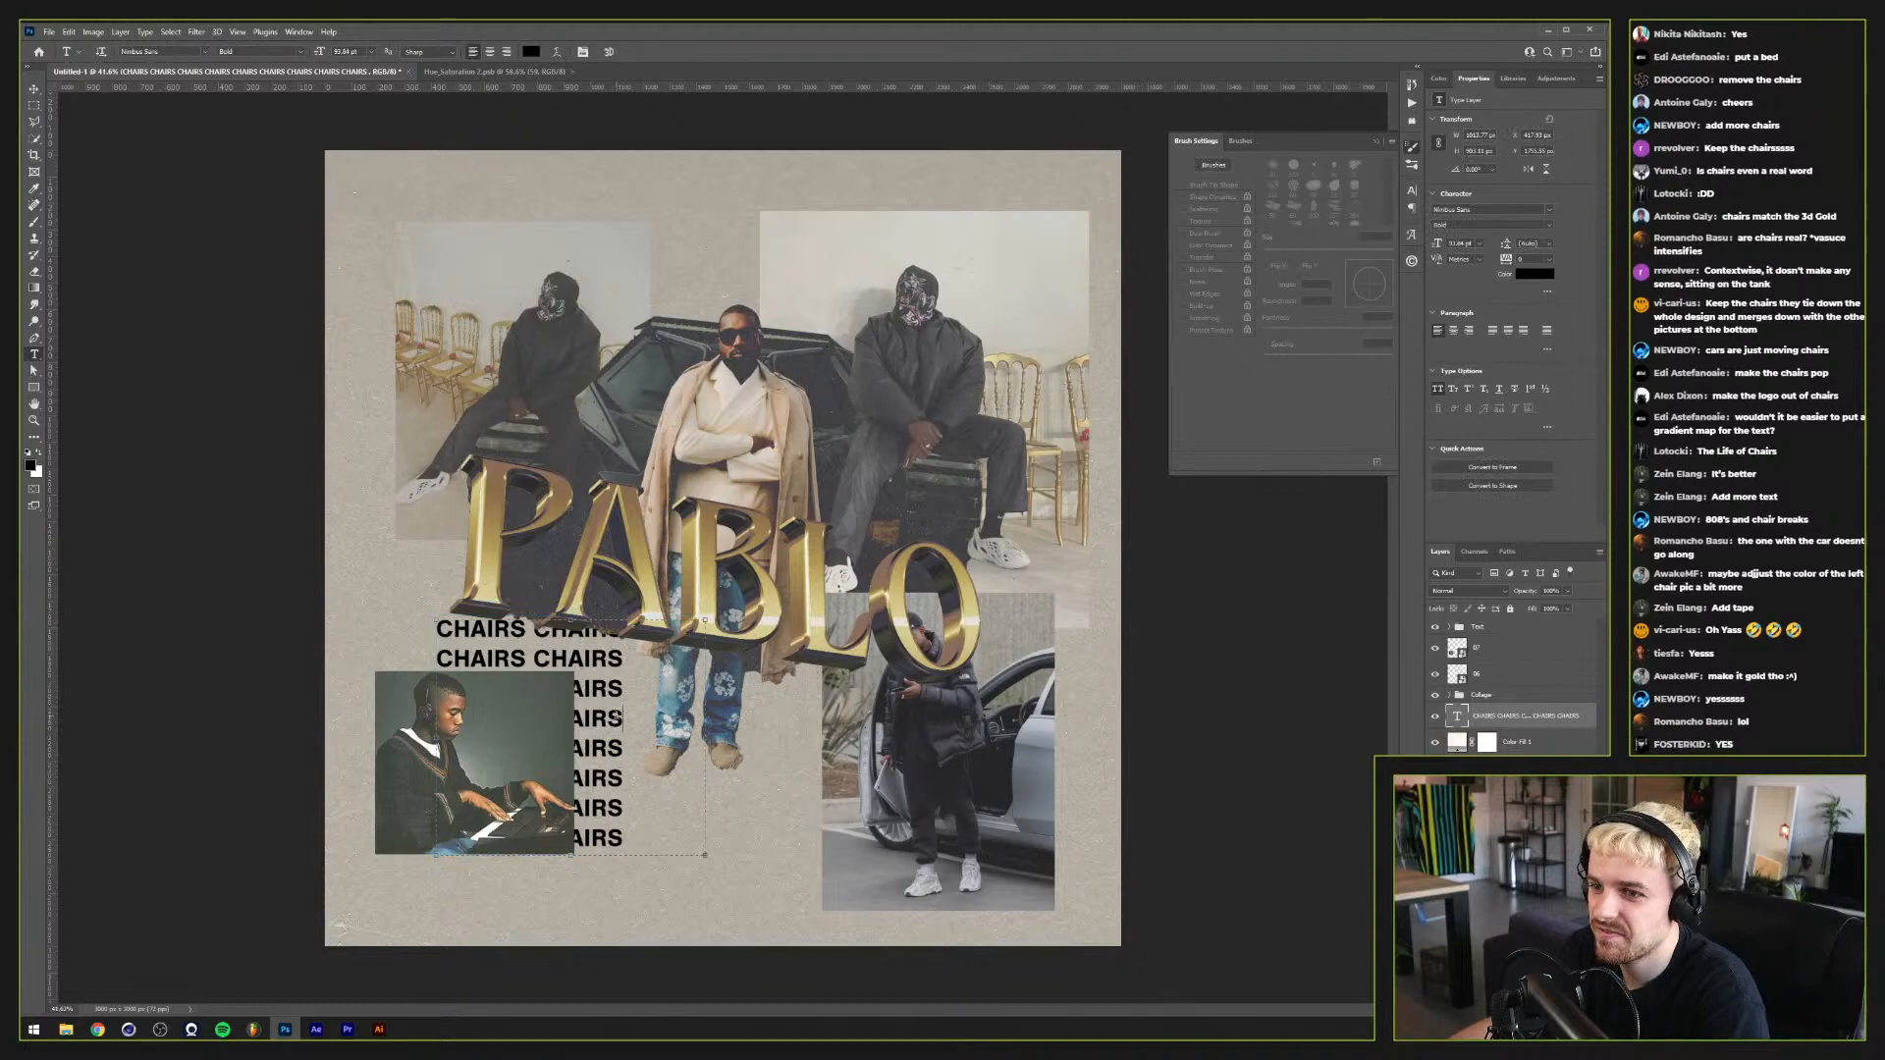
click(615, 715)
drag(695, 730, 656, 720)
key(ctrl+Return)
key(v)
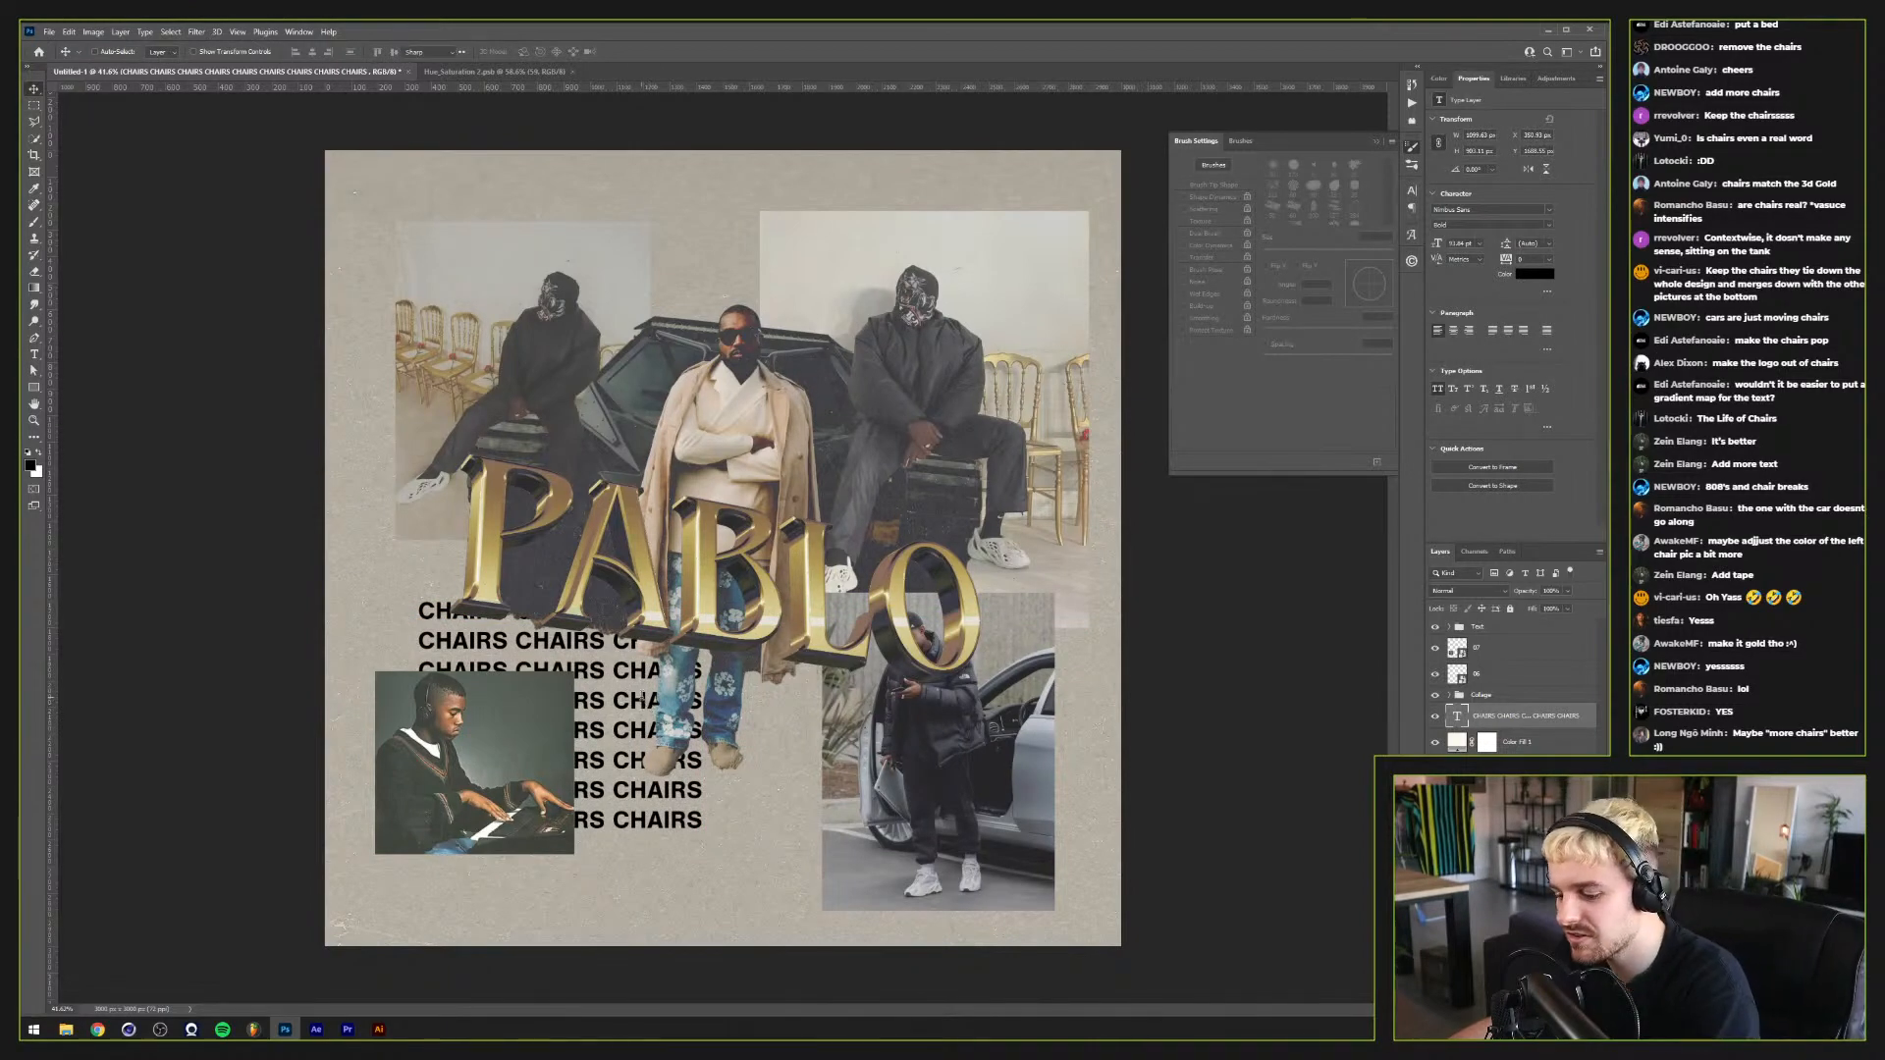
Step: Replace the repeated CHAIRS wording in the text block with repeated lines of MORE CHAIRS
double_click(648, 705)
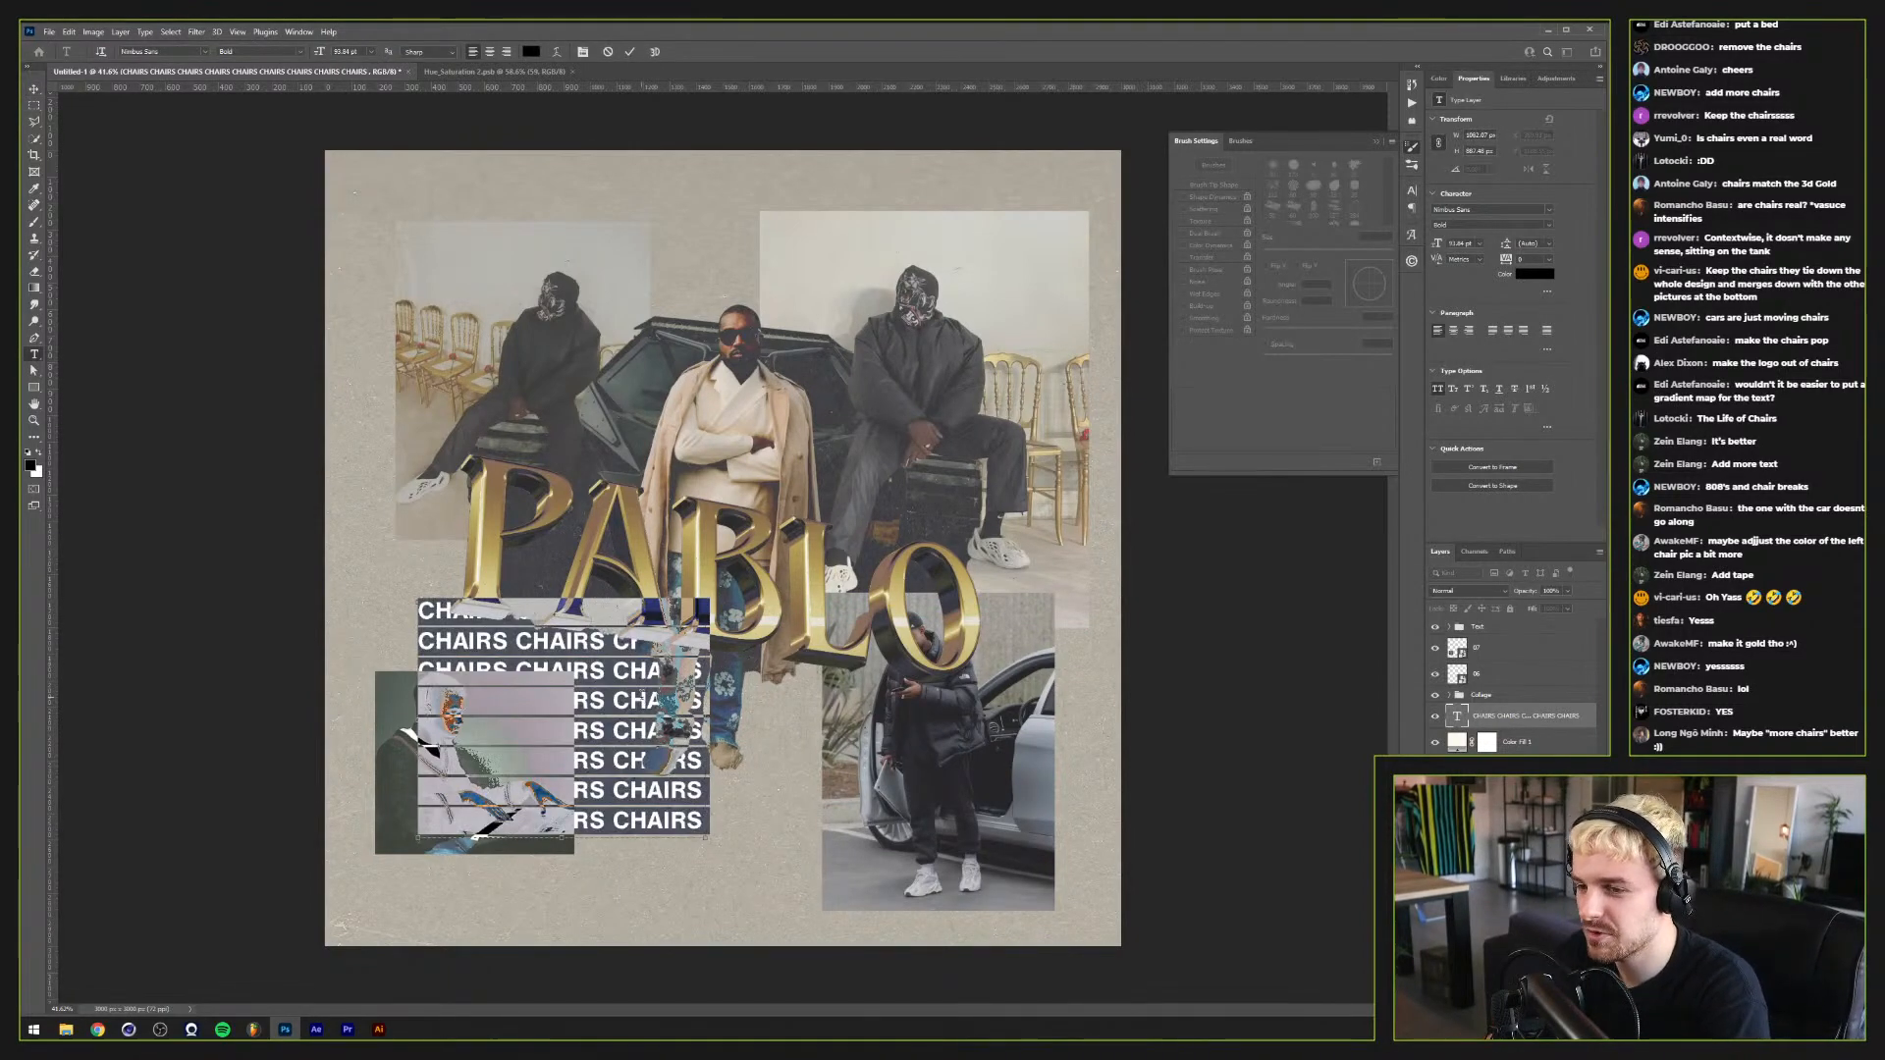
text(MORE)
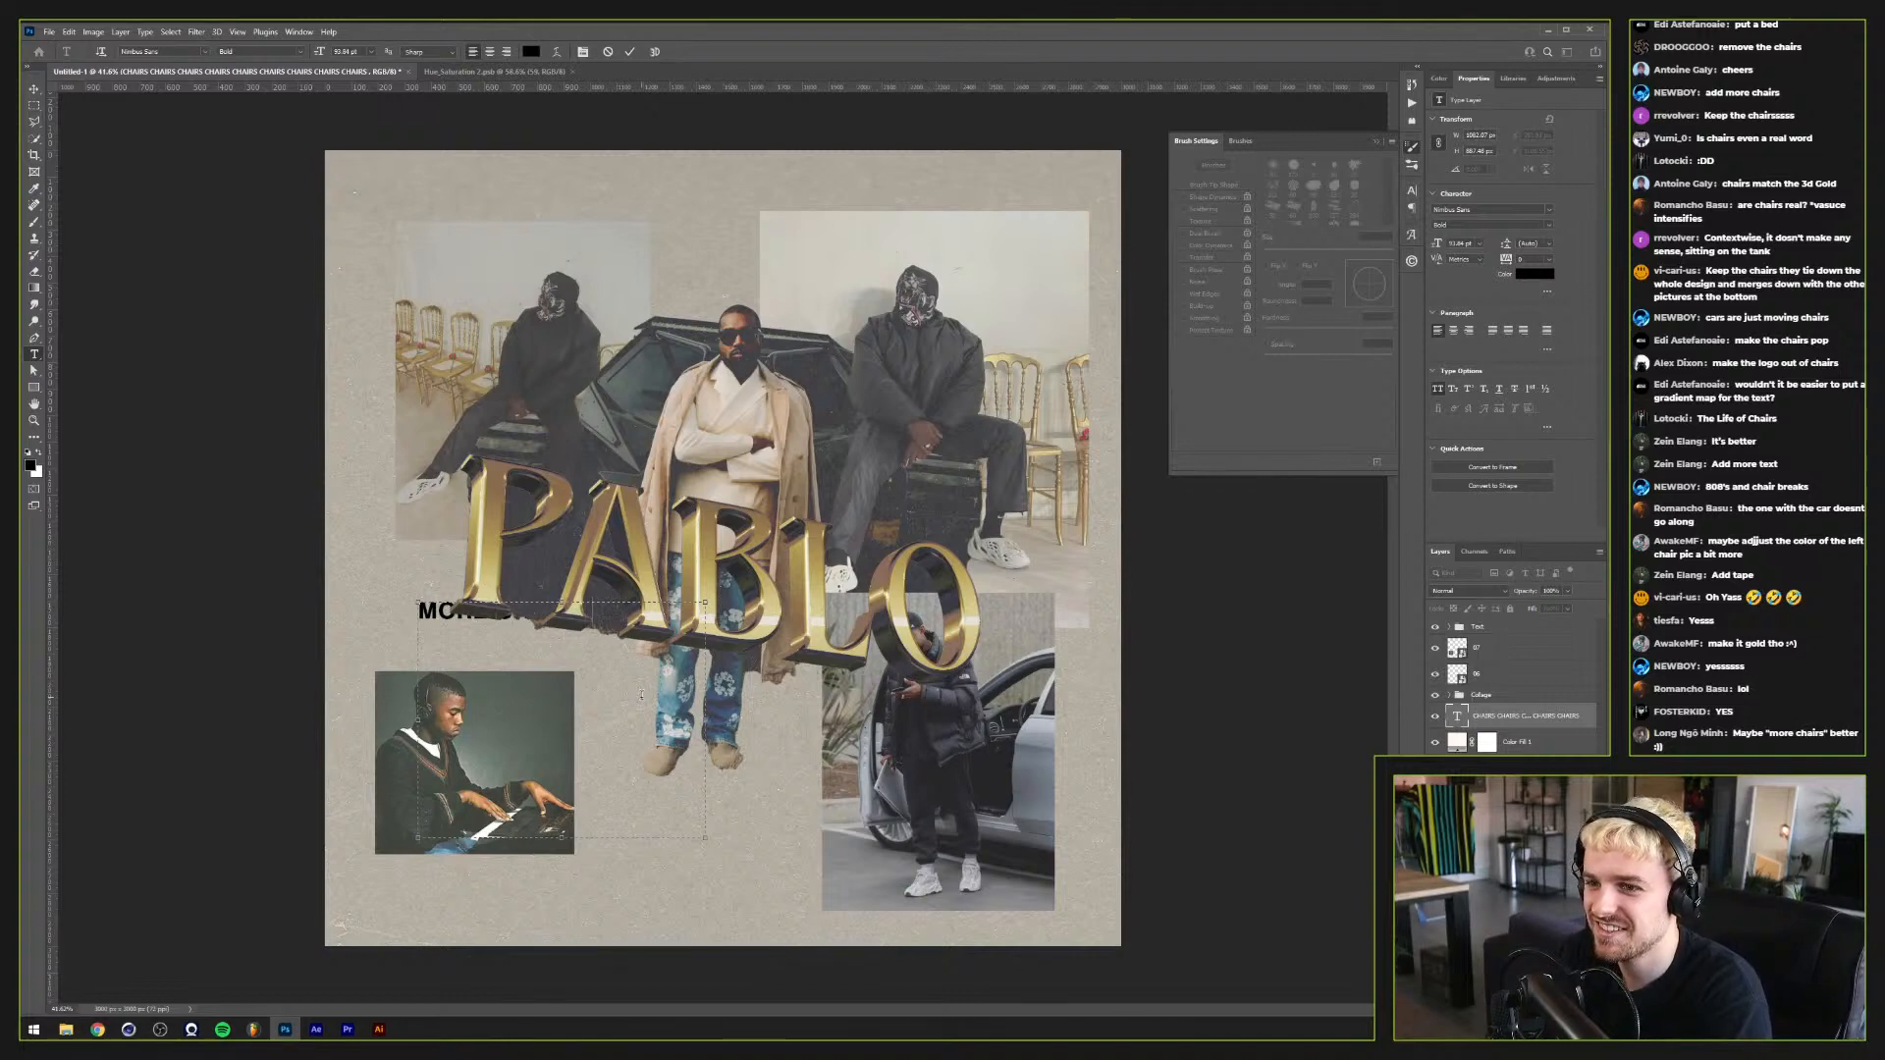
key(BackSpace)
key(BackSpace)
key(BackSpace)
key(BackSpace)
key(BackSpace)
key(BackSpace)
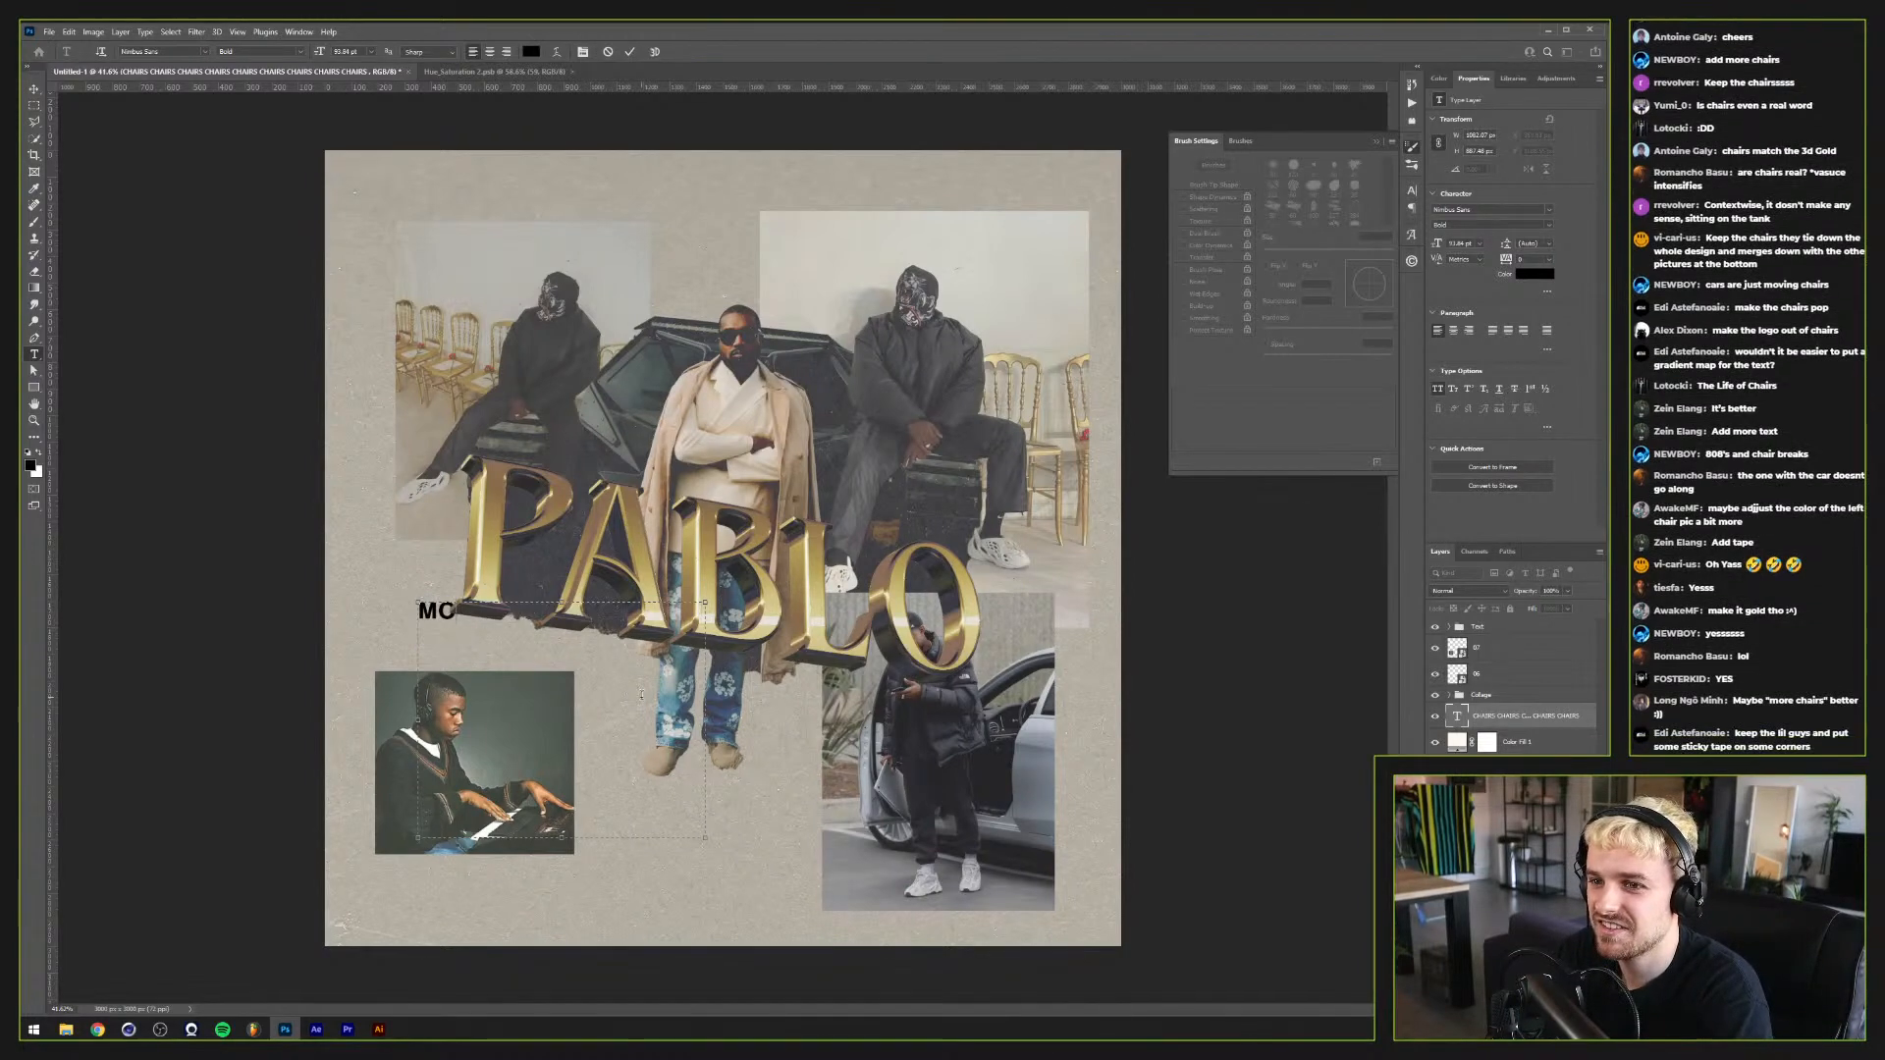
key(ctrl+a)
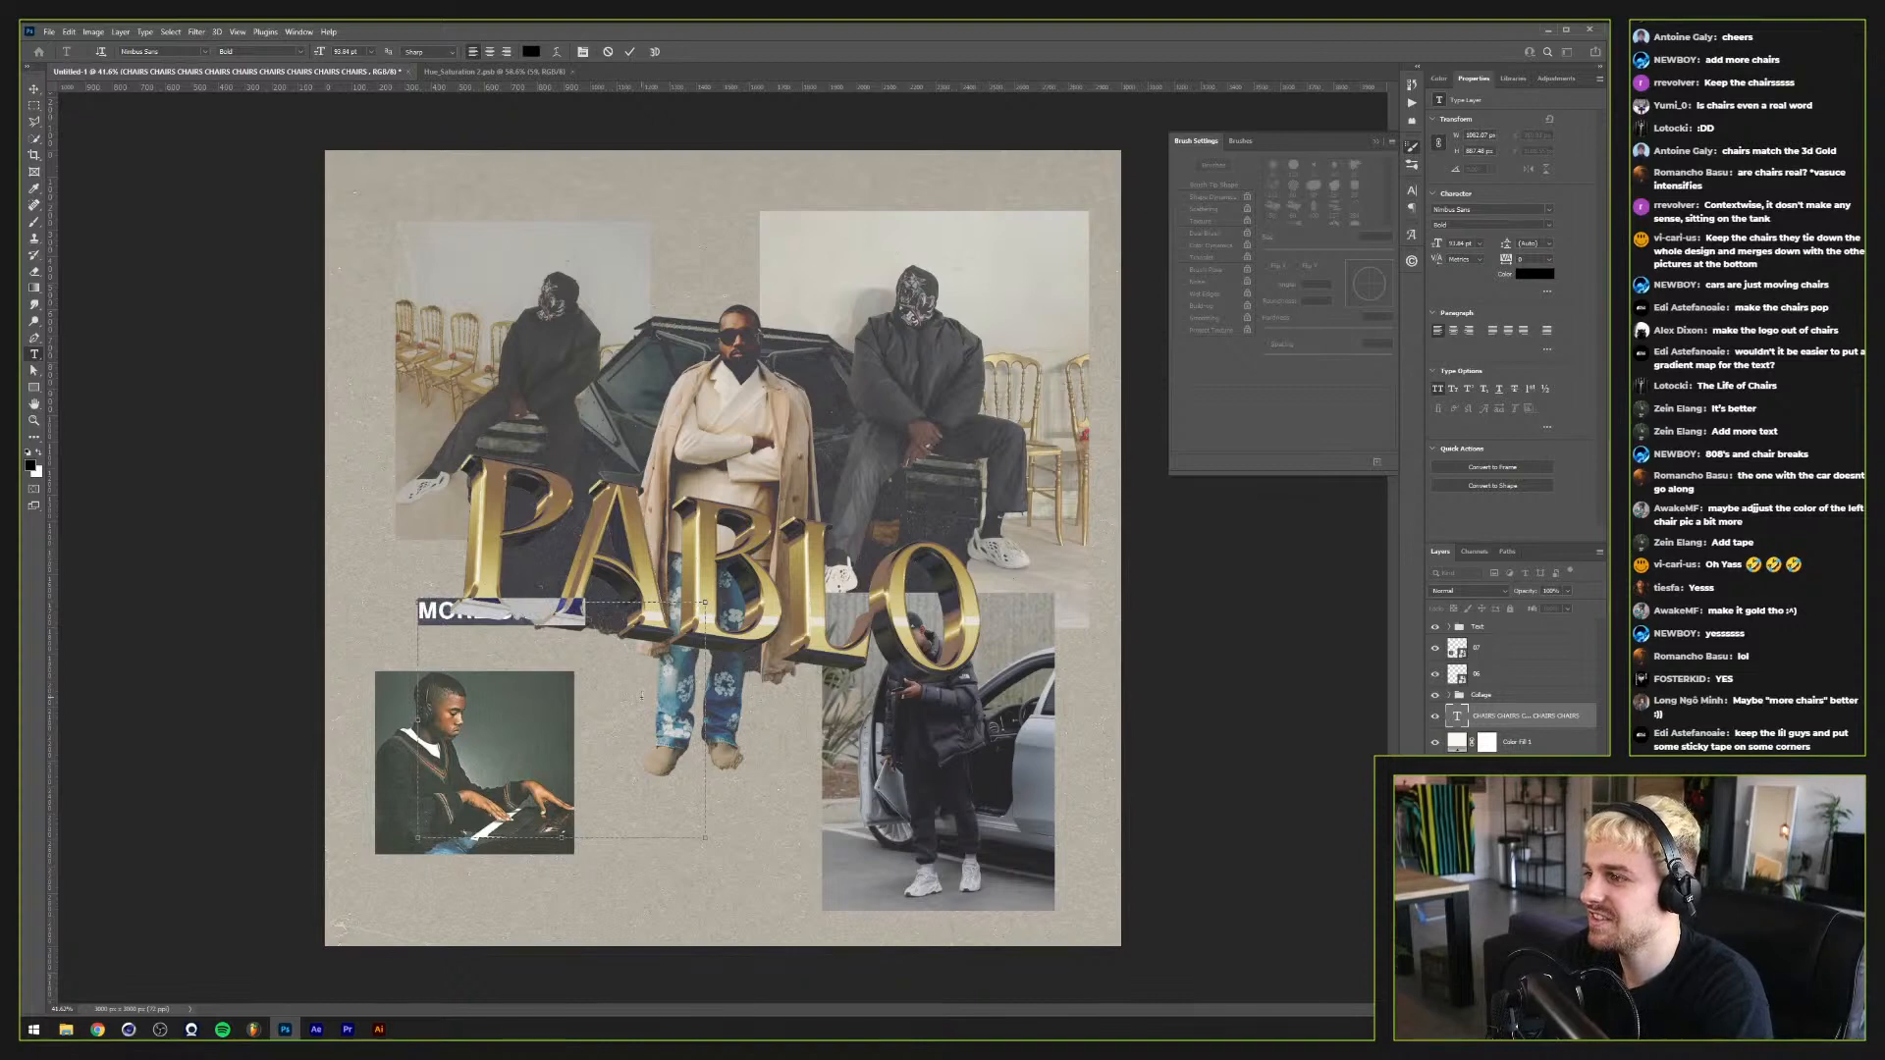
drag(709, 723, 724, 722)
drag(420, 611, 589, 617)
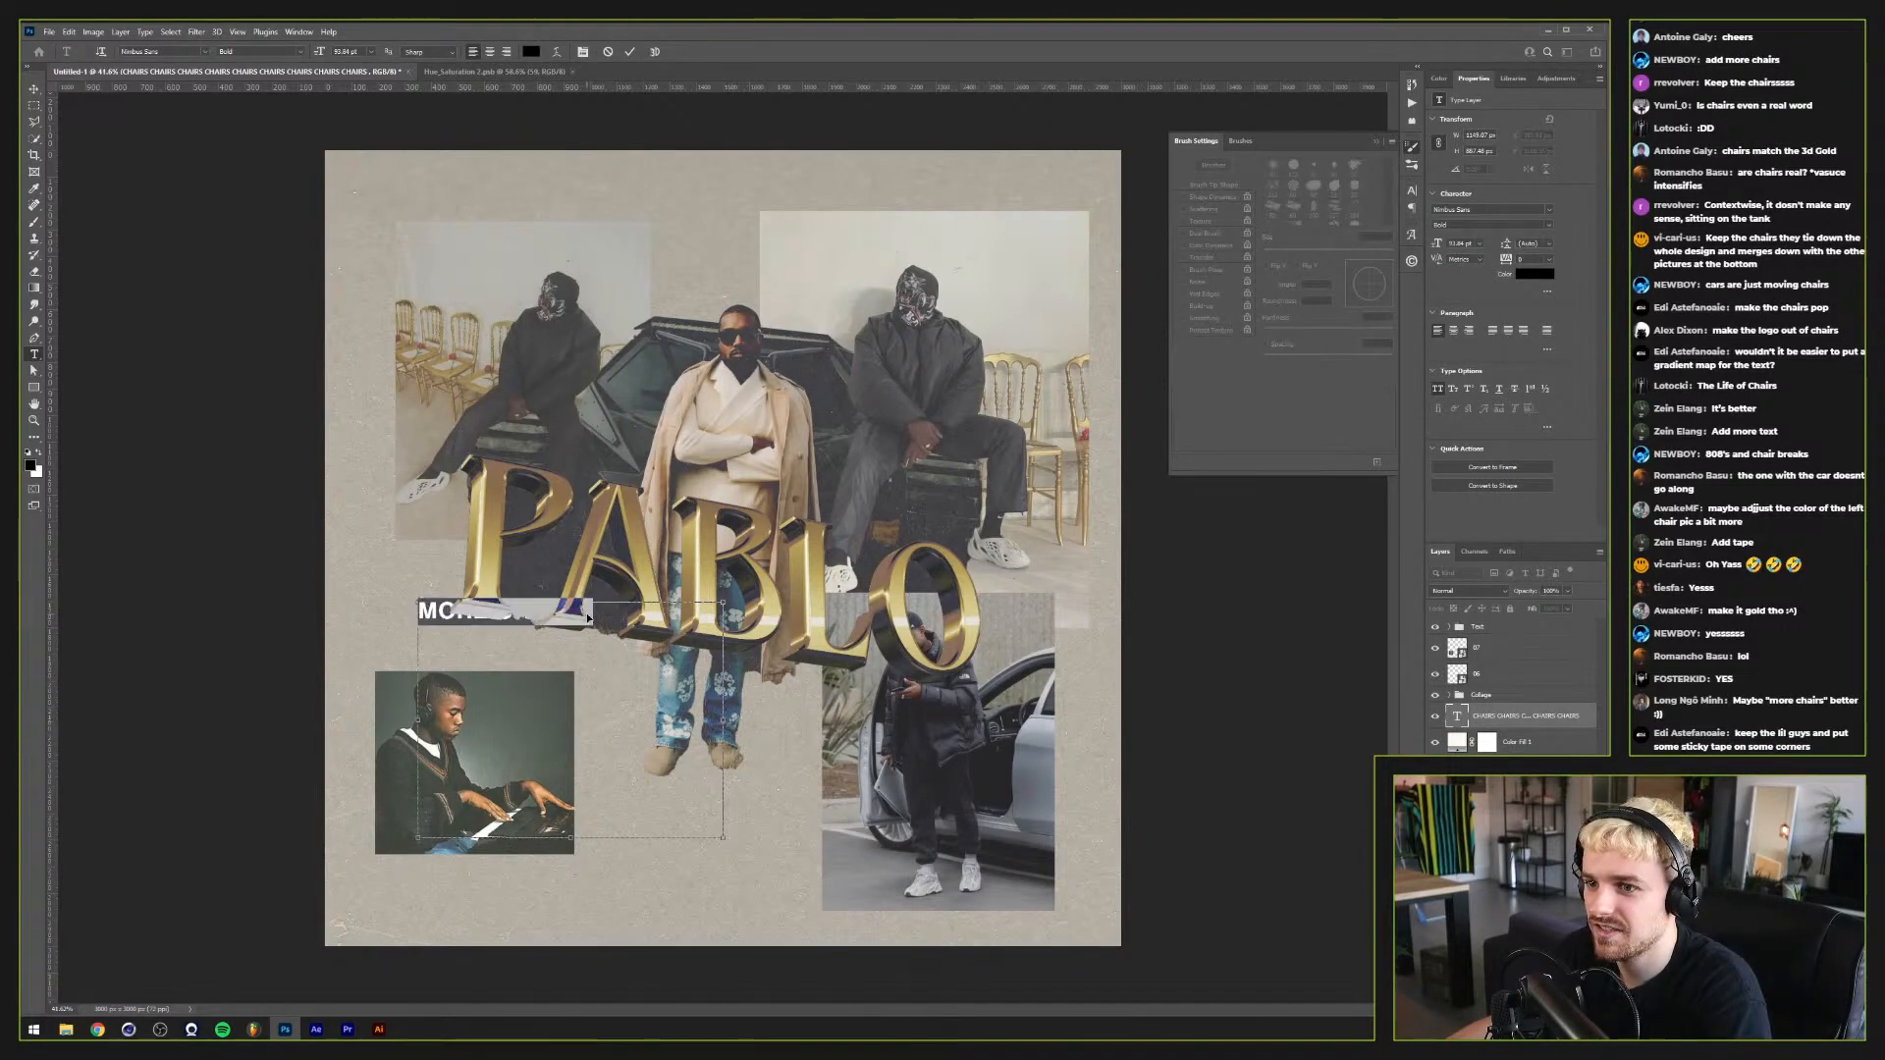
key(Return)
text(CHAIRS)
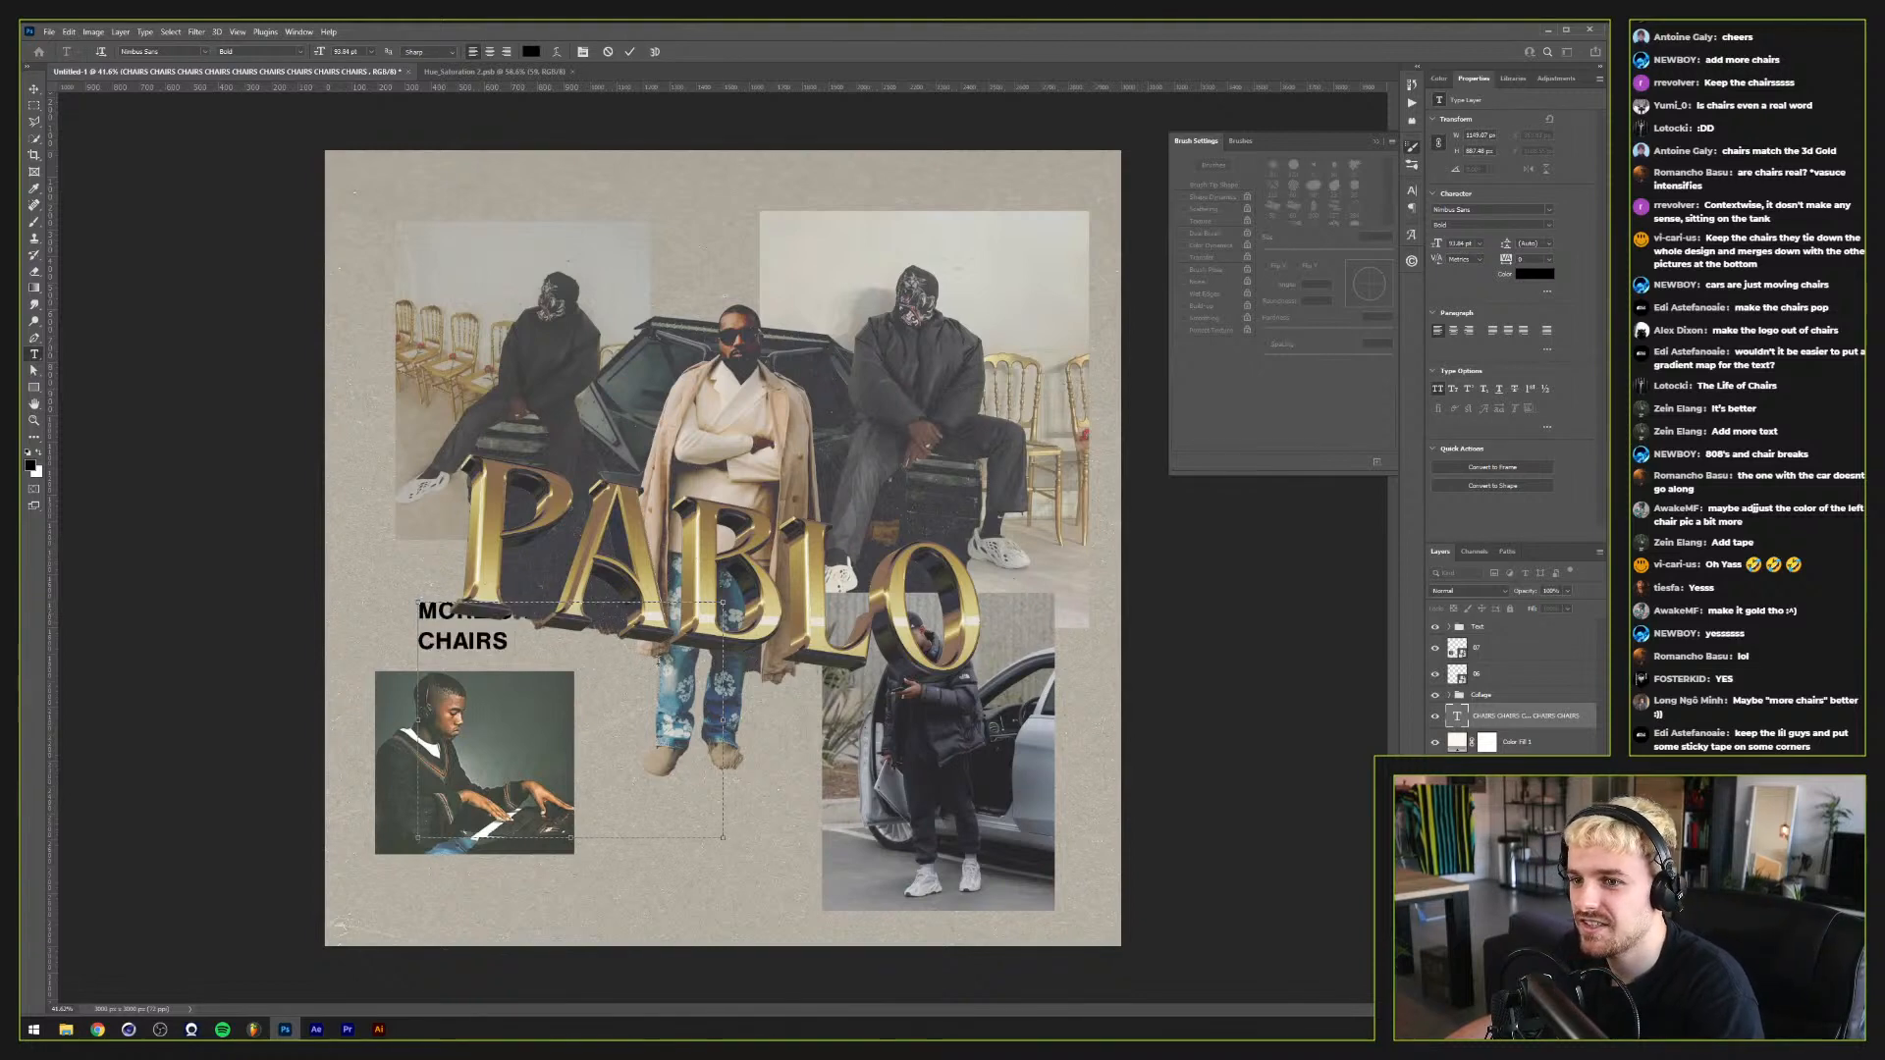
Step: Widen the MORE CHAIRS text box to fit two repeats per line and move the text slightly lower on the poster
drag(723, 719, 771, 716)
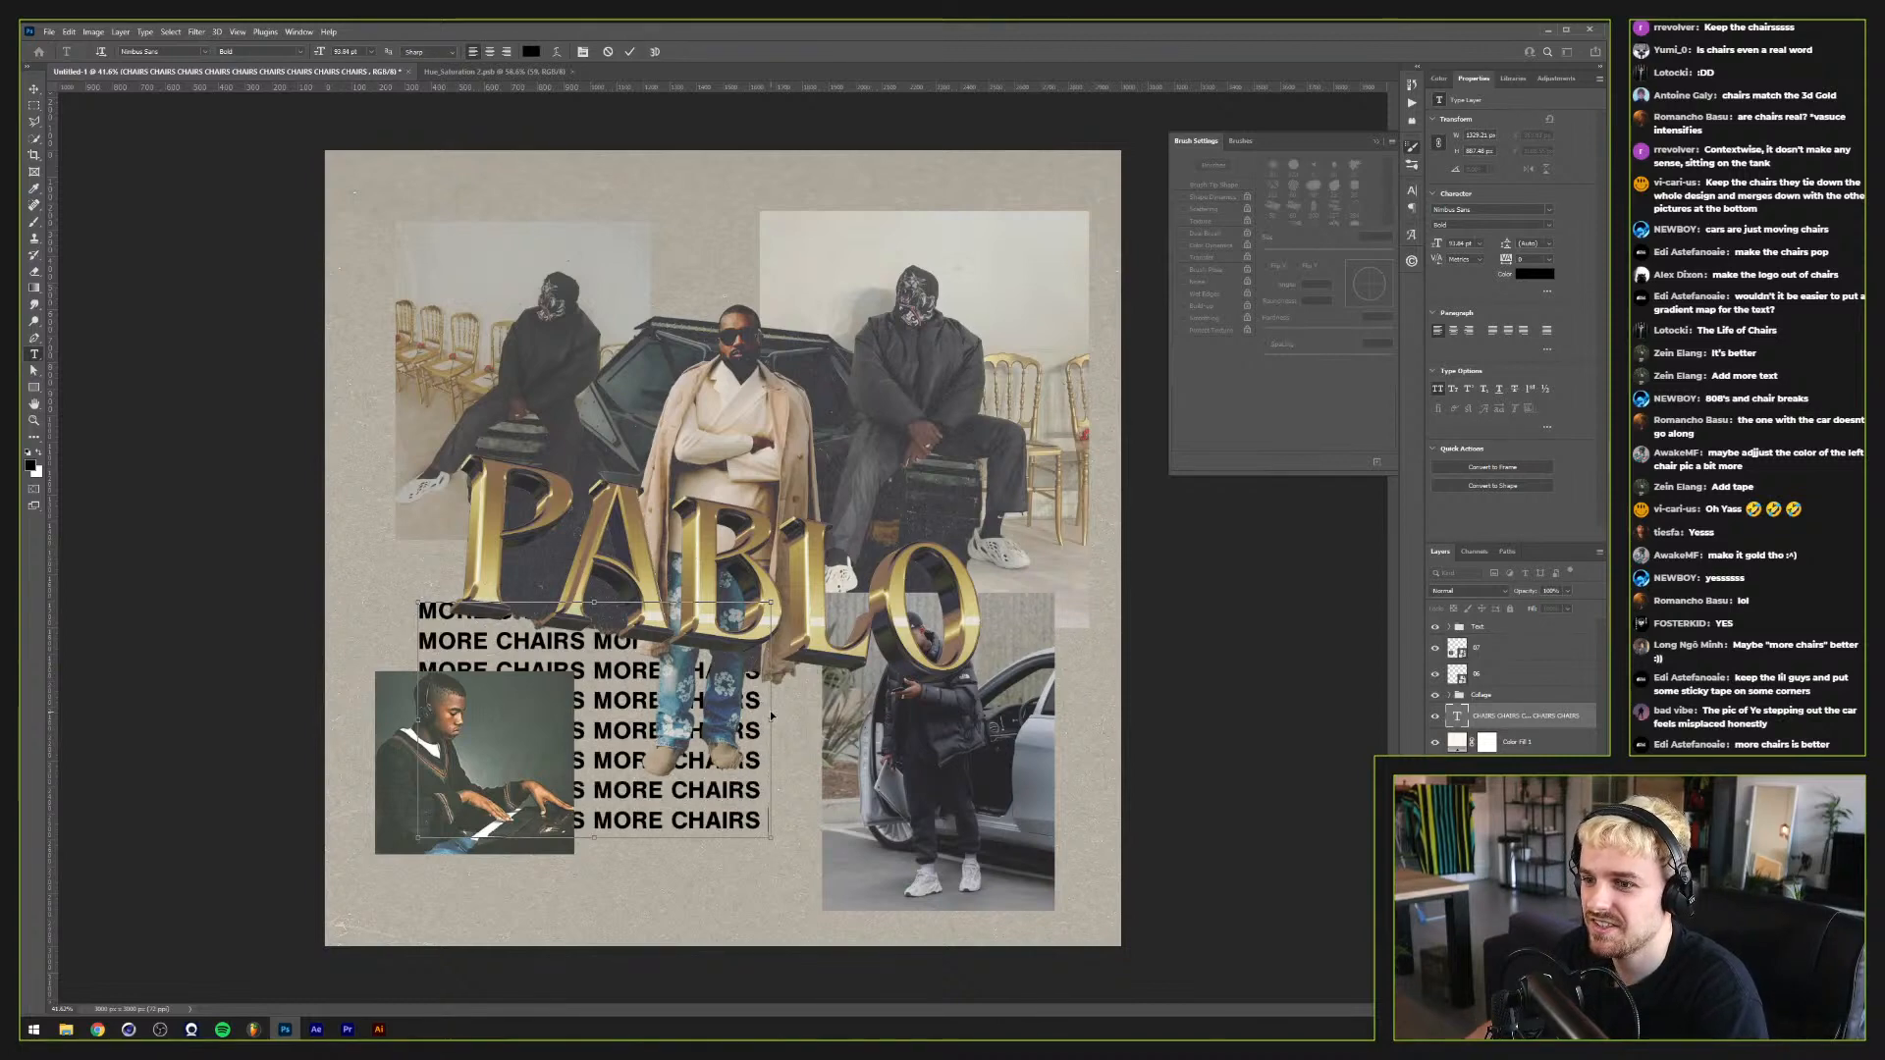
key(ctrl+Return)
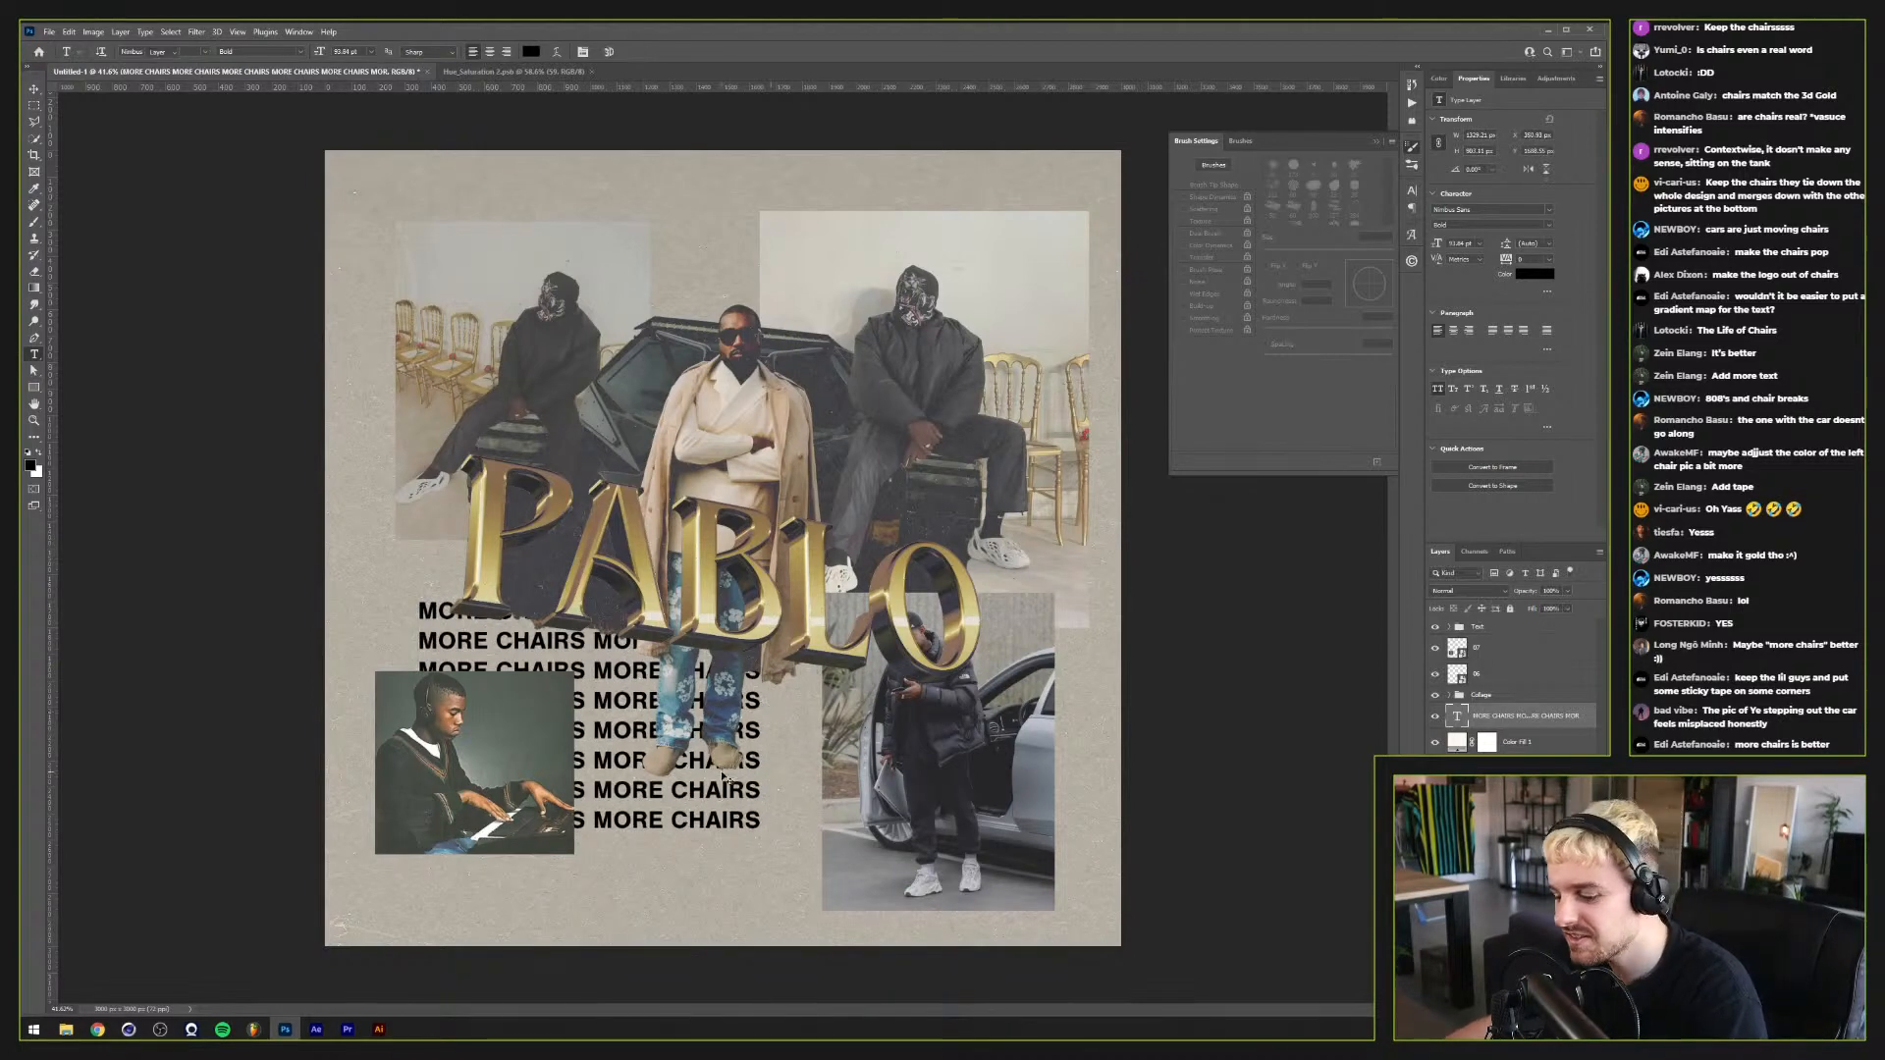
key(v)
drag(723, 776, 731, 799)
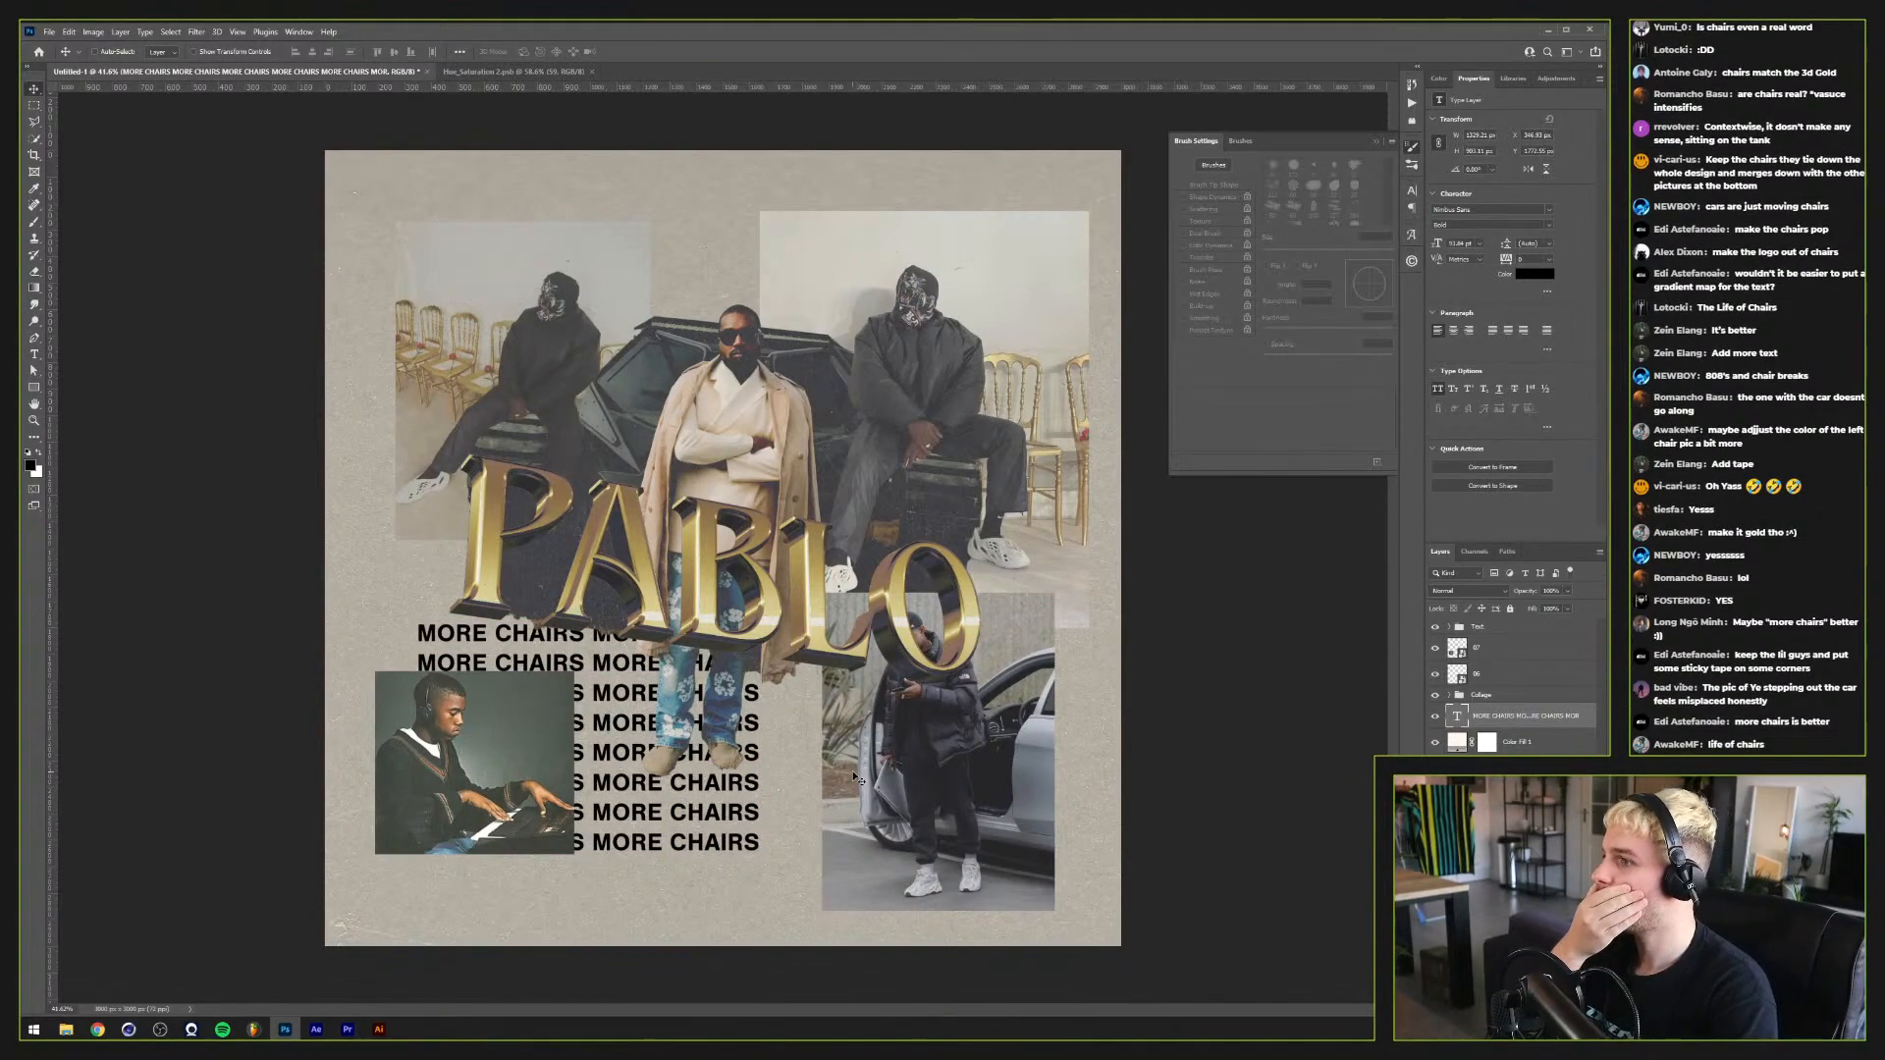
Step: Reposition the car photo and the piano photo closer to the poster's lower corners
key(ctrl)
mouse_move(985, 764)
mouse_down()
mouse_move(1021, 744)
mouse_move(1019, 761)
mouse_up()
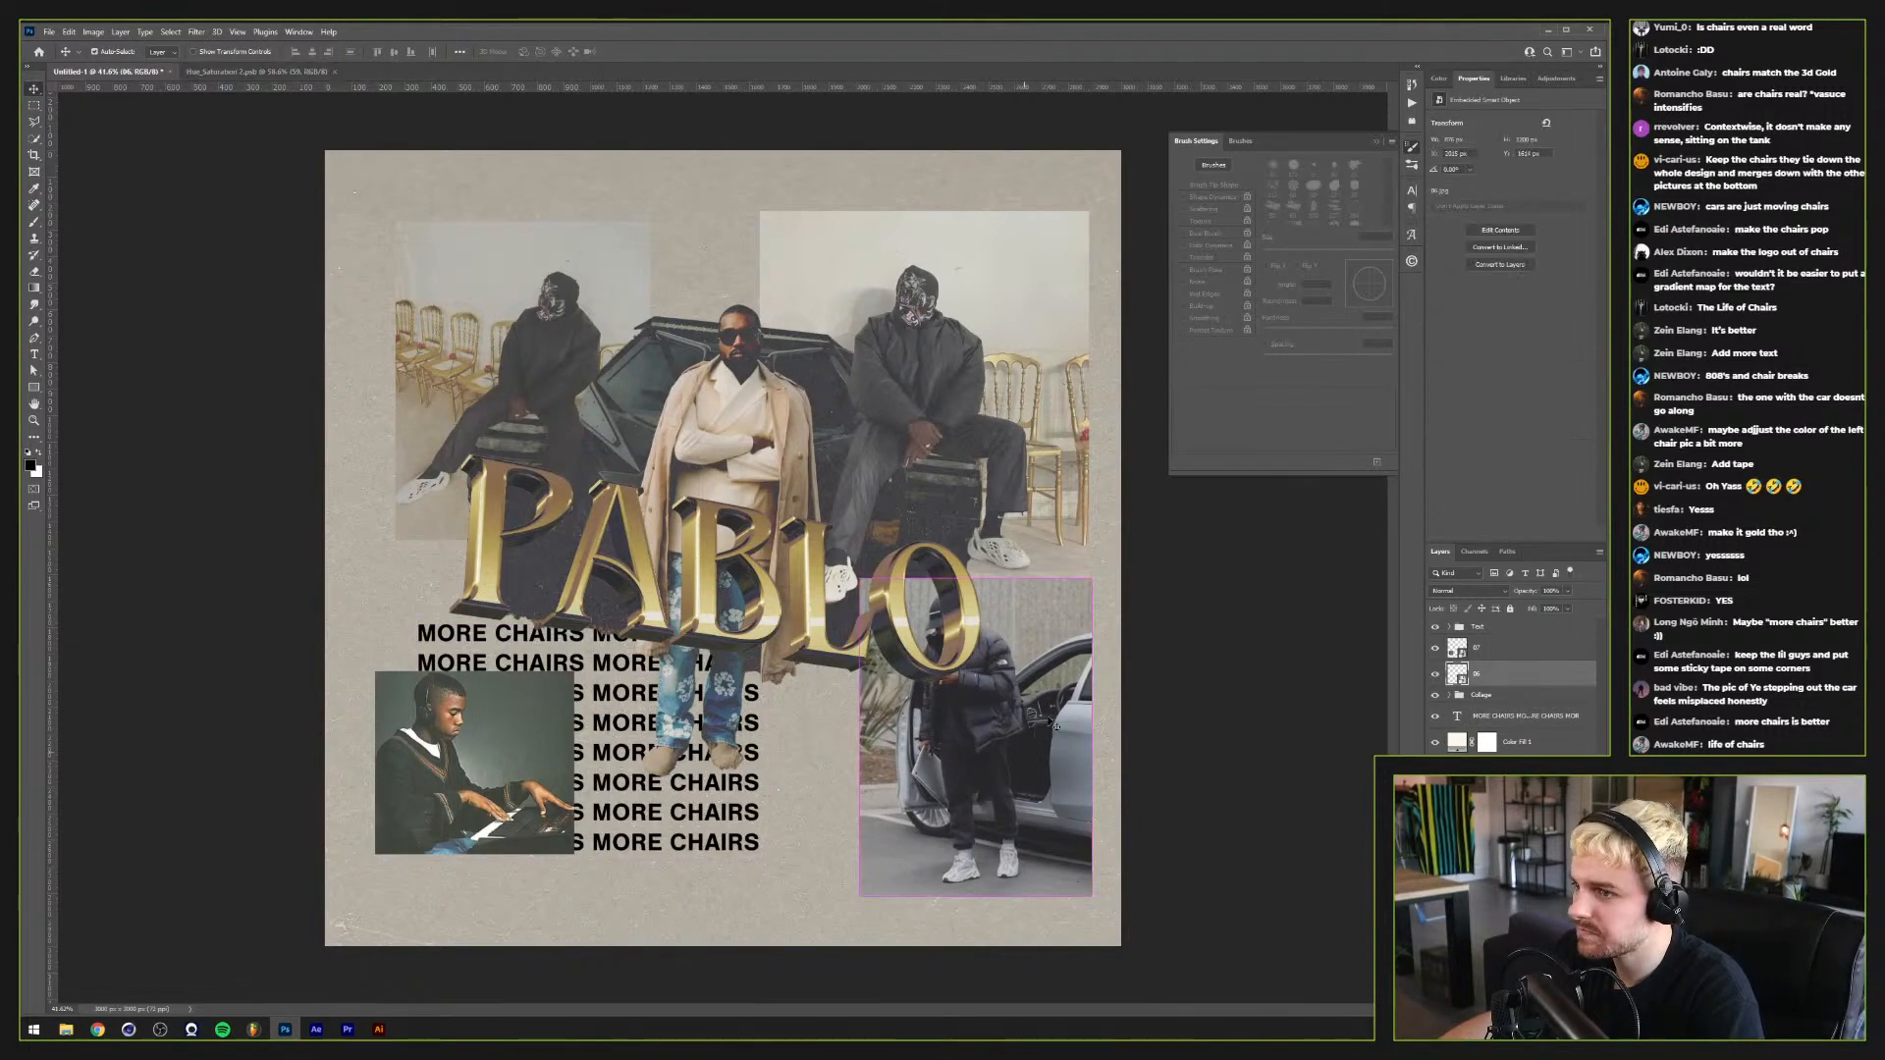
mouse_move(458, 844)
mouse_down()
mouse_move(488, 854)
mouse_move(475, 872)
mouse_up()
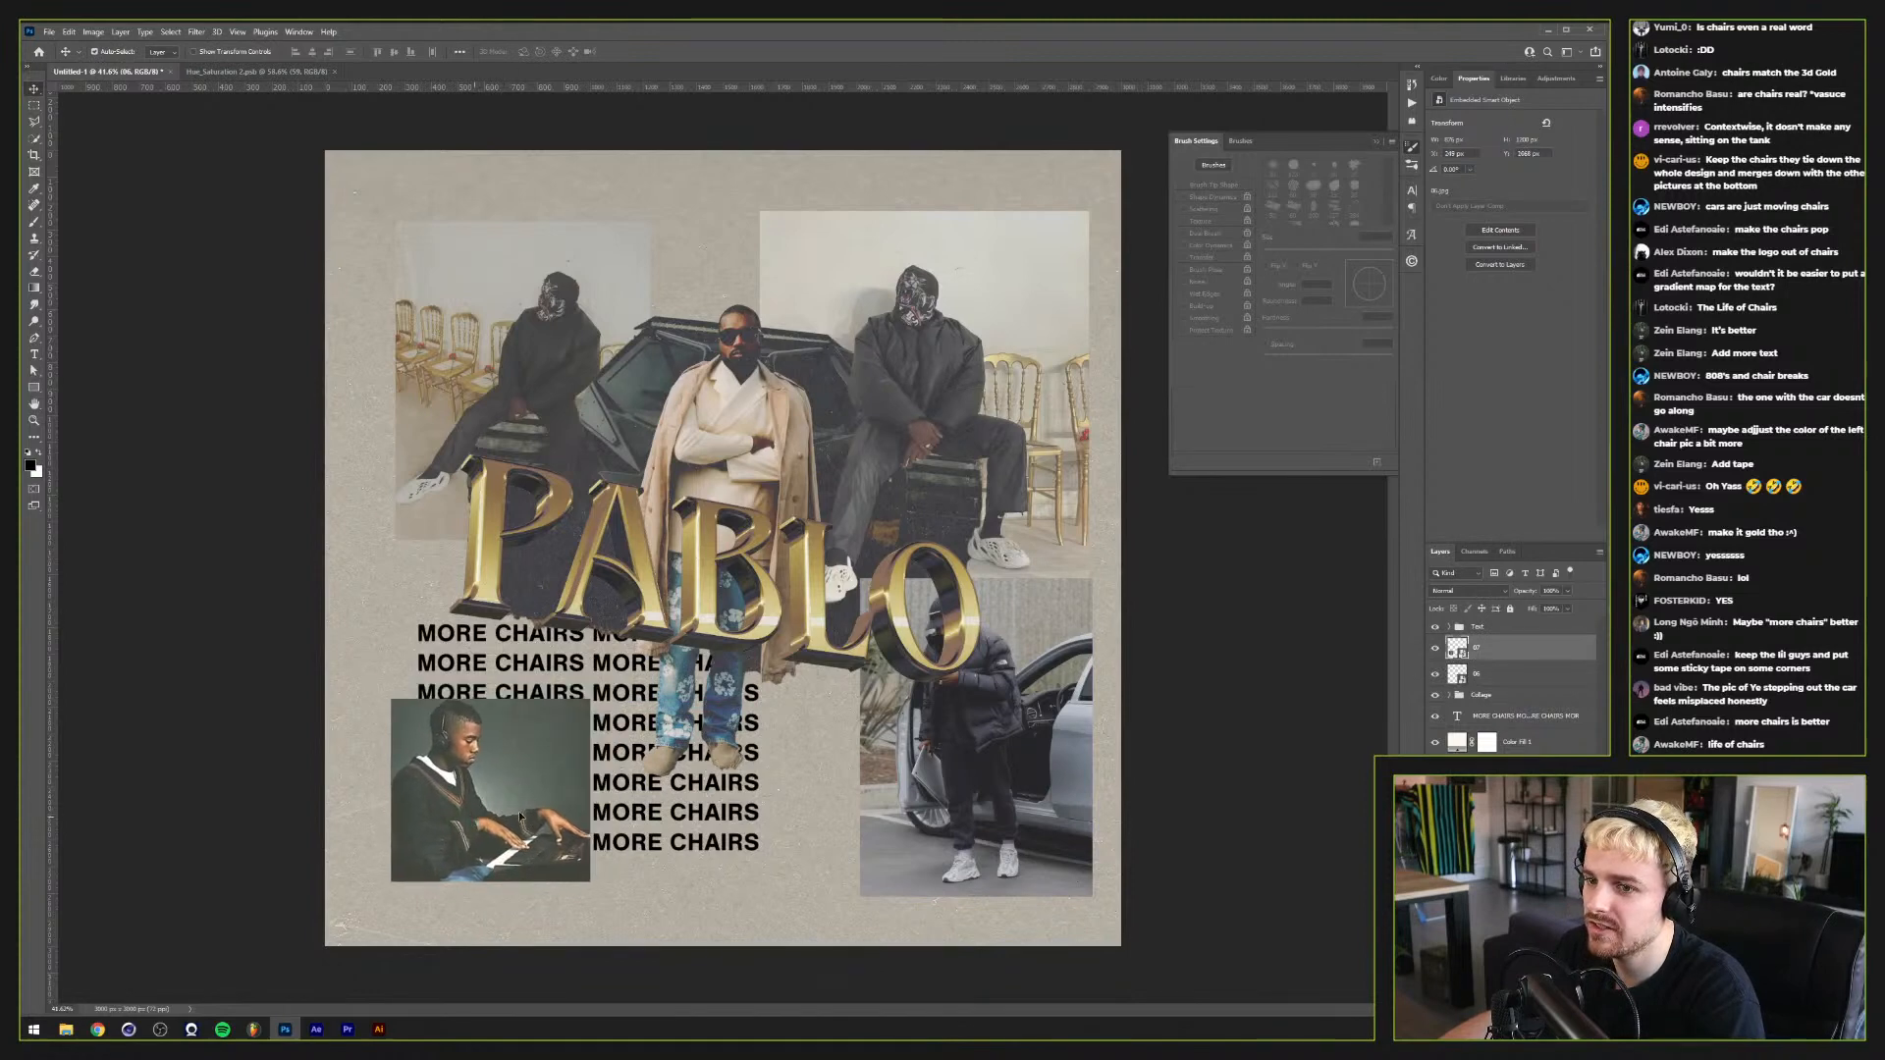
drag(991, 746, 993, 746)
mouse_move(509, 805)
mouse_down()
mouse_move(464, 834)
mouse_move(485, 824)
mouse_up()
drag(1017, 767, 1003, 785)
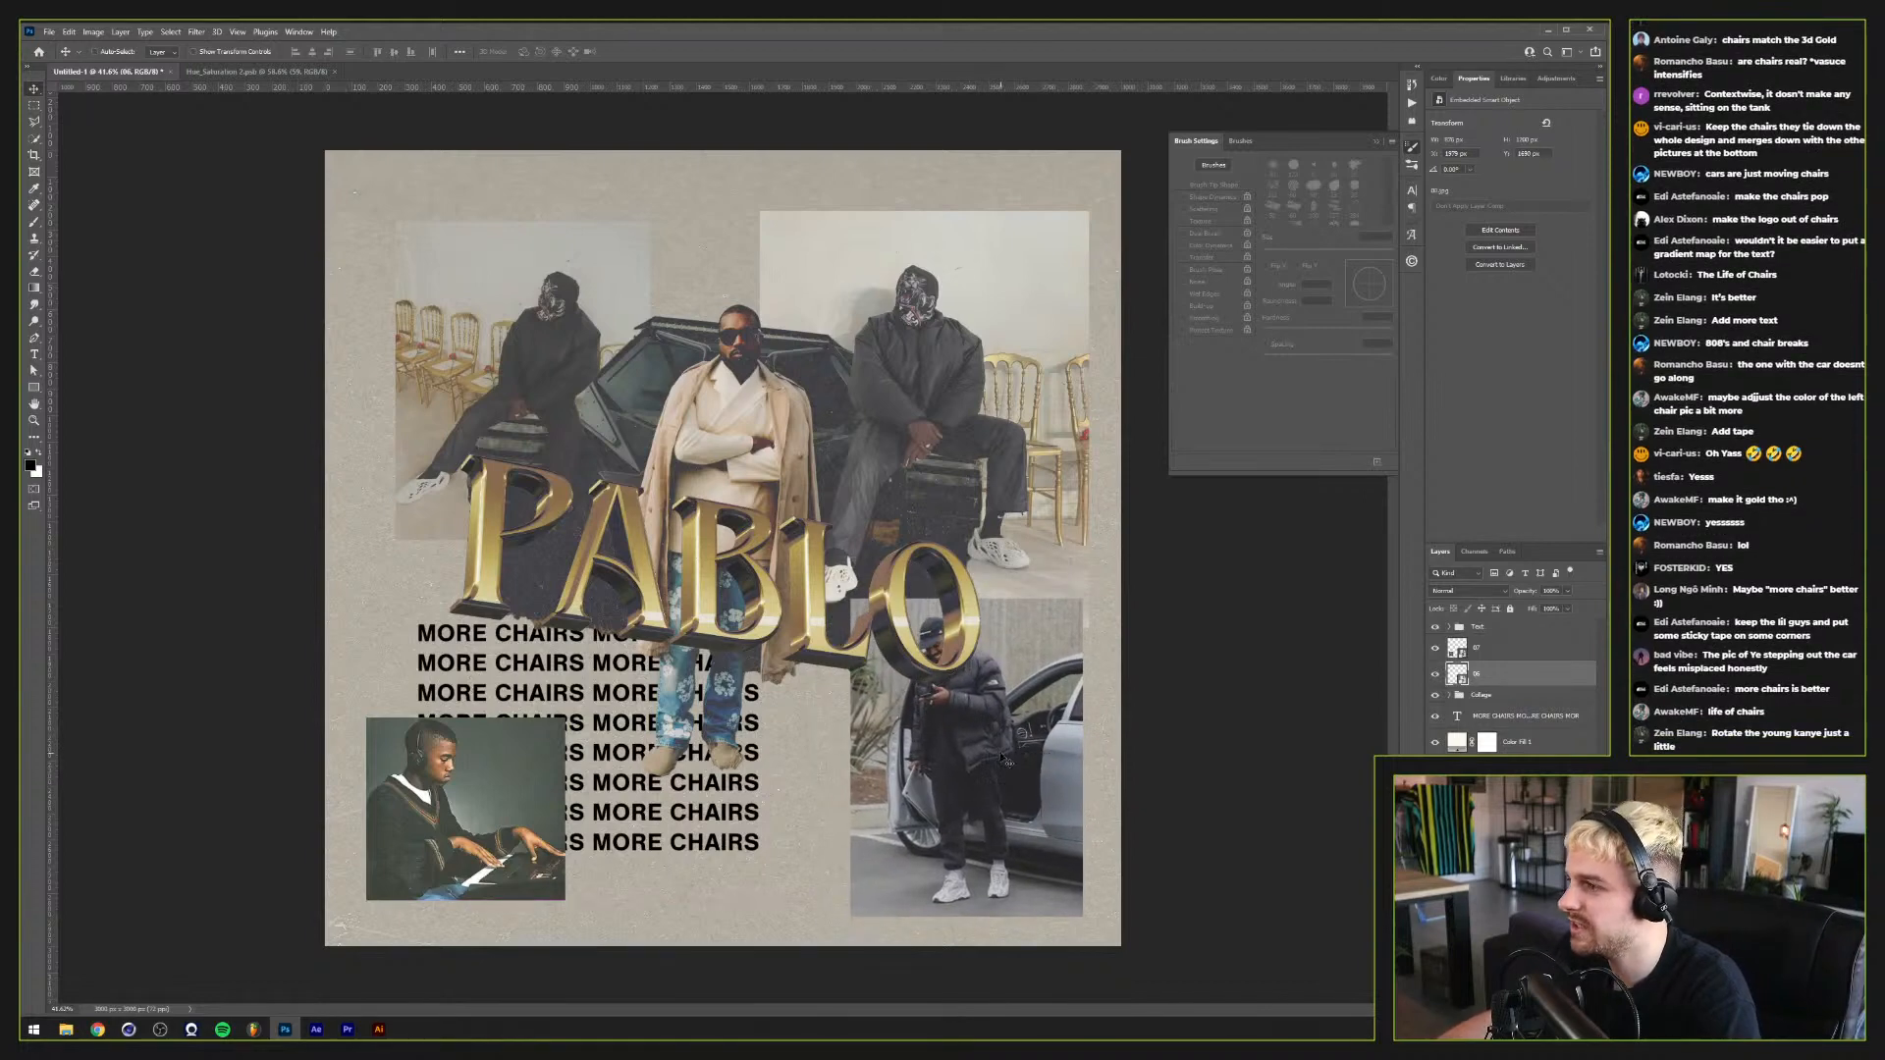
Step: Try to rotate the piano photo slightly counter-clockwise
click(494, 803)
key(ctrl+t)
drag(585, 704, 587, 698)
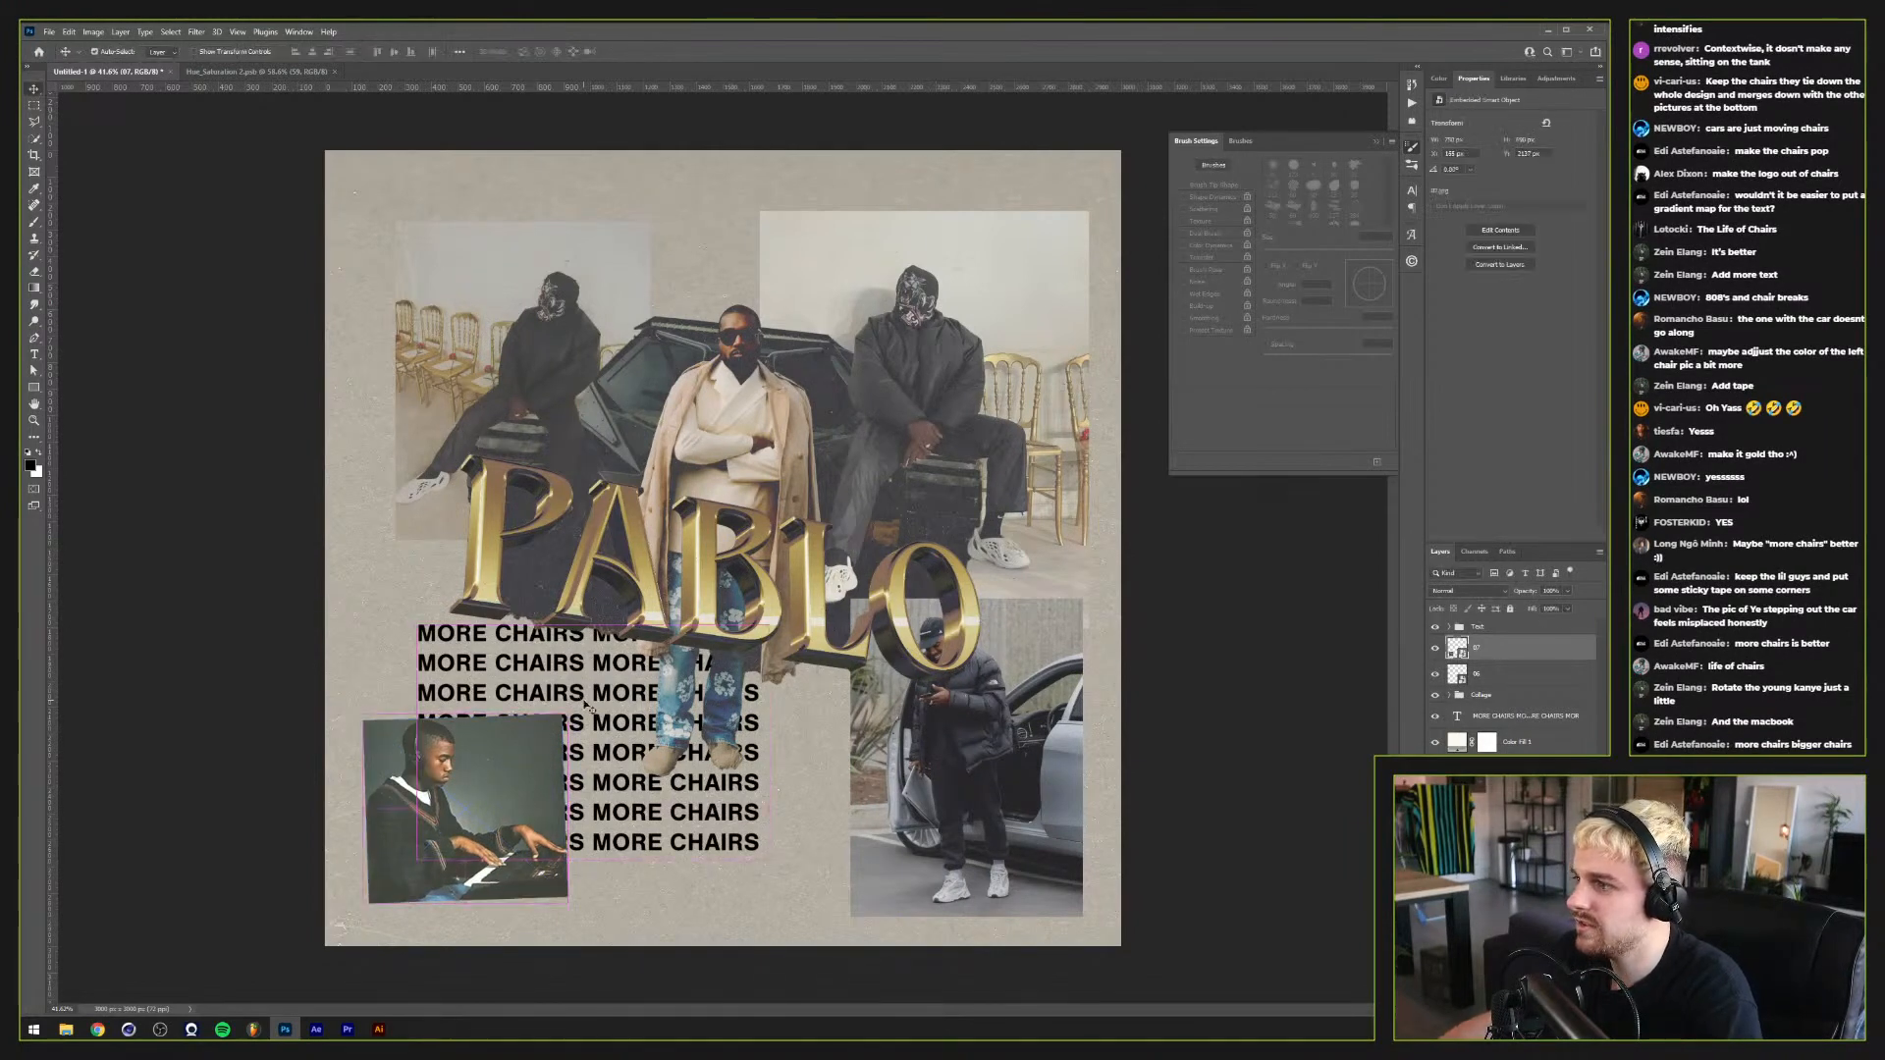
key(Return)
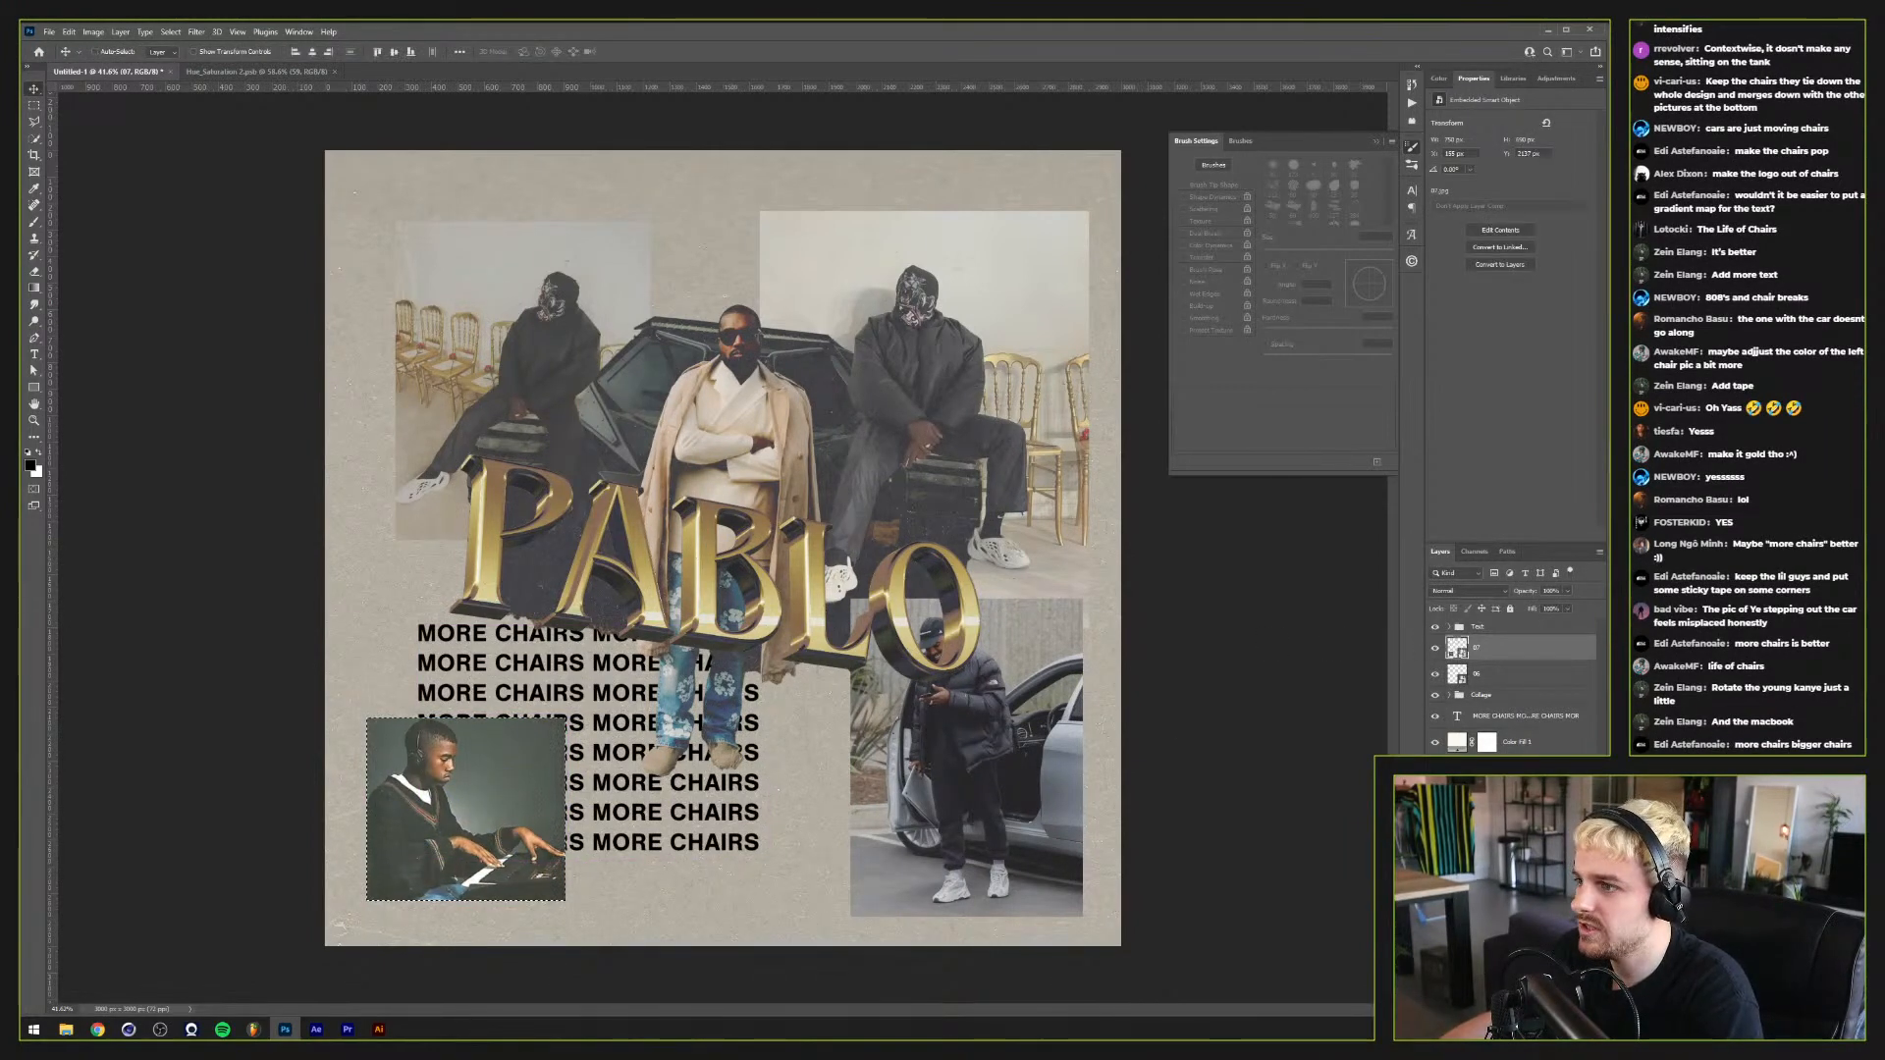
Step: Add a new layer beneath the piano photo and fill the photo's outline on it with black
key(ctrl+shift+alt+n)
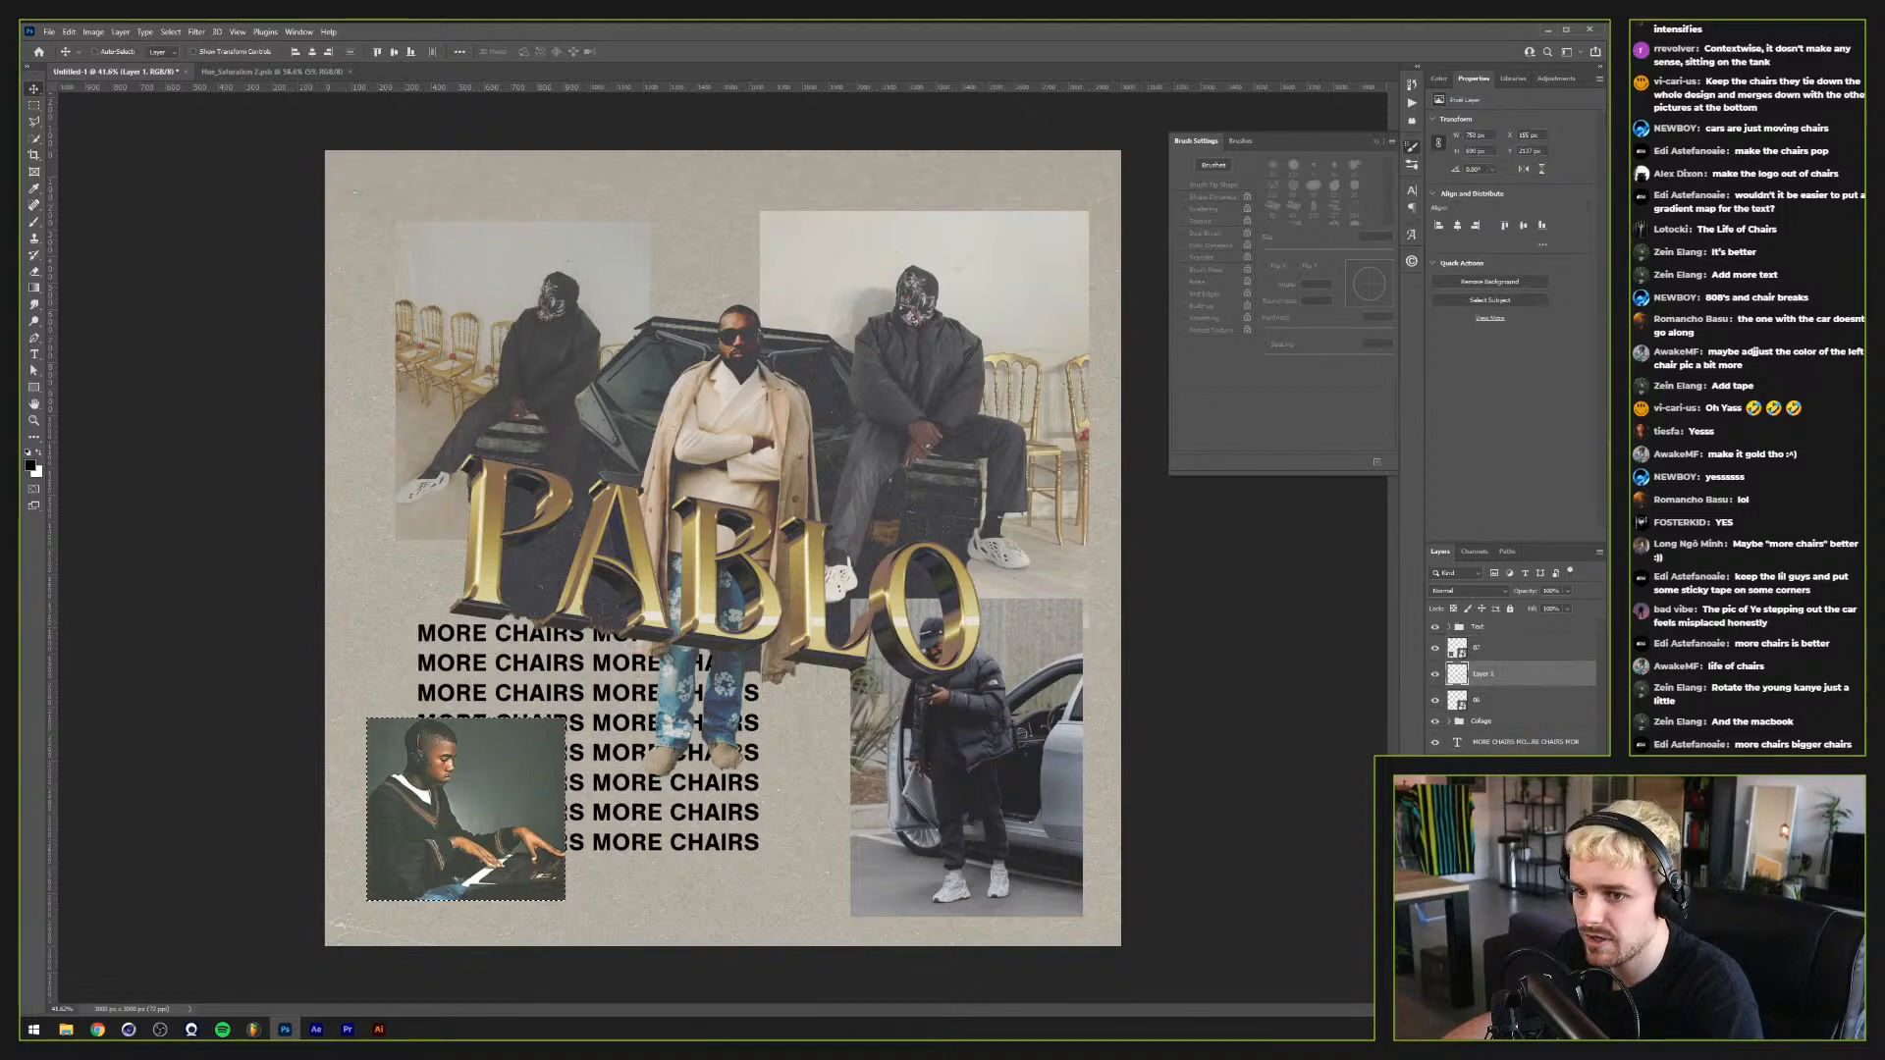
key(ctrl+d)
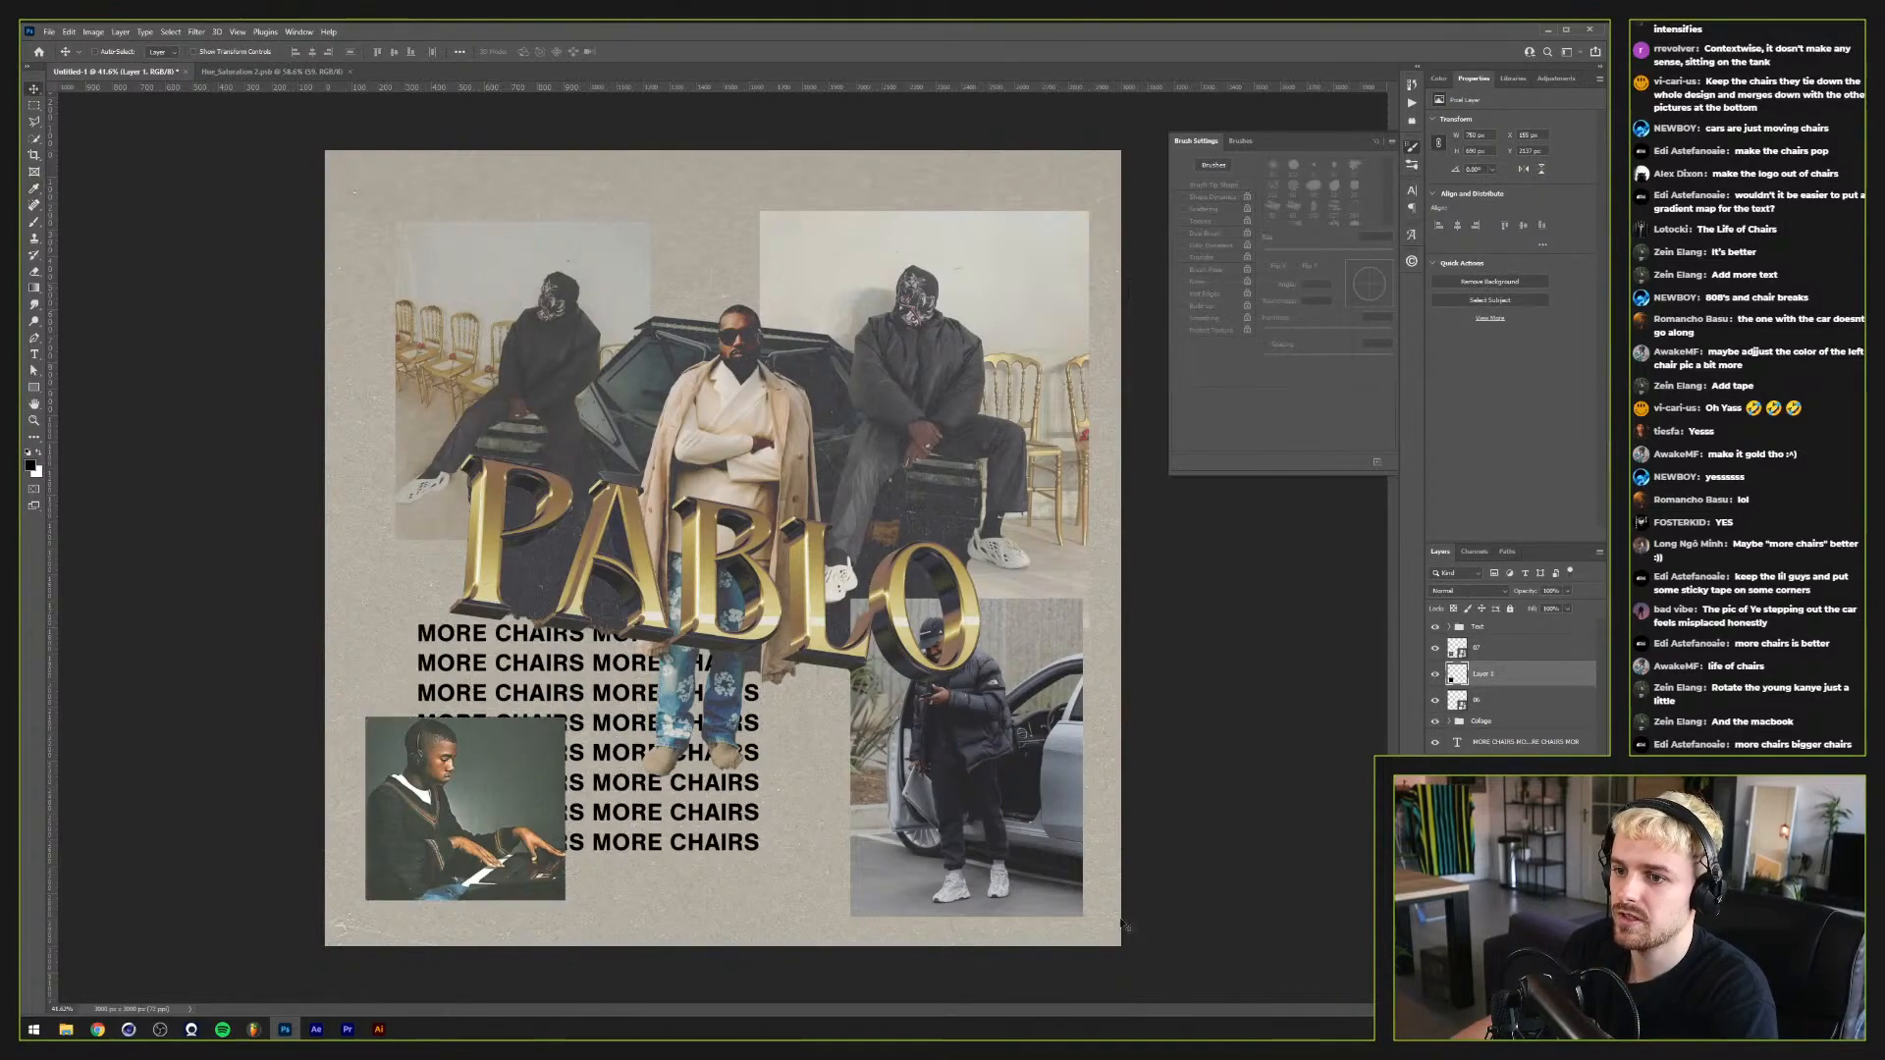
scroll(506, 754, up, 3)
key(alt+BackSpace)
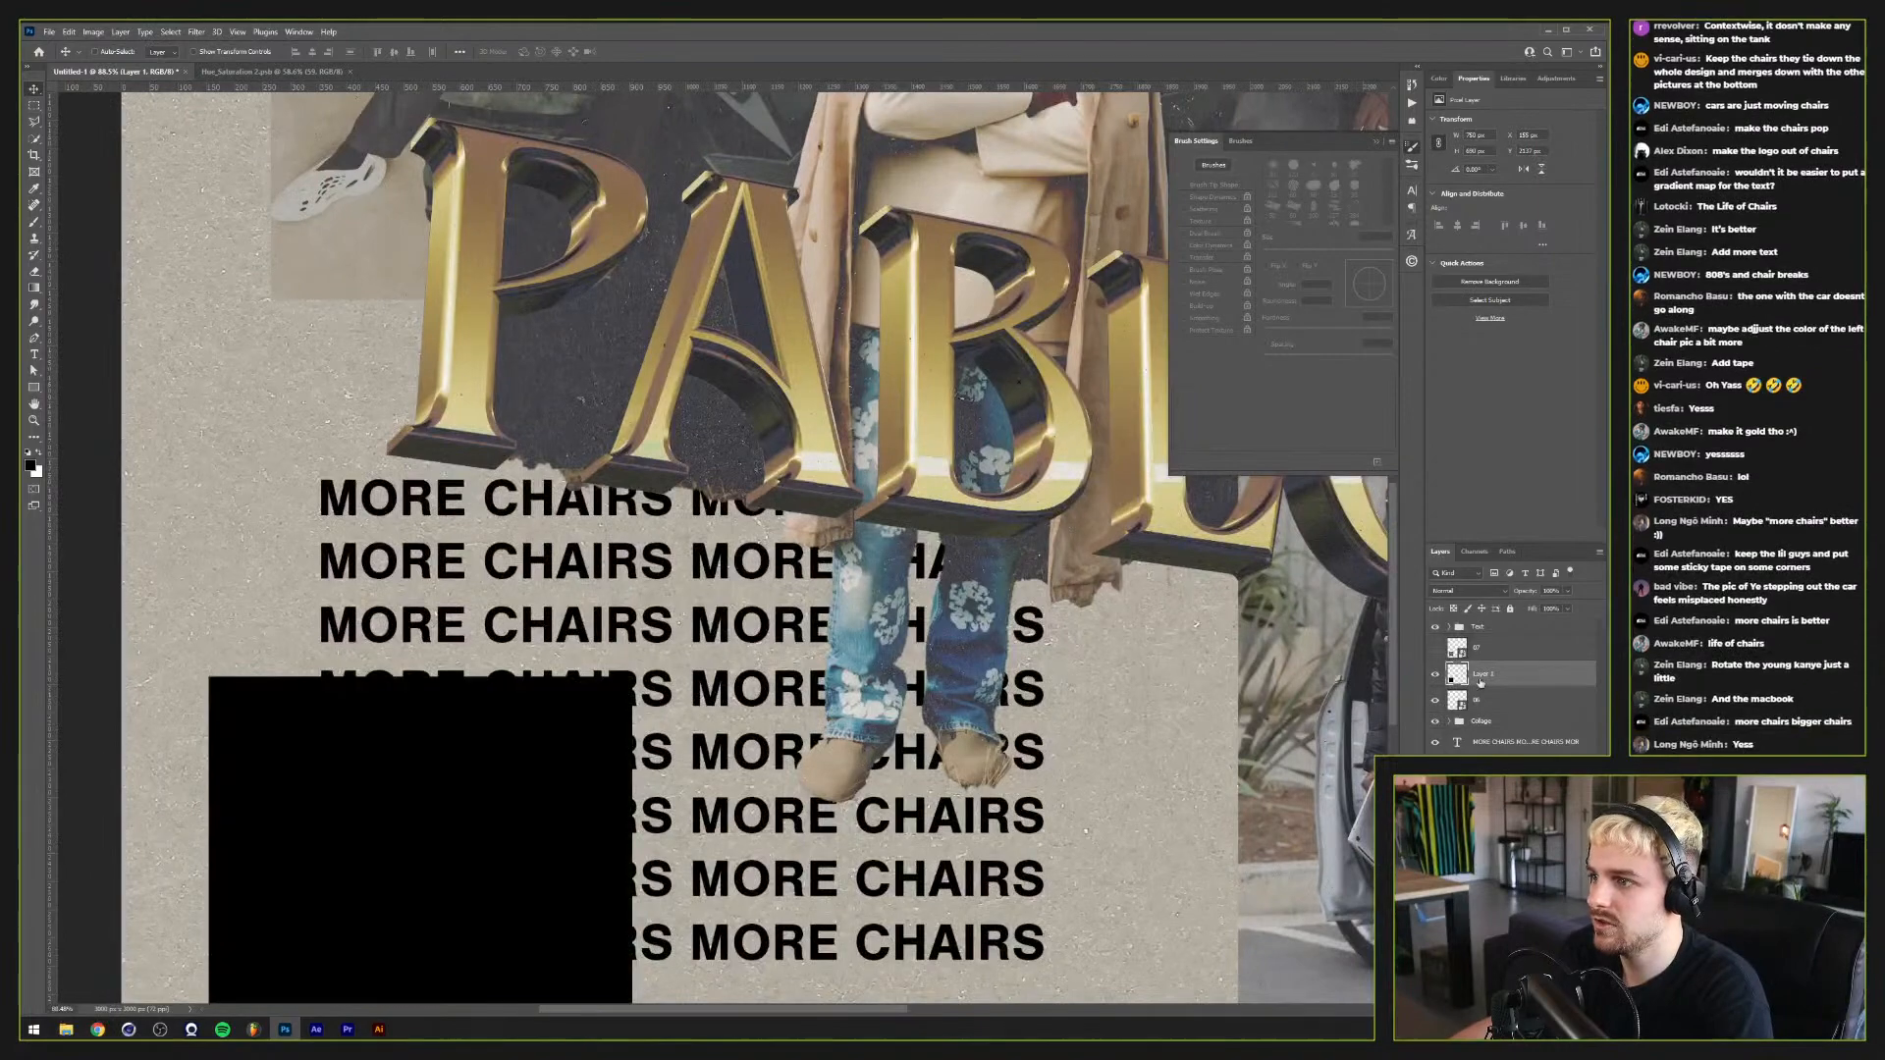
Step: Roughen the black rectangle's edges with the Displace filter, using the Photocopy 1 displacement map
scroll(403, 675, down, 2)
key(ctrl+alt+f)
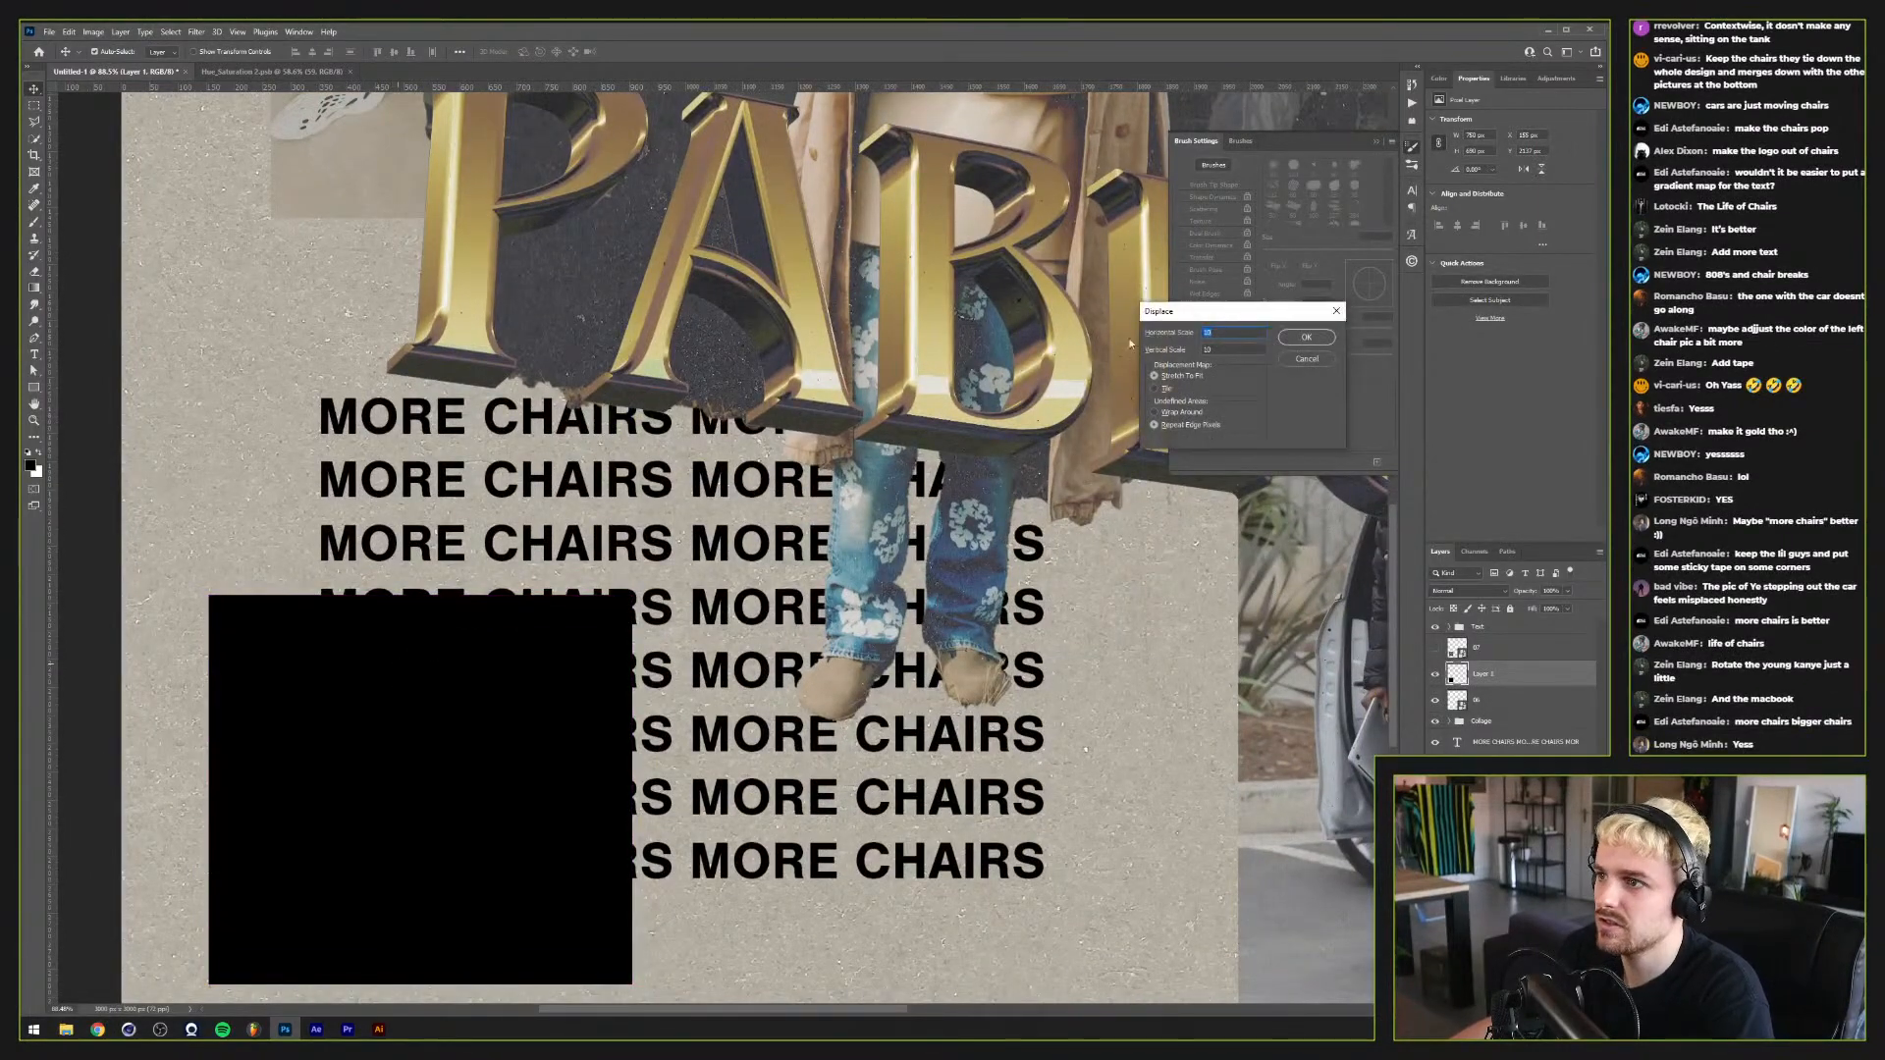
click(1305, 336)
click(813, 507)
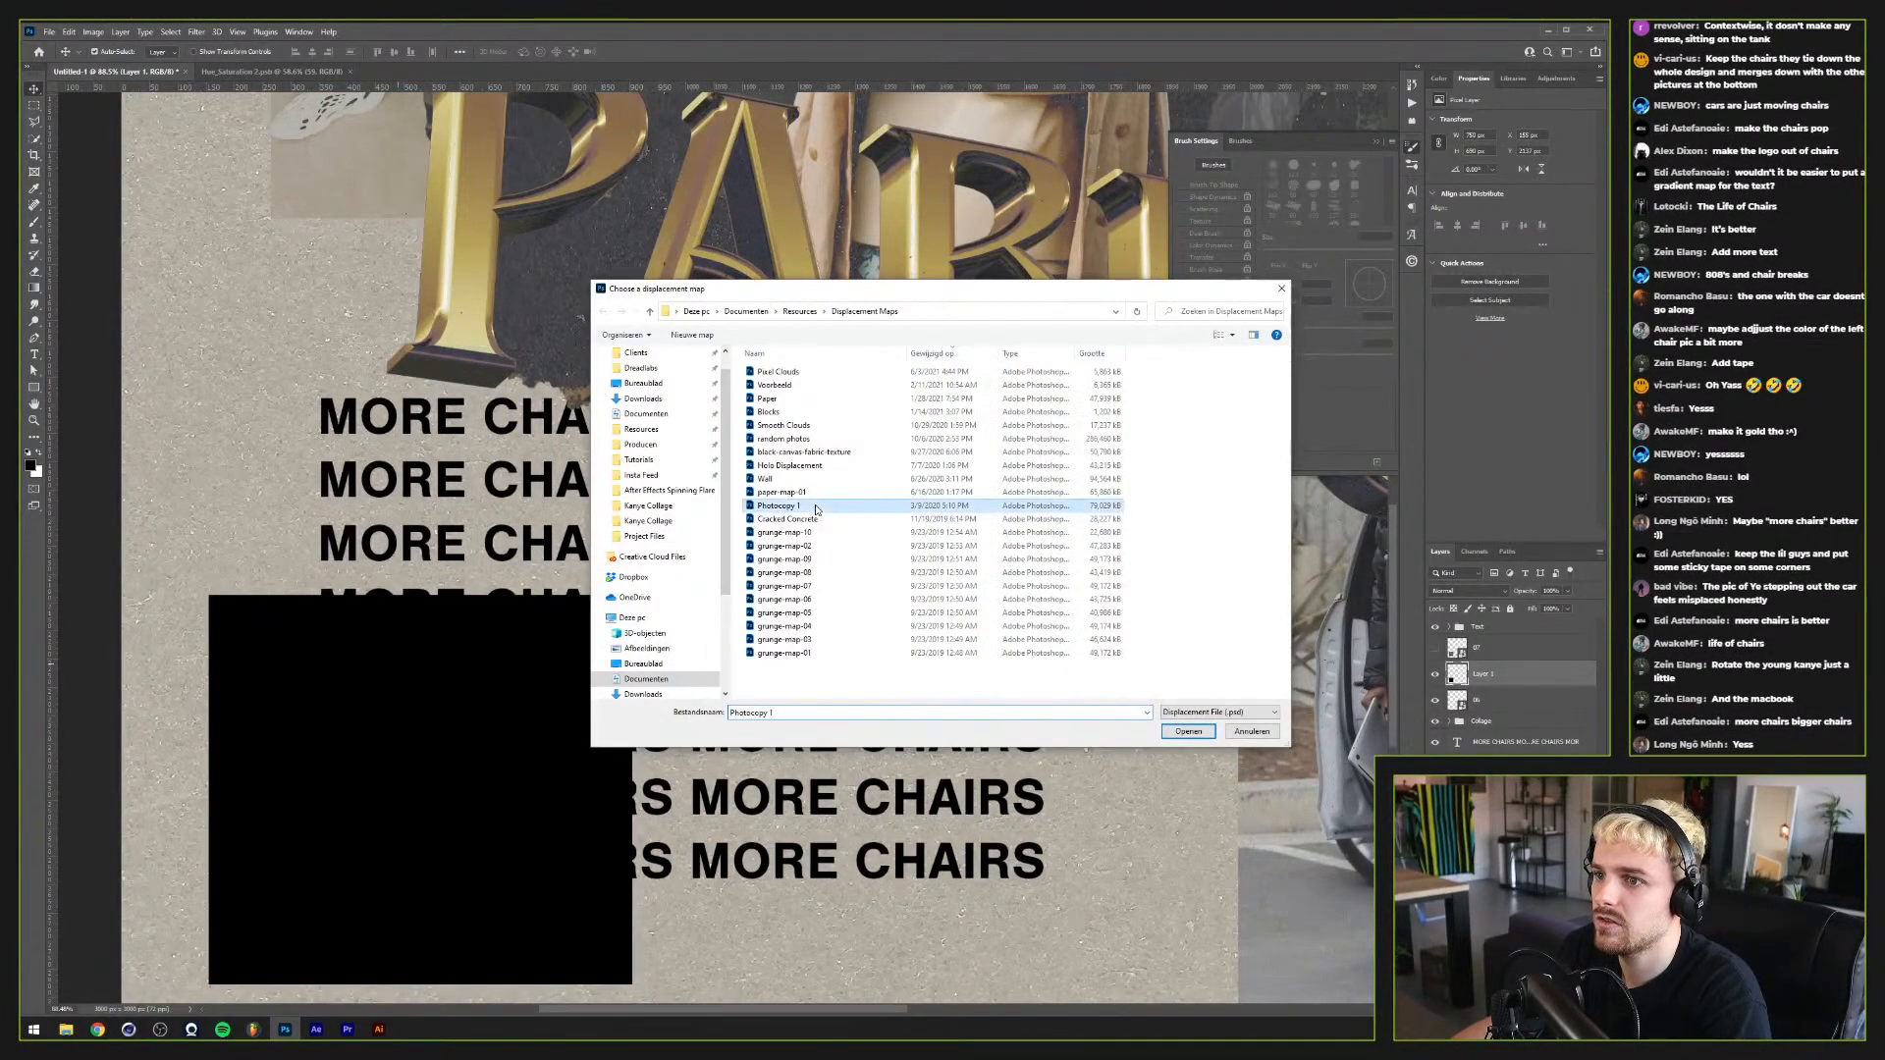
double_click(814, 507)
scroll(404, 730, down, 2)
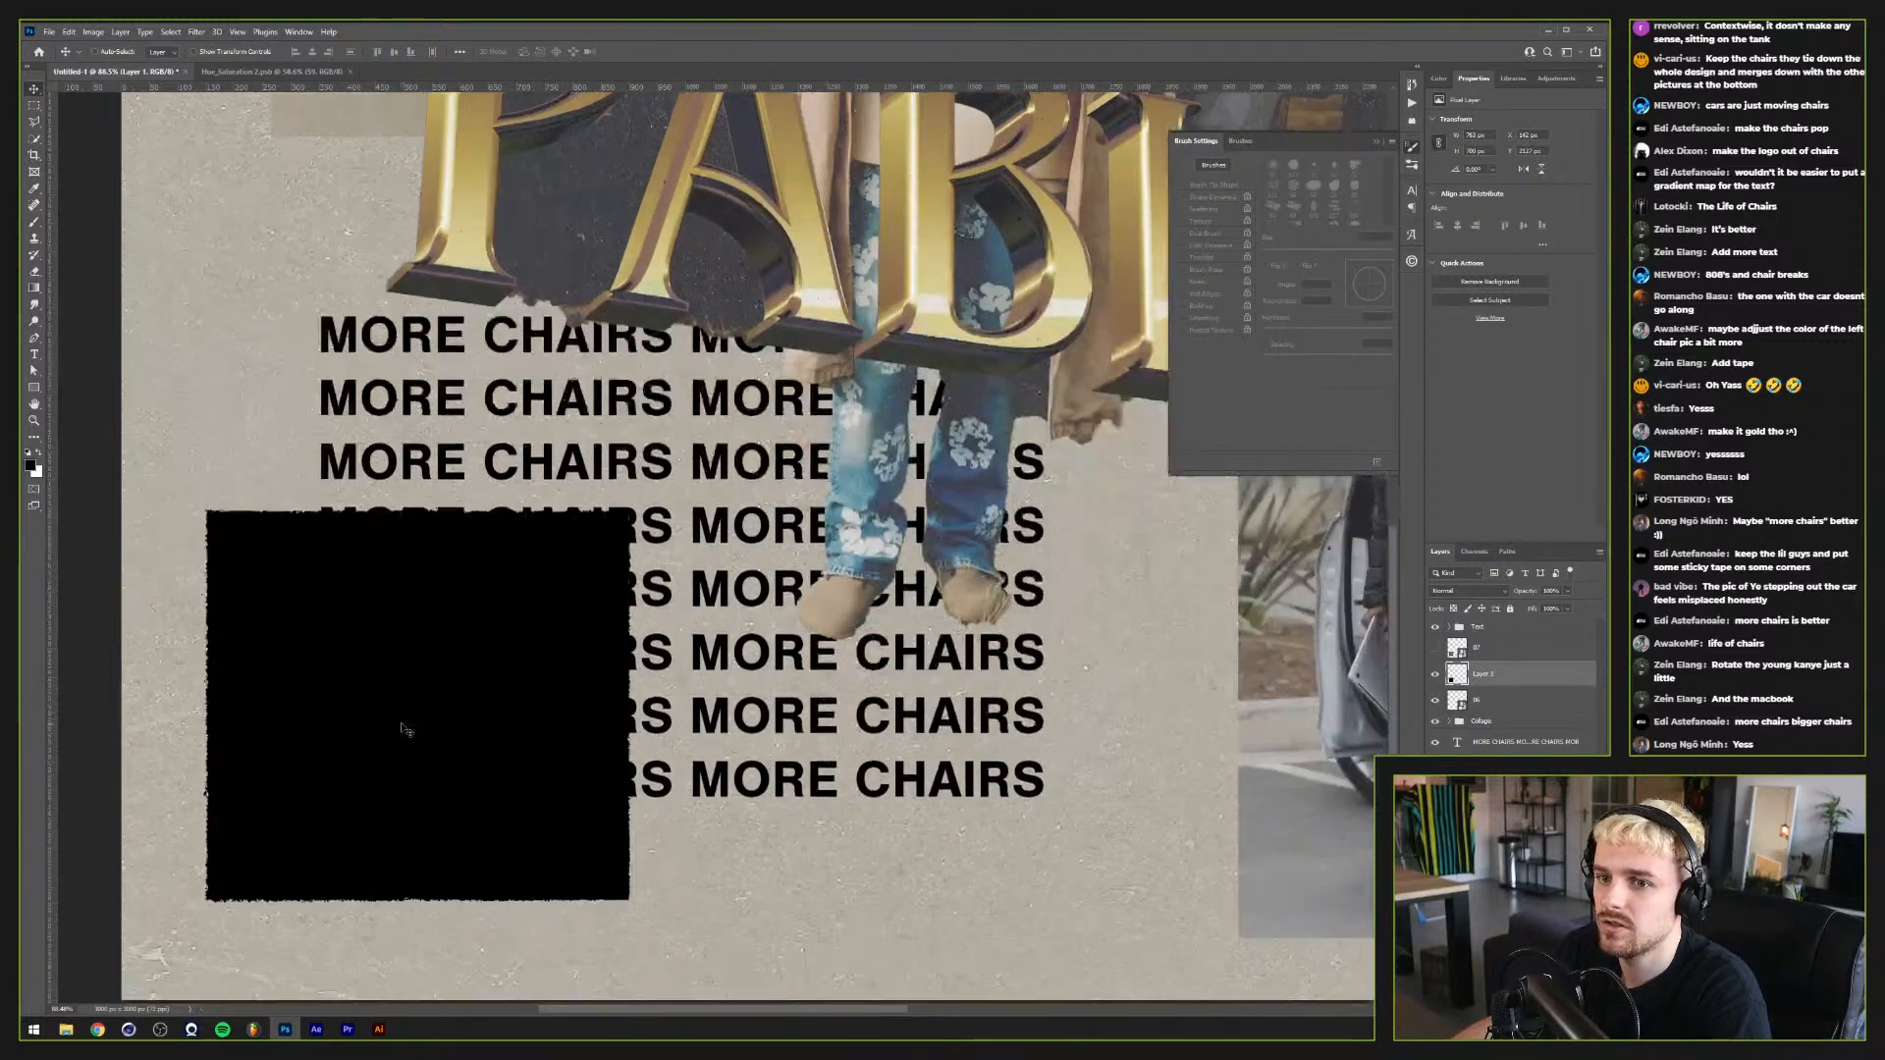
Step: Show the piano photo clipped to the rough-edged black shape and scale it to cover the whole shape
click(1491, 650)
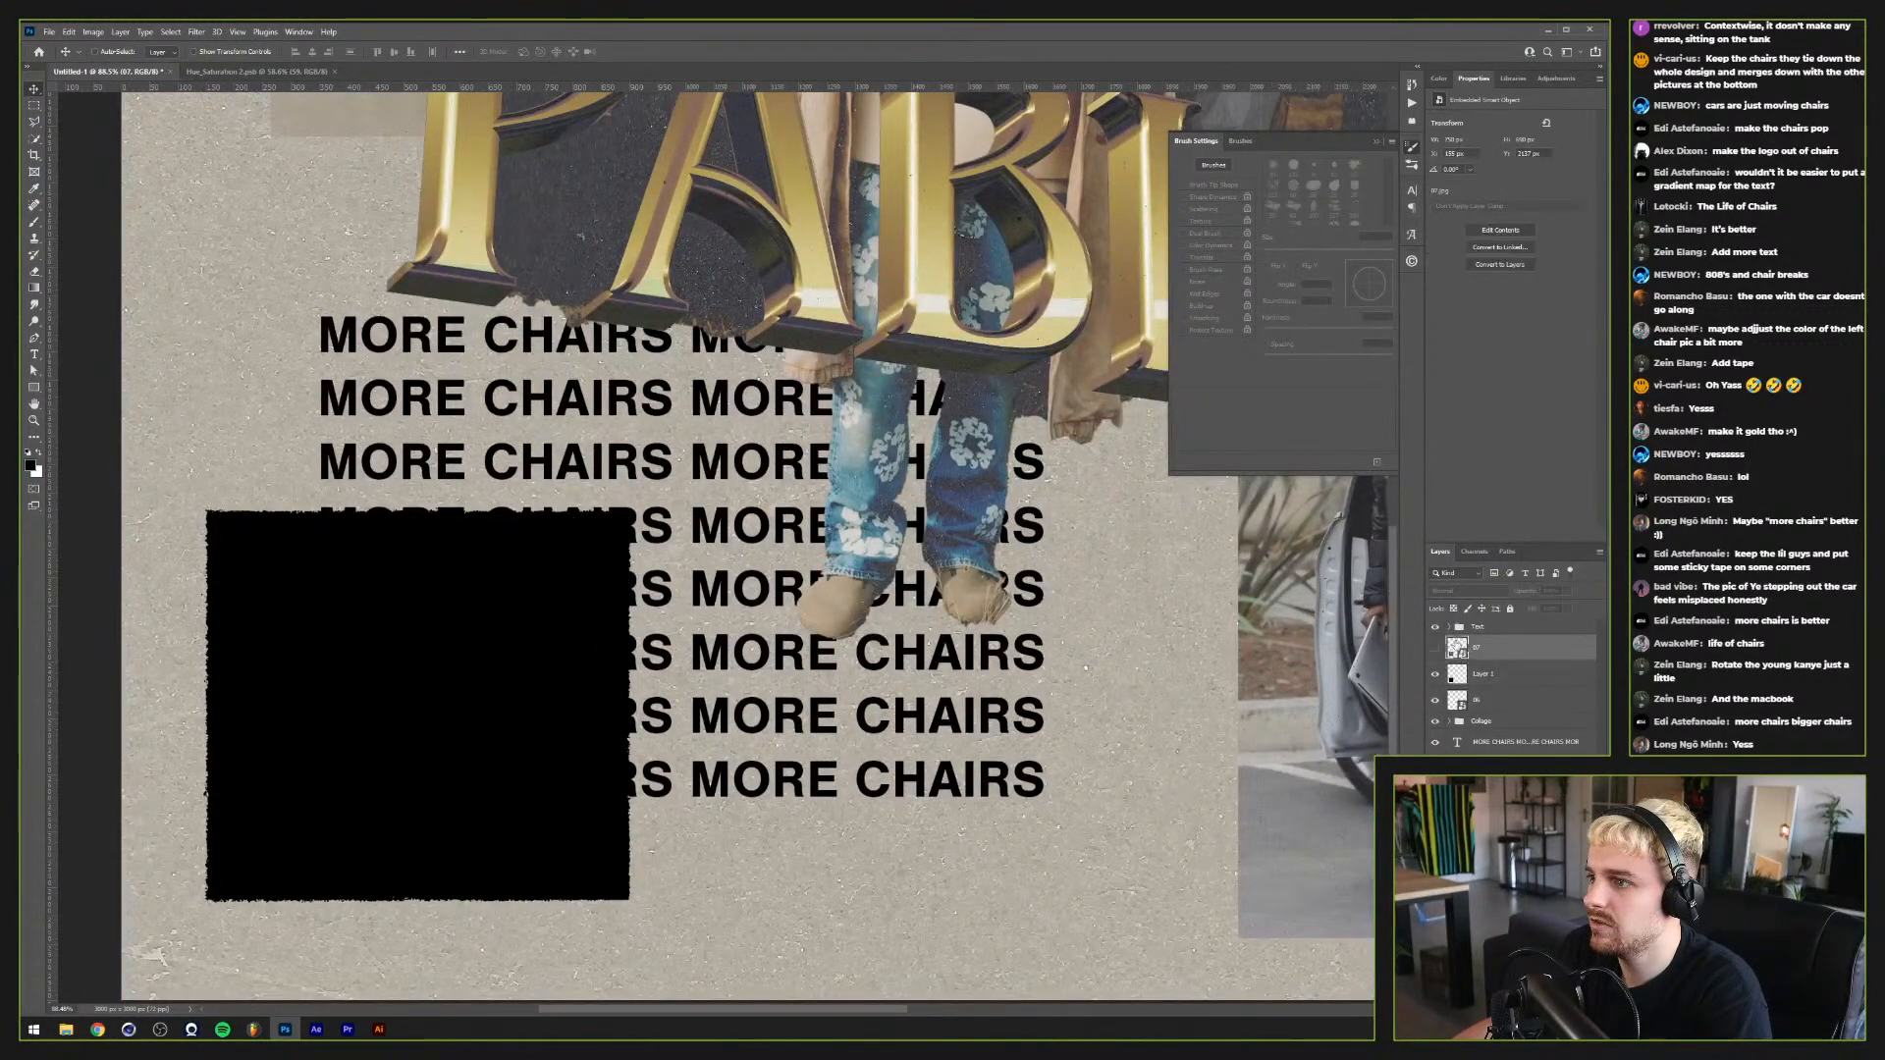
click(1437, 649)
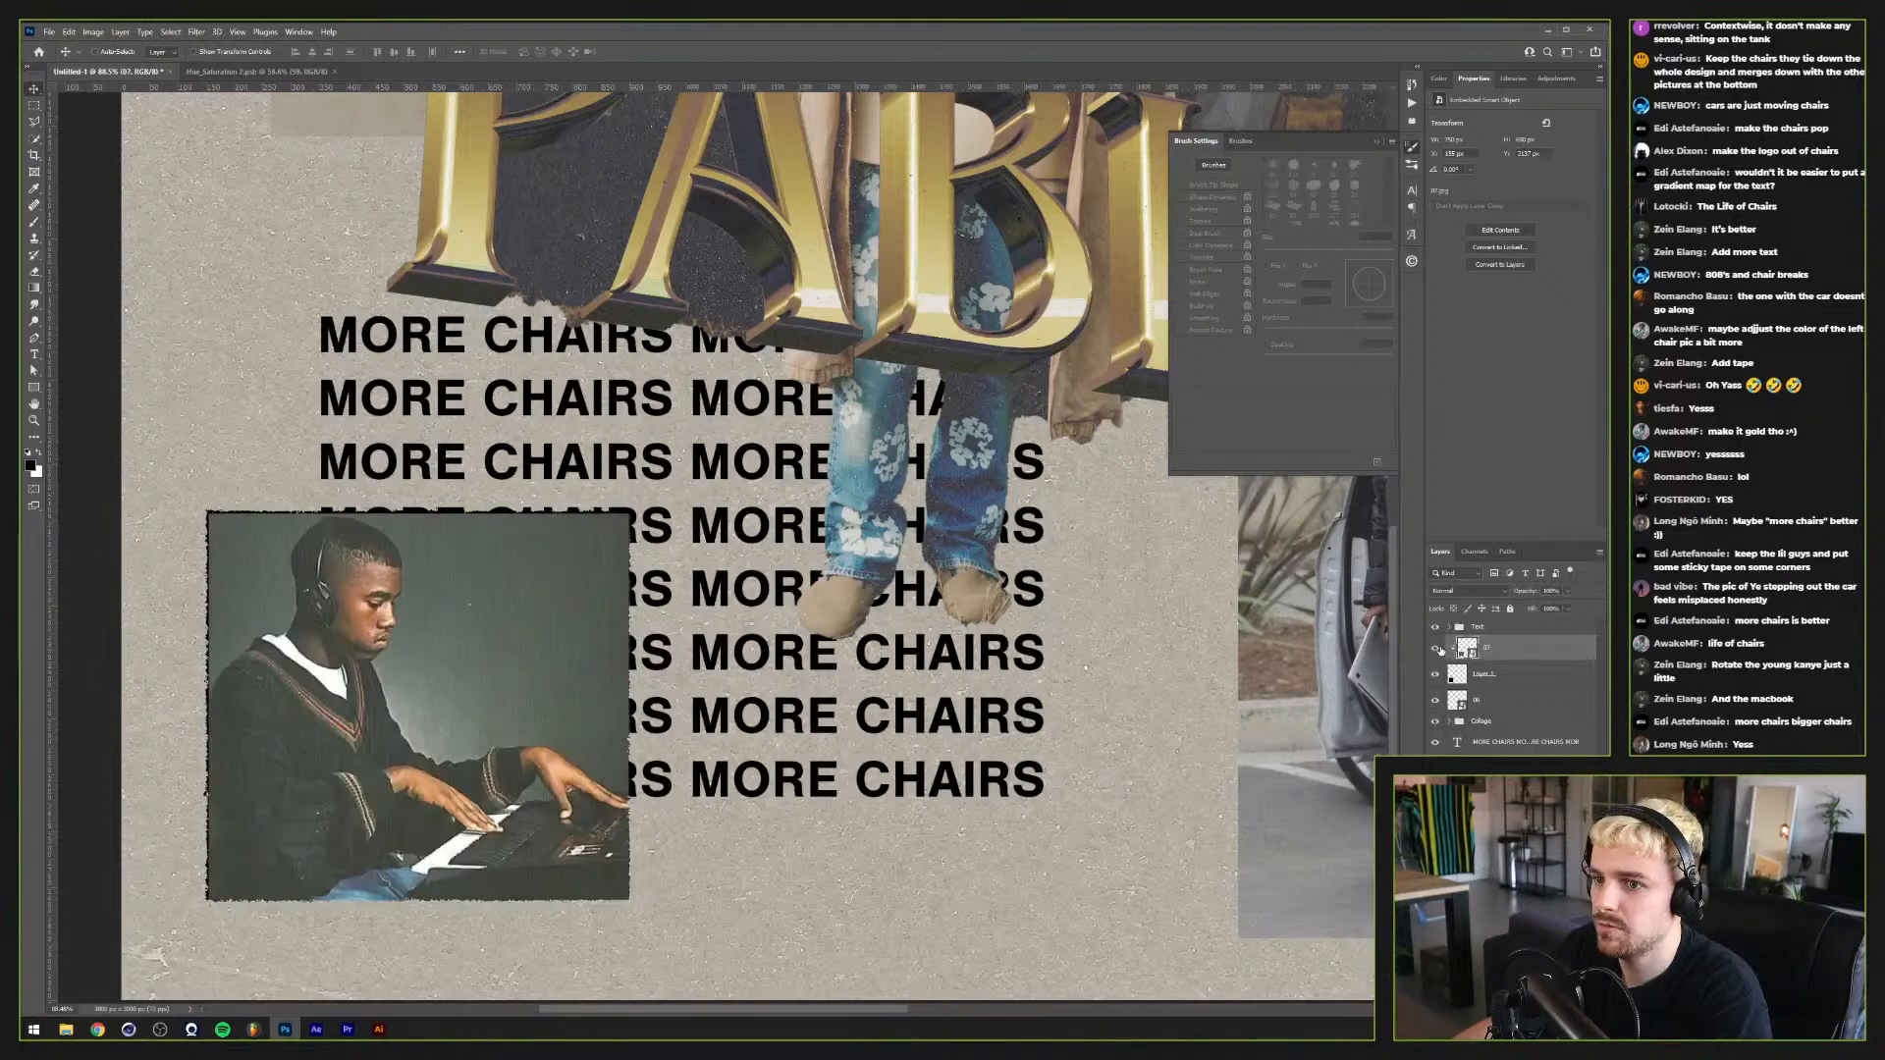
key(ctrl+t)
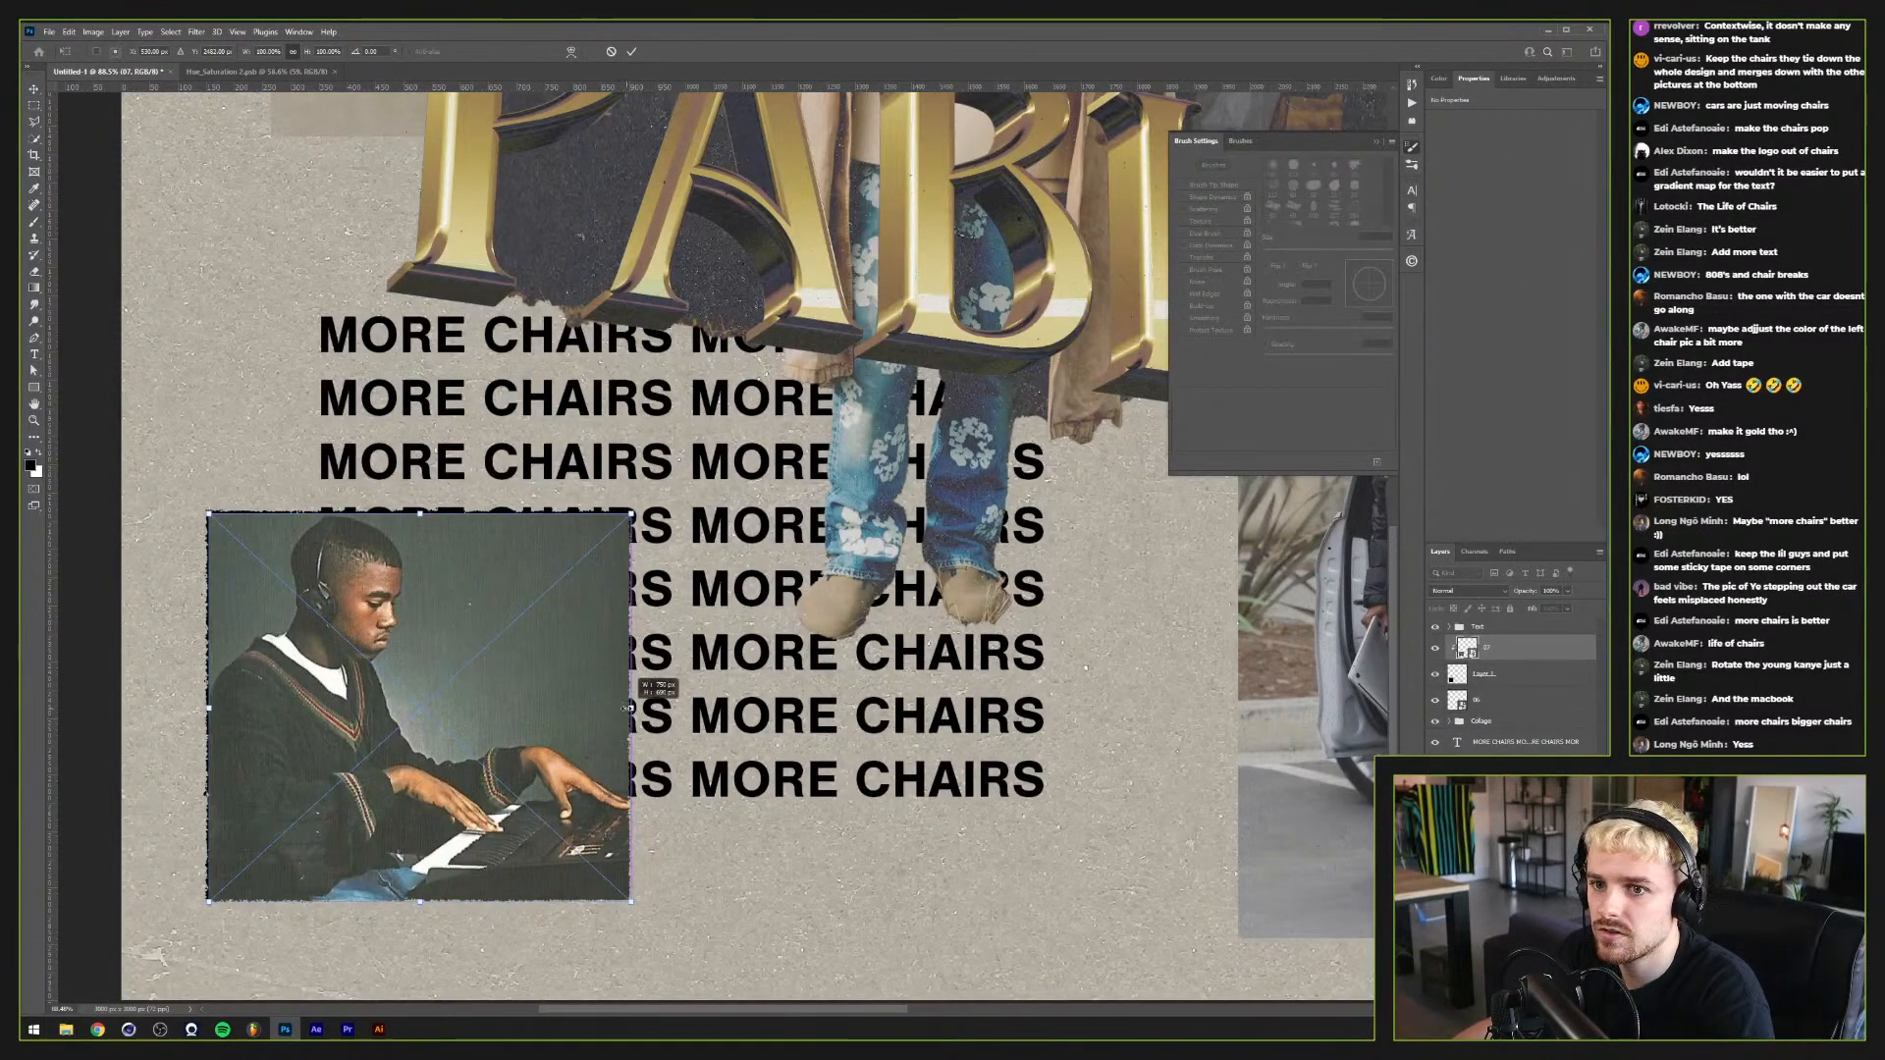
drag(630, 707, 623, 707)
key(Return)
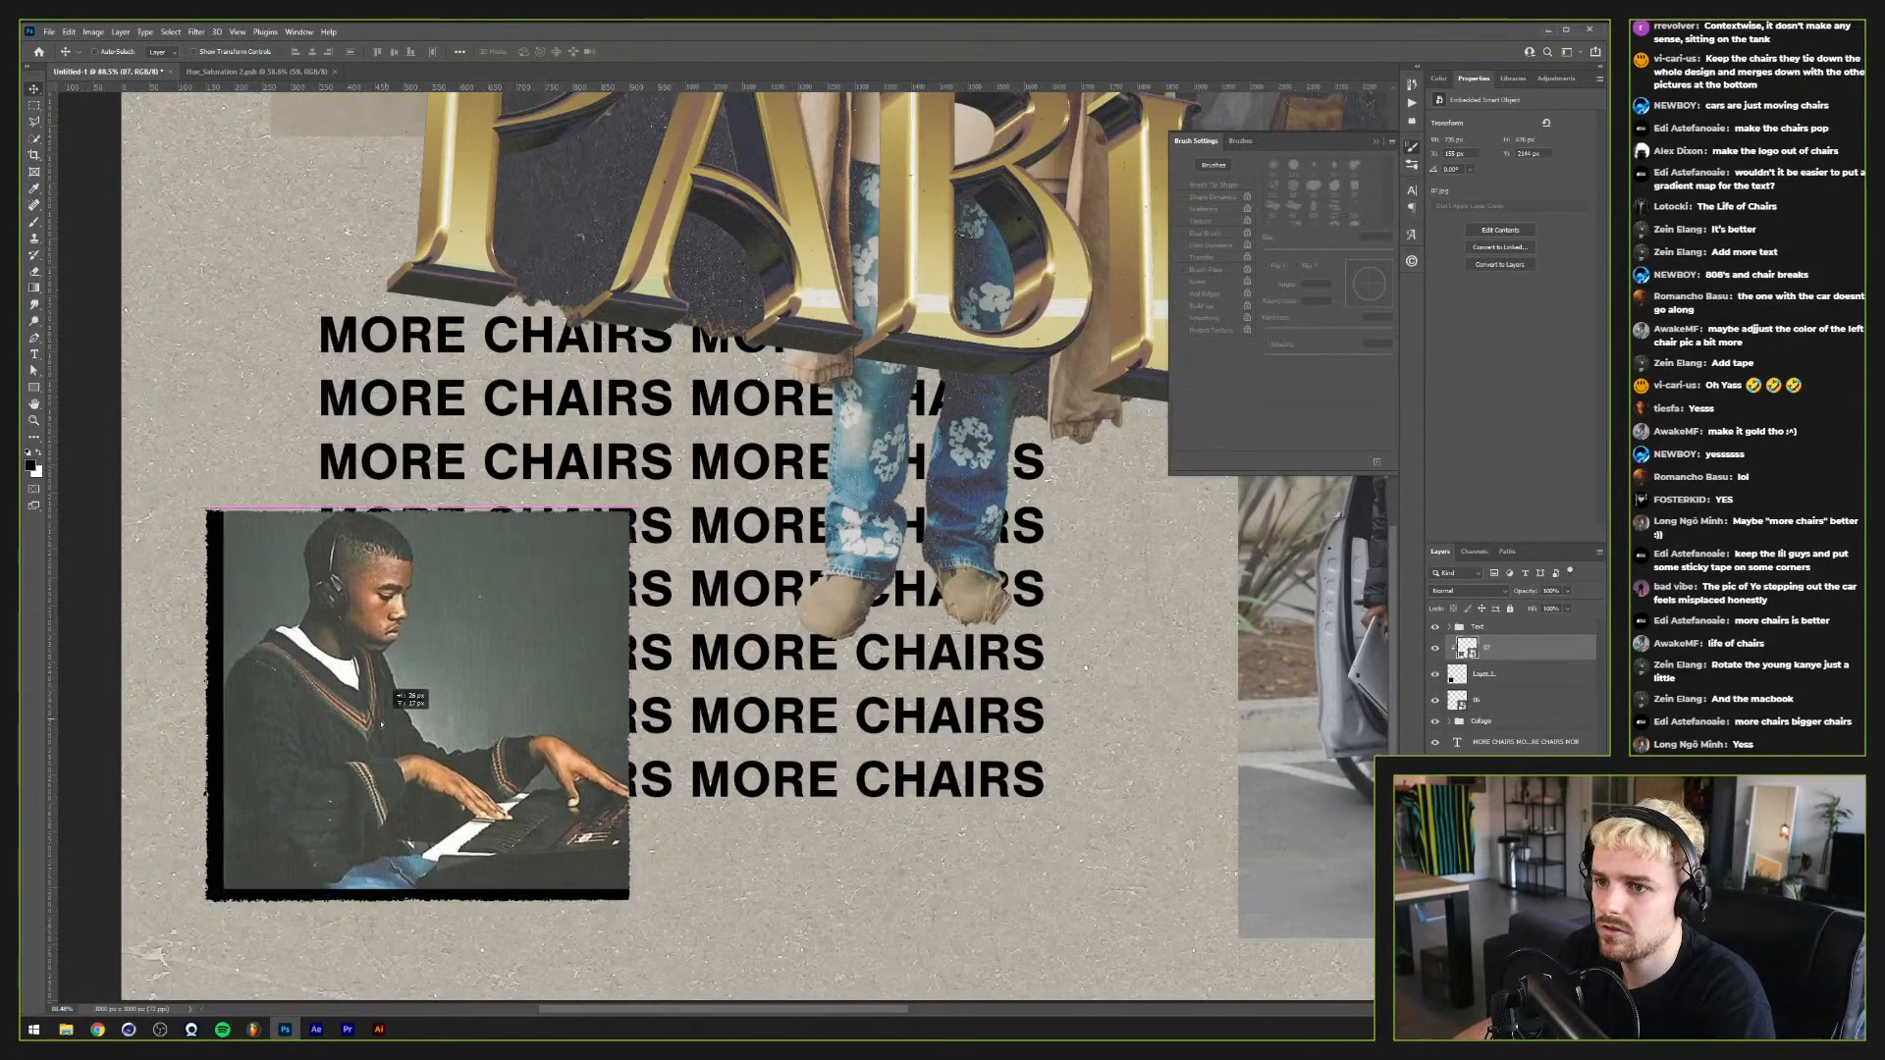
key(ctrl+t)
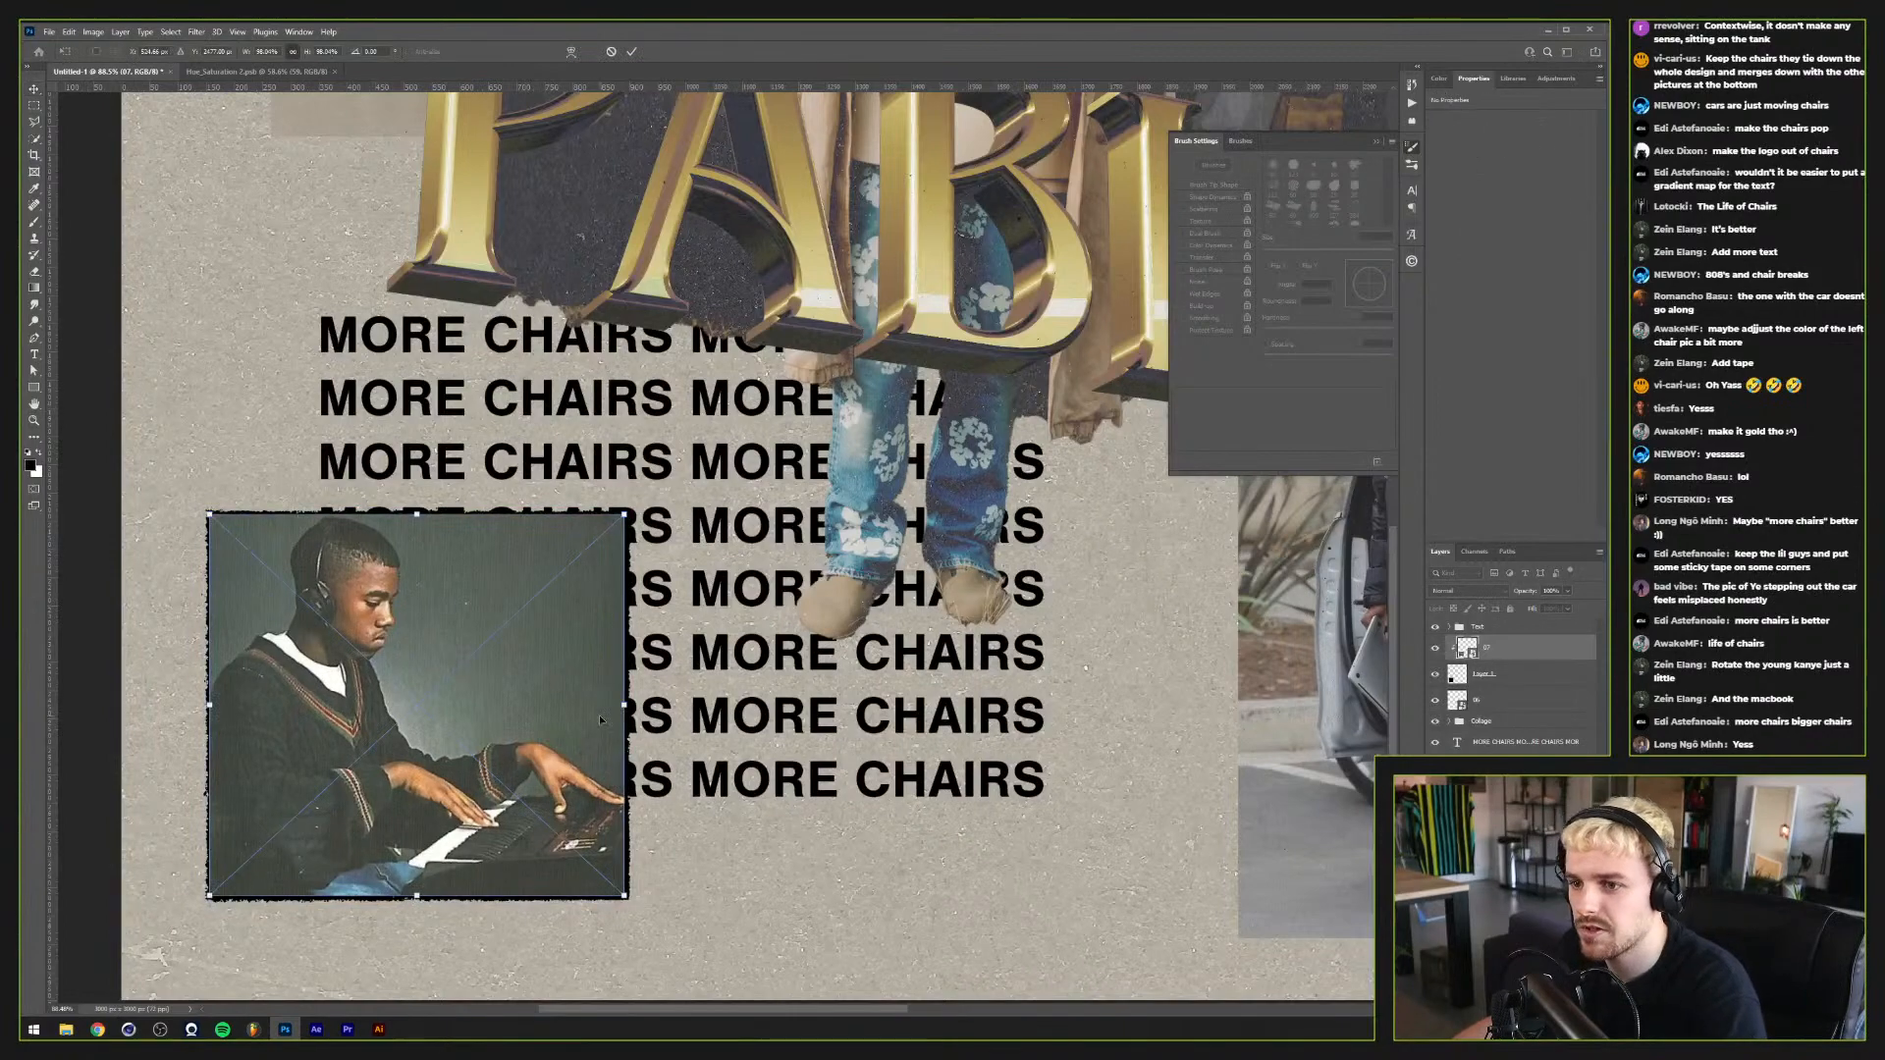
drag(621, 705, 629, 706)
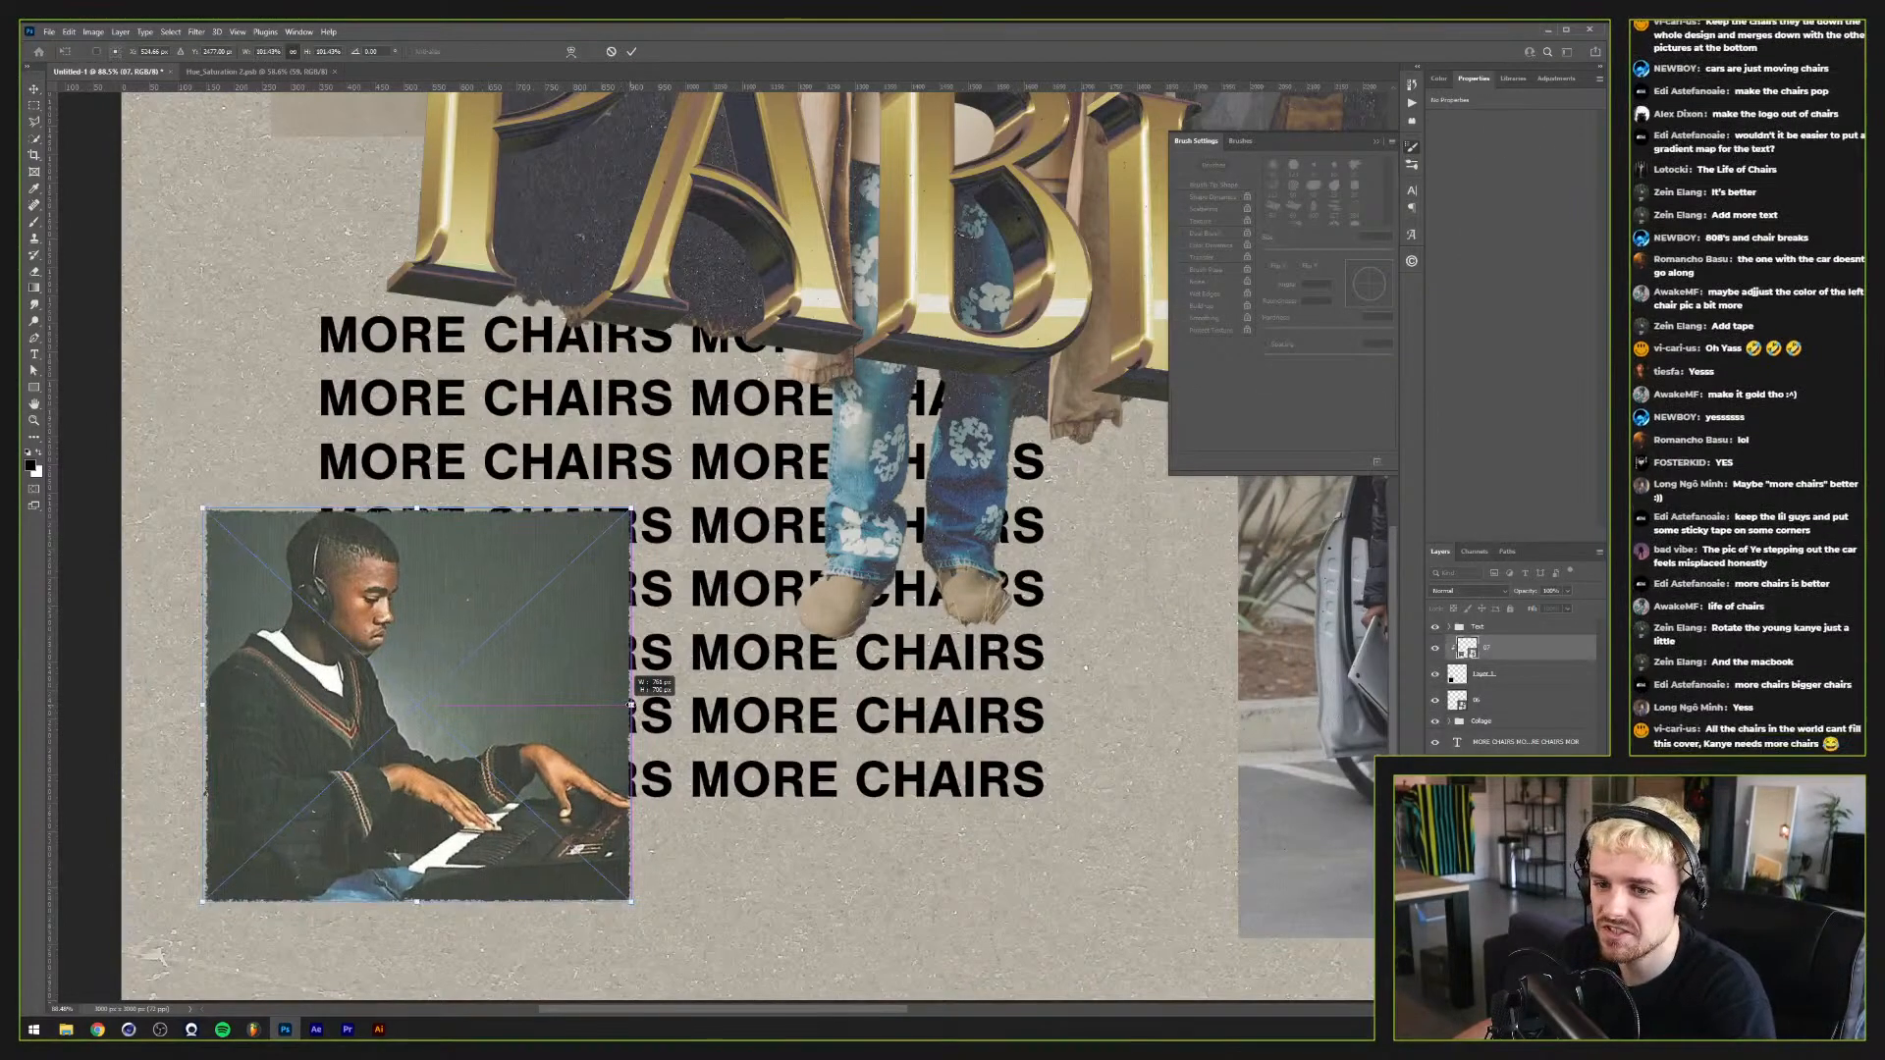
key(Return)
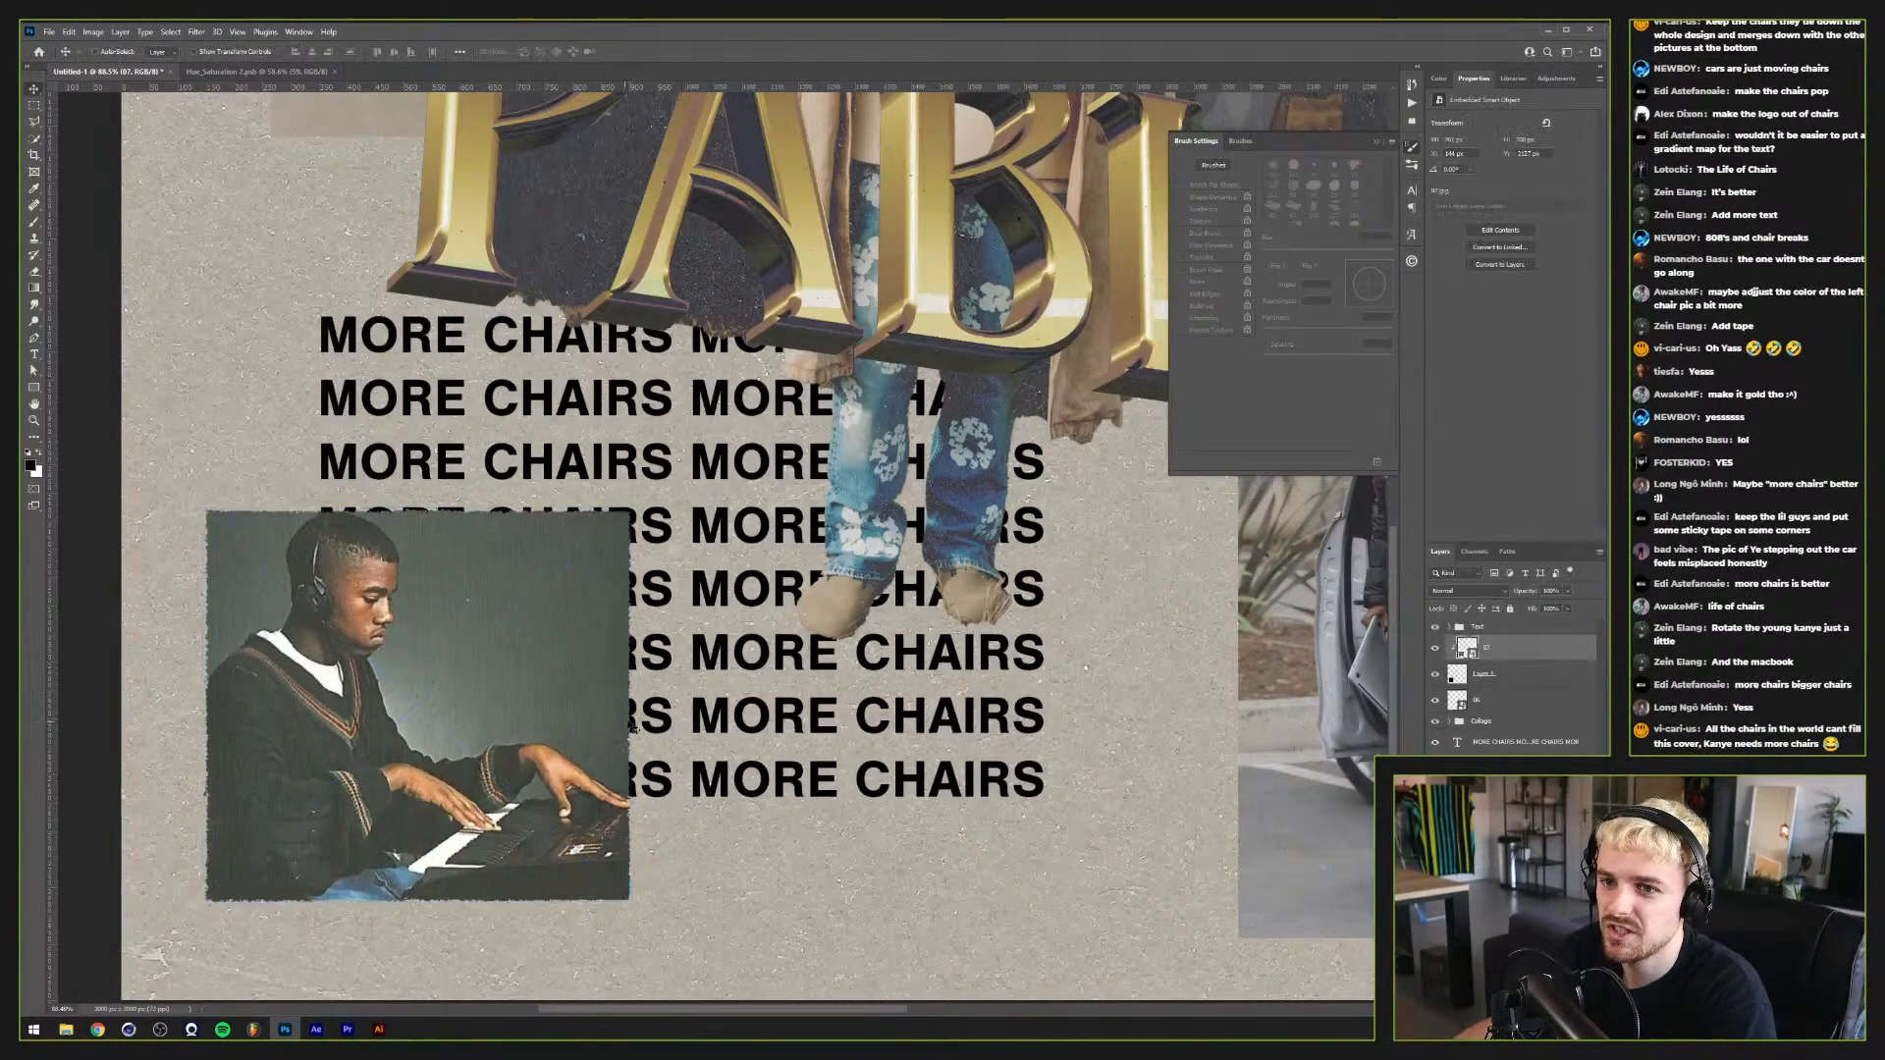
Step: Soften the rough edges of the black base layer under the piano photo with a small Box Blur
click(1463, 675)
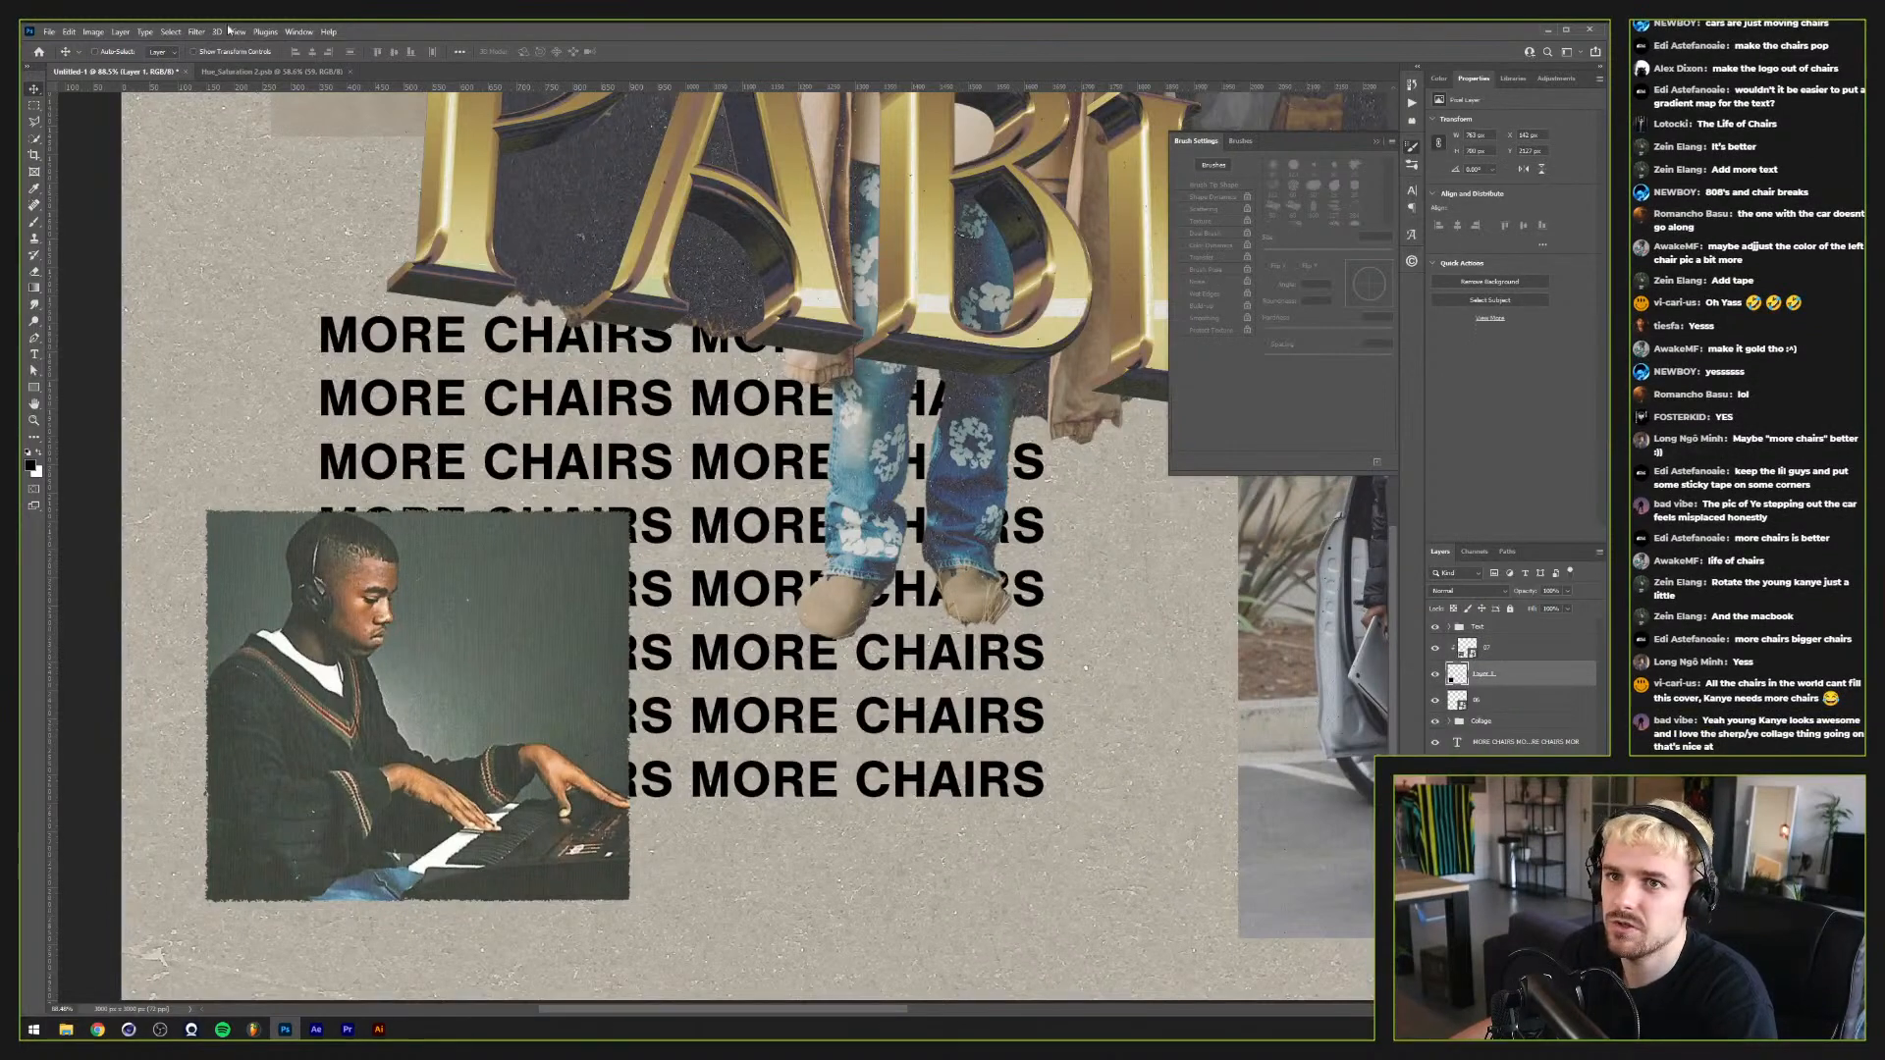
click(196, 33)
mouse_move(260, 195)
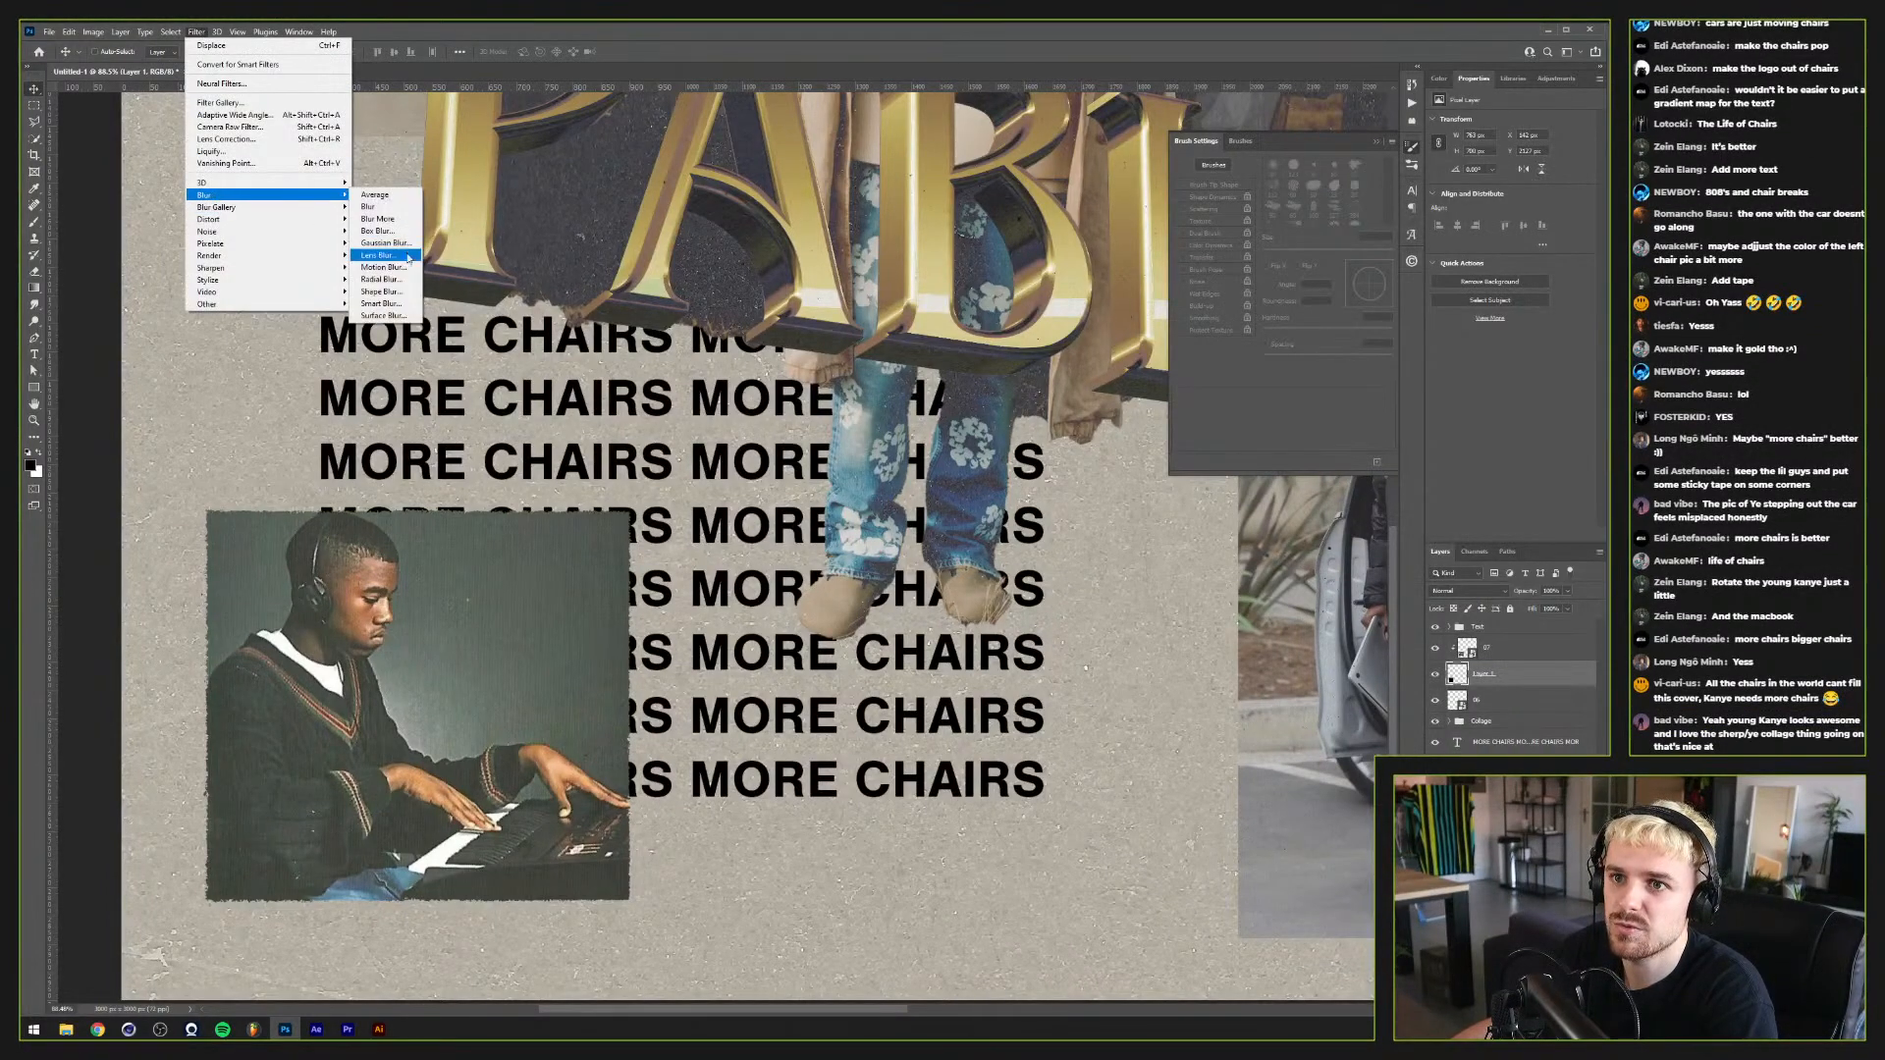
click(379, 230)
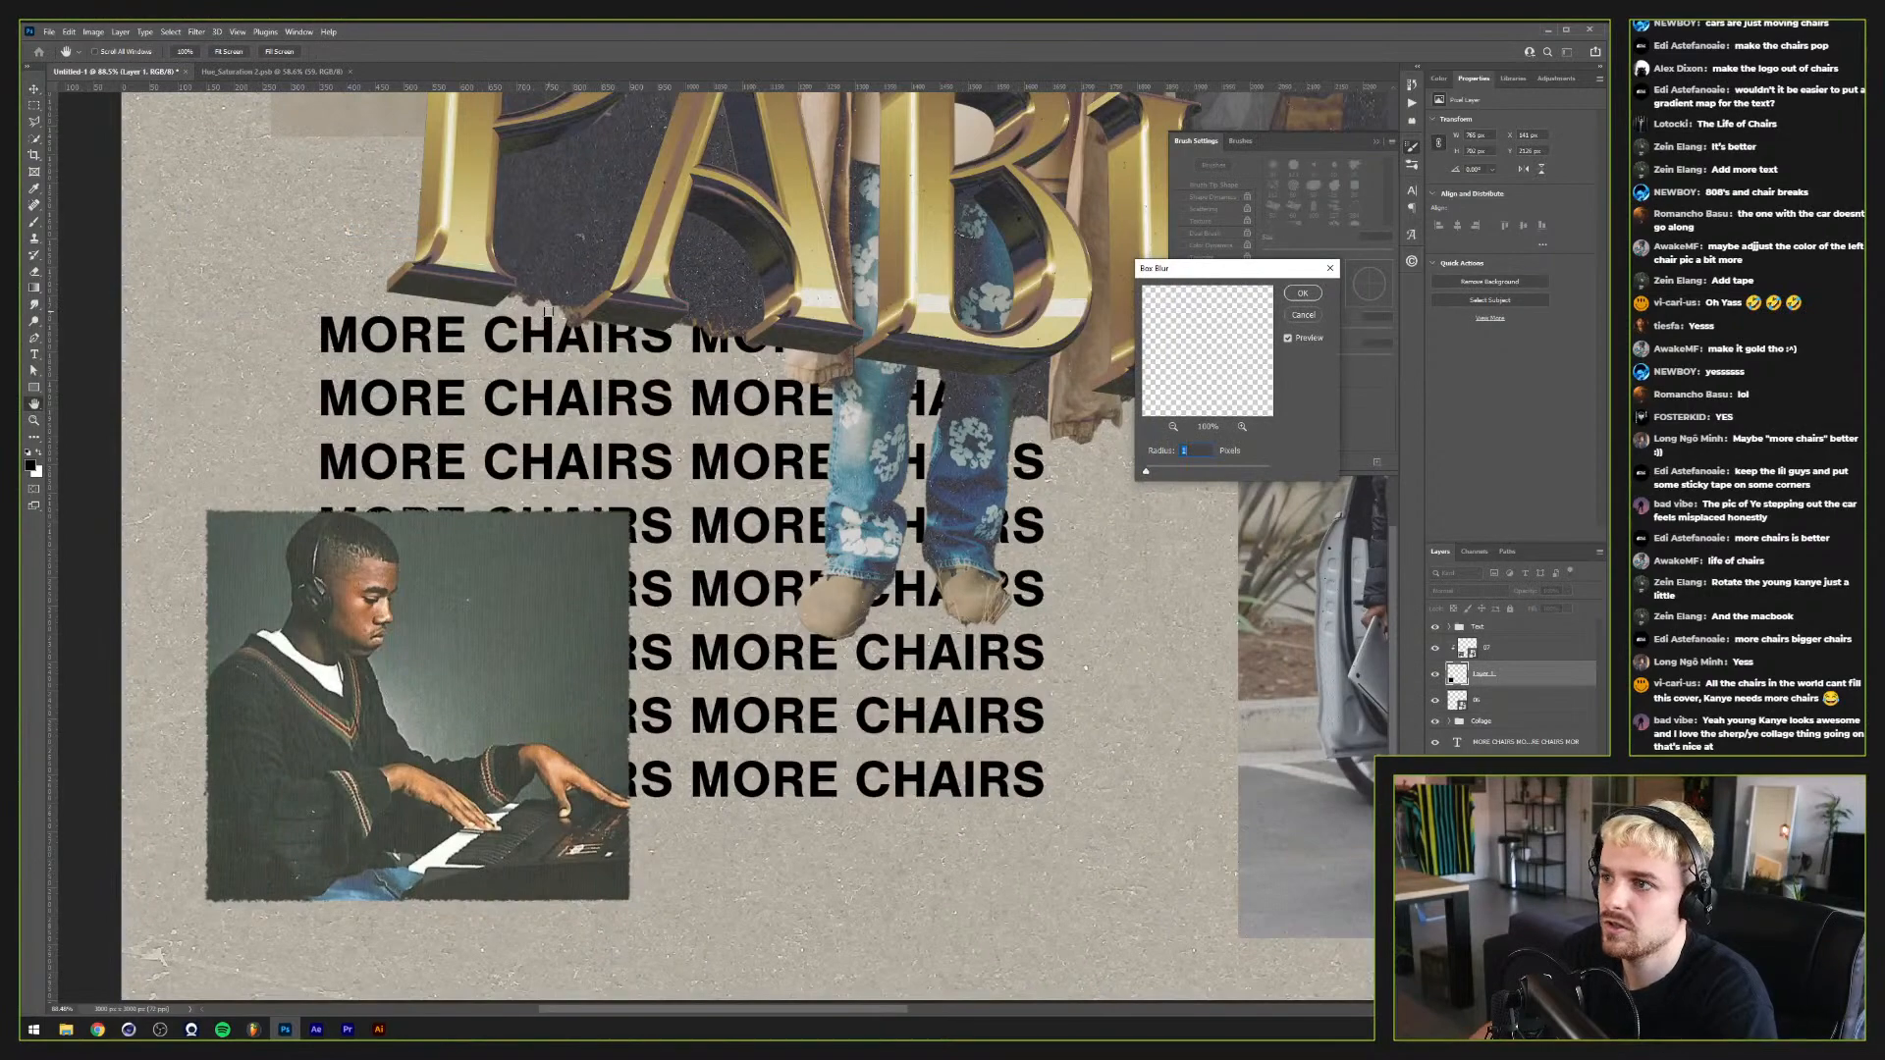
key(Up)
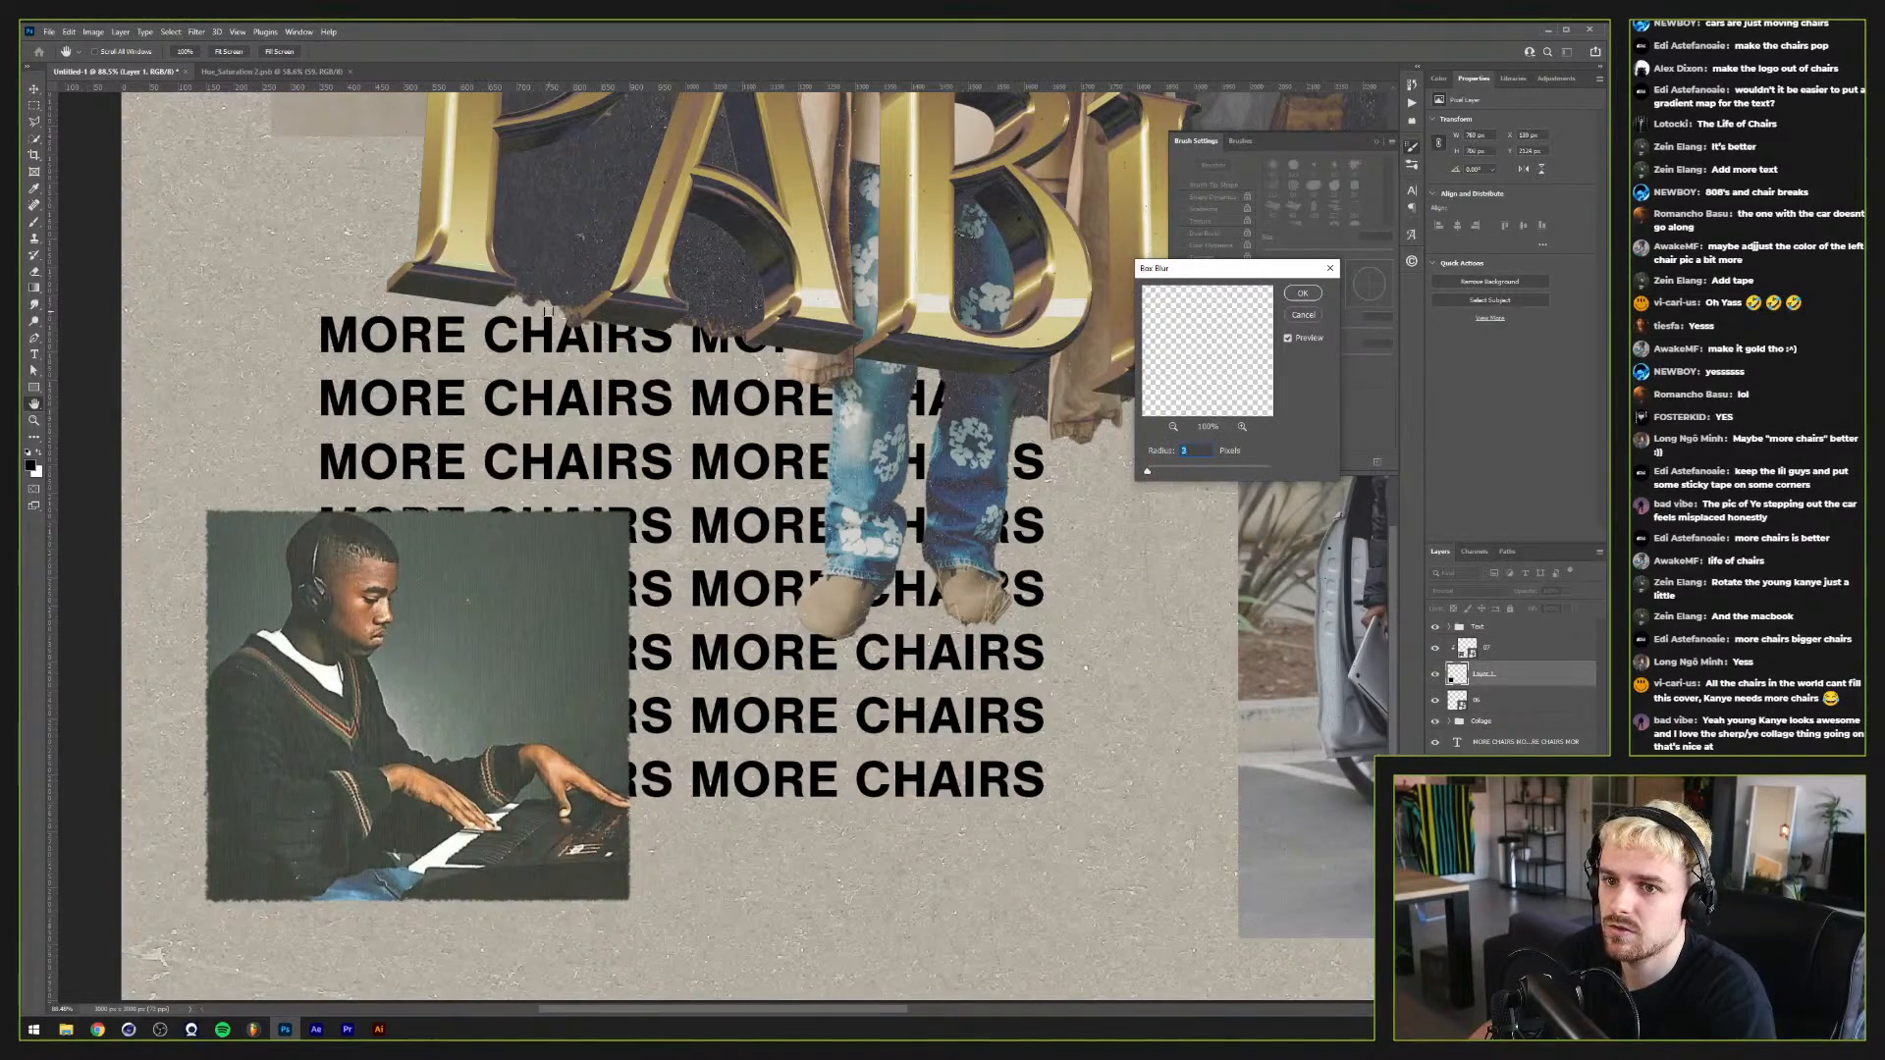
key(Return)
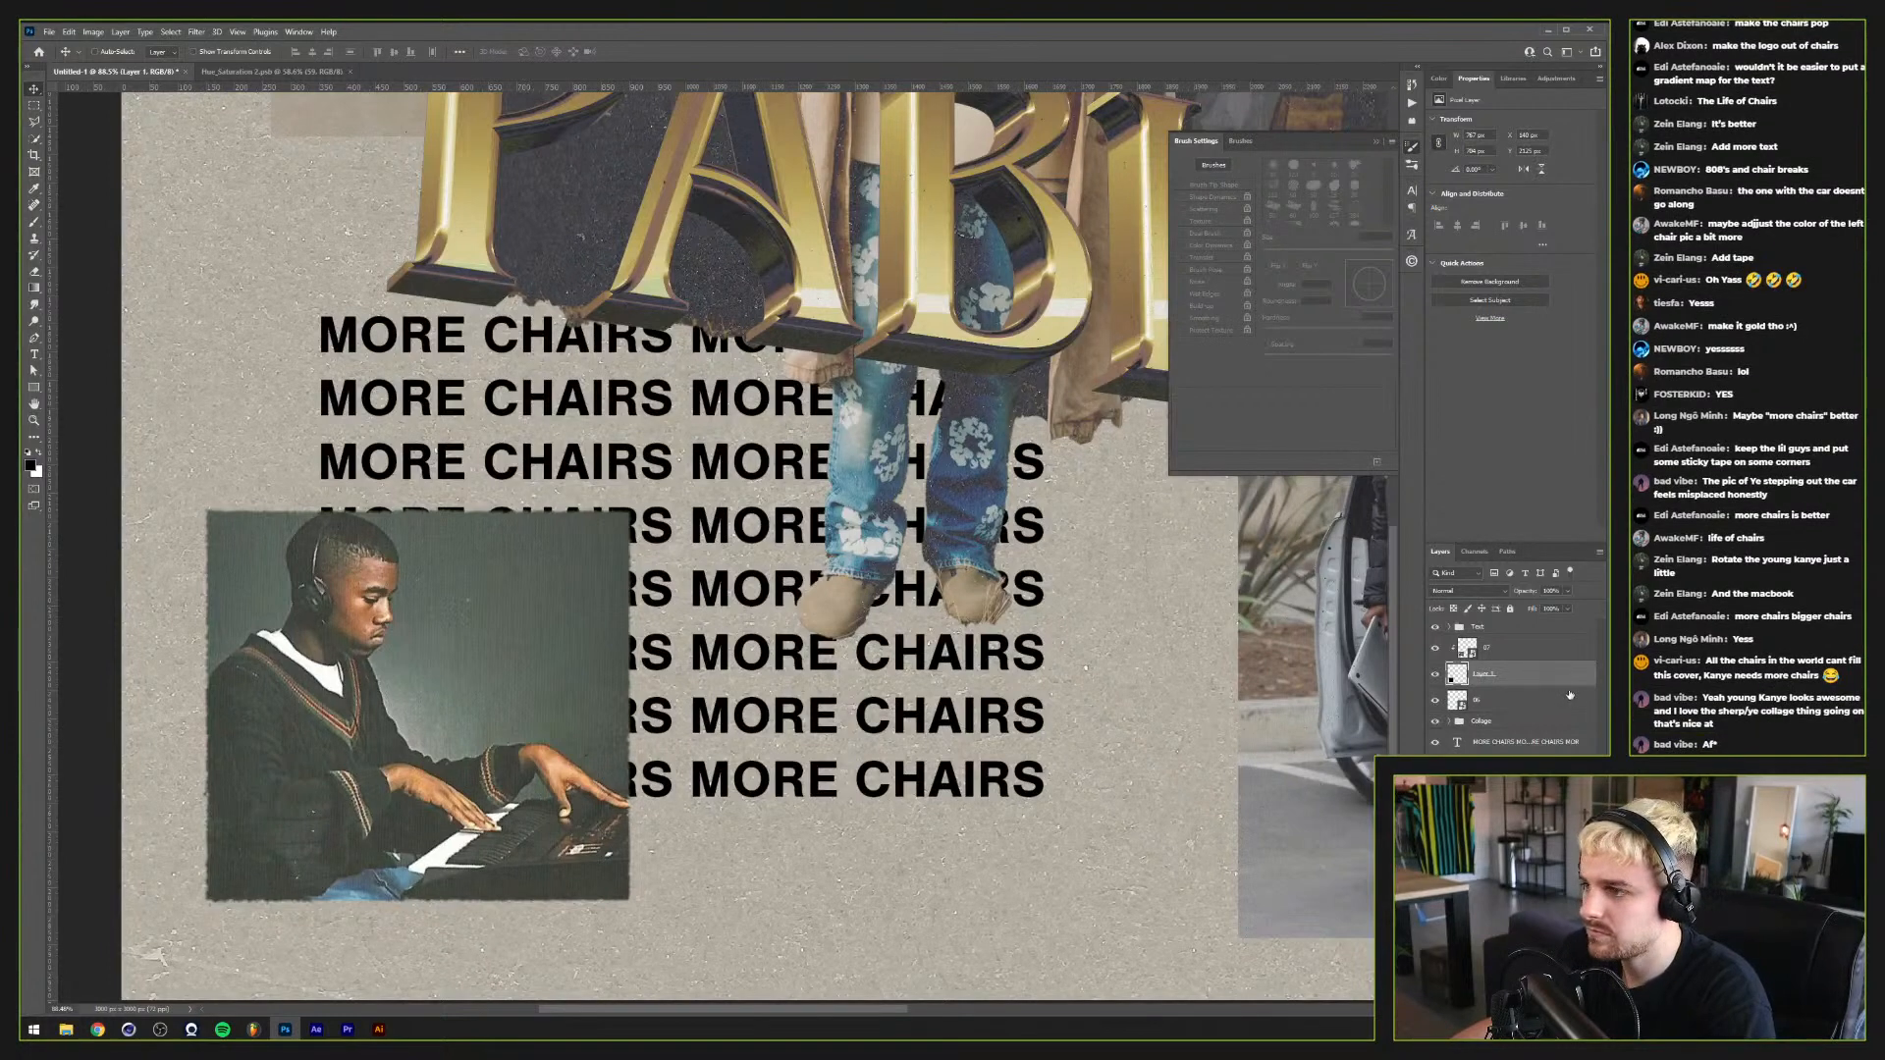
Step: Group the piano photo with its black base layer and name the group YOUNG KANYE
shift+click(1492, 647)
key(ctrl+g)
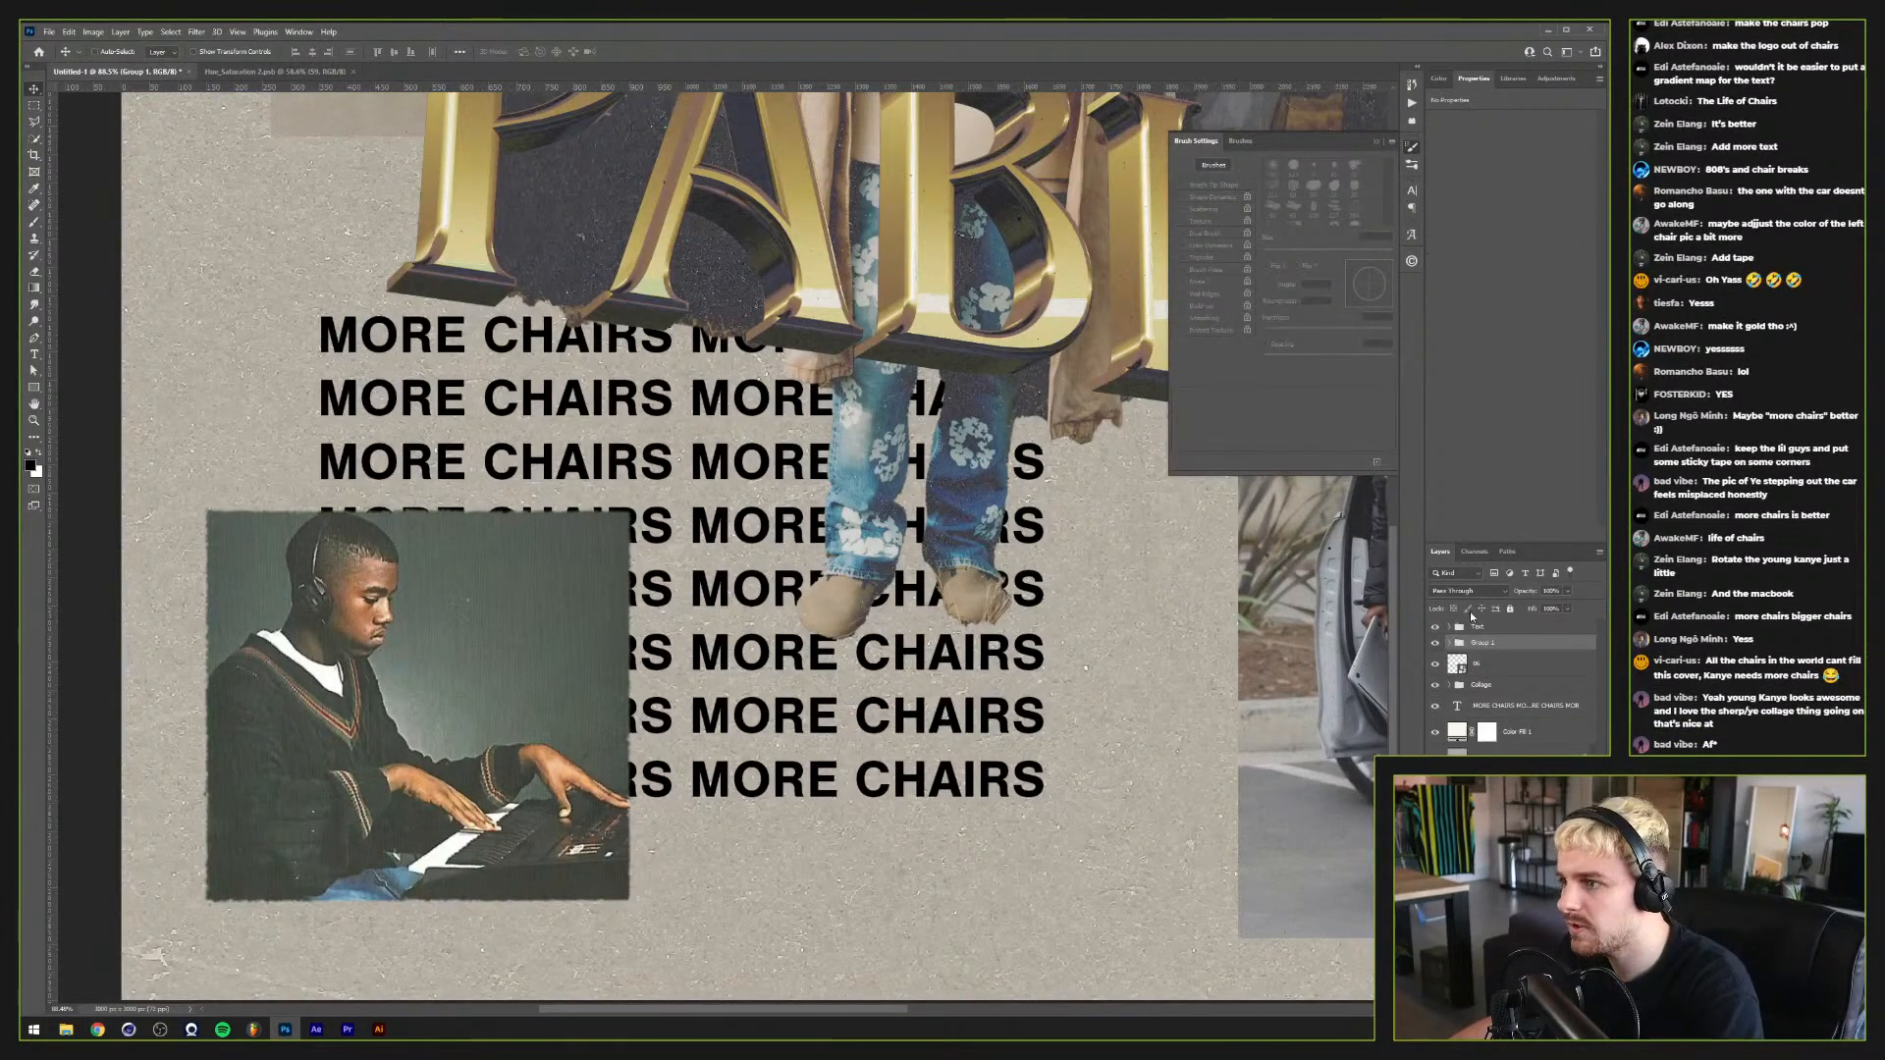
double_click(1484, 643)
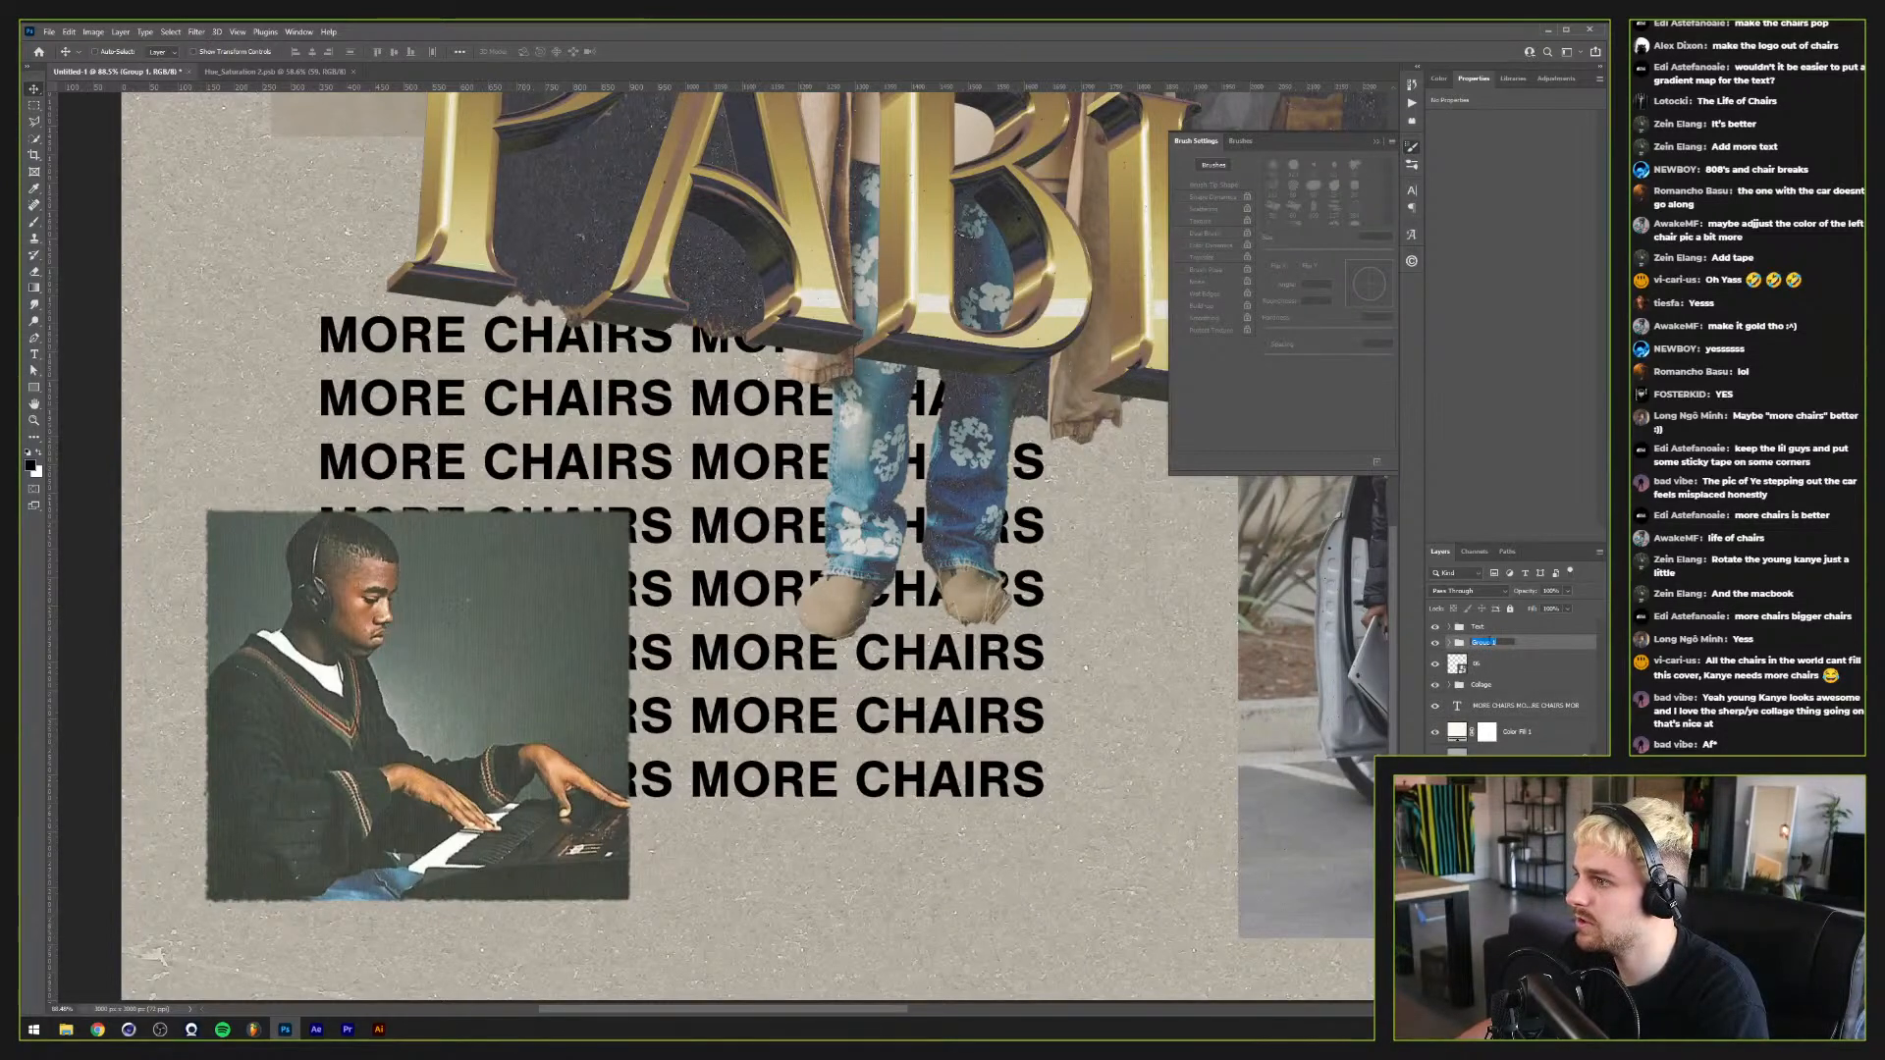
text(YOUNG K)
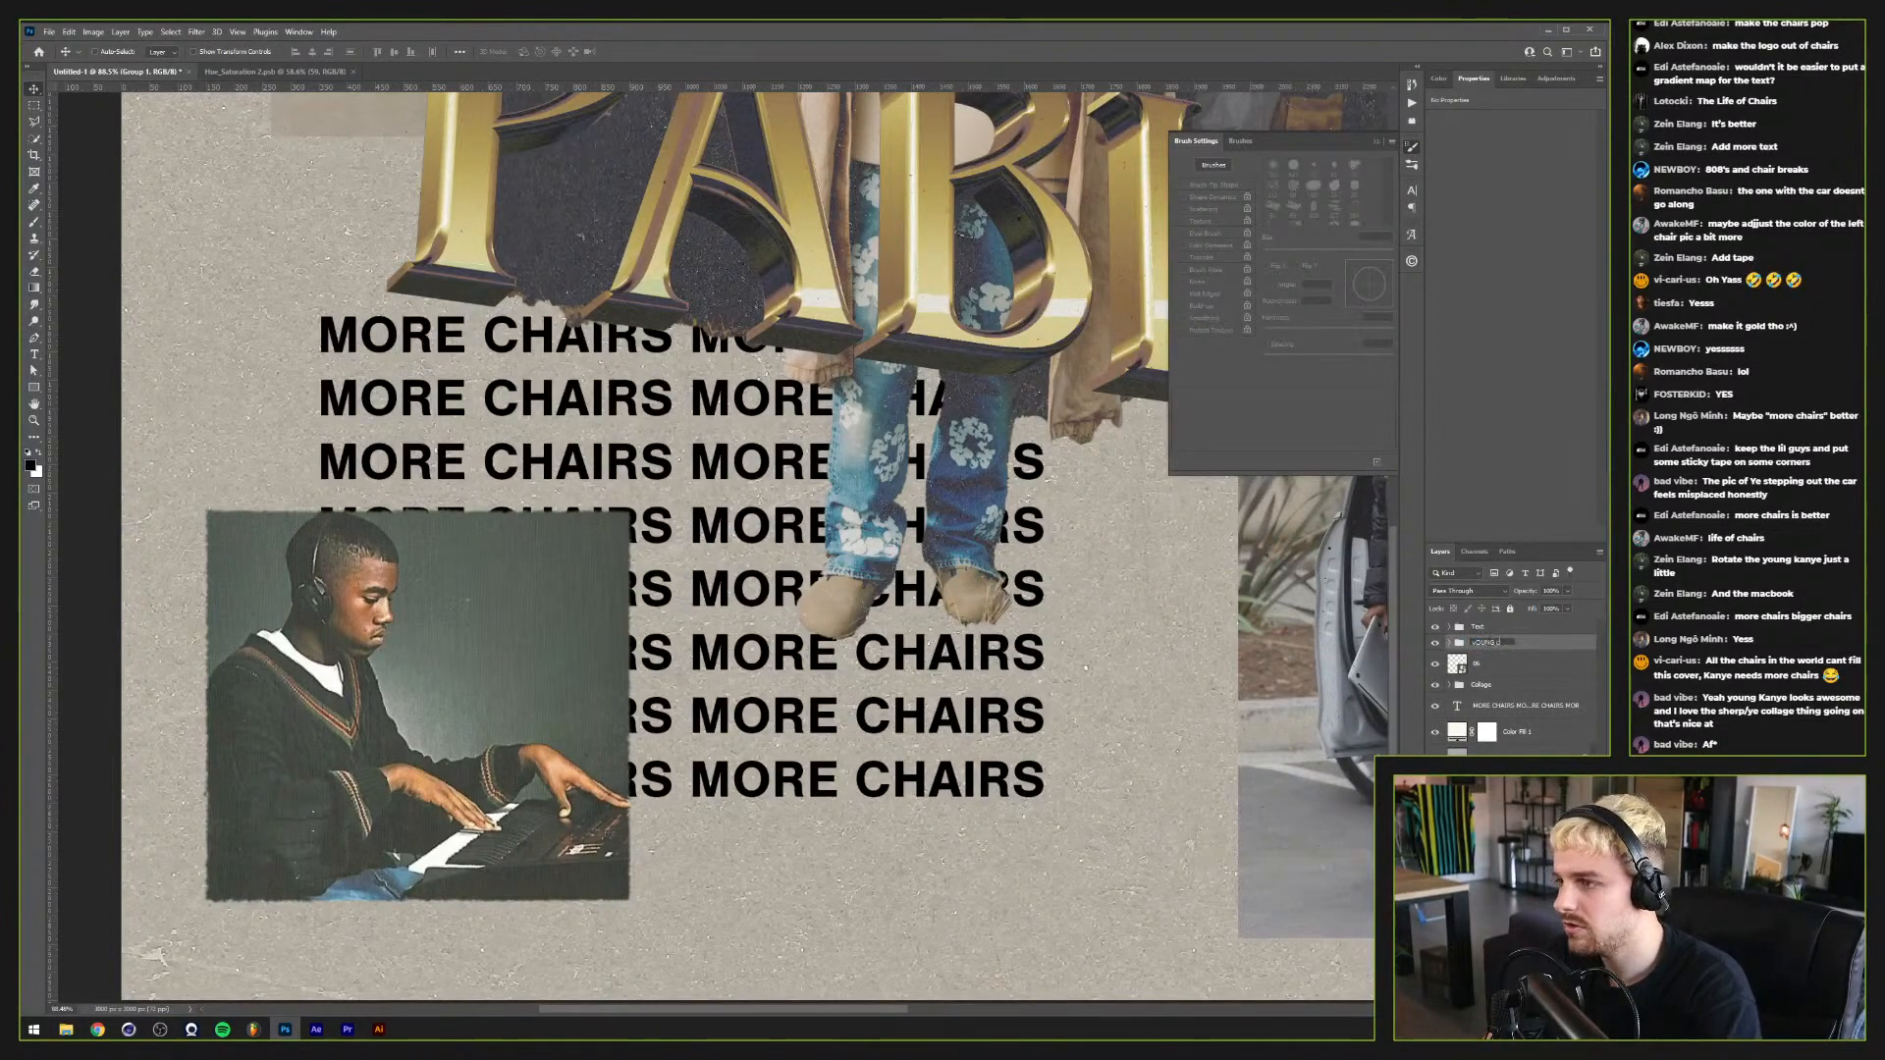
text(ANYE)
key(Return)
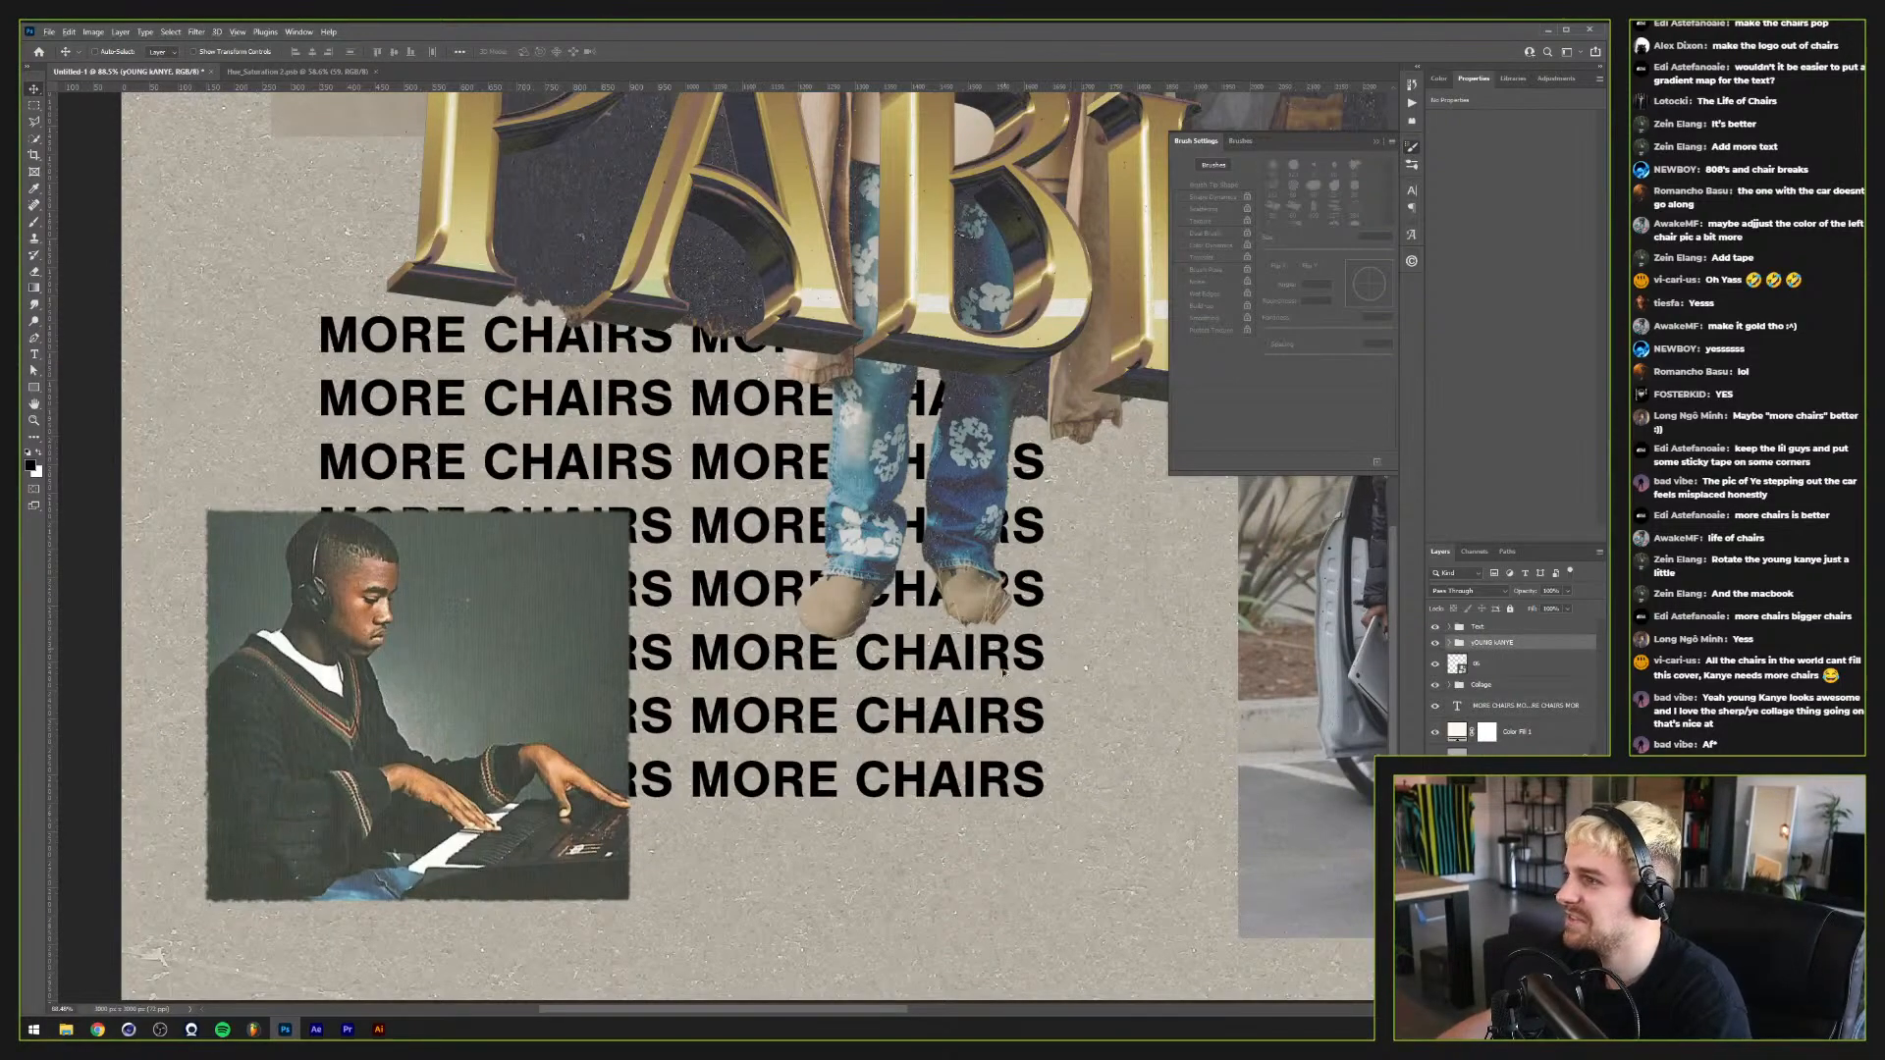
Step: Convert the MORE CHAIRS text layer to a smart object and roughen it with the Displace filter and a displacement map
scroll(1001, 668, down, 2)
click(1523, 706)
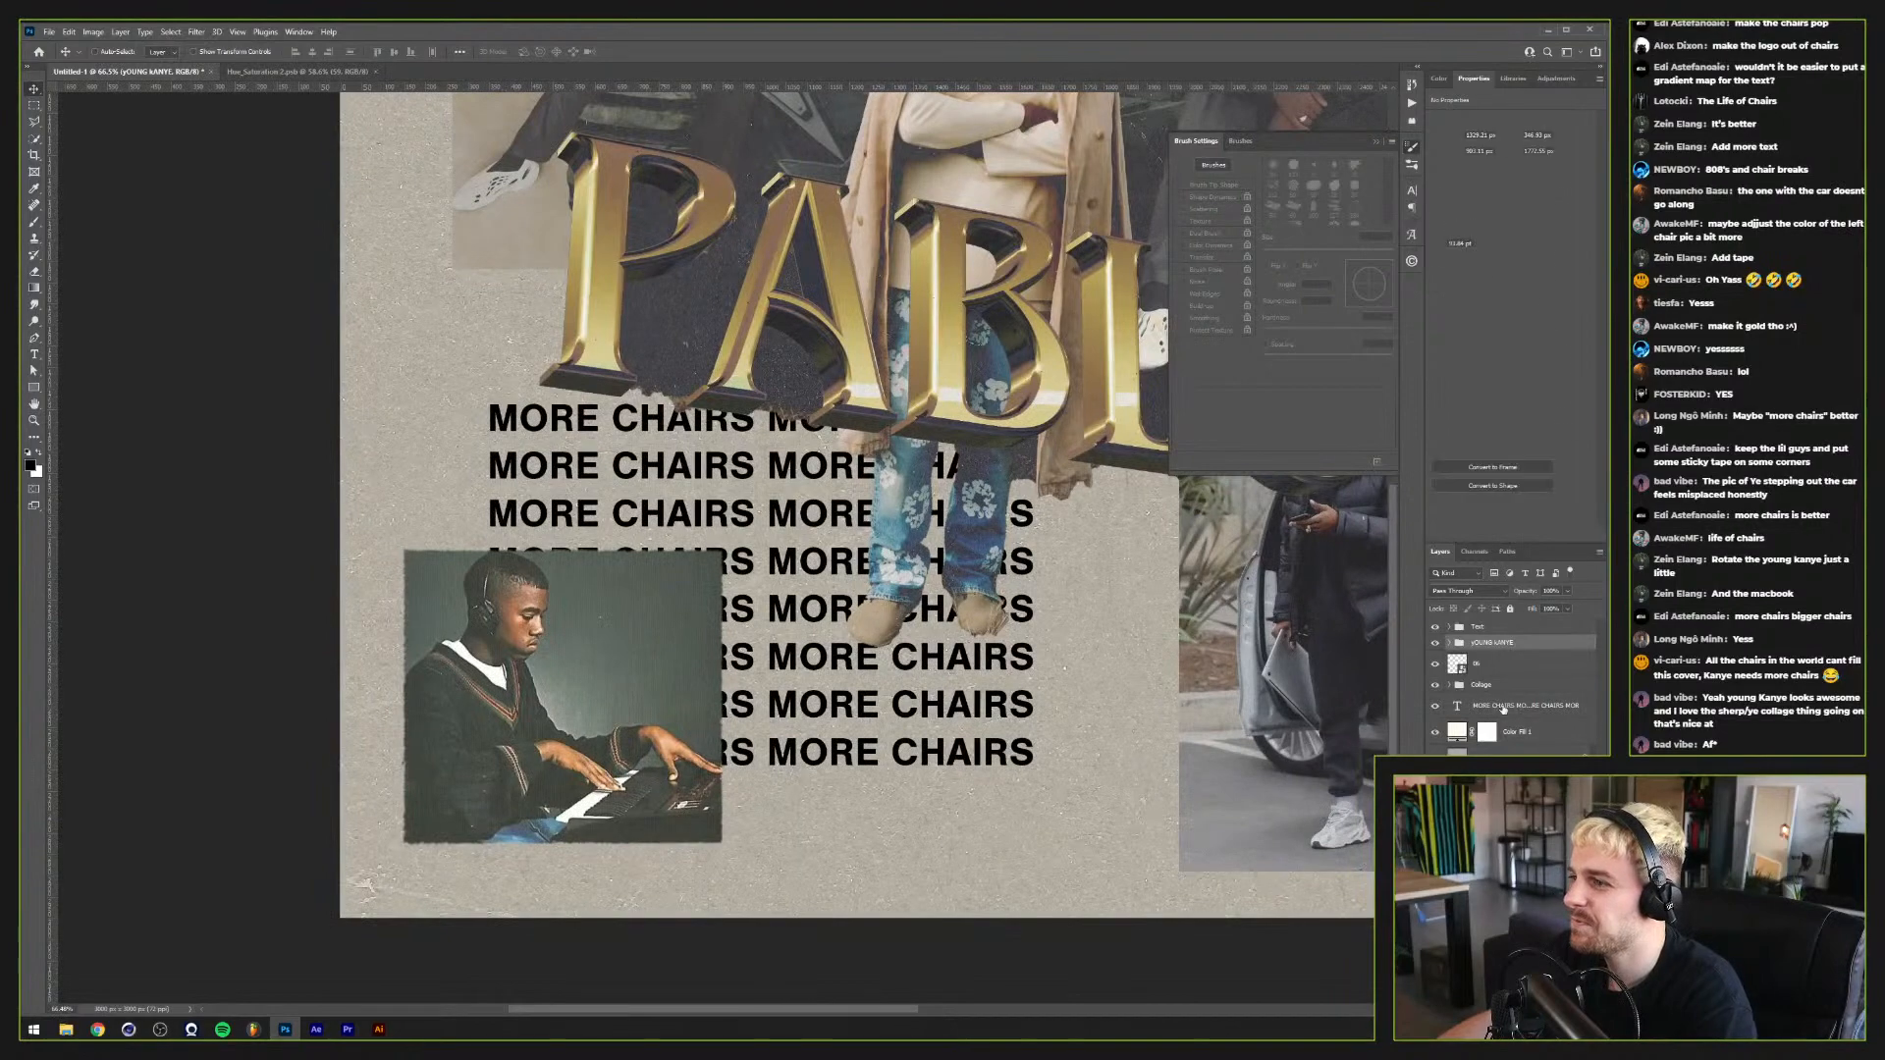
right_click(1516, 704)
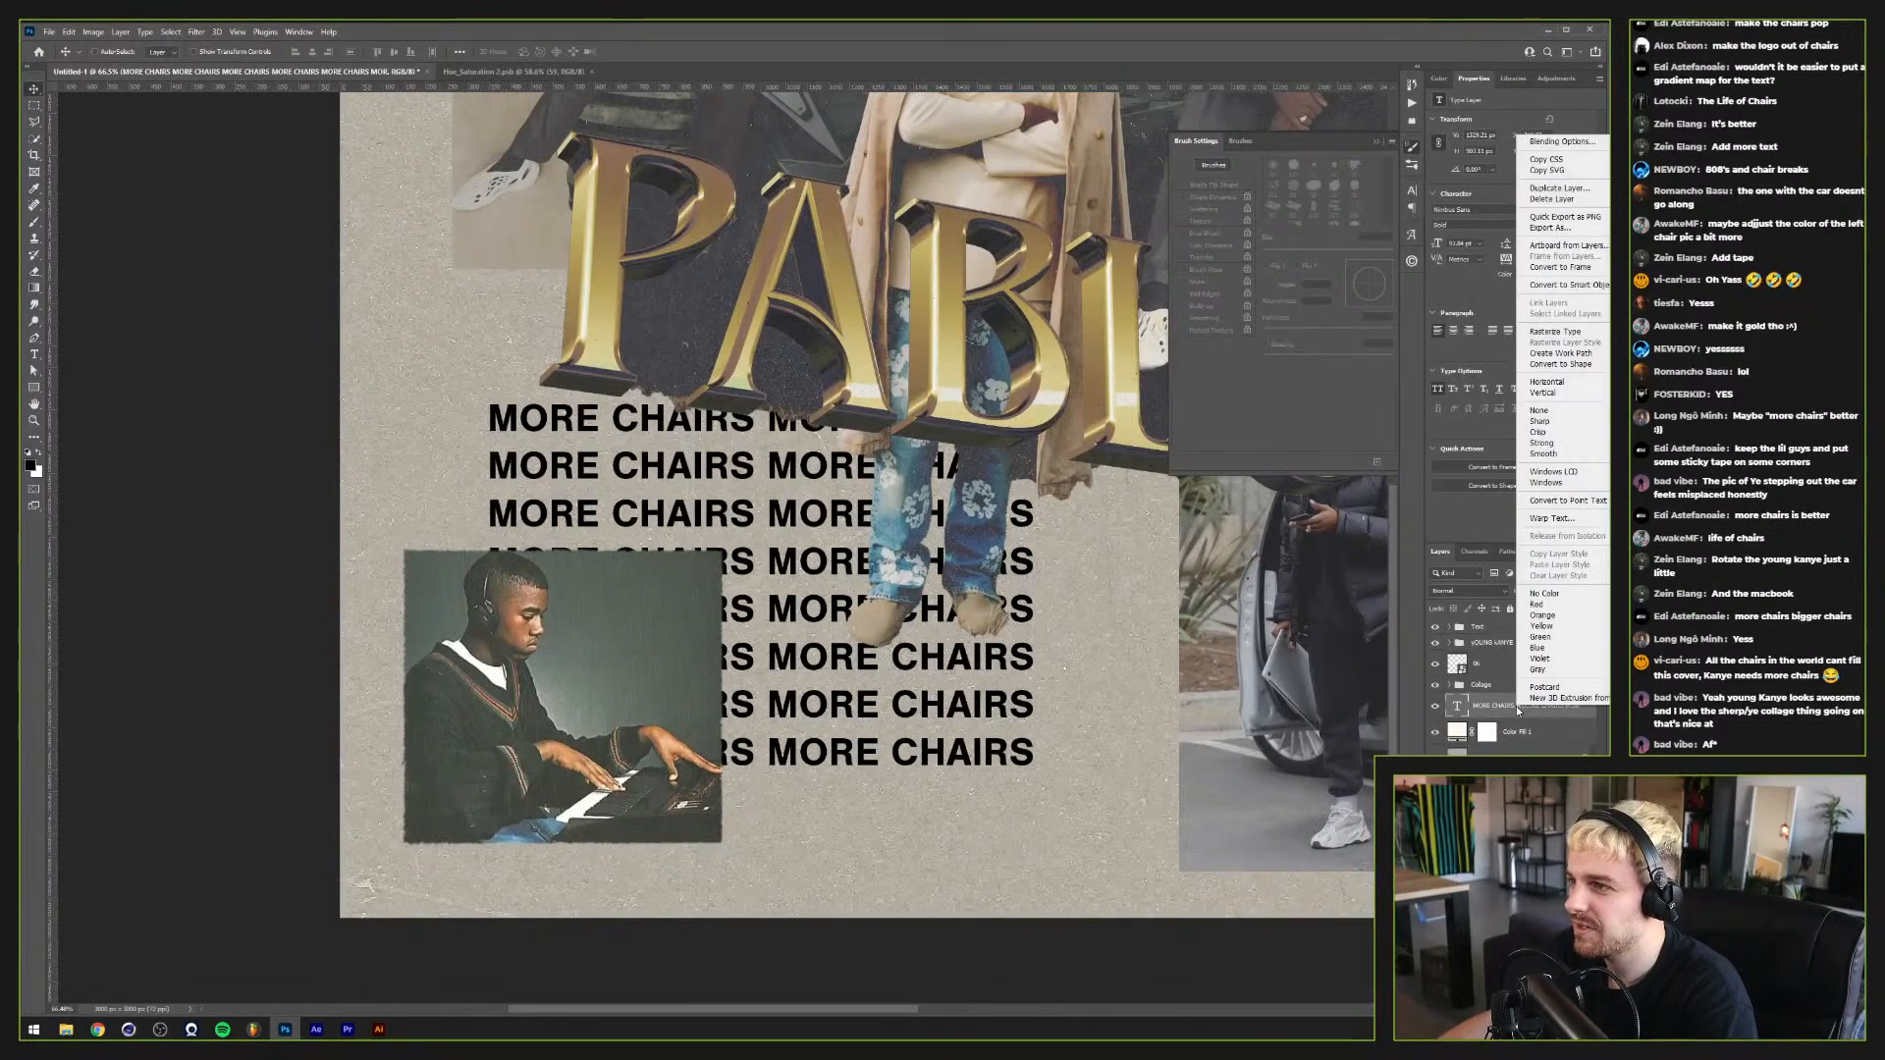
click(1568, 285)
key(ctrl+alt+f)
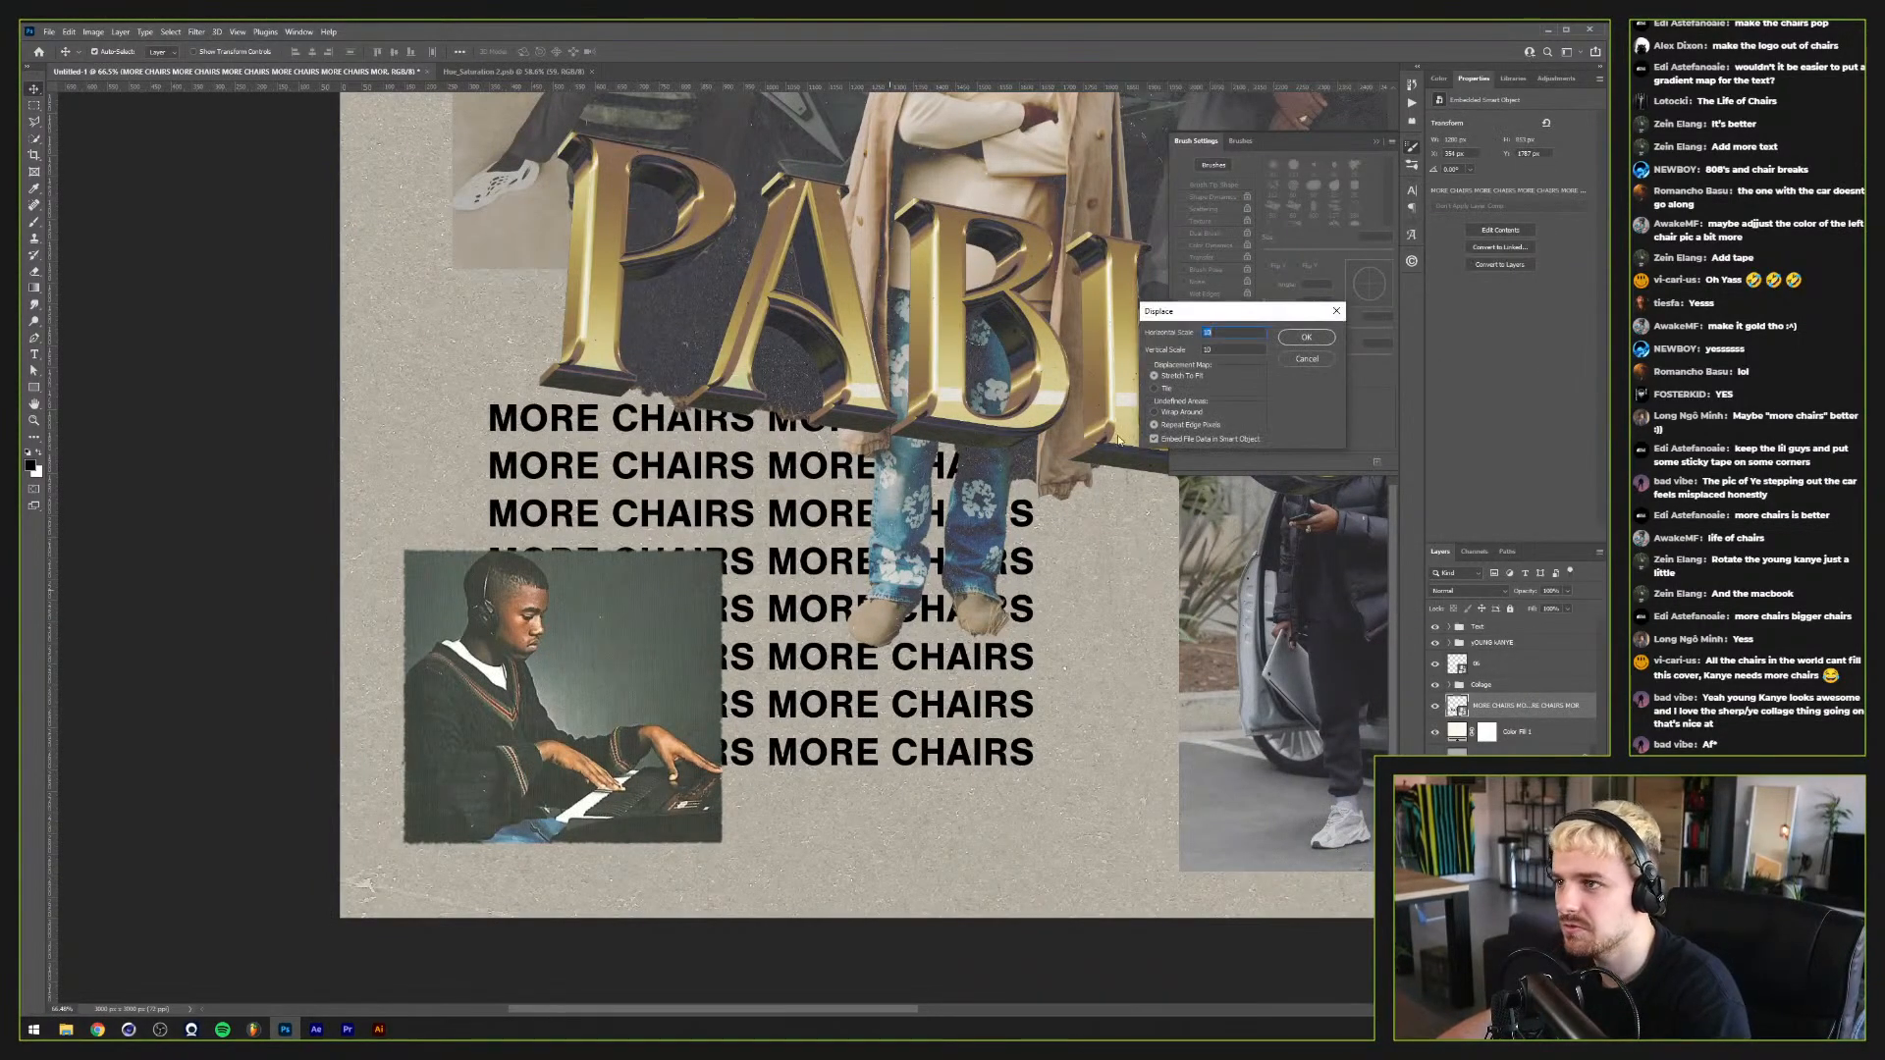
key(Return)
double_click(869, 609)
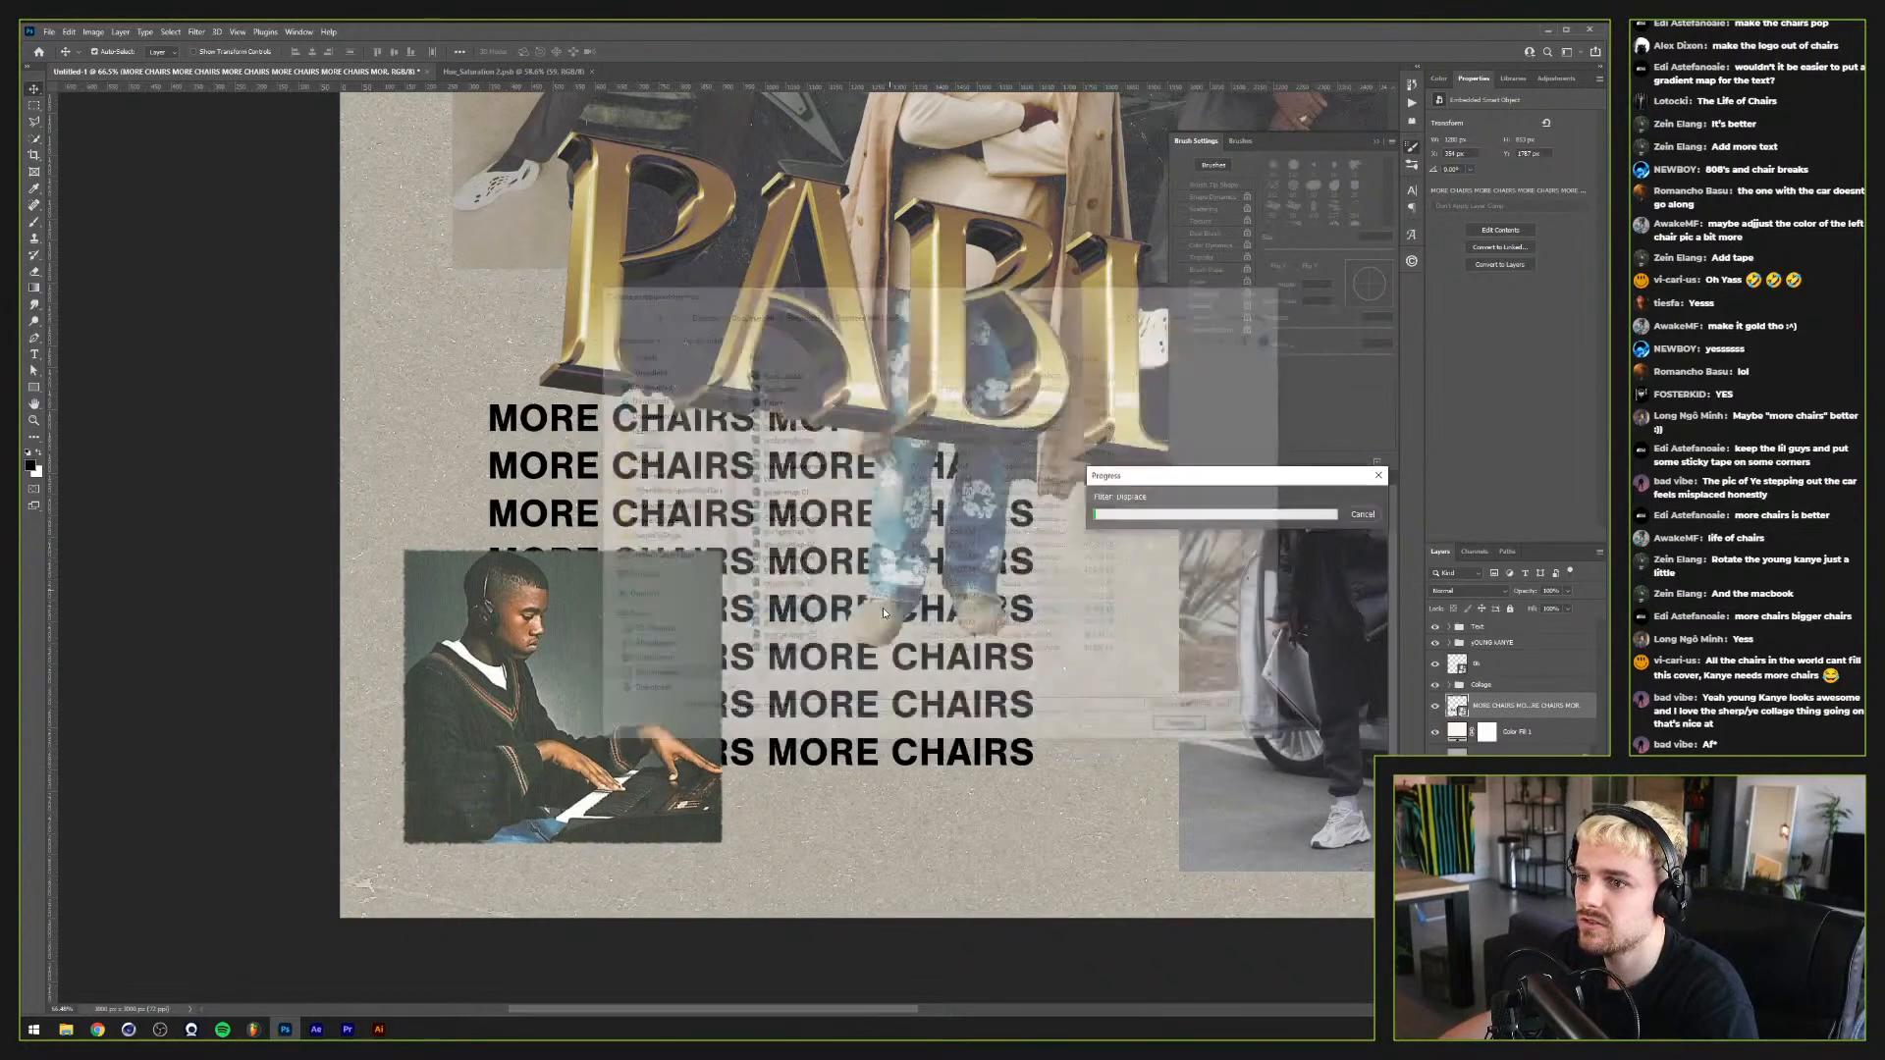
Step: Apply another Displace to the MORE CHAIRS text using the grunge-map-01 displacement map
scroll(803, 574, up, 2)
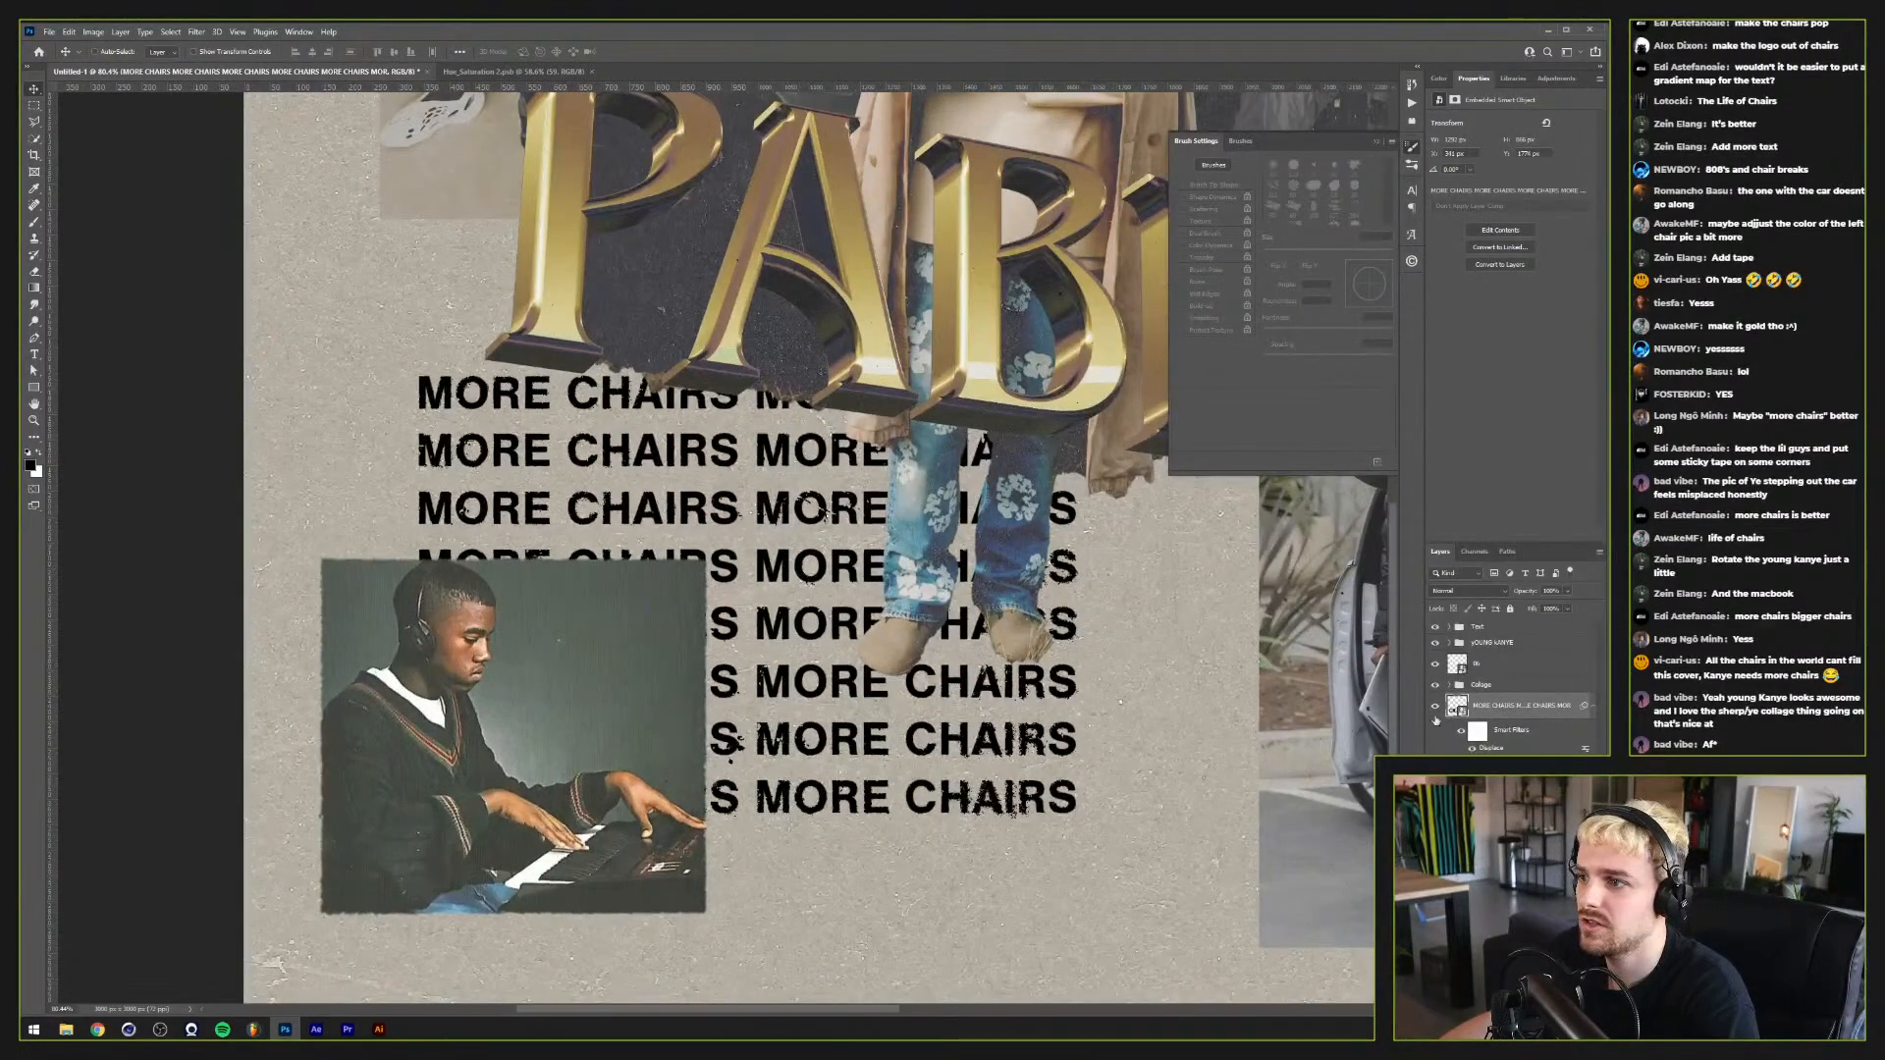
scroll(1050, 701, up, 2)
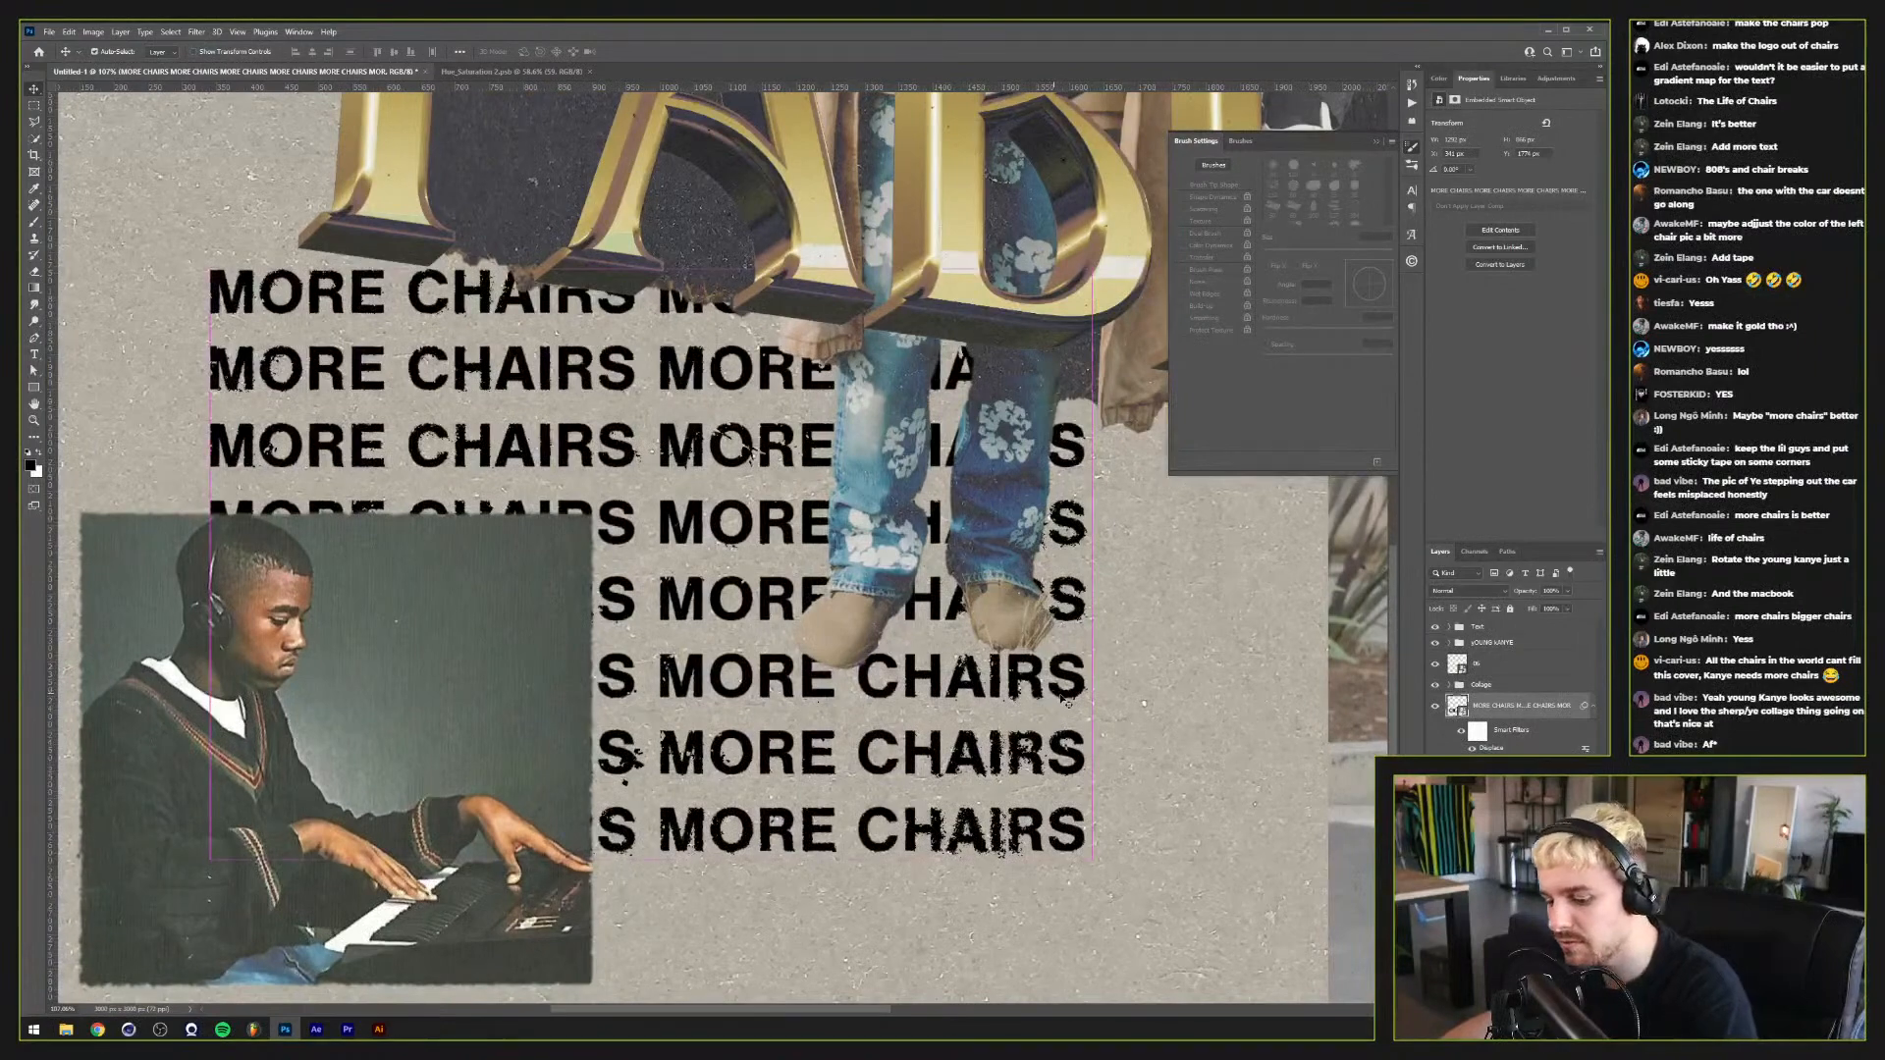
key(Return)
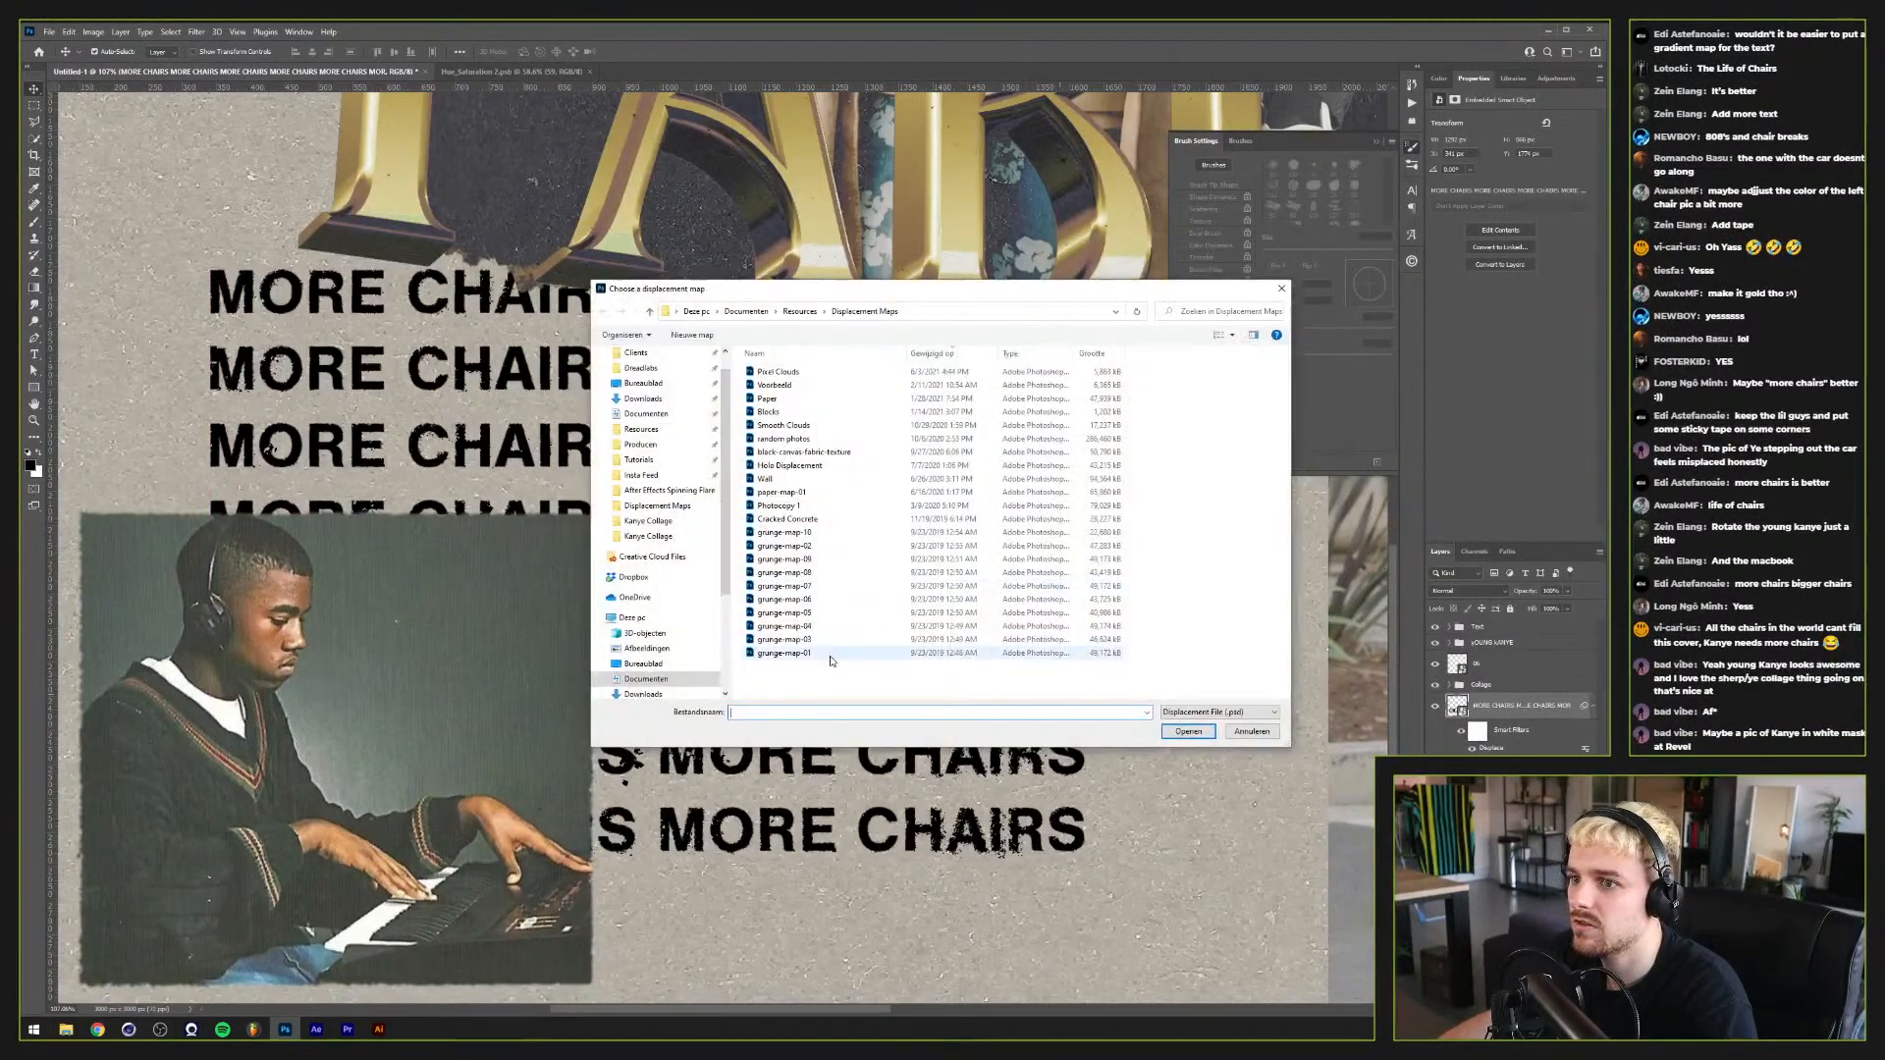
double_click(829, 656)
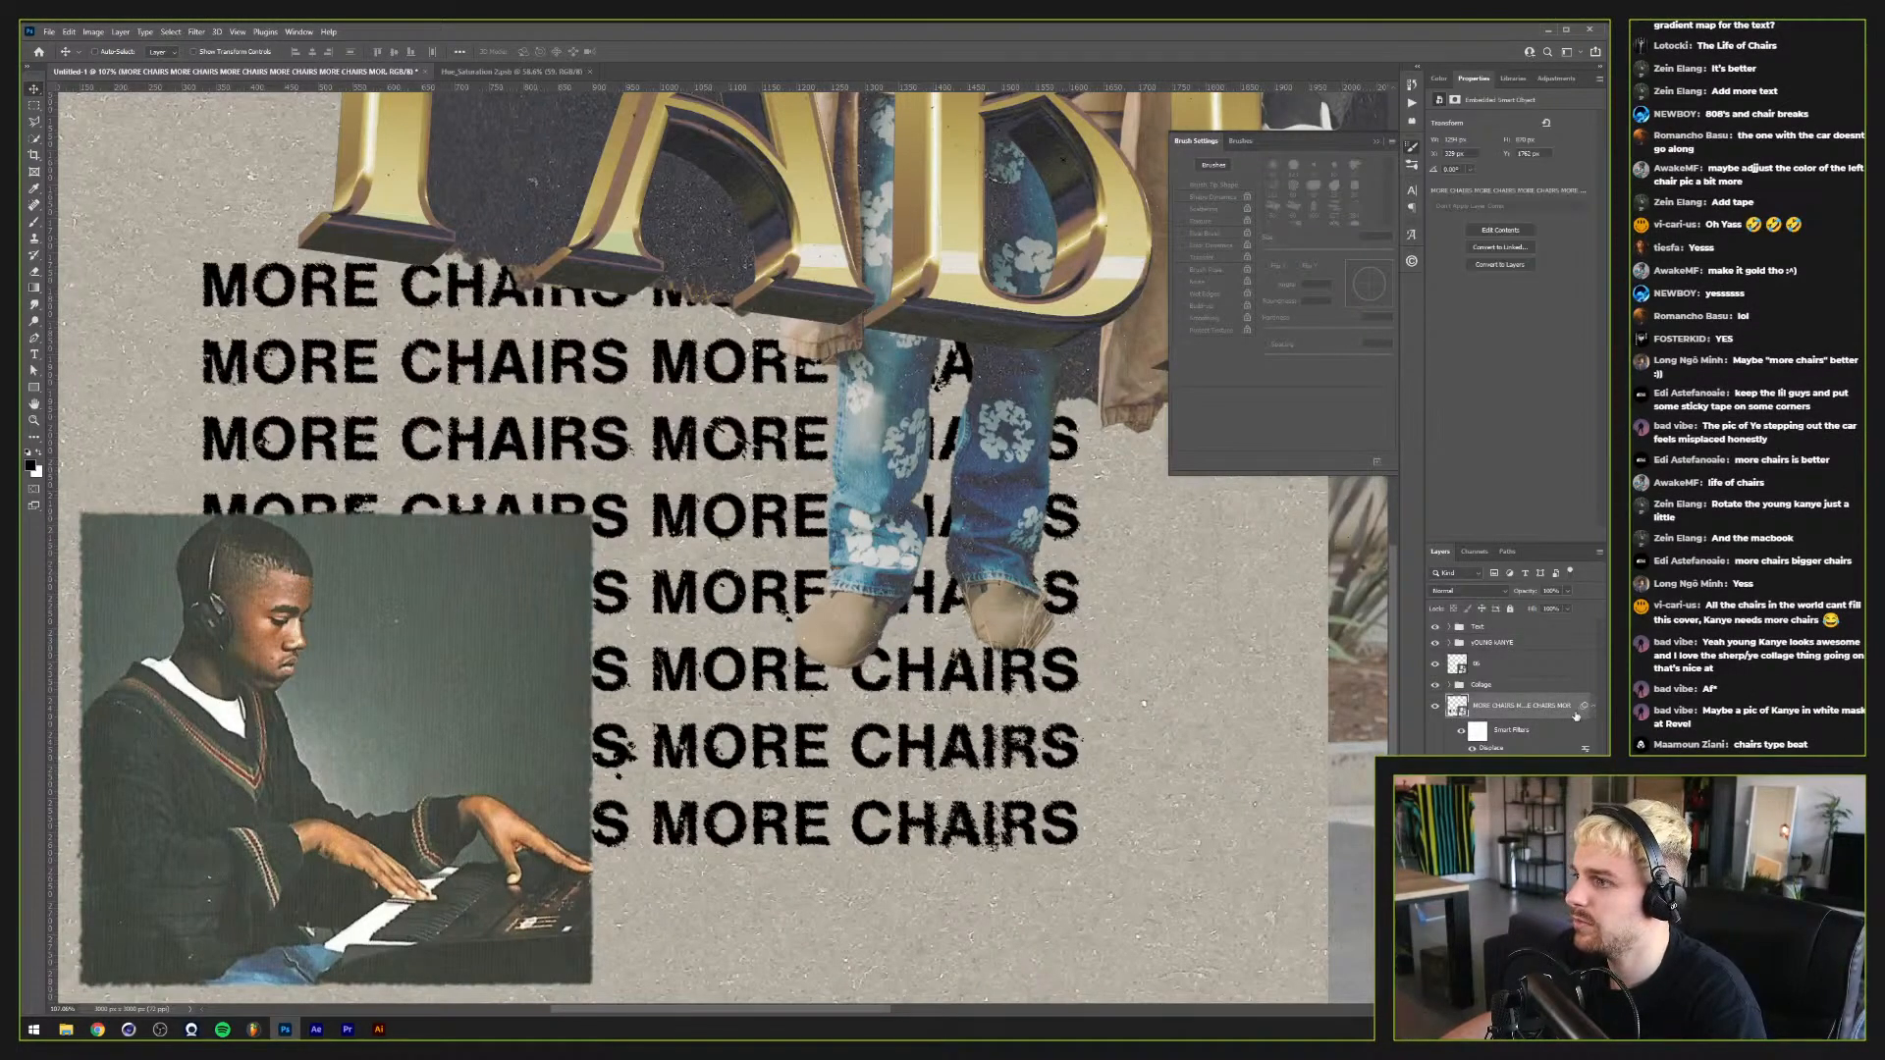
Step: Turn off Pattern Overlay on the MORE CHAIRS text and split its Underlying Layer Blend If highlights slider so the paper texture shows through
double_click(1531, 706)
key(Return)
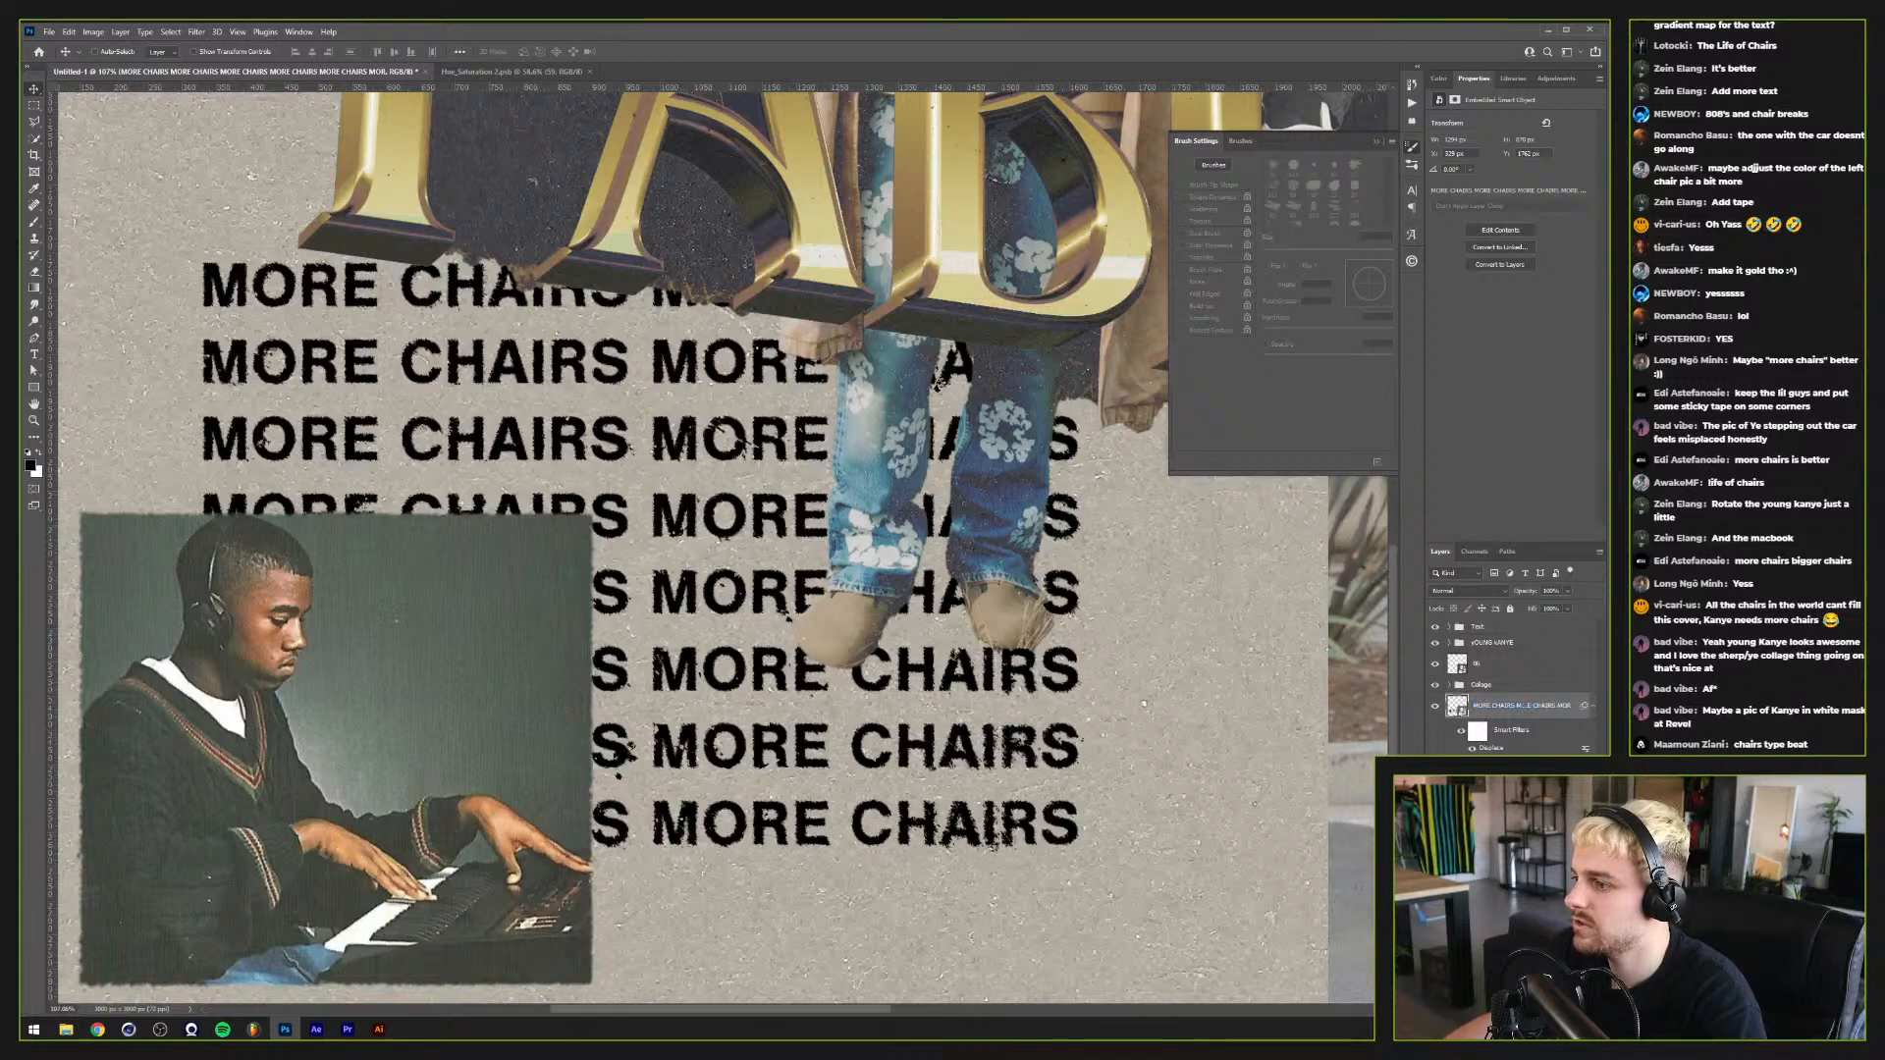
double_click(1561, 706)
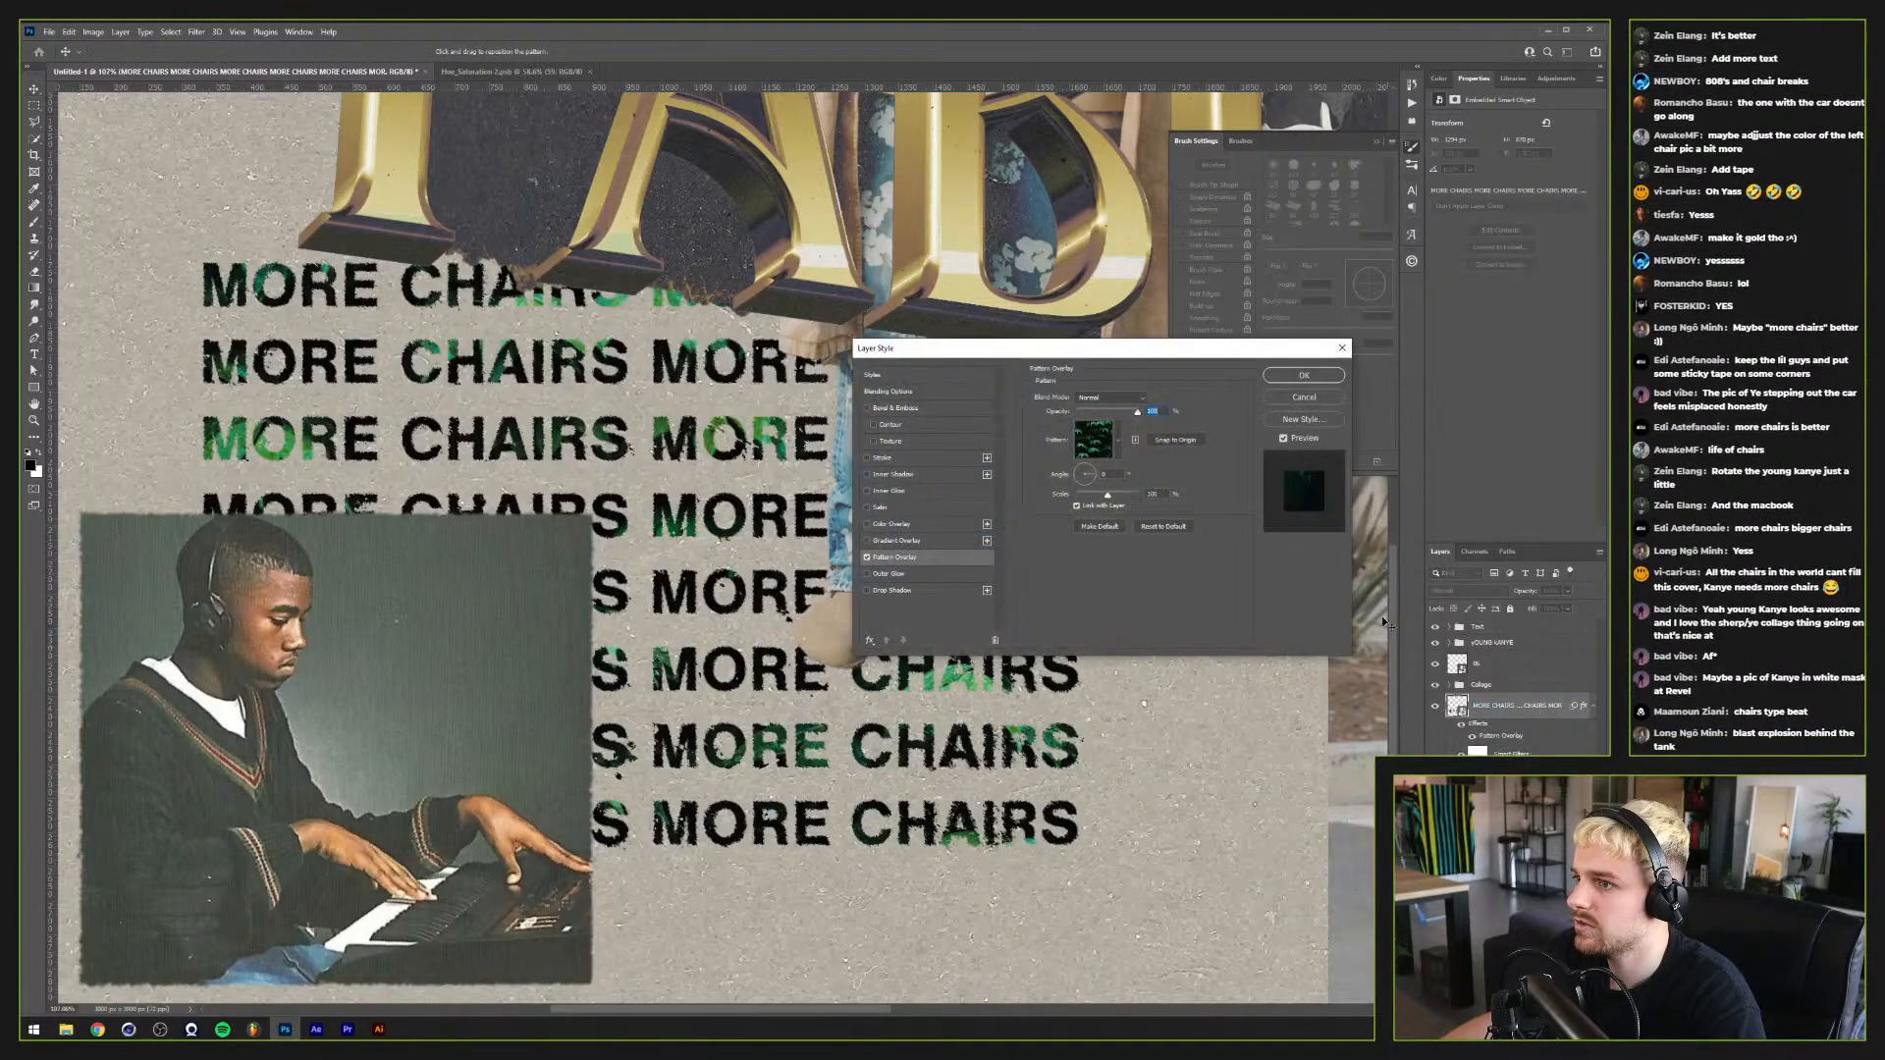
click(867, 557)
click(902, 394)
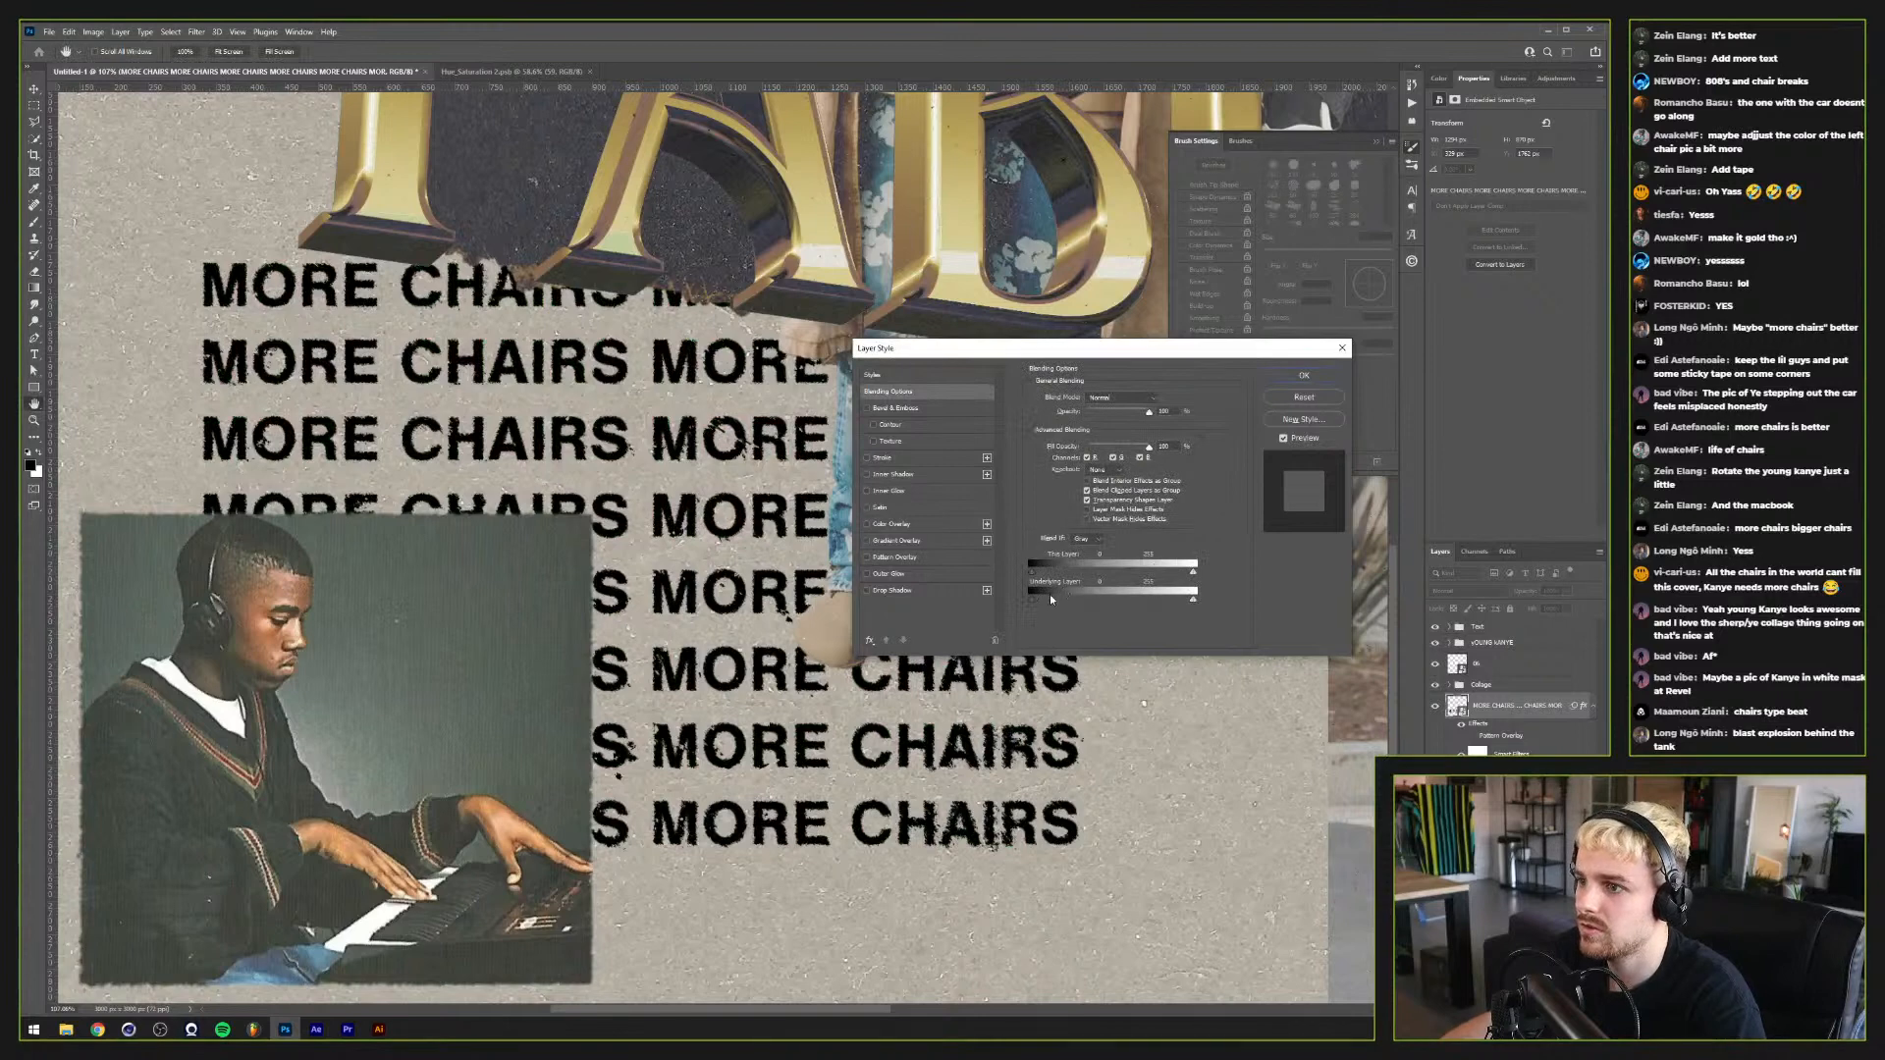
drag(1182, 601, 1119, 589)
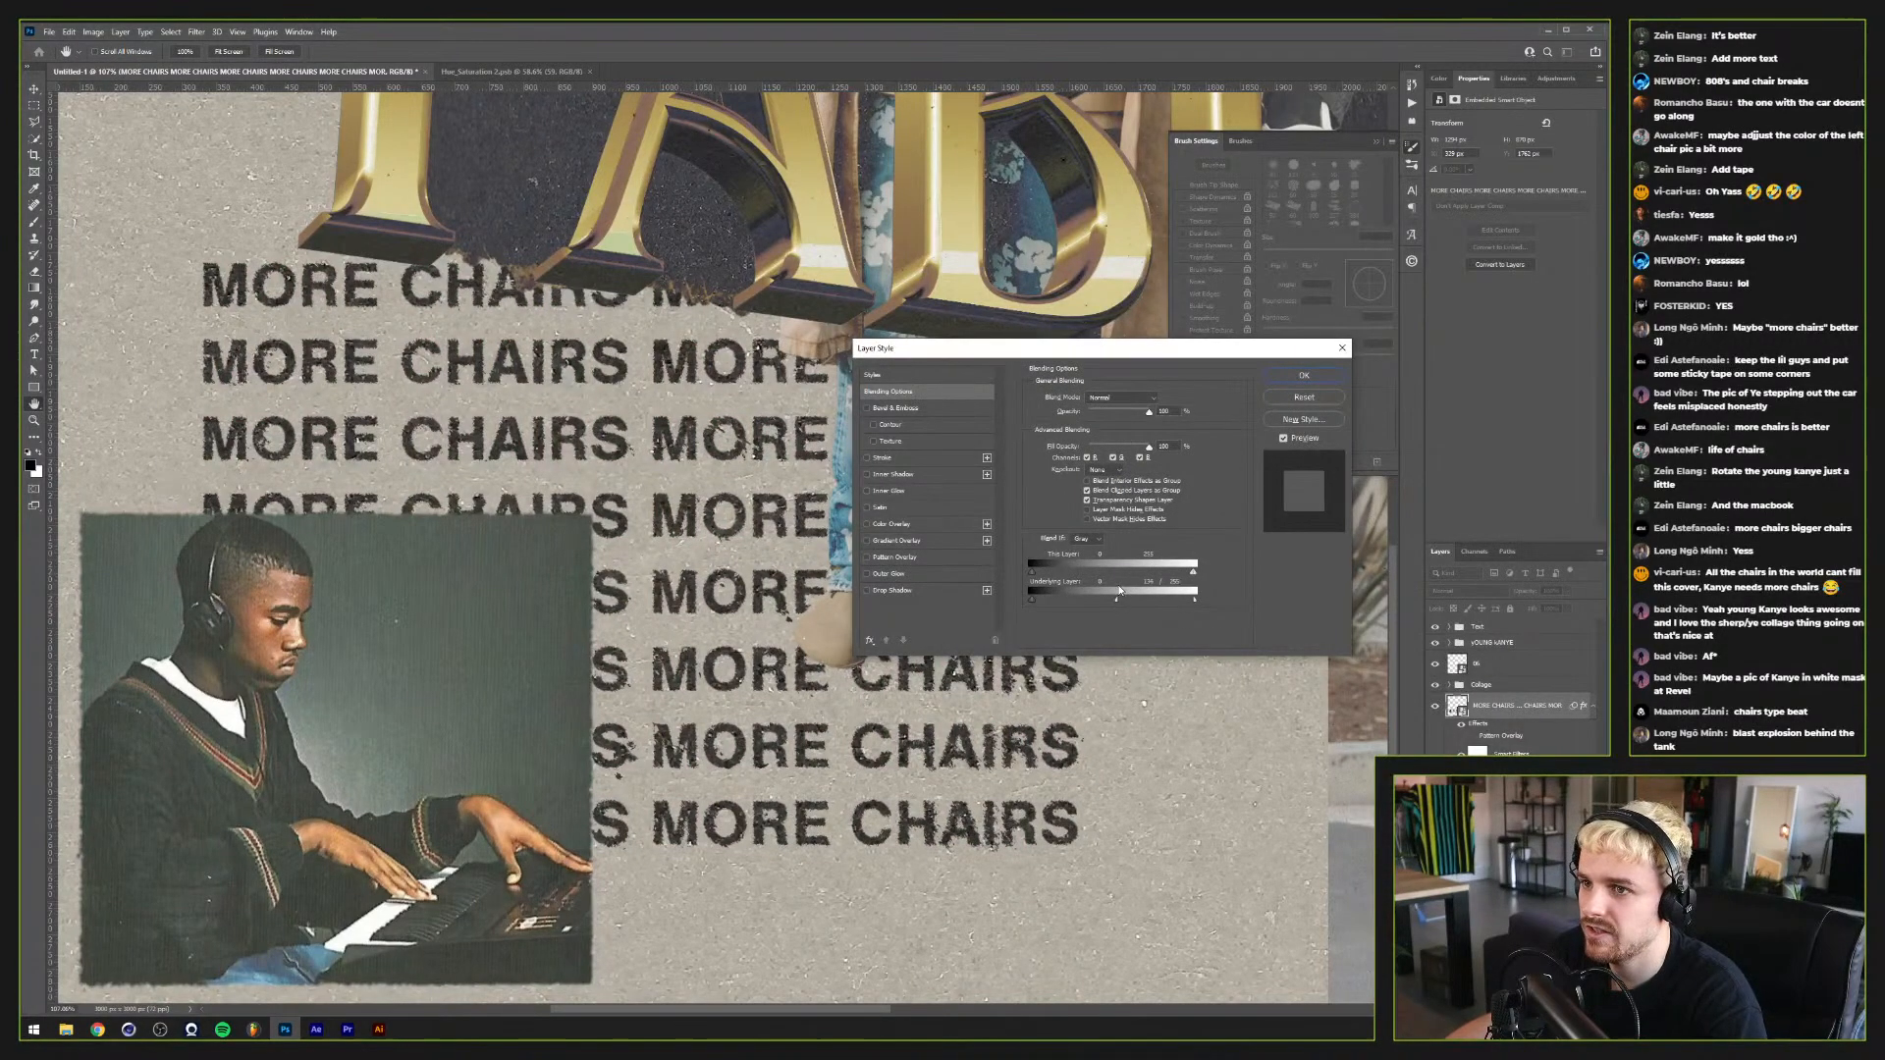
click(1304, 375)
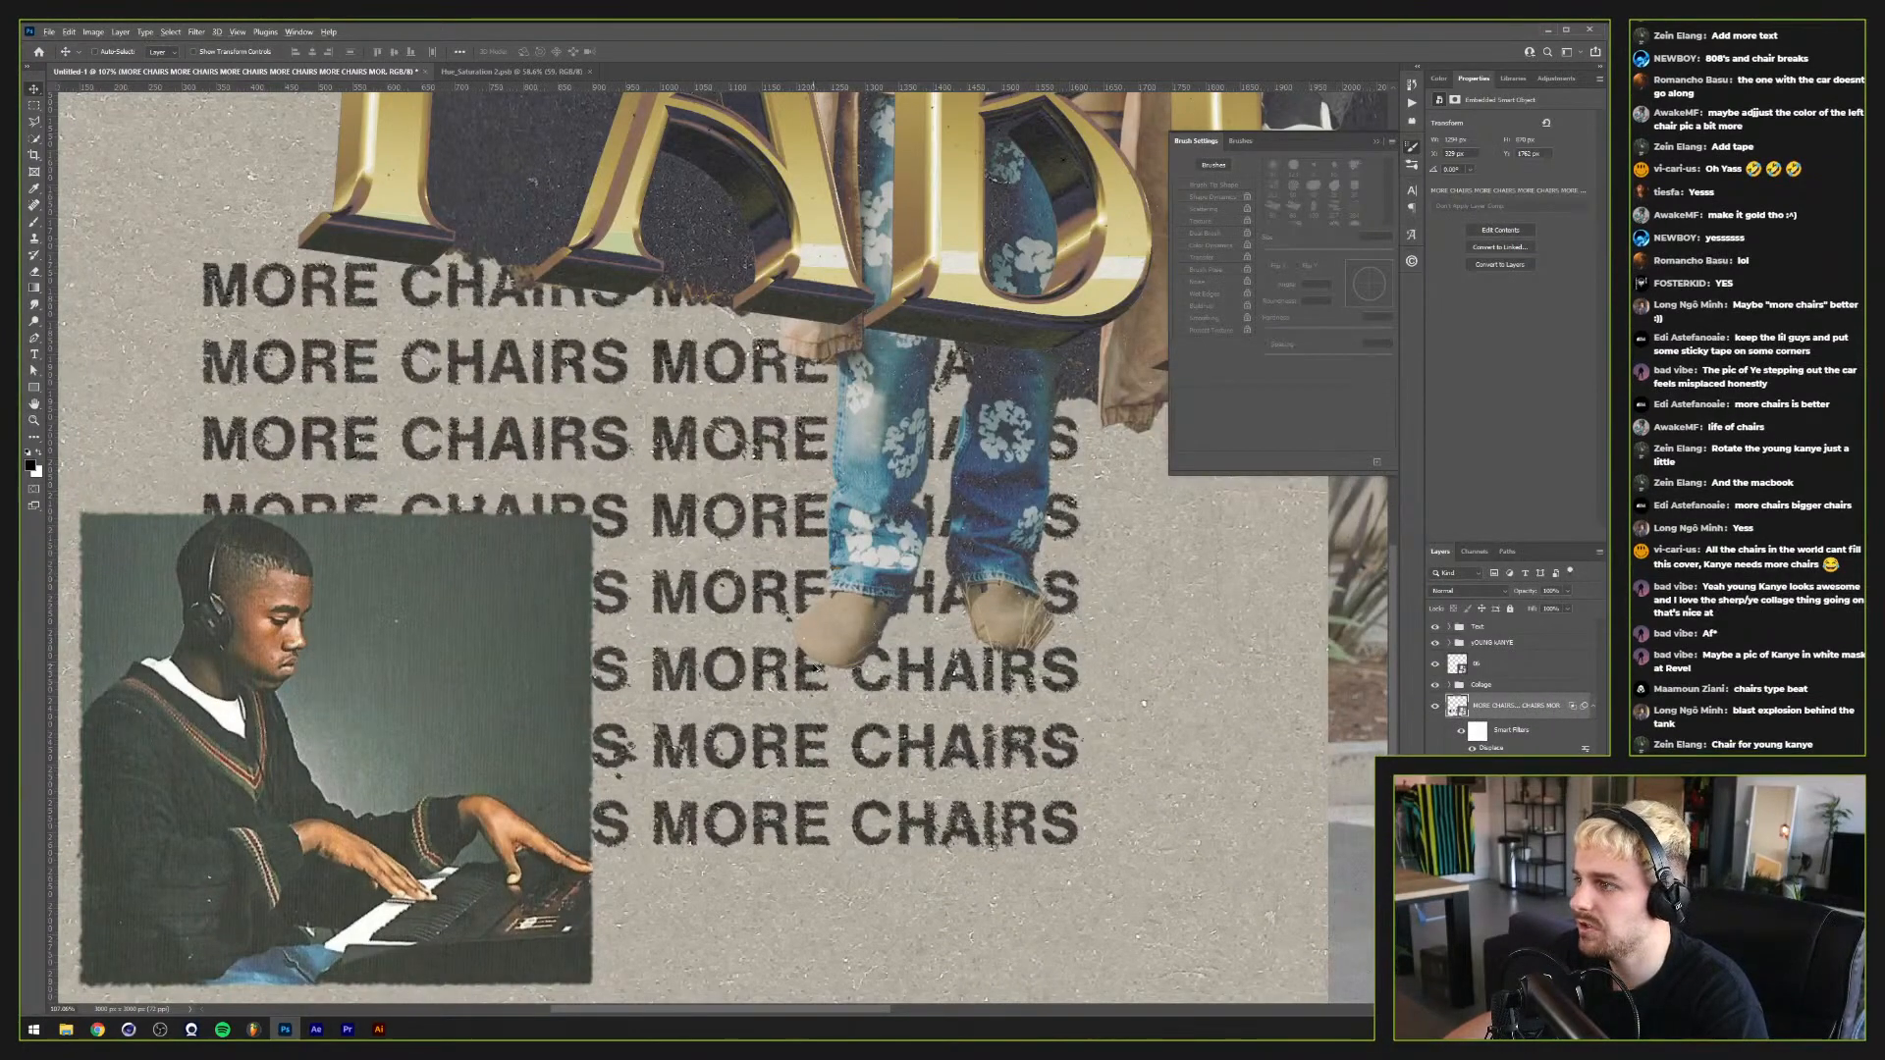
Step: Rename the piano photo's group as Young Kanye and collapse it
scroll(811, 665, down, 3)
click(636, 711)
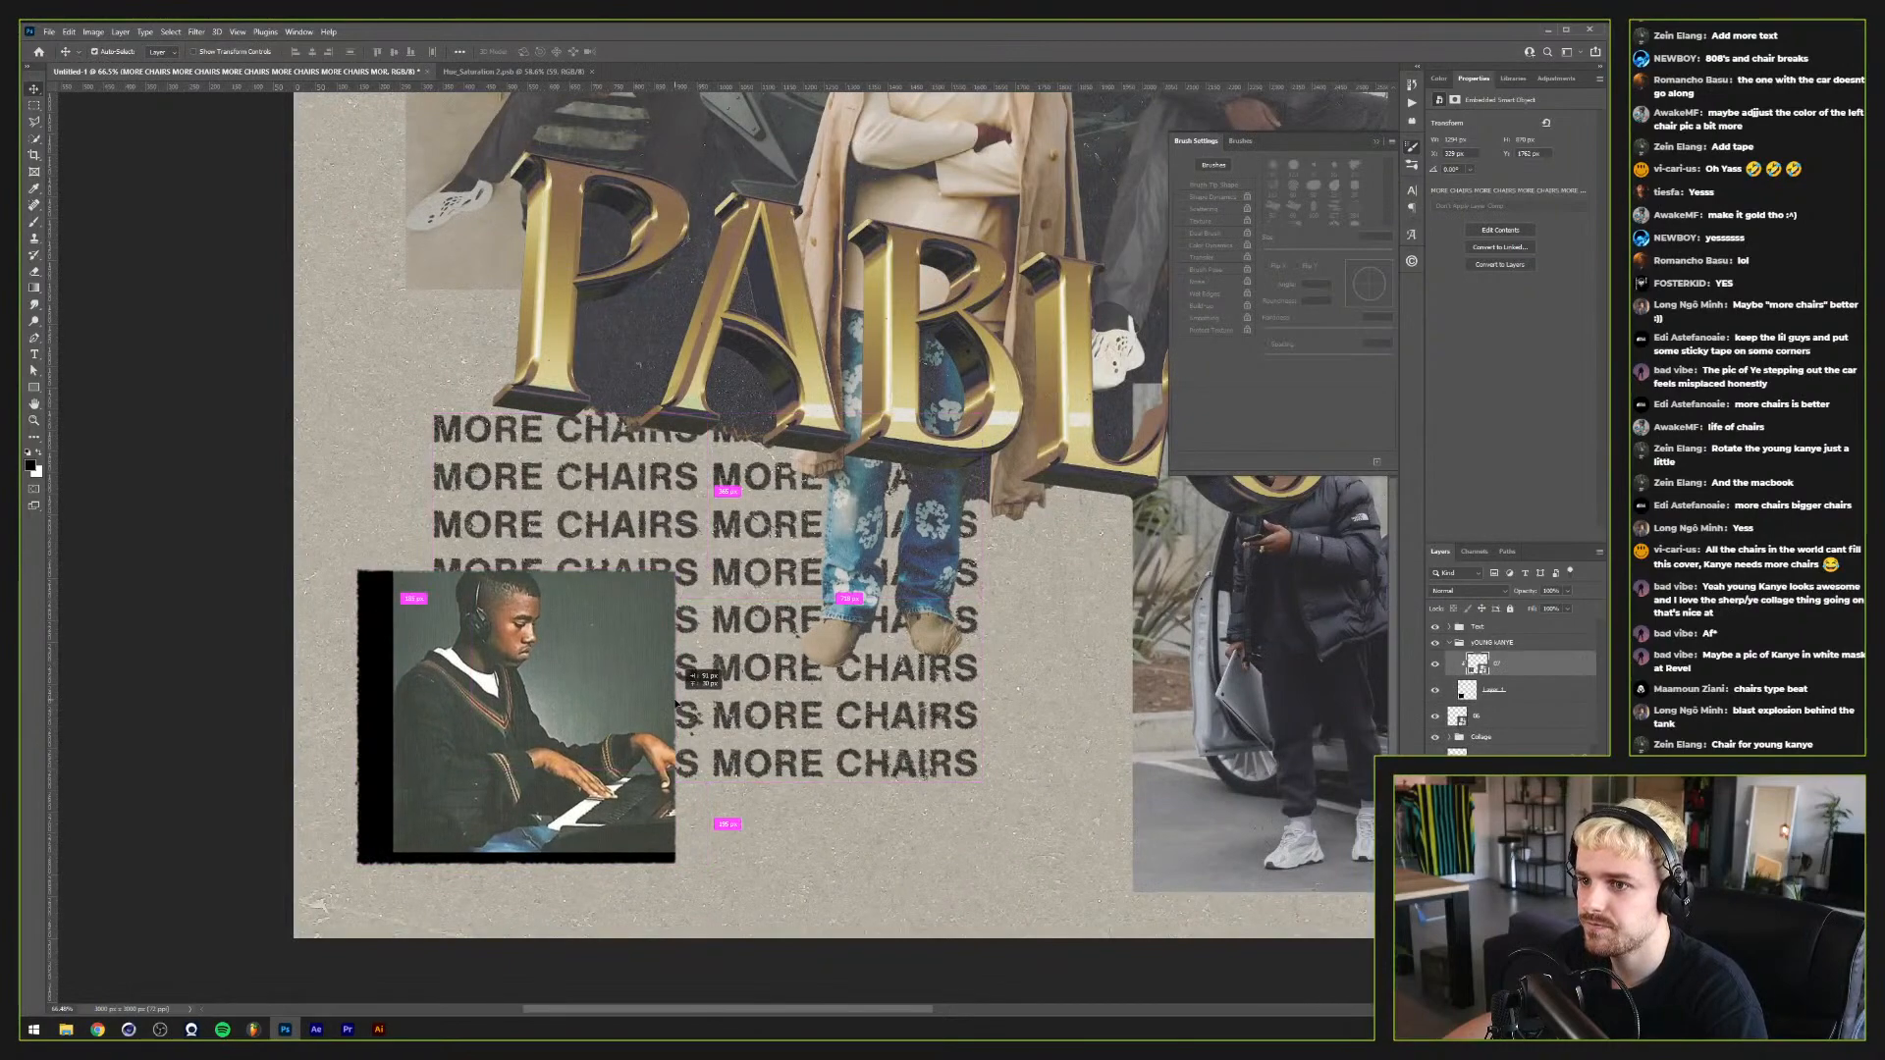
double_click(1491, 642)
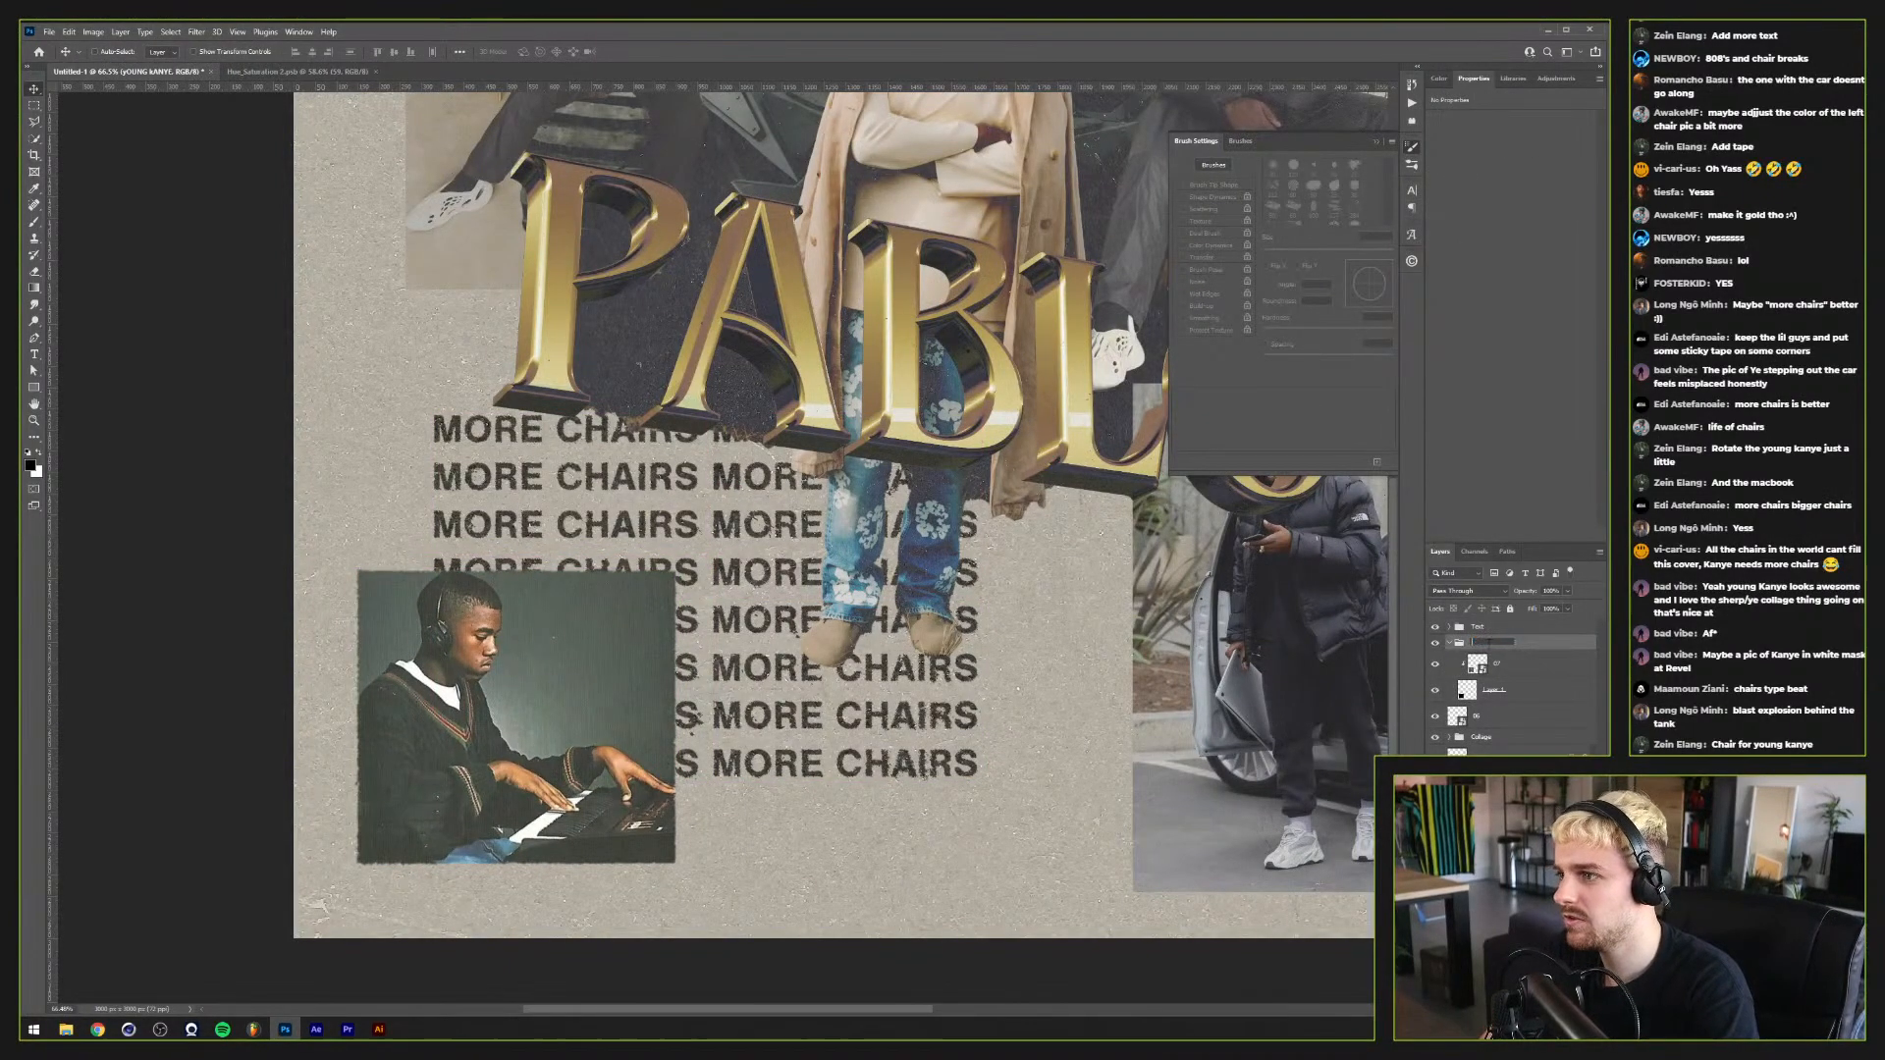
text(Young Kanye)
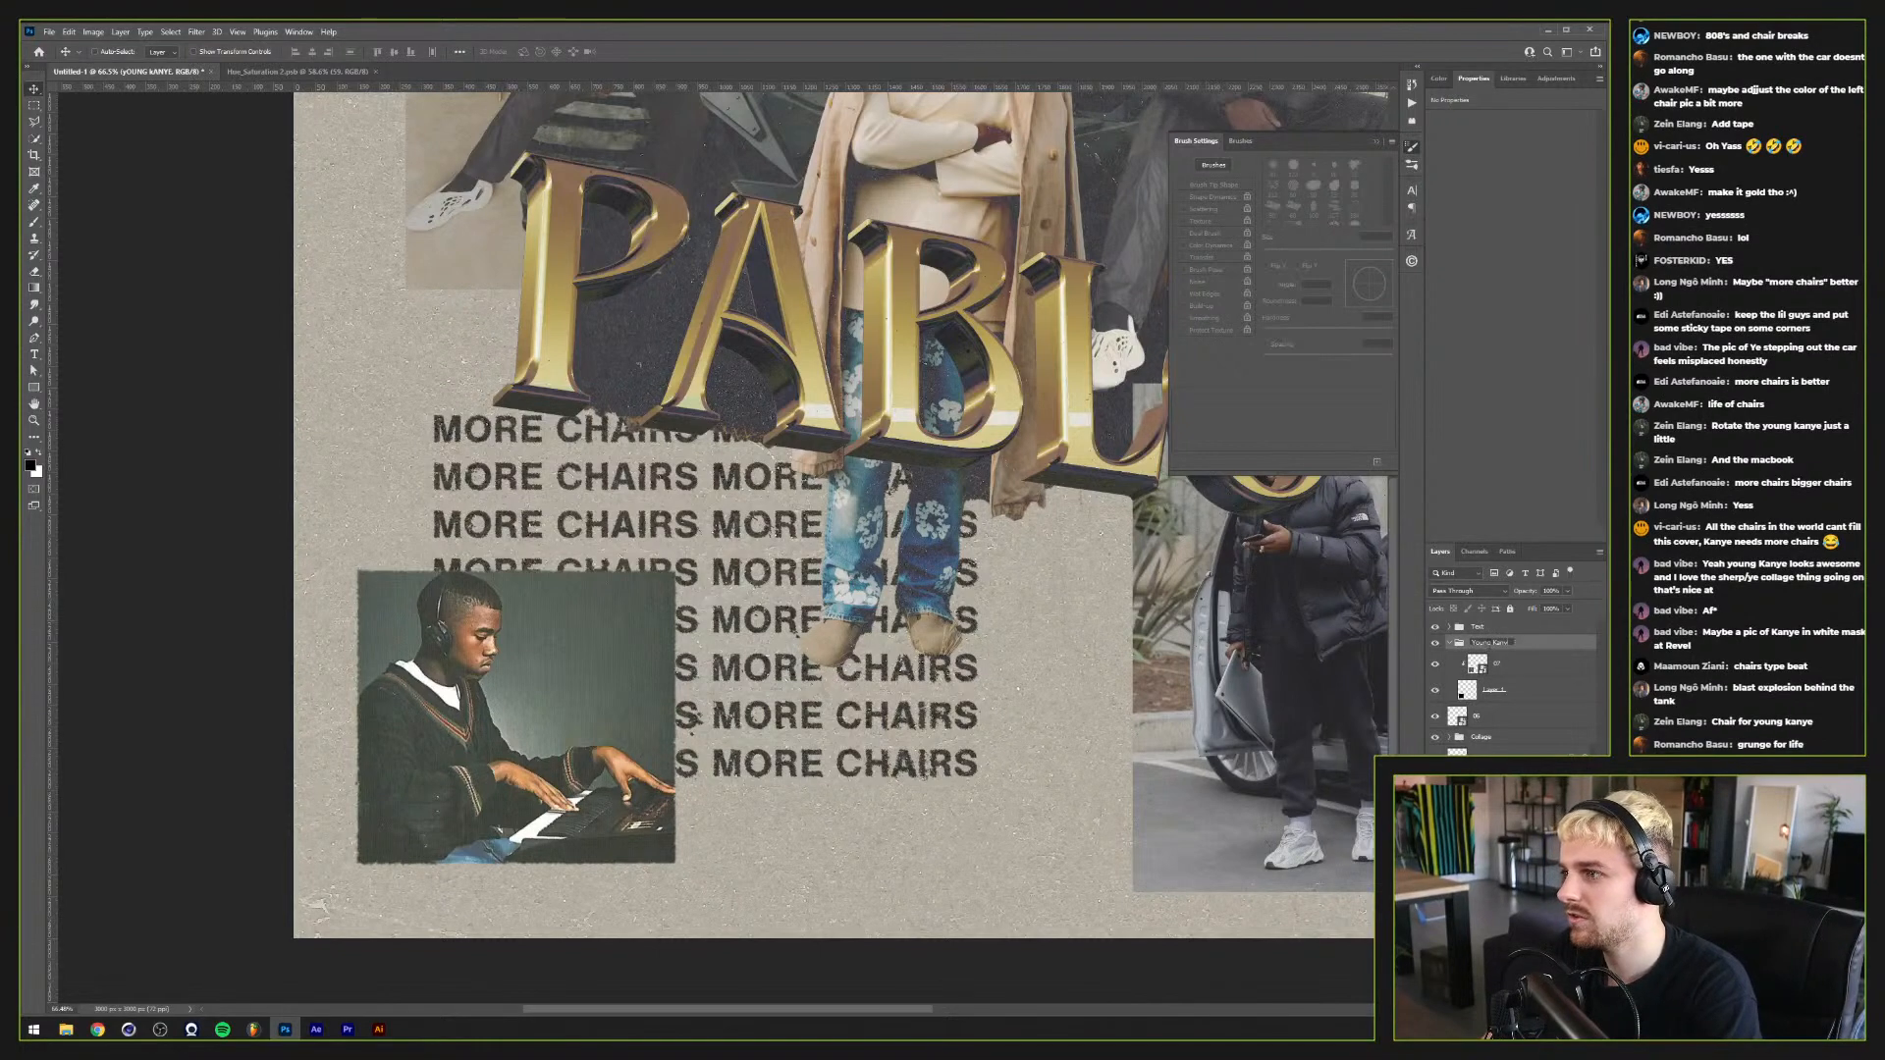
key(Return)
click(1449, 643)
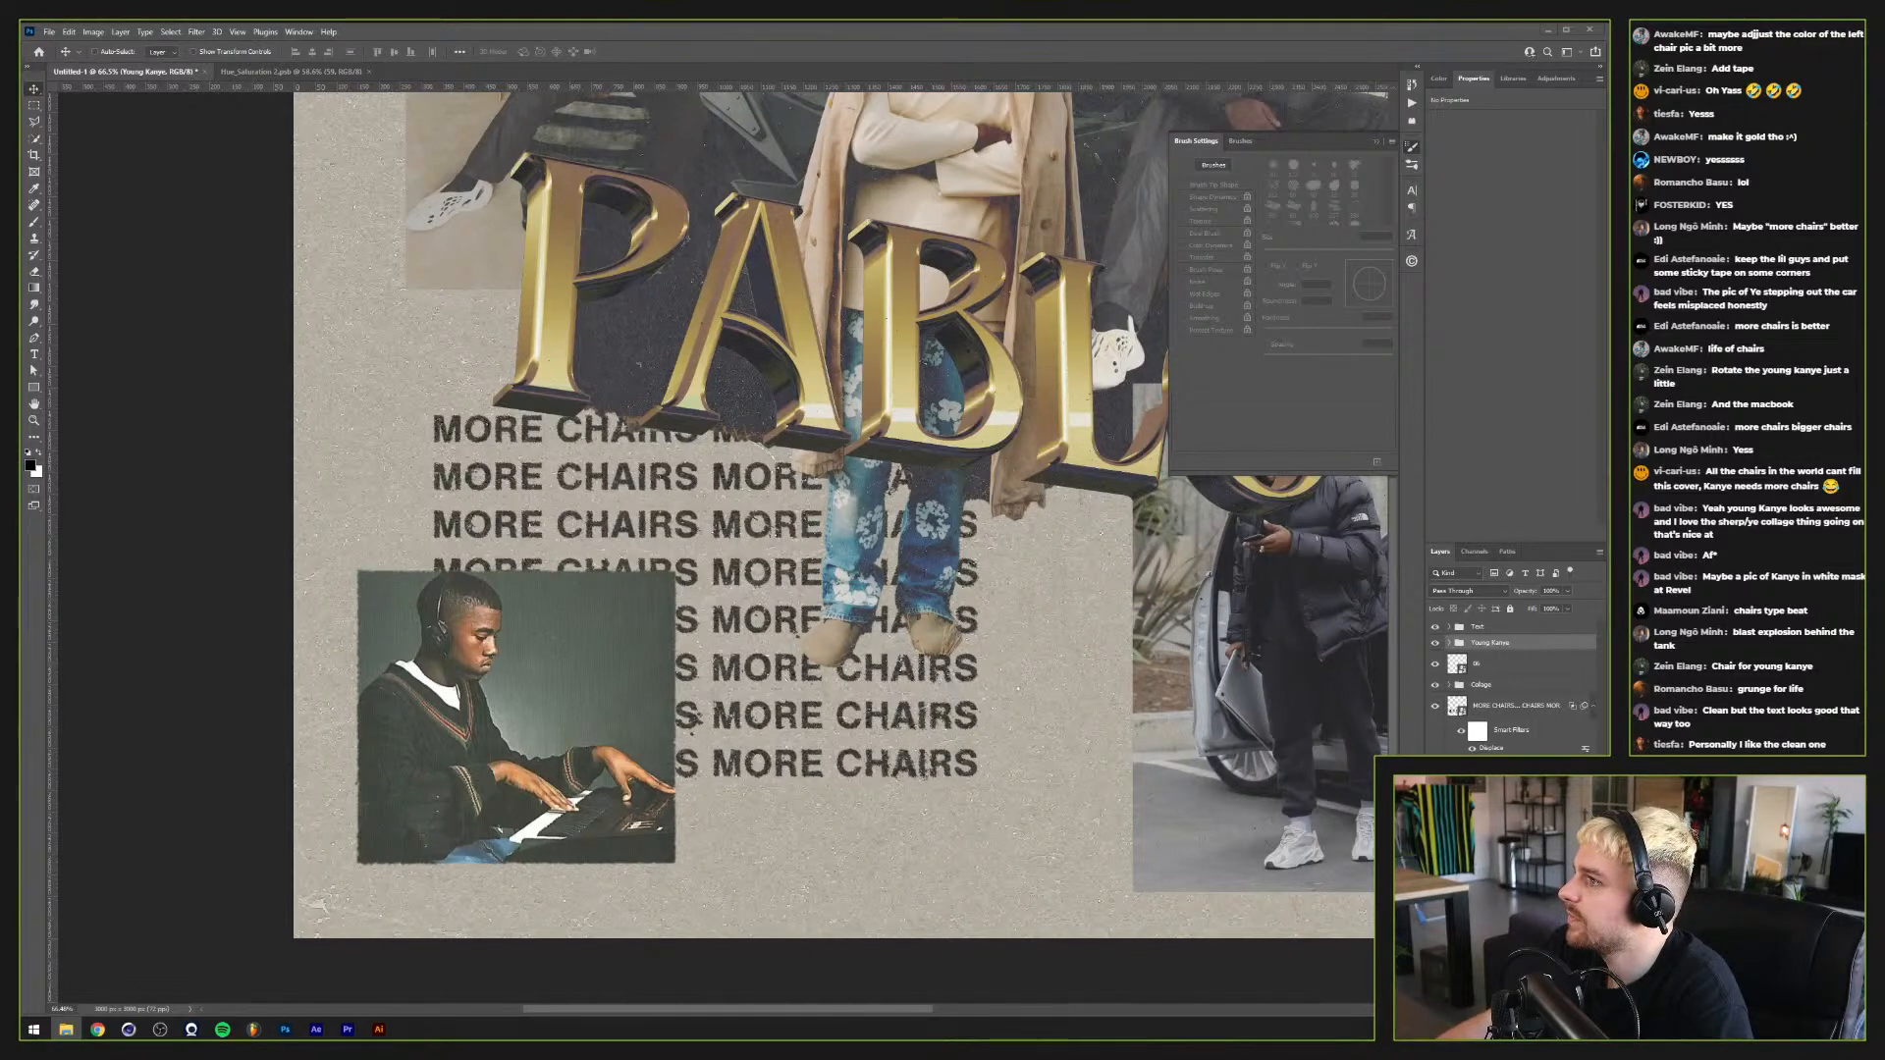
Step: Place the Tape 4 image from the goodie pack and scale it down over the piano photo's upper-right corner
drag(1178, 643, 957, 702)
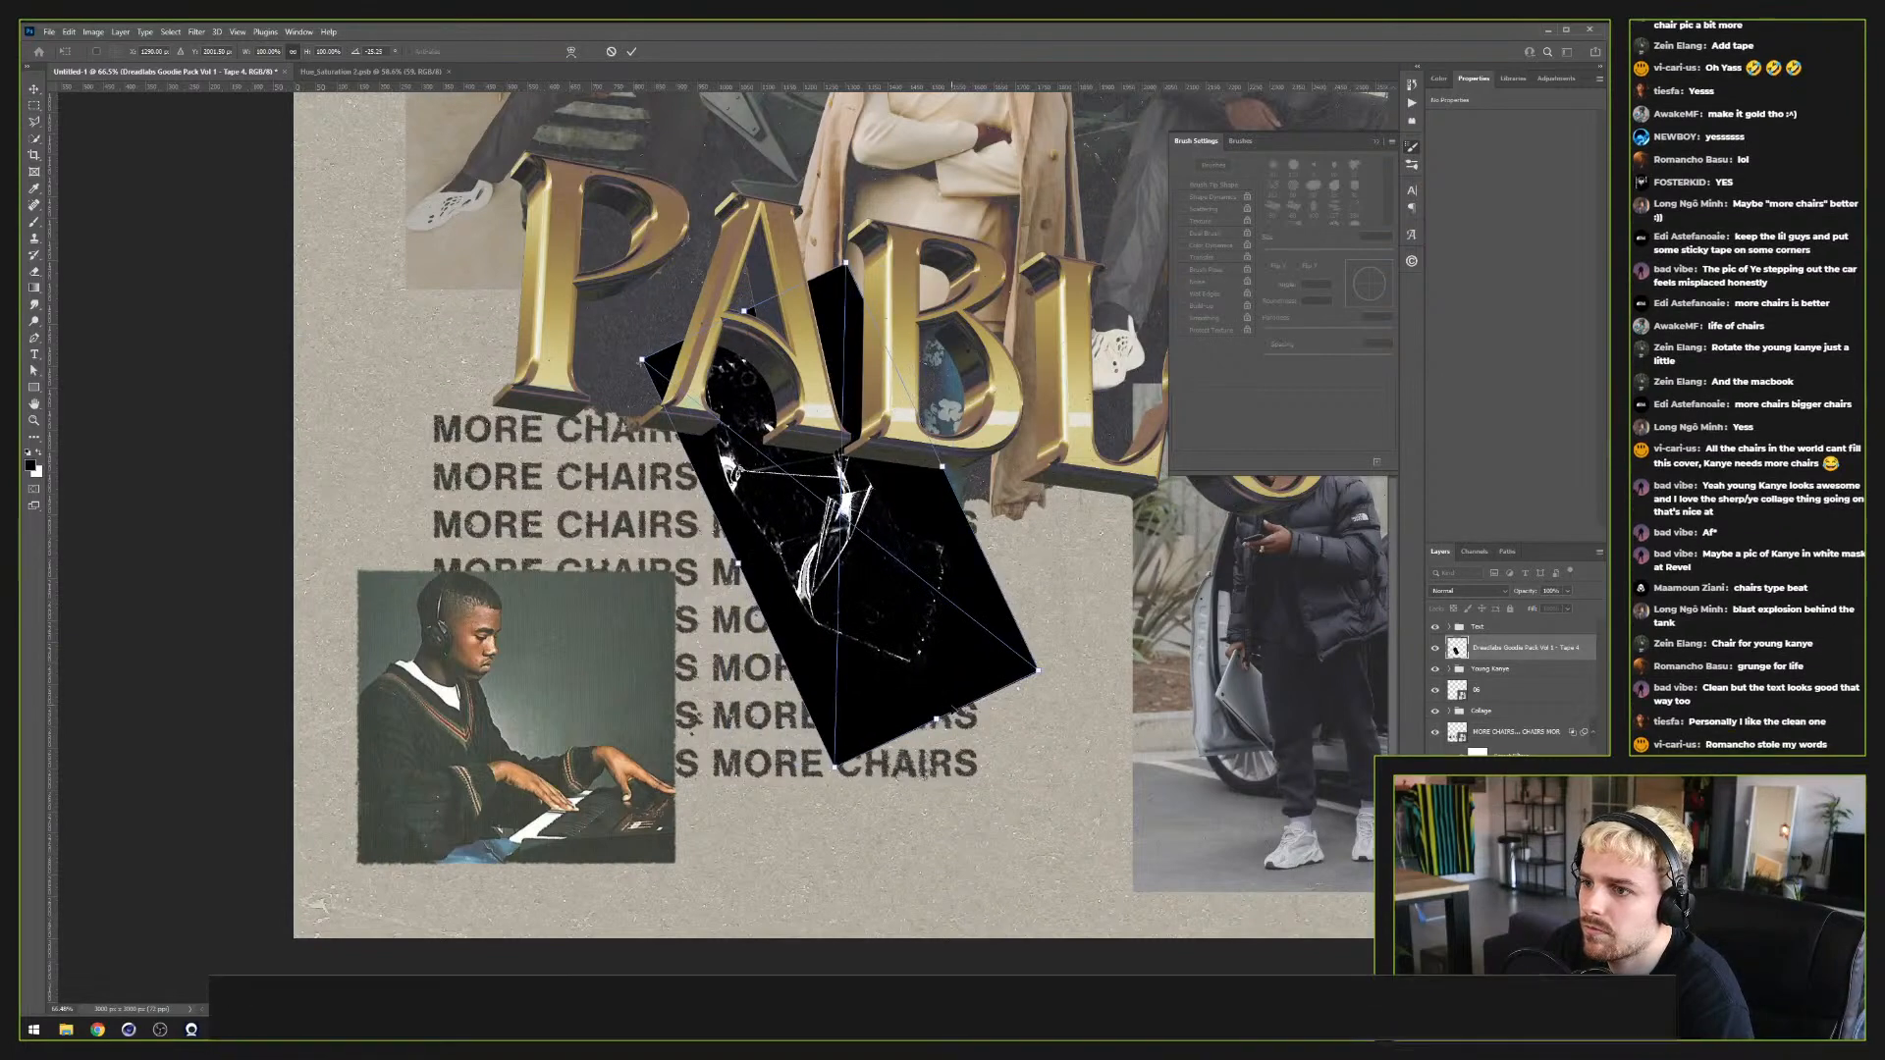
drag(957, 628, 712, 662)
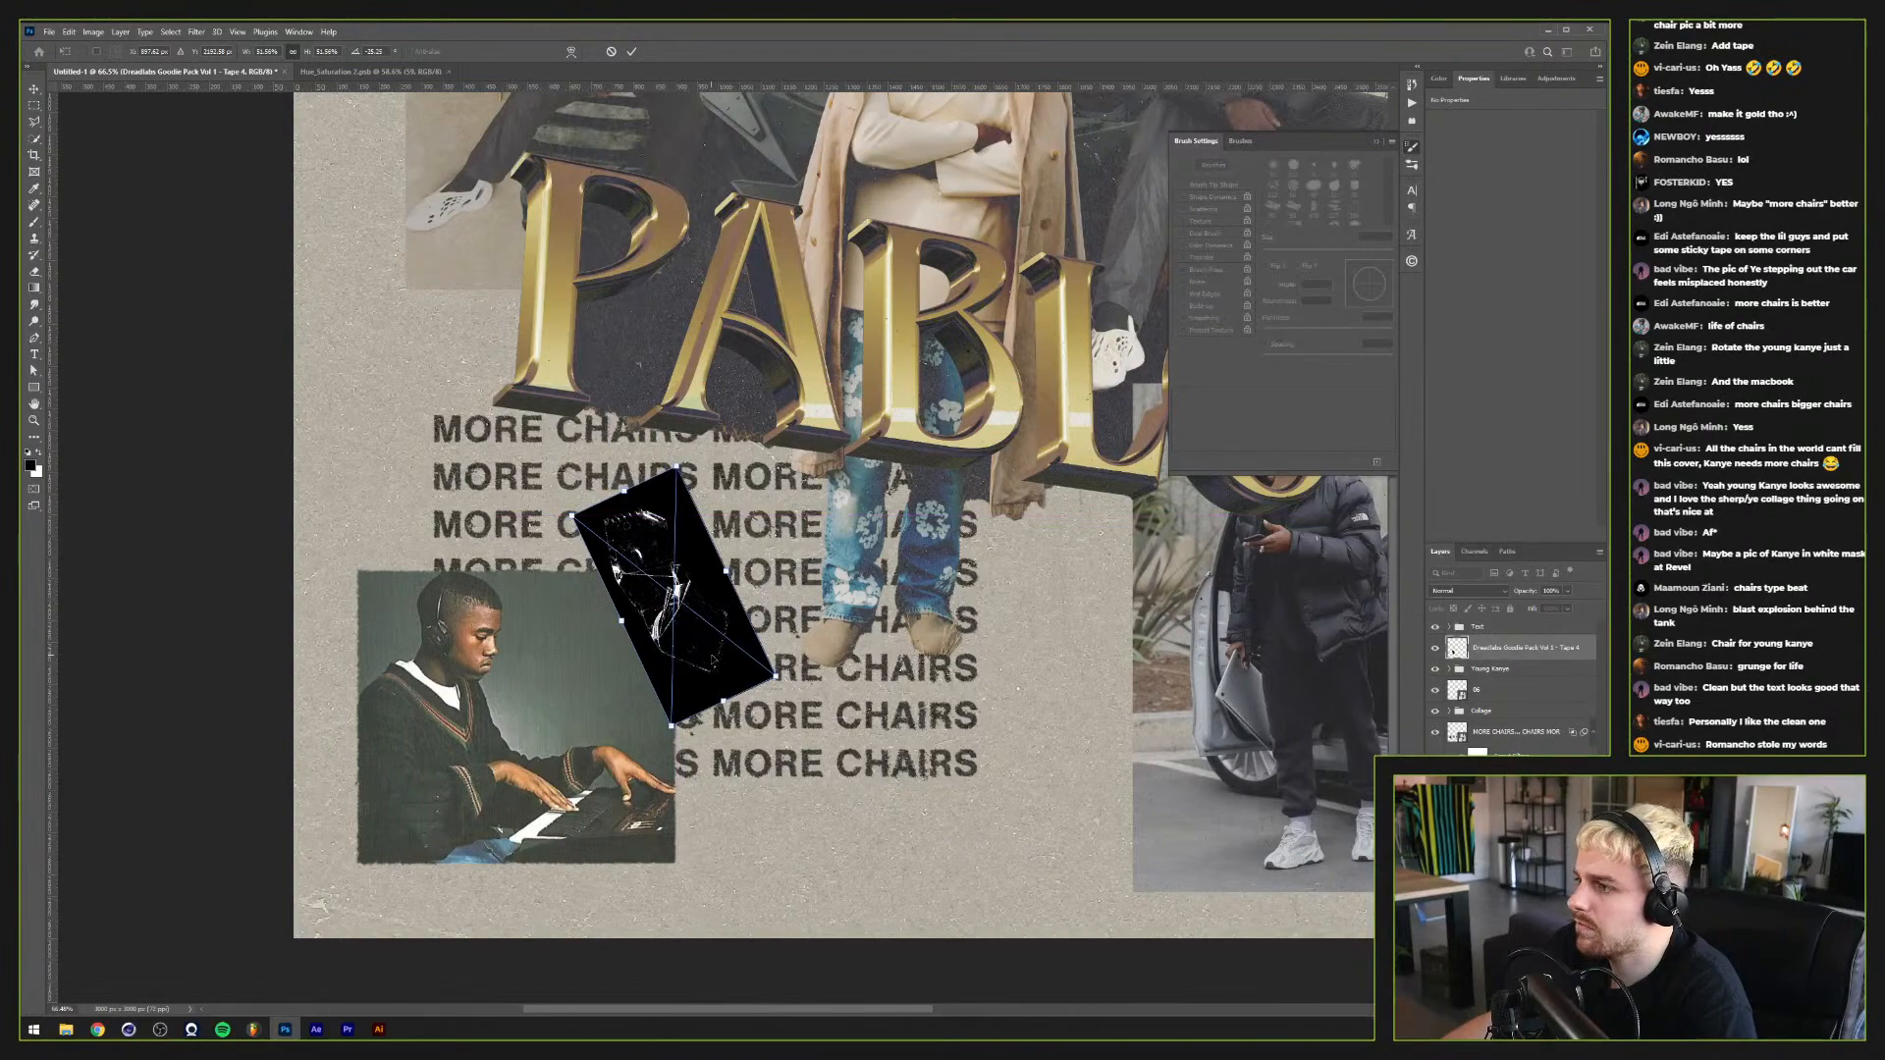
key(Return)
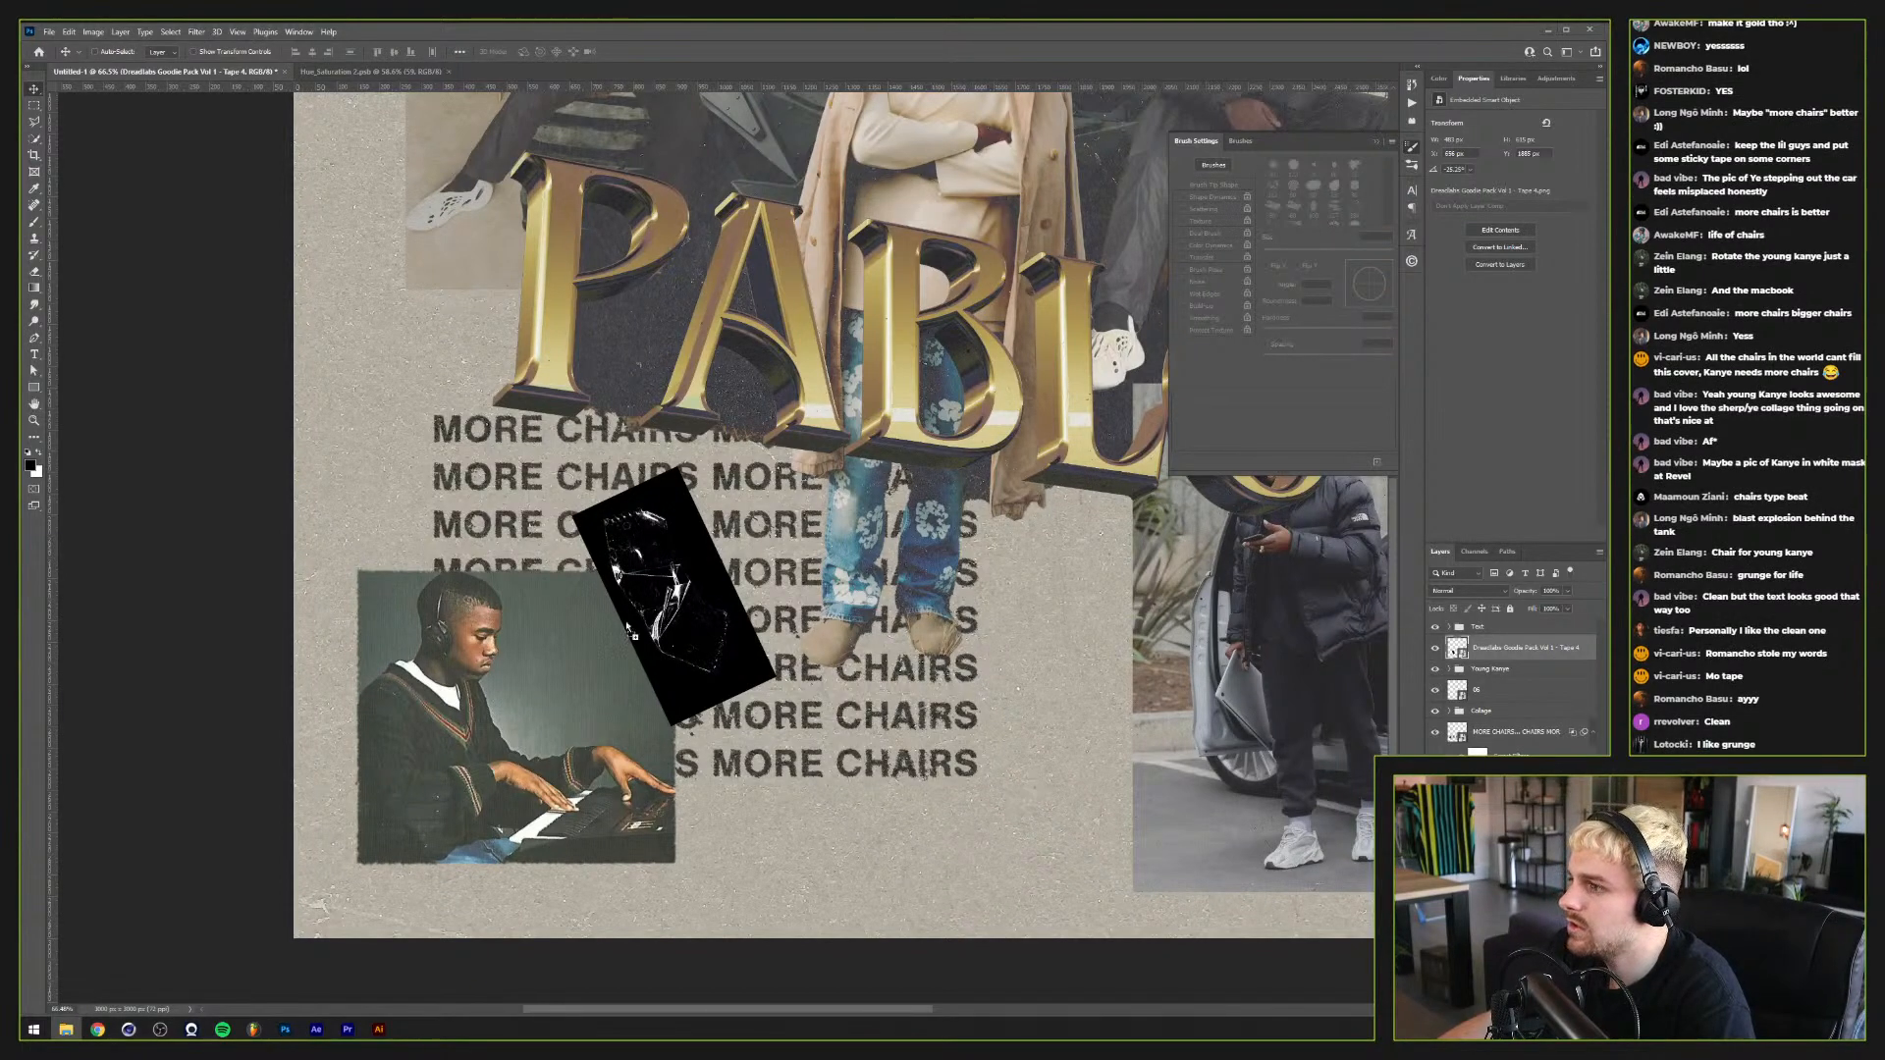
Step: Place a second tape image, then shrink and tilt it over the piano photo's upper-left corner
key(ctrl+t)
drag(18, 687, 334, 682)
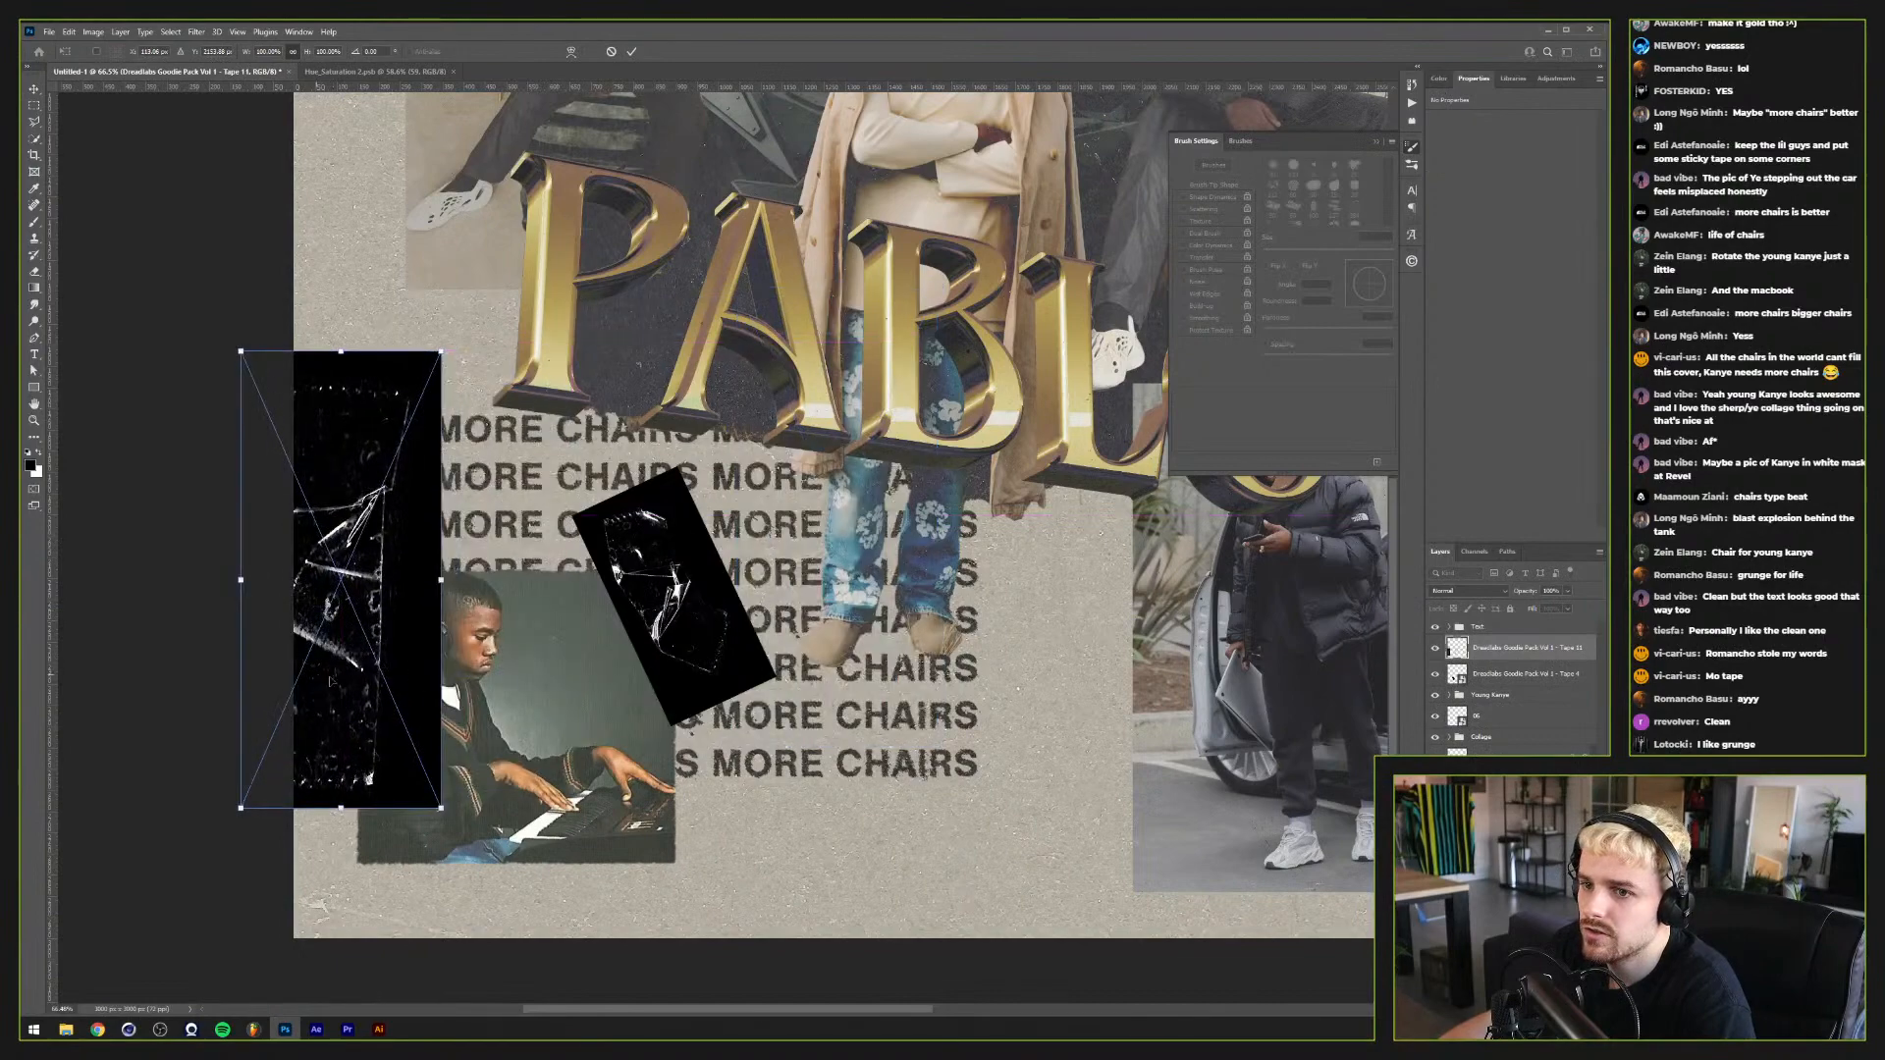
drag(440, 580, 382, 545)
drag(236, 741, 198, 714)
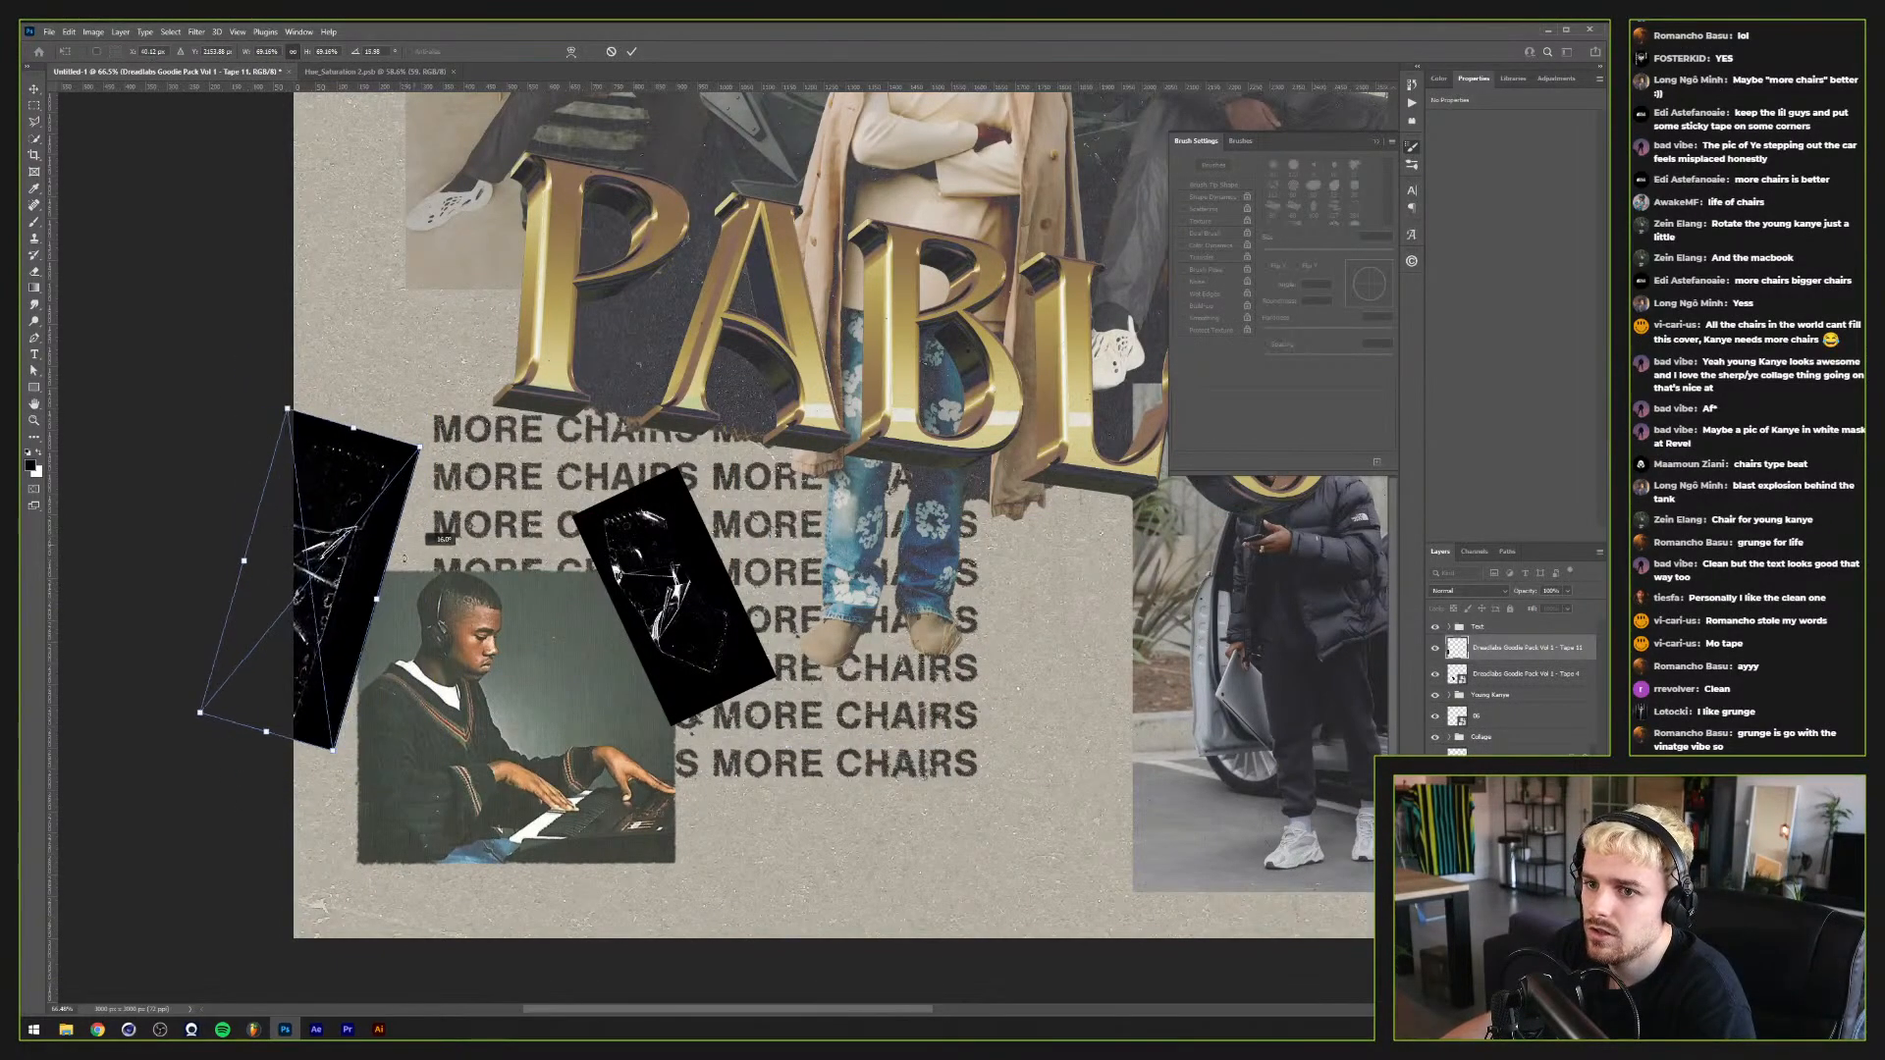
drag(294, 628, 363, 651)
drag(330, 752, 389, 620)
drag(490, 473, 513, 455)
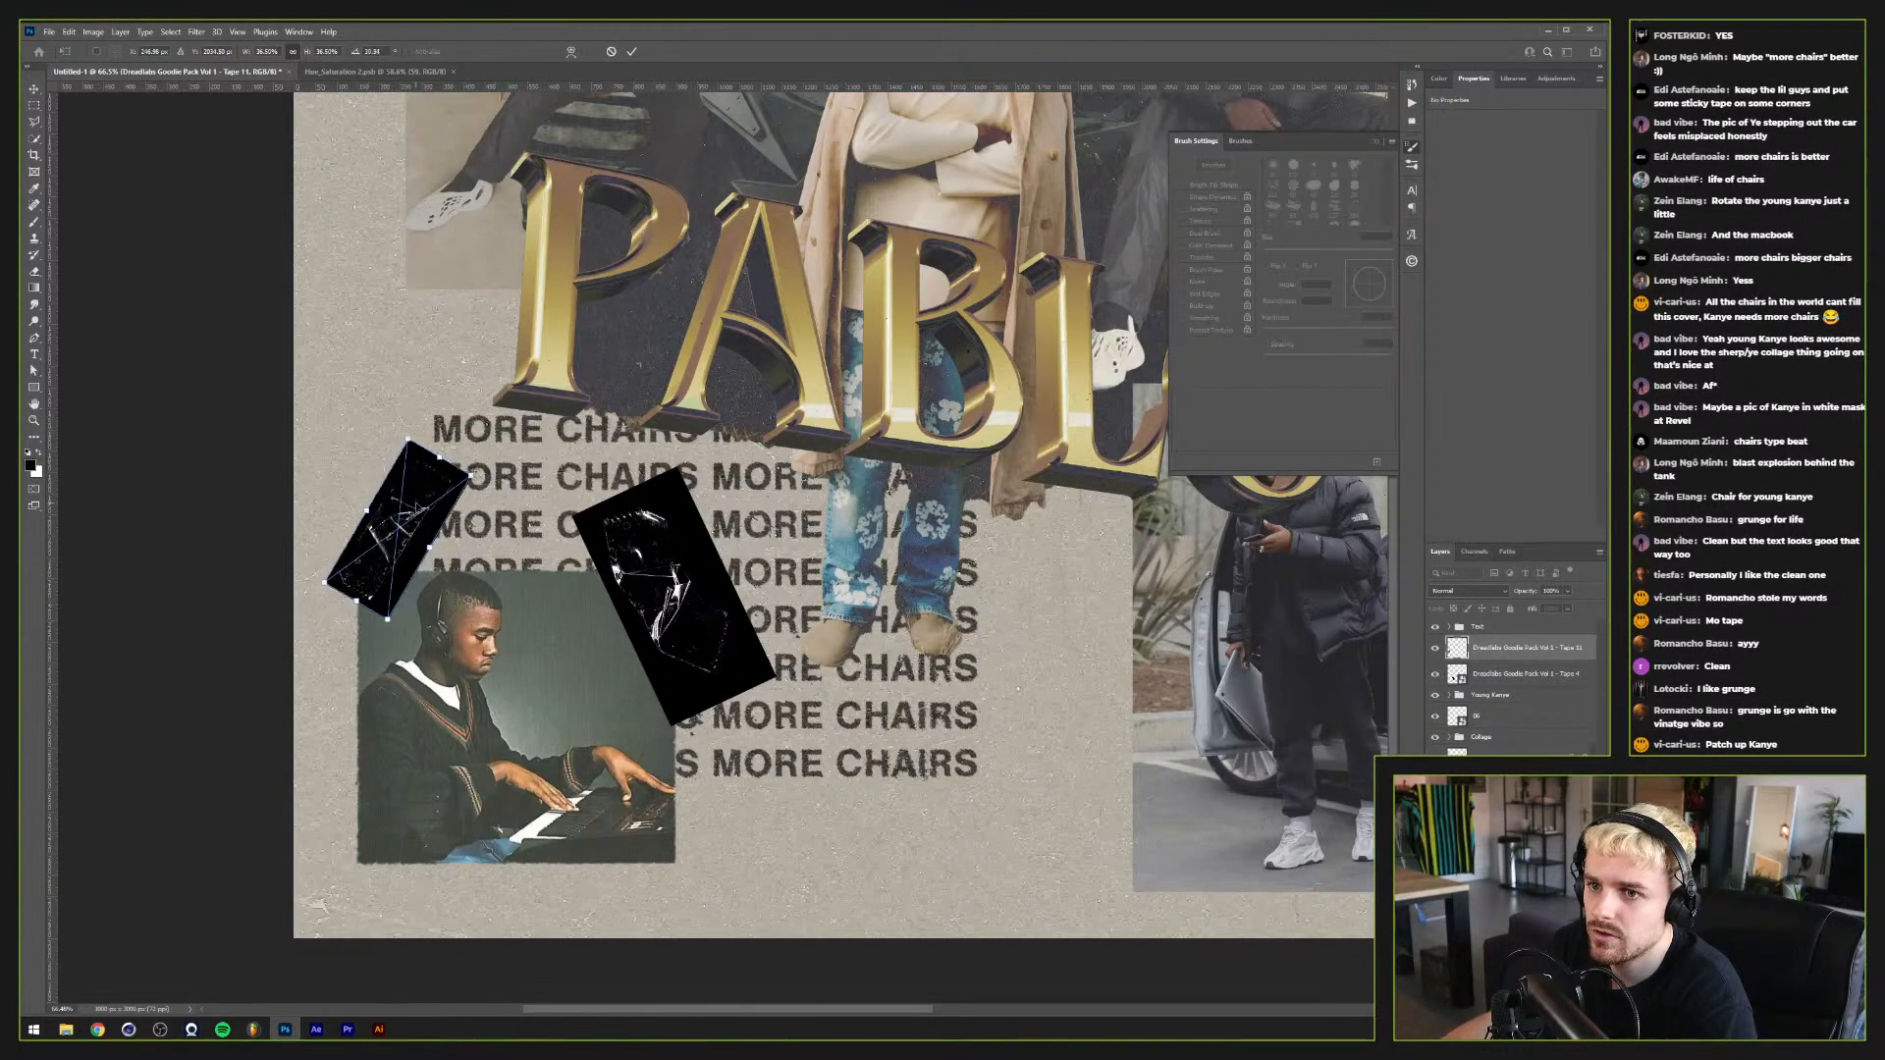
drag(412, 496, 382, 560)
key(Return)
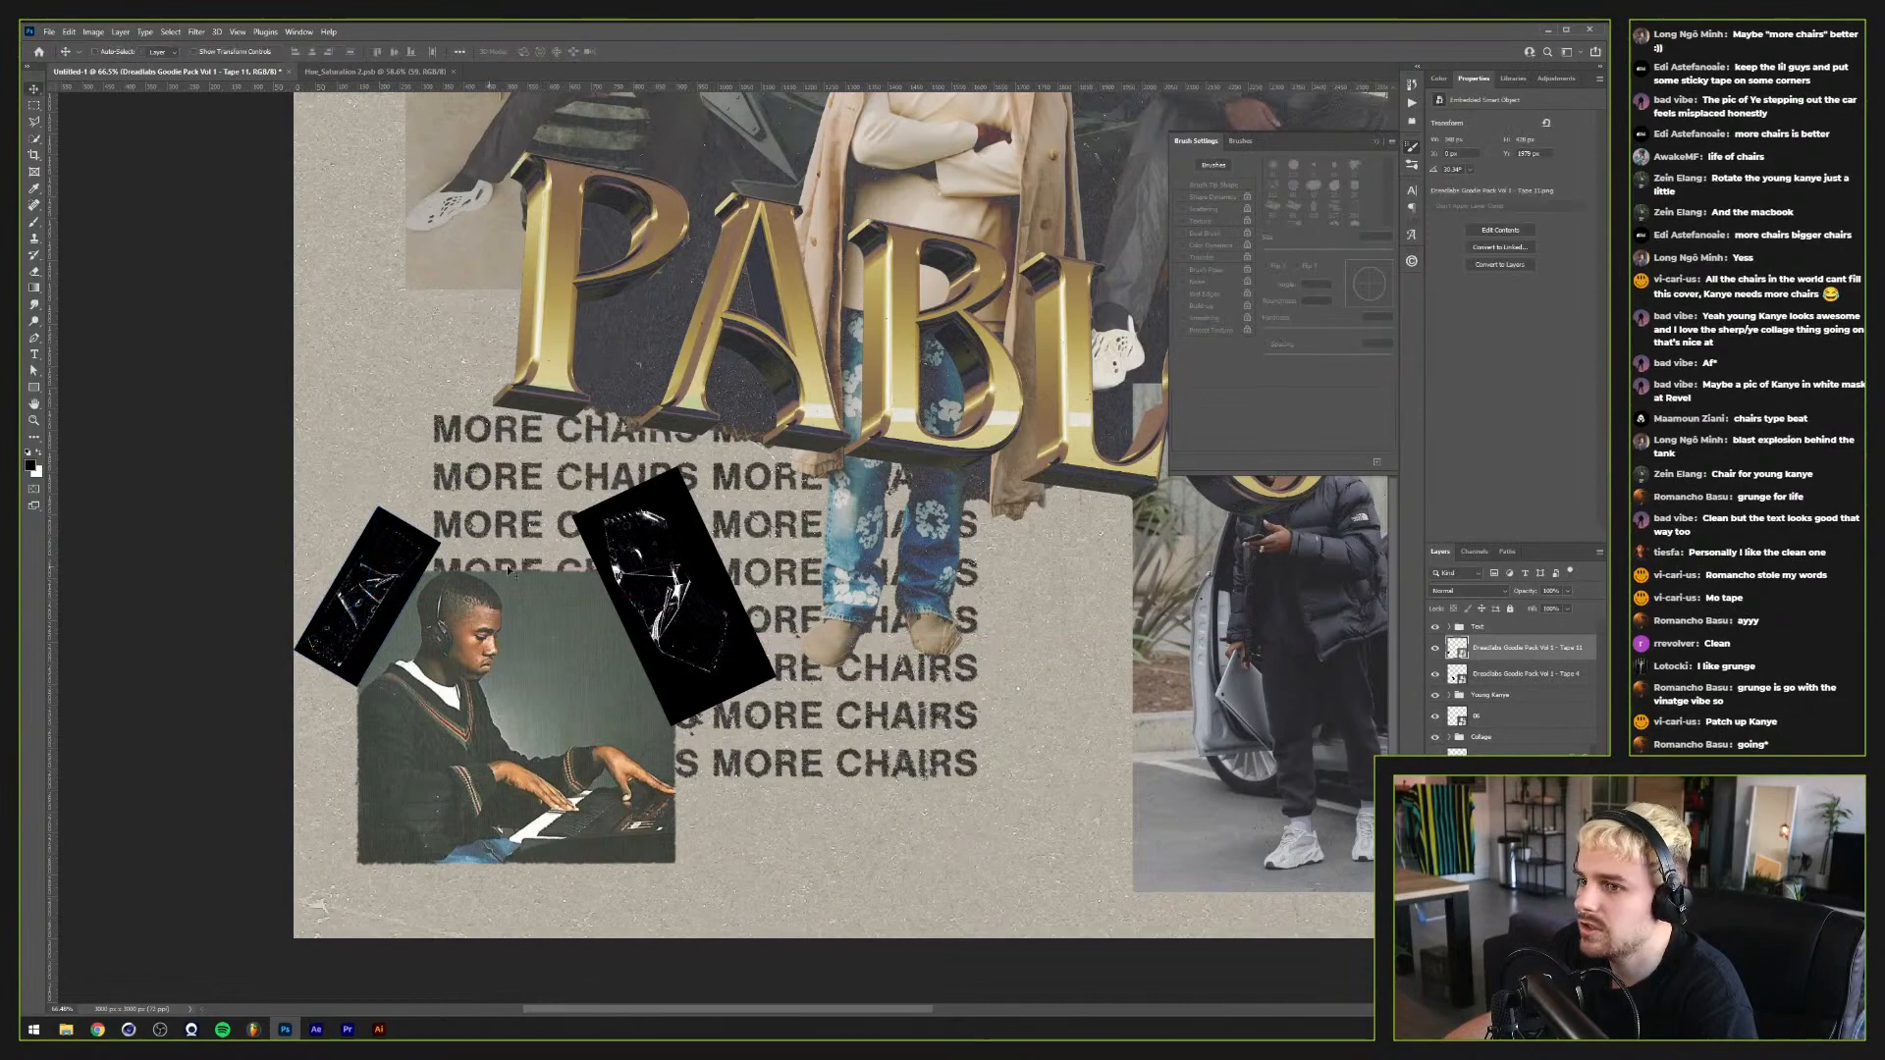
Step: Scale down the Tape 4 image at the piano photo's upper-right corner
click(699, 624)
key(ctrl+t)
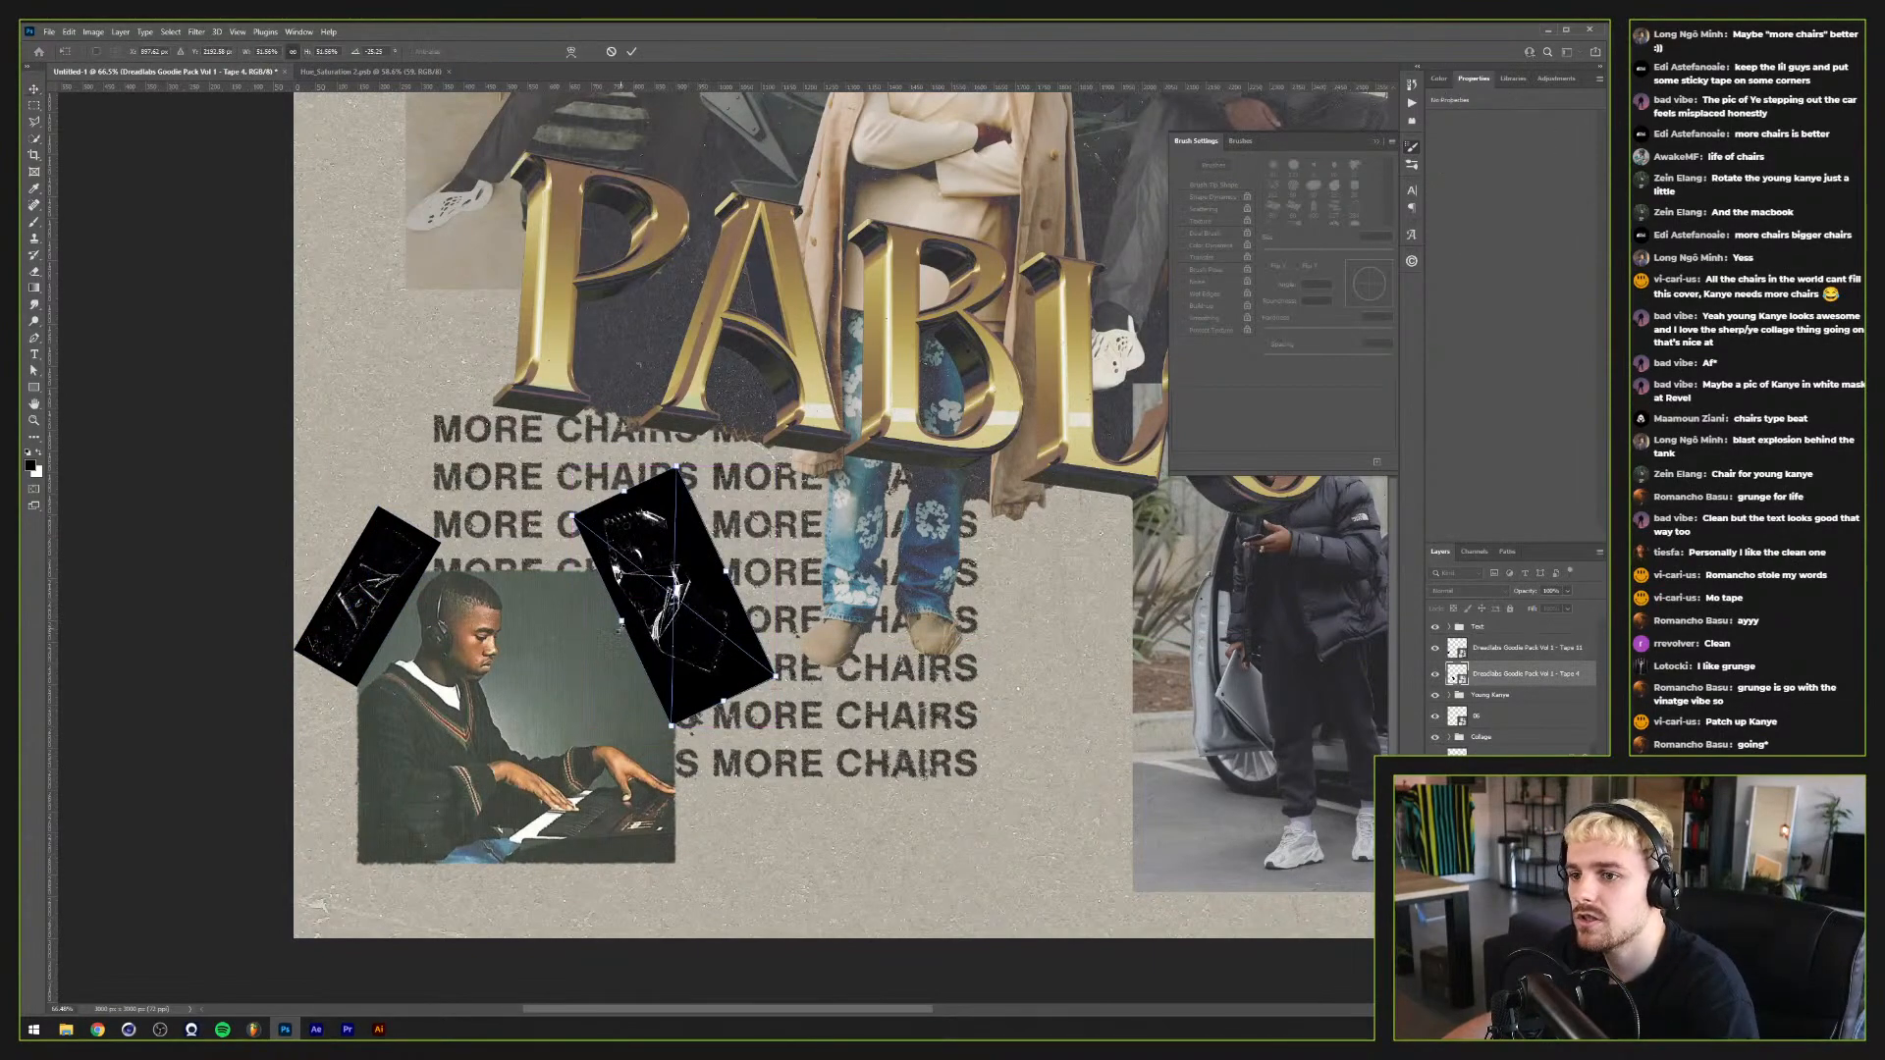
drag(670, 726, 671, 693)
key(Return)
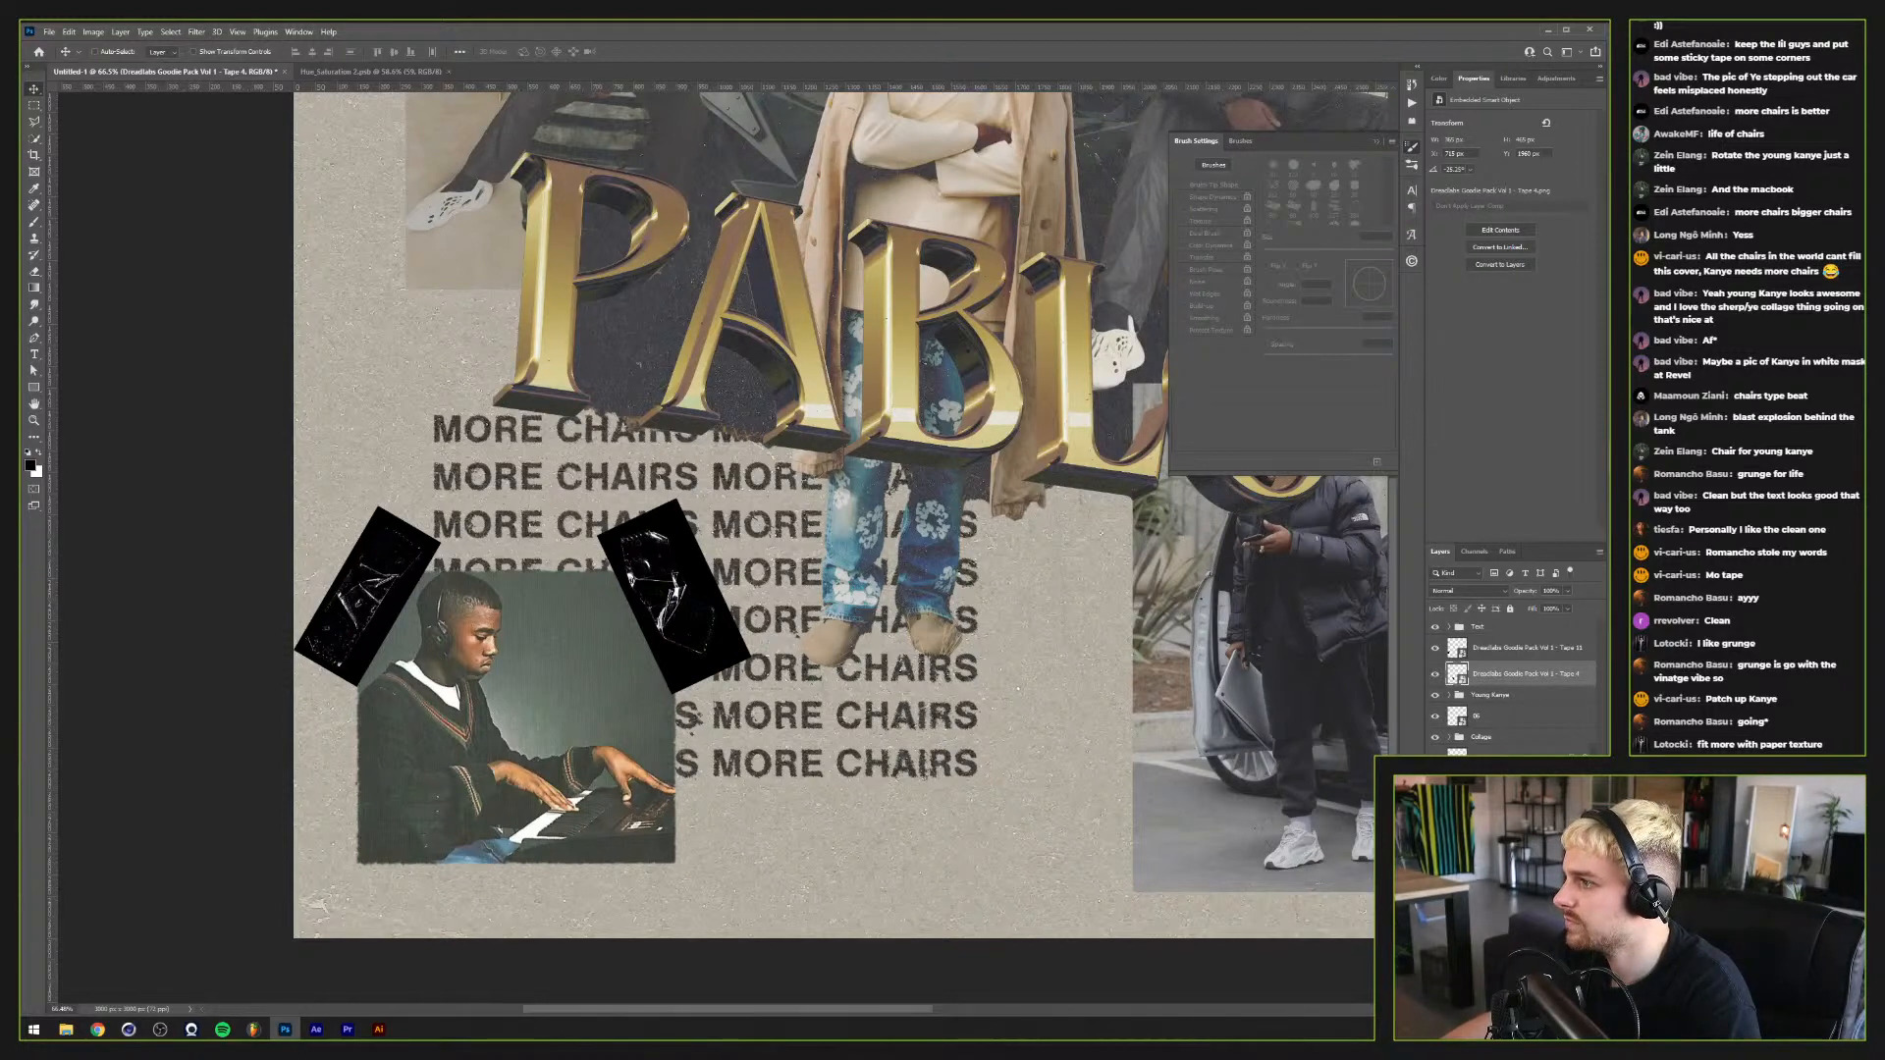
Step: Place a third tape image, then shrink and rotate it over the piano photo's lower-left corner
drag(1311, 817, 847, 807)
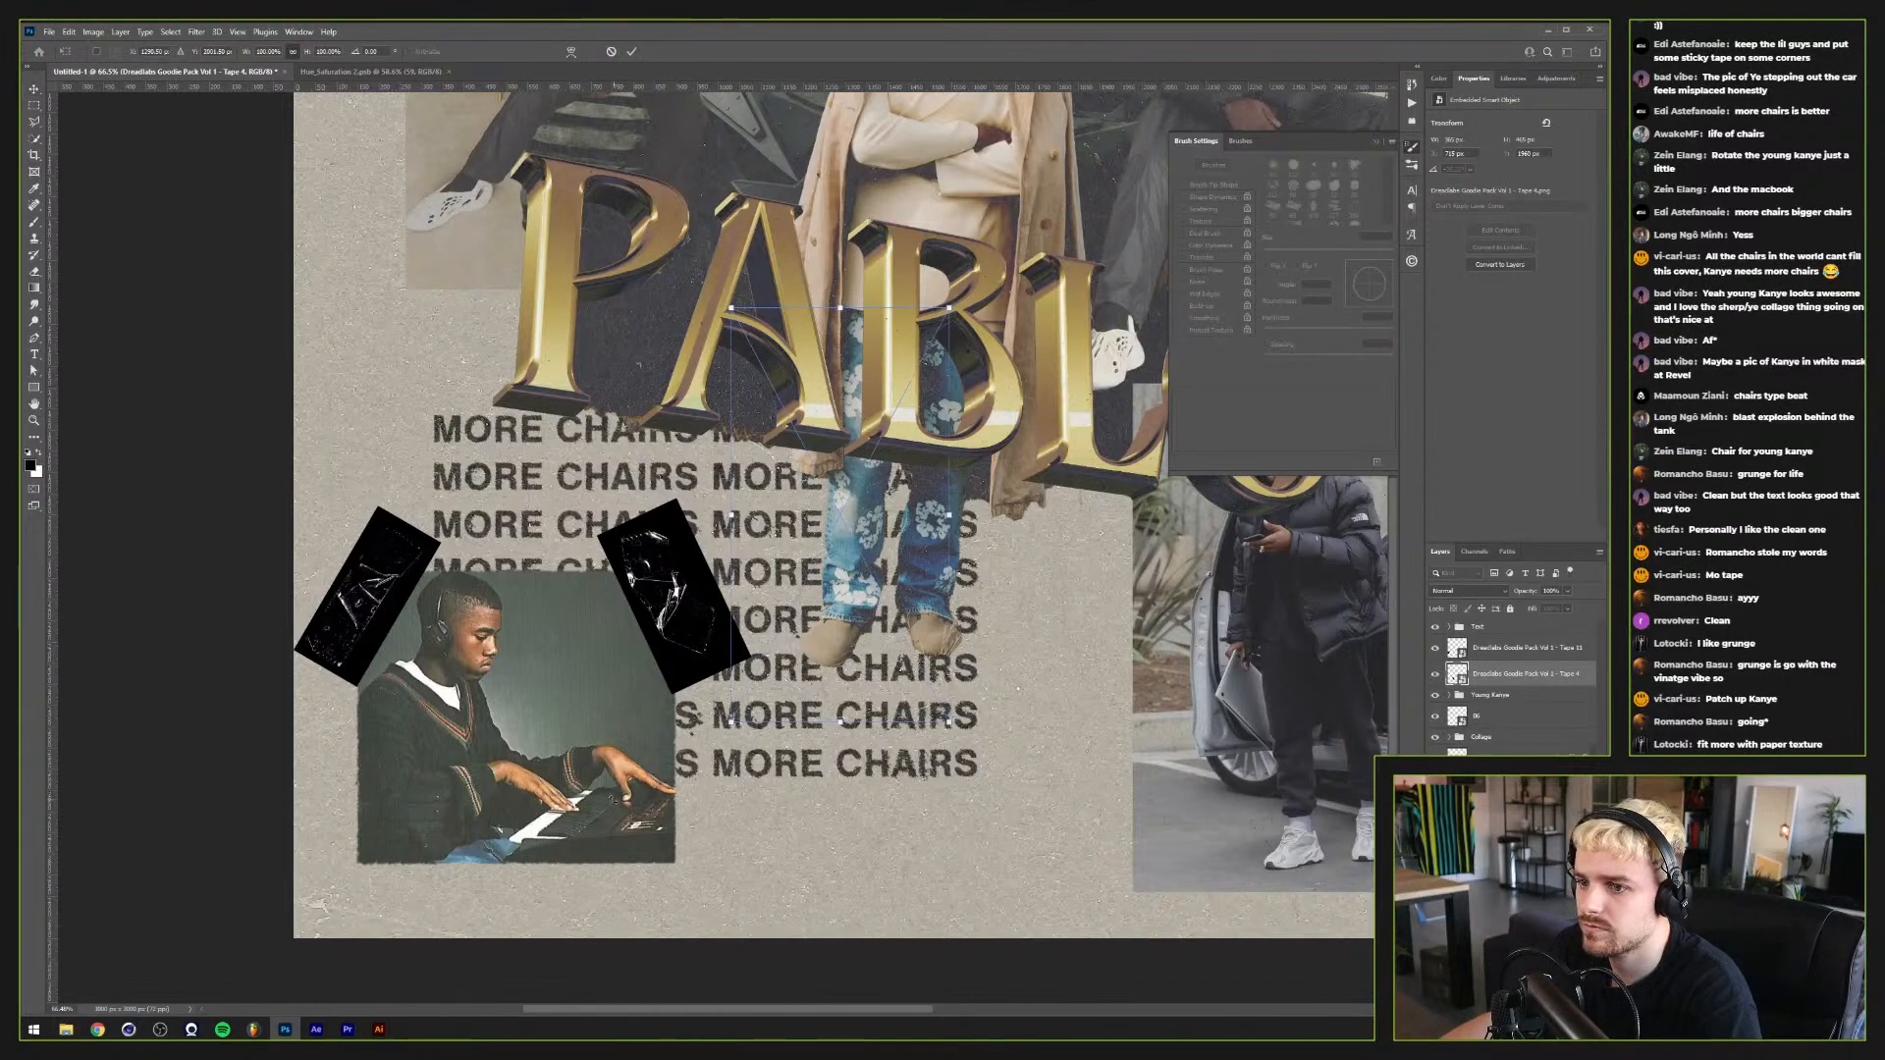
drag(840, 720, 610, 619)
drag(821, 545, 376, 881)
key(Return)
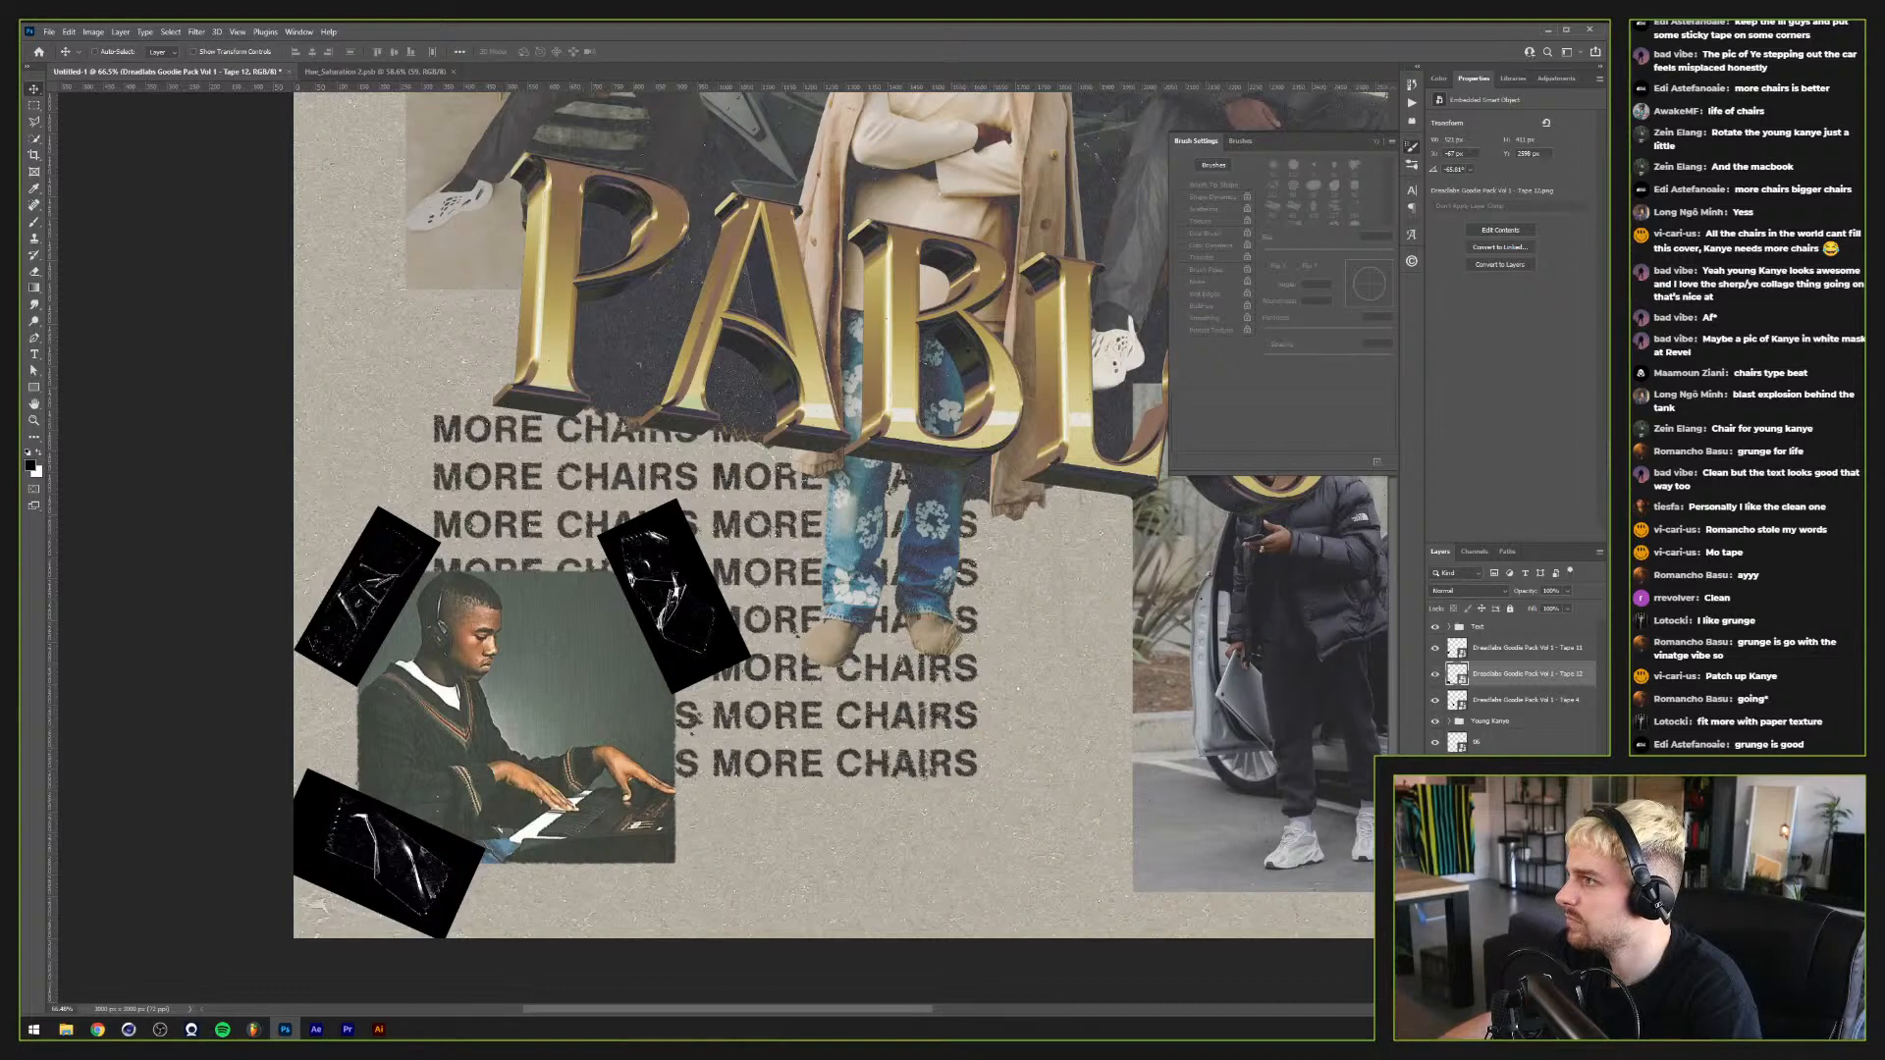
Step: Group the three tape layers around the piano photo
key(super+e)
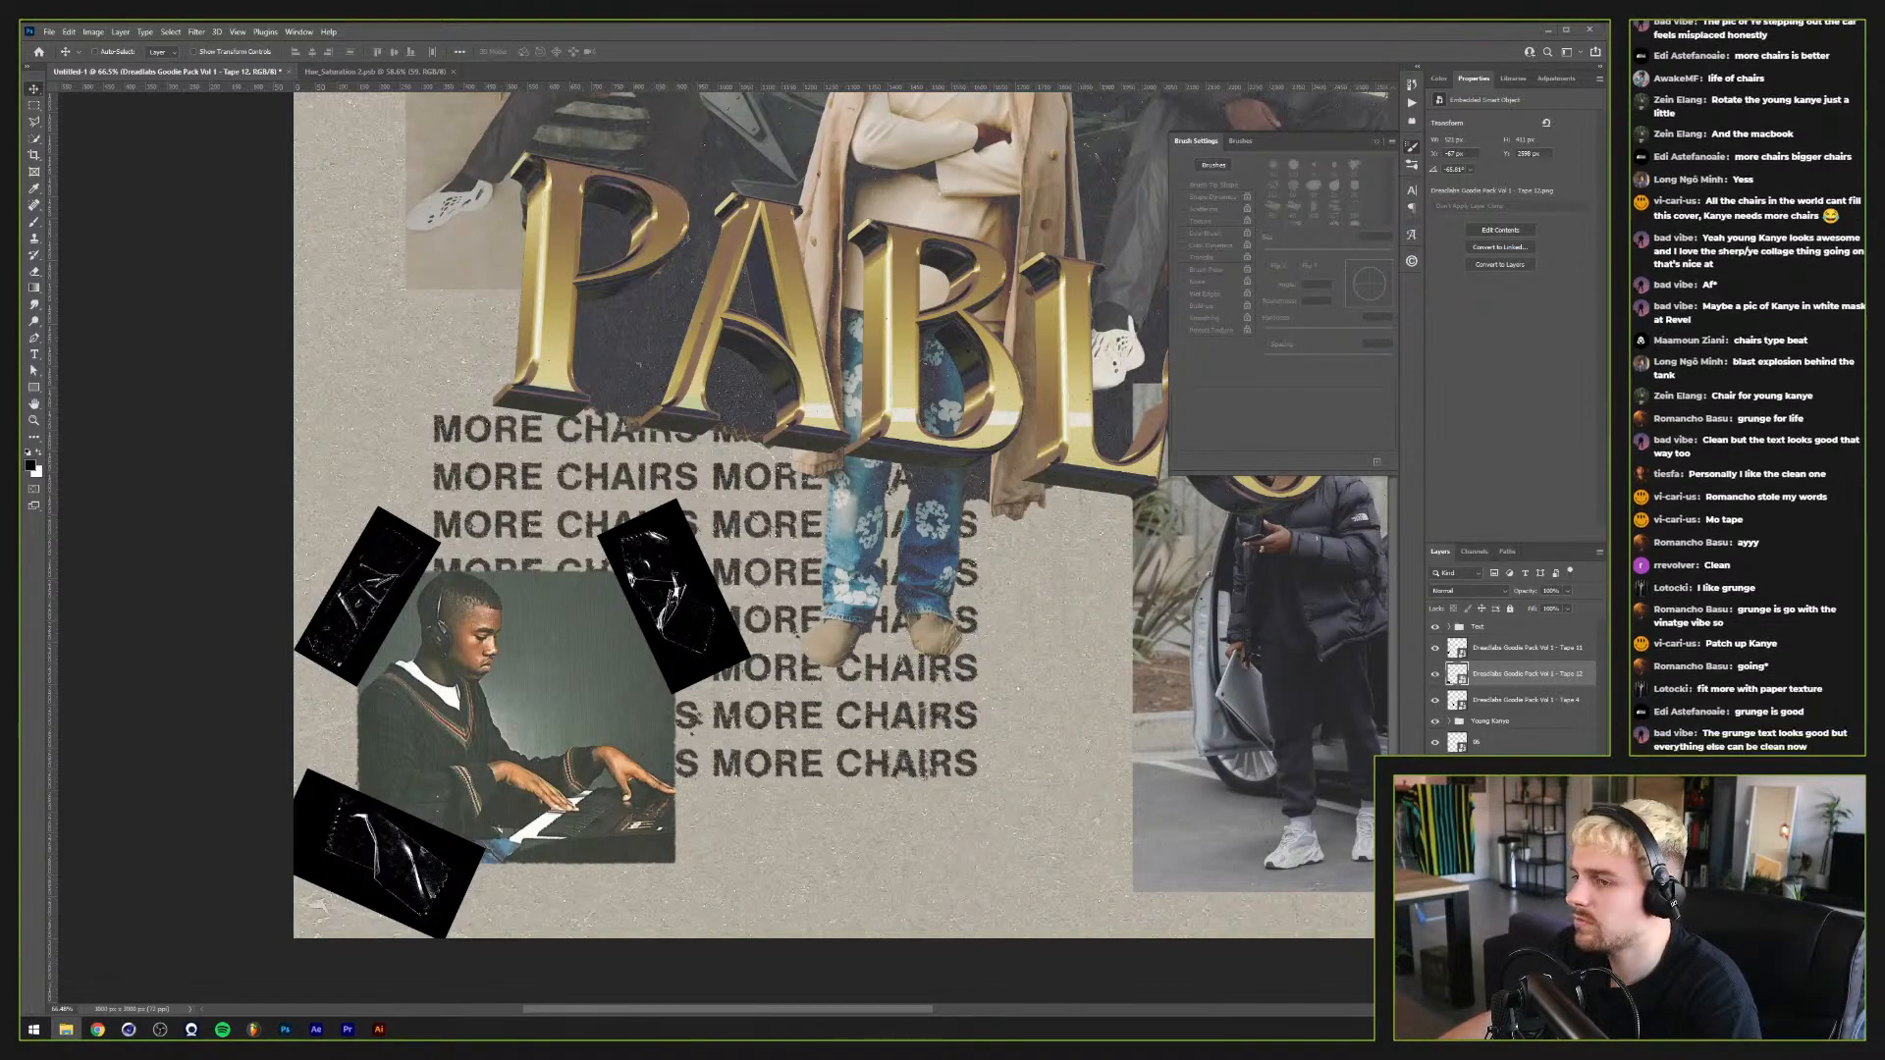
key(alt+Tab)
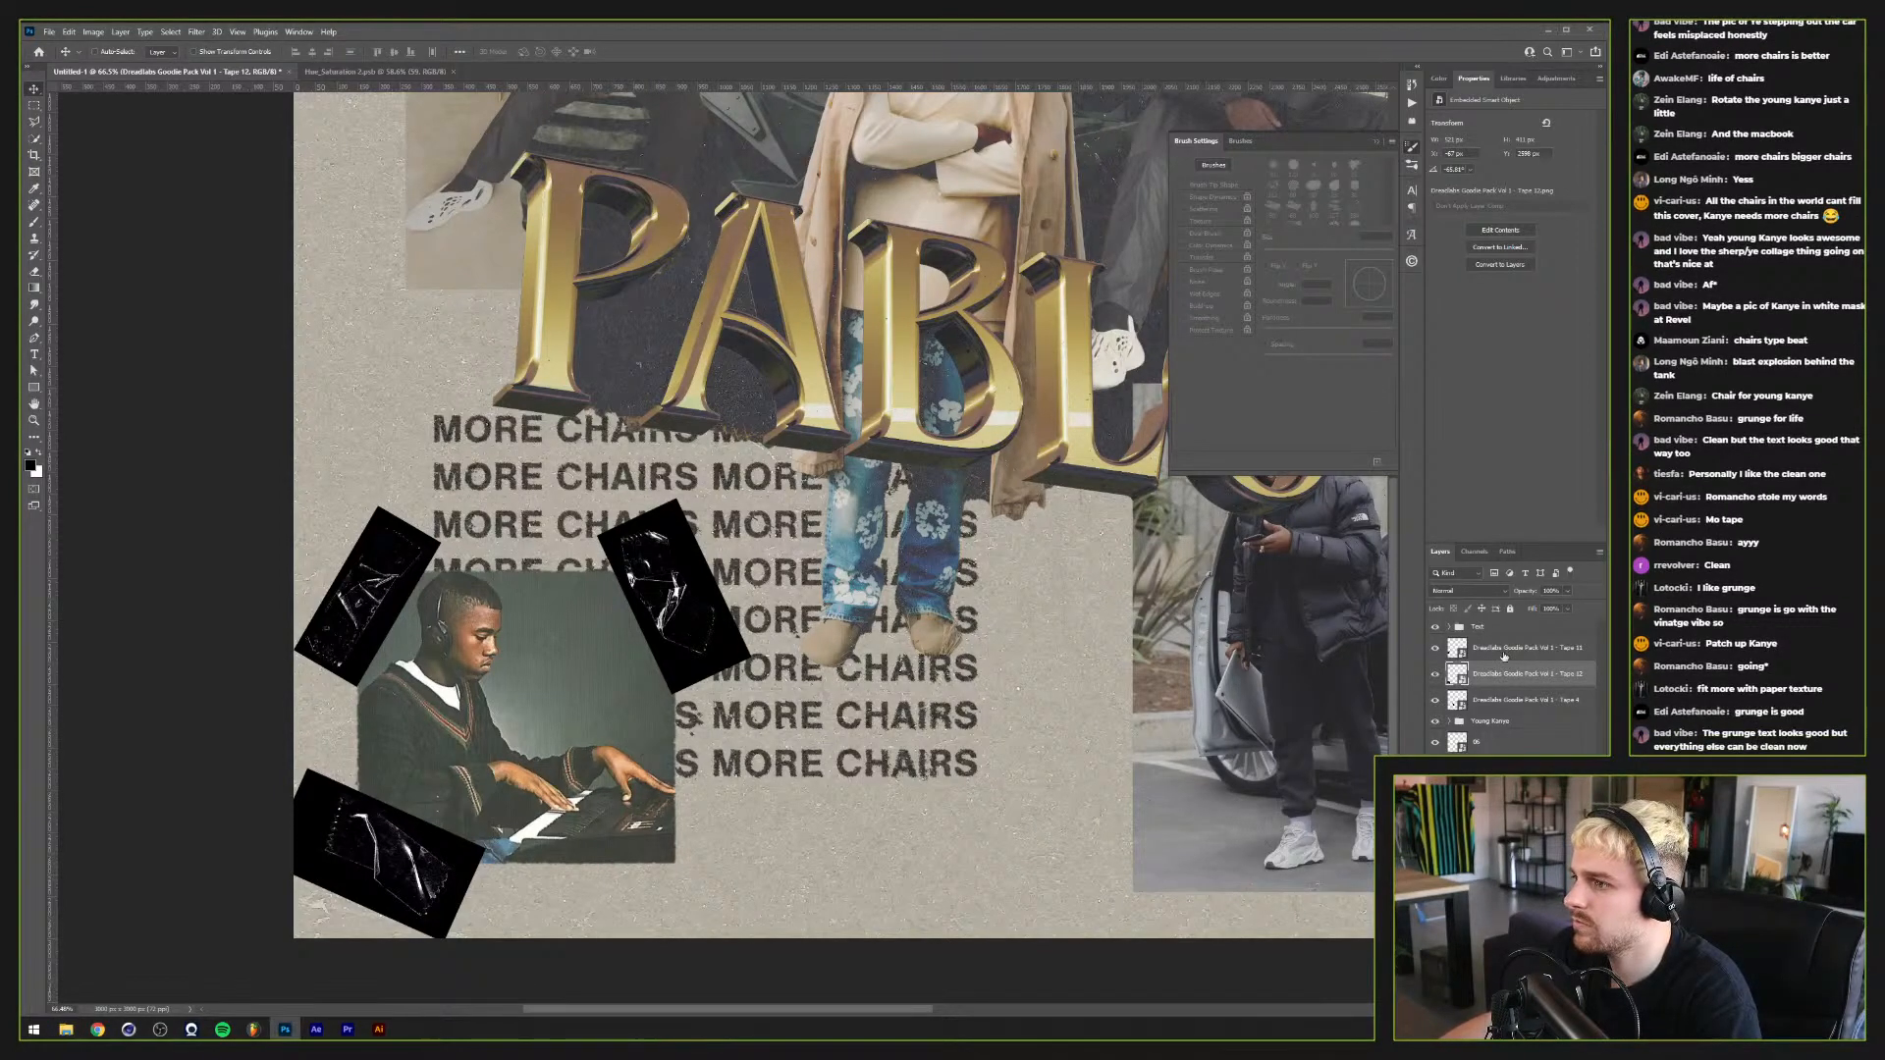
key(ctrl+g)
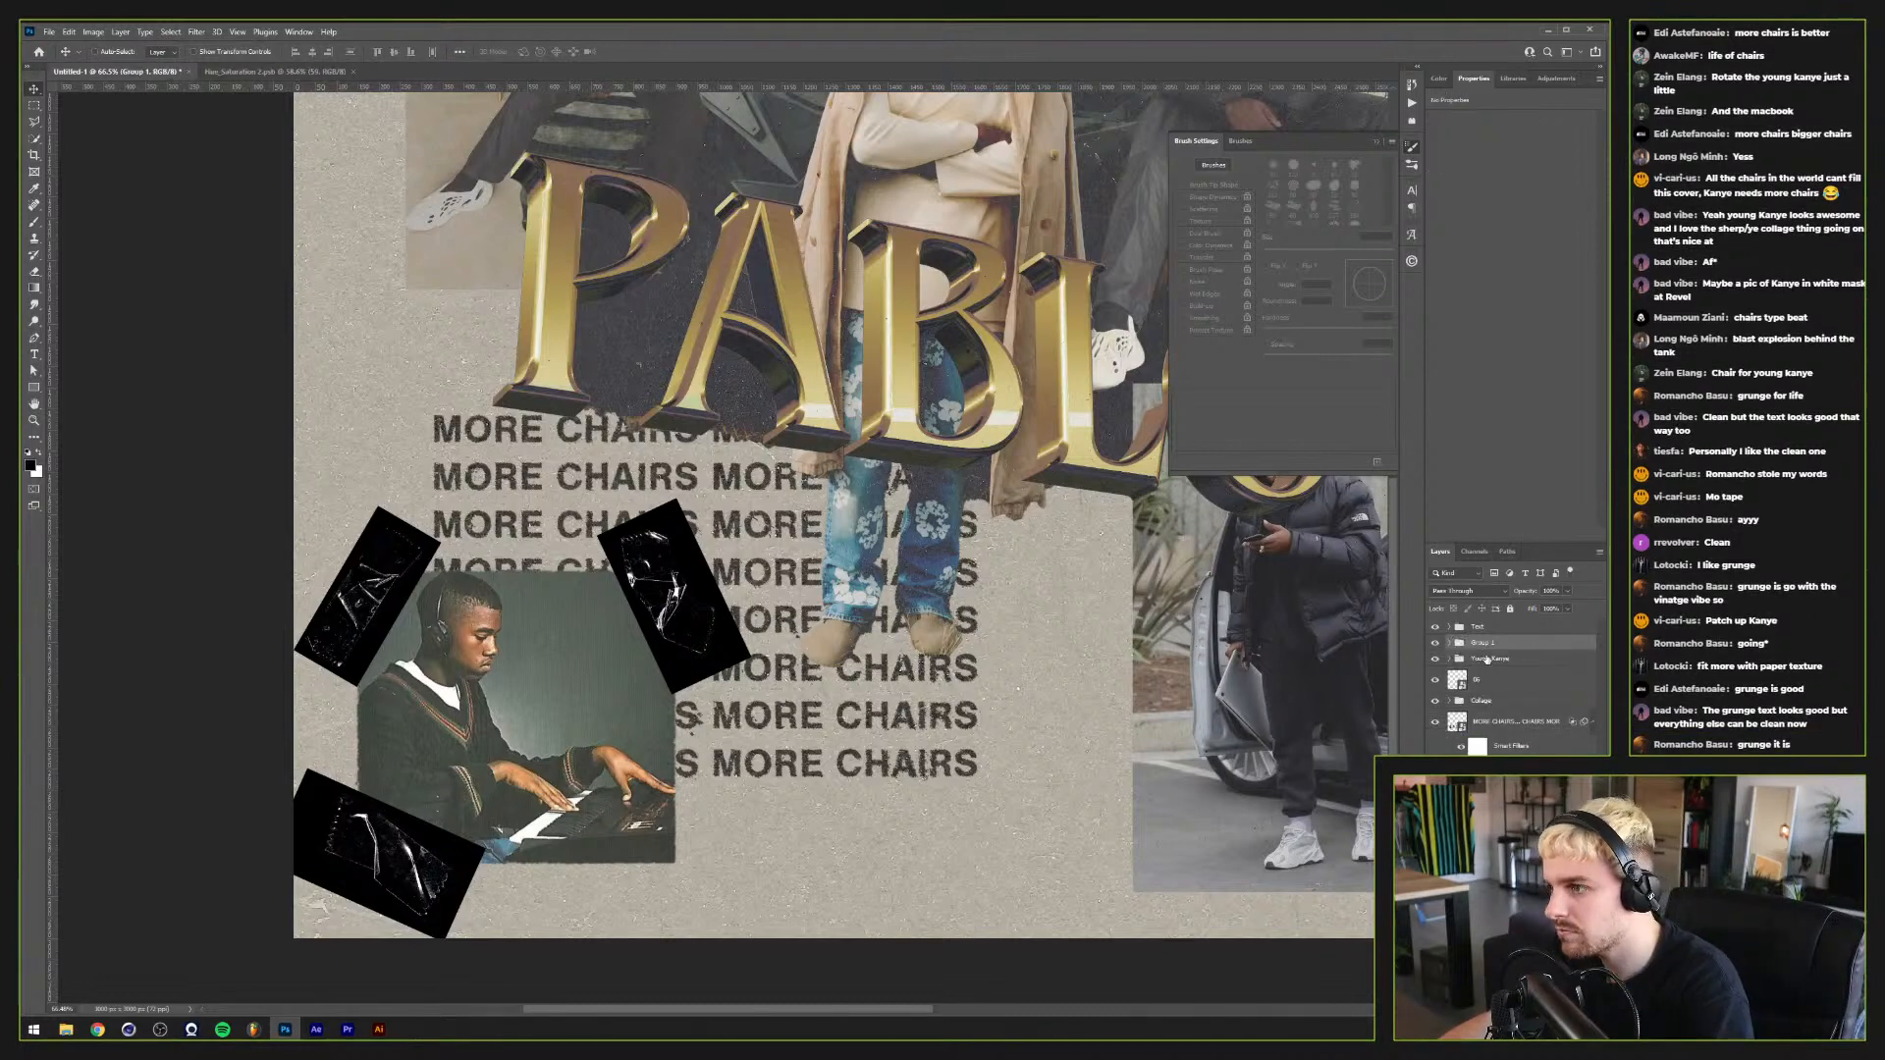
Step: Rename the group of tape layers as Tape and set its blend mode to Screen
double_click(1481, 642)
text(Tape)
key(Return)
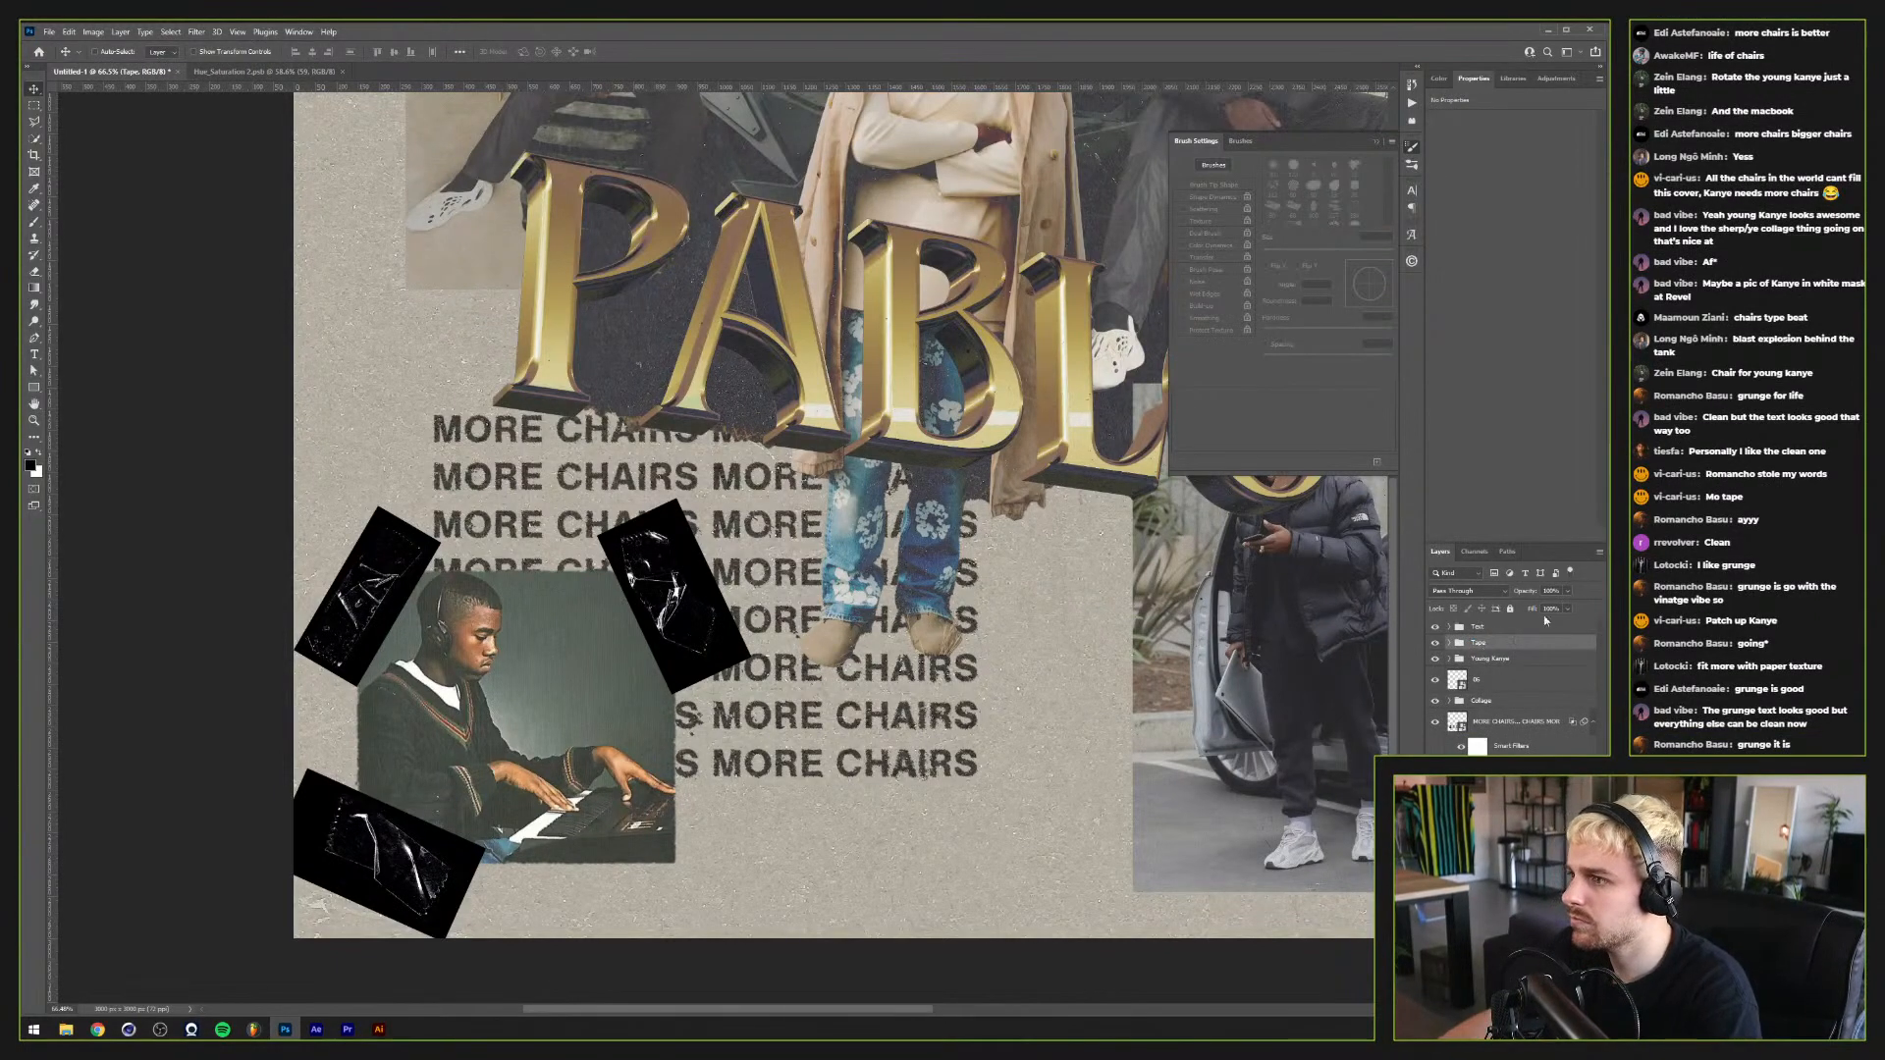
click(1487, 594)
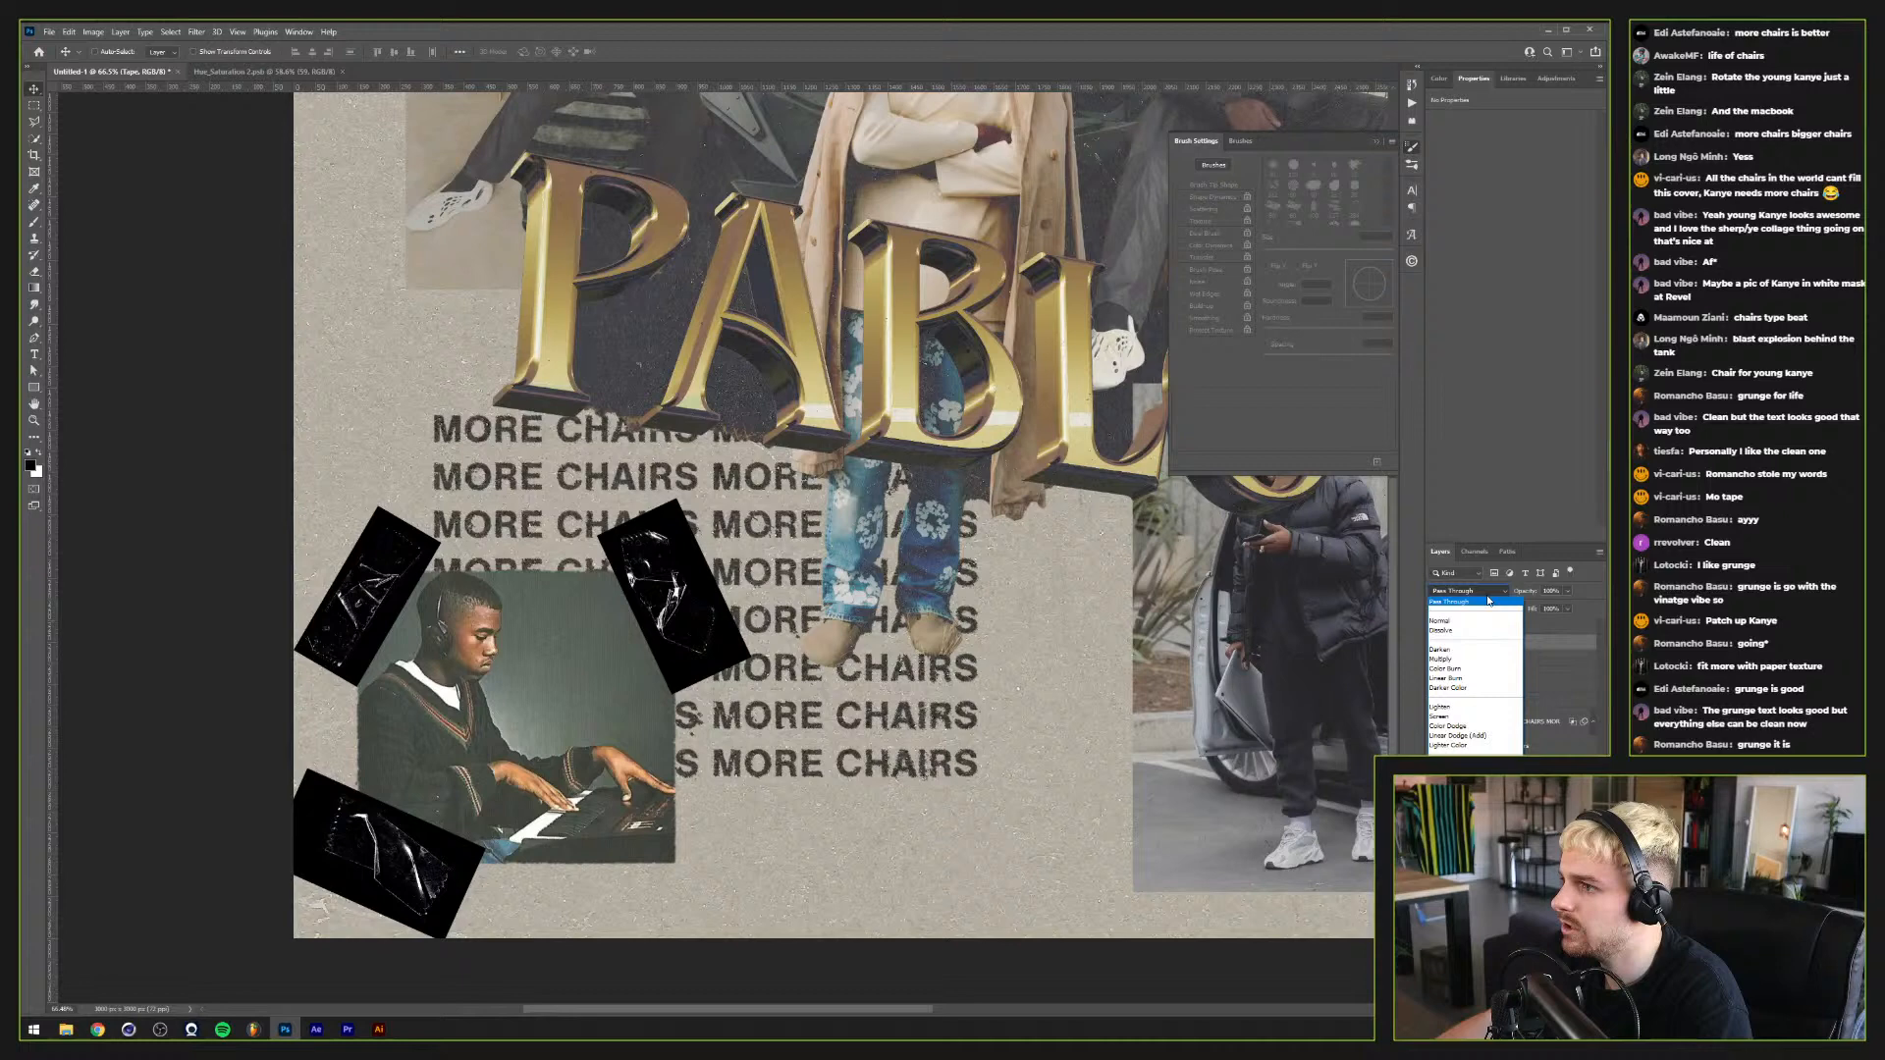
click(1454, 717)
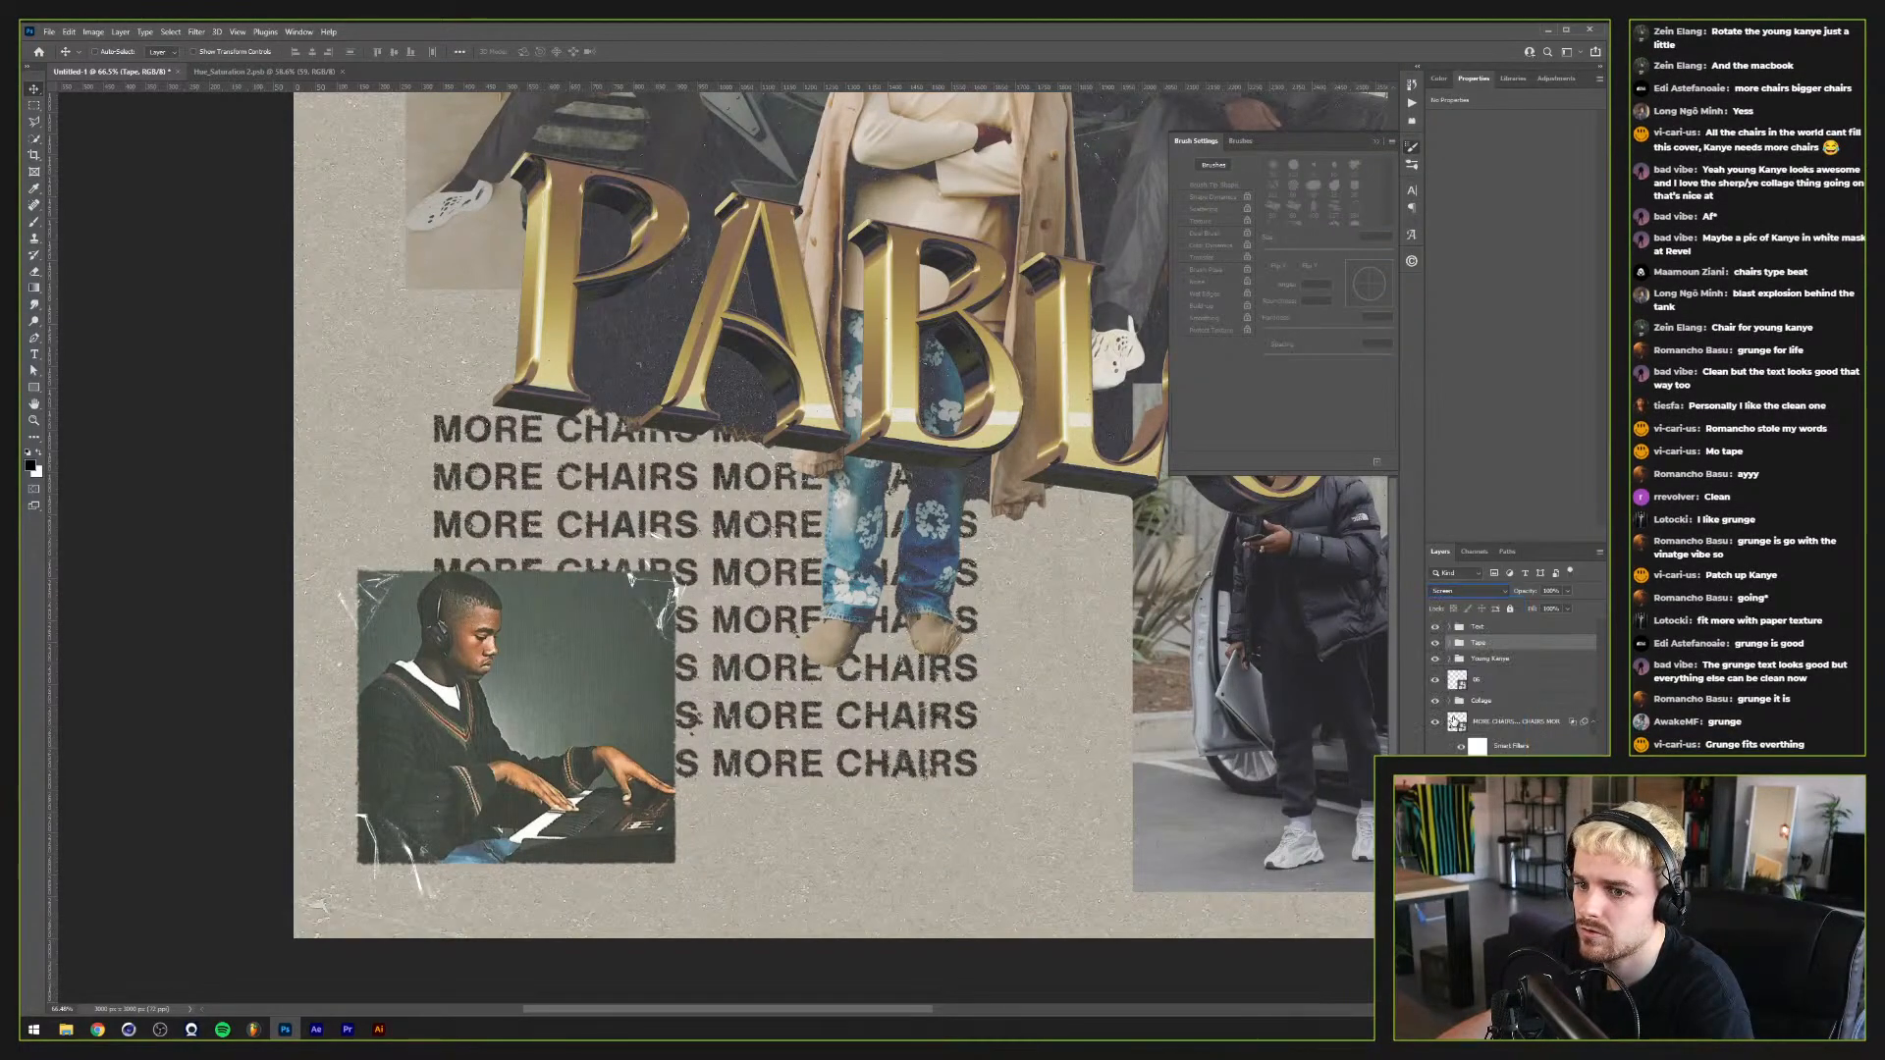
Step: Return the Tape group to Pass Through and try hiding its black areas with the This Layer Blend If slider
right_click(1510, 646)
click(1467, 590)
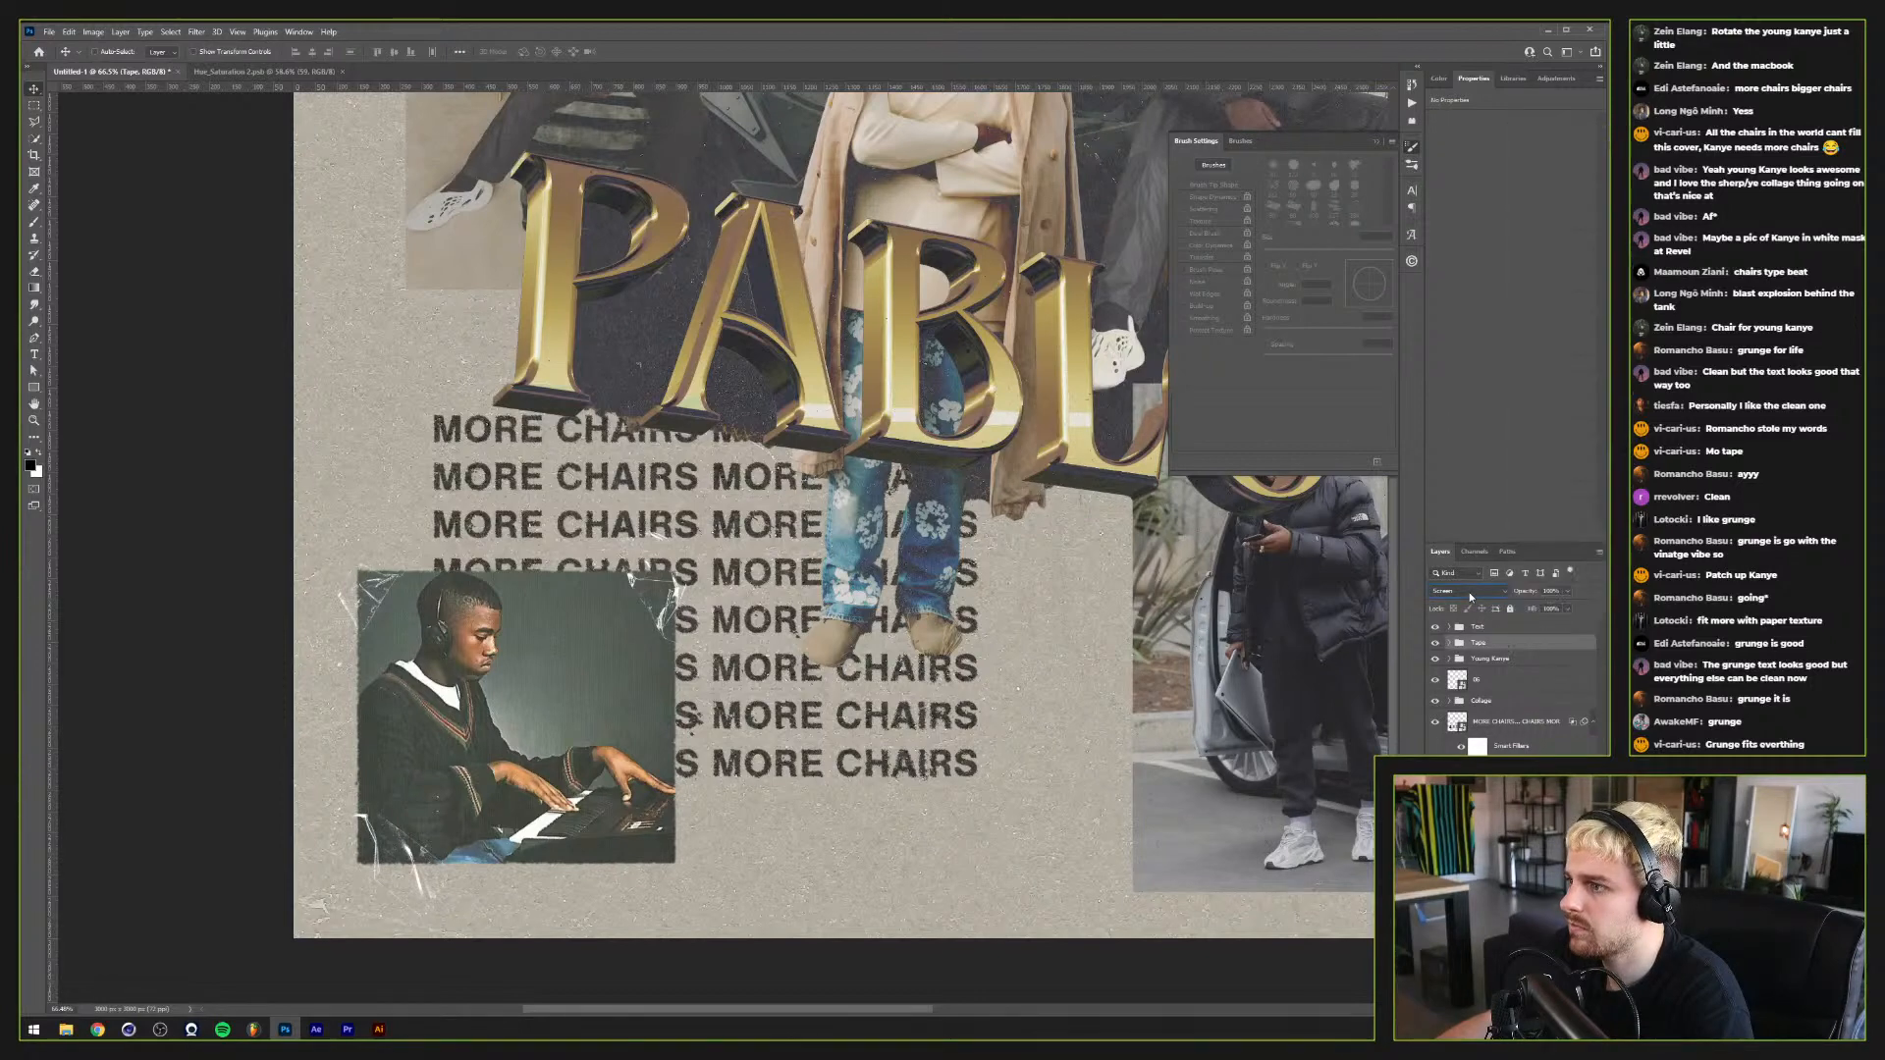
click(1466, 590)
click(1467, 603)
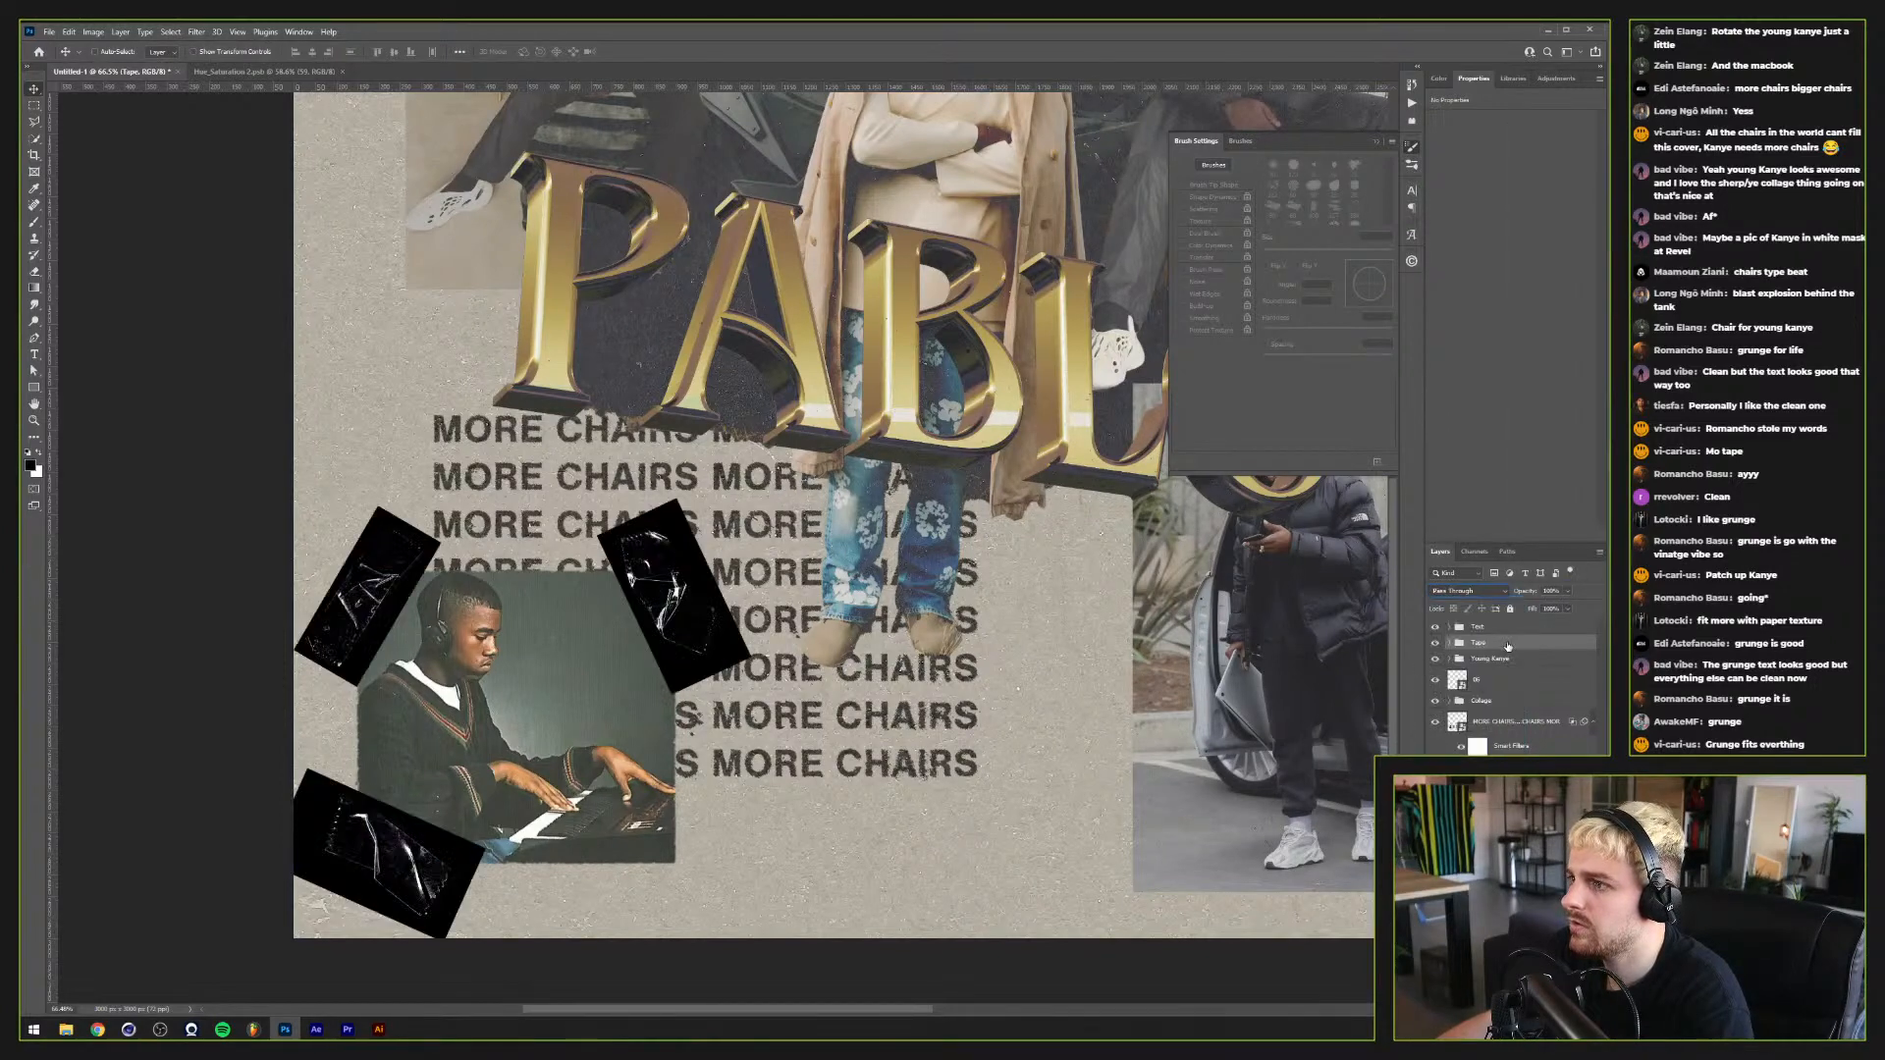
double_click(1502, 644)
drag(1033, 575, 1085, 576)
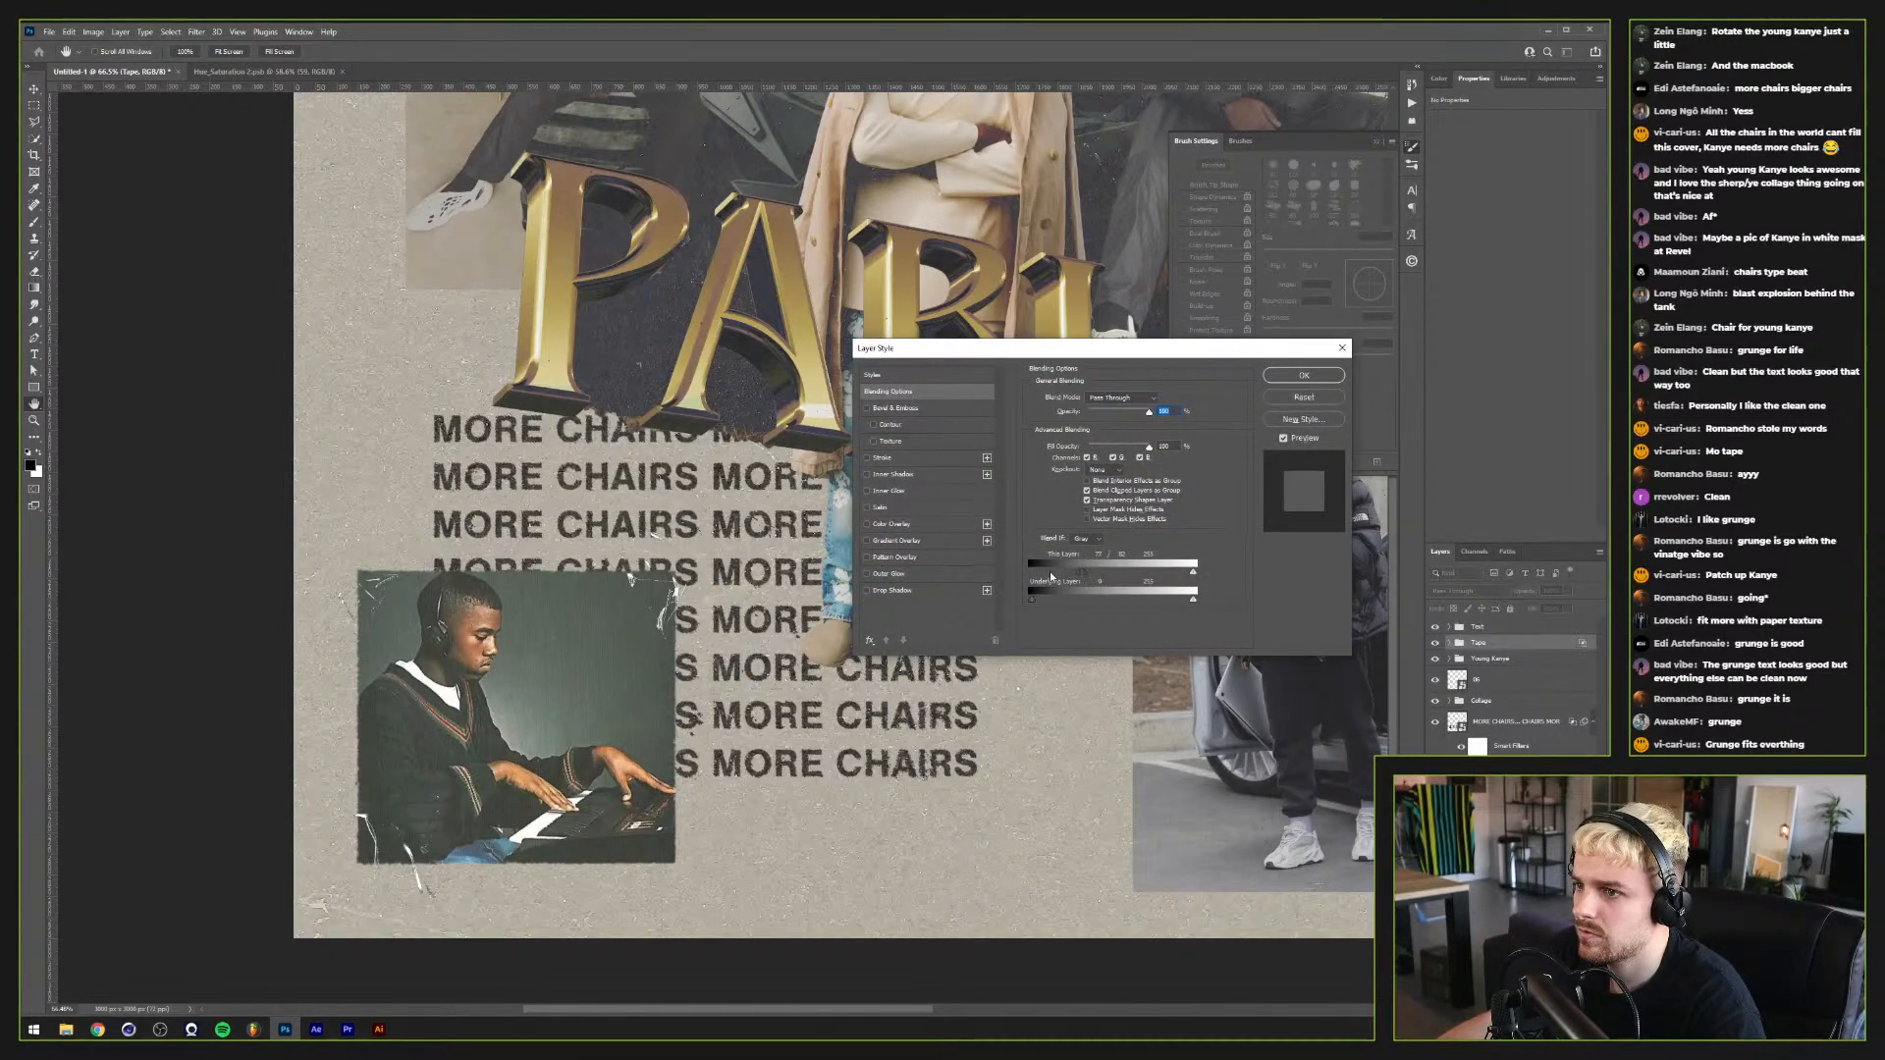
mouse_move(1045, 573)
mouse_down()
mouse_move(1140, 572)
mouse_move(1031, 574)
mouse_up()
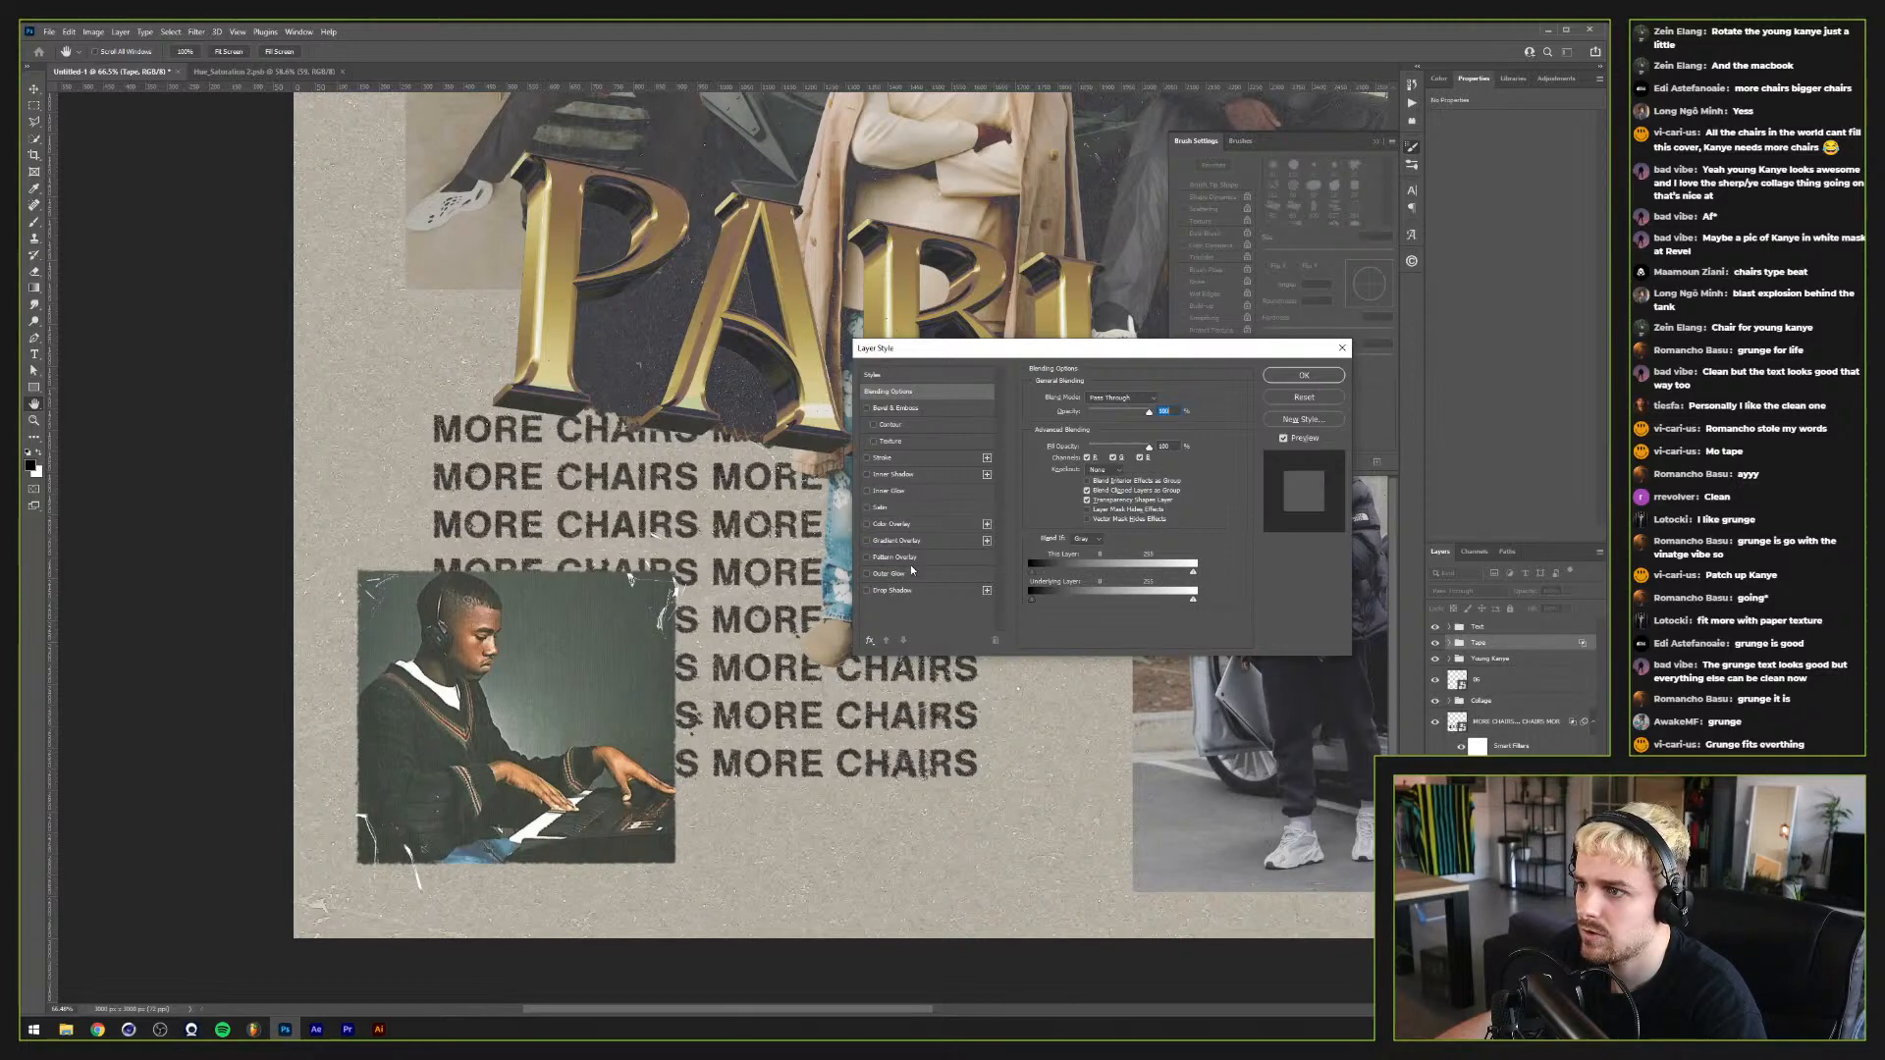
Step: Set the Tape group's blend mode to Screen in its Layer Style settings
click(1122, 398)
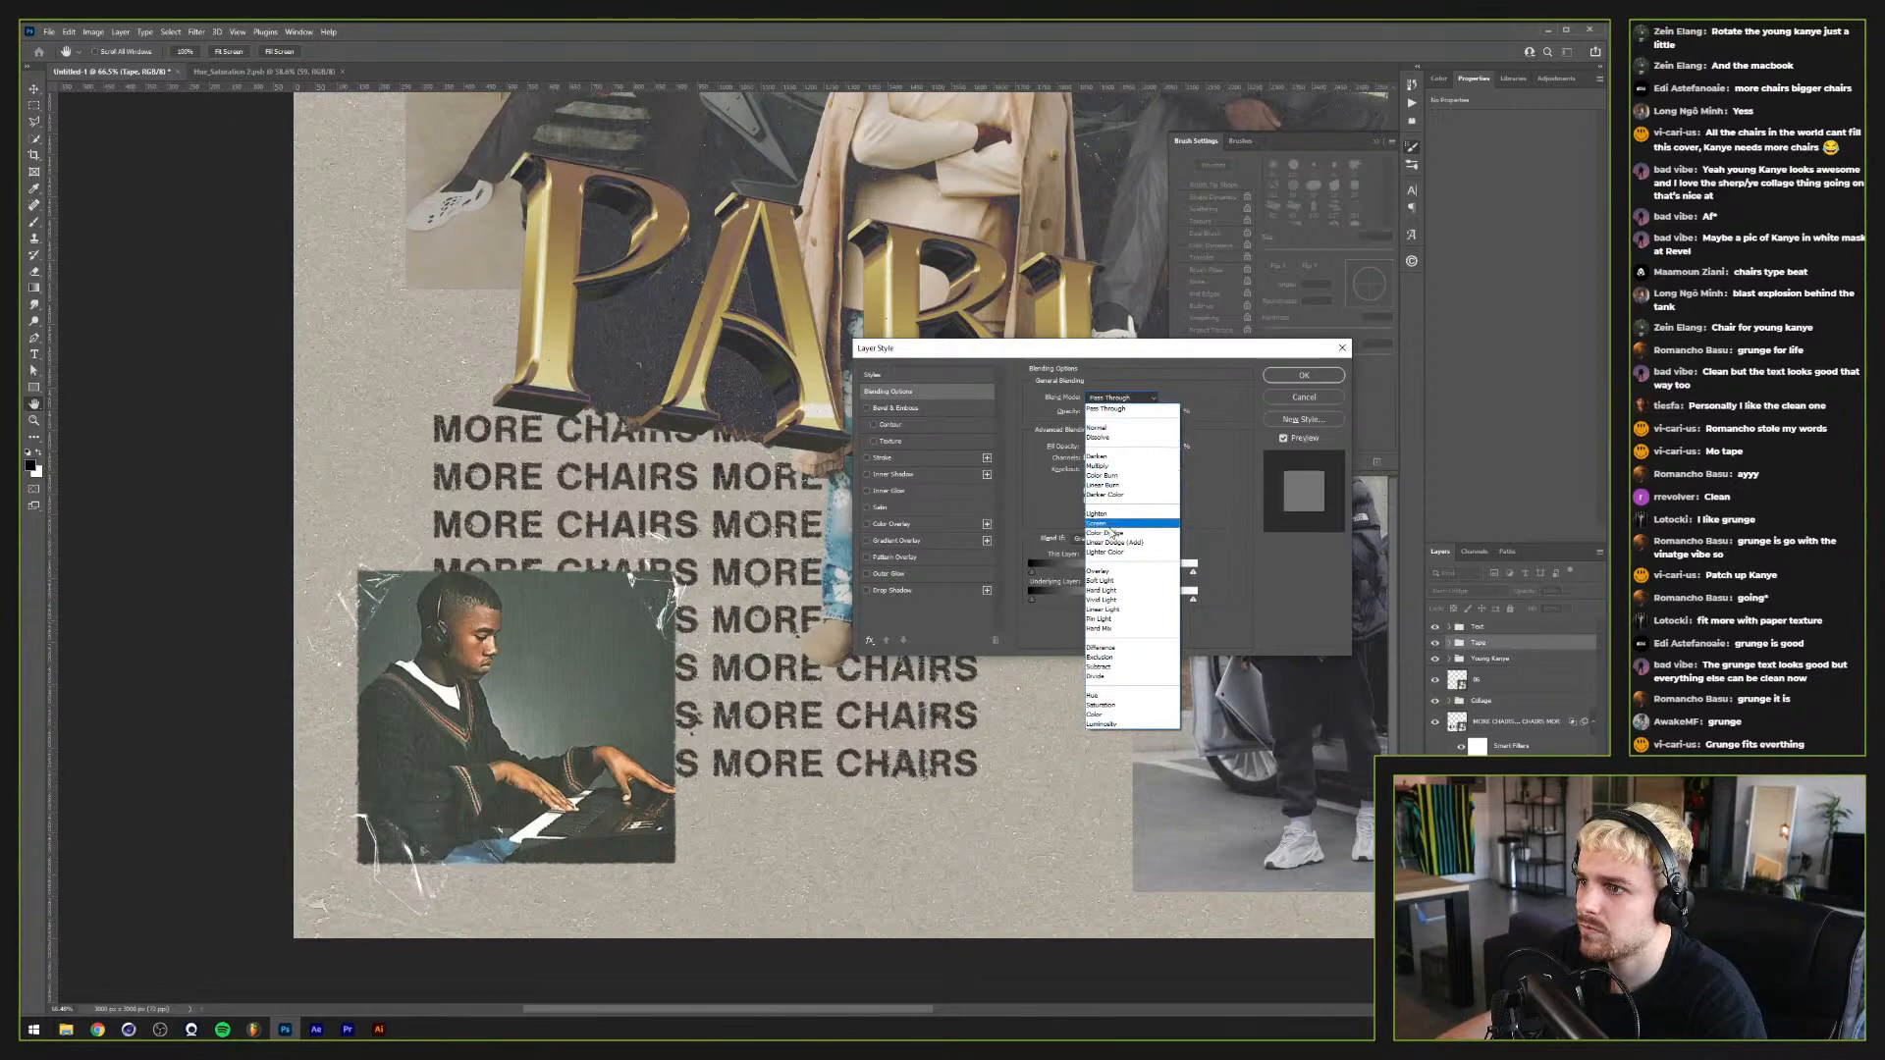
click(1100, 523)
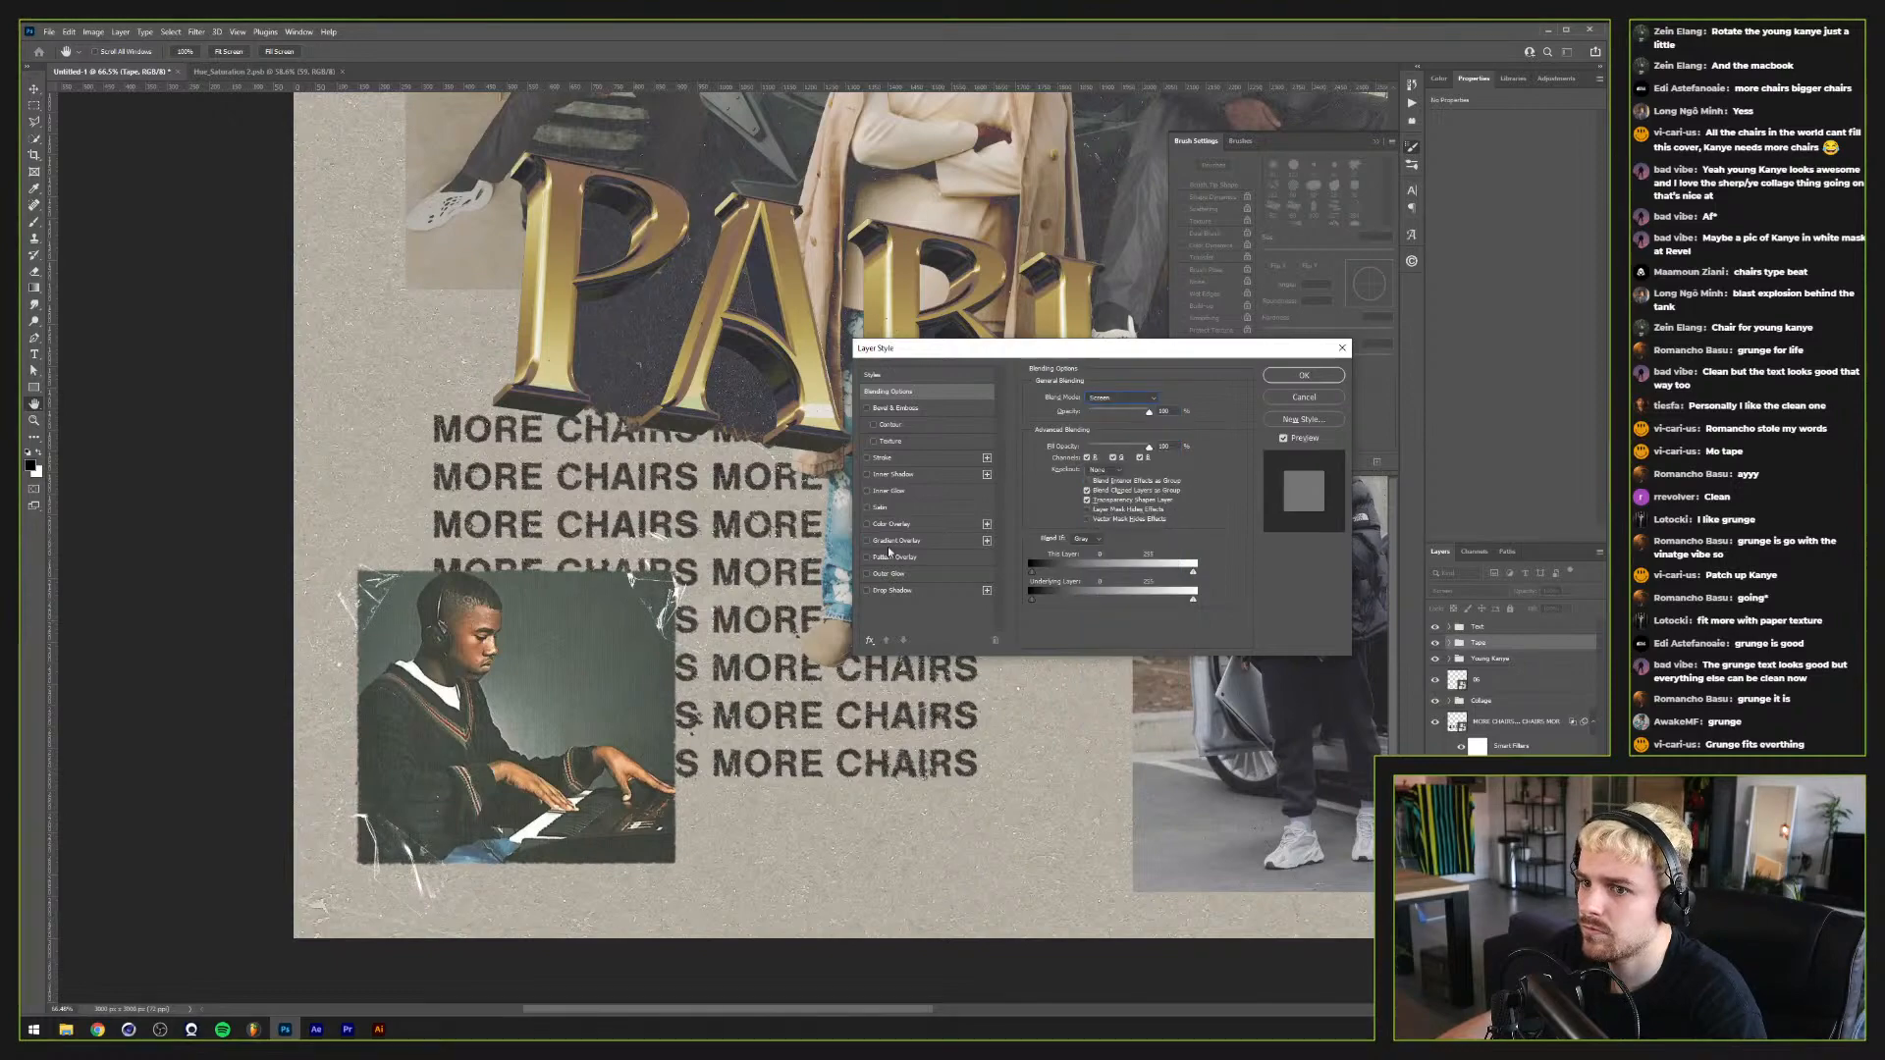
click(1303, 375)
key(v)
scroll(630, 656, up, 4)
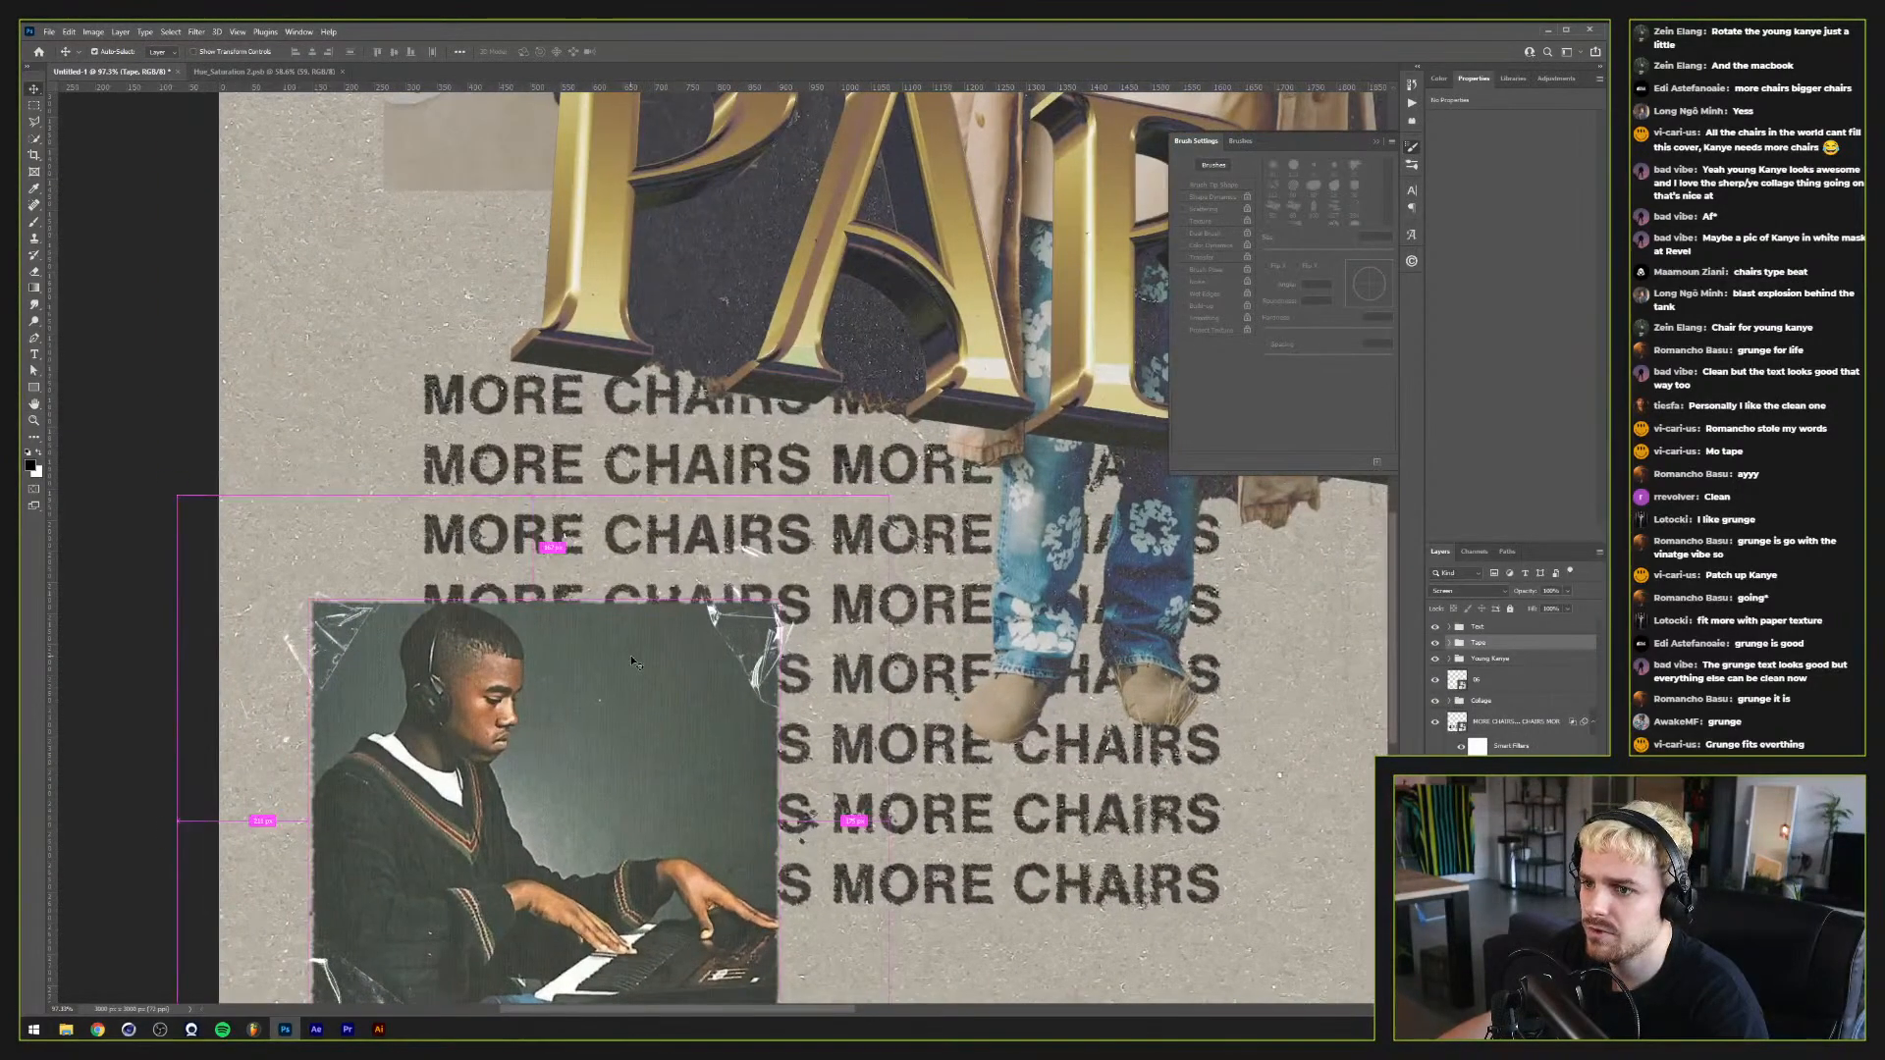
drag(631, 655, 692, 585)
scroll(654, 661, down, 3)
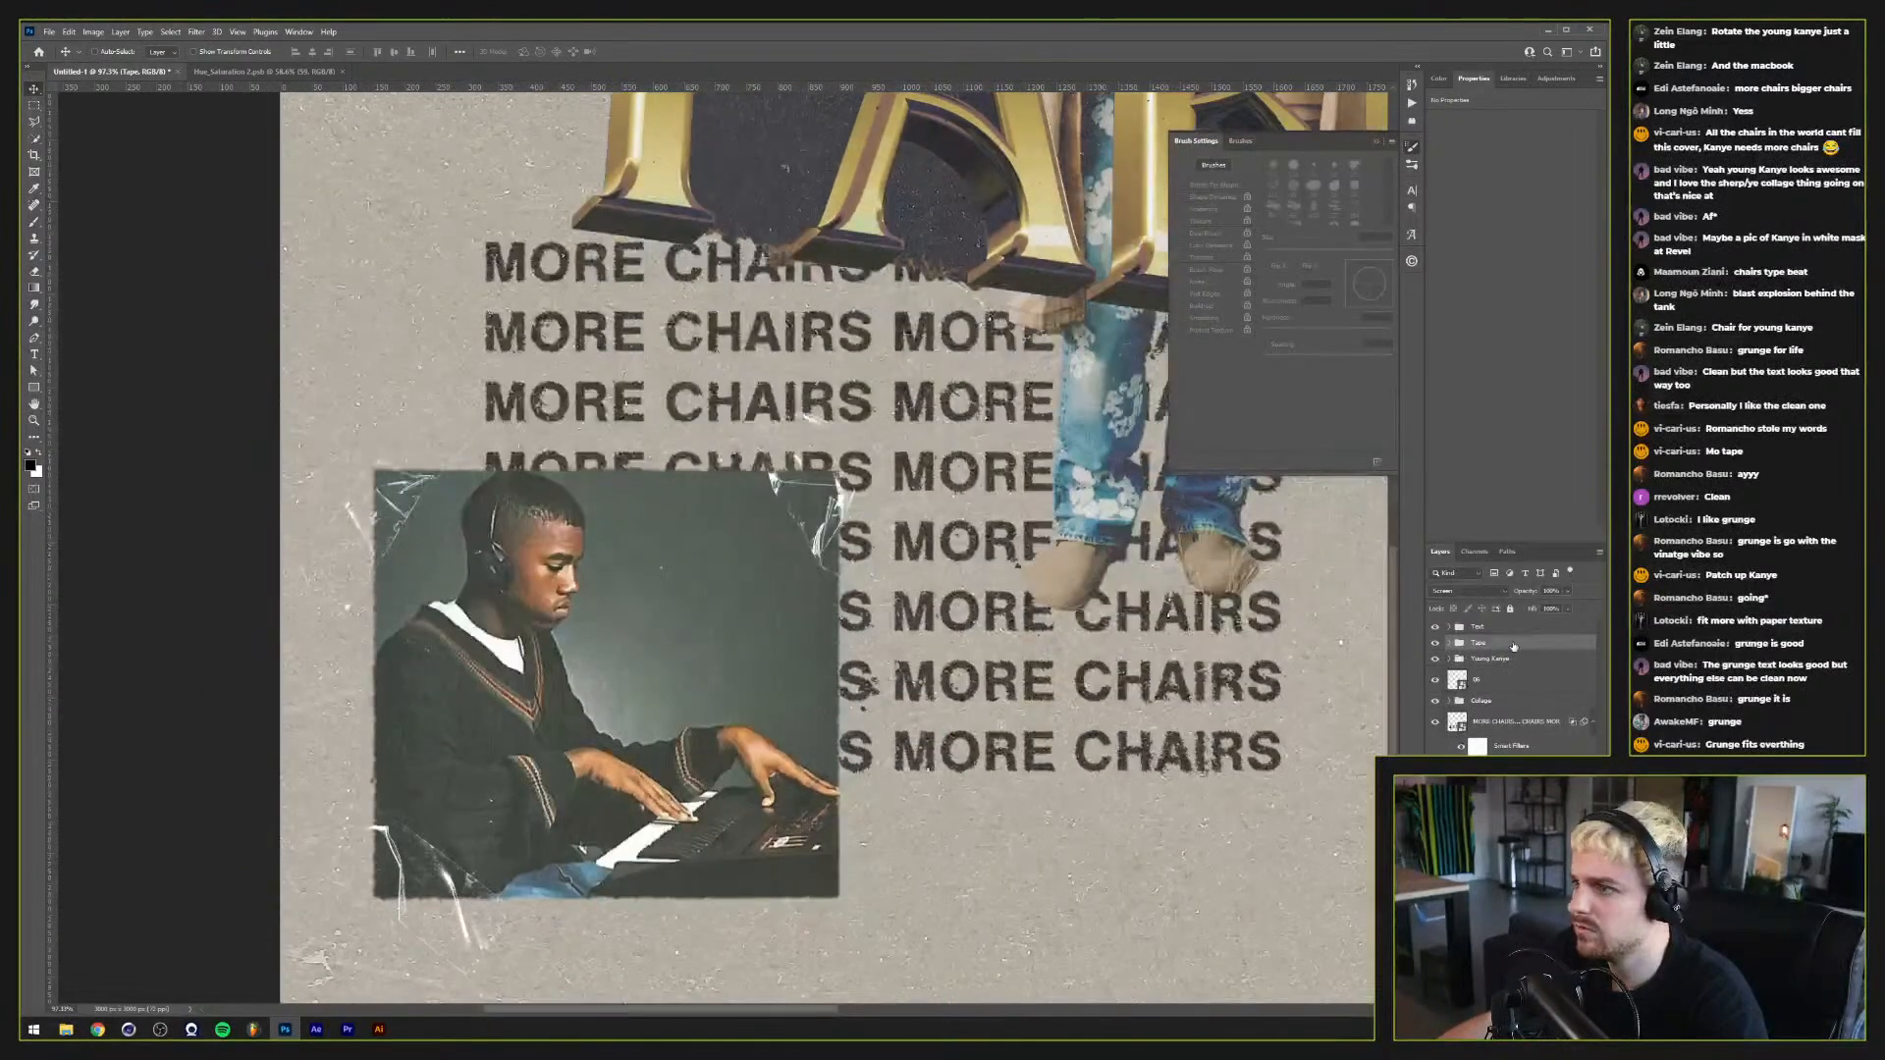
Step: Switch the Tape group back to Pass Through and remove its black background with a split This Layer Blend If slider
click(1467, 591)
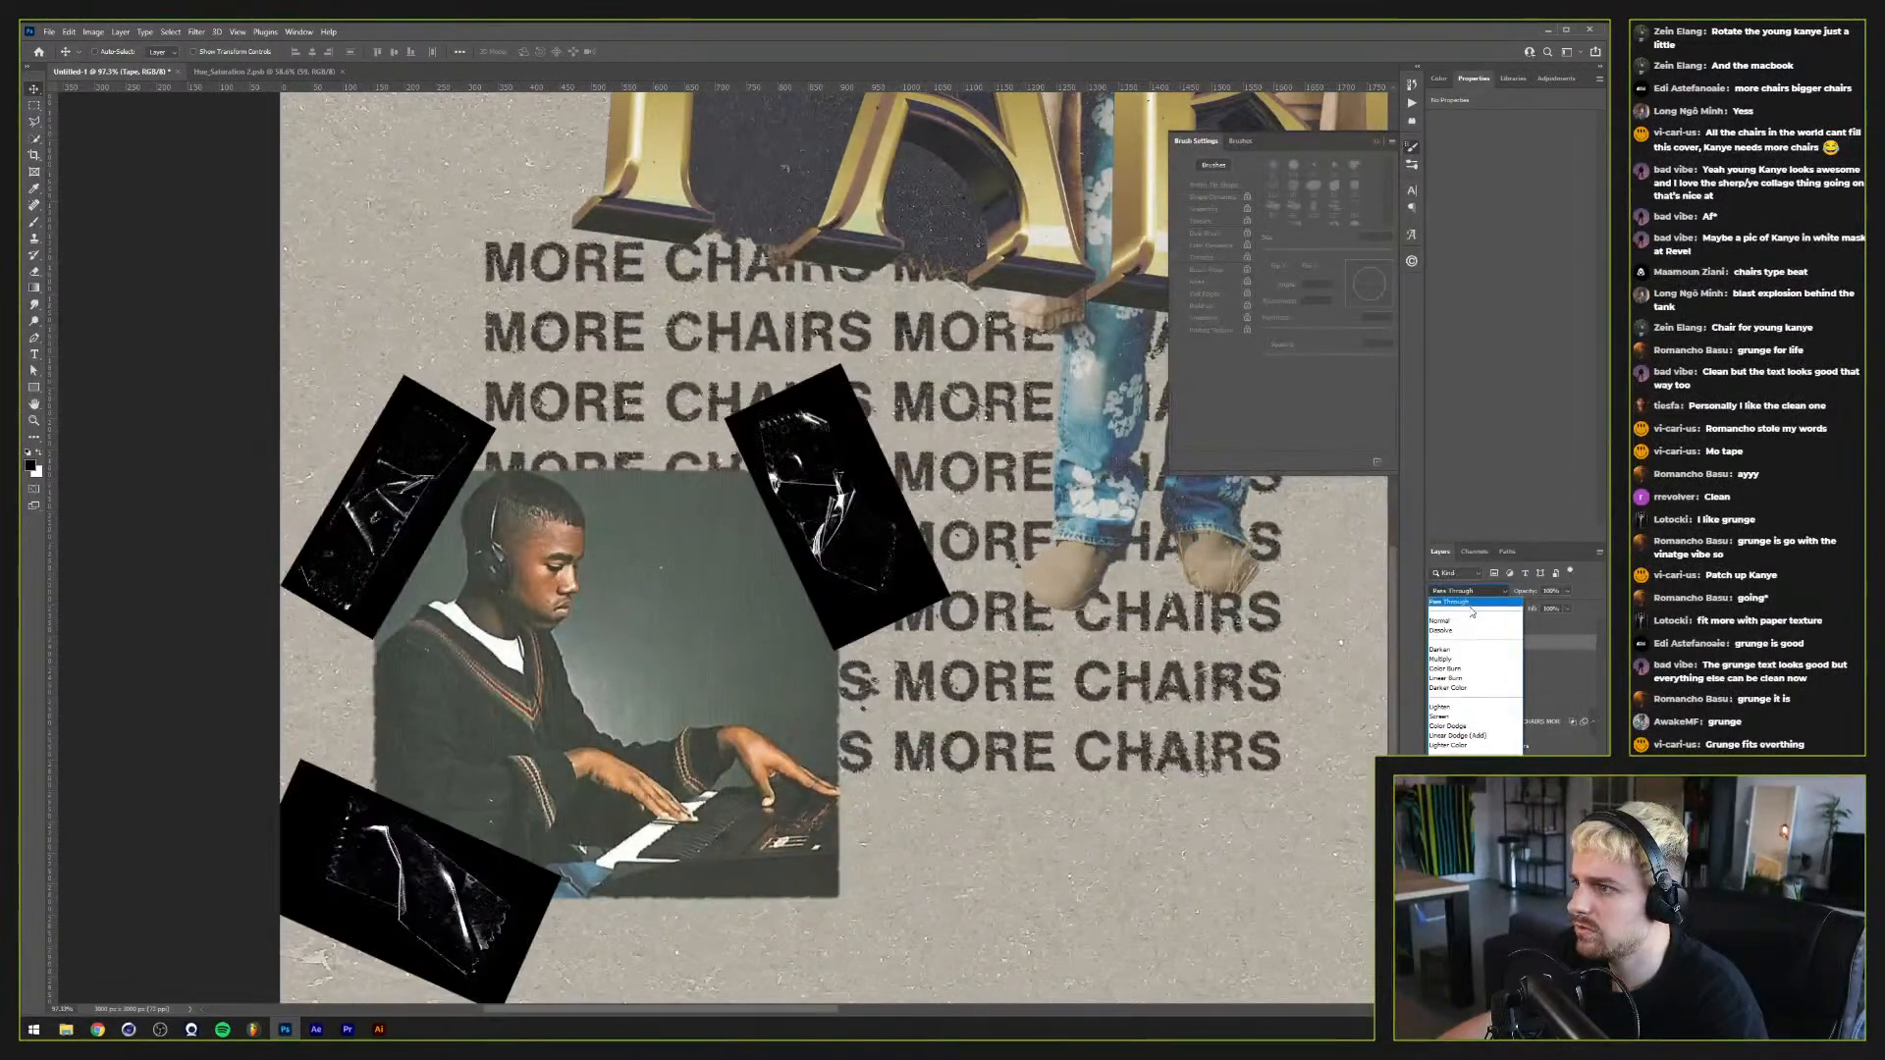
click(1472, 611)
double_click(1528, 645)
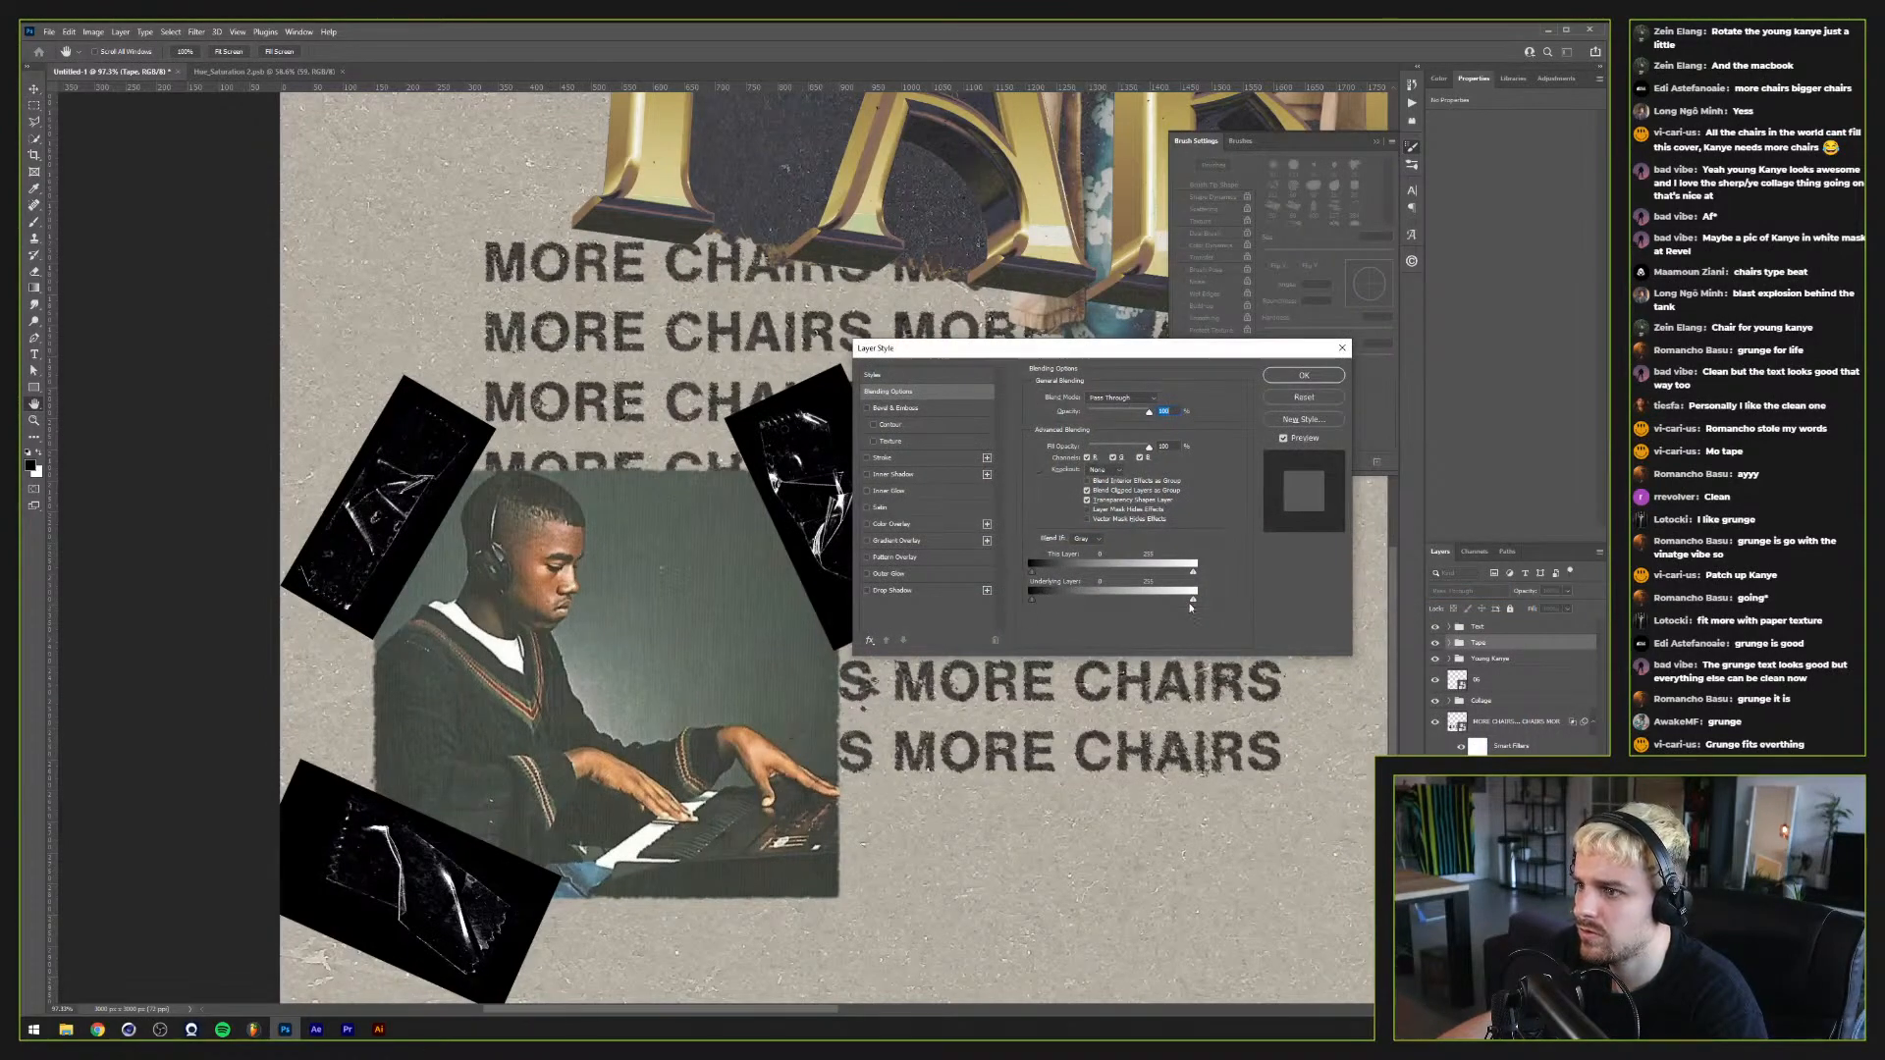
drag(1192, 602, 1074, 579)
alt+click(1303, 397)
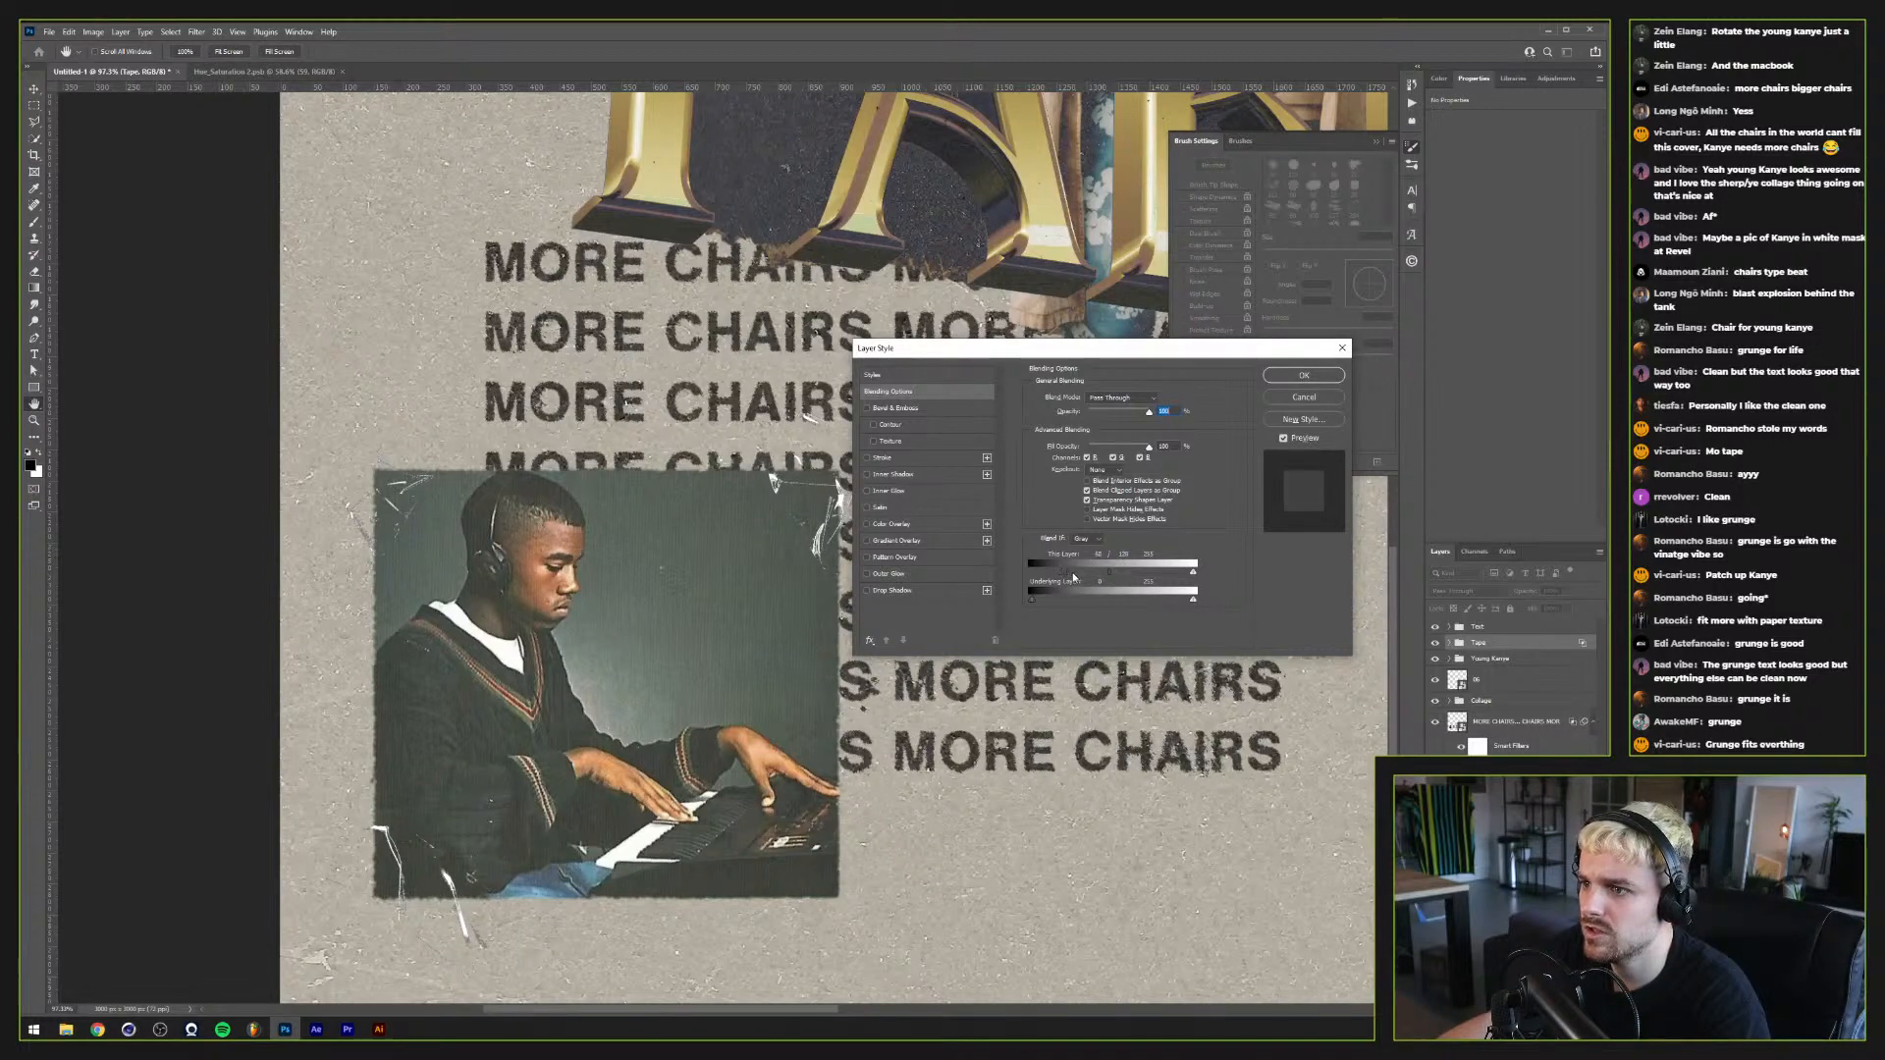
click(865, 526)
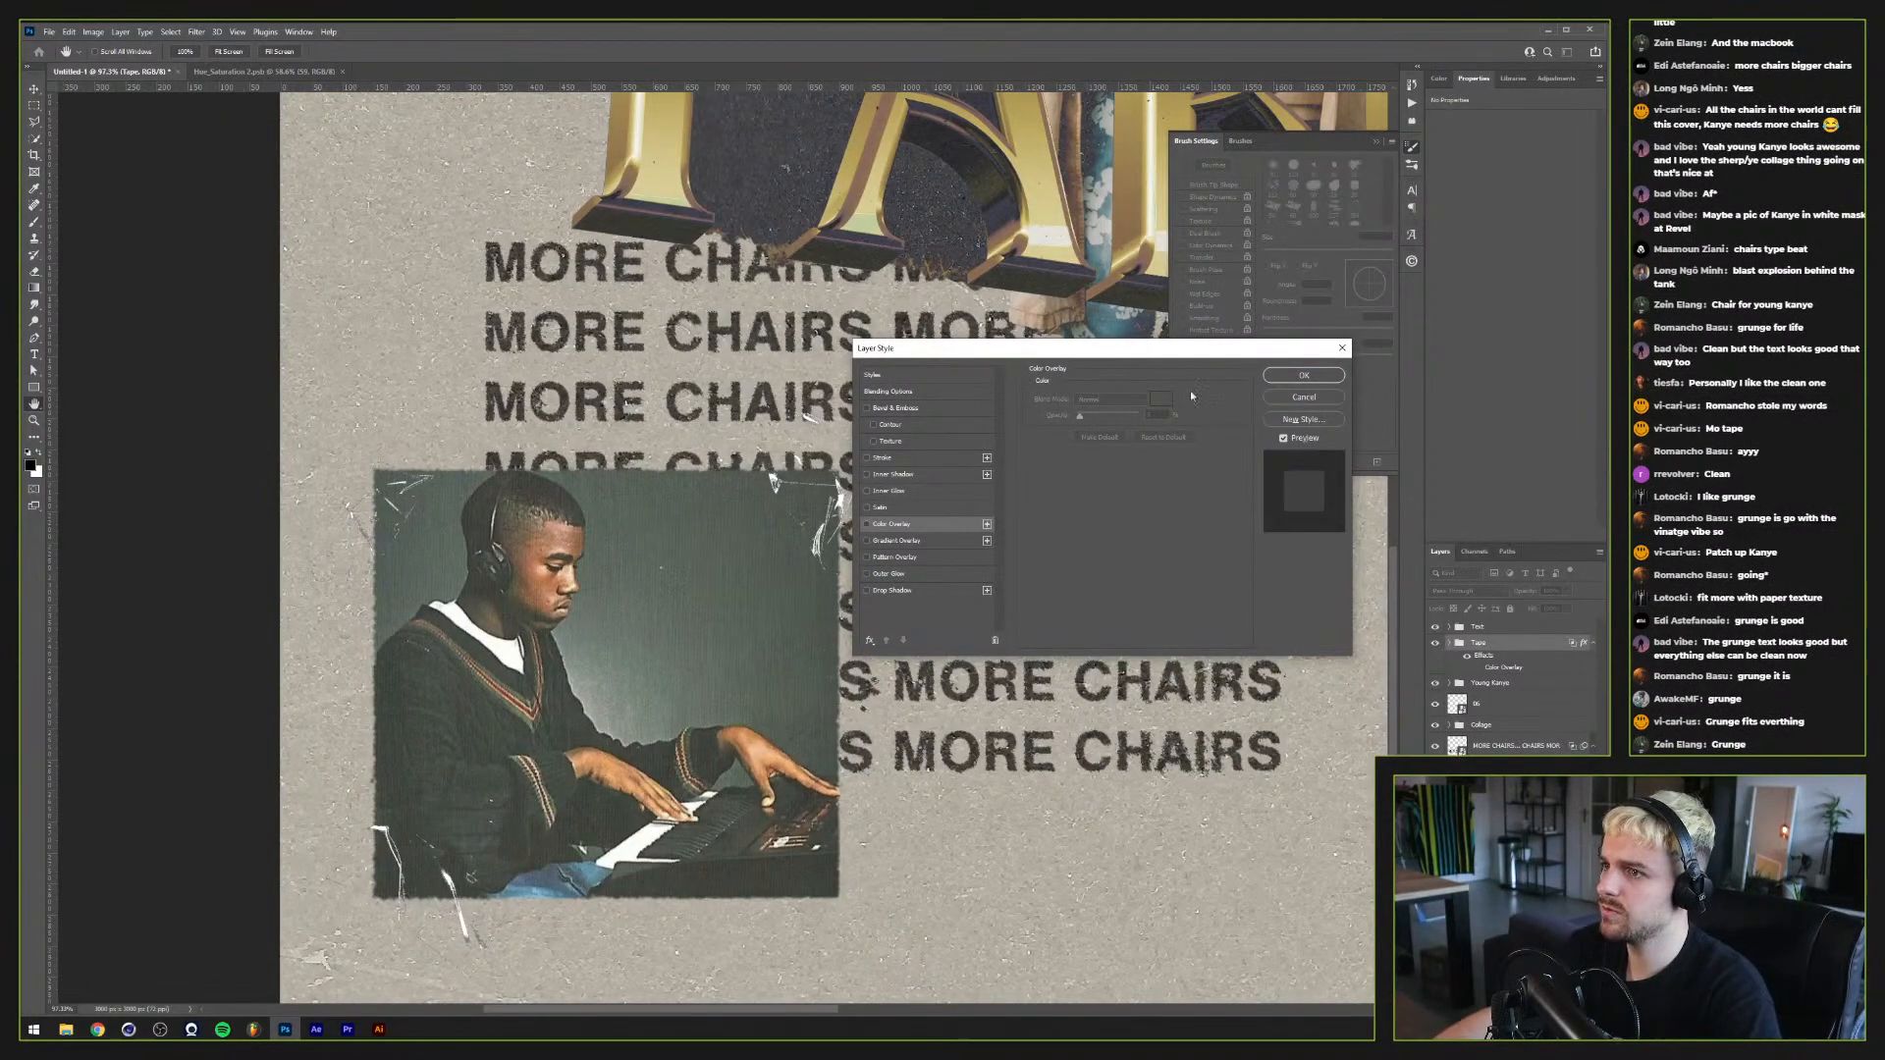
click(1342, 376)
Step: Convert the Tape group to a smart object and try a Multiply drop shadow on it
right_click(1527, 643)
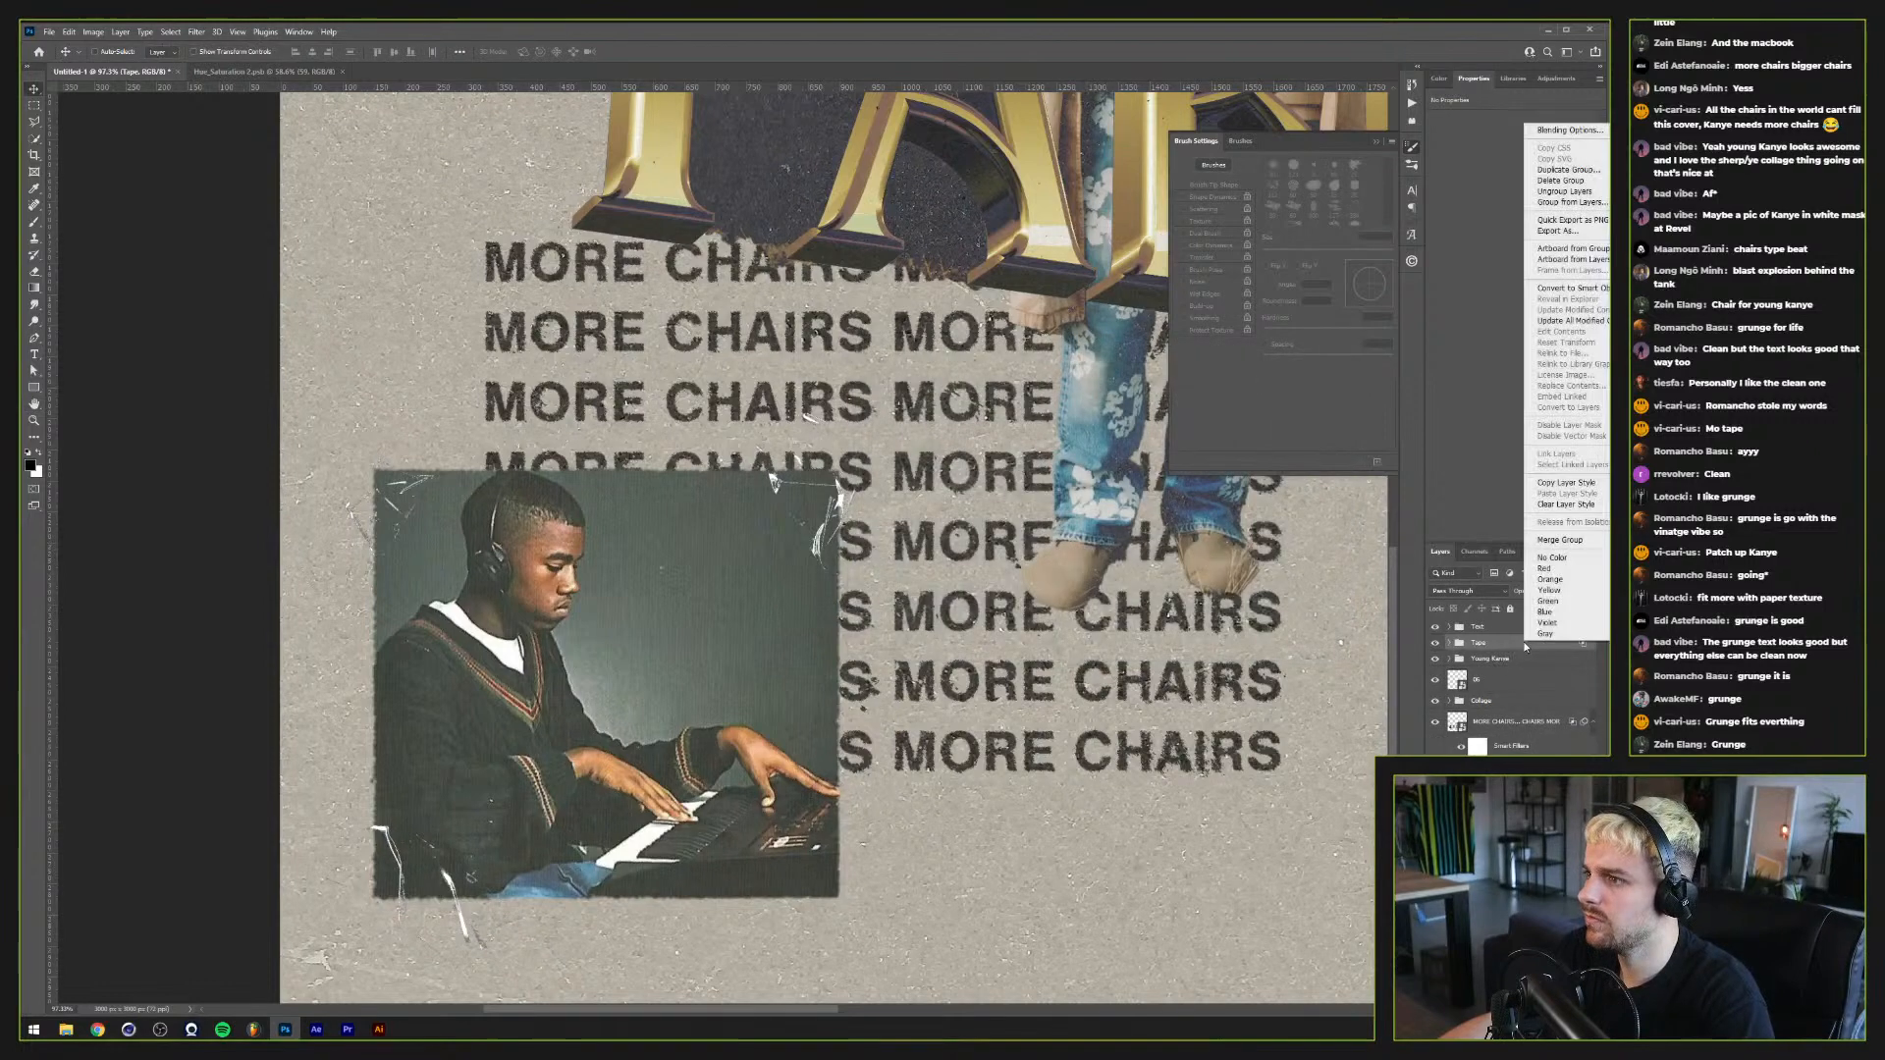
click(1570, 288)
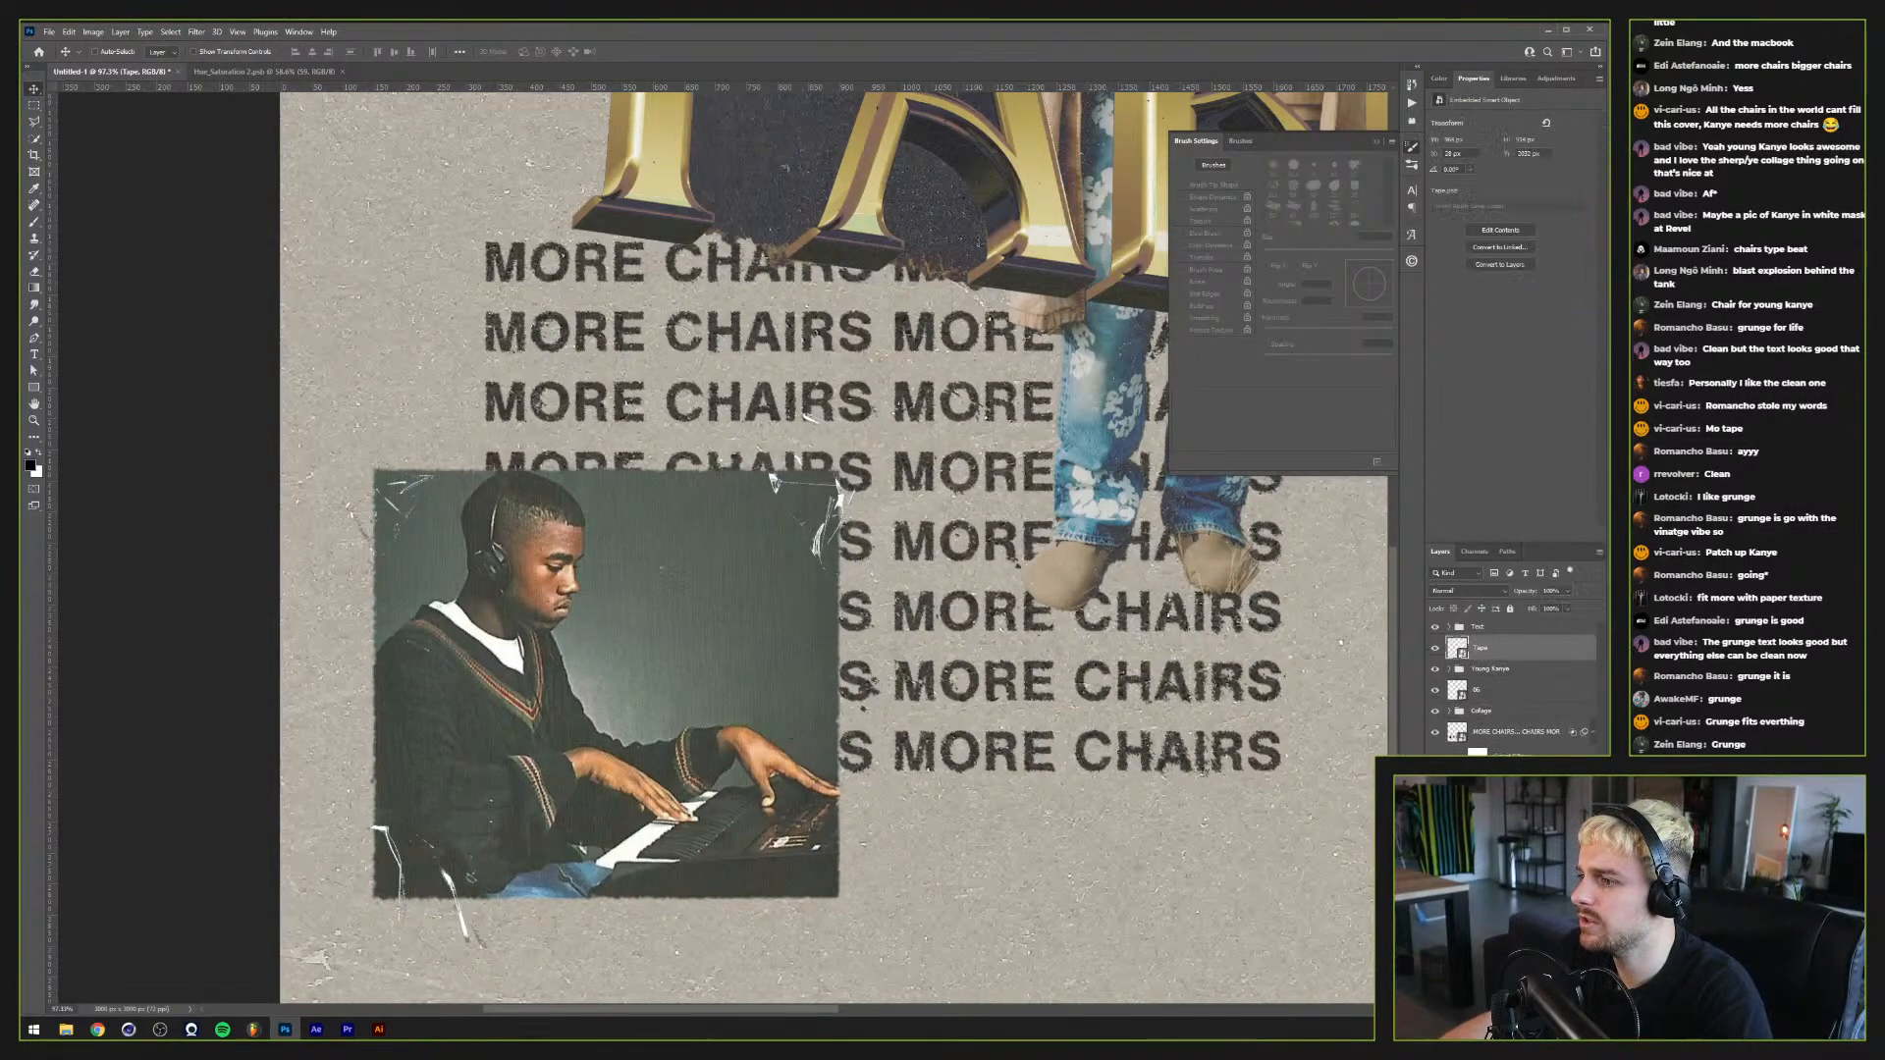
click(1500, 991)
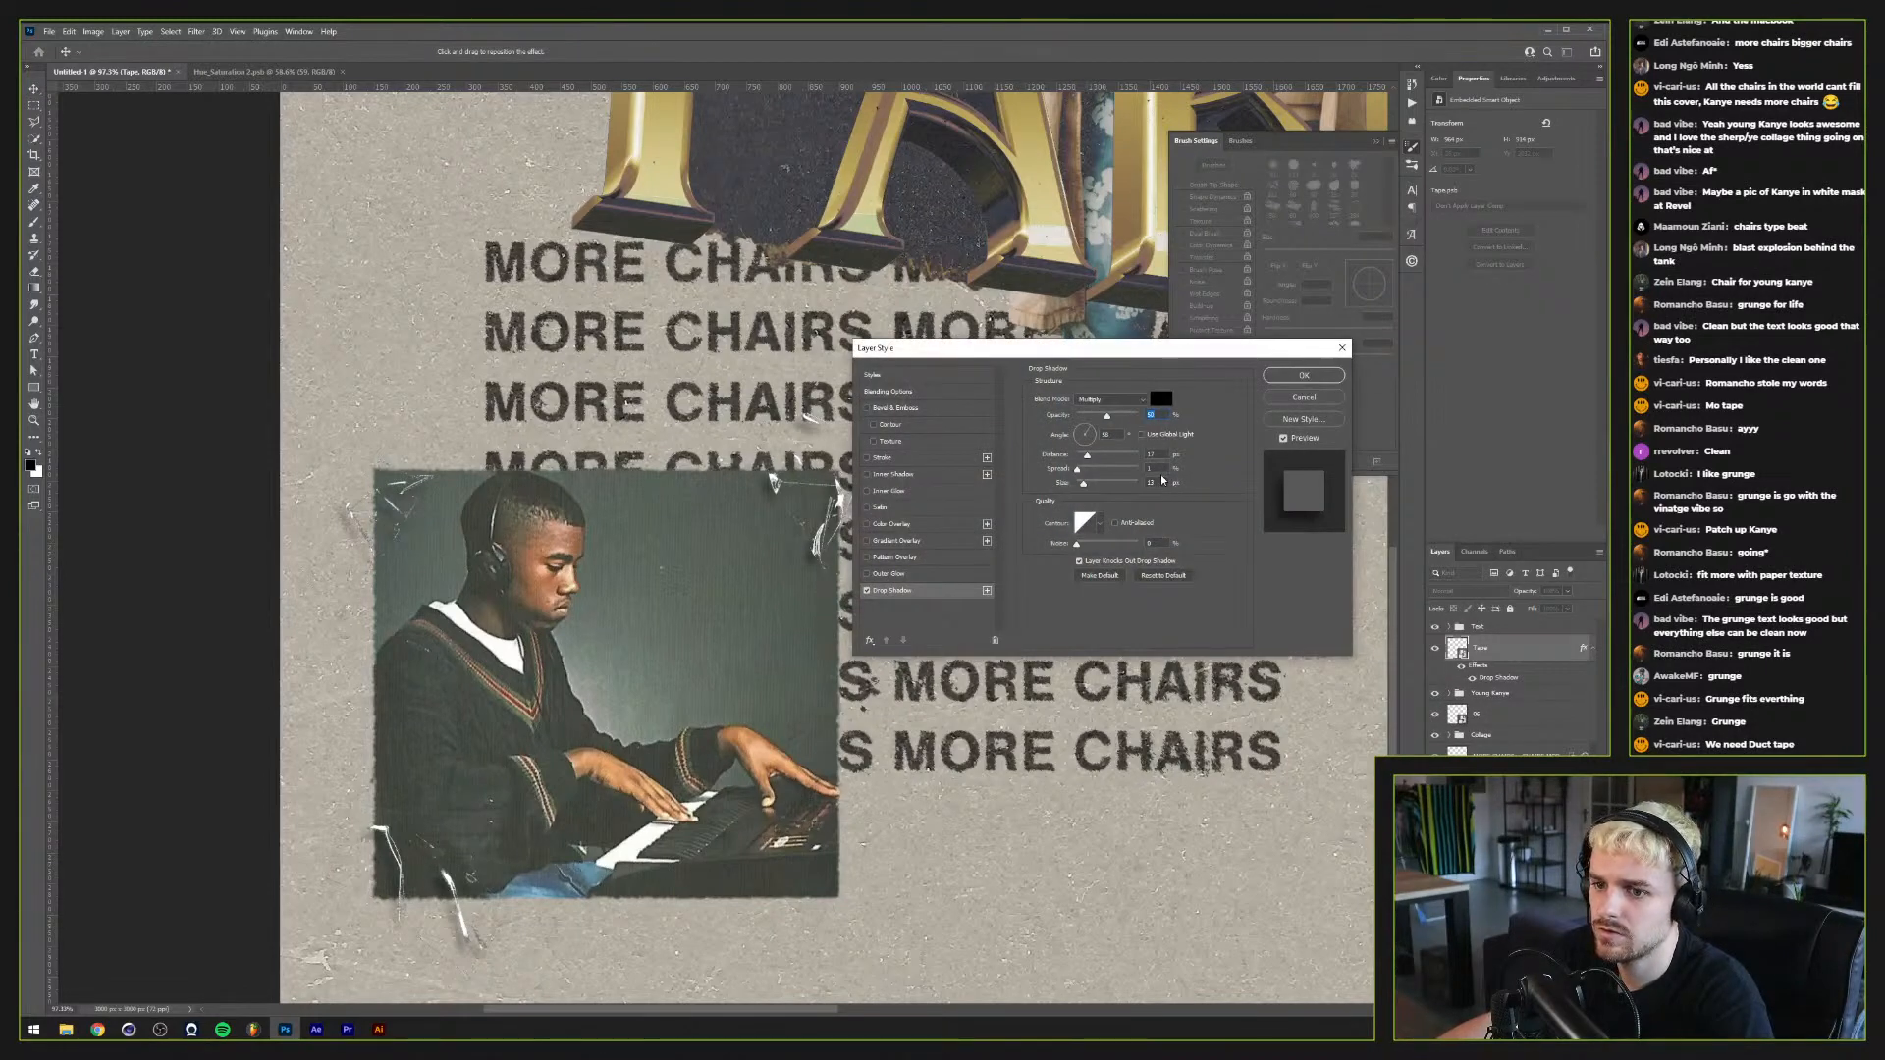
click(1304, 397)
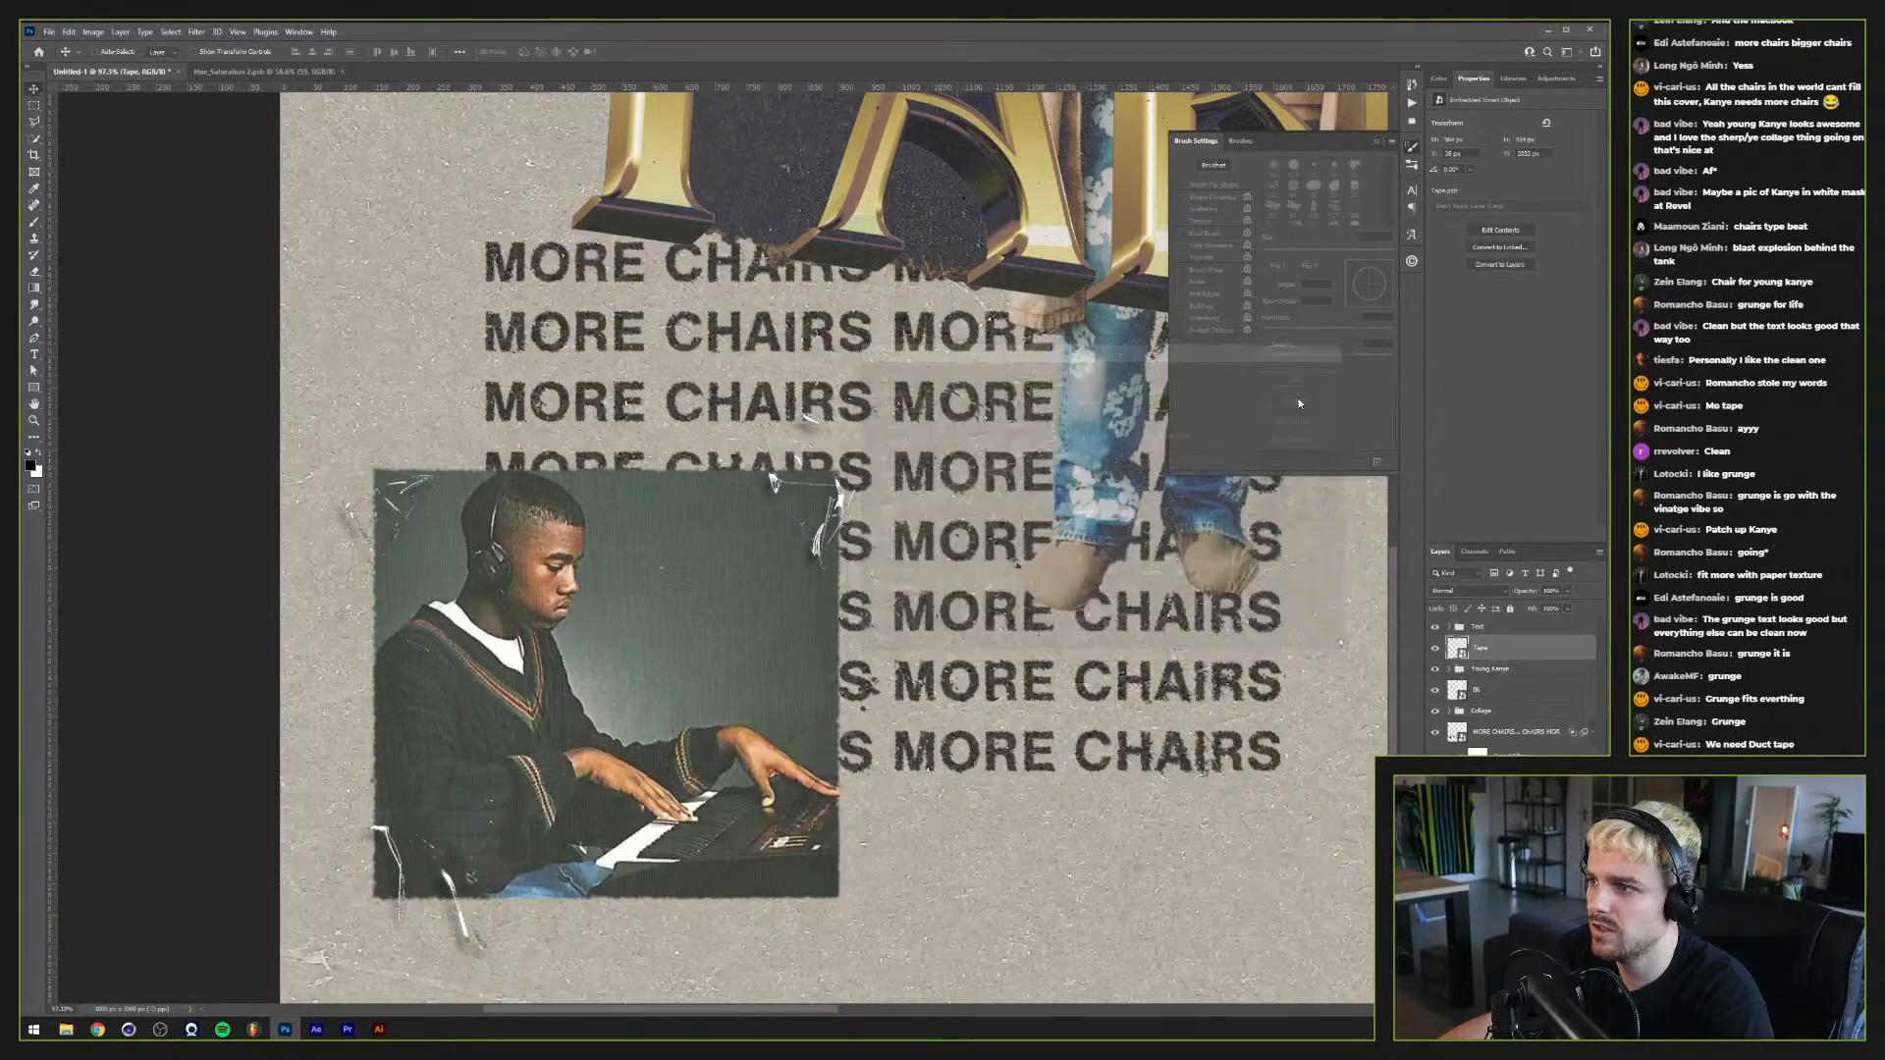
Step: Undo the smart object conversion and Blend If changes, back to the Tape group in Screen mode
key(shift+plus)
key(shift+plus)
key(shift+plus)
key(shift+plus)
key(shift+plus)
key(shift+plus)
key(shift+plus)
key(shift+plus)
key(shift+plus)
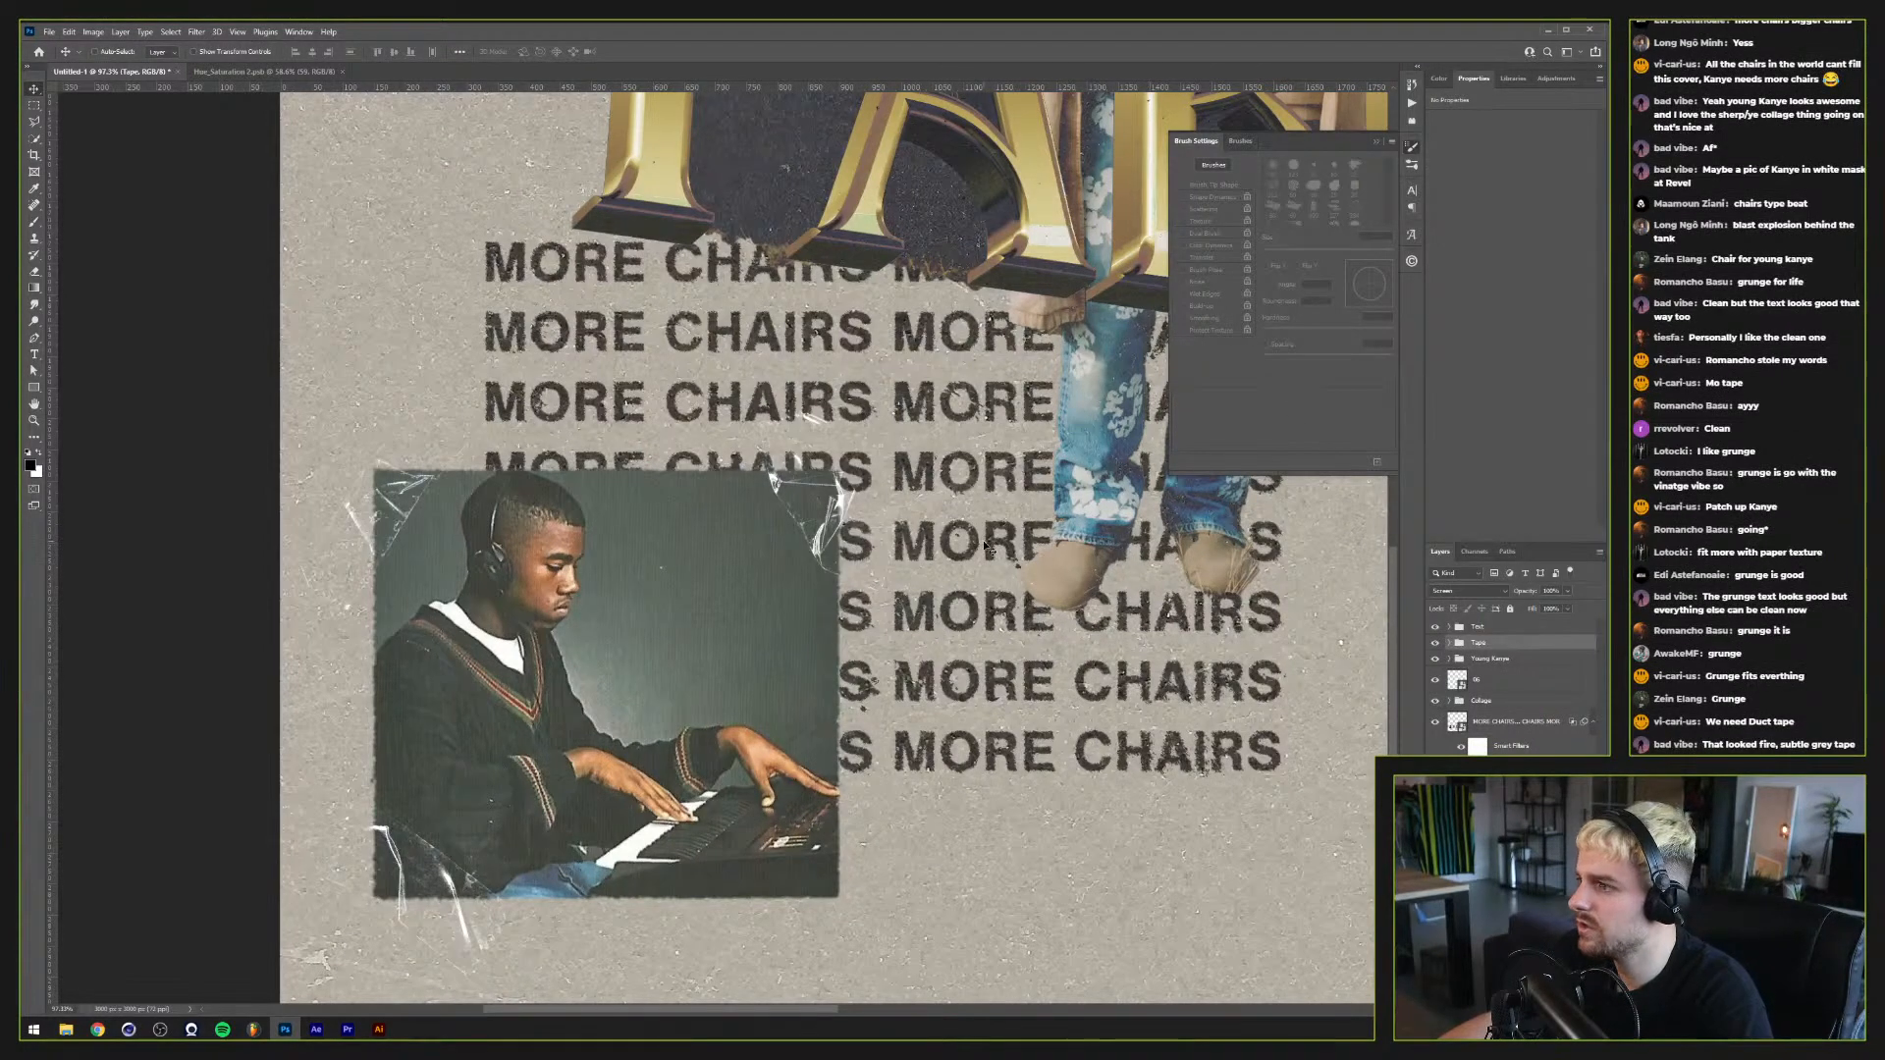
scroll(940, 535, down, 1)
scroll(941, 535, down, 2)
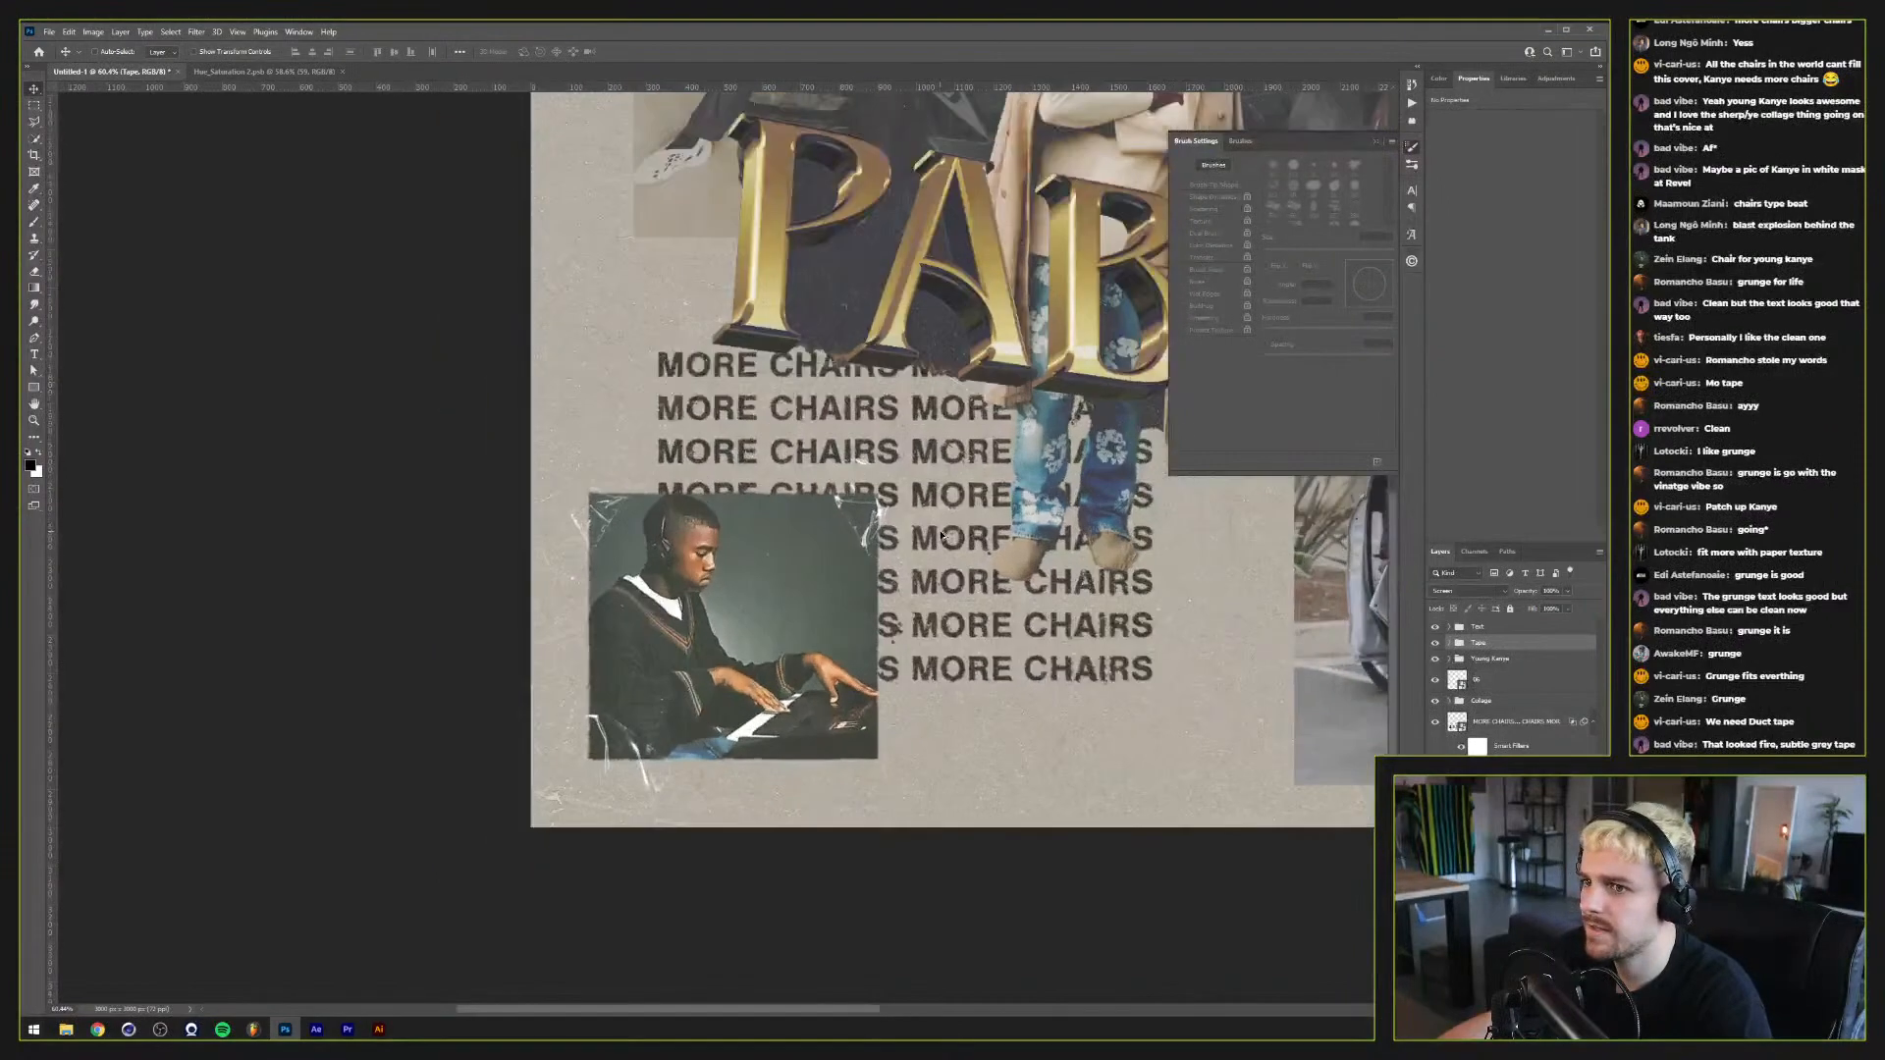
scroll(894, 560, right, 3)
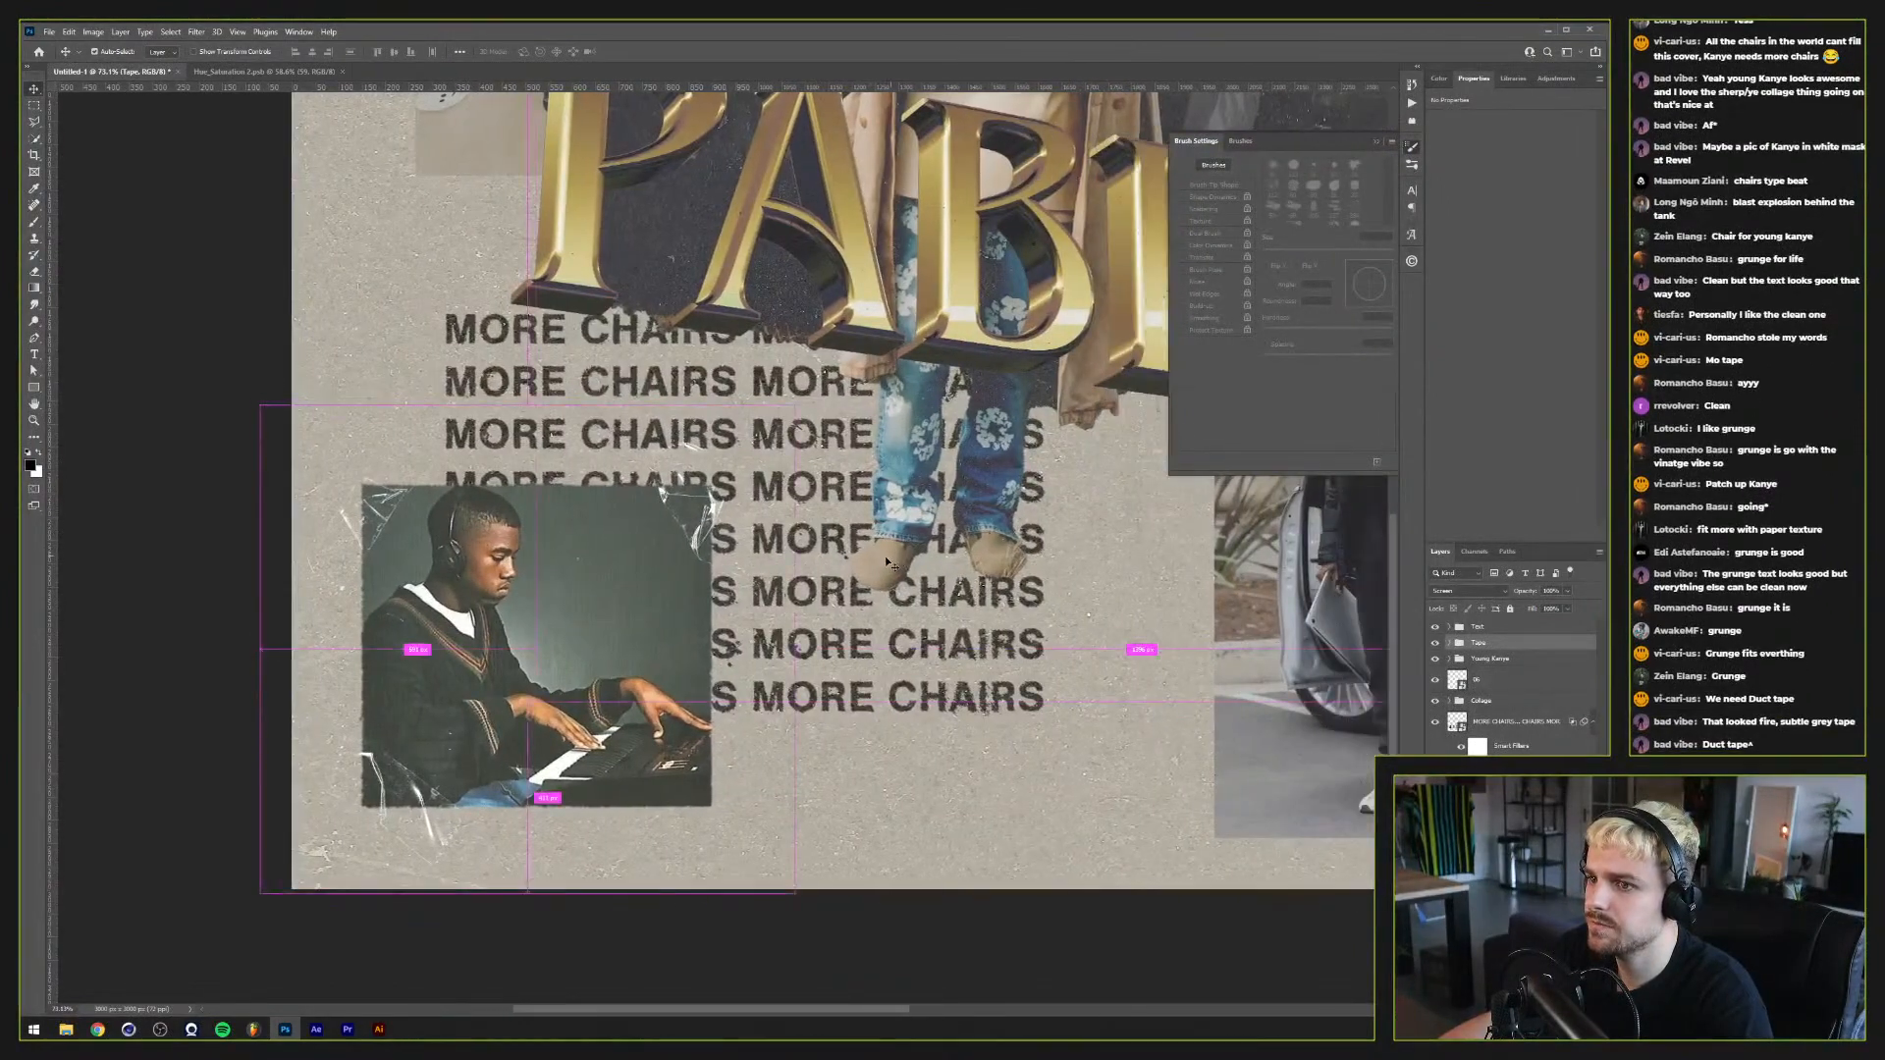
scroll(885, 556, up, 2)
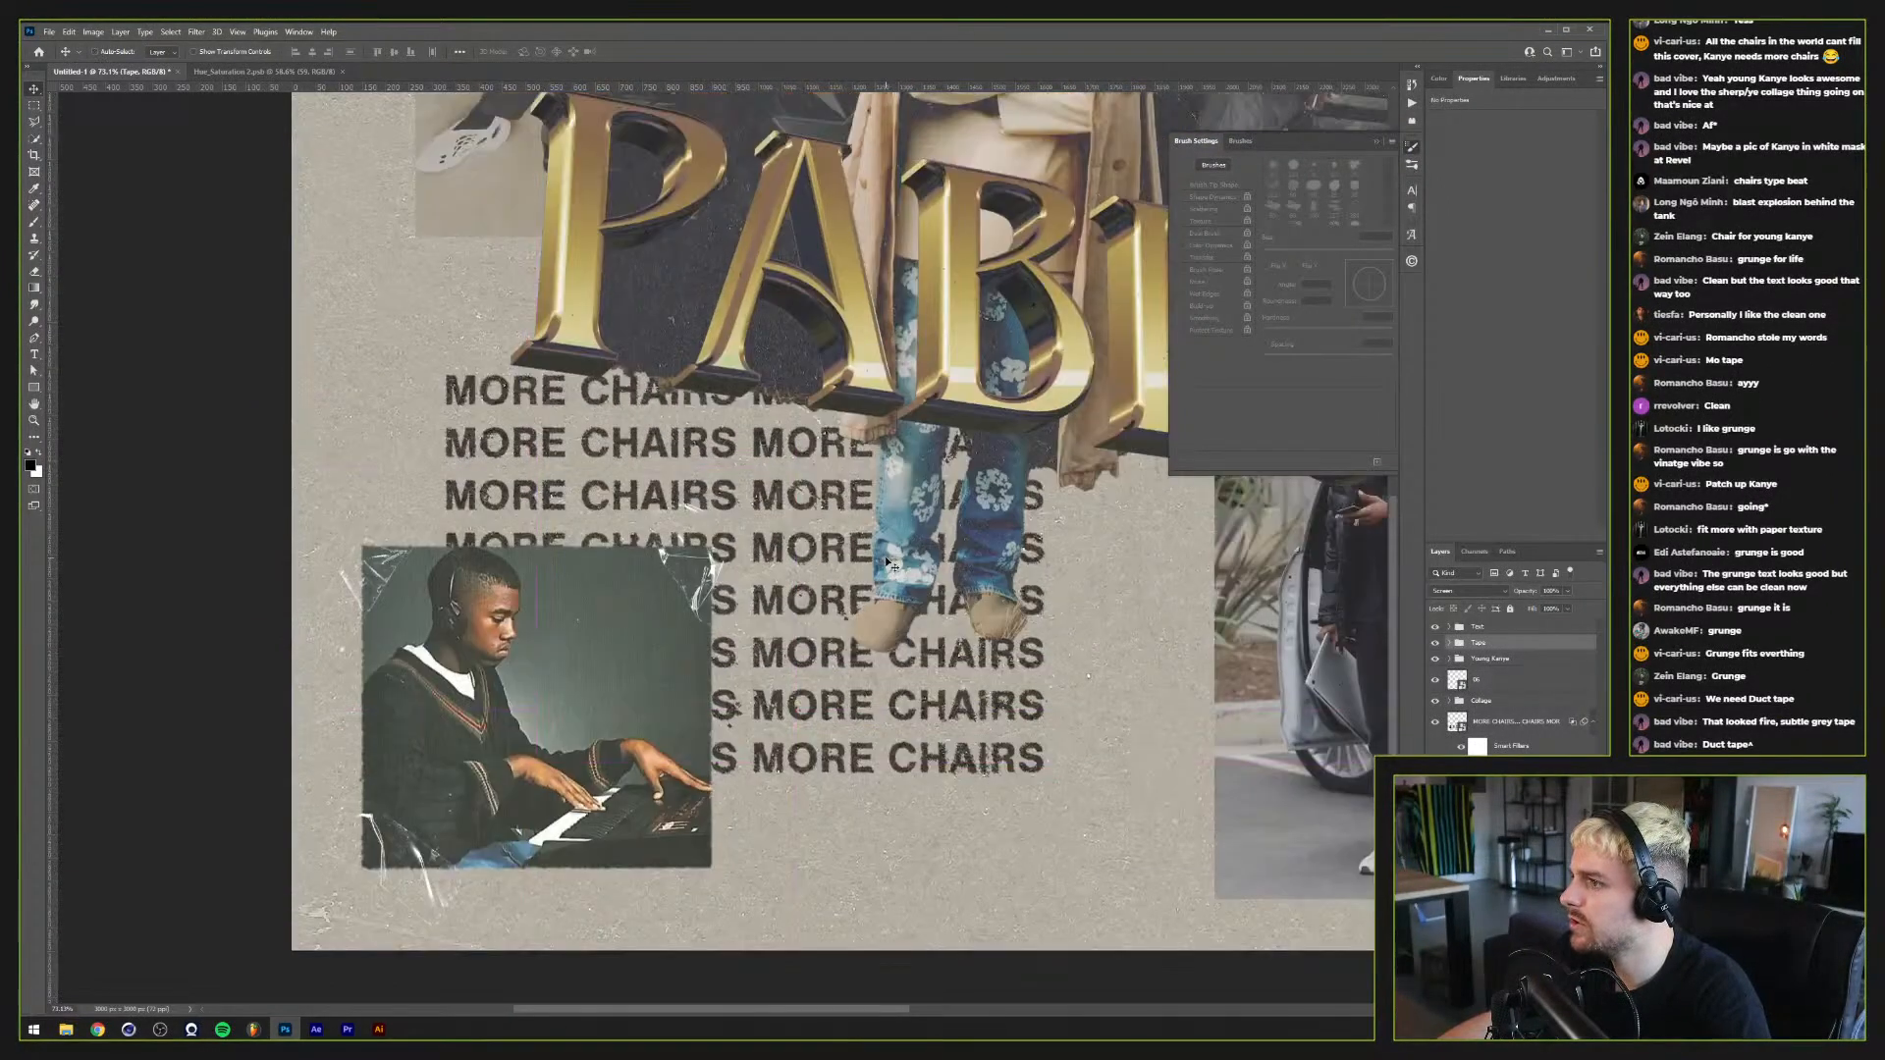
scroll(887, 563, down, 1)
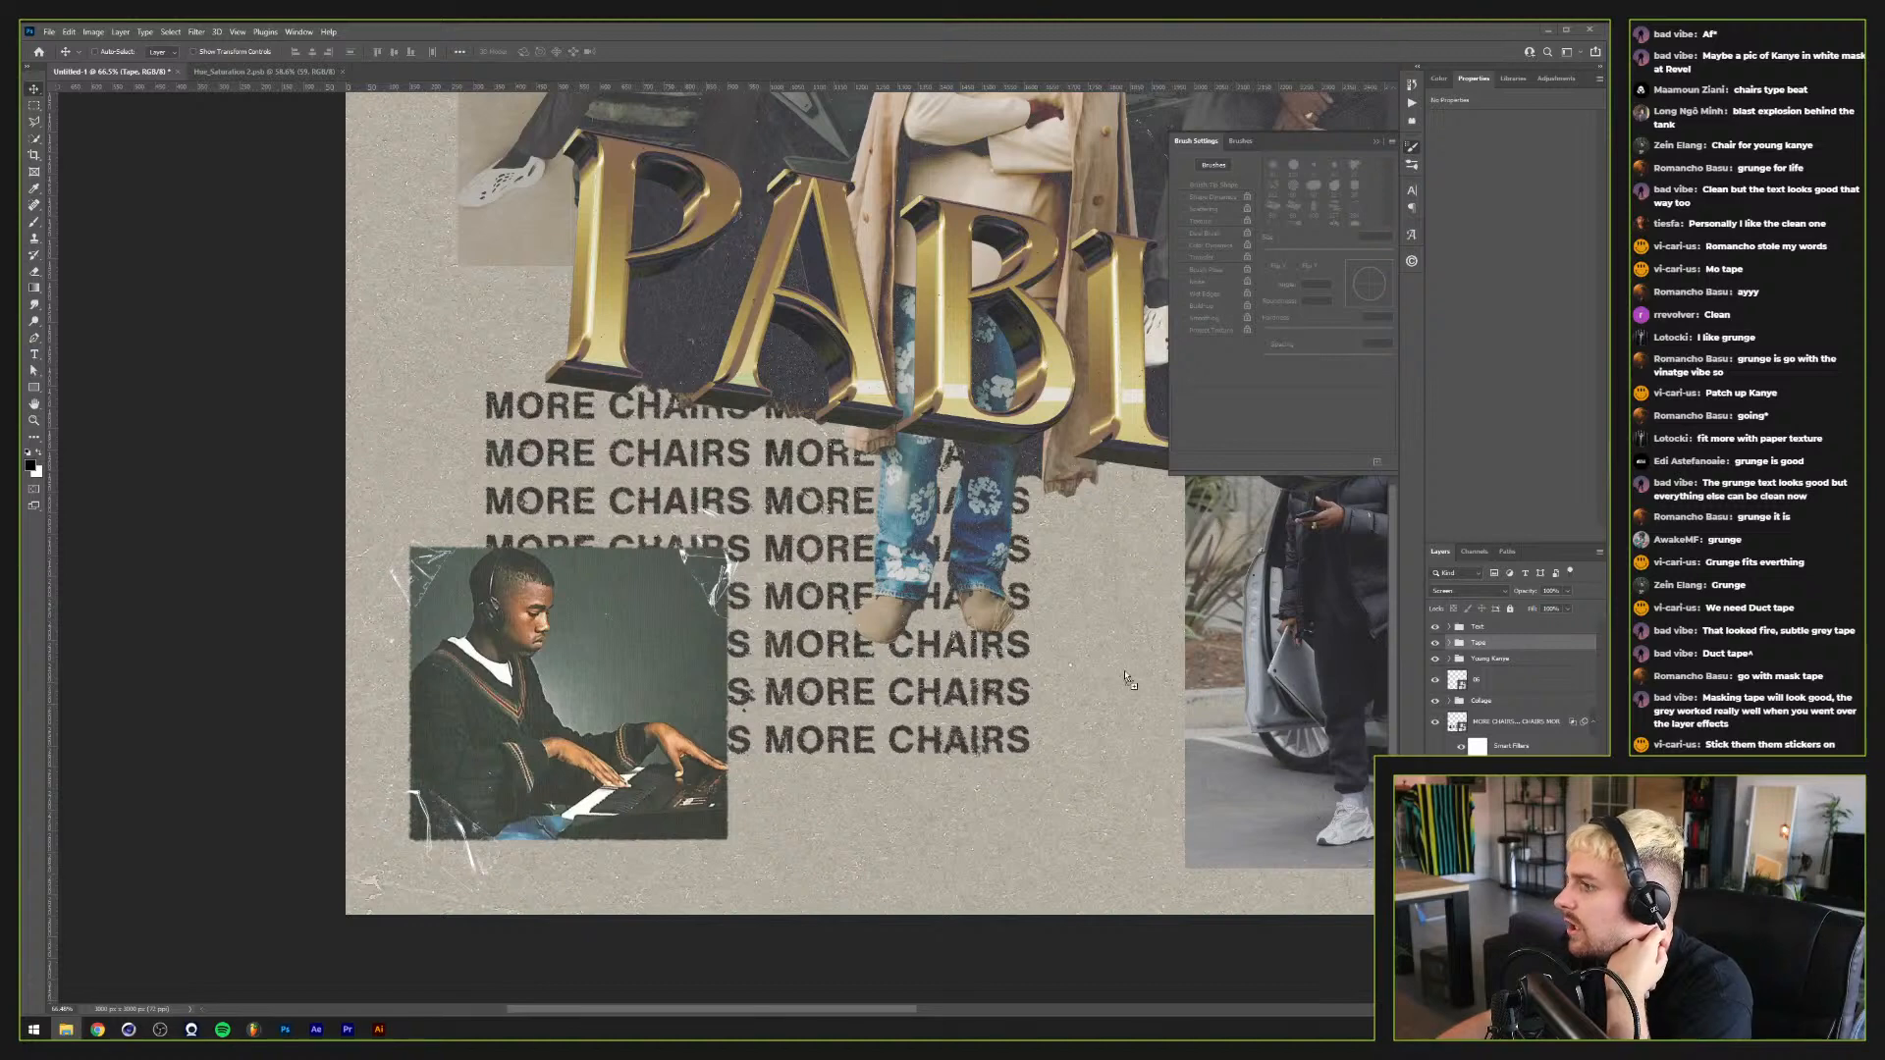
Step: Place the white WIP label image, then shrink and tilt it over the piano photo's upper-left corner
key(ctrl+t)
key(ctrl+v)
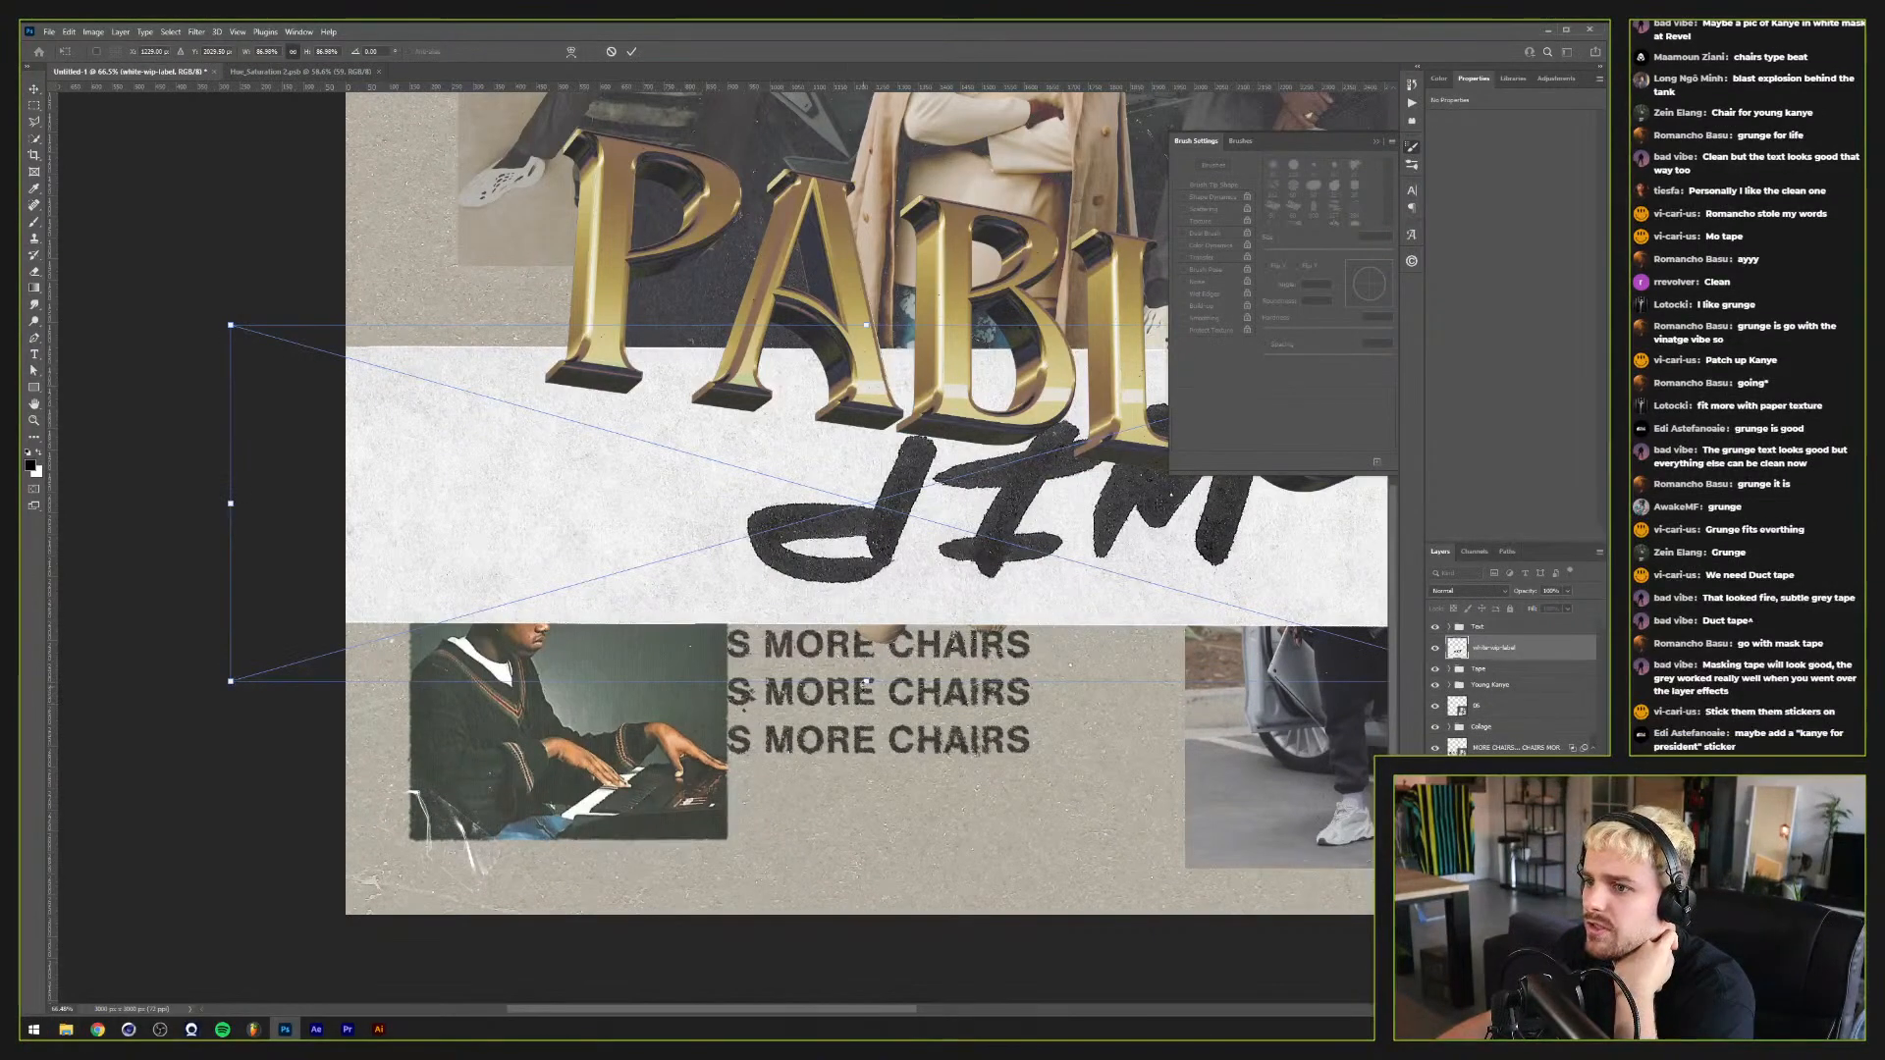
drag(1271, 544, 580, 454)
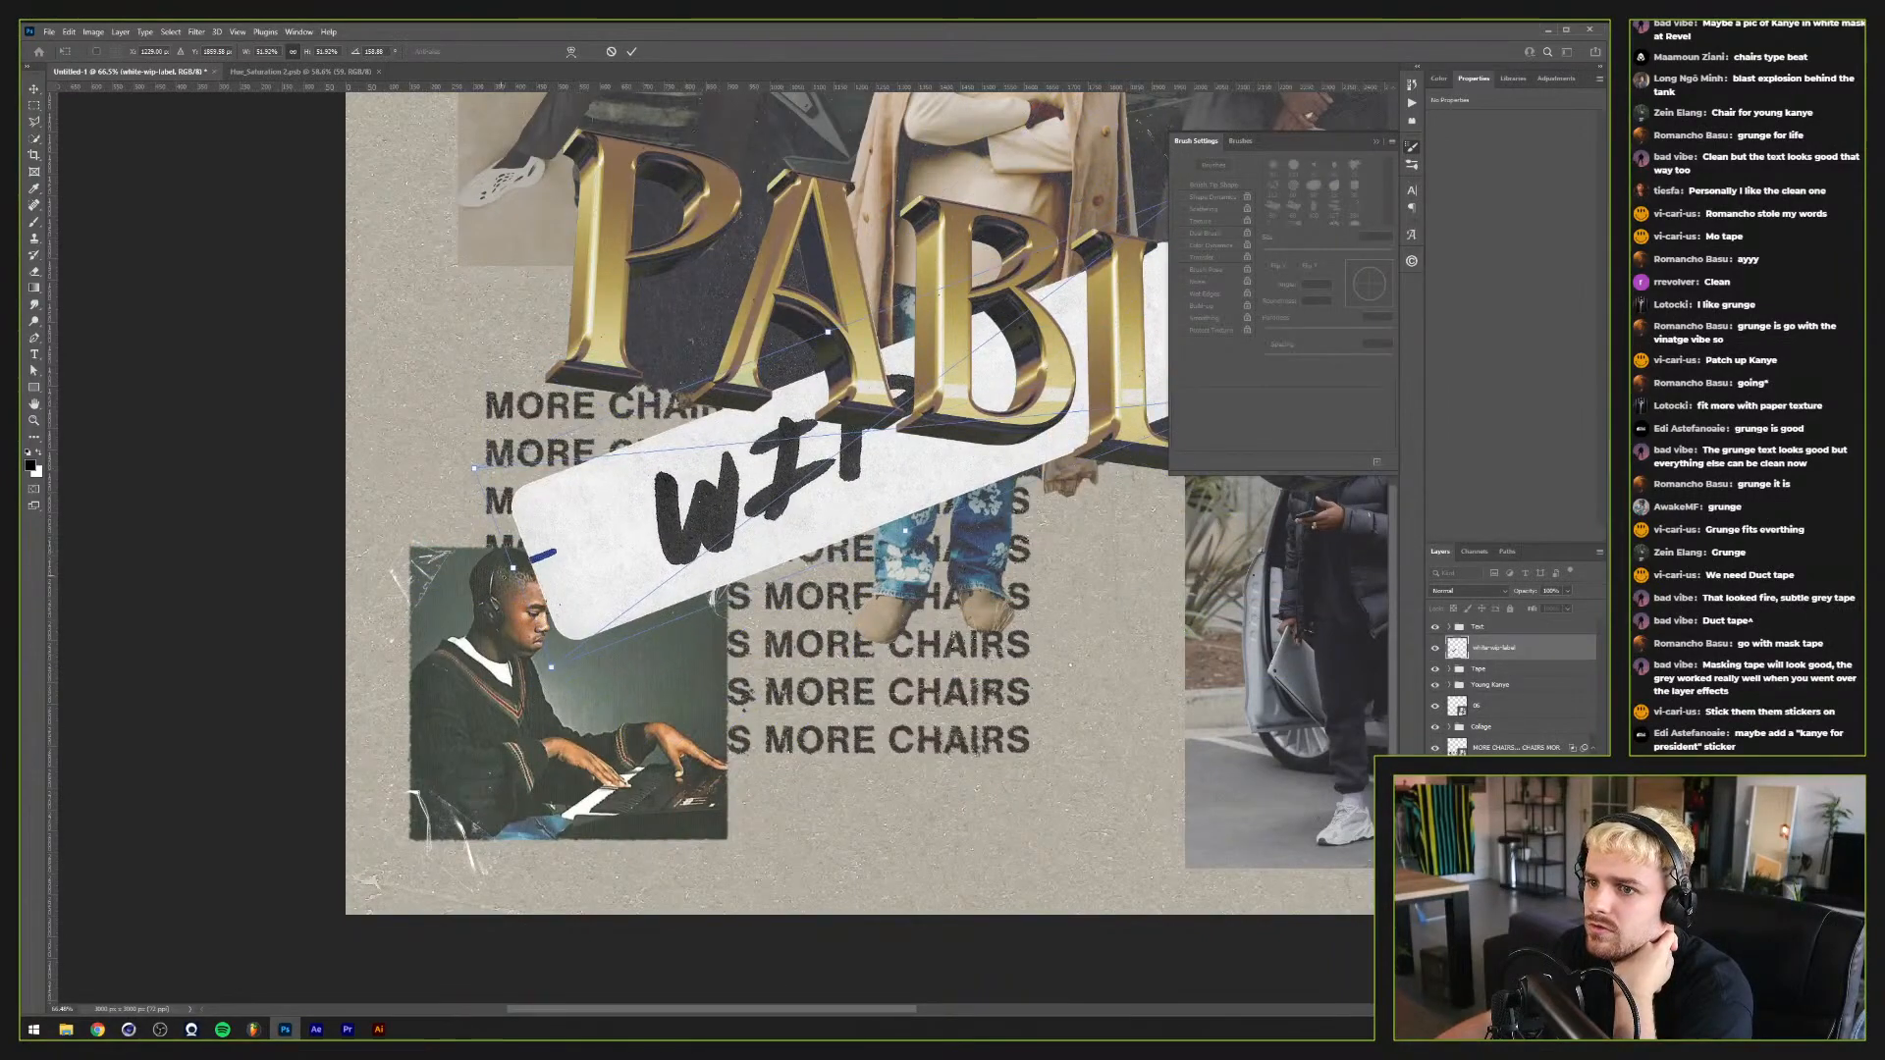
drag(515, 570, 871, 429)
drag(1028, 403, 523, 546)
key(Return)
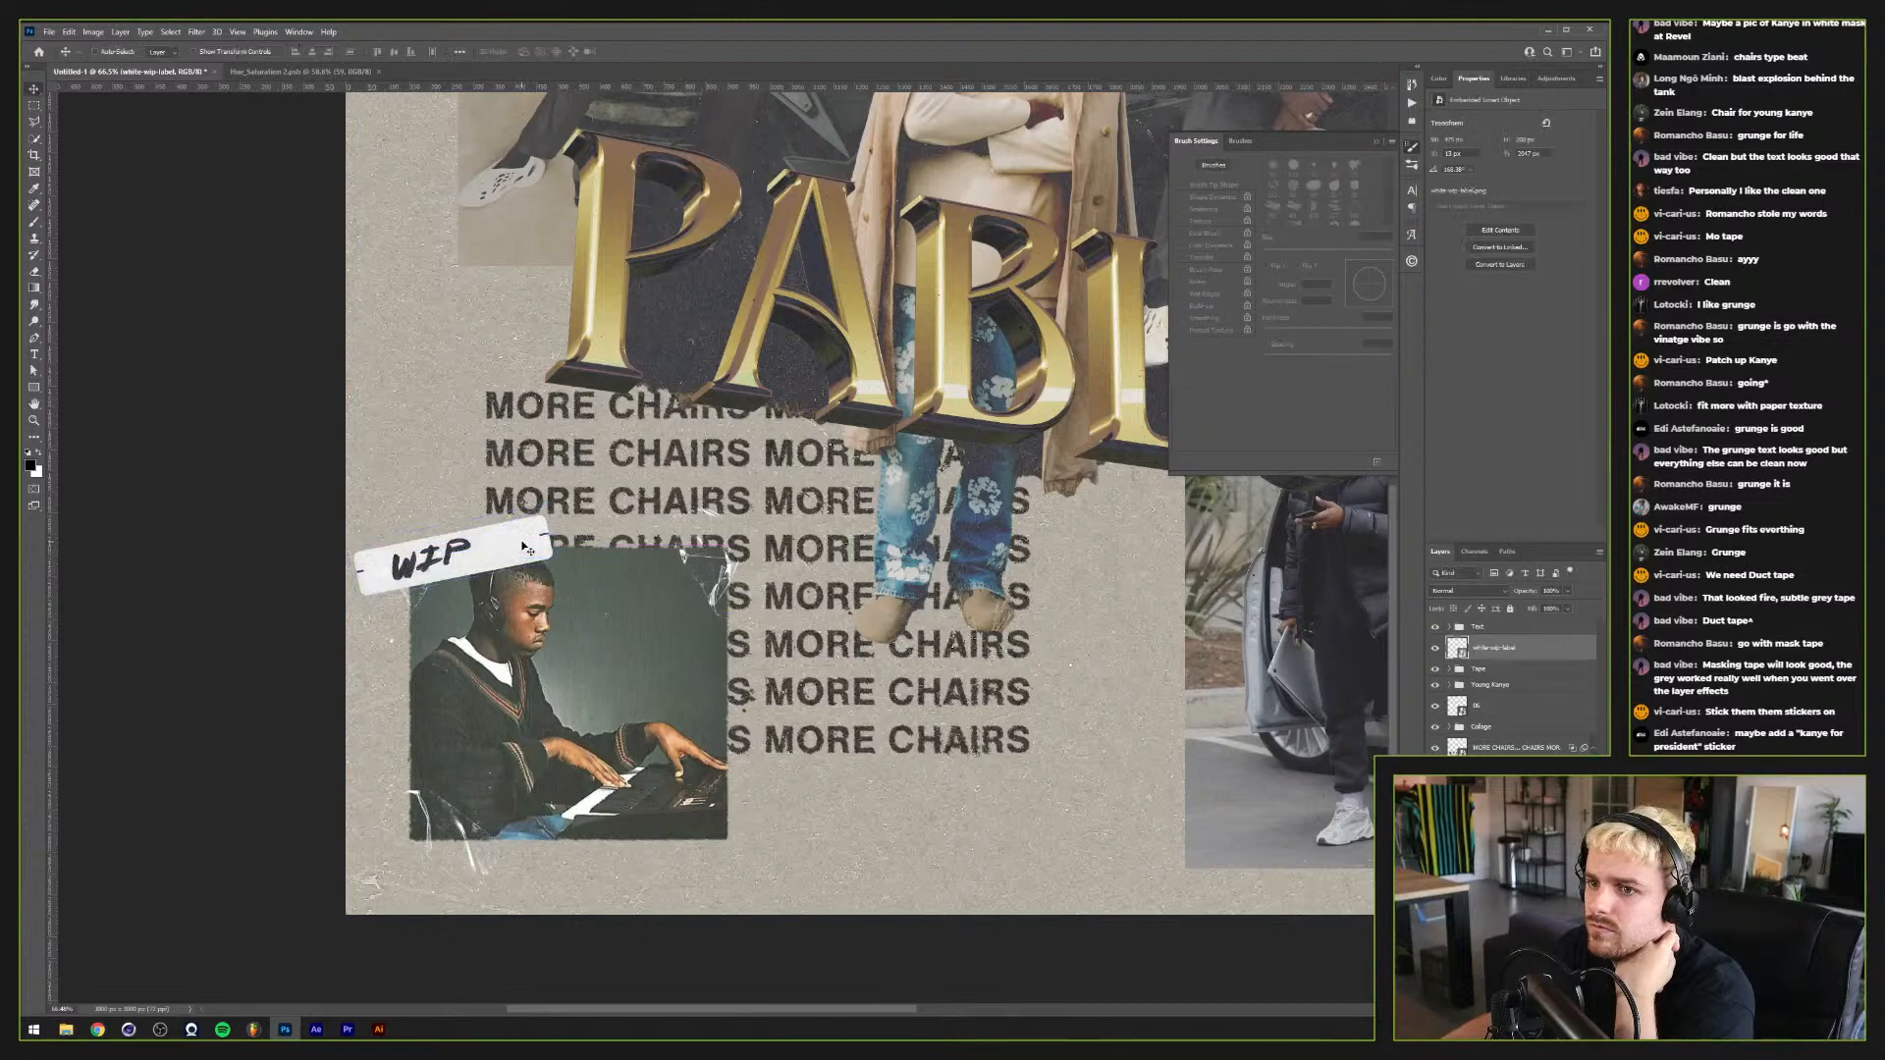
Step: Delete the two tape layers at the piano photo's left corners from the Tape group
click(1449, 670)
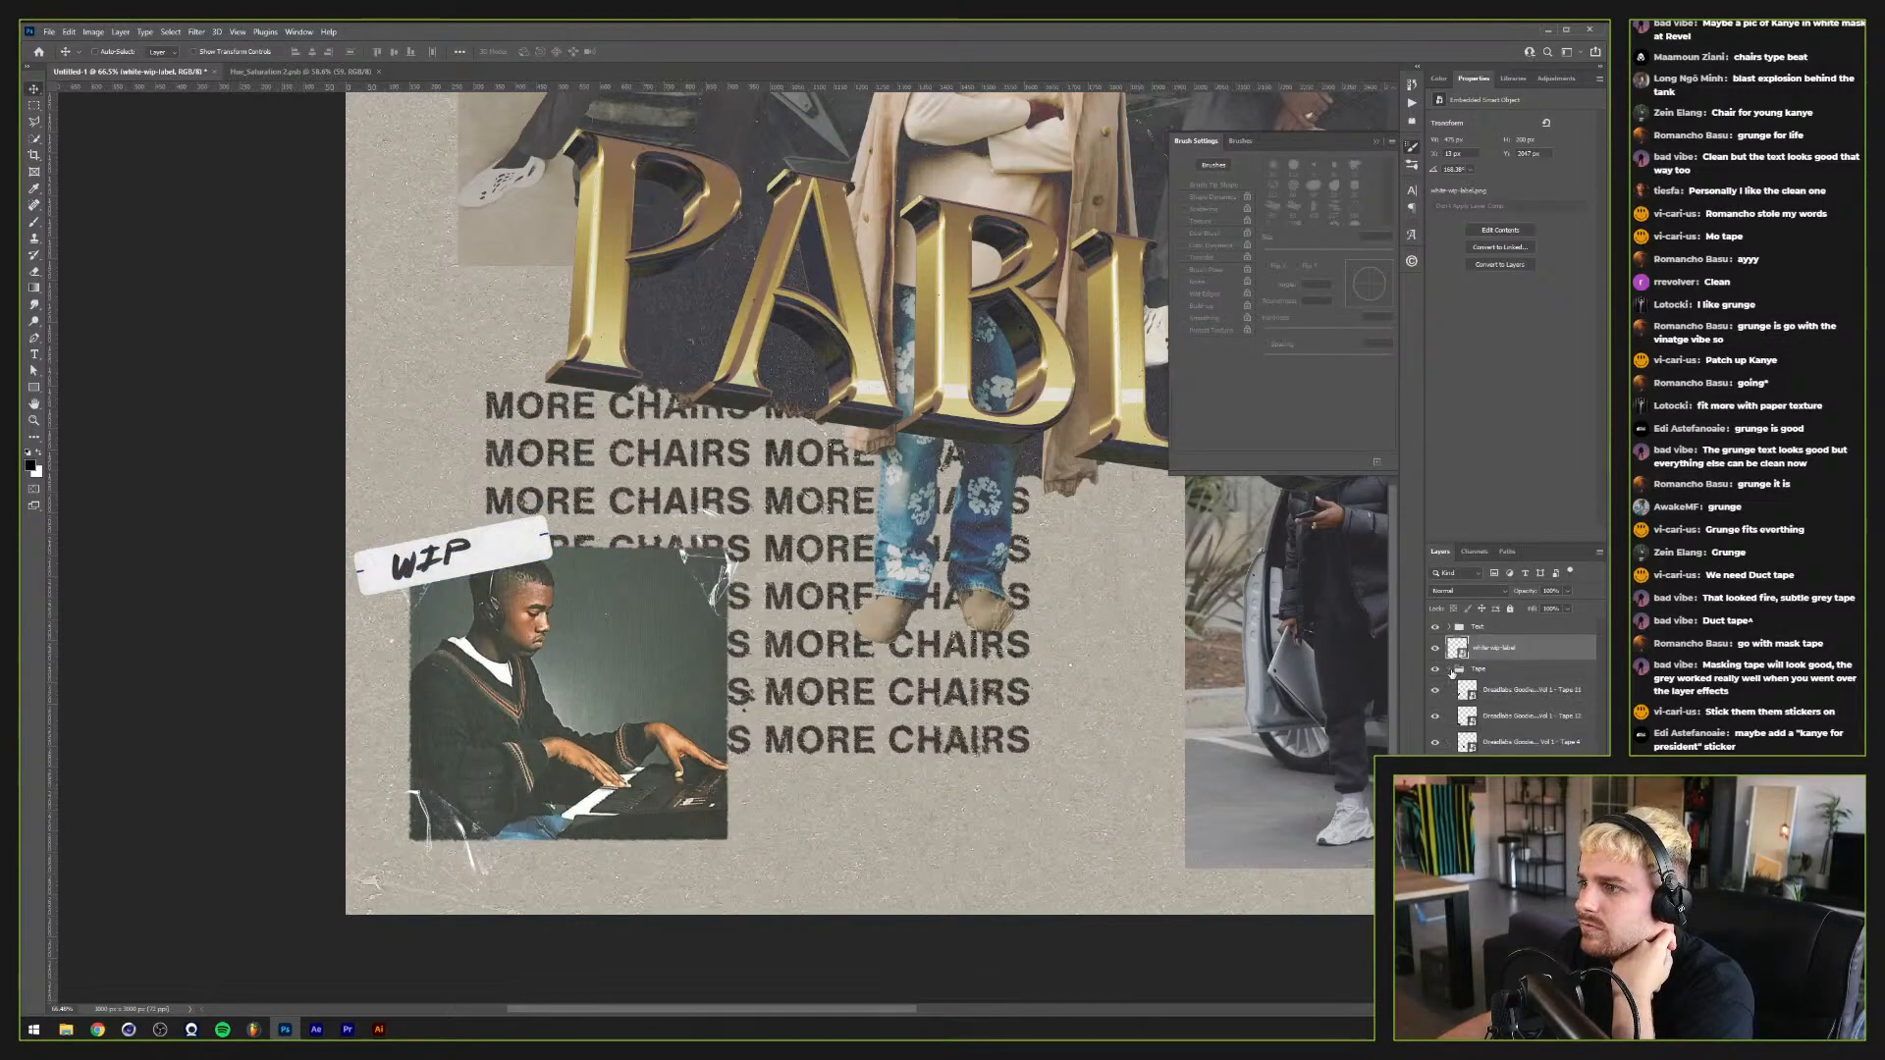
click(1512, 690)
drag(550, 687, 972, 889)
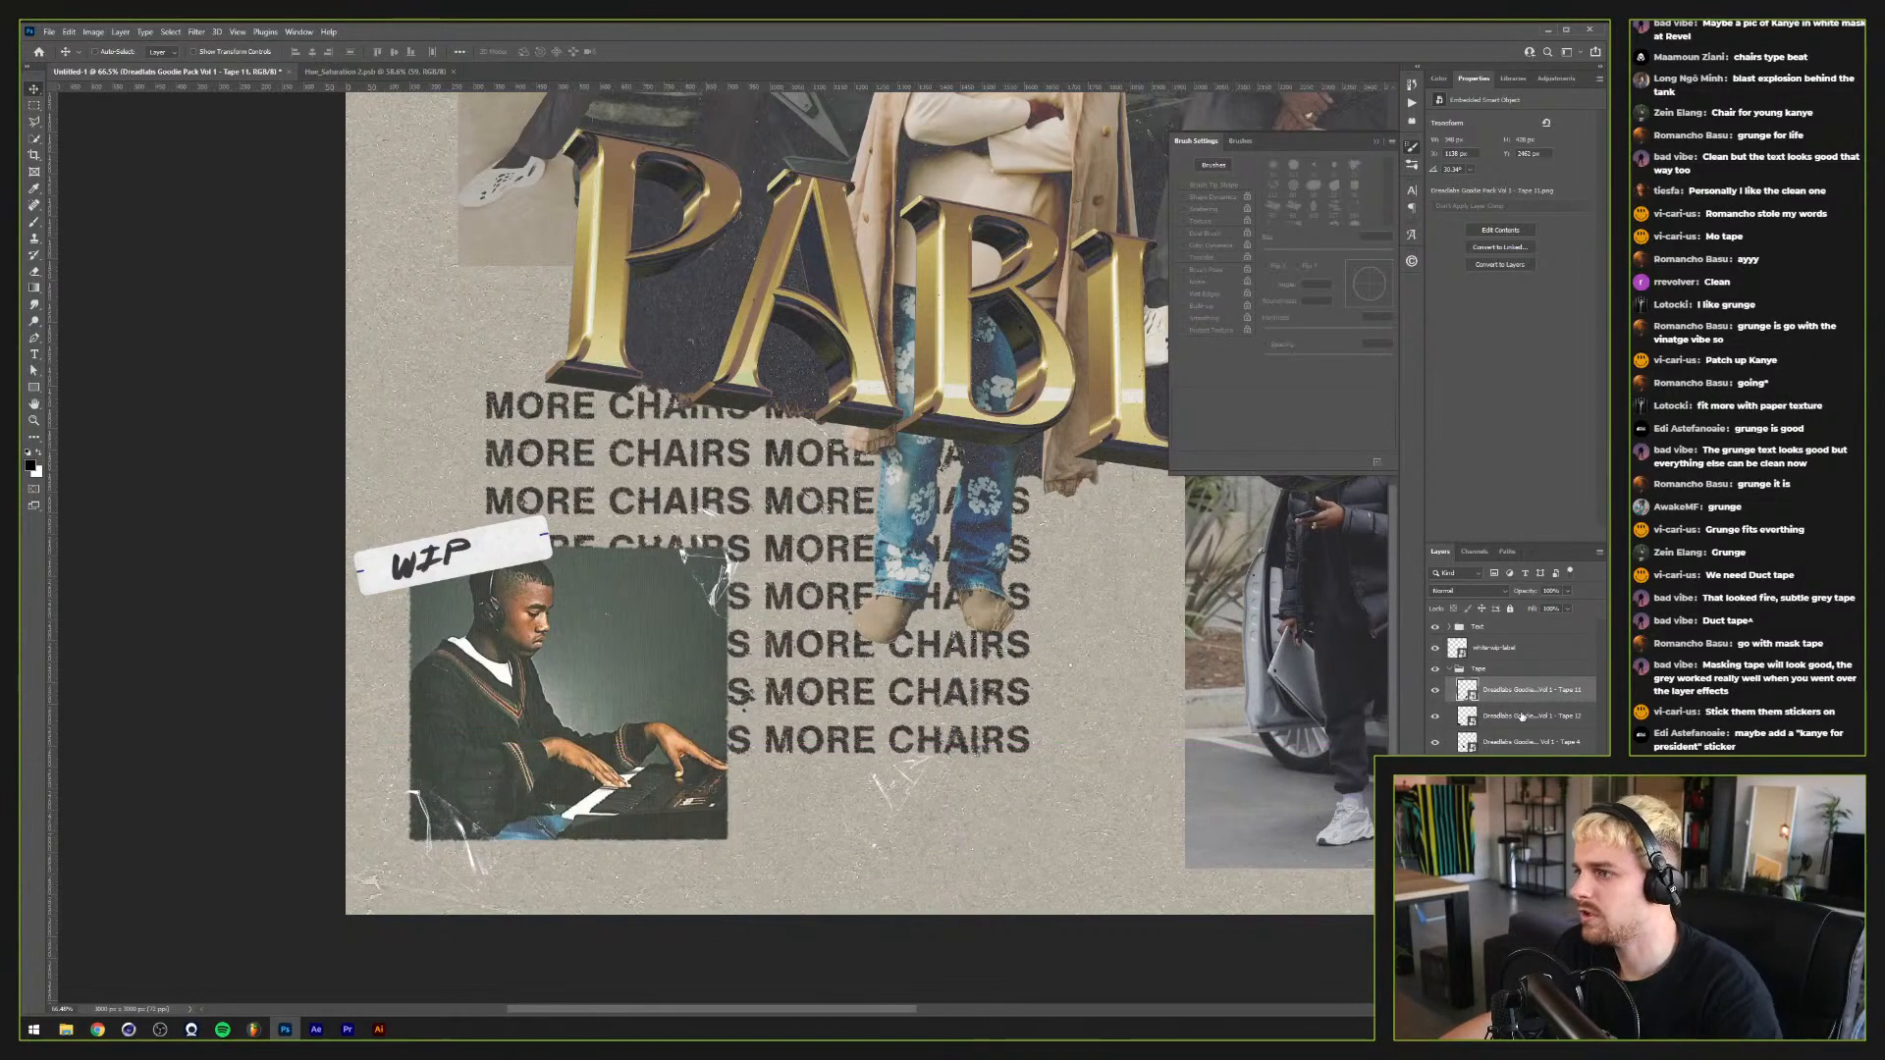
key(Delete)
key(Delete)
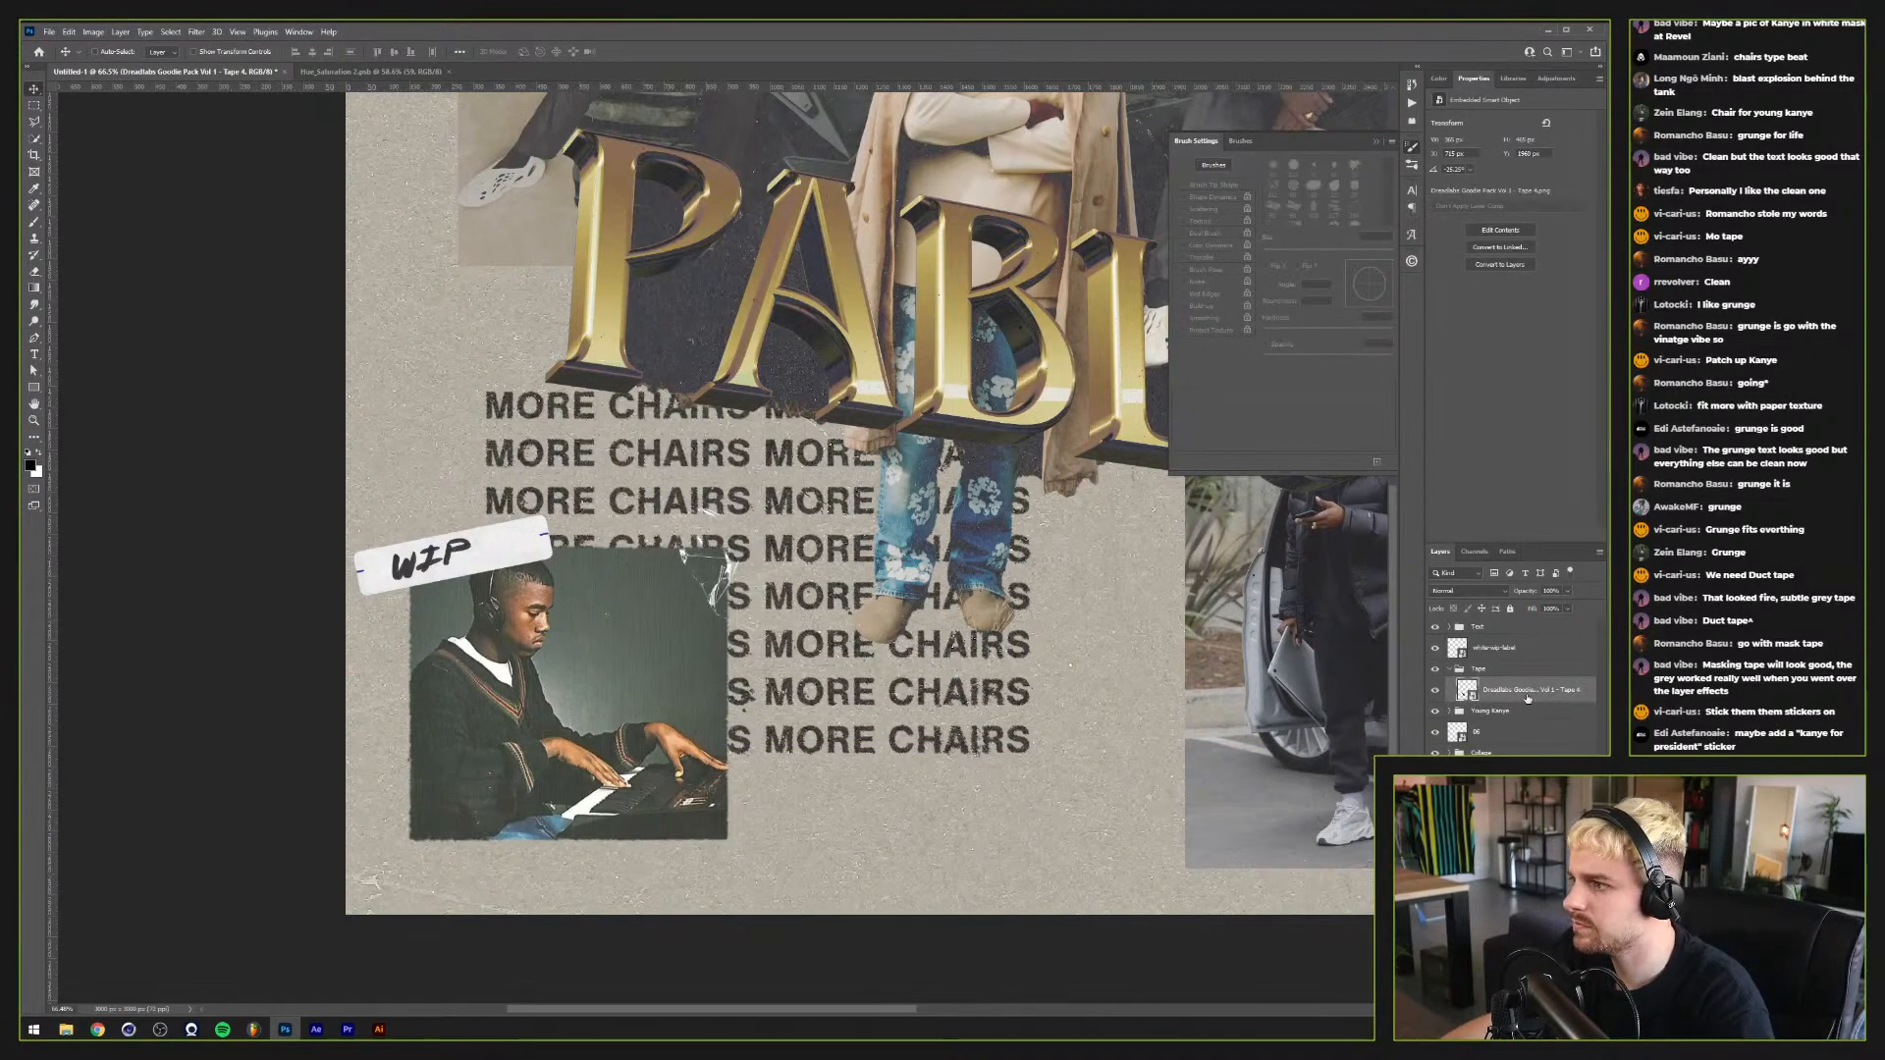
Step: Delete the Tape group together with its remaining Tape 4 layer
double_click(1543, 689)
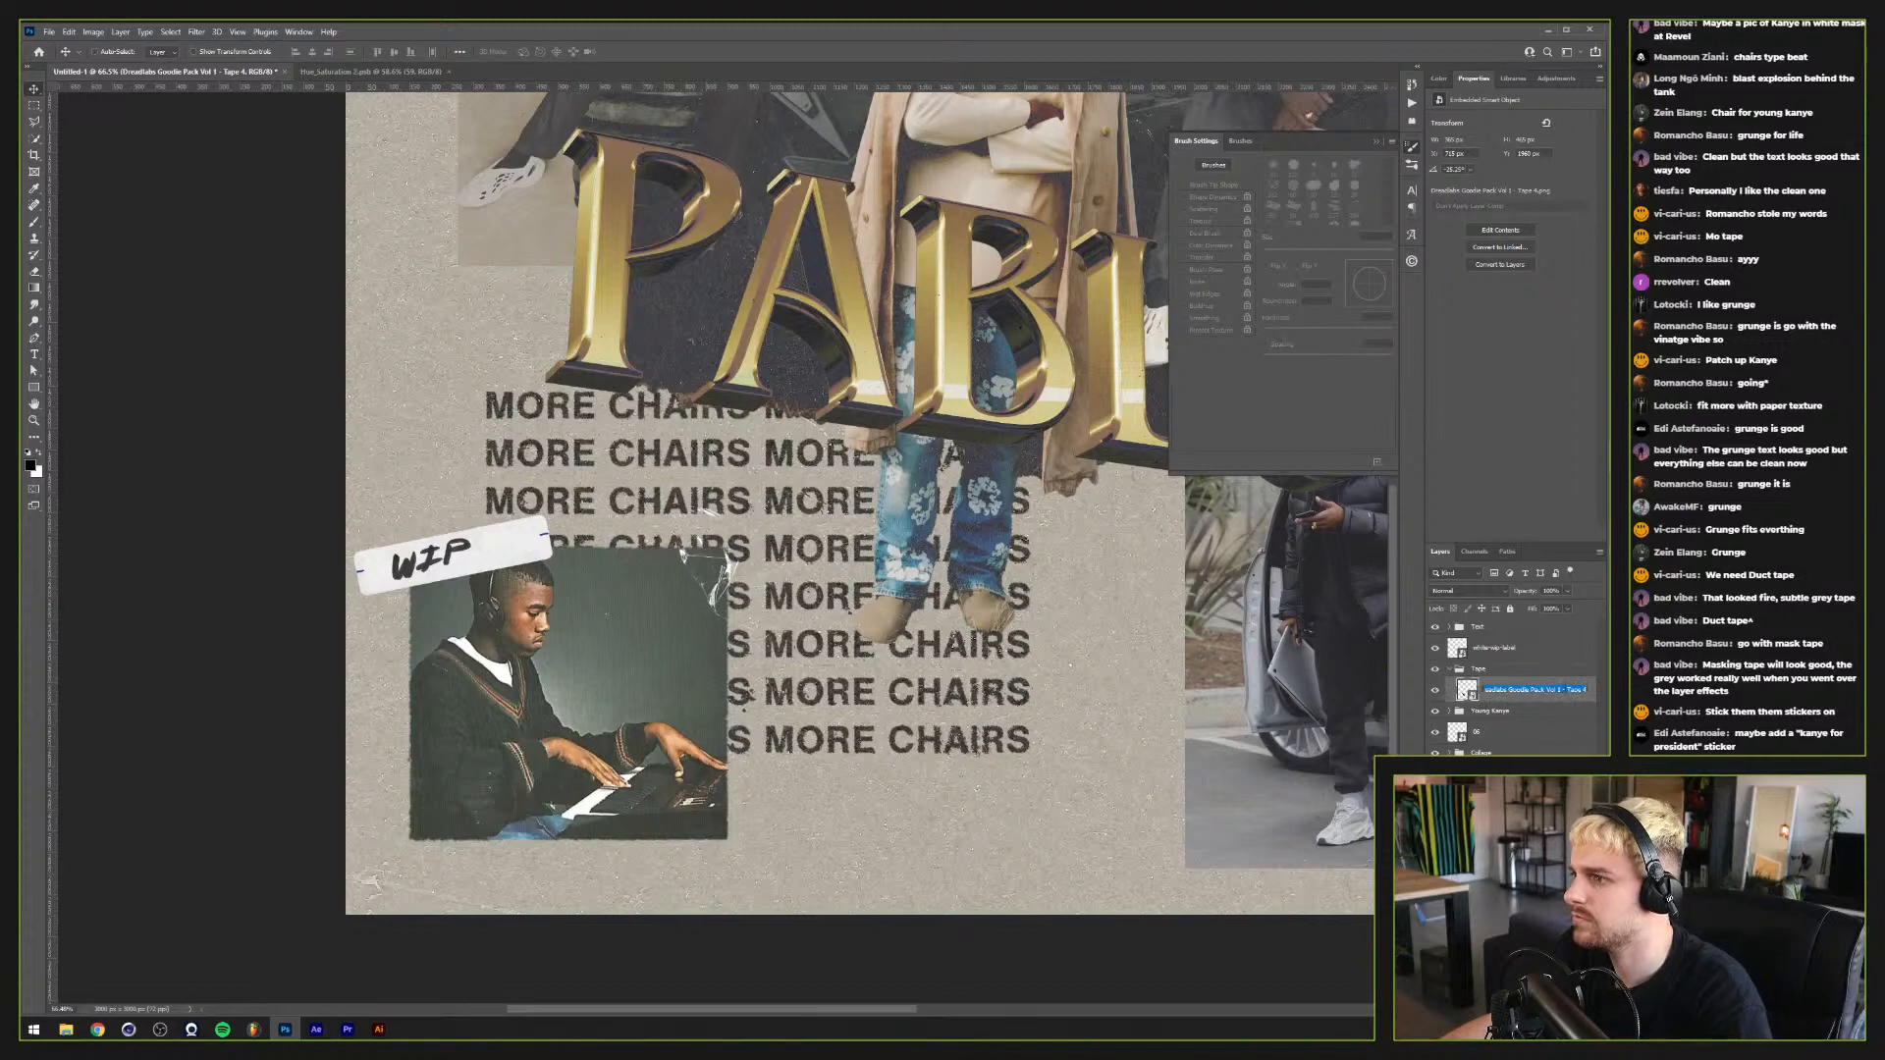
key(Escape)
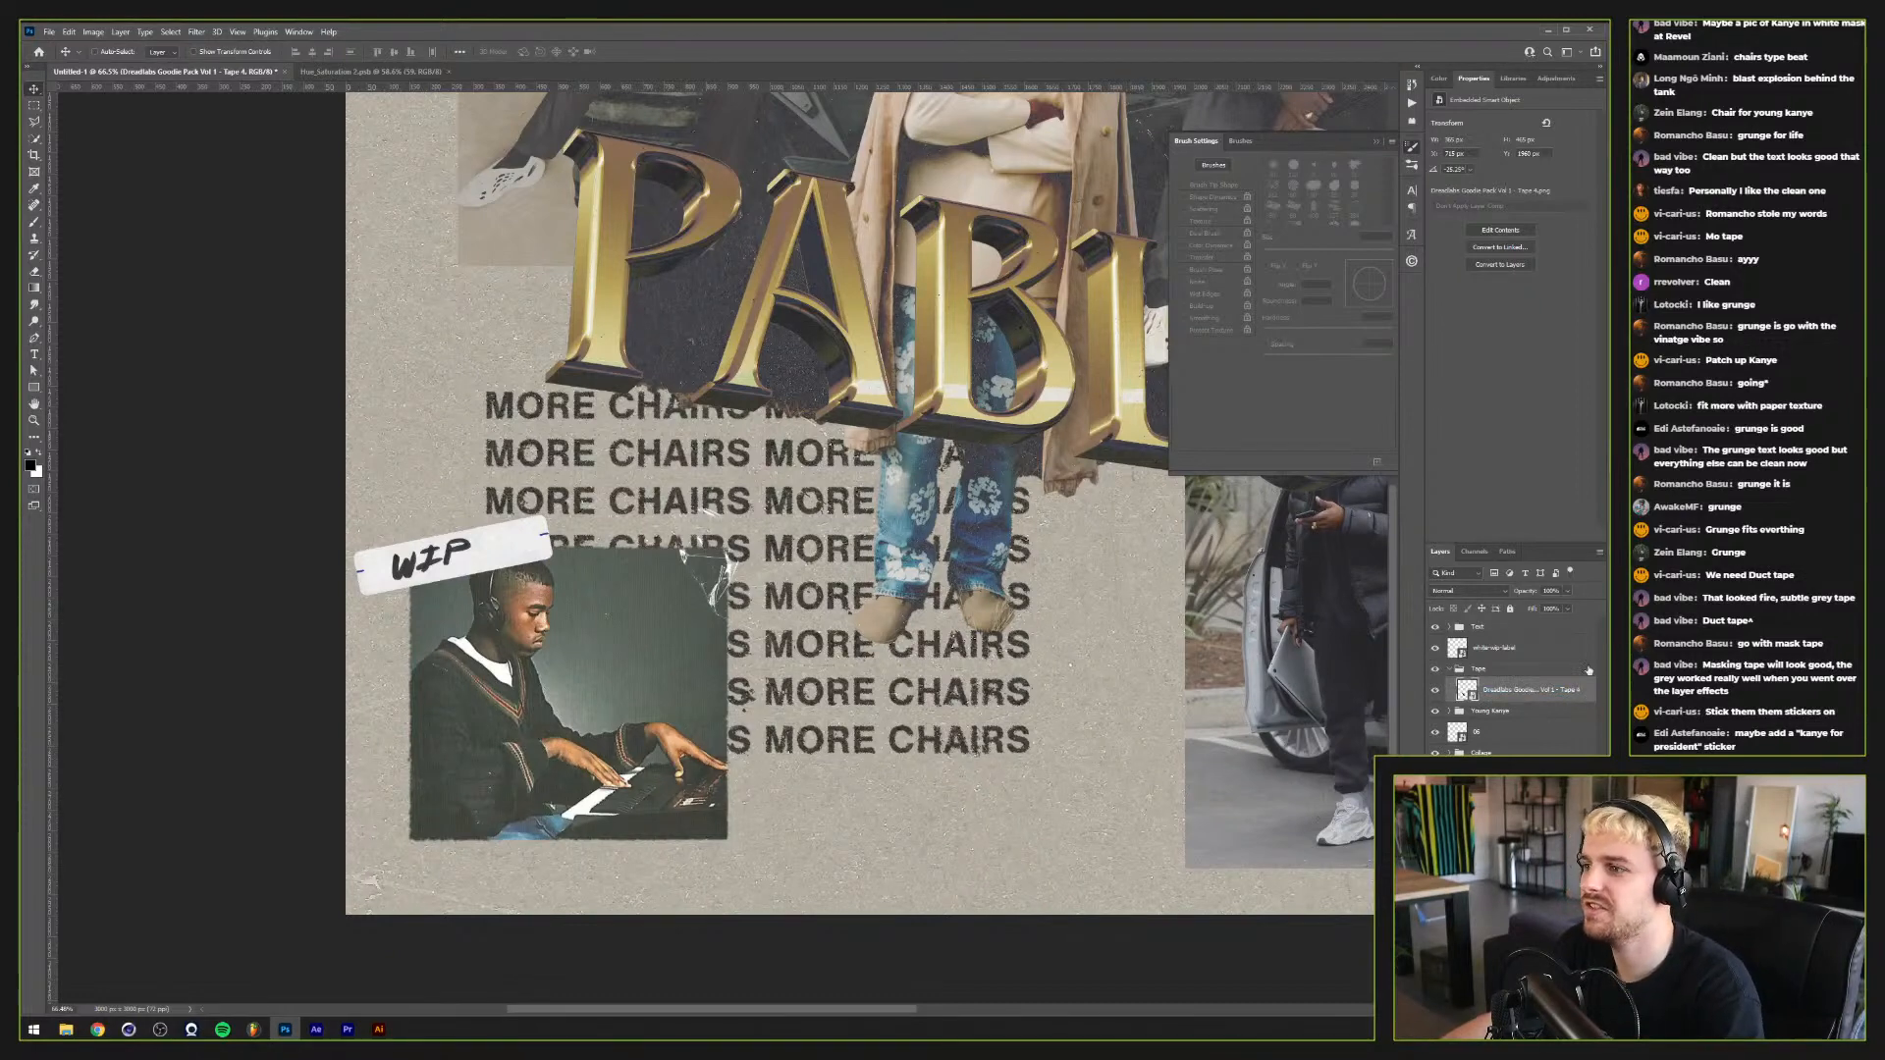
click(1497, 668)
key(Delete)
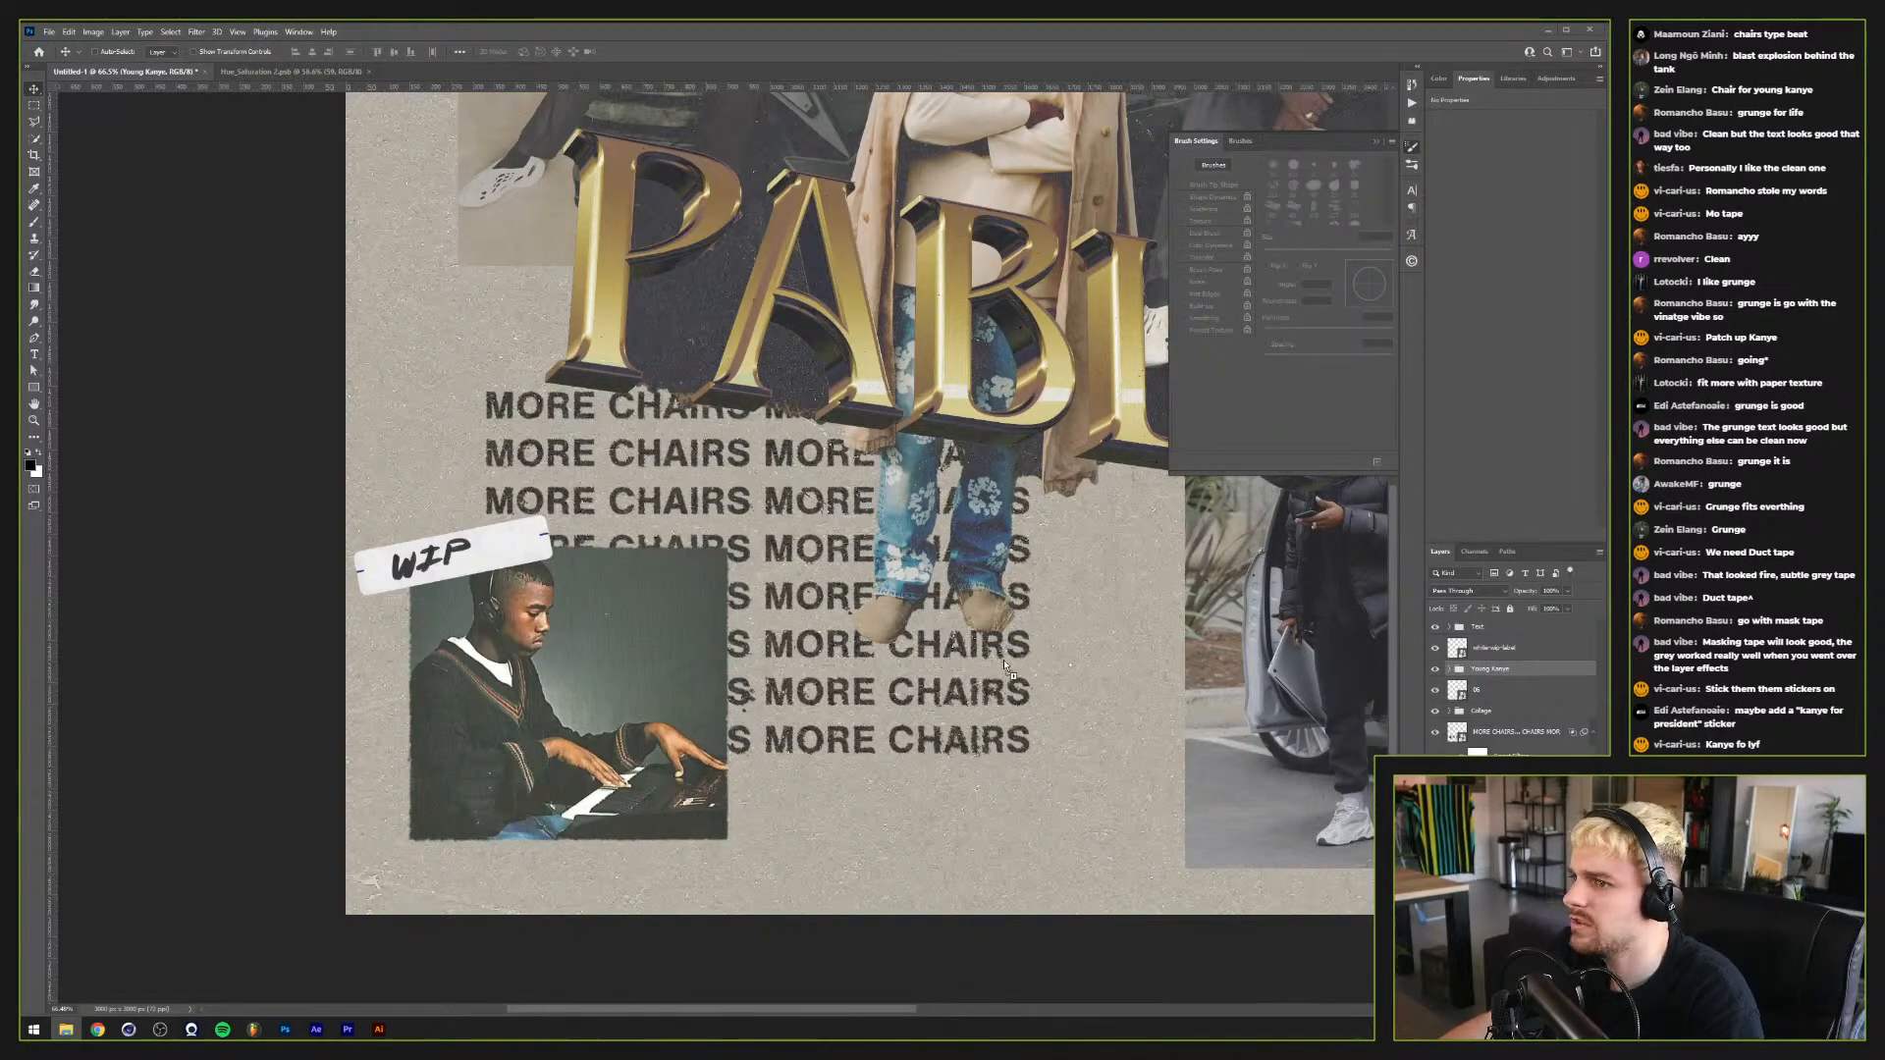
Step: Place the black 'Hello my name is' sticker image, shrink it, tilt it slightly and position it over the piano photo's lower-right corner
key(ctrl+v)
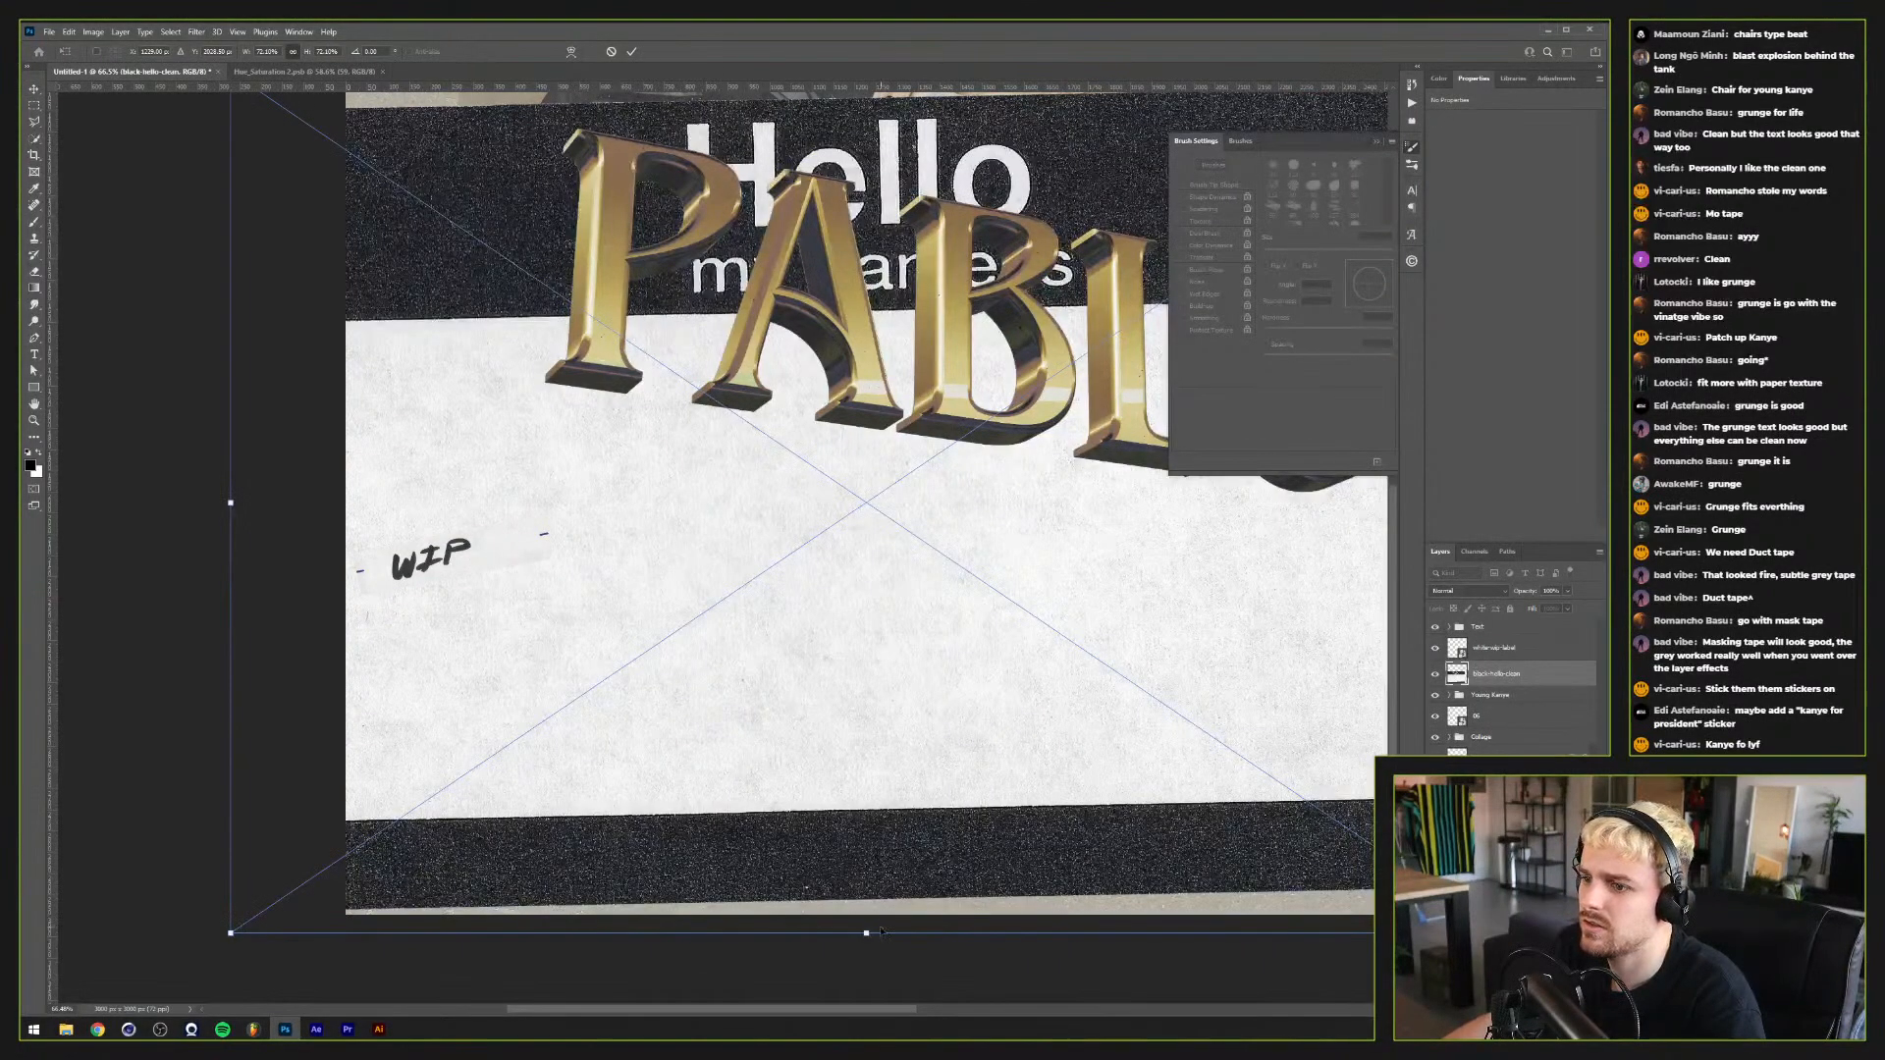
drag(867, 934, 869, 620)
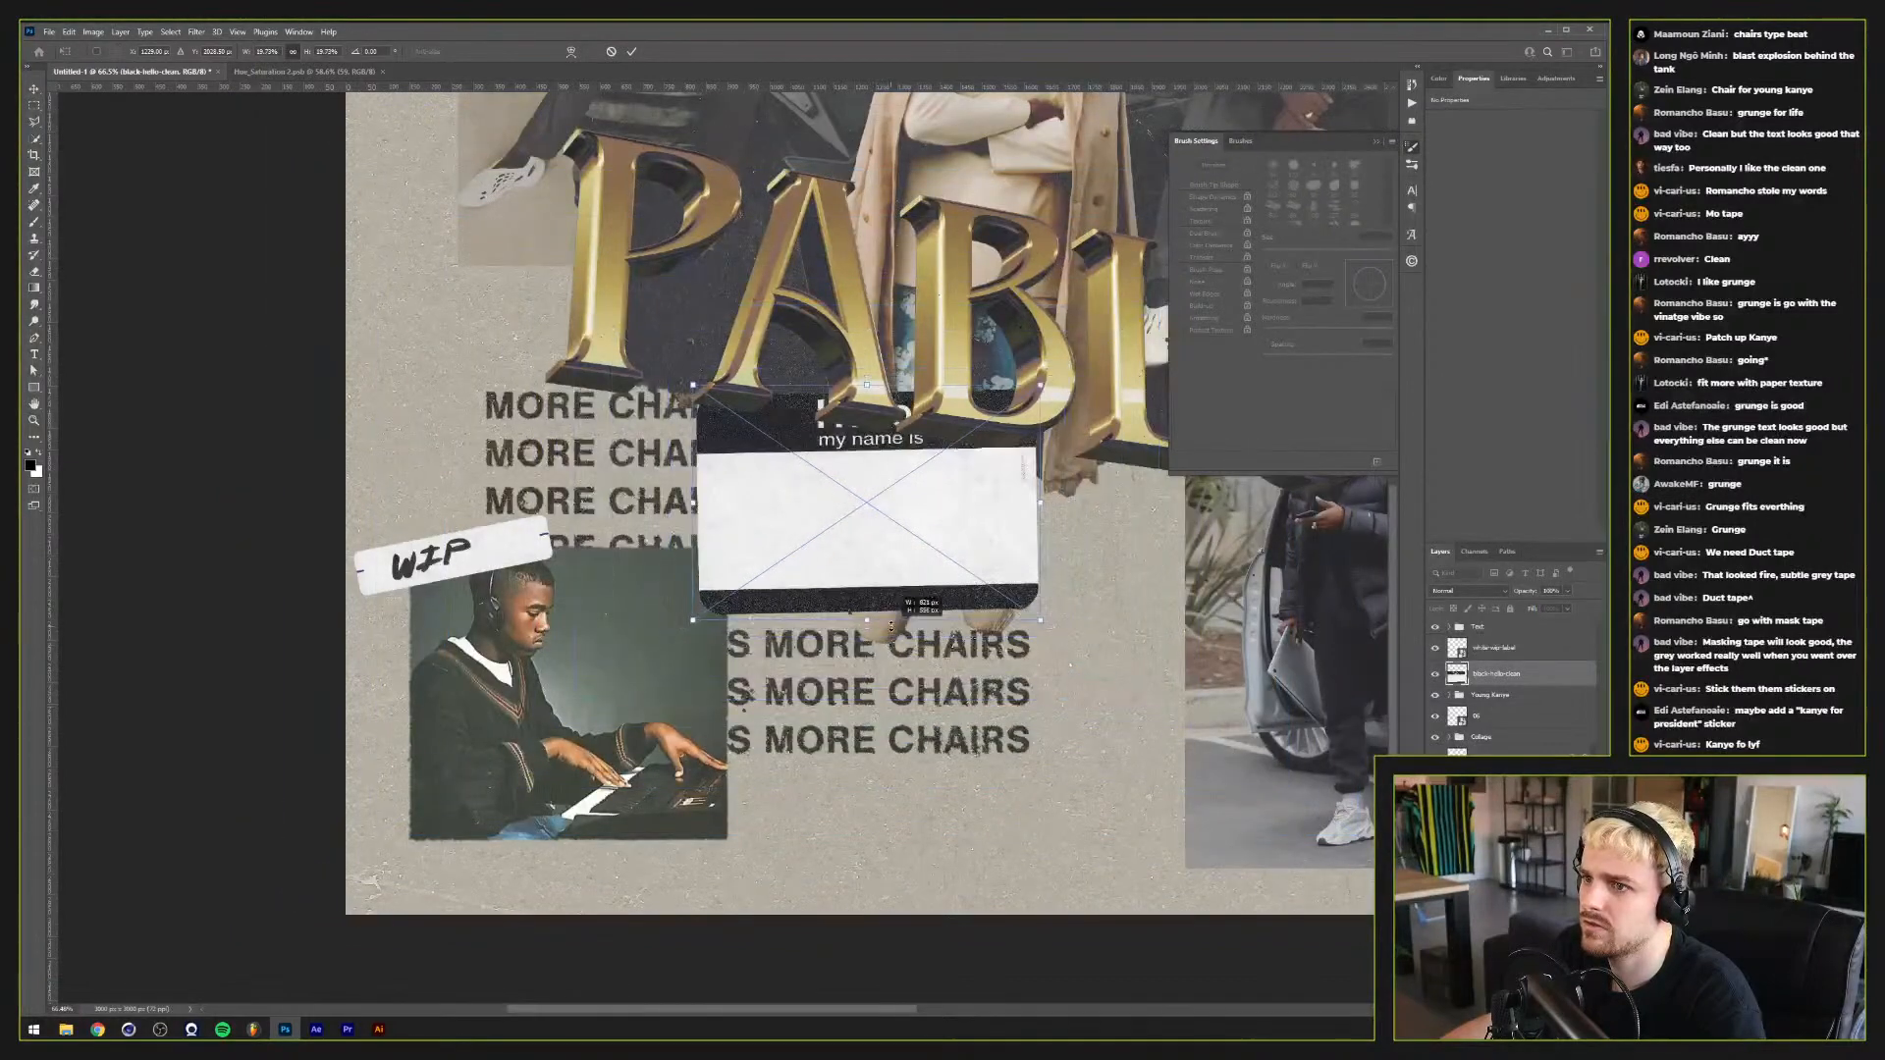
drag(1044, 603, 982, 441)
drag(864, 510, 687, 795)
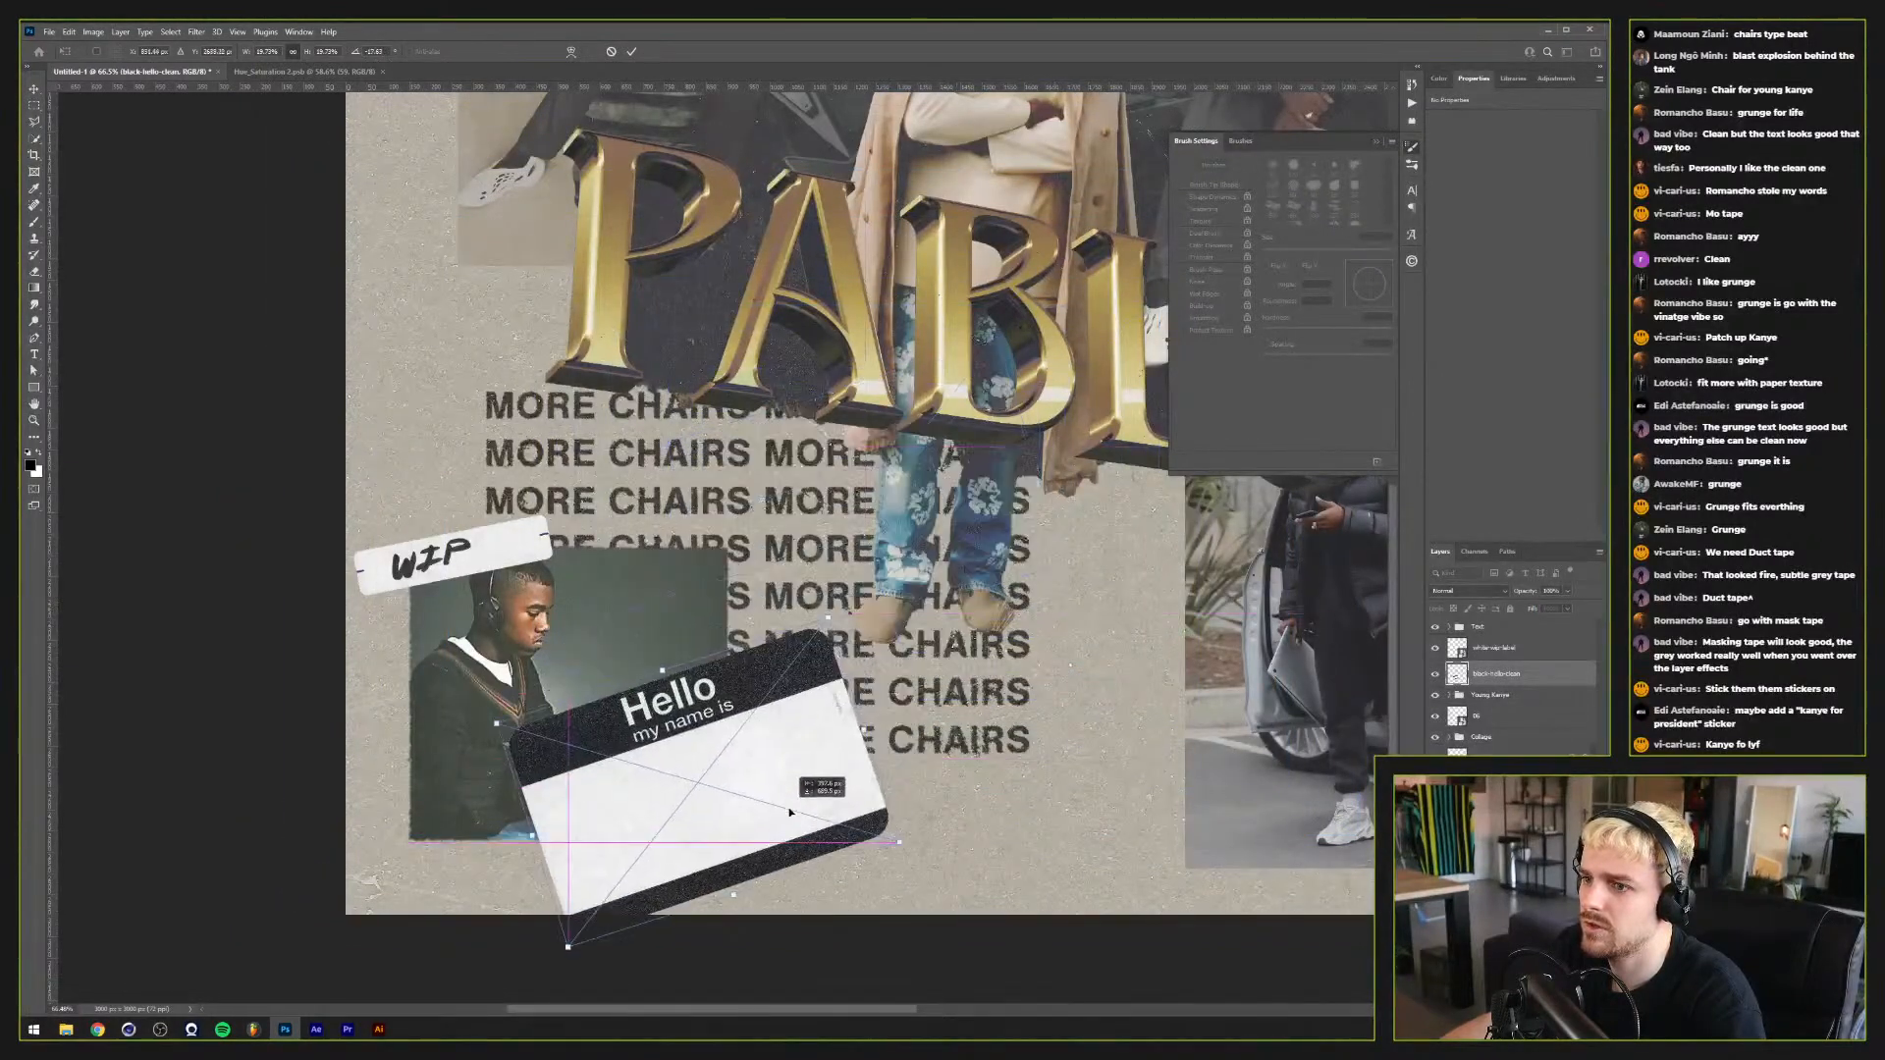
drag(922, 628, 899, 943)
drag(863, 797, 815, 802)
key(Return)
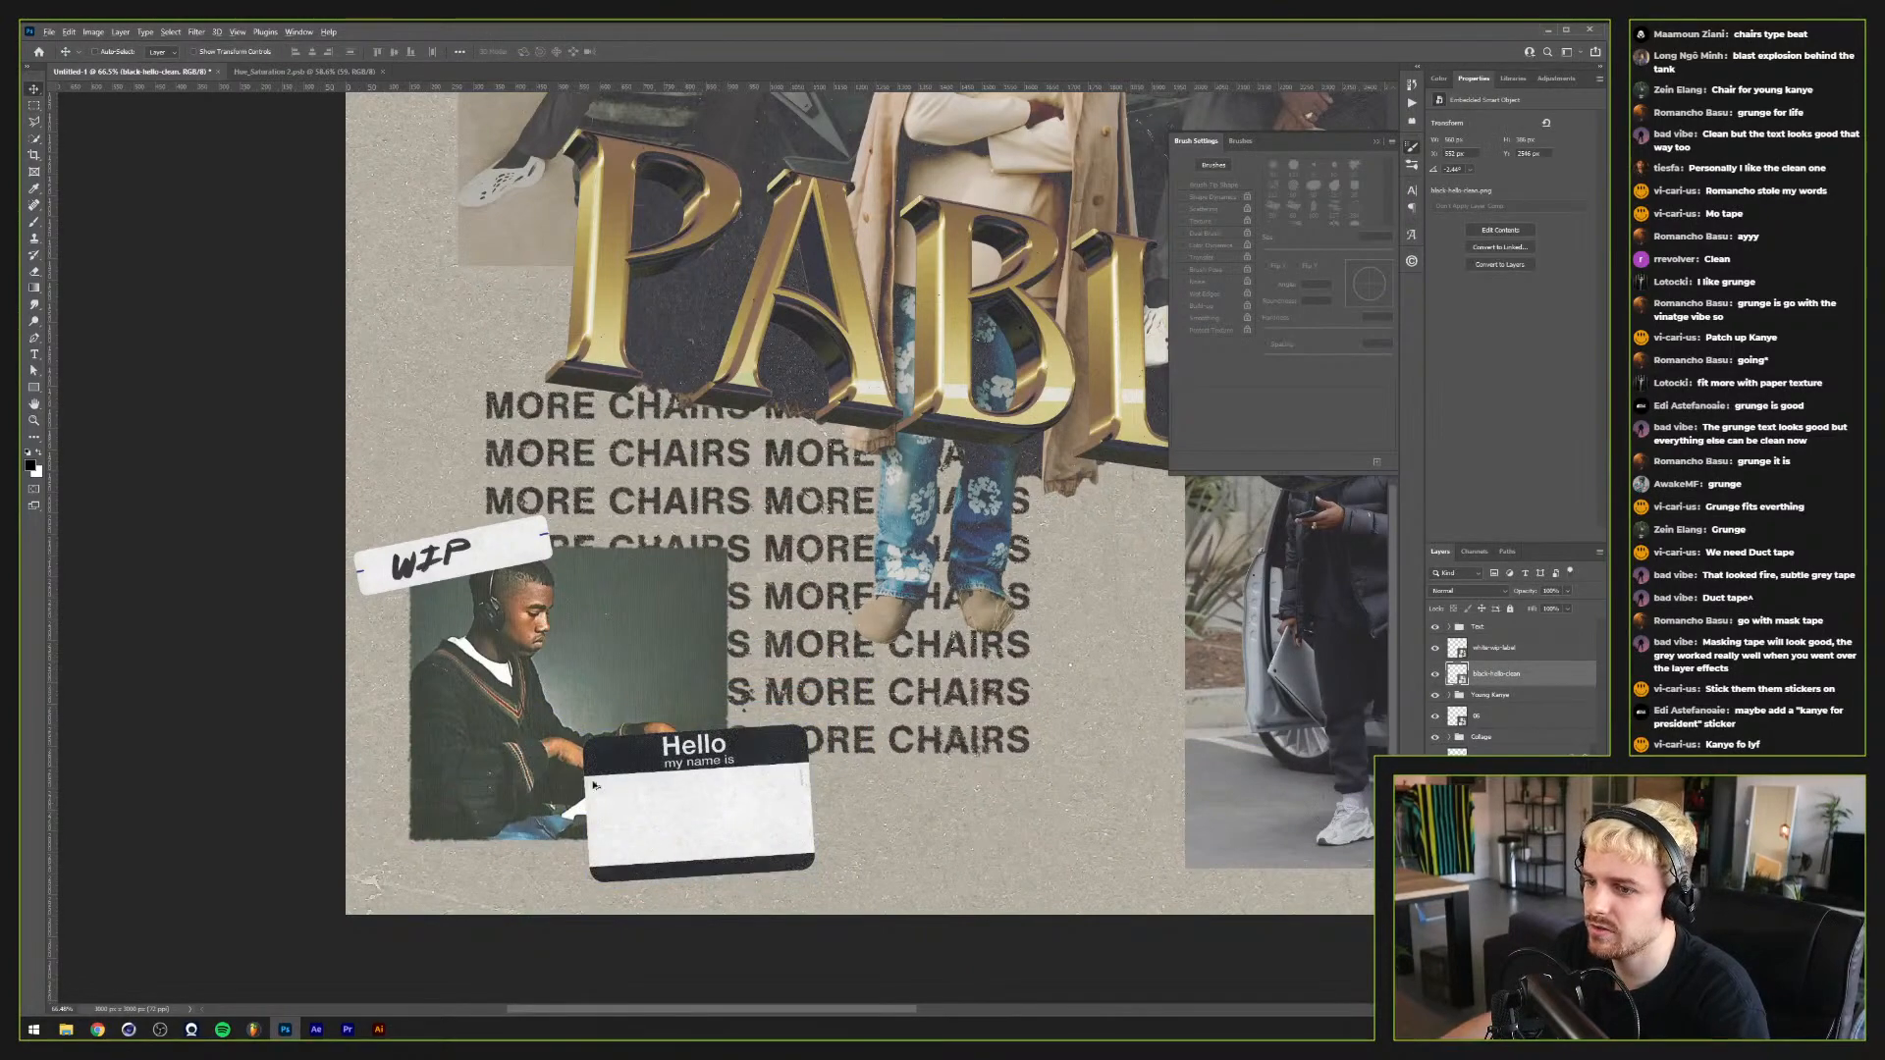
Step: Add a text layer reading KANYE2020 on the white area of the 'Hello my name is' sticker
scroll(557, 788, up, 3)
scroll(648, 823, down, 1)
key(t)
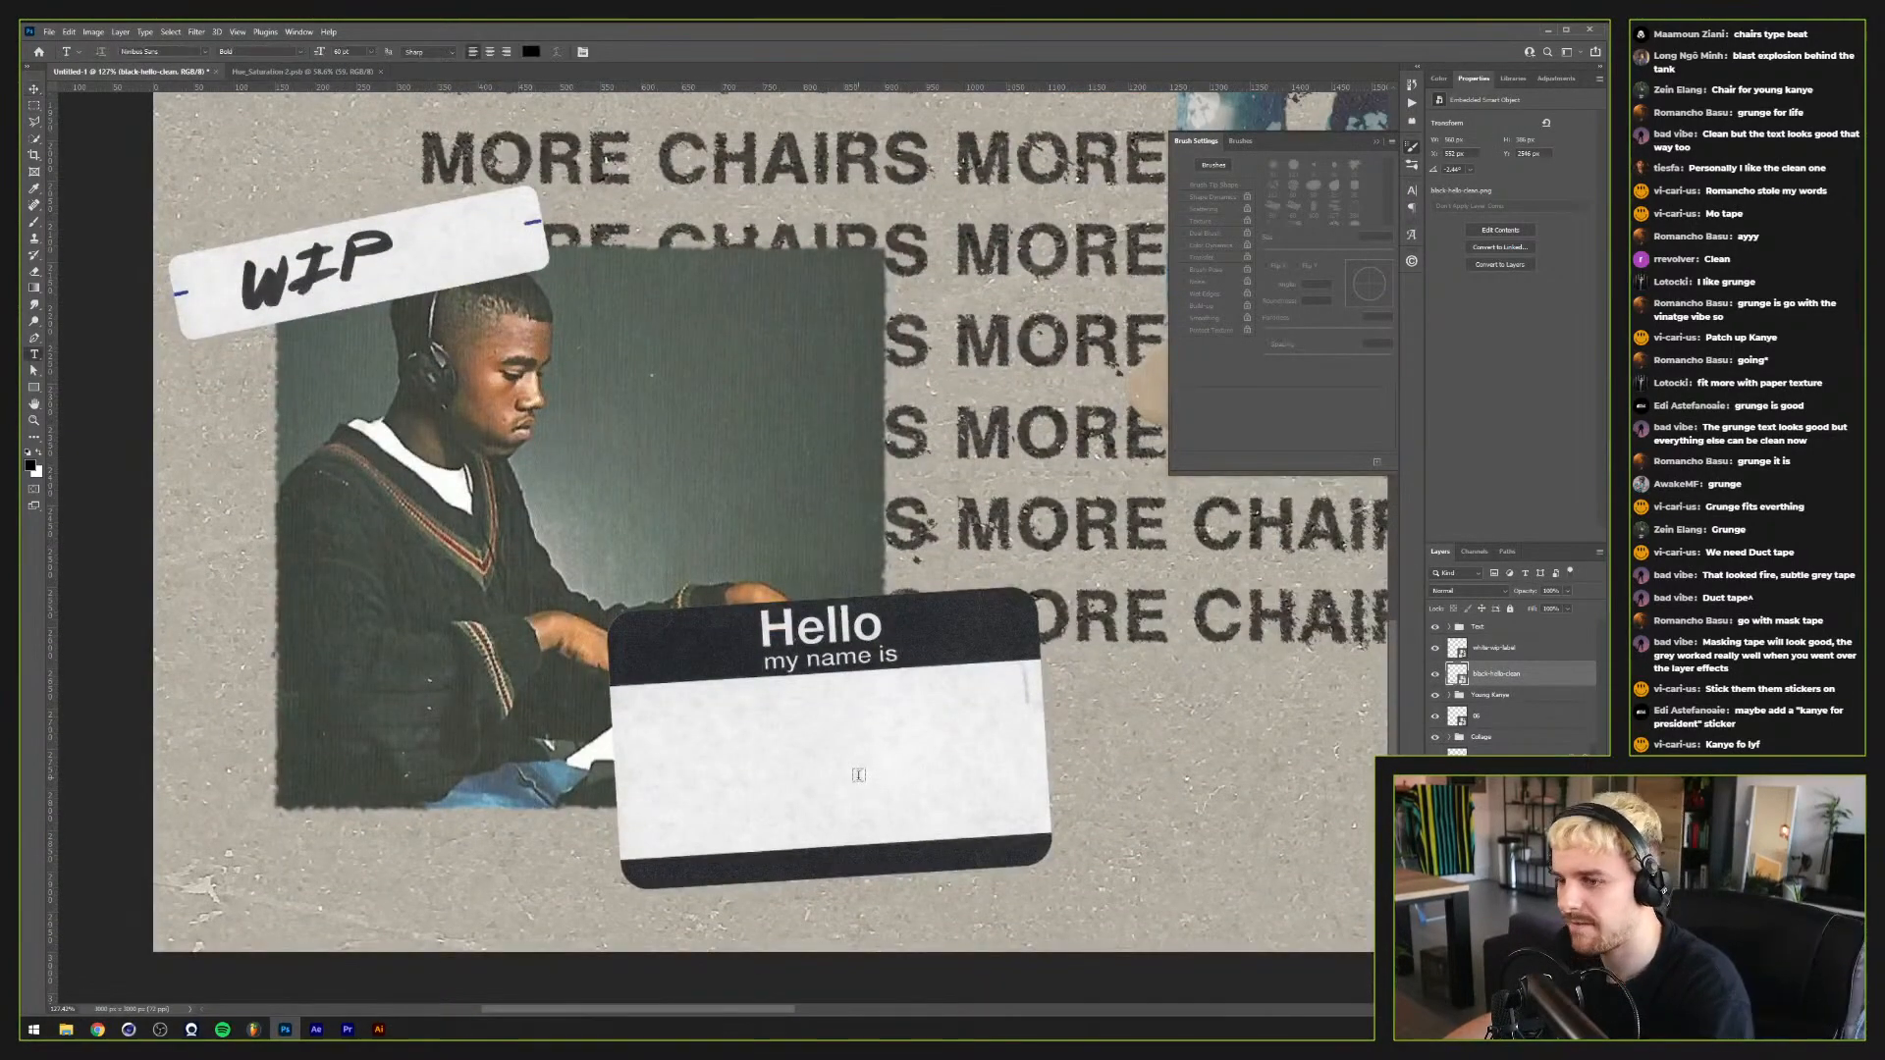
click(793, 714)
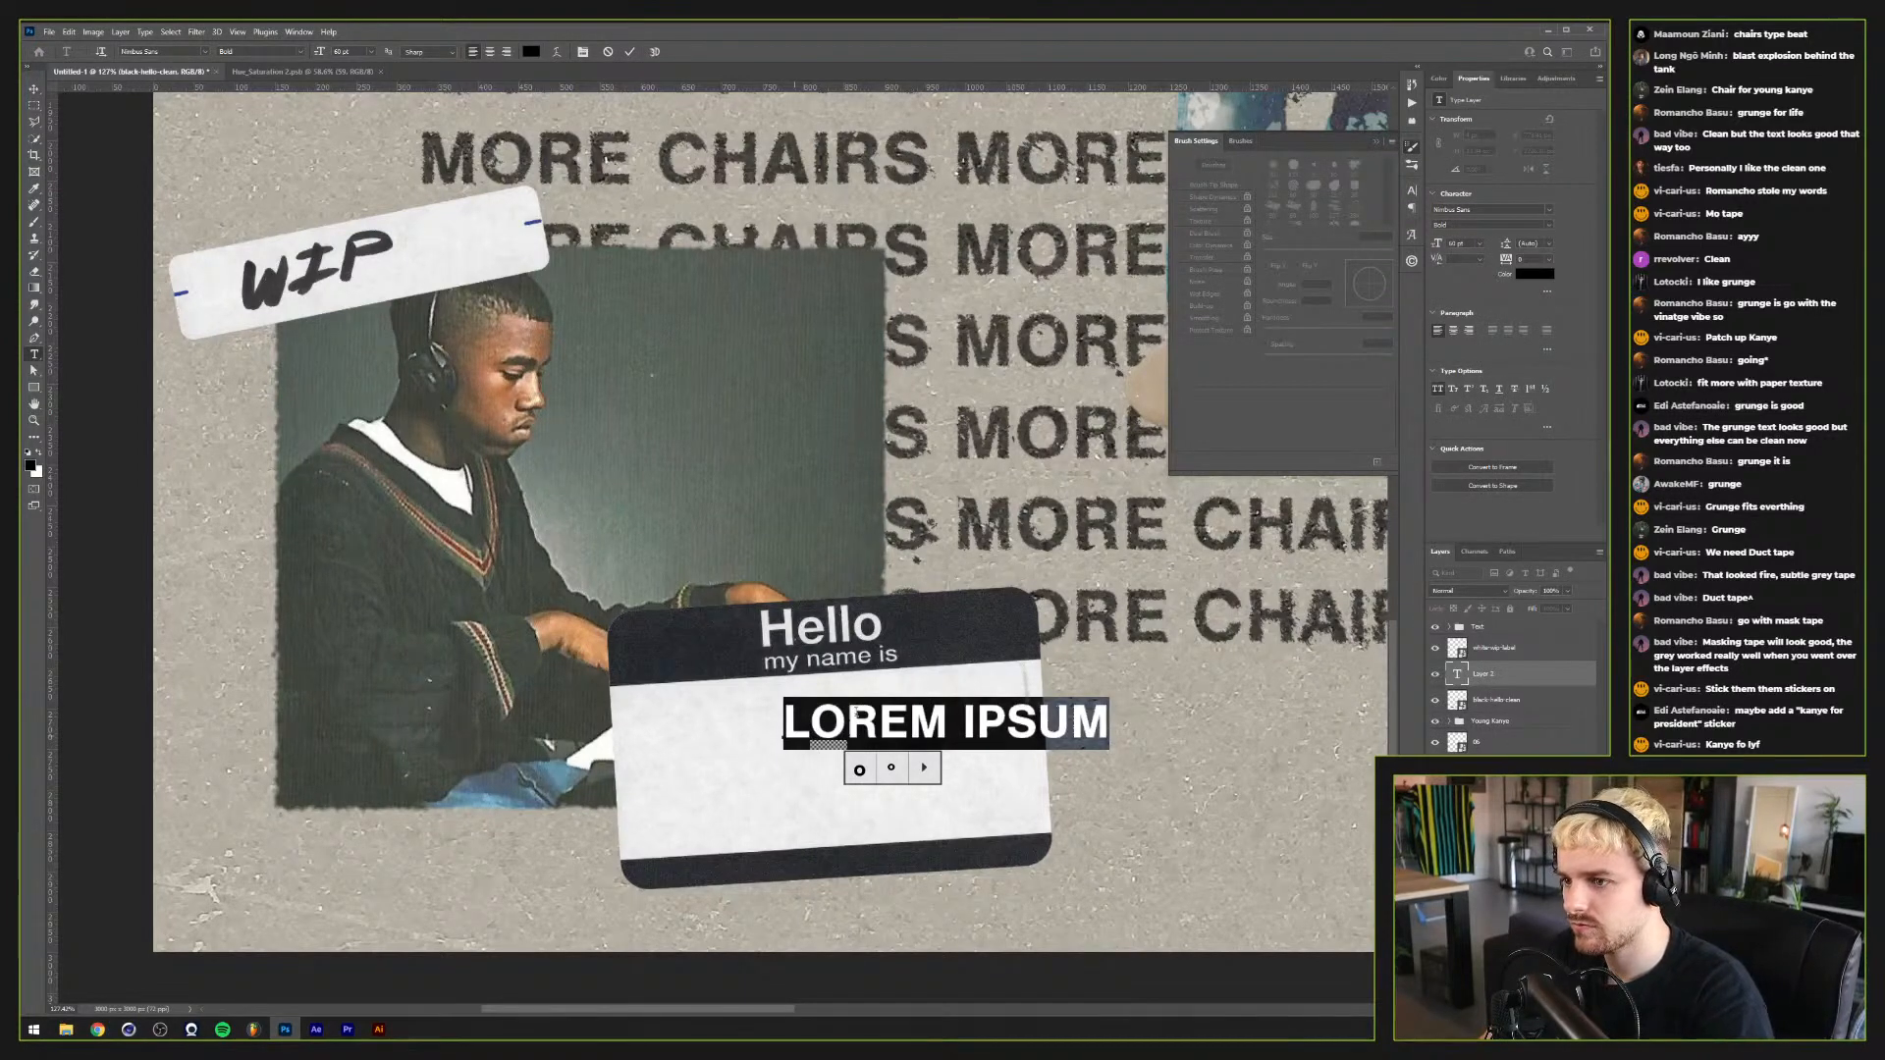
click(1036, 724)
triple_click(1036, 724)
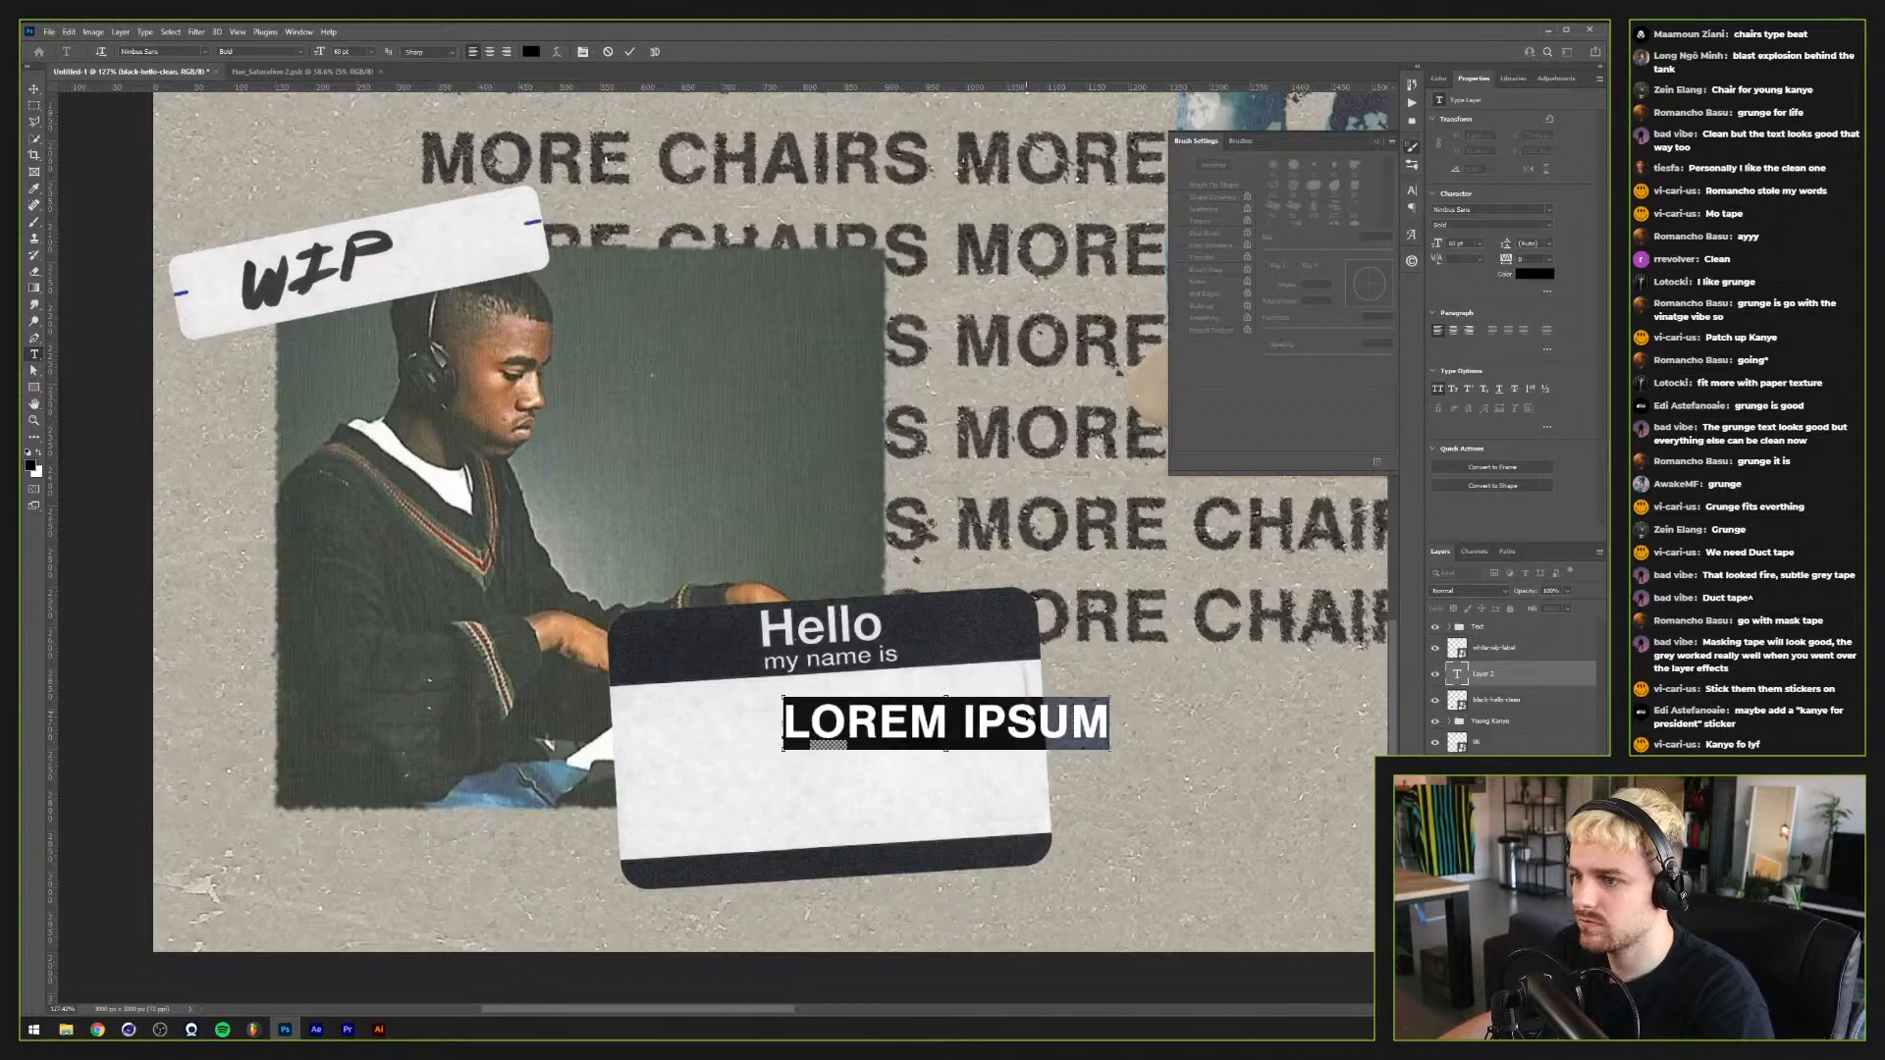
text(KANYE2020)
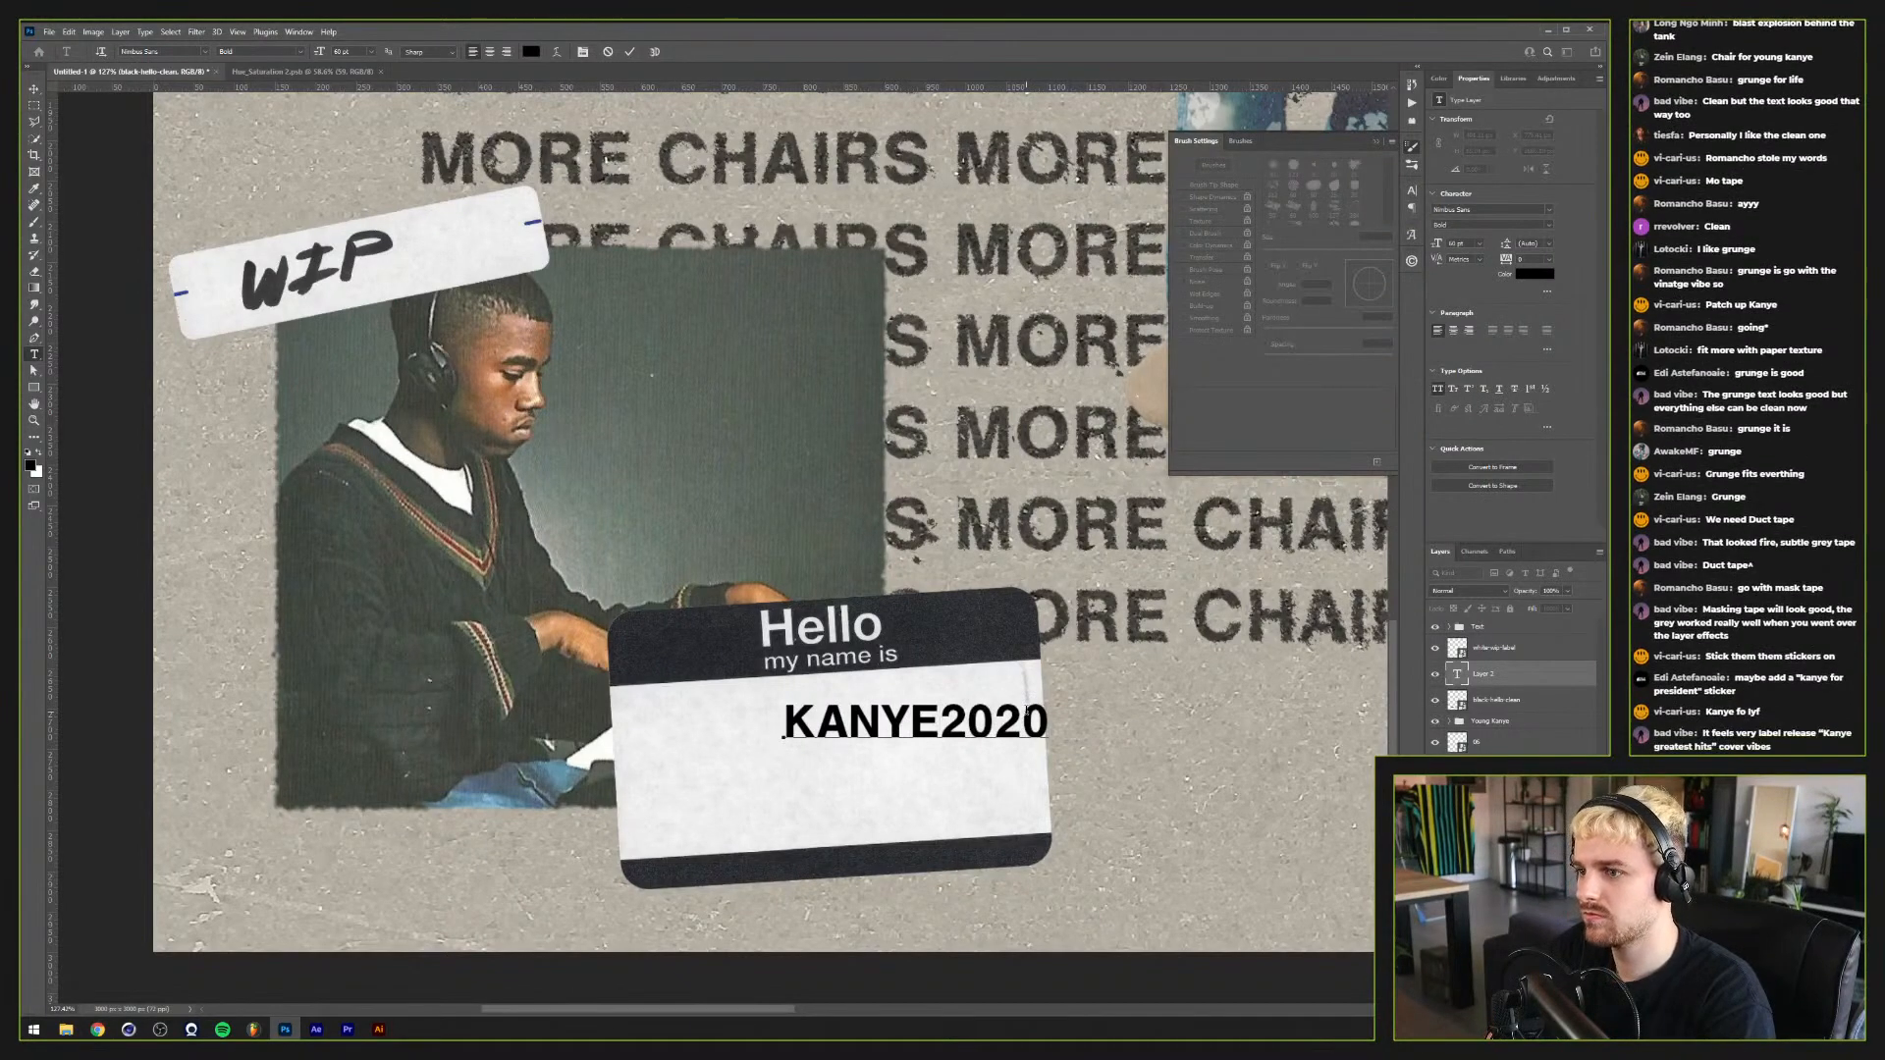
Step: Set the font of the KANYE2020 text to Nimbus Sans Cond L Black
key(ctrl+a)
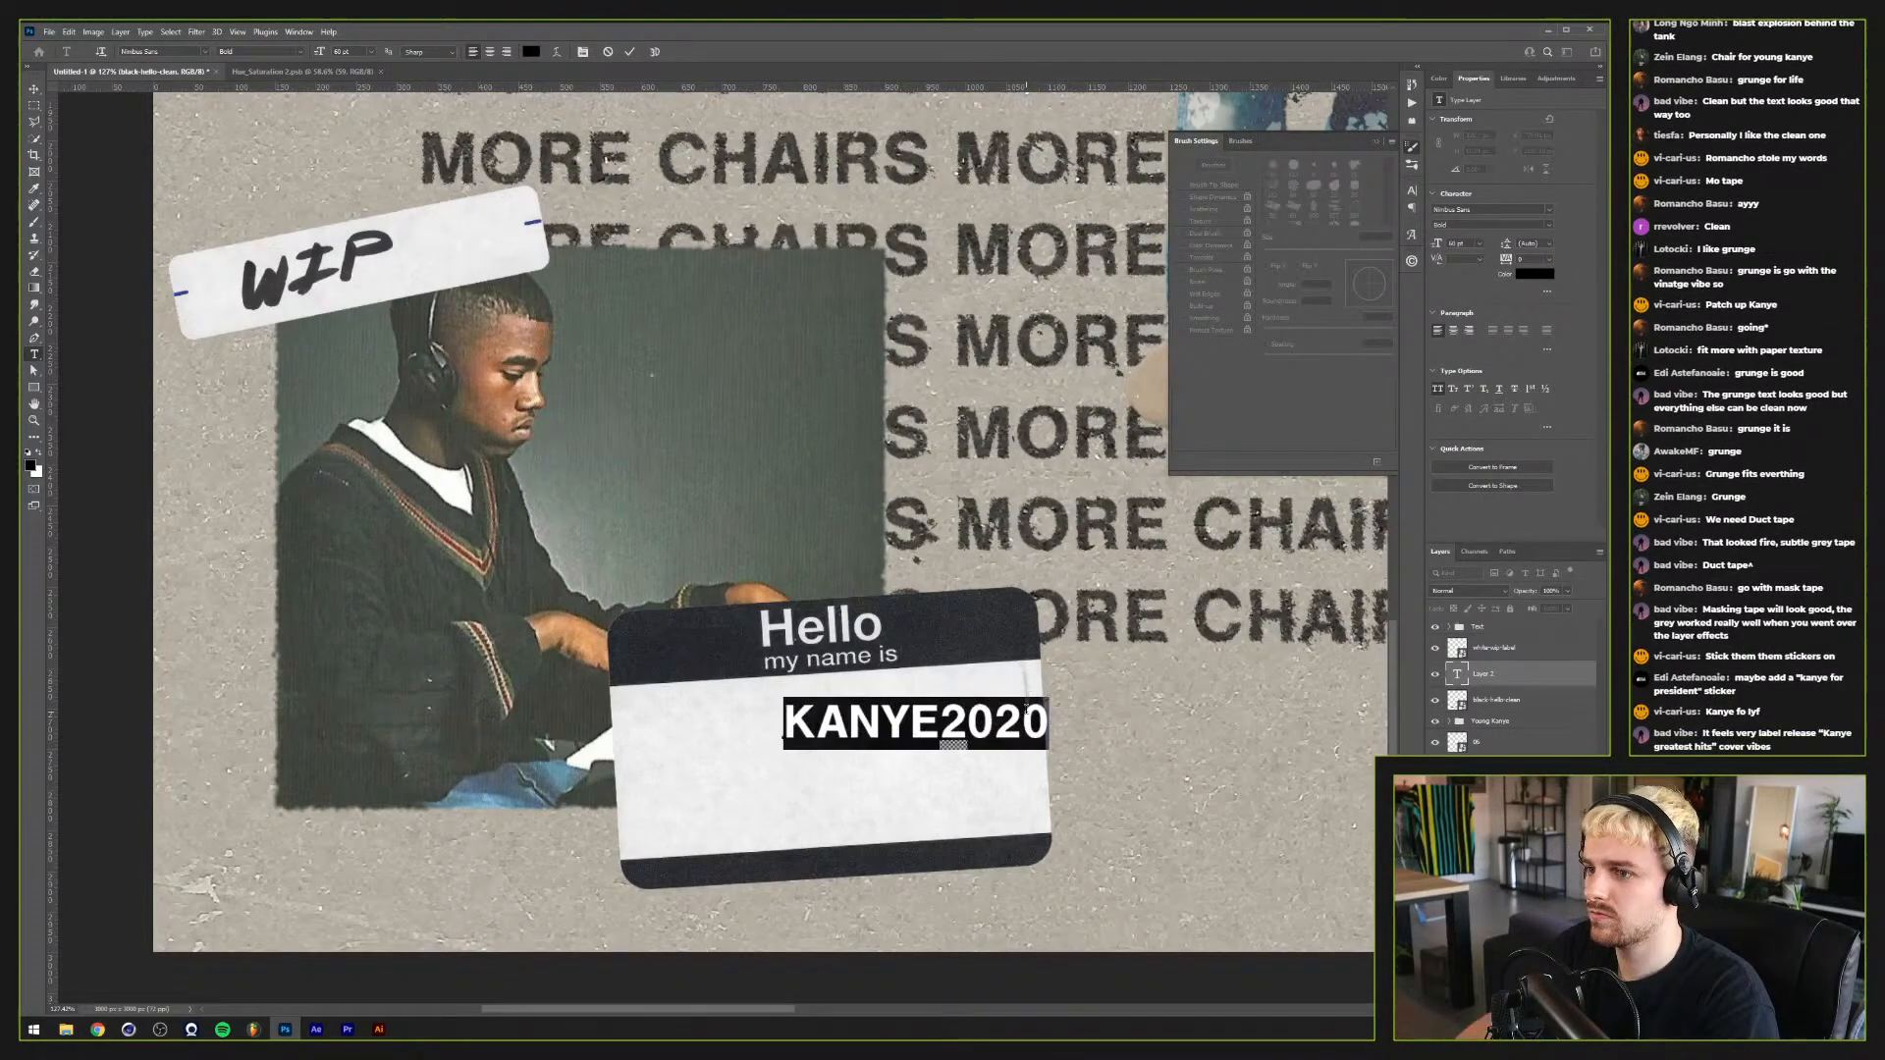
click(194, 50)
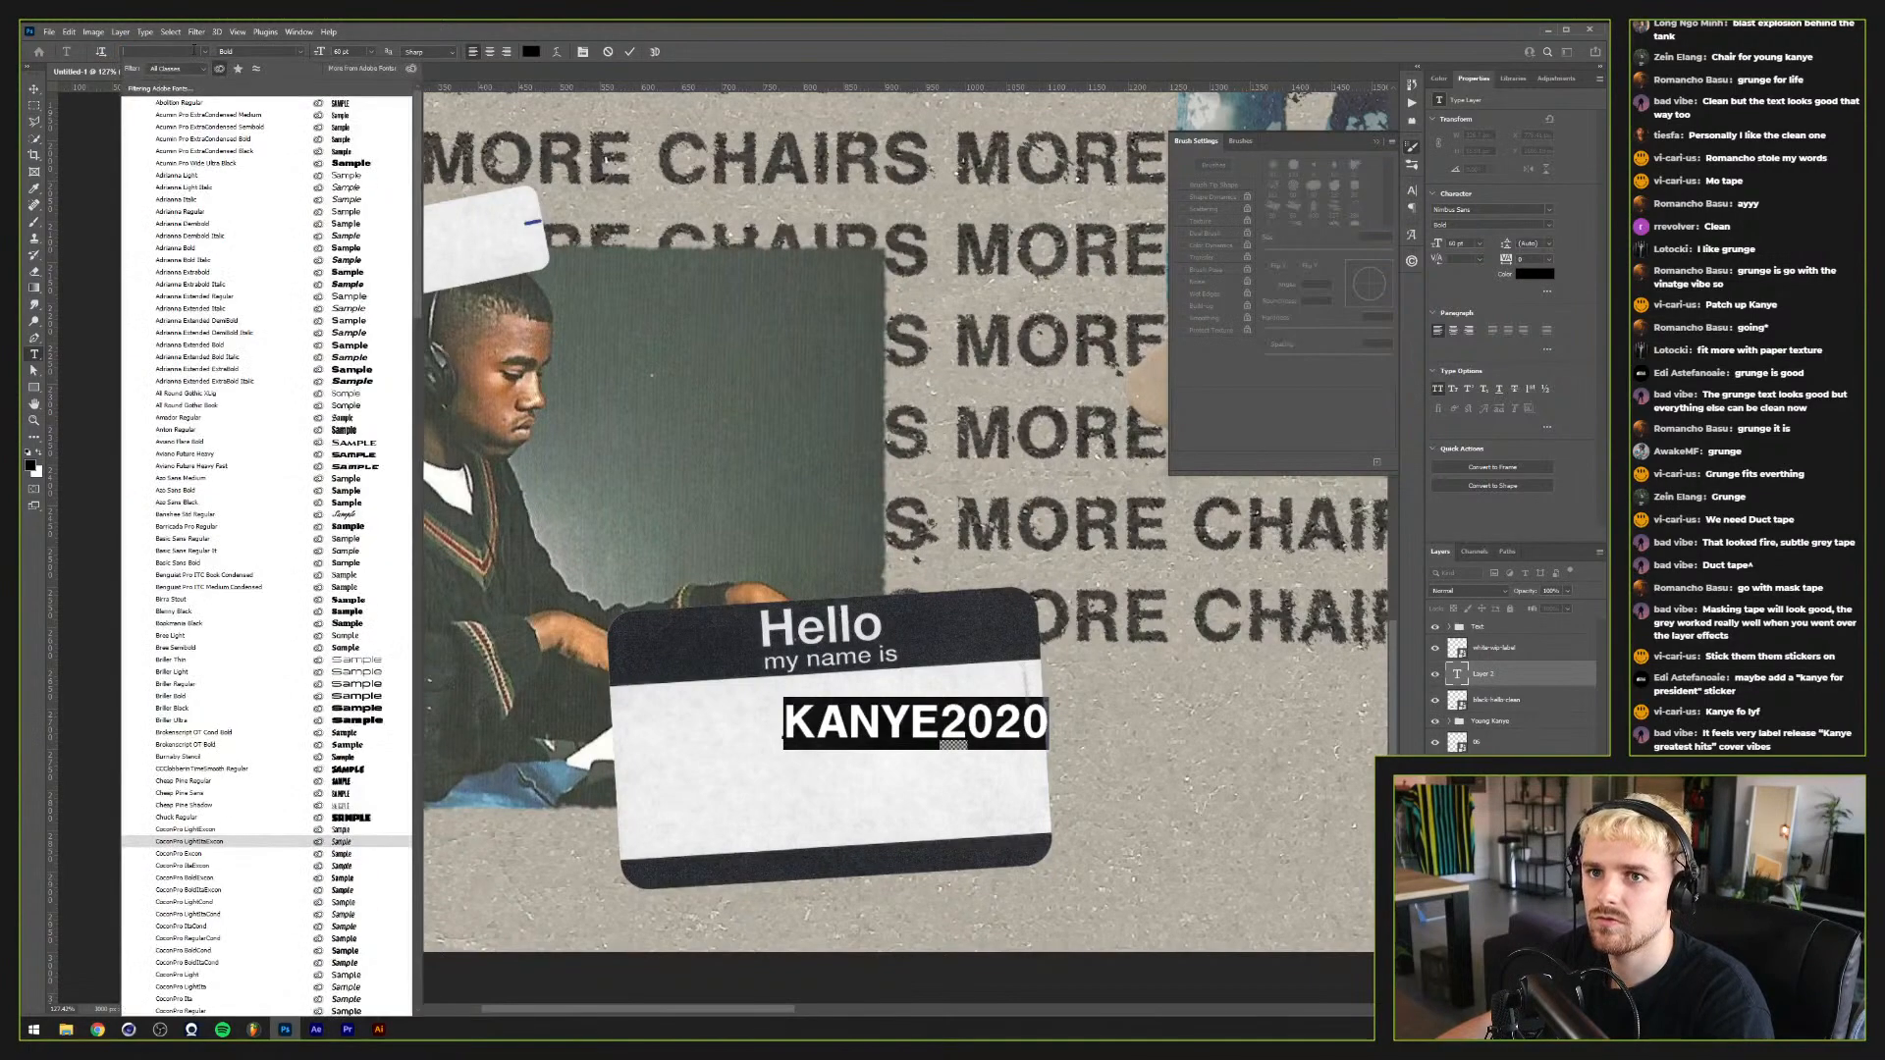
text(NIMBUS SANS CON)
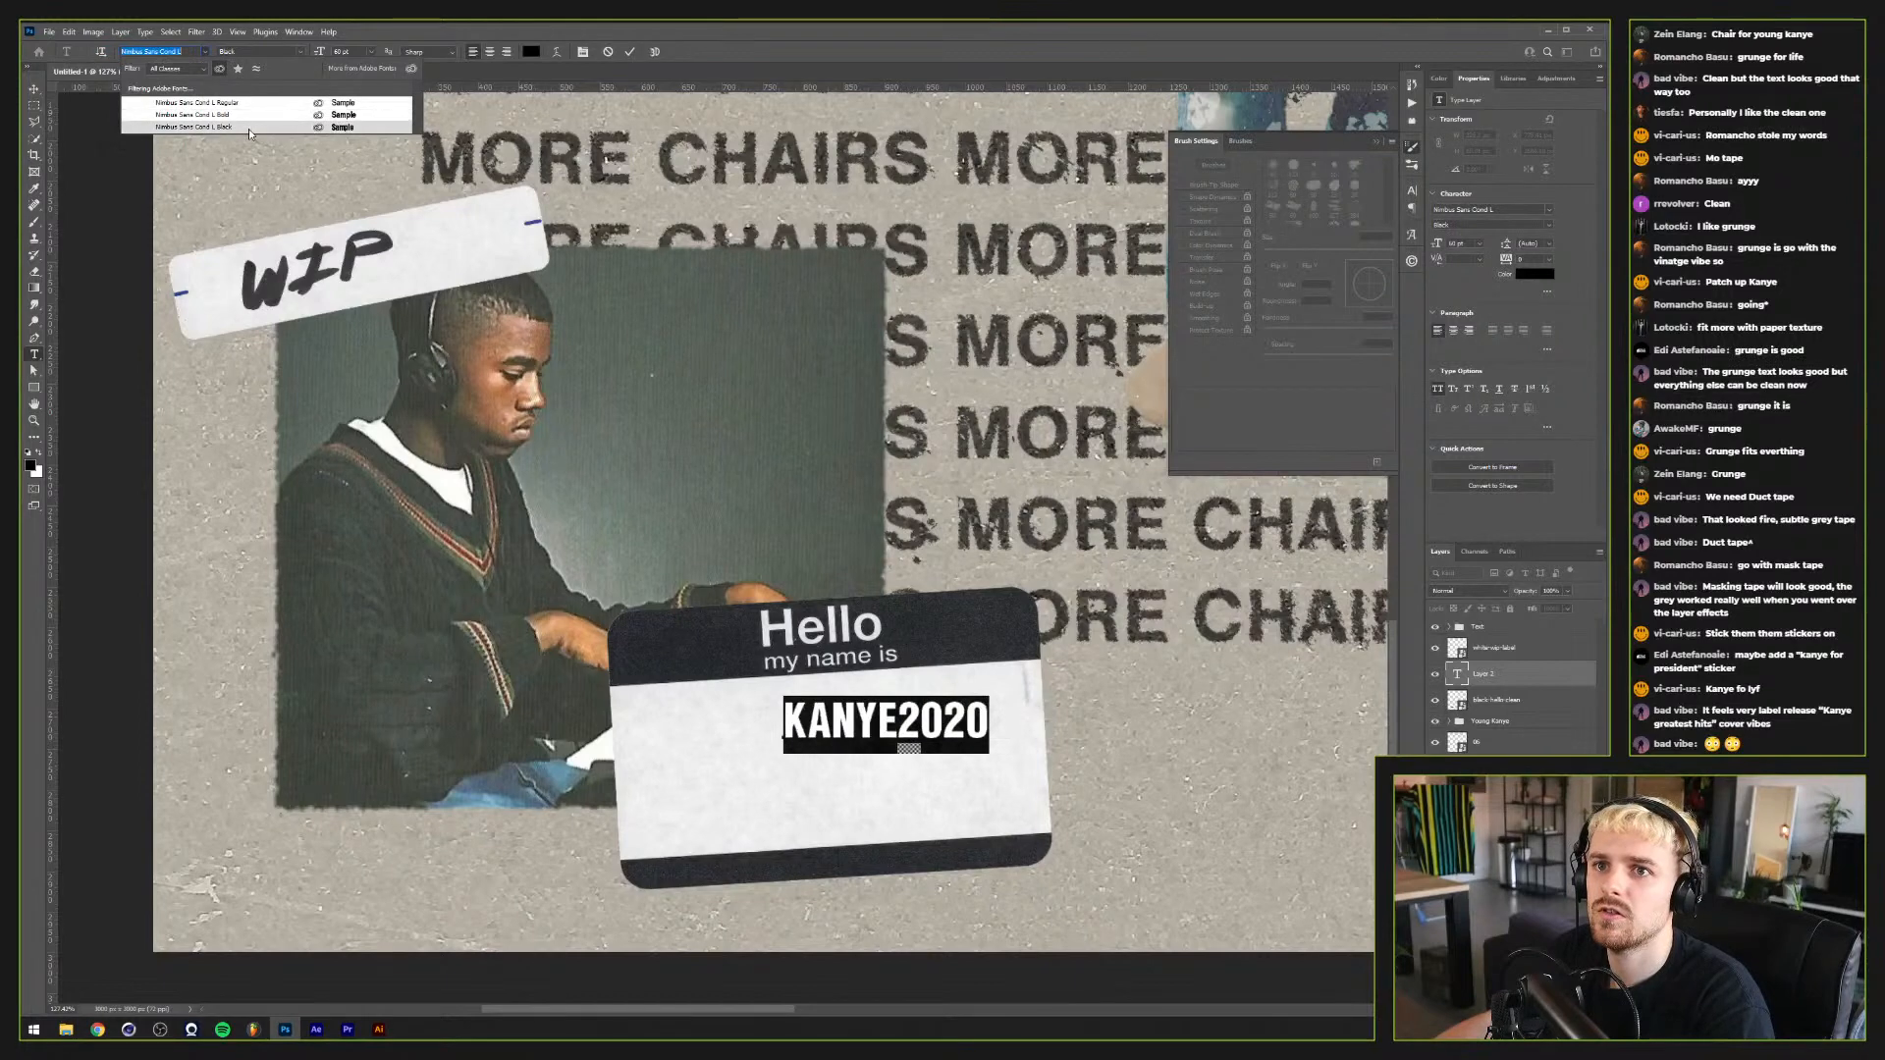
click(250, 127)
click(627, 51)
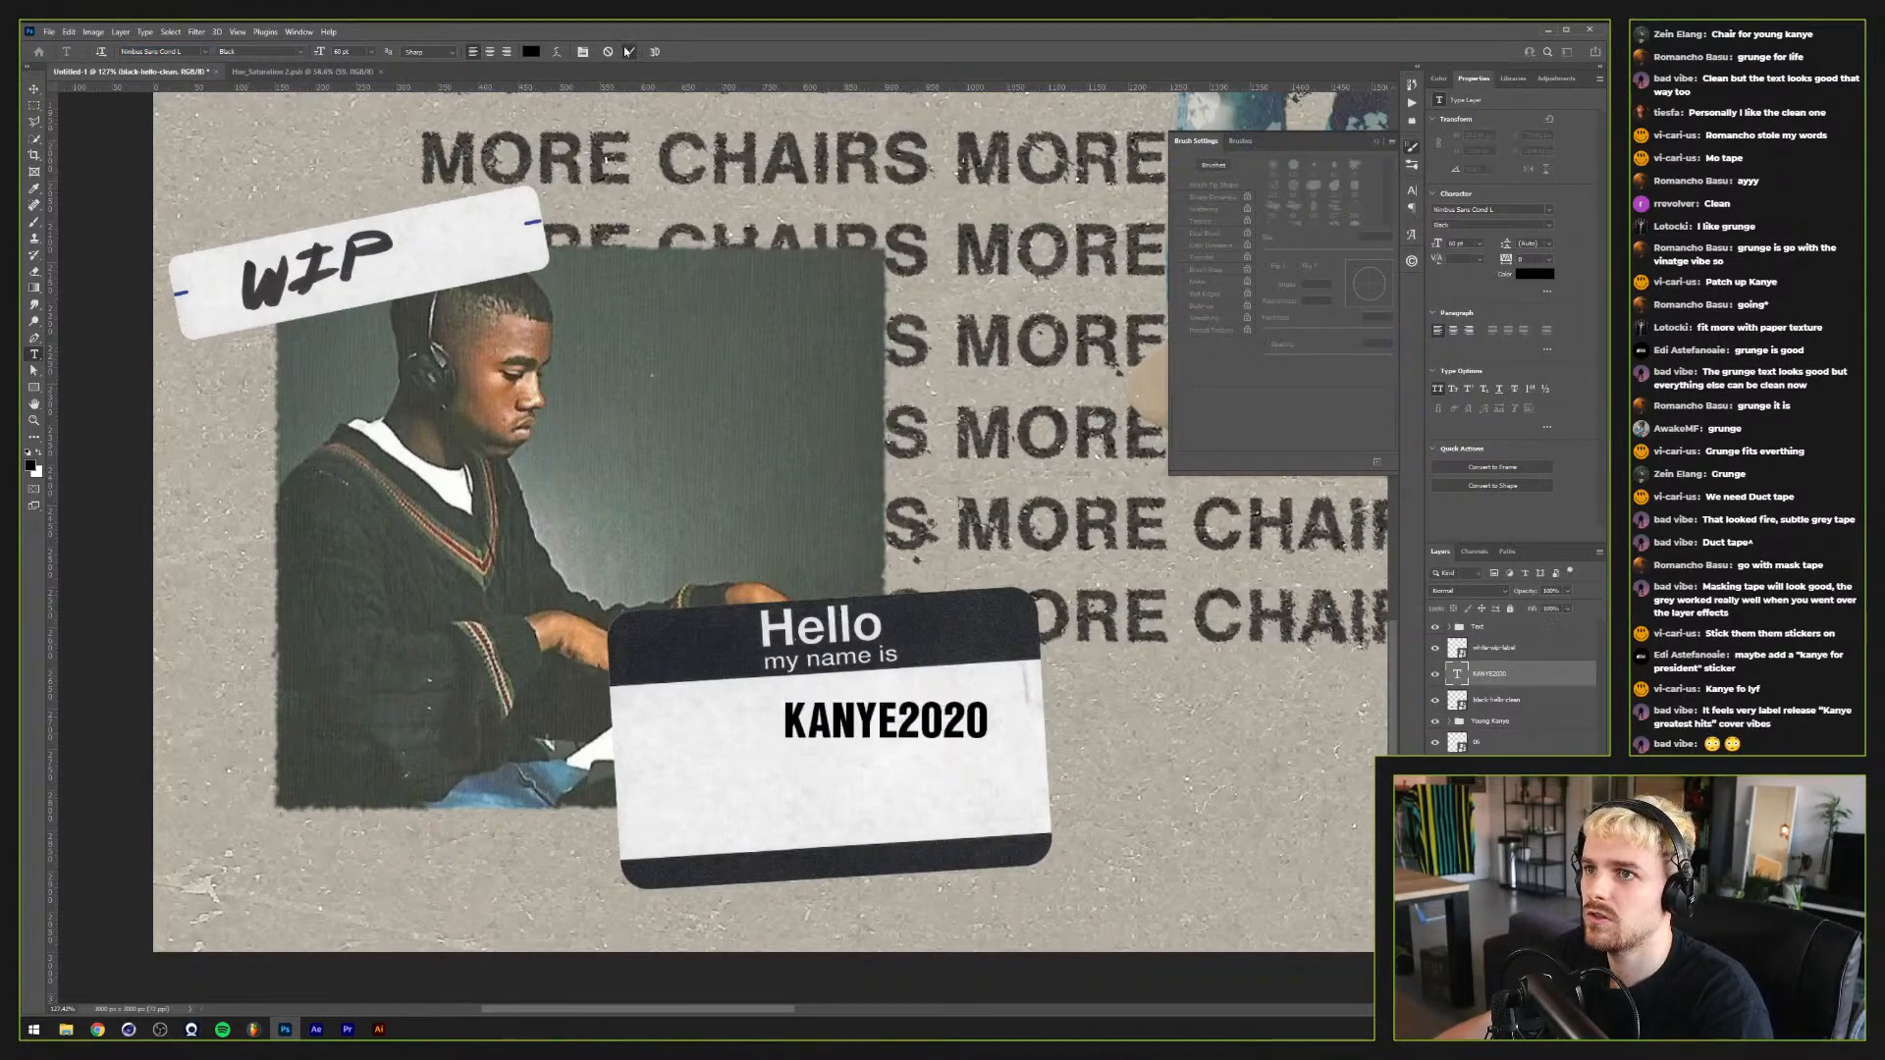
Step: Enlarge and tilt the KANYE2020 text to match the sticker's angle and span its white area
key(ctrl+t)
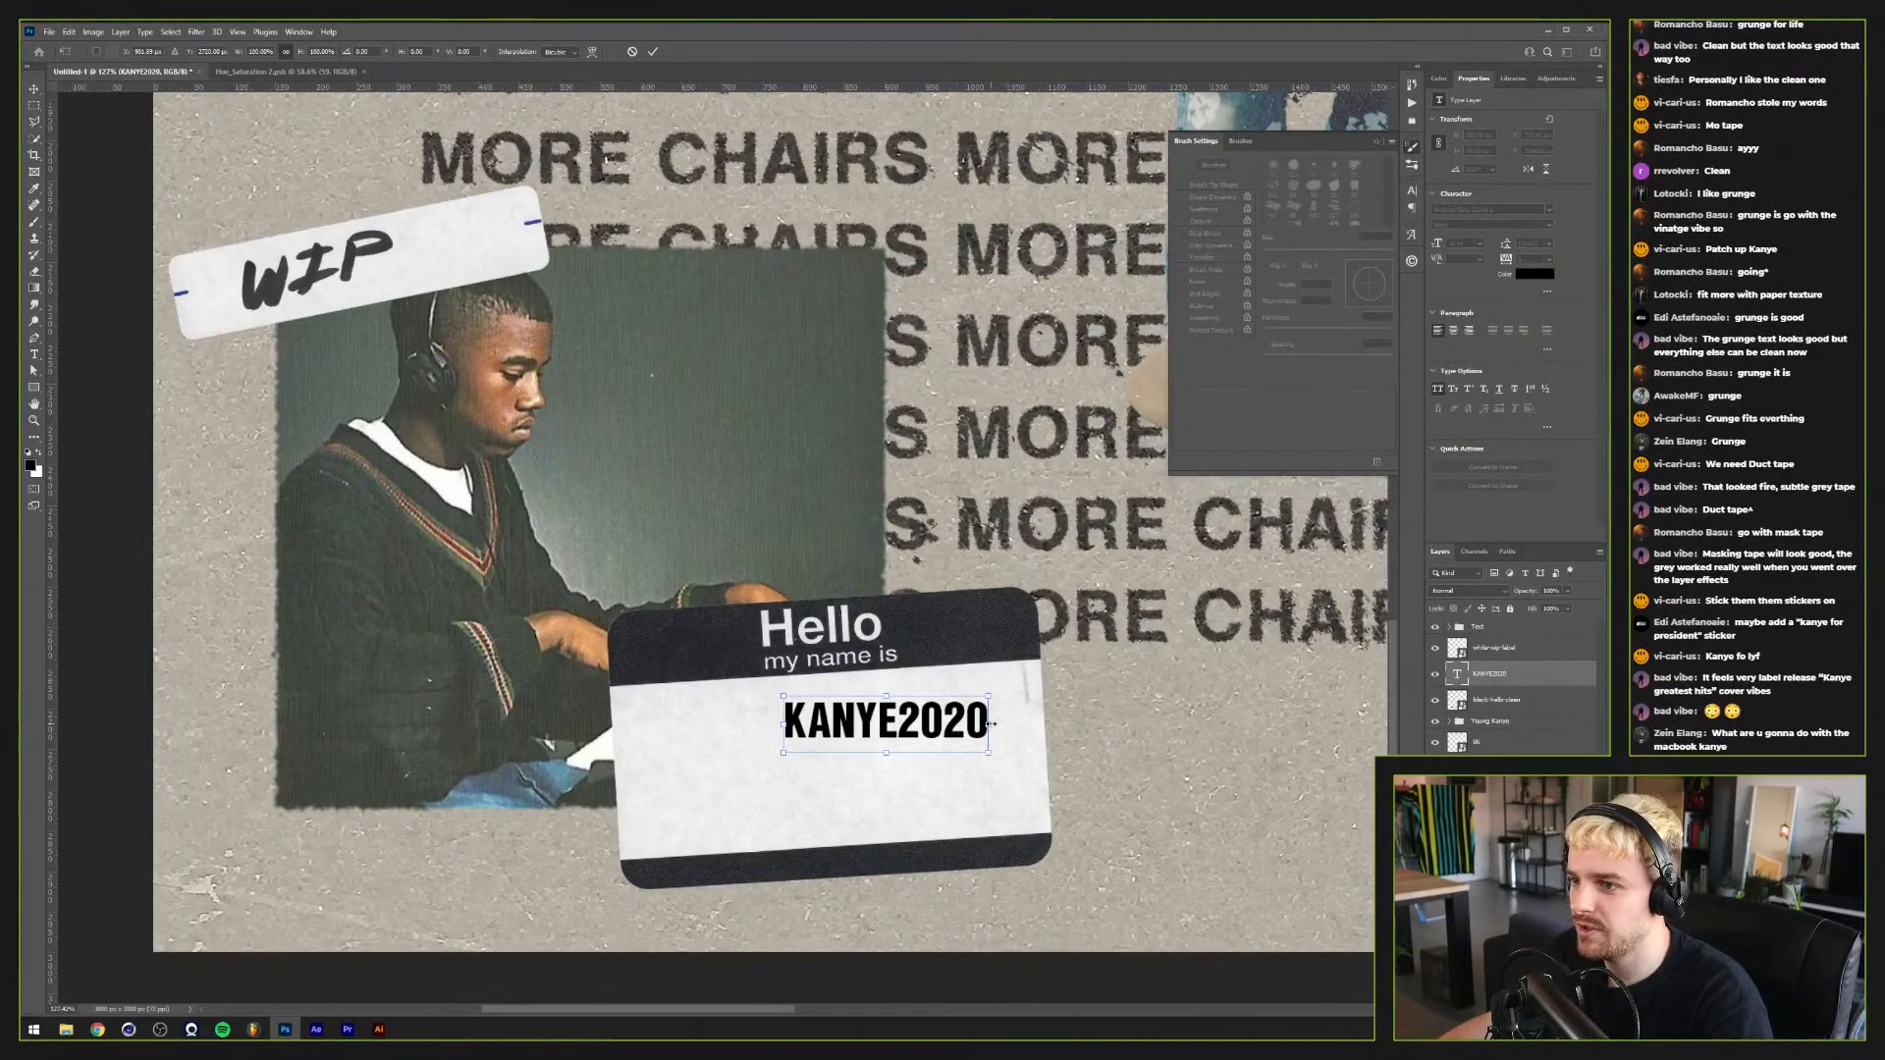
mouse_move(987, 725)
mouse_down()
mouse_move(1075, 709)
mouse_move(1091, 686)
mouse_move(959, 738)
mouse_up()
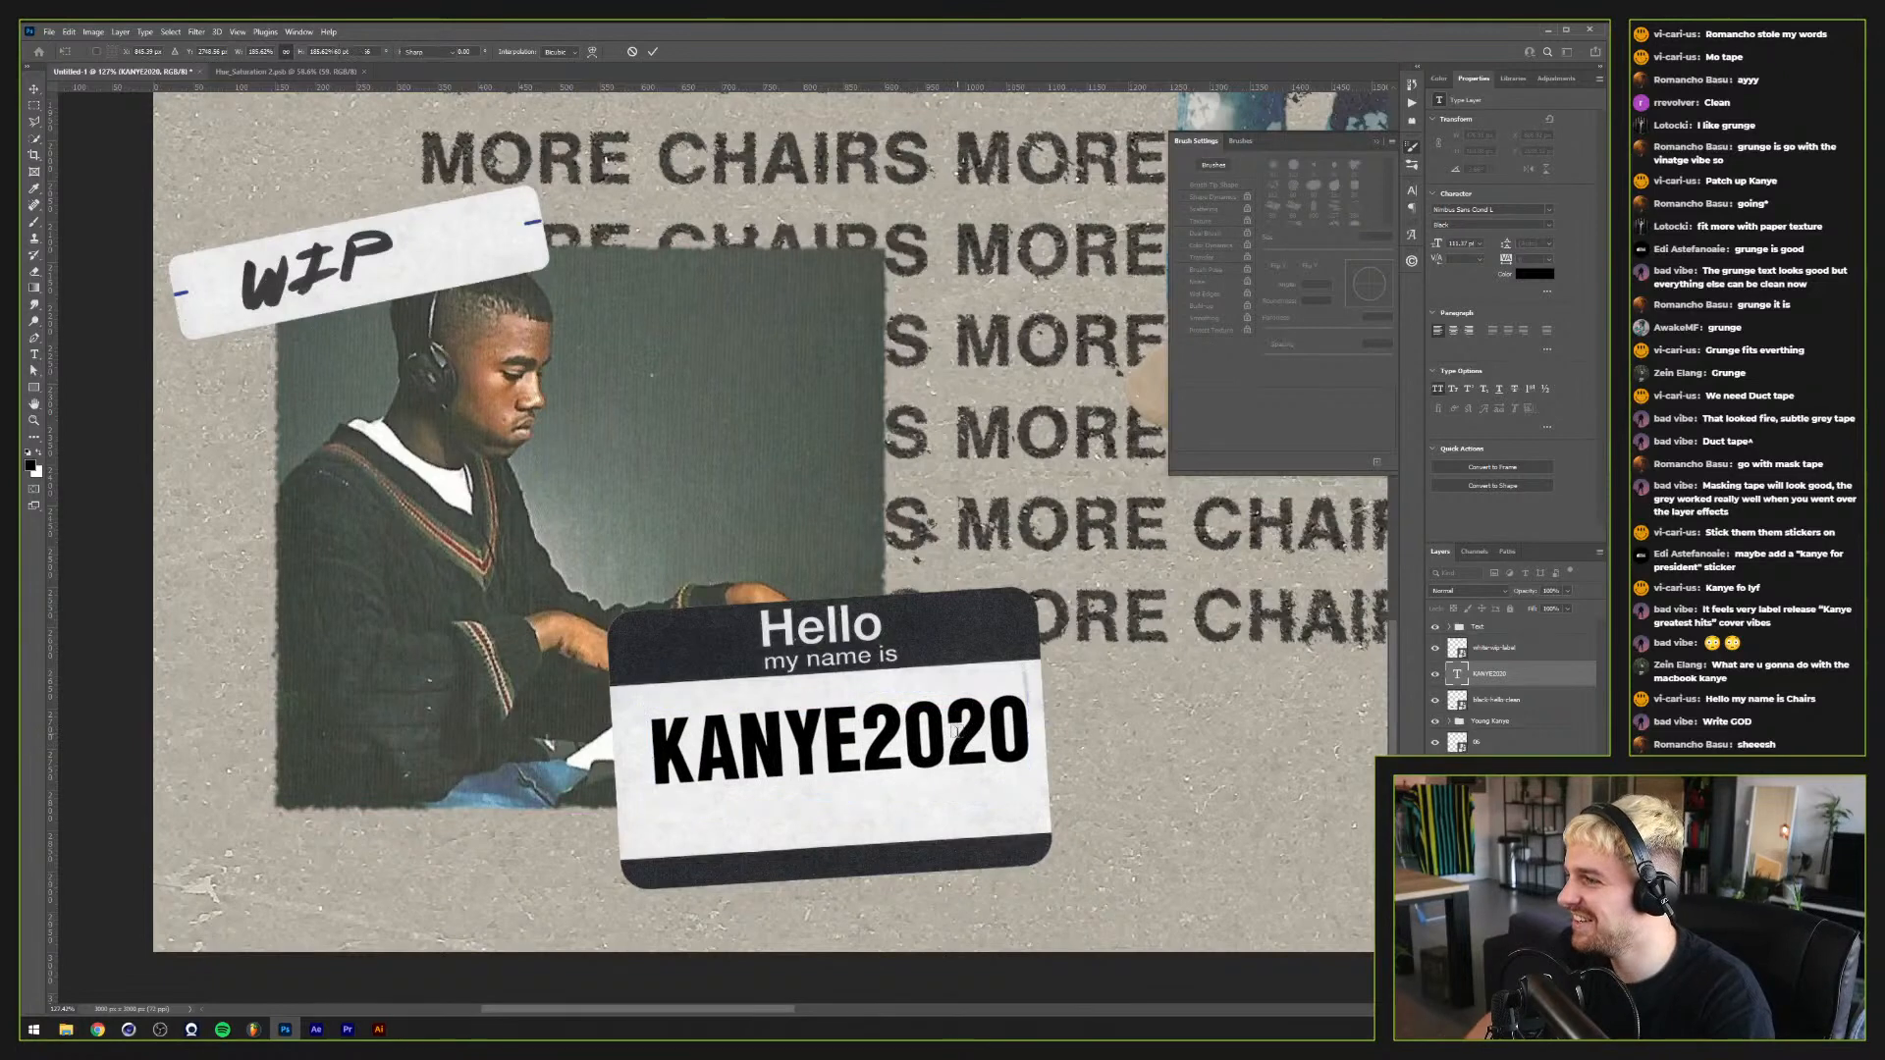
key(Return)
Step: Replace the sticker's KANYE2020 text with CHAIRGOD
double_click(940, 724)
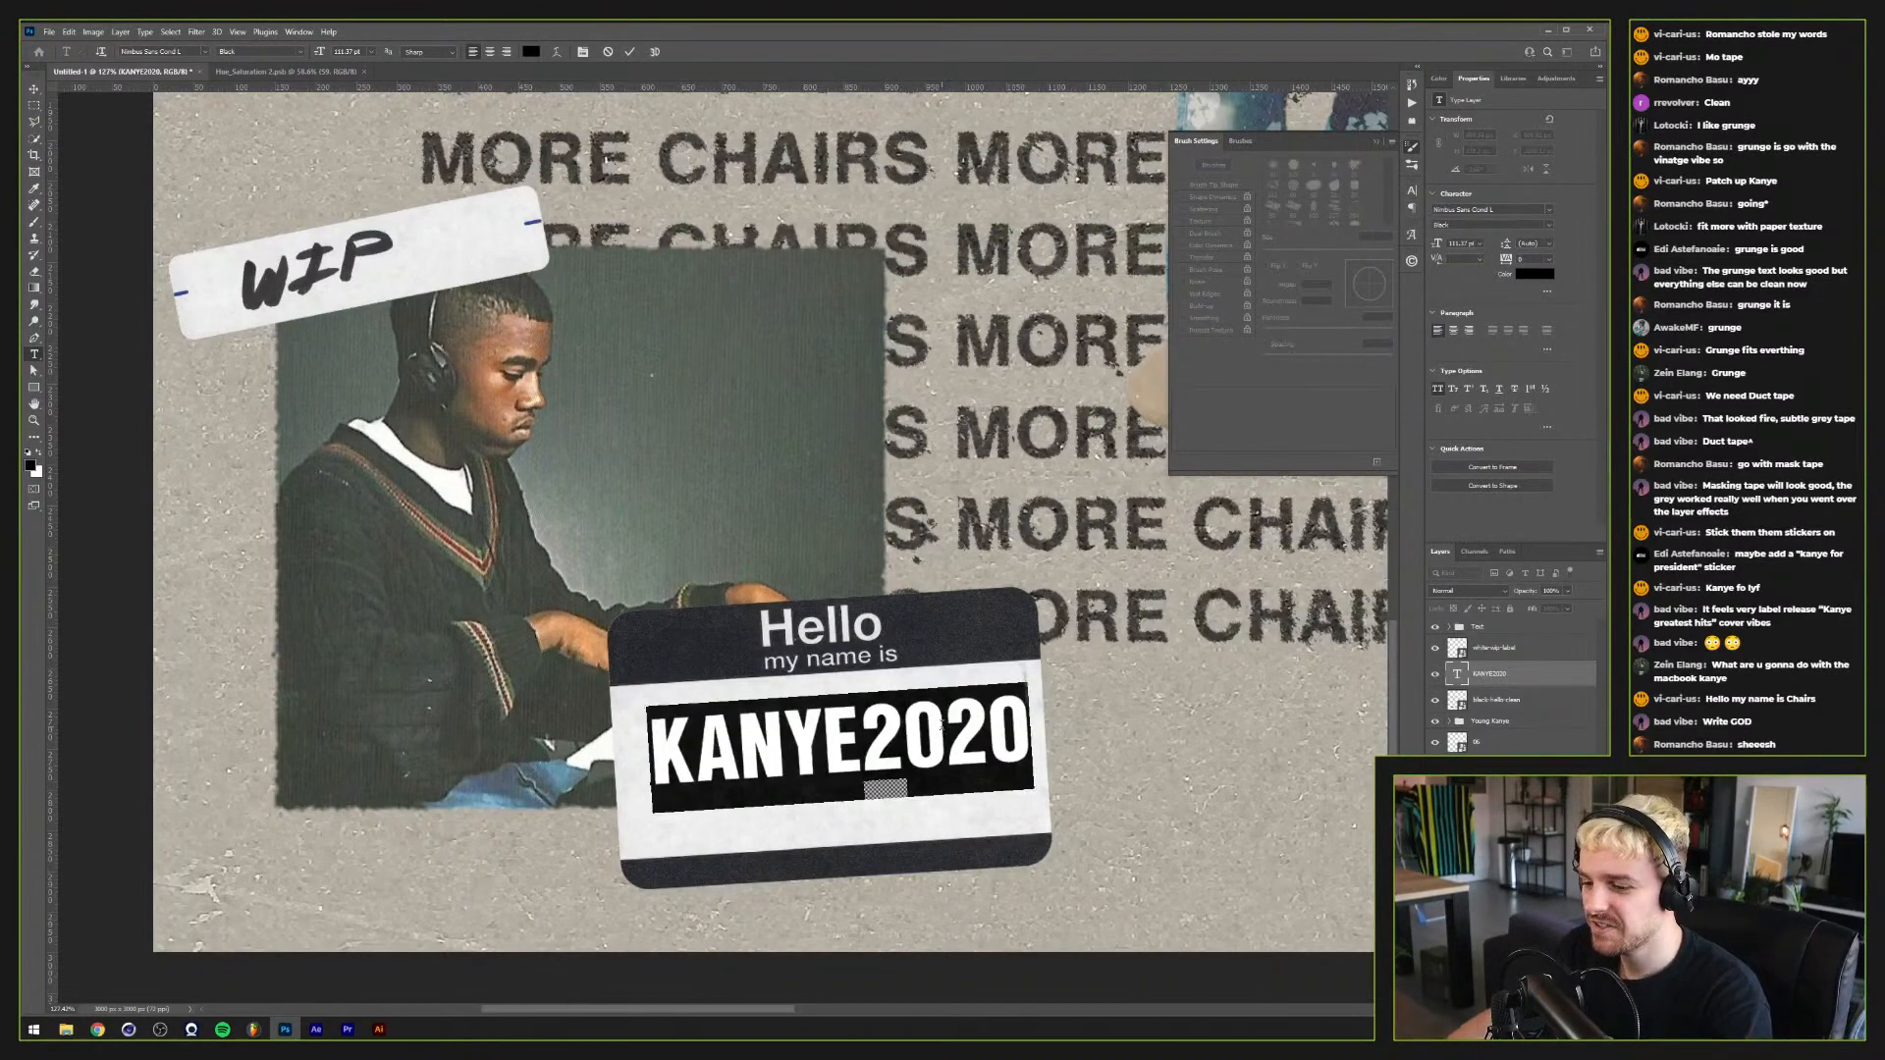
text(CHAIRGOD)
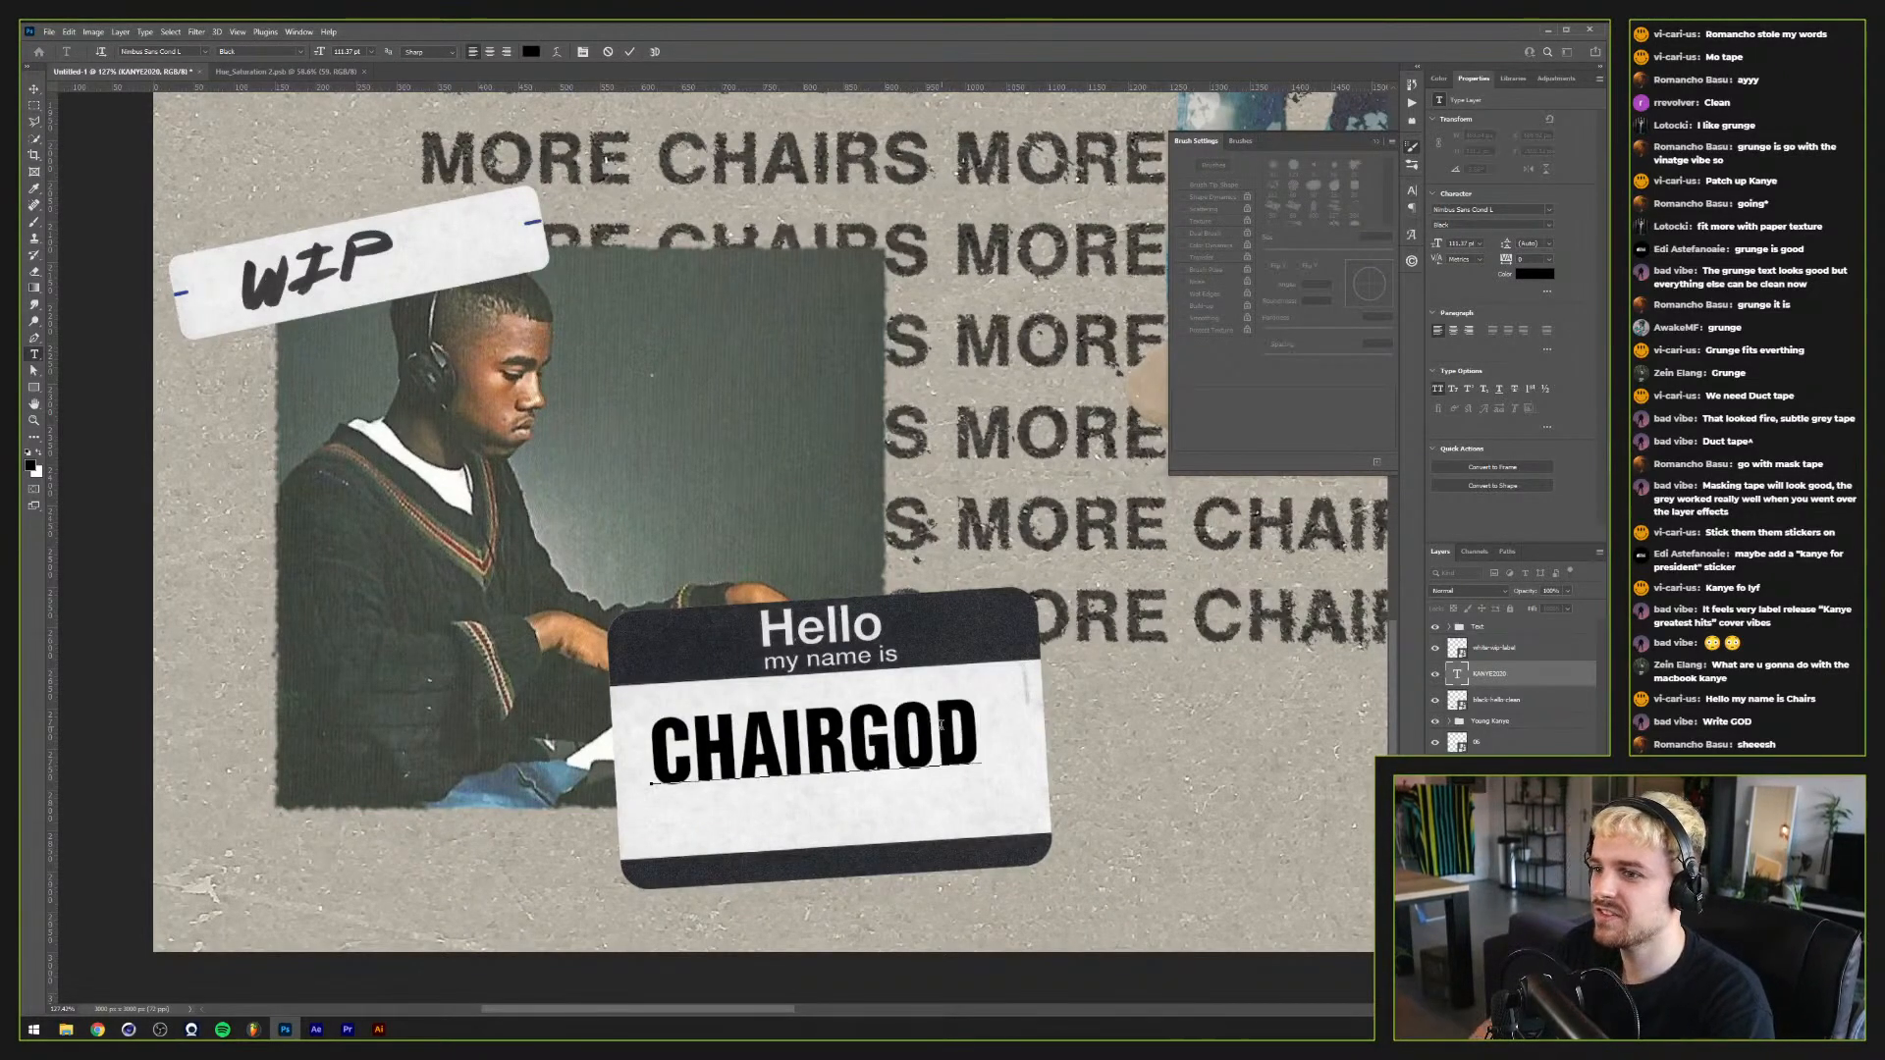
key(ctrl+Return)
Step: Enlarge the CHAIRGOD text to nearly the full width of the sticker's white area and nudge it into the vertical middle
key(ctrl+t)
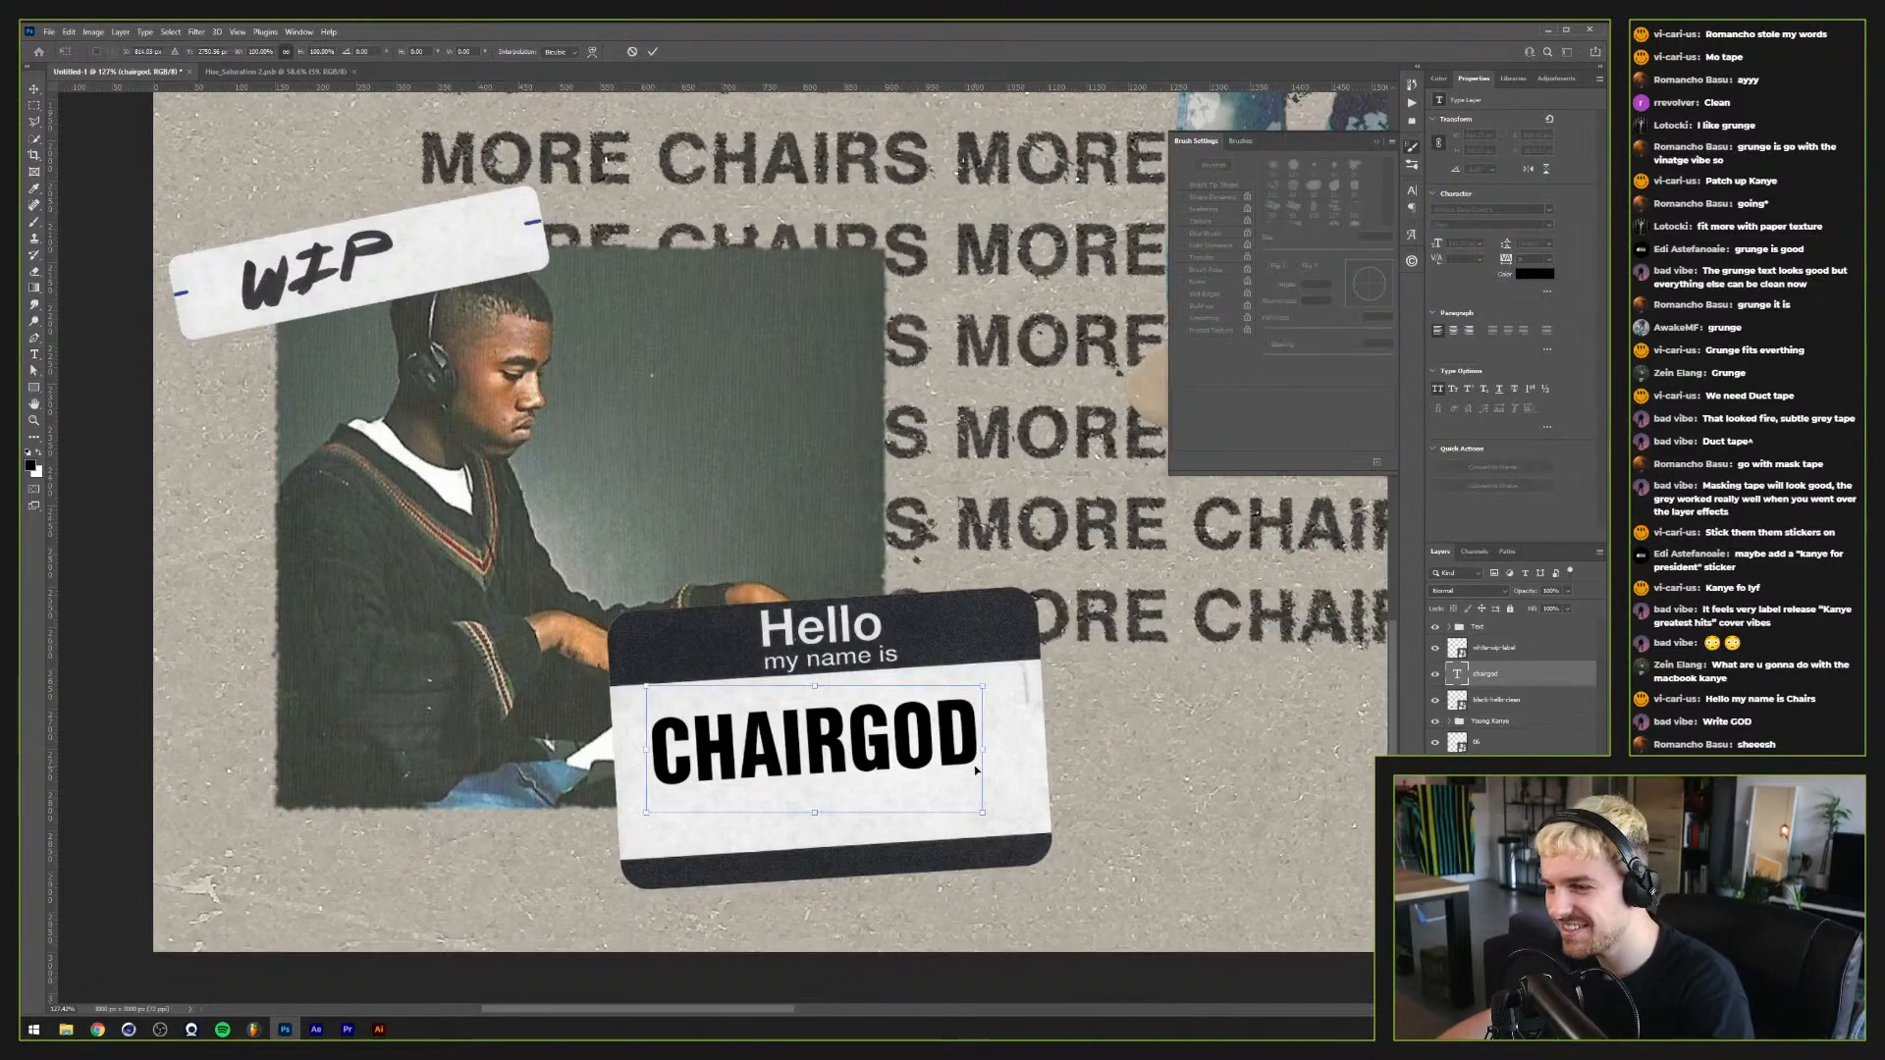
drag(981, 813, 1031, 831)
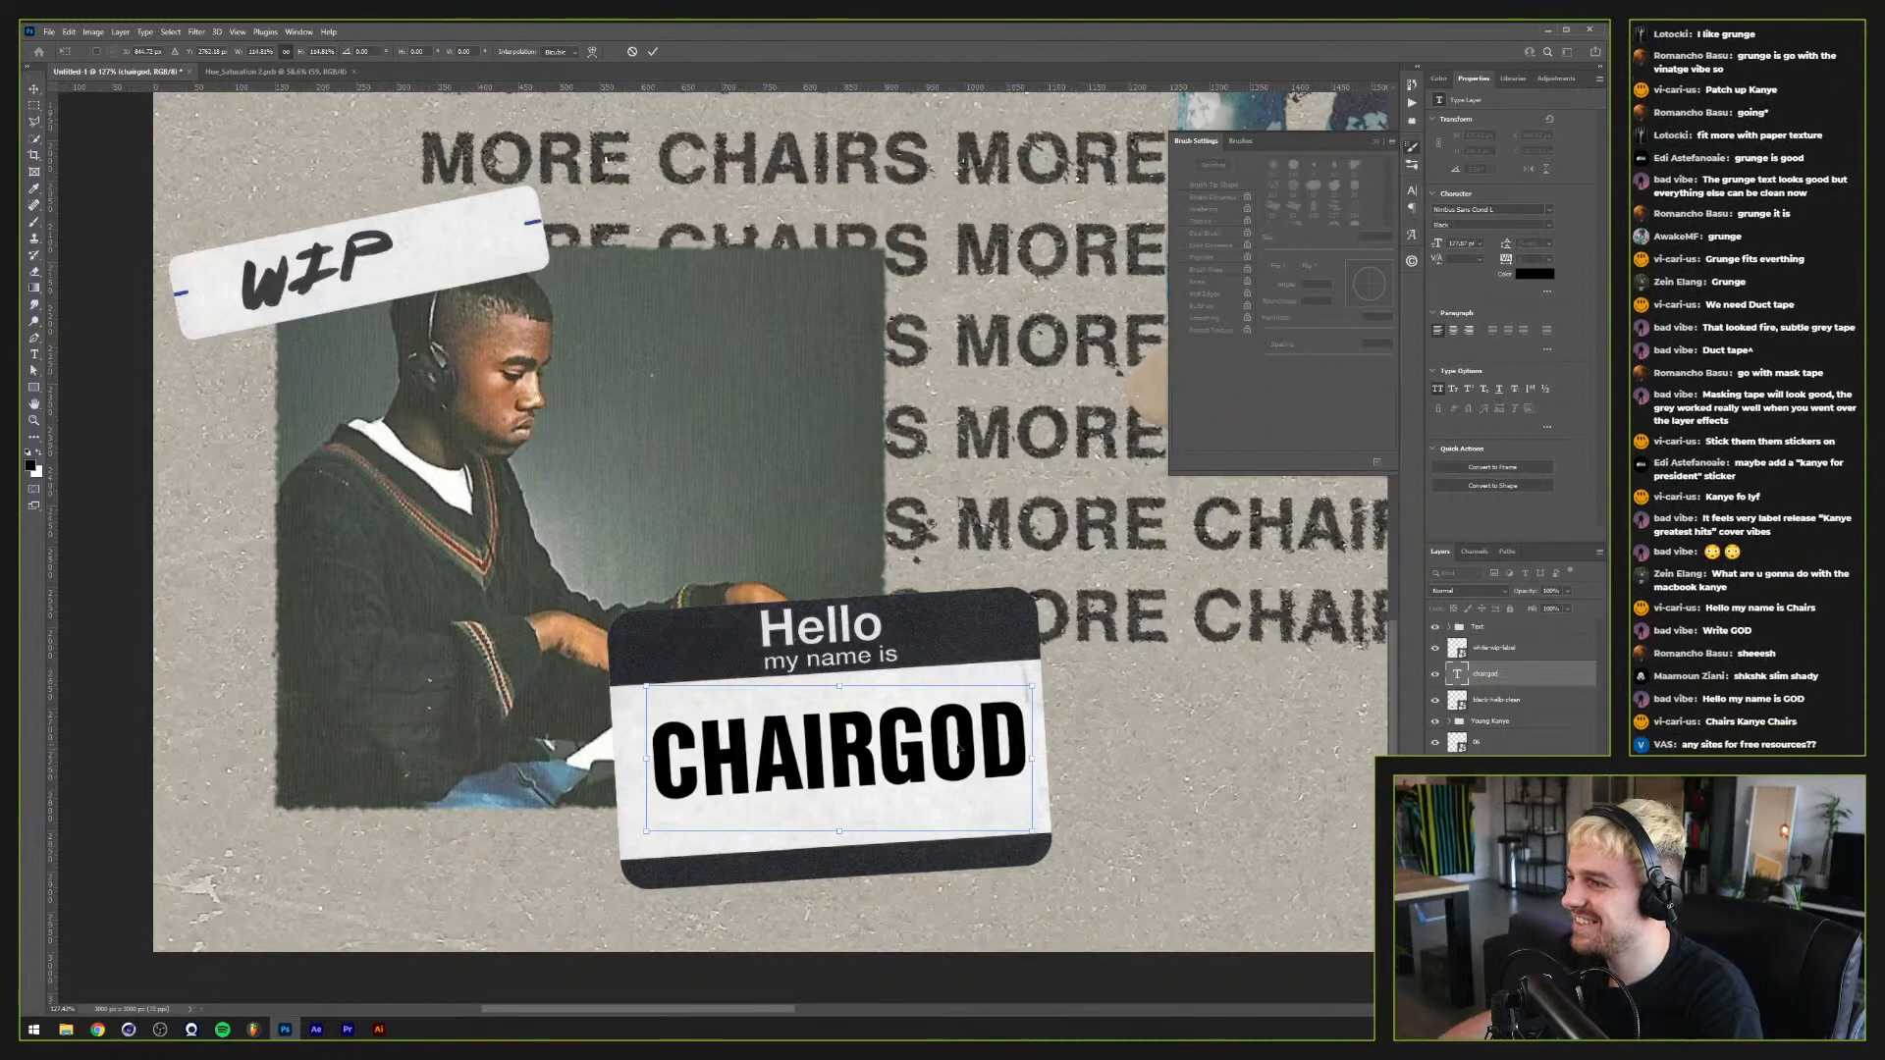
drag(645, 757, 627, 758)
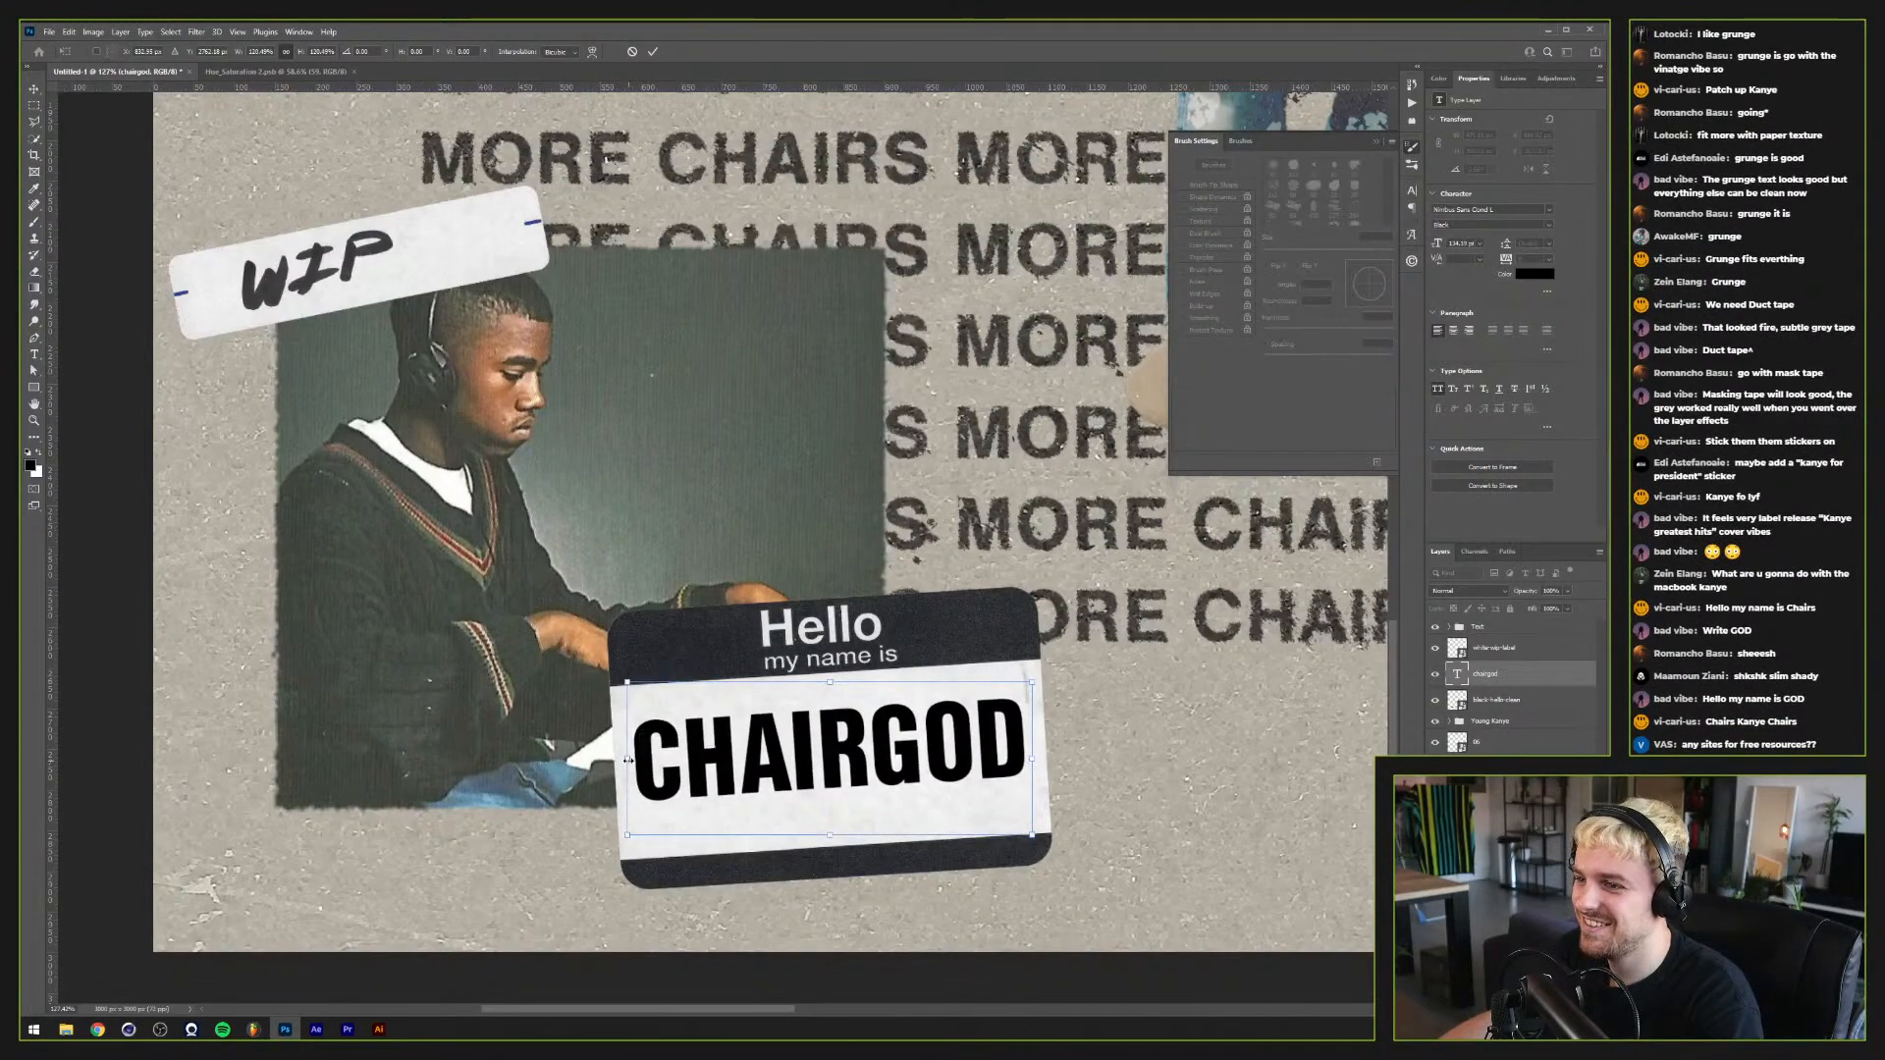
key(Return)
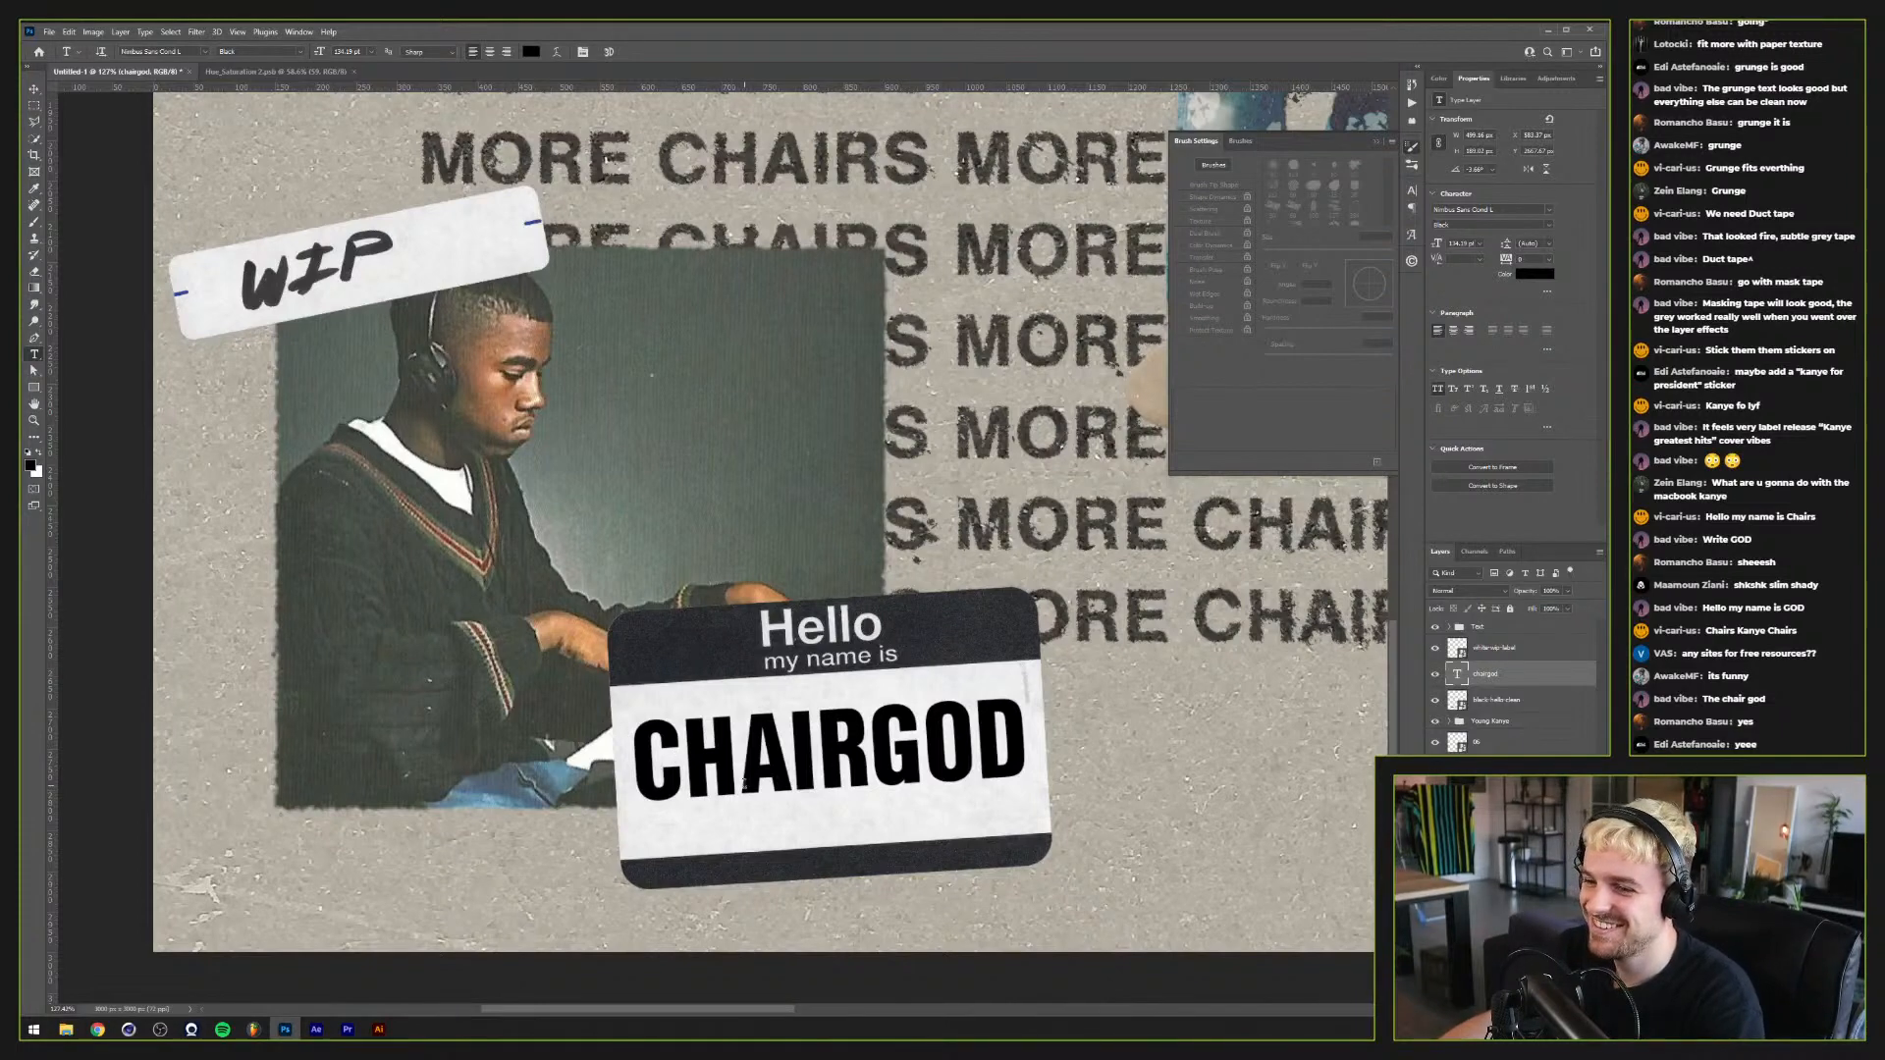
key(v)
drag(768, 757, 771, 758)
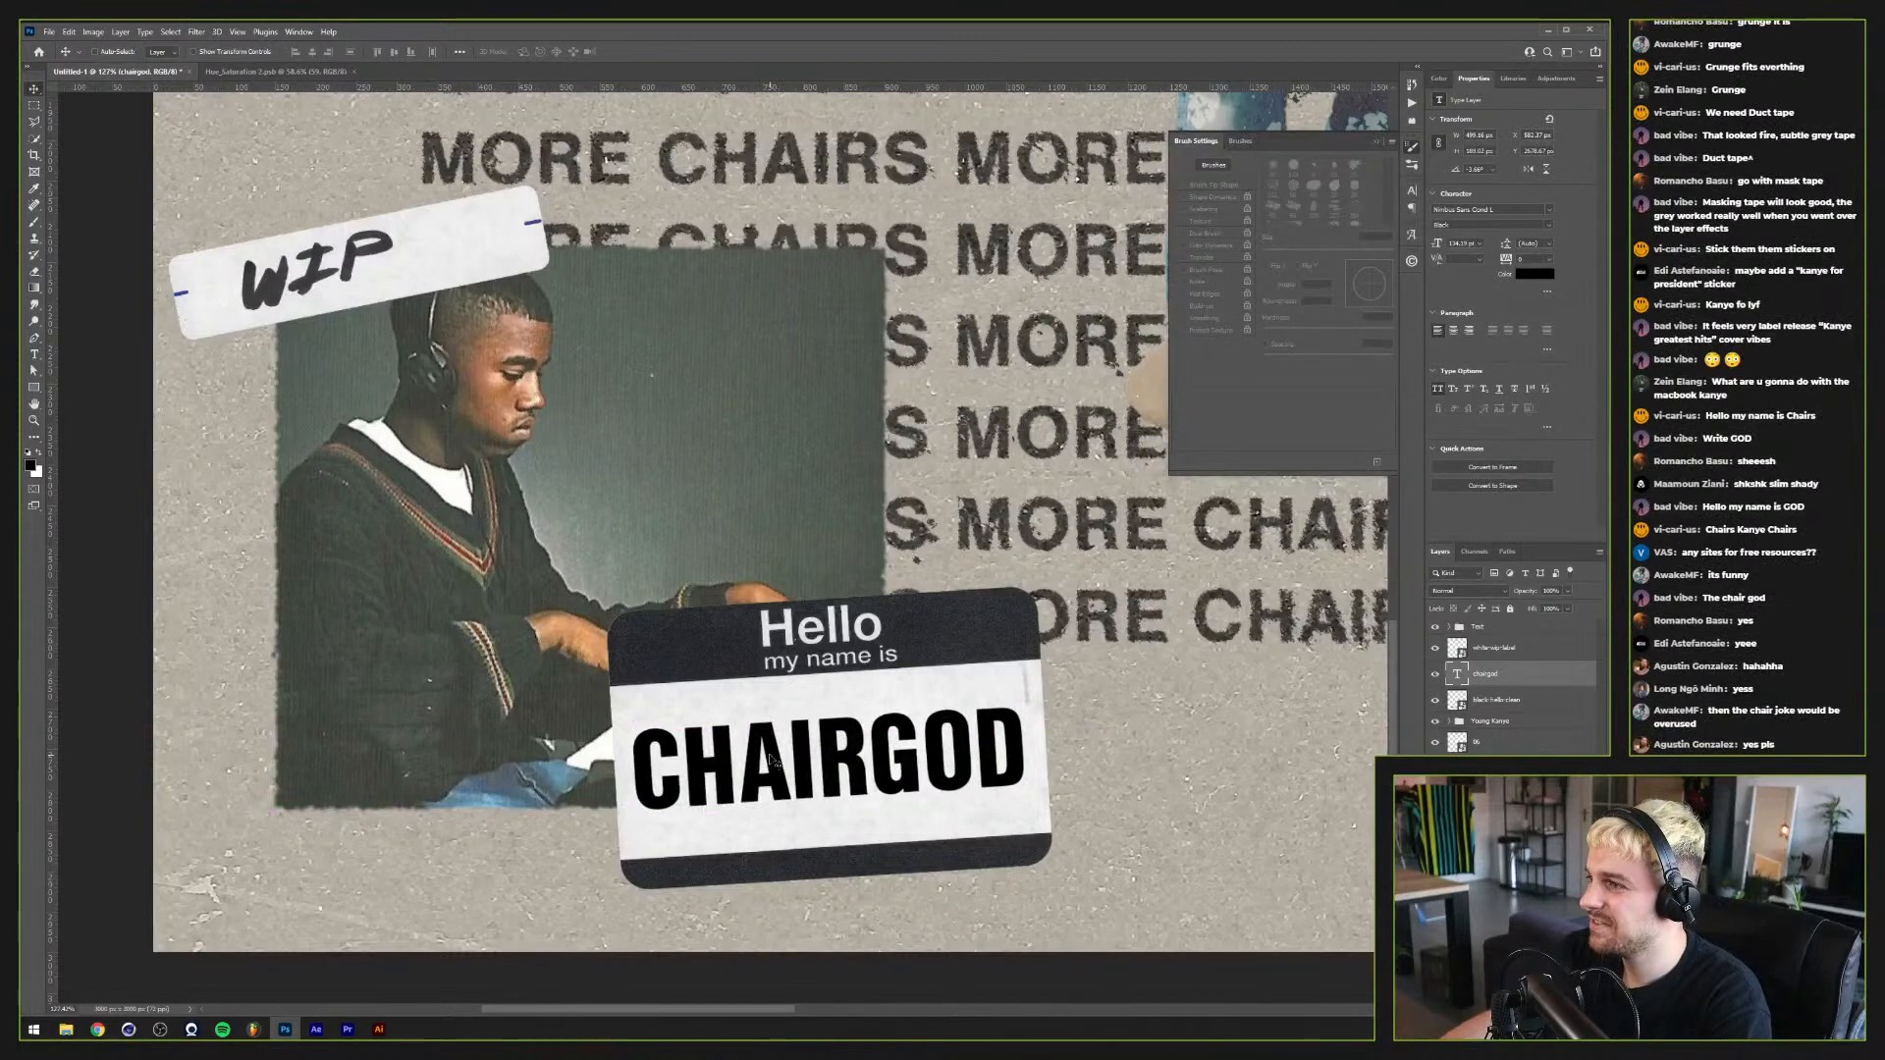
key(Up)
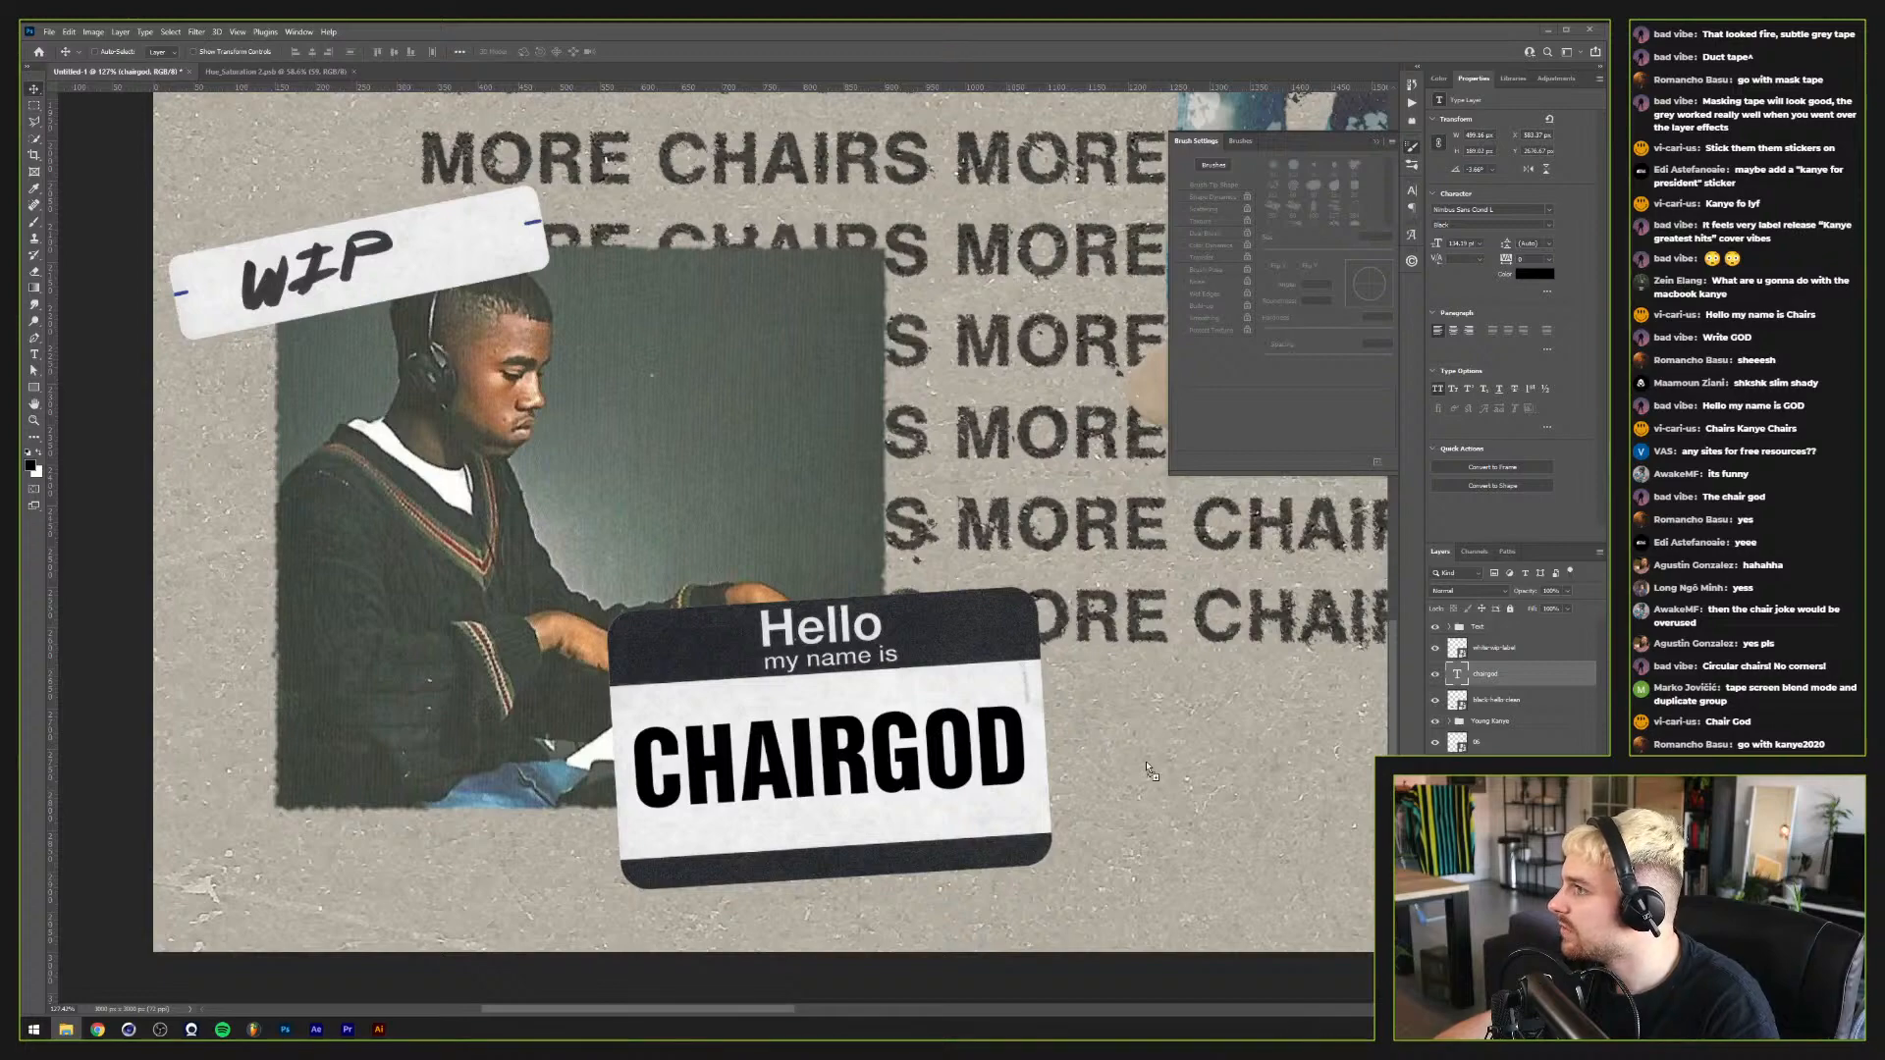
Step: Place the black tape image, shrink it to a small strip and move it diagonally across the piano photo's lower-left corner
key(ctrl+t)
key(ctrl+v)
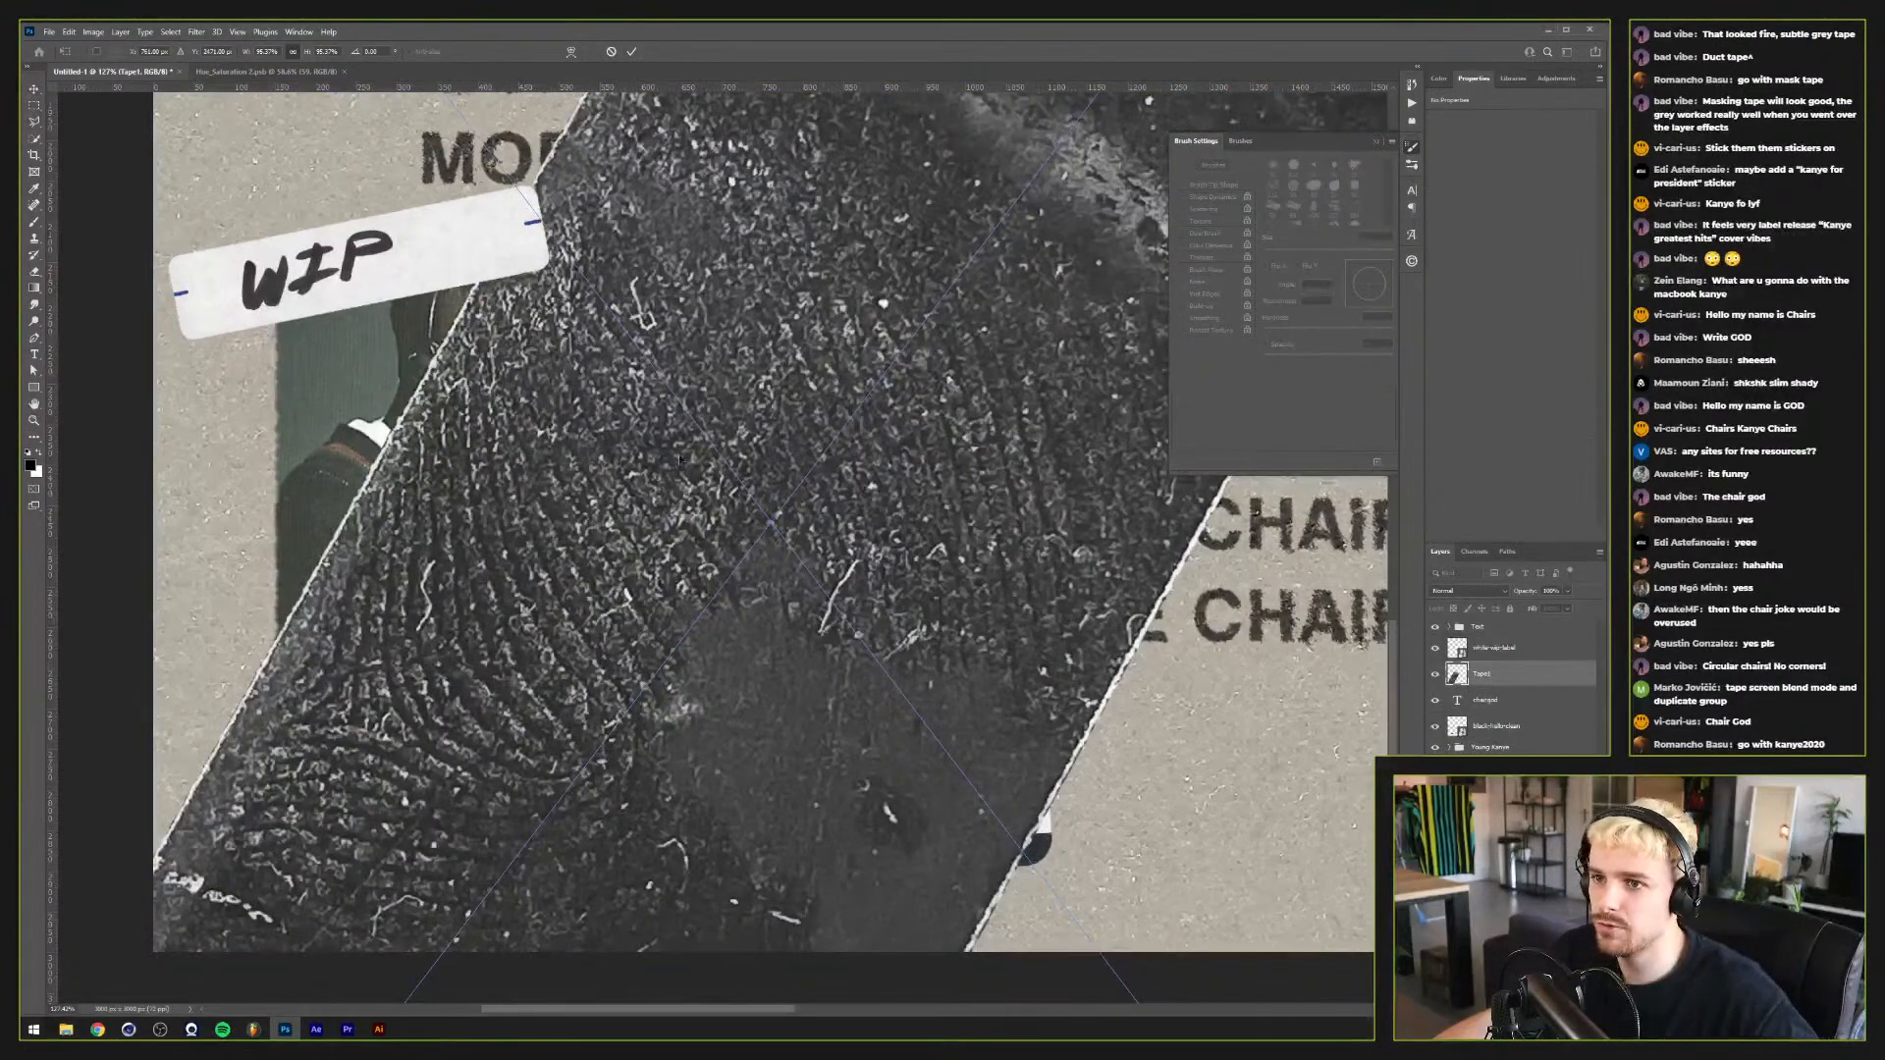
key(ctrl+0)
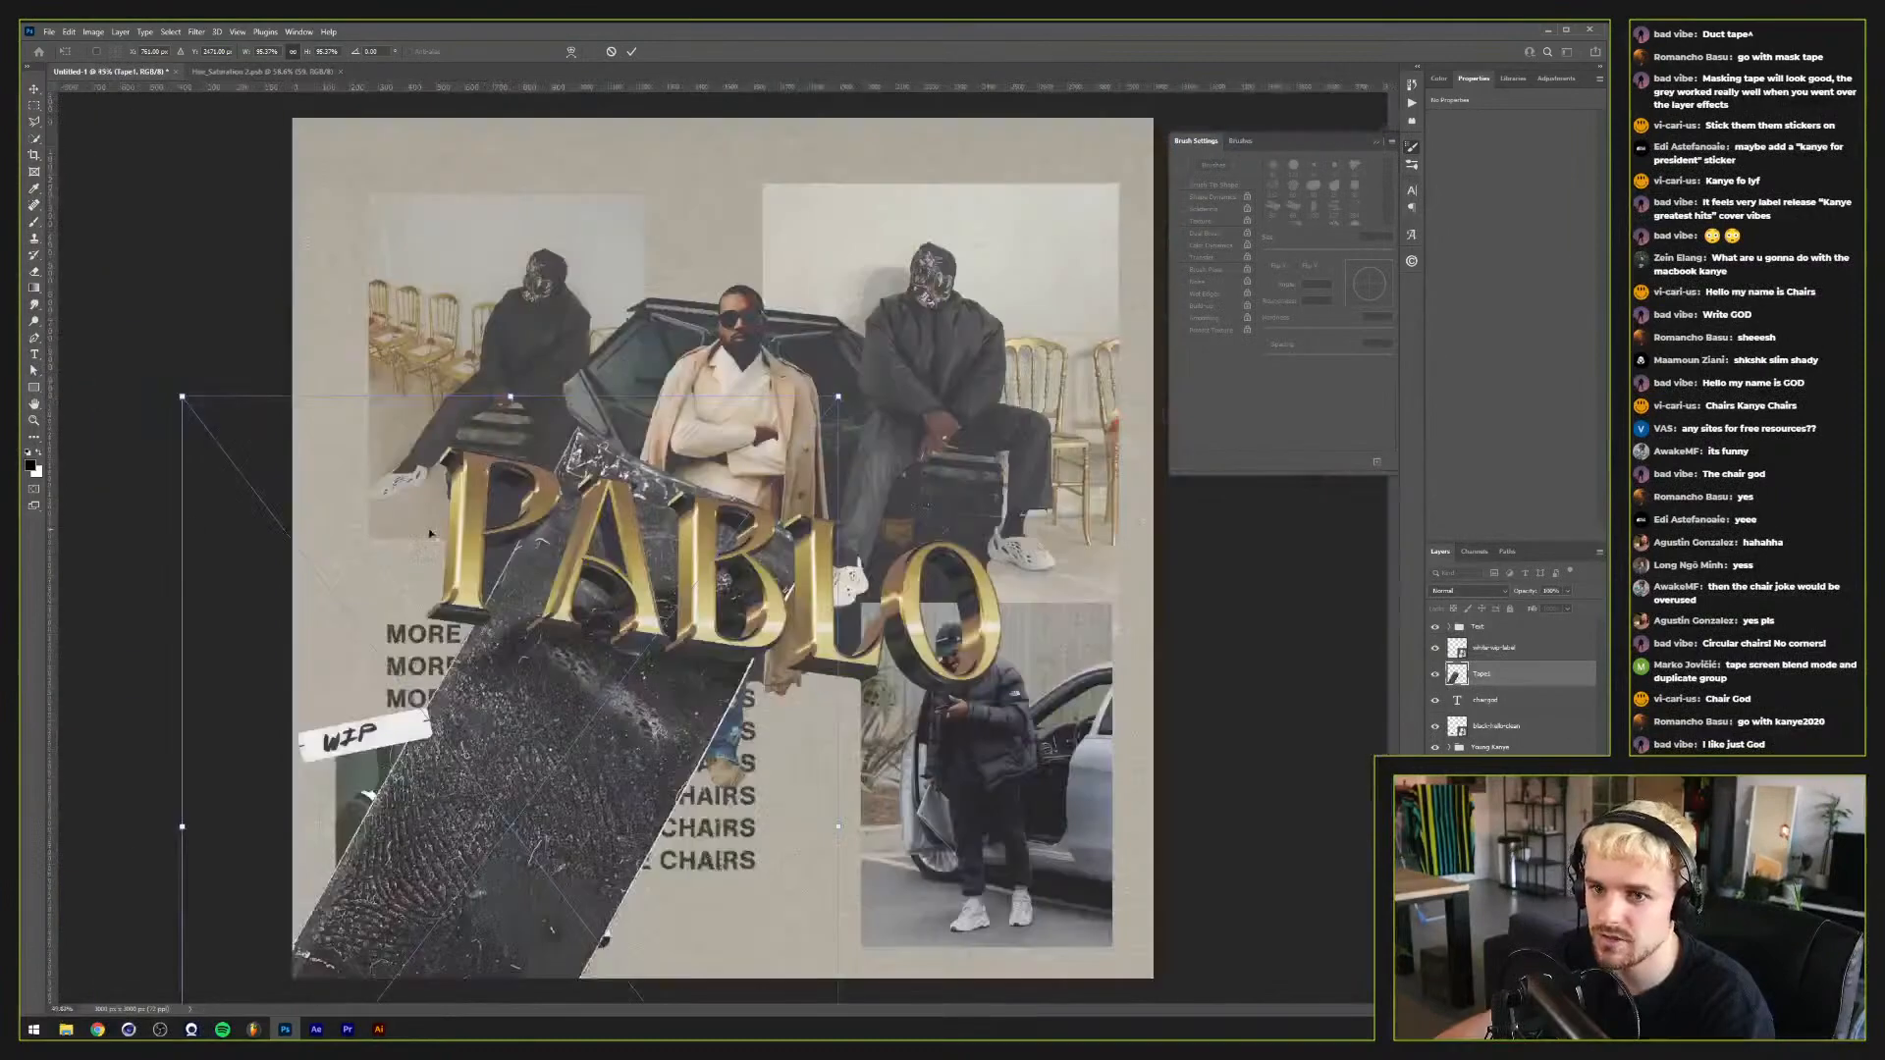
drag(499, 402, 538, 731)
scroll(502, 836, up, 3)
key(Return)
scroll(538, 732, down, 5)
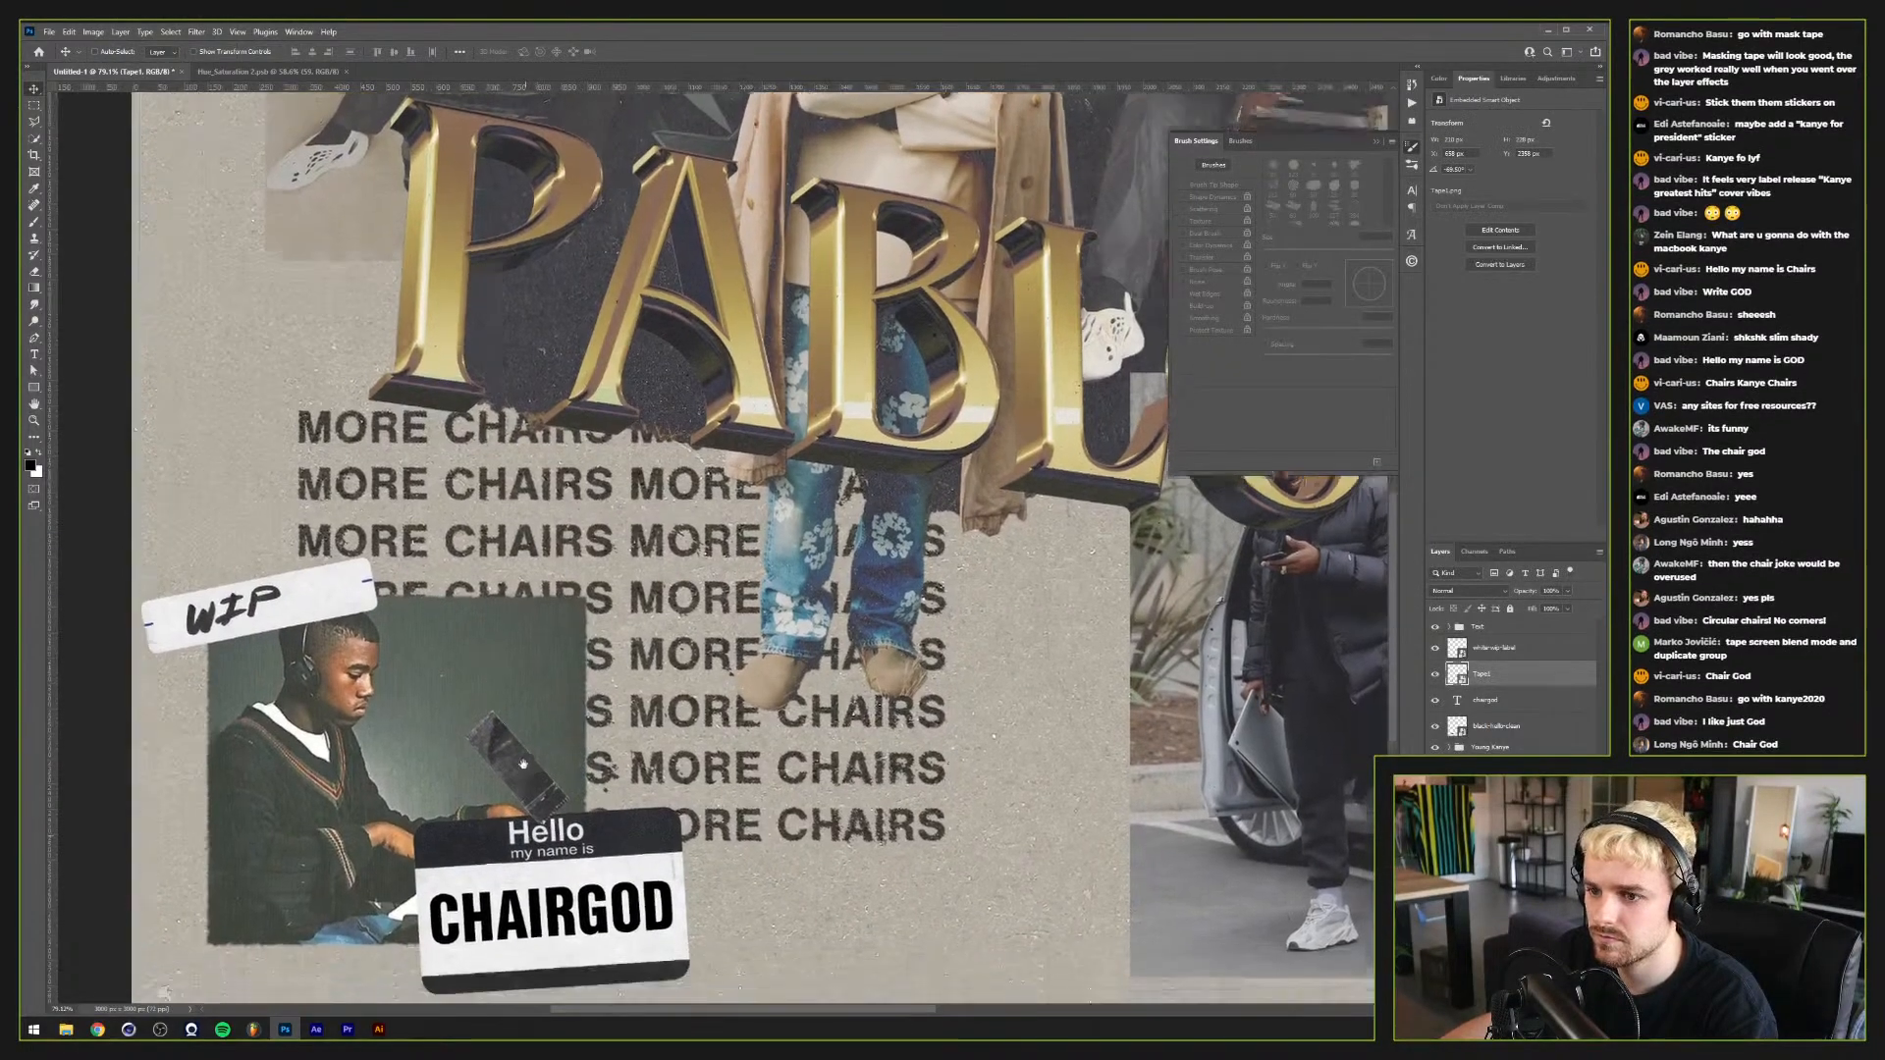
drag(544, 556, 263, 693)
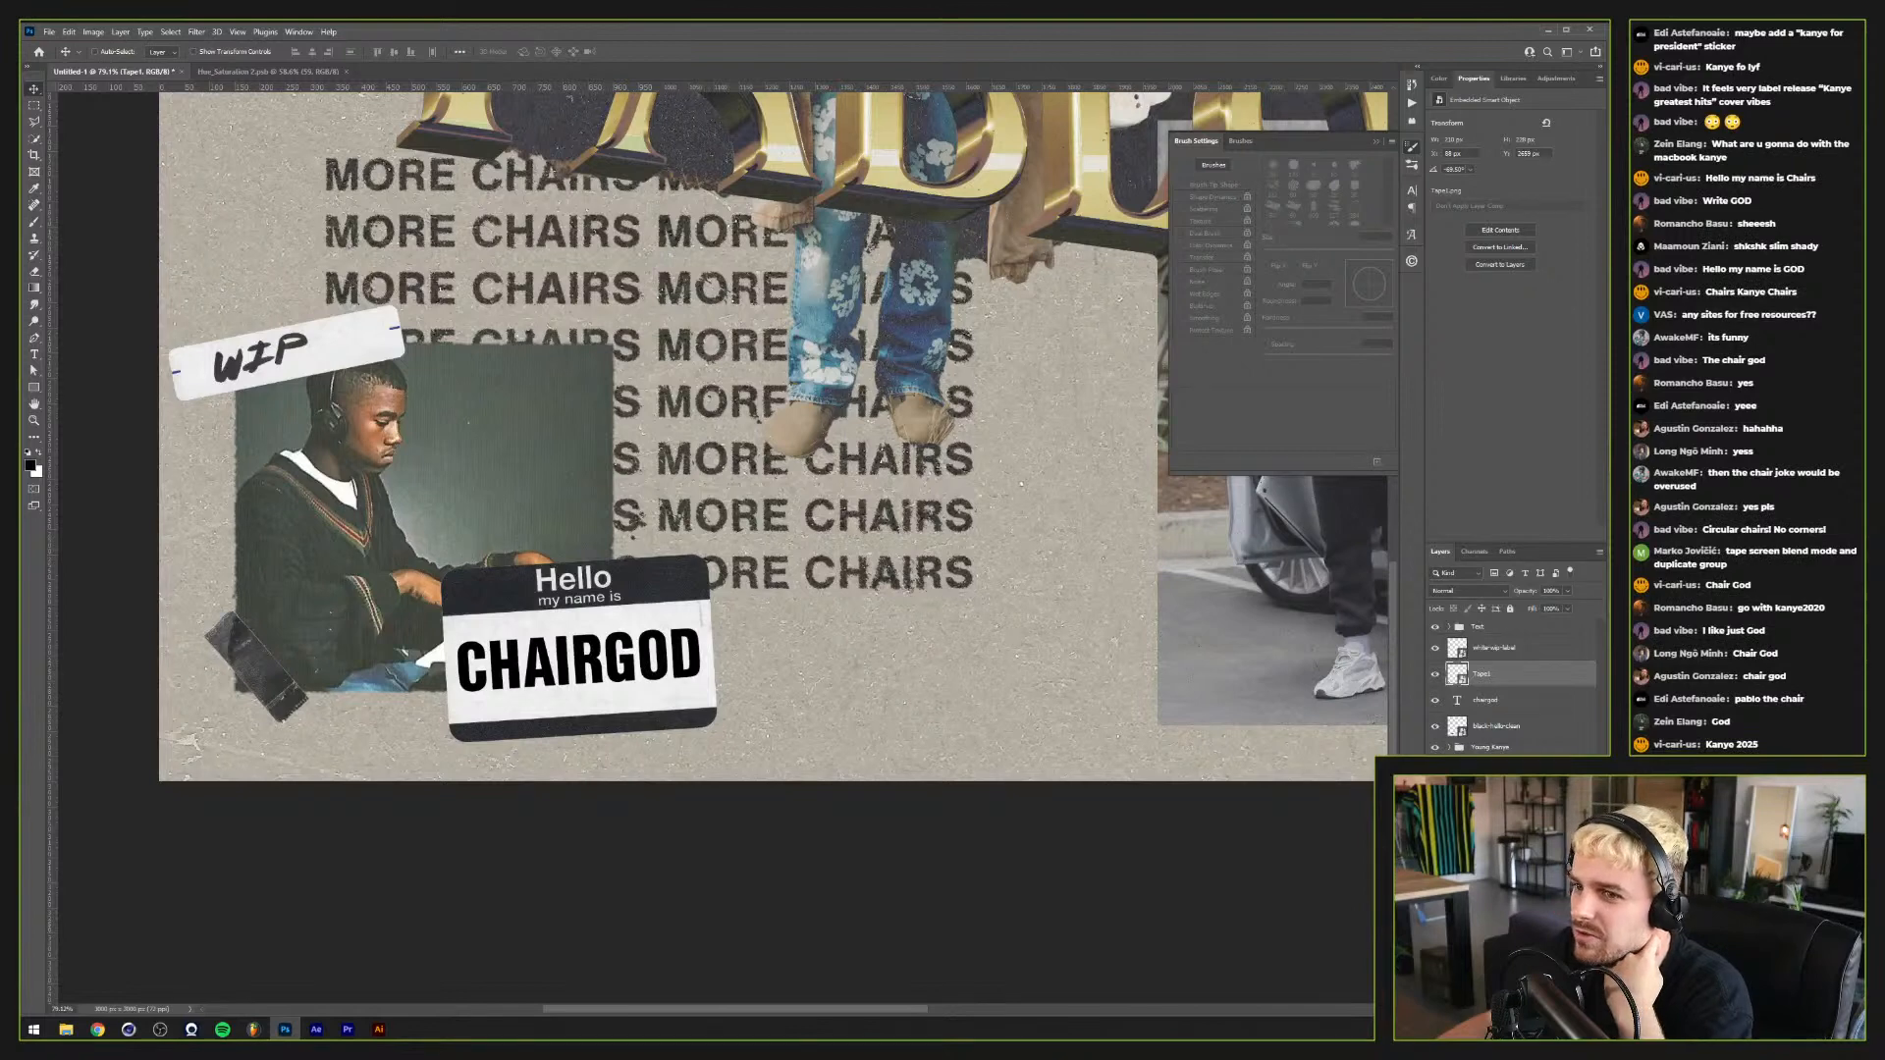
Step: Load the black tape's outline as a selection, contract it and add it to the tape layer as a layer mask
ctrl+click(1461, 676)
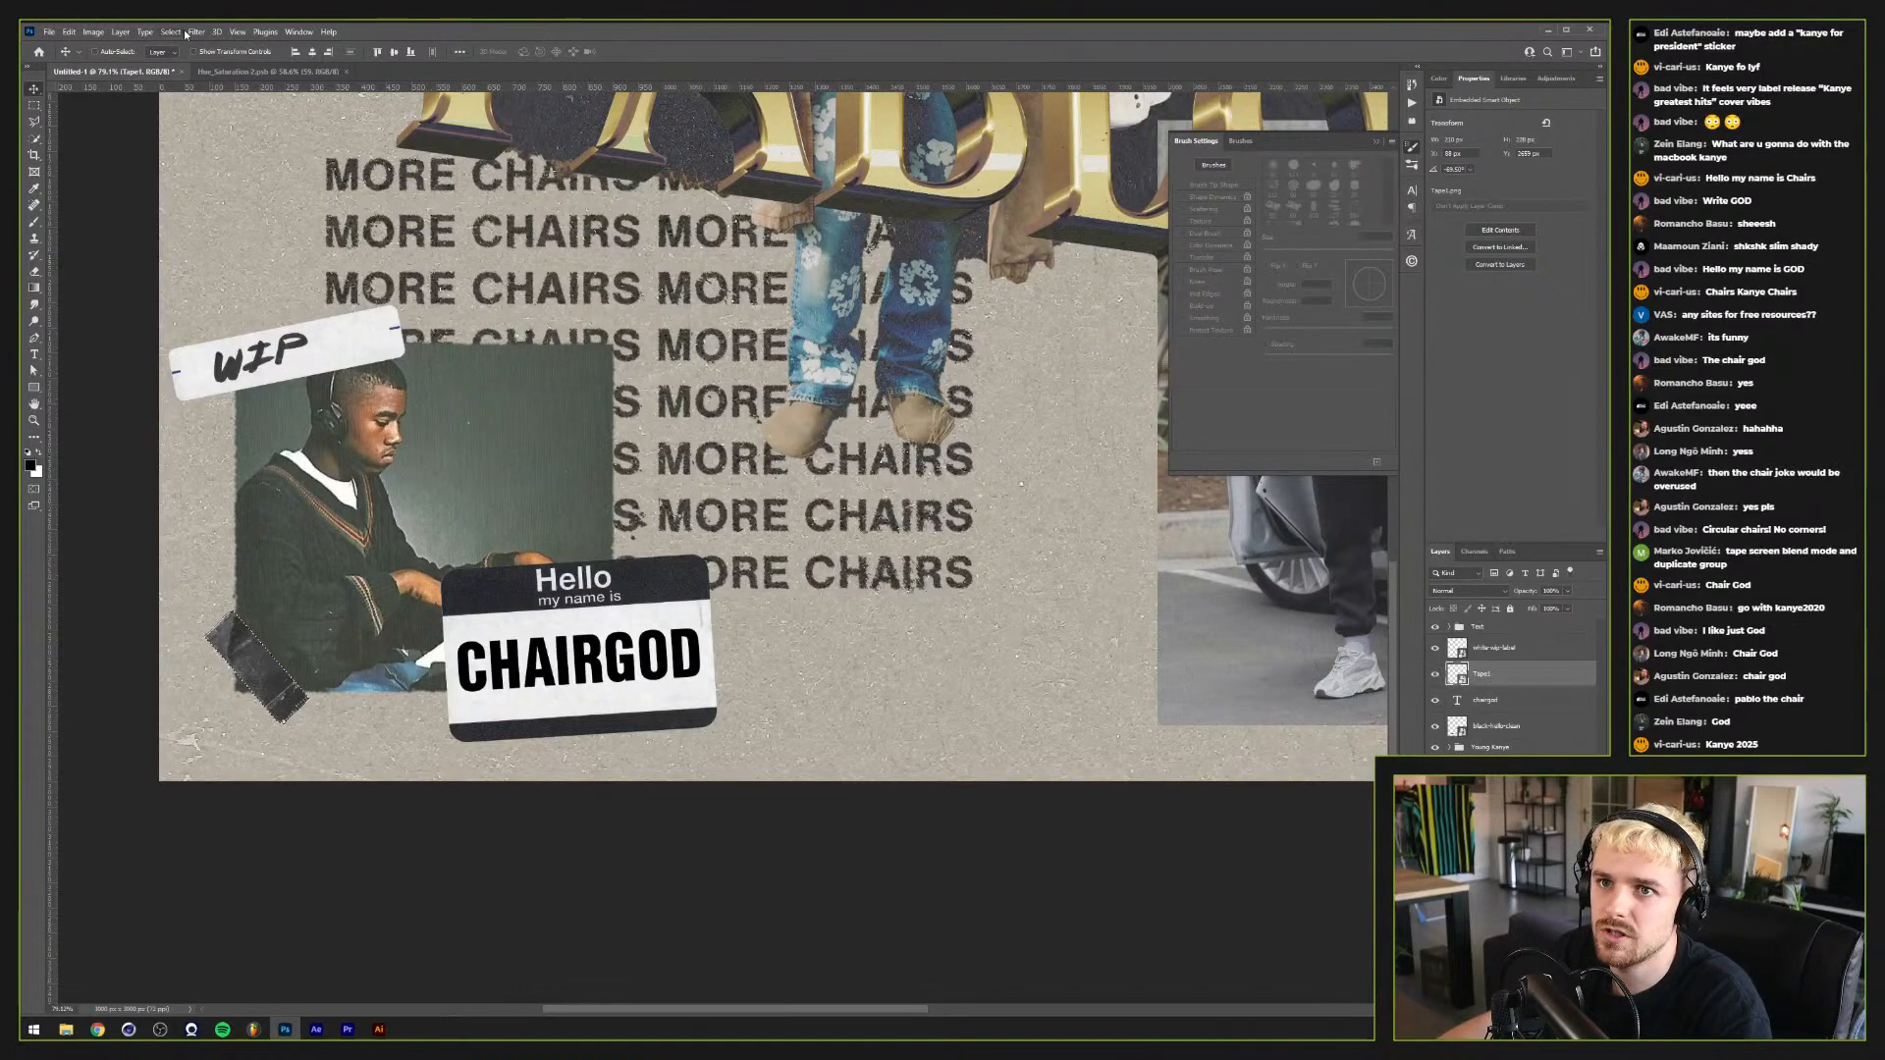
click(177, 32)
mouse_move(226, 223)
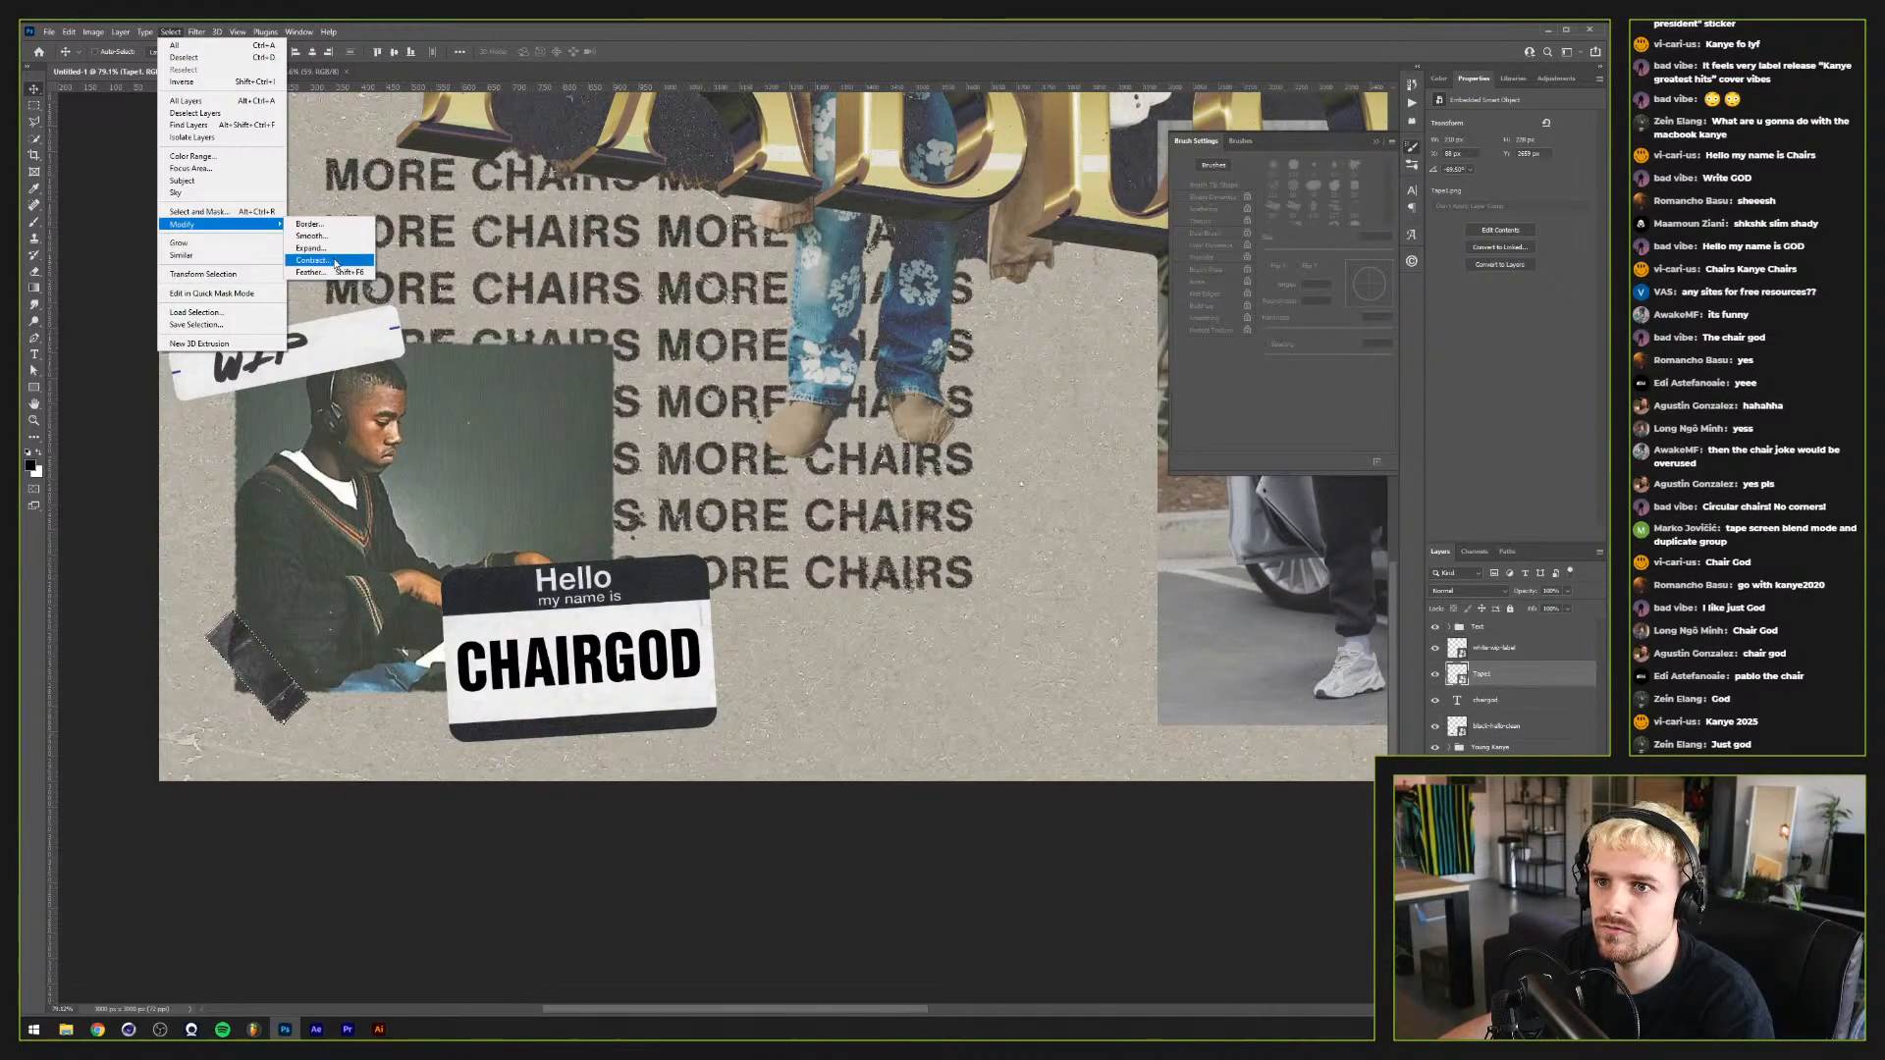
click(312, 260)
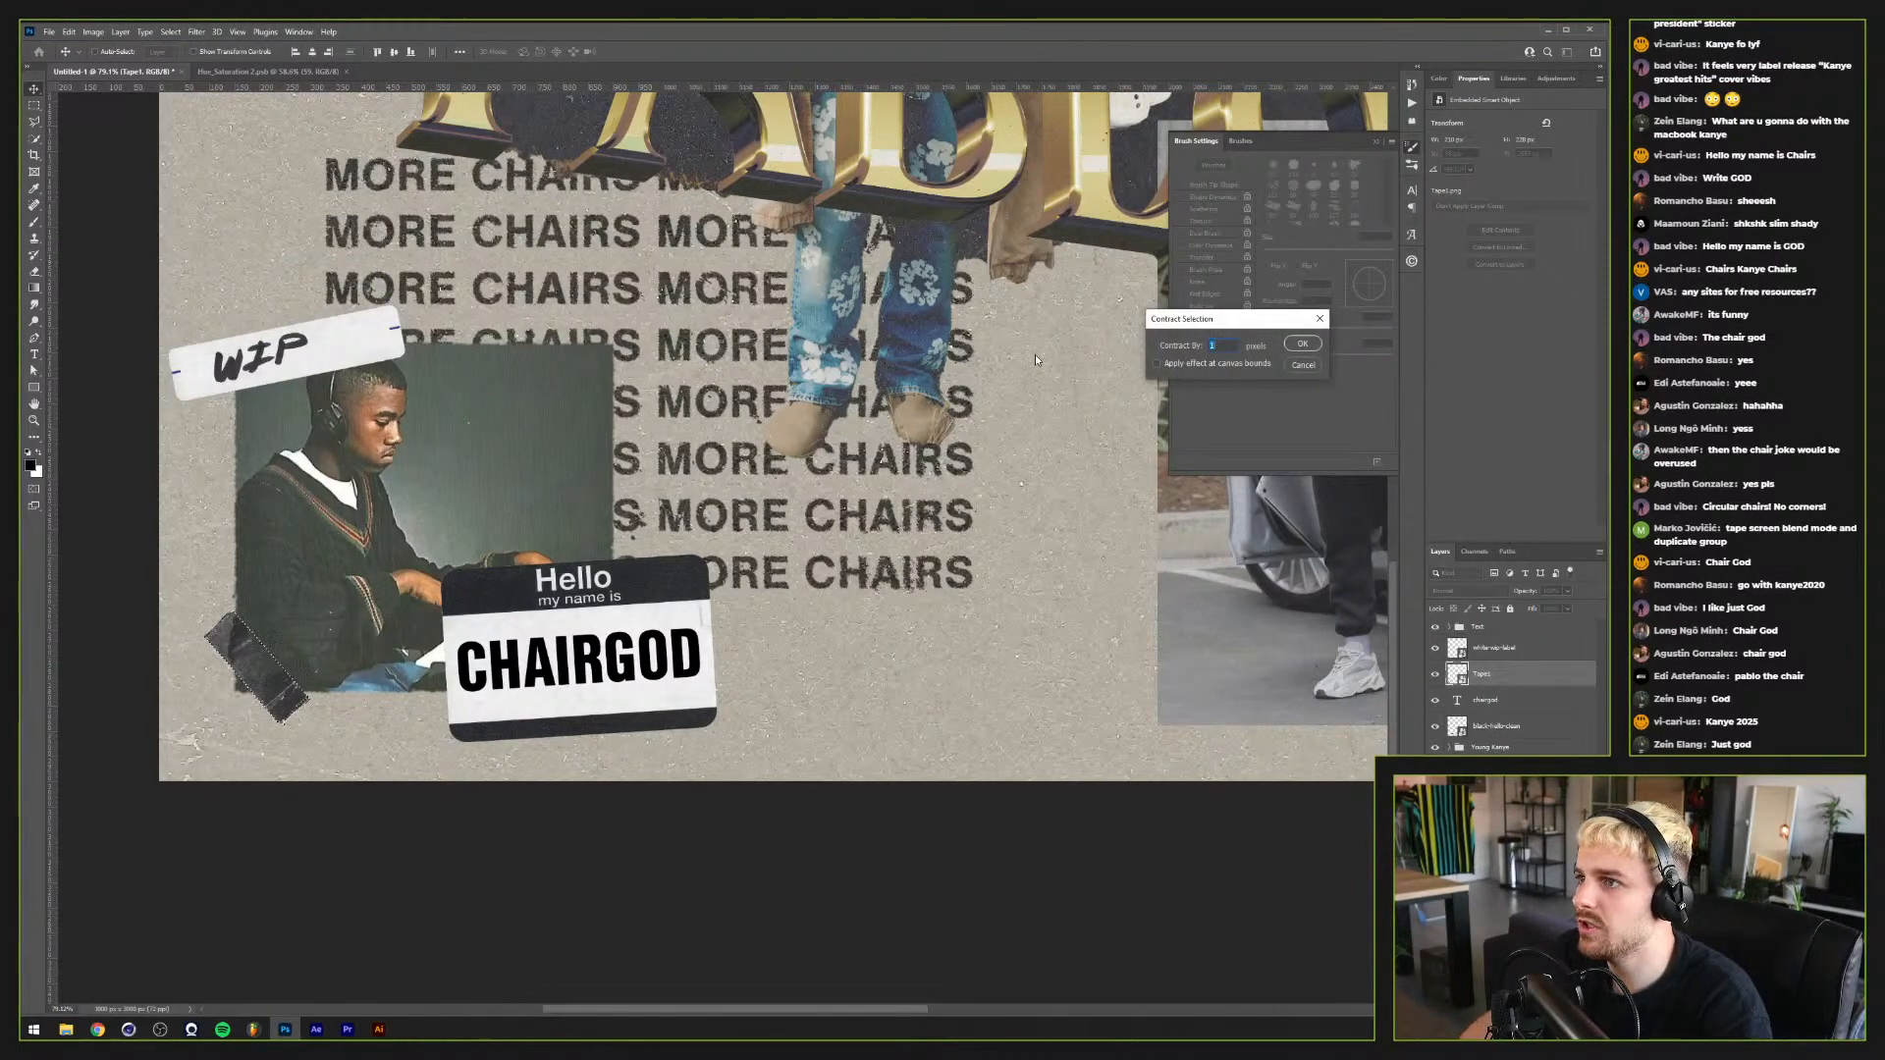
key(Return)
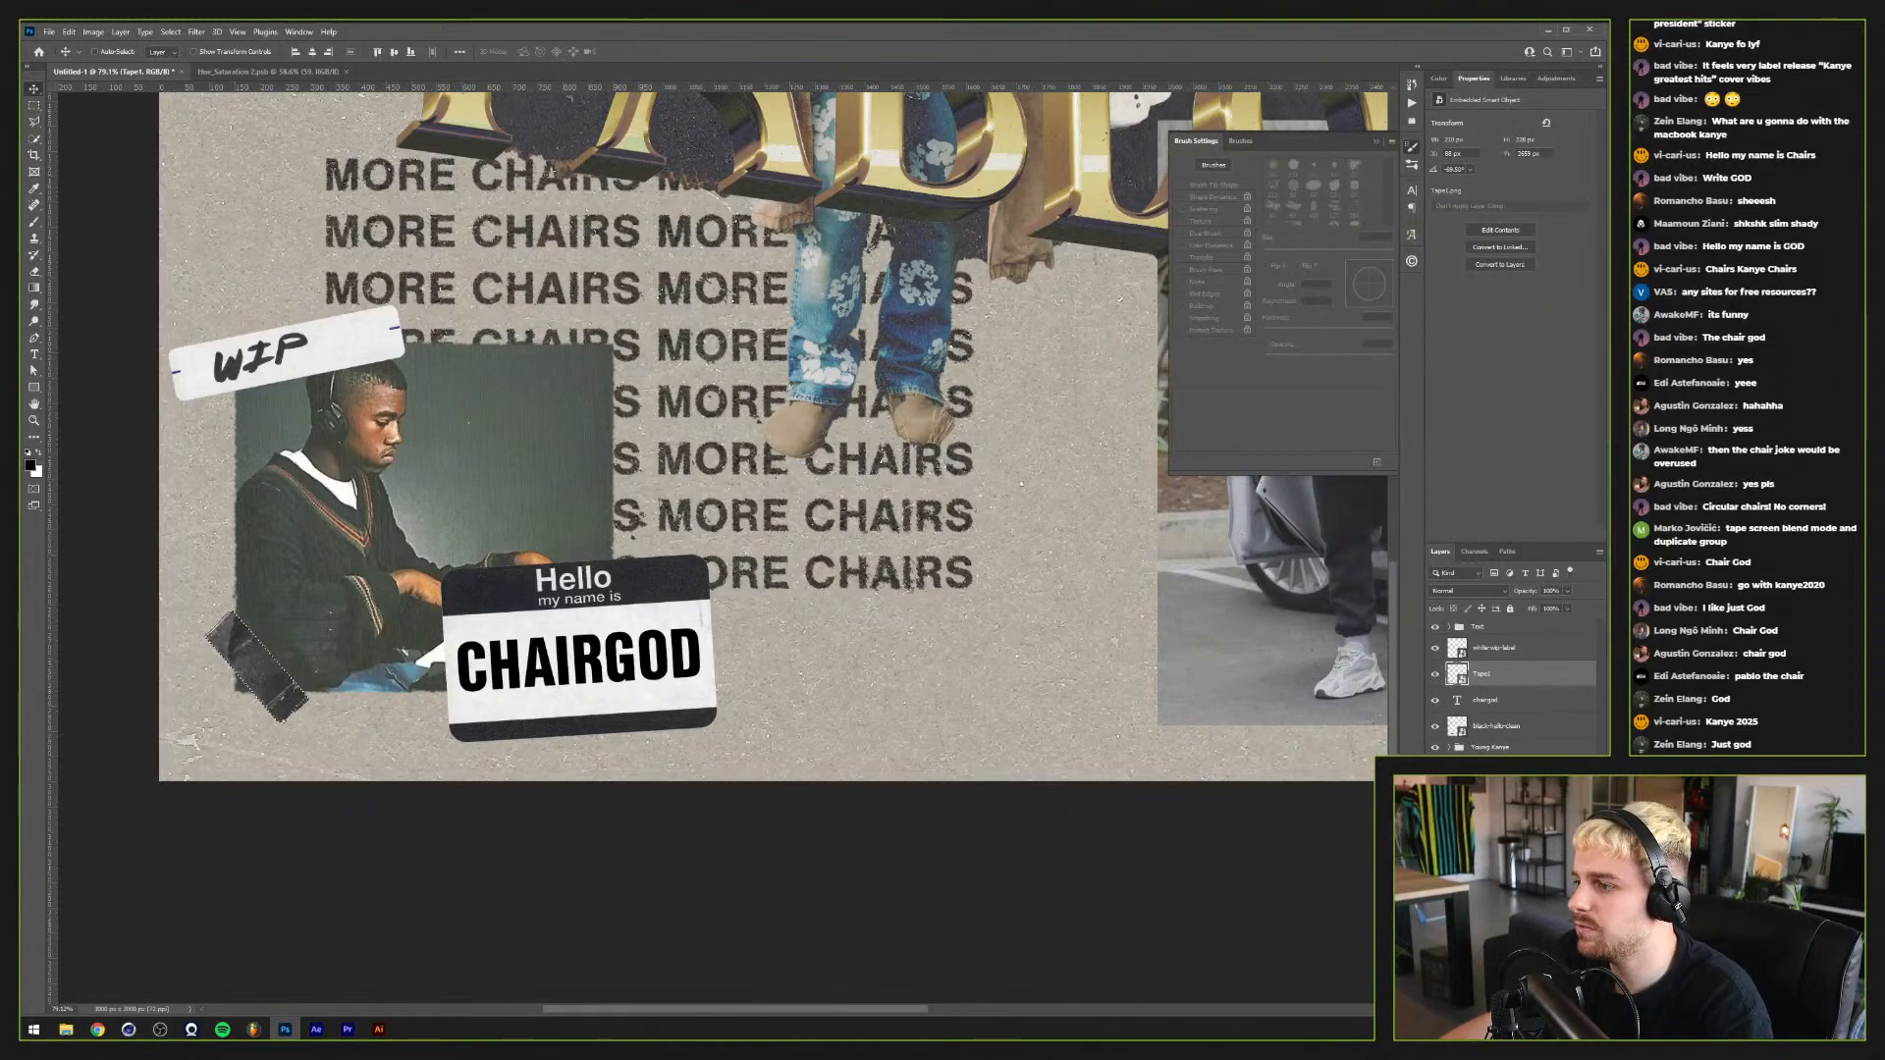
key(ctrl+shift+m)
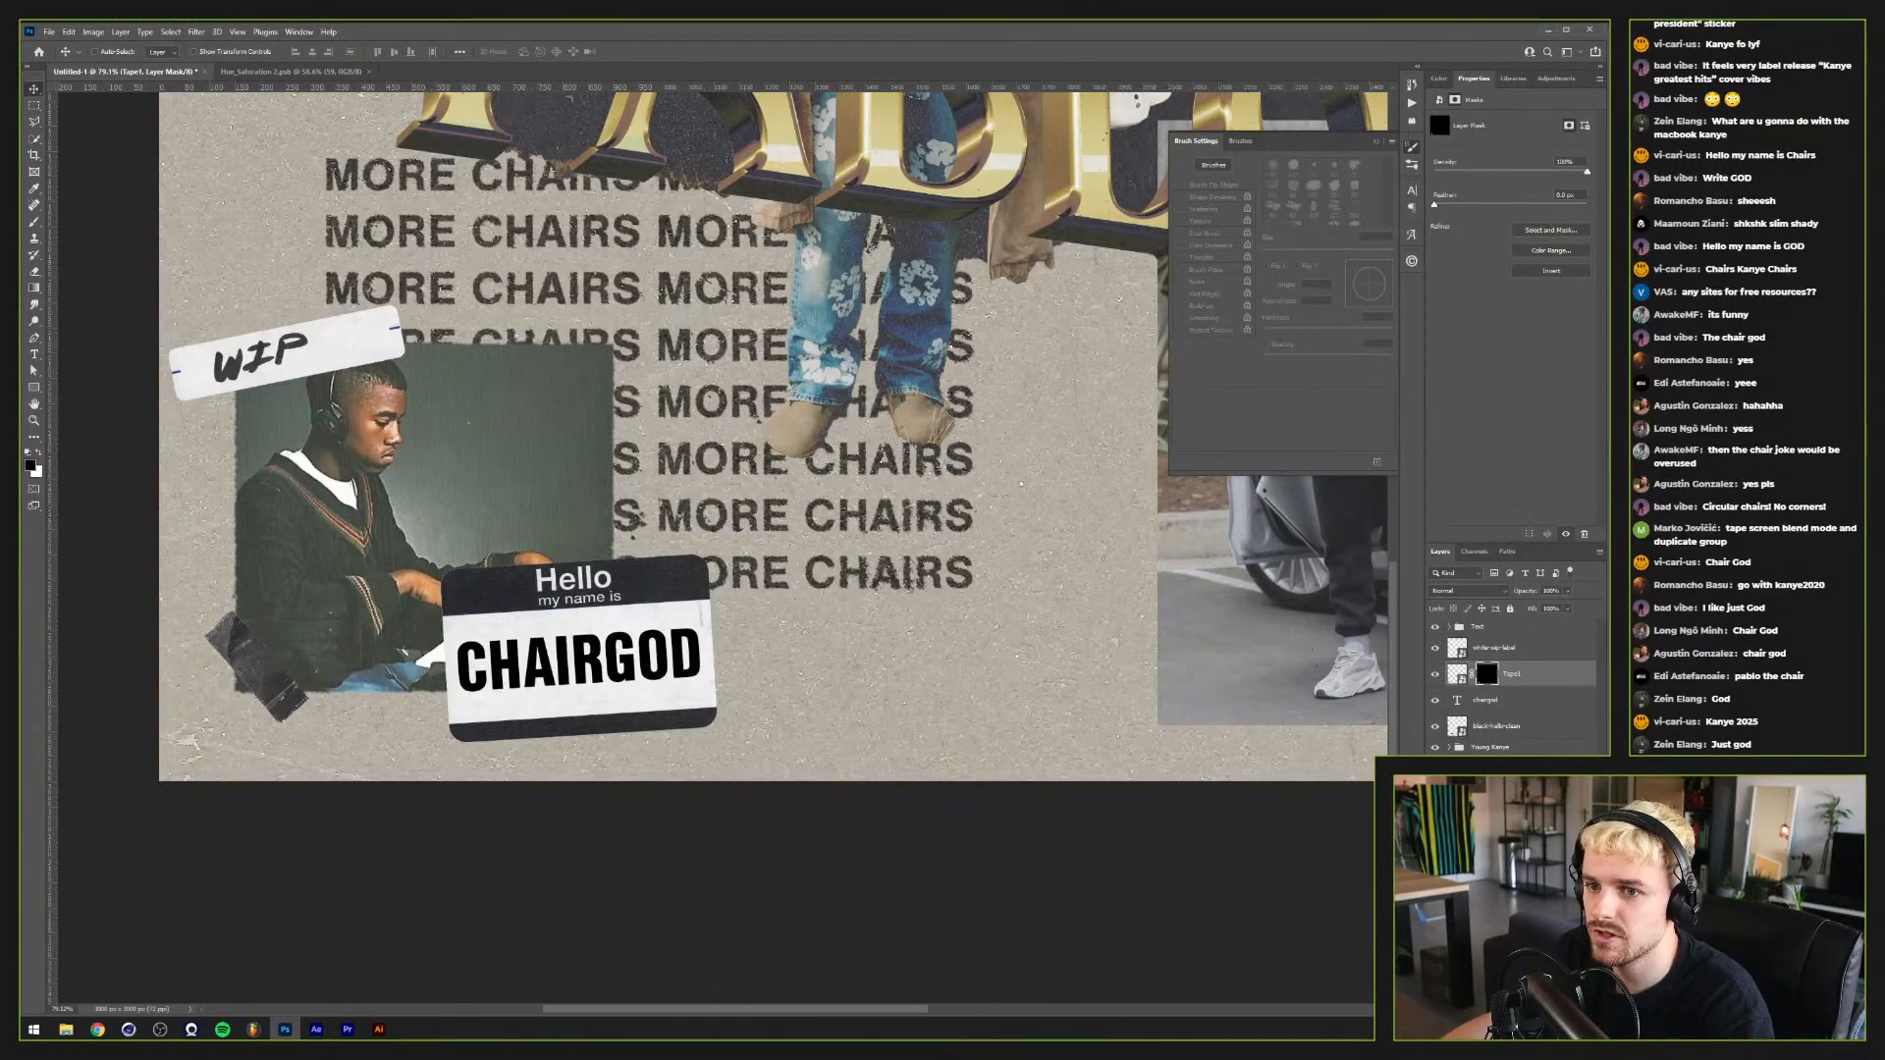
Step: Add a tight, reduced-opacity black Multiply drop shadow to the masked black tape, adjusting its angle, distance and size
key(ctrl+alt+d)
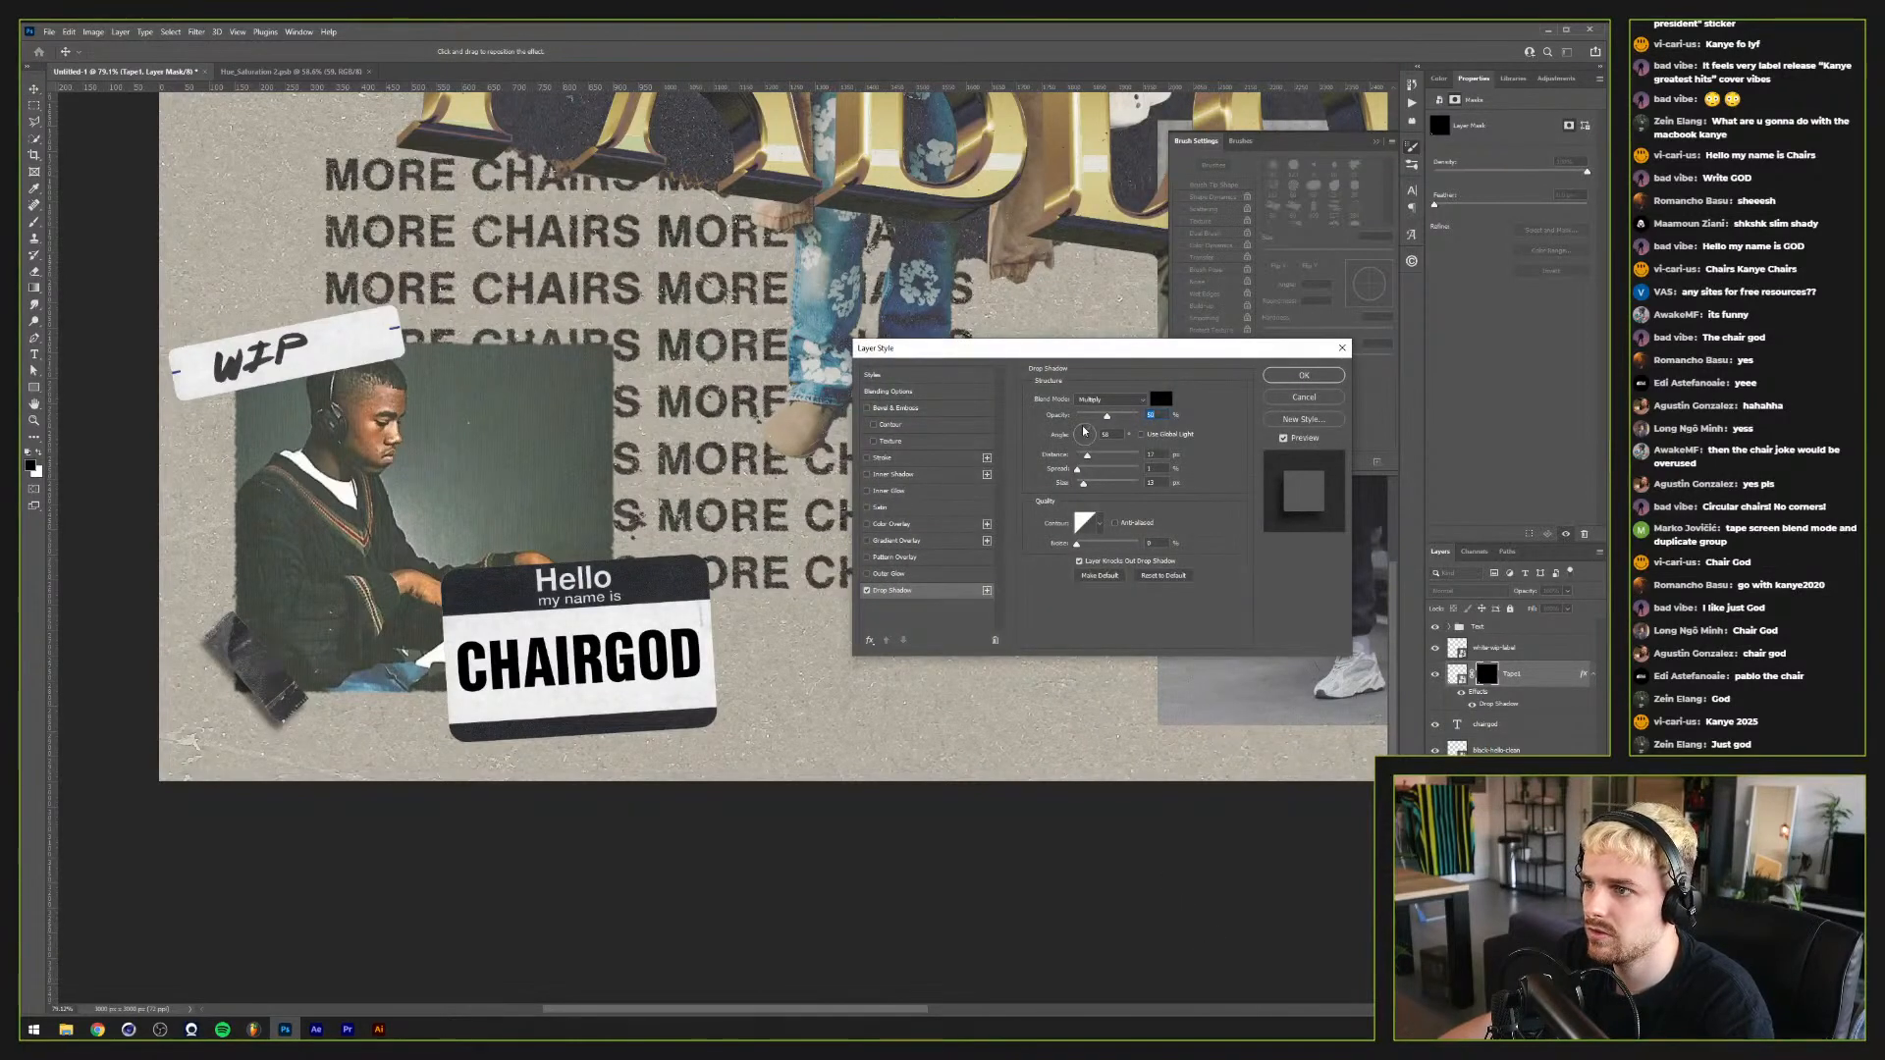
click(1084, 432)
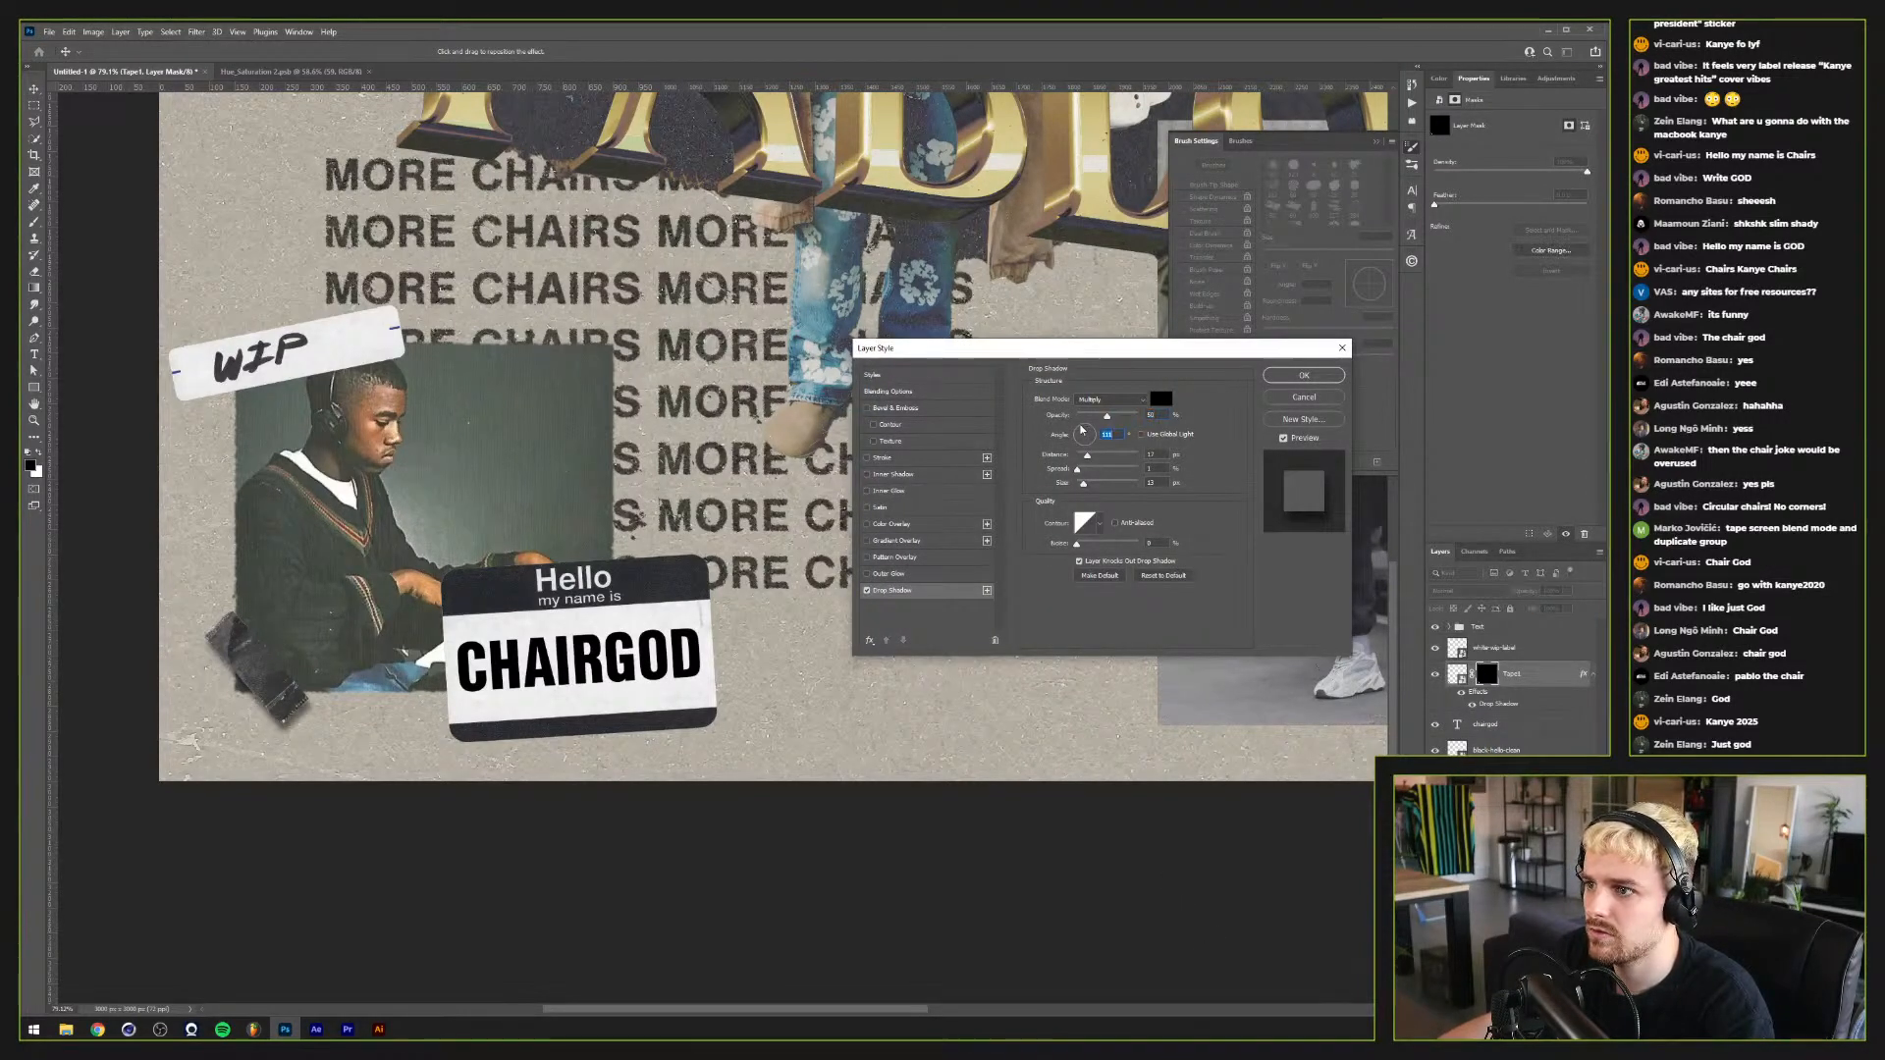
drag(1085, 455, 1080, 484)
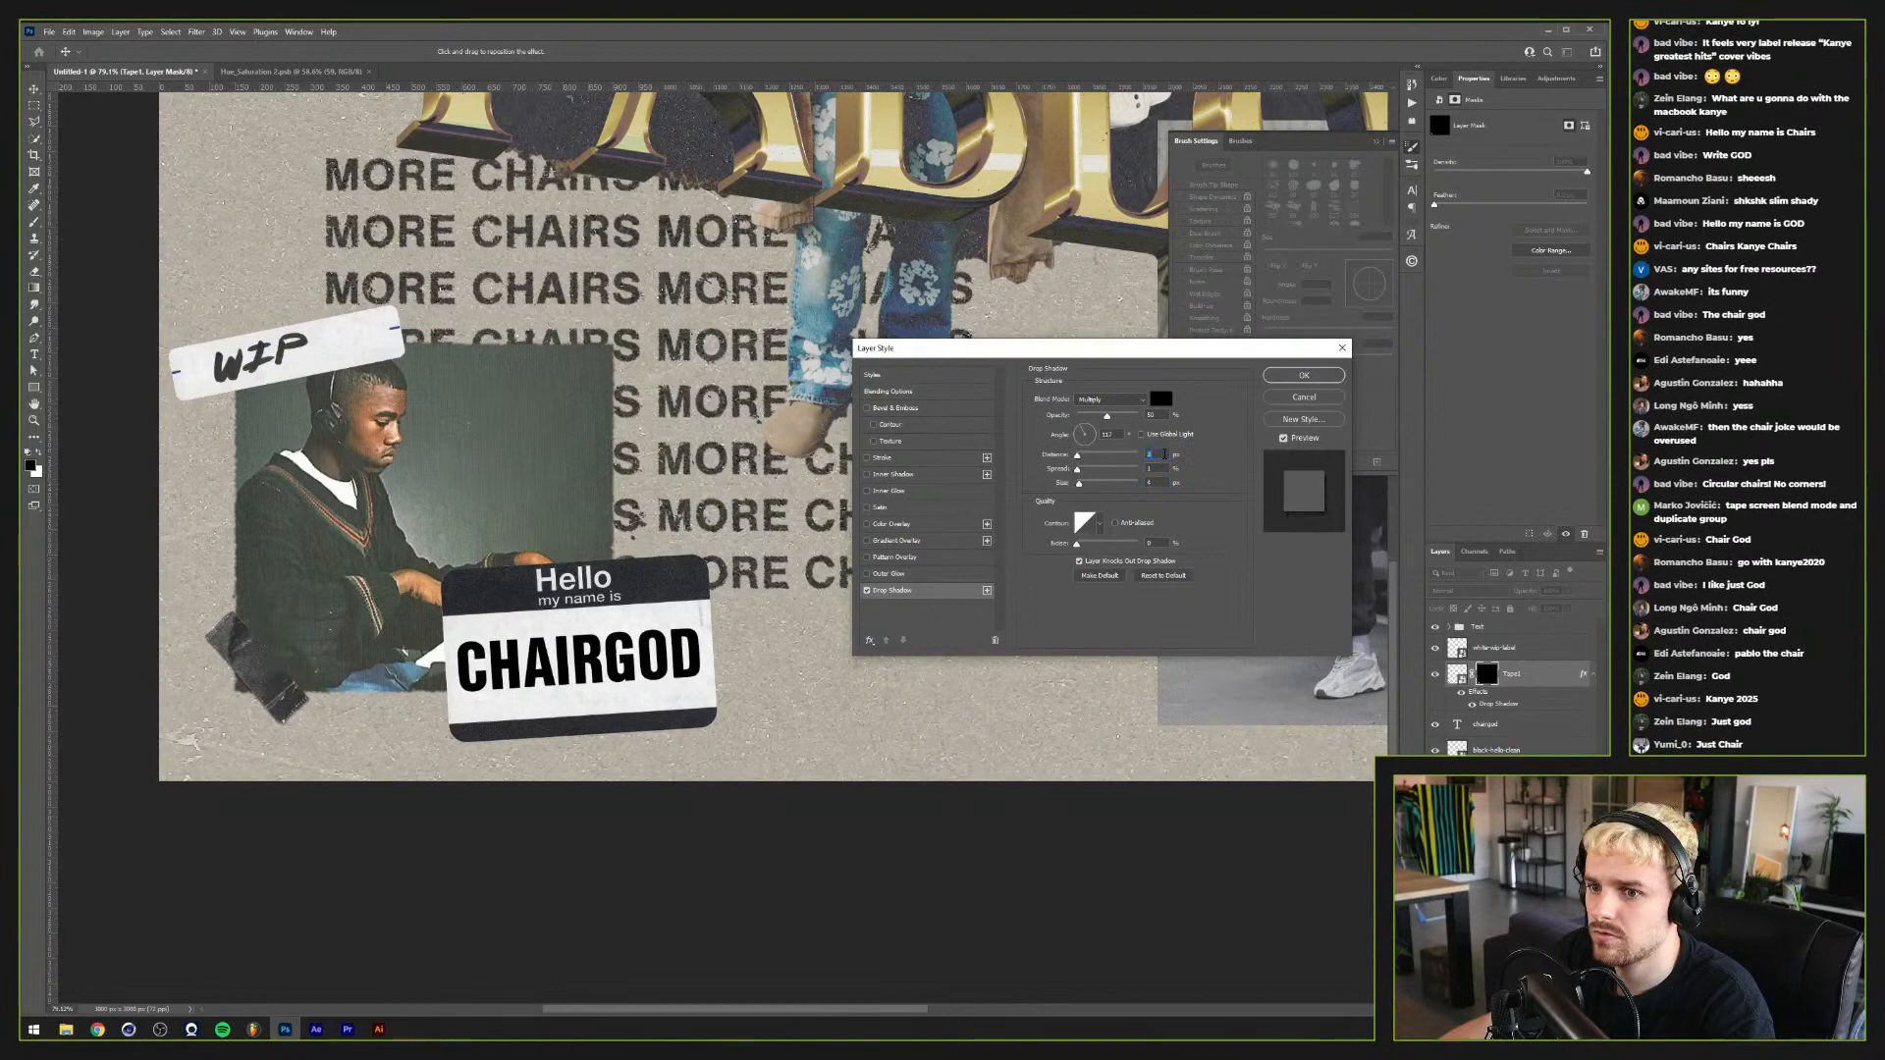
drag(1107, 416, 1099, 419)
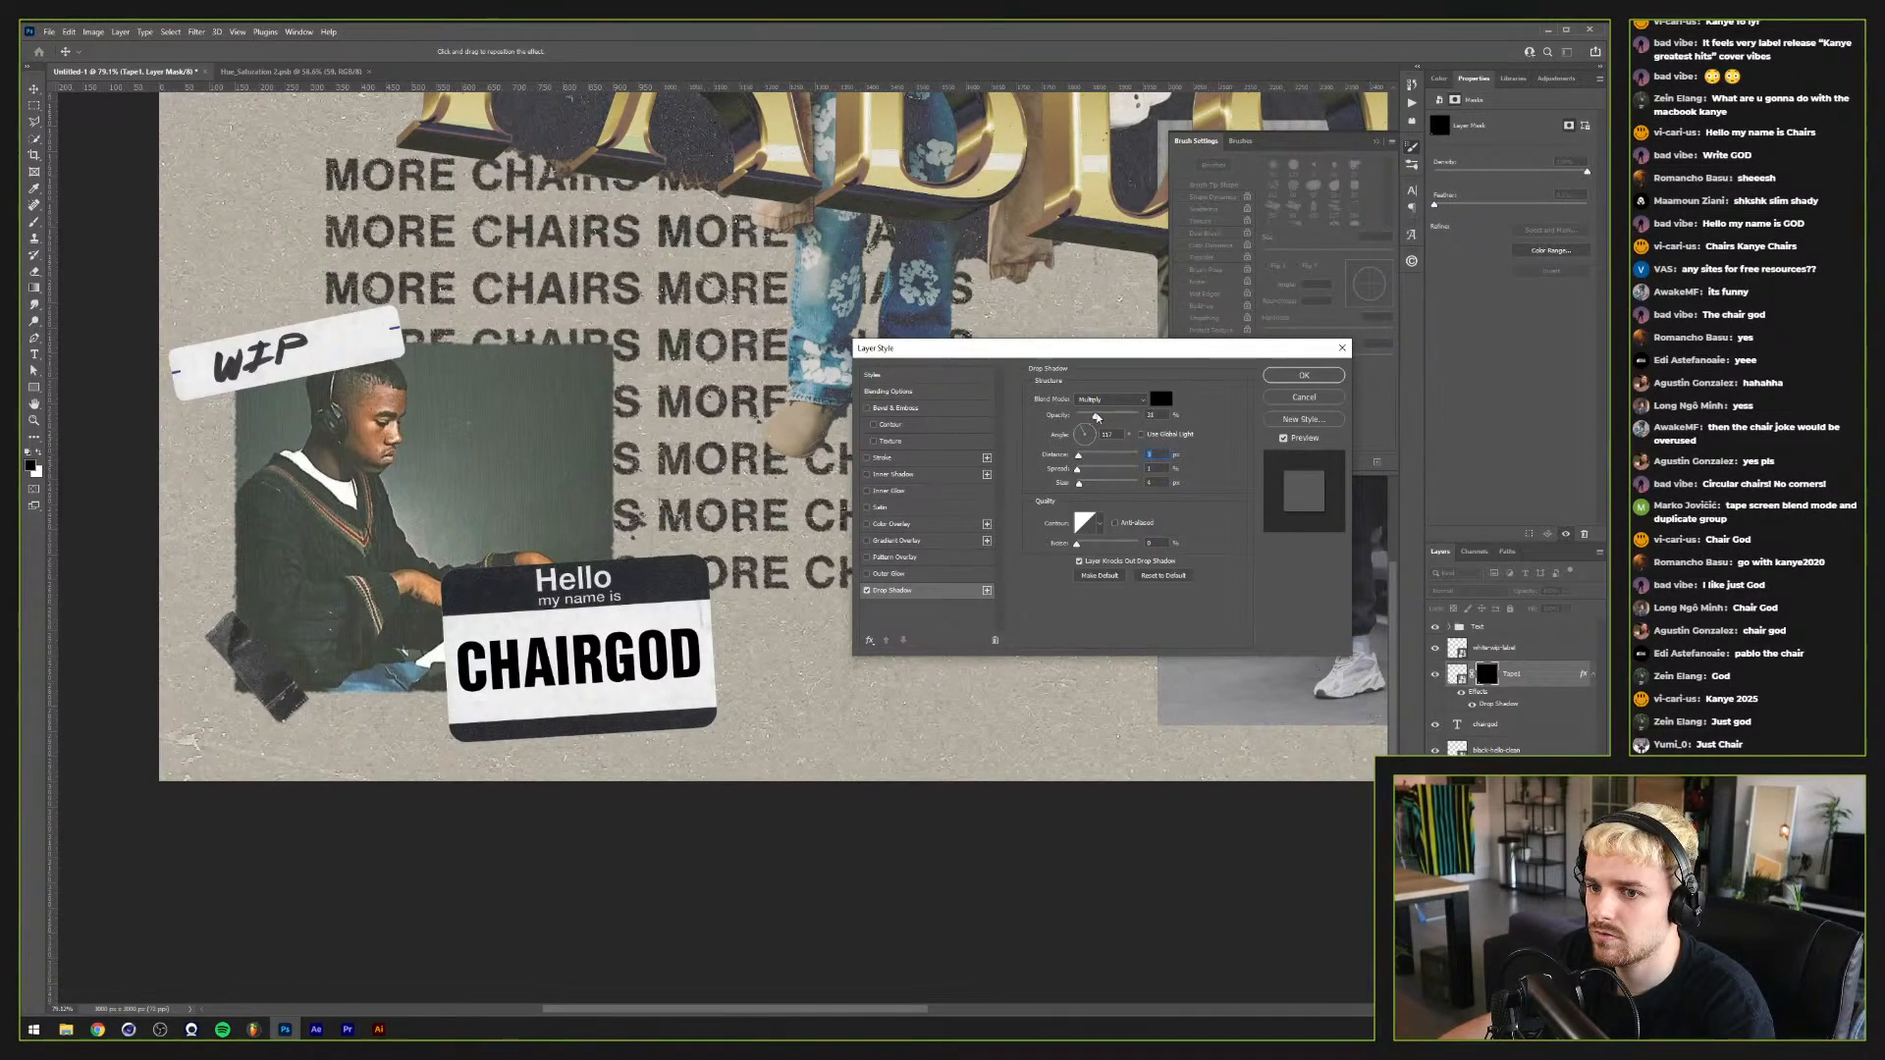
click(1304, 376)
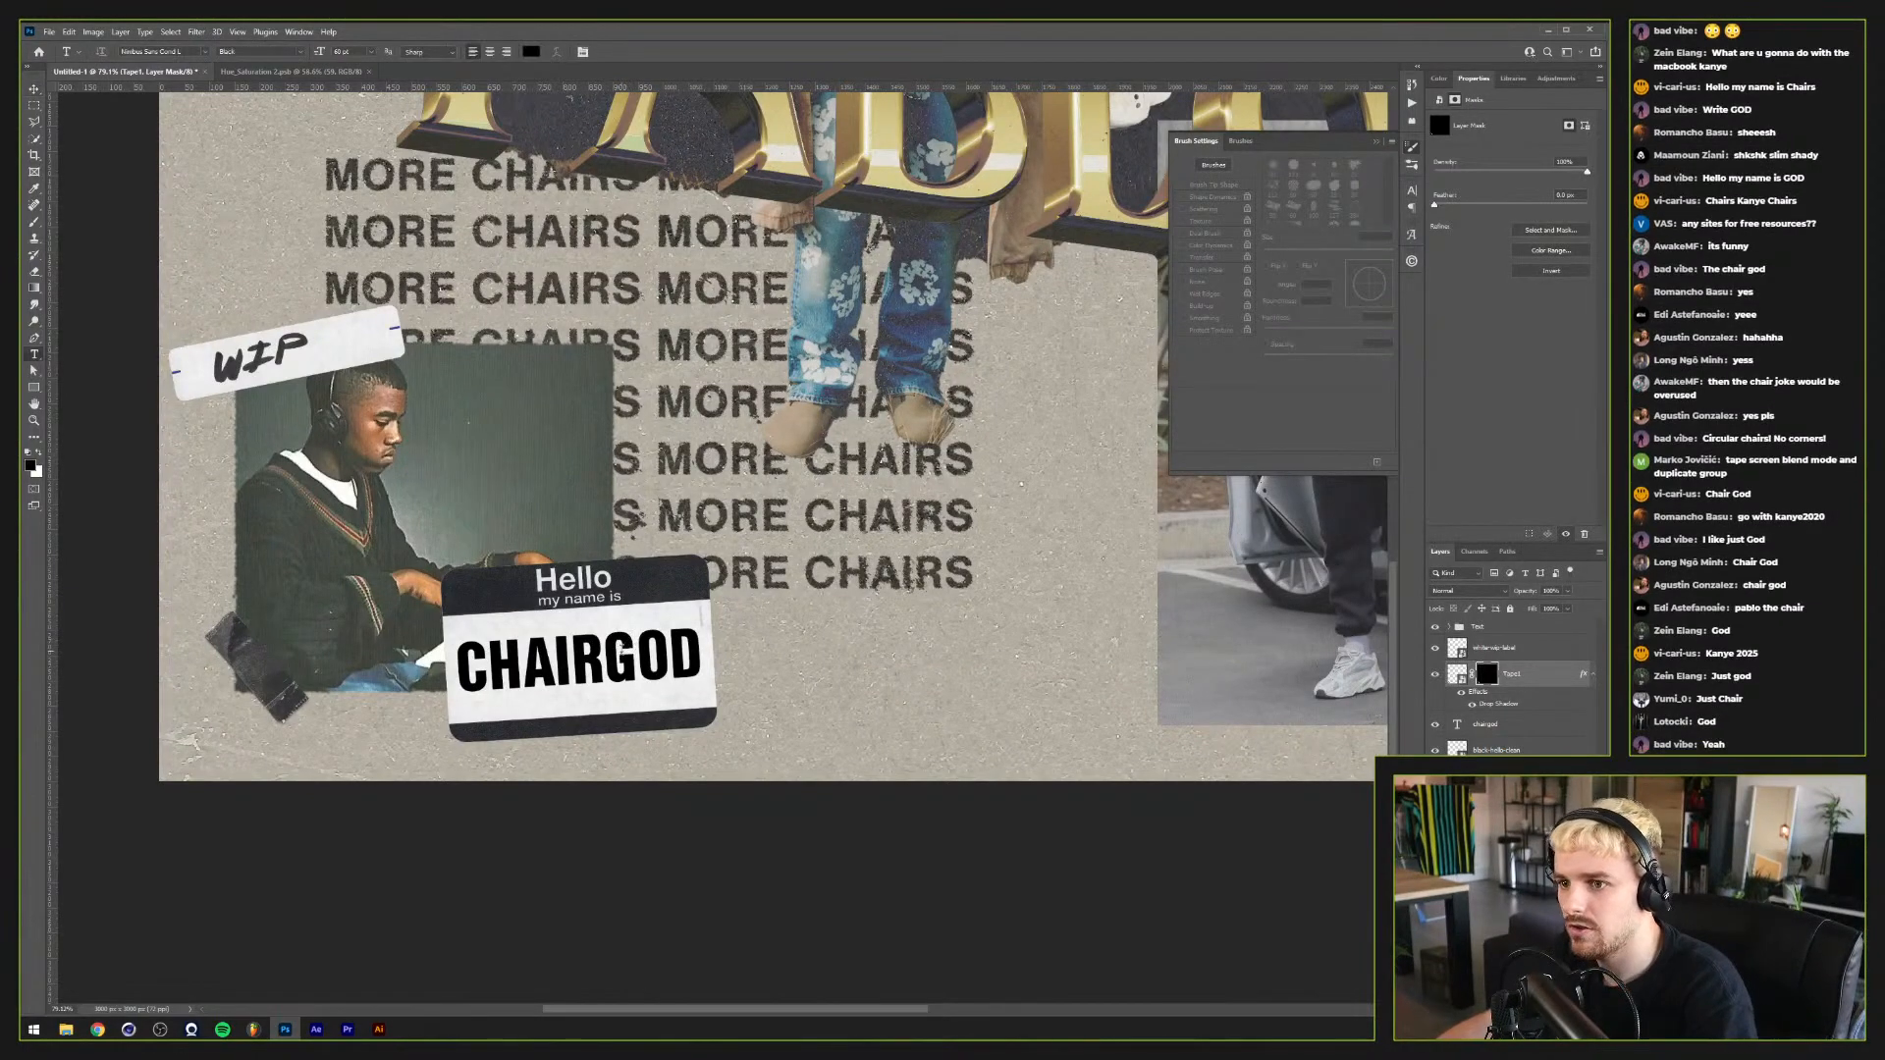
Step: Shorten the CHAIRGOD text on the name sticker to GOD
key(t)
drag(604, 656, 406, 683)
key(BackSpace)
key(ctrl+Return)
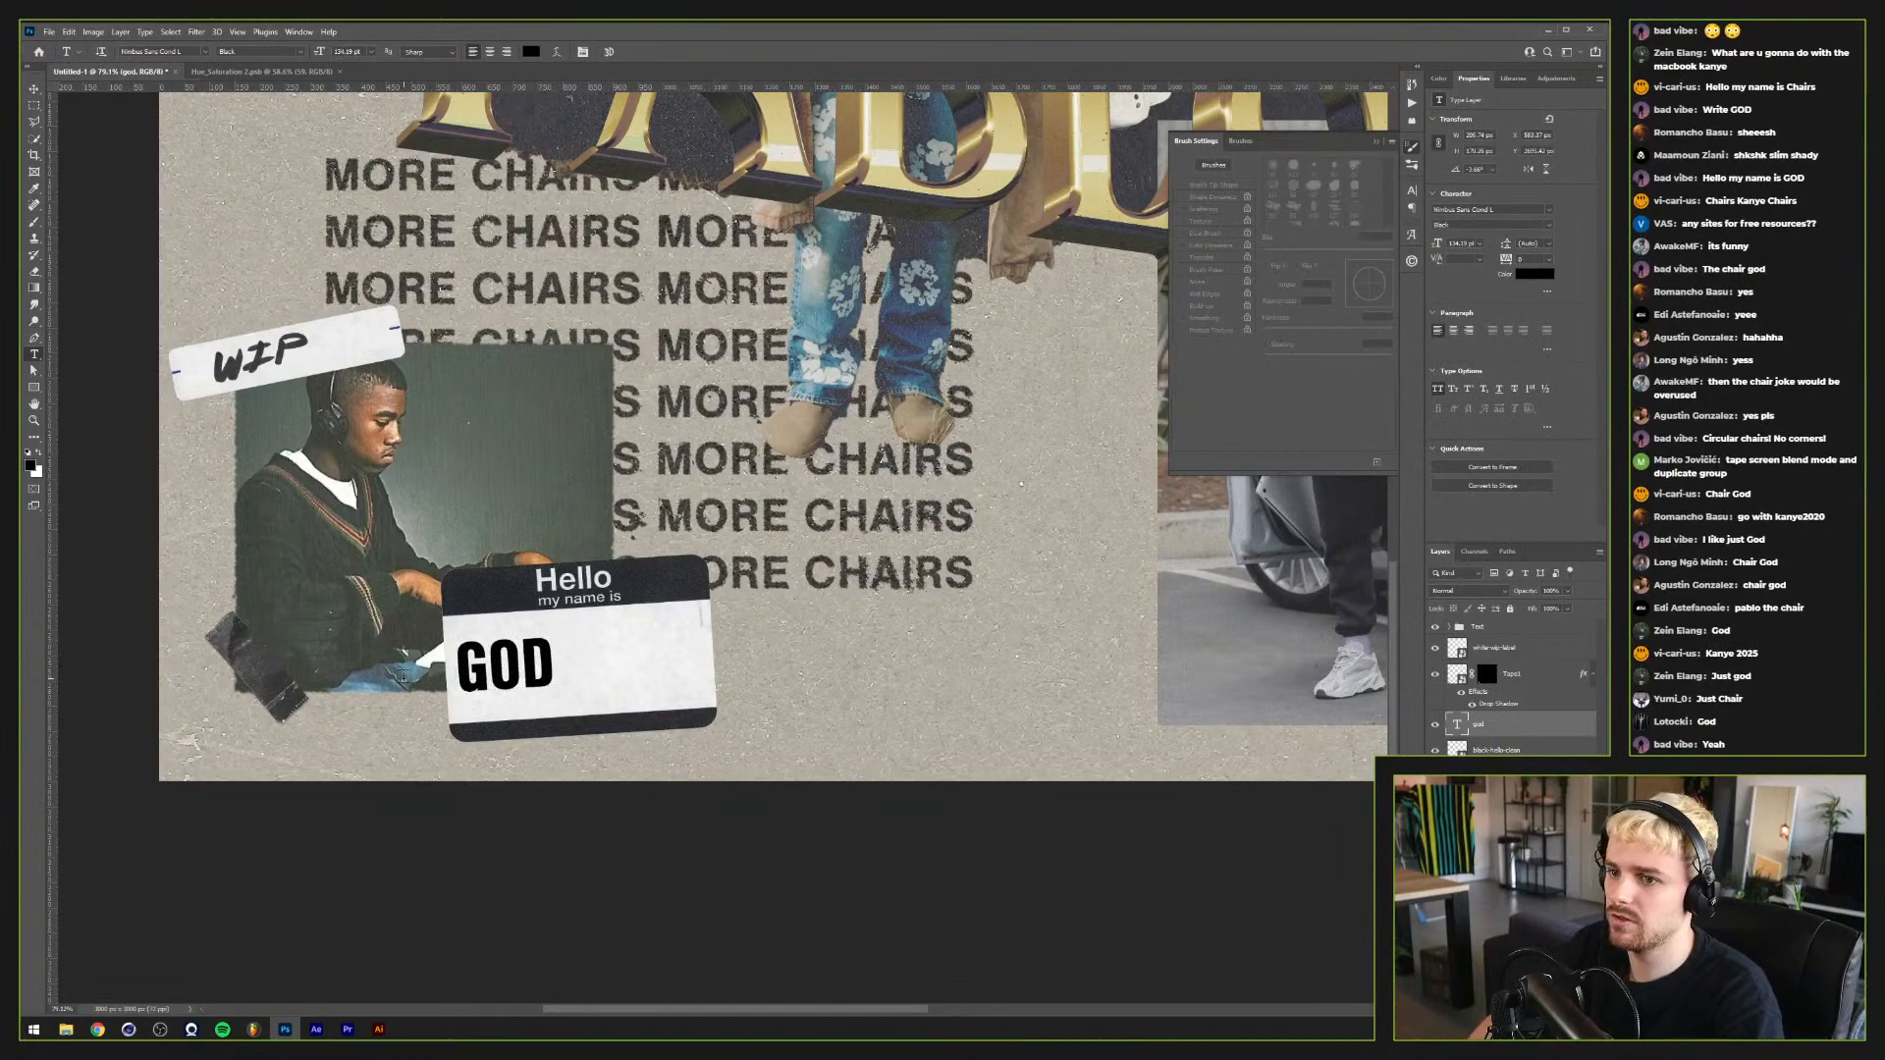
Step: Set the GOD text in Nimbus Sans Extd Bold and move it to the middle of the sticker's white area
click(188, 51)
text(nimbus)
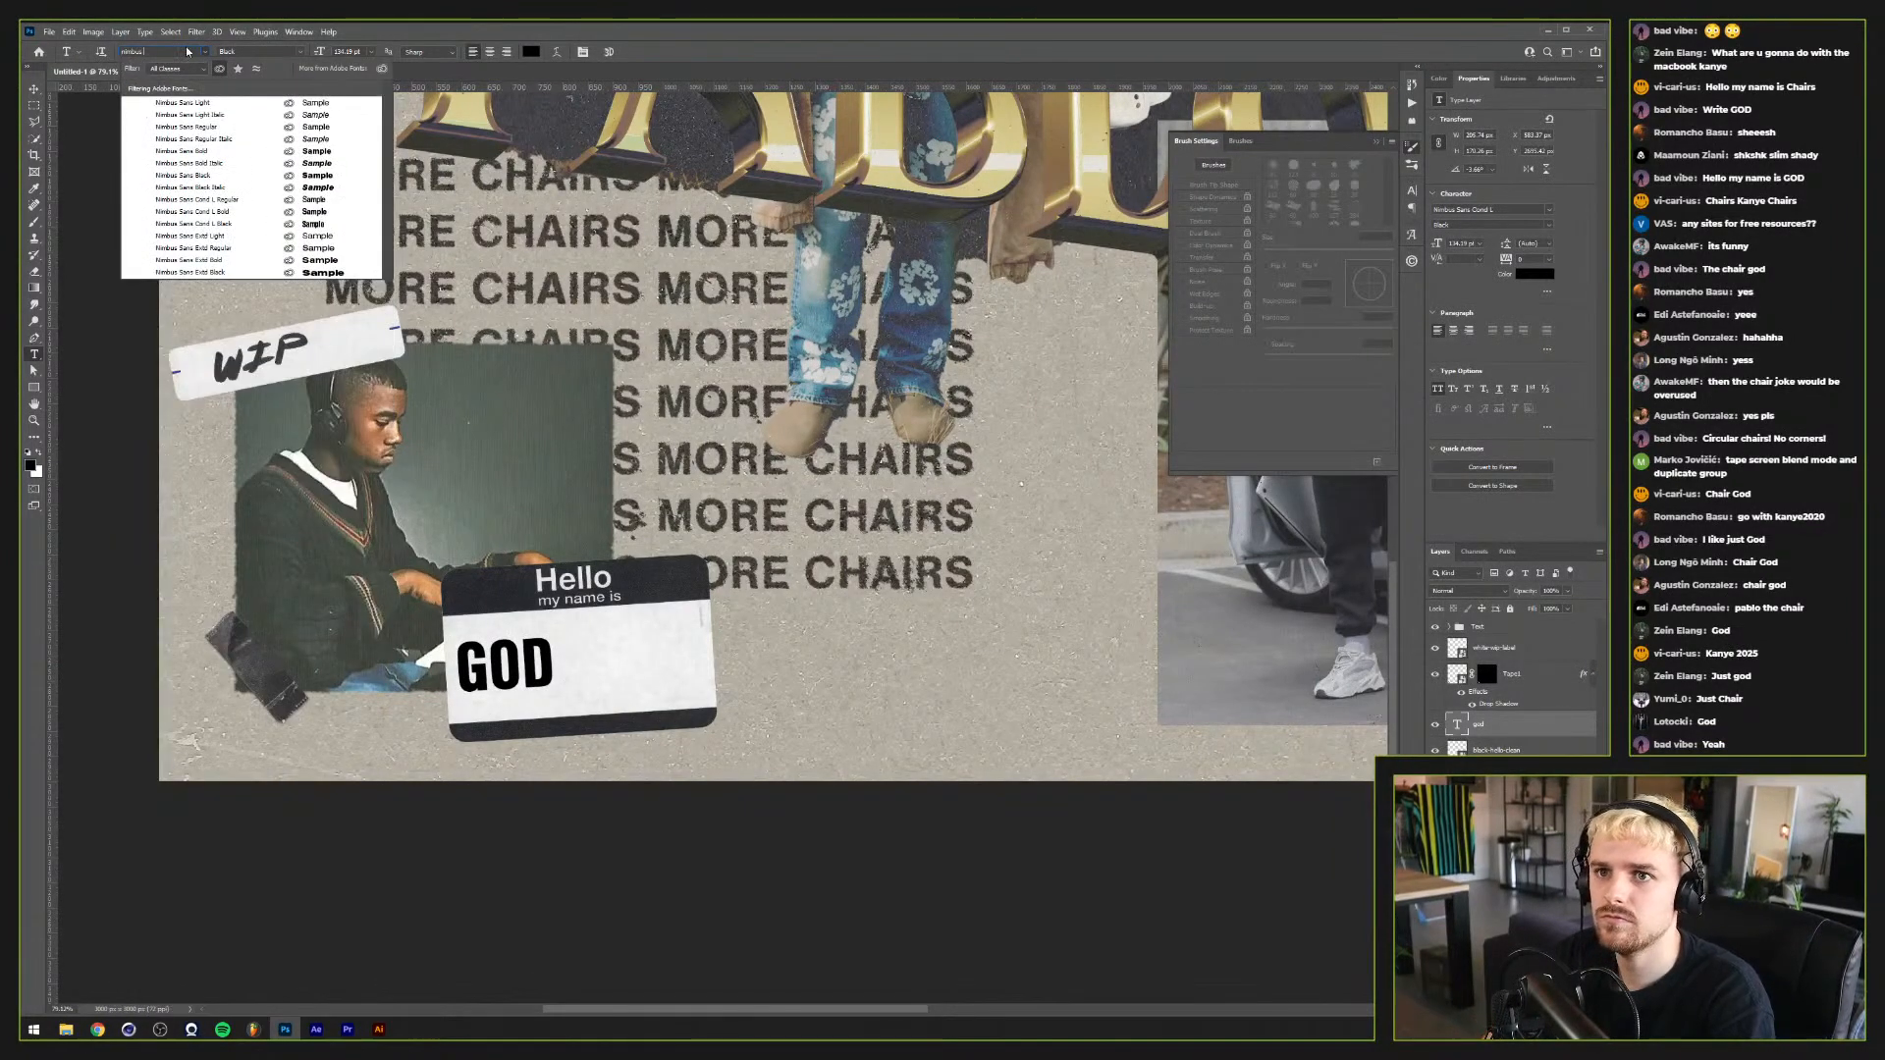
click(241, 260)
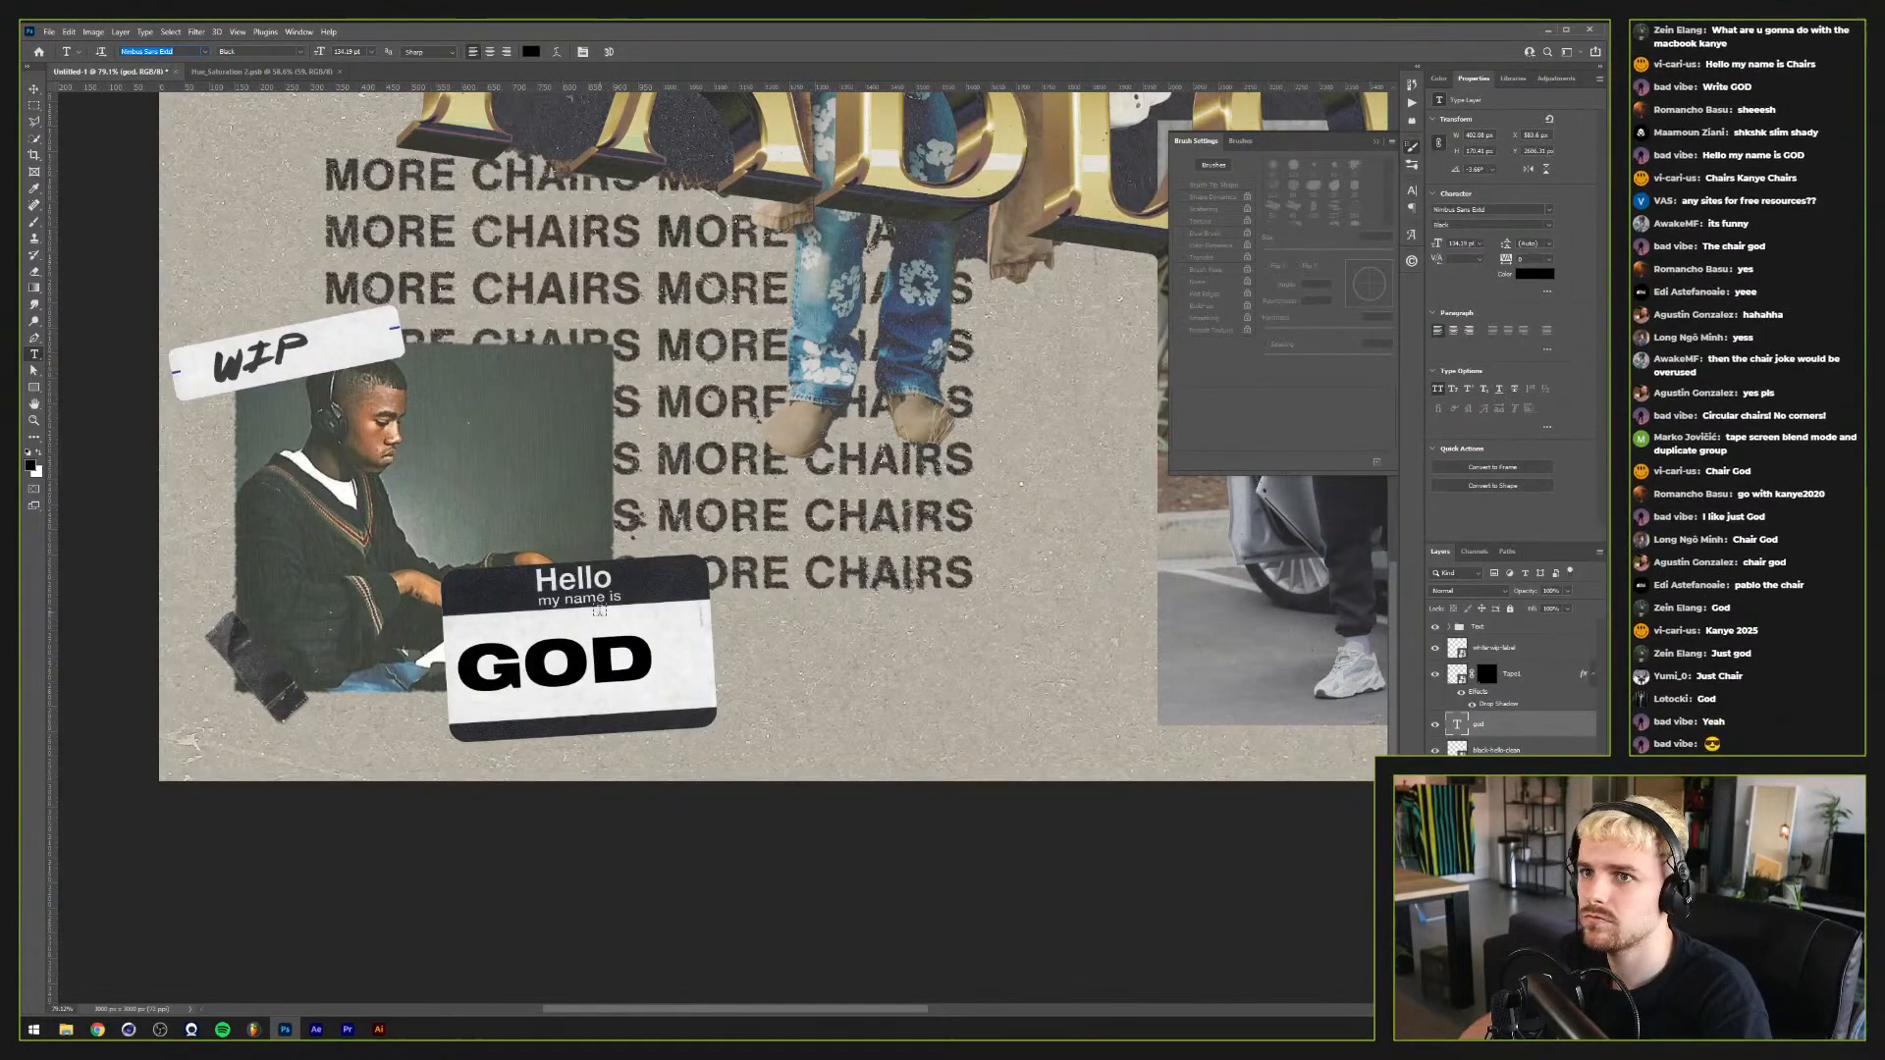
key(Return)
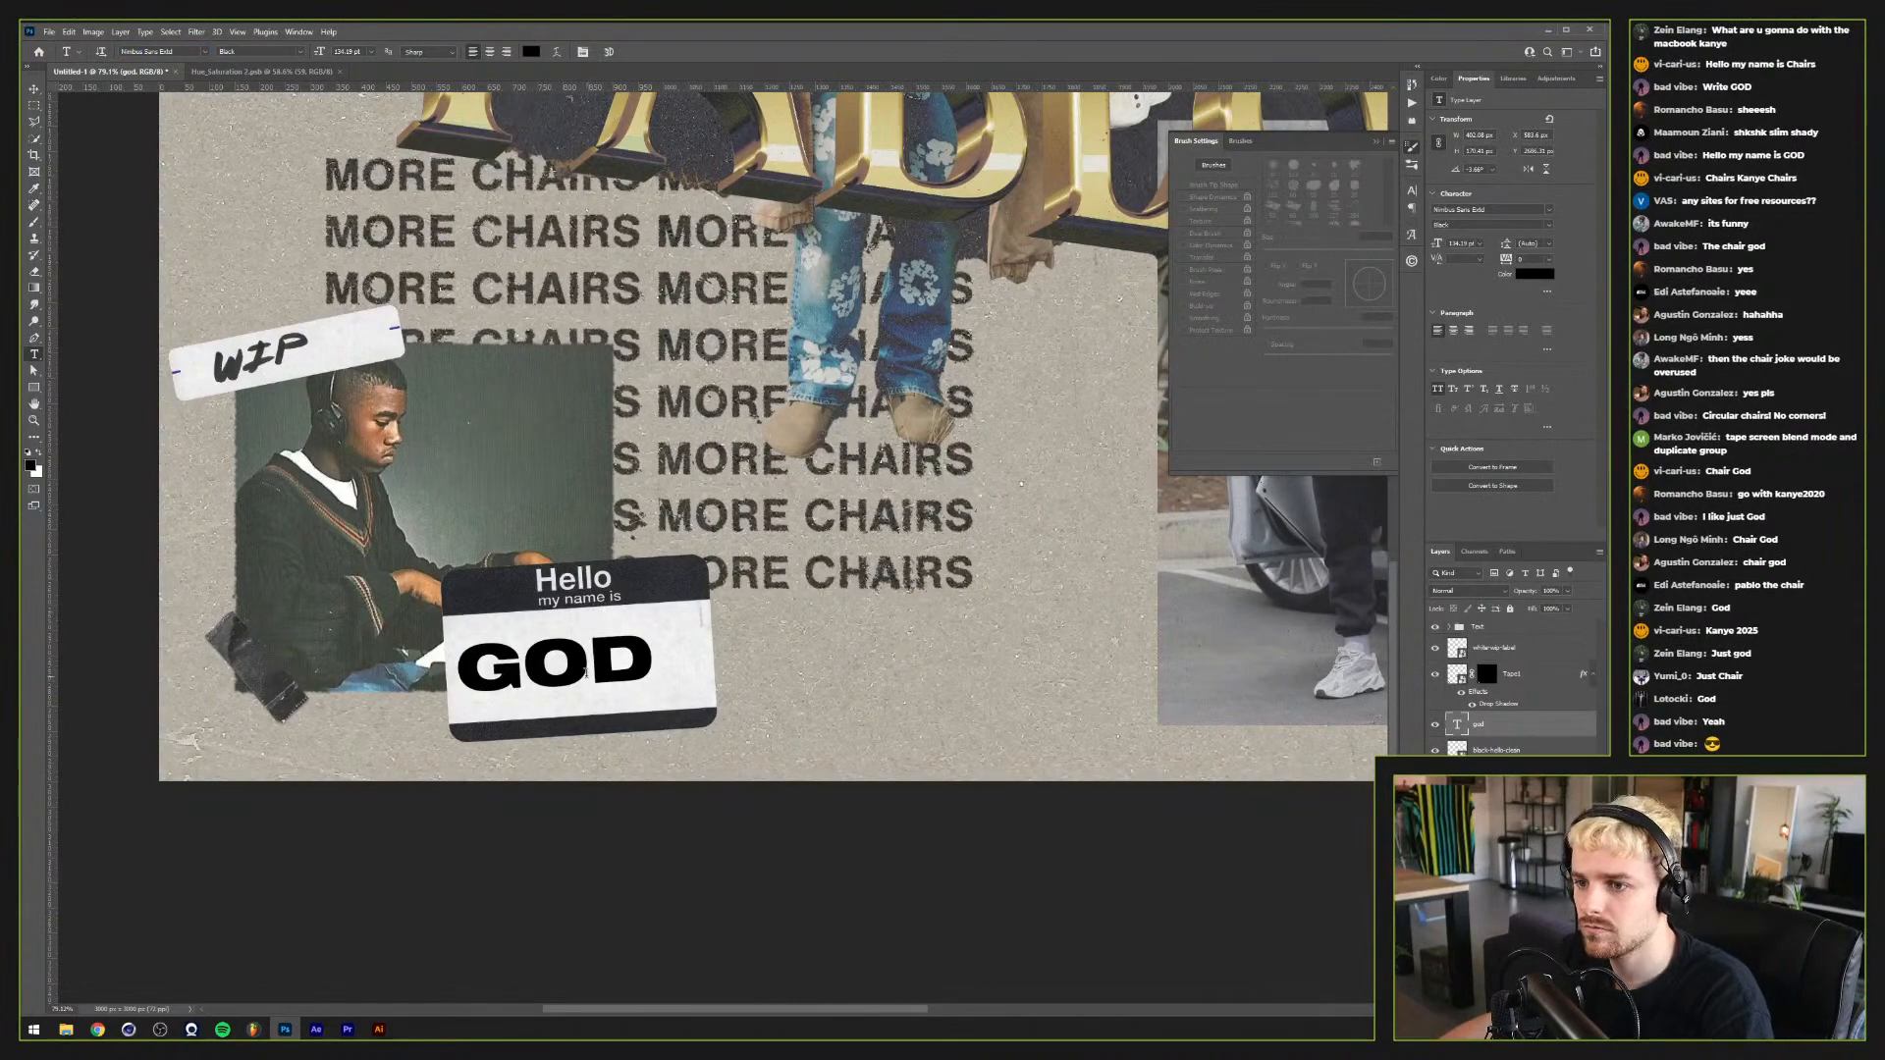
key(v)
drag(586, 672, 617, 644)
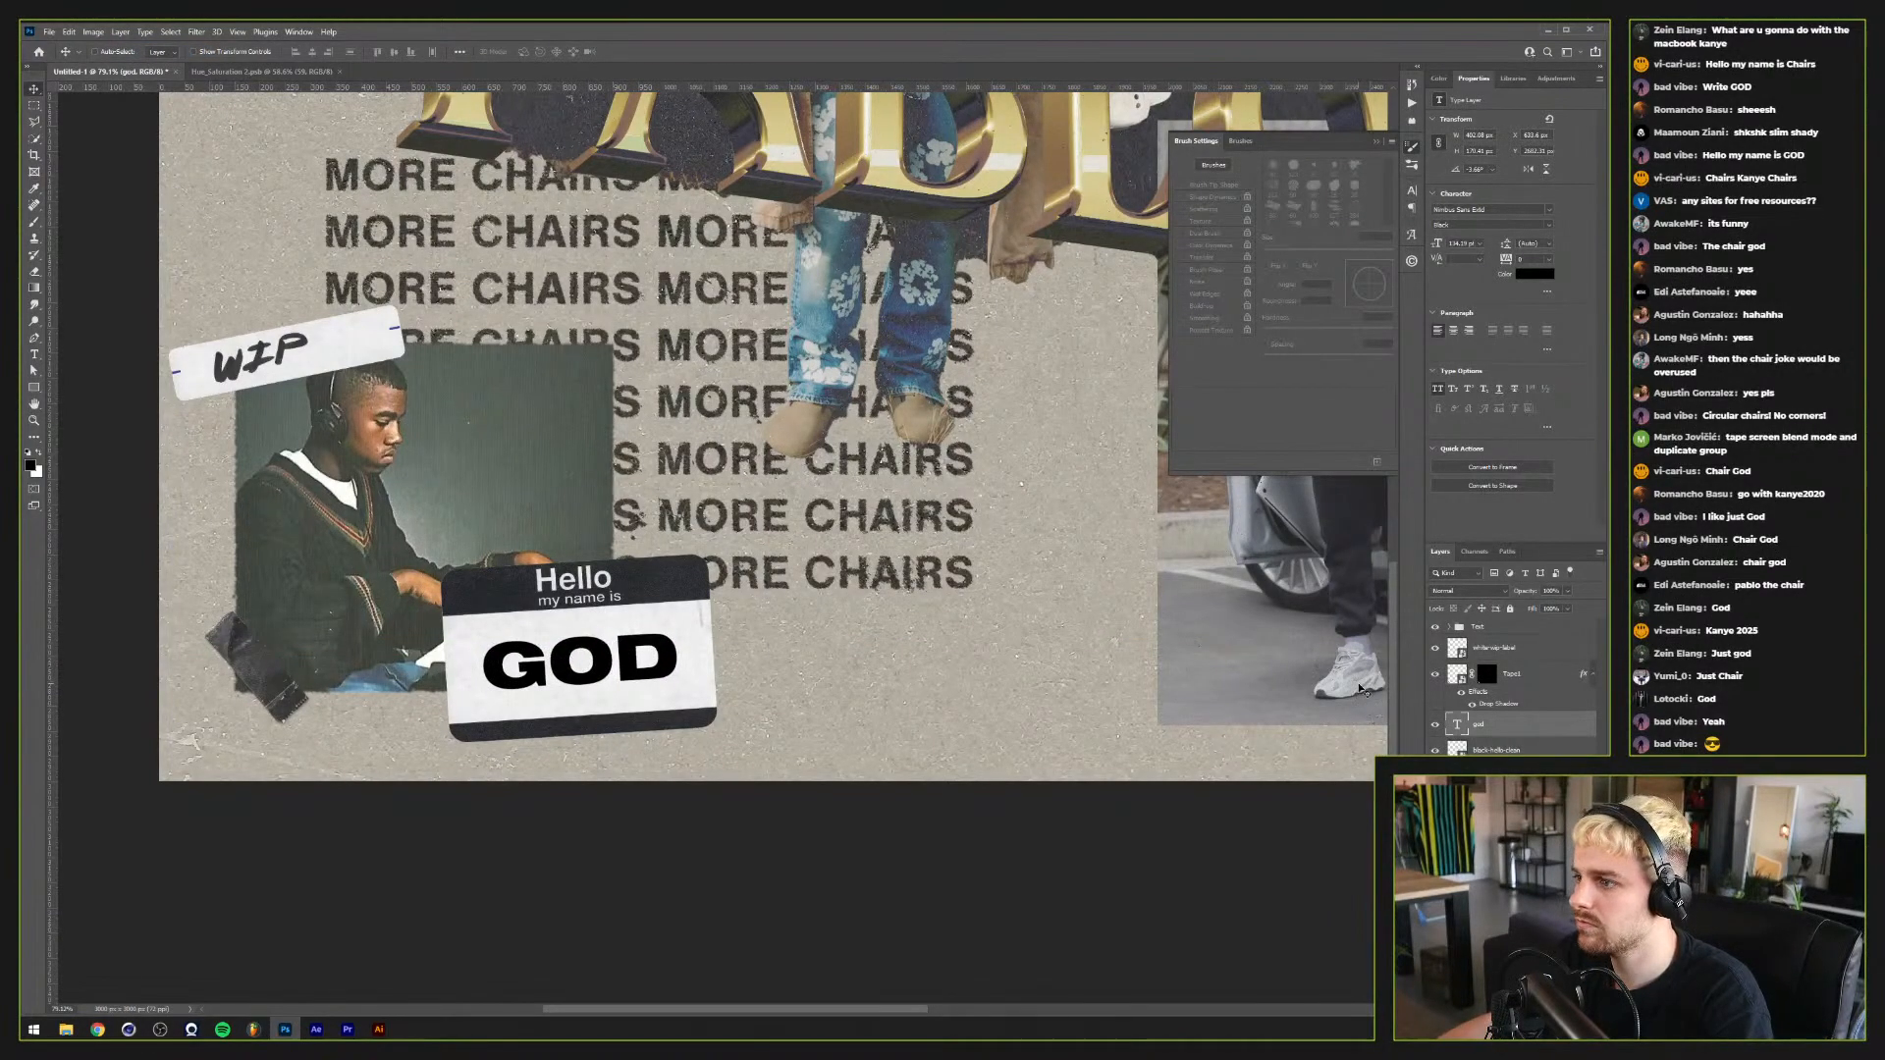
Step: Convert the GOD text to a smart object and roughen it with the Displace filter and a displacement map
right_click(1516, 720)
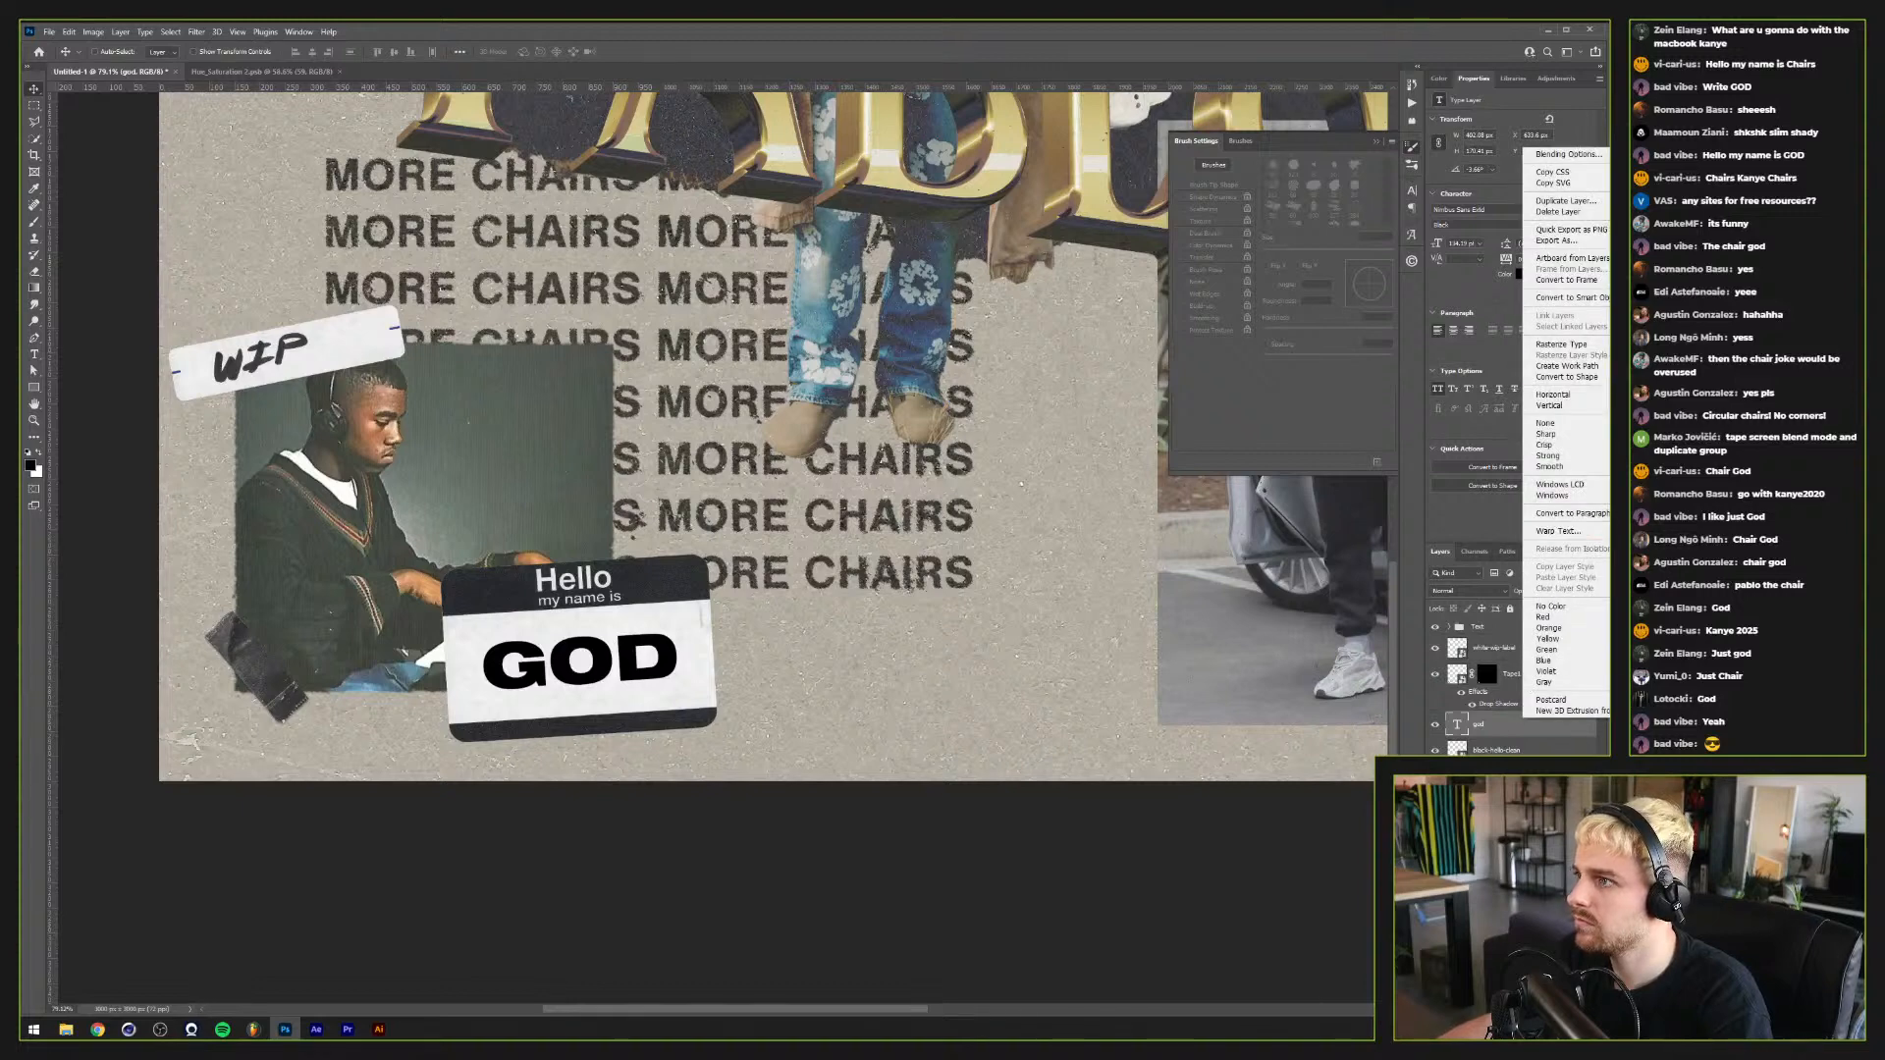
click(1556, 297)
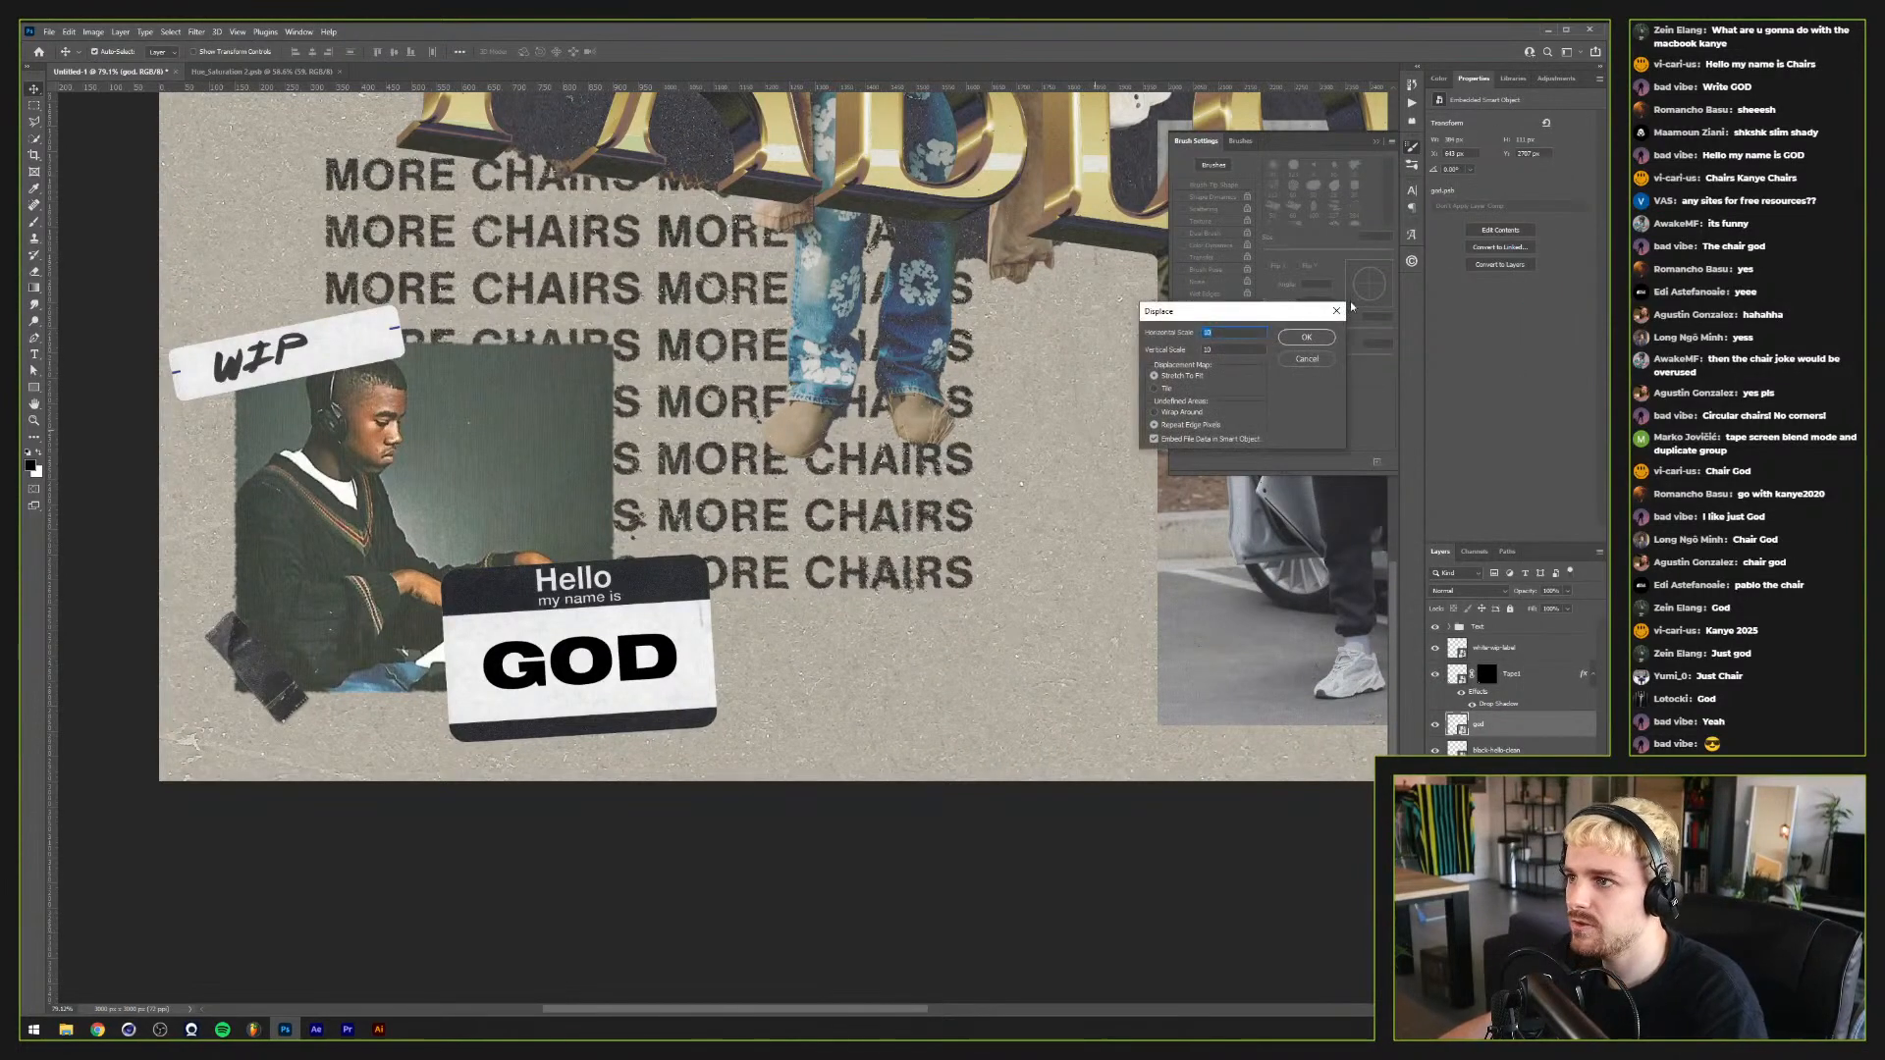
double_click(814, 506)
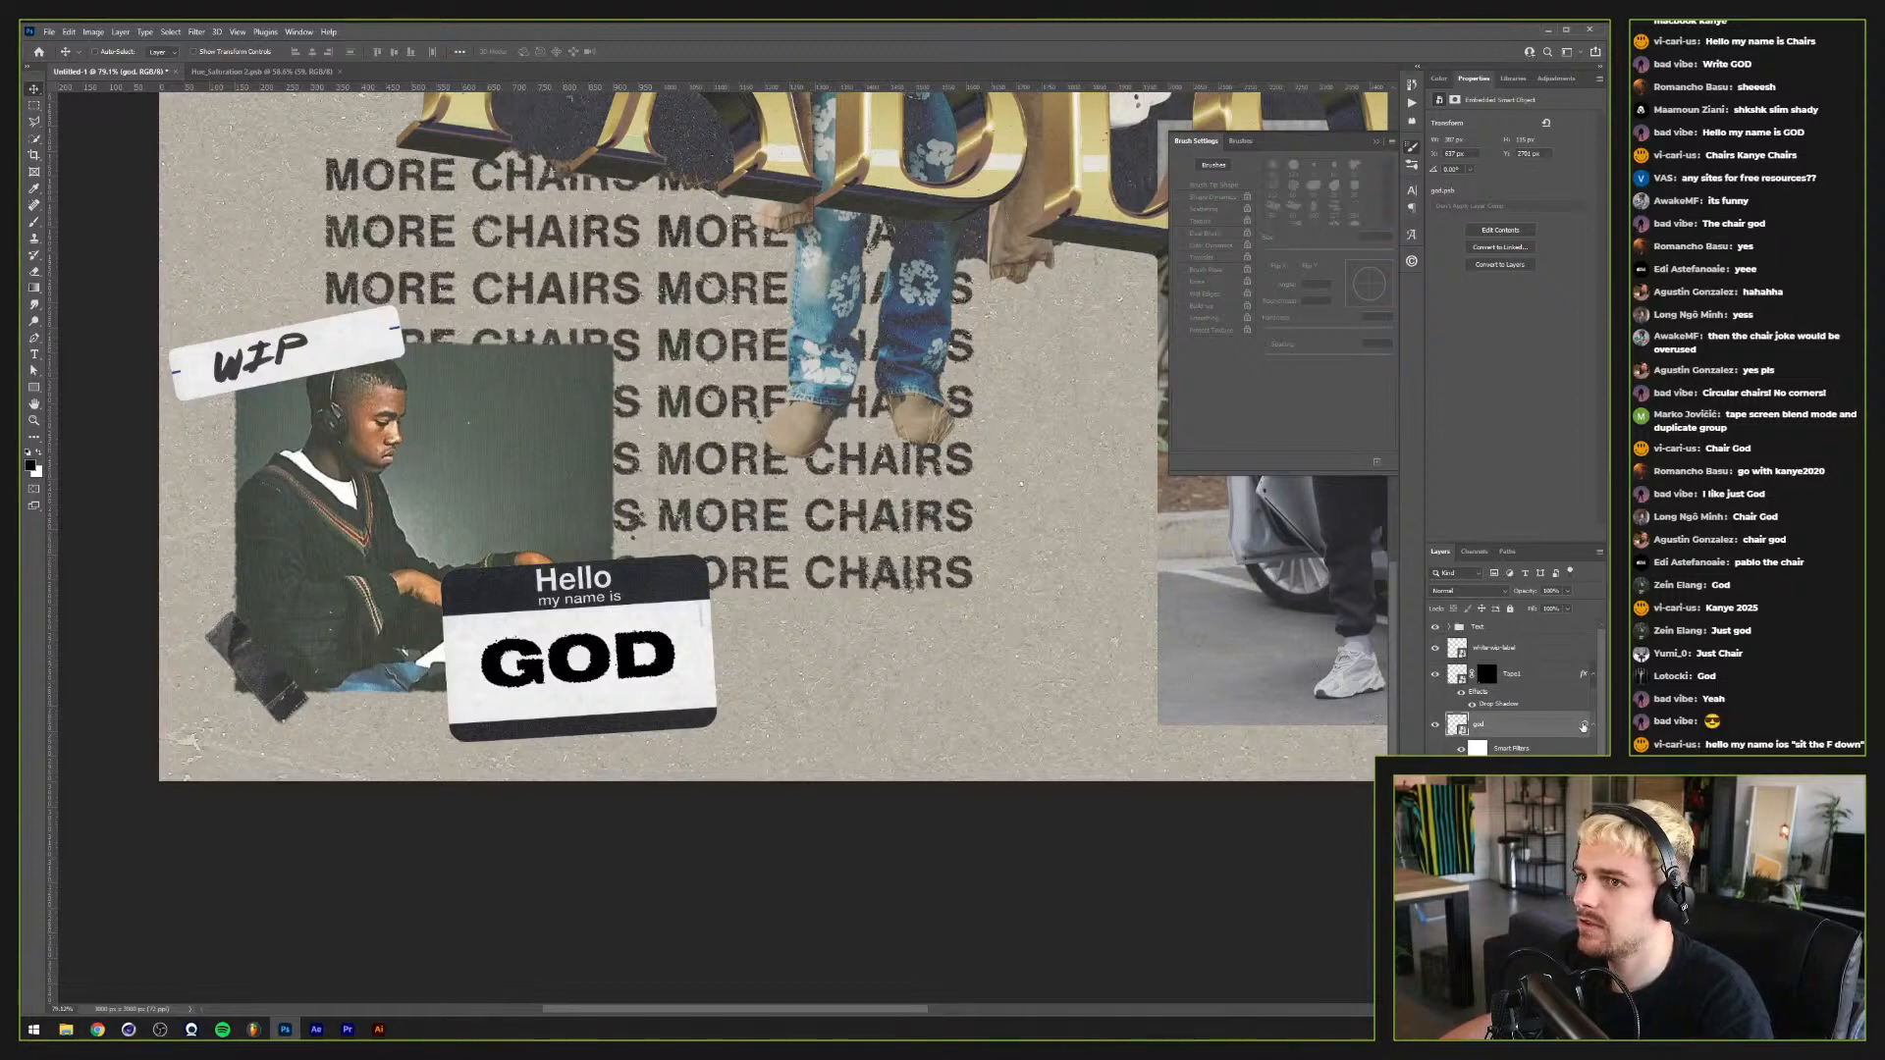
Step: Split the underlying layer's white Blend If slider on the GOD layer so the sticker texture shows through the letters
double_click(1569, 730)
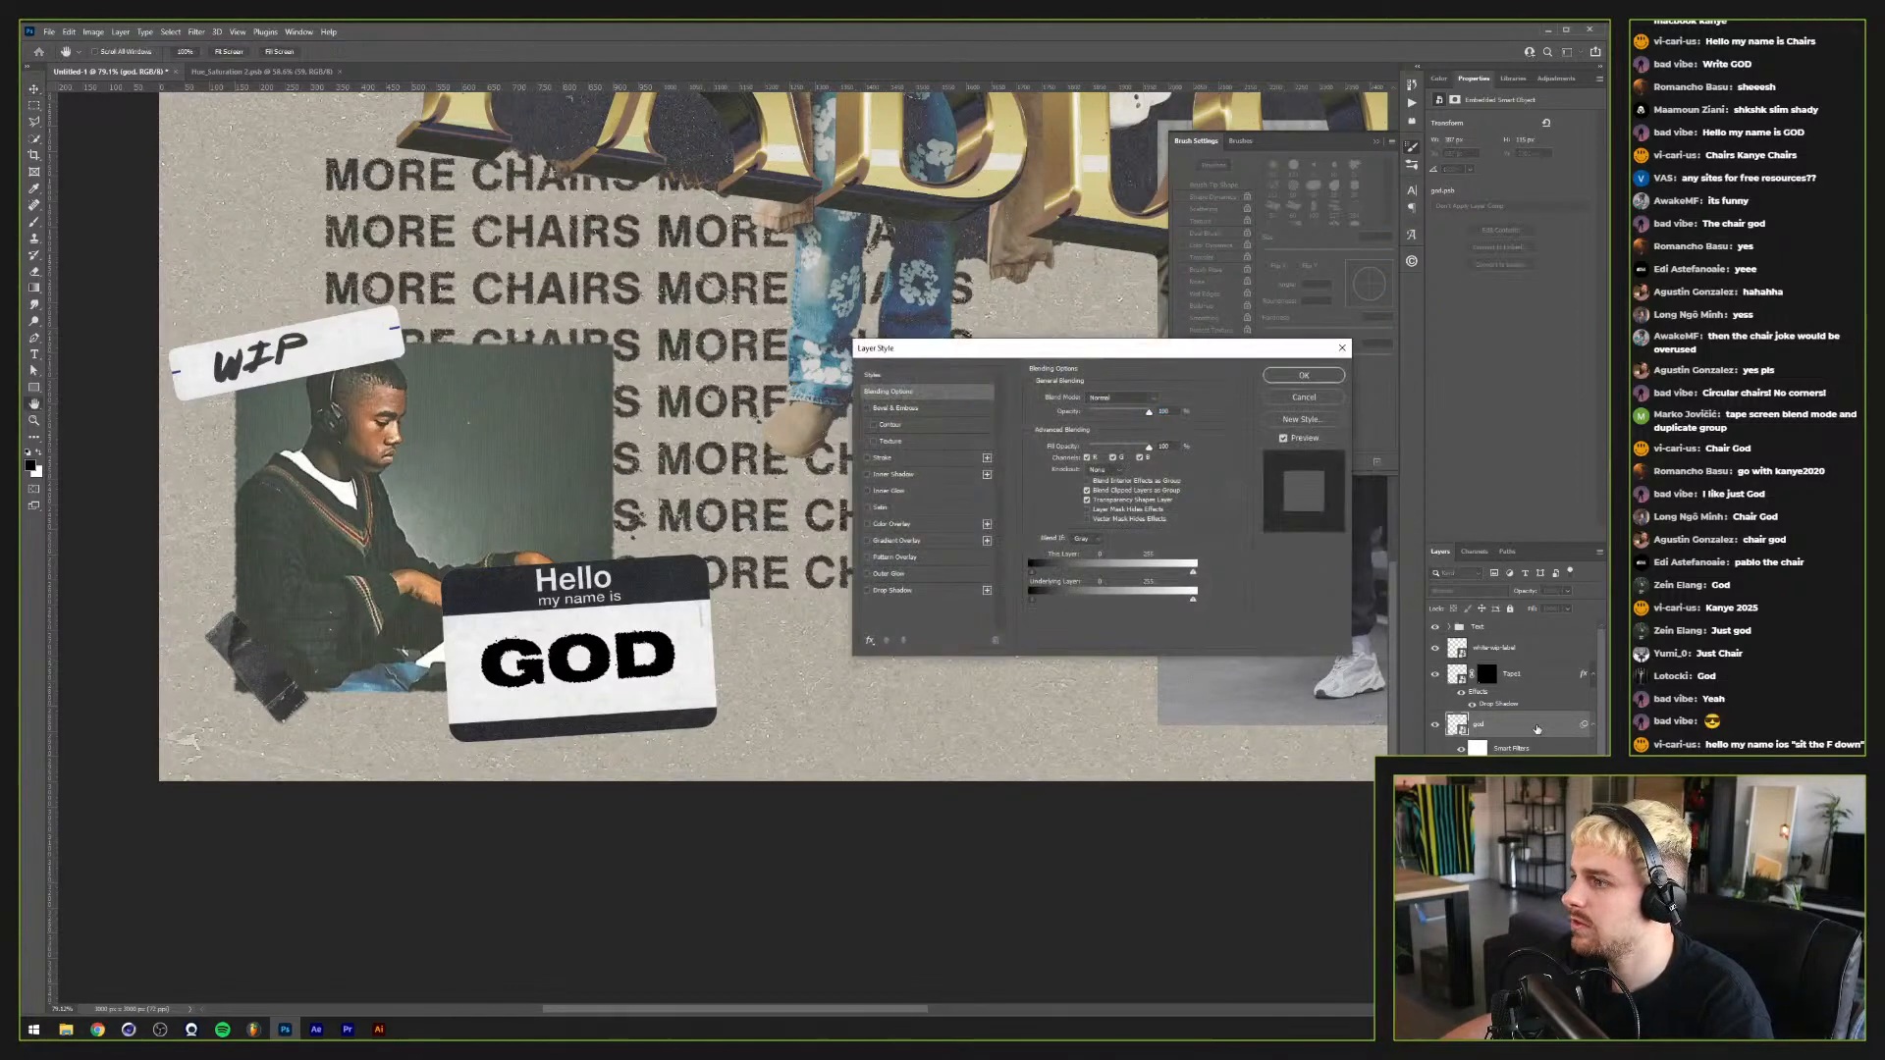
drag(1191, 601, 1176, 602)
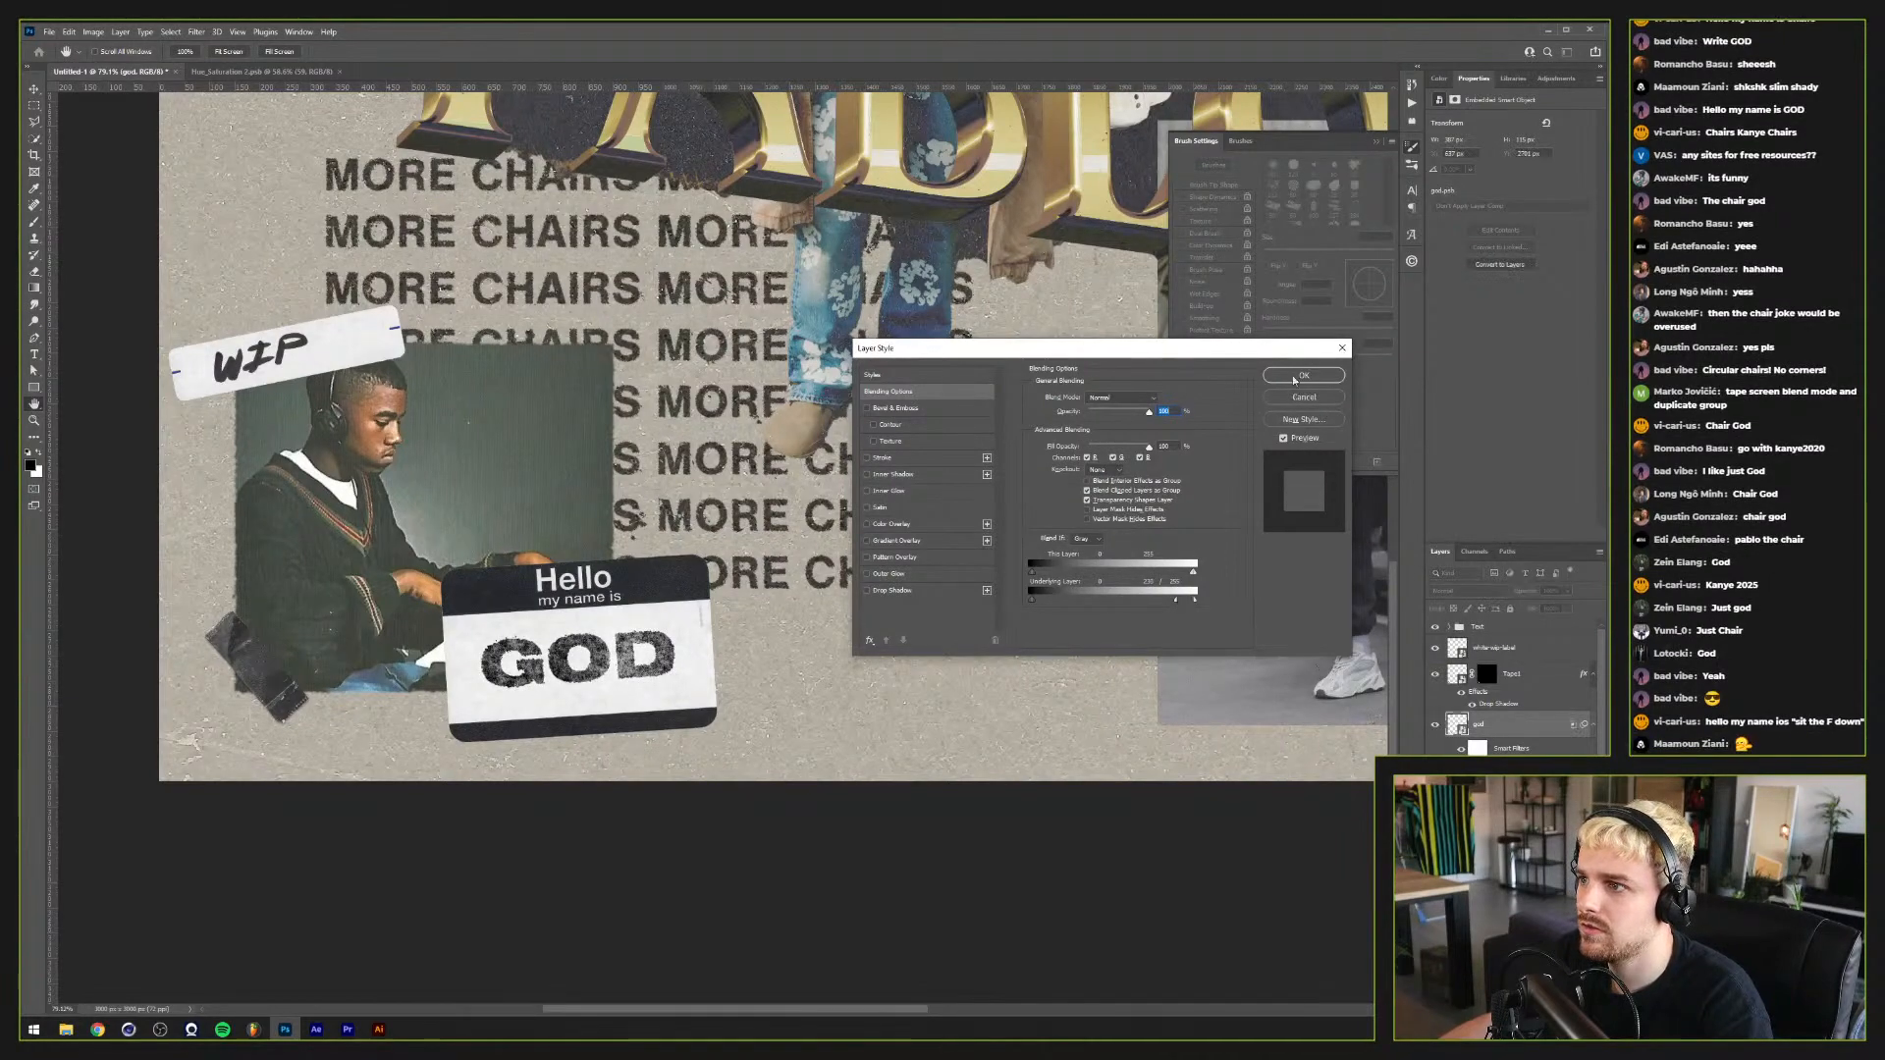
click(1302, 375)
Step: Apply the Displace filter to the GOD text using the paper-map-03 displacement map
key(v)
scroll(648, 722, up, 3)
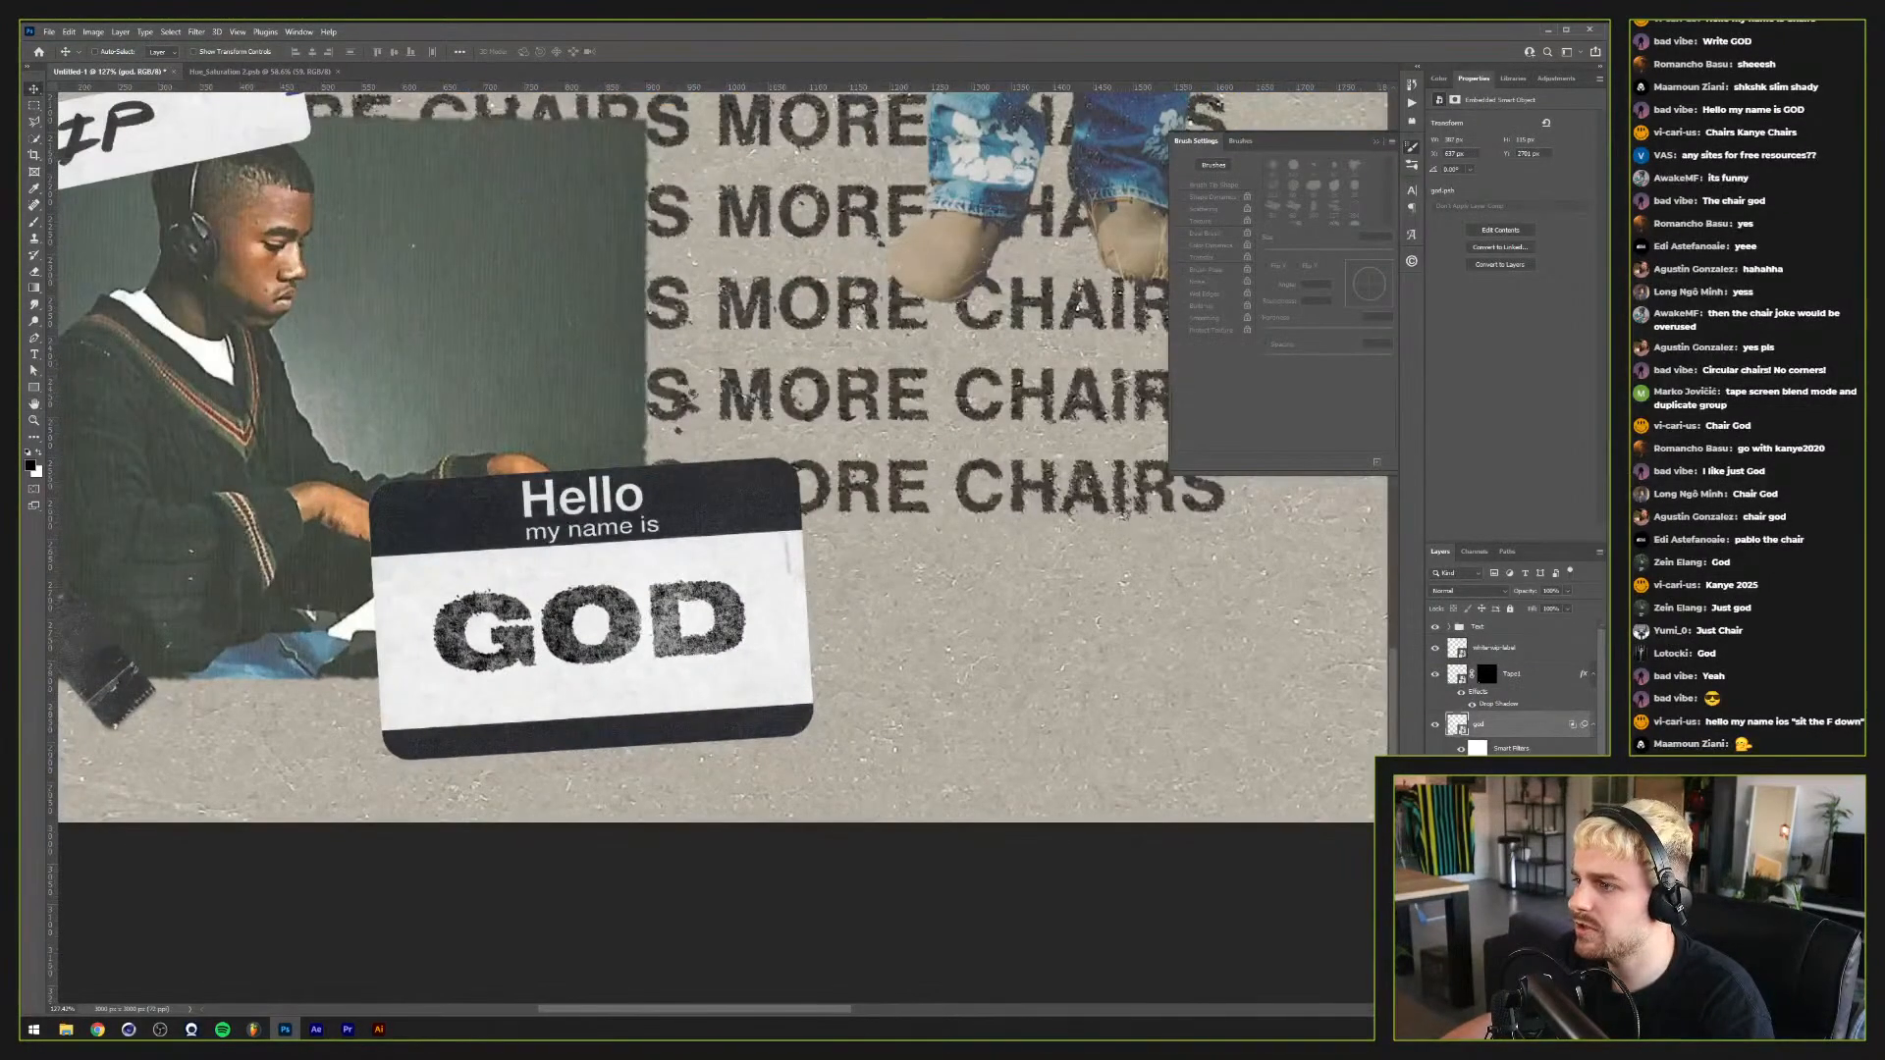
key(ctrl+alt+f)
click(1307, 336)
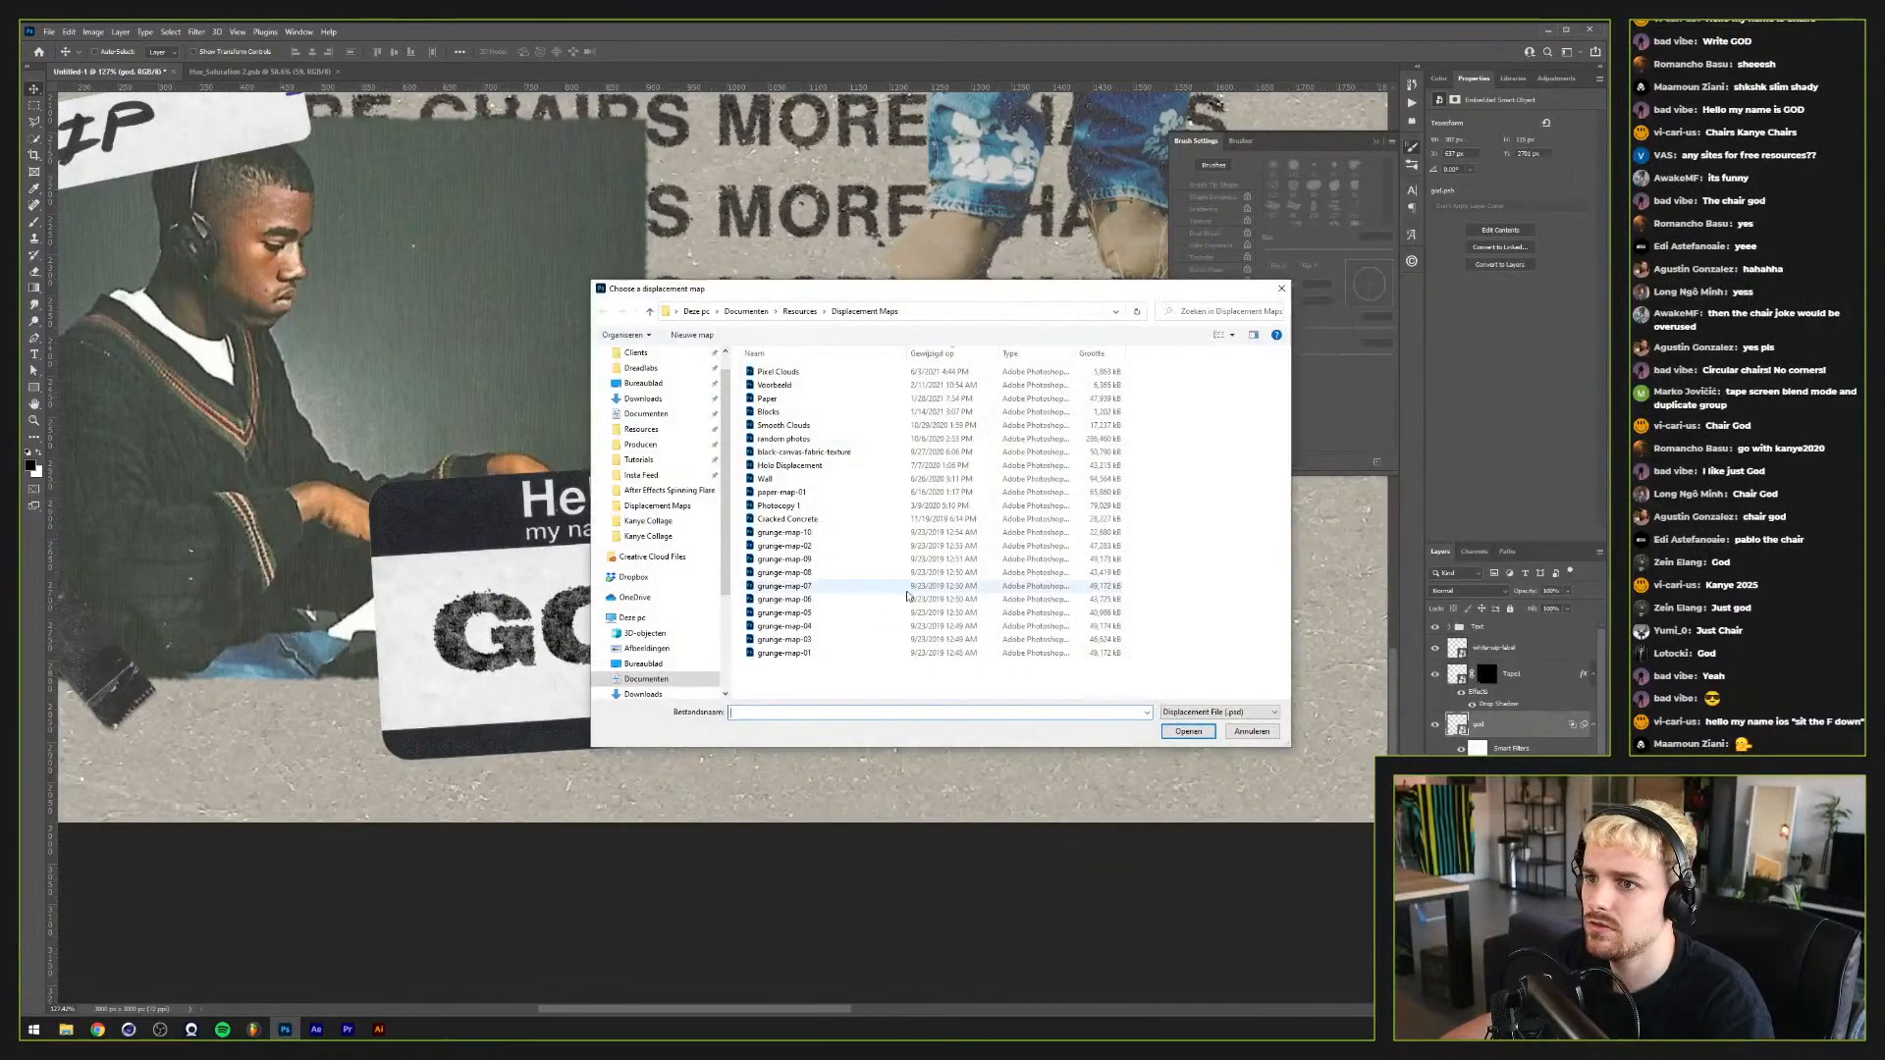
double_click(789, 493)
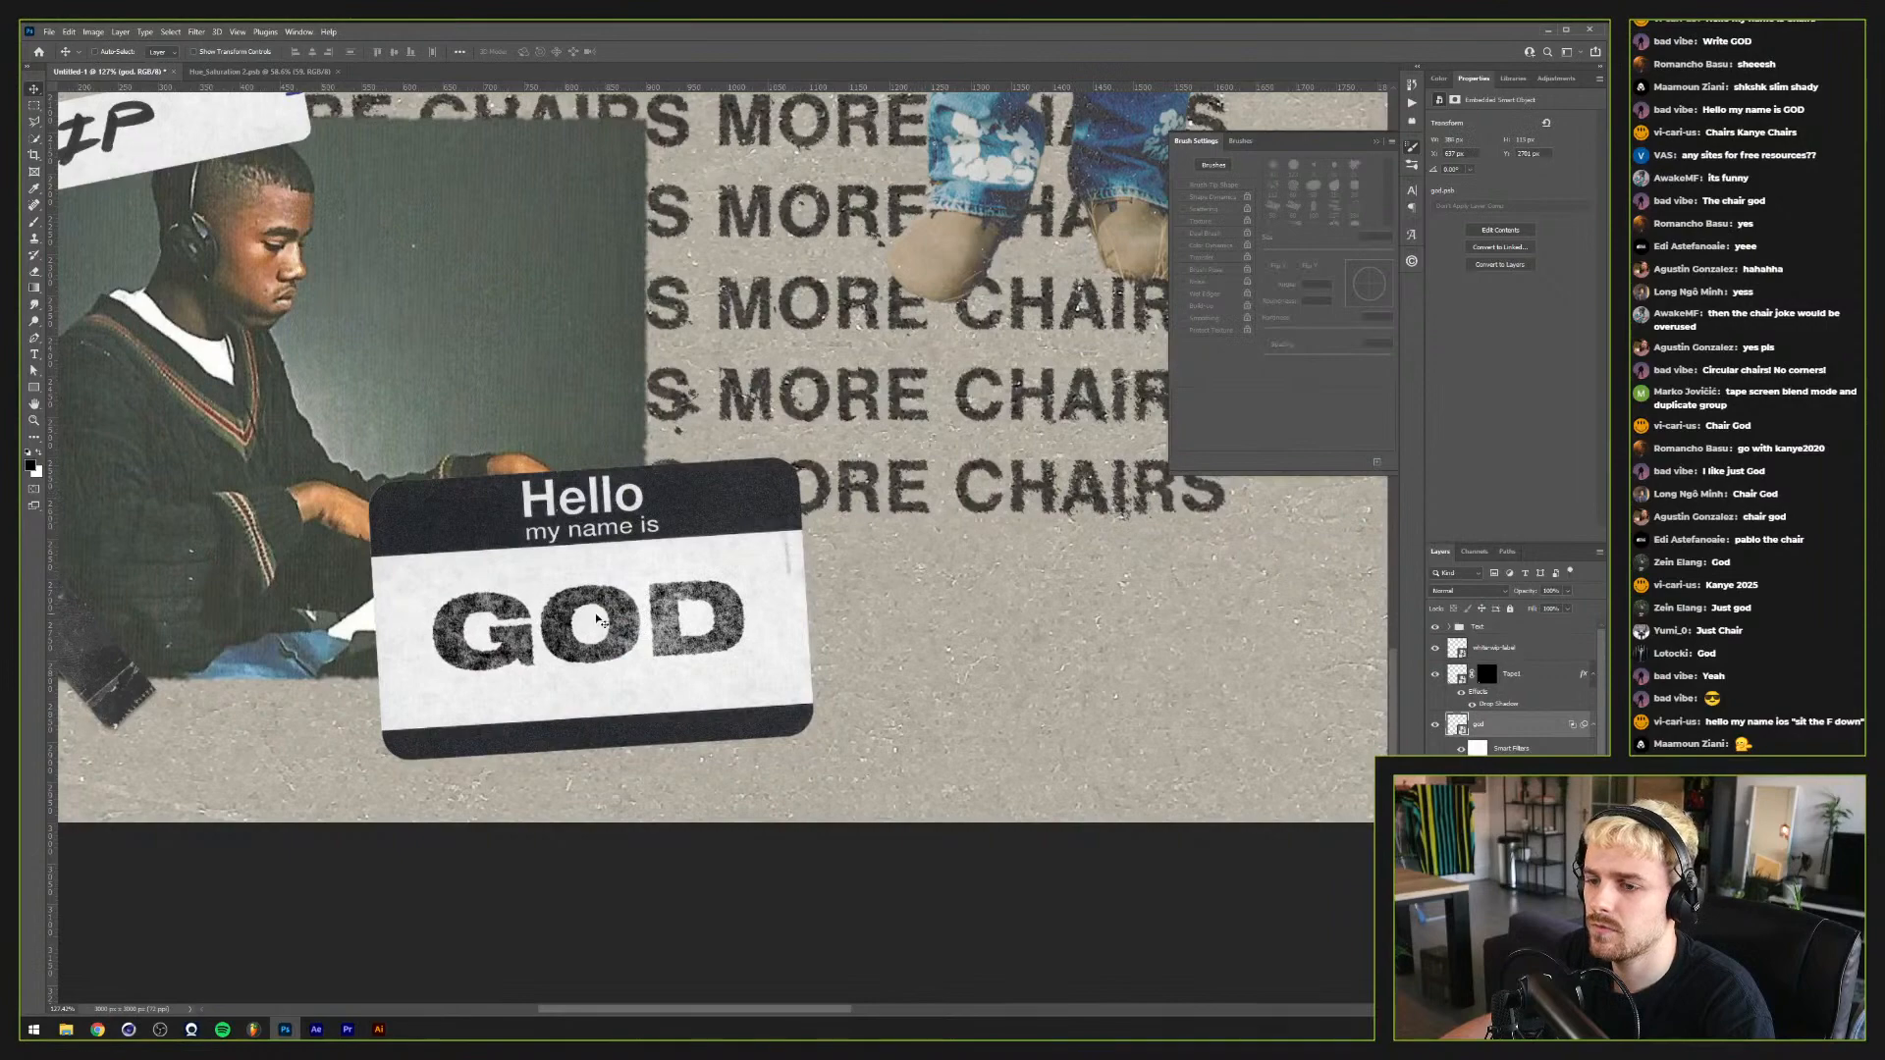
Step: Group the GOD text with the name sticker and add a subtle Multiply drop shadow to the group
scroll(586, 626, down, 5)
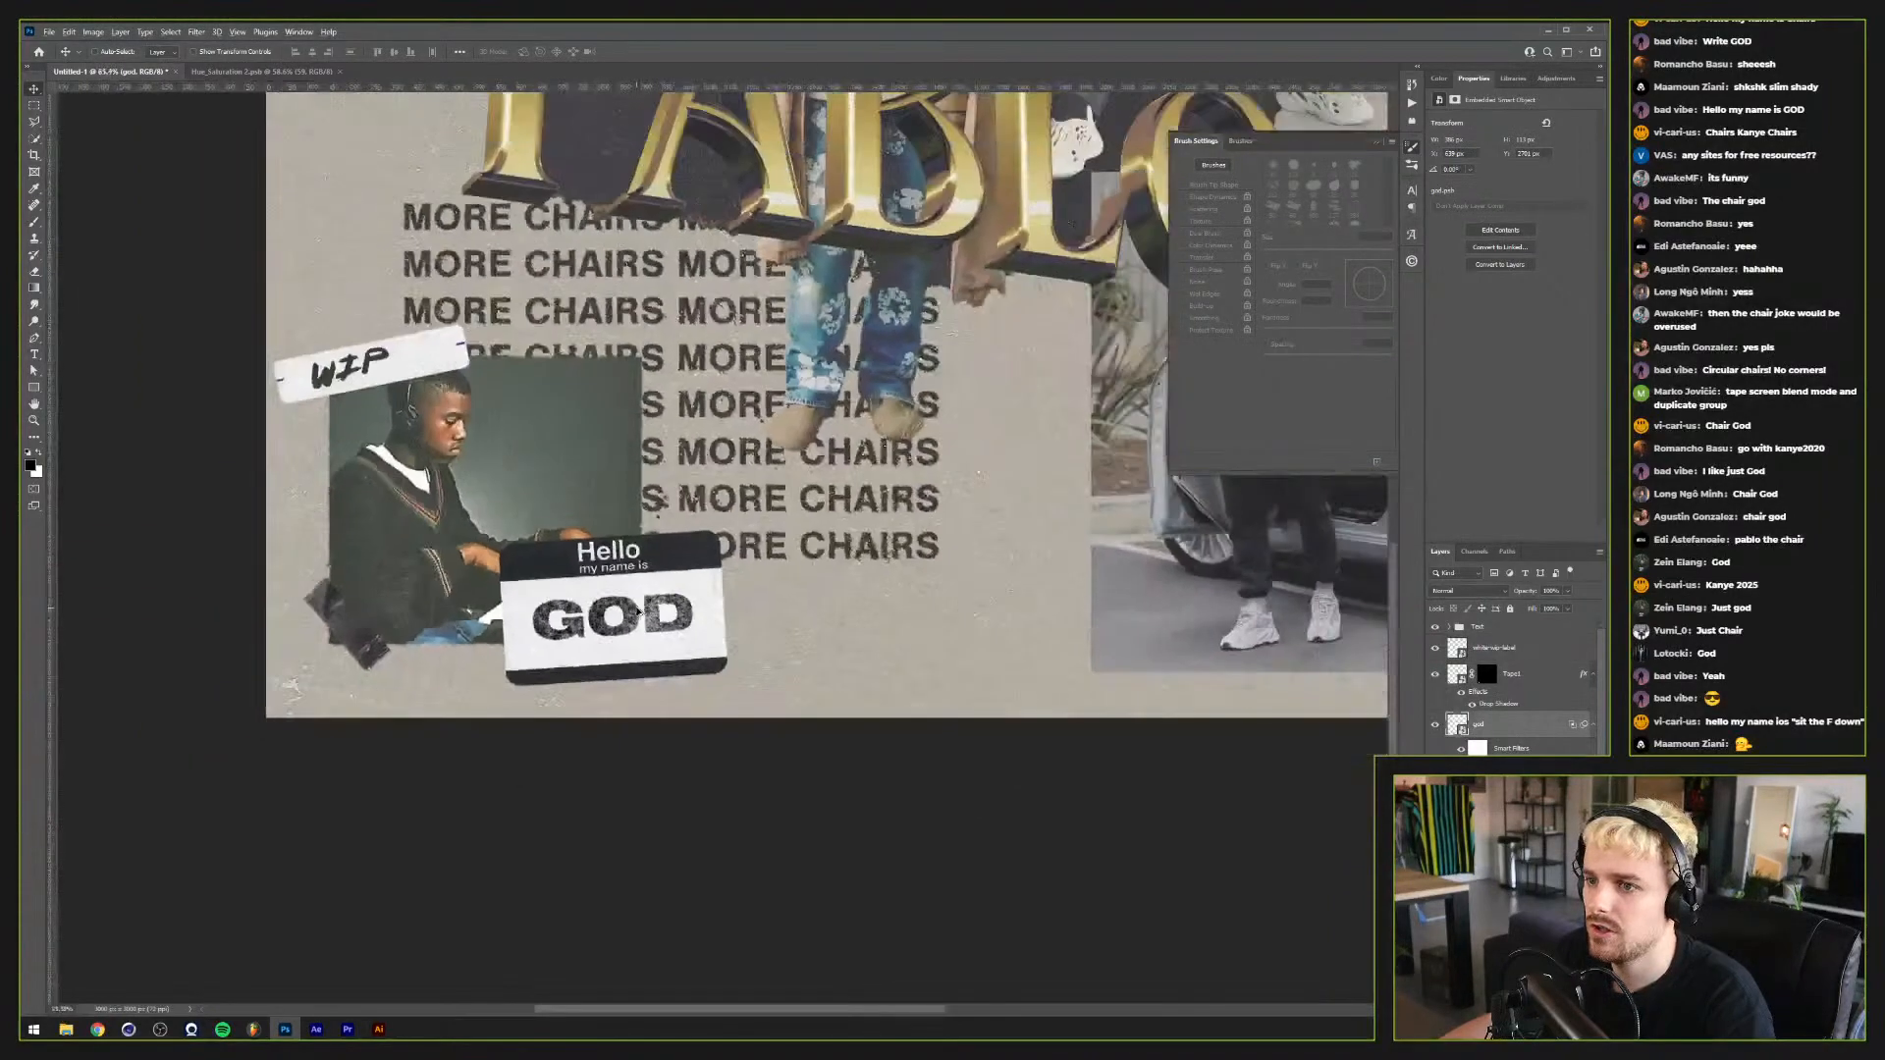
scroll(728, 631, up, 3)
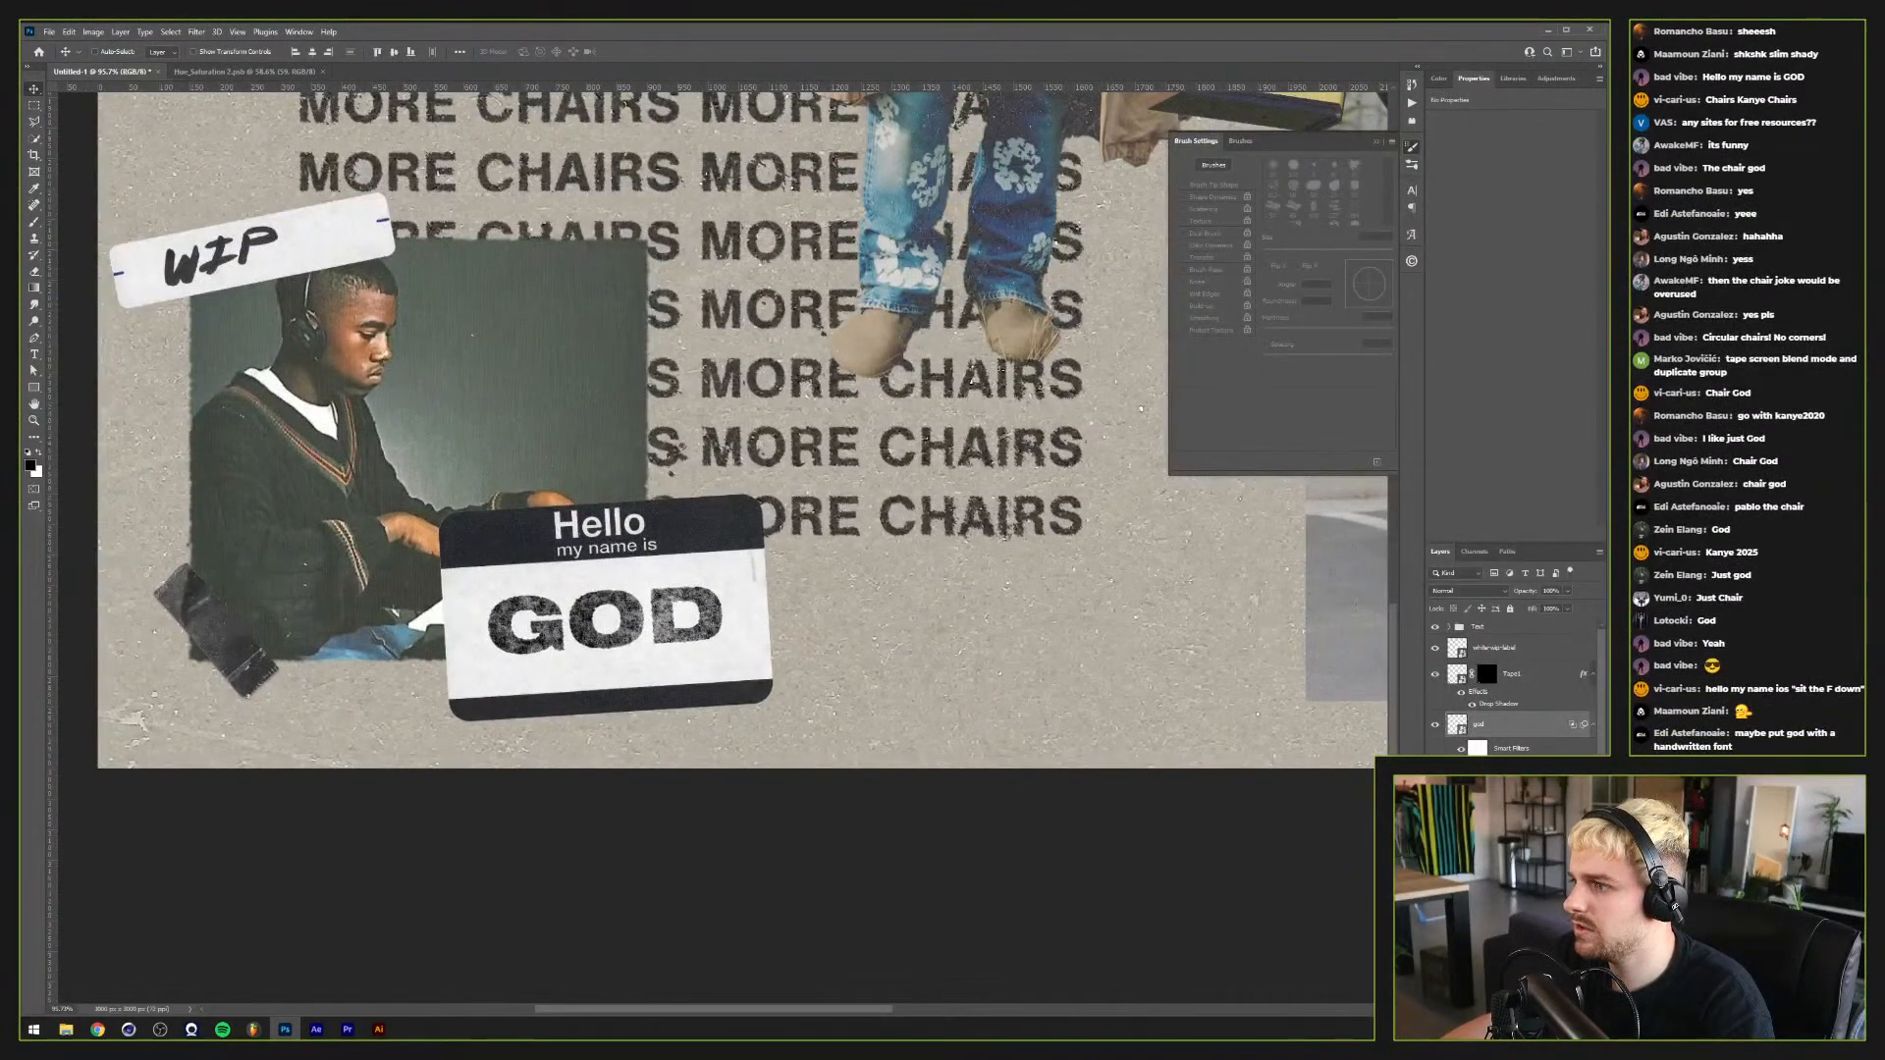
key(ctrl+g)
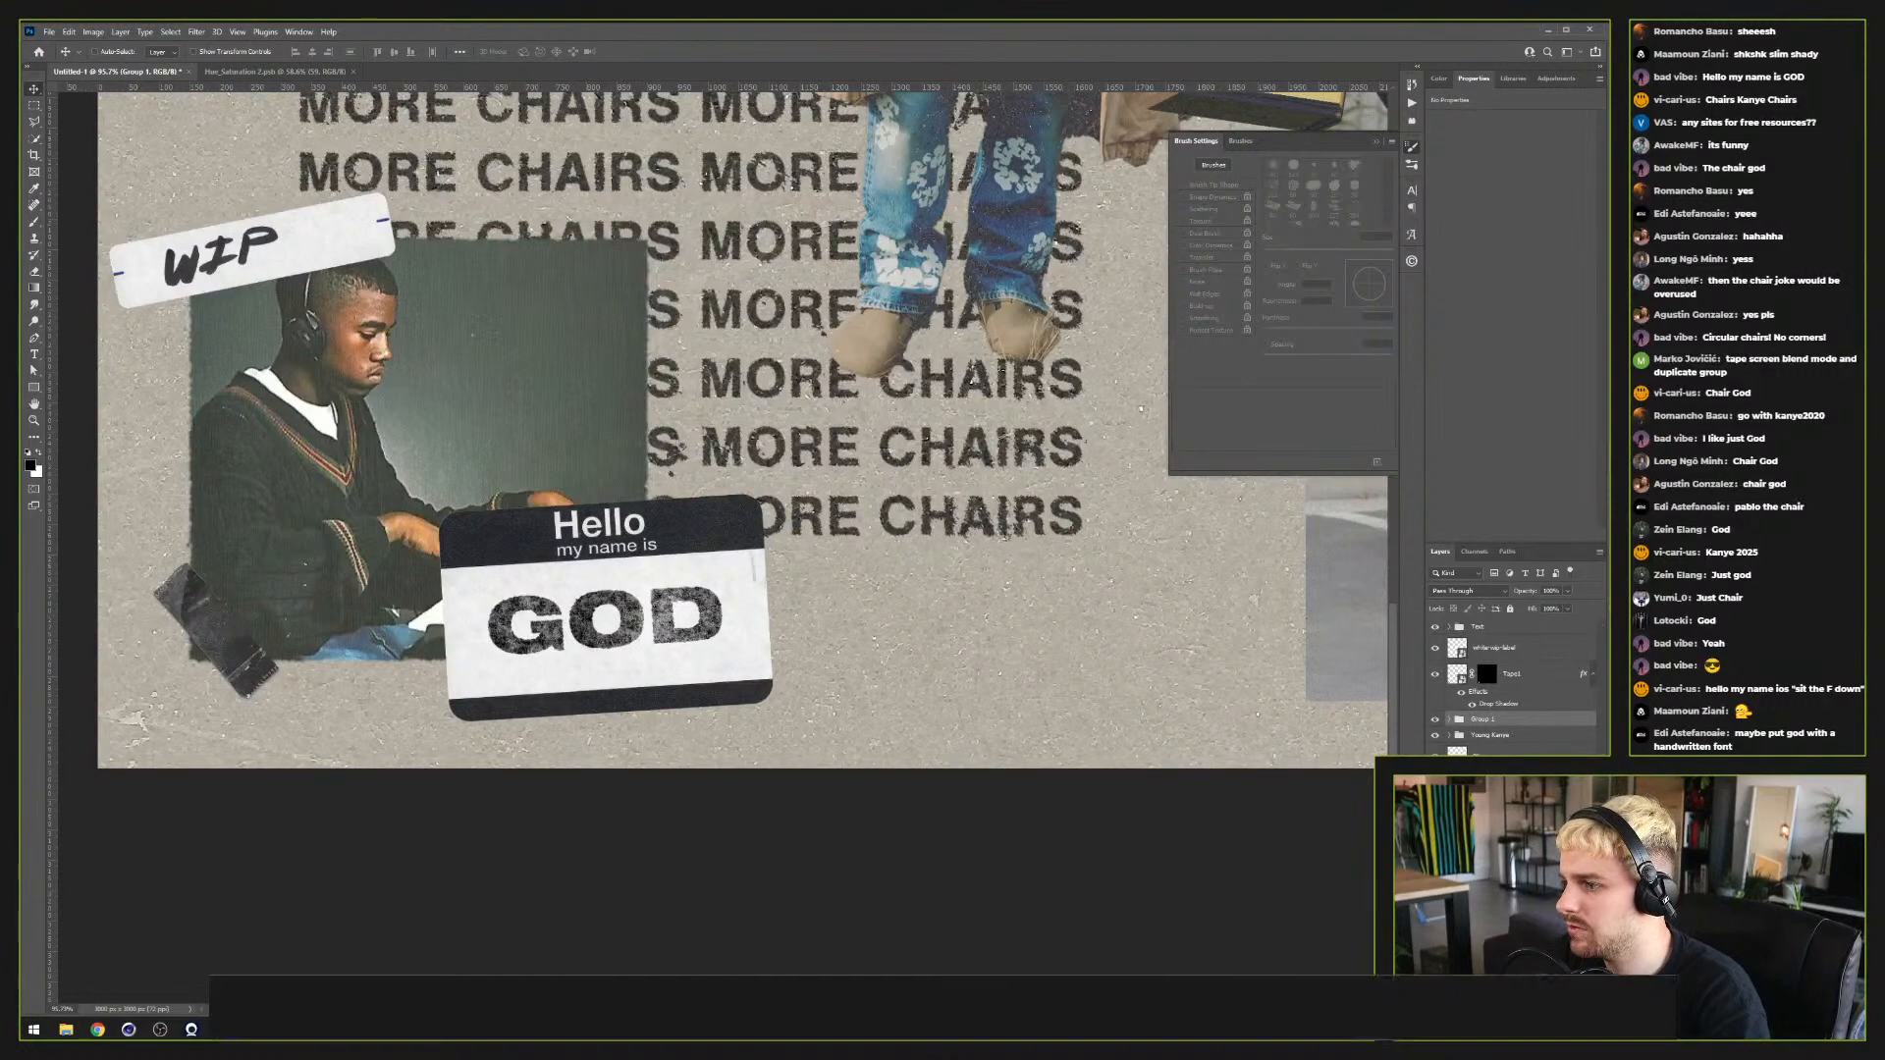
double_click(1482, 718)
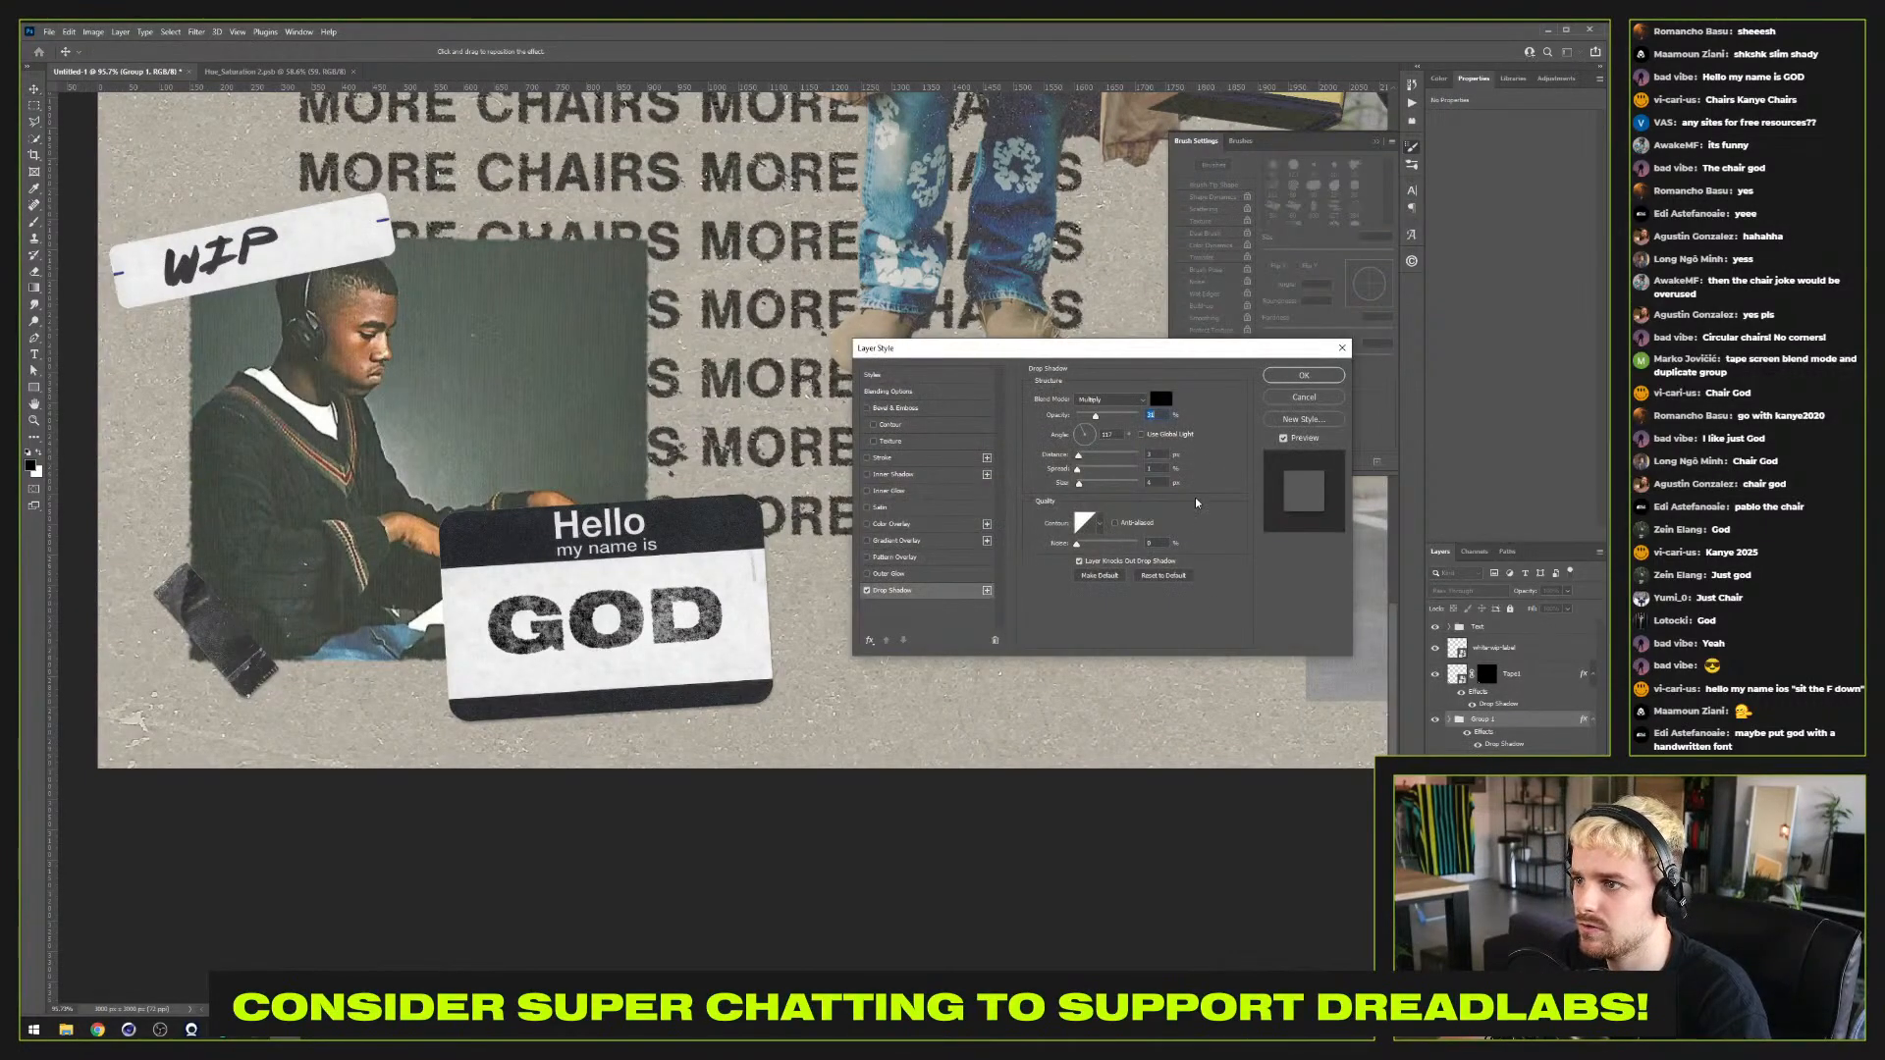
click(1291, 377)
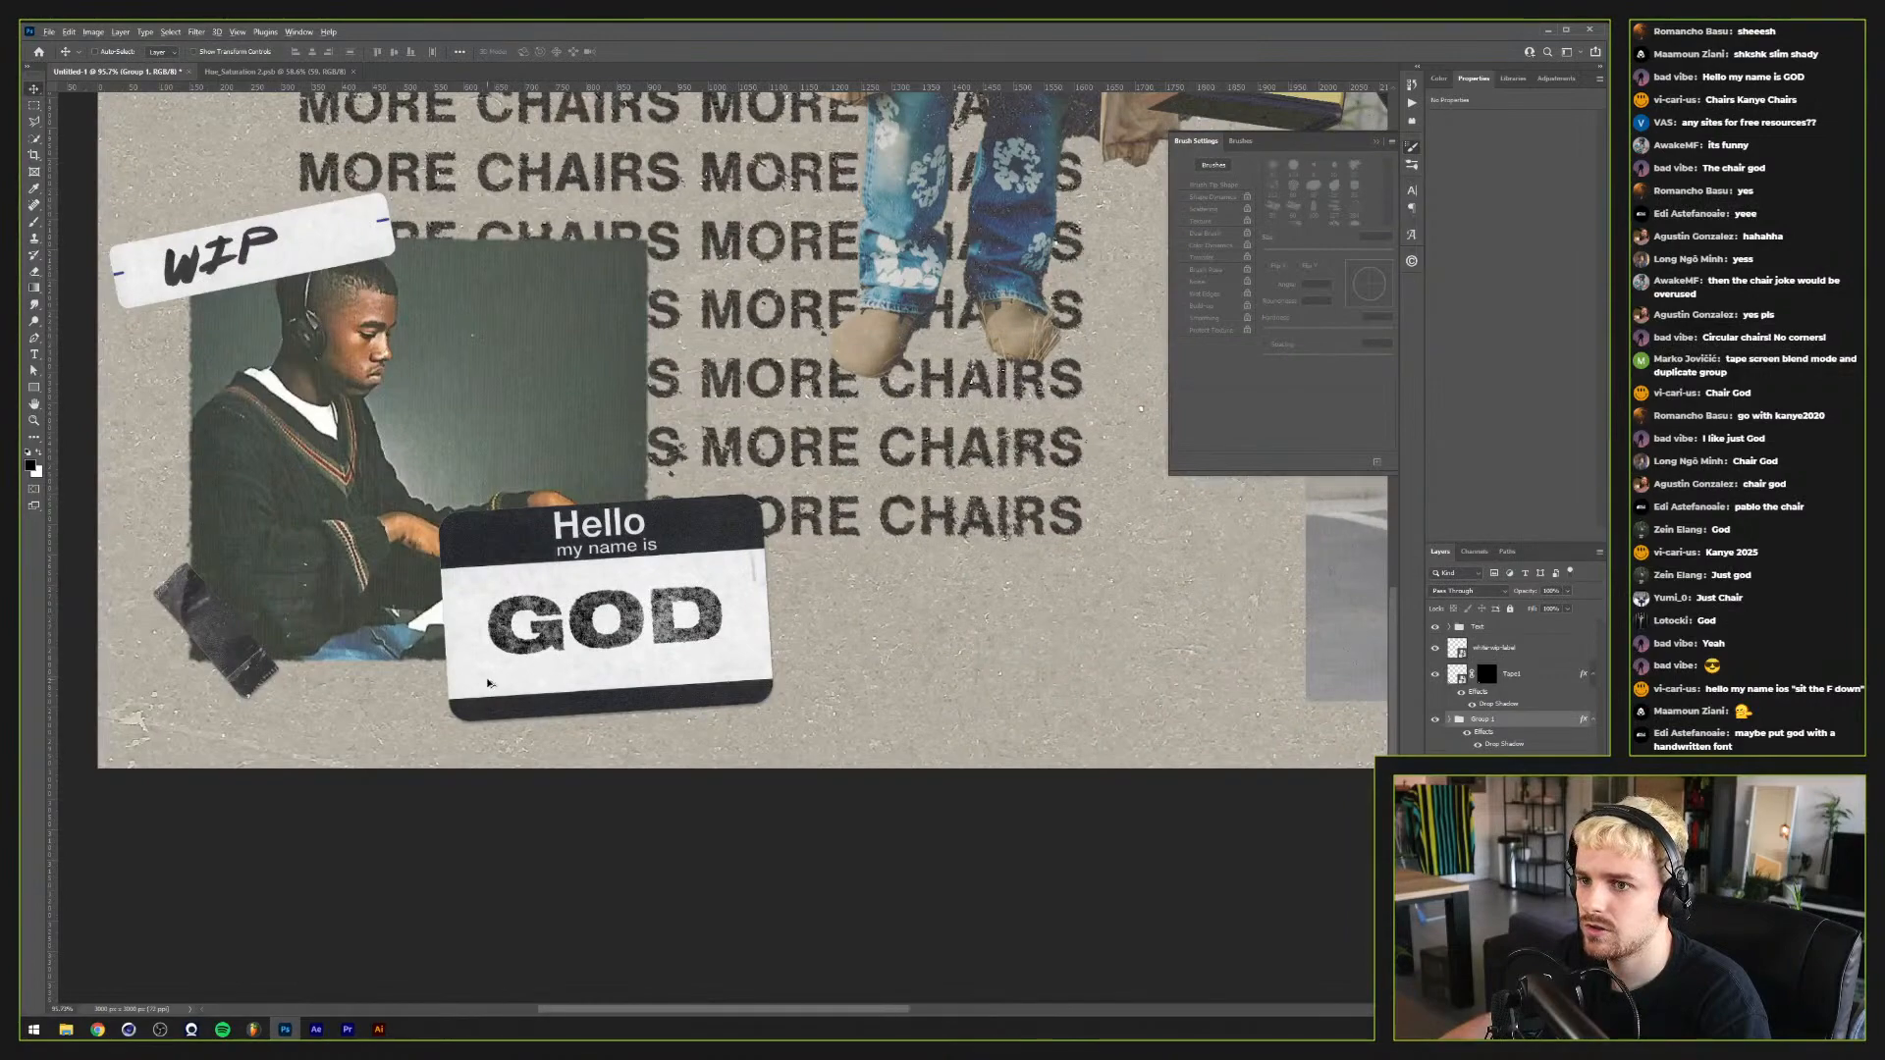
Step: Place the Tape 12 image from the Goodie Pack above the sticker group and set its blend mode to Screen
scroll(487, 683, up, 2)
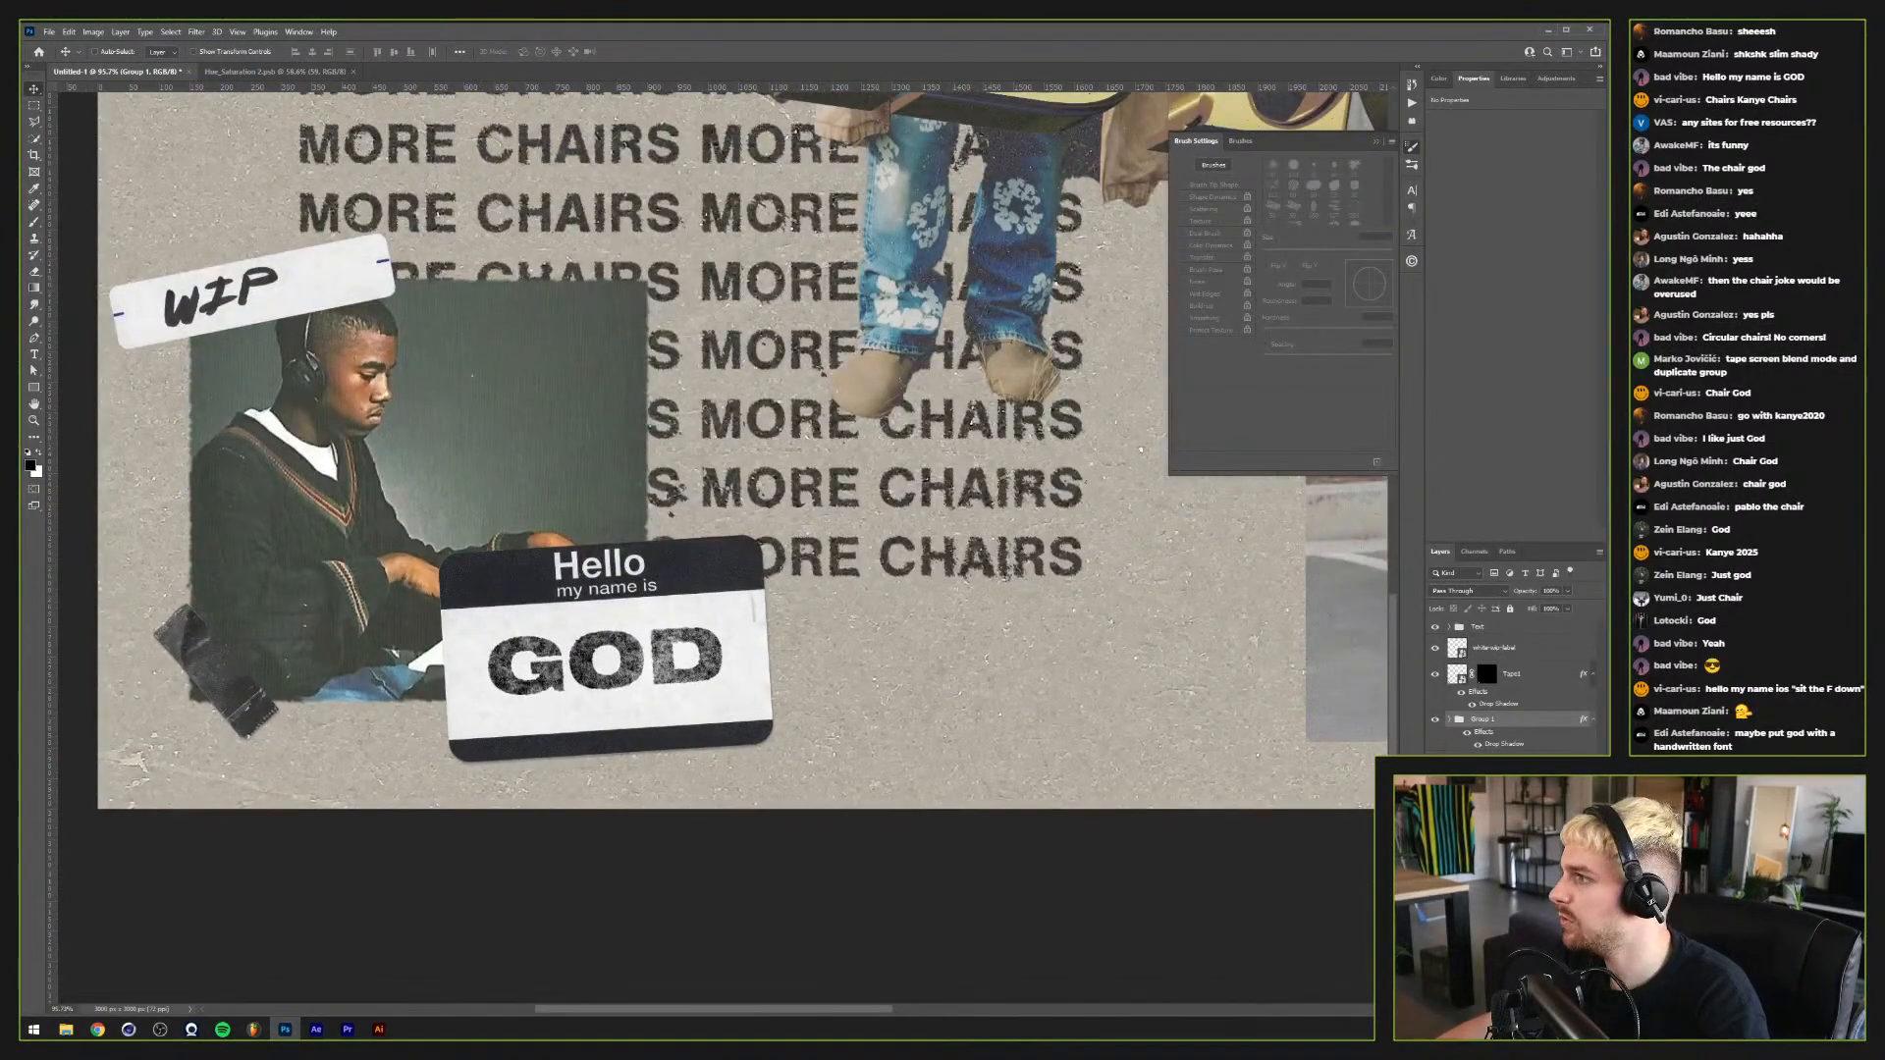
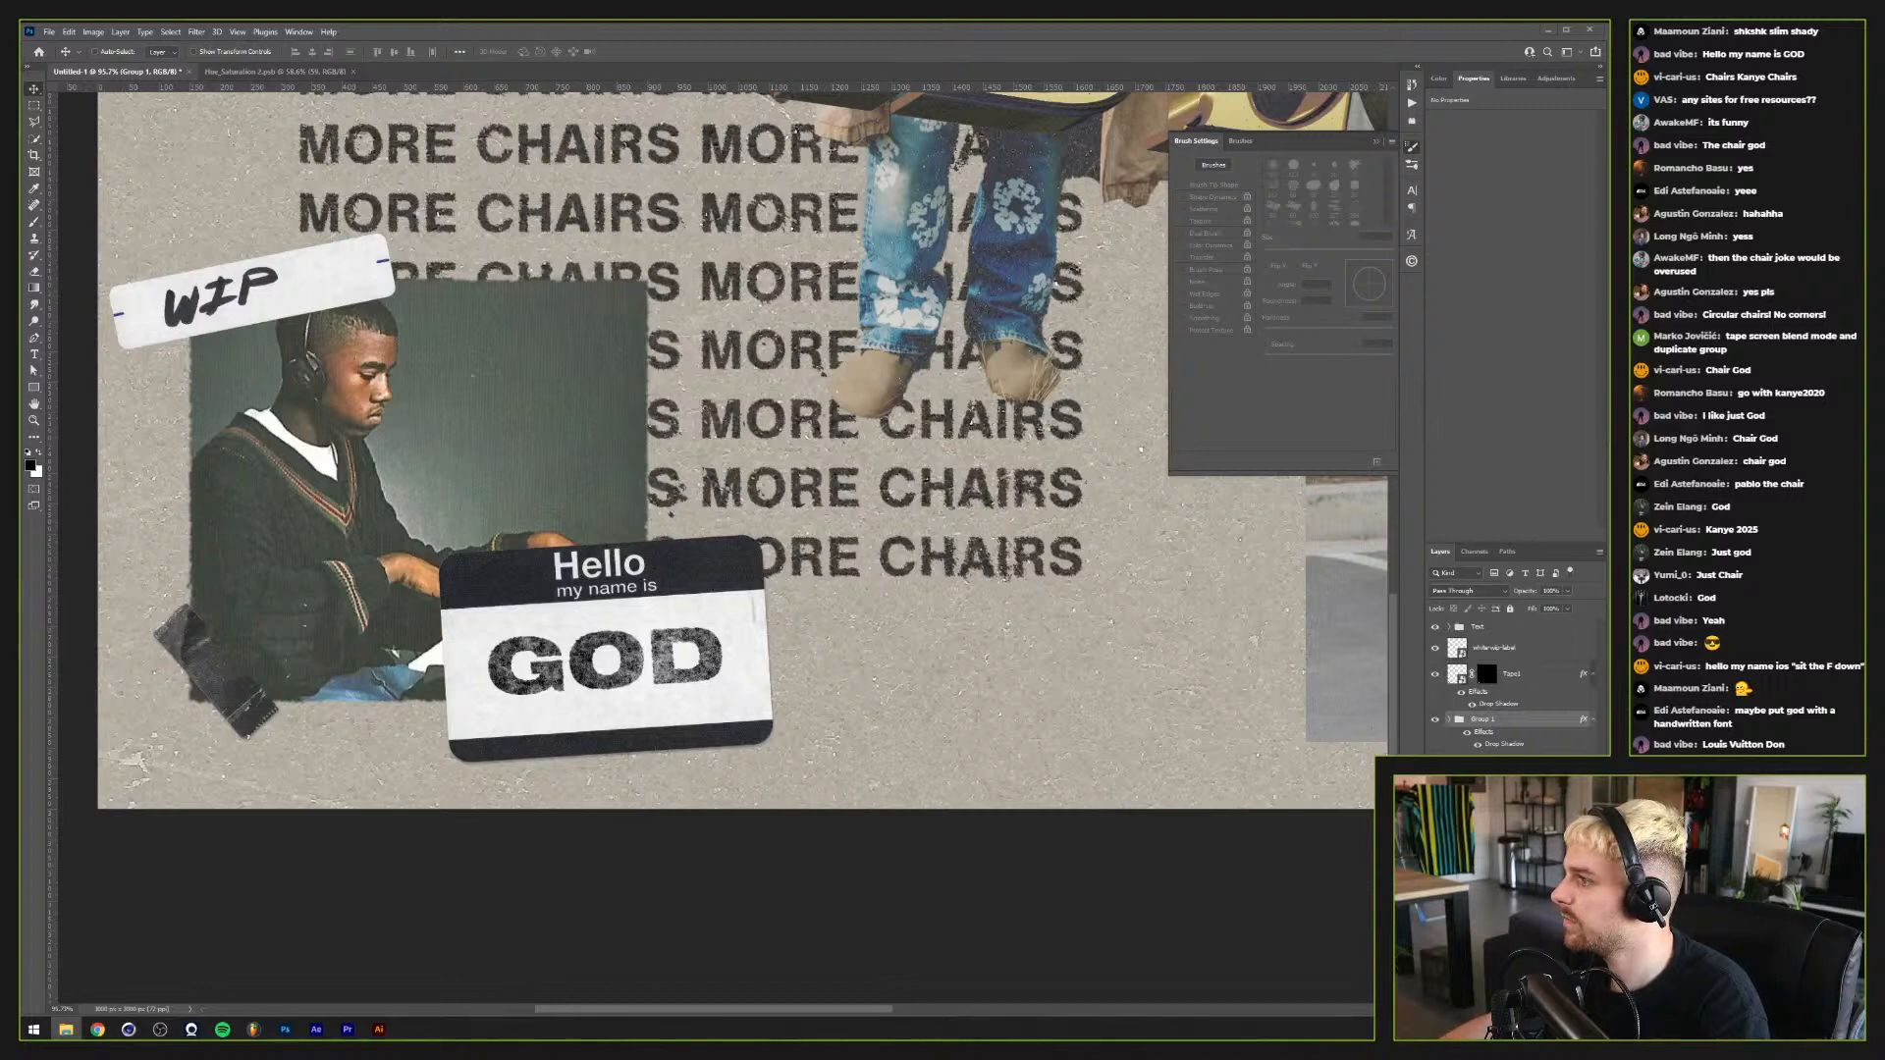
drag(1234, 742, 690, 383)
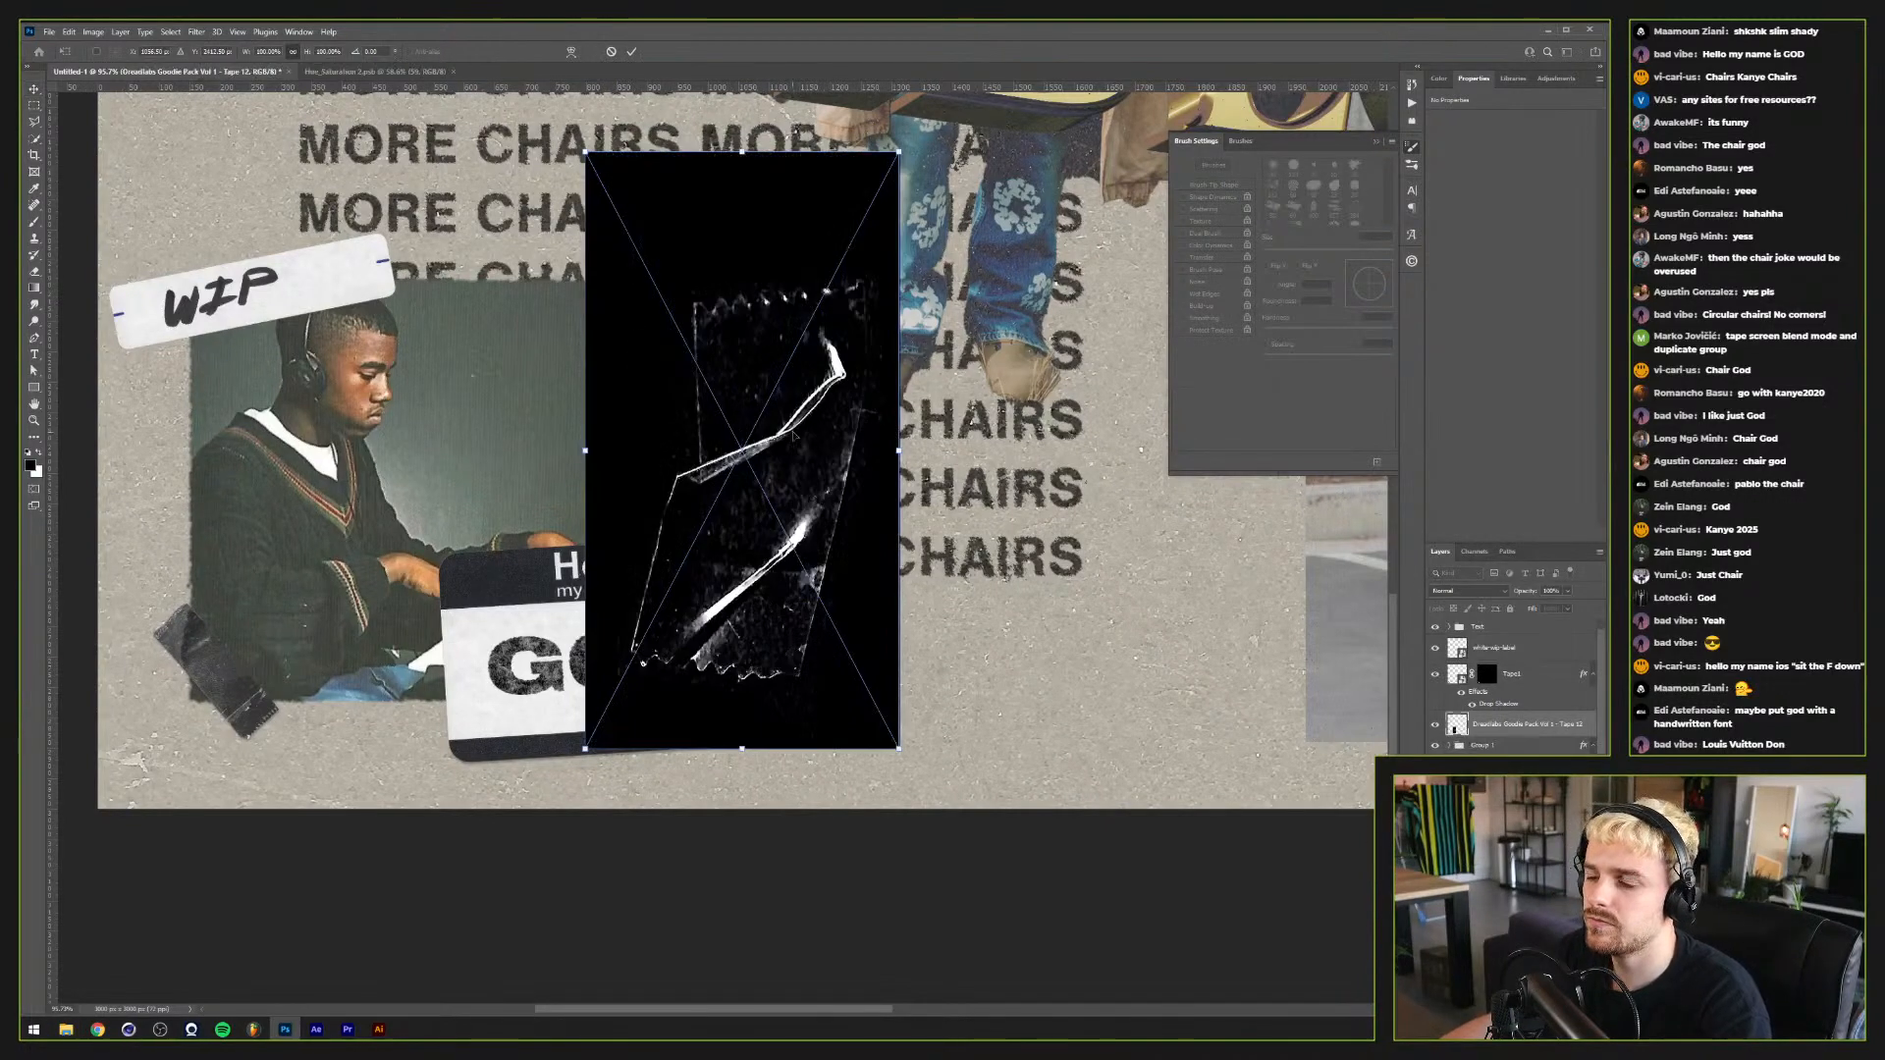
key(Return)
click(1465, 590)
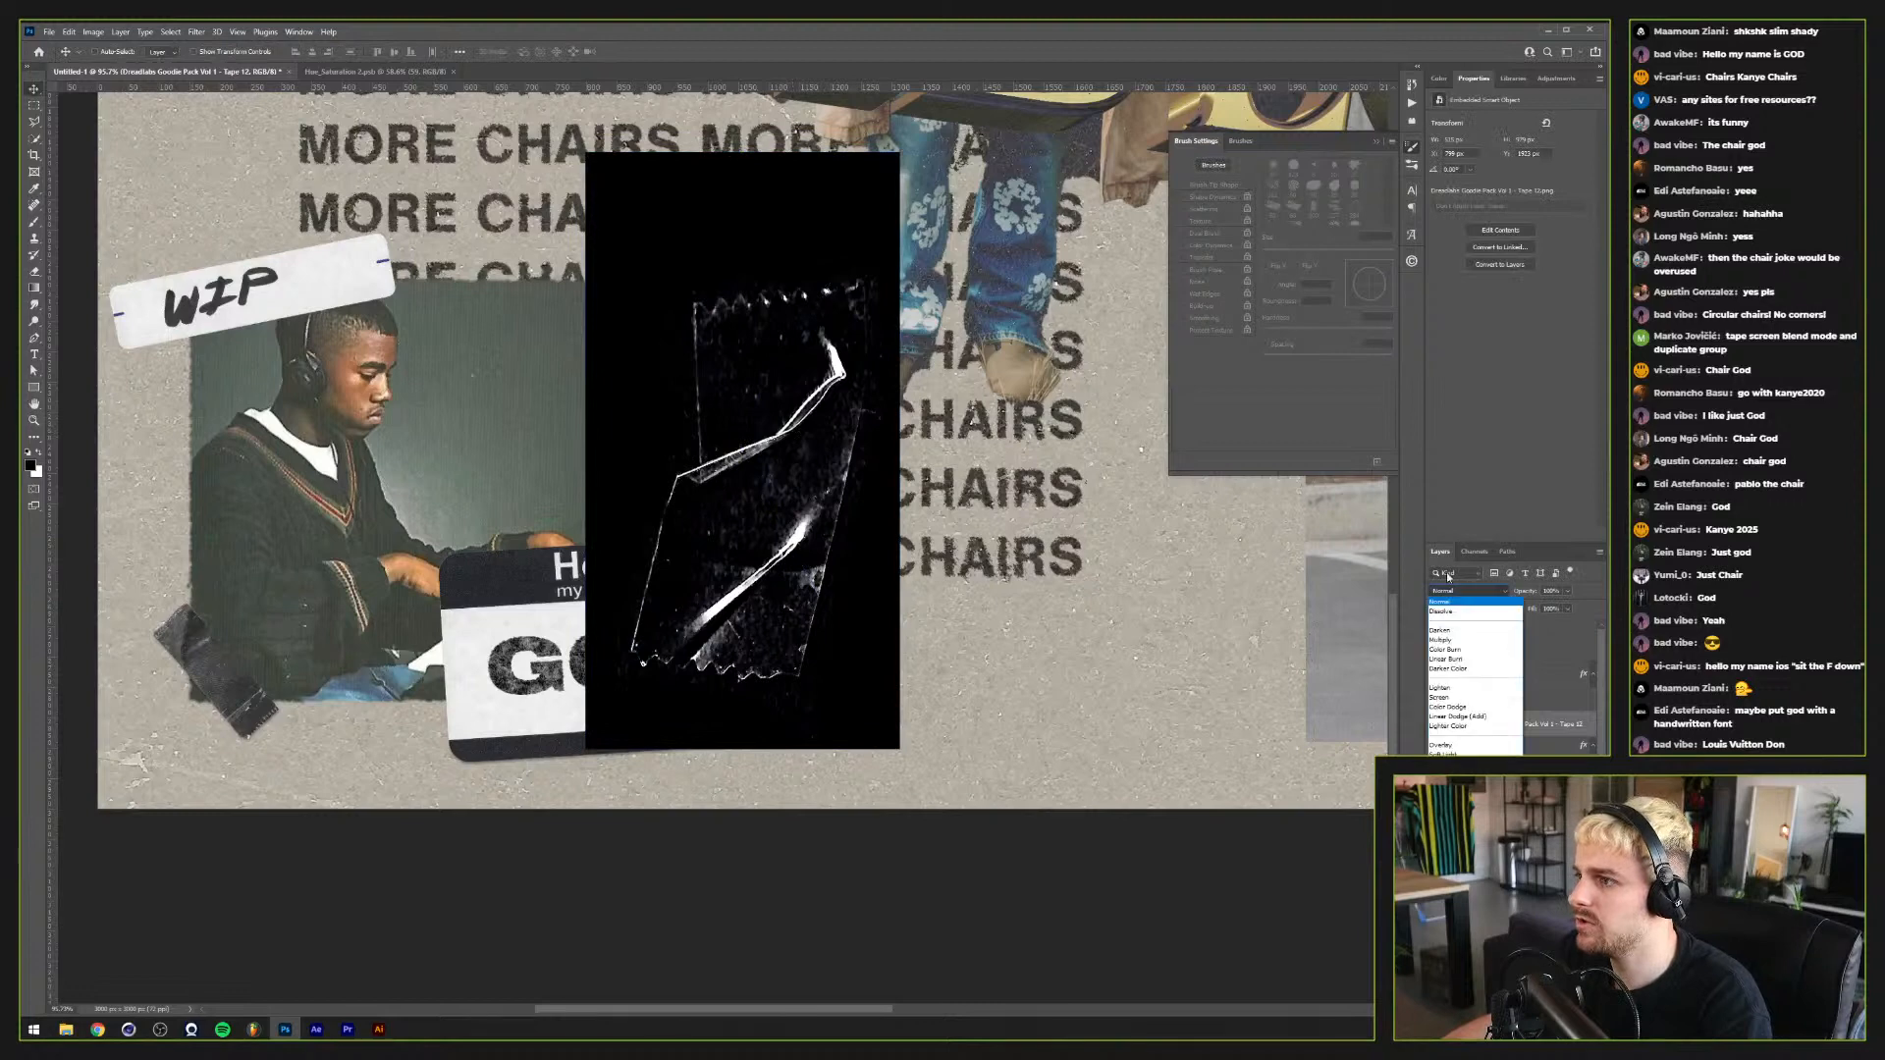
click(1440, 697)
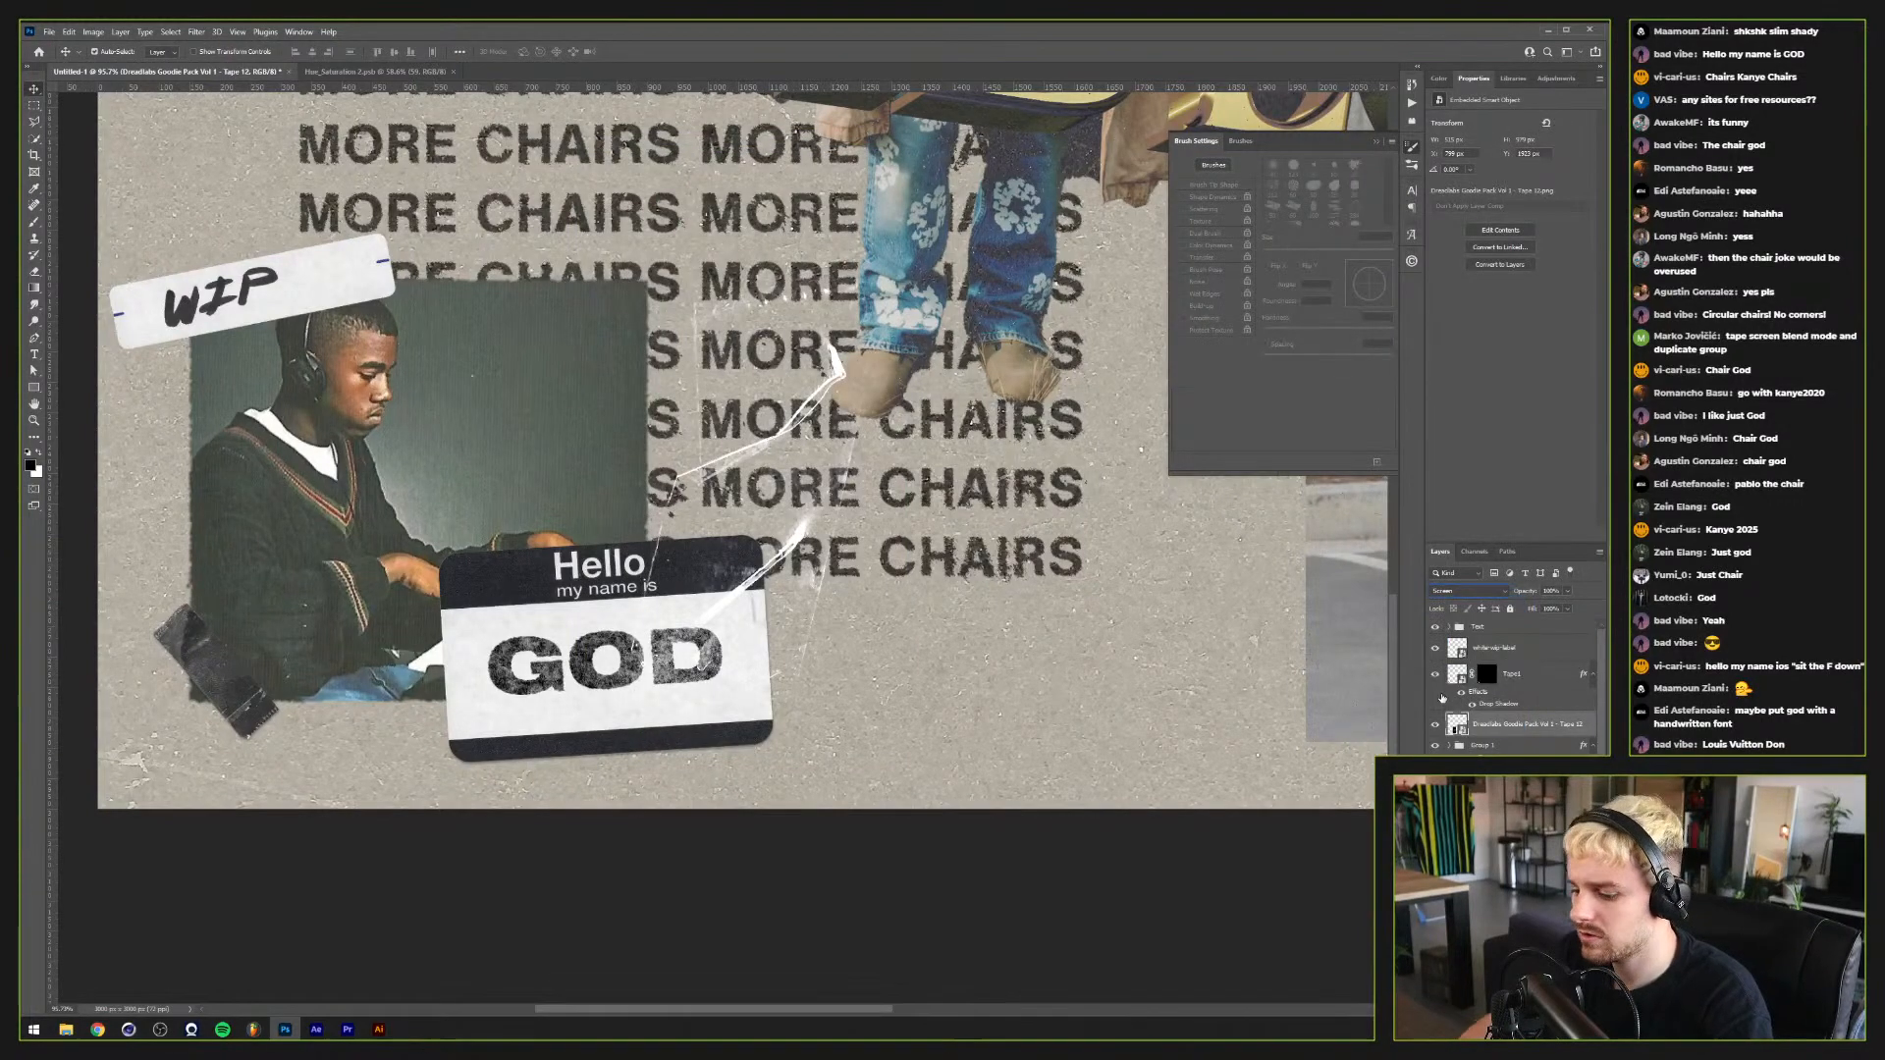
Step: Duplicate the clear tape to intensify it, merge the copies into one layer and set that layer to Lighten
key(ctrl+j)
key(ctrl+j)
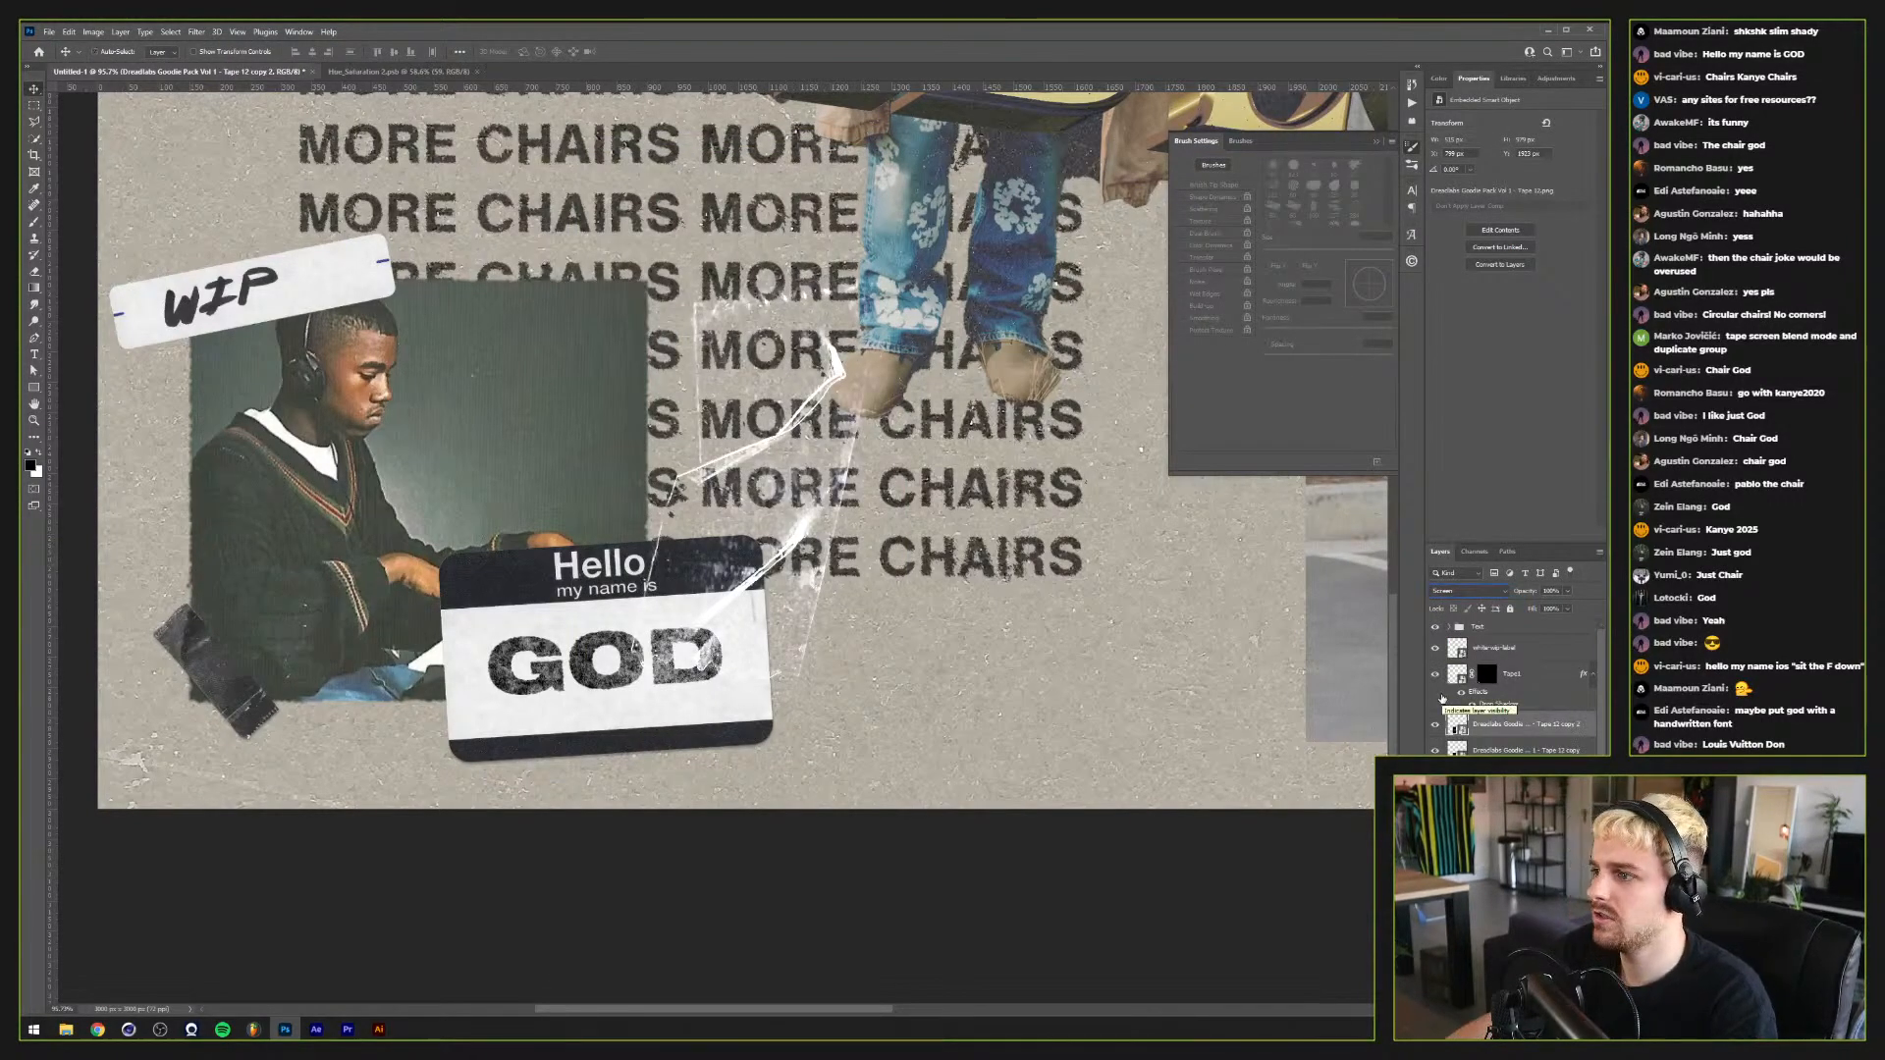
shift+click(1512, 750)
right_click(1490, 737)
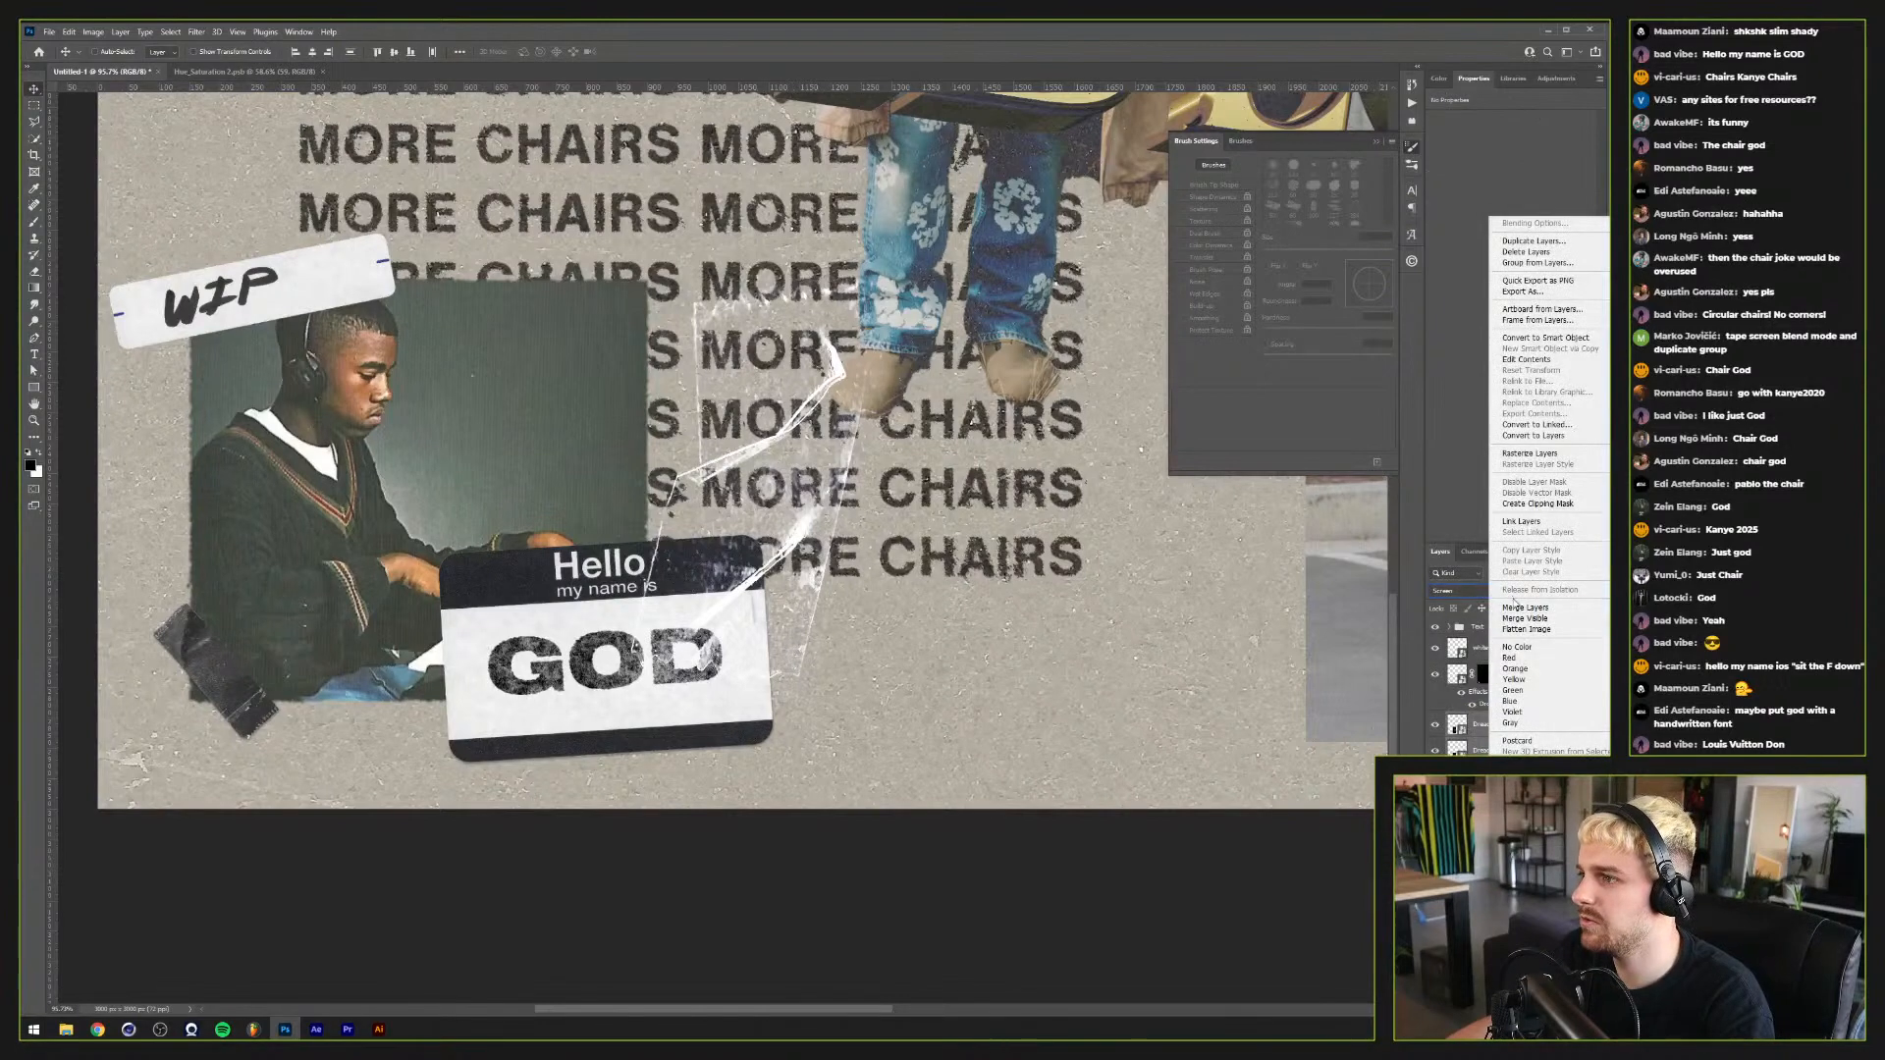
click(1522, 607)
click(1480, 596)
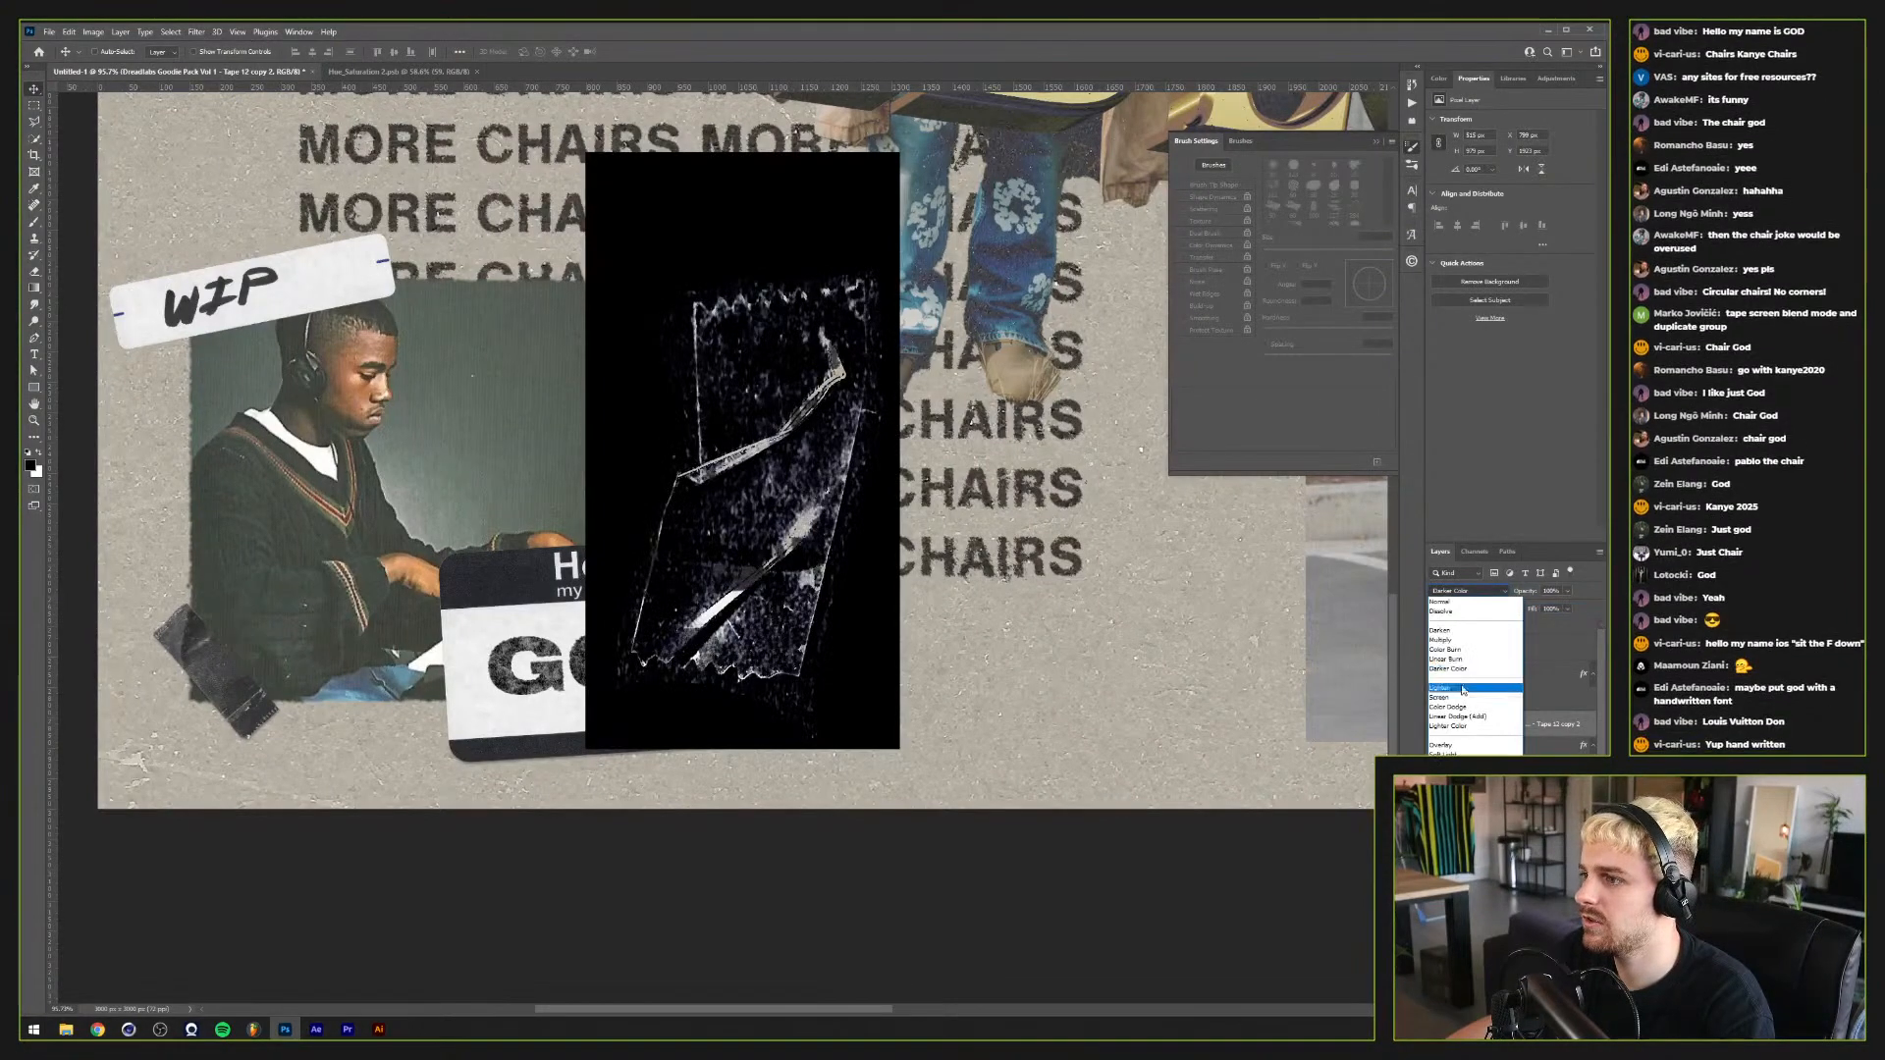
click(1462, 688)
Step: Shrink the clear tape and move it over the piano photo's upper-right corner
key(ctrl+t)
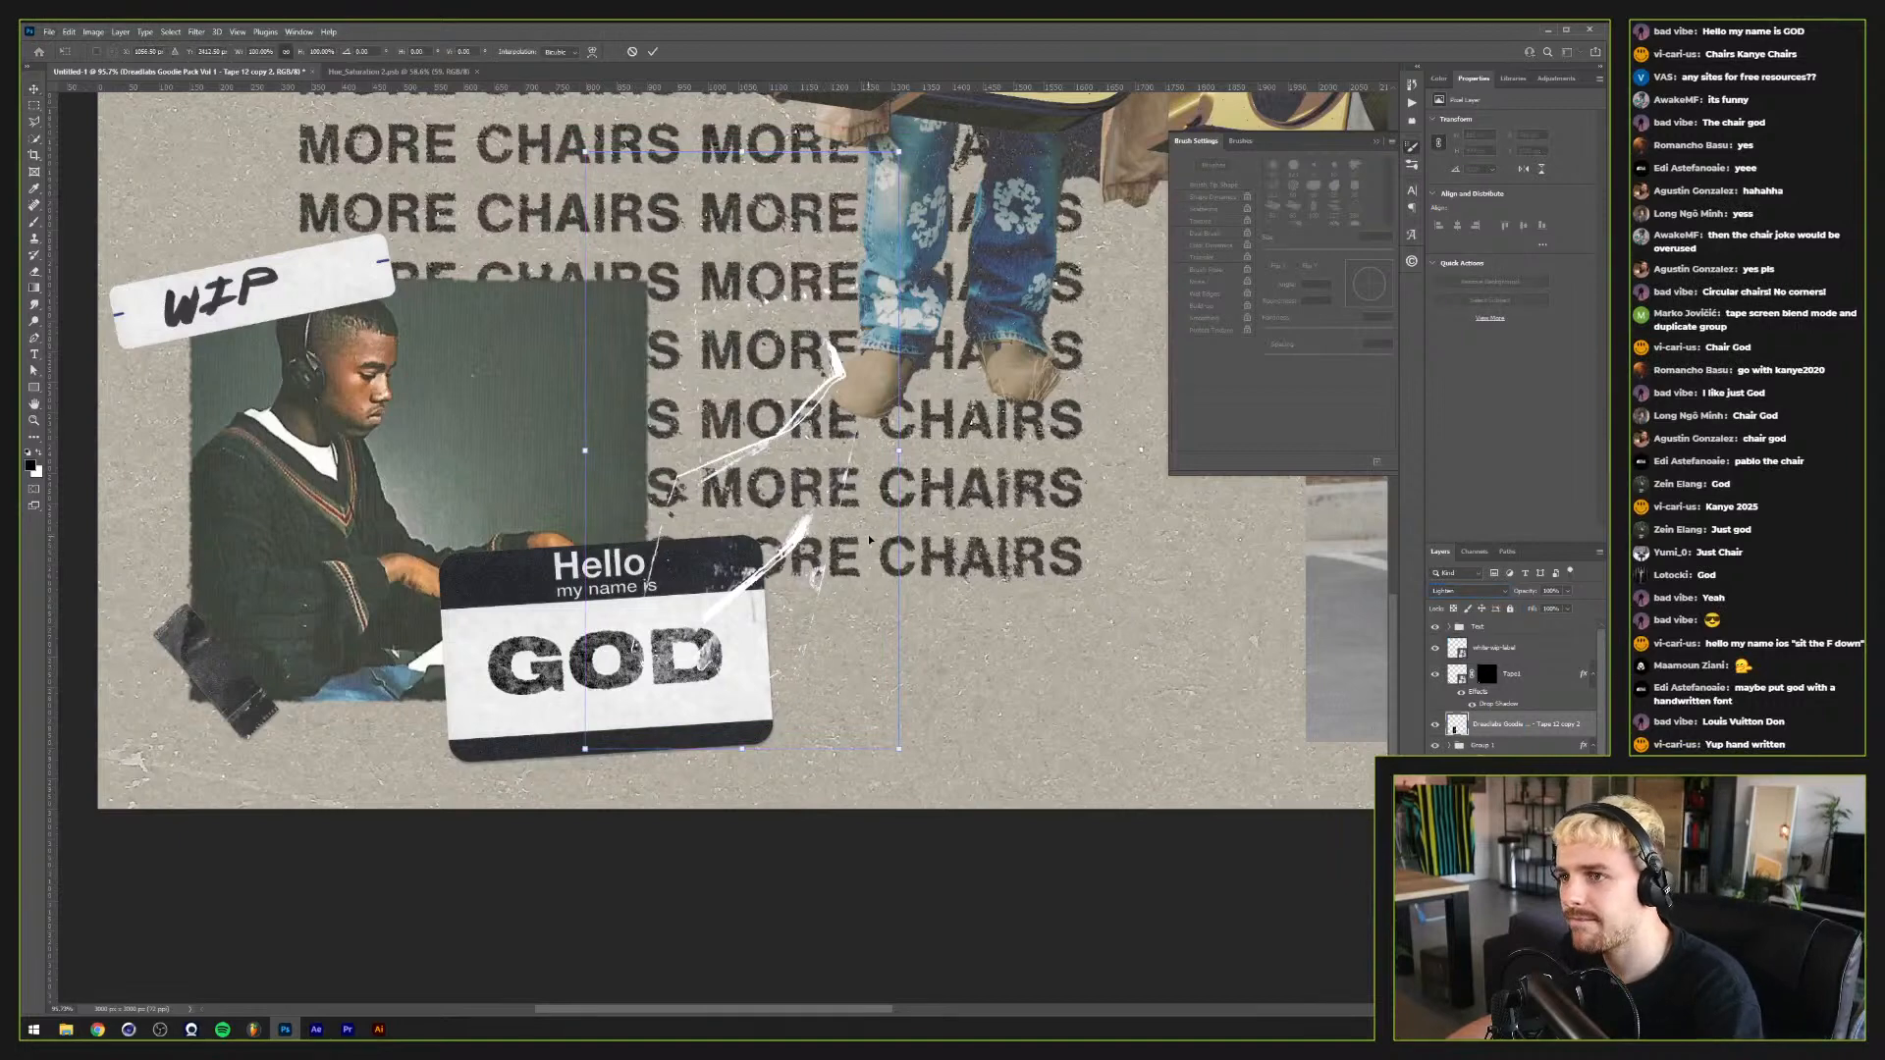
drag(898, 452, 822, 376)
drag(756, 431, 646, 293)
key(Return)
scroll(646, 292, down, 2)
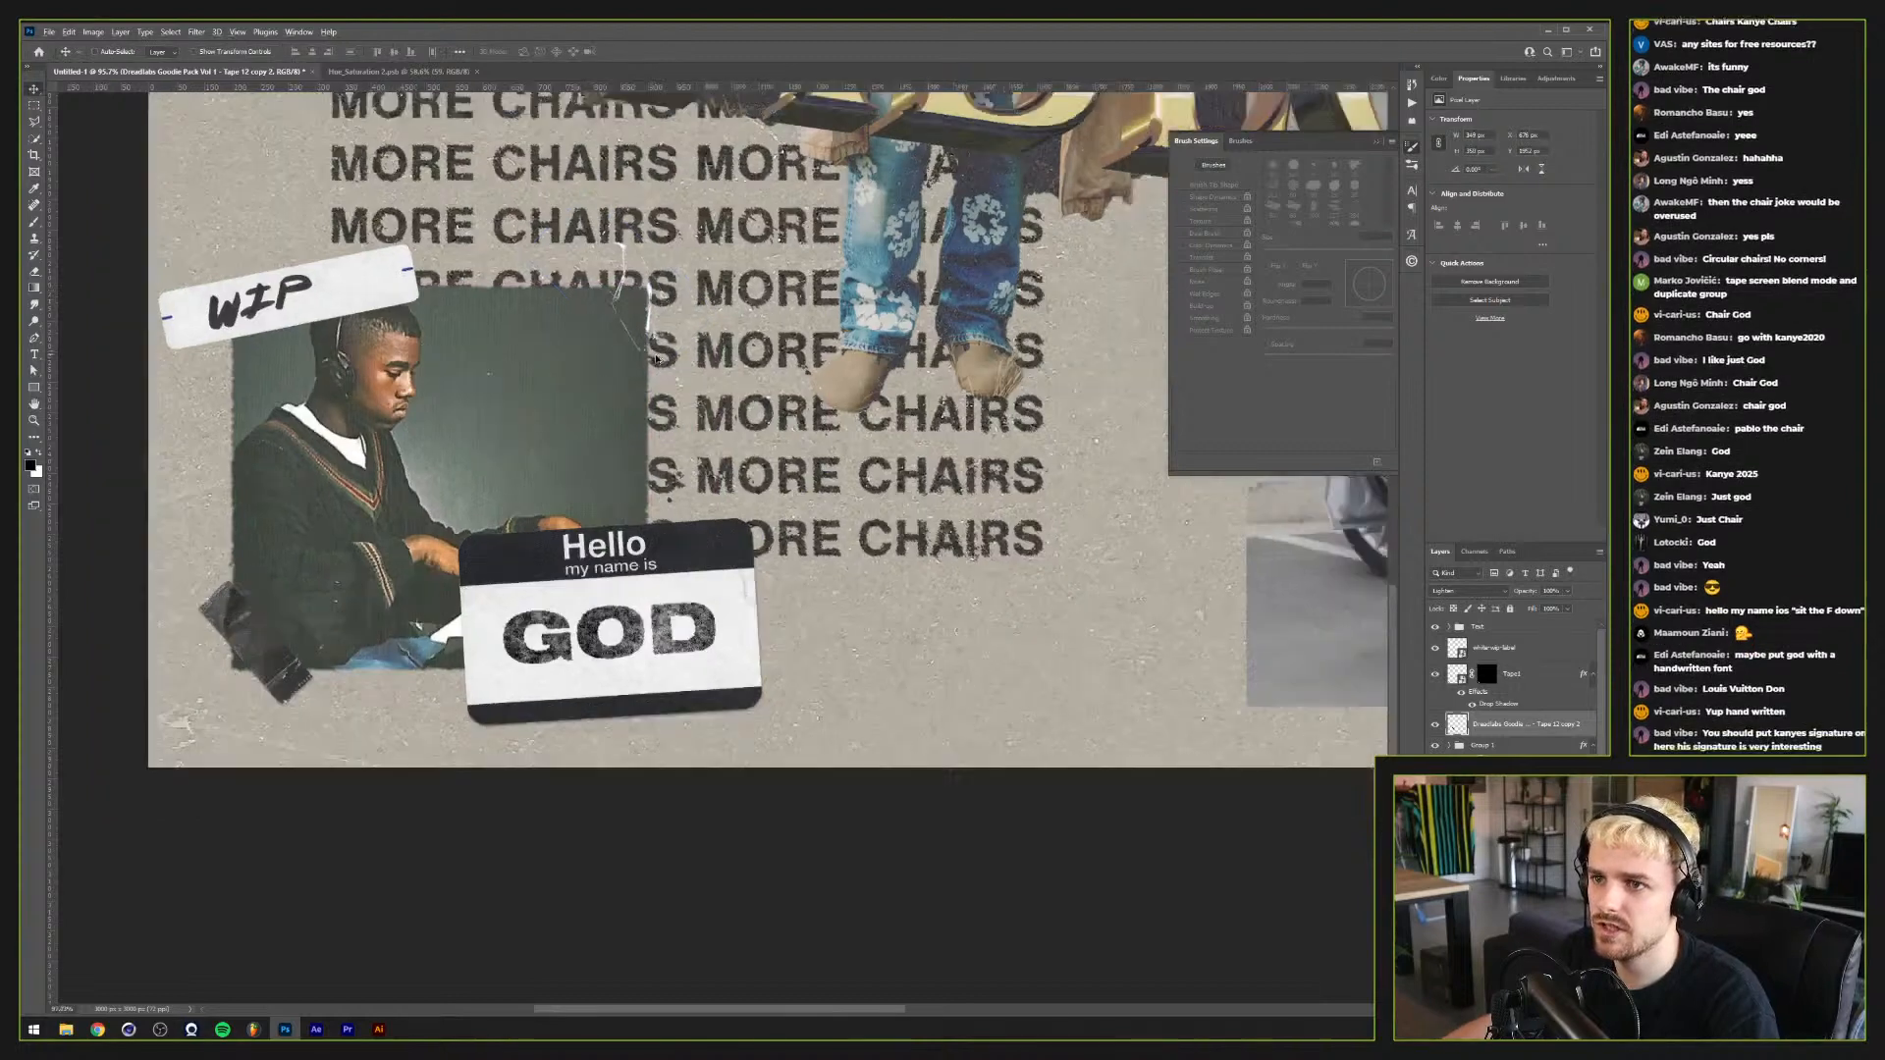
scroll(376, 378, up, 2)
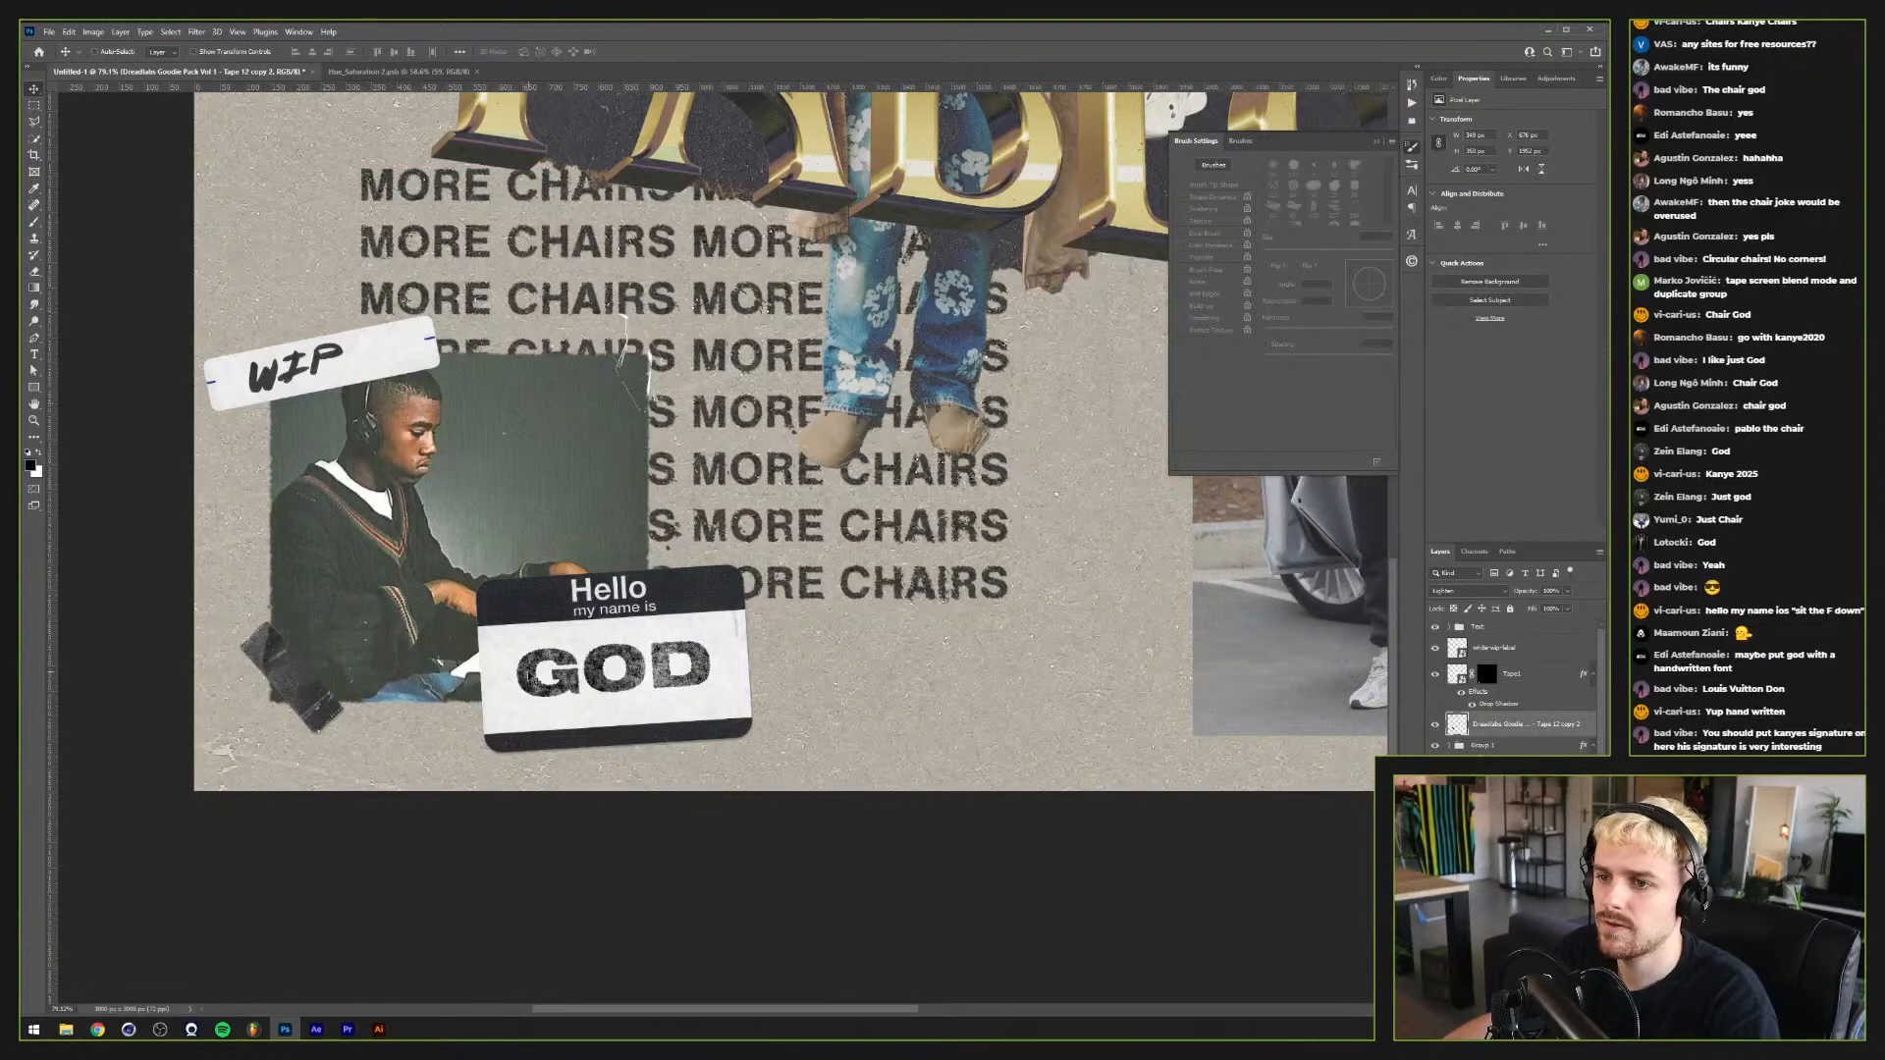
Step: Rename the group holding the name sticker and its text to God
ctrl+click(687, 628)
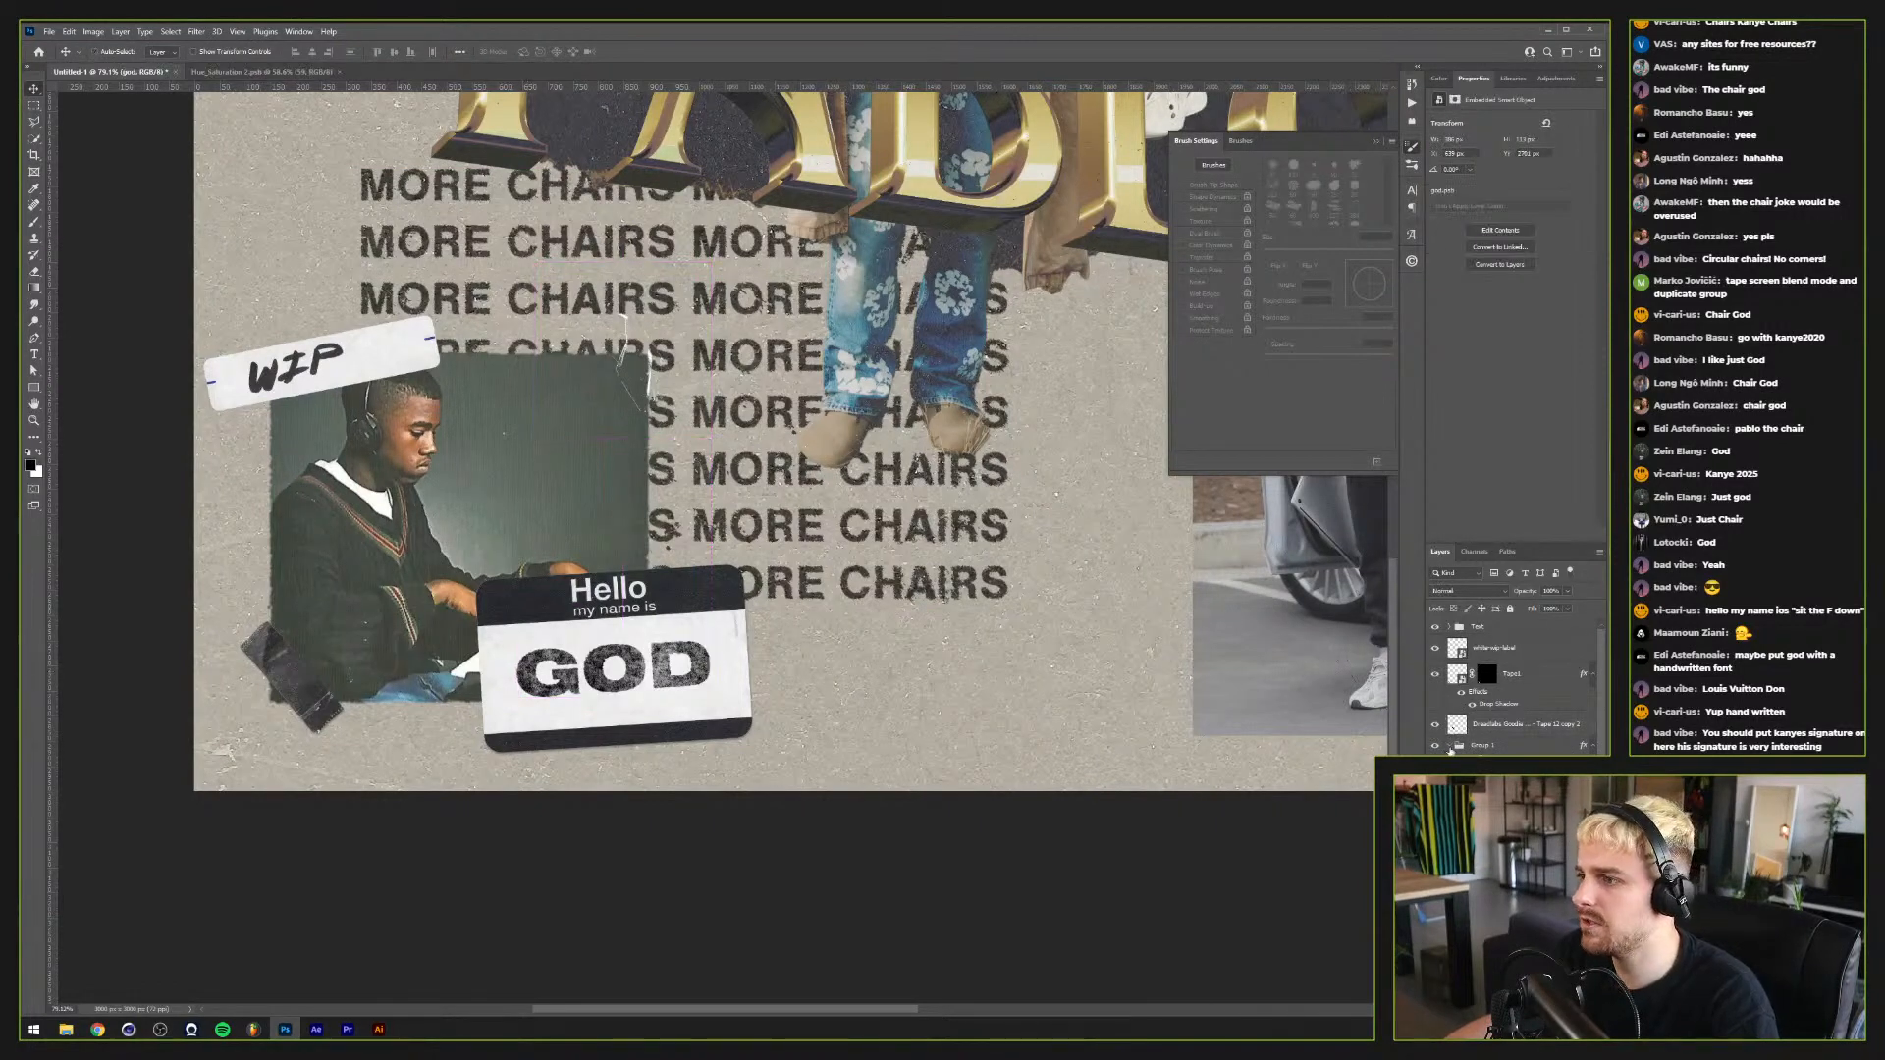
double_click(1481, 745)
text(God)
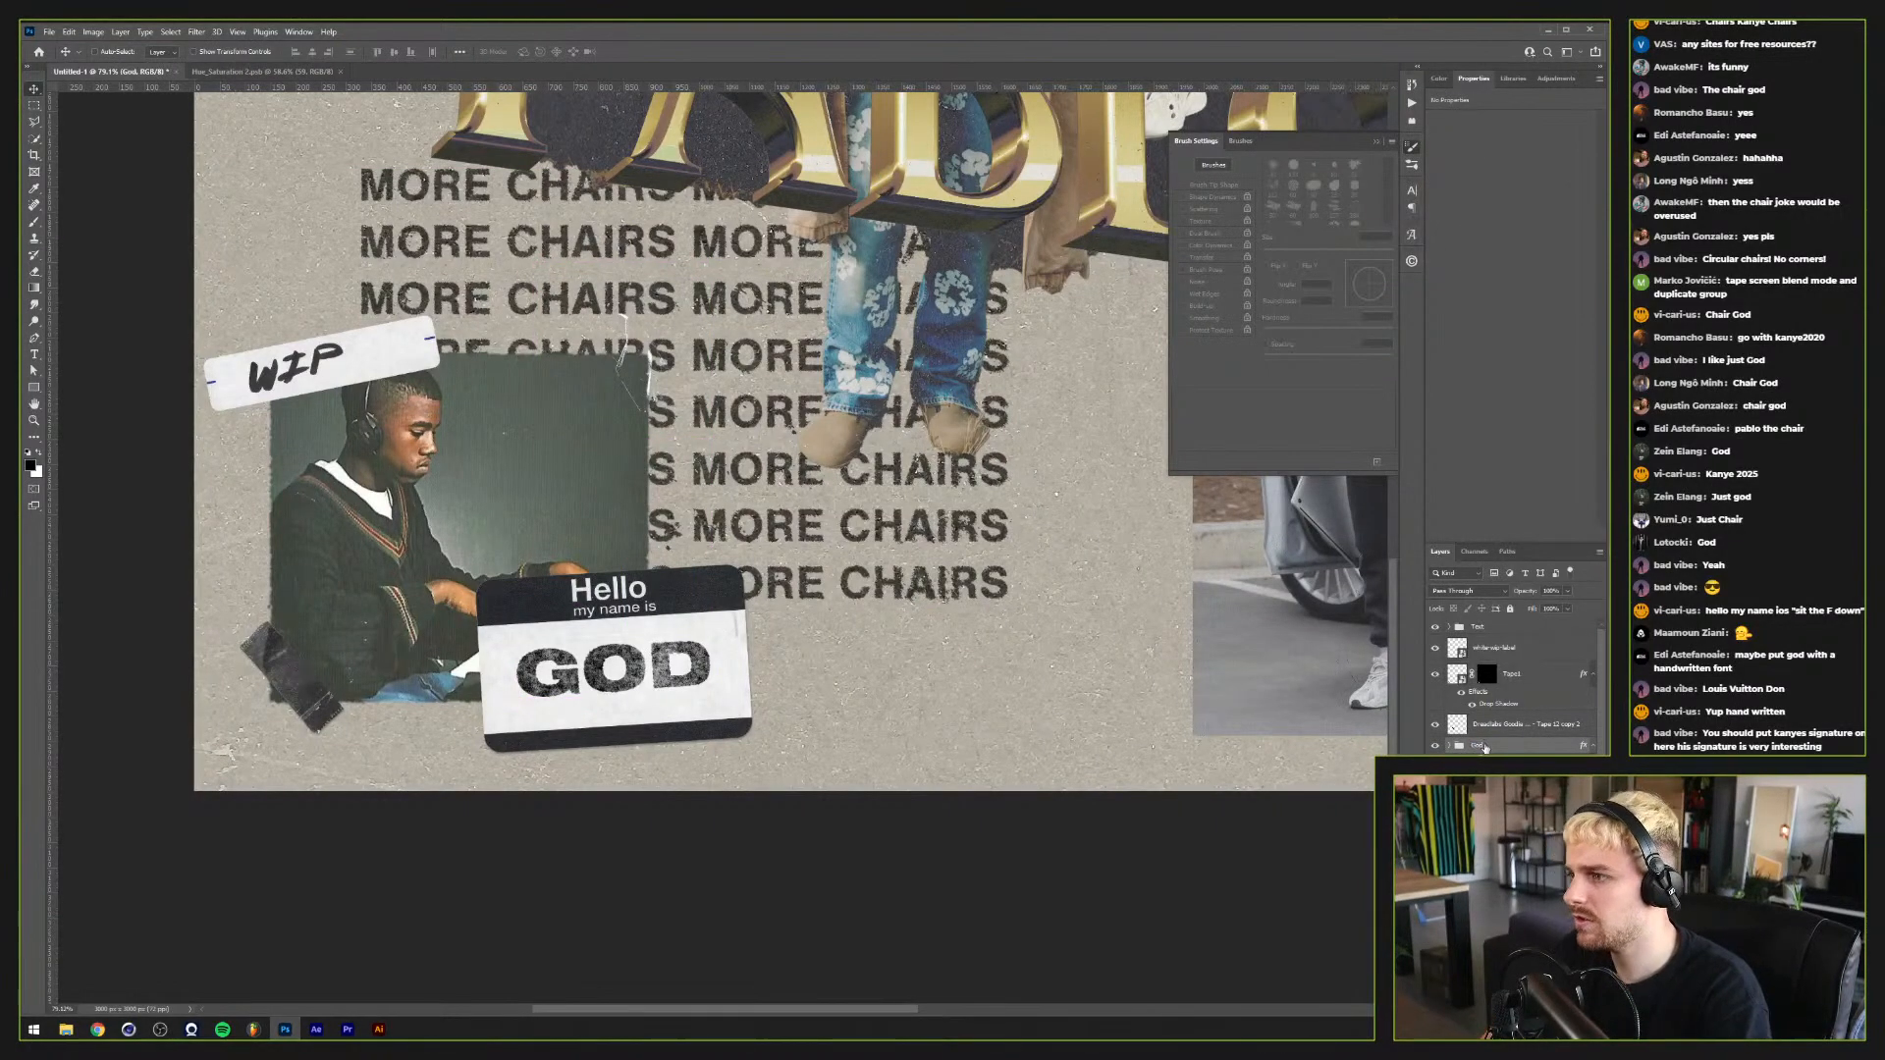
key(Return)
Step: Open the GOD text smart object, change its font to a handwritten brush script and turn off All Caps
scroll(1100, 731, down, 3)
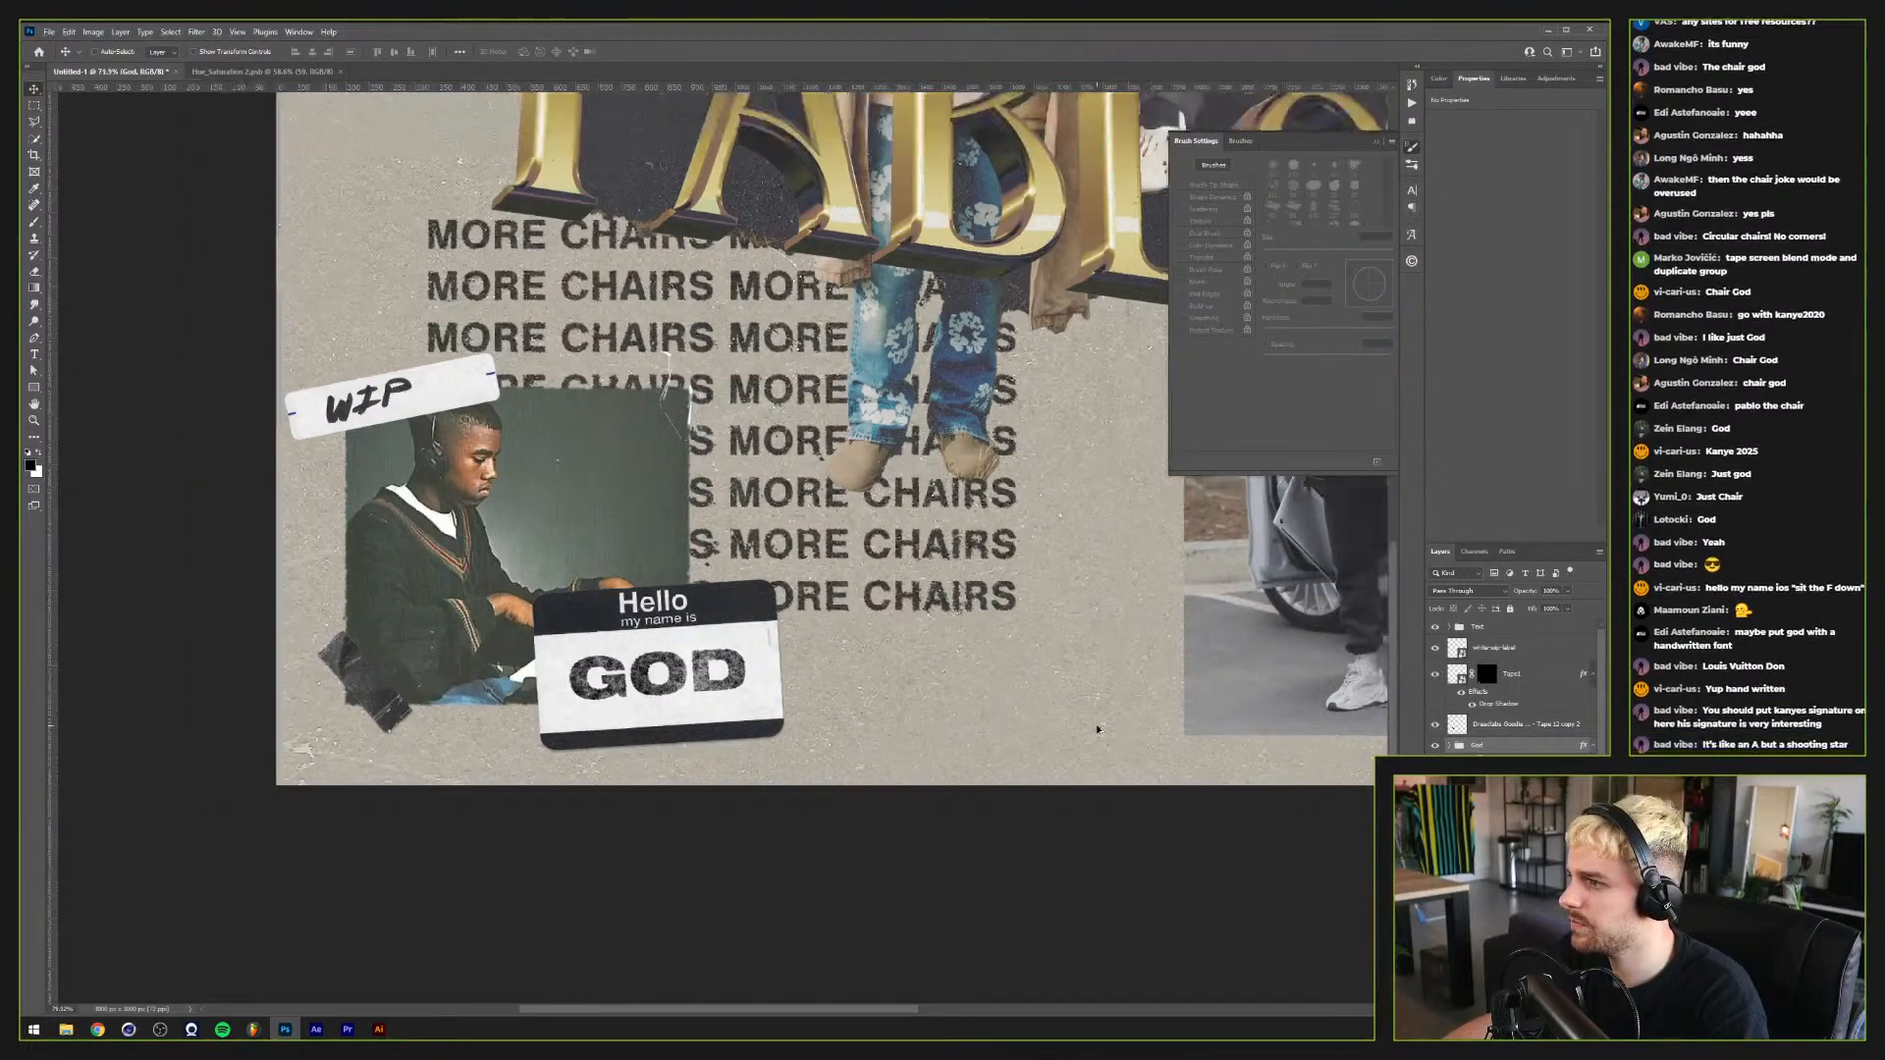
scroll(1099, 731, up, 1)
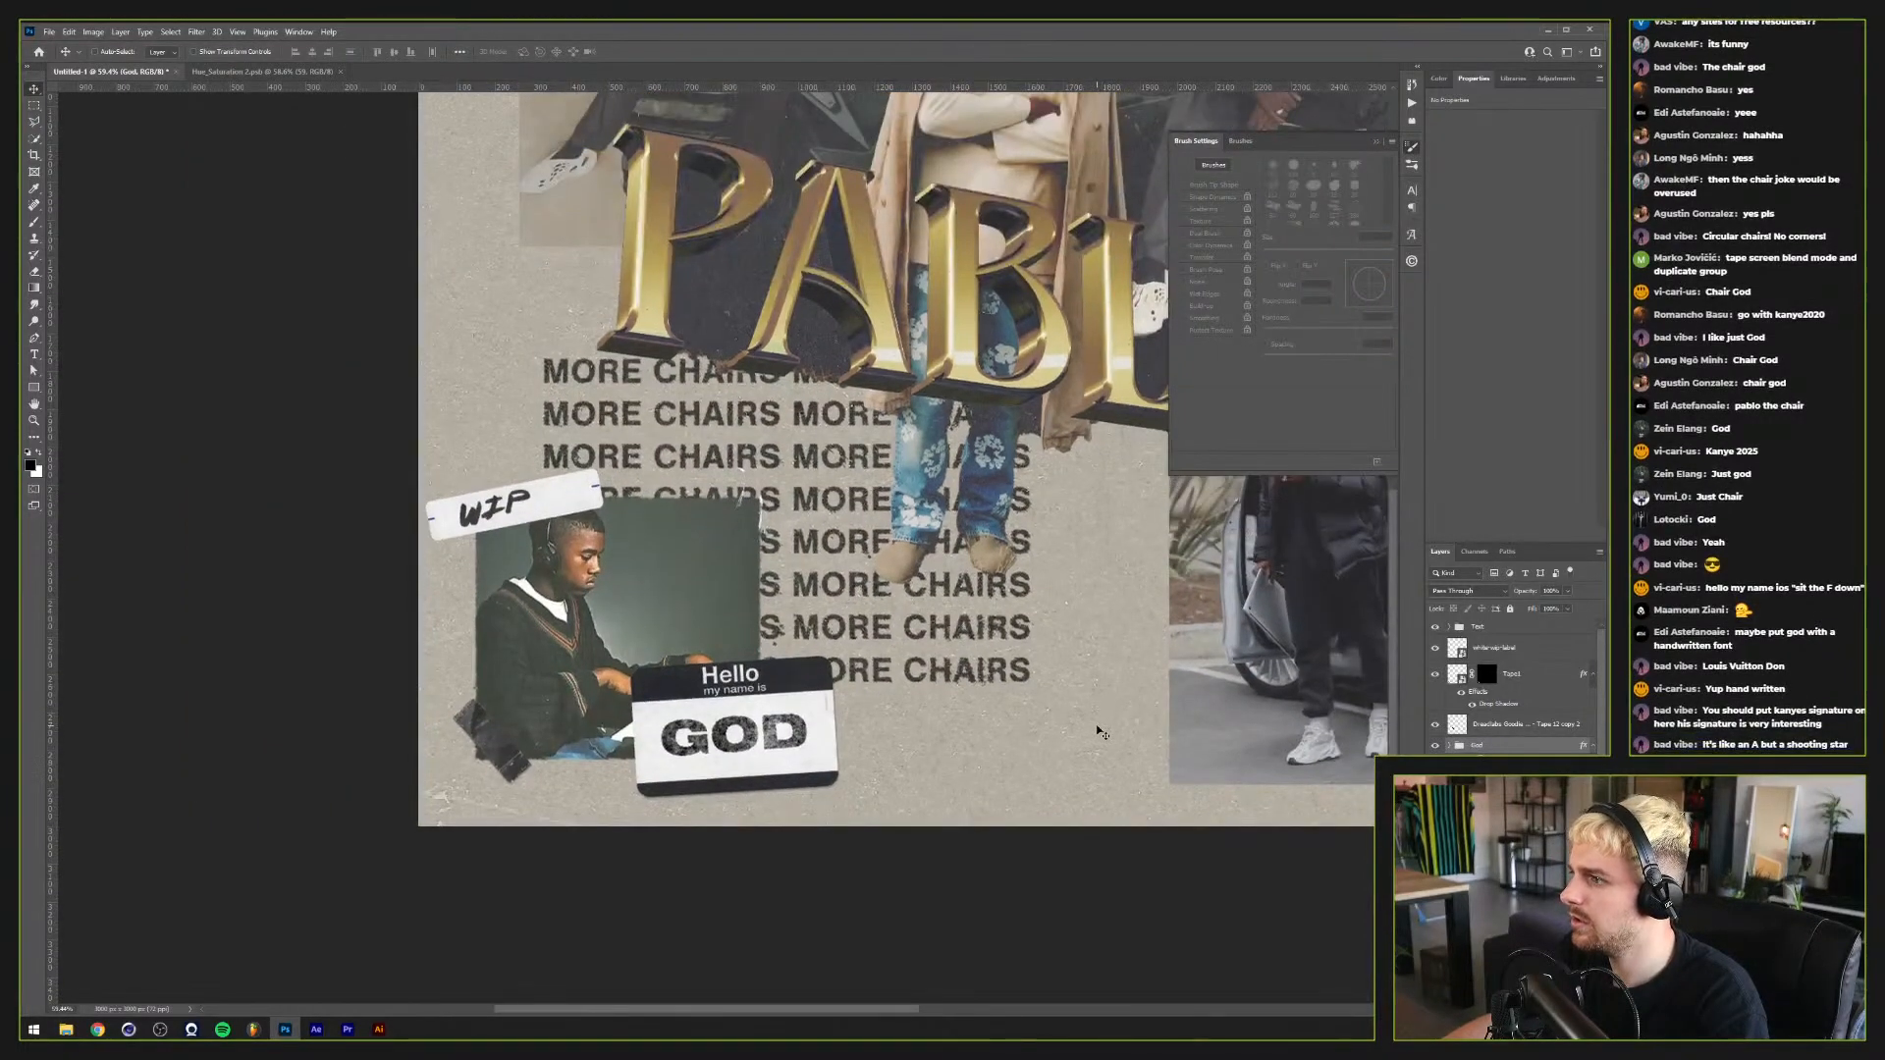
scroll(786, 755, up, 2)
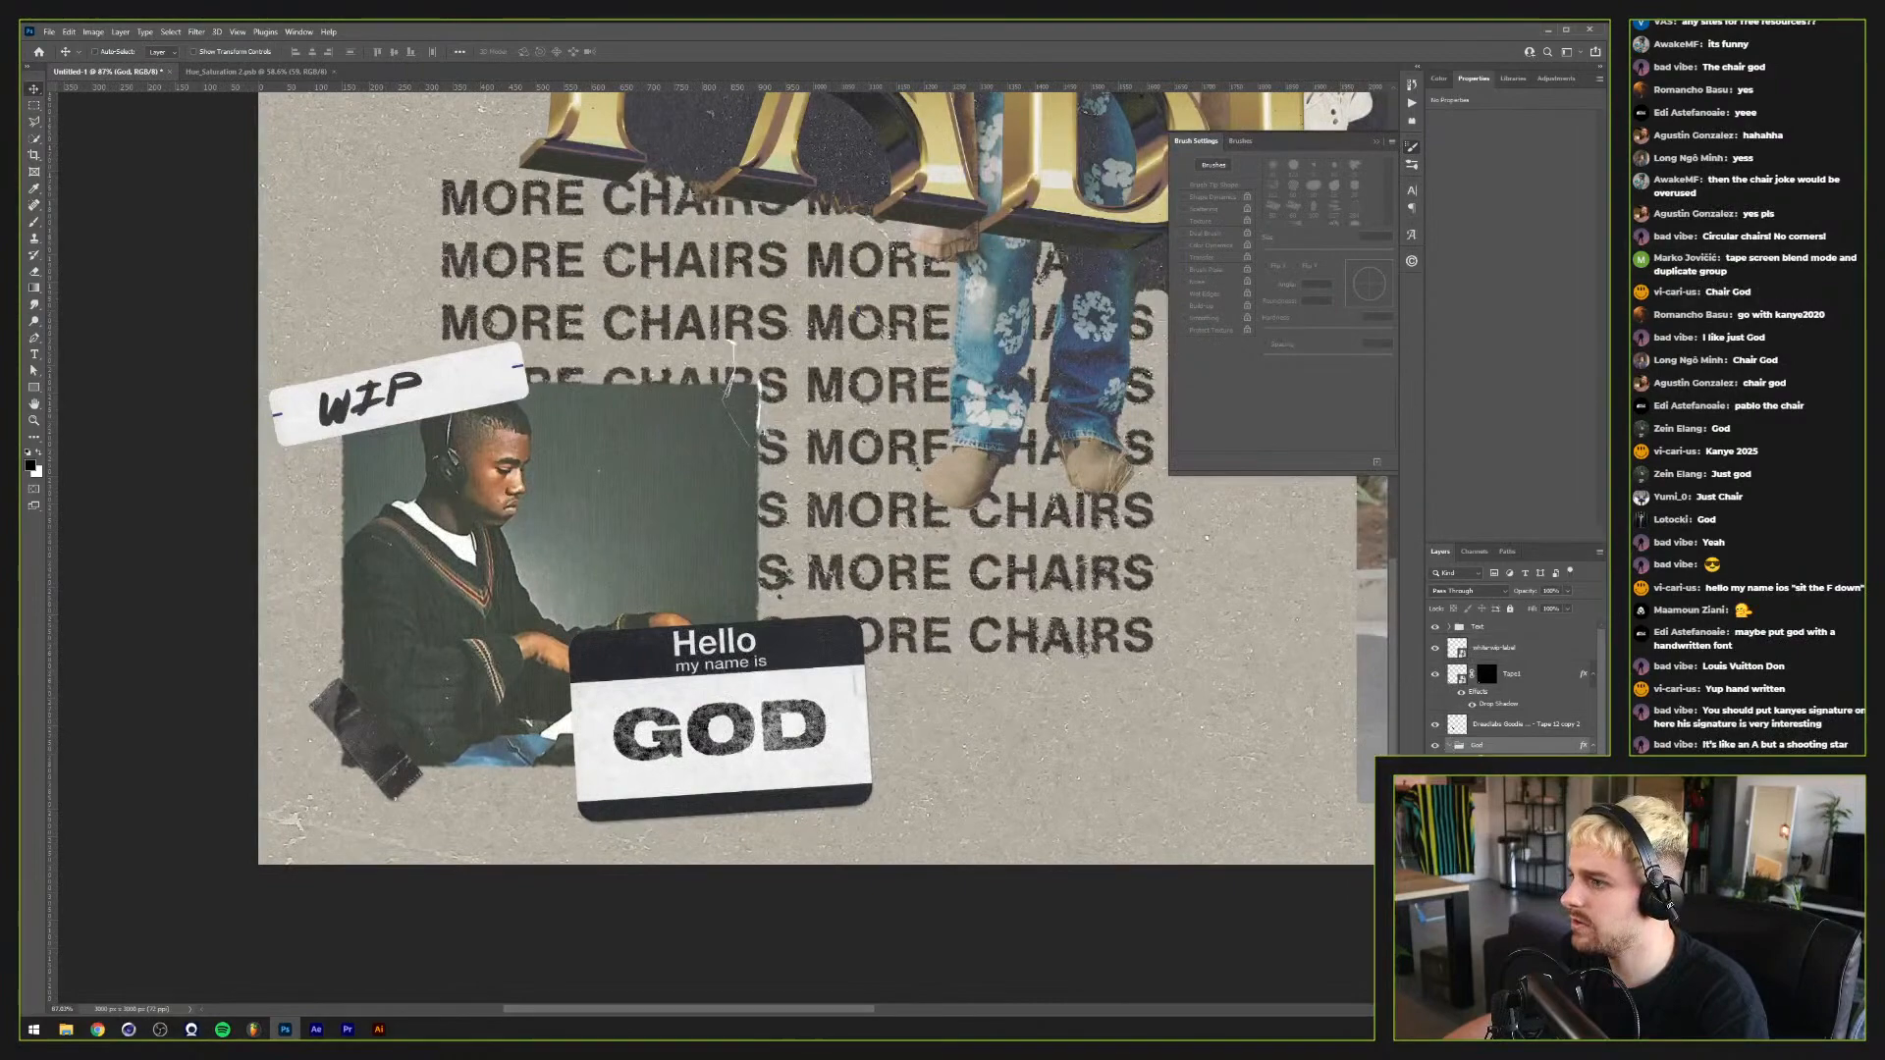
double_click(1456, 745)
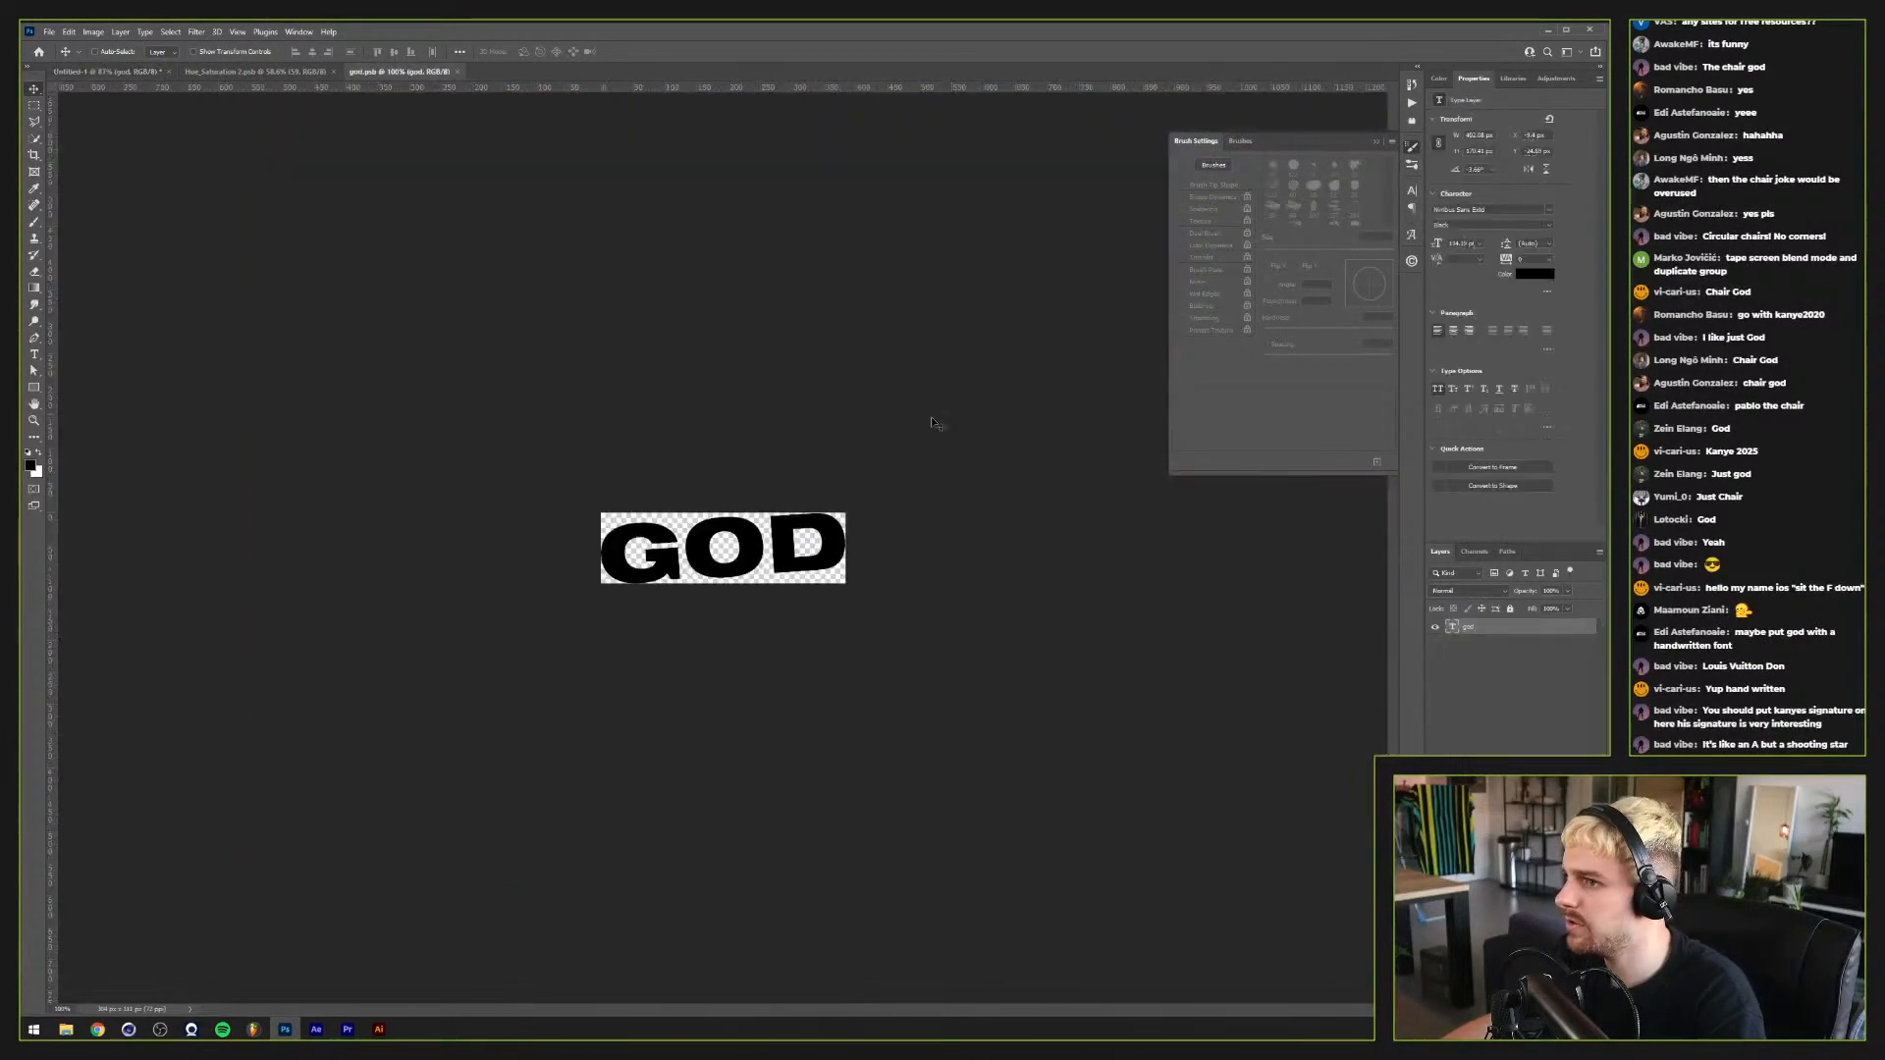
click(1547, 212)
scroll(1527, 658, down, 5)
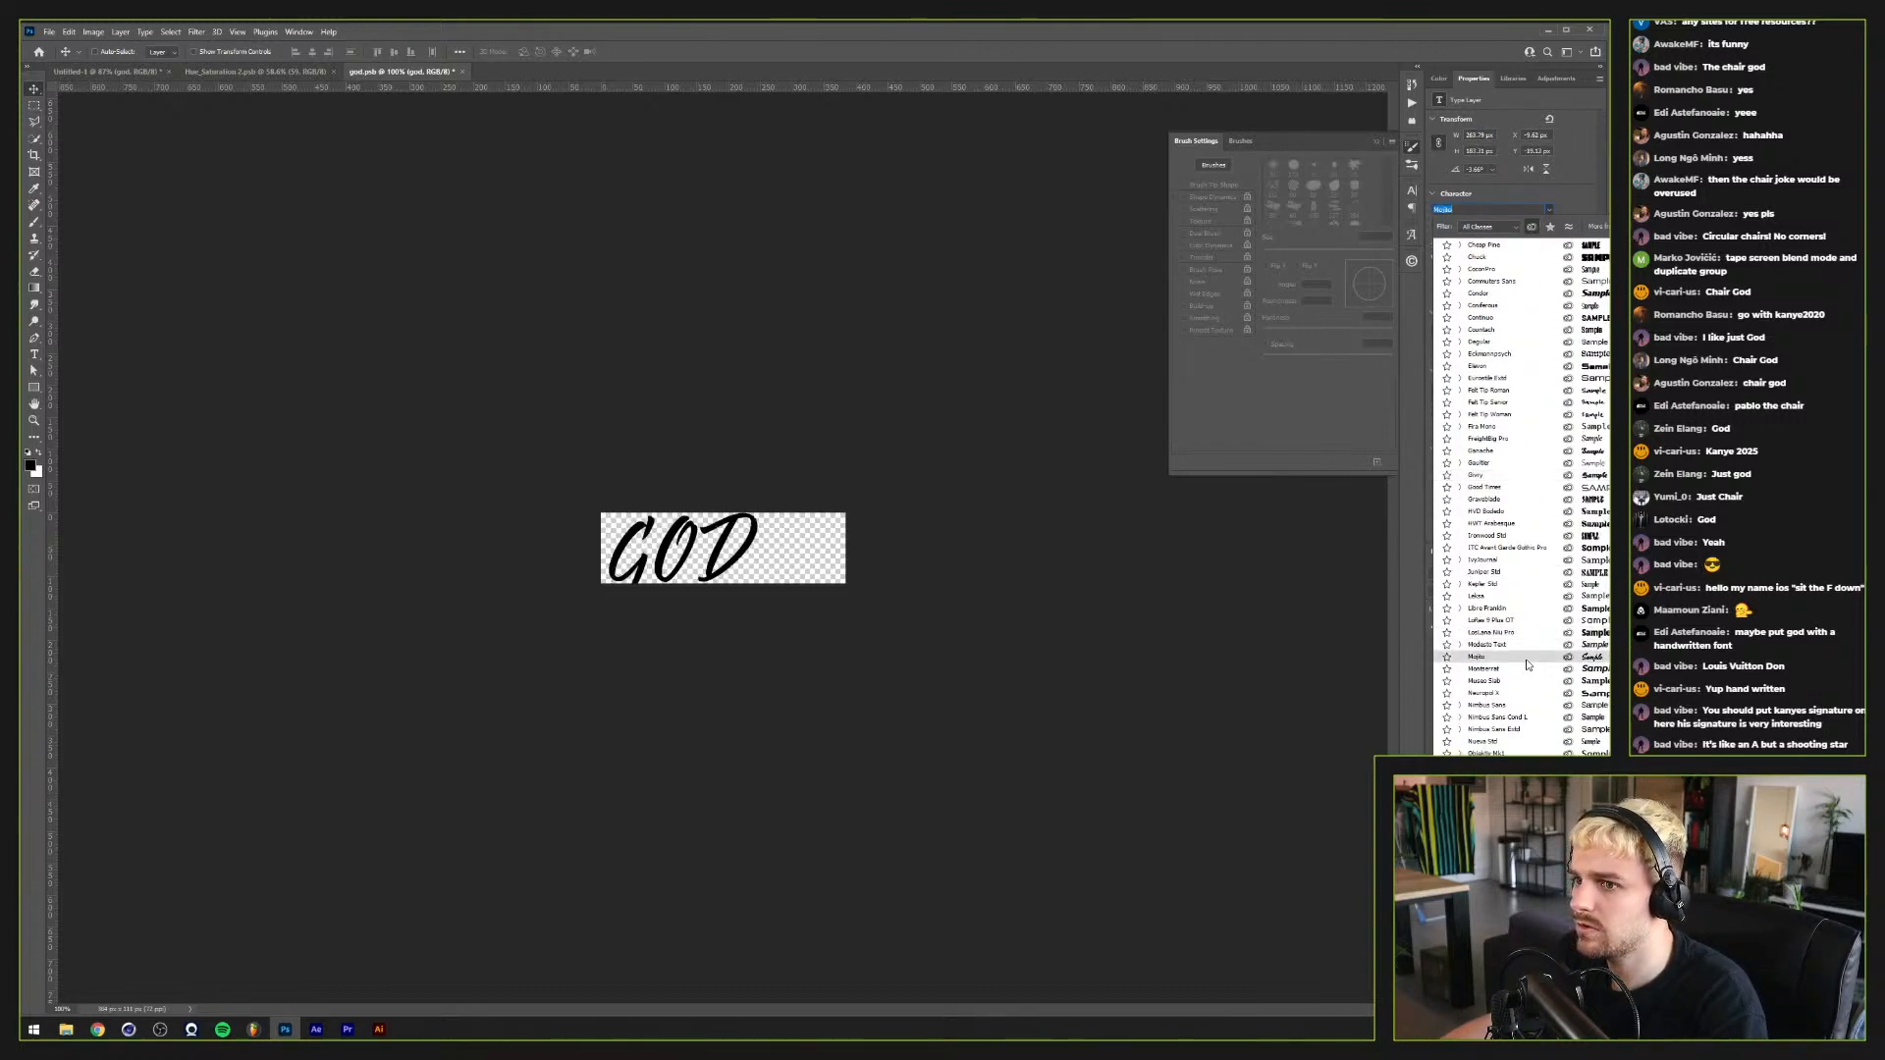
click(1525, 660)
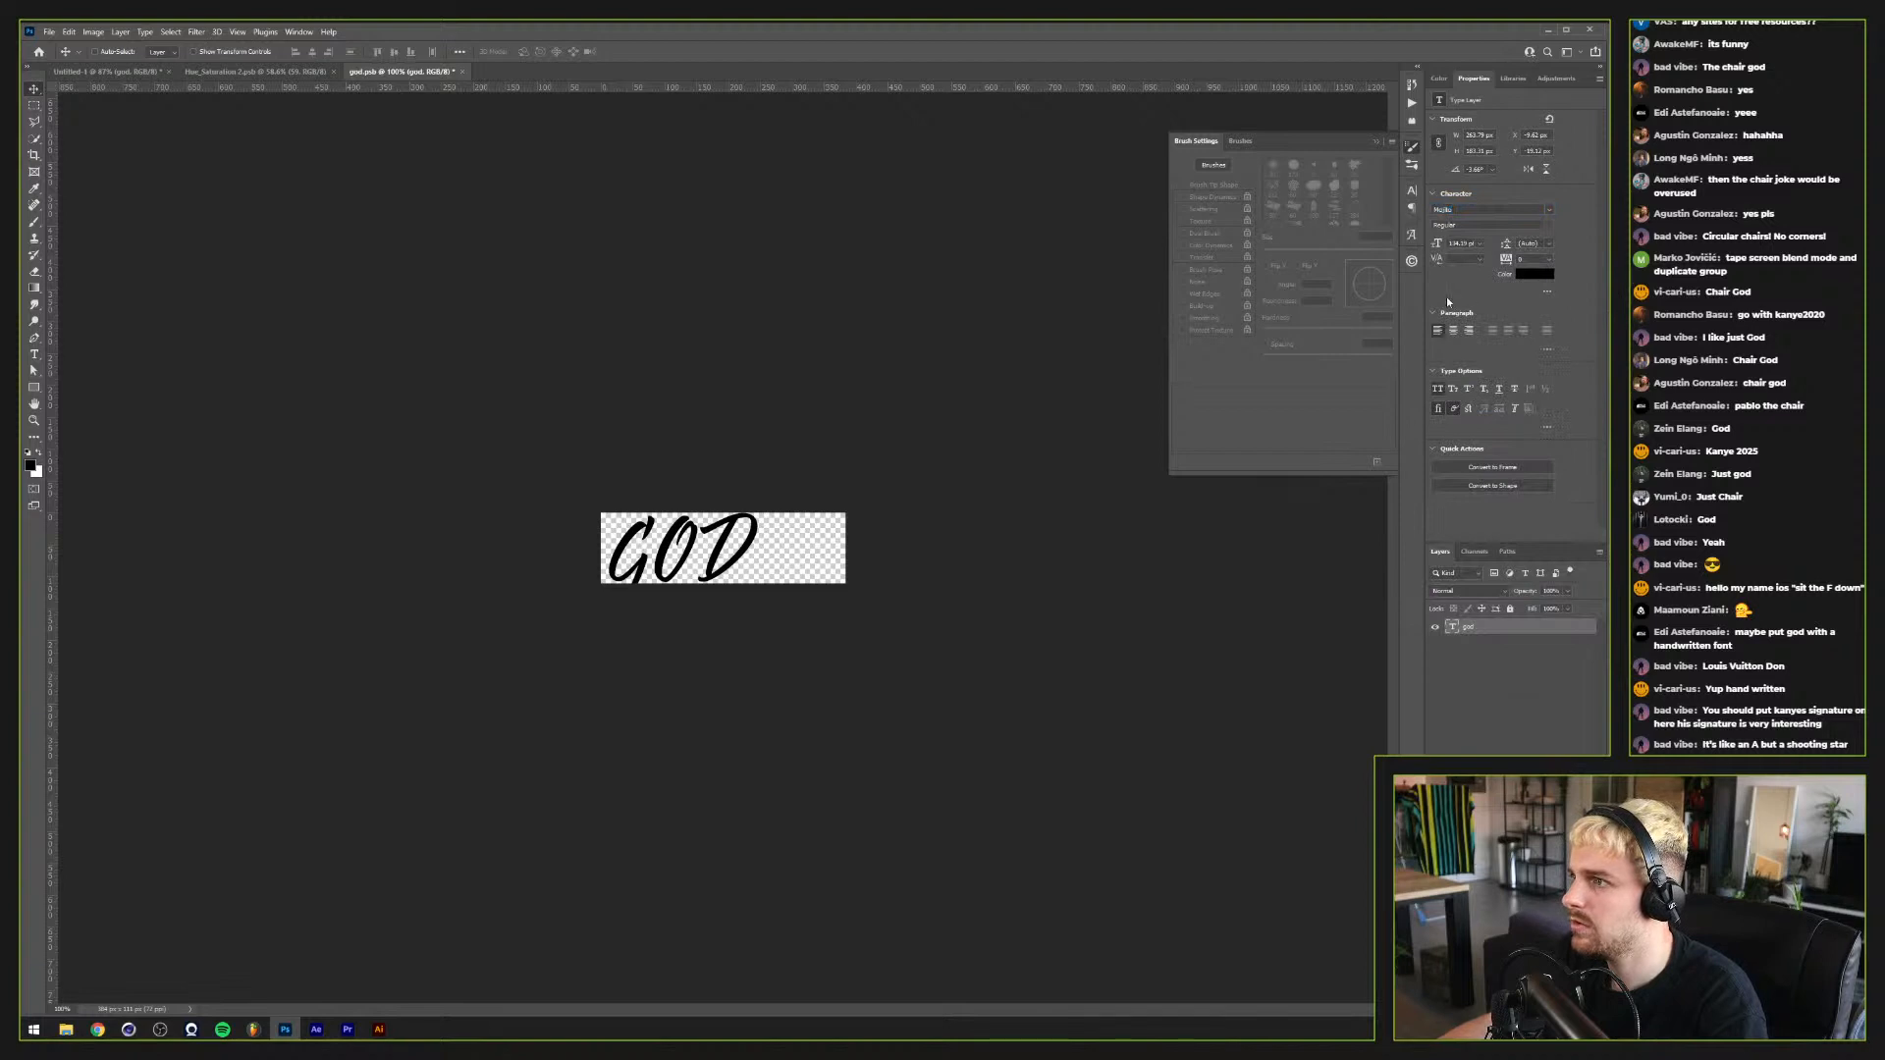
click(1437, 390)
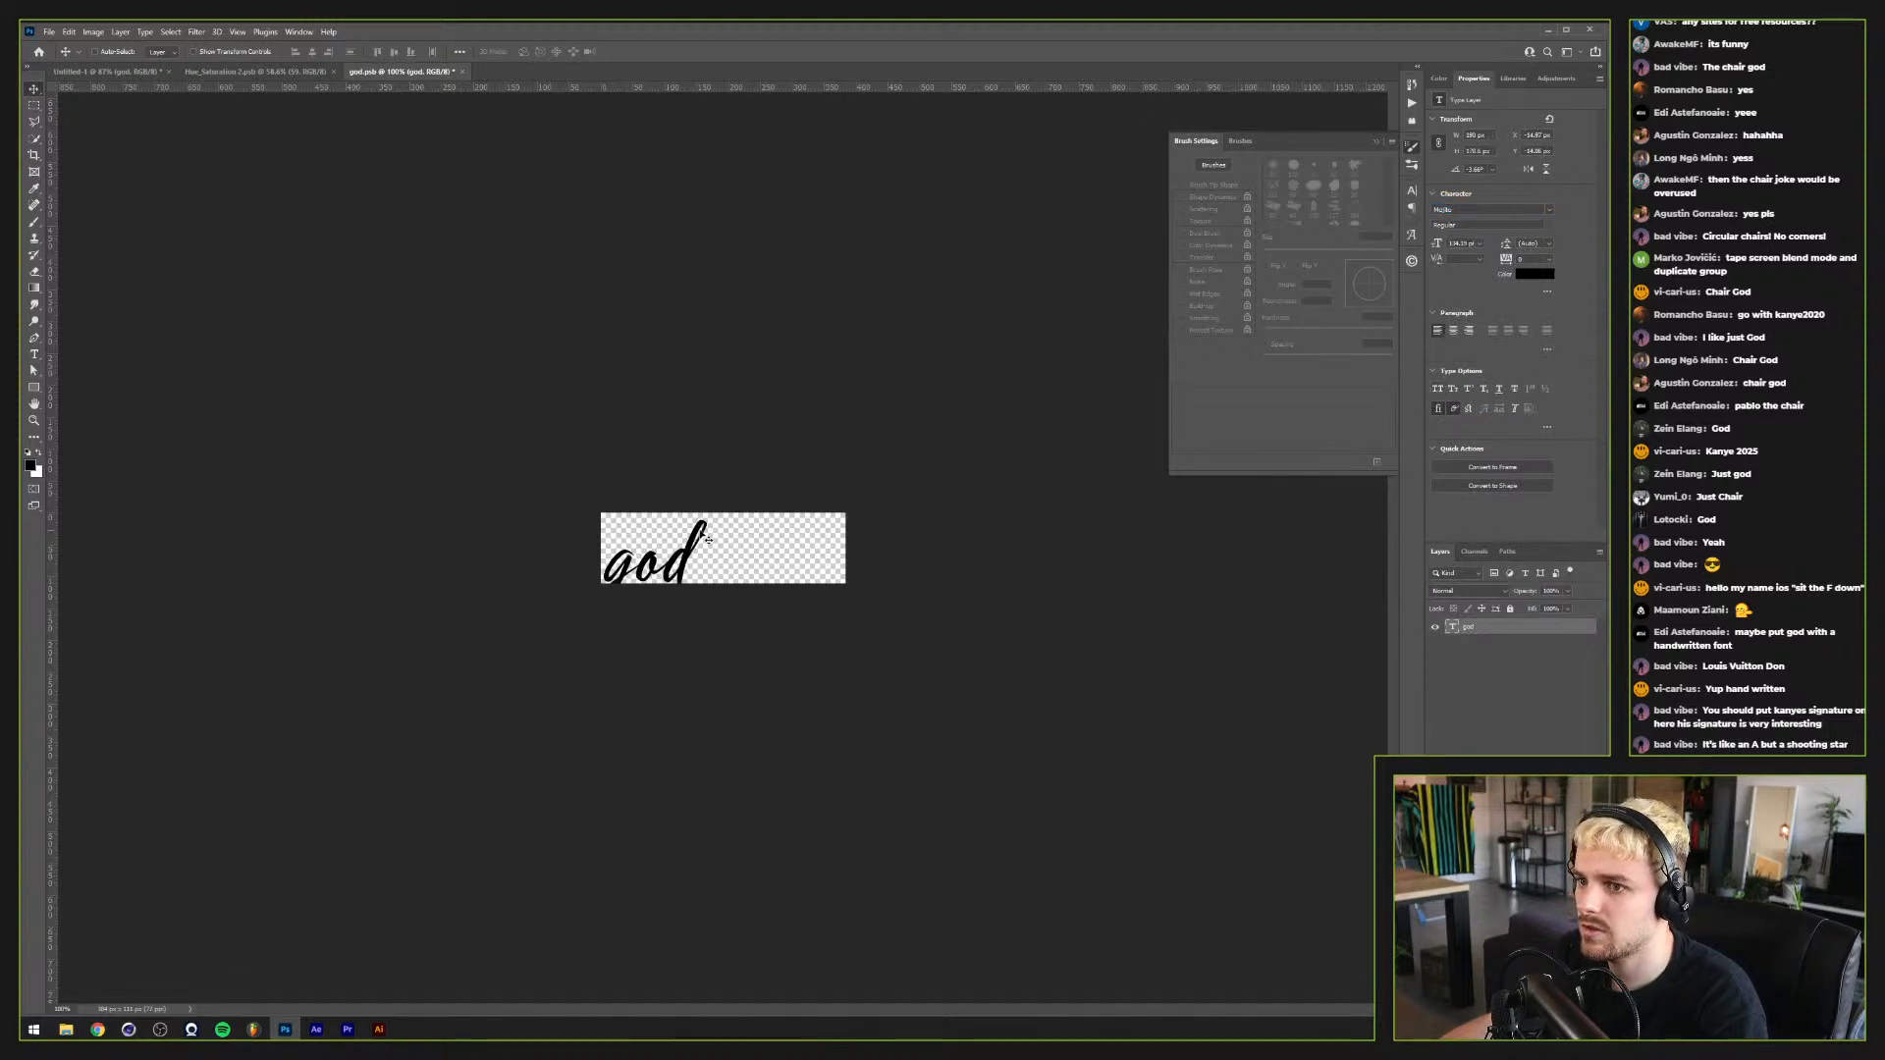
Step: Centre the god text on its canvas, set the canvas height to 150 pixels, and save and close the smart object
drag(708, 535, 777, 511)
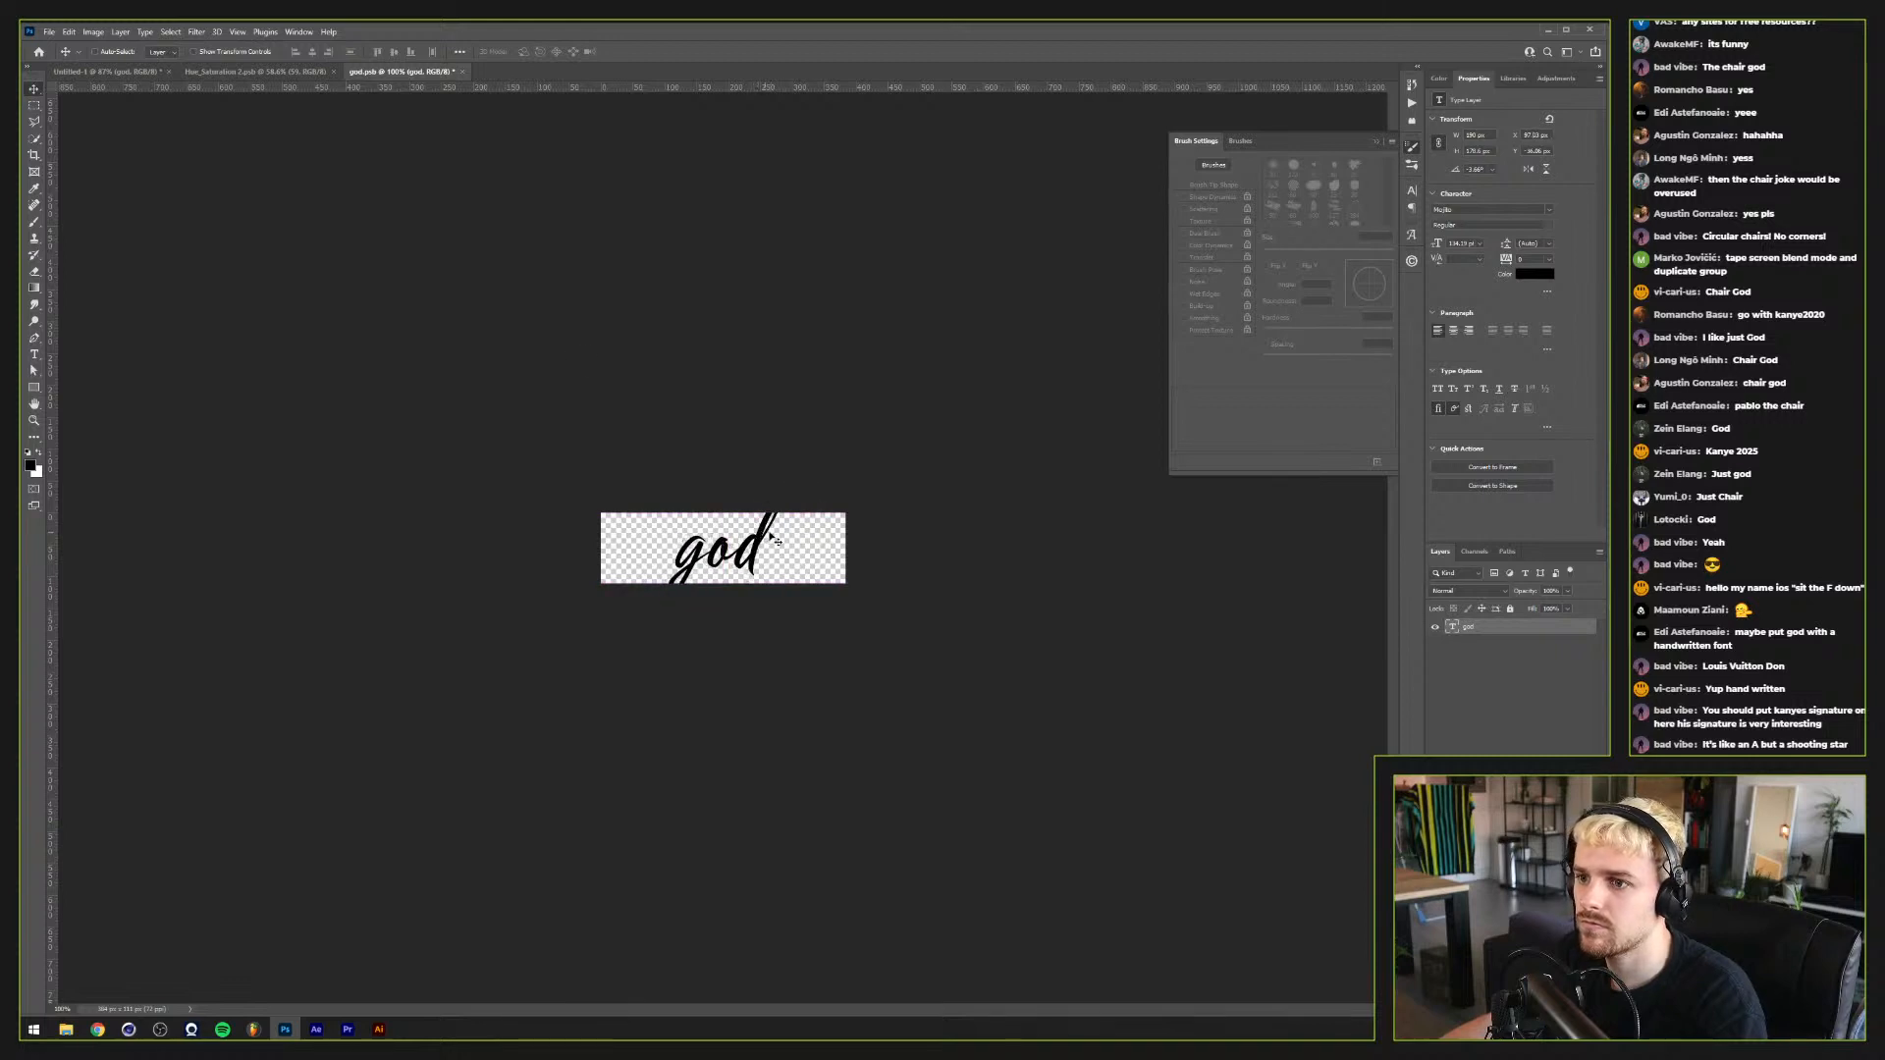
click(106, 37)
click(116, 140)
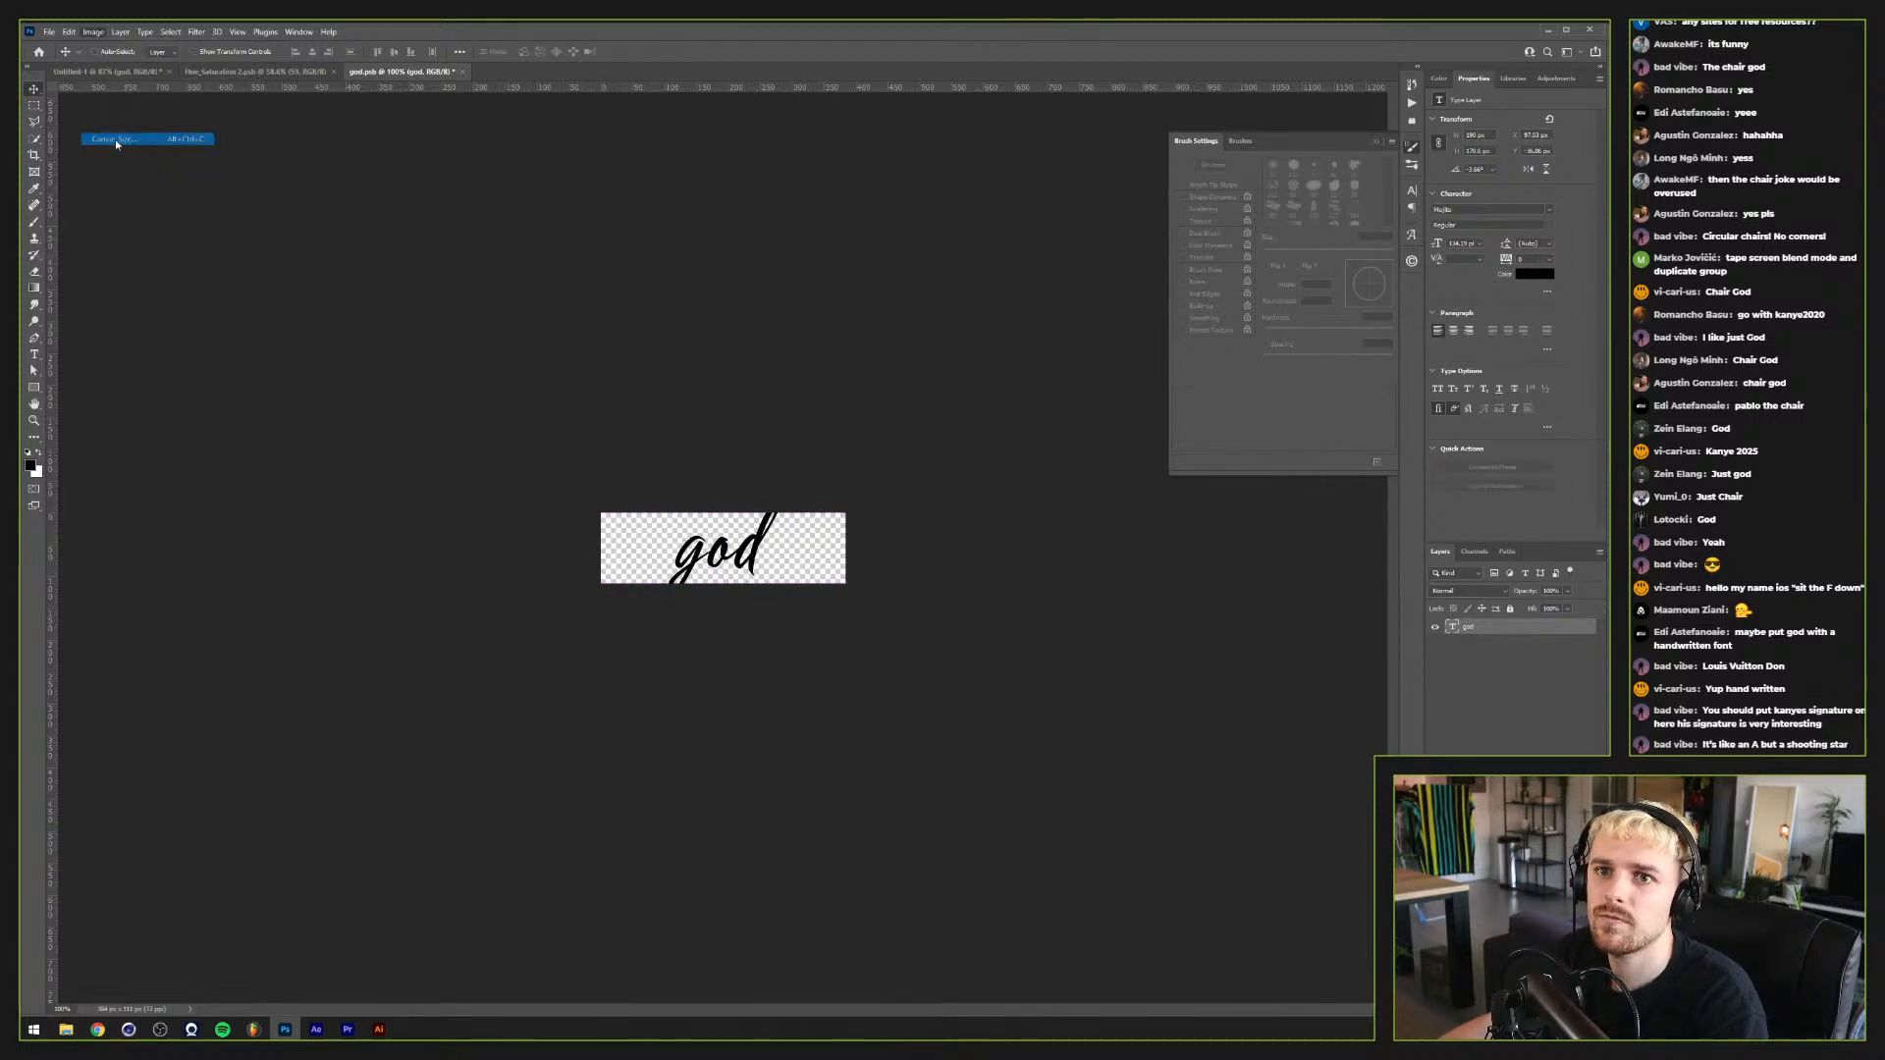
key(Tab)
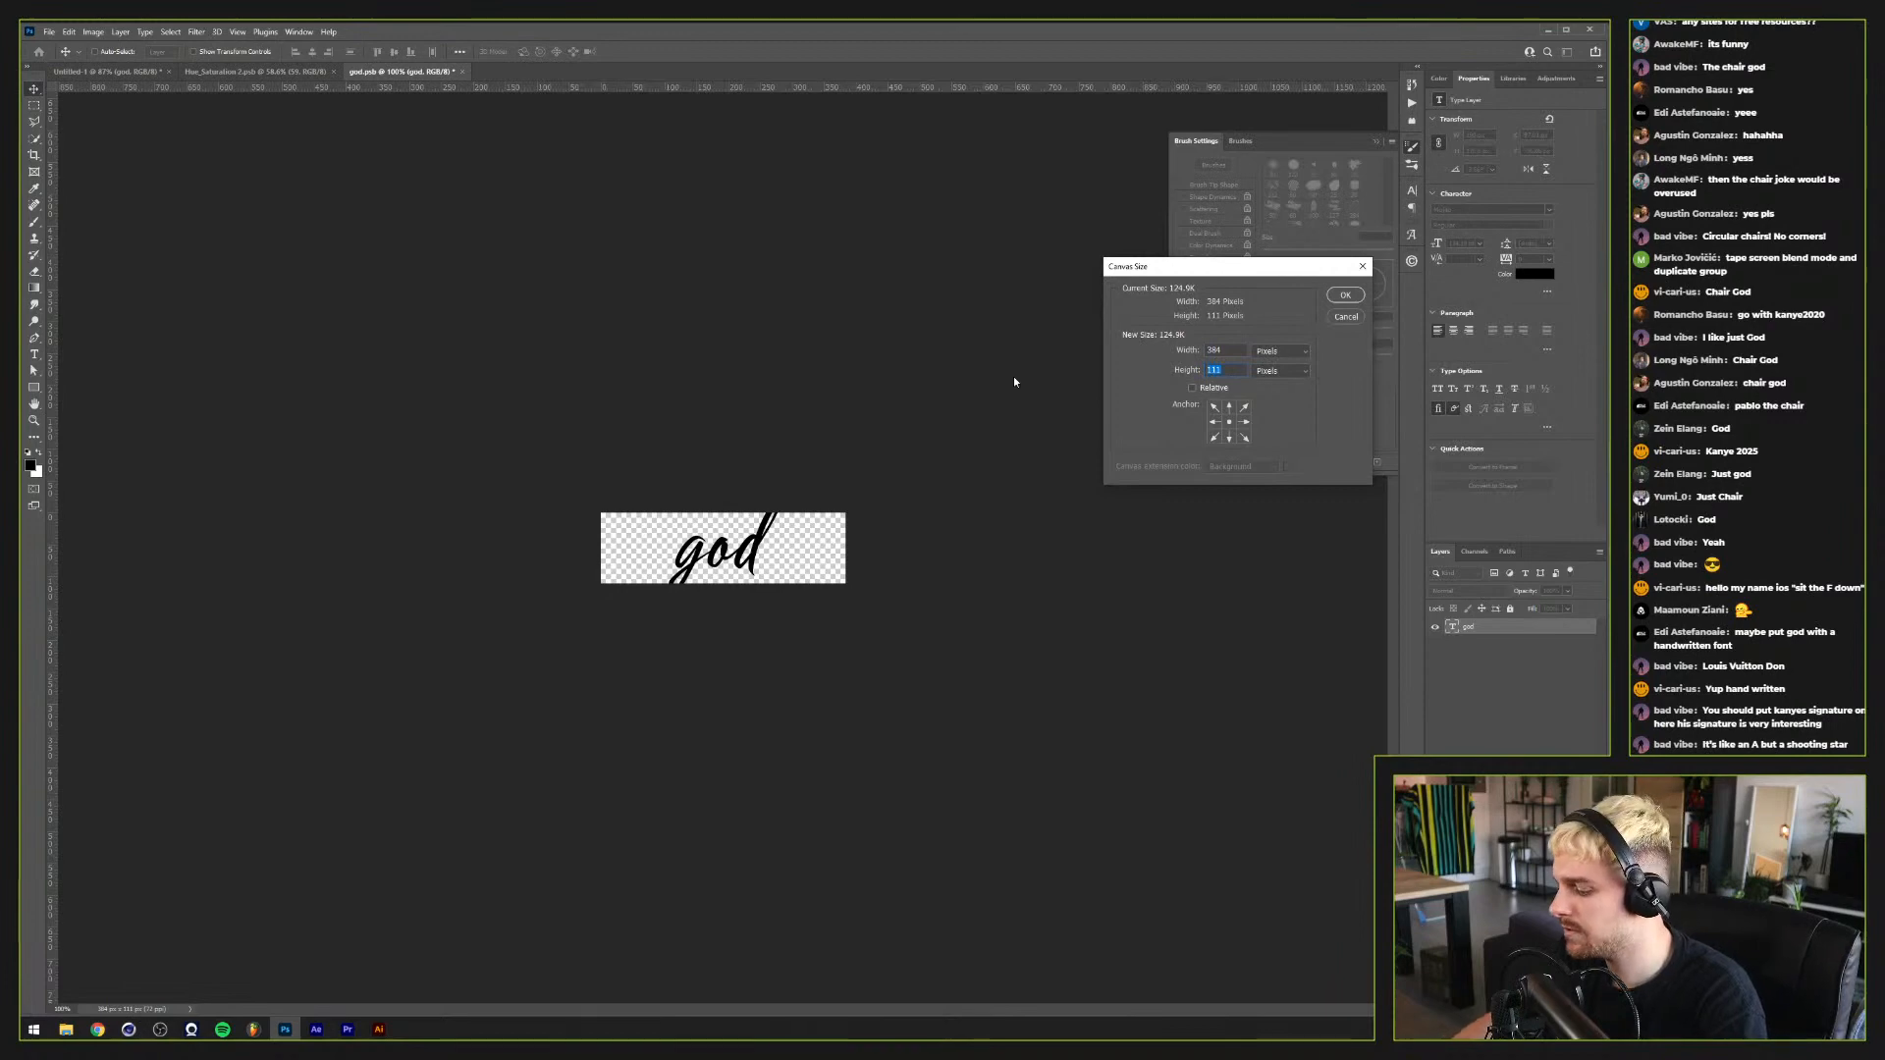
text(150)
key(Return)
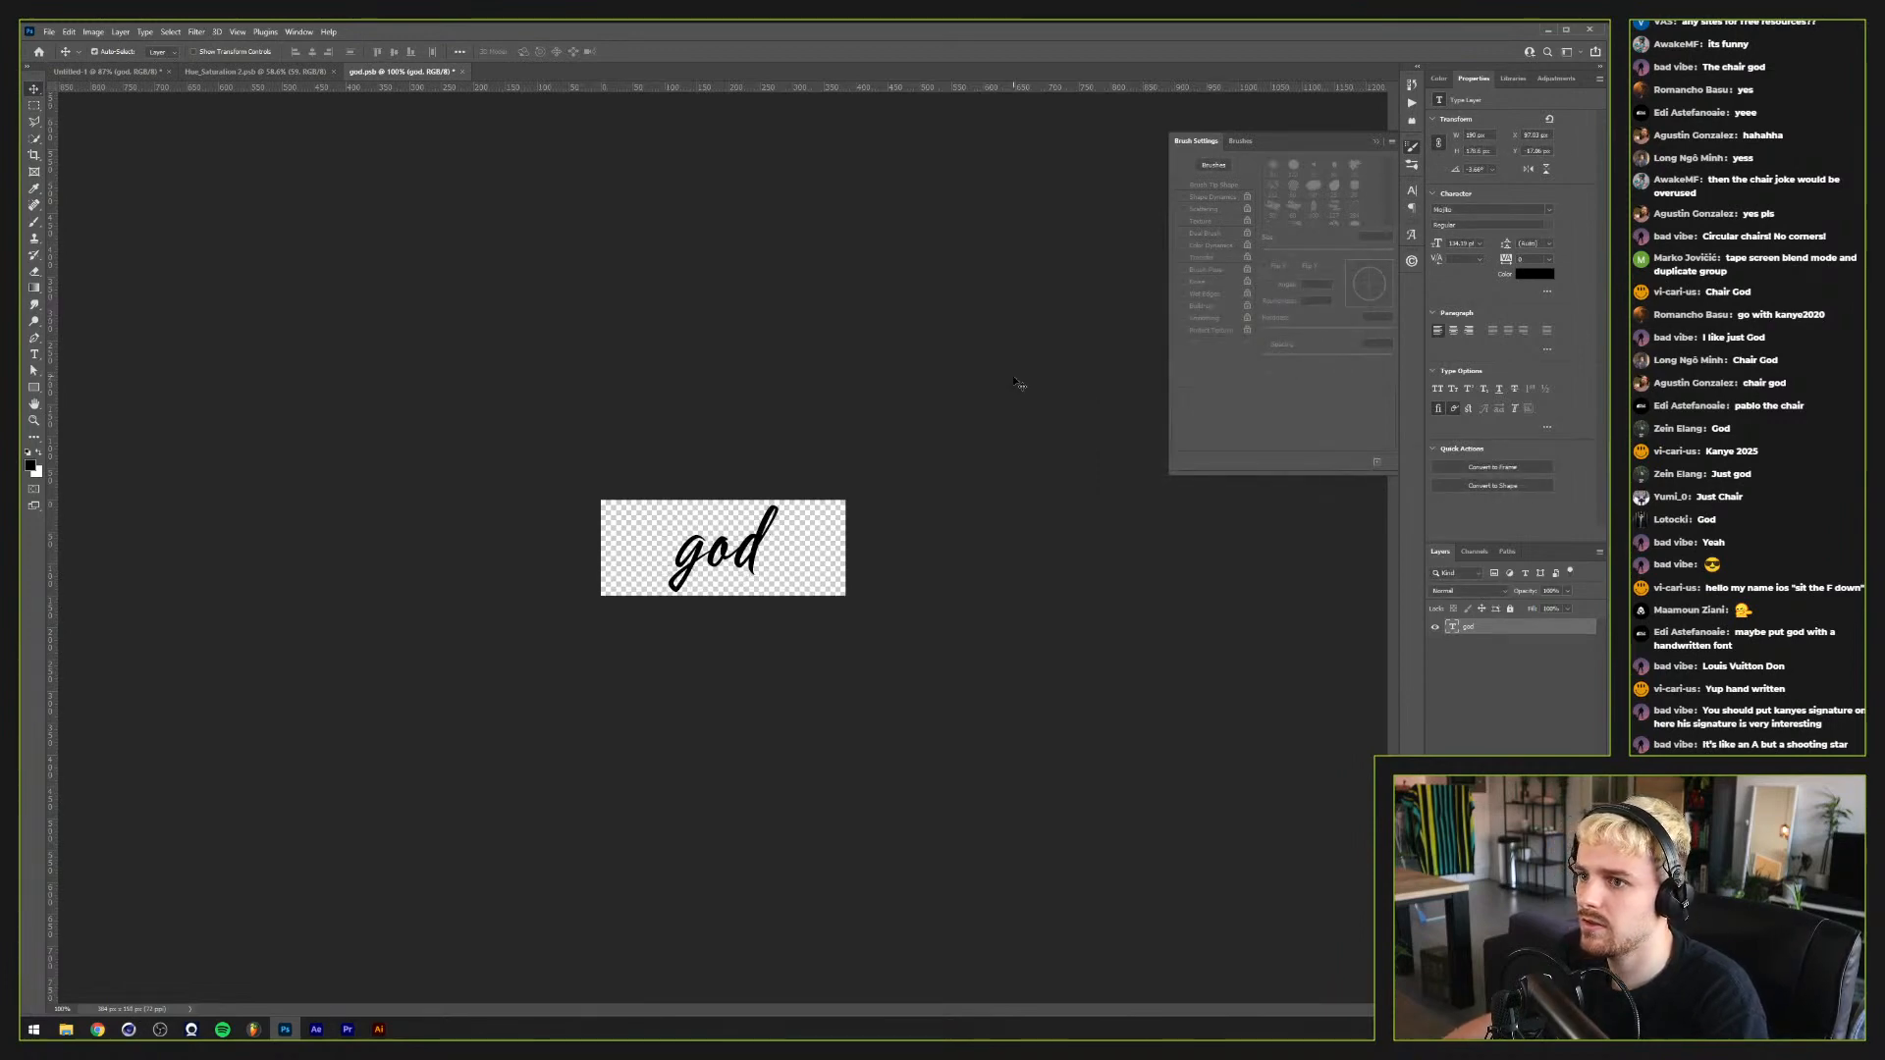
click(459, 74)
Step: Enlarge the handwritten god text so it fills more of the name sticker's white area
scroll(565, 888, down, 1)
scroll(504, 817, up, 3)
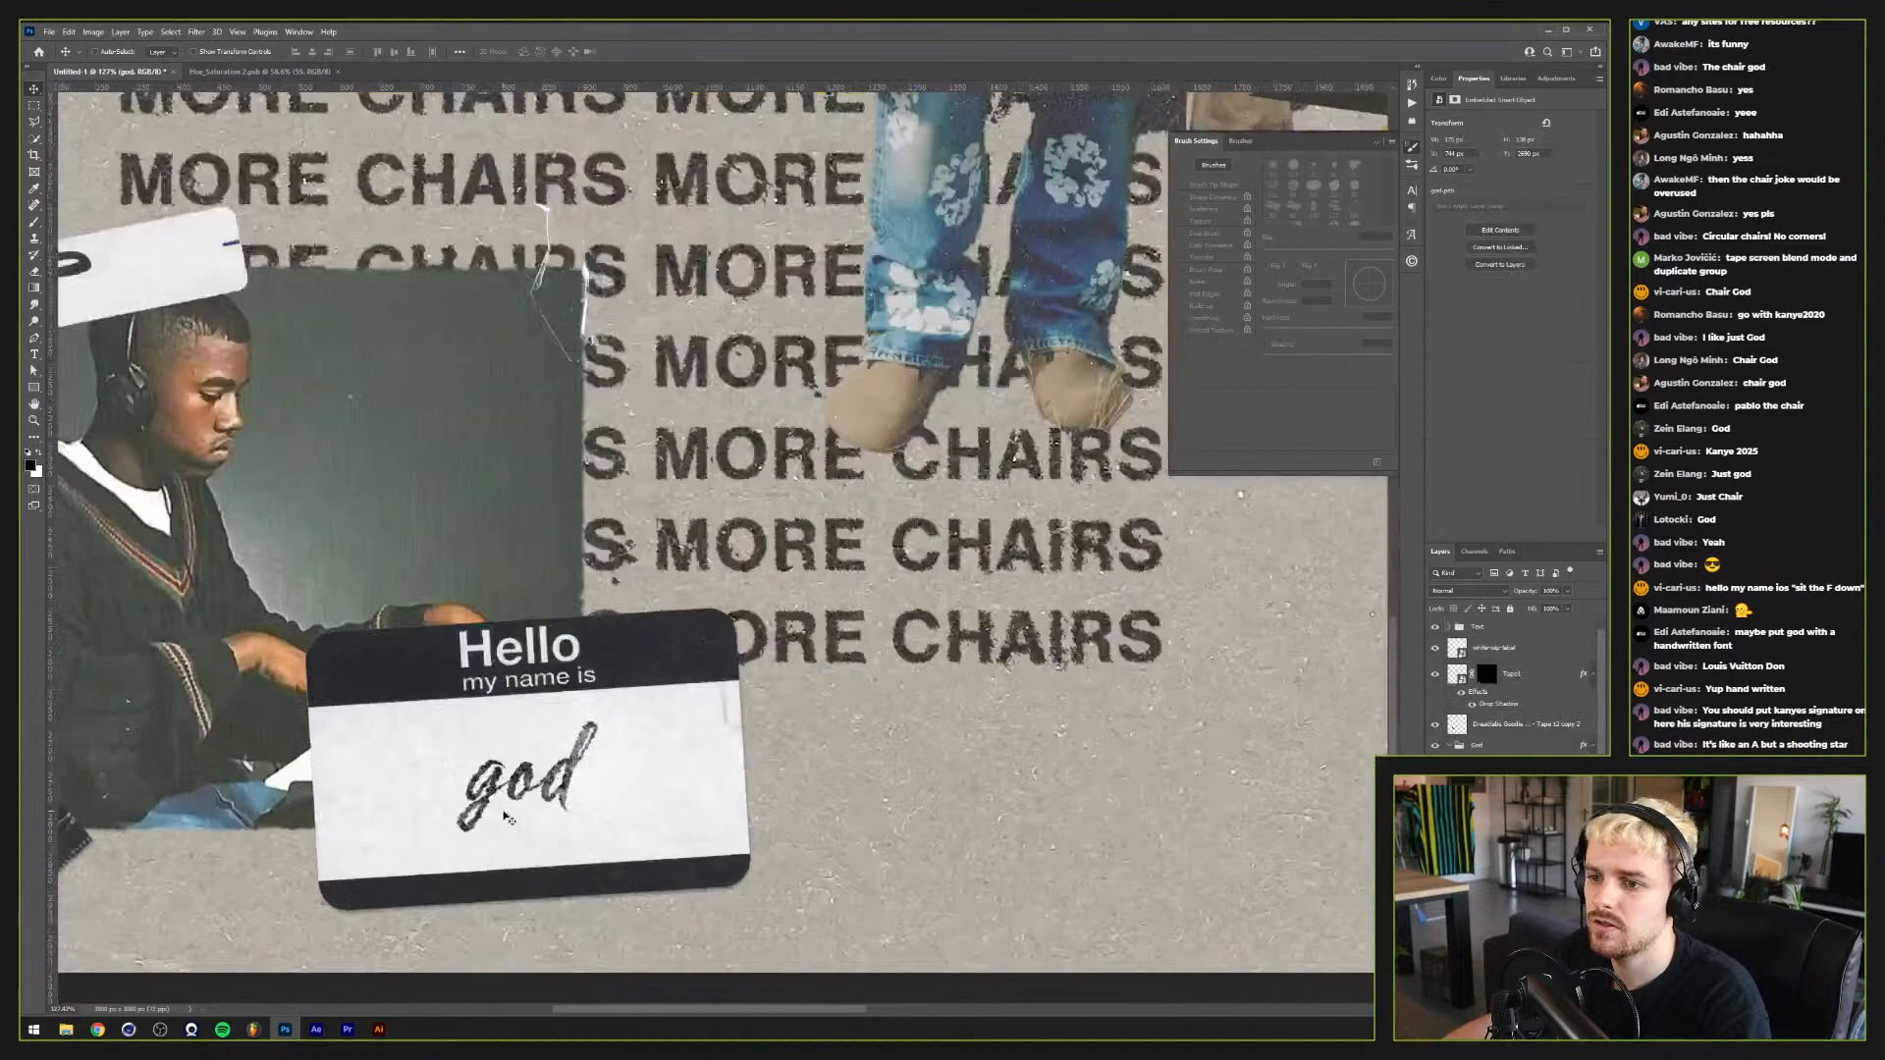
key(ctrl+t)
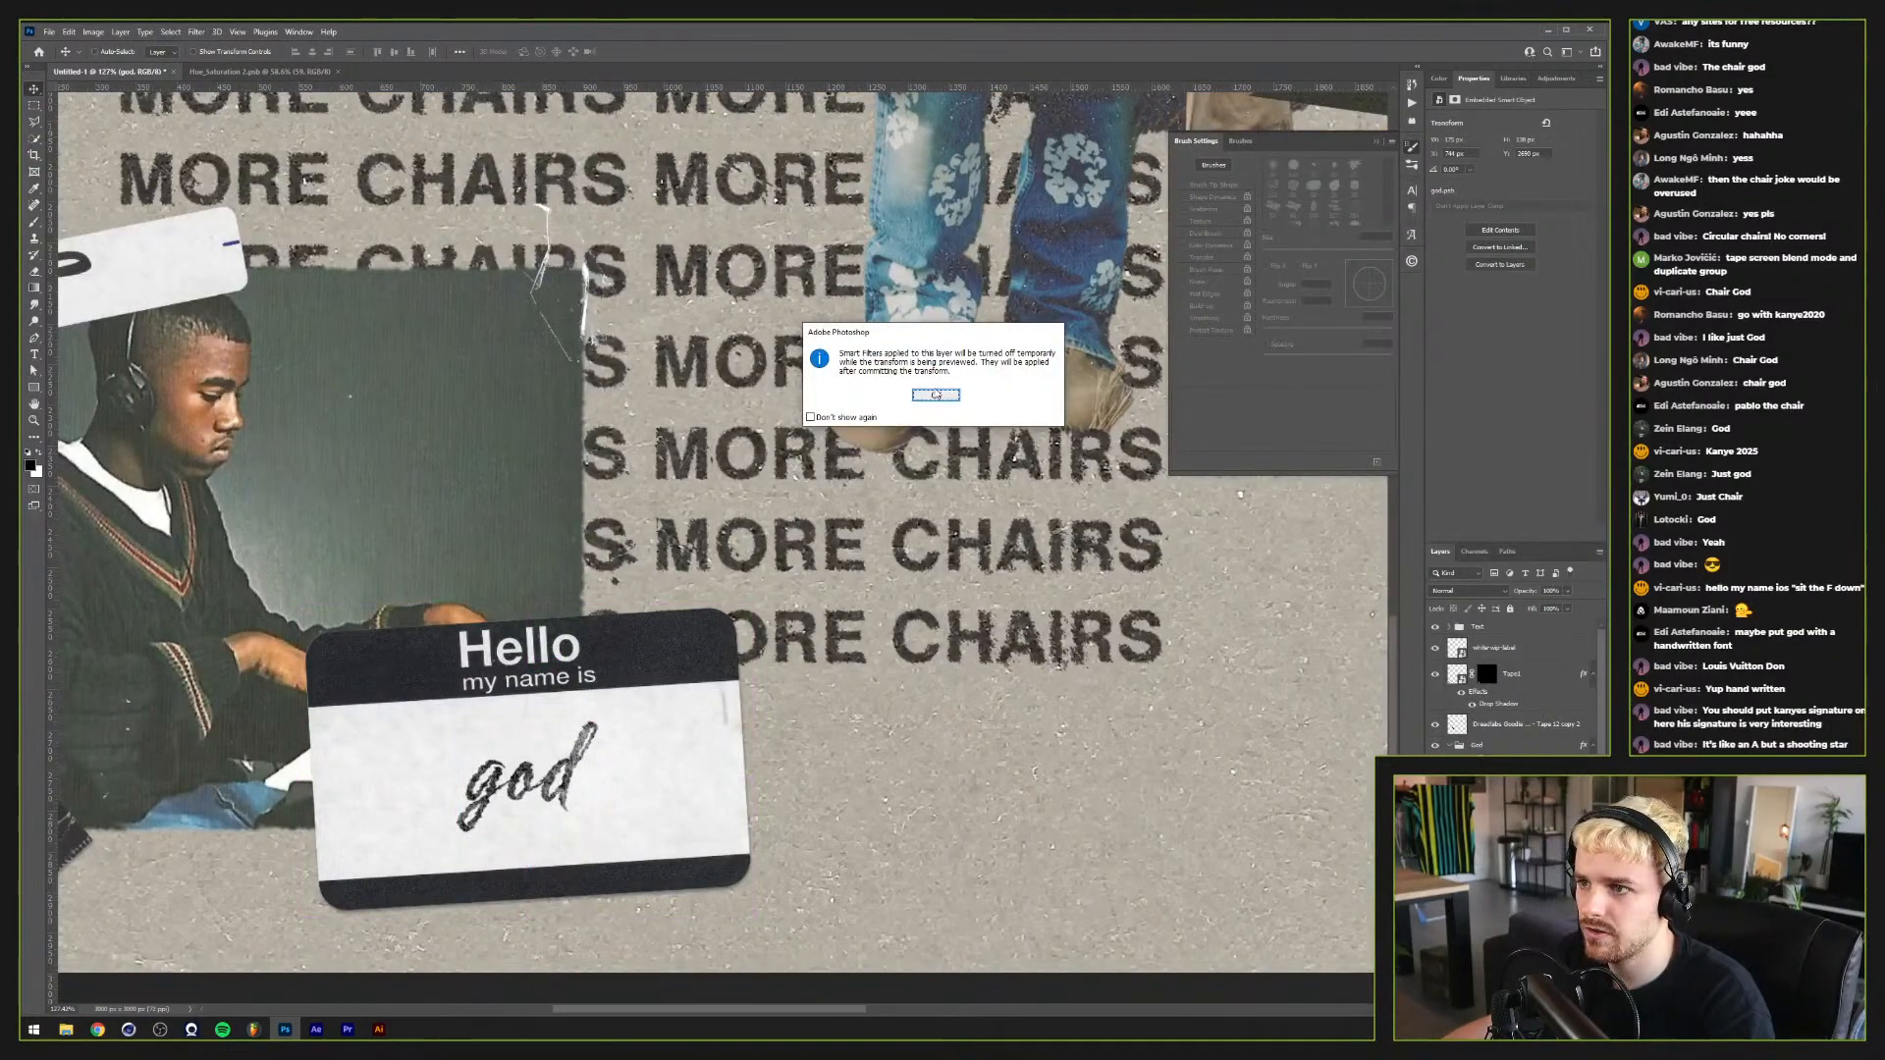
click(935, 395)
drag(688, 778, 753, 775)
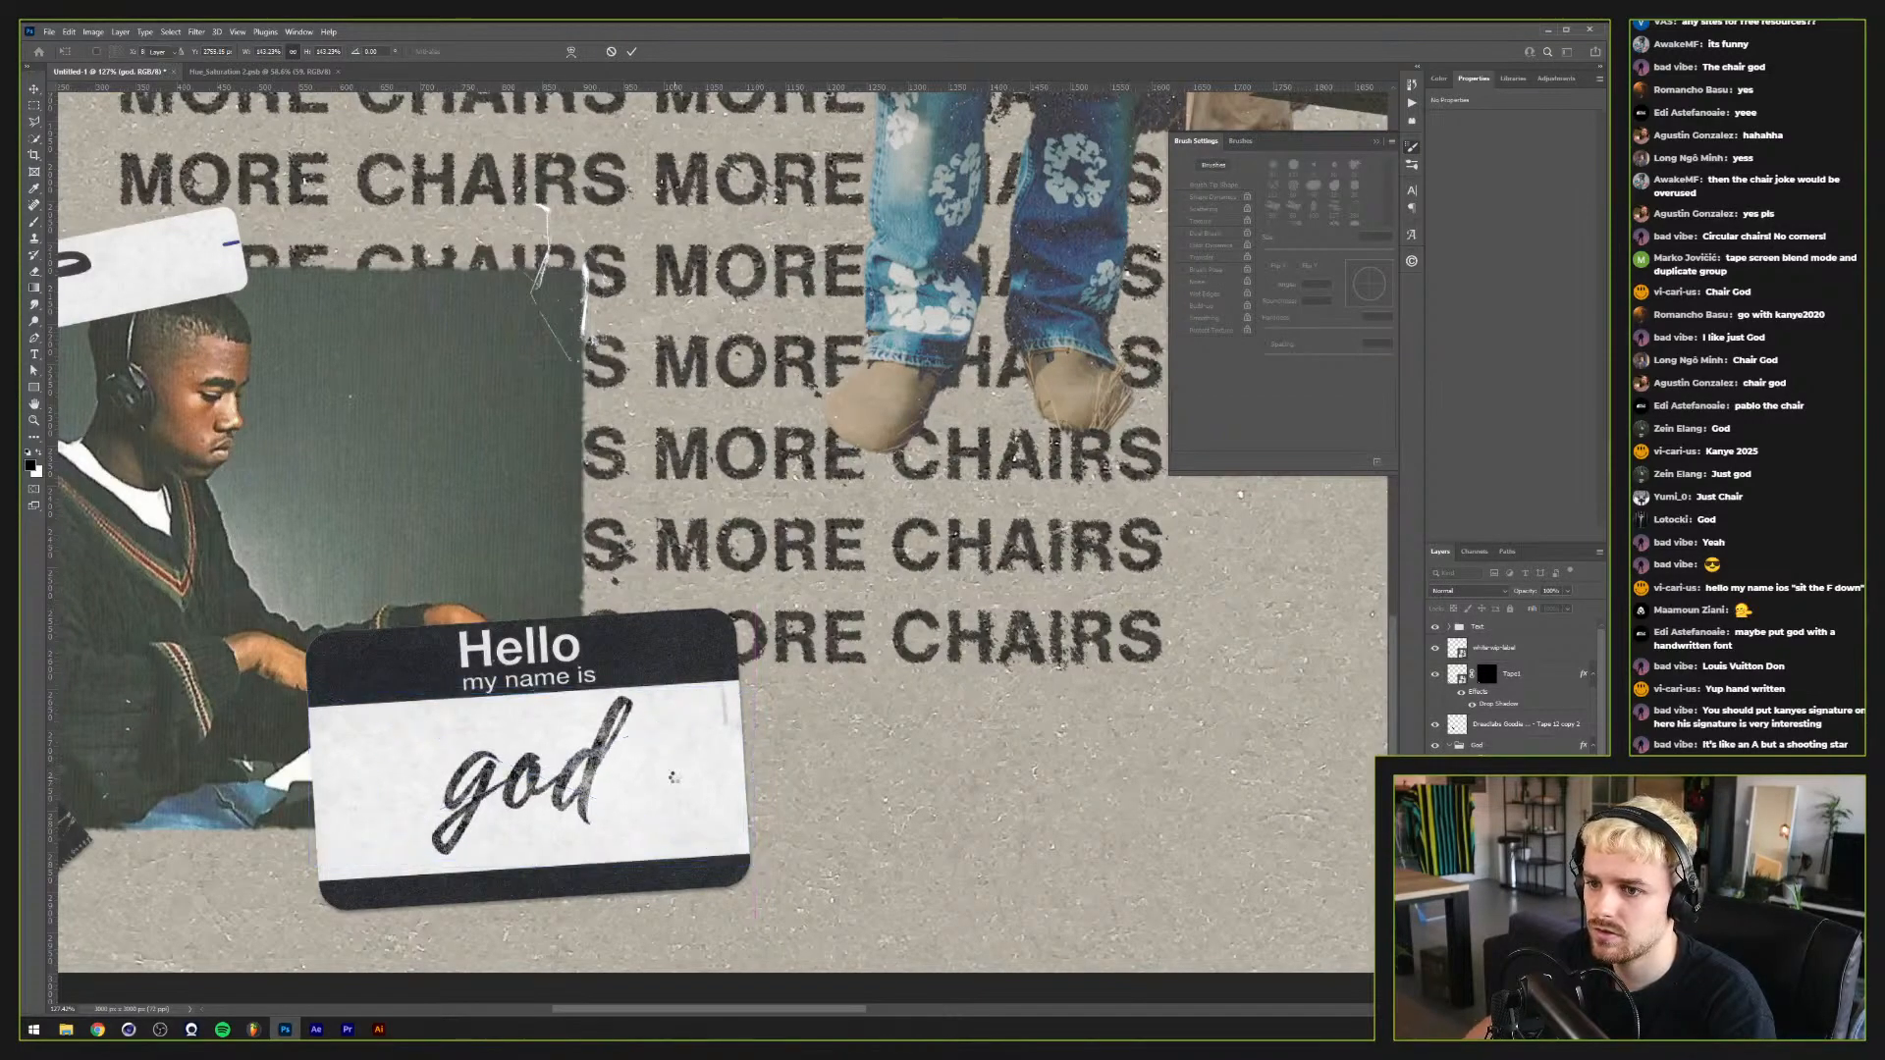
key(Return)
Step: Roughen the god text with a Displace filter using a displacement map file, and compare it before and after
scroll(542, 908, up, 3)
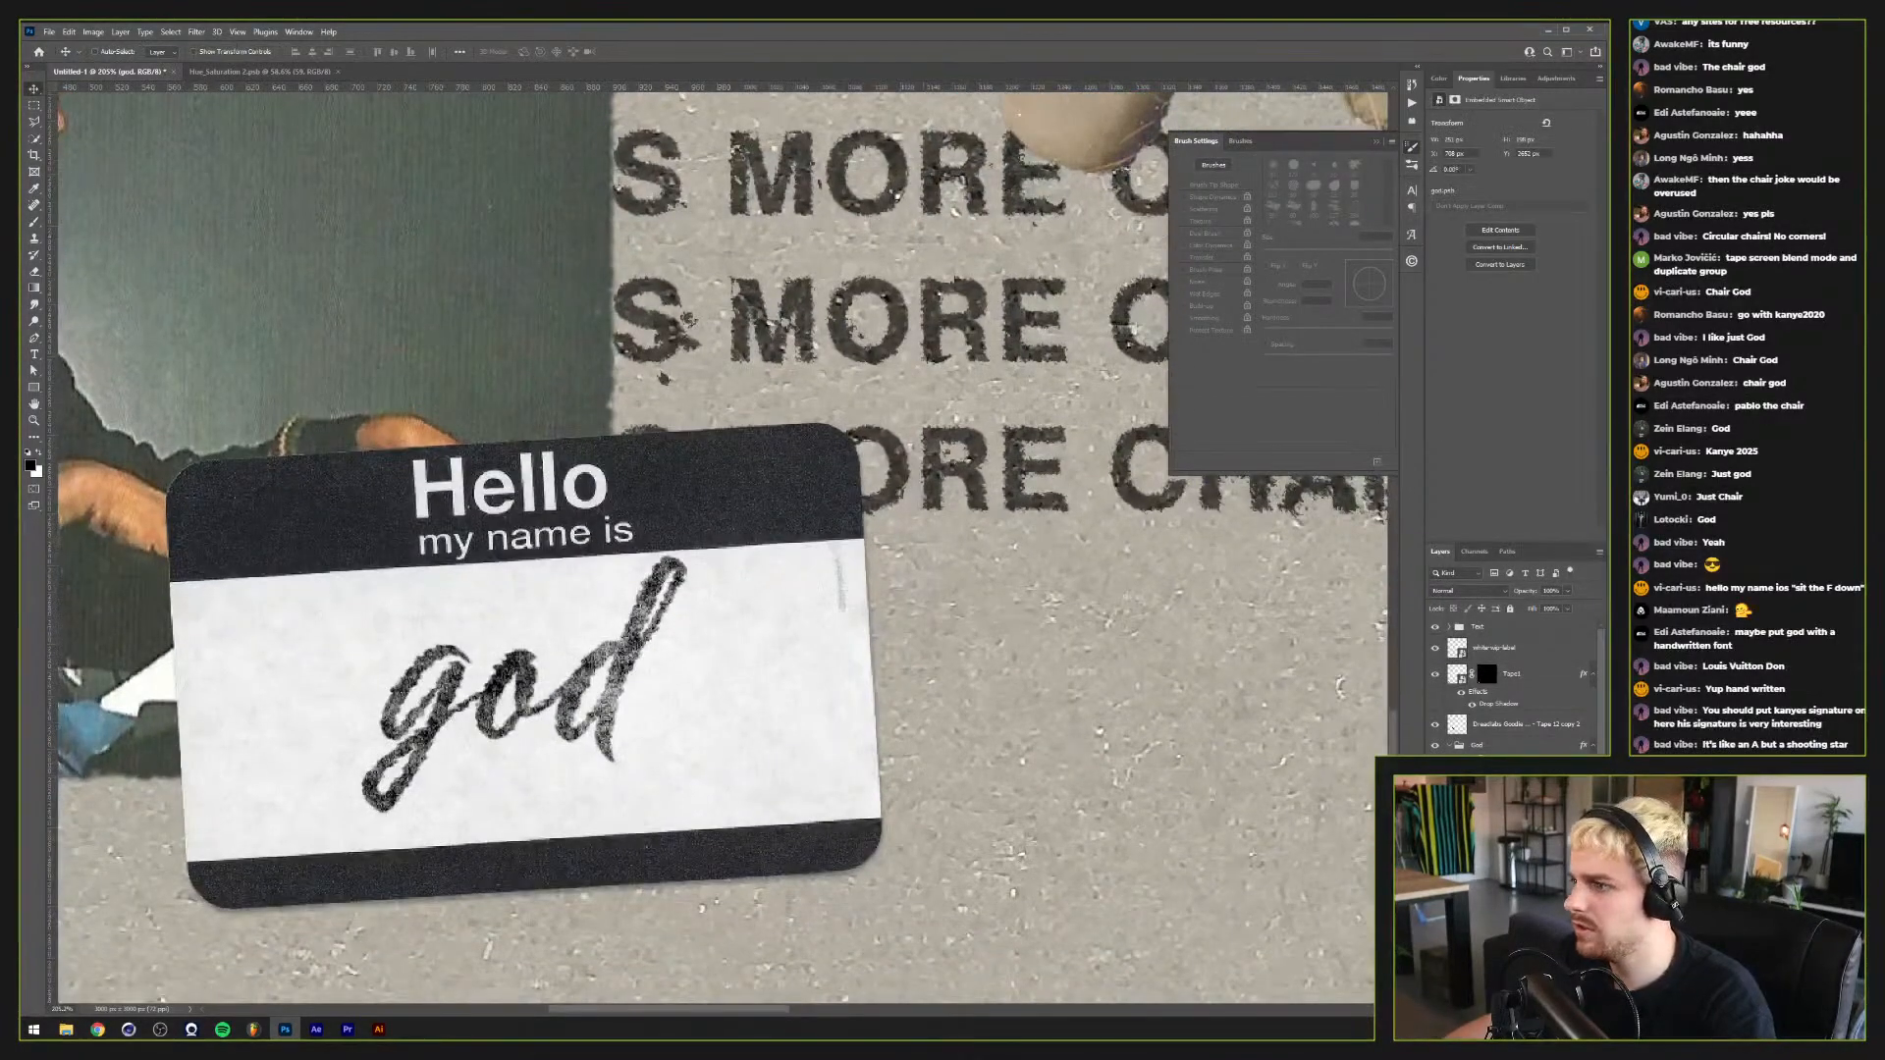
key(Return)
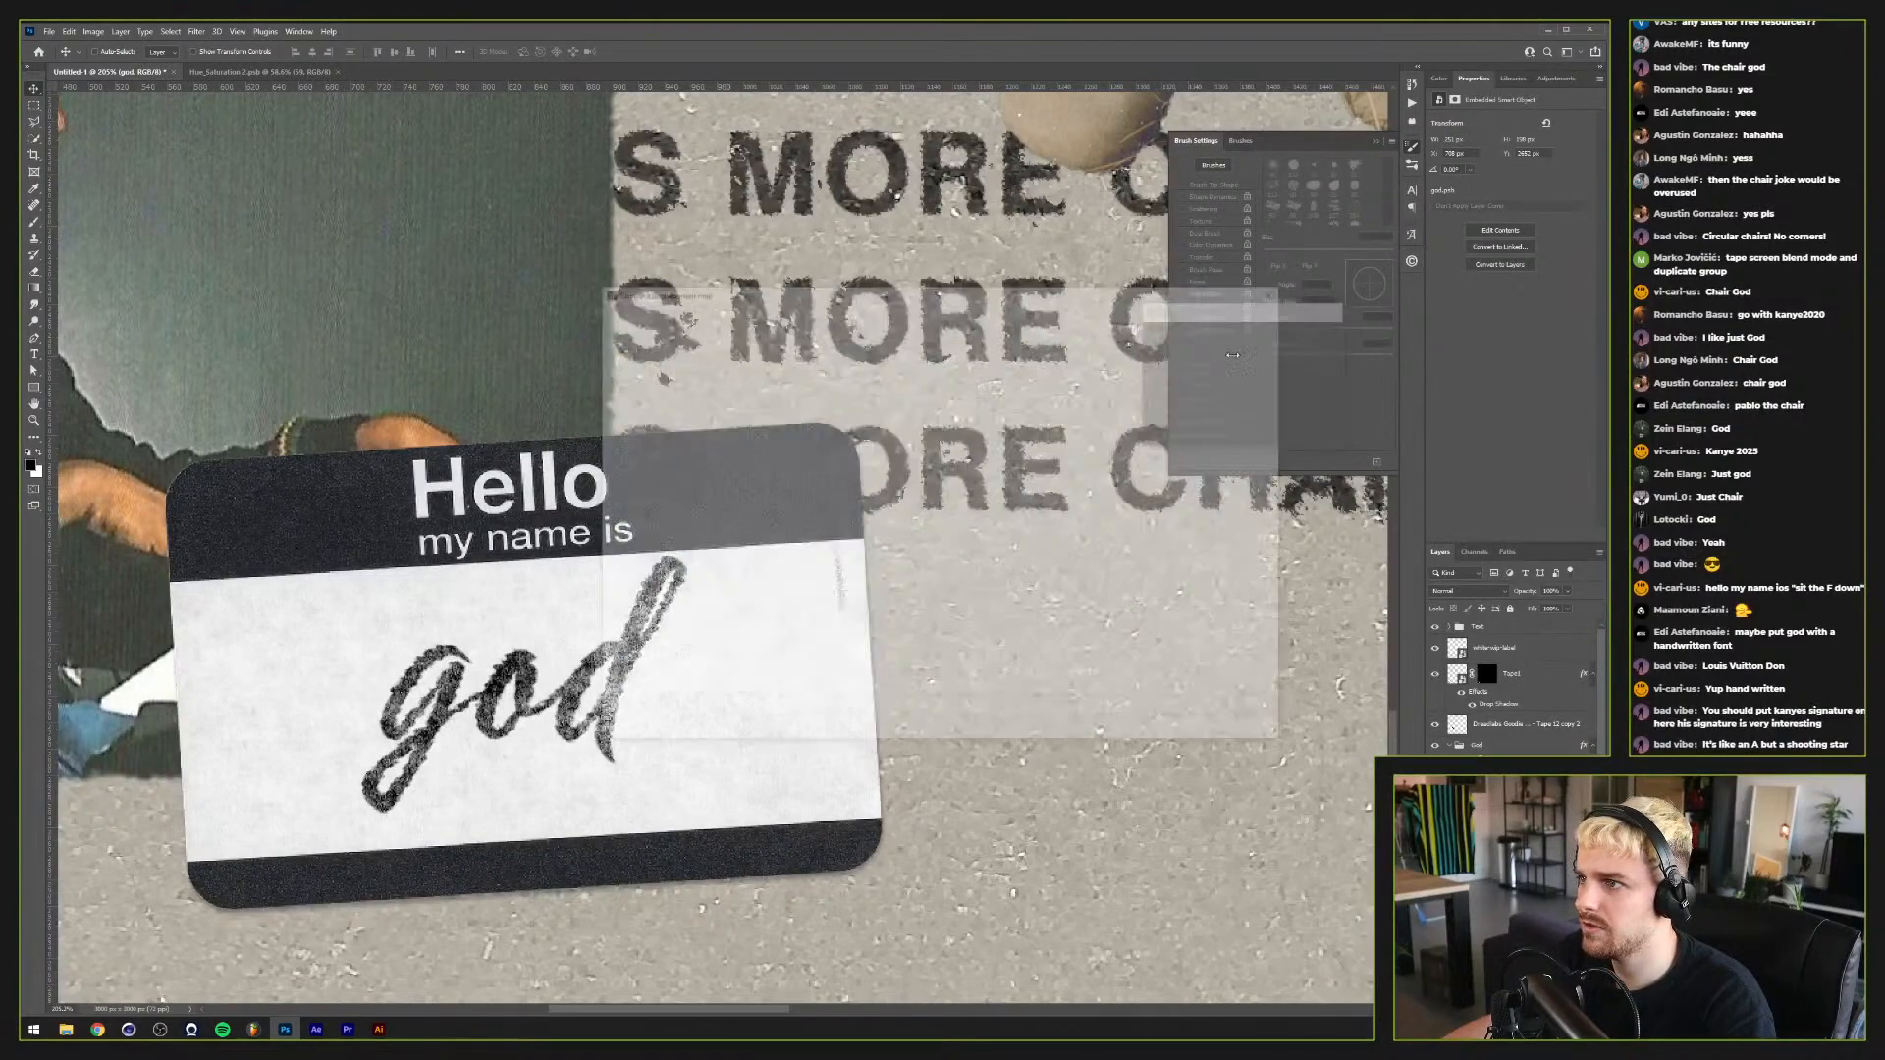
double_click(816, 583)
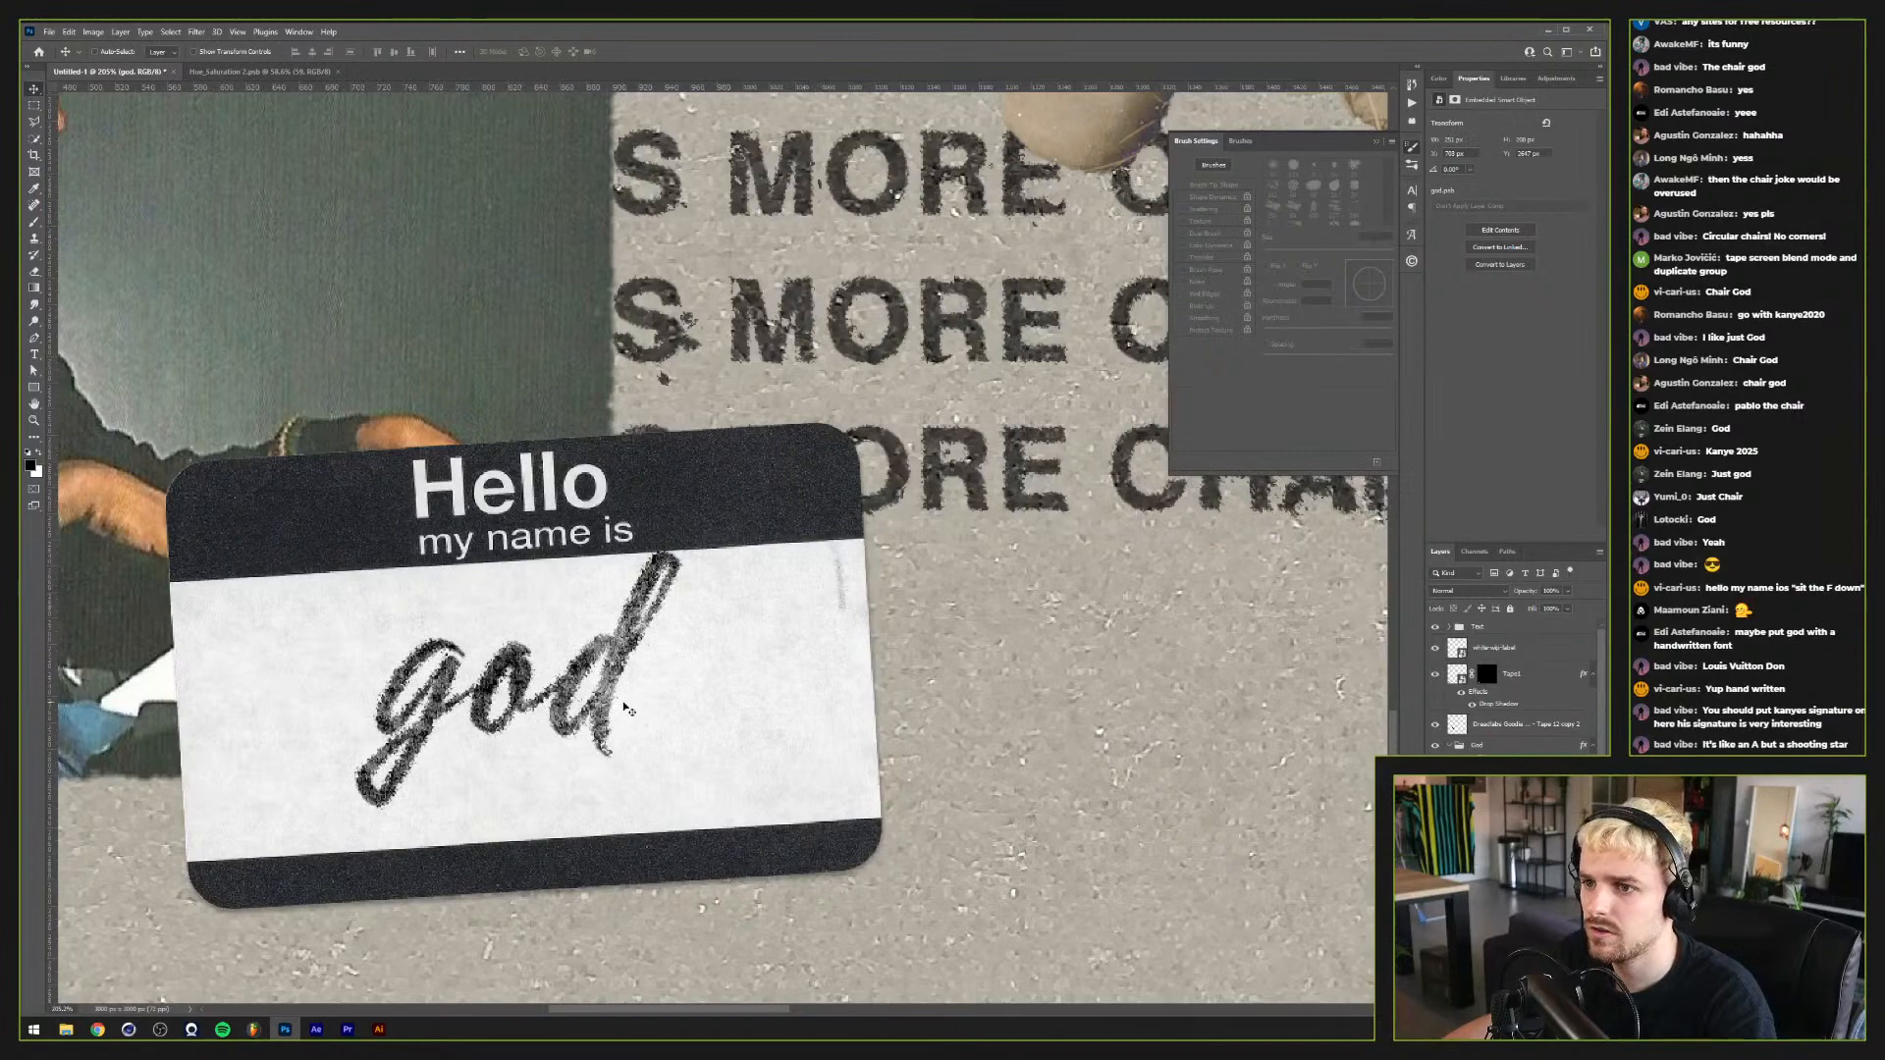
key(ctrl+z)
key(ctrl+shift+z)
scroll(501, 732, up, 3)
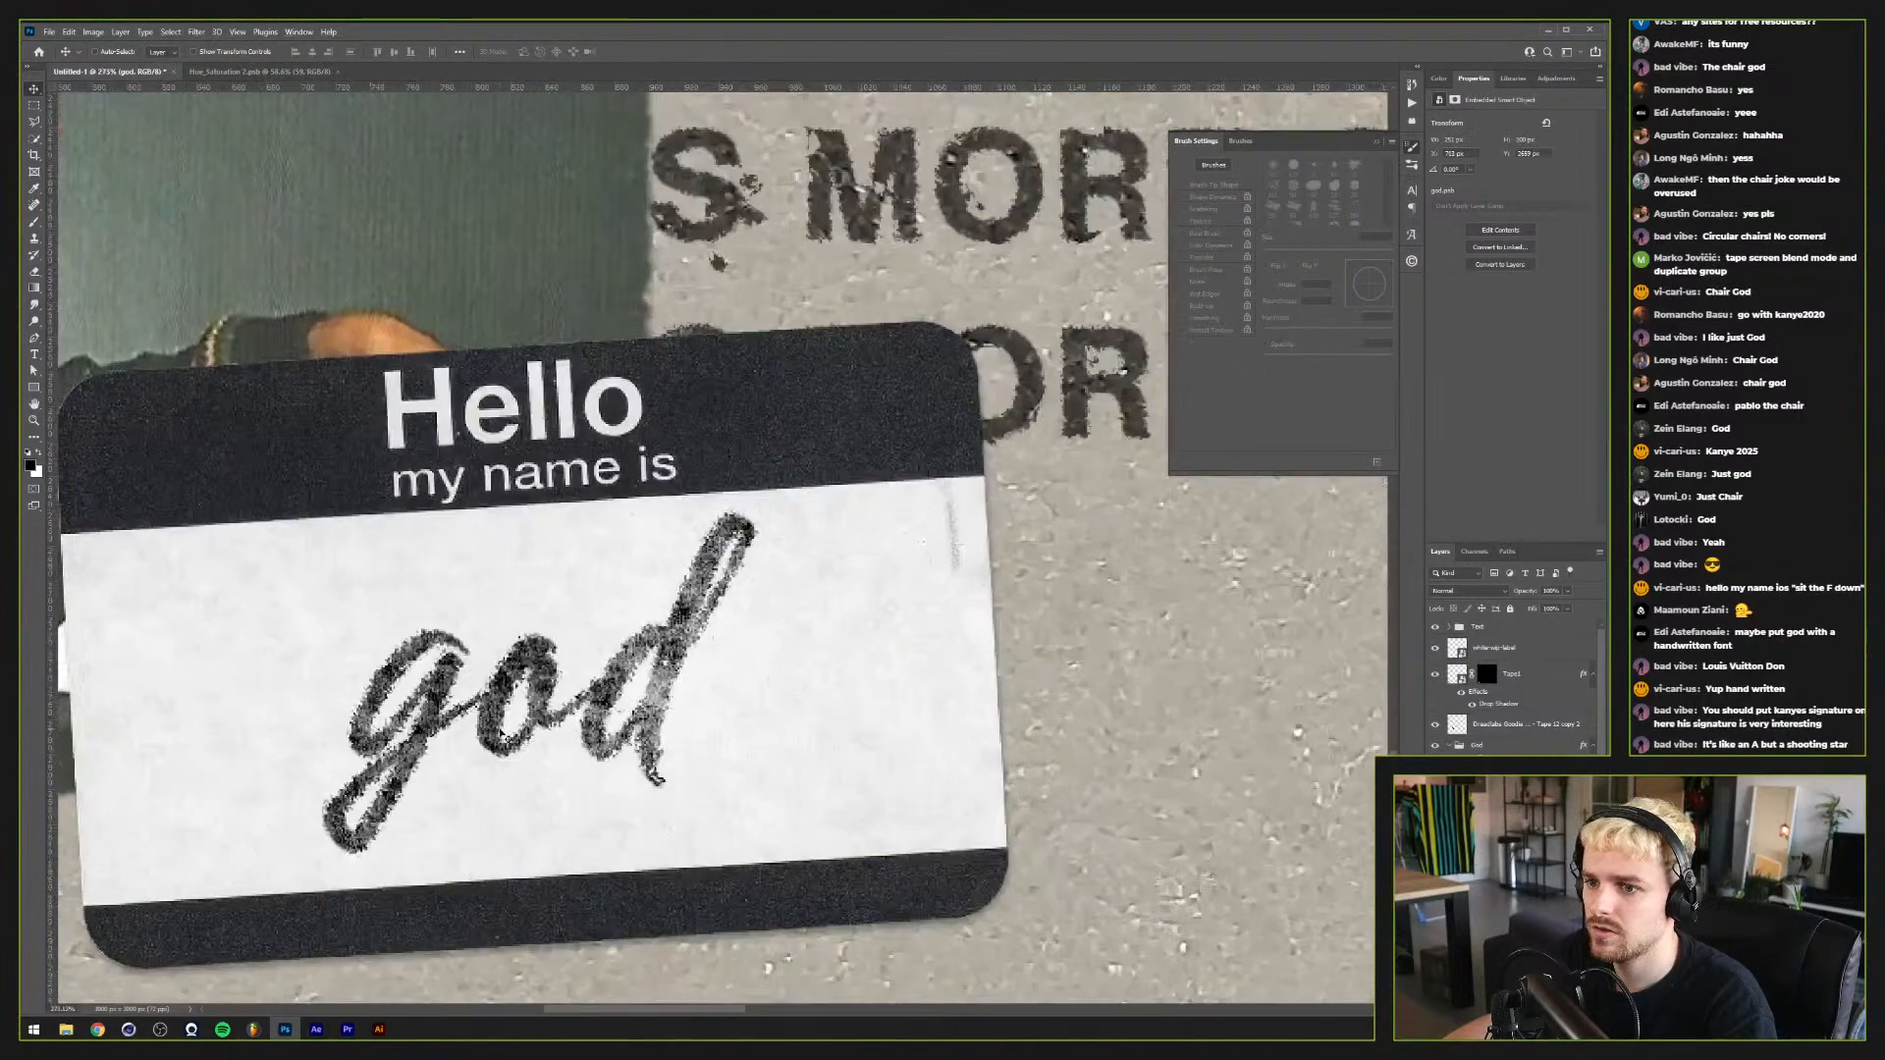
scroll(501, 731, down, 6)
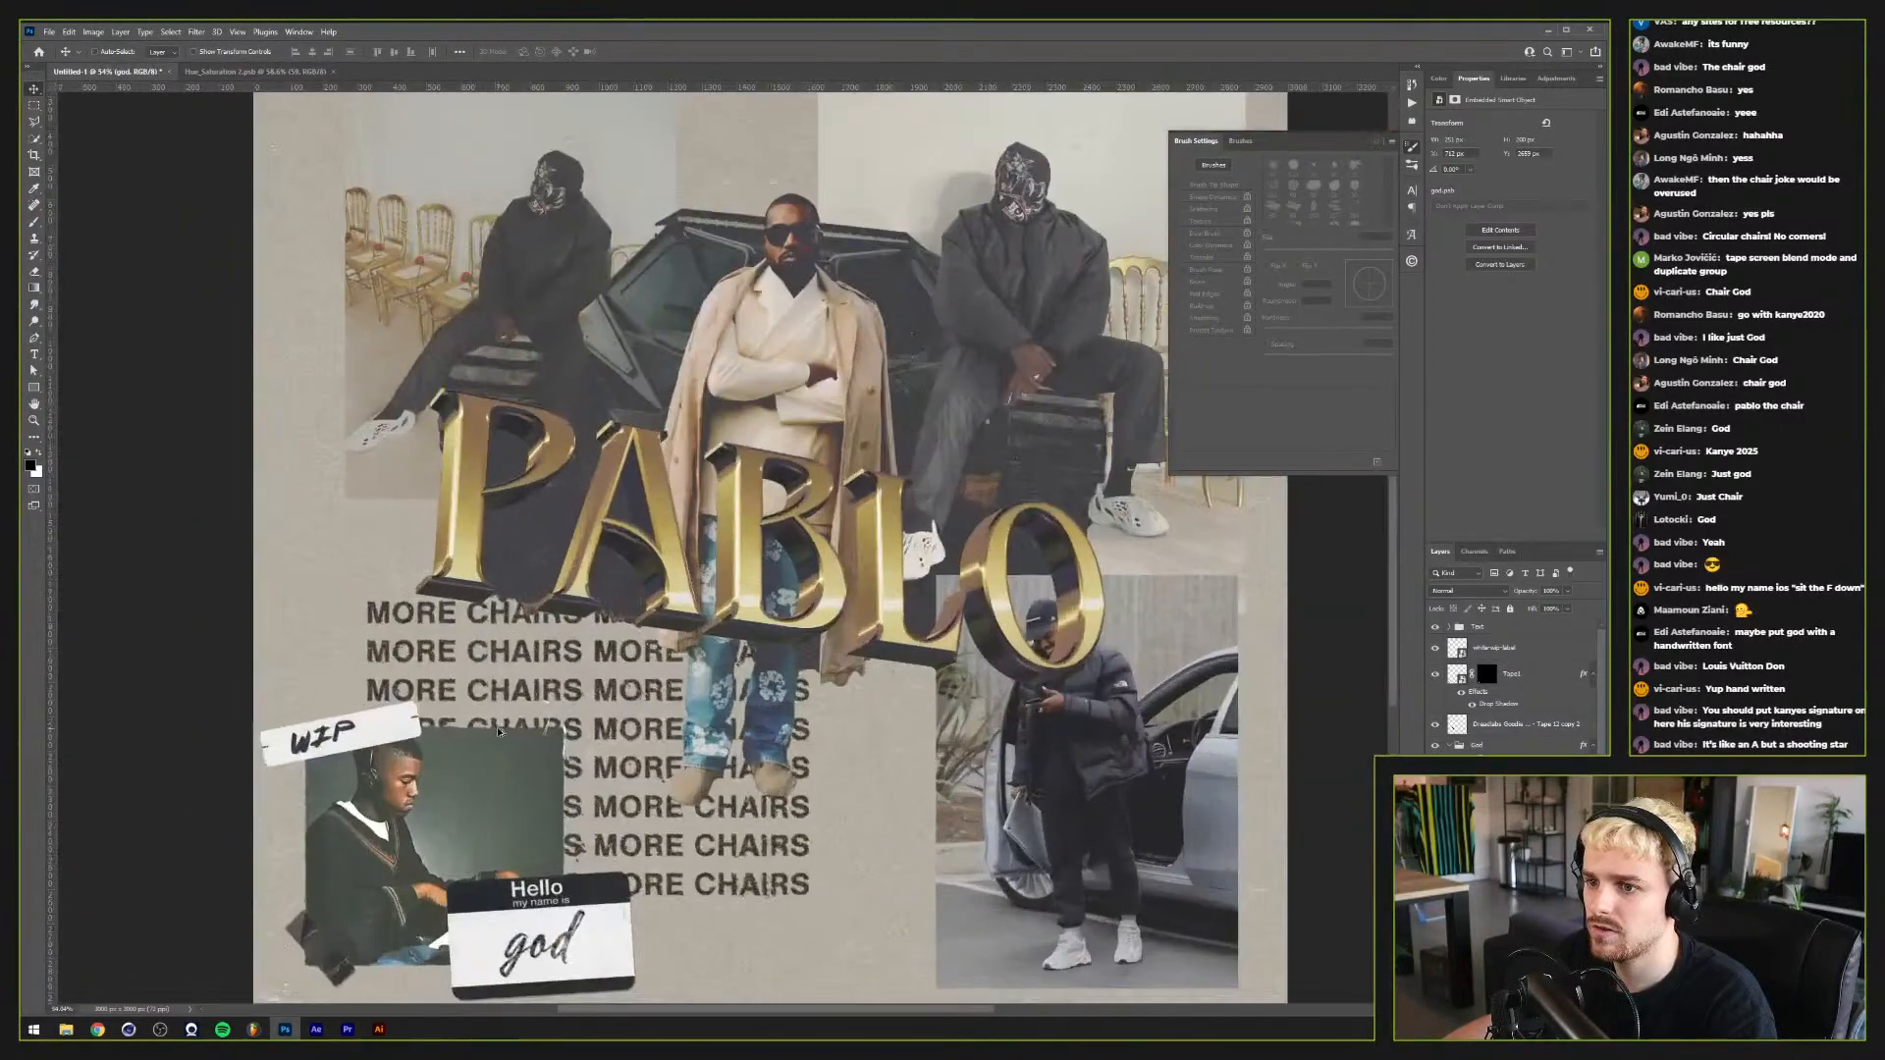
scroll(1118, 862, down, 1)
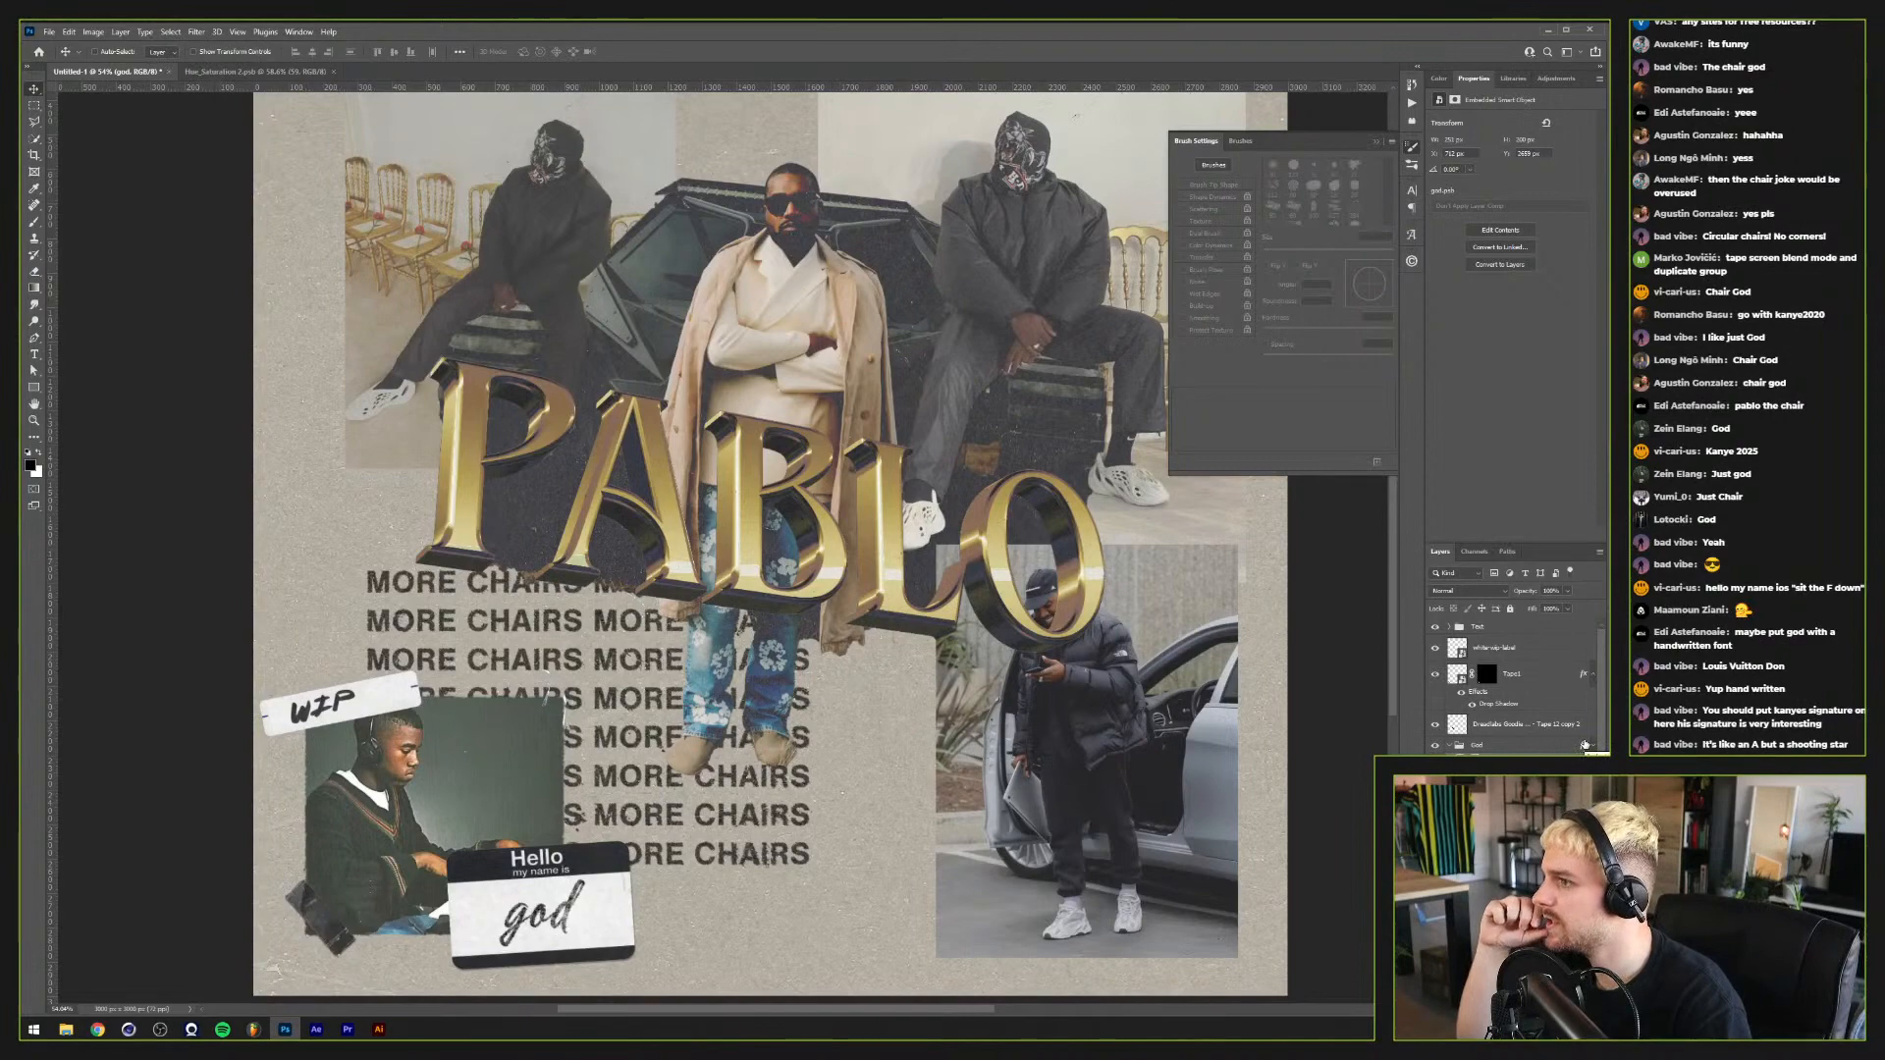
Step: Switch to Chrome and search Google Images for "kanye signature" in a new tab
click(98, 1028)
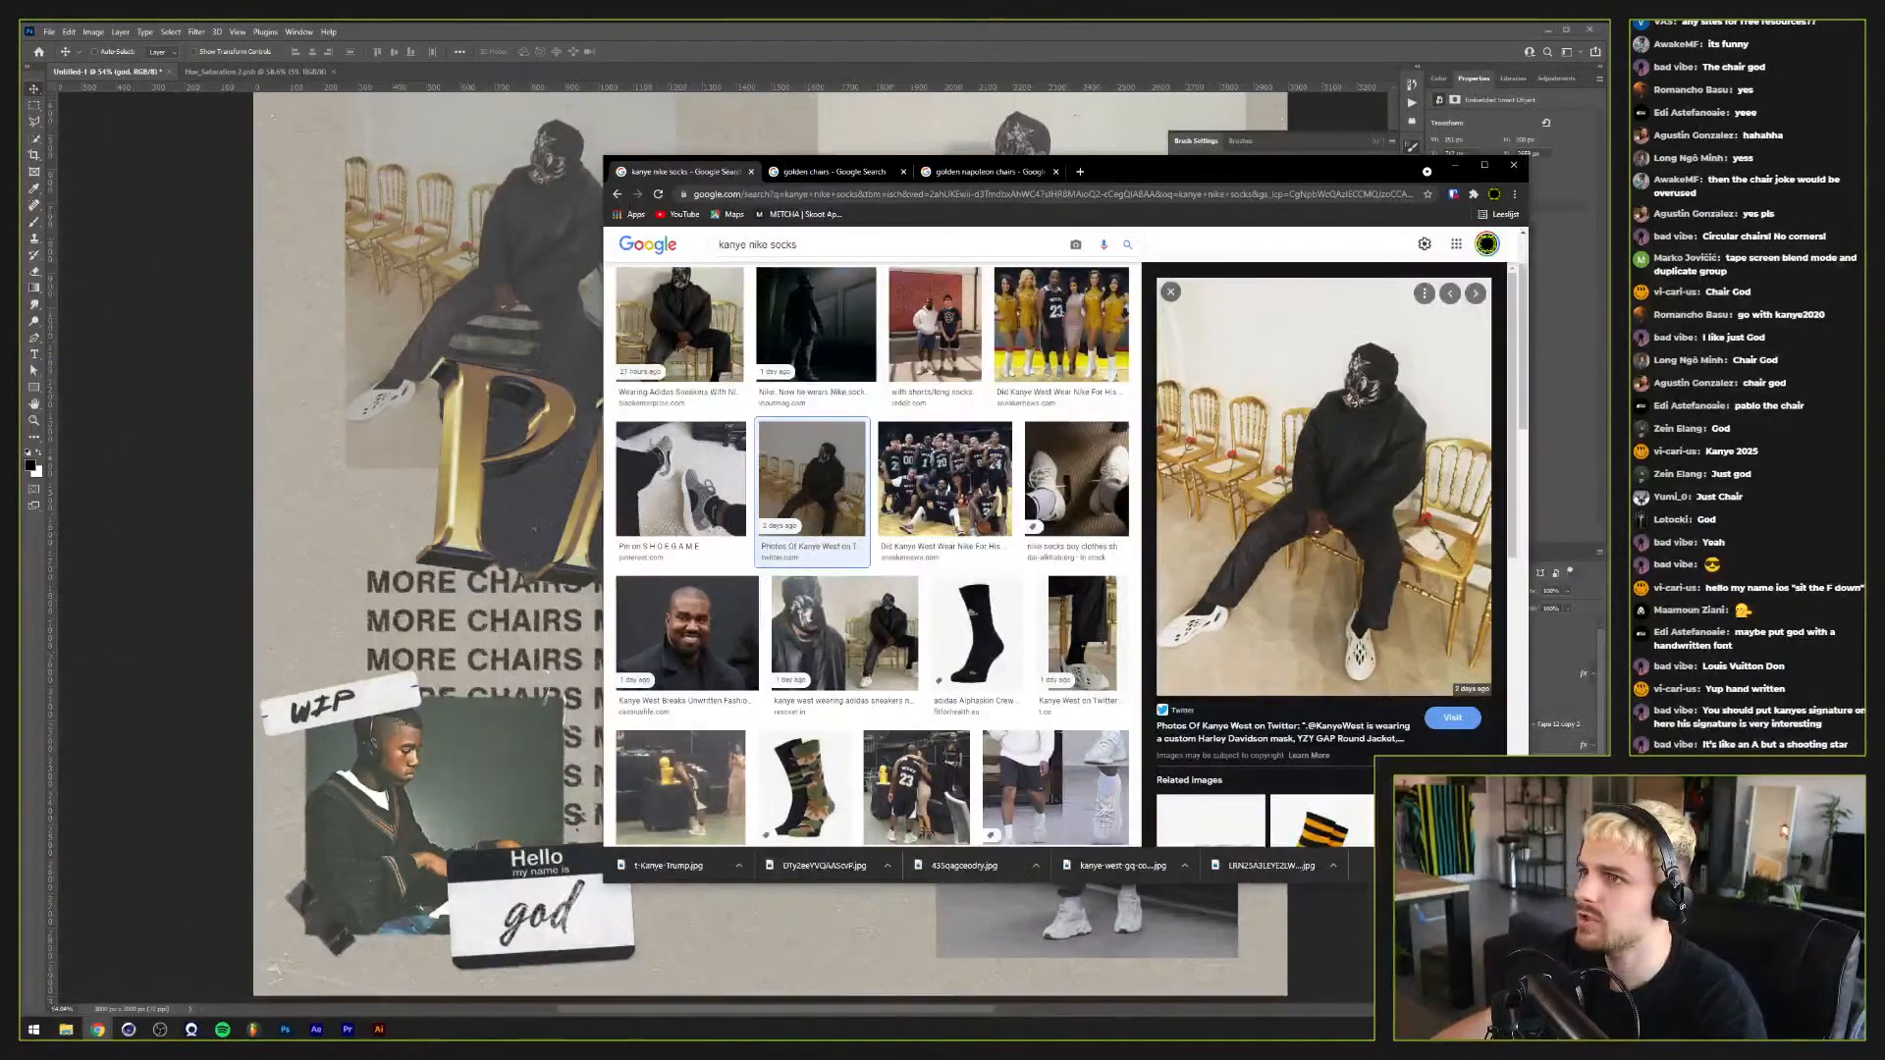
click(1084, 174)
text(kaye)
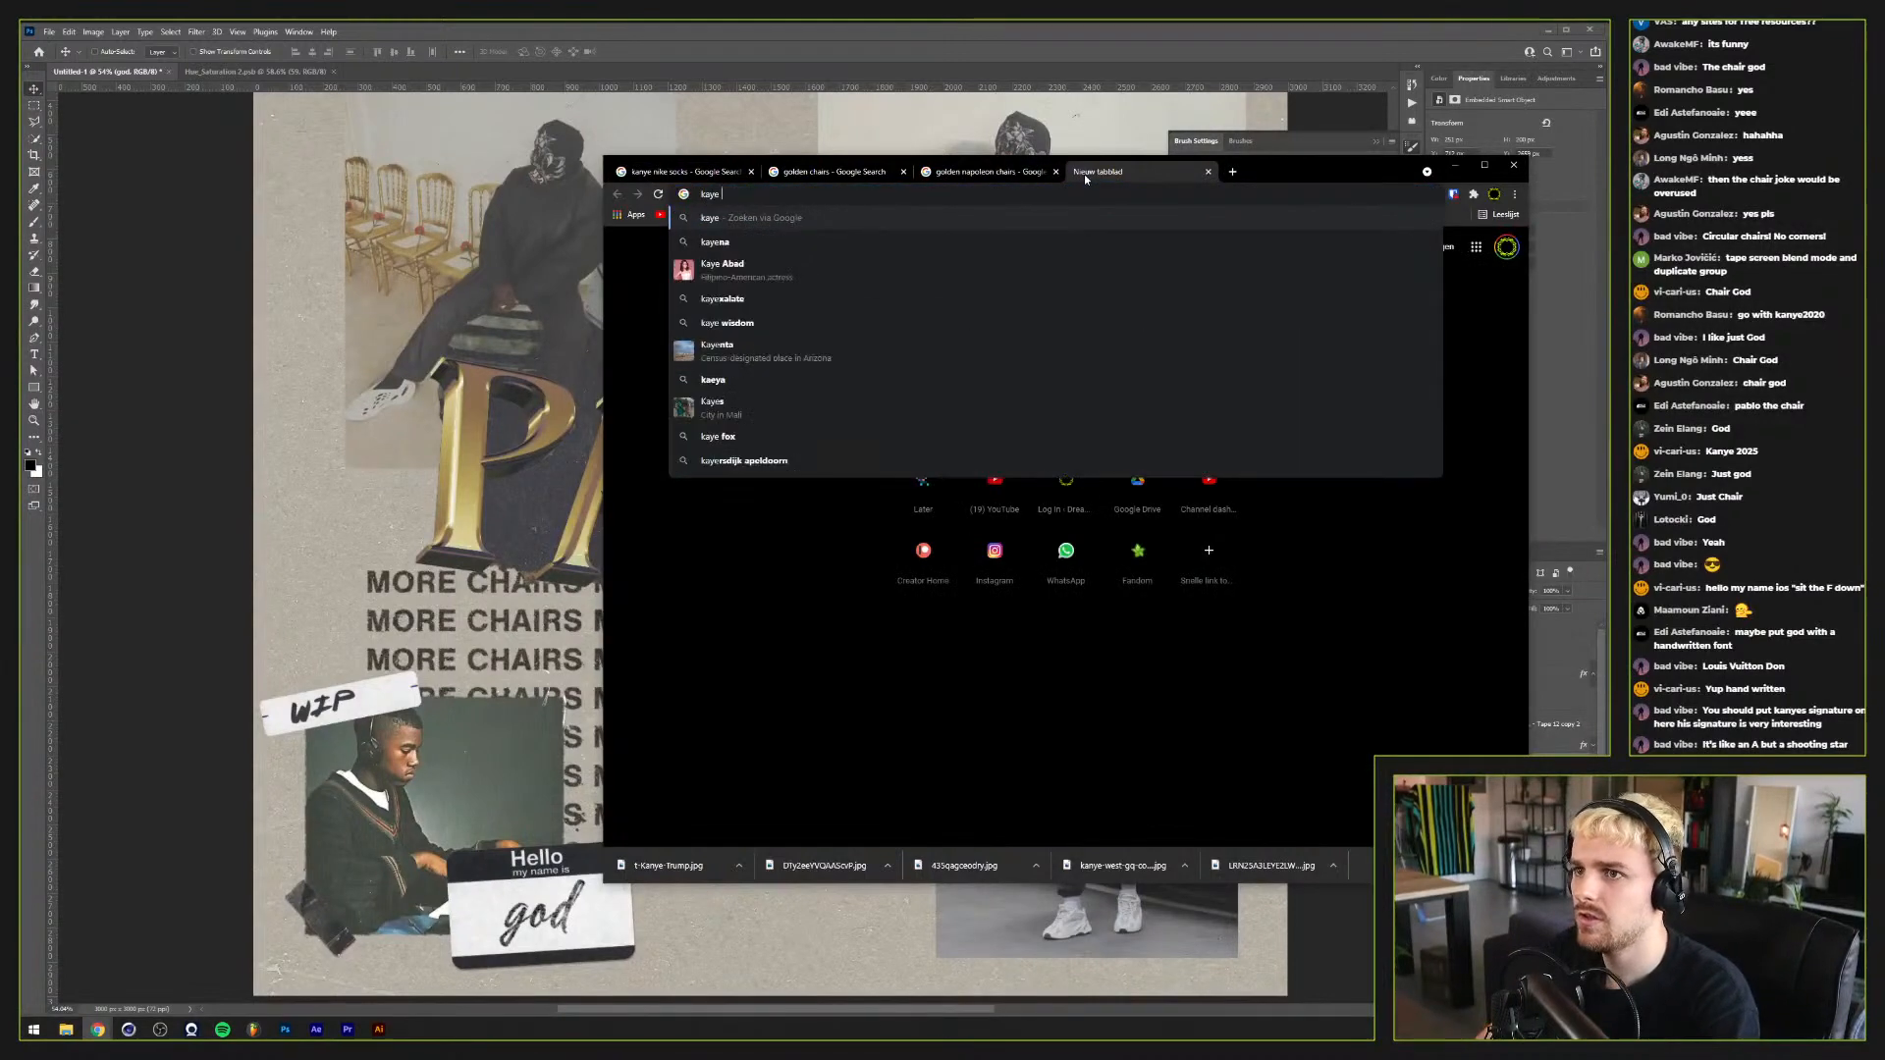
key(BackSpace)
key(BackSpace)
text(nye signa)
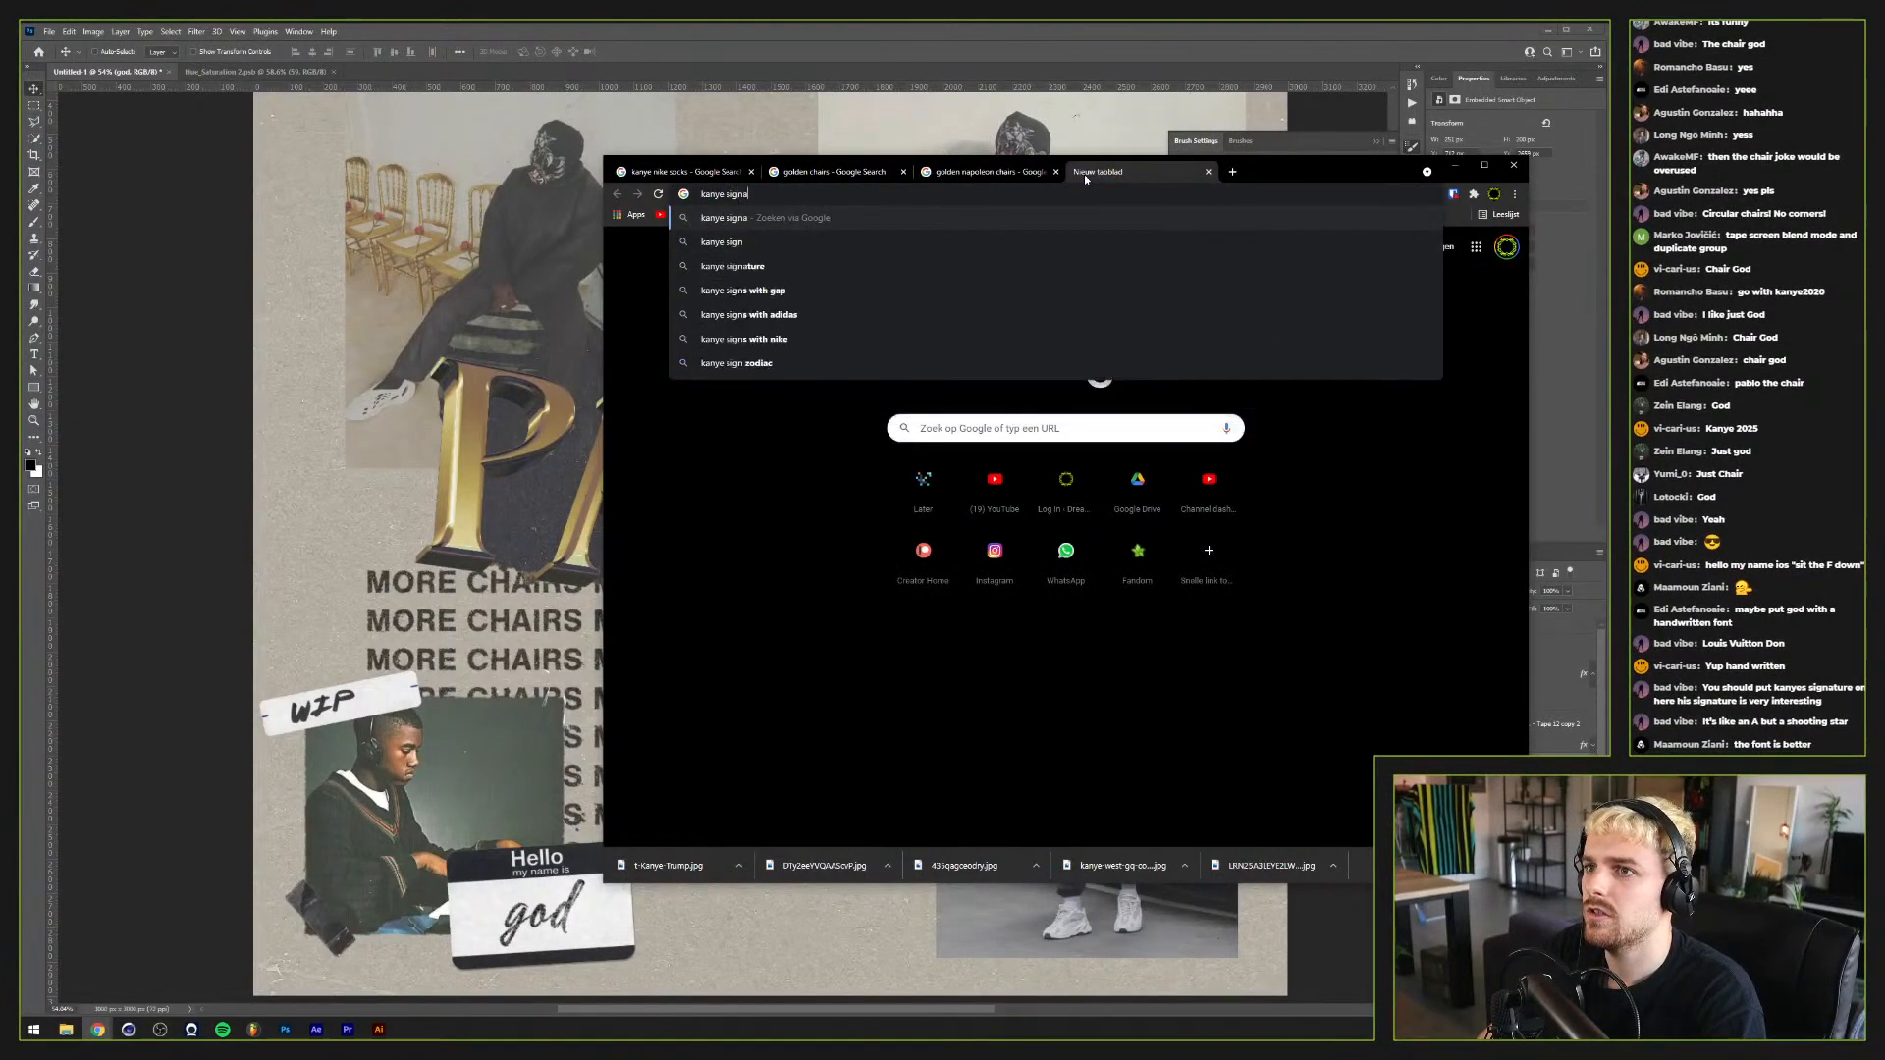
text(ture)
key(Return)
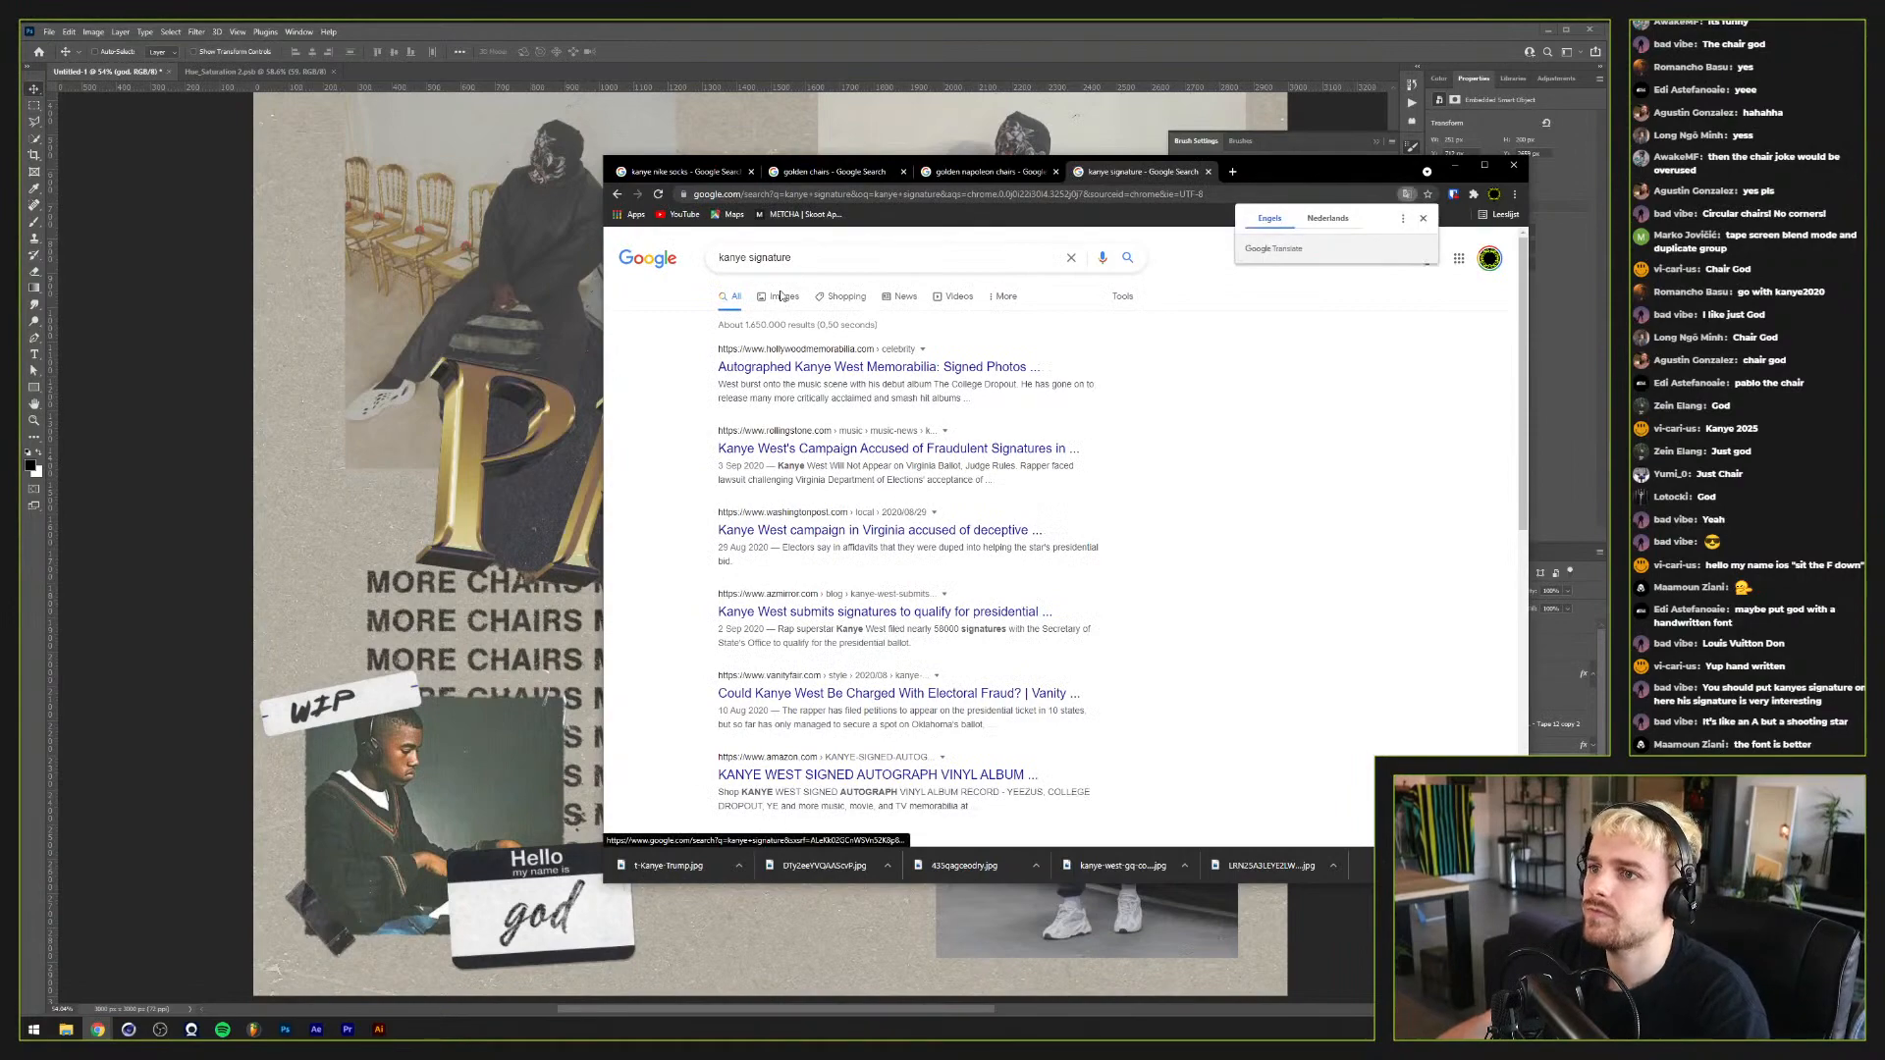
click(780, 295)
Step: Browse the signature images, open the Wikimedia Commons signature result and copy its image
scroll(797, 331, down, 1)
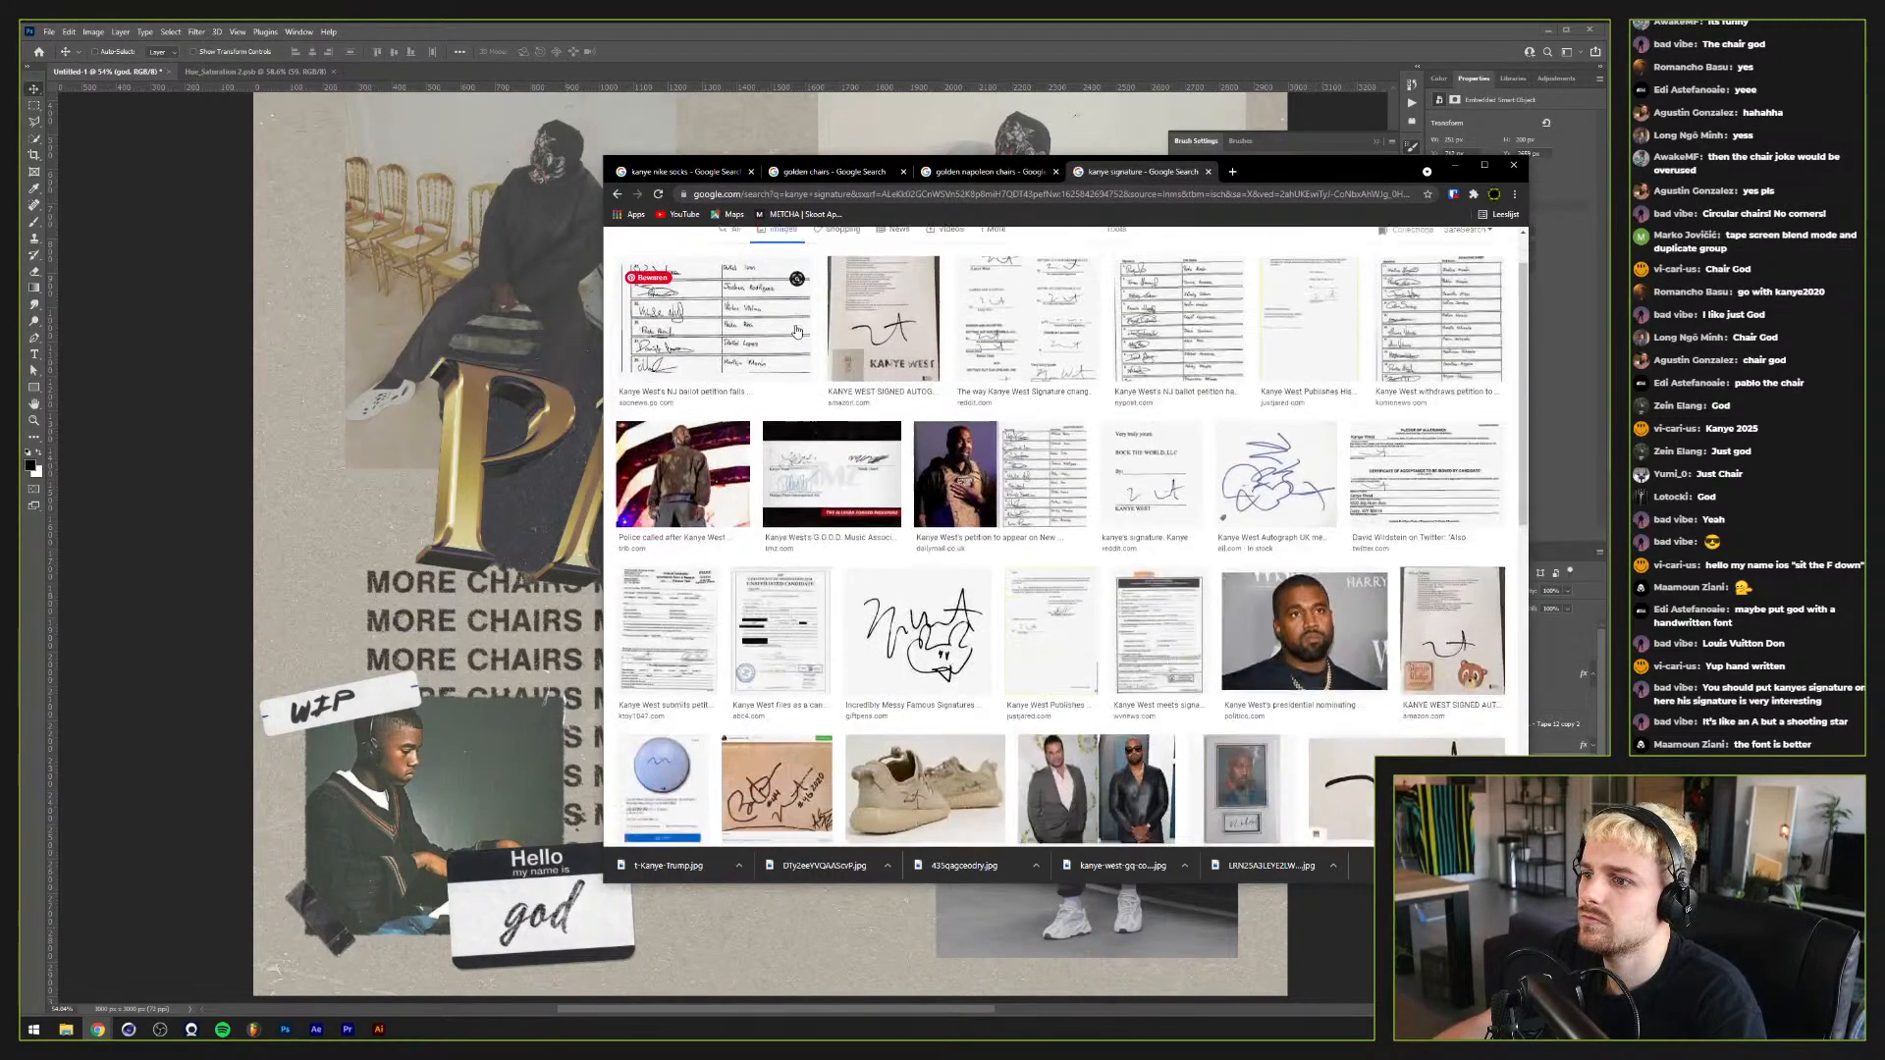
scroll(1470, 638, down, 1)
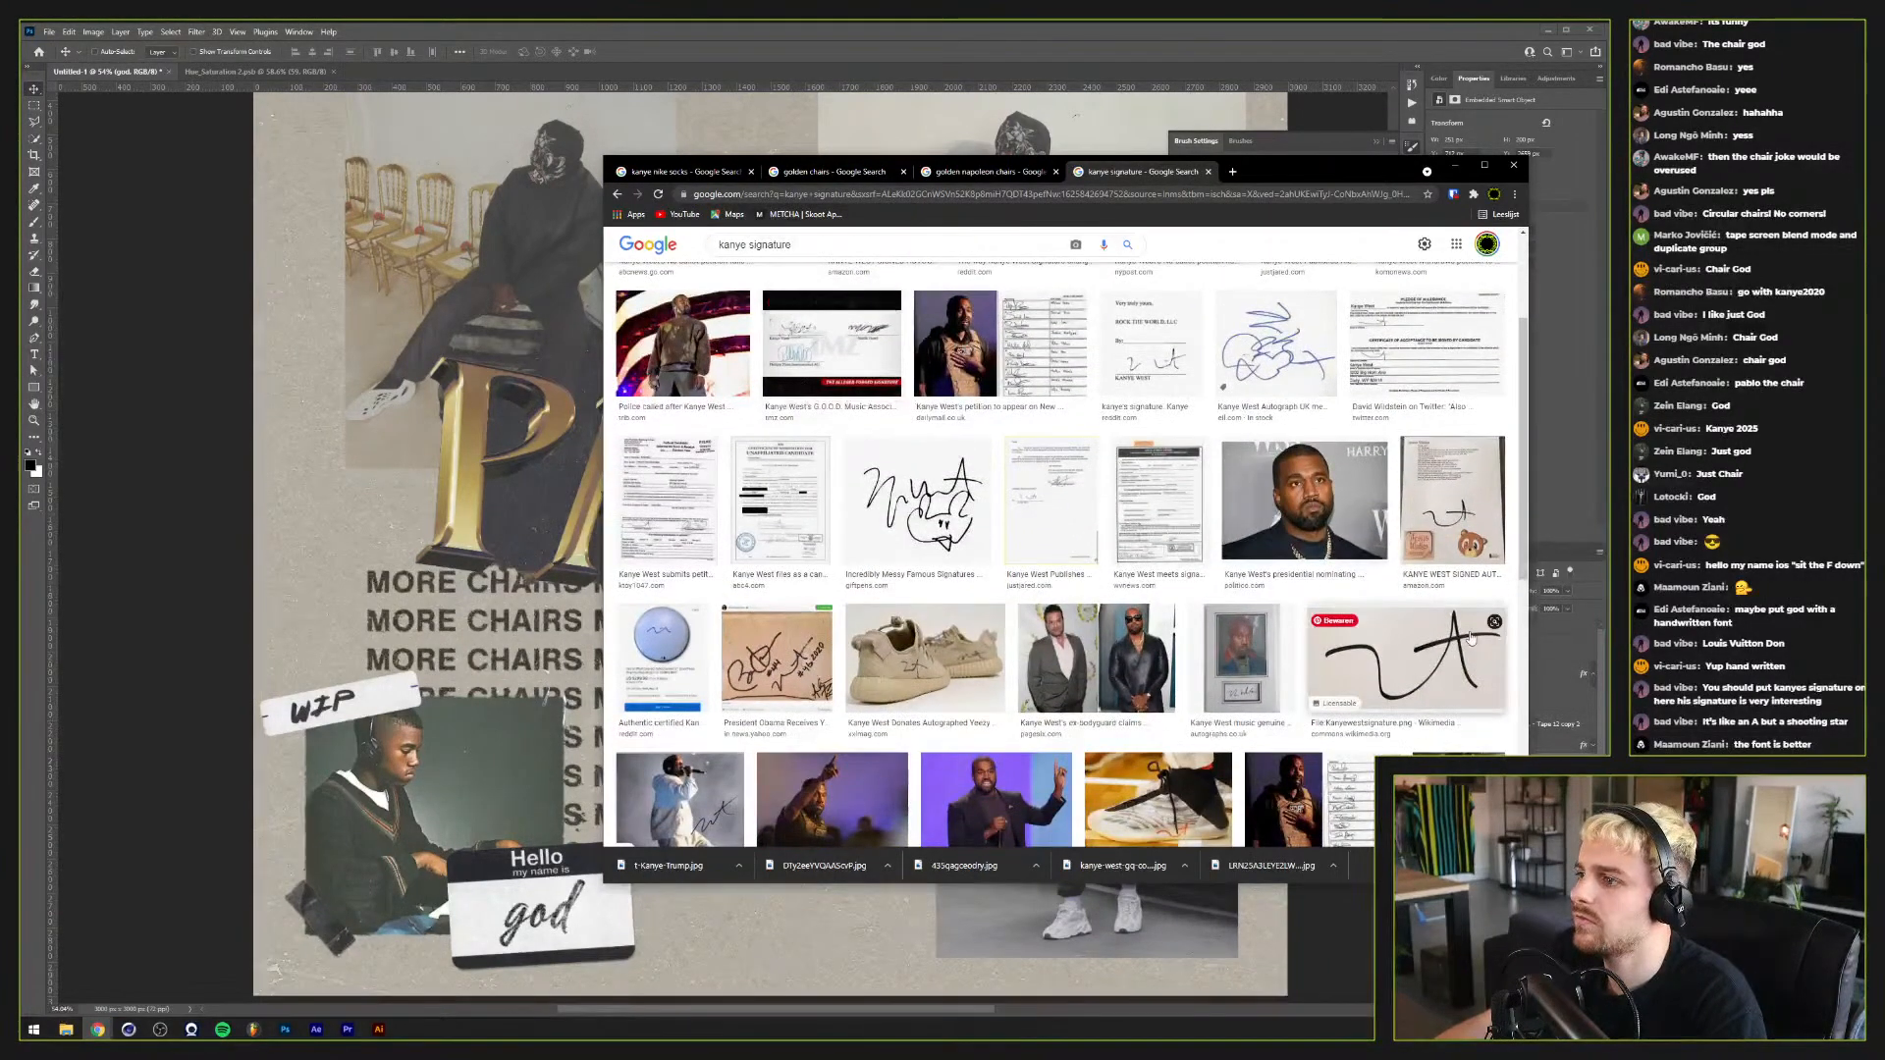
click(1470, 638)
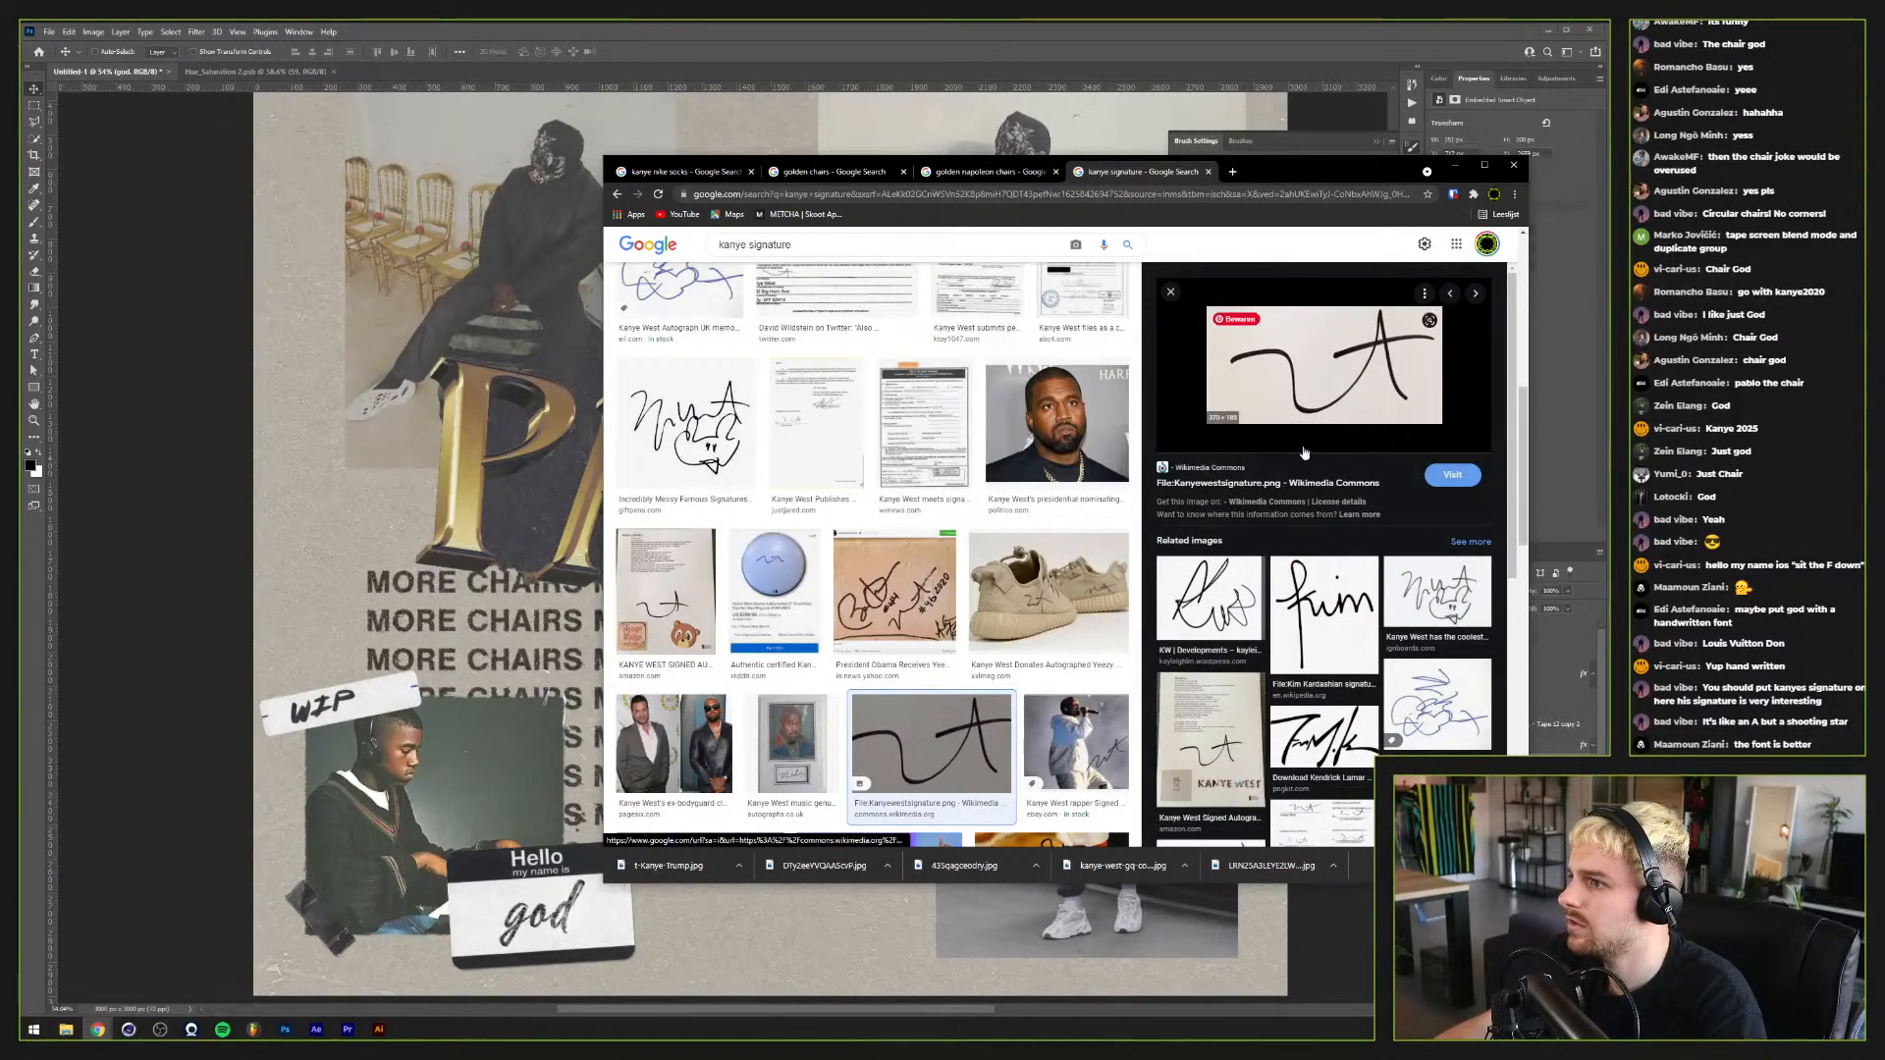
scroll(998, 578, up, 5)
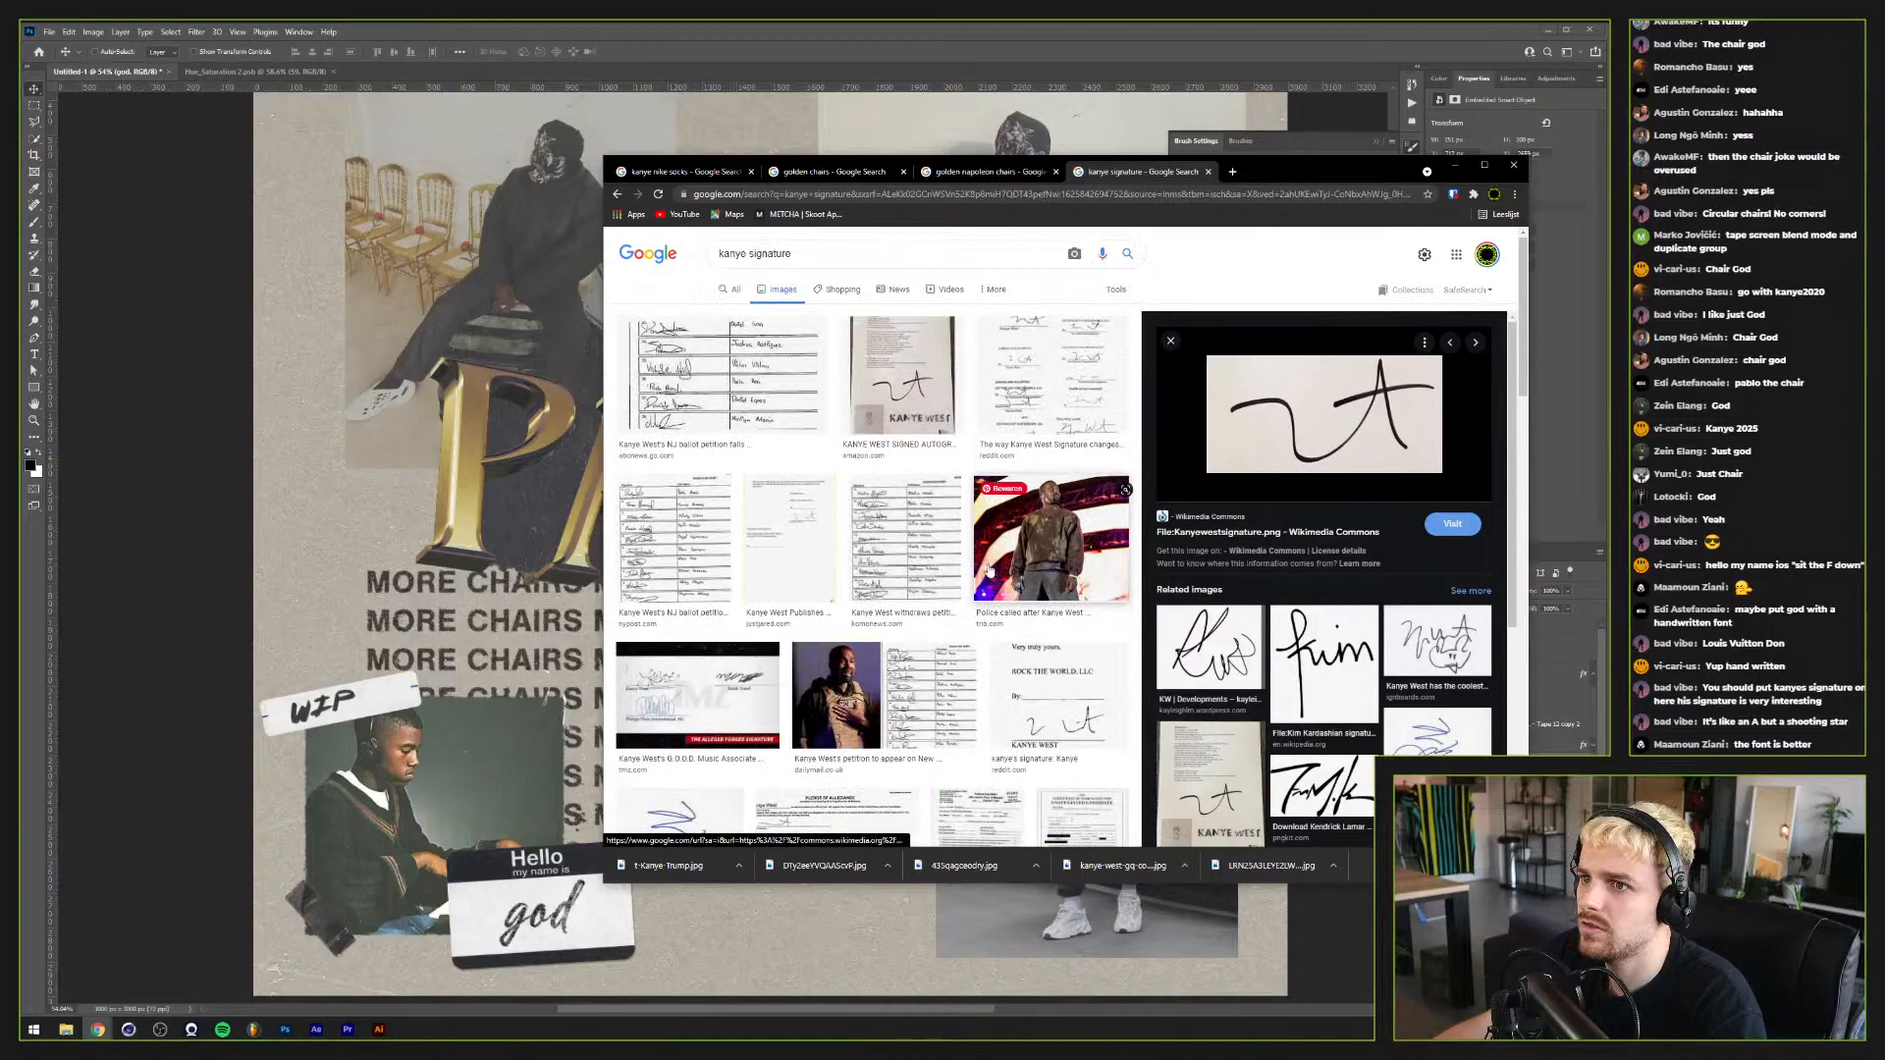
scroll(989, 569, down, 5)
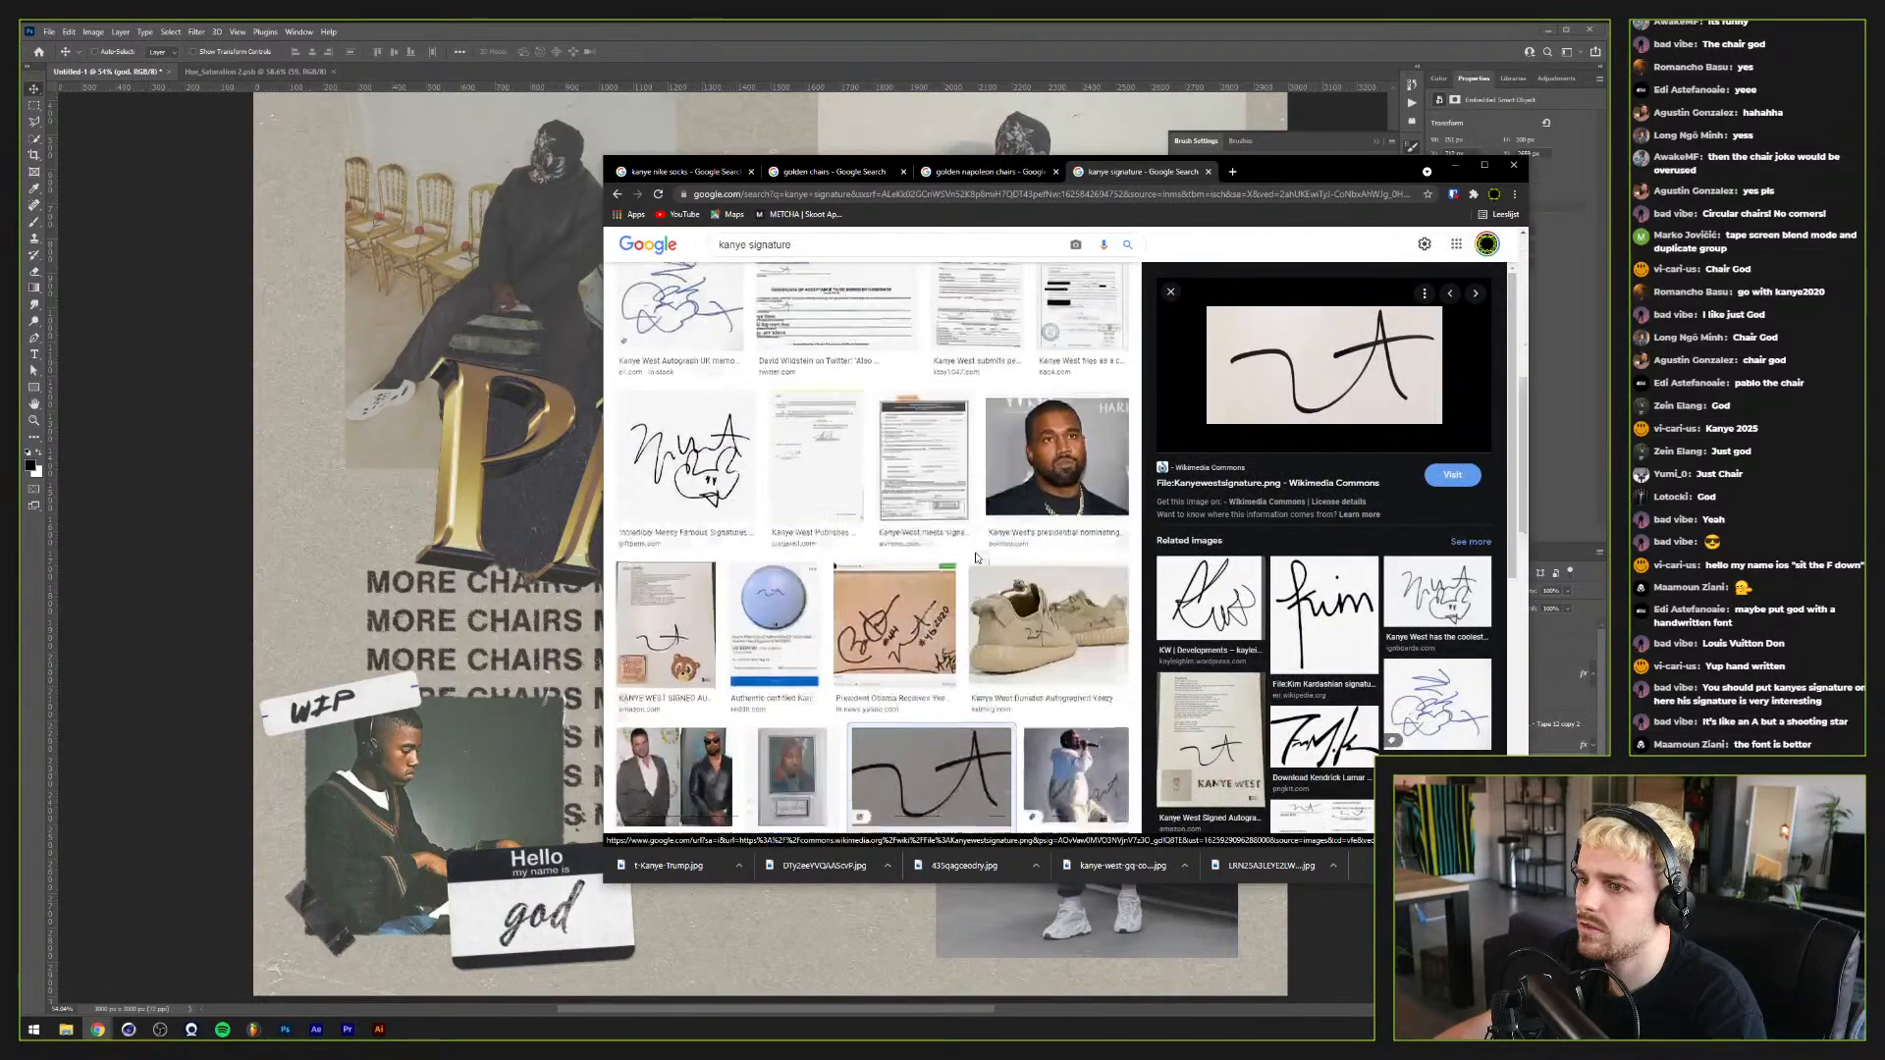
scroll(975, 558, down, 3)
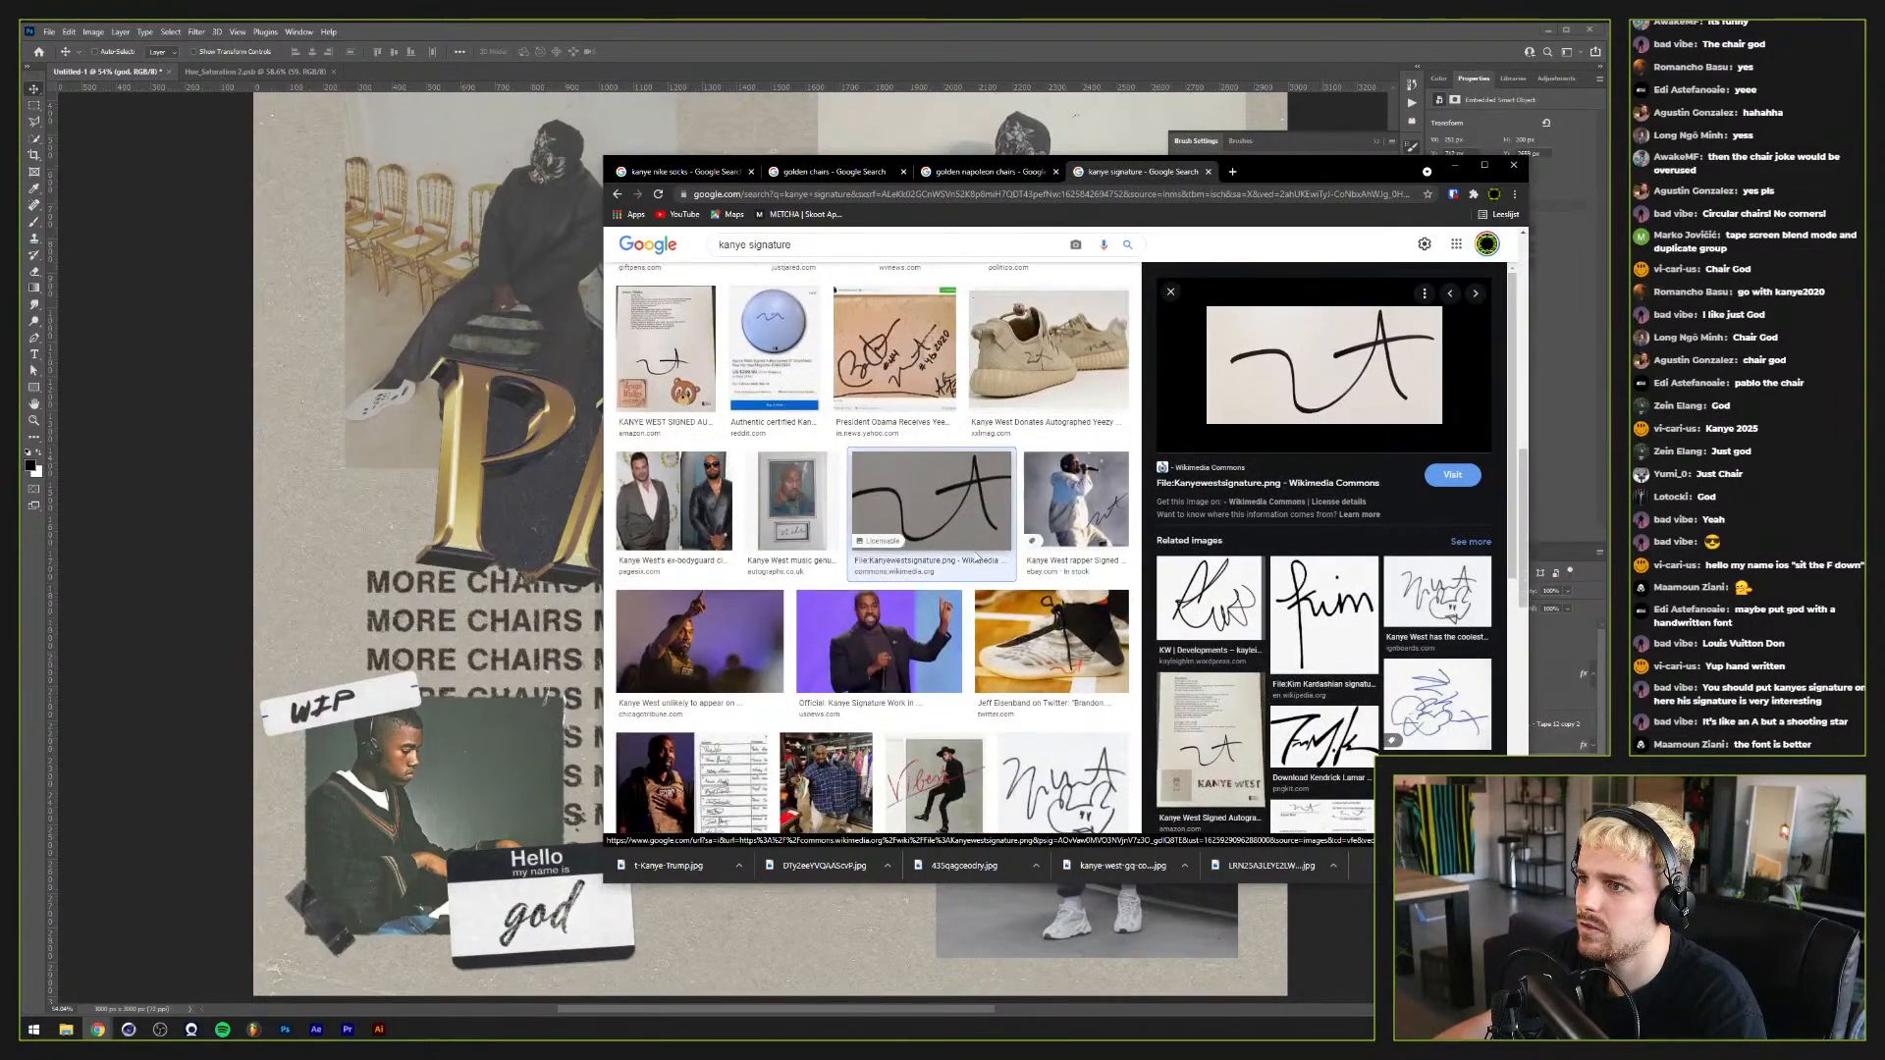
scroll(977, 556, down, 1)
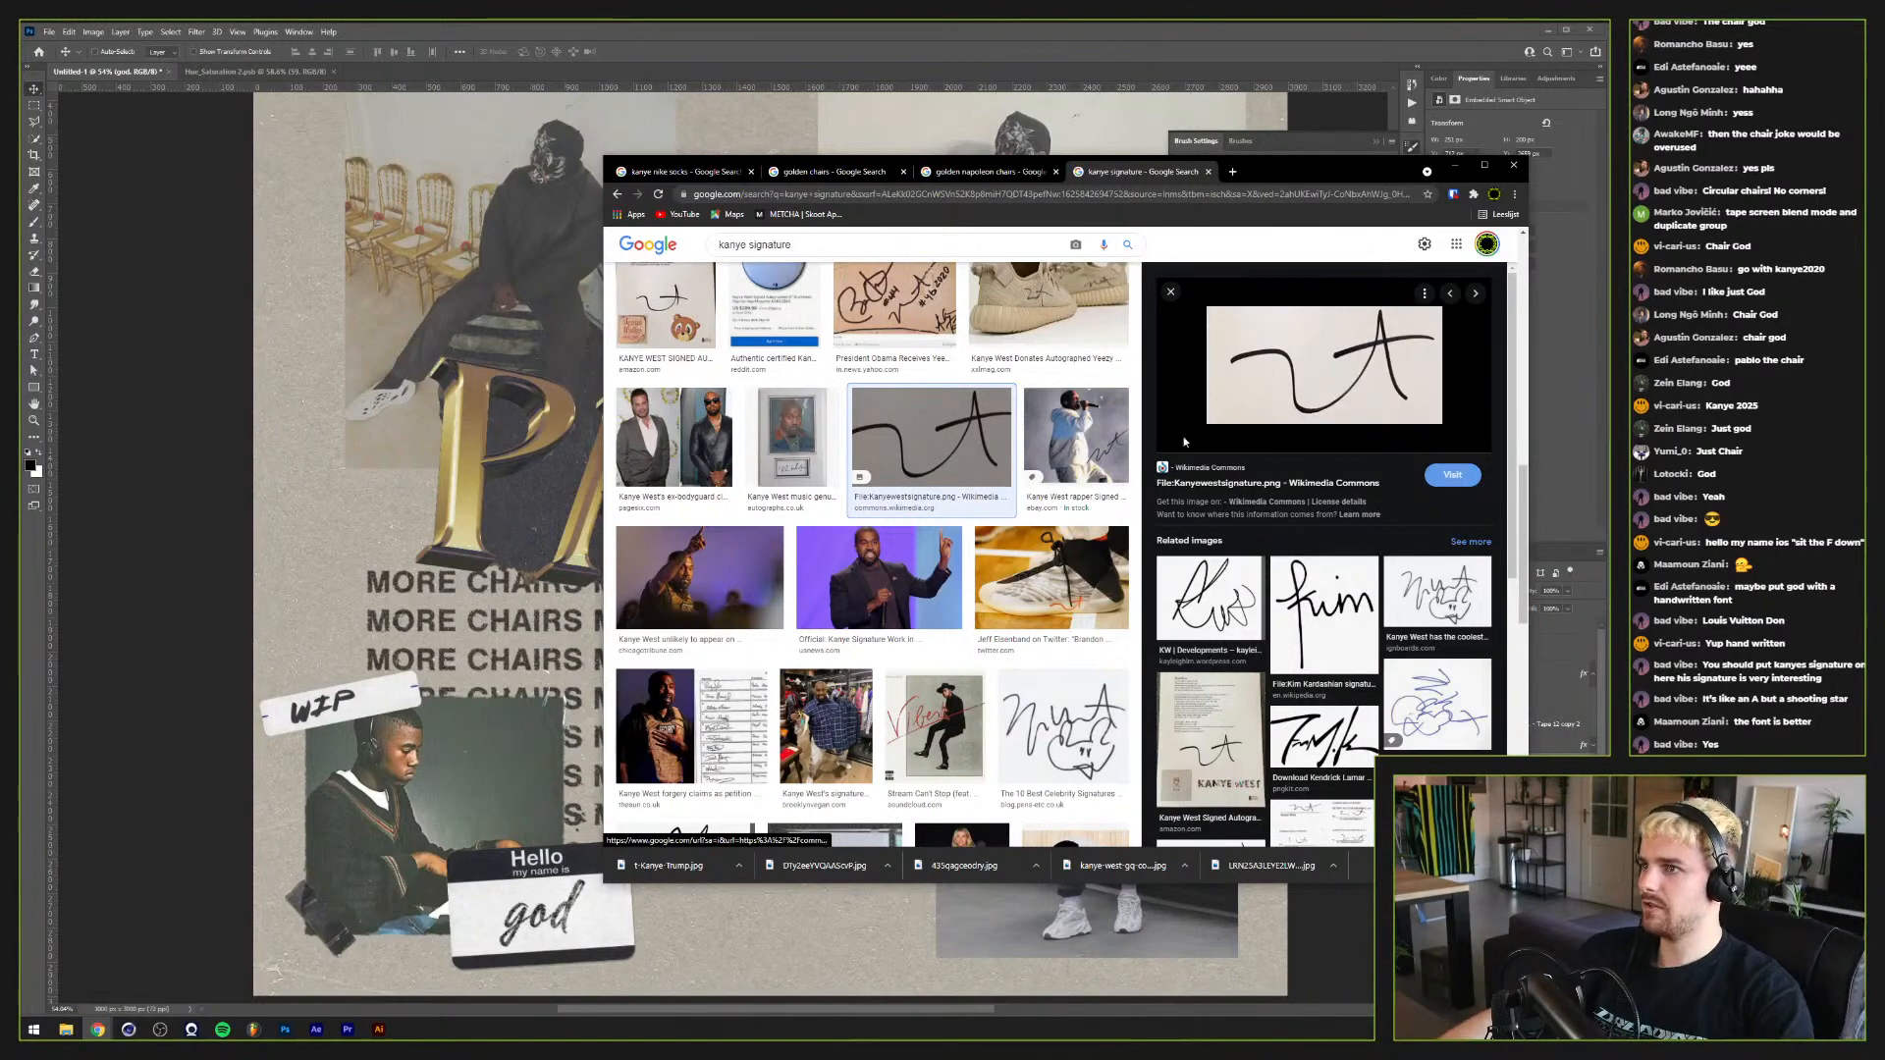
right_click(1298, 383)
click(1301, 539)
Step: Switch to Photoshop, paste the copied signature into the poster, enlarge it across the centre and bring it in front of every layer
key(alt+Tab)
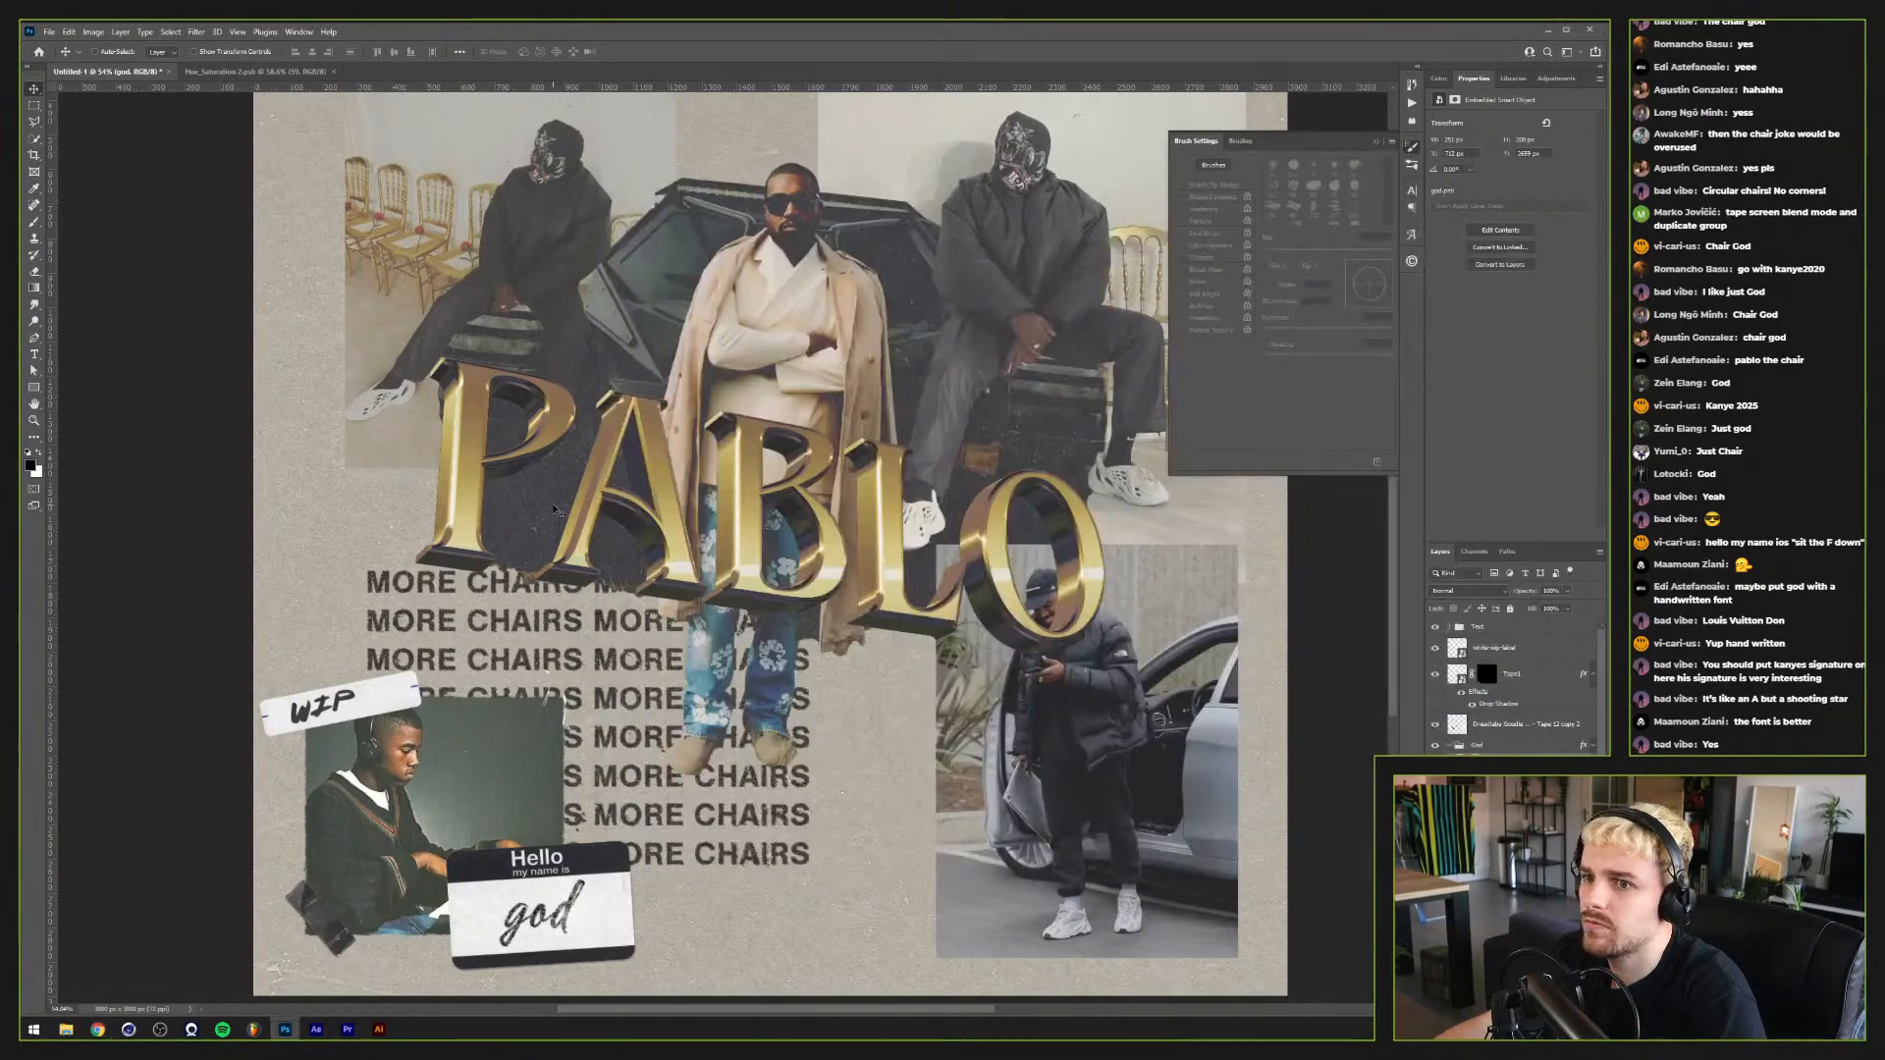
key(ctrl+v)
key(ctrl+t)
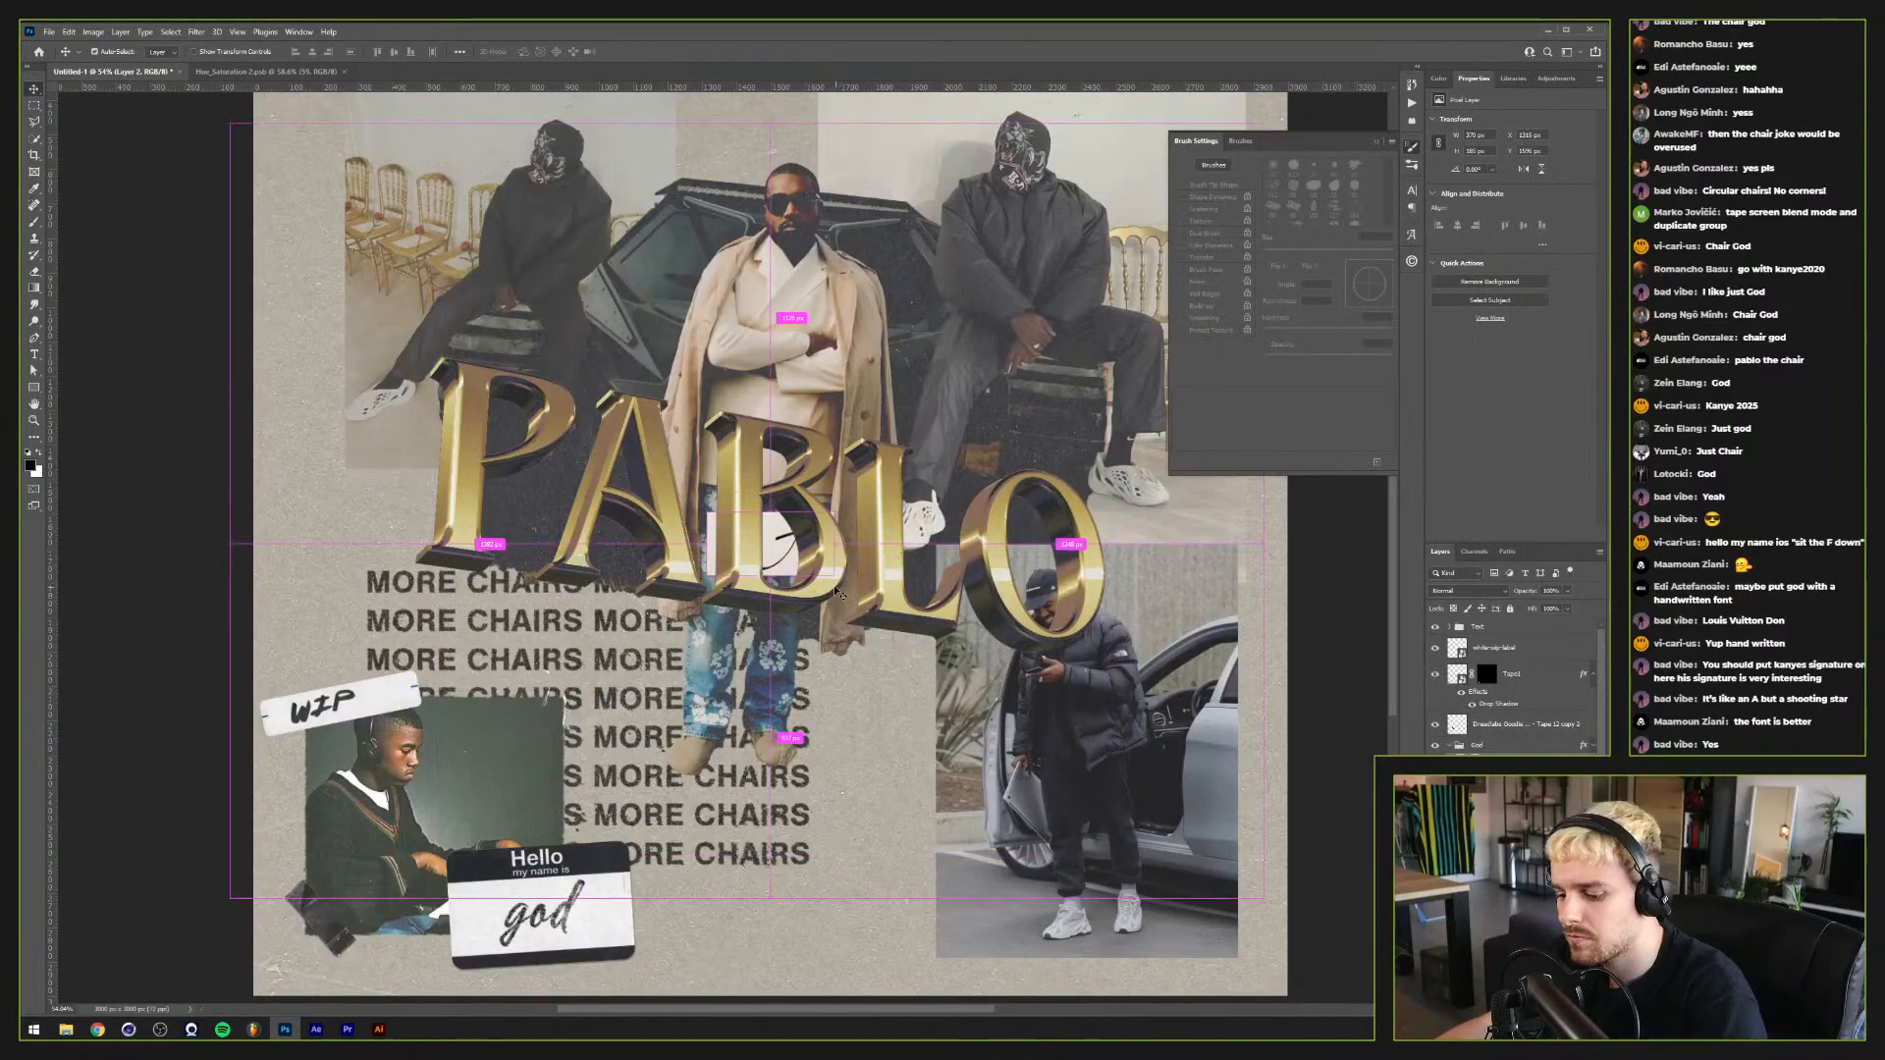
drag(833, 545, 1061, 542)
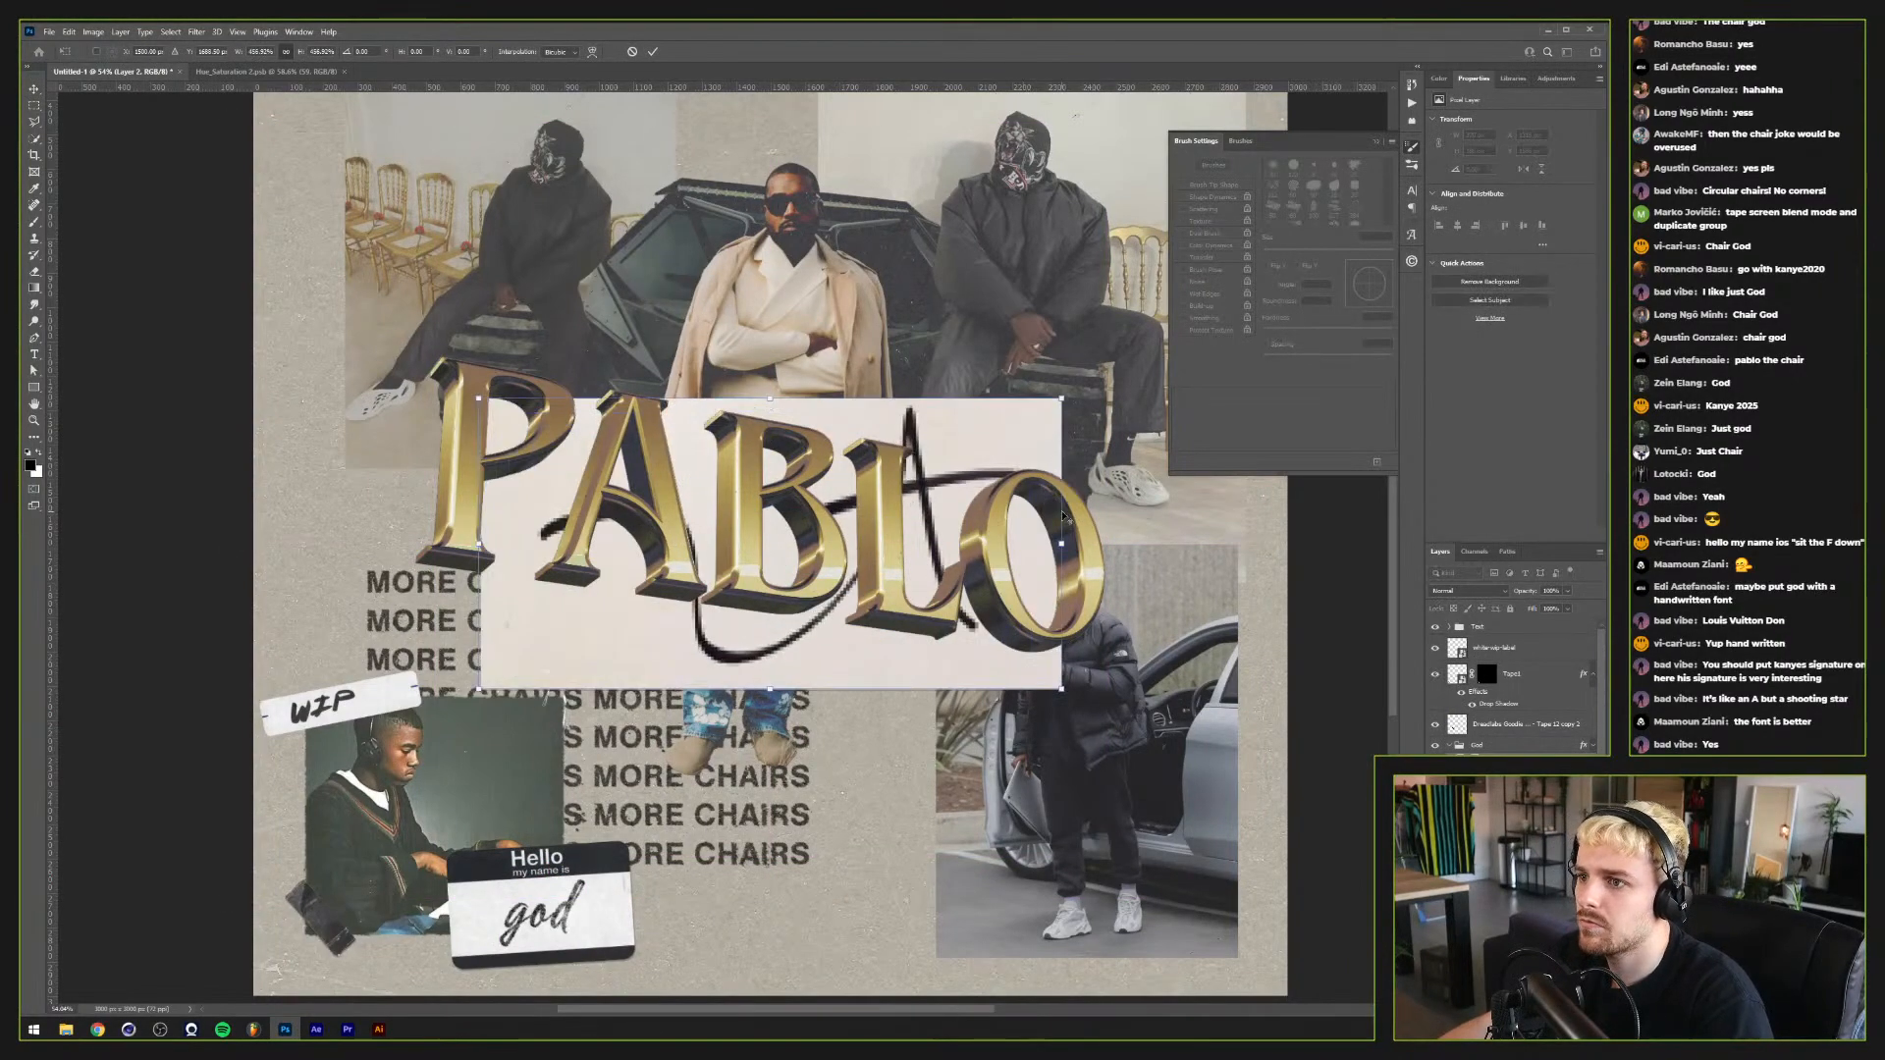
key(Return)
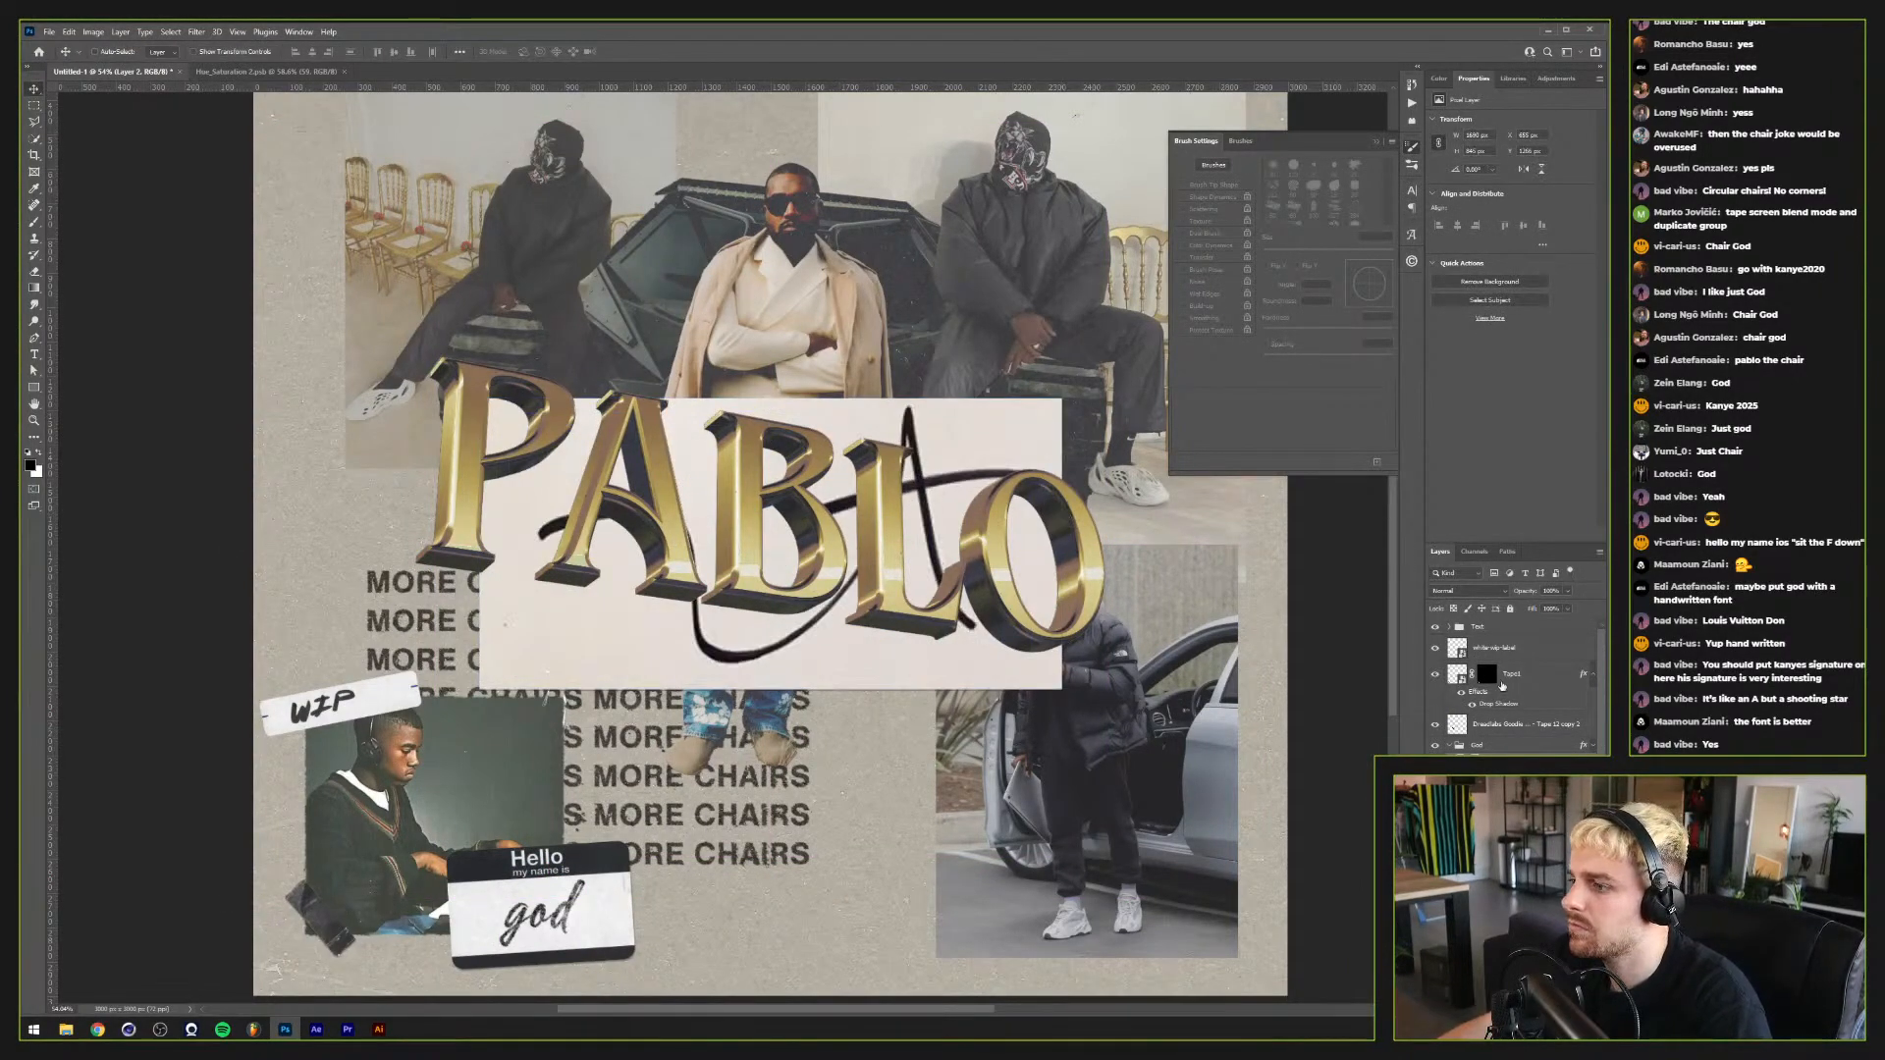
key(ctrl+shift+bracketright)
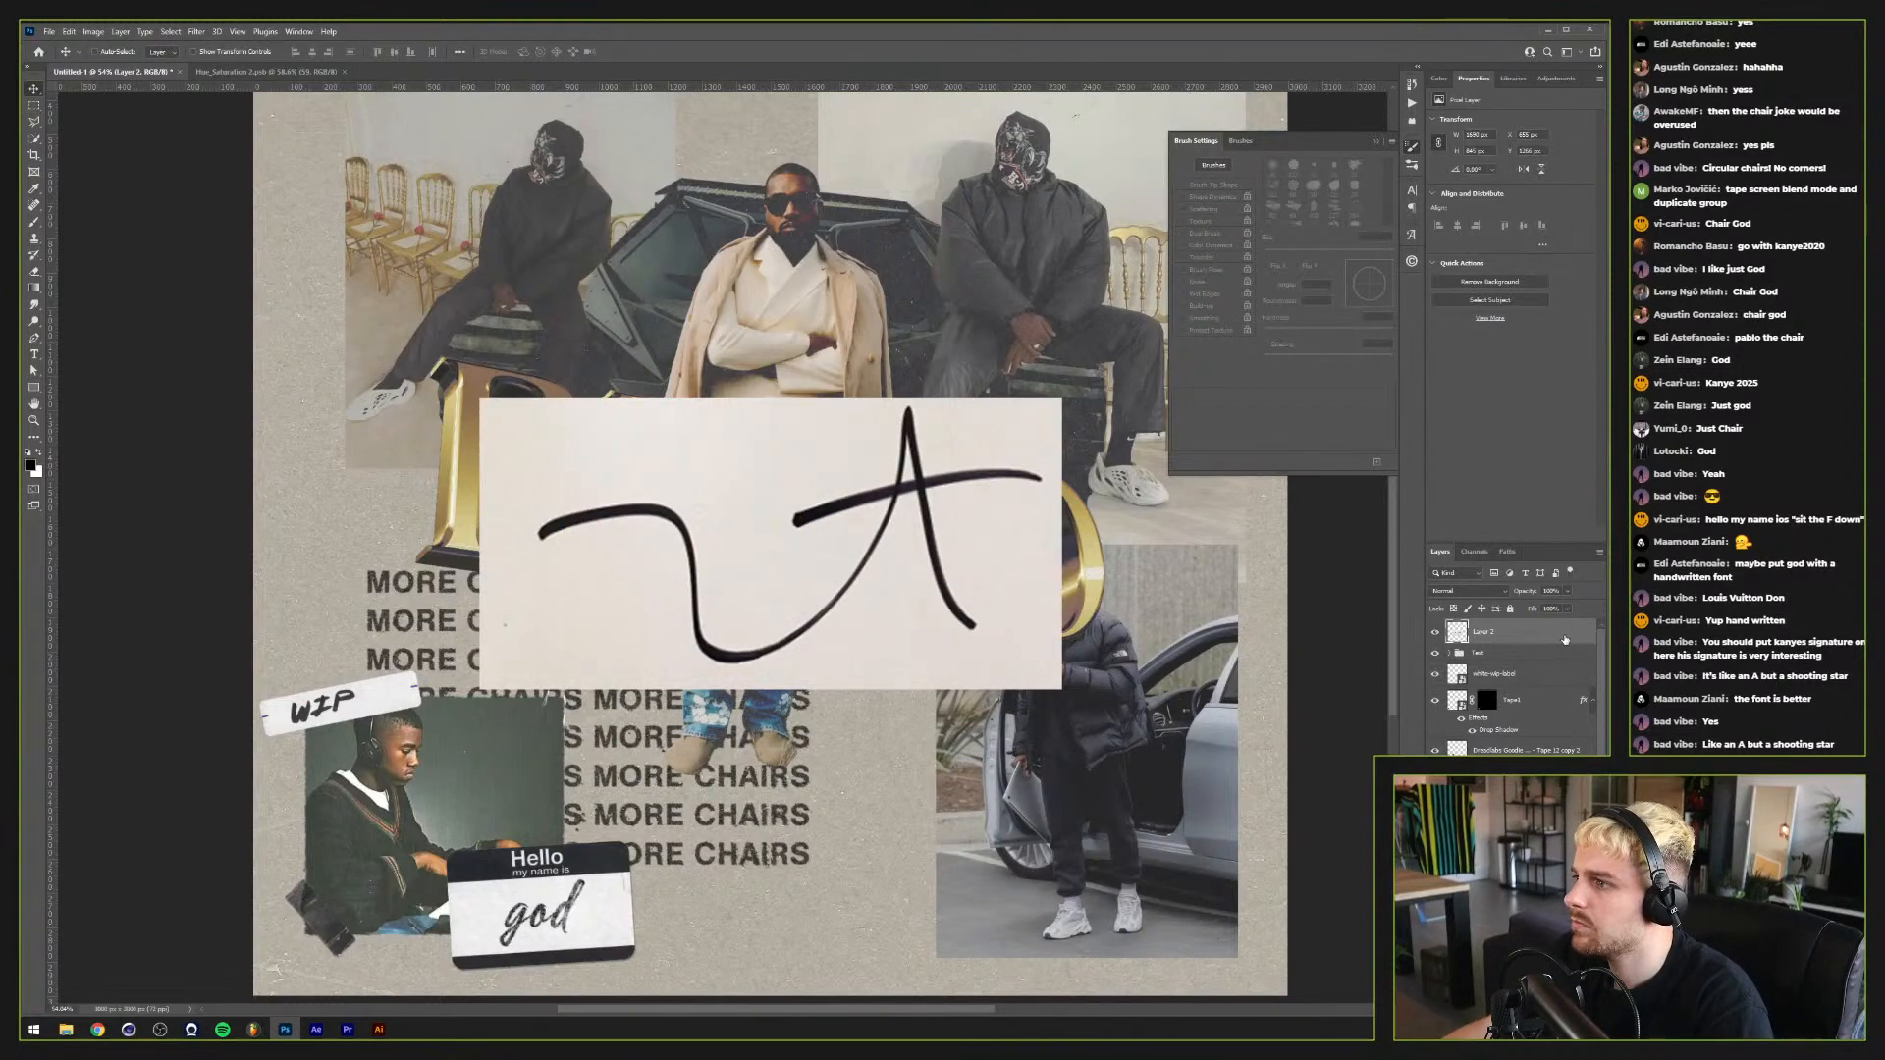
Step: Hide the signature's white paper background by lowering and splitting the This Layer highlights in Blend If
double_click(1564, 639)
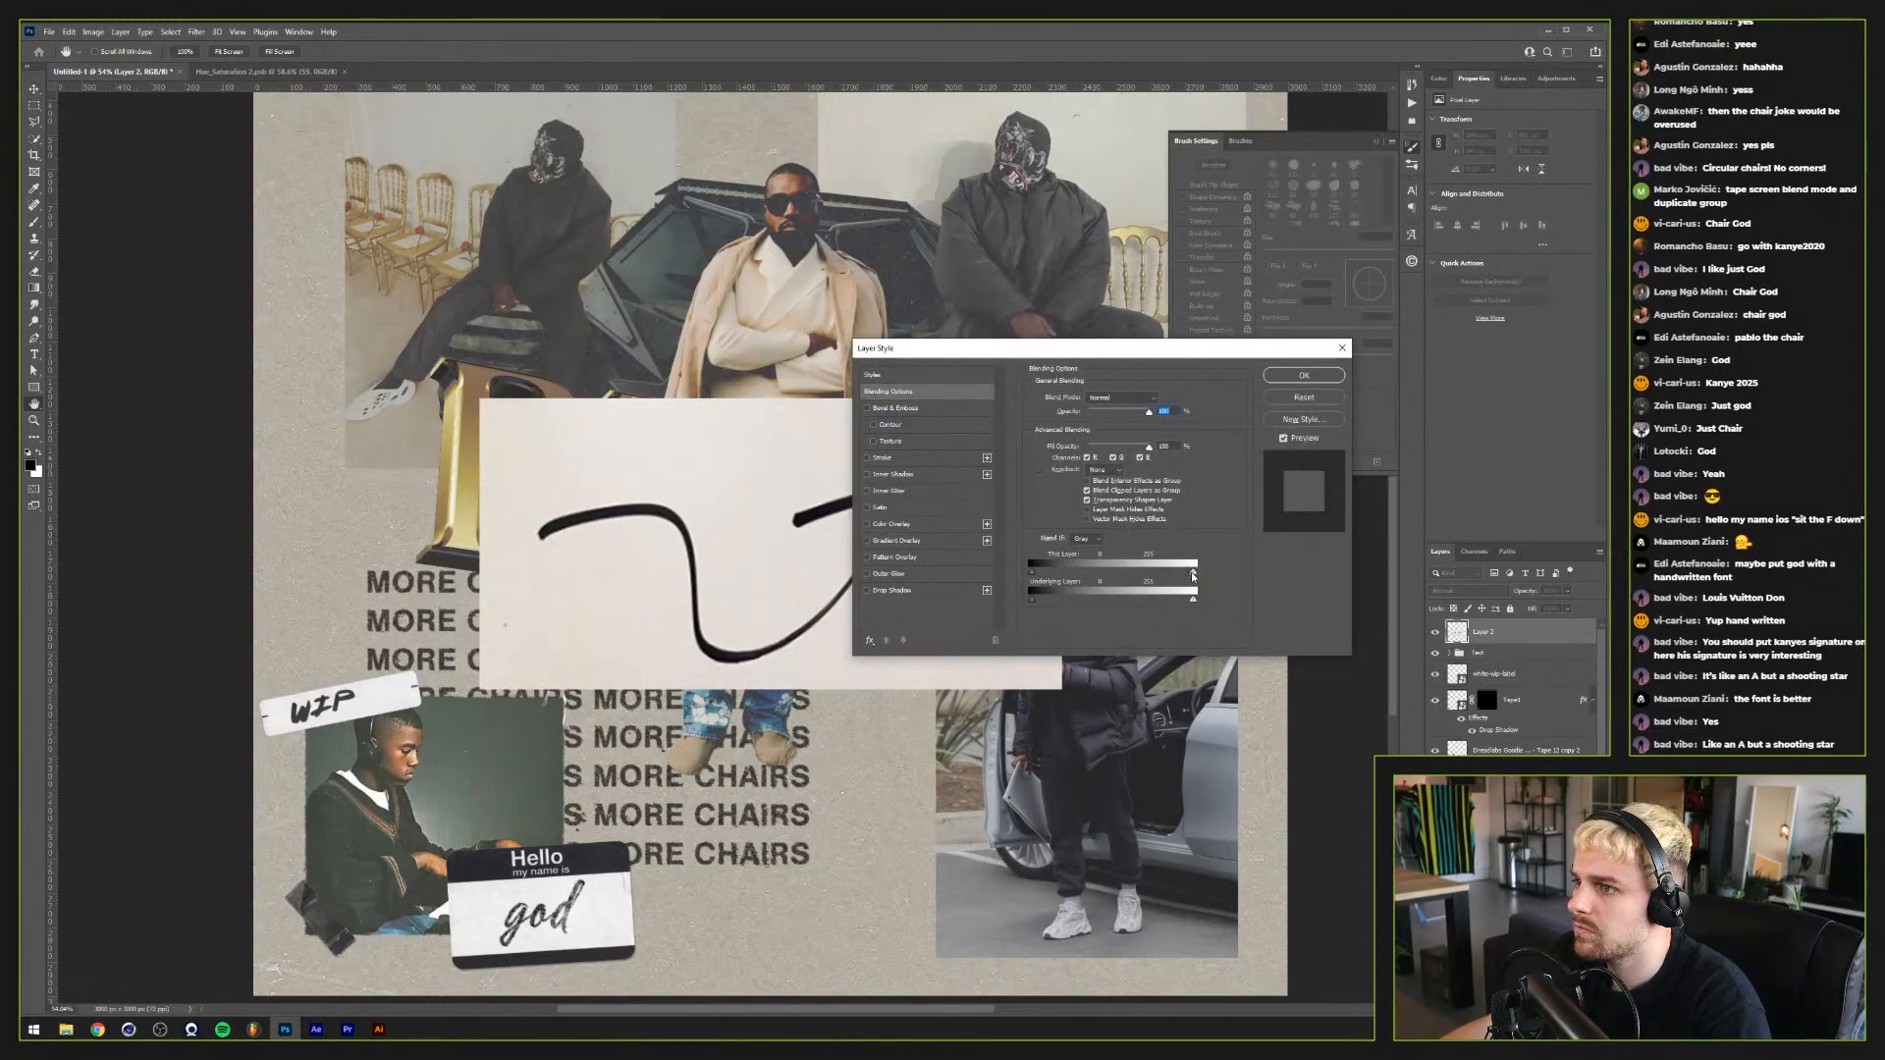
mouse_move(1193, 577)
mouse_down()
mouse_move(1072, 582)
mouse_move(1102, 577)
mouse_up()
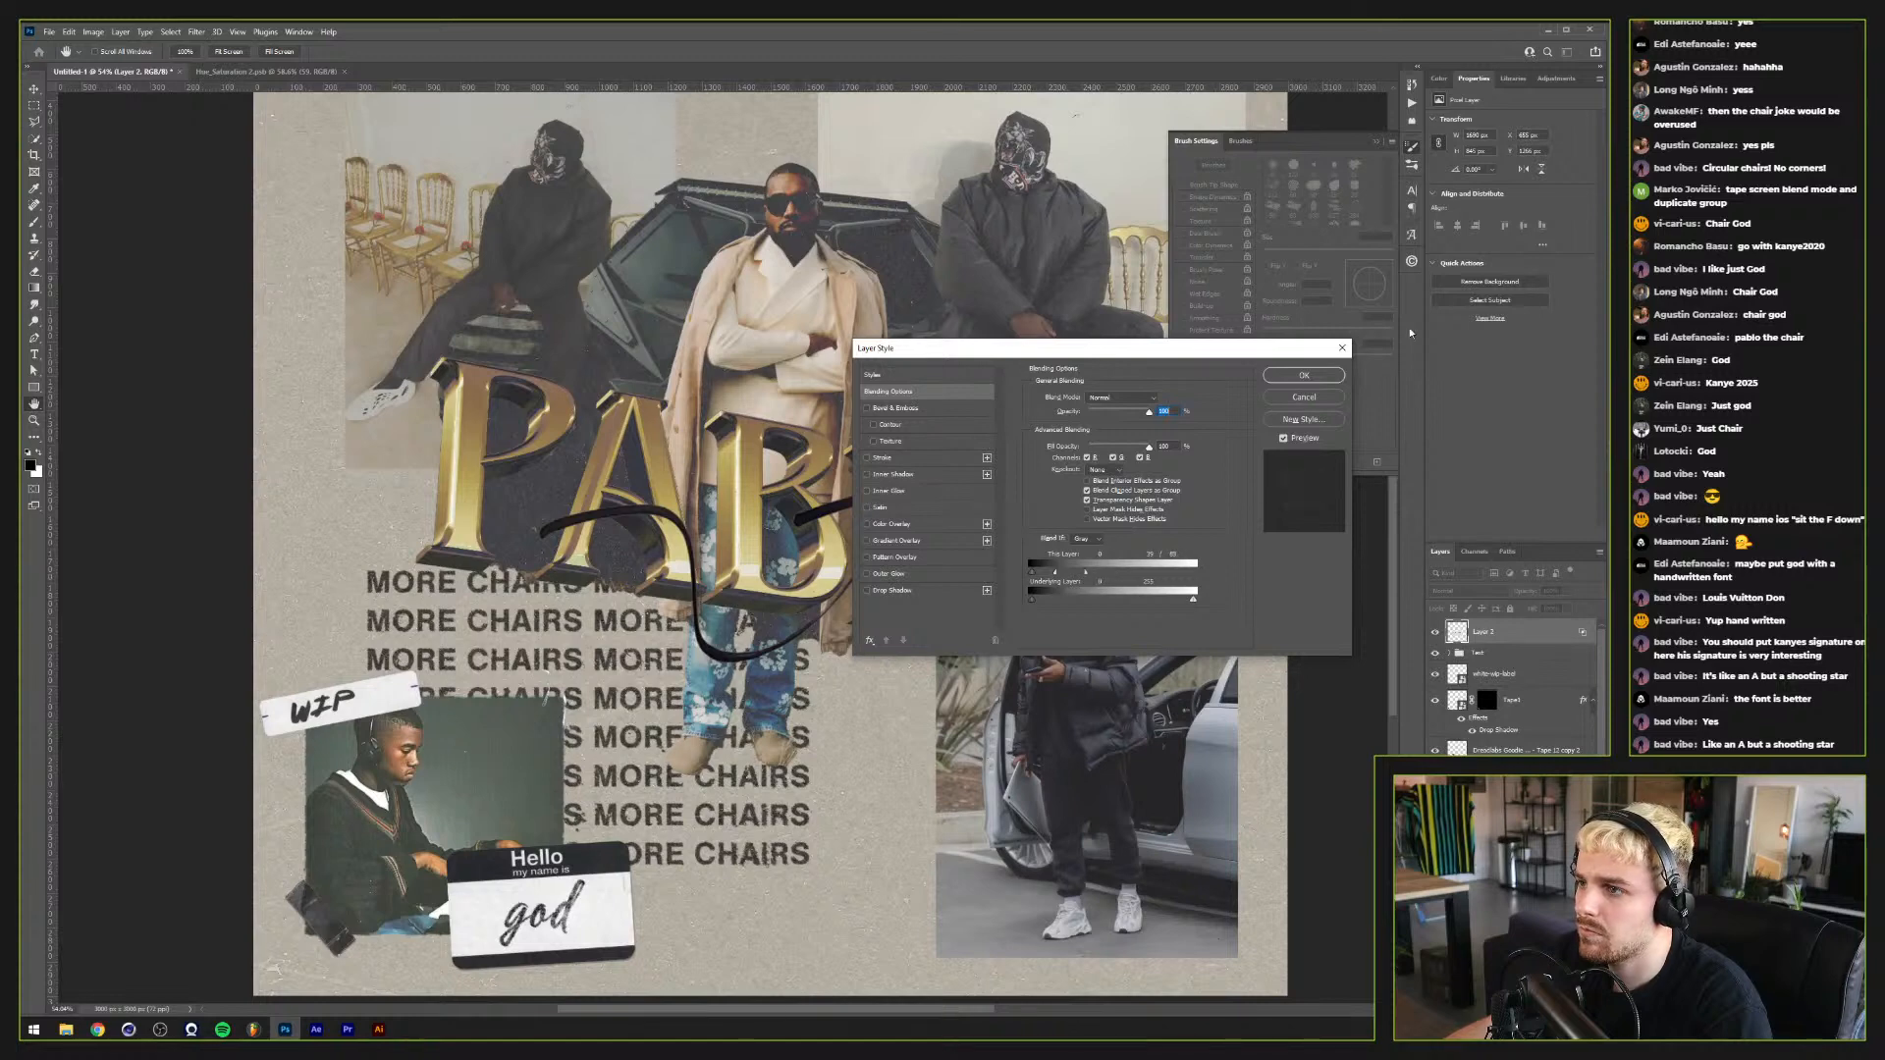
click(1303, 375)
Step: Scale the signature to about 80%, tilt it slightly counter-clockwise and place it over the upper-left photo of the seated figure
scroll(981, 515, down, 4)
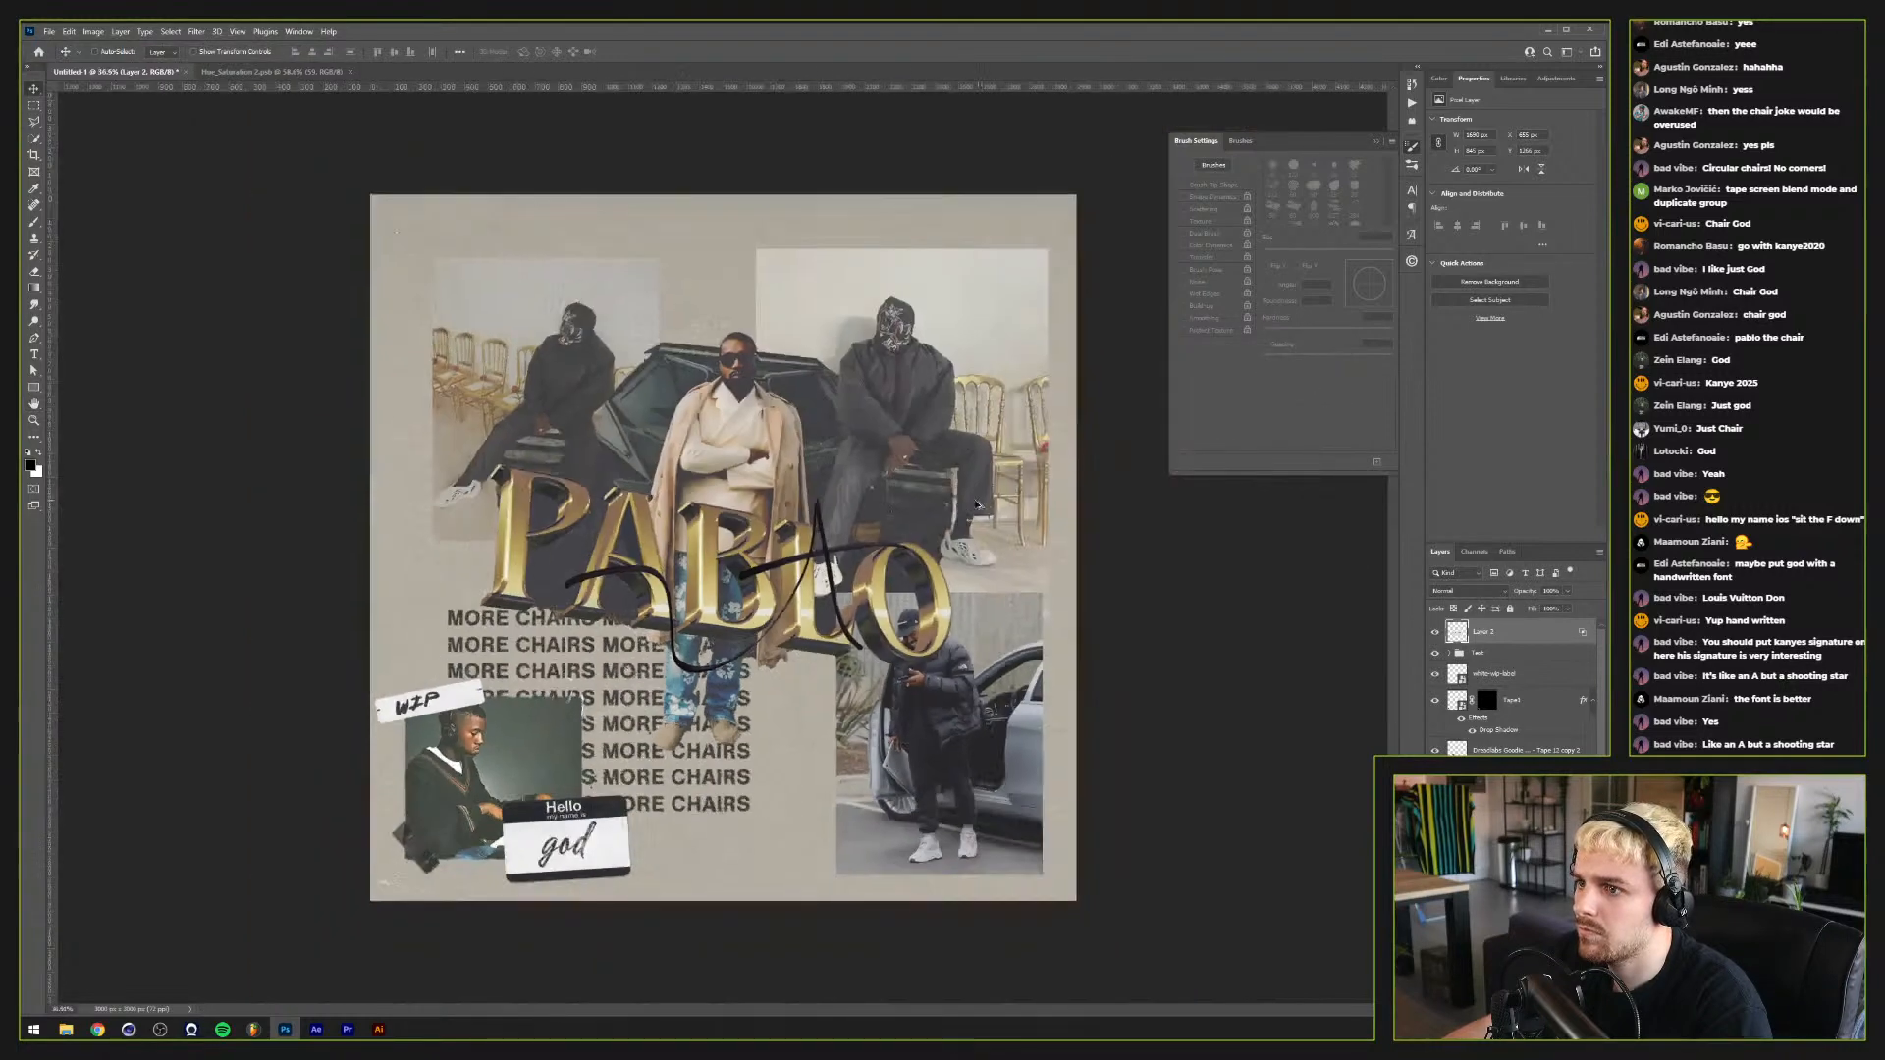
mouse_move(743, 470)
mouse_down()
mouse_move(918, 744)
mouse_move(707, 294)
mouse_up()
key(ctrl+t)
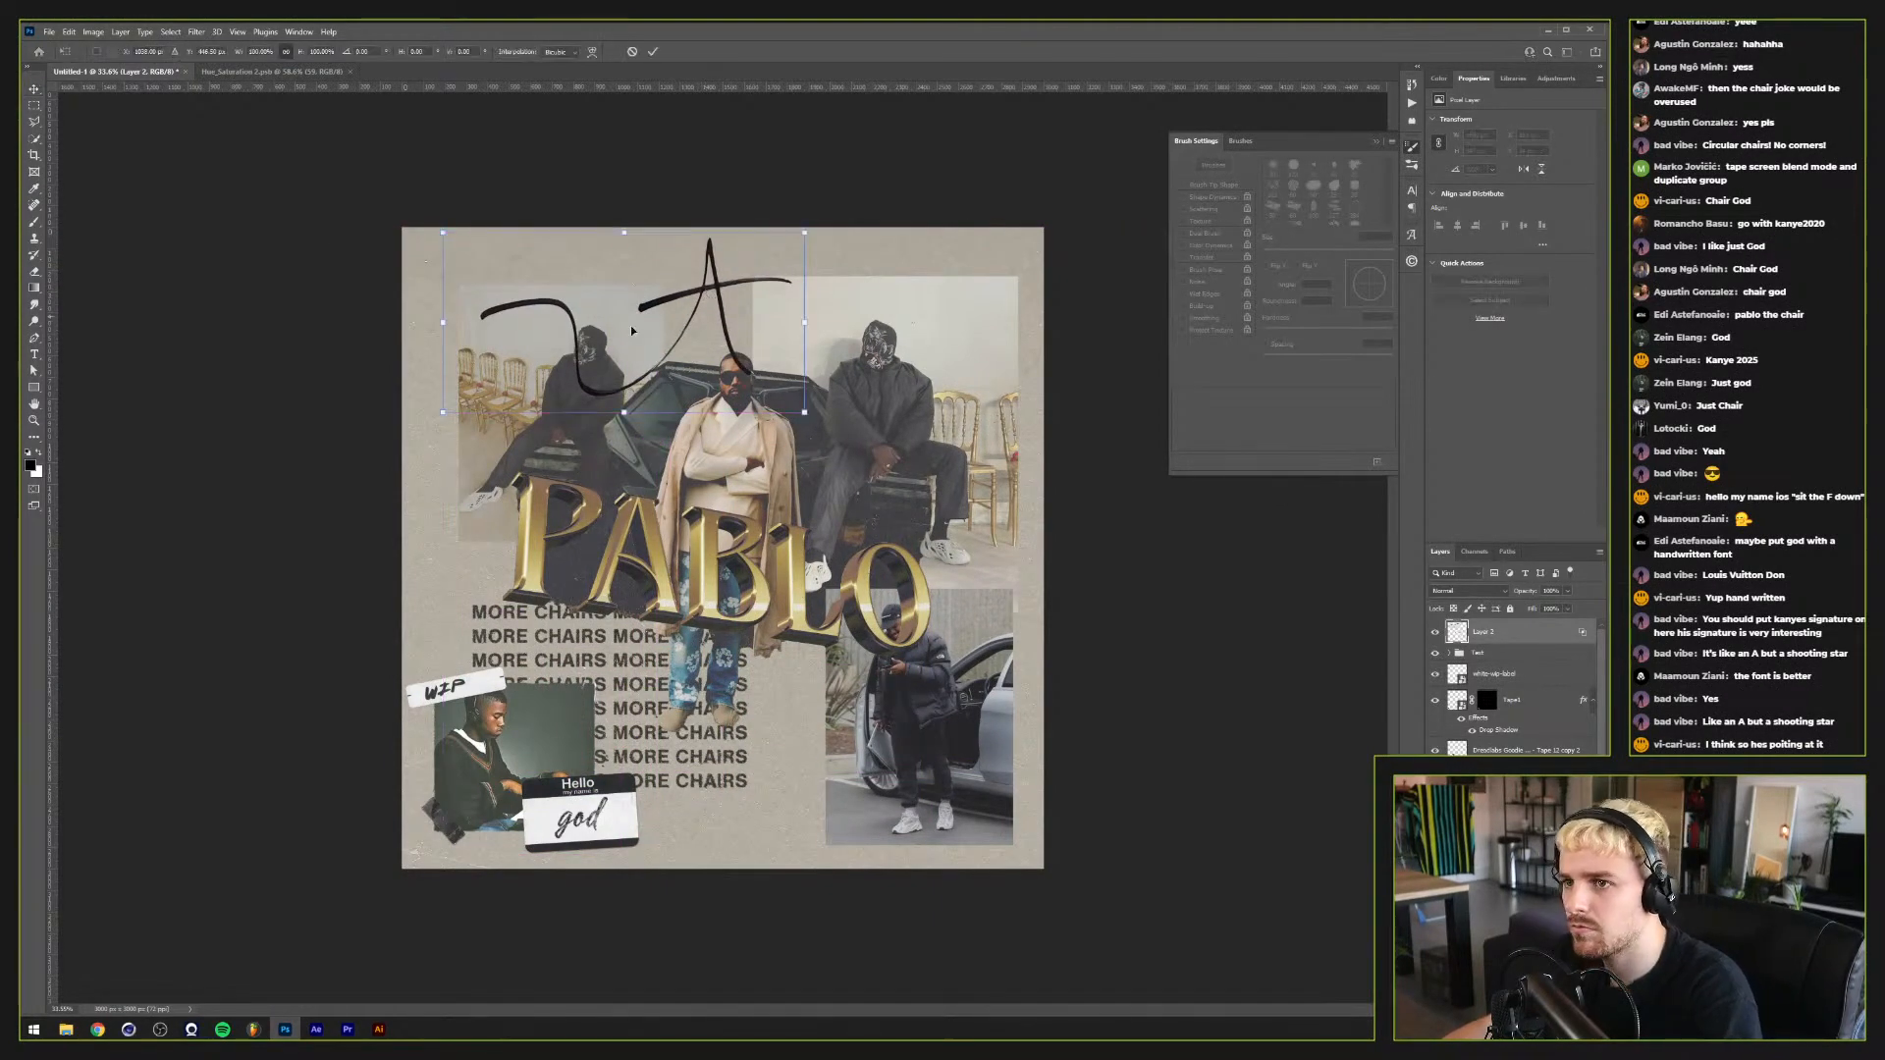
drag(443, 411, 511, 370)
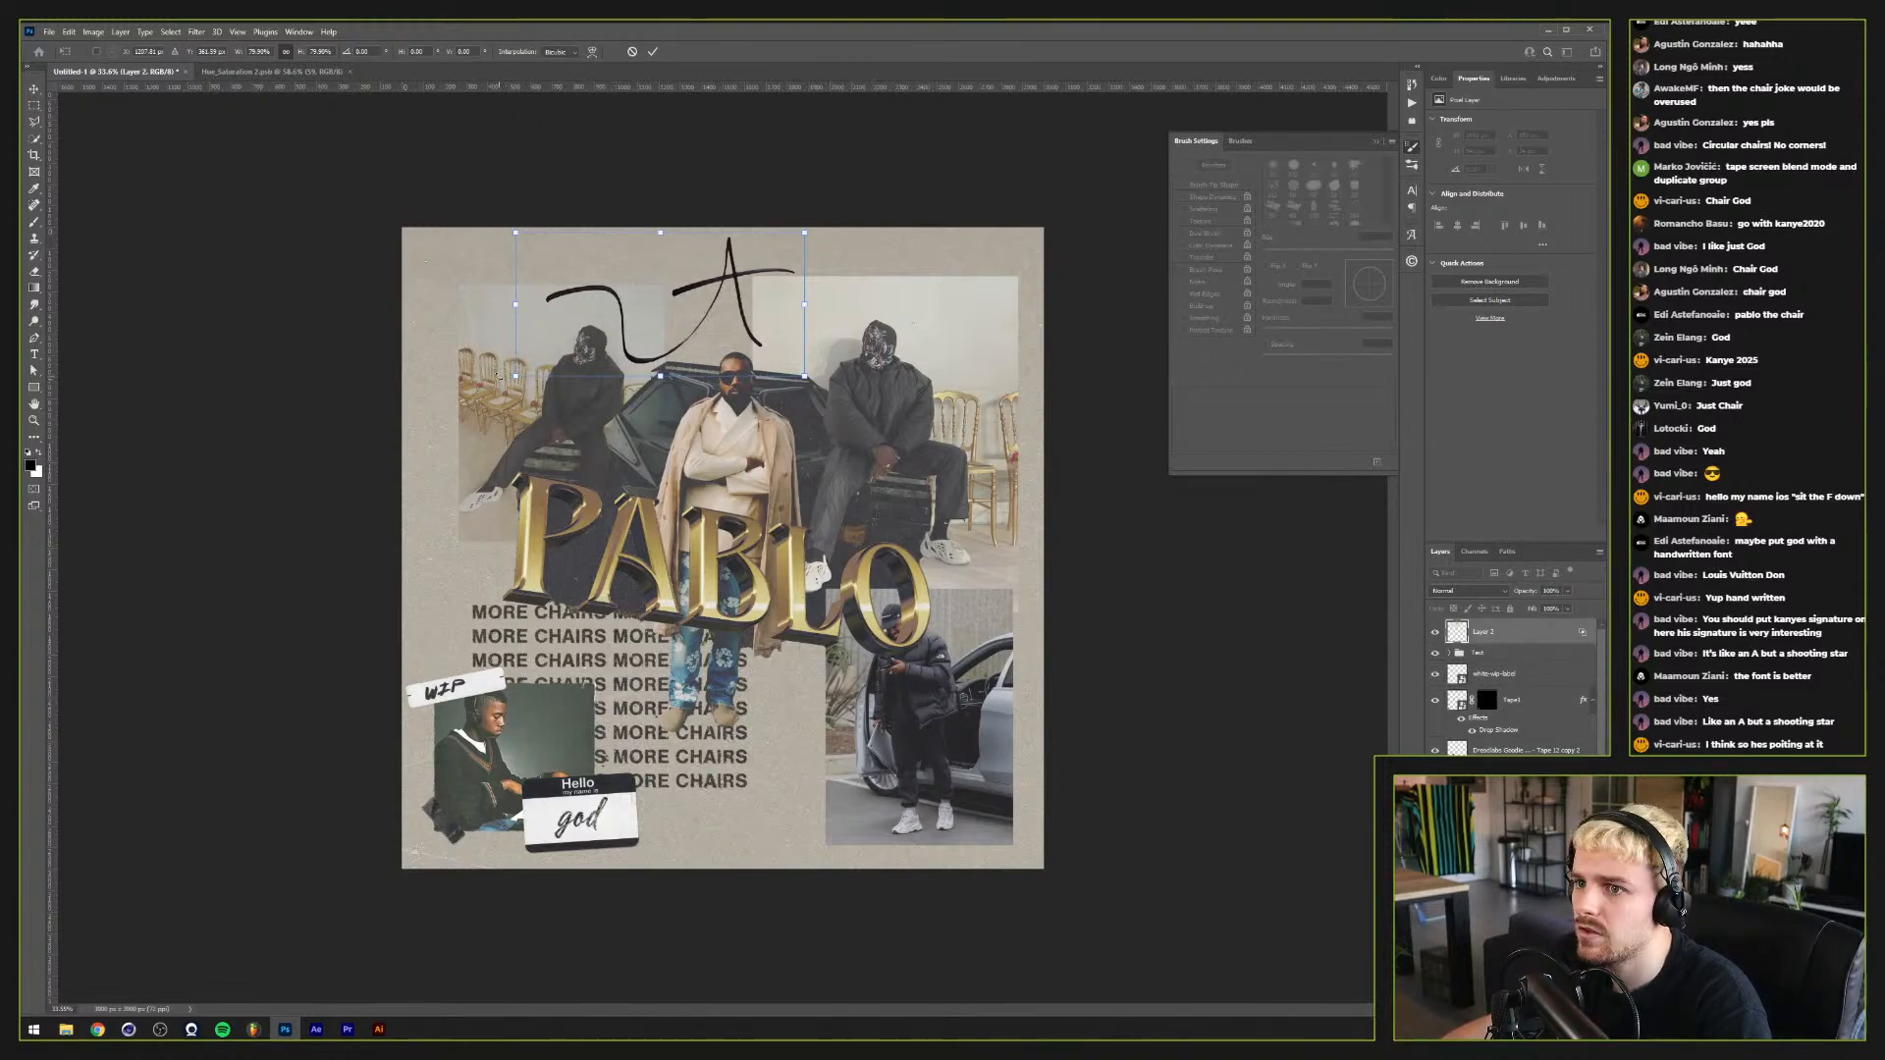
drag(501, 386, 504, 393)
drag(589, 334, 630, 593)
mouse_move(97, 1031)
click(137, 997)
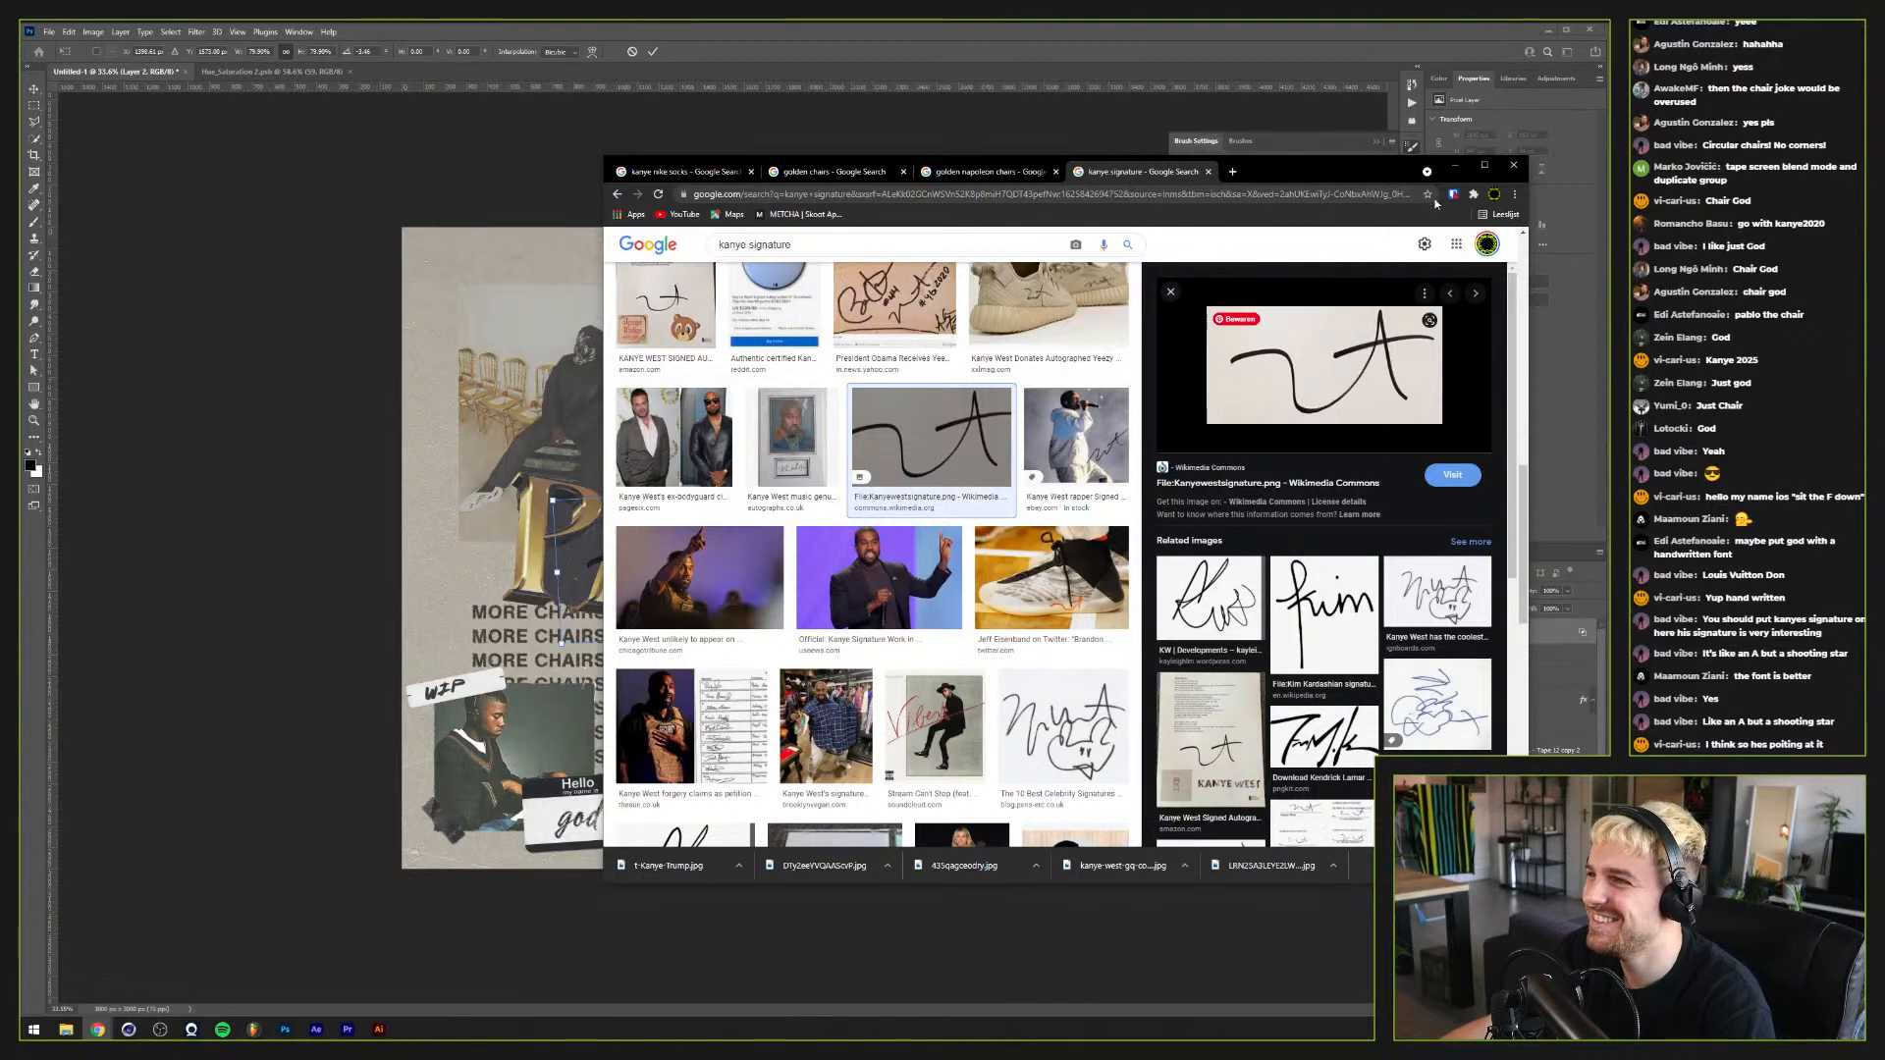
click(1458, 167)
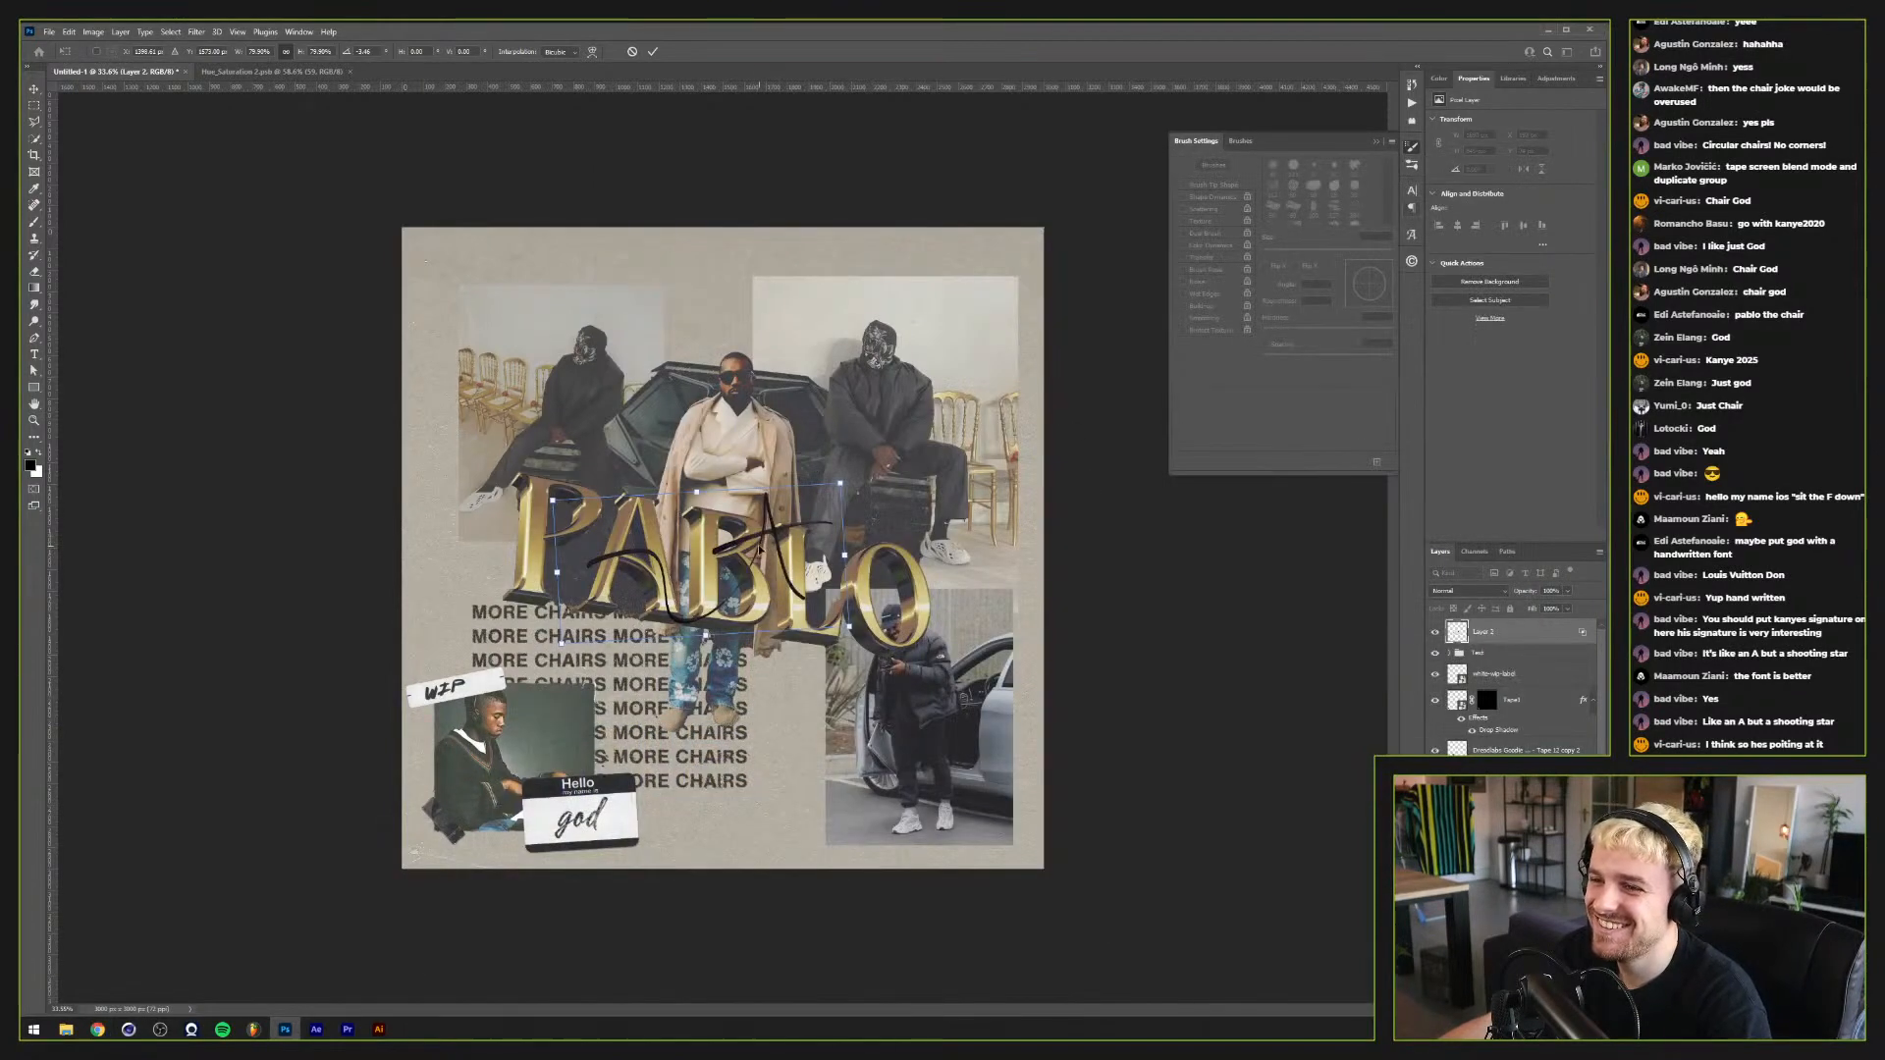
mouse_move(759, 552)
mouse_down()
mouse_move(735, 329)
mouse_move(699, 277)
mouse_move(689, 292)
mouse_up()
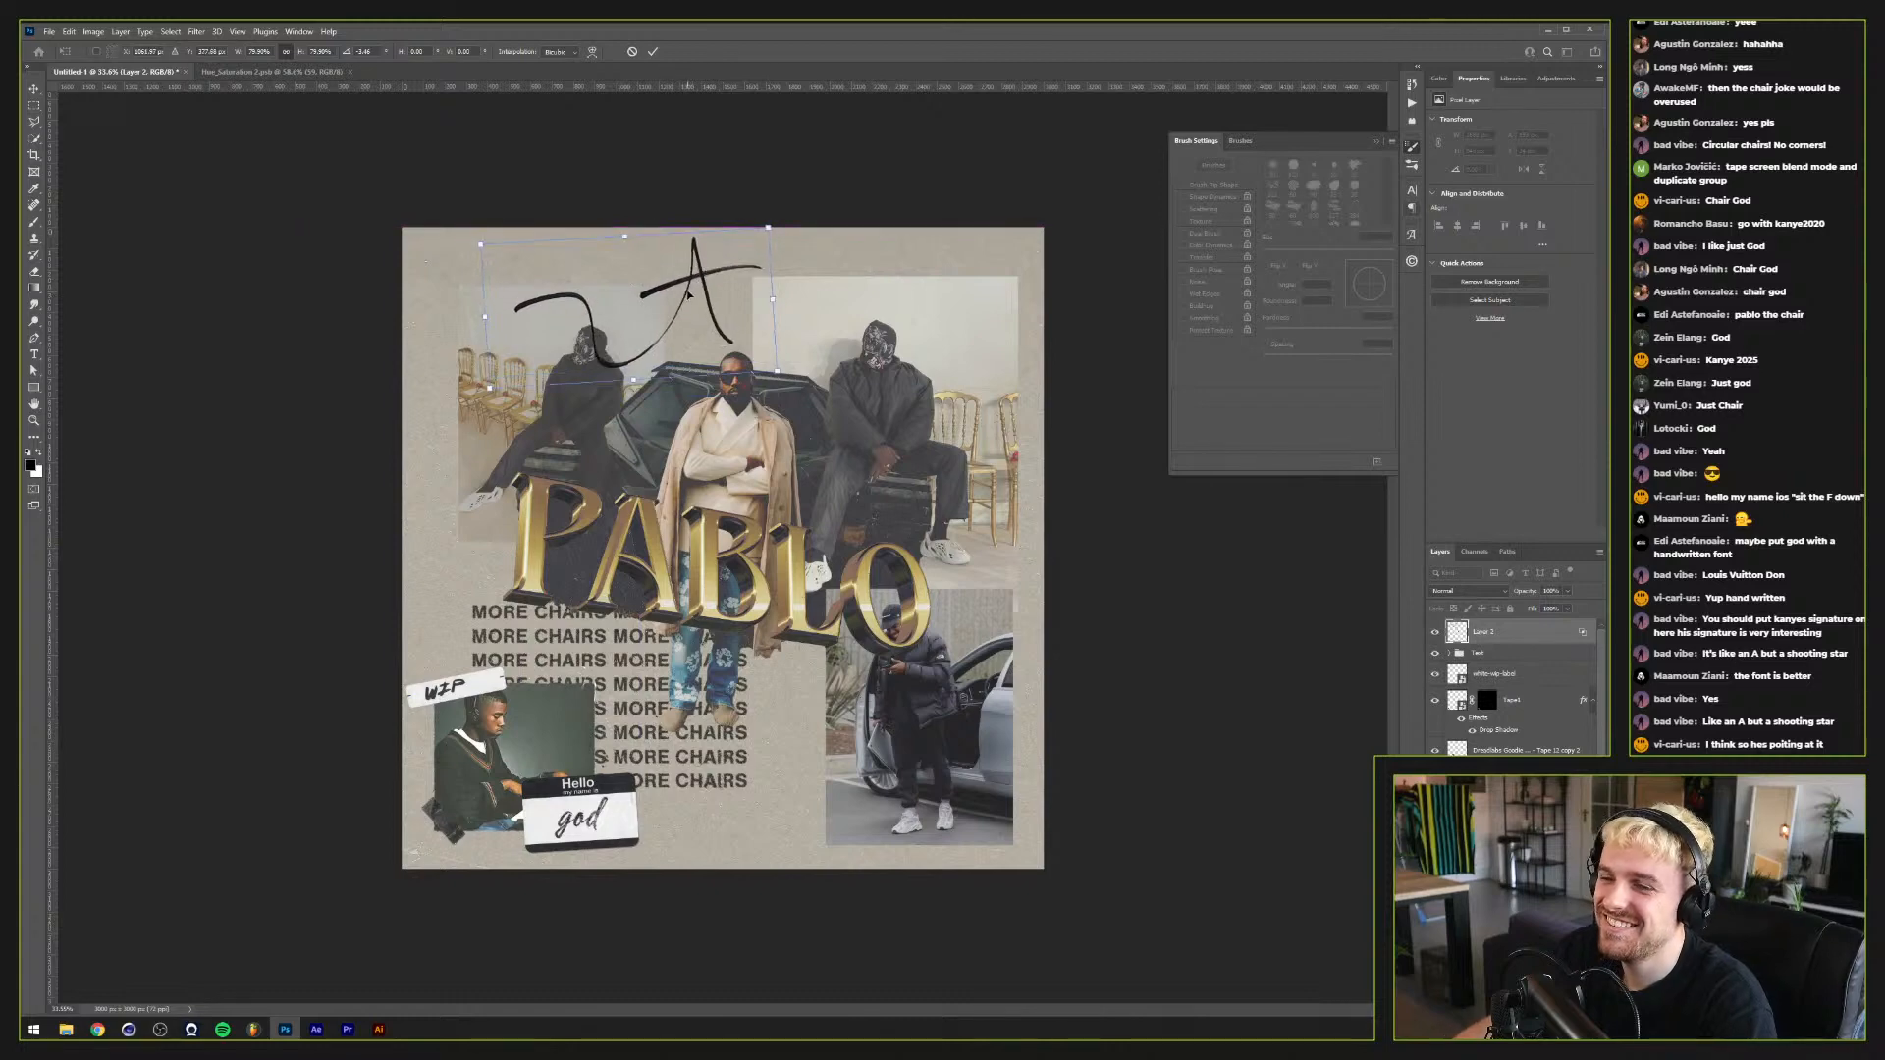
key(Return)
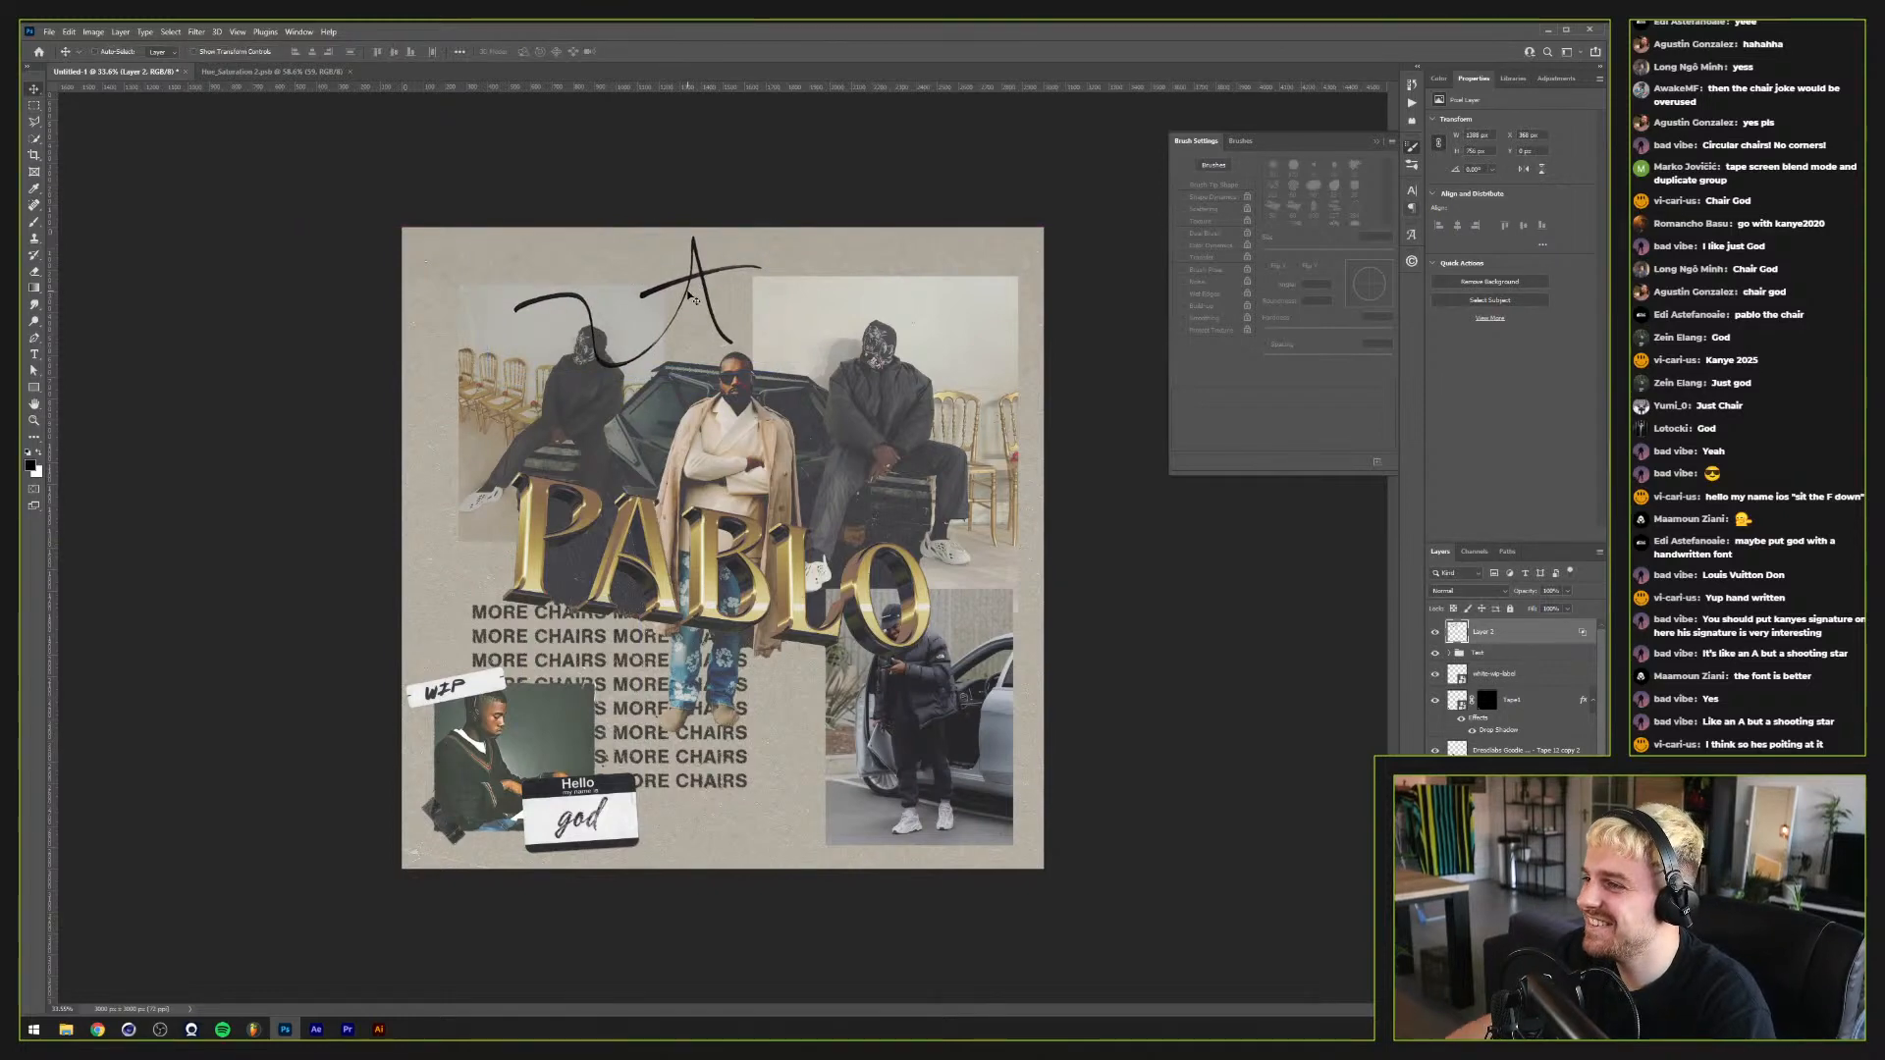
Step: Fade the signature over light areas beneath it by splitting the Underlying Layer highlights in Blend If, and rename its layer Signature
double_click(1580, 633)
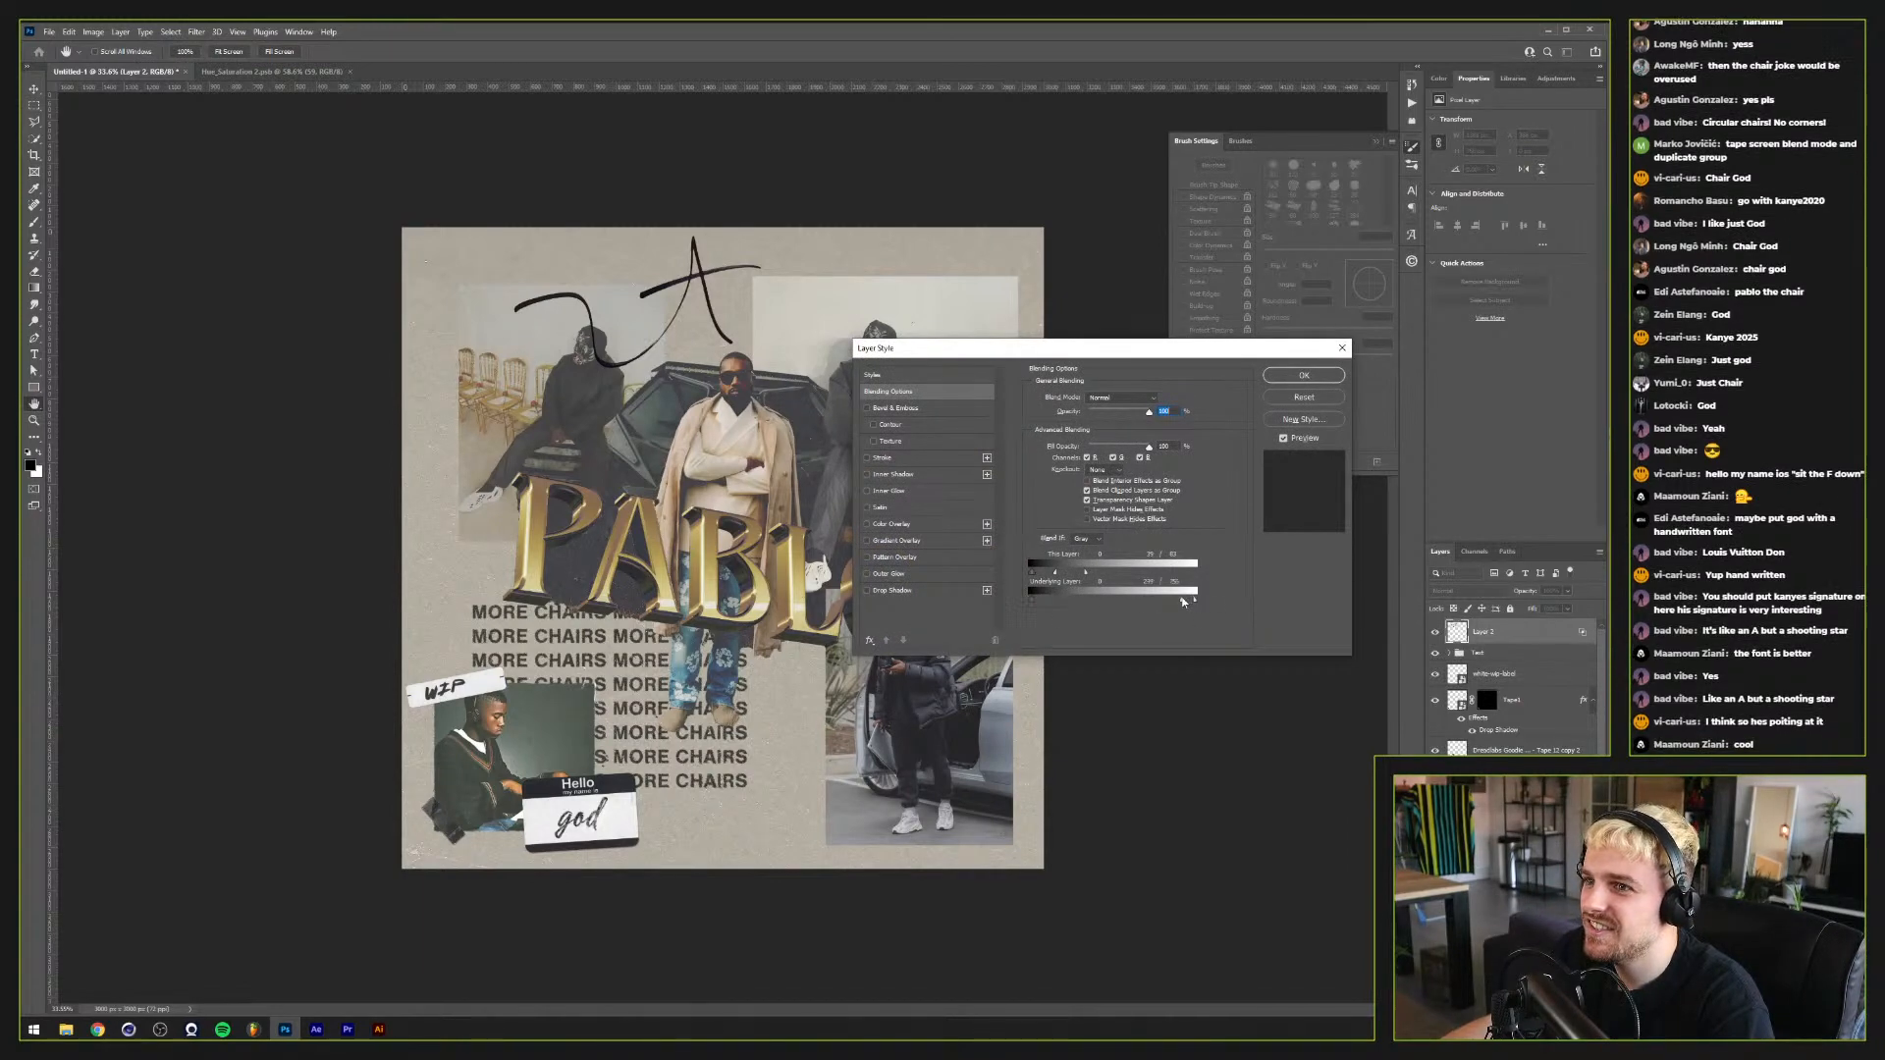
drag(1182, 598, 1167, 598)
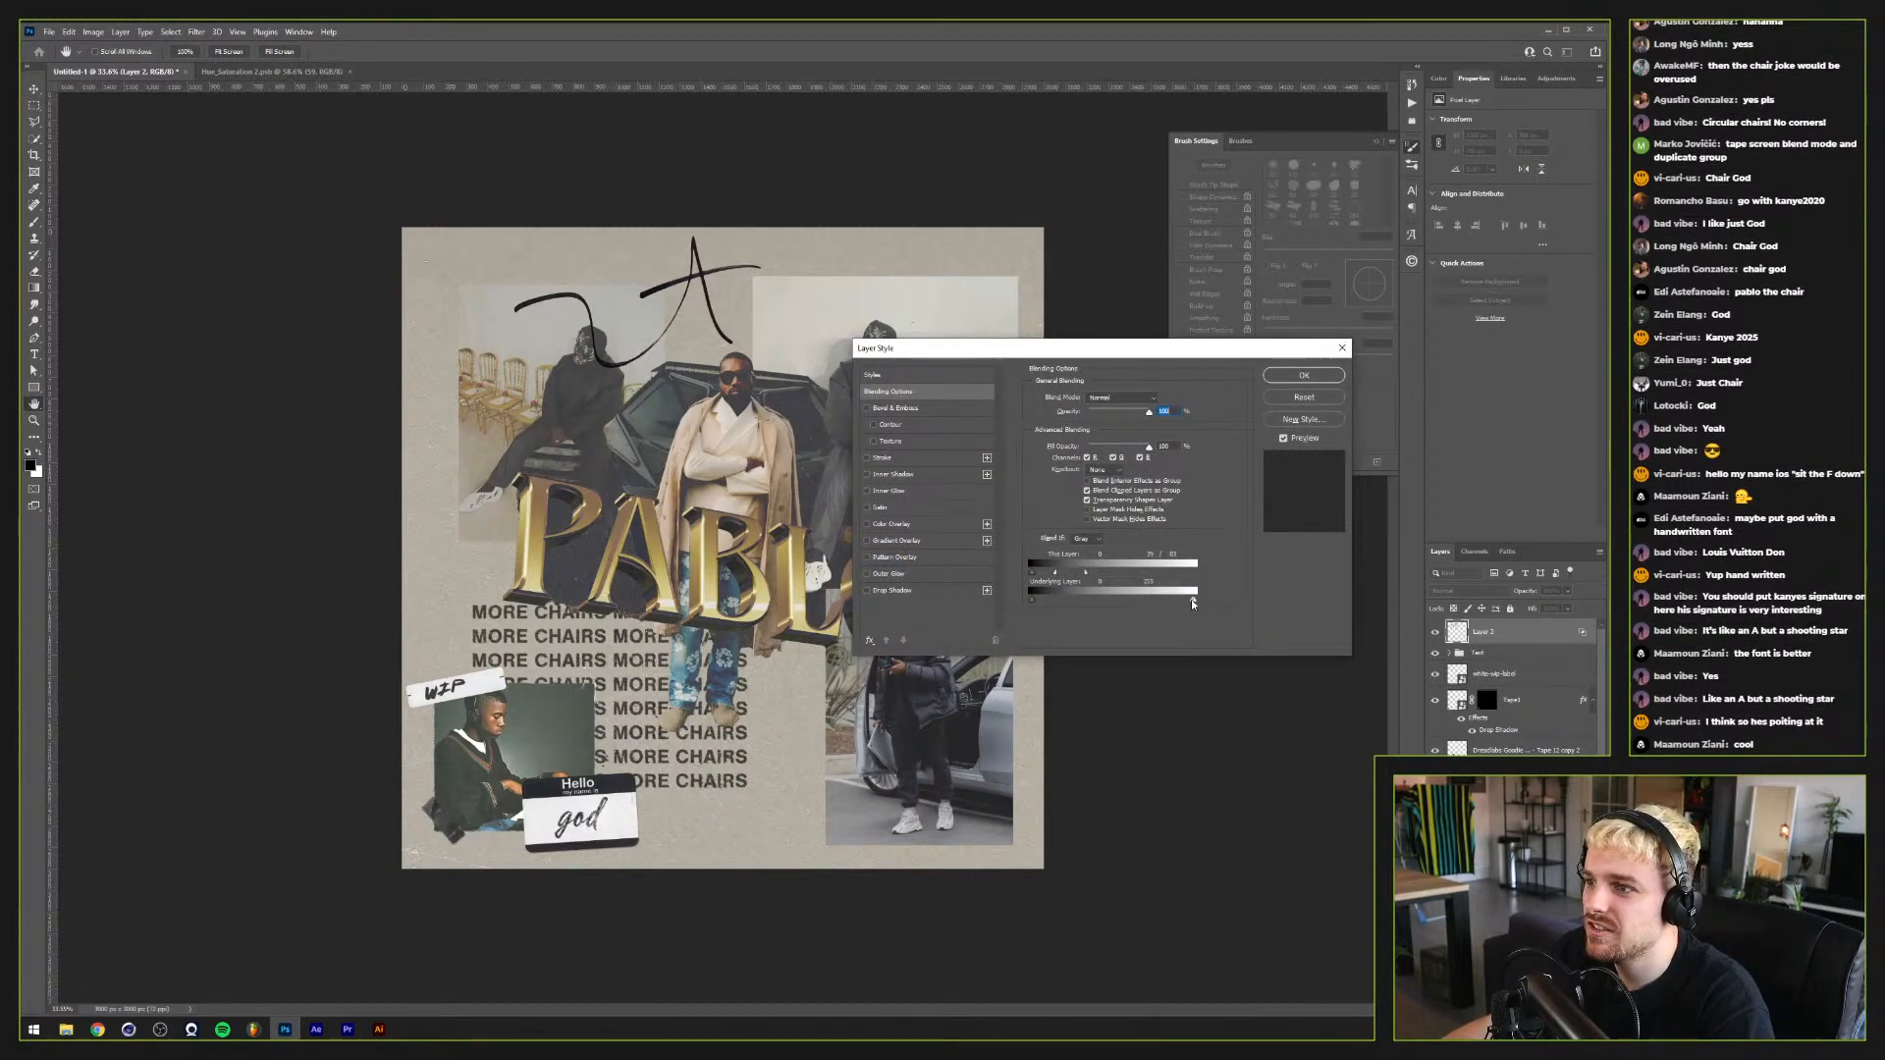
drag(1172, 598, 1125, 604)
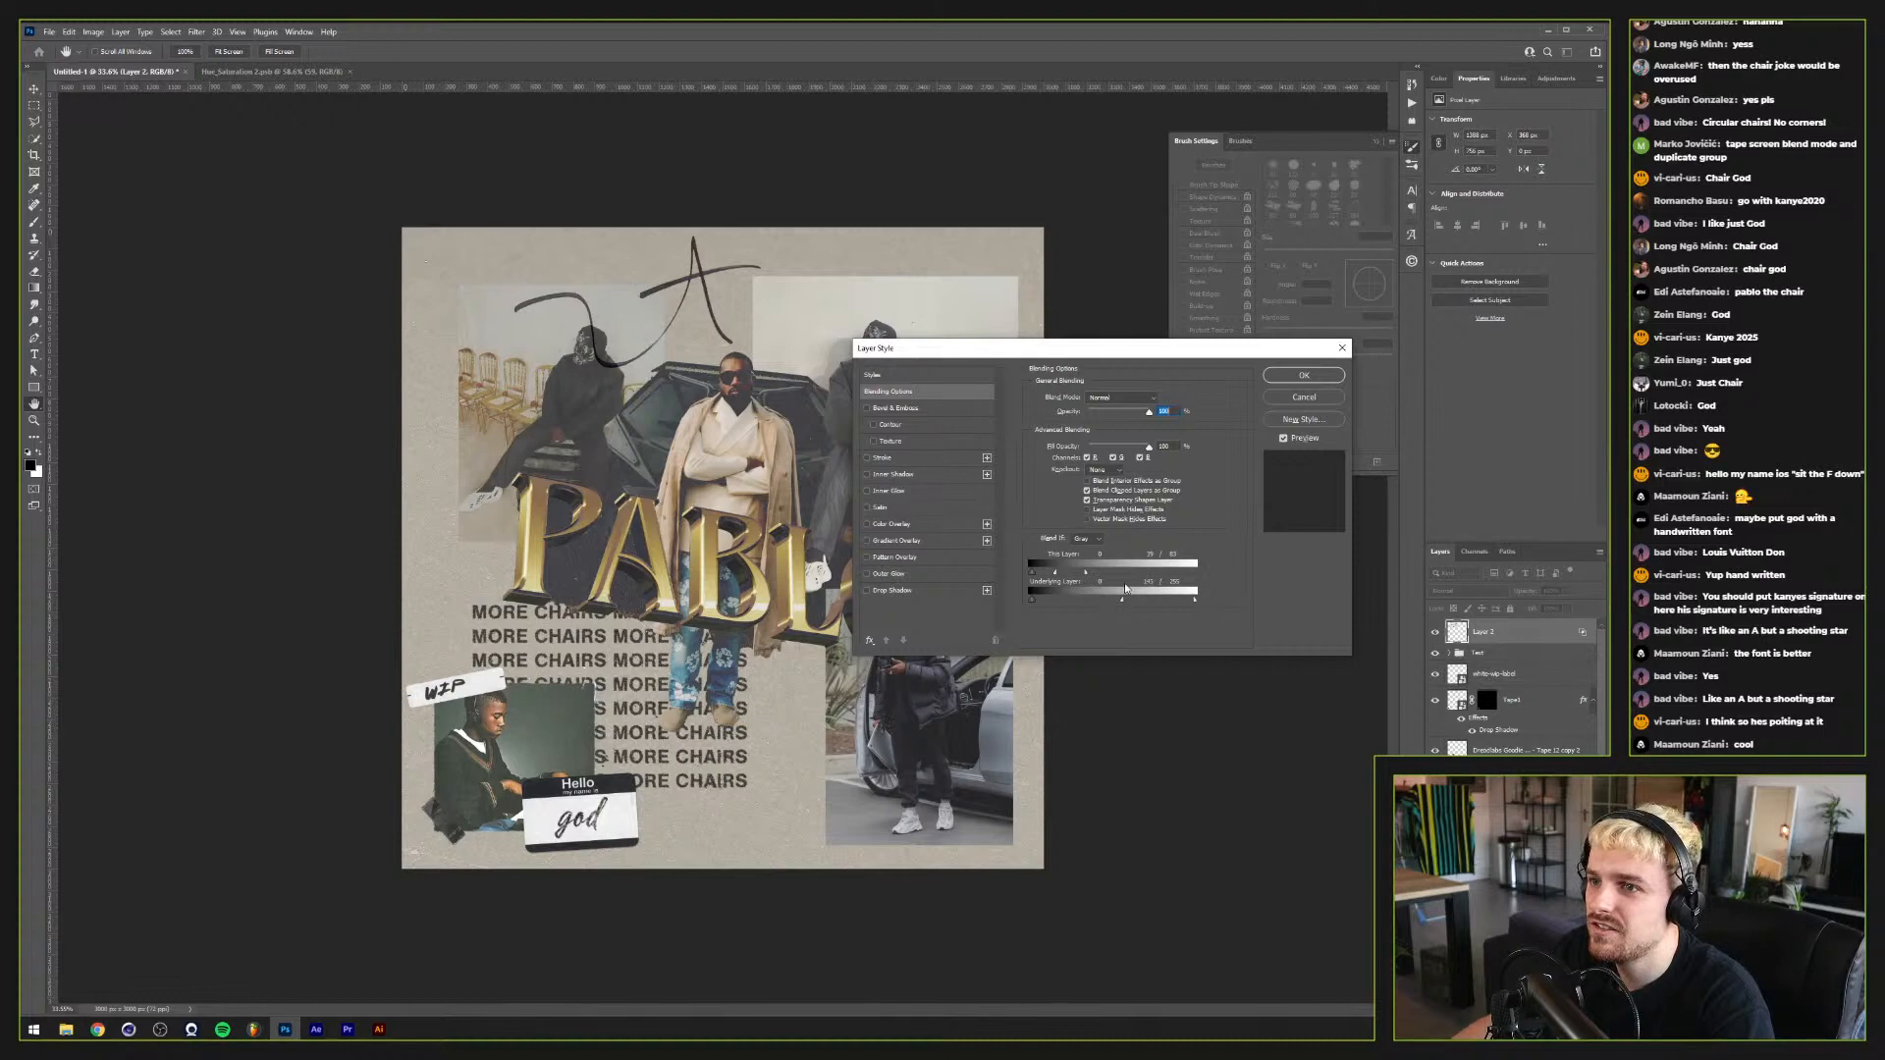
key(Return)
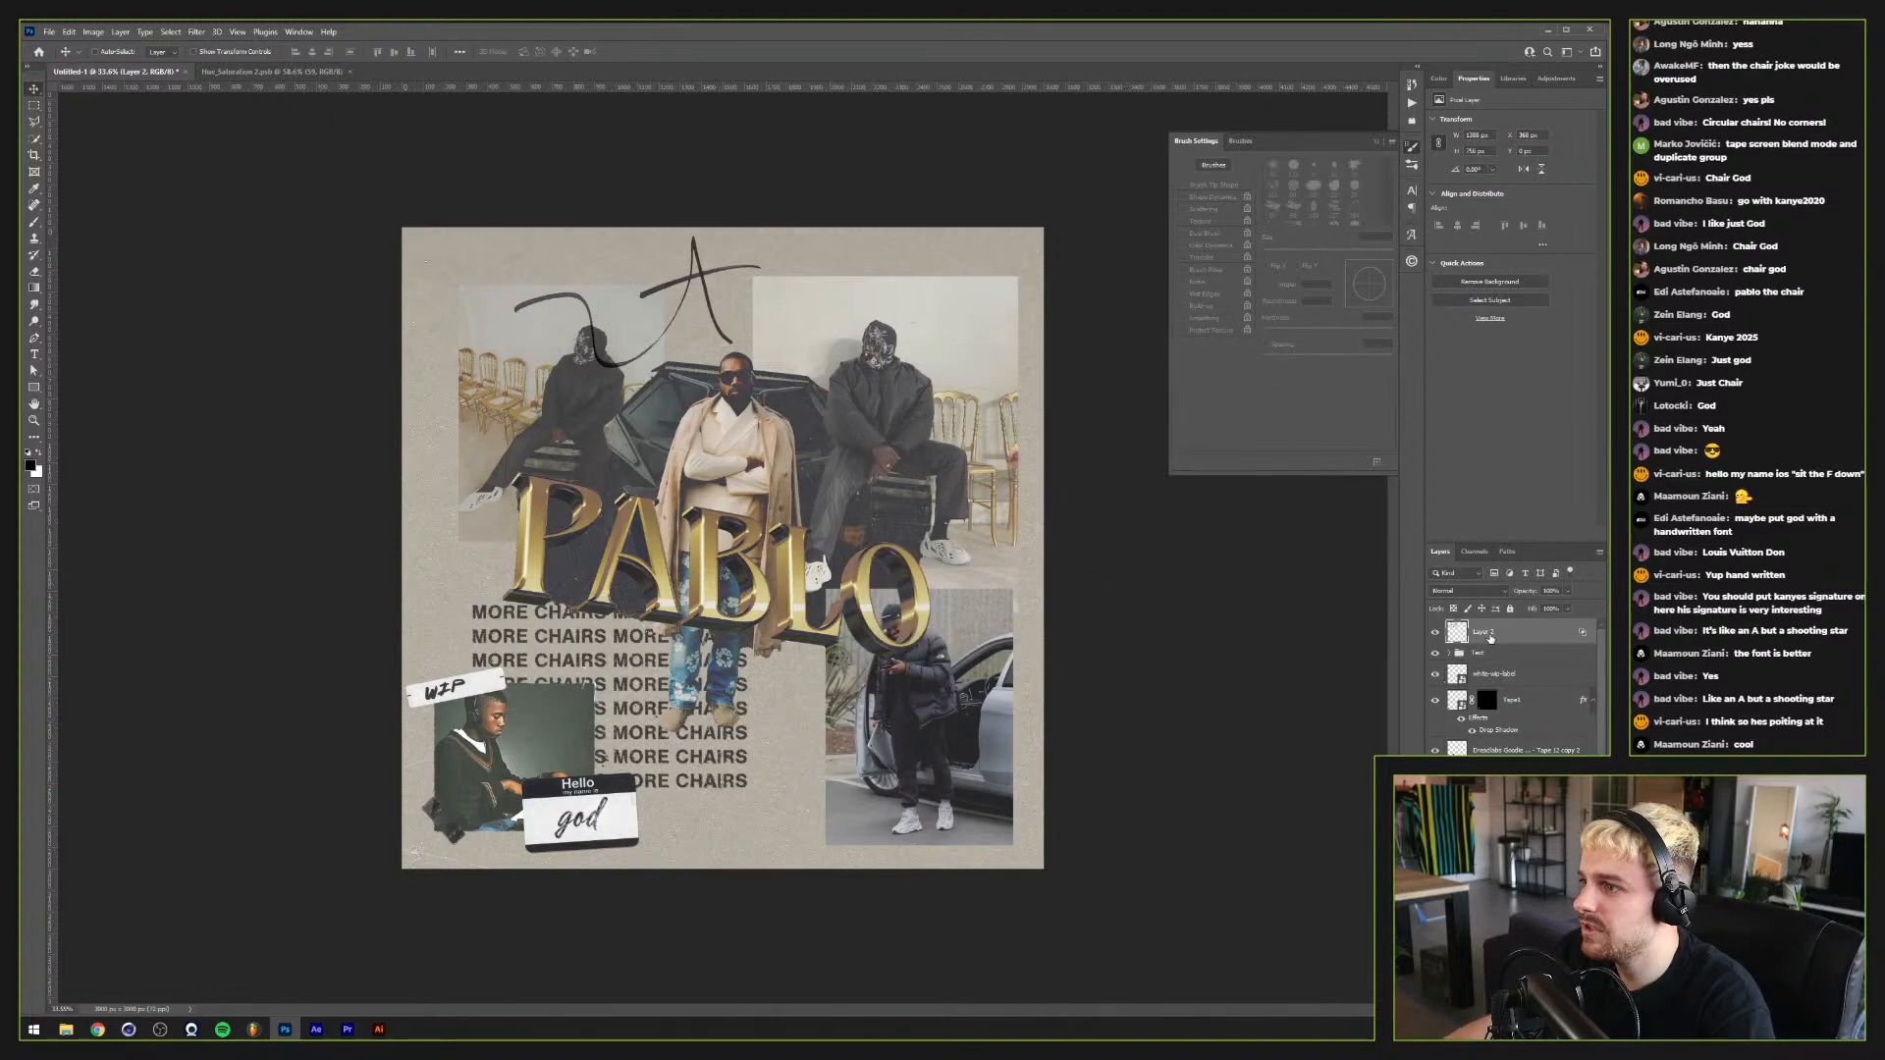
double_click(1483, 632)
text(Signature)
key(Return)
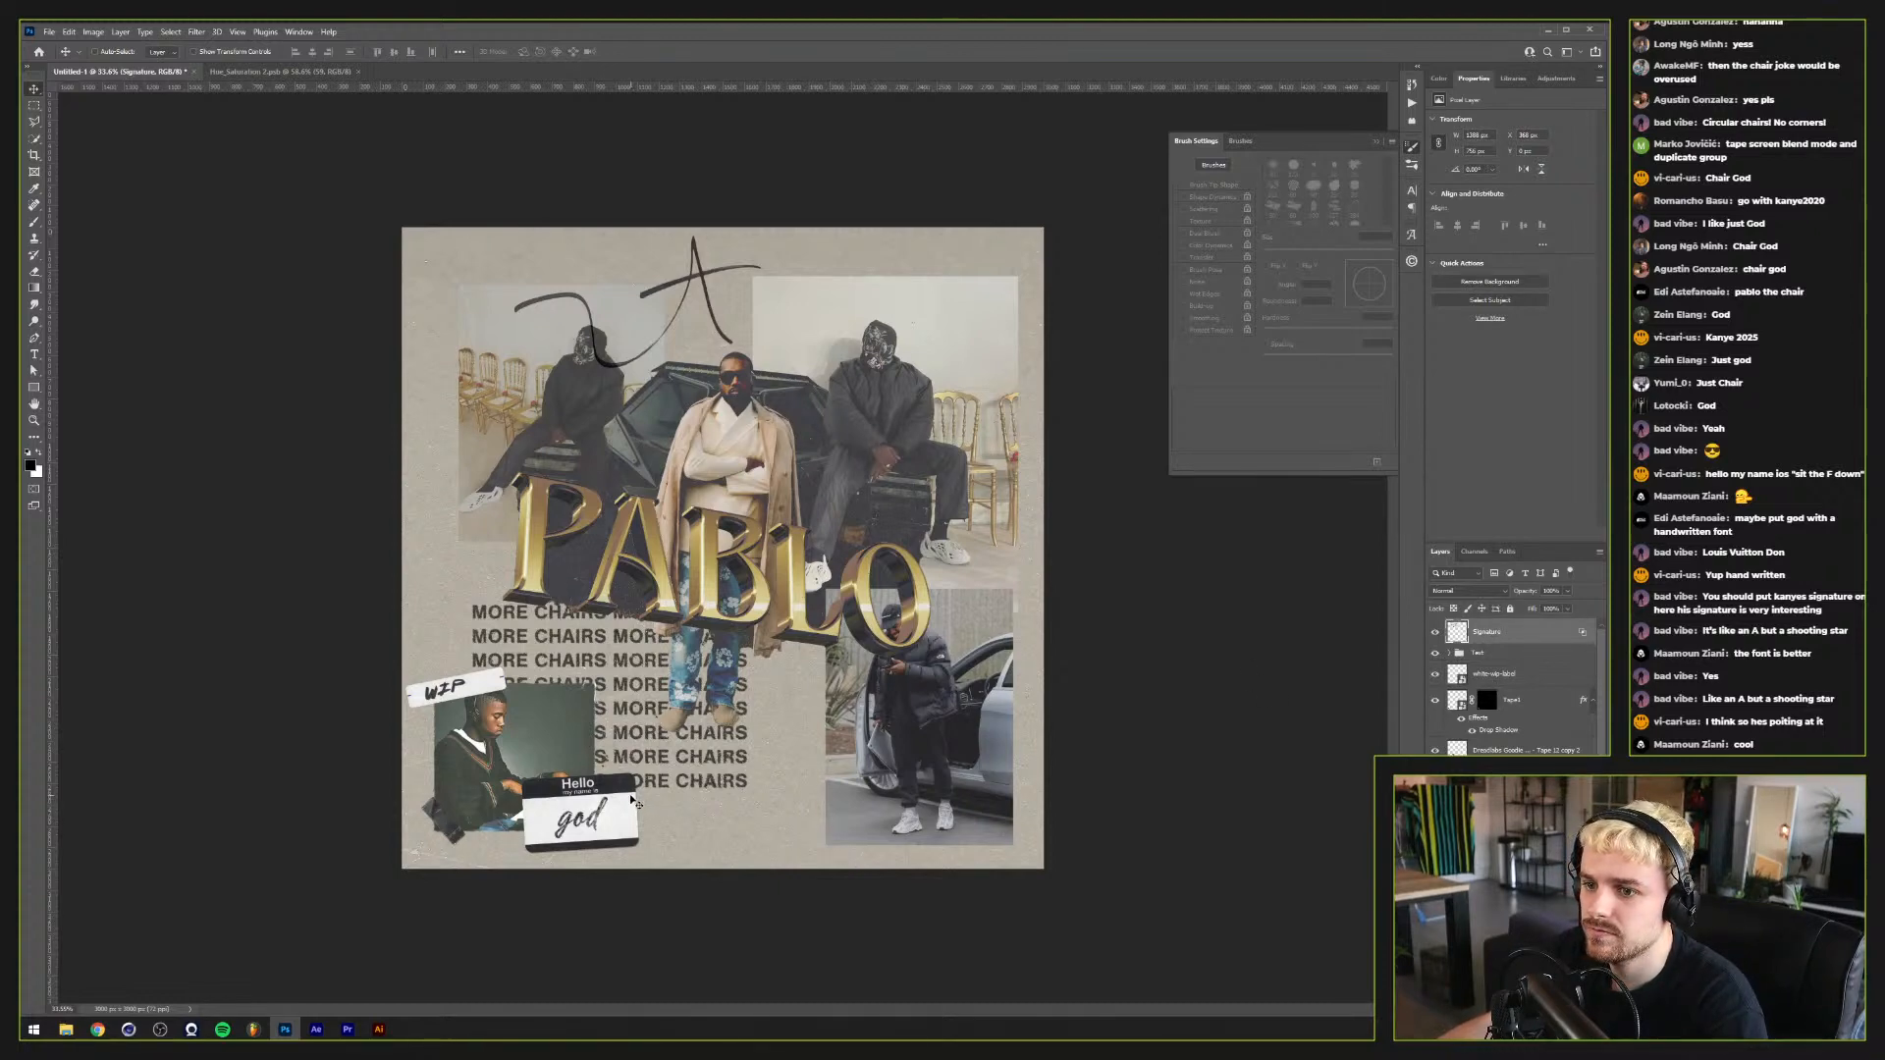
Step: Enlarge the WIP label above the piano photo so it spans most of the photo's width
click(470, 699)
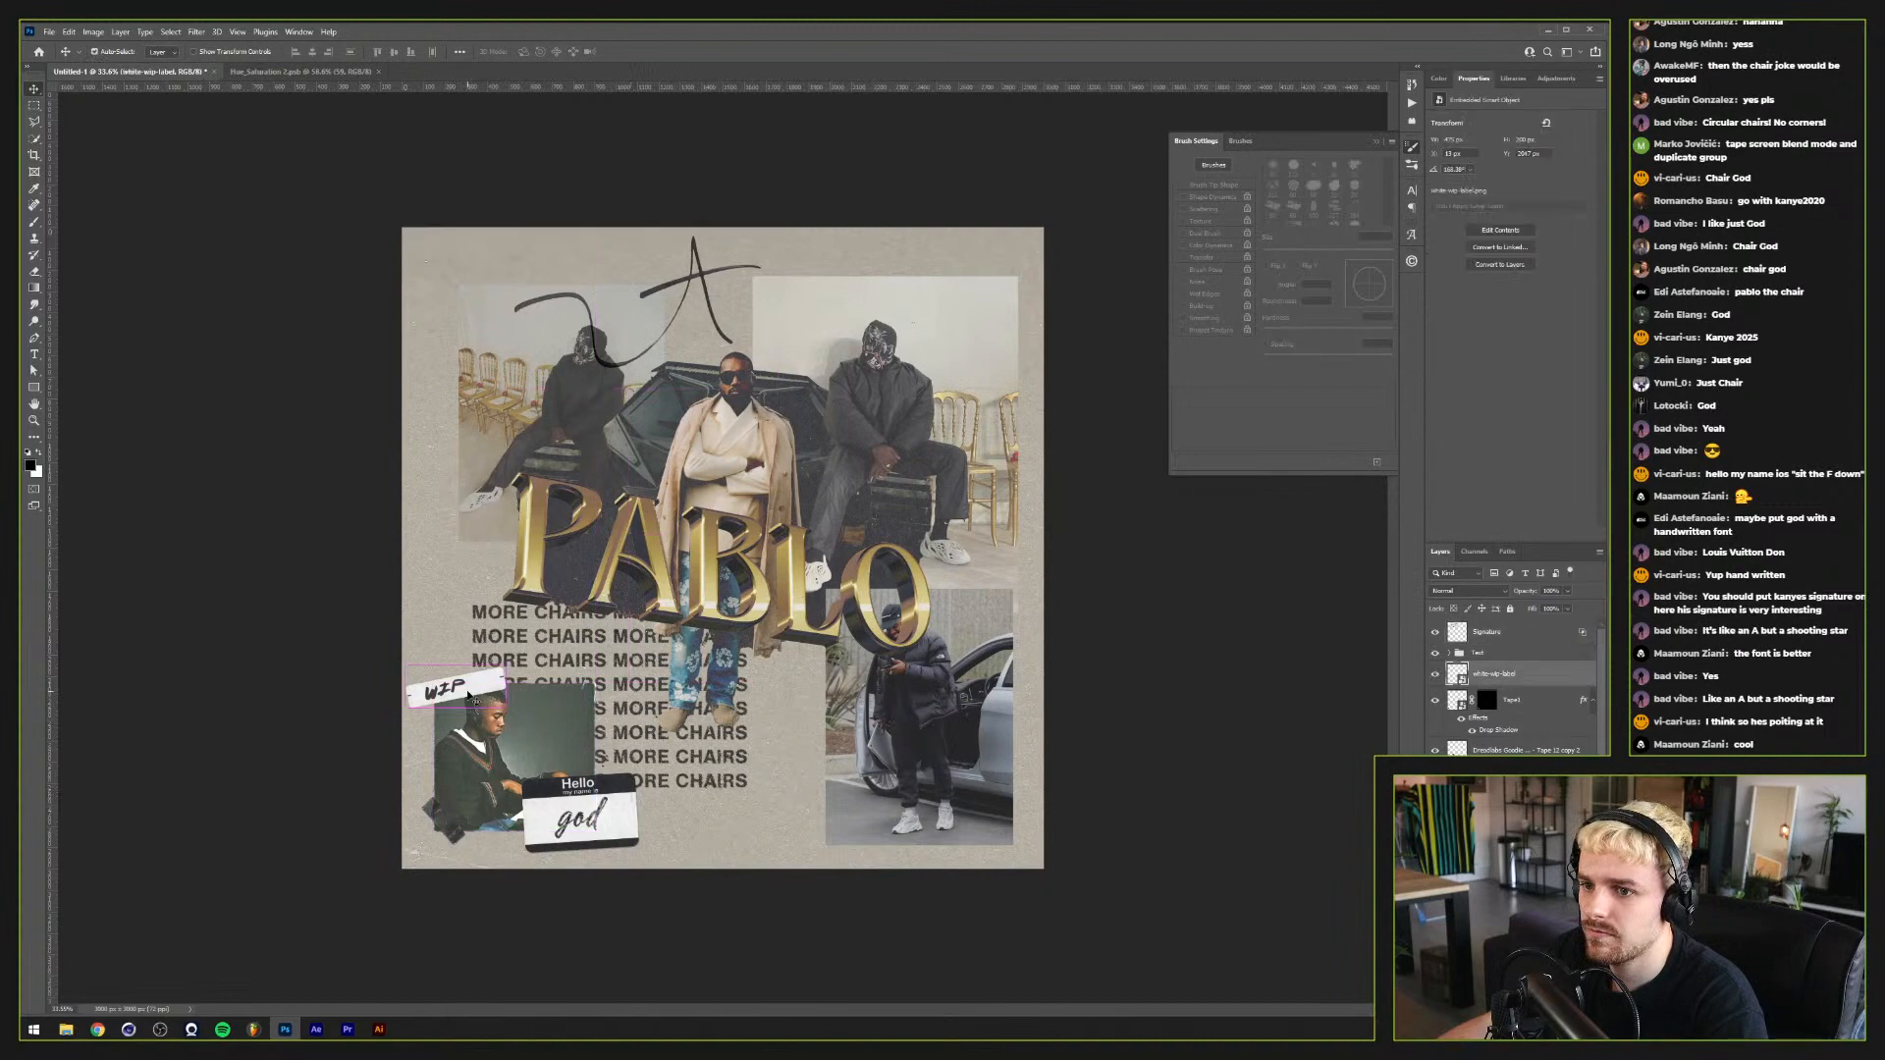
key(ctrl+t)
drag(504, 673, 538, 668)
key(Return)
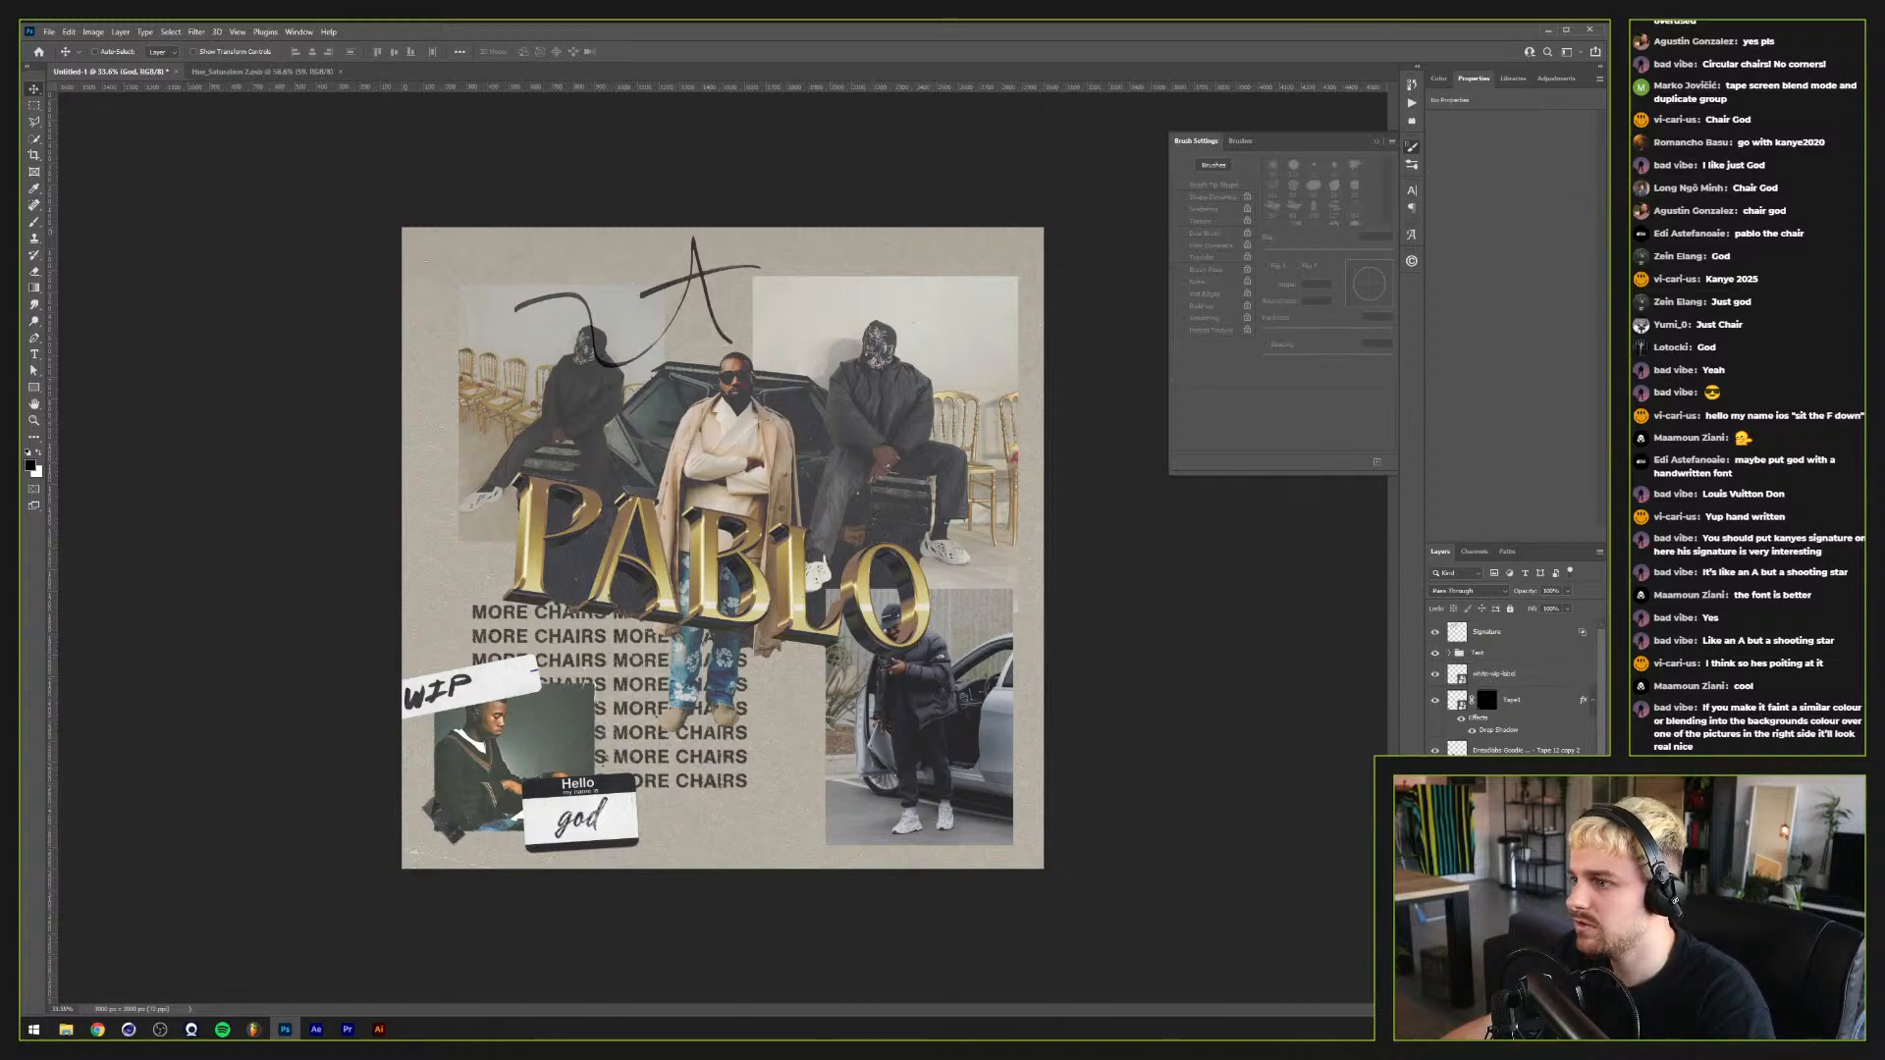
Step: Enlarge the god name sticker group so it extends past the poster's lower edge beside the piano photo
key(ctrl+t)
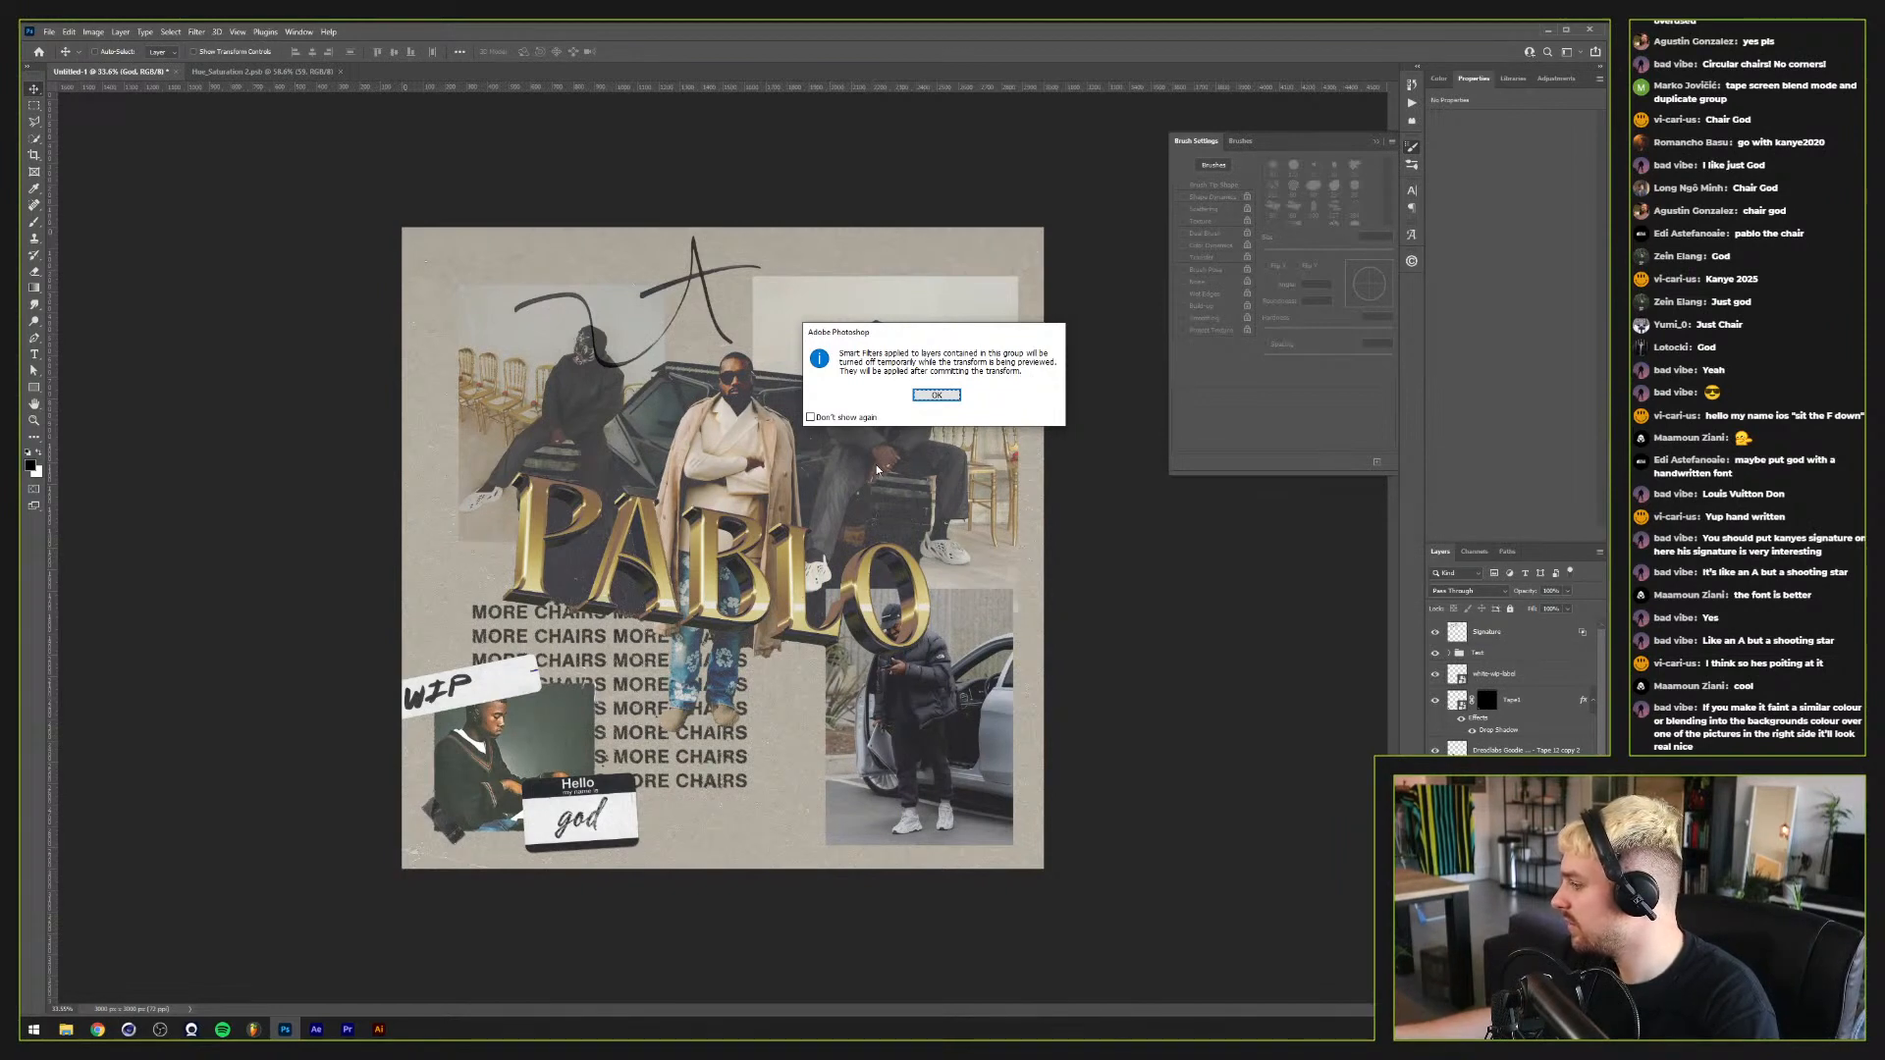
click(948, 397)
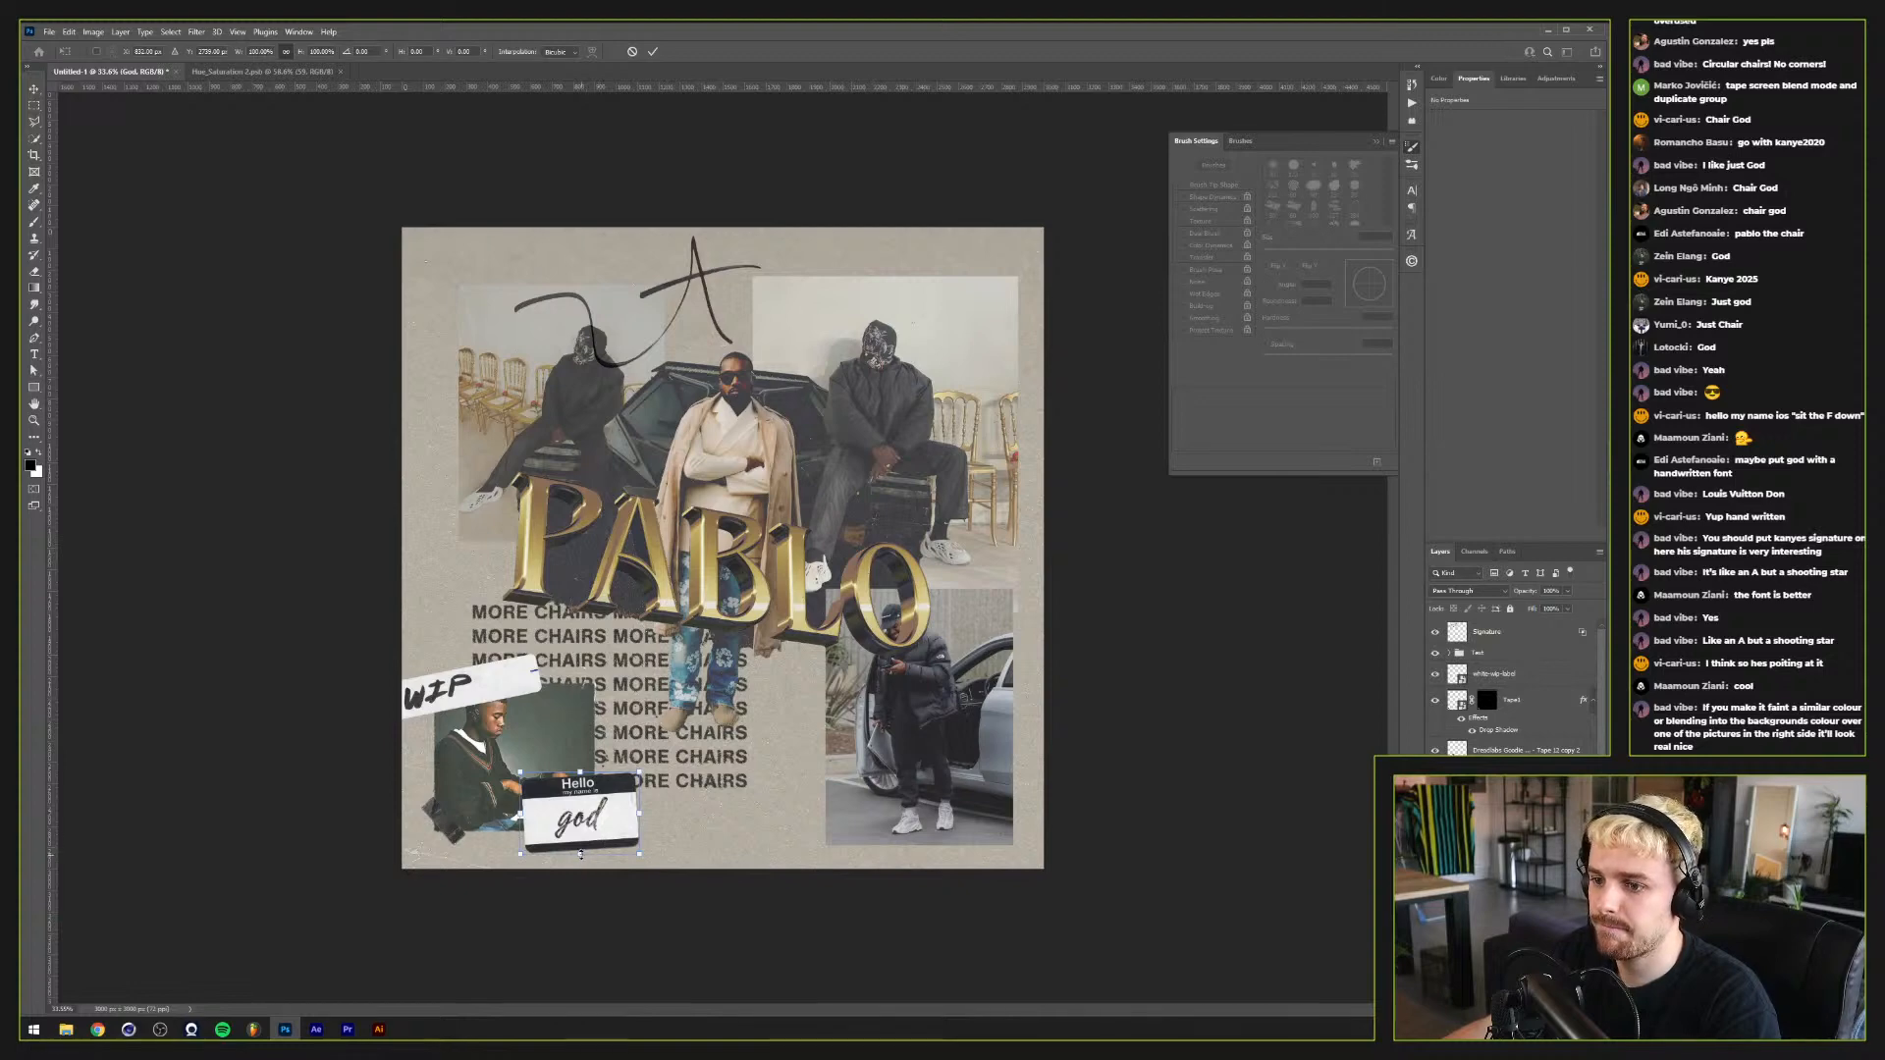
mouse_move(580, 854)
mouse_down()
mouse_move(580, 885)
mouse_move(616, 860)
mouse_up()
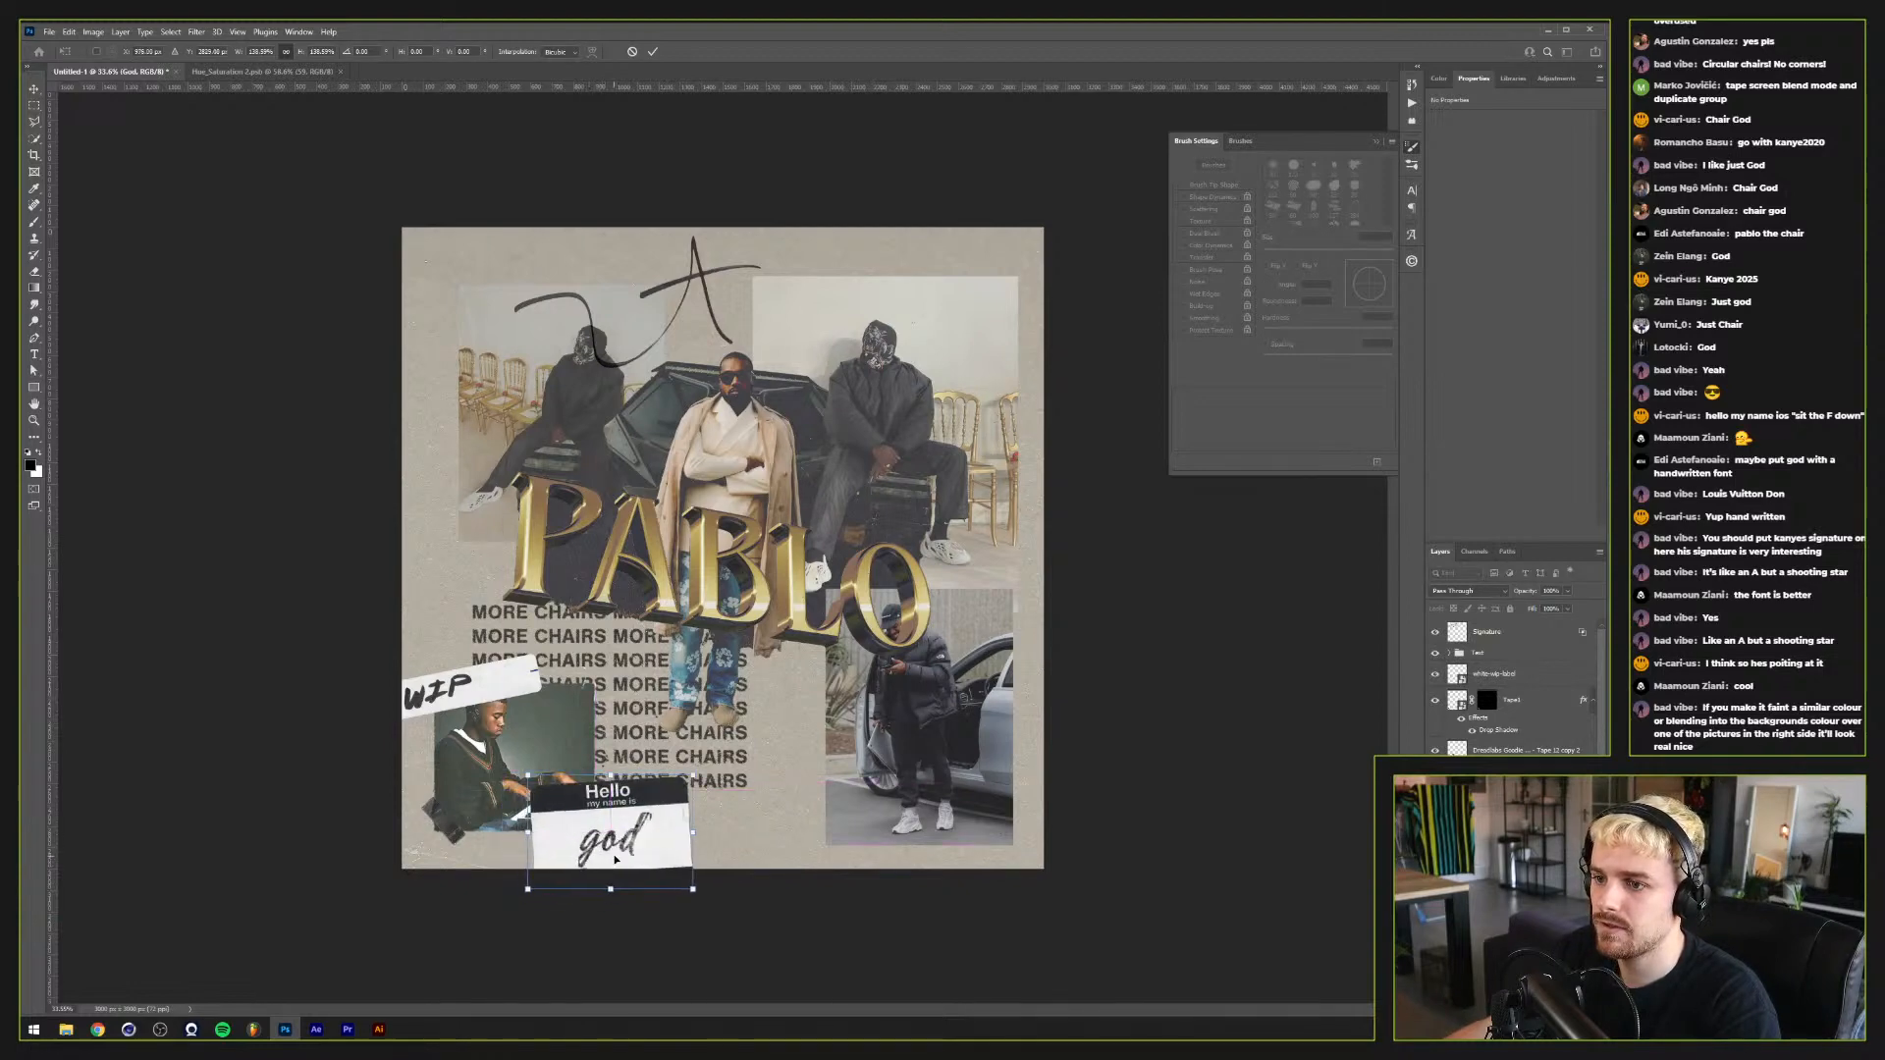
key(Return)
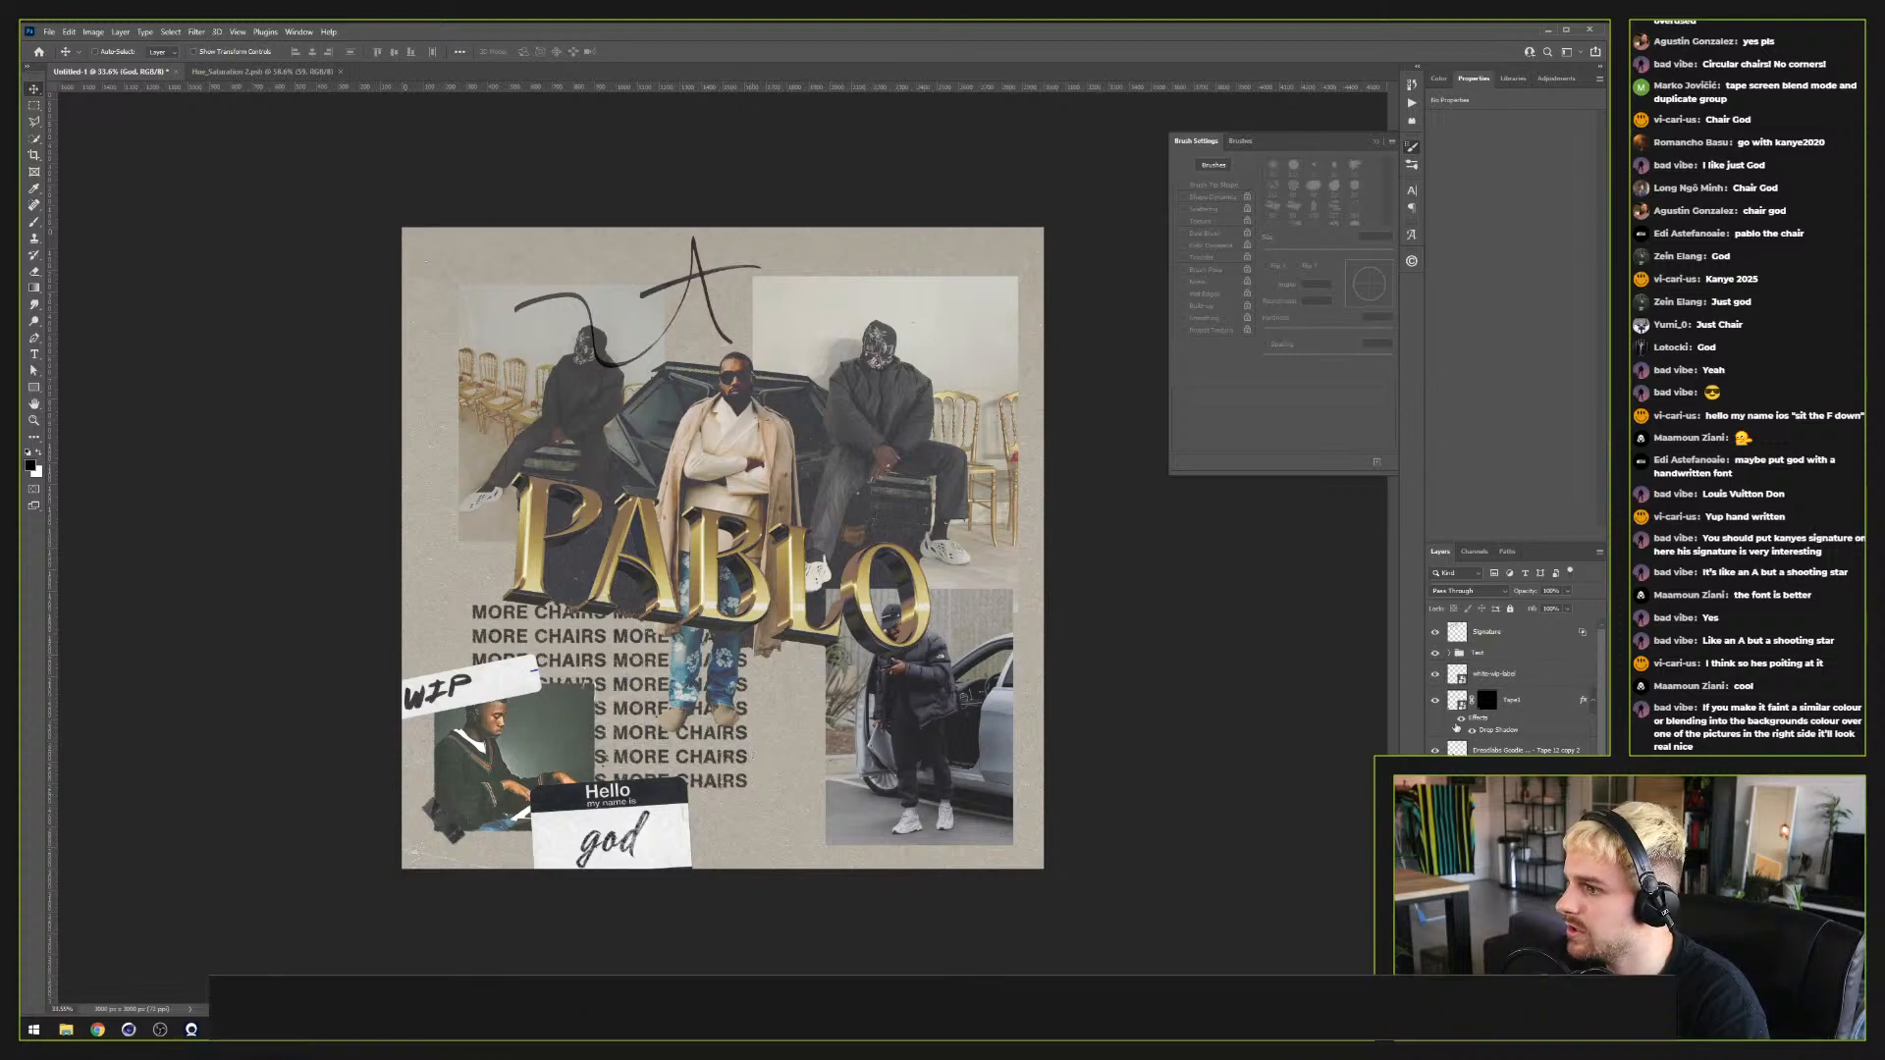
Step: Move the Signature layer down the stack behind the upper-left photo and nudge the signature toward the poster's upper edge
drag(1486, 632, 1486, 883)
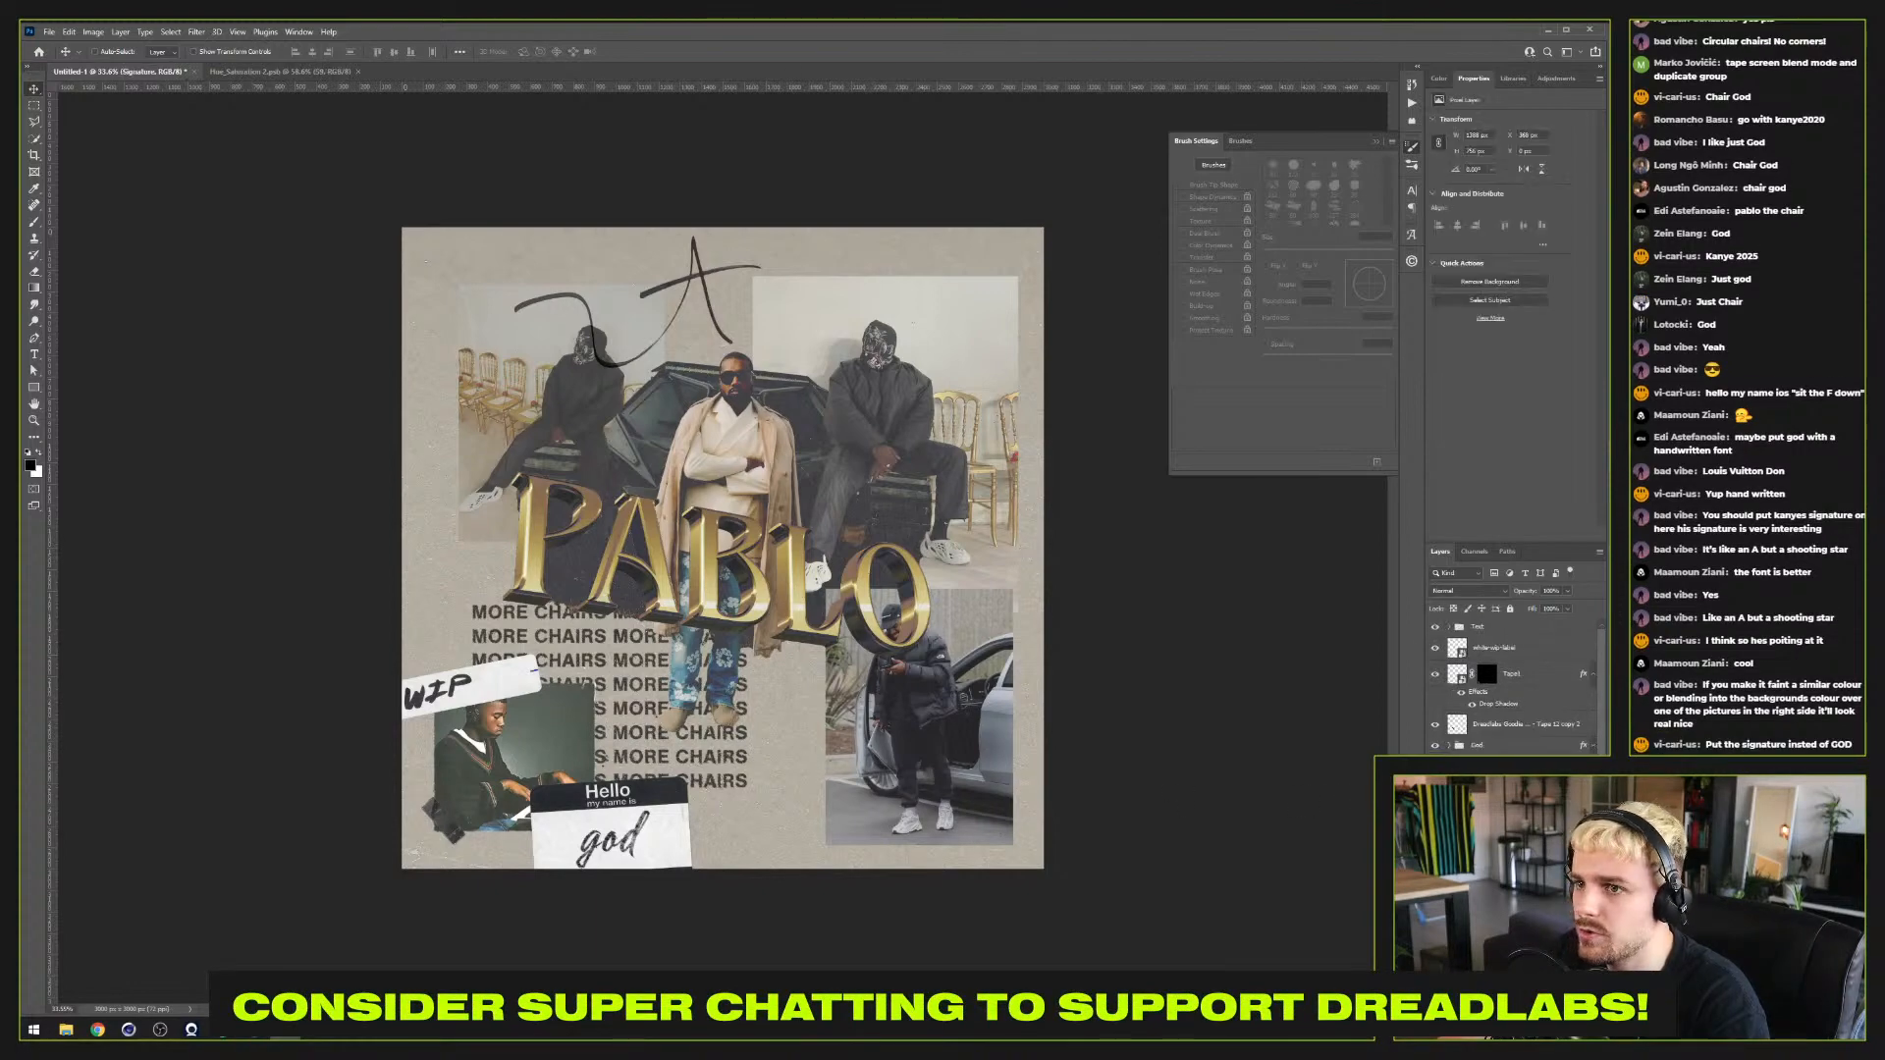
drag(695, 312, 714, 318)
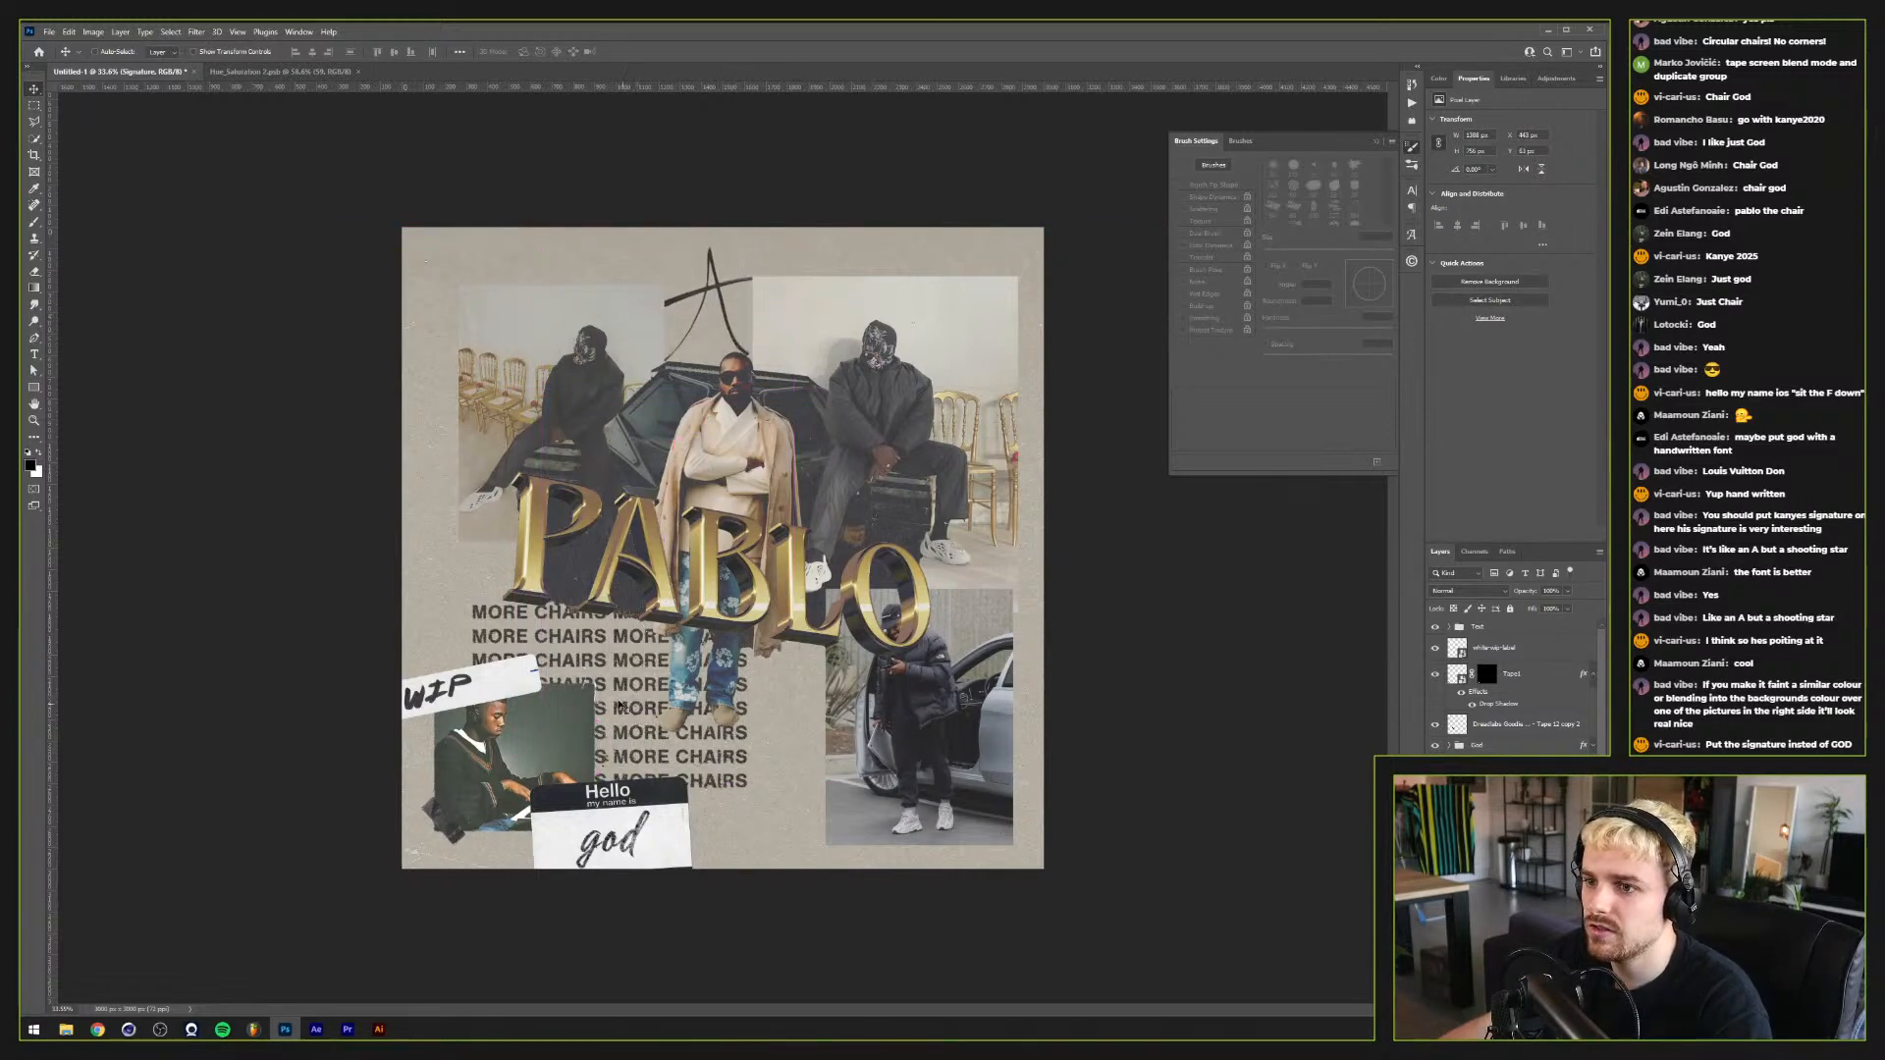
key(shift+Up)
key(shift+Up)
key(shift+Up)
key(shift+Up)
key(shift+Up)
key(shift+Up)
key(shift+Up)
key(shift+Up)
key(shift+Up)
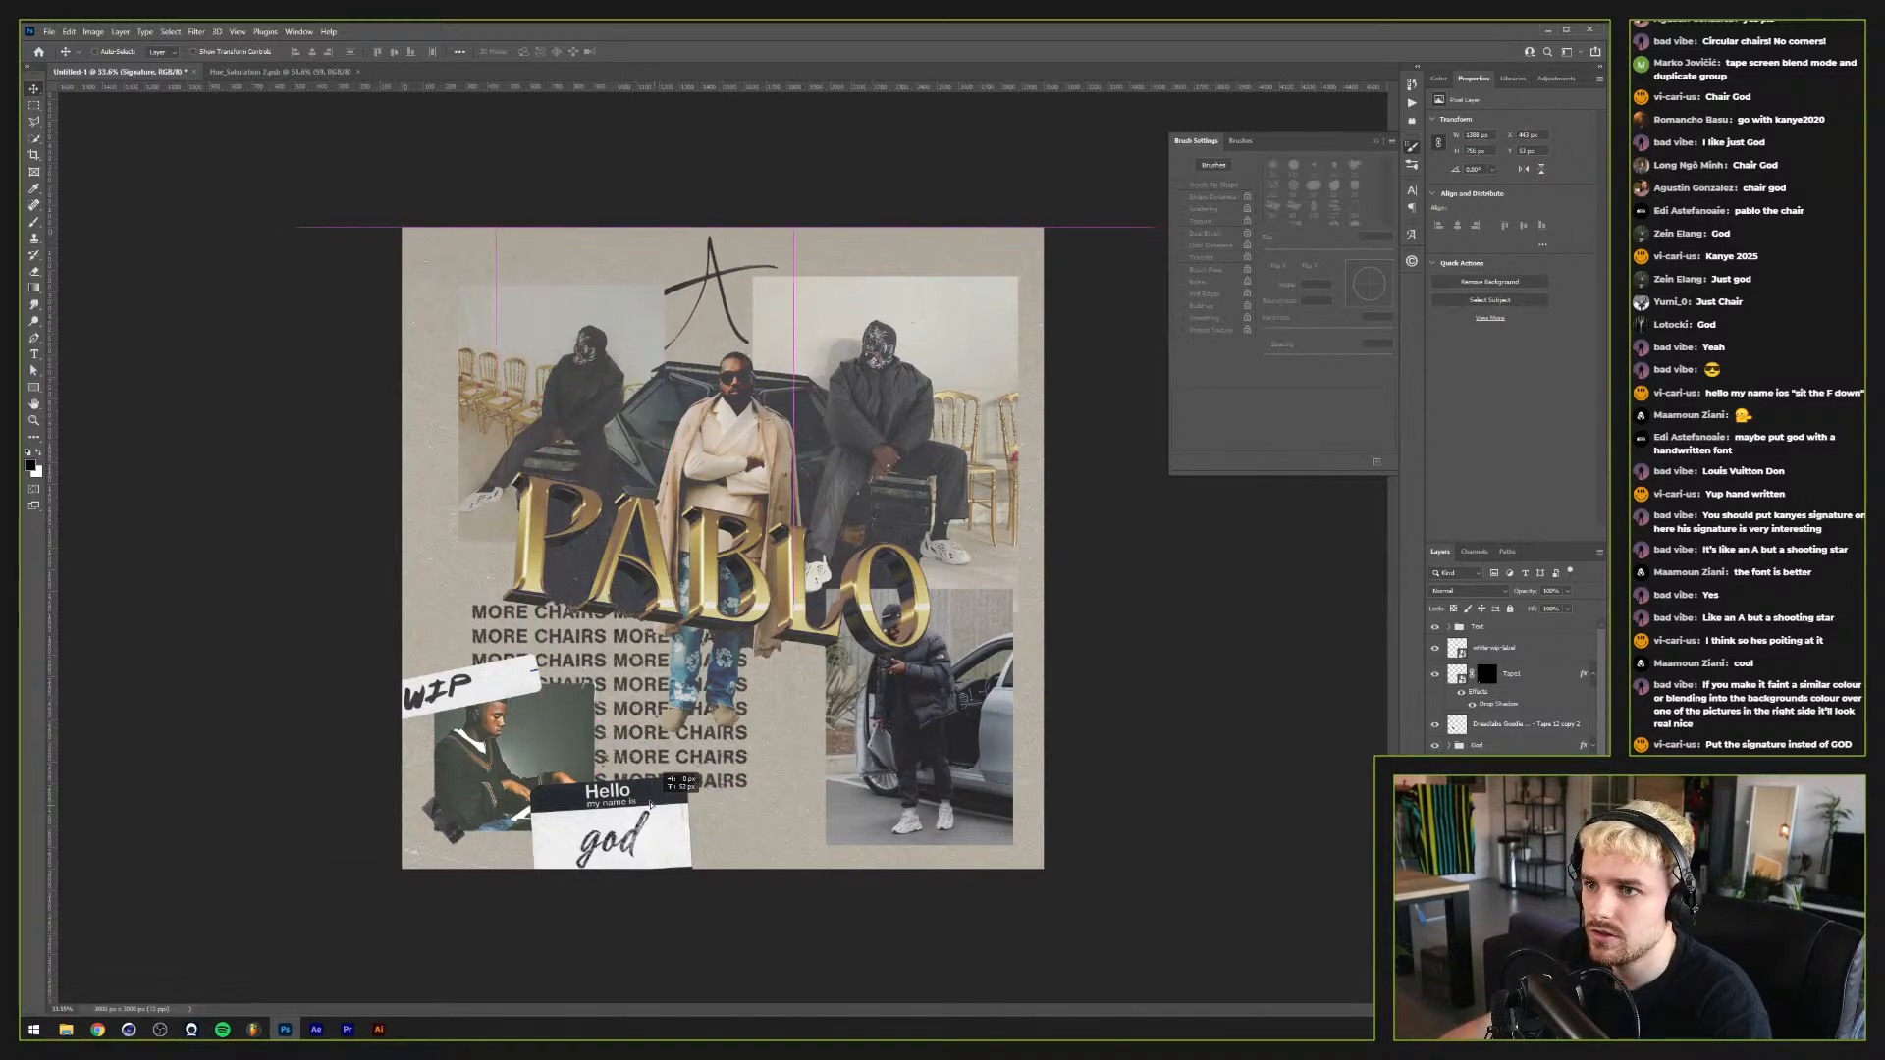
Step: Delete the handwritten god text from the God group, leaving the Hello my name is sticker blank
ctrl+click(659, 818)
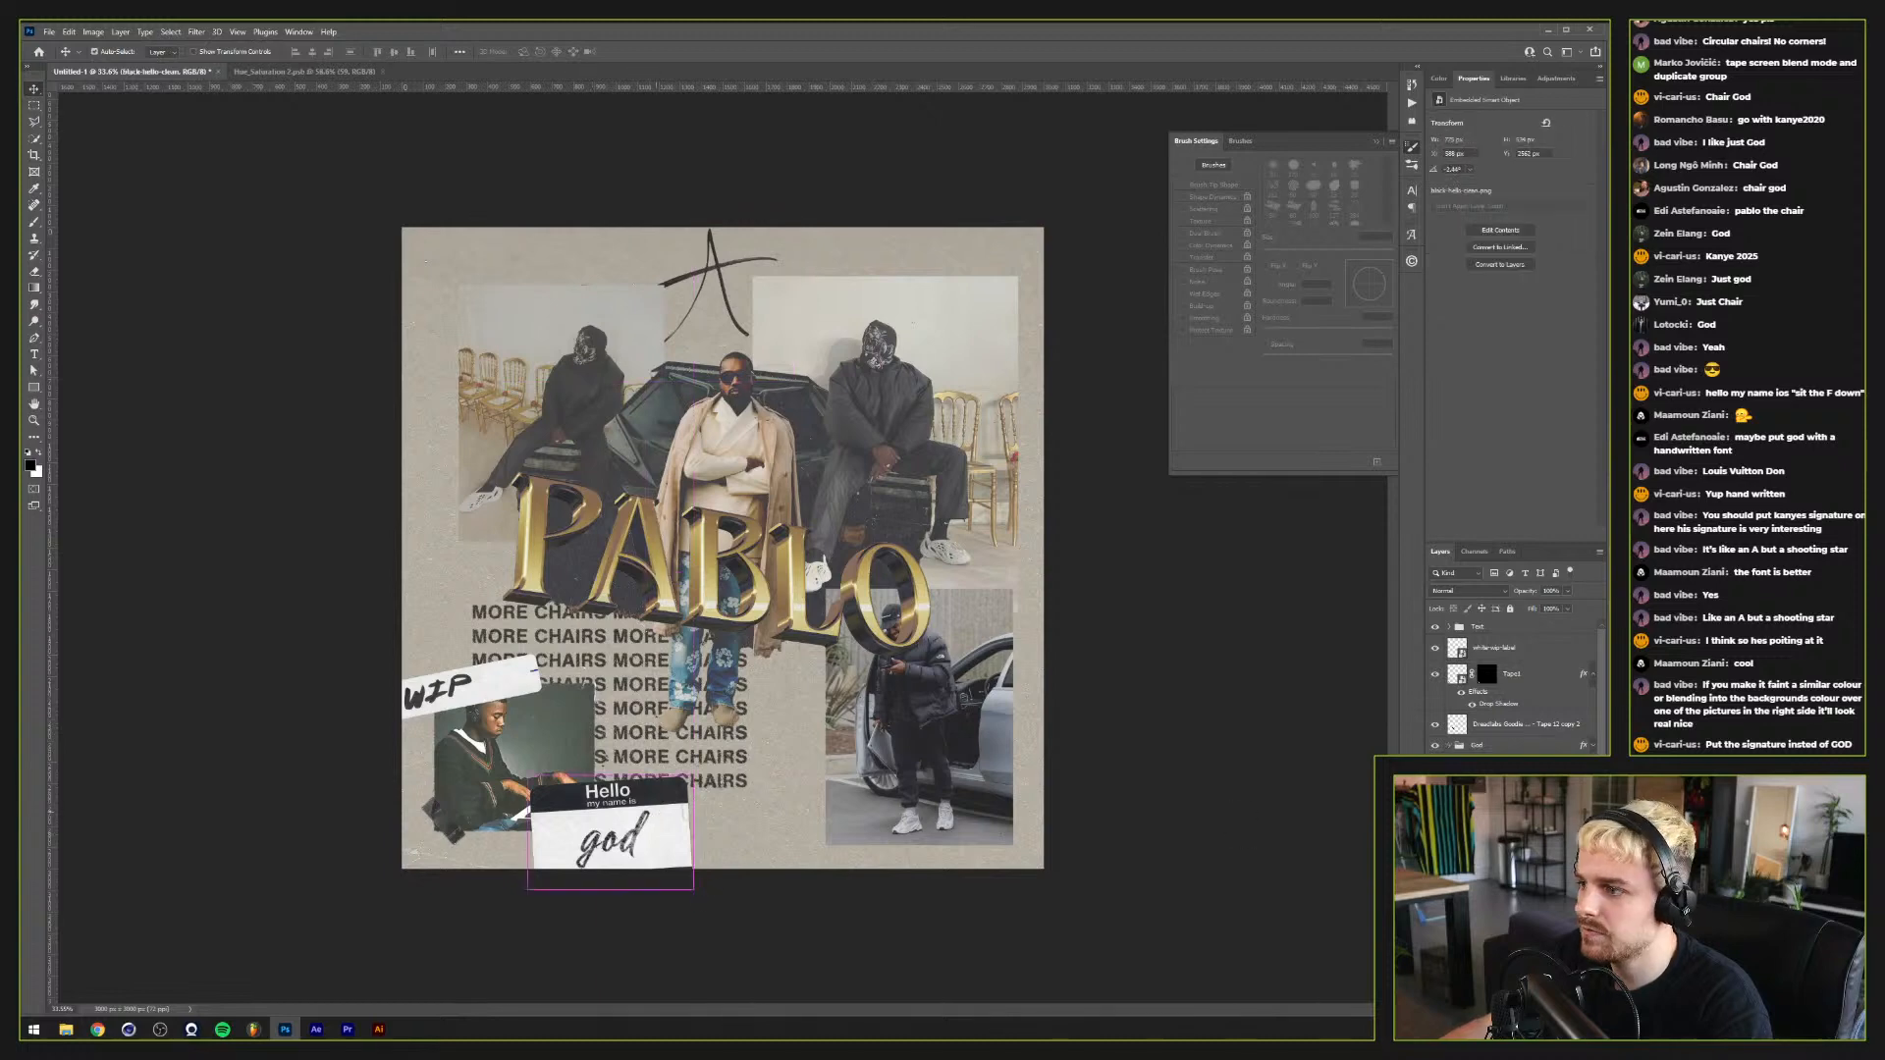
click(1453, 746)
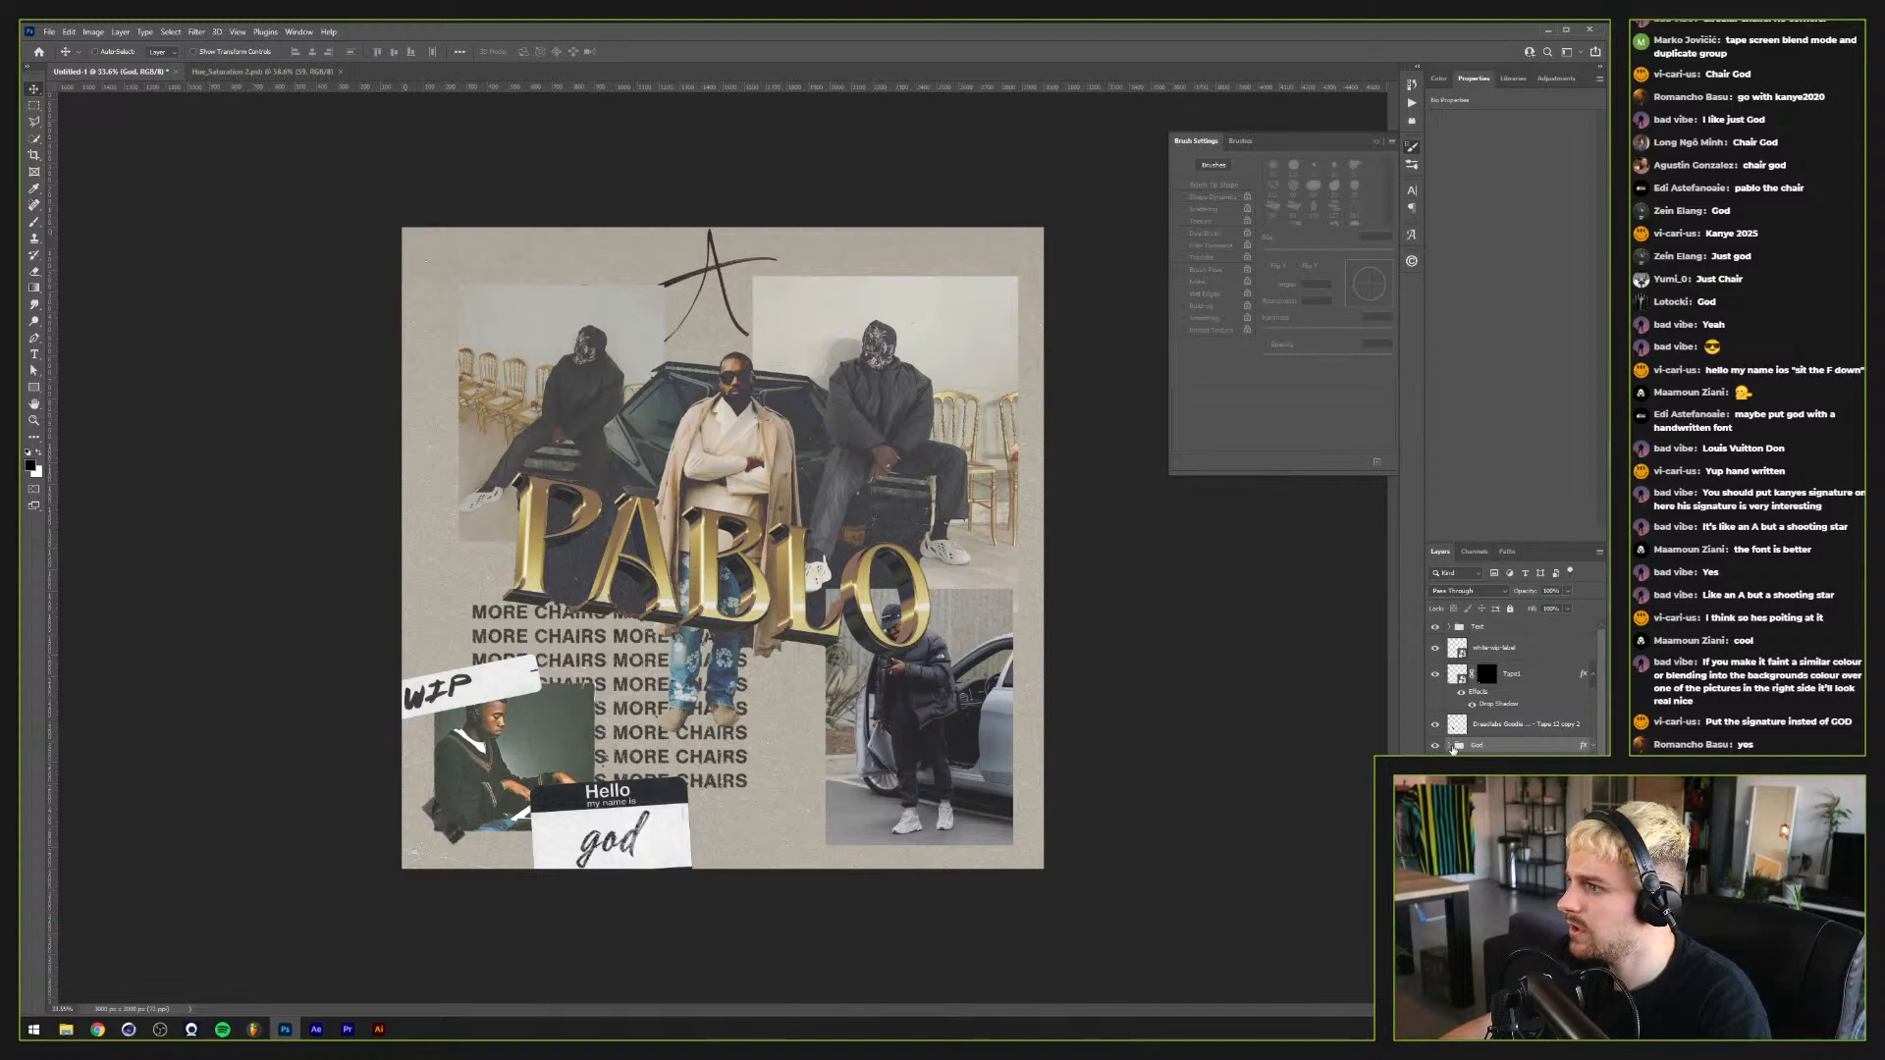
click(1502, 768)
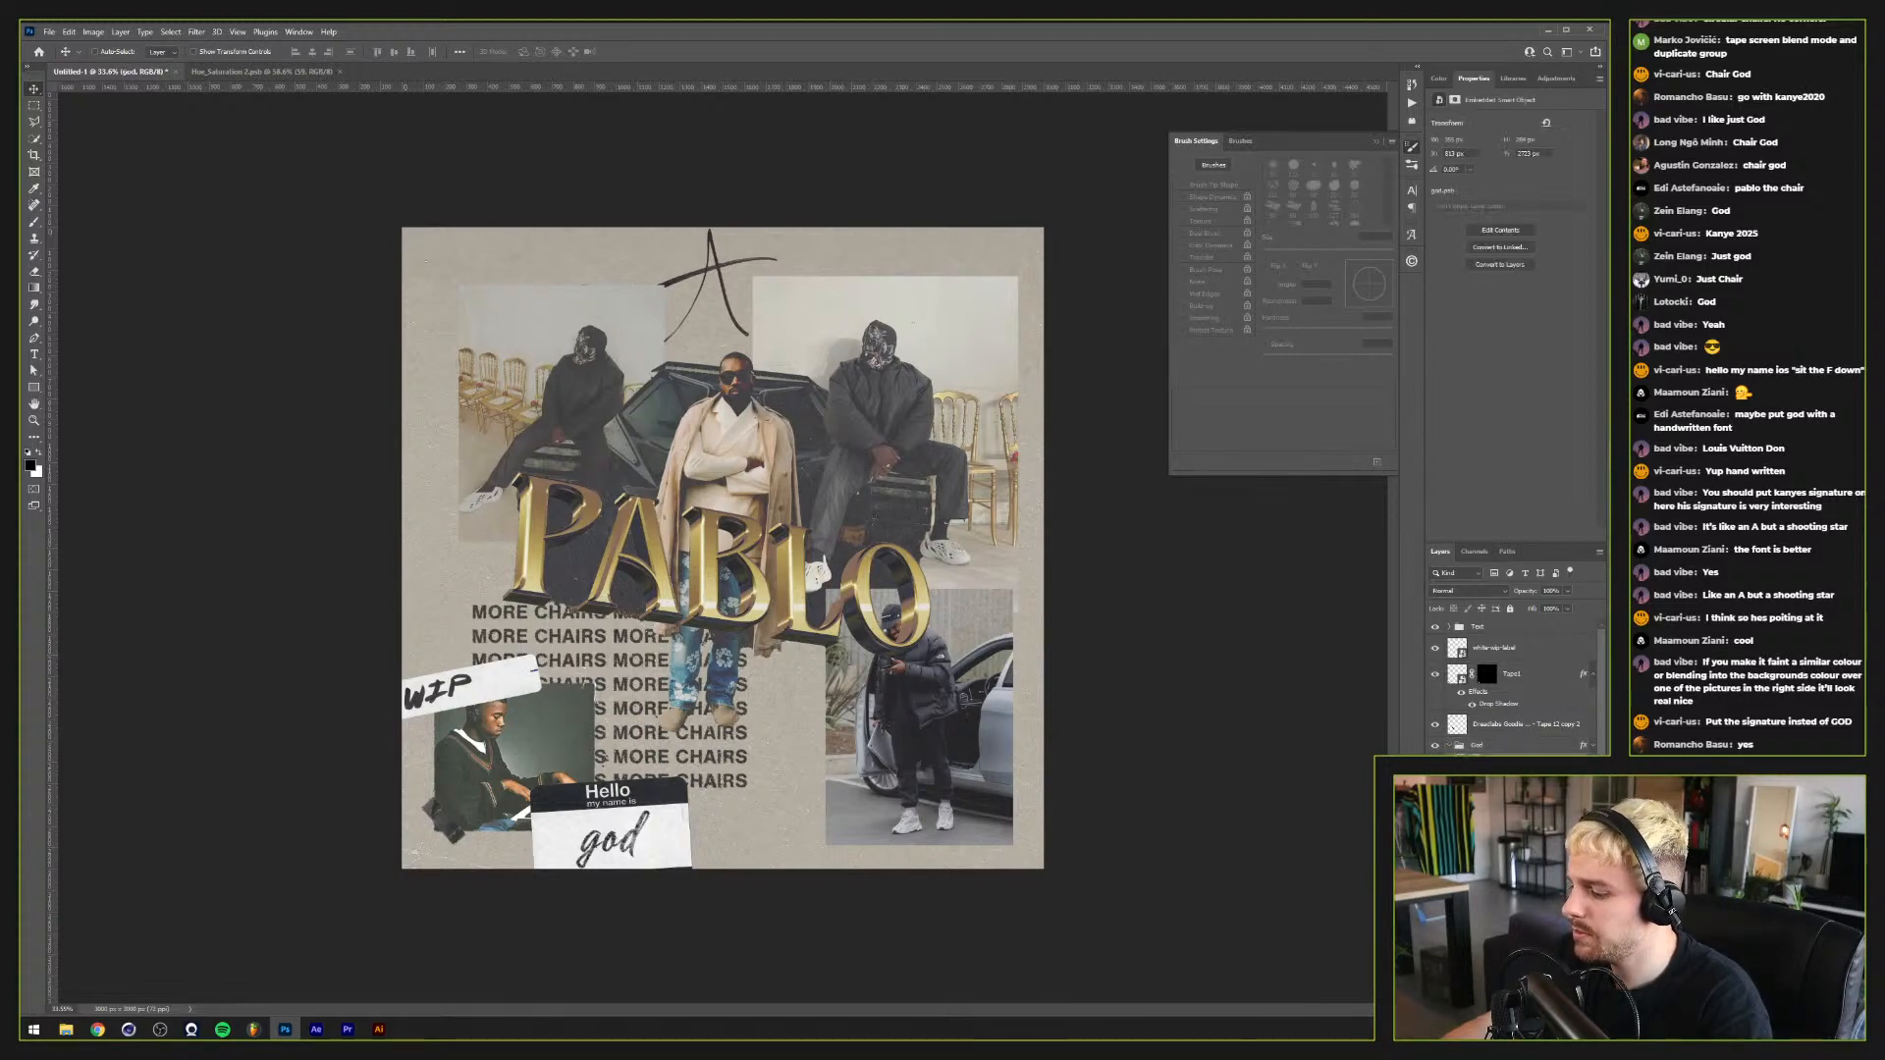
key(Delete)
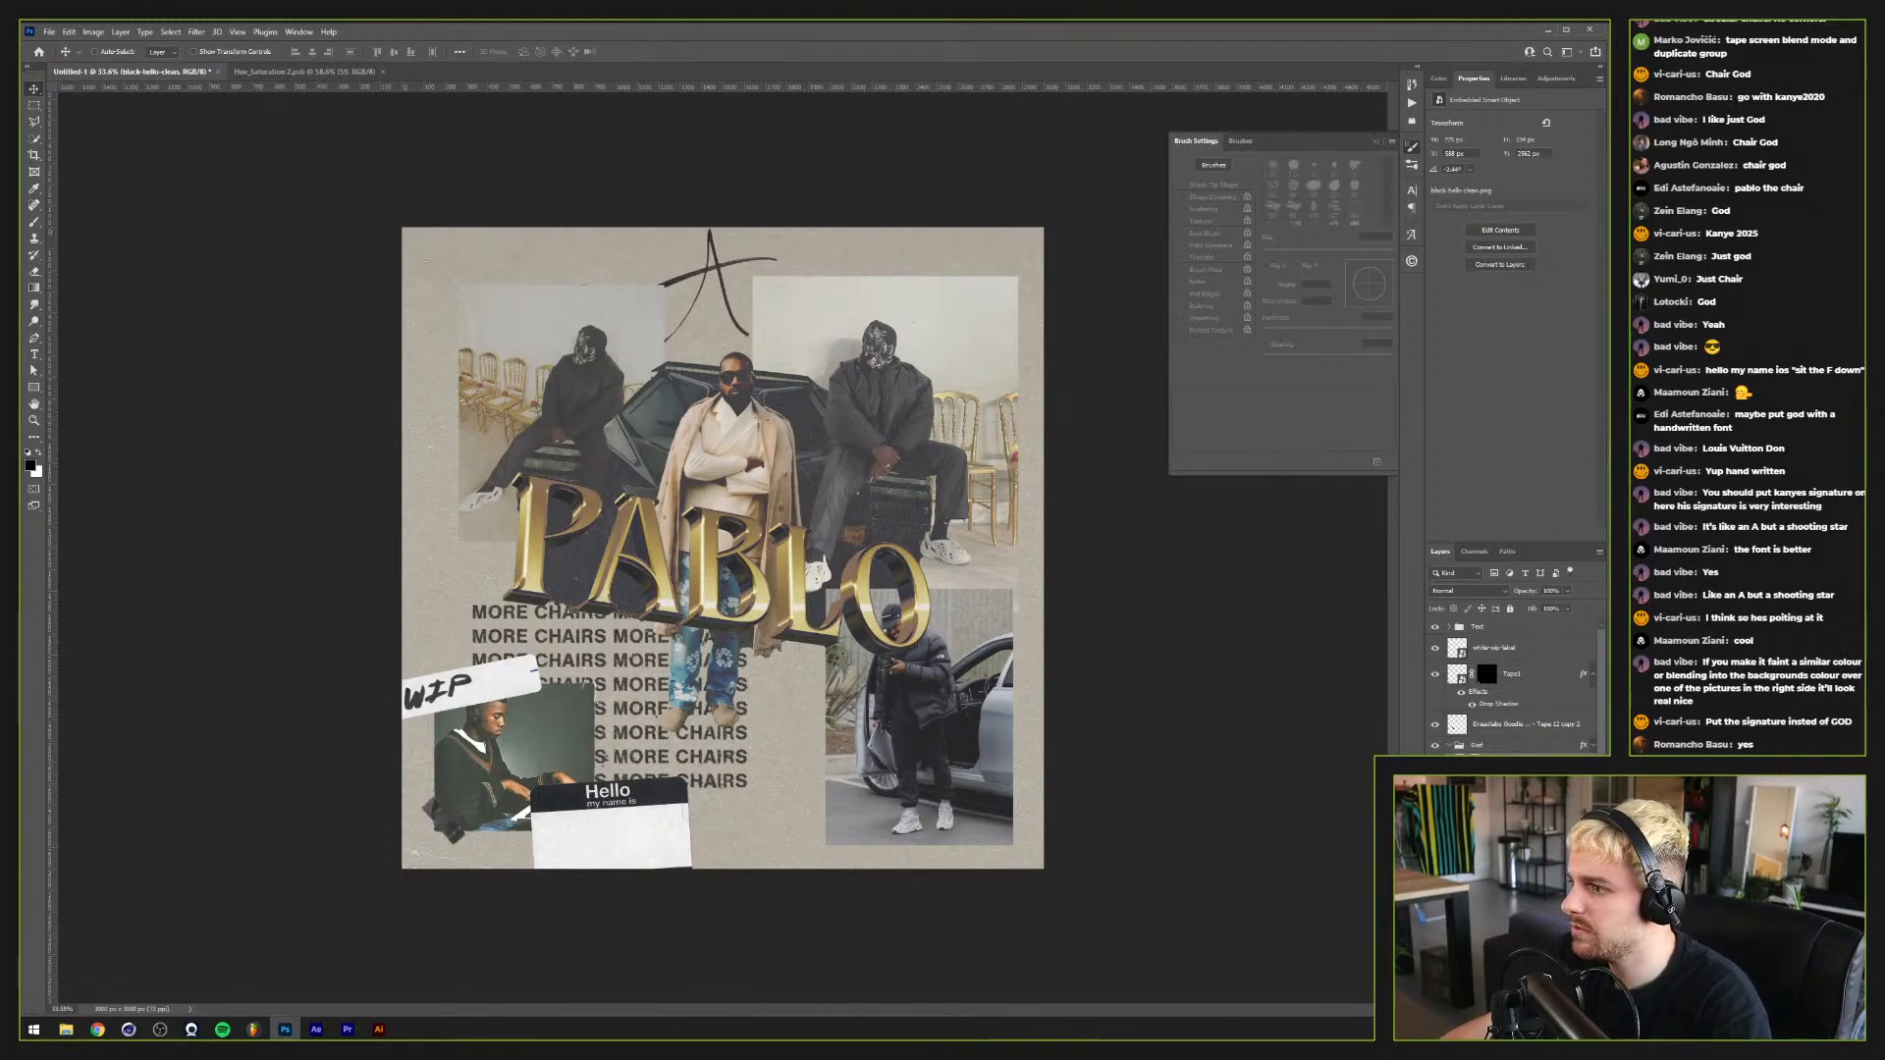
Step: Centre the signature on the blank Hello my name is sticker and scale it down to fit the white area
key(ctrl+v)
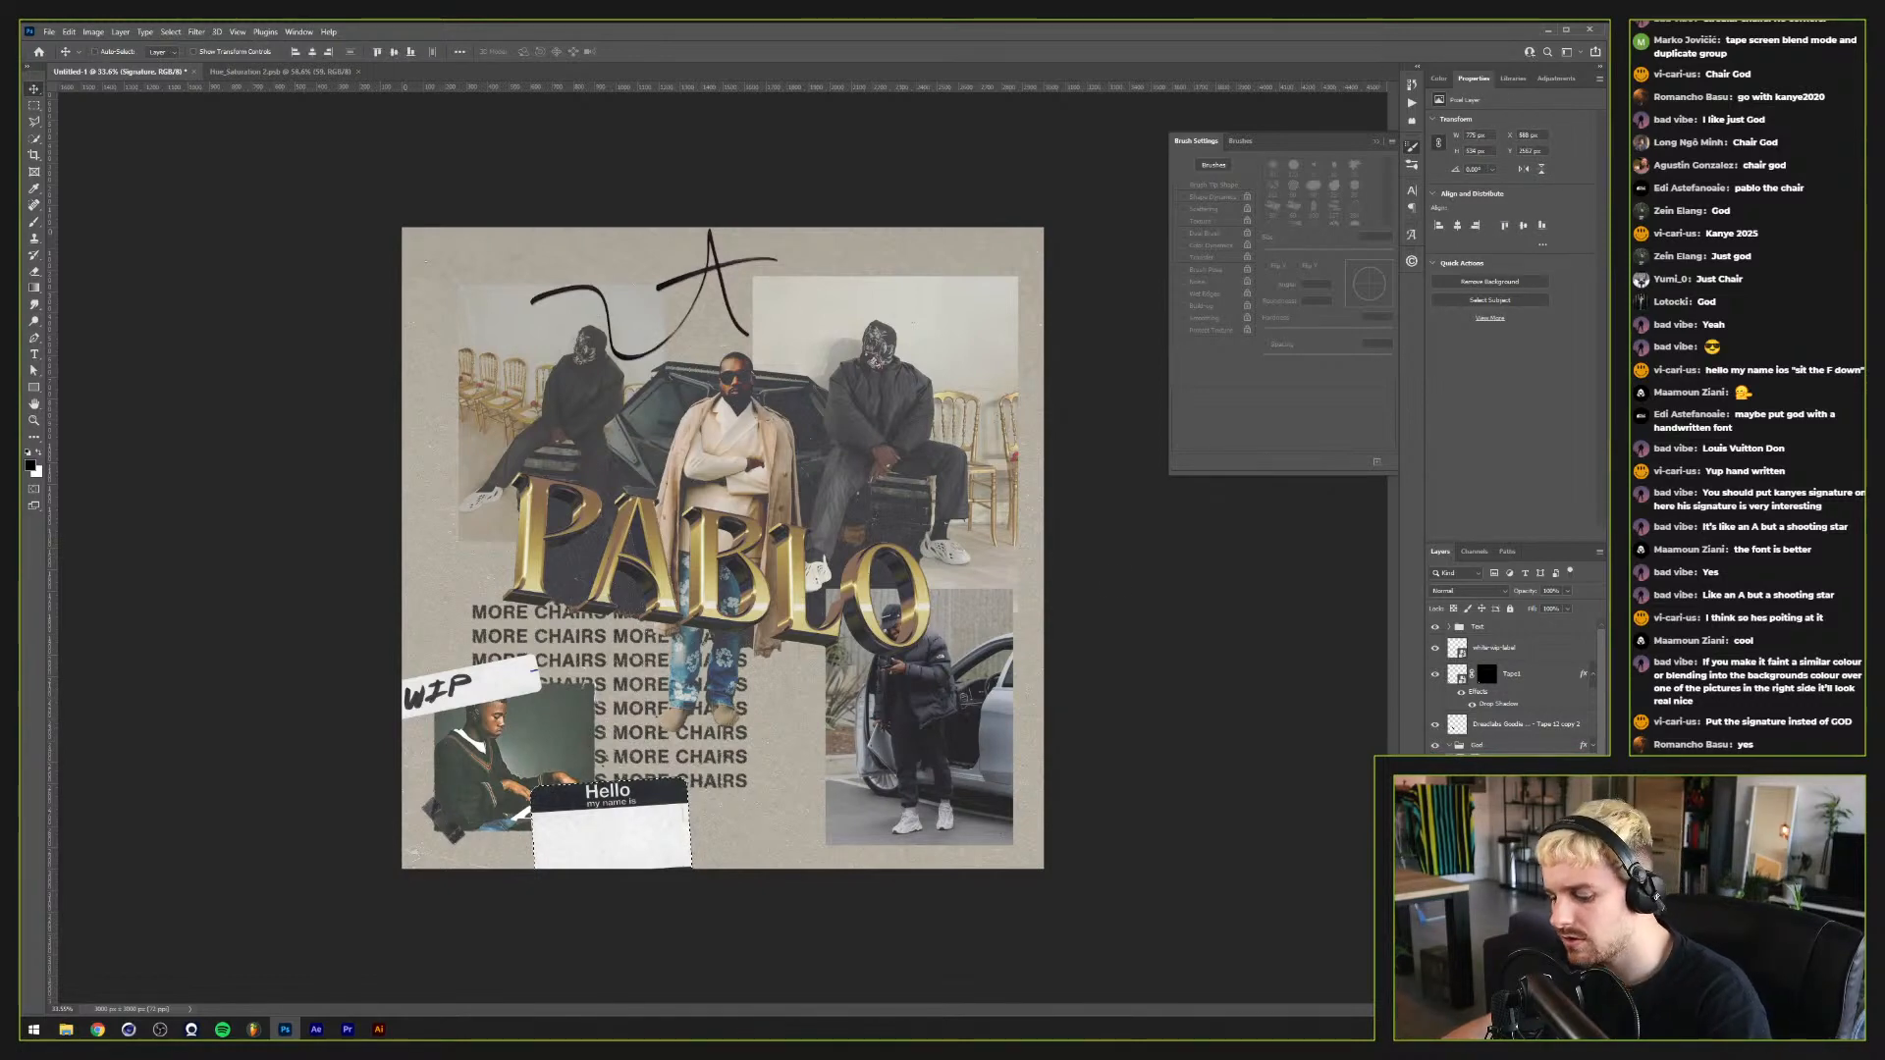
click(311, 51)
click(392, 52)
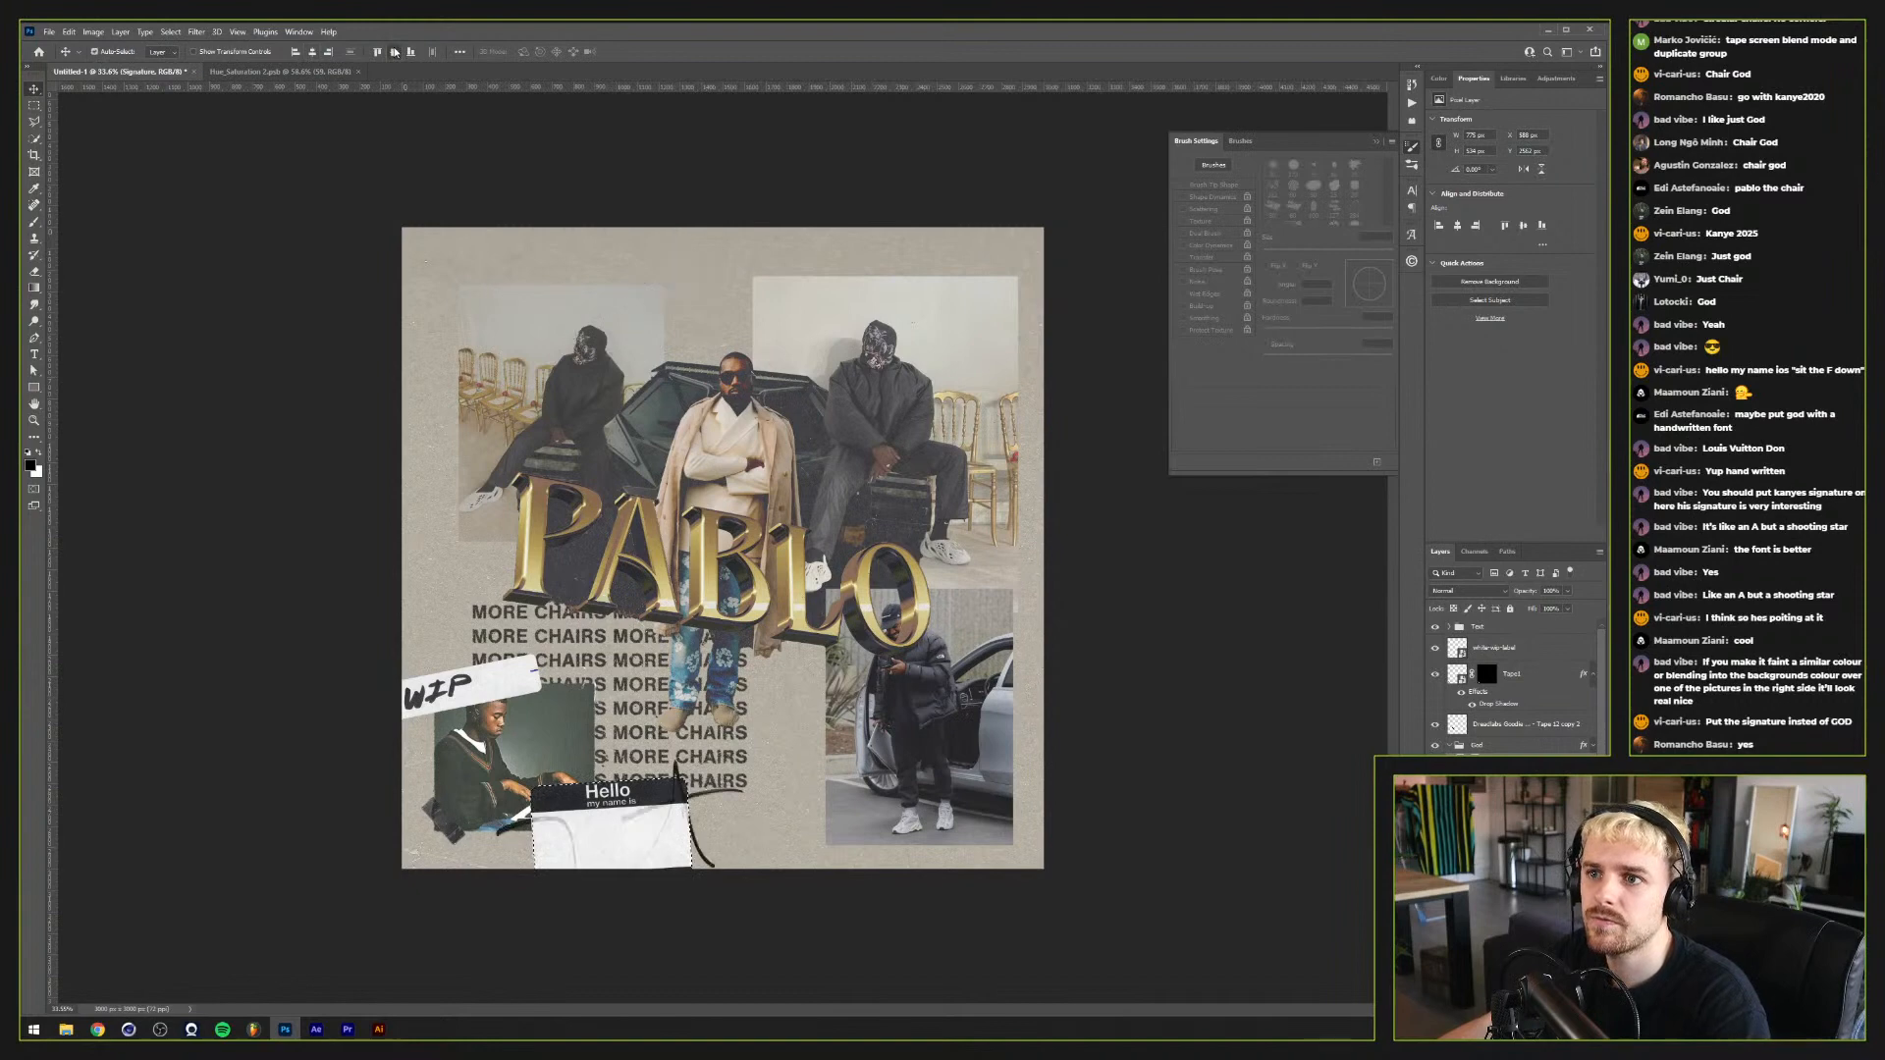
key(ctrl+t)
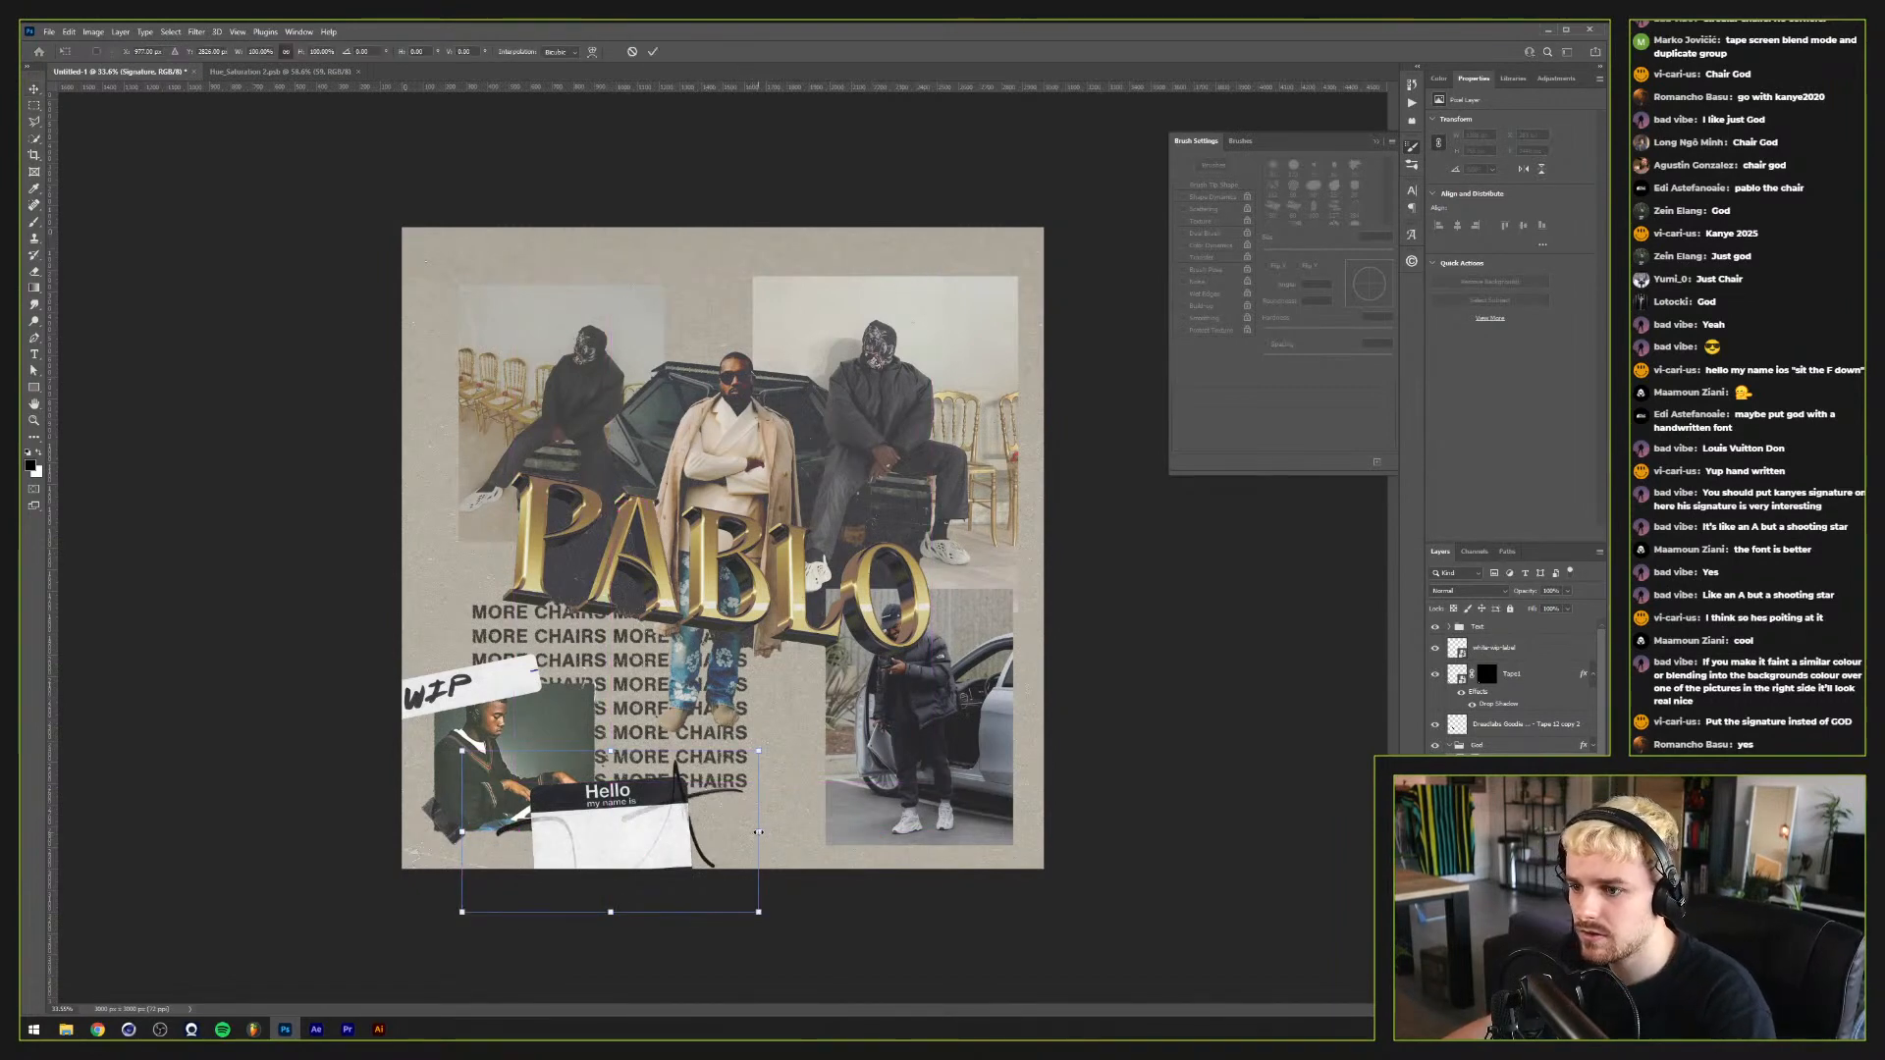
mouse_move(758, 911)
mouse_down()
mouse_move(675, 867)
mouse_move(686, 825)
mouse_move(640, 832)
mouse_up()
key(Return)
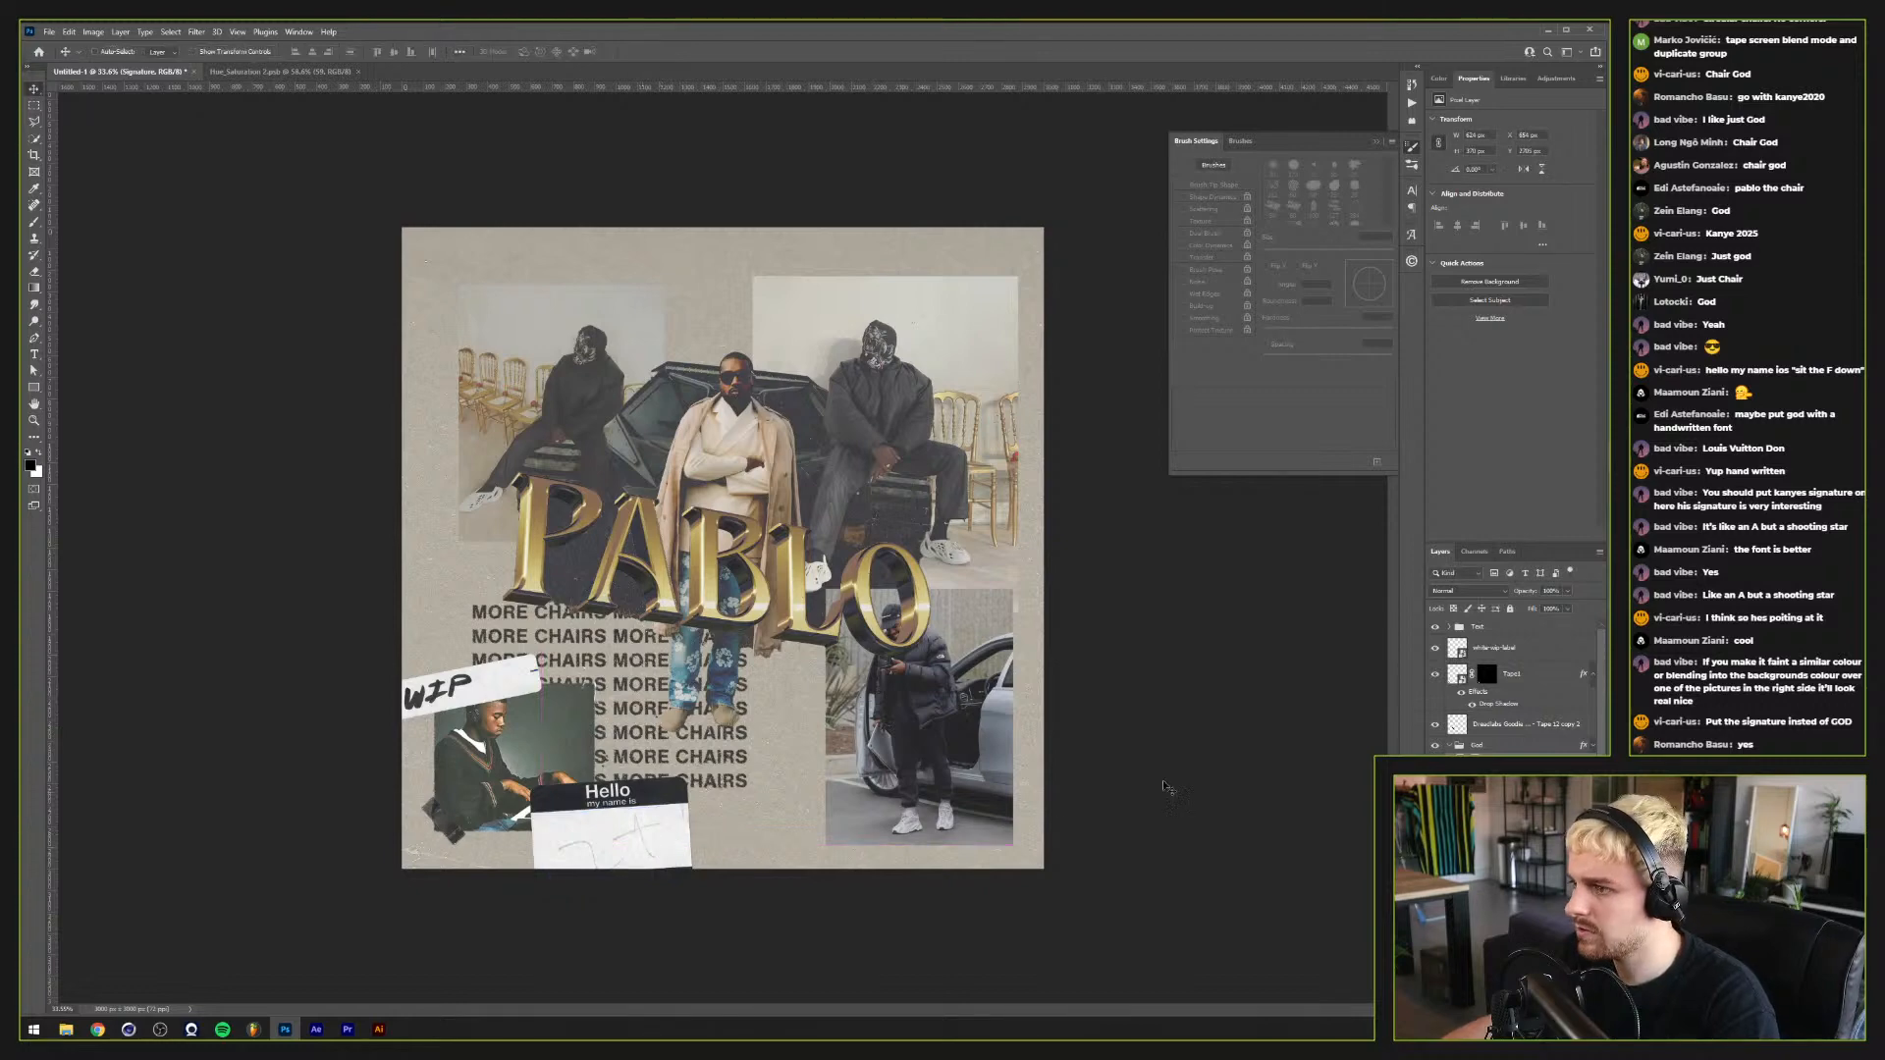
Step: Raise the highlight threshold of the underlying layer in the Signature layer's Blend If settings so its strokes show on the white sticker
double_click(1551, 825)
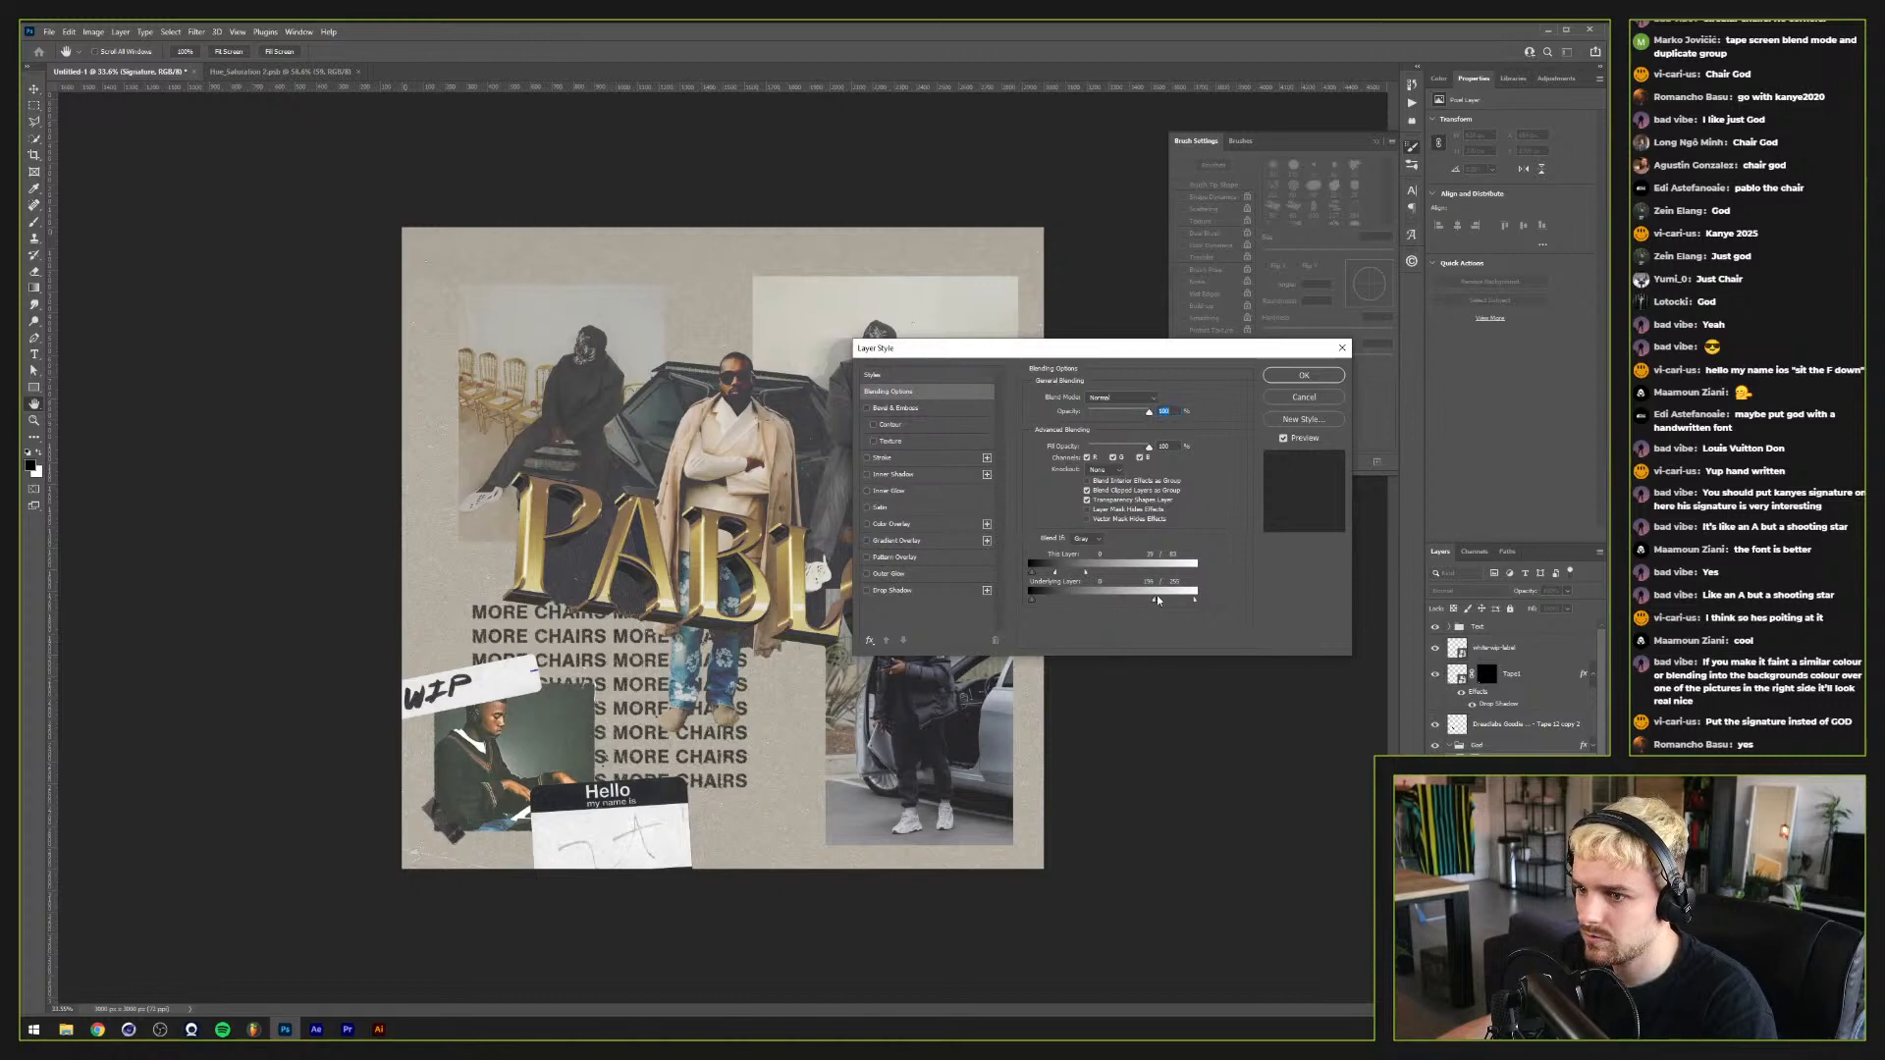
drag(1161, 600, 1181, 605)
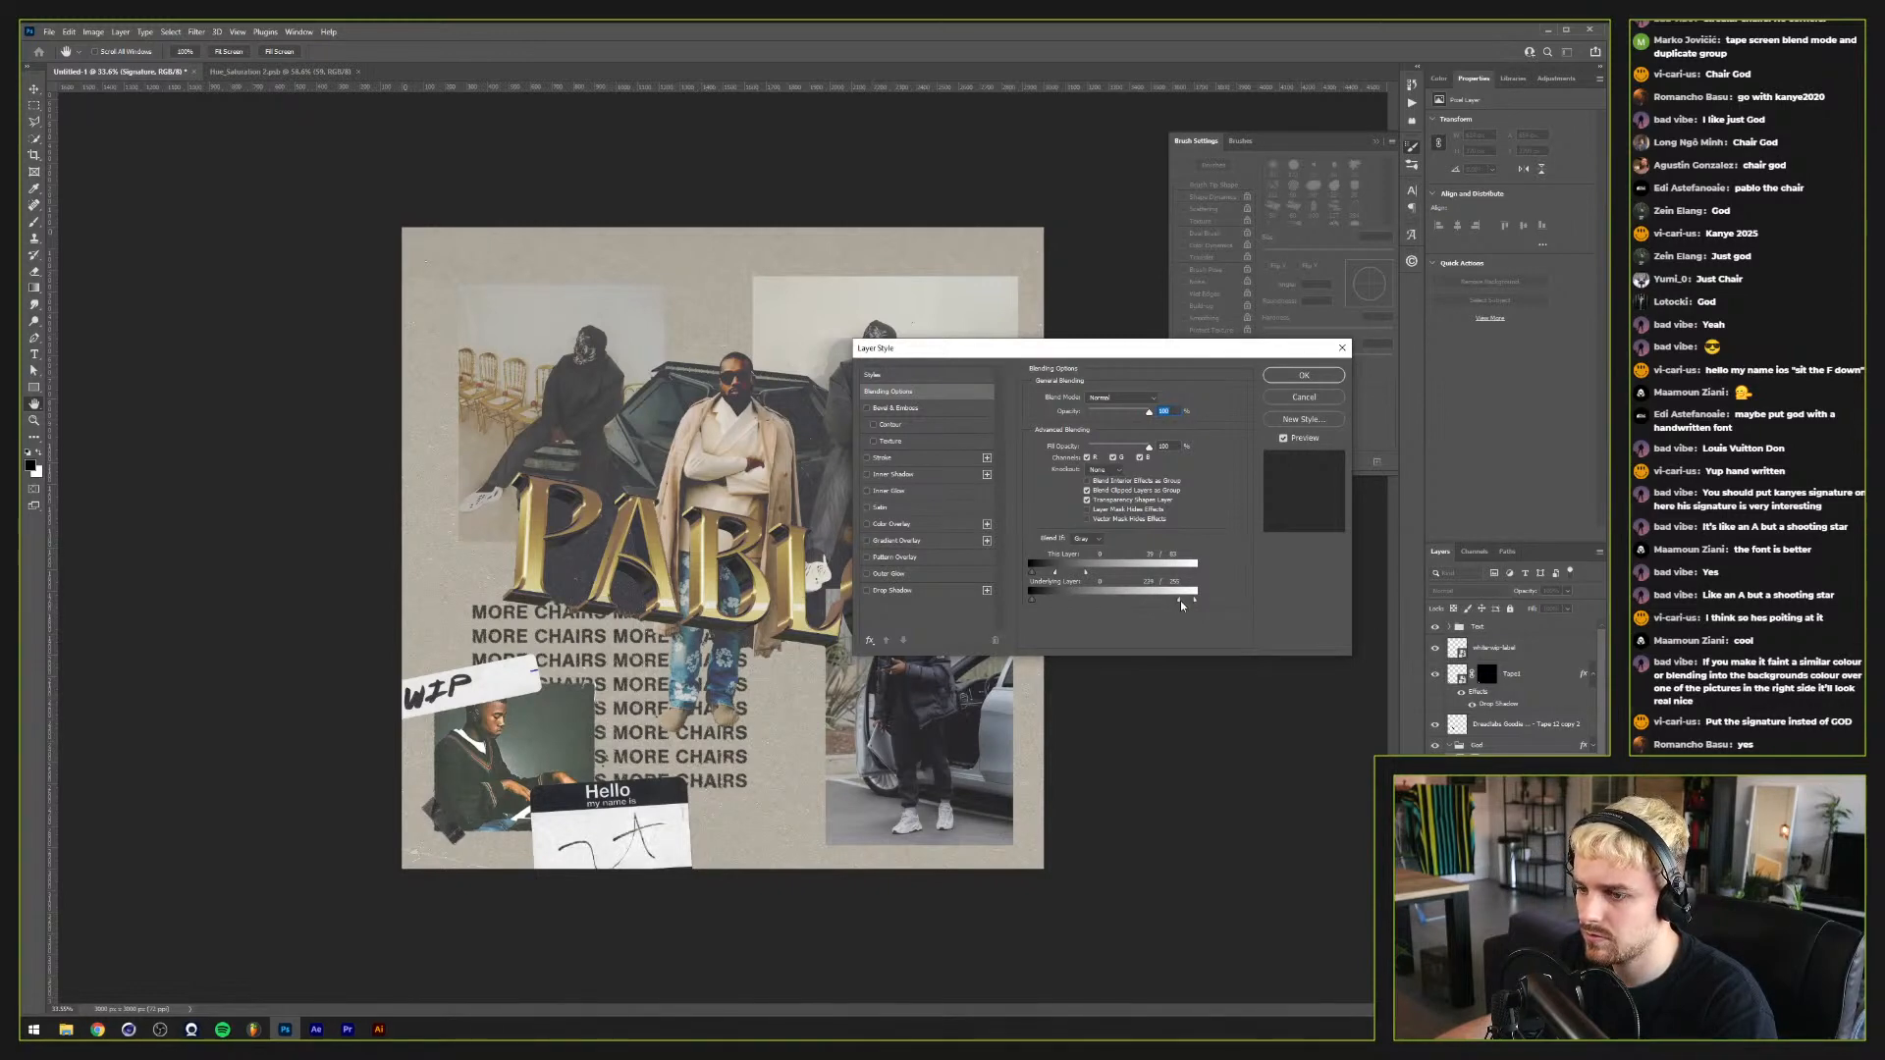
key(Return)
Step: Move the signed sticker group fully inside the poster's lower edge and nudge the silver car photo slightly up
key(ctrl+plus)
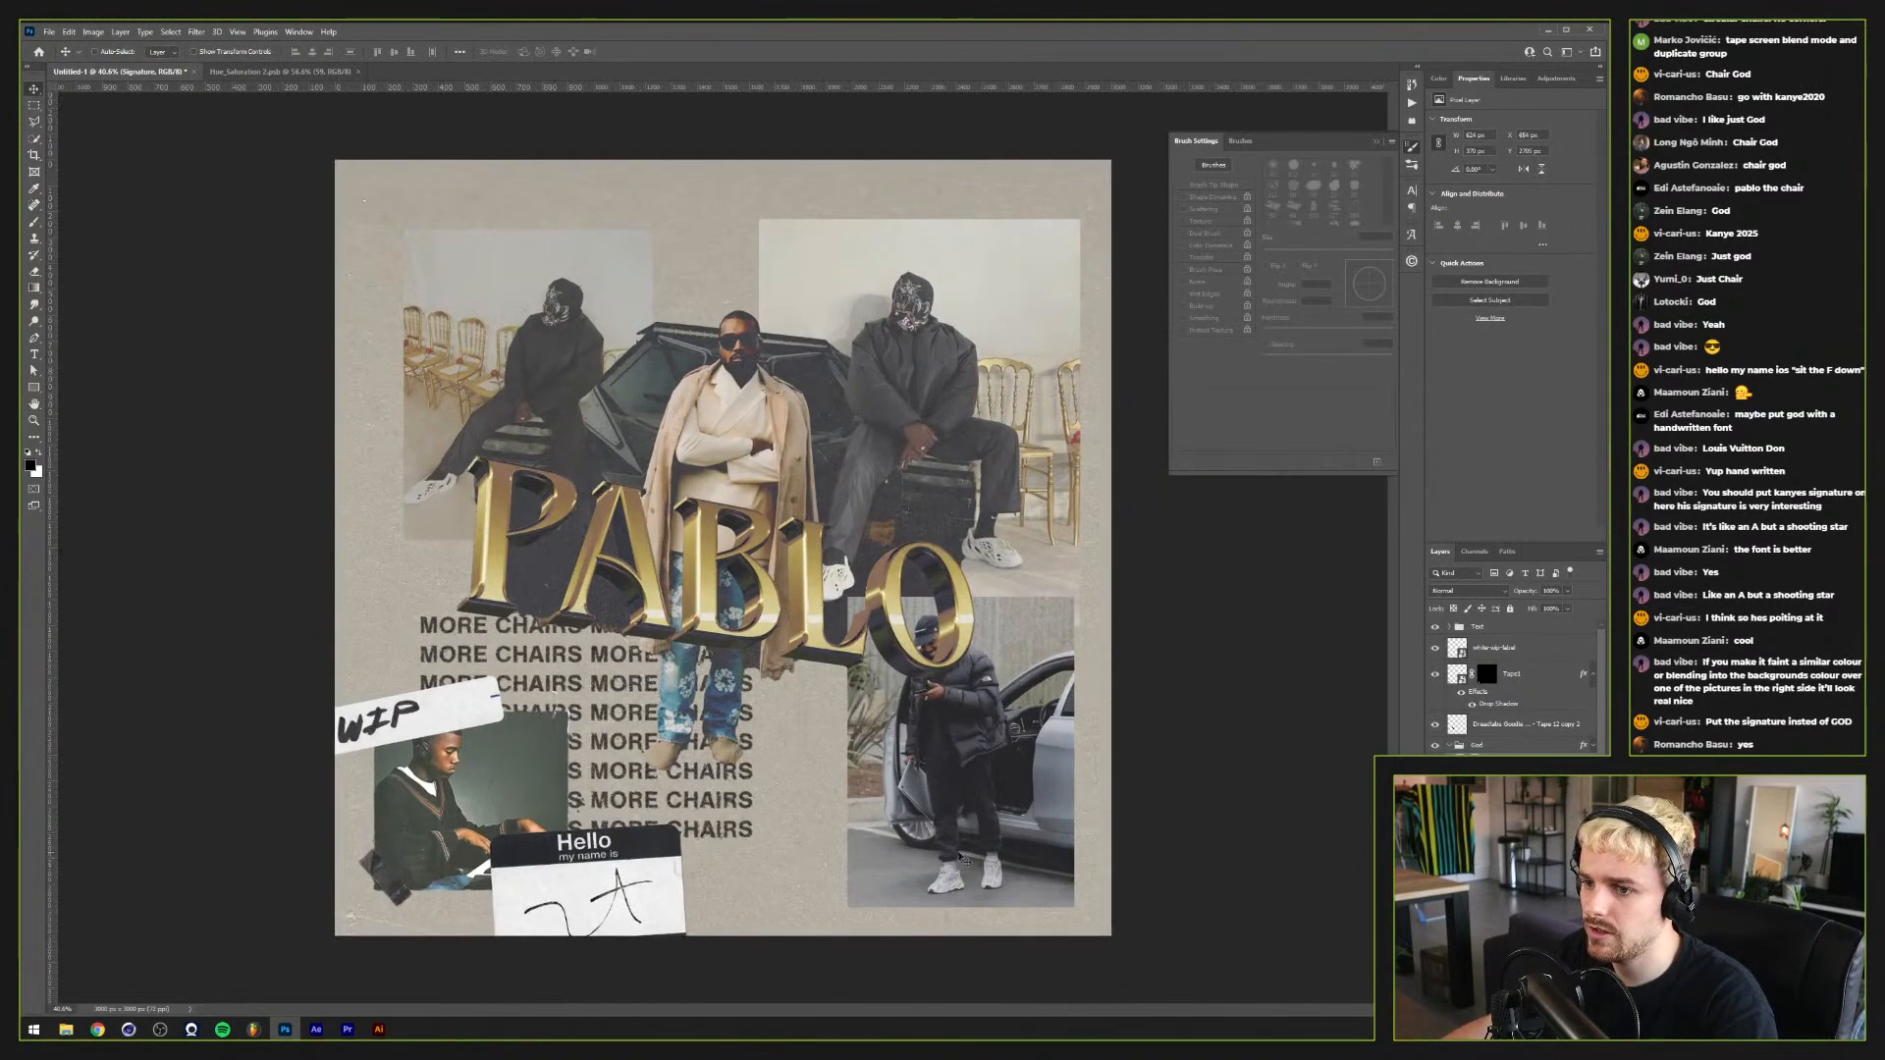
click(1449, 748)
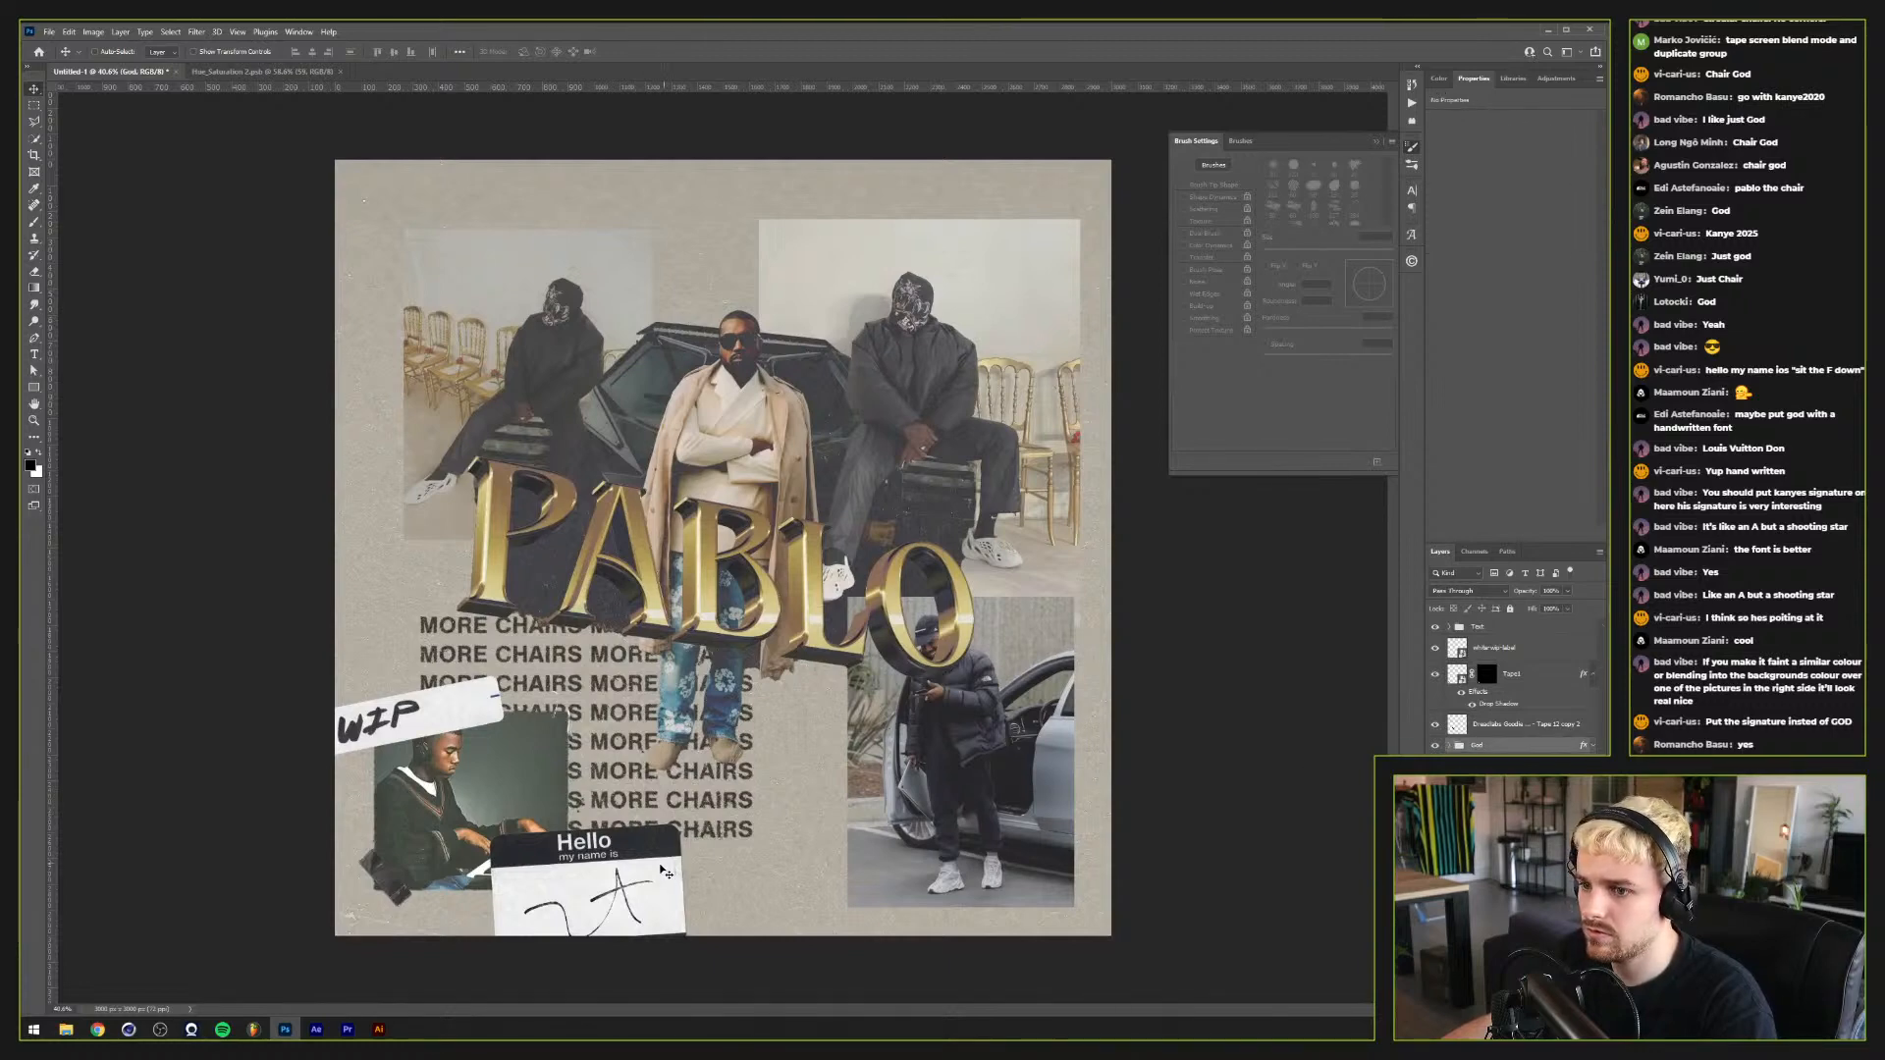
drag(660, 862, 697, 845)
drag(907, 759, 916, 739)
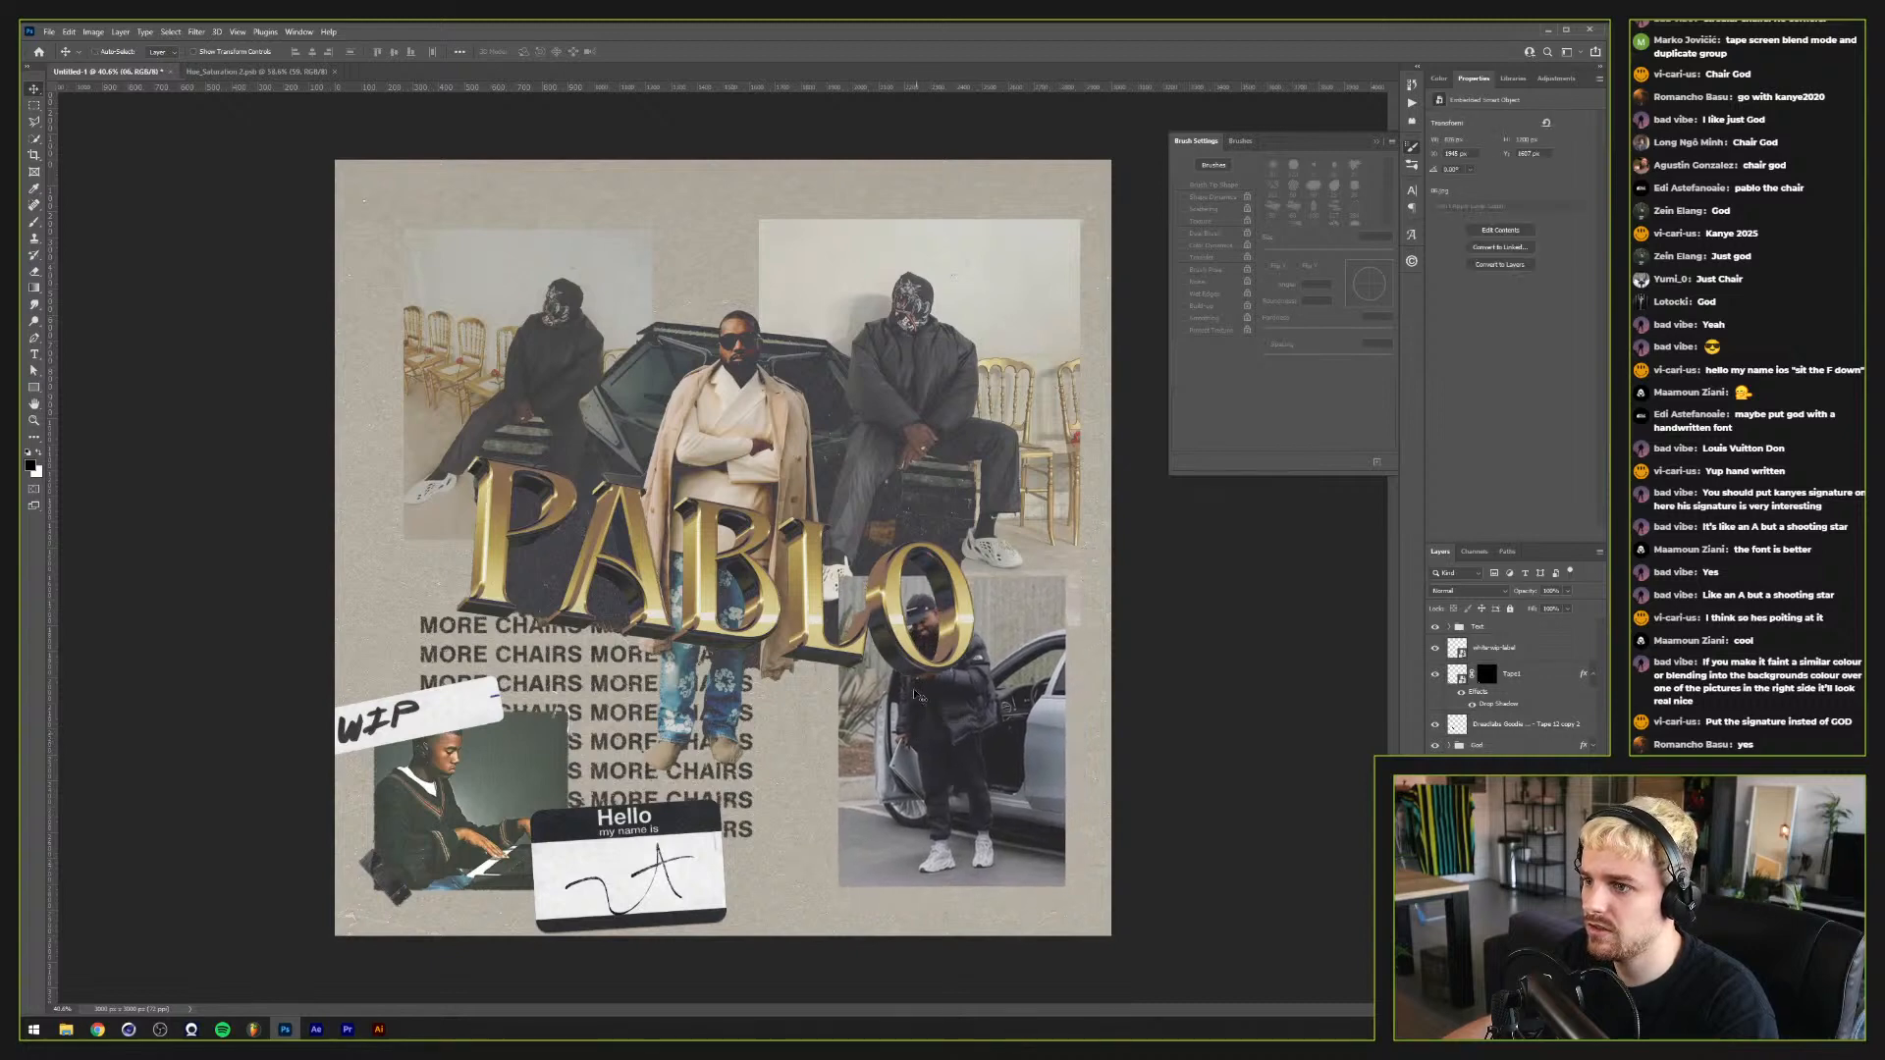
Step: Move the Collage group with the central figure, black car and two seated figures up toward the poster's upper edge
scroll(943, 650, up, 3)
scroll(965, 647, down, 4)
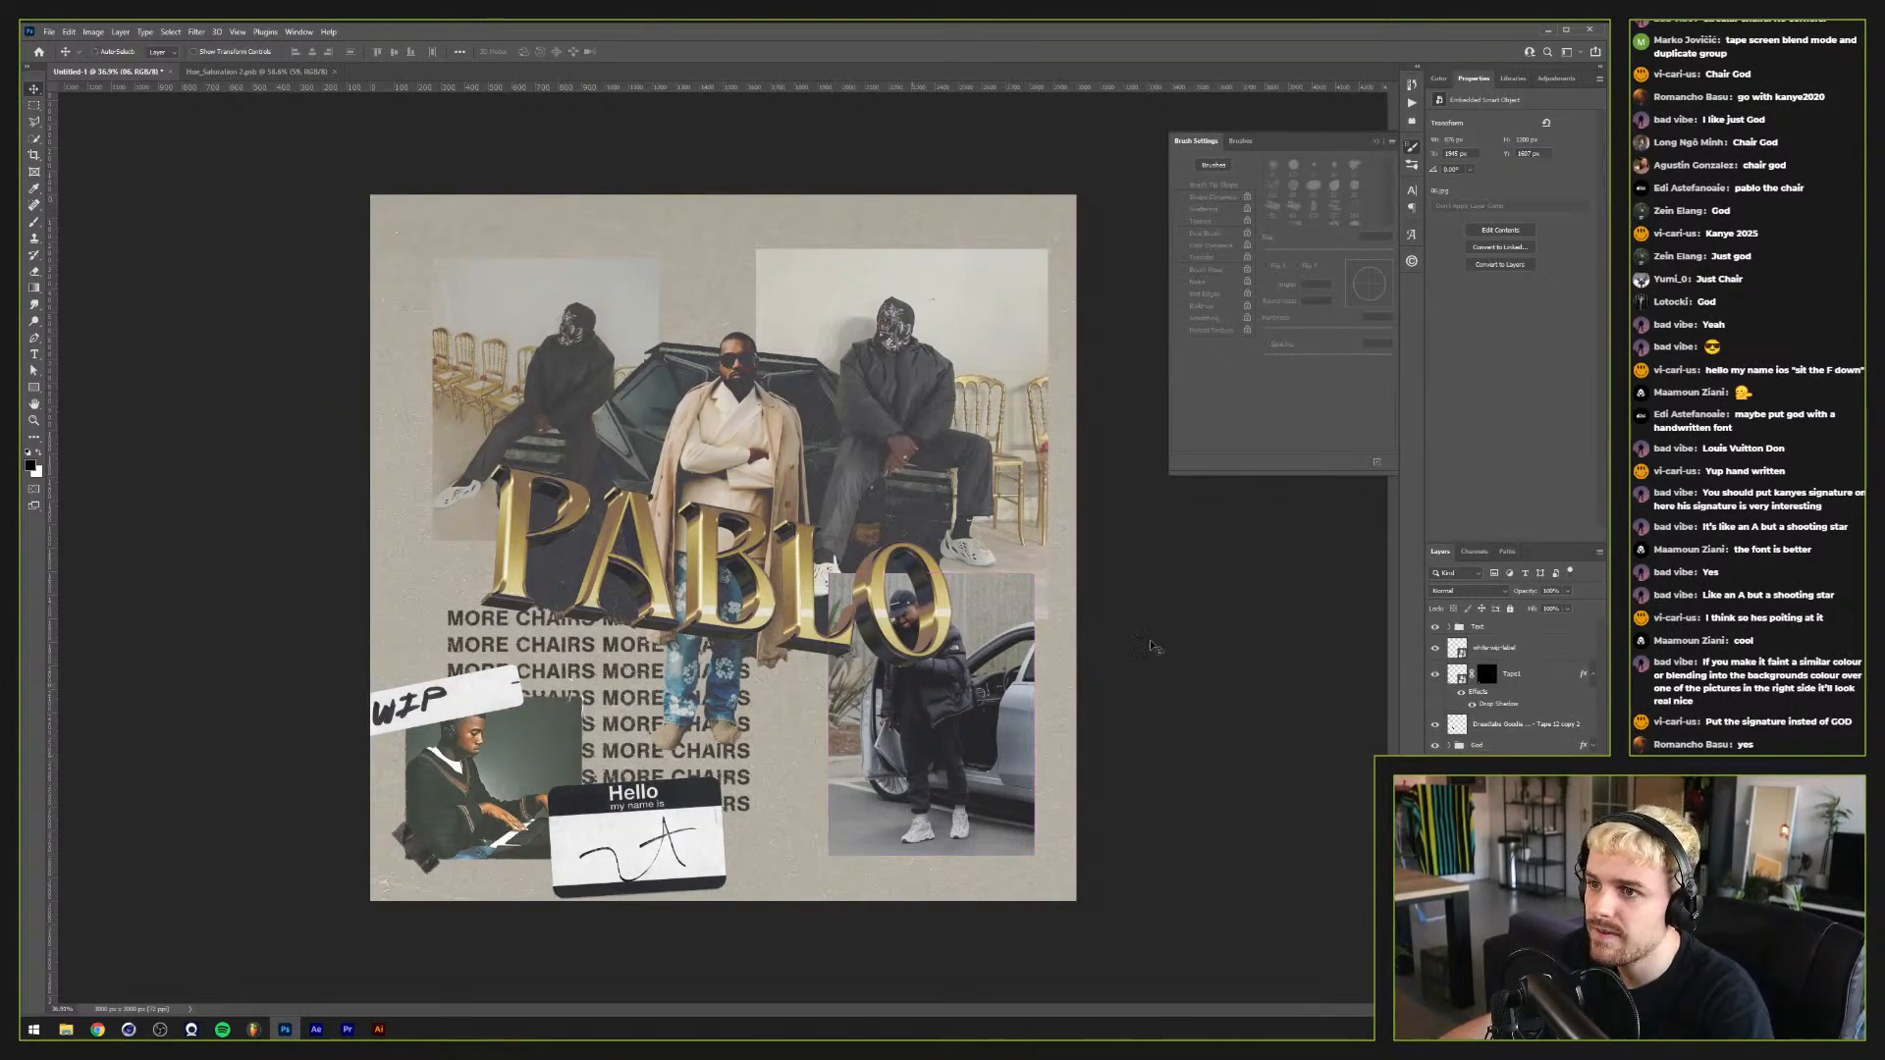
drag(836, 422, 830, 380)
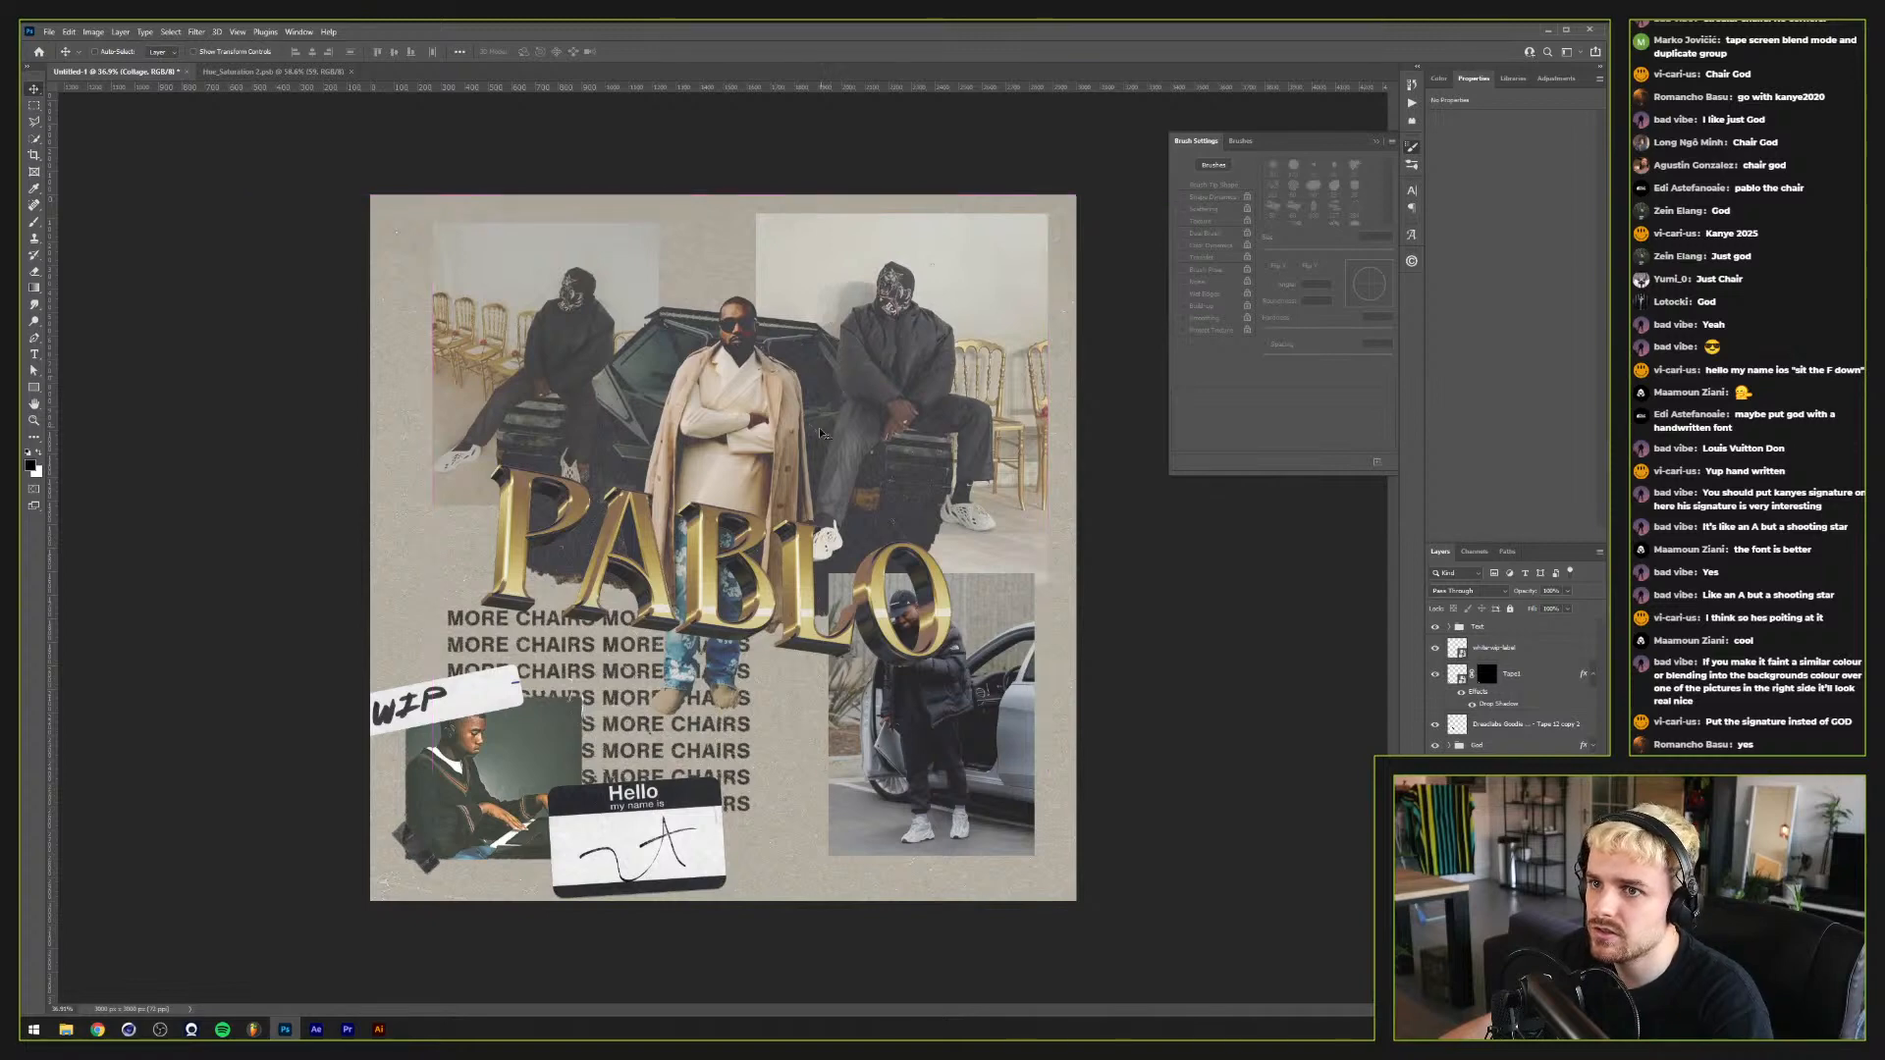
scroll(575, 614, up, 2)
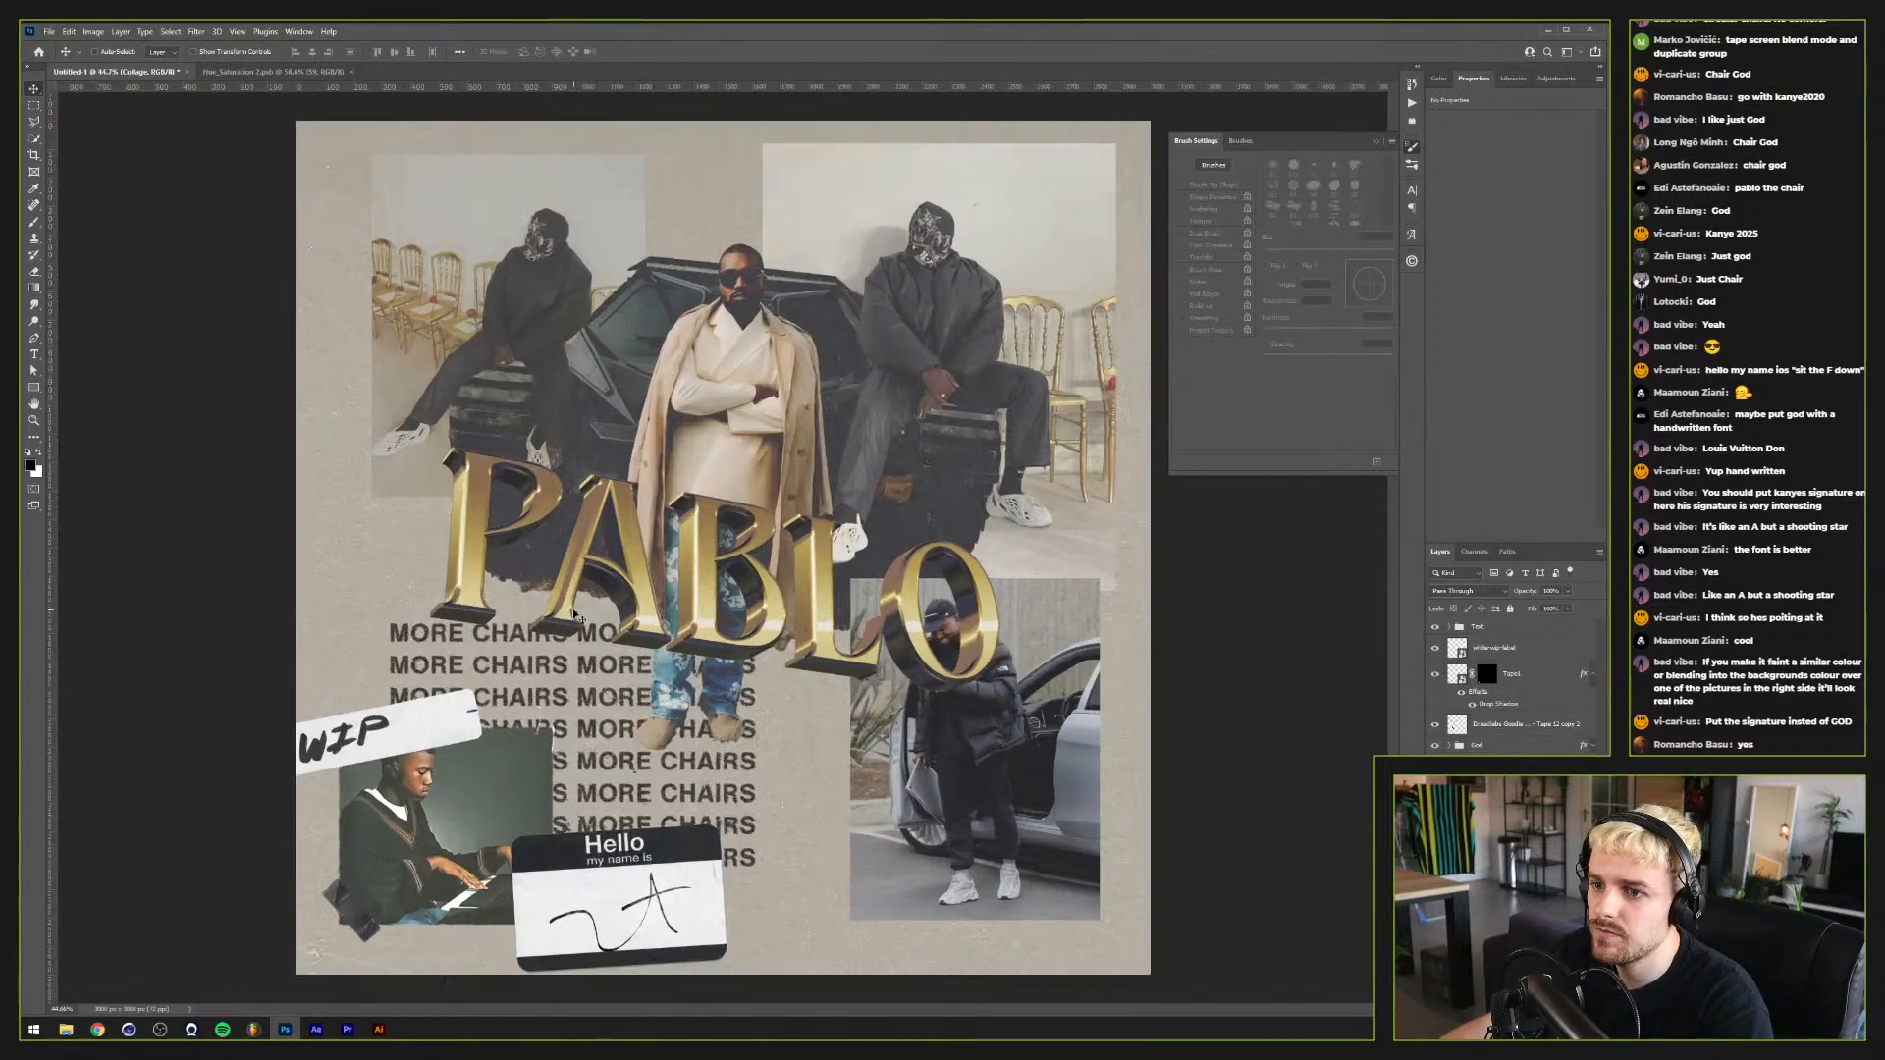
scroll(609, 615, up, 2)
scroll(625, 616, down, 1)
scroll(623, 616, down, 2)
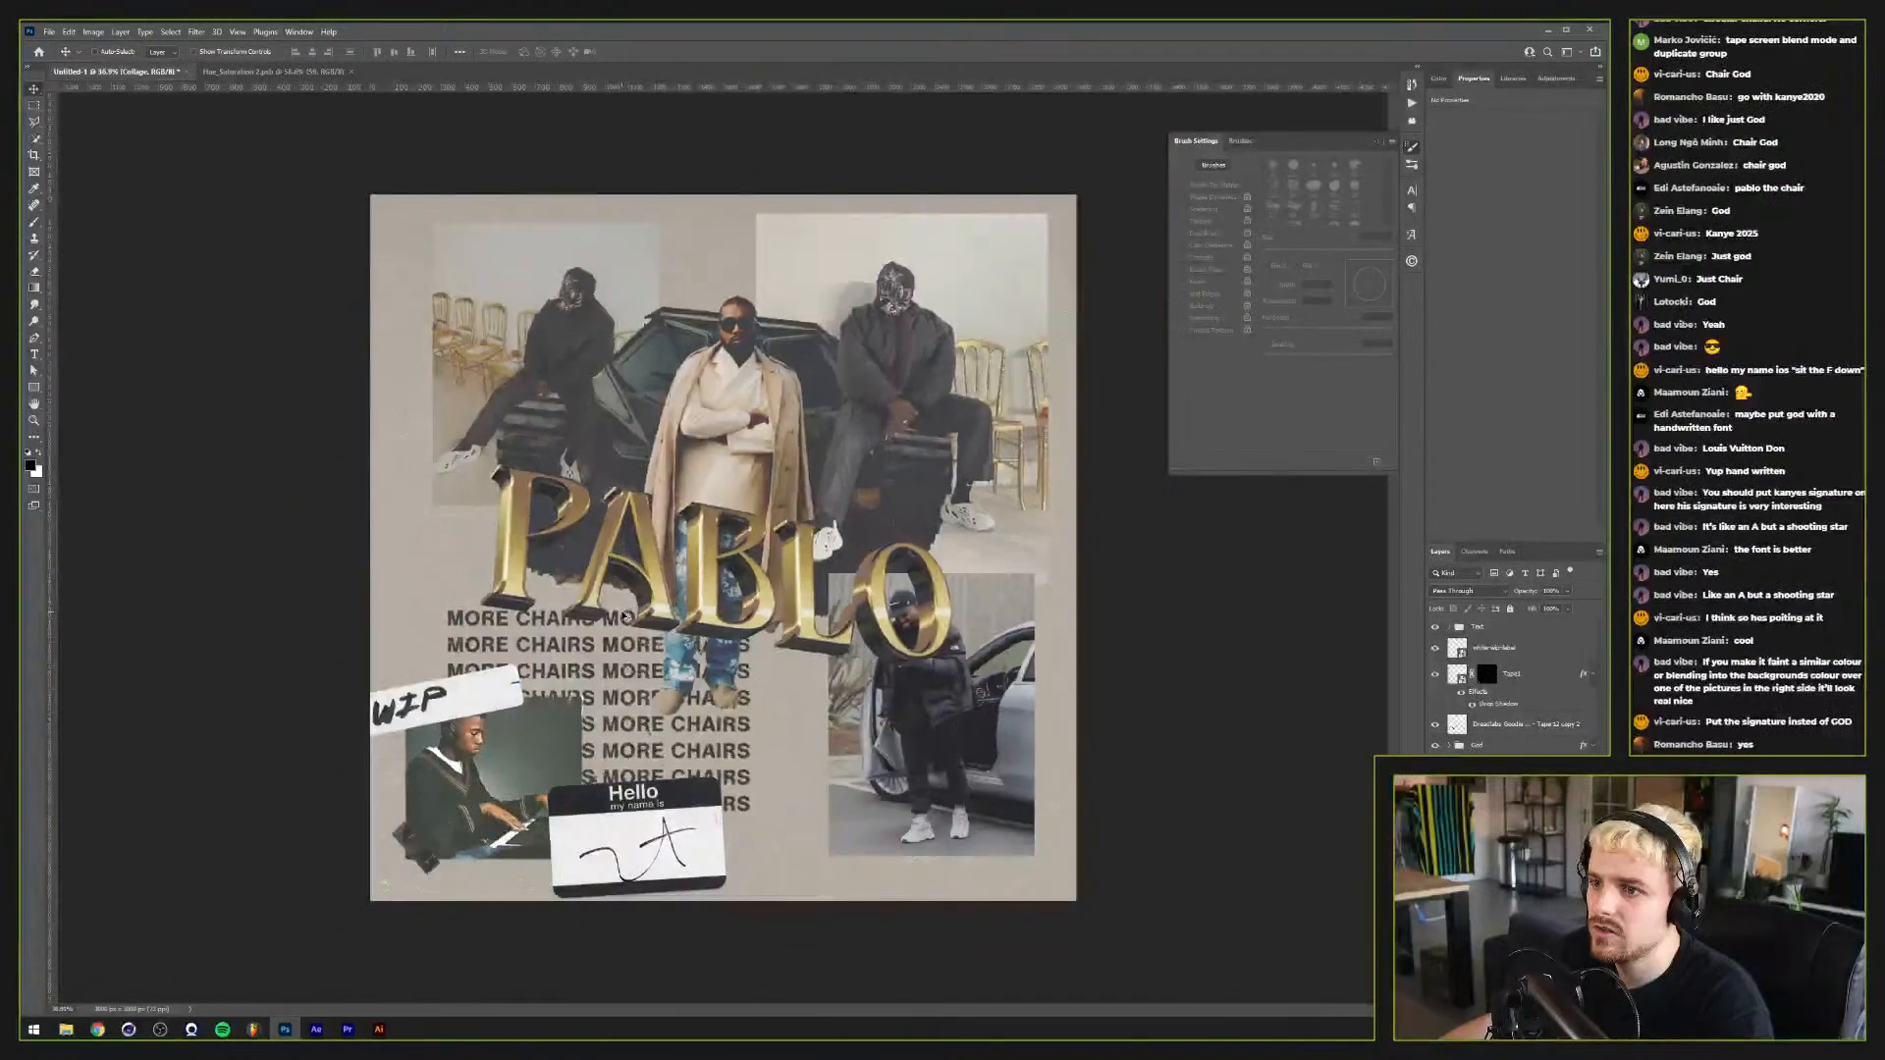
Step: Add a subtle Multiply drop shadow to the Text group and shift the gold PABLO title slightly up
click(1487, 633)
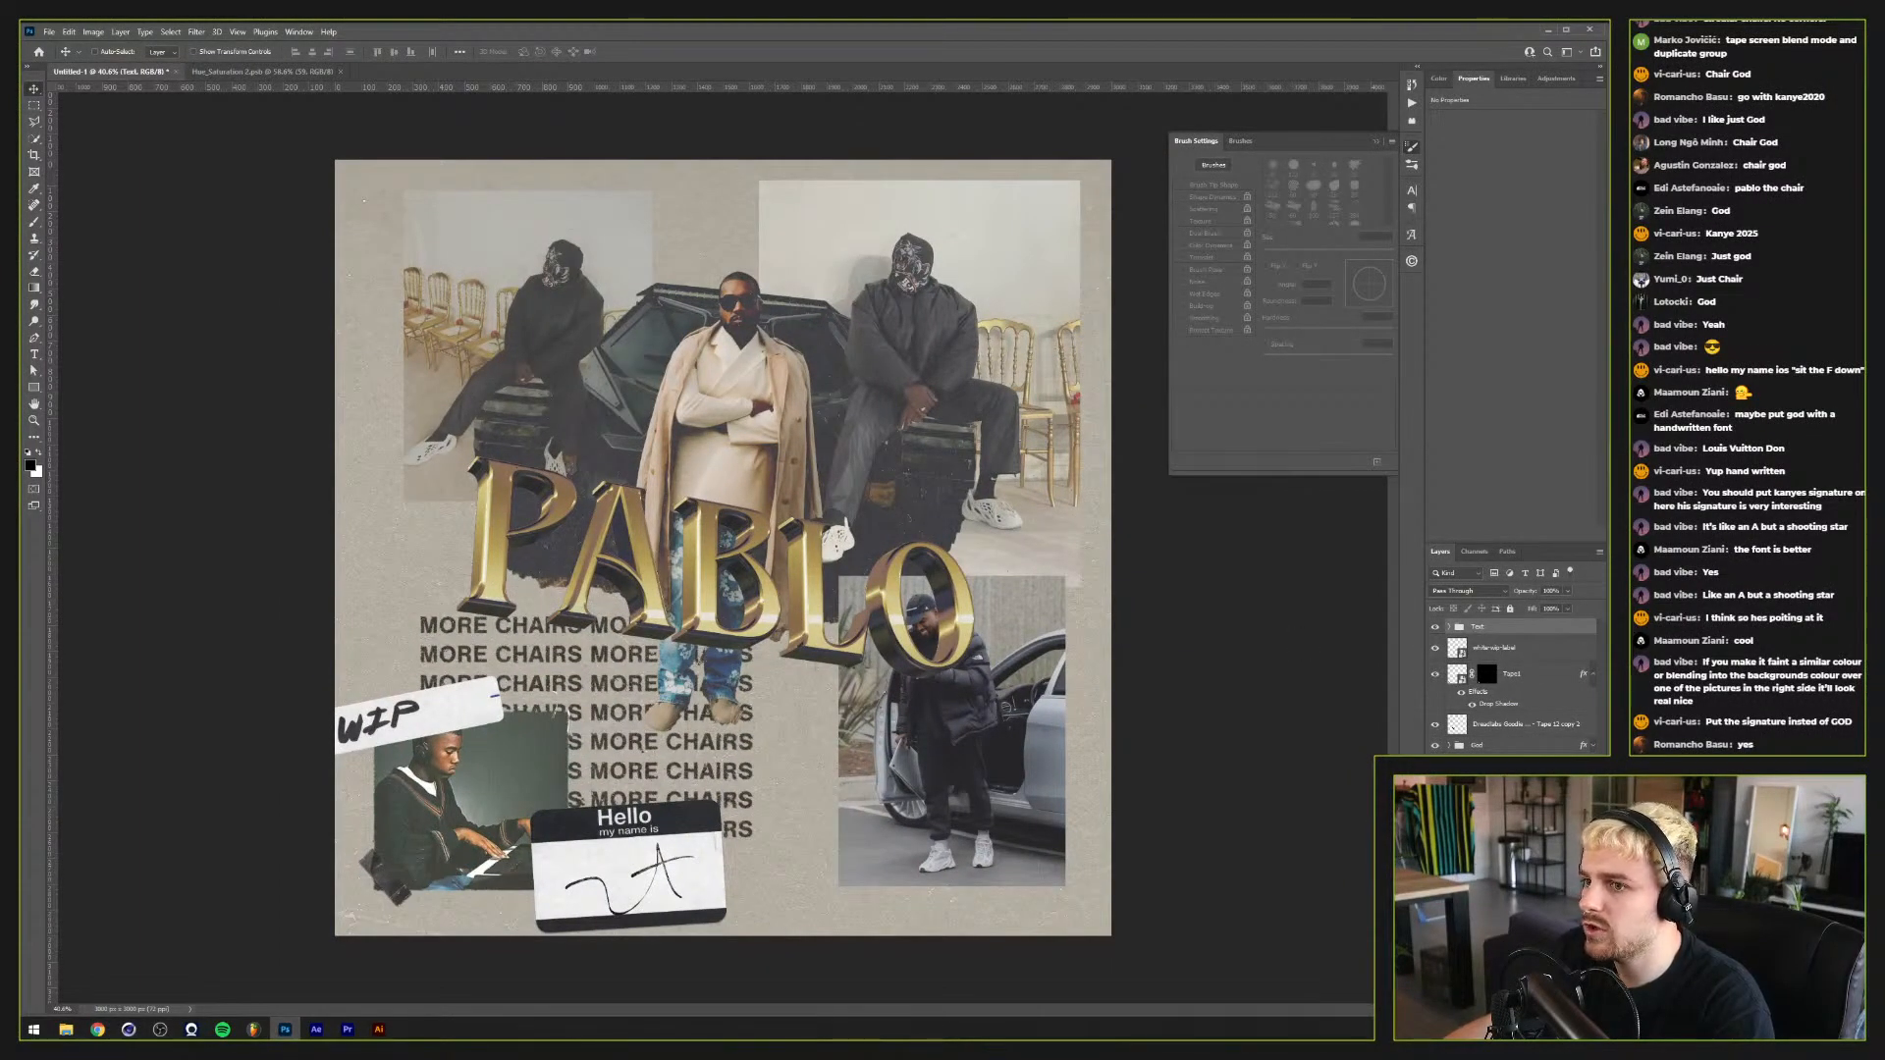
double_click(1487, 633)
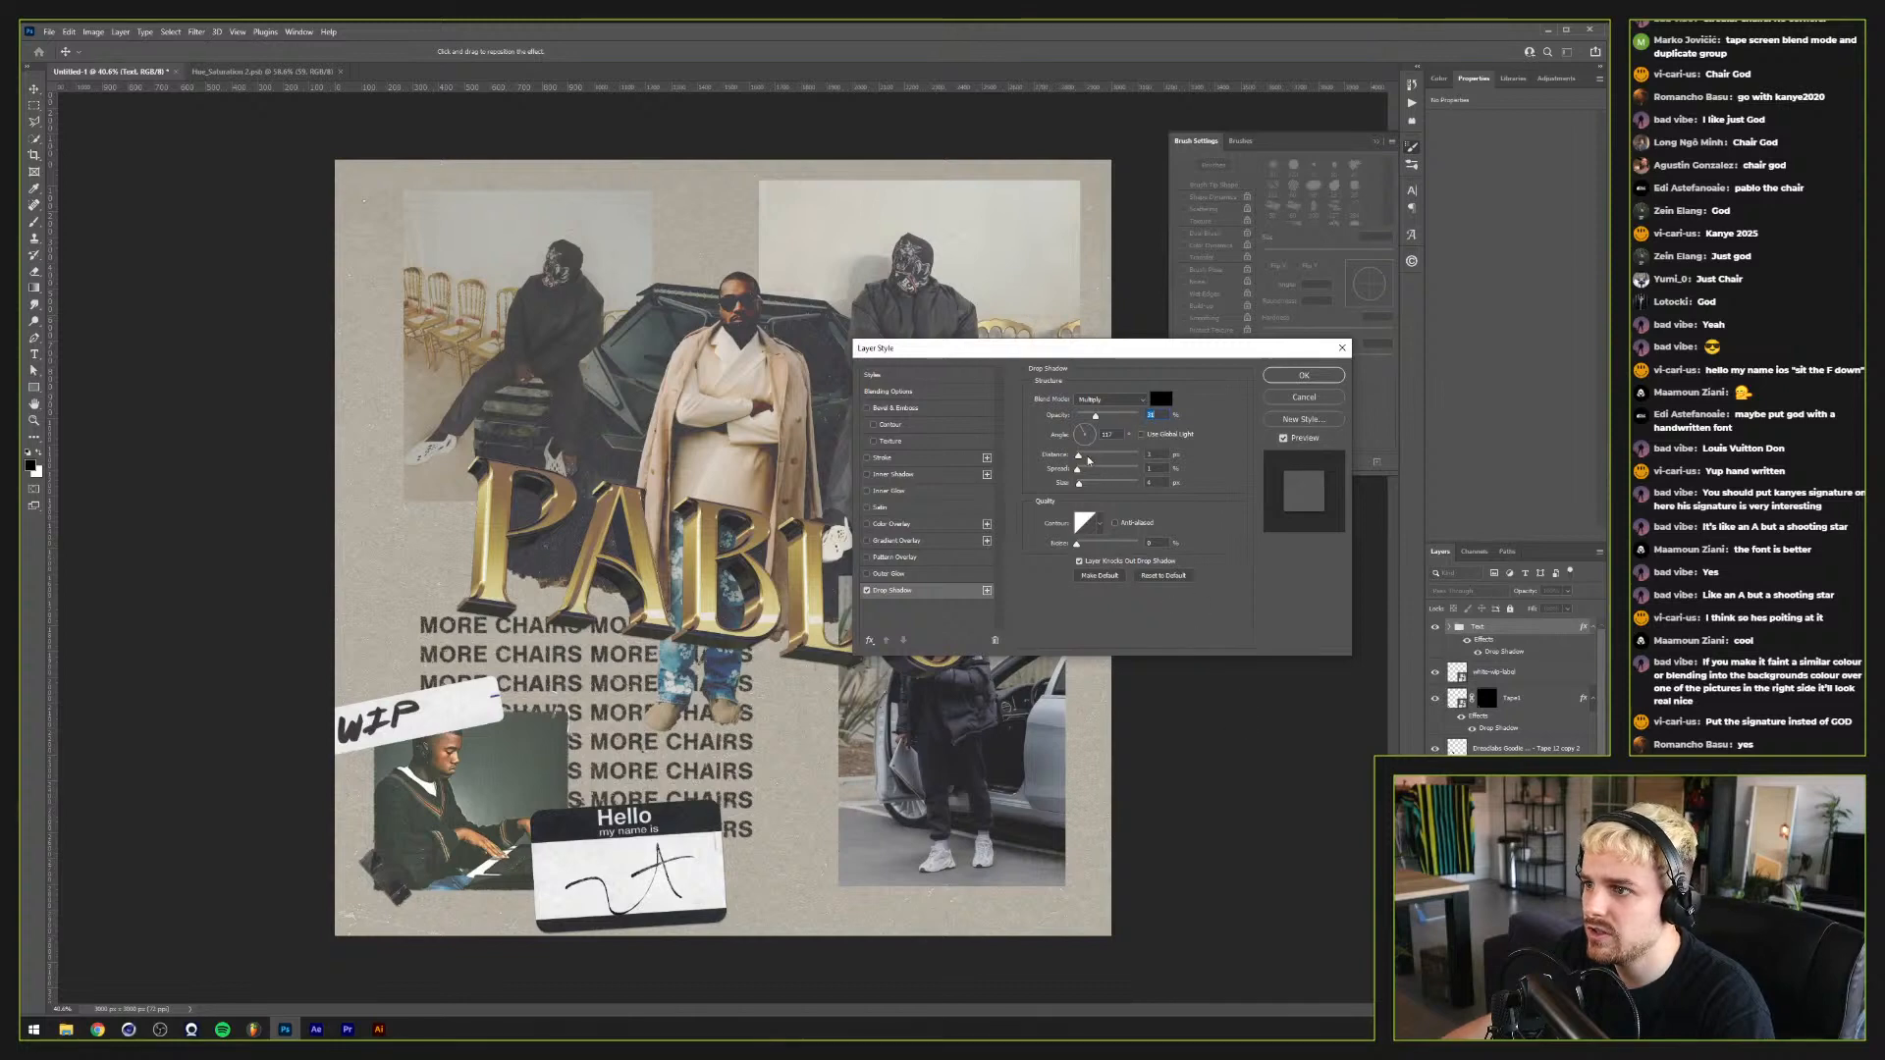
drag(1088, 459, 1085, 417)
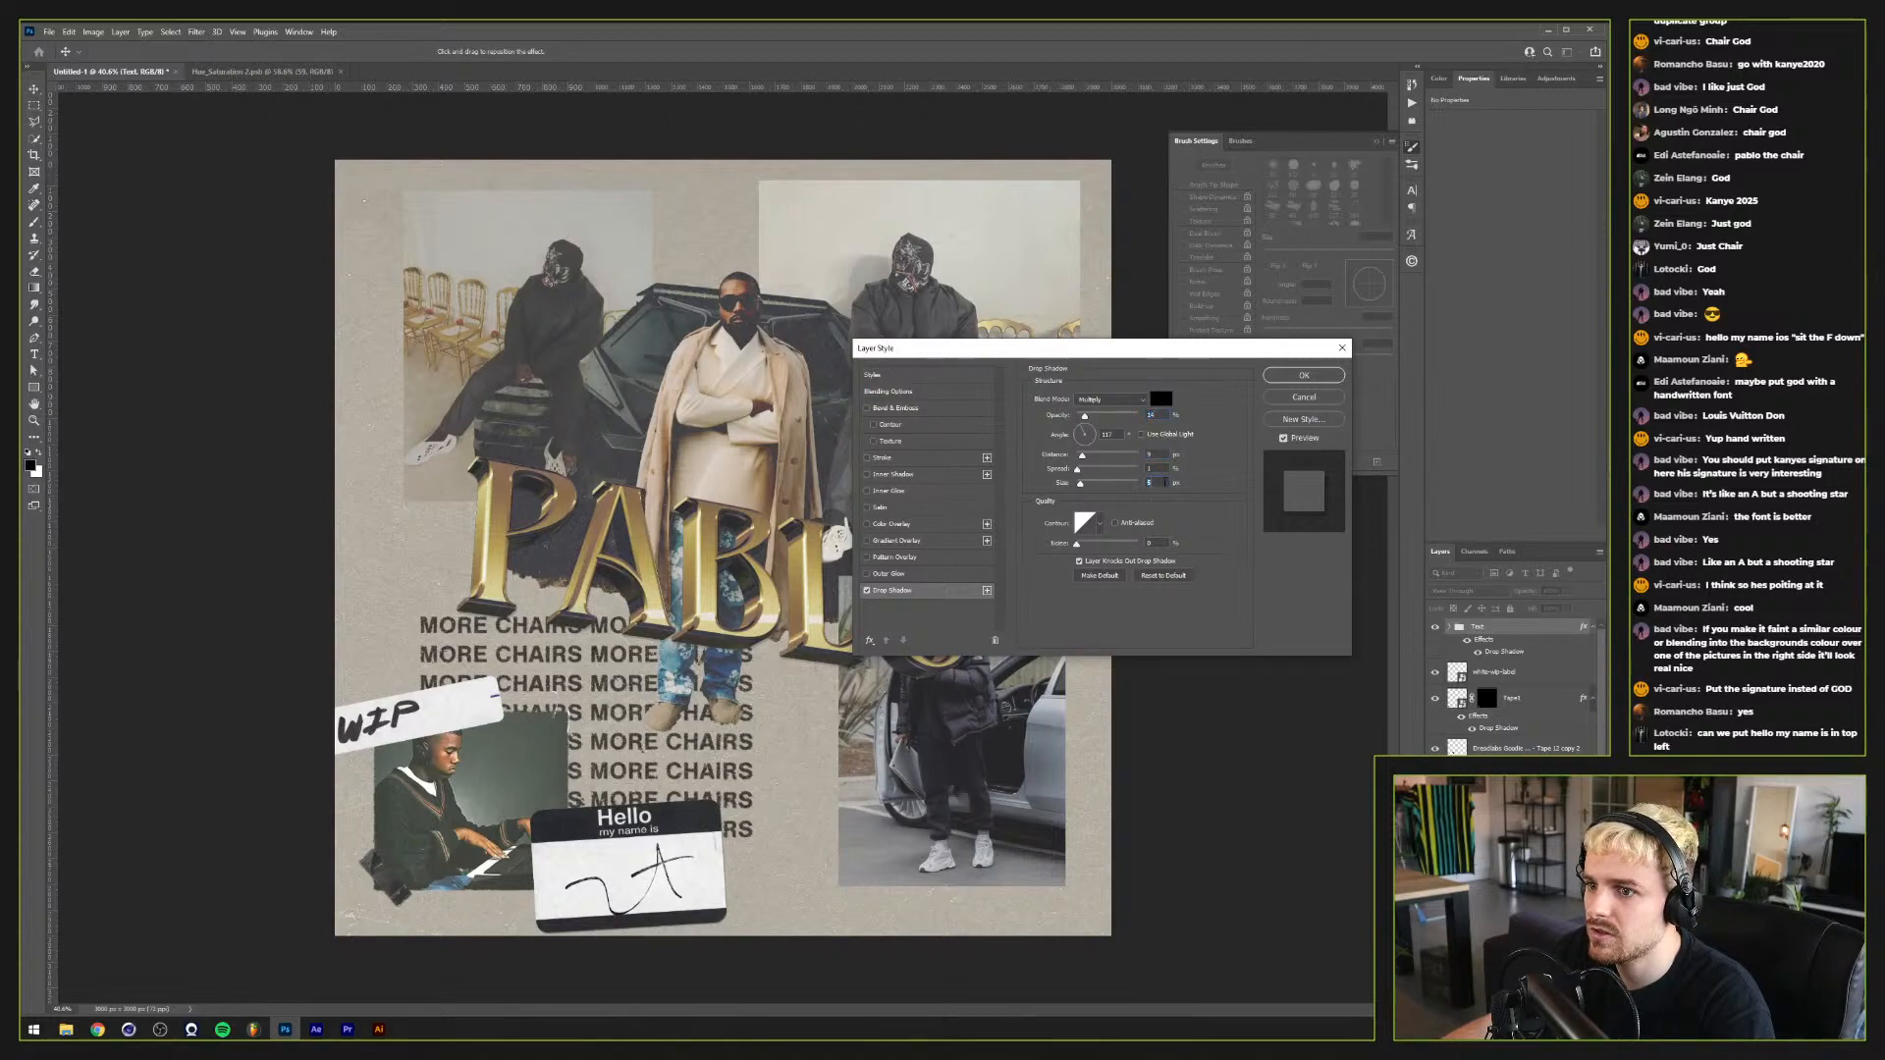
click(1276, 377)
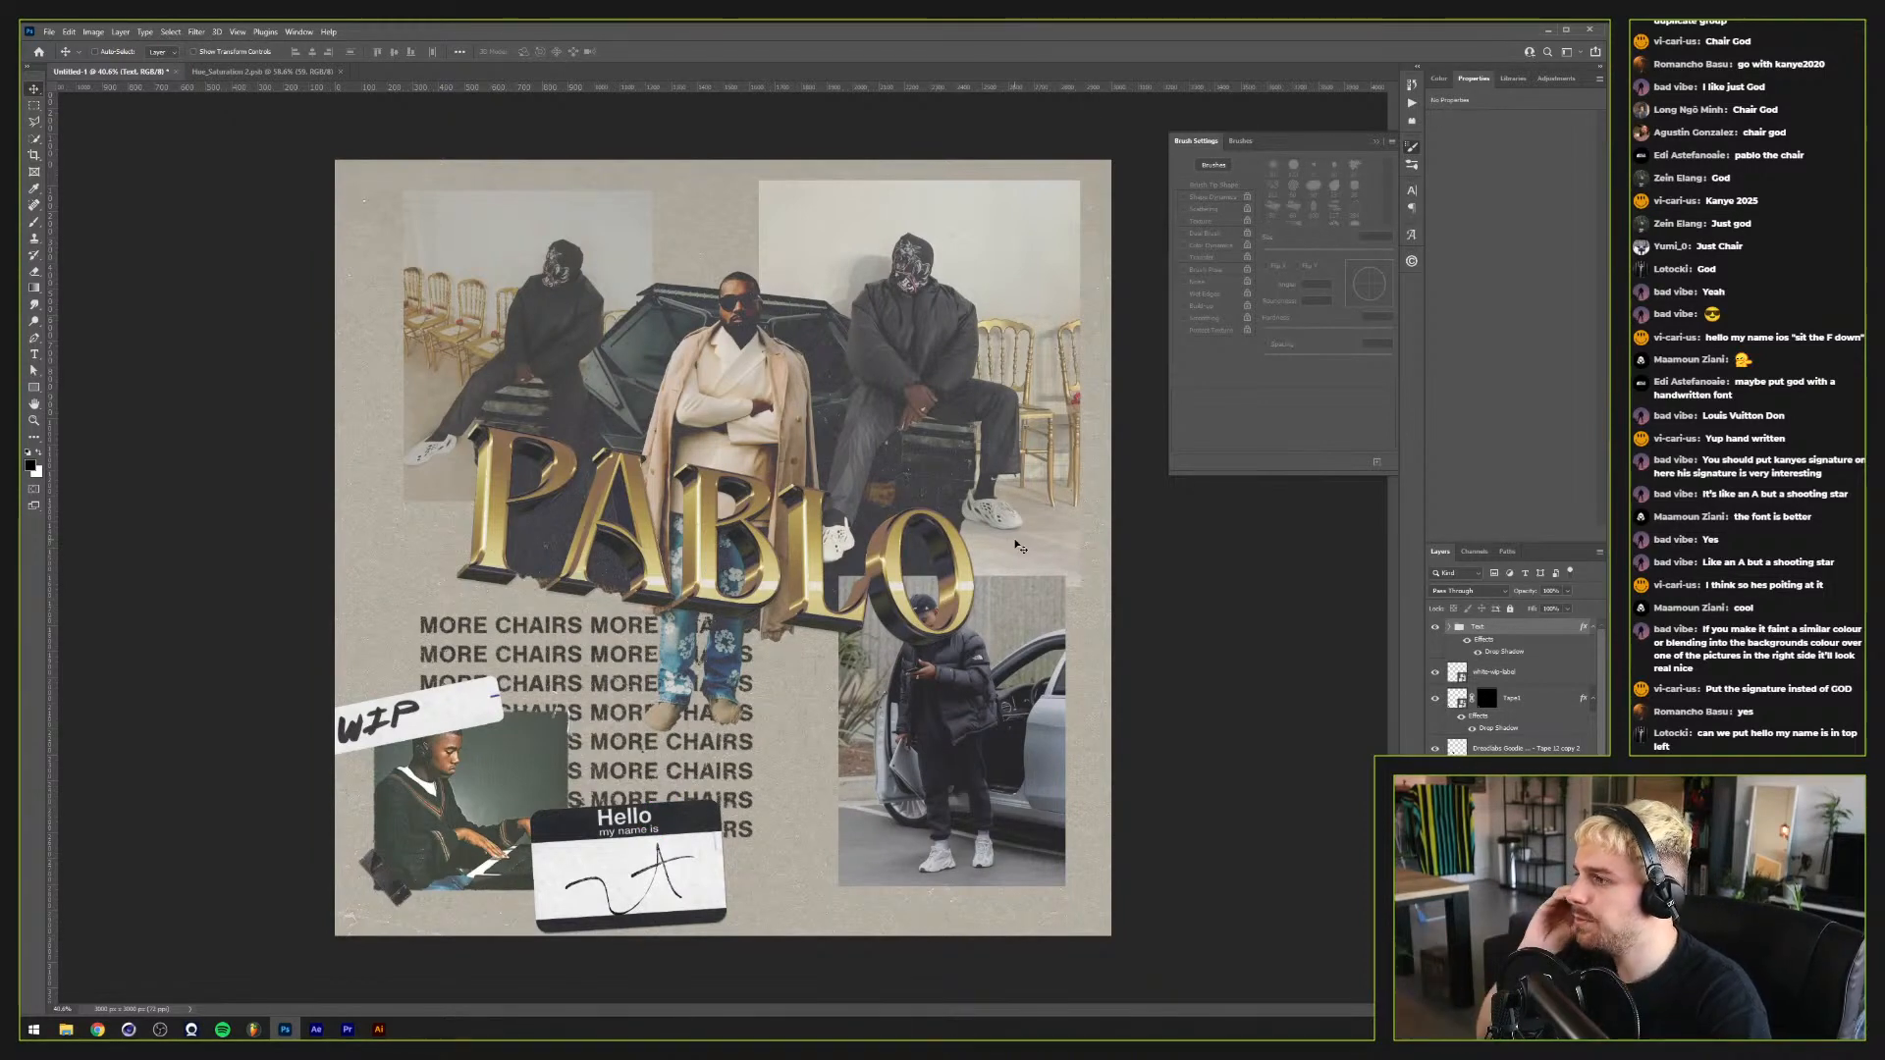
drag(974, 685, 974, 705)
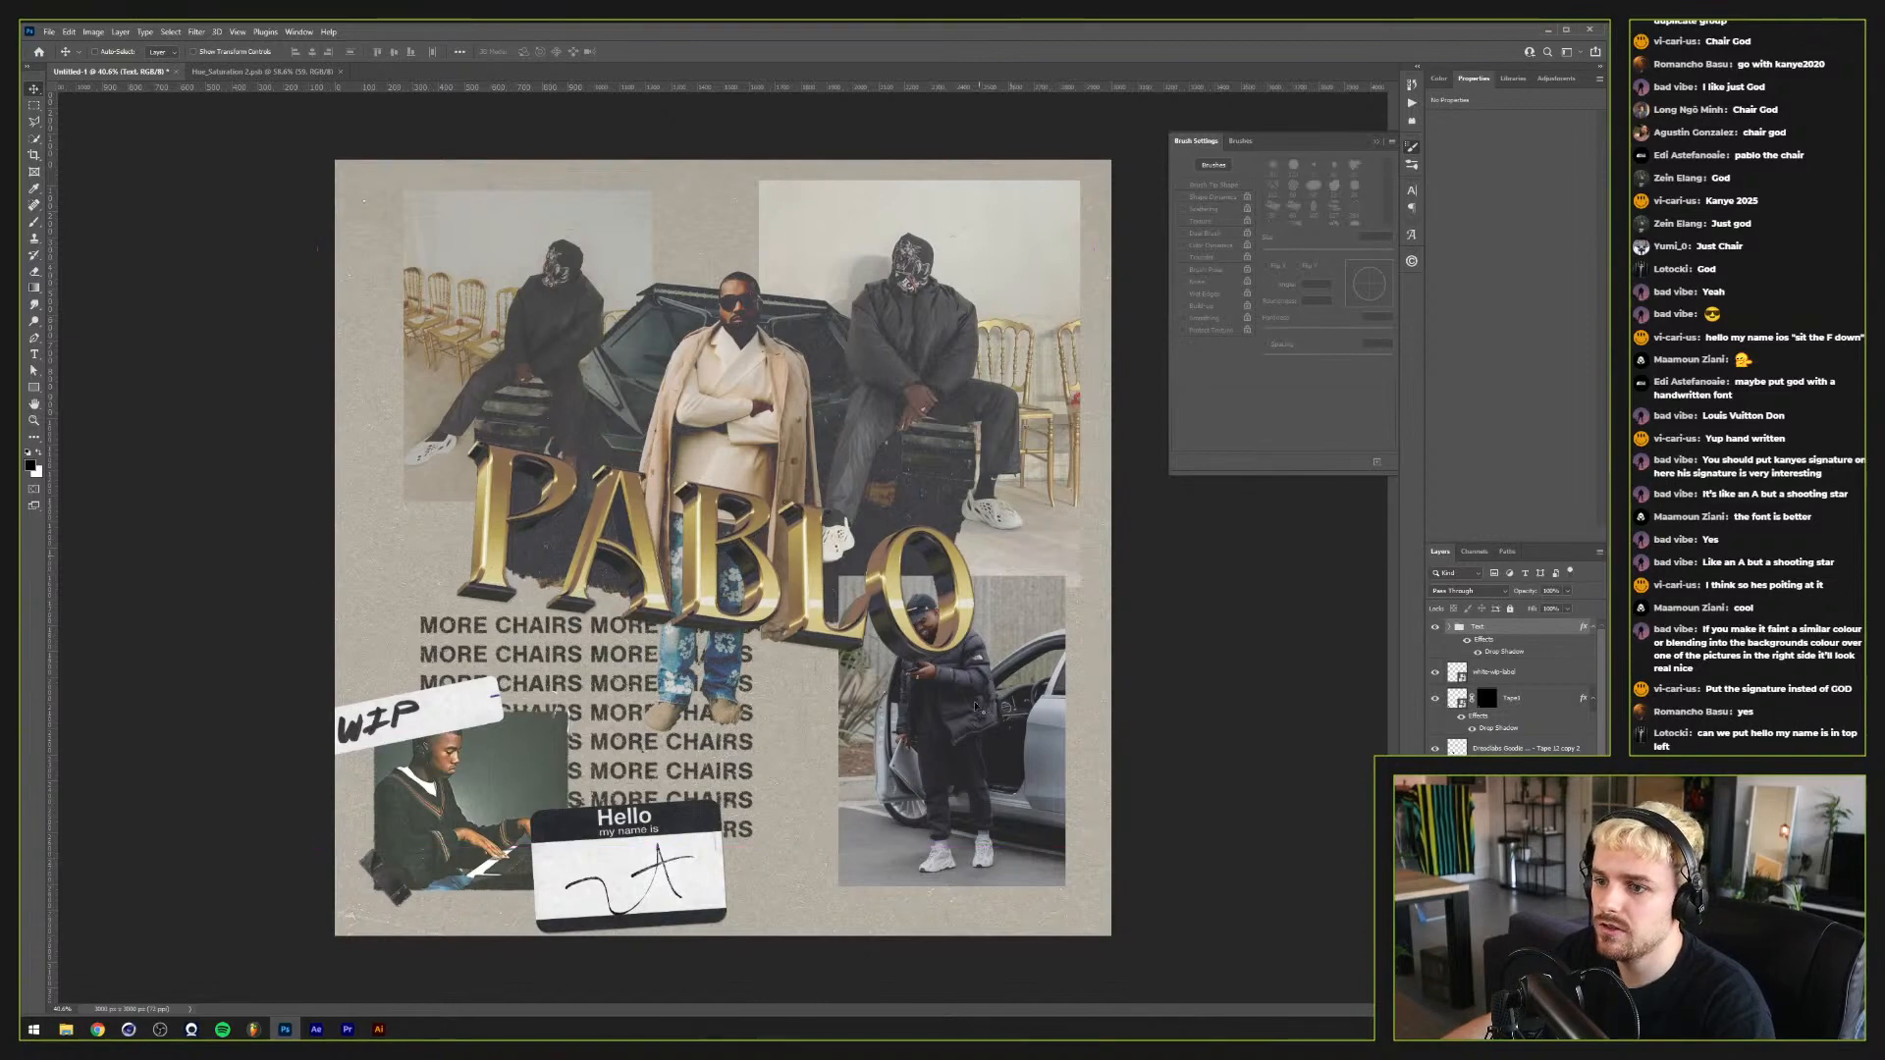
Step: Move the signed name sticker to the poster's upper-left corner and scale it down
drag(739, 726, 586, 233)
key(ctrl+t)
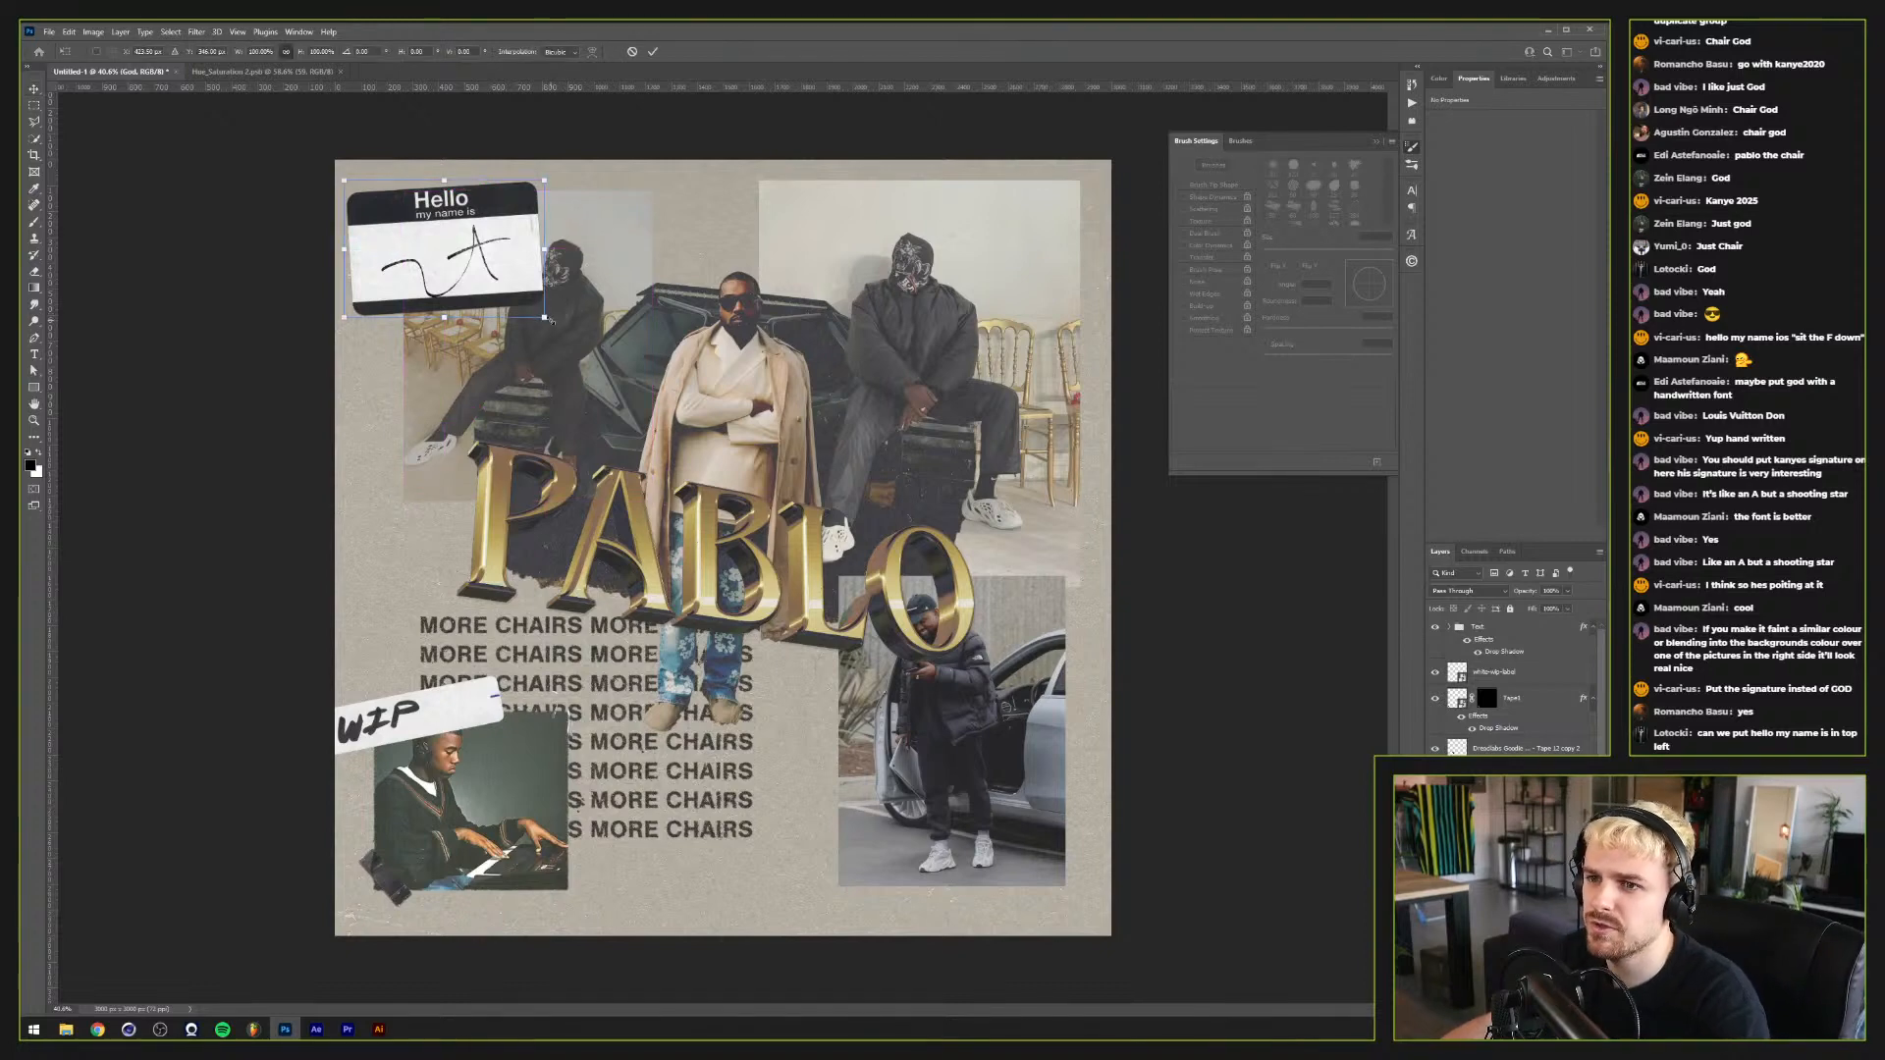
drag(549, 319, 514, 267)
key(Return)
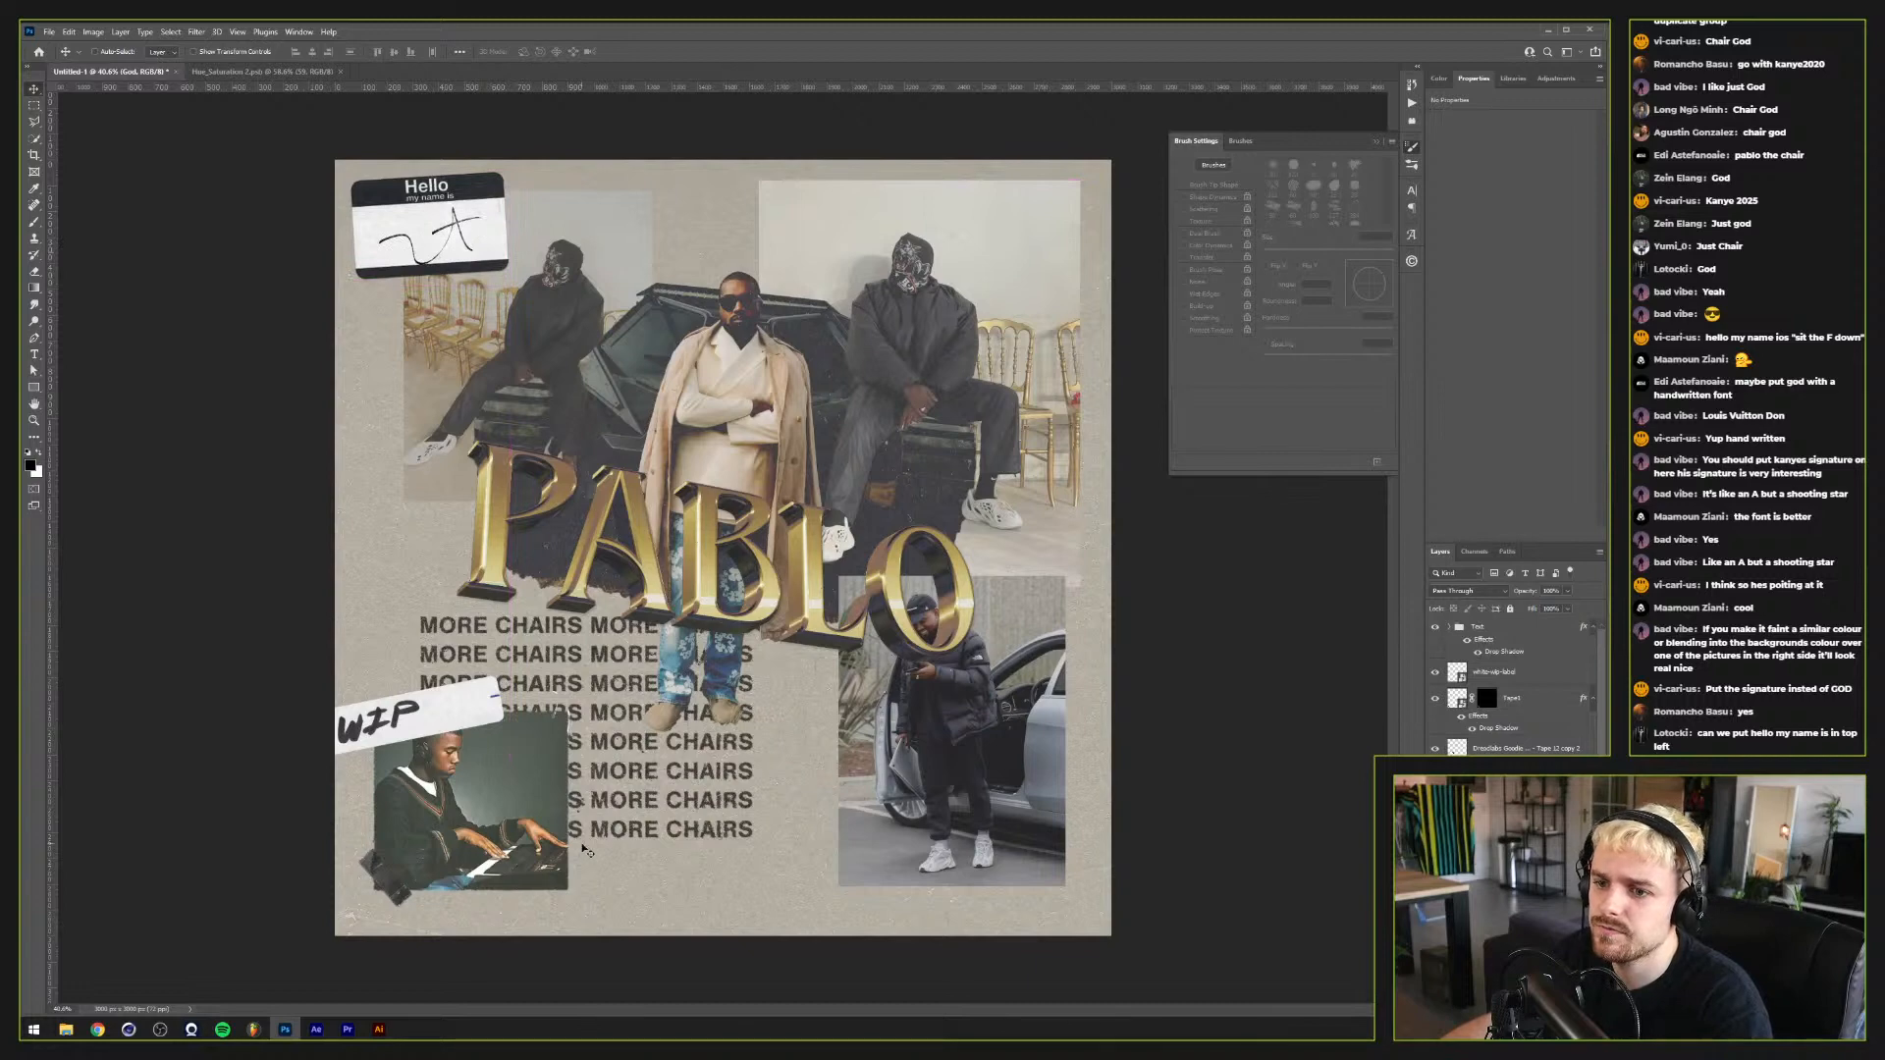
Step: Scale down the WIP label above the piano photo, keeping it over the photo's upper-left corner
click(412, 725)
key(ctrl+t)
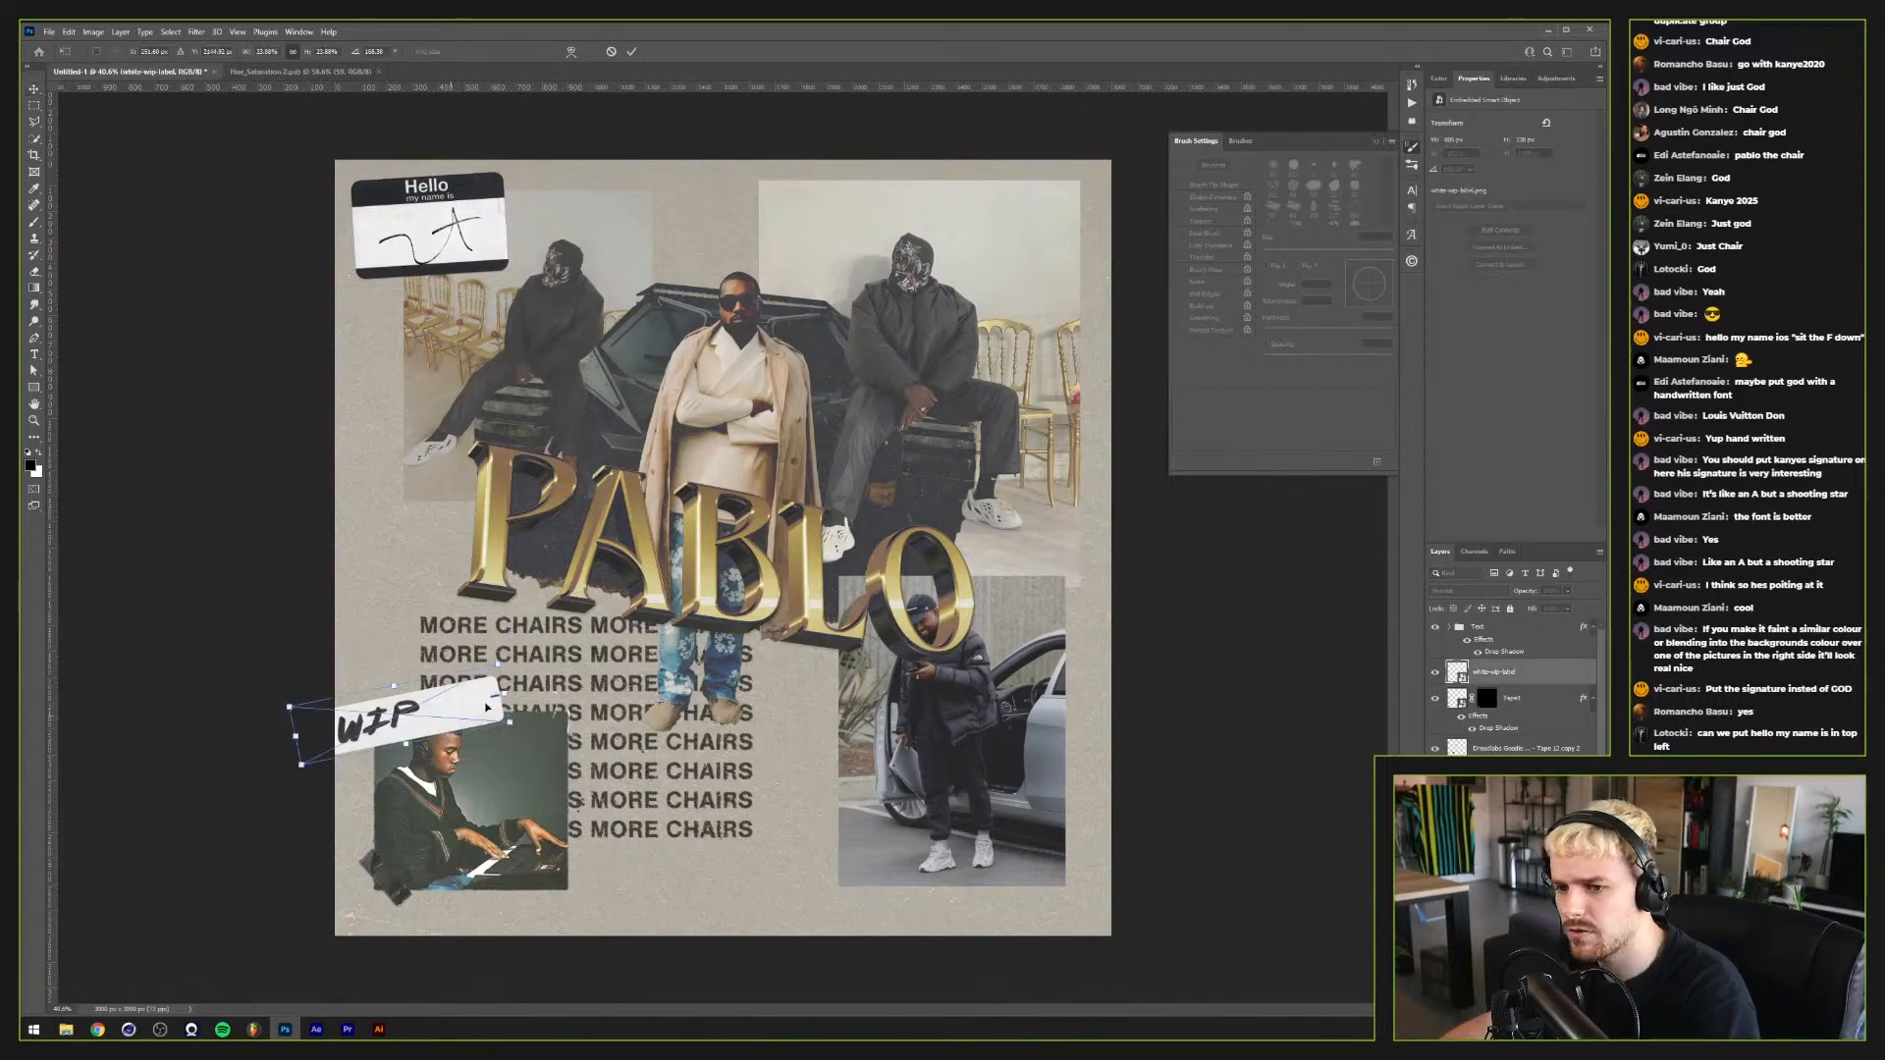
drag(501, 695, 474, 716)
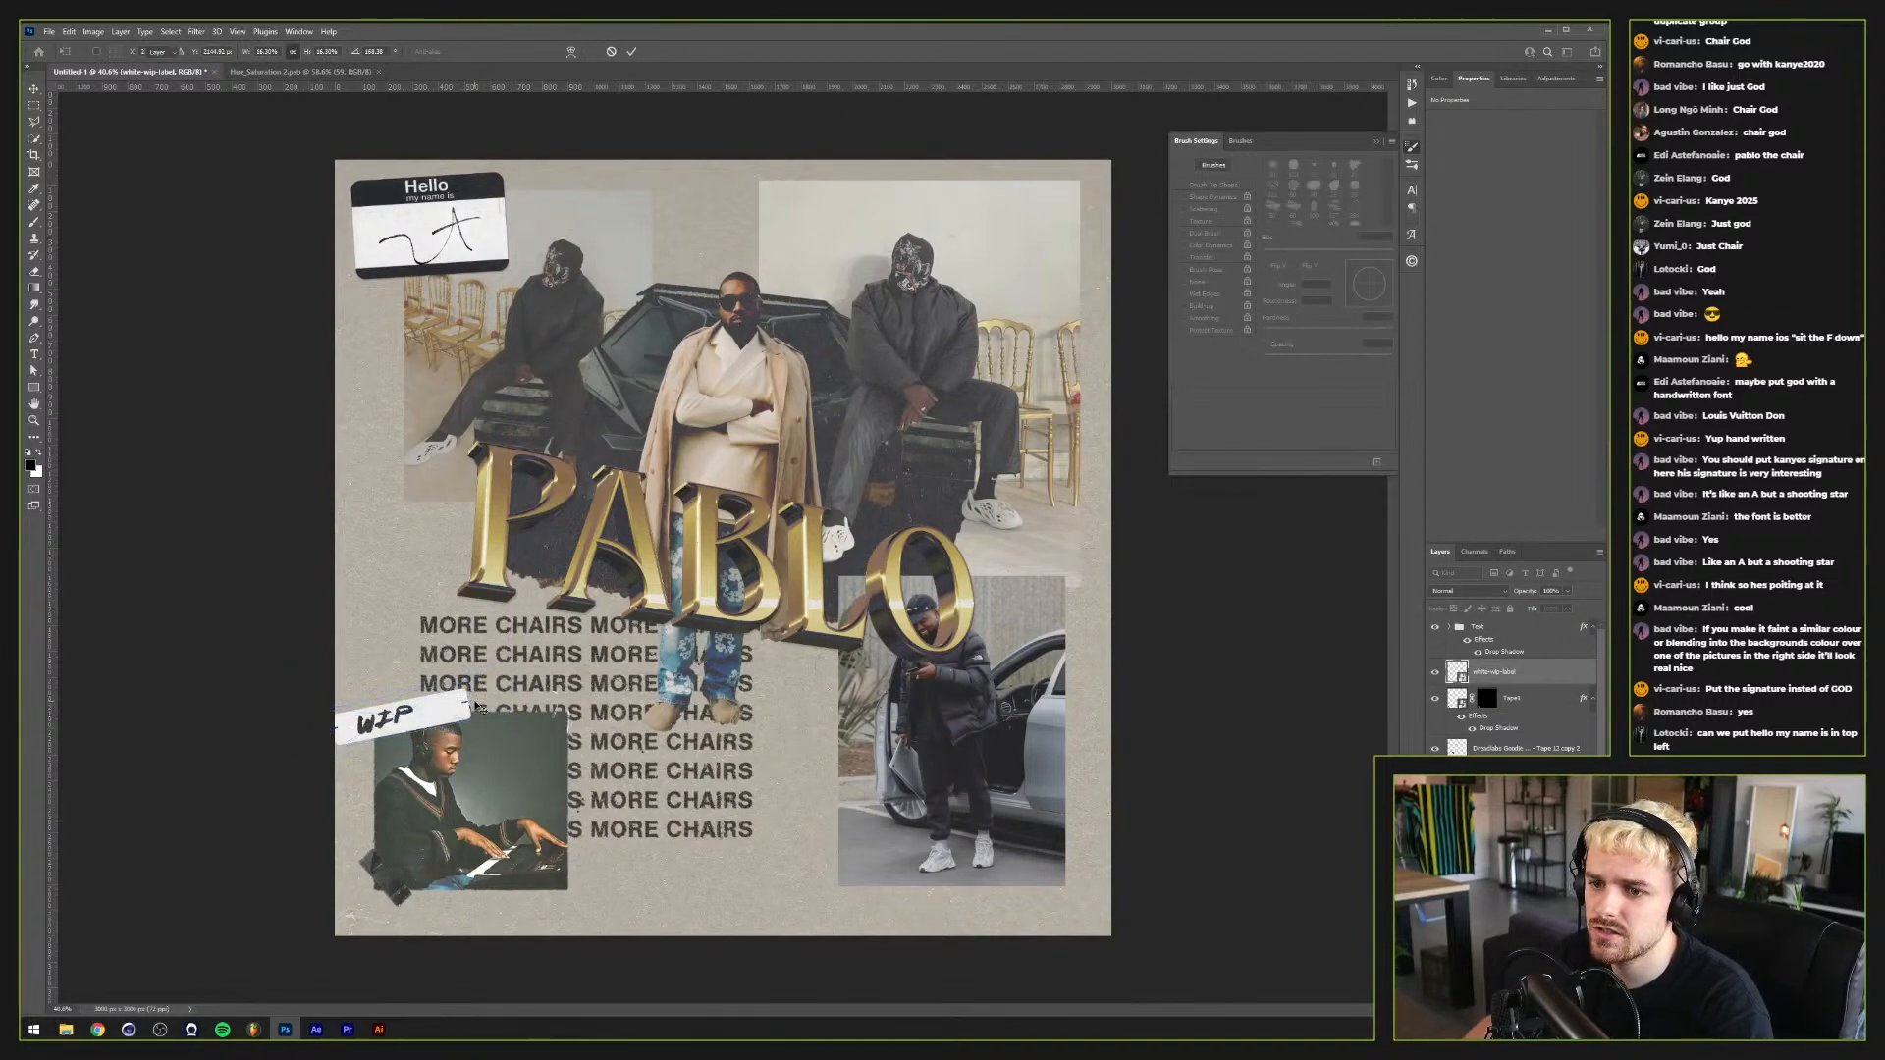
key(Return)
Step: Enlarge the black tape piece on the piano photo's lower-left corner
scroll(551, 801, up, 2)
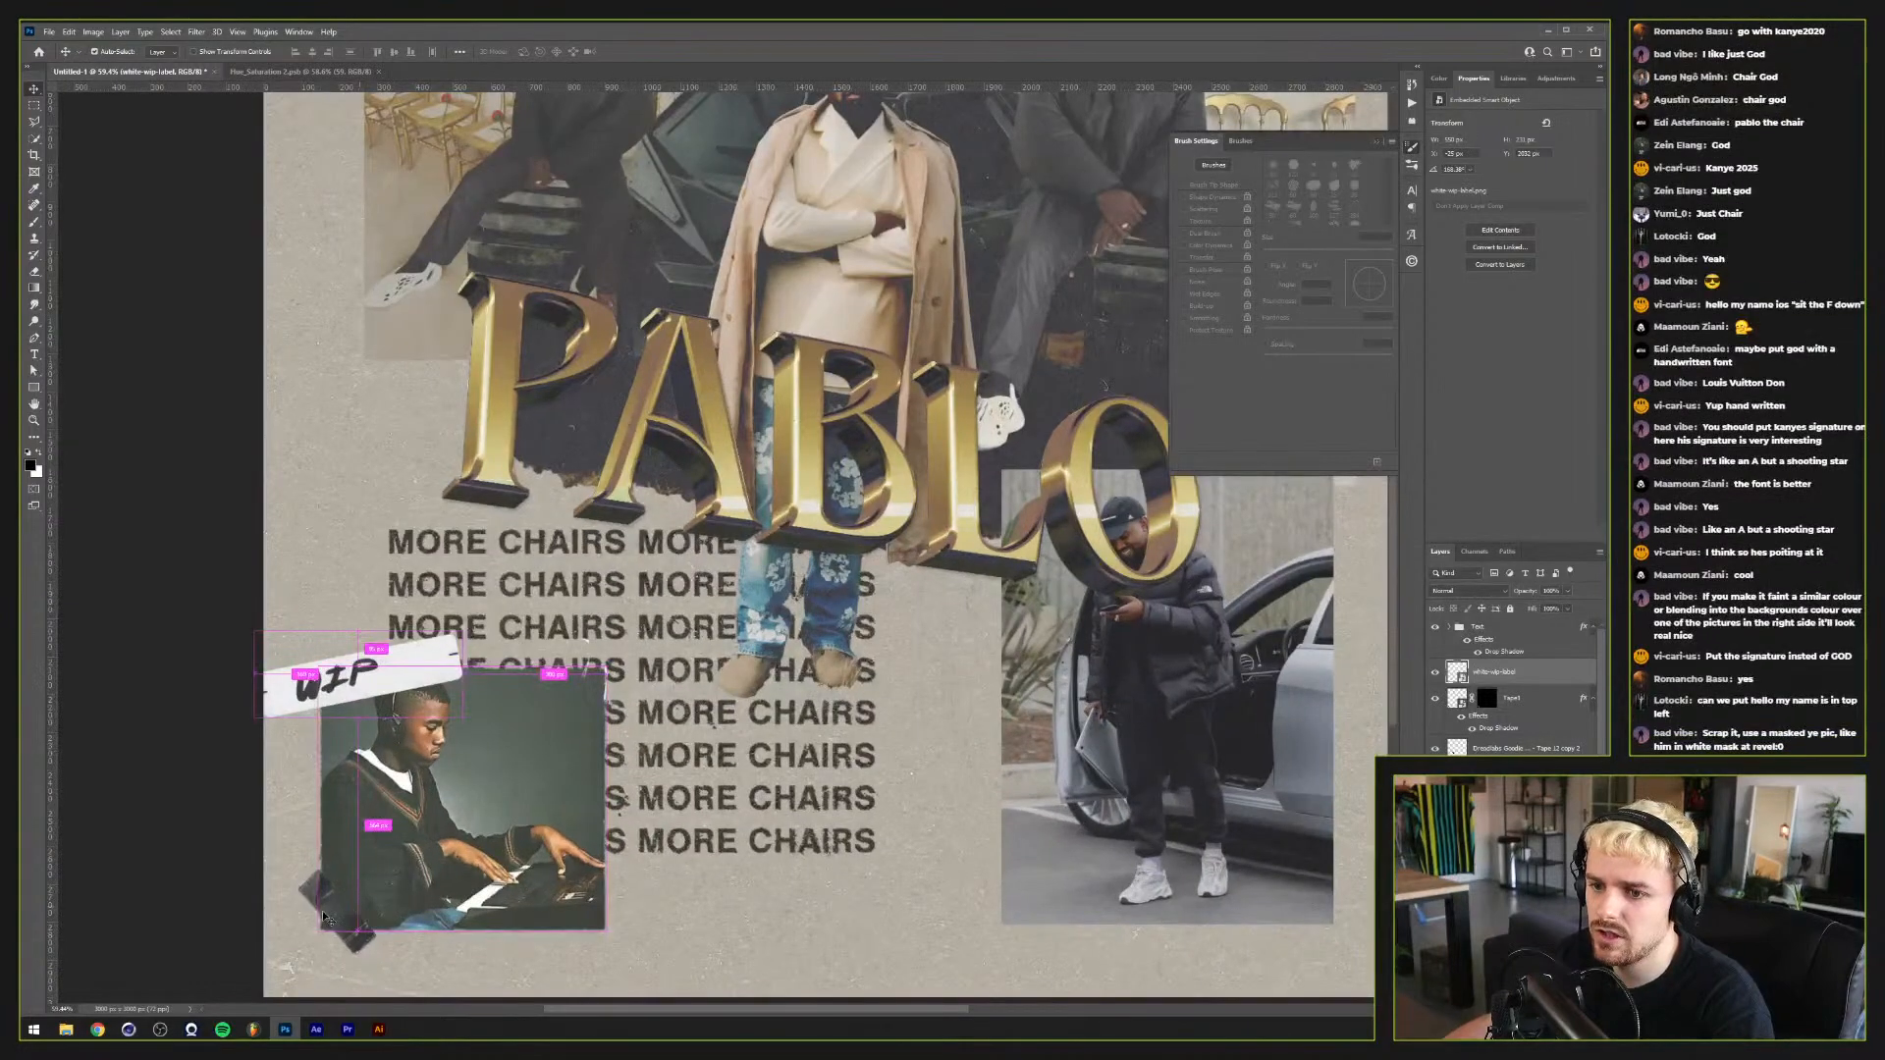
click(395, 881)
key(ctrl+t)
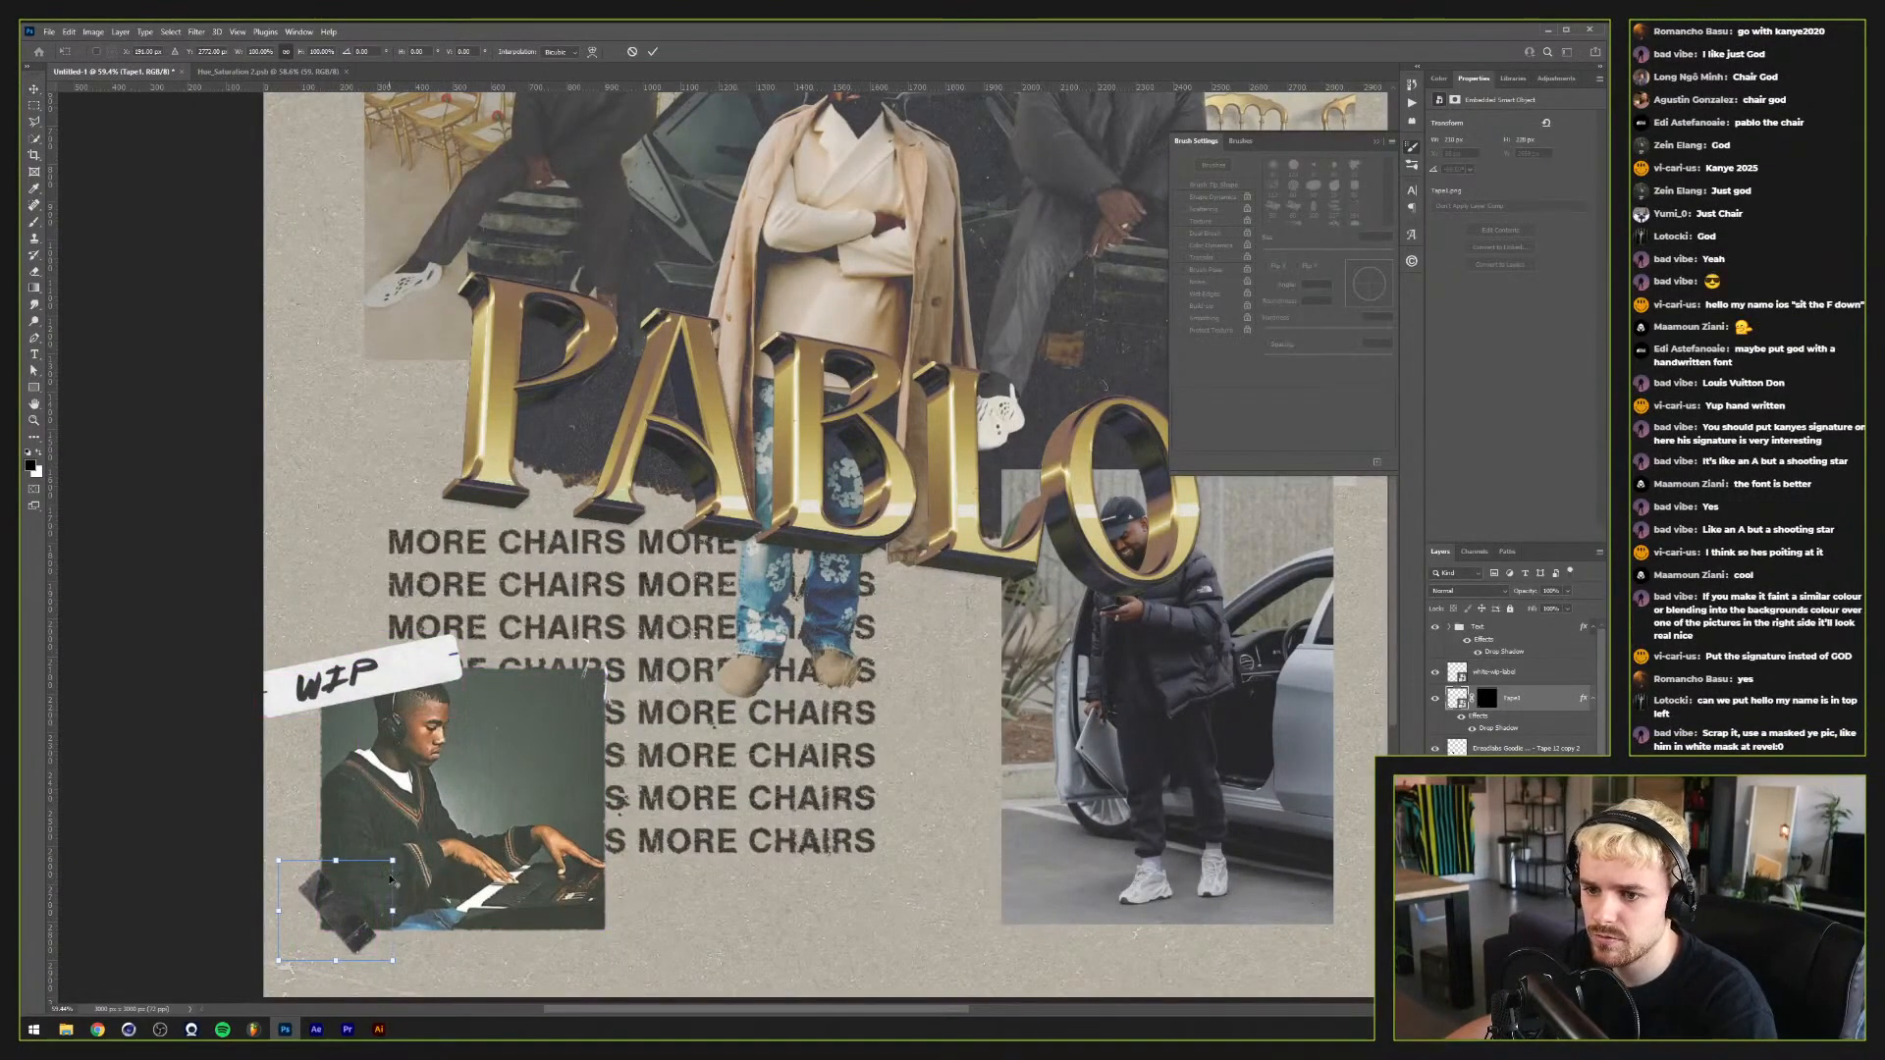
drag(392, 861, 406, 845)
key(Return)
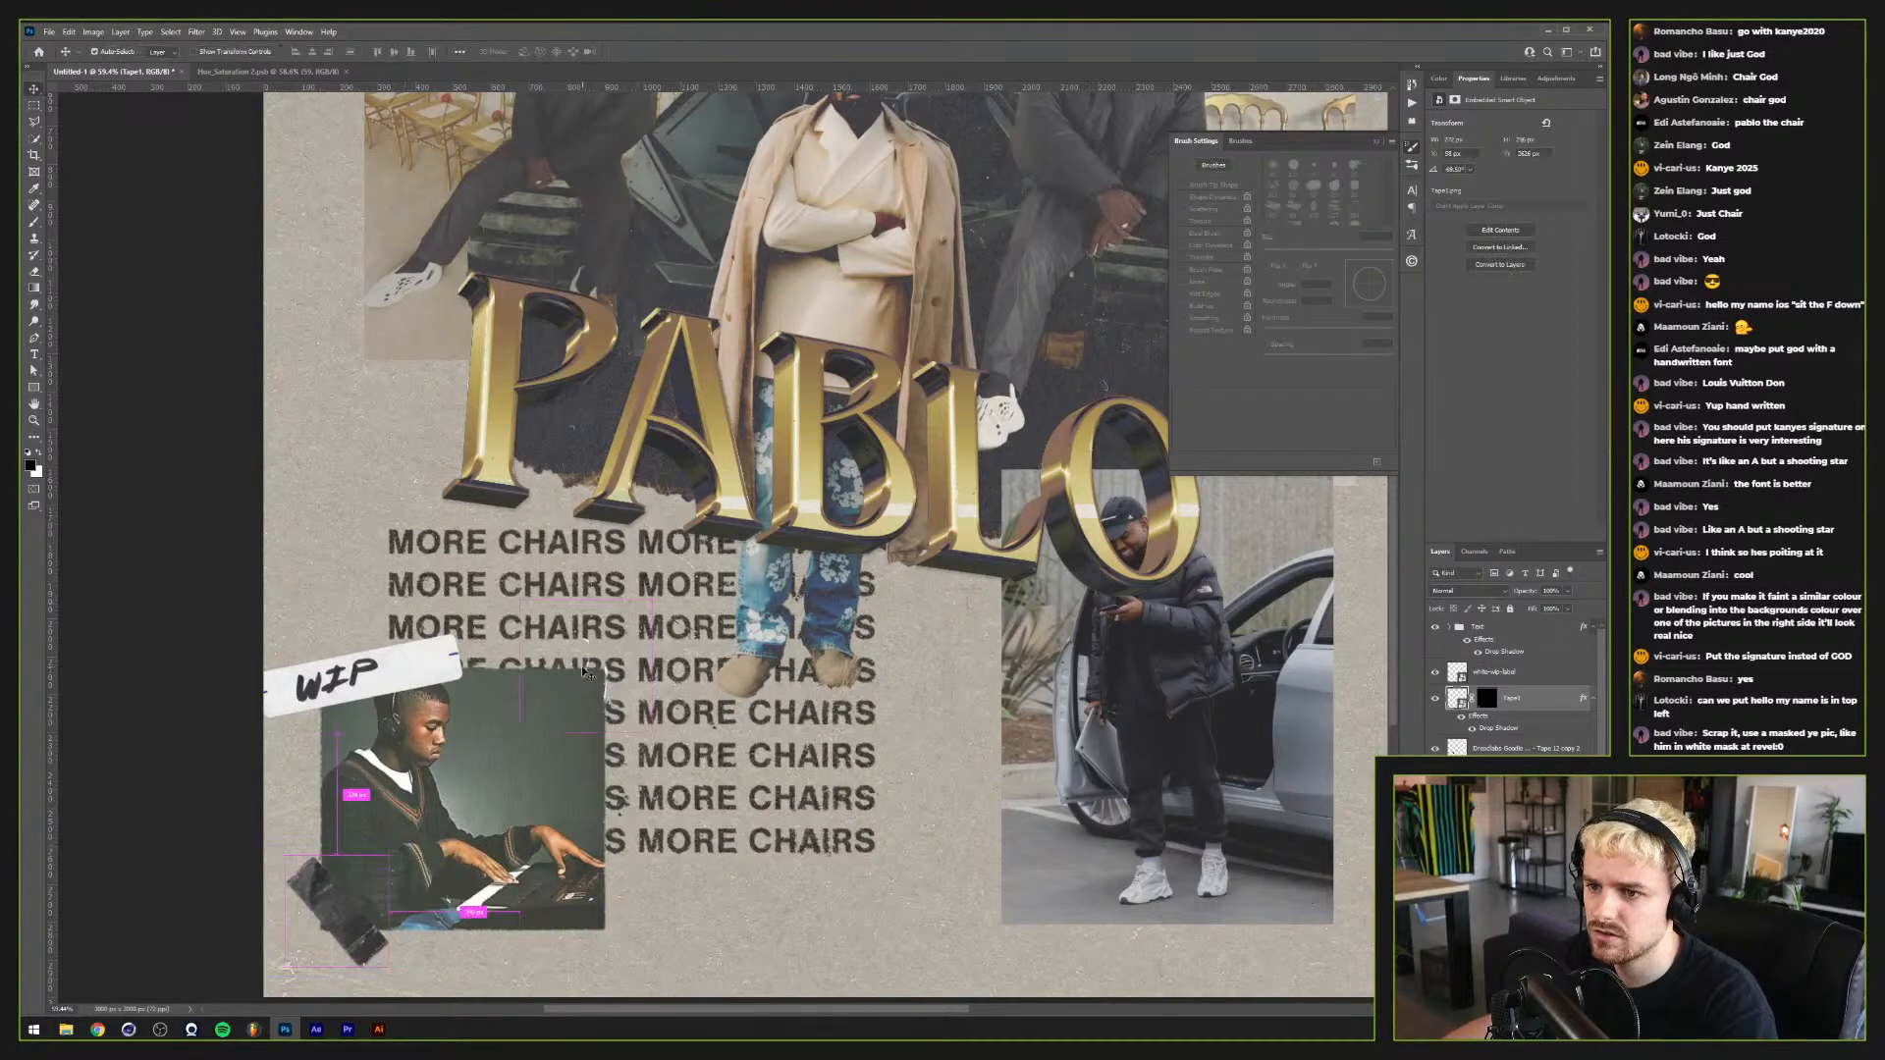
Step: Slightly enlarge the transparent tape piece on the piano photo's upper-right corner
click(582, 672)
key(ctrl+t)
drag(520, 731, 501, 750)
key(Return)
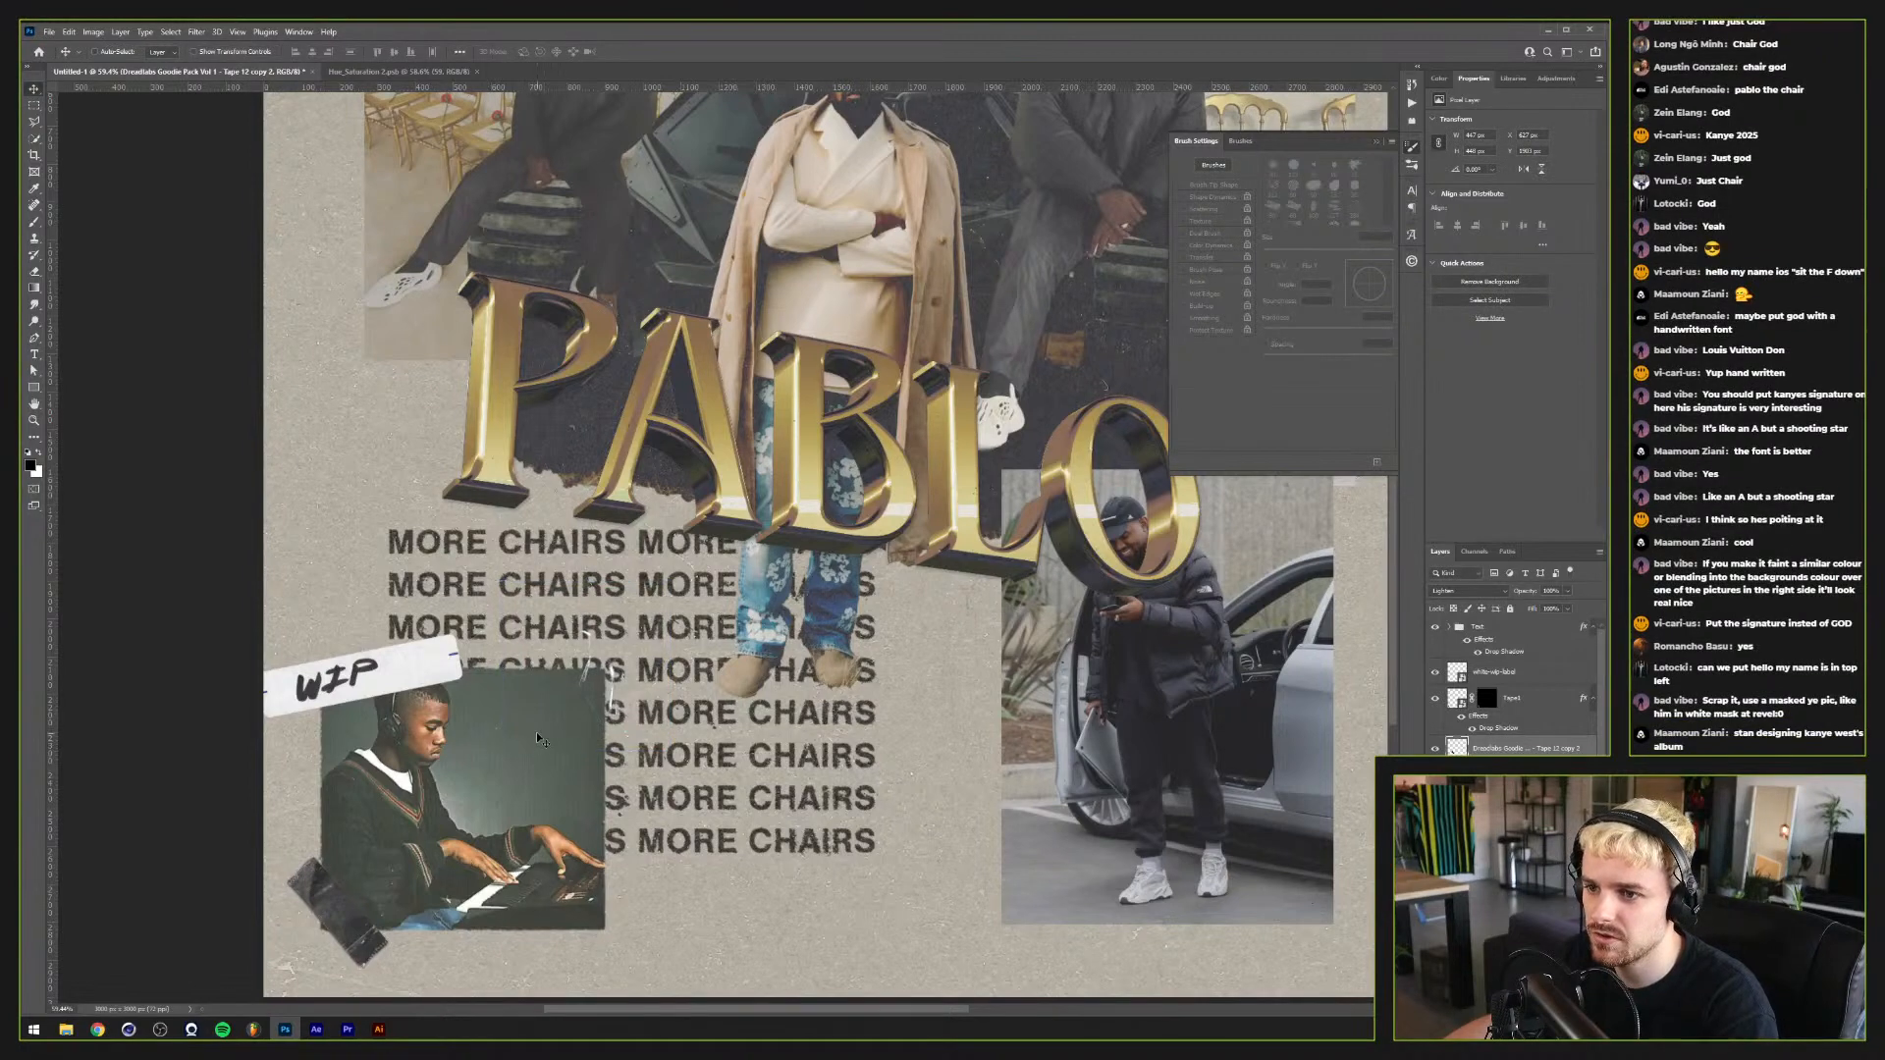
key(ctrl+j)
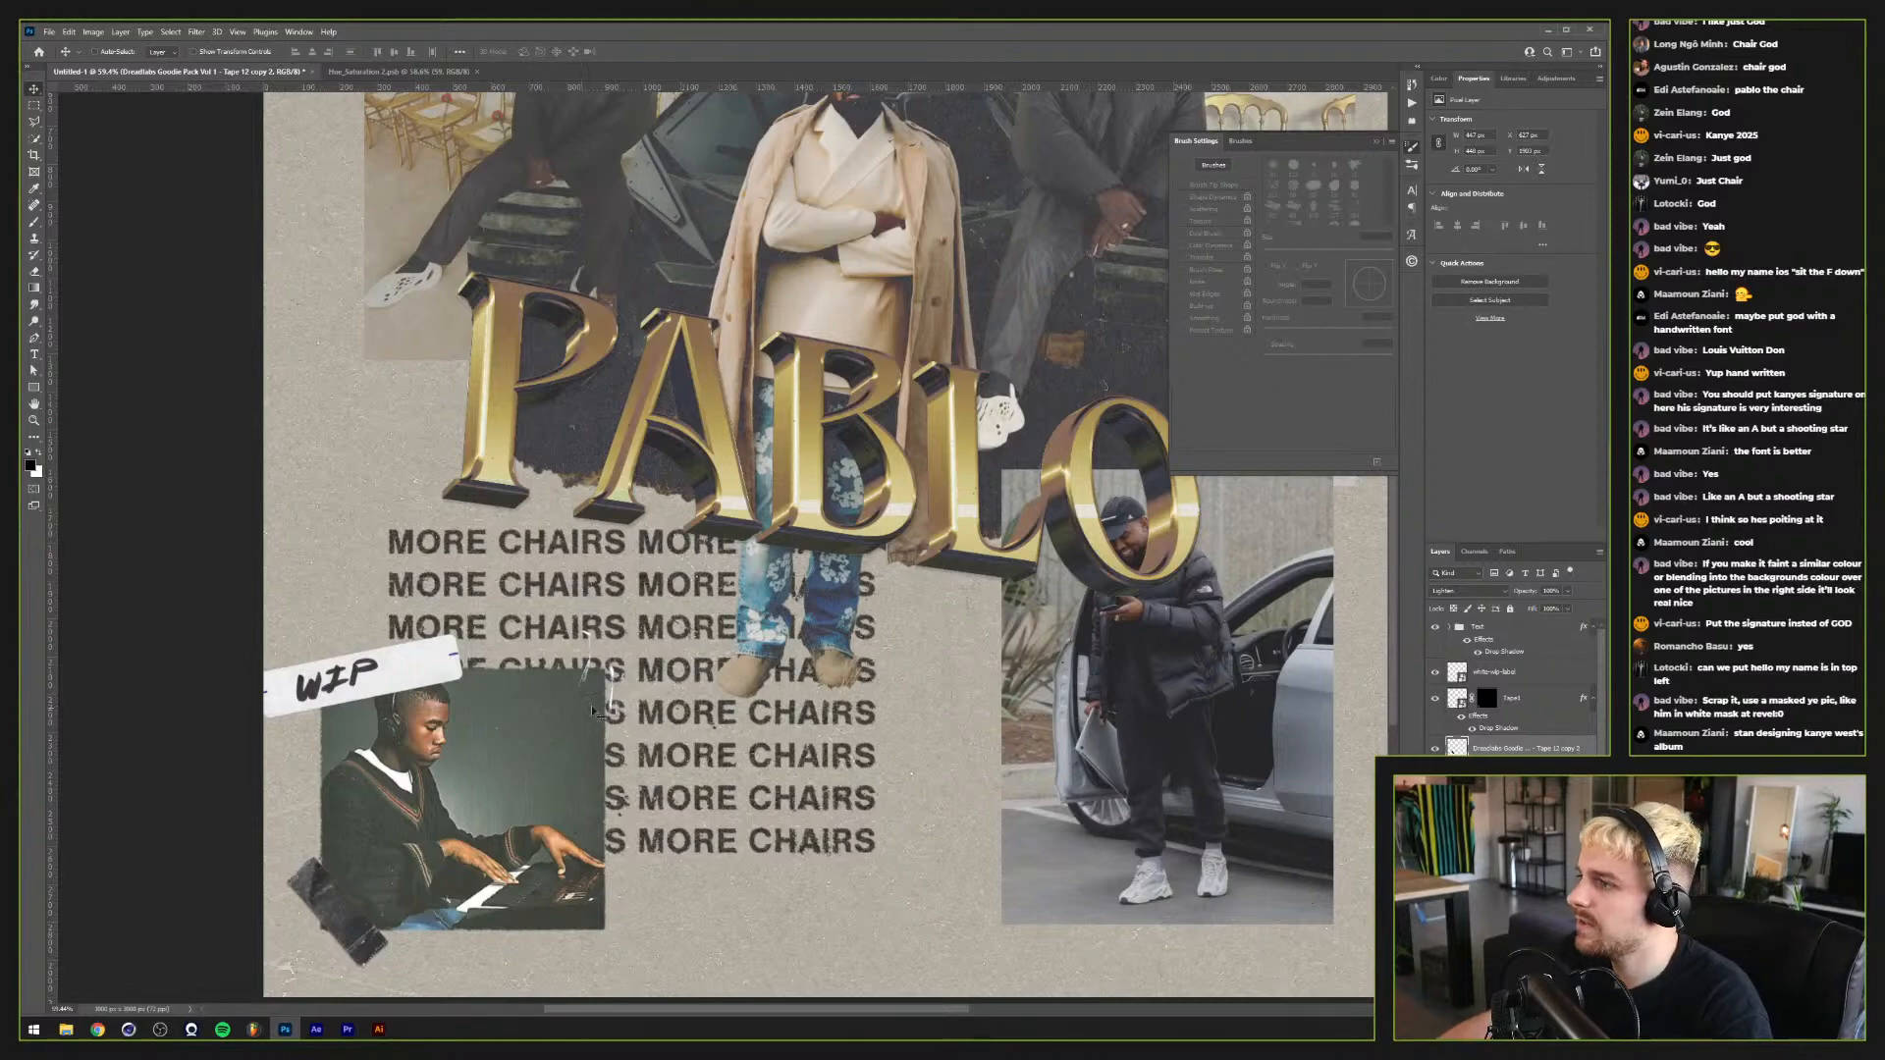
Step: Reposition the silver car photo slightly higher beneath the O of the PABLO title
scroll(646, 701, down, 2)
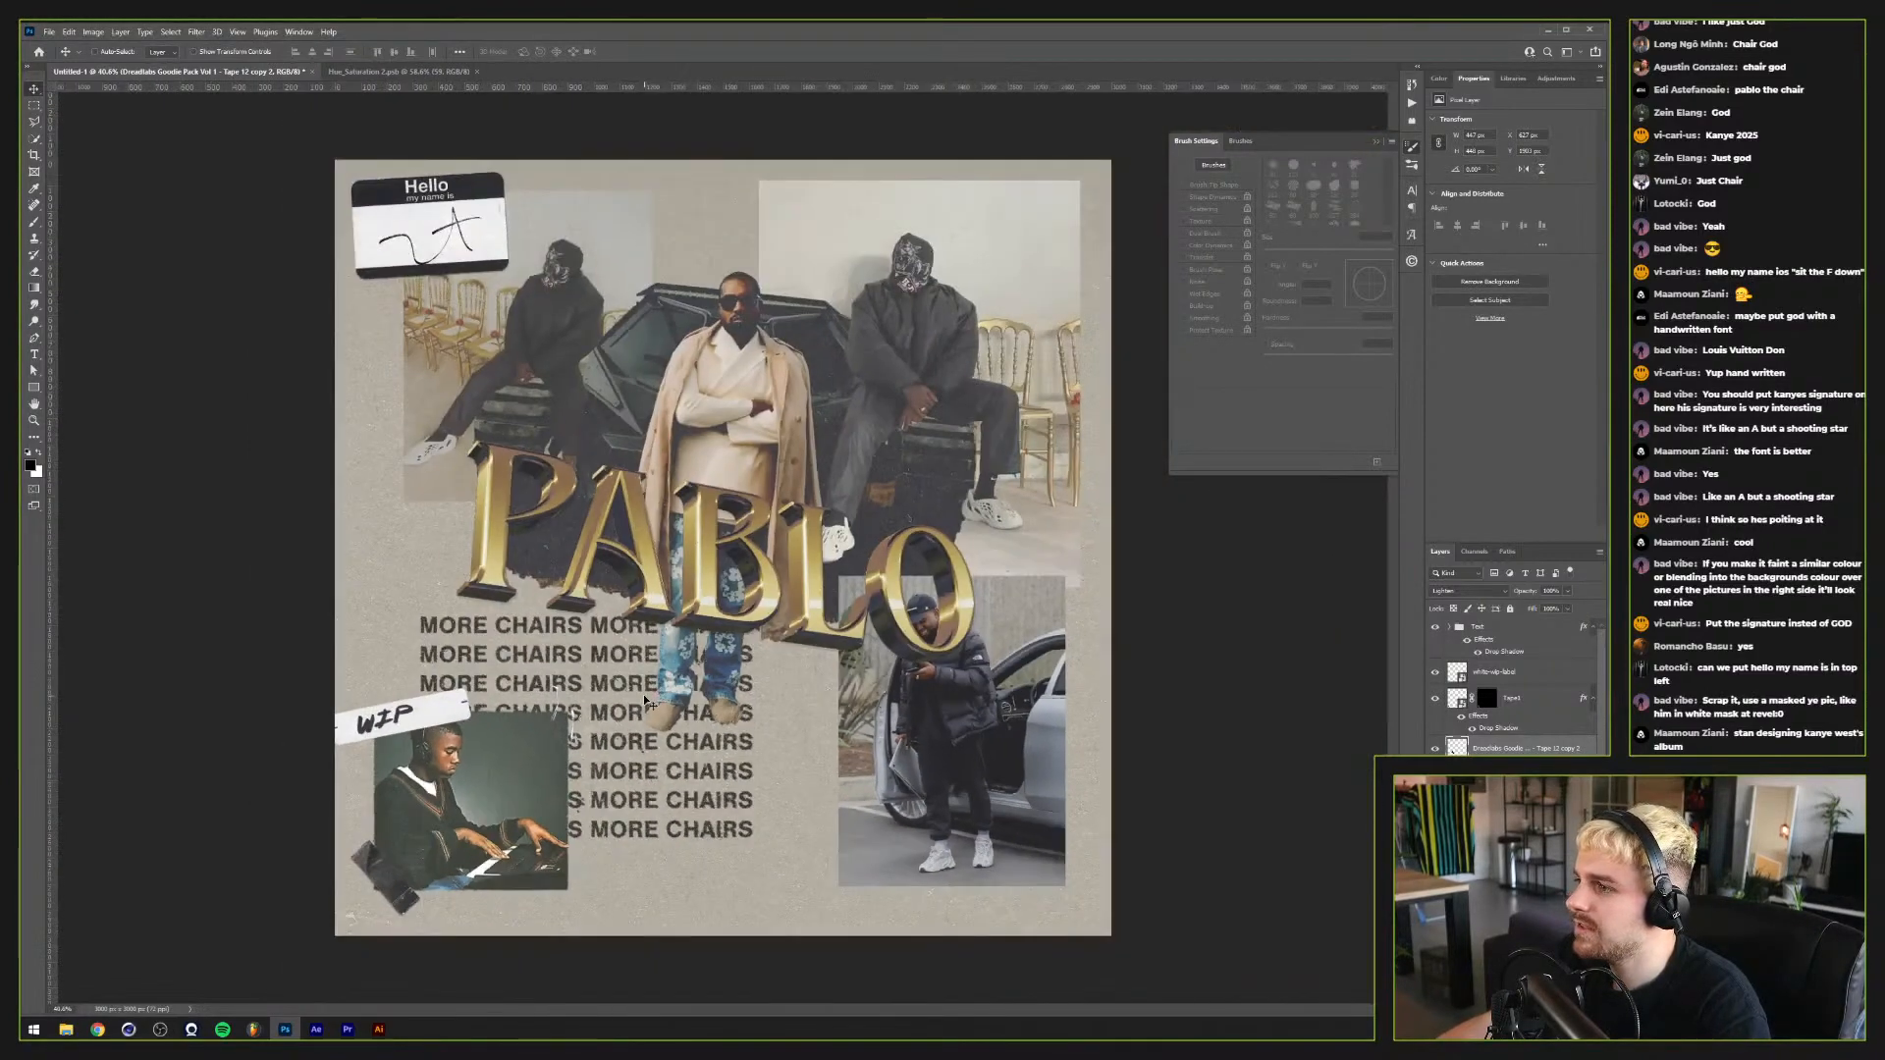
scroll(646, 702, up, 2)
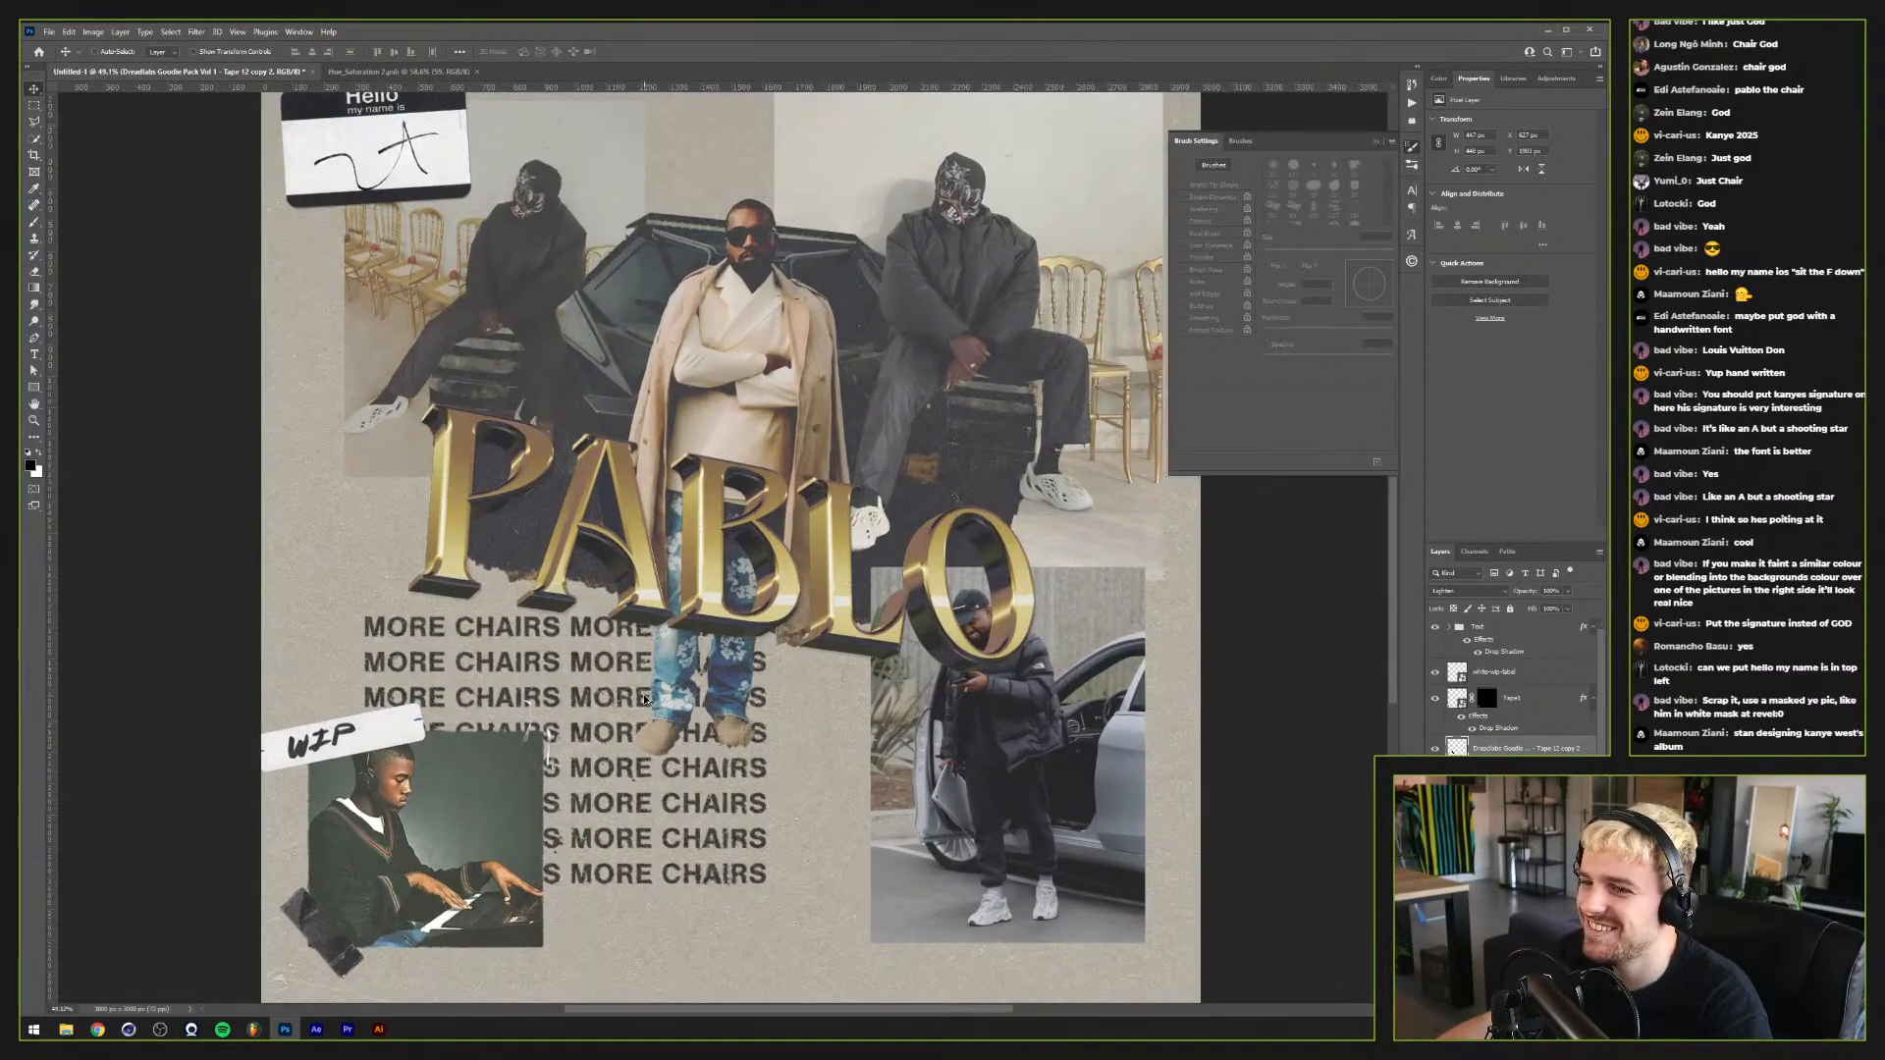
scroll(646, 702, down, 1)
drag(945, 768, 940, 735)
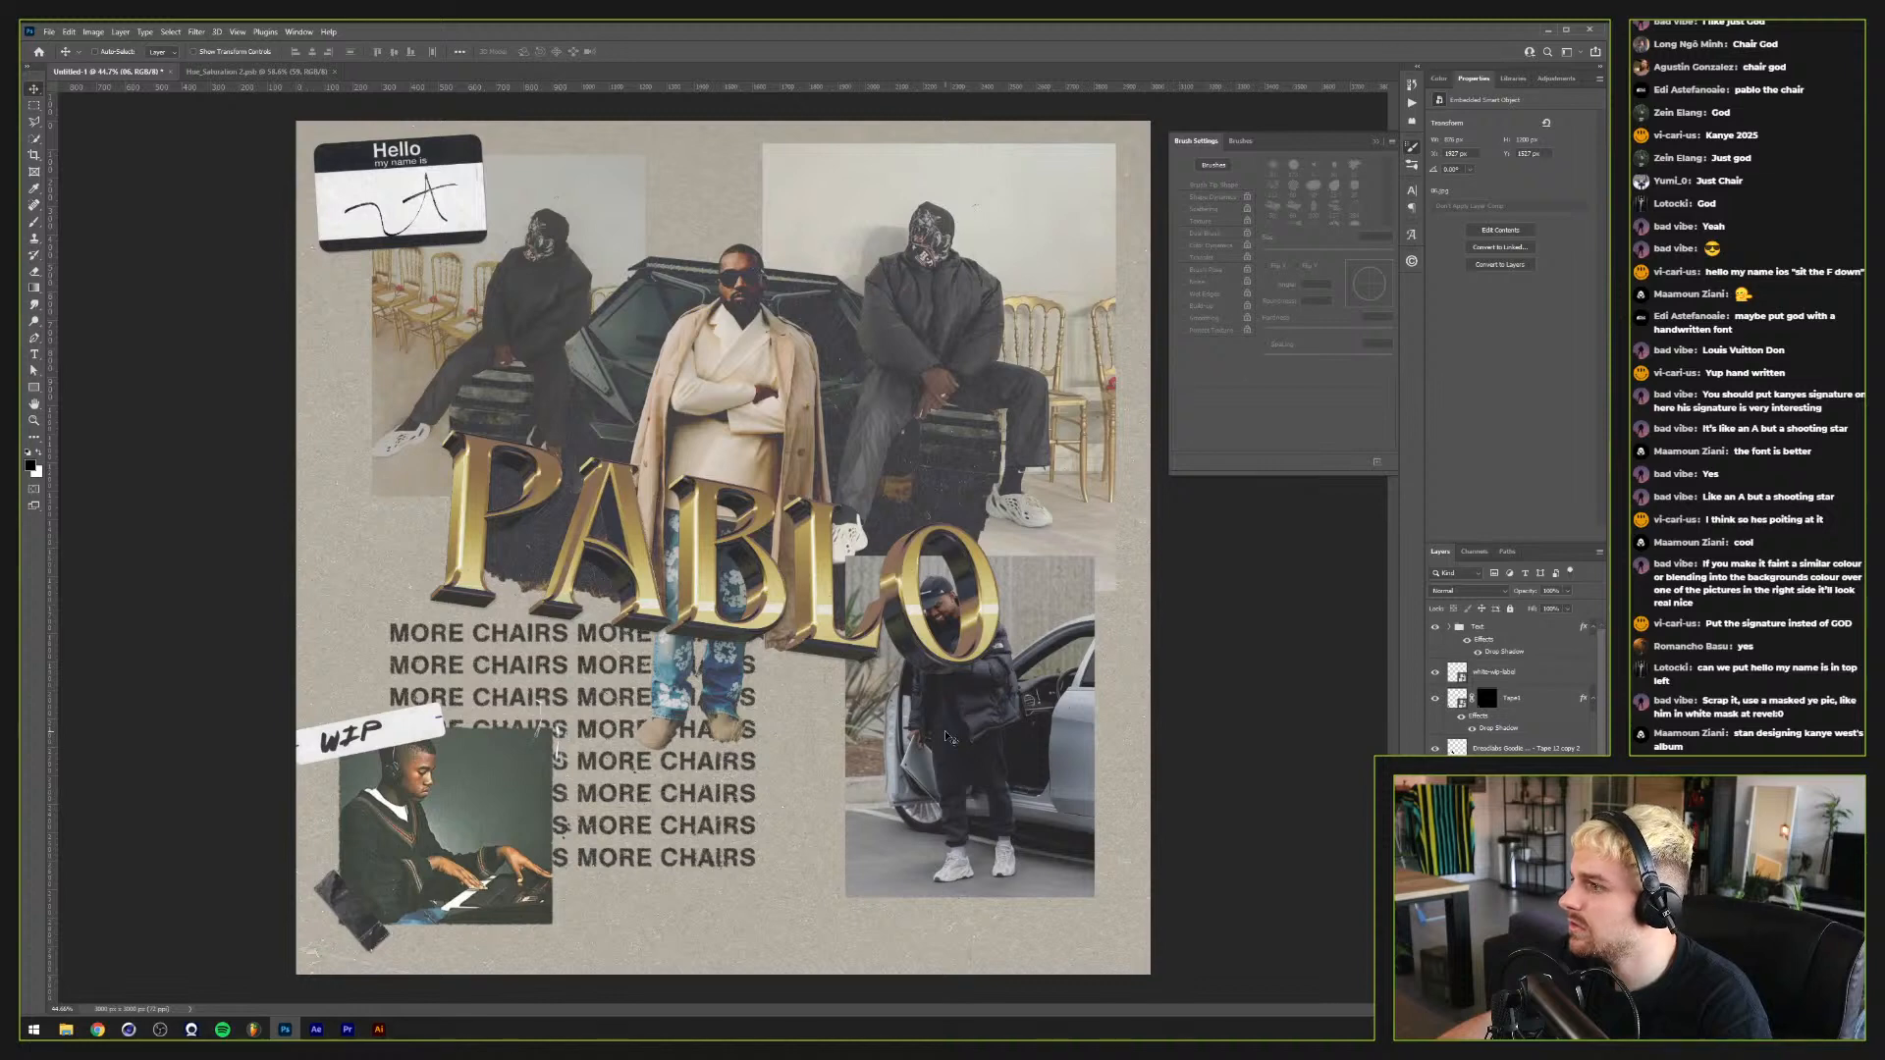
mouse_move(945, 736)
mouse_down()
mouse_move(1014, 717)
mouse_move(883, 731)
mouse_move(922, 734)
mouse_up()
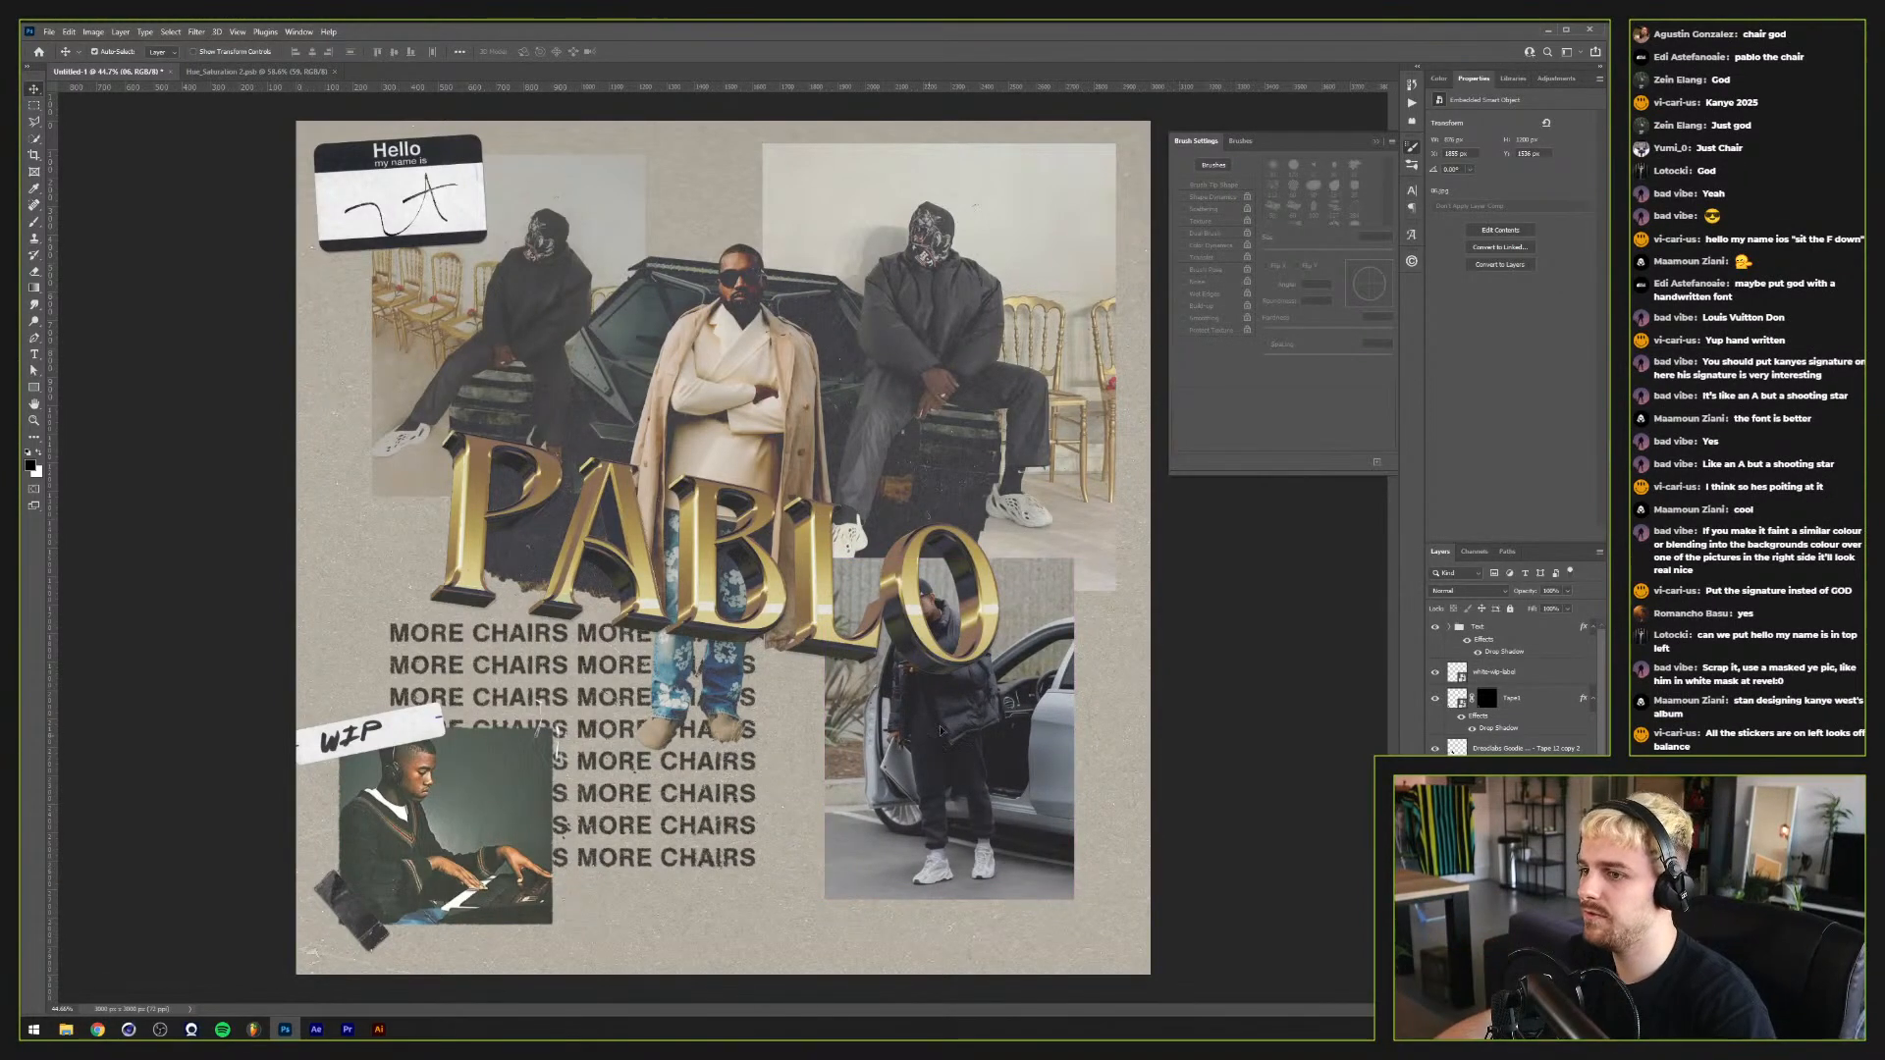
mouse_move(925, 738)
mouse_down()
mouse_move(919, 805)
mouse_move(949, 728)
mouse_up()
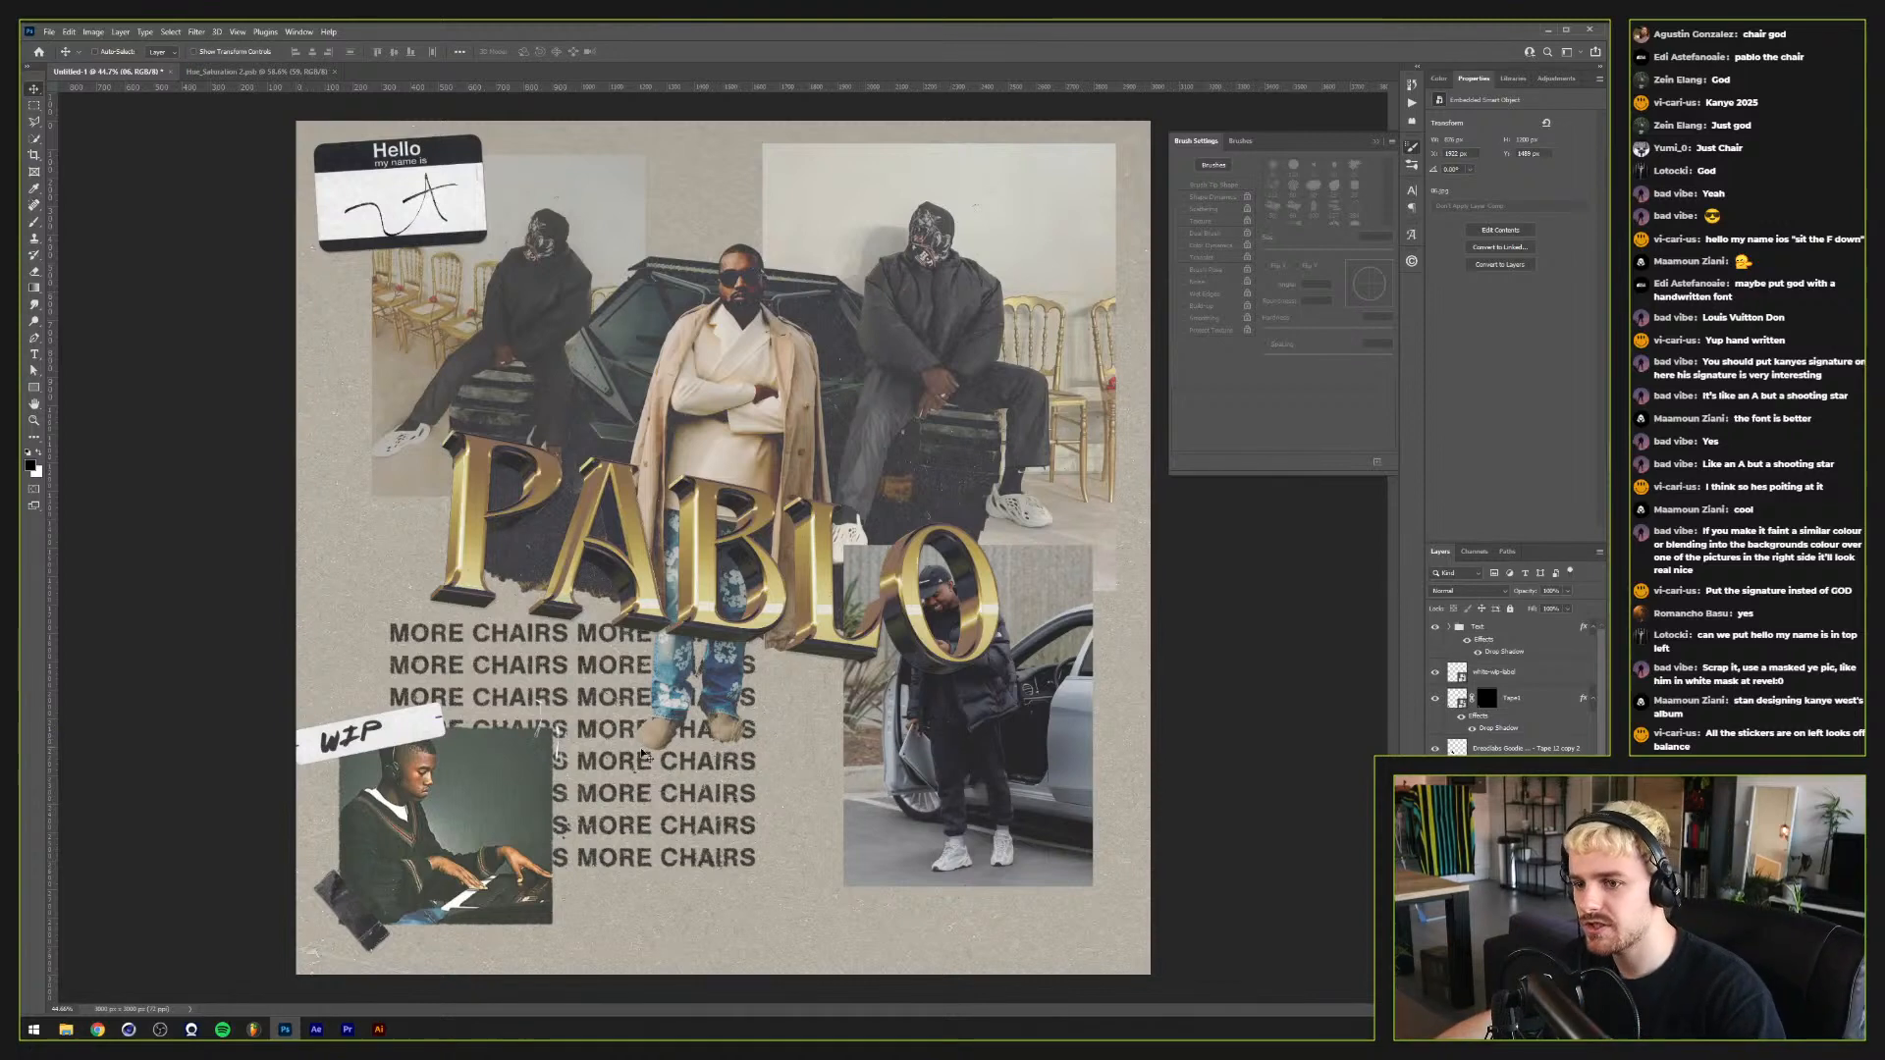
Step: Select the piano photo group together with its WIP label and tape layers and move them slightly right and down
key(alt+bracketleft)
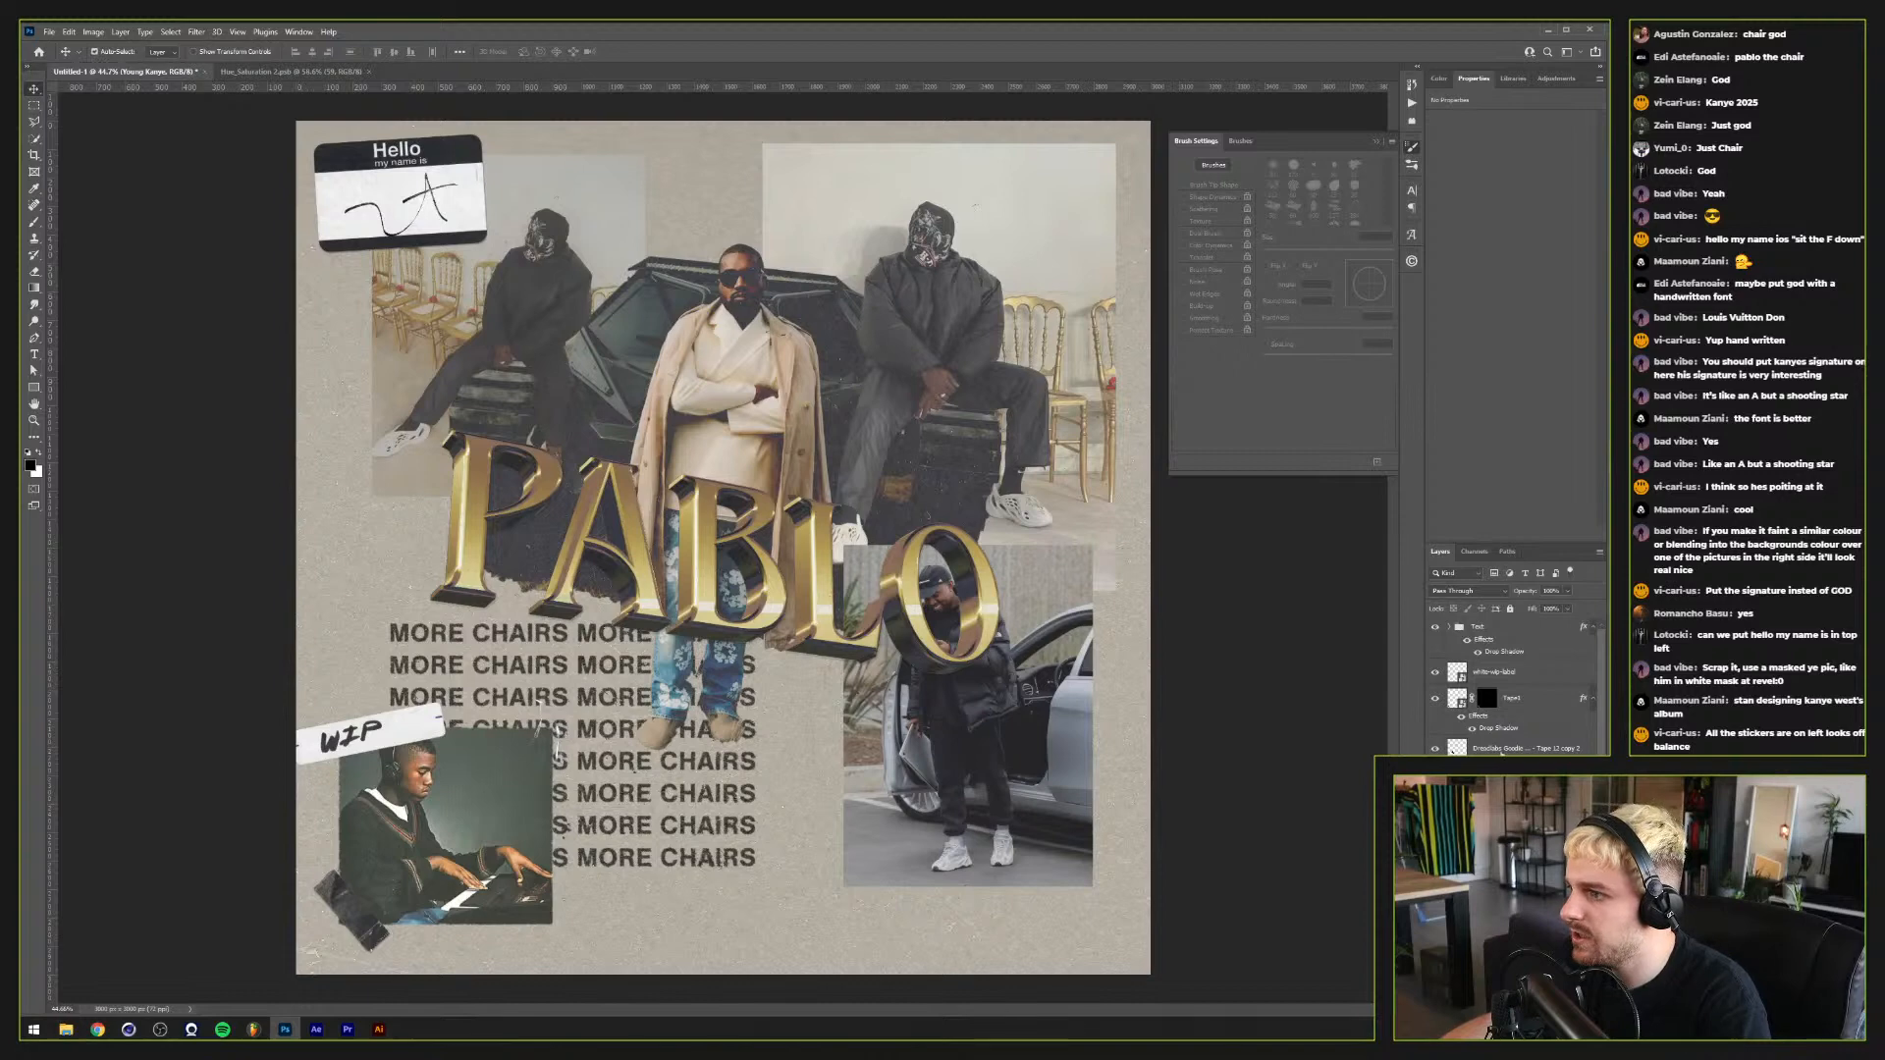
key(alt+shift+bracketright)
key(alt+shift+bracketright)
key(alt+shift+bracketright)
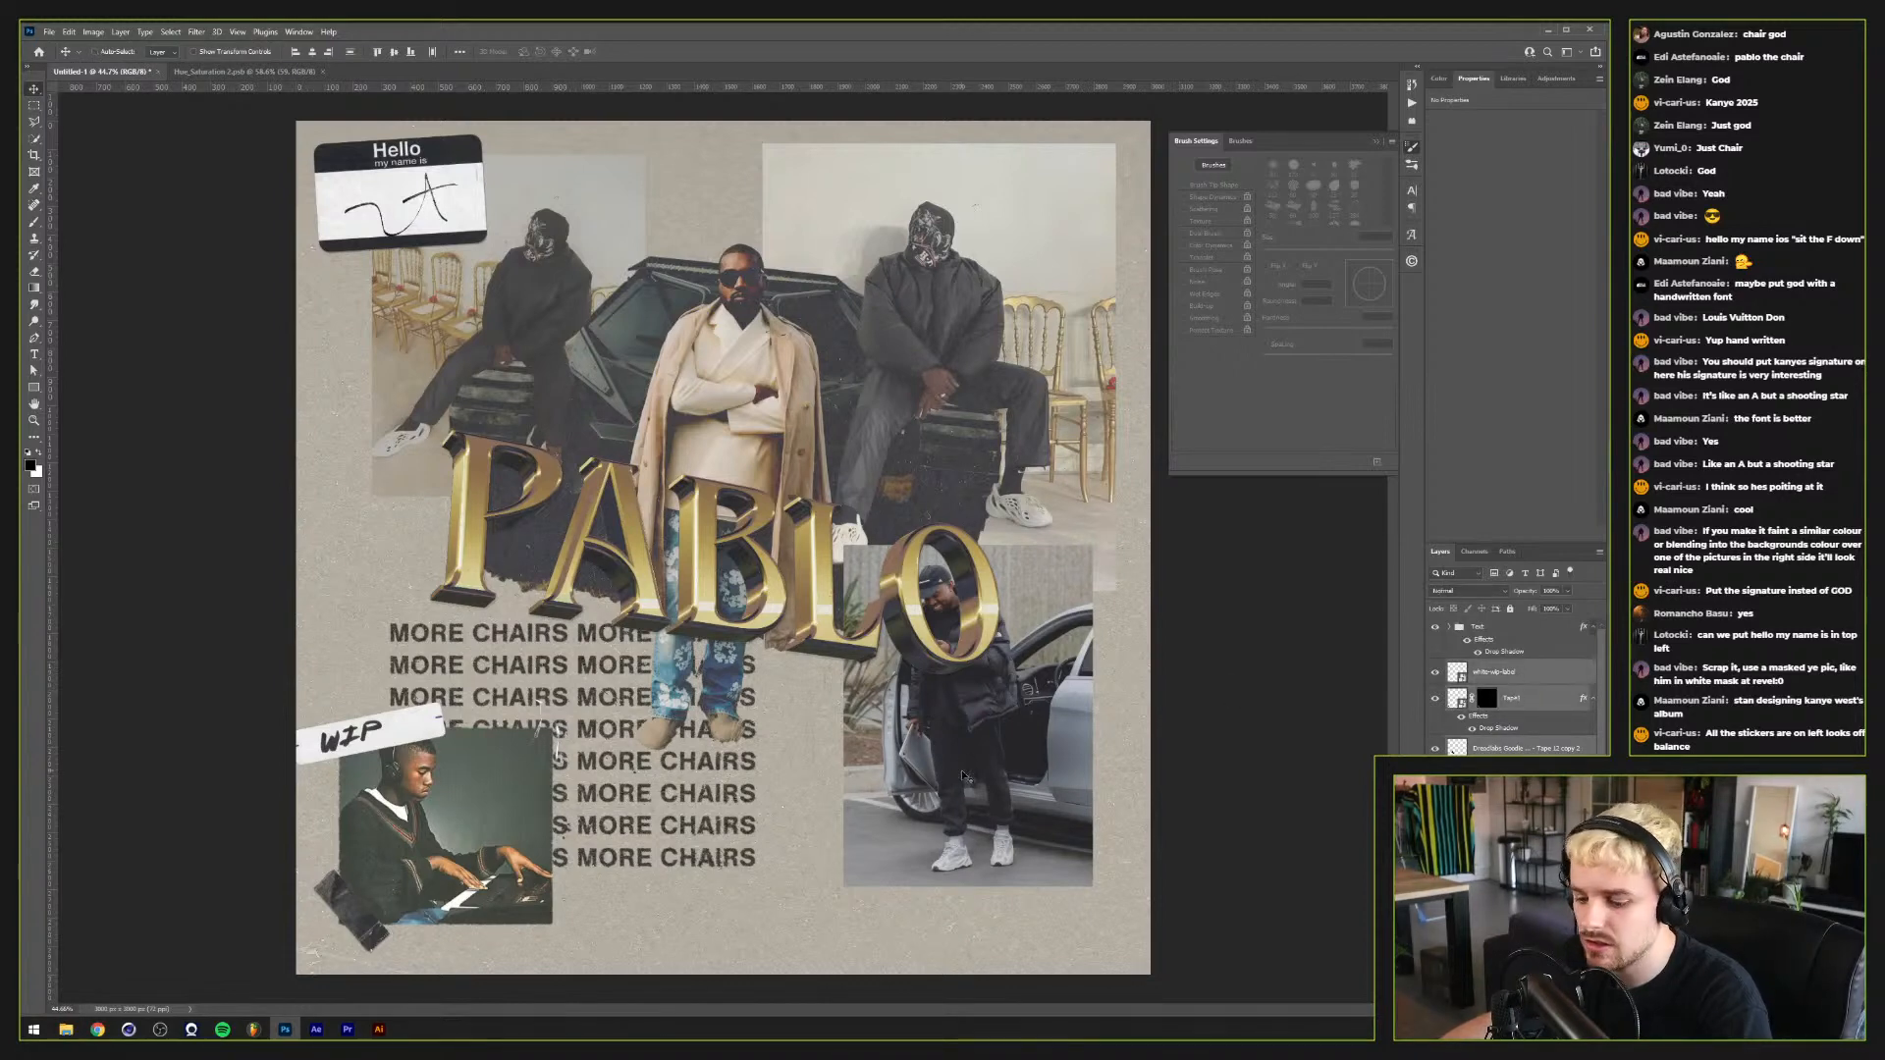
drag(542, 830, 579, 832)
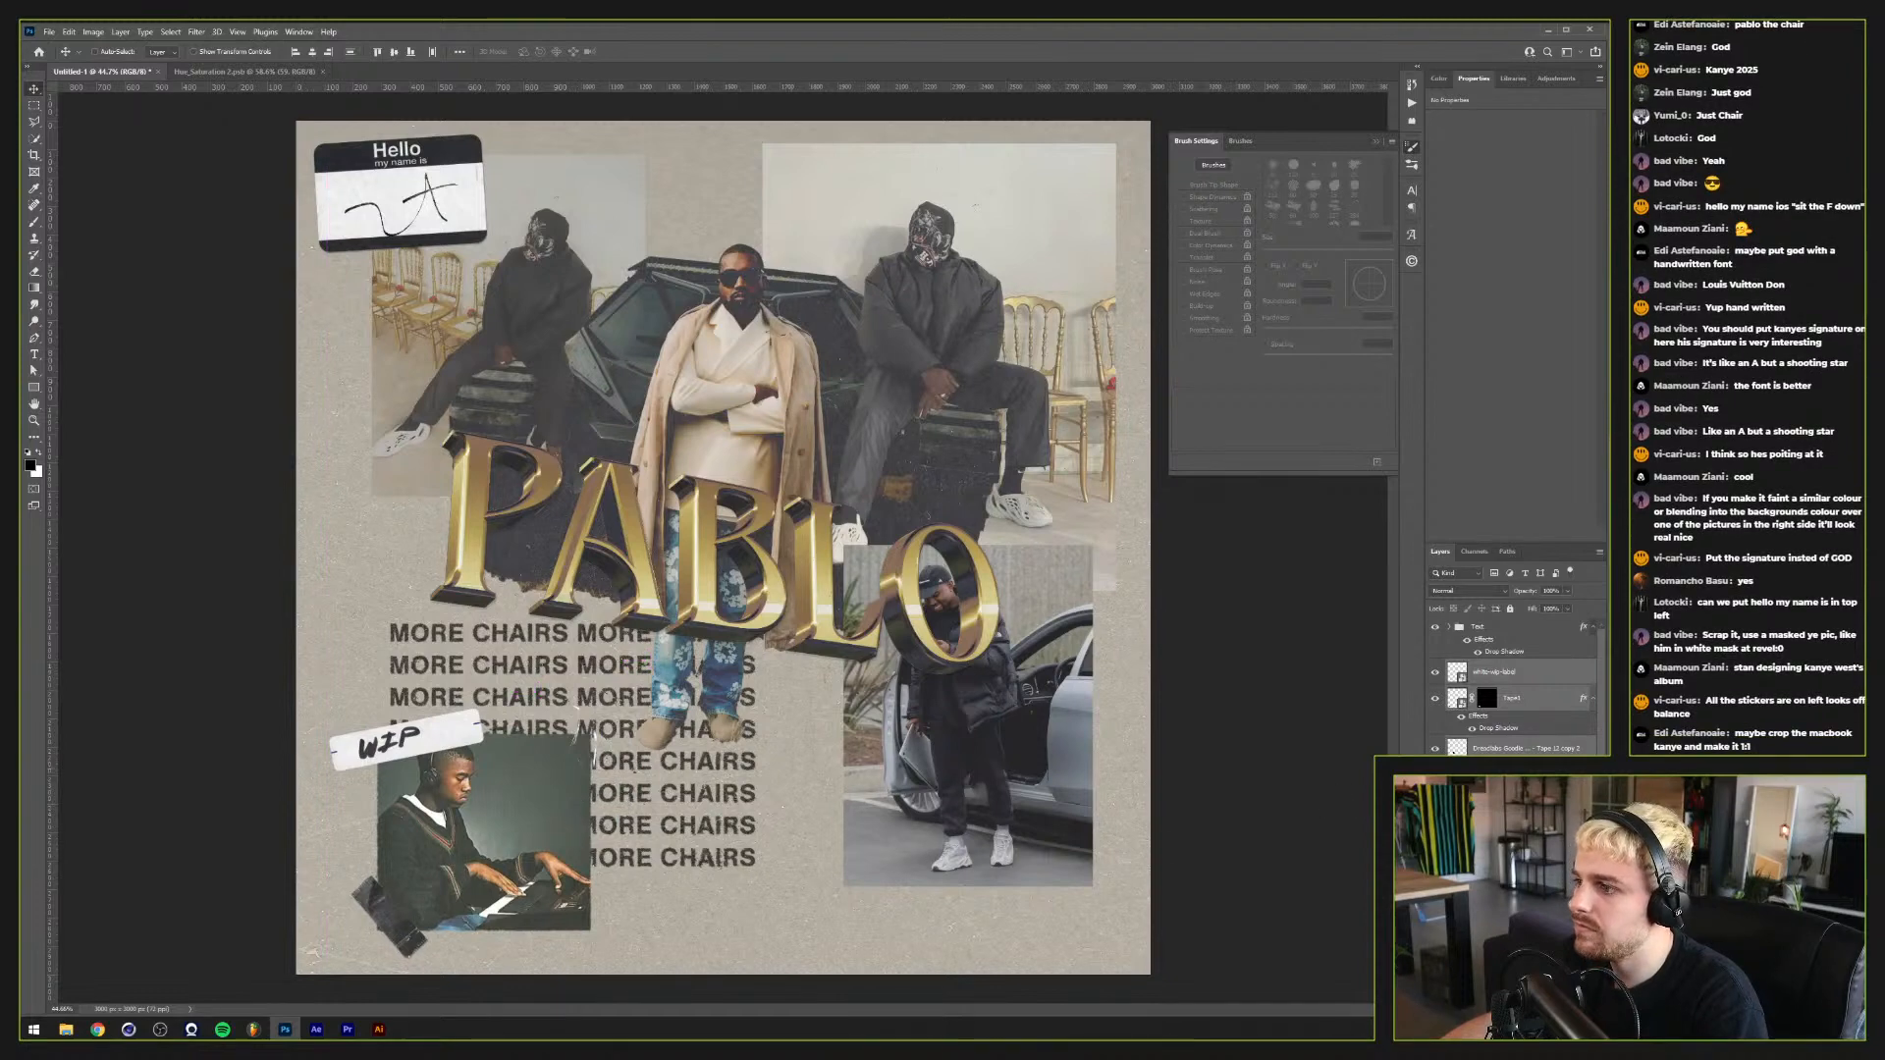
Step: Move the Hello name sticker to the poster's upper-right corner and adjust the signature's Blend If highlight range for the underlying layer
ctrl+click(427, 175)
drag(427, 175, 1118, 169)
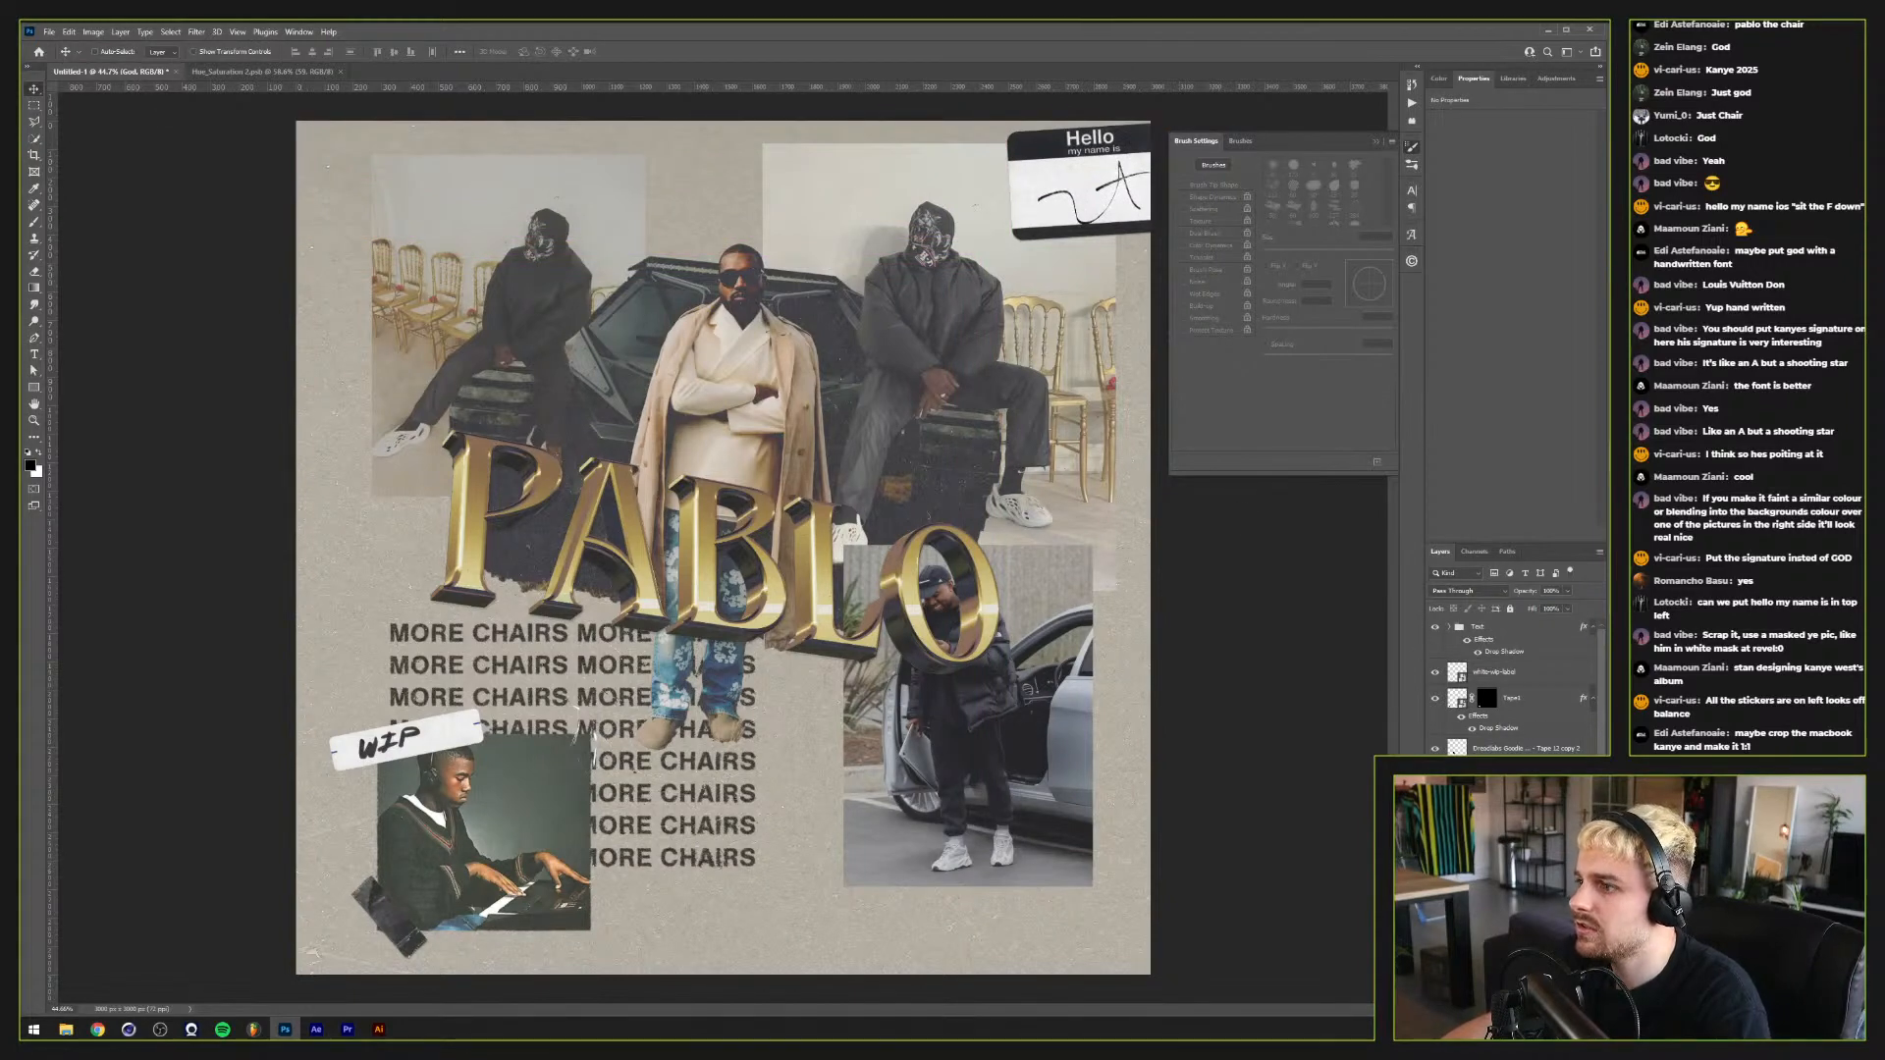
key(alt+bracketleft)
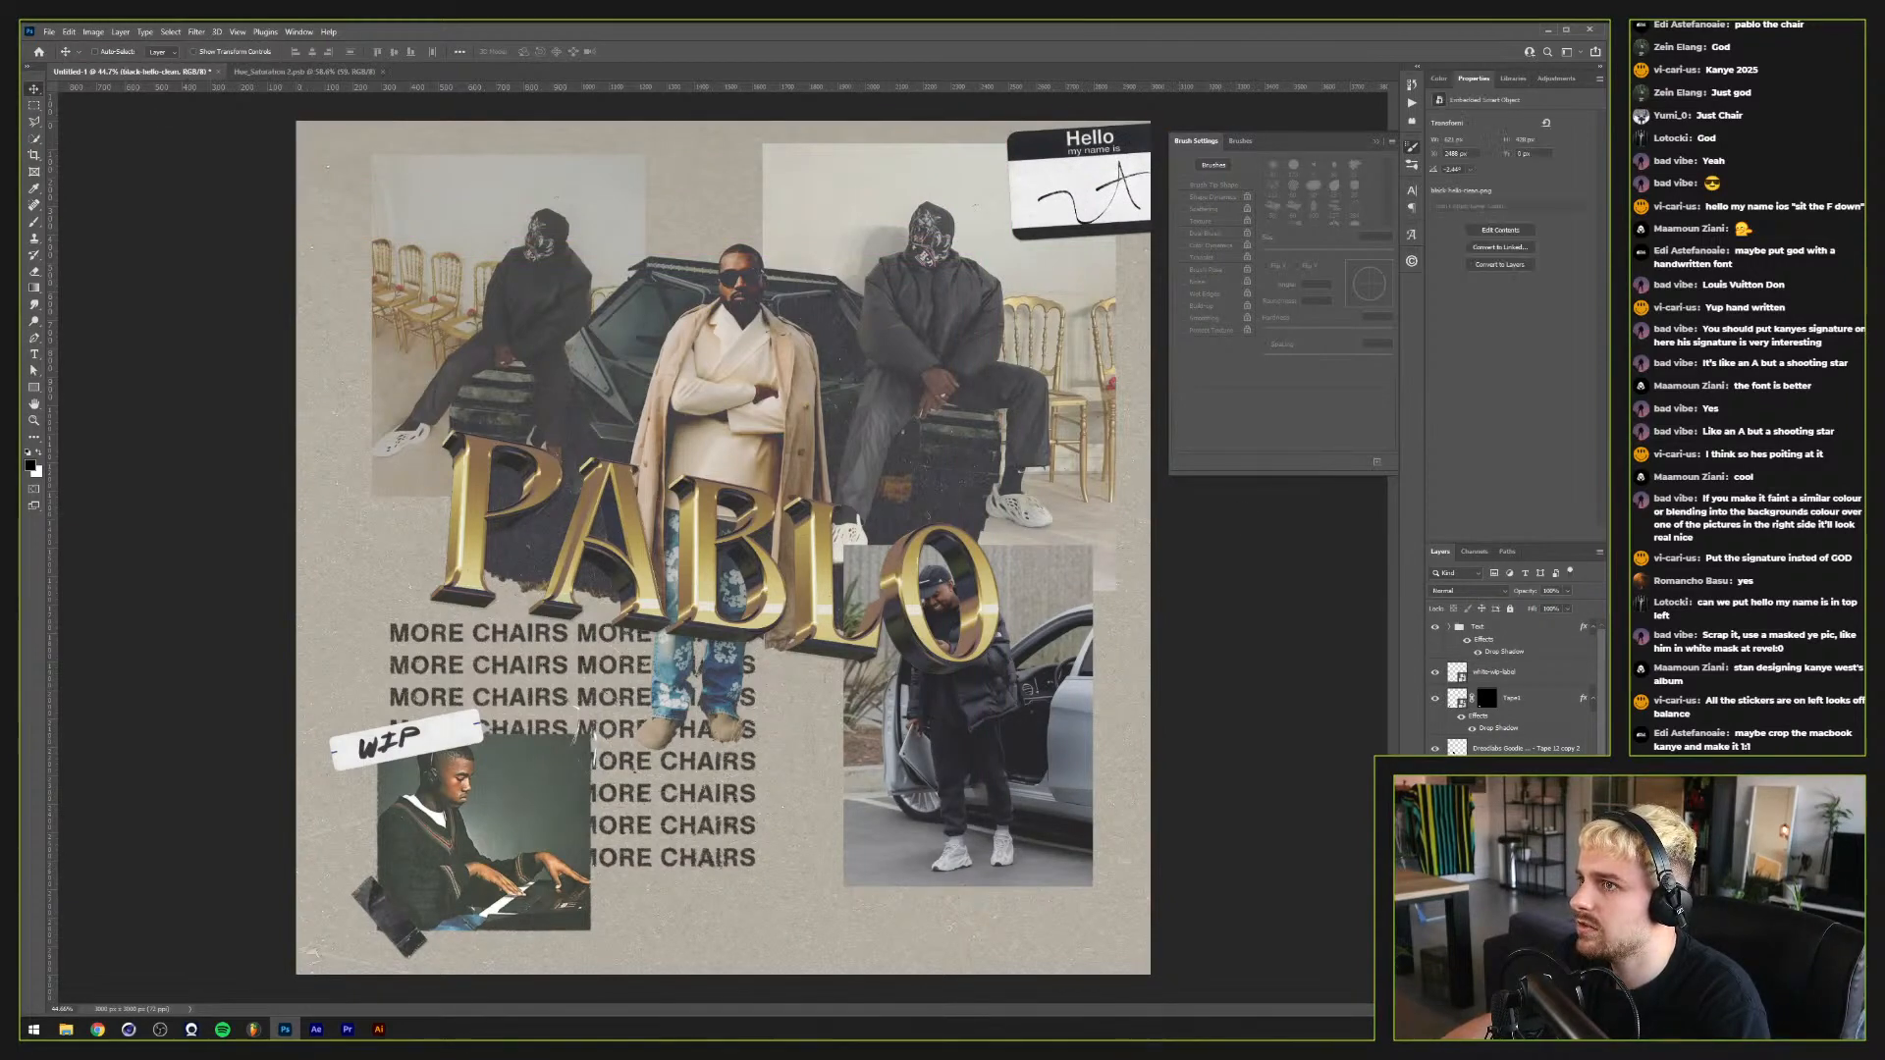
key(alt+bracketleft)
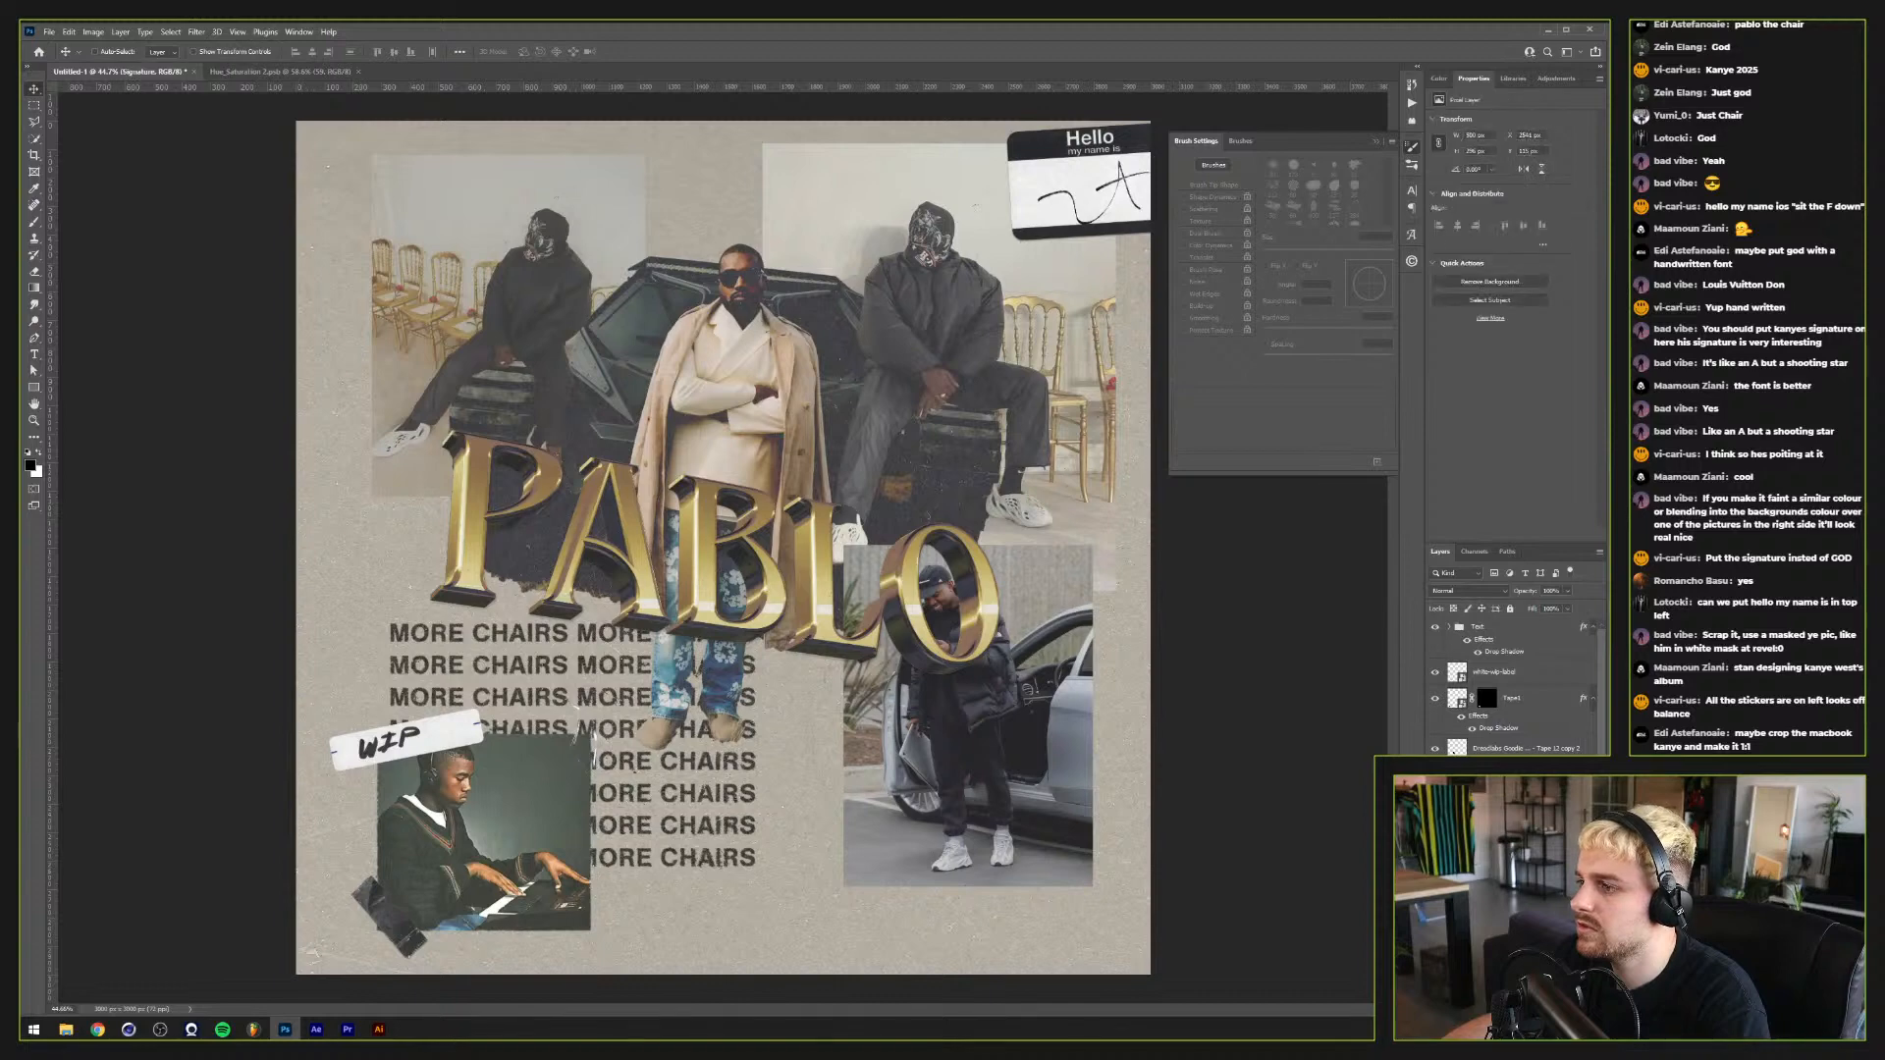
key(ctrl+shift+b)
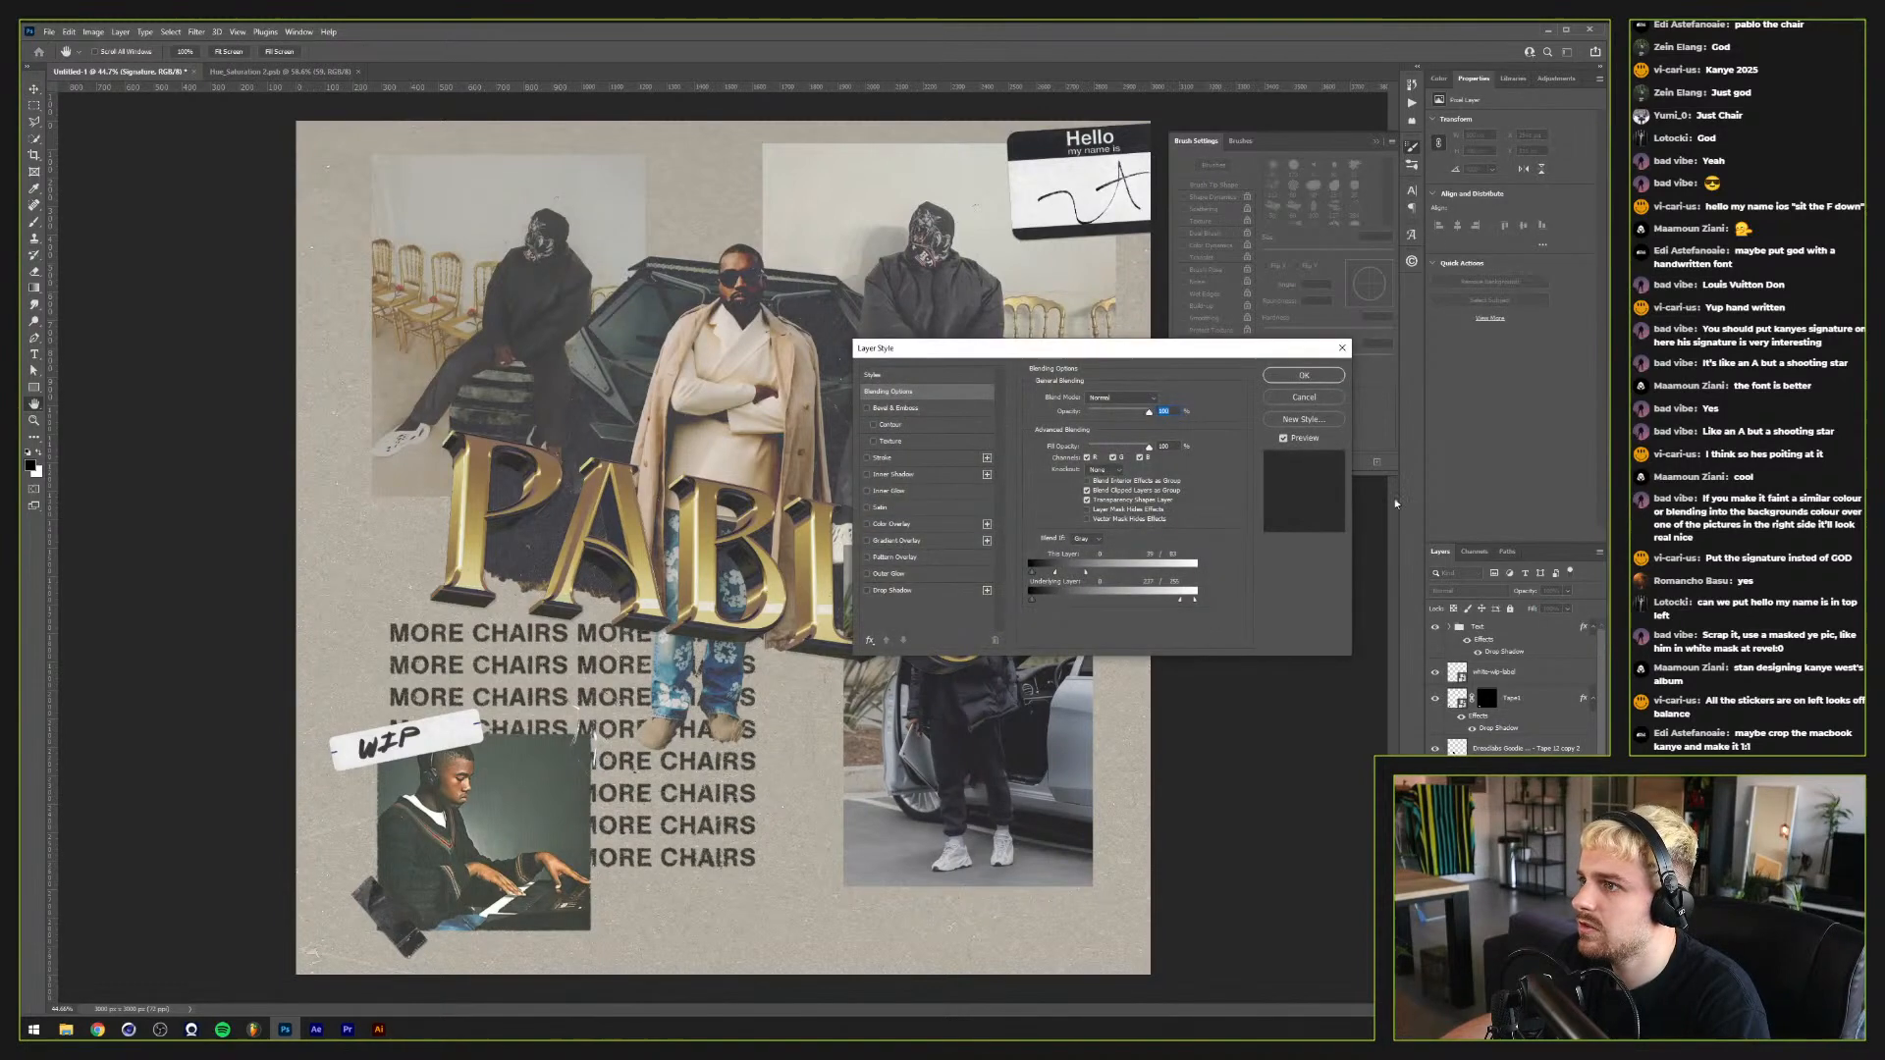
drag(1179, 598, 1176, 600)
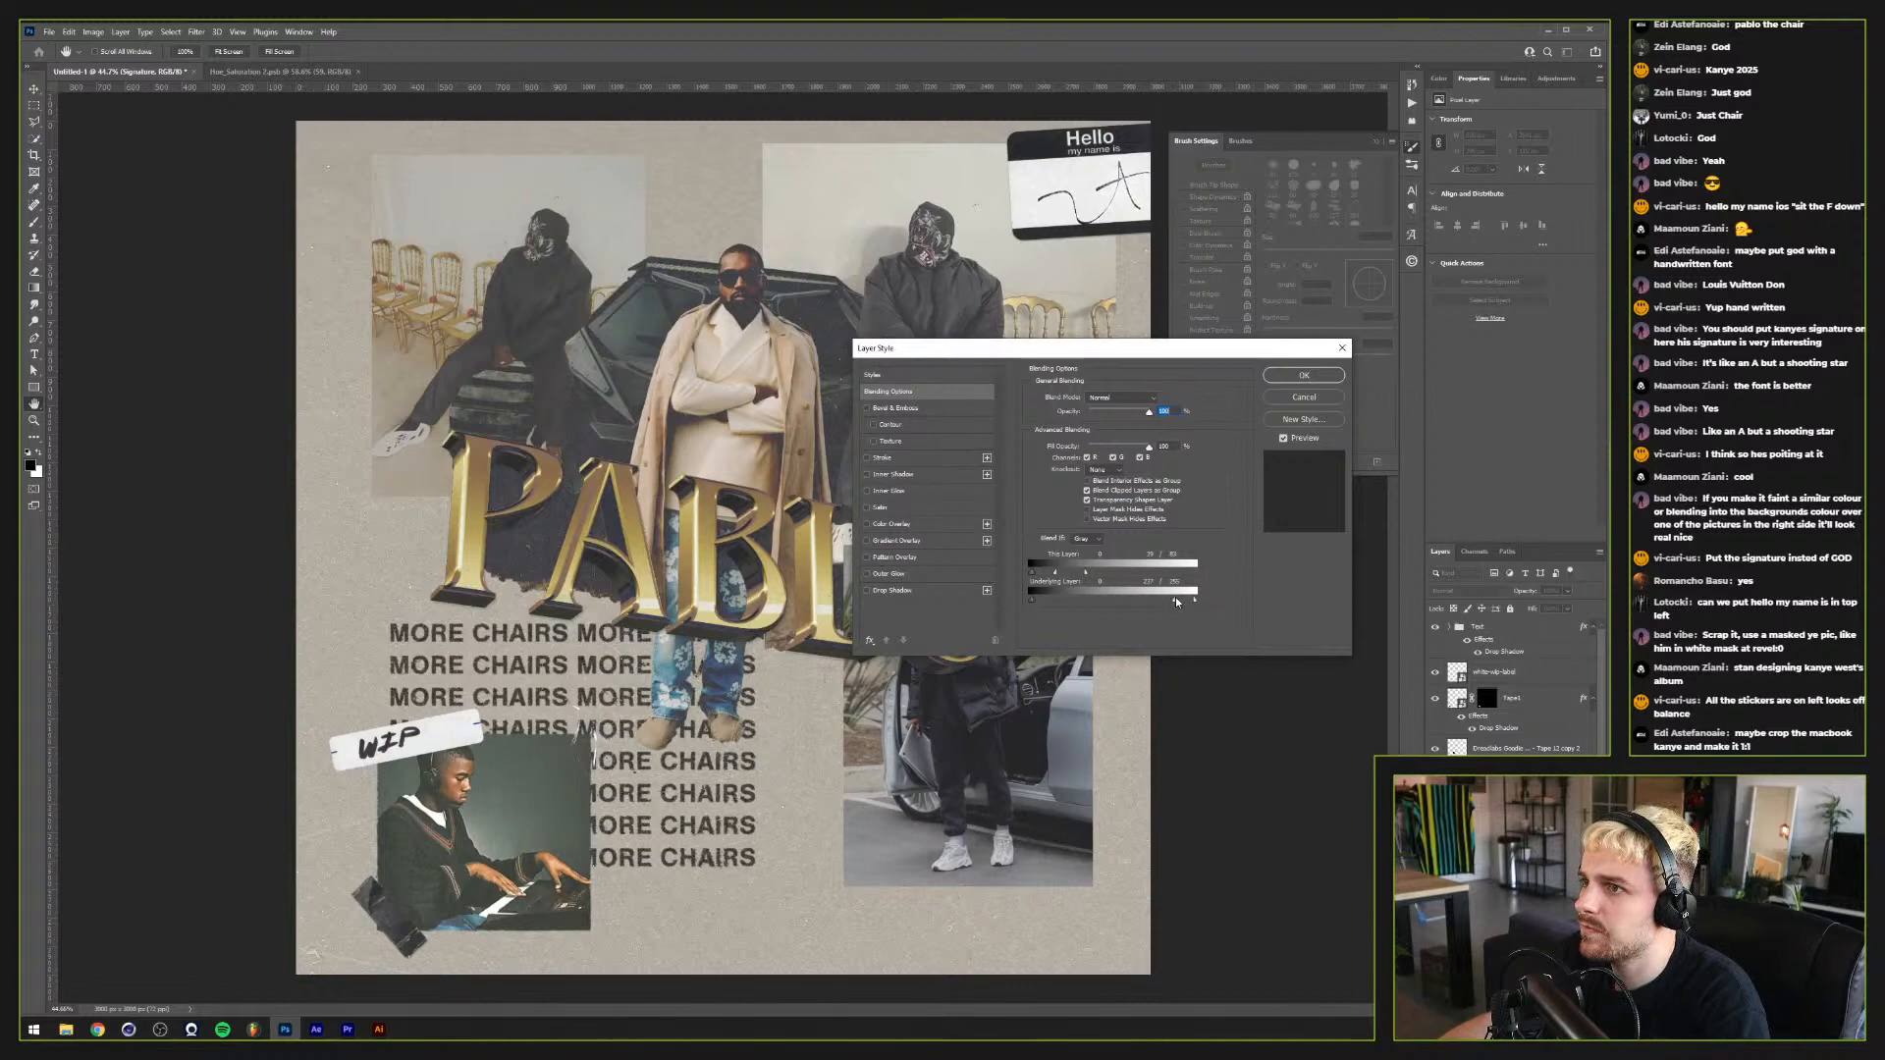
click(1303, 375)
Step: Nudge the signature slightly upward on the Hello name sticker
key(Up)
key(Up)
key(Up)
key(Up)
key(Up)
key(Up)
key(Up)
key(Up)
key(Up)
key(Up)
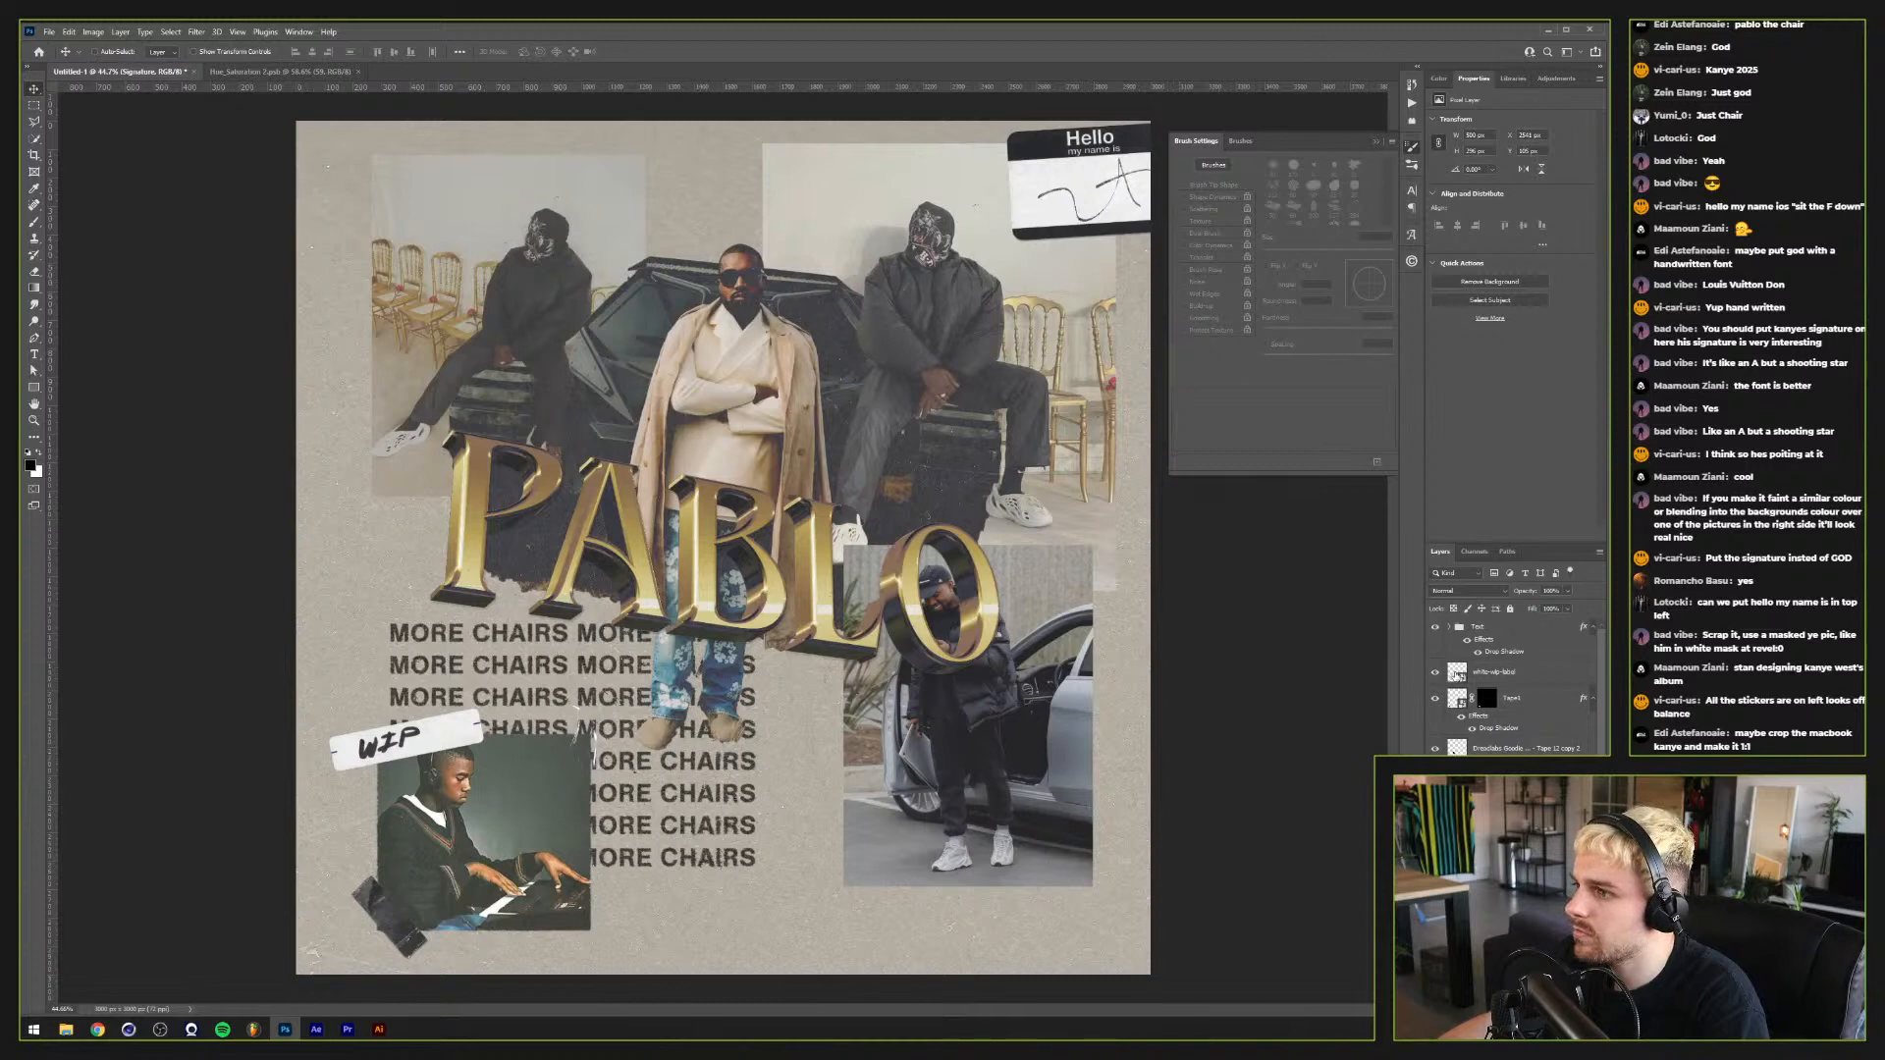
Step: Move the silver car photo lower and slightly left beneath the title, and set its blend mode to Multiply
drag(1019, 717, 1019, 783)
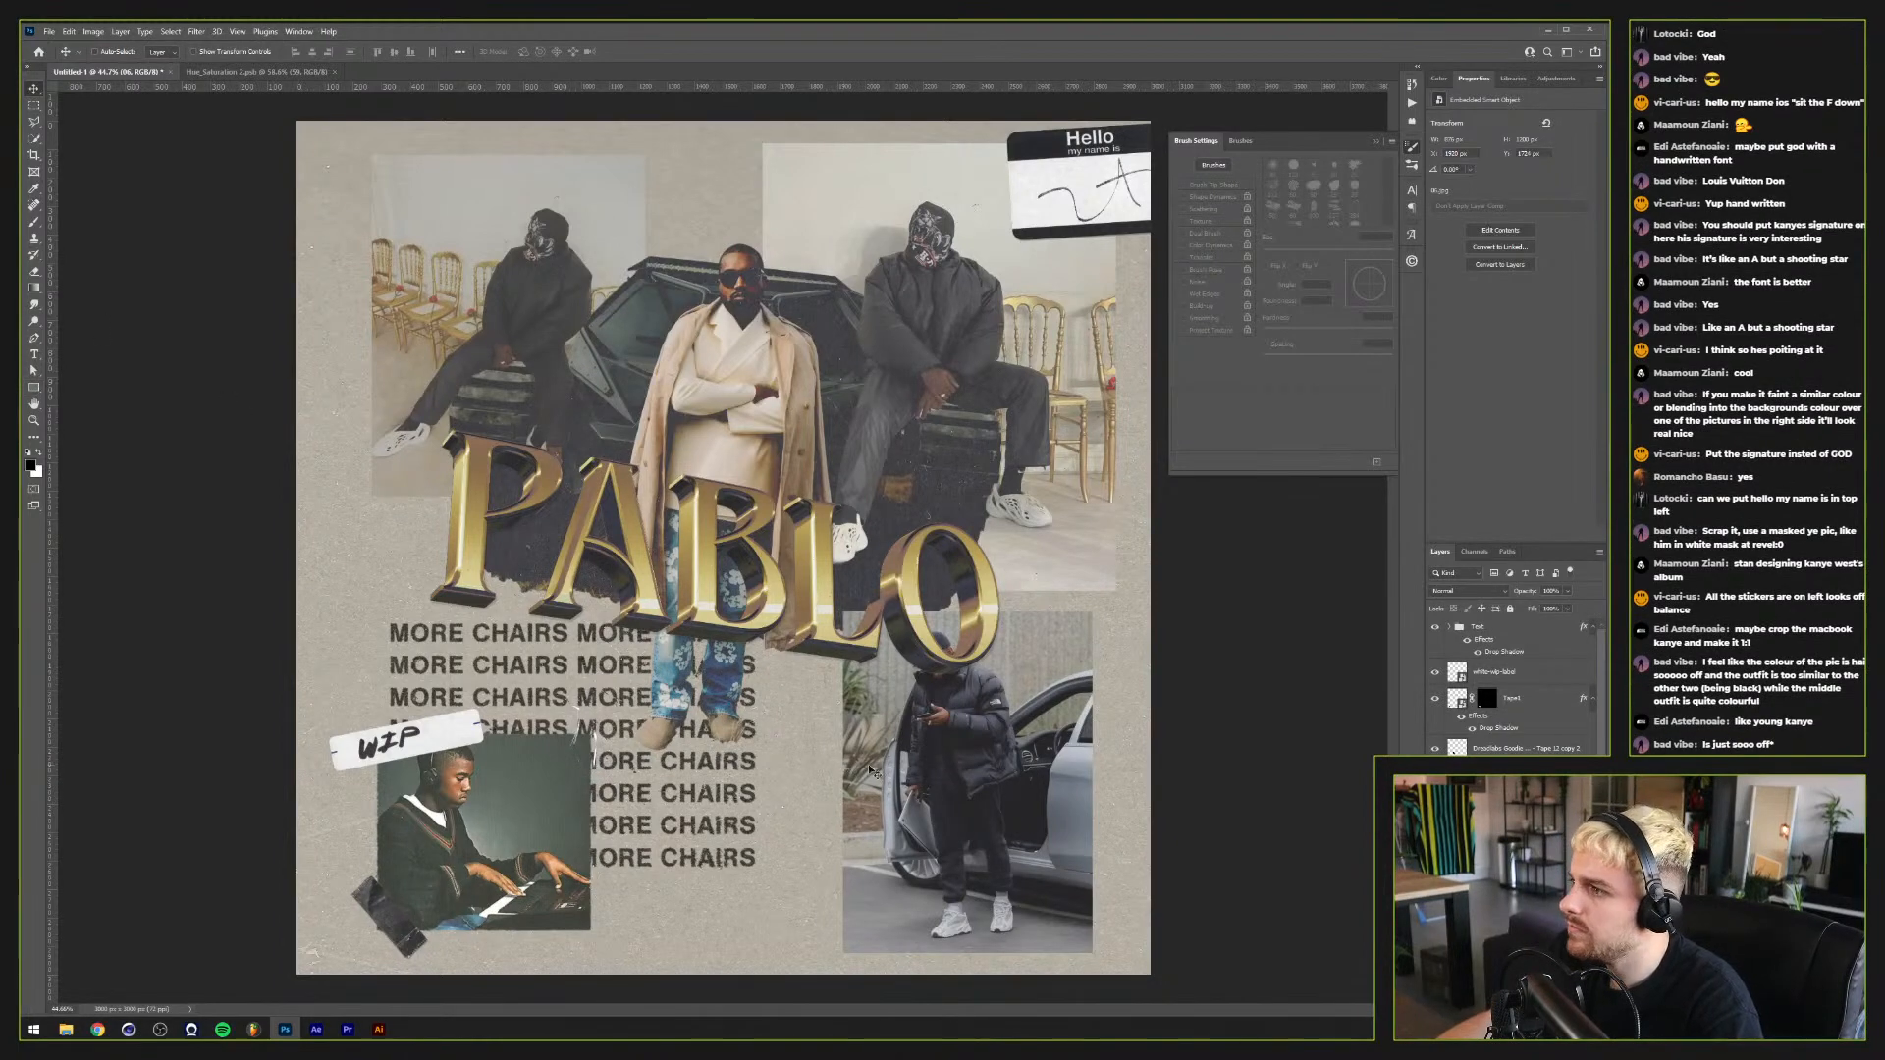
drag(951, 772, 916, 768)
scroll(916, 769, up, 2)
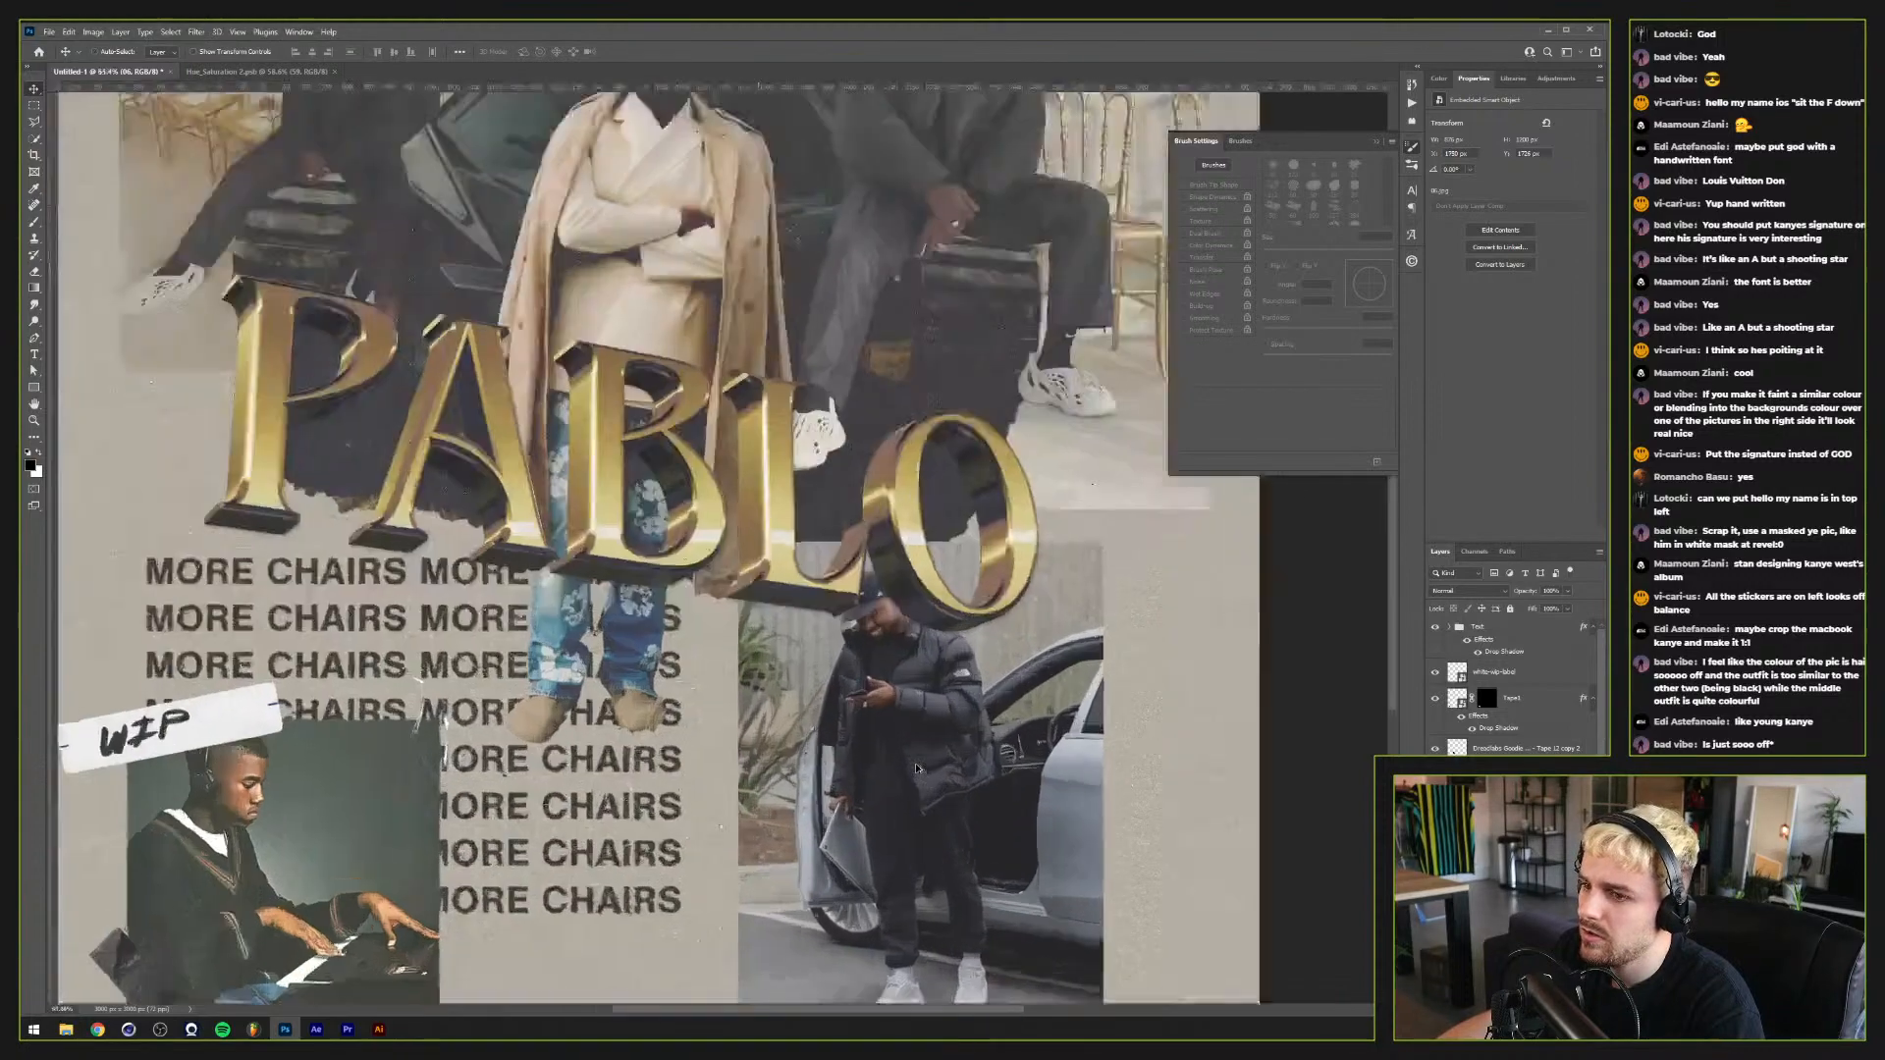
scroll(916, 769, down, 3)
click(1468, 591)
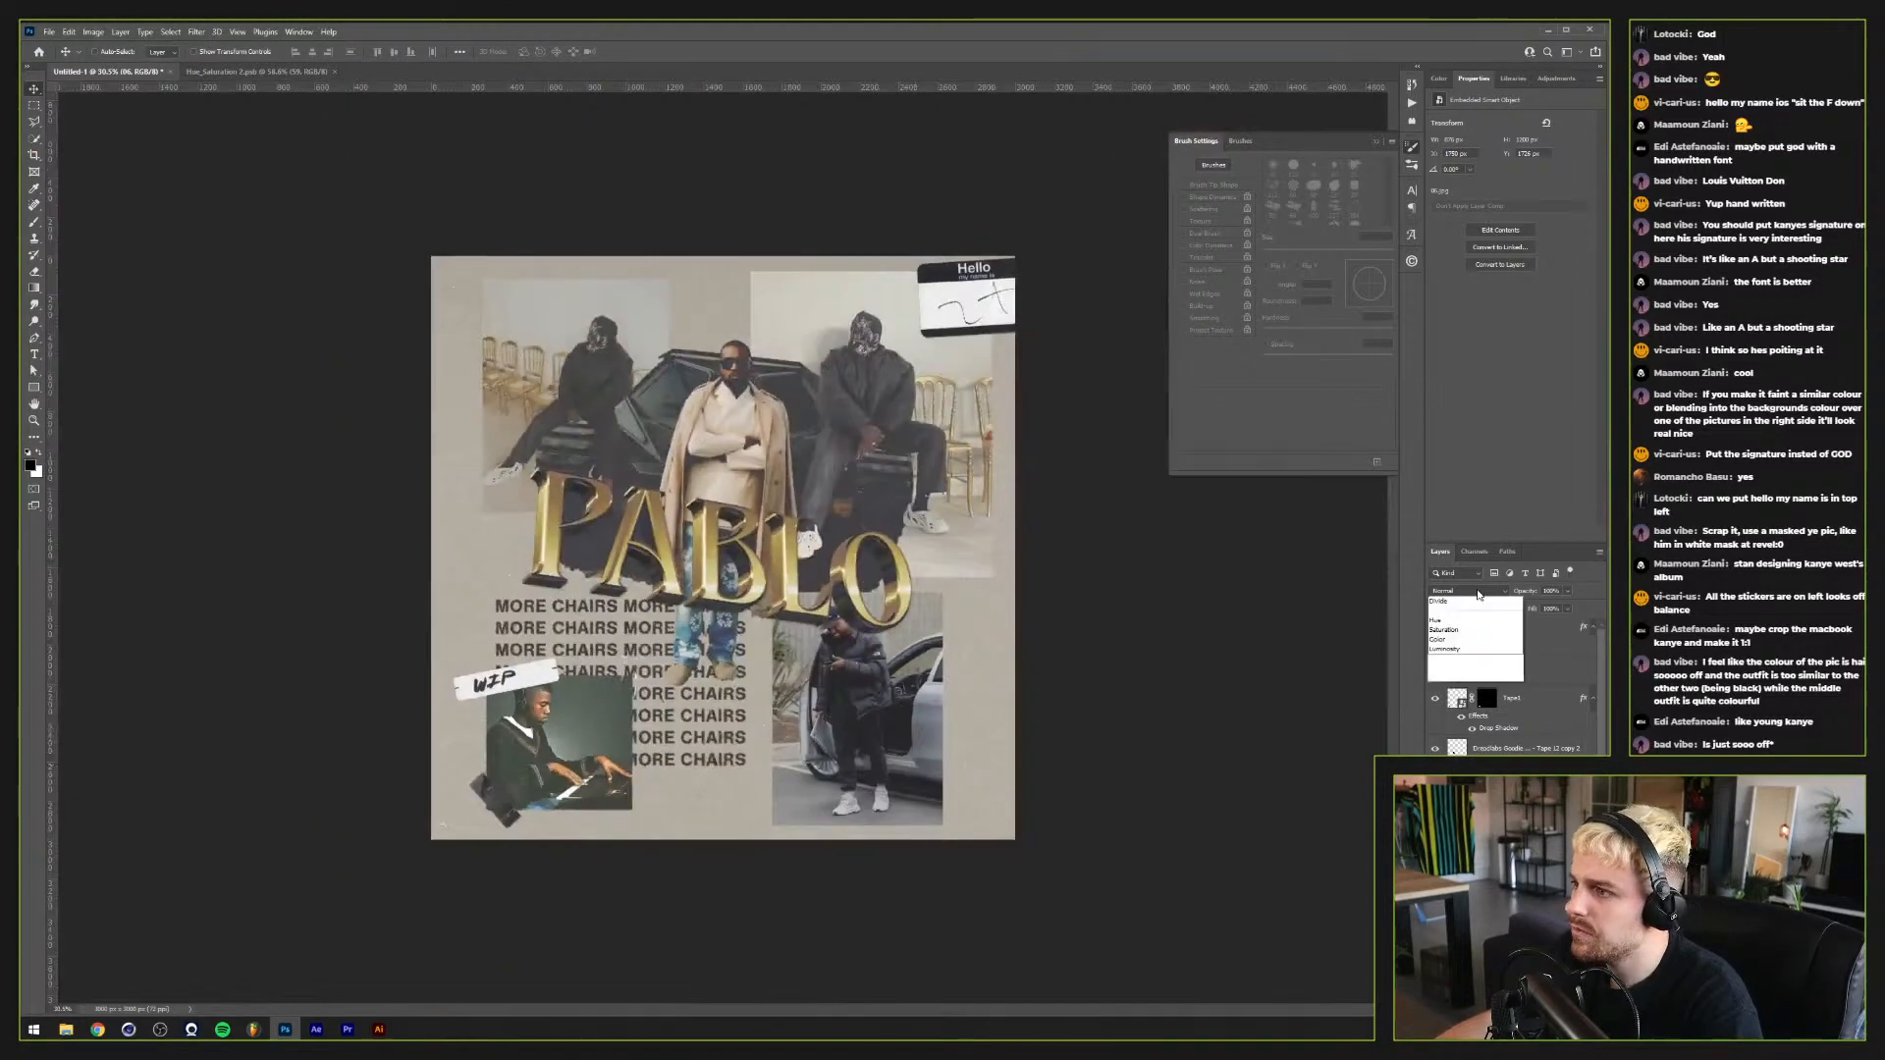
click(1467, 640)
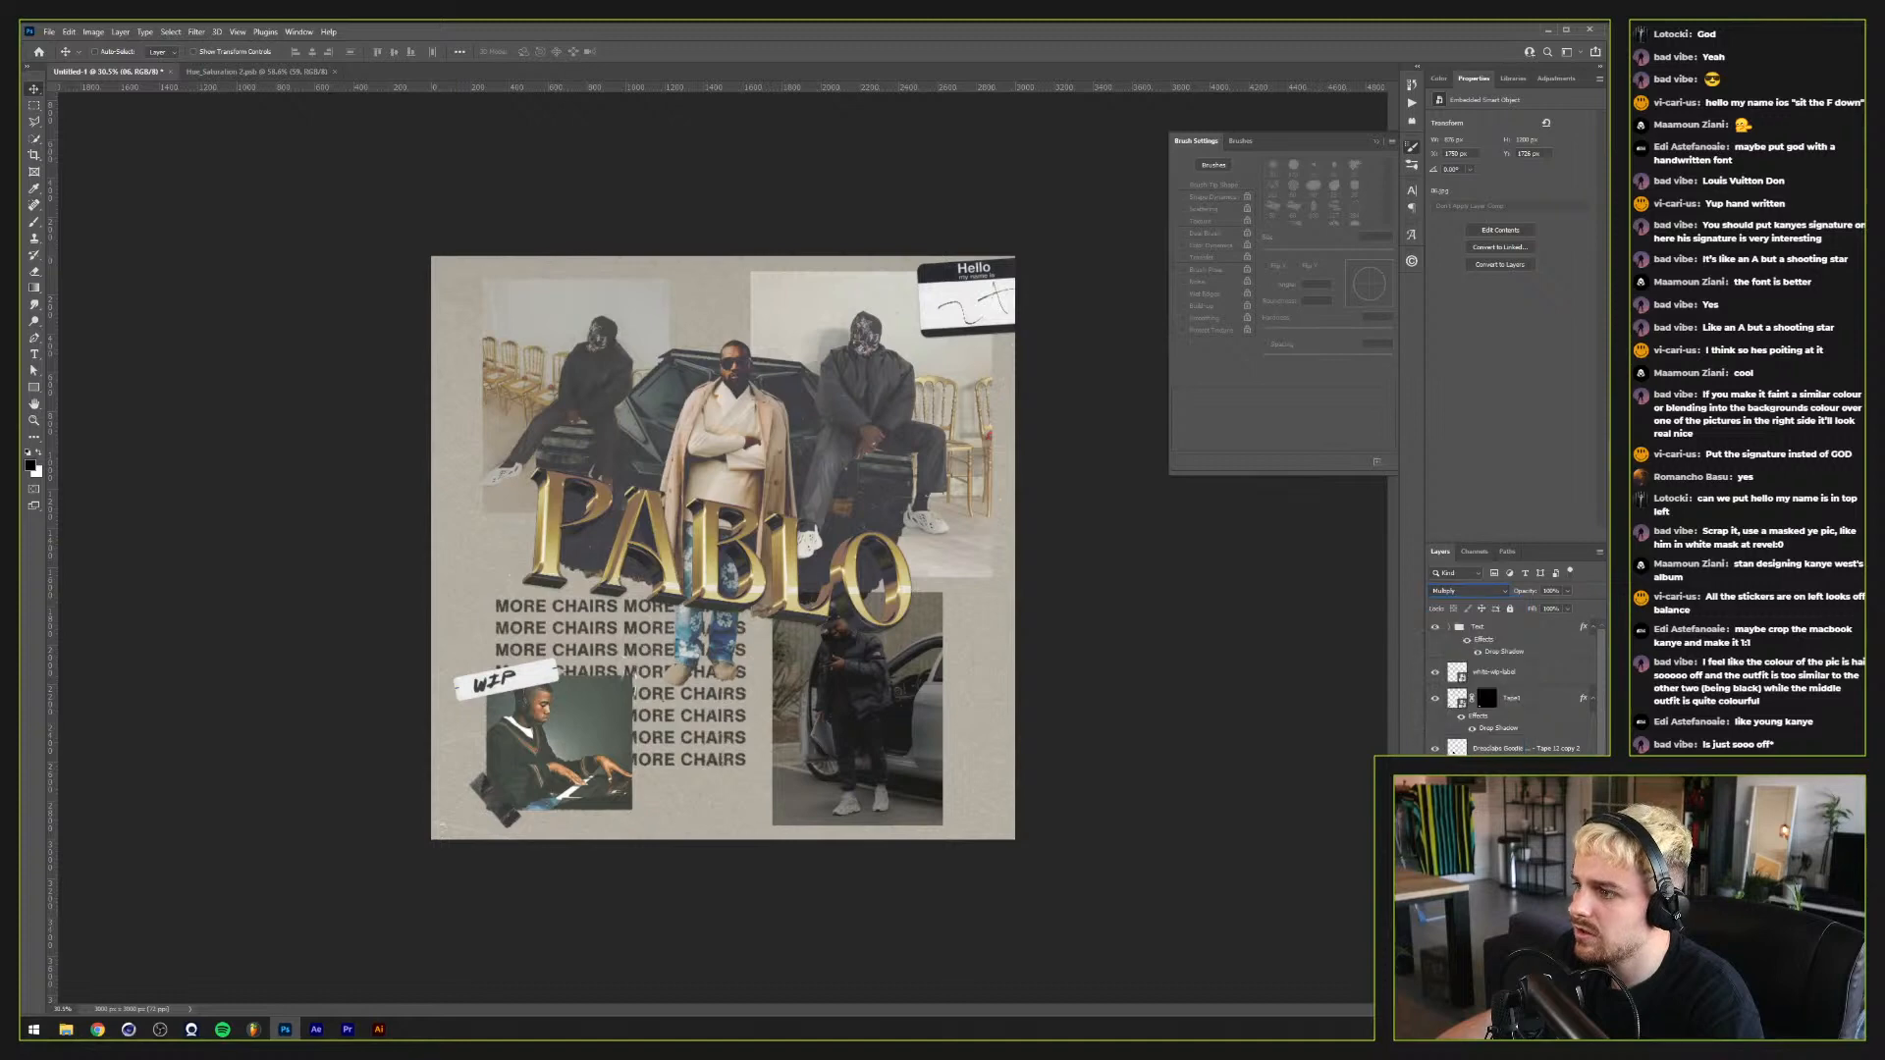
Step: Try different Blend If ranges for this layer and the underlying layer on the silver car photo
double_click(1536, 698)
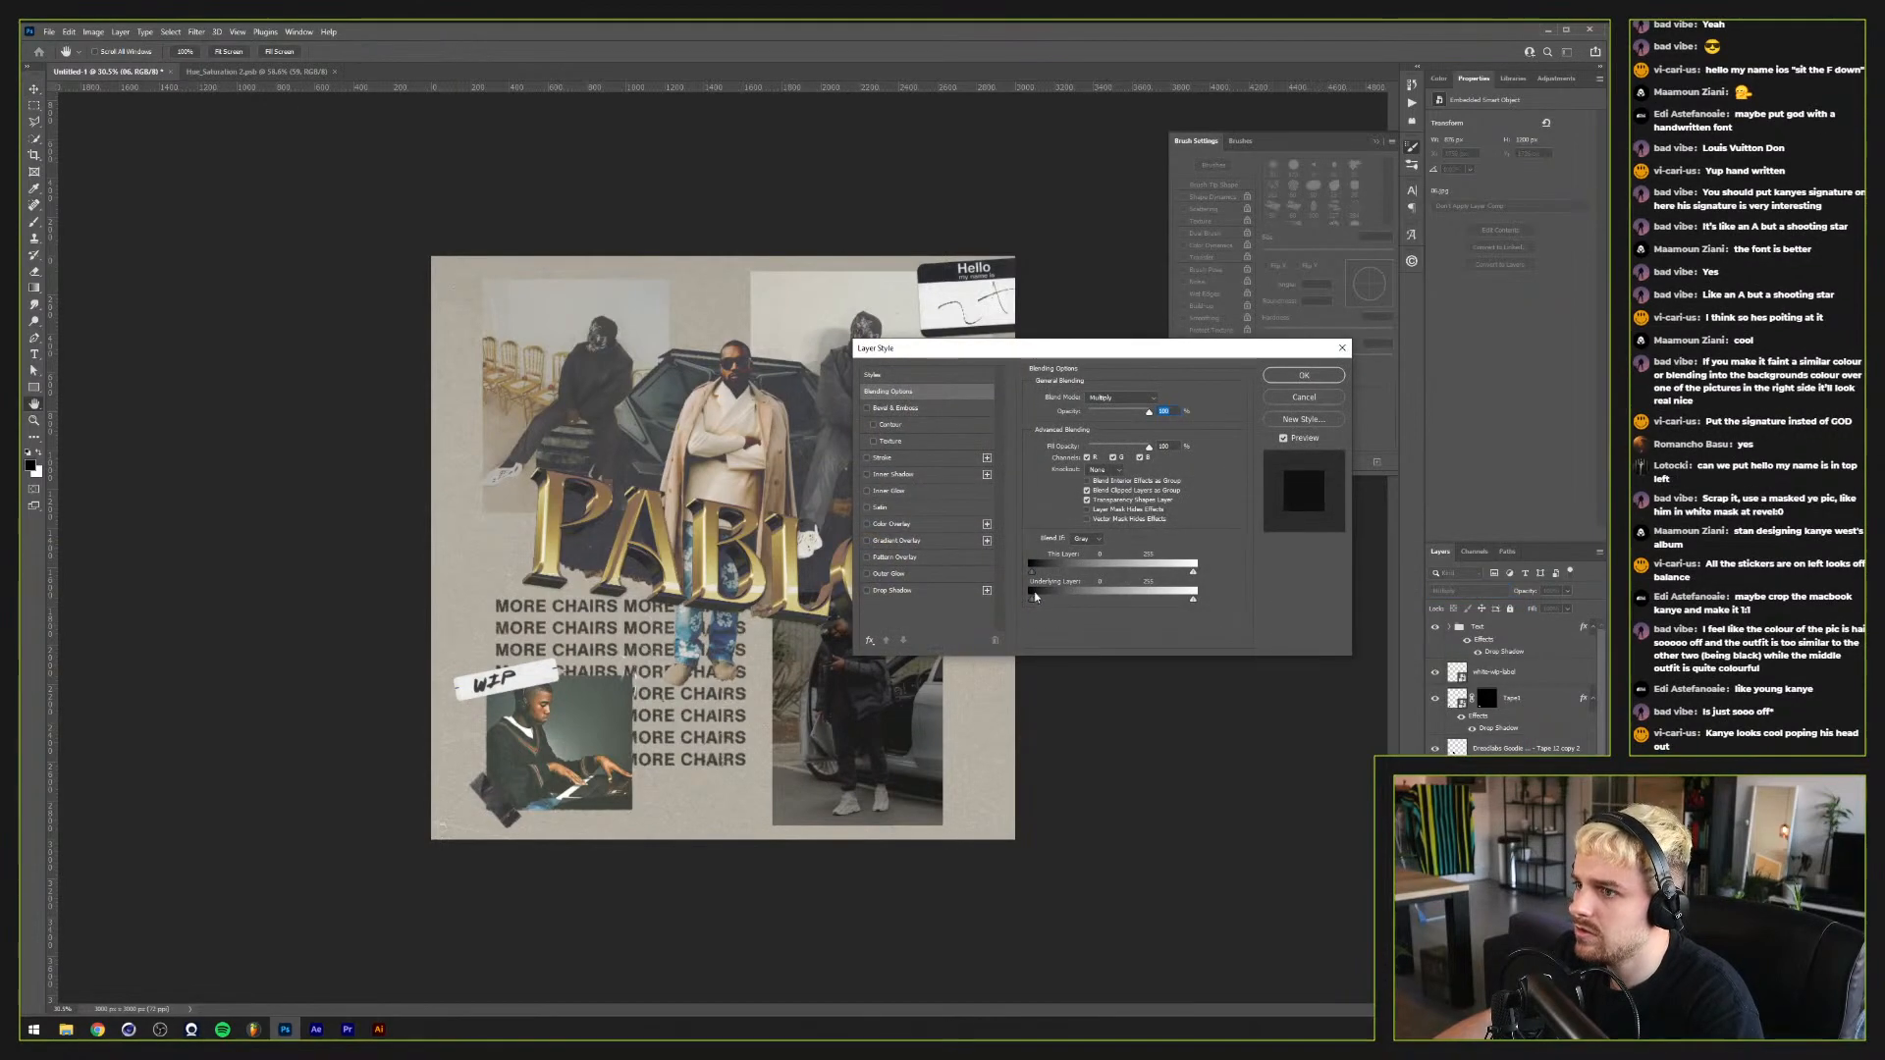
drag(1032, 572, 1069, 574)
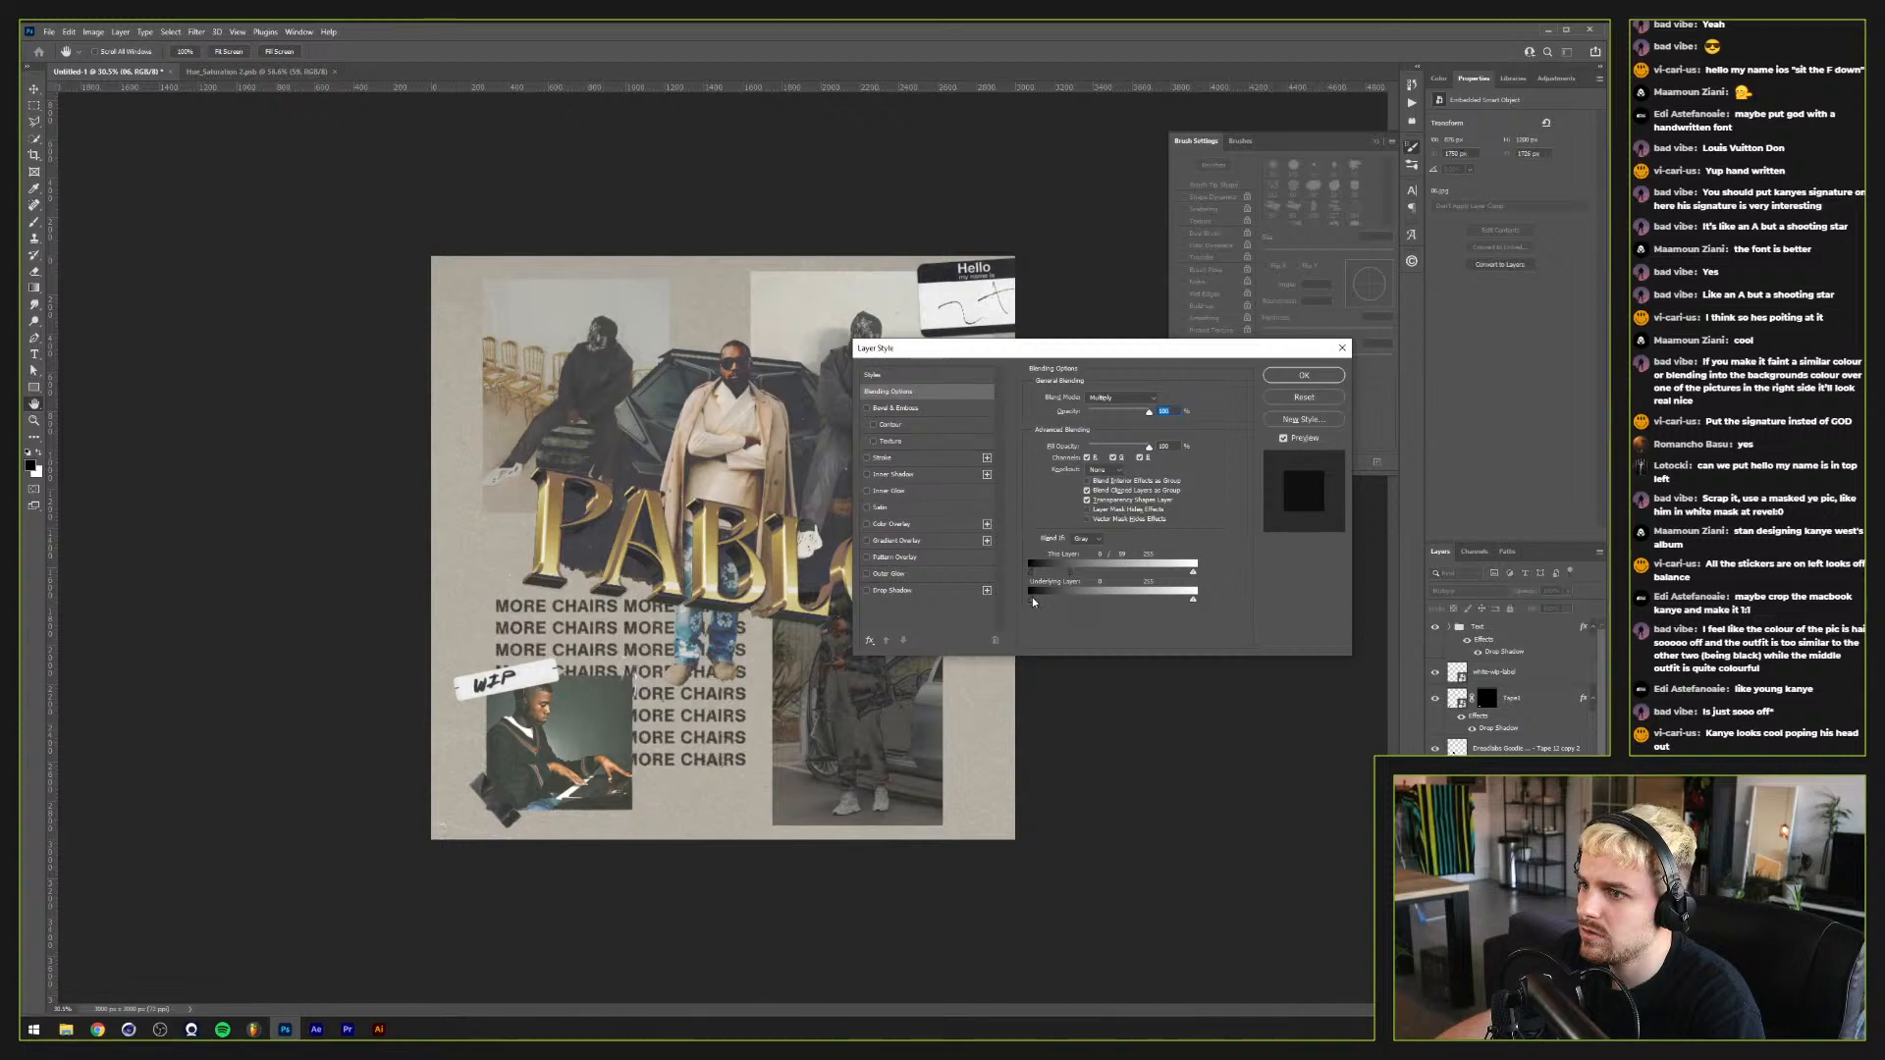
drag(1161, 604, 1049, 578)
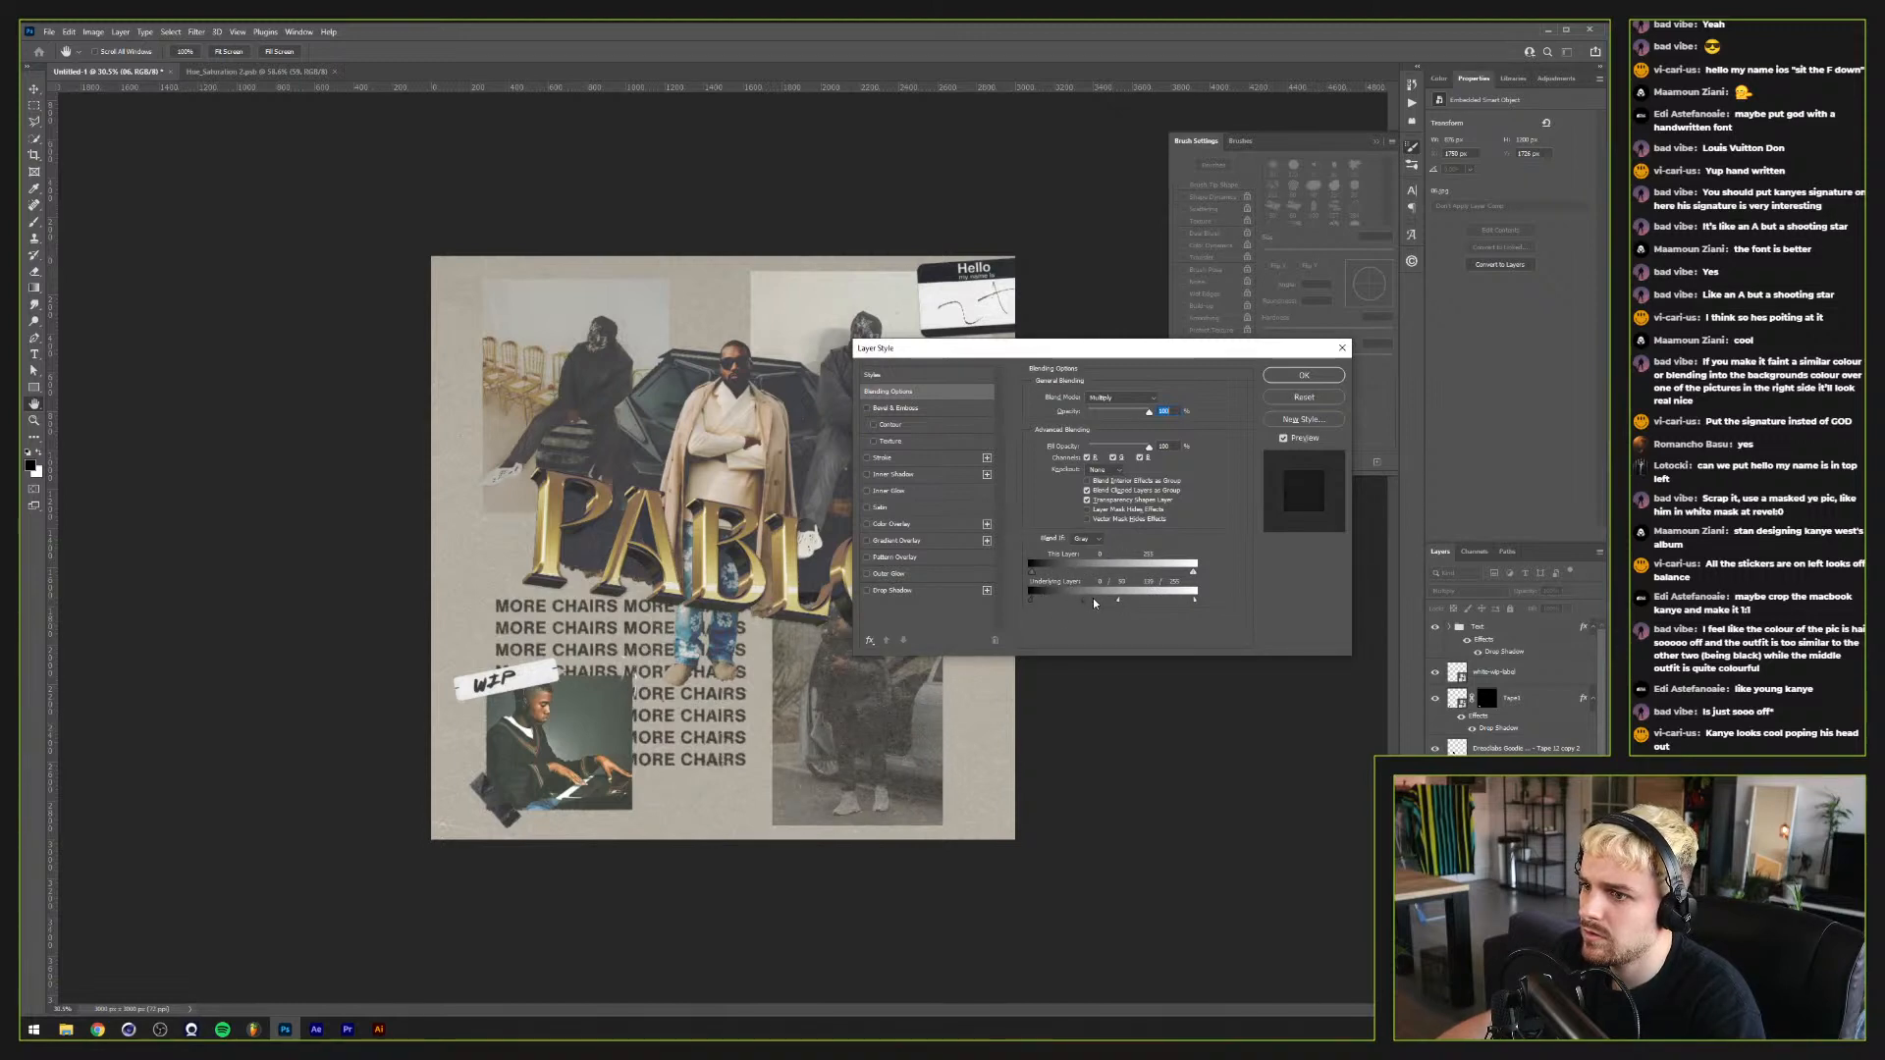
drag(1093, 598, 1033, 603)
mouse_move(1197, 602)
mouse_down()
mouse_move(1097, 601)
mouse_move(1196, 600)
mouse_up()
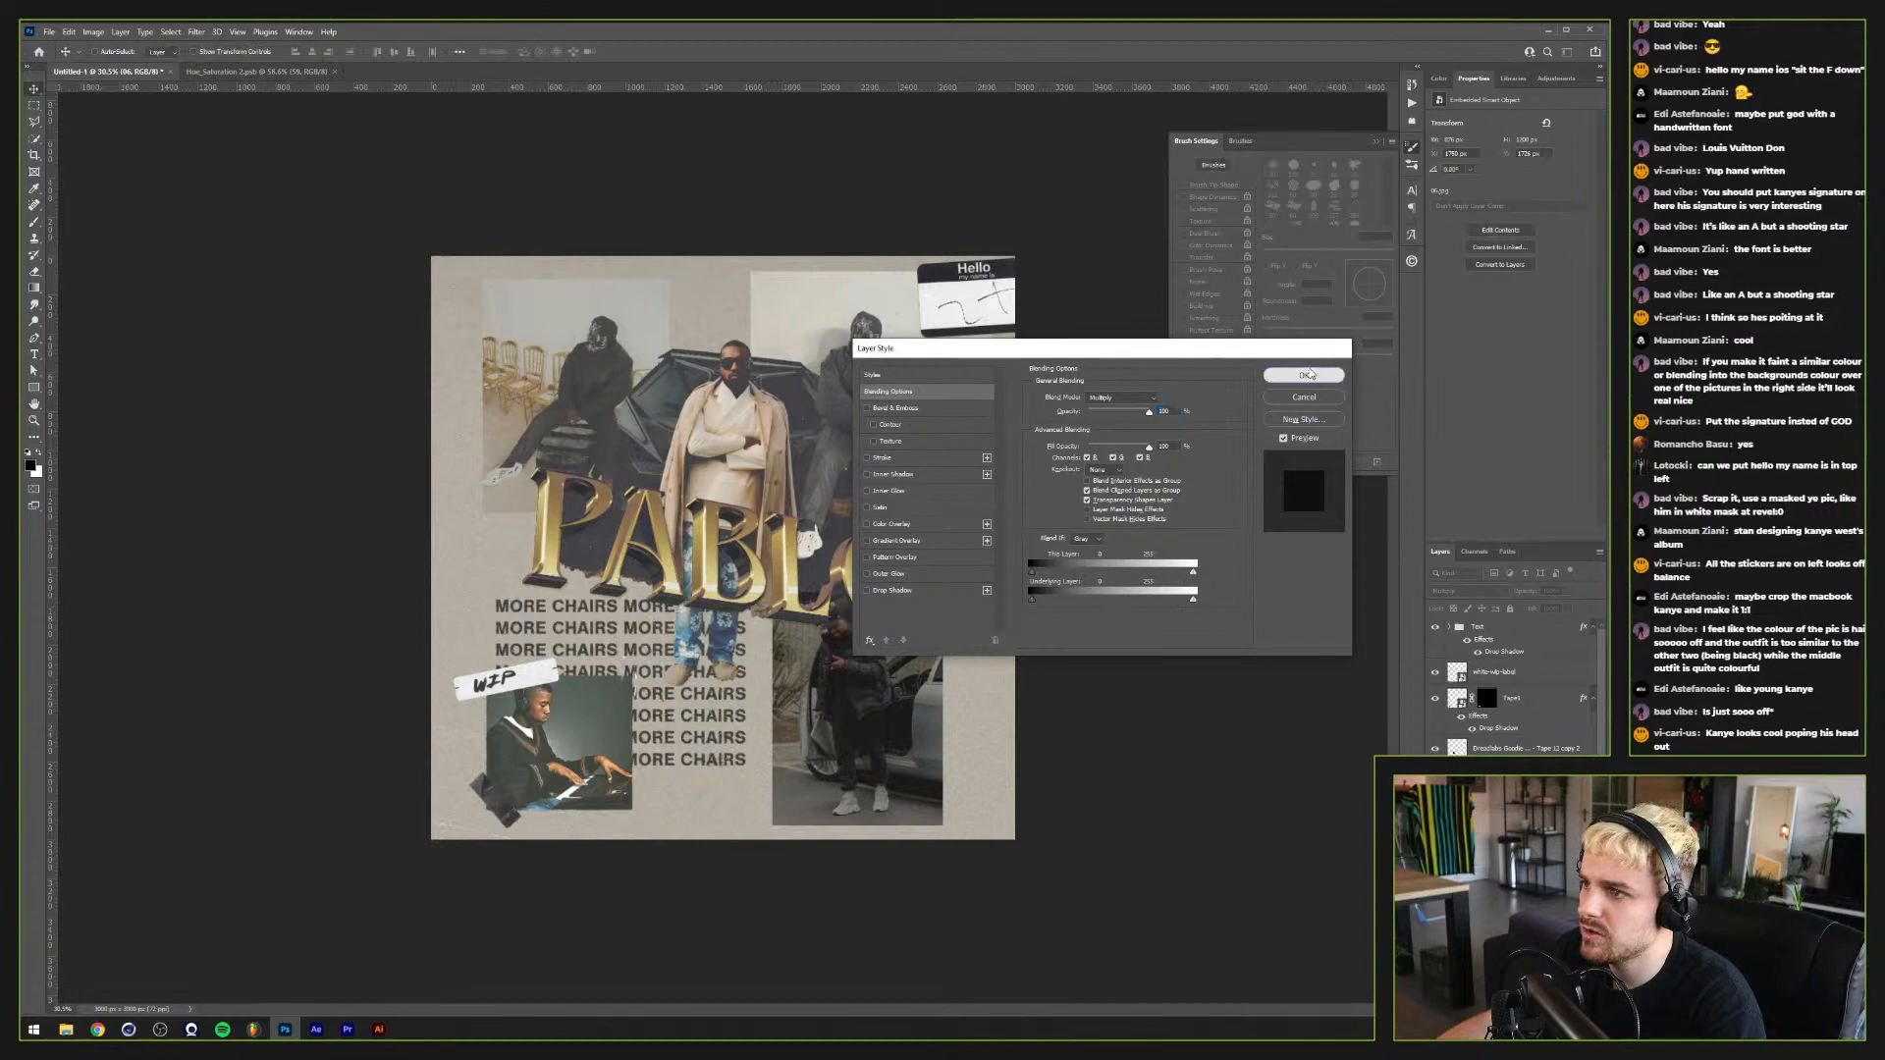
click(1304, 375)
Step: Set the silver car photo's blend mode back to Normal and preview other modes such as Hard Light
scroll(764, 855, up, 4)
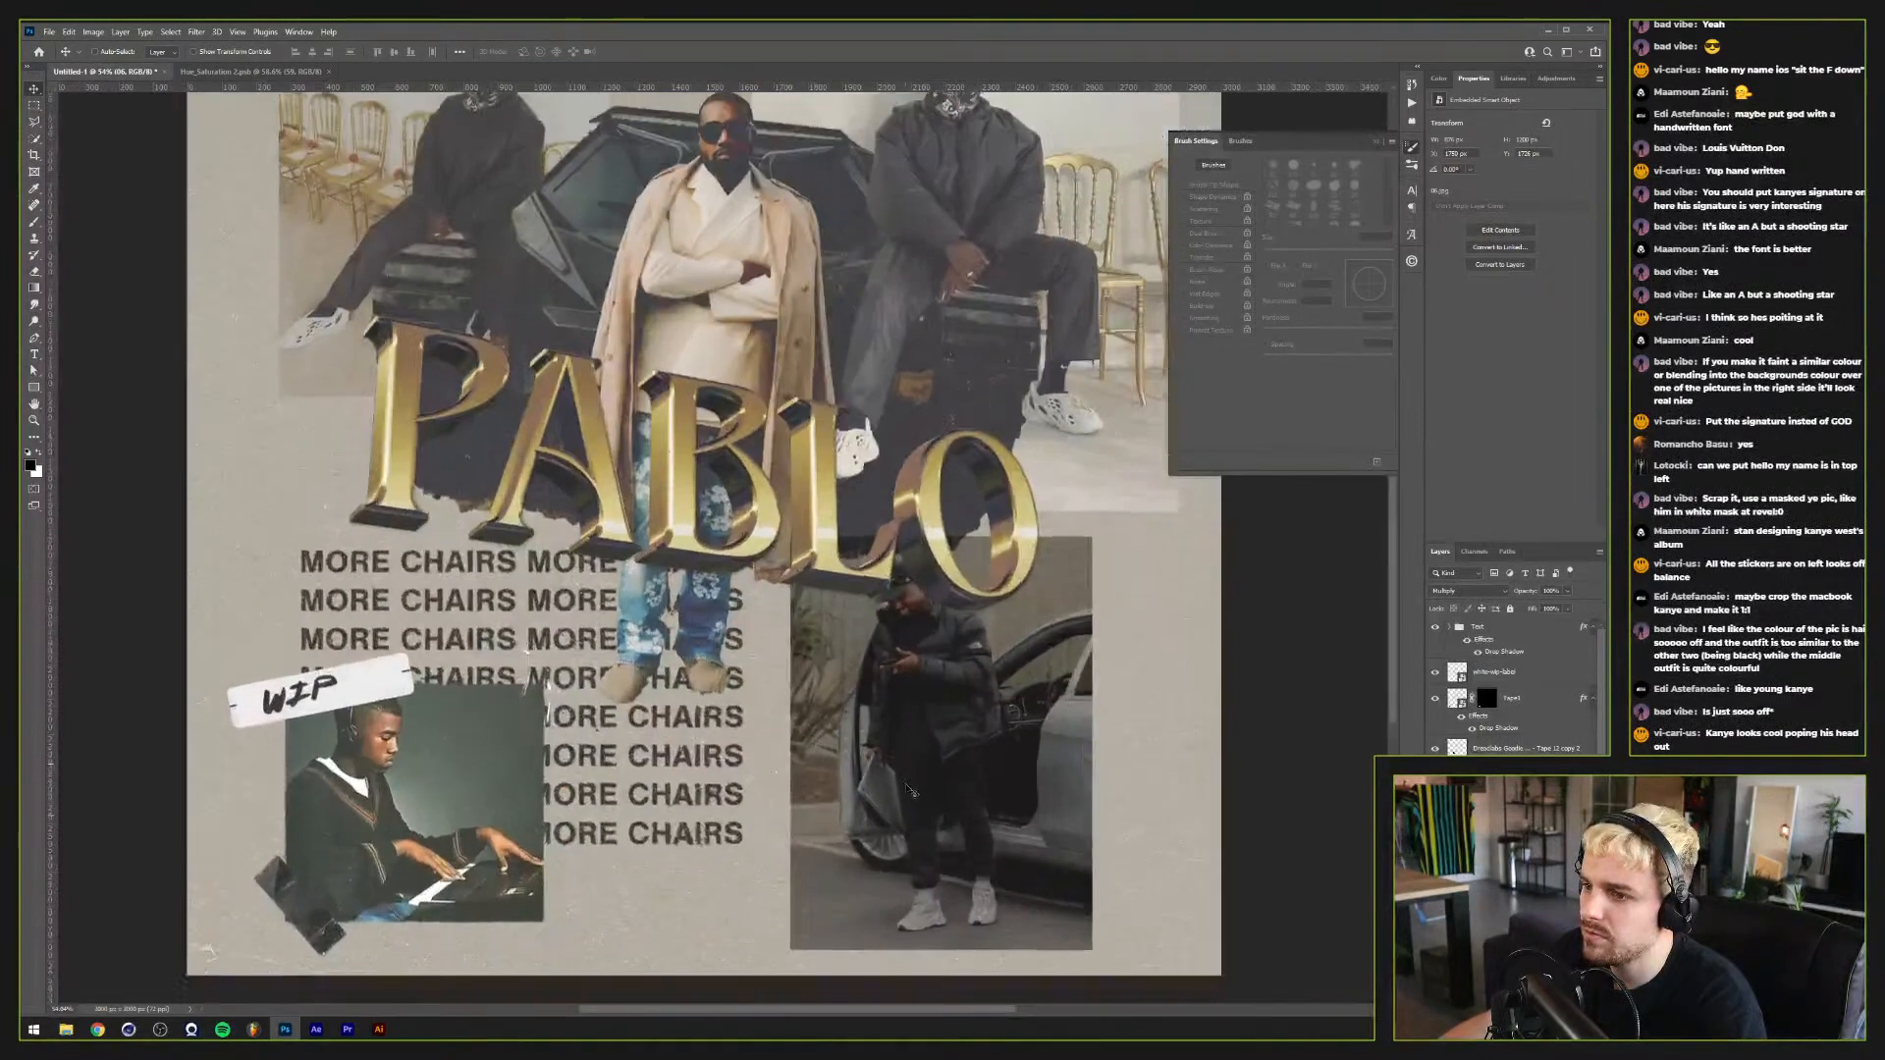
scroll(911, 788, up, 2)
scroll(982, 788, down, 2)
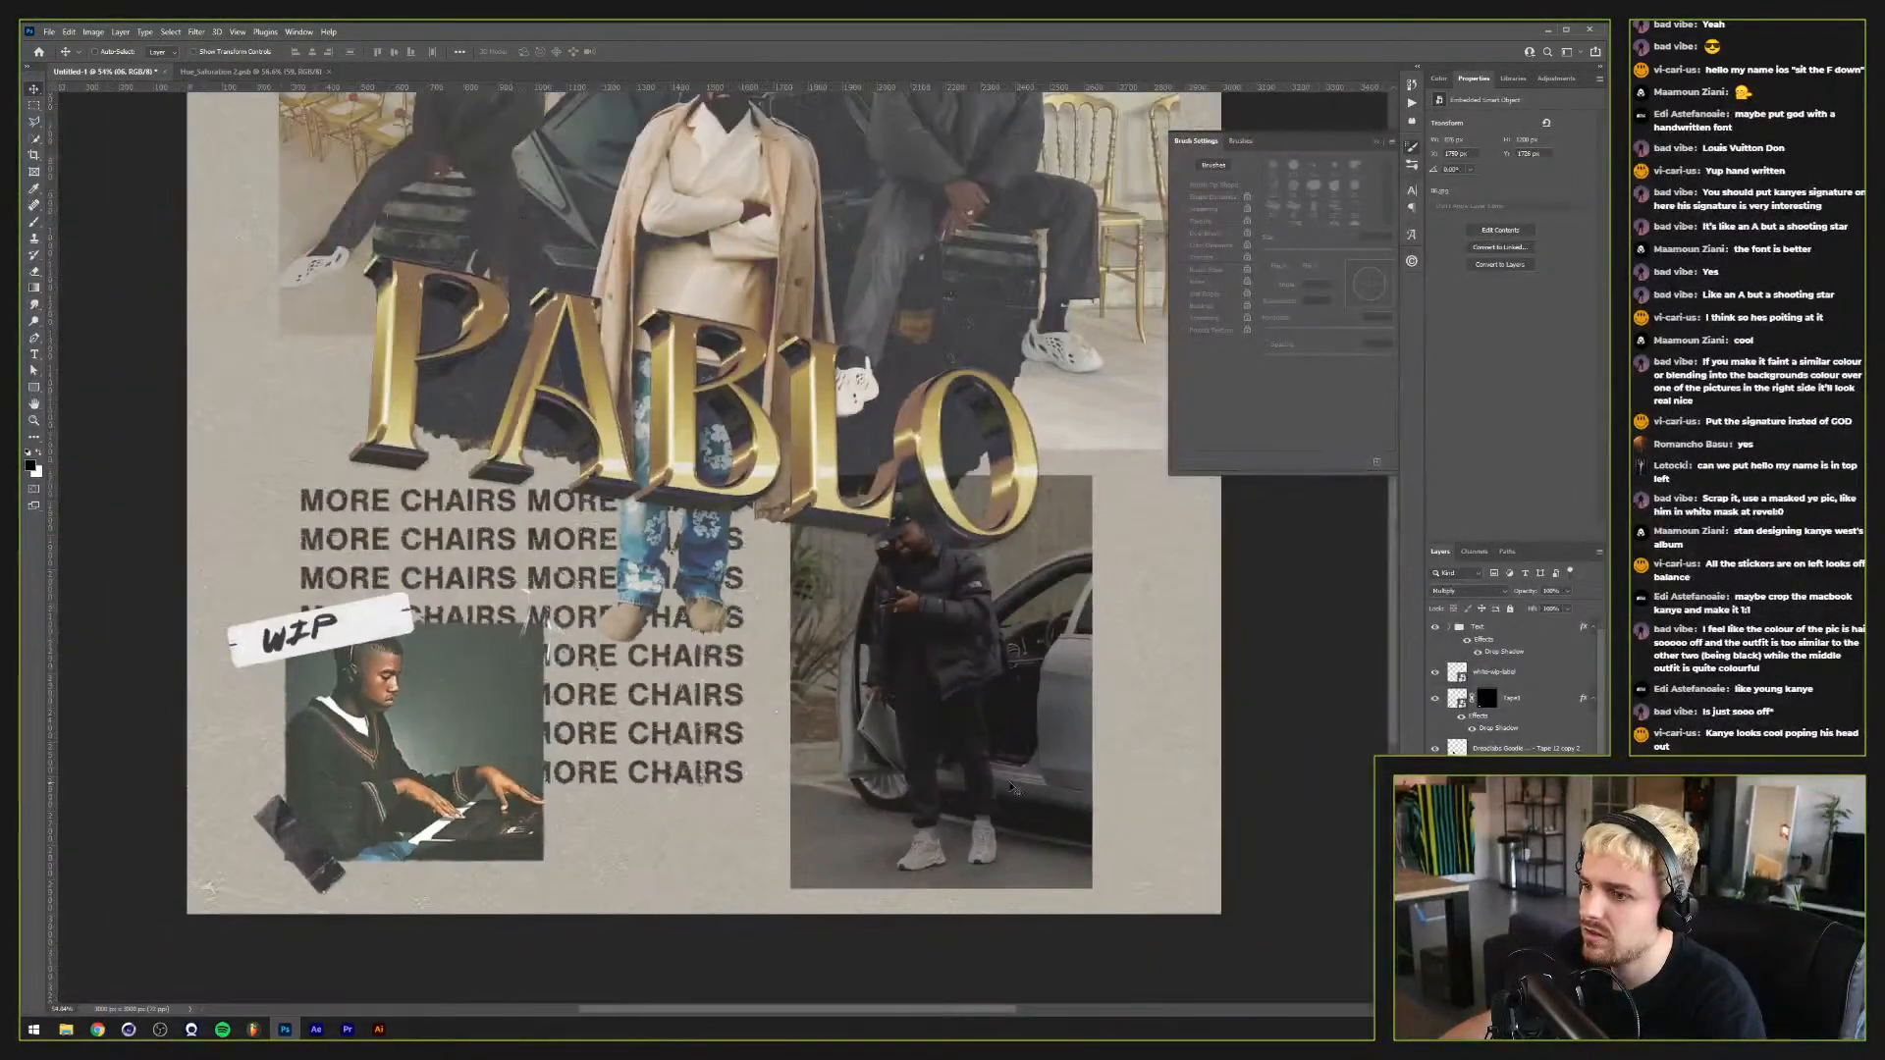
click(1467, 590)
click(1481, 596)
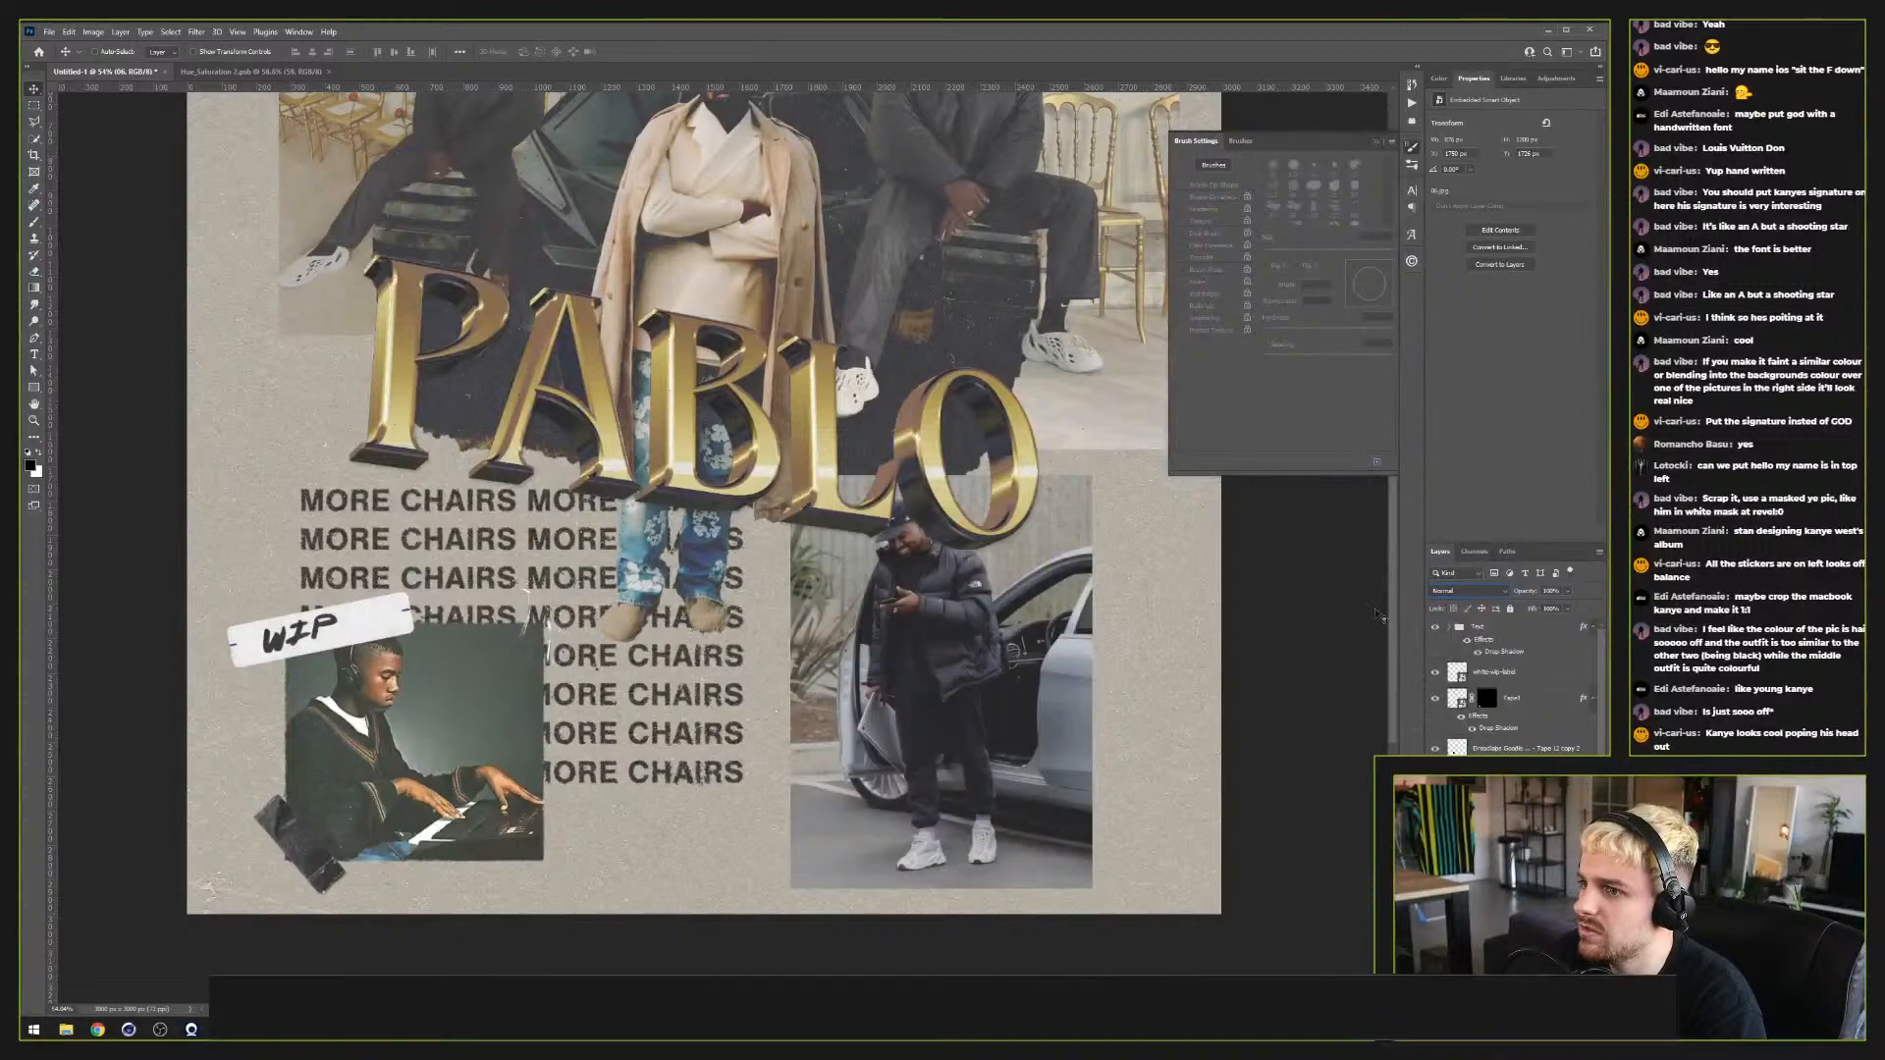
click(1478, 591)
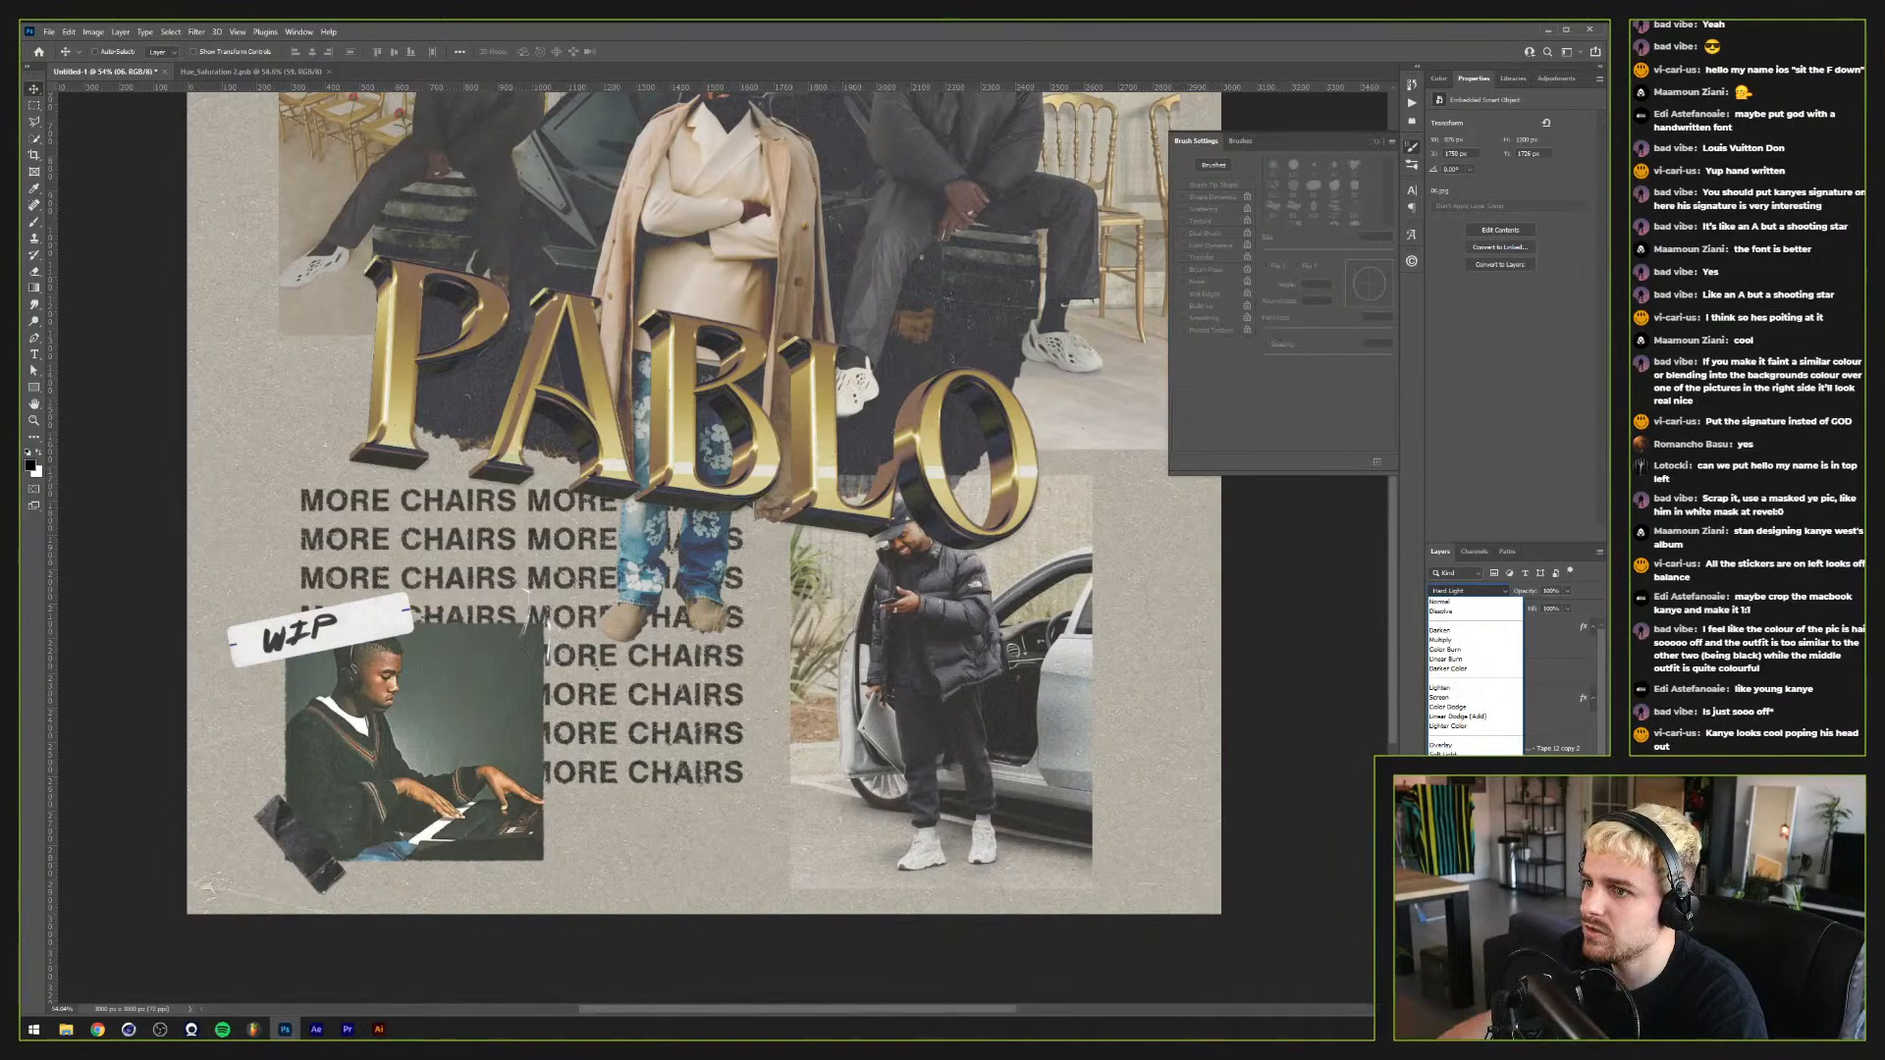
key(Escape)
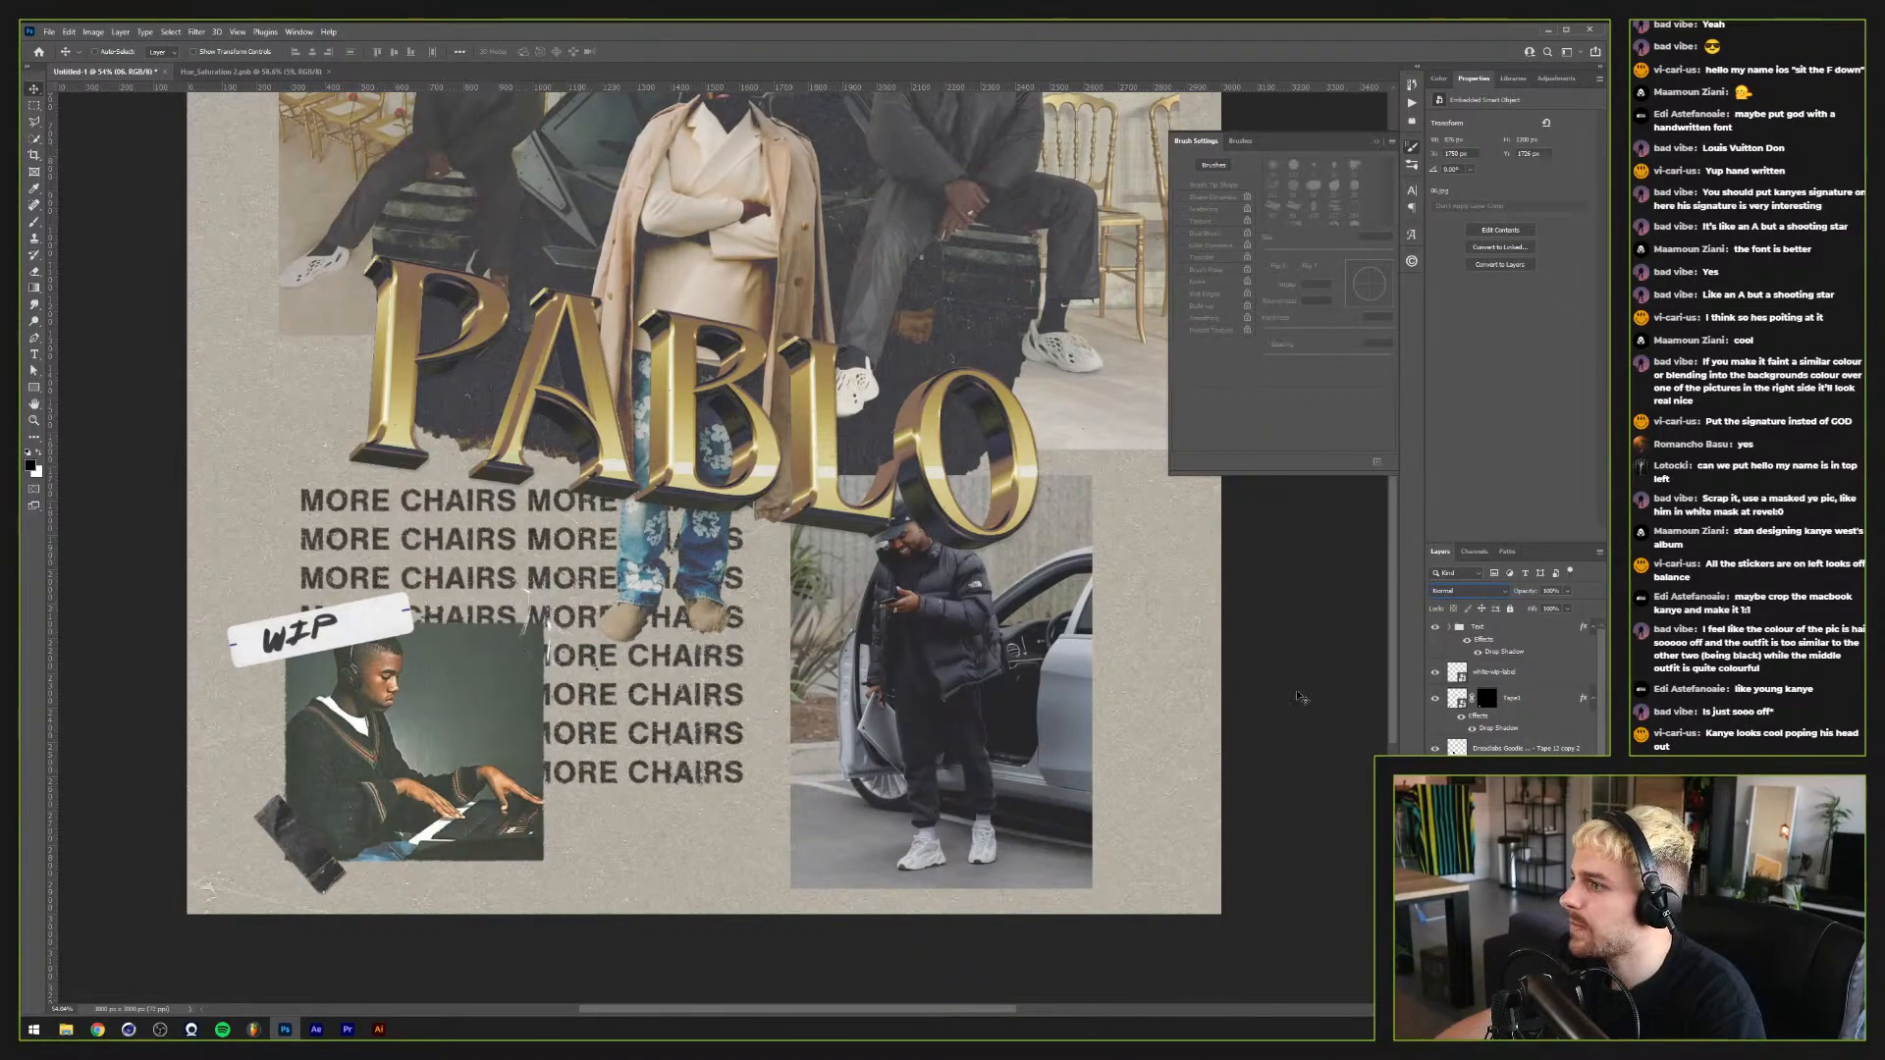
Step: Move the silver car photo up so the man's head sits inside the O, and load the PABLO lettering as a selection
drag(935, 591, 980, 508)
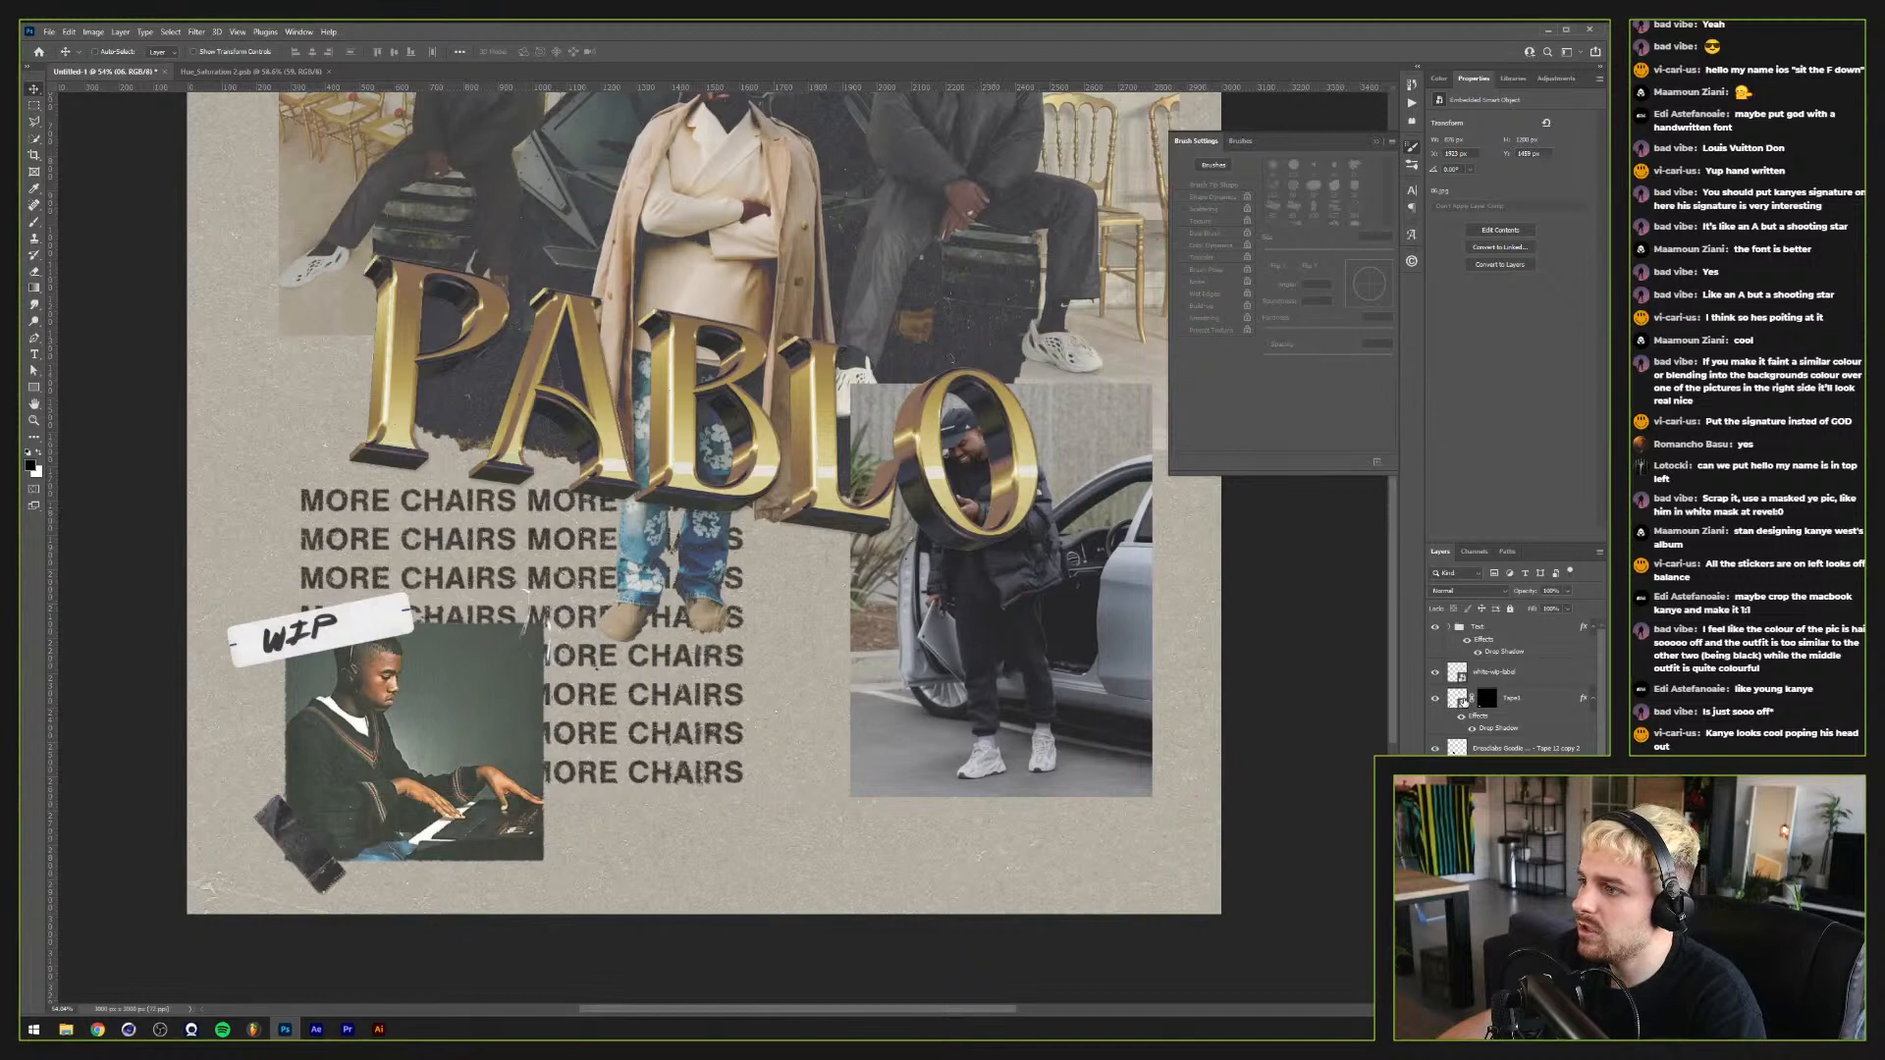
click(1450, 627)
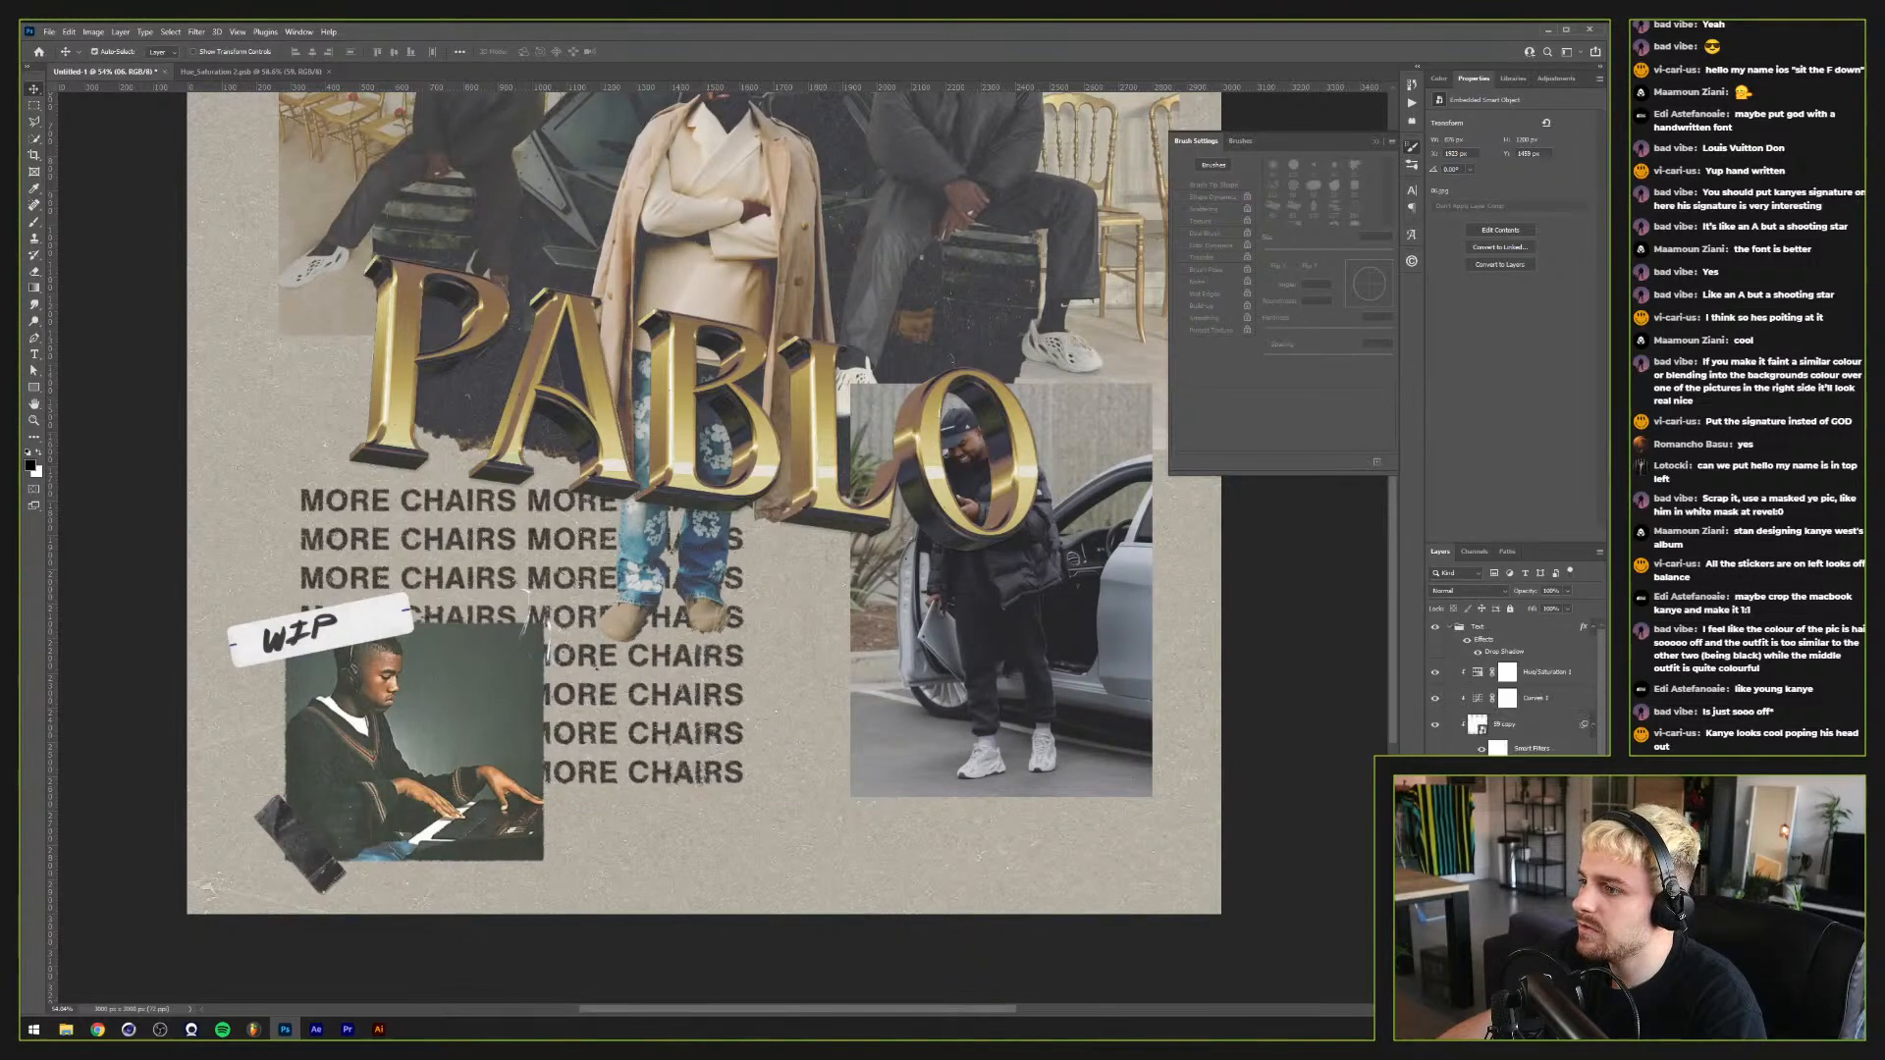
click(1449, 627)
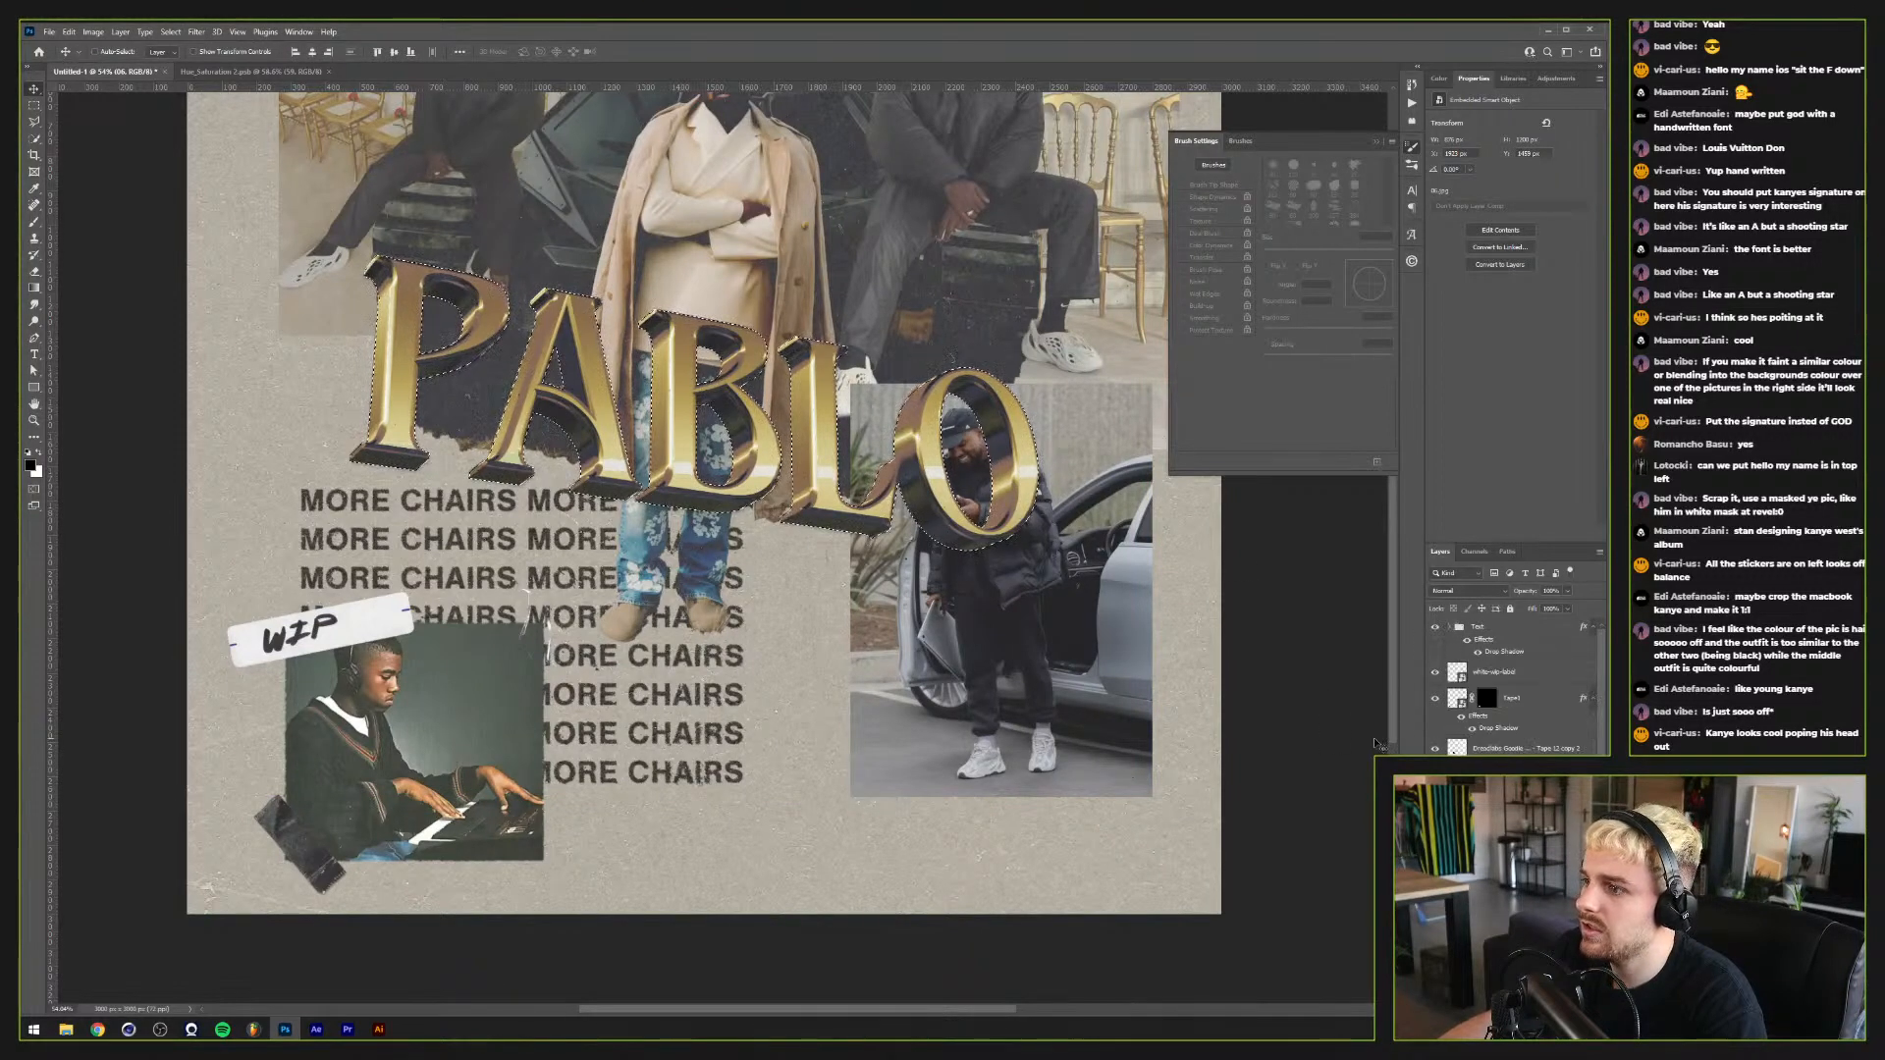
Step: Add the inside of the letter O to the title selection with the Polygonal Lasso tool
scroll(946, 512, up, 3)
key(l)
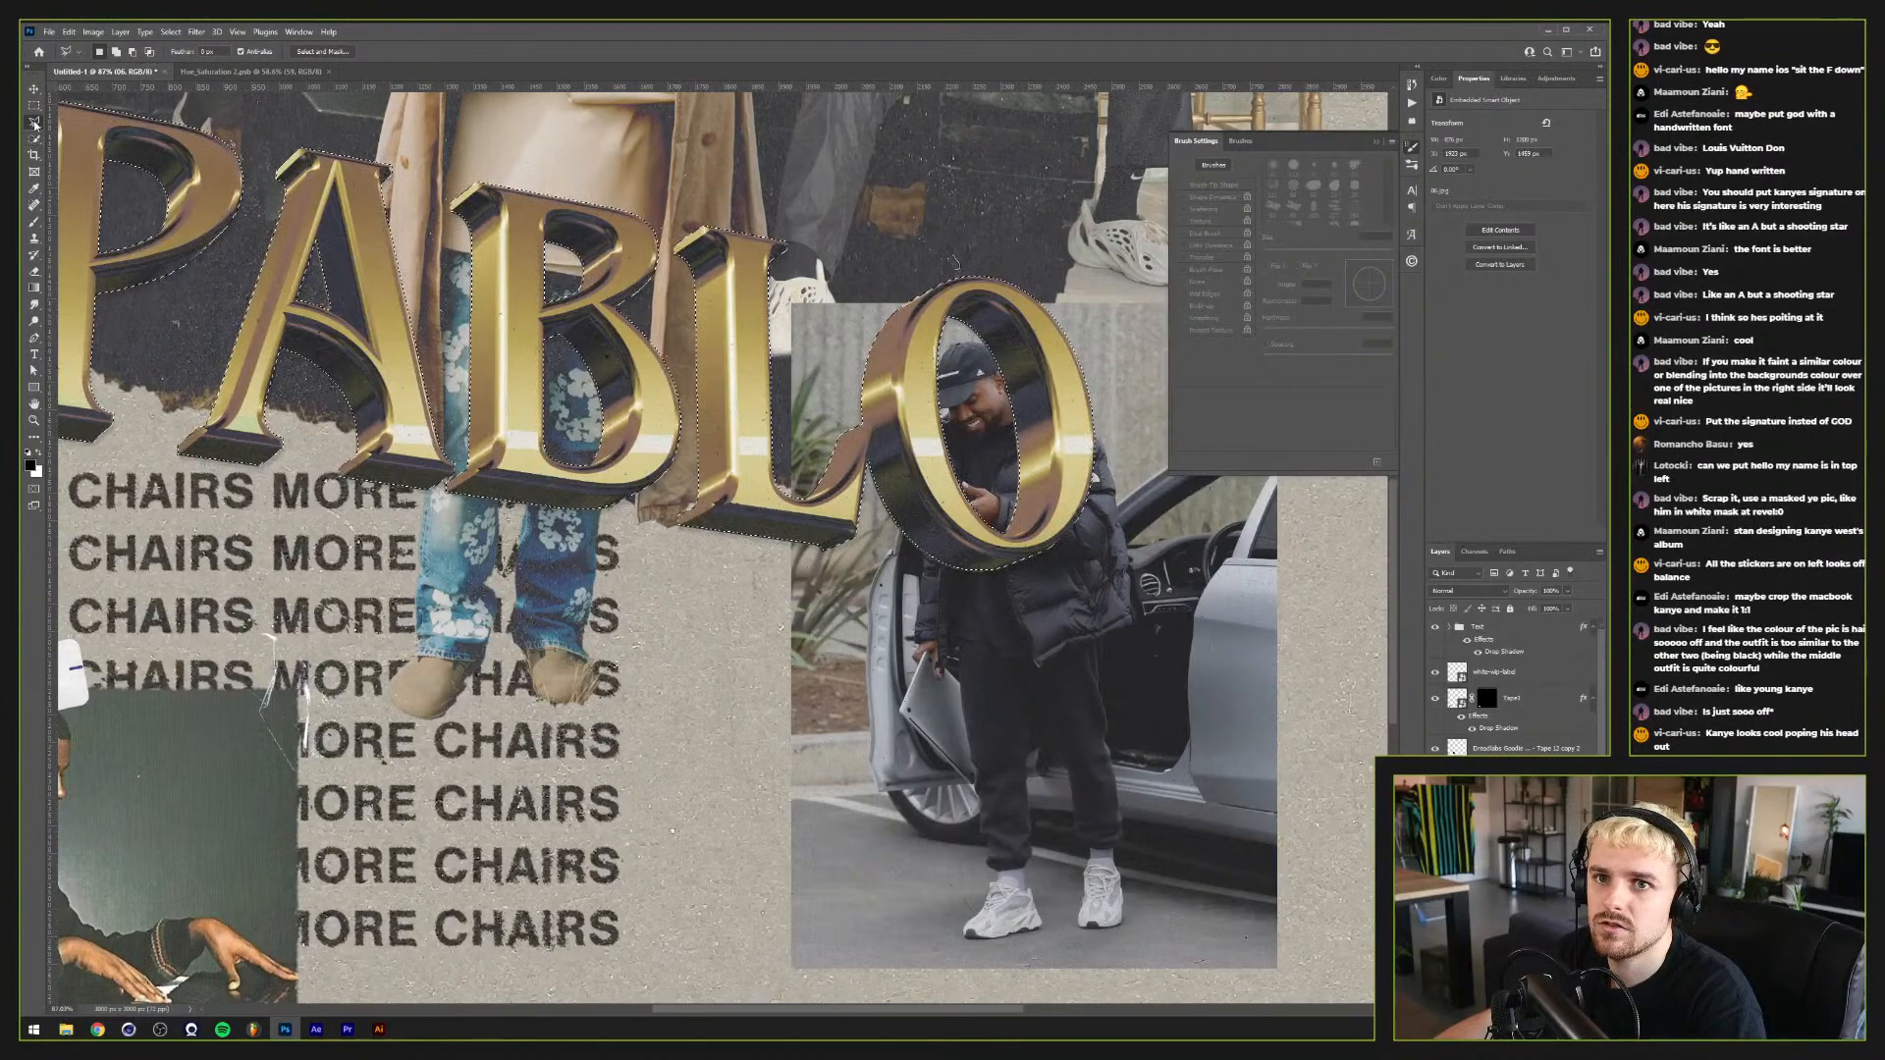
click(929, 319)
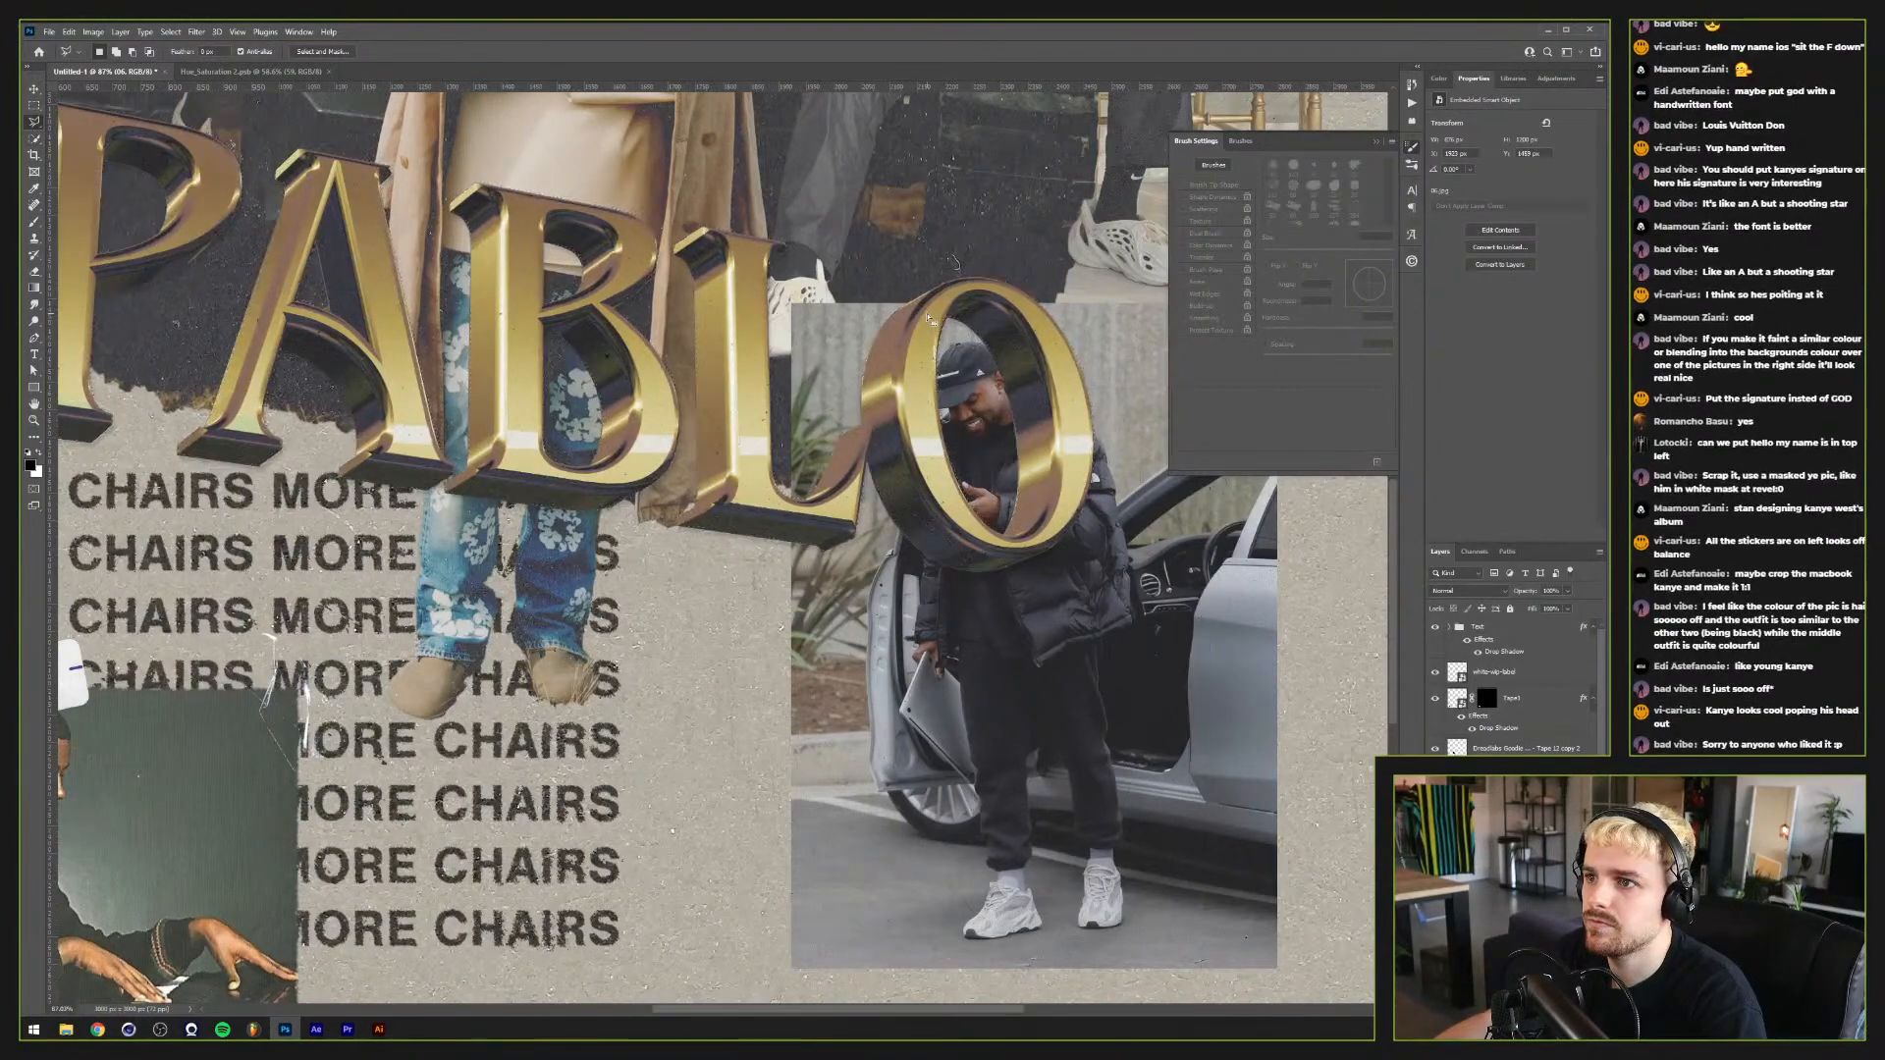
key(ctrl+z)
alt+click(944, 308)
click(1006, 310)
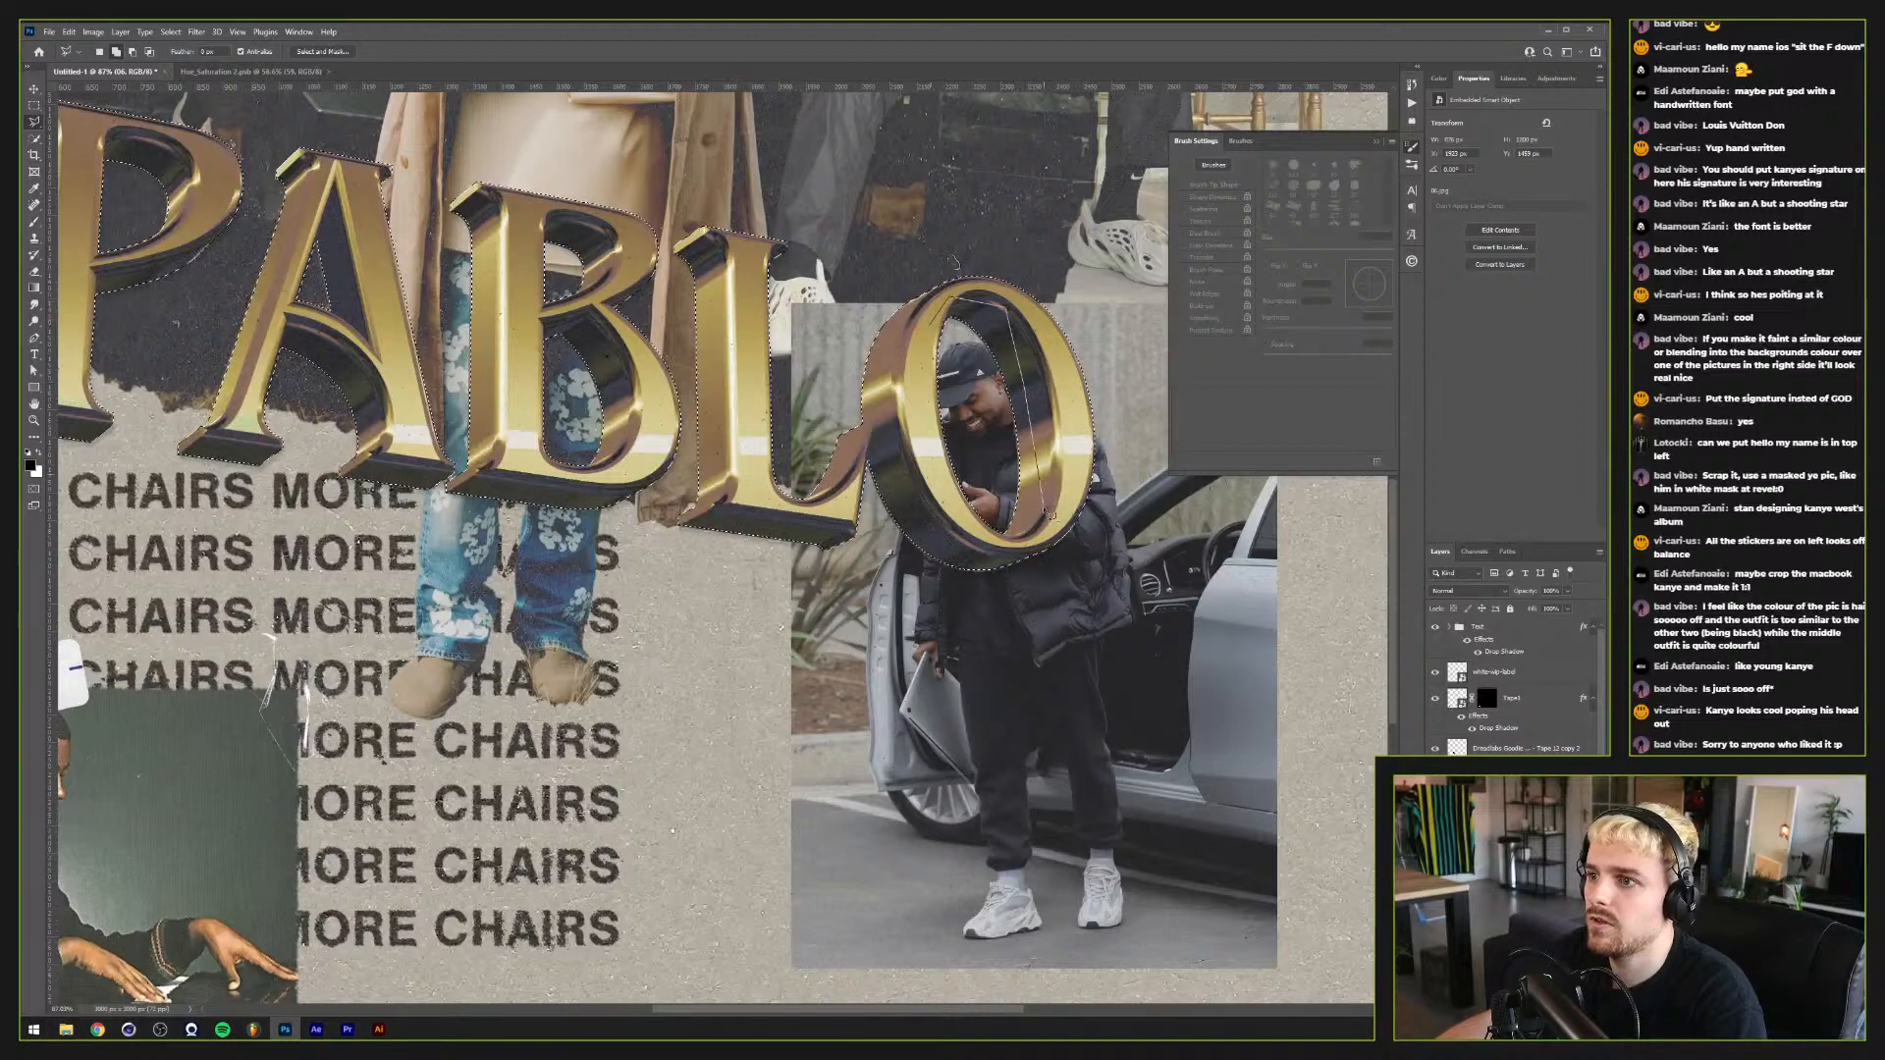
click(967, 552)
double_click(899, 359)
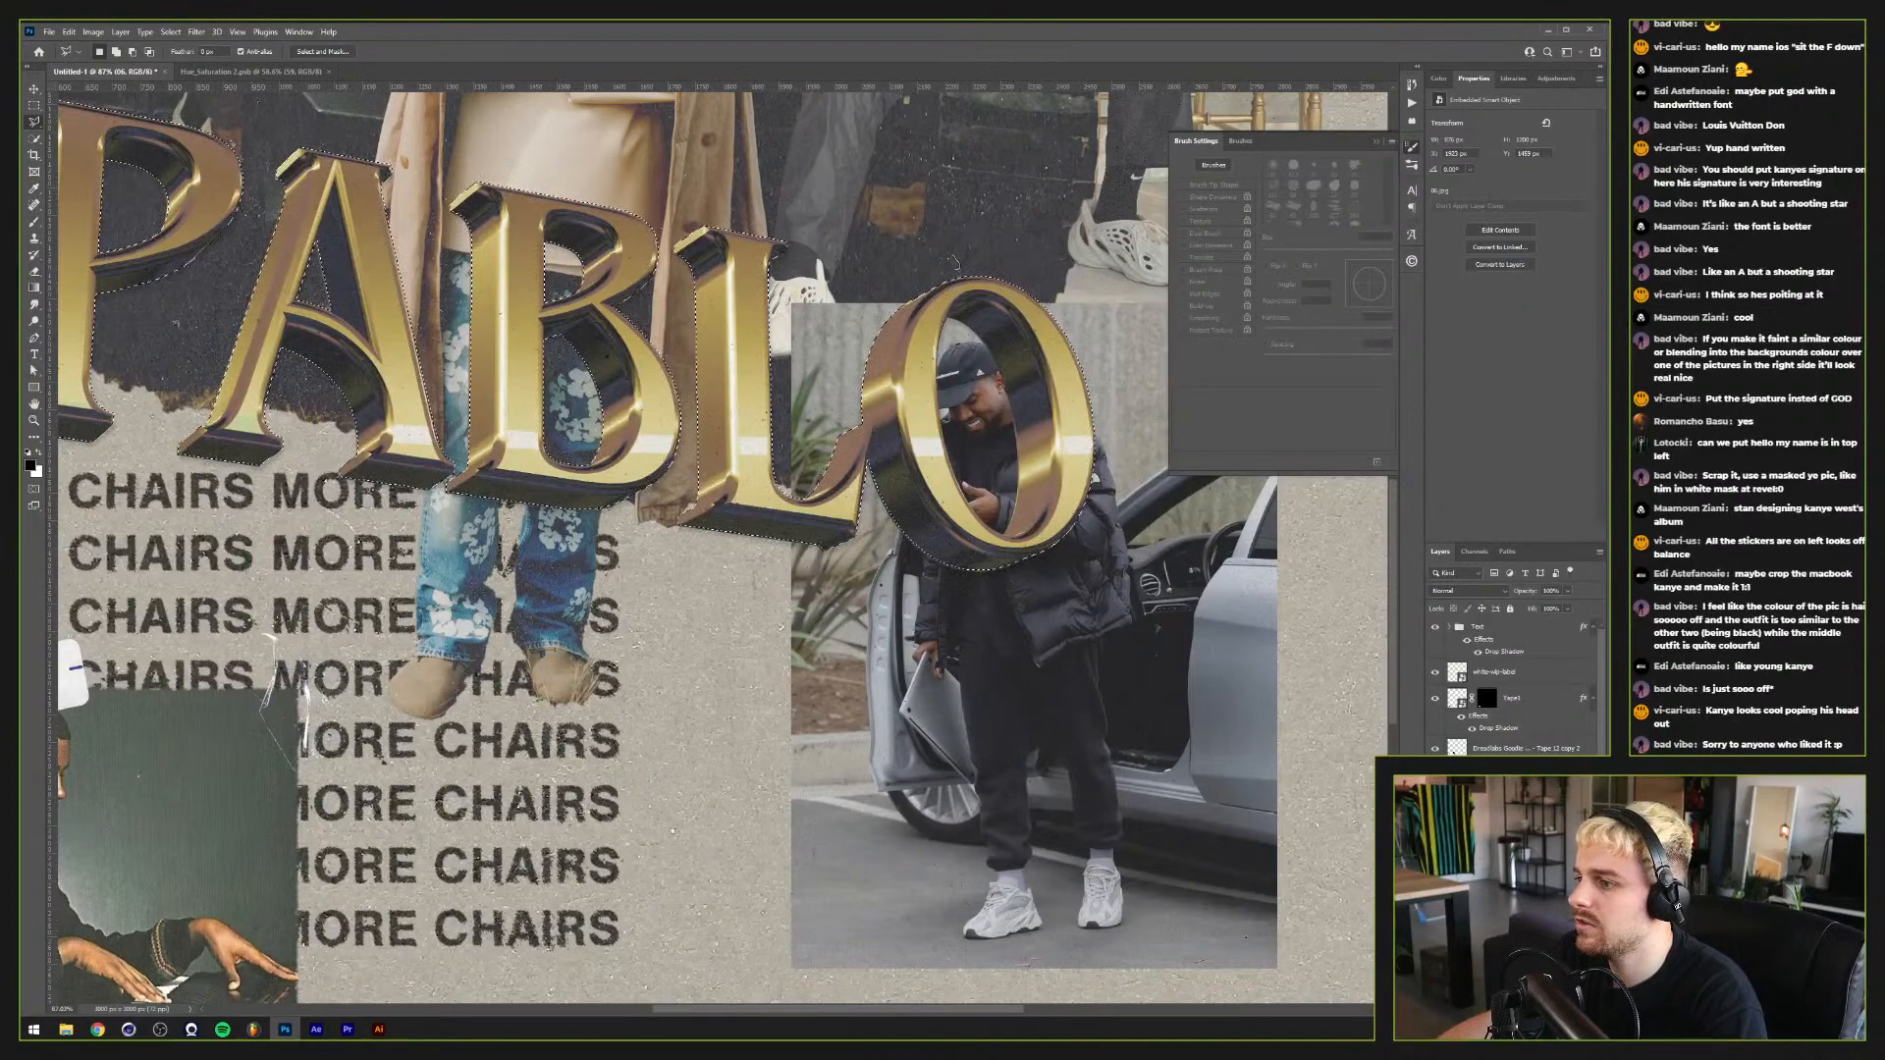
Step: Mask the silver car photo with the selection and set its blend mode to Soft Light
key(ctrl+shift+m)
key(ctrl+0)
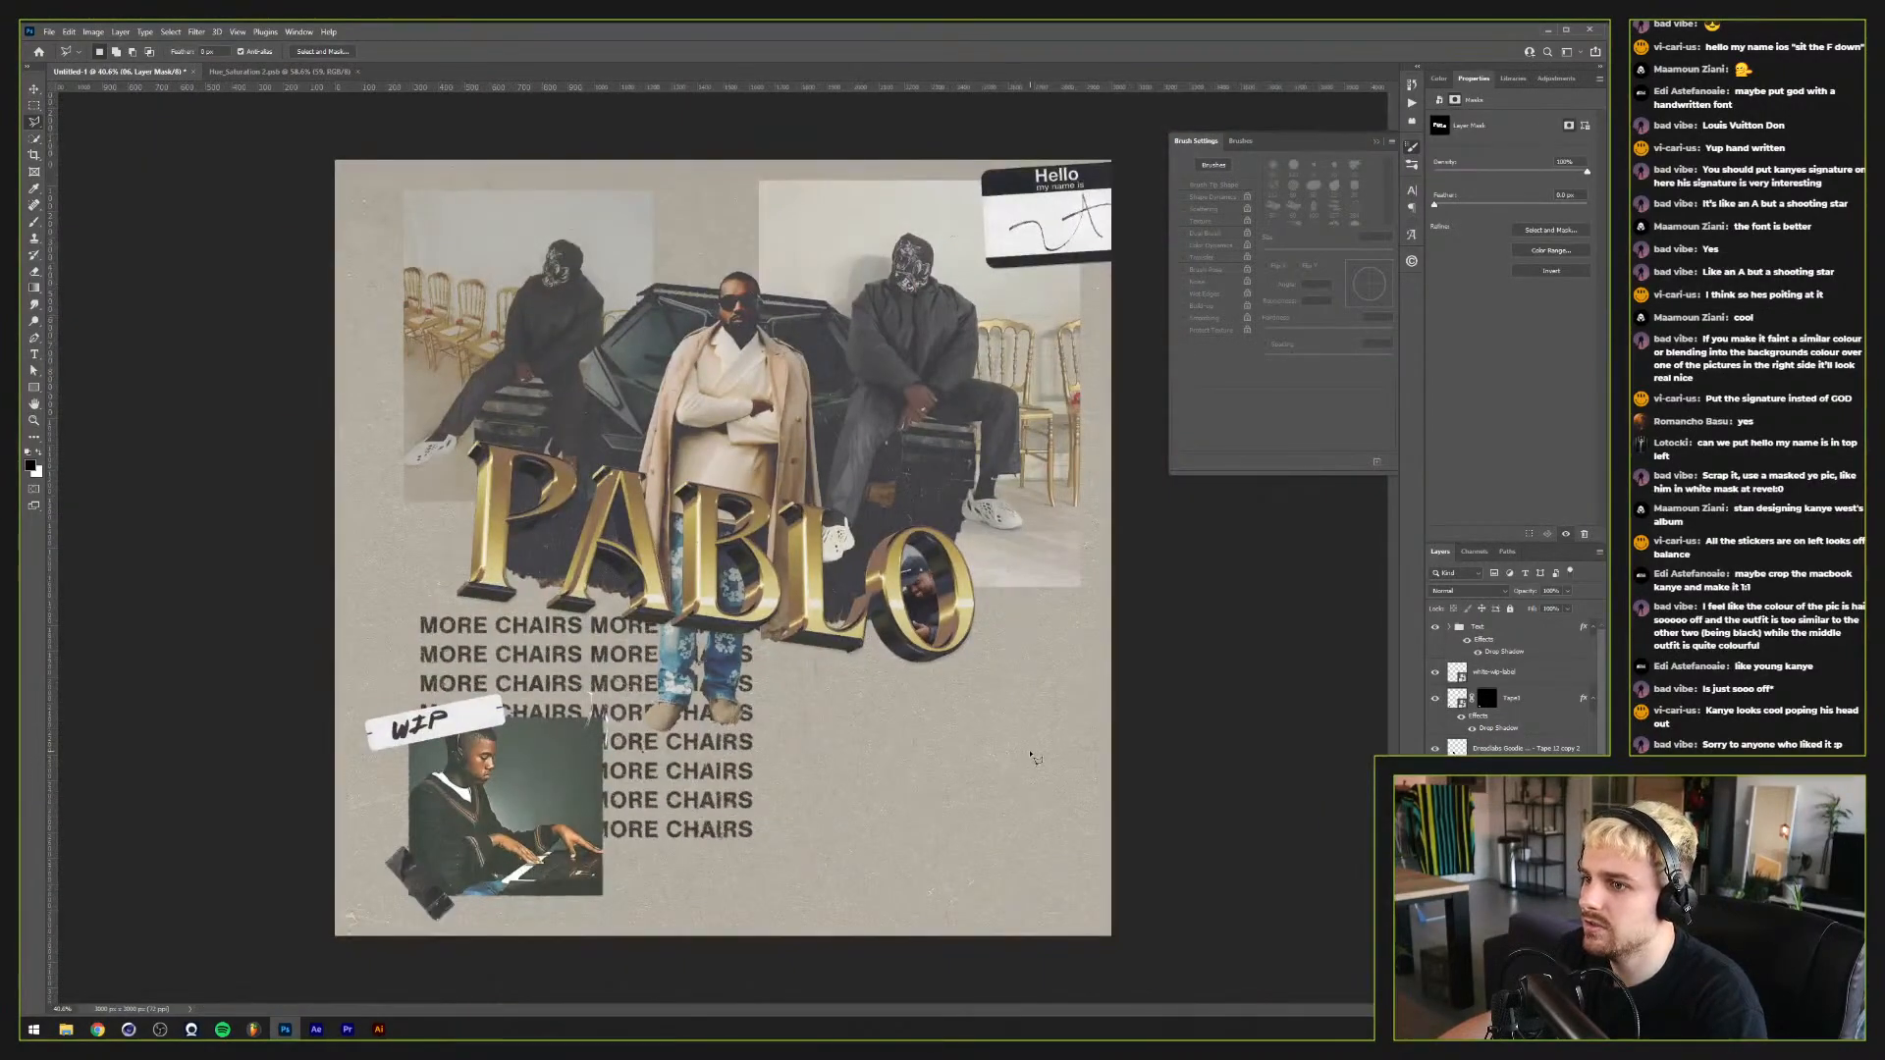
scroll(931, 703, up, 5)
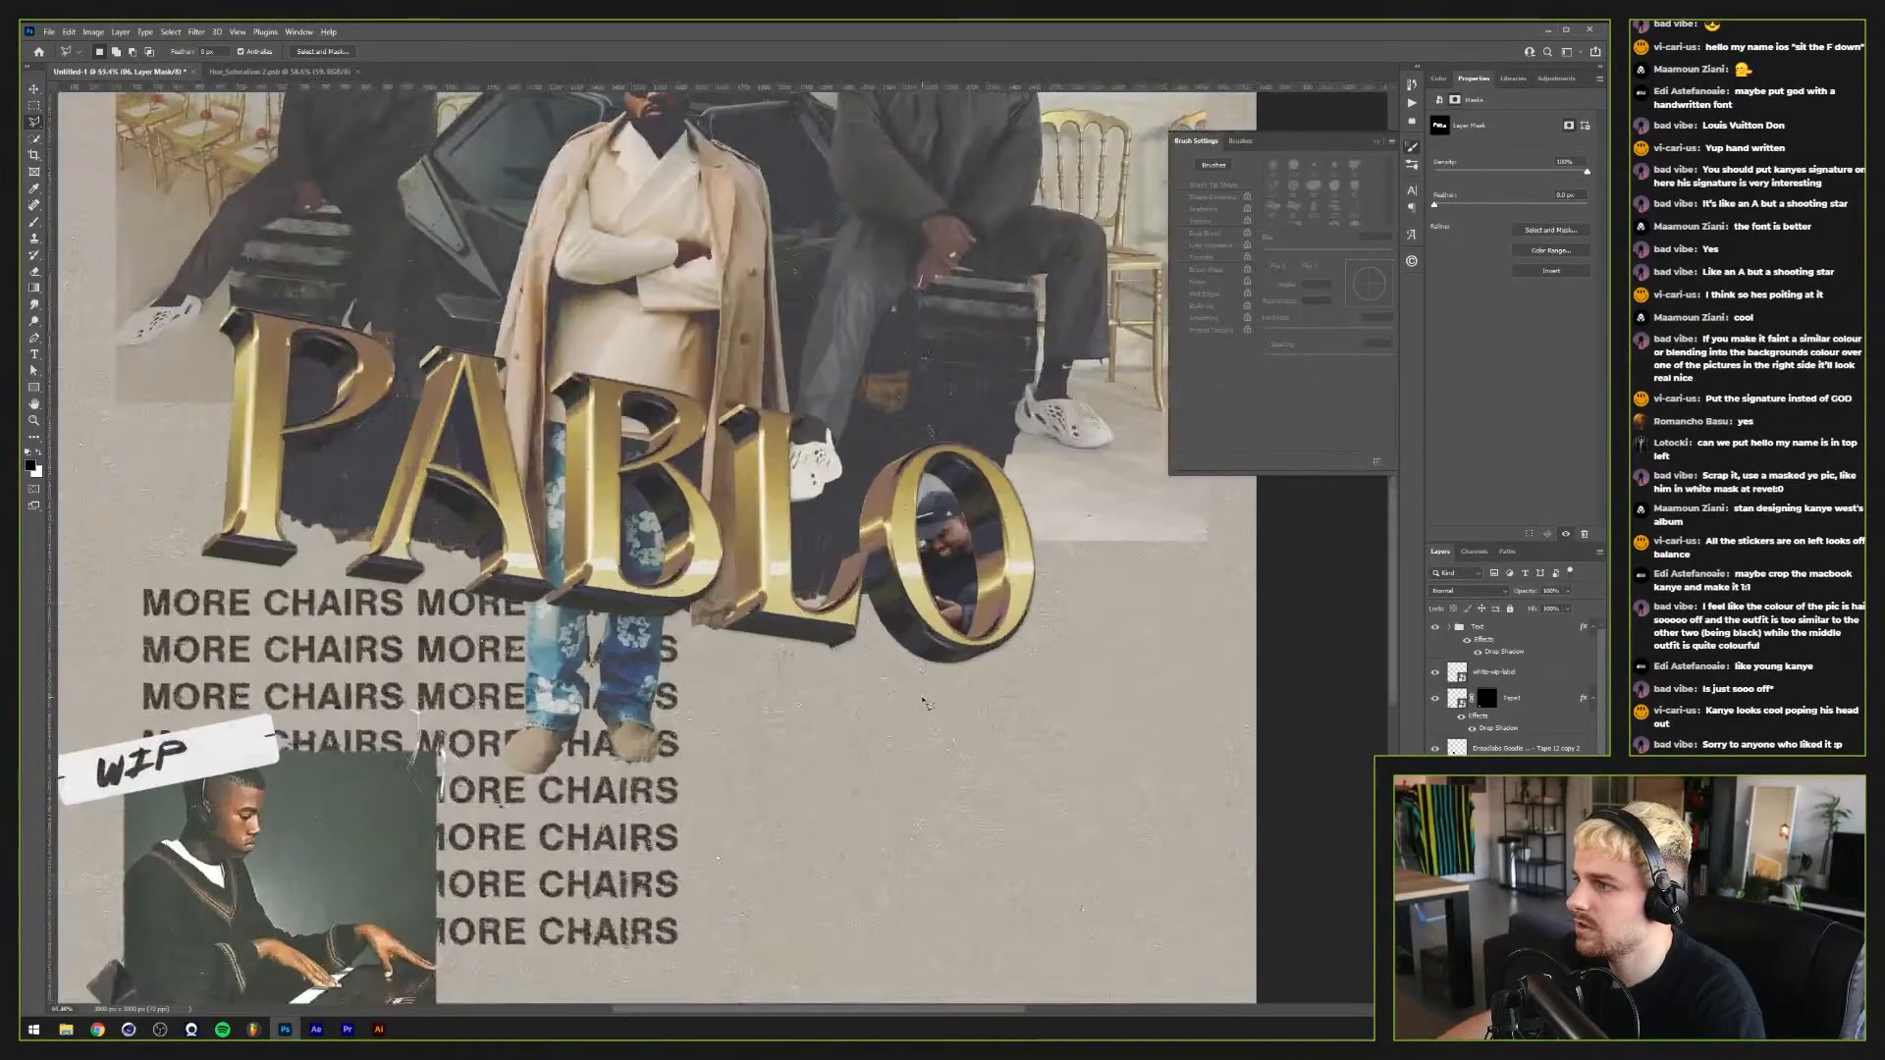
scroll(931, 703, up, 2)
scroll(930, 703, up, 3)
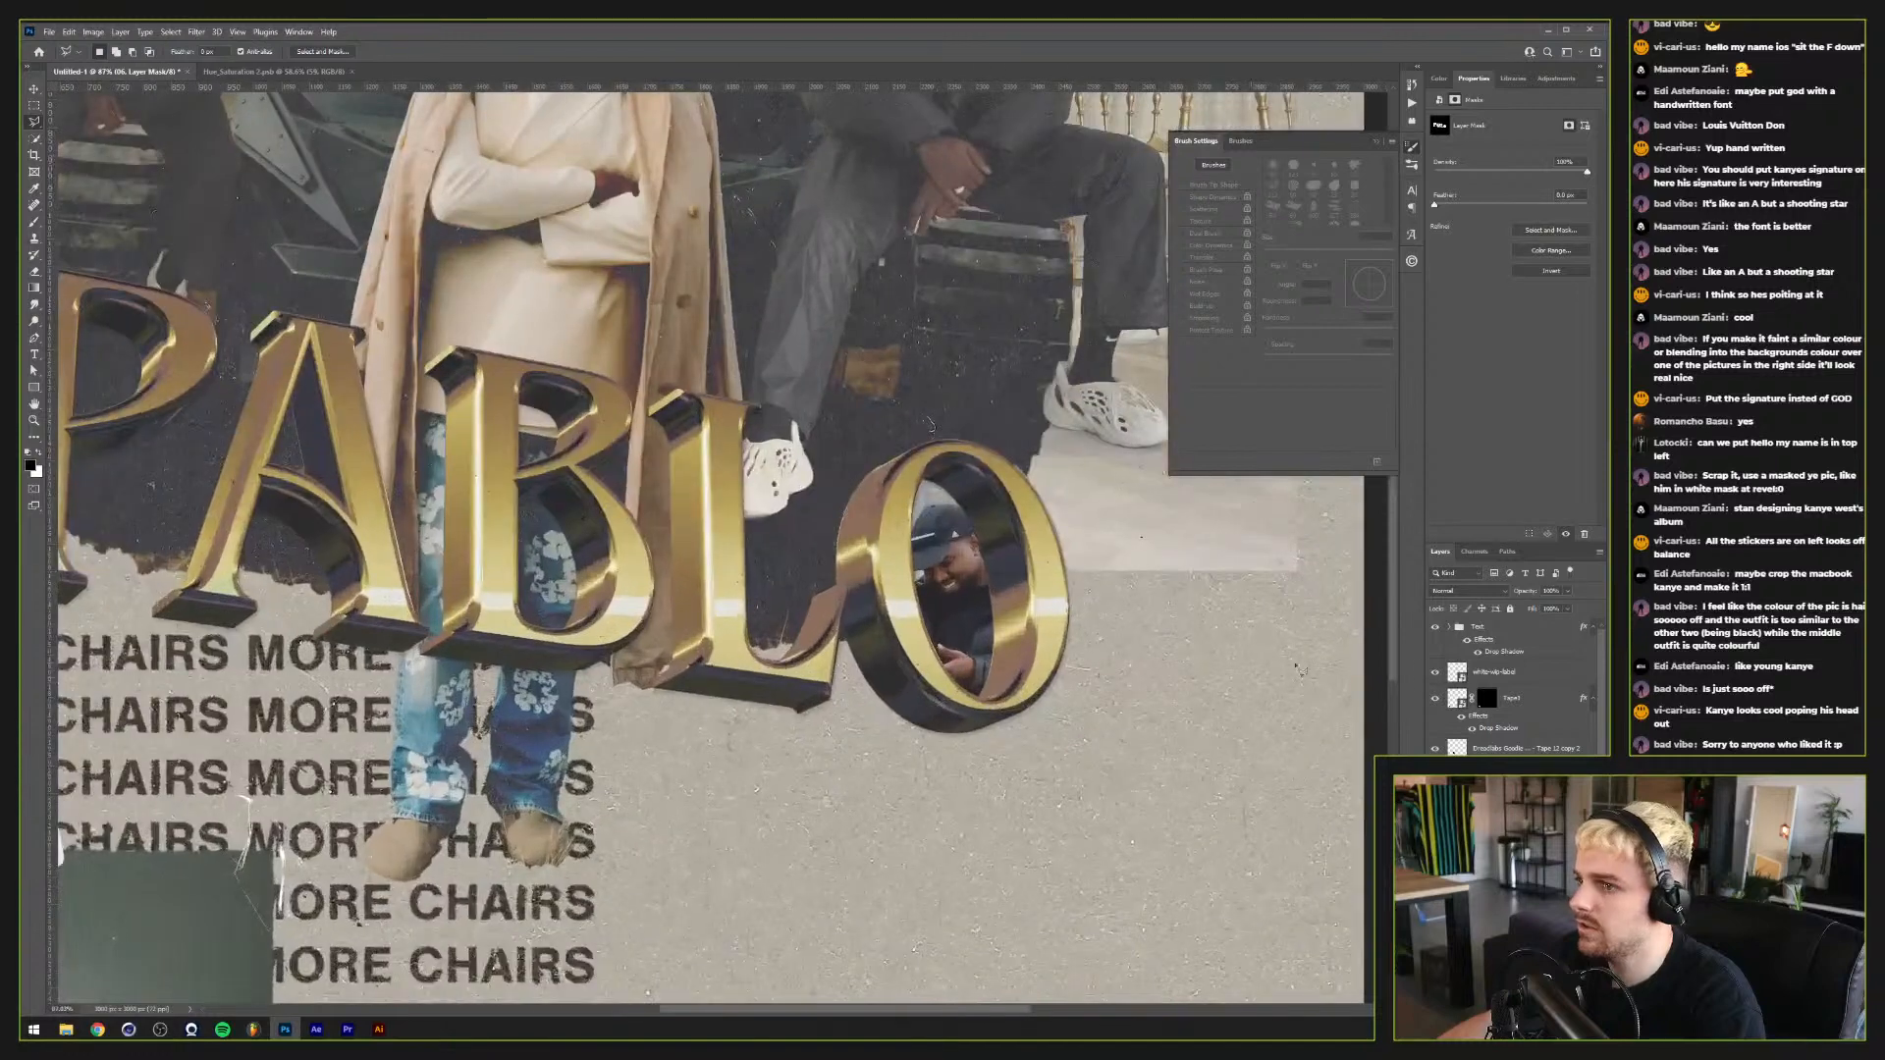
click(1468, 591)
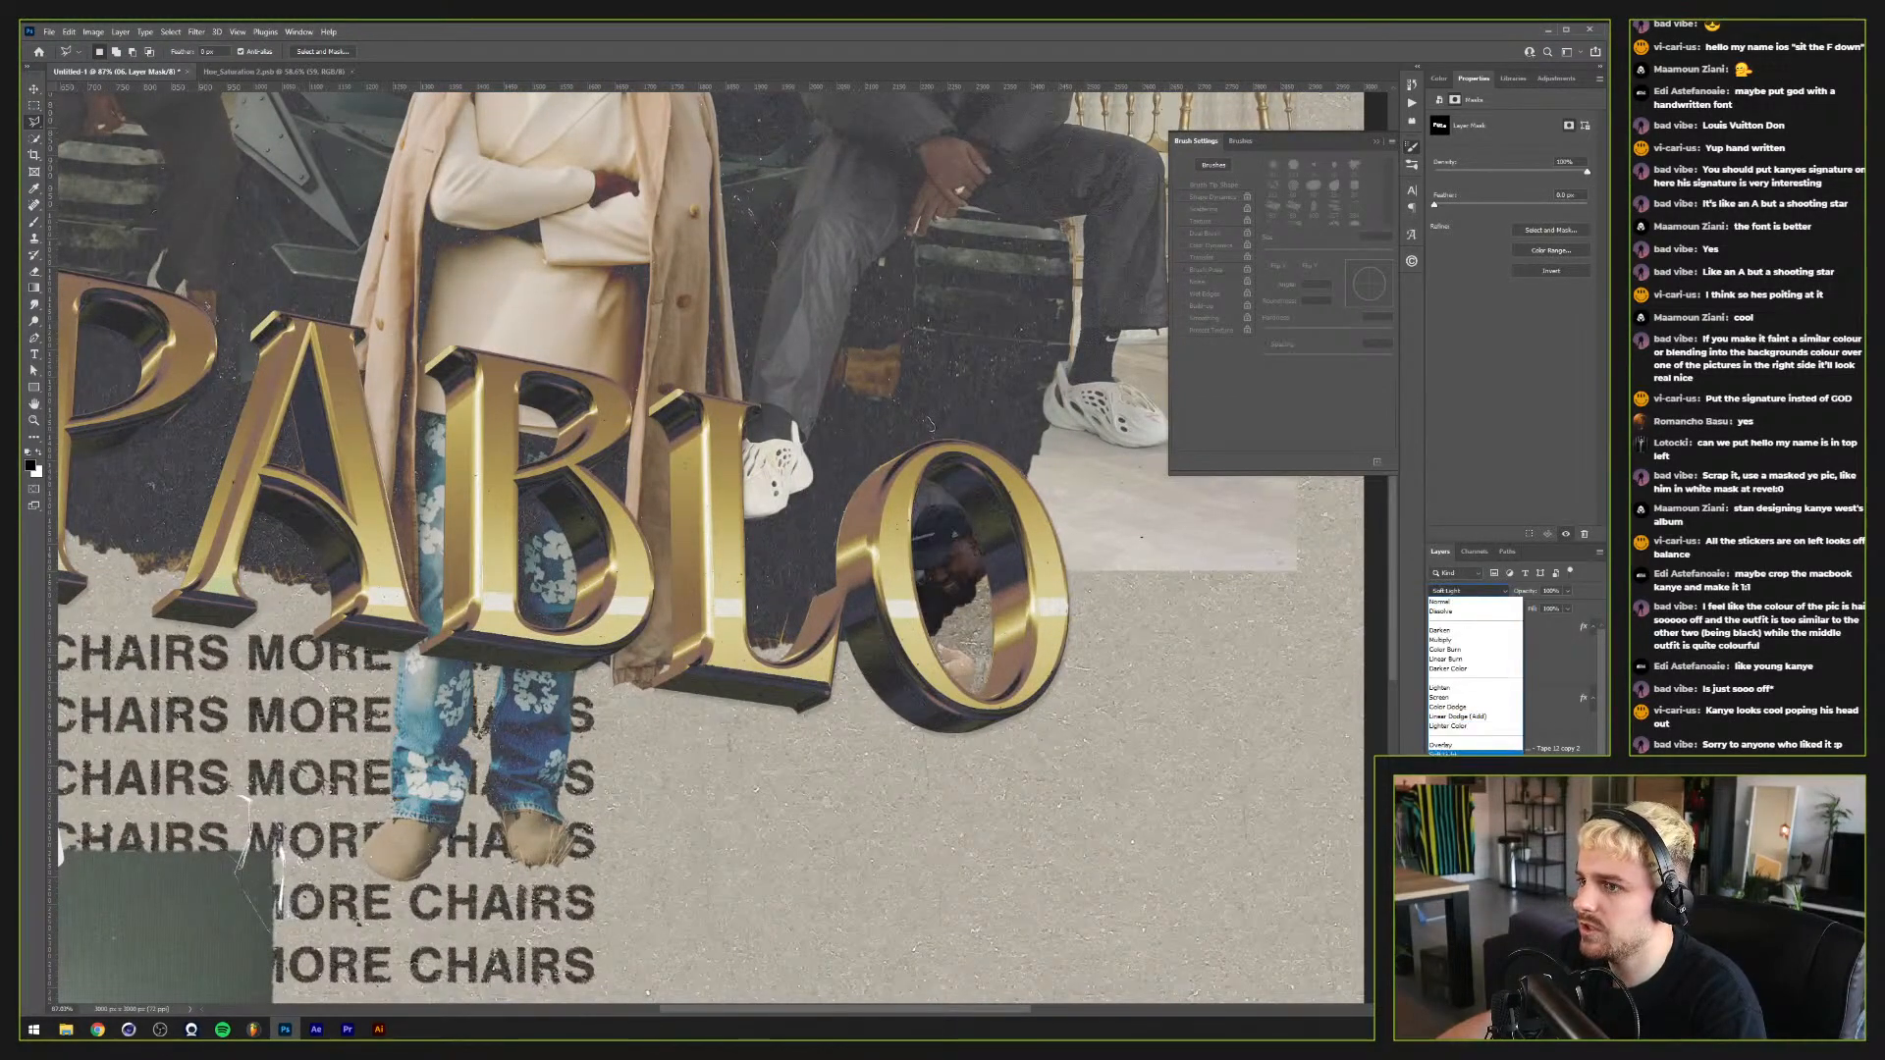
key(Return)
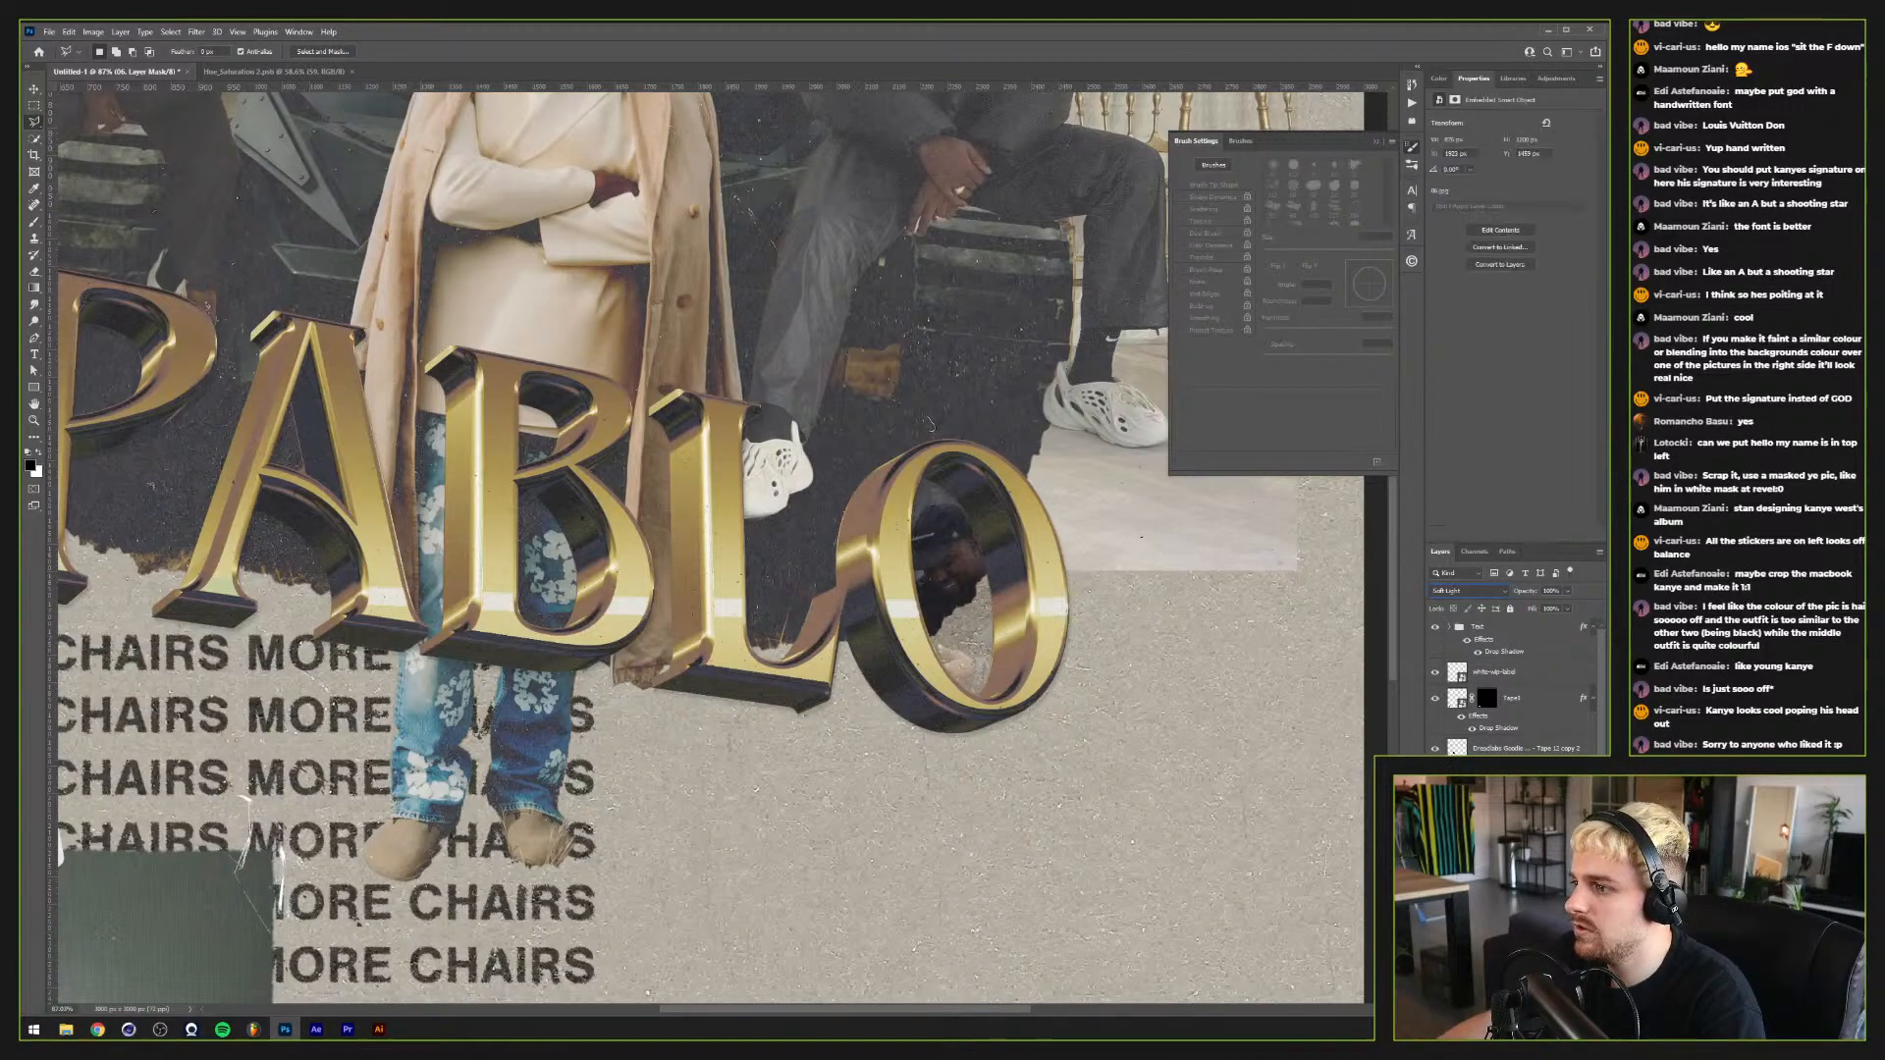
Step: Try masking the Collage group with the car photo's mask selection filled black, and delete that group mask
ctrl+click(1457, 863)
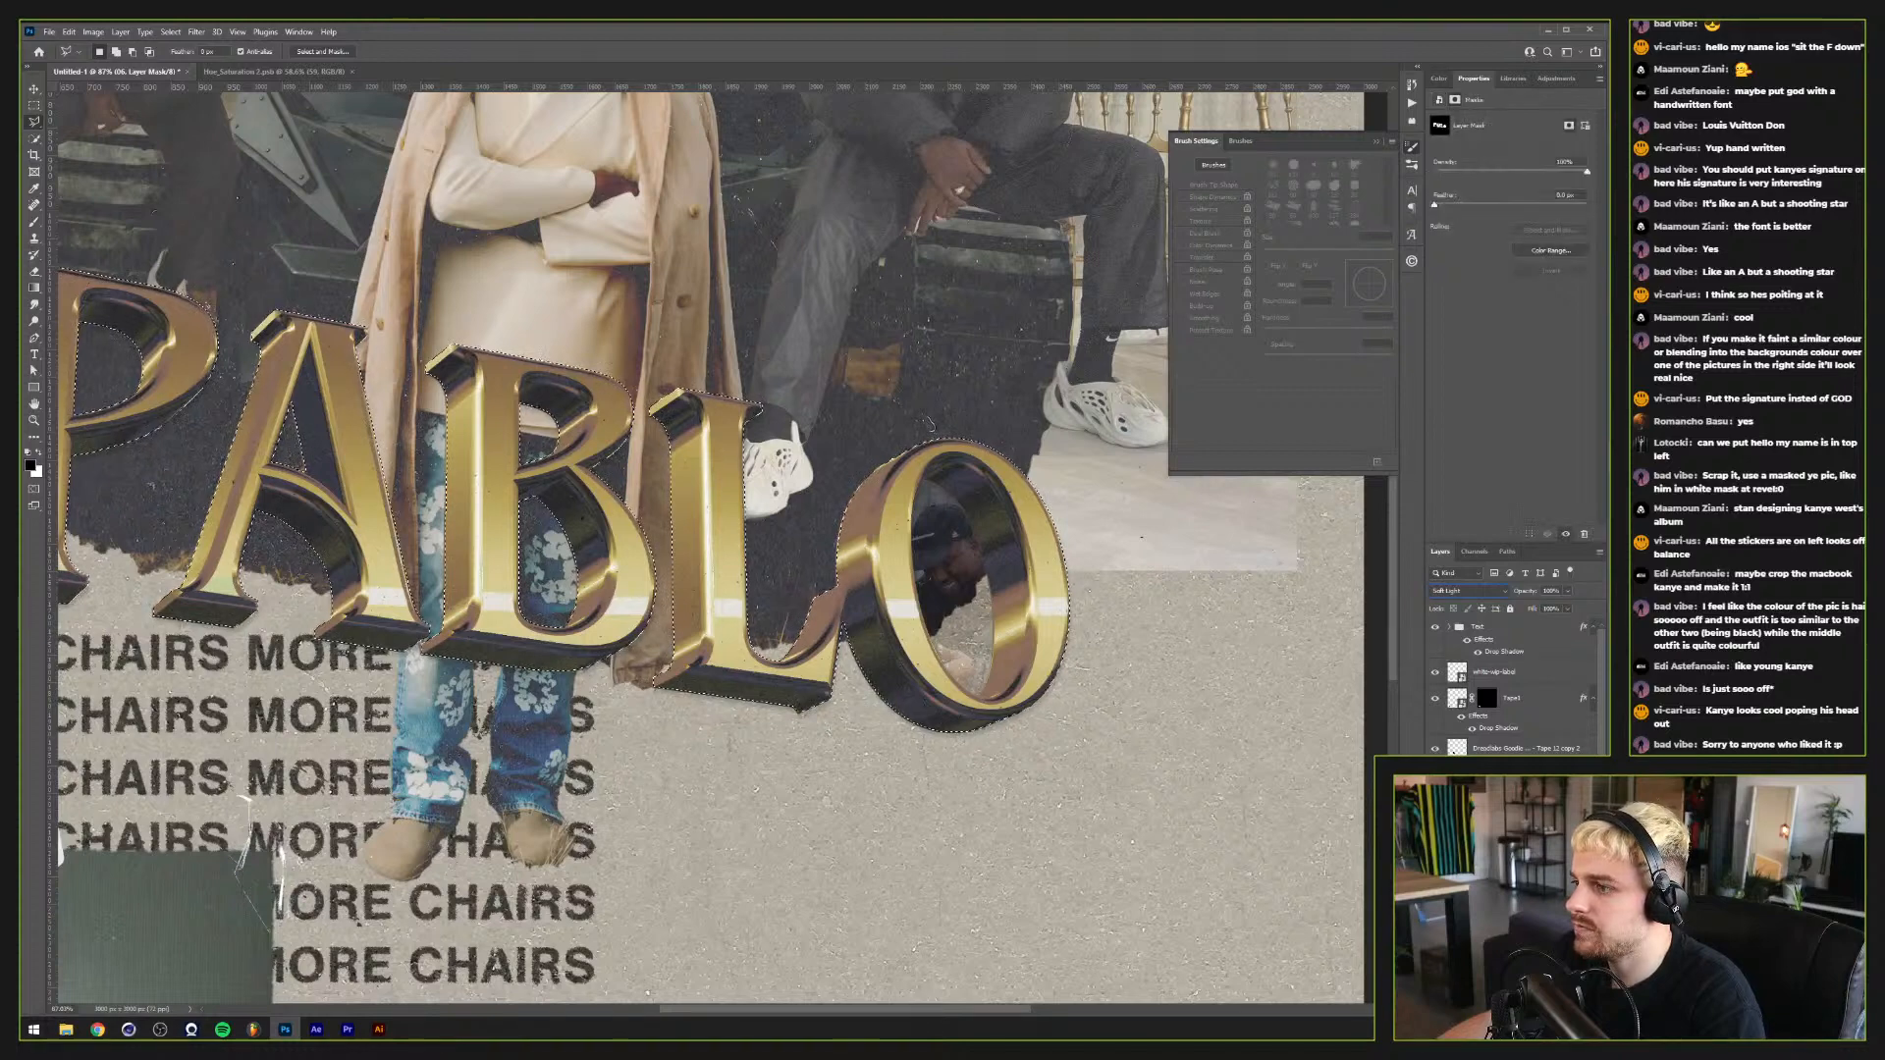
click(1434, 863)
click(1487, 844)
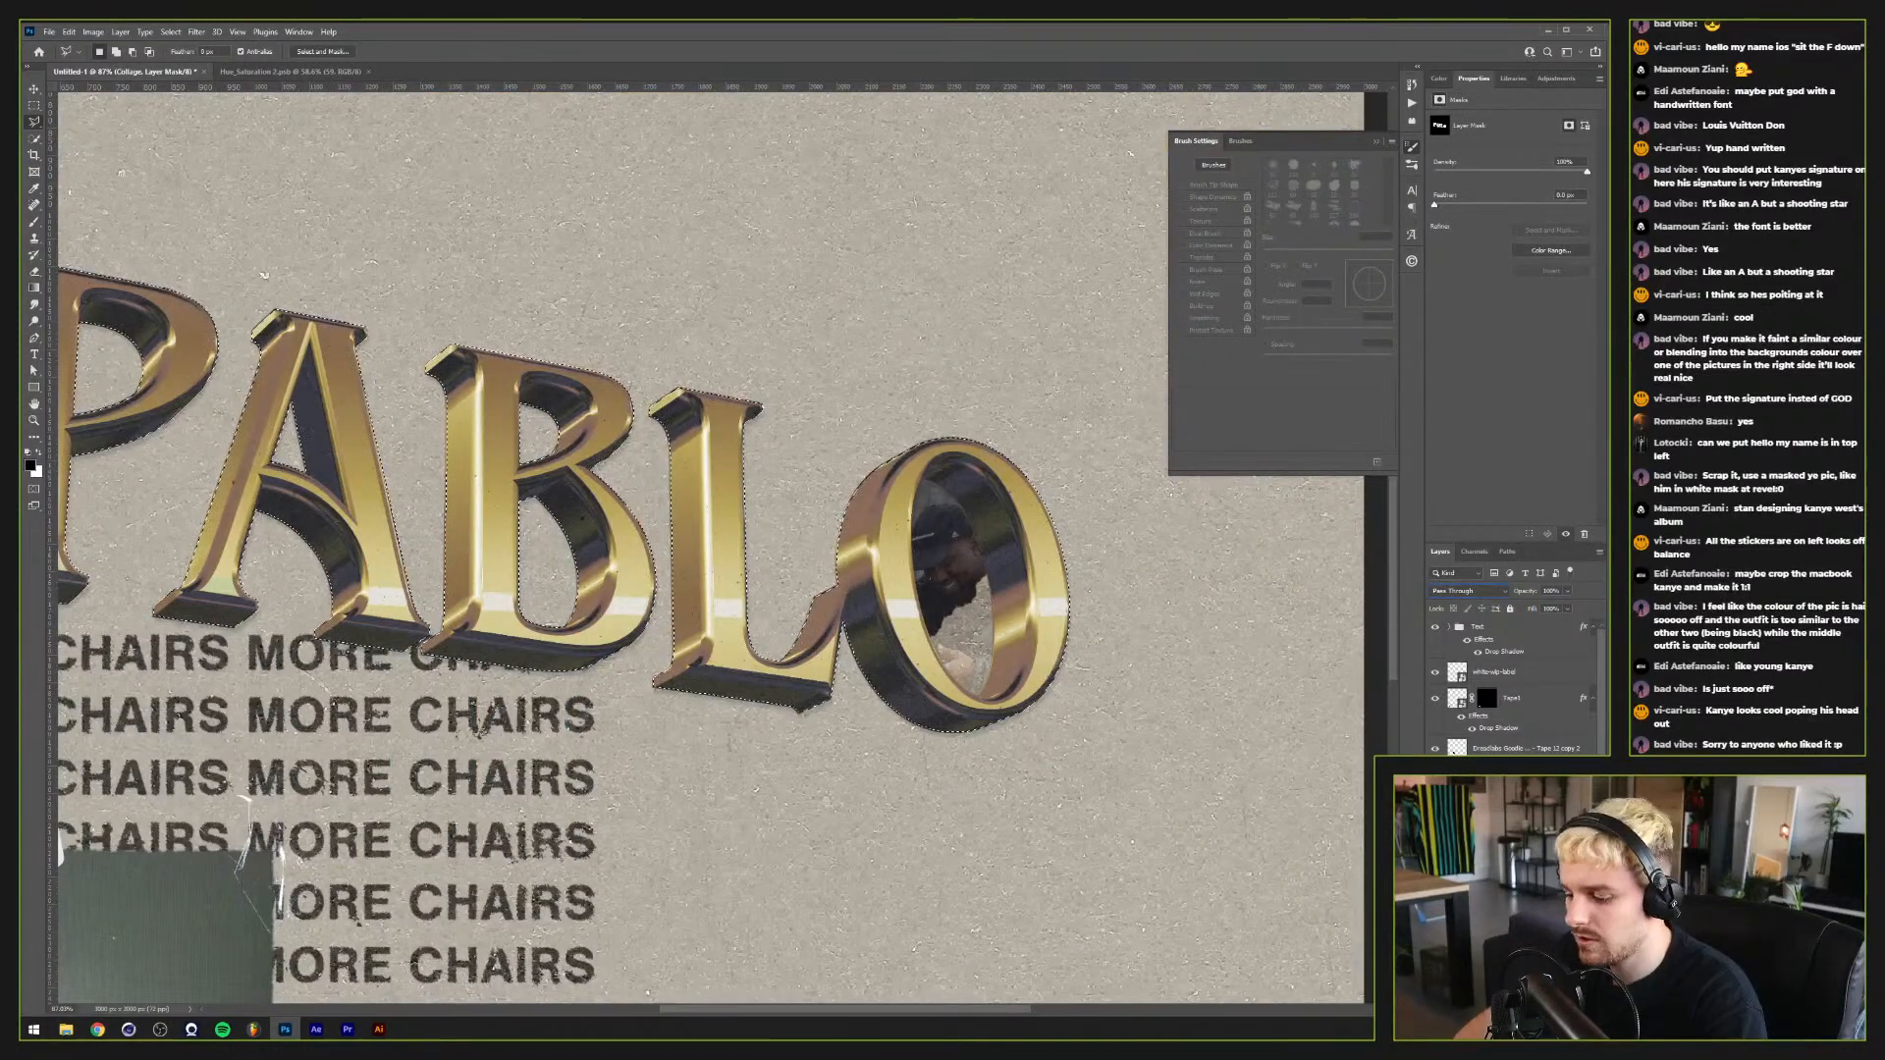
key(alt+BackSpace)
key(ctrl+d)
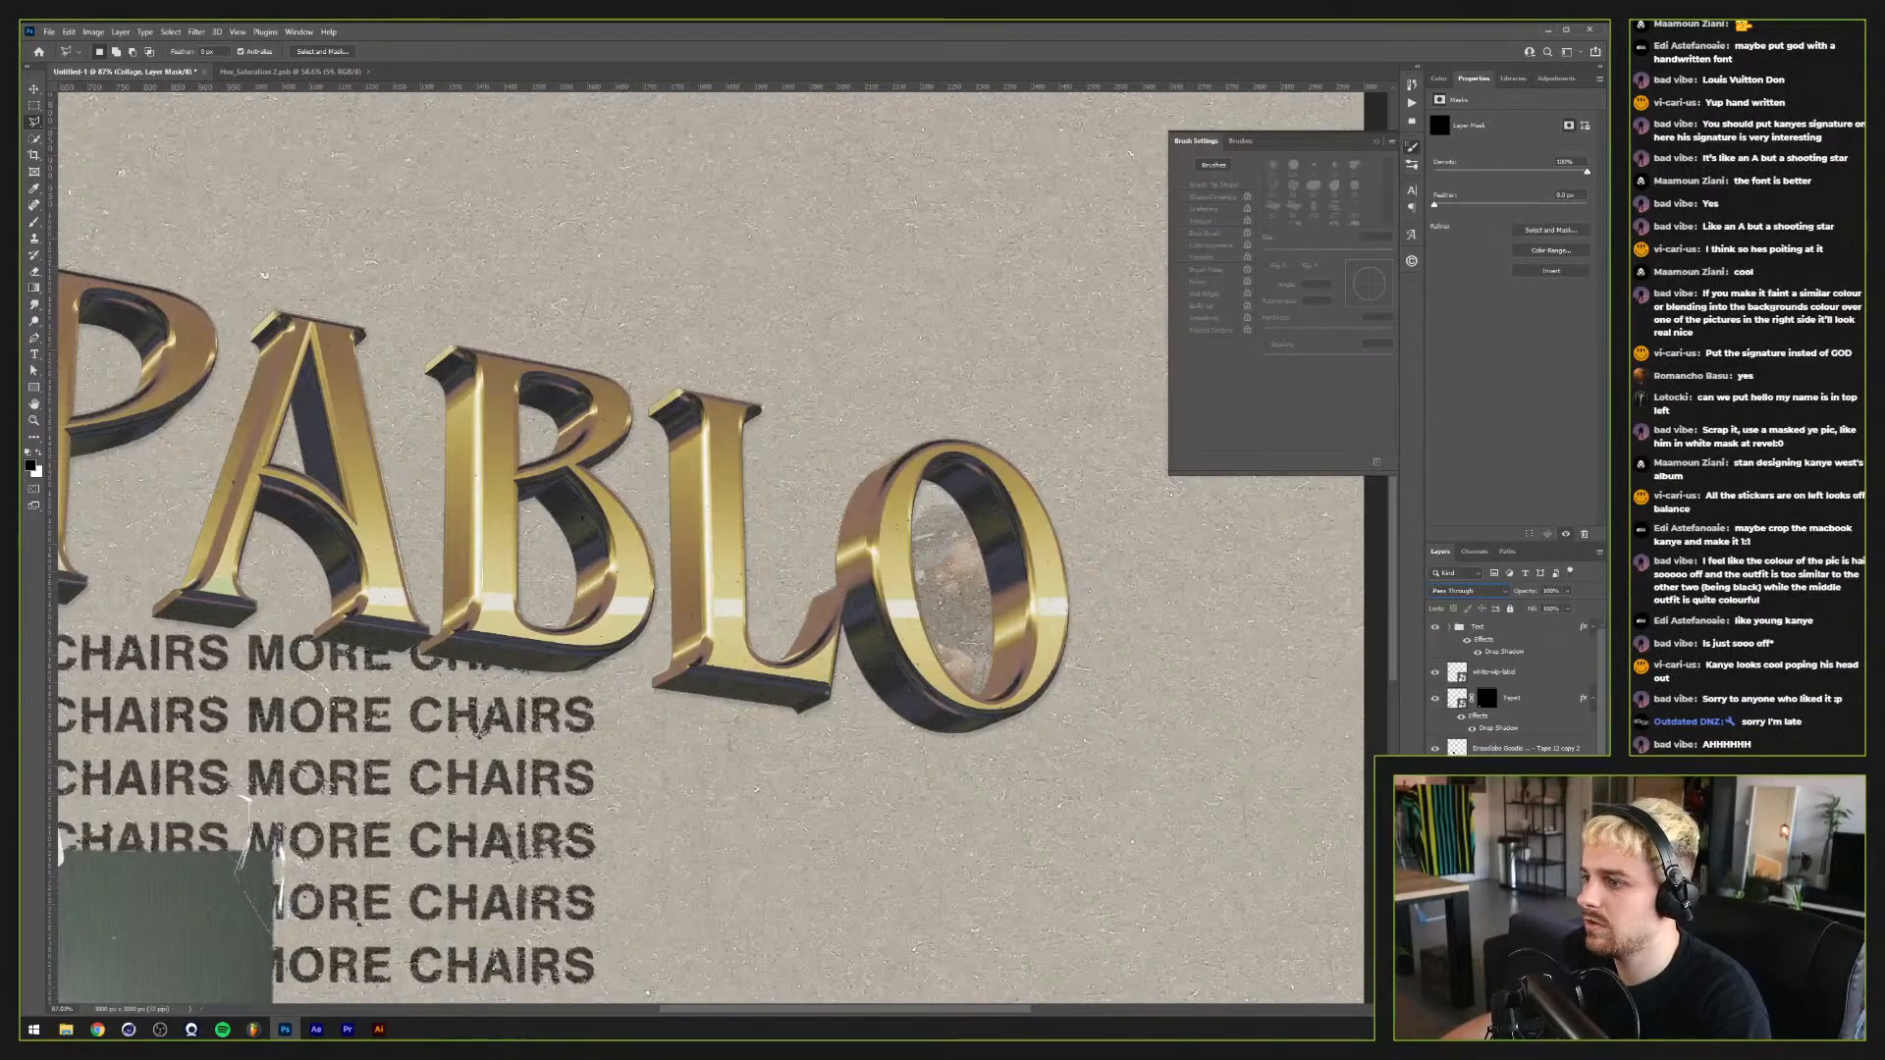
key(Delete)
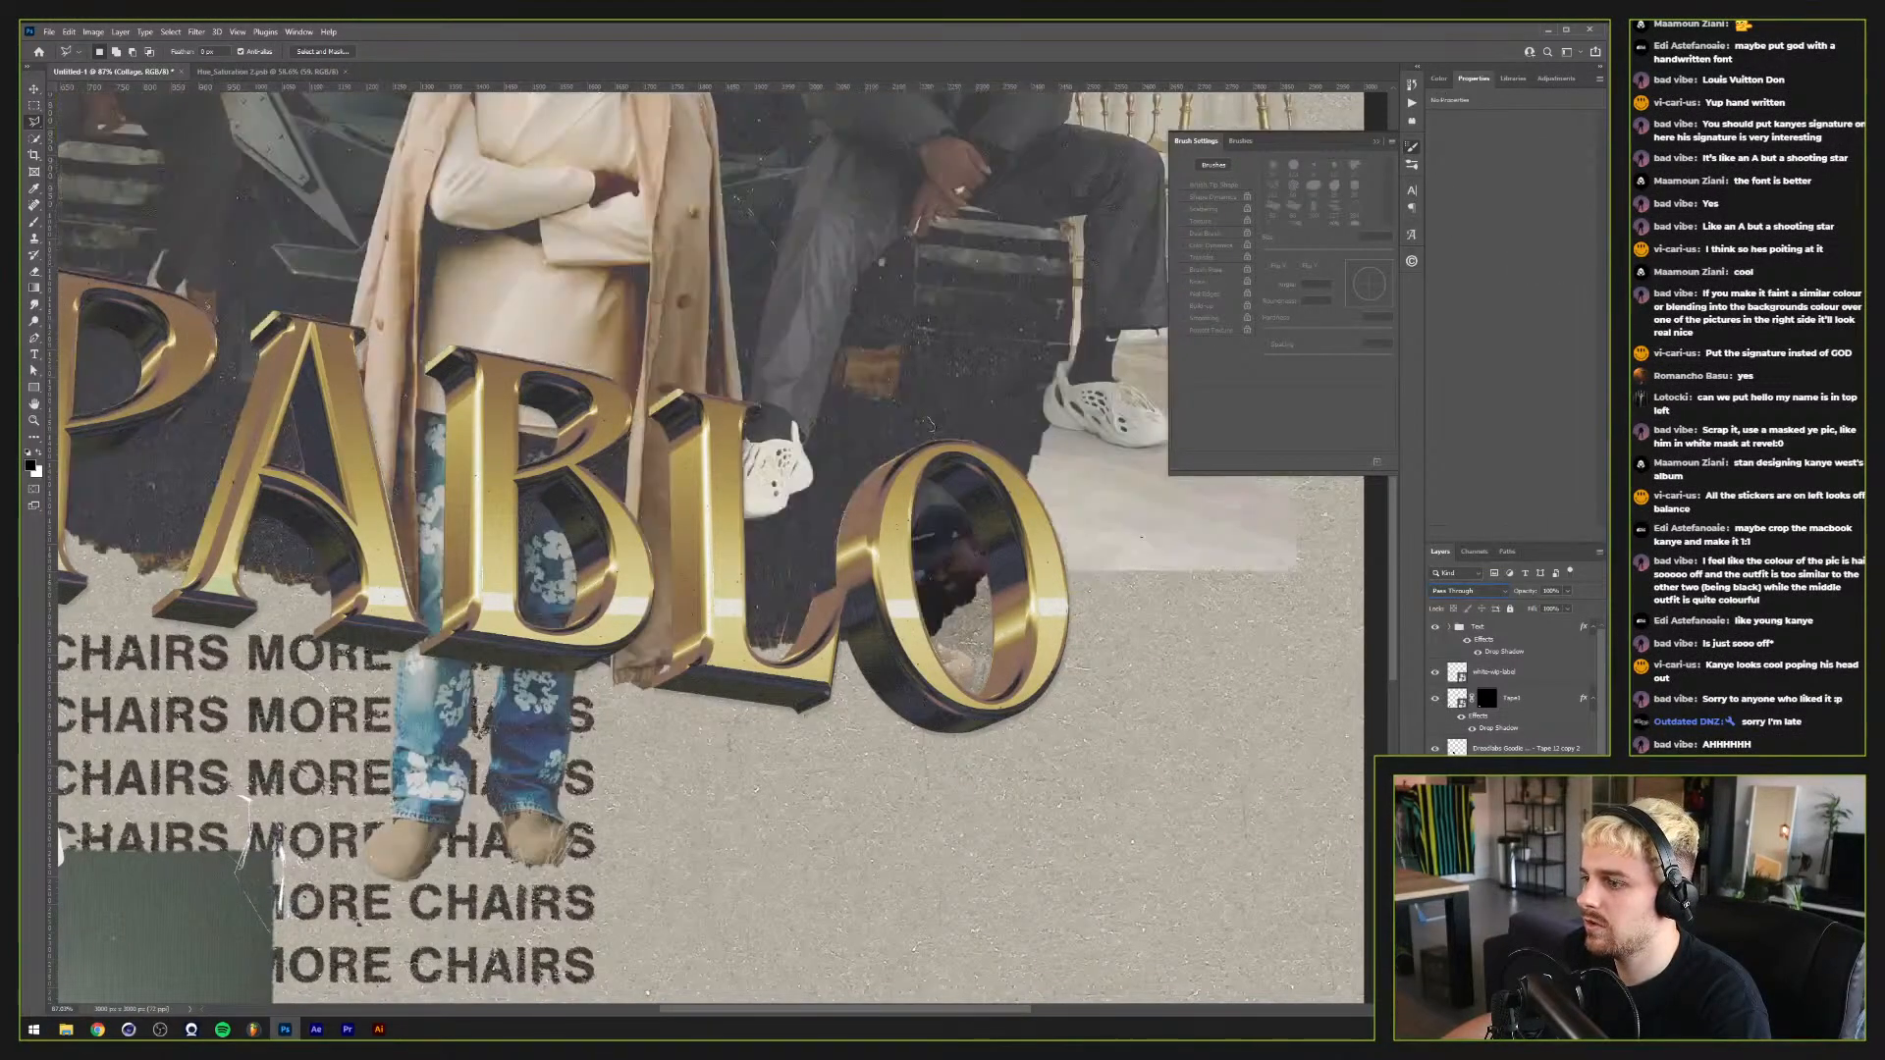
Step: Add a layer mask to the Collage group and paint the inside of the O black with a hard round brush
click(1509, 1008)
key(b)
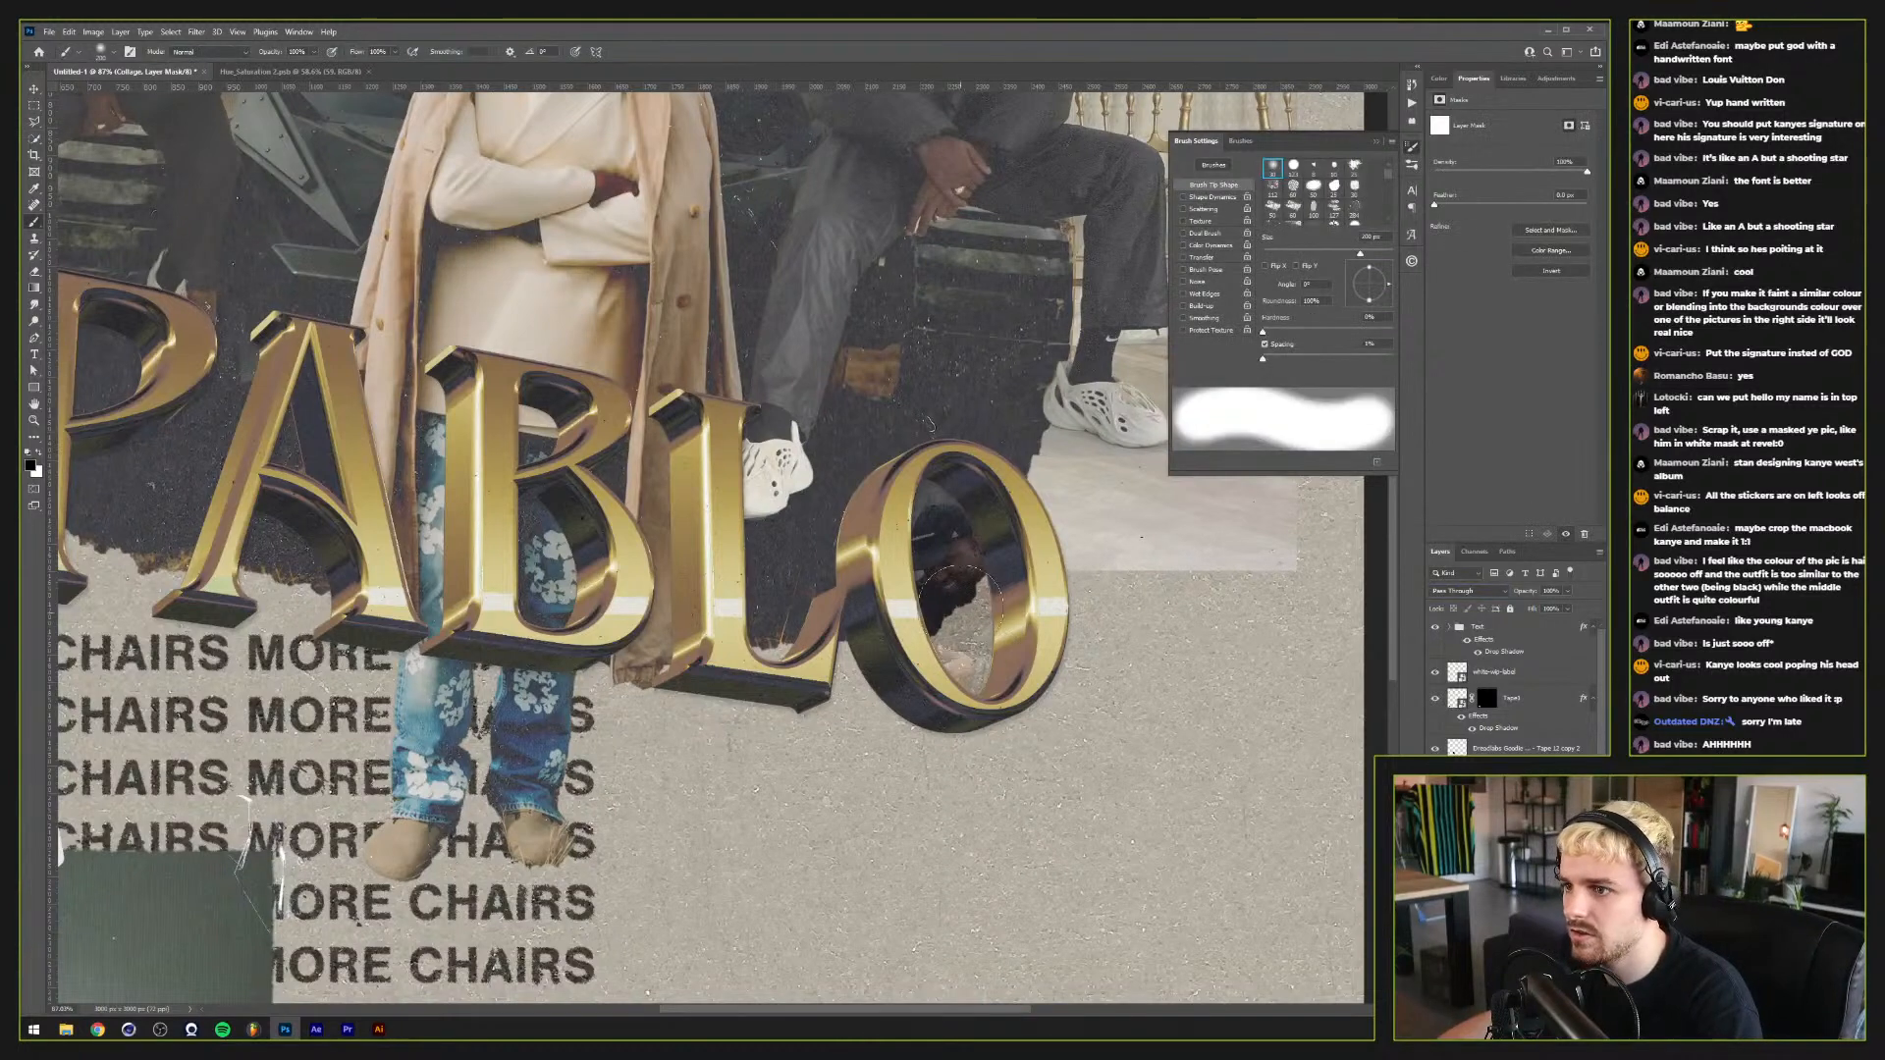
drag(964, 583, 931, 509)
key(ctrl+z)
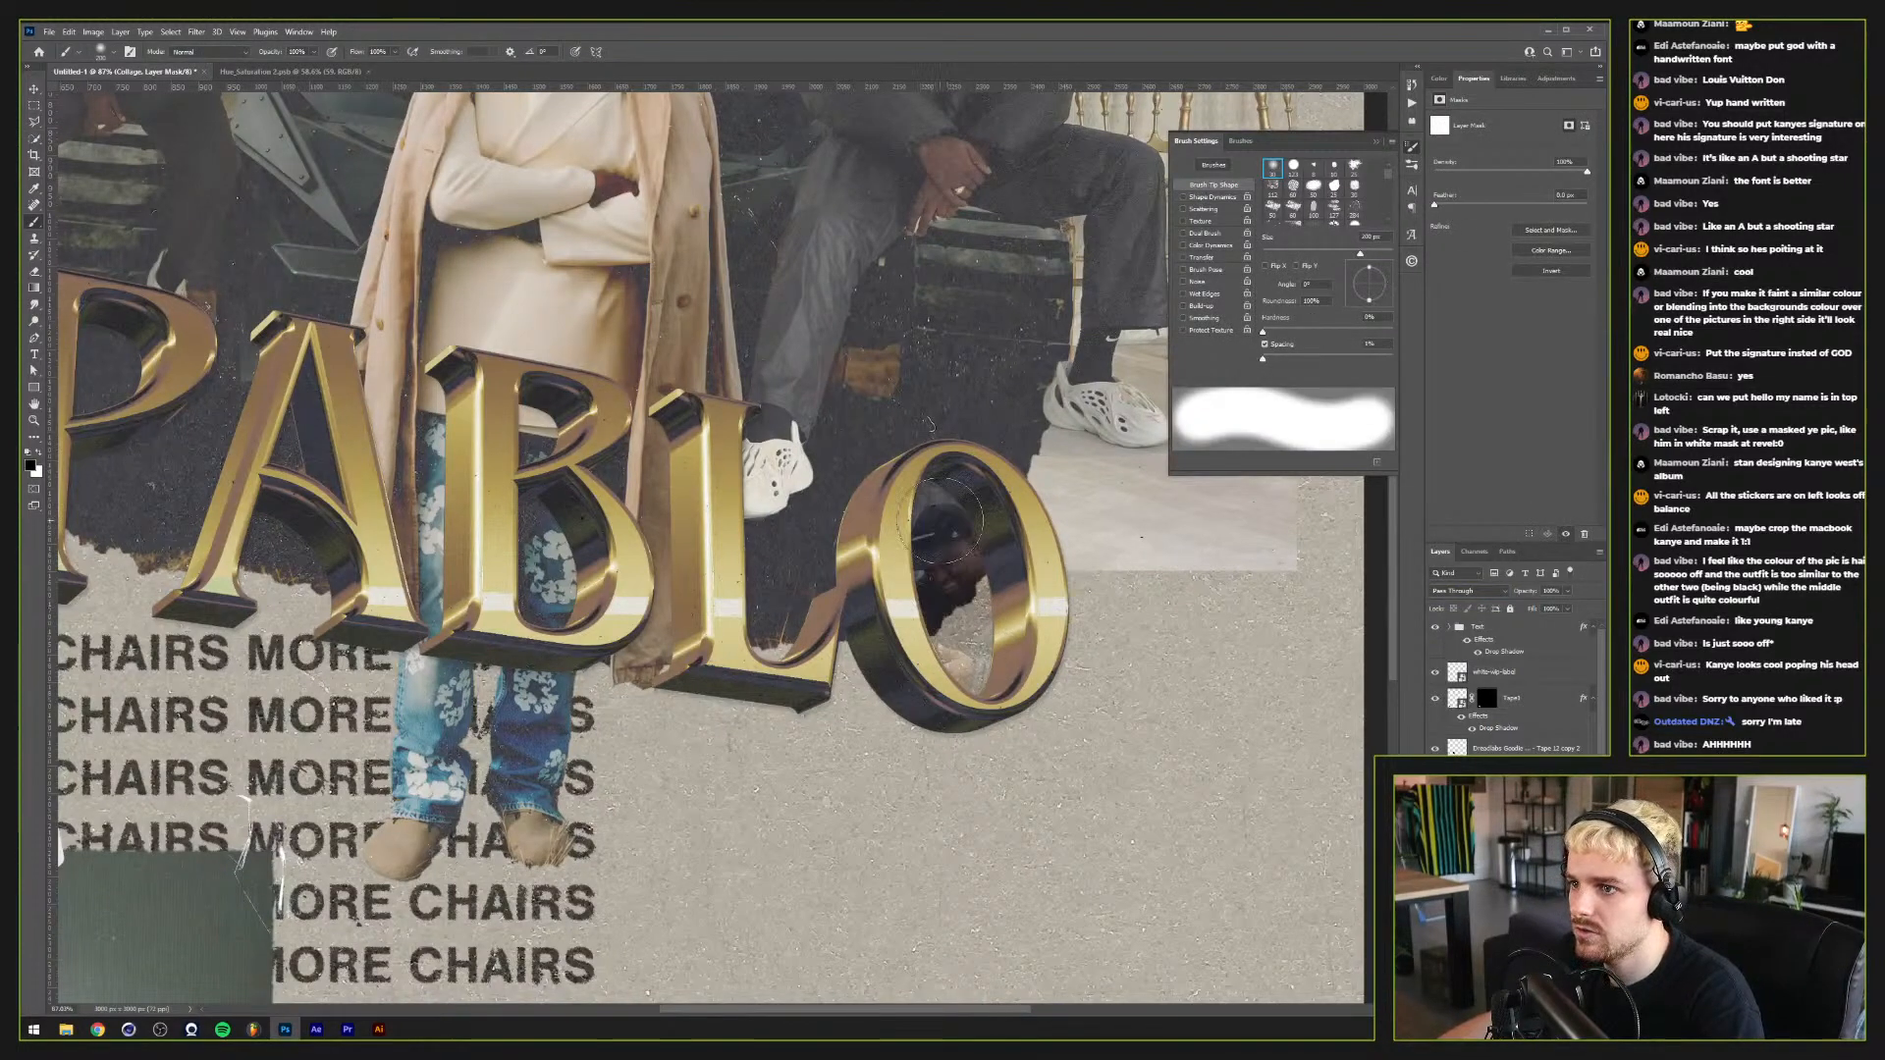
key(shift+bracketright)
key(shift+bracketright)
key(shift+bracketright)
key(shift+bracketright)
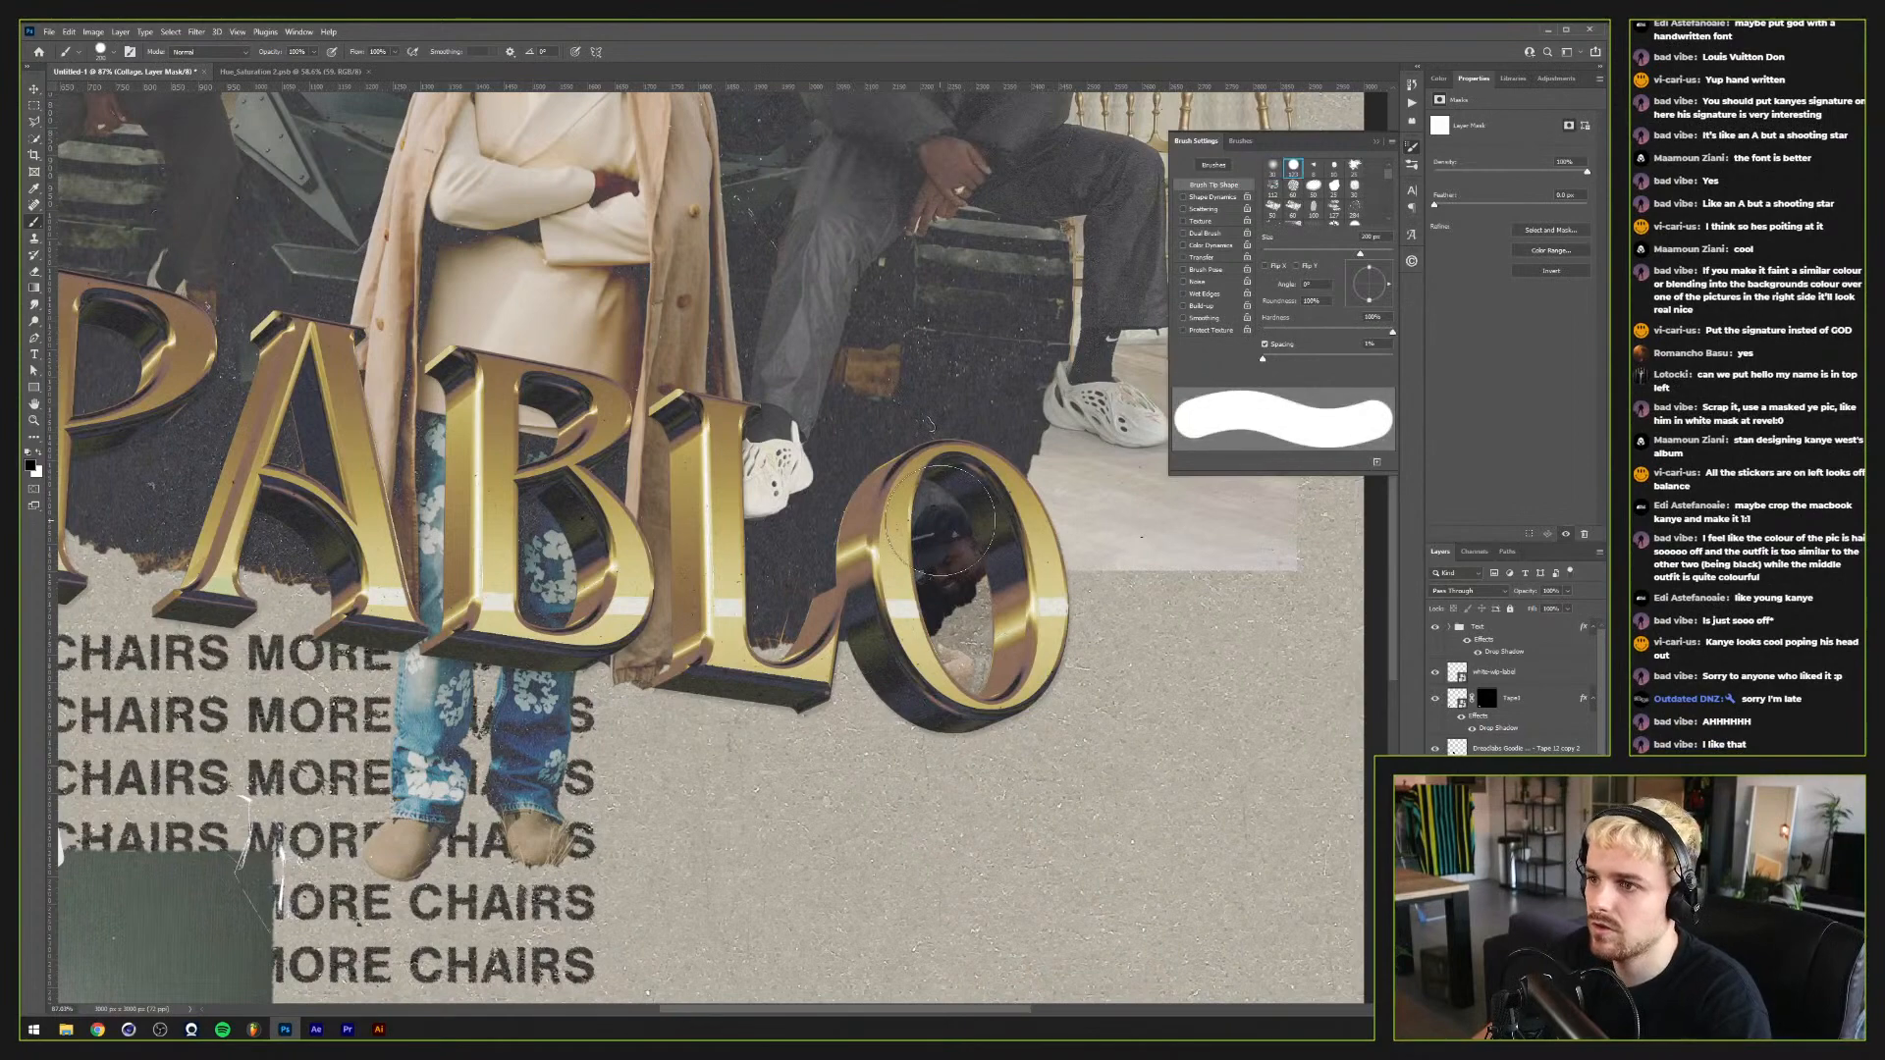
drag(957, 515, 944, 594)
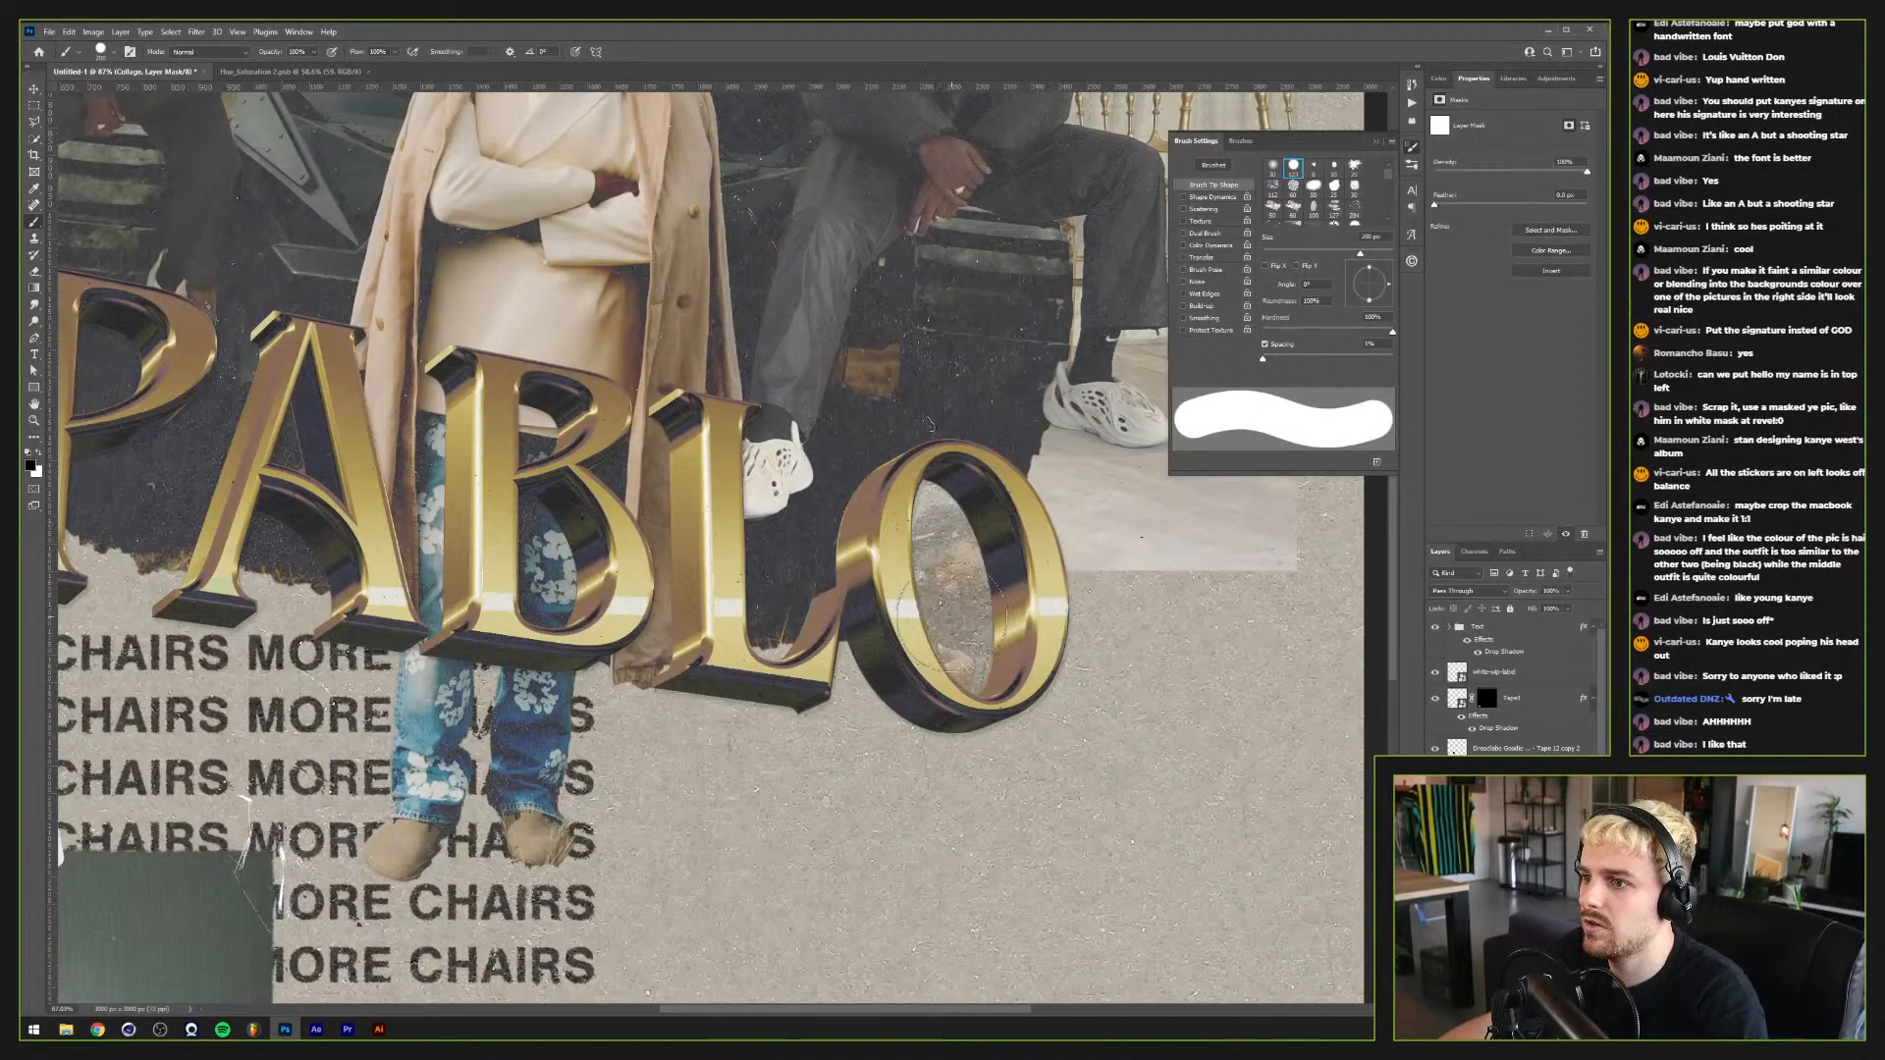
Step: Set the masked car photo inside the O to Hard Light blend mode with 80% opacity
click(1470, 634)
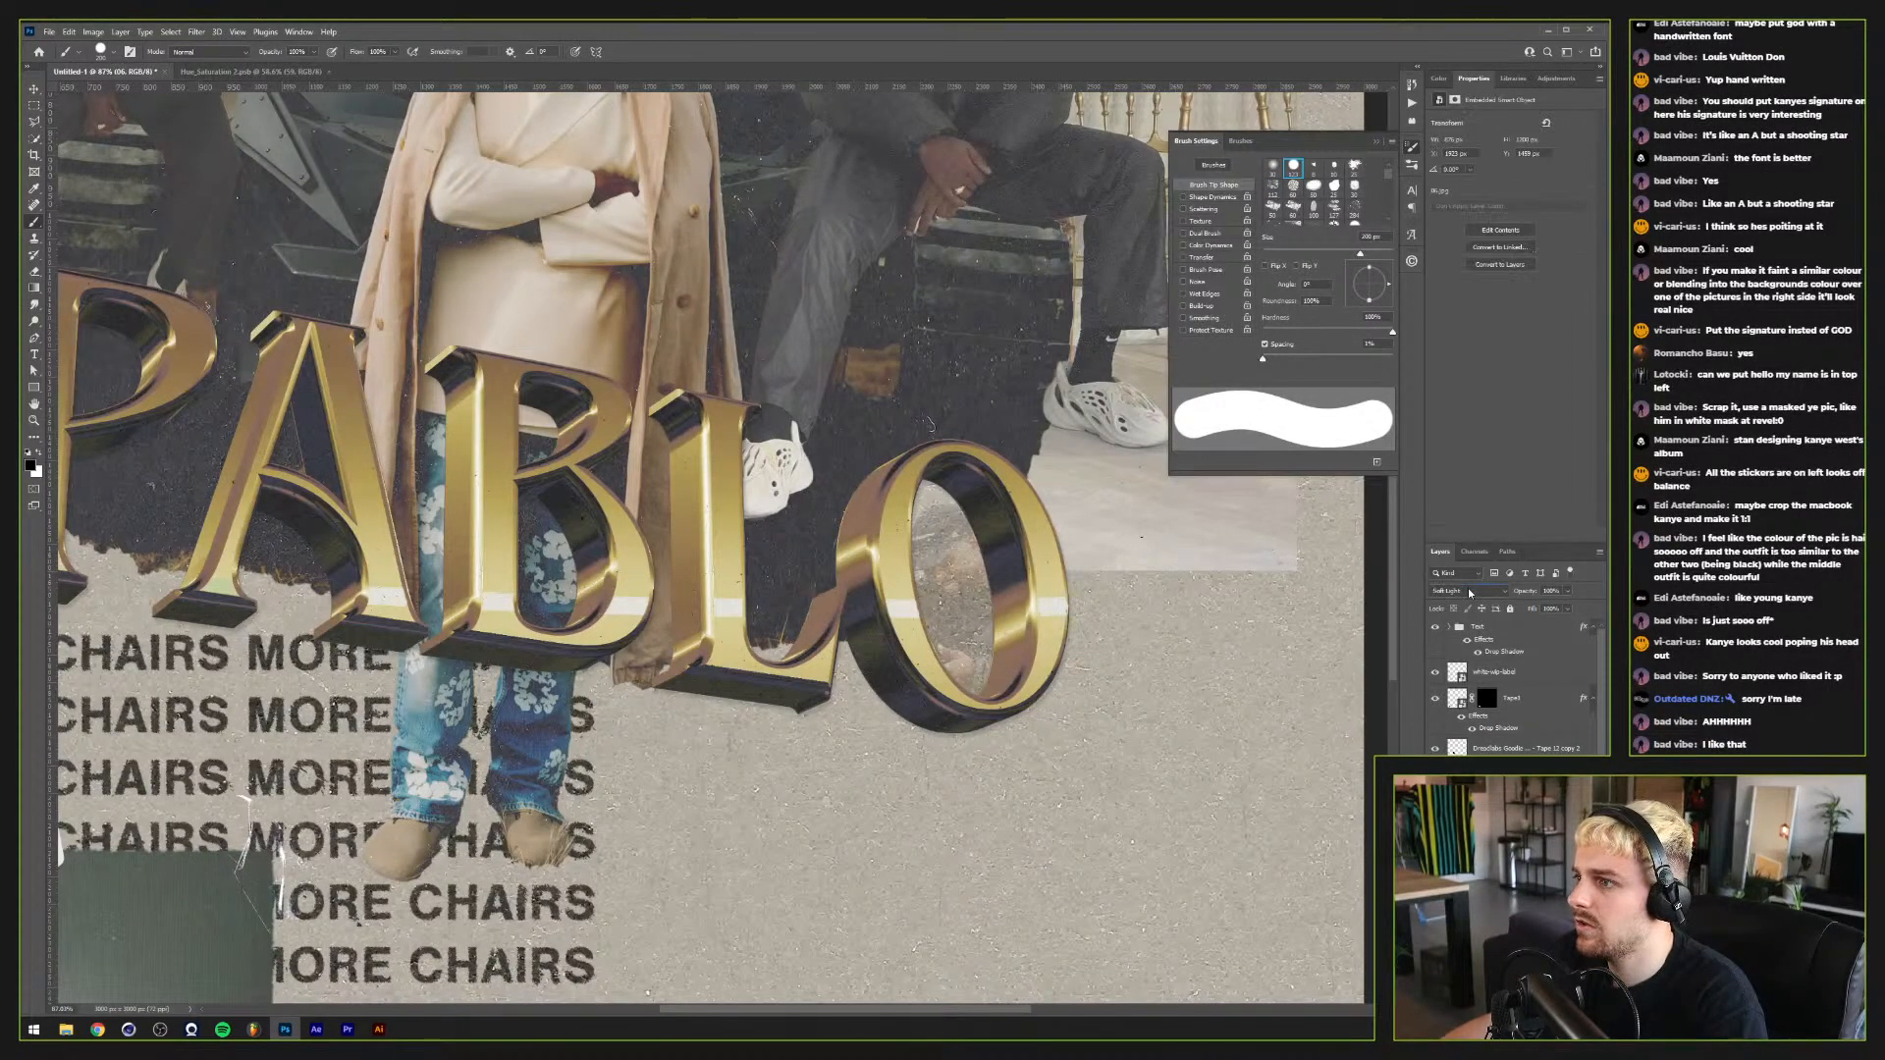
click(1470, 593)
key(Up)
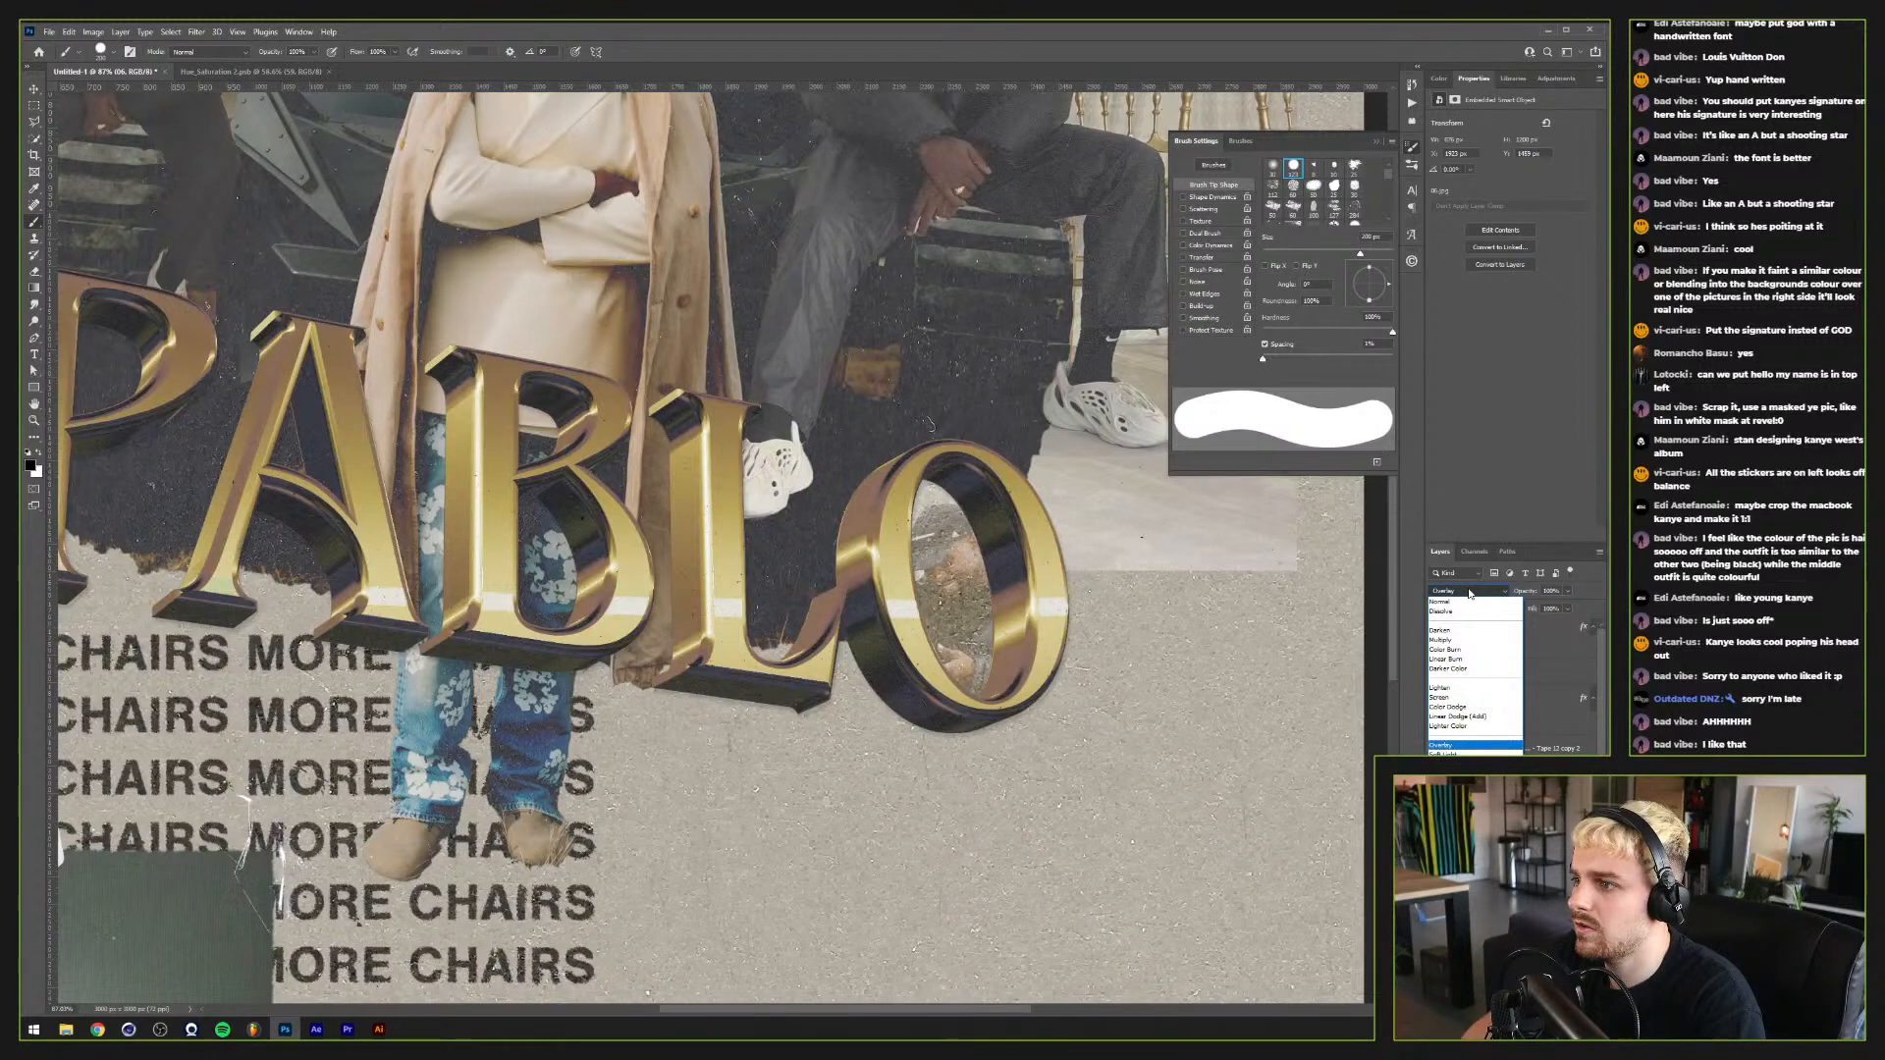
key(Down)
key(Down)
key(Down)
key(Up)
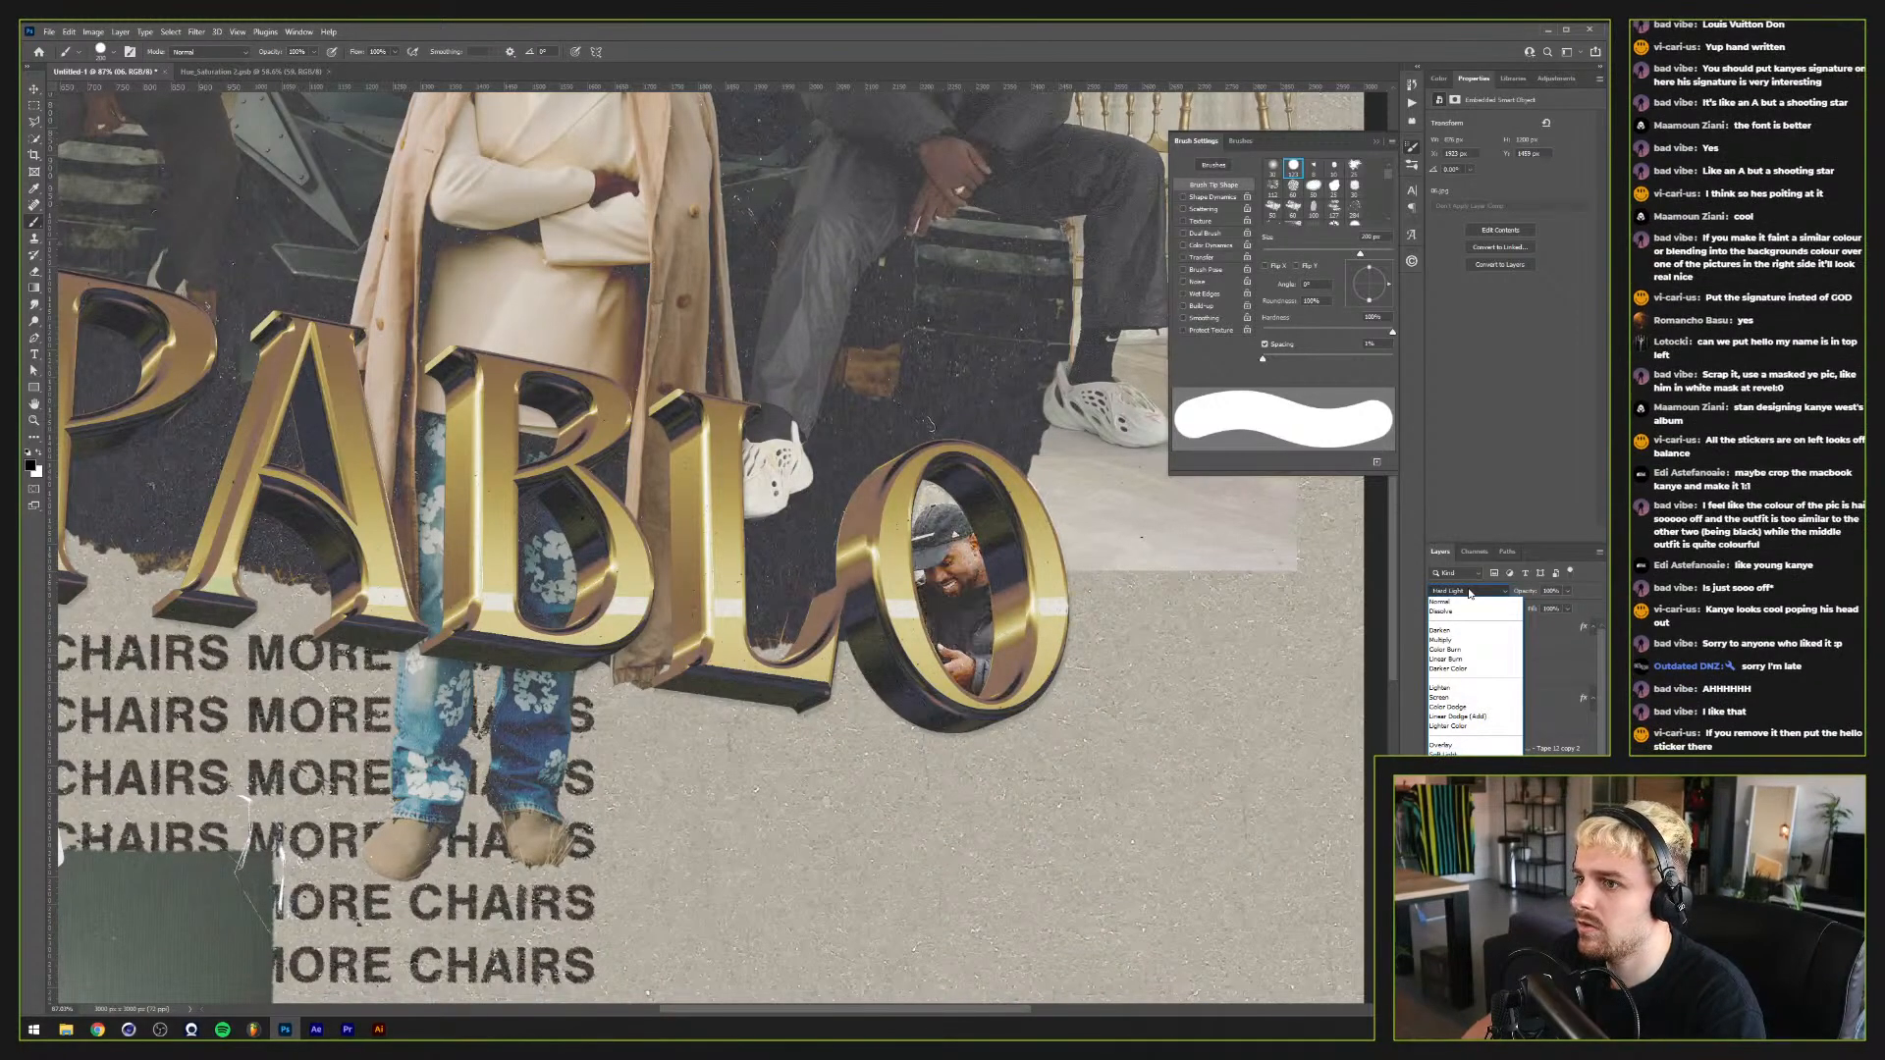
key(Return)
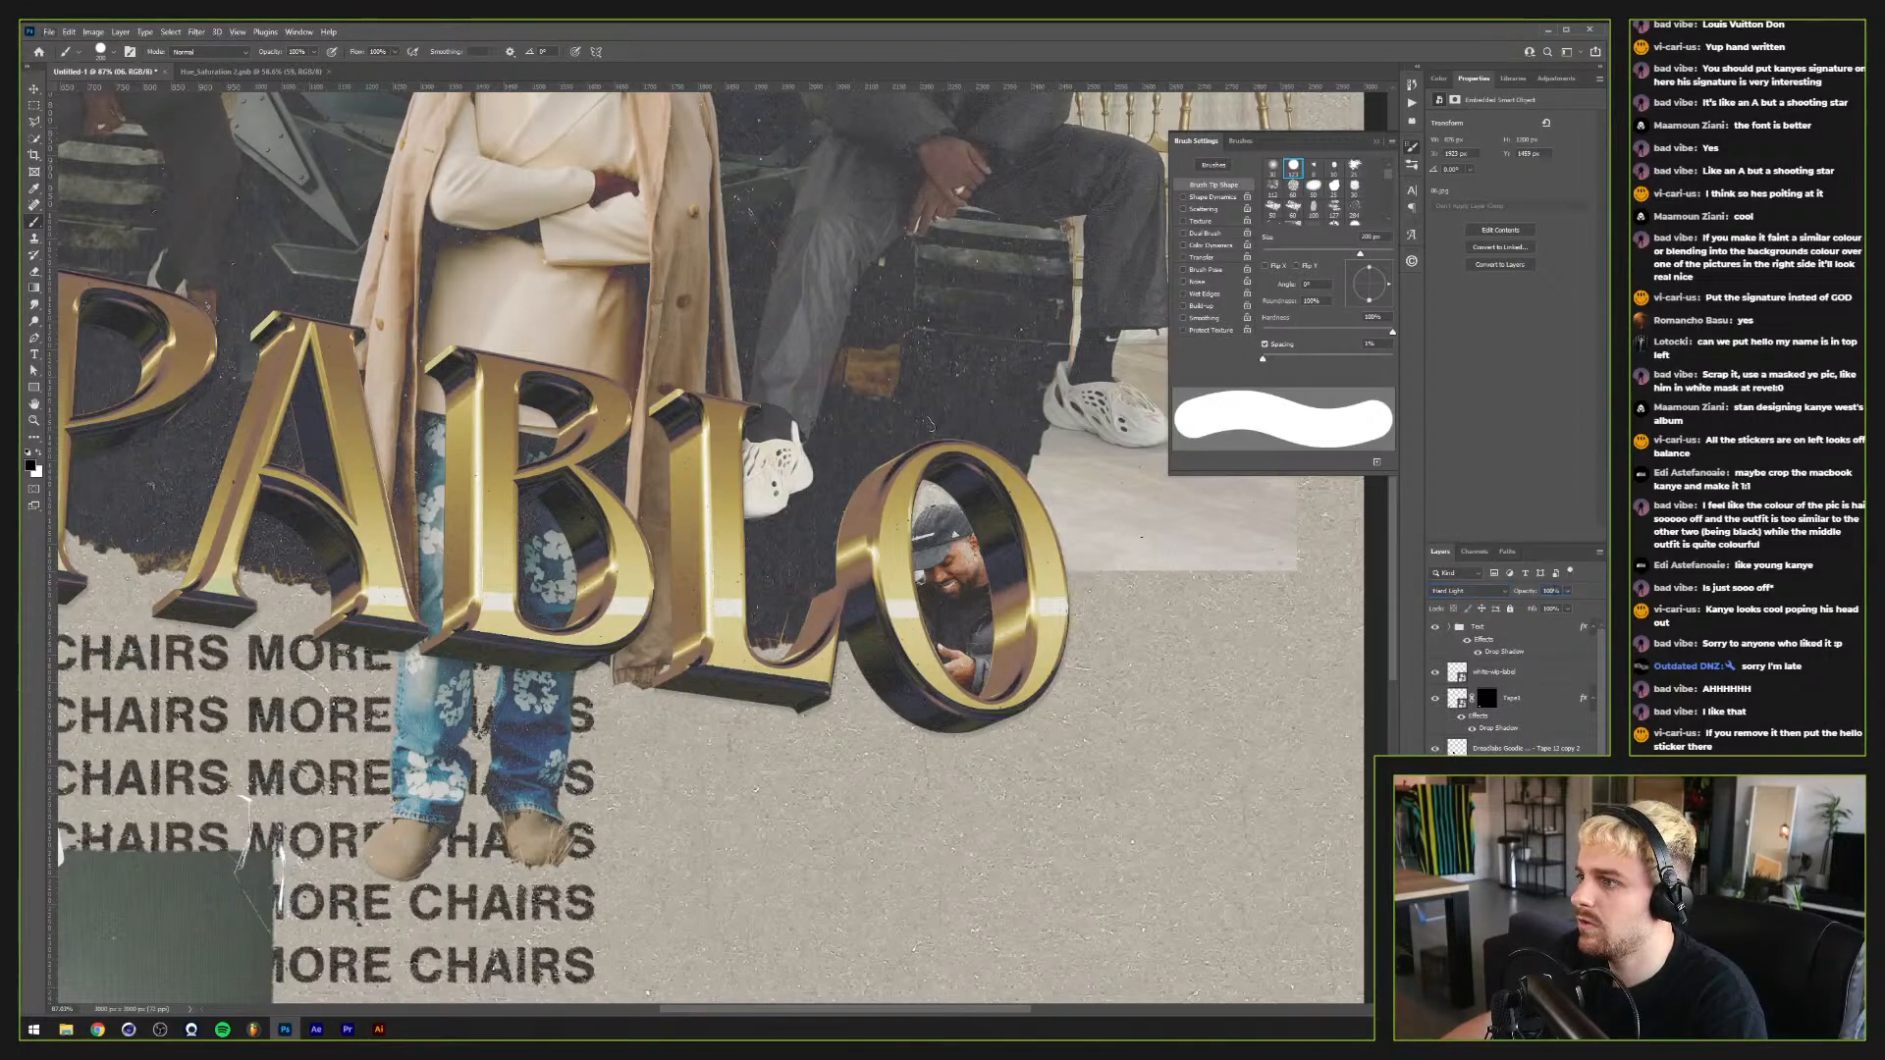
text(80)
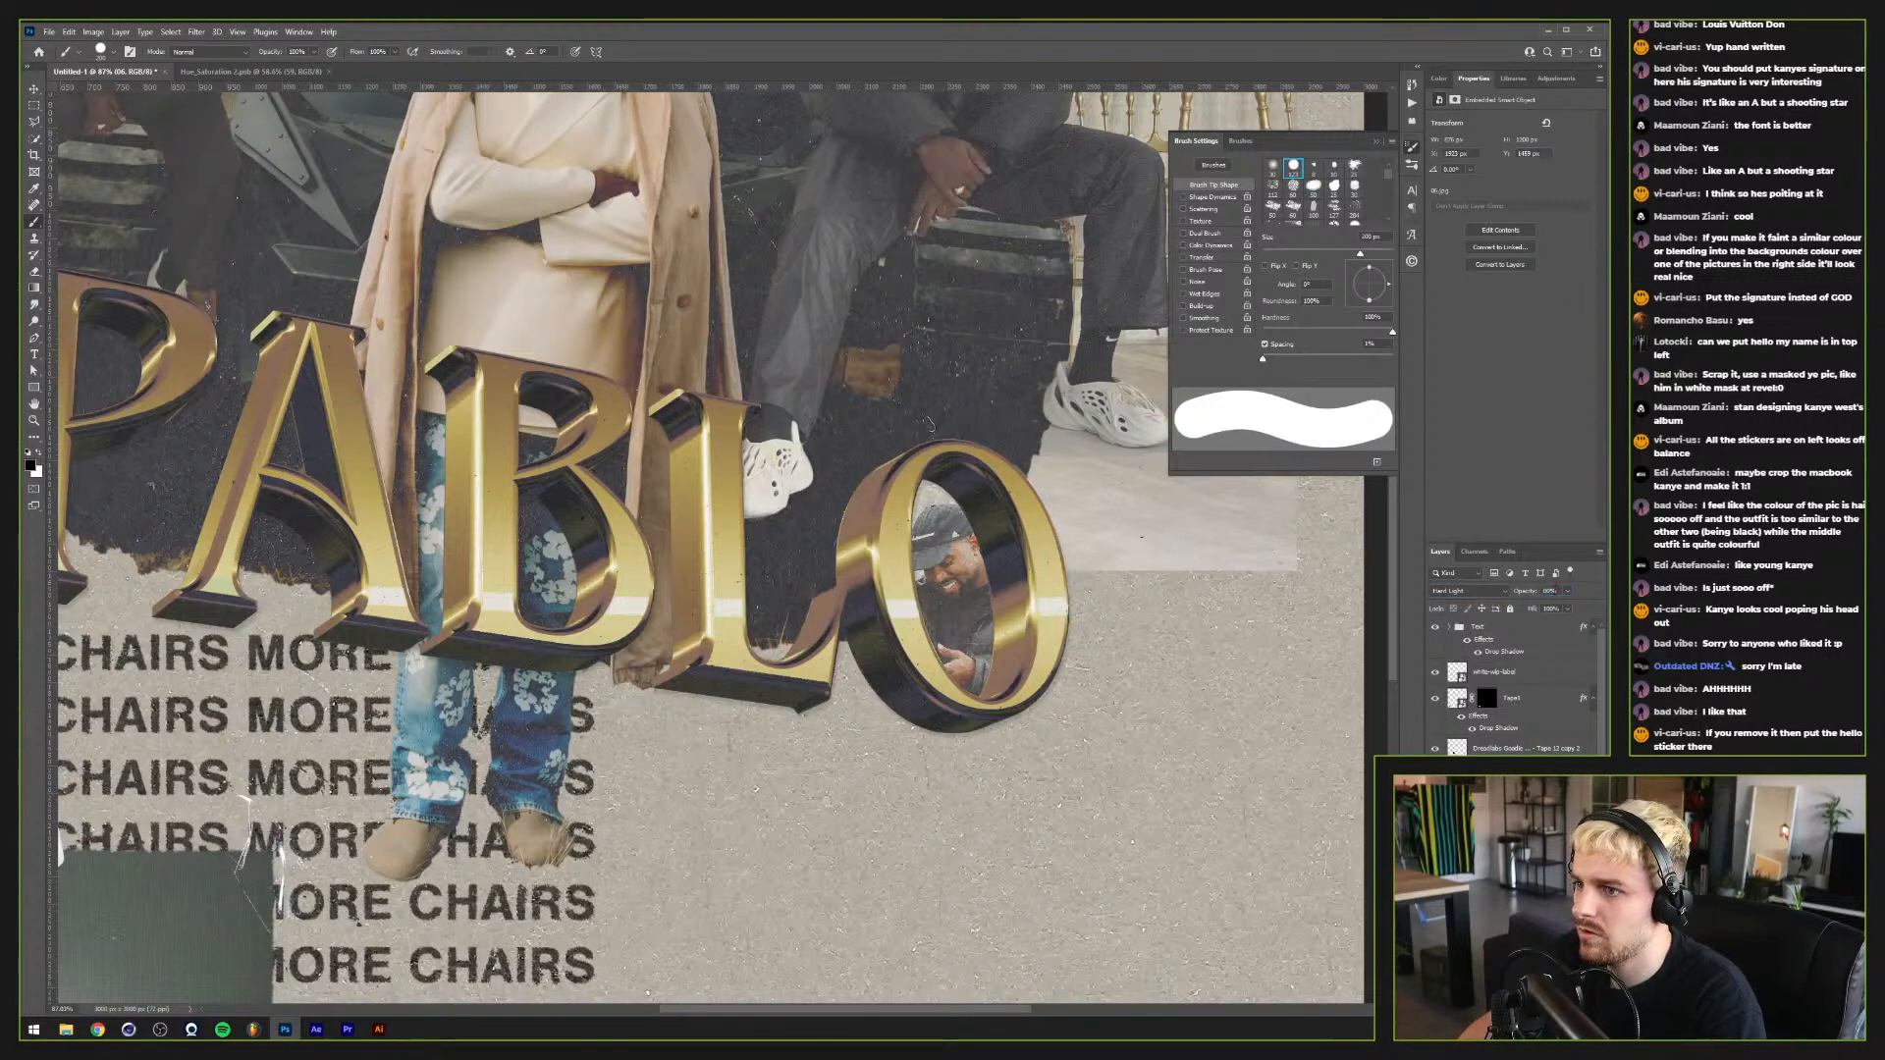
Step: Move the signed name sticker to the poster's lower-right corner, level with the piano photo
key(ctrl+0)
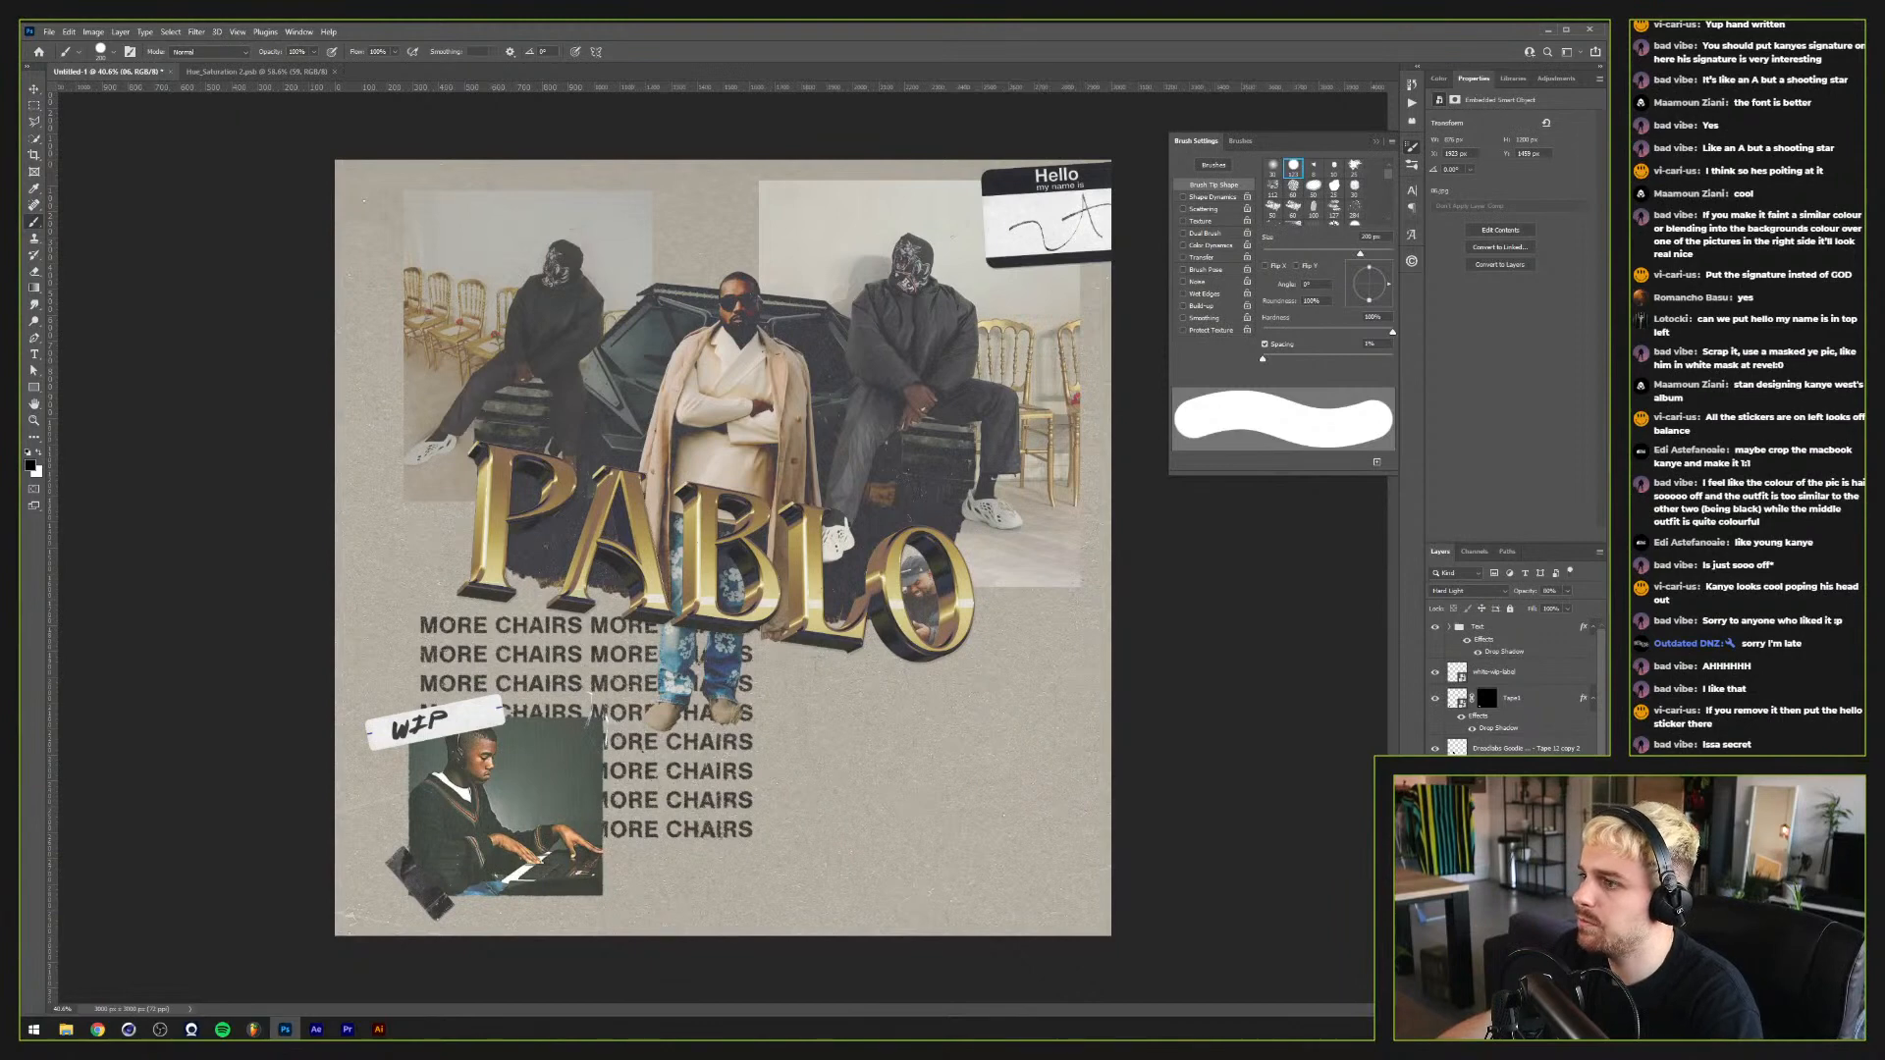
ctrl+click(1045, 328)
key(v)
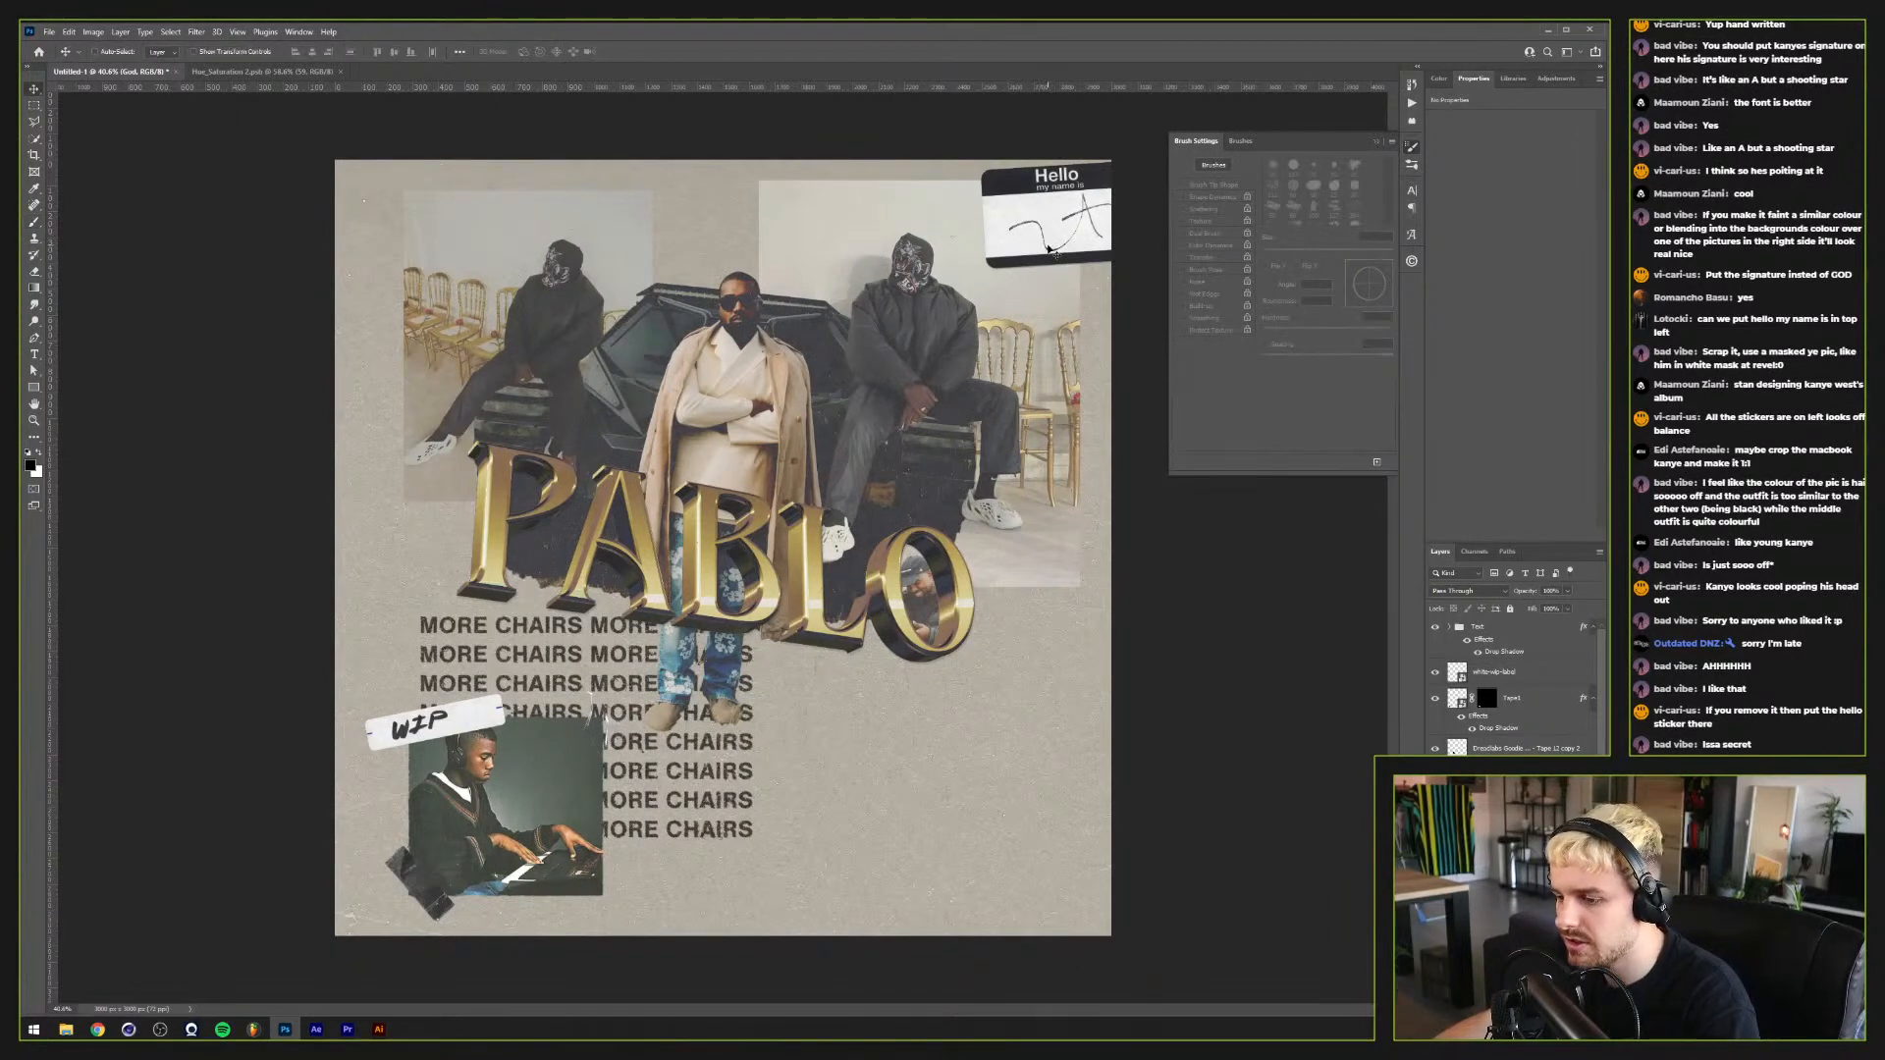
drag(1035, 246, 905, 809)
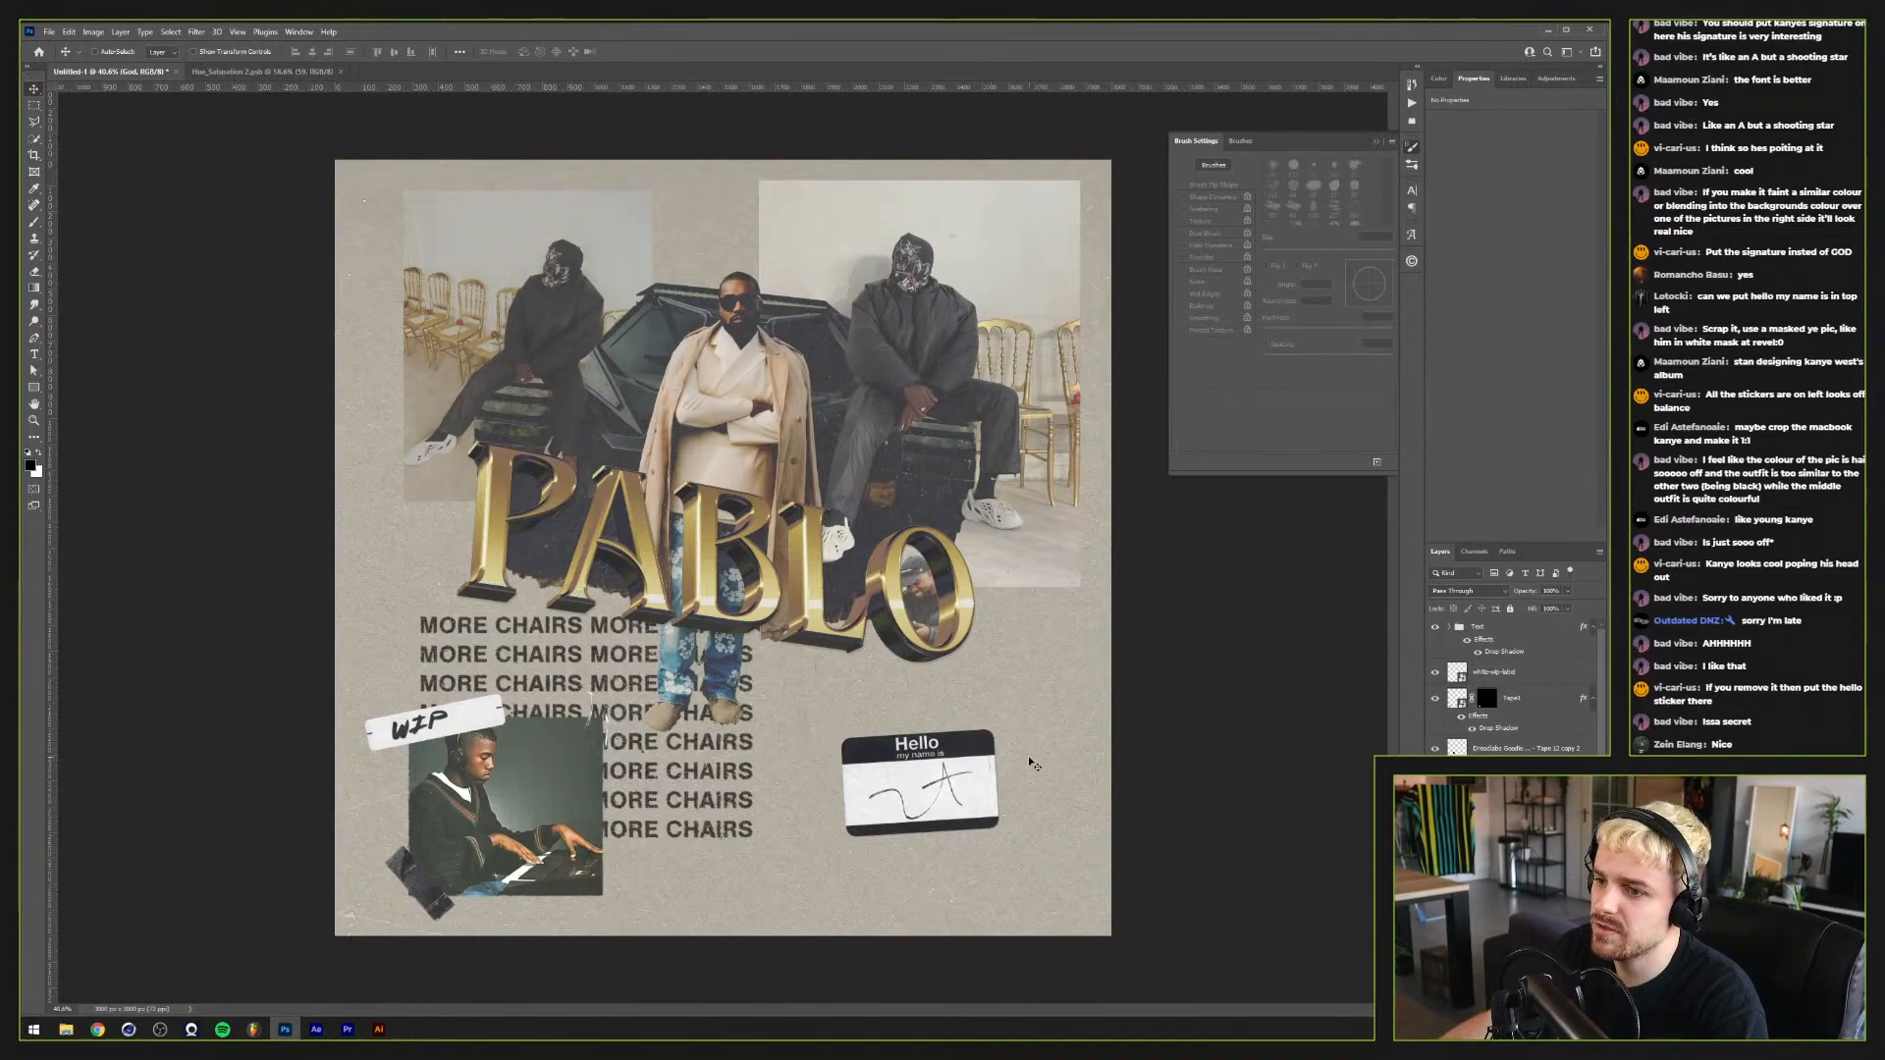
drag(947, 791, 1026, 864)
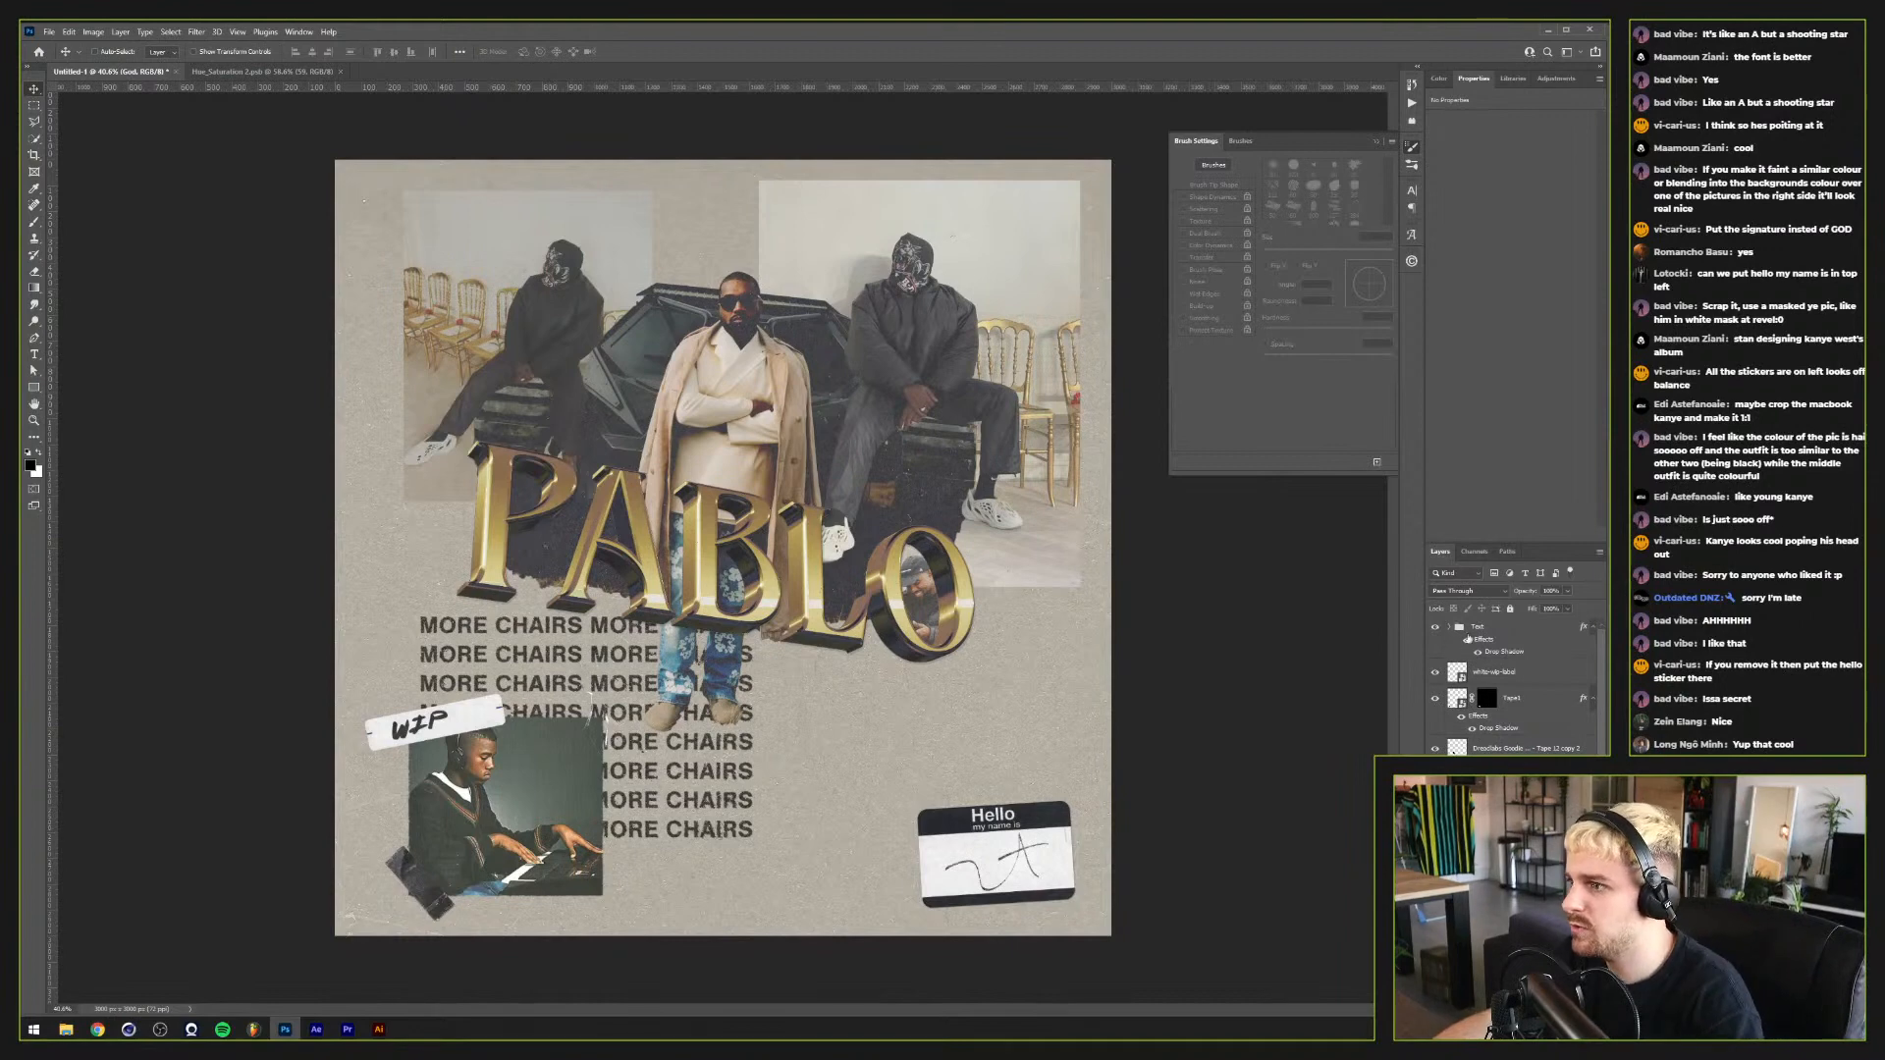
Step: Collapse the Text group's effects, try moving the PABLO title down and to the right, and undo the move
click(1593, 628)
click(1593, 629)
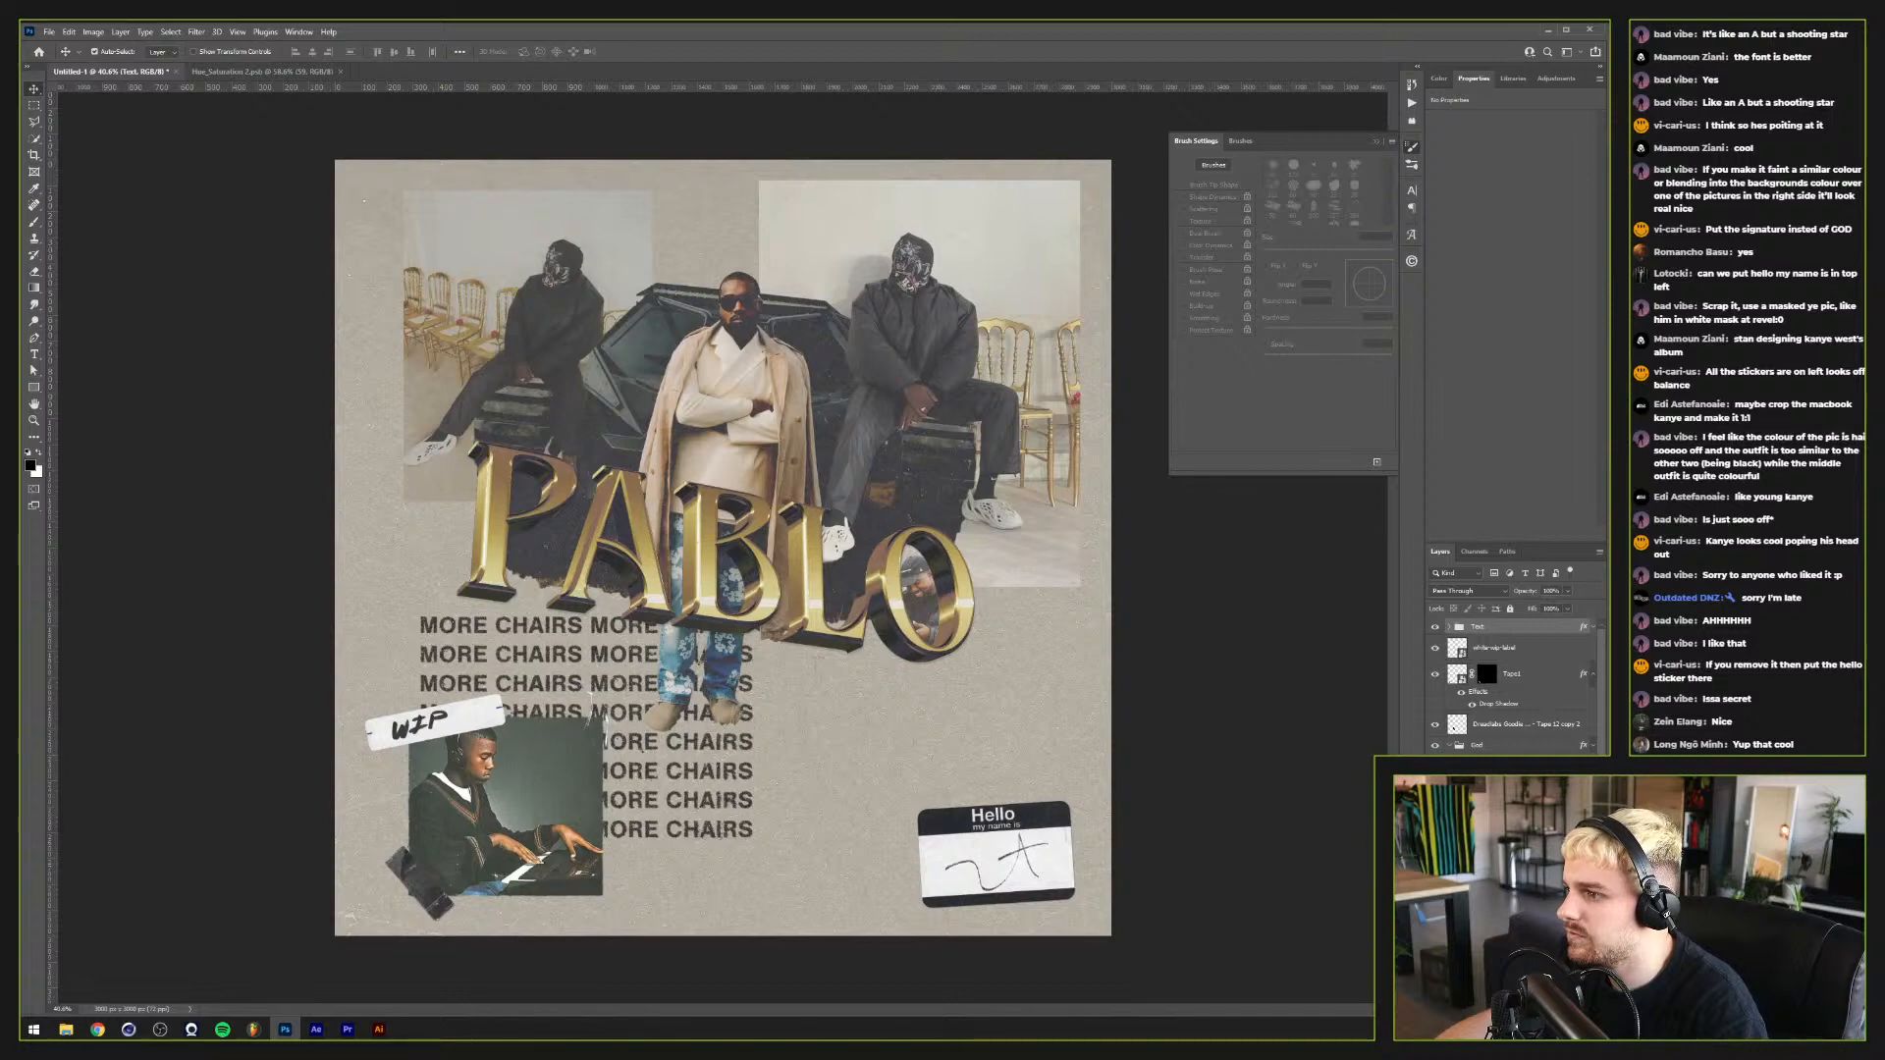
click(1492, 626)
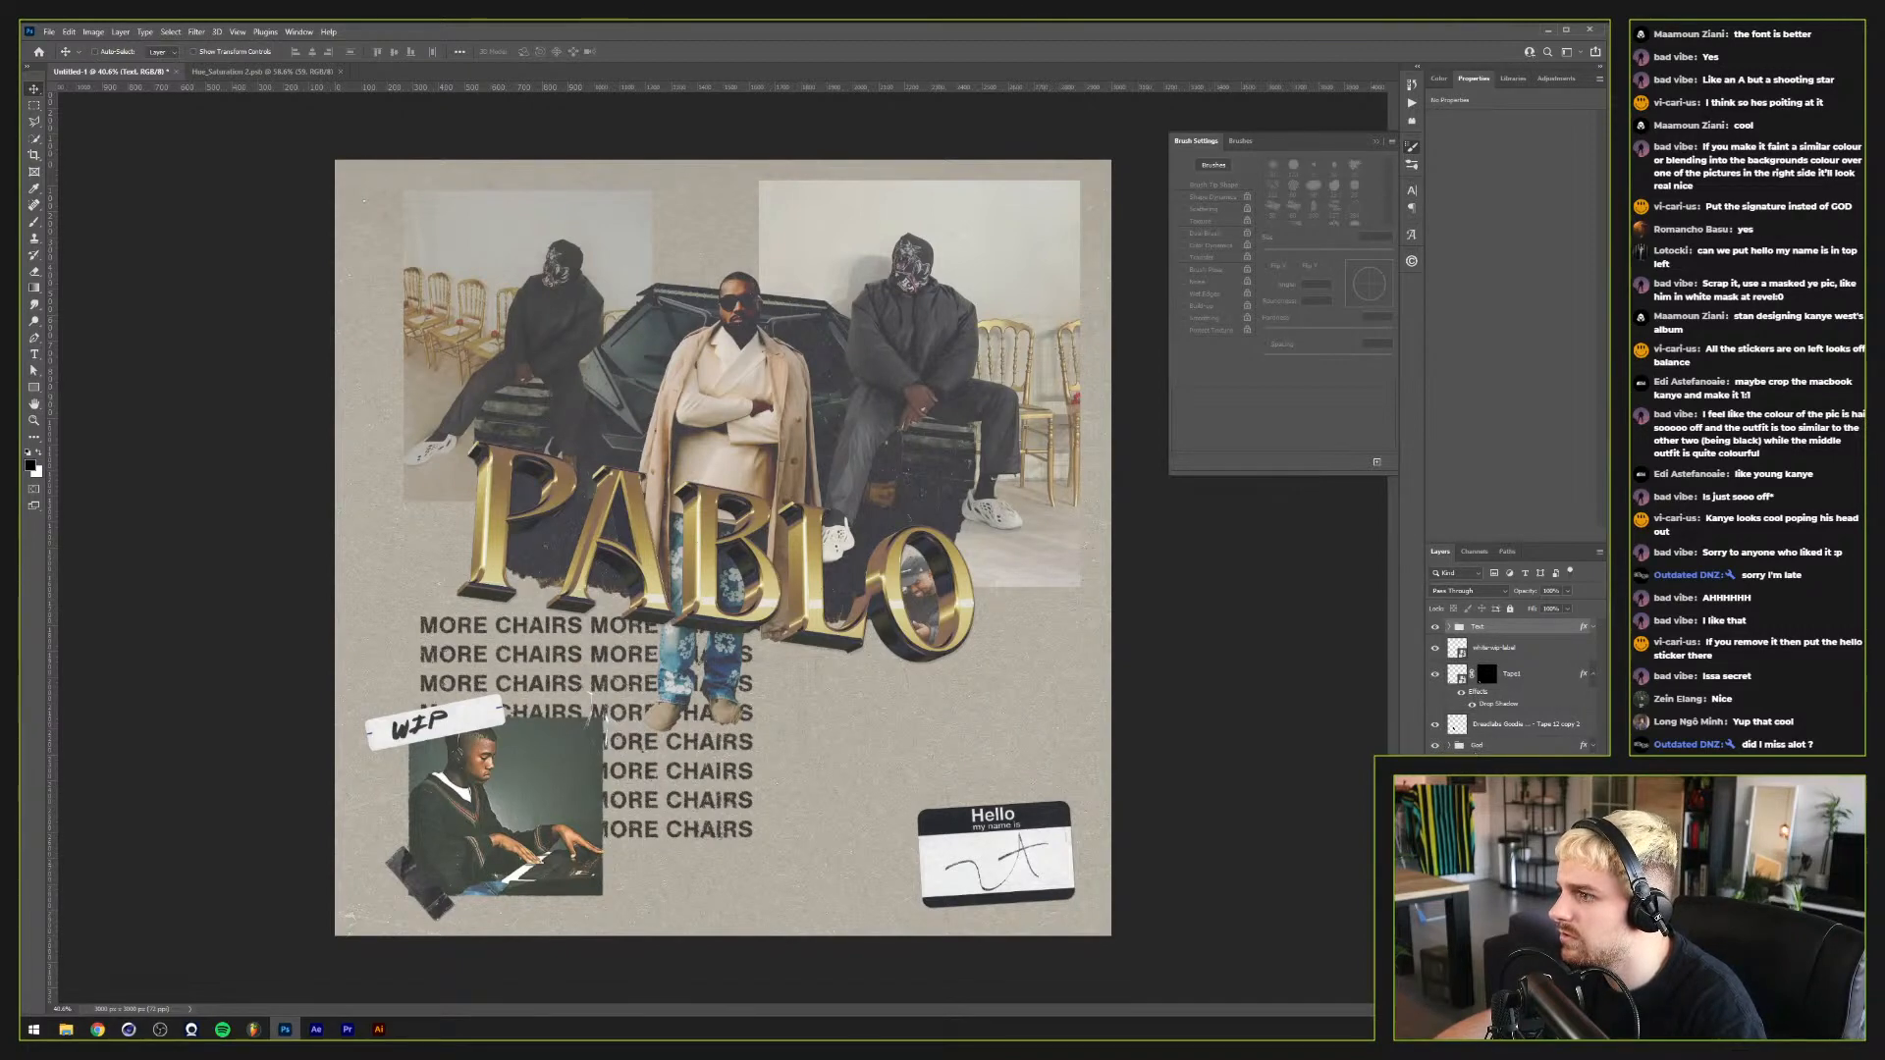
ctrl+click(913, 589)
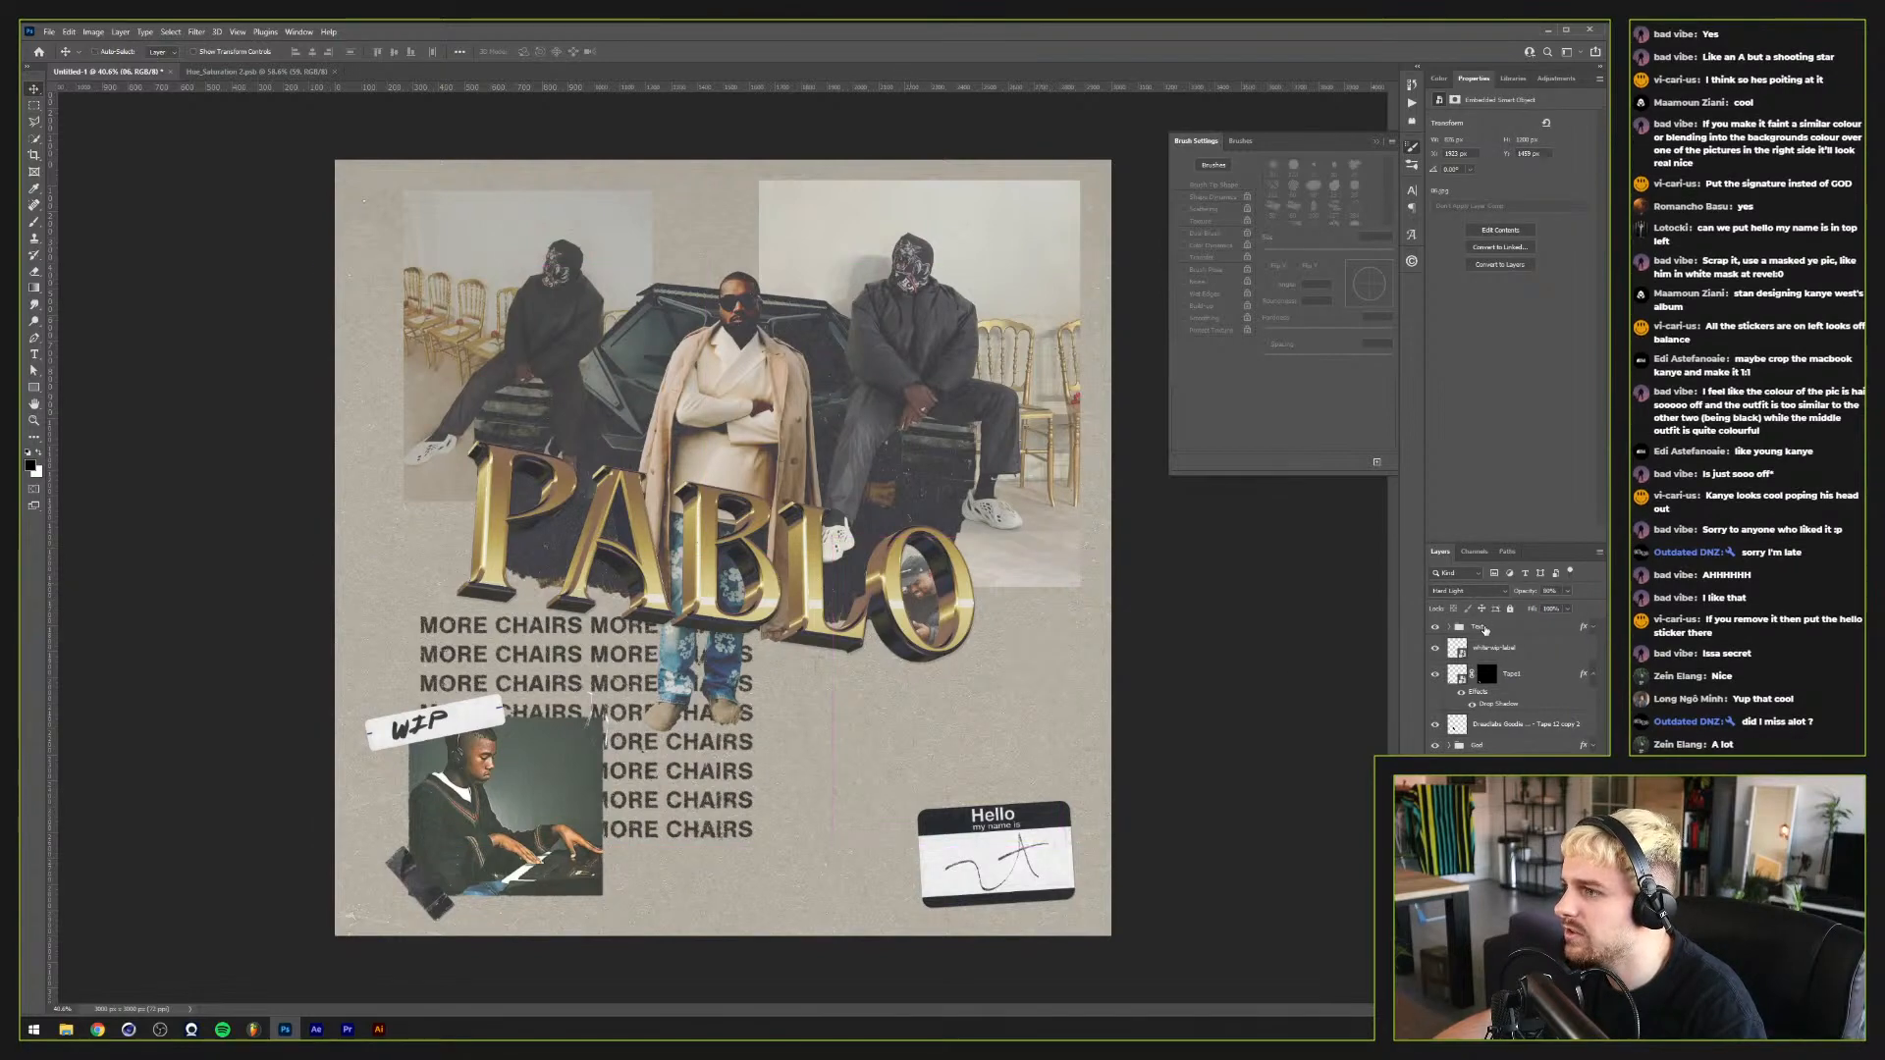
drag(890, 619, 809, 620)
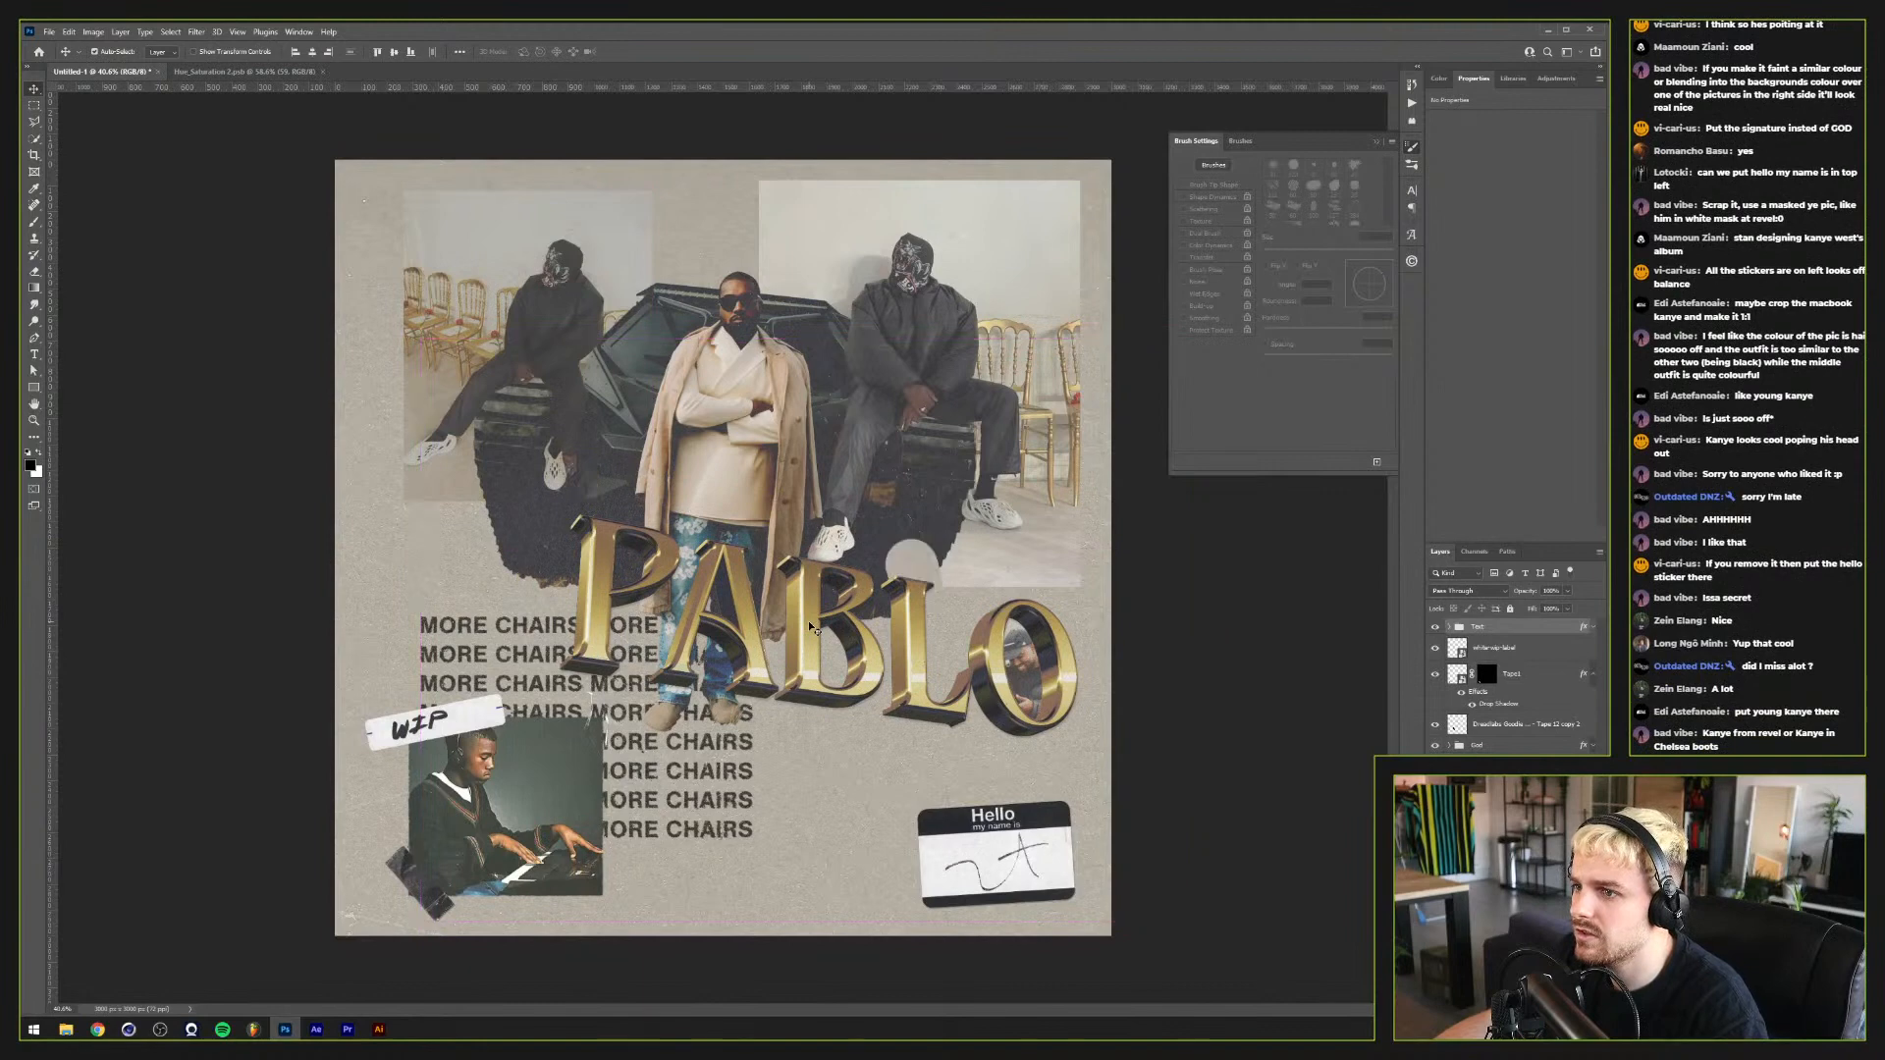
key(ctrl+z)
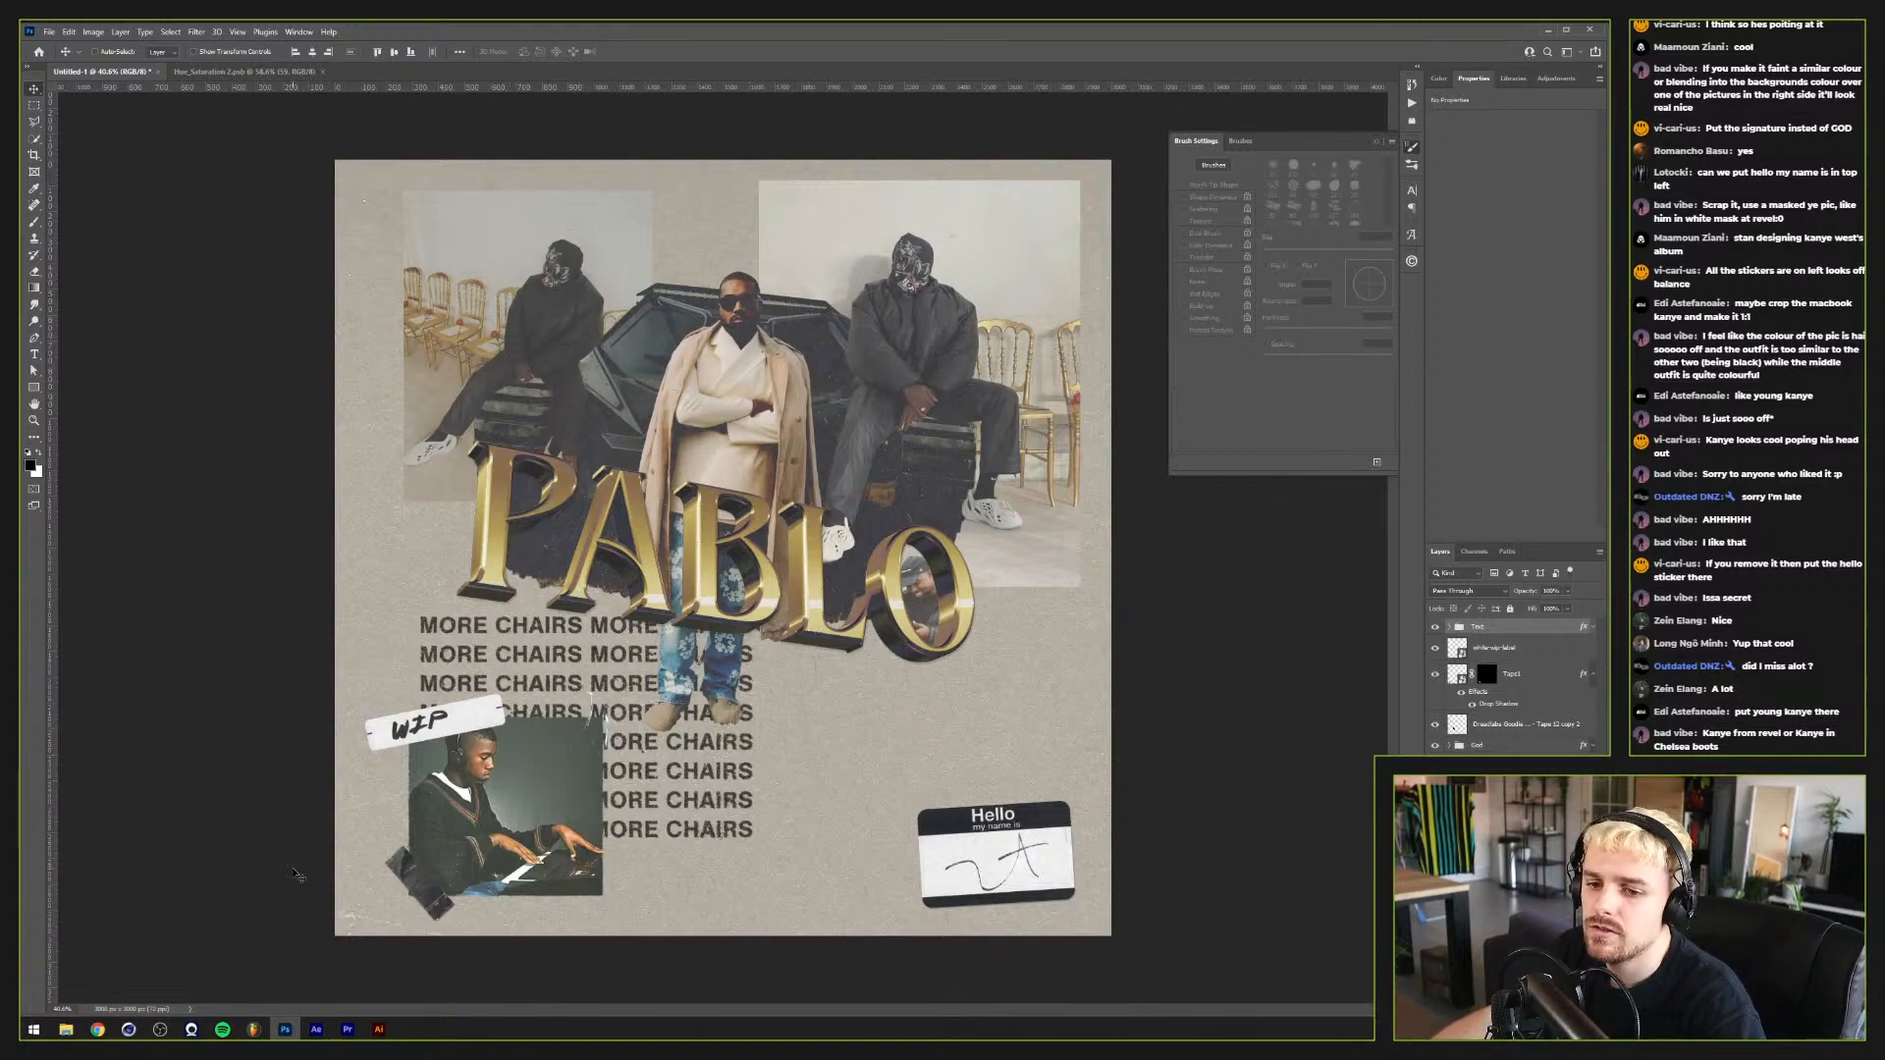
Step: Switch to Chrome, search Google Images for "kanye revel", and preview the photo of the performer in a white outfit
mouse_move(103, 1021)
click(128, 986)
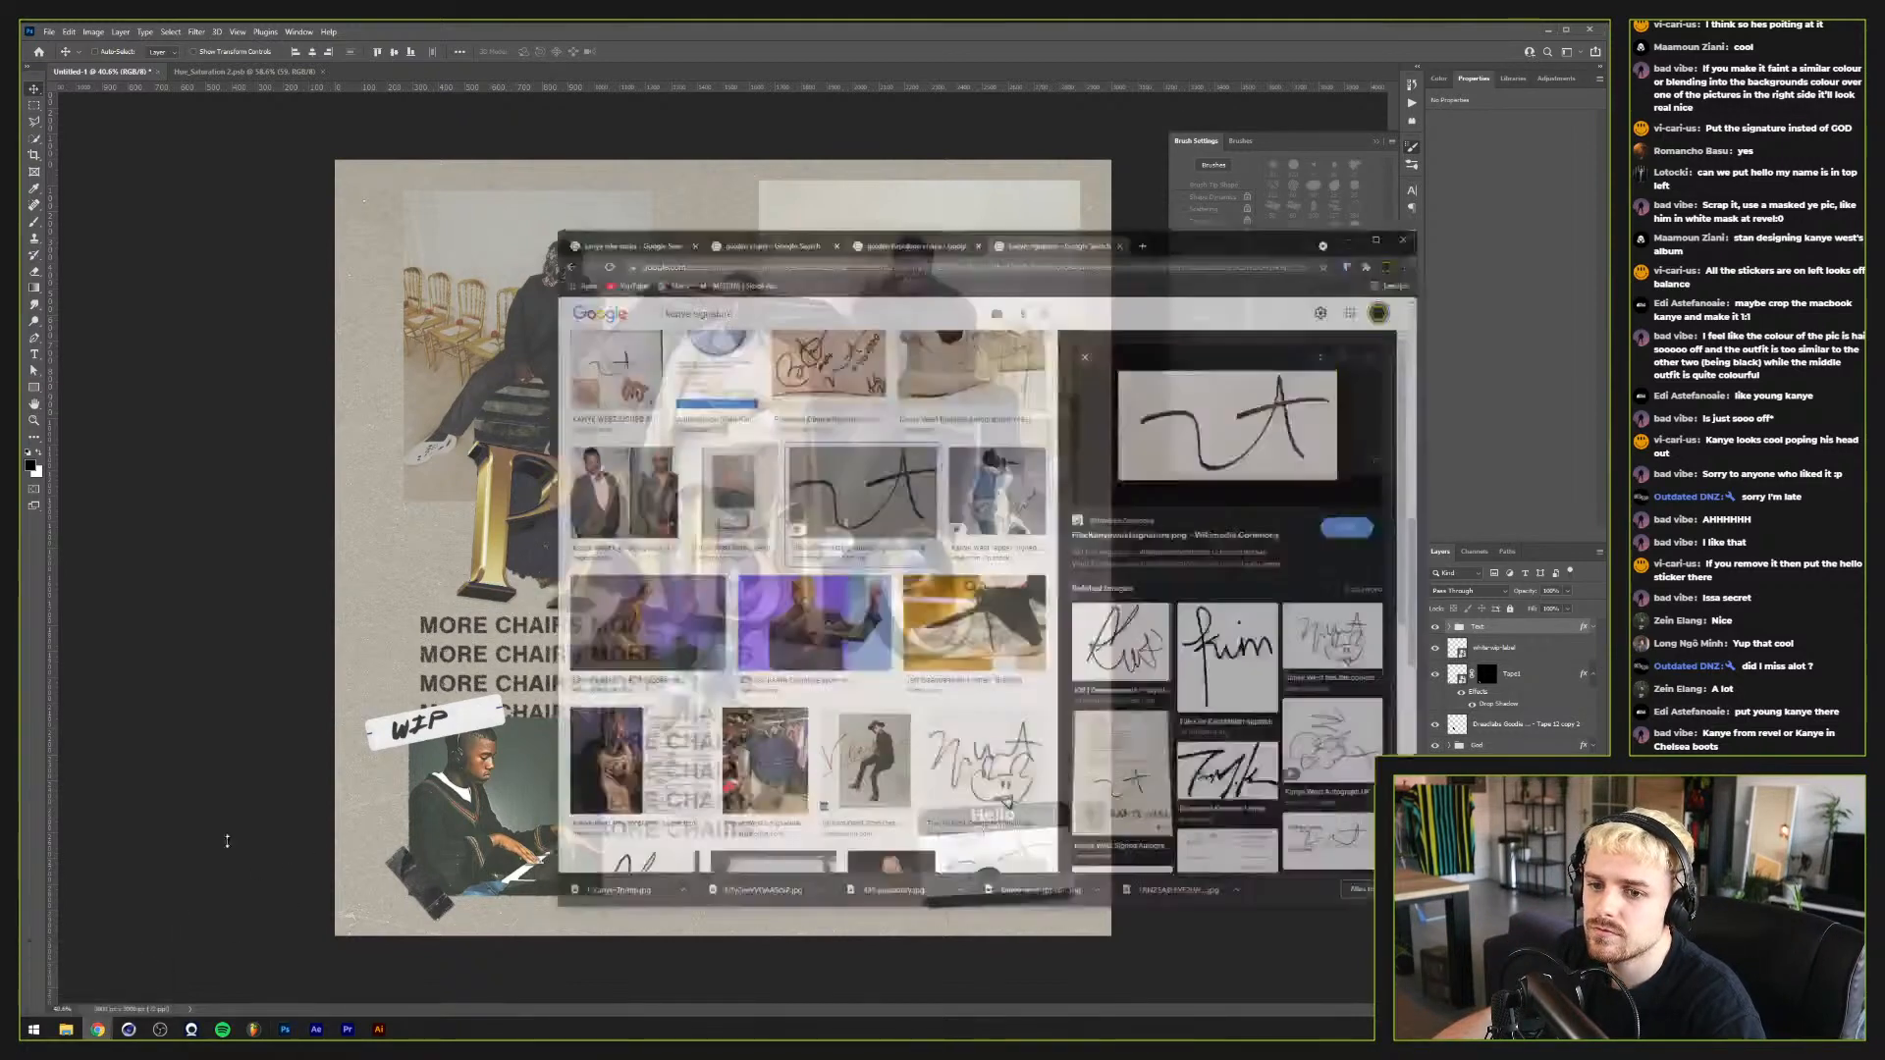
double_click(771, 245)
text(revel)
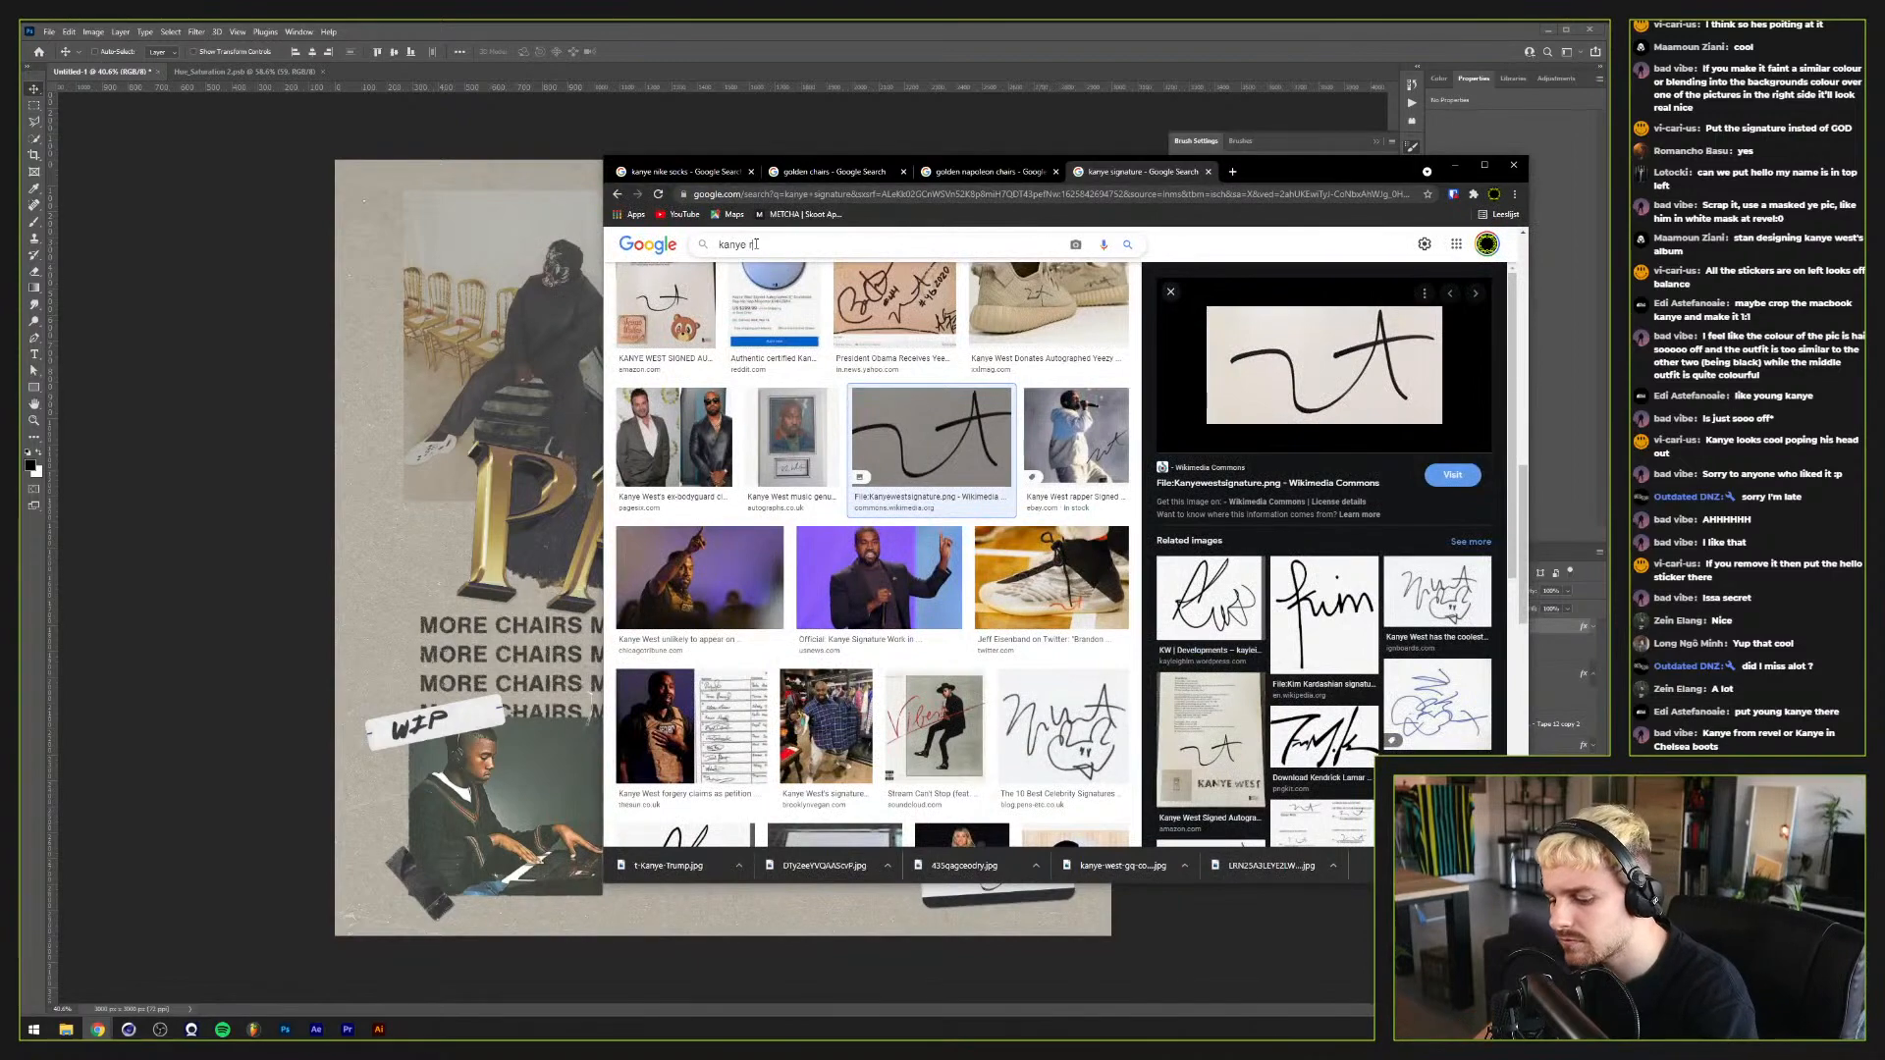
key(Return)
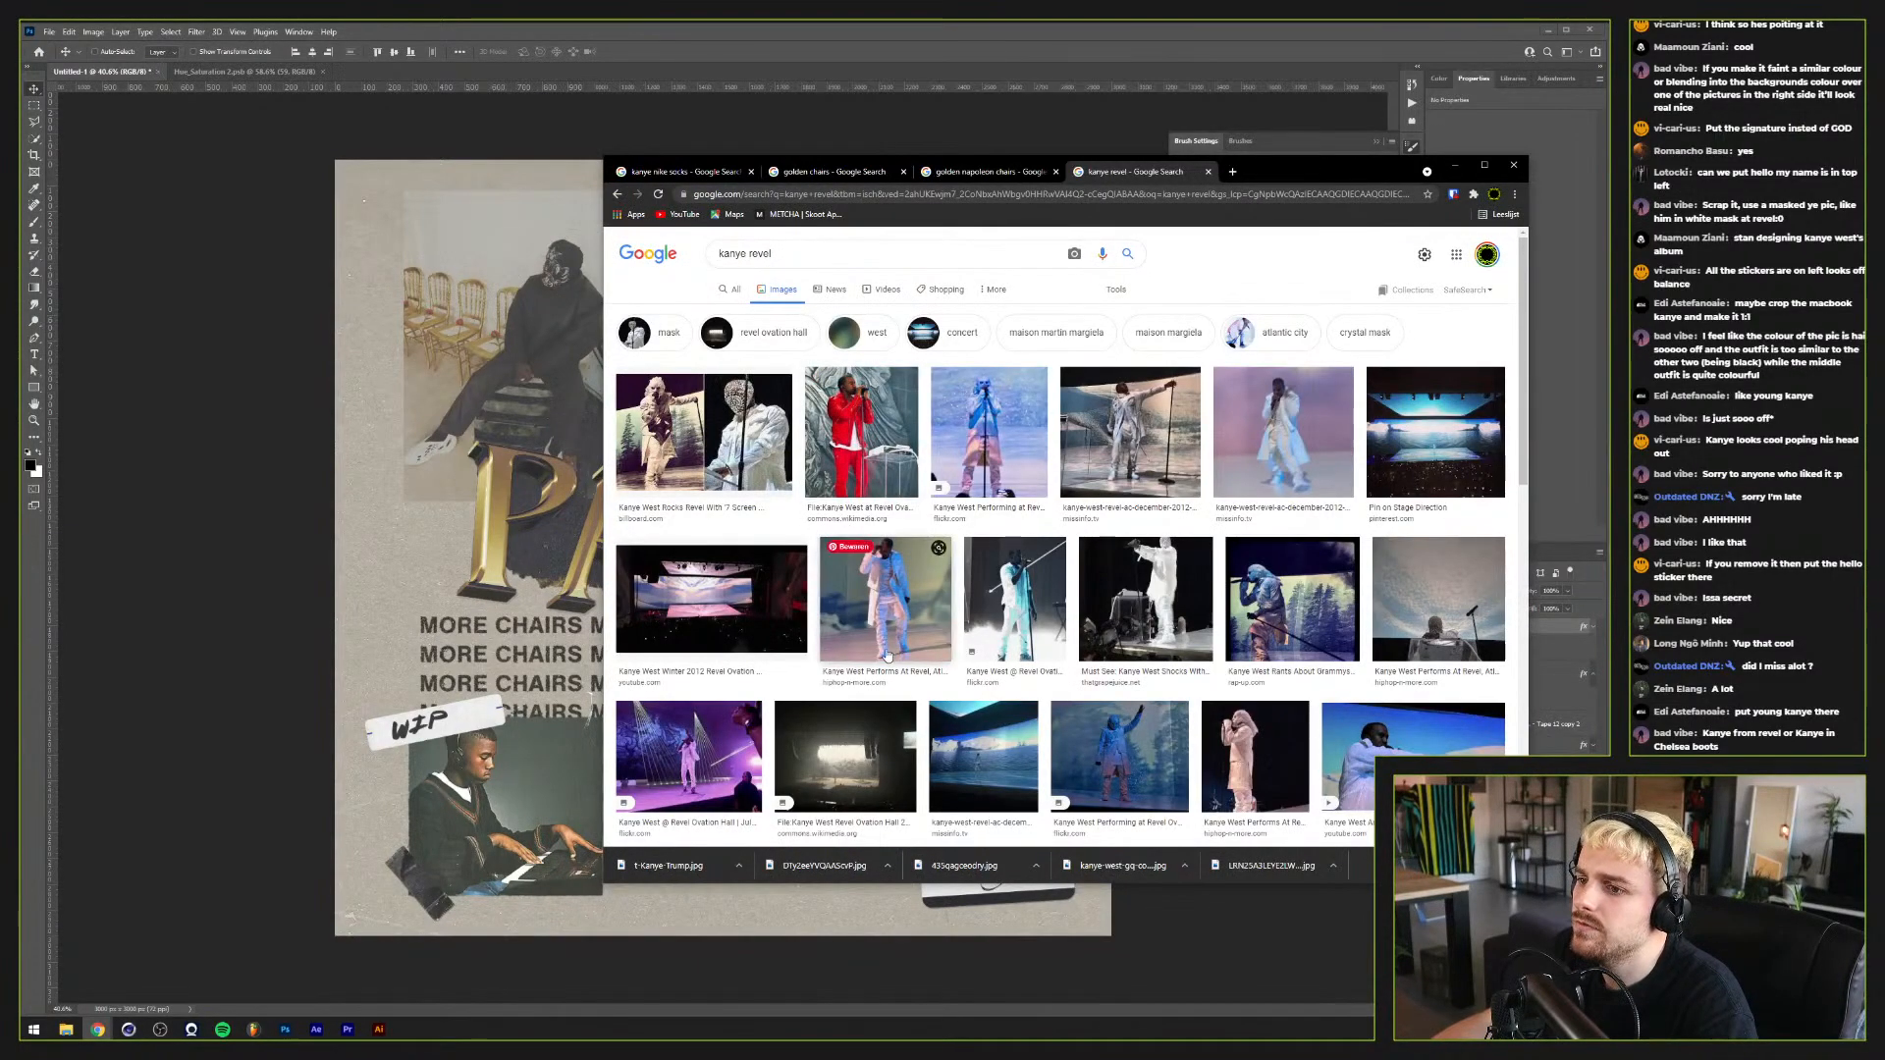
click(879, 607)
scroll(1039, 597, down, 1)
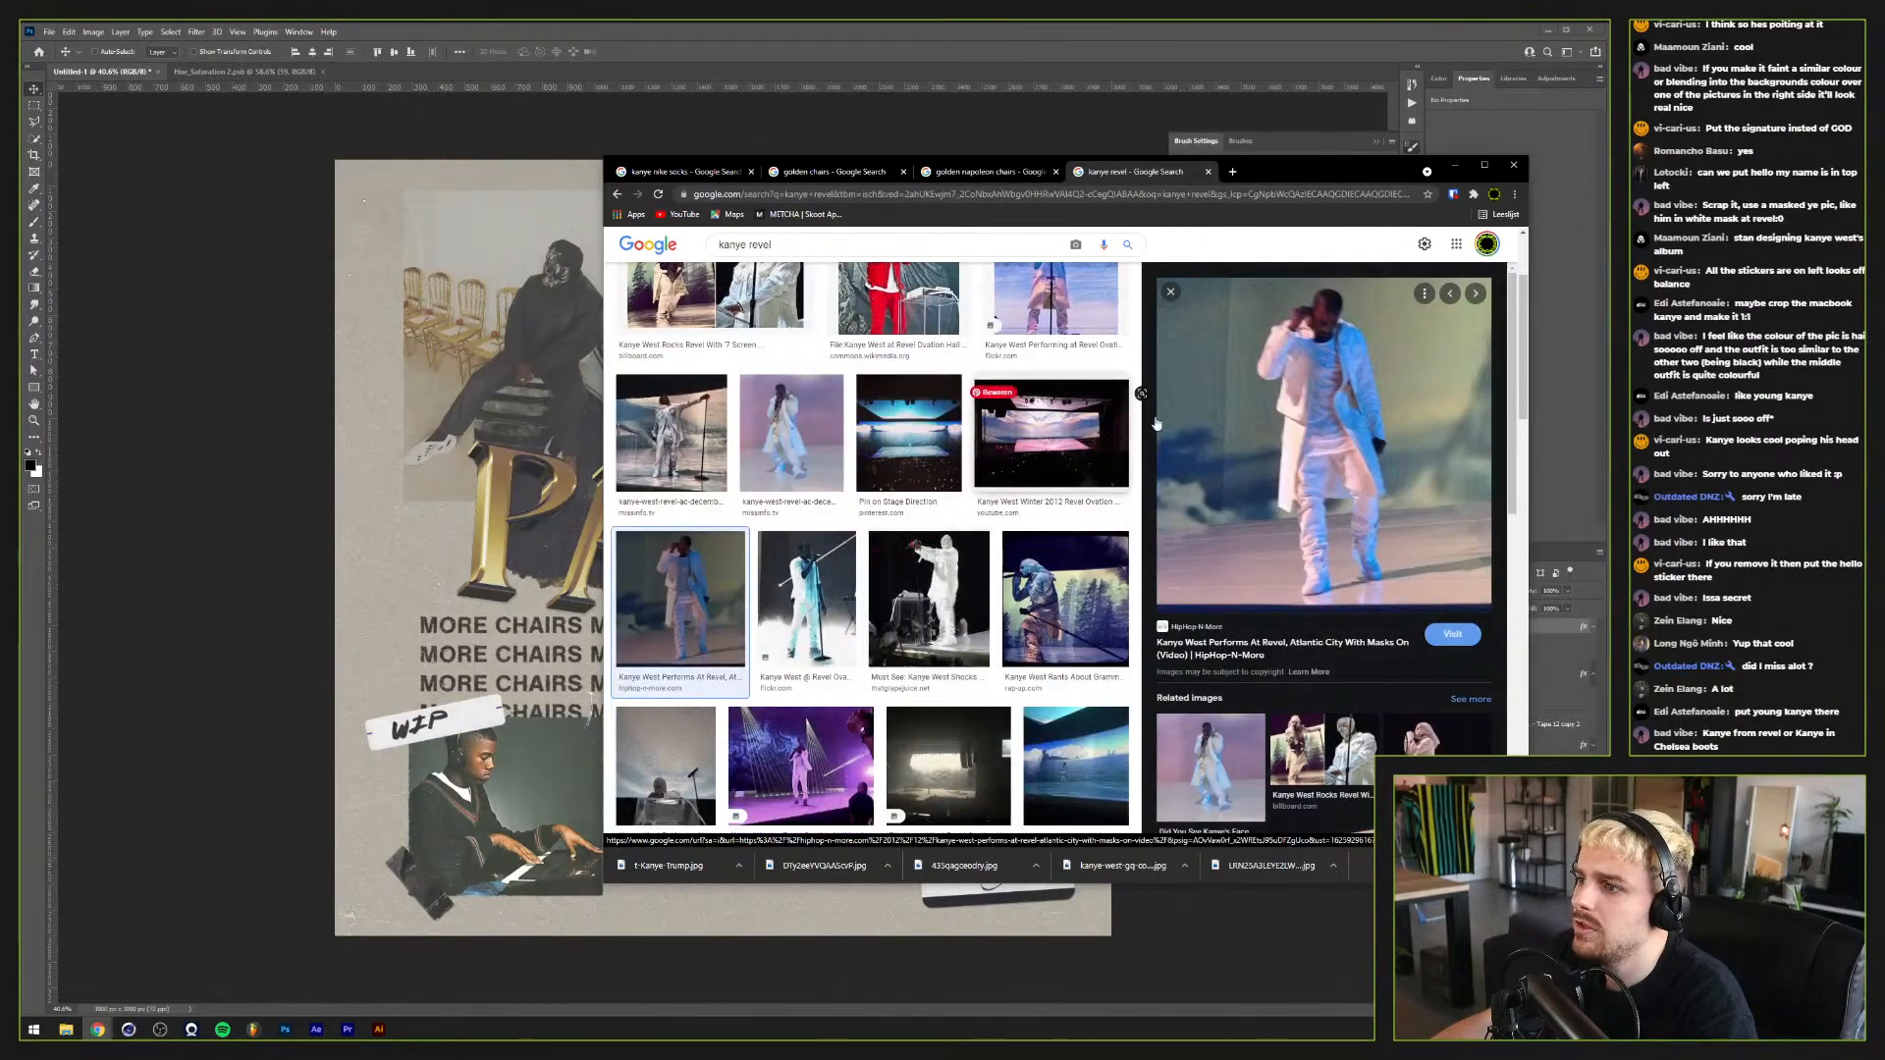
scroll(923, 589, down, 1)
scroll(938, 592, up, 3)
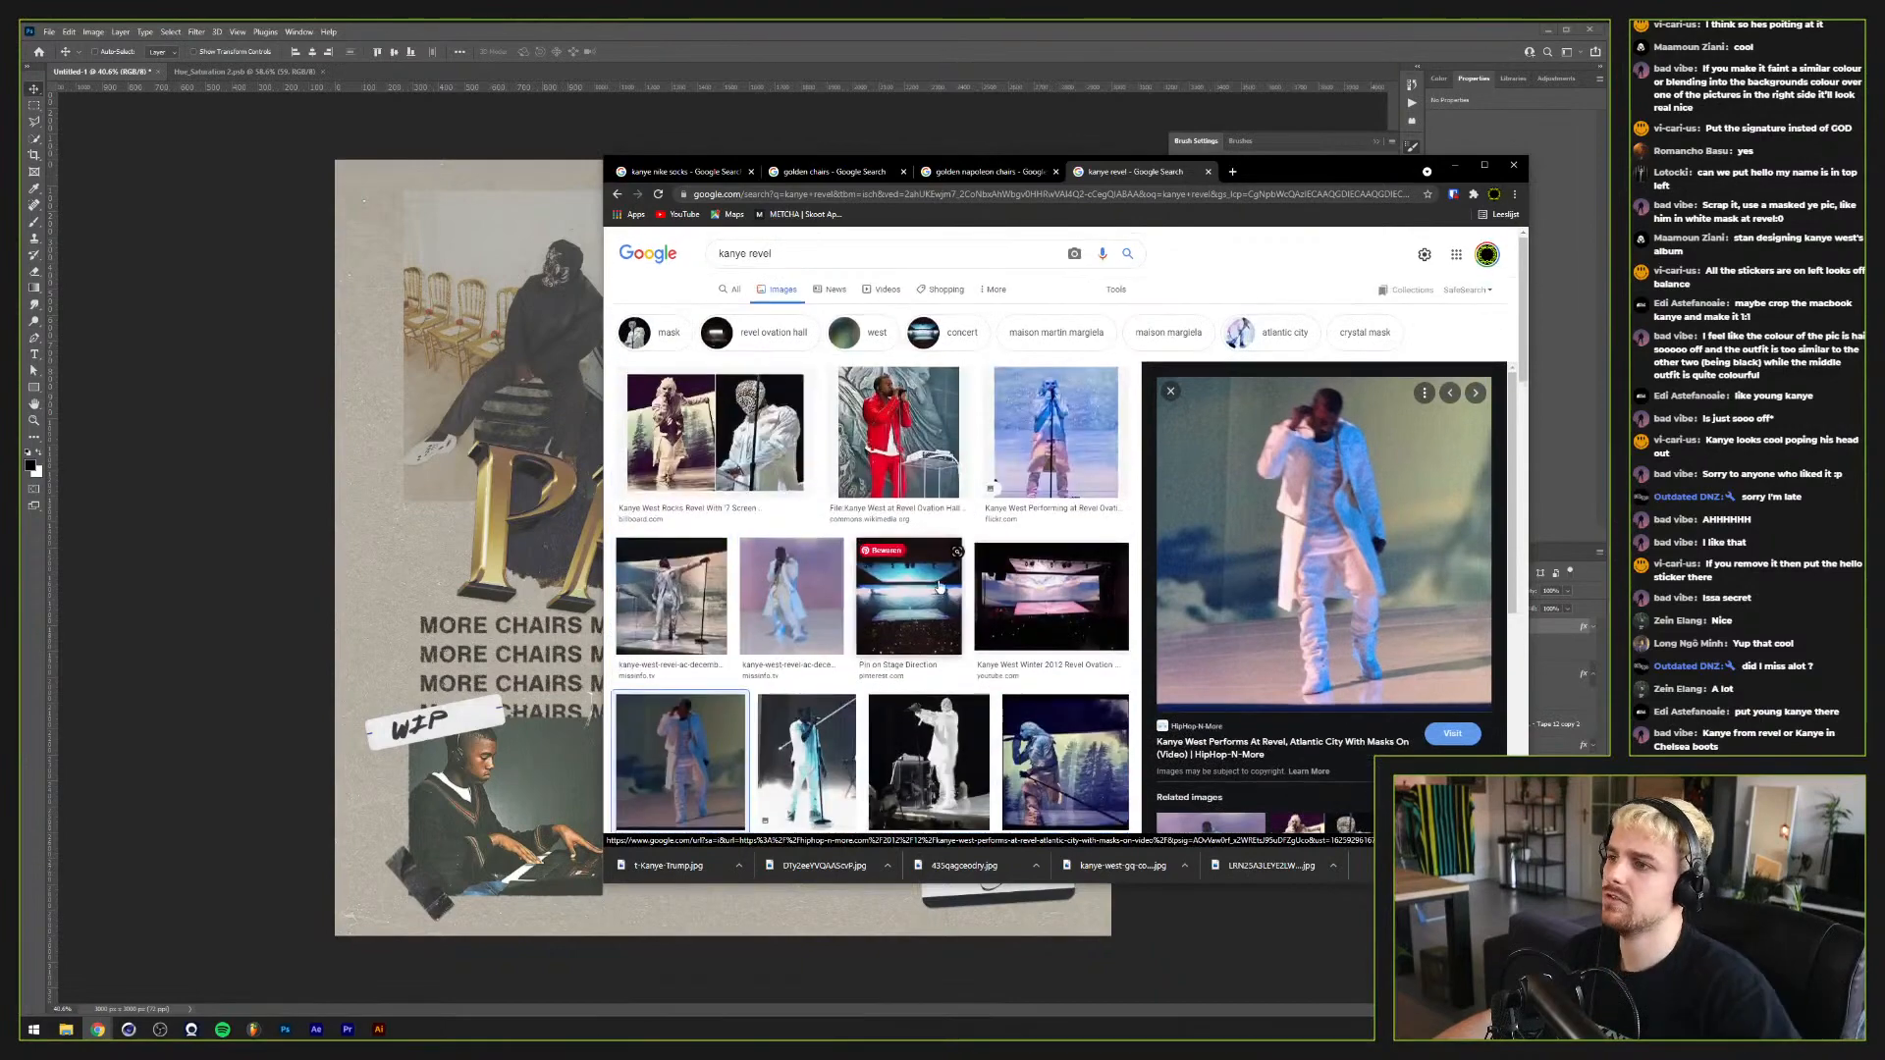
drag(1306, 182, 1233, 203)
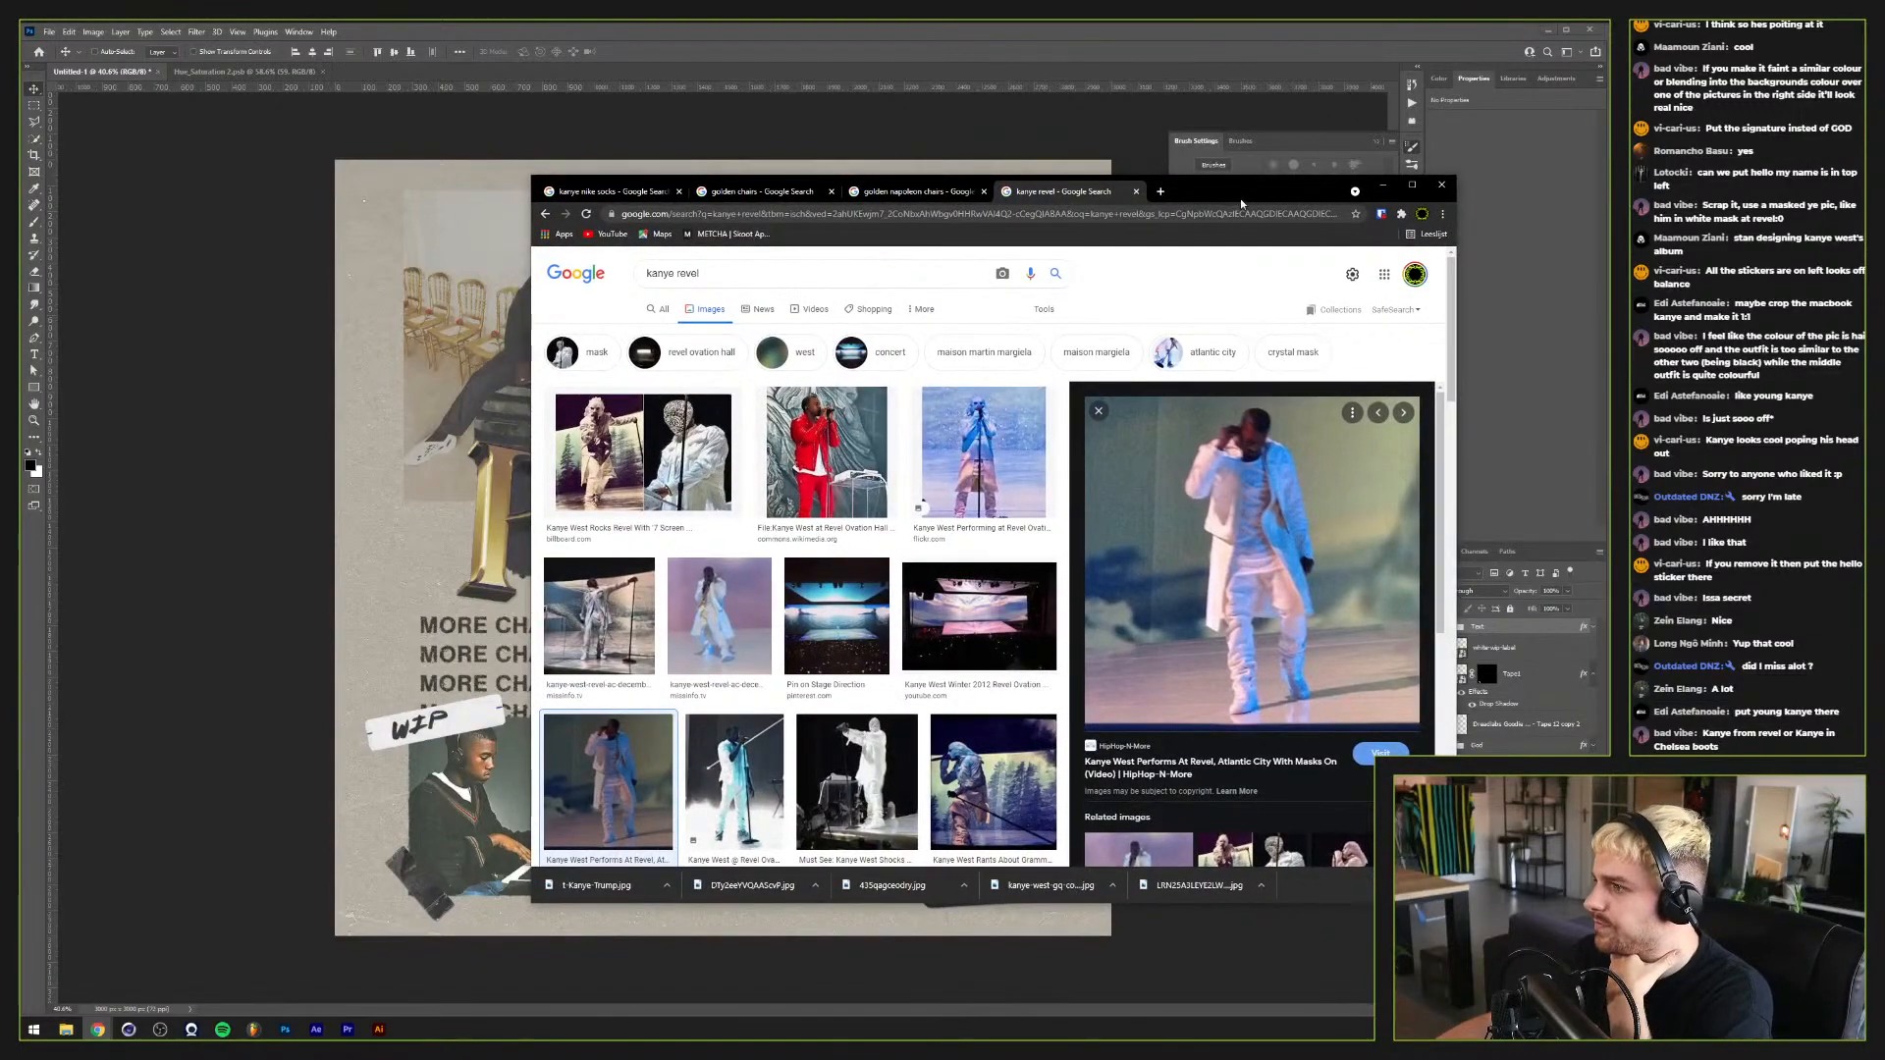
click(1382, 185)
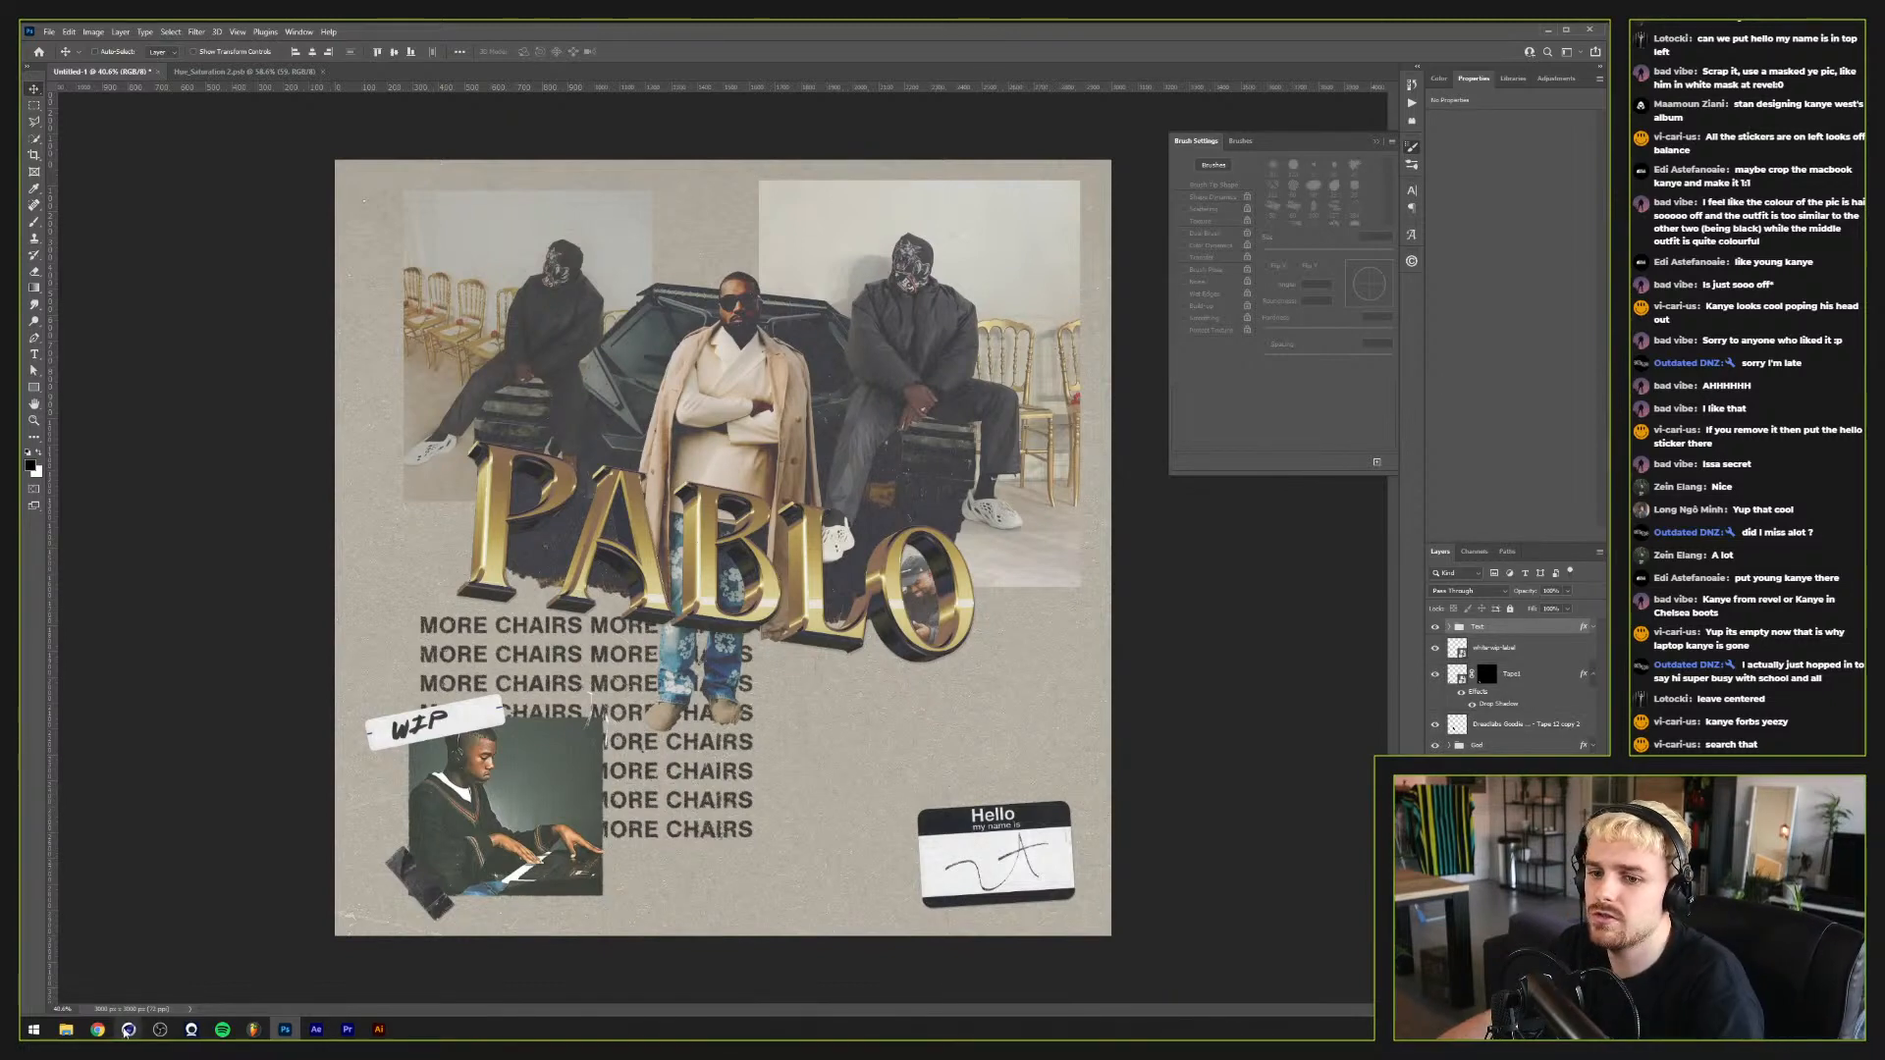
Step: Return to Chrome and search Google Images for "kanye forbes yeezy"
click(140, 993)
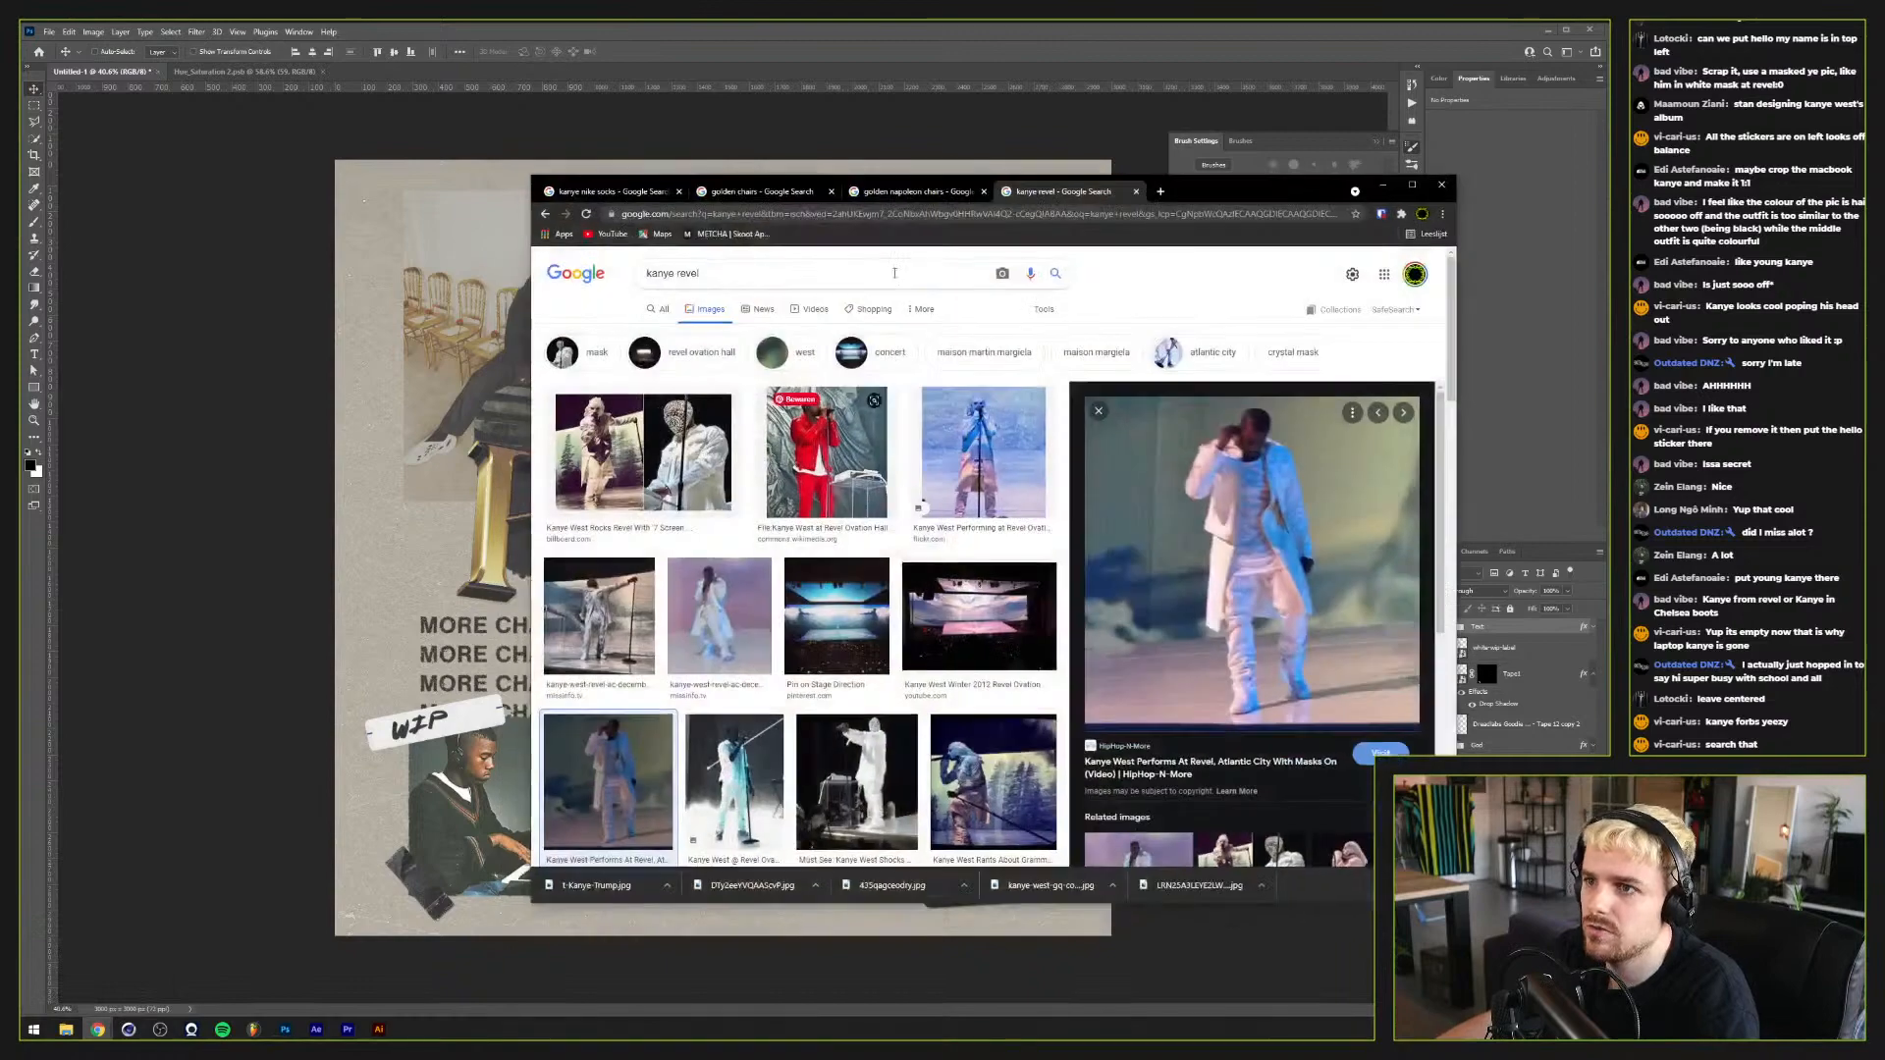
key(BackSpace)
key(BackSpace)
key(BackSpace)
key(BackSpace)
key(BackSpace)
text(fo)
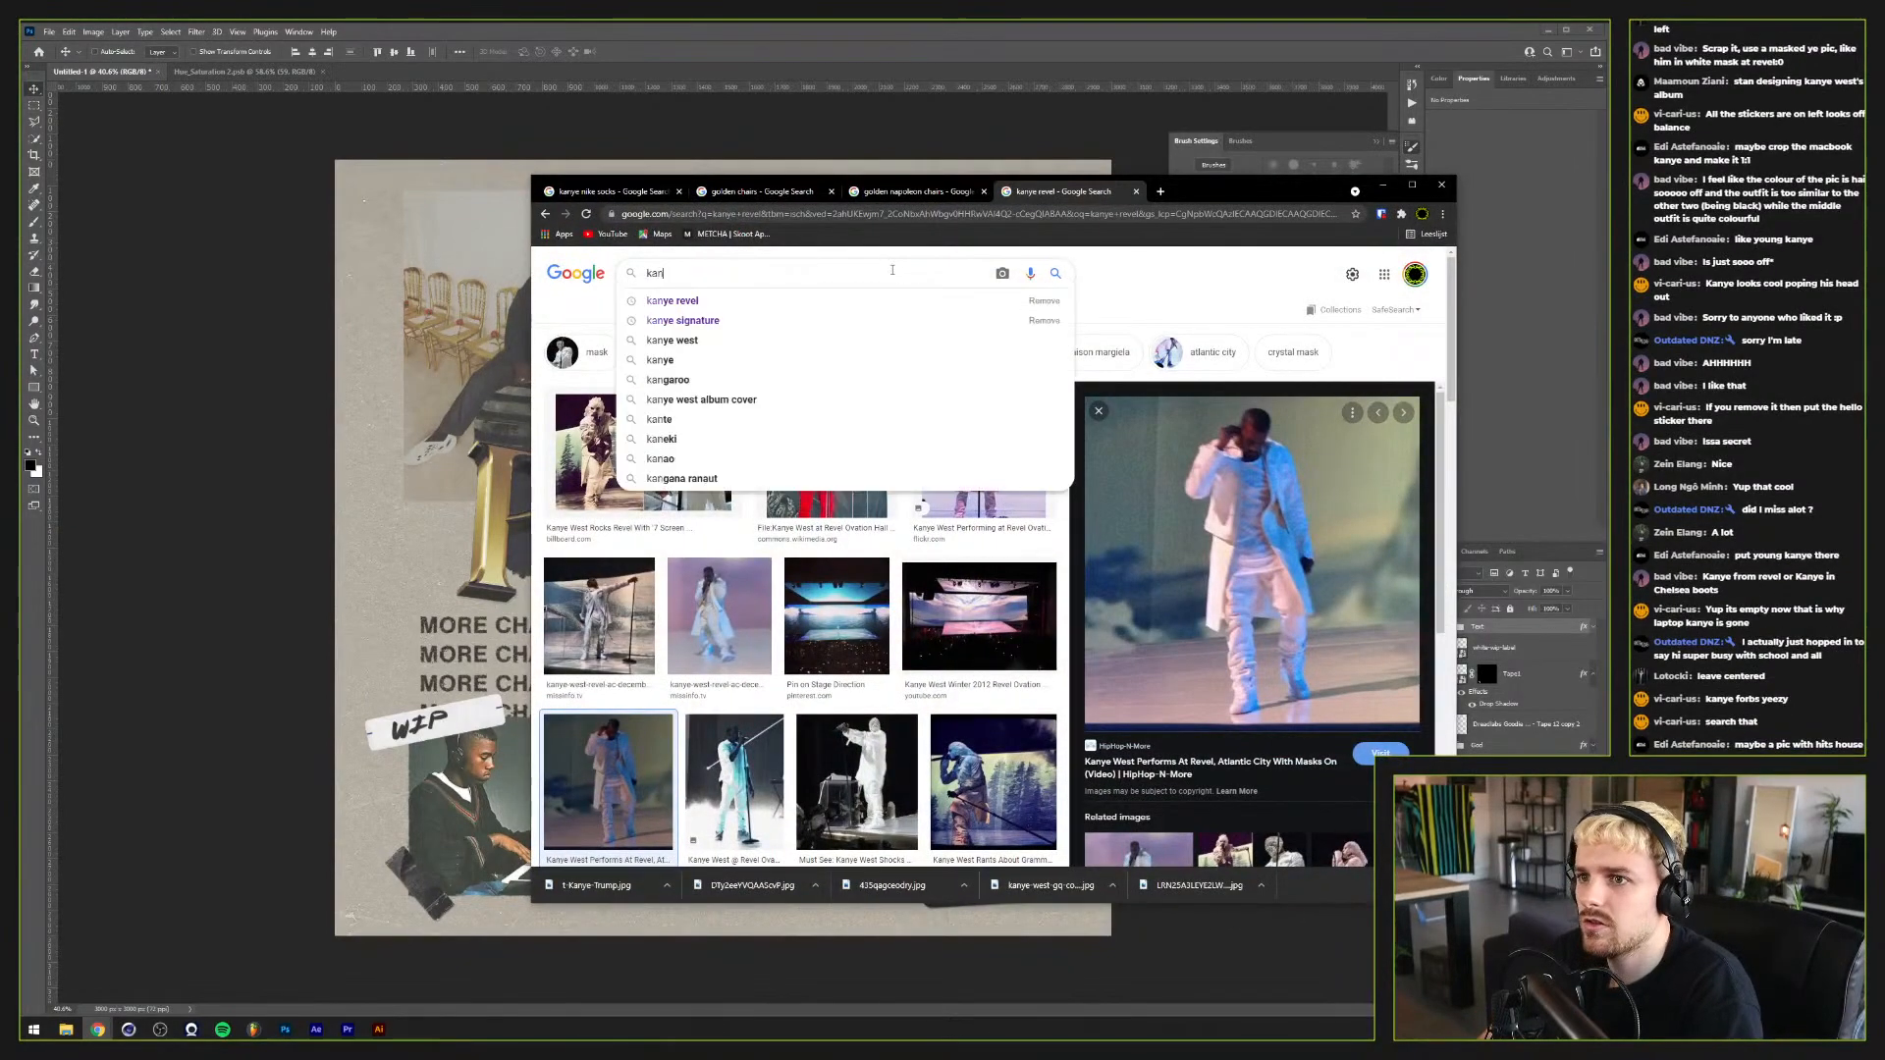
text(rbes yeezy)
key(Return)
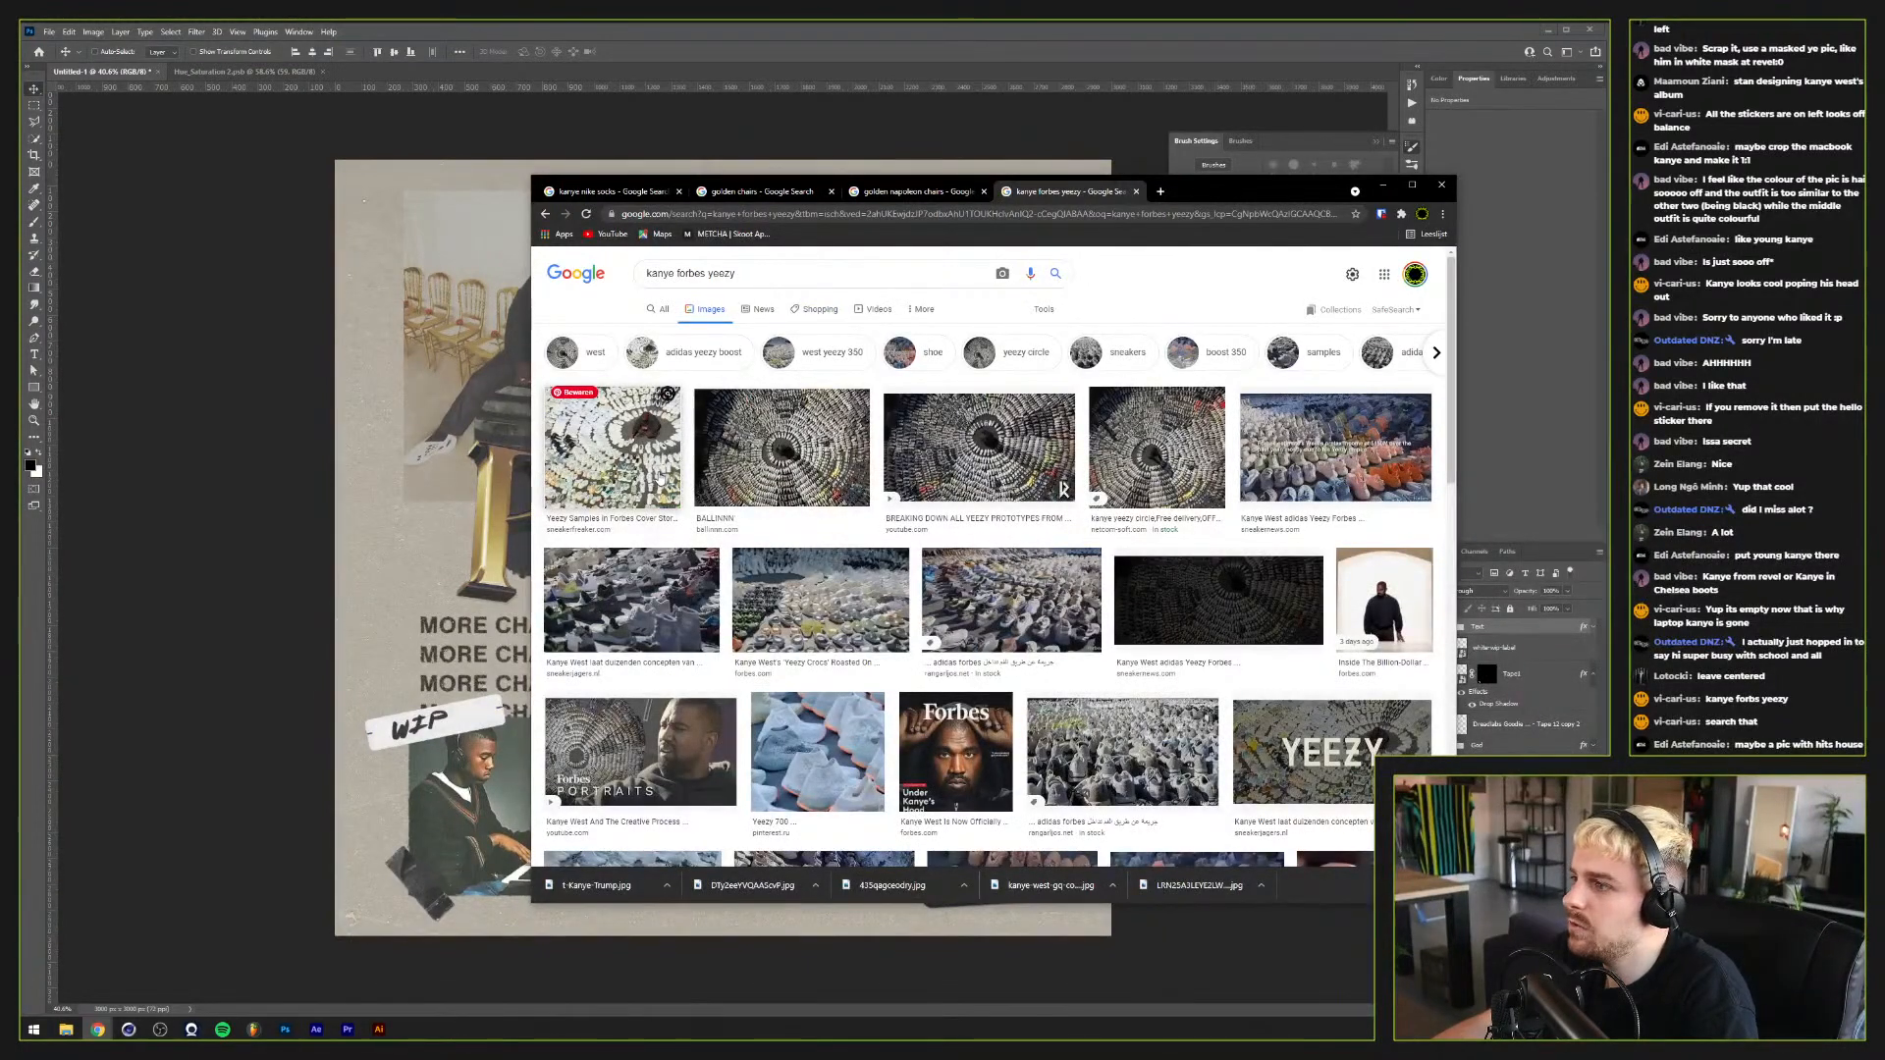
Step: Copy the Sneaker Freaker photo of the man sitting among circles of shoes, and switch back to Photoshop
click(664, 480)
scroll(660, 478, down, 3)
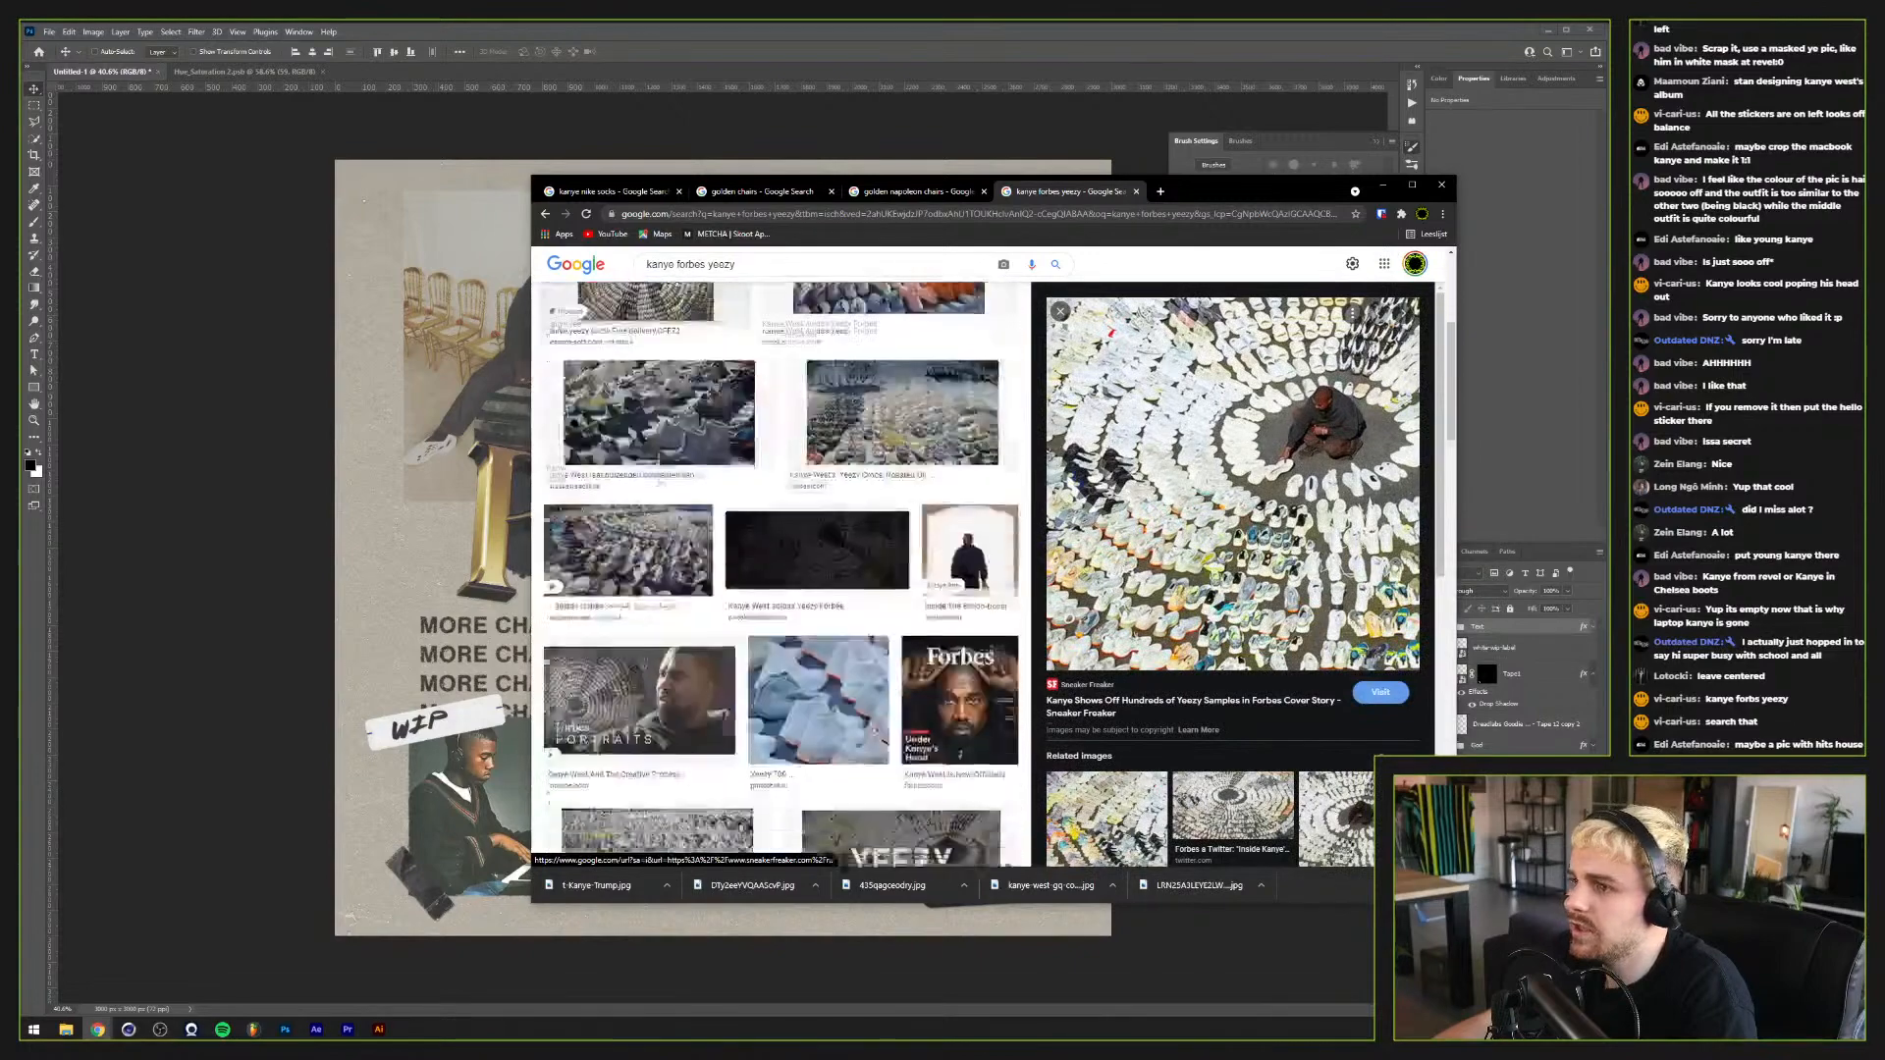
scroll(1185, 550, up, 4)
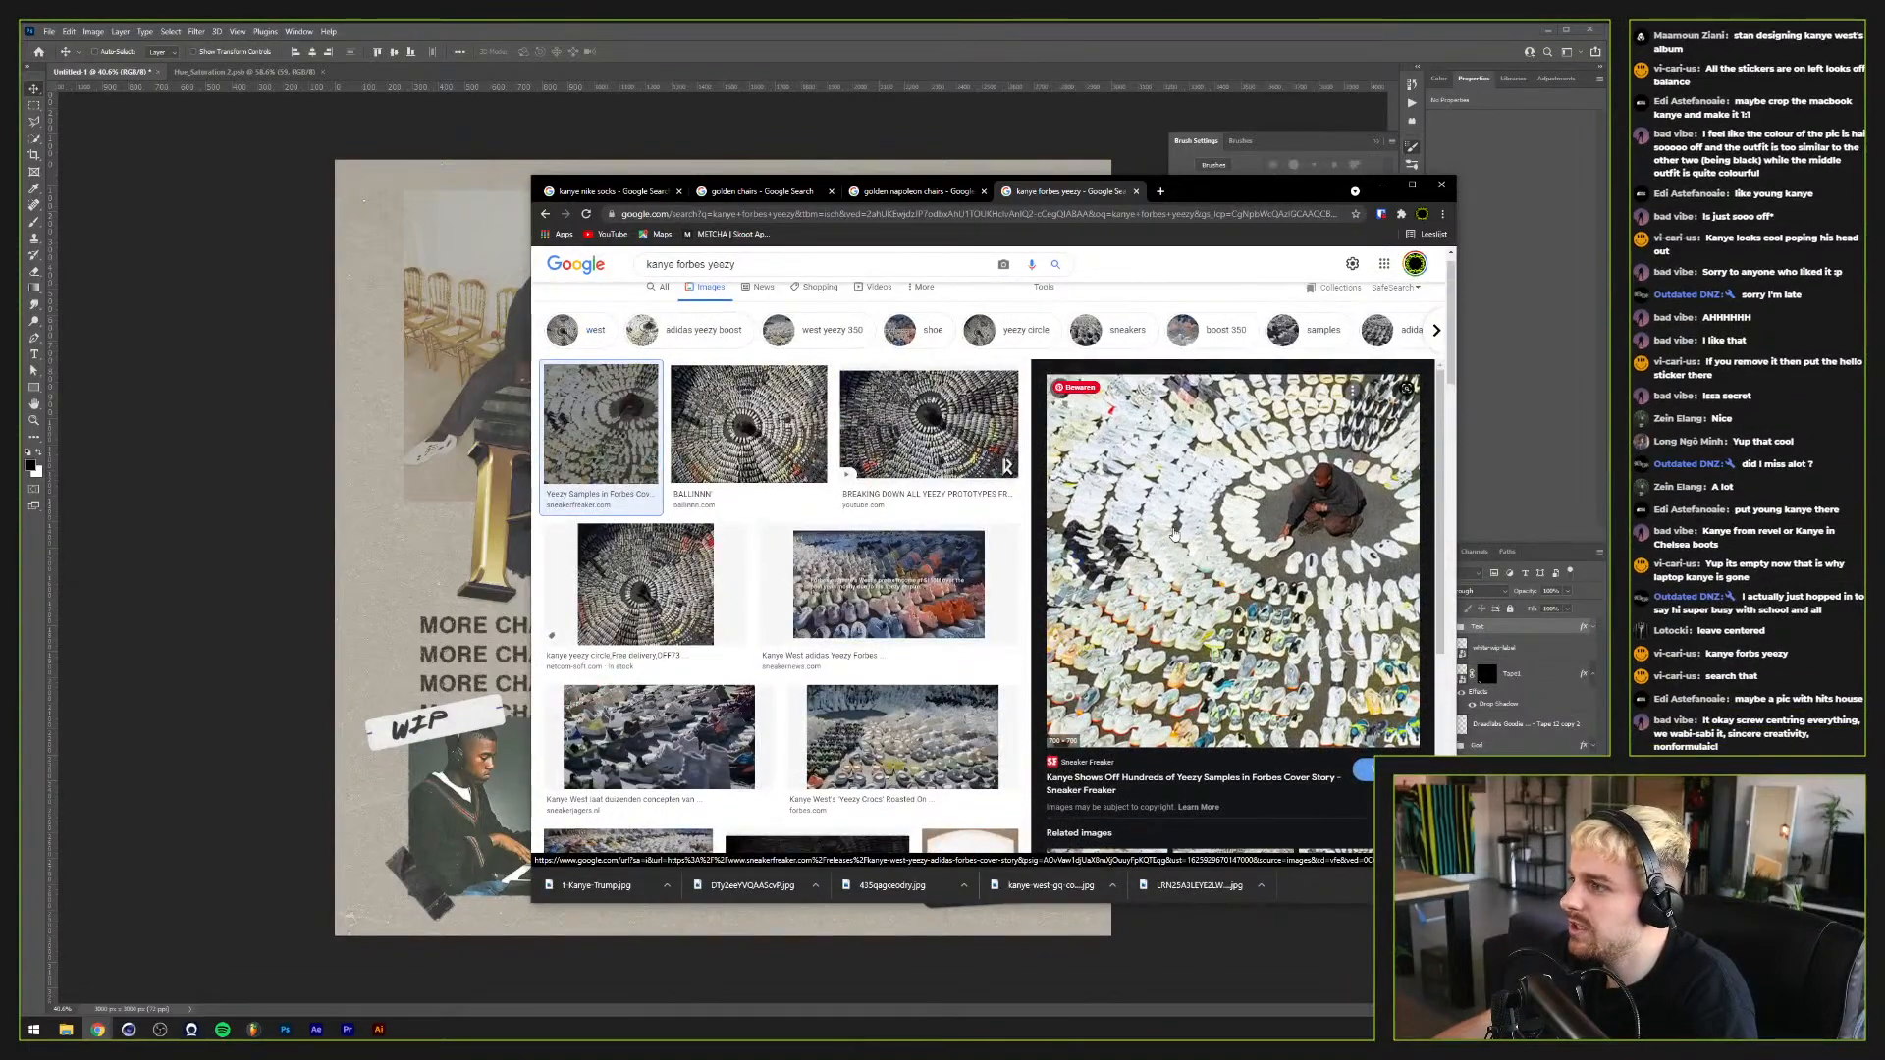
right_click(1173, 531)
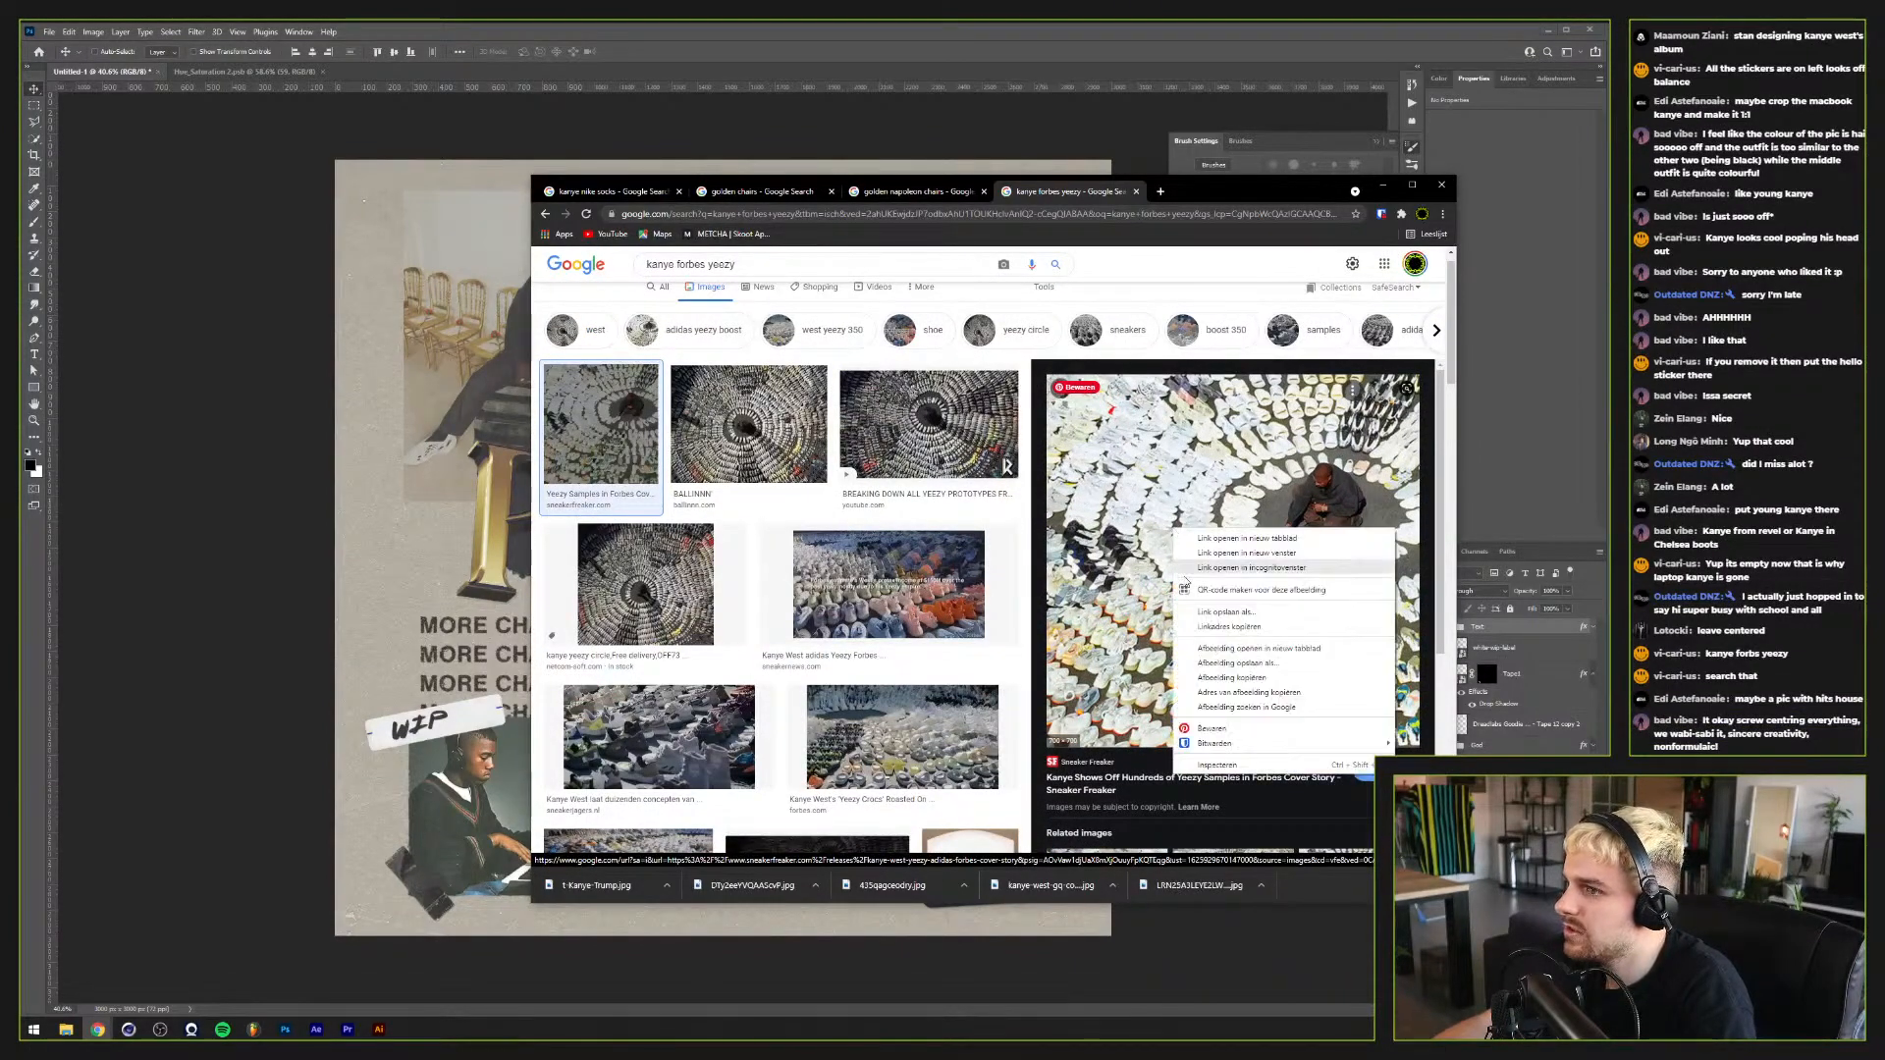
right_click(1132, 468)
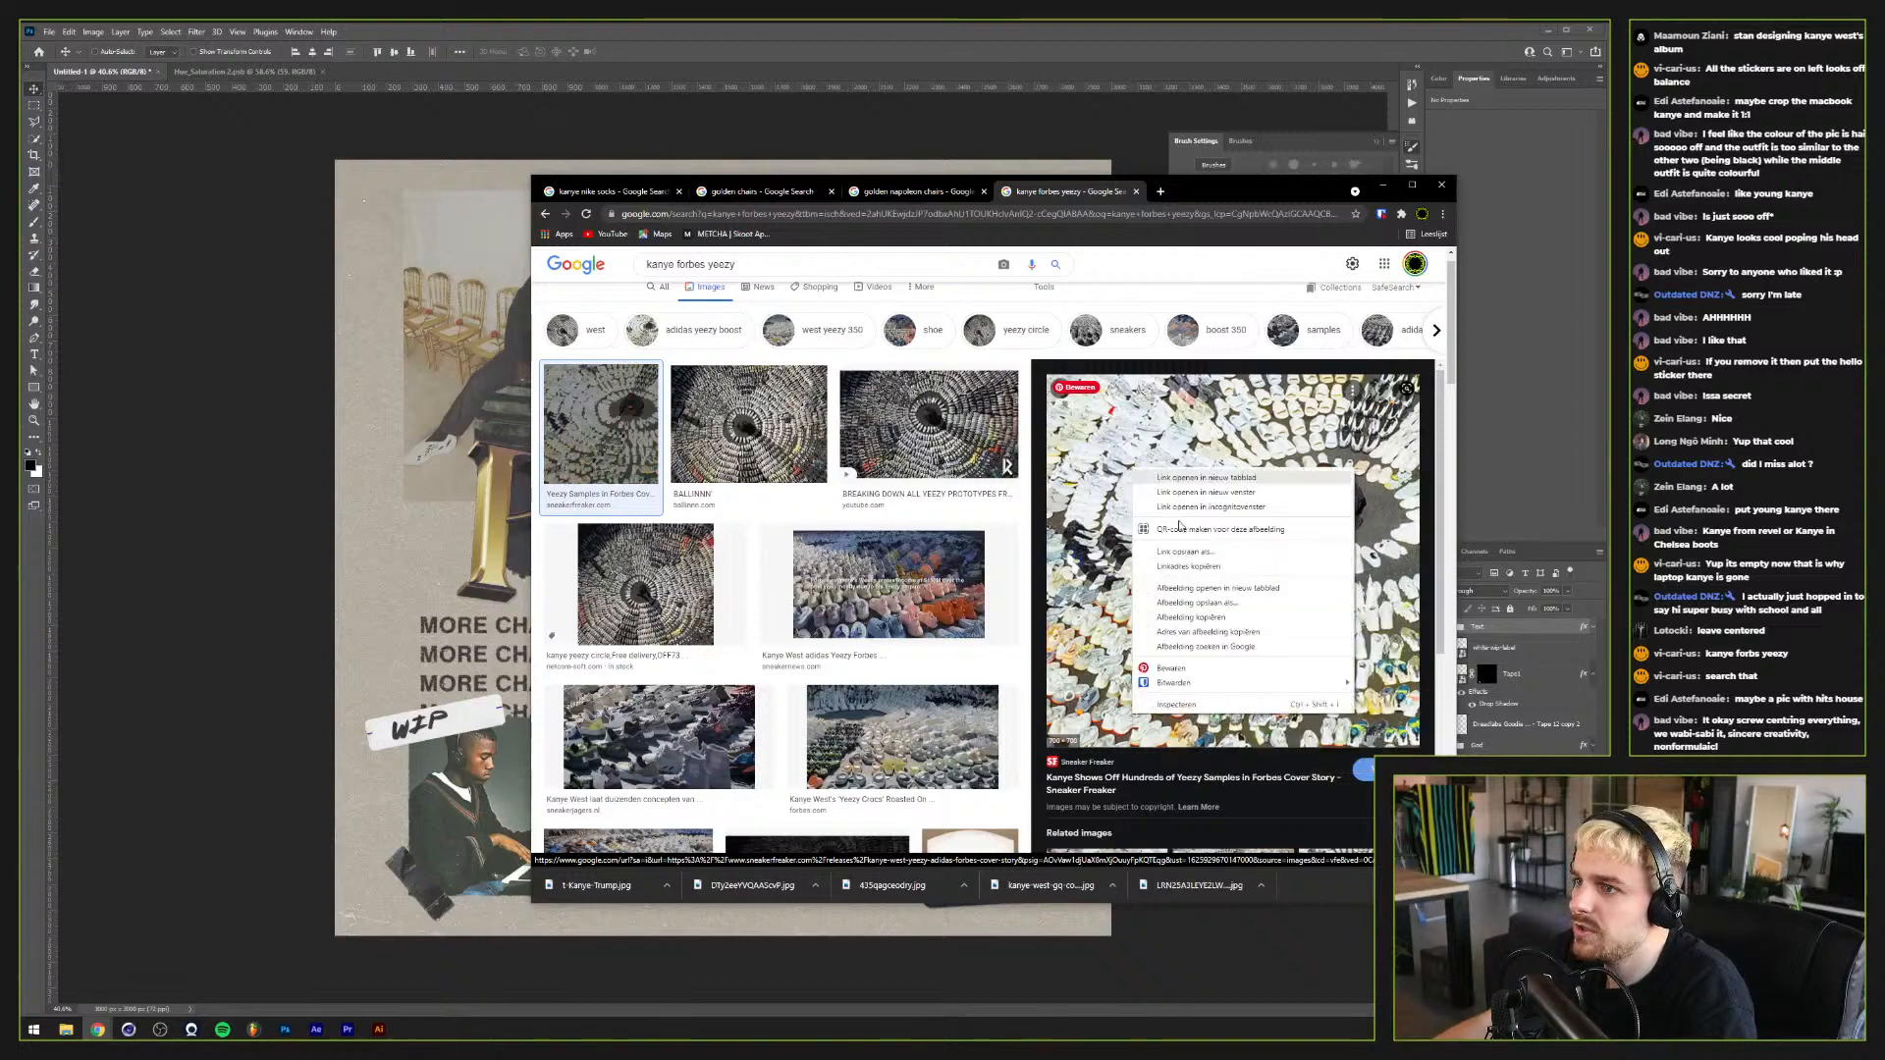
click(1178, 611)
key(alt+Tab)
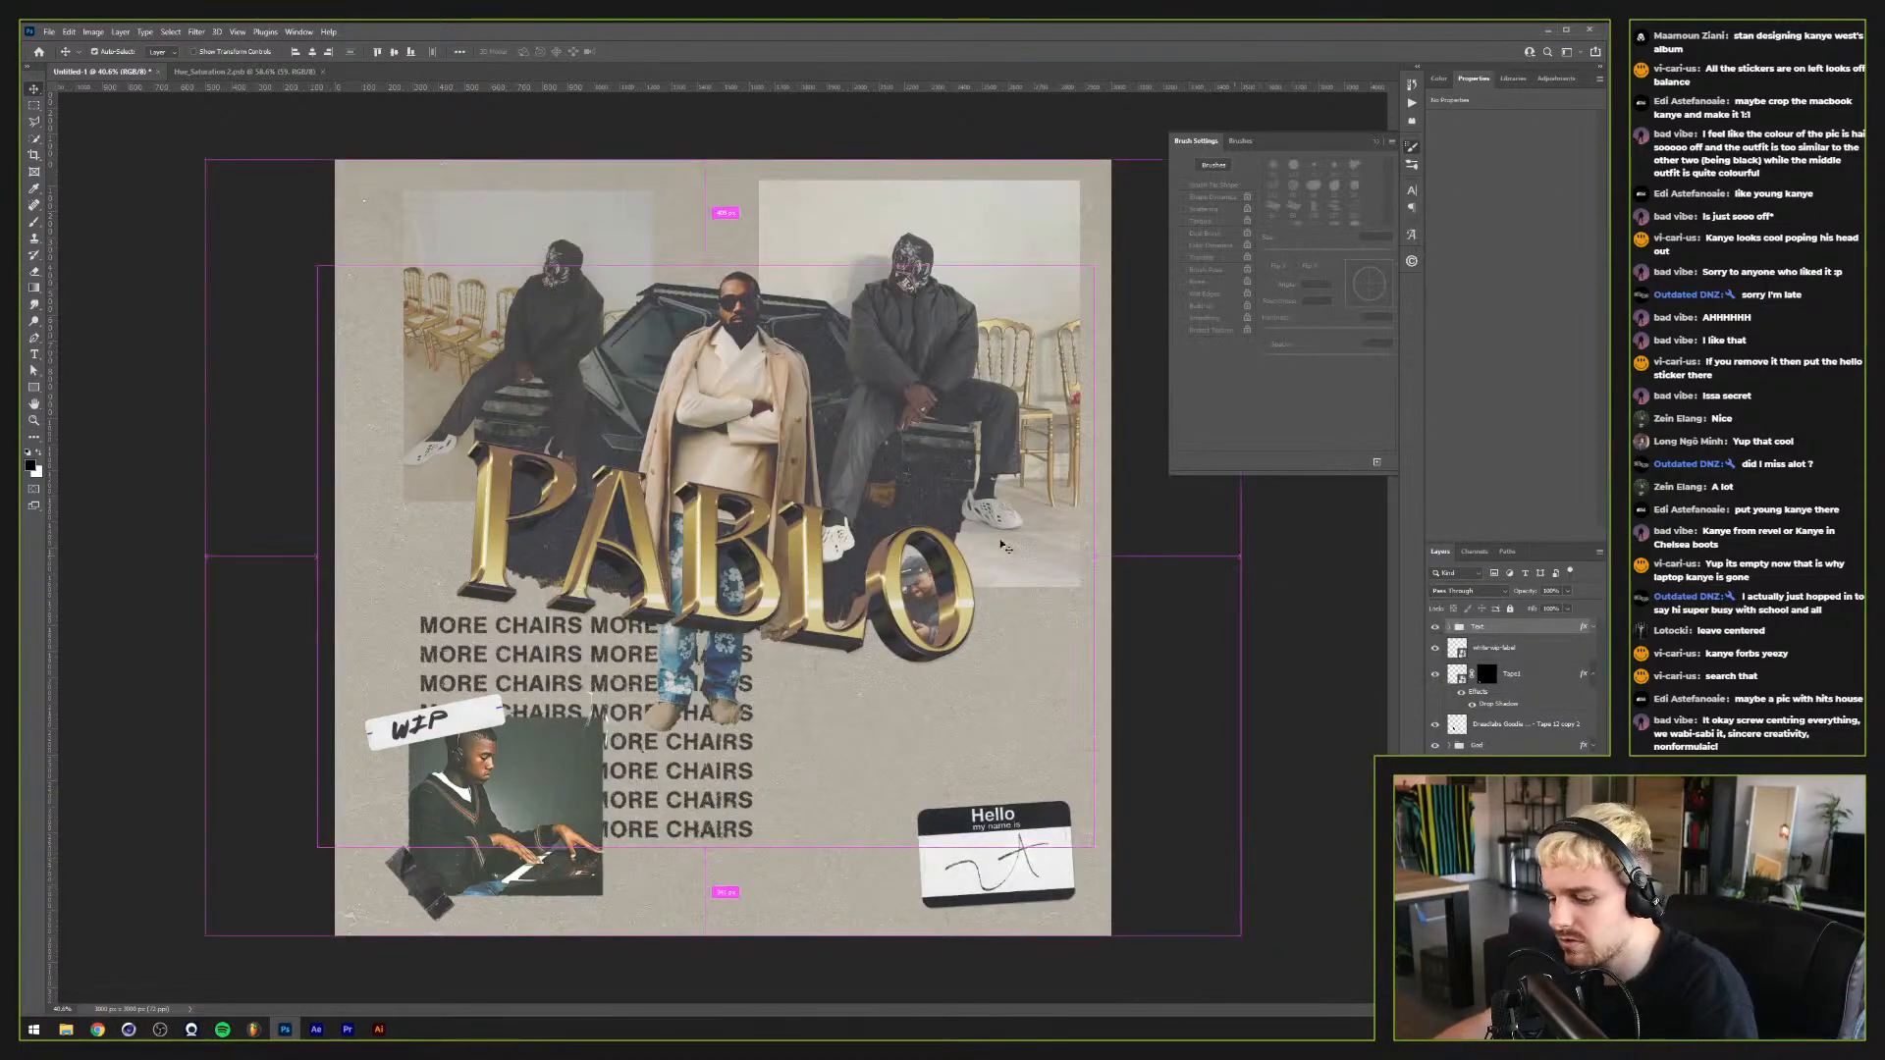
Step: Paste the photo of the man surrounded by white shoes and scale it into the poster's empty lower-right area, over the hello sticker
key(ctrl+v)
drag(794, 558, 1024, 751)
key(ctrl+t)
key(Return)
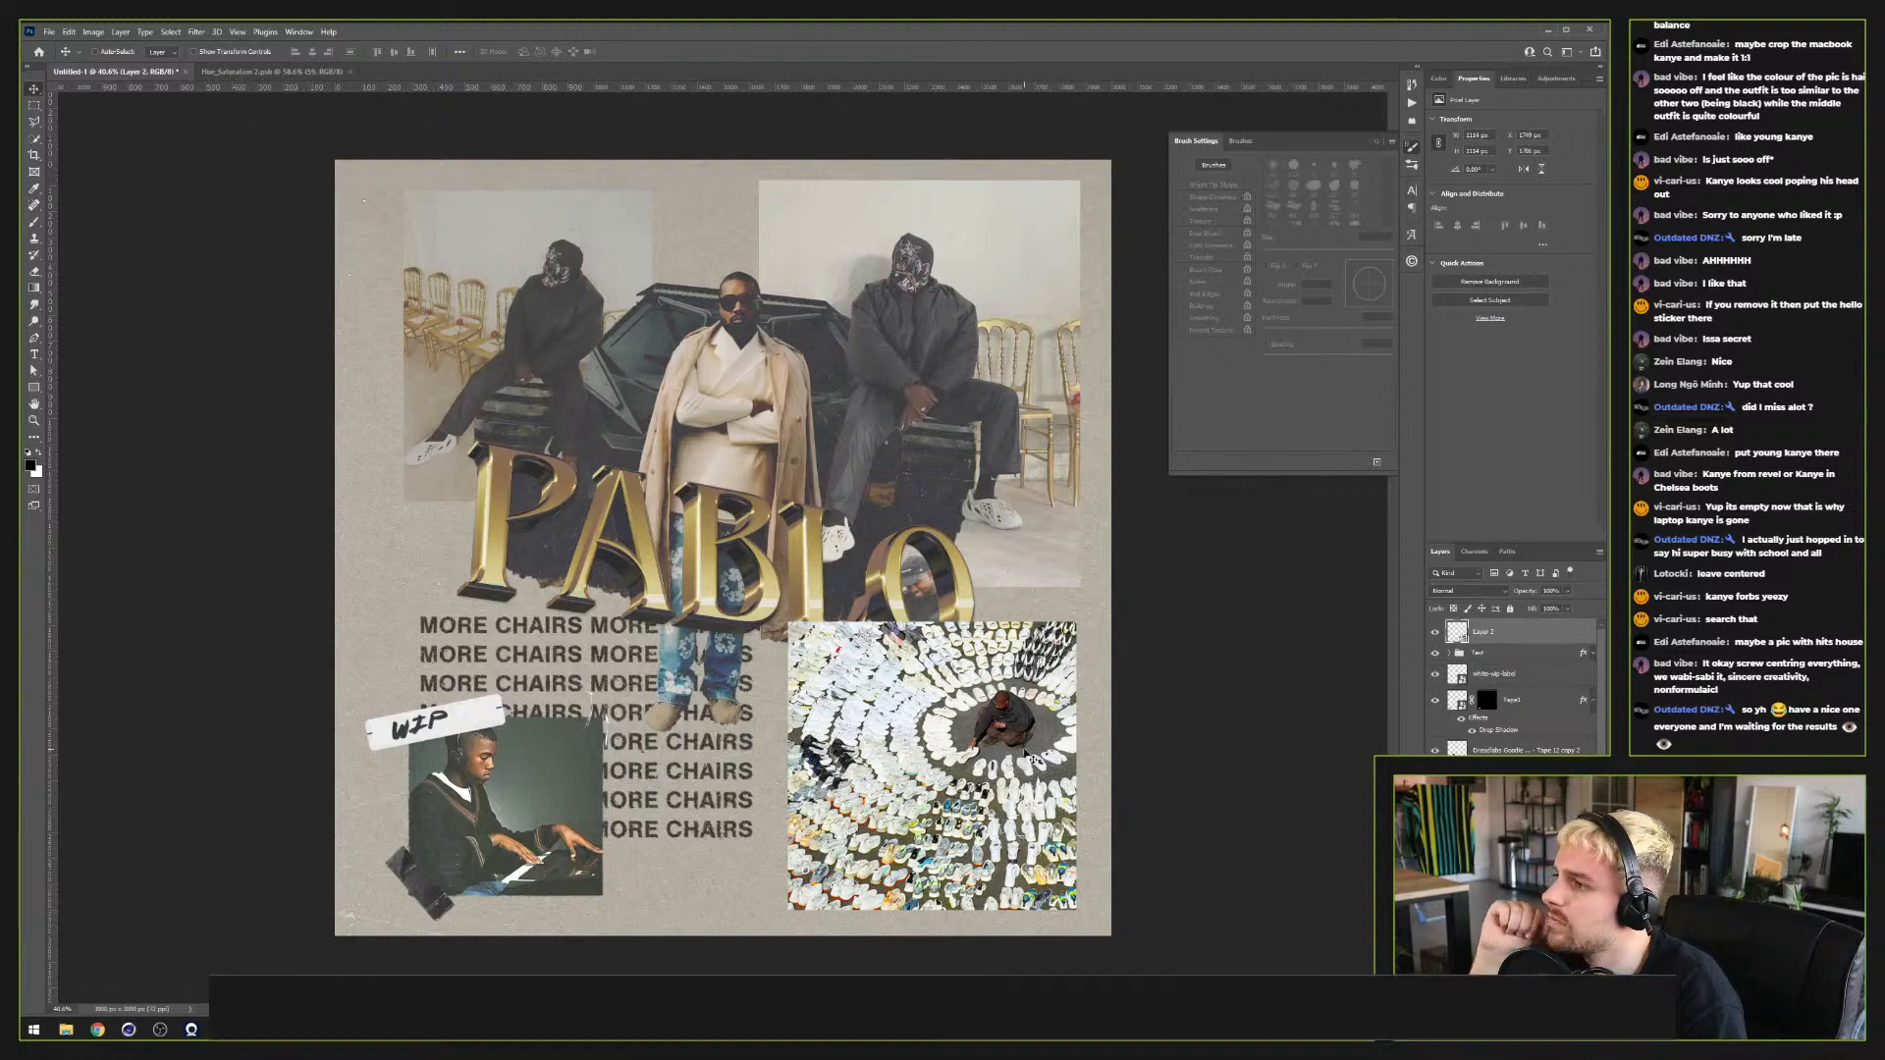
key(ctrl+u)
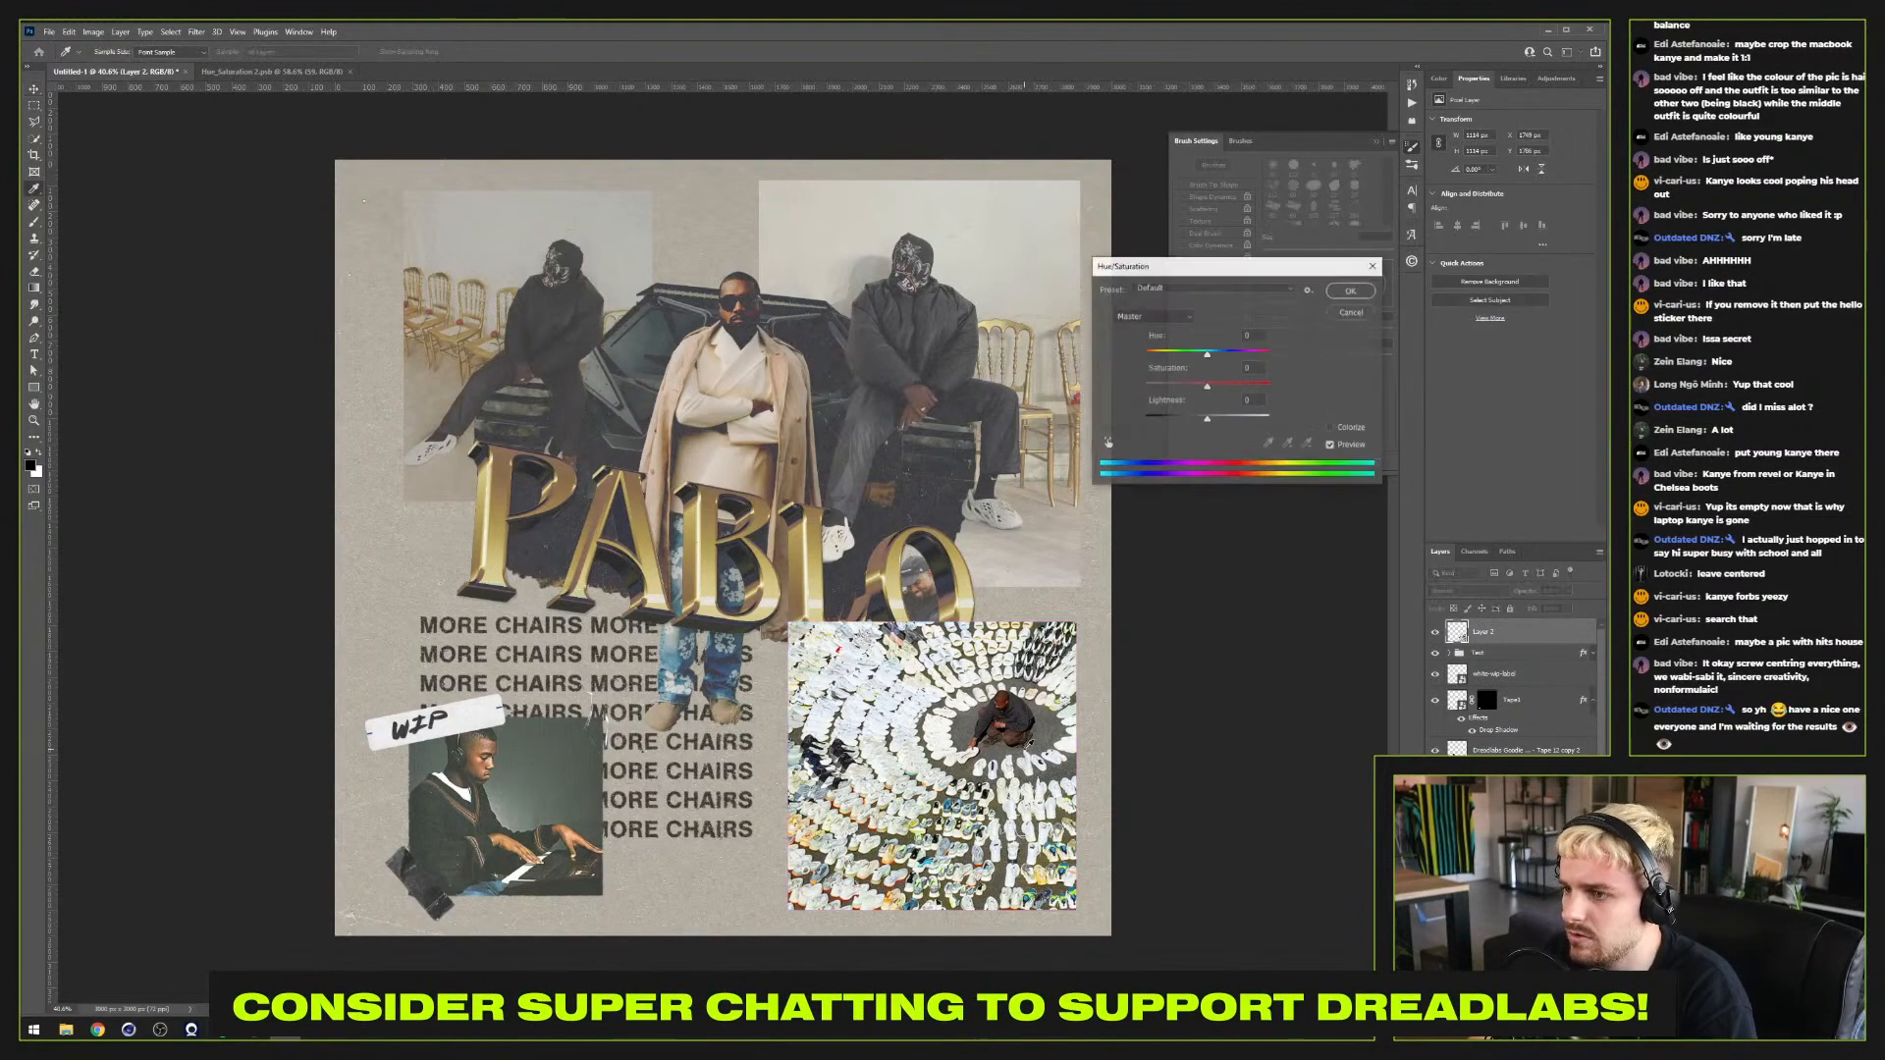
key(Escape)
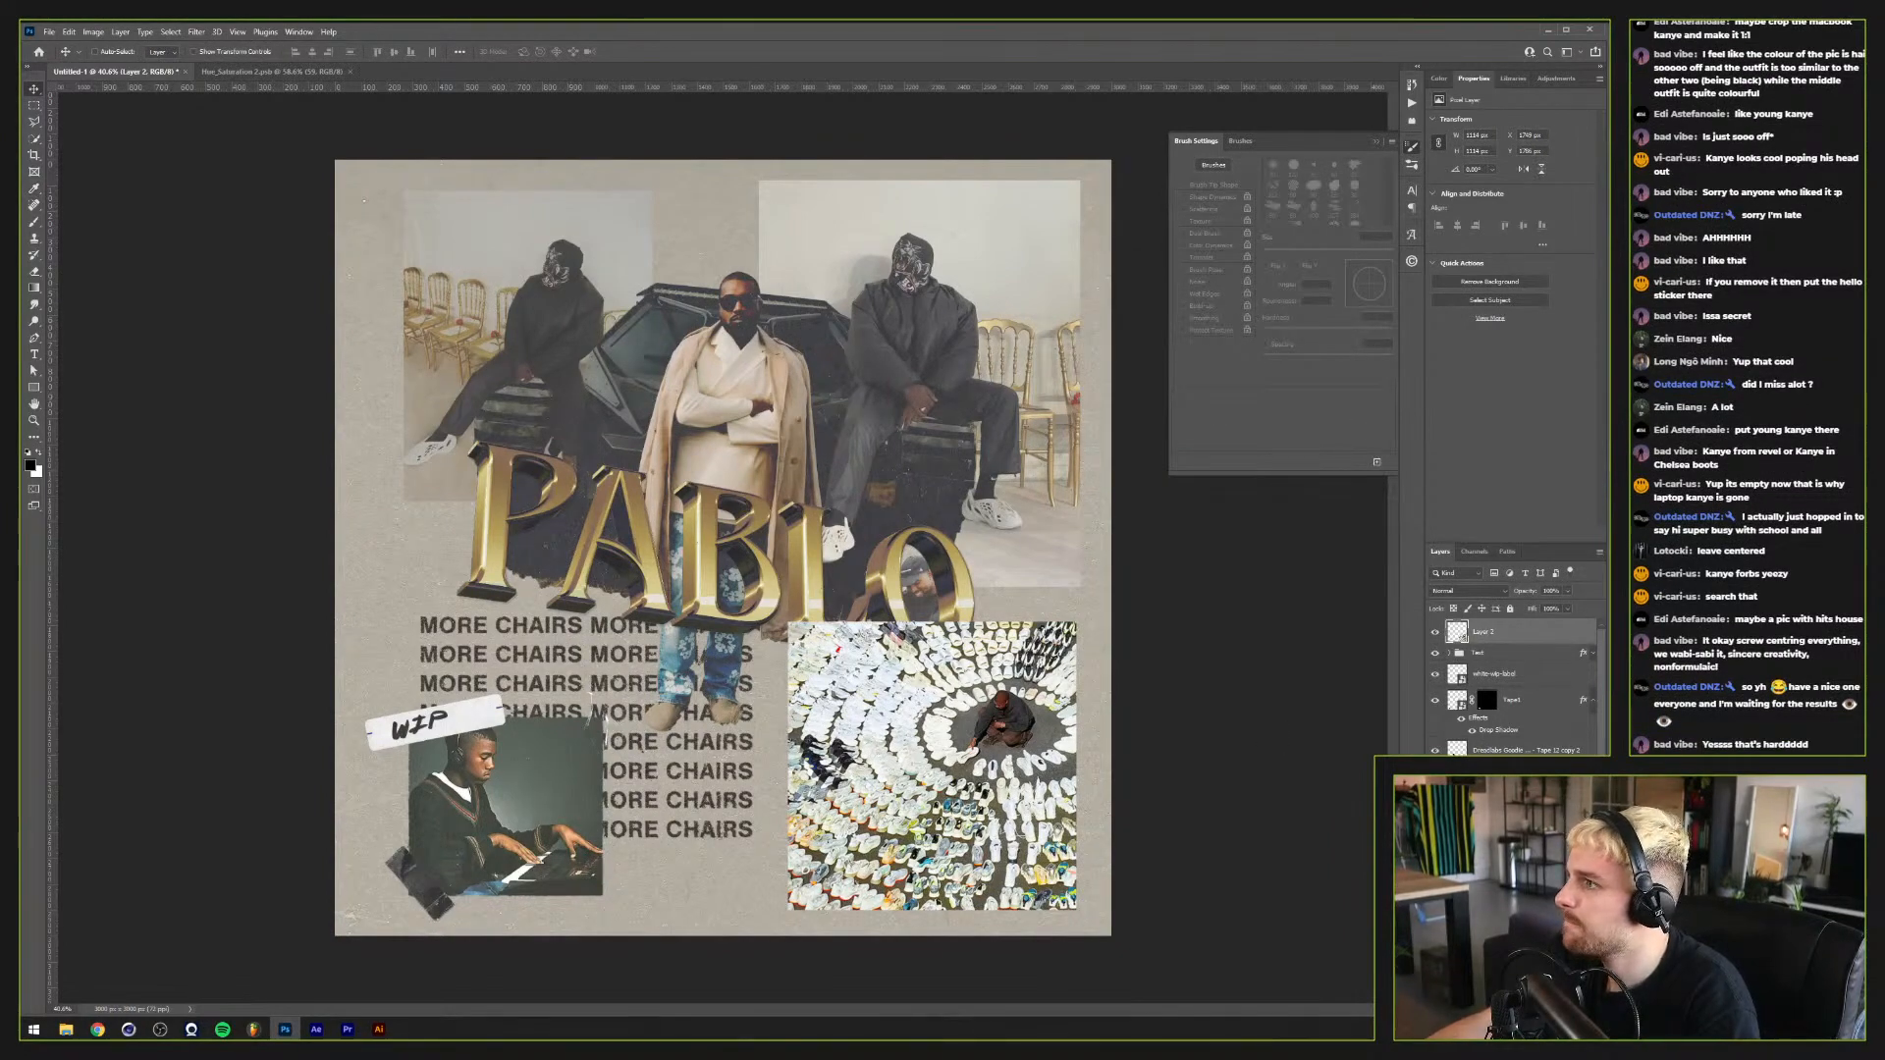
Step: Place the dark speckled texture image from the file folder and clip it to the shoe photo layer
key(super+e)
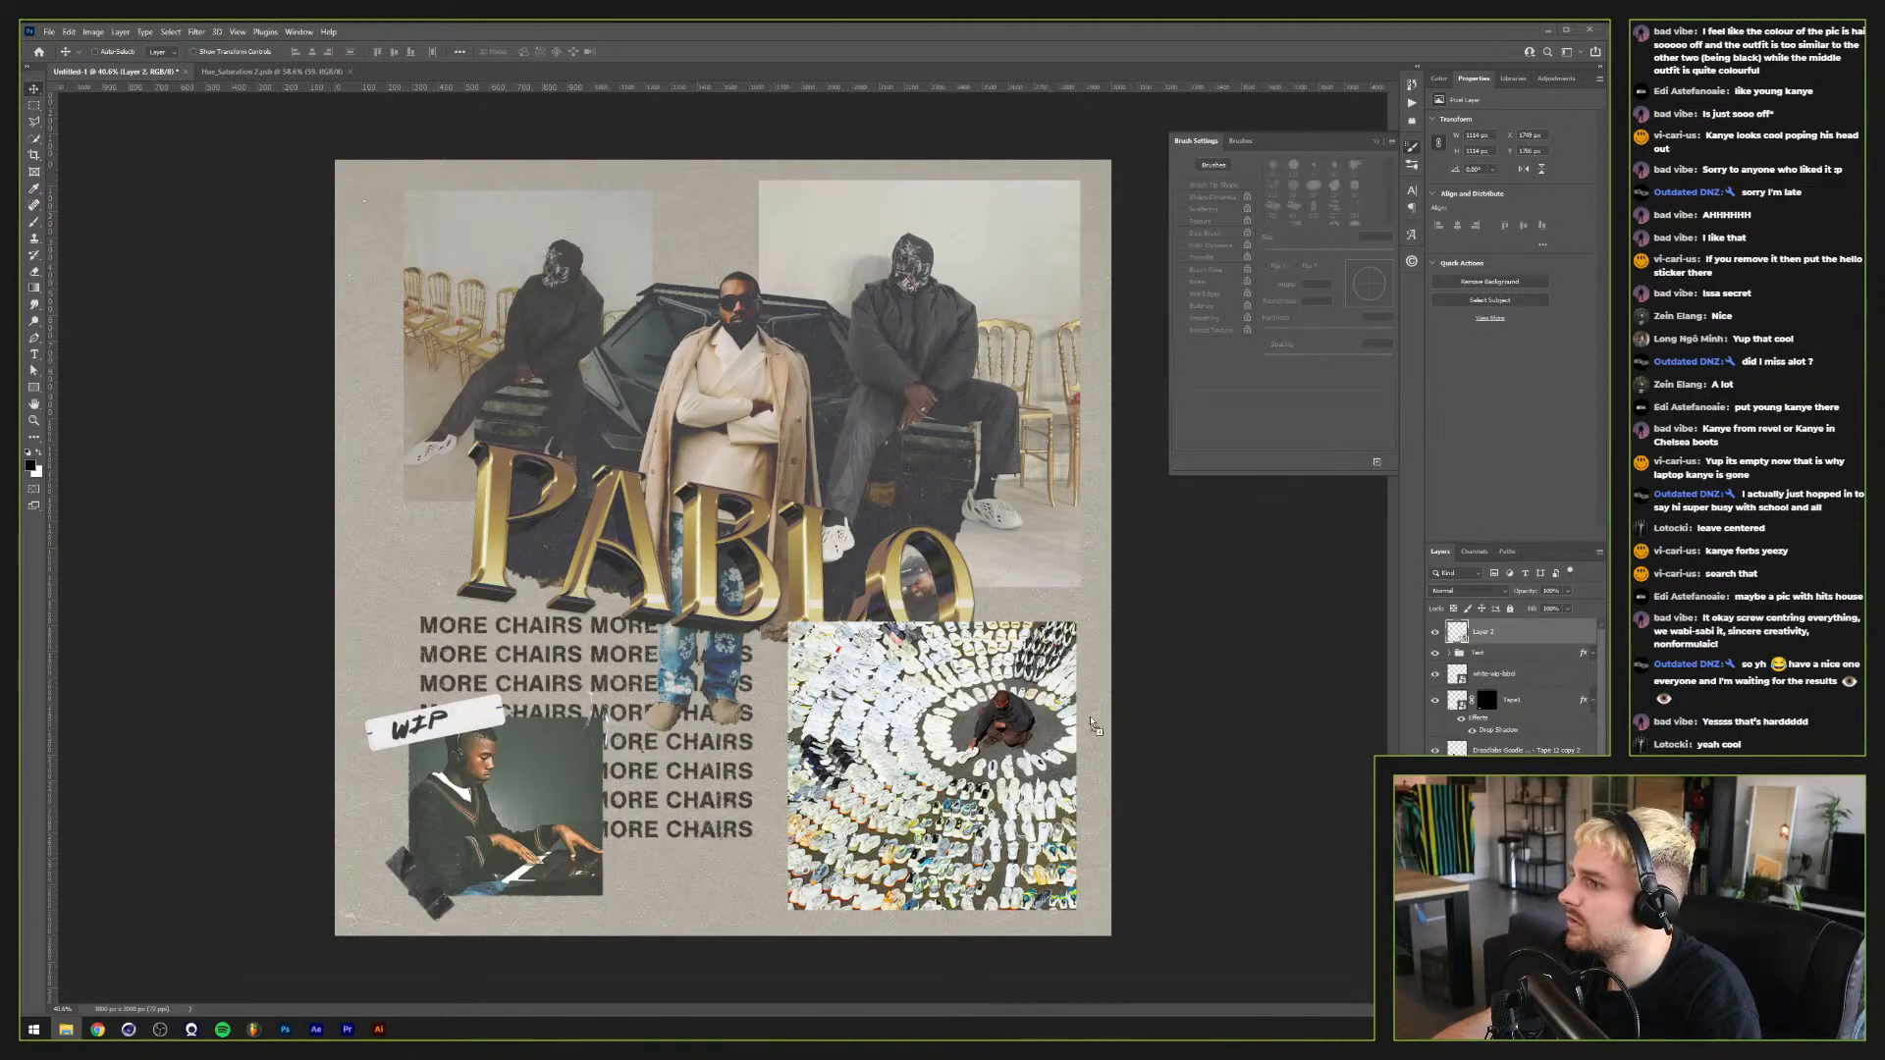
drag(1884, 530, 976, 802)
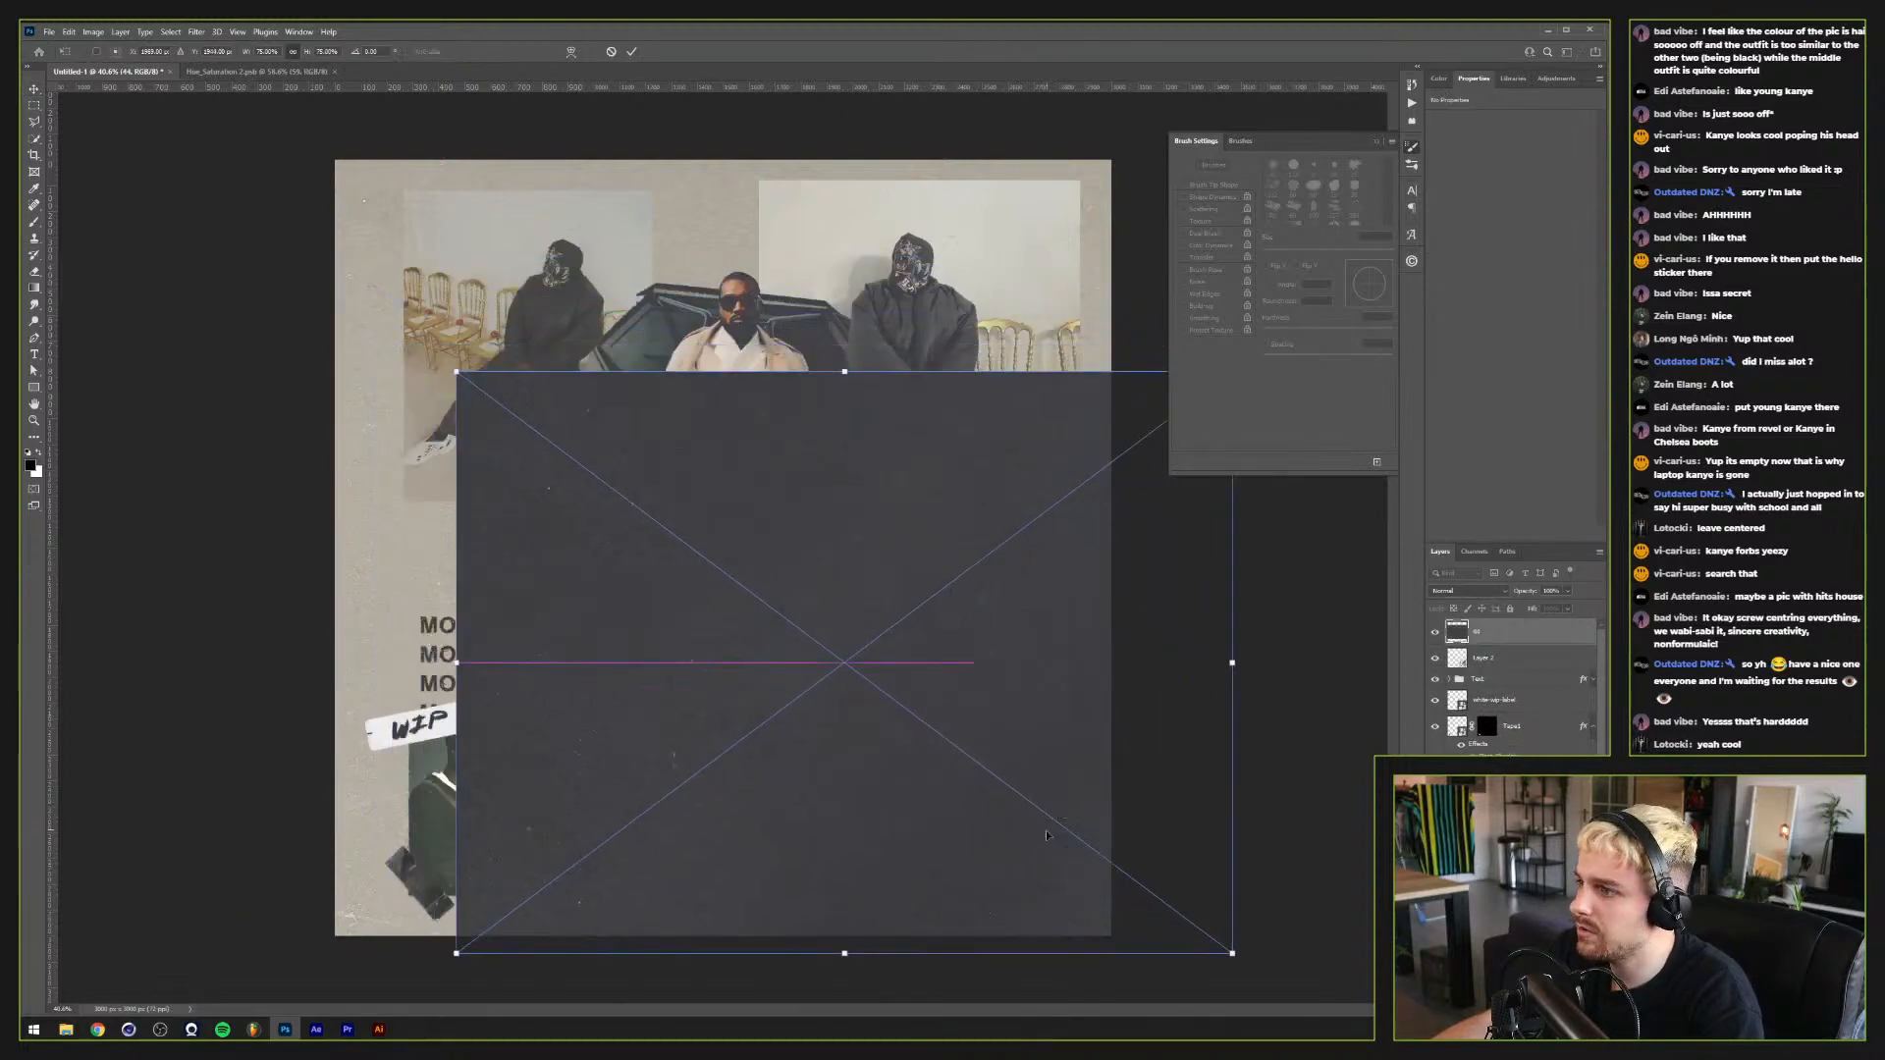
key(Return)
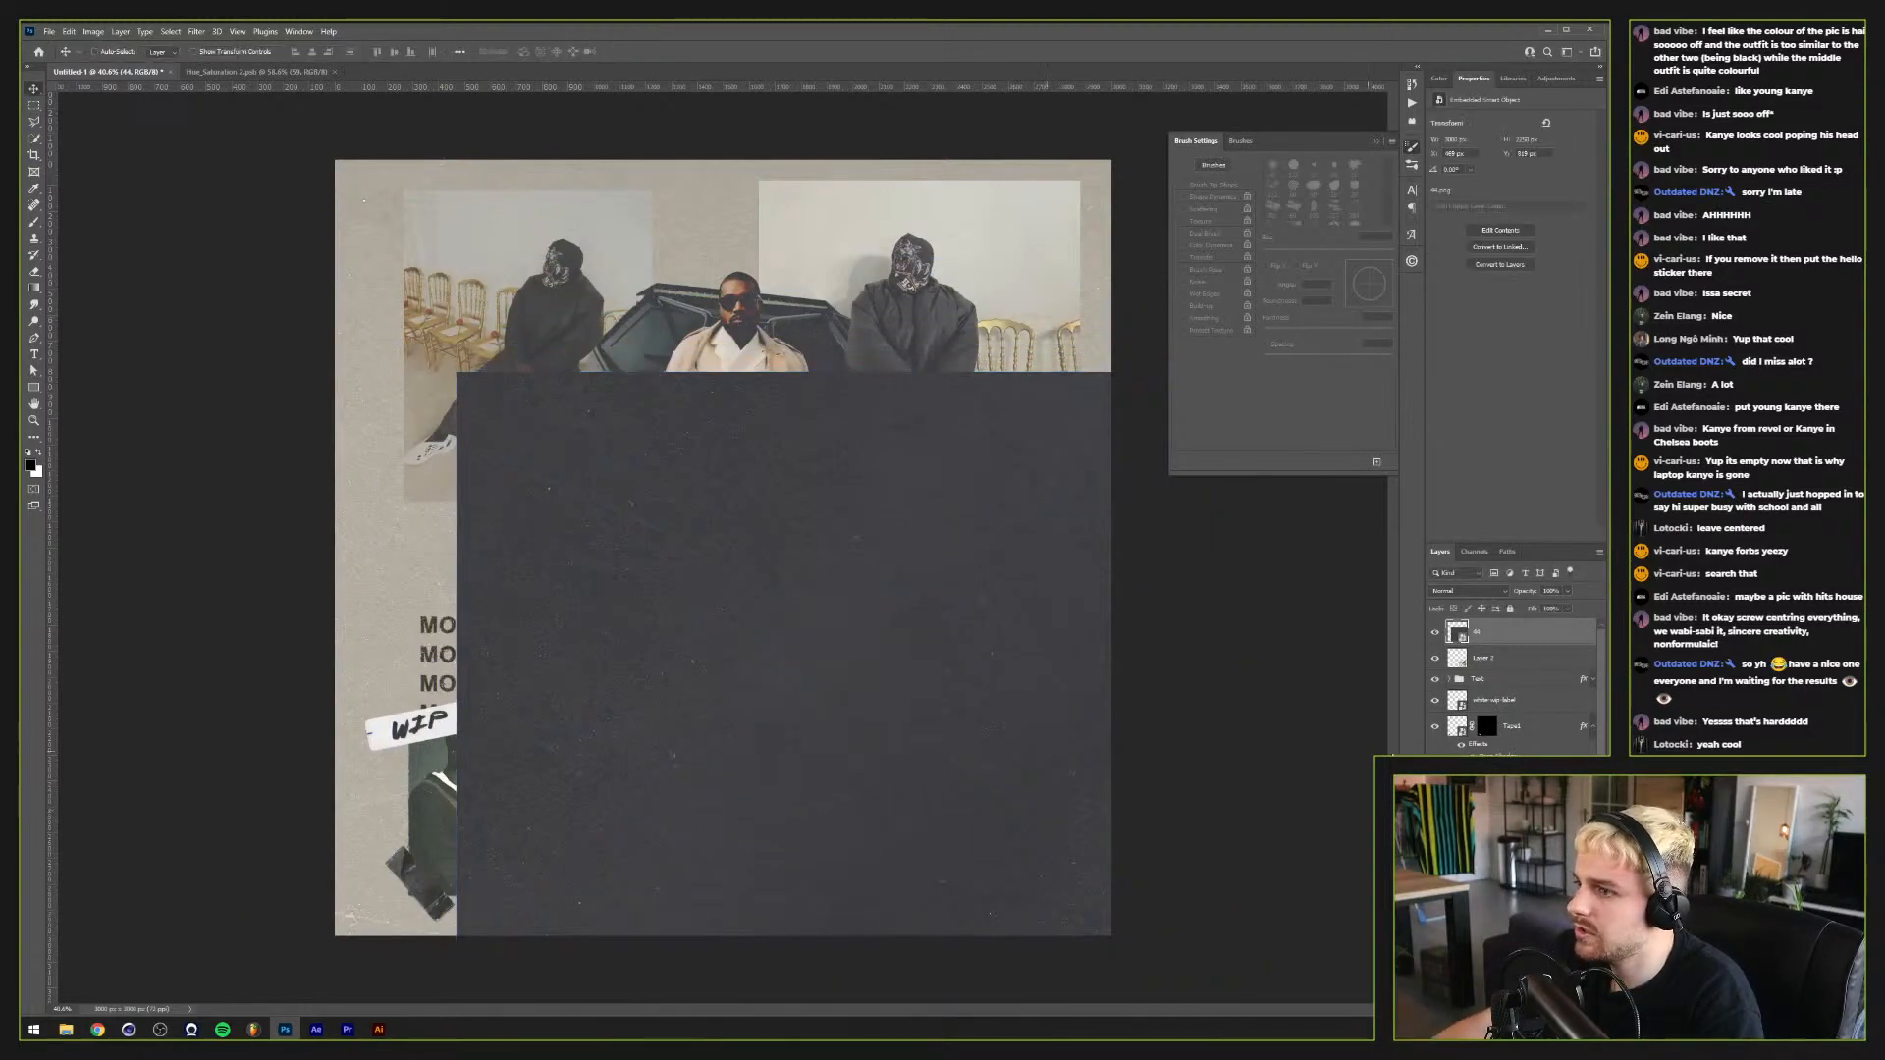
alt+click(1492, 653)
alt+click(1504, 645)
scroll(1032, 729, down, 3)
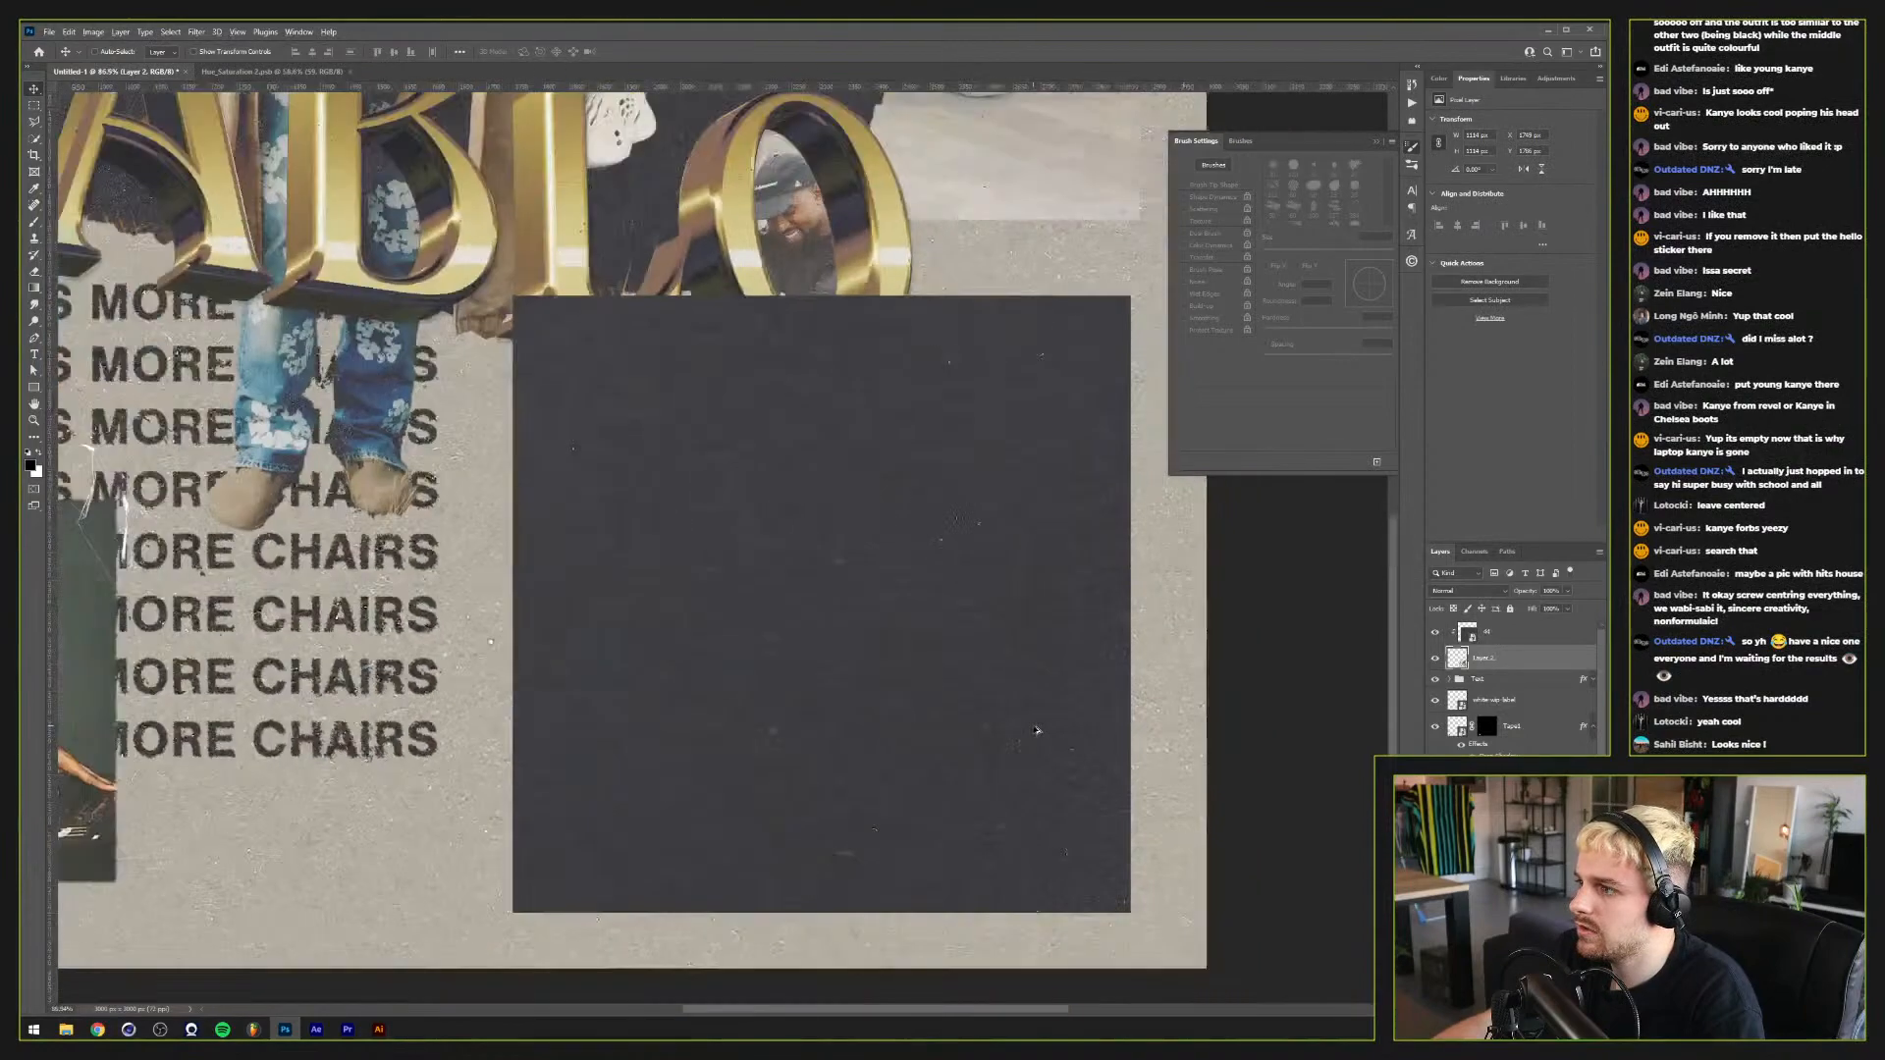
Step: Scale down the clipped dark texture and reposition it so it covers the whole shoe photo
ctrl+click(1458, 659)
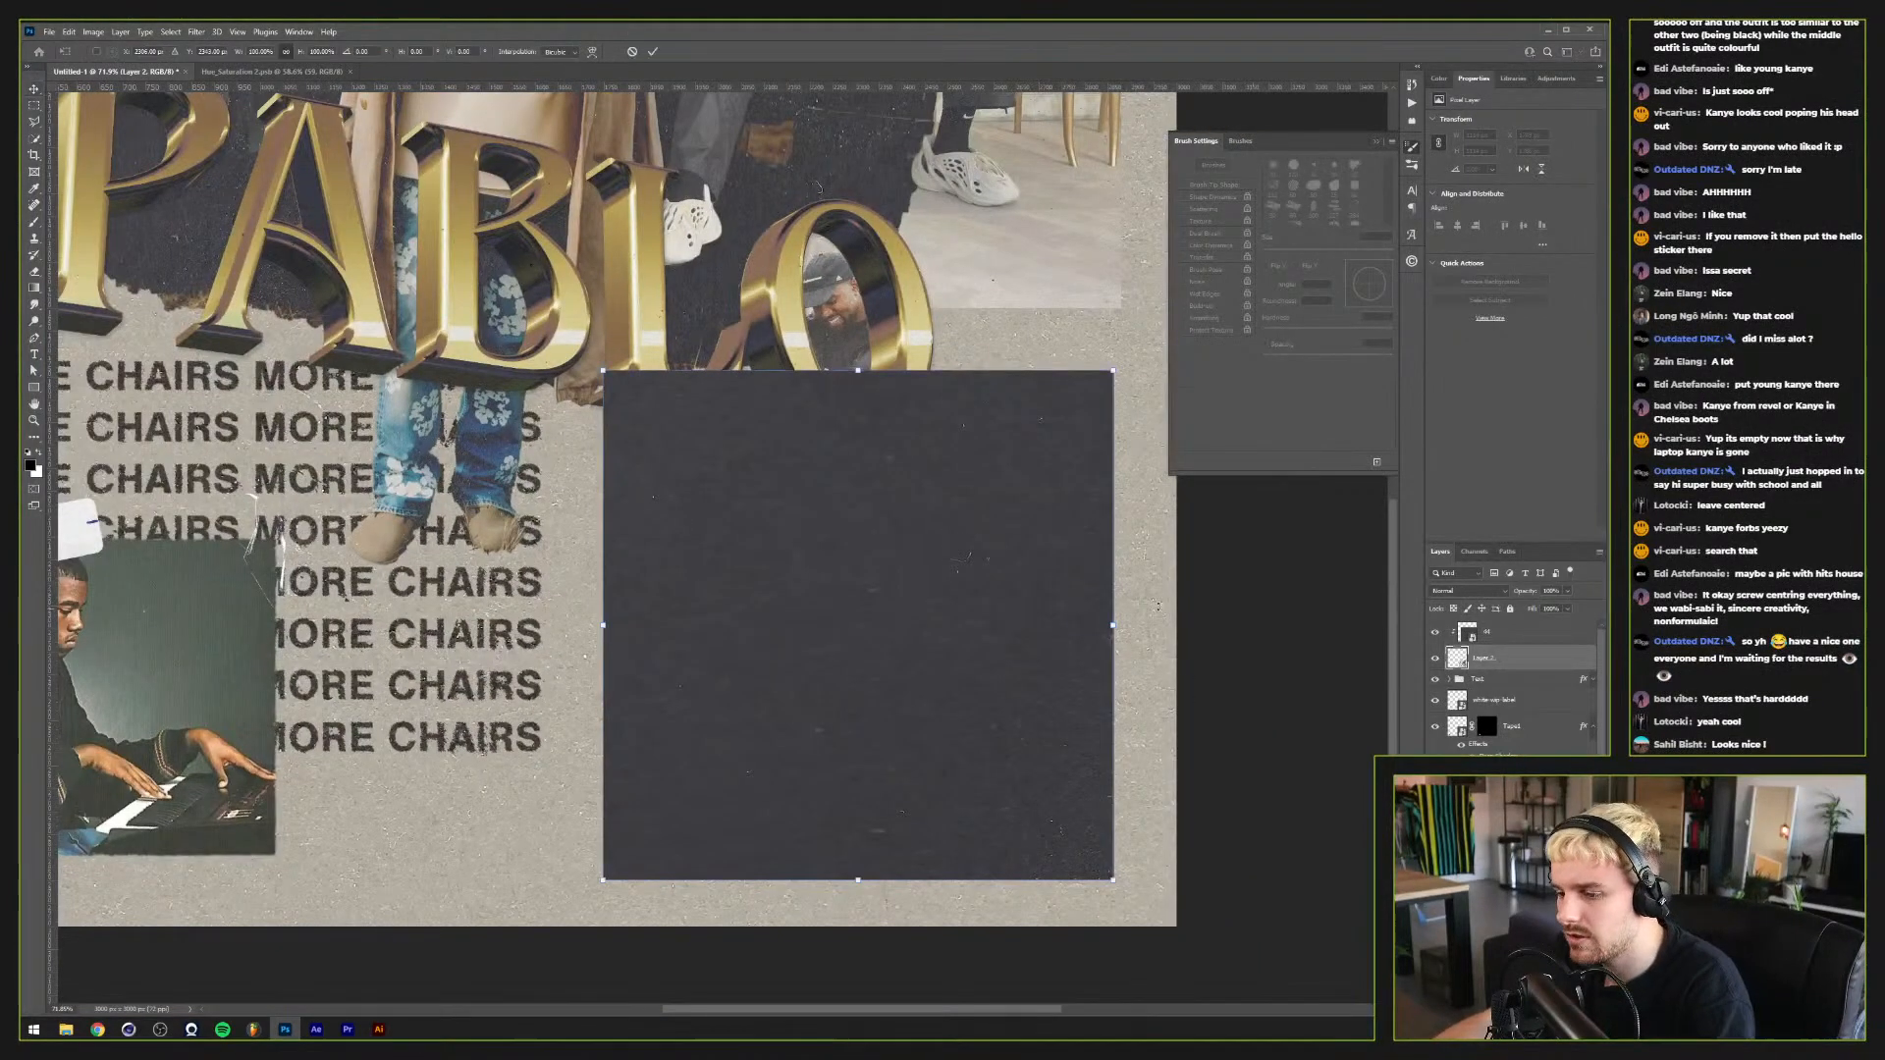
click(1490, 634)
key(ctrl+t)
scroll(607, 412, down, 2)
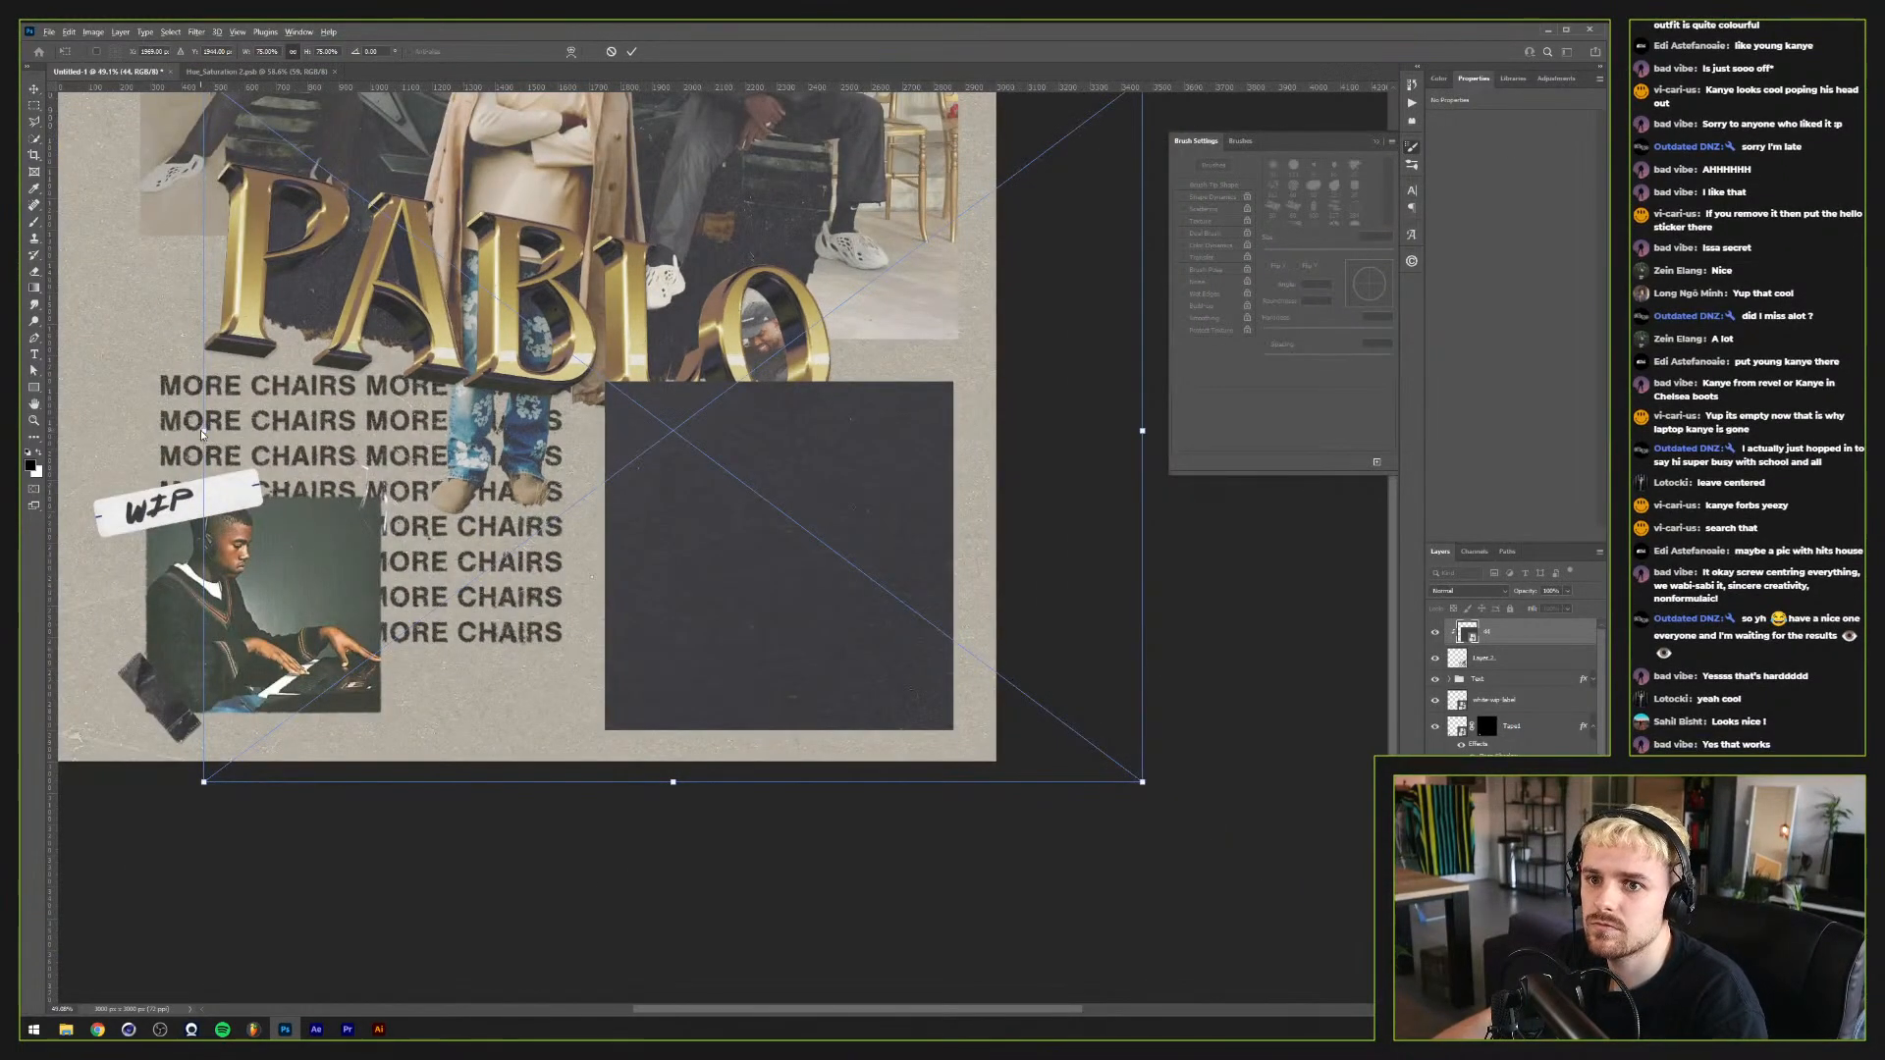
drag(211, 429, 542, 430)
drag(737, 398, 791, 560)
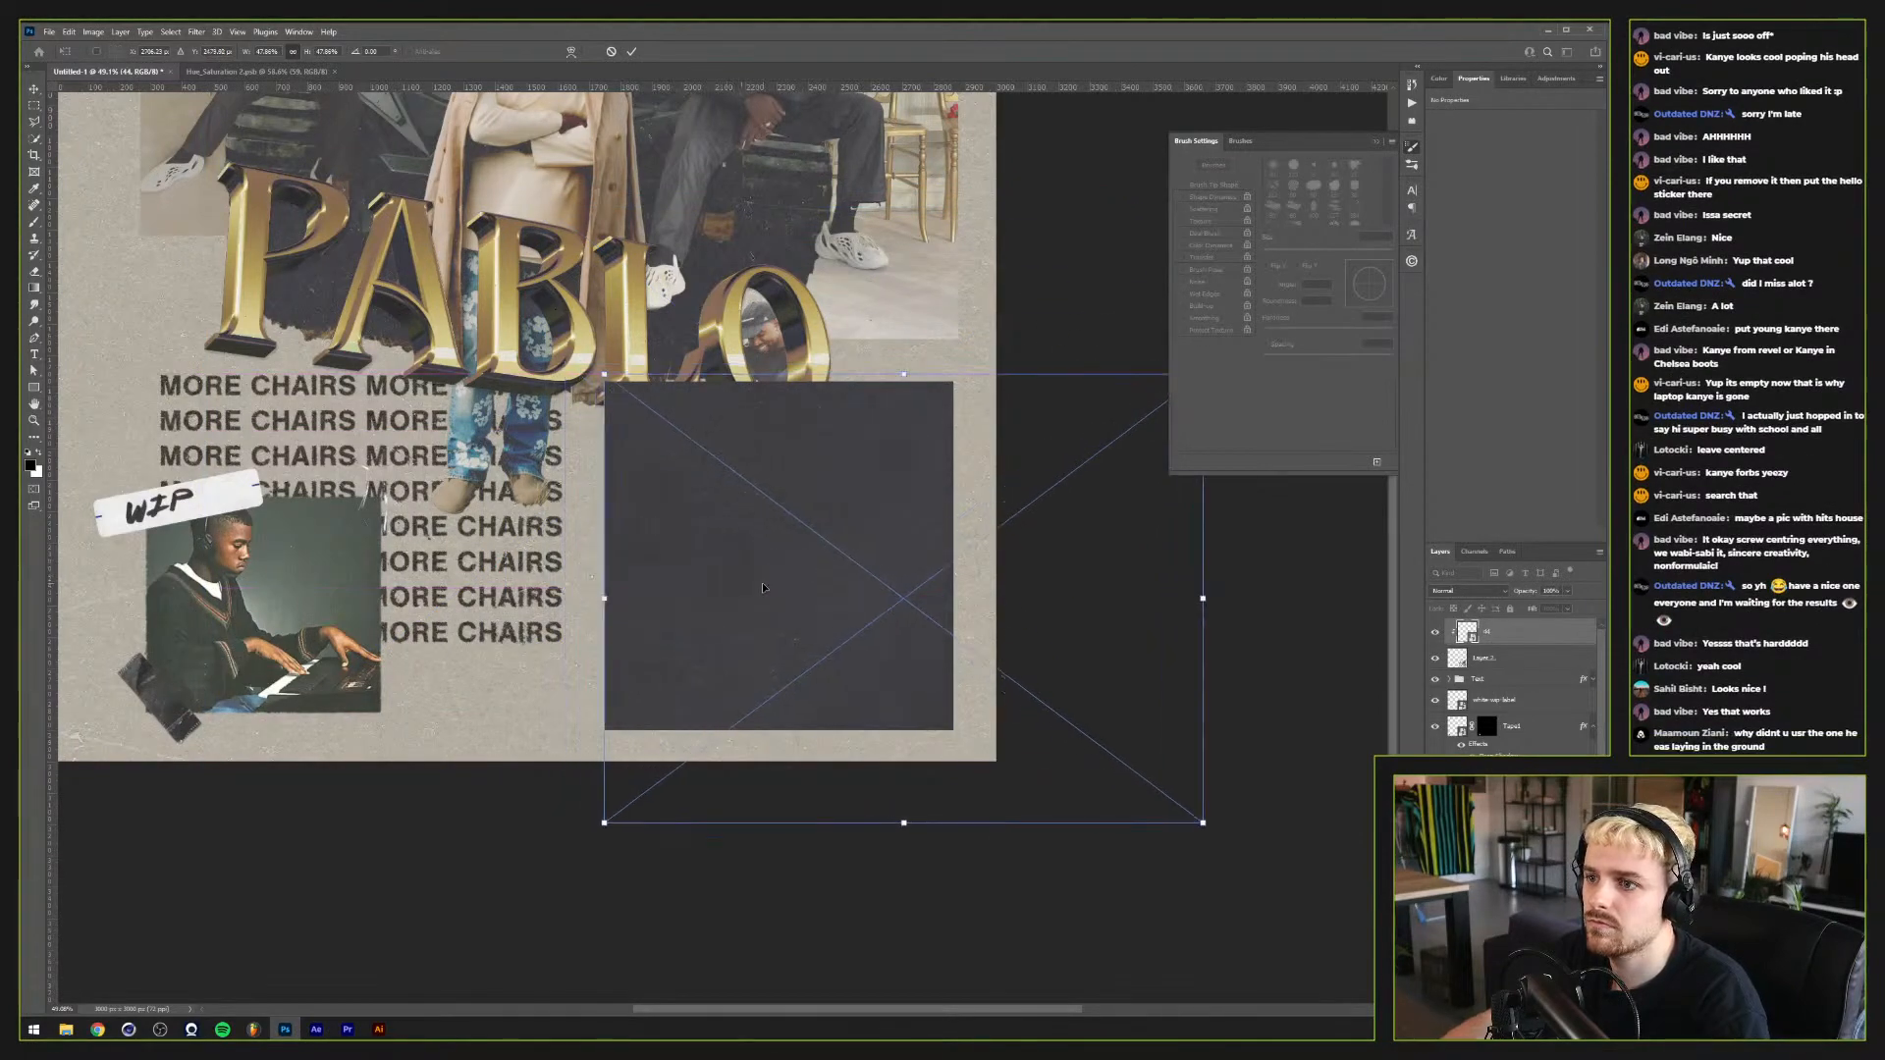
key(Return)
Step: Set the clipped texture layer's blend mode to Lighten over the shoe photo
click(1465, 590)
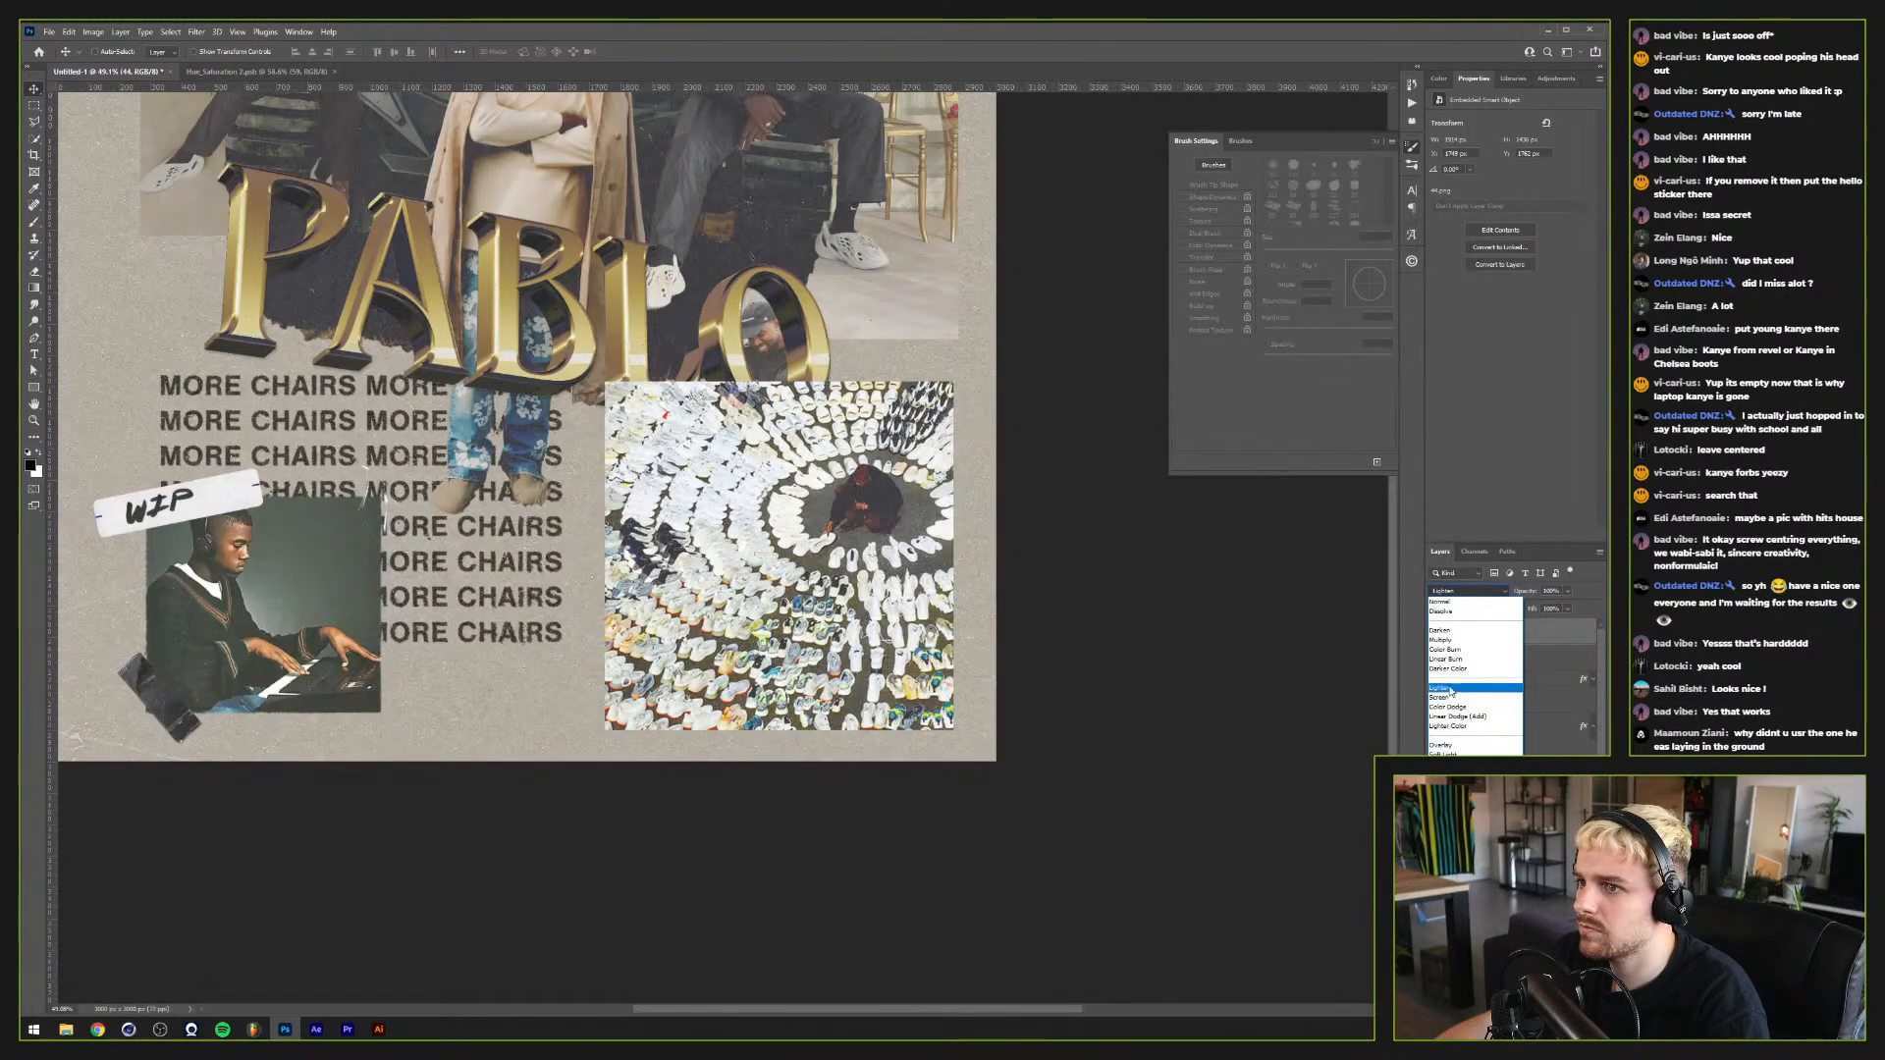
click(1447, 687)
click(1504, 657)
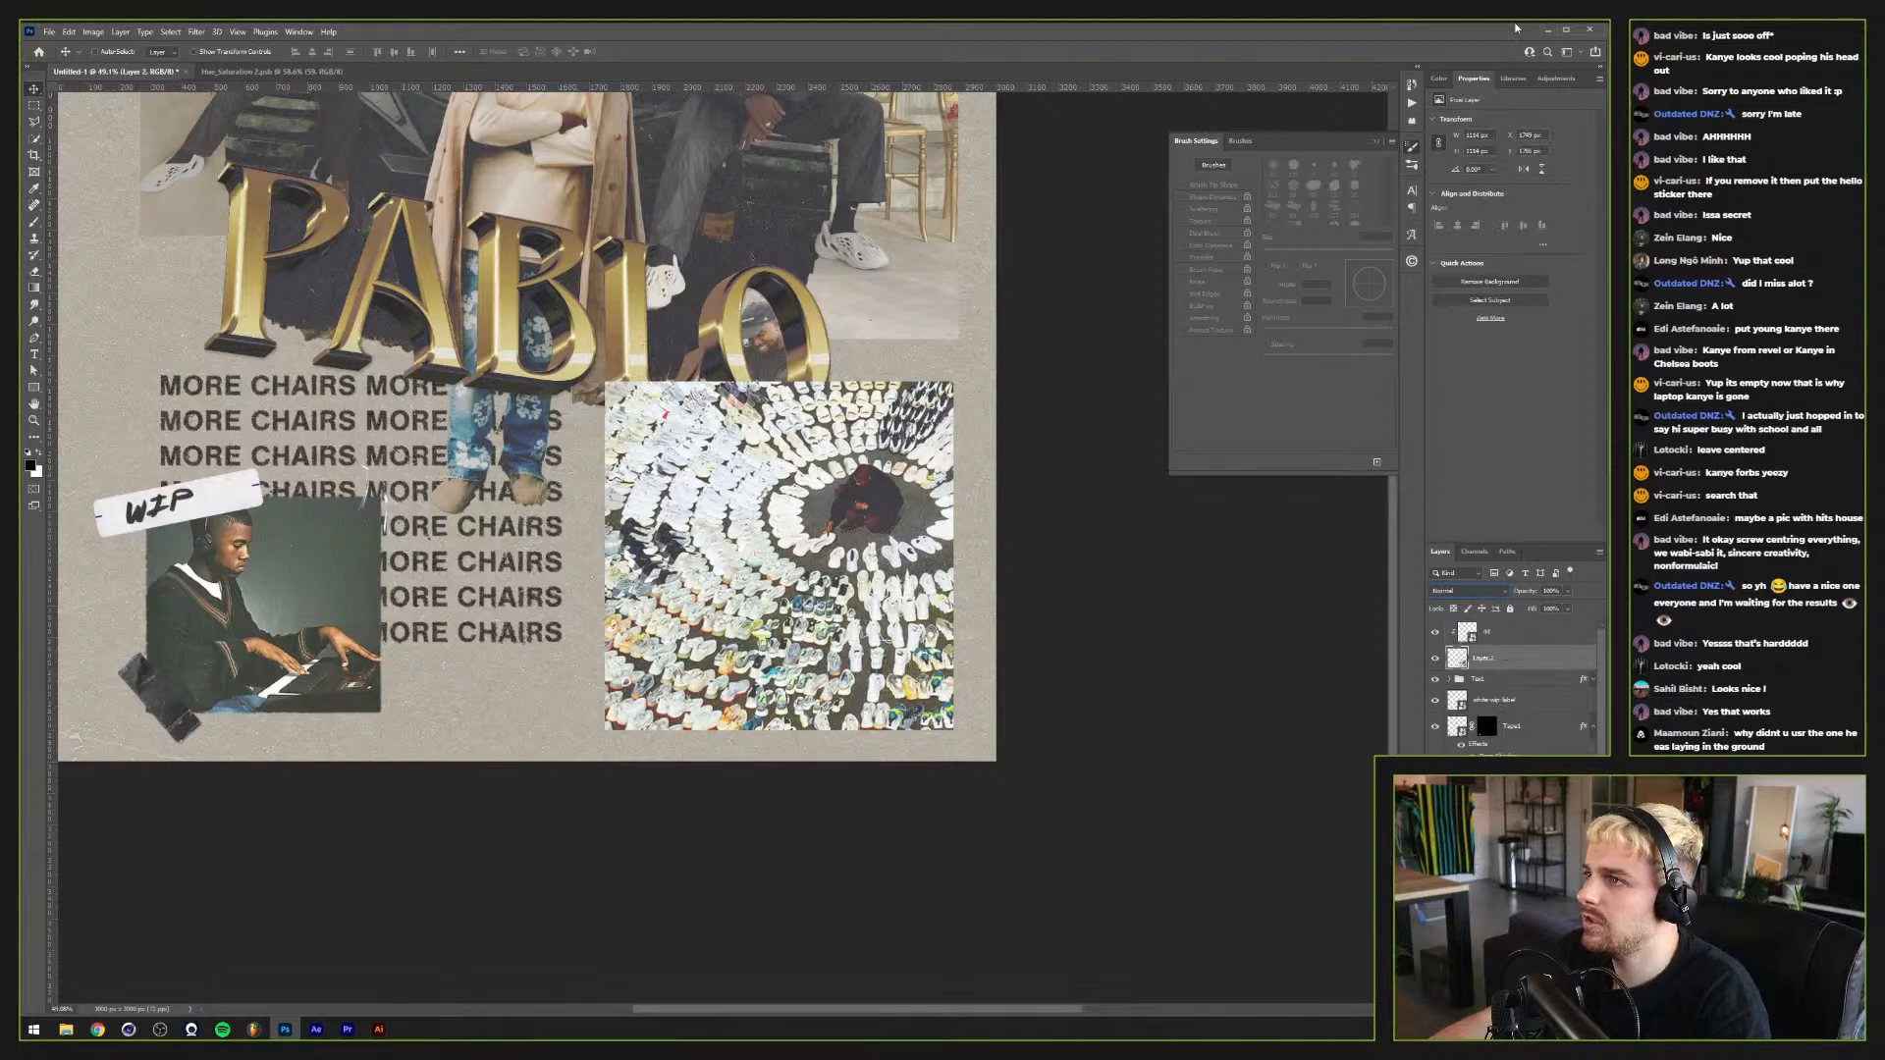
click(1509, 630)
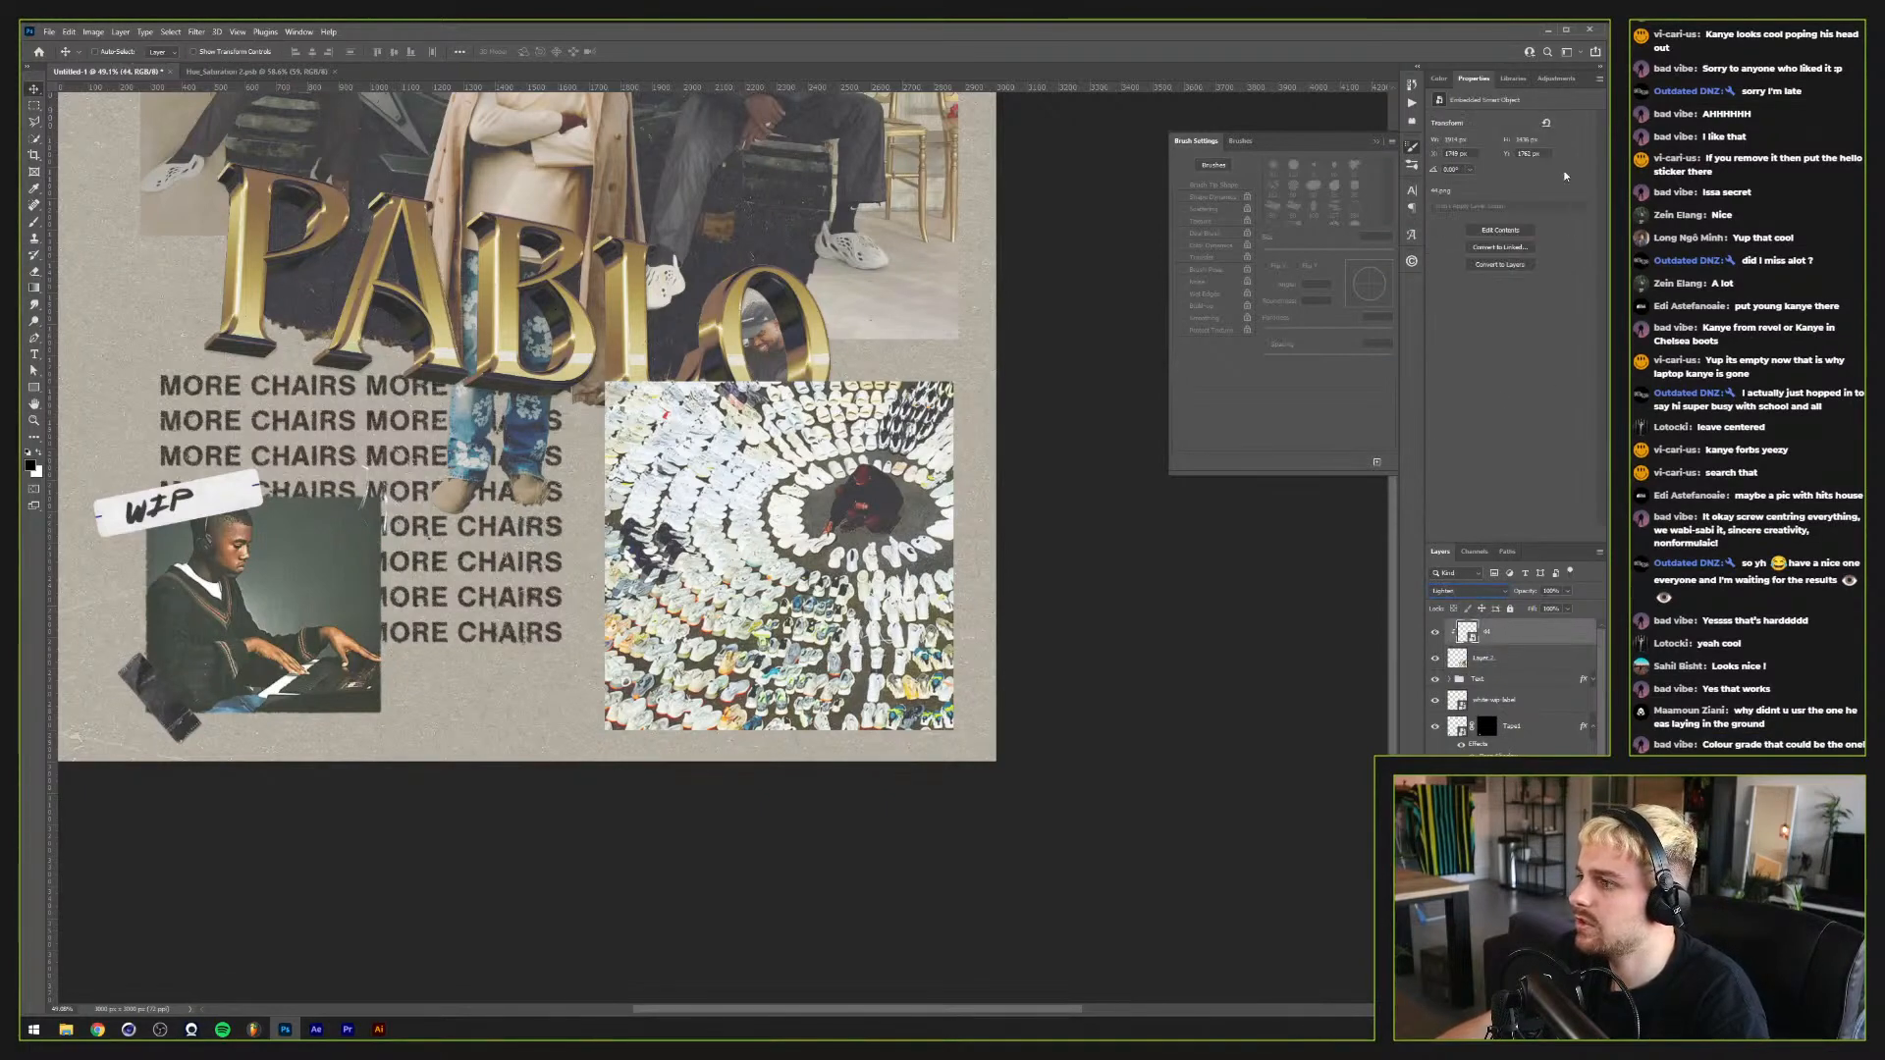
Step: Add a Curves adjustment clipped to the shoe photo and pull the curve down to darken its midtones
click(1556, 78)
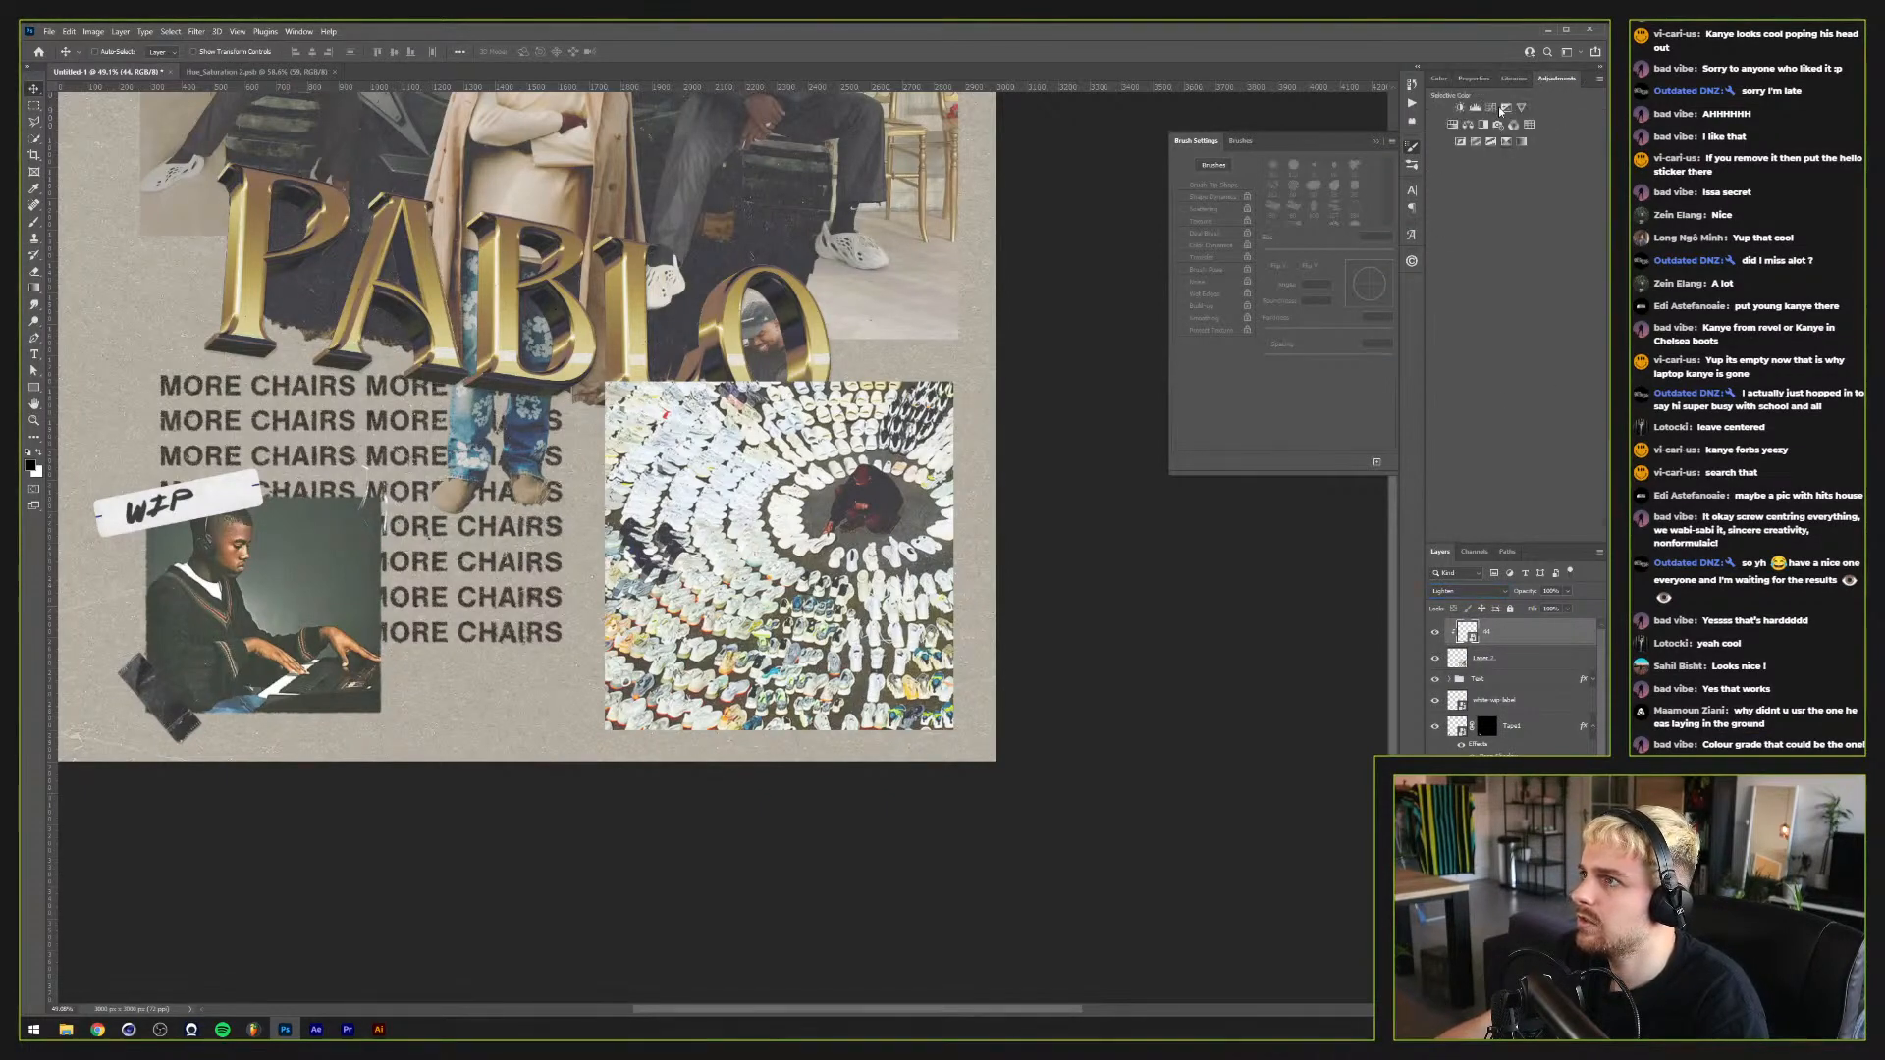
click(1493, 108)
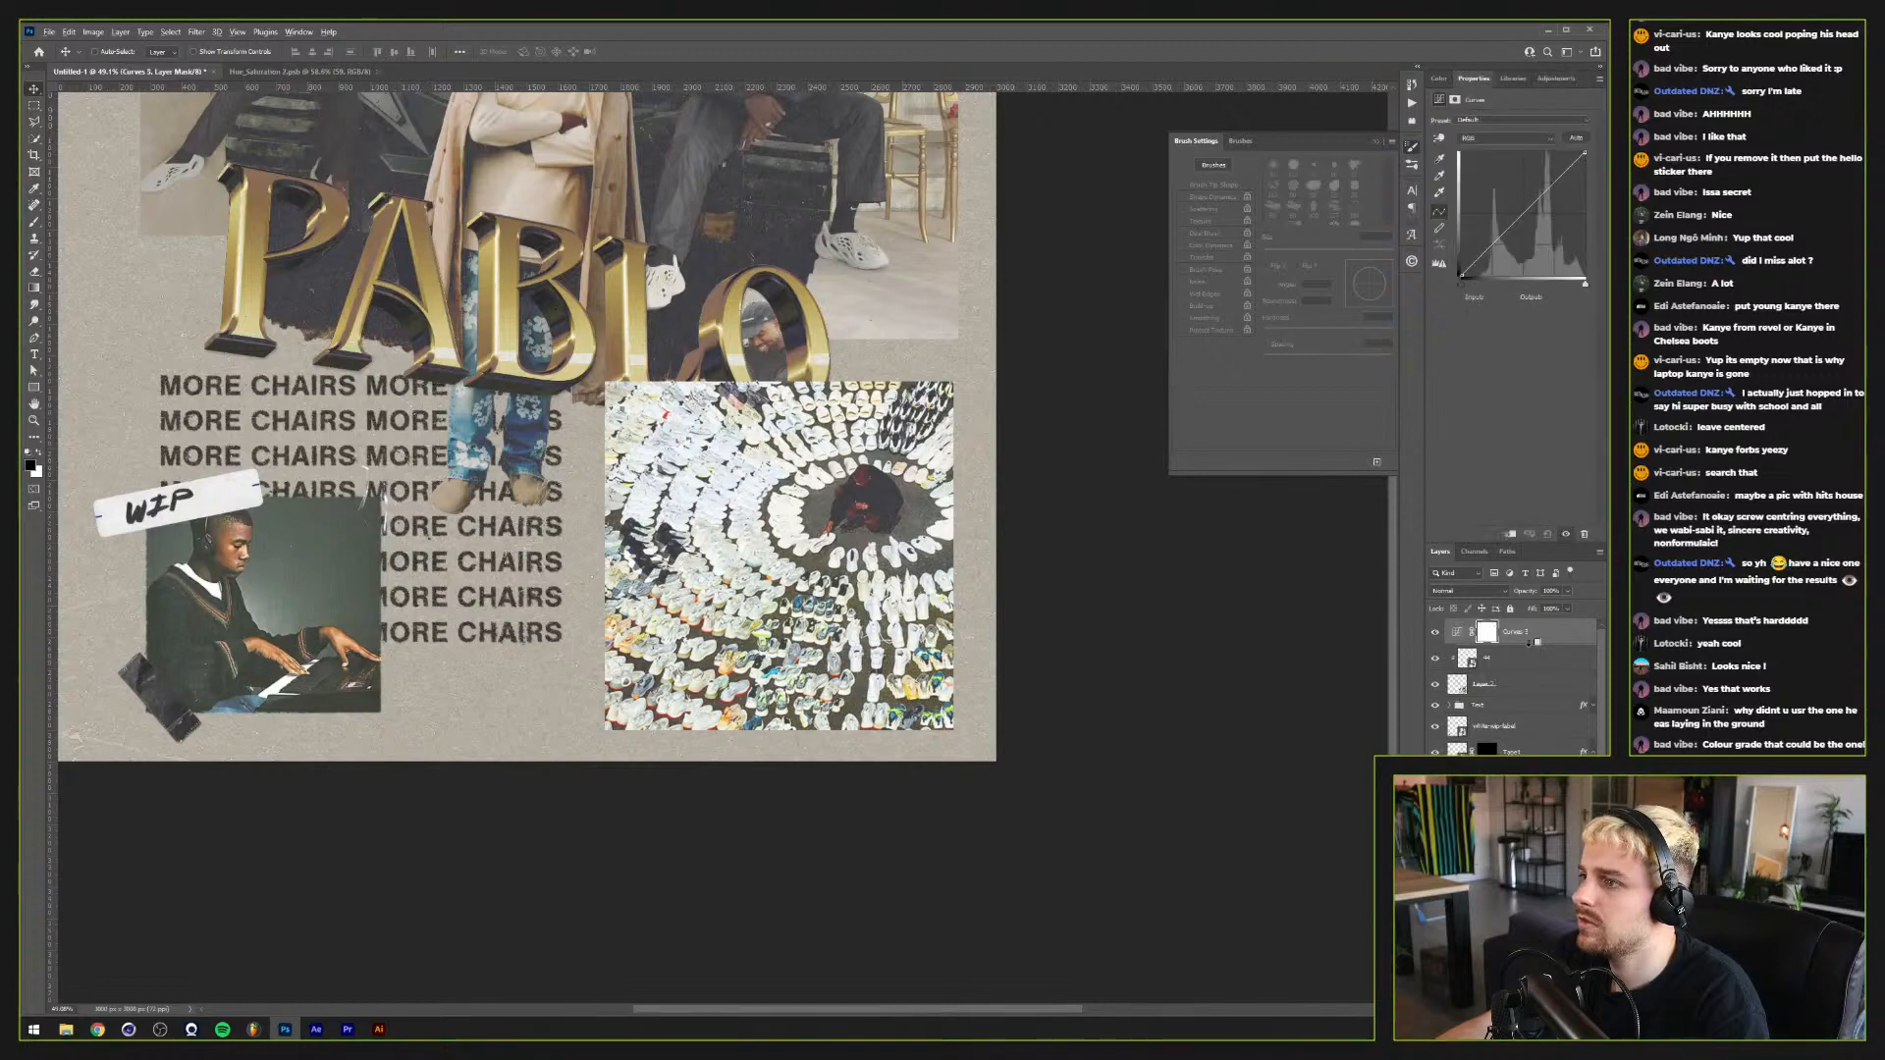
drag(1521, 213, 1494, 243)
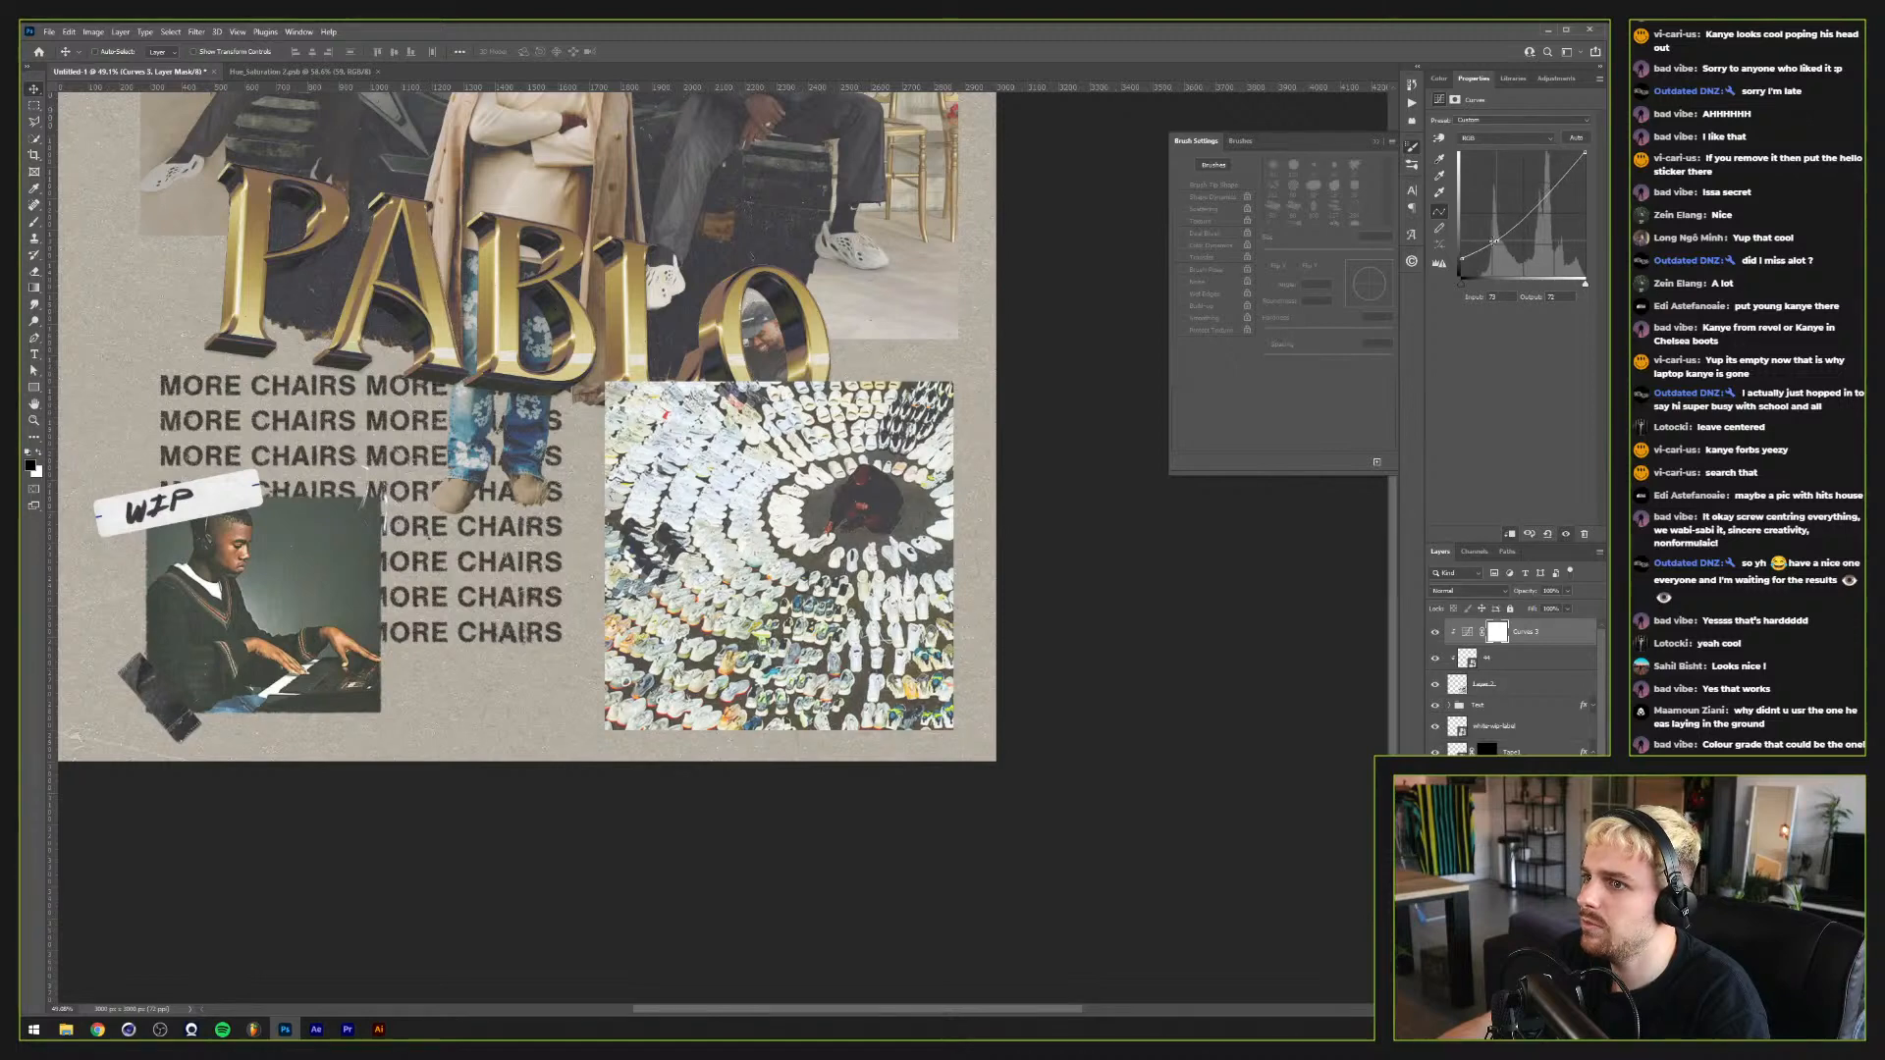
Step: Add a Hue/Saturation adjustment clipped to the shoe photo and lower its overall saturation
click(1551, 78)
click(1467, 125)
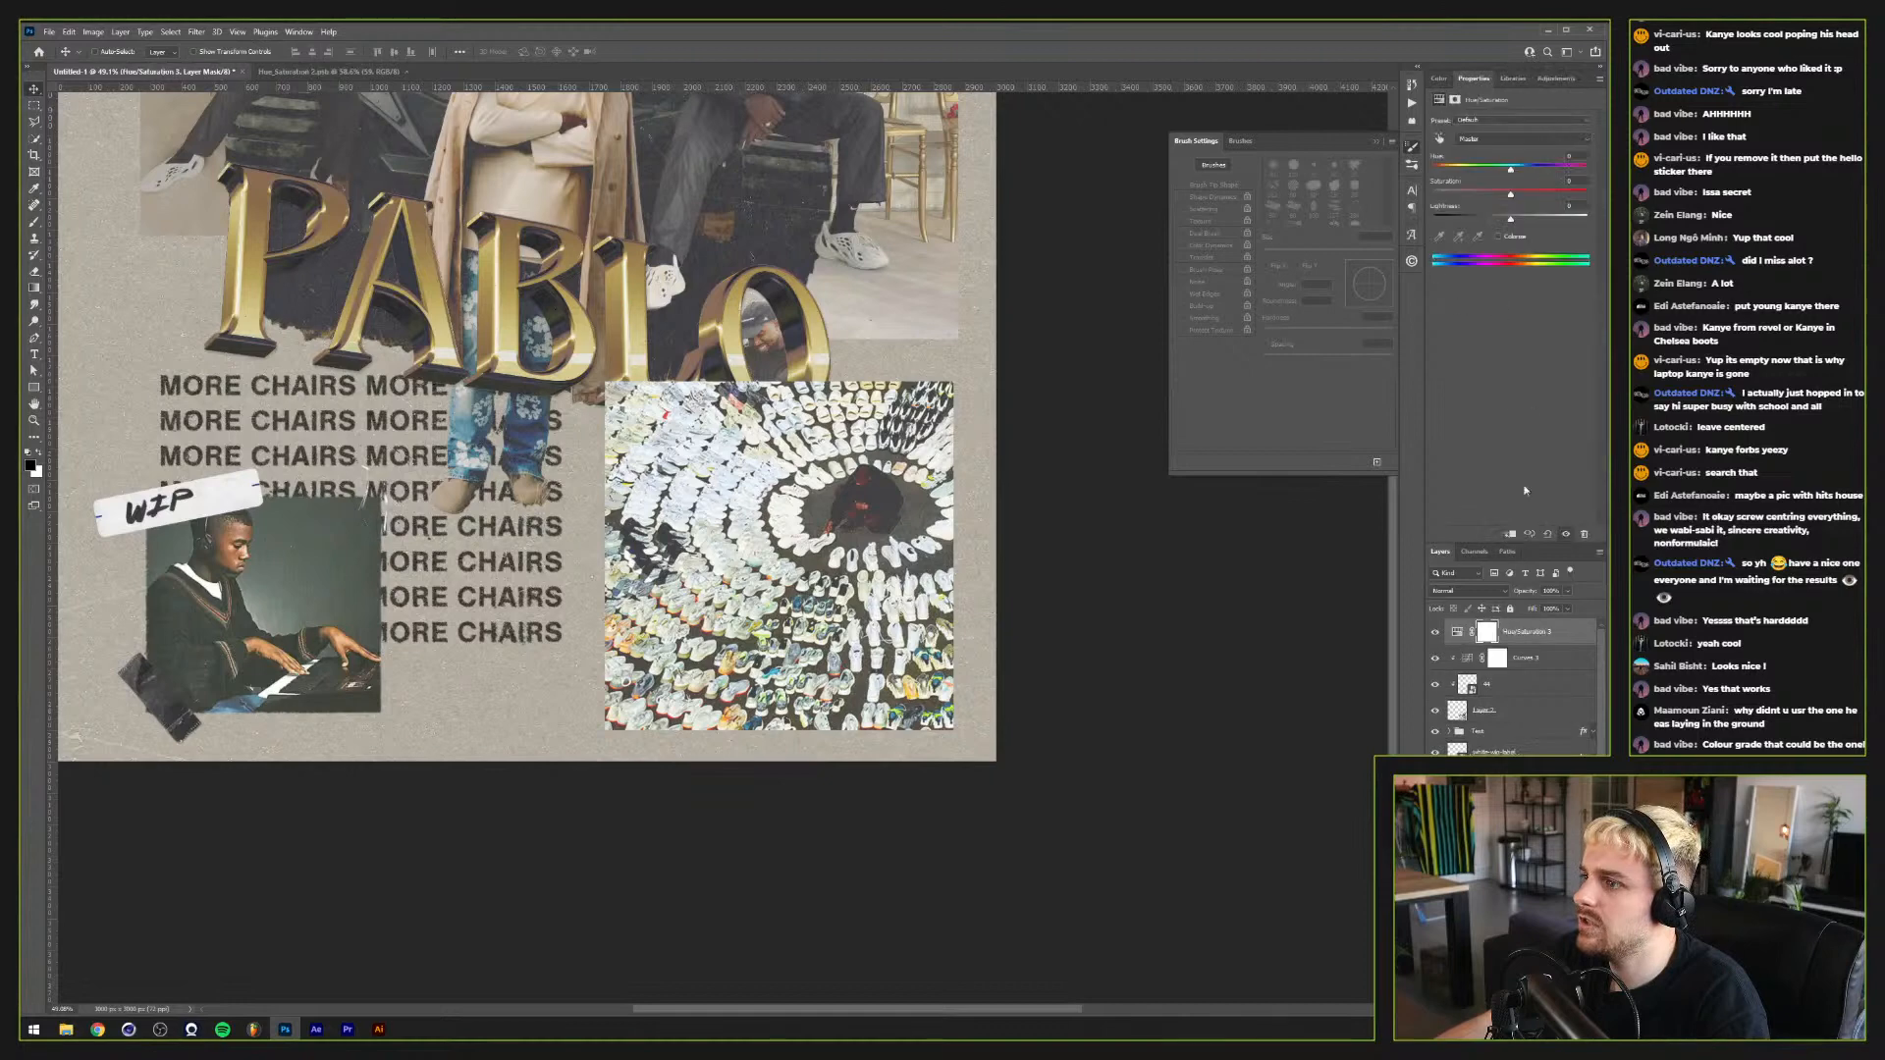
alt+click(1512, 644)
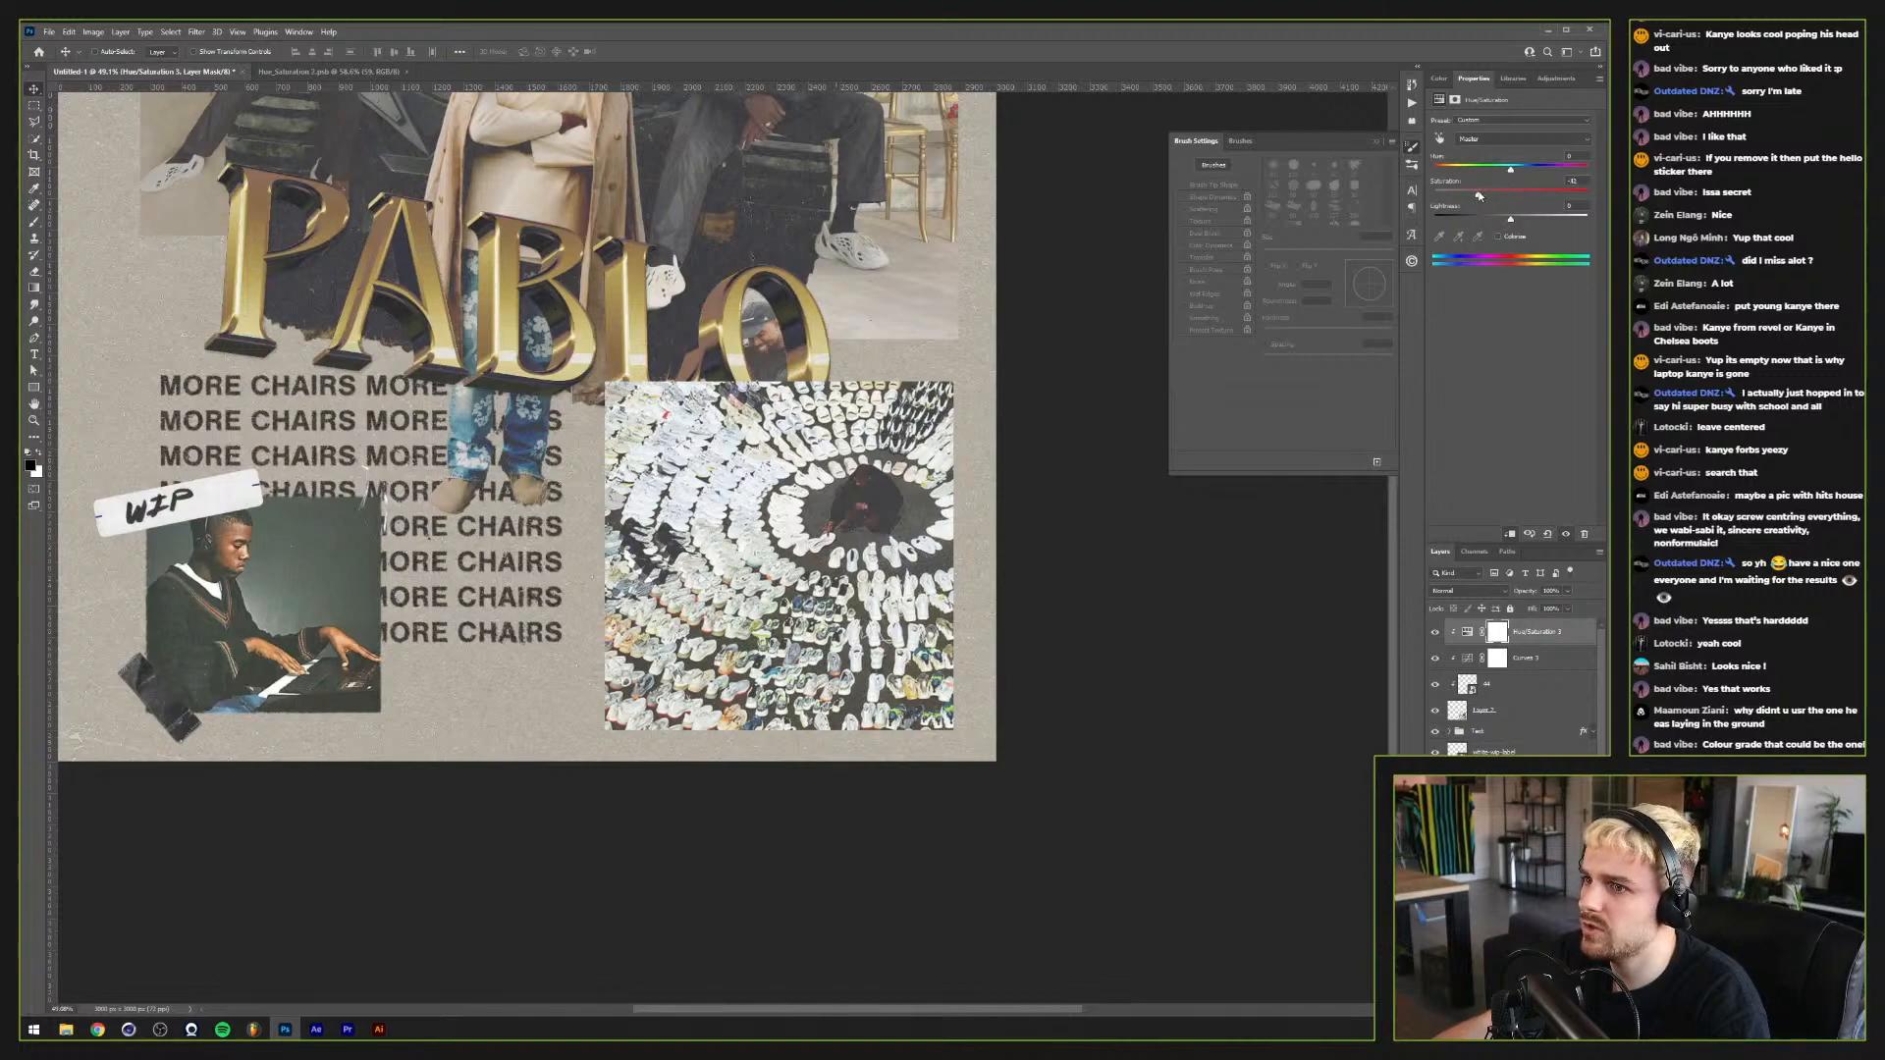
Step: Reshape the shoe photo's Curves adjustment, raising the darkest end of the curve to soften the contrast
click(1526, 661)
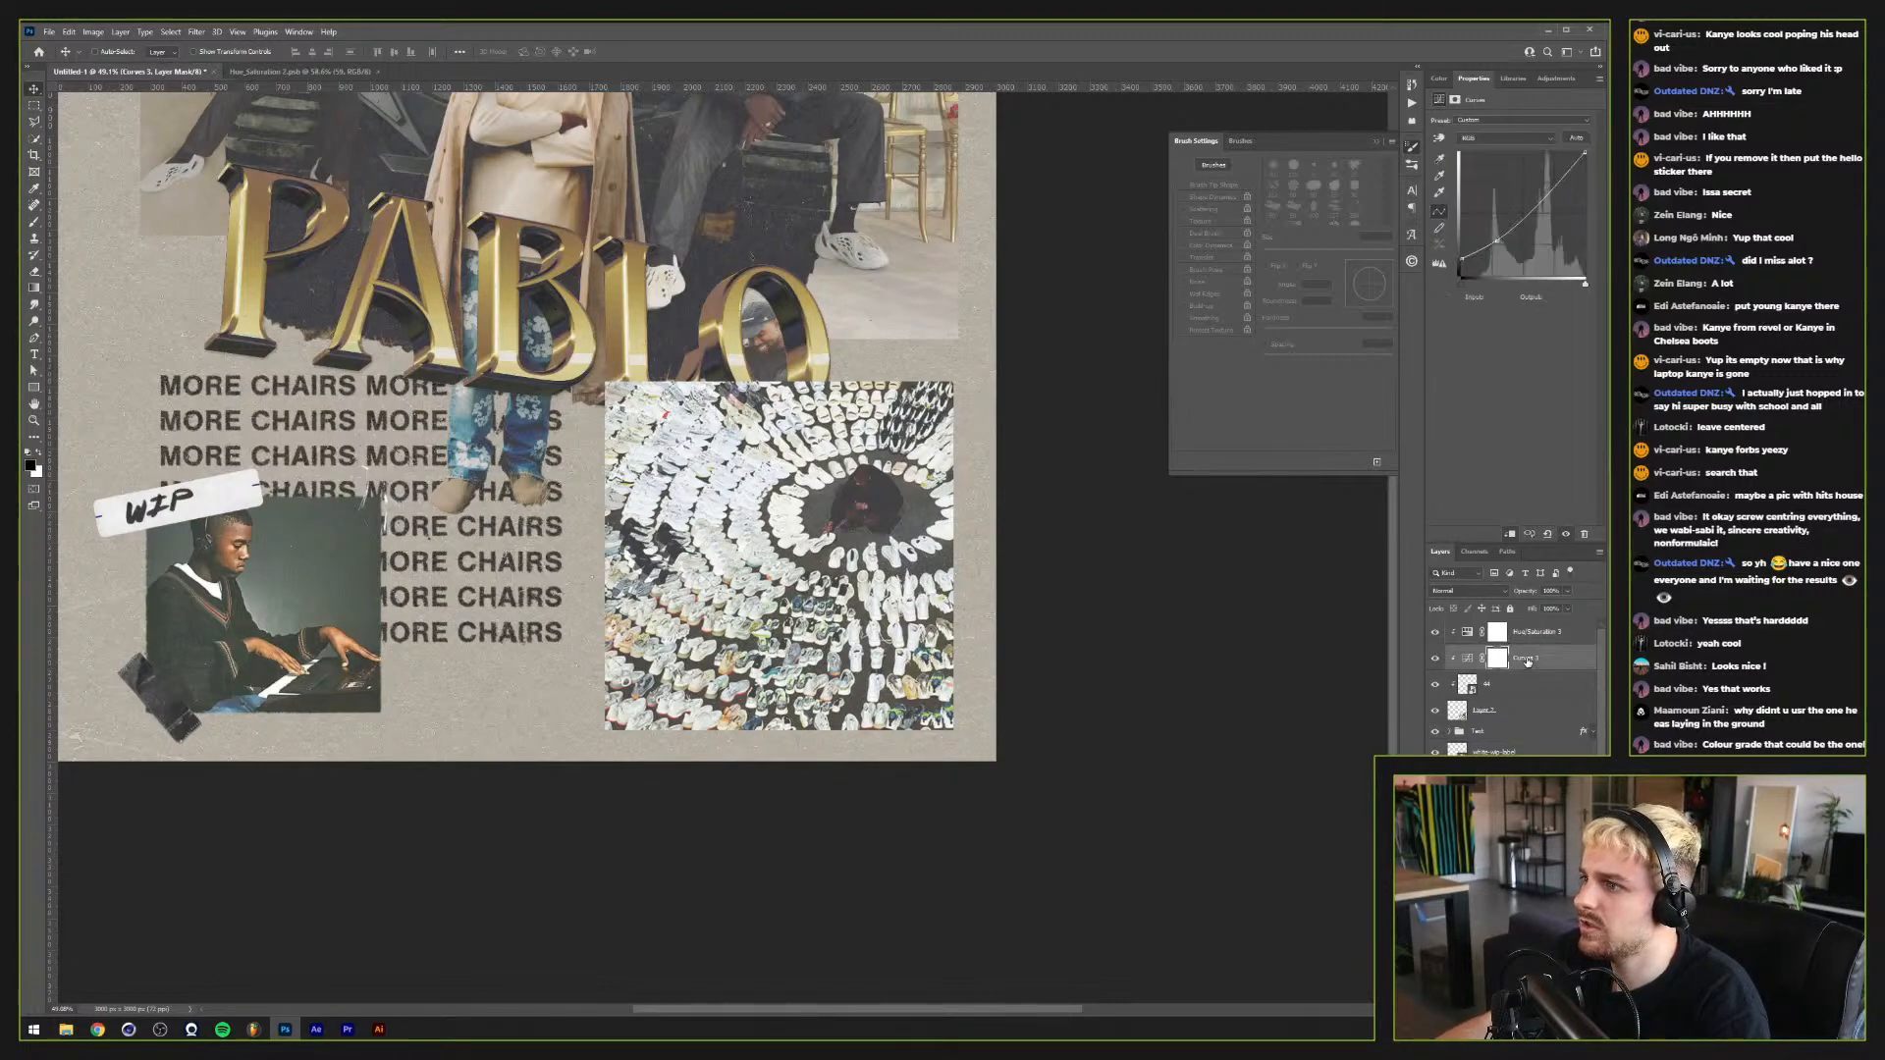
click(1466, 658)
scroll(804, 502, up, 3)
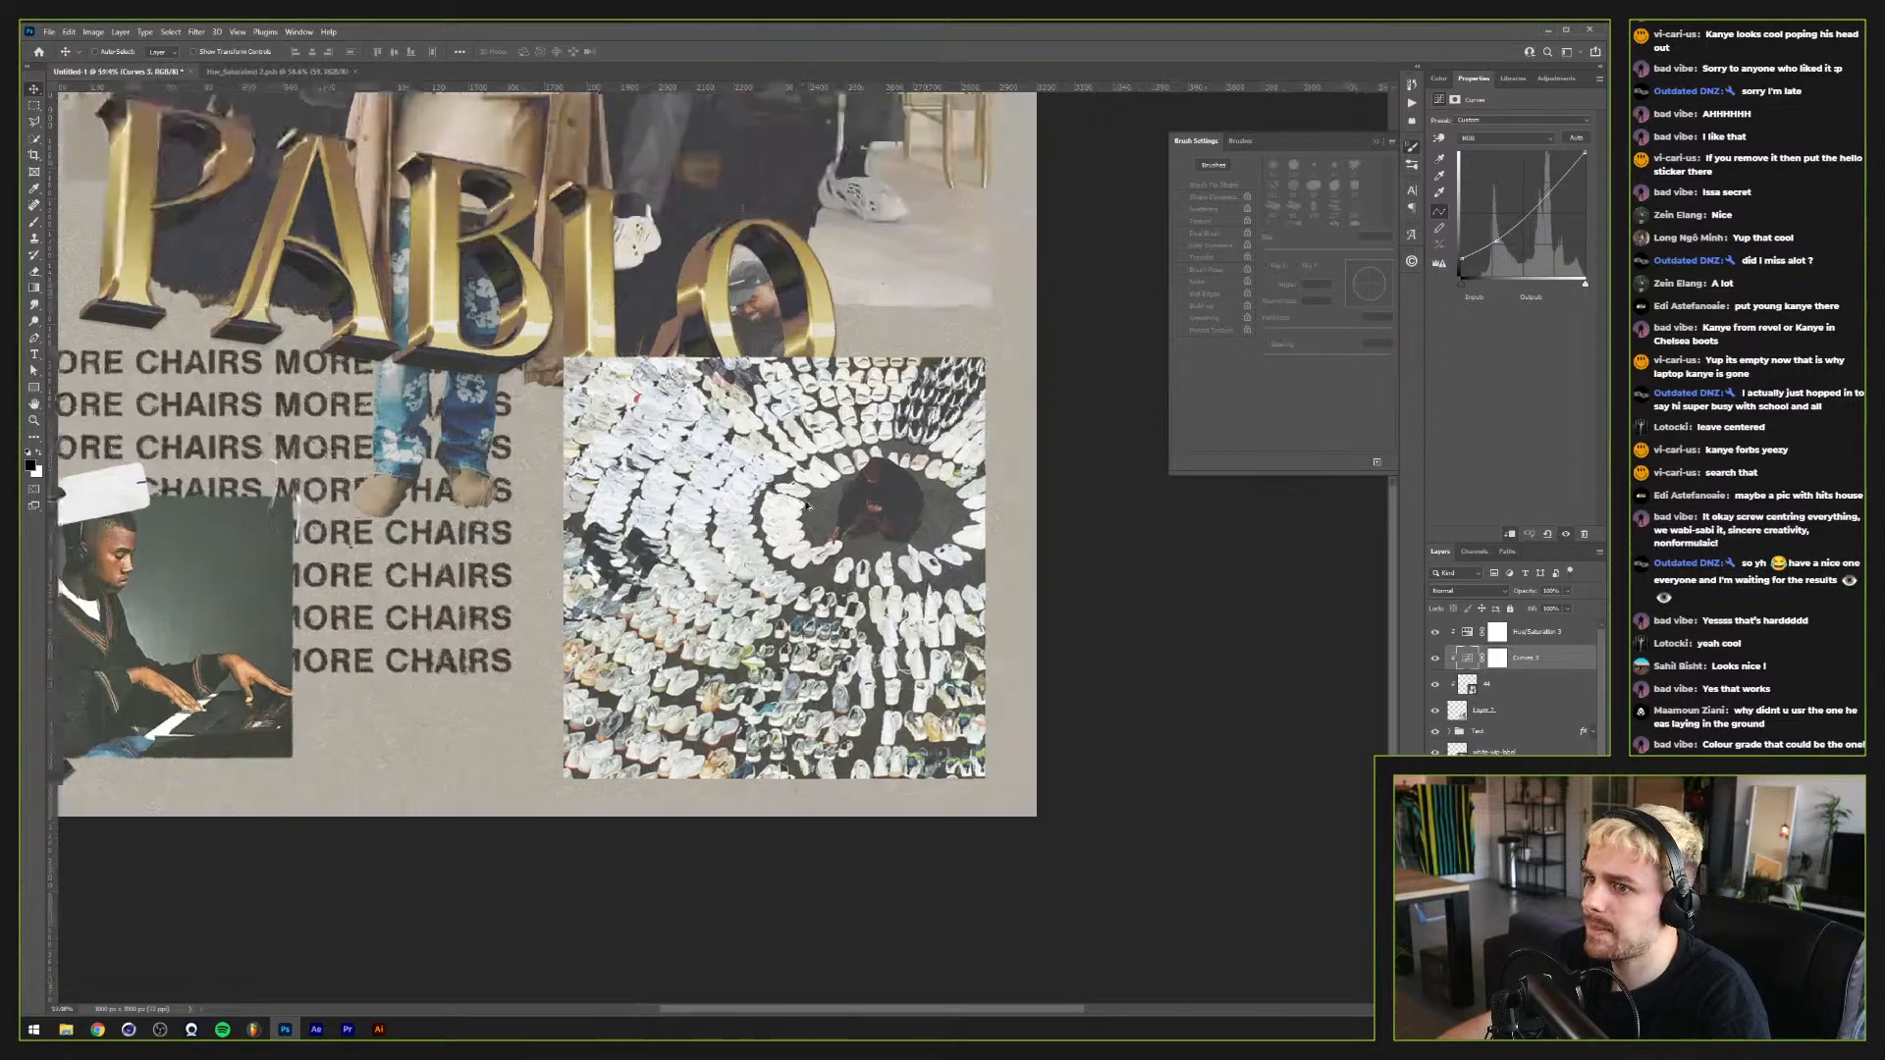
drag(1494, 239, 1489, 238)
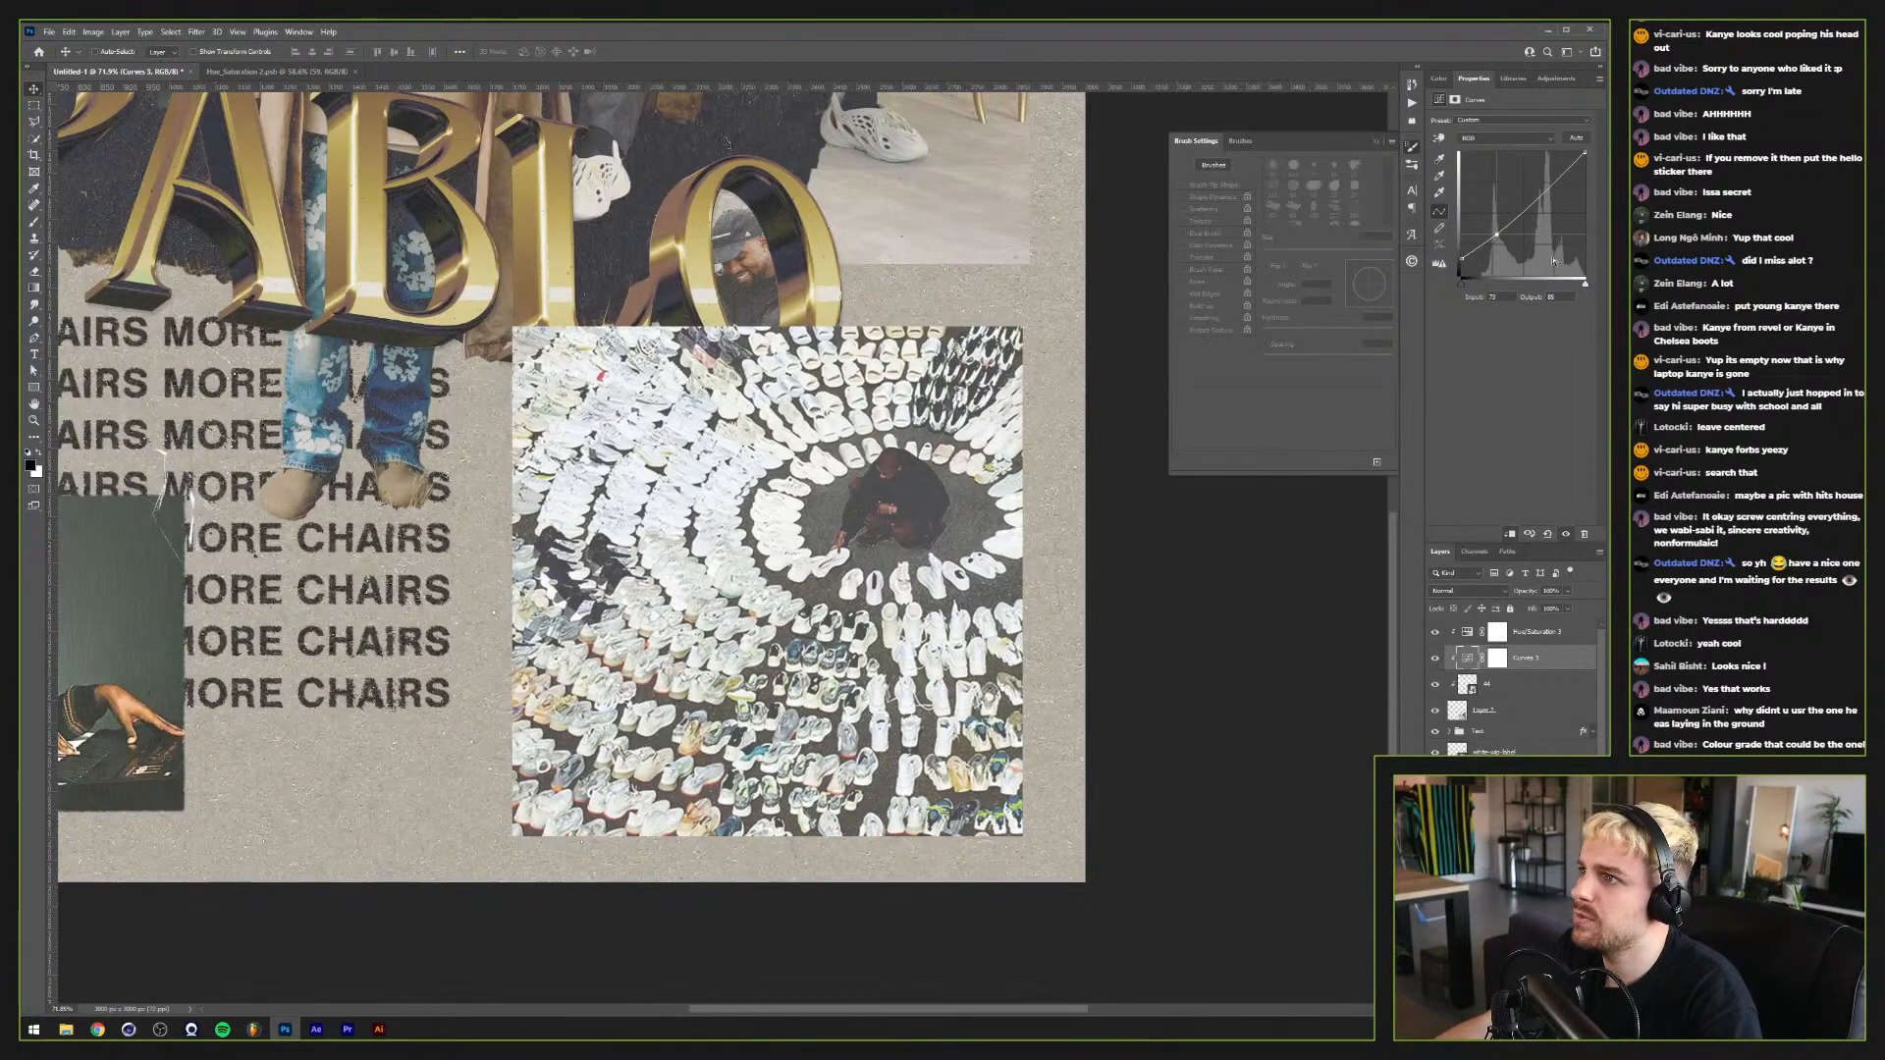
drag(1495, 238, 1462, 260)
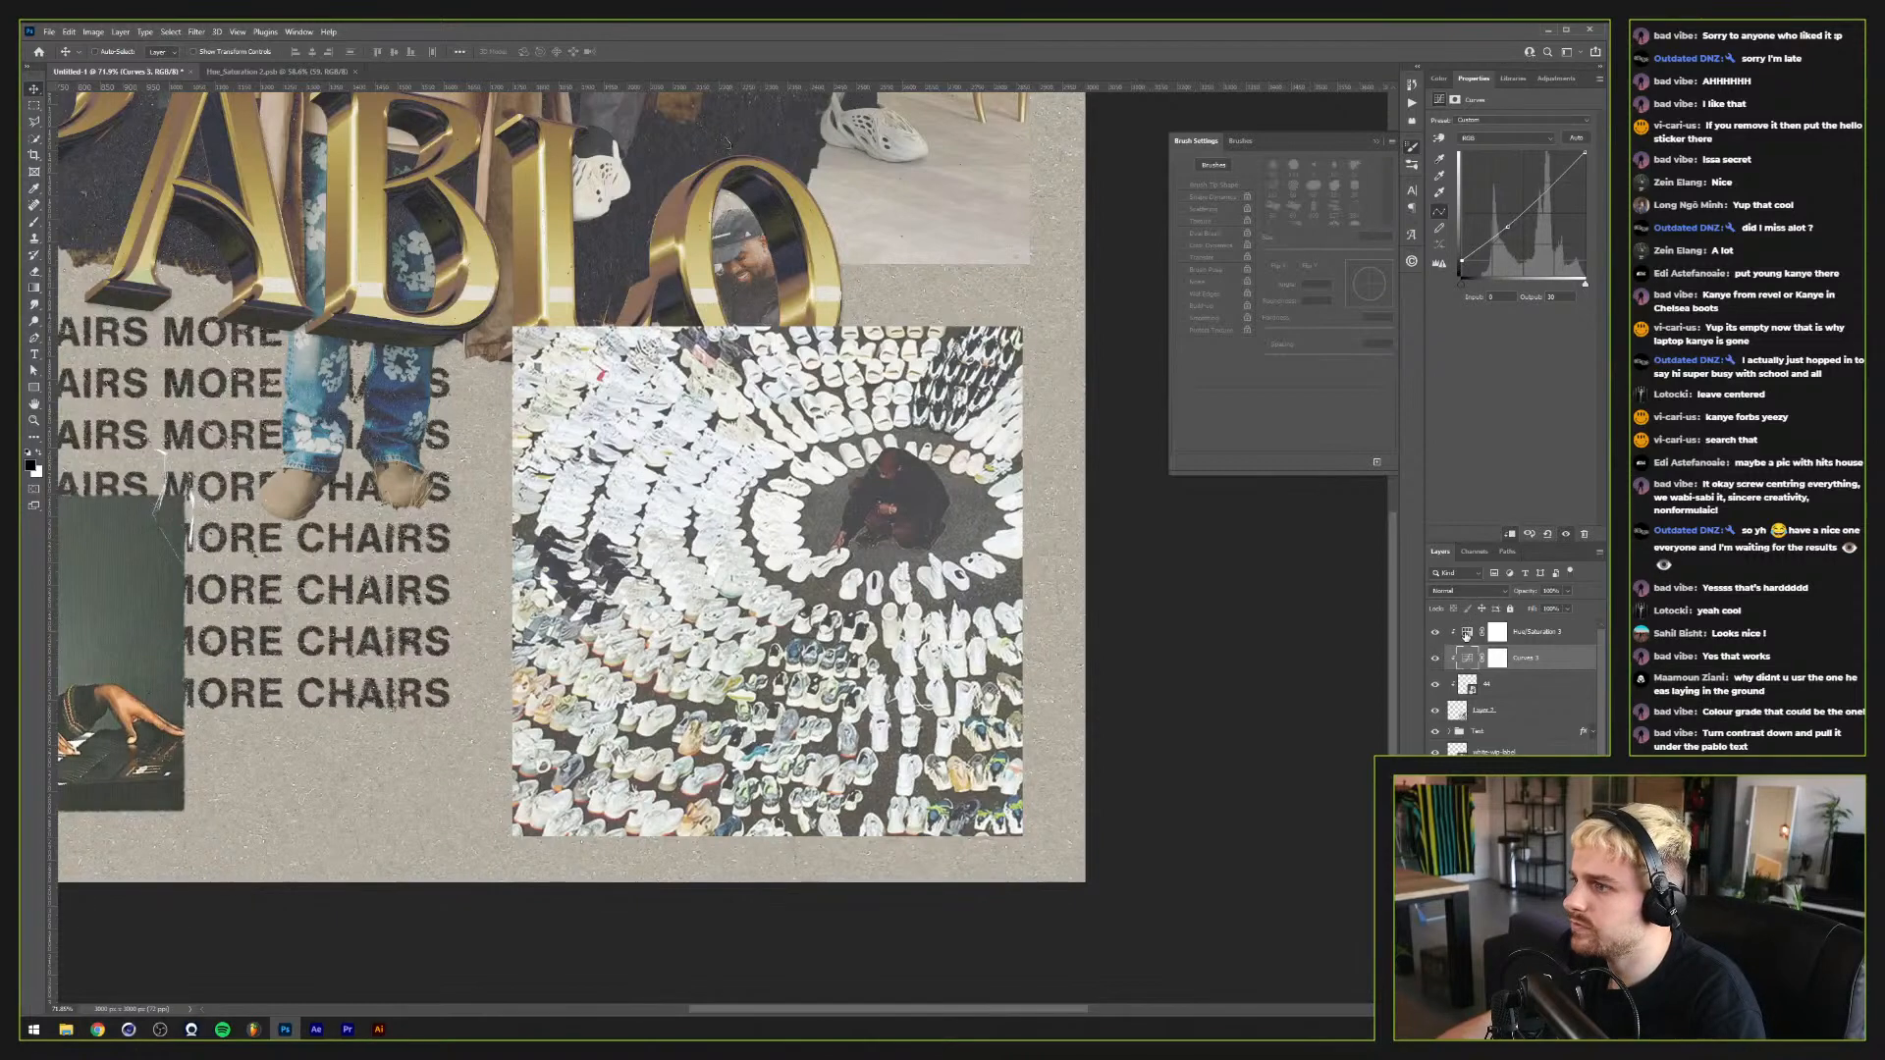
Step: In the shoe photo's Hue/Saturation adjustment, edit the Reds range by shifting the hue, raising lightness and reducing saturation
click(1466, 634)
click(1503, 140)
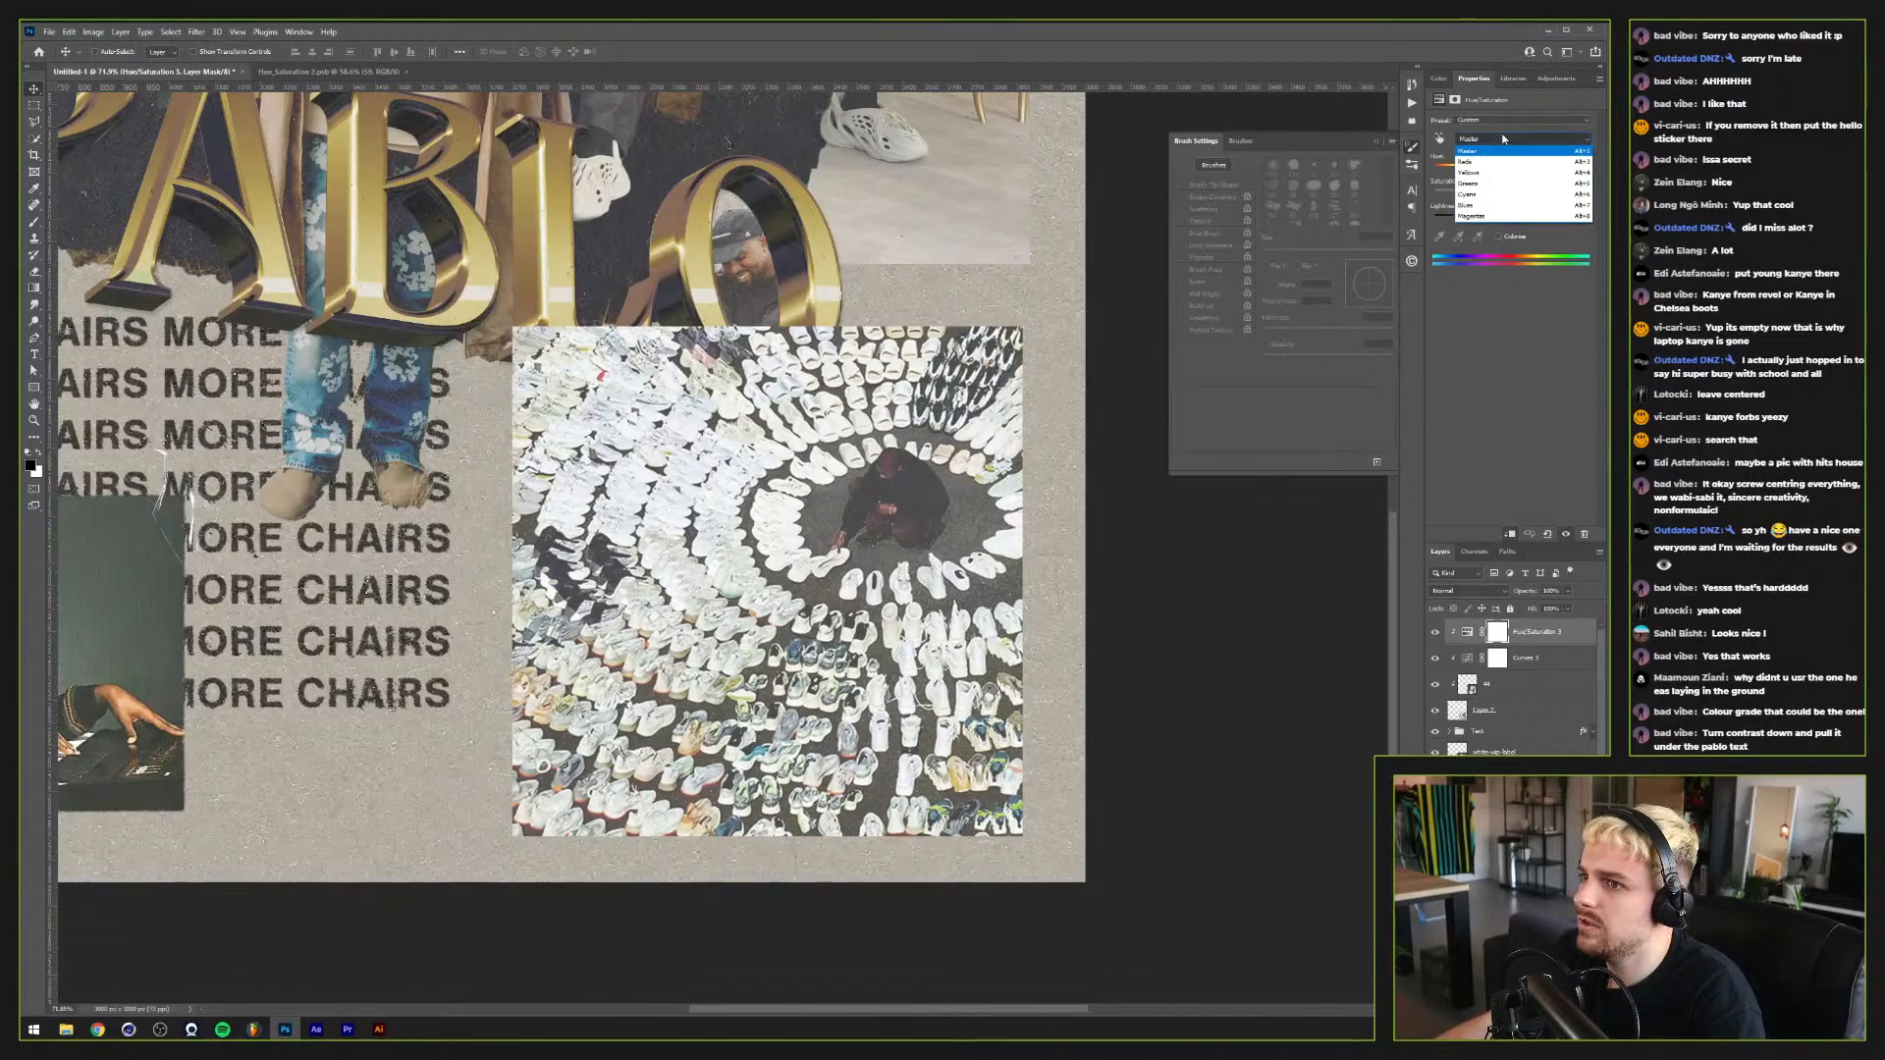
click(1505, 150)
click(1529, 633)
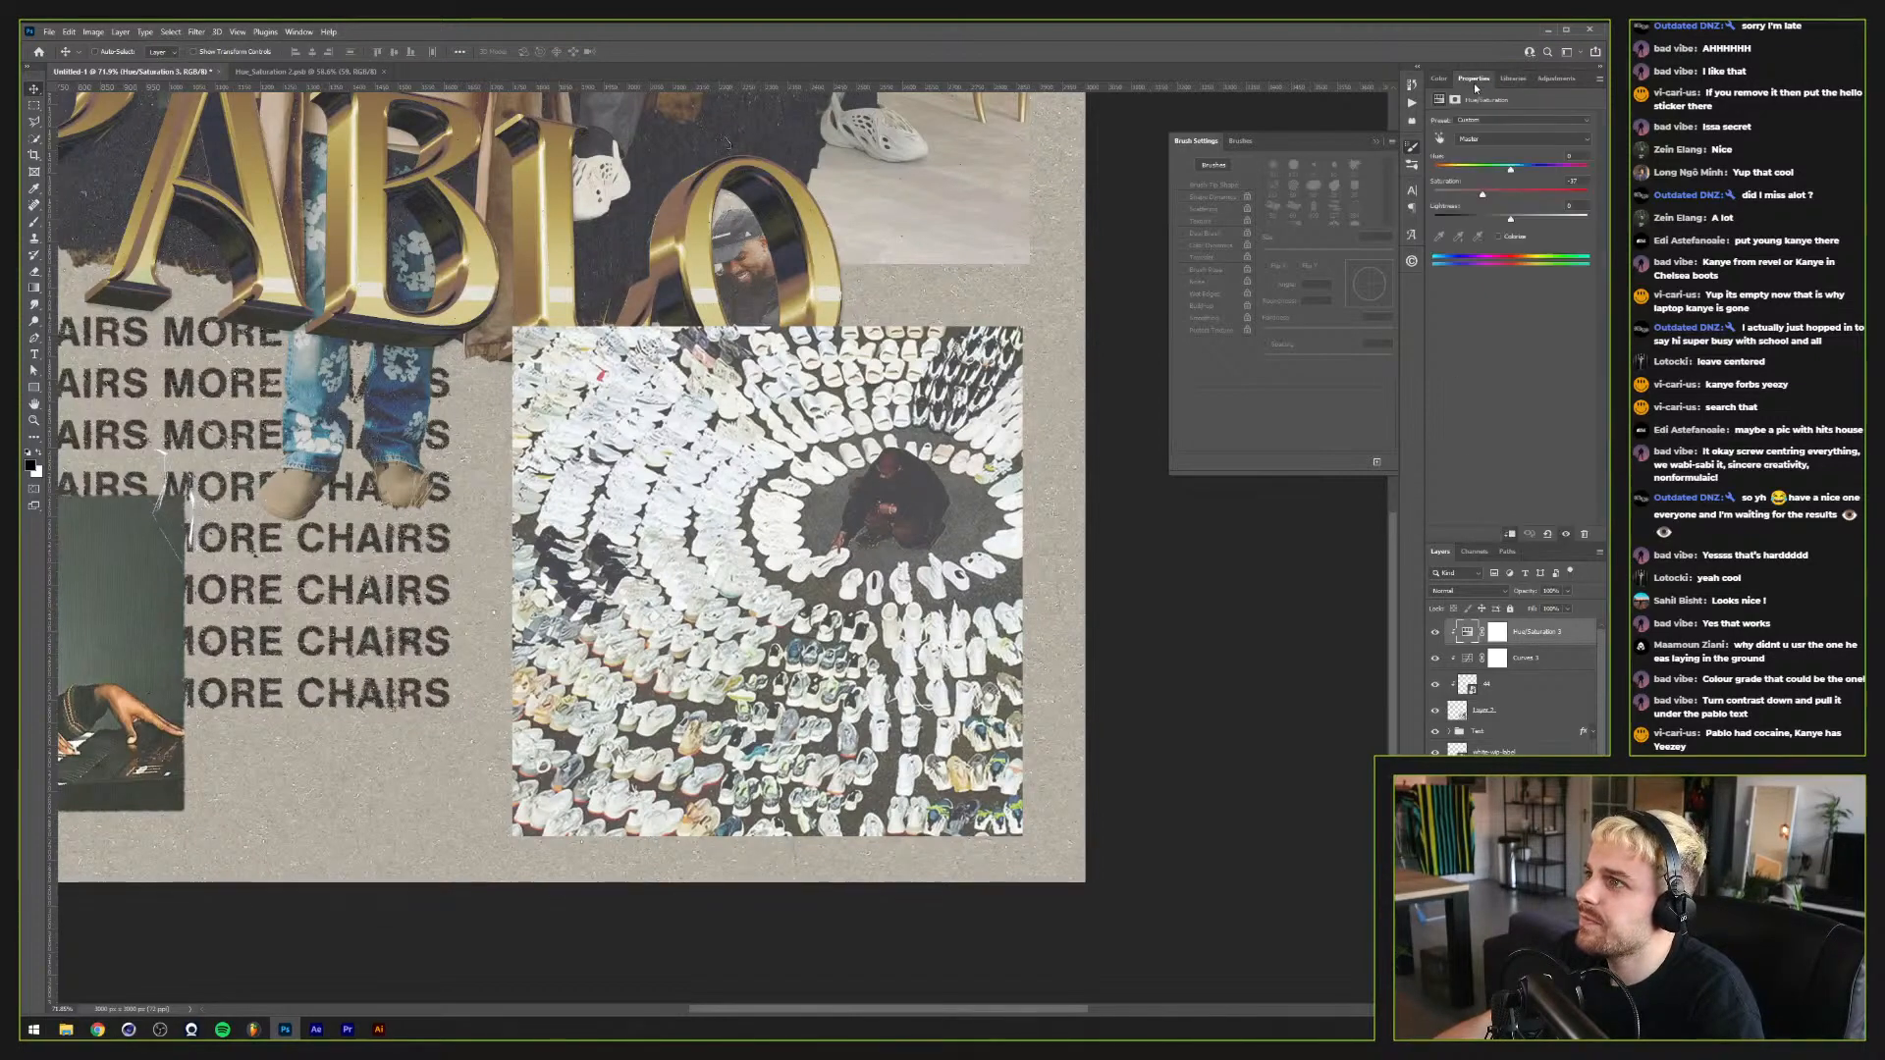
click(1477, 139)
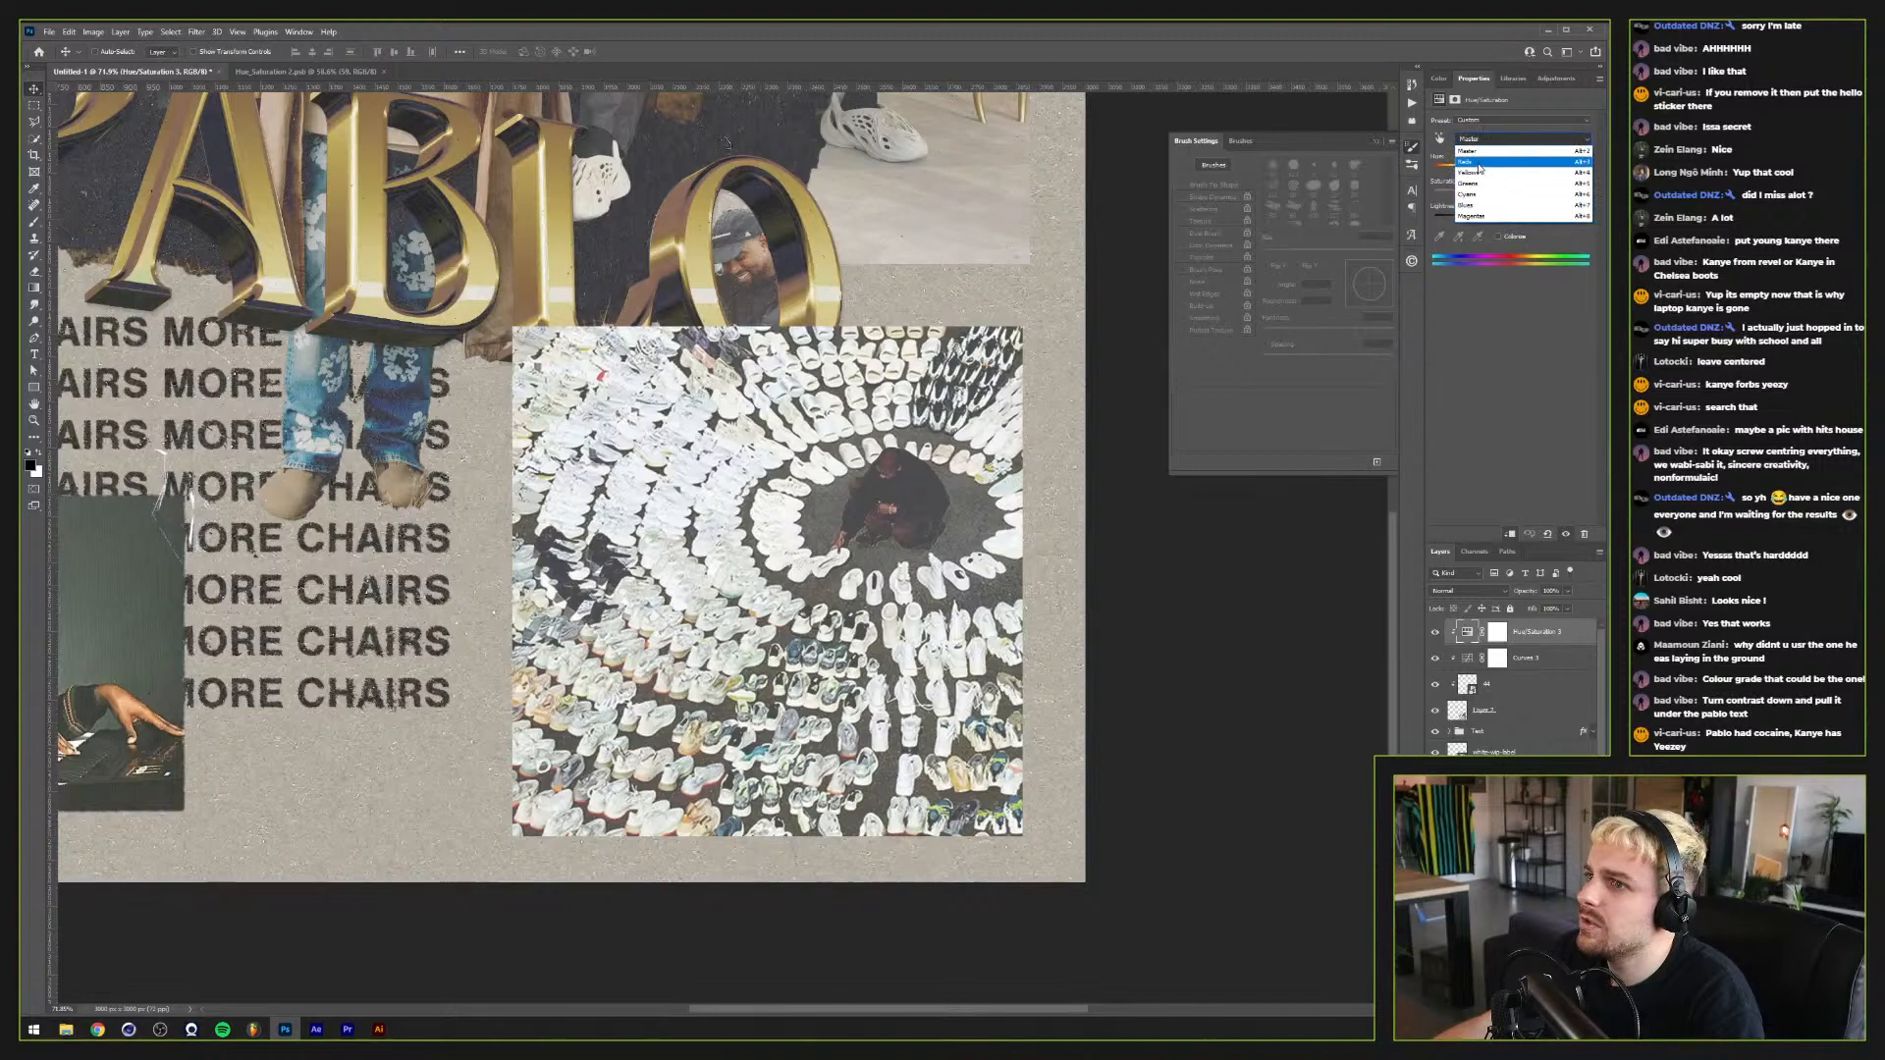
click(1480, 163)
drag(1513, 169, 1457, 177)
key(ctrl+z)
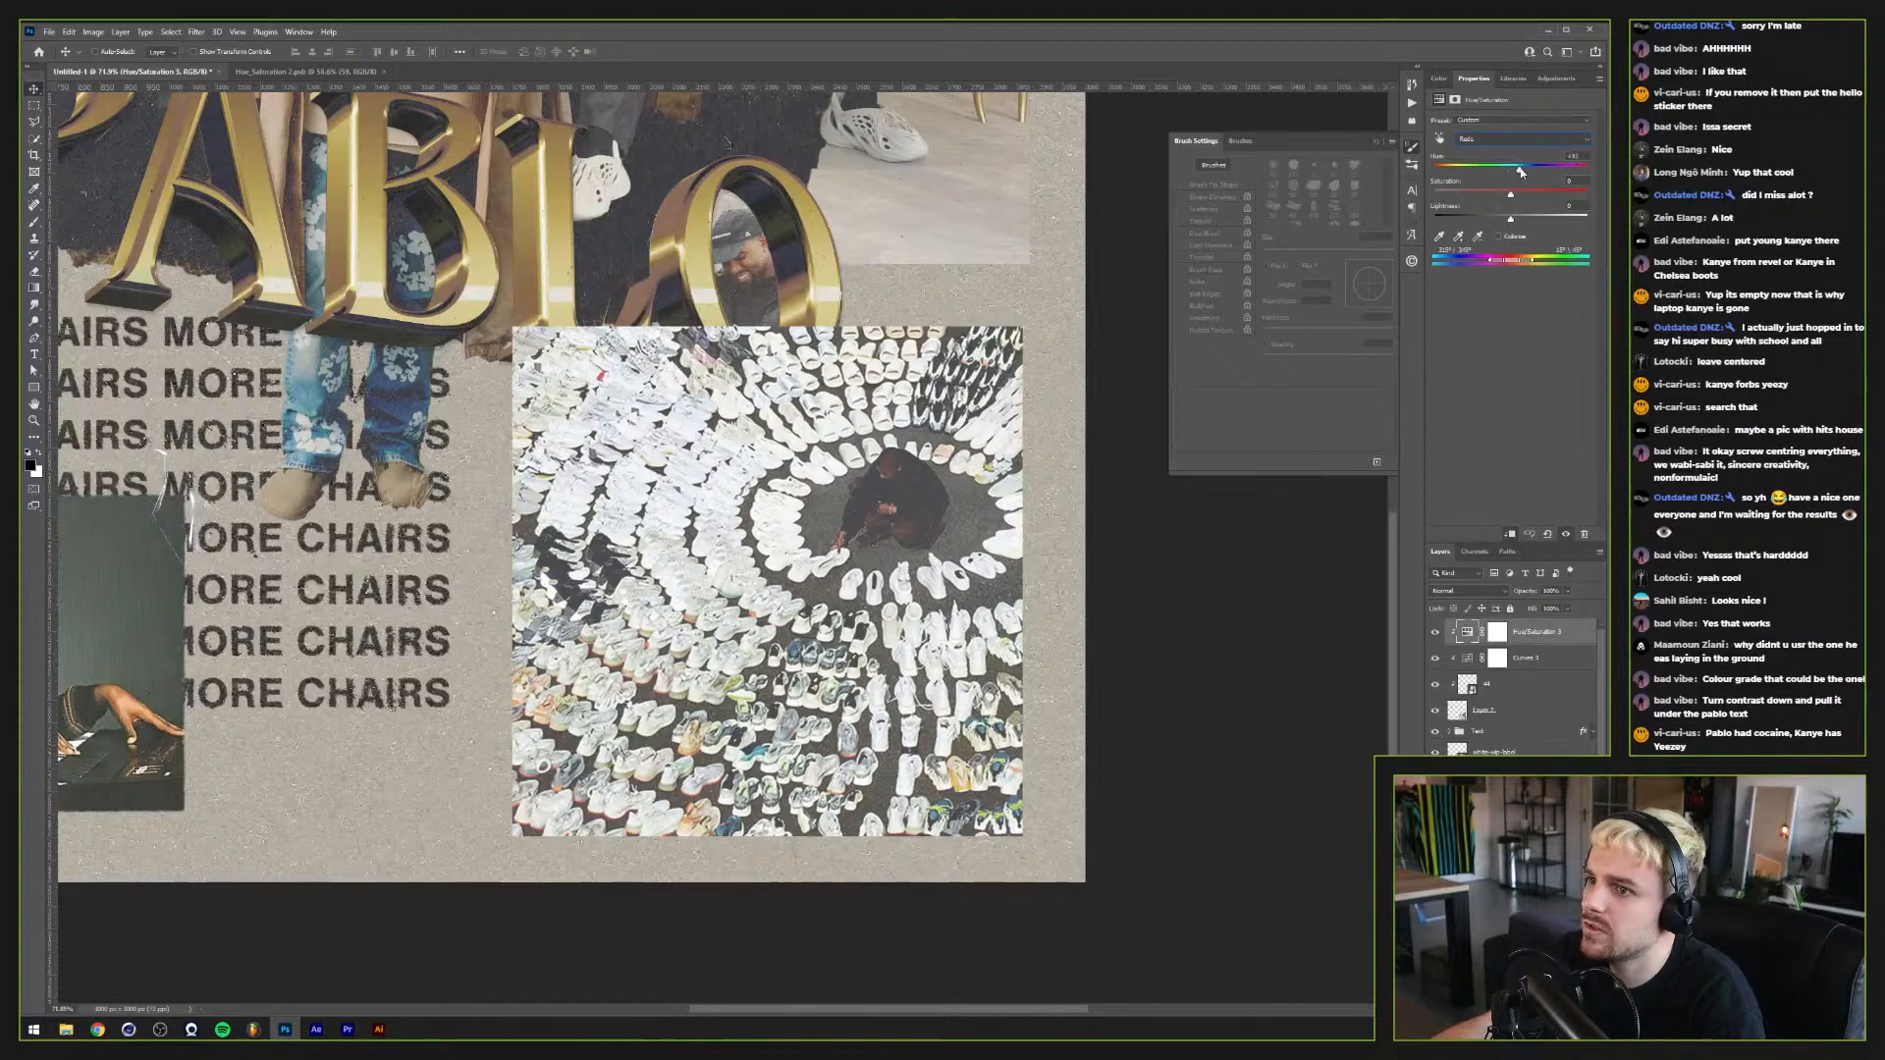
drag(1520, 172, 1523, 223)
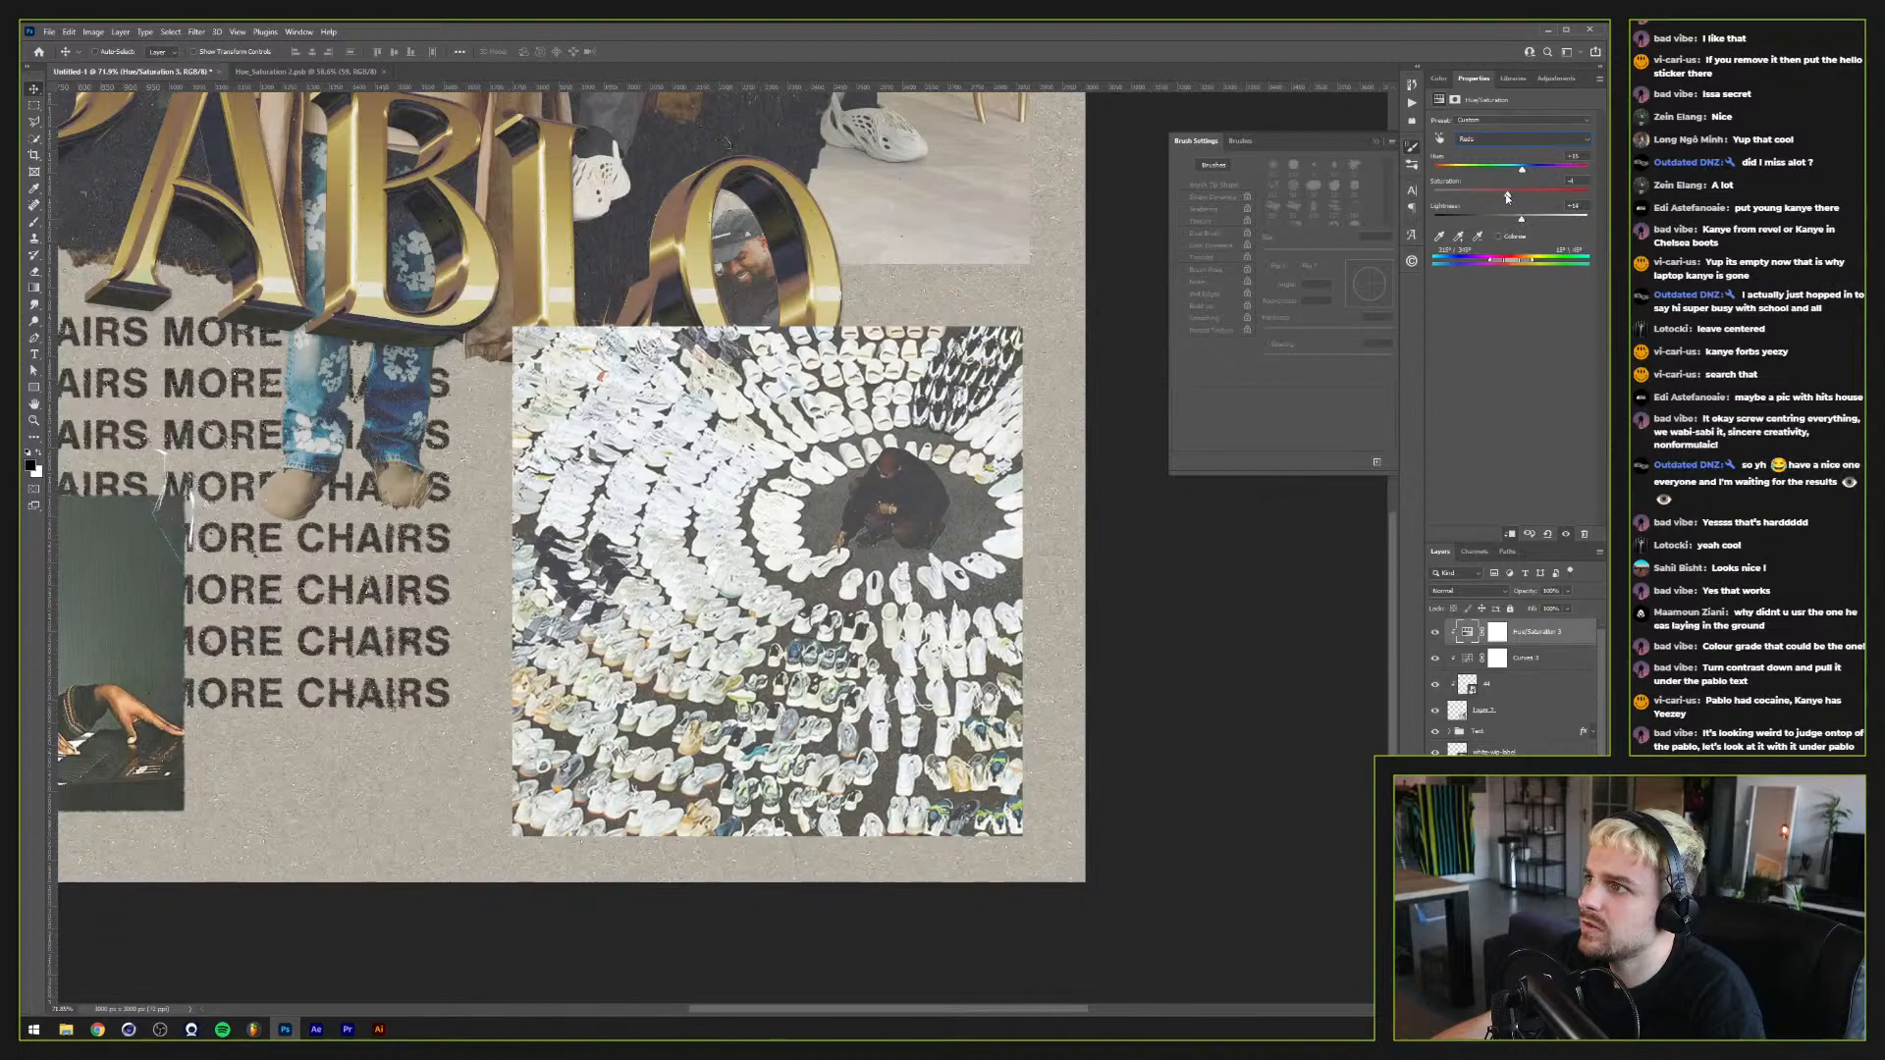
Step: Compare the shoe photo with and without the Hue/Saturation adjustment and examine how the graded photo fits the whole poster
click(1439, 633)
click(1439, 633)
click(1439, 633)
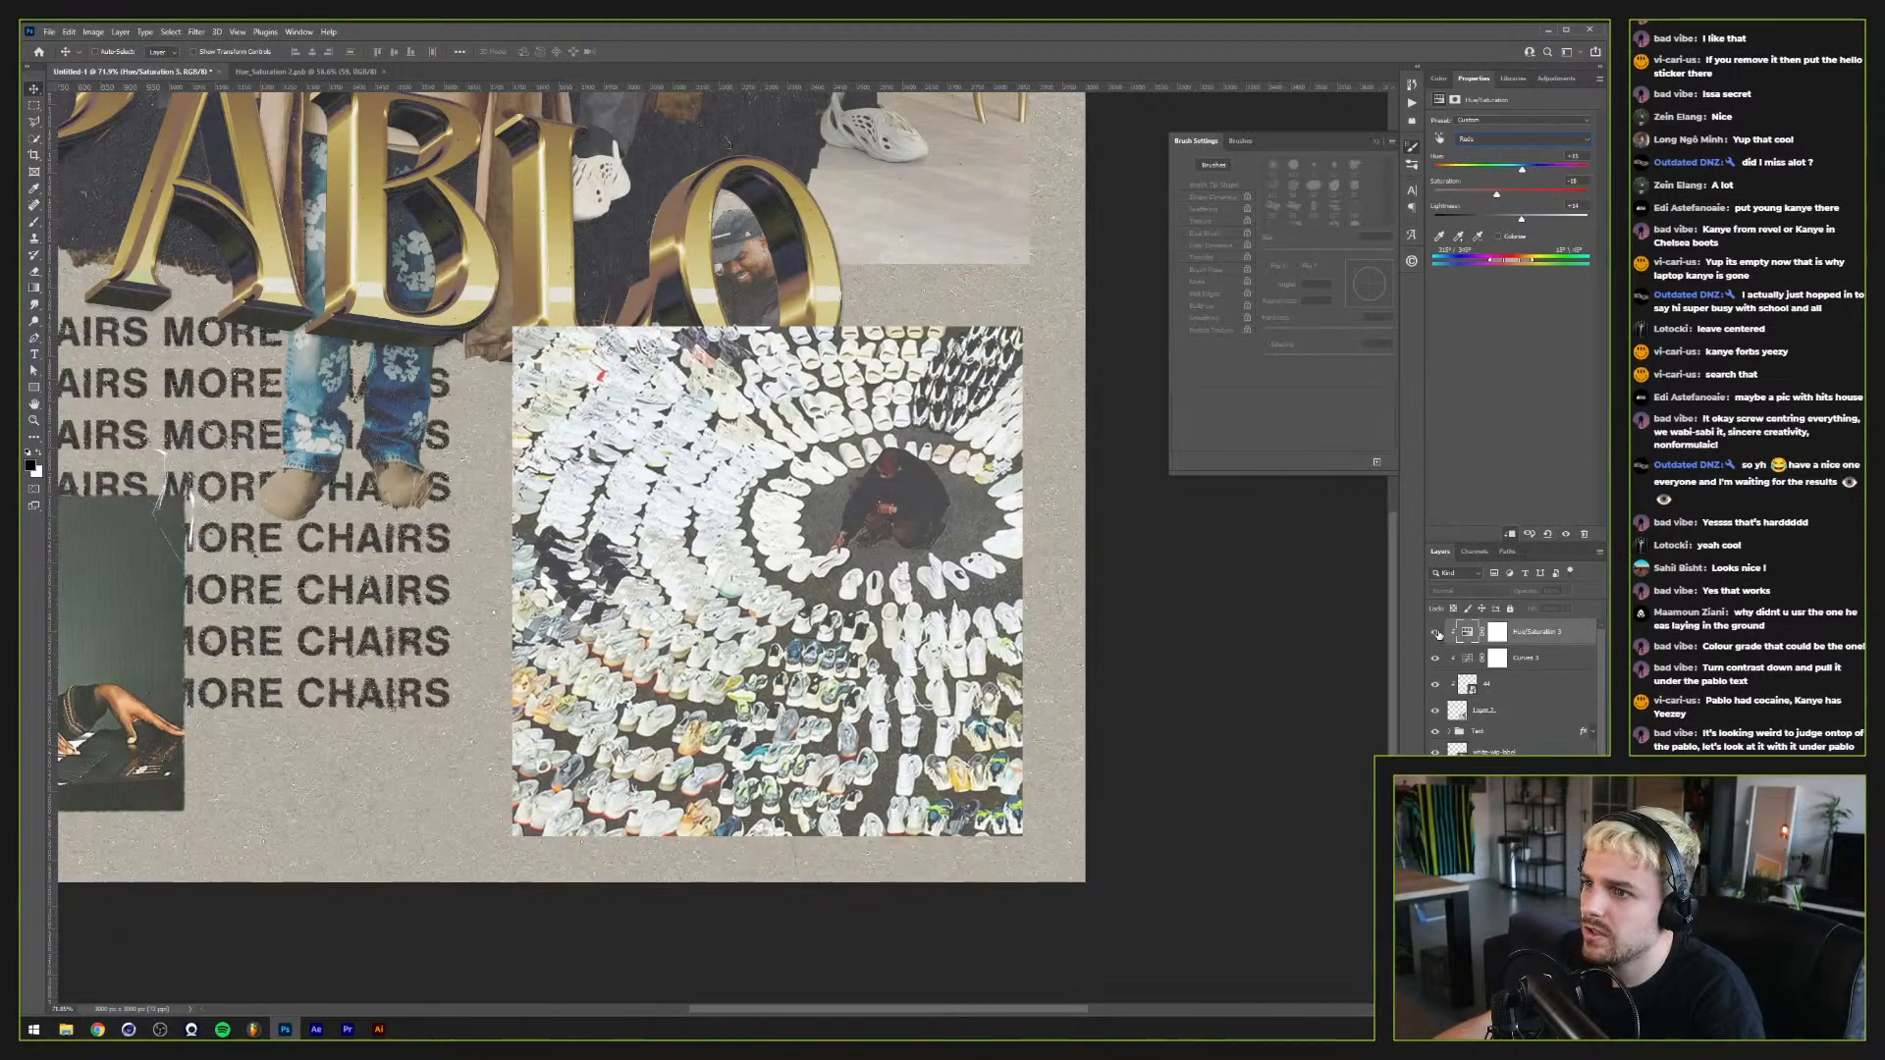
click(1438, 633)
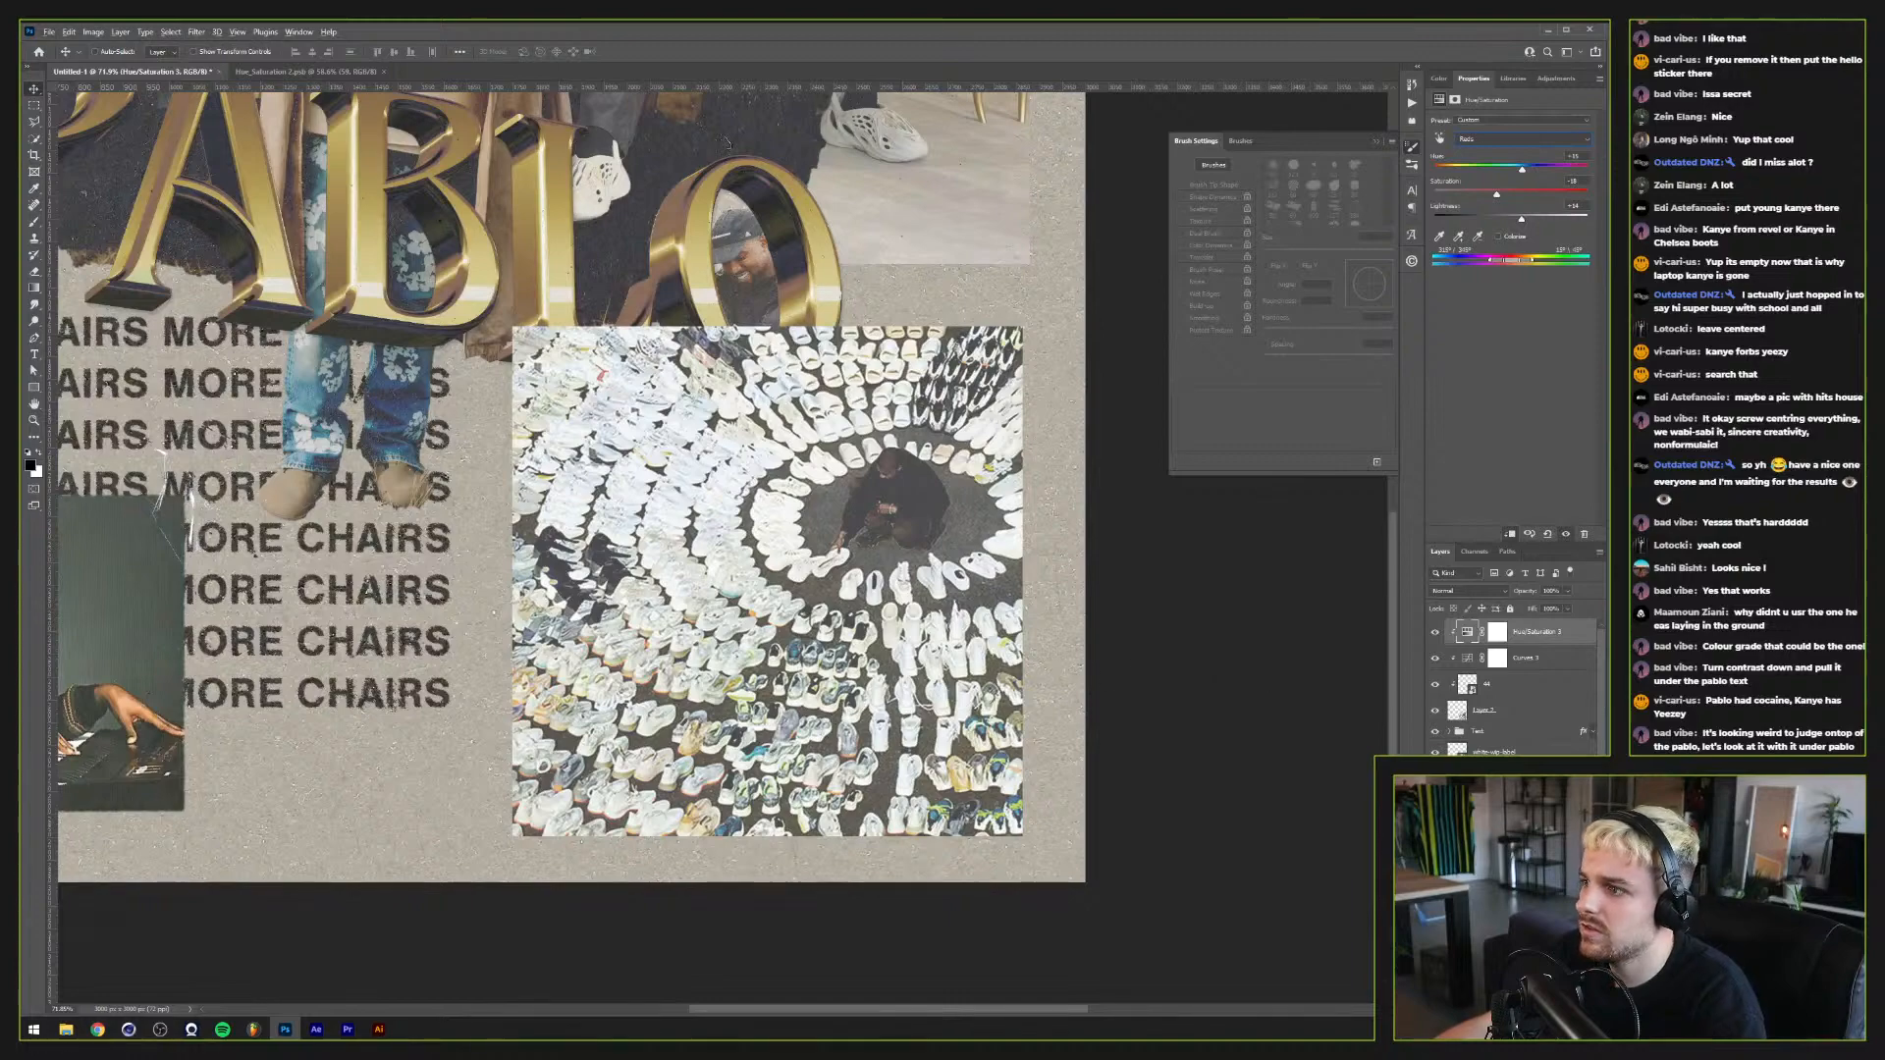
click(1497, 658)
scroll(797, 633, down, 1)
scroll(797, 633, down, 1)
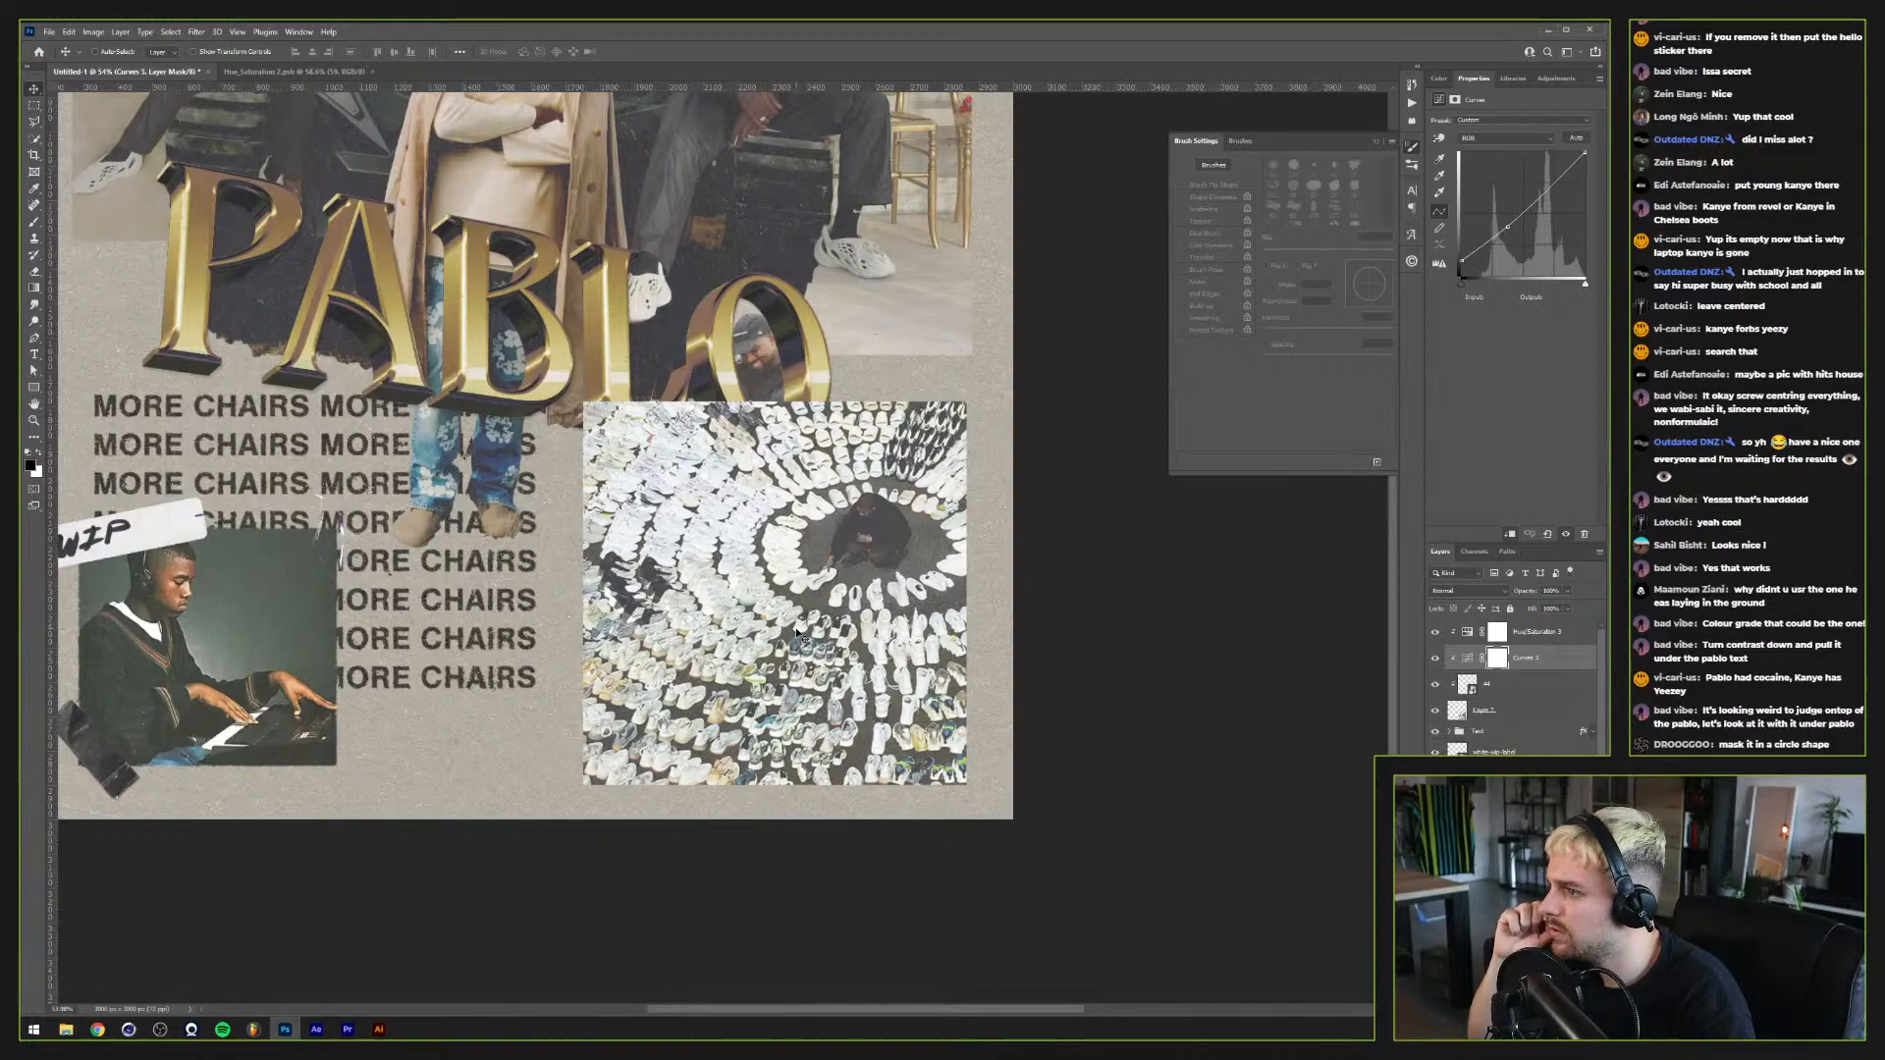
scroll(724, 616, up, 2)
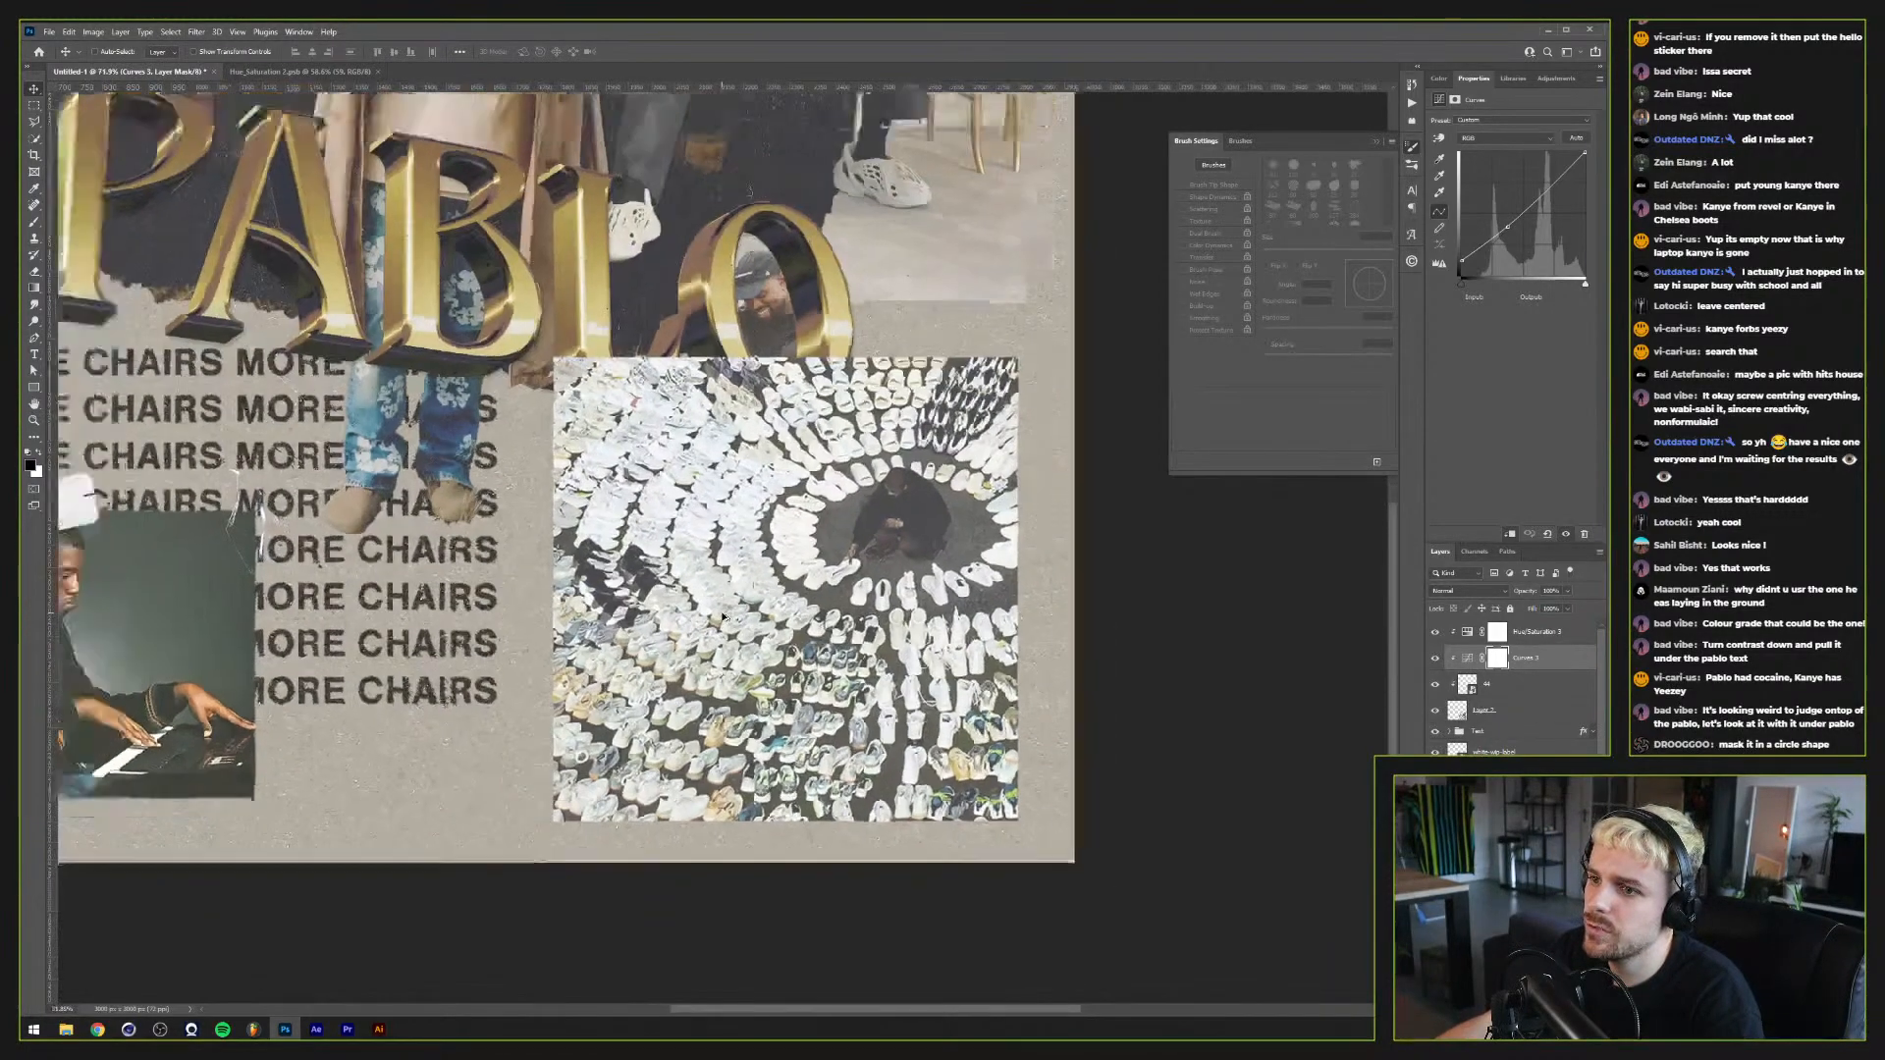
scroll(722, 616, down, 2)
scroll(723, 617, up, 3)
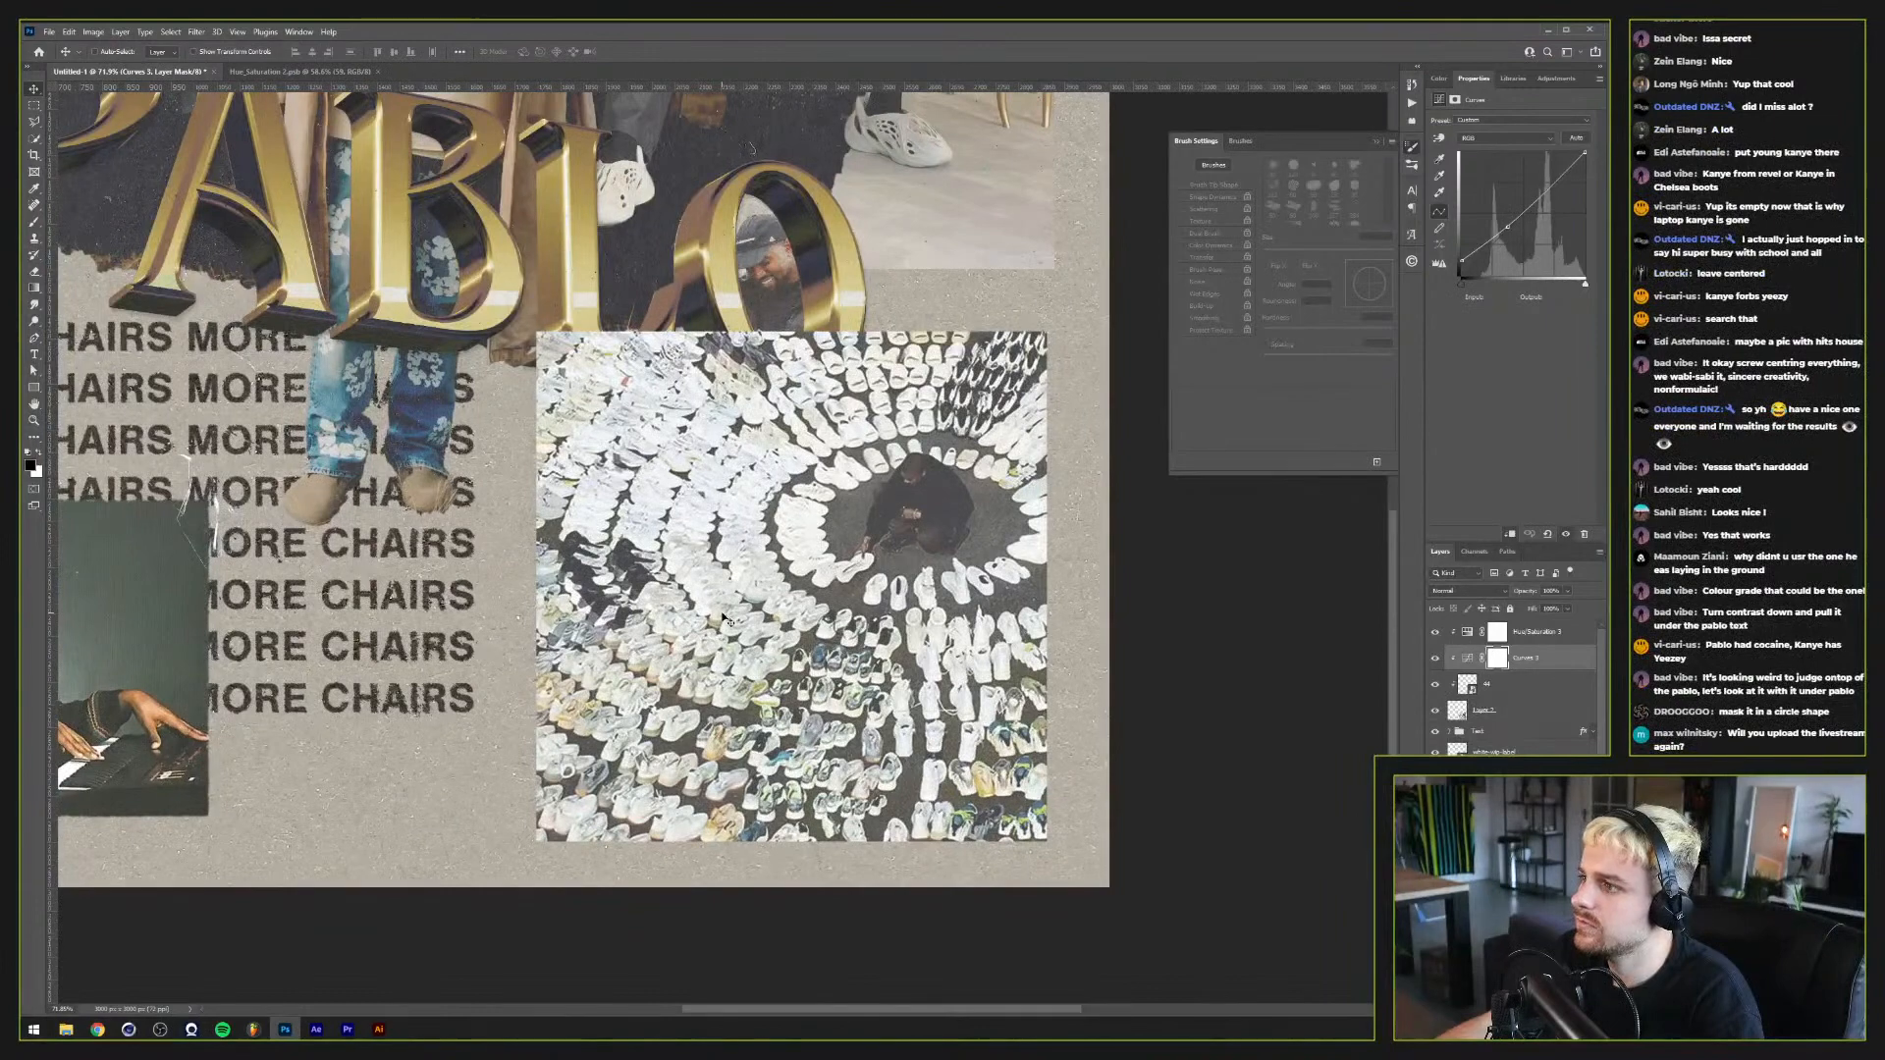
scroll(723, 617, down, 3)
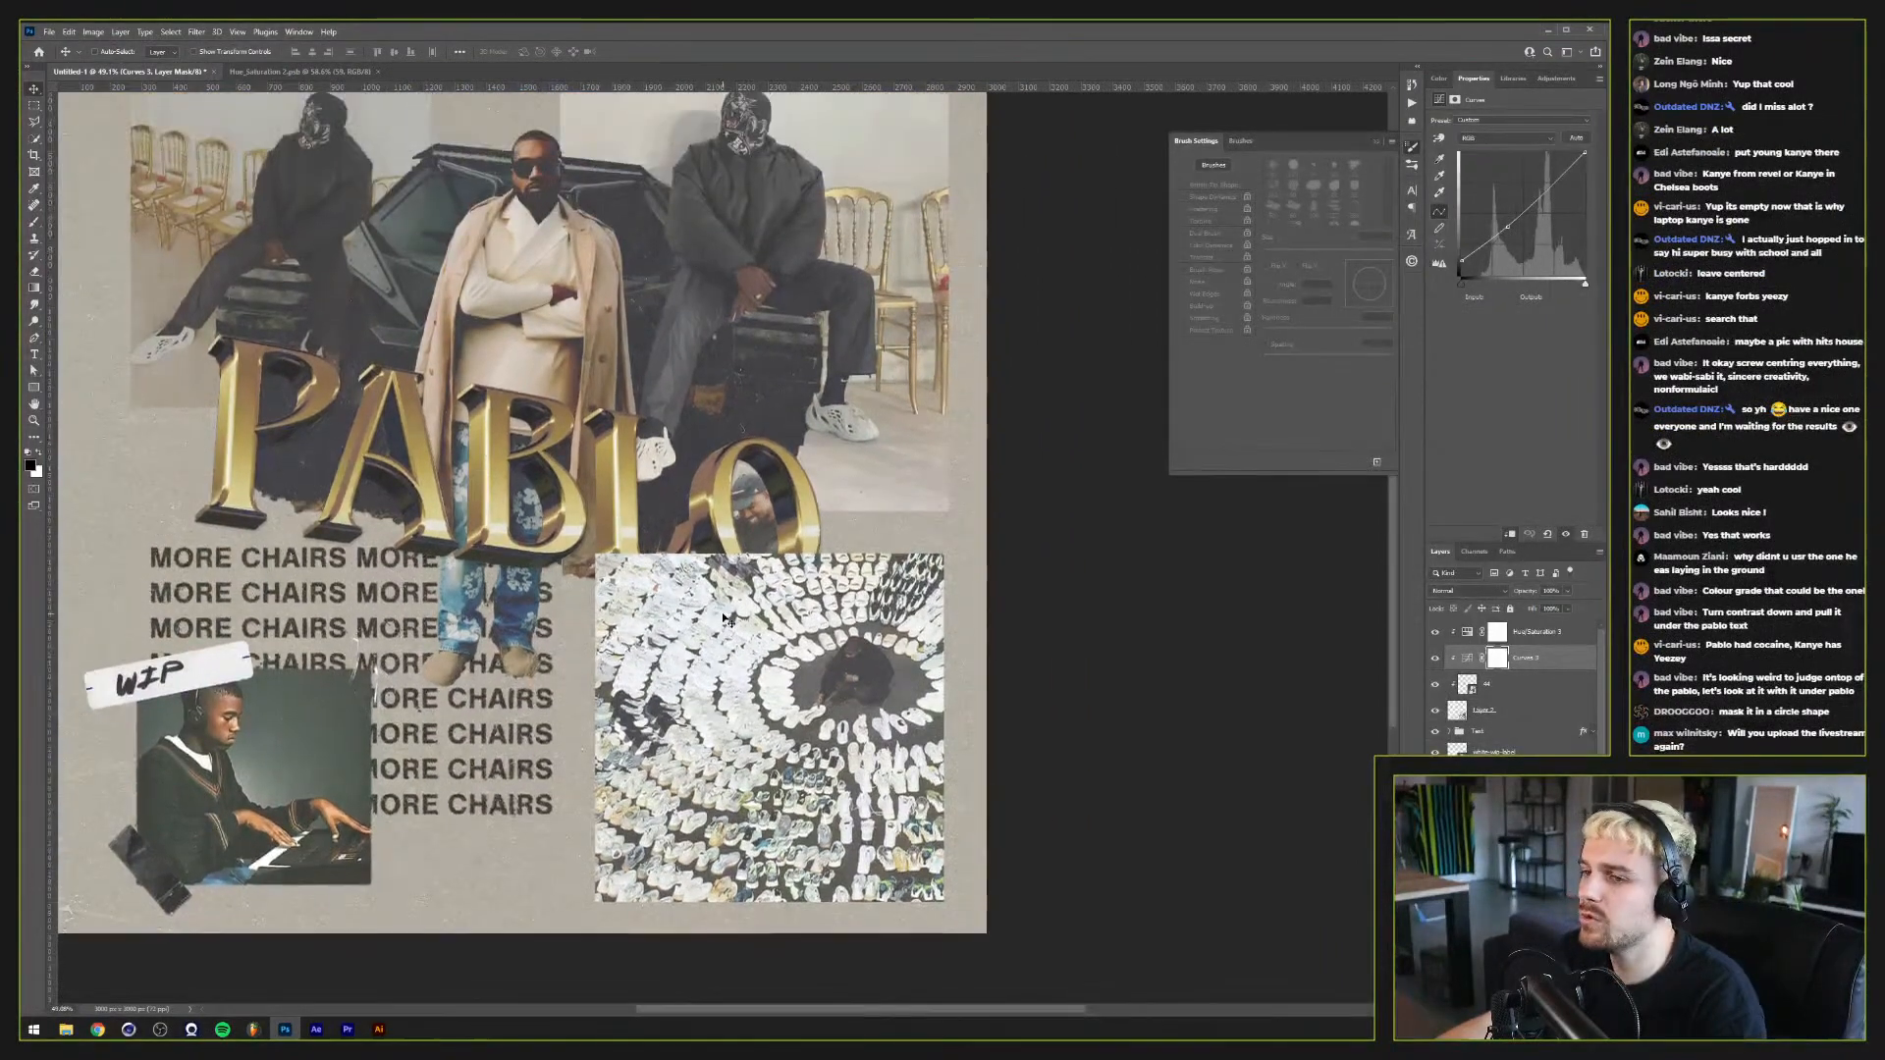
scroll(723, 616, up, 1)
scroll(722, 617, down, 1)
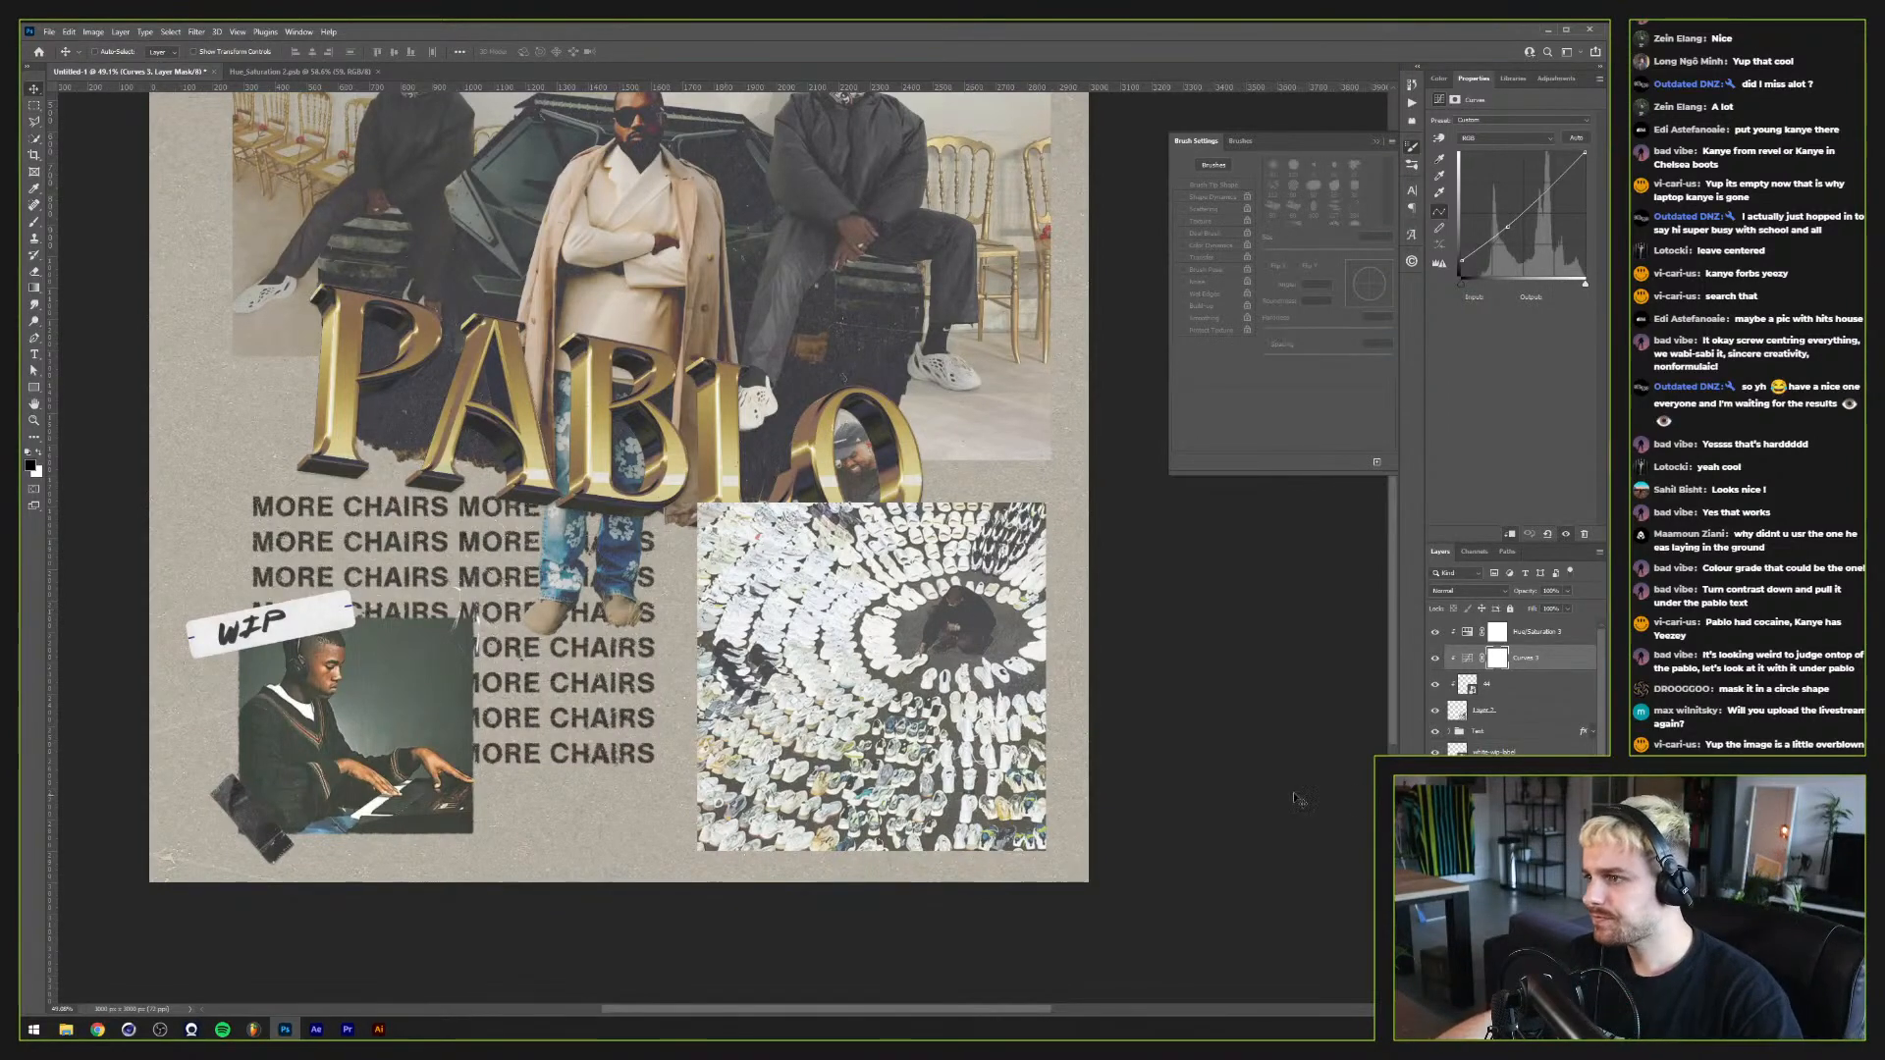
Step: Group the shoe photo layer together with its clipped texture, Curves and Hue/Saturation layers
shift+click(1524, 715)
key(ctrl+g)
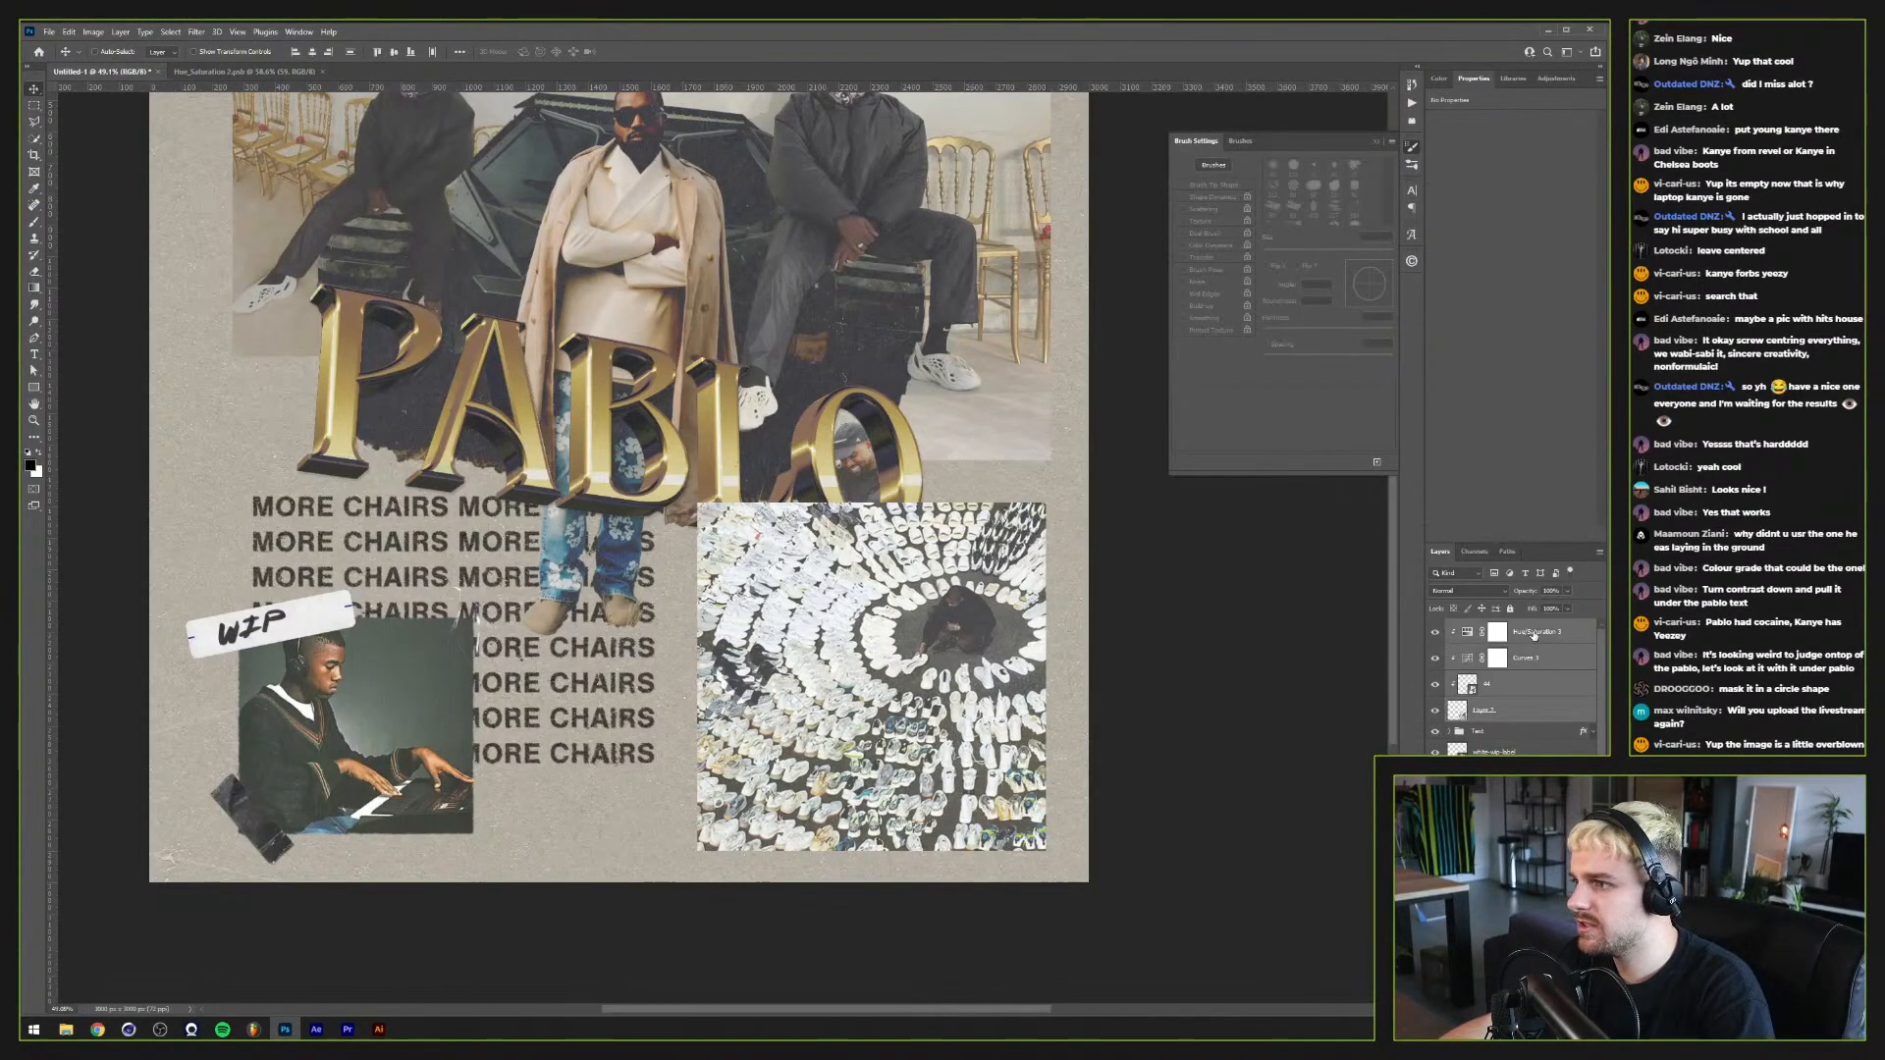
Step: Rename the shoe photo's new layer group as Forbes
double_click(1495, 628)
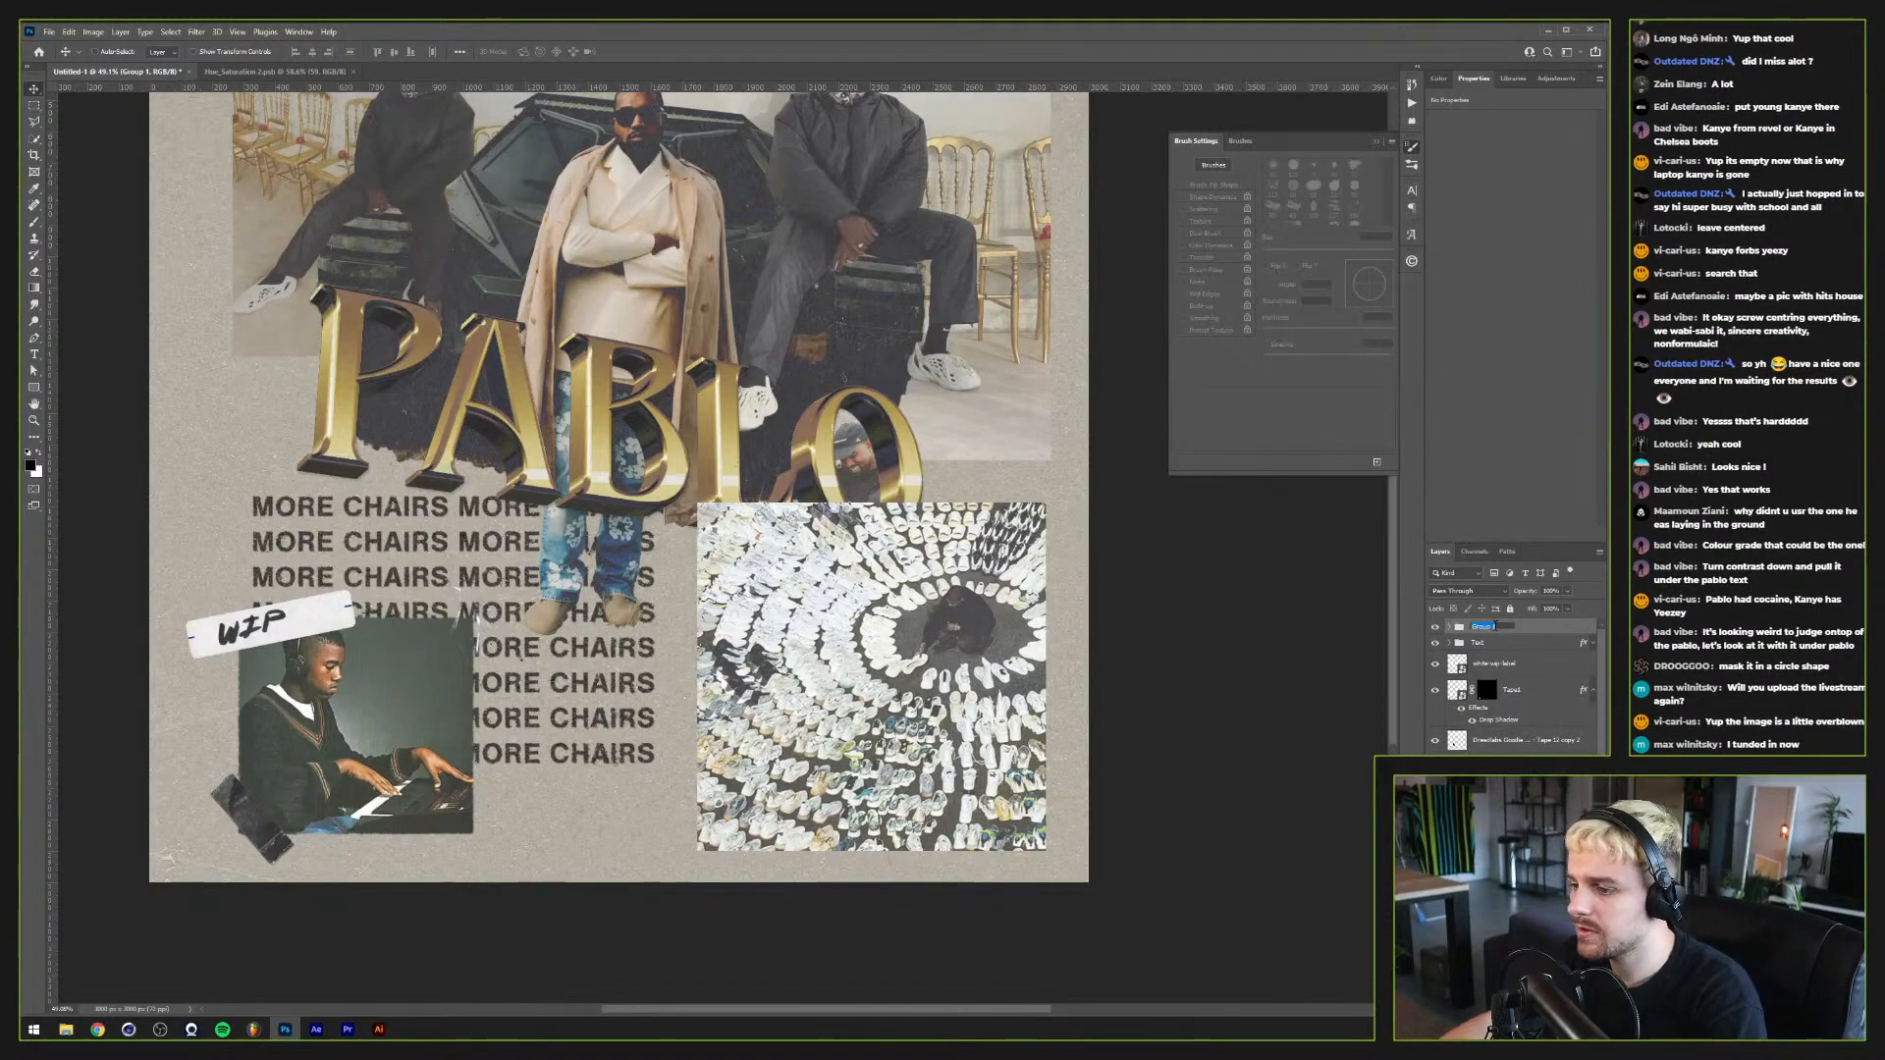
text(Forbes)
key(Return)
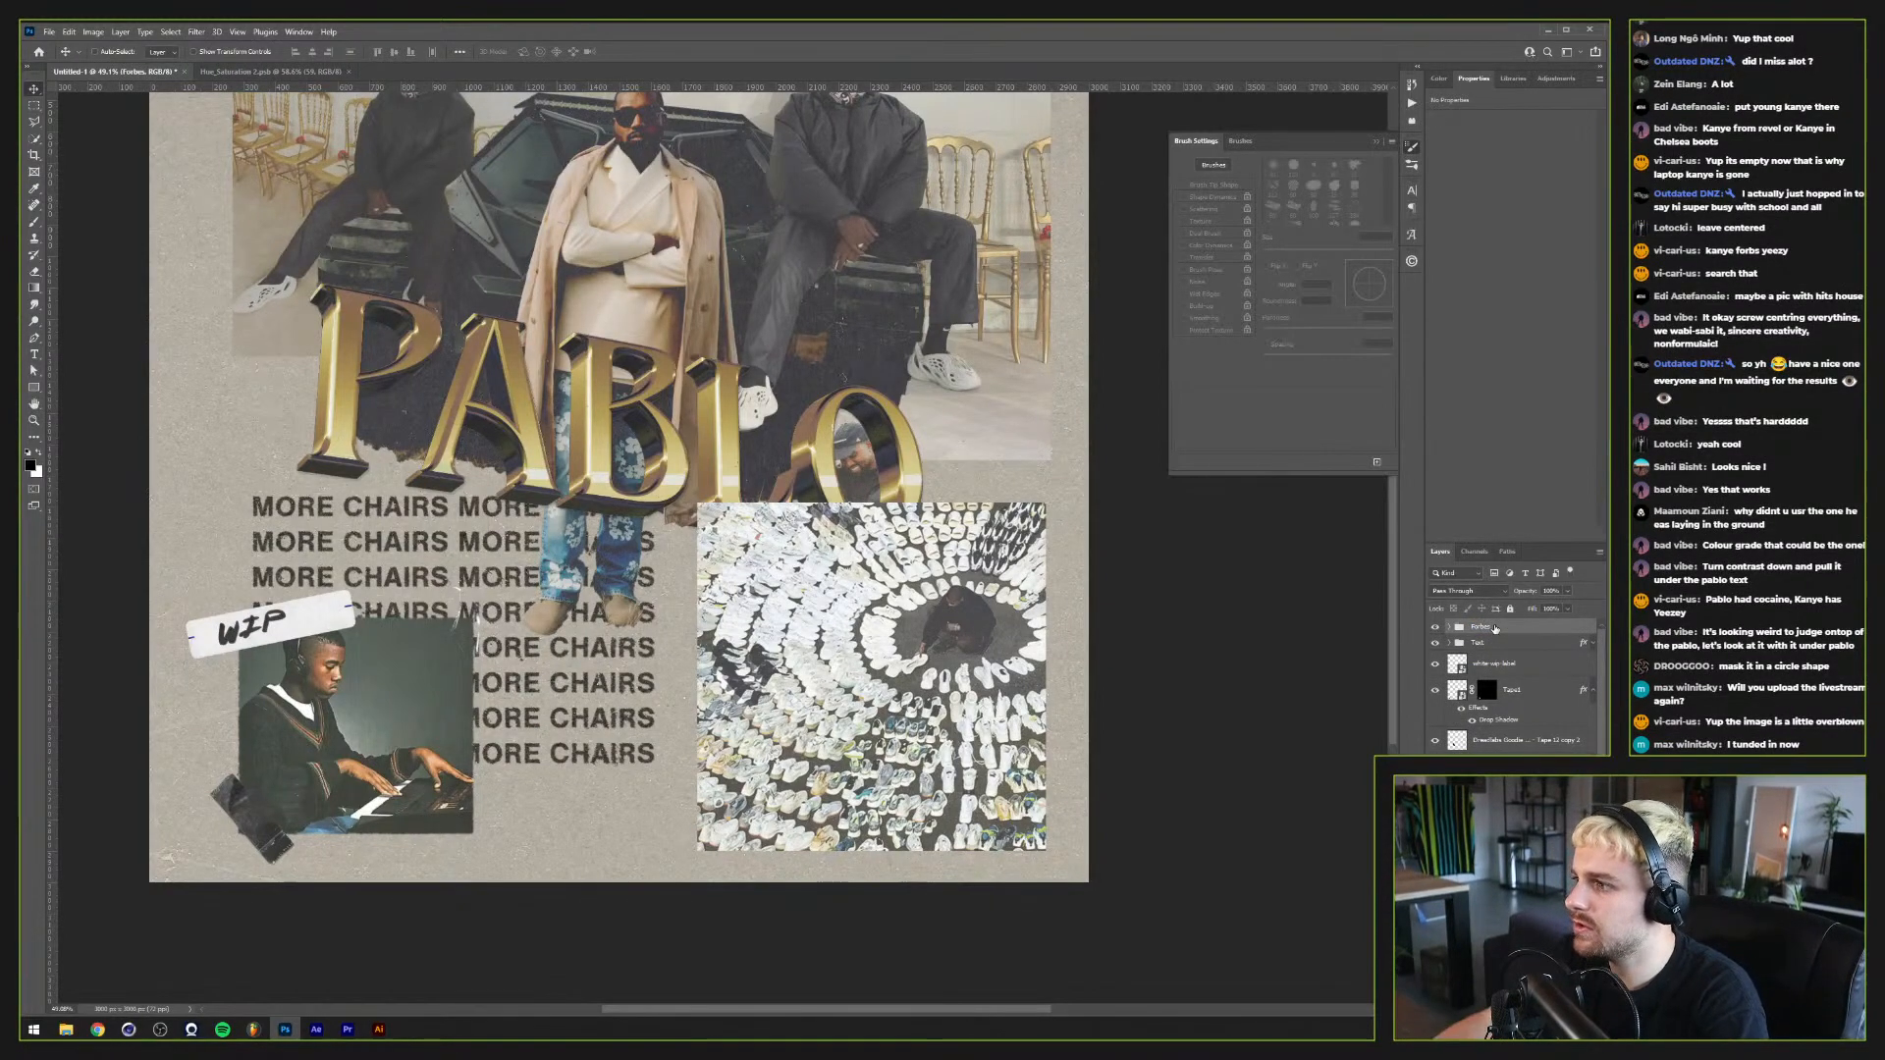
Step: Scale down the Forbes group and reposition the shoe photo in the poster's lower-right area, clear of the PABLO lettering
key(ctrl)
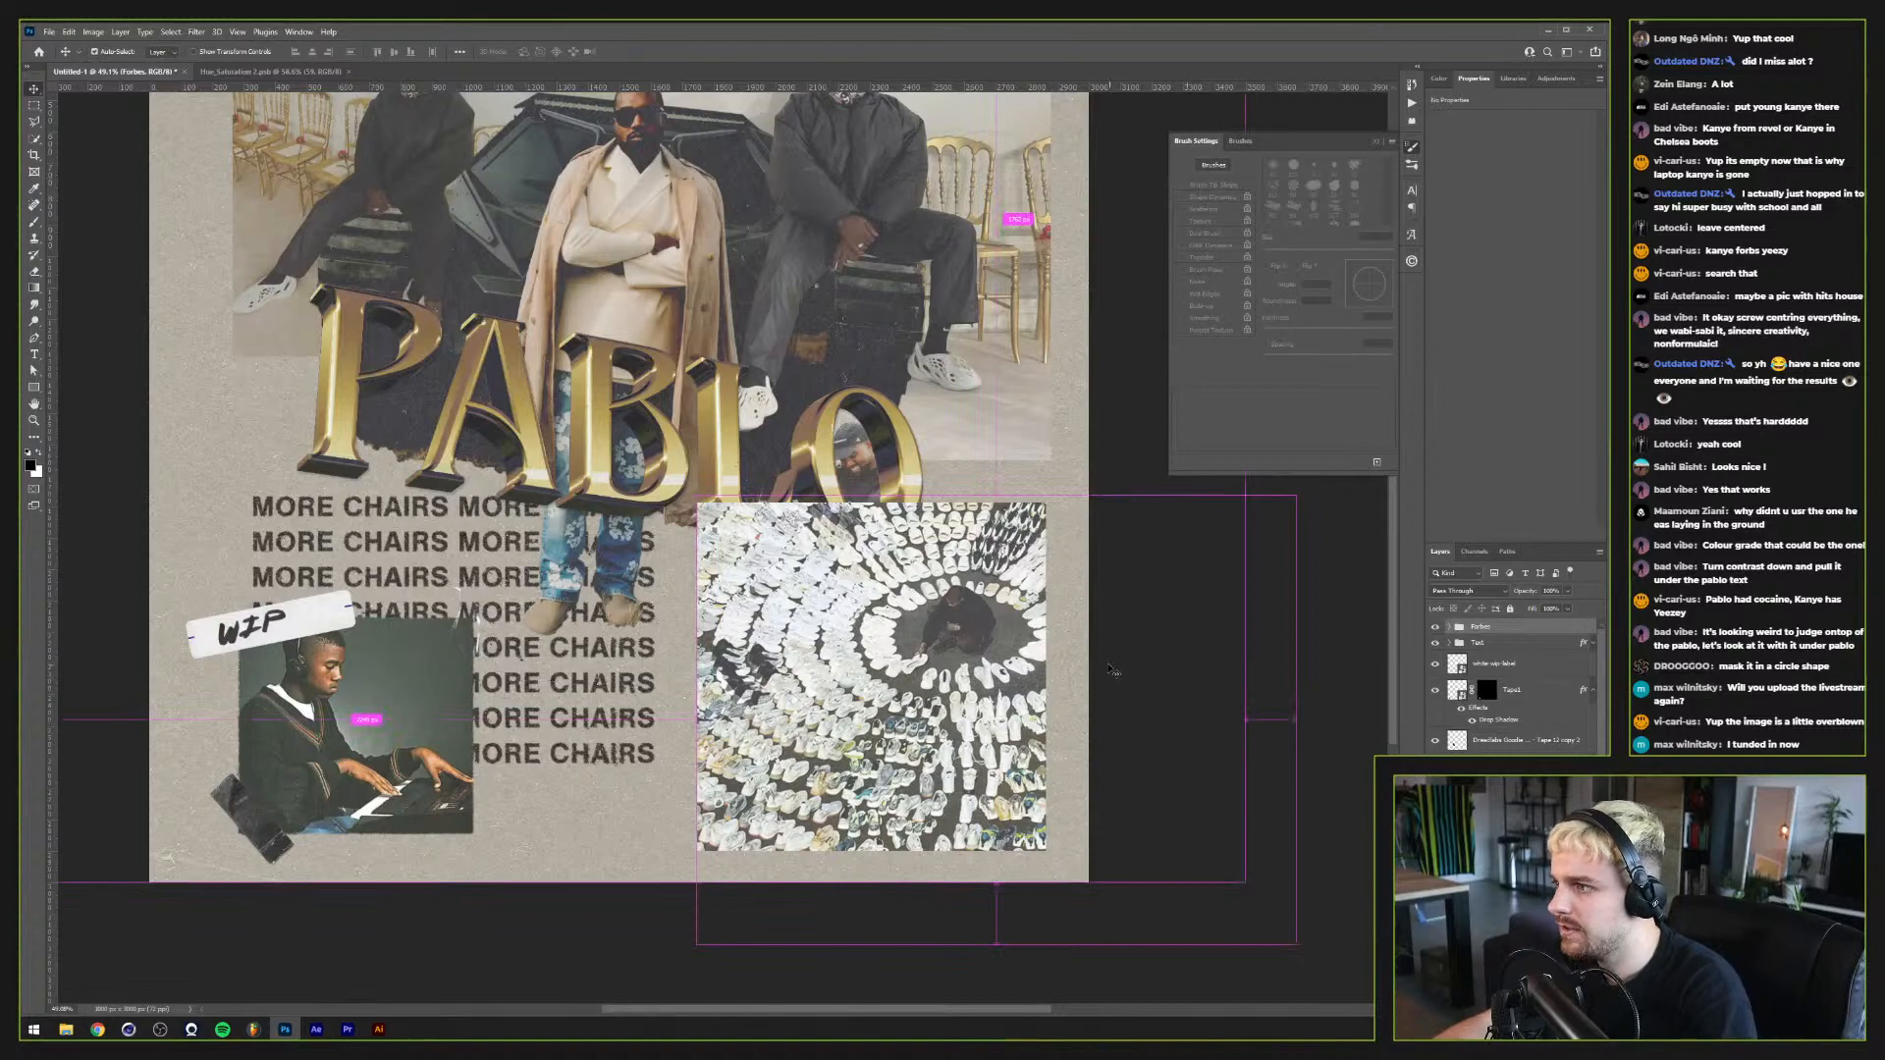
key(ctrl+t)
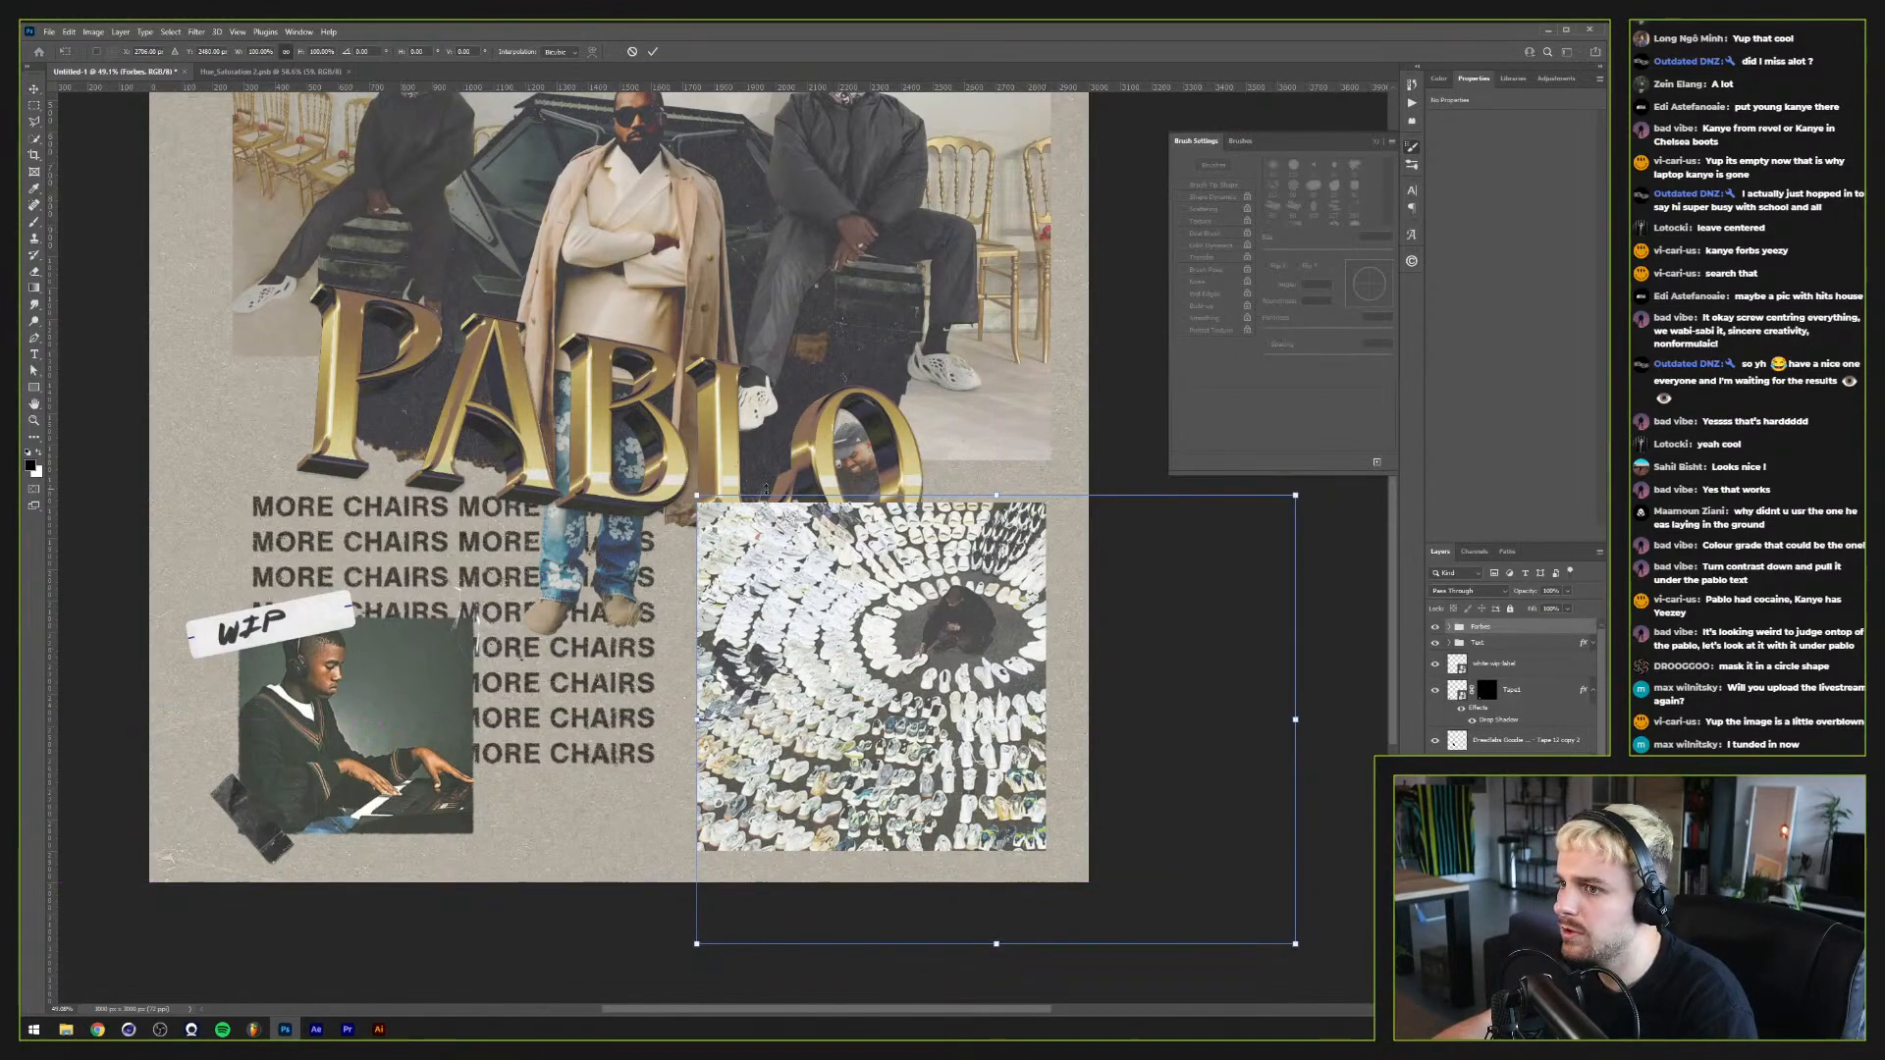
drag(696, 496, 811, 589)
drag(893, 659, 817, 628)
key(Return)
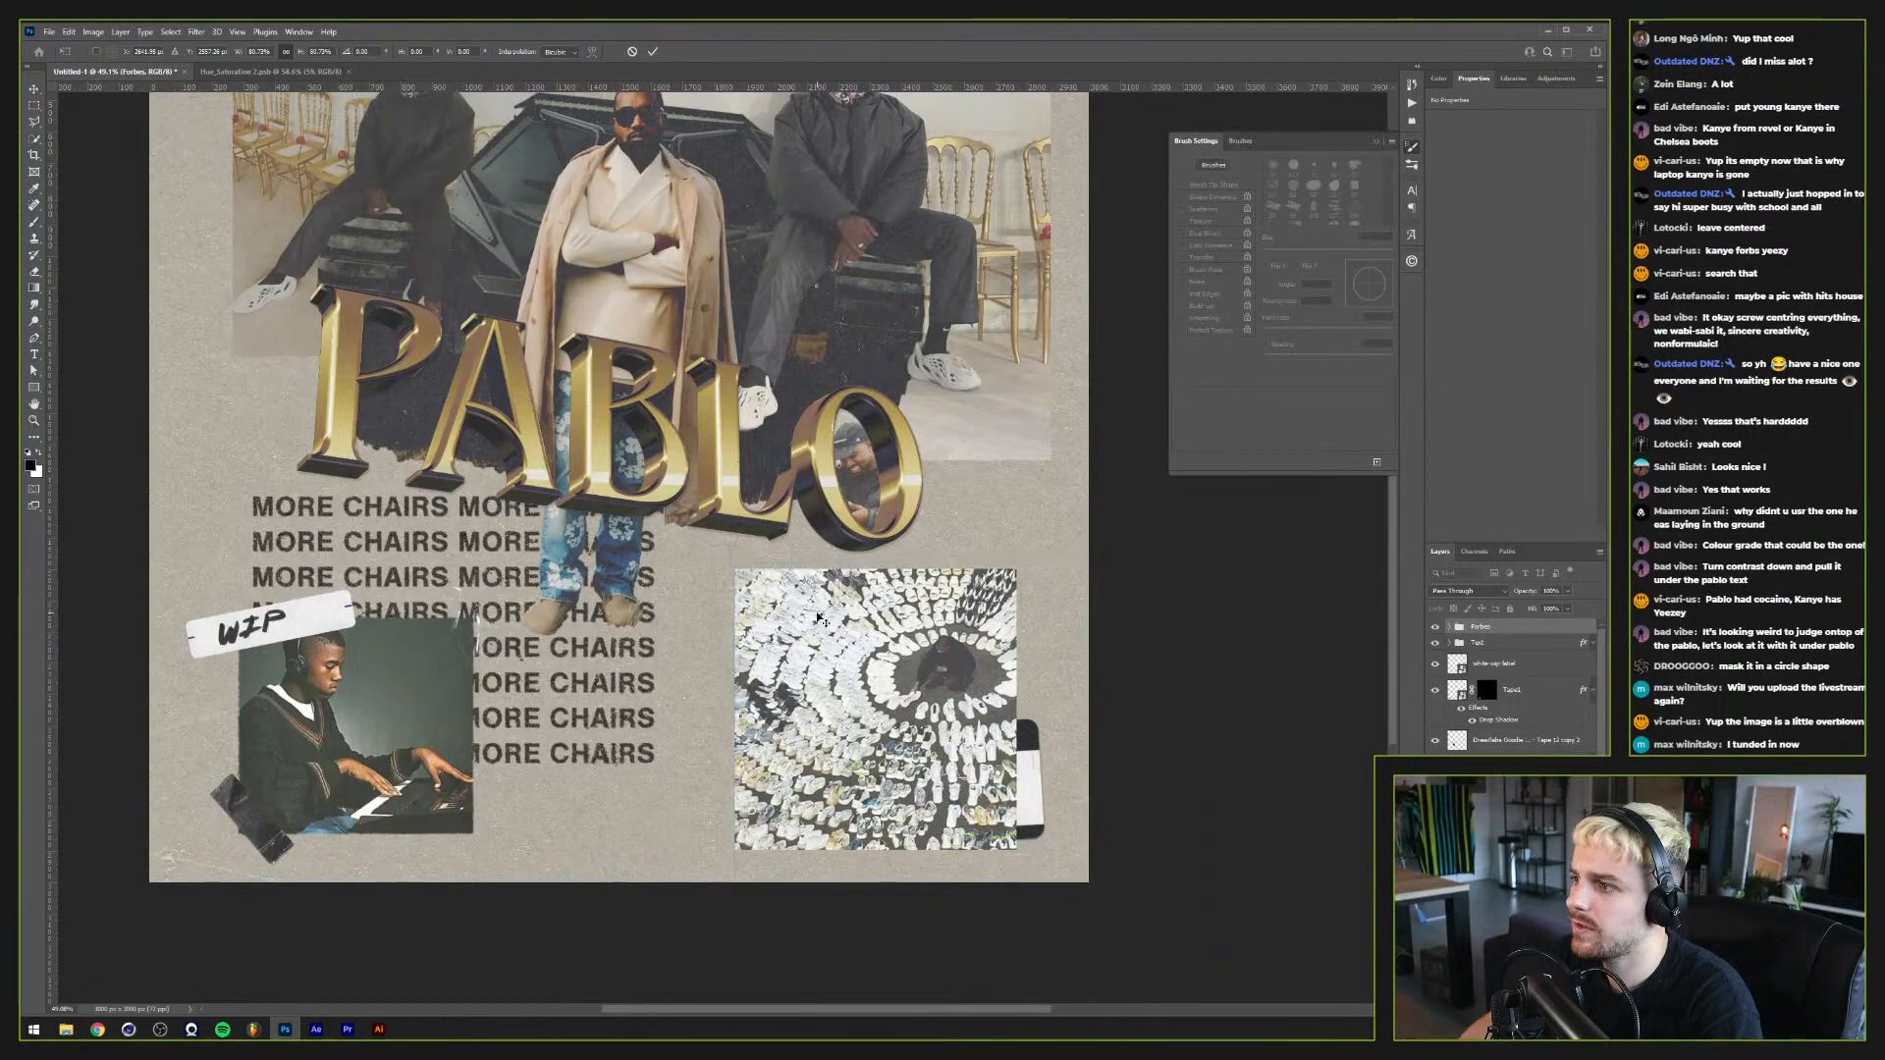
Step: Group the white label layer and the tape layers beneath it, and name the group Tapes
click(1485, 663)
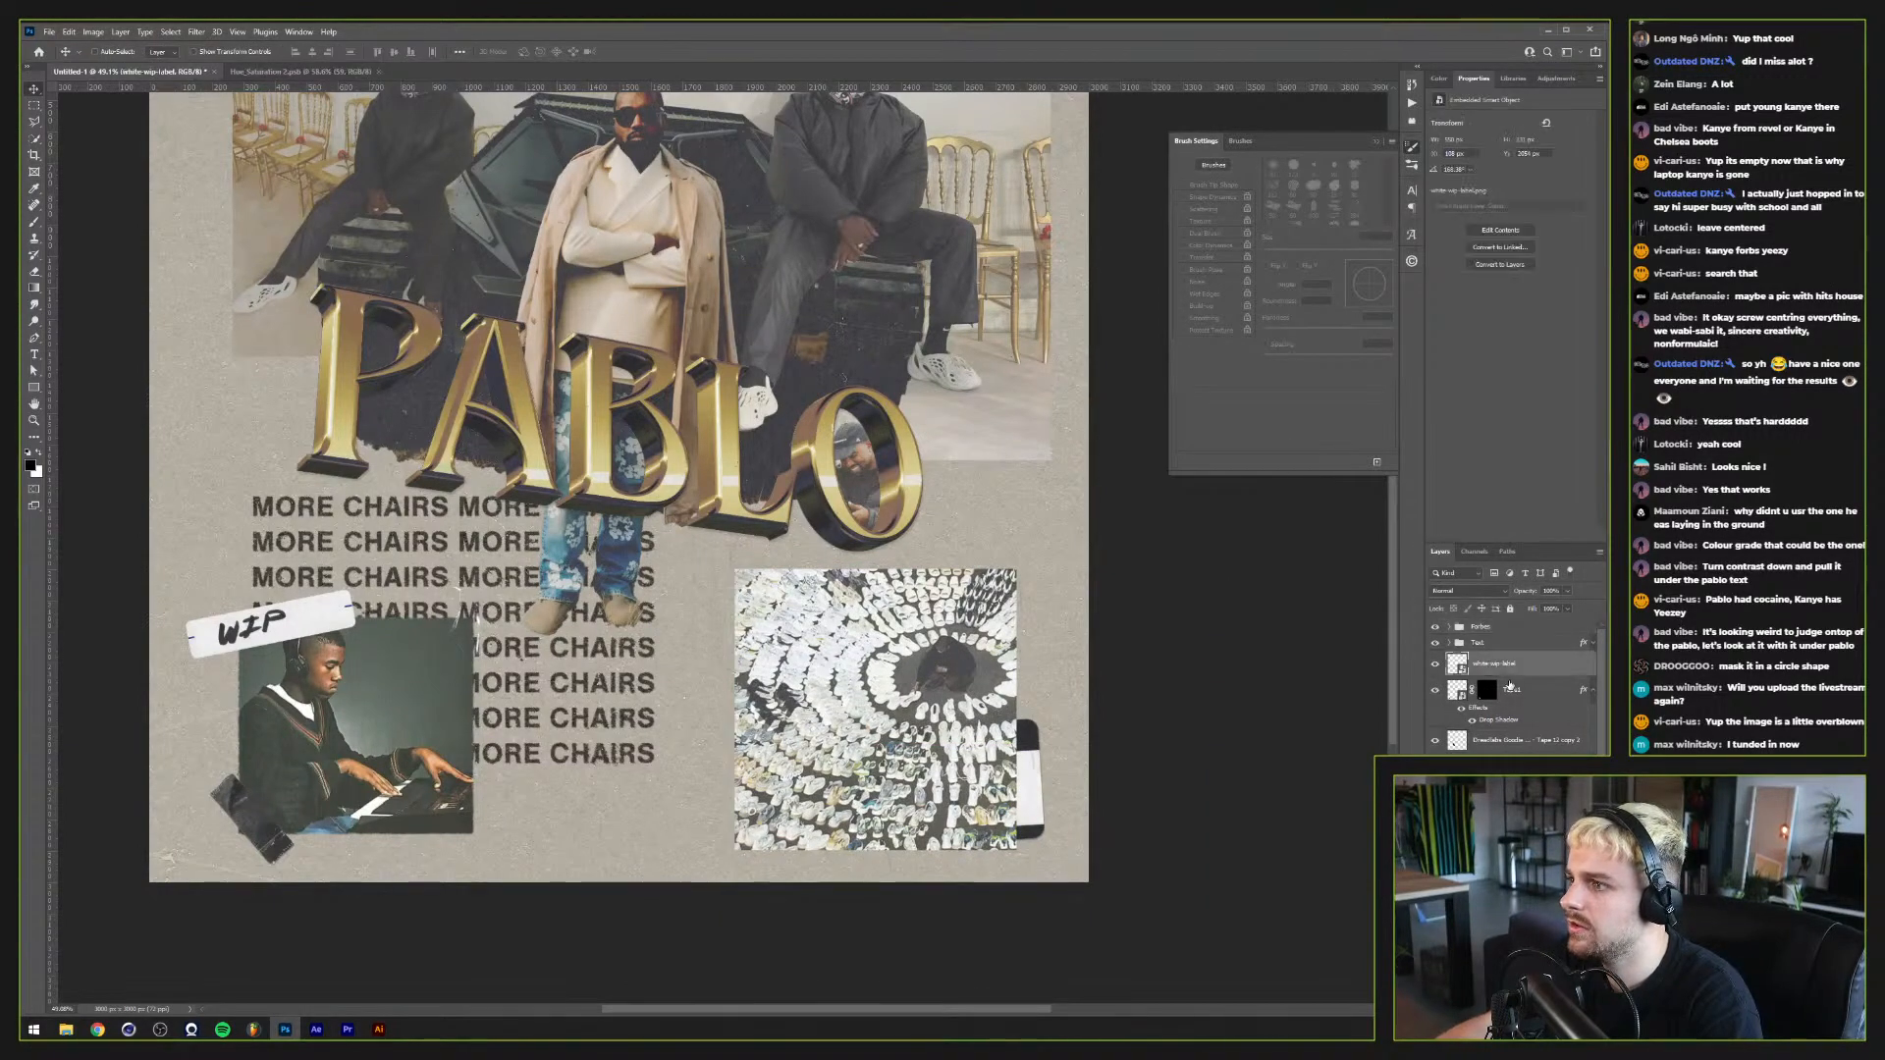
shift+click(1502, 741)
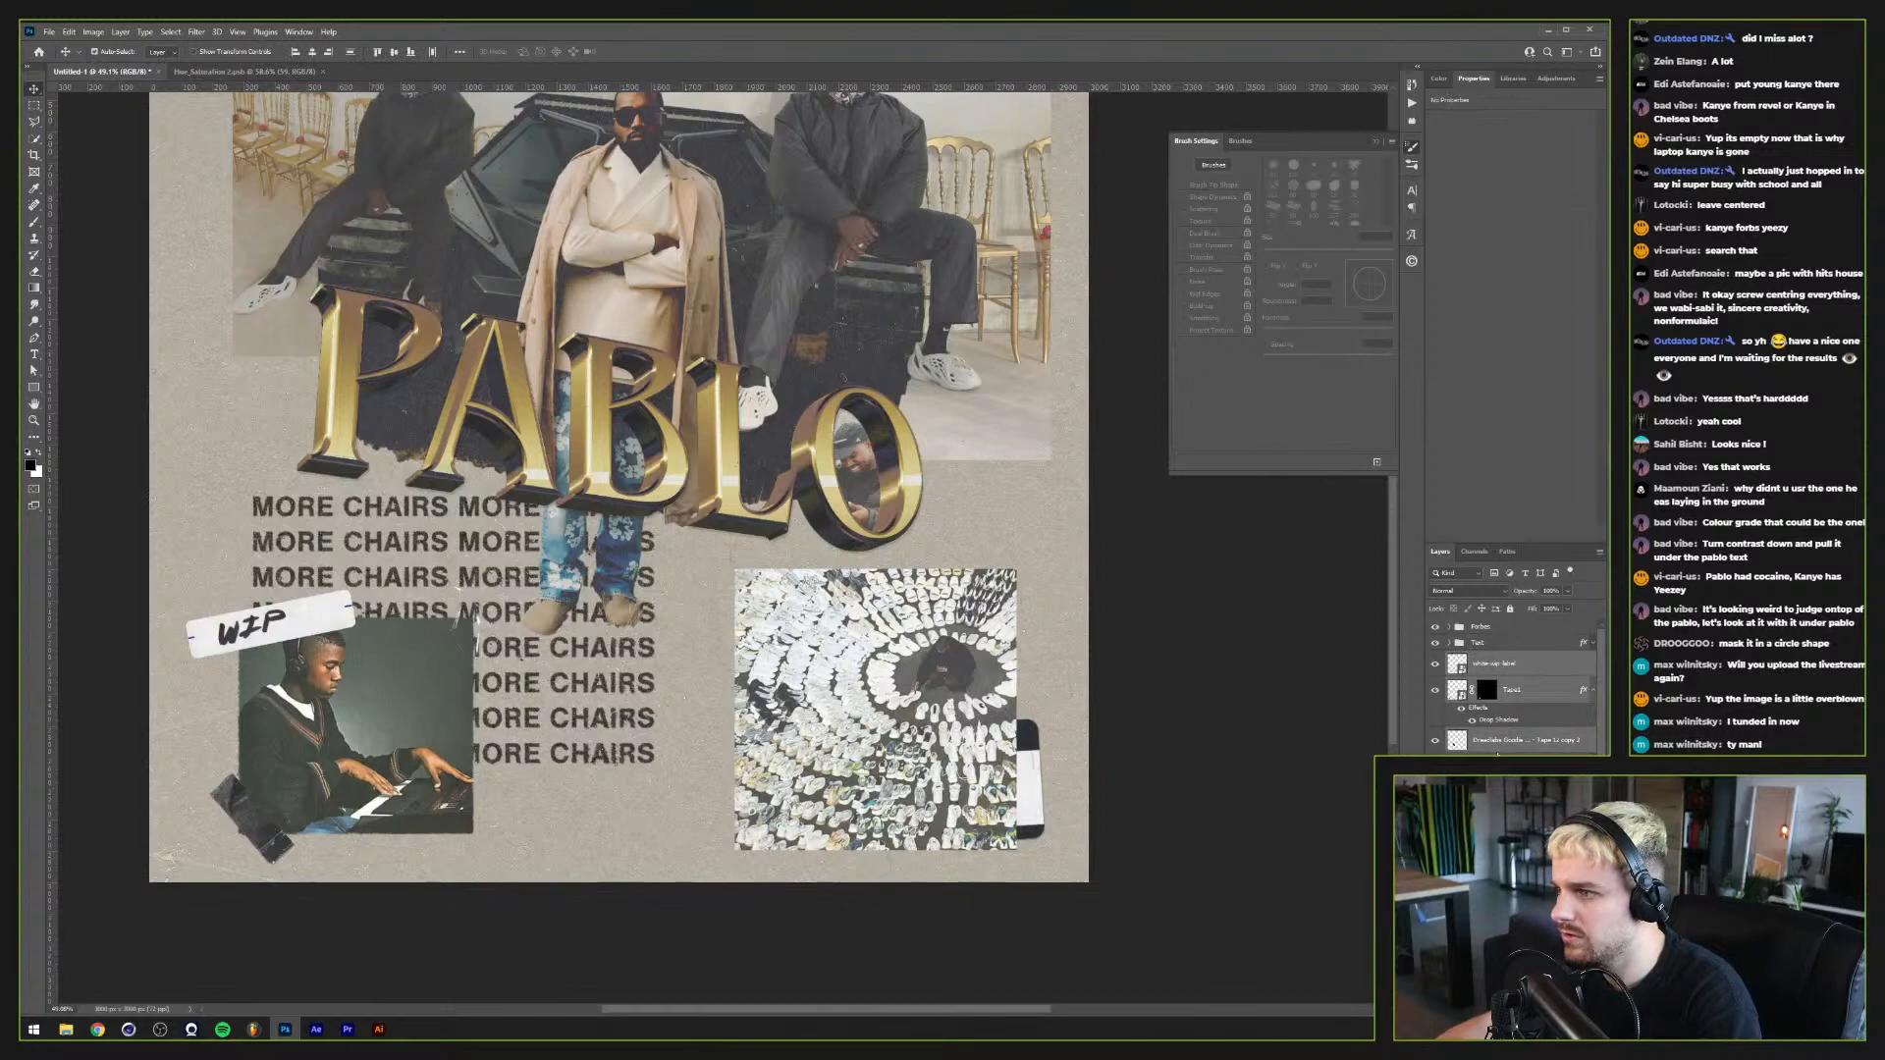
key(ctrl+g)
double_click(1484, 657)
text(Ta)
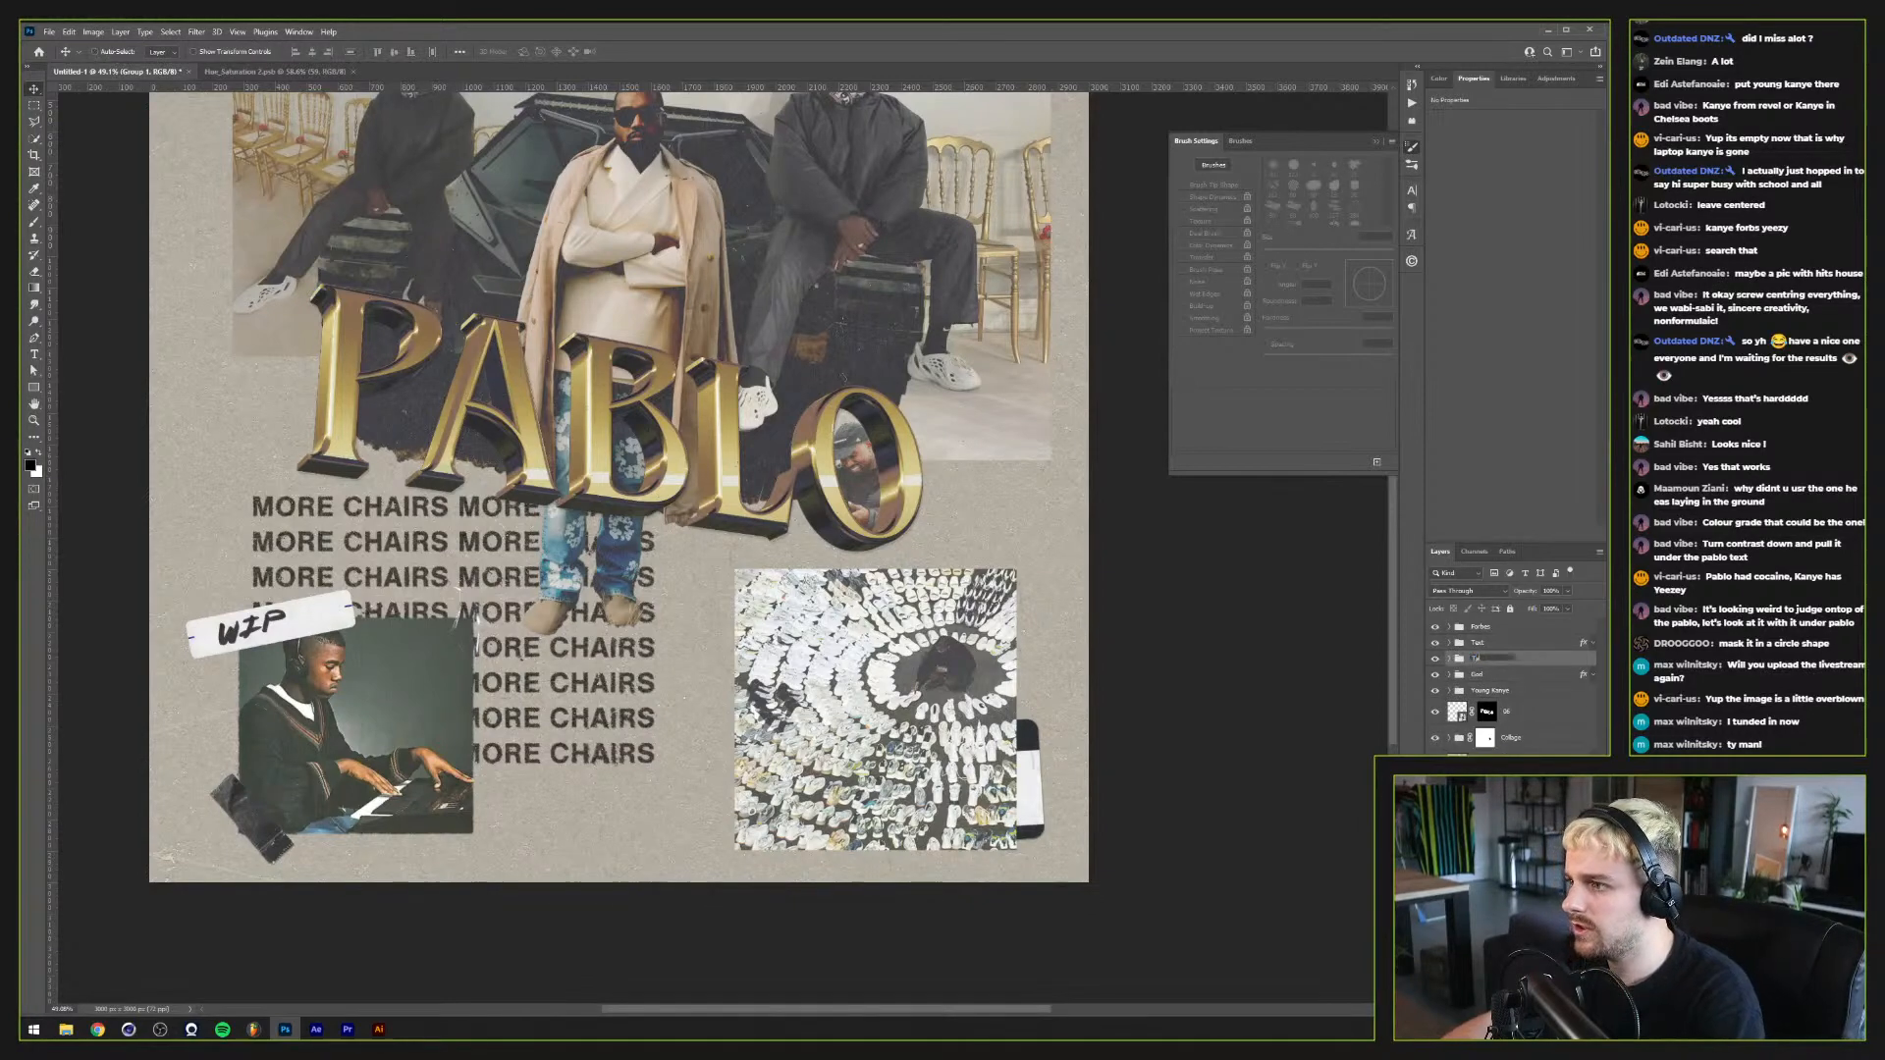
text(pes)
key(Return)
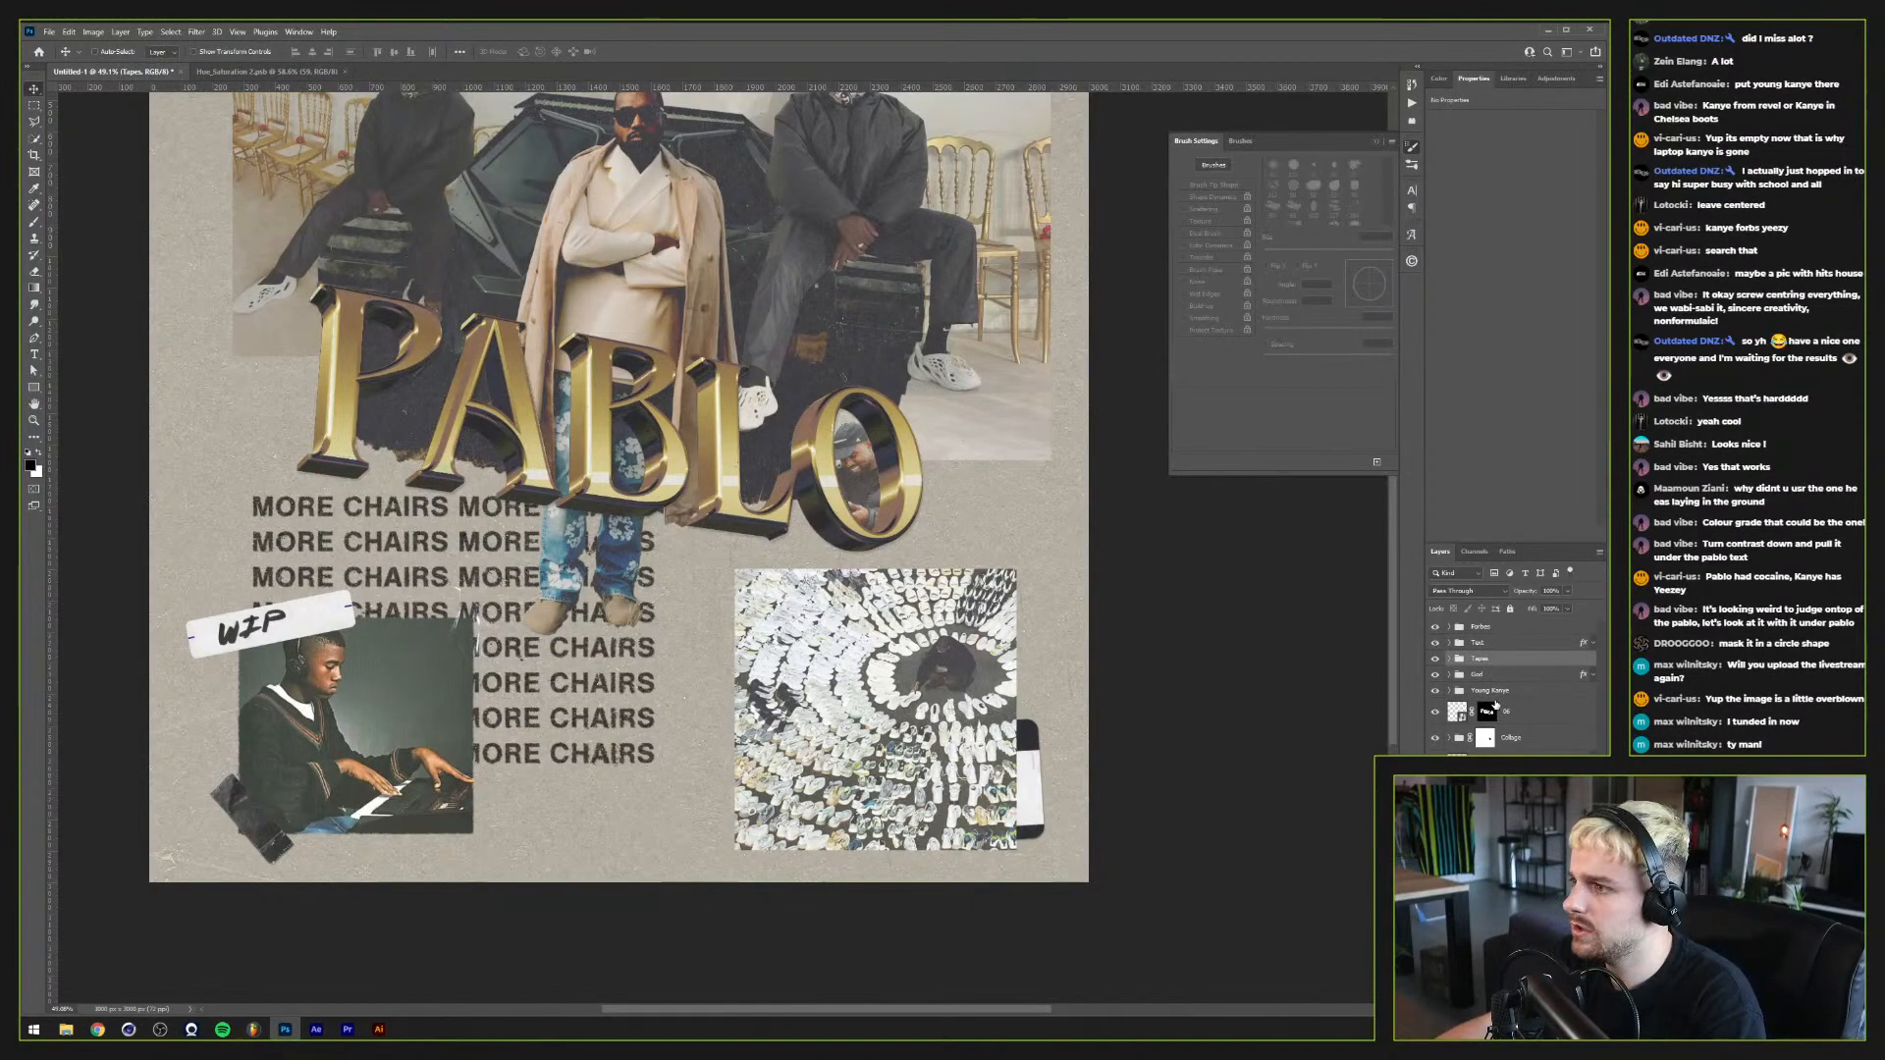
Step: Combine the Tapes and Young Kanye groups into one parent group named Young Kanye
ctrl+click(1499, 689)
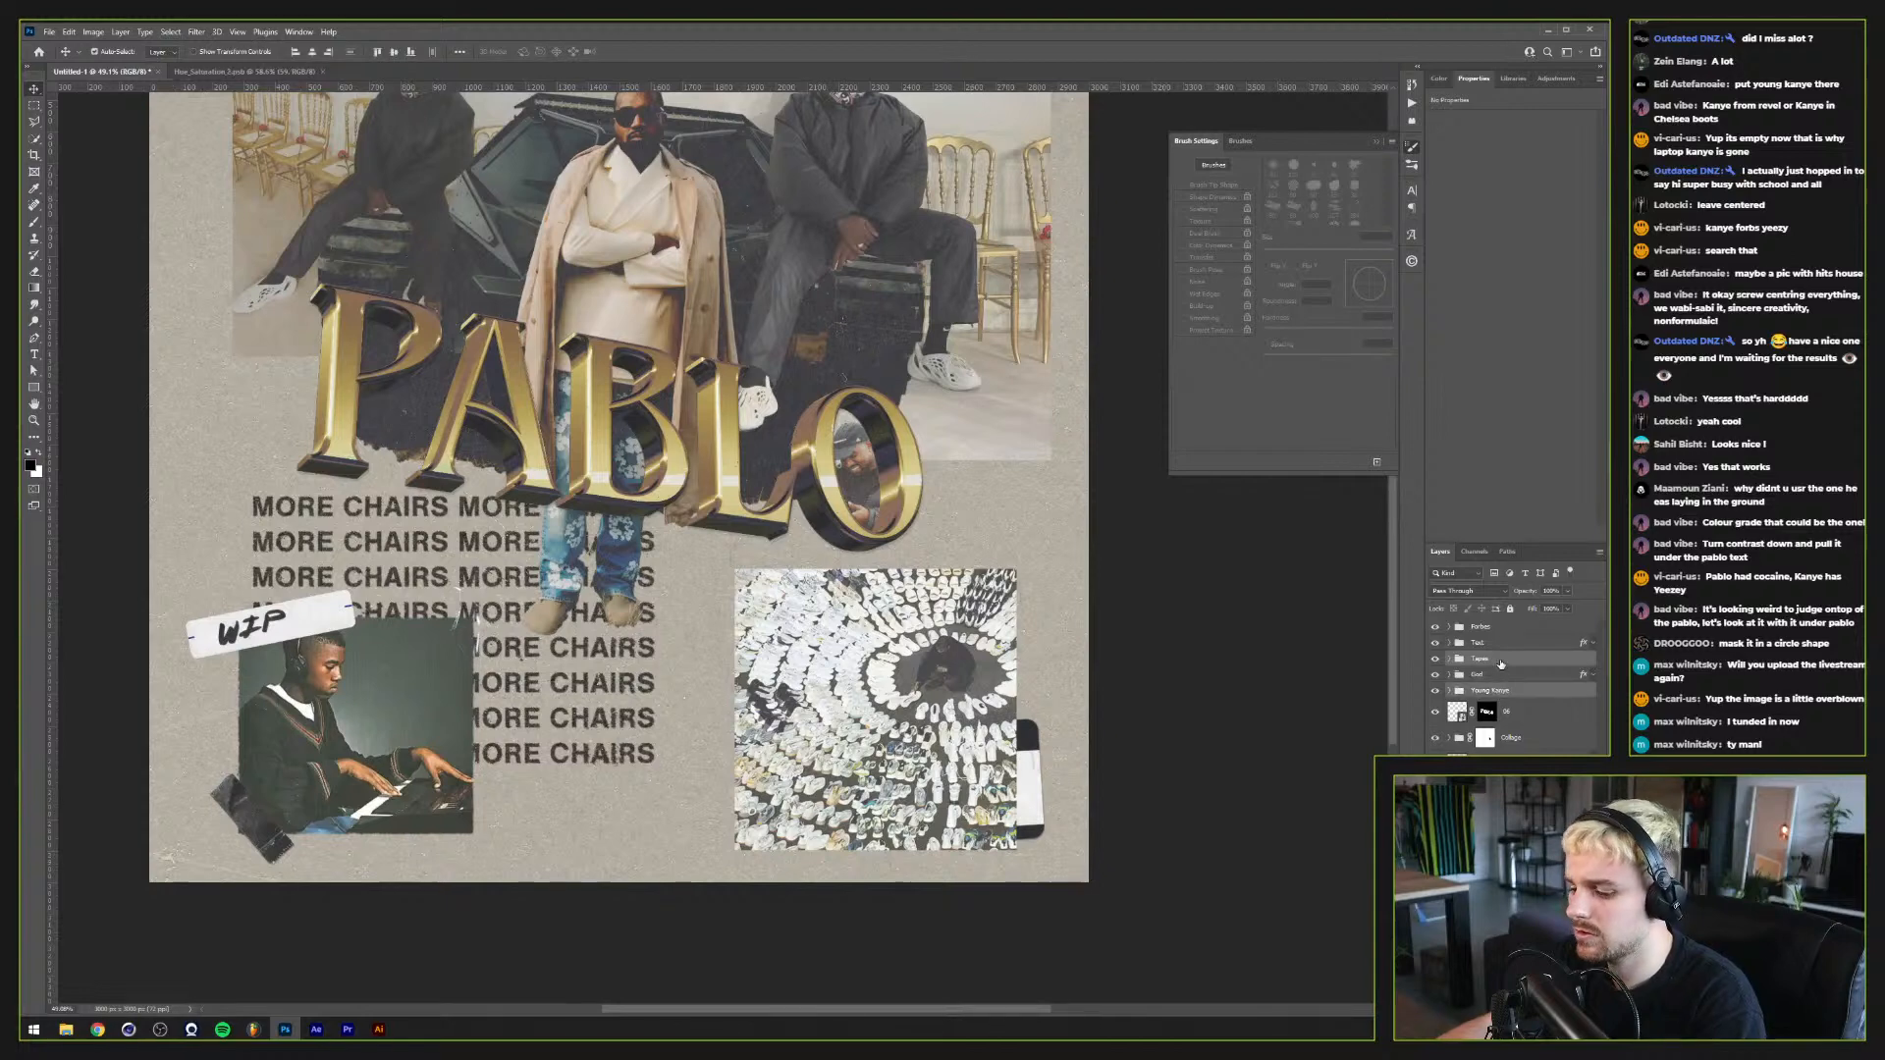
key(ctrl+g)
double_click(1481, 659)
text(Y)
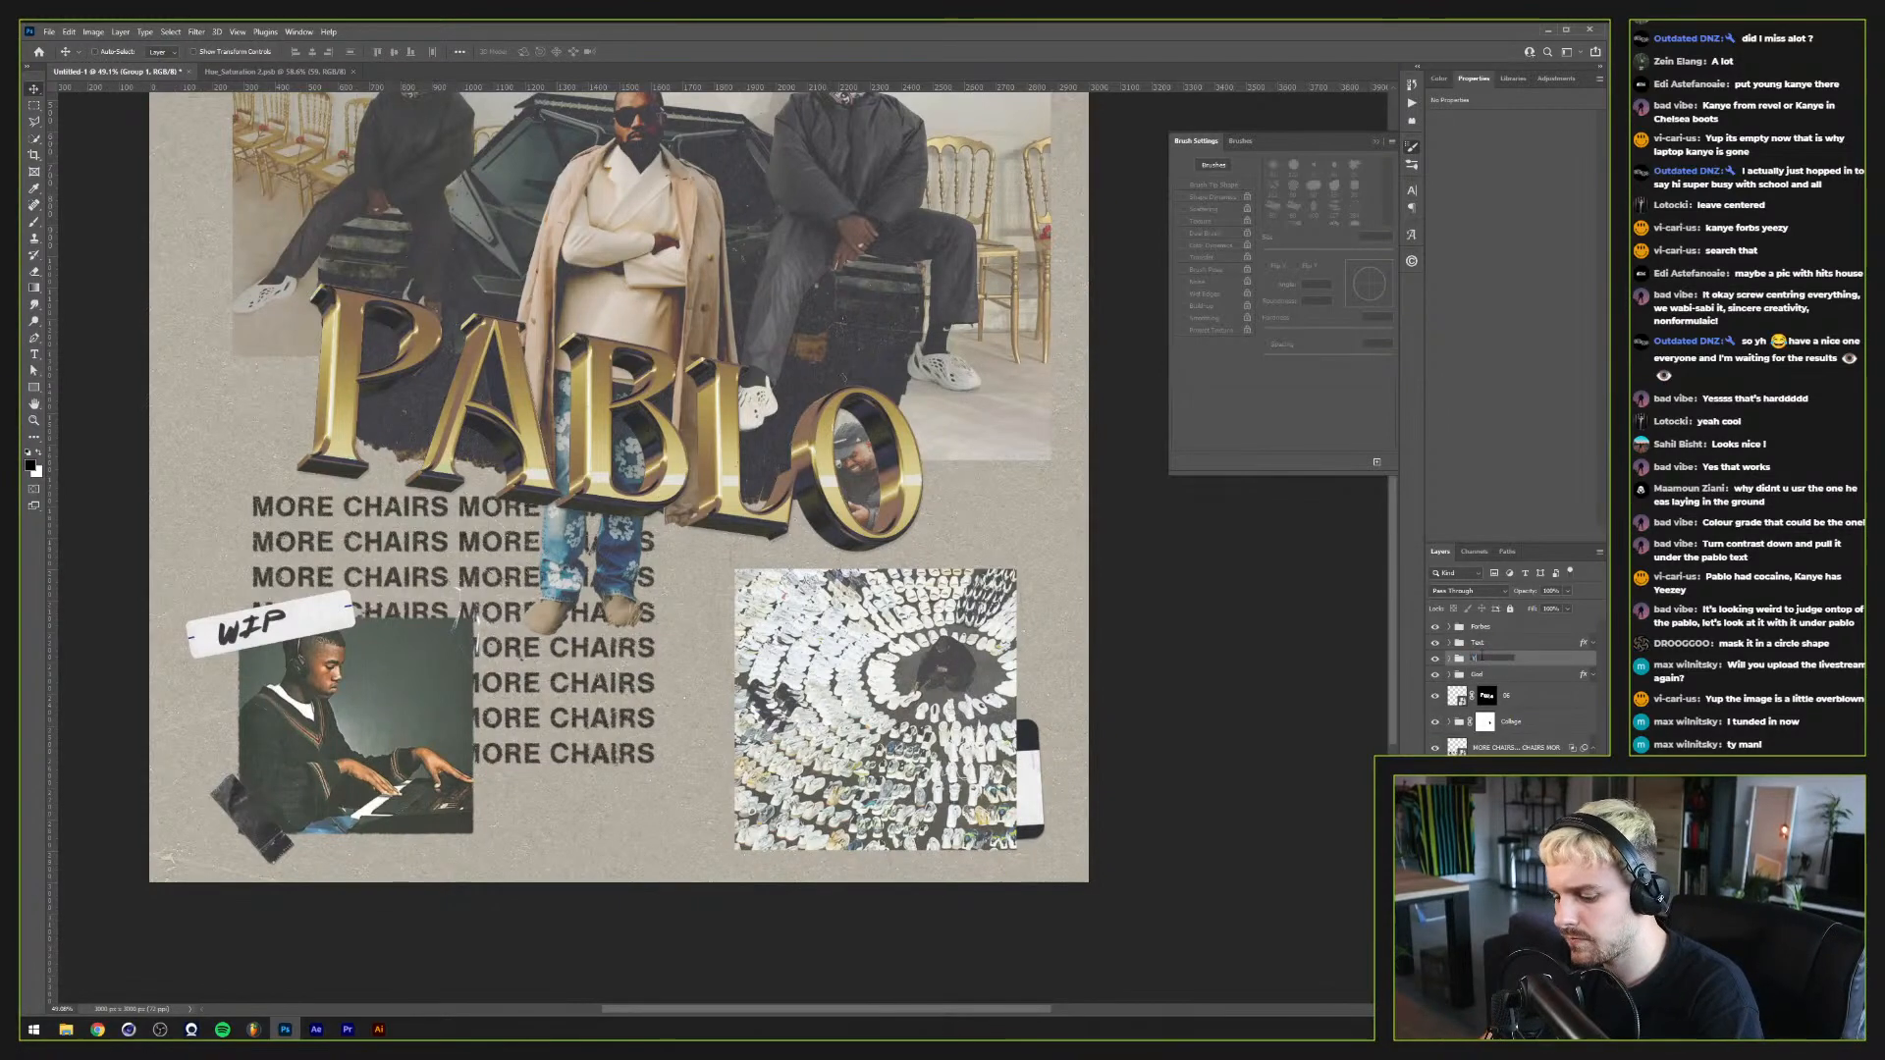
text(oung K)
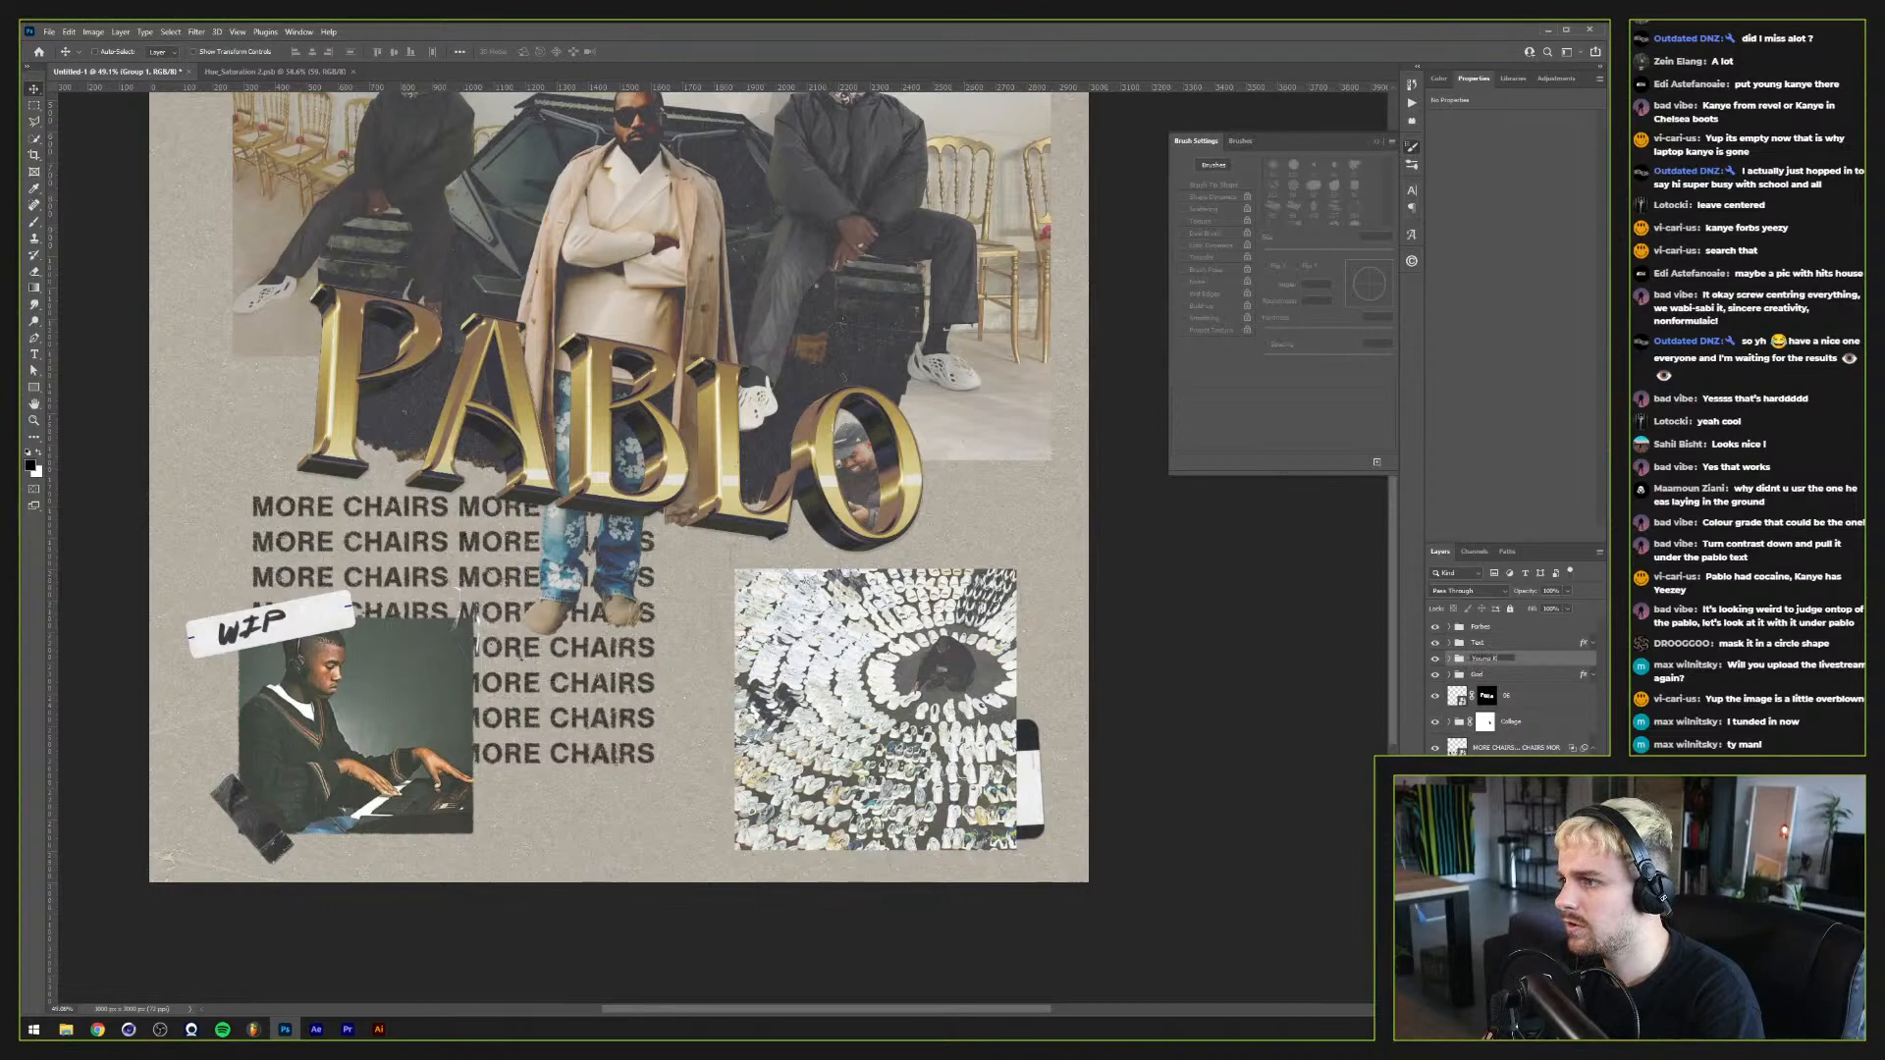
text(anye)
key(Return)
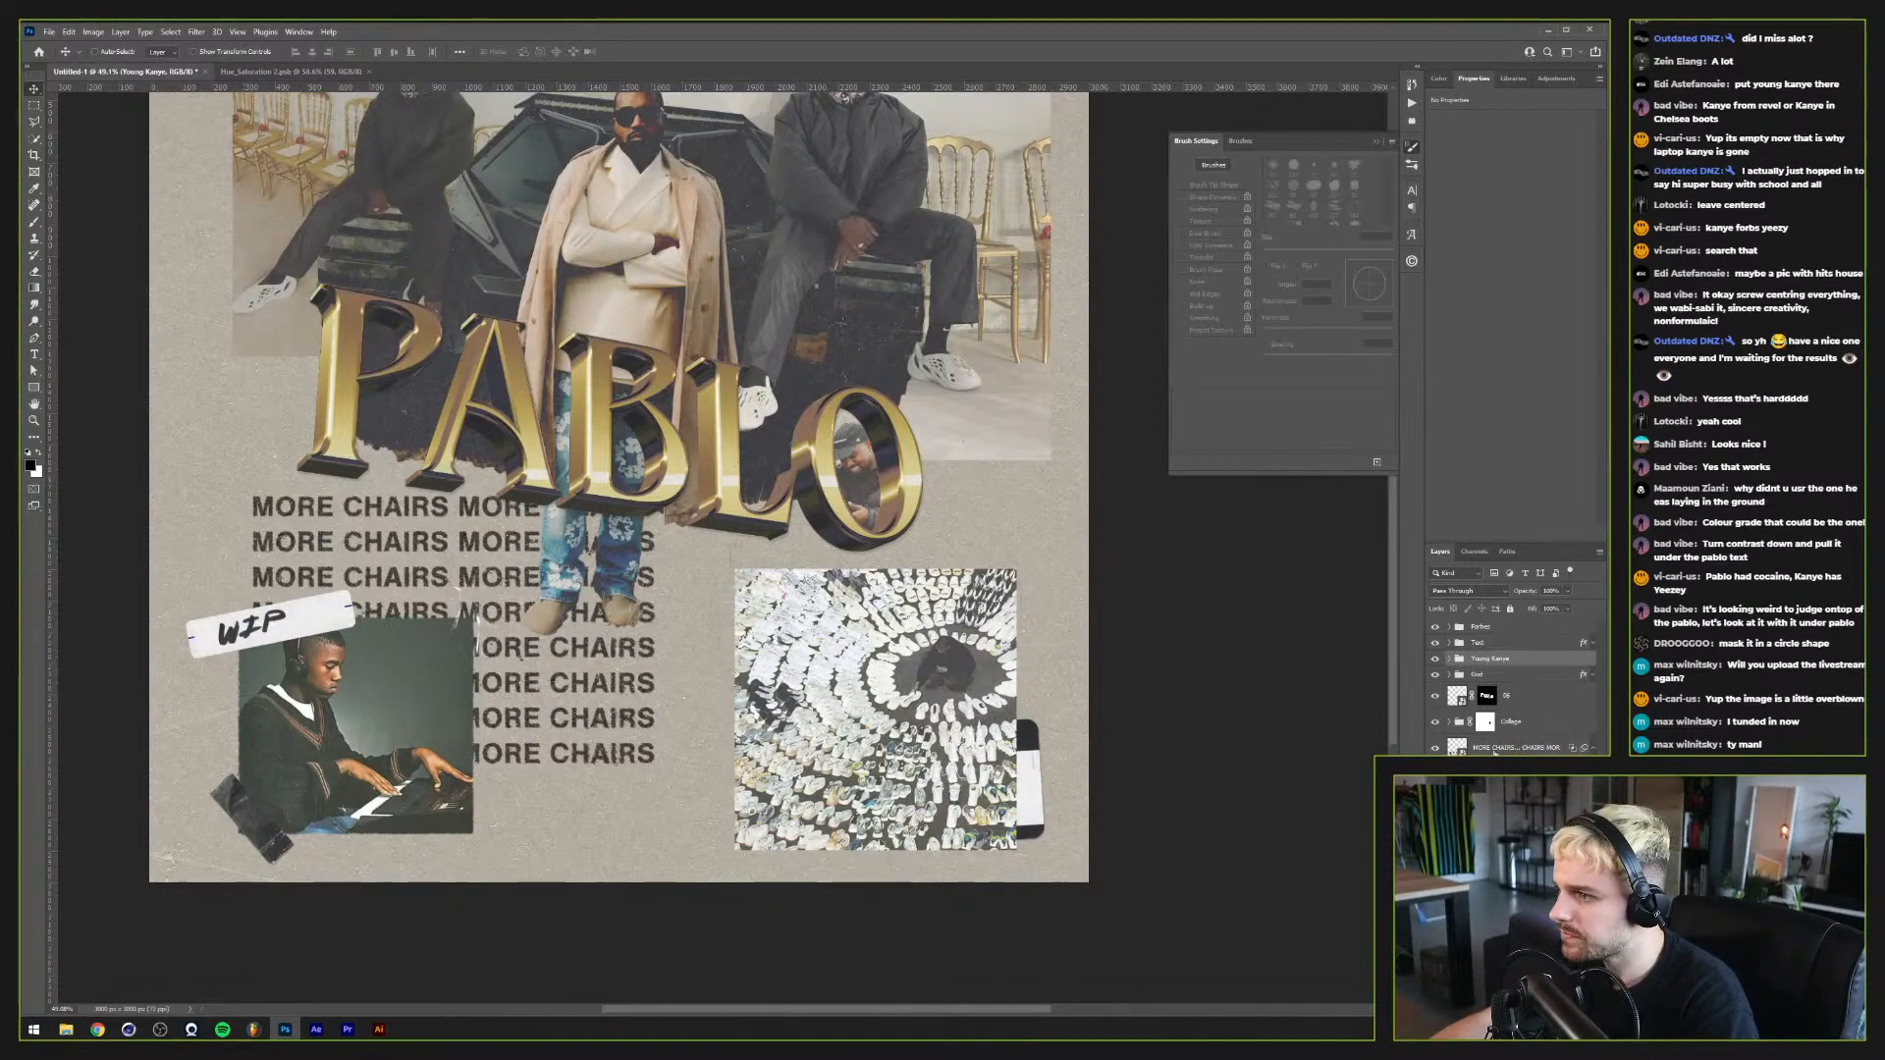
click(1554, 750)
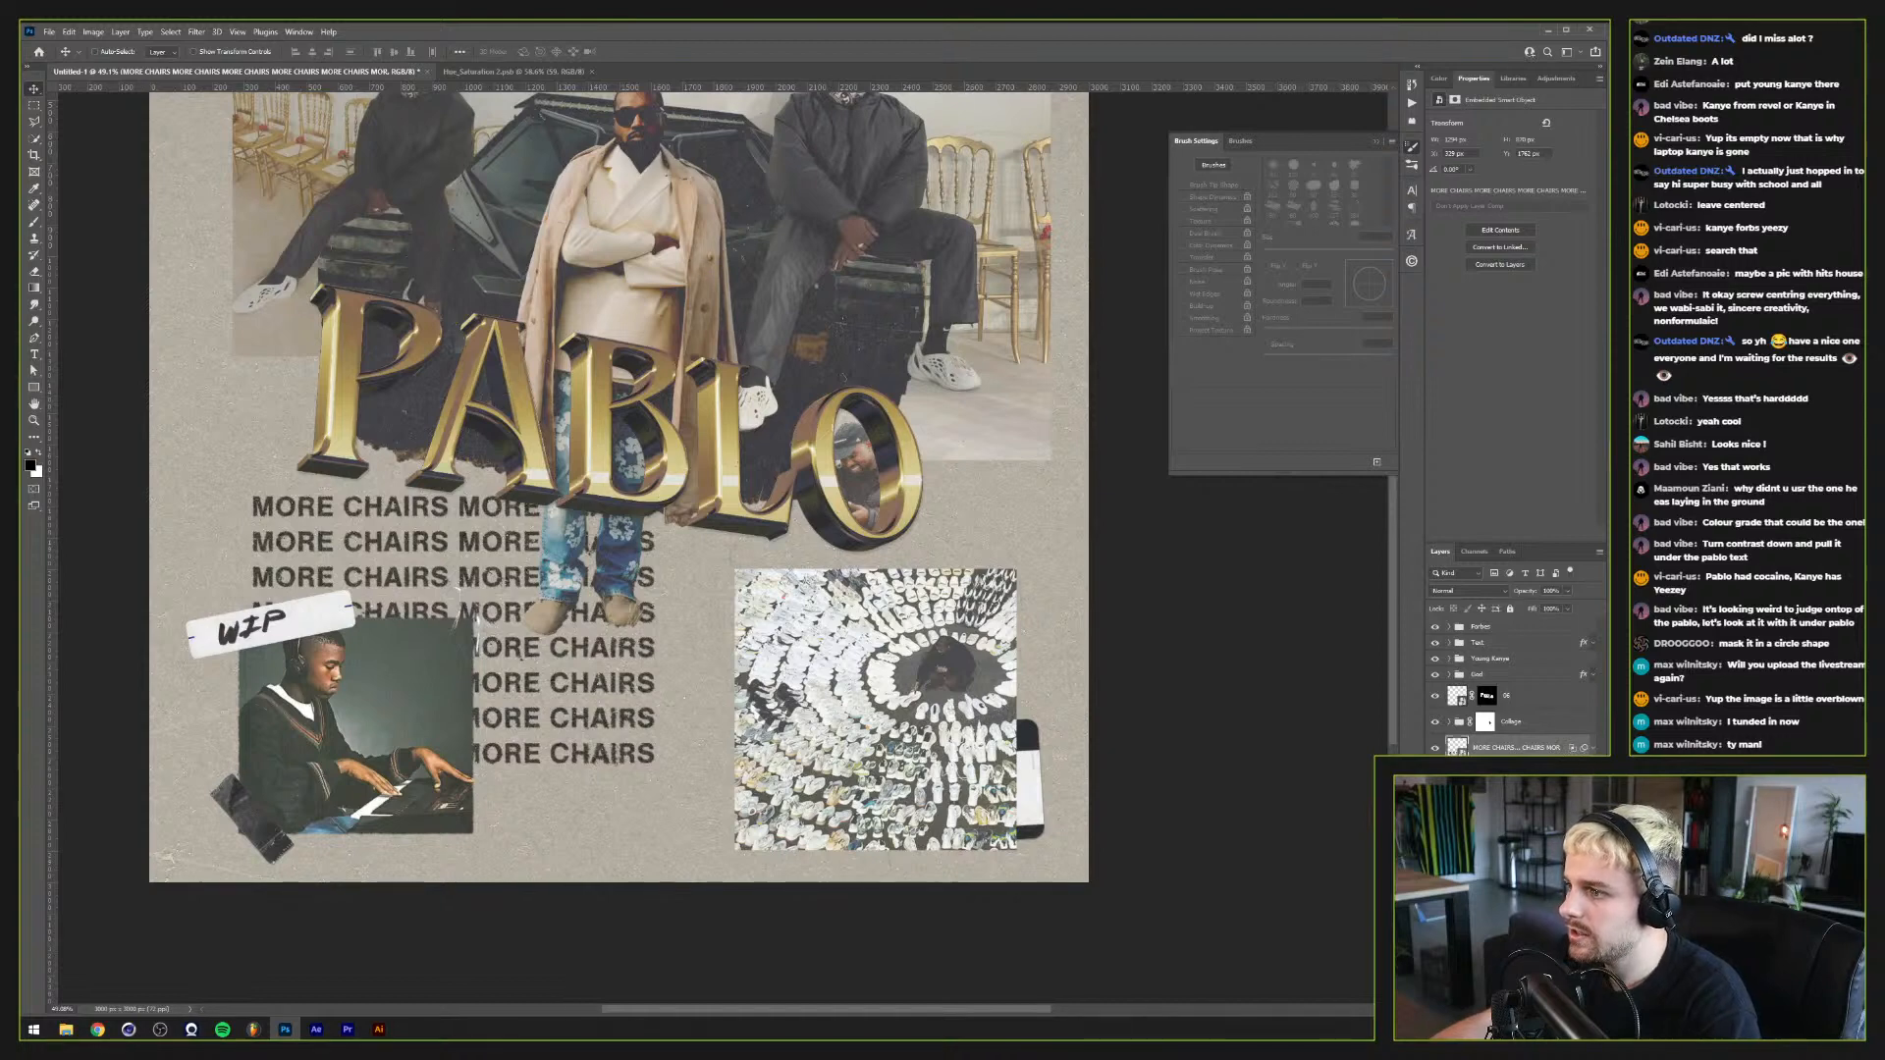
key(ctrl+g)
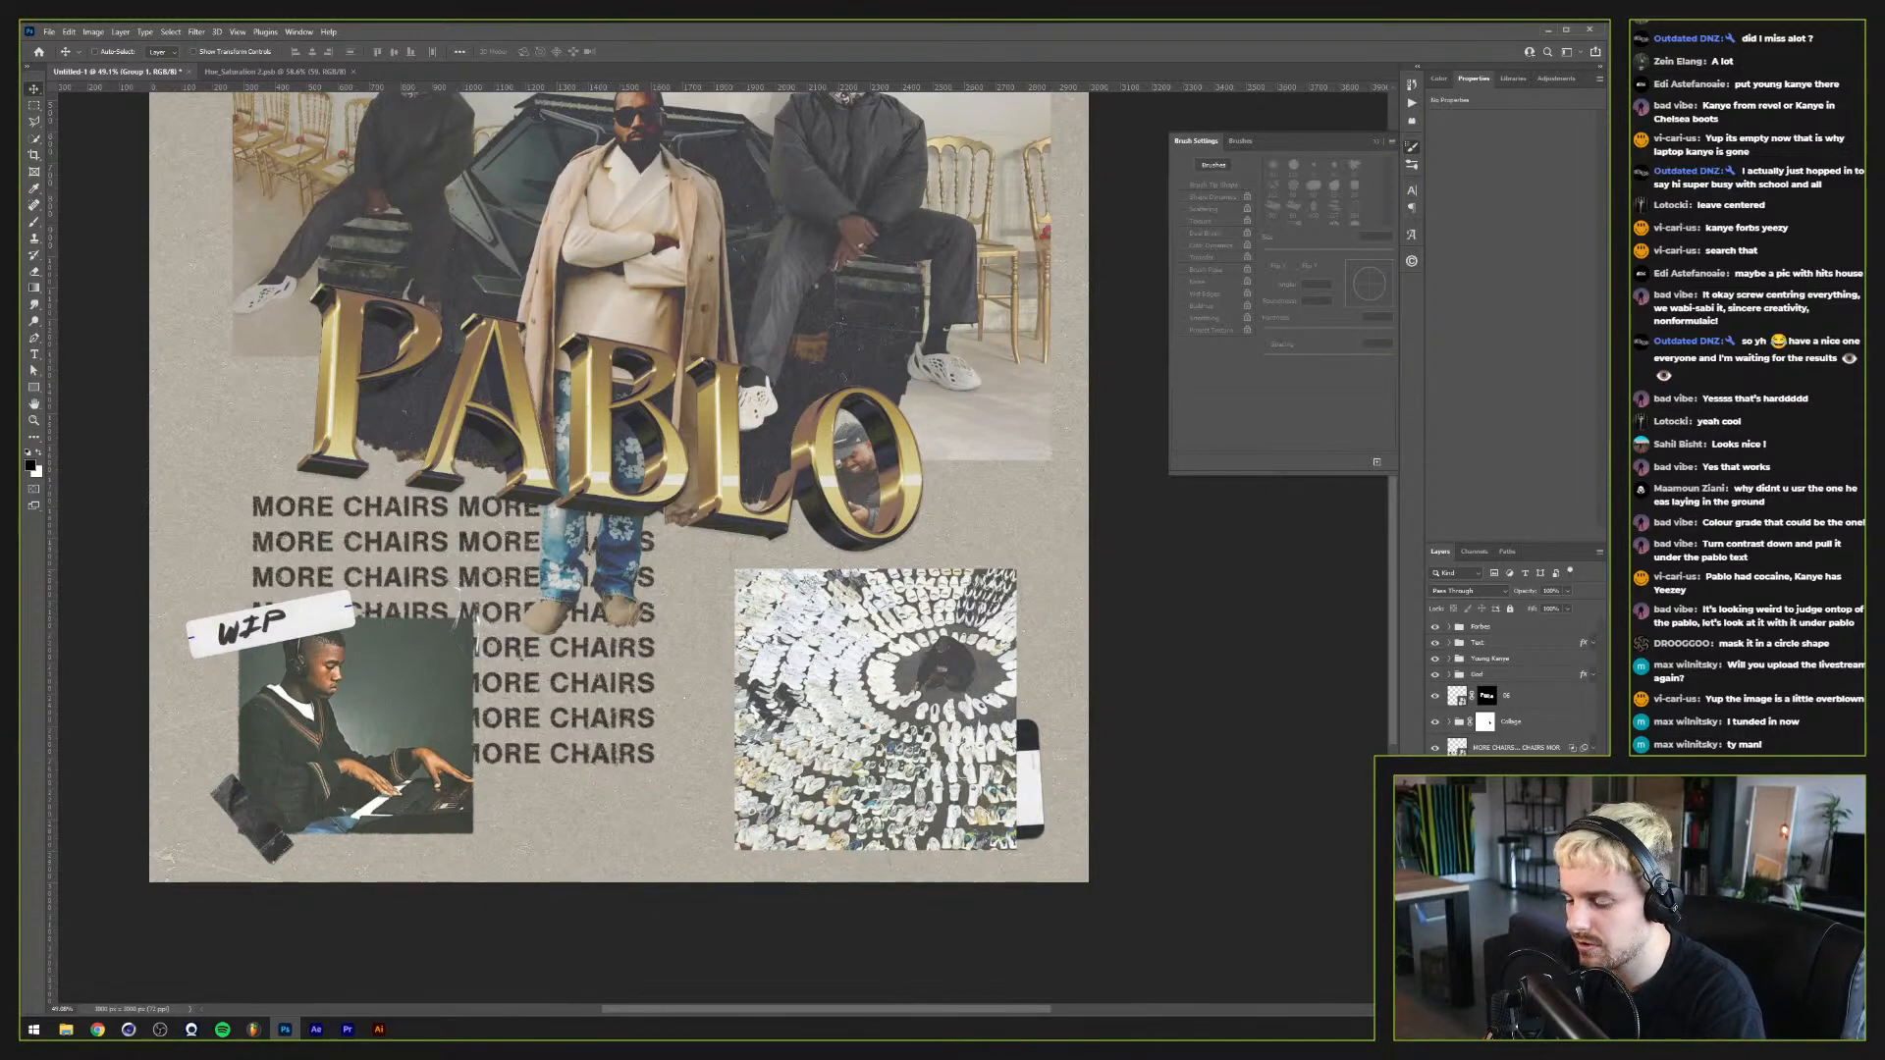
key(ctrl+z)
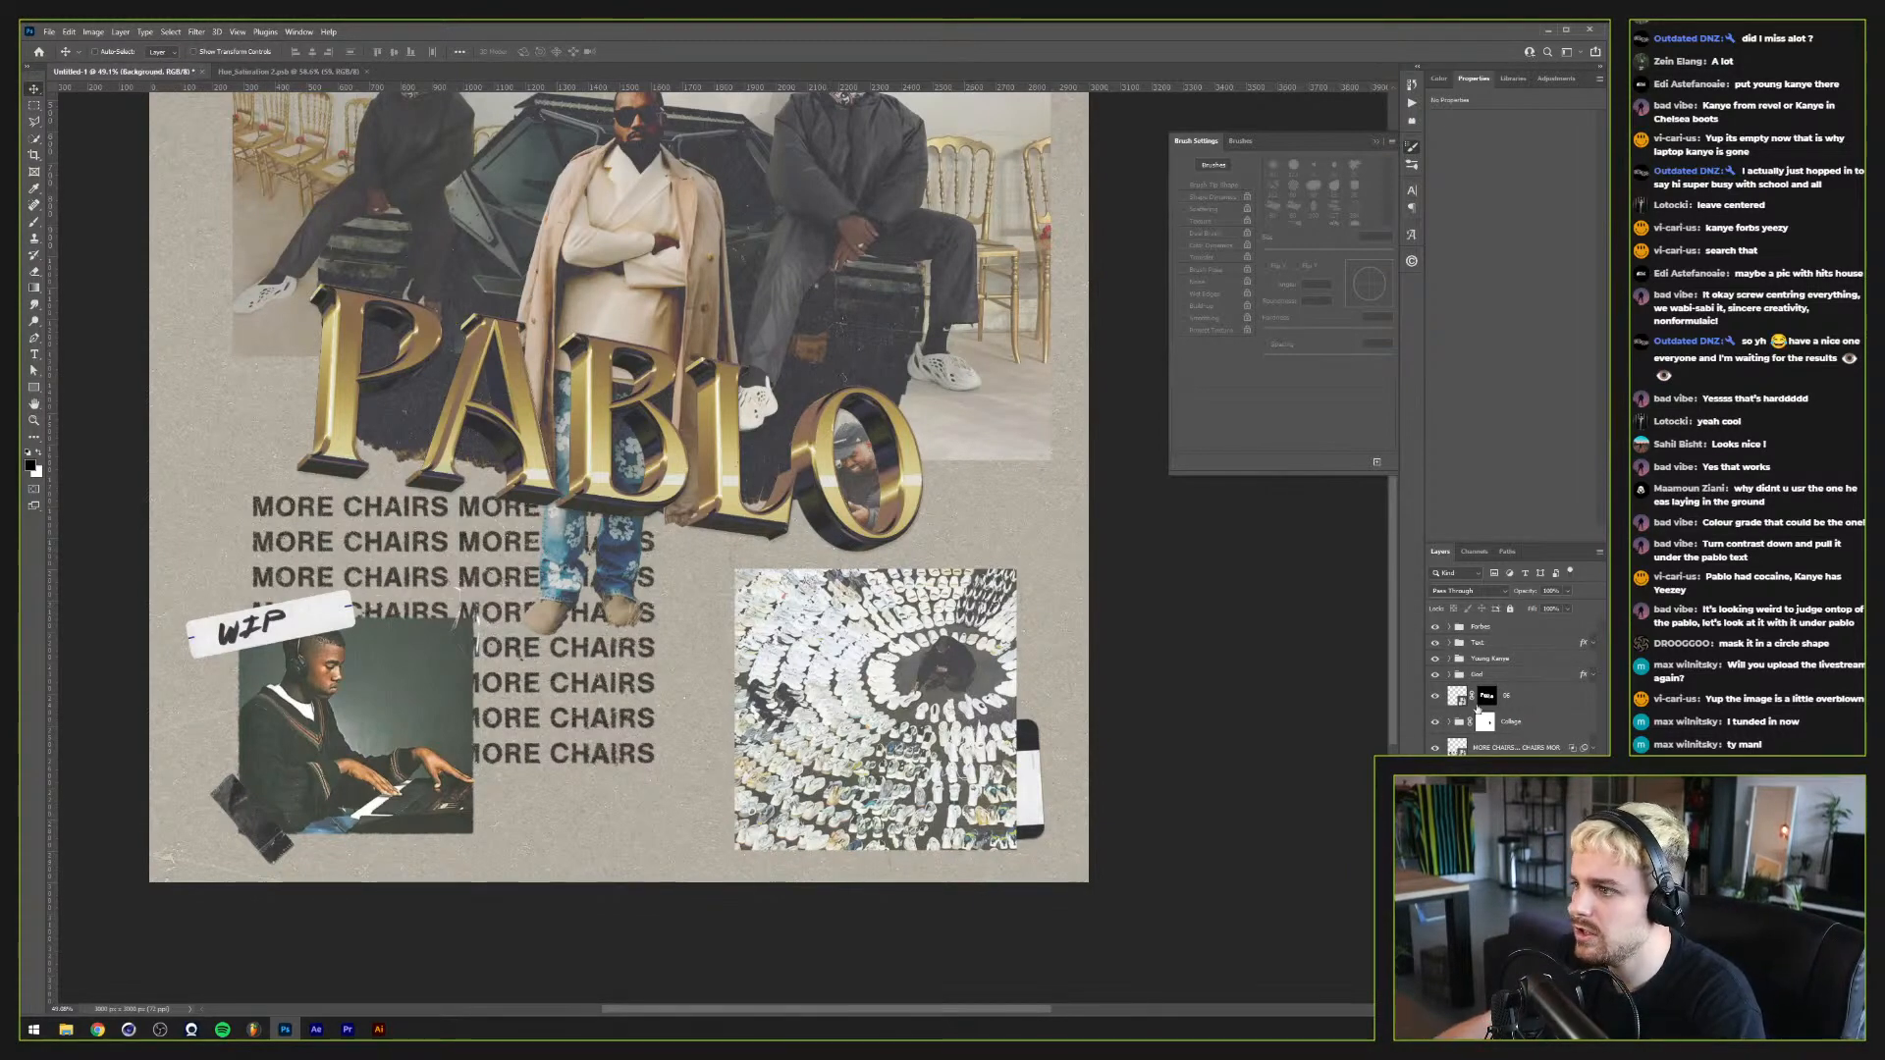
Step: Fine-tune the brightest end of the curve in the Forbes group's Curves adjustment, leaving the group collapsed
click(1482, 628)
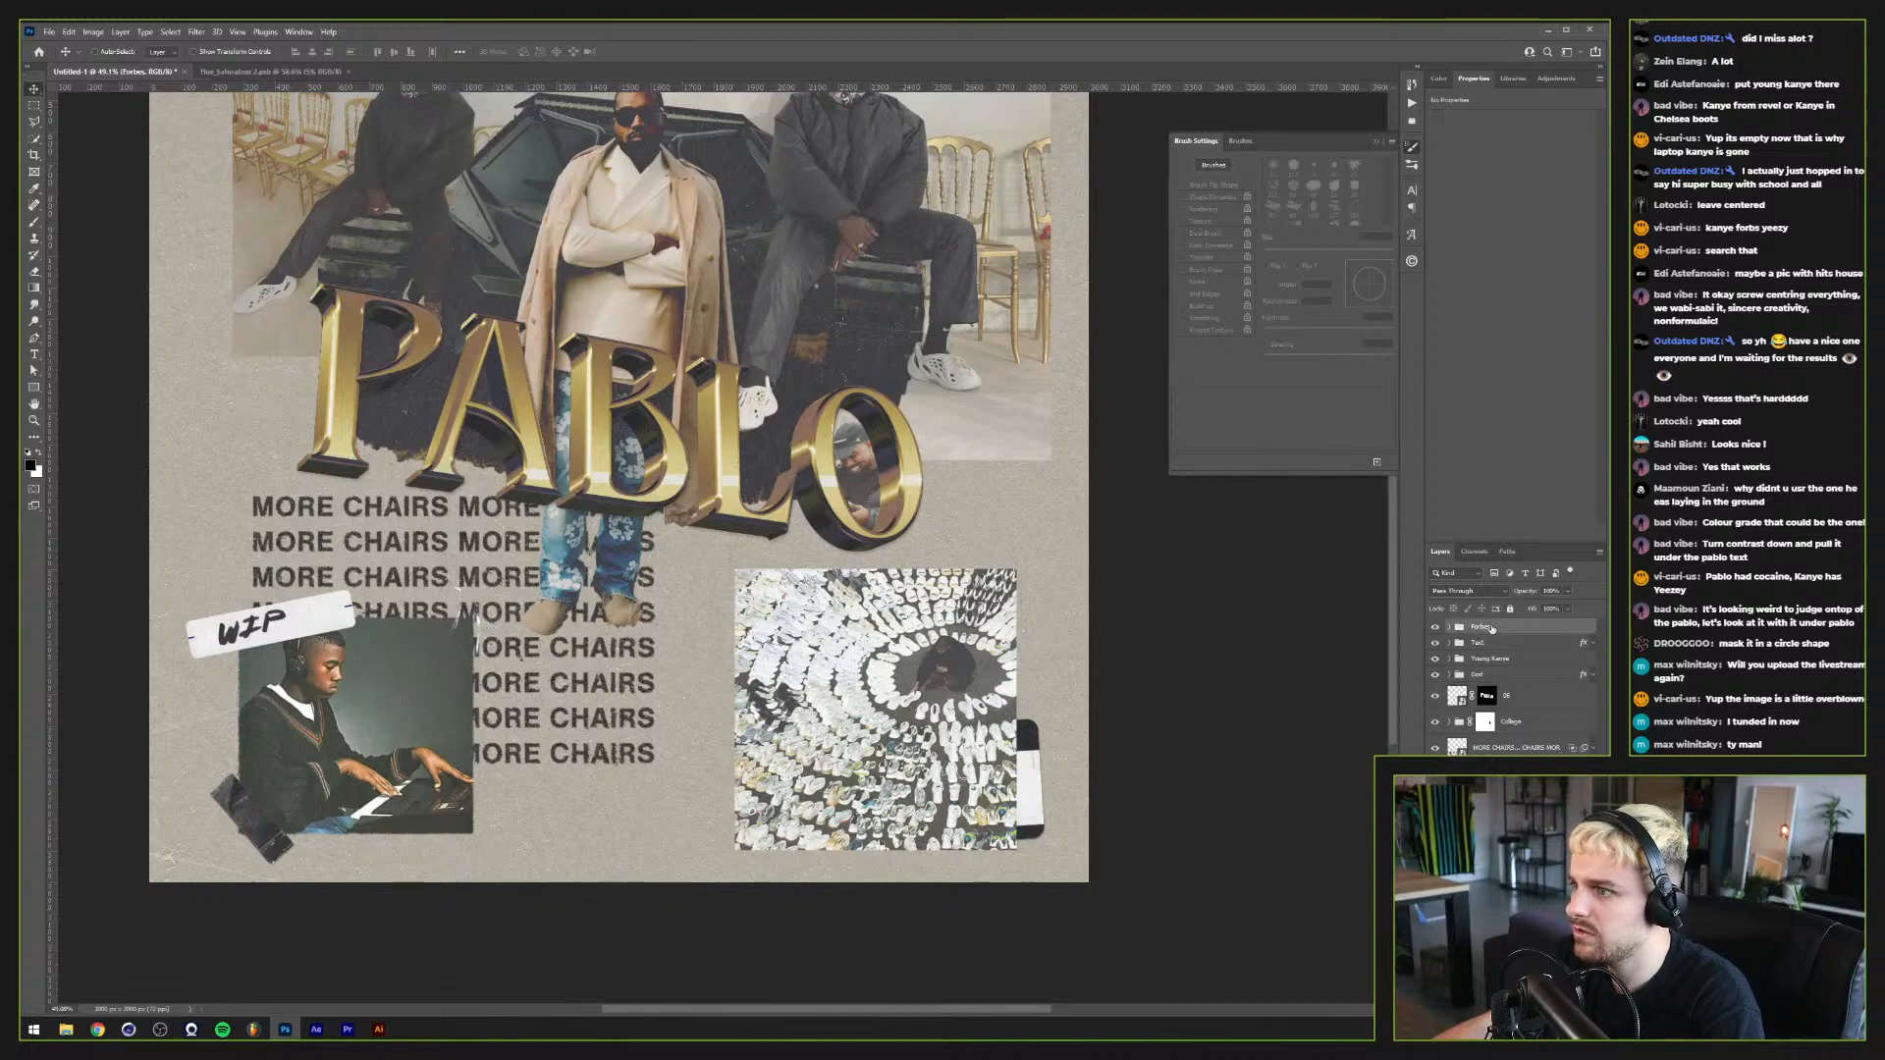
click(1450, 627)
click(1517, 649)
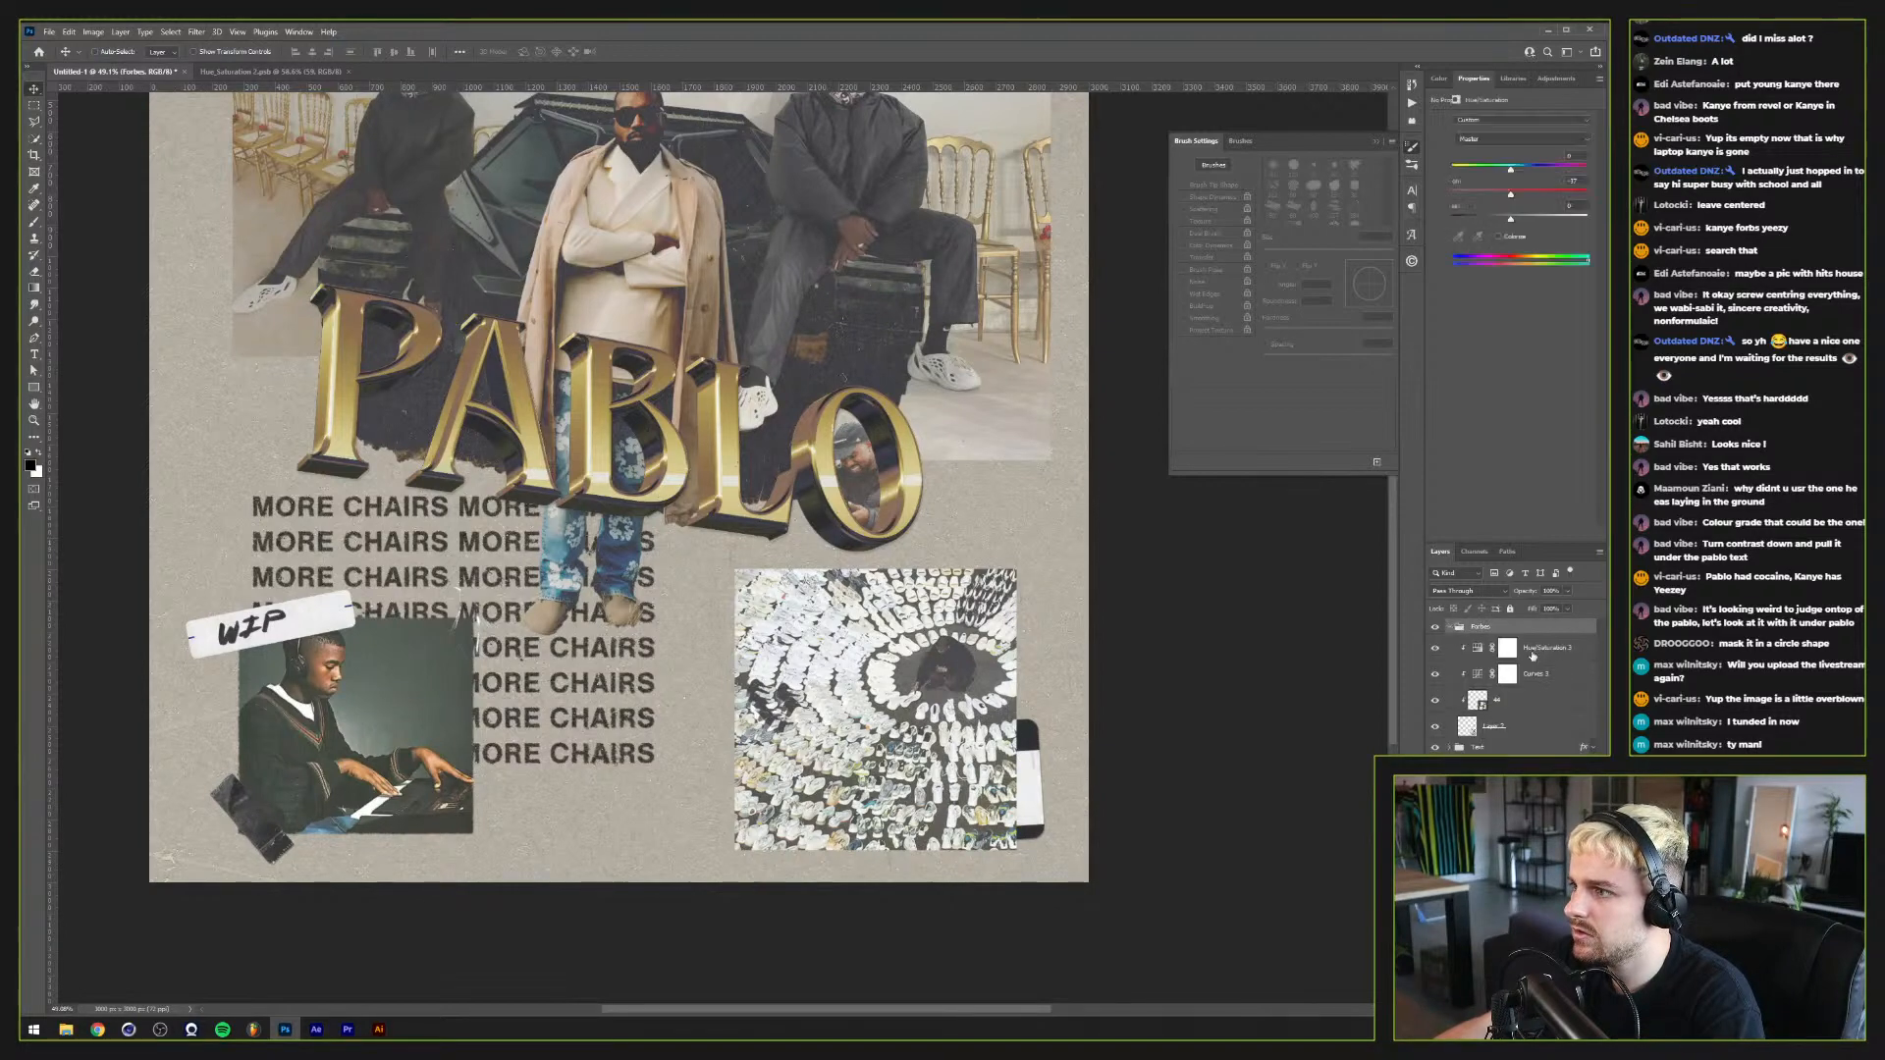
click(1515, 683)
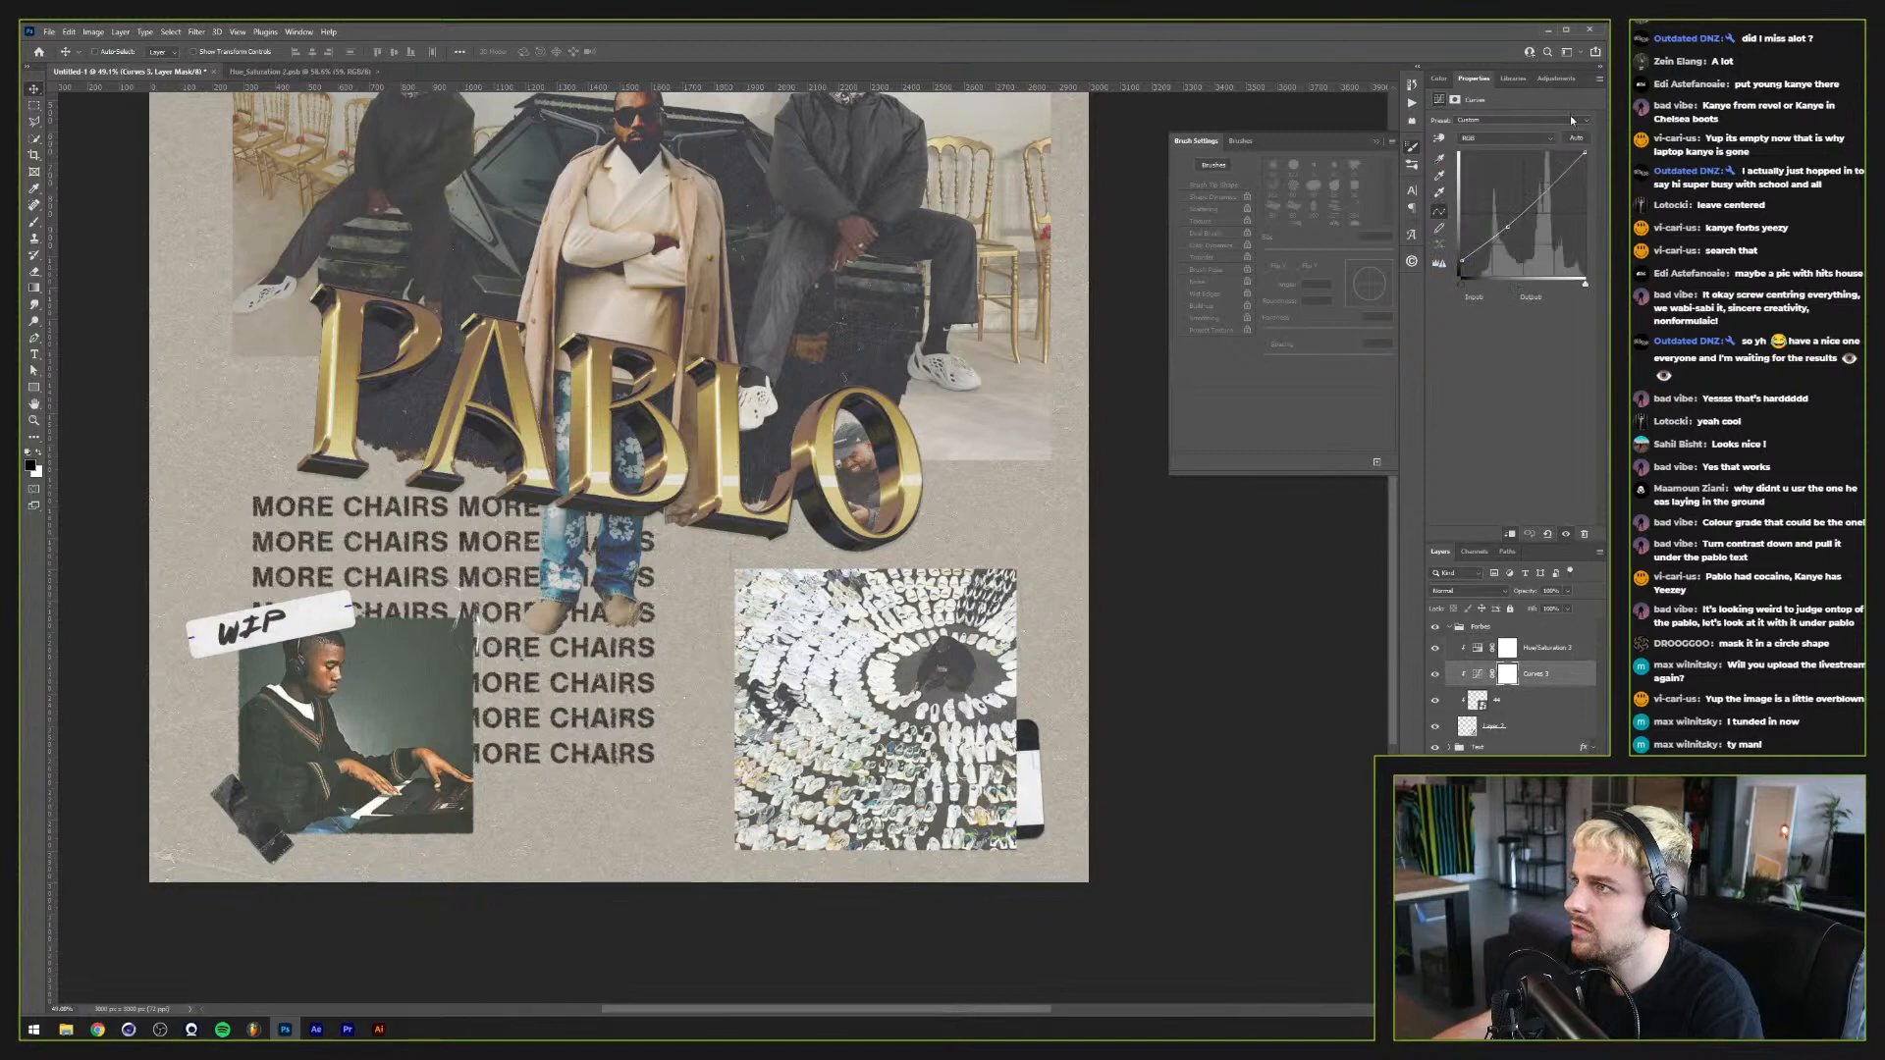
drag(1586, 154, 1592, 155)
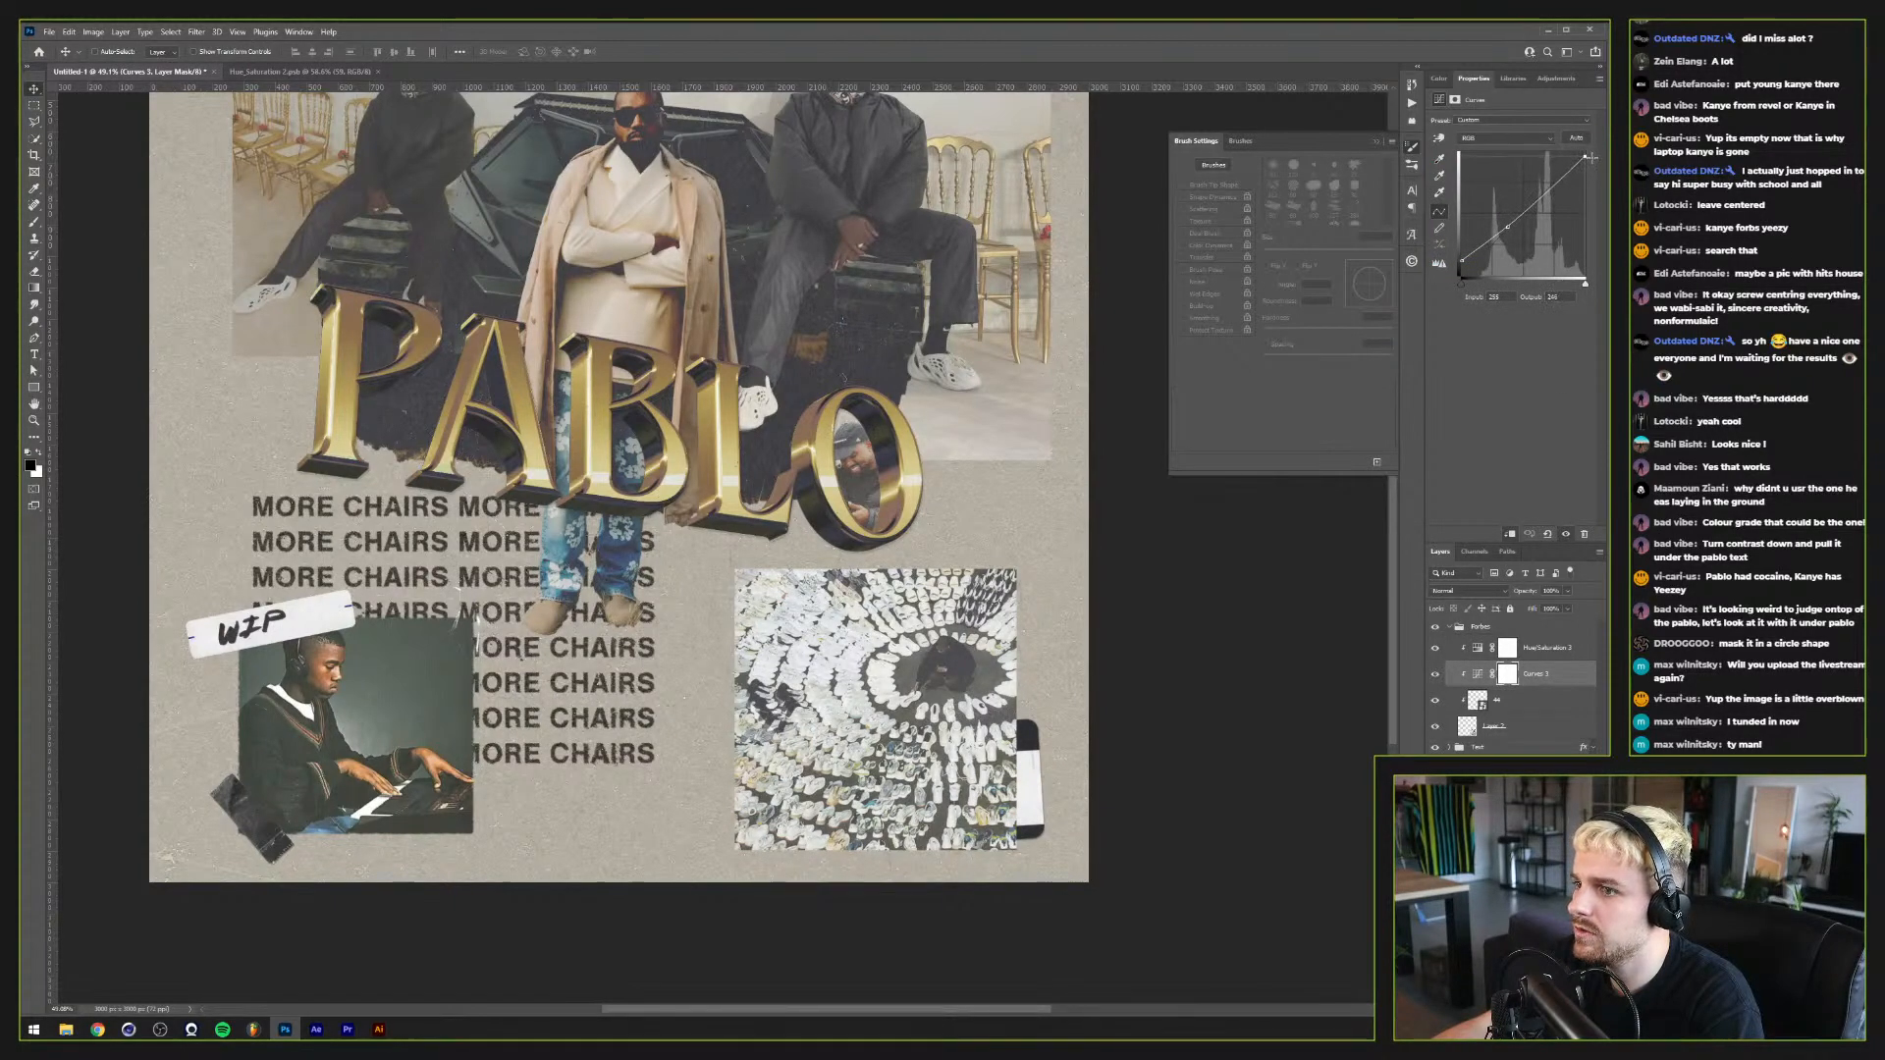
click(1452, 628)
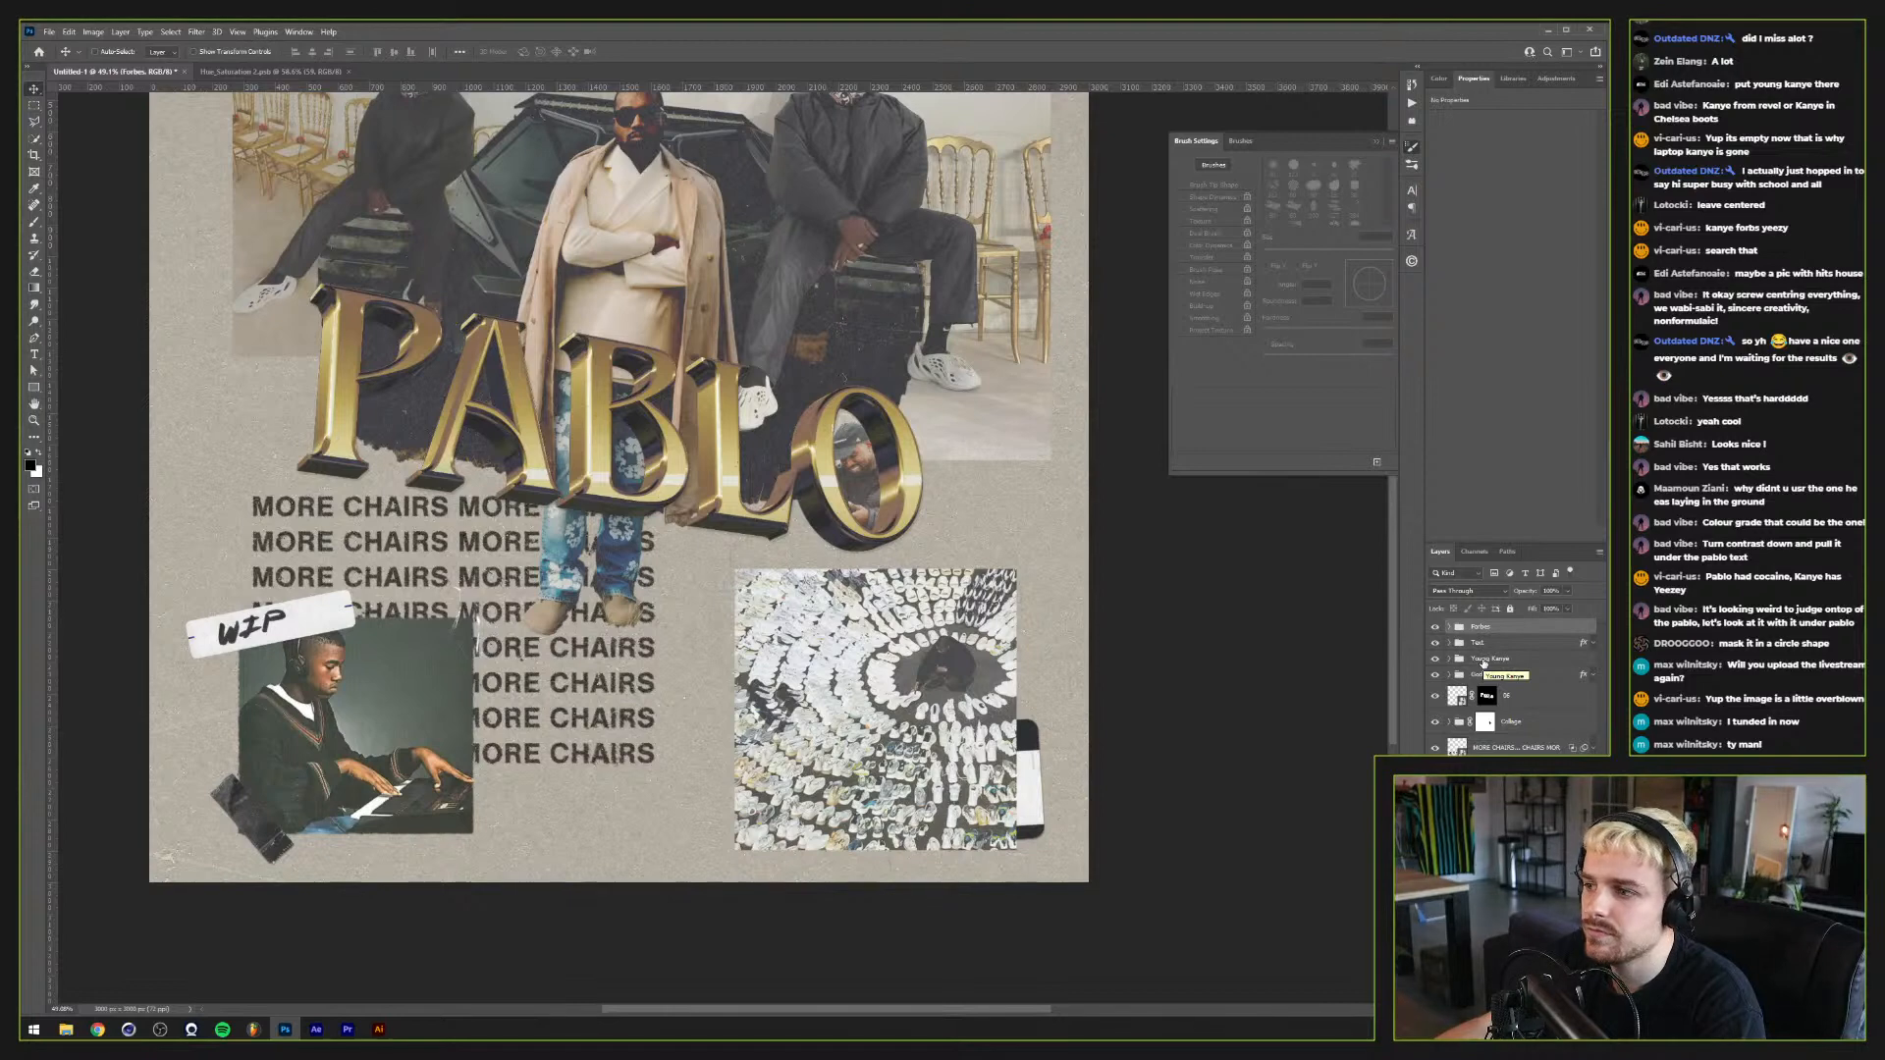
Step: Move the name-sticker group to the top of the layer stack and place the sticker over the shoe photo's lower-right corner
click(1483, 660)
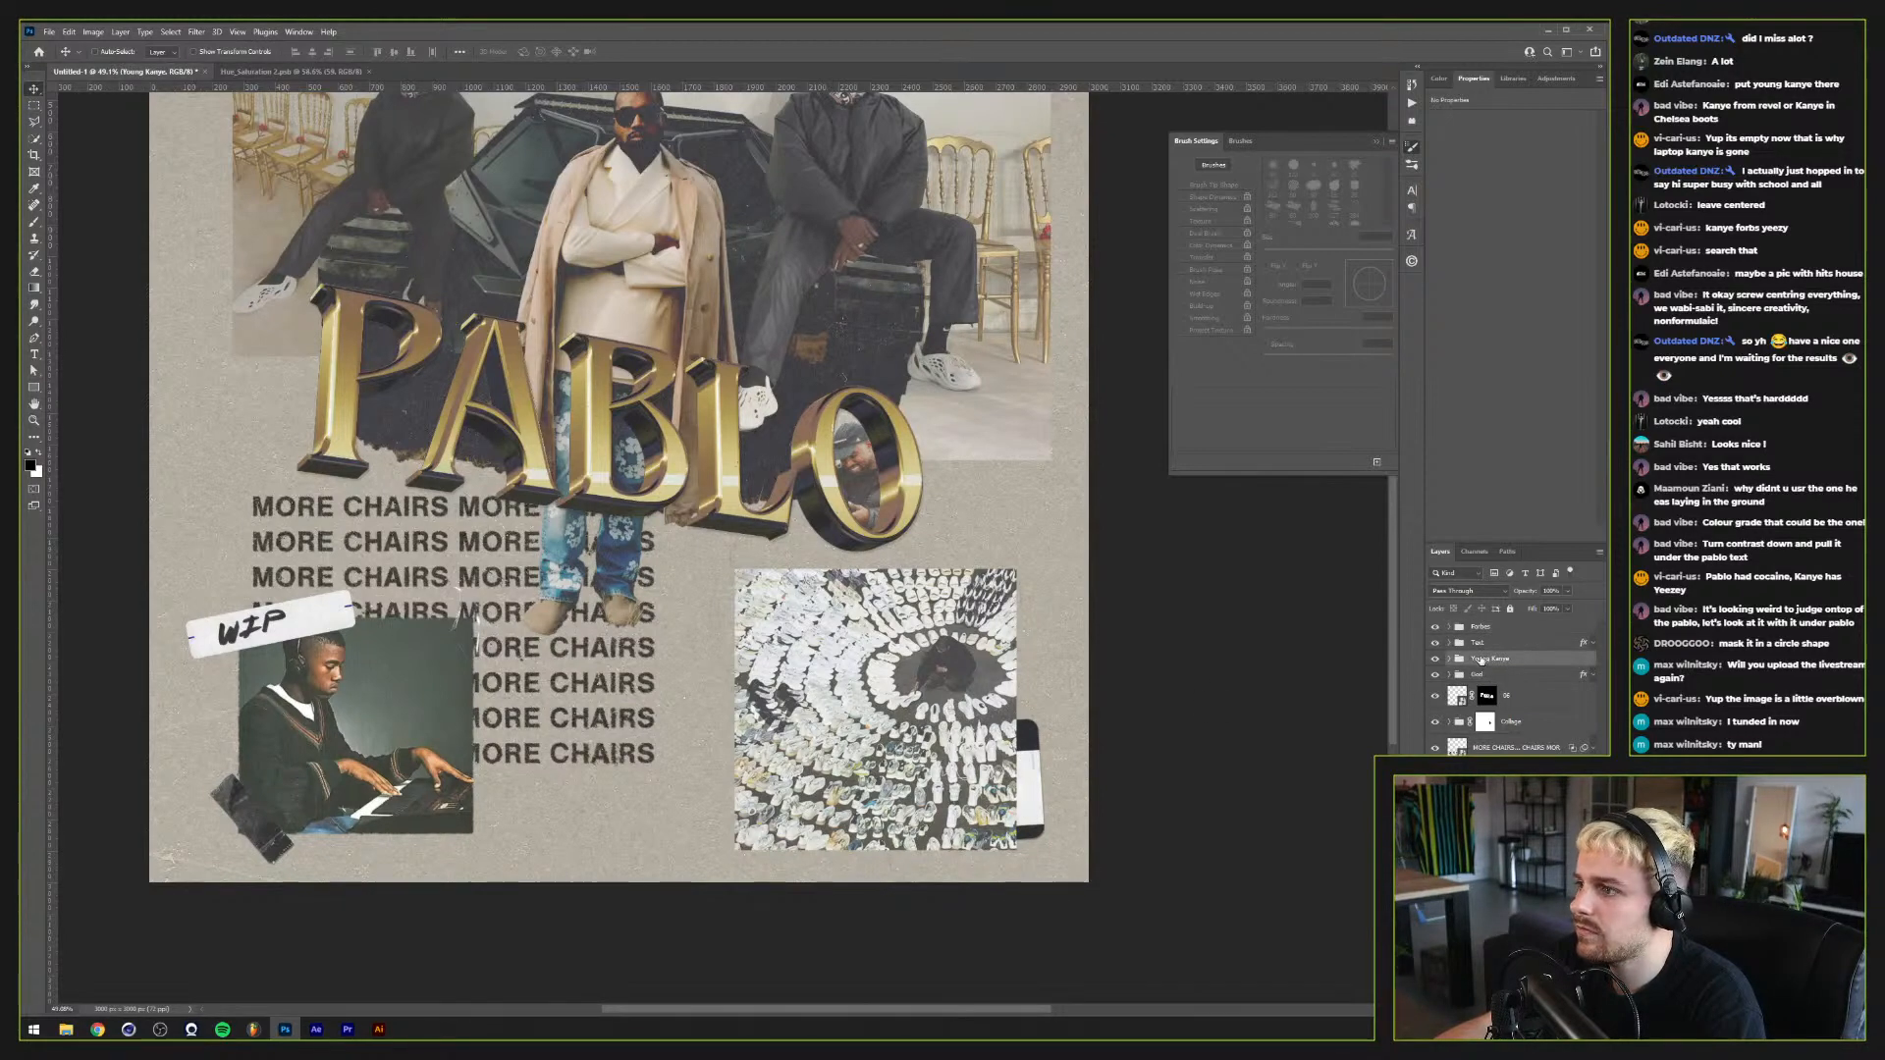
drag(1482, 660, 1496, 622)
drag(1020, 786, 1041, 807)
Step: Rename the name-sticker group as Signature
double_click(1475, 628)
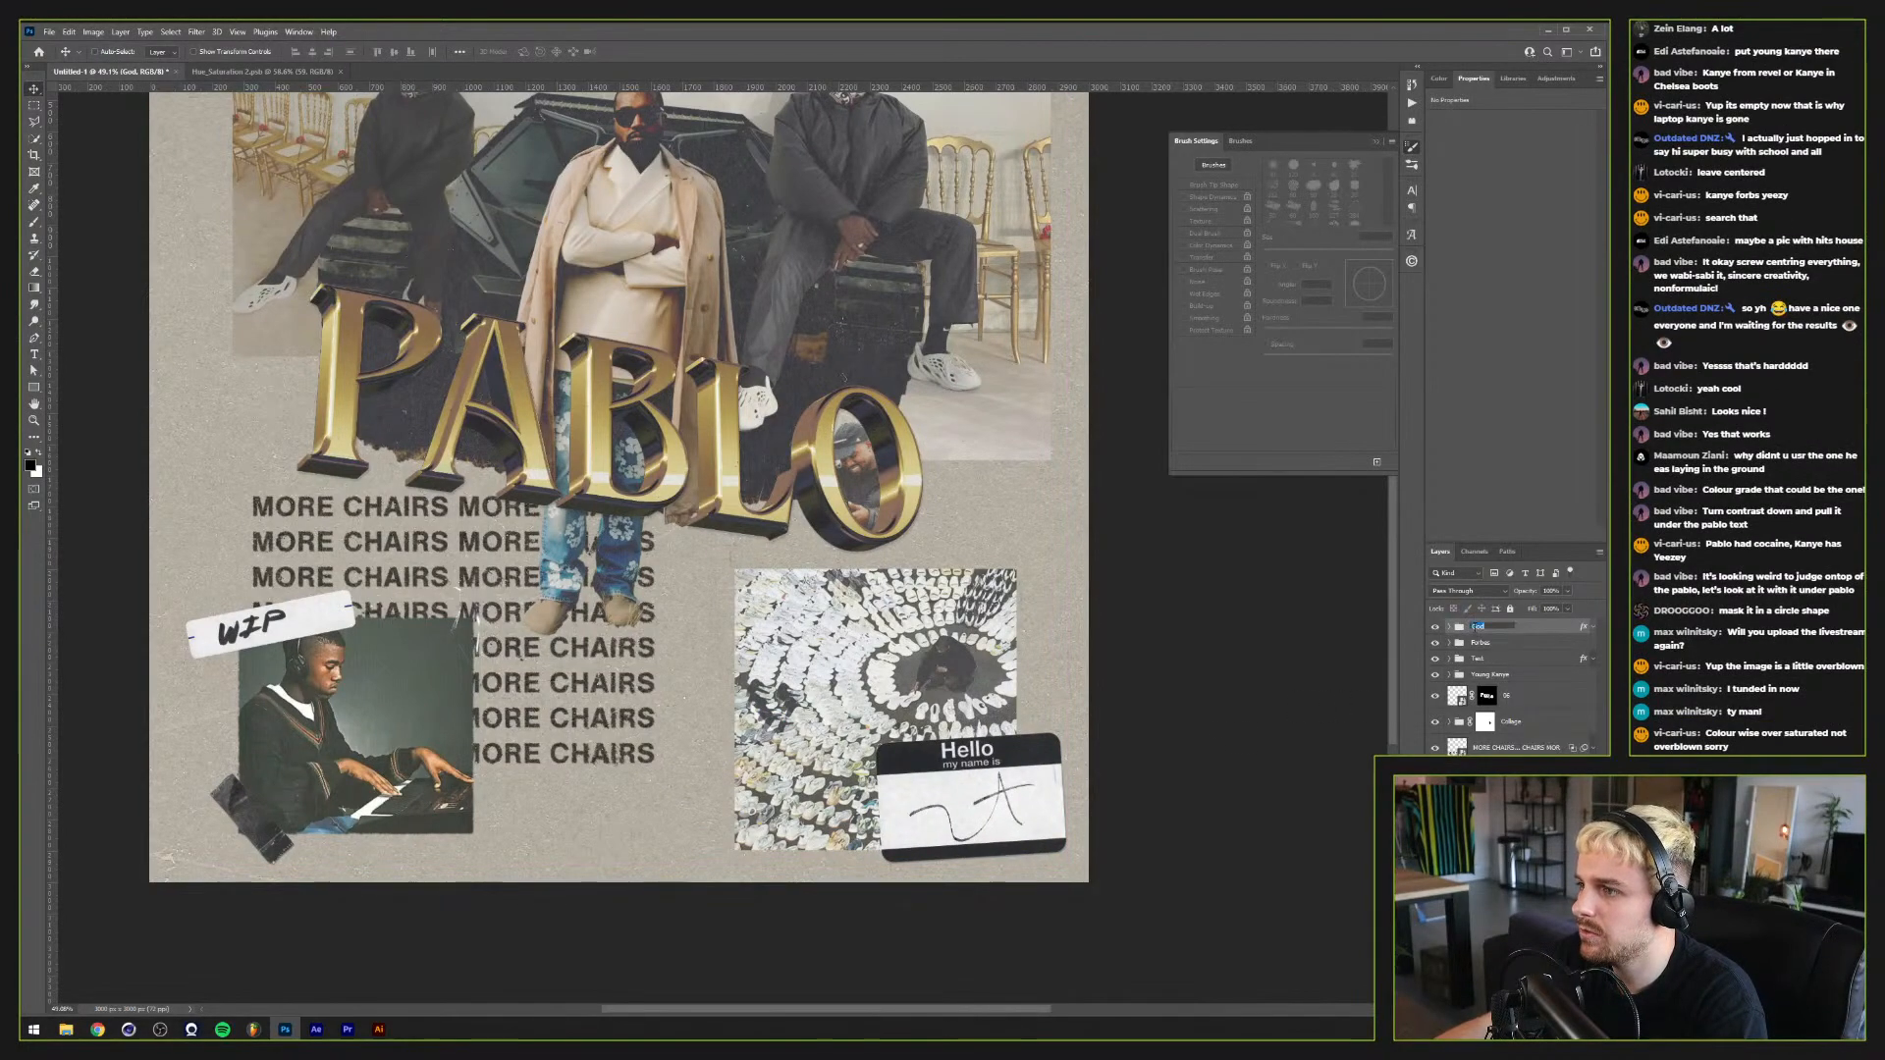
text(Signature)
key(Return)
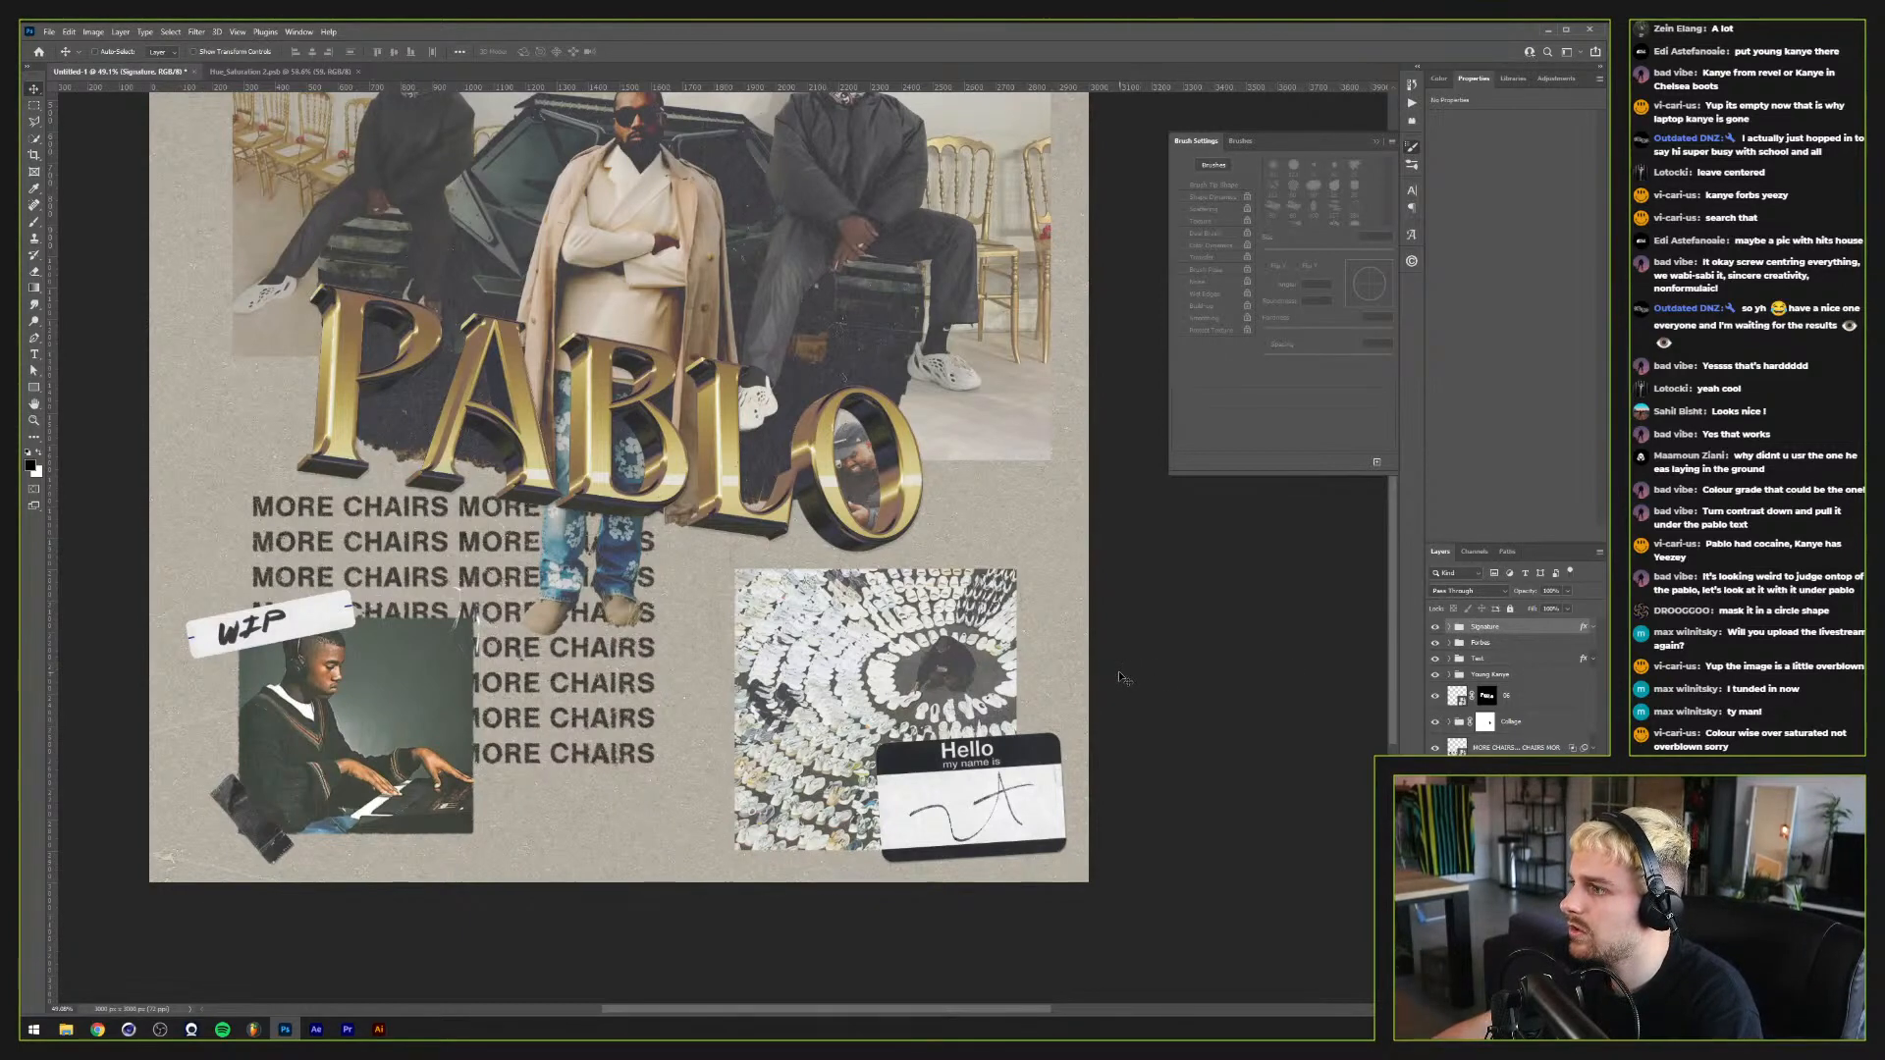
Step: Add a Photo Filter adjustment above Hue/Saturation in the Forbes group and clip it to the shoe photo
click(1449, 642)
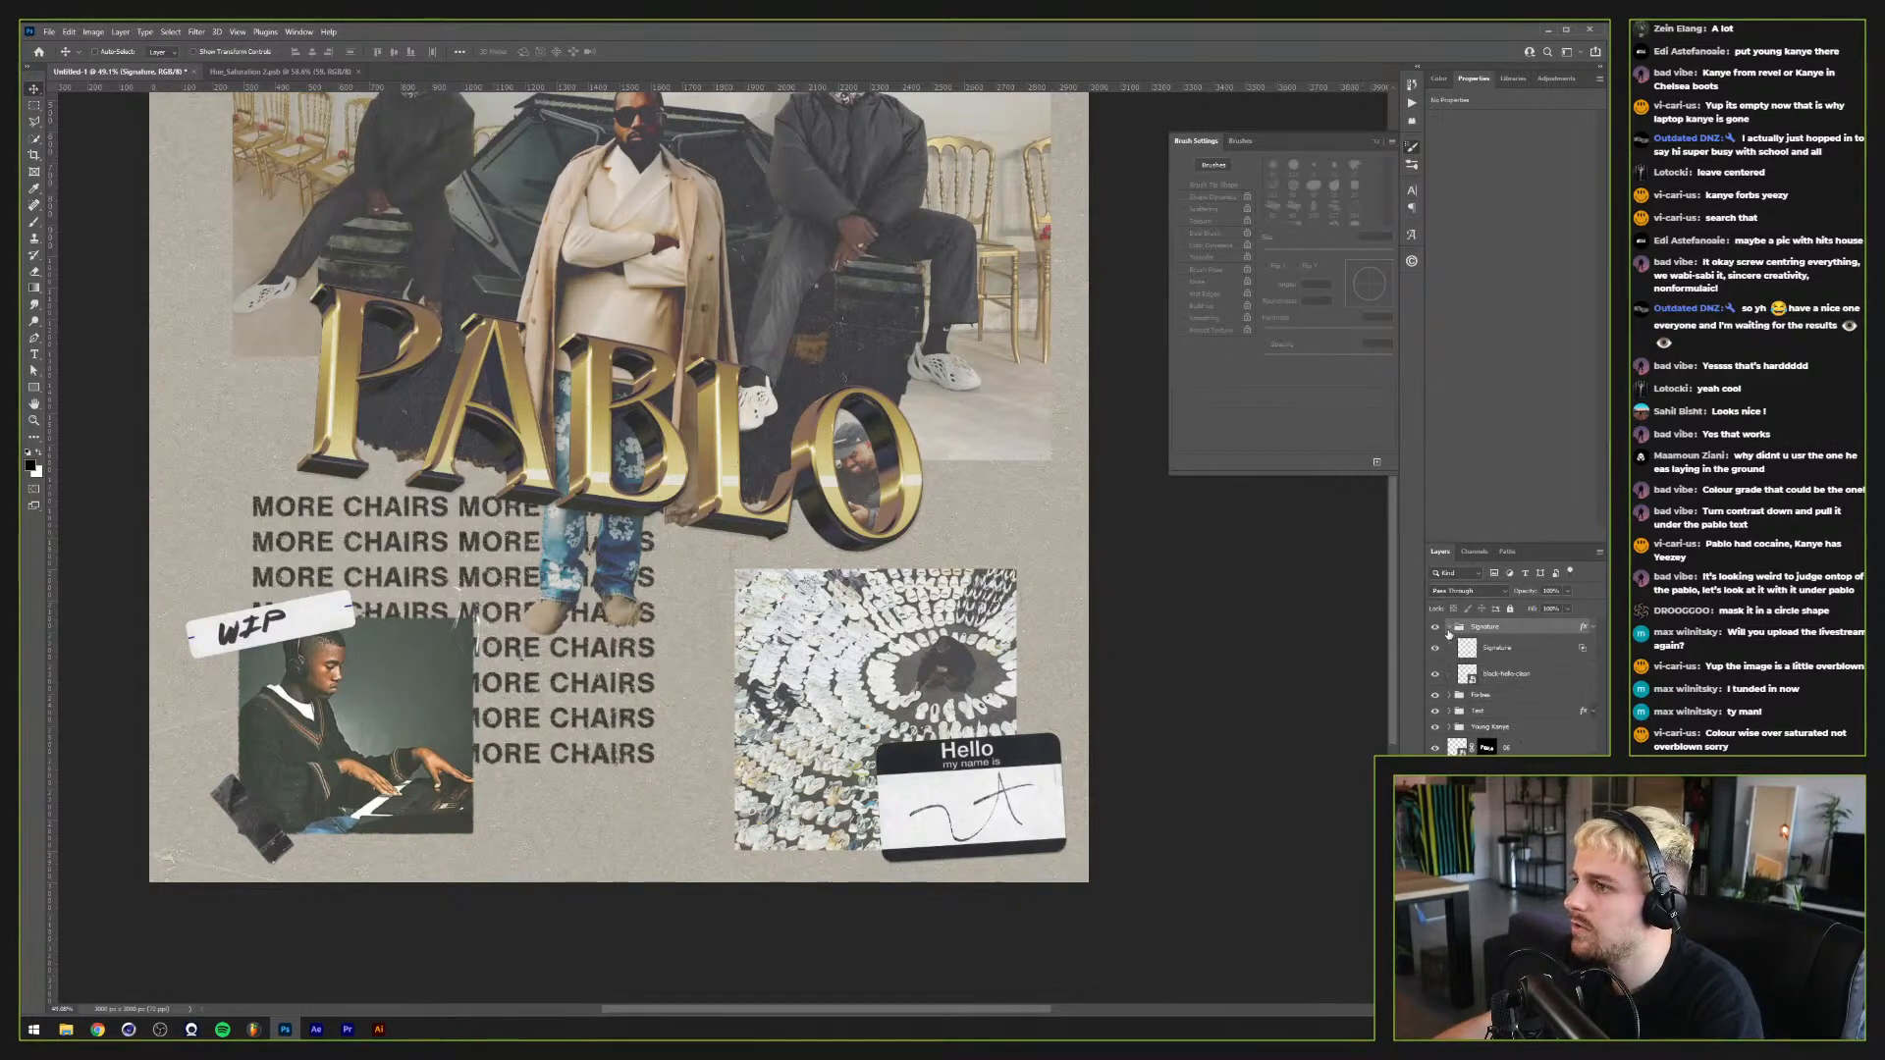
click(1480, 673)
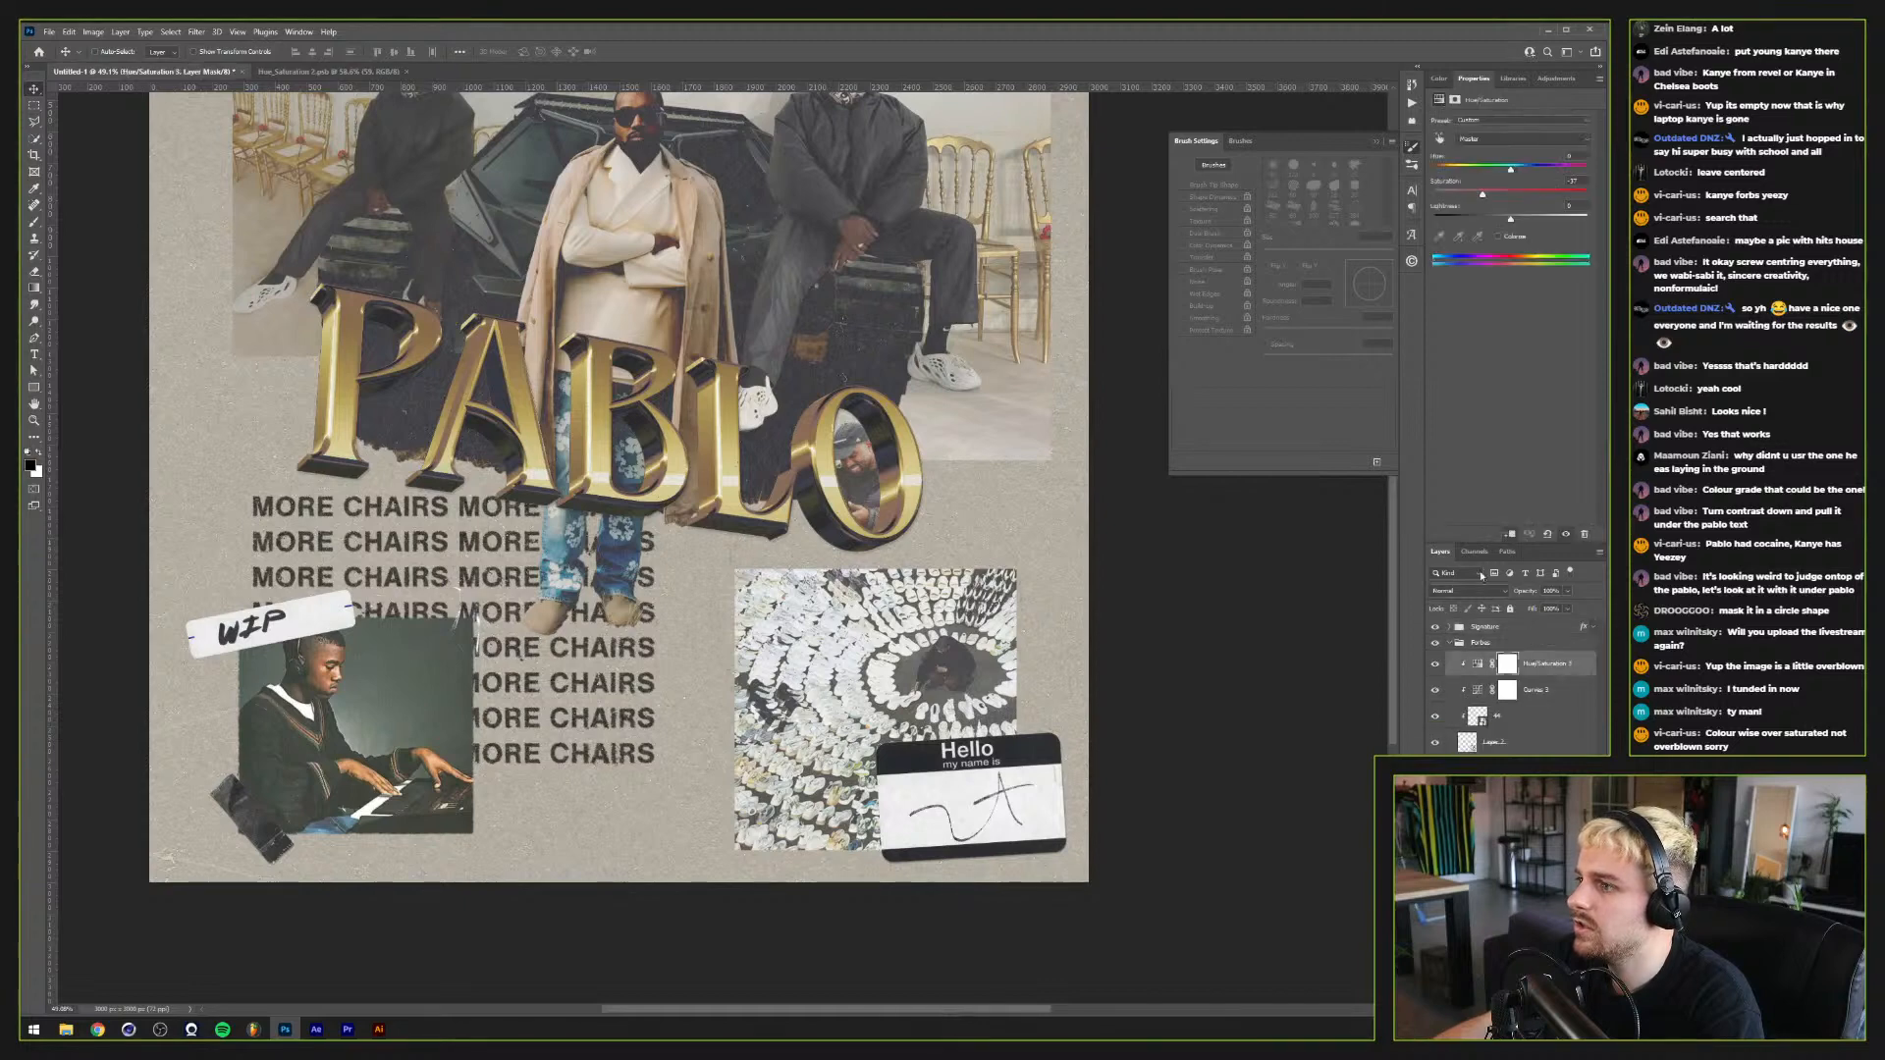
click(1484, 136)
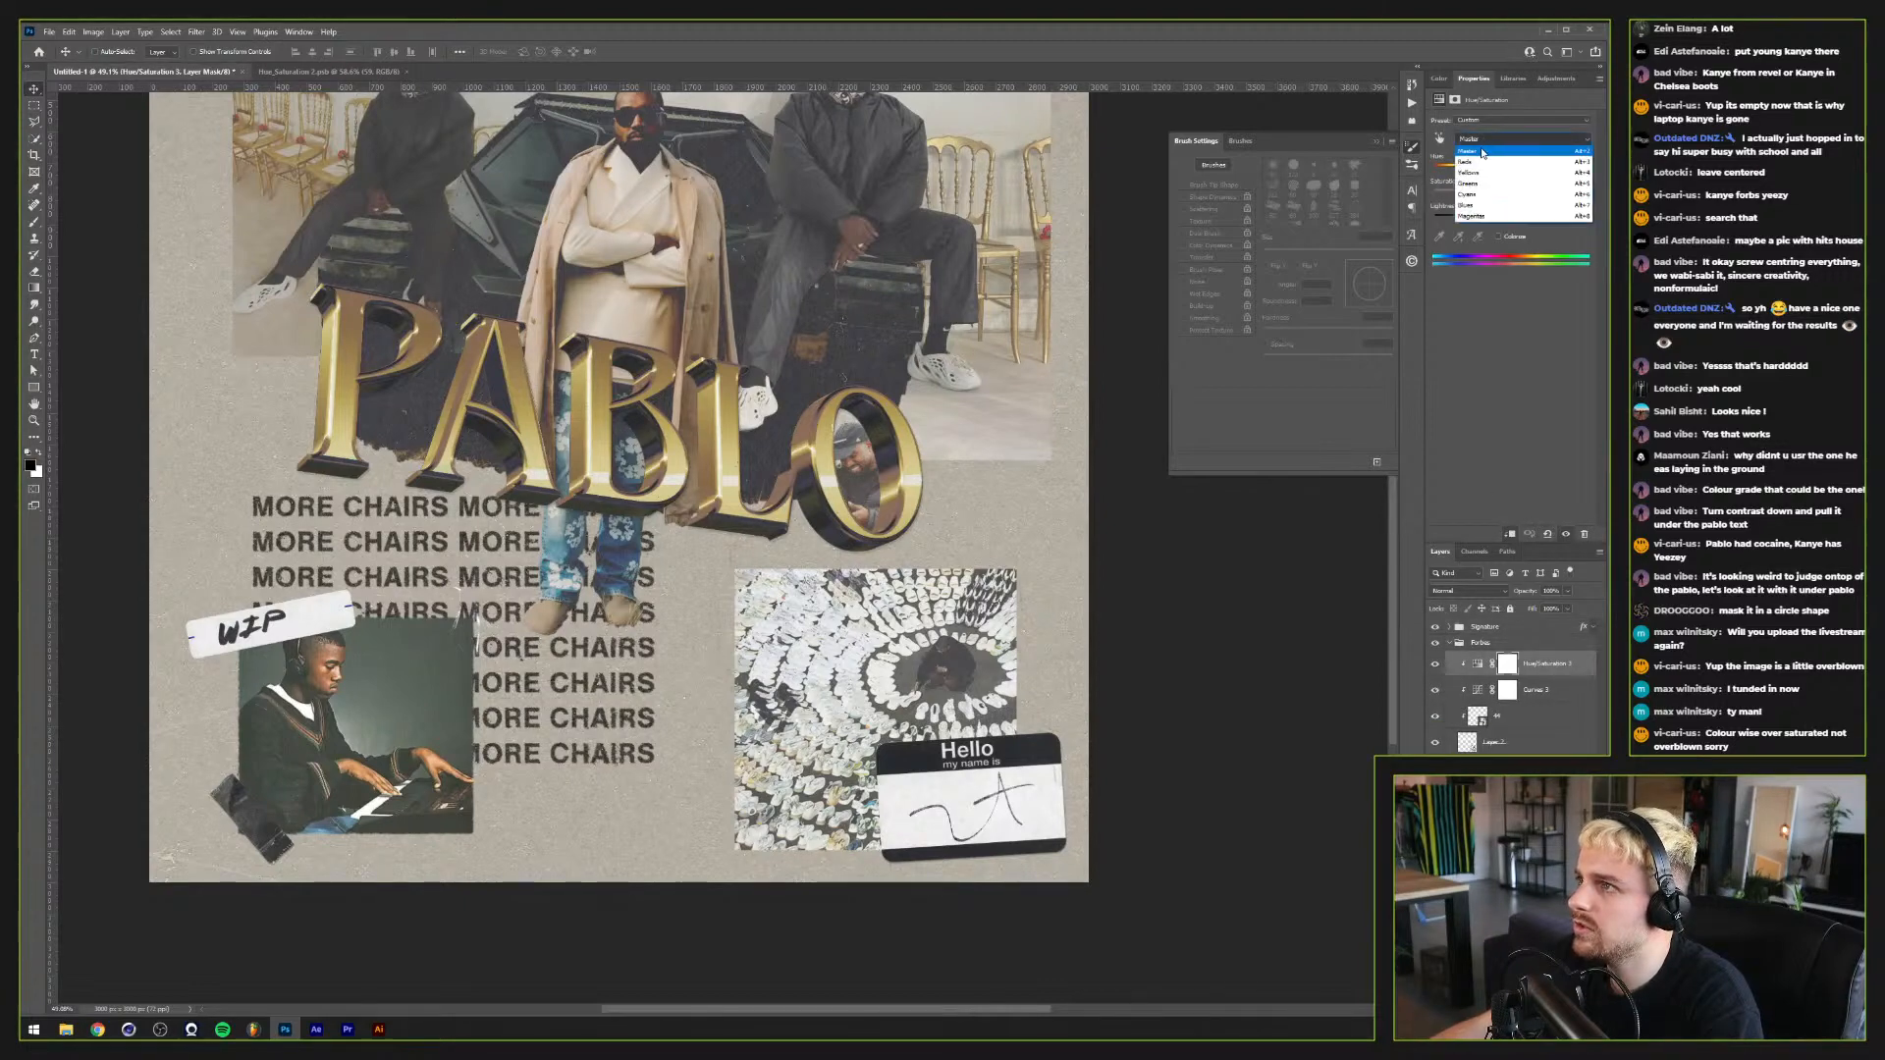
click(1477, 138)
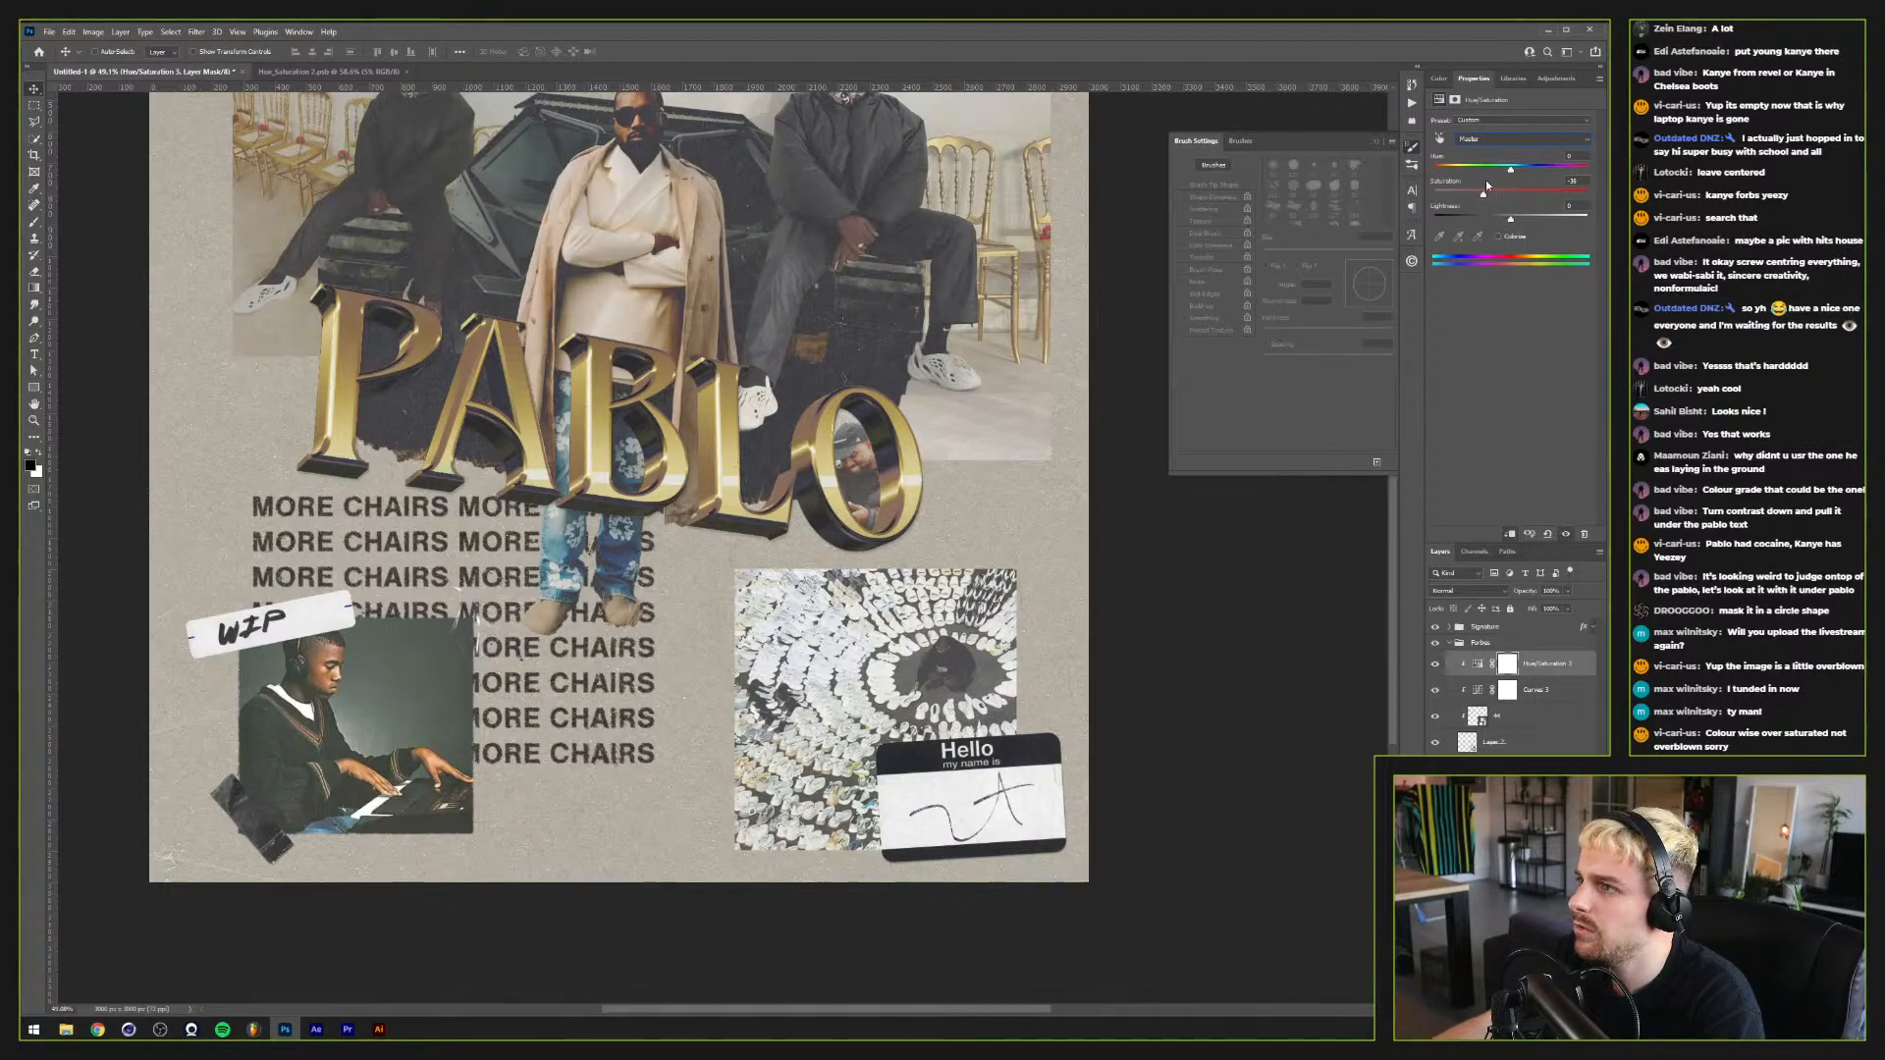
click(1546, 80)
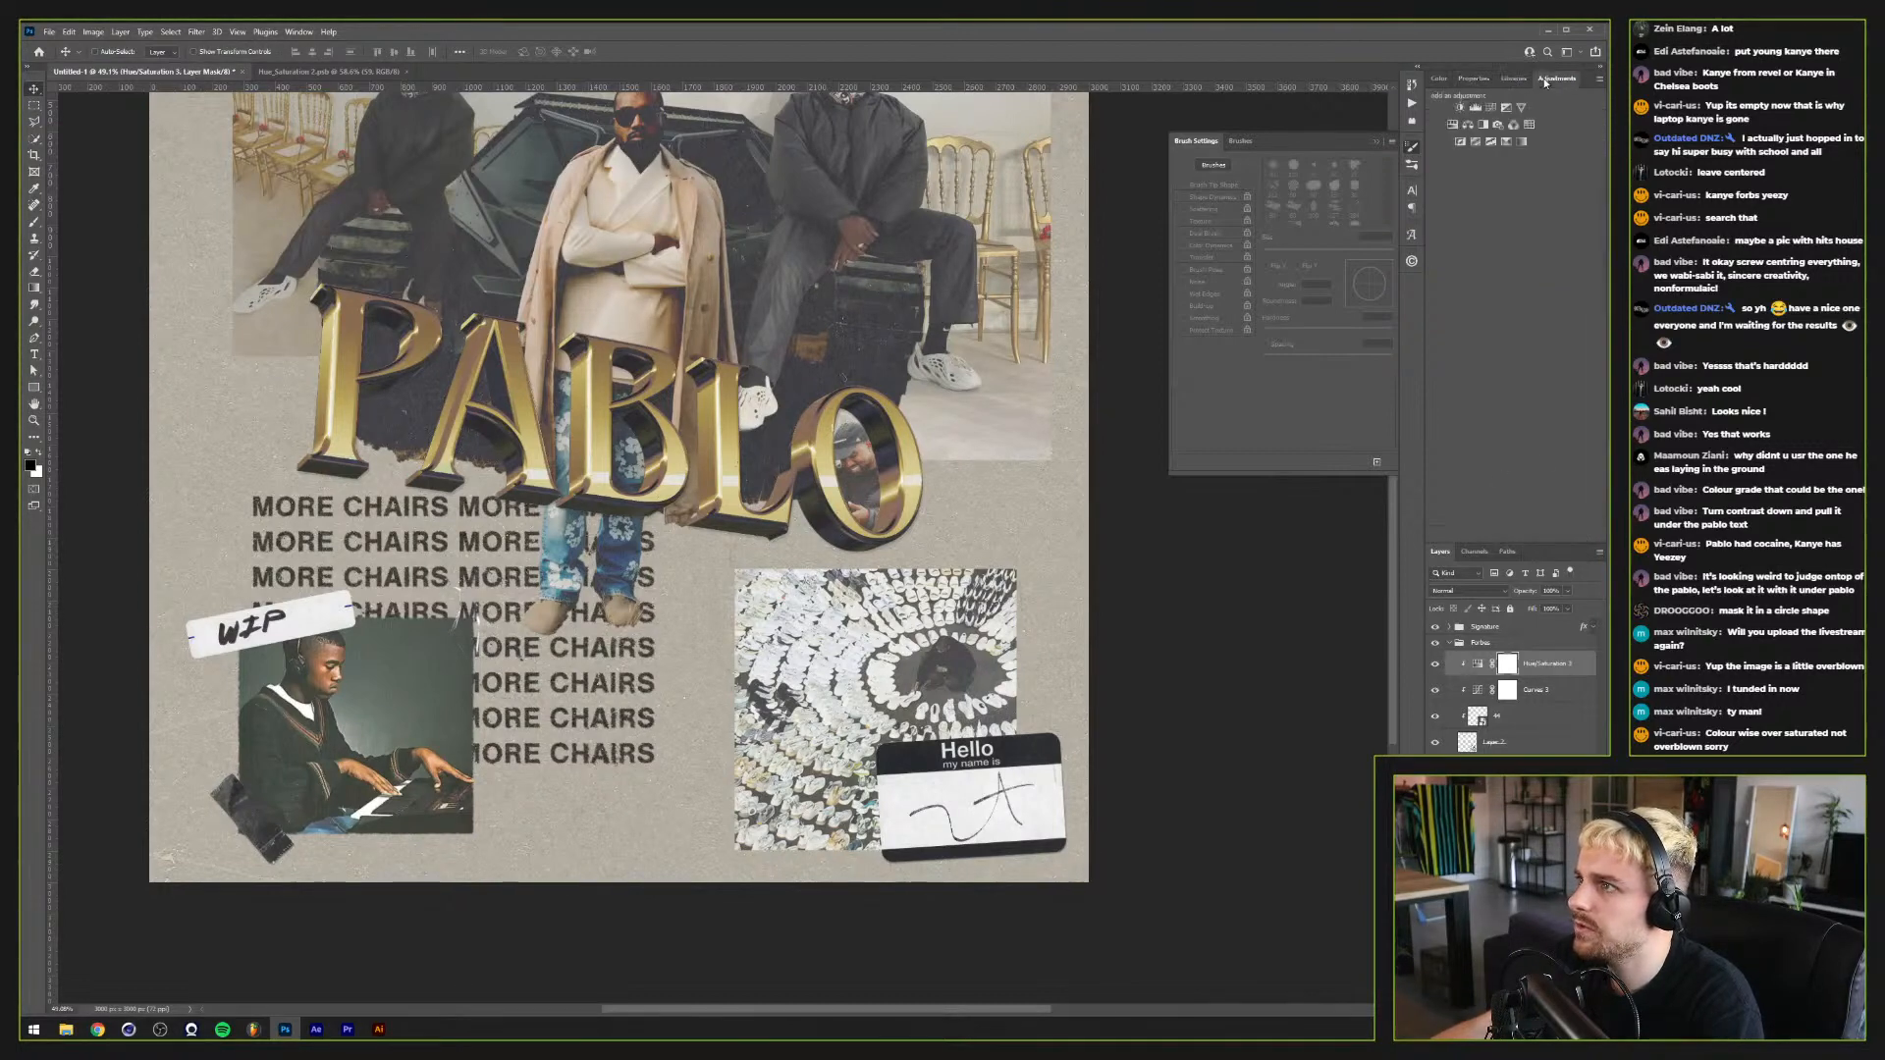
click(1498, 125)
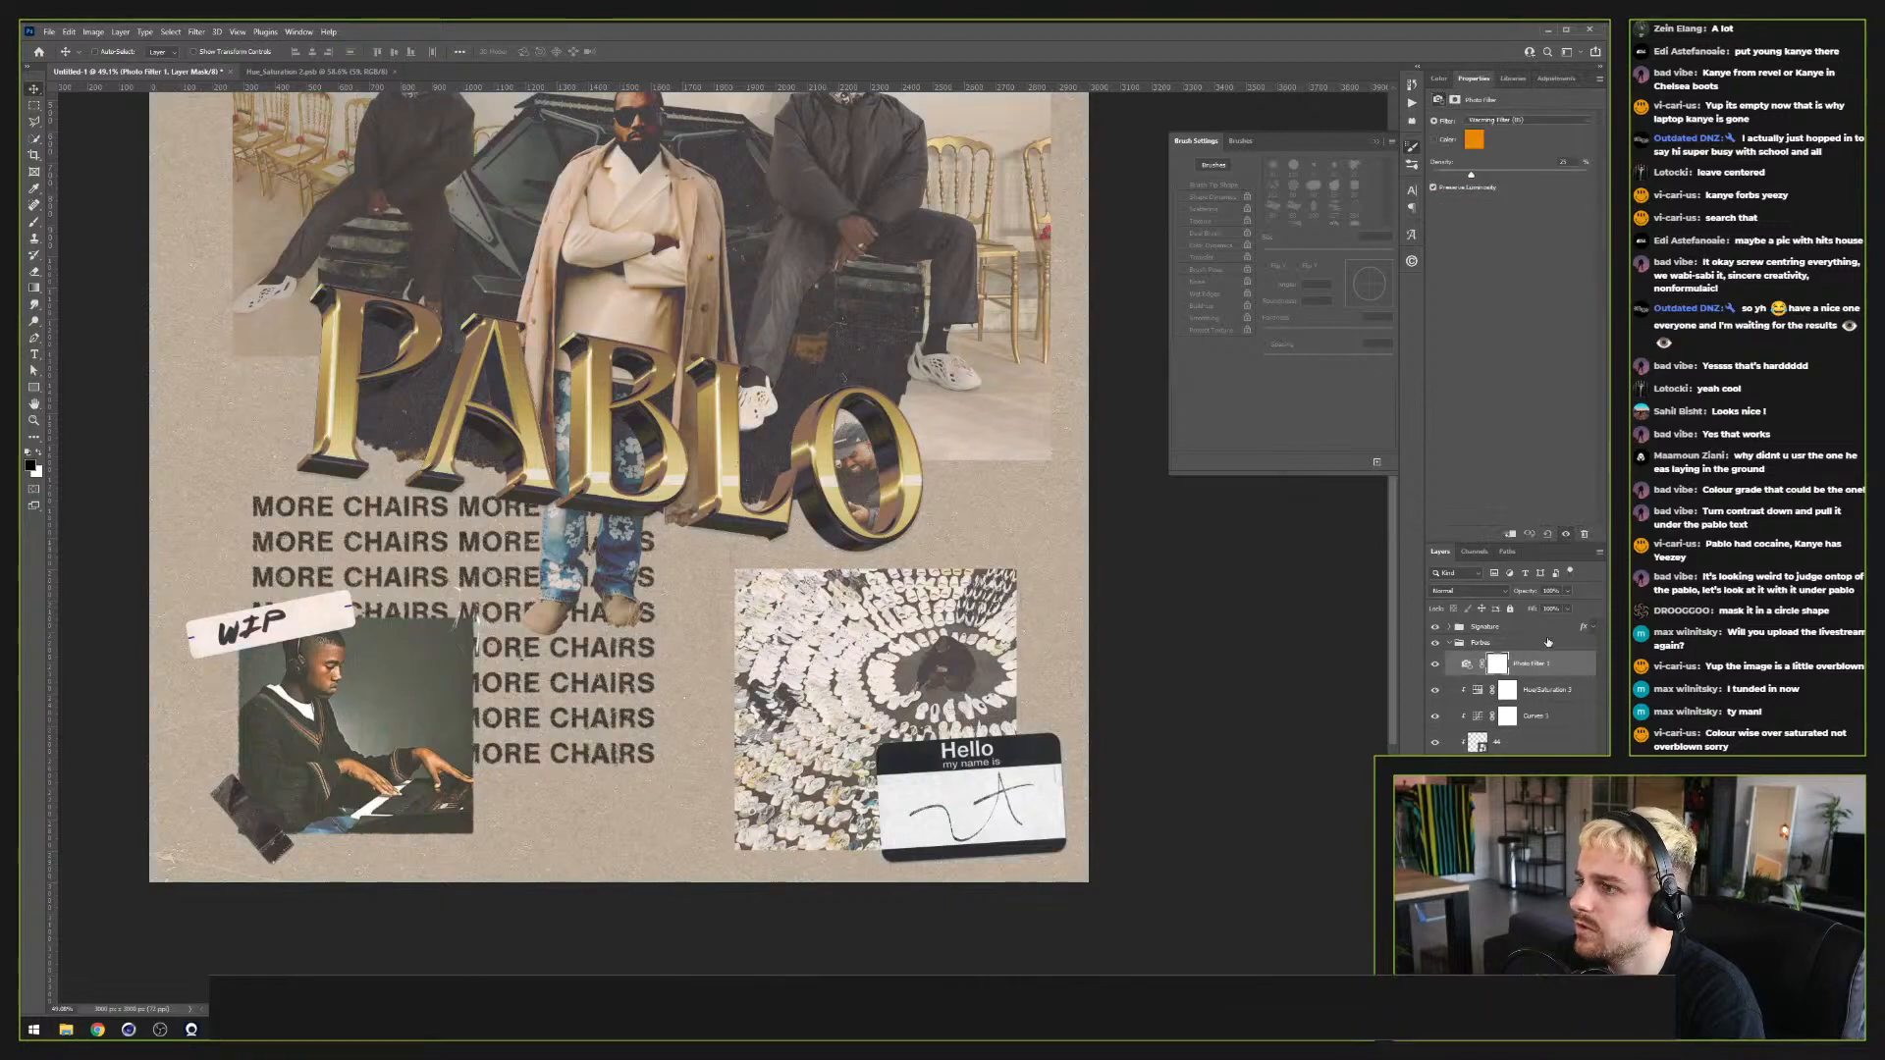
alt+click(1536, 676)
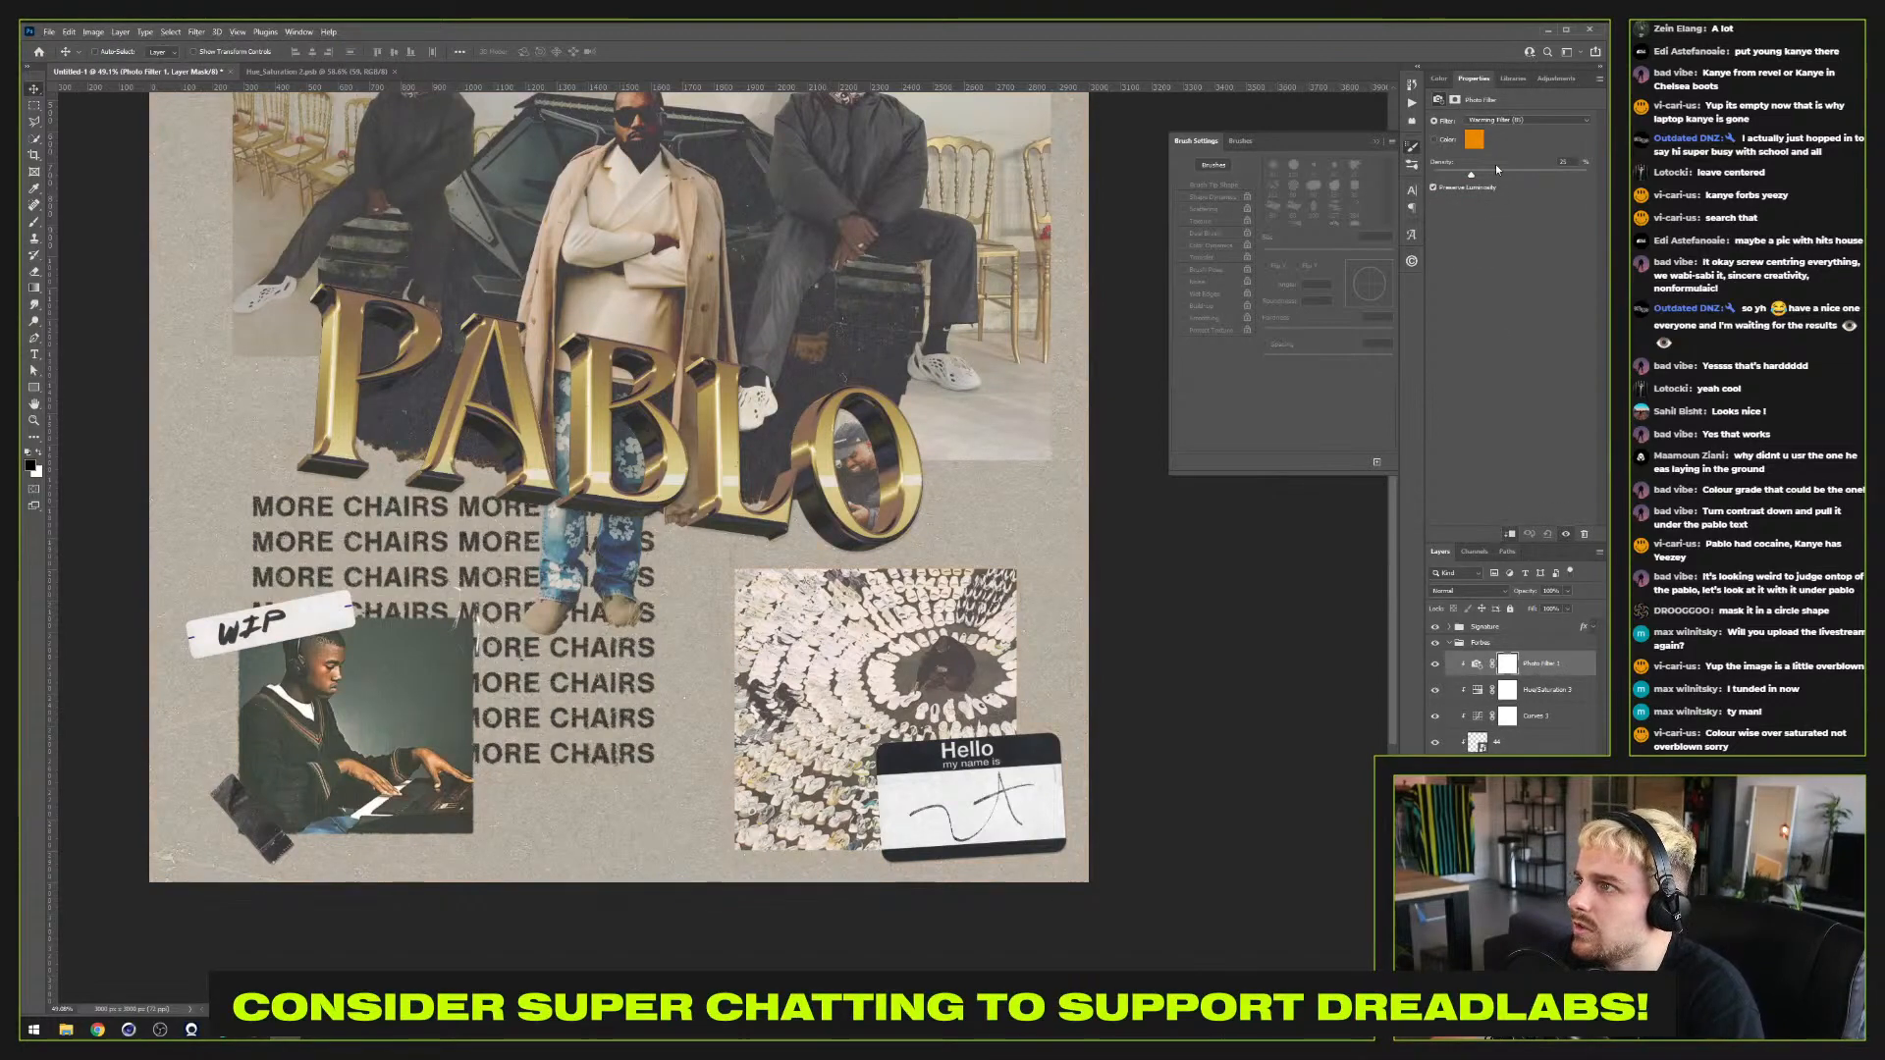
Step: Change the Photo Filter's colour to a pale peach and turn off Preserve Luminosity
click(1474, 139)
click(1581, 415)
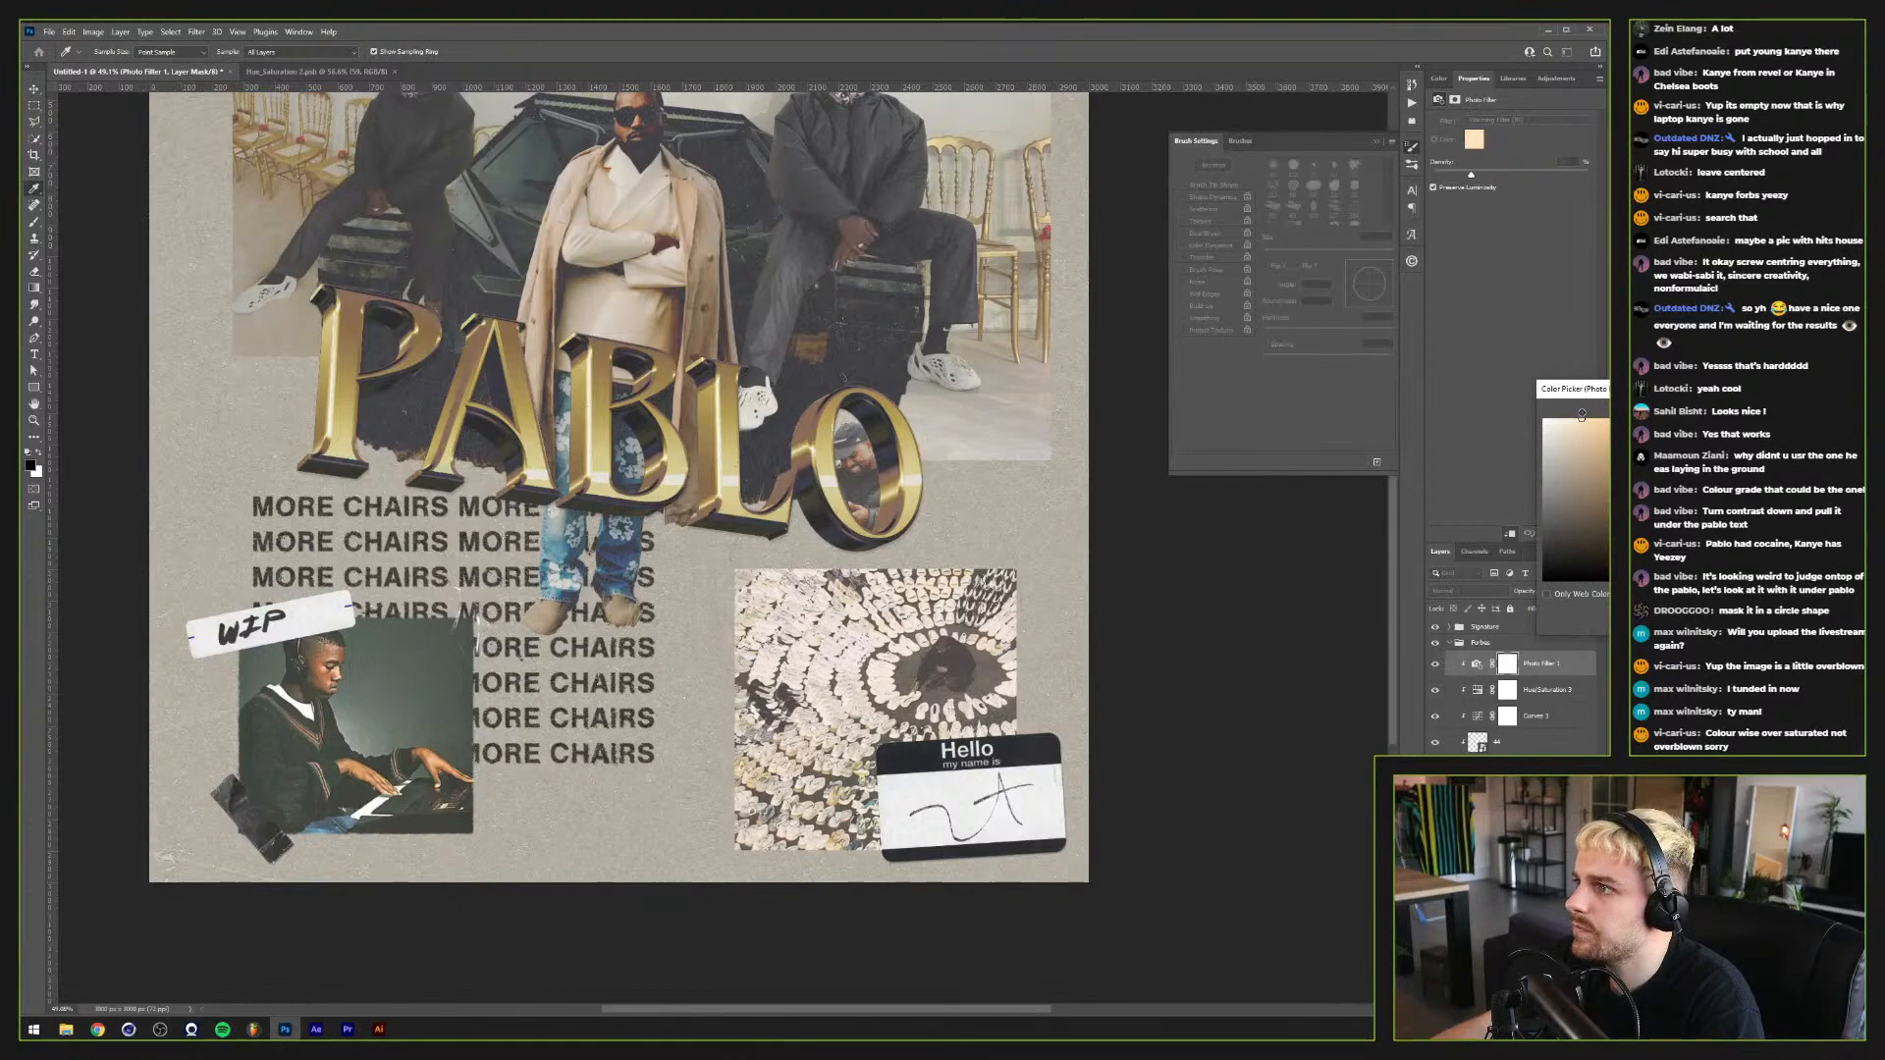
key(Return)
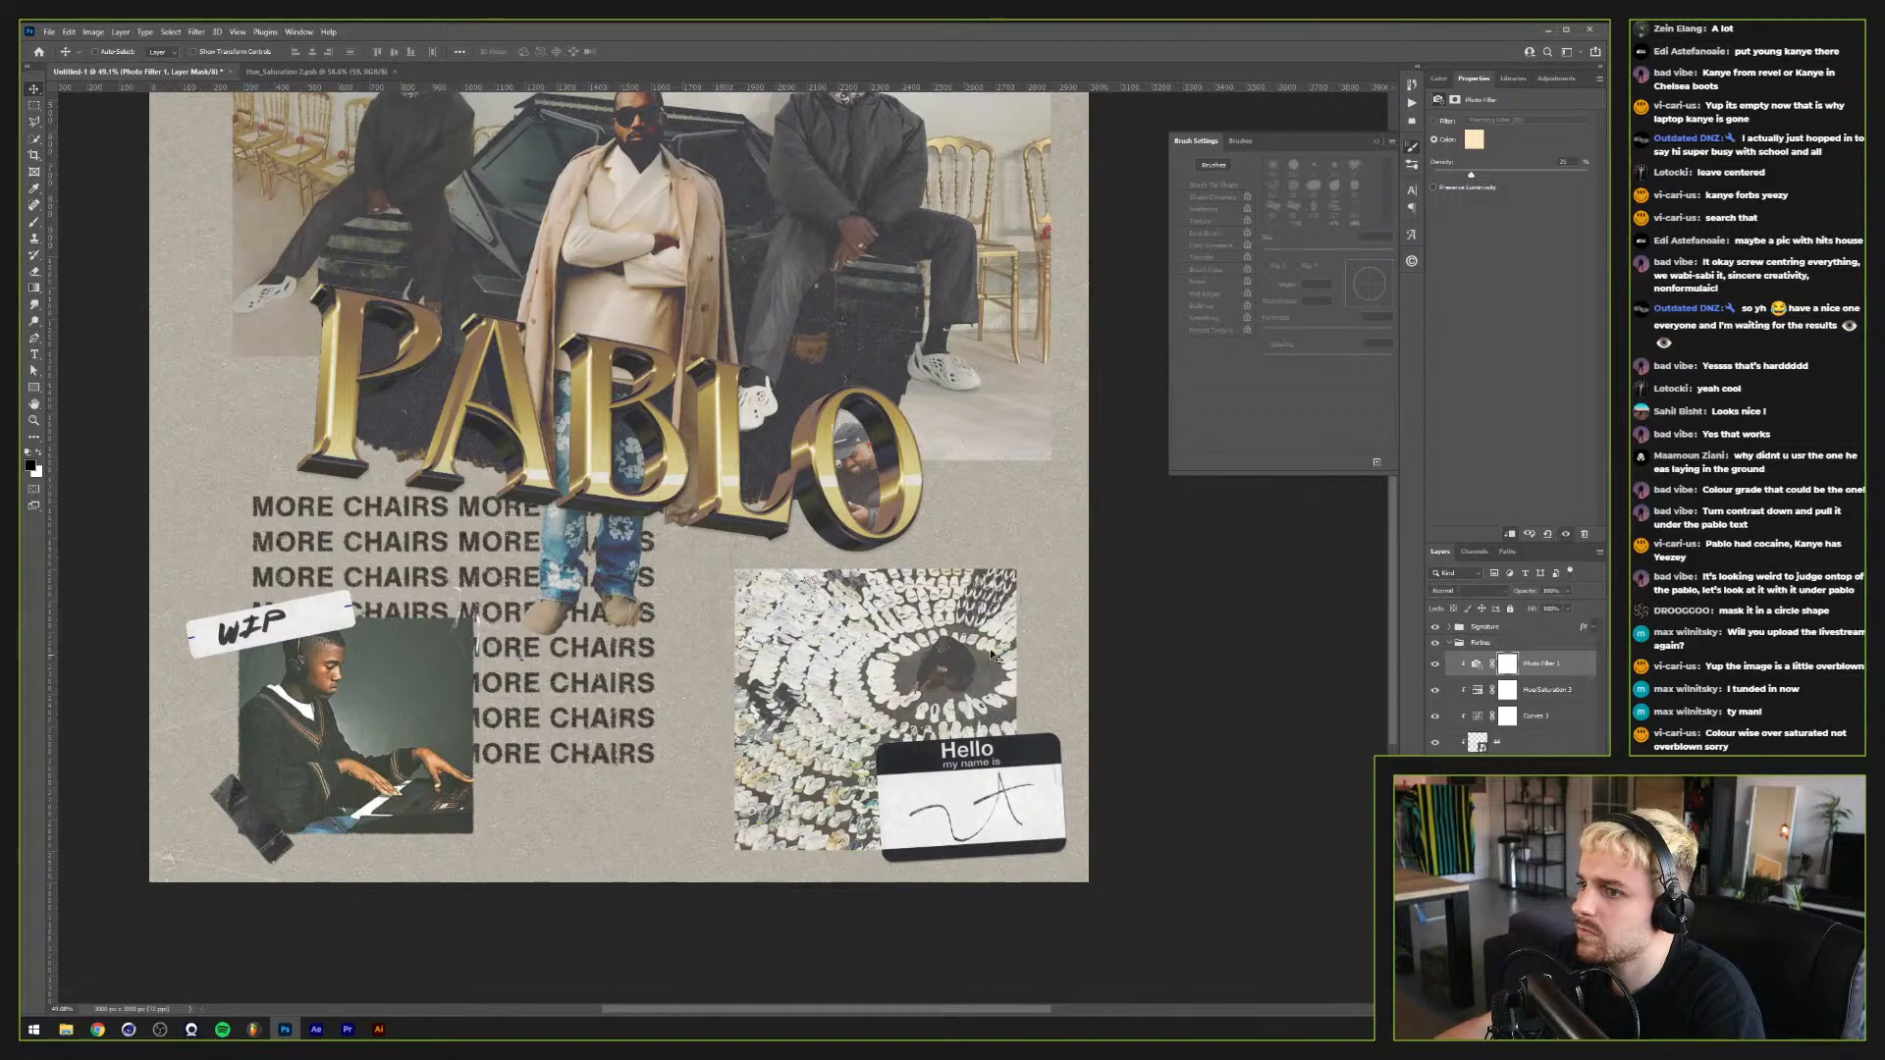
Step: Select the Forbes group and collapse it in the layer stack
drag(1016, 709, 1016, 697)
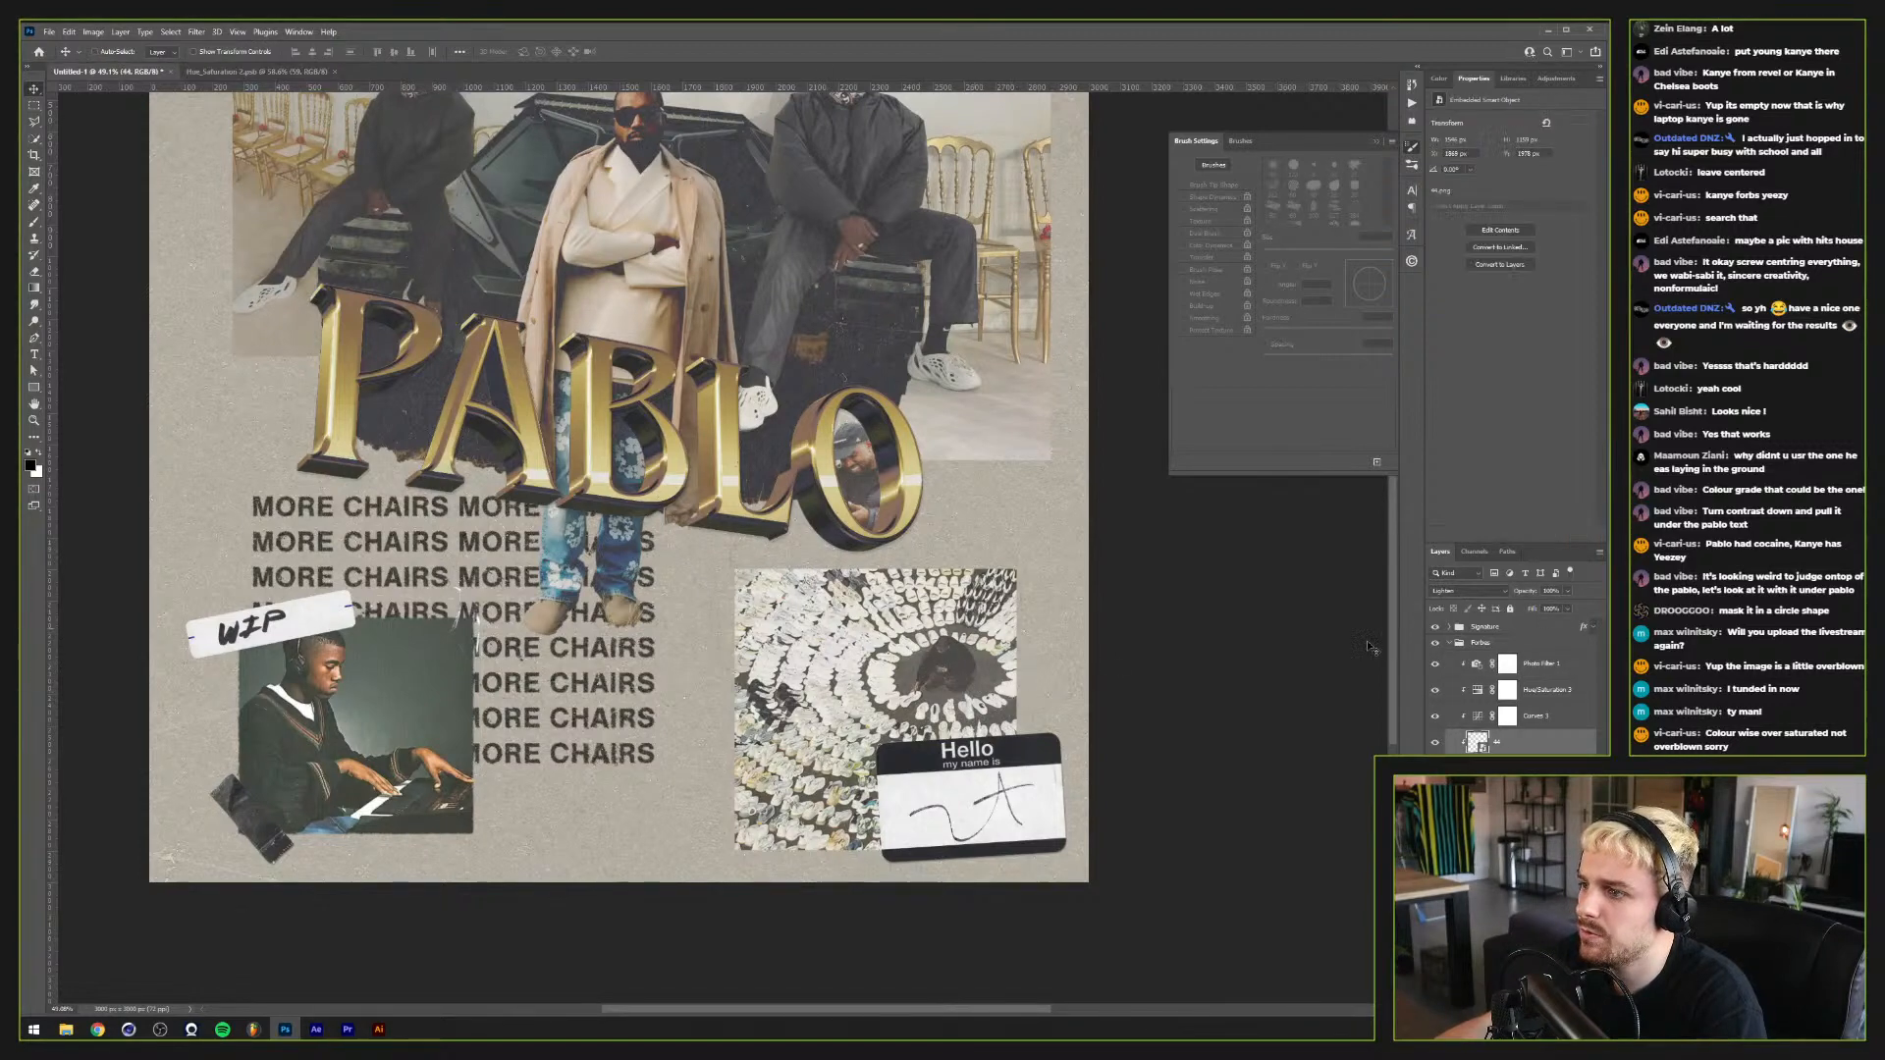
click(1549, 670)
click(1480, 642)
click(1449, 642)
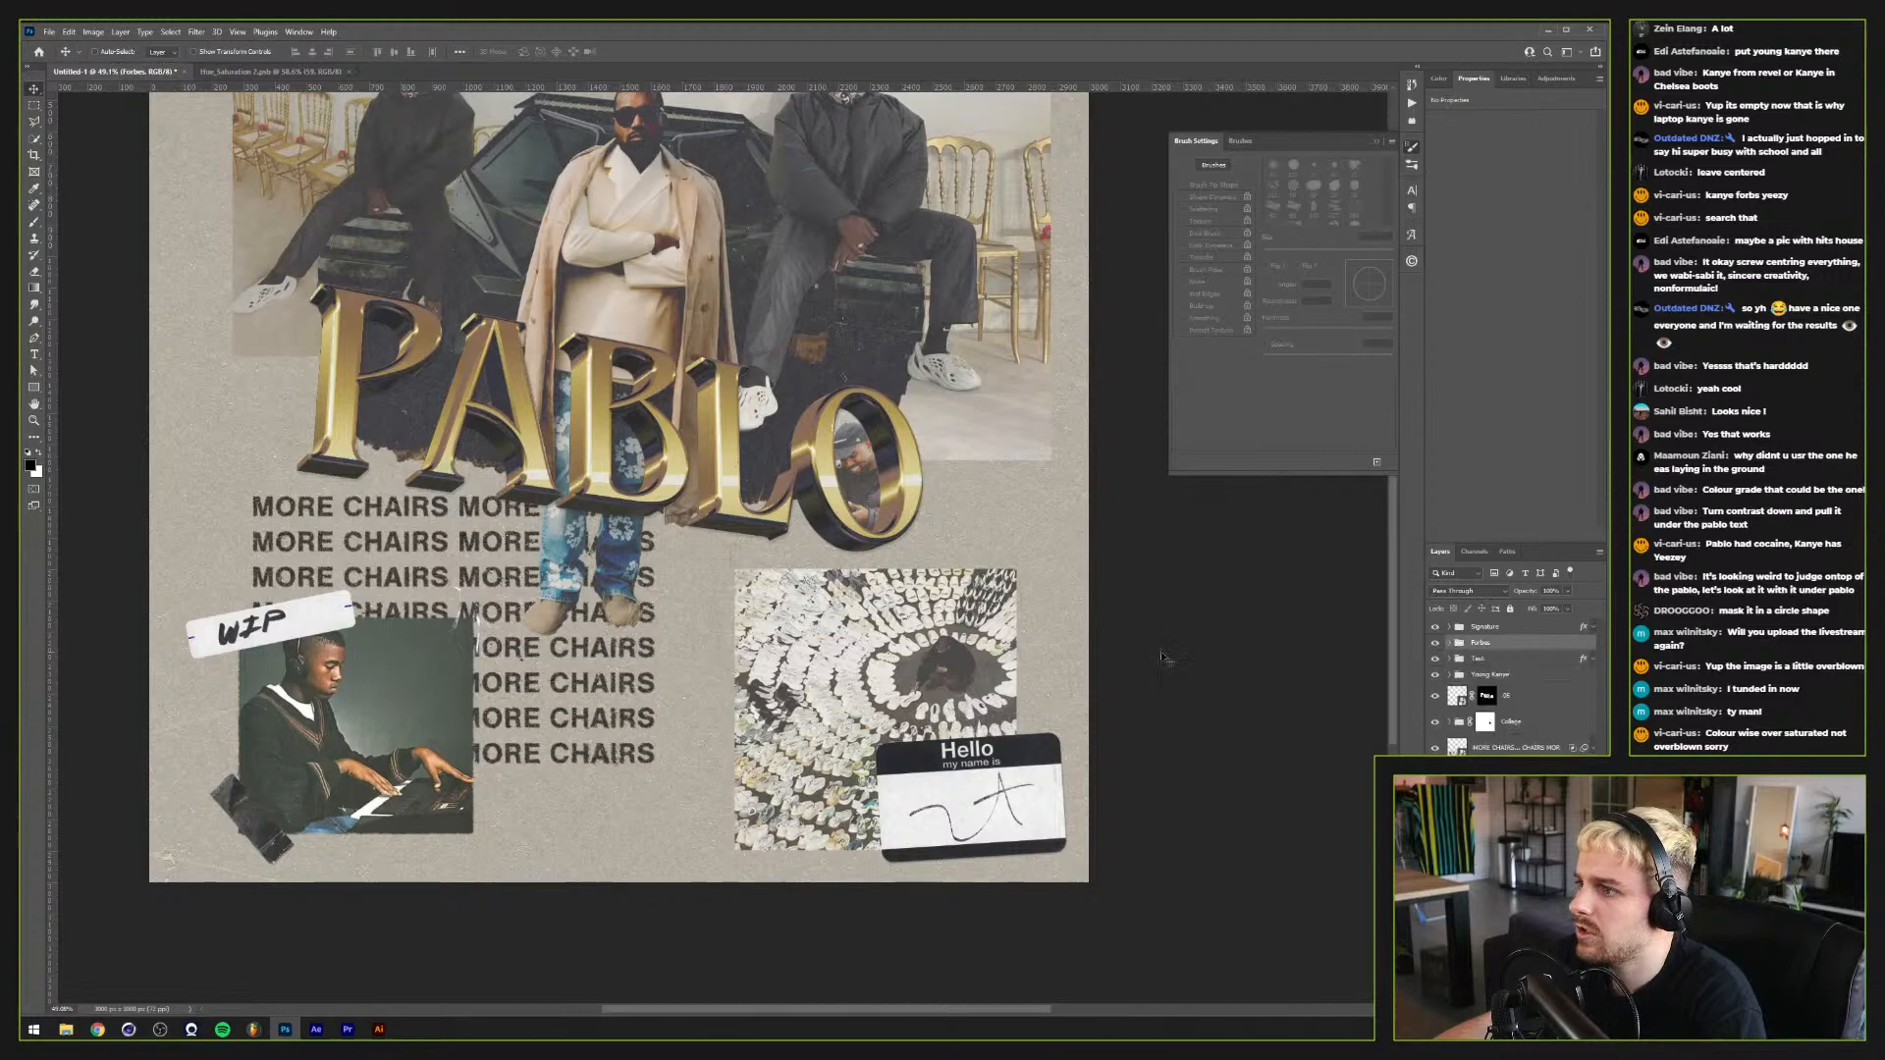
Step: Expand the Collage group in the layer stack to reach its photo layers
click(1215, 730)
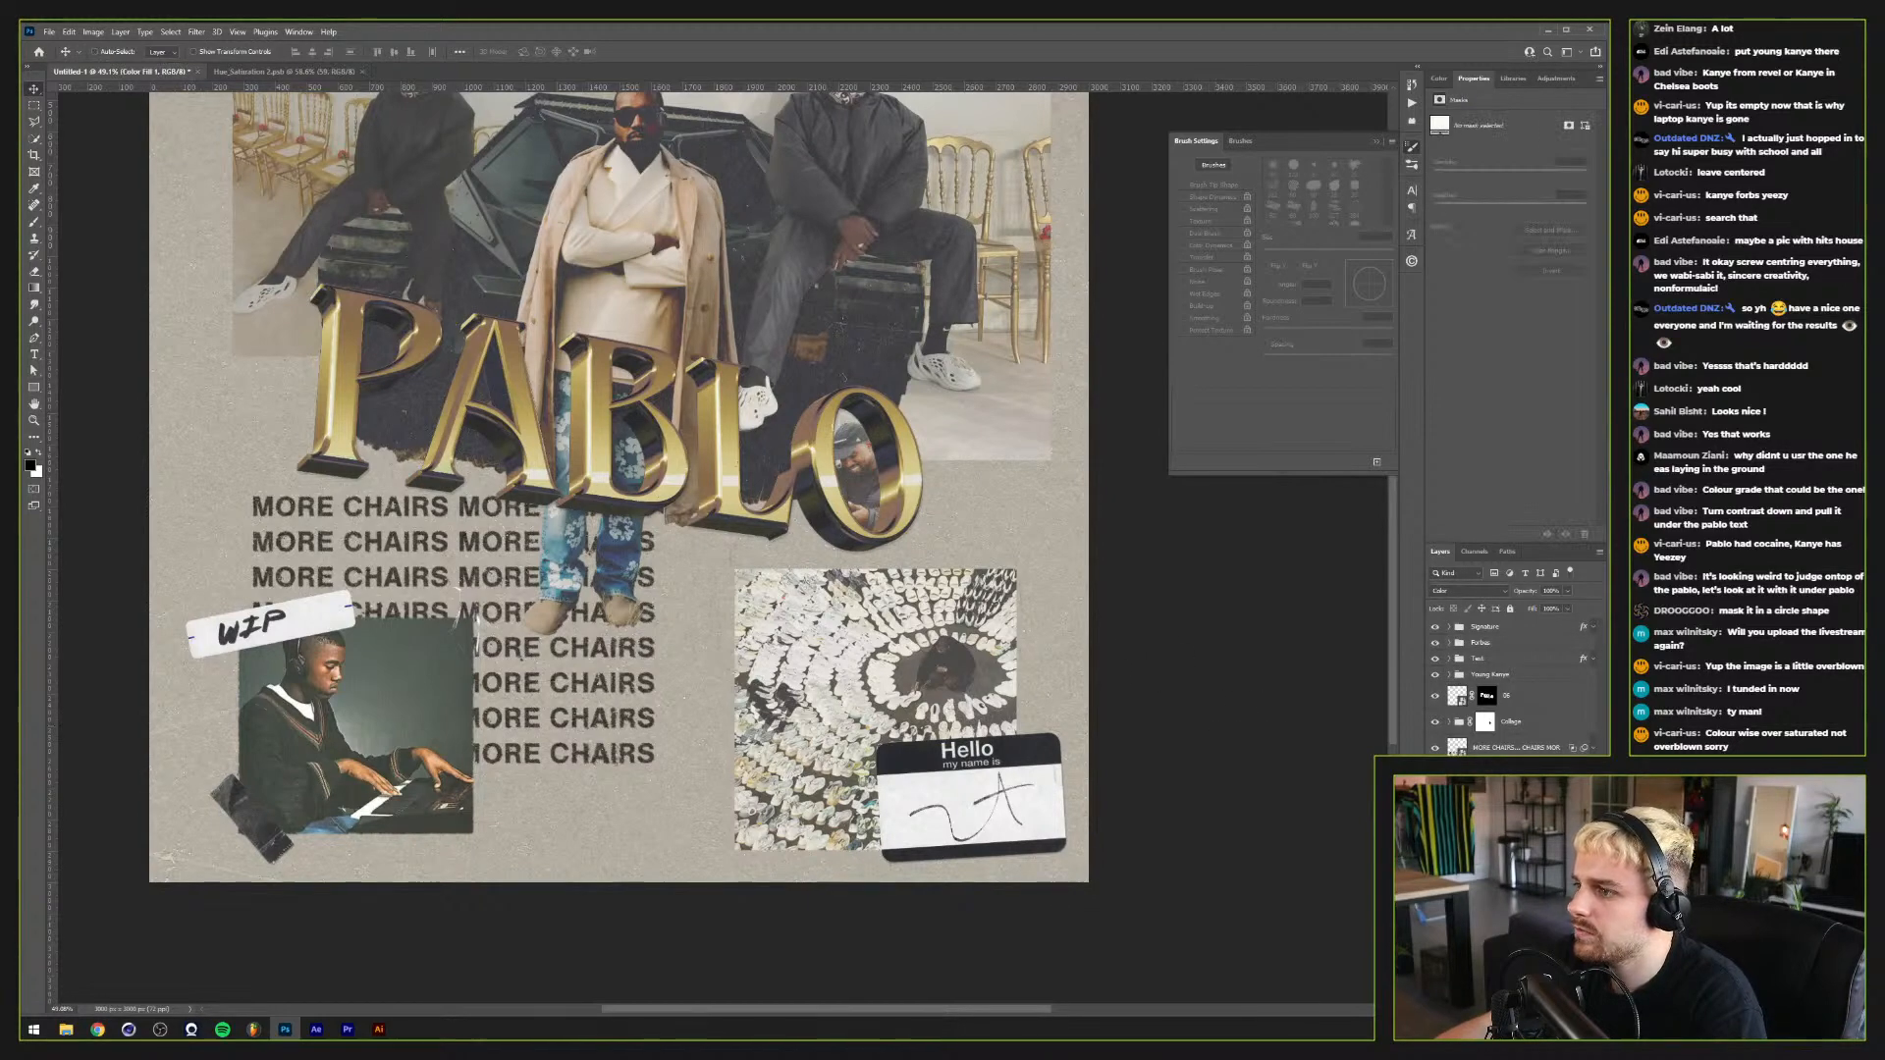
scroll(1183, 734, down, 3)
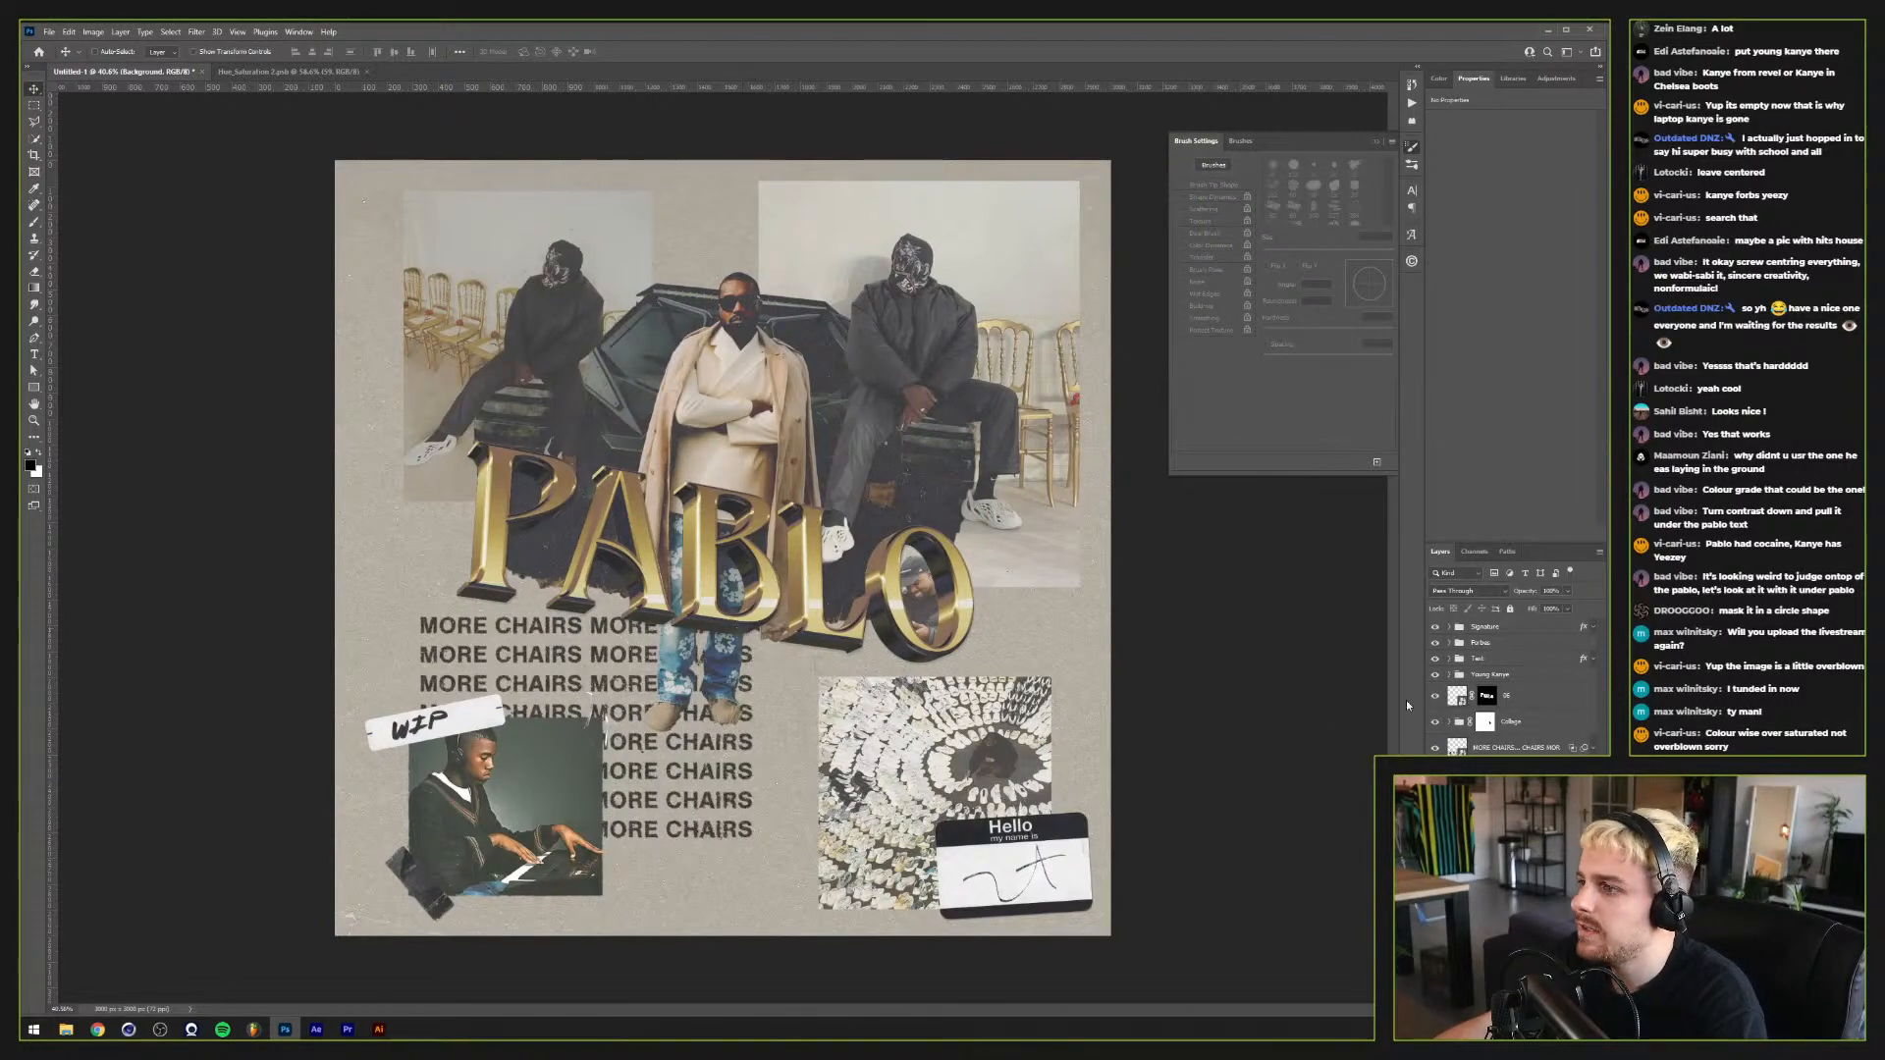
click(1449, 723)
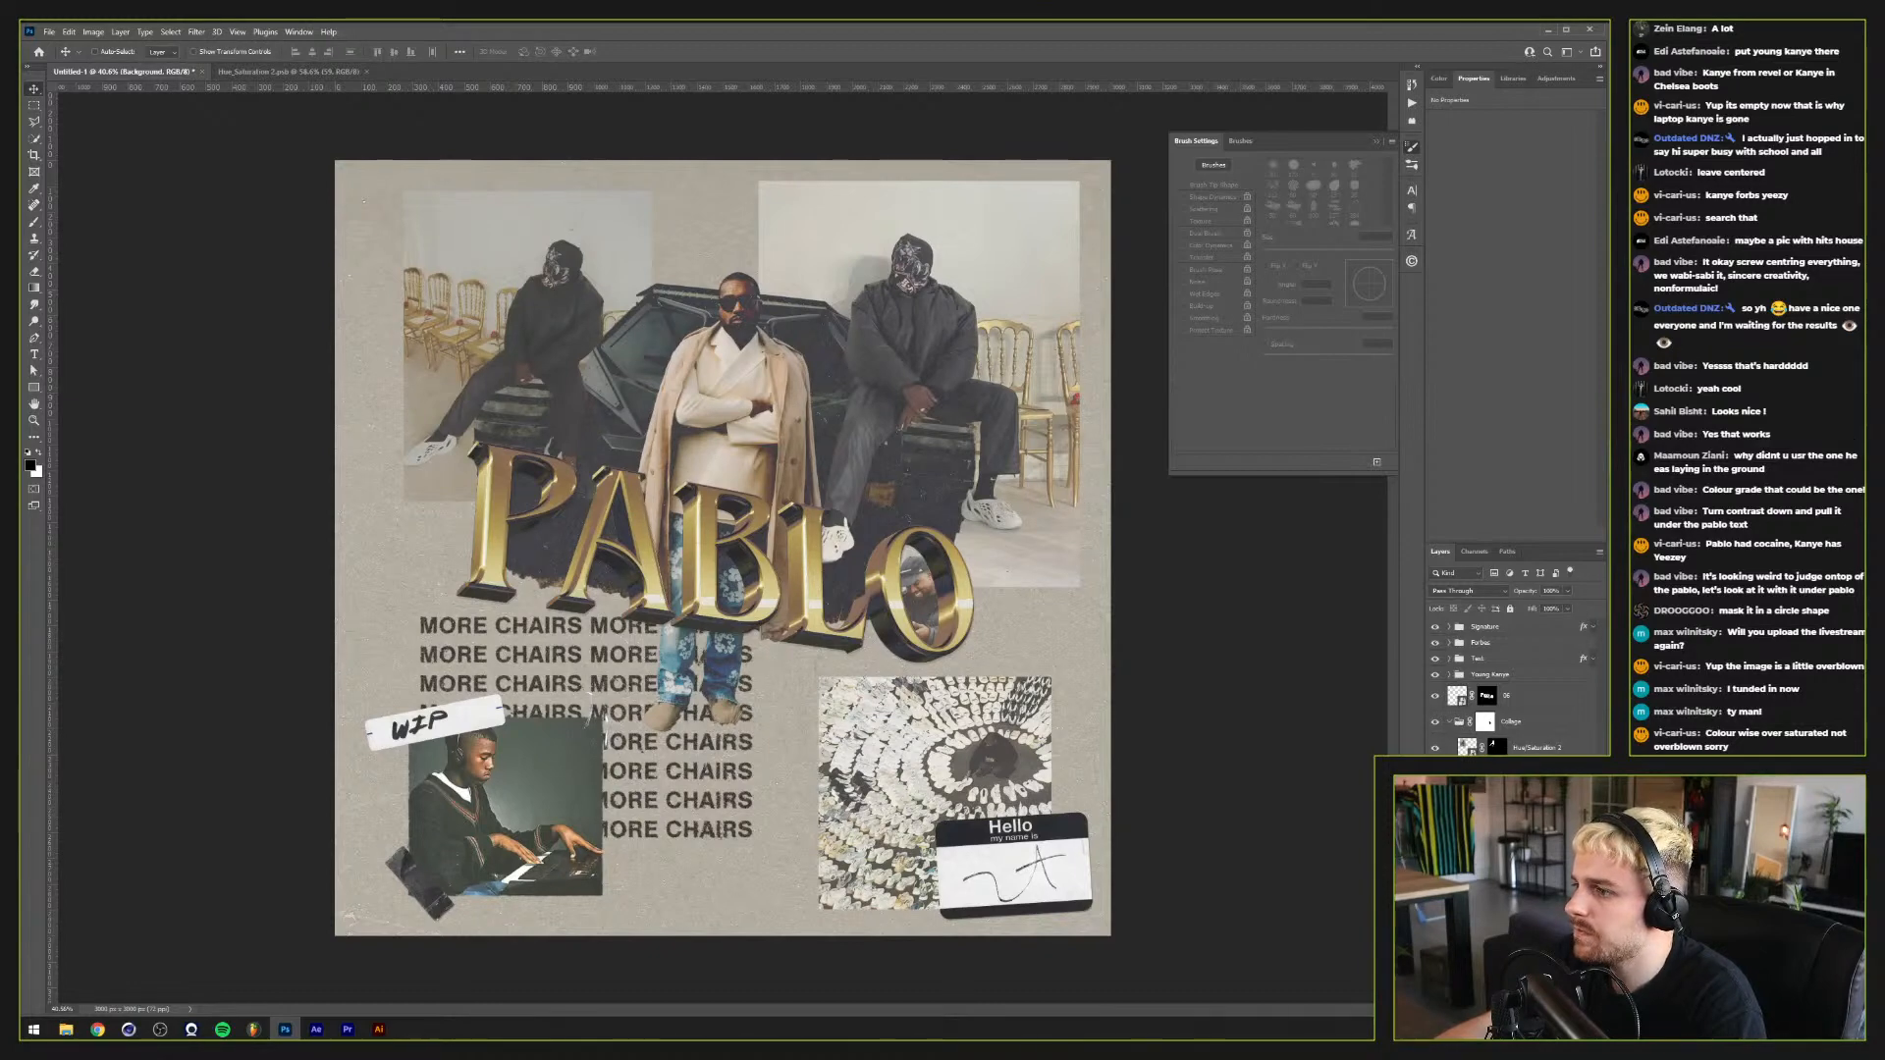
Step: Select the rectangular outline of the left seated-figure photo and turn it into that photo's layer mask
key(ctrl+j)
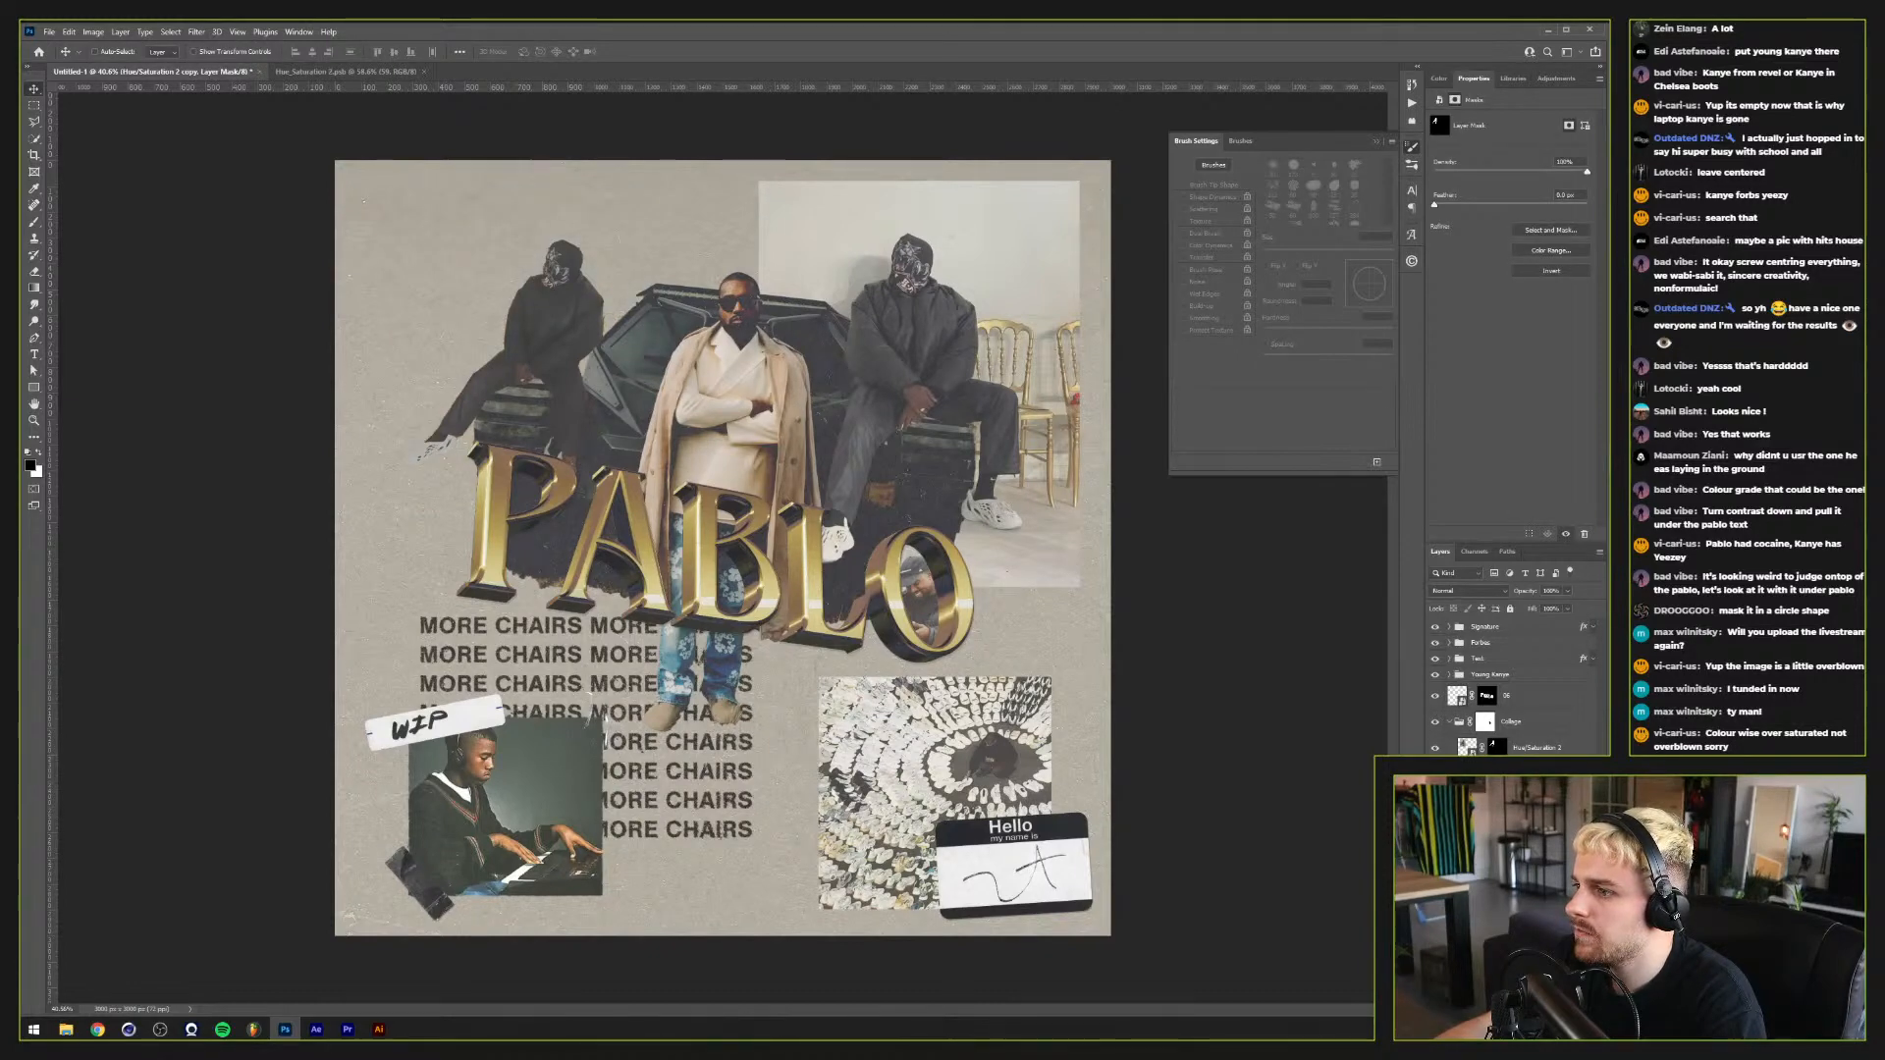
key(ctrl+z)
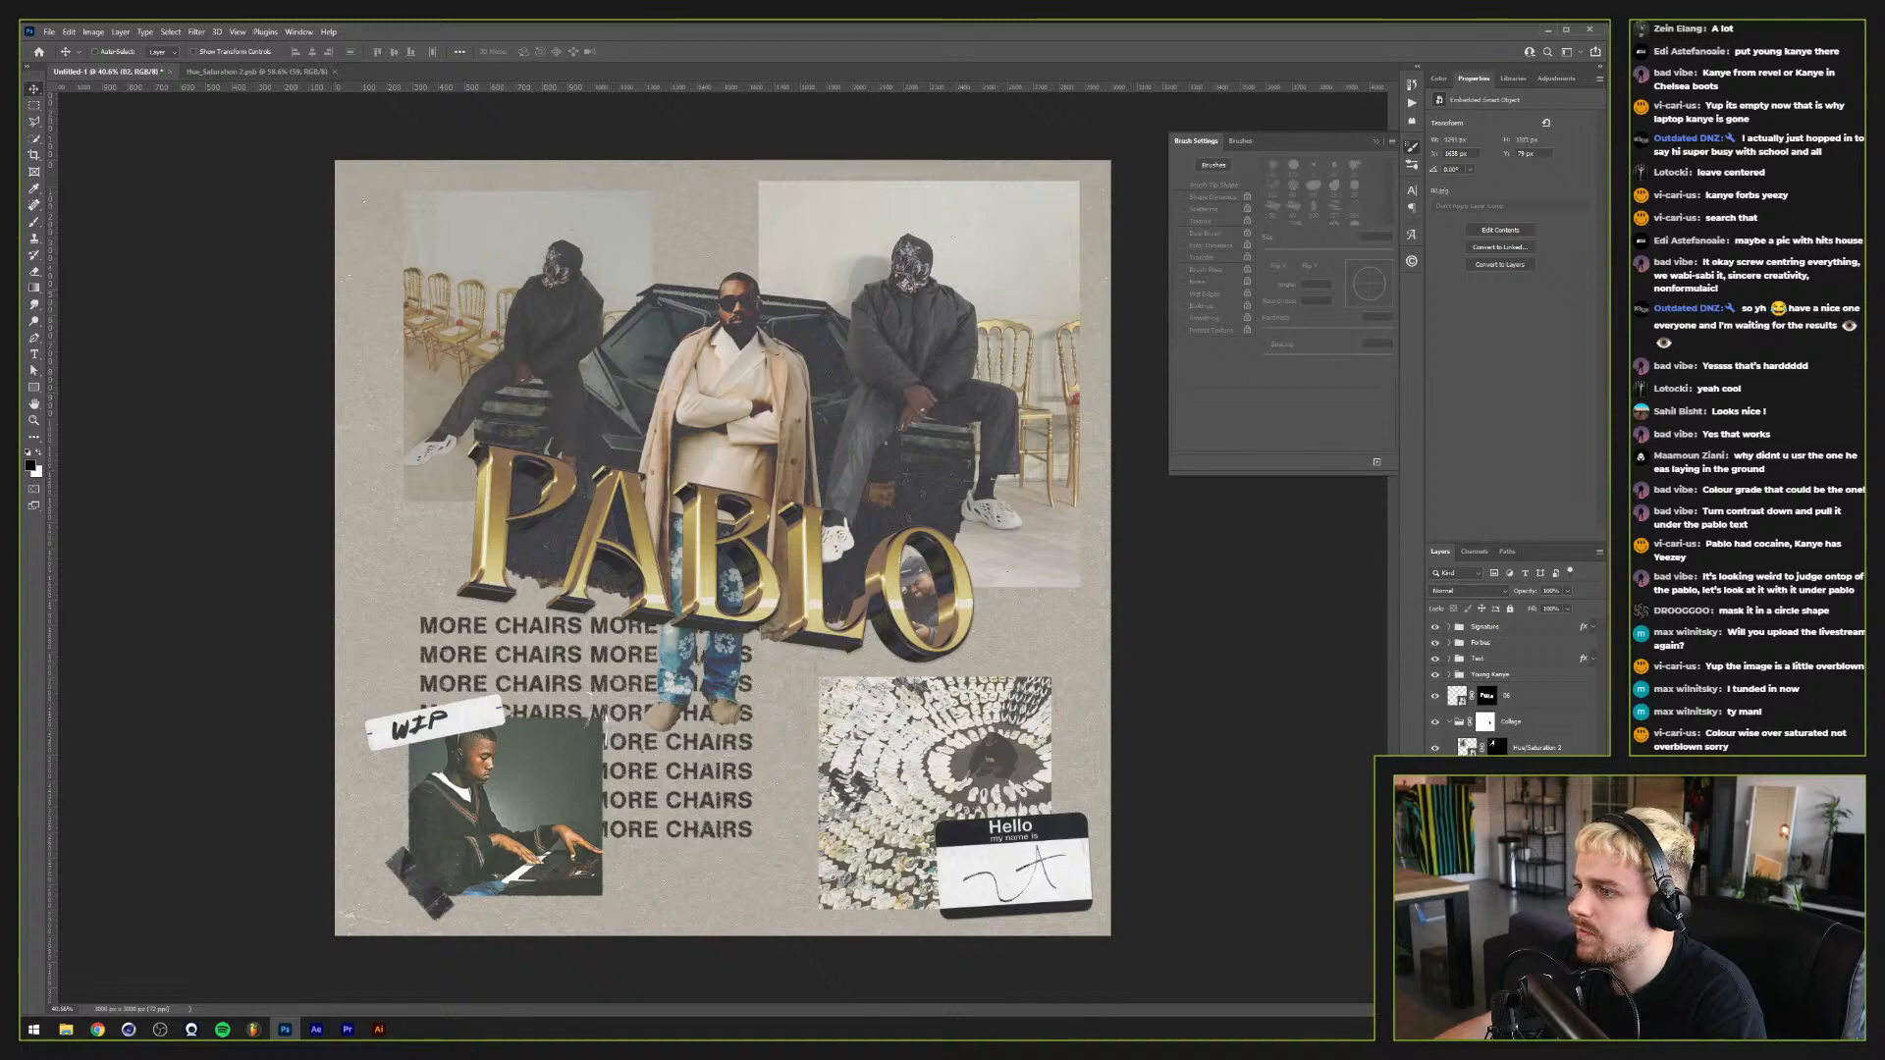
key(ctrl+shift+z)
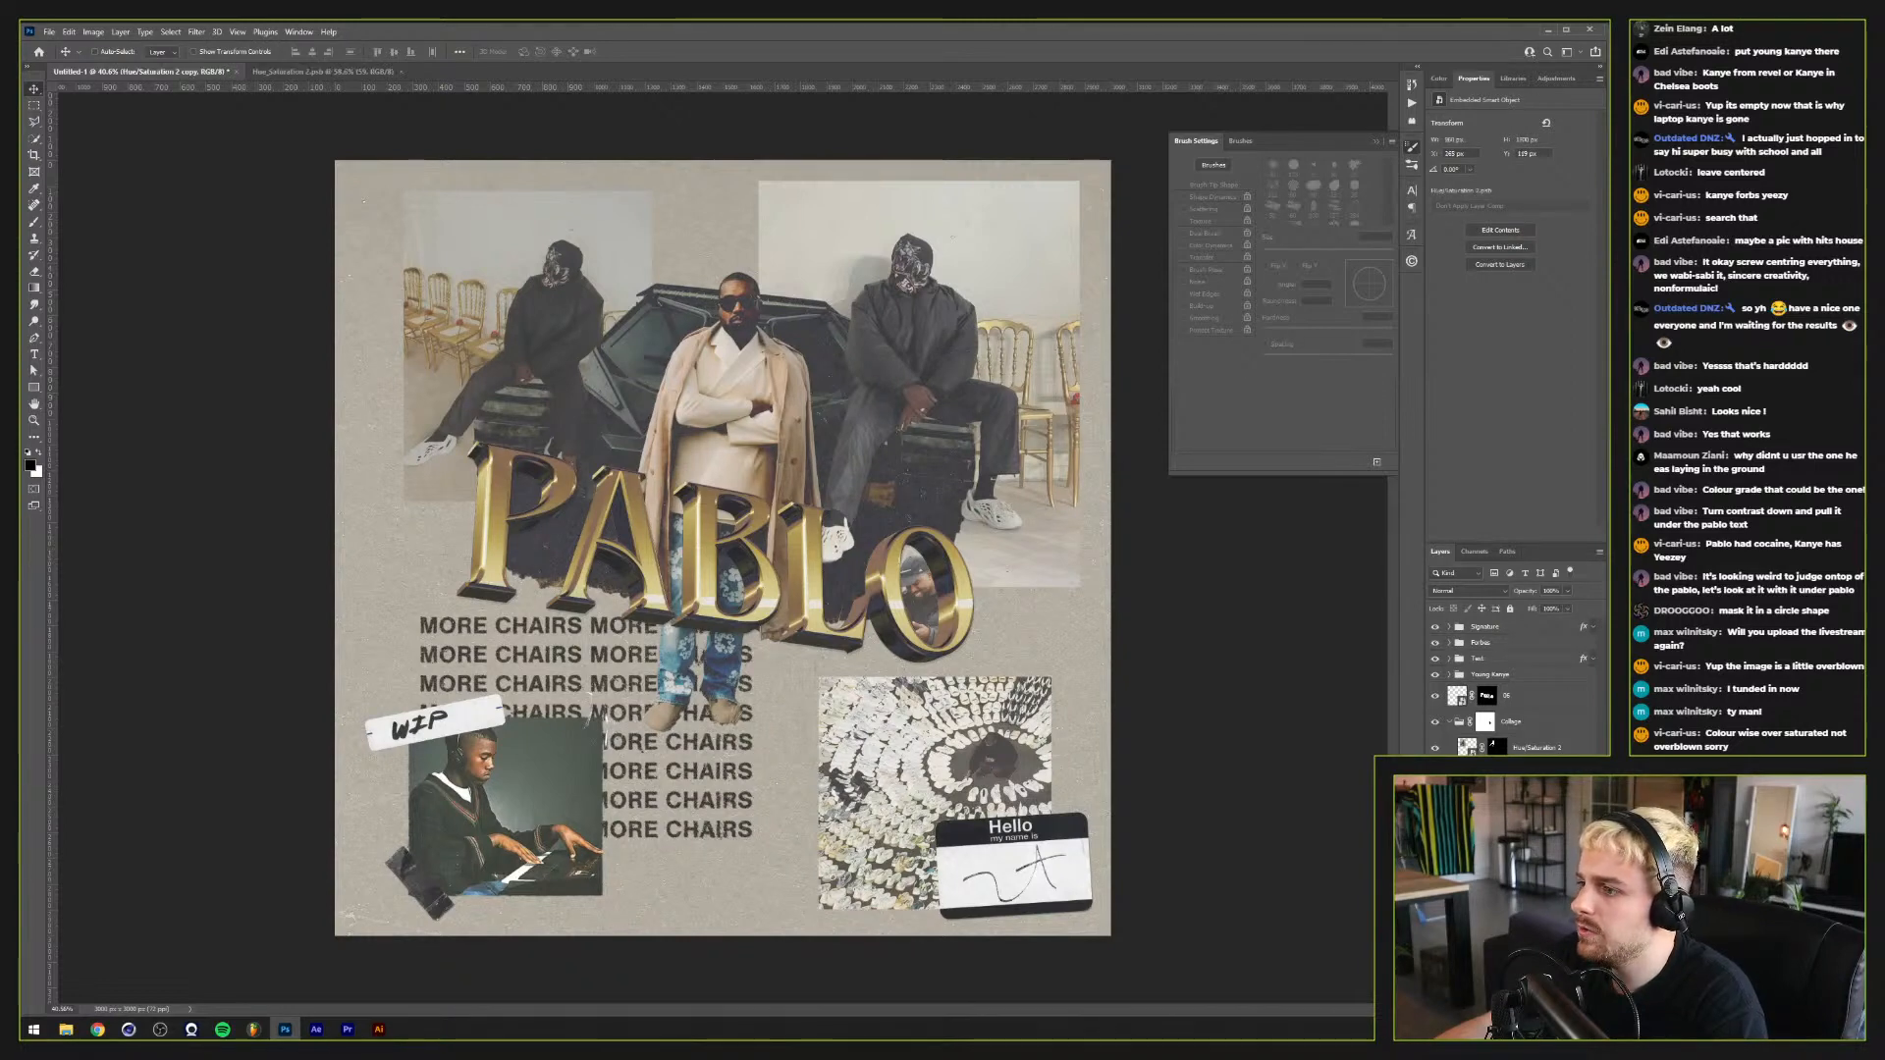
key(ctrl+shift+z)
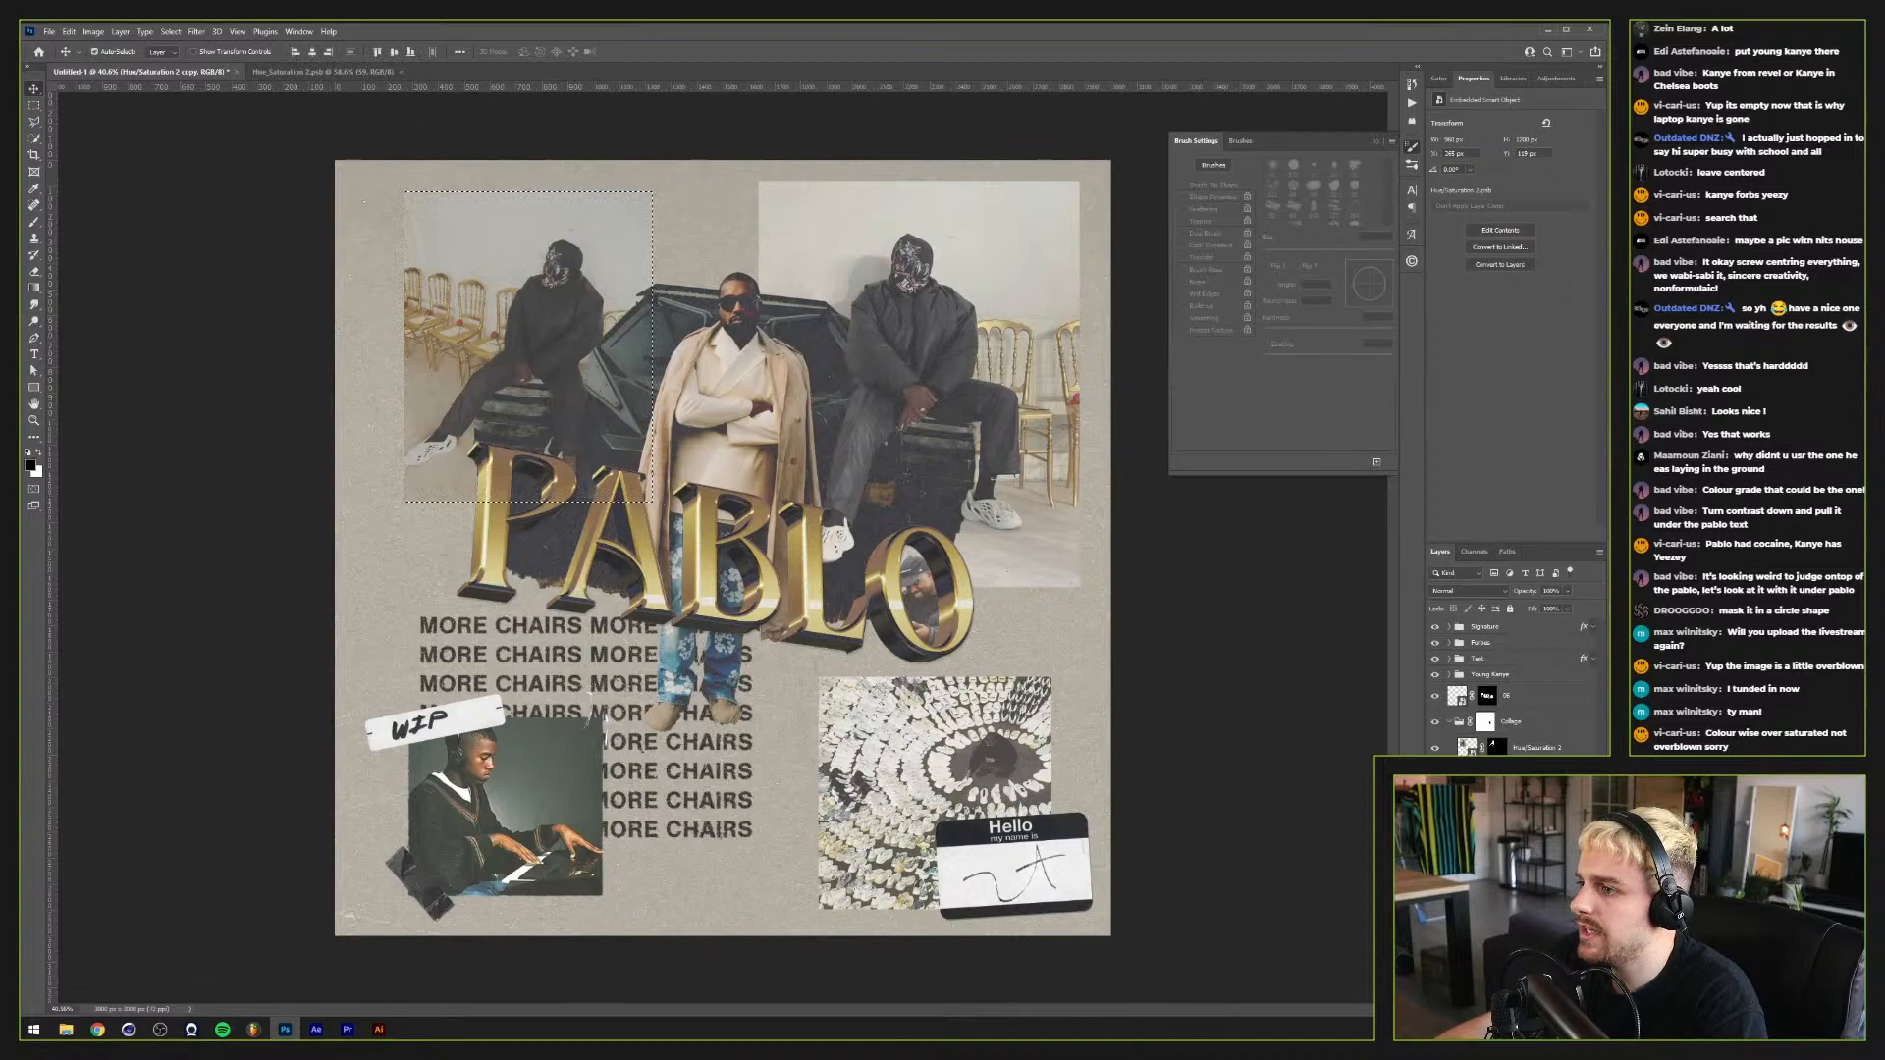
key(ctrl+shift+z)
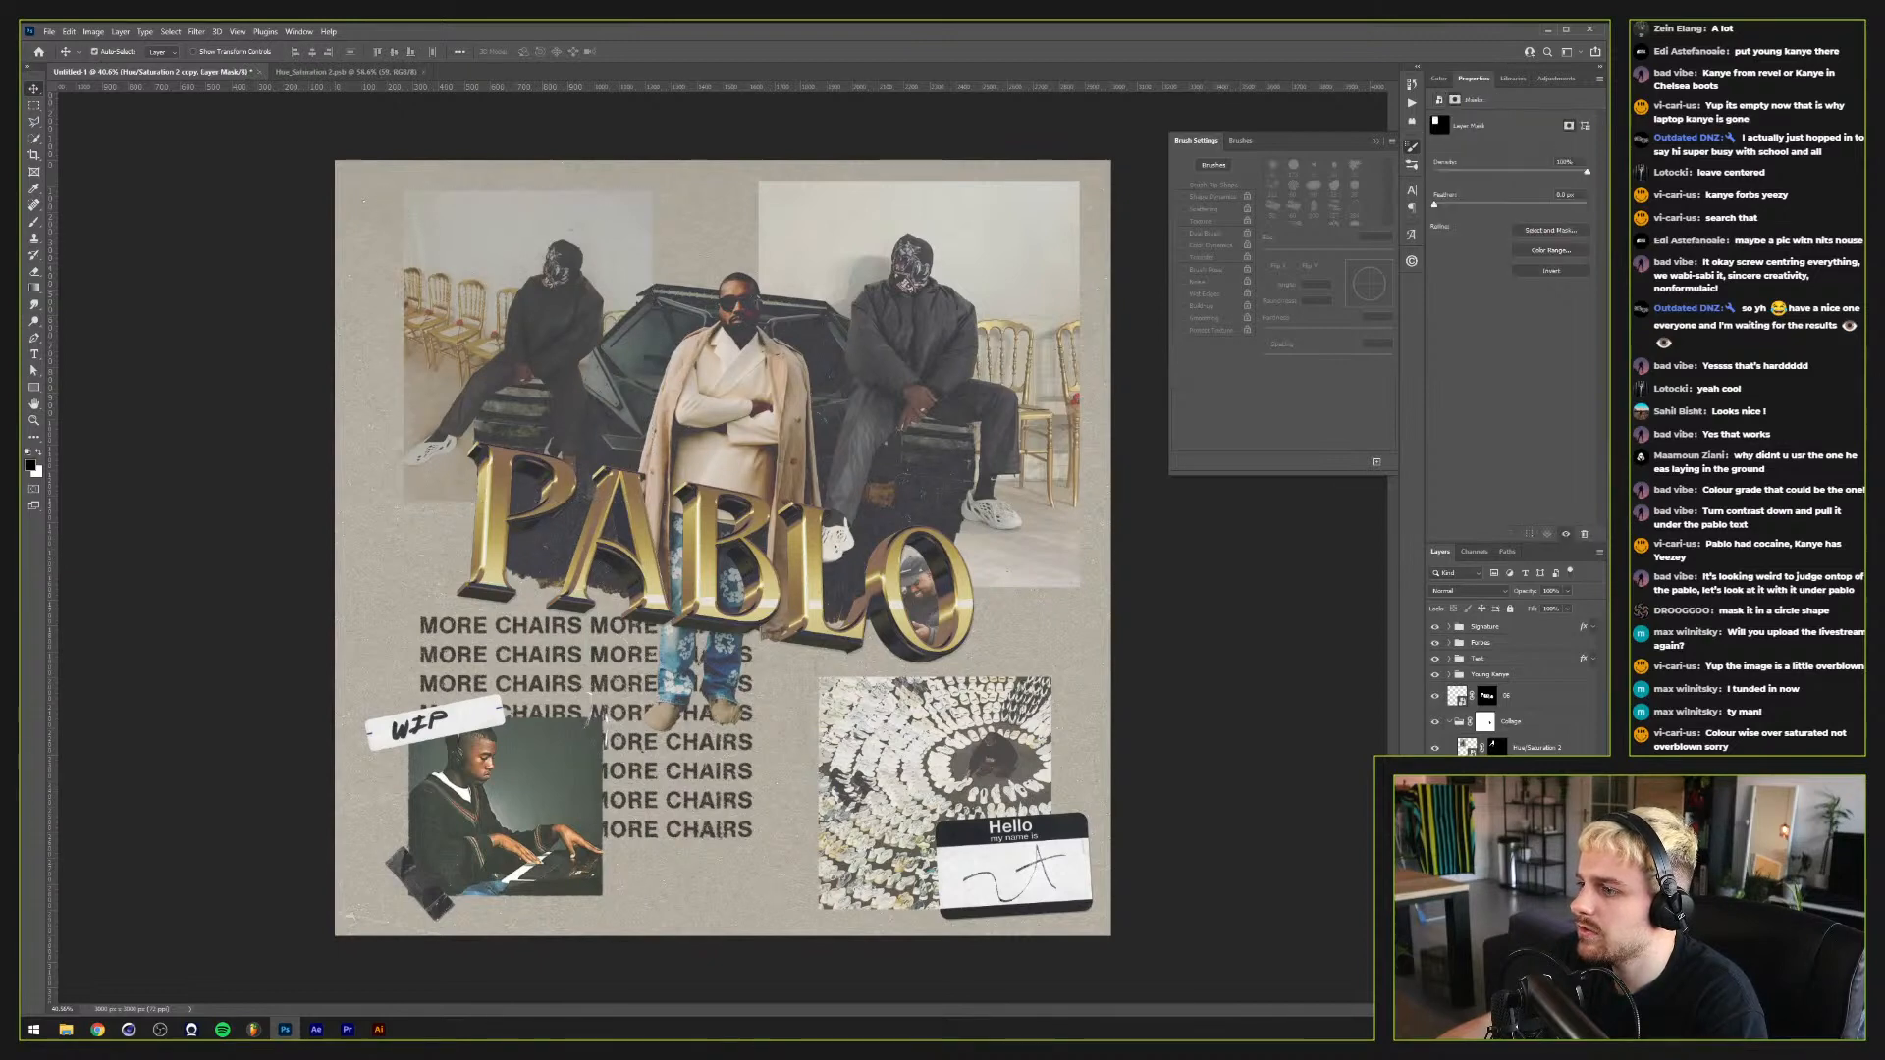
Step: Load the right seated-figure photo's outline as a selection, contract it slightly, and add it as that photo's layer mask
key(ctrl+shift+z)
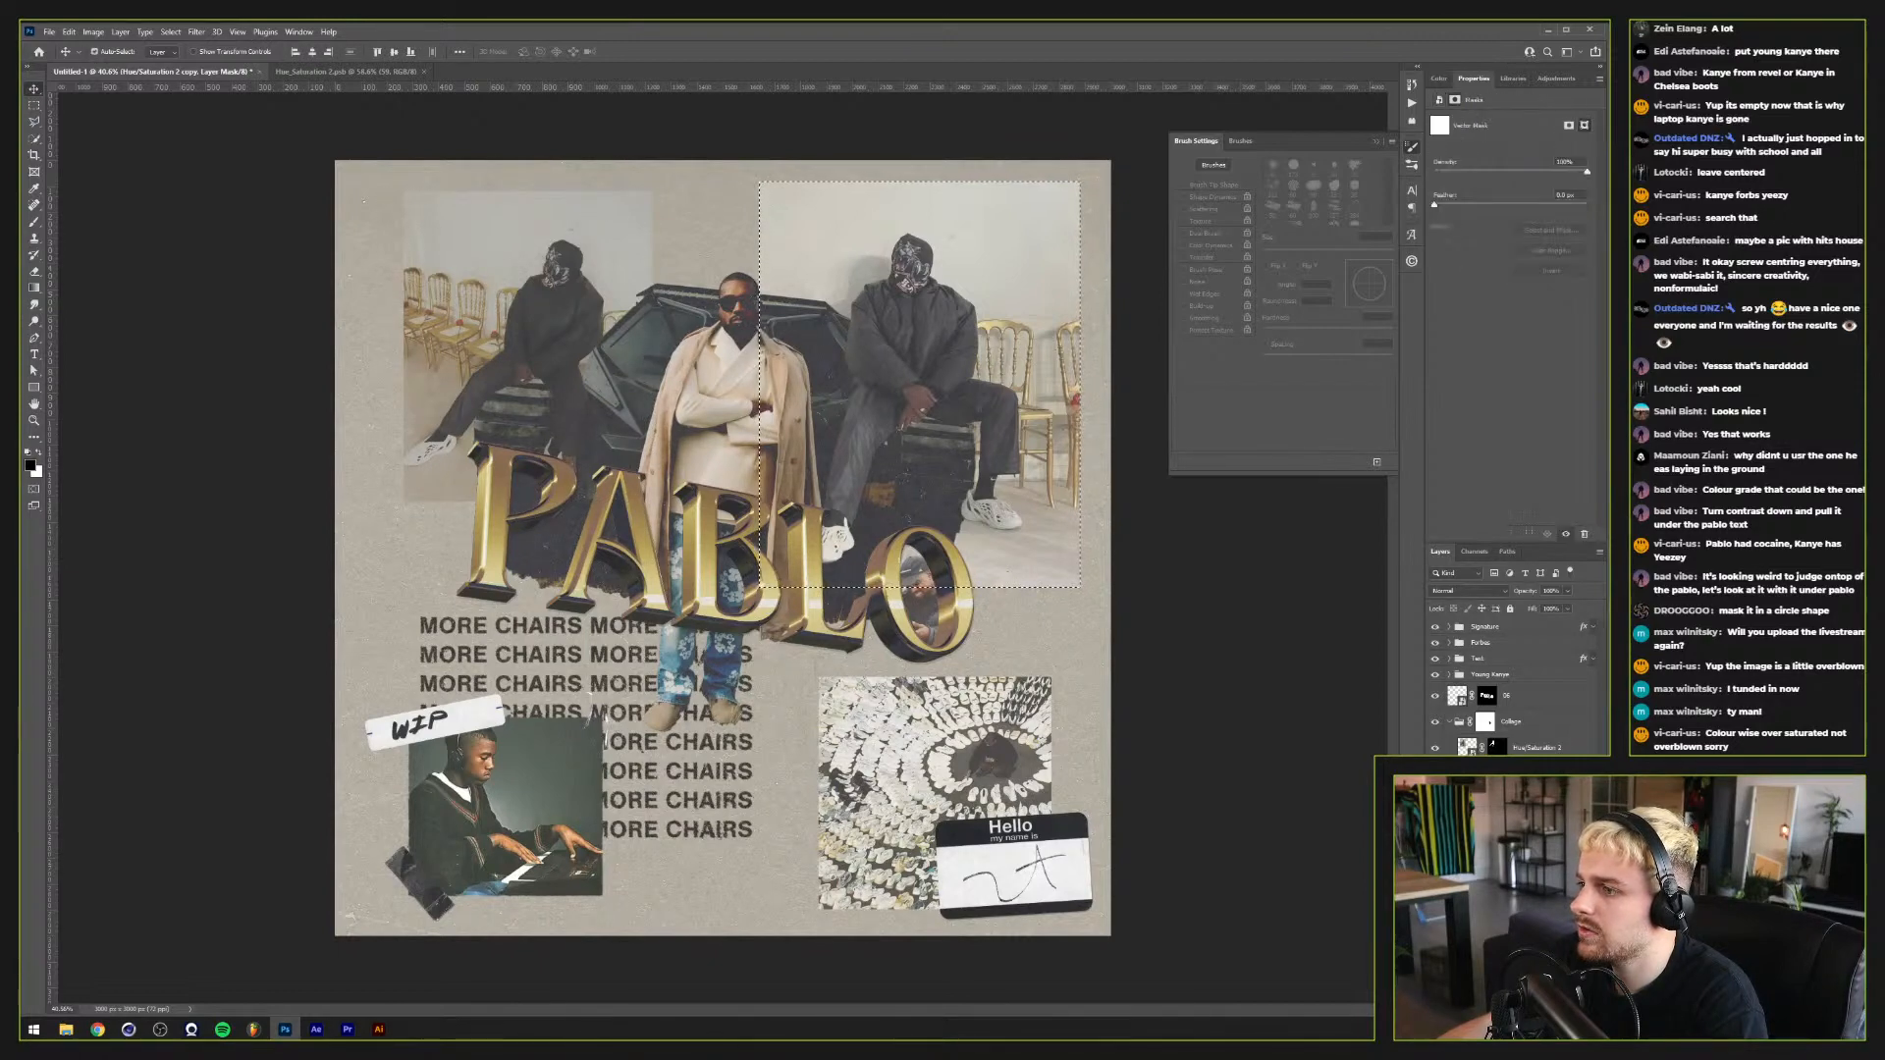
key(ctrl+shift+z)
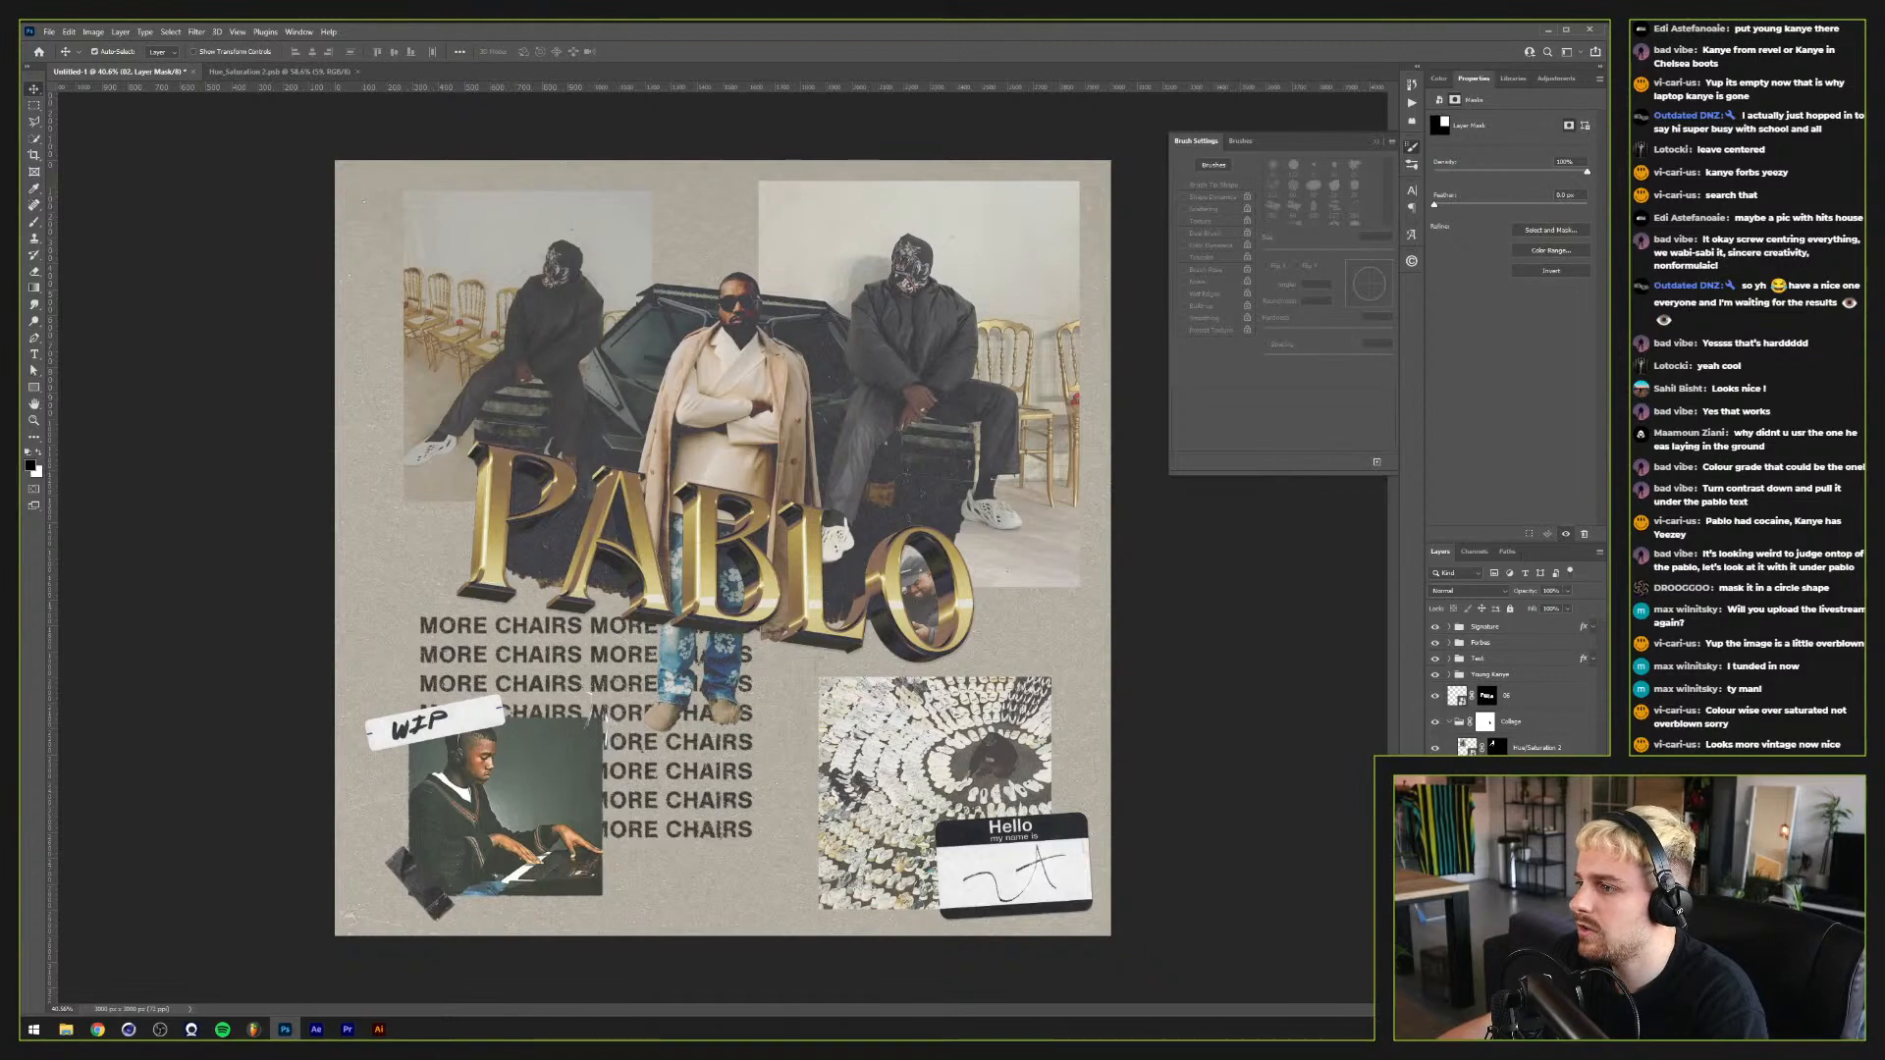
key(ctrl+2)
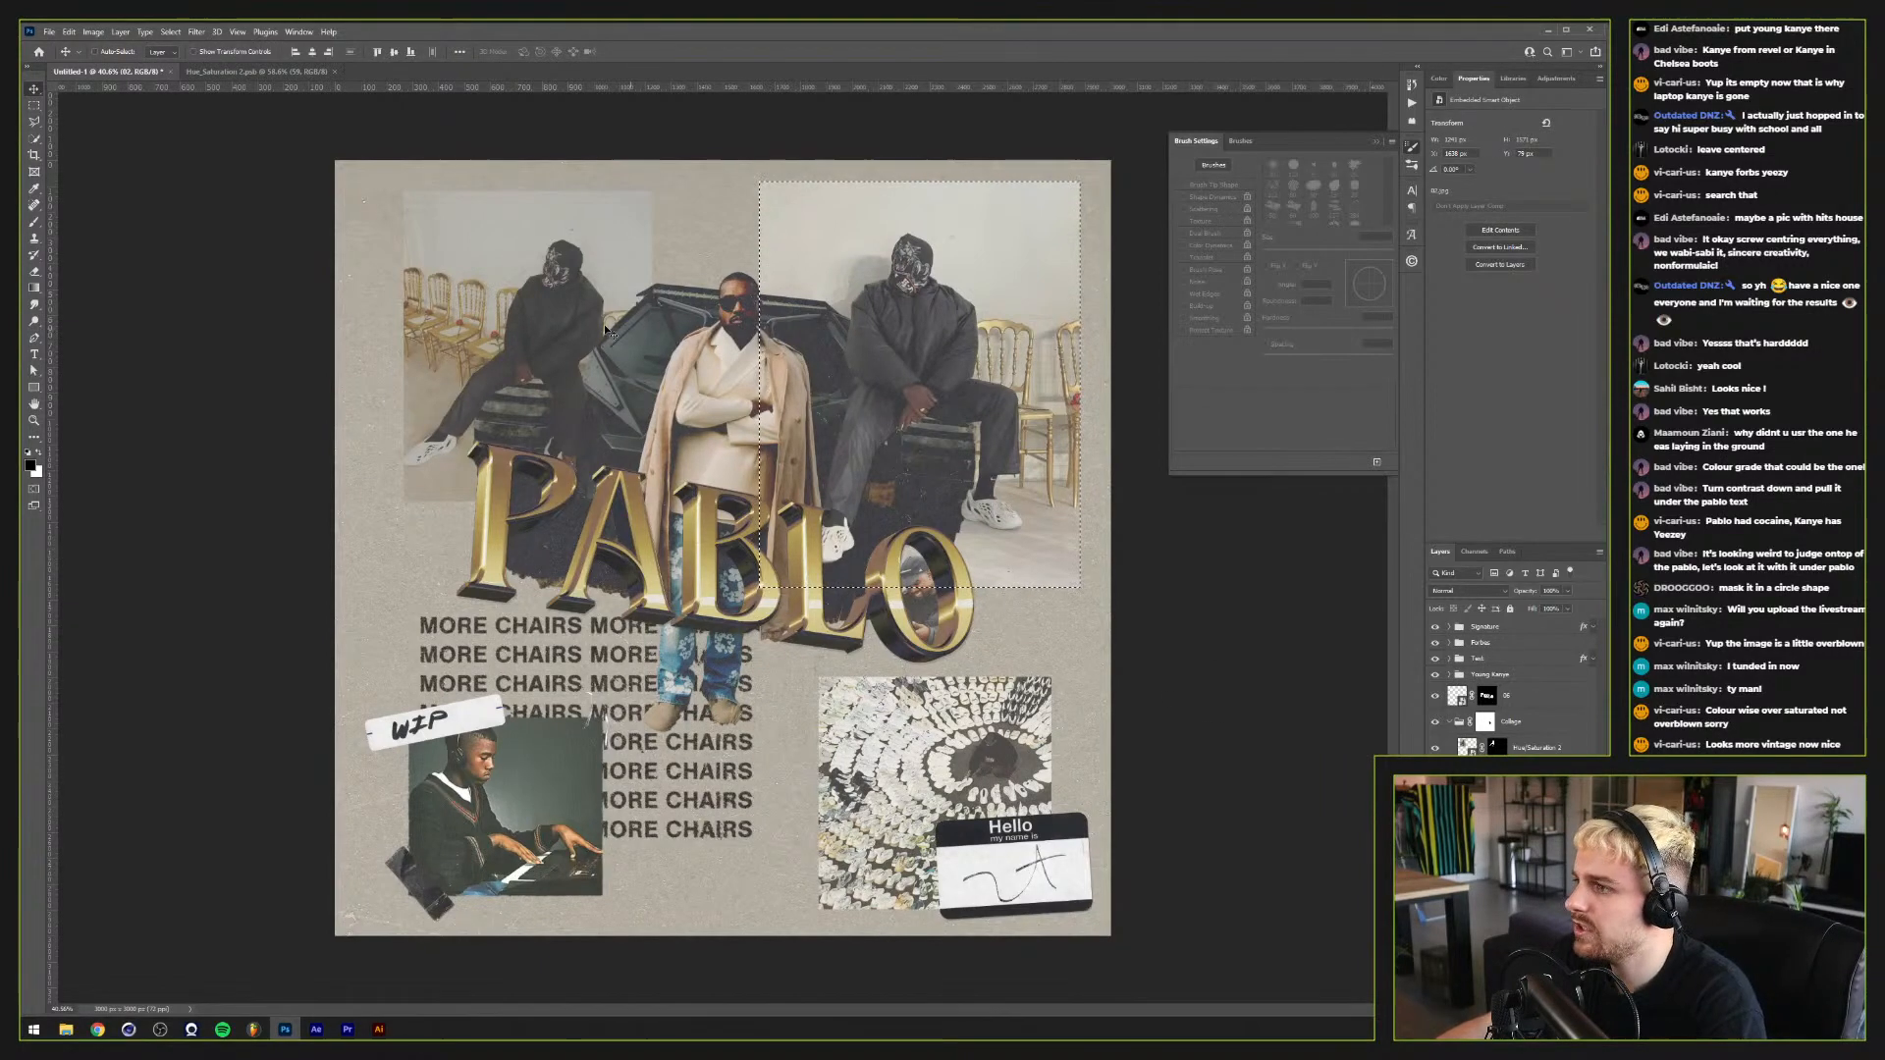
click(169, 33)
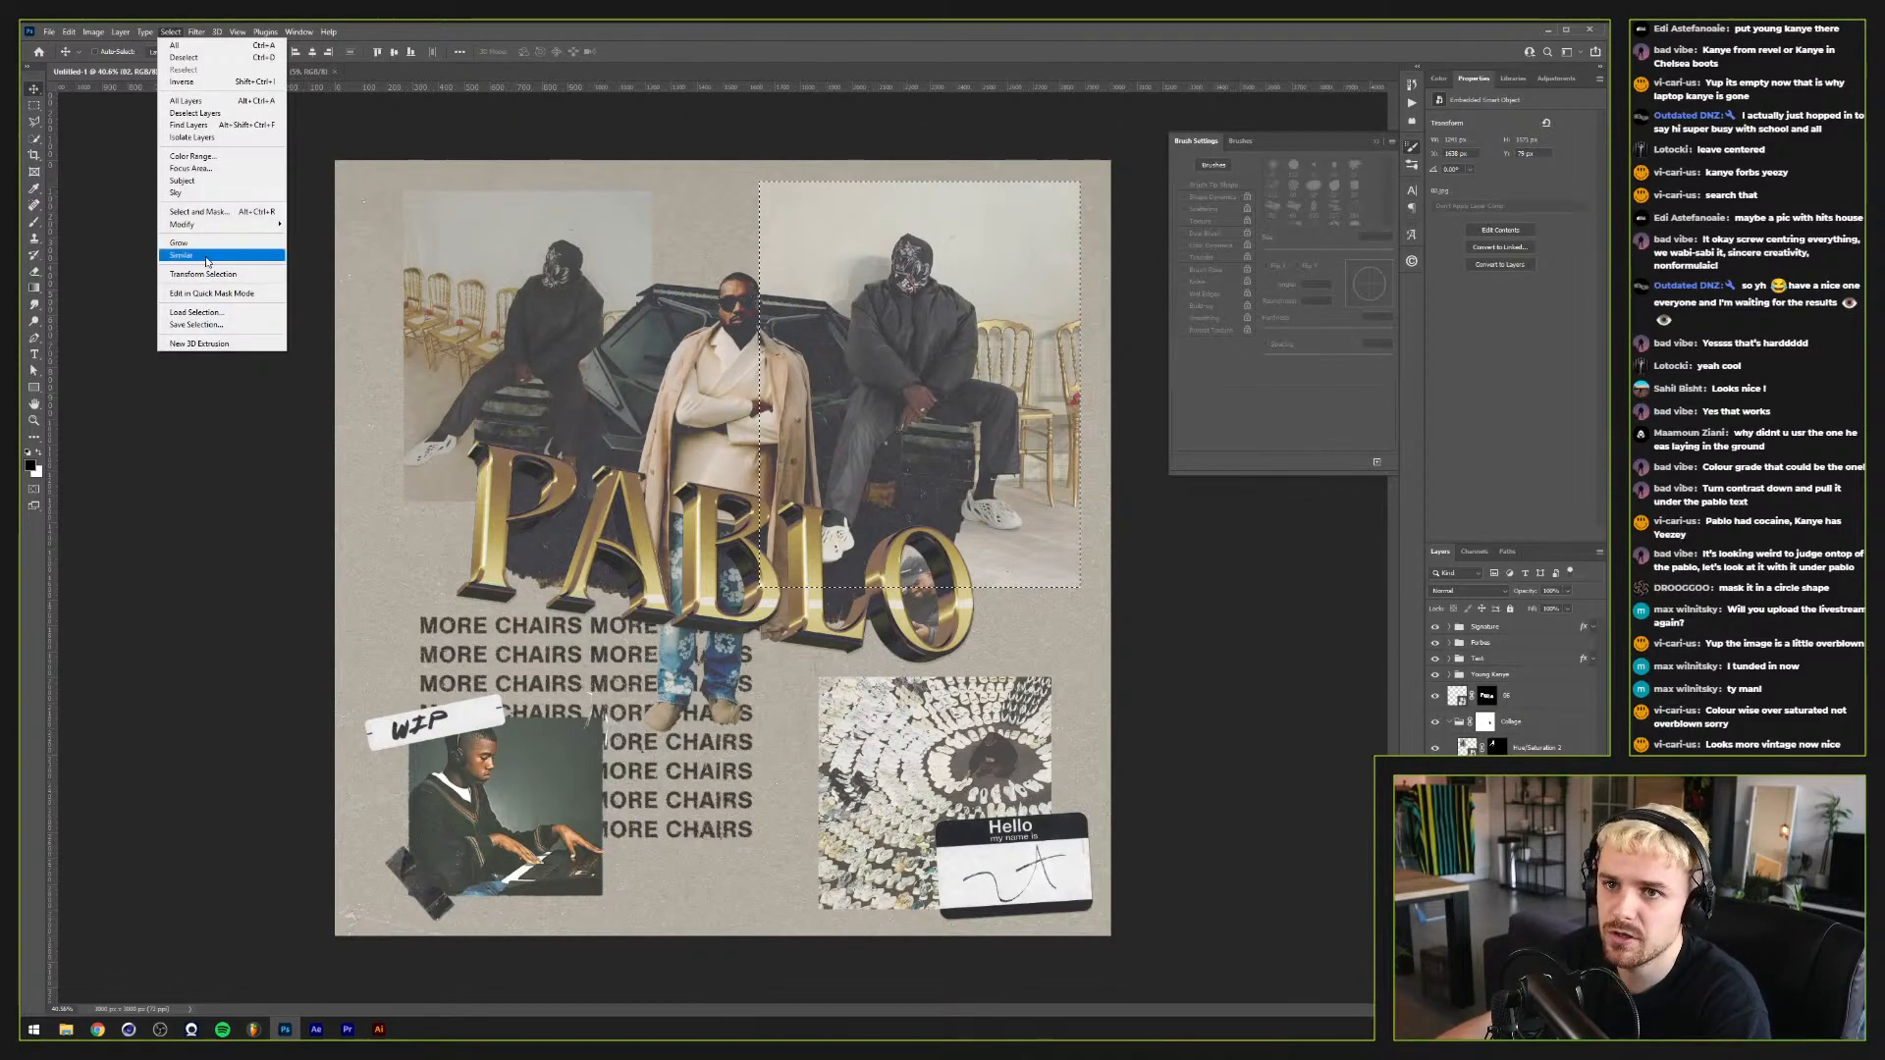
mouse_move(212, 233)
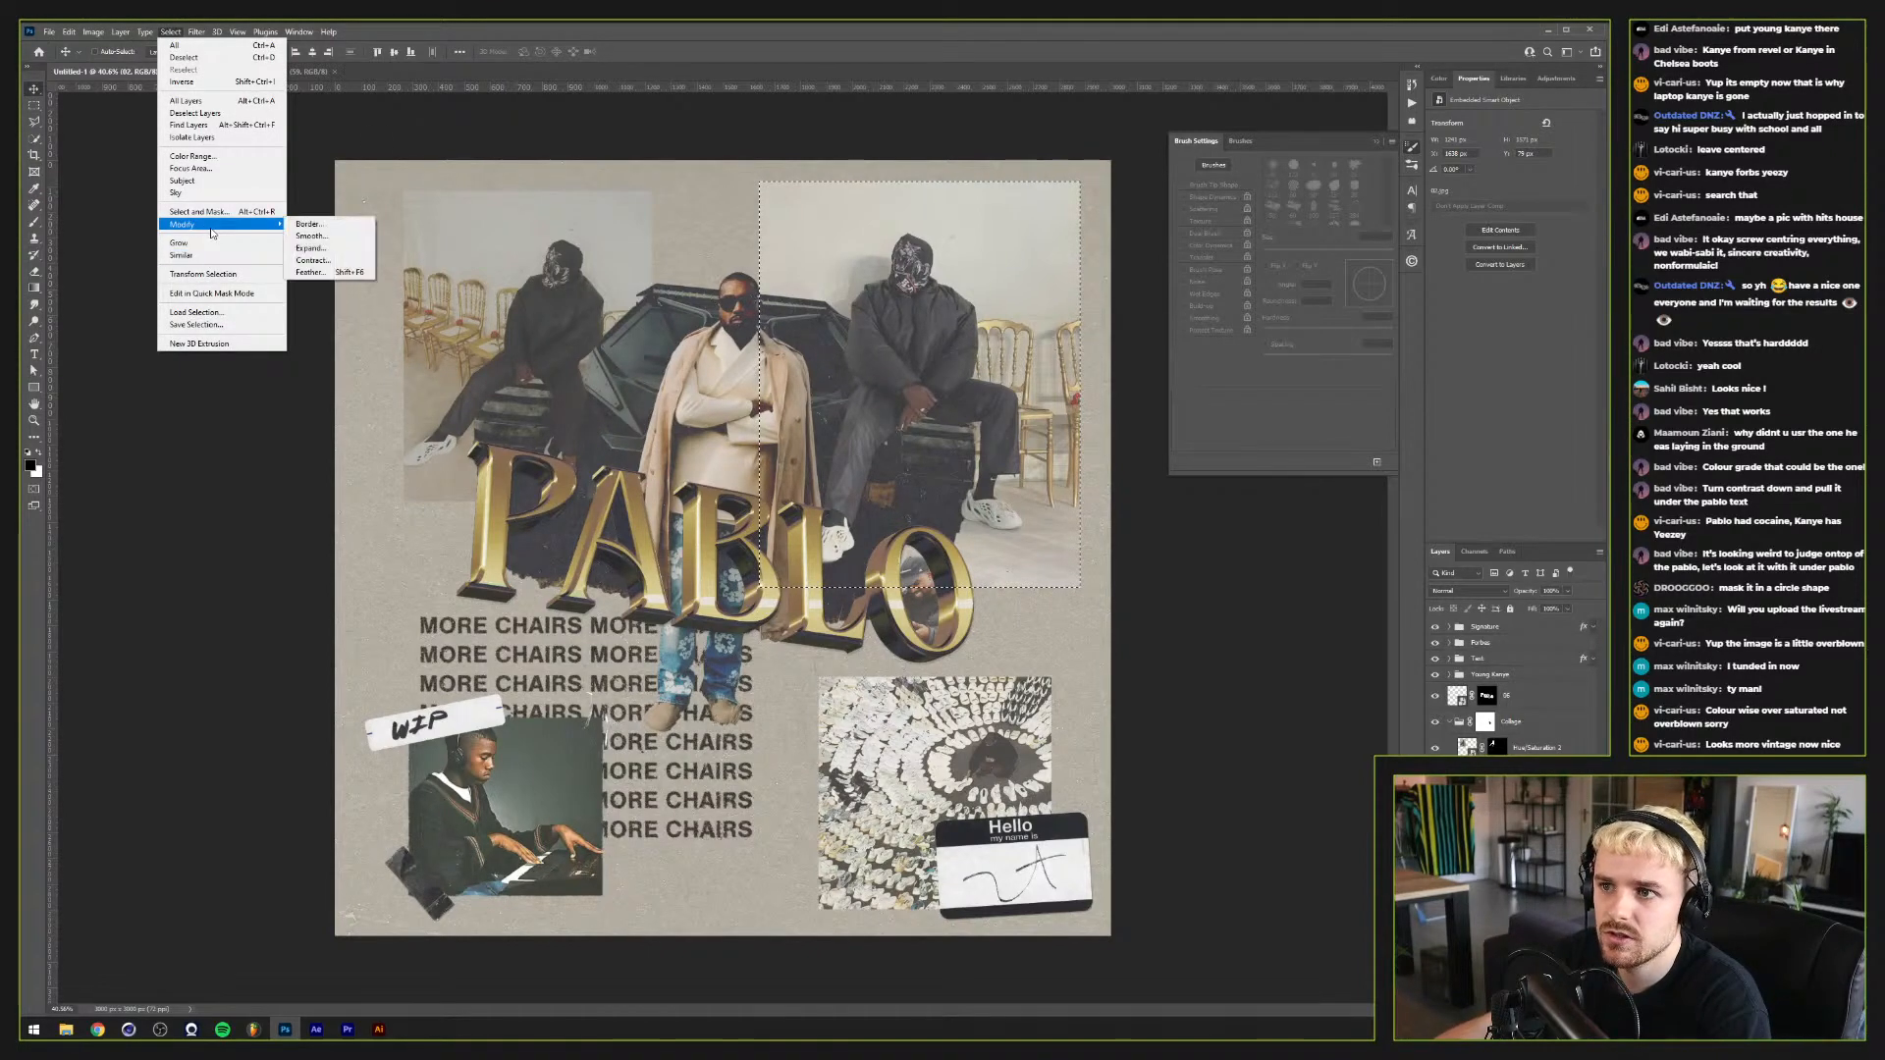
click(313, 260)
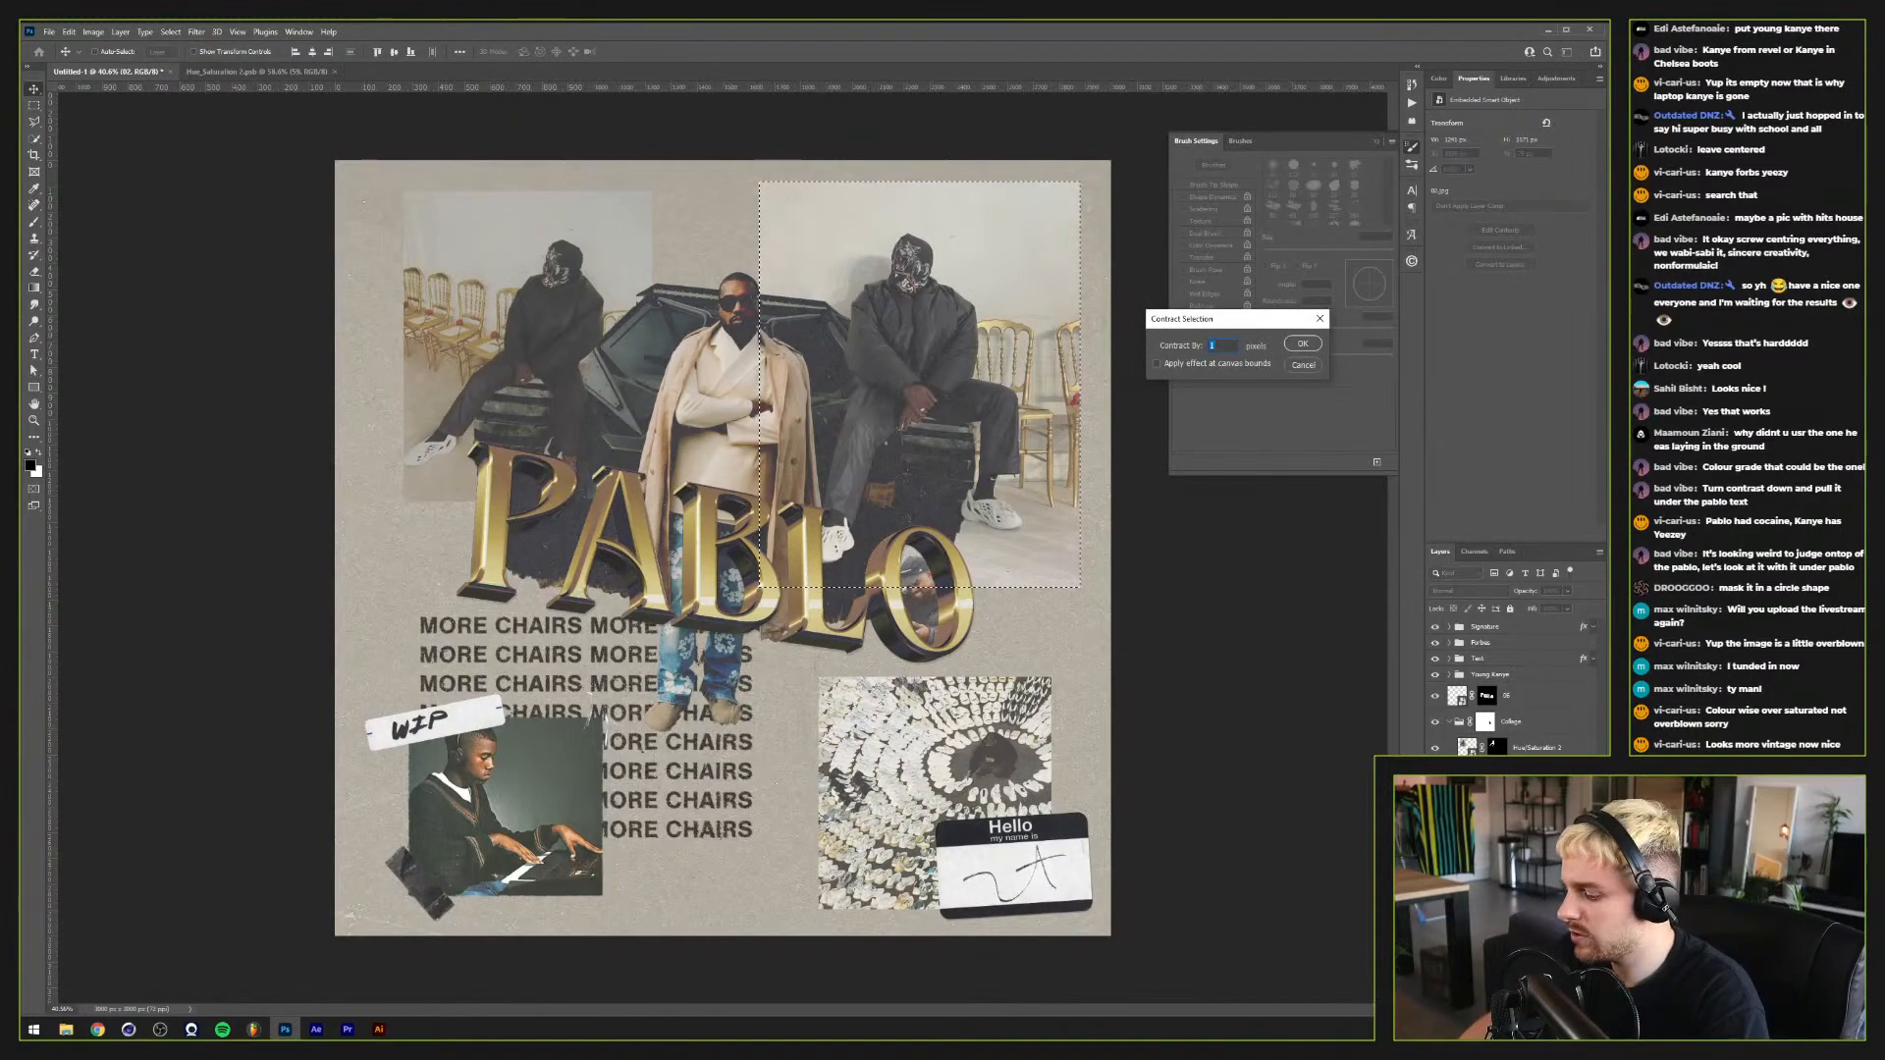
key(Return)
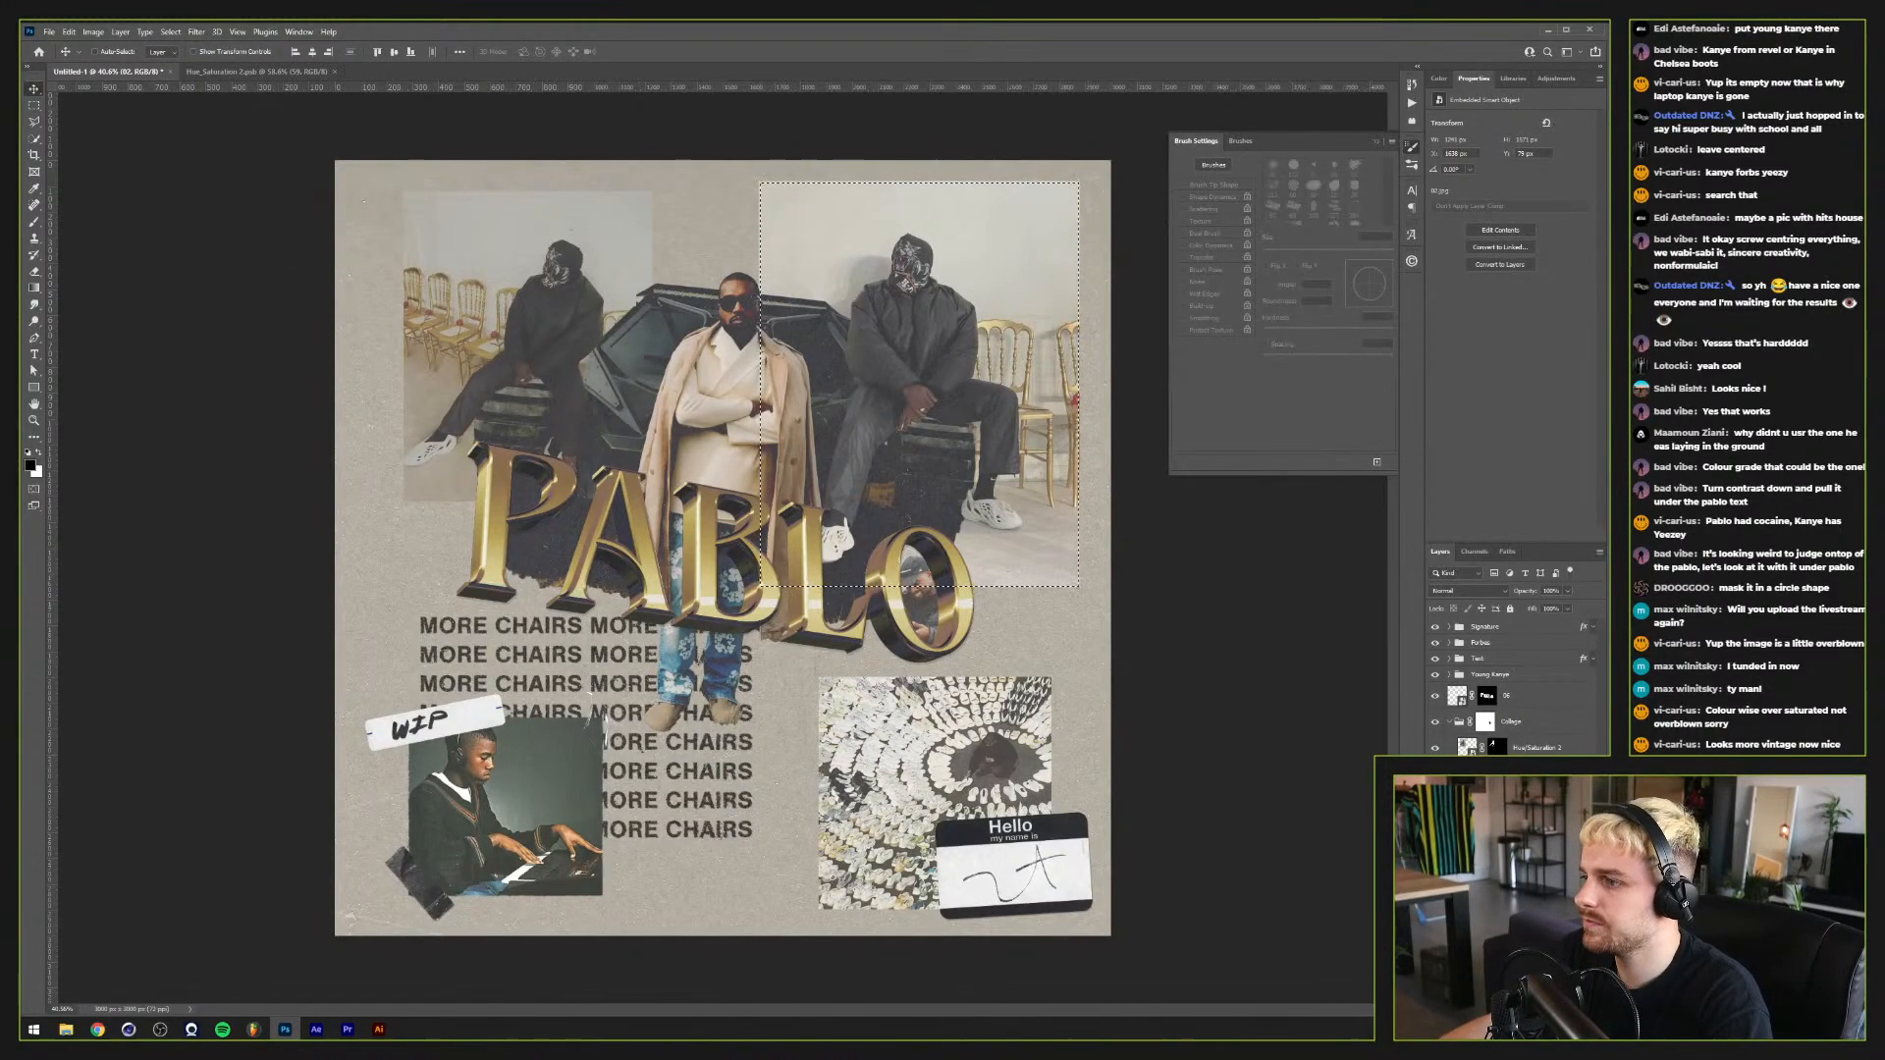
key(ctrl+shift+m)
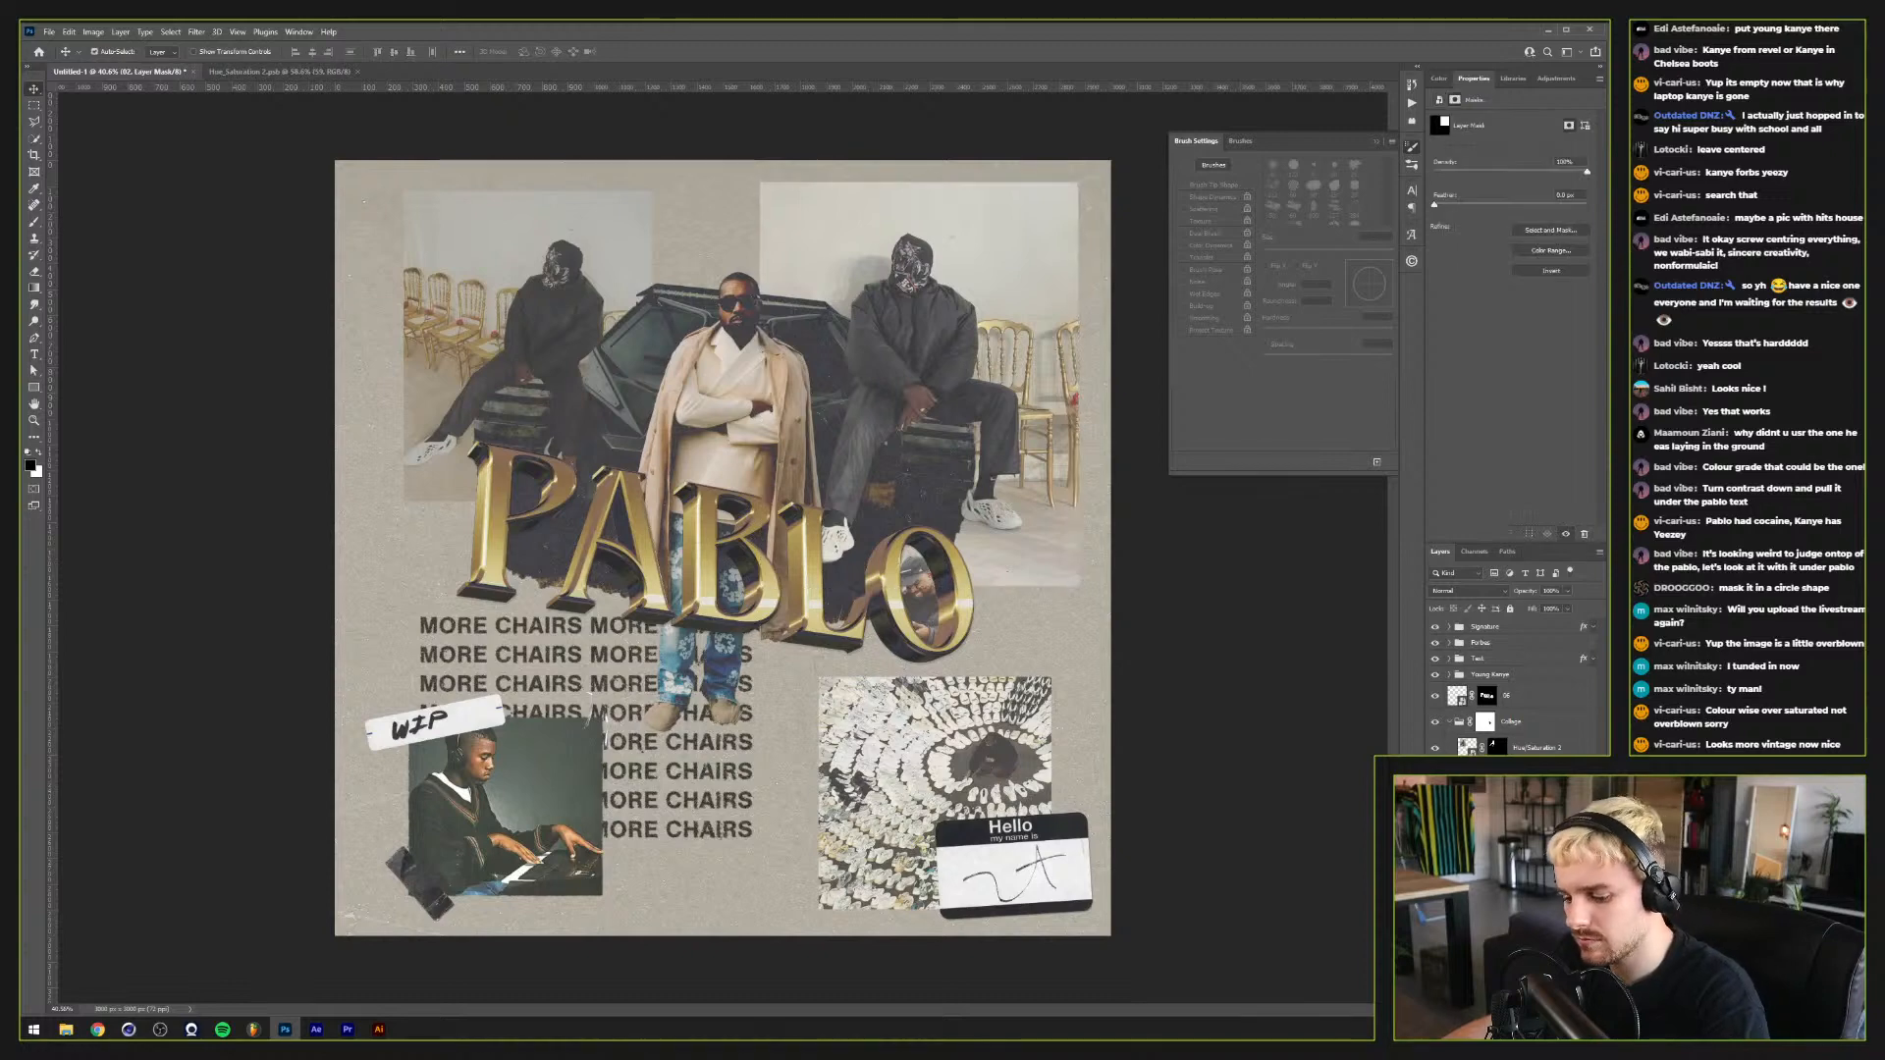
Step: Apply the Displace filter to the right photo's mask using the grunge-map-01 displacement map
key(ctrl+alt+f)
key(Return)
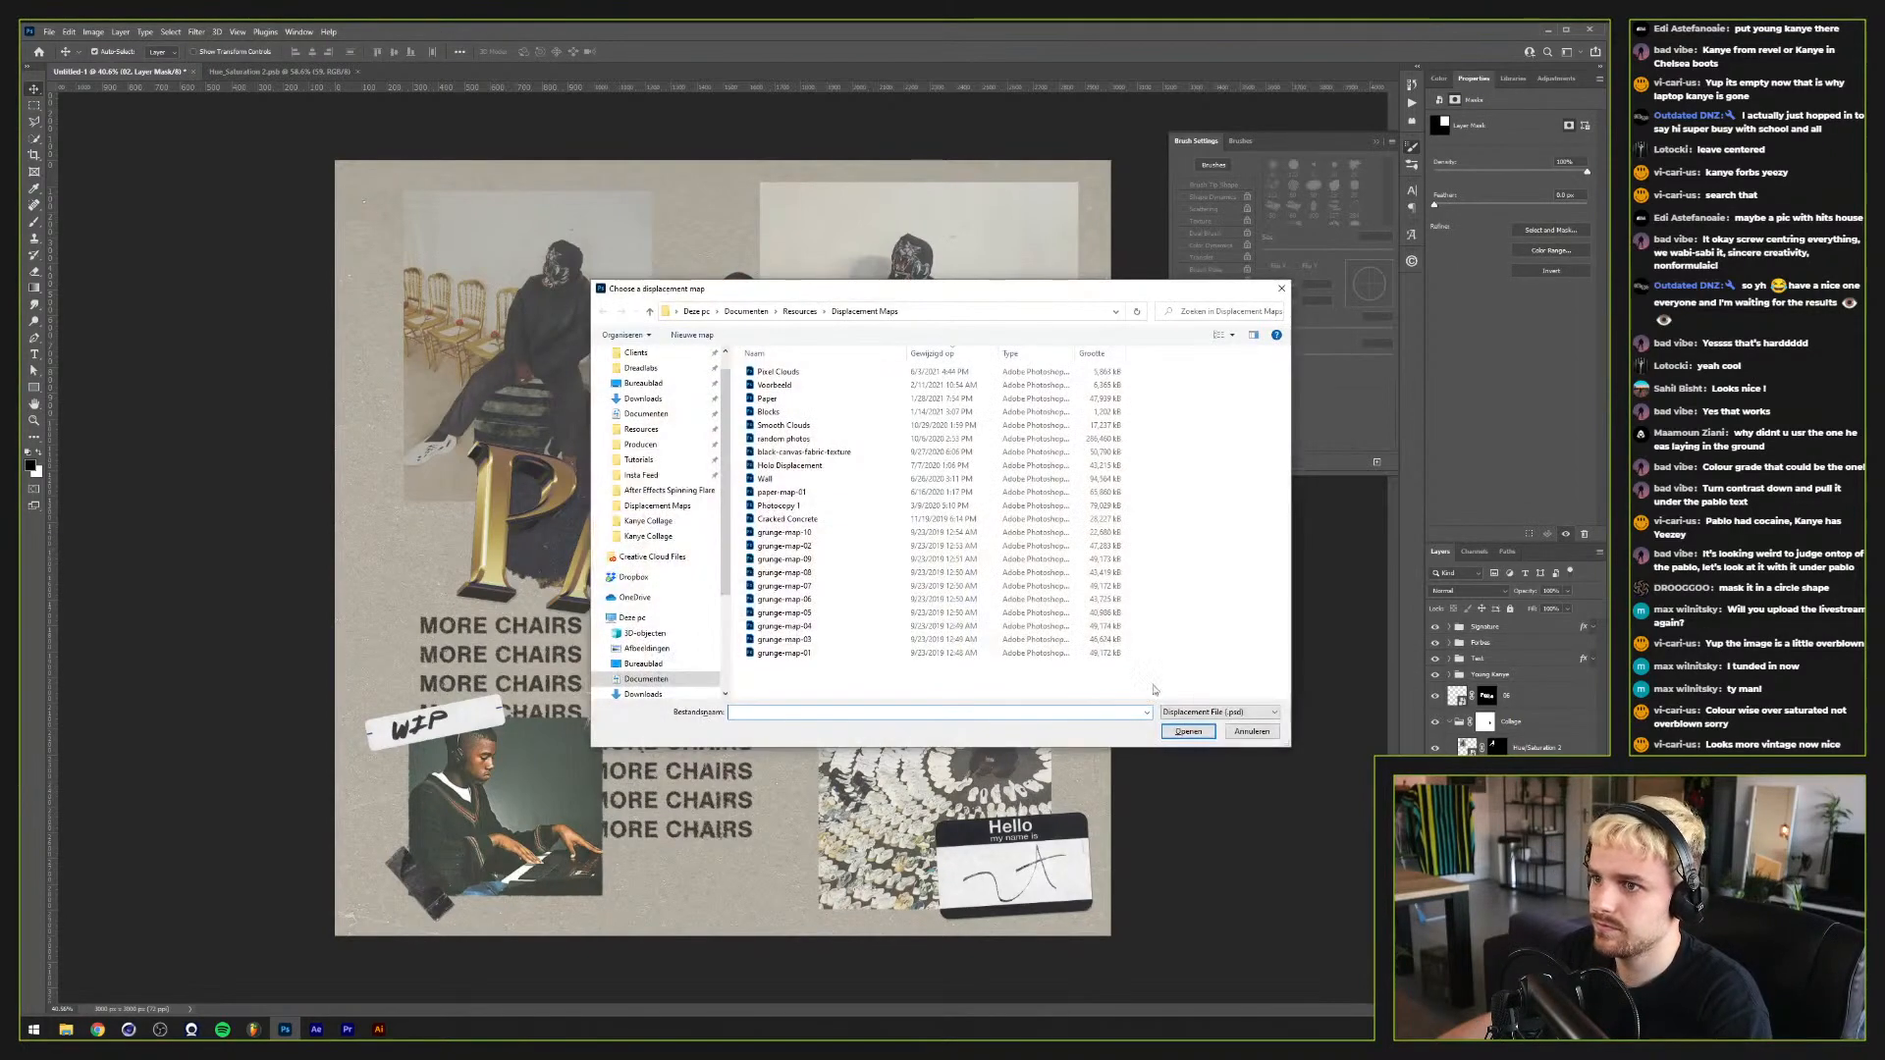
double_click(842, 651)
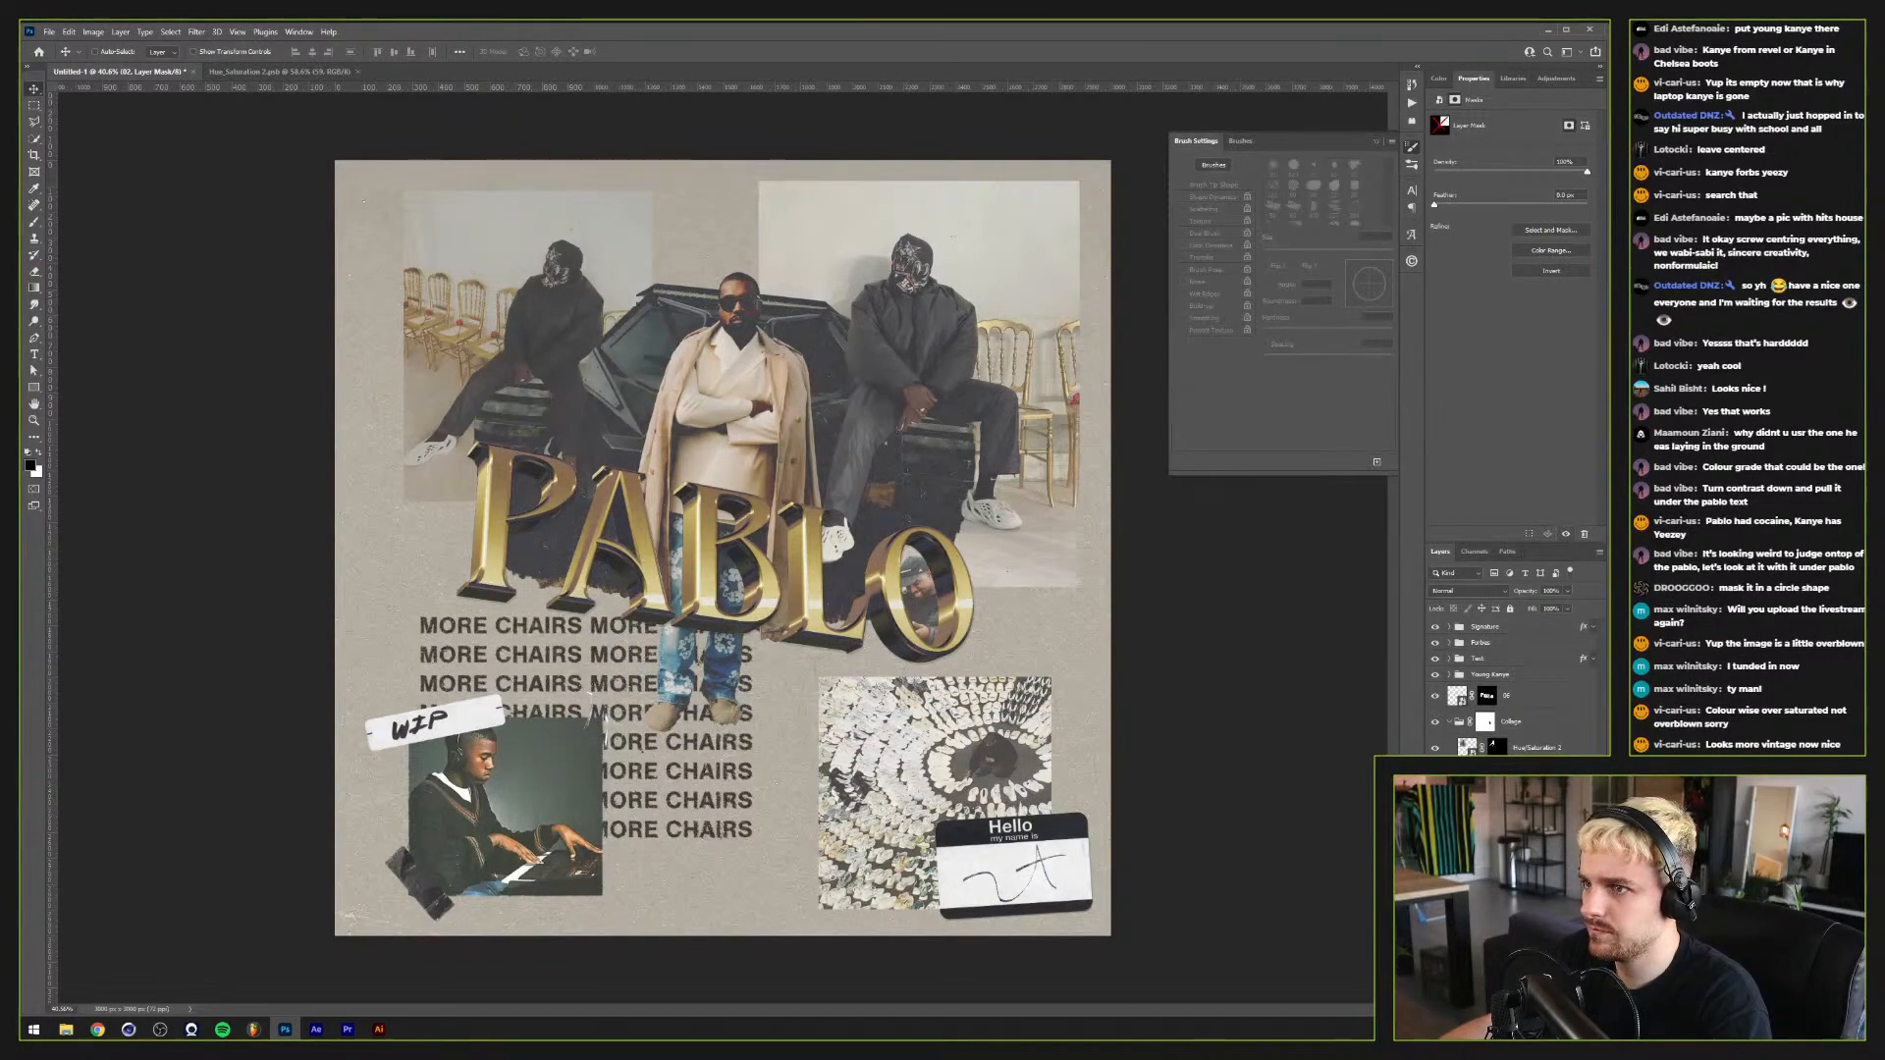
Step: Try scaling the right photo's displaced mask inward from its upper-left corner while viewing the mask alone
key(alt+backslash)
key(ctrl+t)
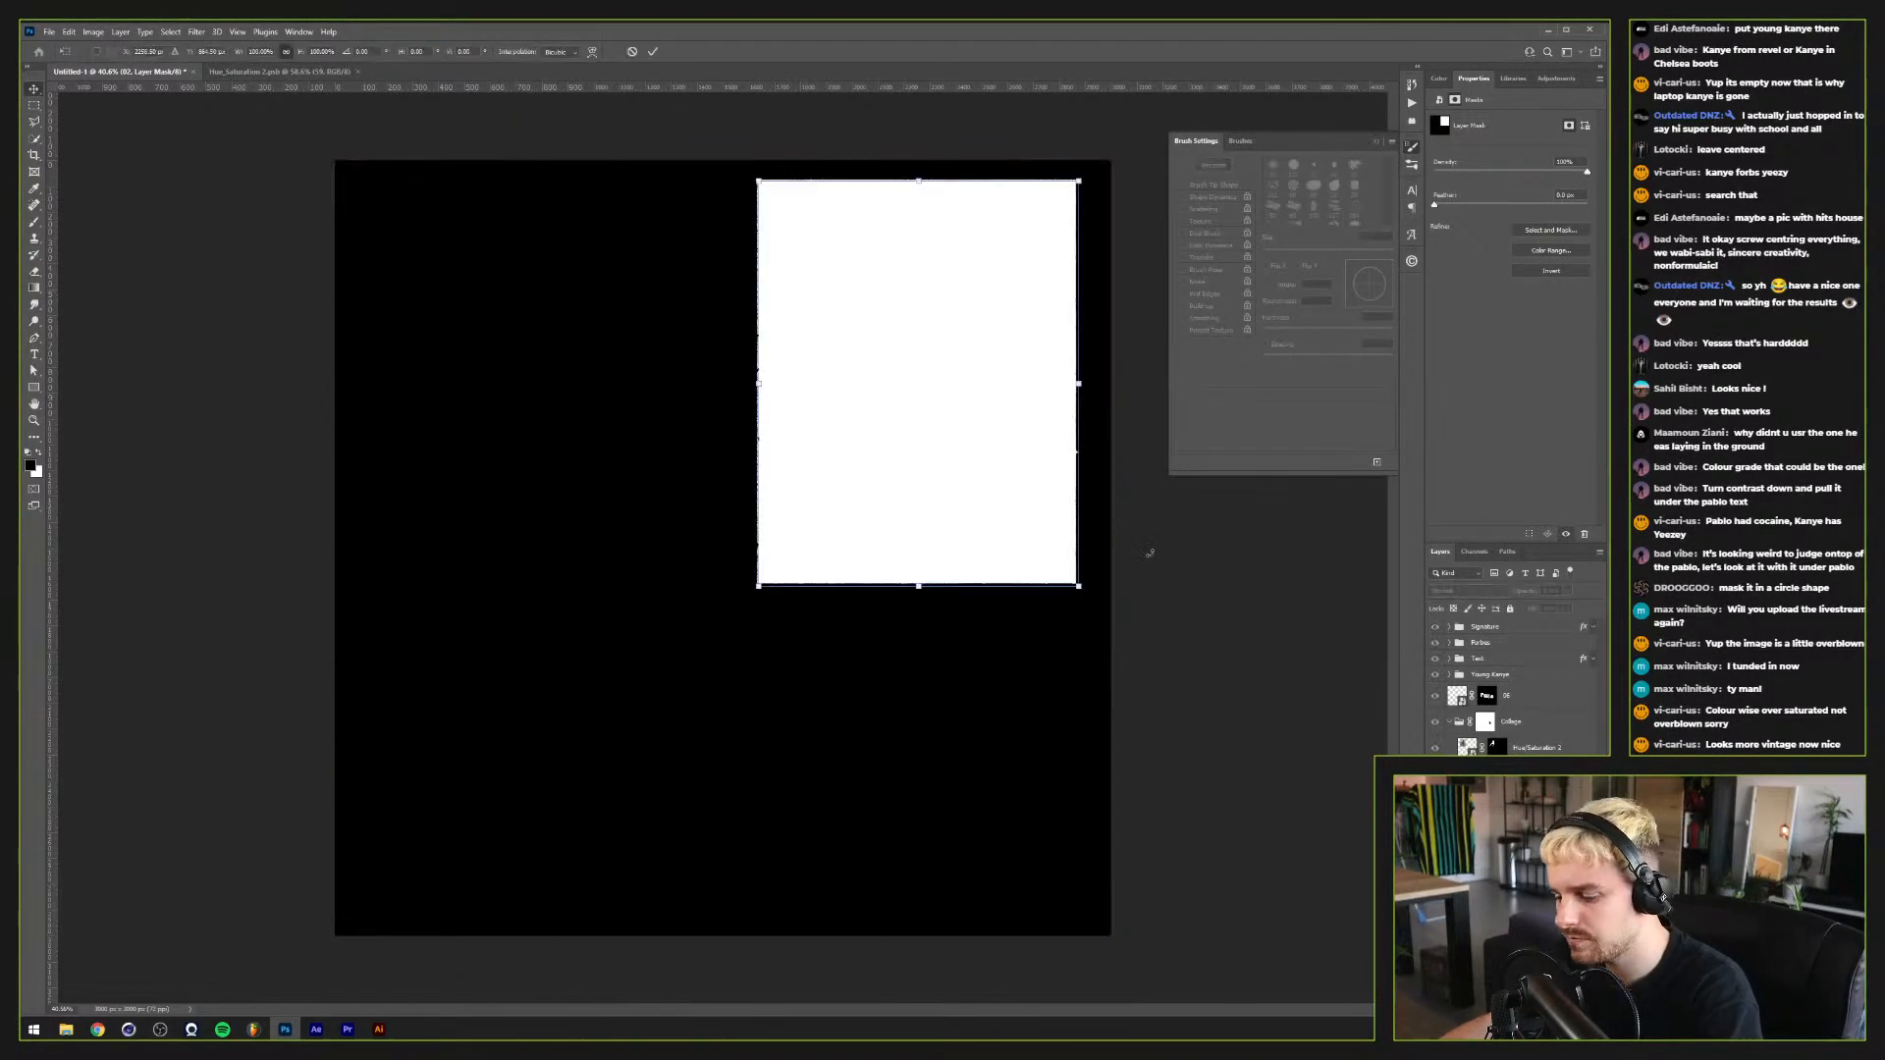
drag(755, 179, 763, 186)
key(Return)
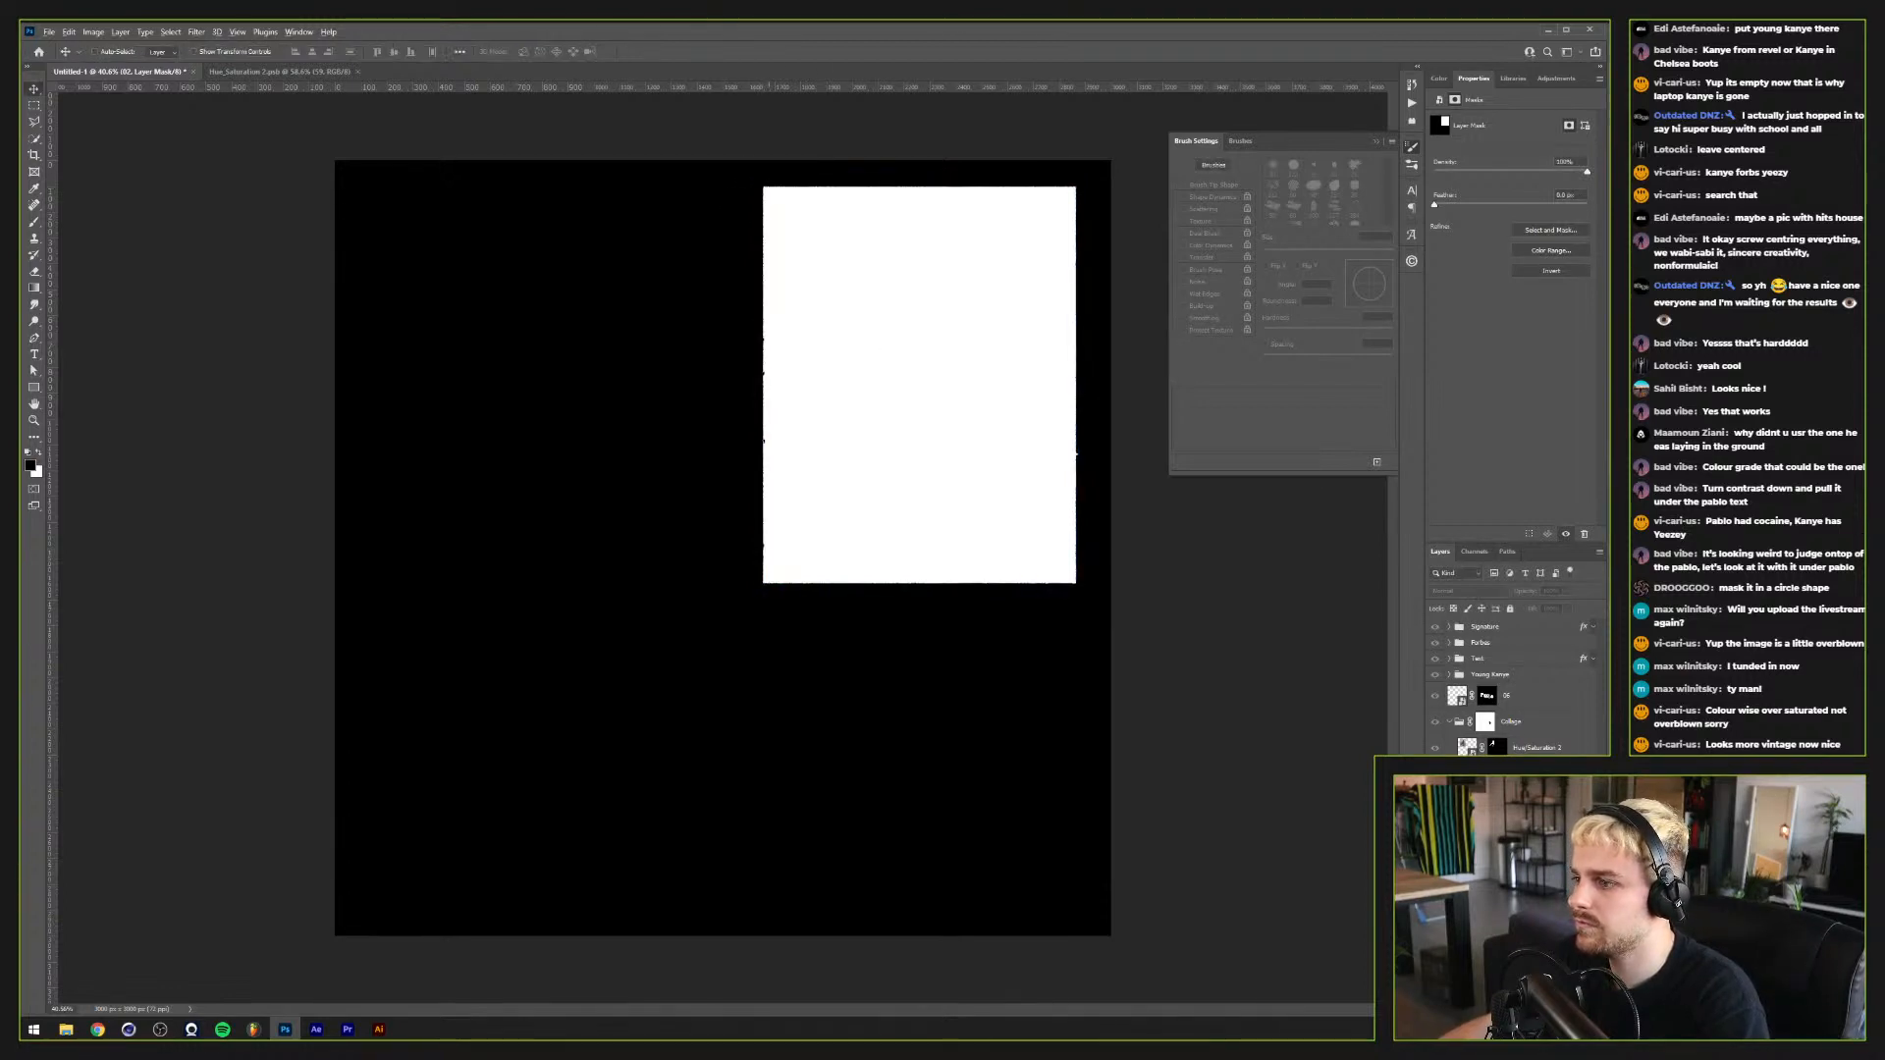
key(ctrl+2)
scroll(866, 403, up, 4)
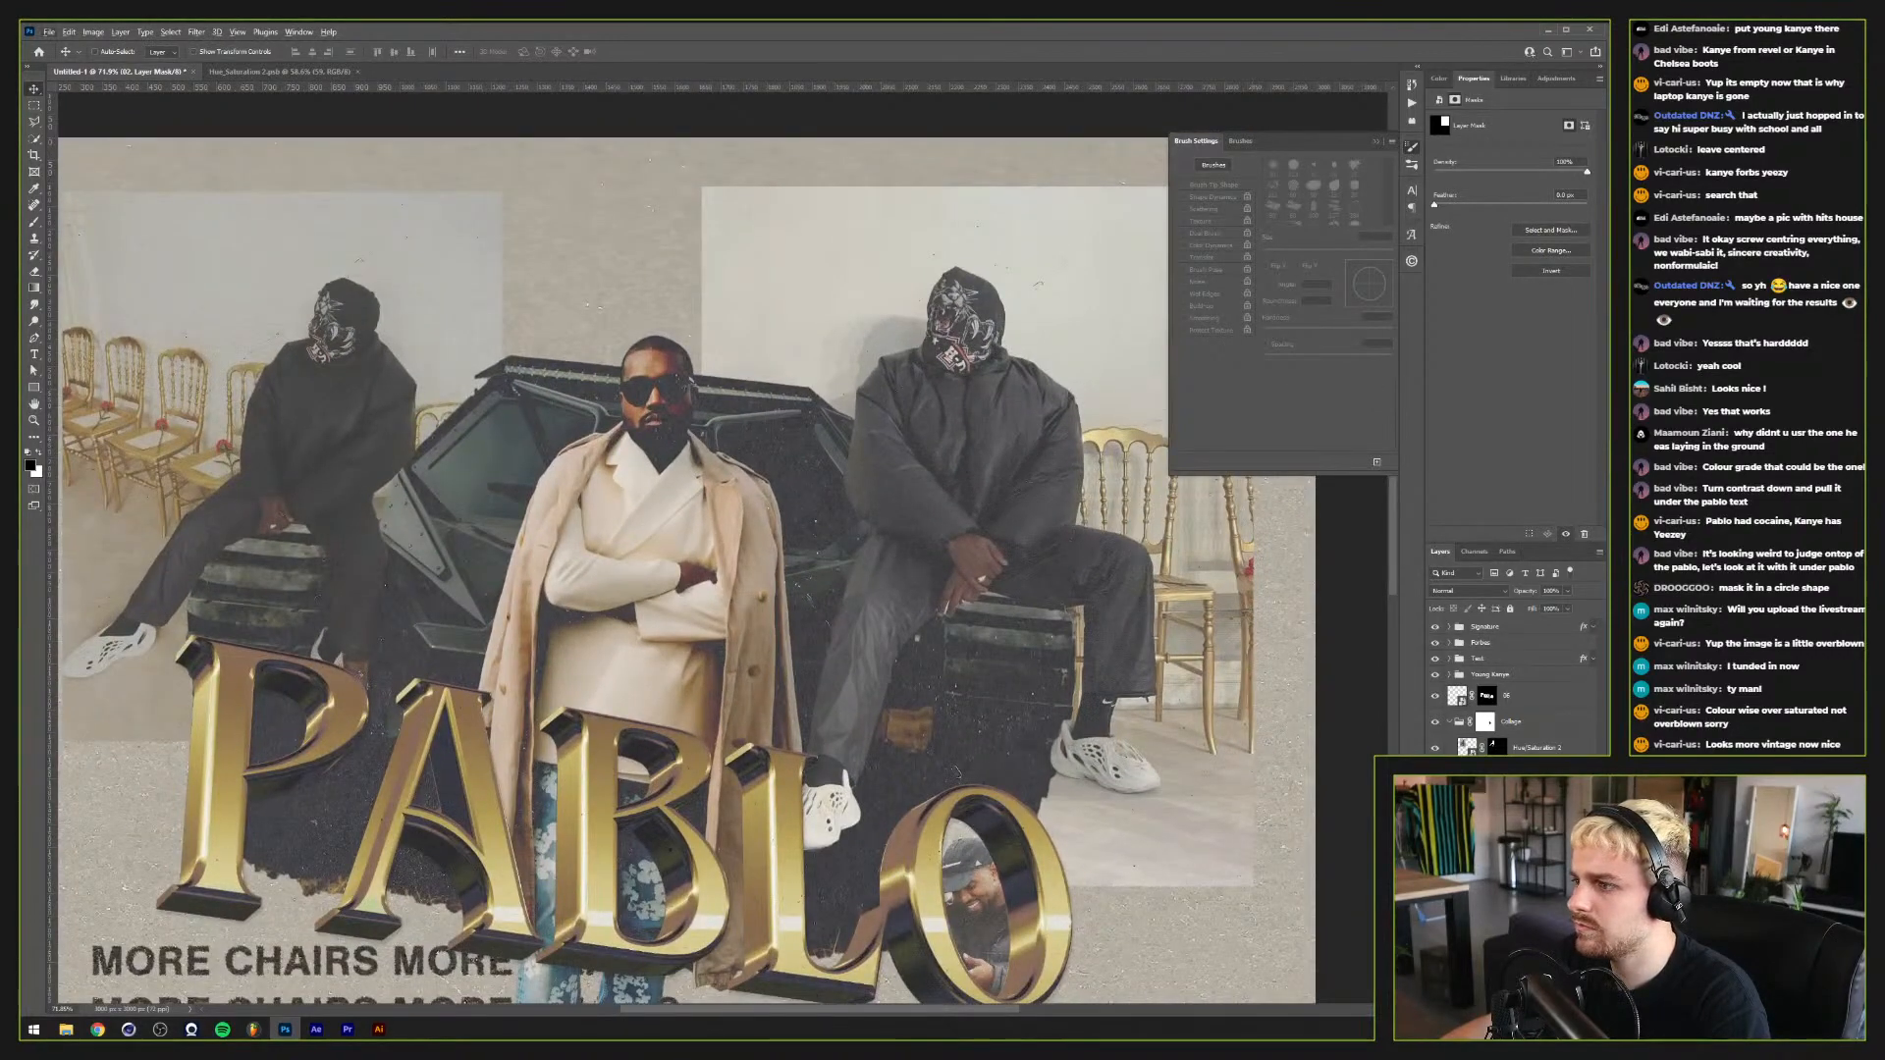
key(ctrl+t)
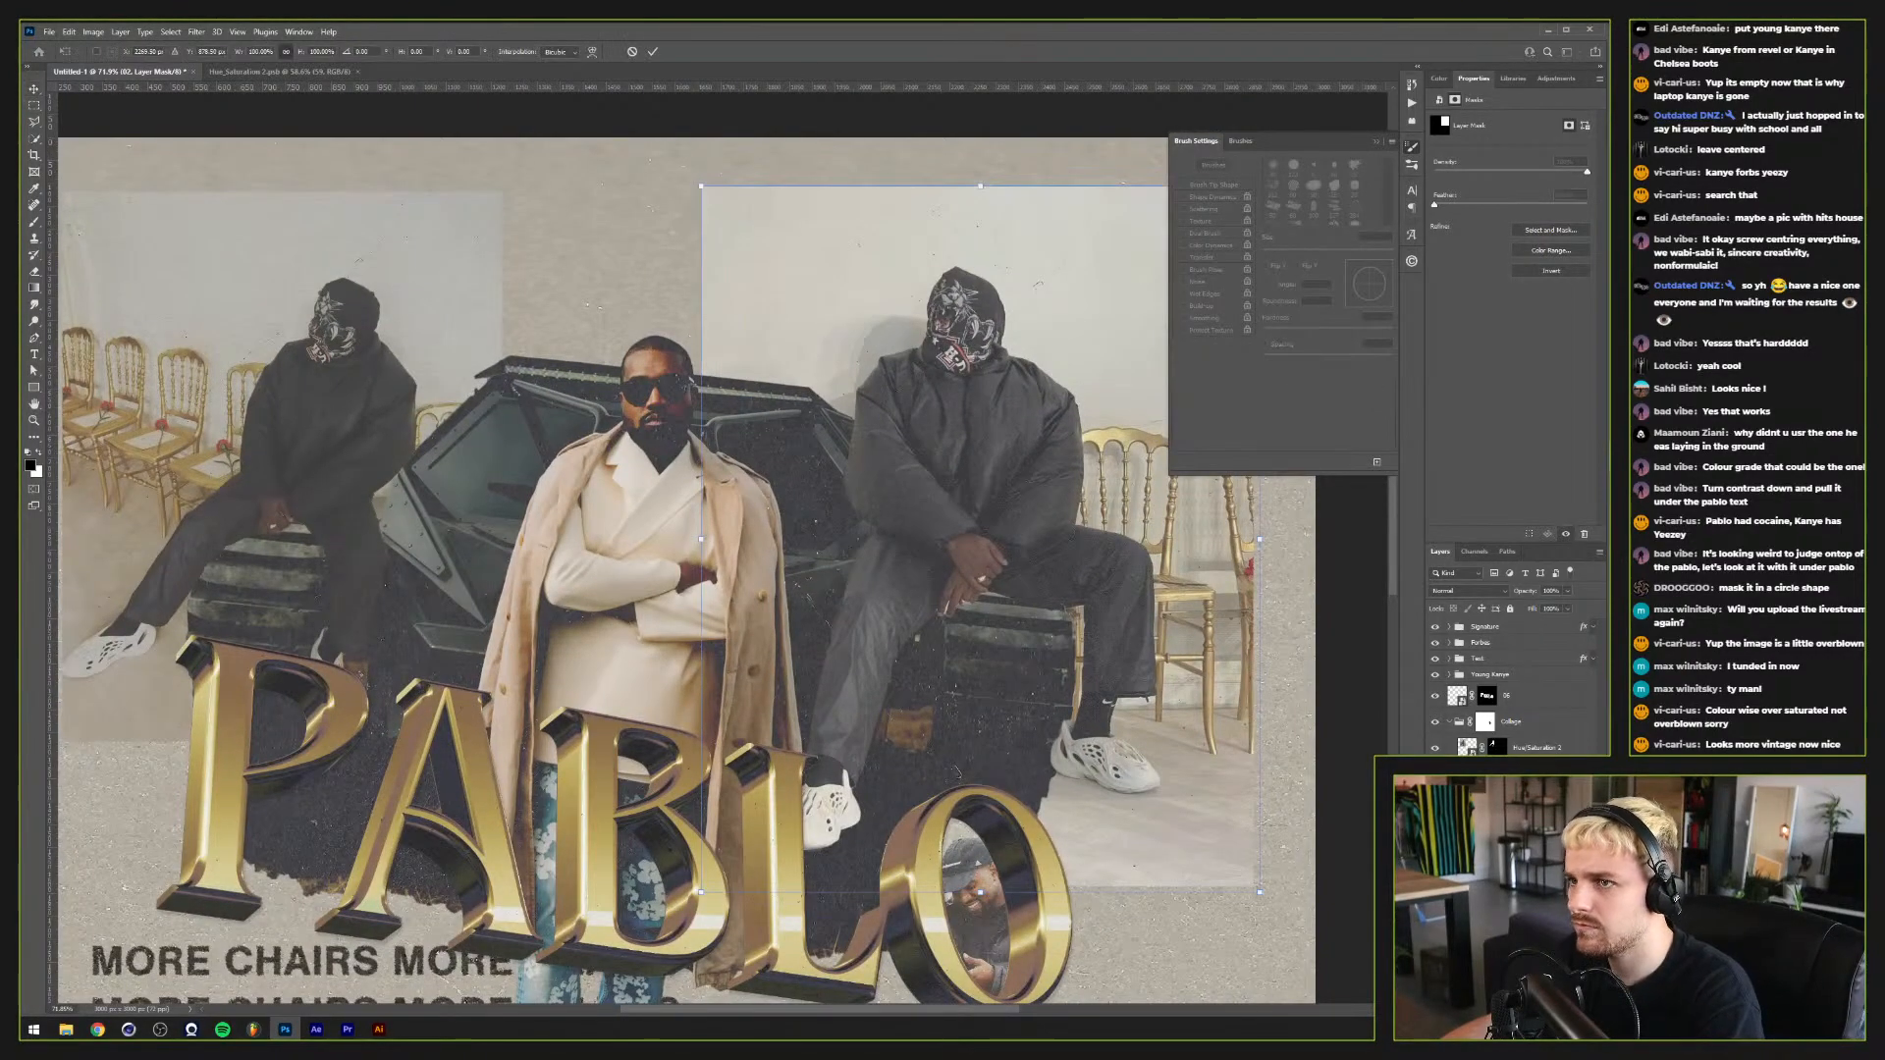
key(Escape)
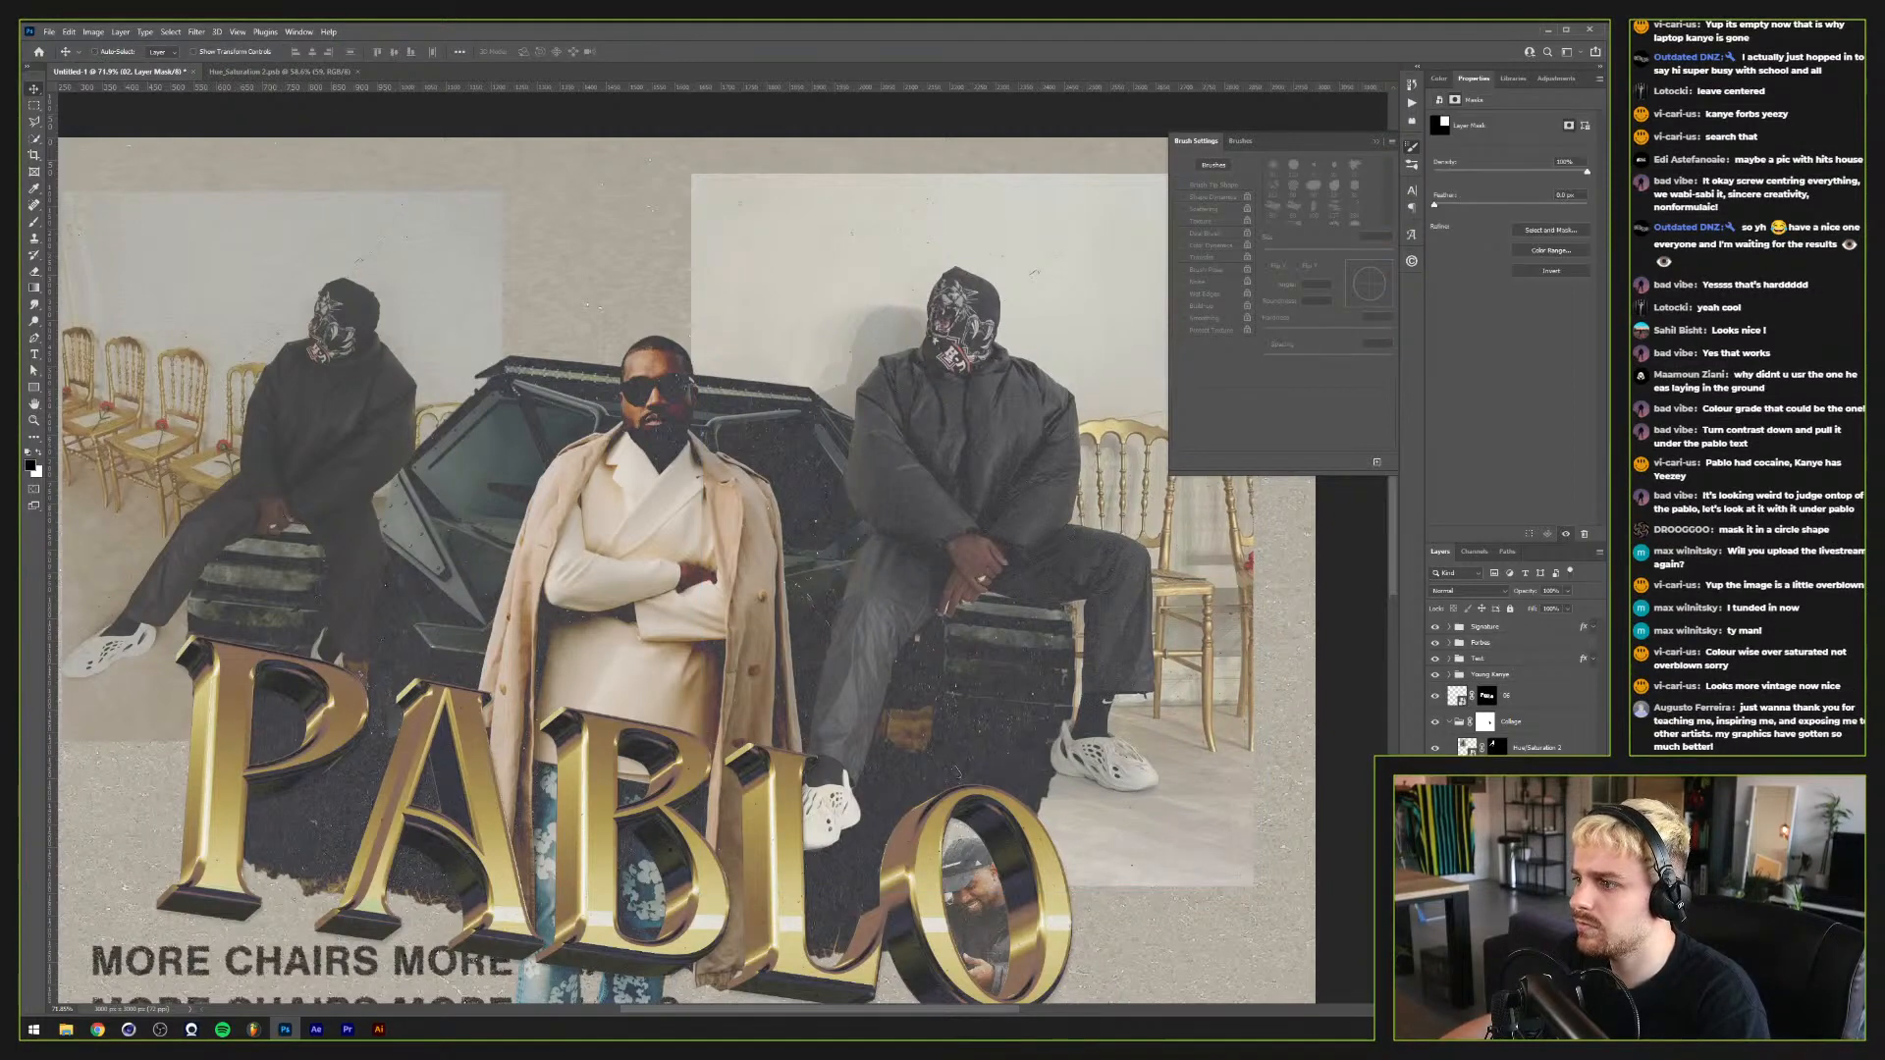
Step: Scale the right photo's mask slightly inward from its upper-left and lower-right corners so the rough edges cut into the photo
key(ctrl+t)
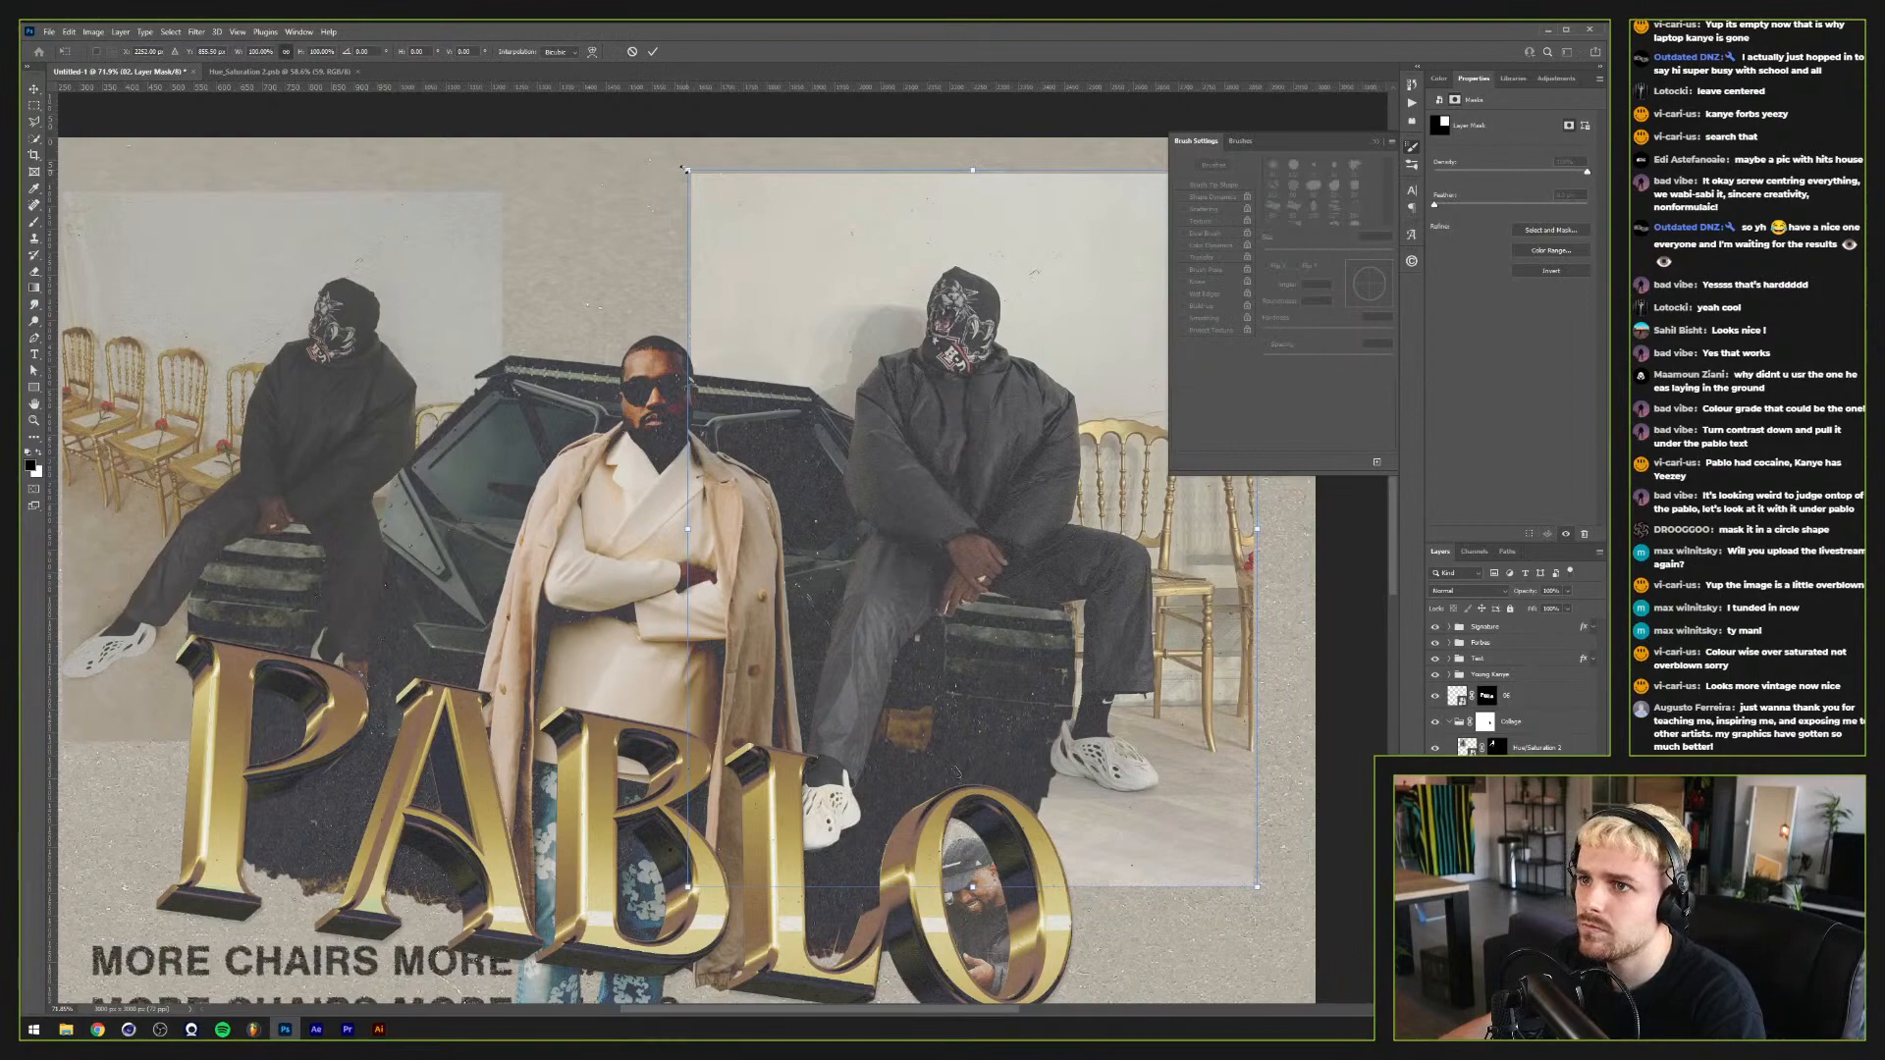
drag(685, 169, 696, 179)
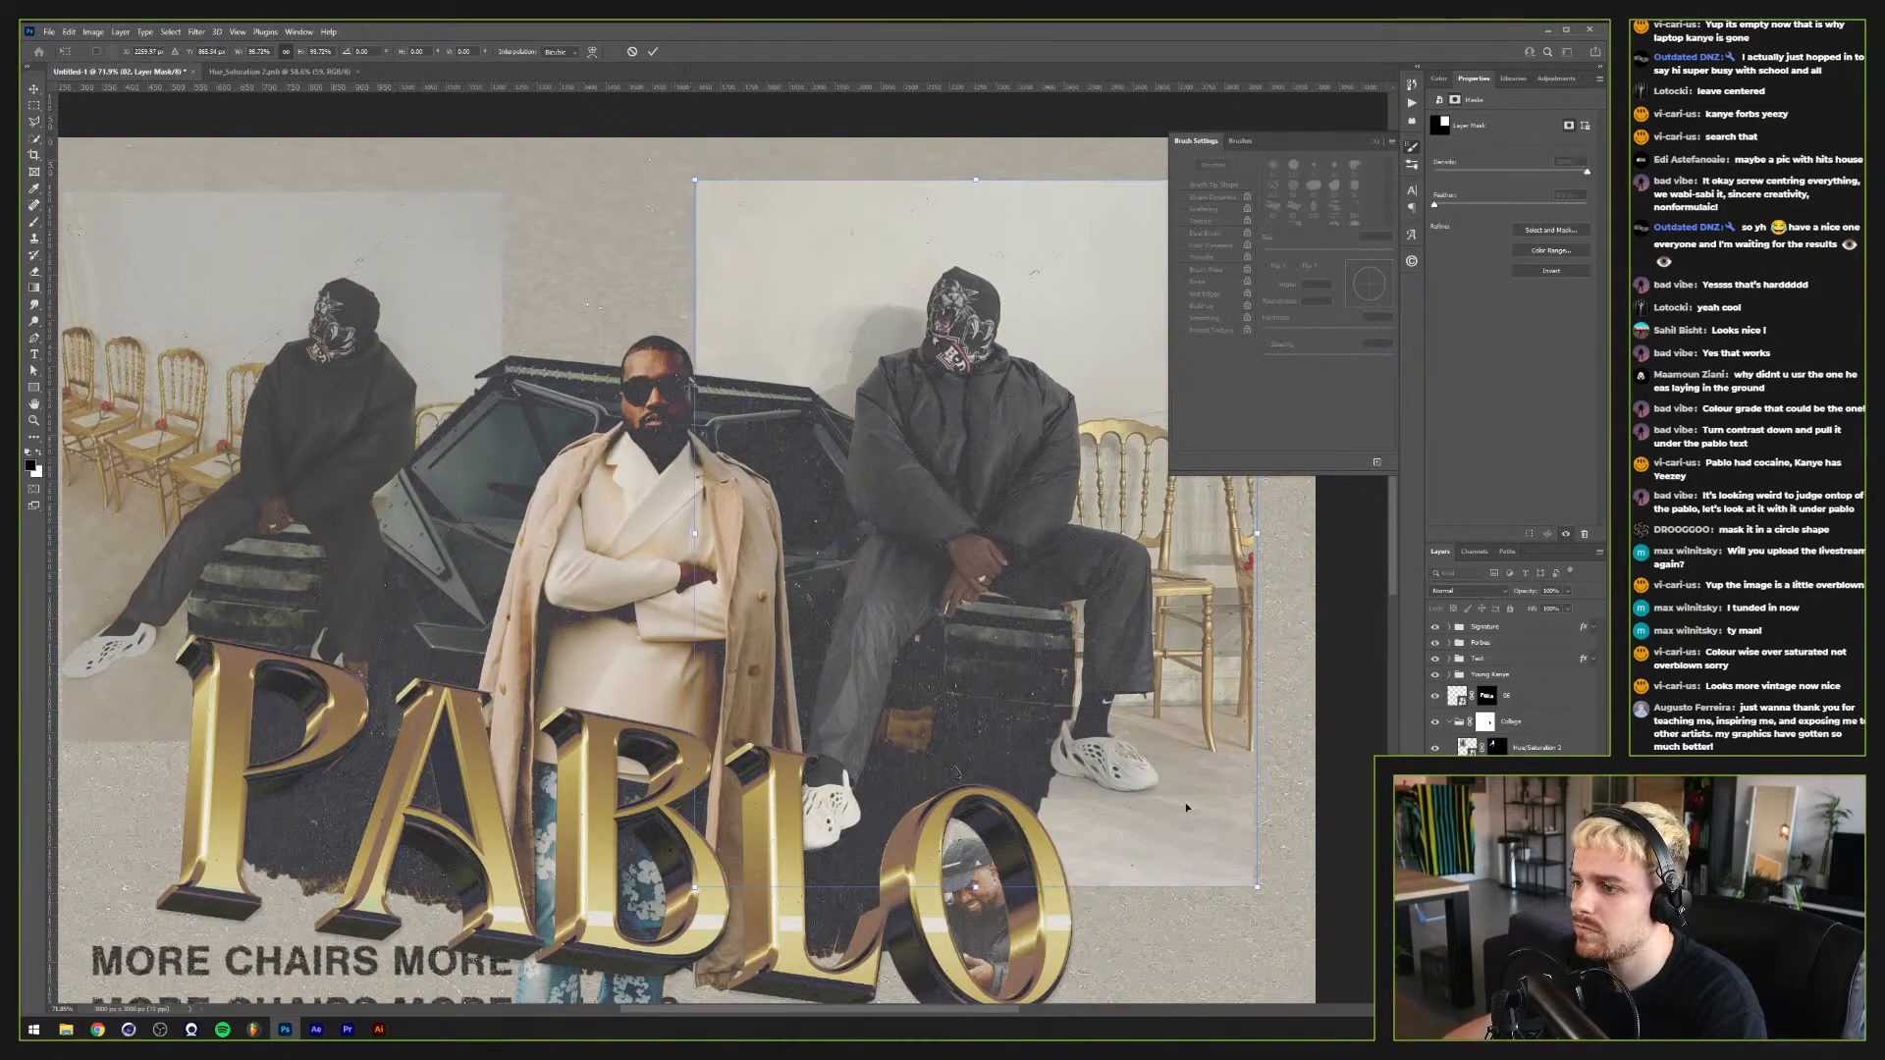
drag(1259, 888, 1252, 884)
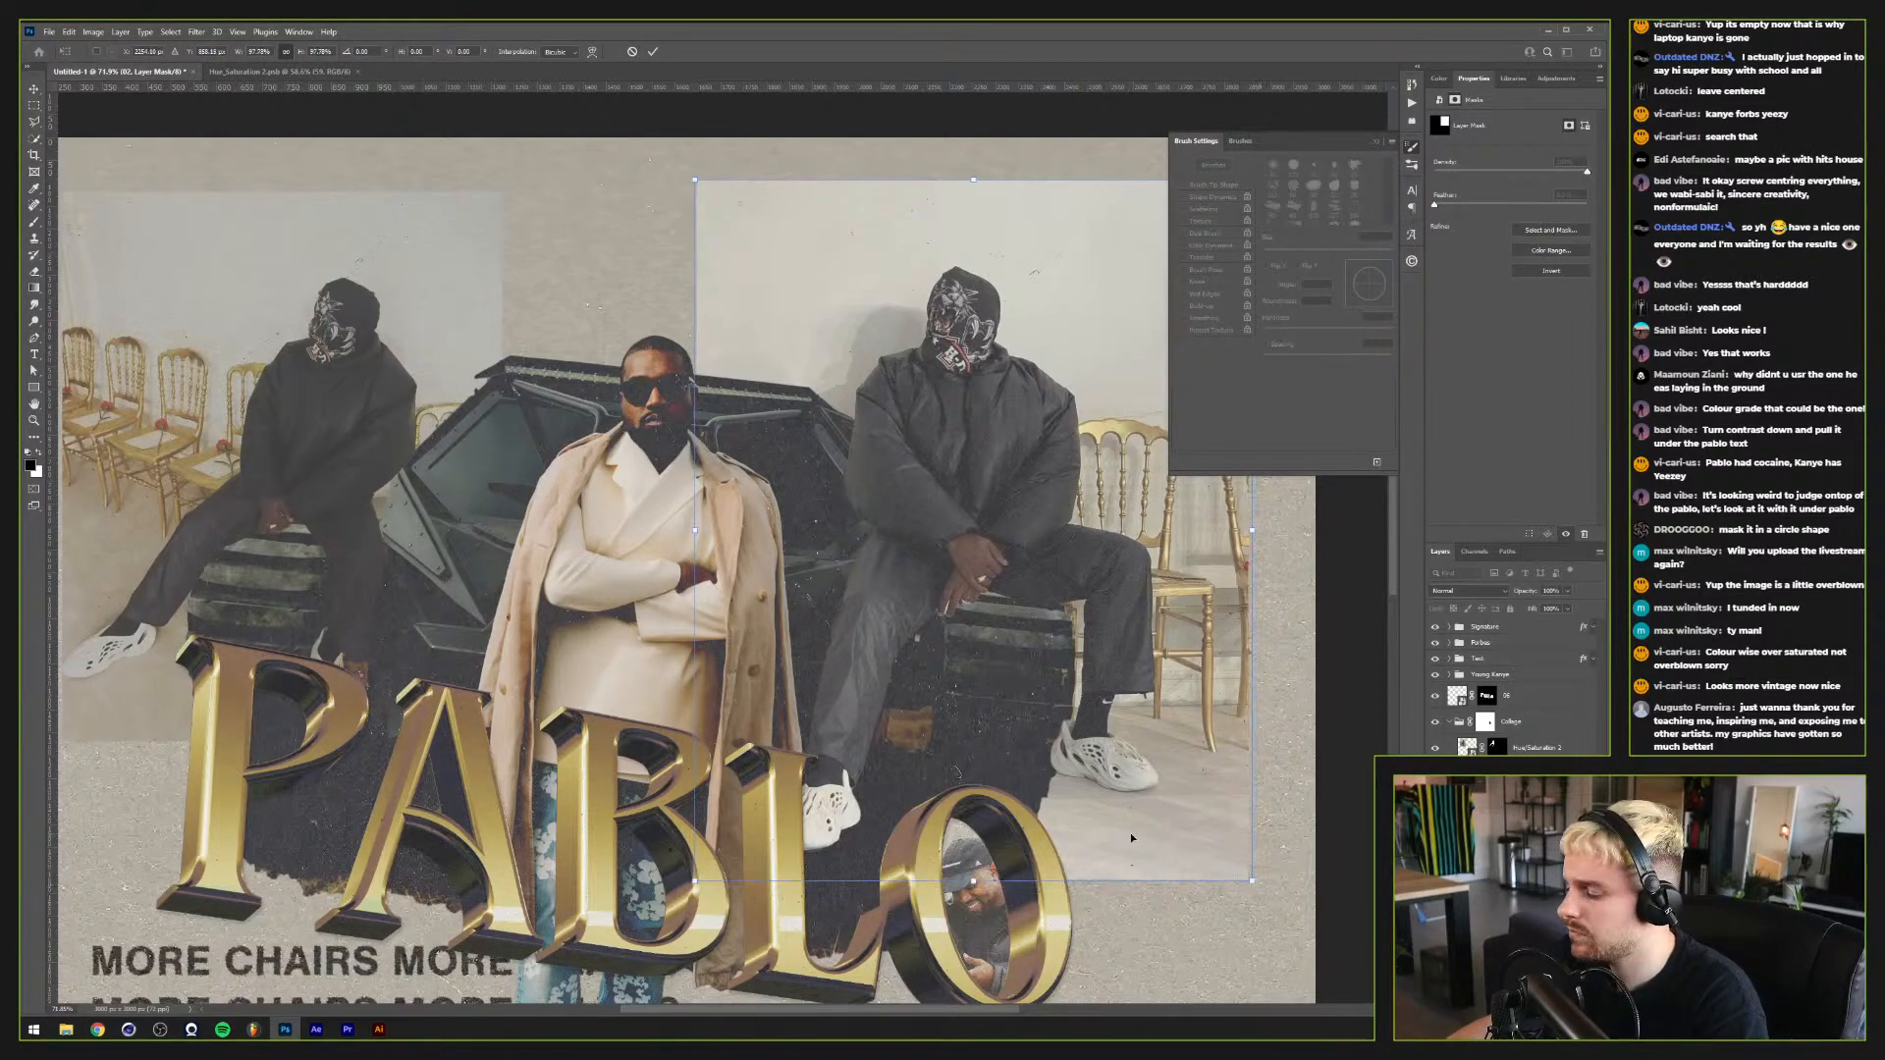
key(Return)
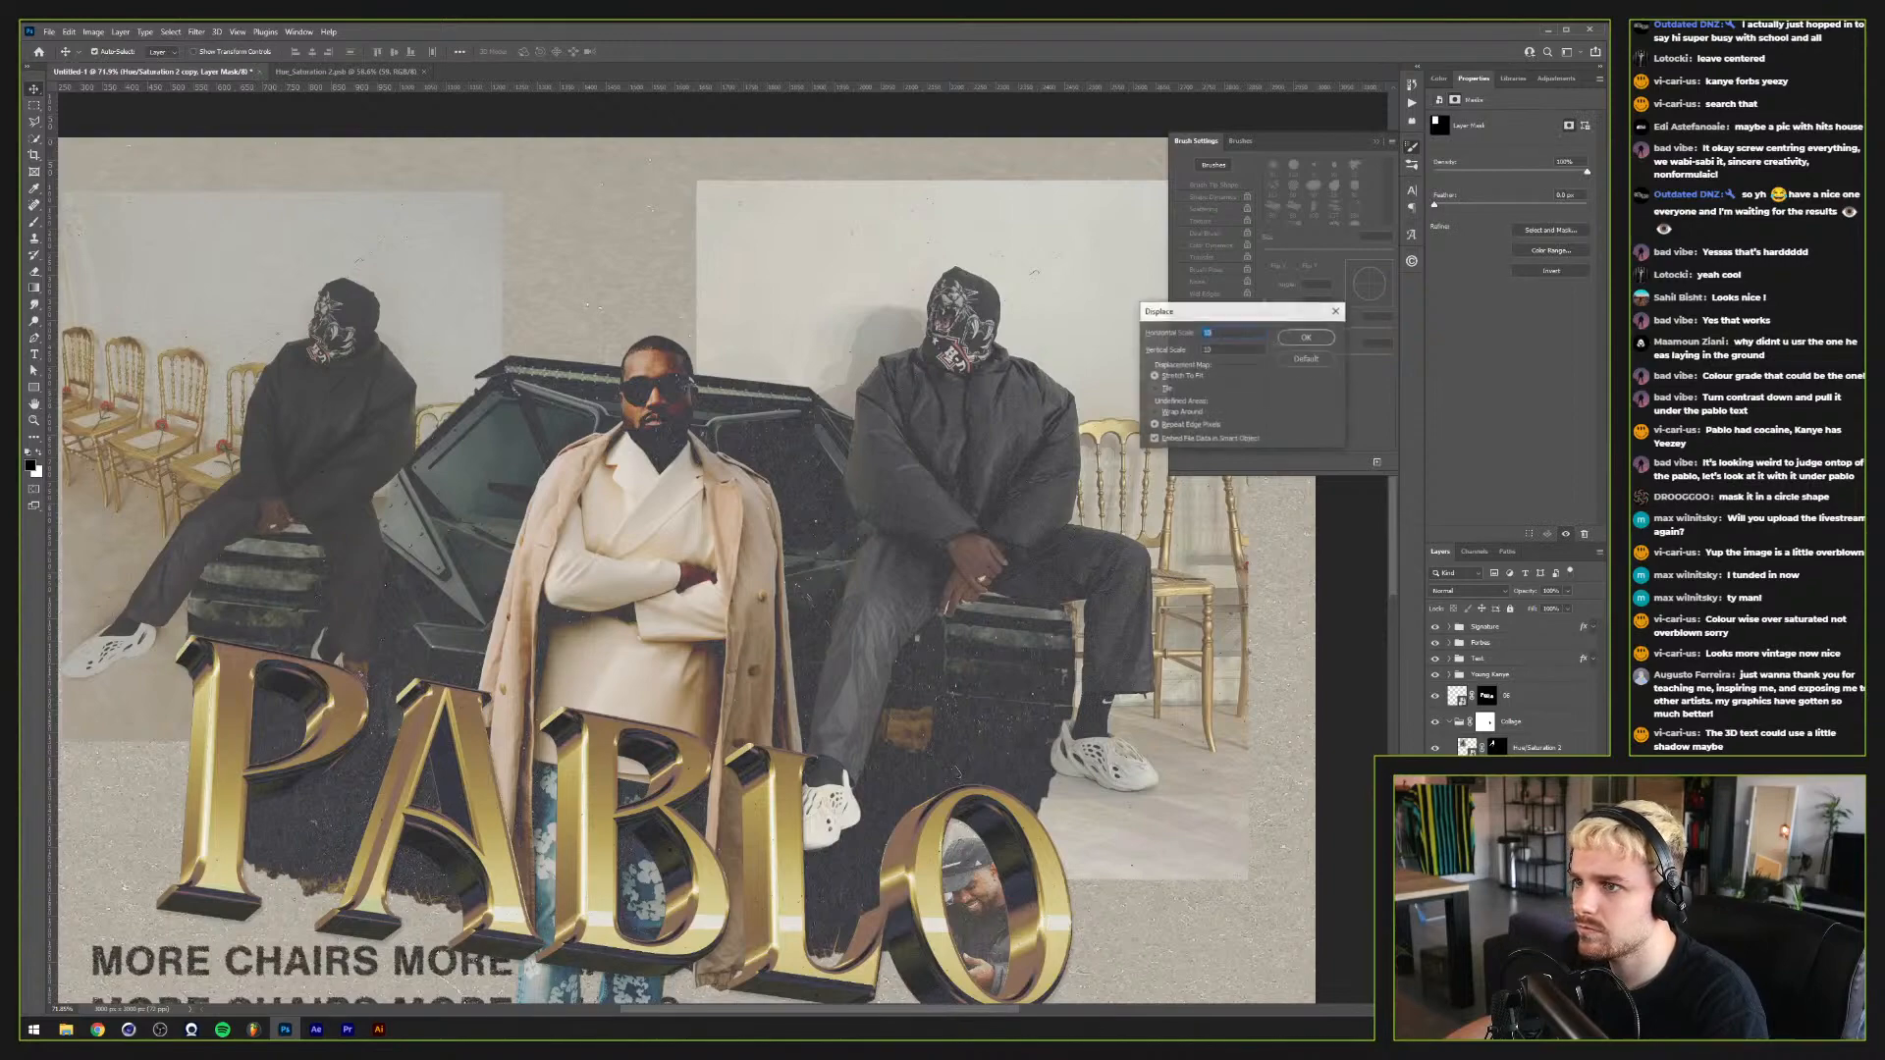
Step: Displace the left photo's mask with the grunge-map-08 displacement map and scale the mask slightly inward
click(1306, 338)
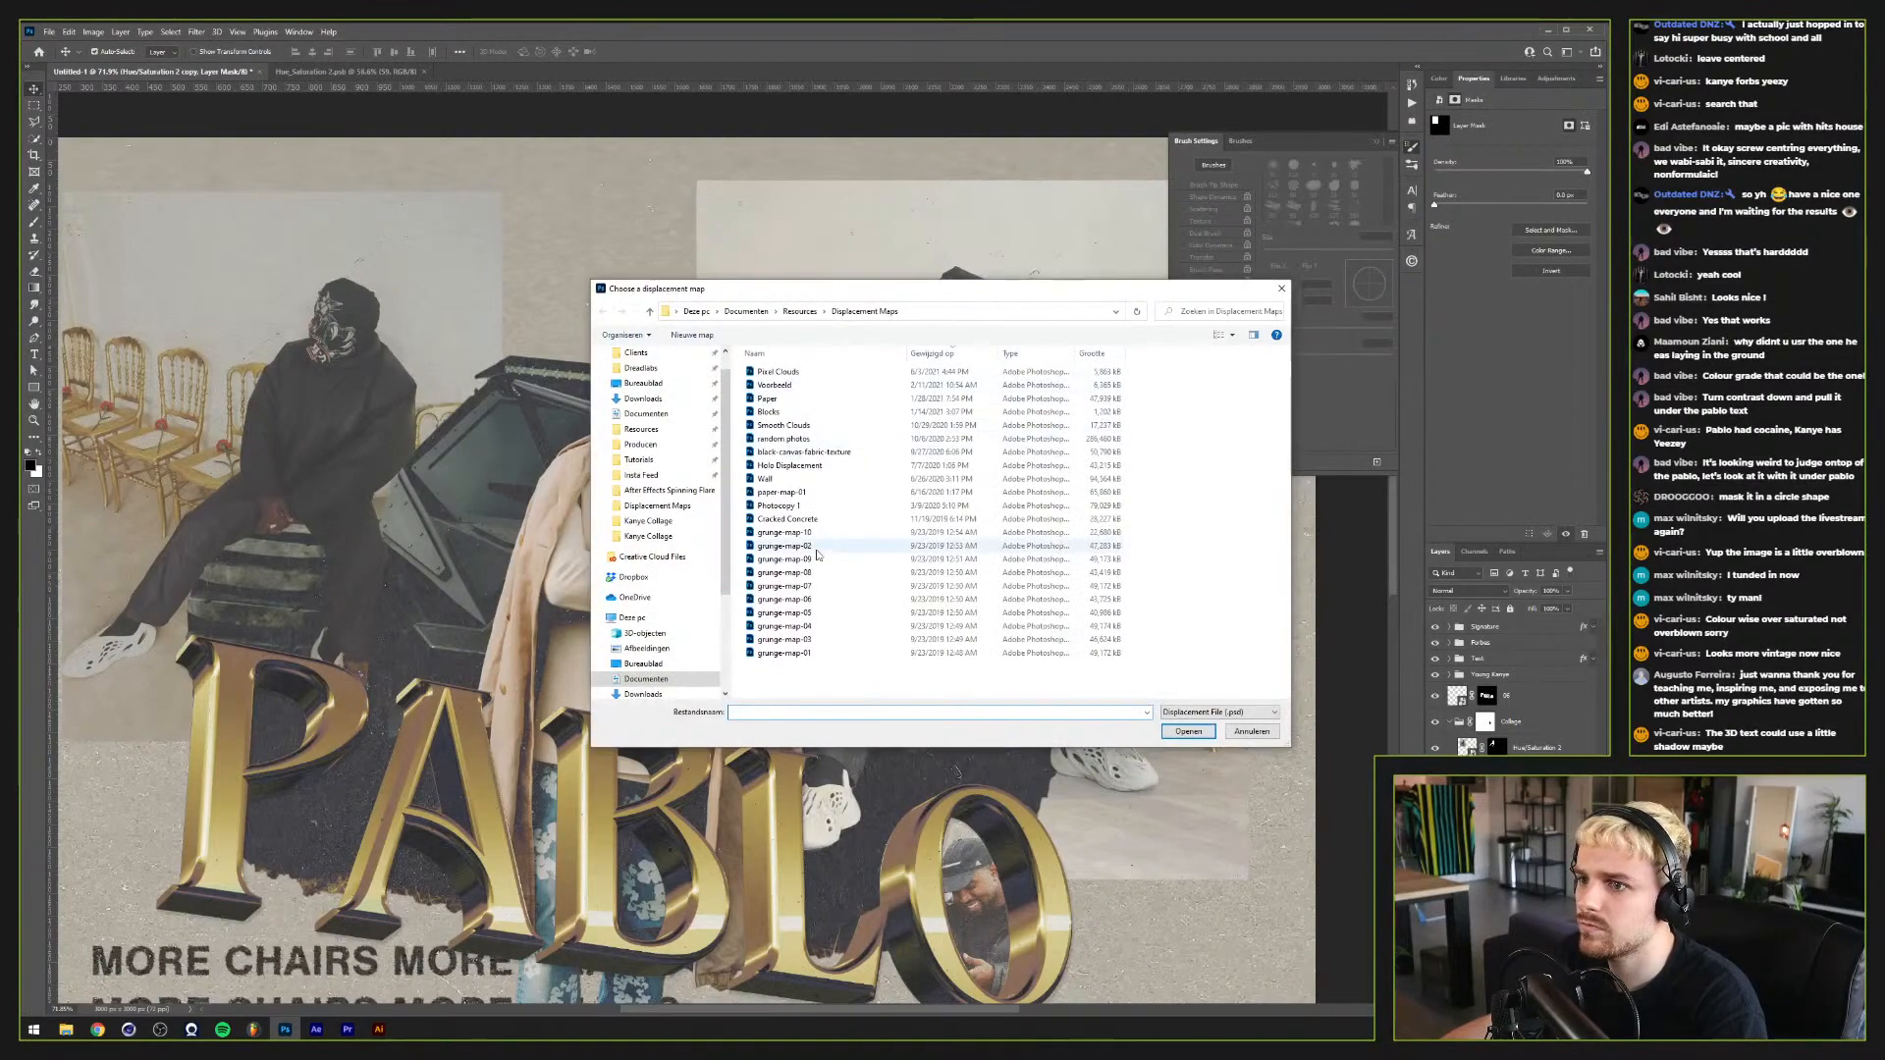
double_click(785, 573)
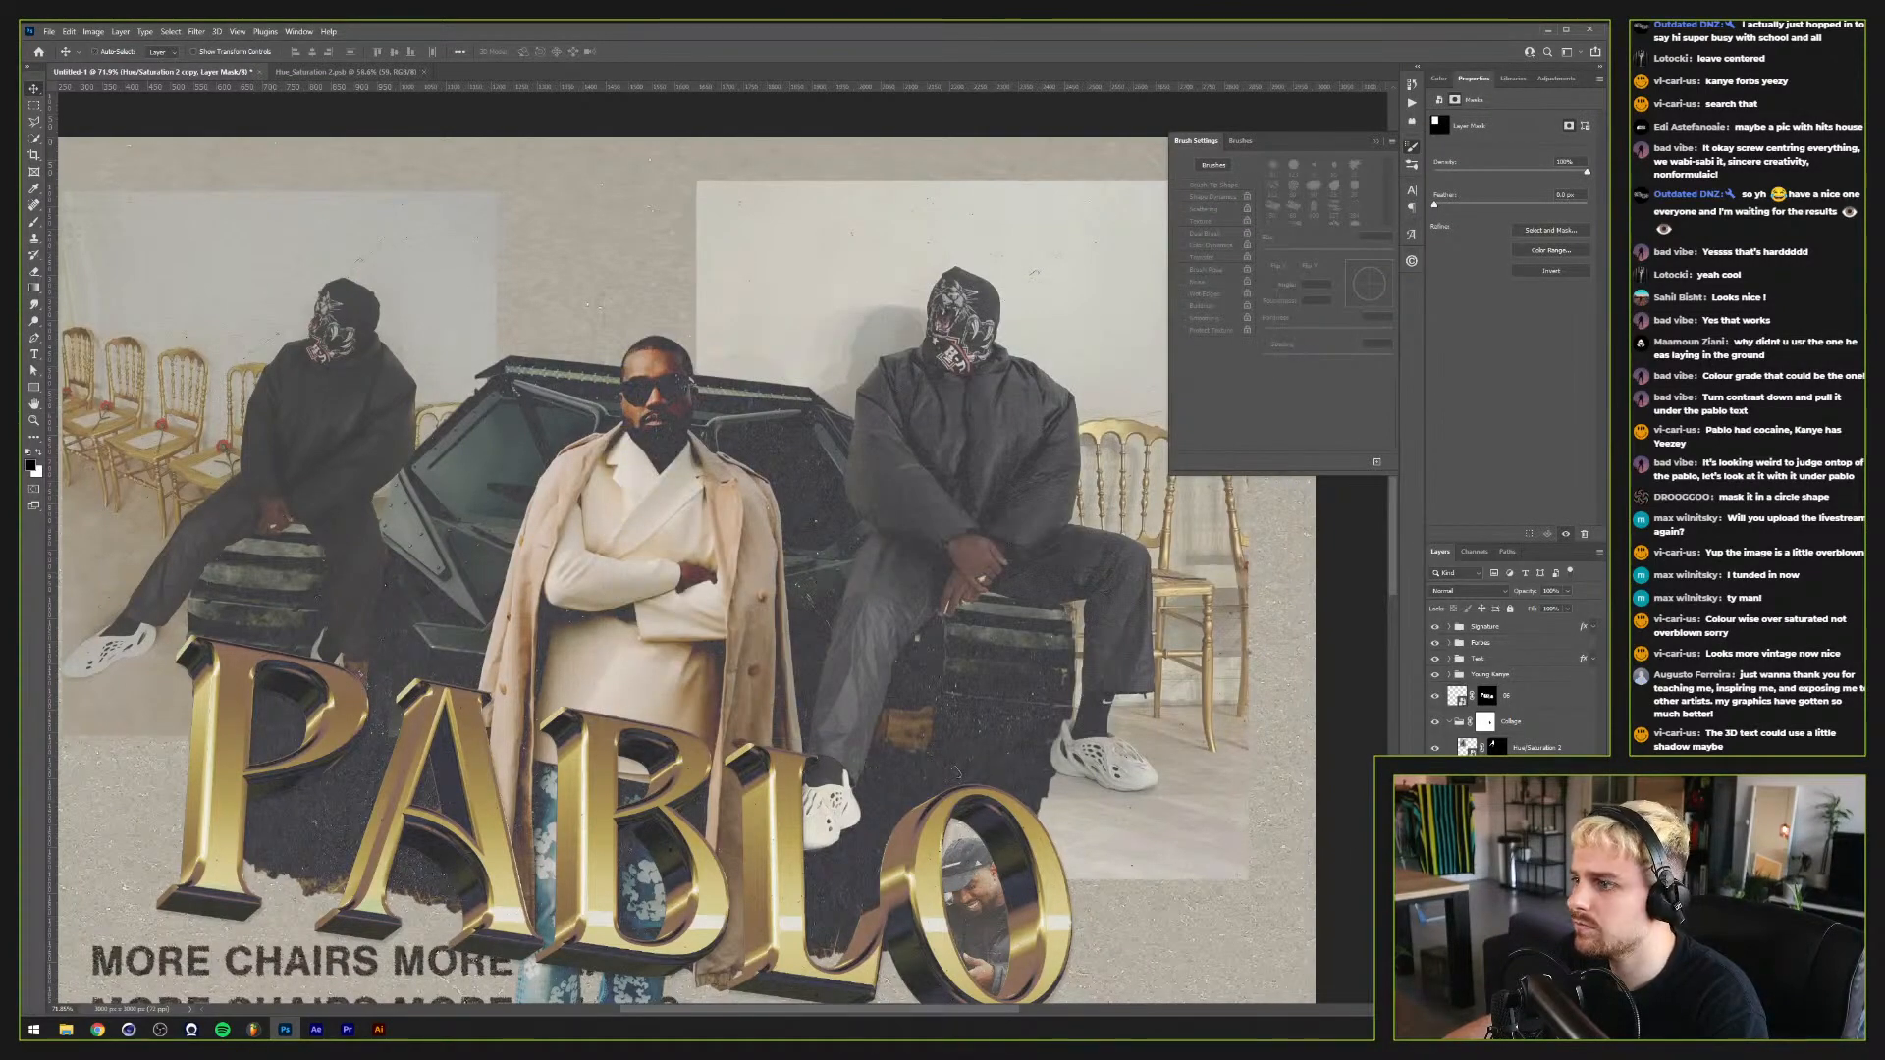
key(ctrl+t)
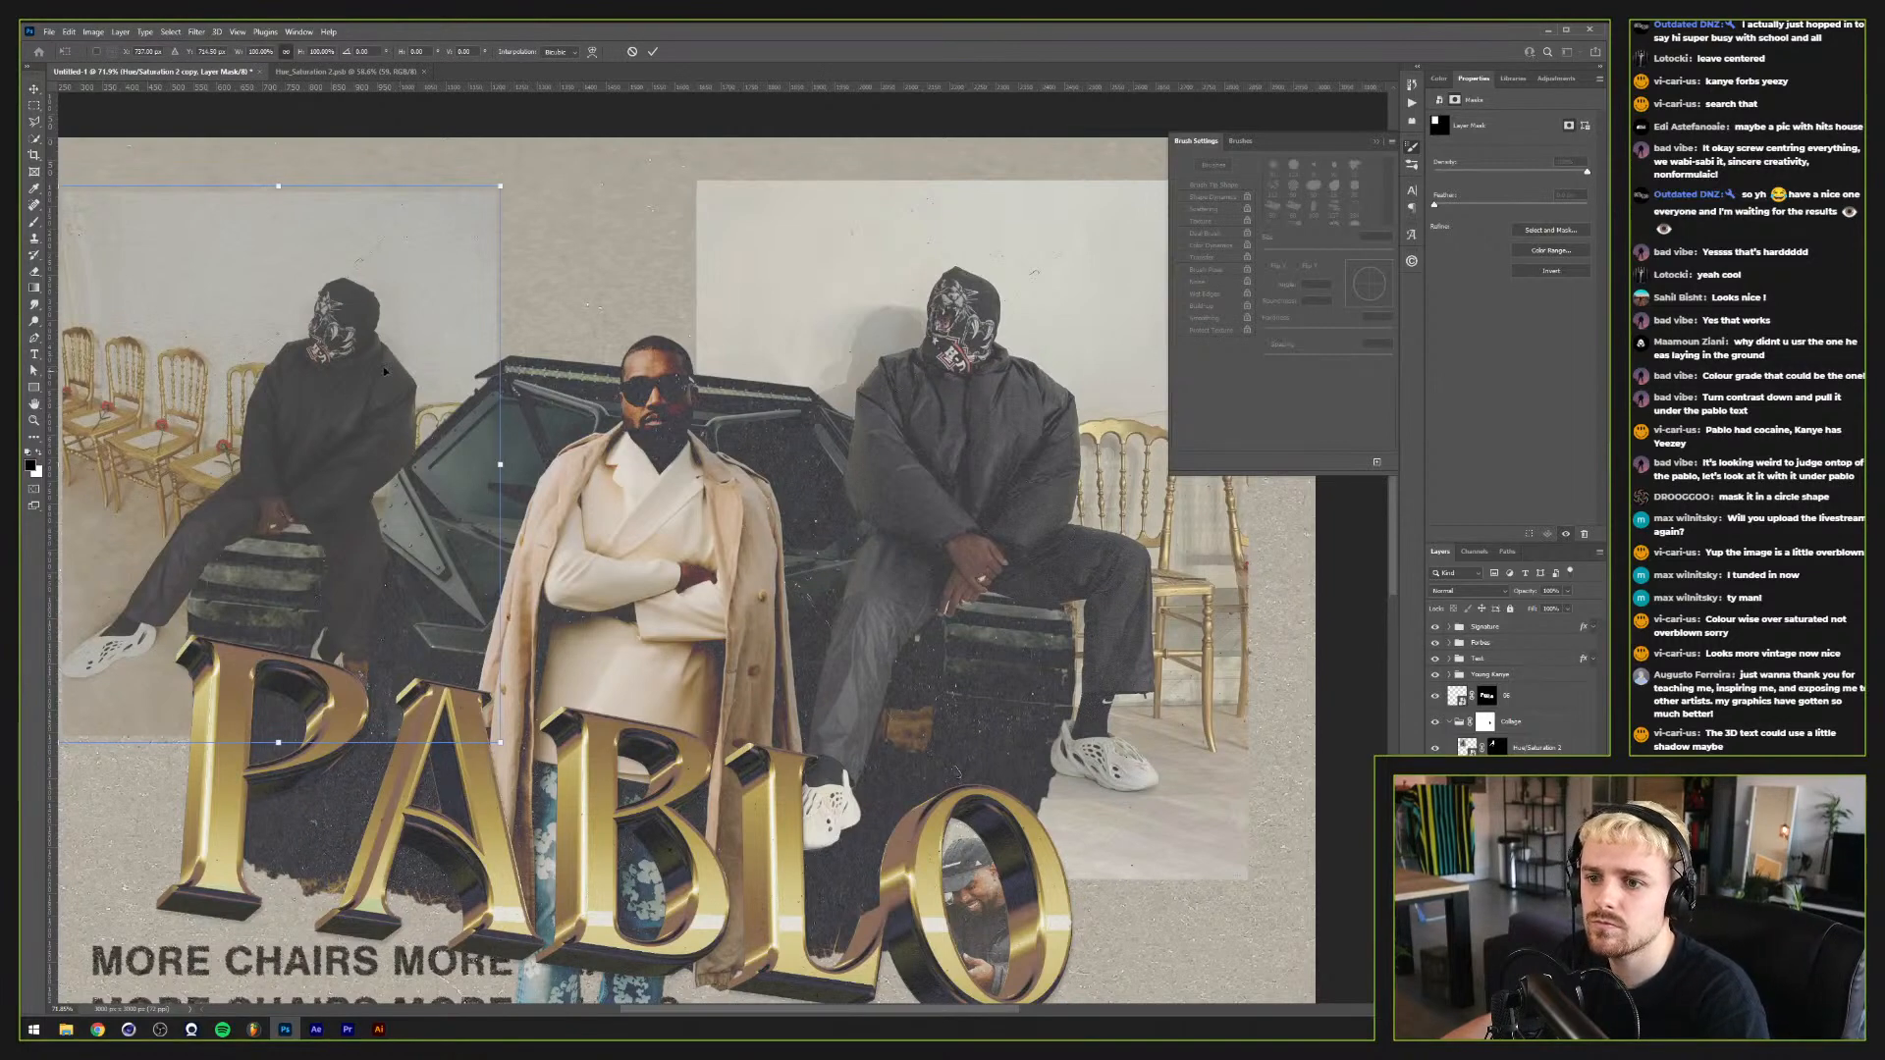
drag(384, 371, 609, 451)
drag(290, 268, 304, 283)
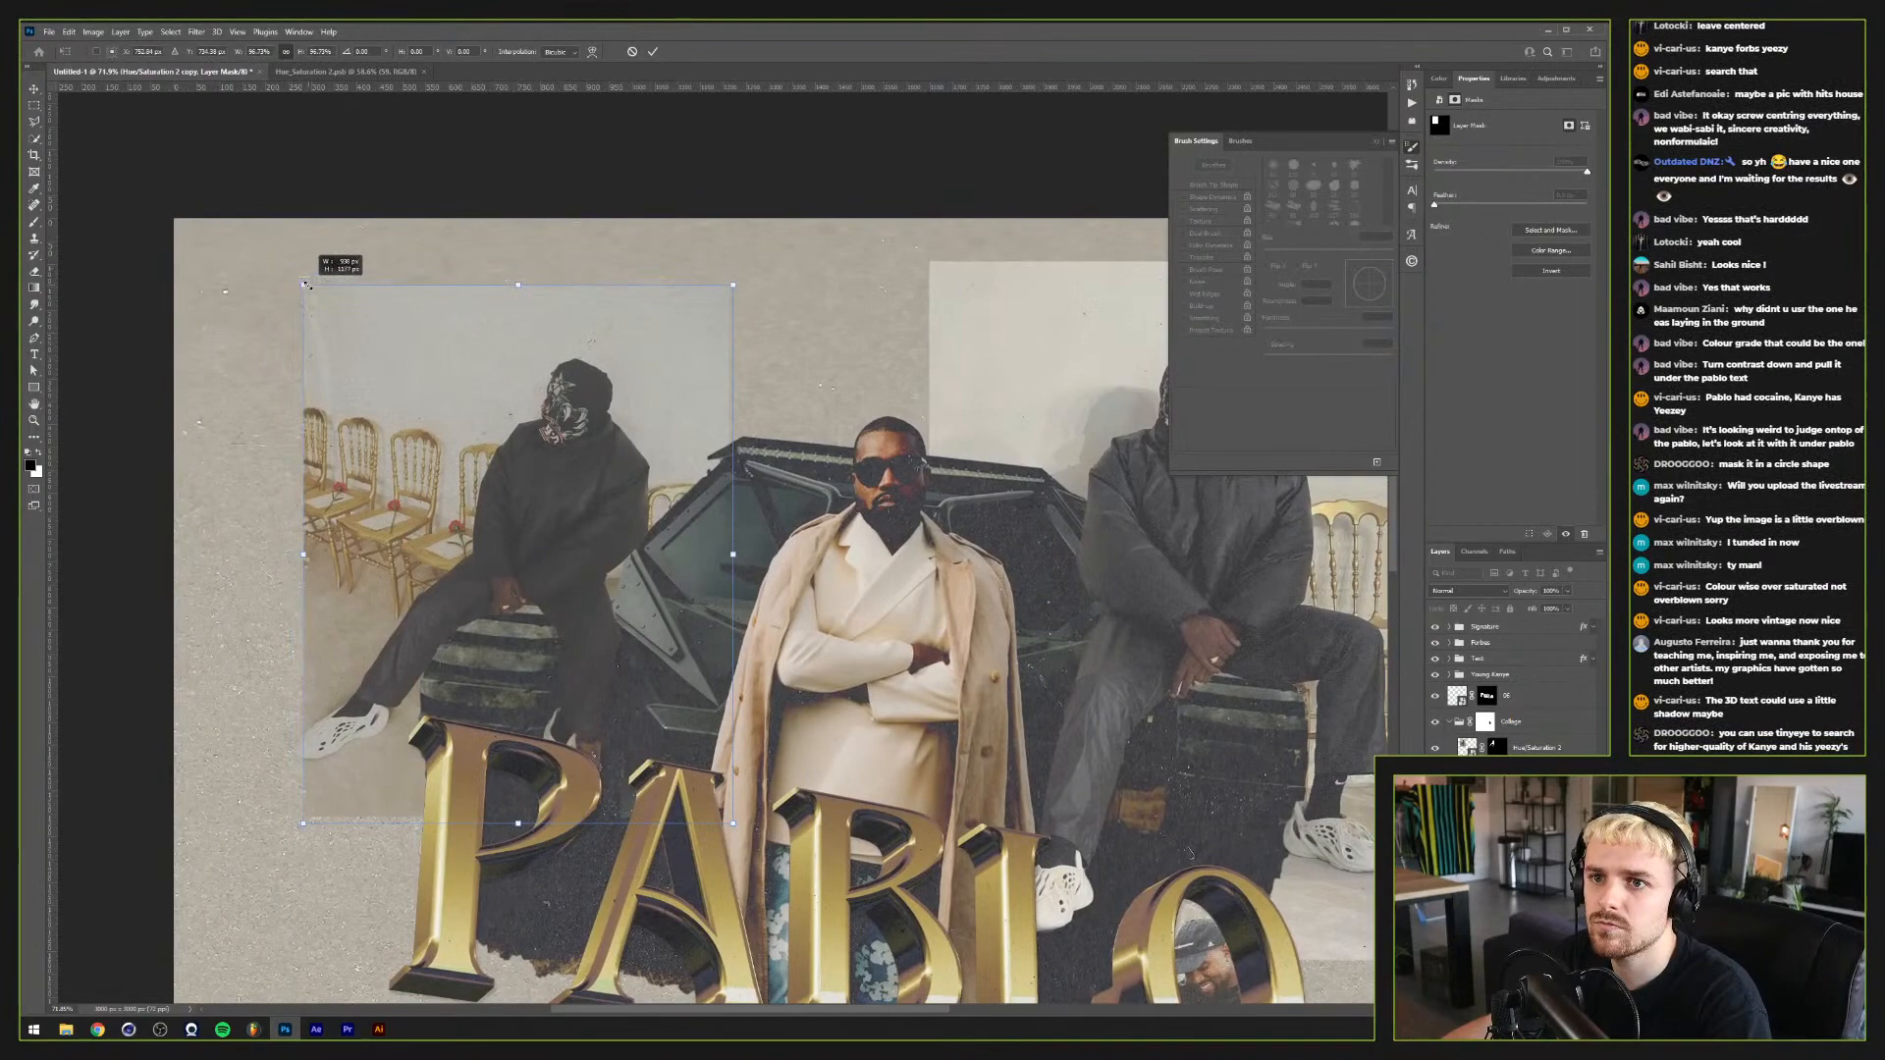
key(Return)
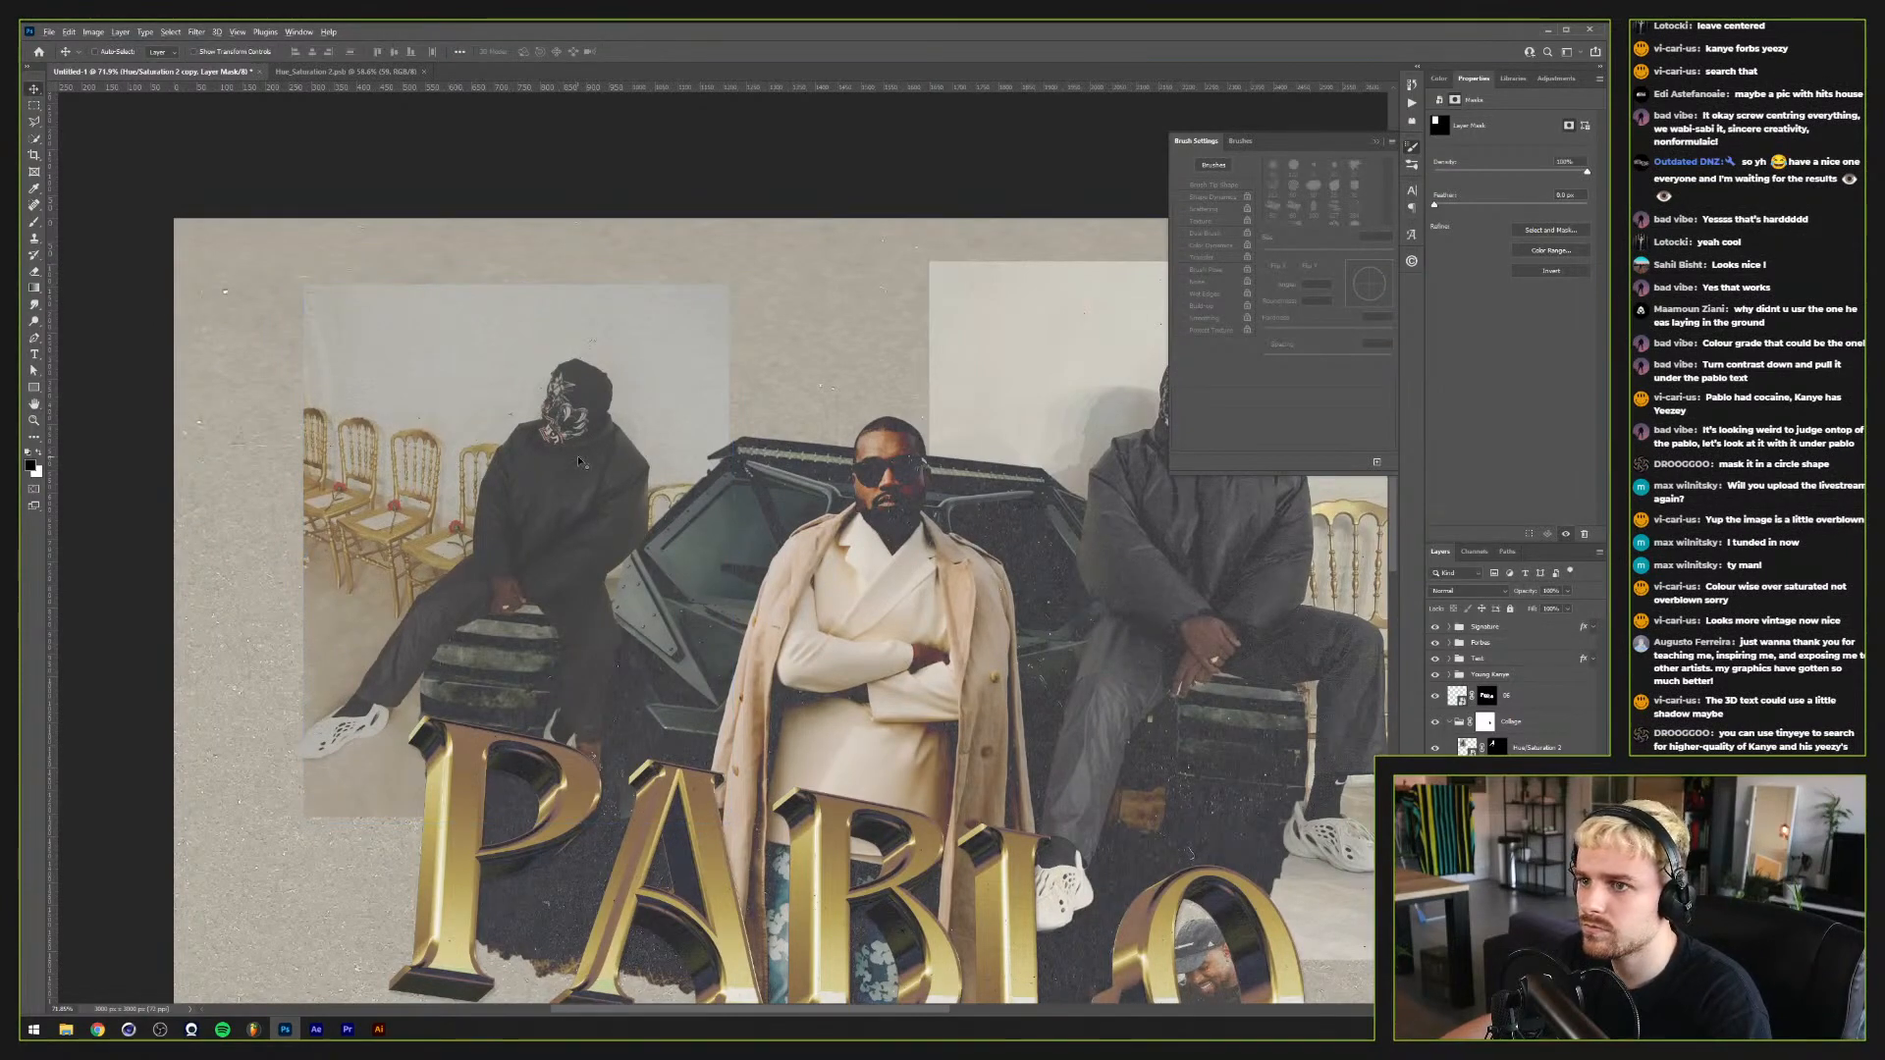
Step: Select the Collage group and collapse it in the layer stack
scroll(577, 455, down, 4)
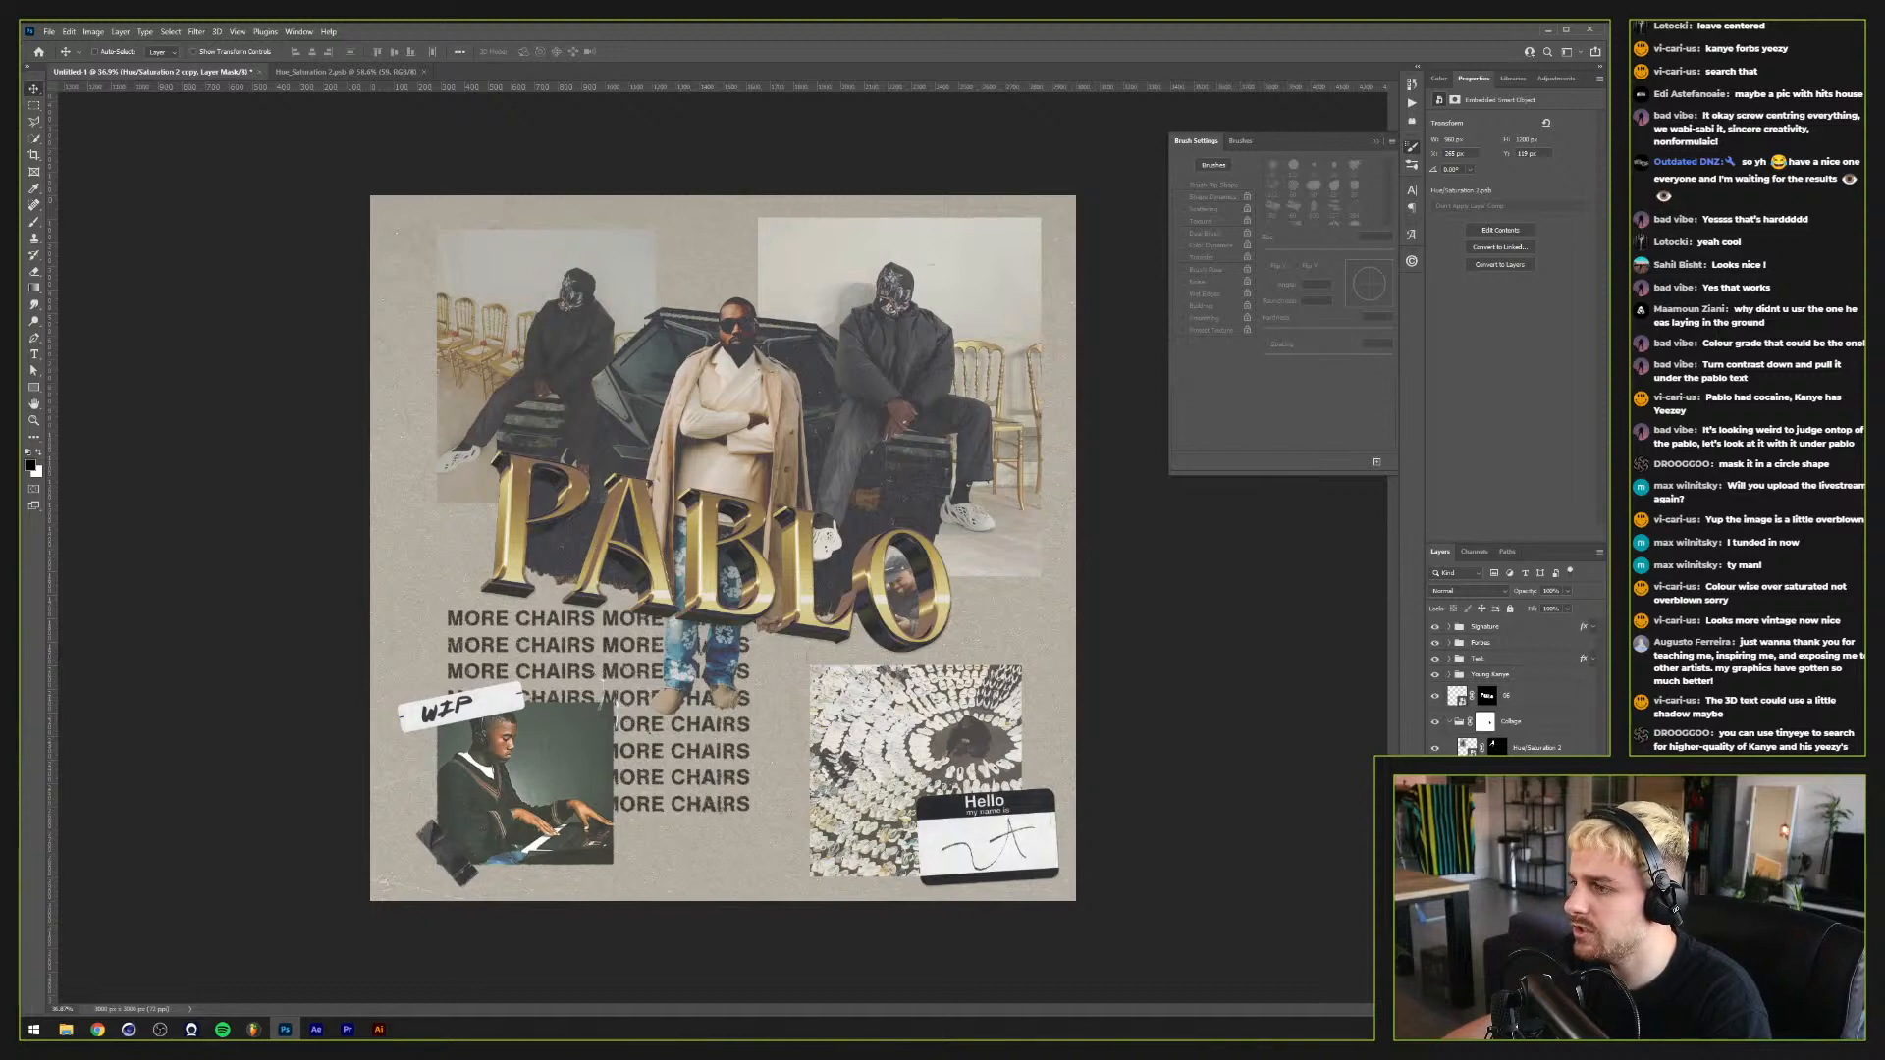
click(1458, 722)
click(1449, 722)
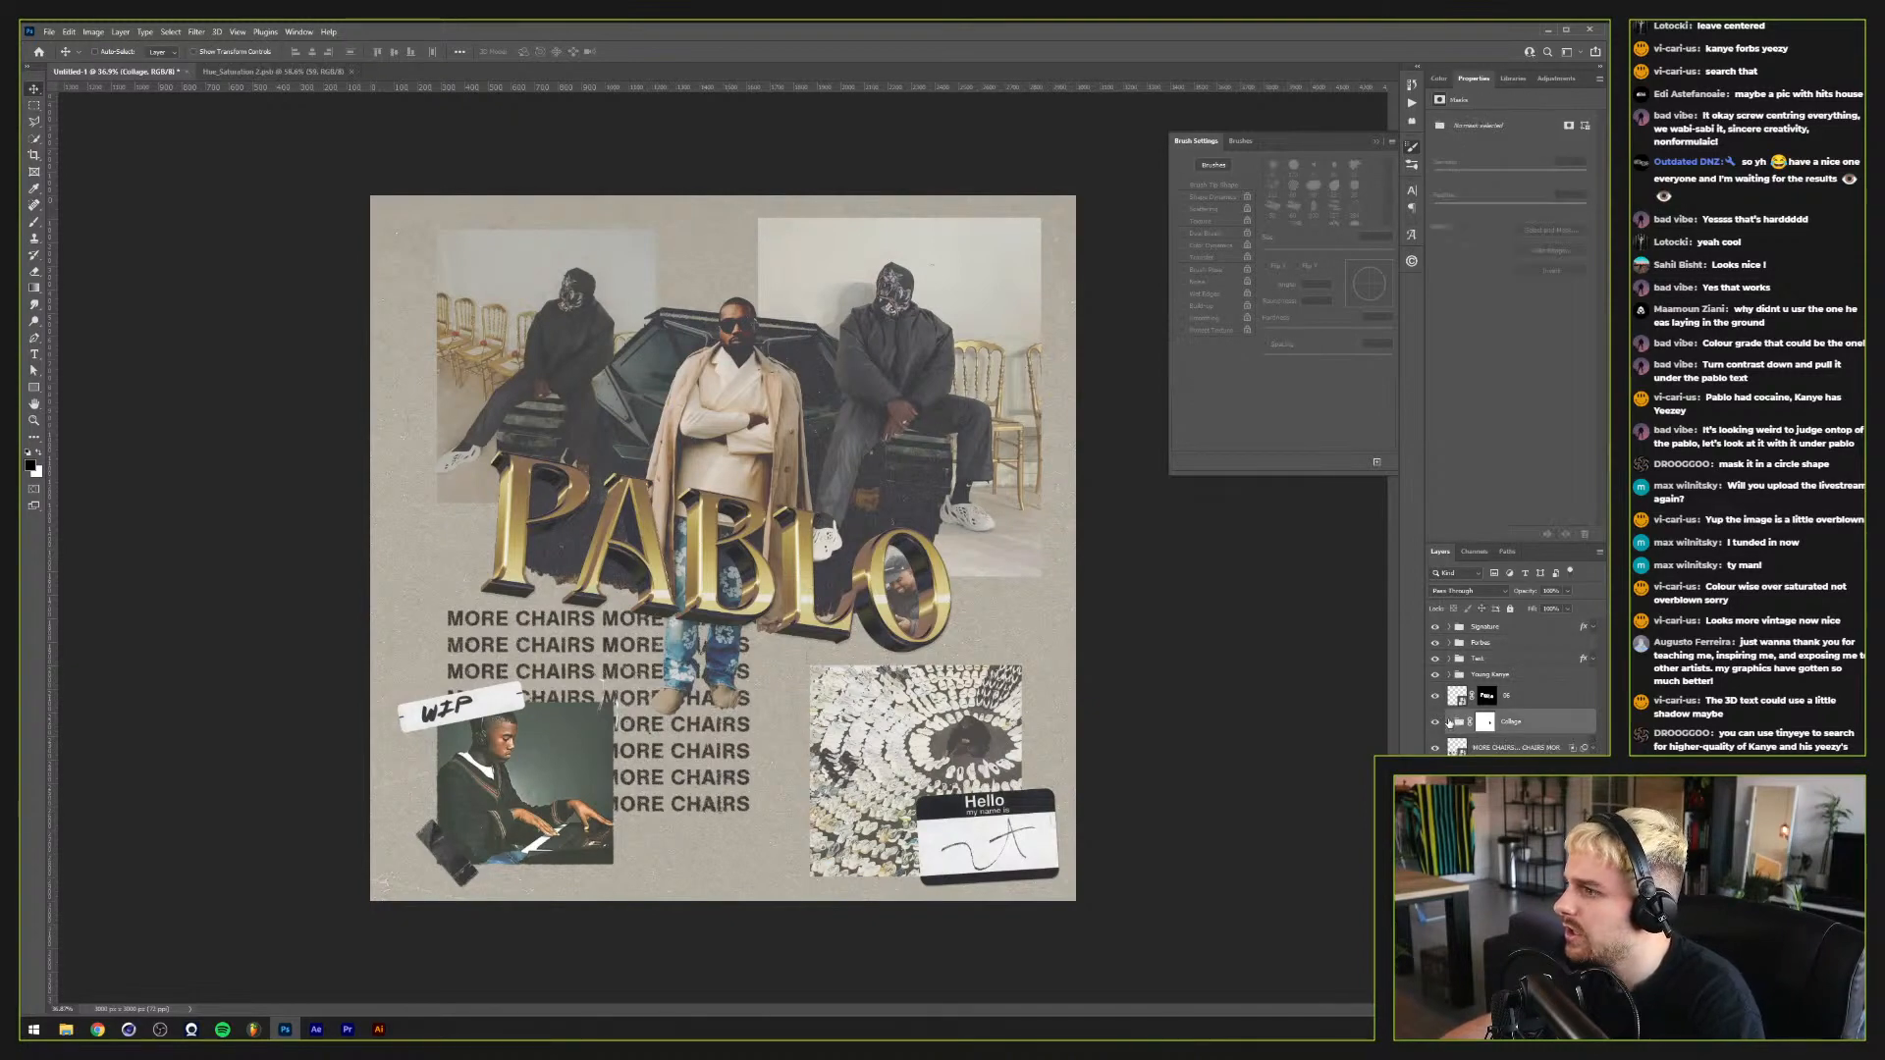
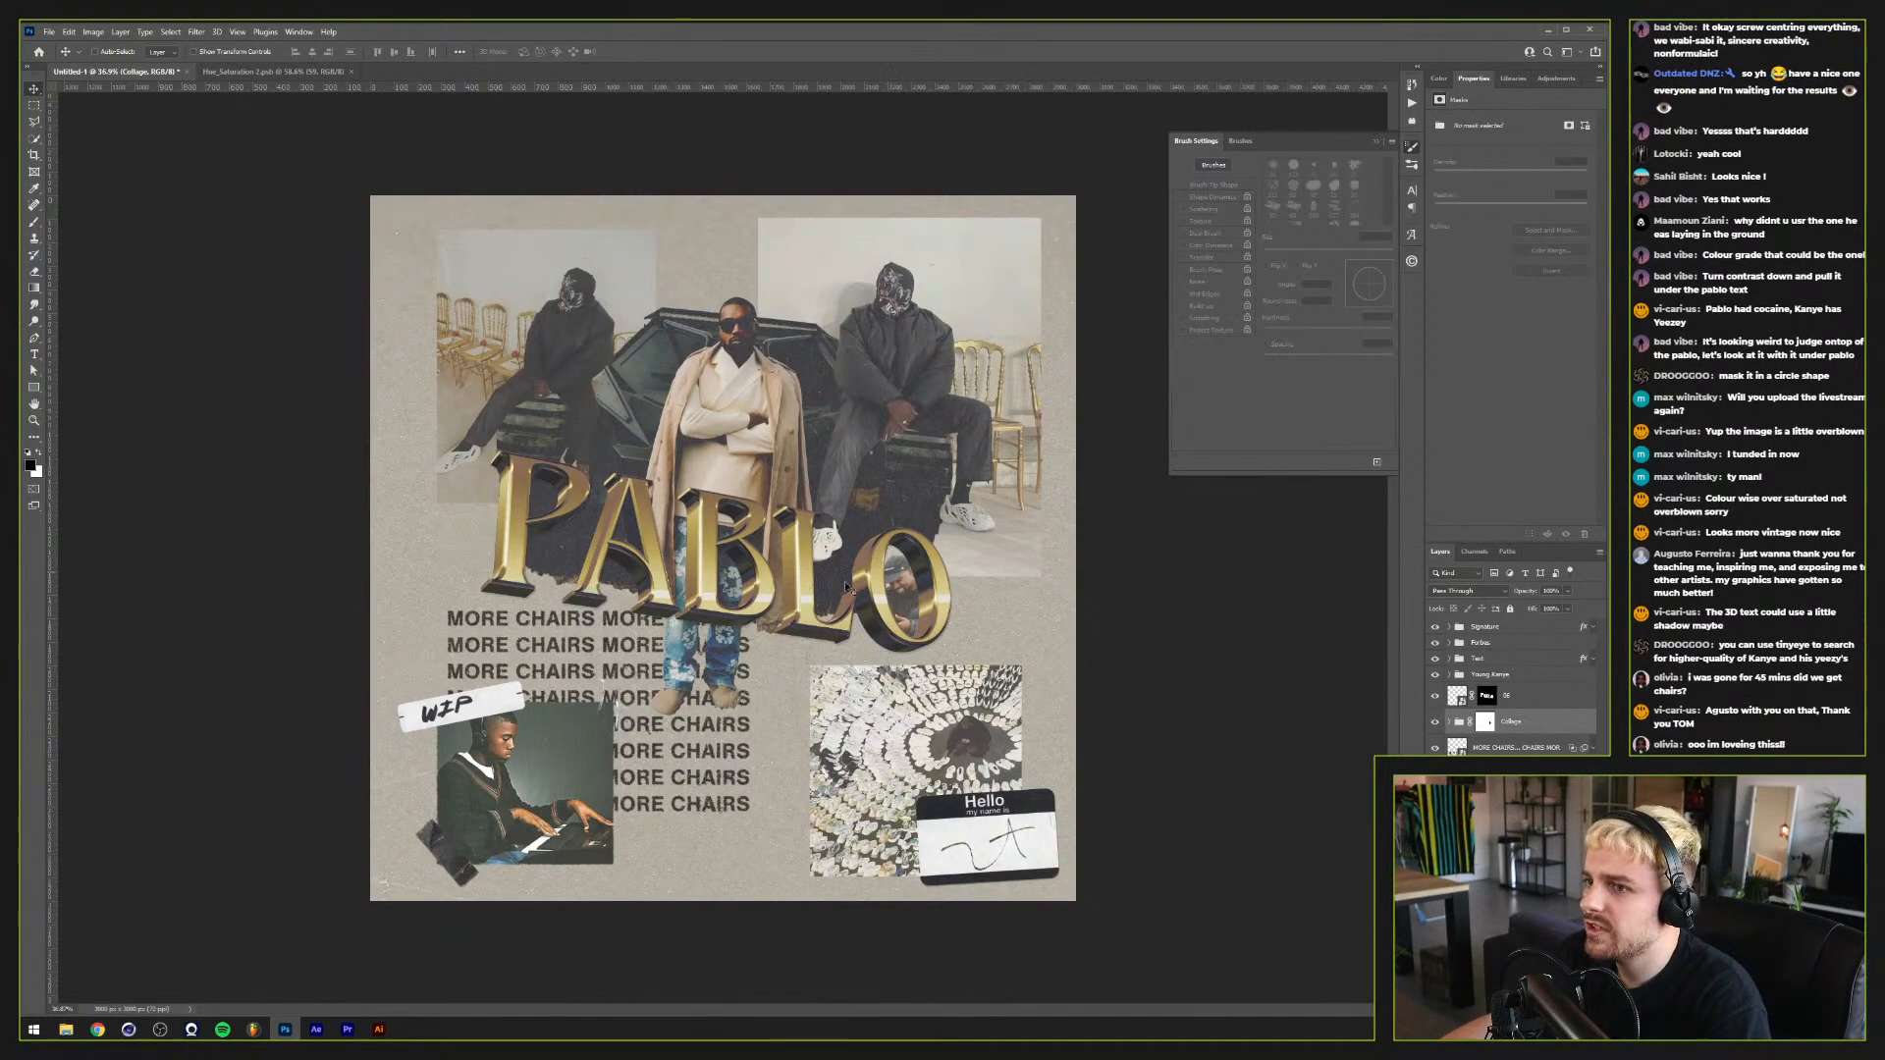
Step: Adjust the drop shadow on the Text group by changing its angle and increasing its distance and size
click(1476, 659)
double_click(1580, 660)
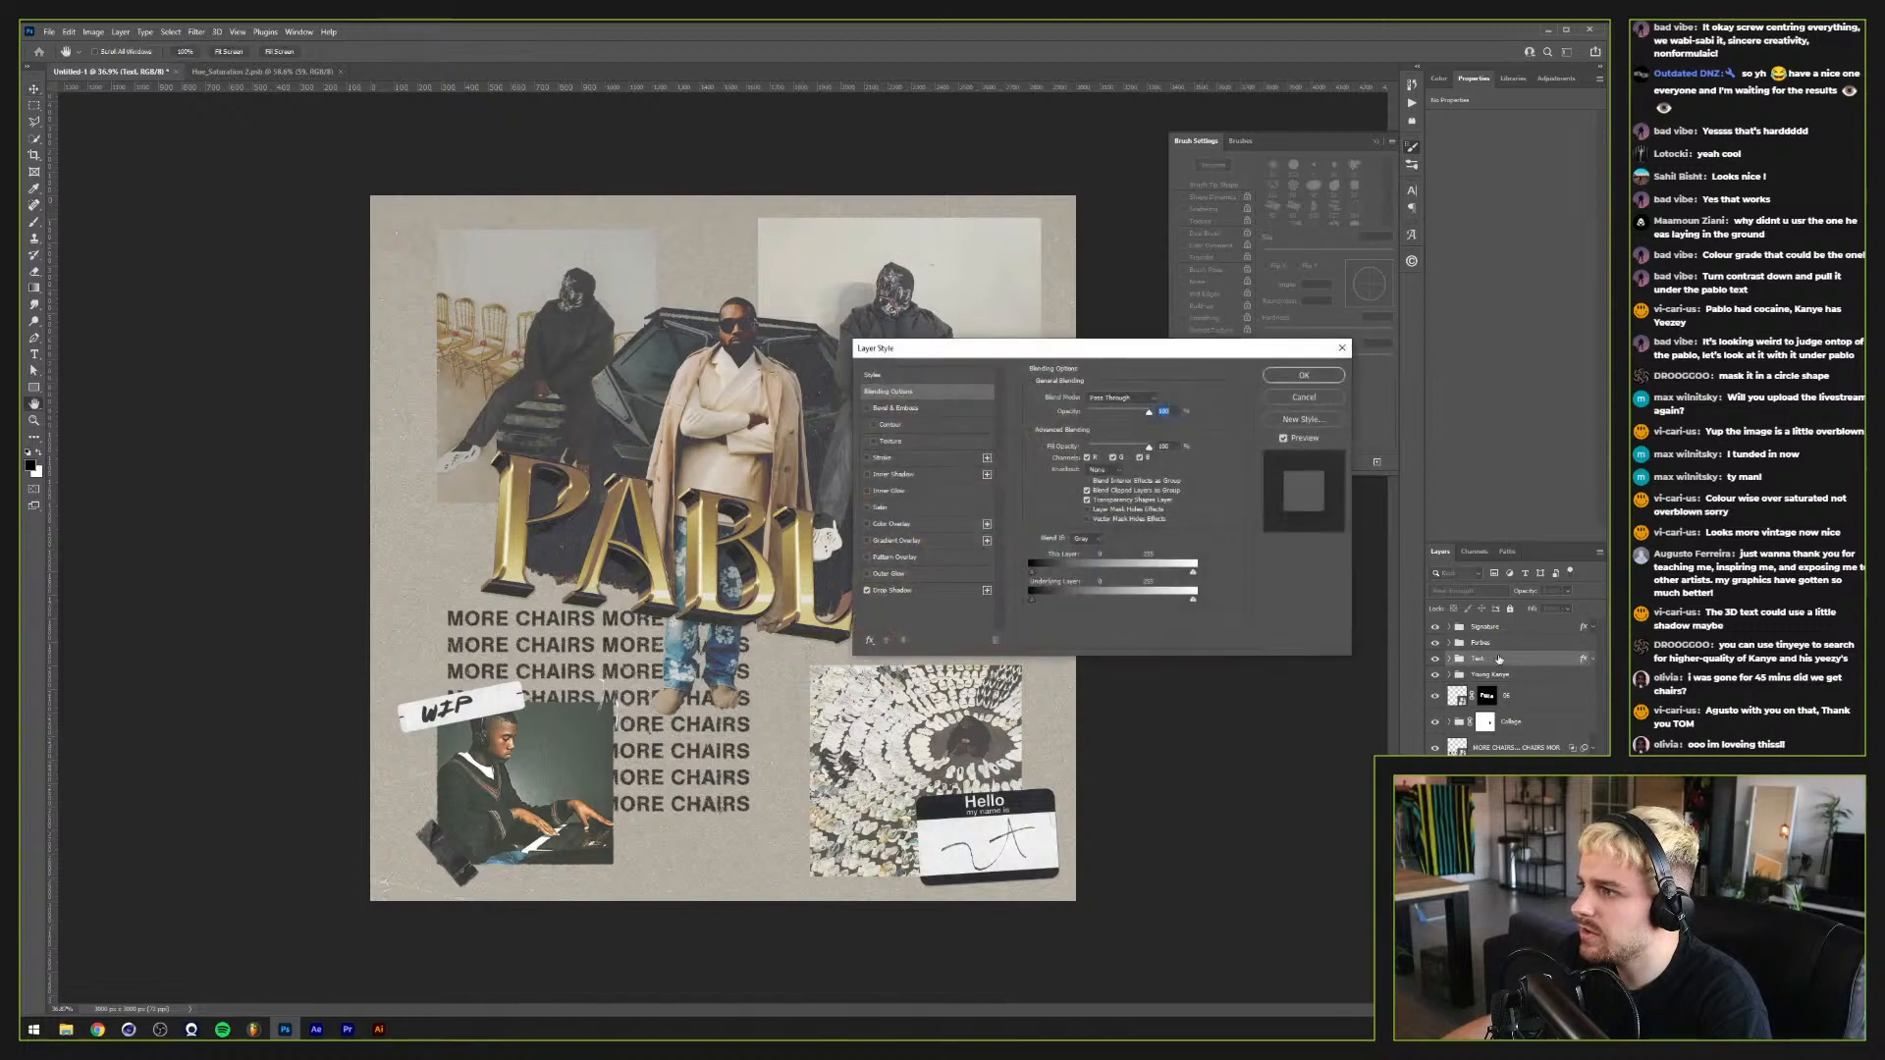
click(922, 591)
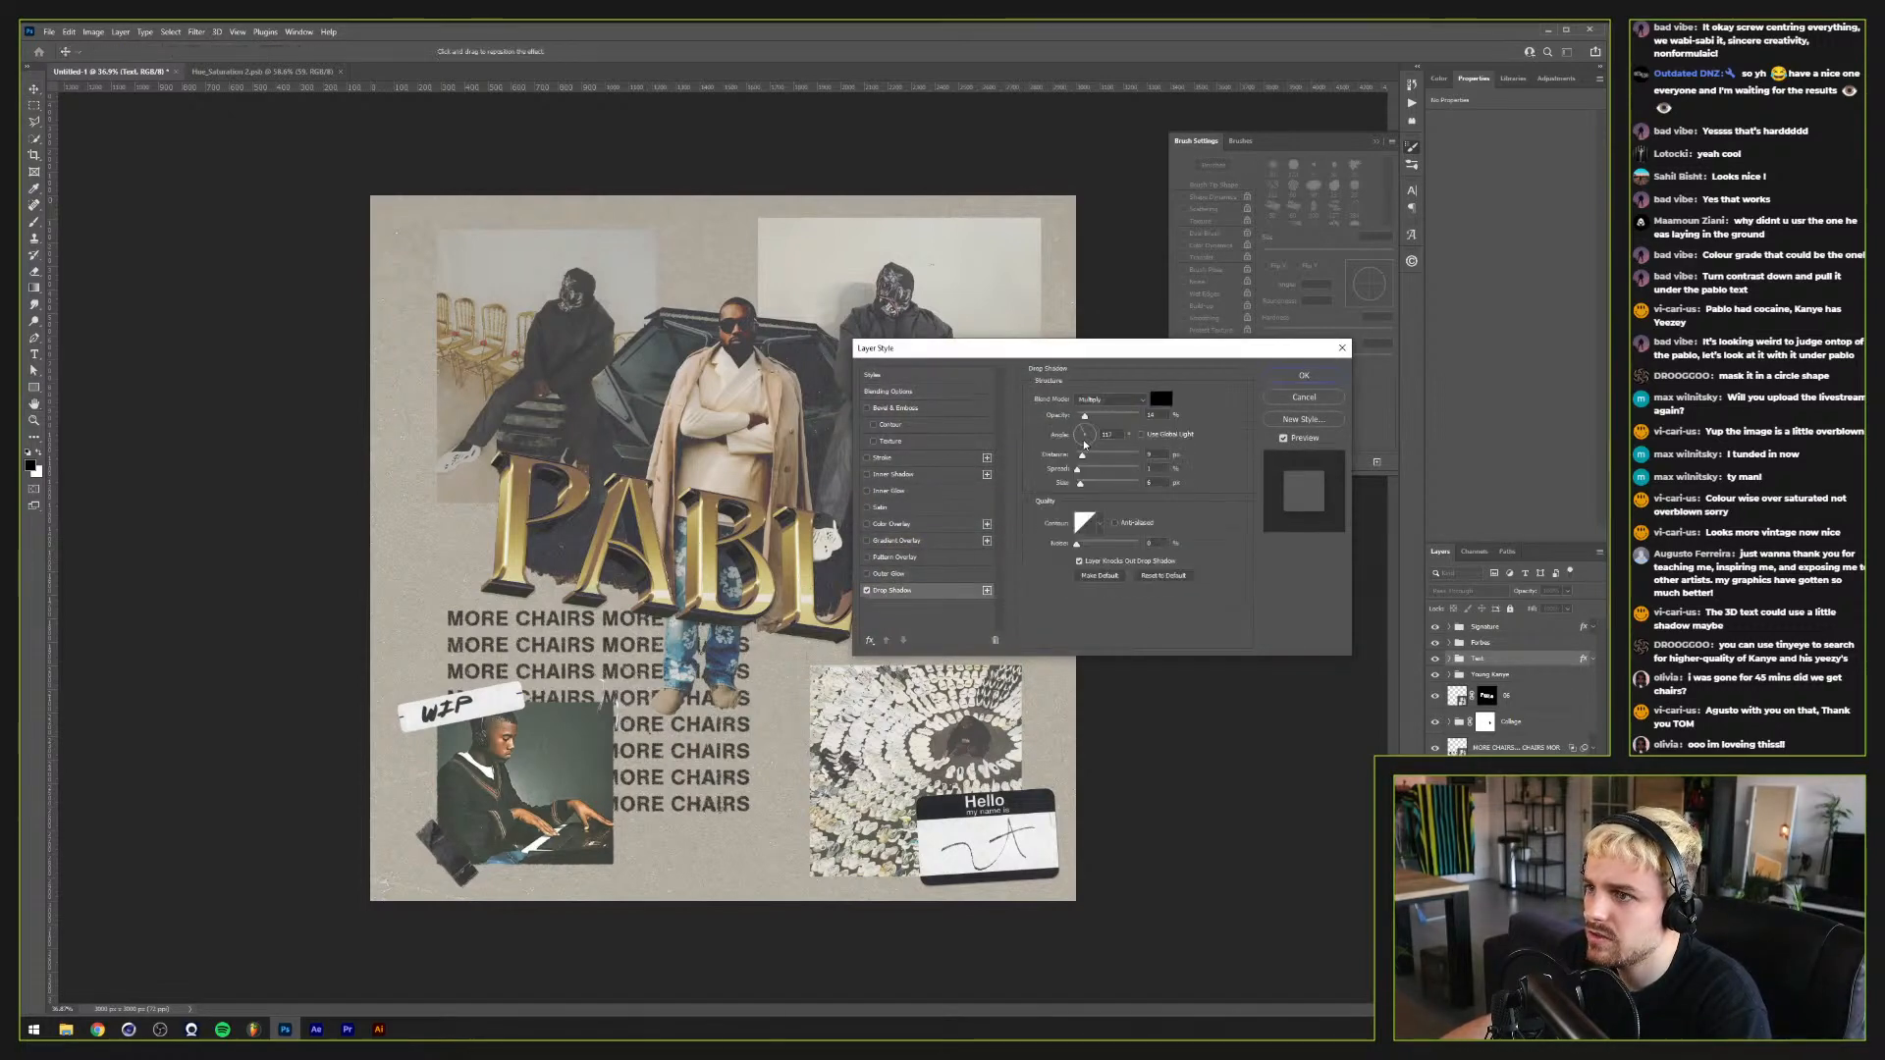
drag(1082, 455, 1090, 456)
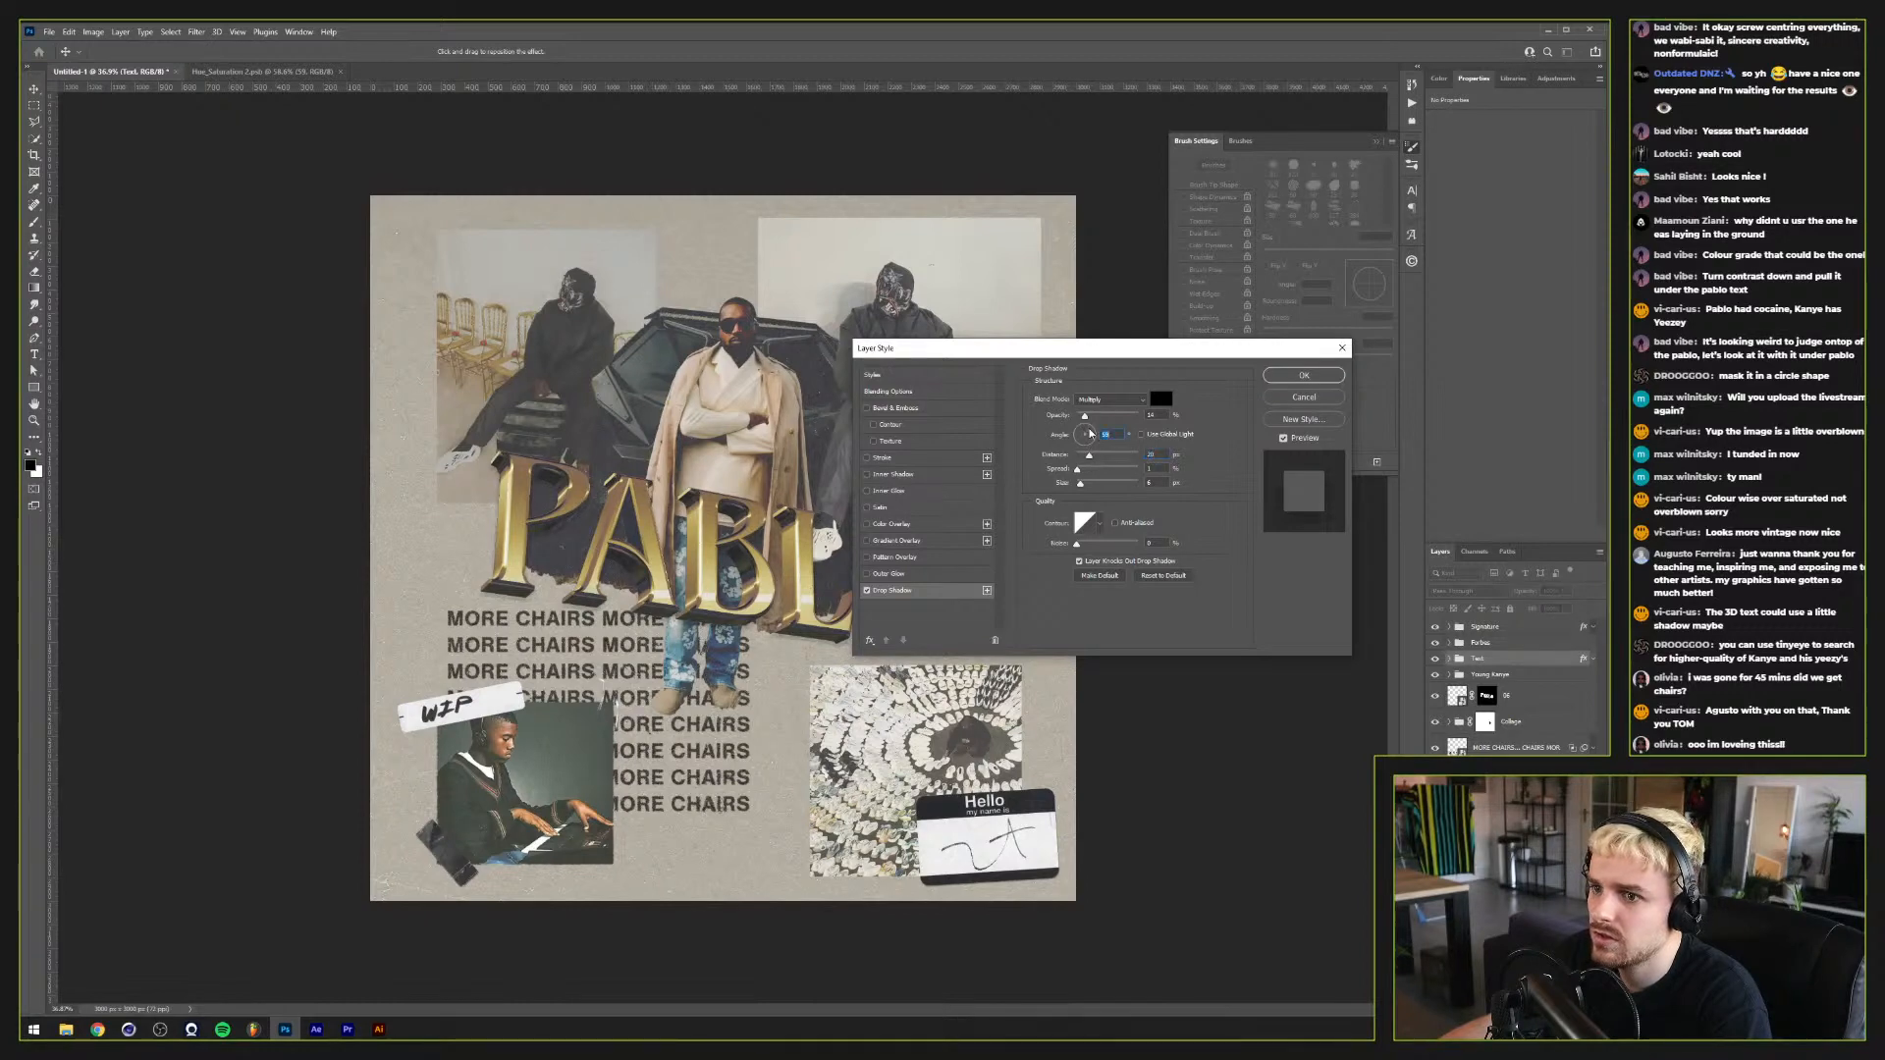
drag(1090, 433, 1094, 457)
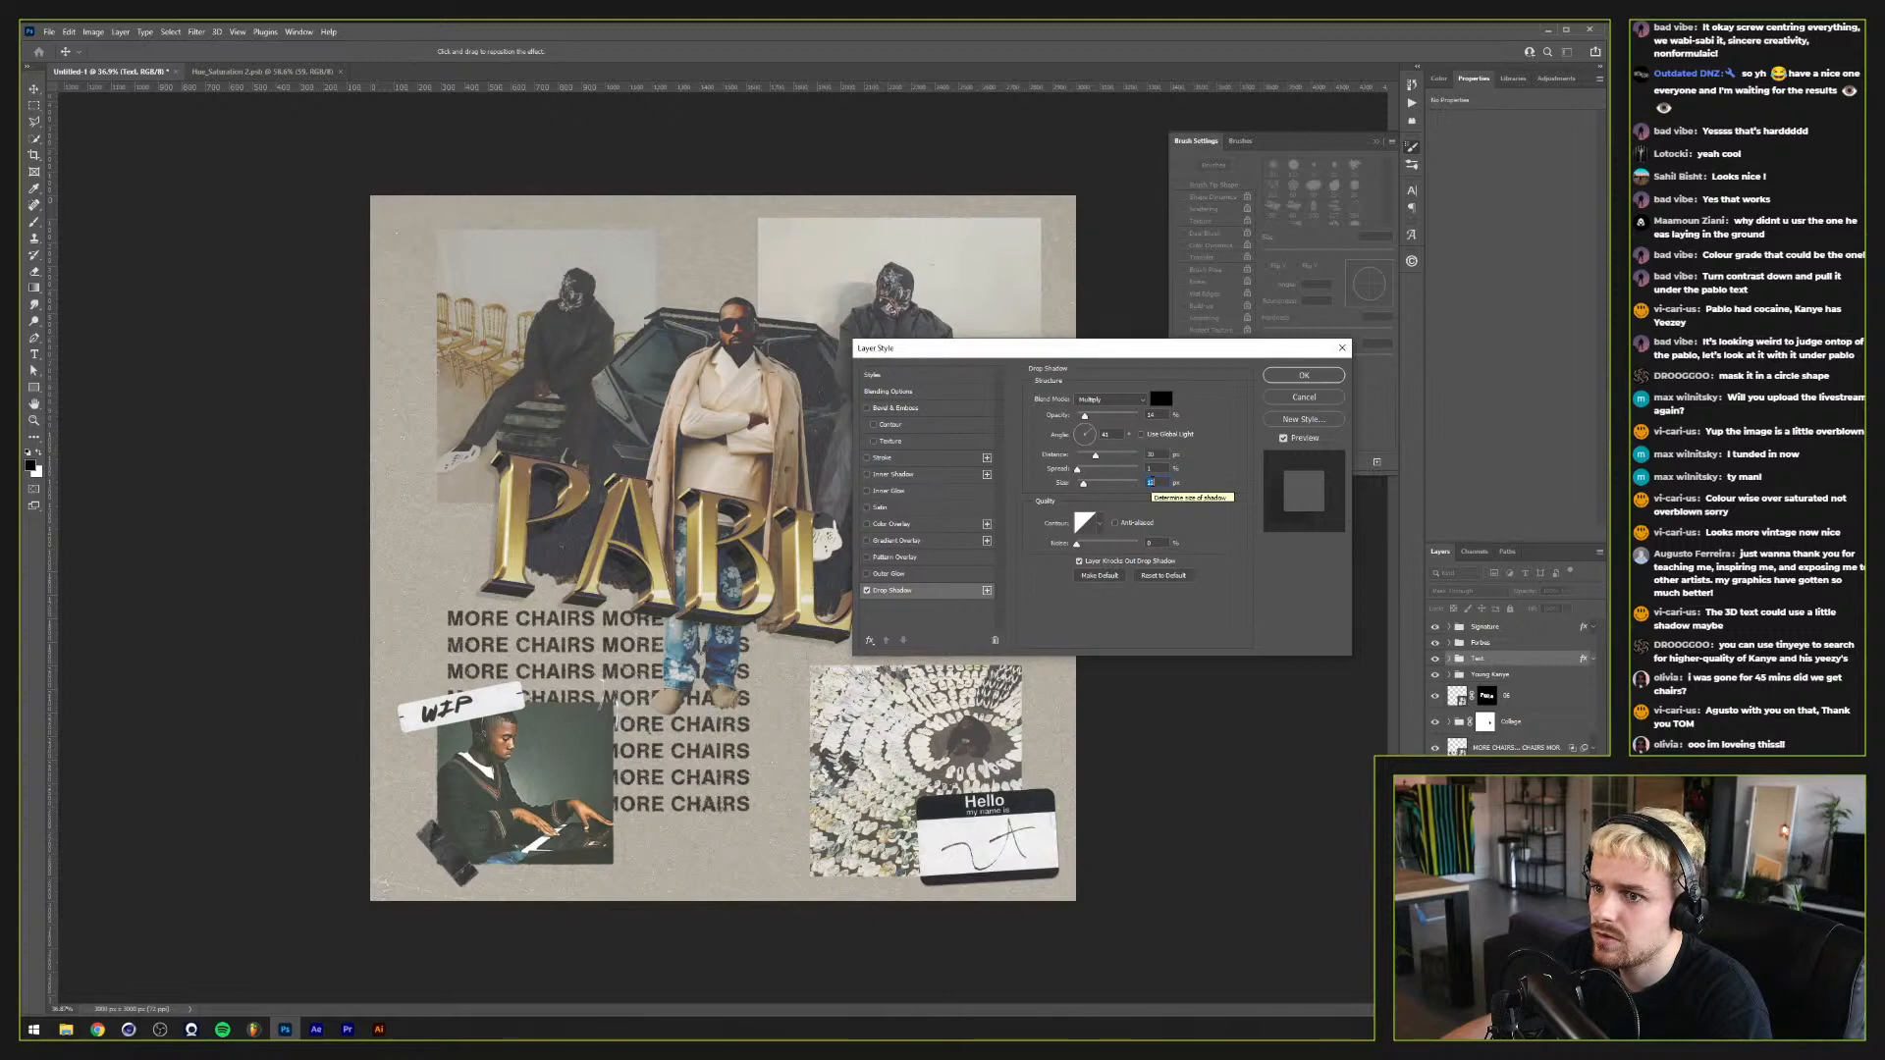
click(1150, 455)
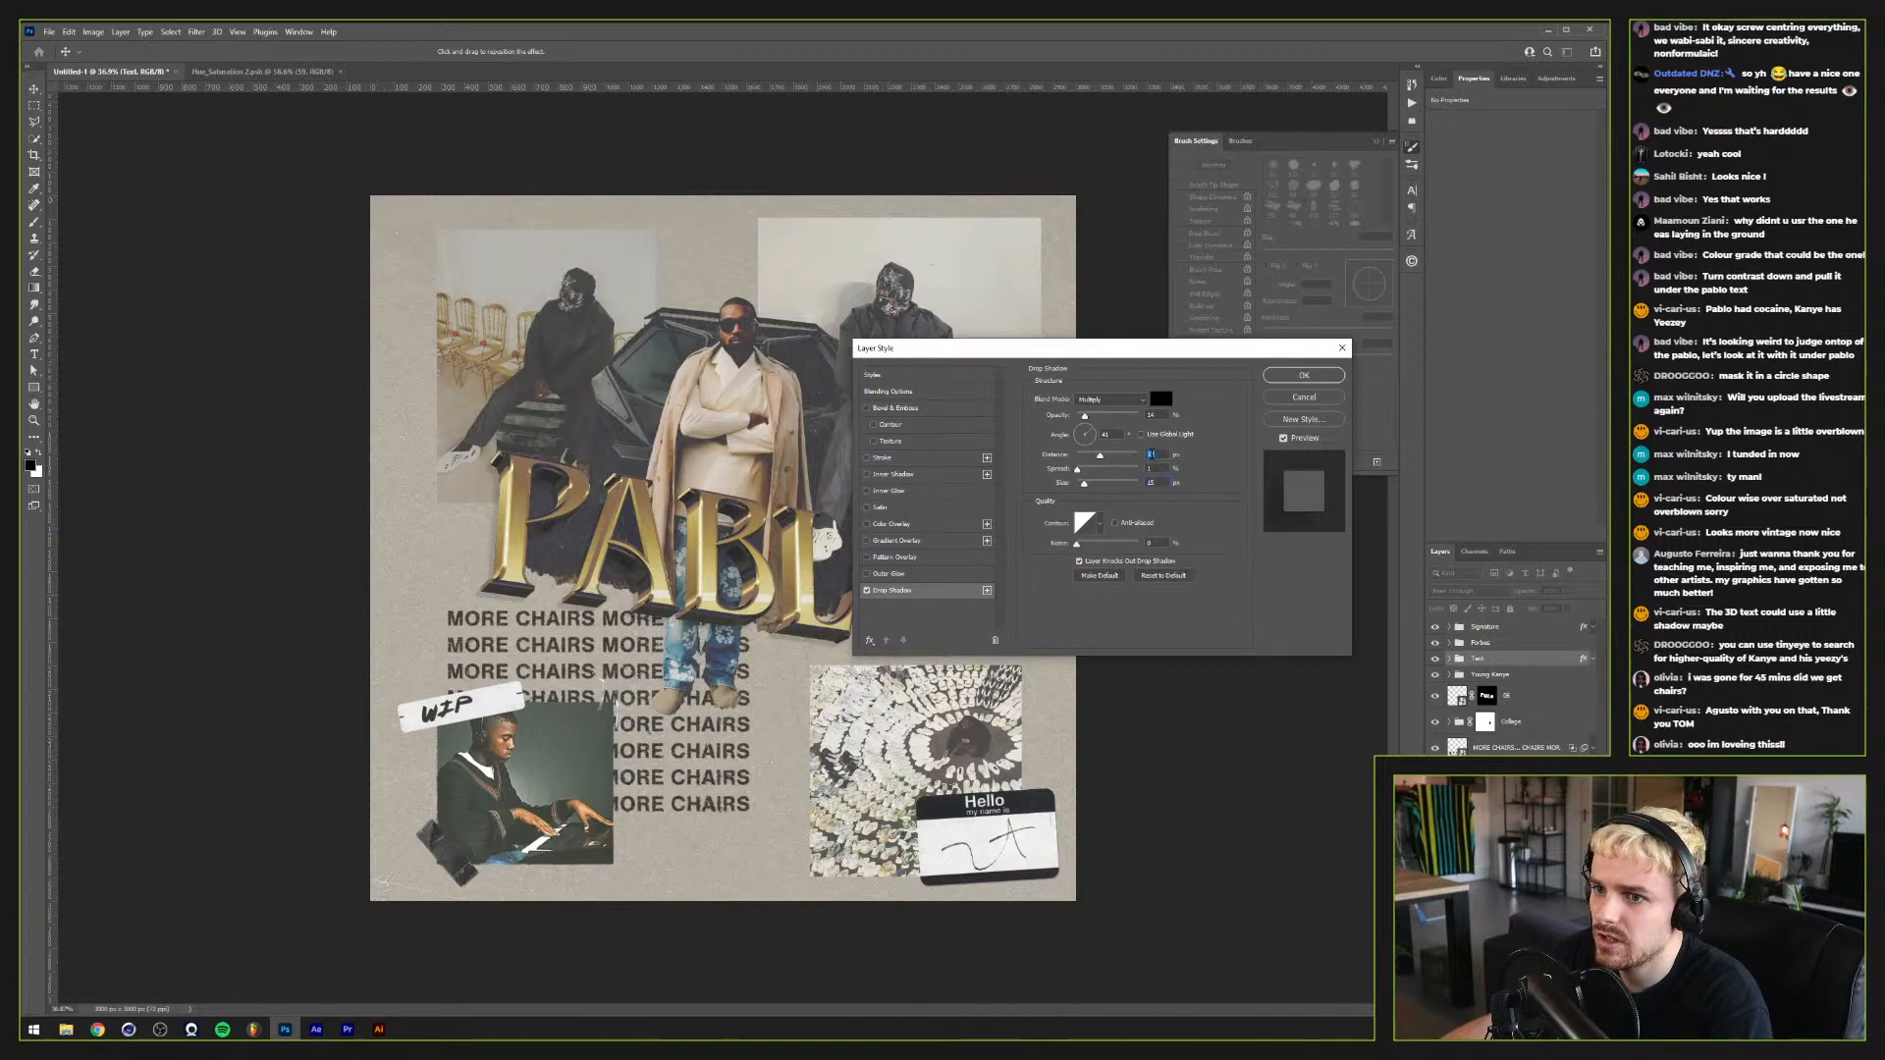
click(1313, 377)
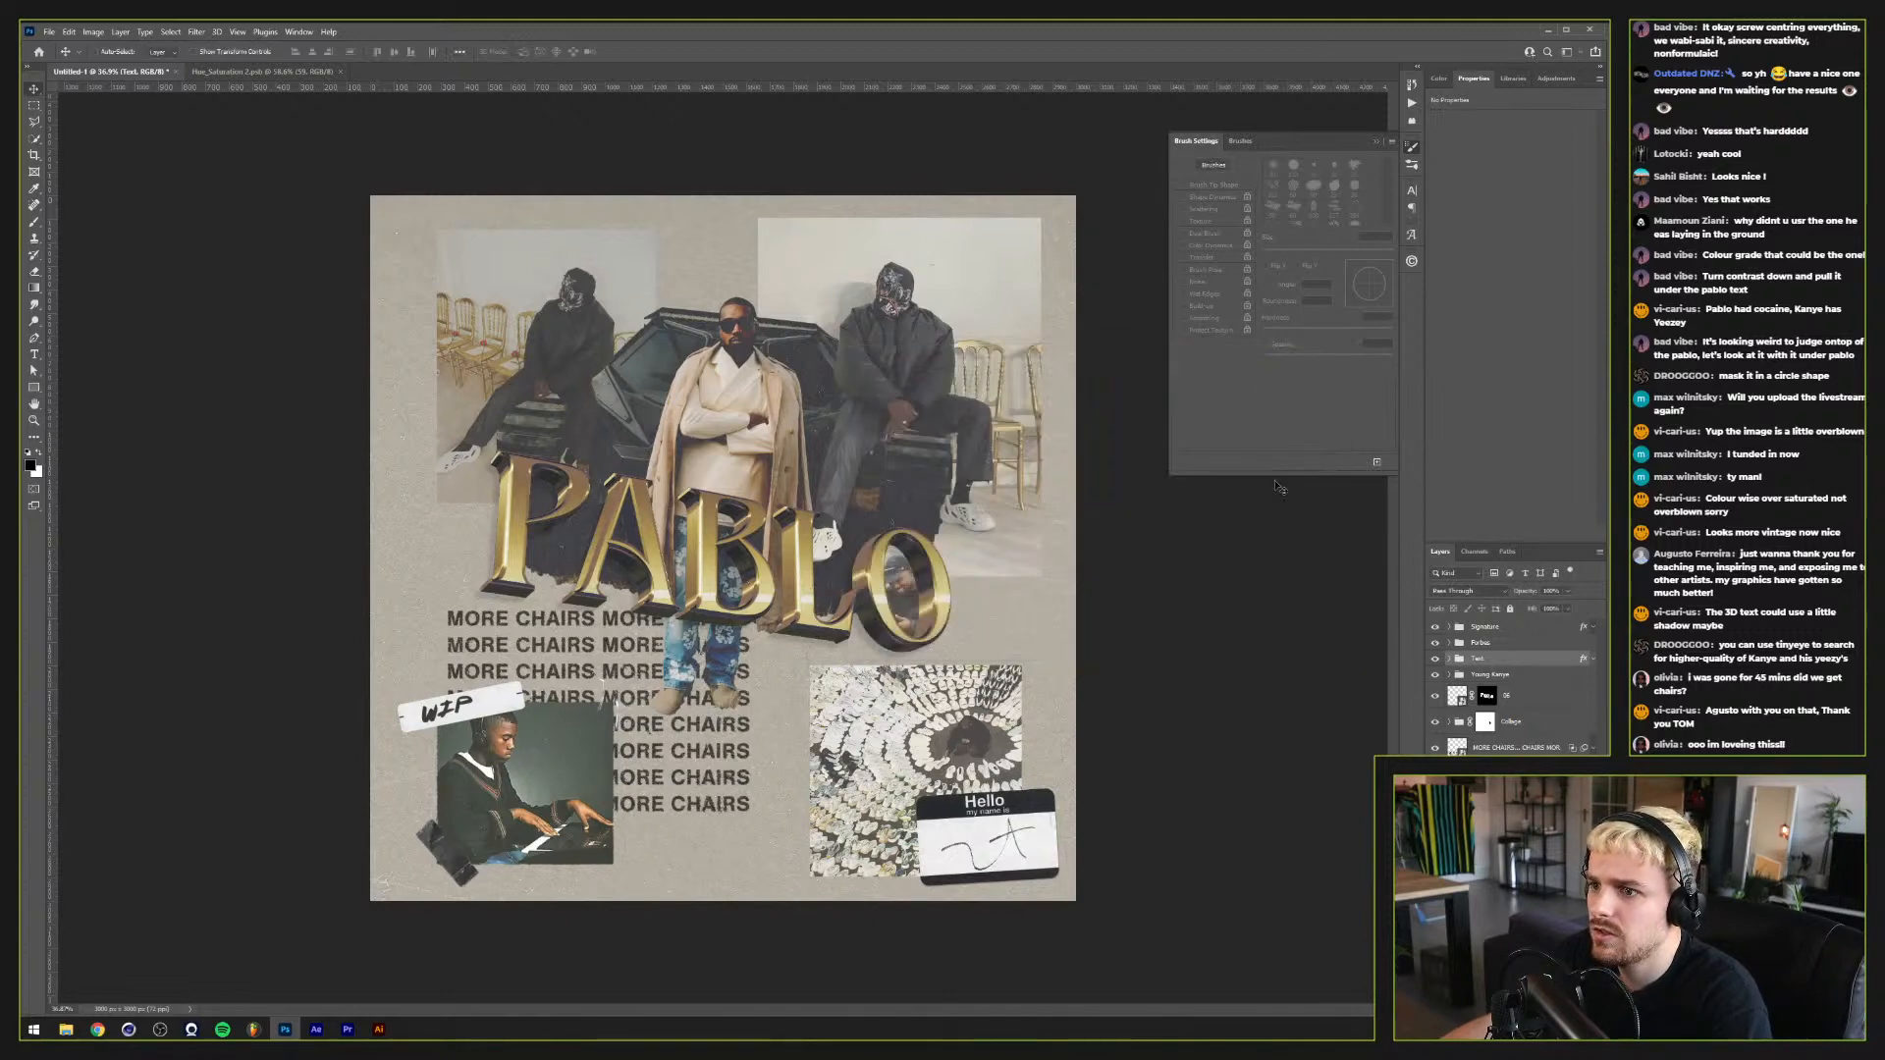
Step: Apply a slight Gaussian Blur to the 3D Gold Text layer mask in the Text group, viewing the mask alone
scroll(685, 597, up, 2)
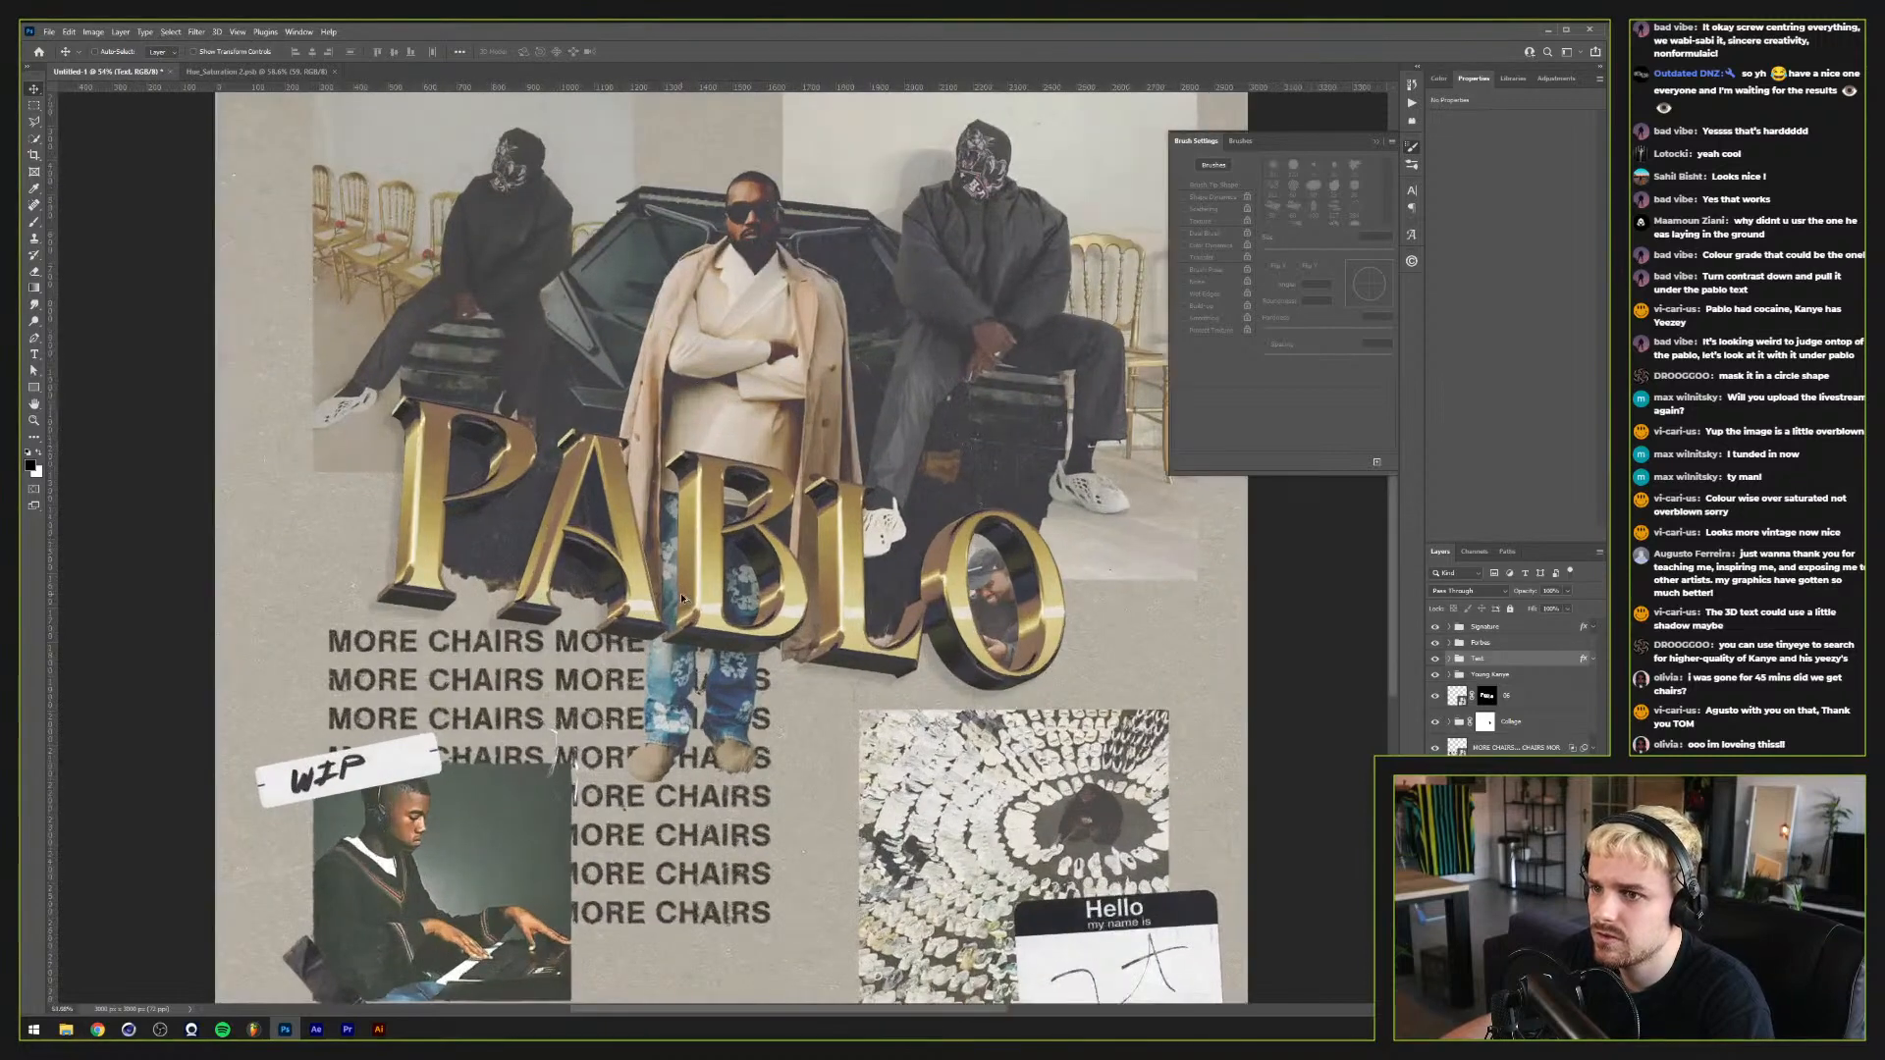
click(1450, 658)
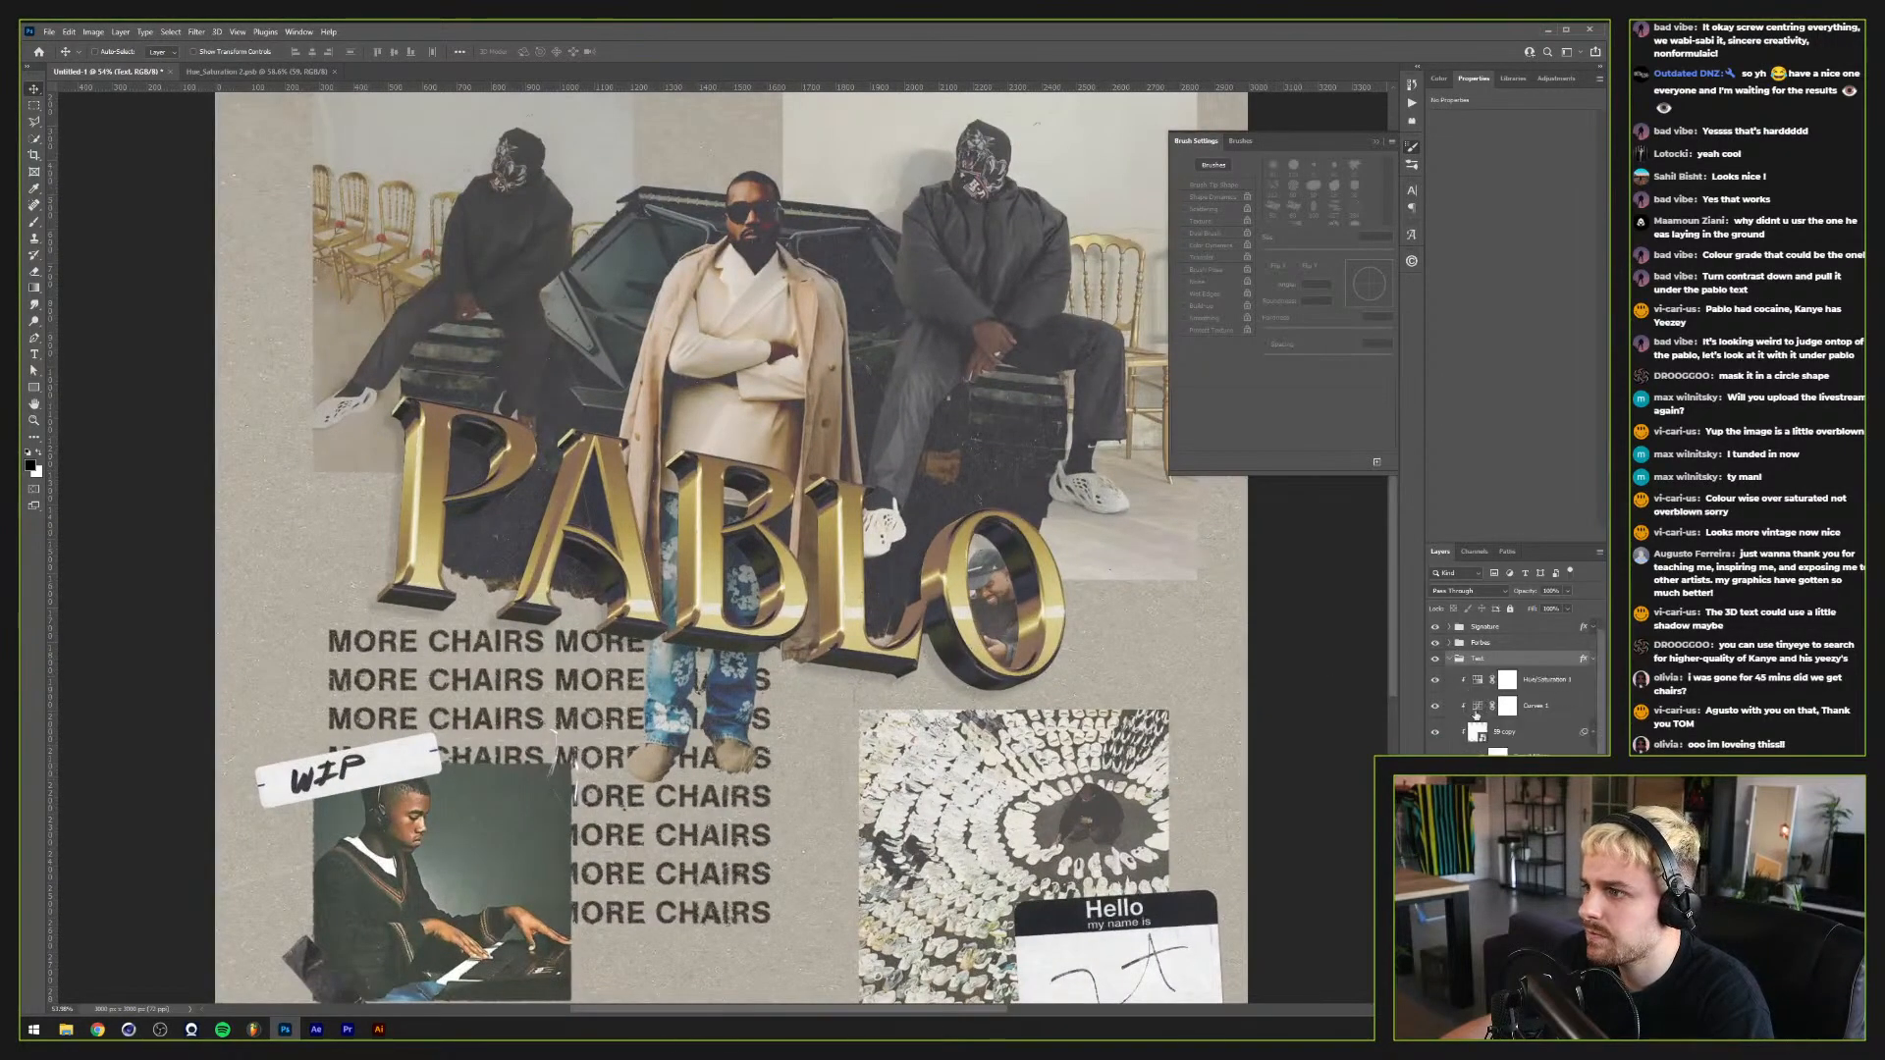
scroll(1512, 687, down, 1)
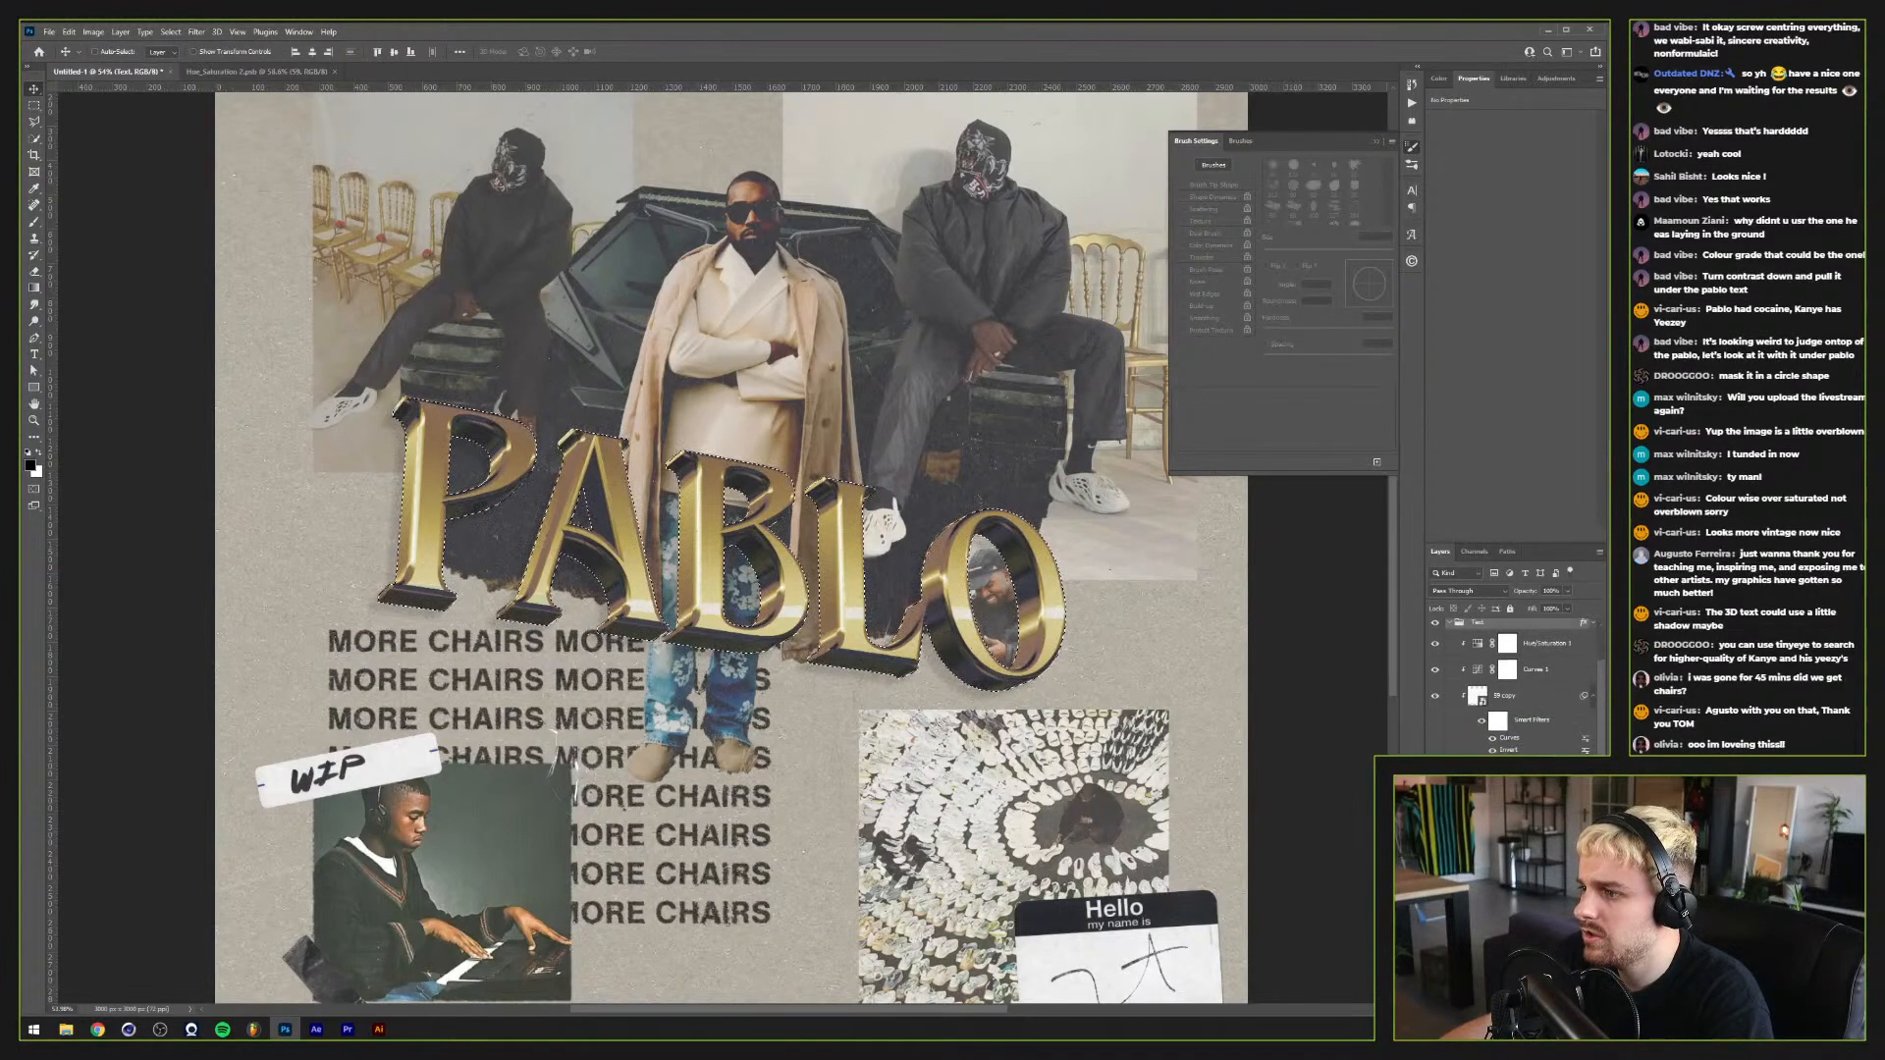
click(1506, 776)
click(1498, 1008)
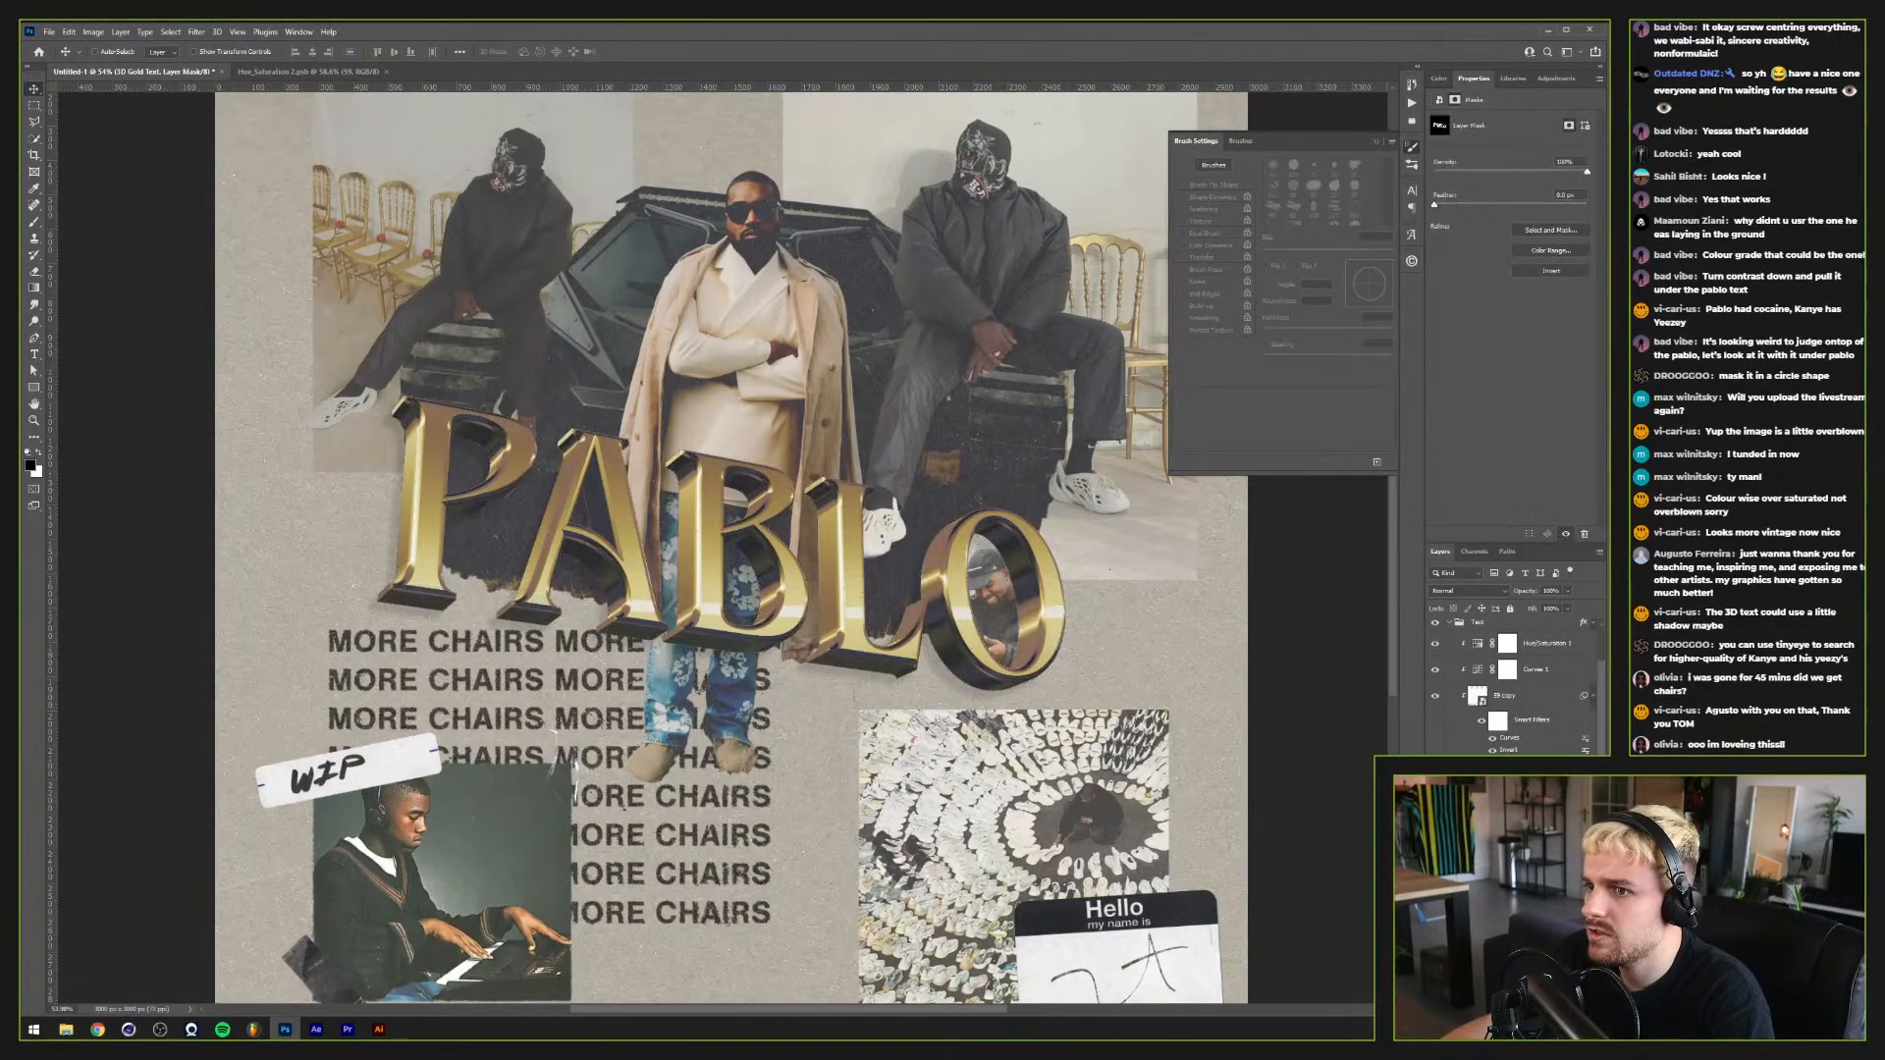
key(alt+backslash)
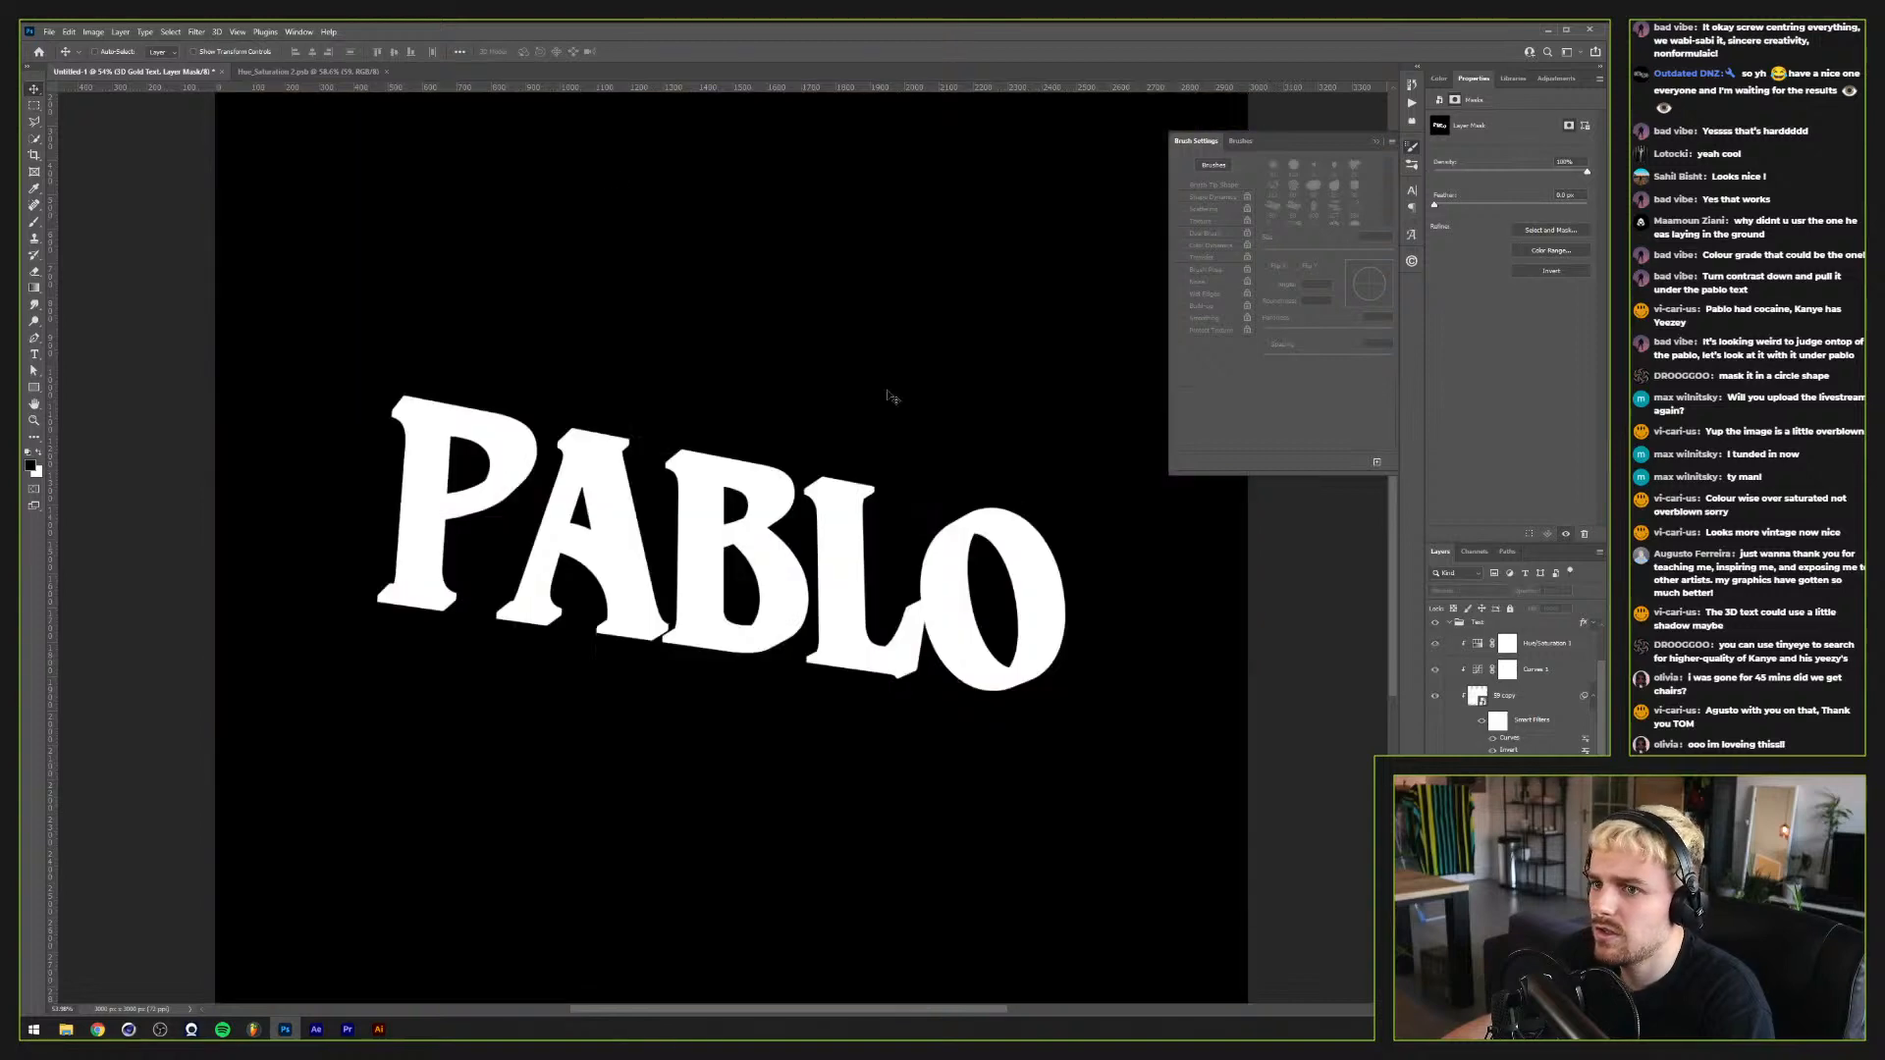
click(197, 31)
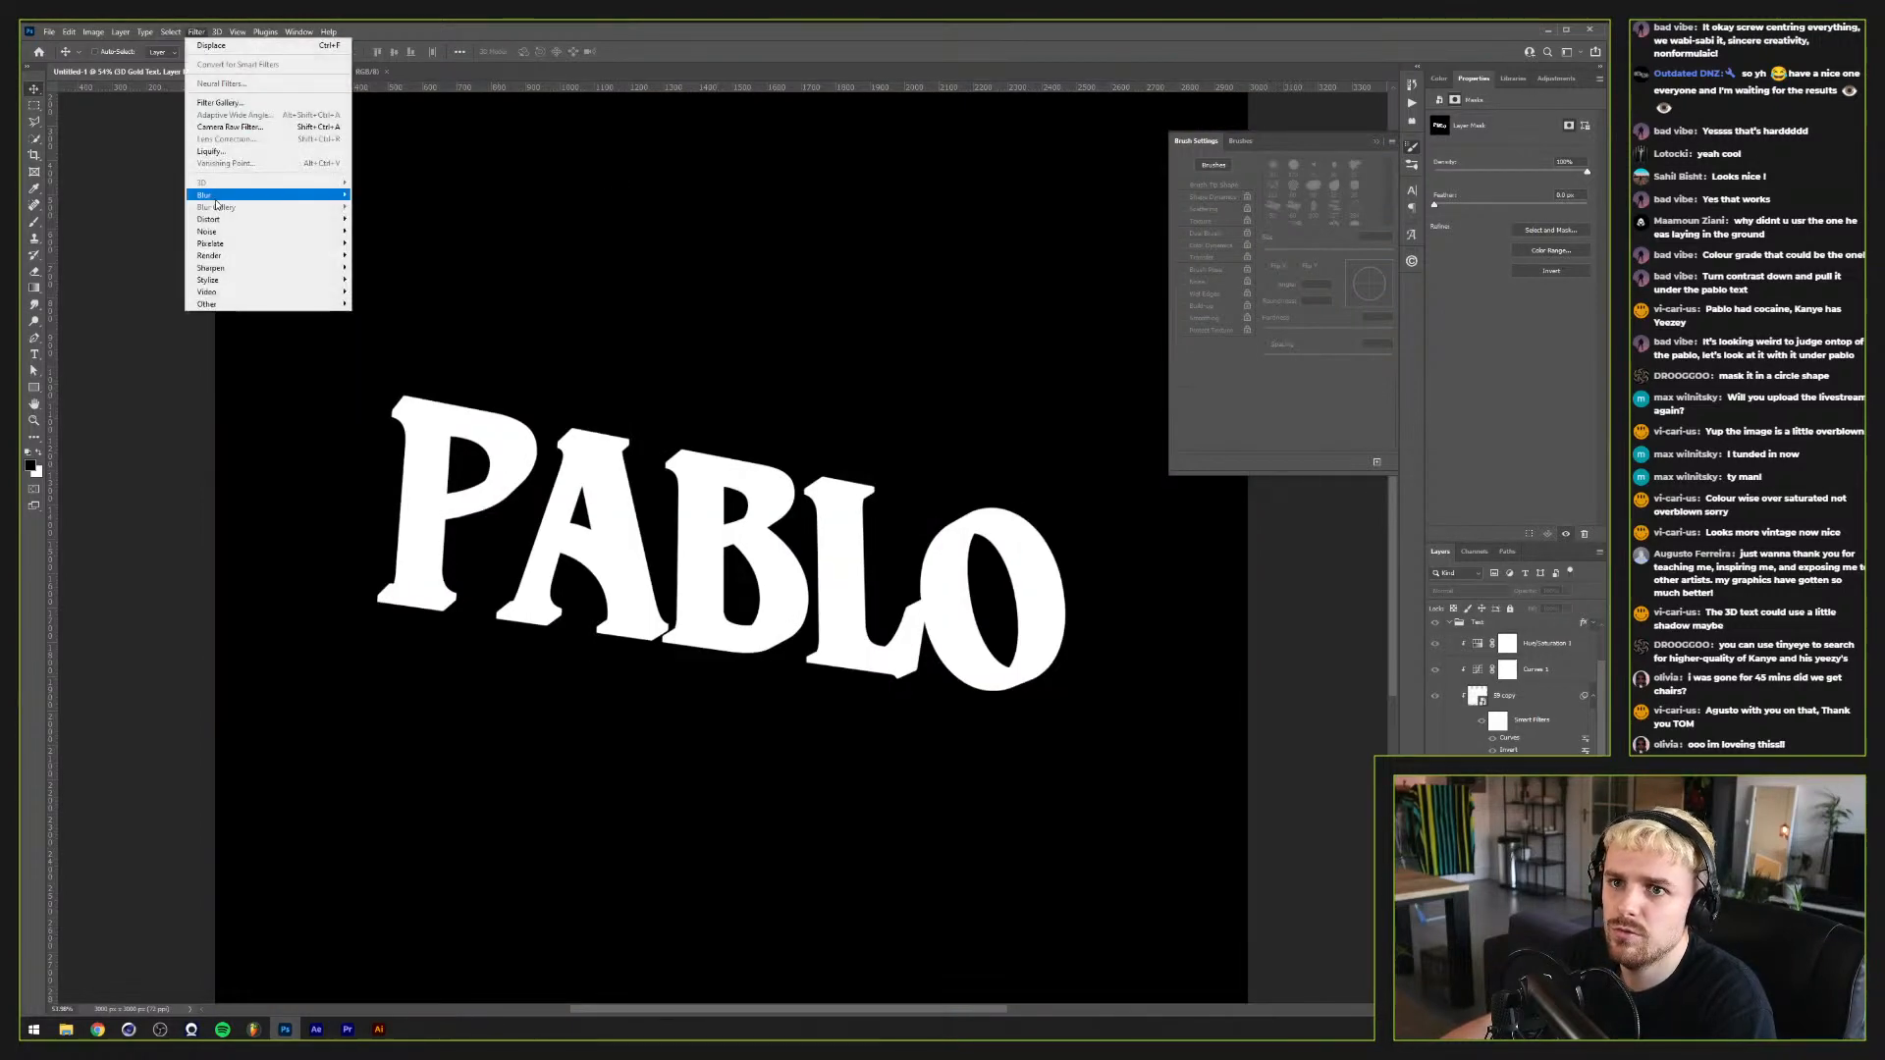
mouse_move(295, 194)
click(384, 242)
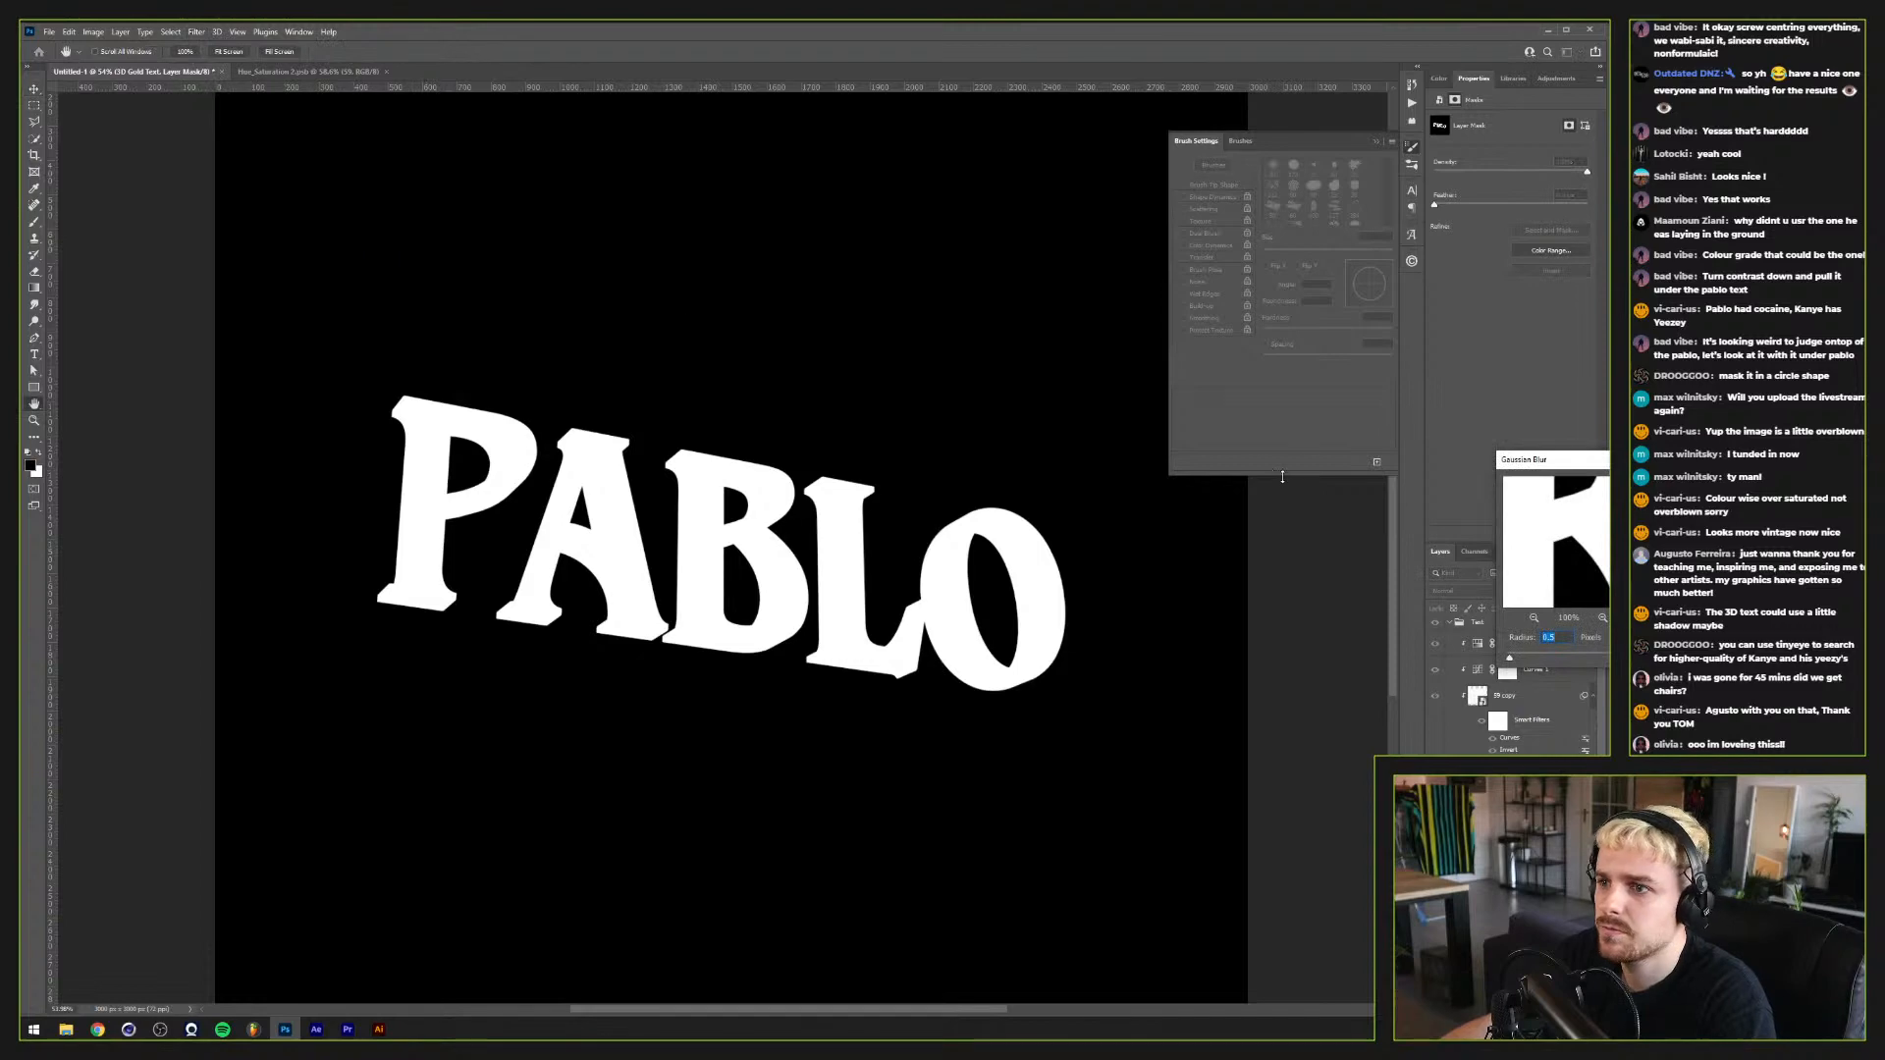
key(Return)
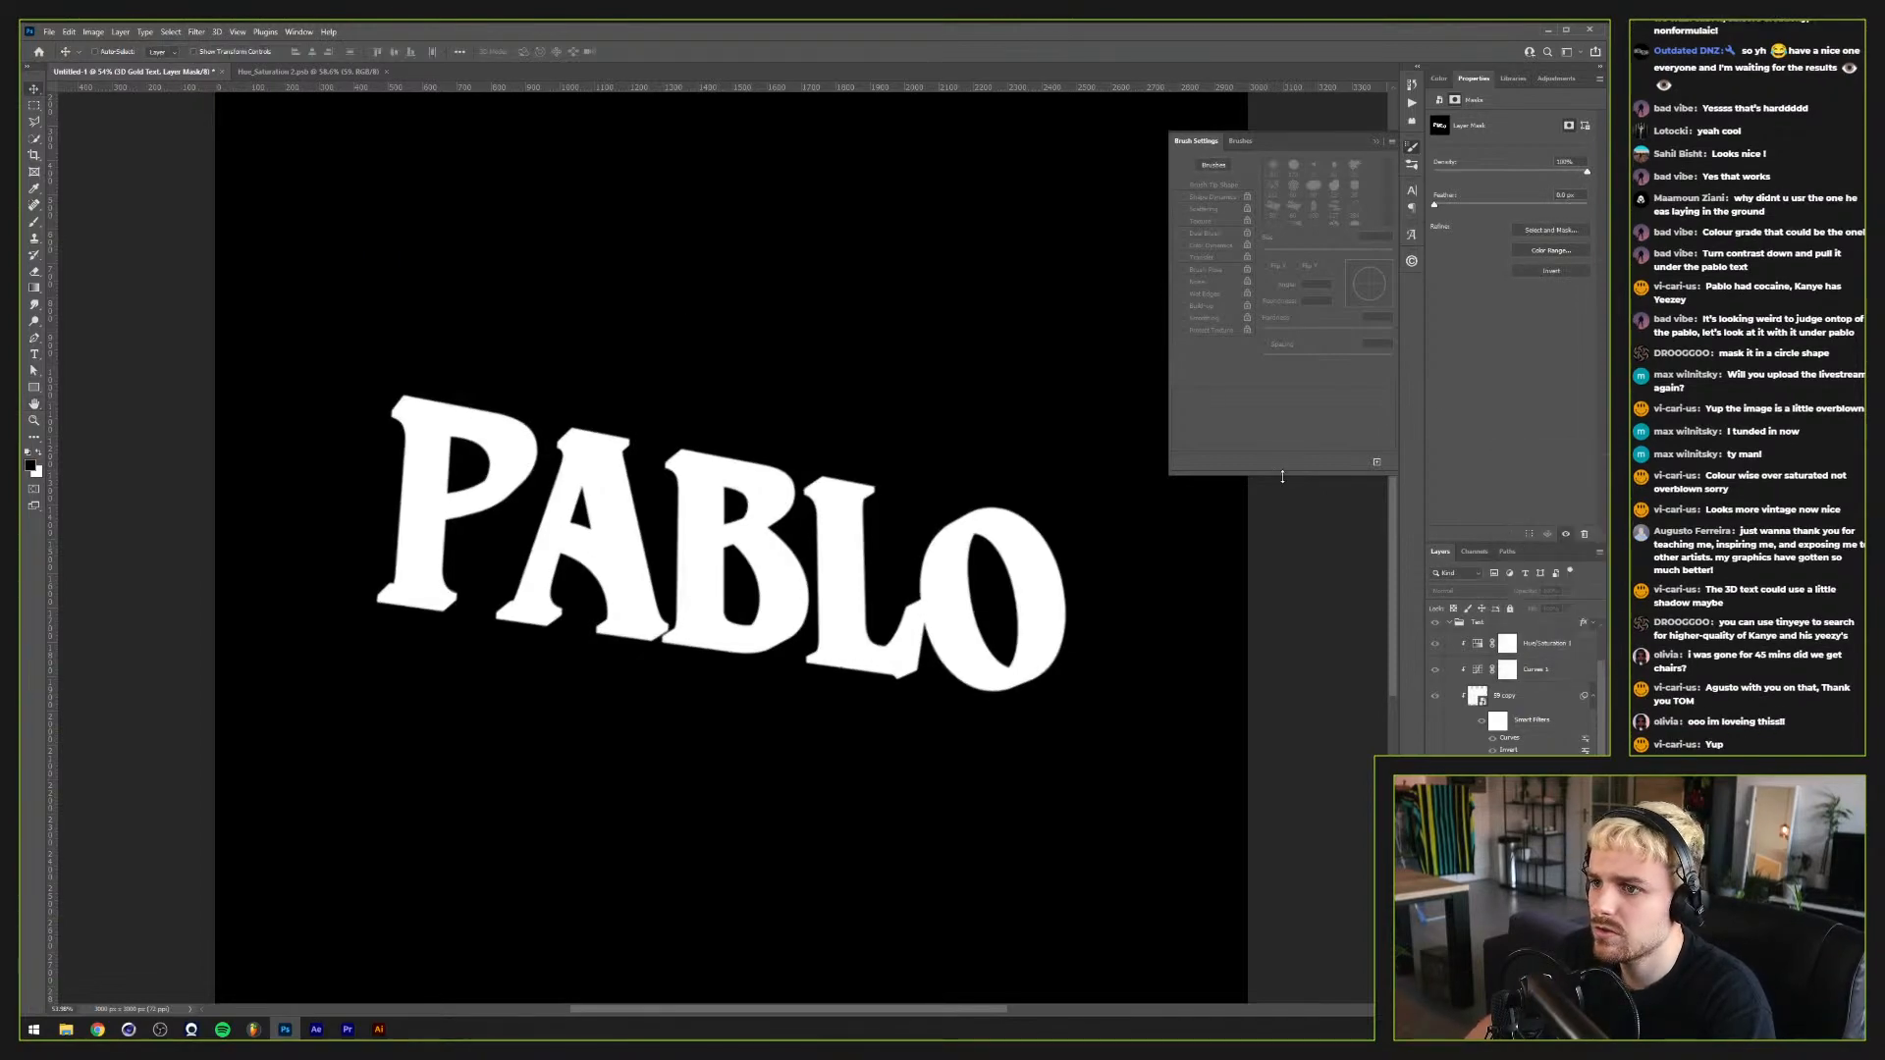
Step: Tighten the blurred PABLO mask with Levels by raising the black input to about 148
key(ctrl+l)
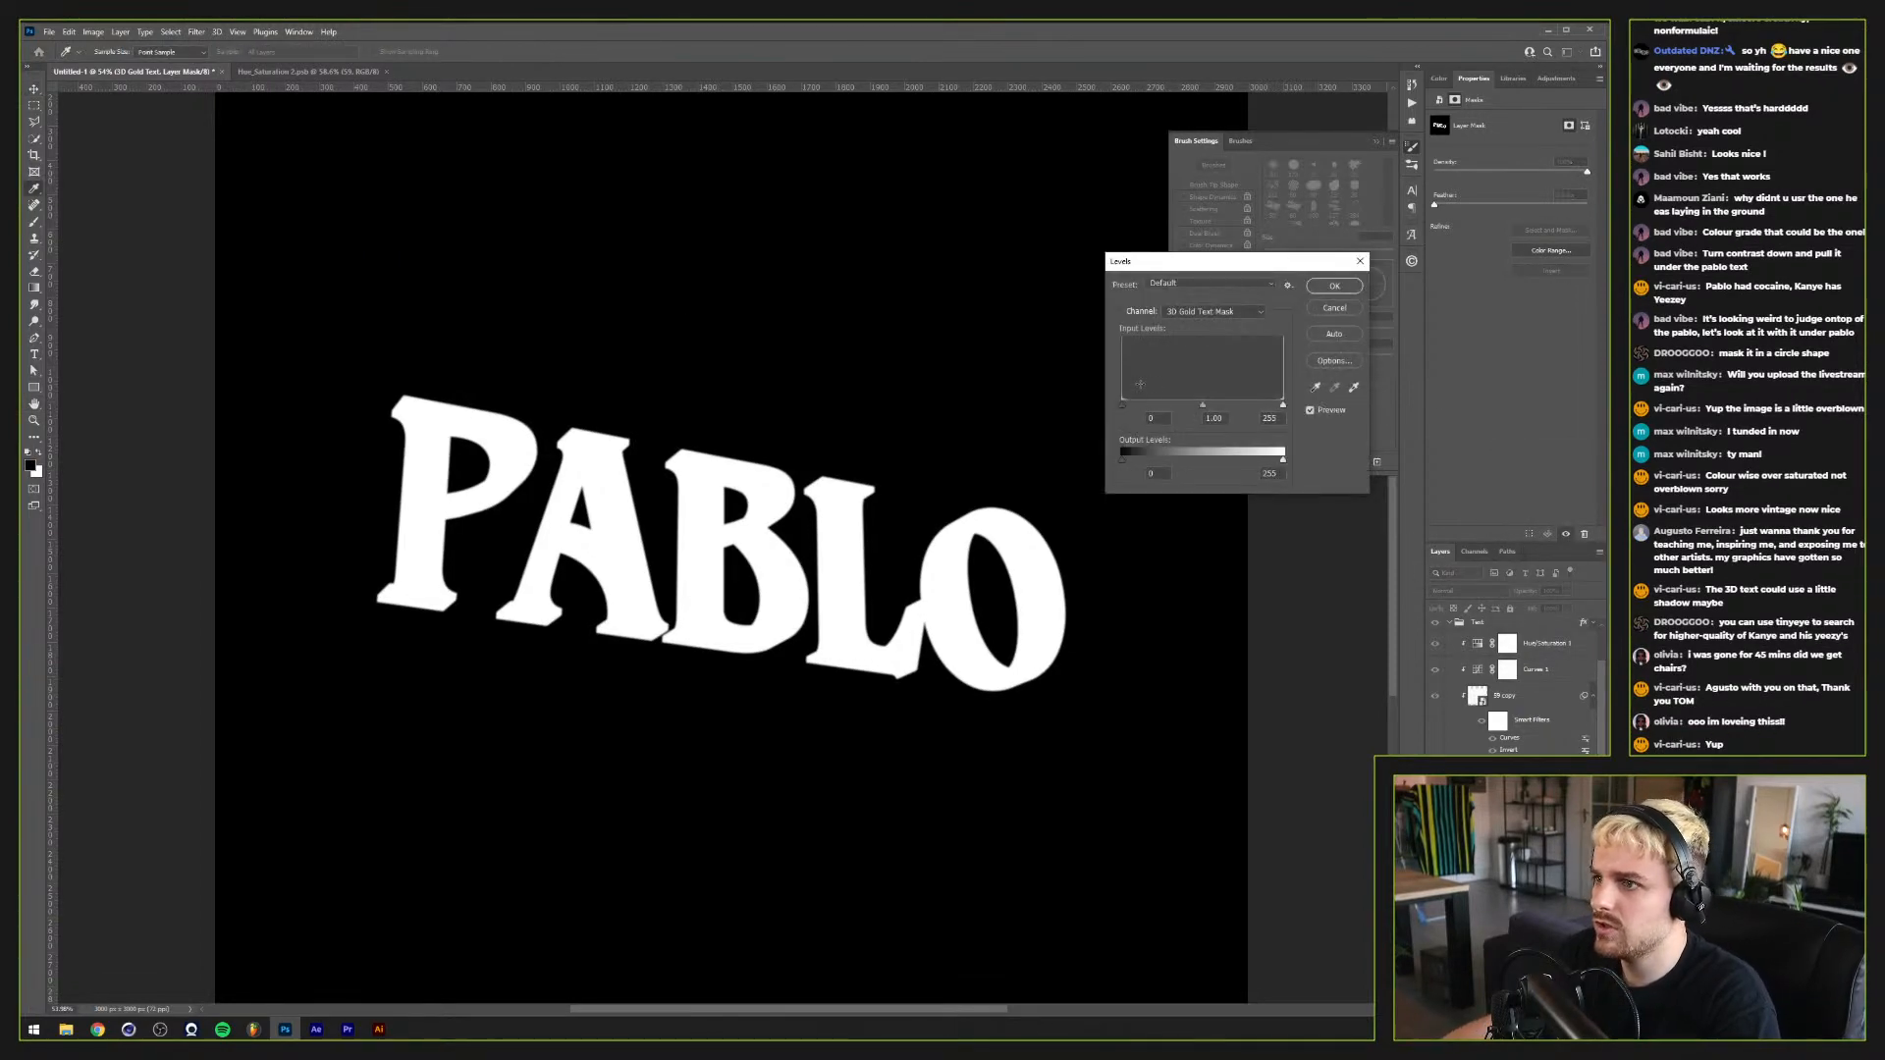
drag(1138, 408, 1219, 407)
click(1334, 286)
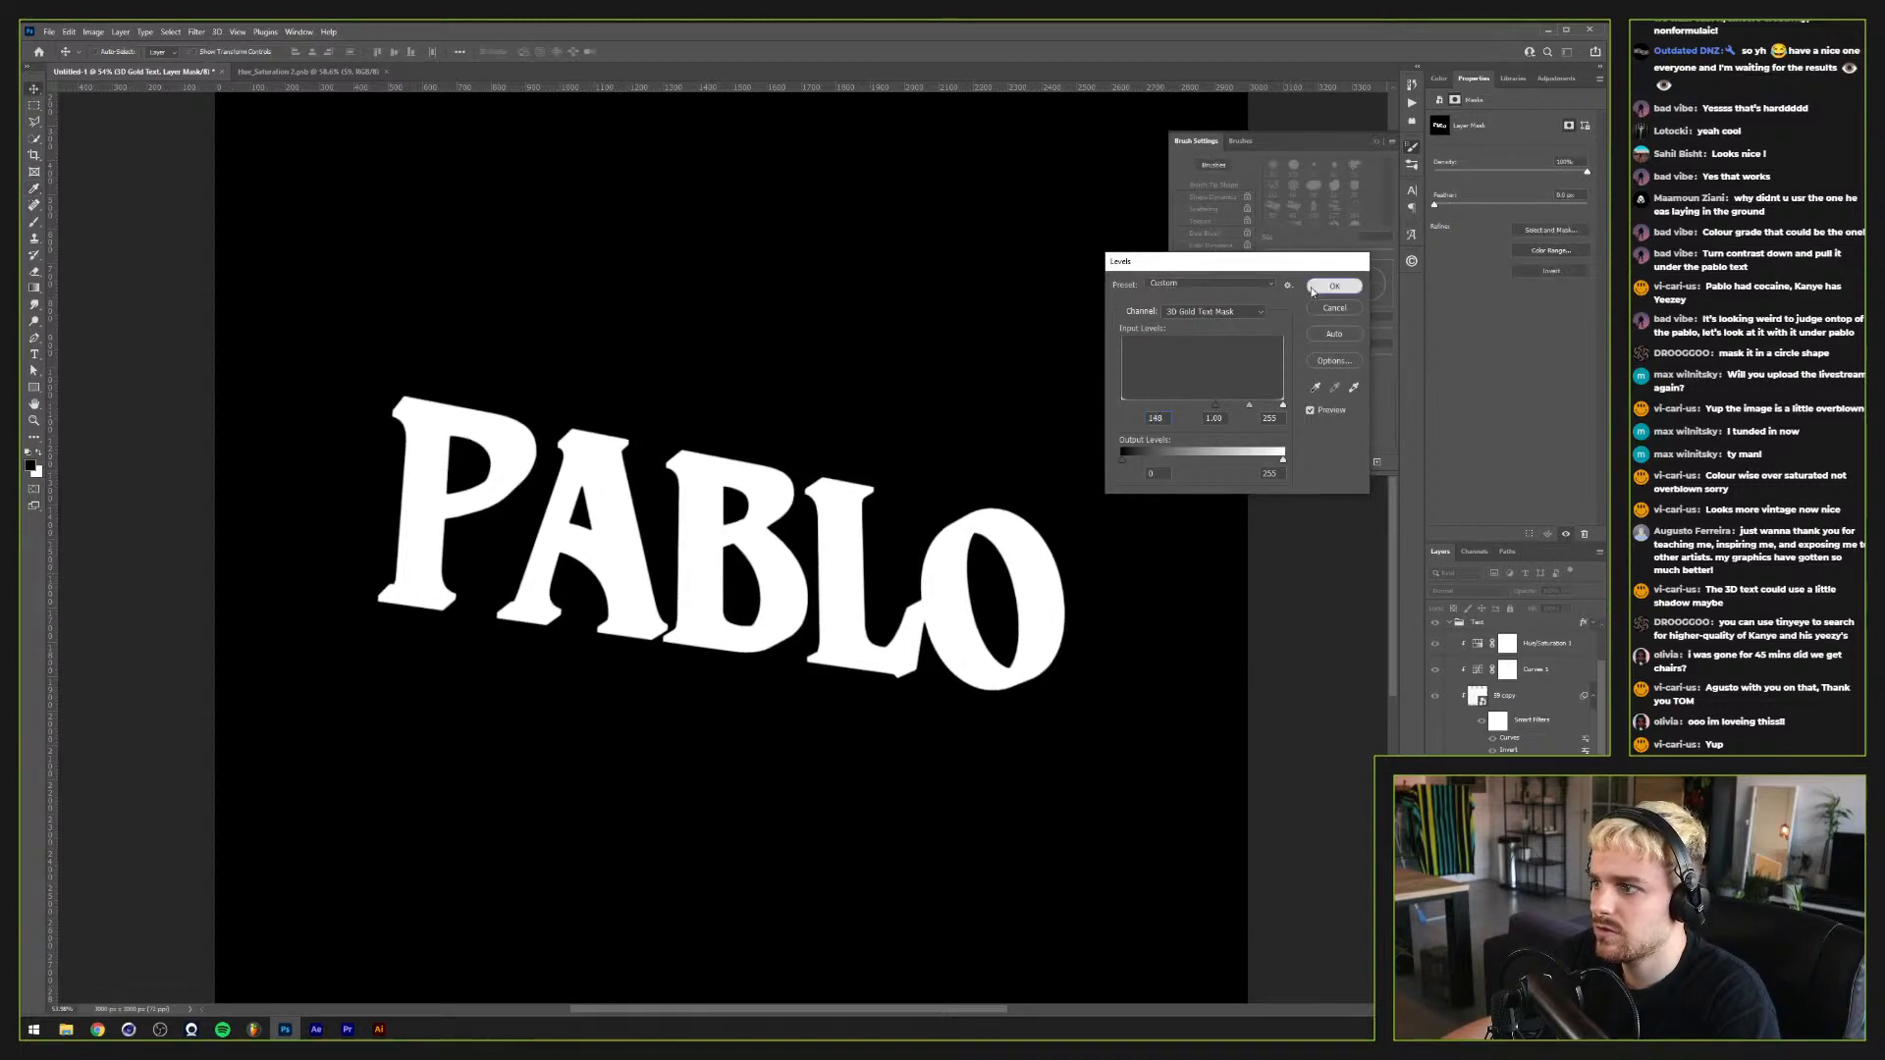
scroll(830, 662, down, 2)
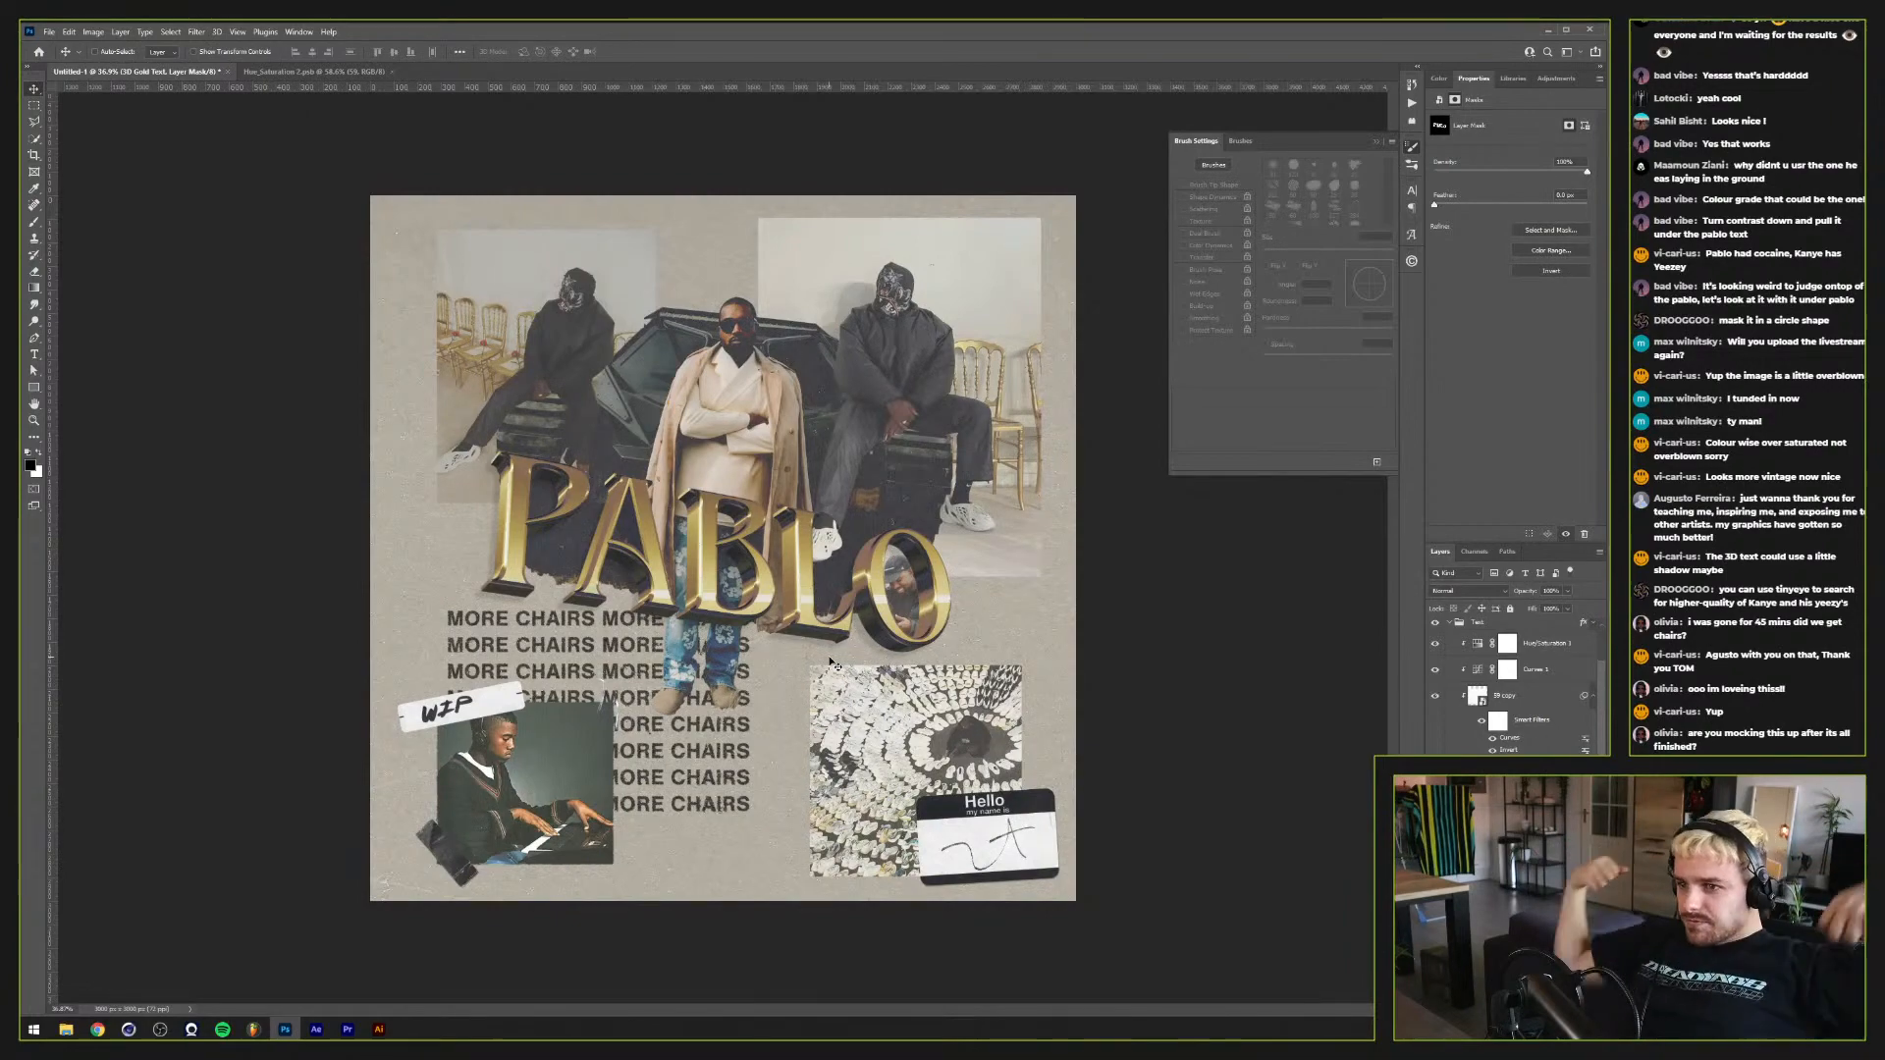
scroll(829, 663, up, 2)
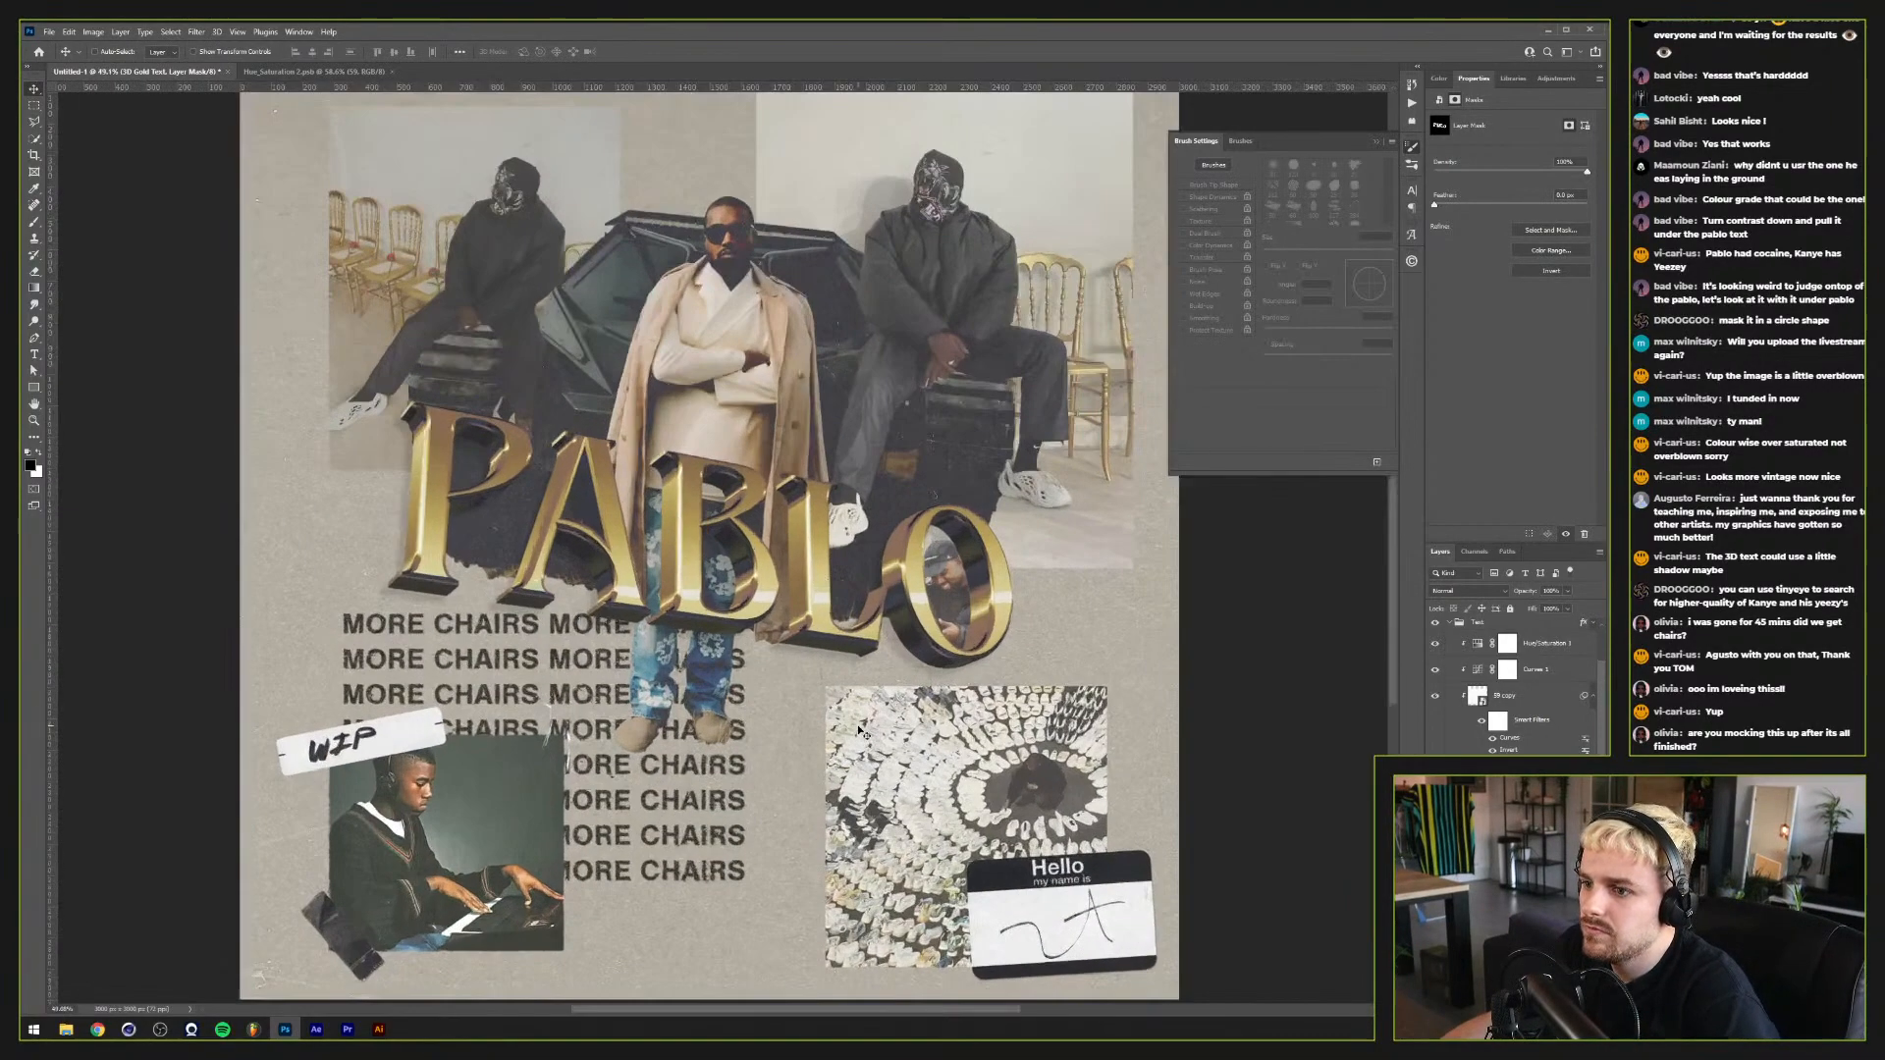
scroll(858, 730, down, 1)
scroll(858, 730, up, 1)
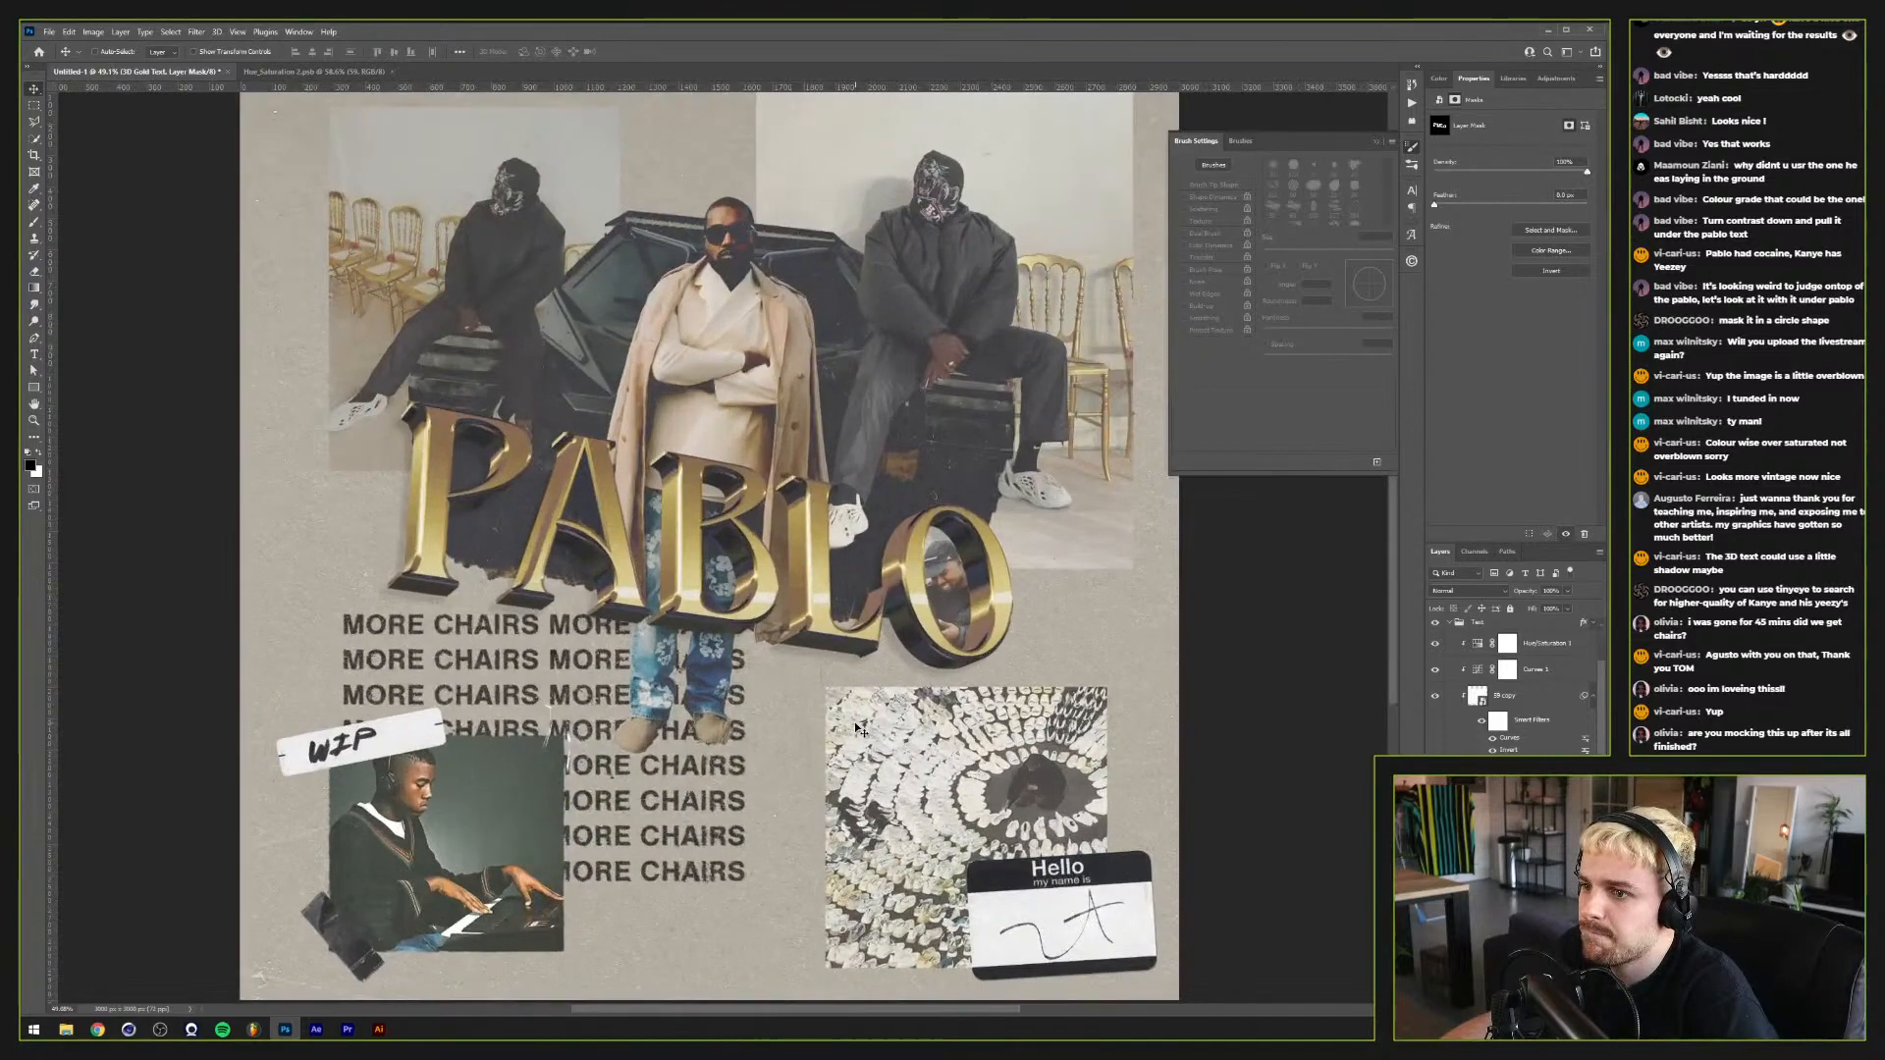
scroll(859, 732, down, 1)
scroll(867, 735, up, 1)
Step: Collapse the Forbes and Text groups and move the shoe-circle photo slightly left within the cover
click(867, 734)
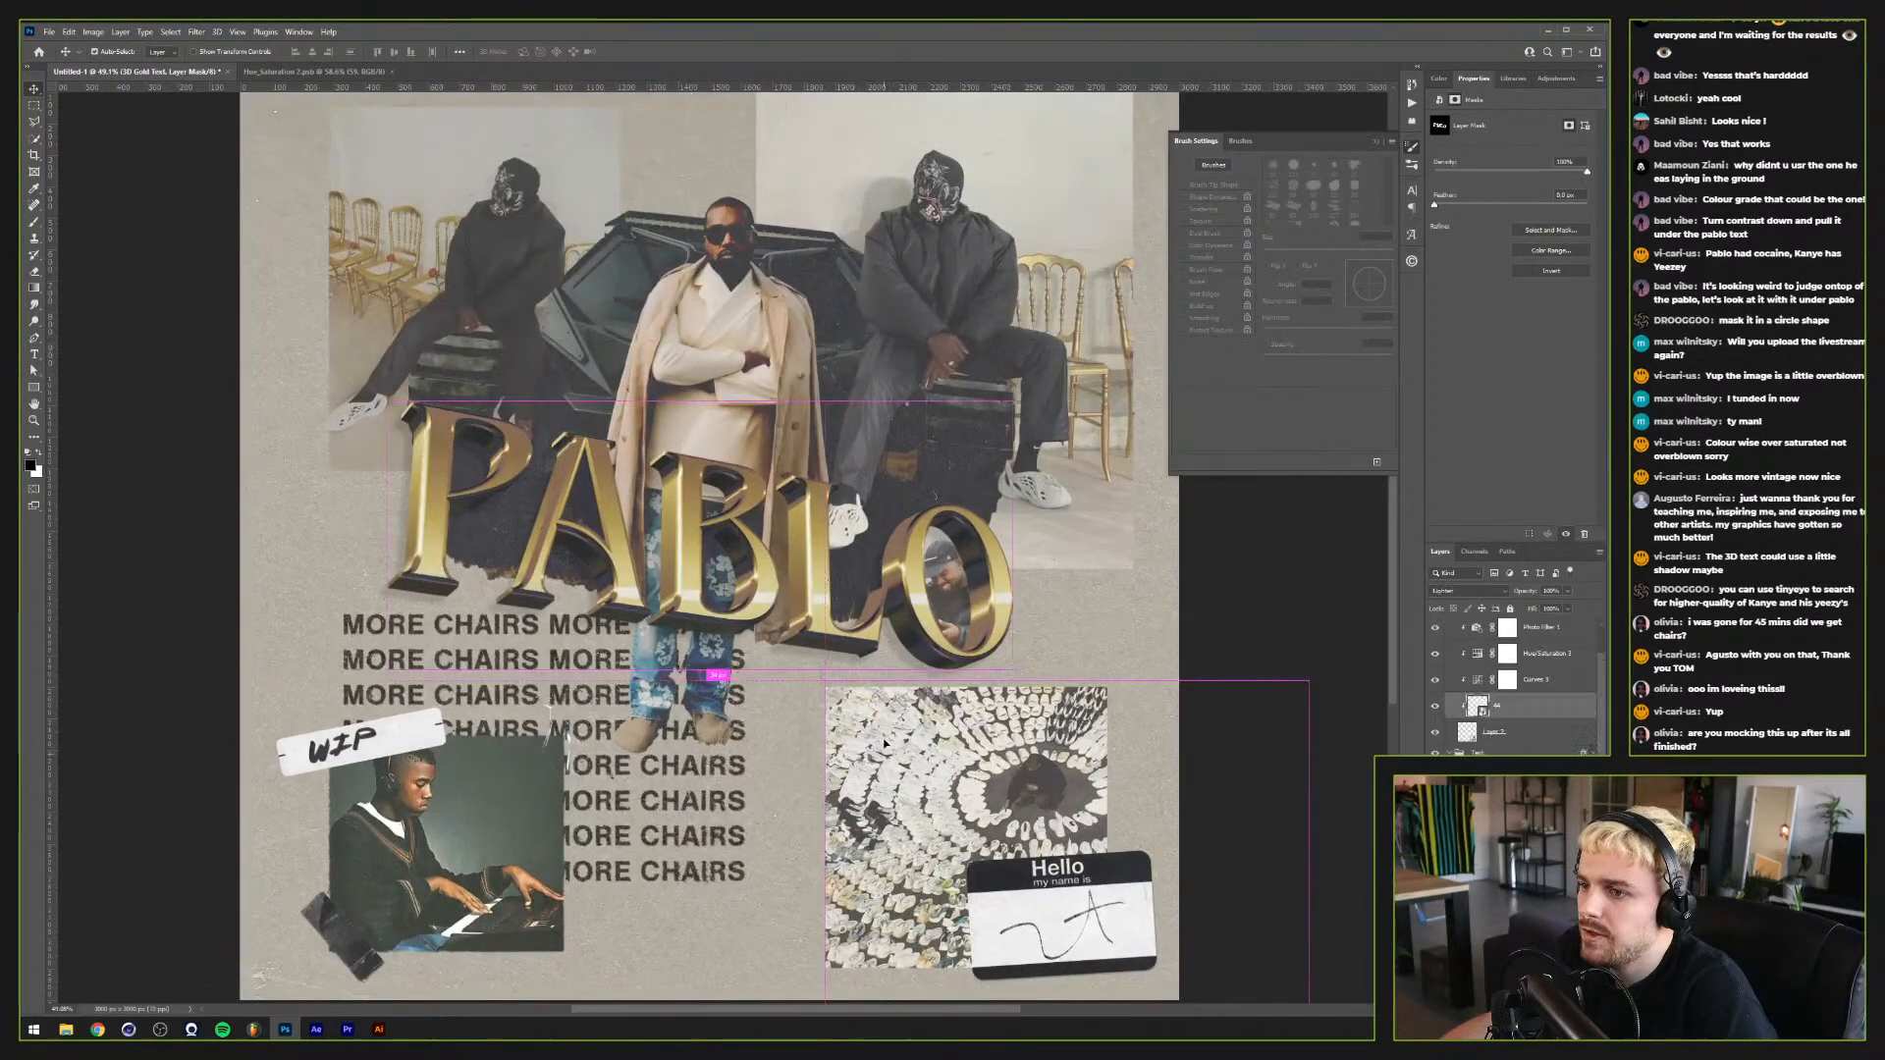
scroll(1509, 740, up, 2)
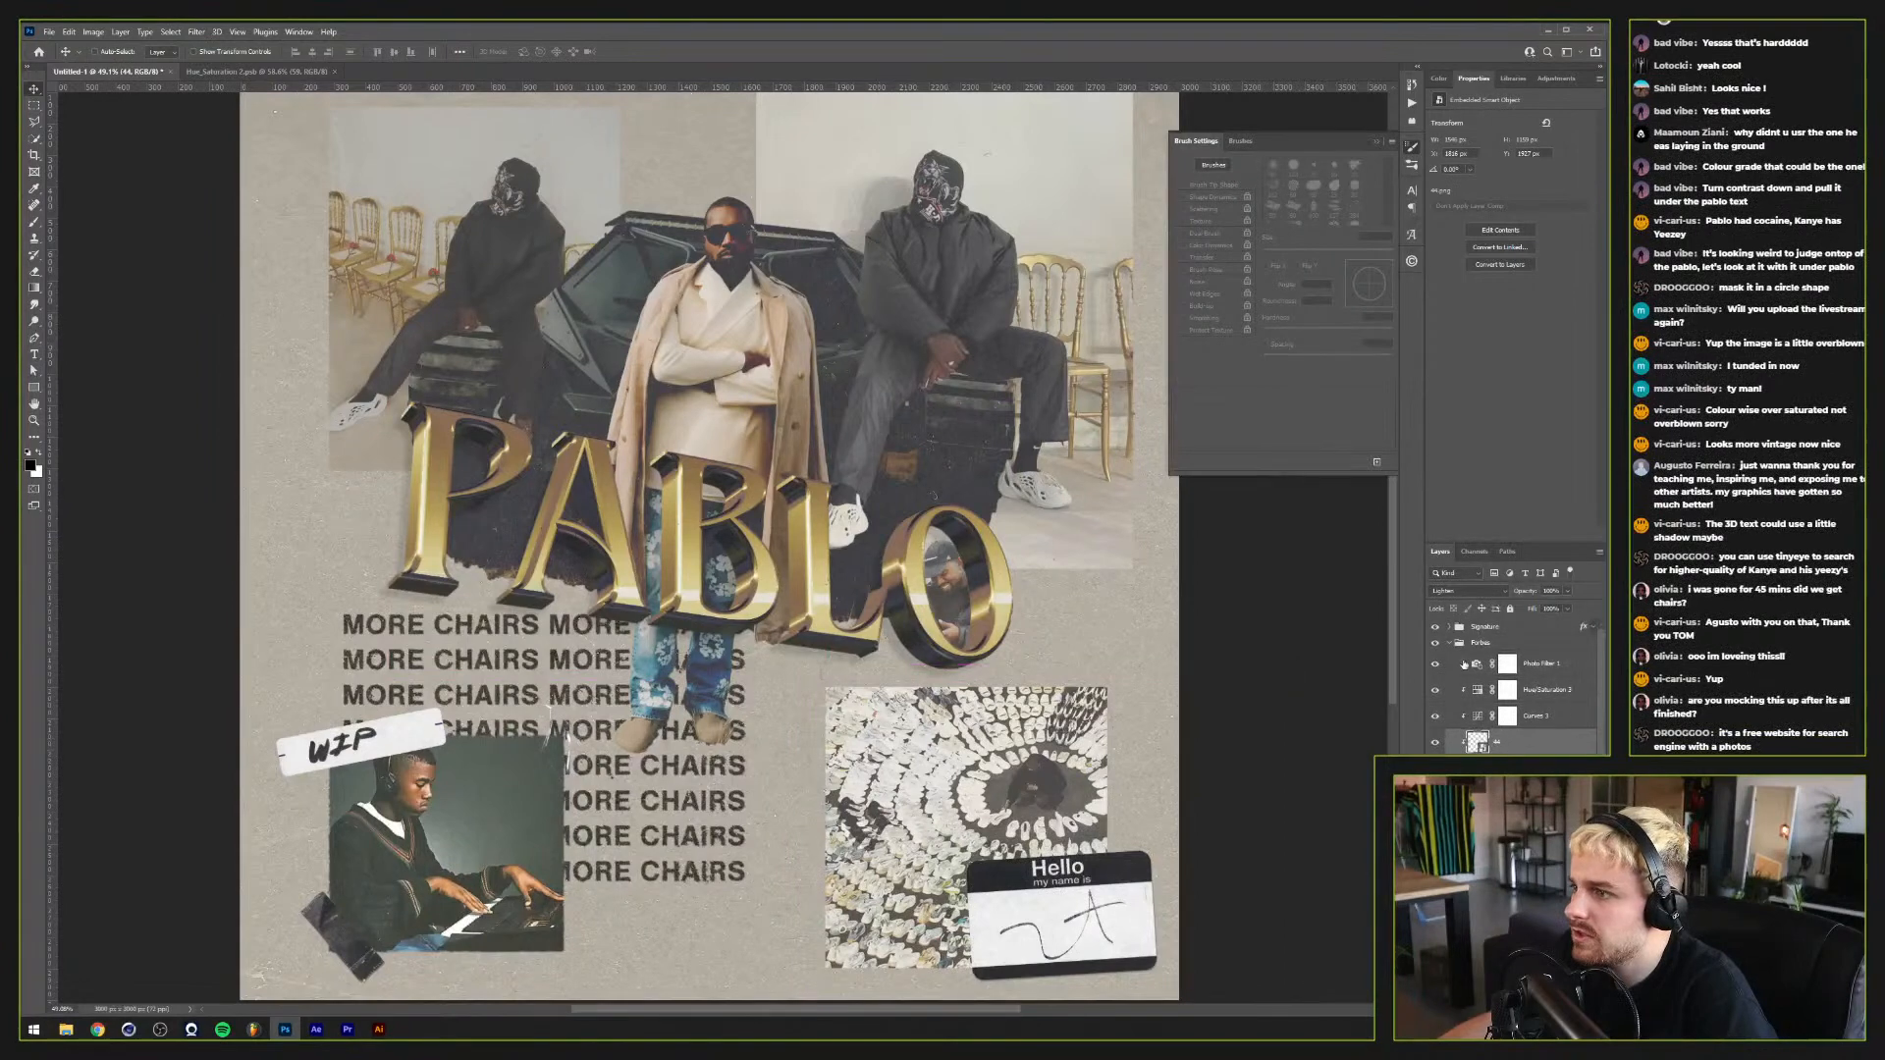
click(1450, 643)
click(1449, 659)
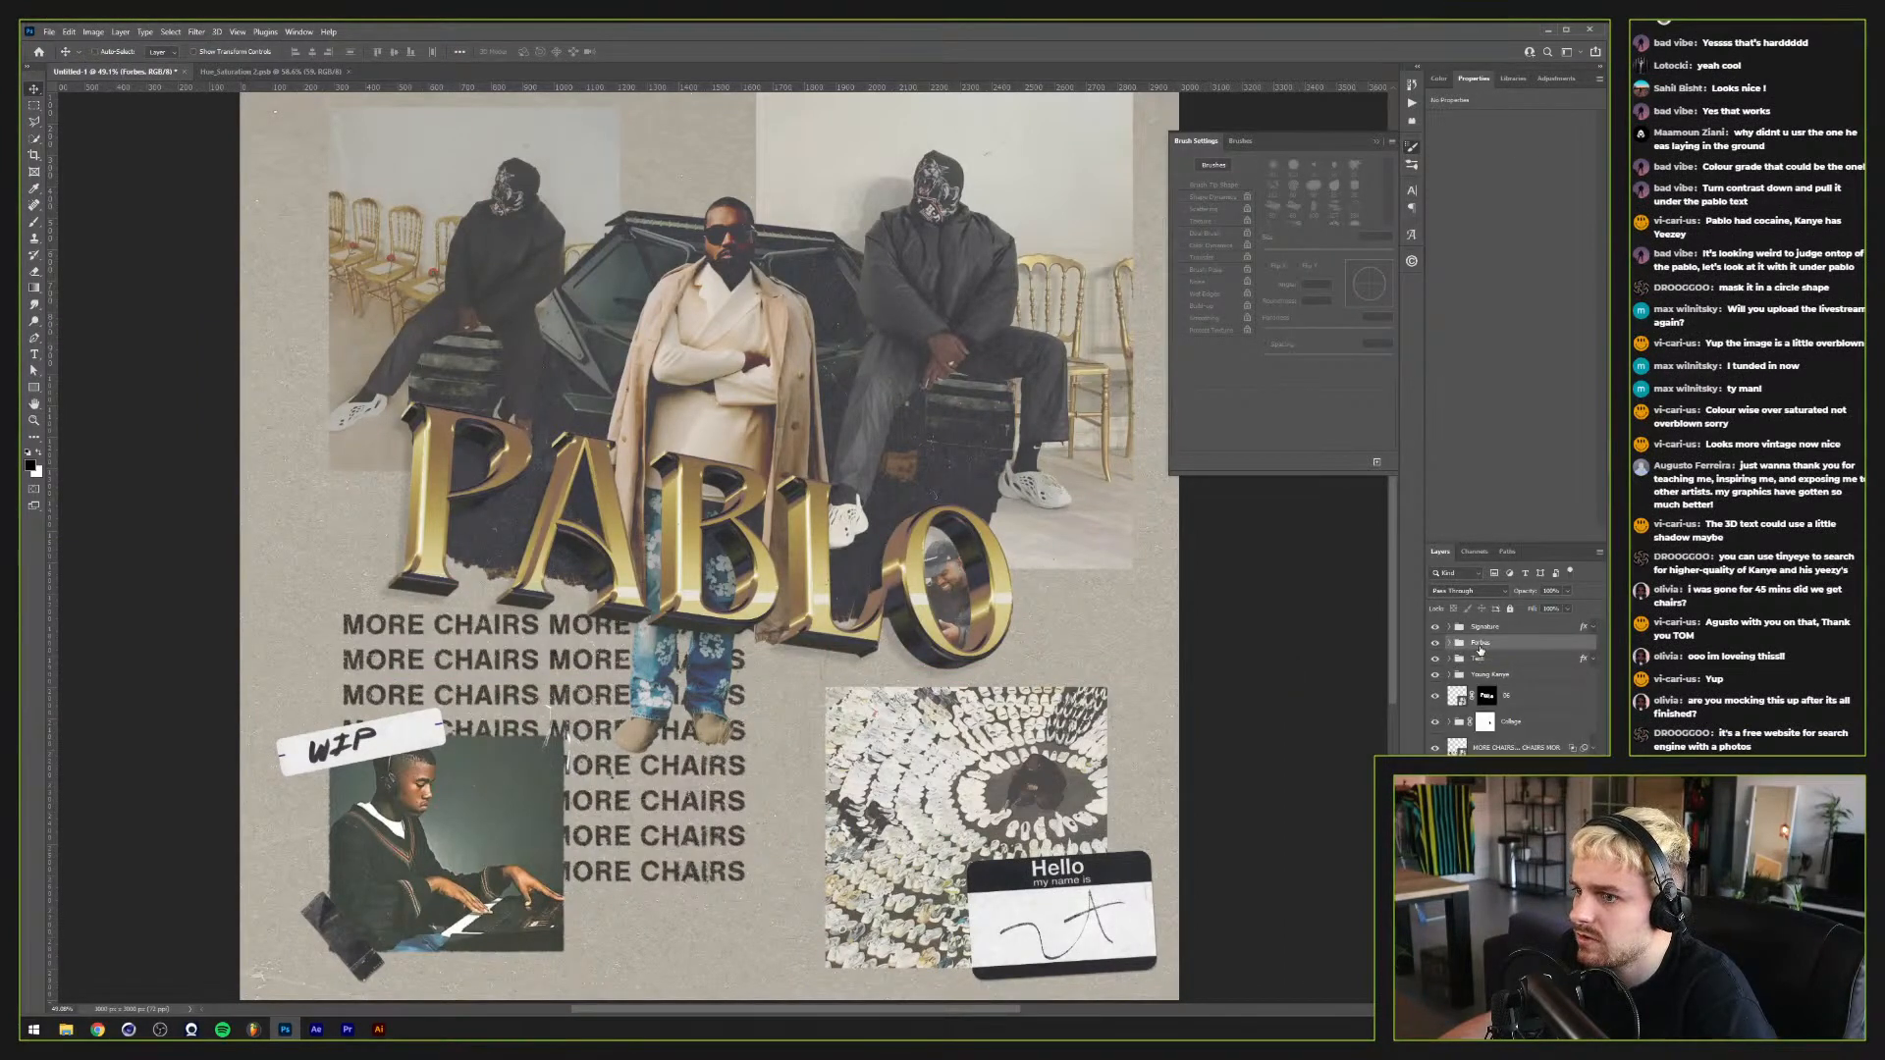
drag(1010, 727, 998, 717)
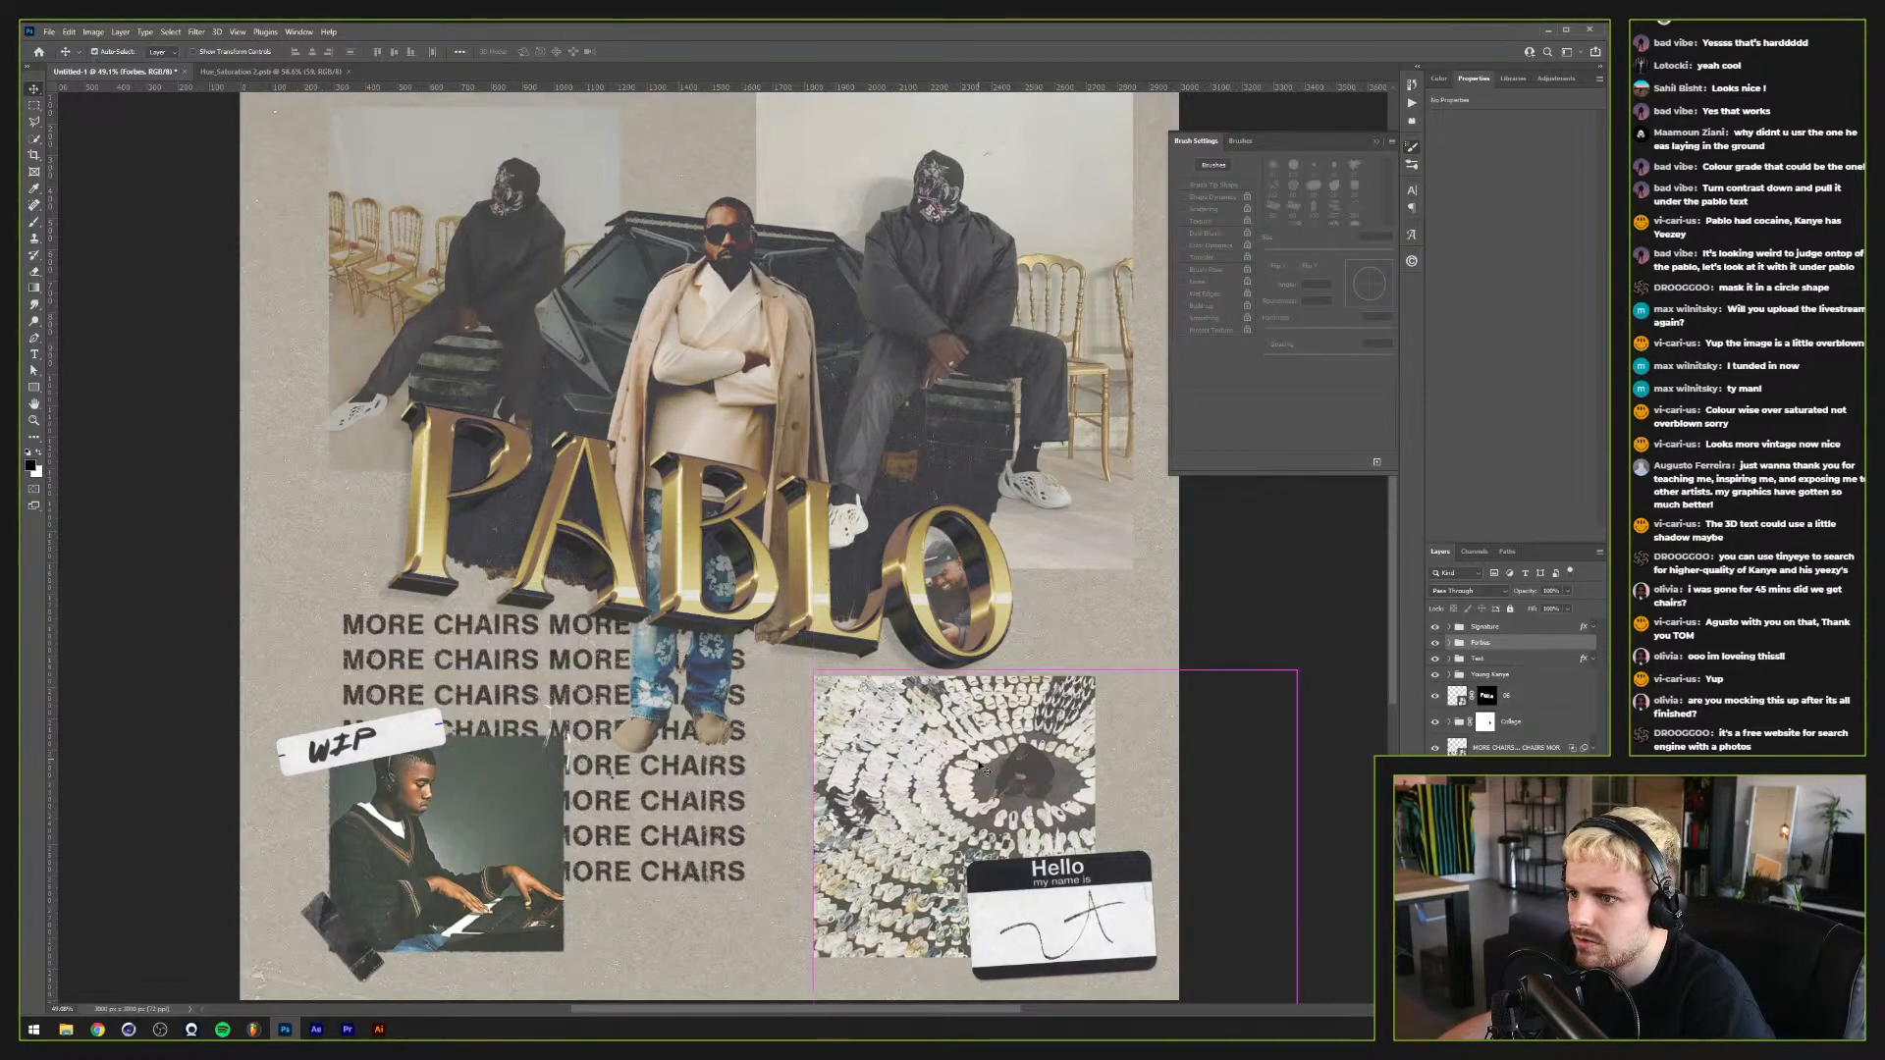
drag(980, 768, 966, 775)
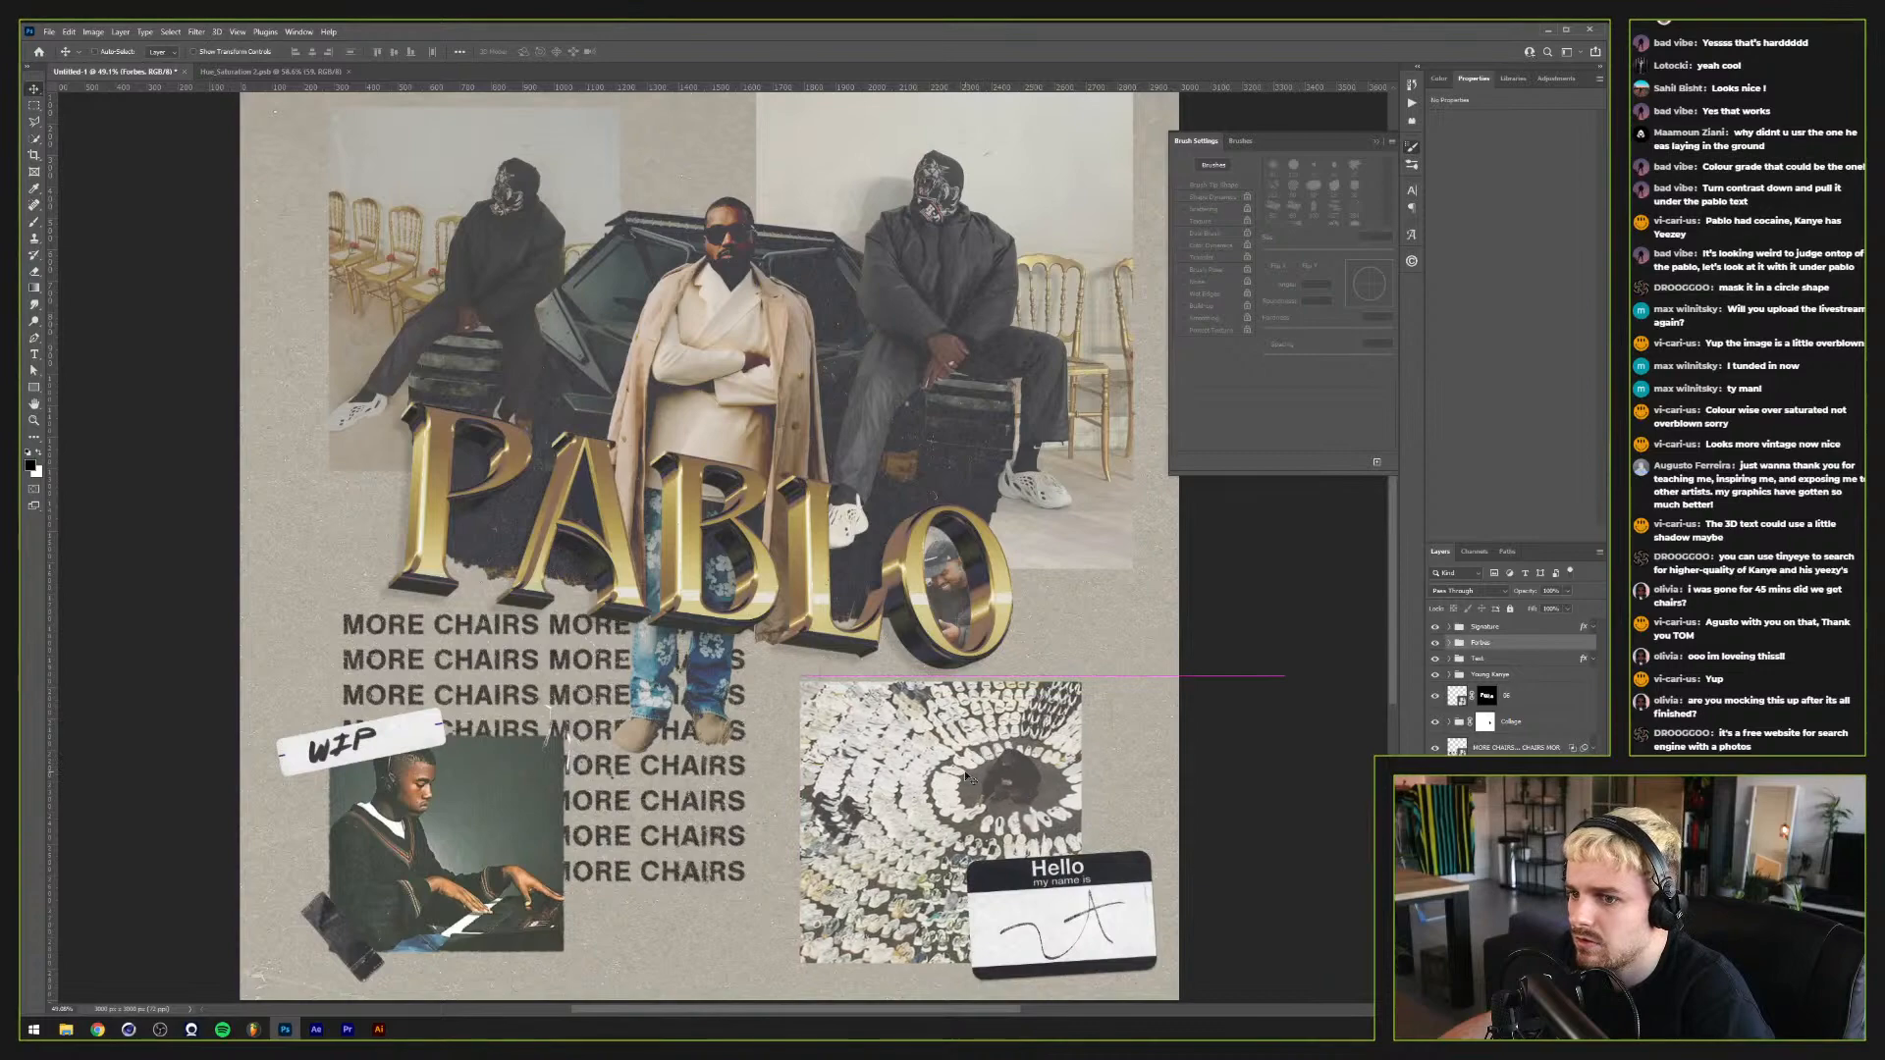
Step: Release the piano photo in the Young Kanye group from its clipping to the rough-edged Layer 1 shape
scroll(837, 819, up, 3)
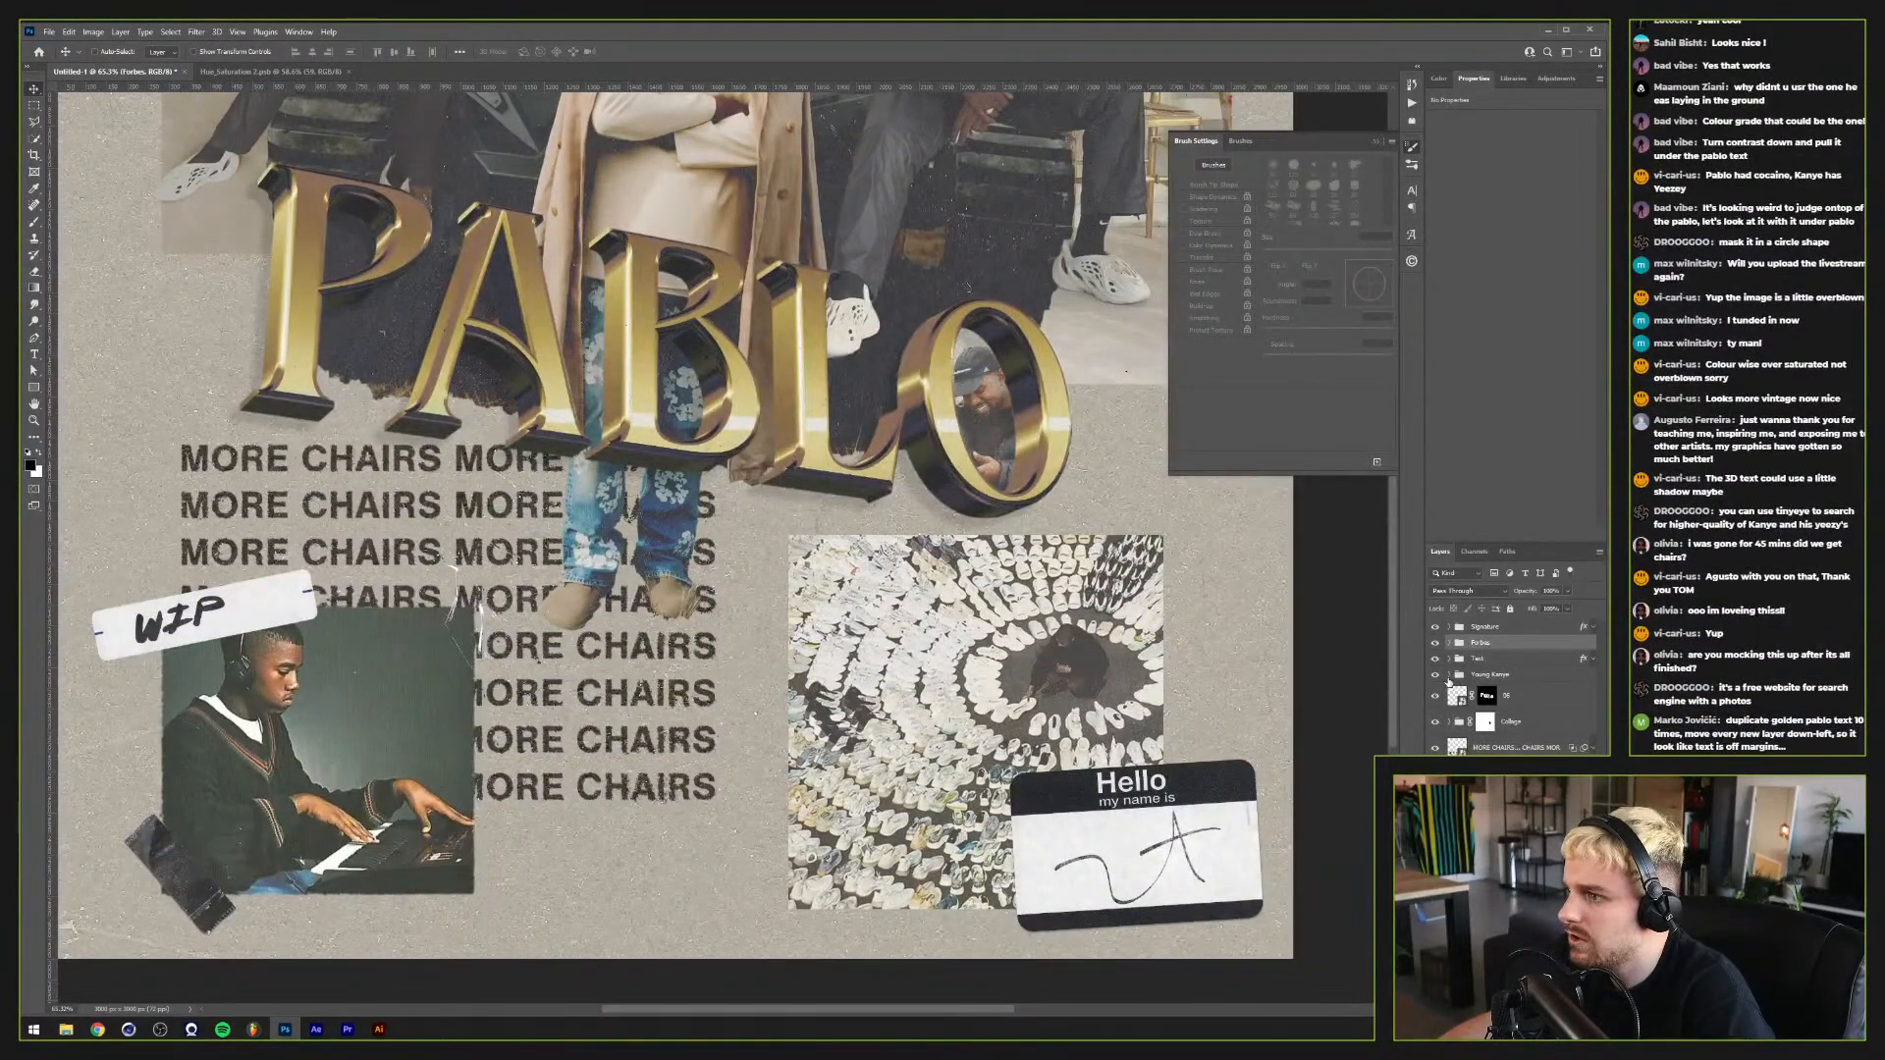
click(1448, 675)
click(1485, 727)
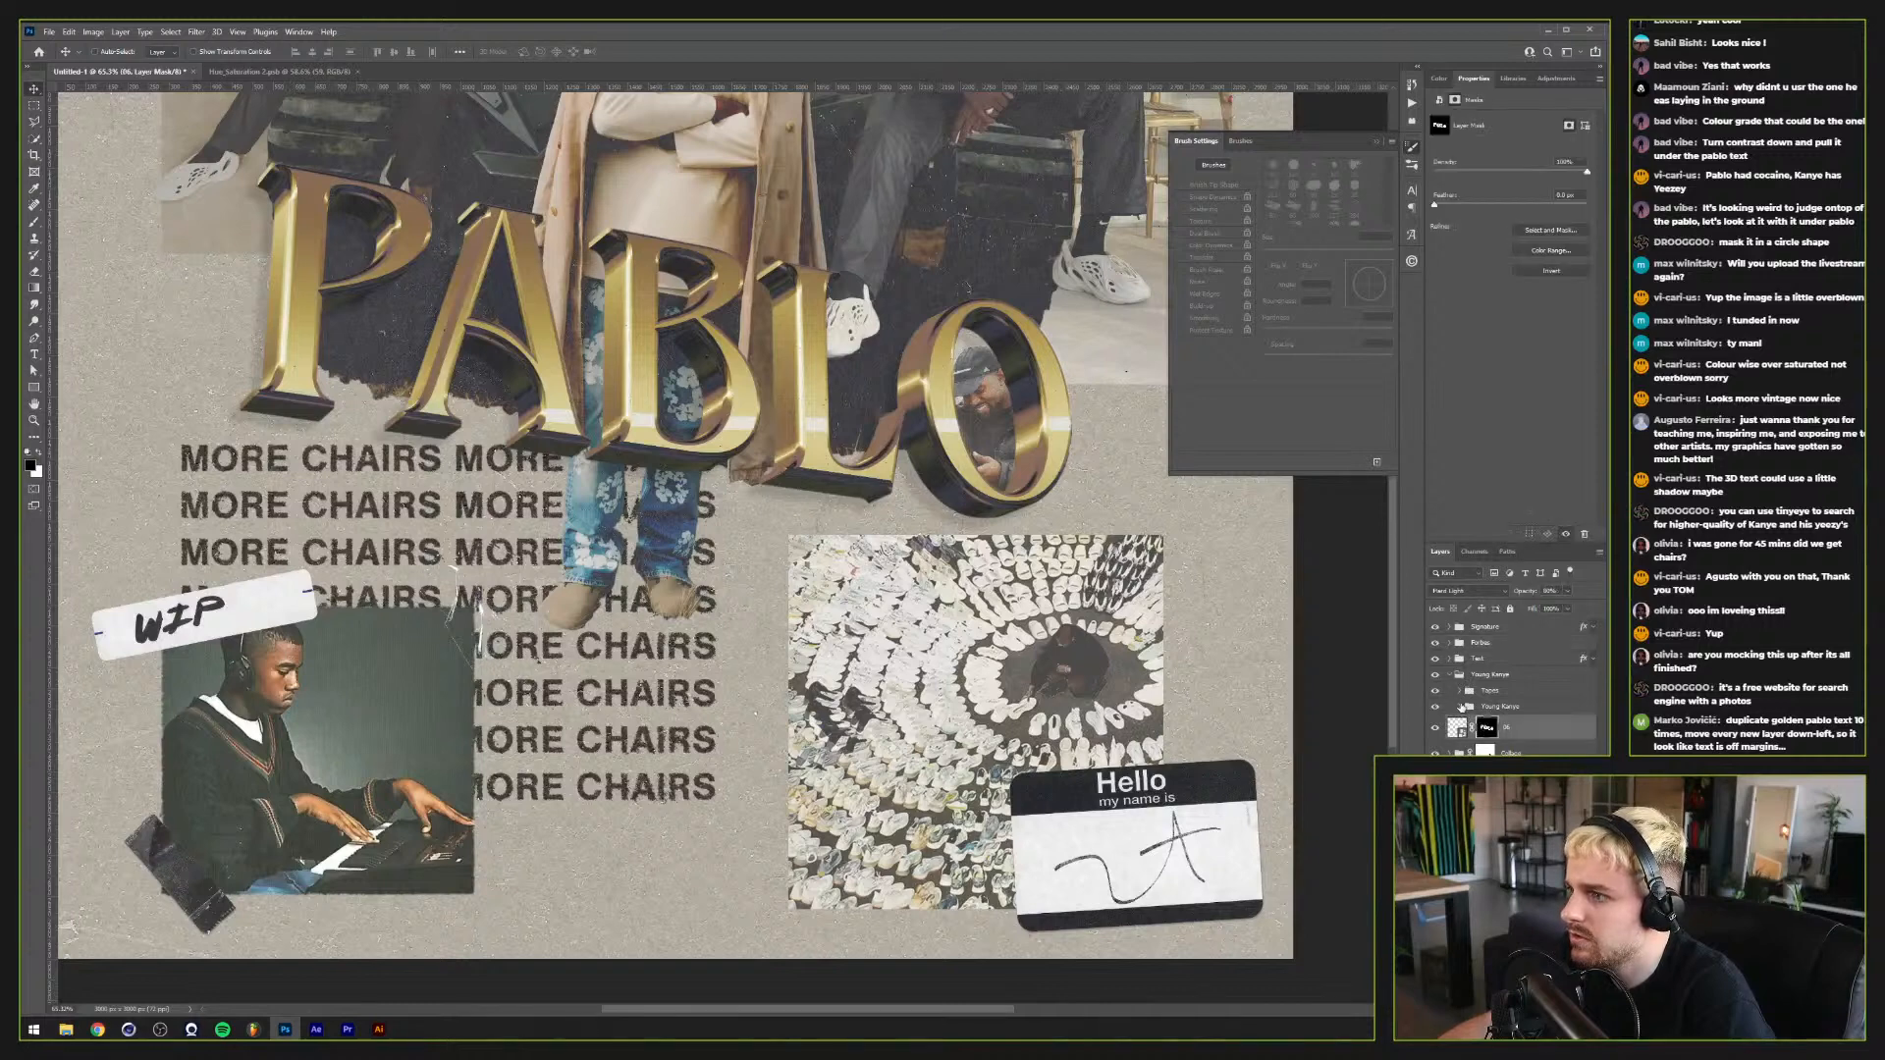
click(1459, 707)
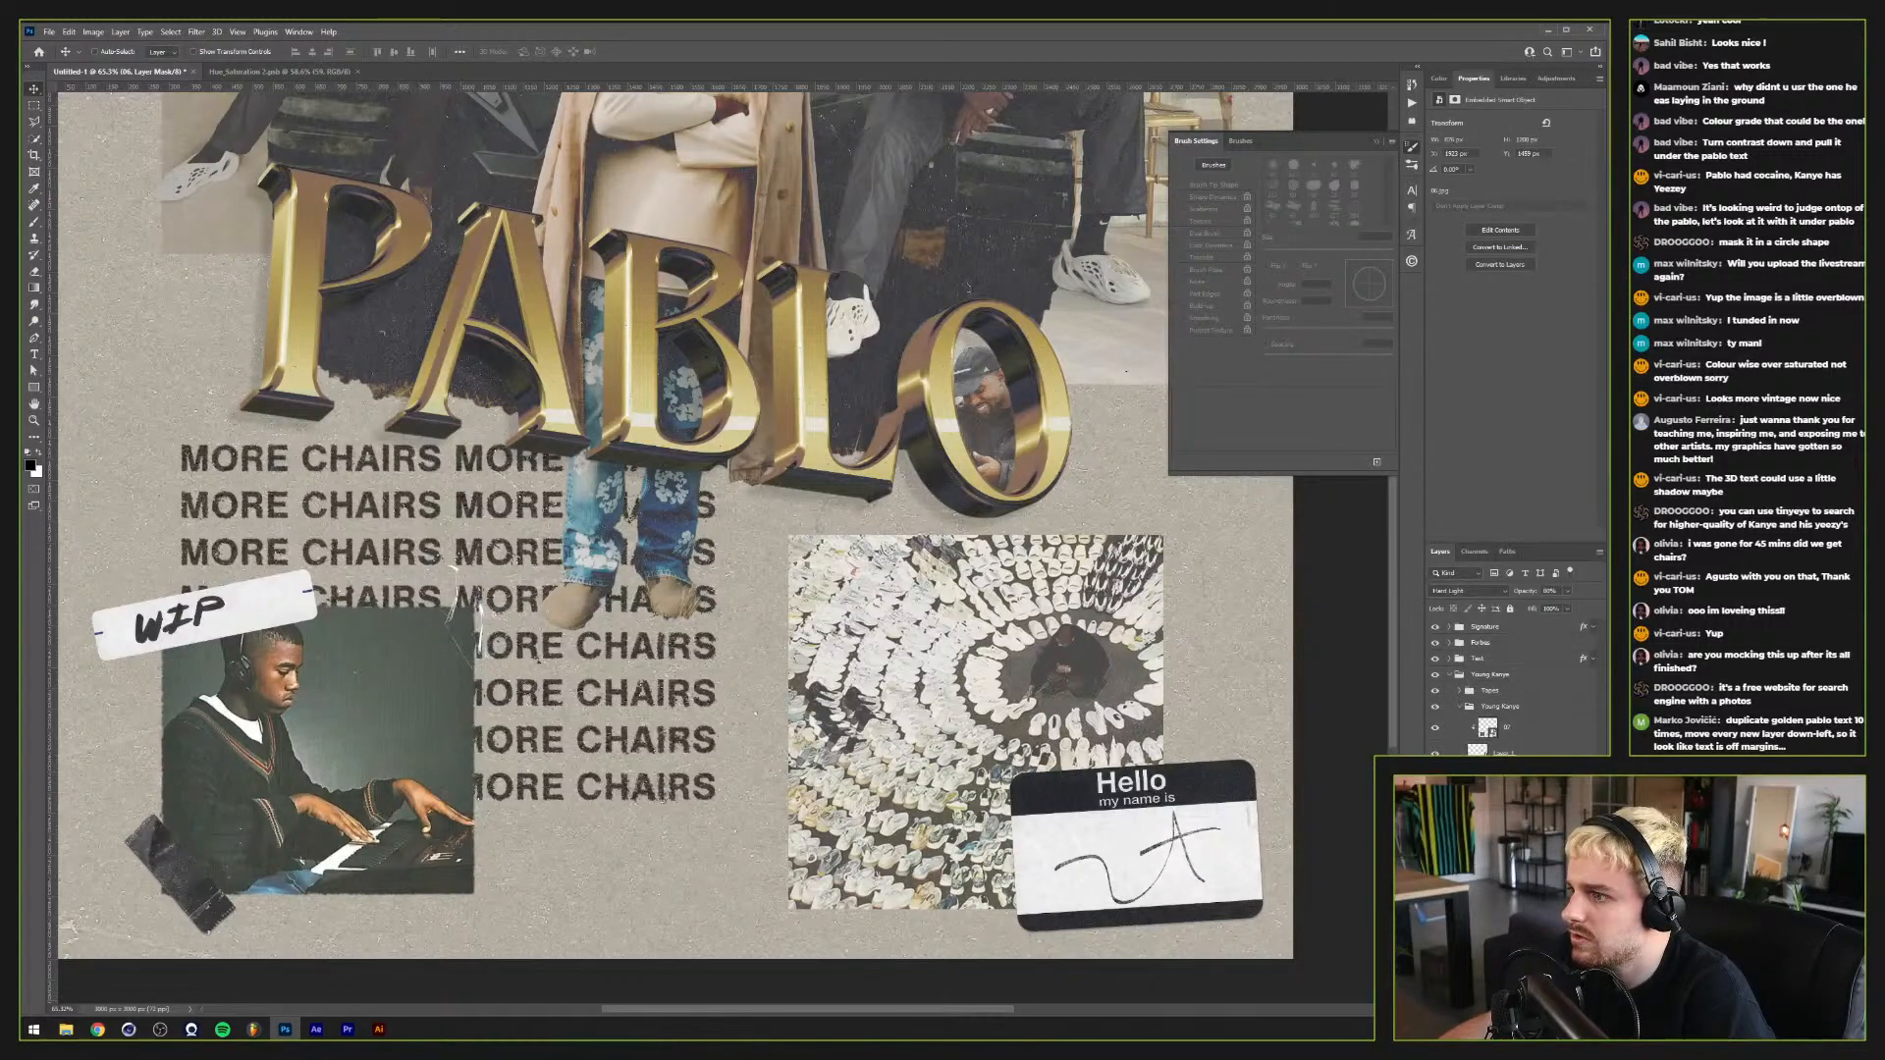
click(1502, 751)
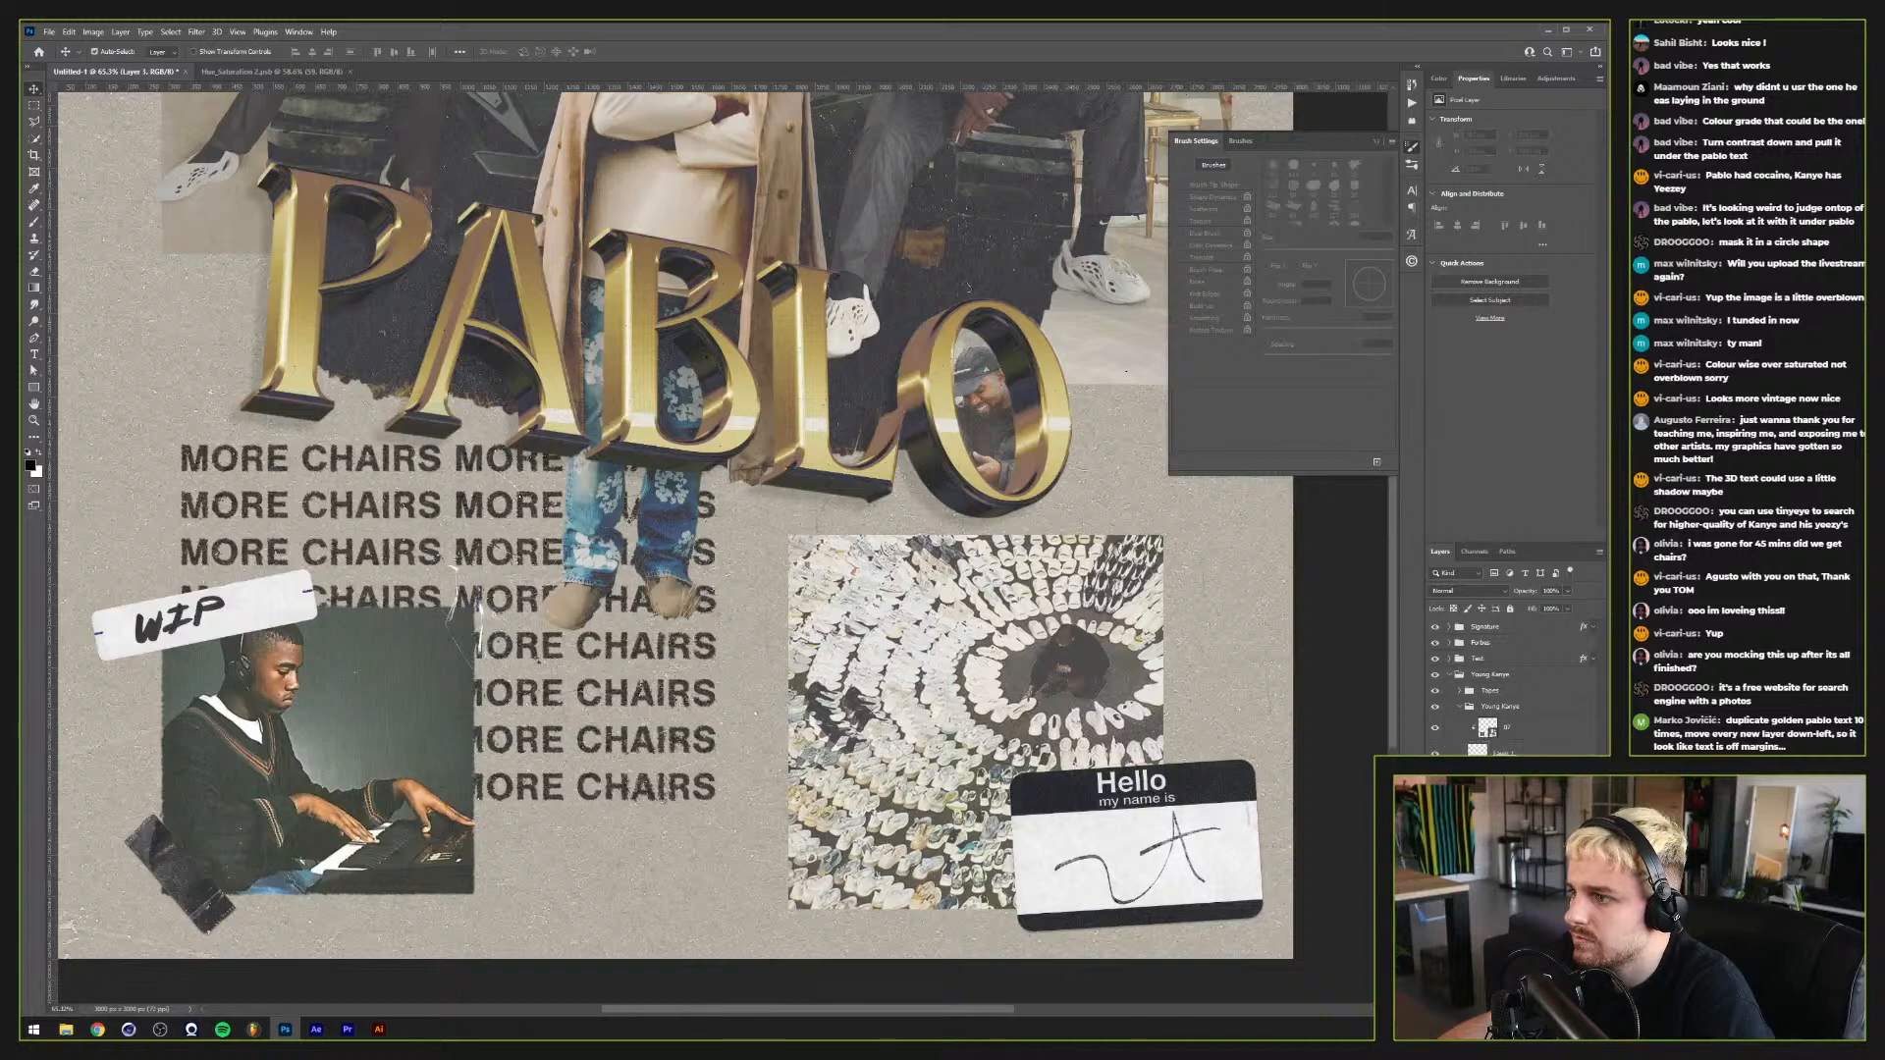
click(1516, 734)
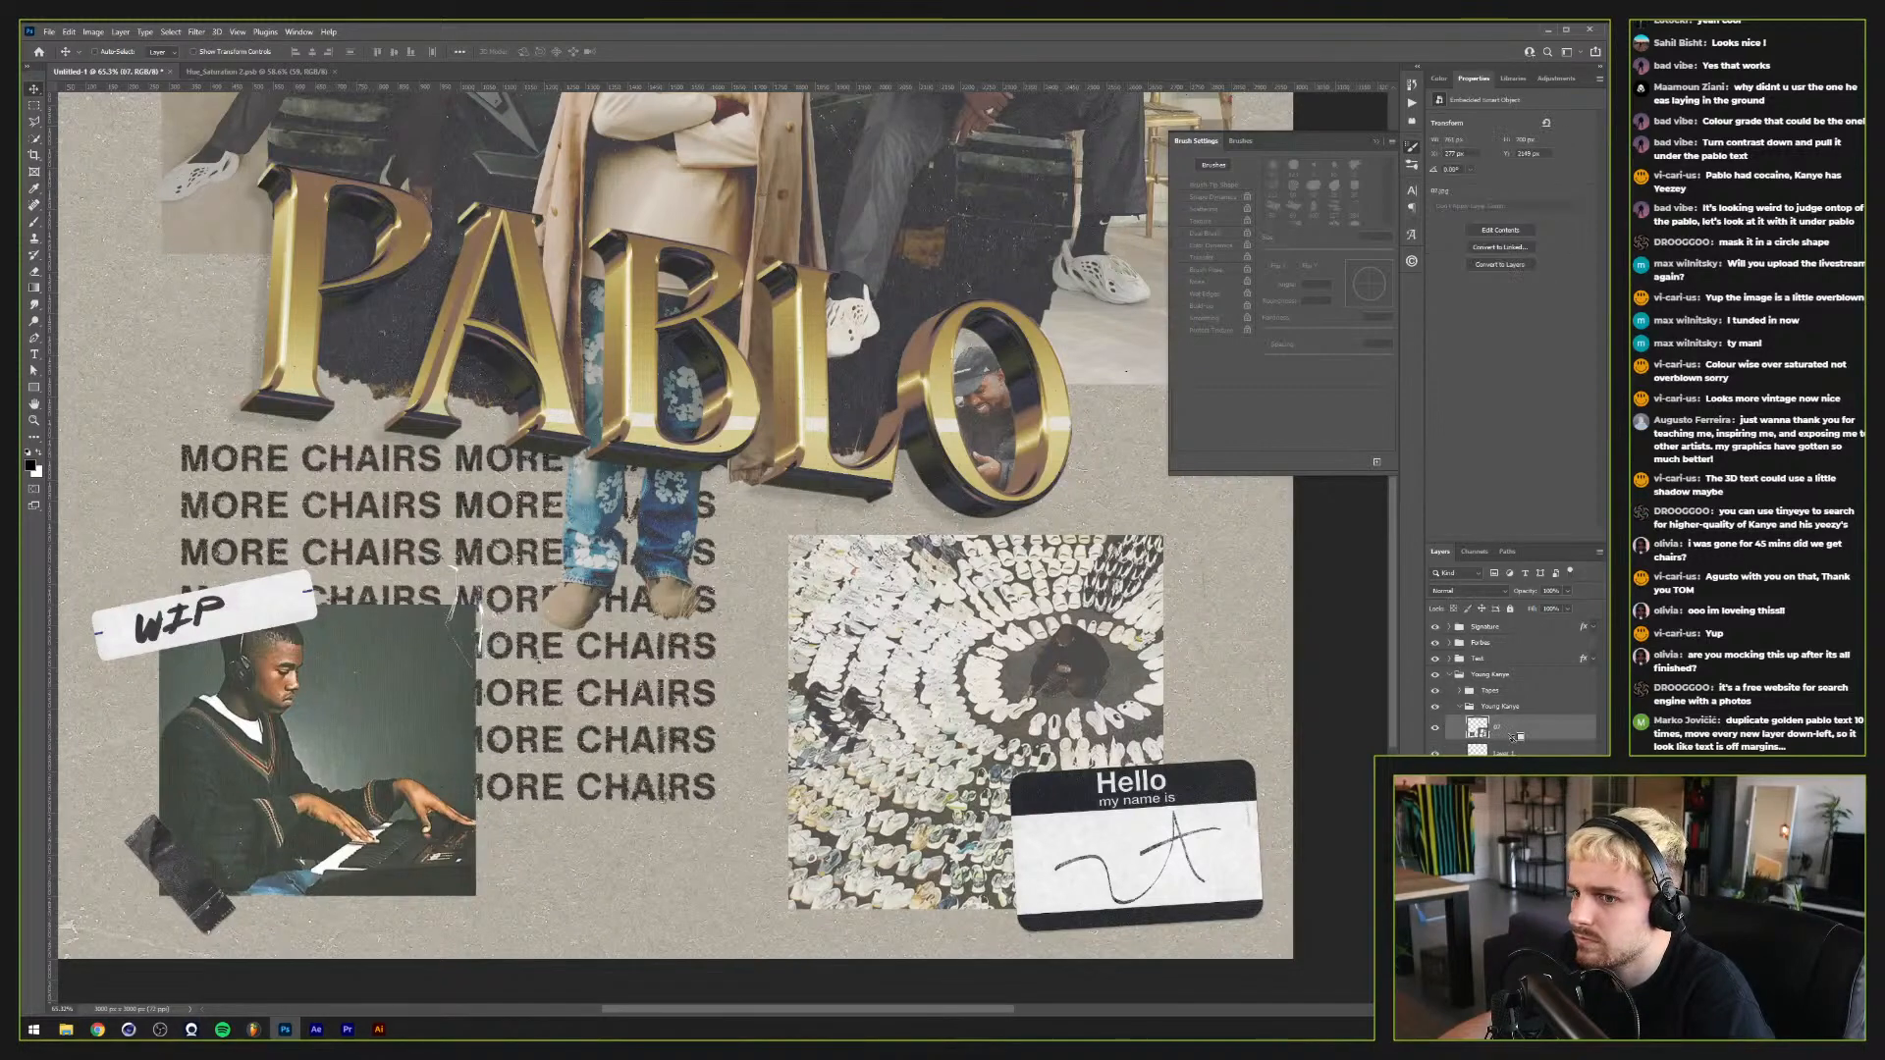
key(ctrl+z)
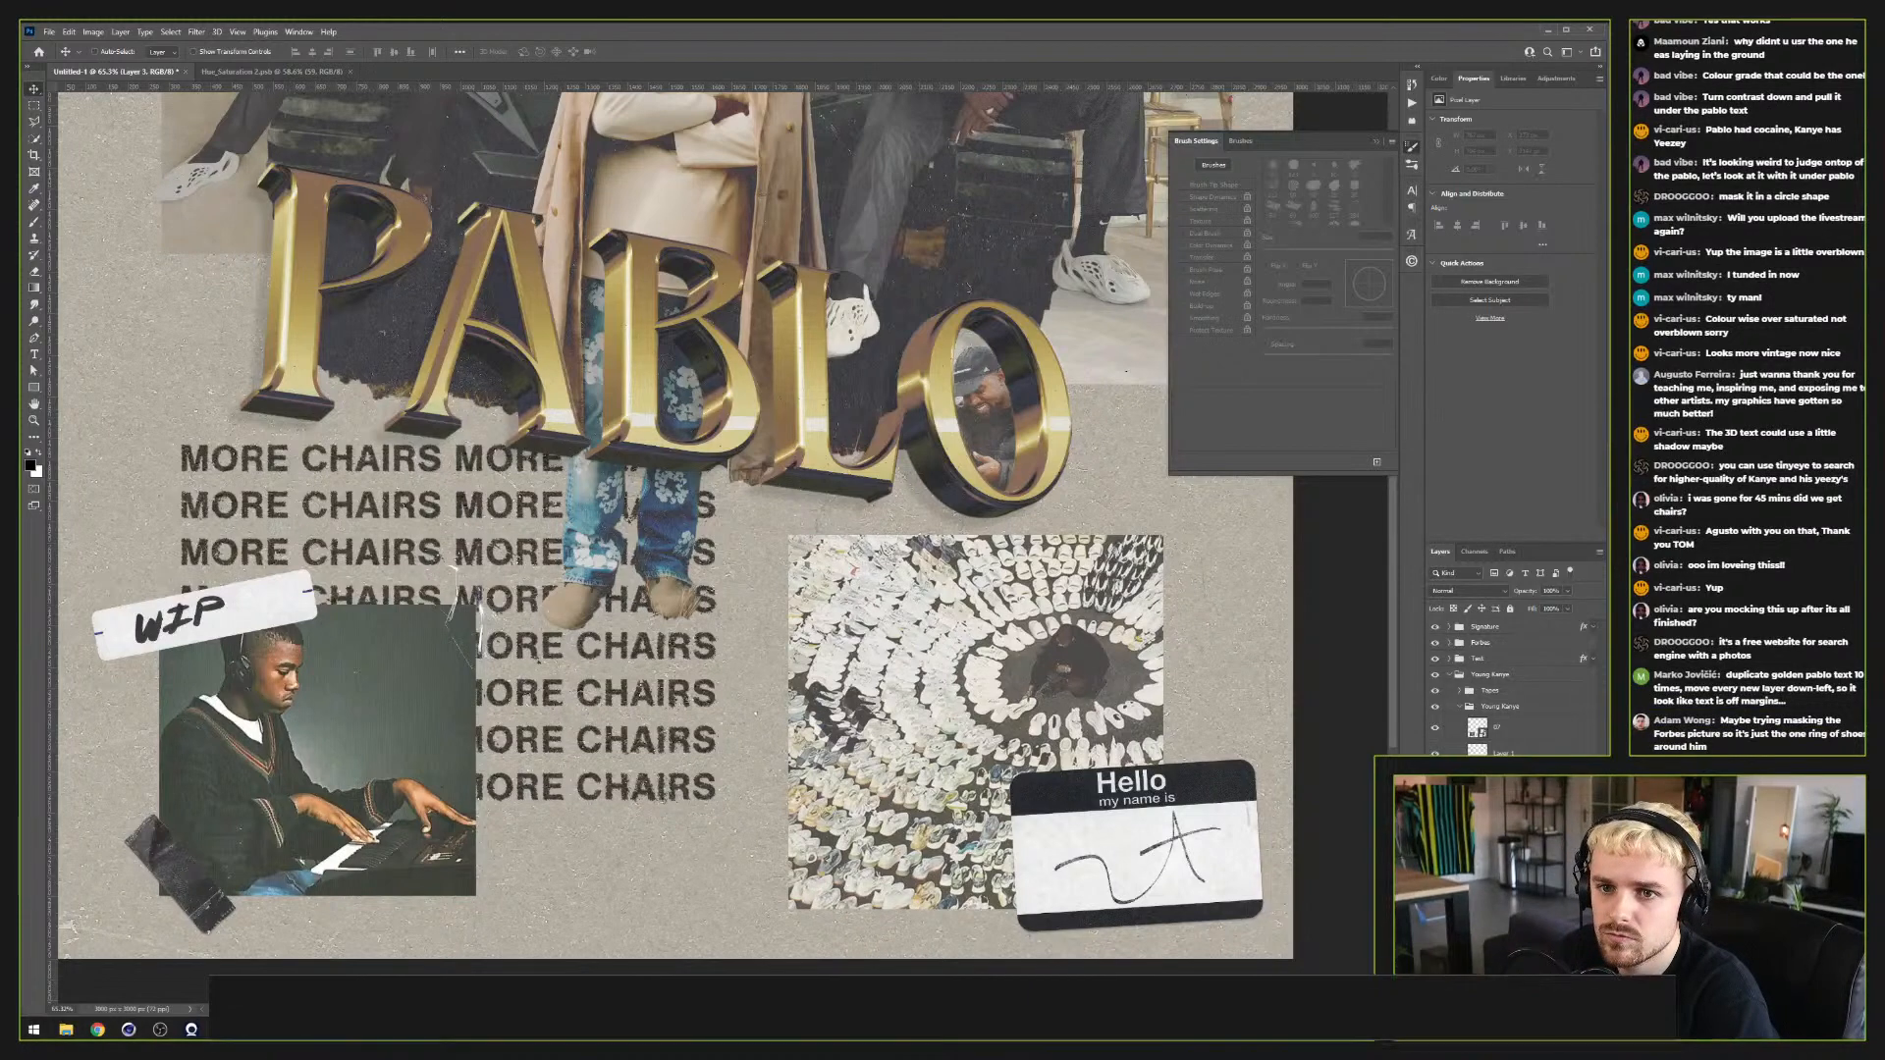
Step: Fill a layer beneath the rough black shape with white, merge it with the shape, and hide the piano photo
key(i)
key(shift+F5)
key(Return)
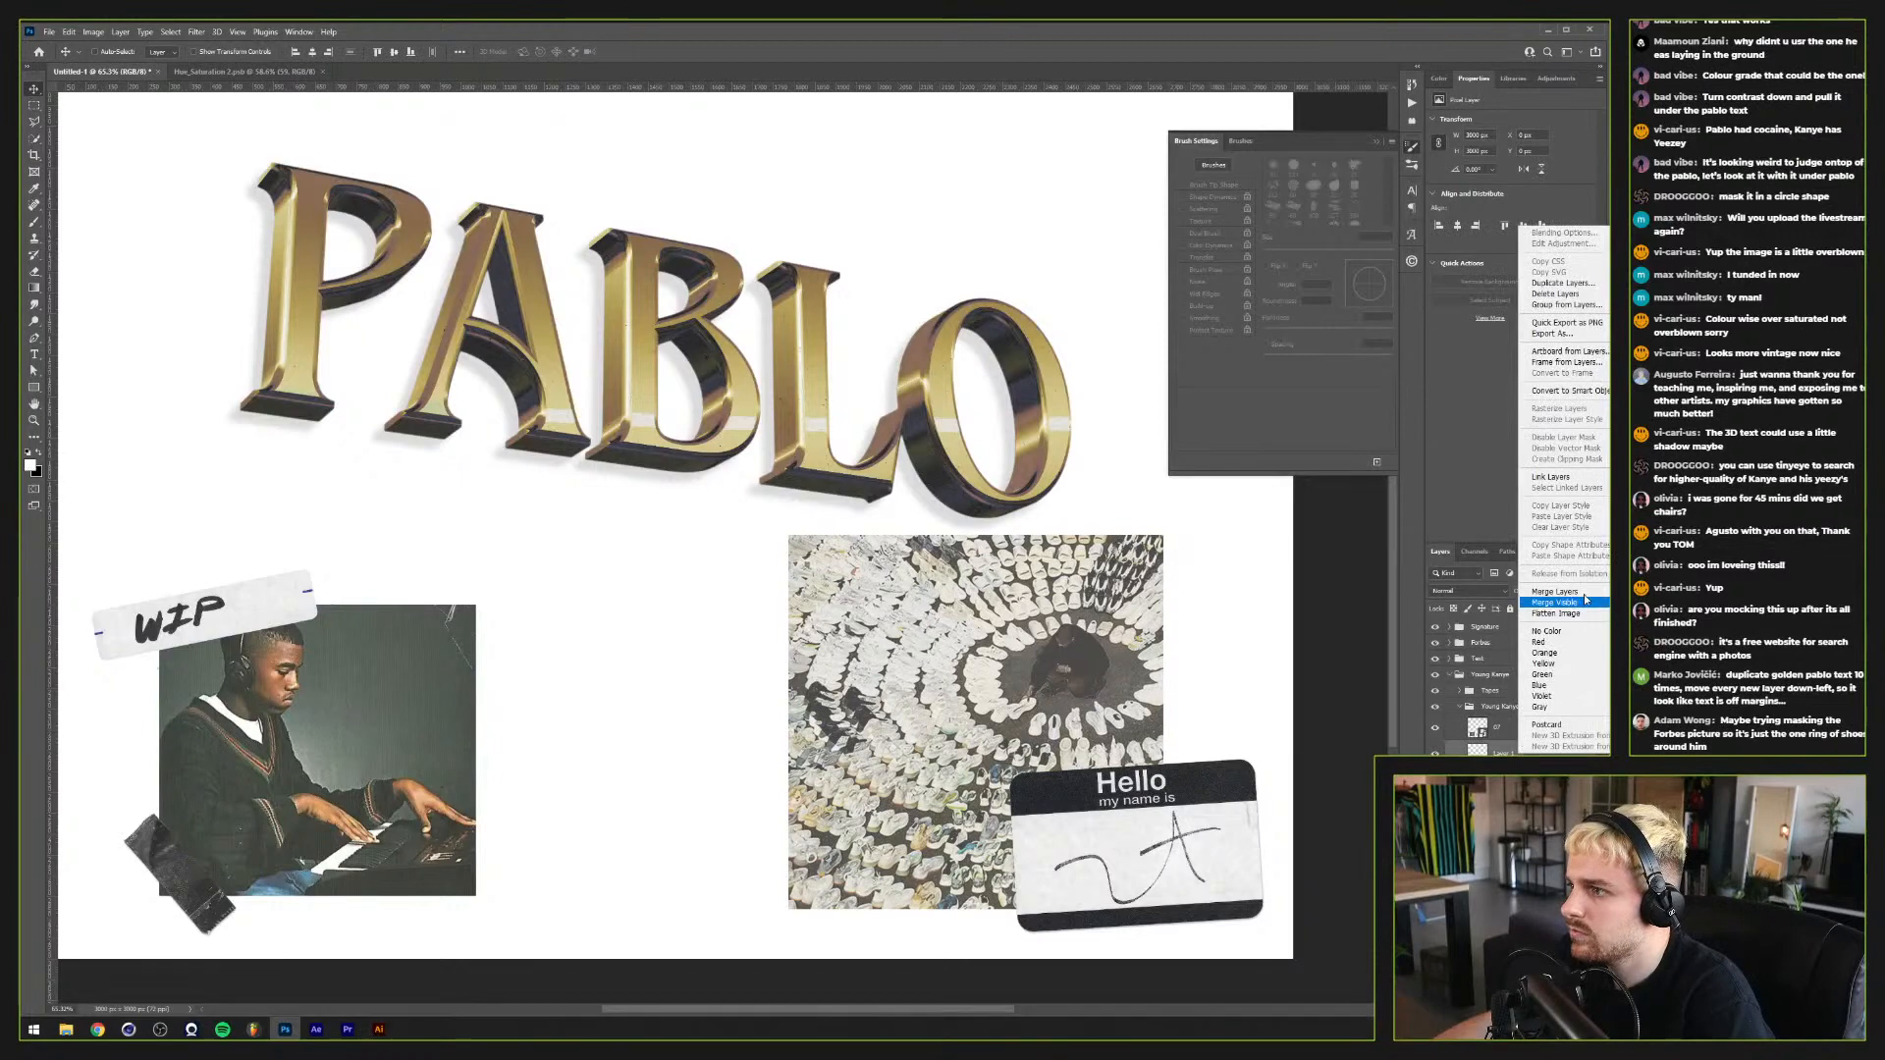
click(1436, 730)
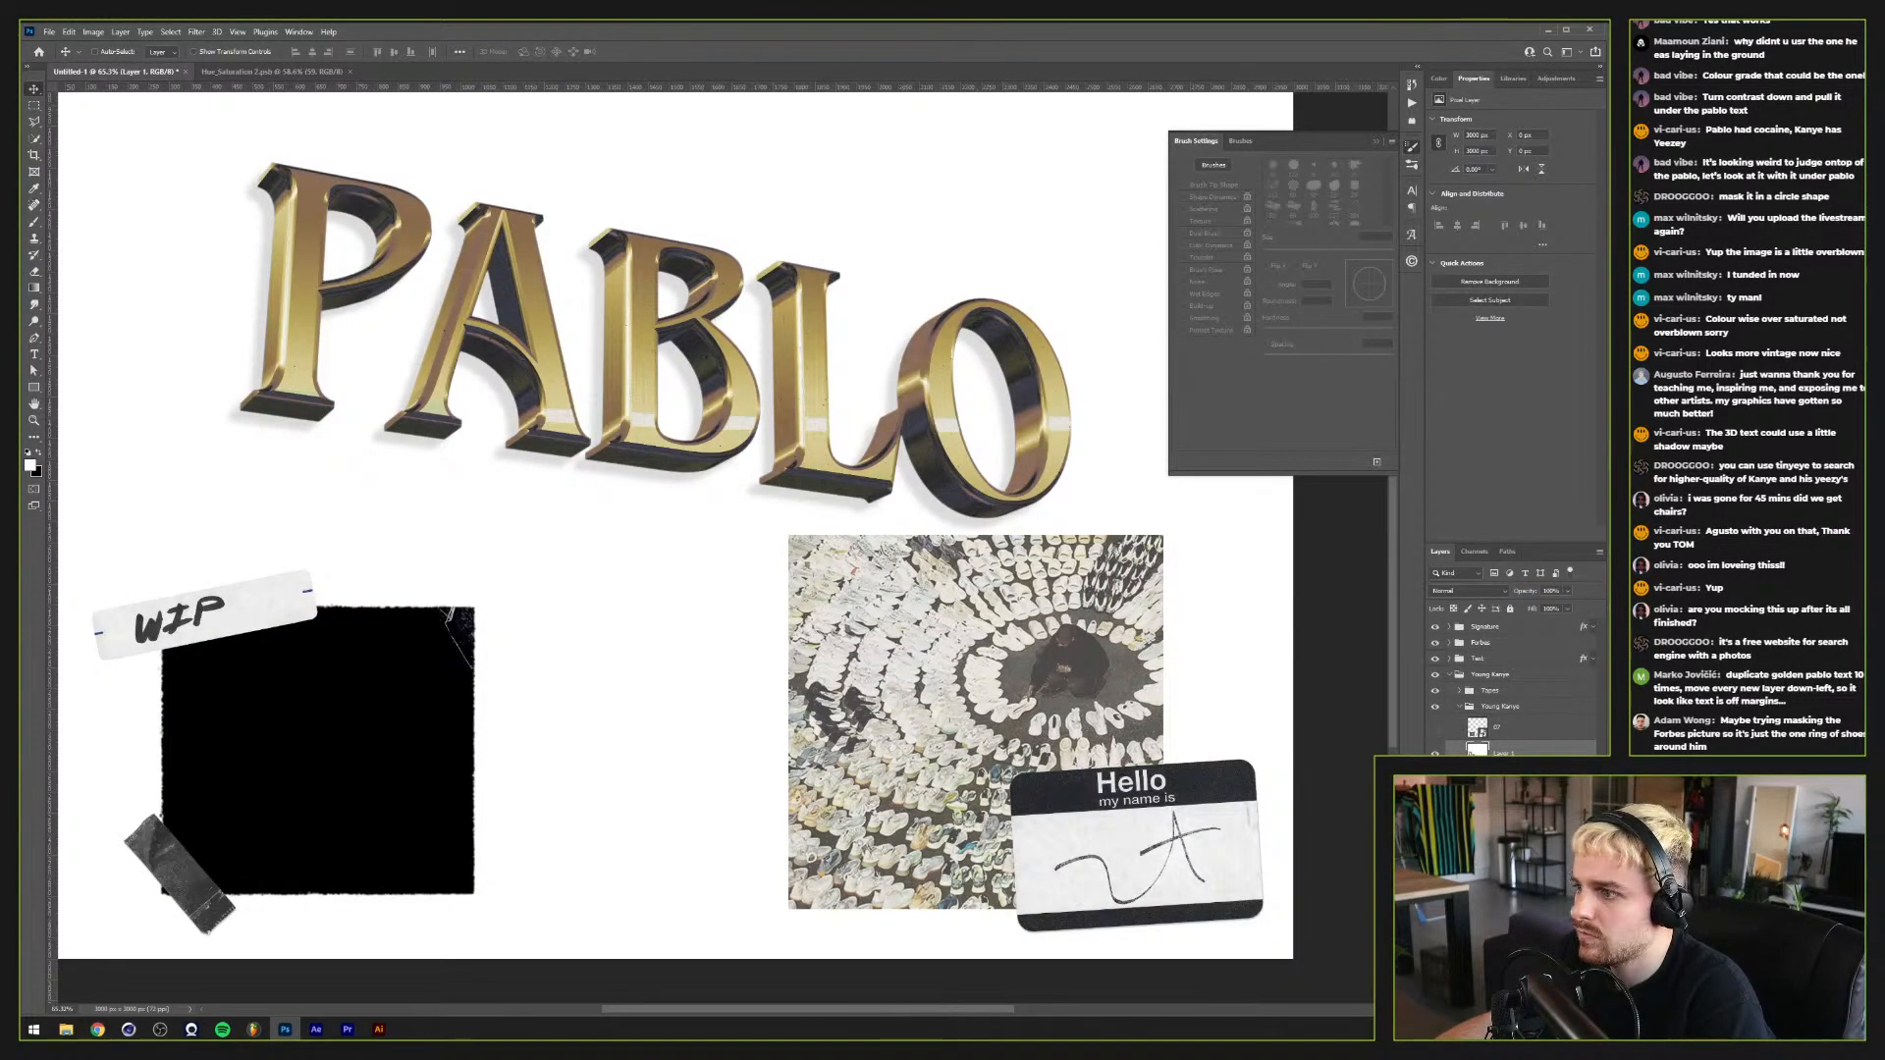
Step: Harden the edges of the black square on white using Levels with the black input set to 164
key(ctrl+l)
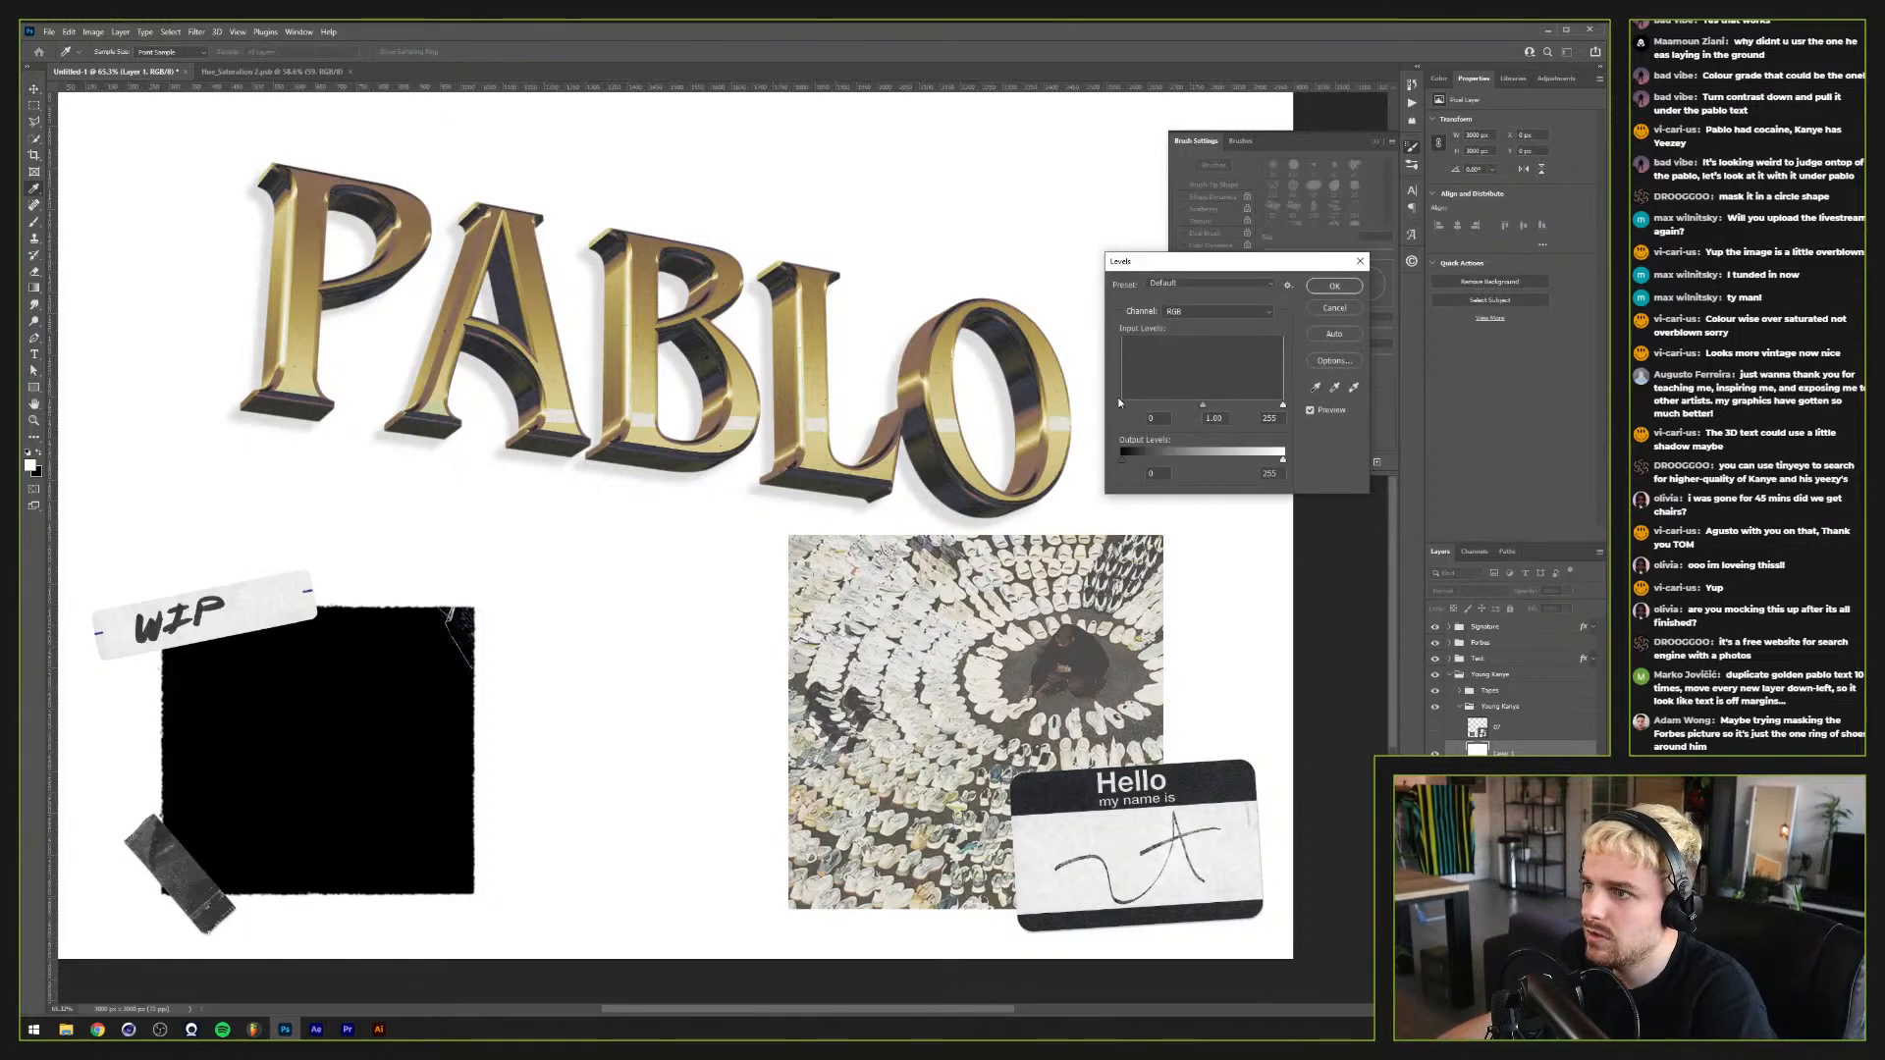
drag(1120, 405, 1219, 402)
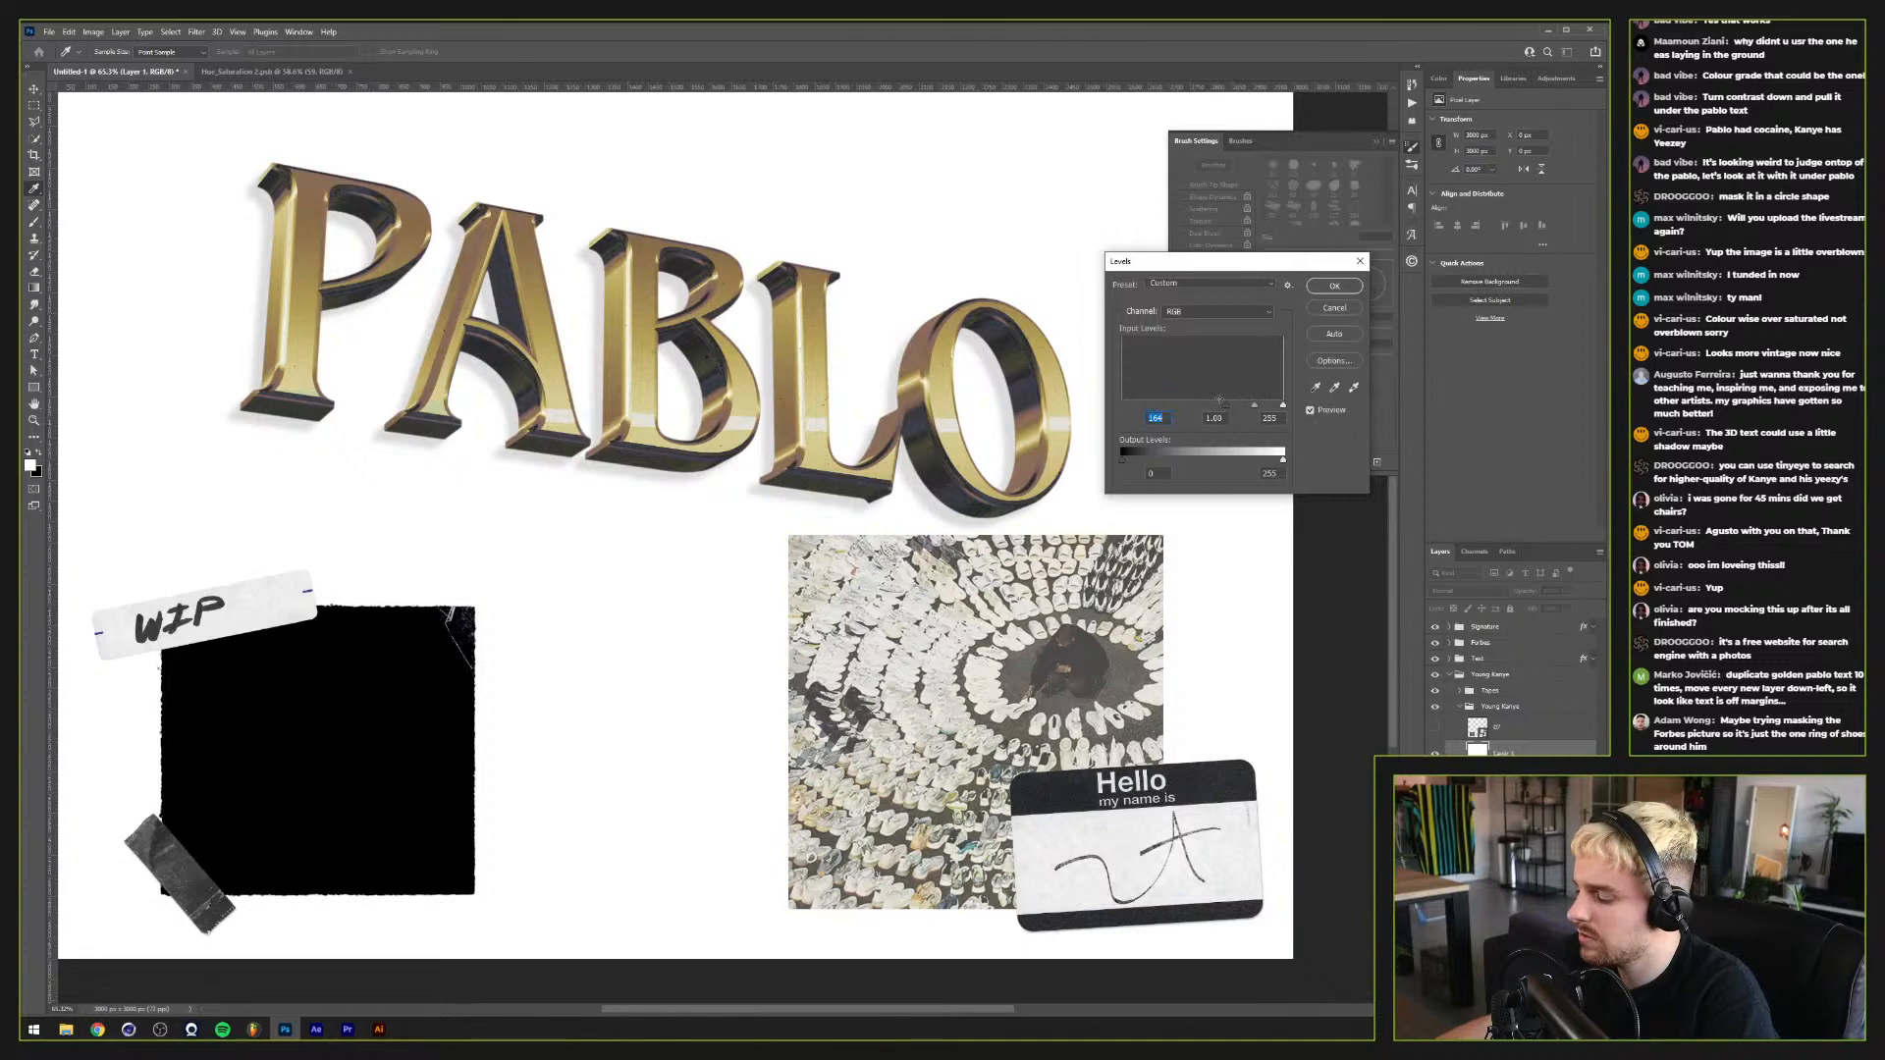
key(Return)
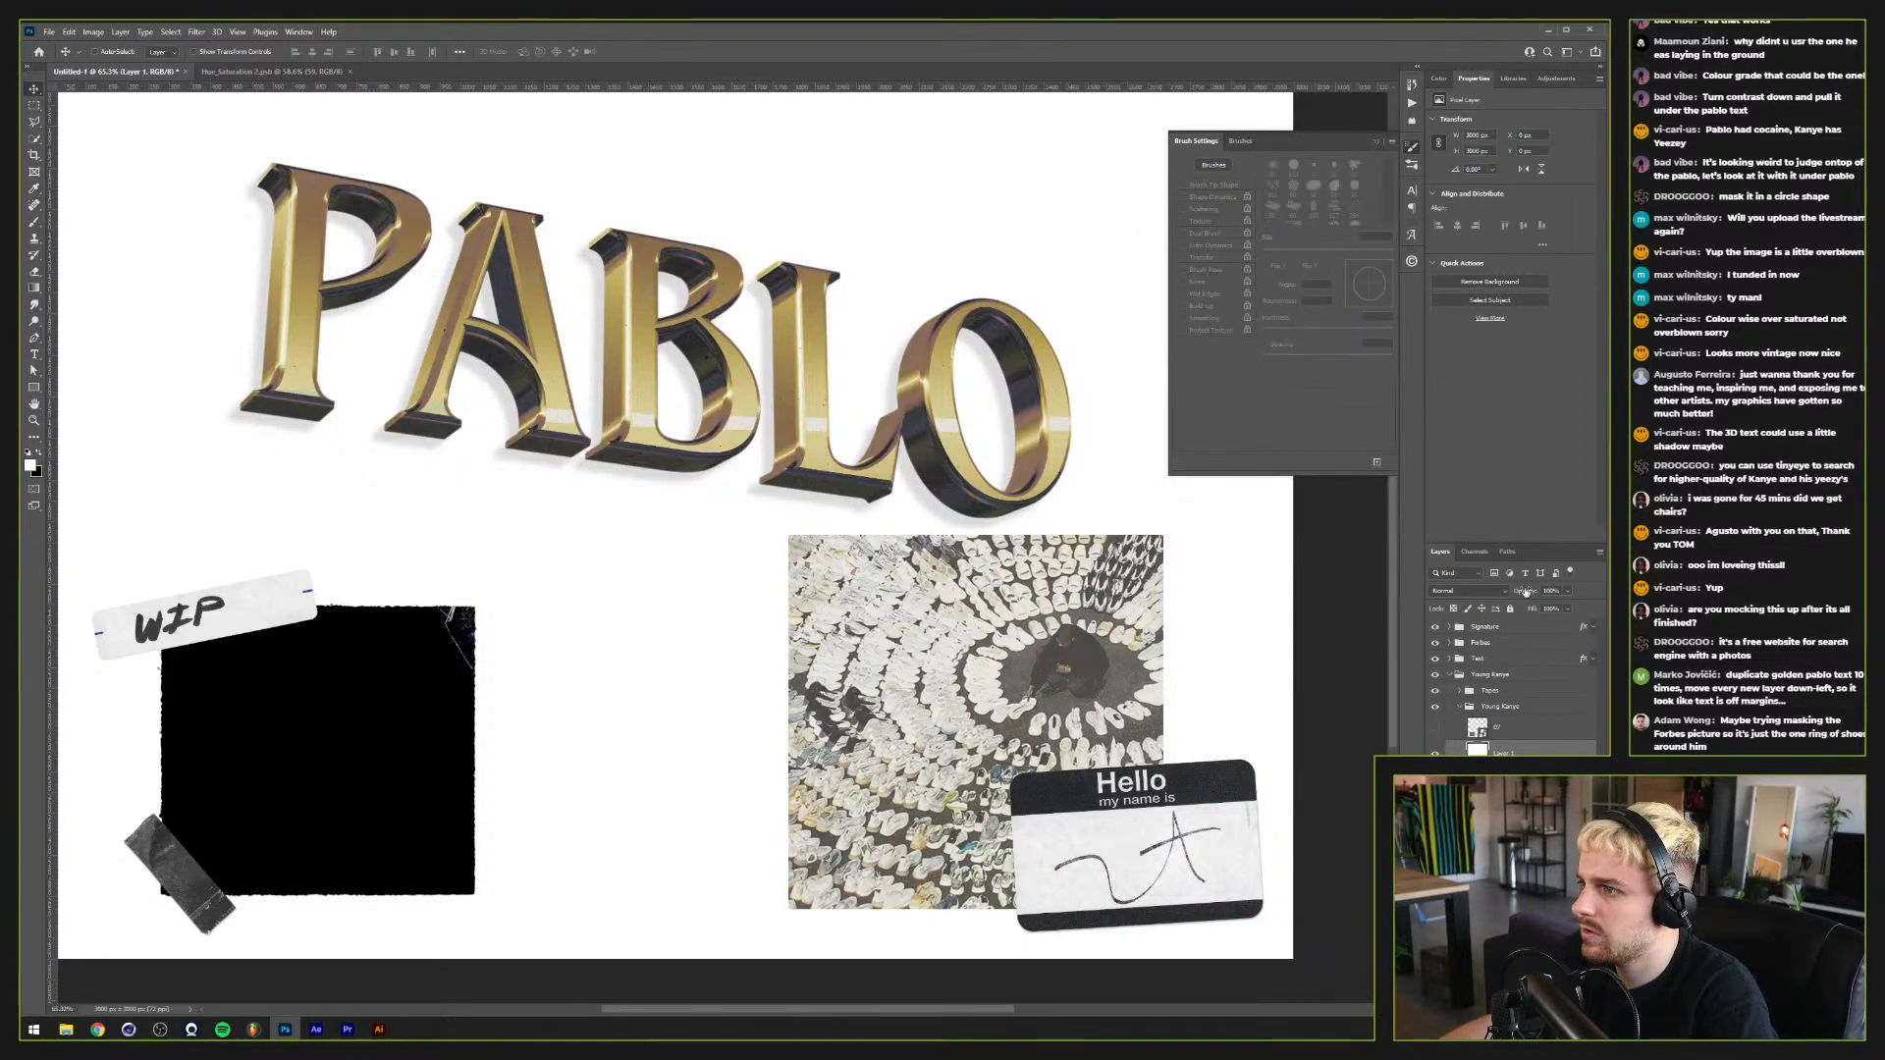
Step: Hide the white areas of the rough black square layer with a split Blend If white slider and convert it to a smart object
double_click(1532, 751)
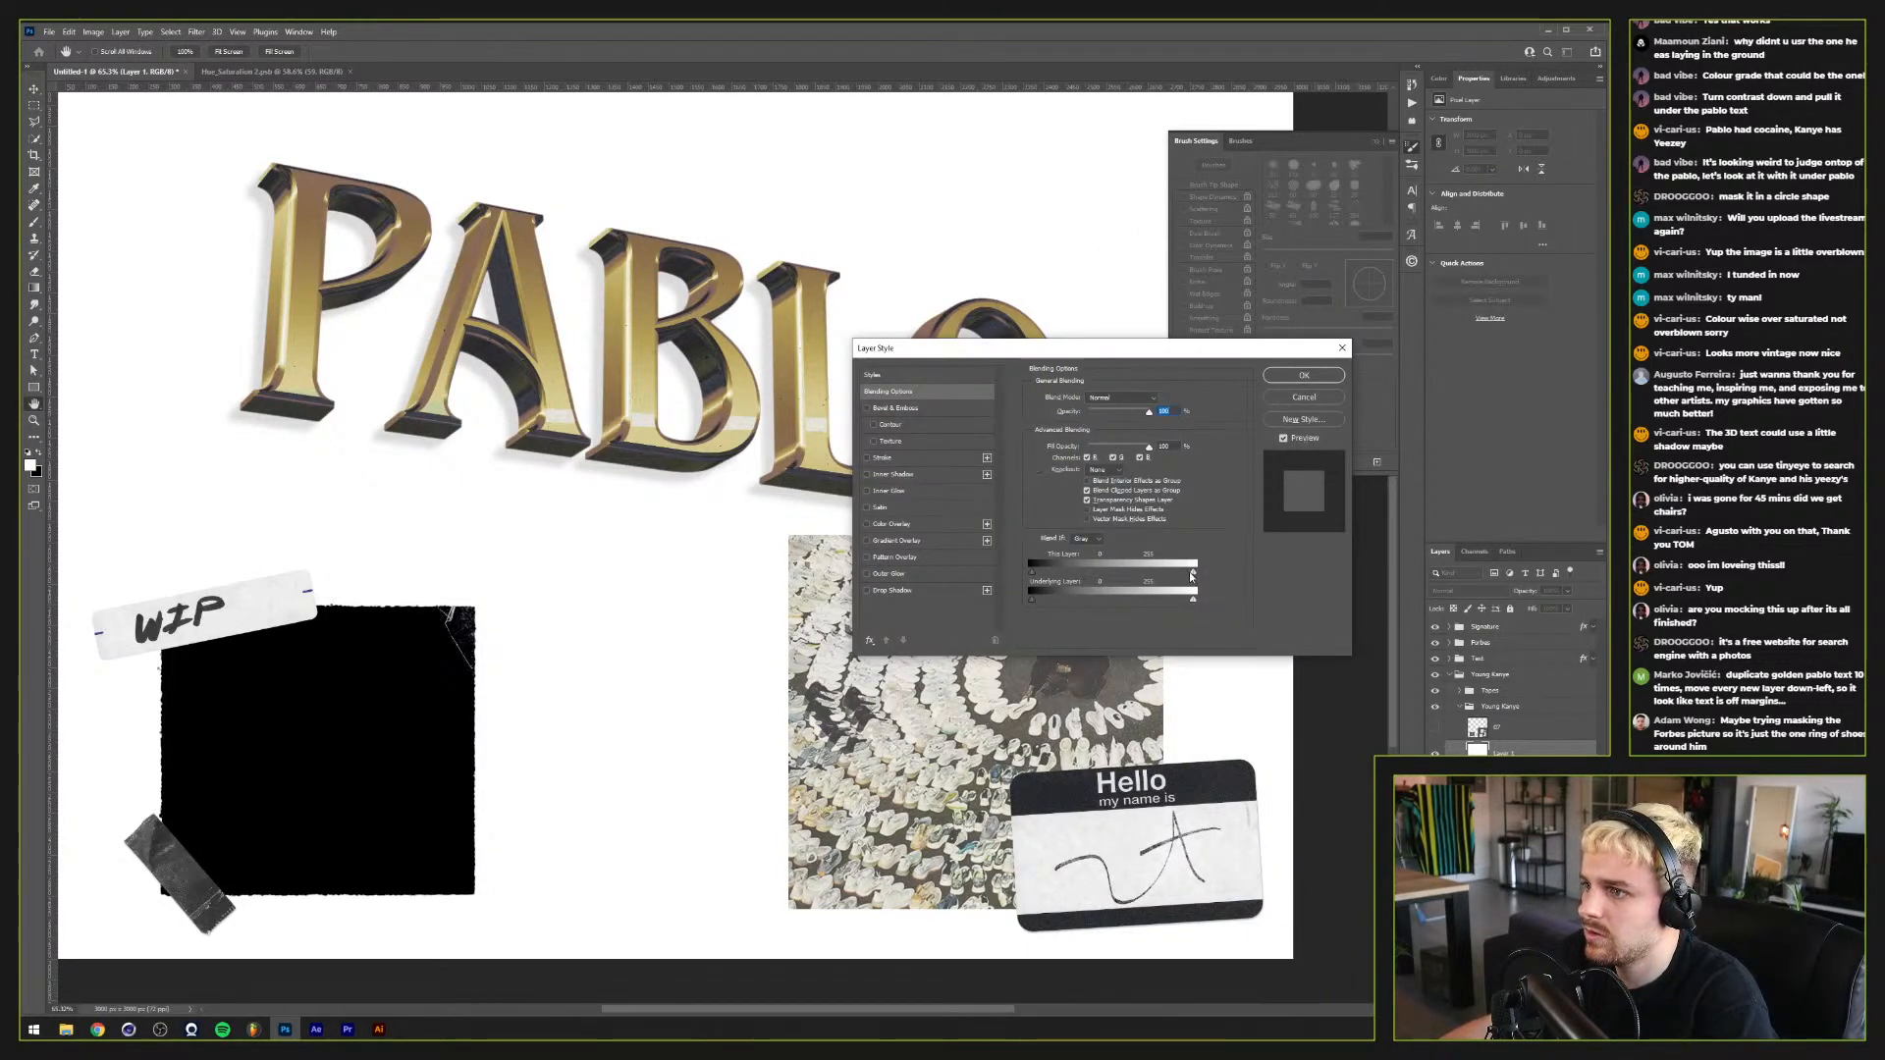
drag(1191, 576, 1172, 577)
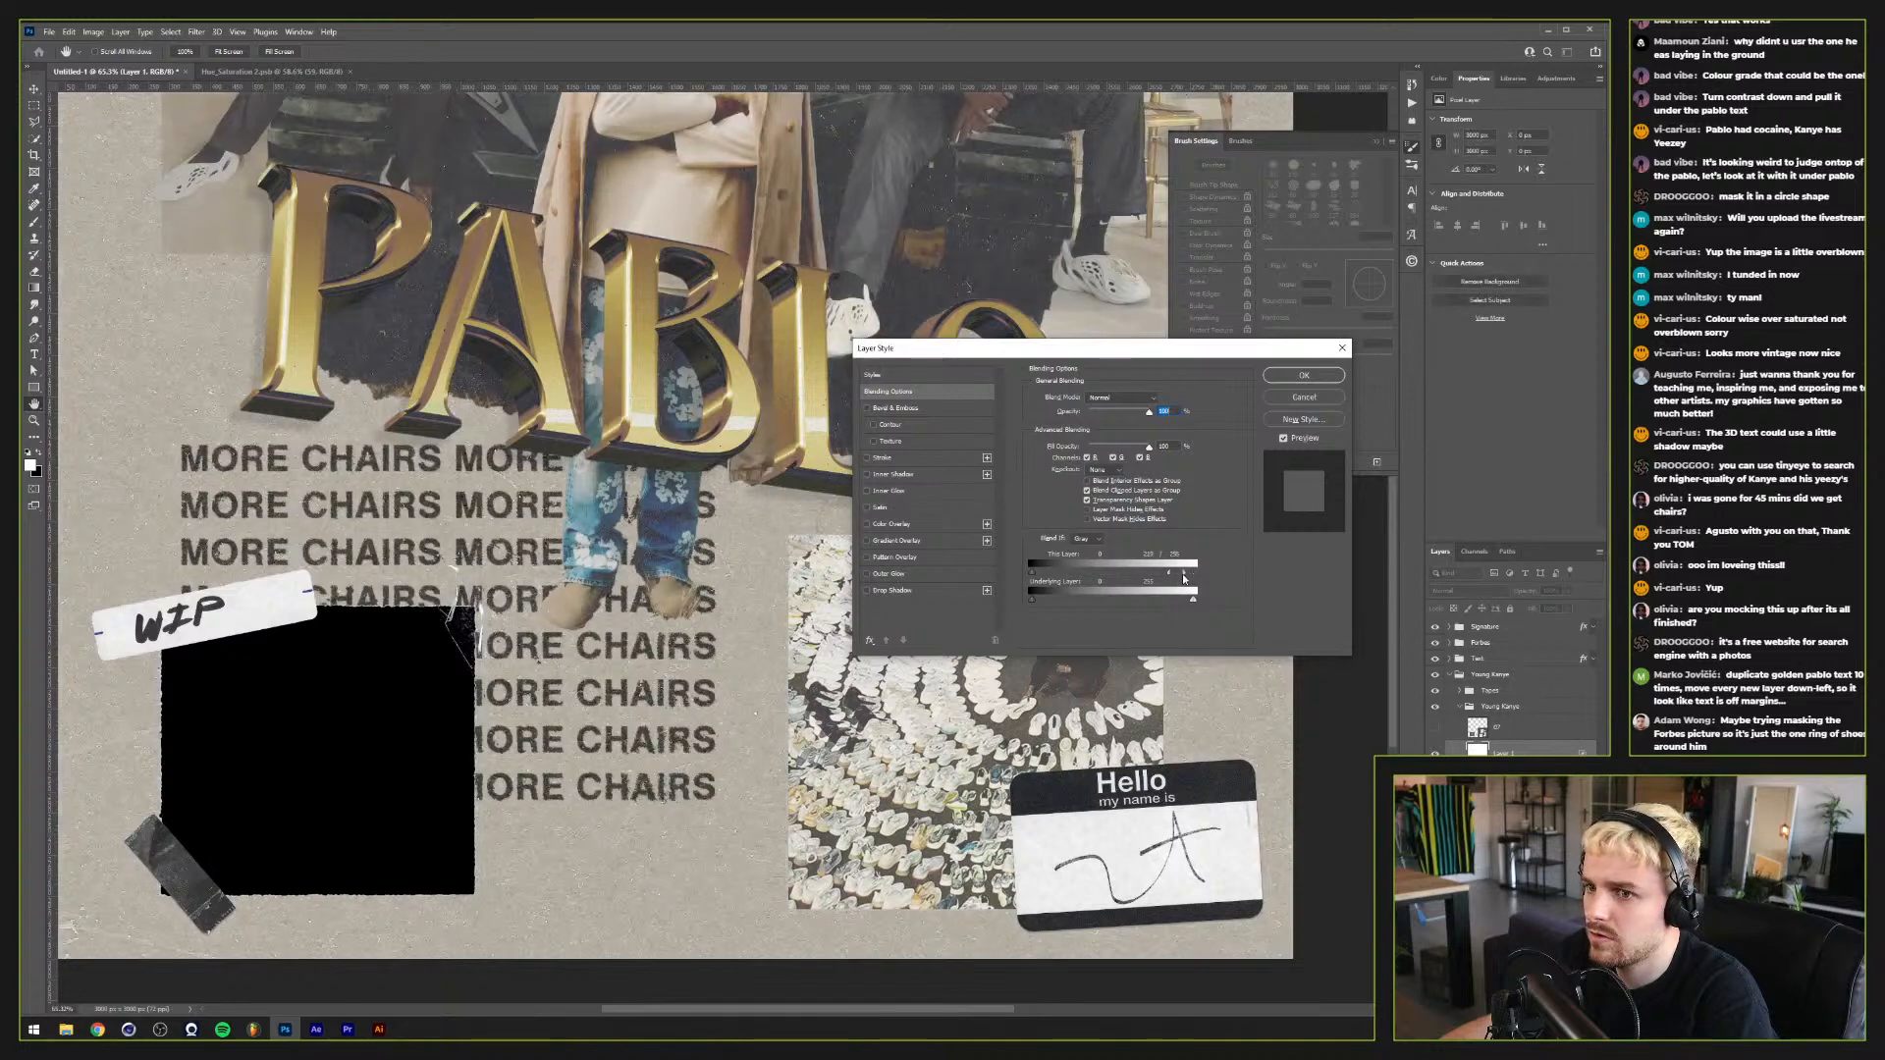
drag(1182, 579, 1179, 586)
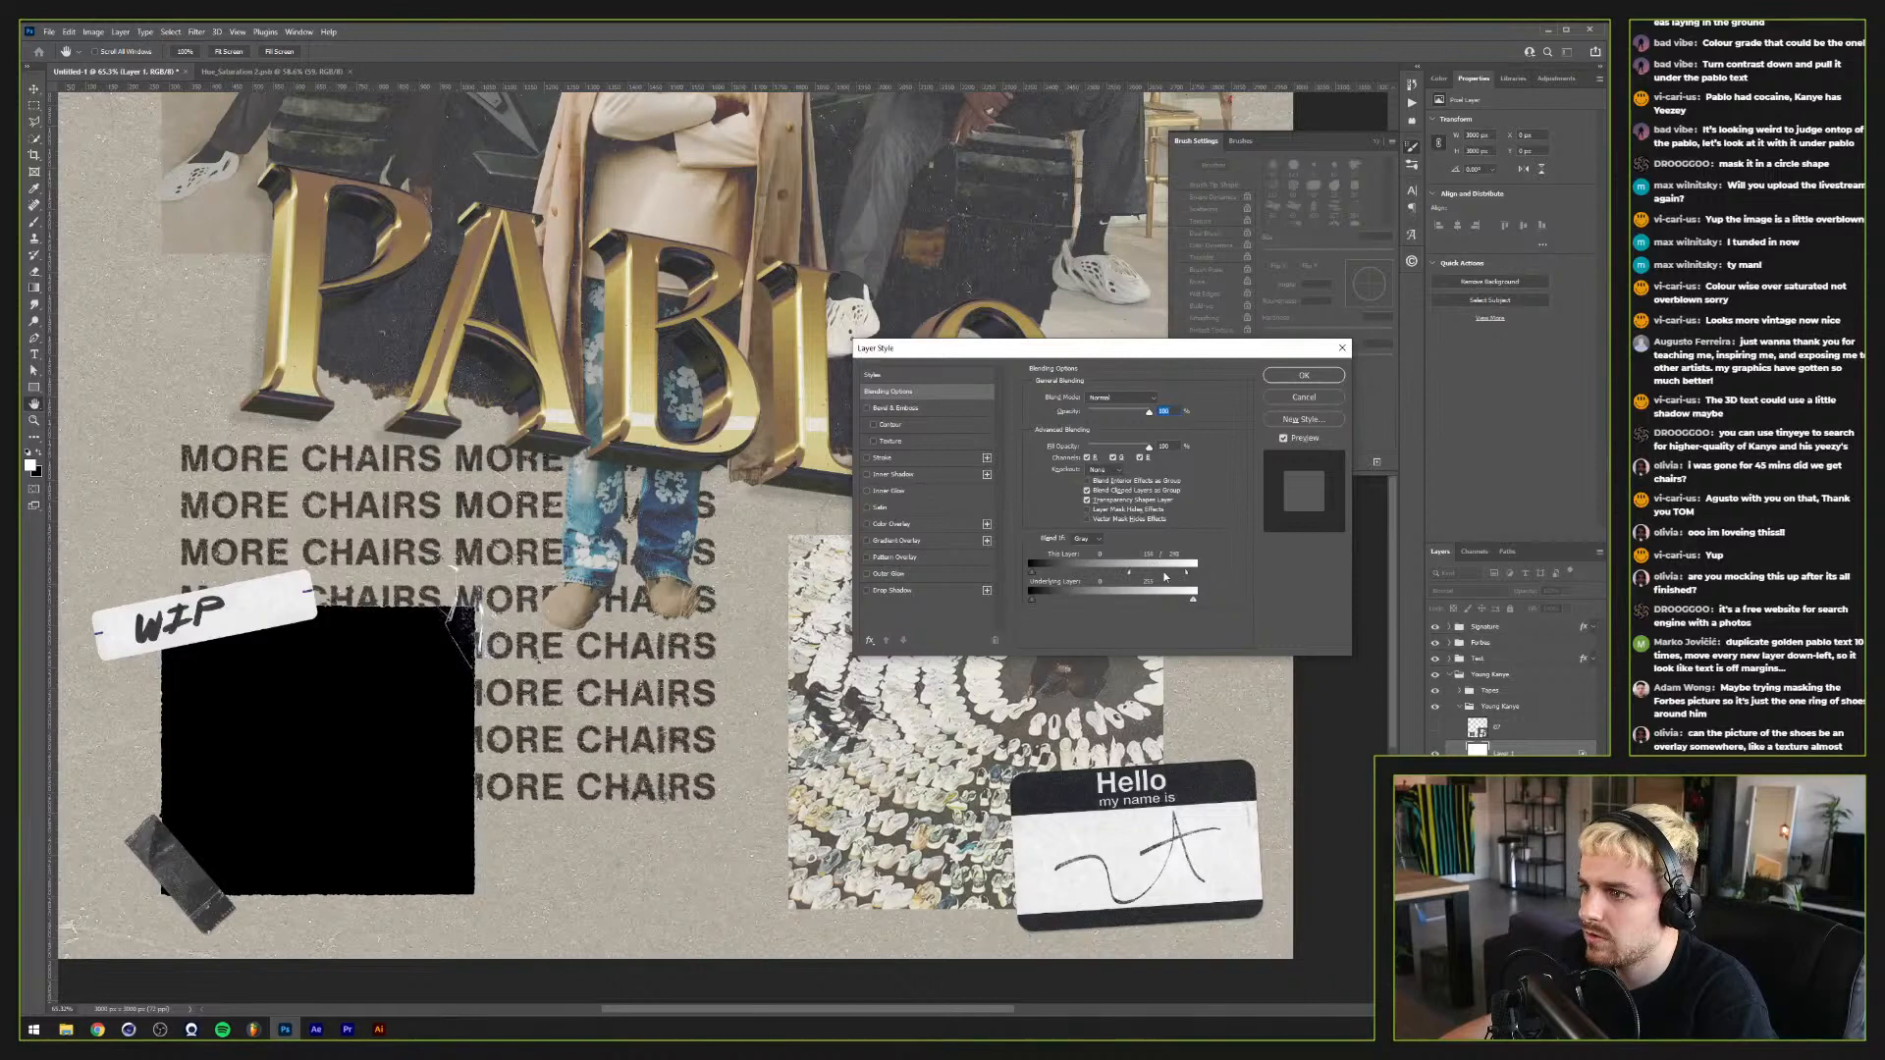
click(1304, 375)
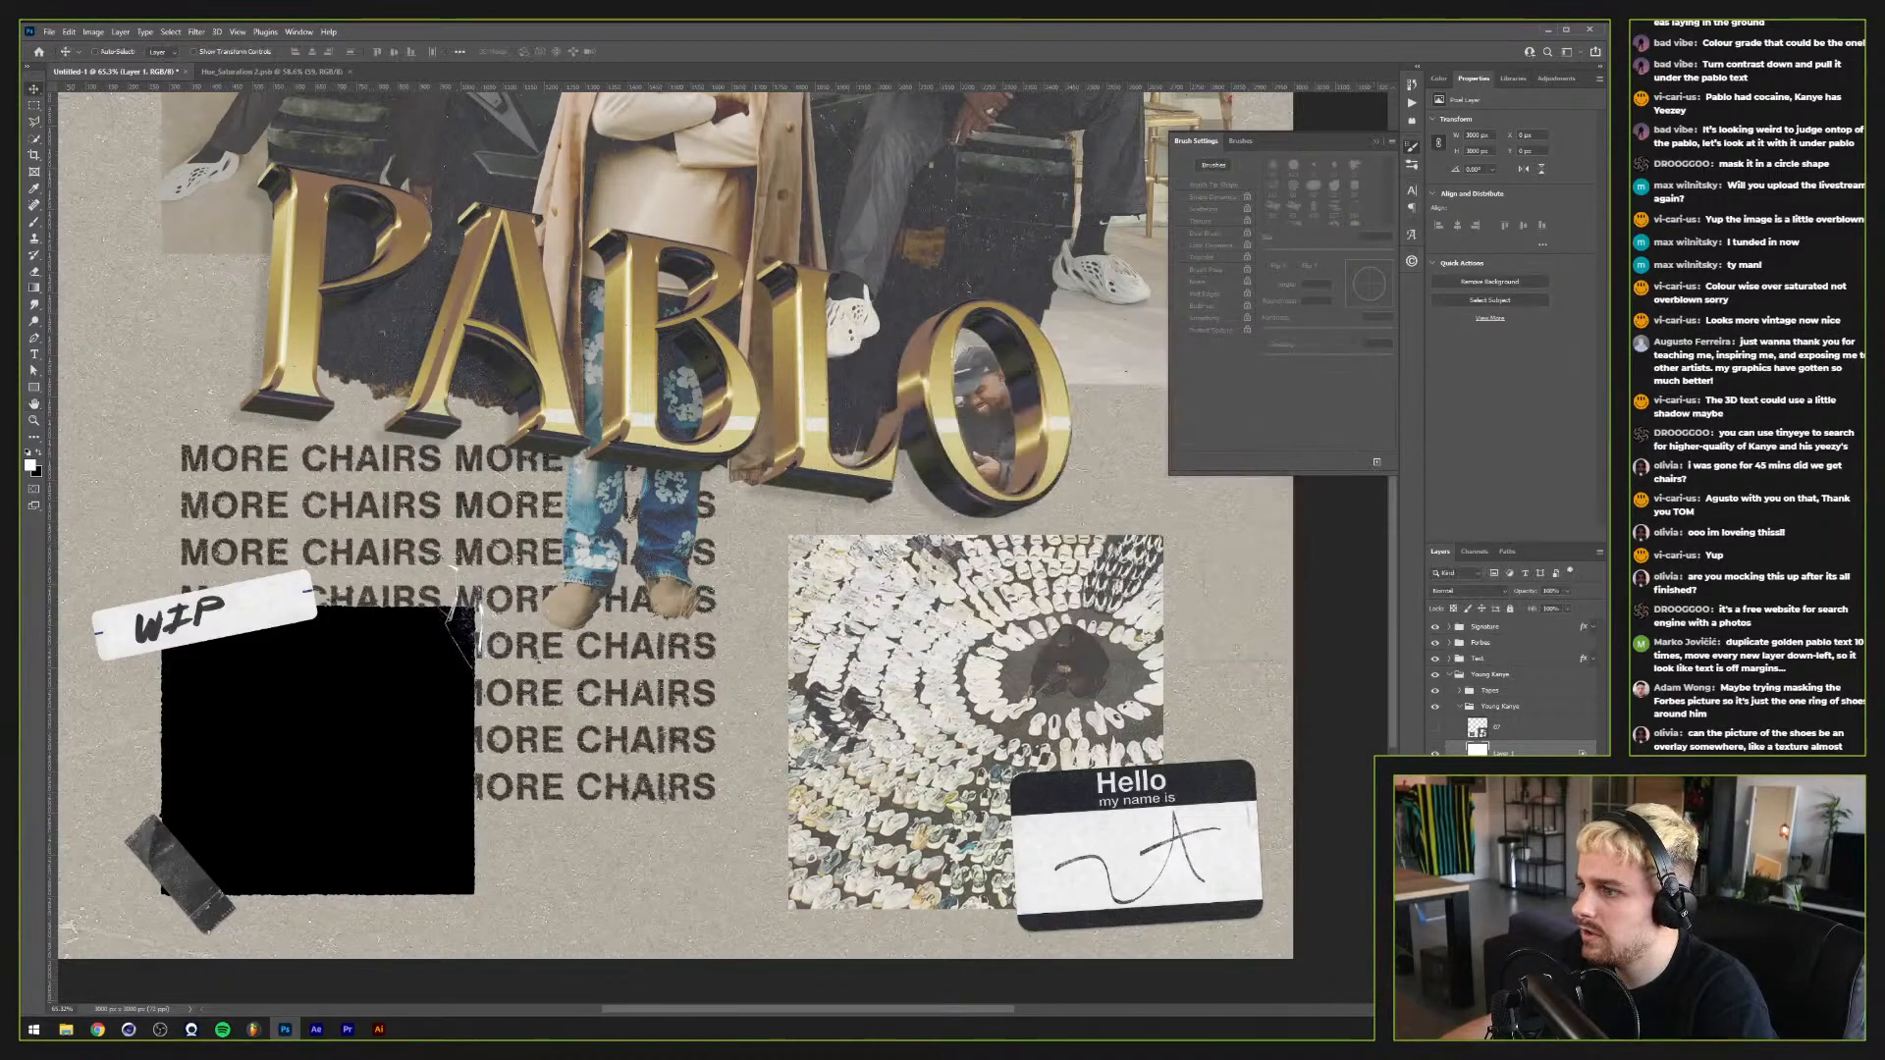
right_click(1532, 751)
click(1579, 392)
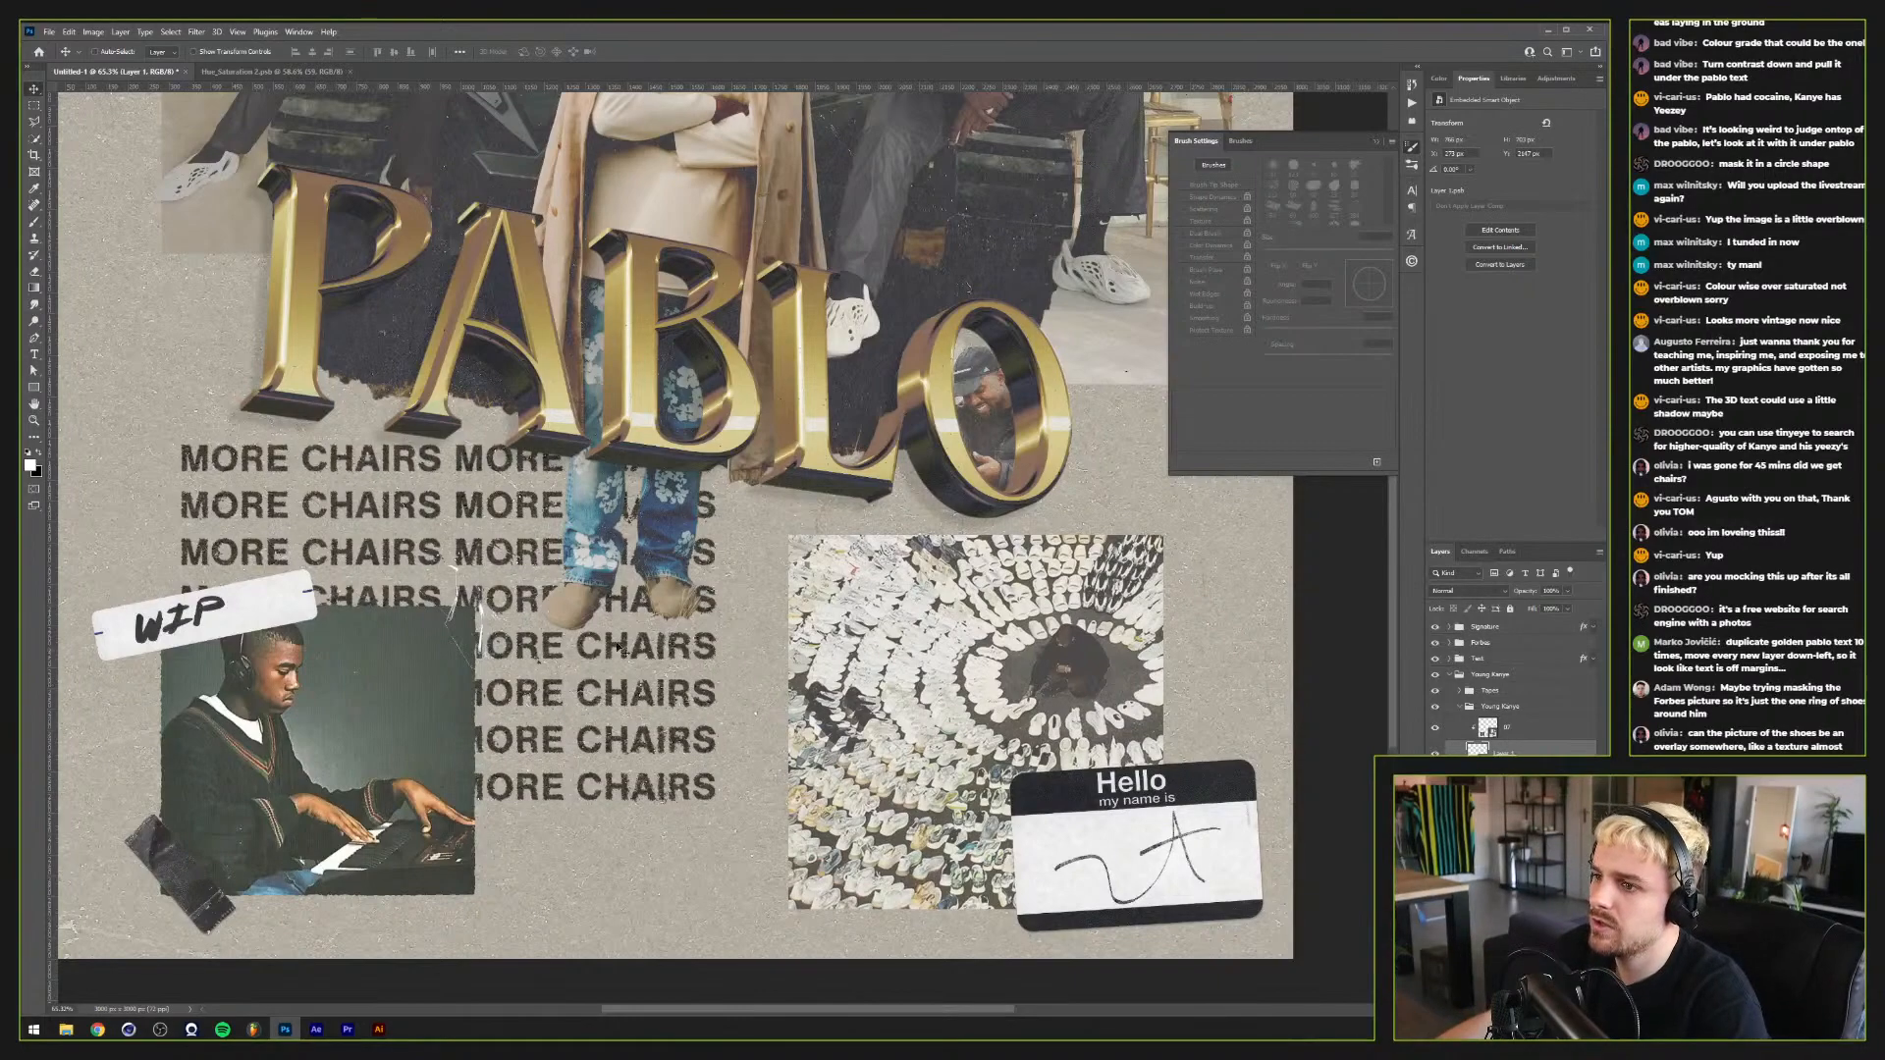
Step: Collapse the Young Kanye group and open the shoe-circle photo's base layer in the Forbes group in Select and Mask
scroll(1095, 699, up, 5)
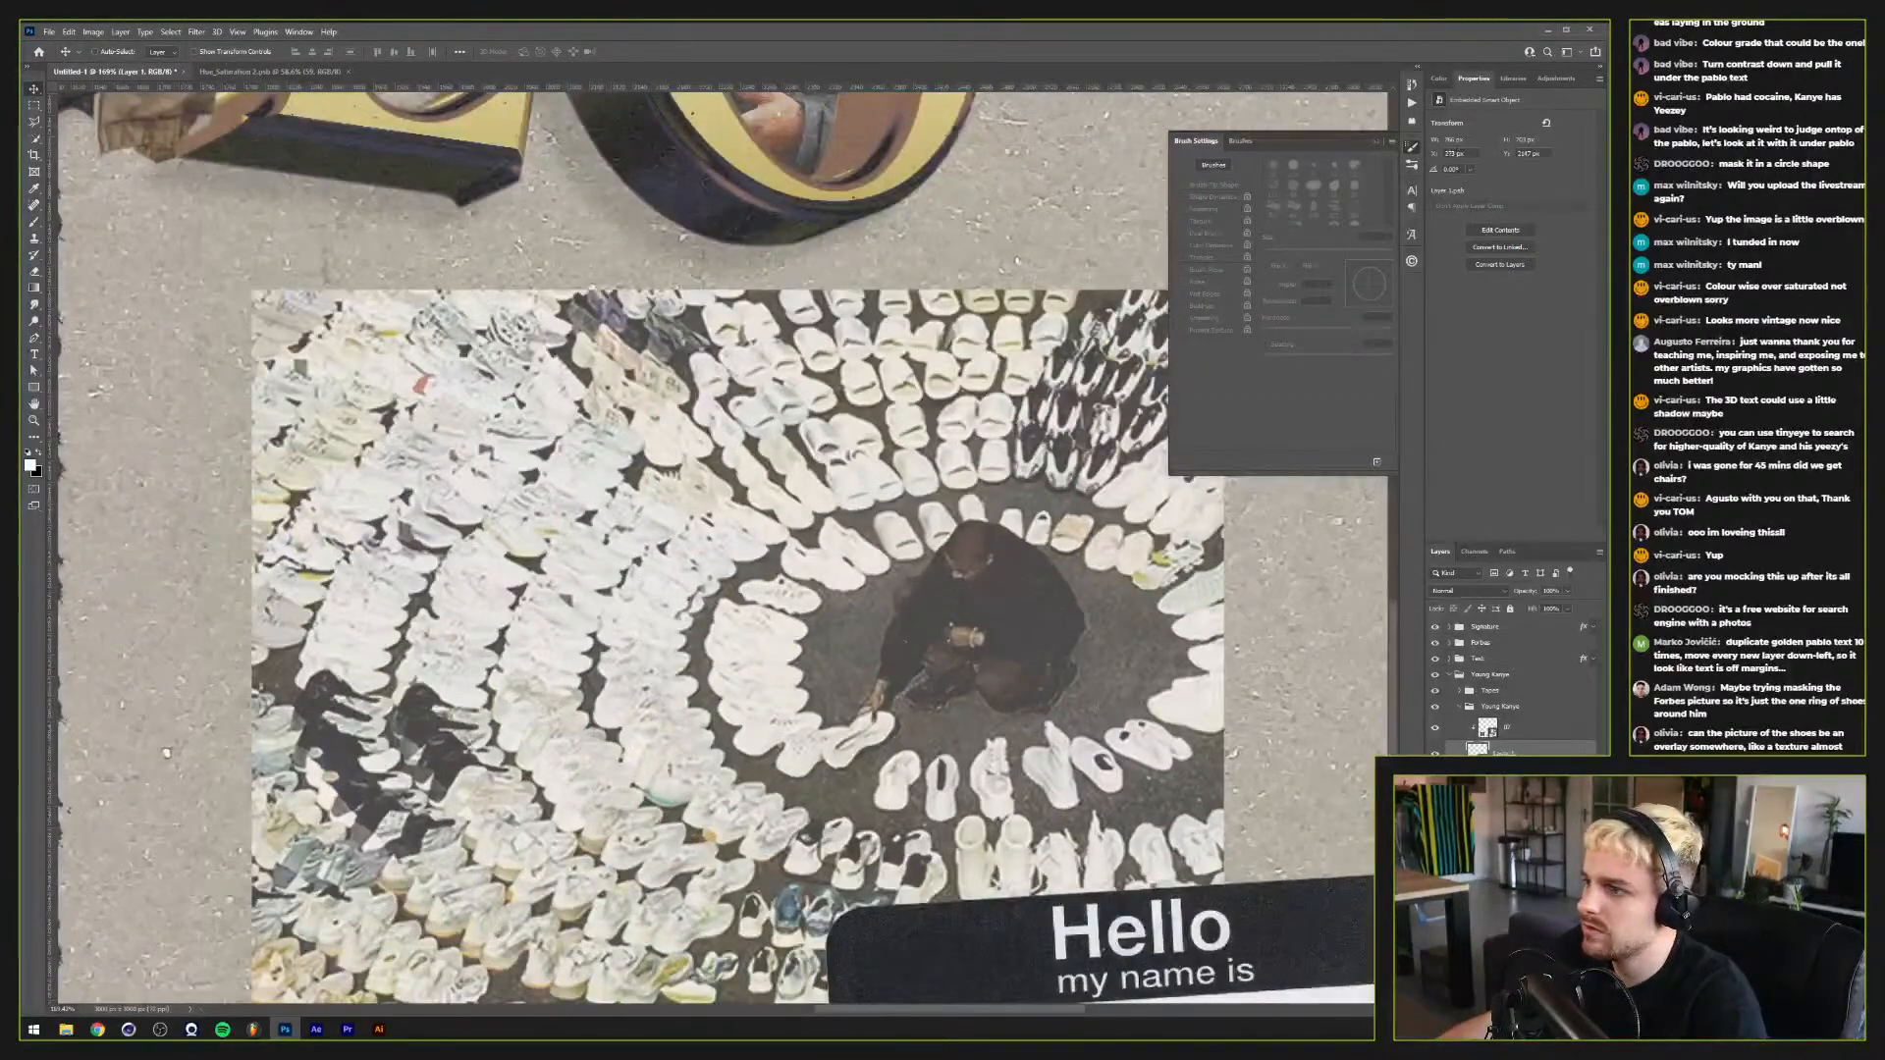
scroll(1095, 699, down, 5)
scroll(1090, 716, up, 4)
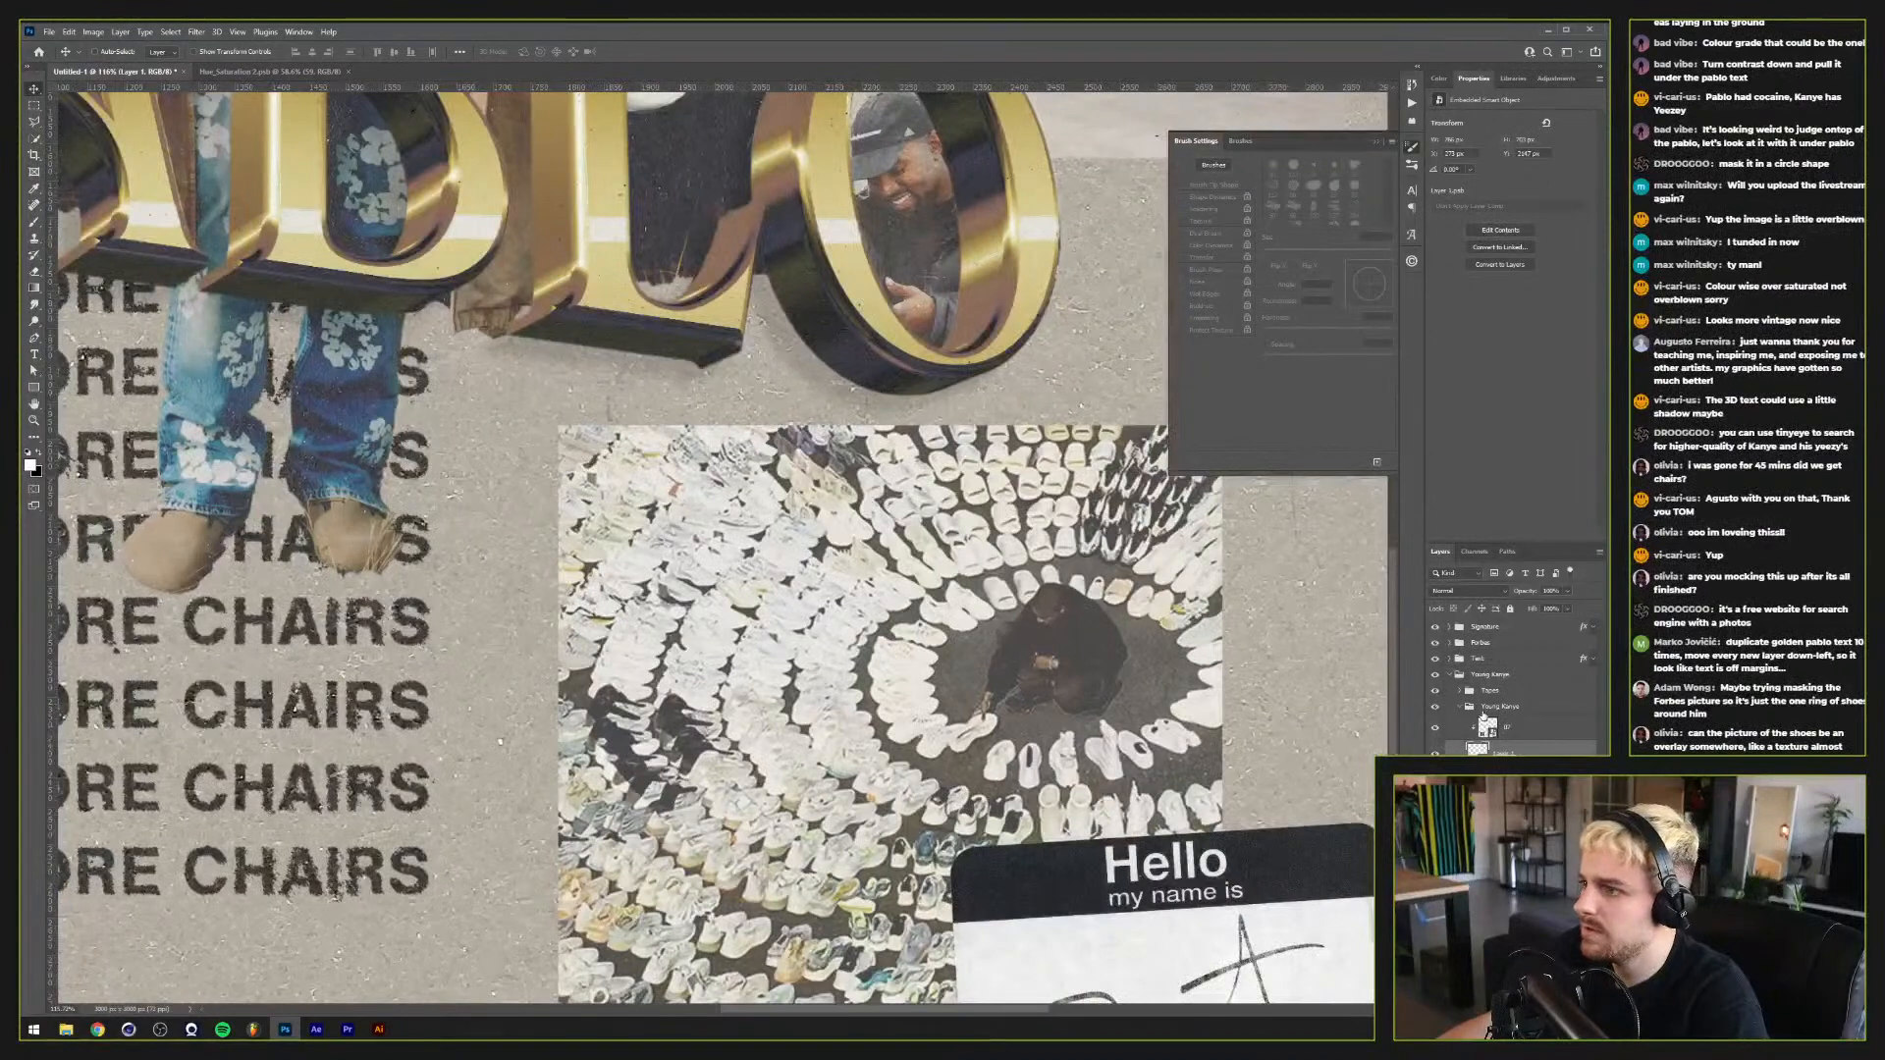
click(1450, 672)
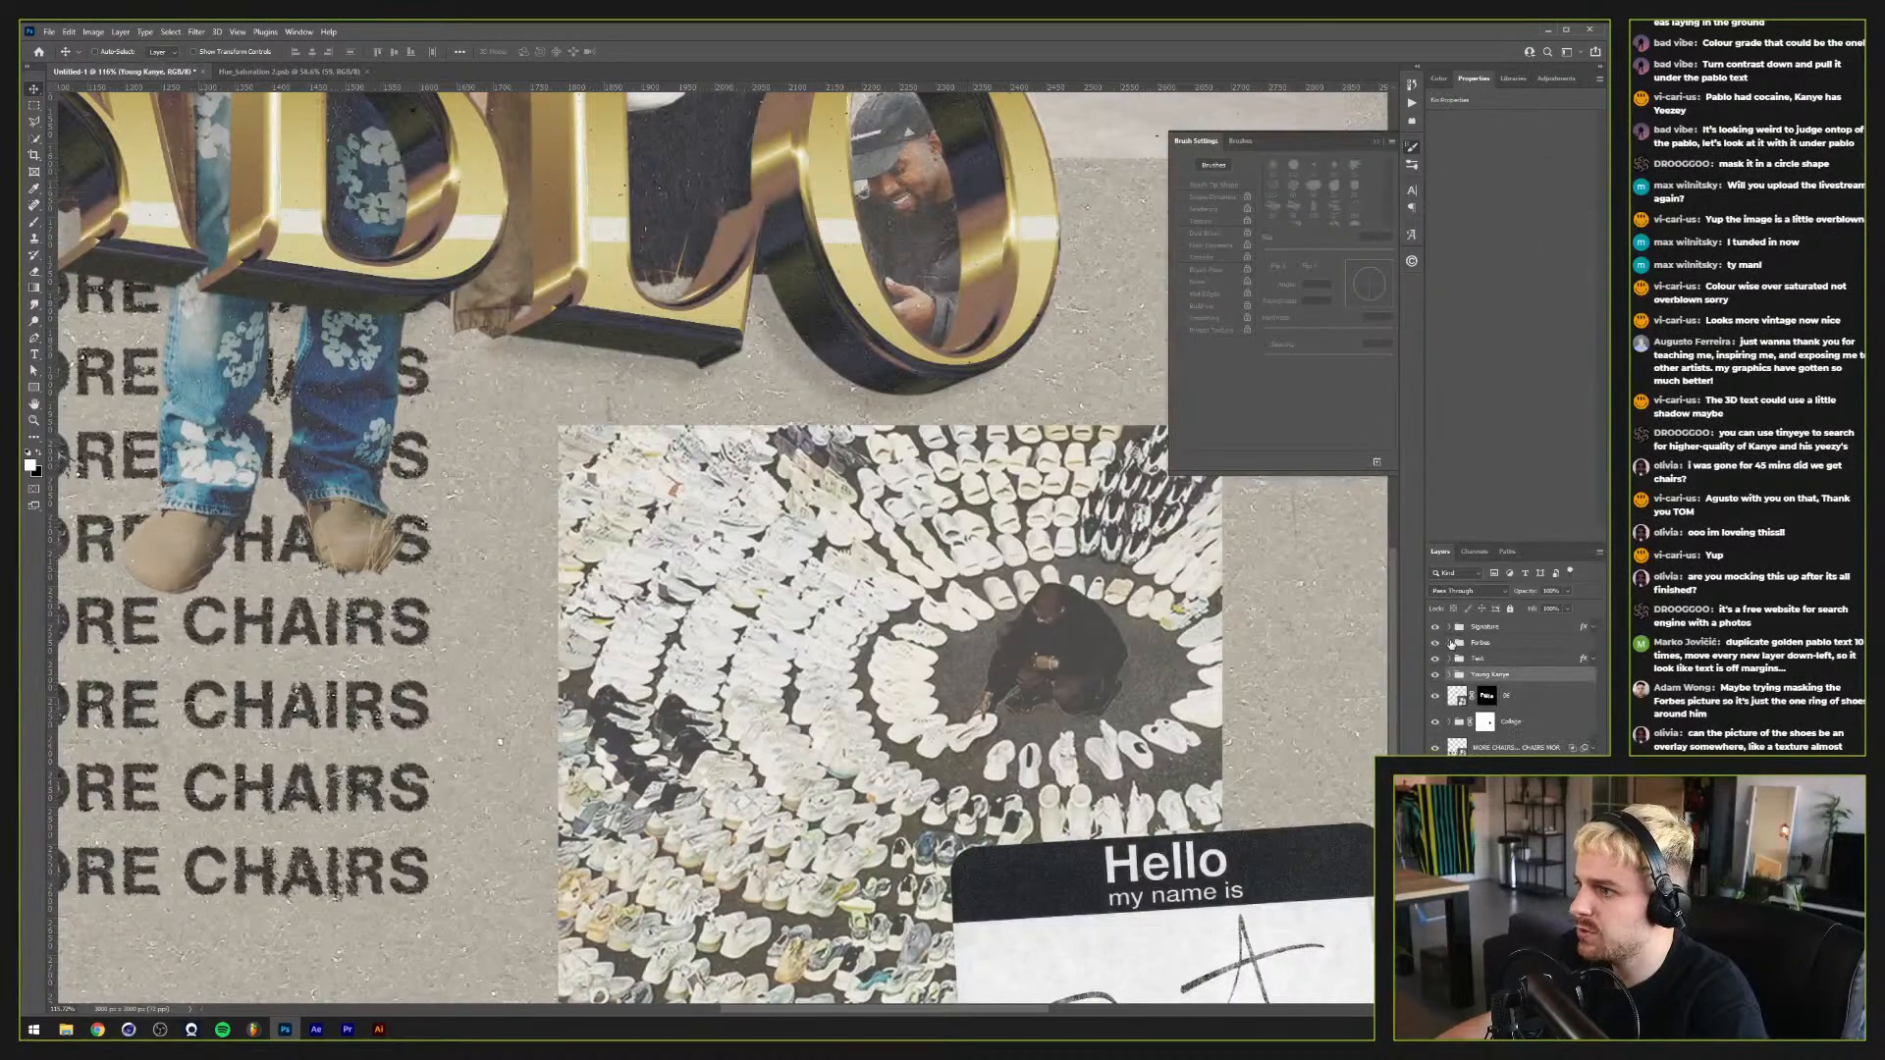
click(1451, 643)
ctrl+click(1031, 730)
scroll(1030, 730, up, 2)
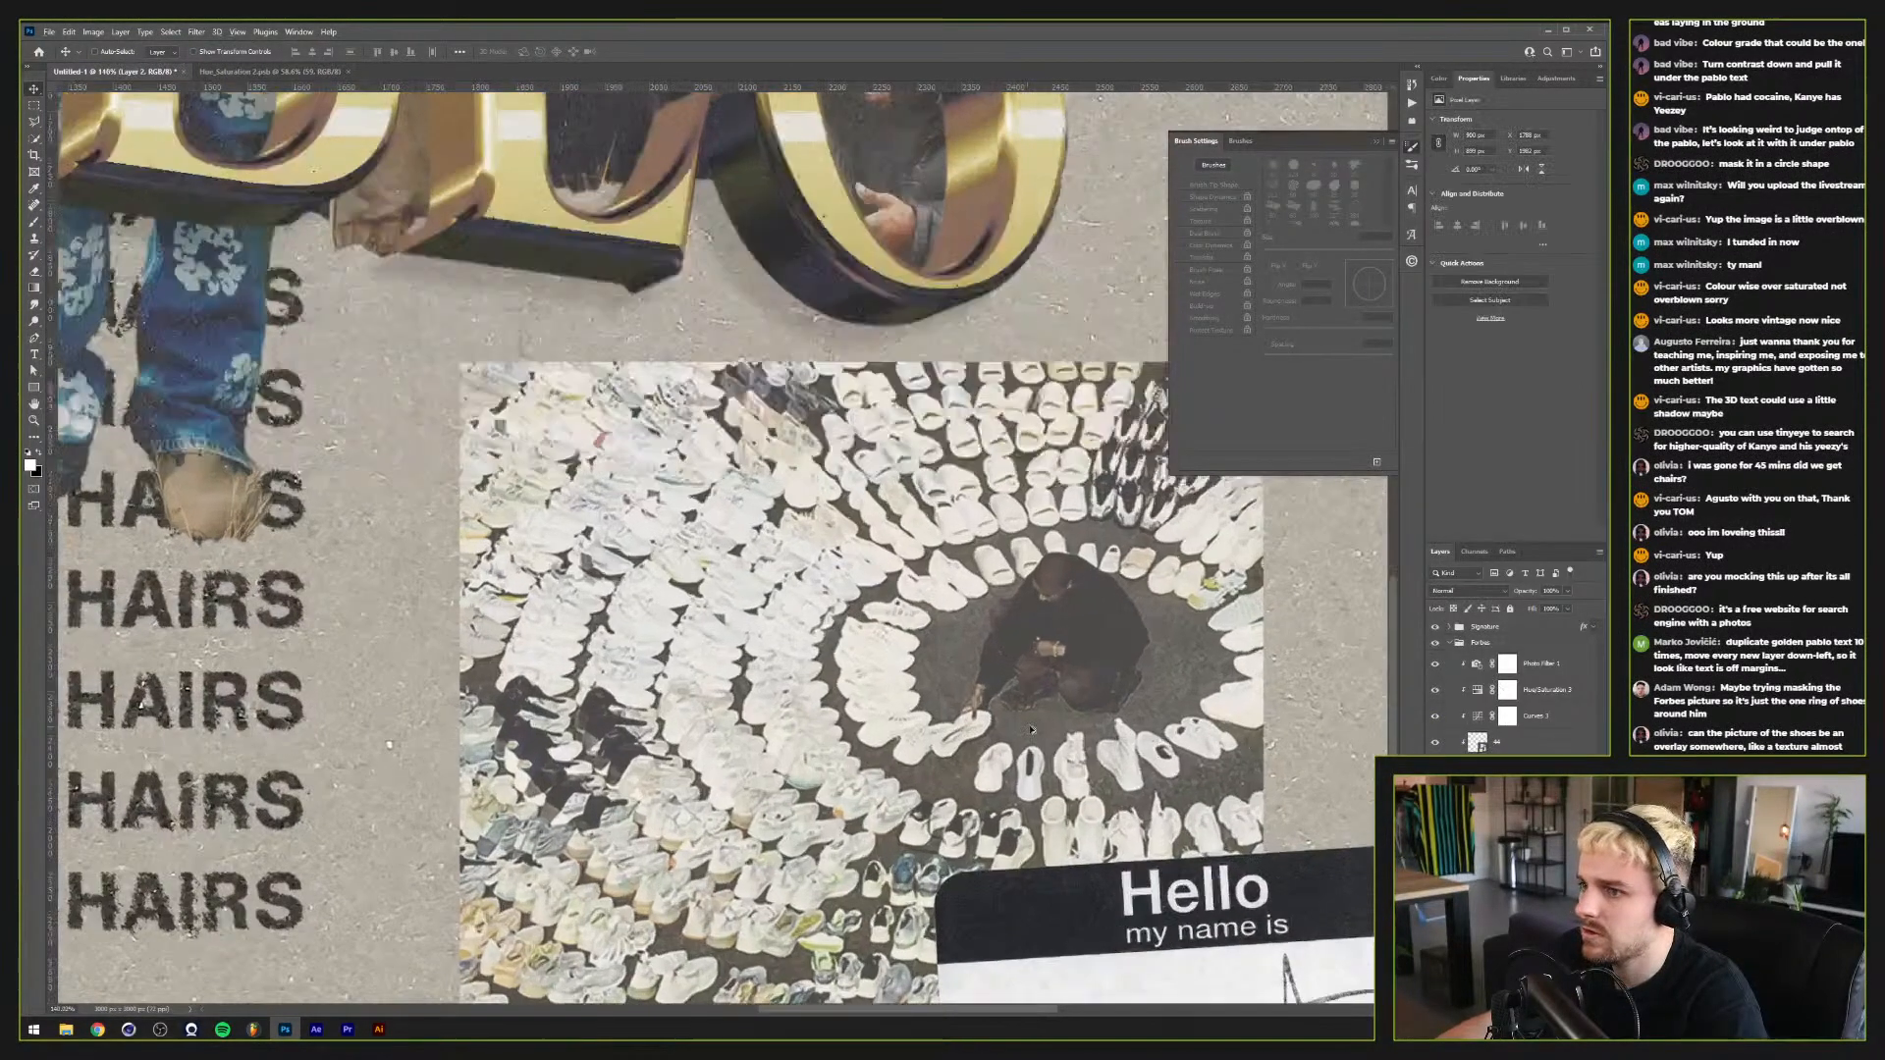
click(169, 31)
click(201, 203)
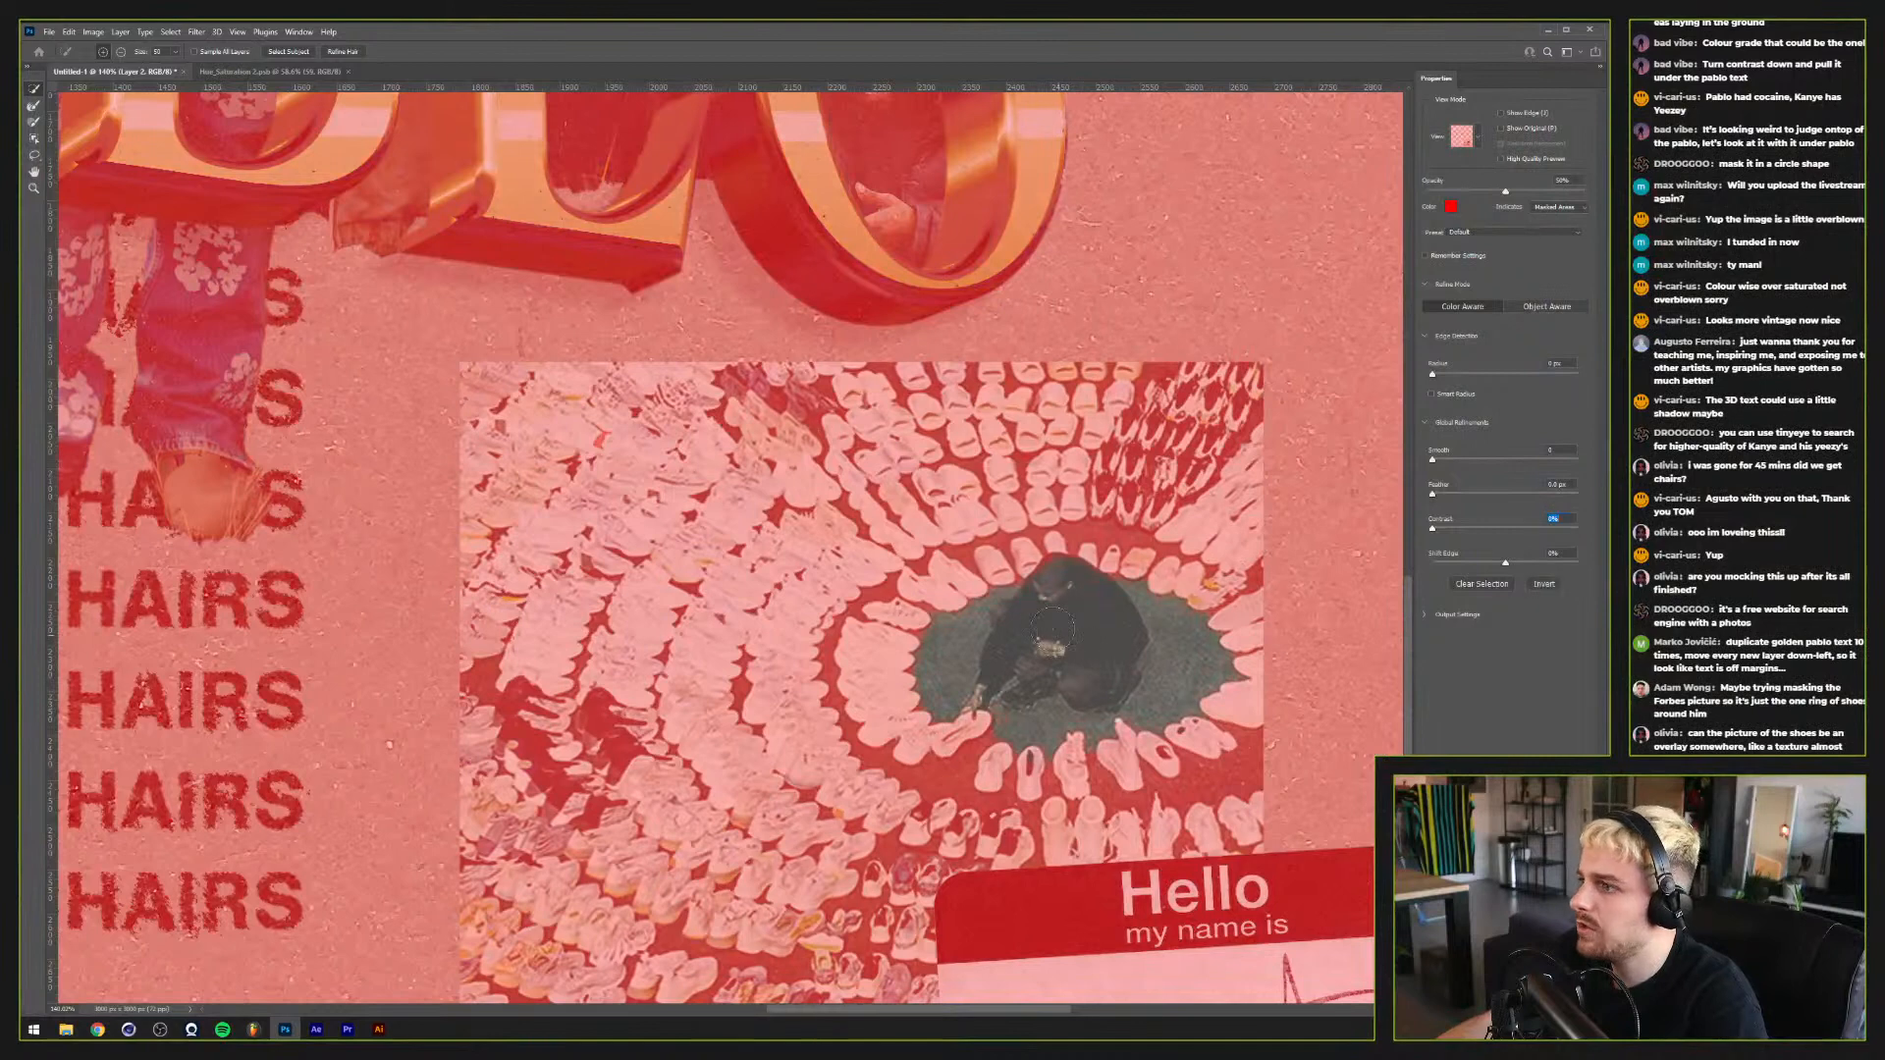
Step: Quick-select the crouching man, the ground around him and the innermost ring of shoes, and output the selection as a layer mask
mouse_move(950, 692)
mouse_down()
mouse_move(864, 638)
mouse_move(903, 604)
mouse_move(918, 629)
mouse_move(957, 589)
mouse_move(1129, 570)
mouse_move(1242, 643)
mouse_move(1241, 706)
mouse_up()
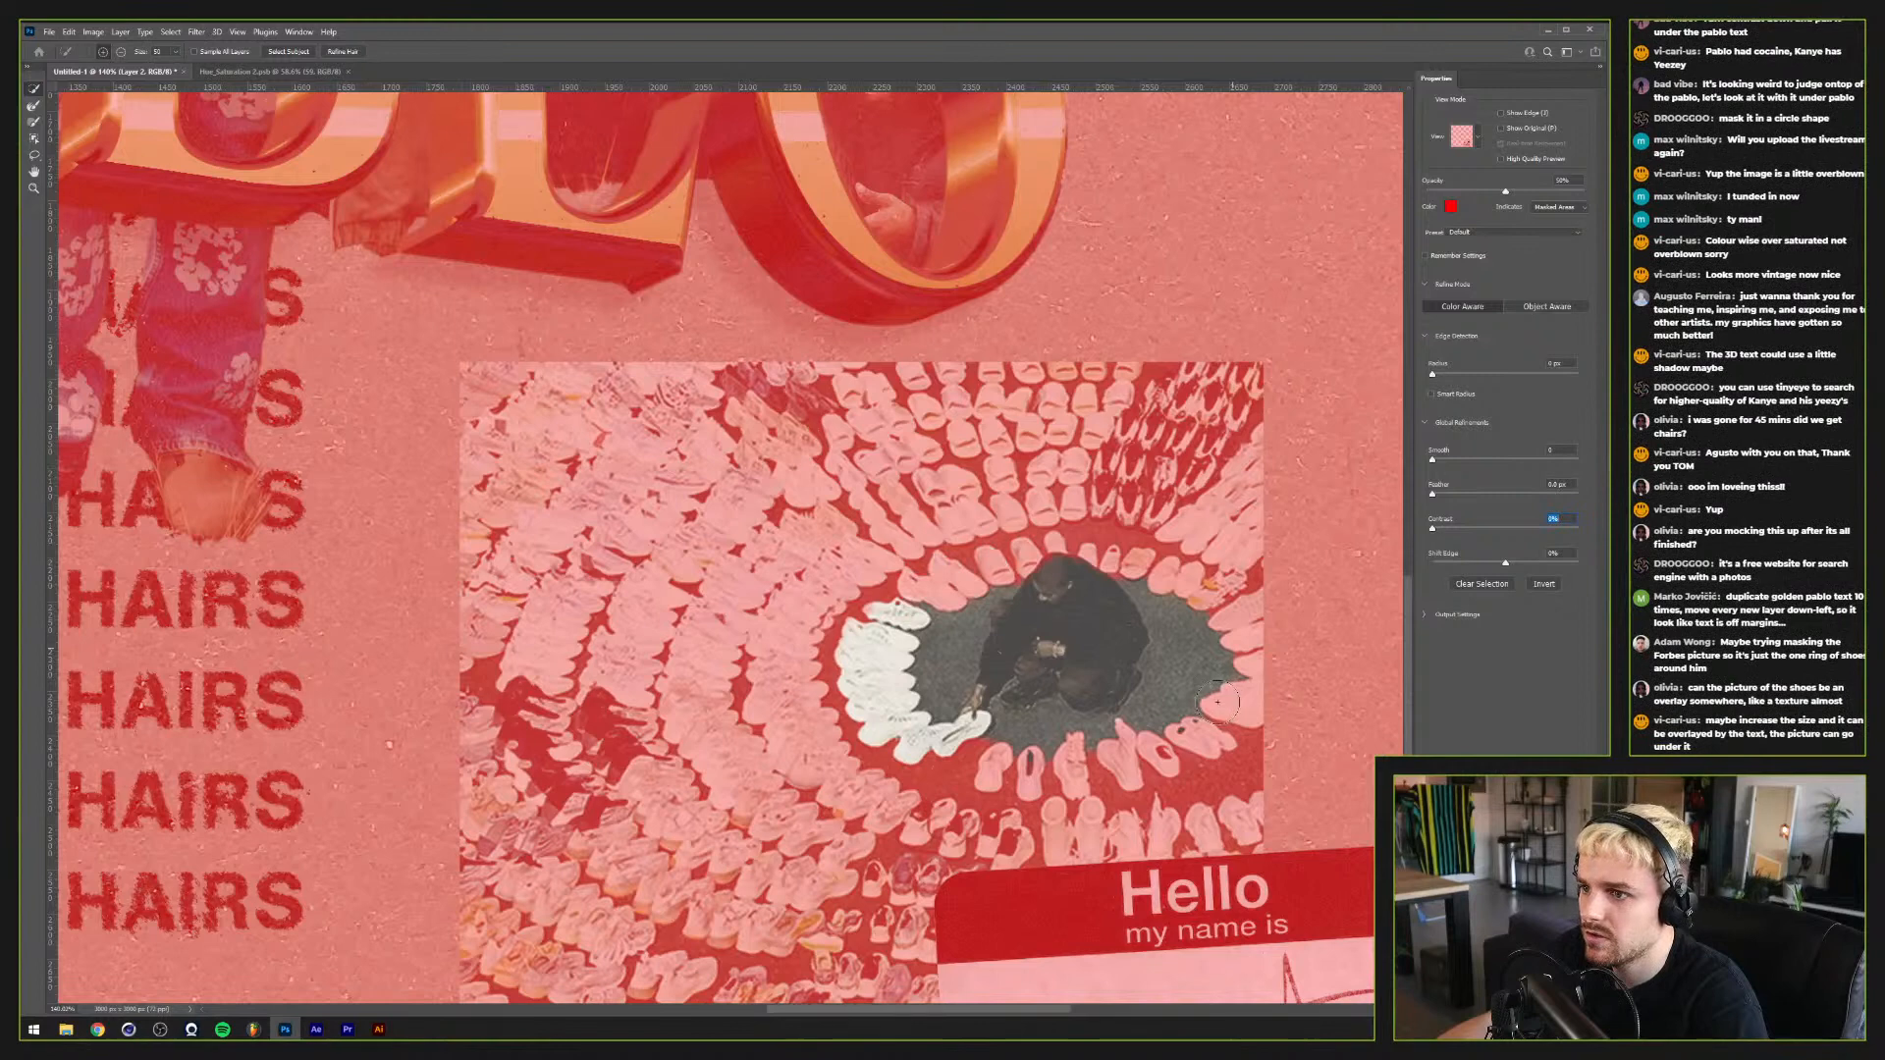
key(bracketleft)
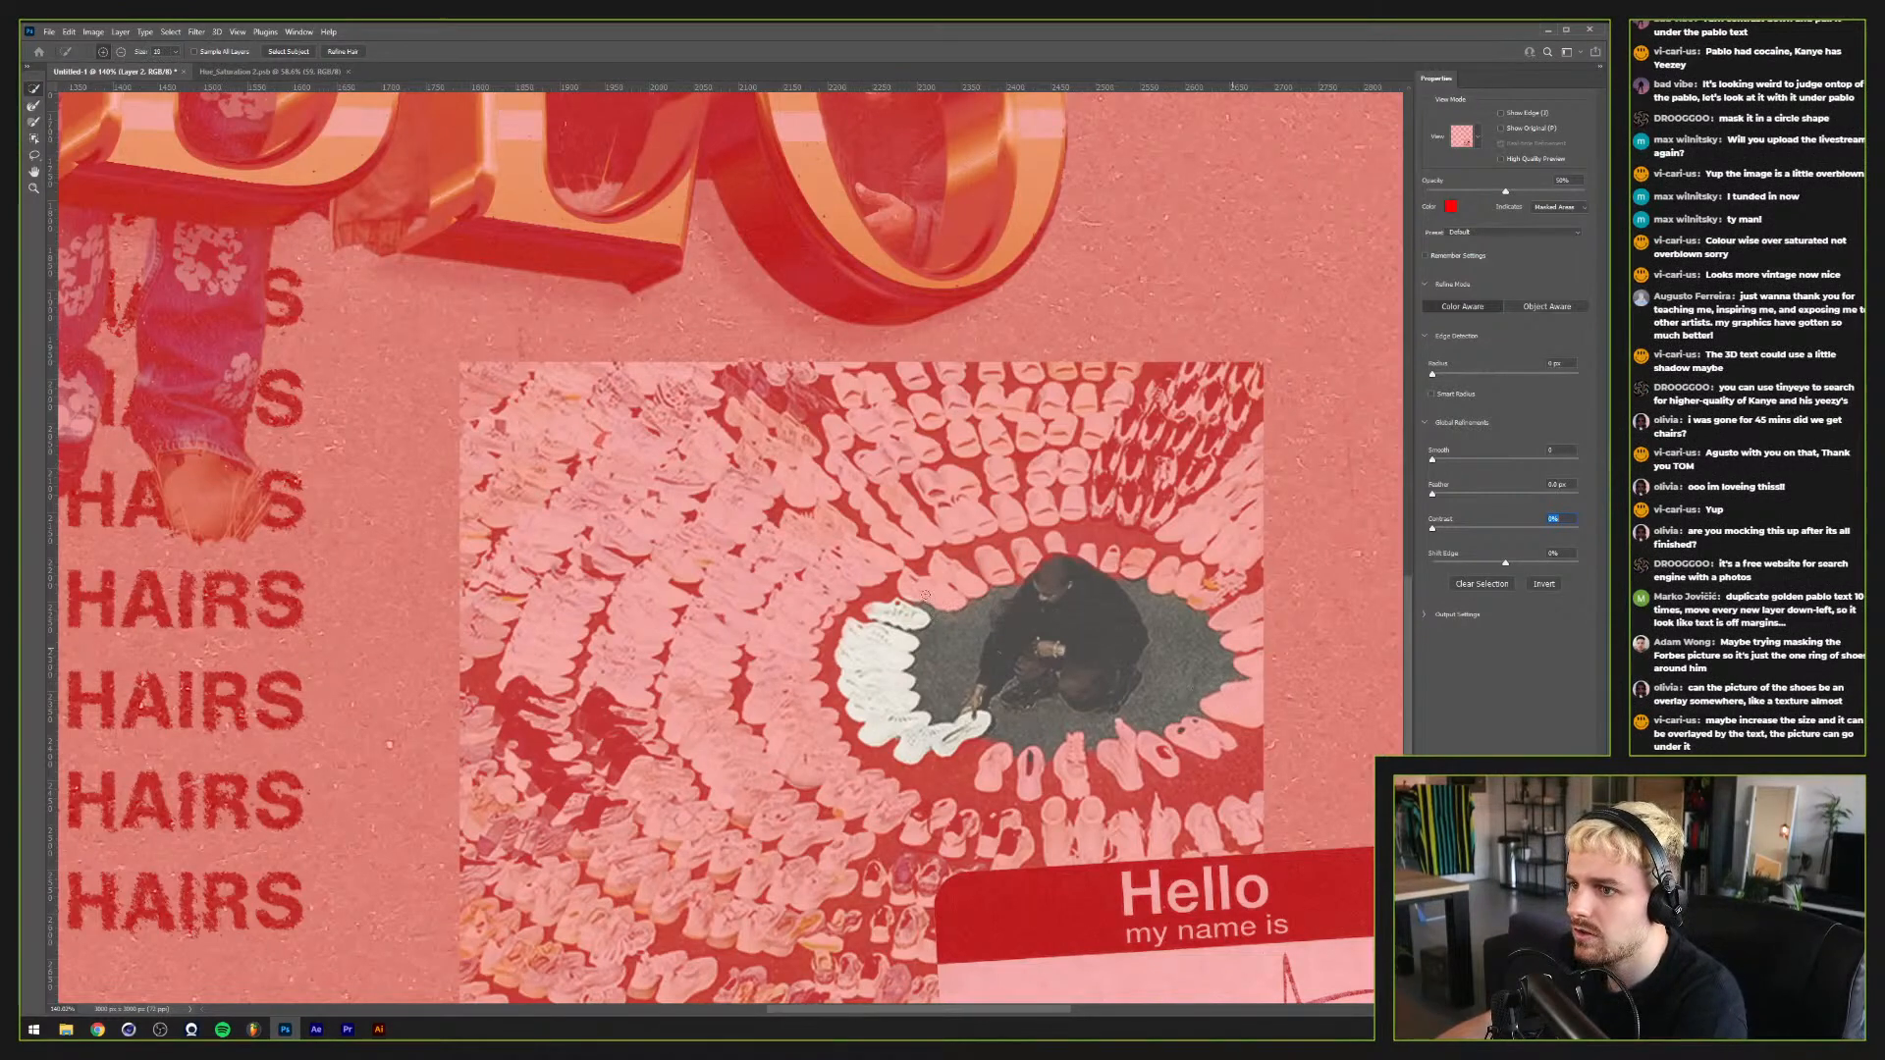
drag(917, 594, 1022, 546)
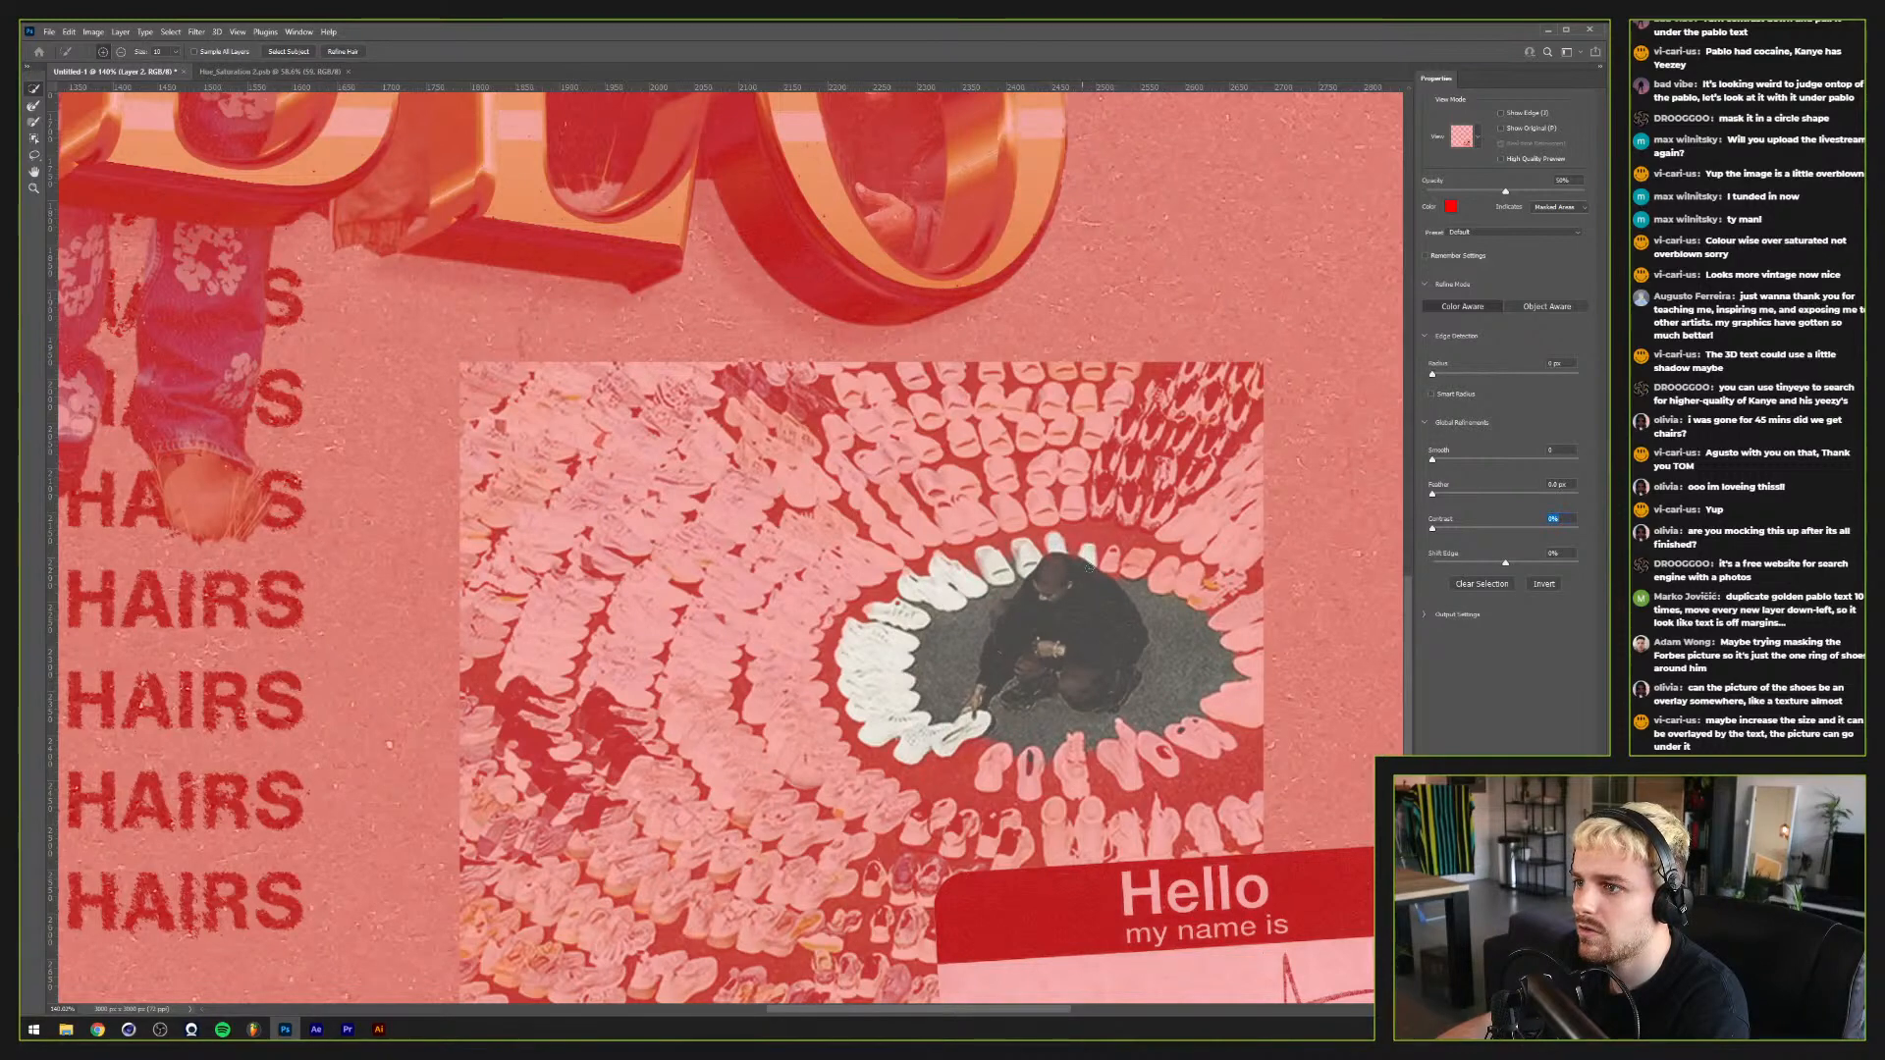
mouse_move(1117, 555)
mouse_down()
mouse_move(1207, 599)
mouse_move(1225, 585)
mouse_move(1247, 643)
mouse_move(1237, 699)
mouse_move(1201, 738)
mouse_move(1047, 783)
mouse_move(997, 759)
mouse_up()
key(bracketright)
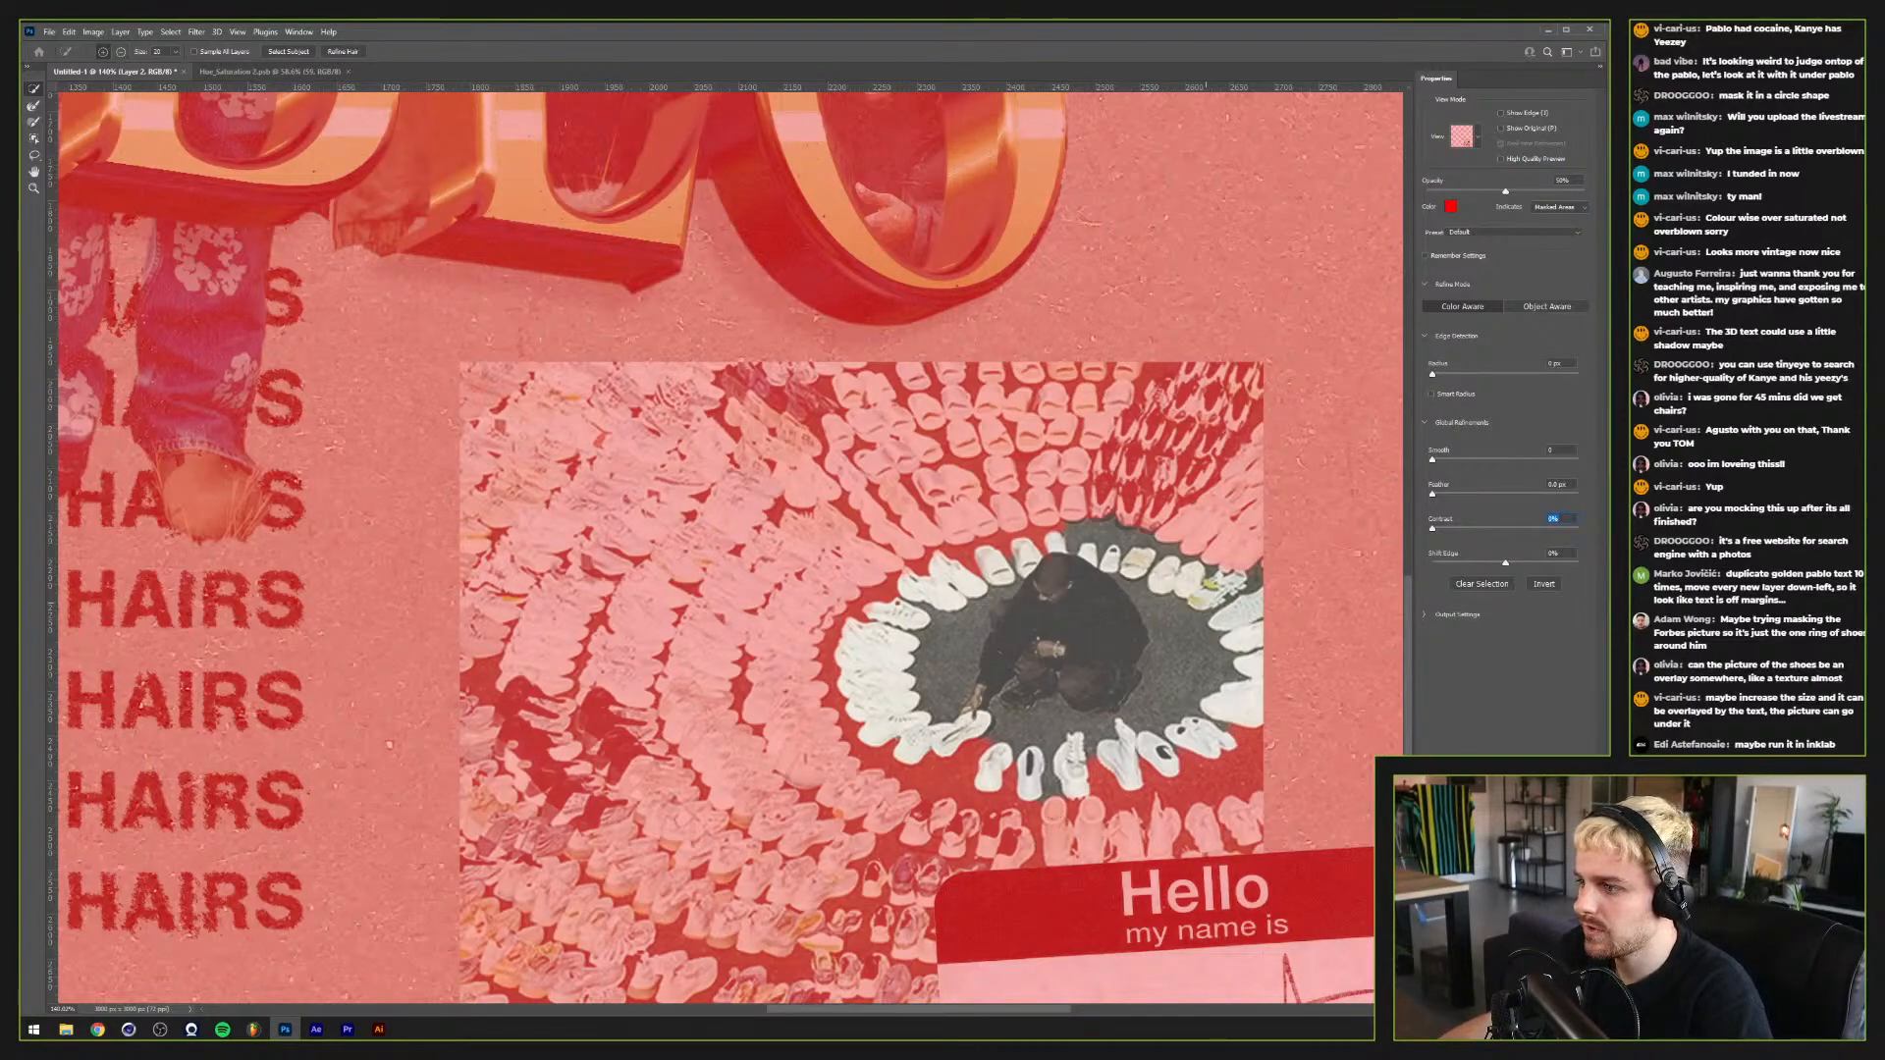
key(Return)
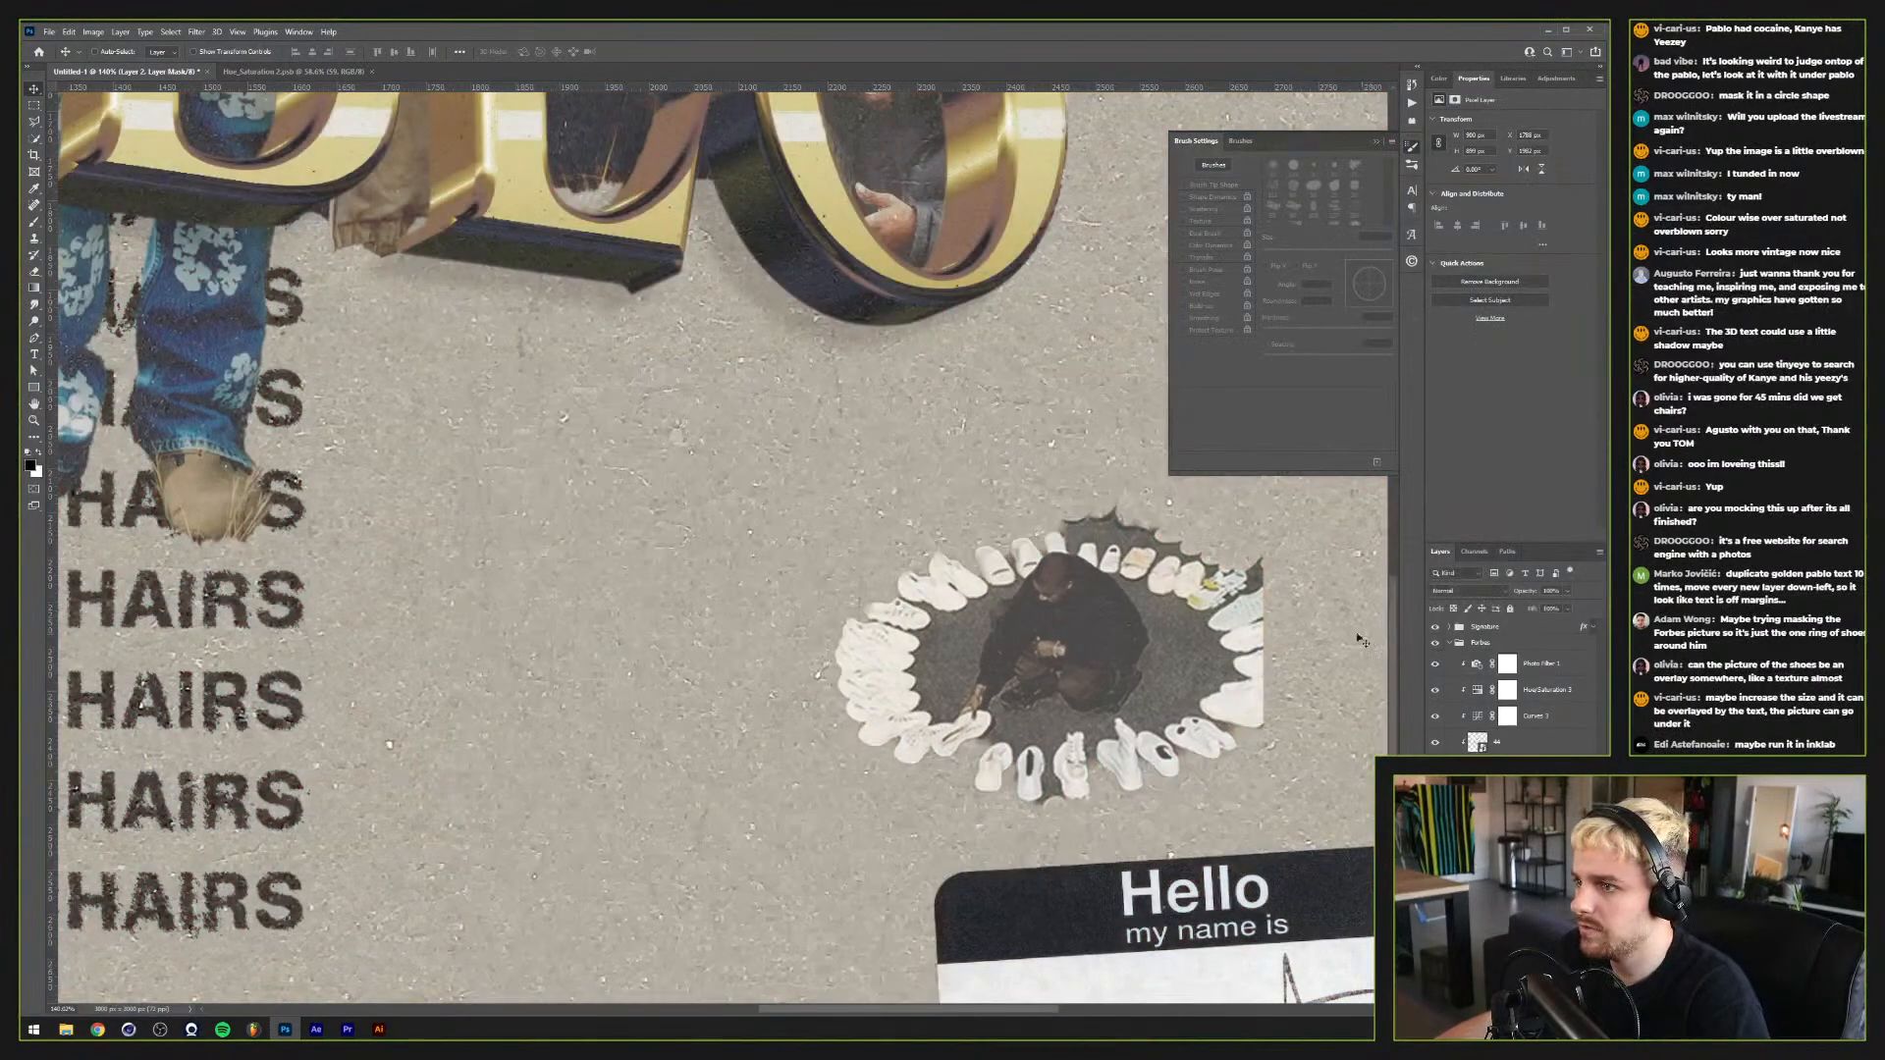
Step: Refine the shoe-ring mask in Select and Mask, removing the jagged dark ground behind the upper-right shoes while keeping the shoes selected
scroll(1129, 540, up, 3)
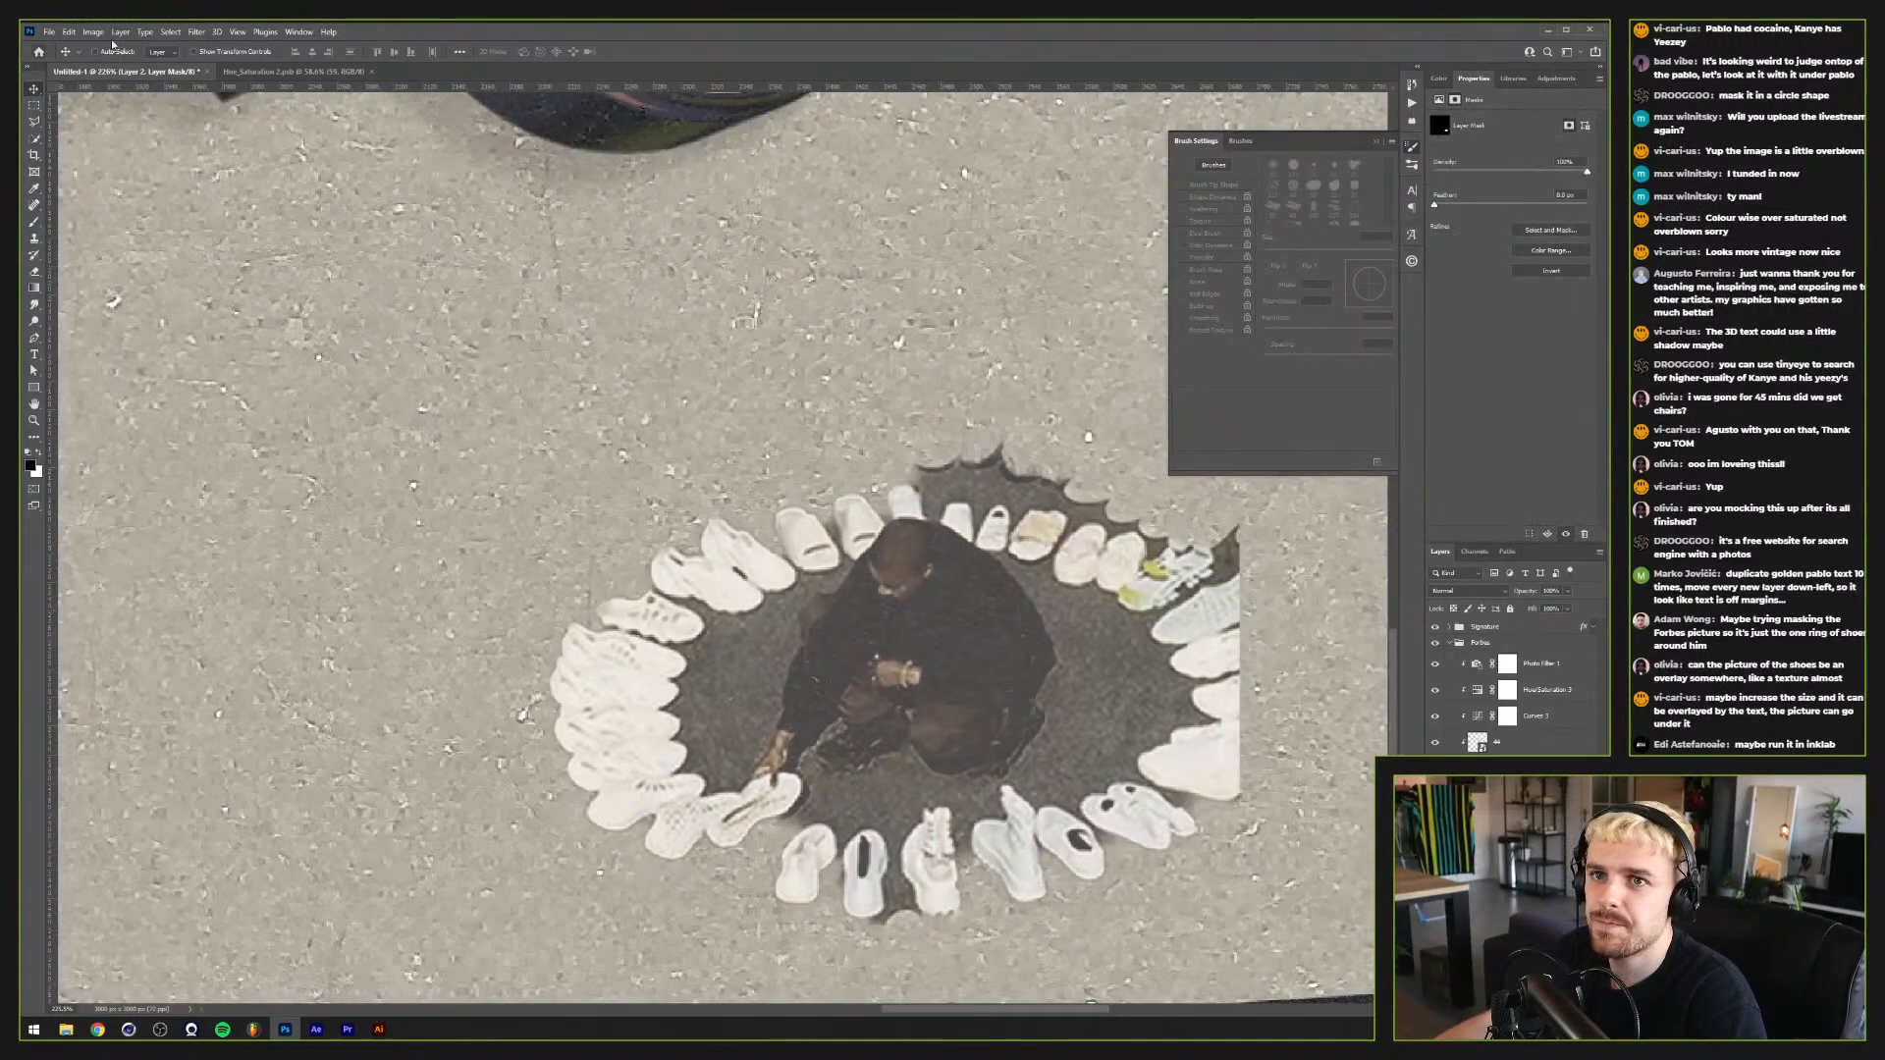
click(171, 31)
click(211, 211)
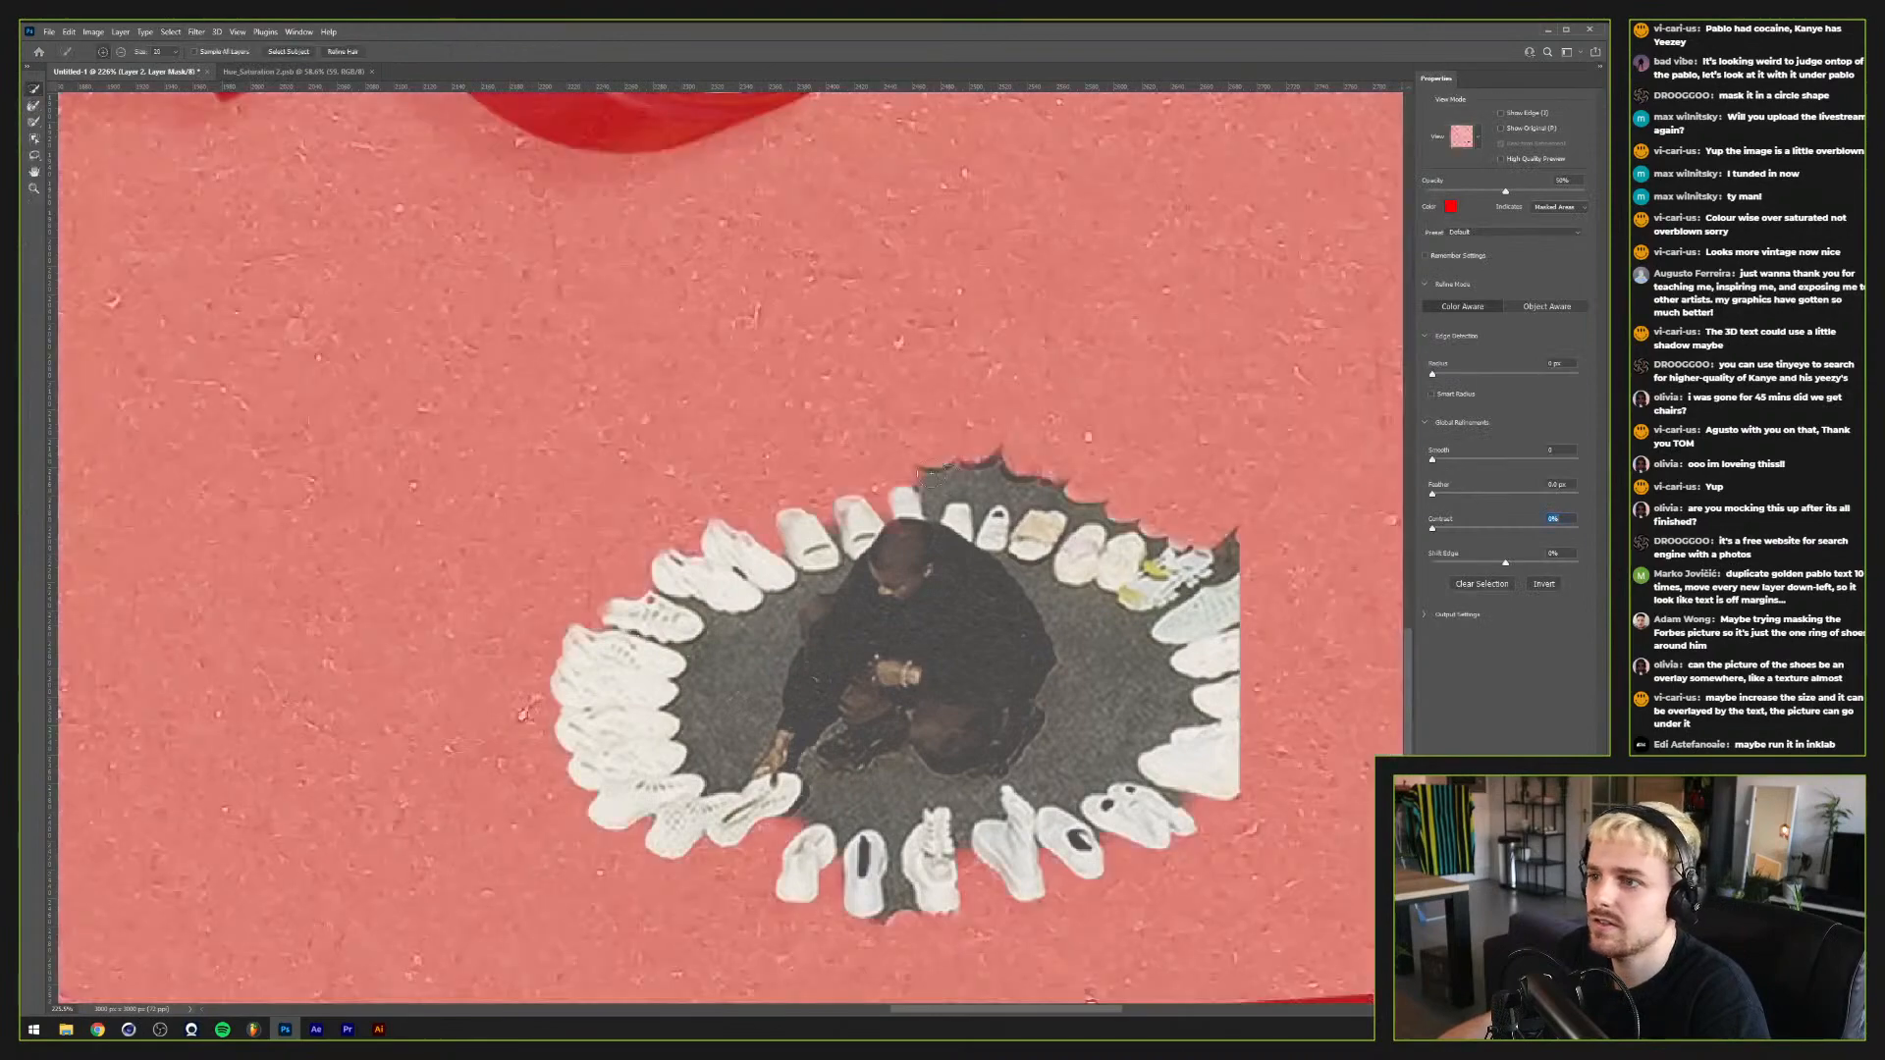
drag(938, 474, 1029, 553)
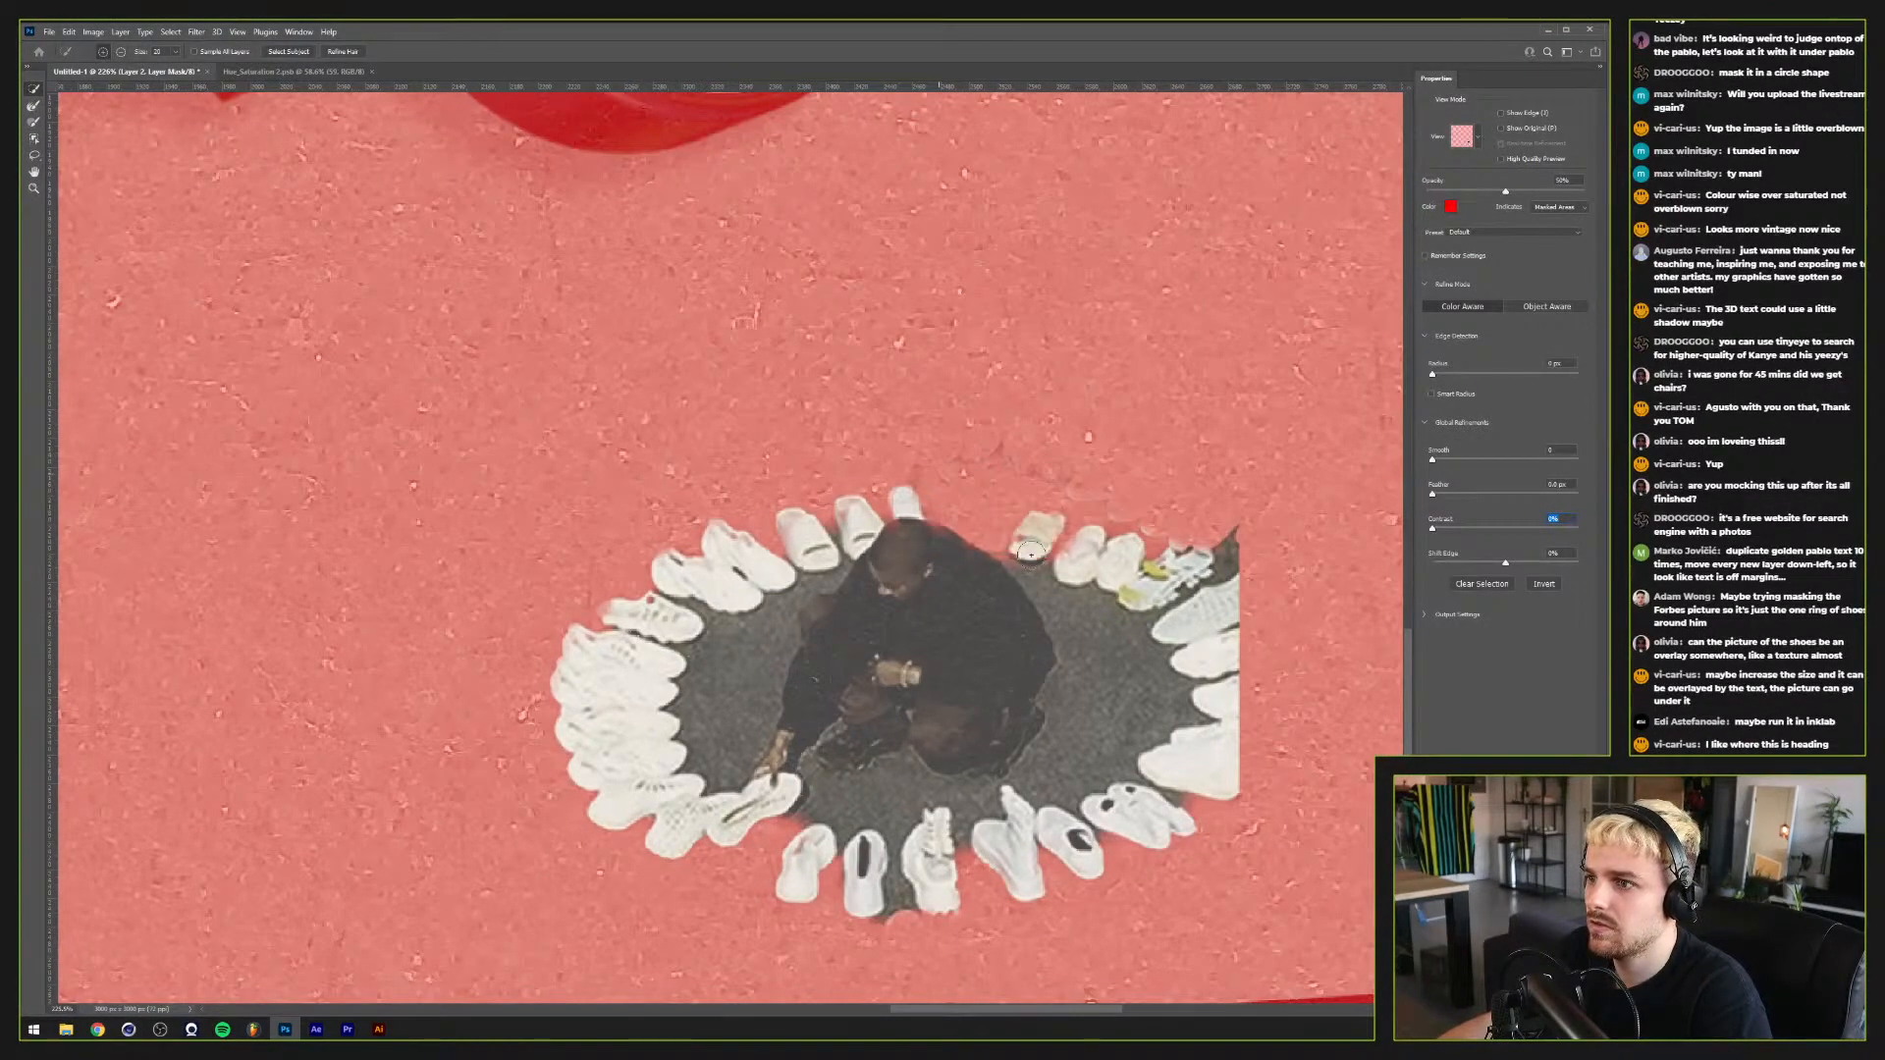
mouse_move(993, 543)
mouse_down()
mouse_move(950, 535)
mouse_move(960, 547)
mouse_up()
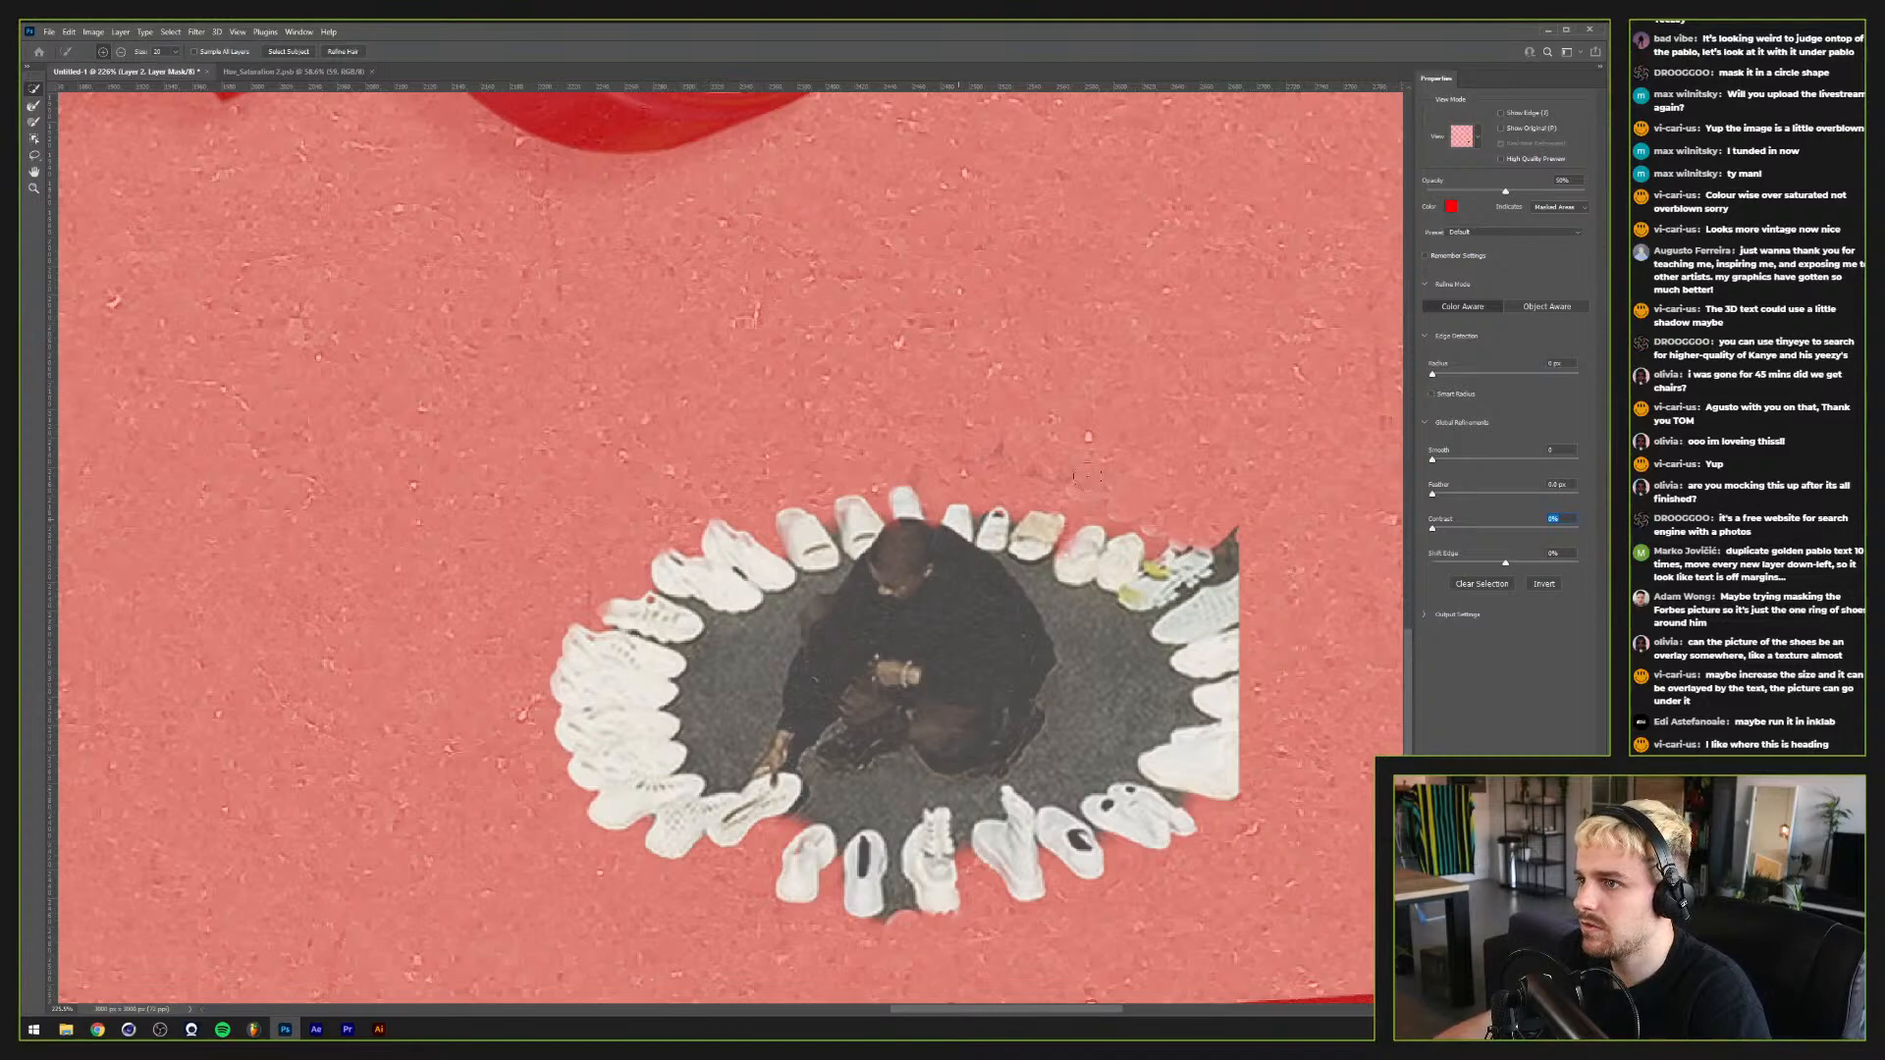
mouse_move(952, 521)
mouse_down()
mouse_move(1090, 530)
mouse_move(1117, 499)
mouse_up()
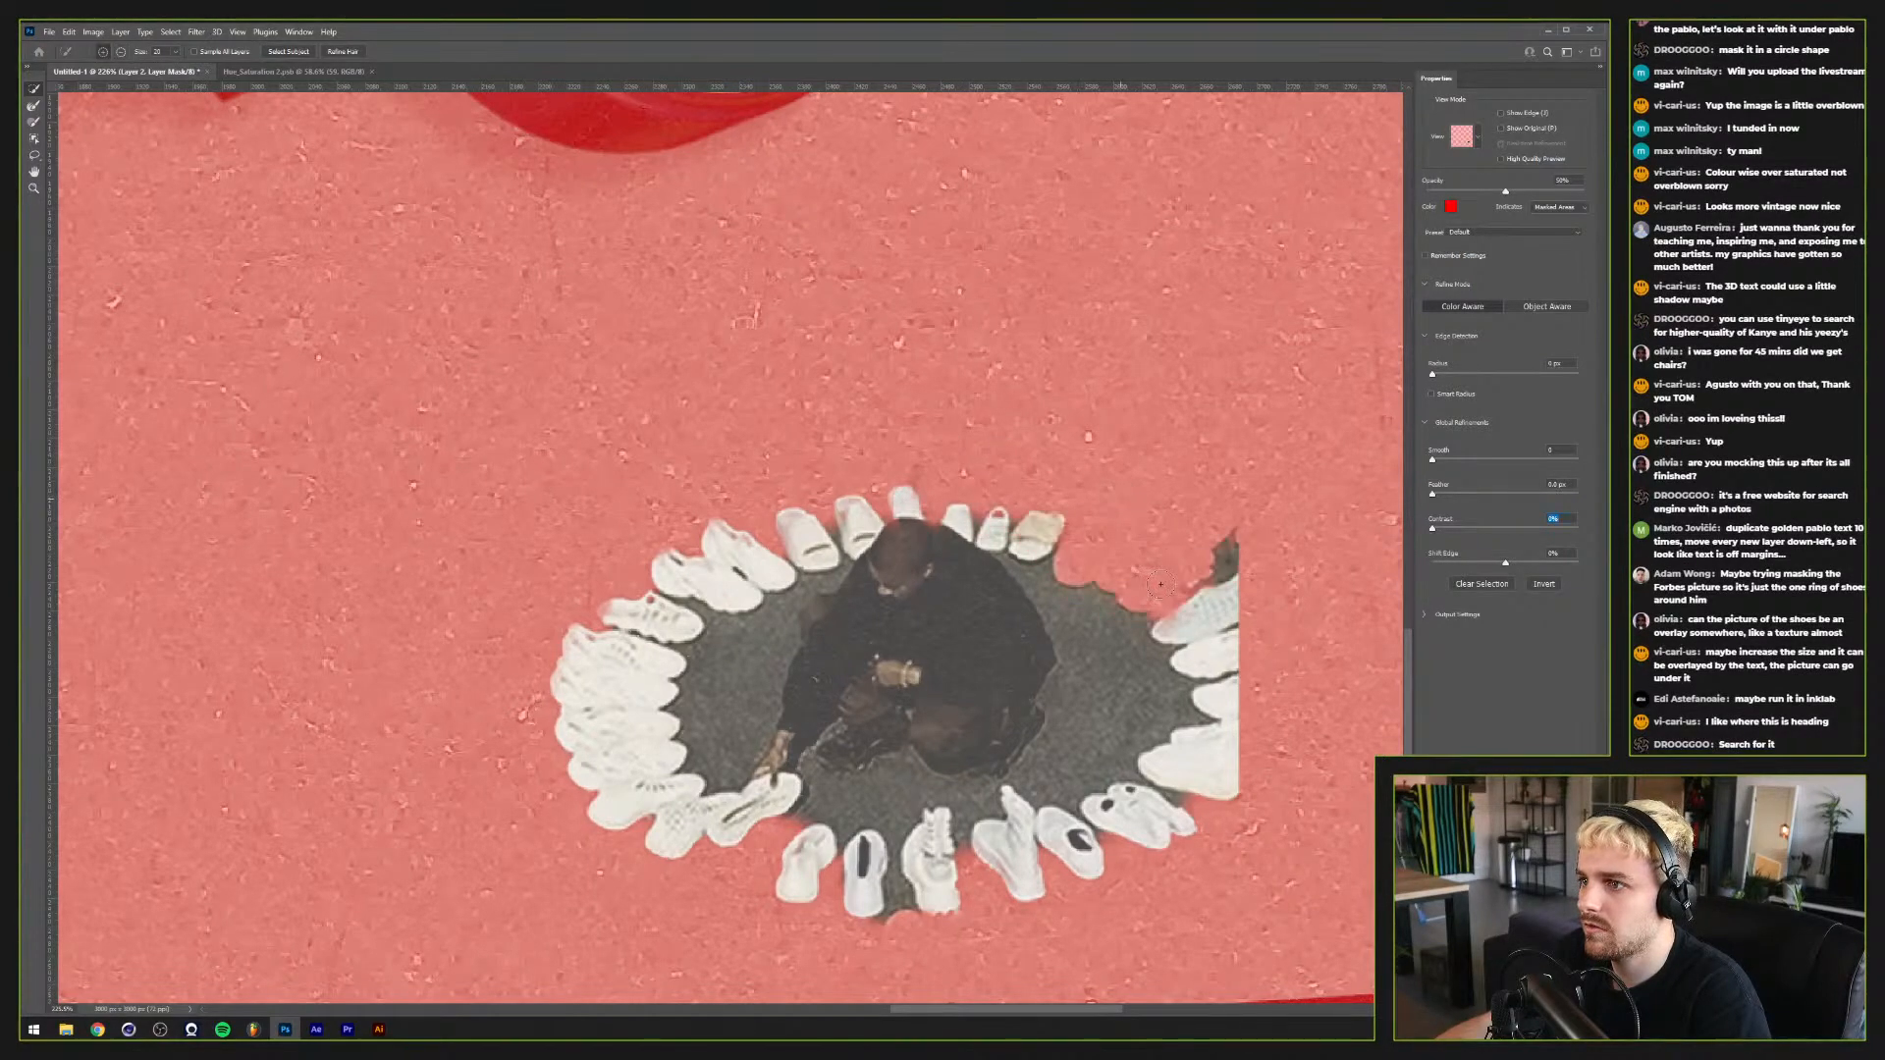
mouse_move(1159, 584)
mouse_down()
mouse_move(1190, 564)
mouse_move(1133, 581)
mouse_up()
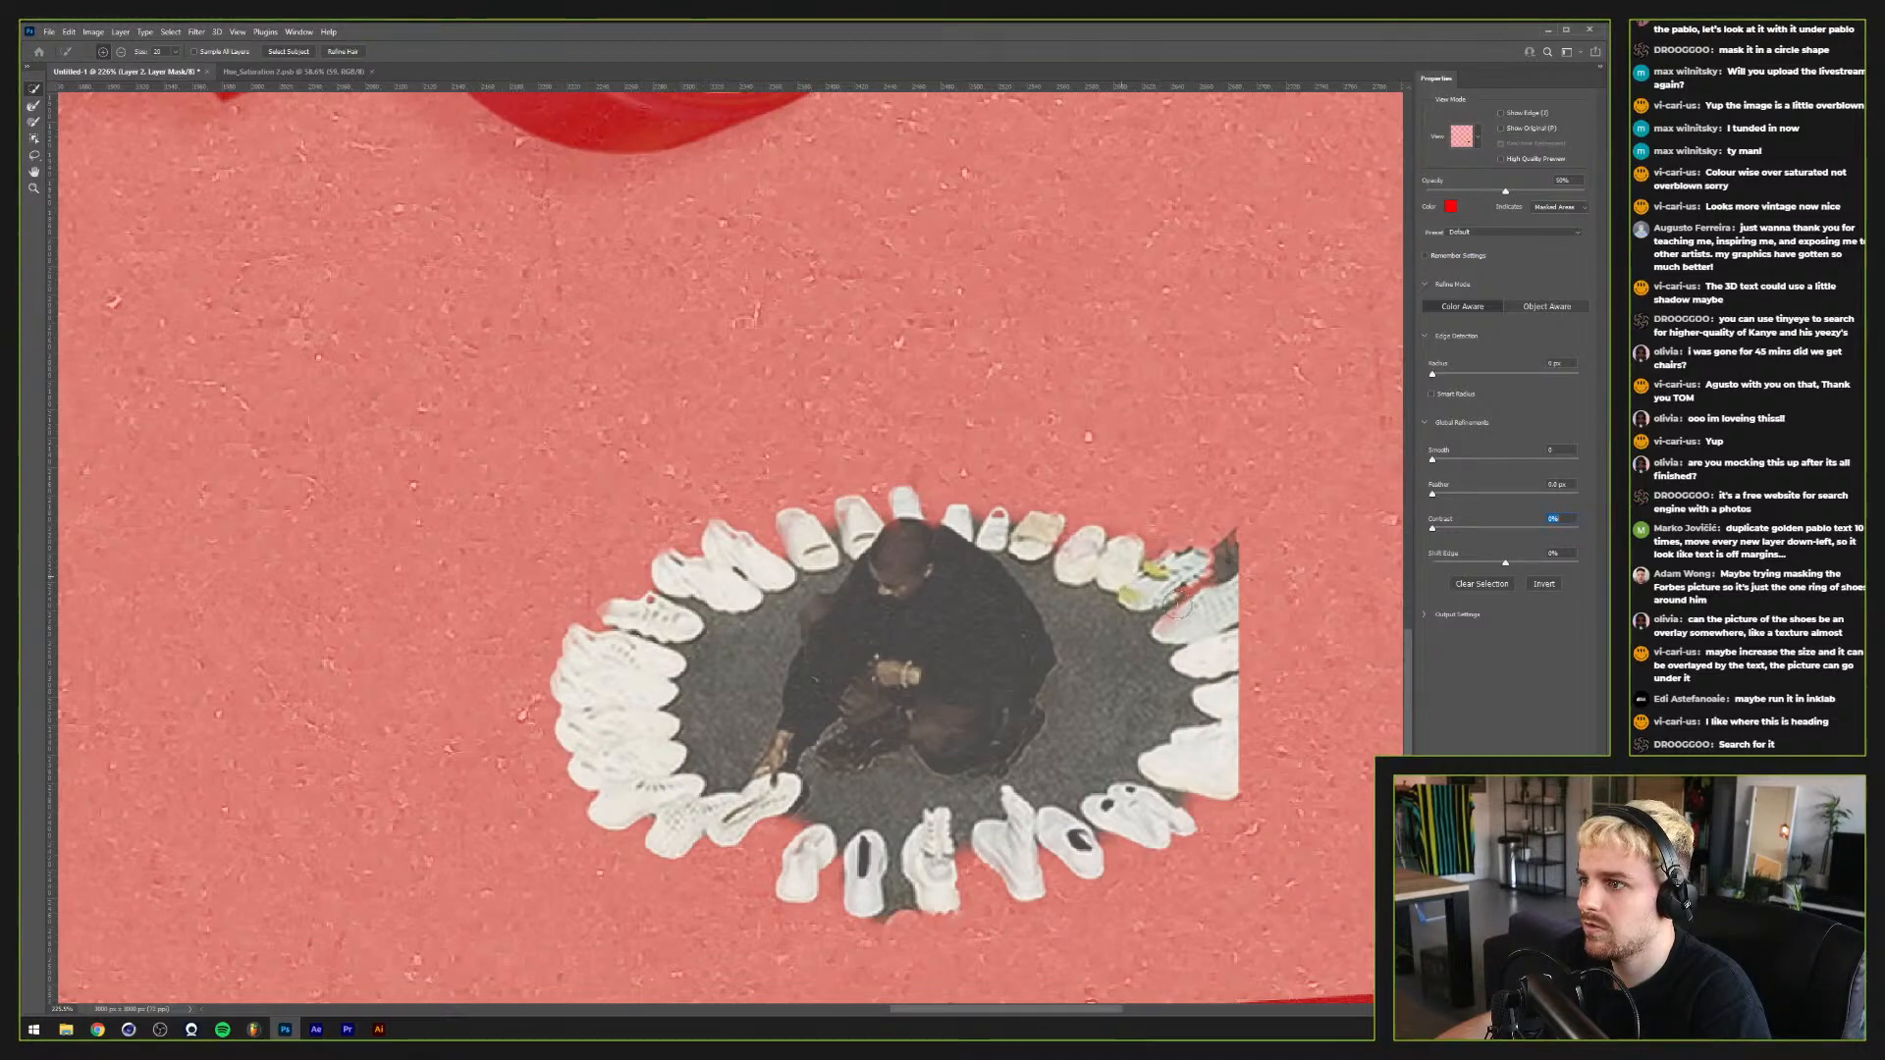
drag(1182, 594, 1233, 533)
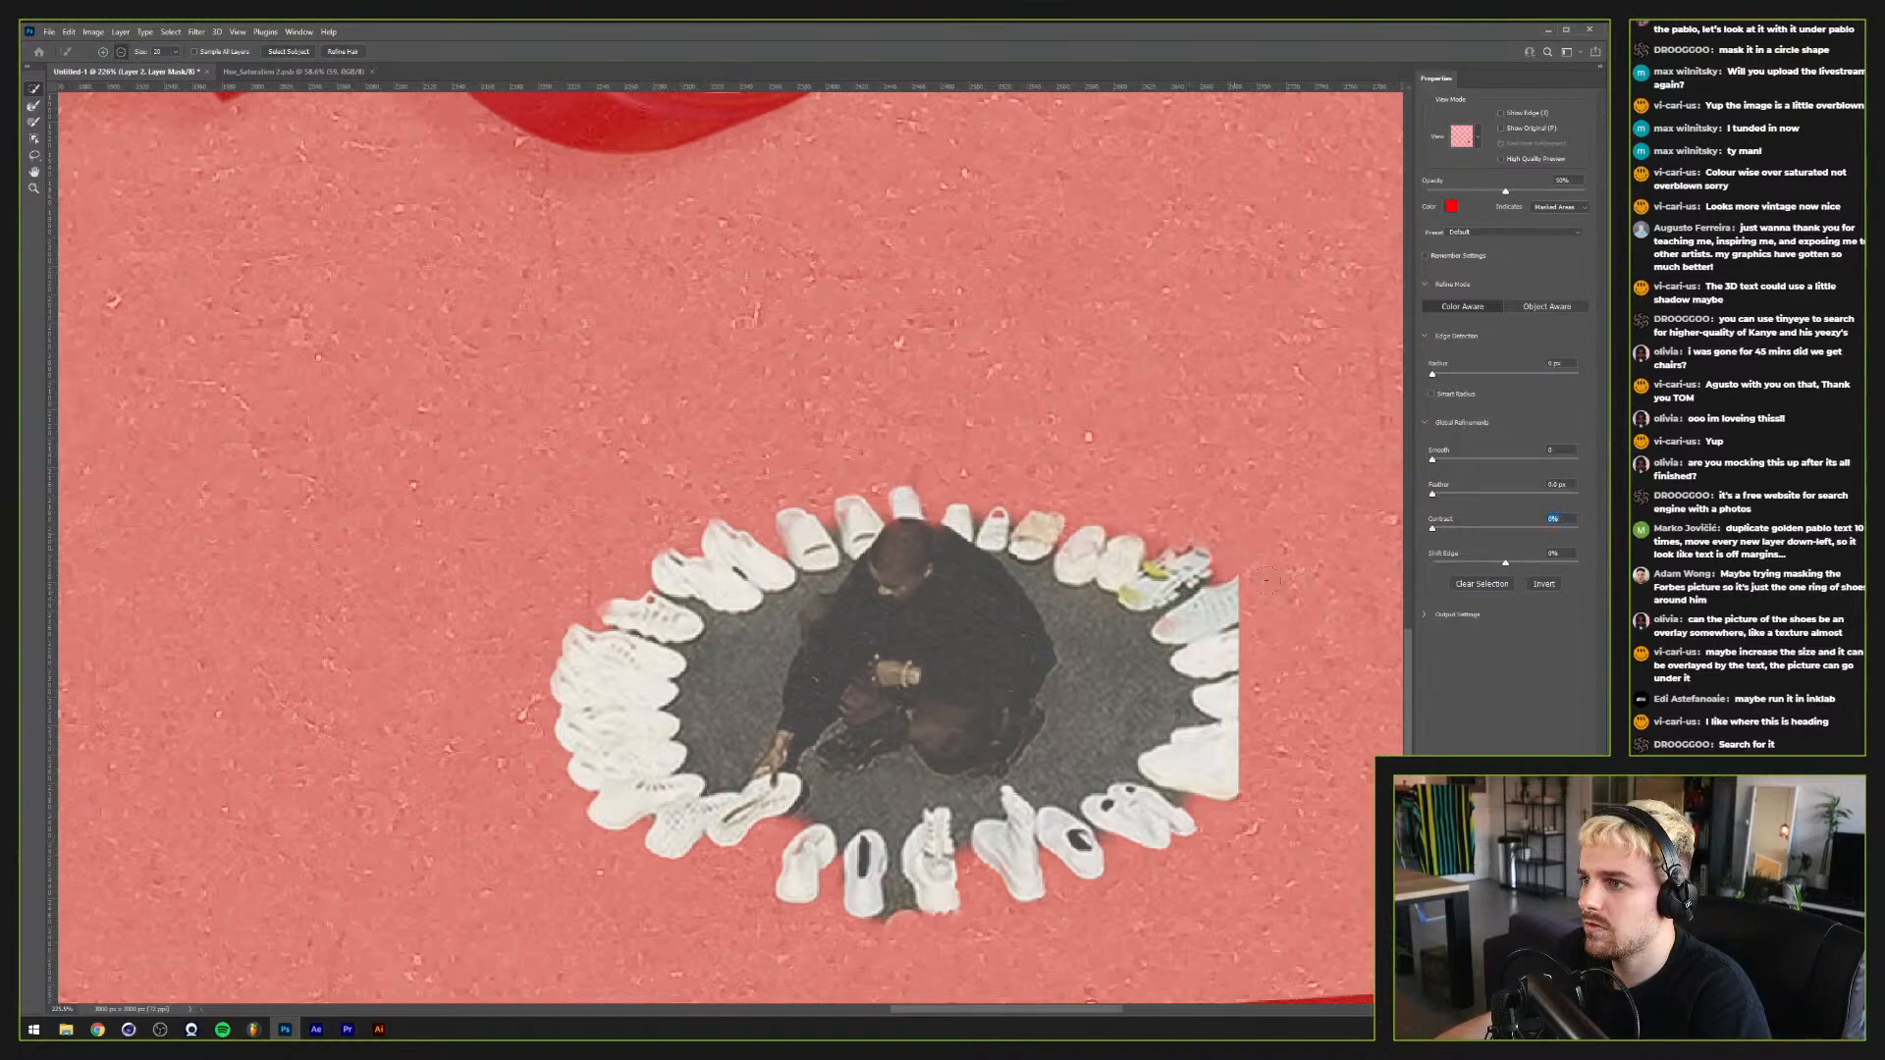
key(Return)
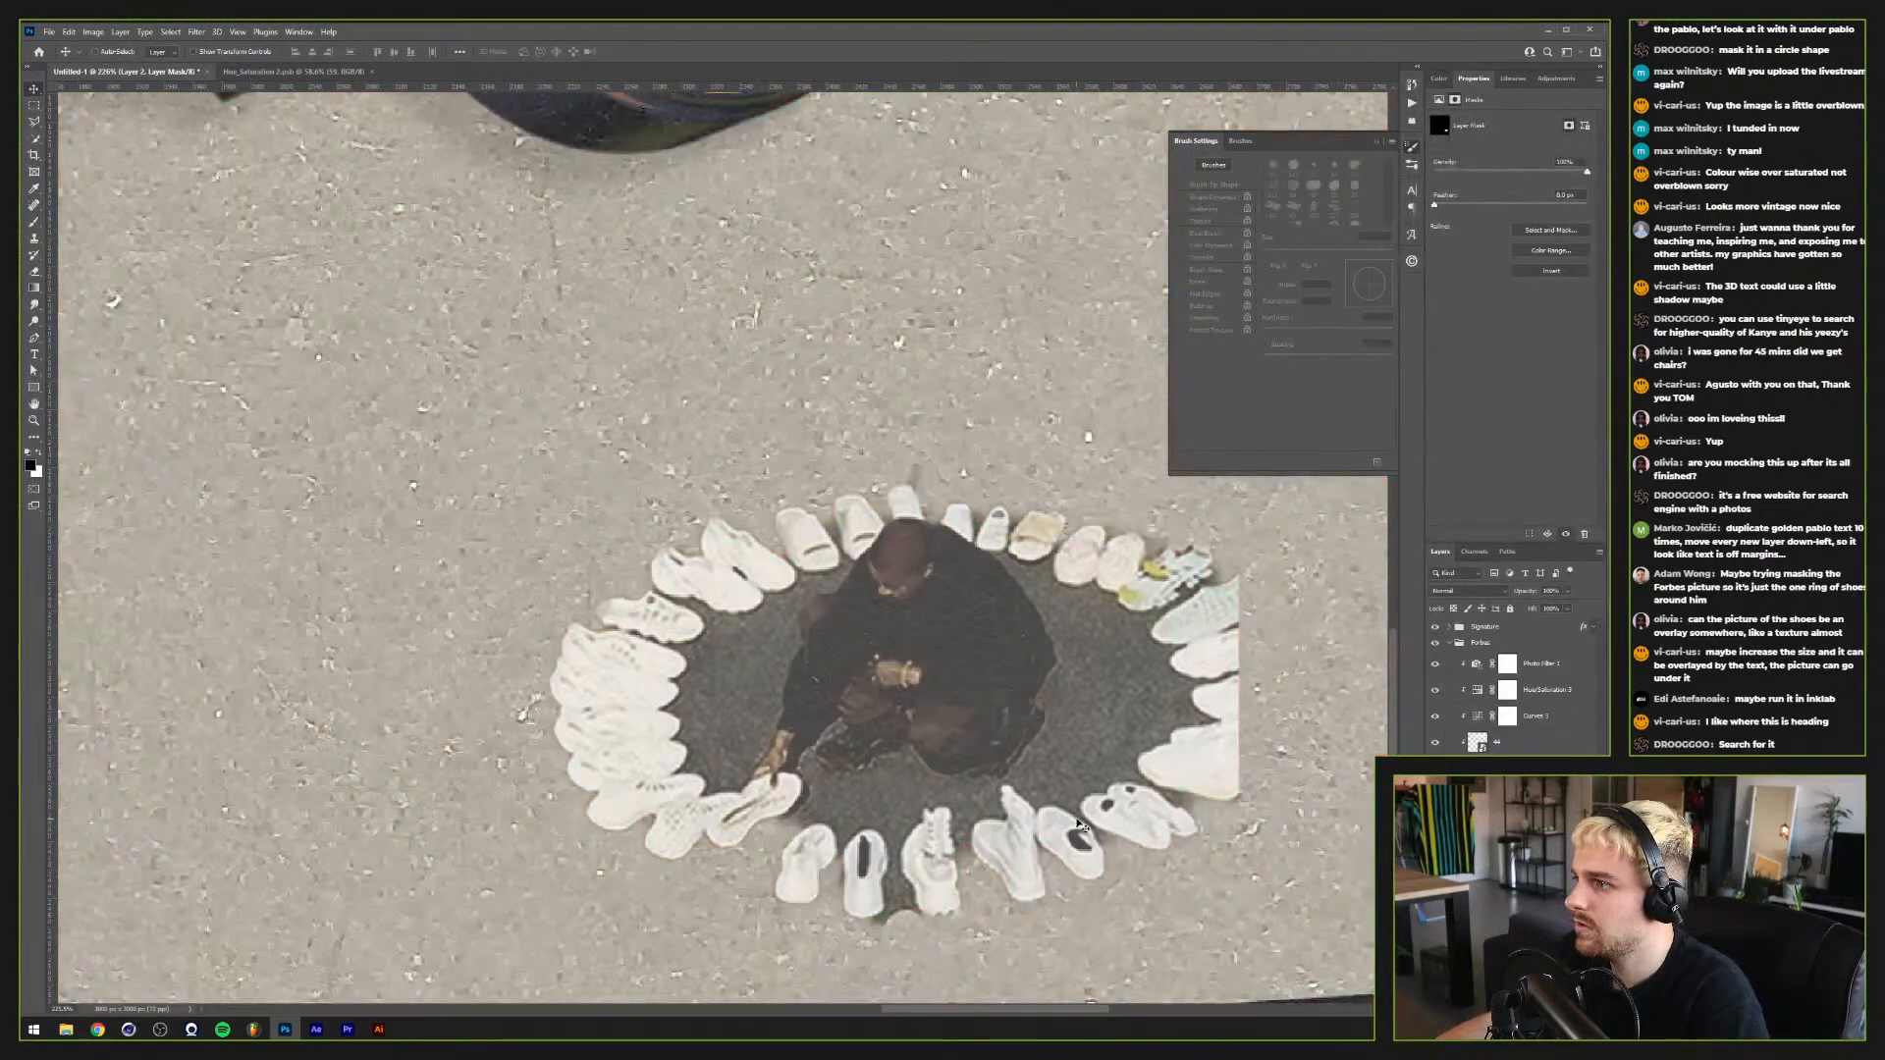
Step: Collapse the Forbes group and convert it to a smart object
scroll(1075, 823, down, 3)
scroll(1050, 807, up, 2)
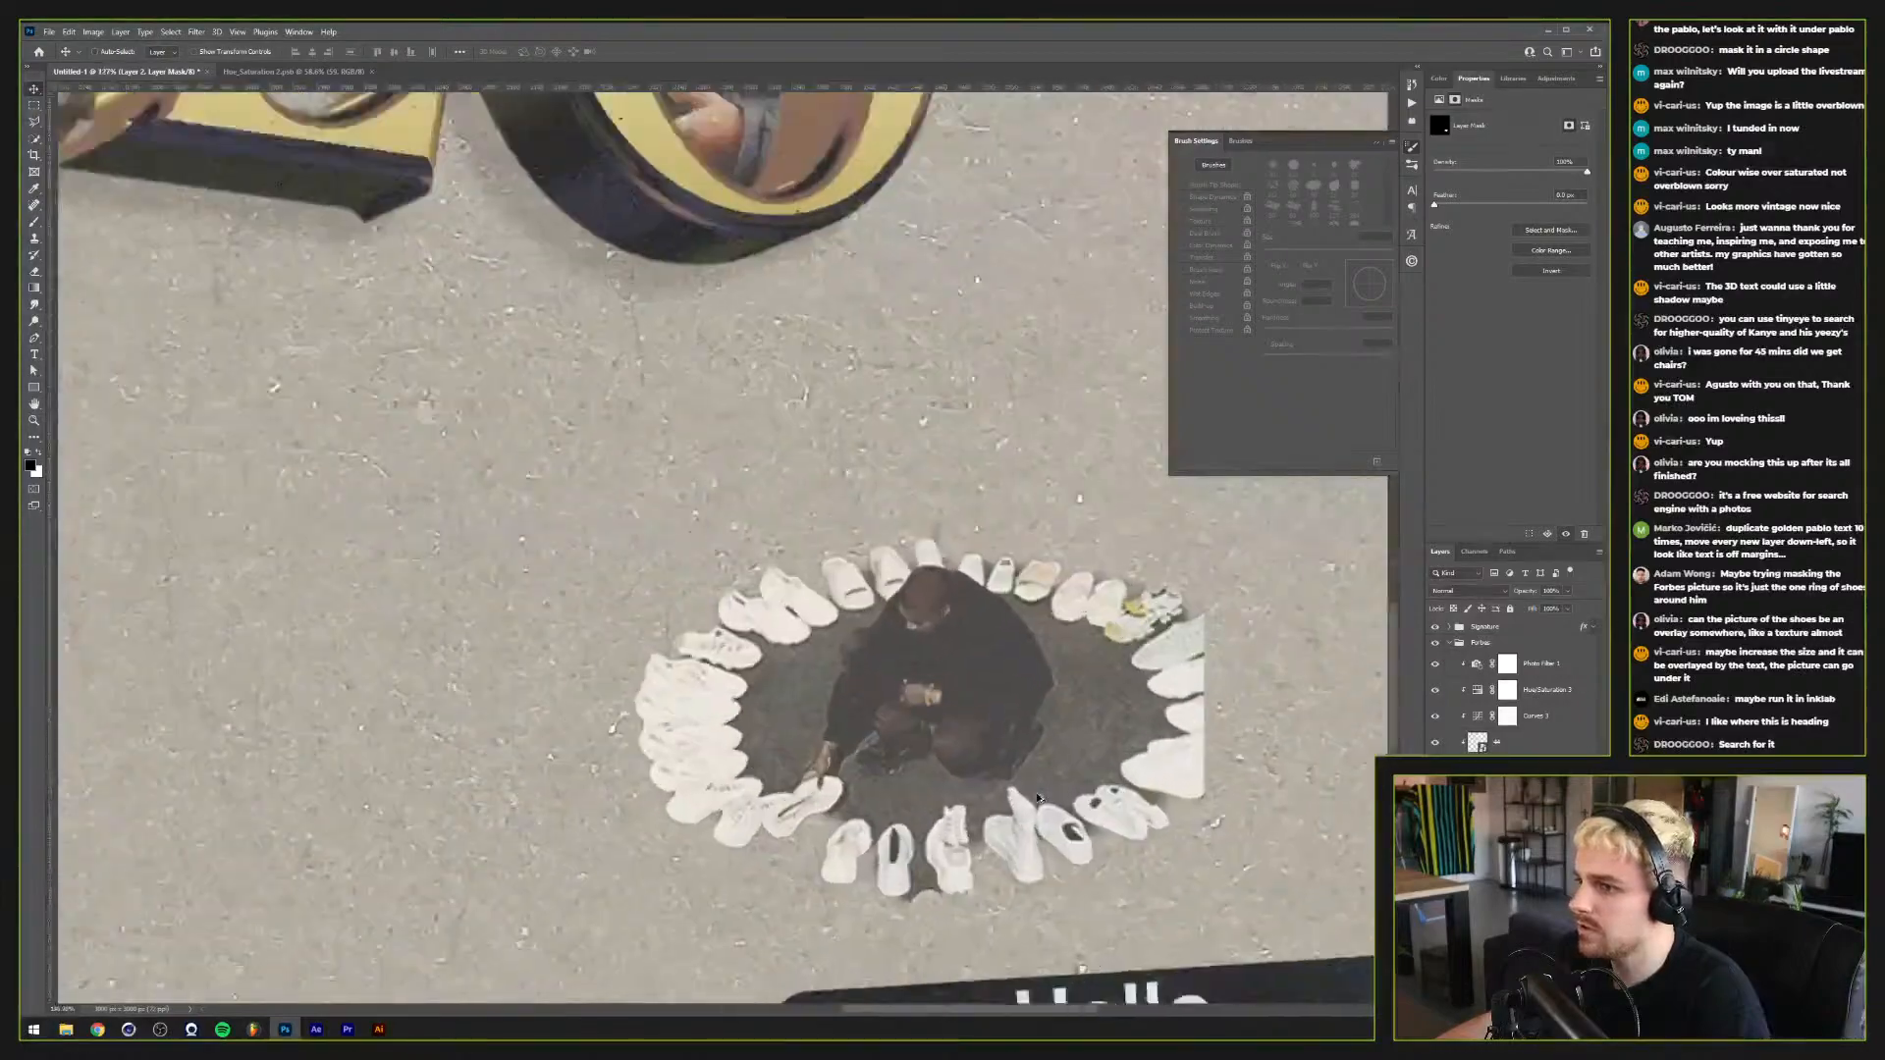
scroll(1038, 797, down, 5)
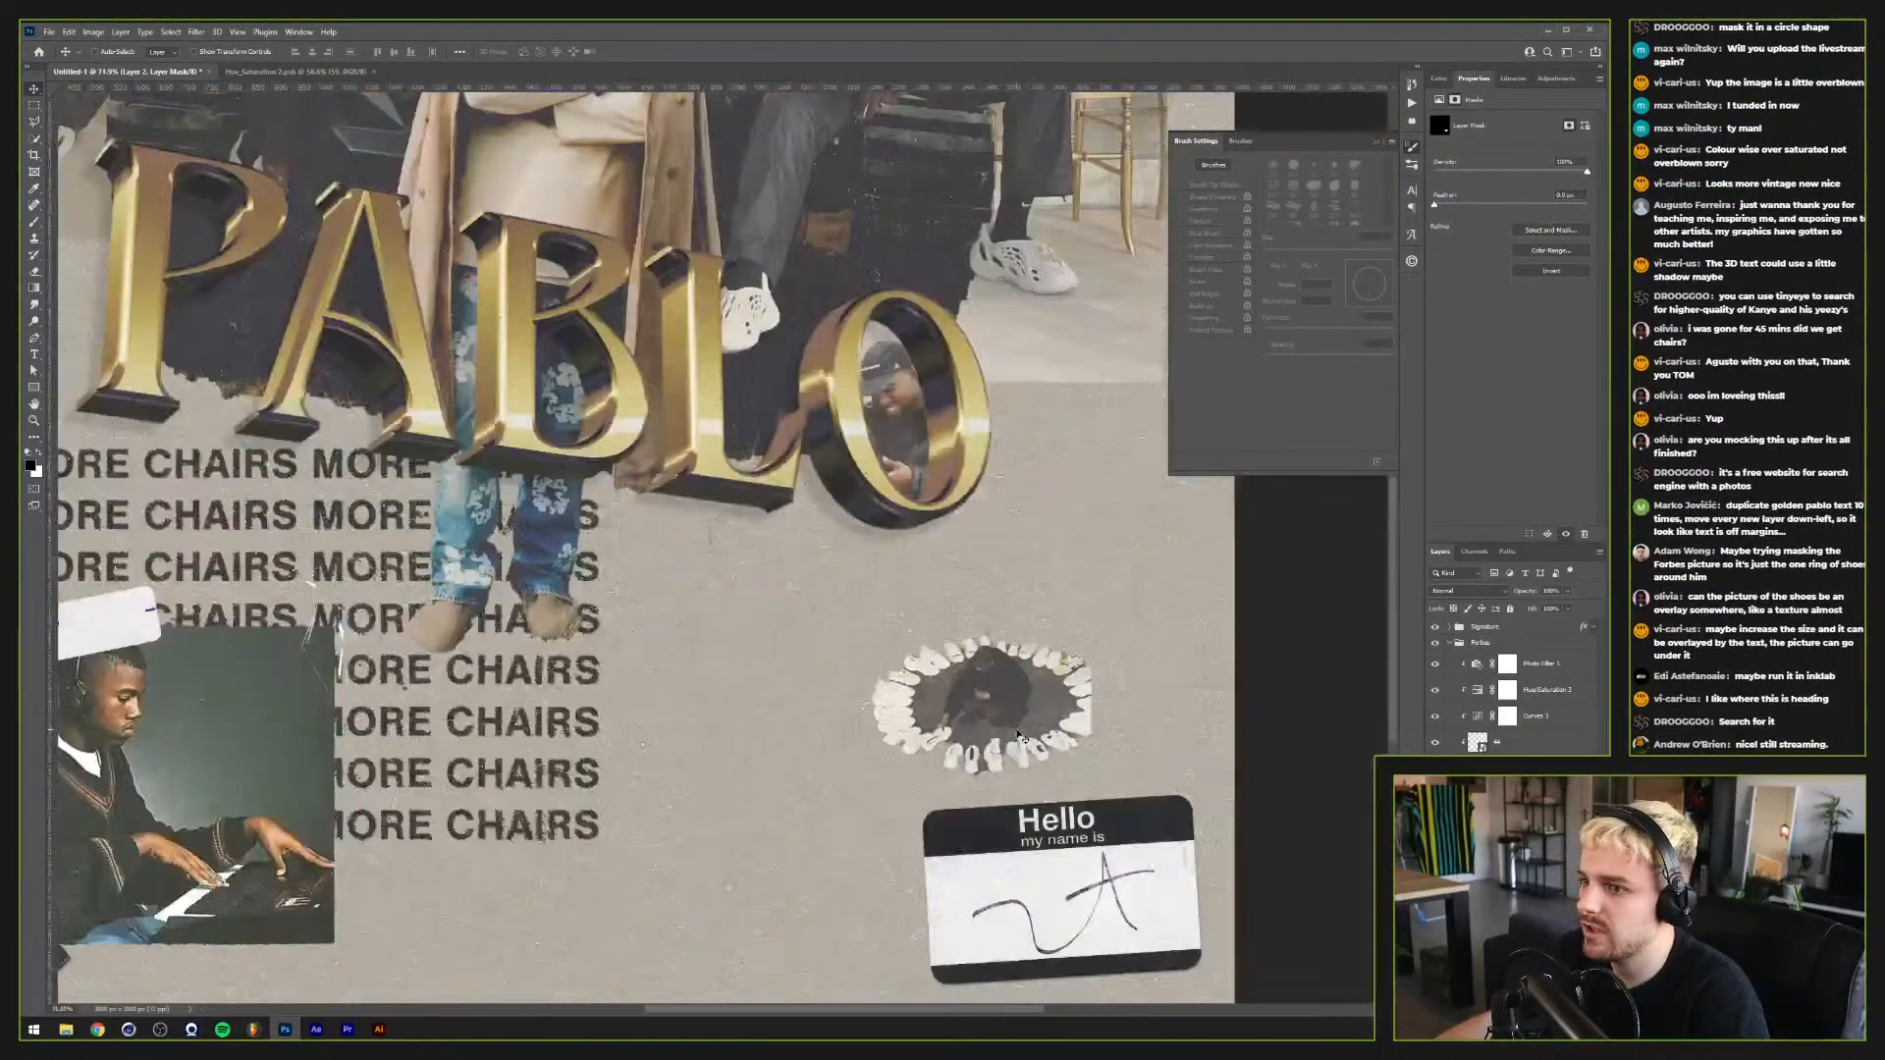
scroll(1018, 735, down, 2)
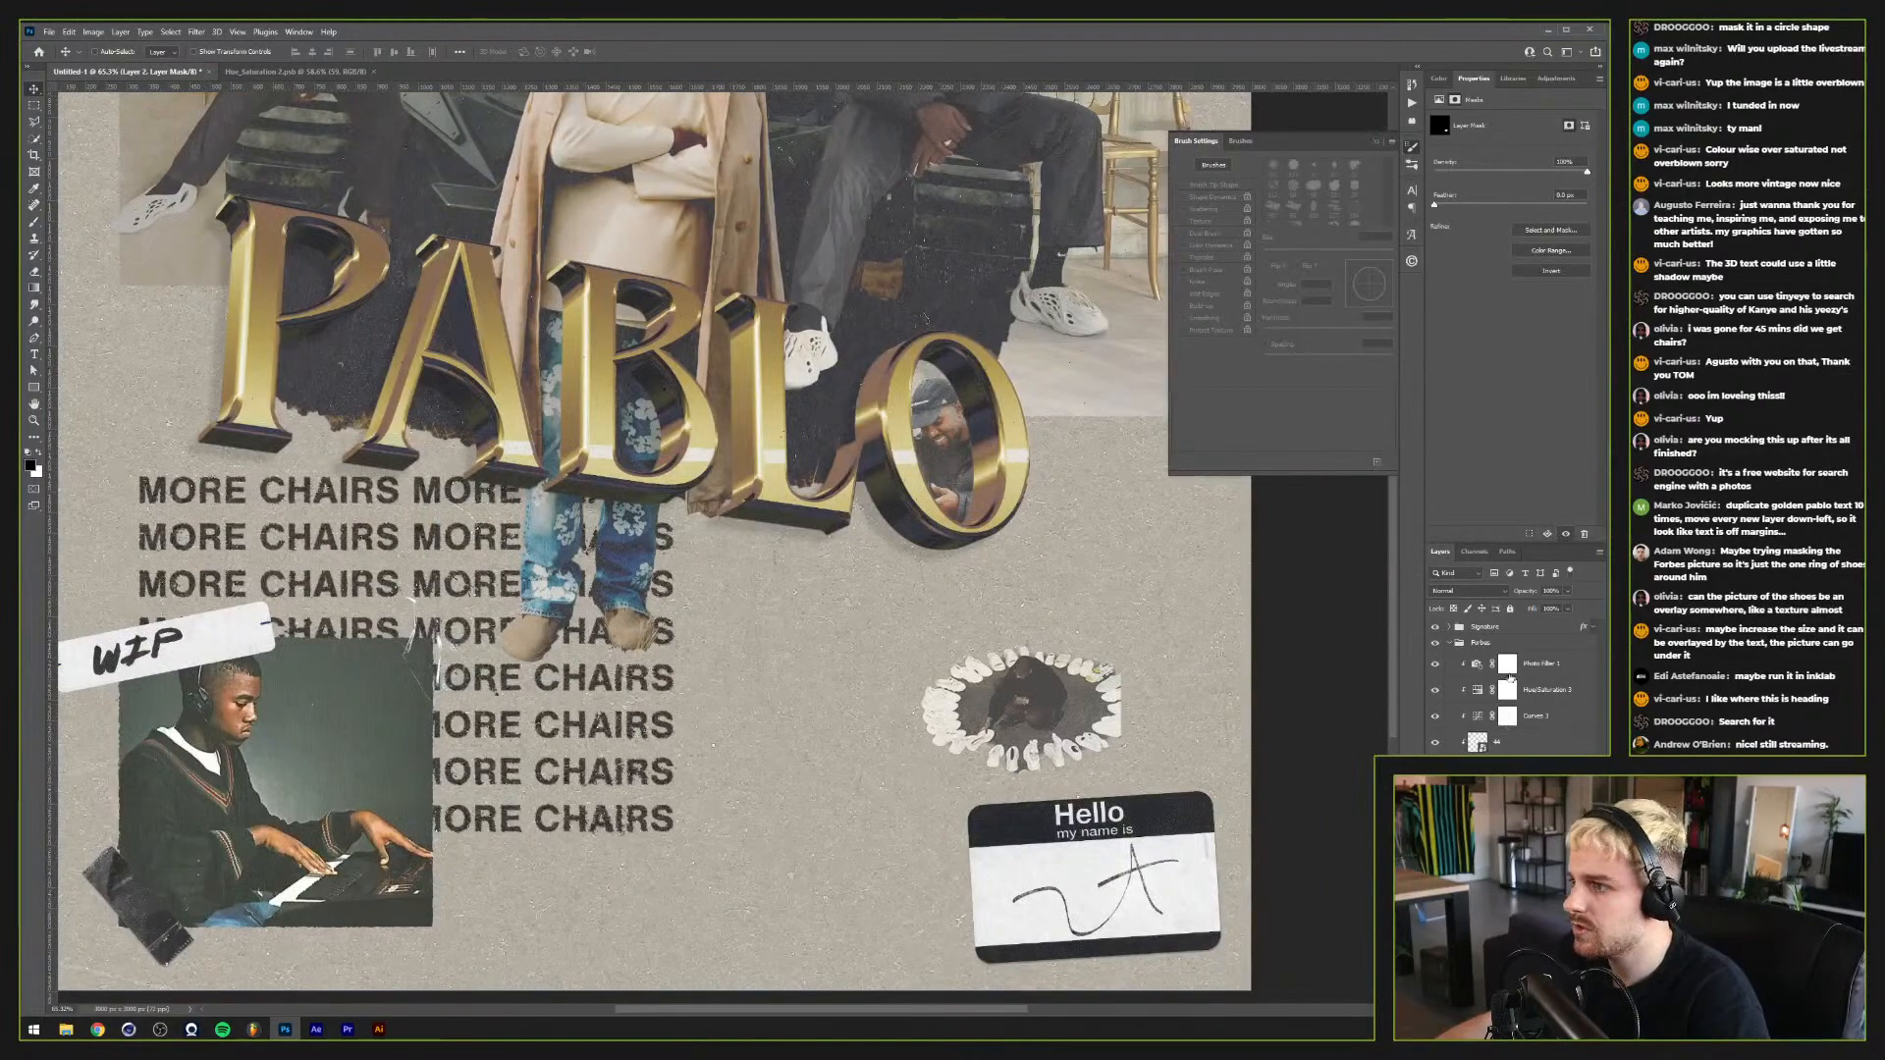
click(1464, 644)
click(1450, 643)
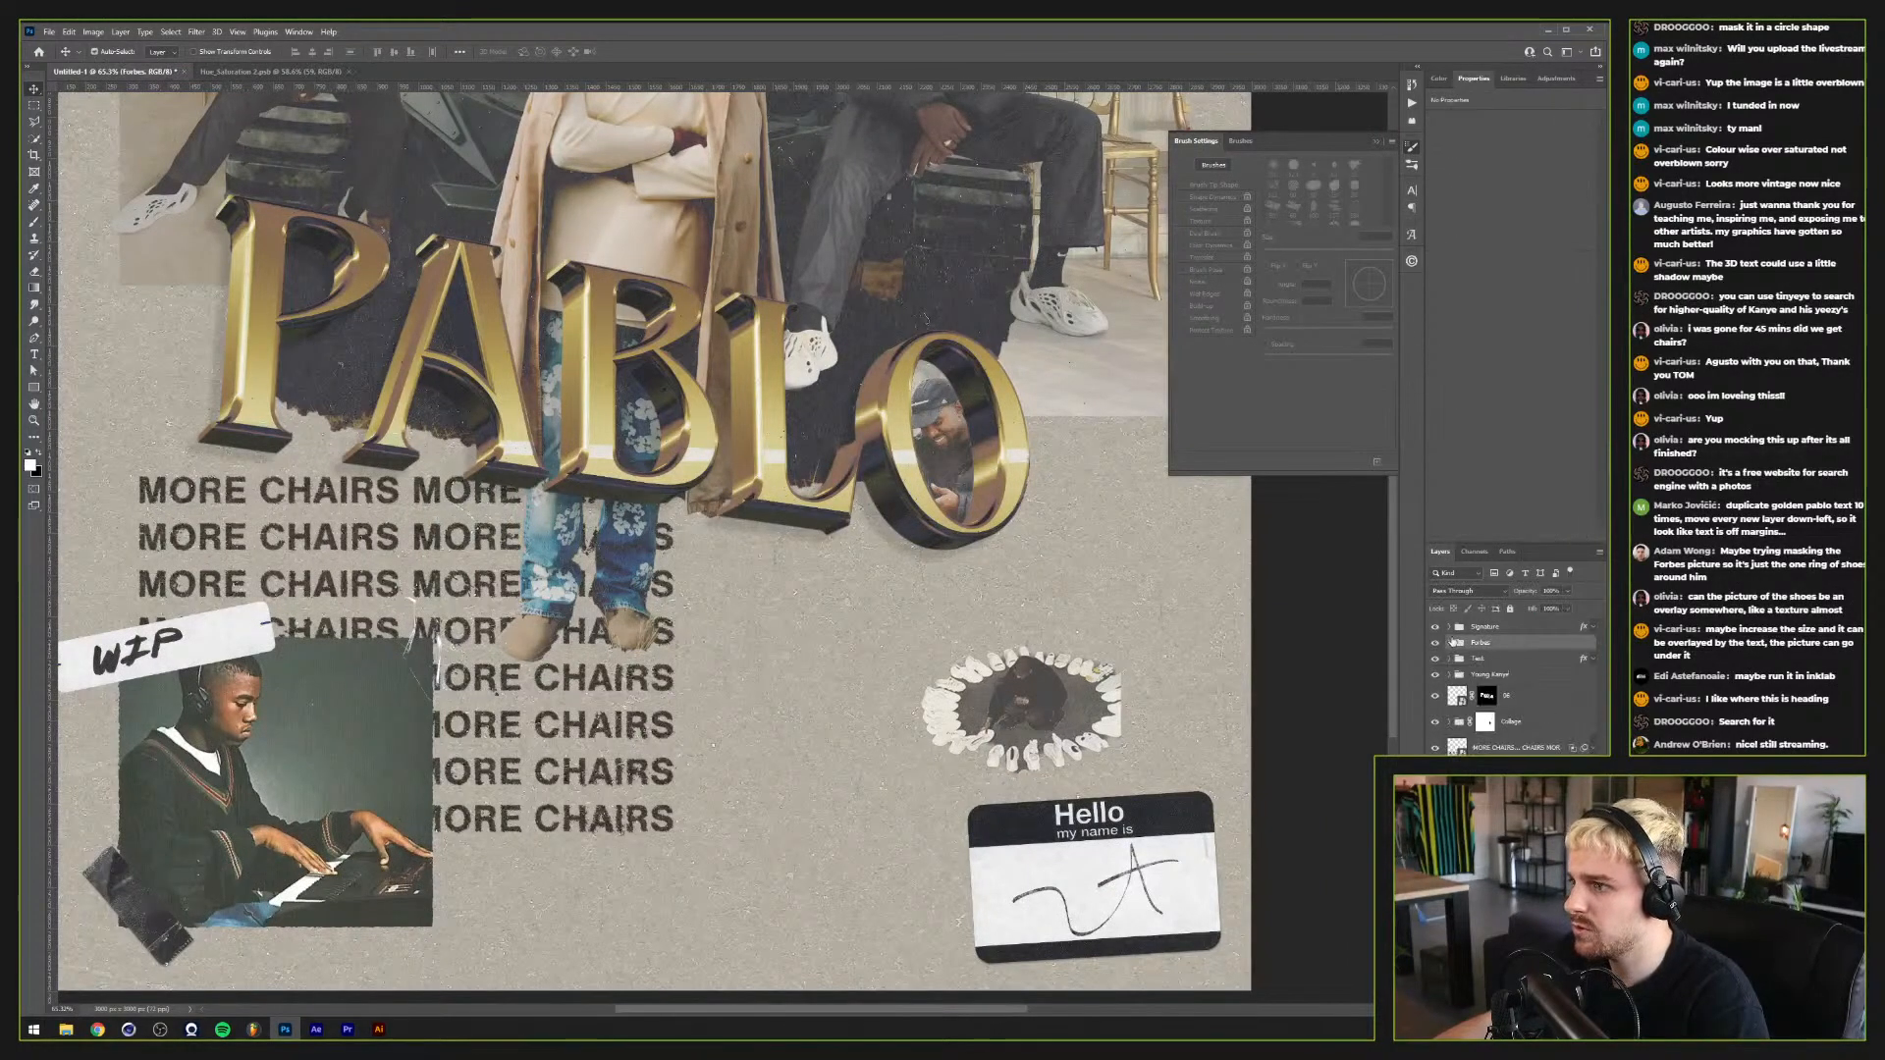
key(ctrl+t)
key(Escape)
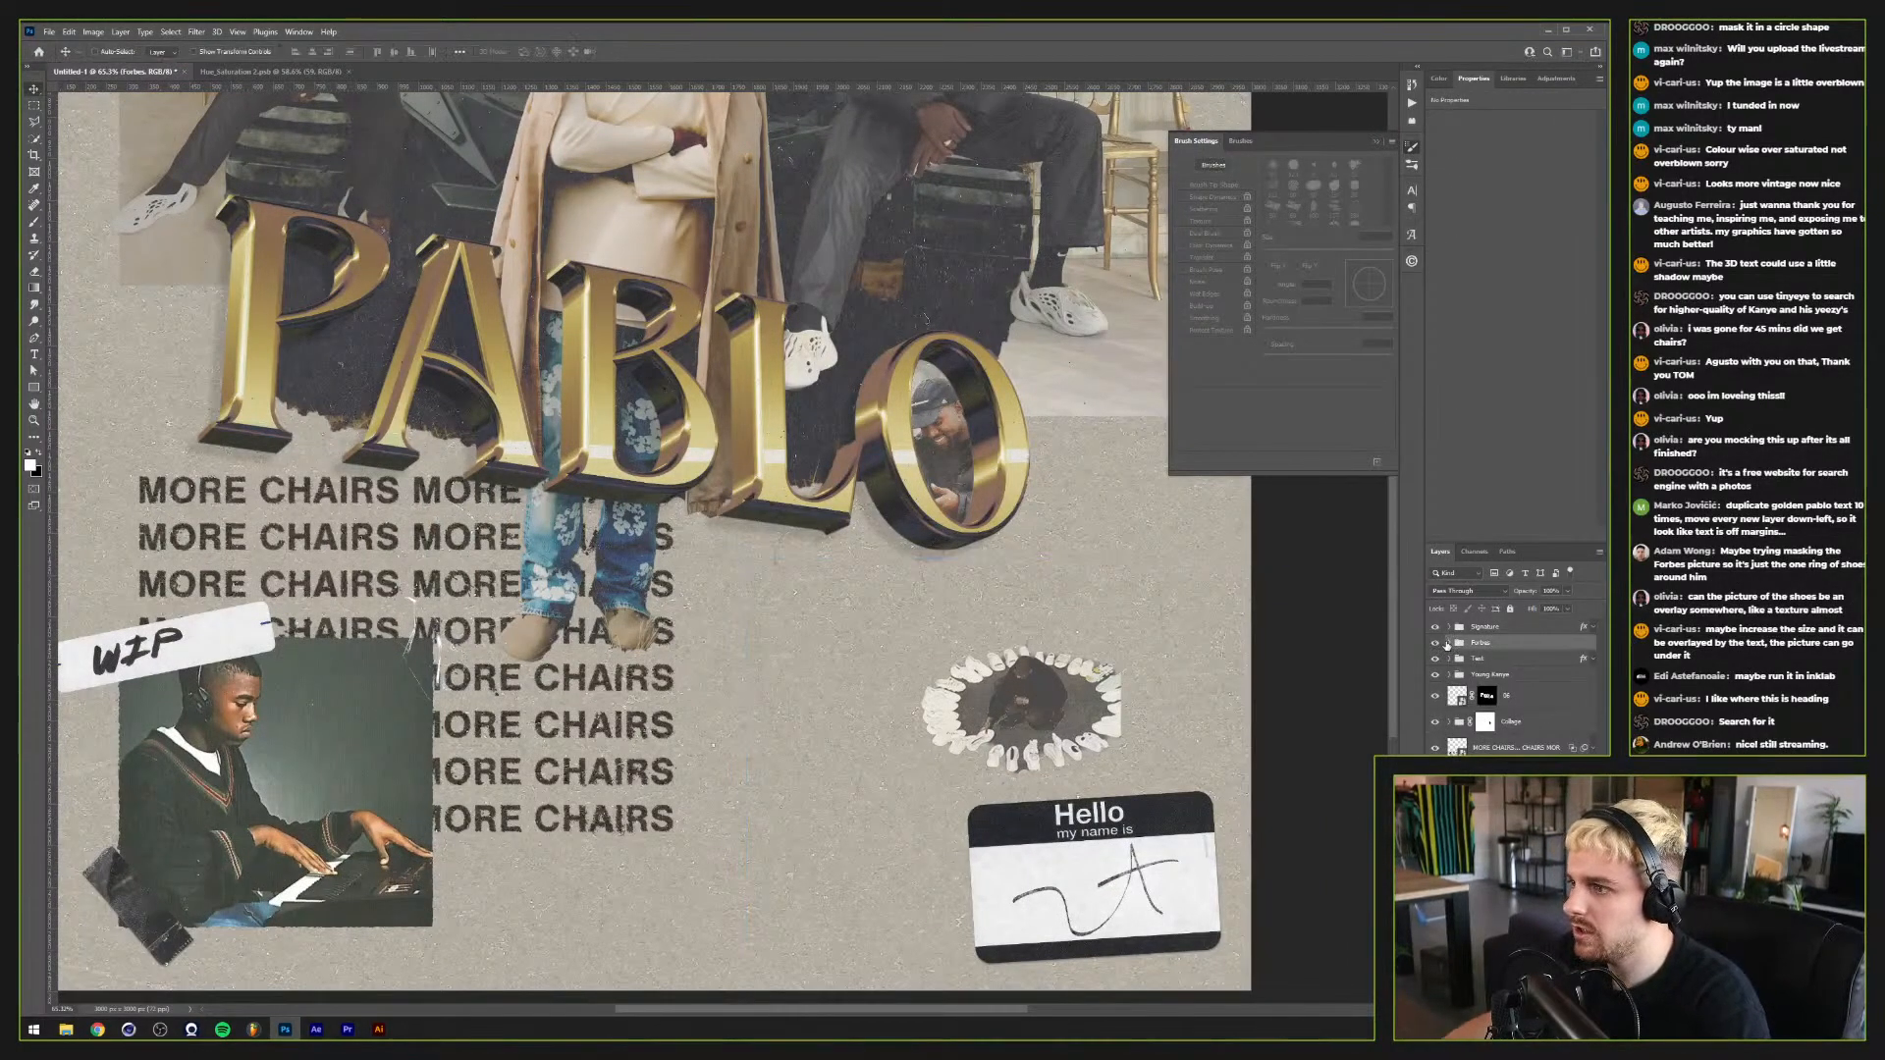
right_click(1470, 642)
click(1526, 287)
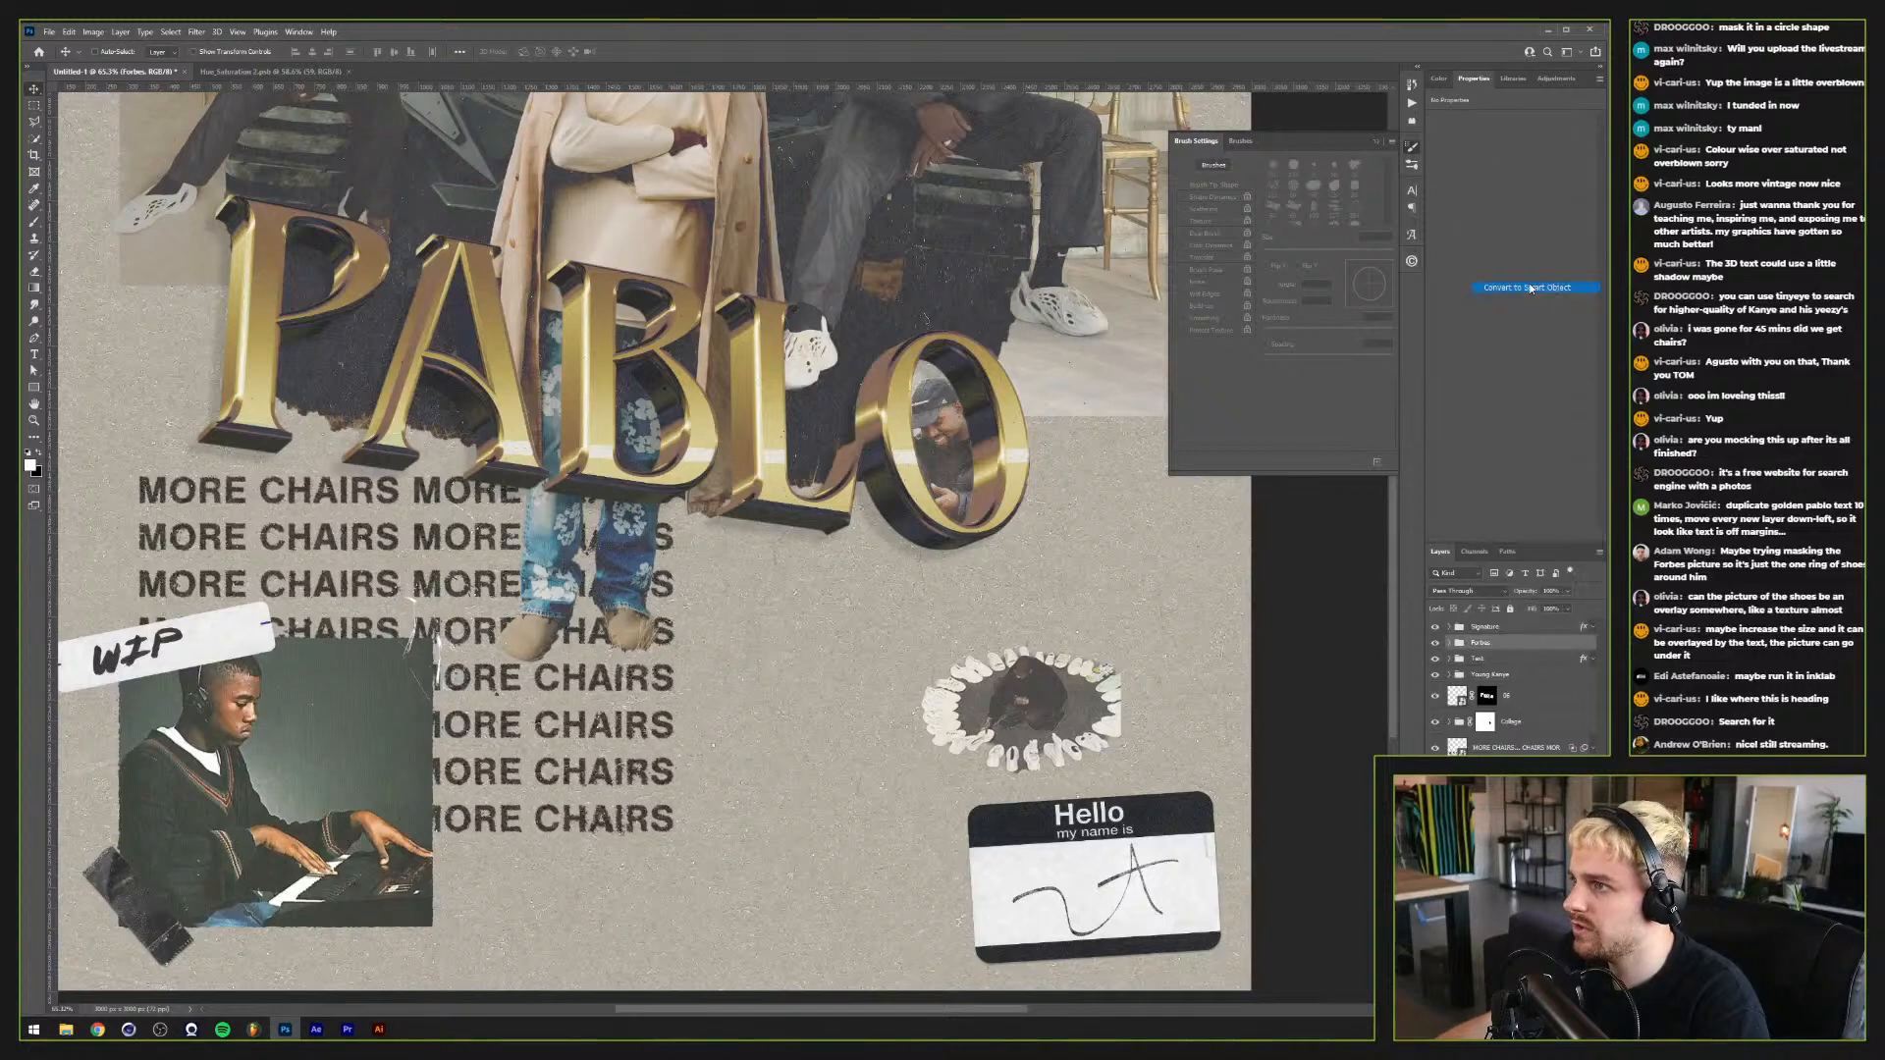
Step: Enlarge the Forbes shoe-ring cutout proportionally so it sits just above the Hello name tag
key(ctrl+t)
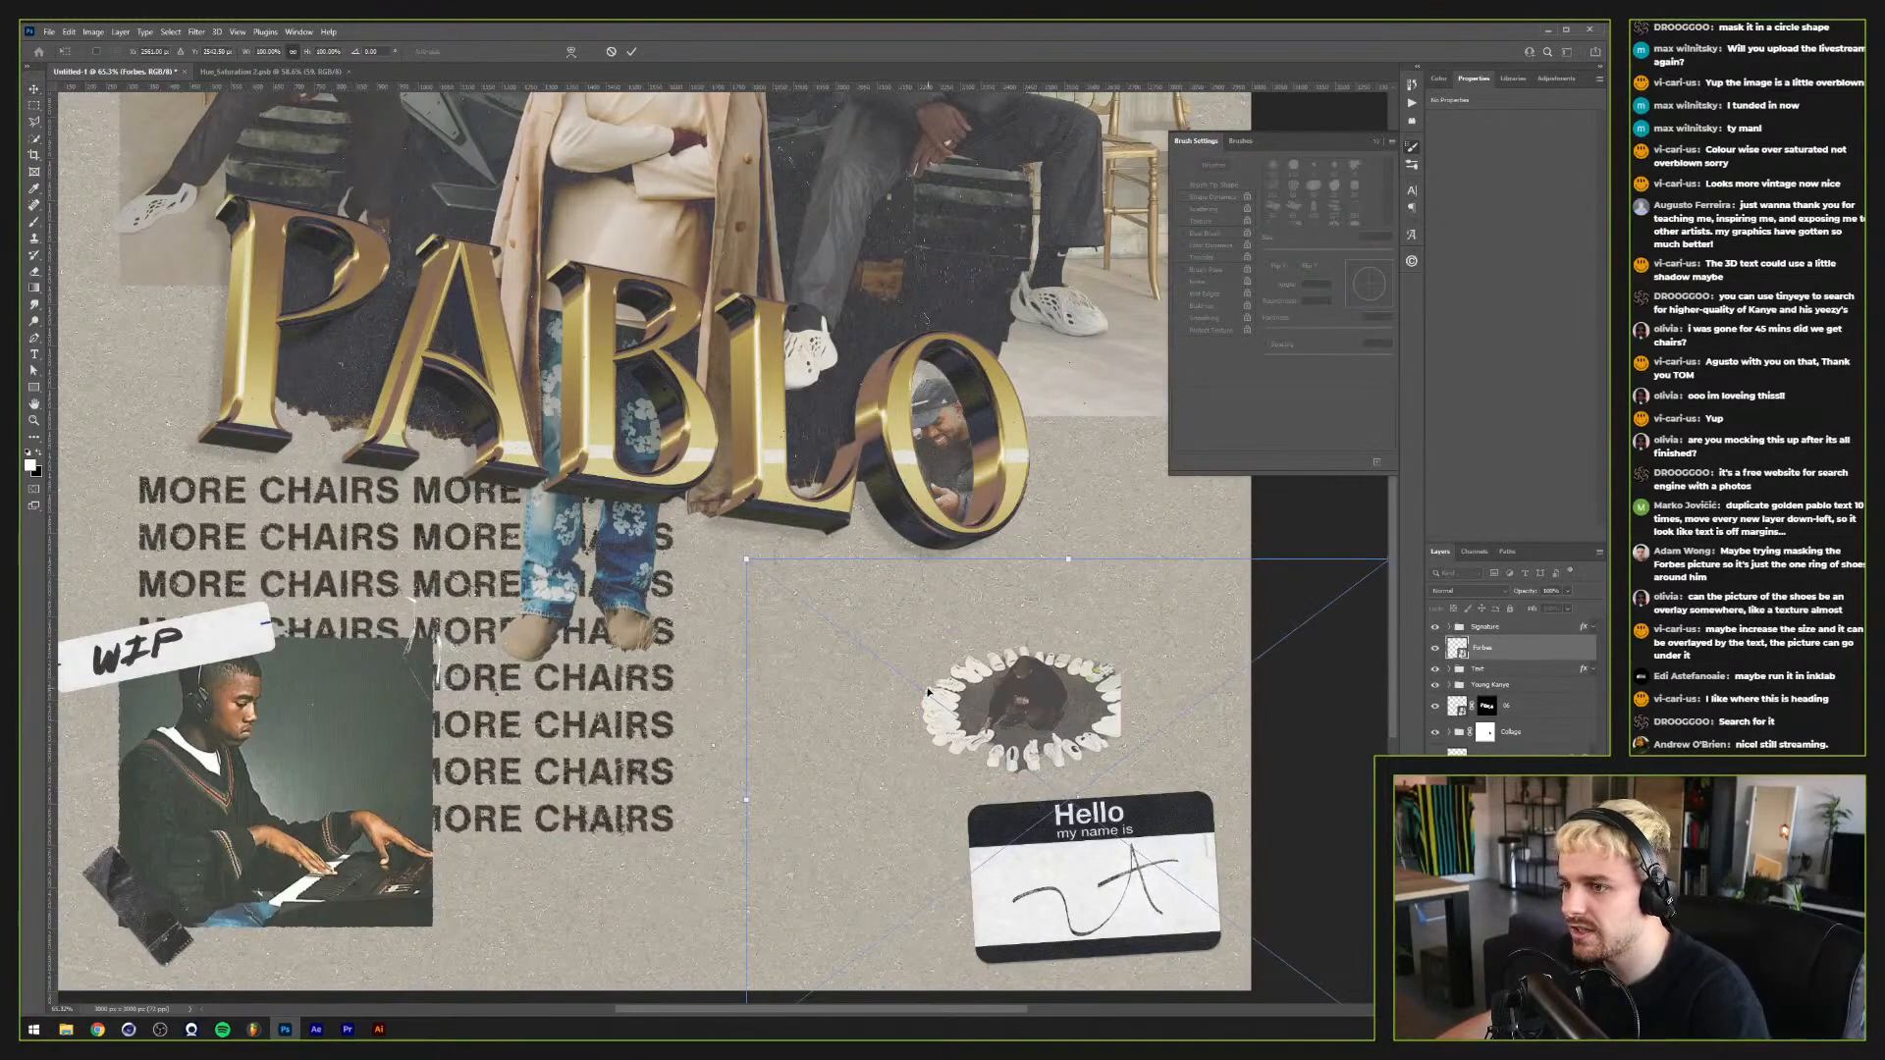
drag(747, 798, 553, 835)
scroll(969, 667, down, 2)
key(alt+space)
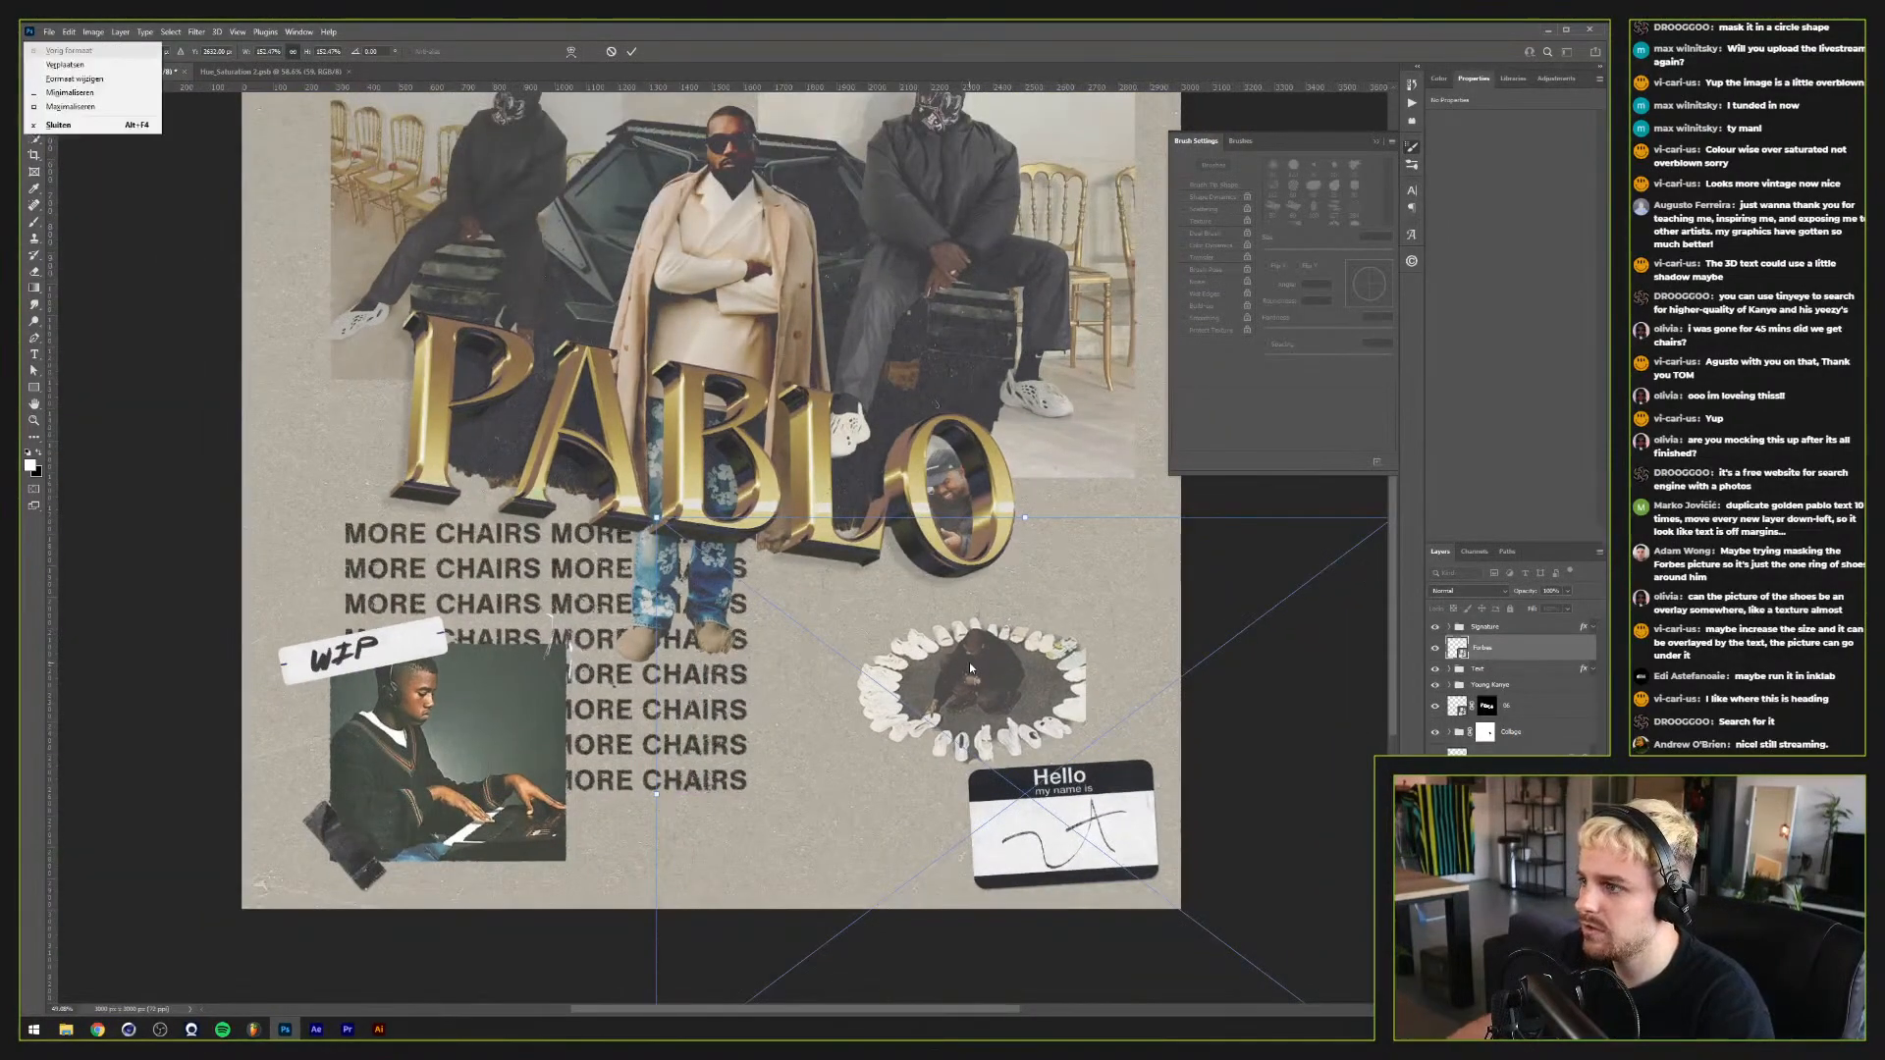
click(631, 51)
click(631, 51)
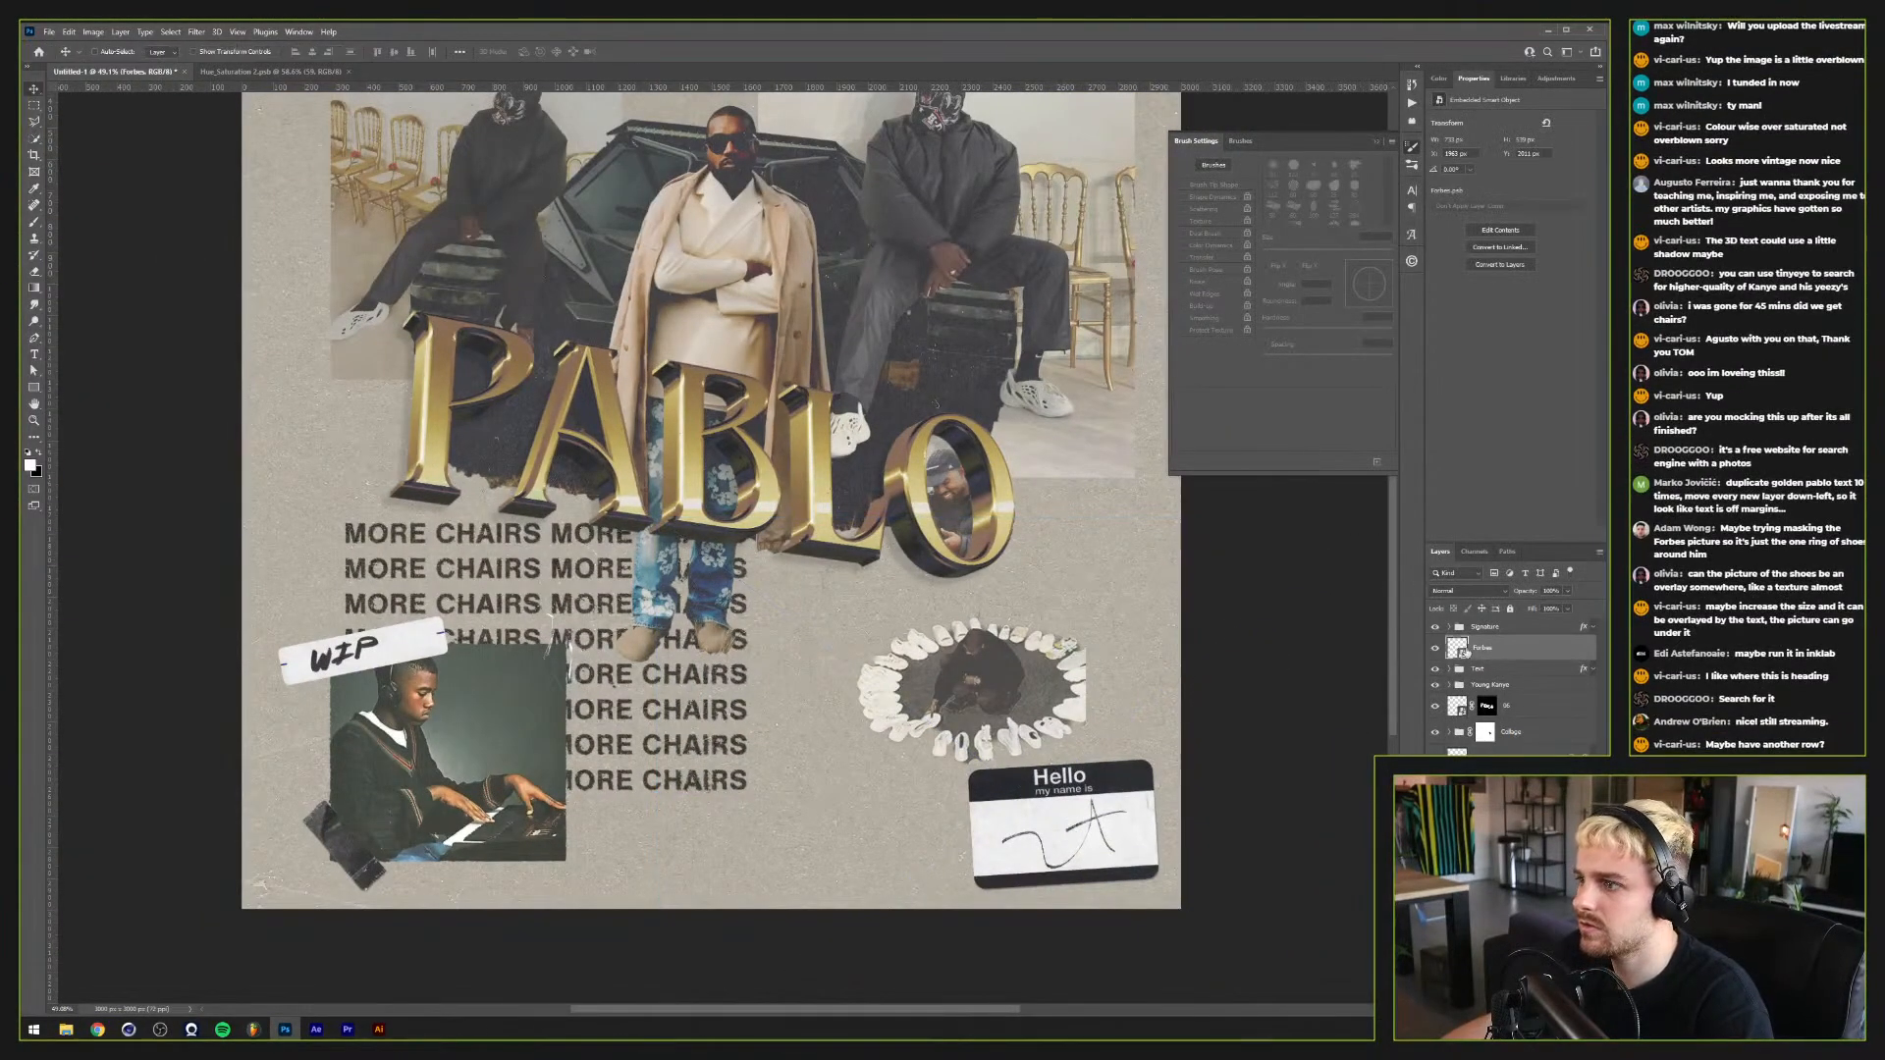
Step: Crop the canvas of the Forbes smart object closely around the shoe-ring cutout, and save and close it
double_click(1455, 648)
click(1449, 627)
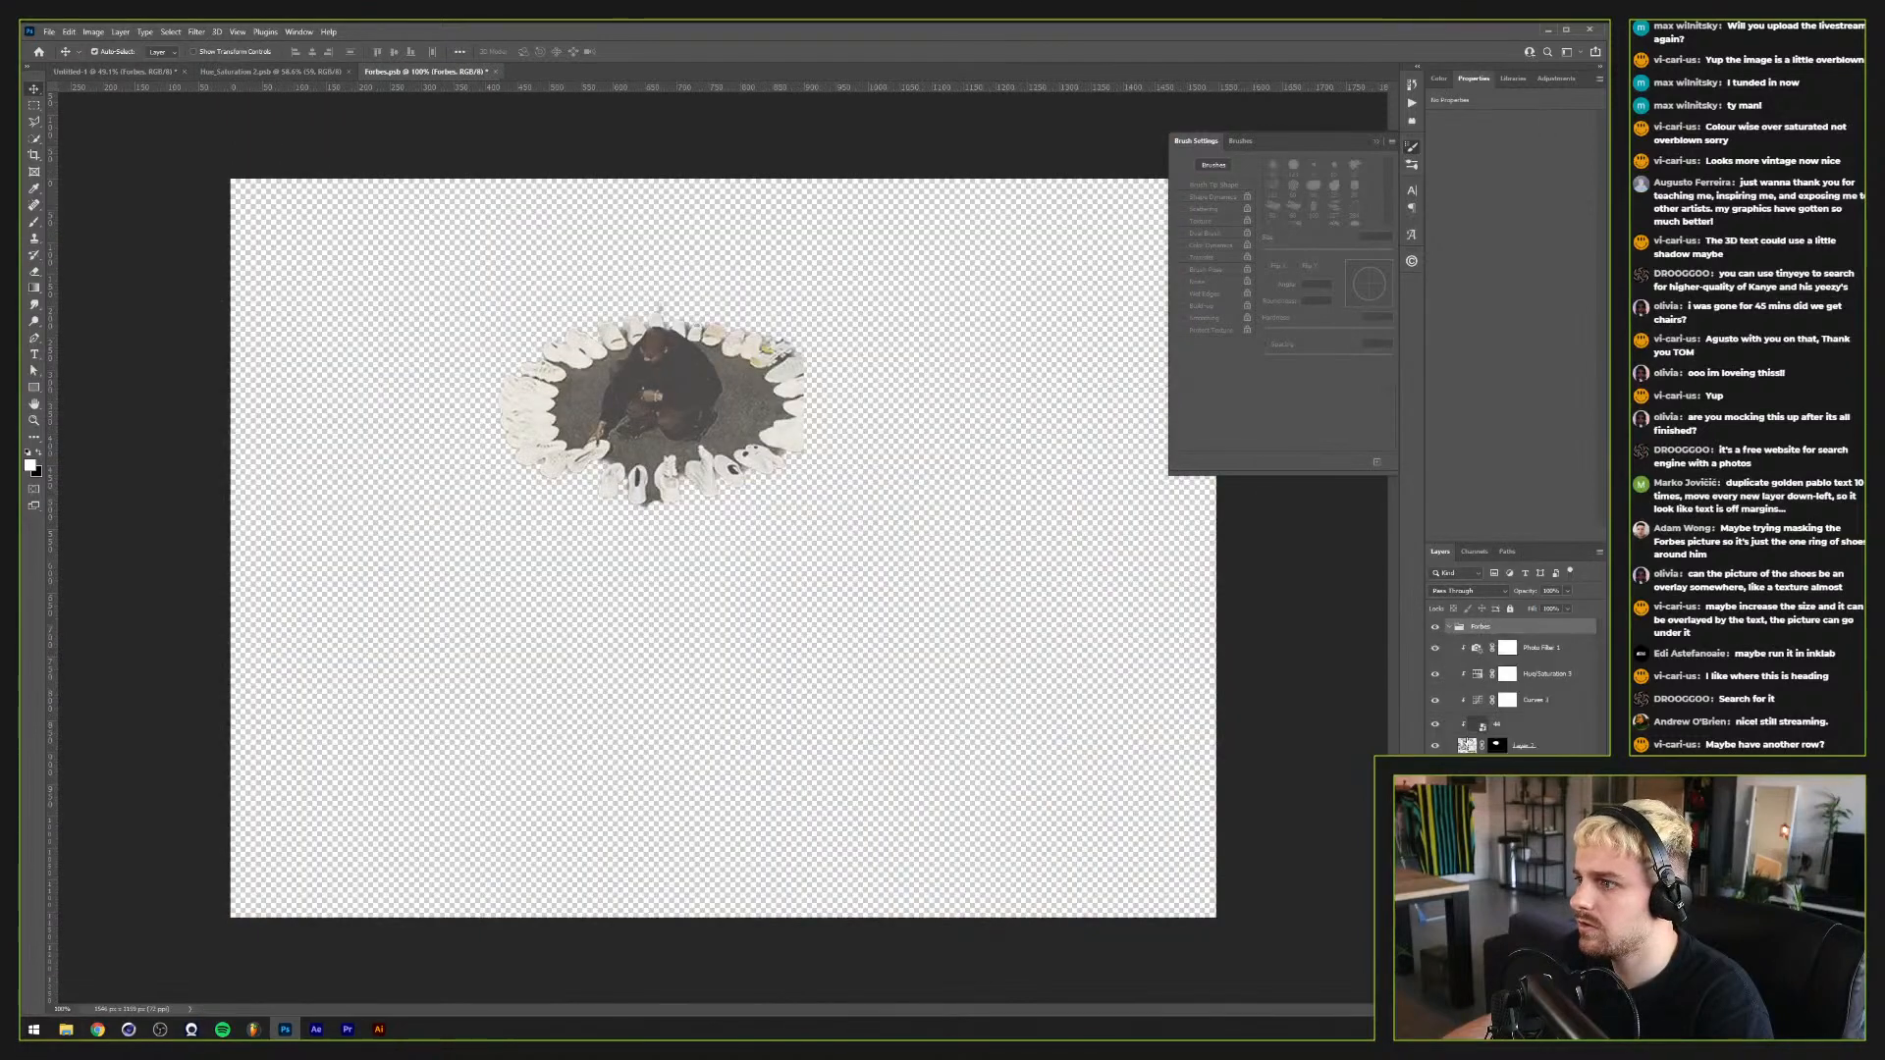
ctrl+click(1495, 746)
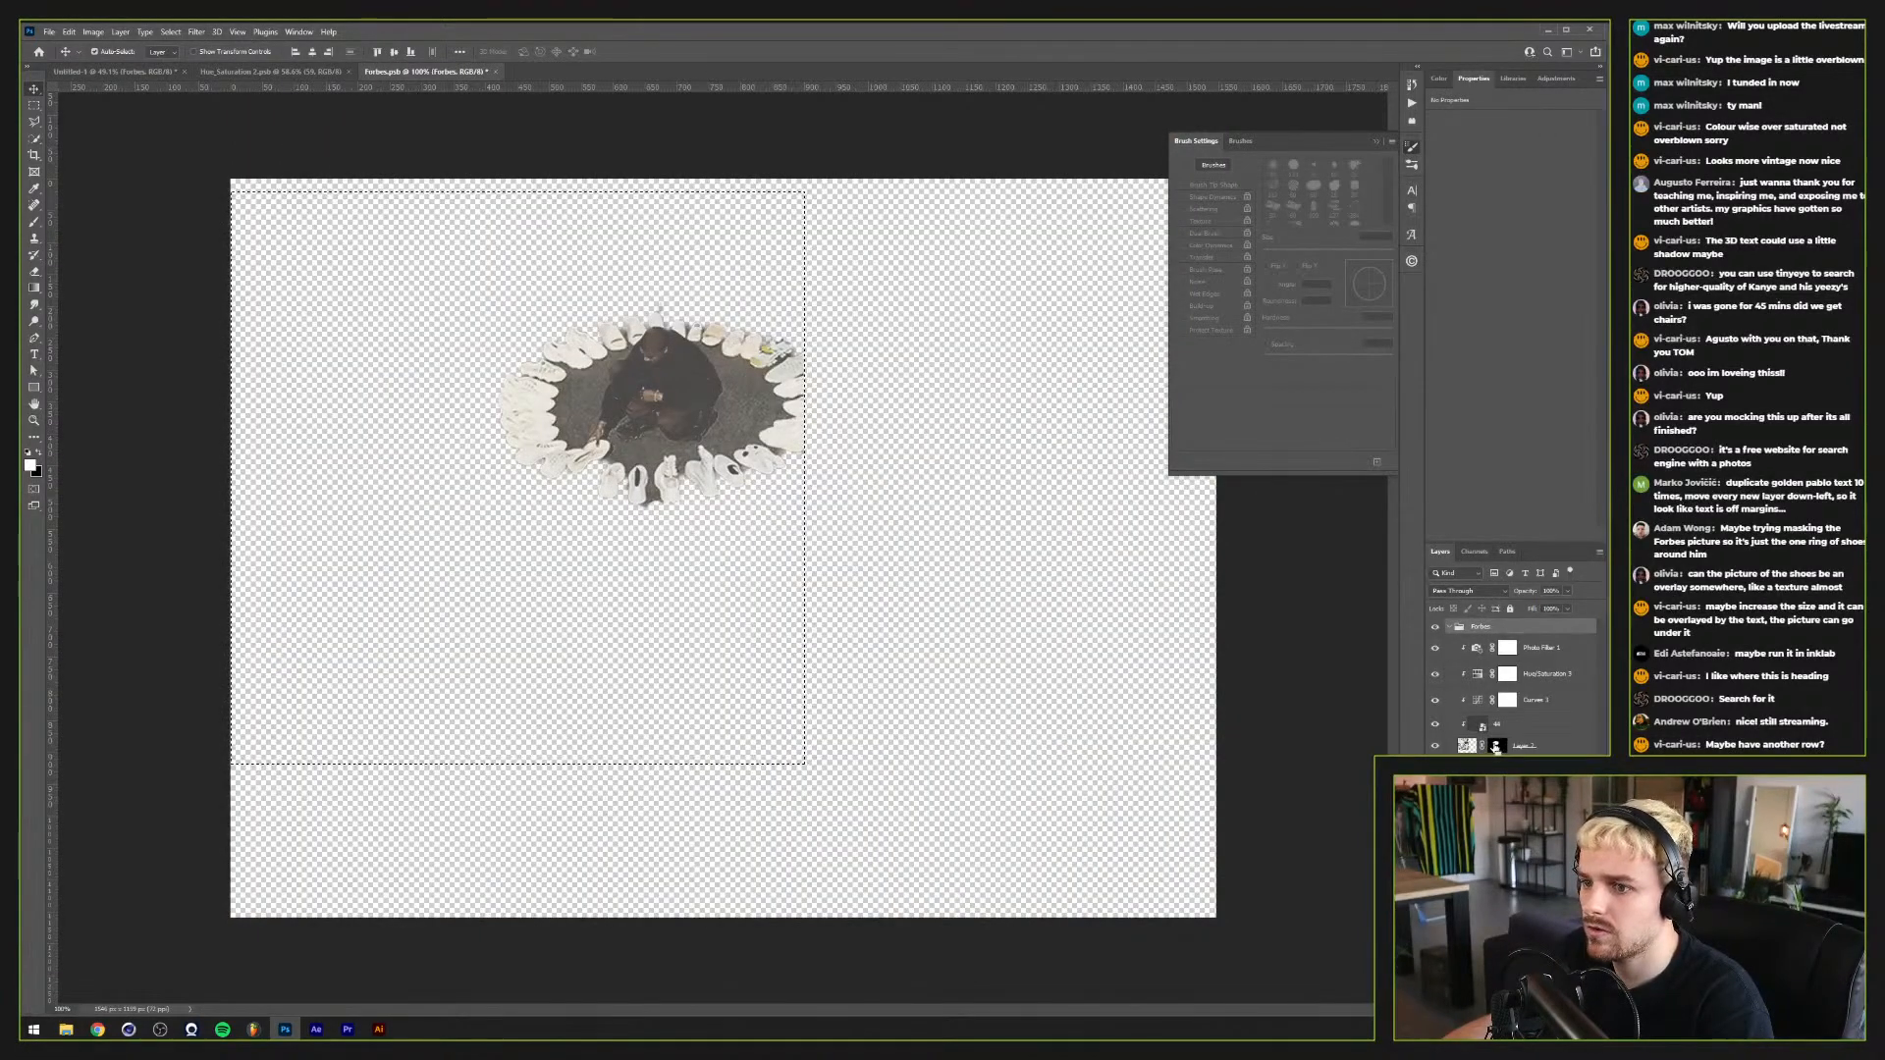
click(34, 104)
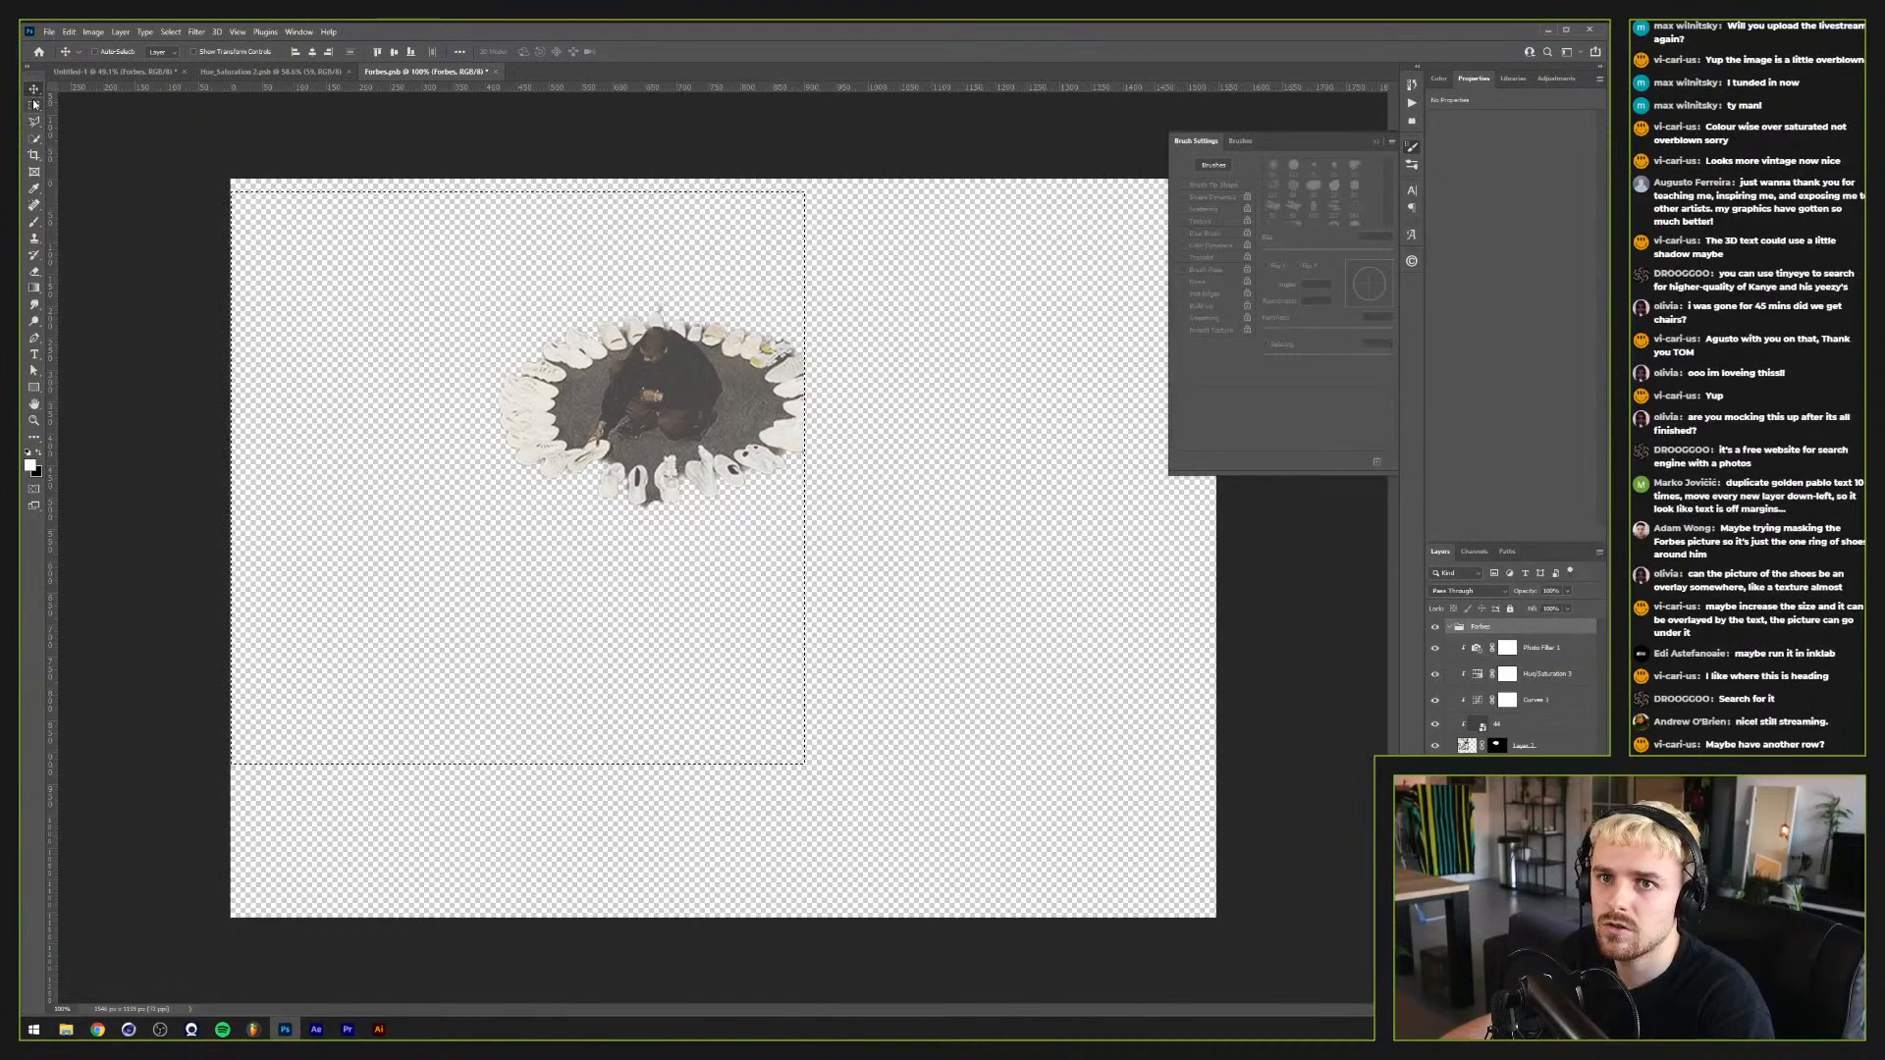
drag(470, 283, 837, 546)
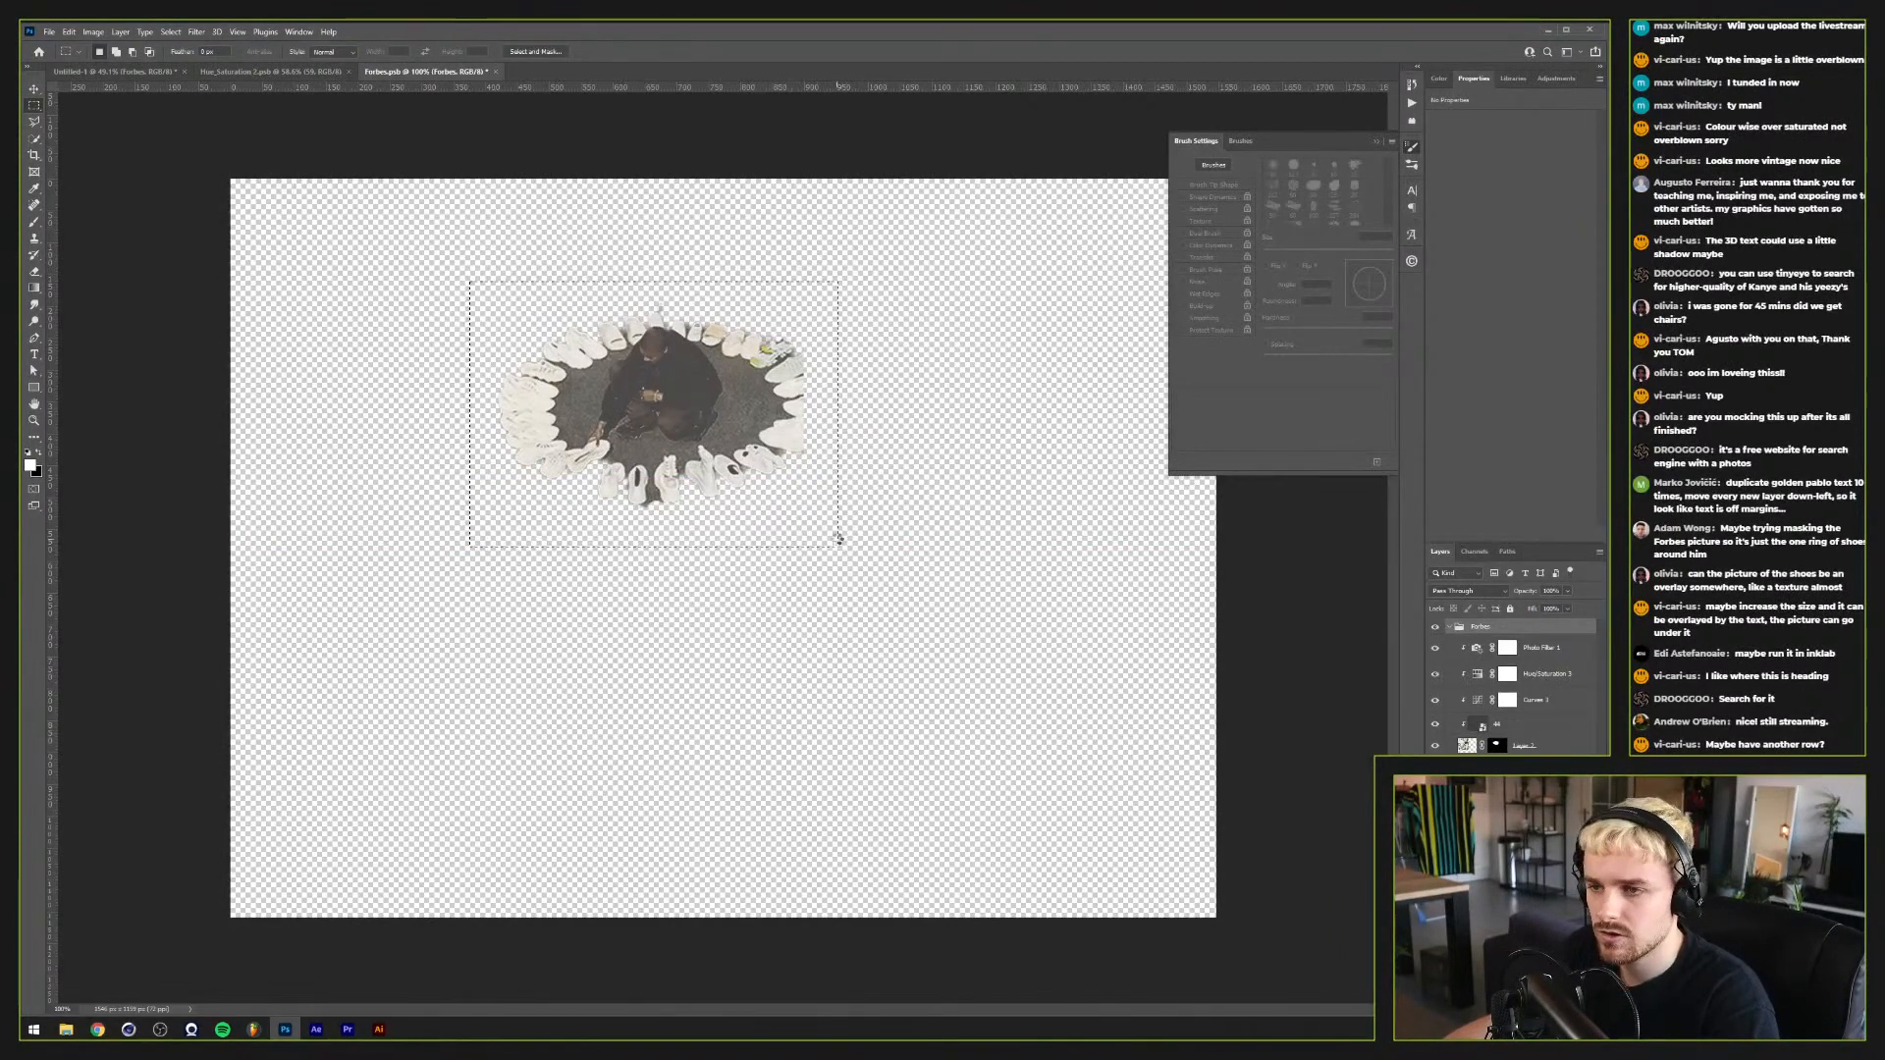
key(alt+i)
key(p)
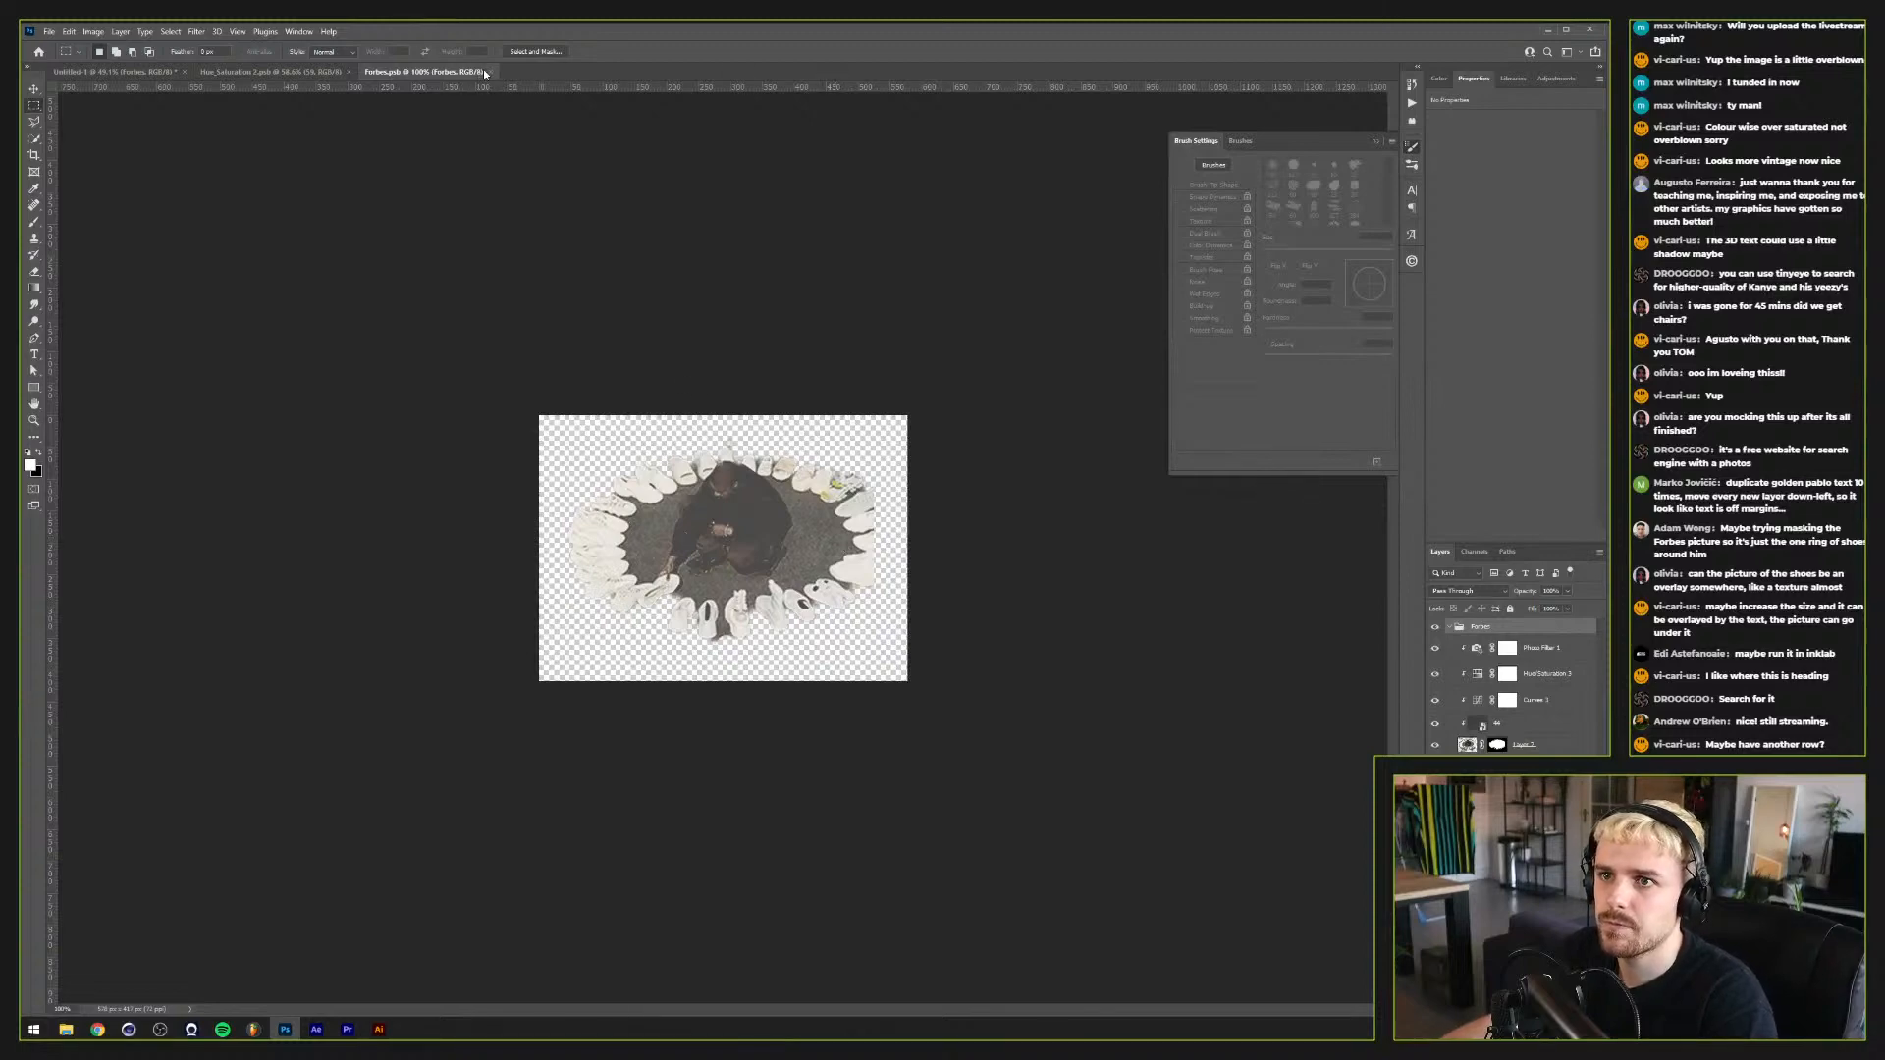
click(488, 72)
Step: Enlarge the Forbes shoe ring, tilt it slightly counter-clockwise and place it partly behind the Hello name tag
key(ctrl+t)
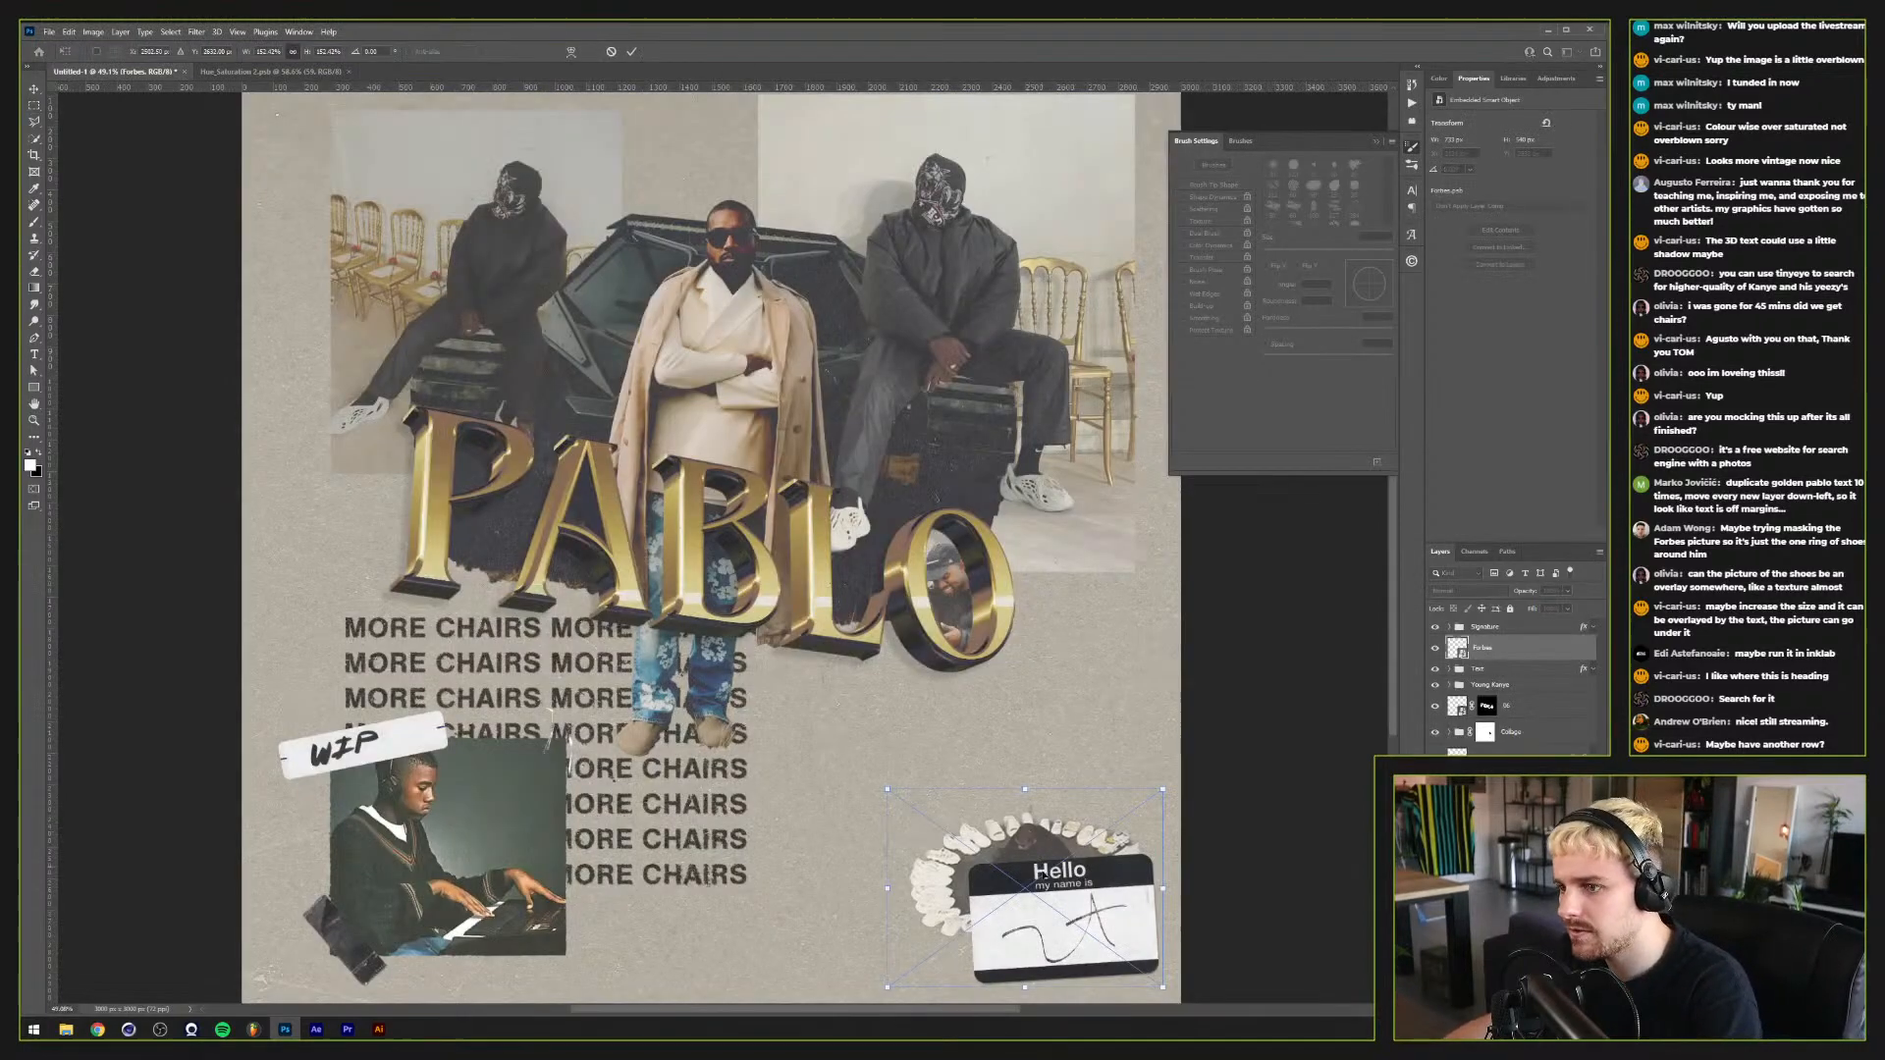
drag(1025, 789, 1029, 657)
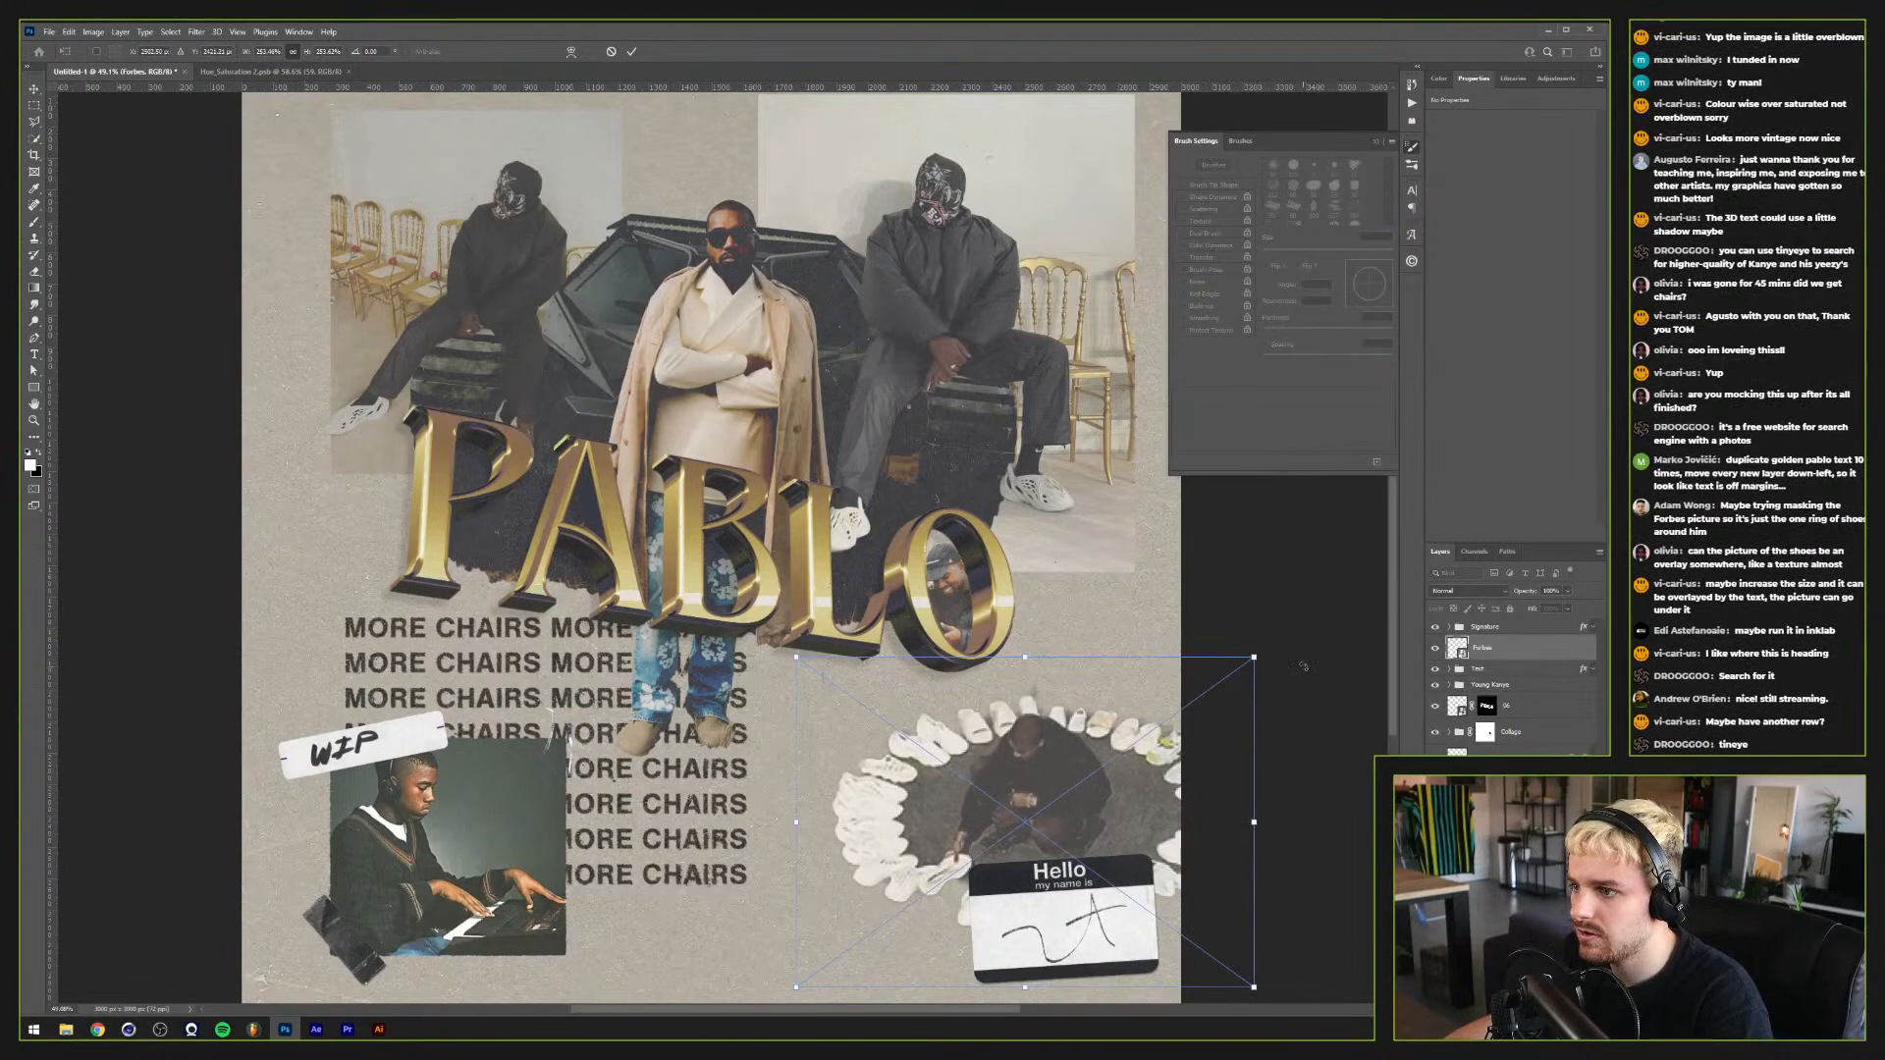
drag(1303, 667, 1142, 787)
key(Return)
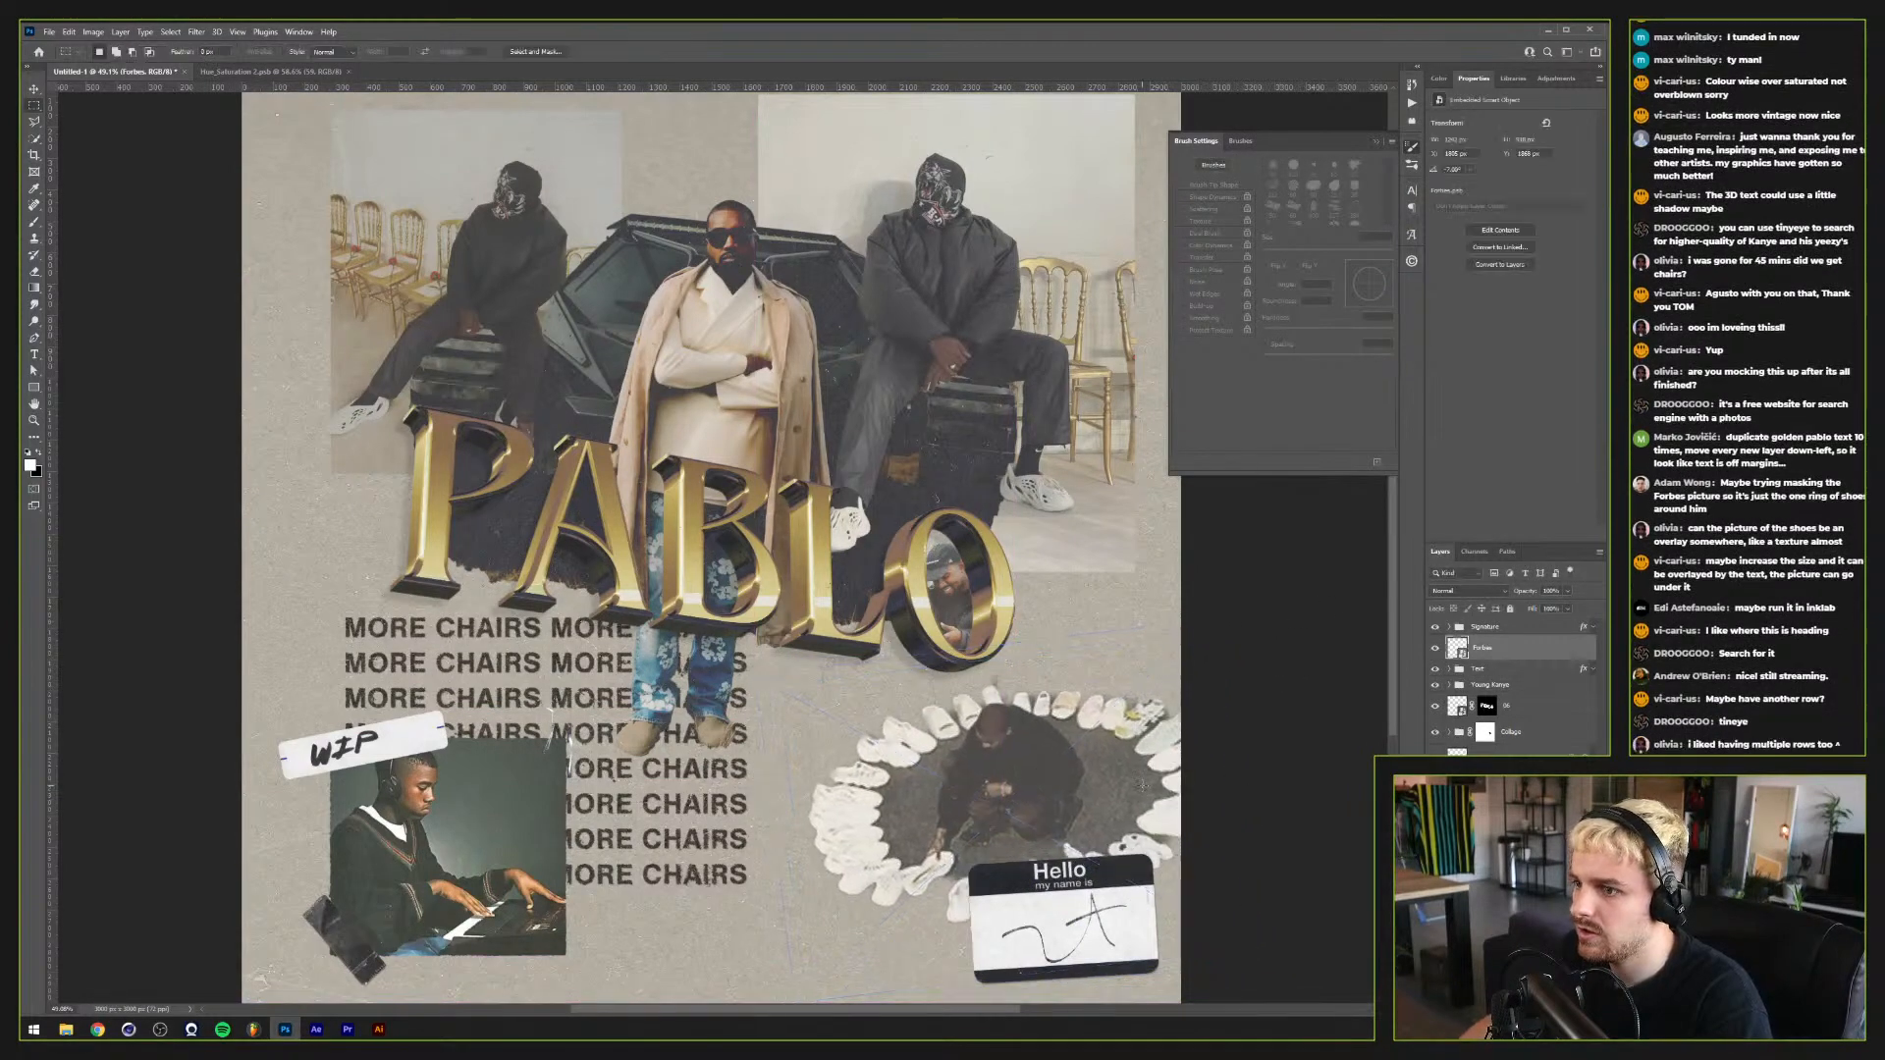
Step: In the Forbes smart object, disable the shoe photo's layer mask and trim the canvas to the photo's edges
click(1412, 260)
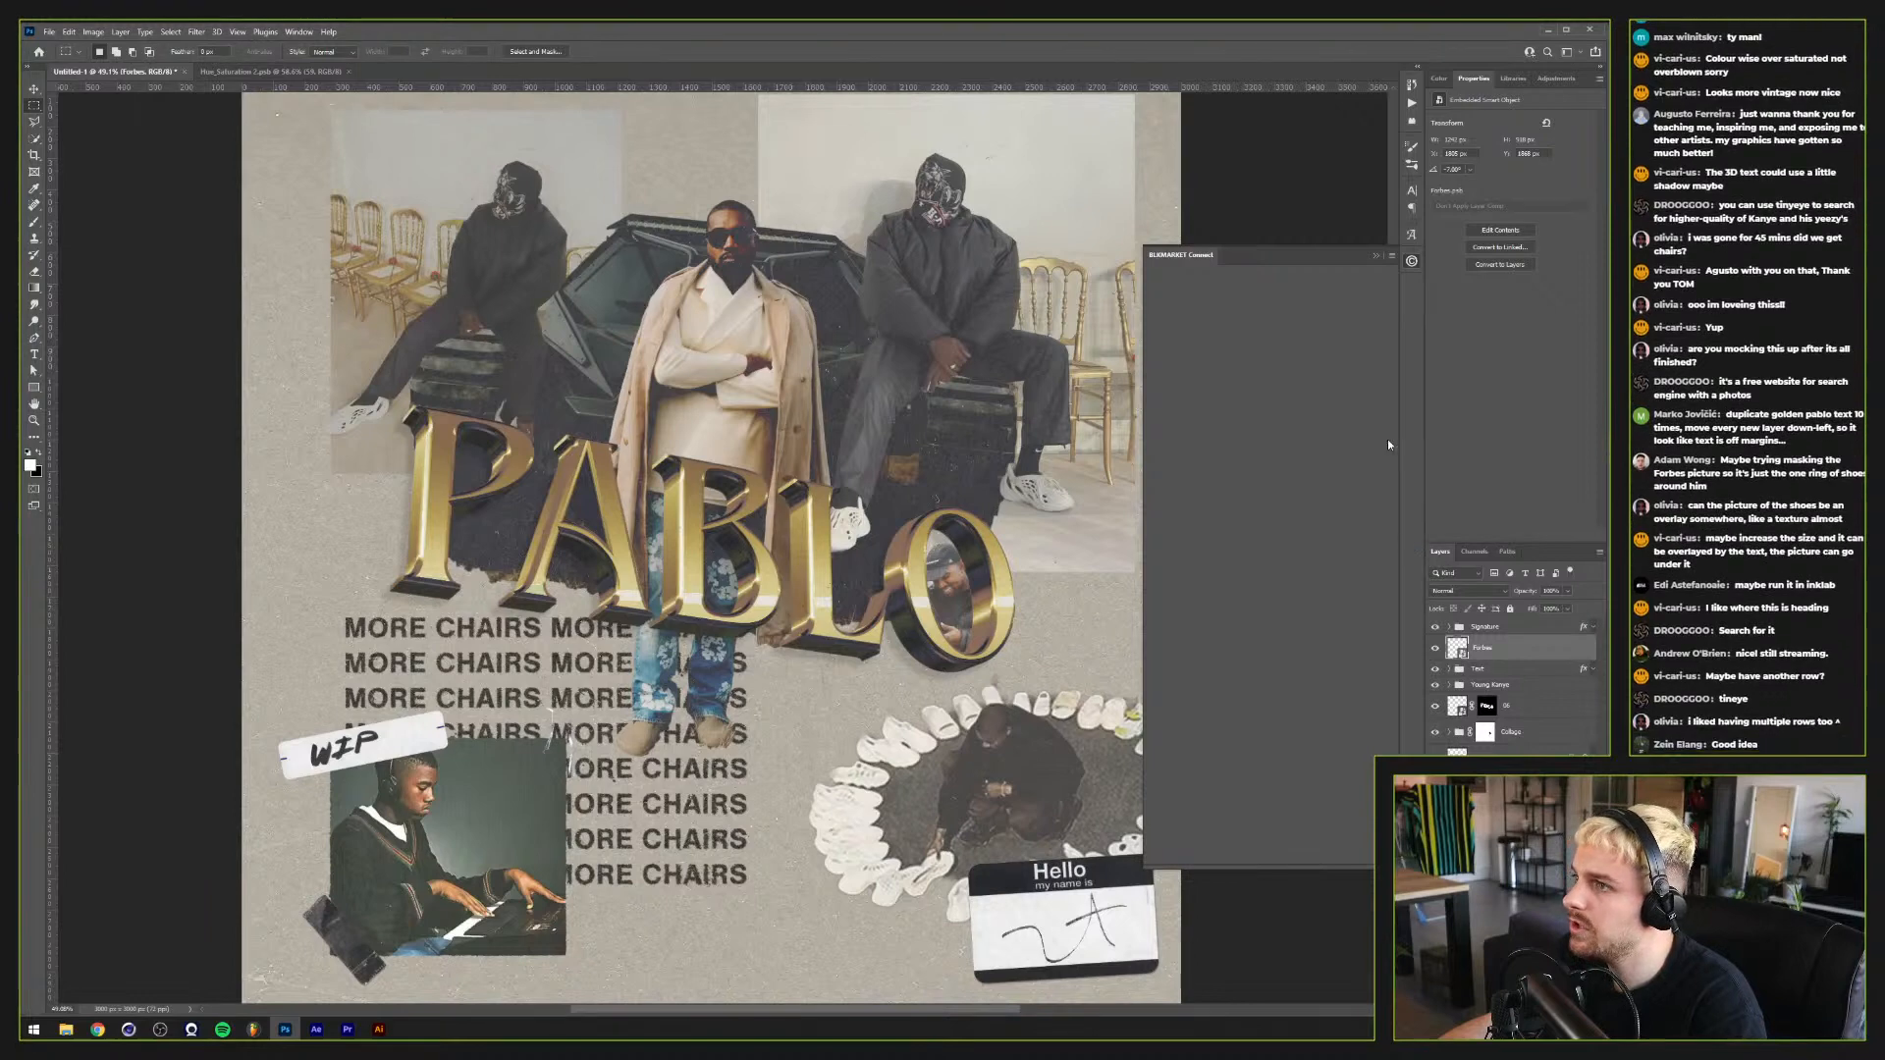
double_click(1456, 648)
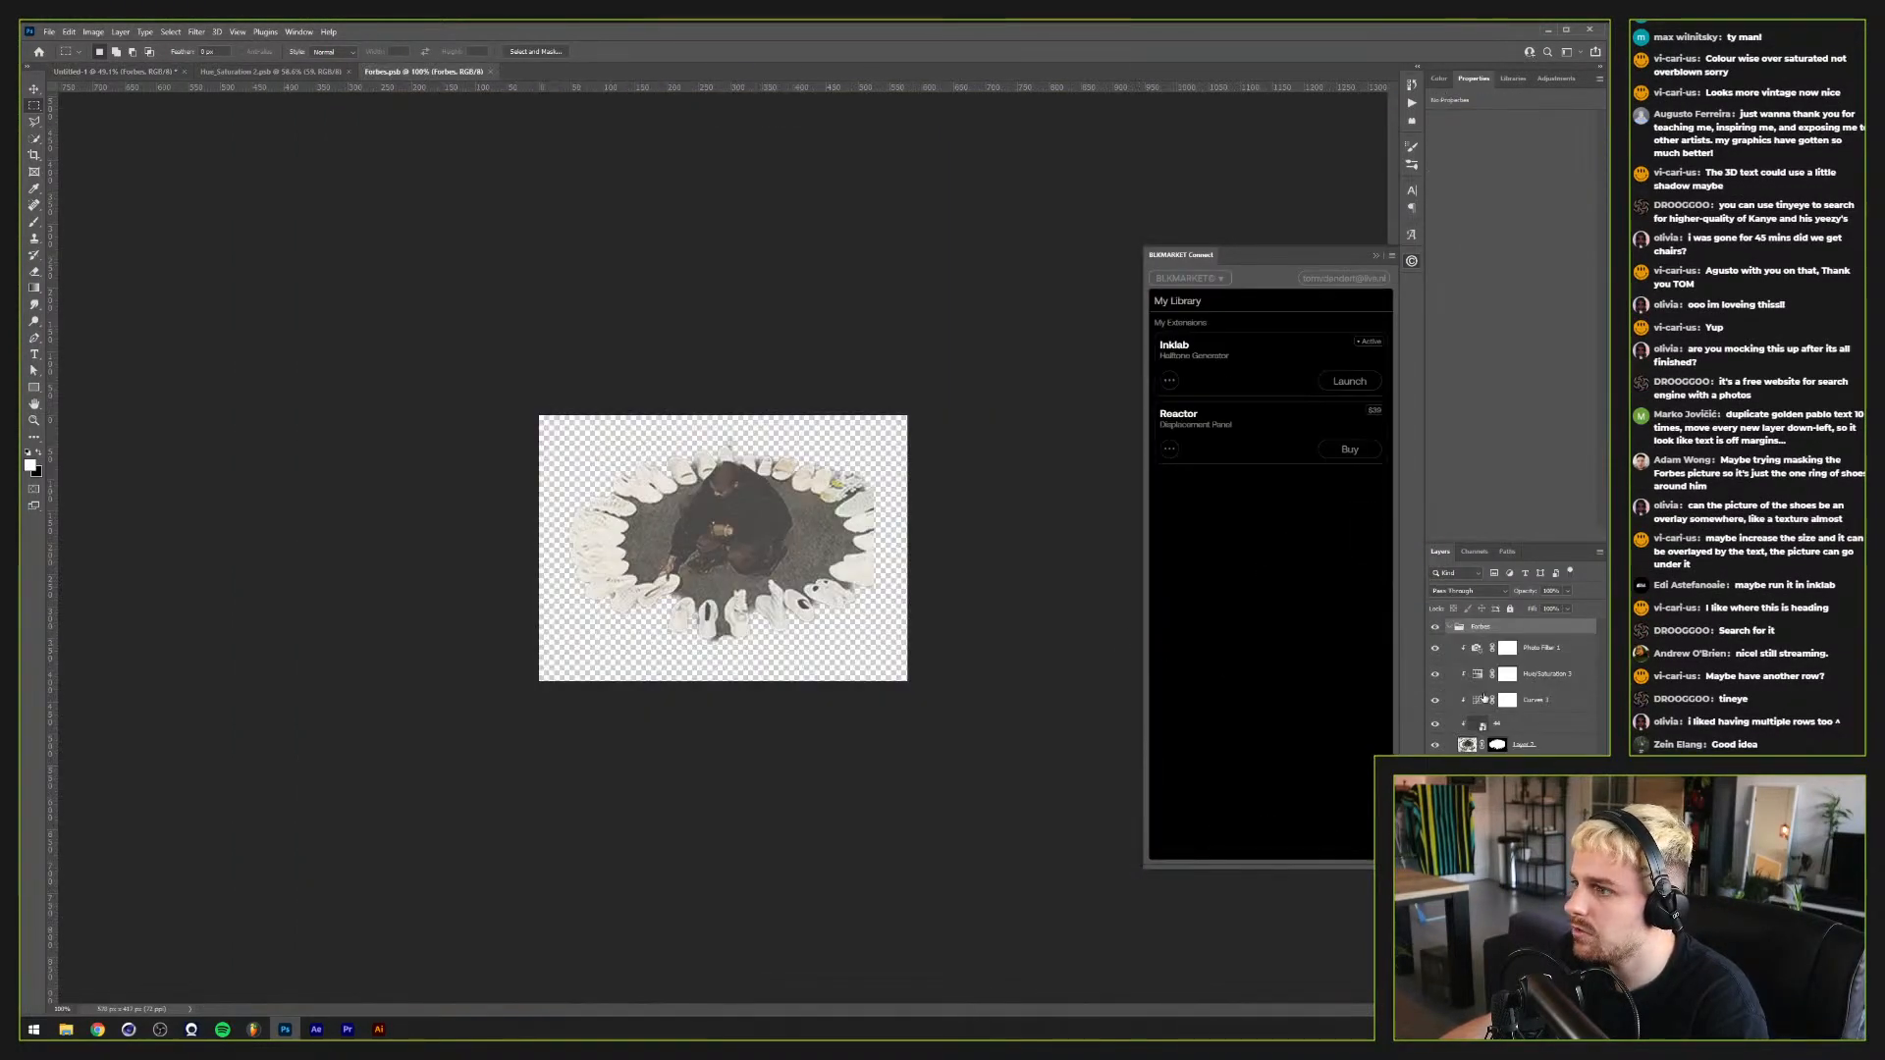
alt+click(1496, 745)
alt+click(1496, 745)
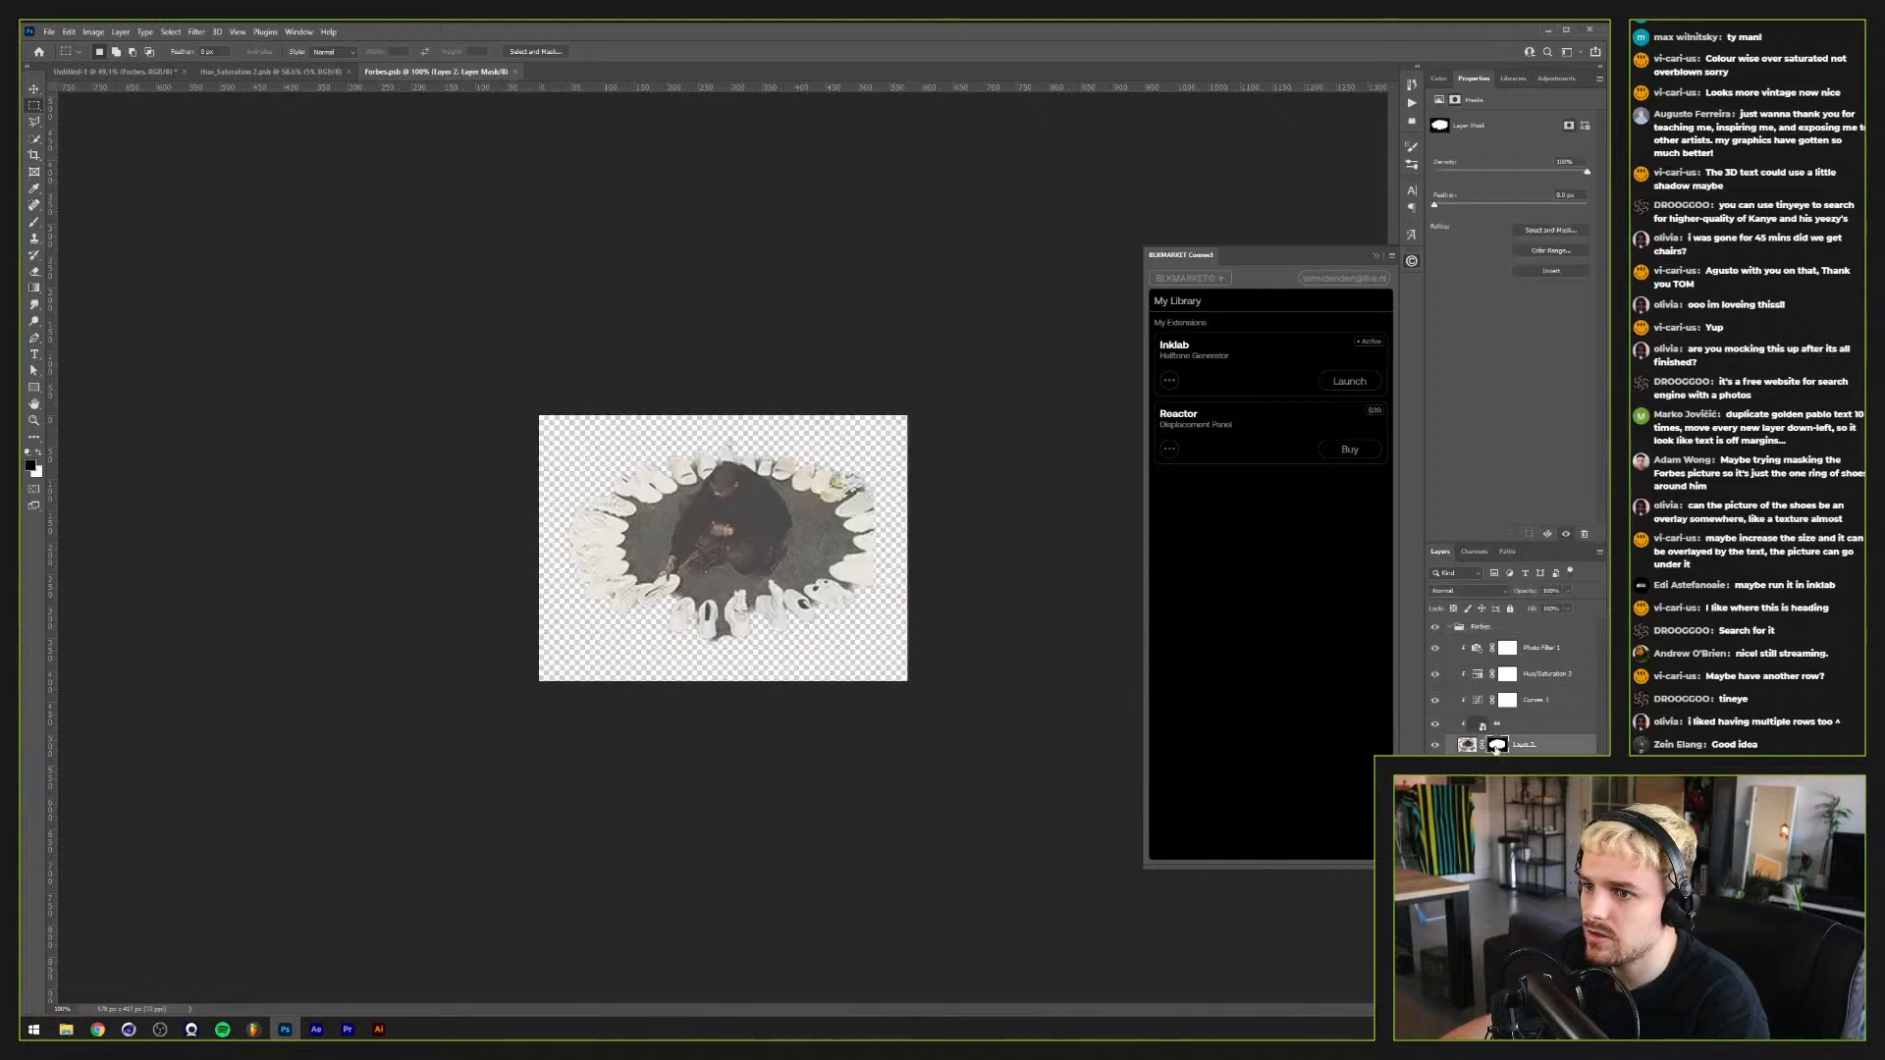
shift+click(1496, 745)
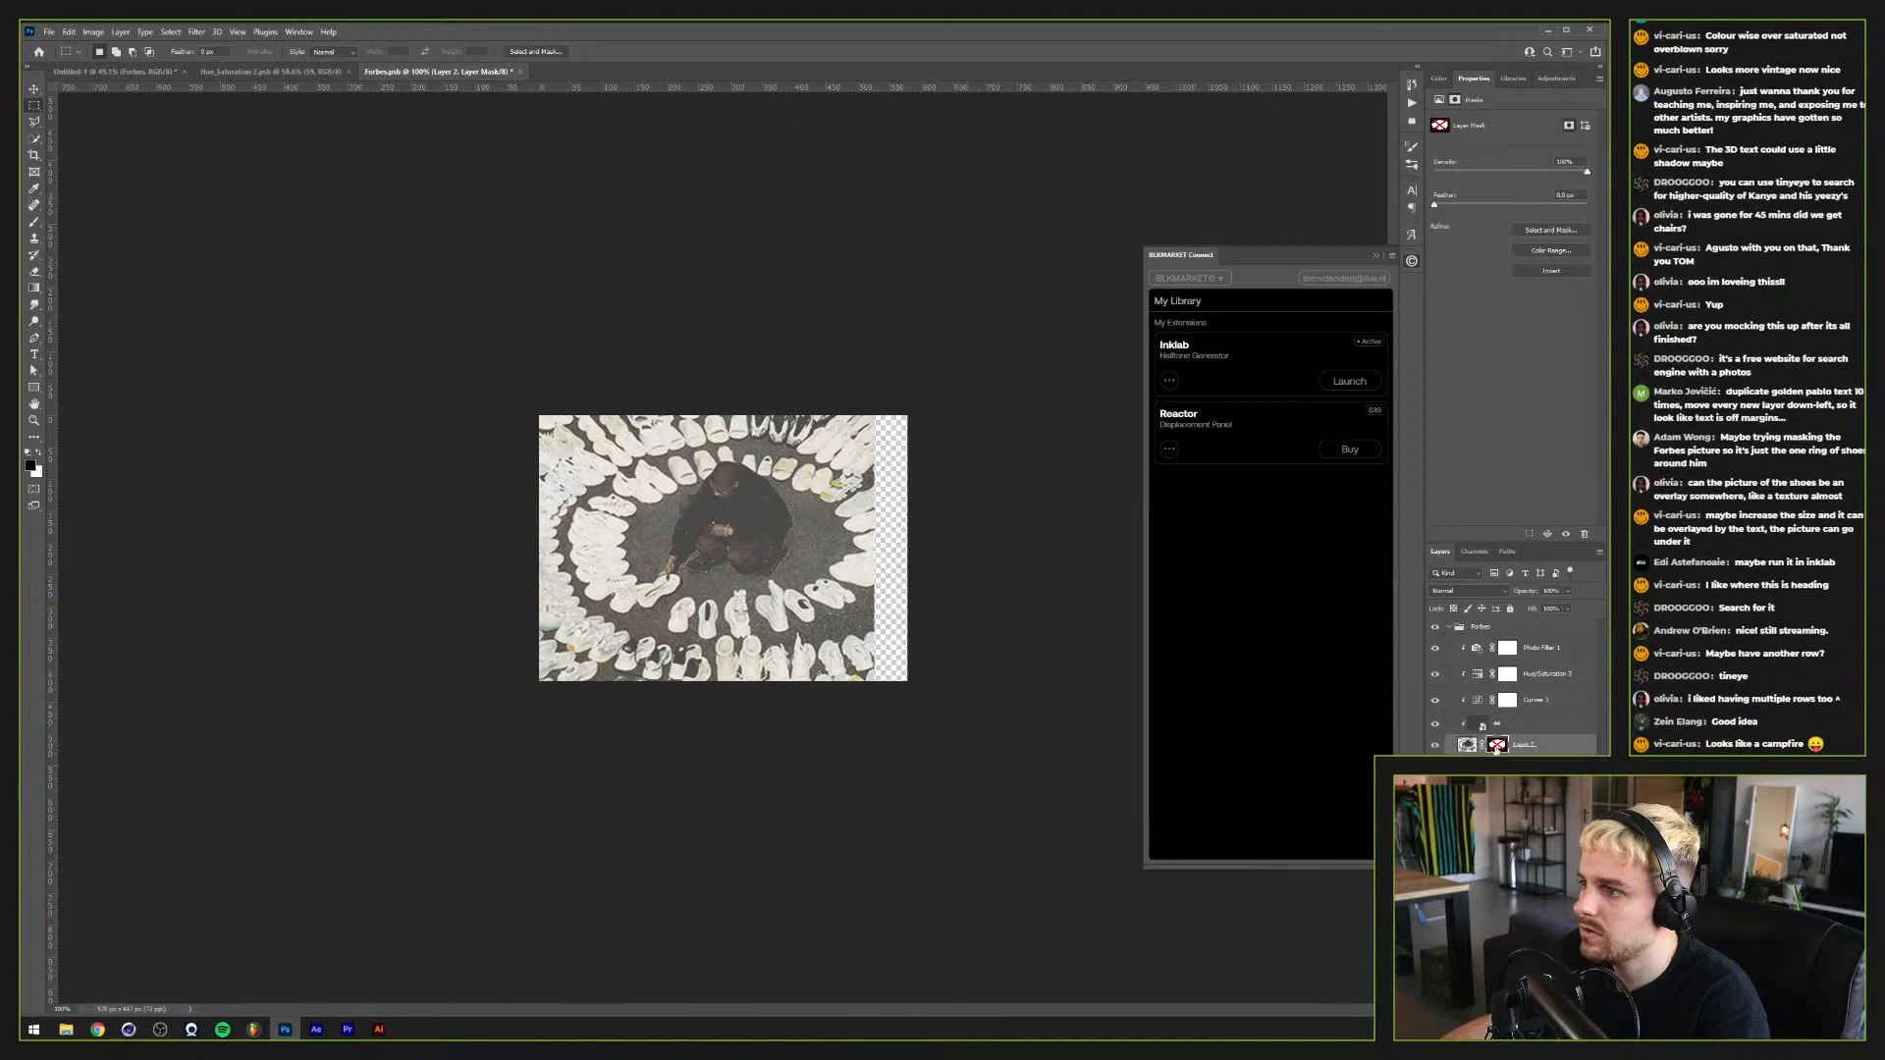
shift+click(1496, 745)
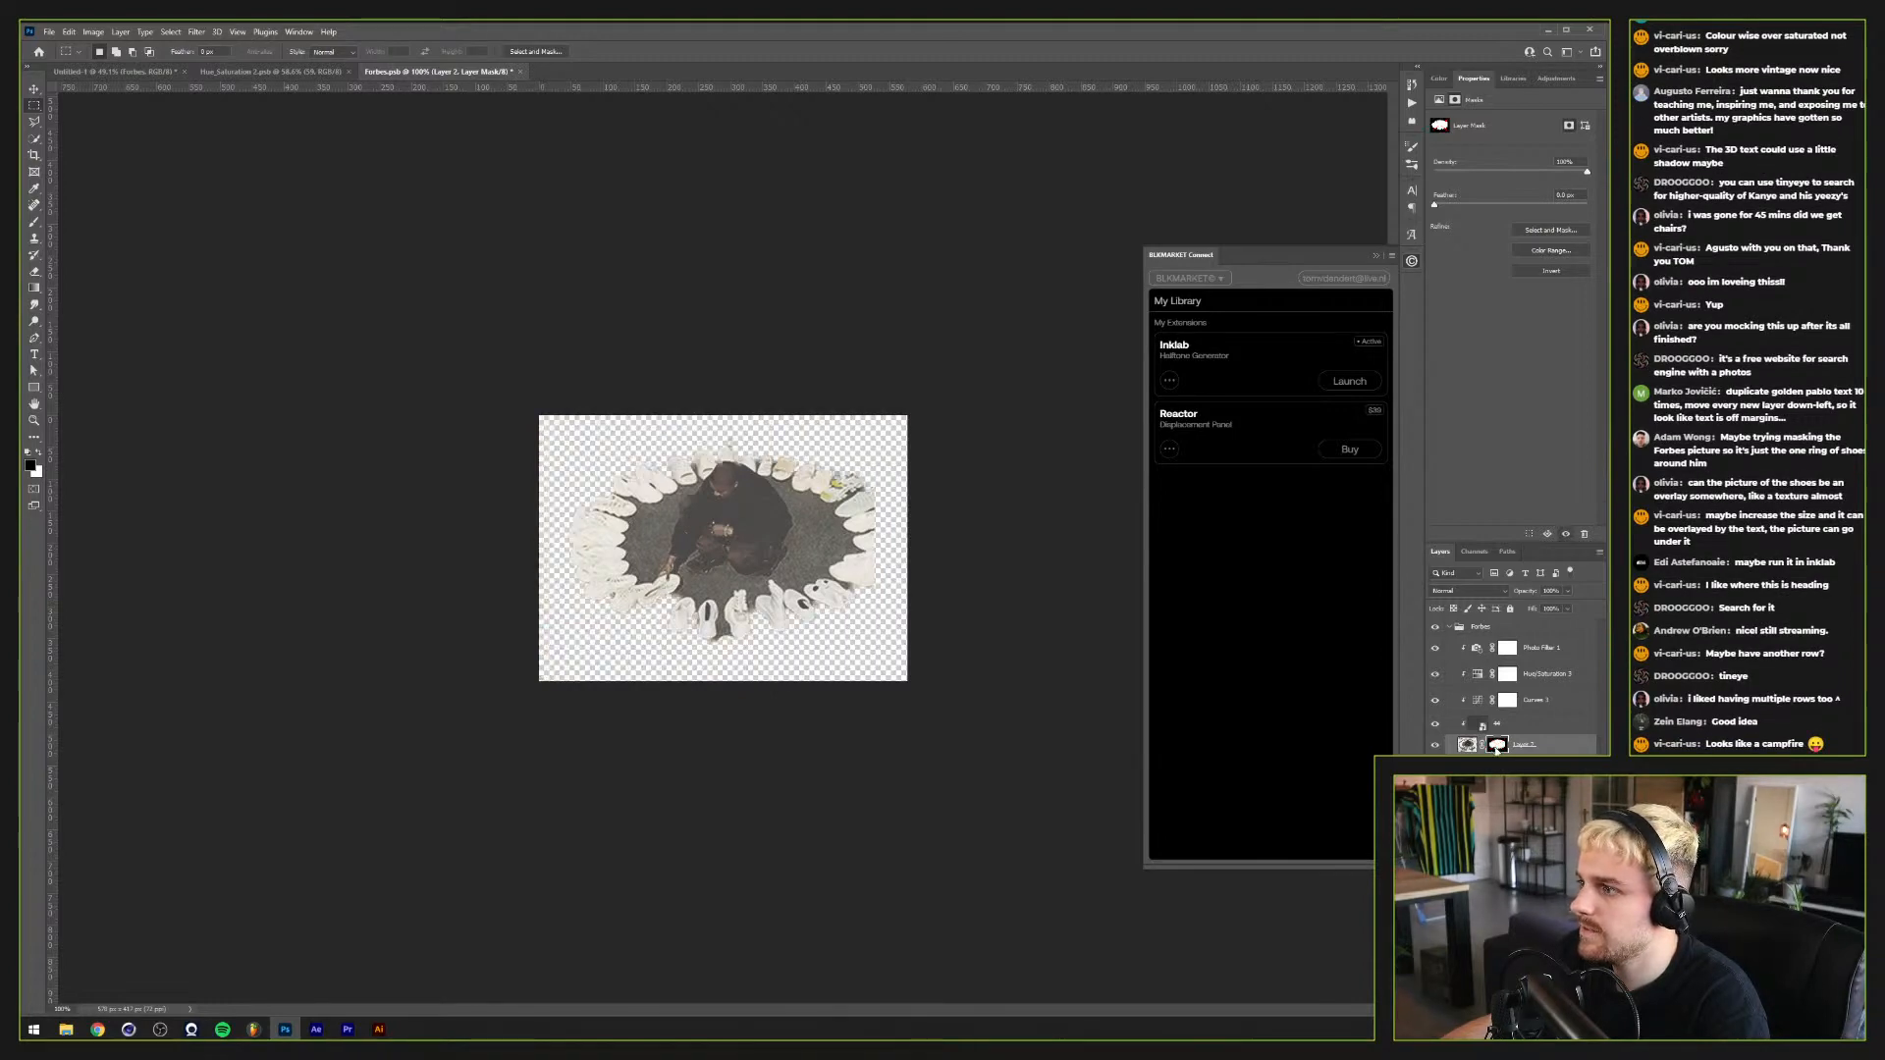
shift+click(1496, 746)
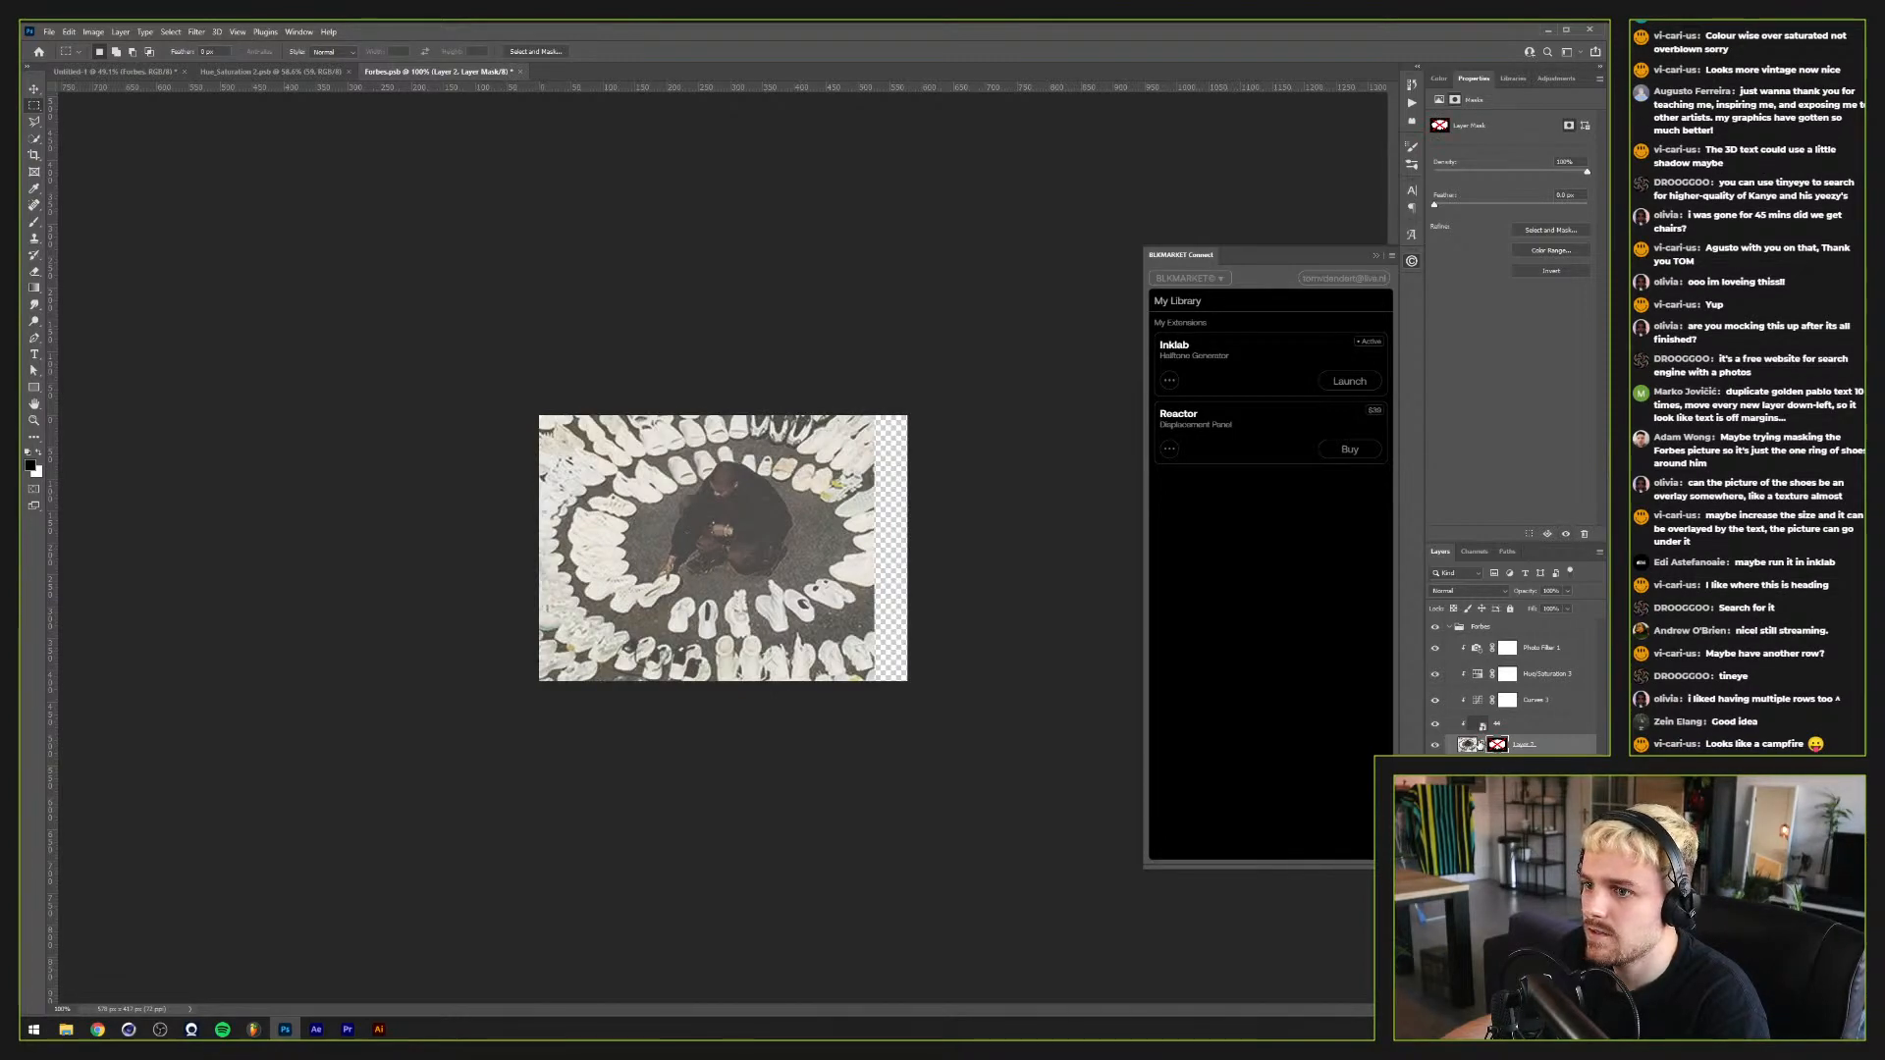
click(1470, 745)
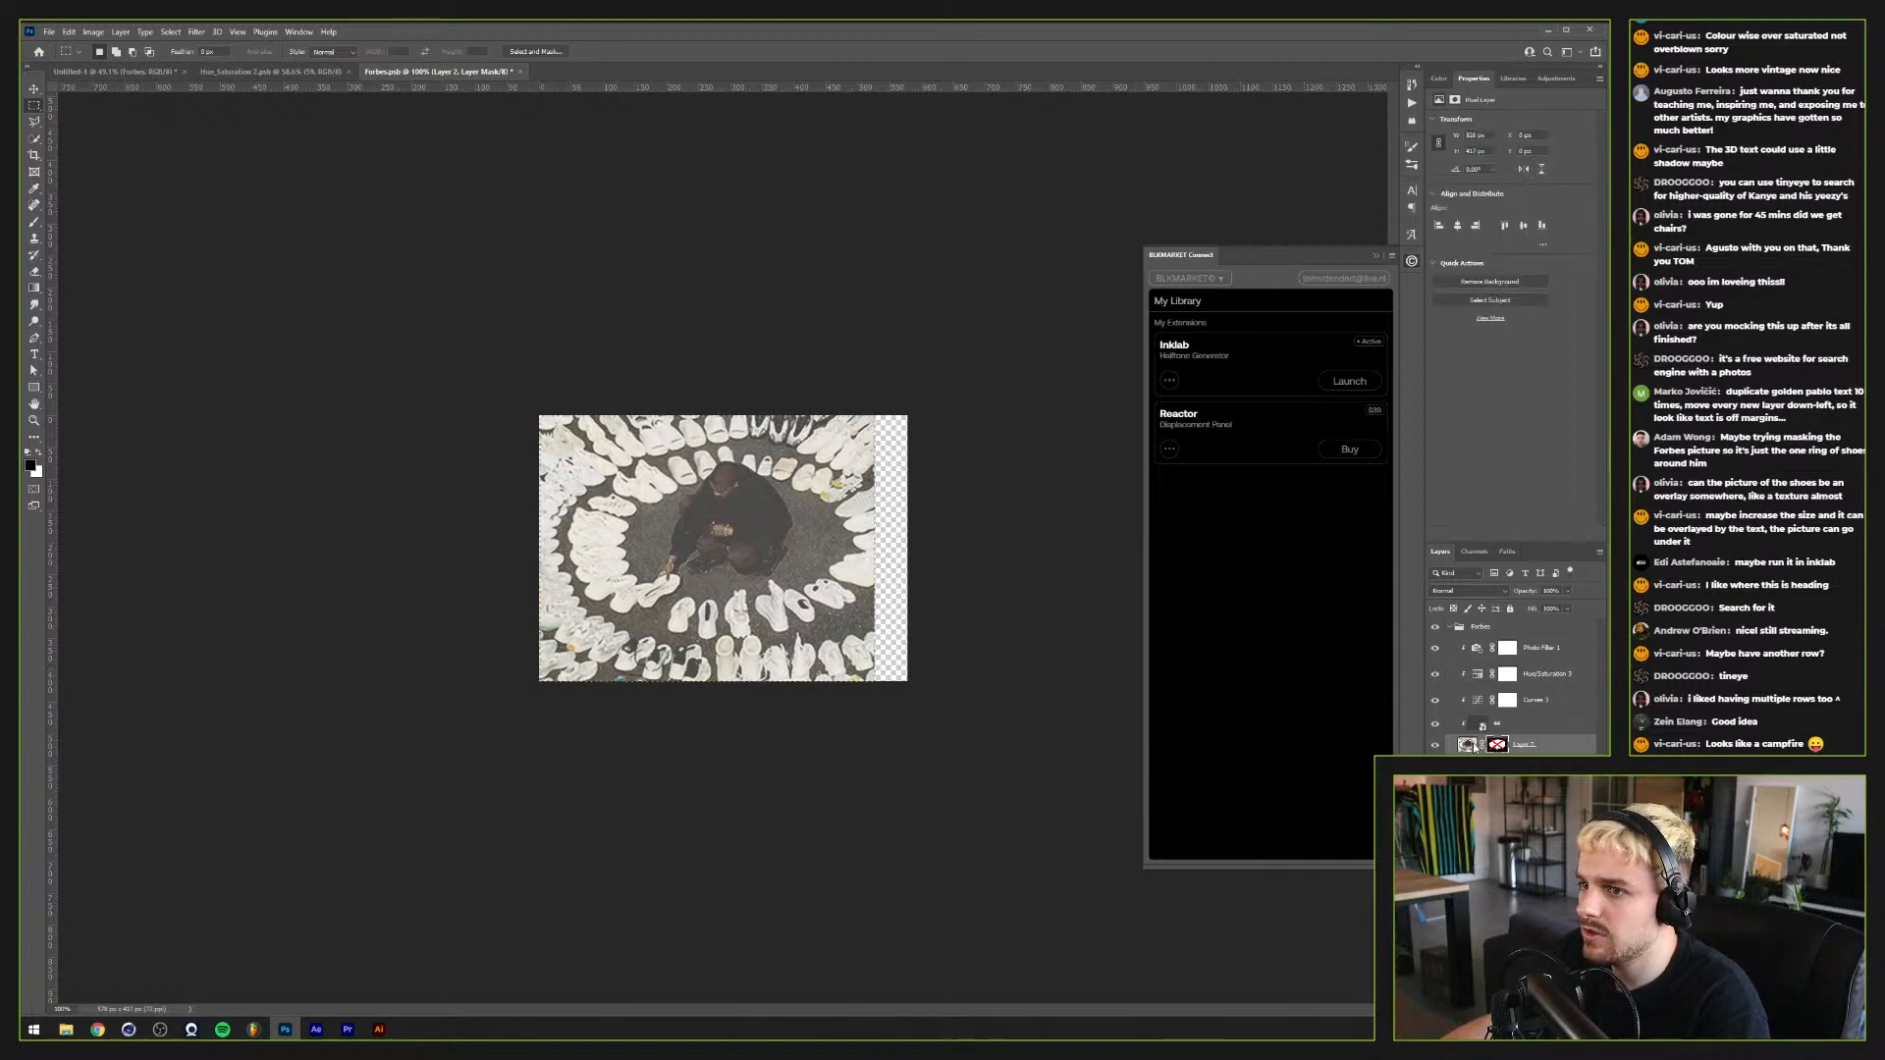
key(ctrl+z)
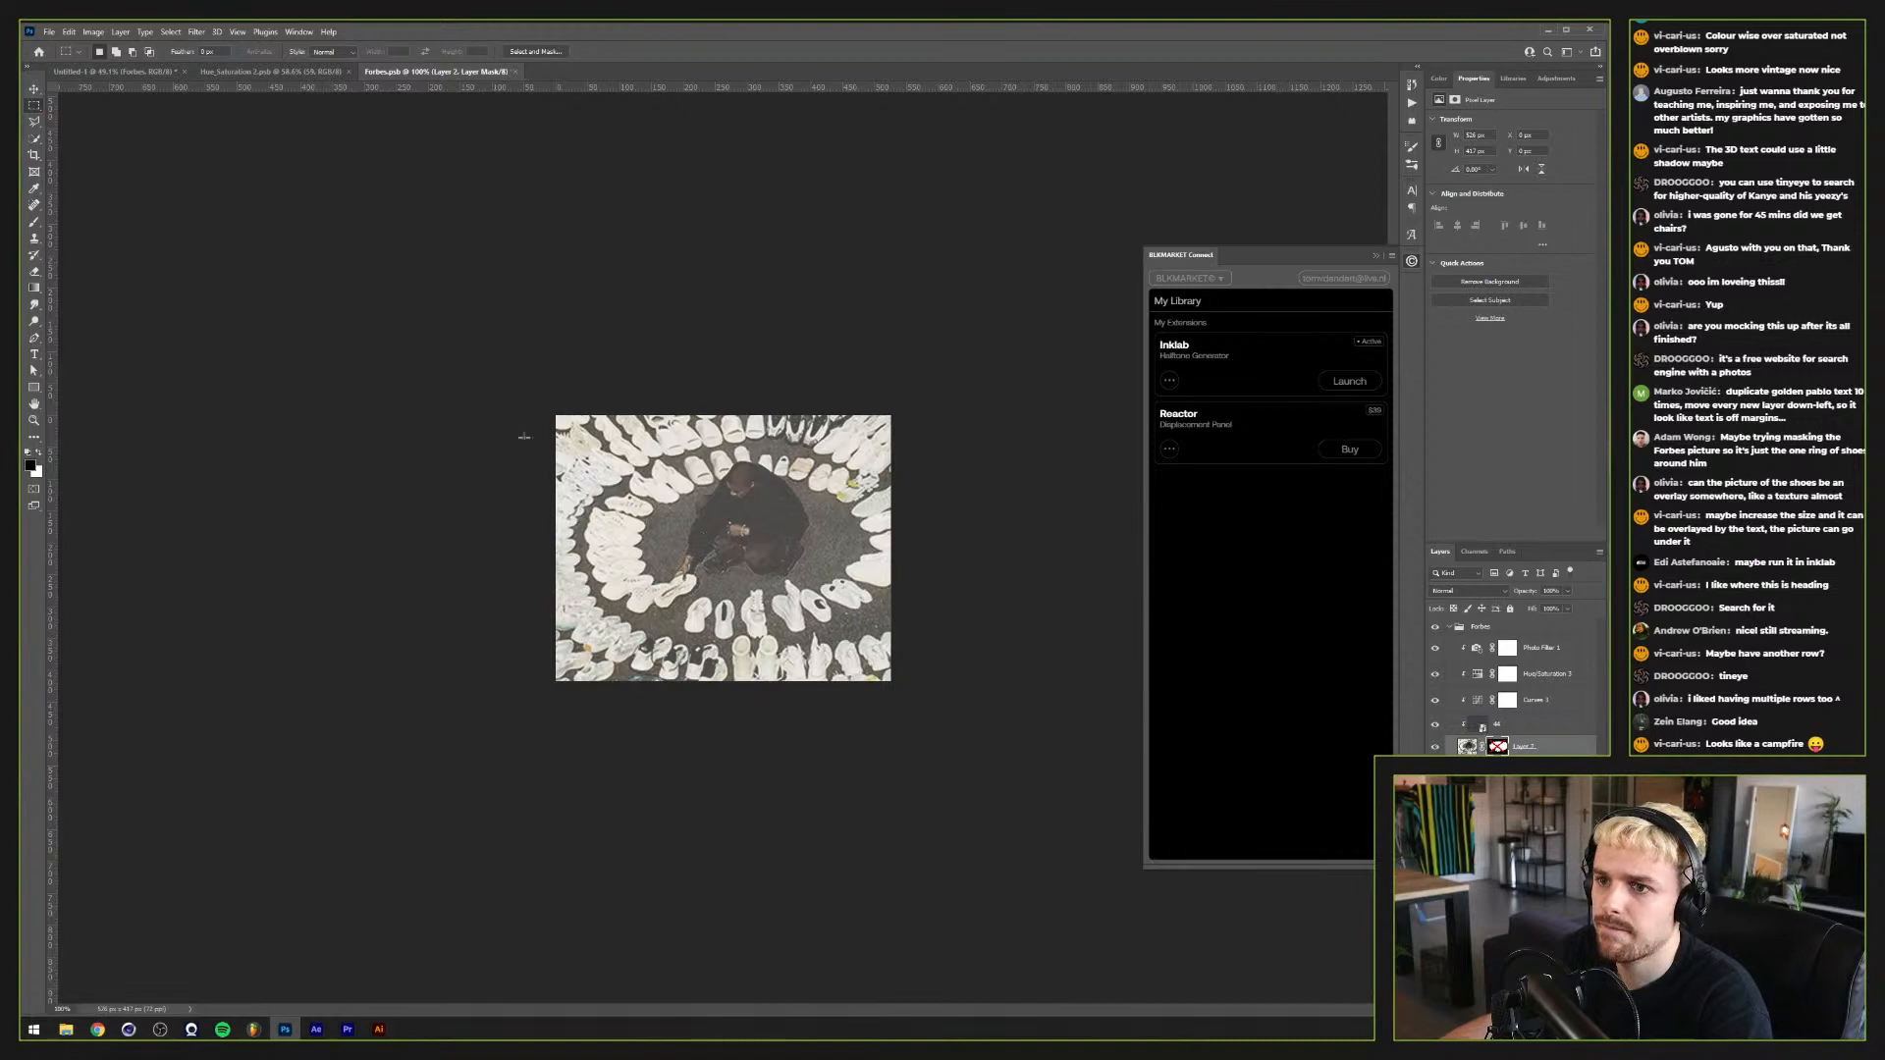
scroll(481, 477, up, 3)
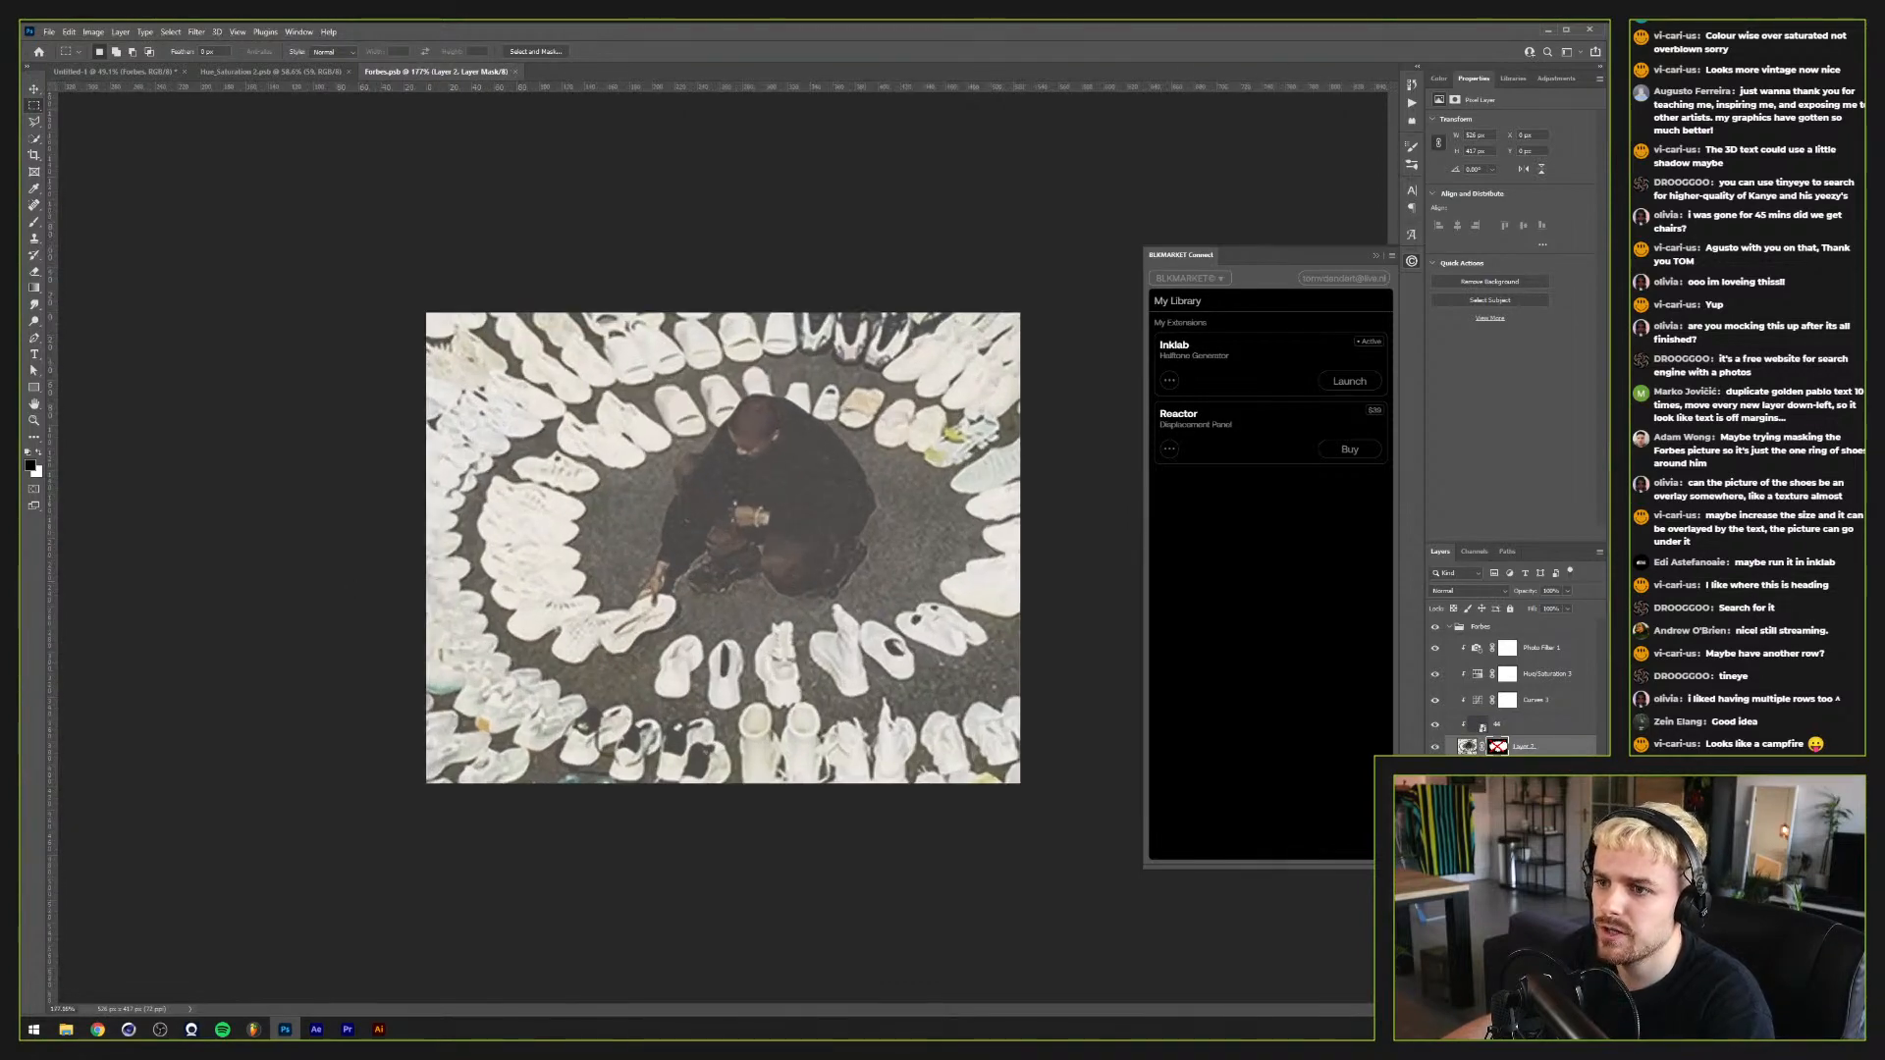
Step: Close the leftover Hue_Saturation document, and save and close the Forbes document
click(239, 73)
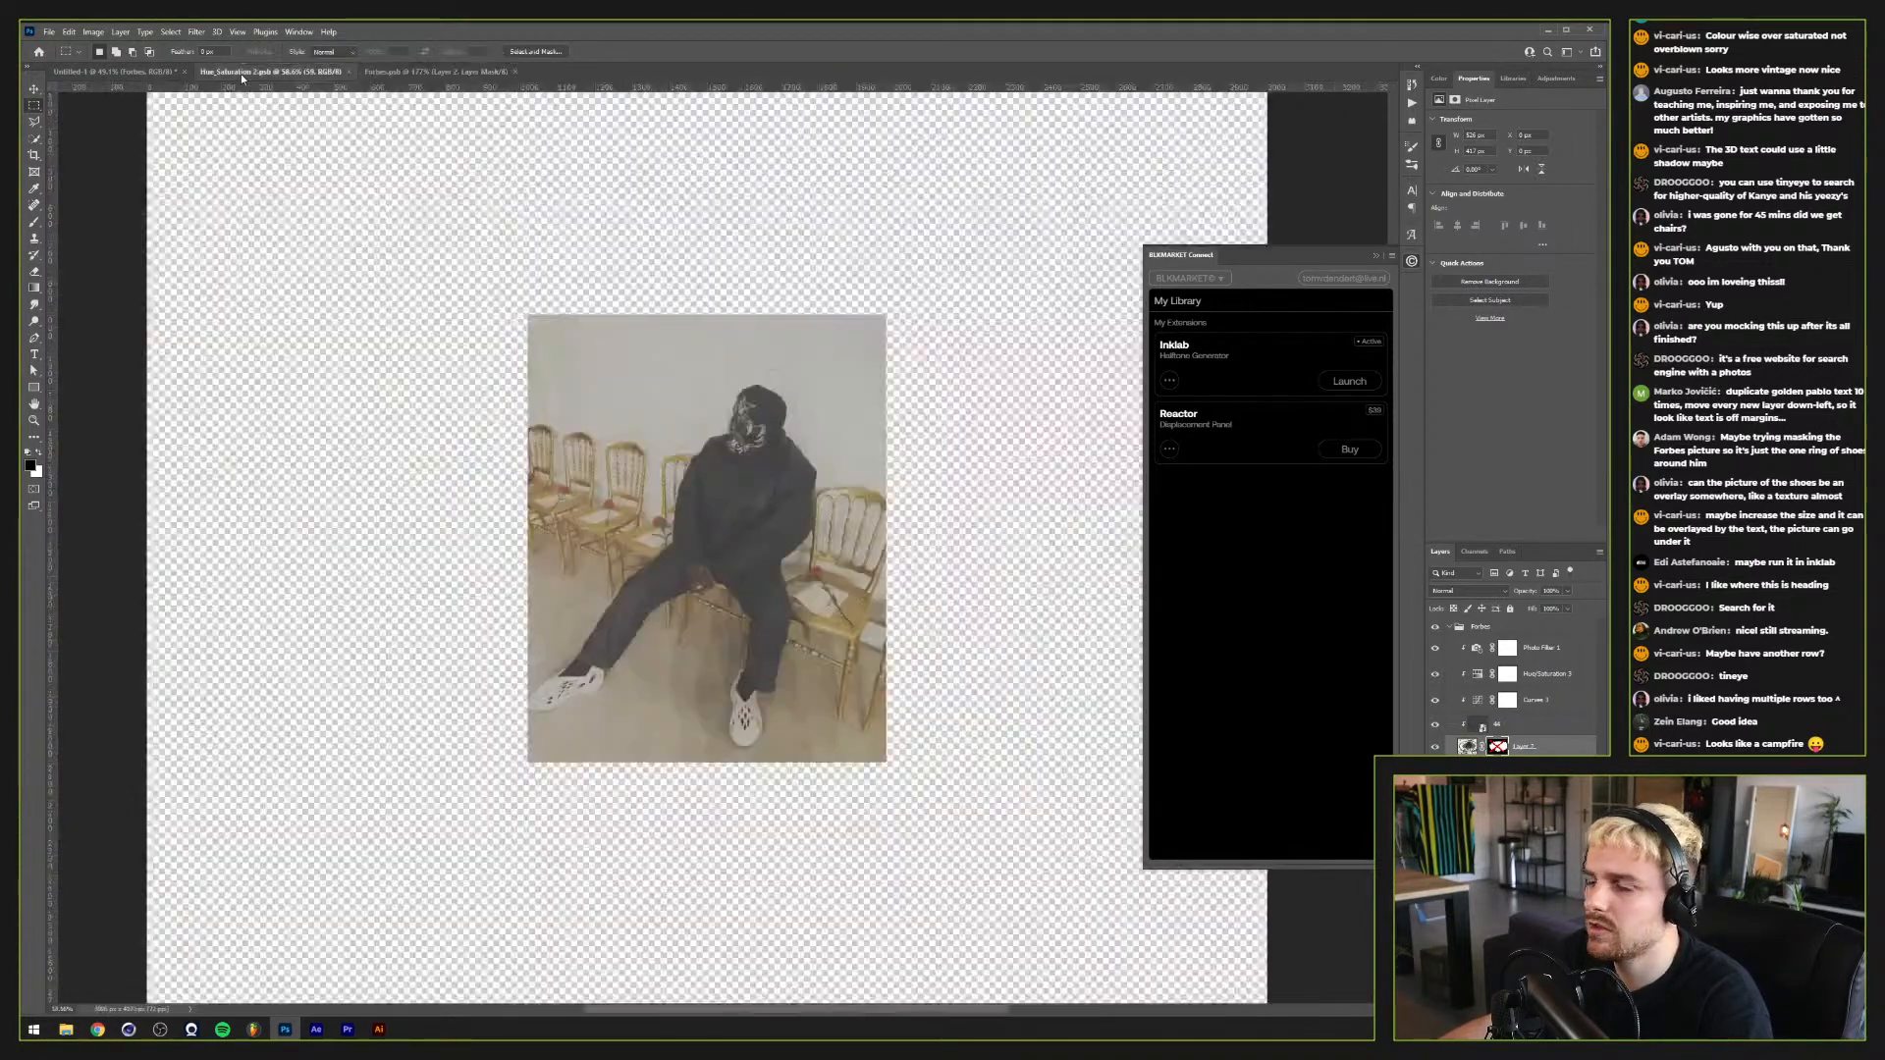
click(350, 73)
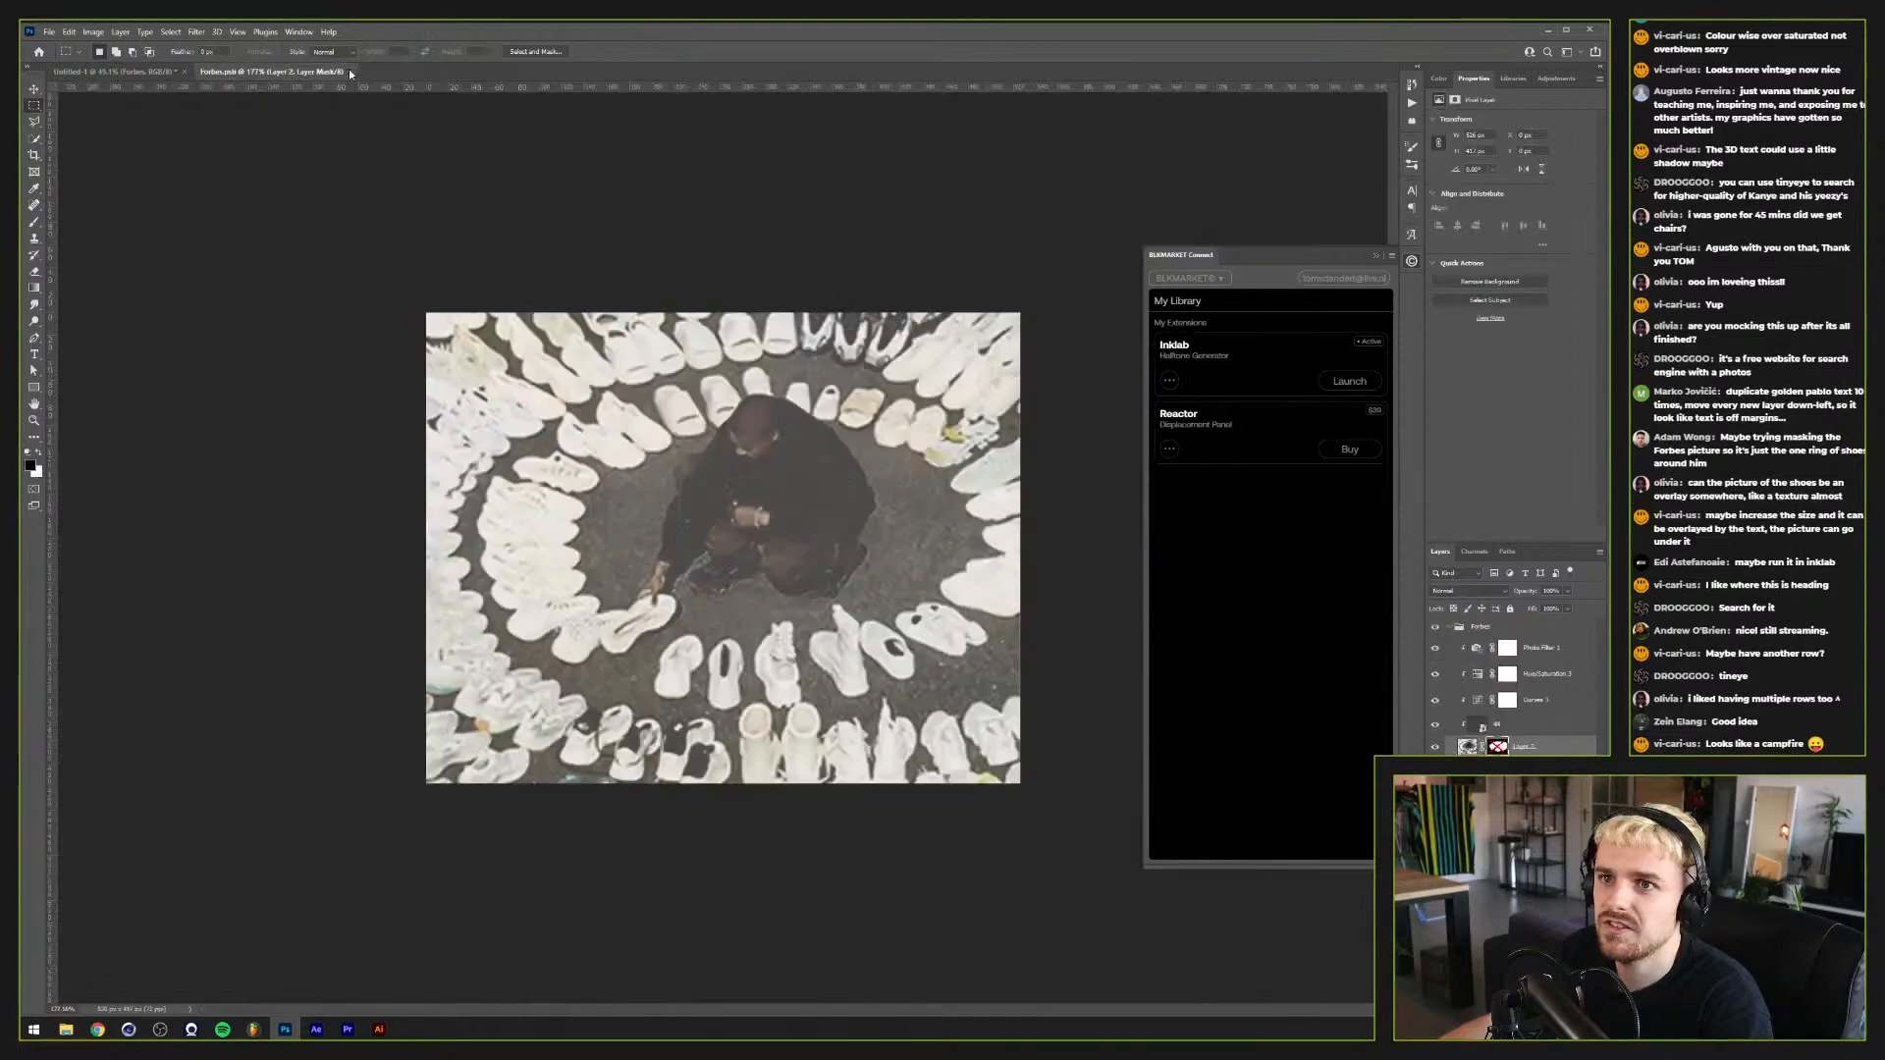
click(352, 73)
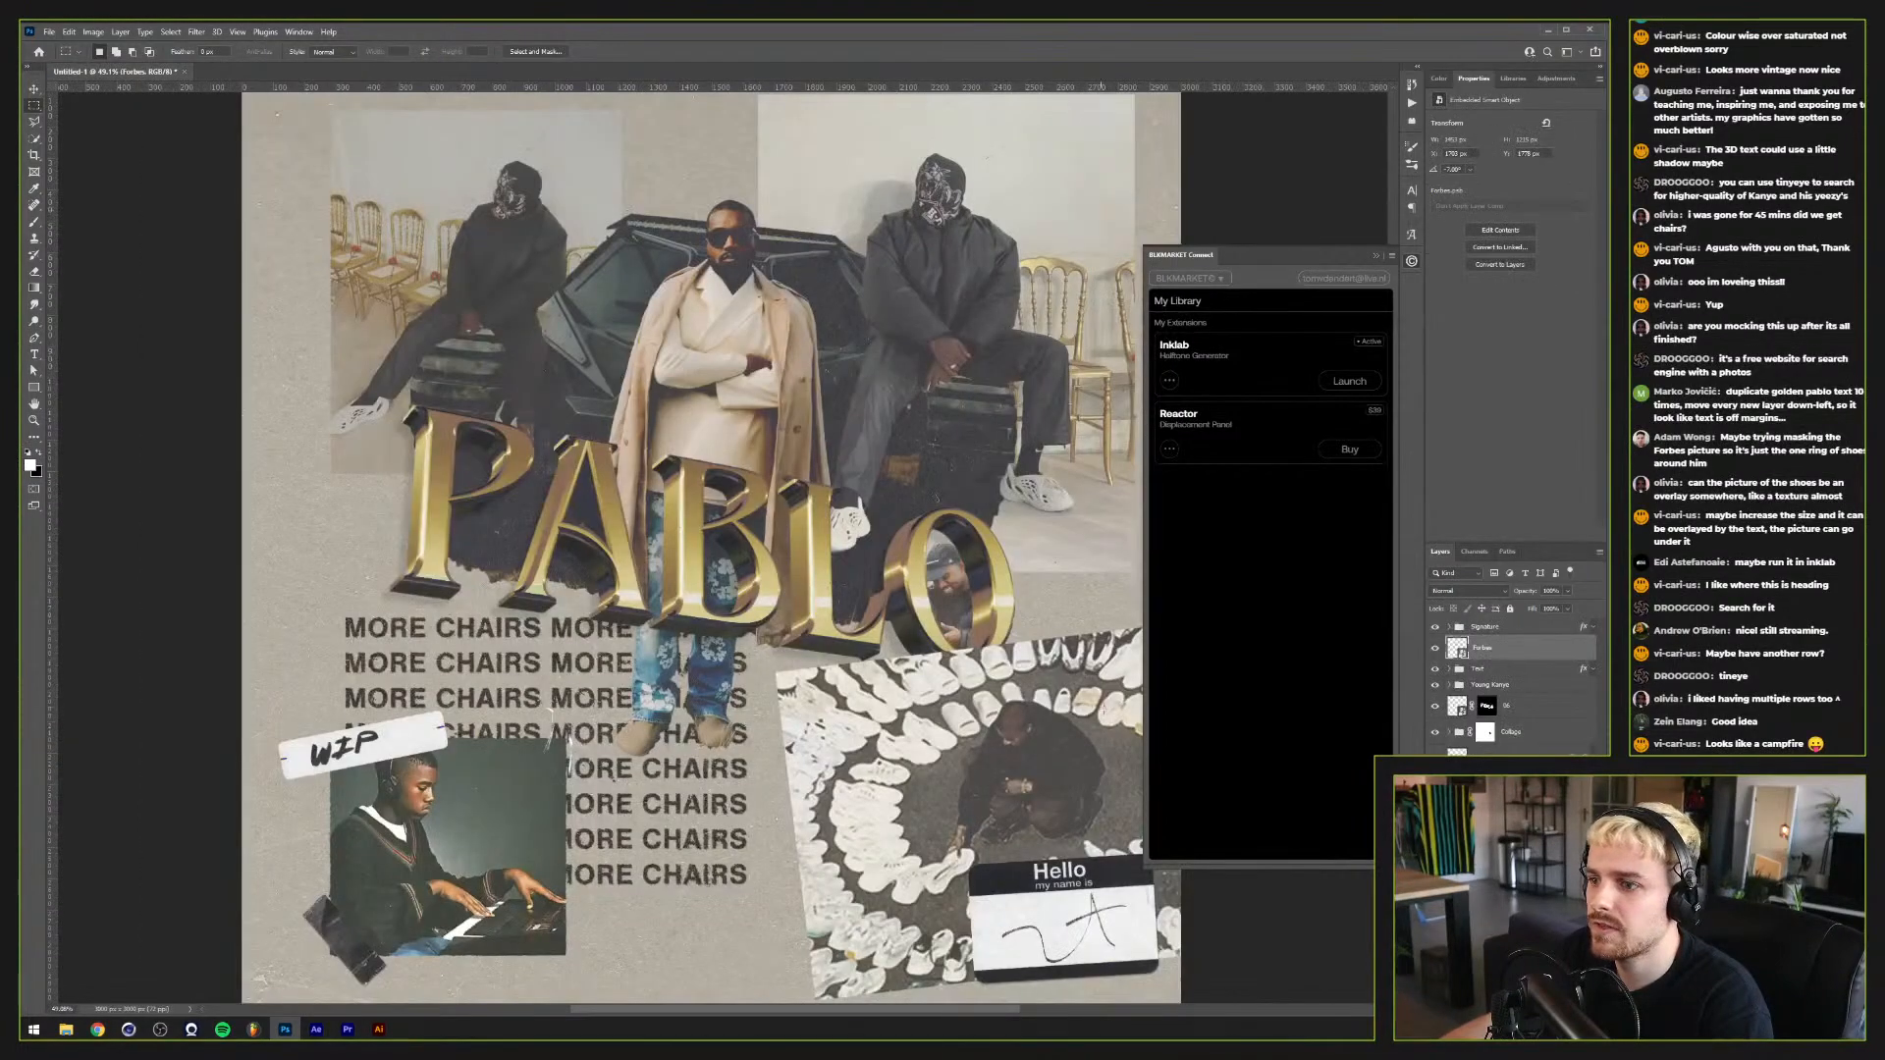
Step: Launch the Inklab extension, and re-enable the shoe photo's layer mask inside the Forbes smart object, saving it
click(1349, 380)
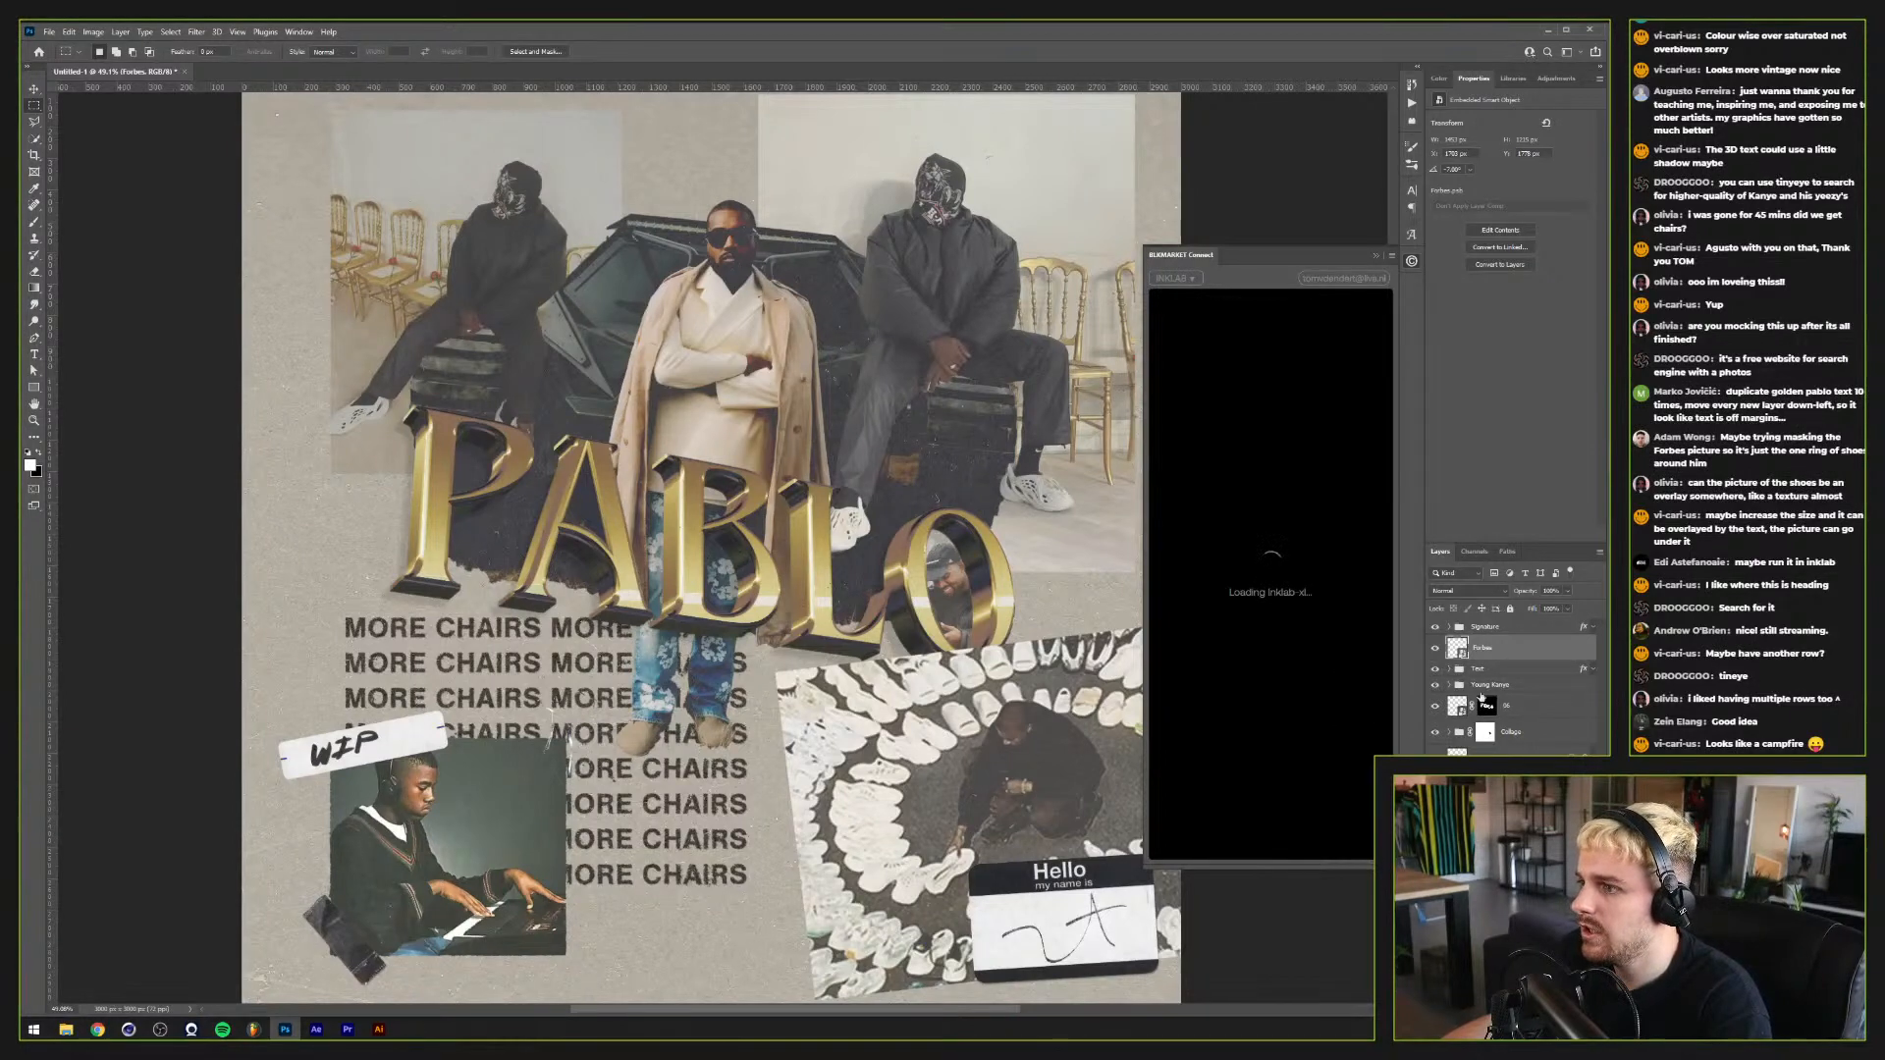
double_click(1457, 648)
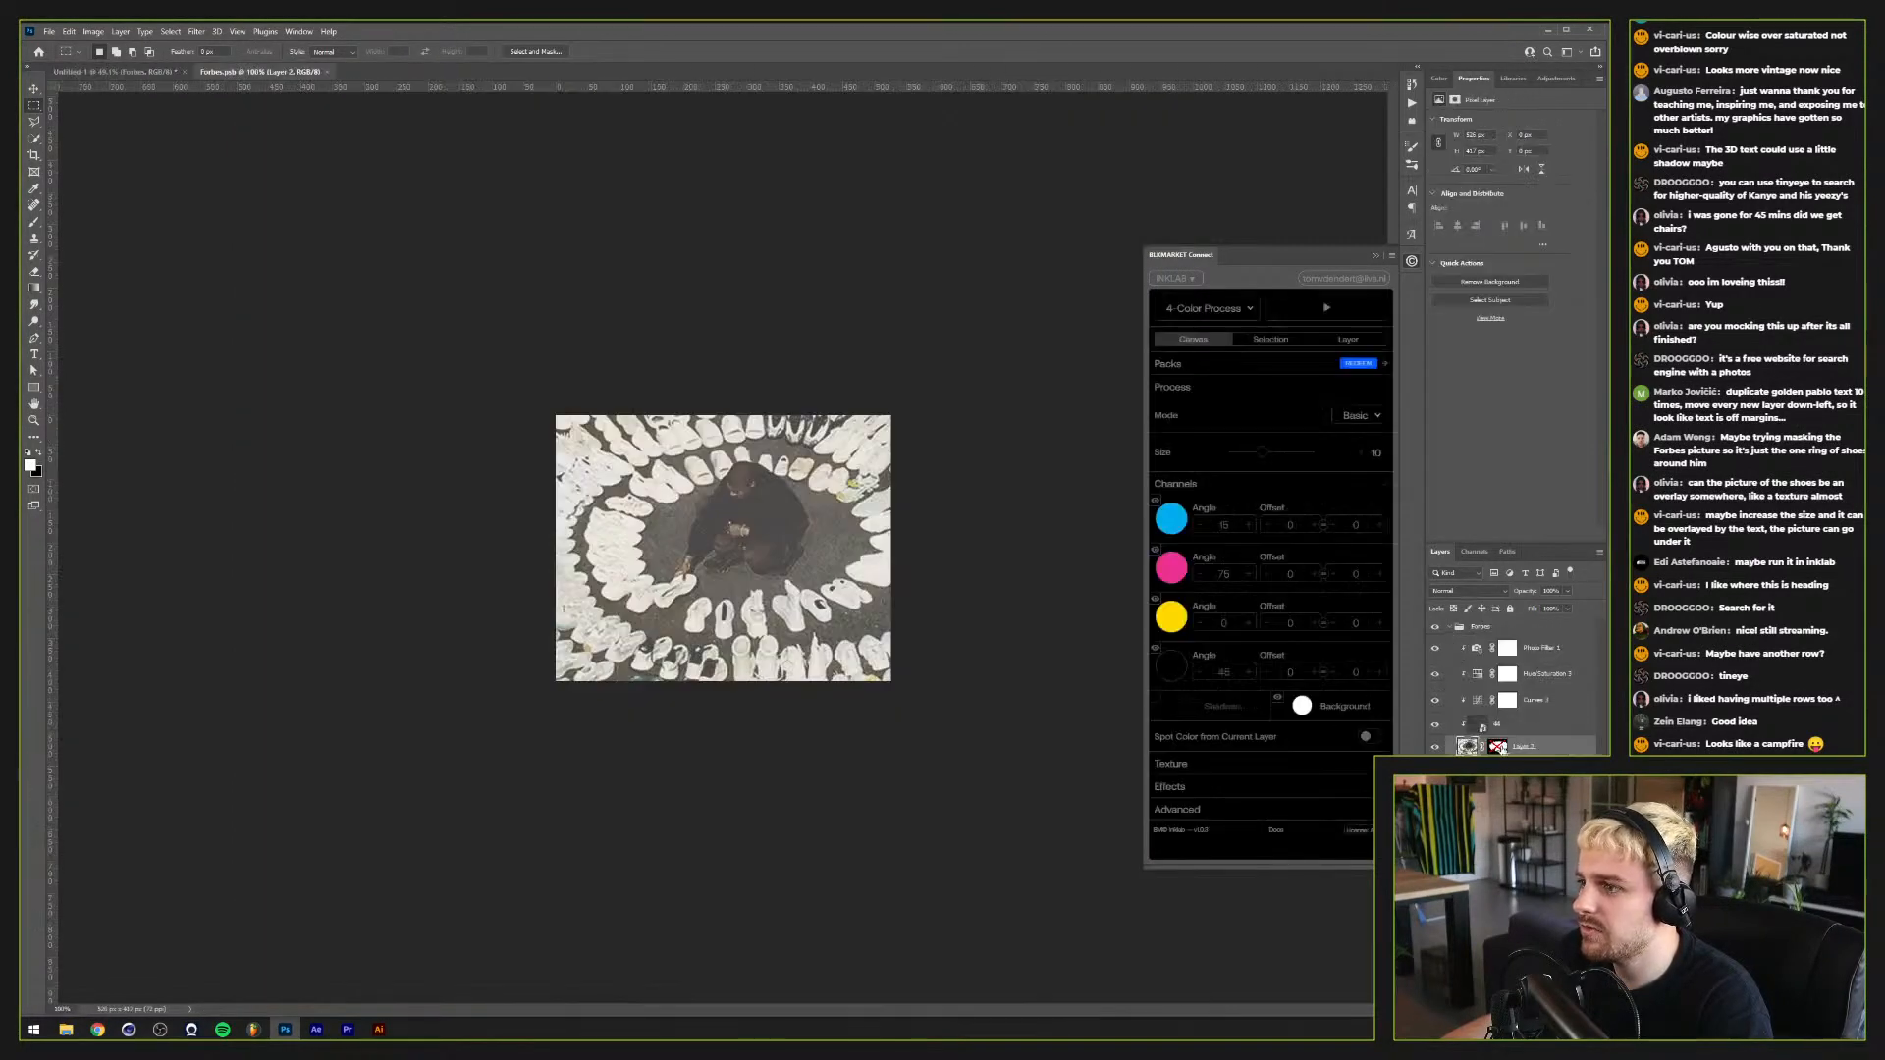
ctrl+click(1499, 748)
shift+click(1499, 748)
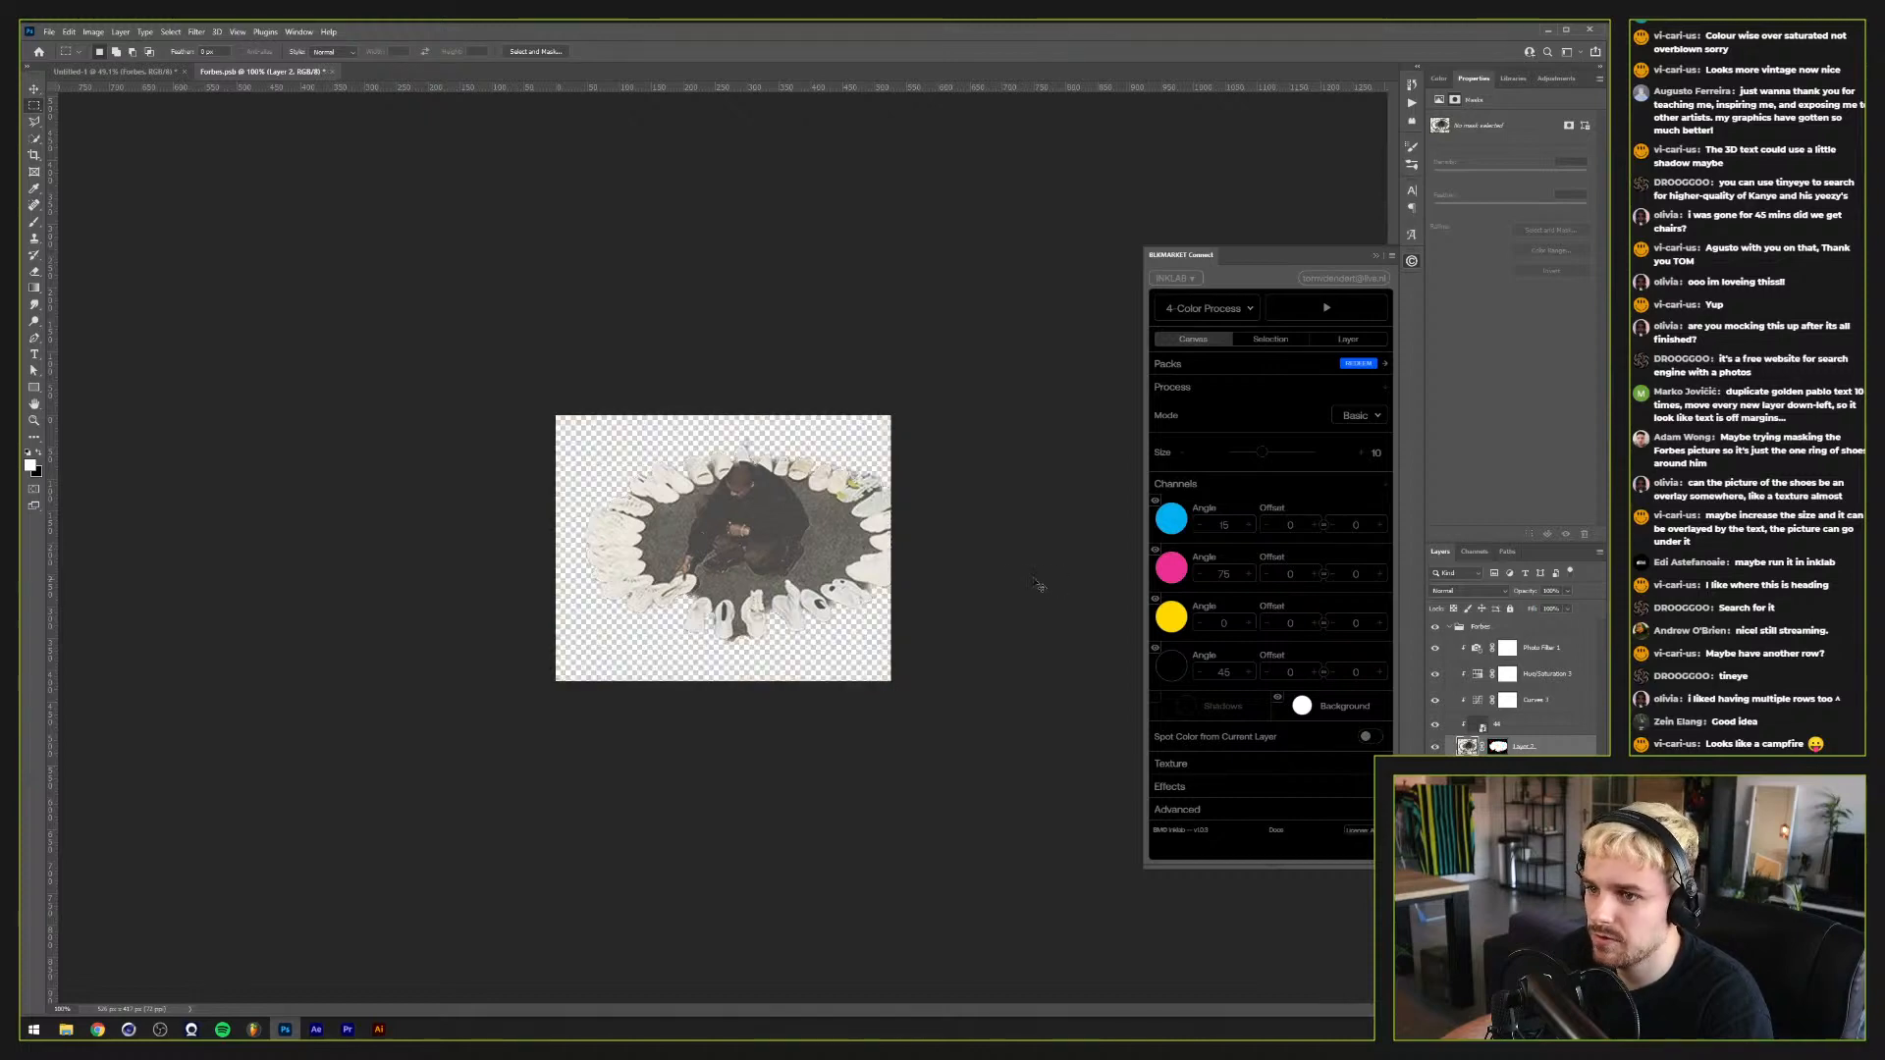
click(326, 73)
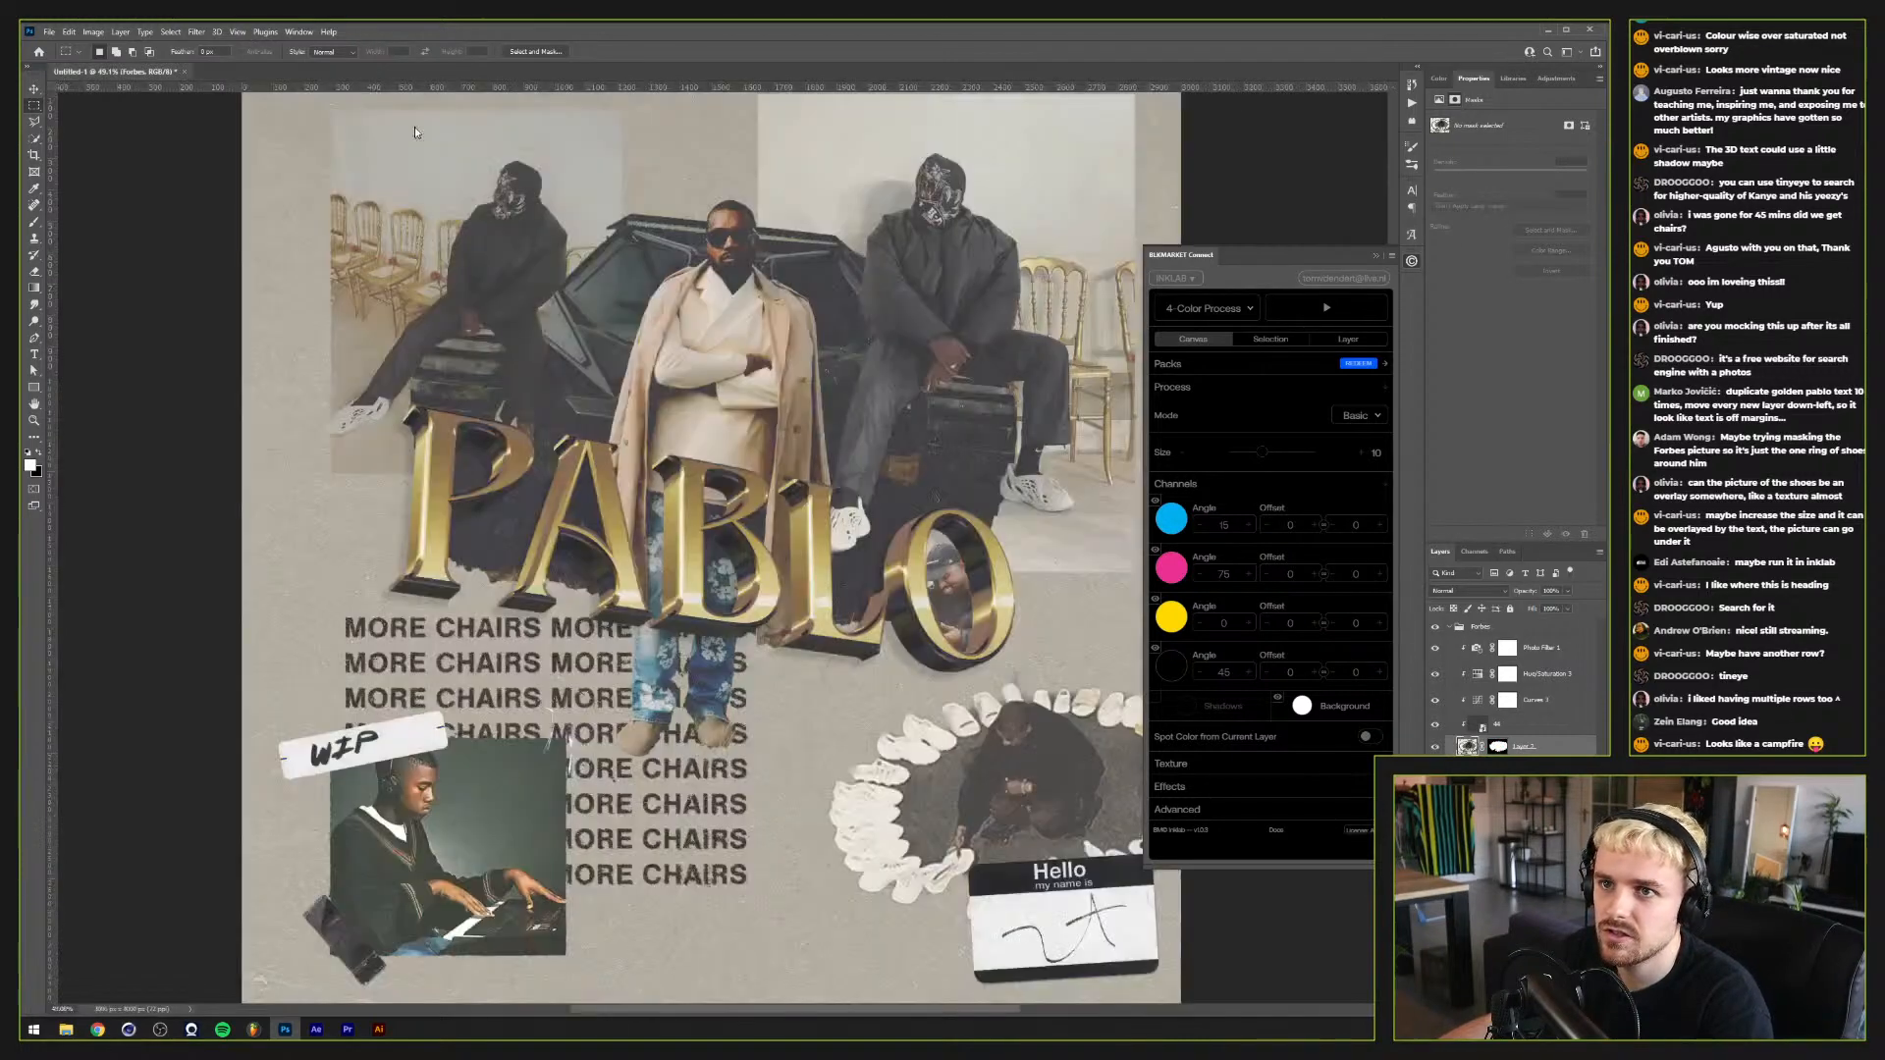
Step: Set Inklab's 4-Color Process to Advanced mode with a yellow channel offset of 5 and Halftone Screen conversion
click(1360, 416)
click(1335, 458)
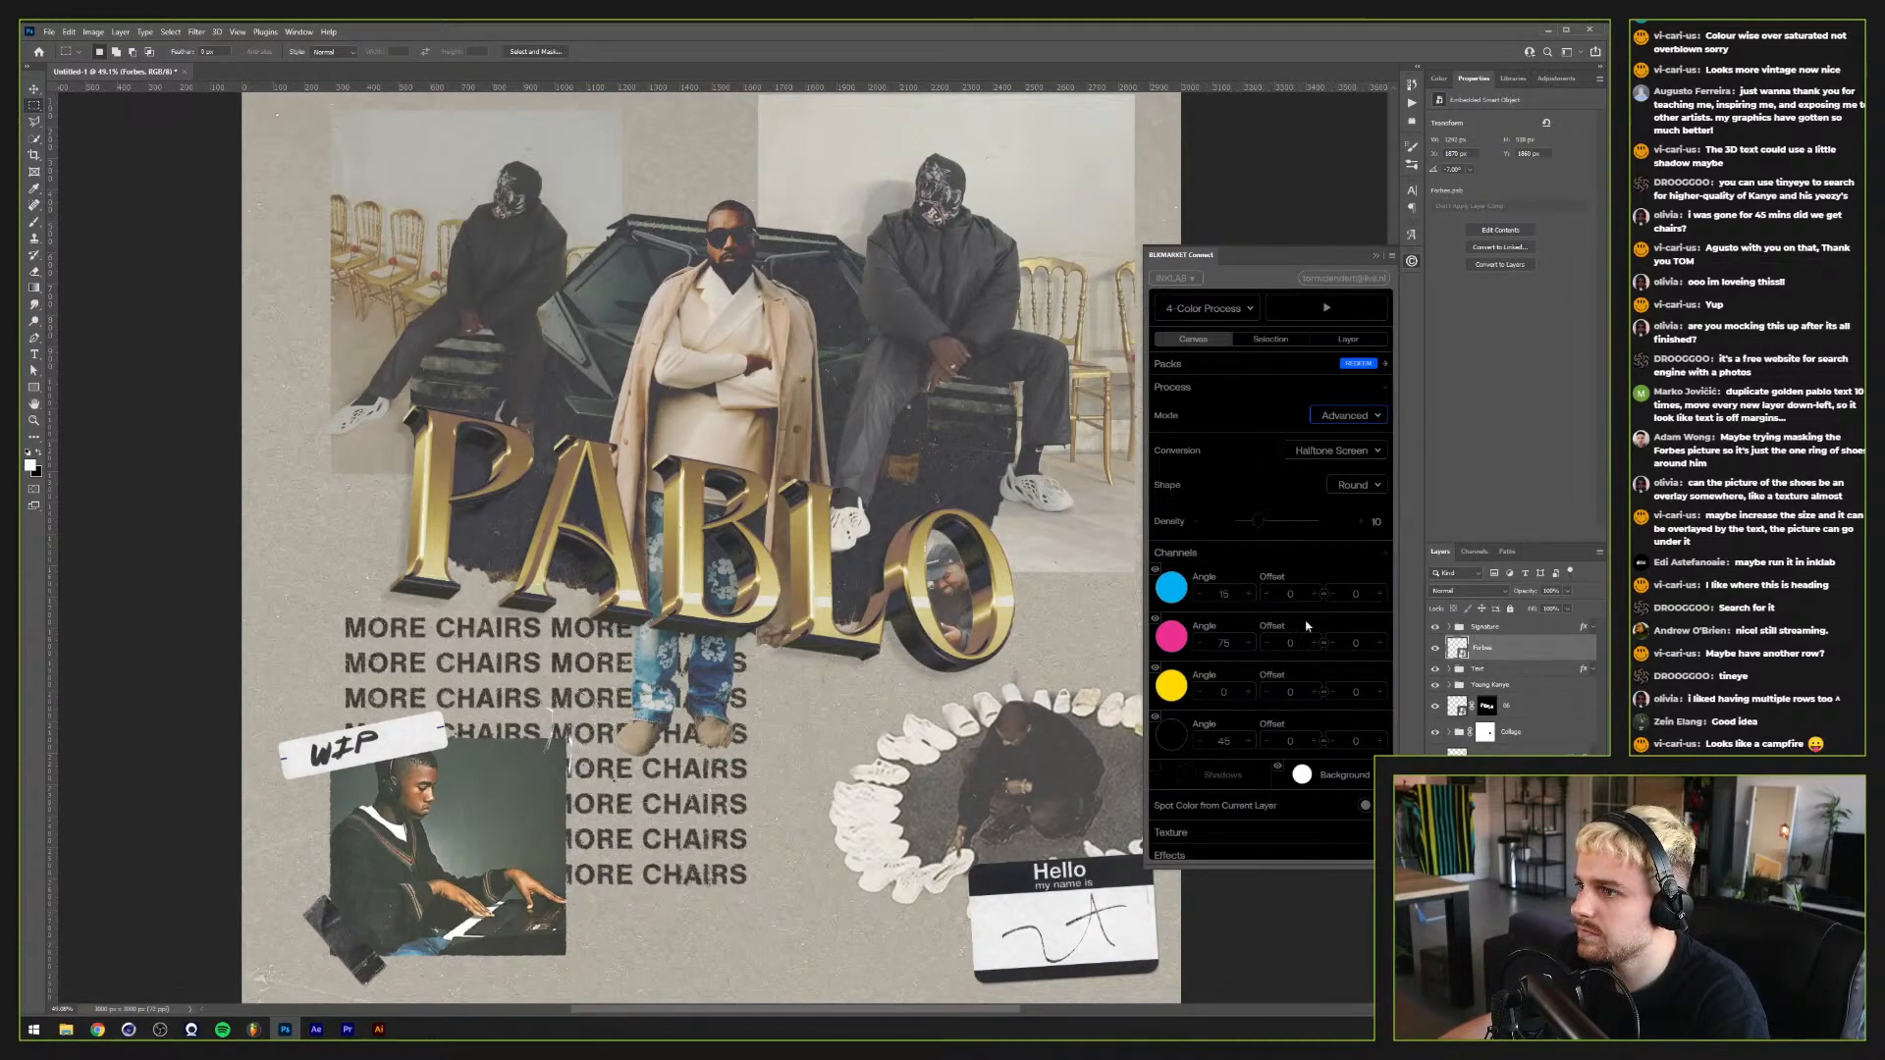
click(1313, 692)
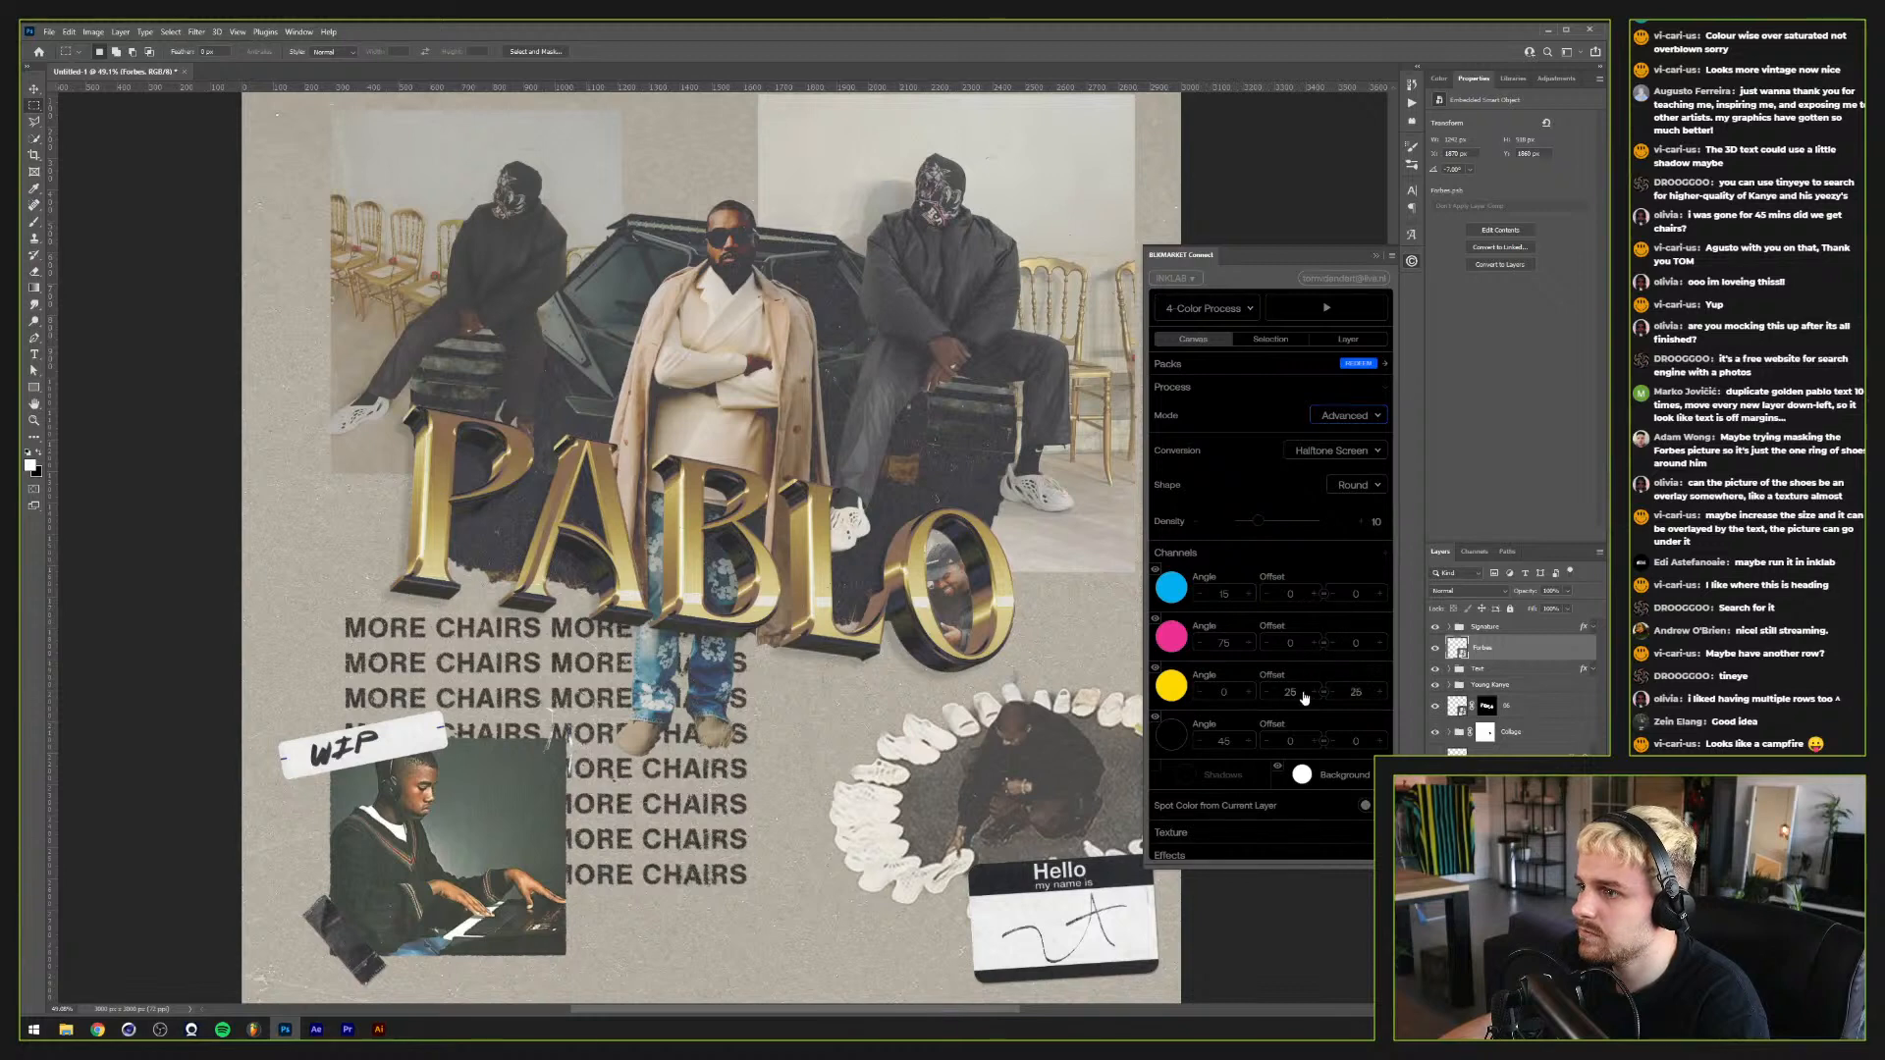
text(5)
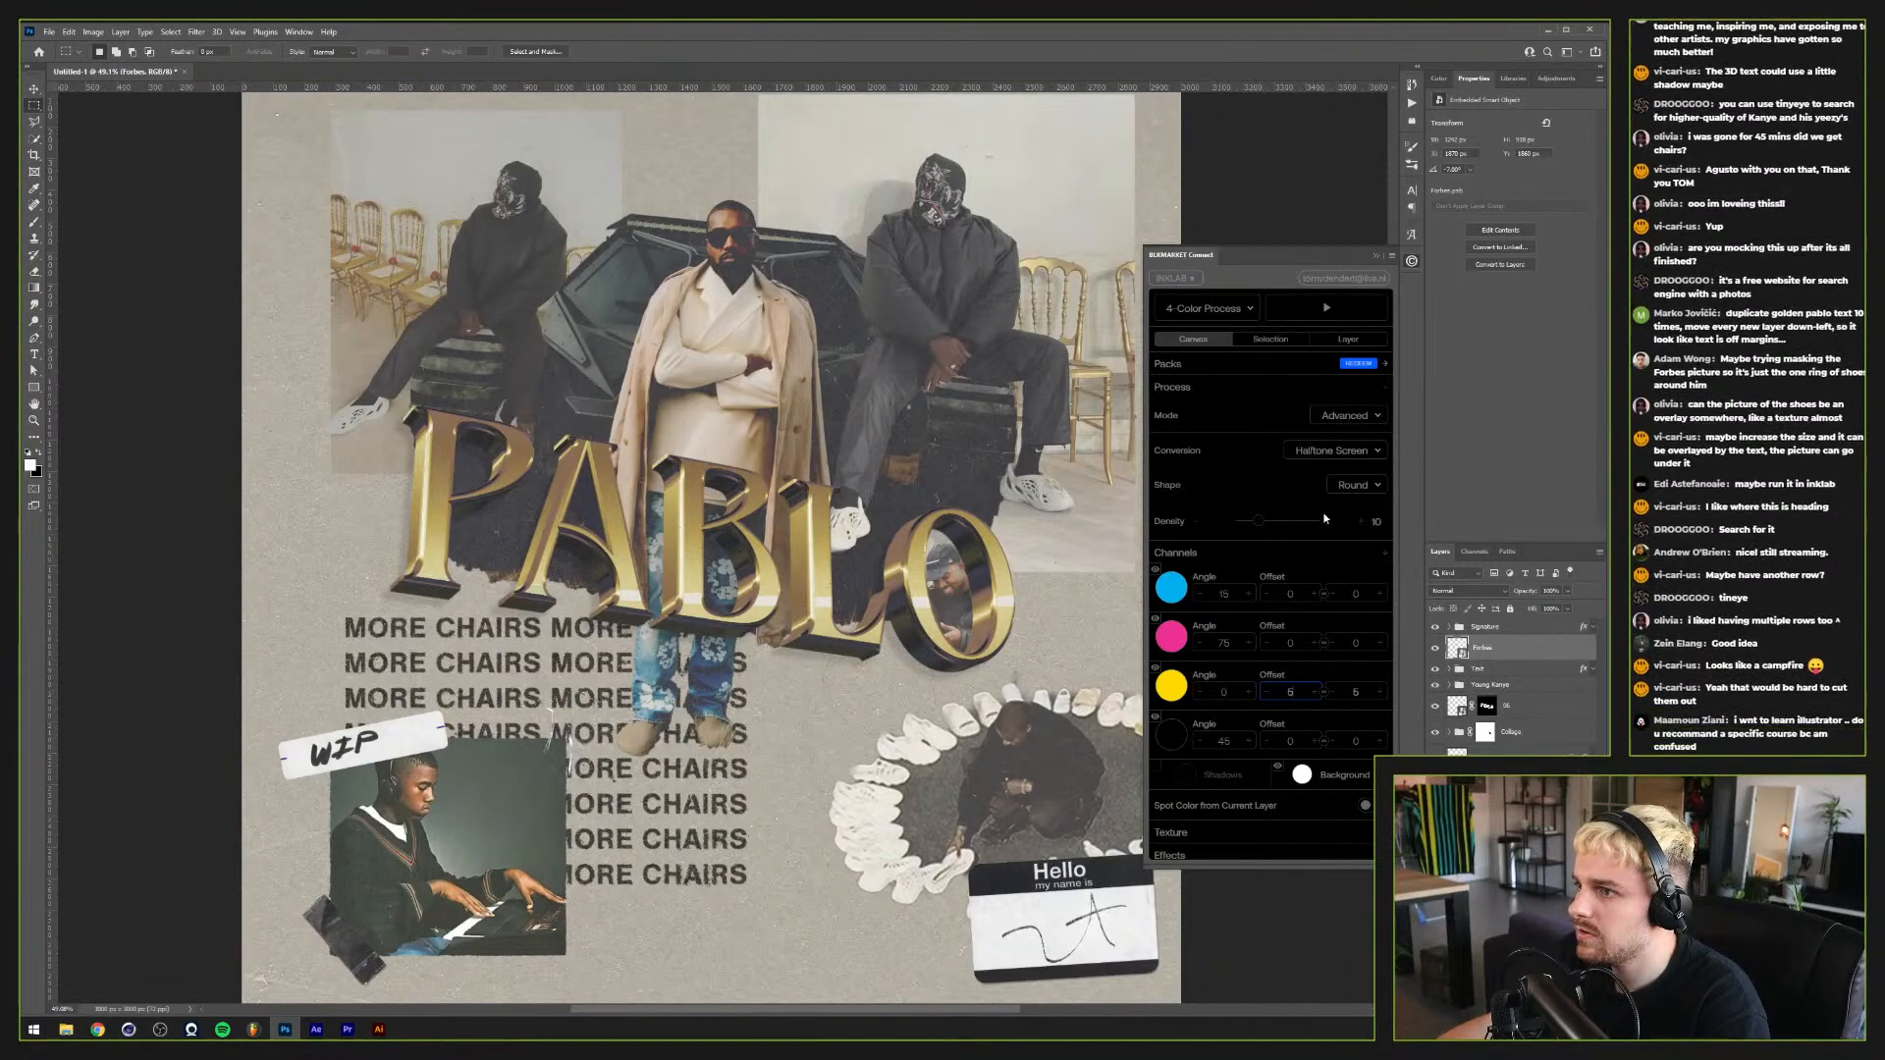
click(1351, 444)
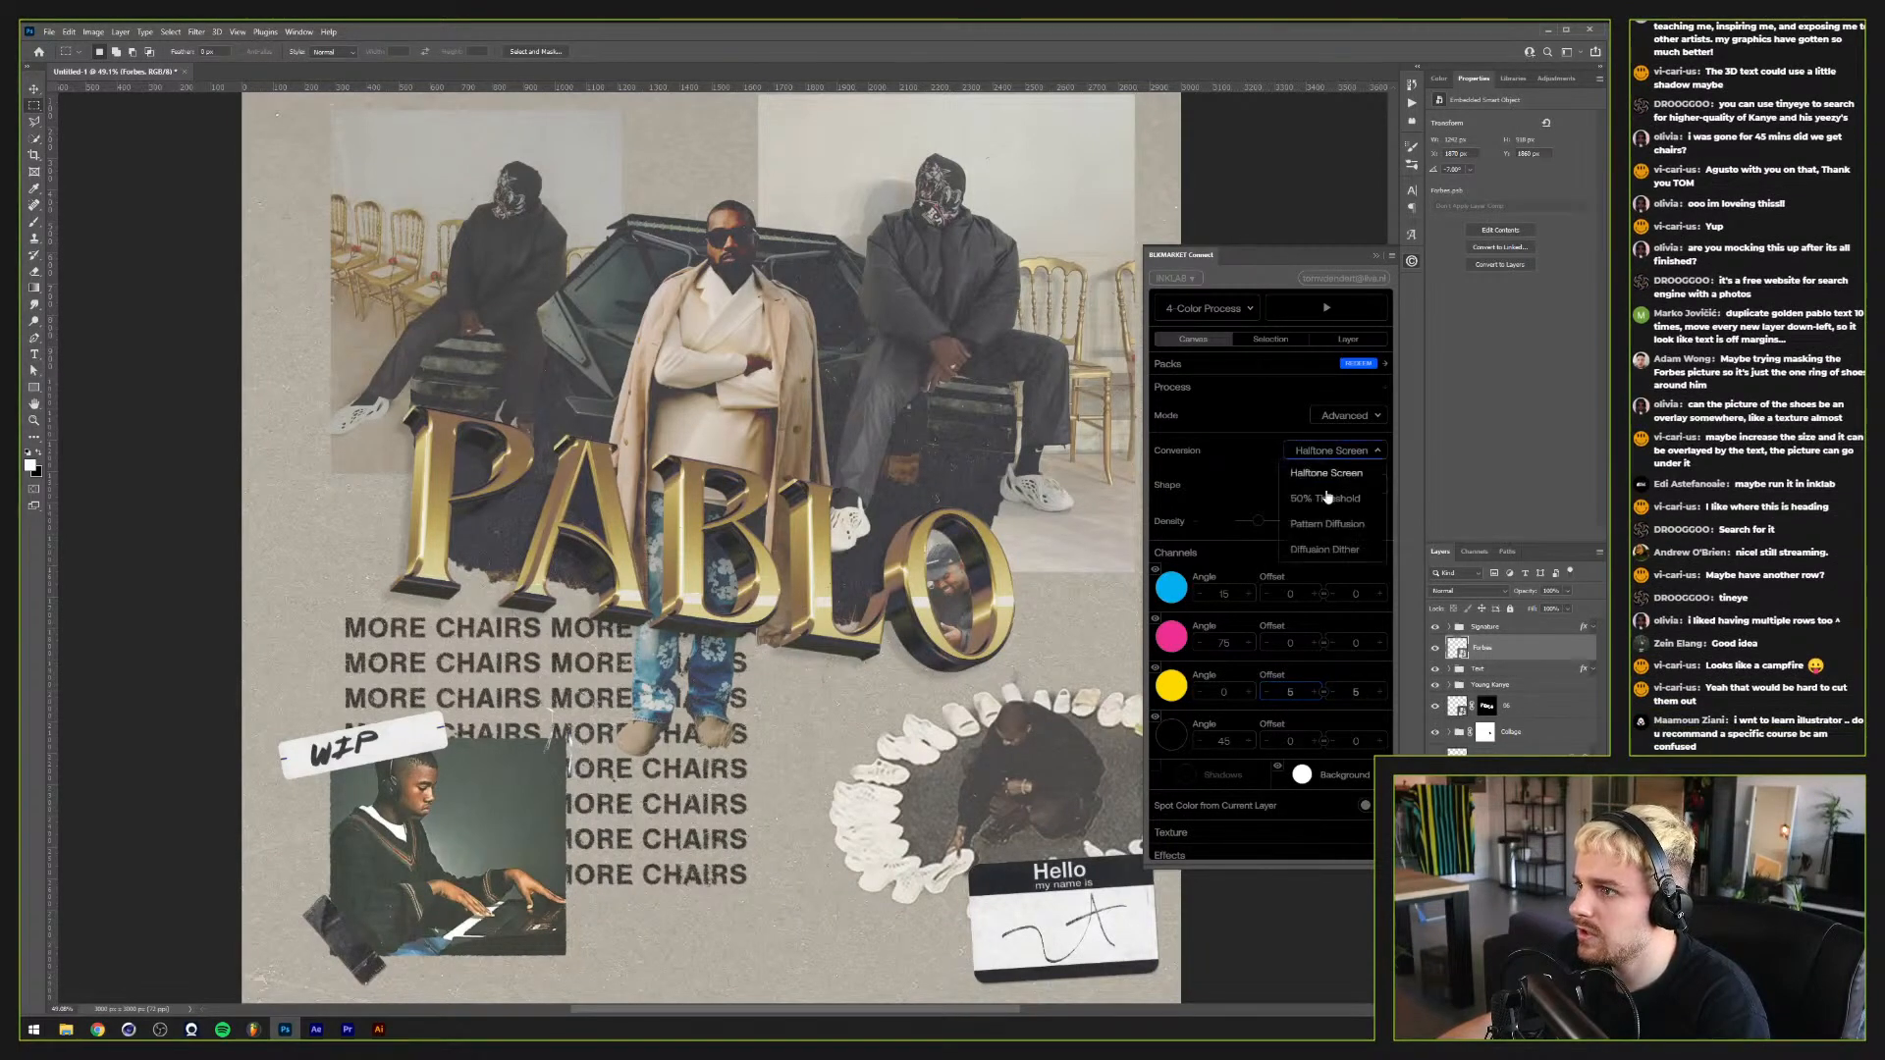
click(1348, 463)
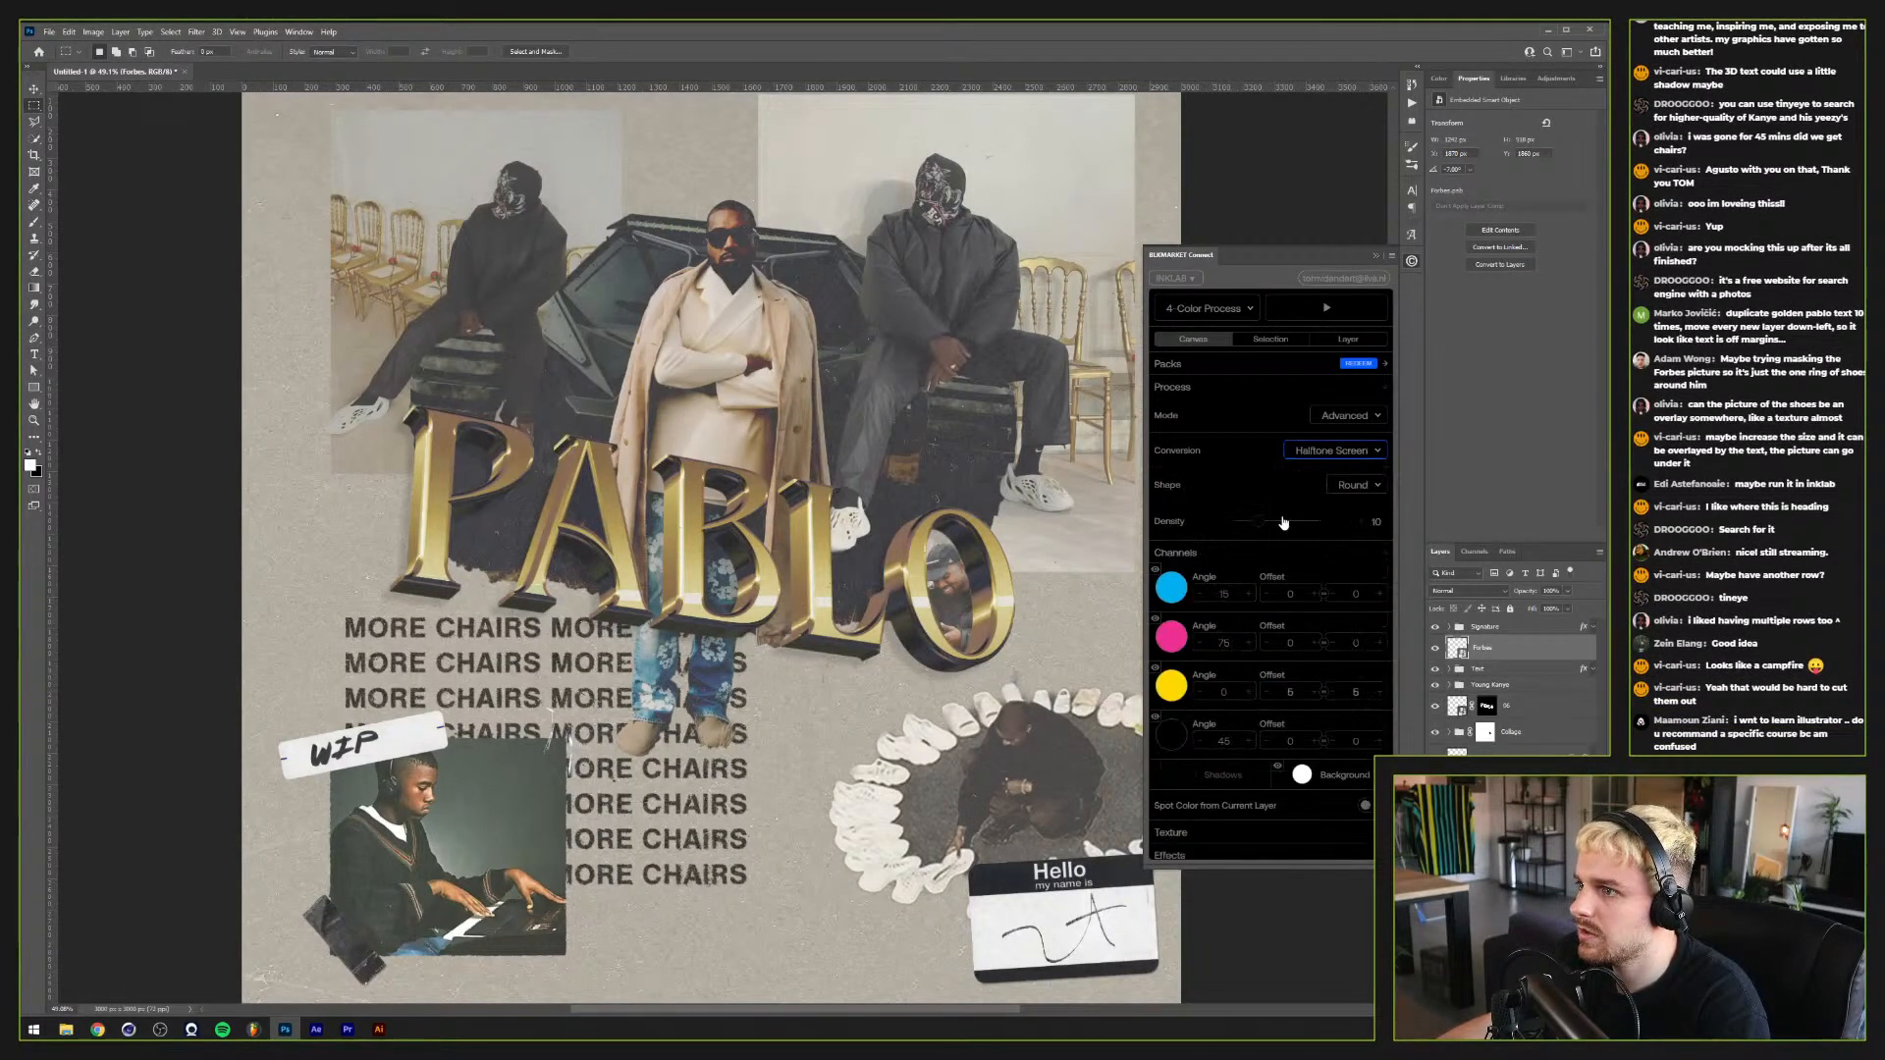
Step: Set the halftone density to 16 and run the Inklab process on the Forbes layer only
drag(1259, 521, 1270, 521)
click(1308, 346)
click(1345, 339)
click(1327, 310)
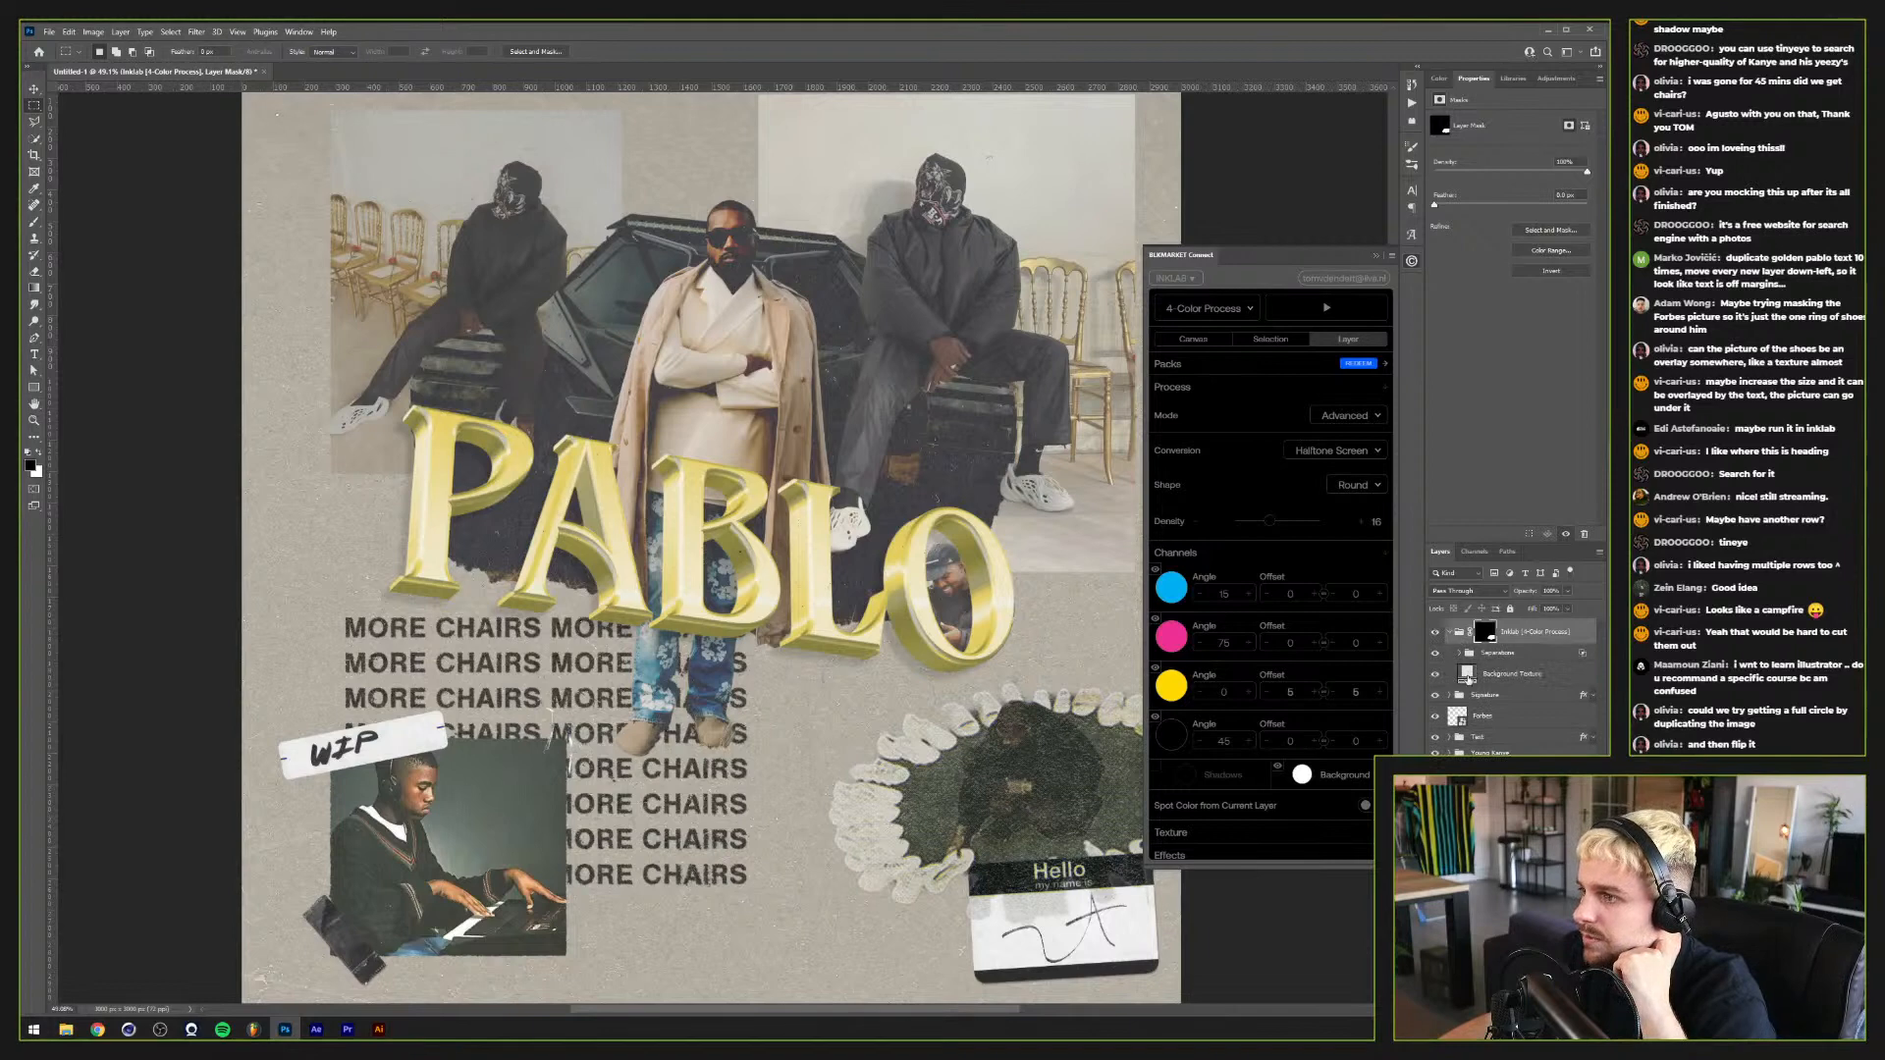
Step: Scale the pattern fill of Inklab's Background Texture layer to 50%
double_click(1466, 674)
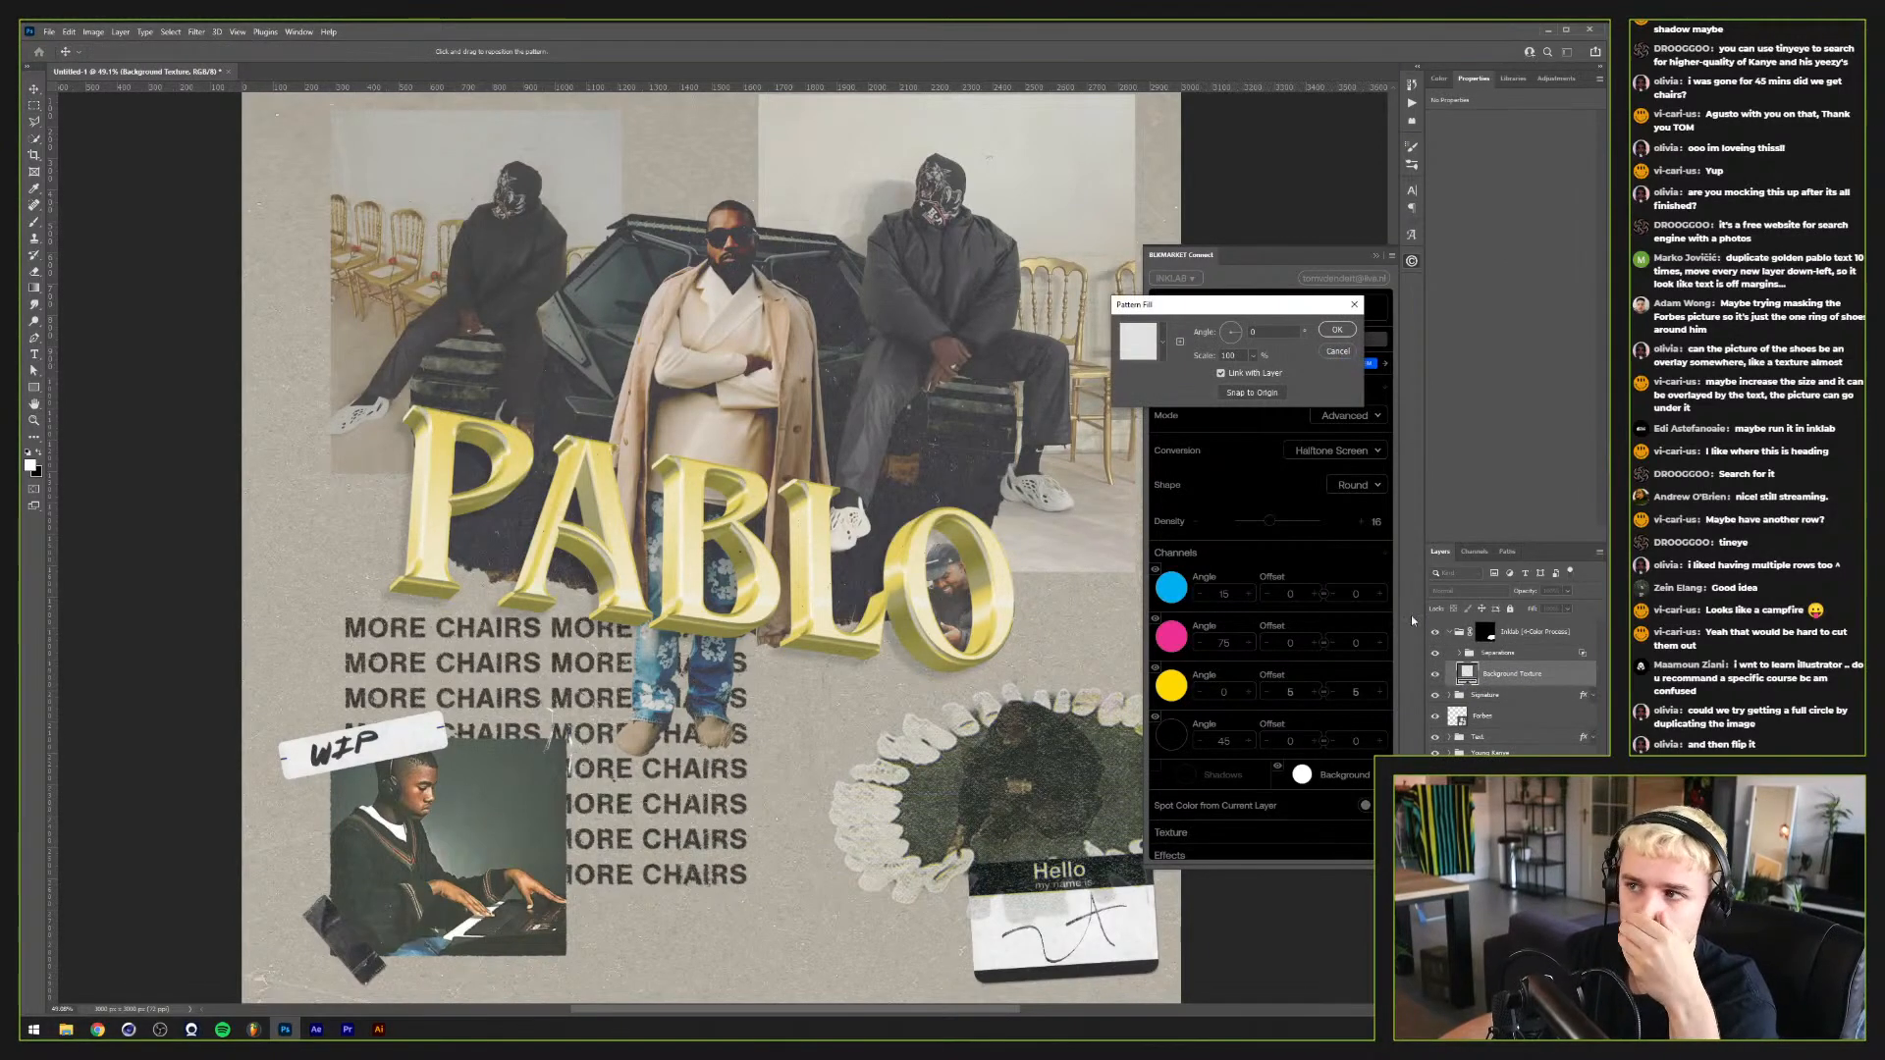
click(1162, 340)
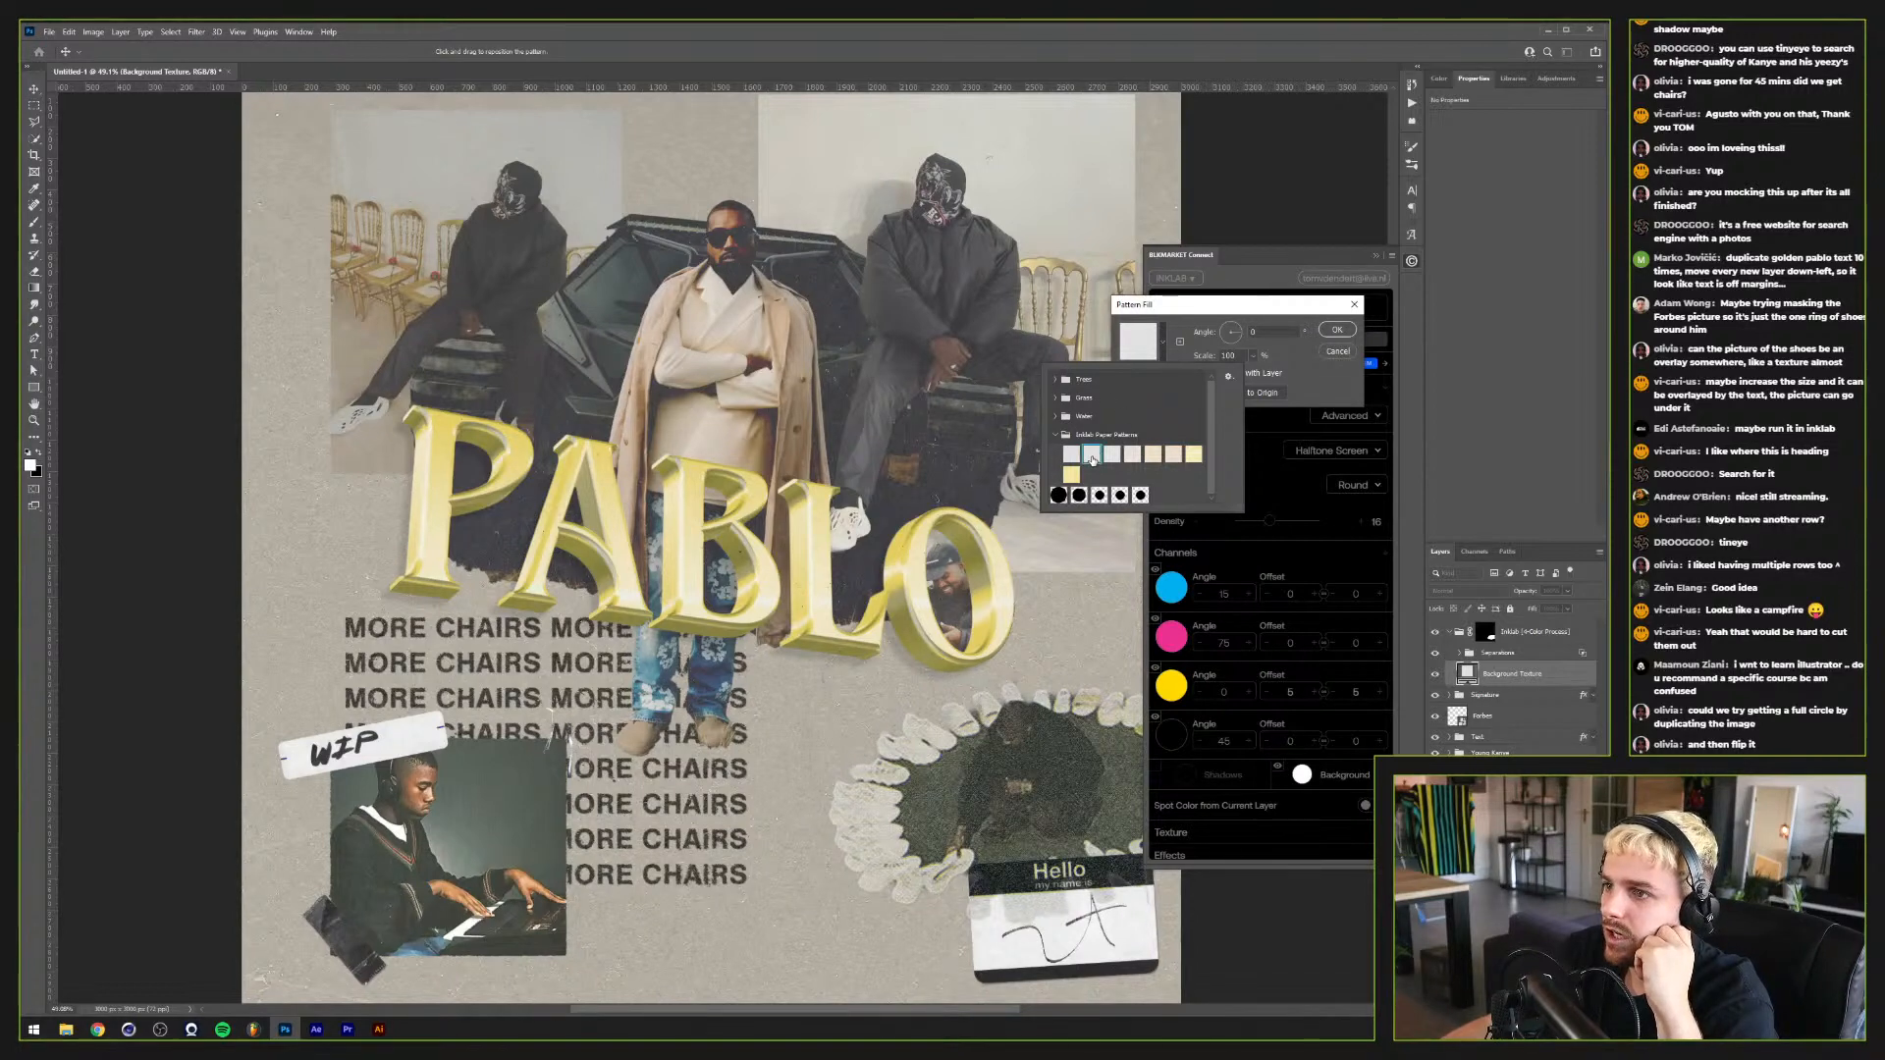
click(1241, 355)
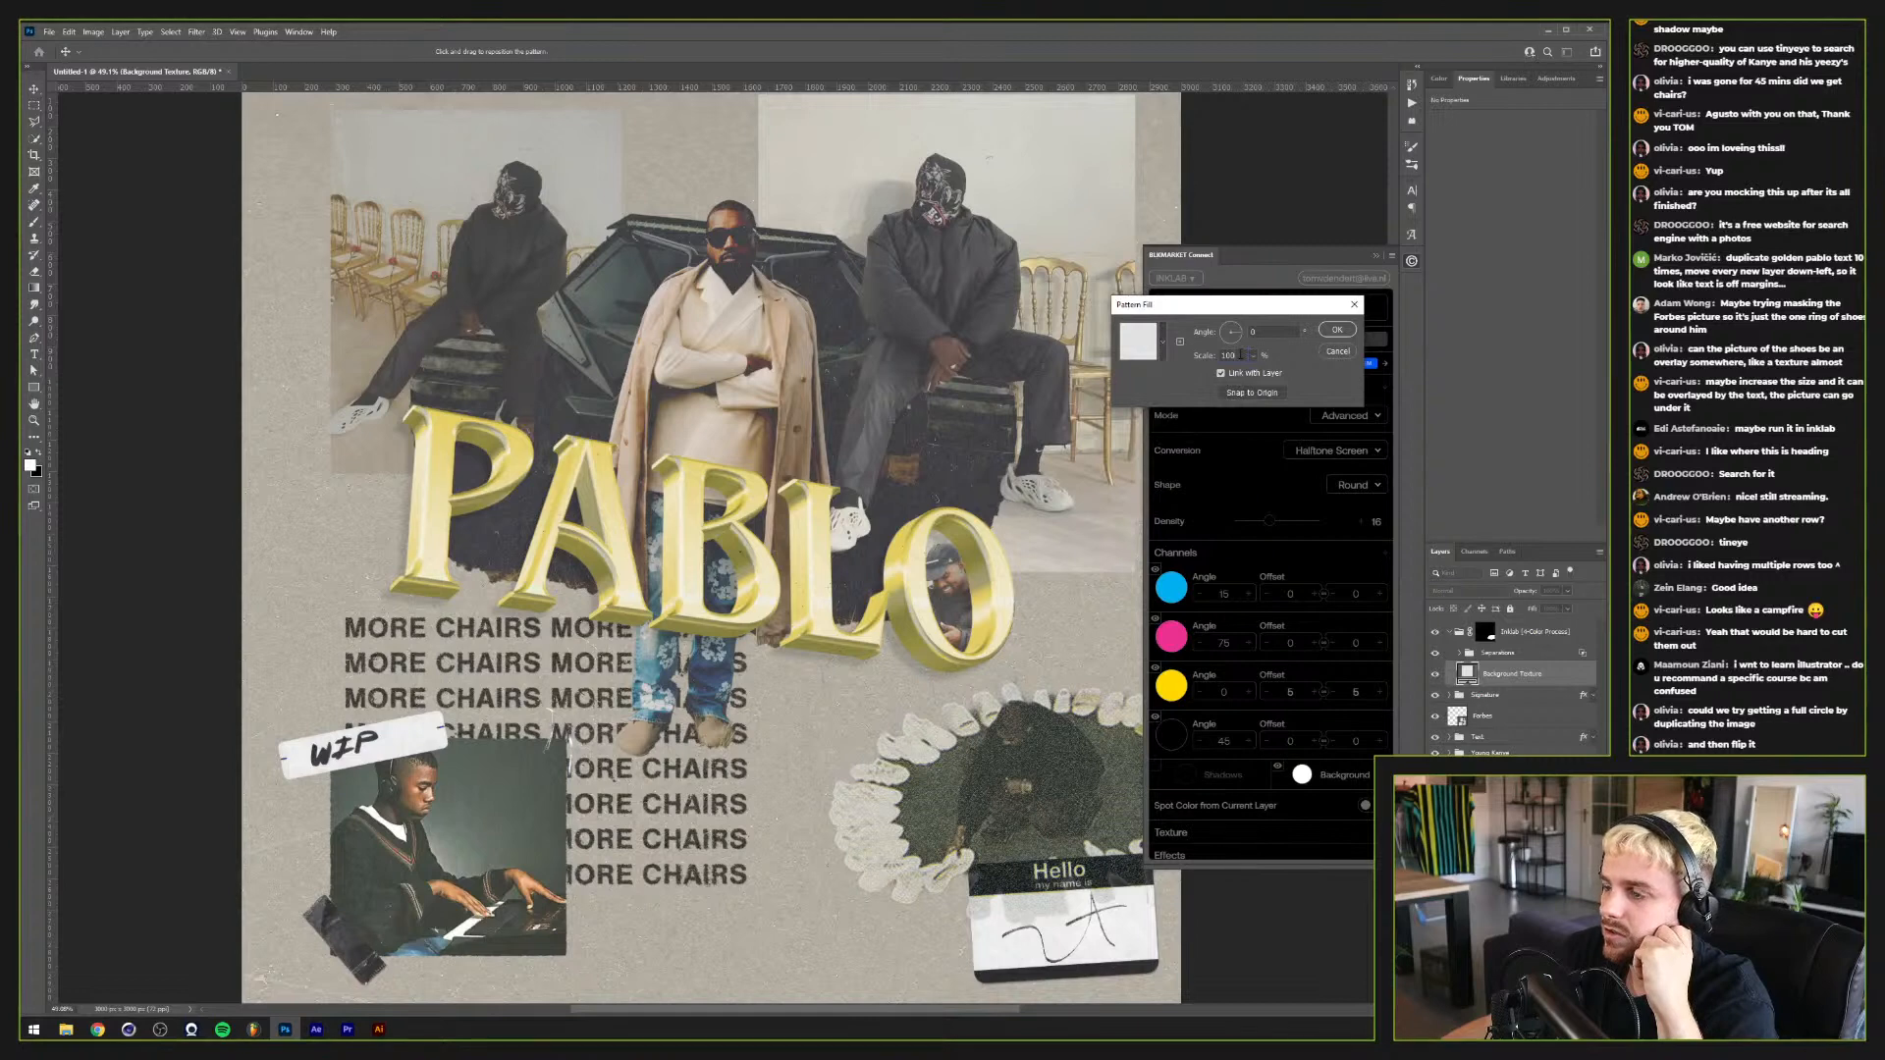
text(50)
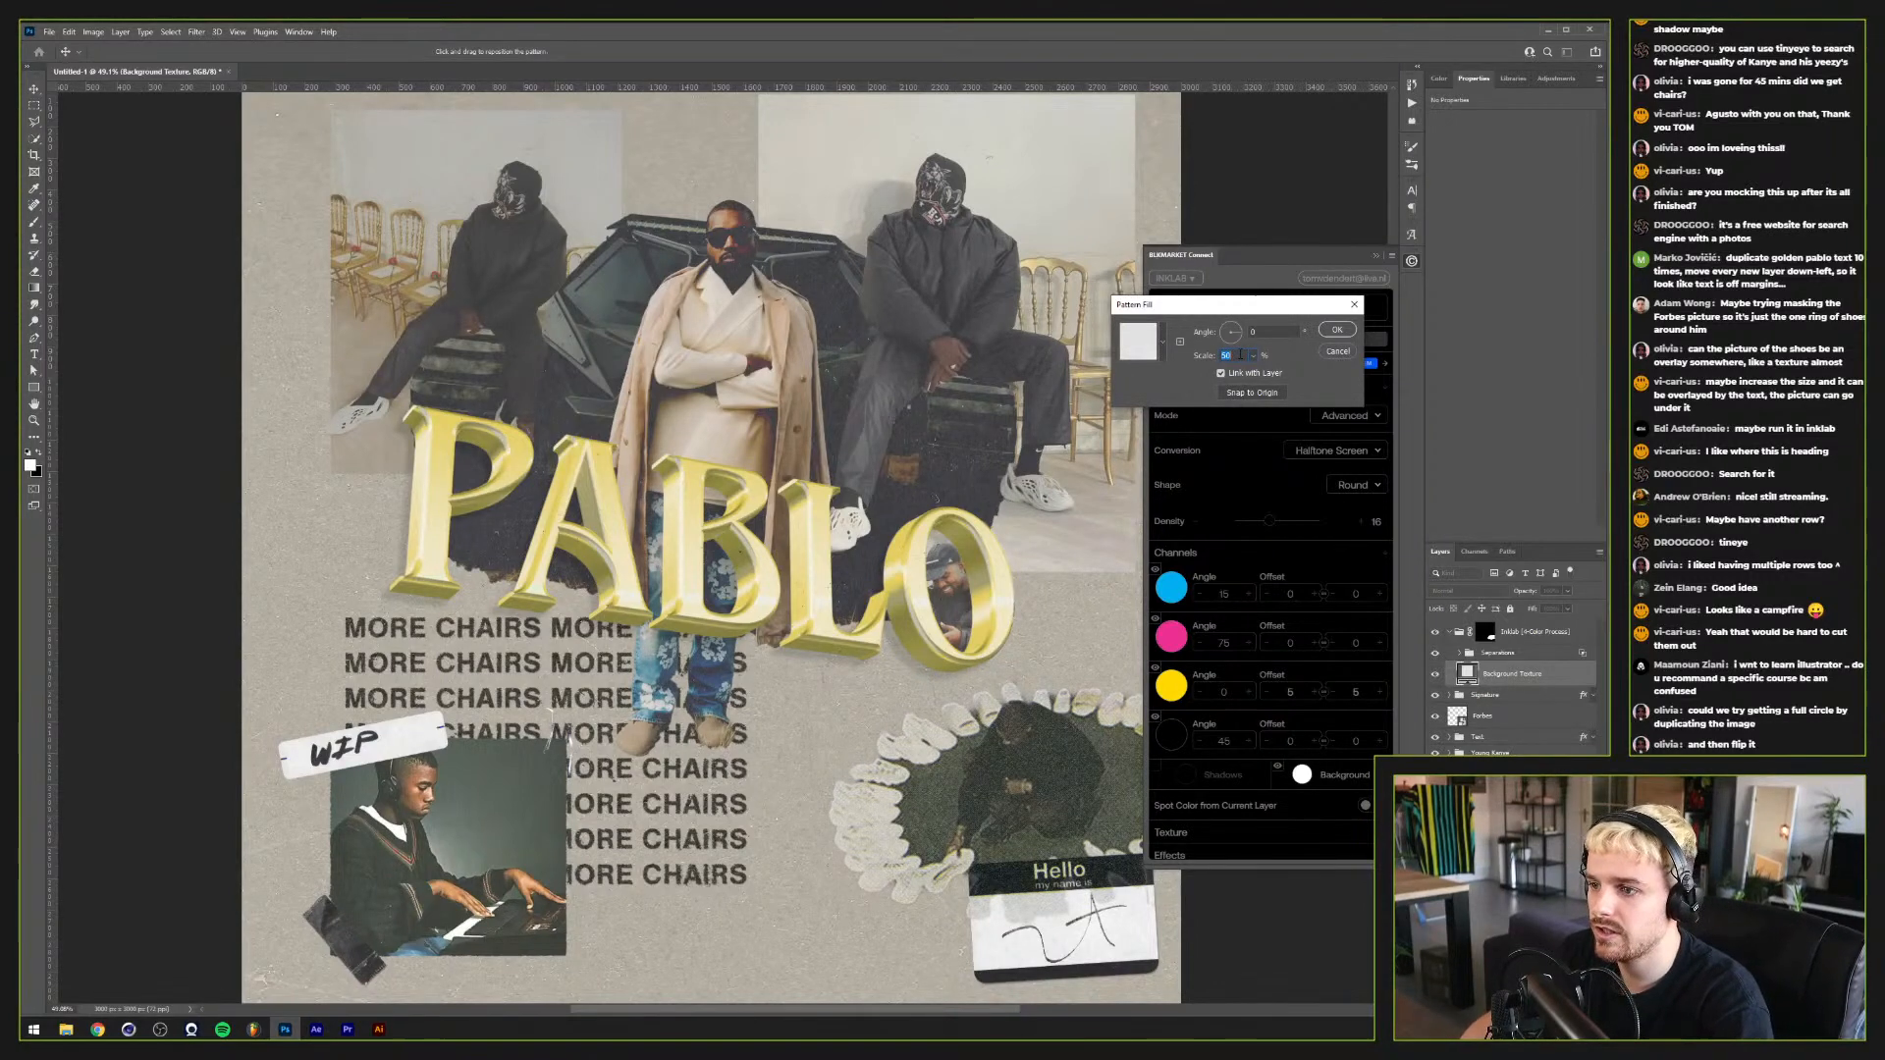
key(Return)
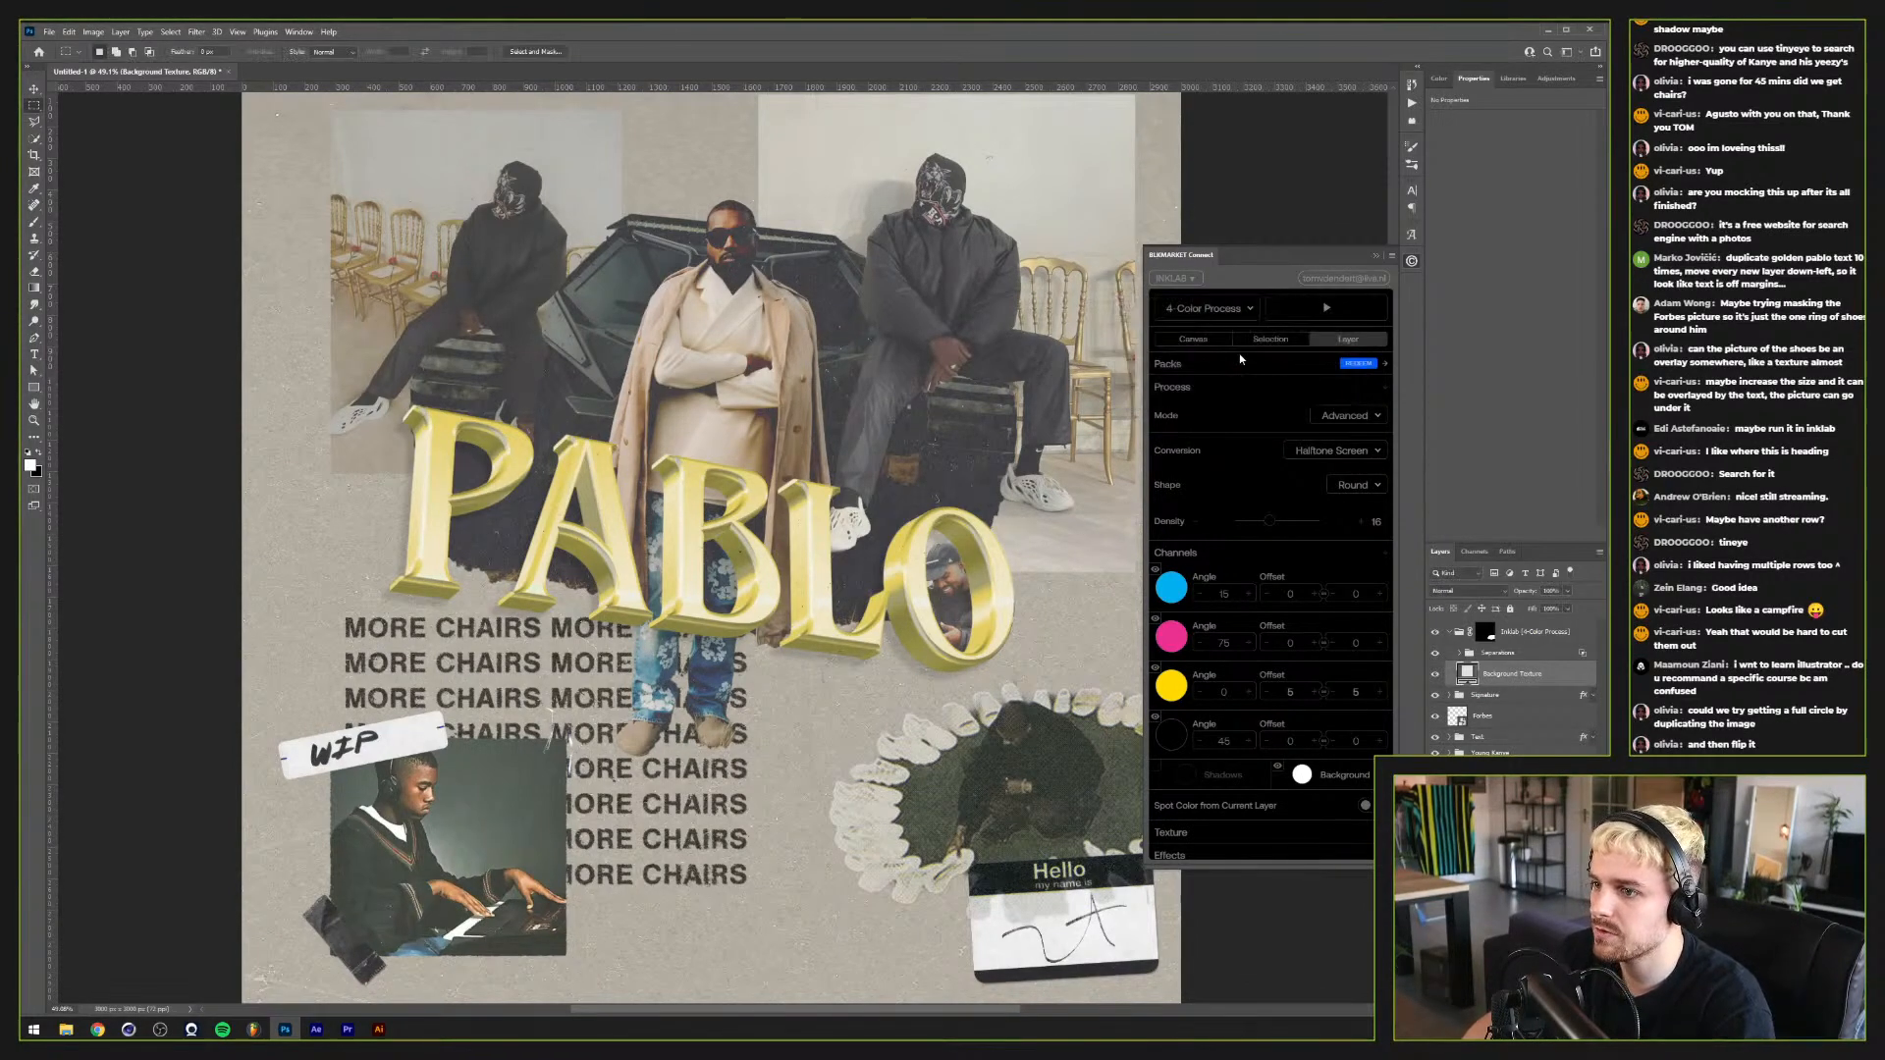
Step: Collapse the Inklab layer group and move the Signature group above it in the layer stack
click(1377, 255)
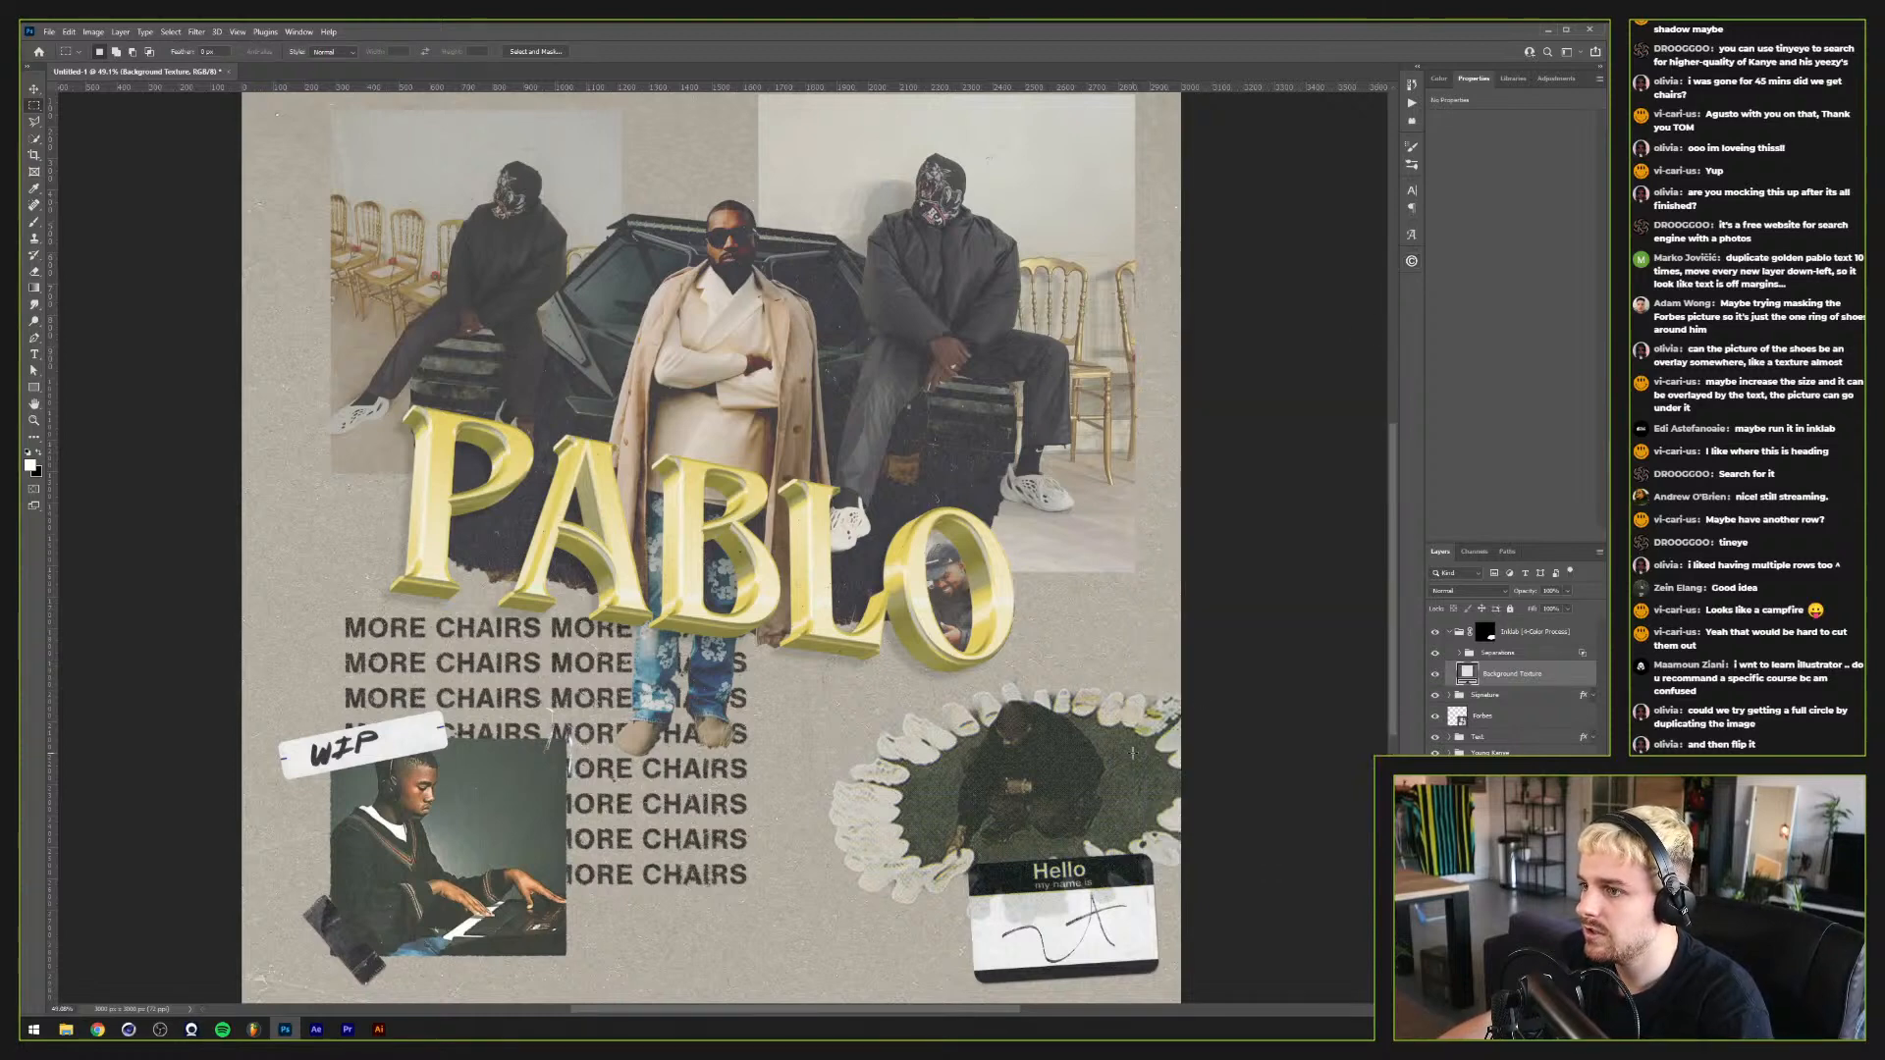
key(v)
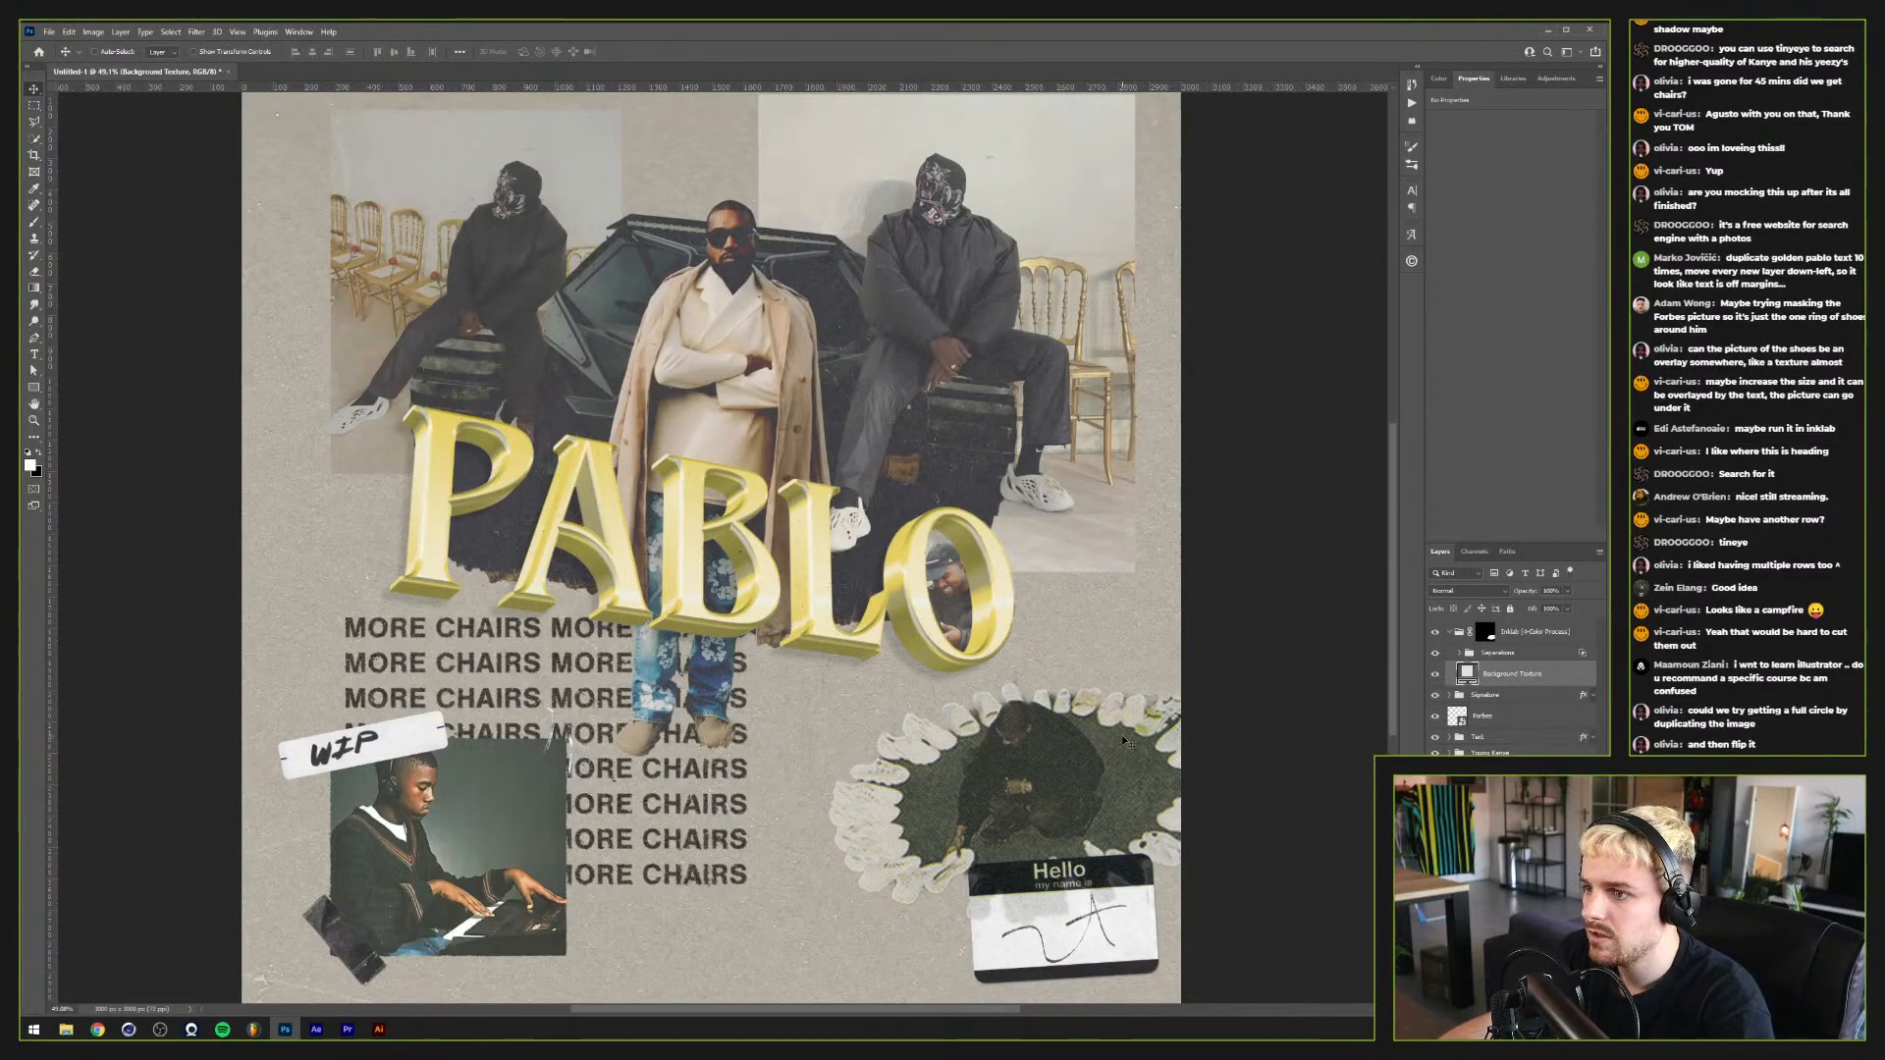
click(1449, 632)
click(1504, 634)
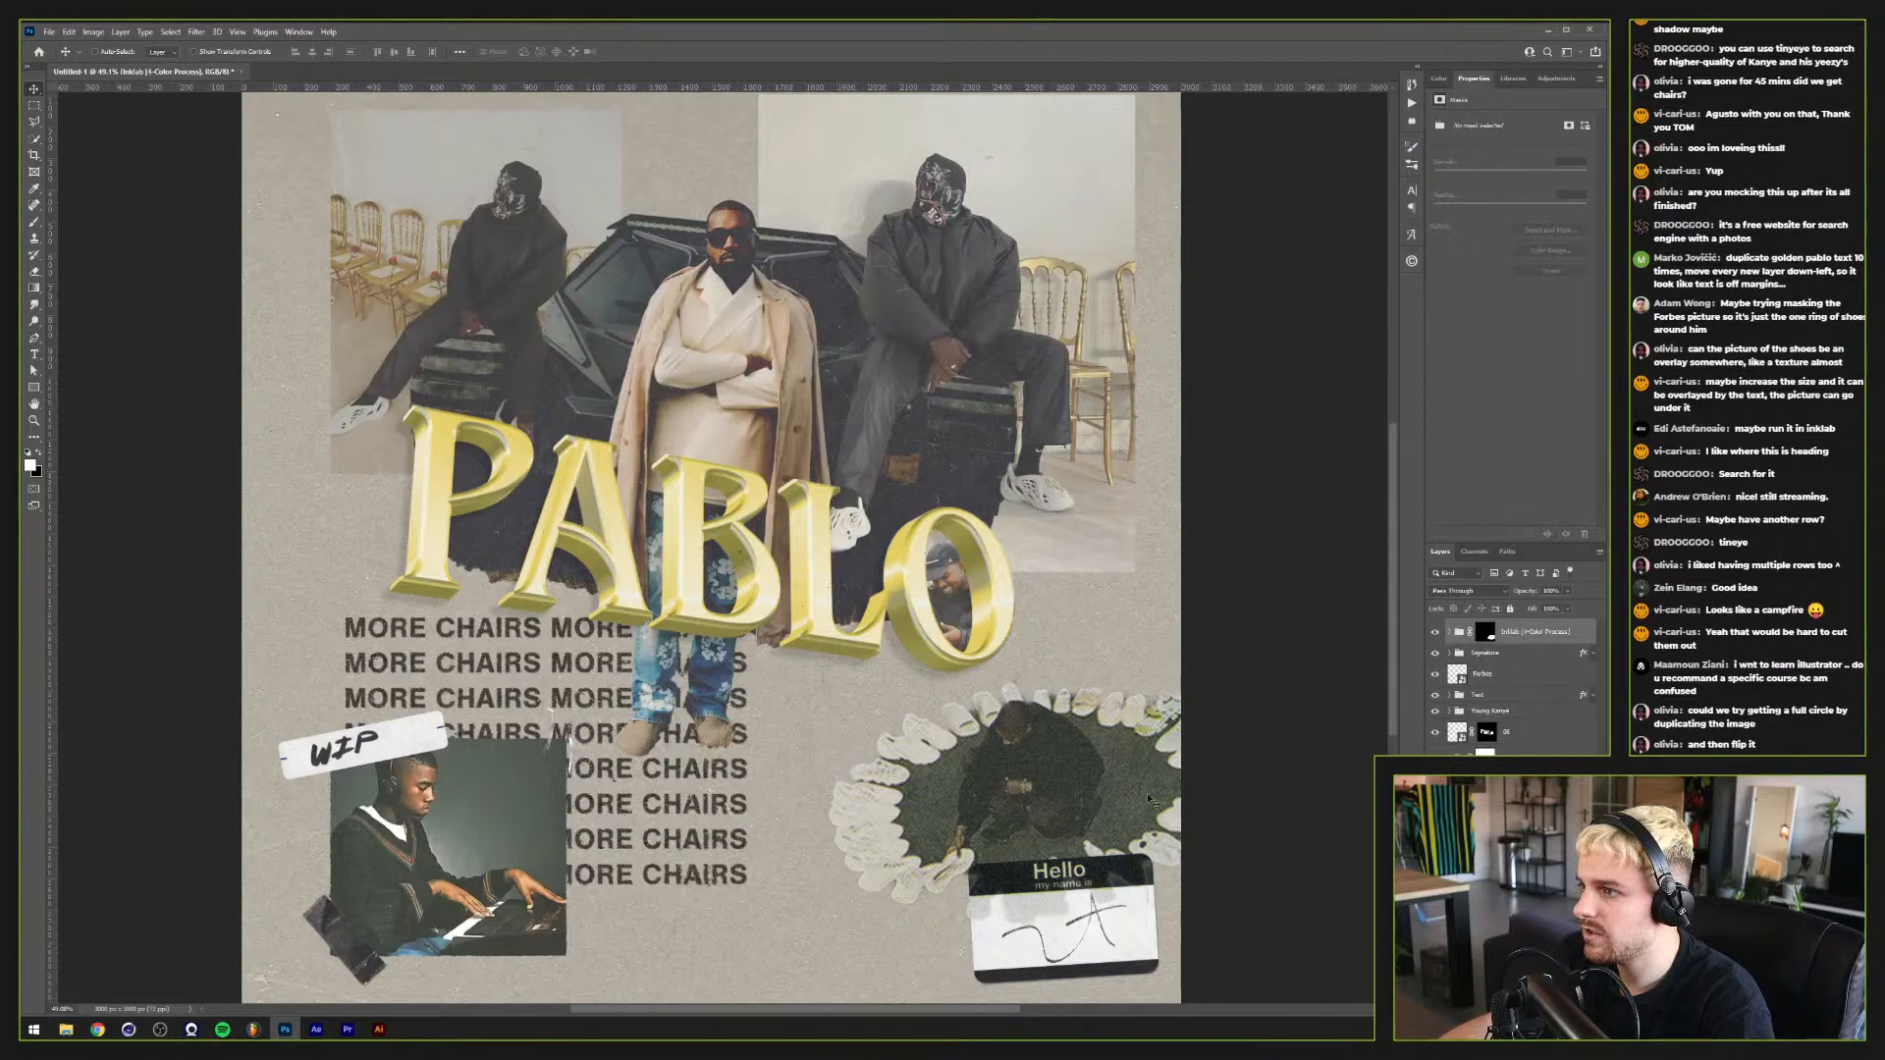
mouse_move(989, 847)
mouse_down()
mouse_move(971, 804)
mouse_move(639, 843)
mouse_move(989, 847)
mouse_up()
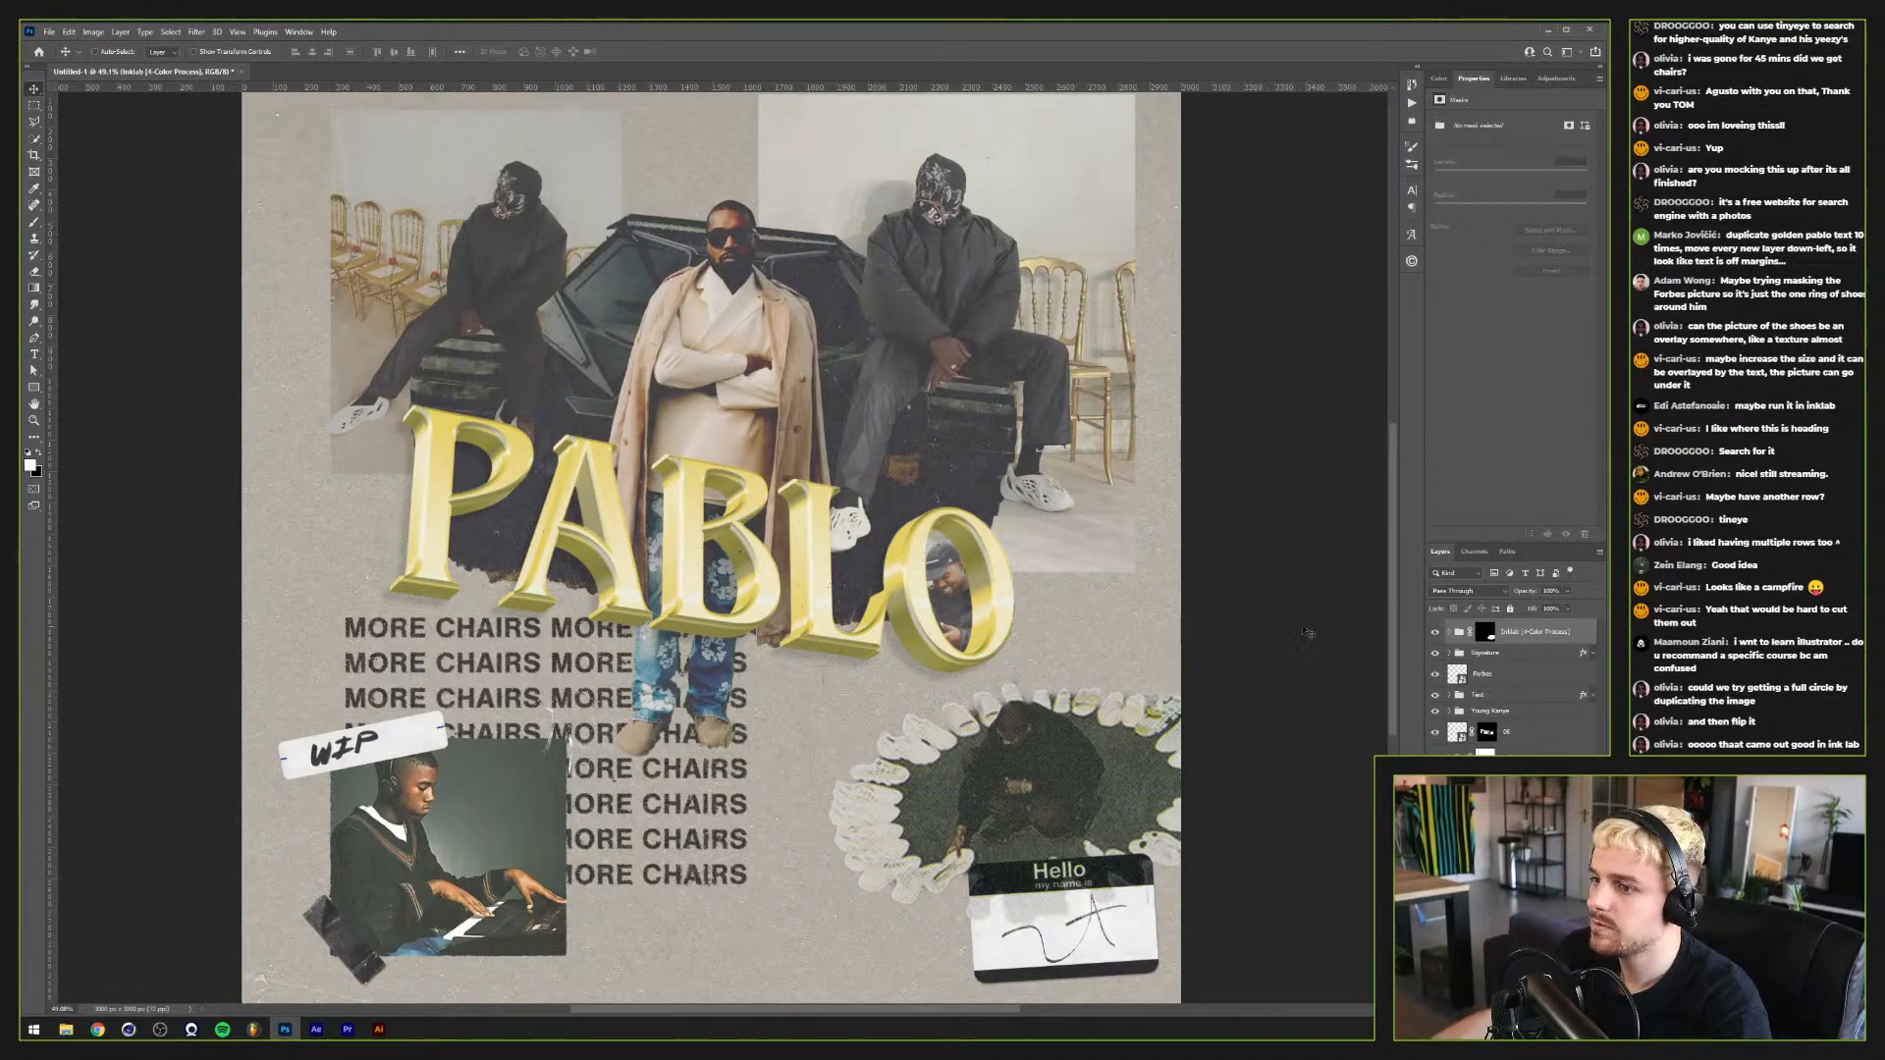
scroll(1082, 872, down, 2)
scroll(1082, 871, up, 2)
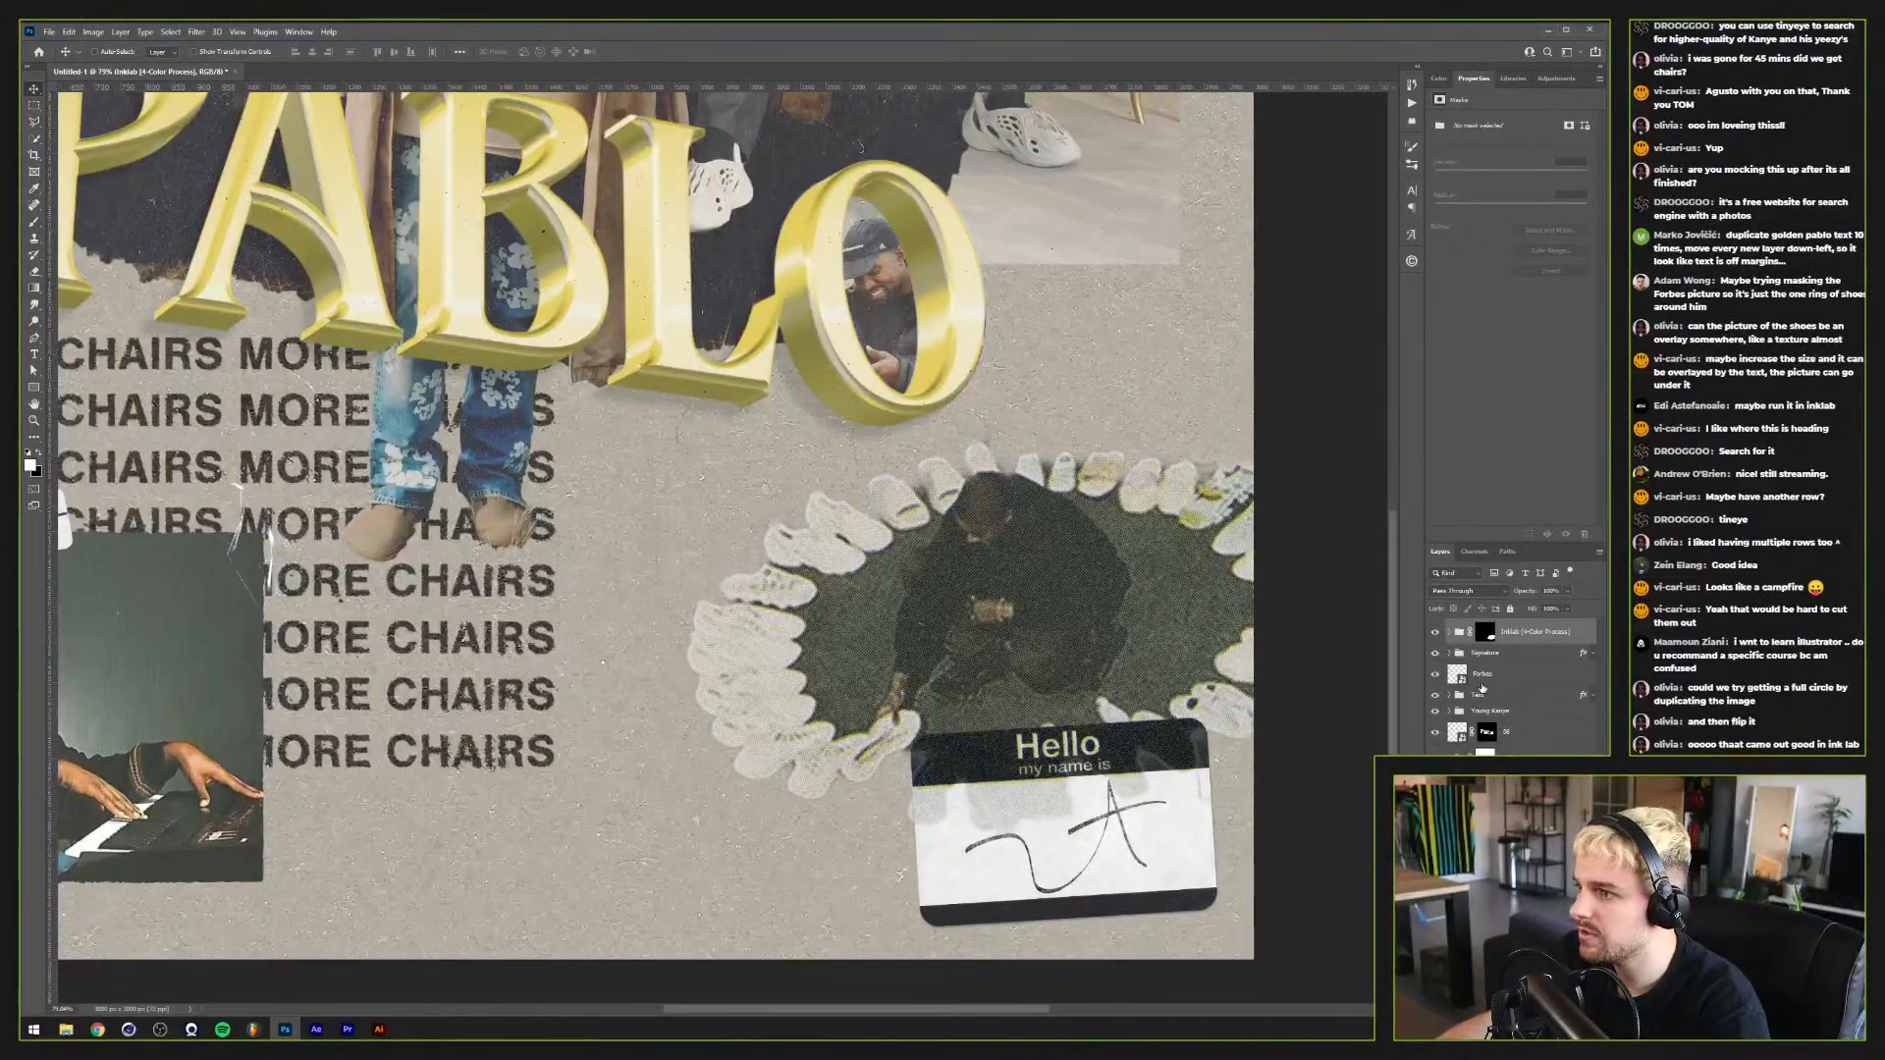
drag(1487, 653, 1494, 626)
scroll(964, 871, down, 2)
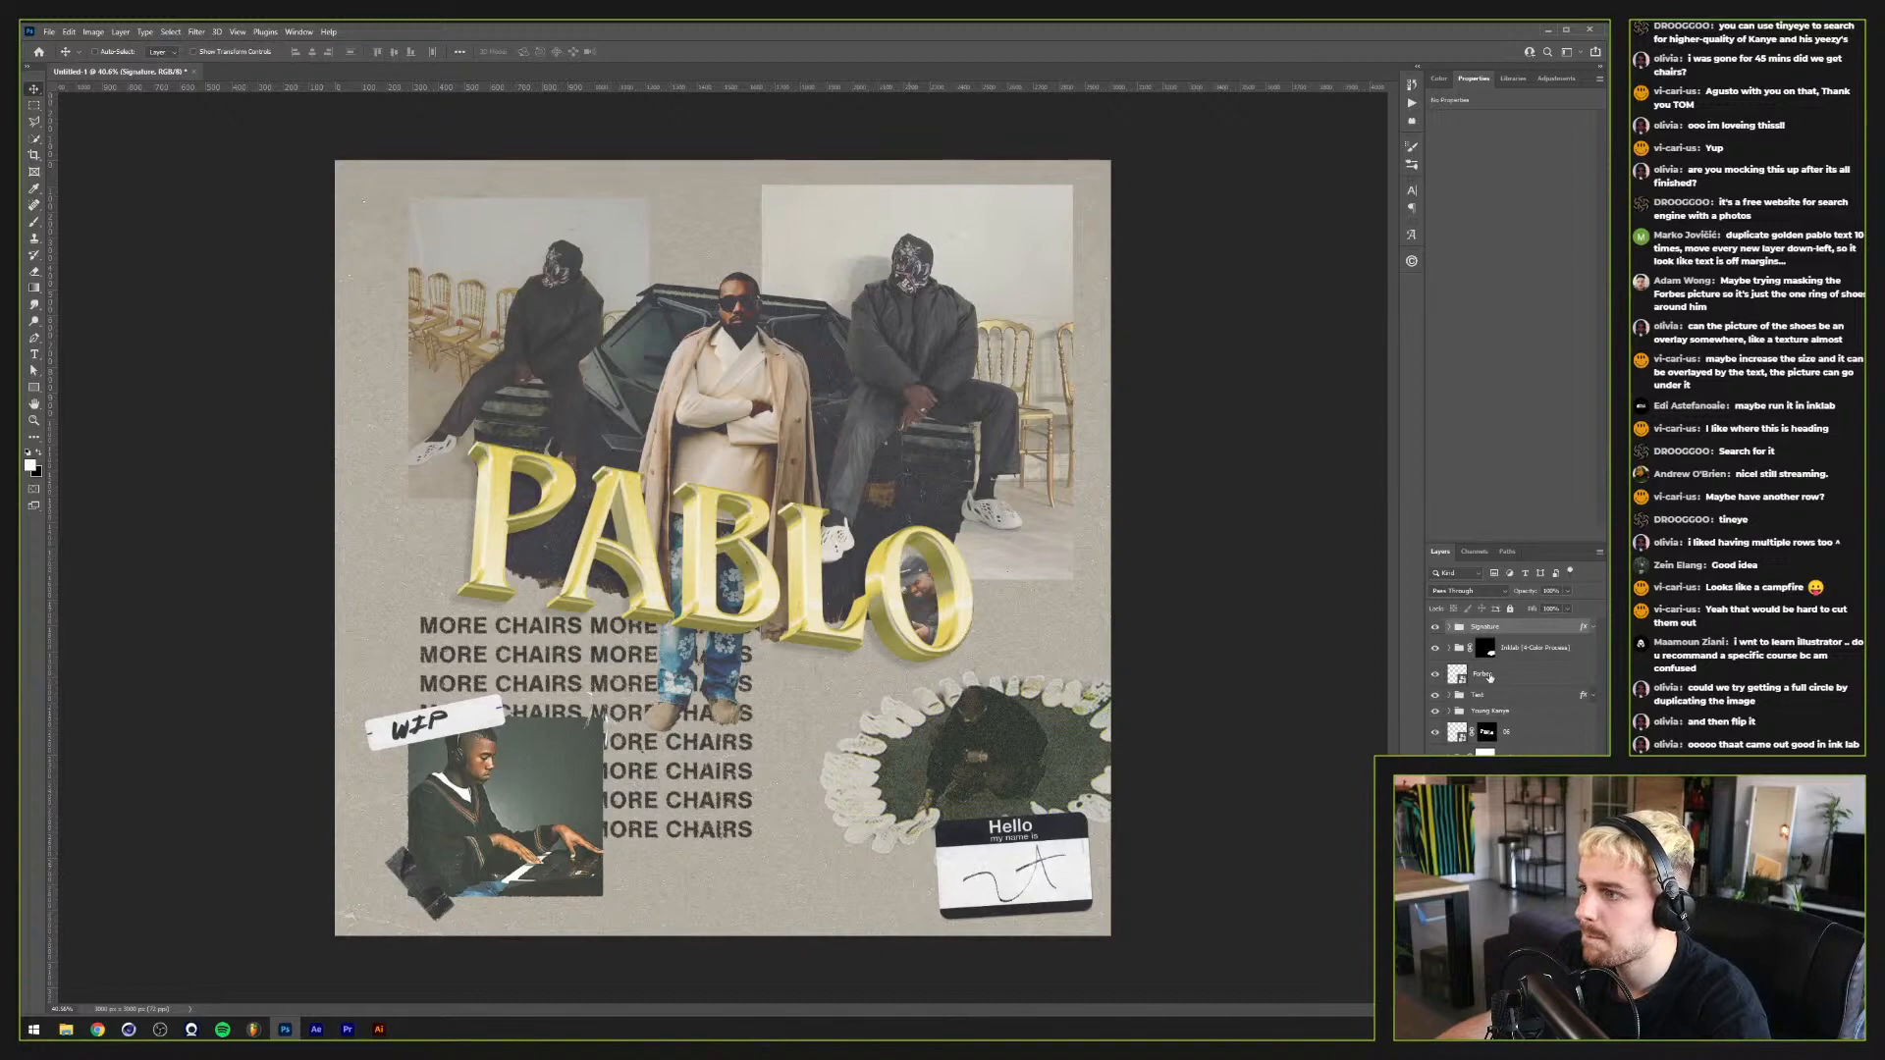
Step: Rename the Inklab 4-Color Process group to "Forbes Inklab"
click(1507, 654)
click(1507, 638)
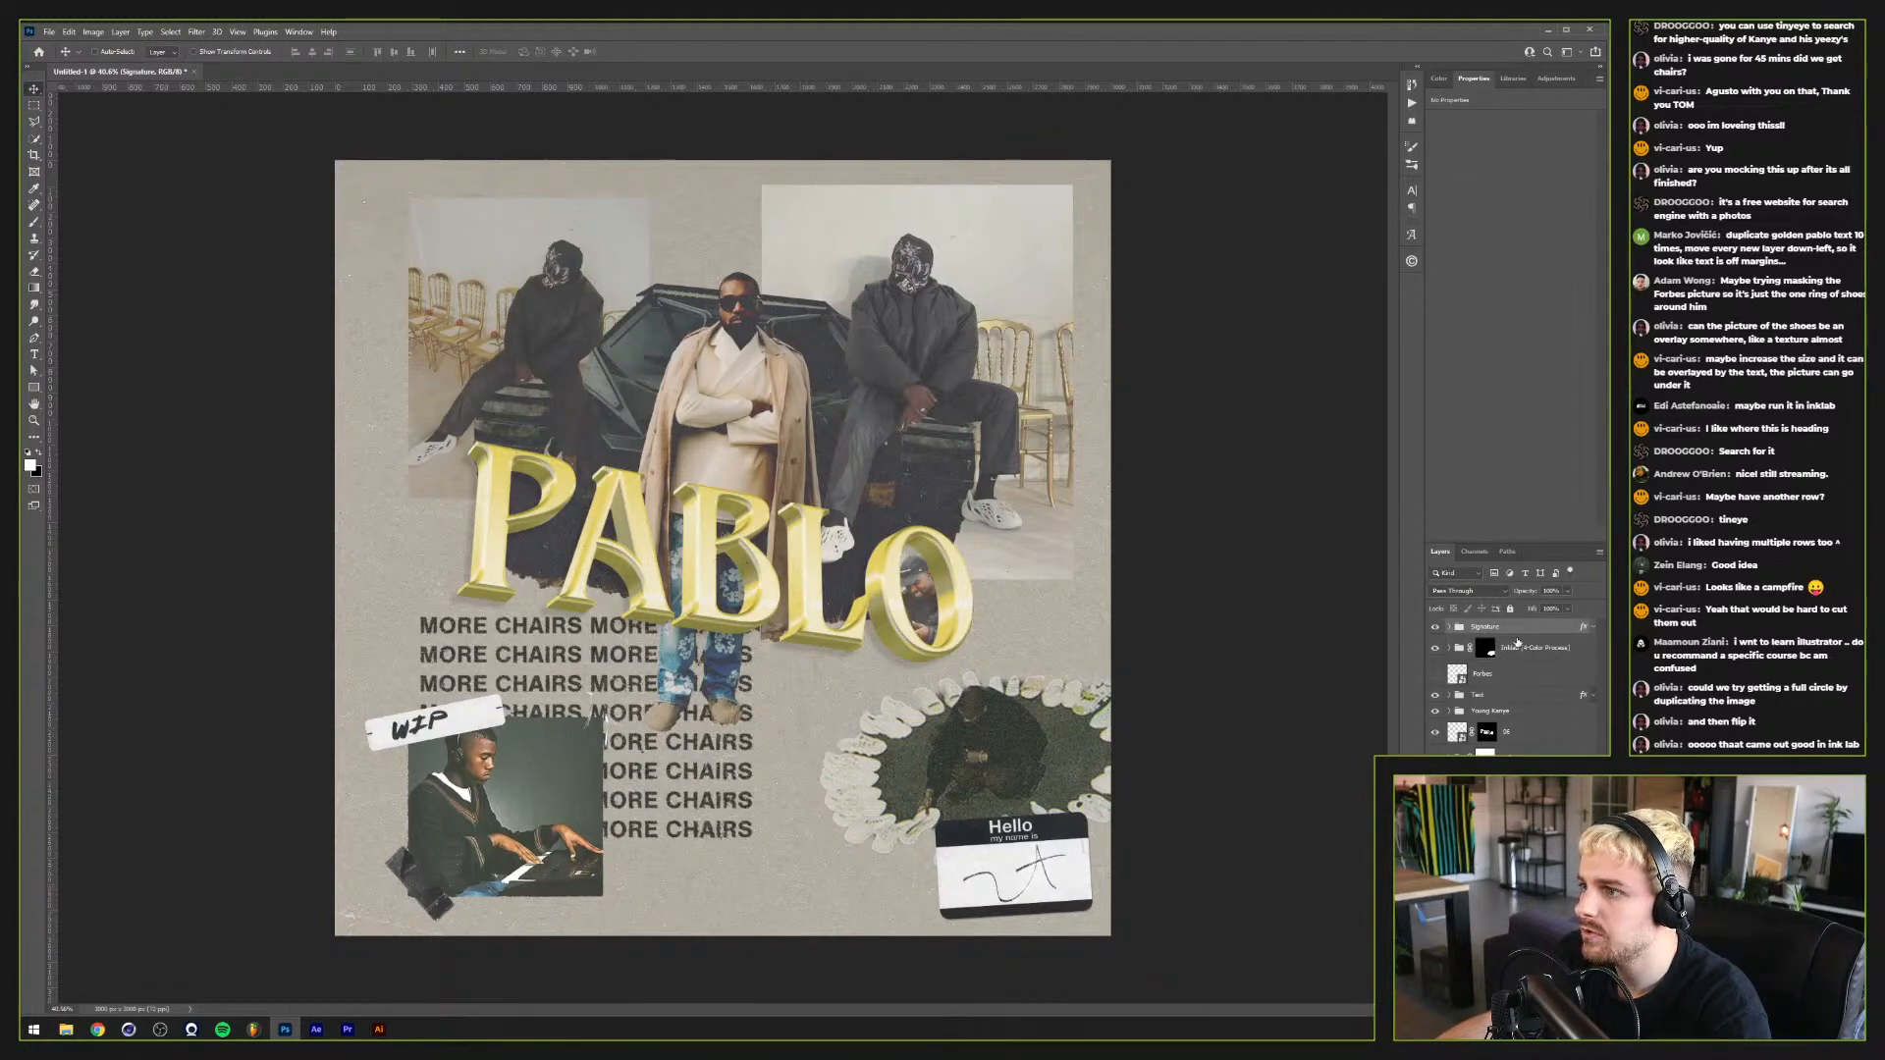
double_click(1516, 647)
text(F)
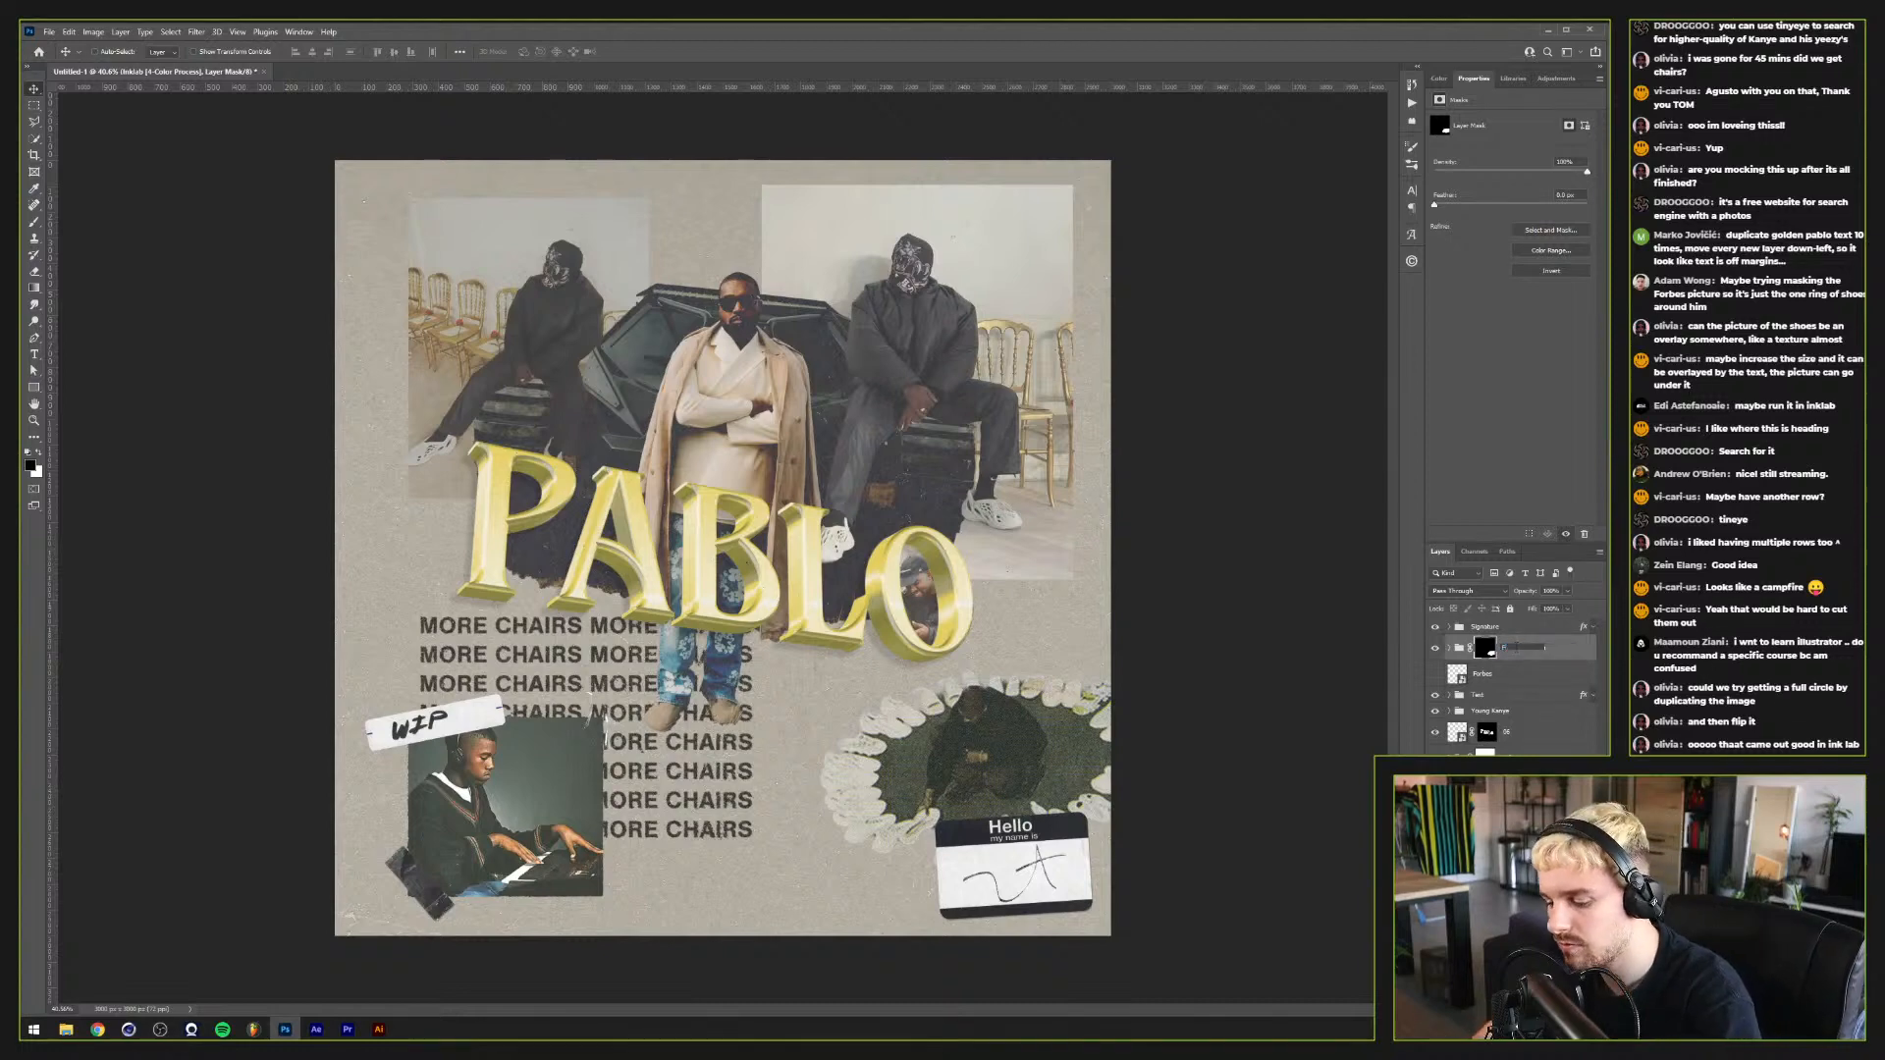
text(orbes 3D)
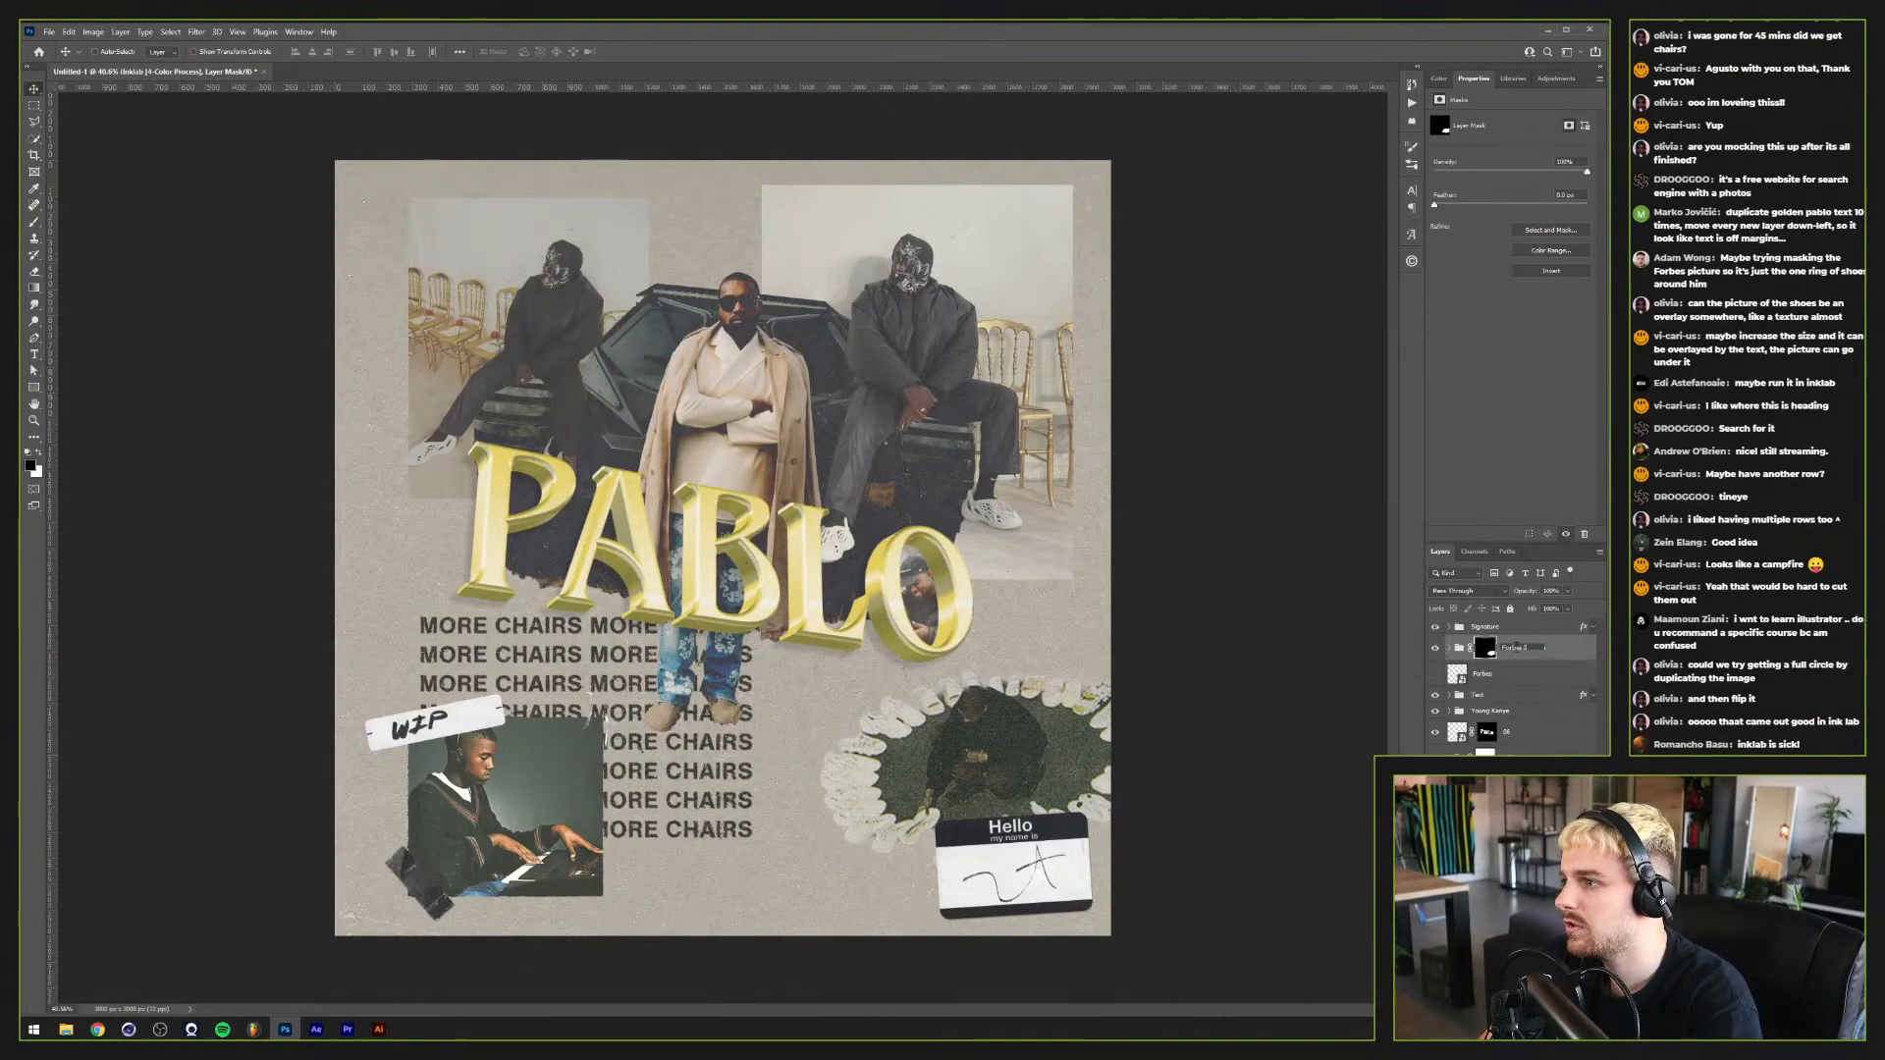
text(klab)
key(Return)
Step: Enlarge the Forbes Inklab group and nudge it downward behind the name tag
key(ctrl+t)
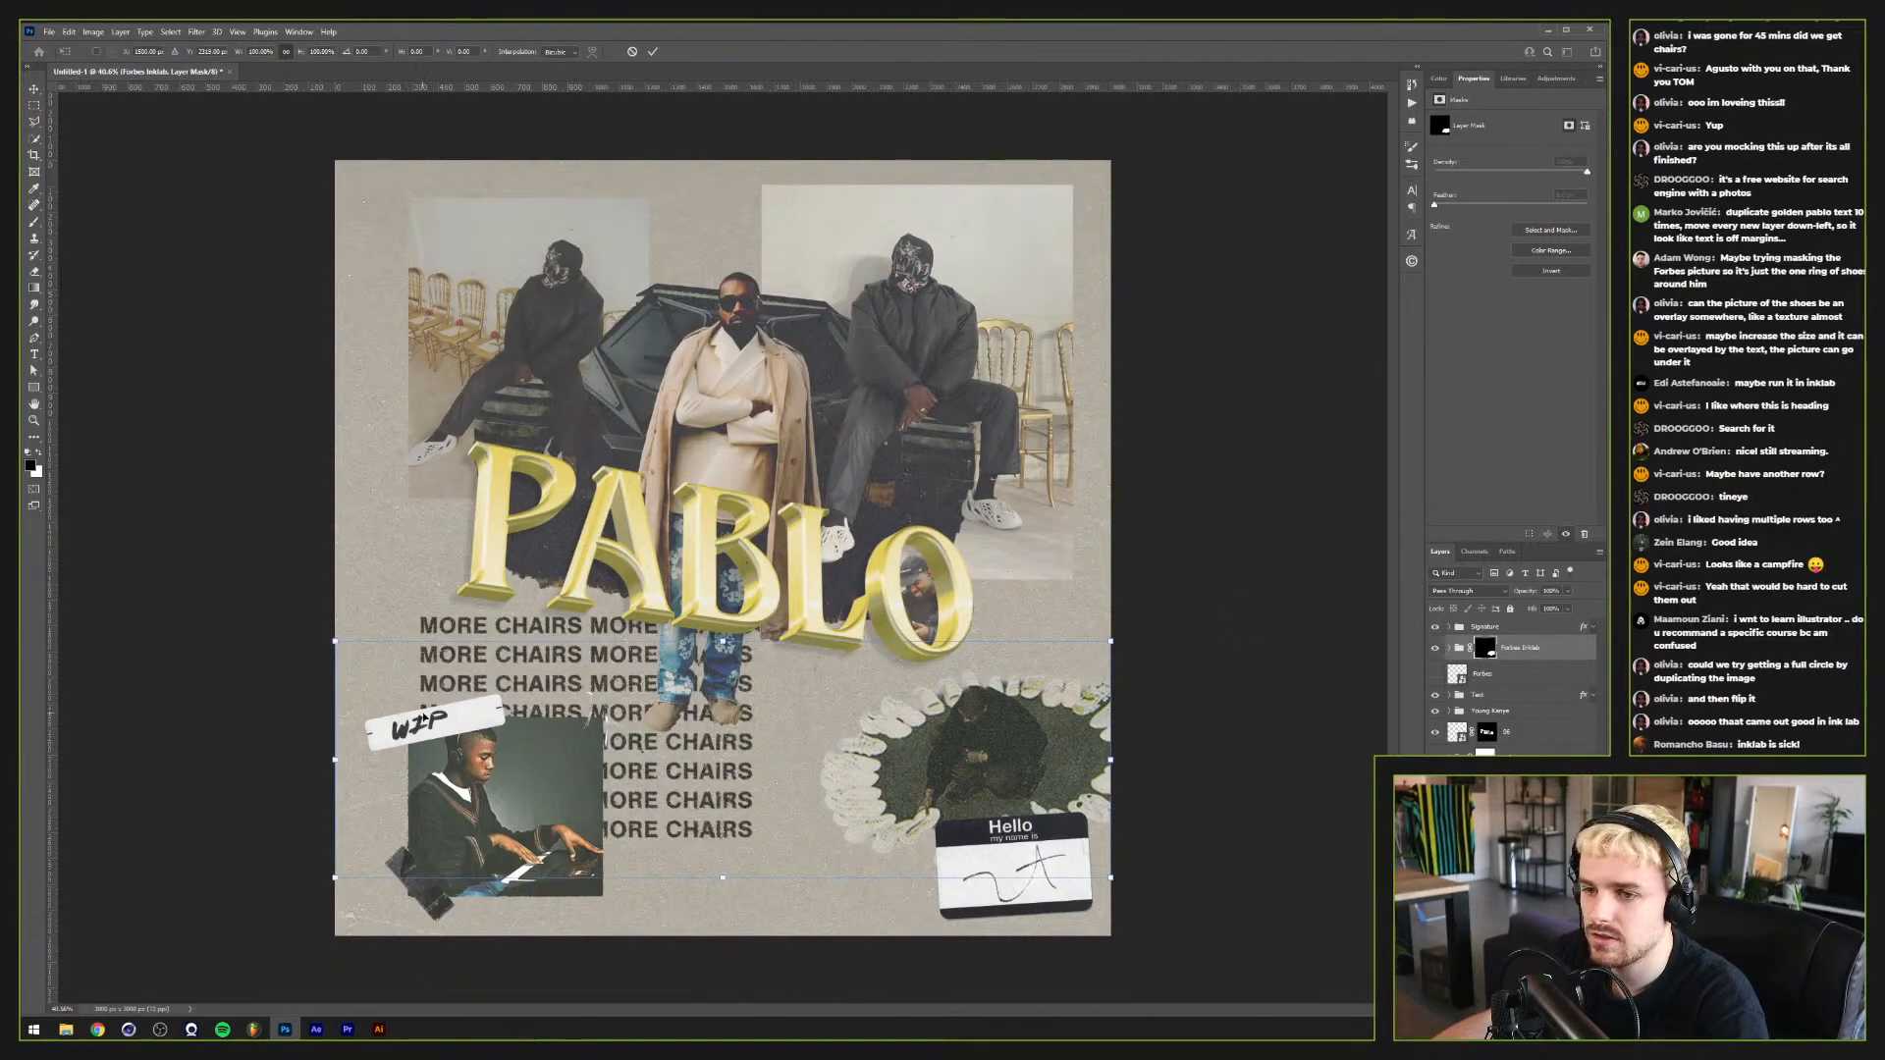
drag(342, 651, 235, 554)
key(Return)
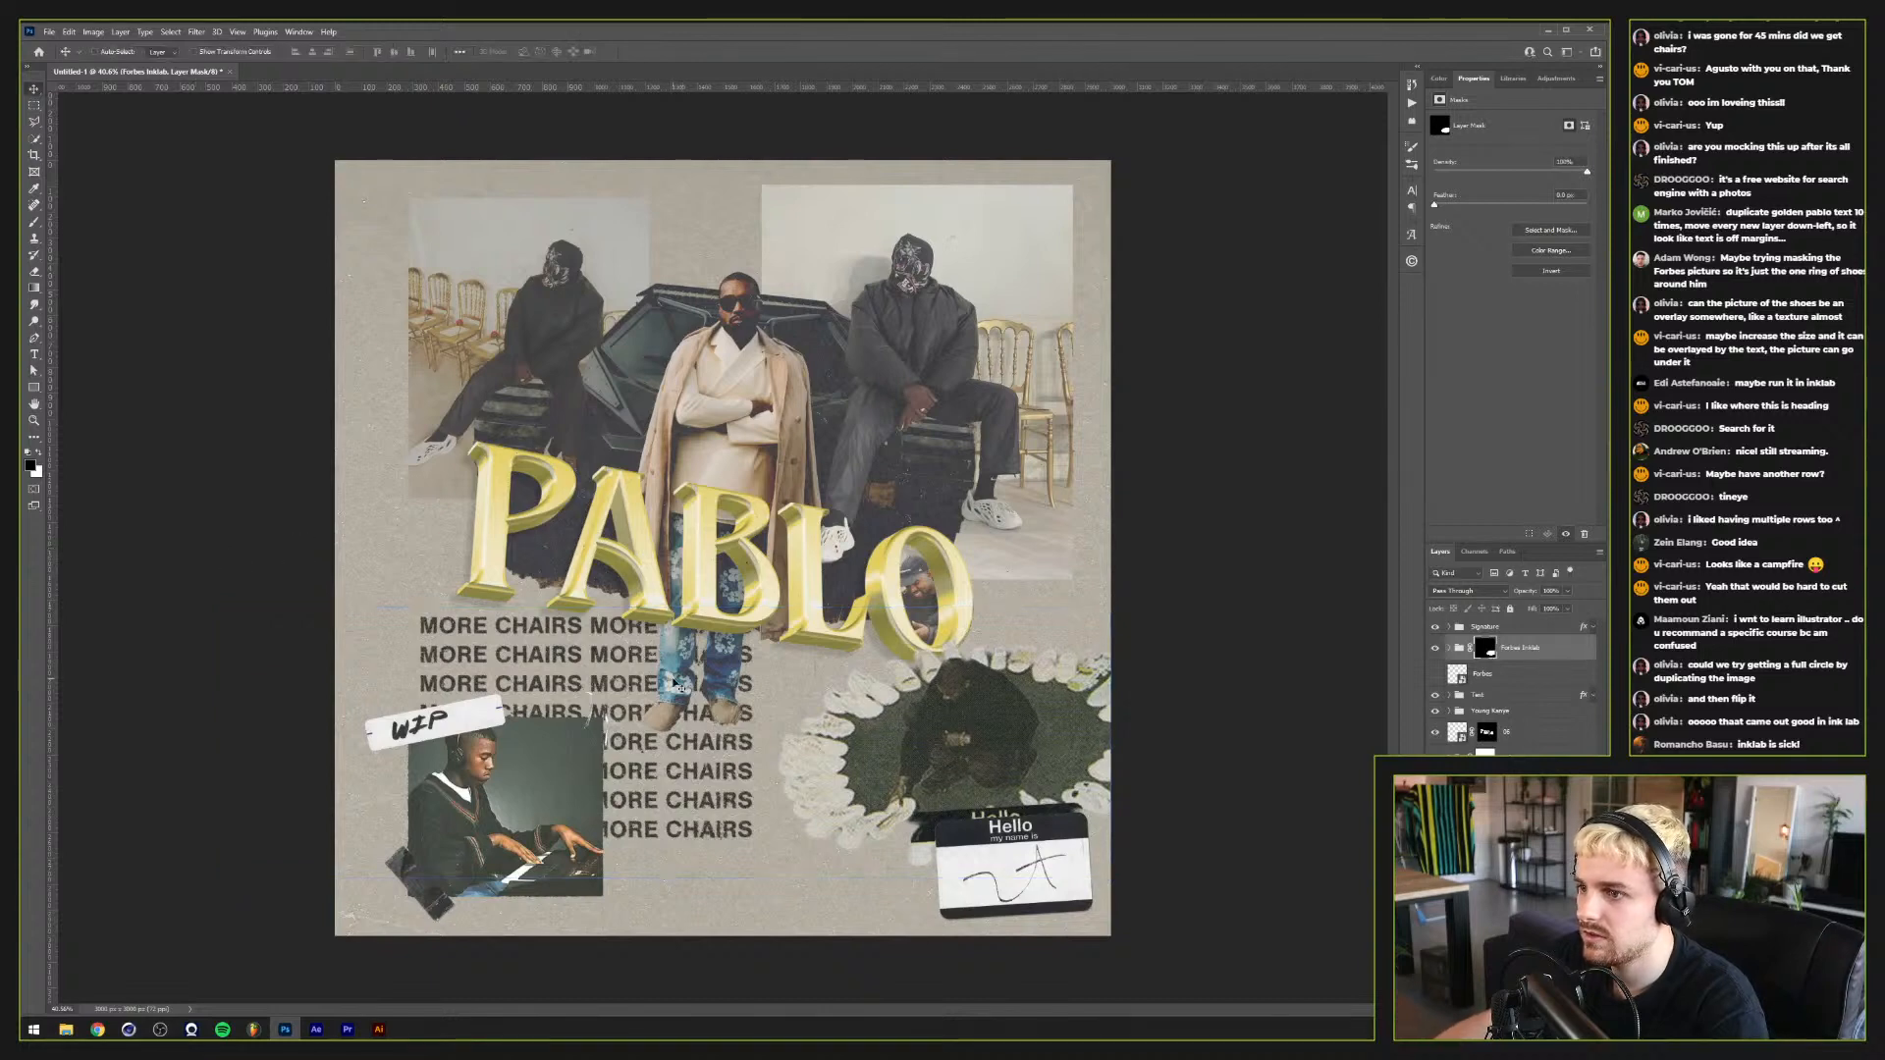
key(shift+Down)
key(shift+Down)
key(shift+Down)
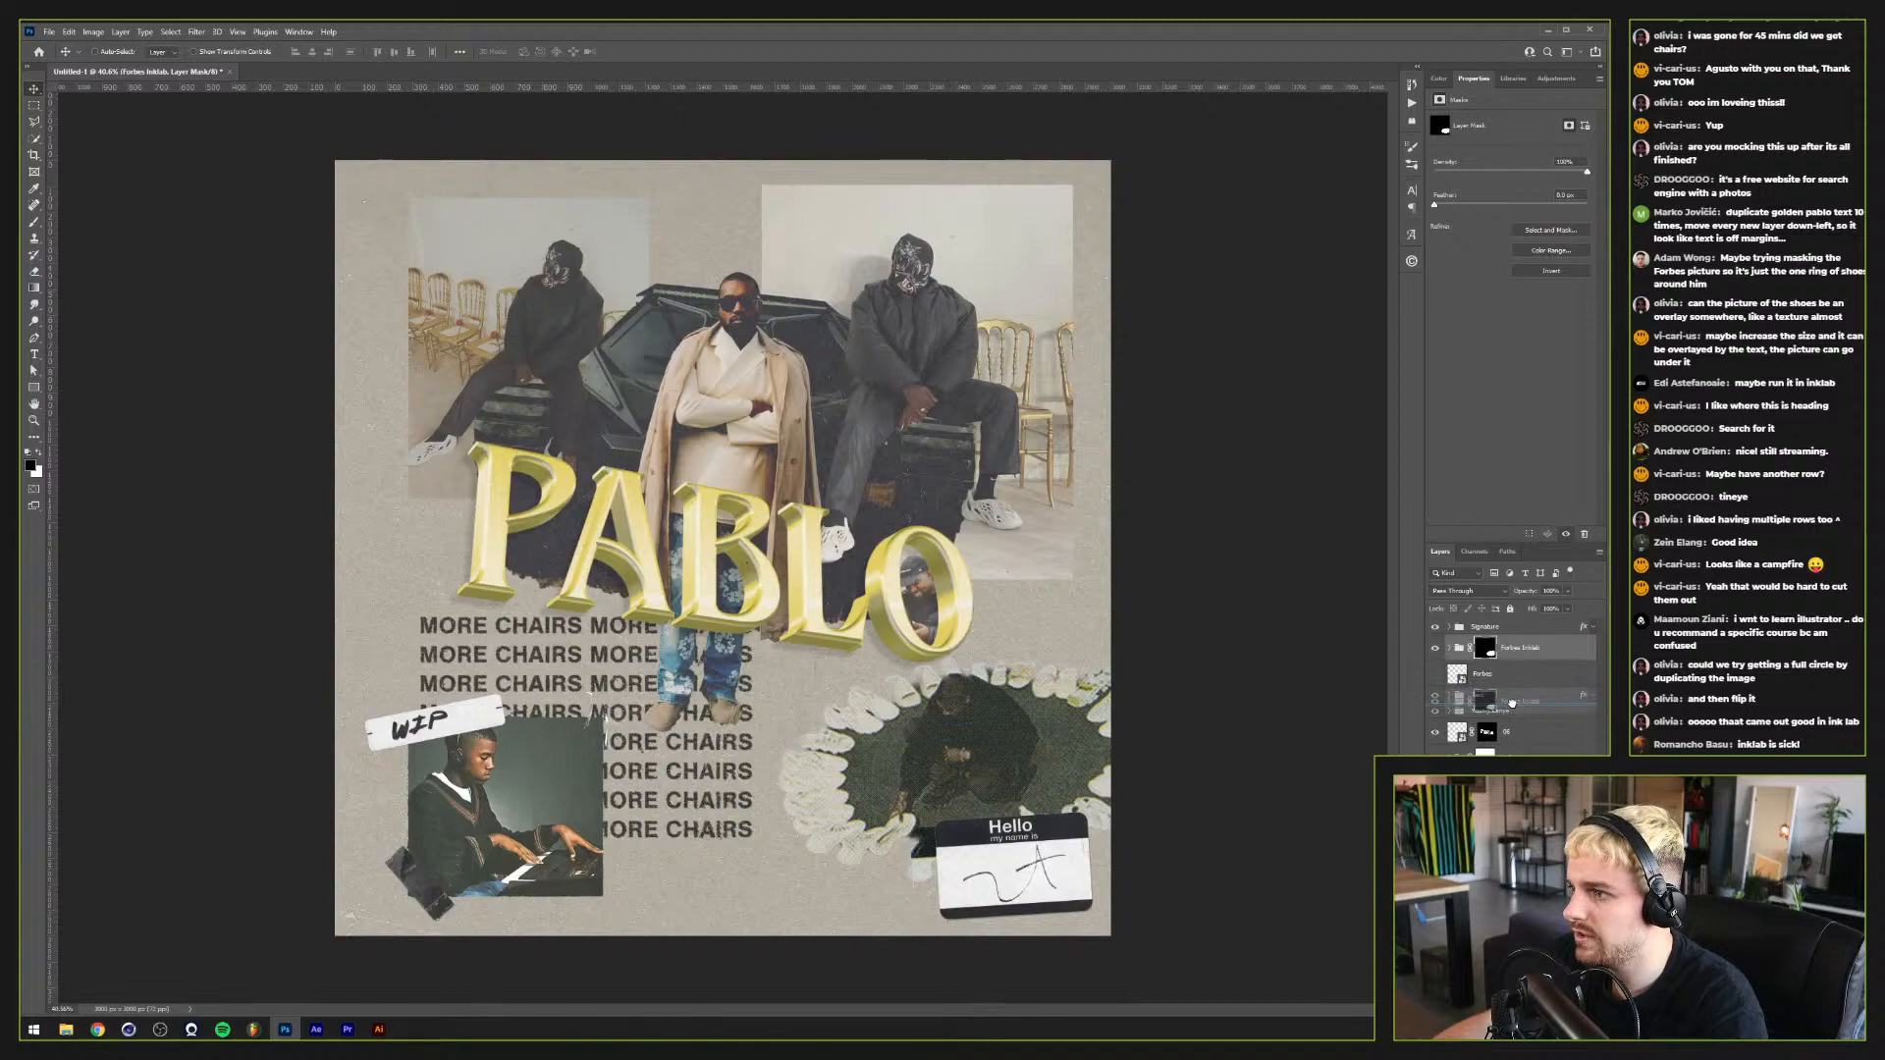
Step: Move the Forbes Inklab group below the Text group in the layer stack
key(ctrl+bracketleft)
key(ctrl+bracketleft)
key(ctrl+0)
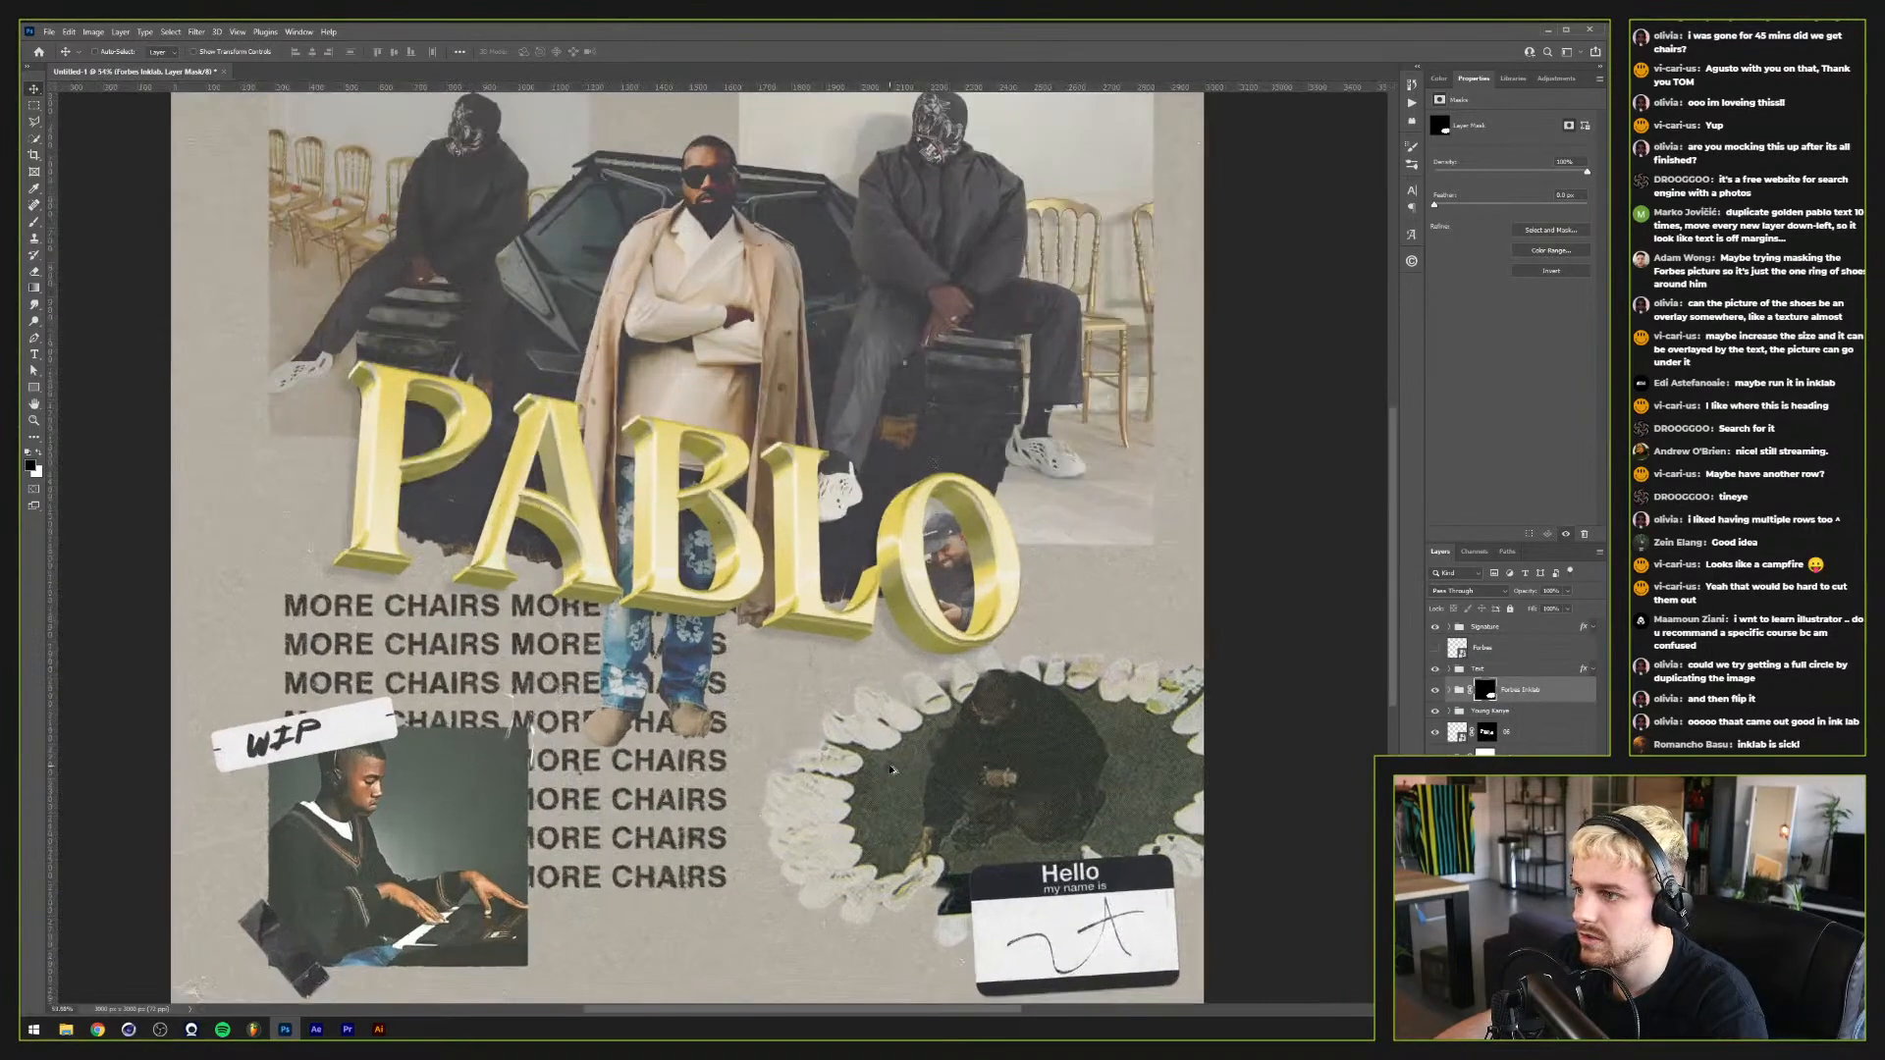
scroll(929, 813, up, 8)
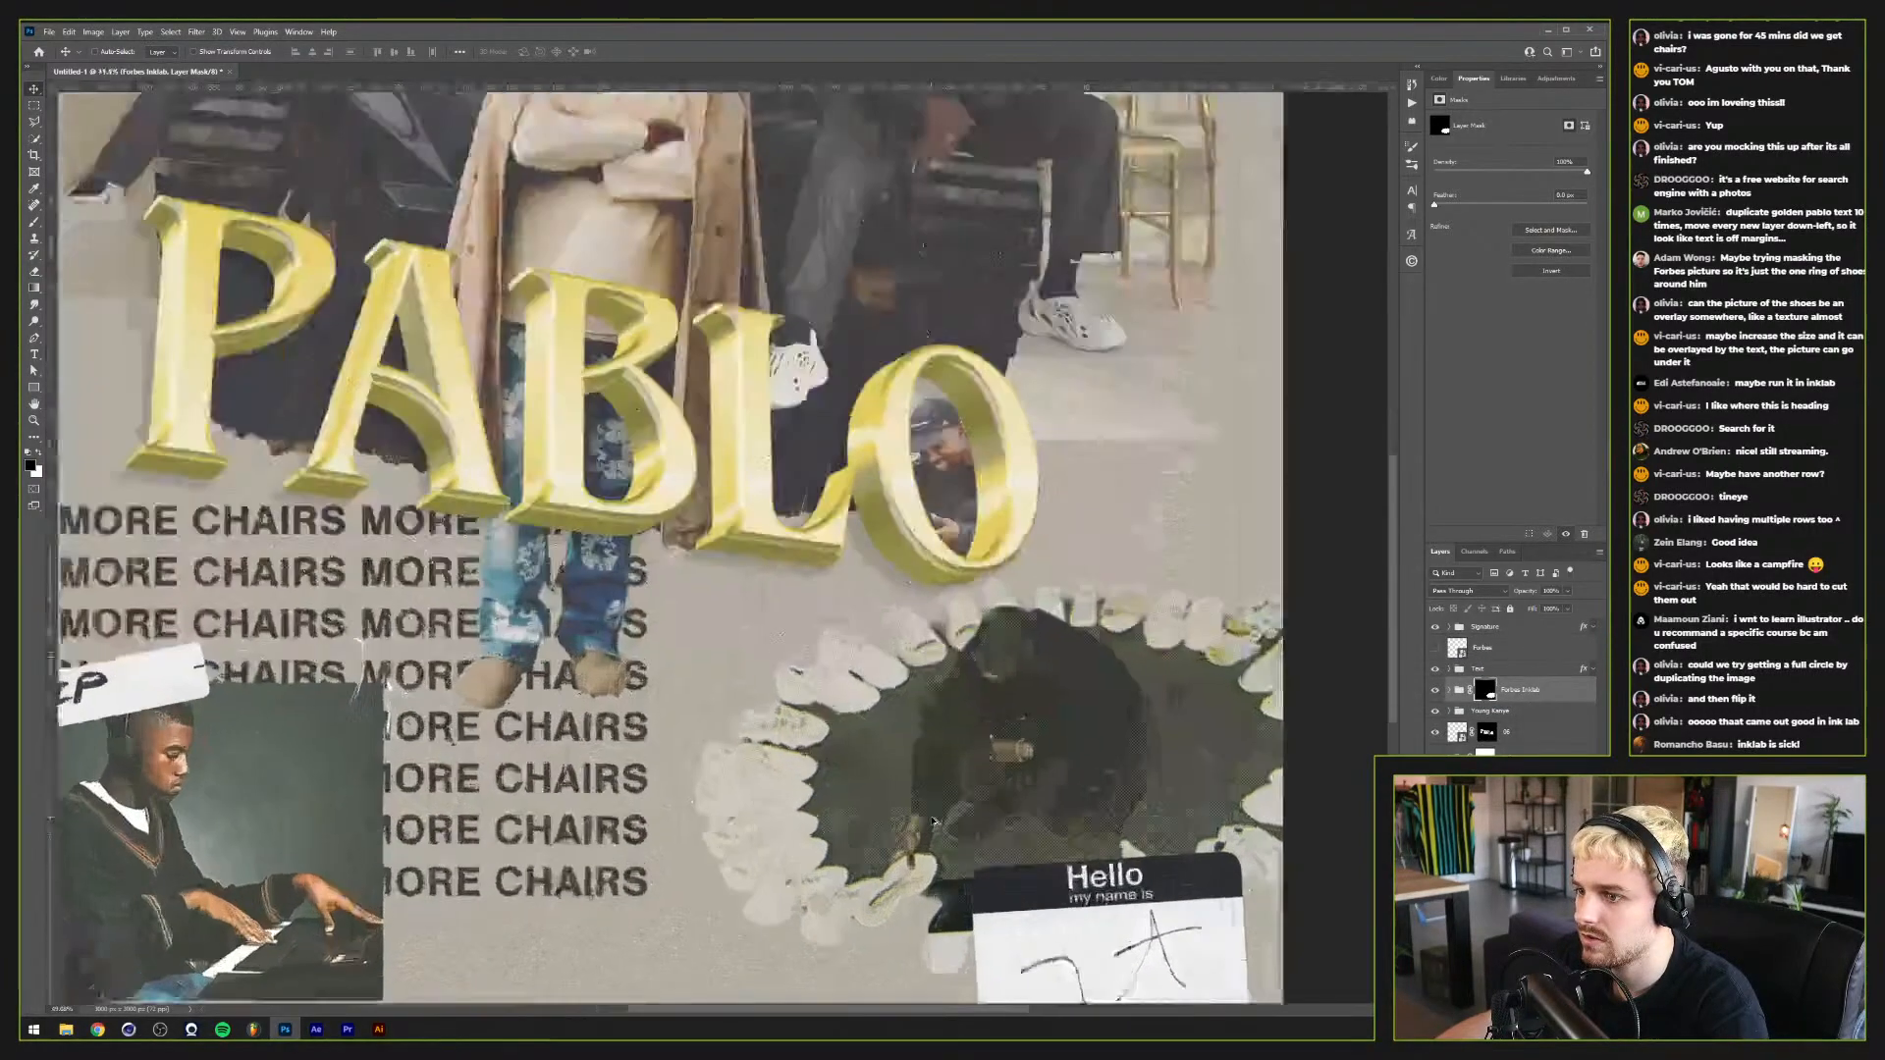
scroll(937, 827, down, 9)
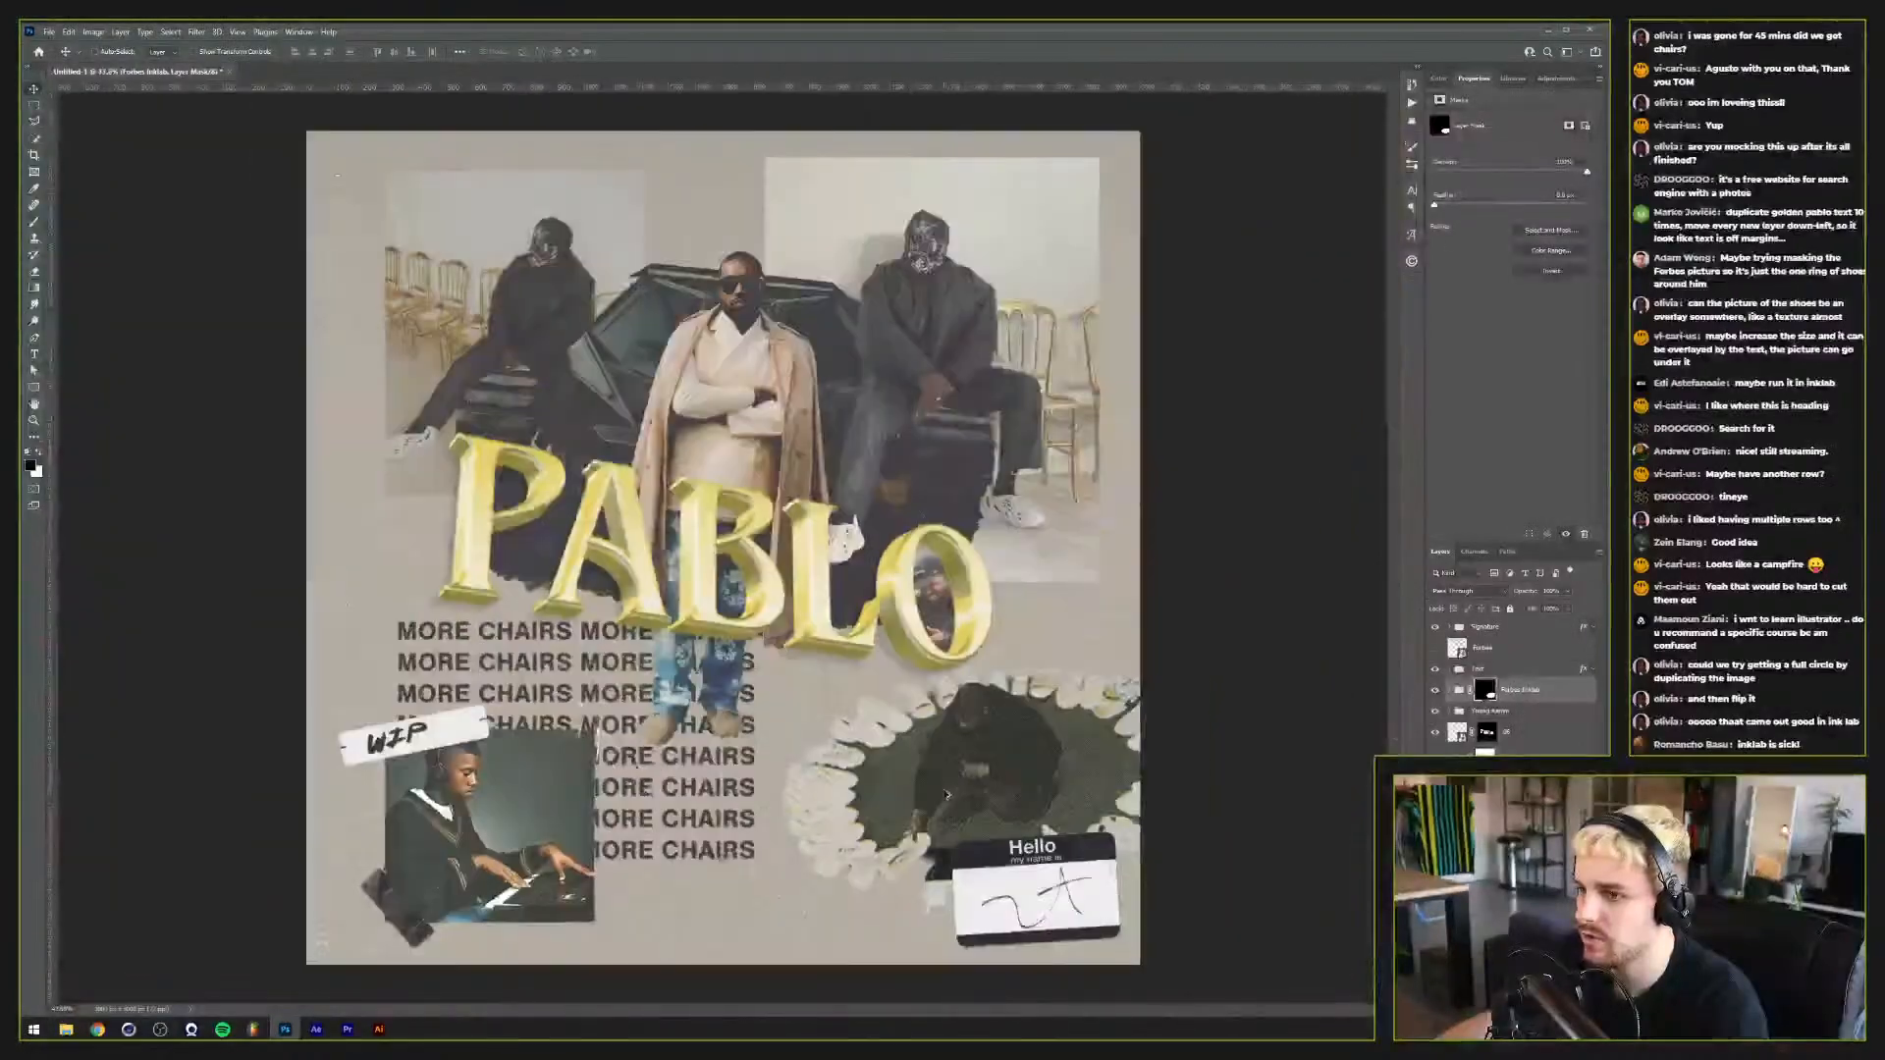
scroll(922, 811, up, 2)
scroll(923, 811, up, 5)
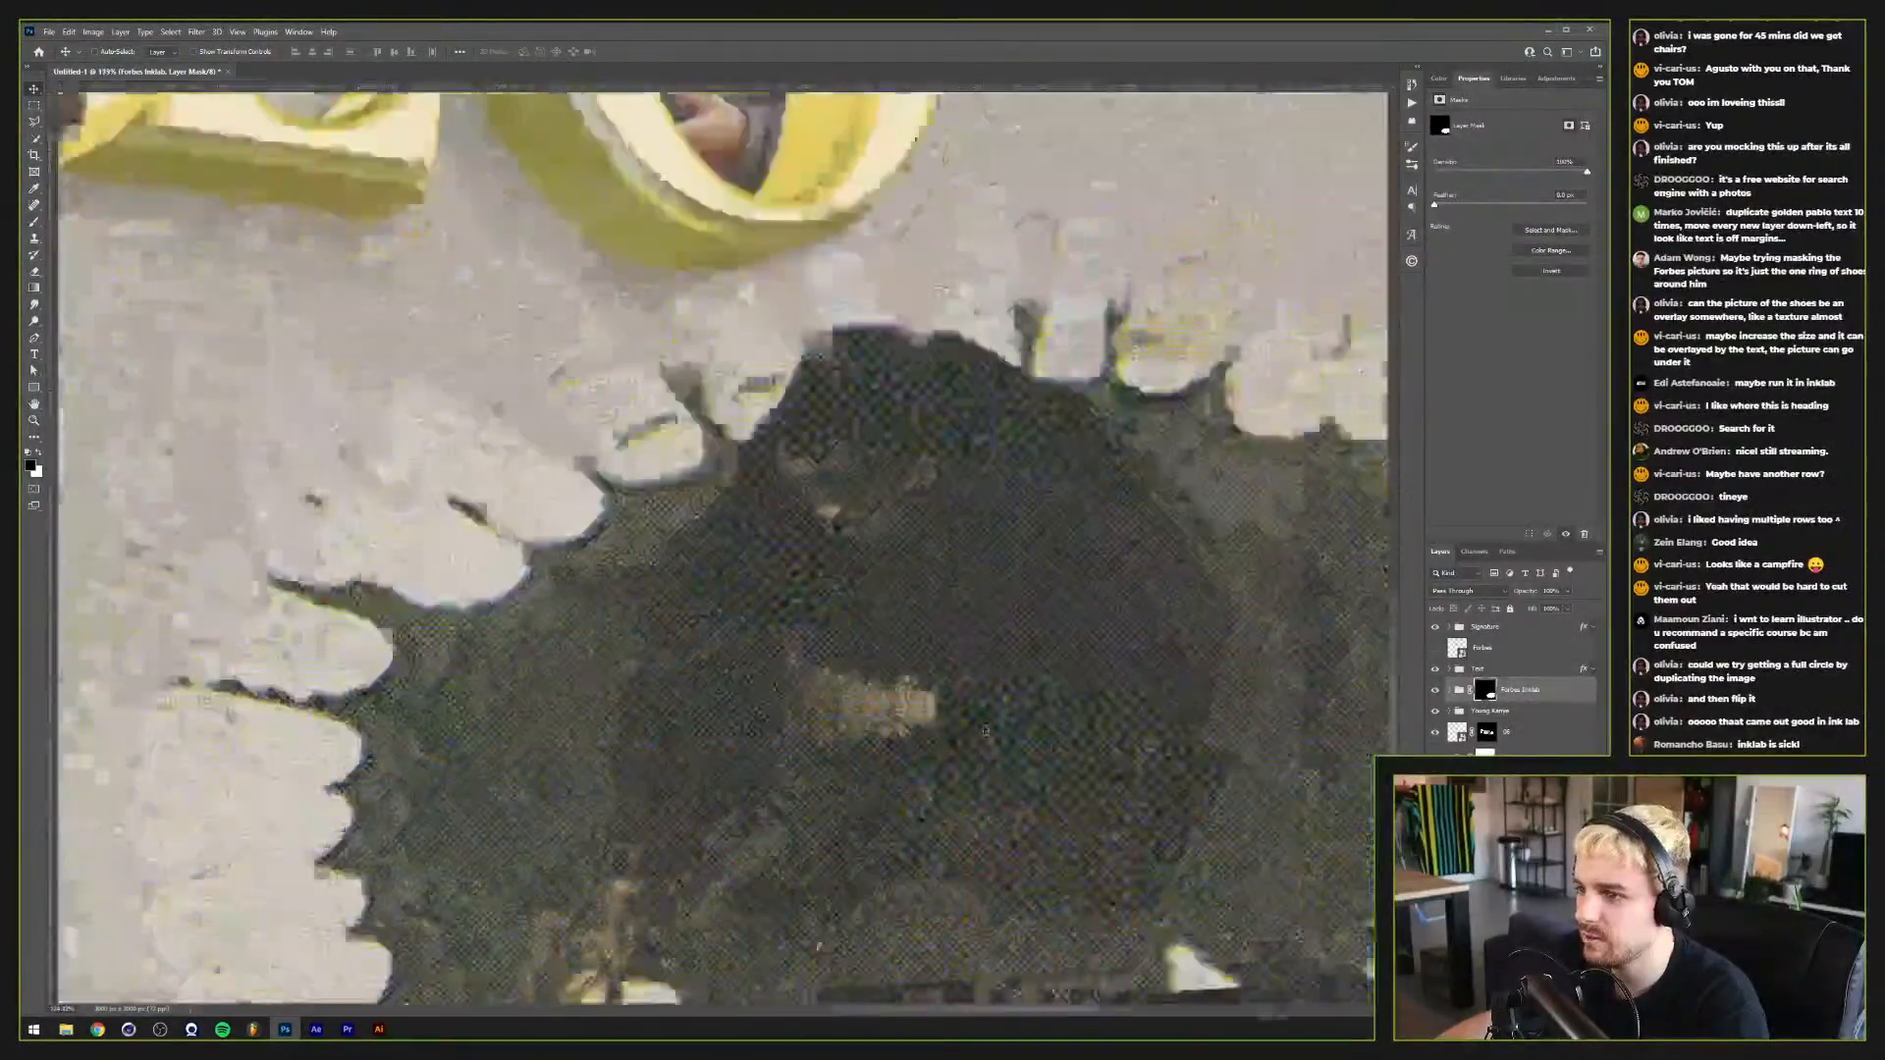
scroll(972, 746, down, 7)
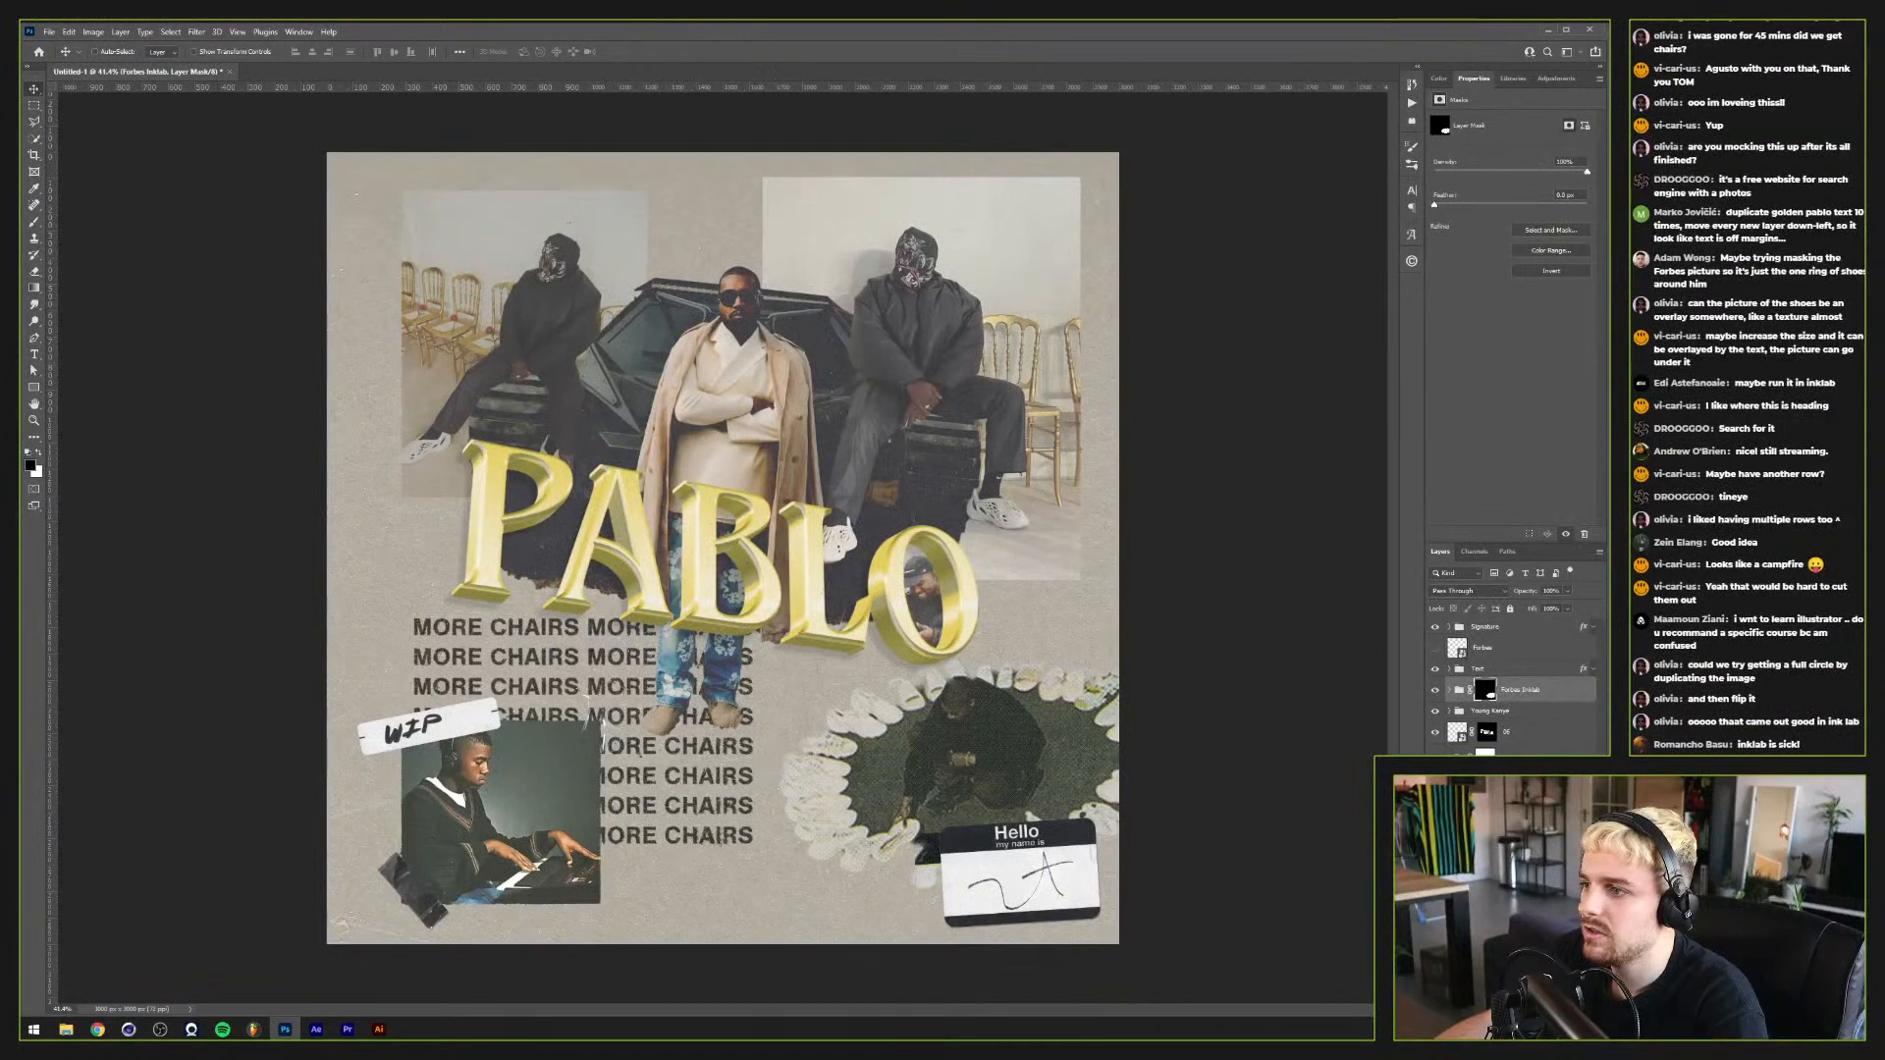
click(1450, 670)
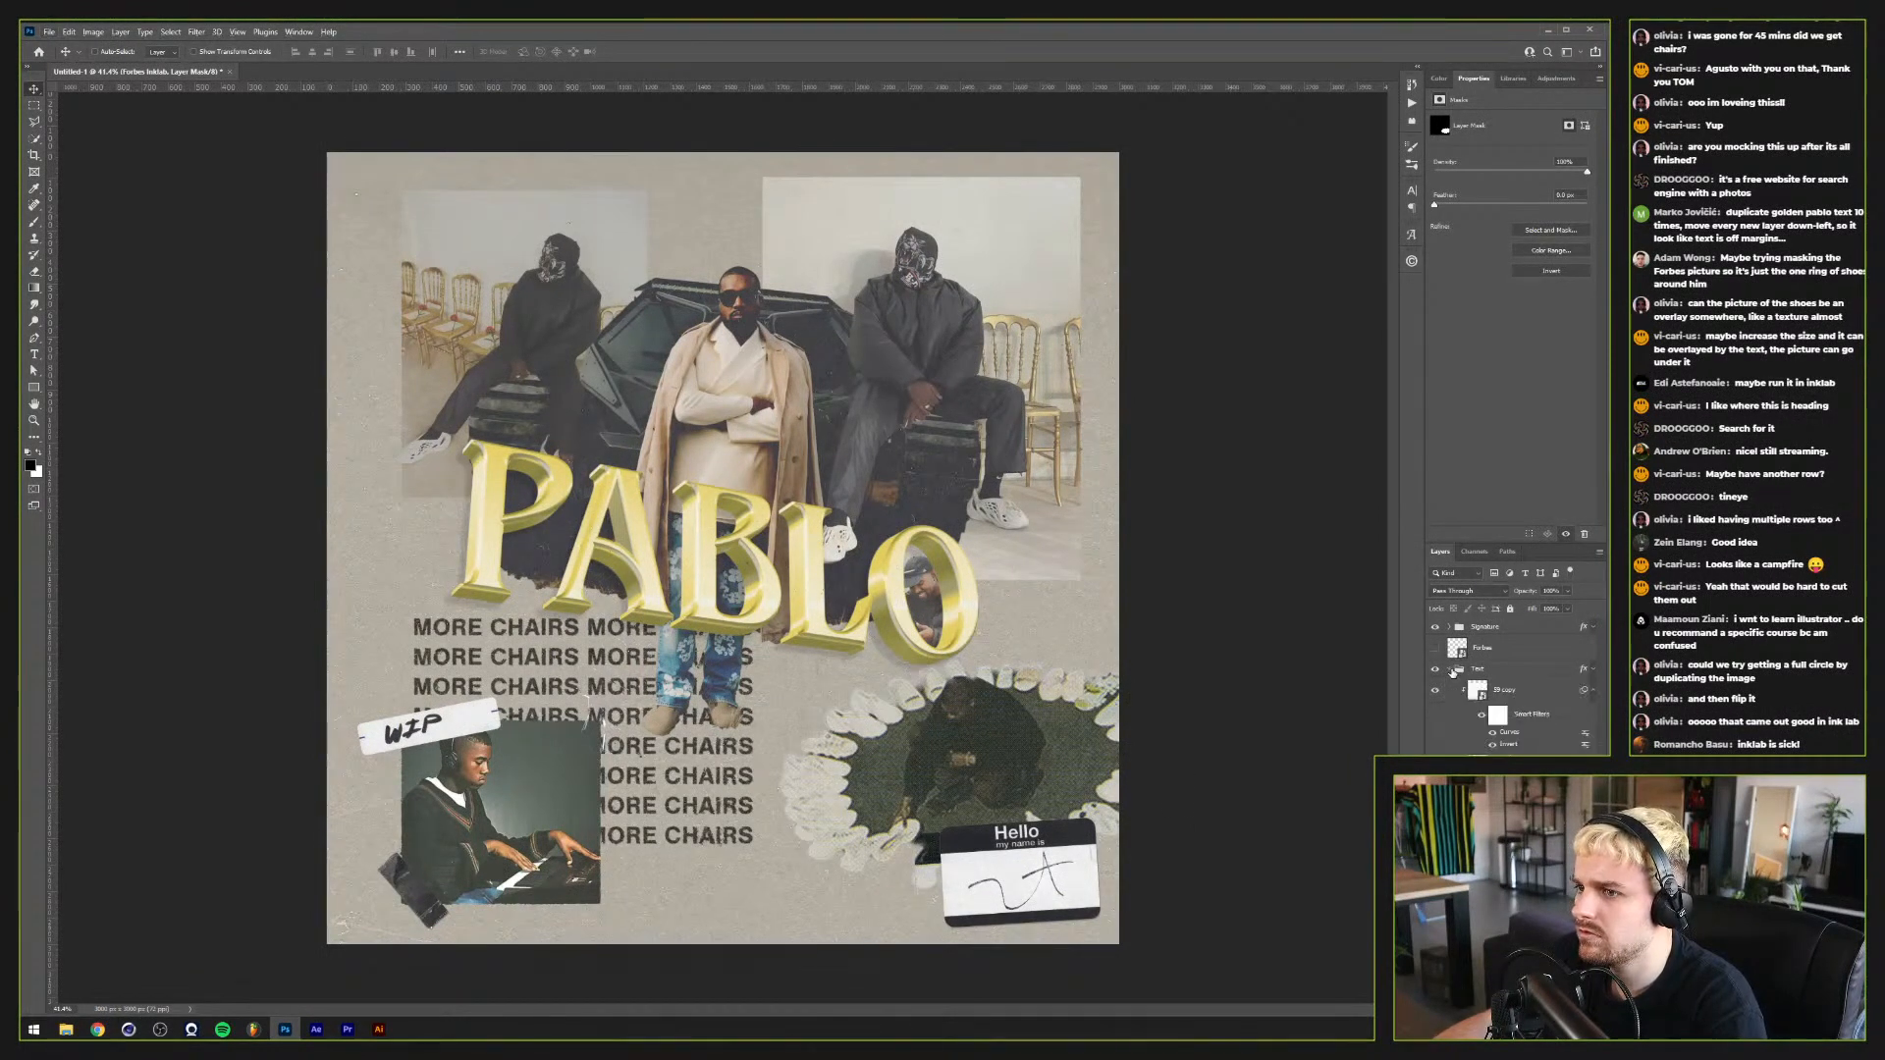
click(1449, 670)
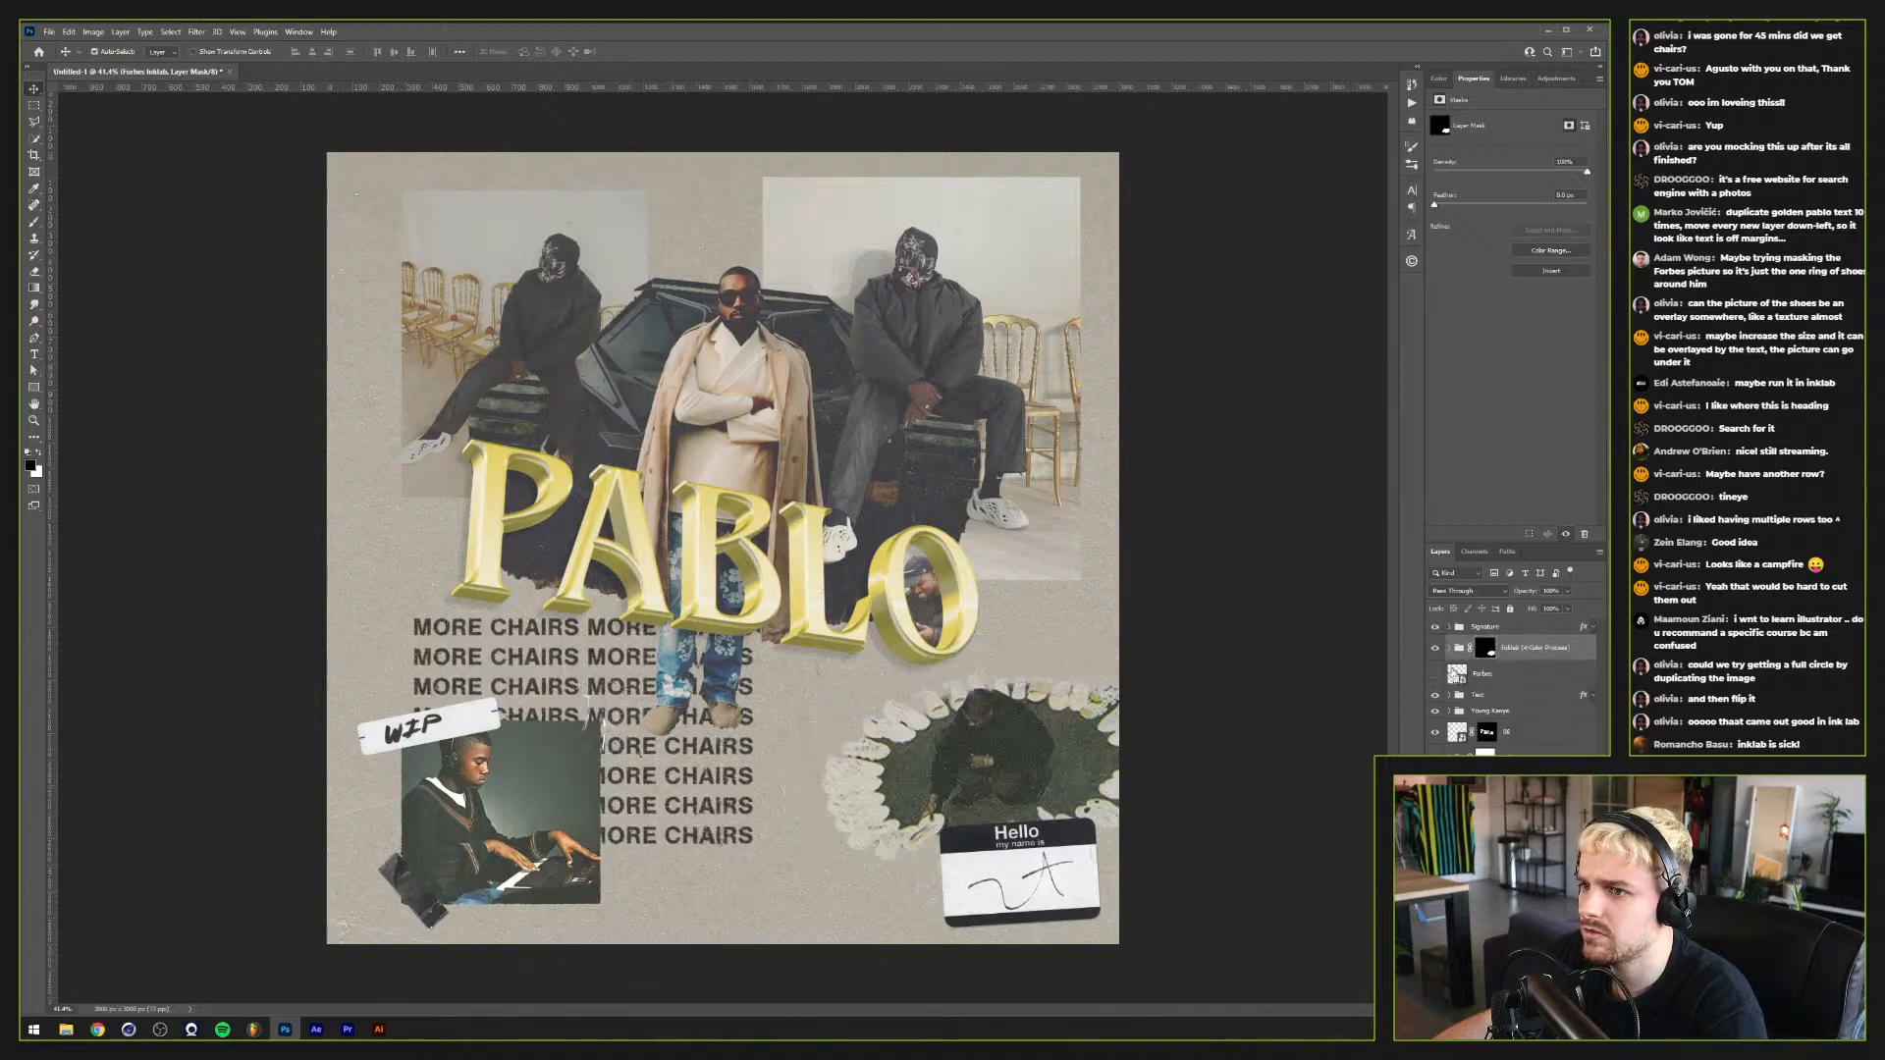
Step: Undo back to the state before the Inklab halftone run, and open the Forbes smart object's contents
key(ctrl+z)
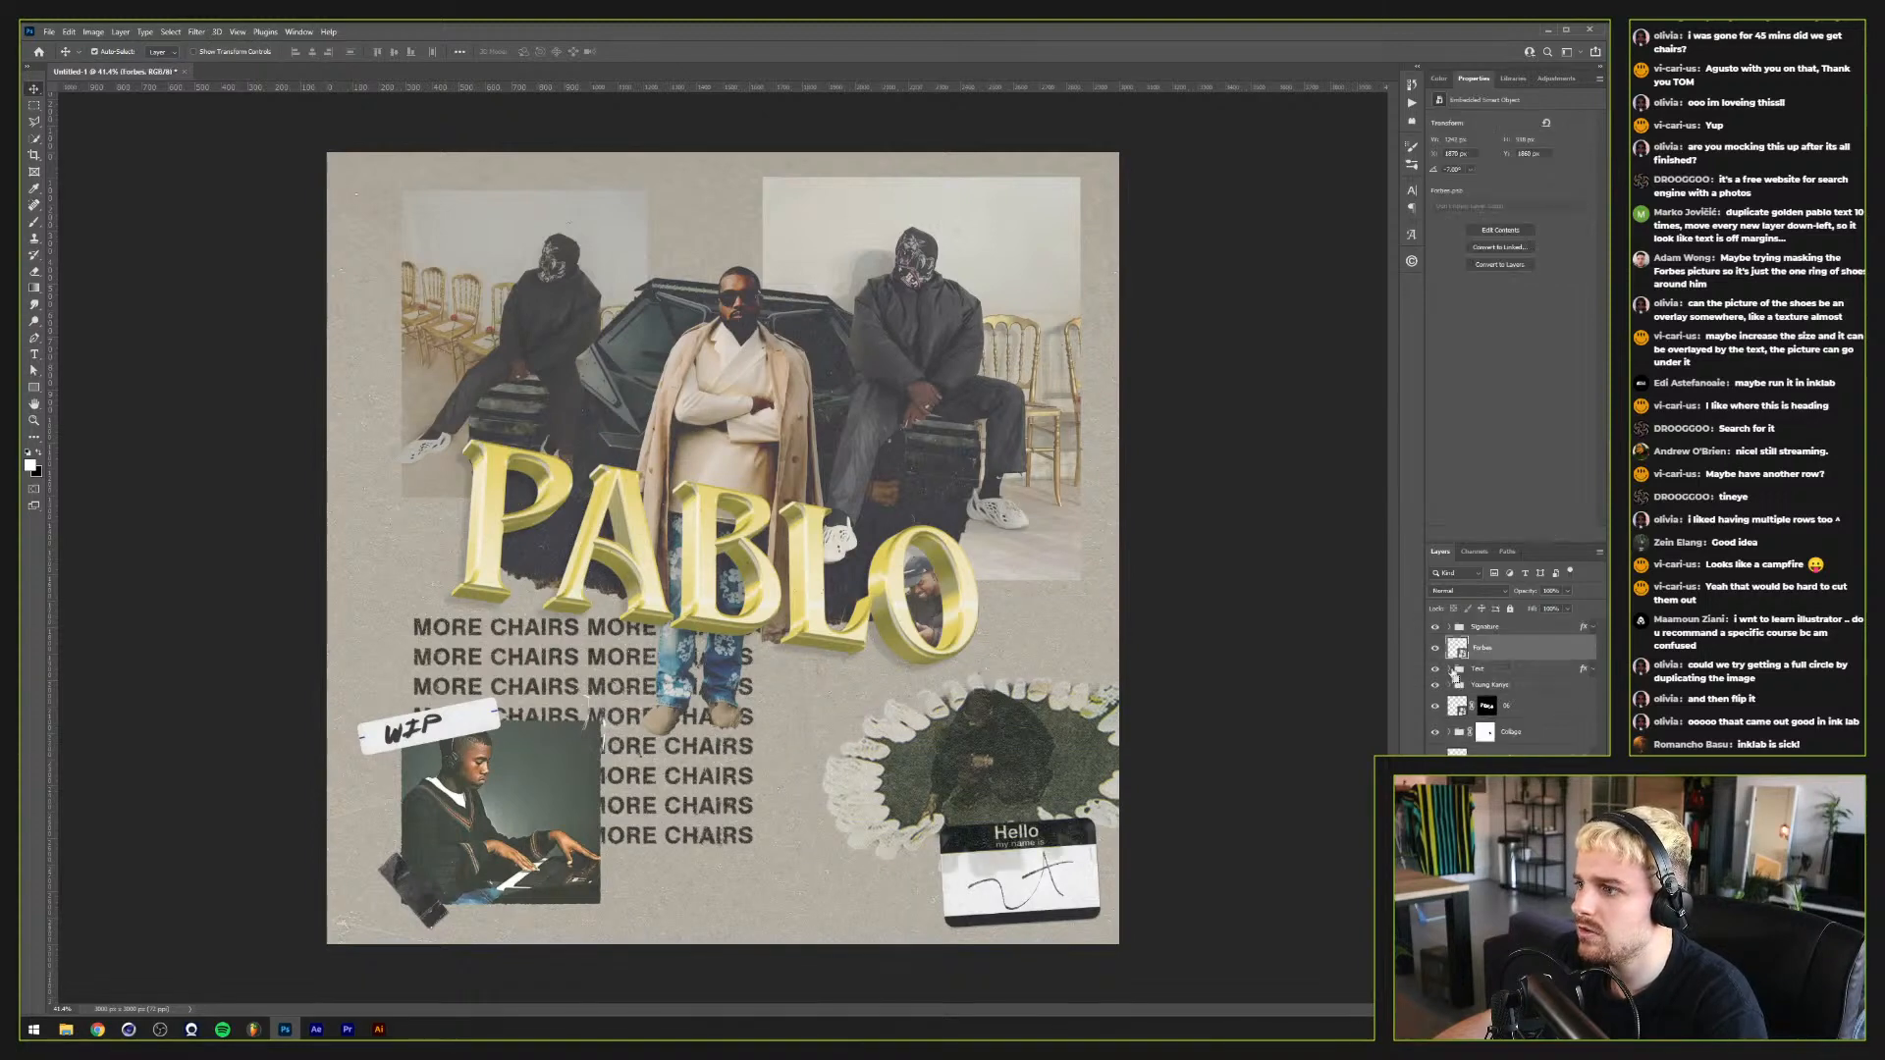
key(ctrl+z)
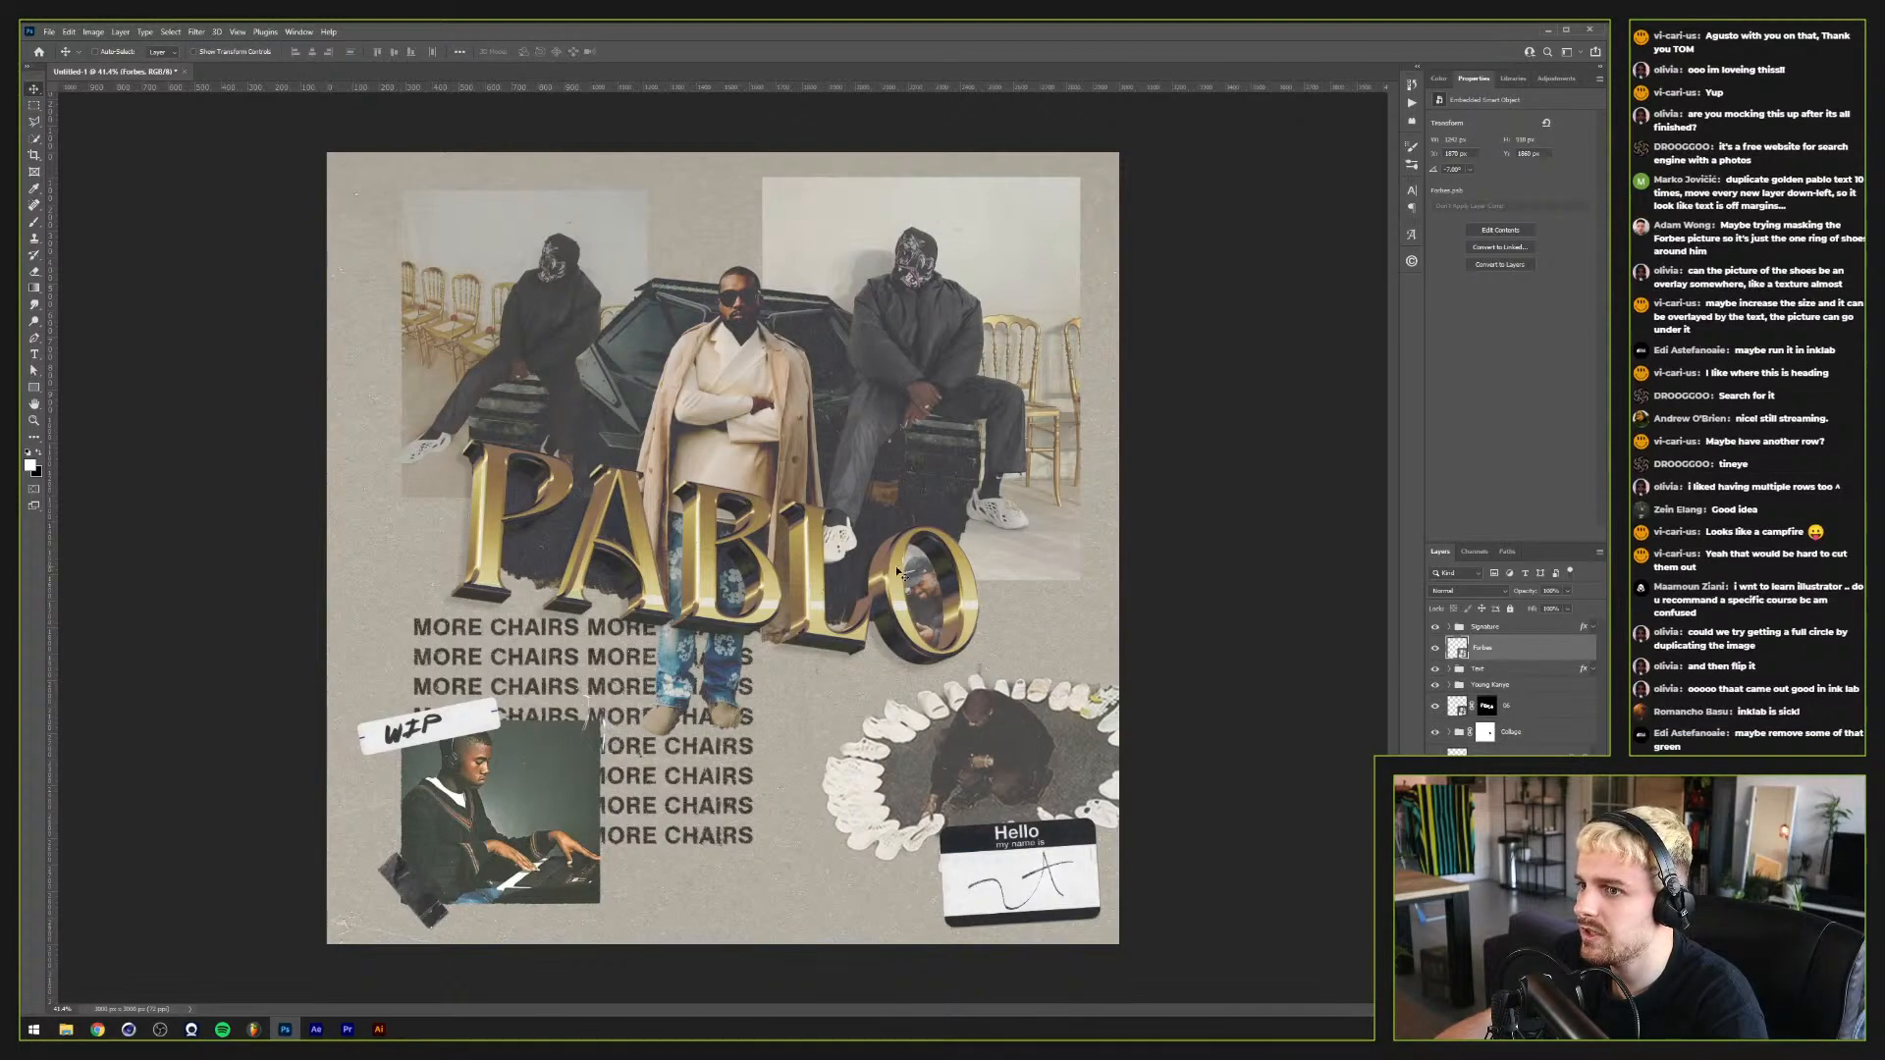
double_click(1458, 647)
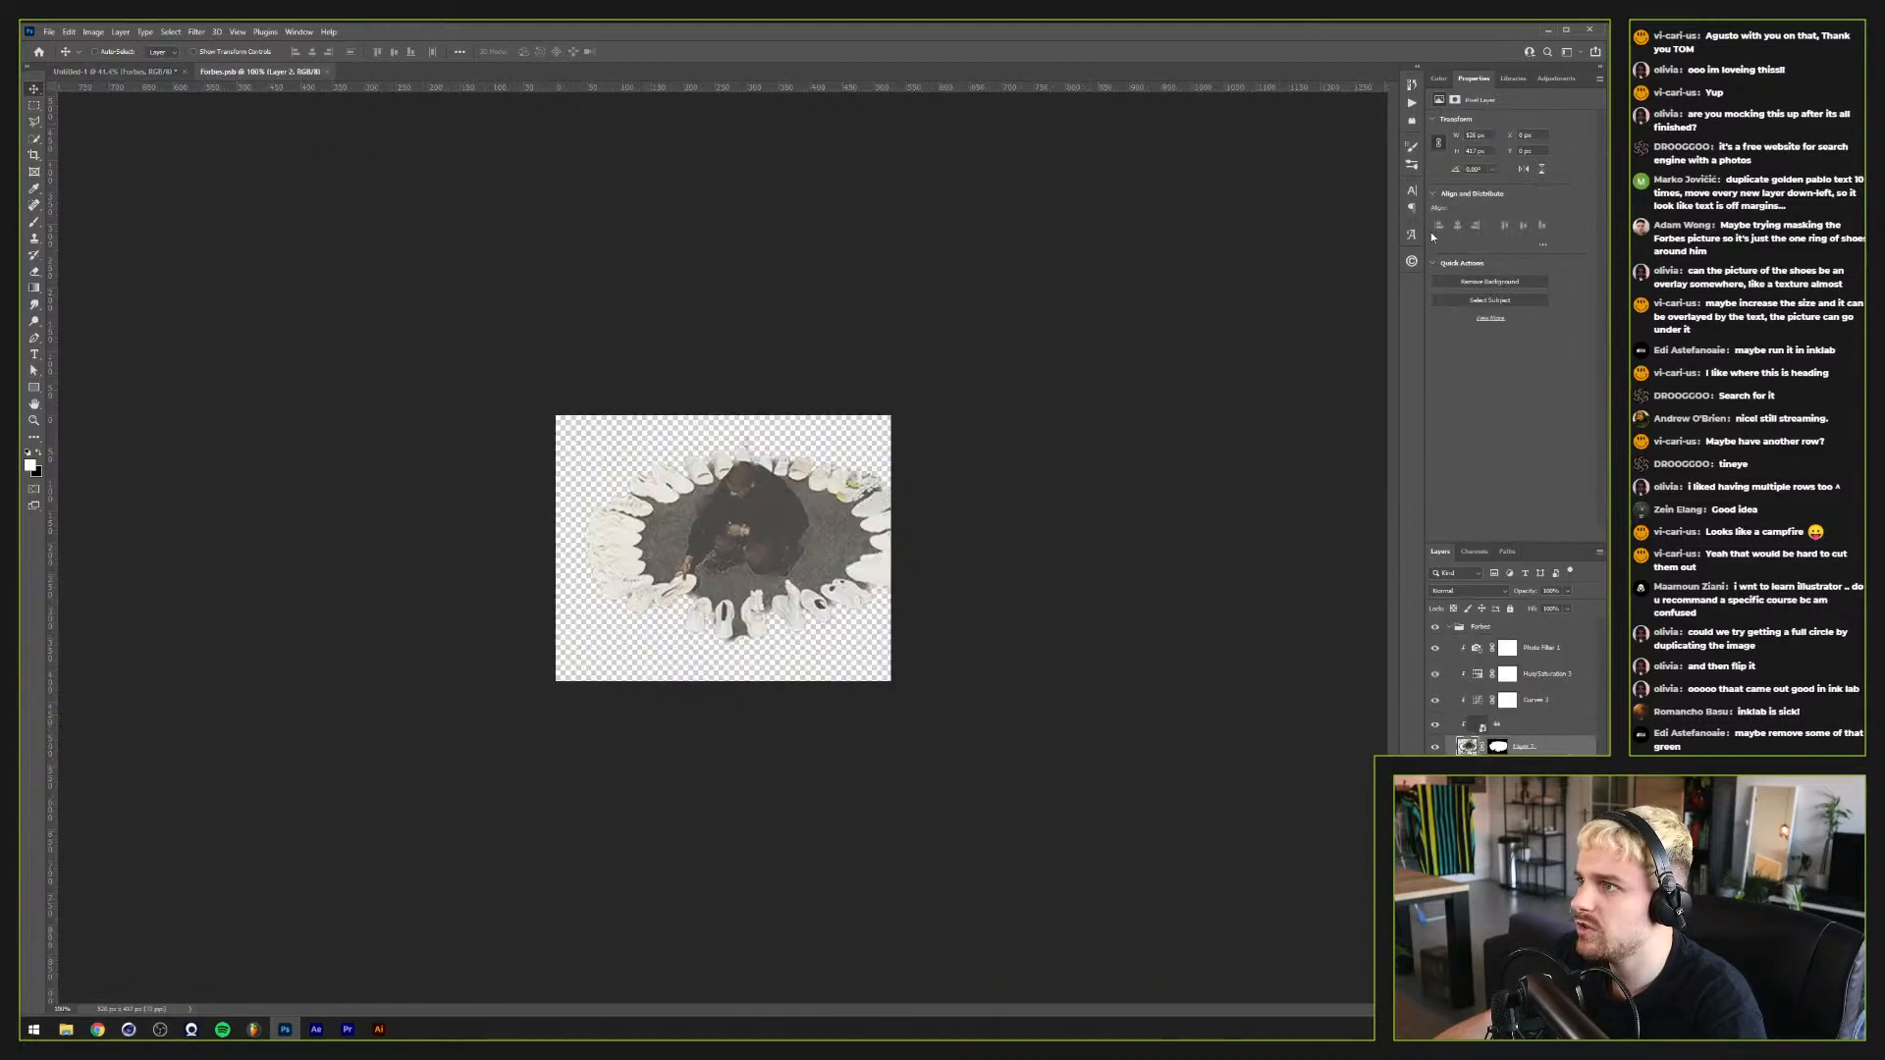
Step: Hide the clipped layer directly above the shoe photo, and run Inklab's 4-Color Process on the Forbes group inside the smart object
click(1412, 261)
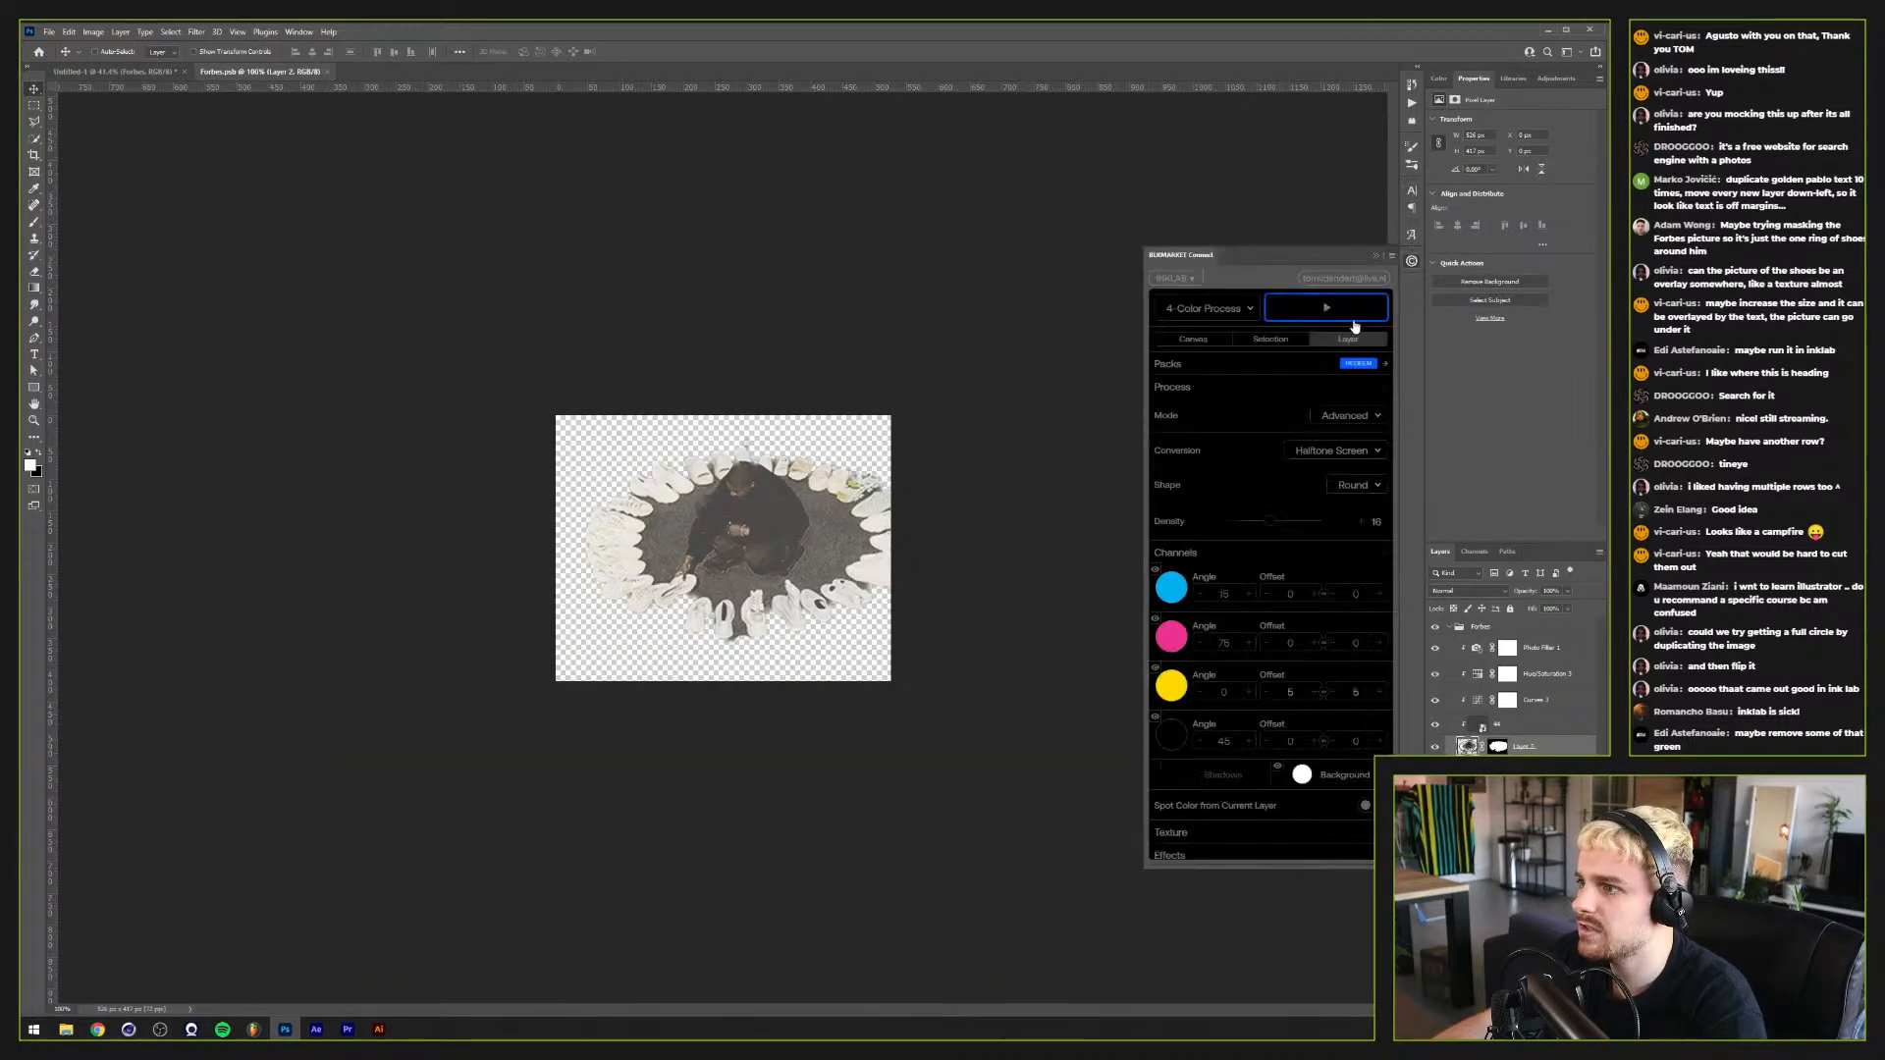
click(1353, 327)
click(1489, 628)
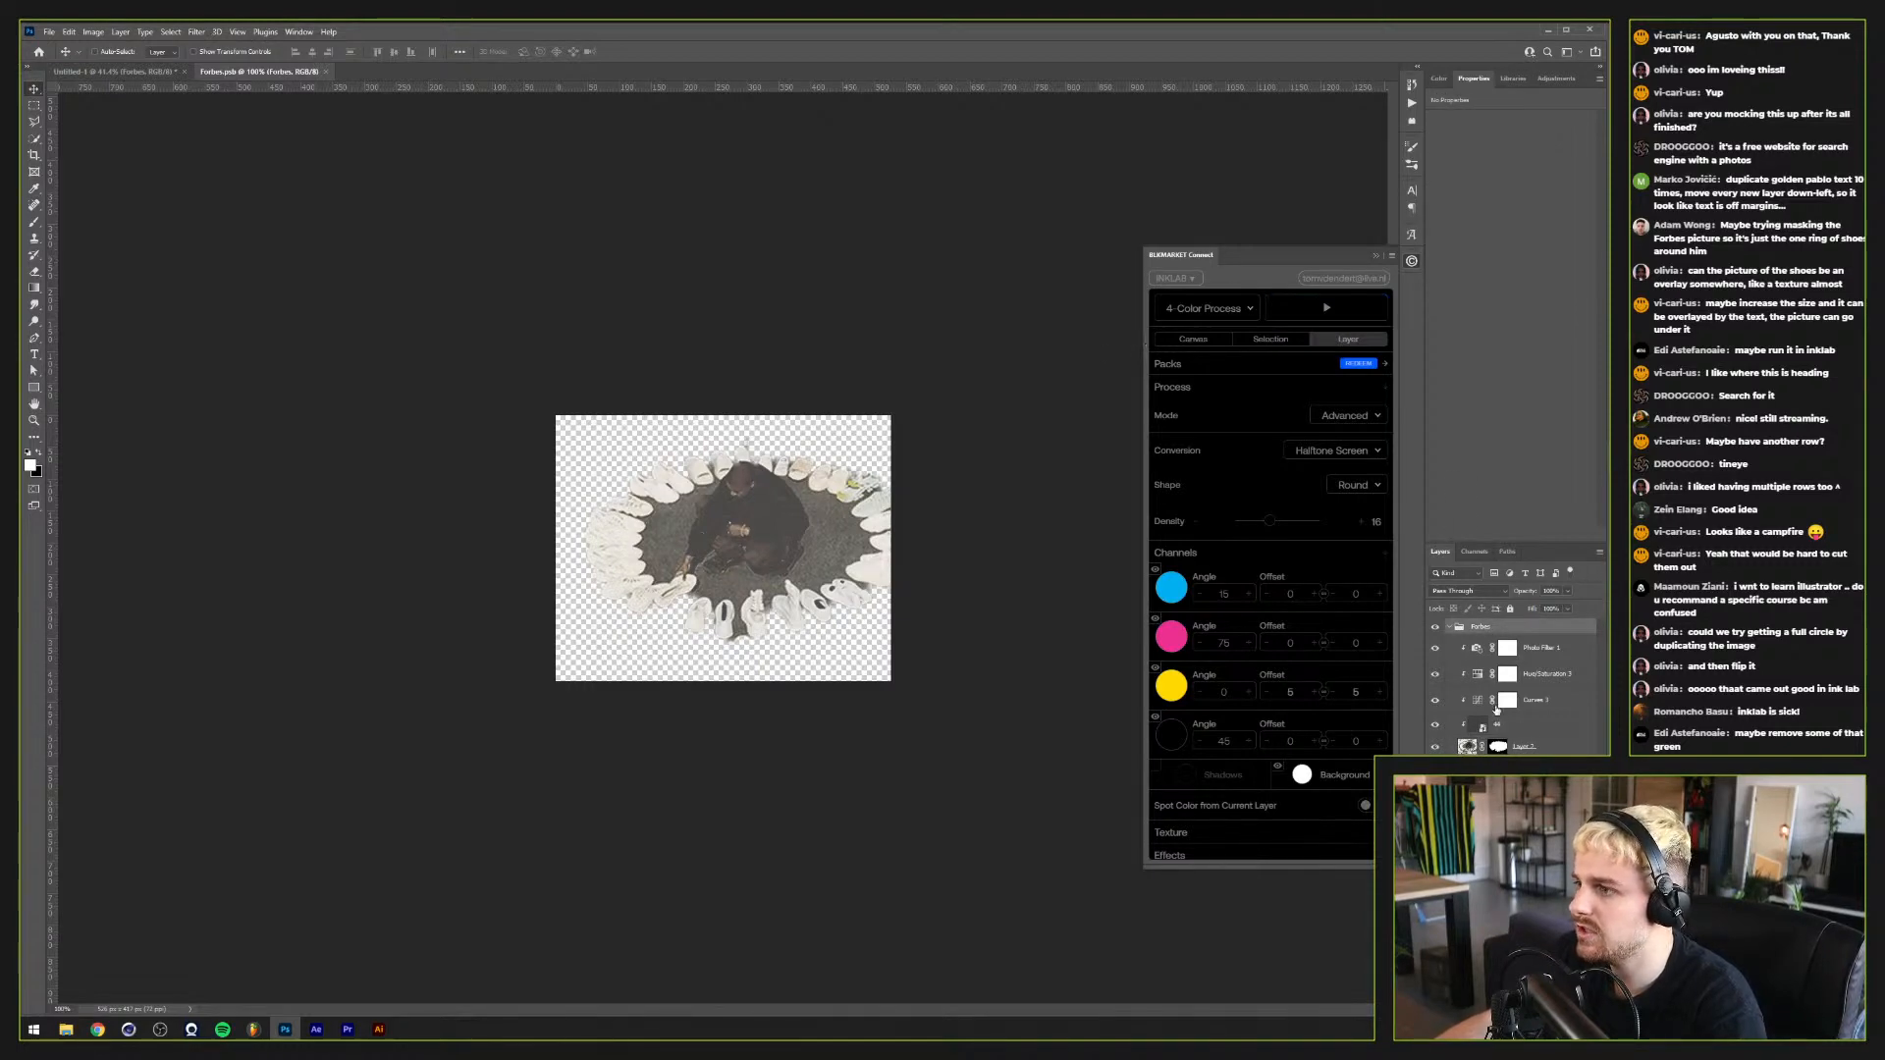
click(1434, 726)
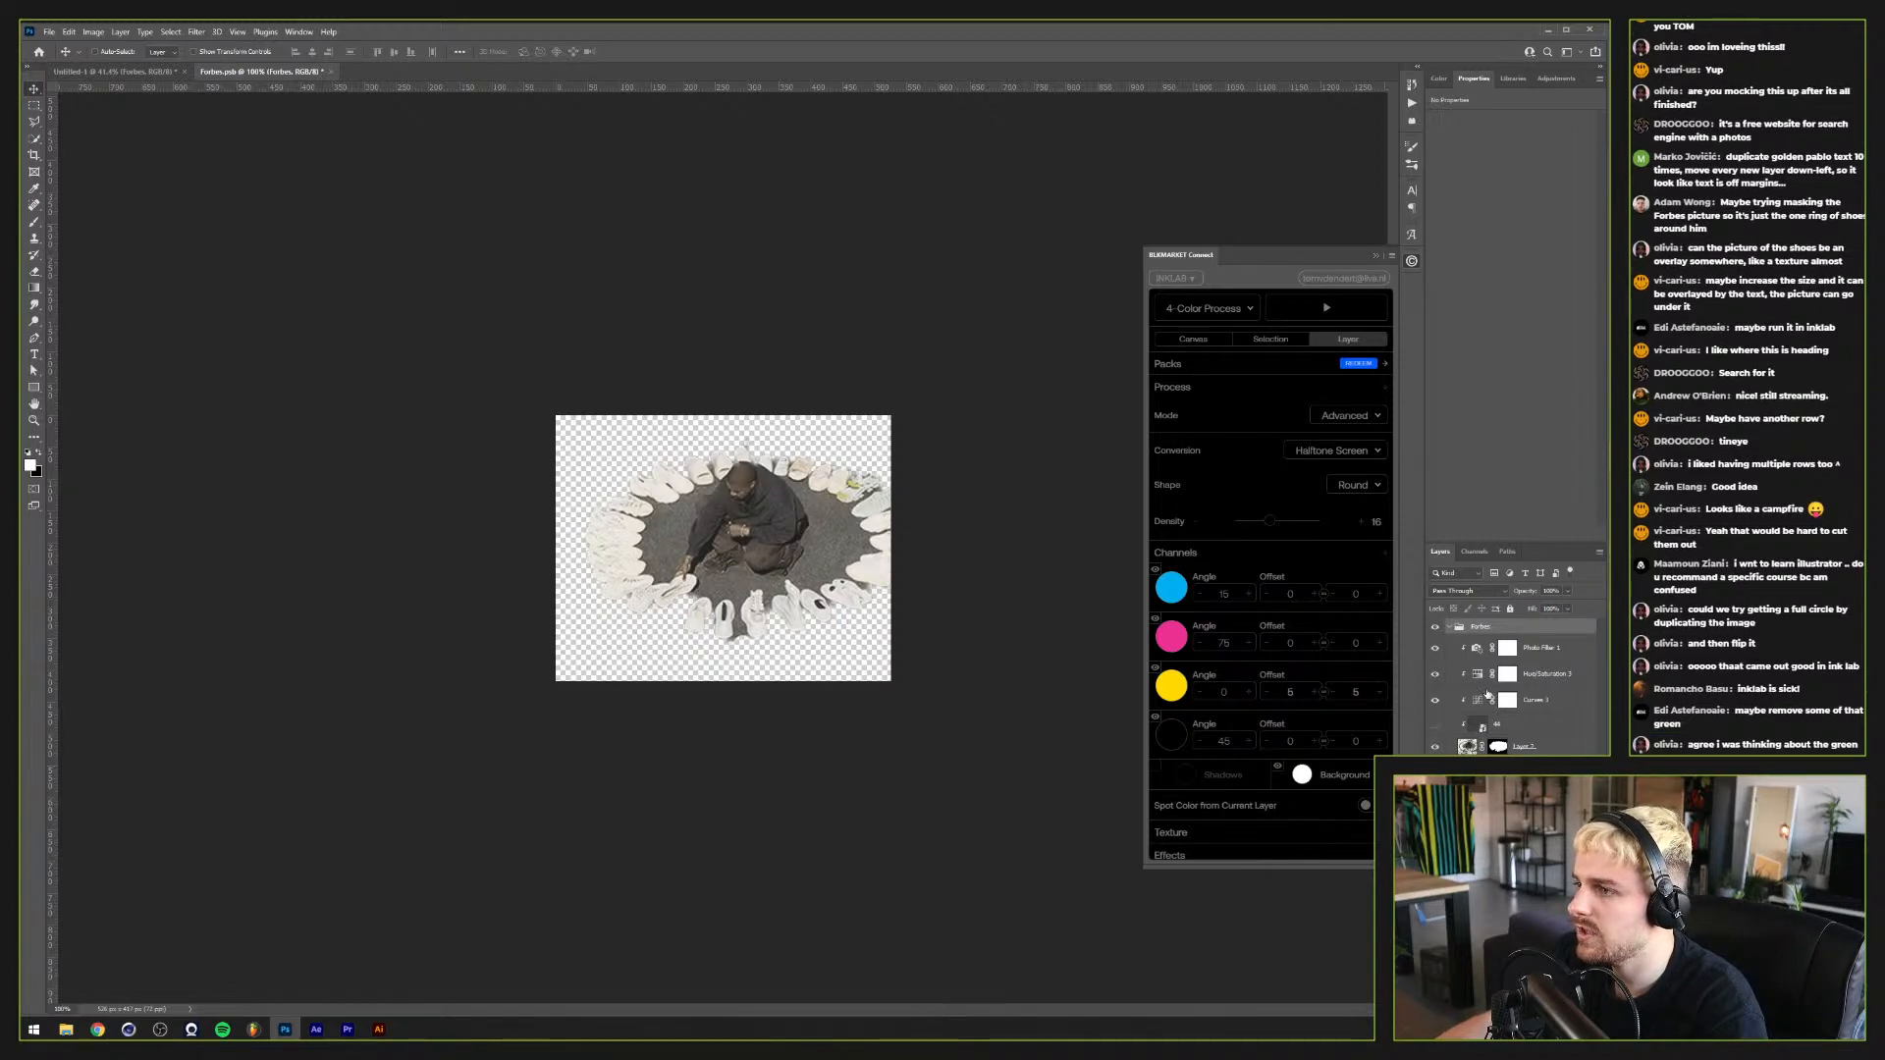
click(1326, 312)
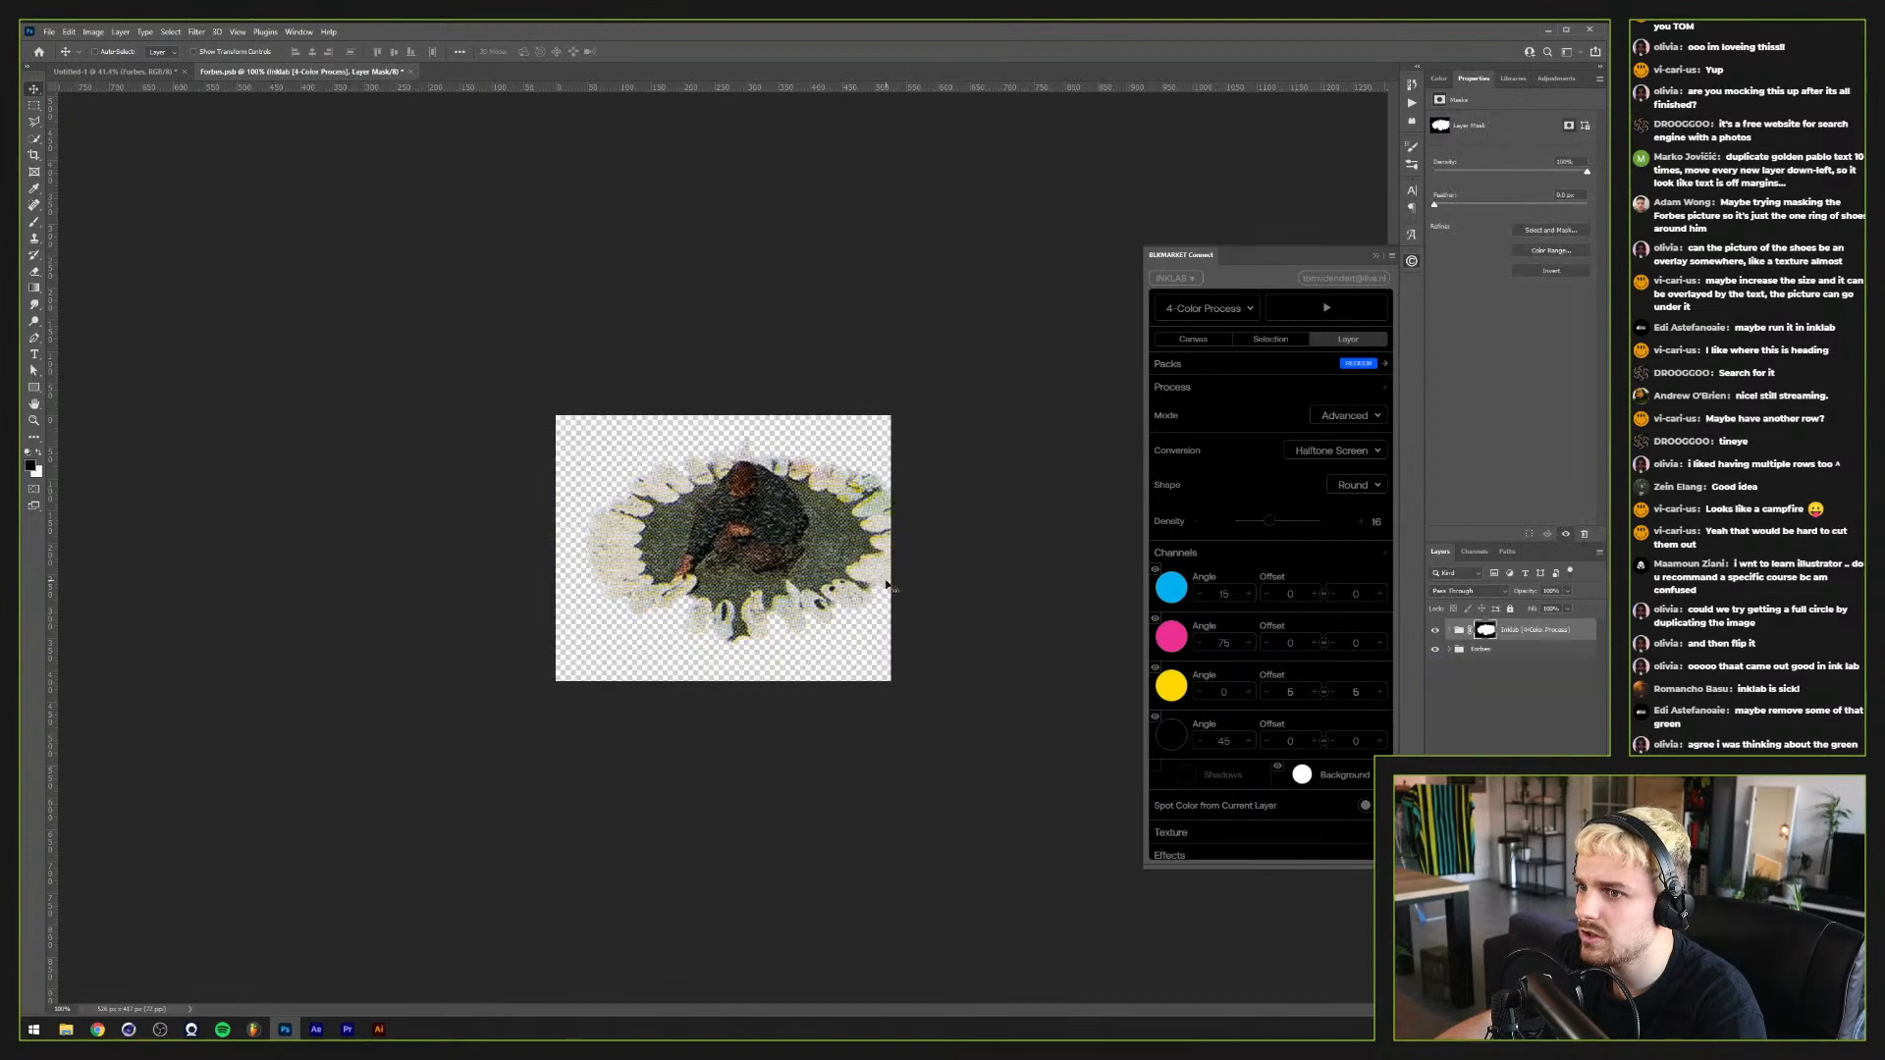
Step: Choose the second Inklab paper pattern for the Background Texture fill and reduce the pattern's scale
click(1450, 629)
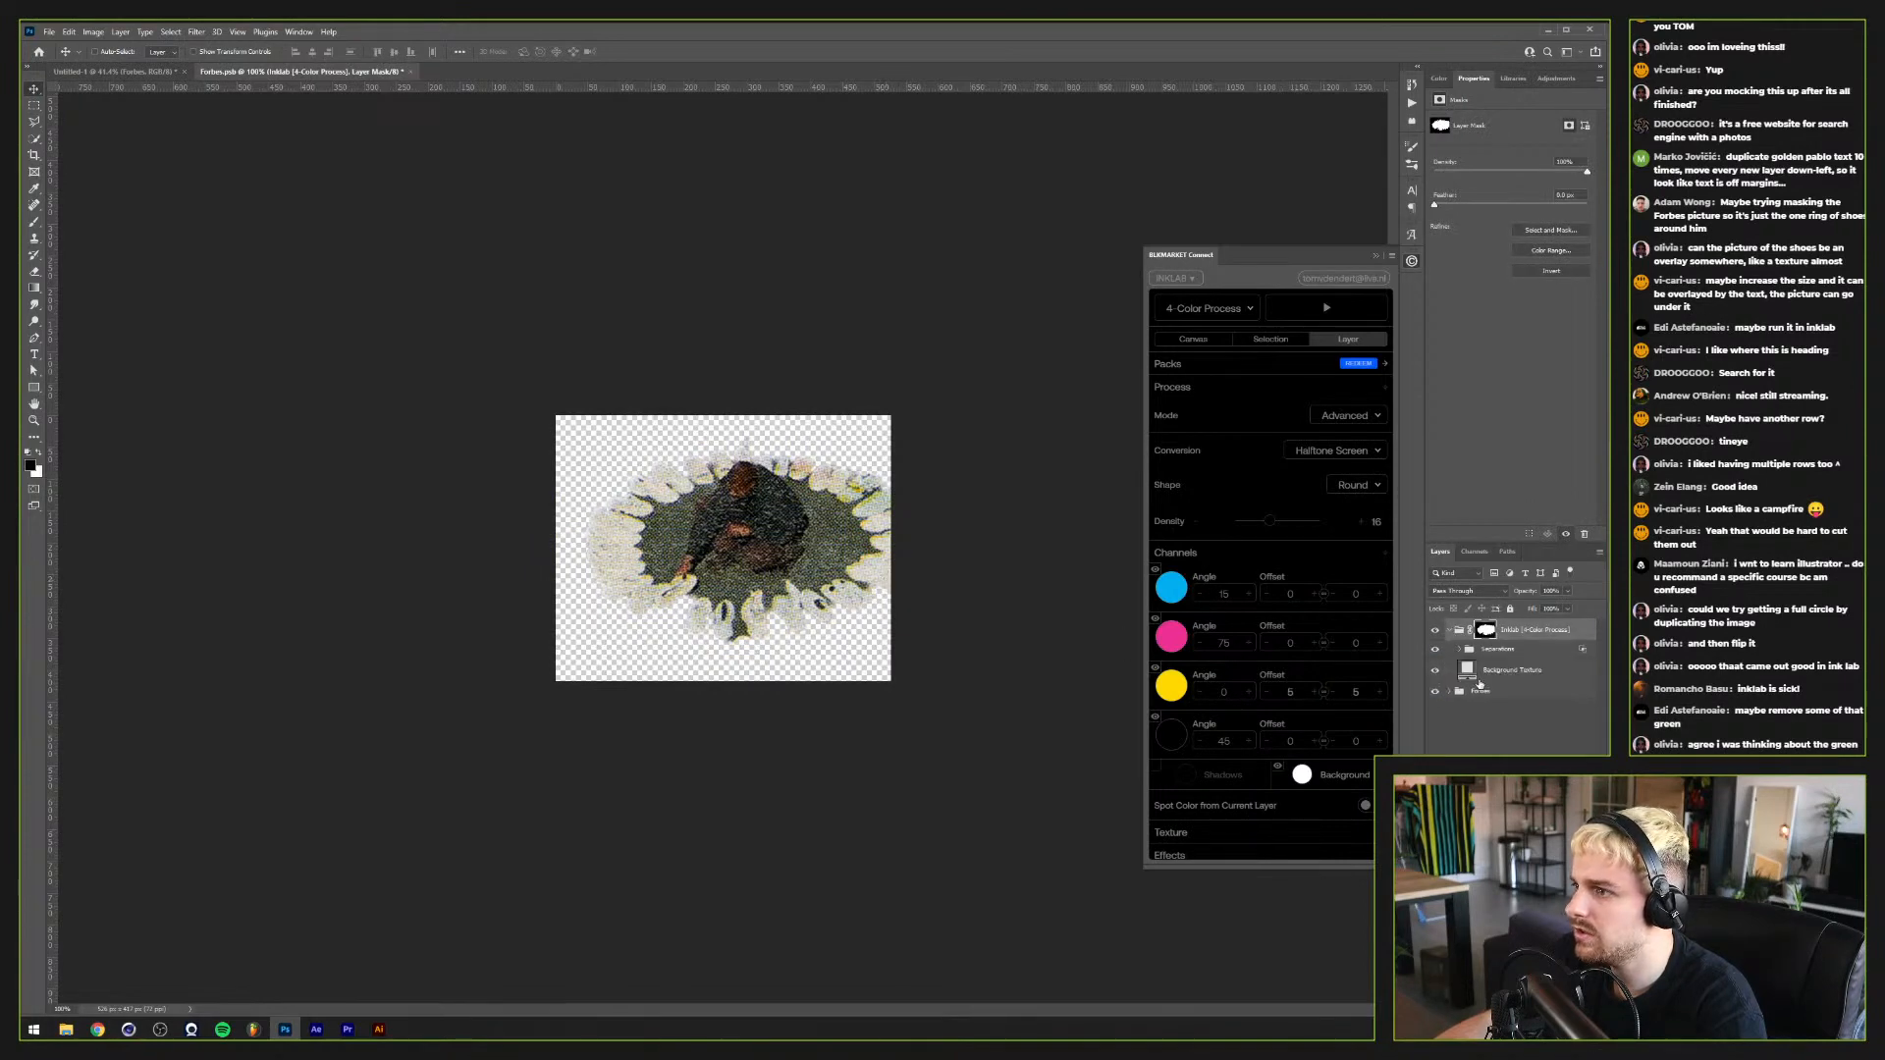
double_click(1466, 670)
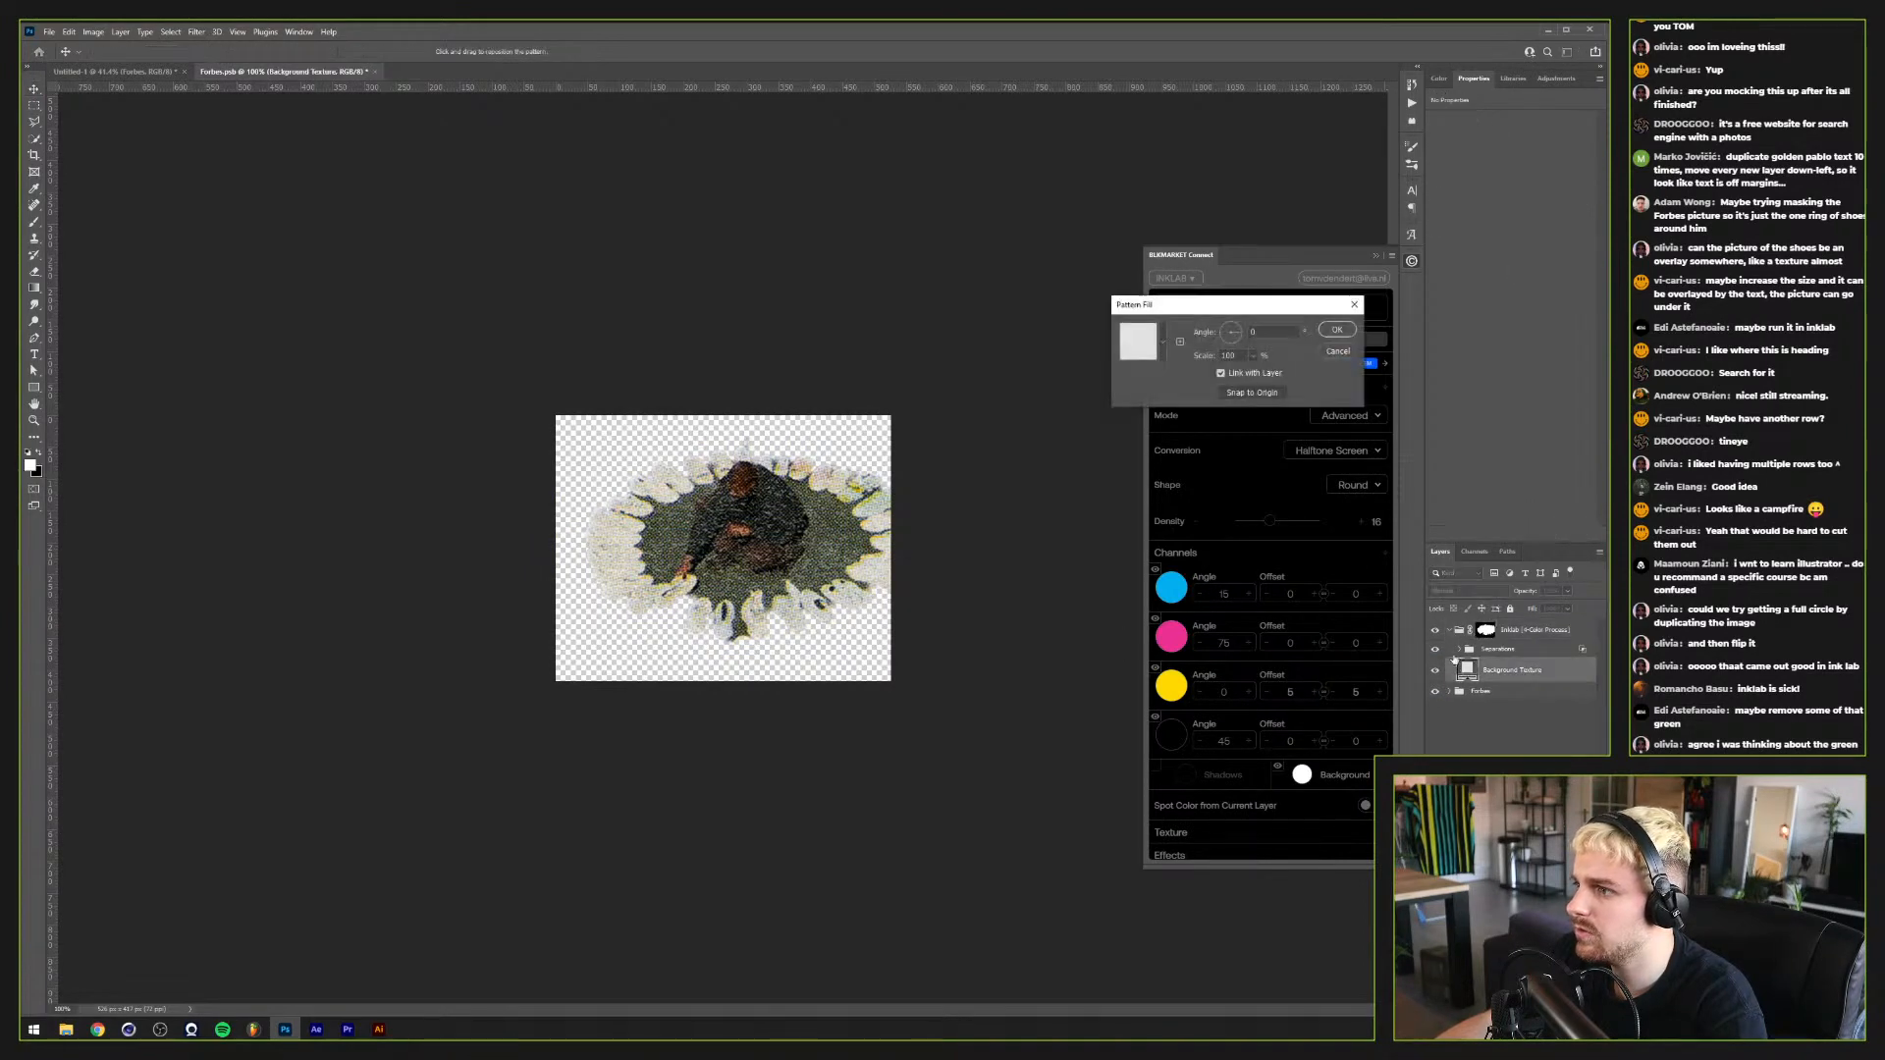
click(1151, 354)
click(1092, 454)
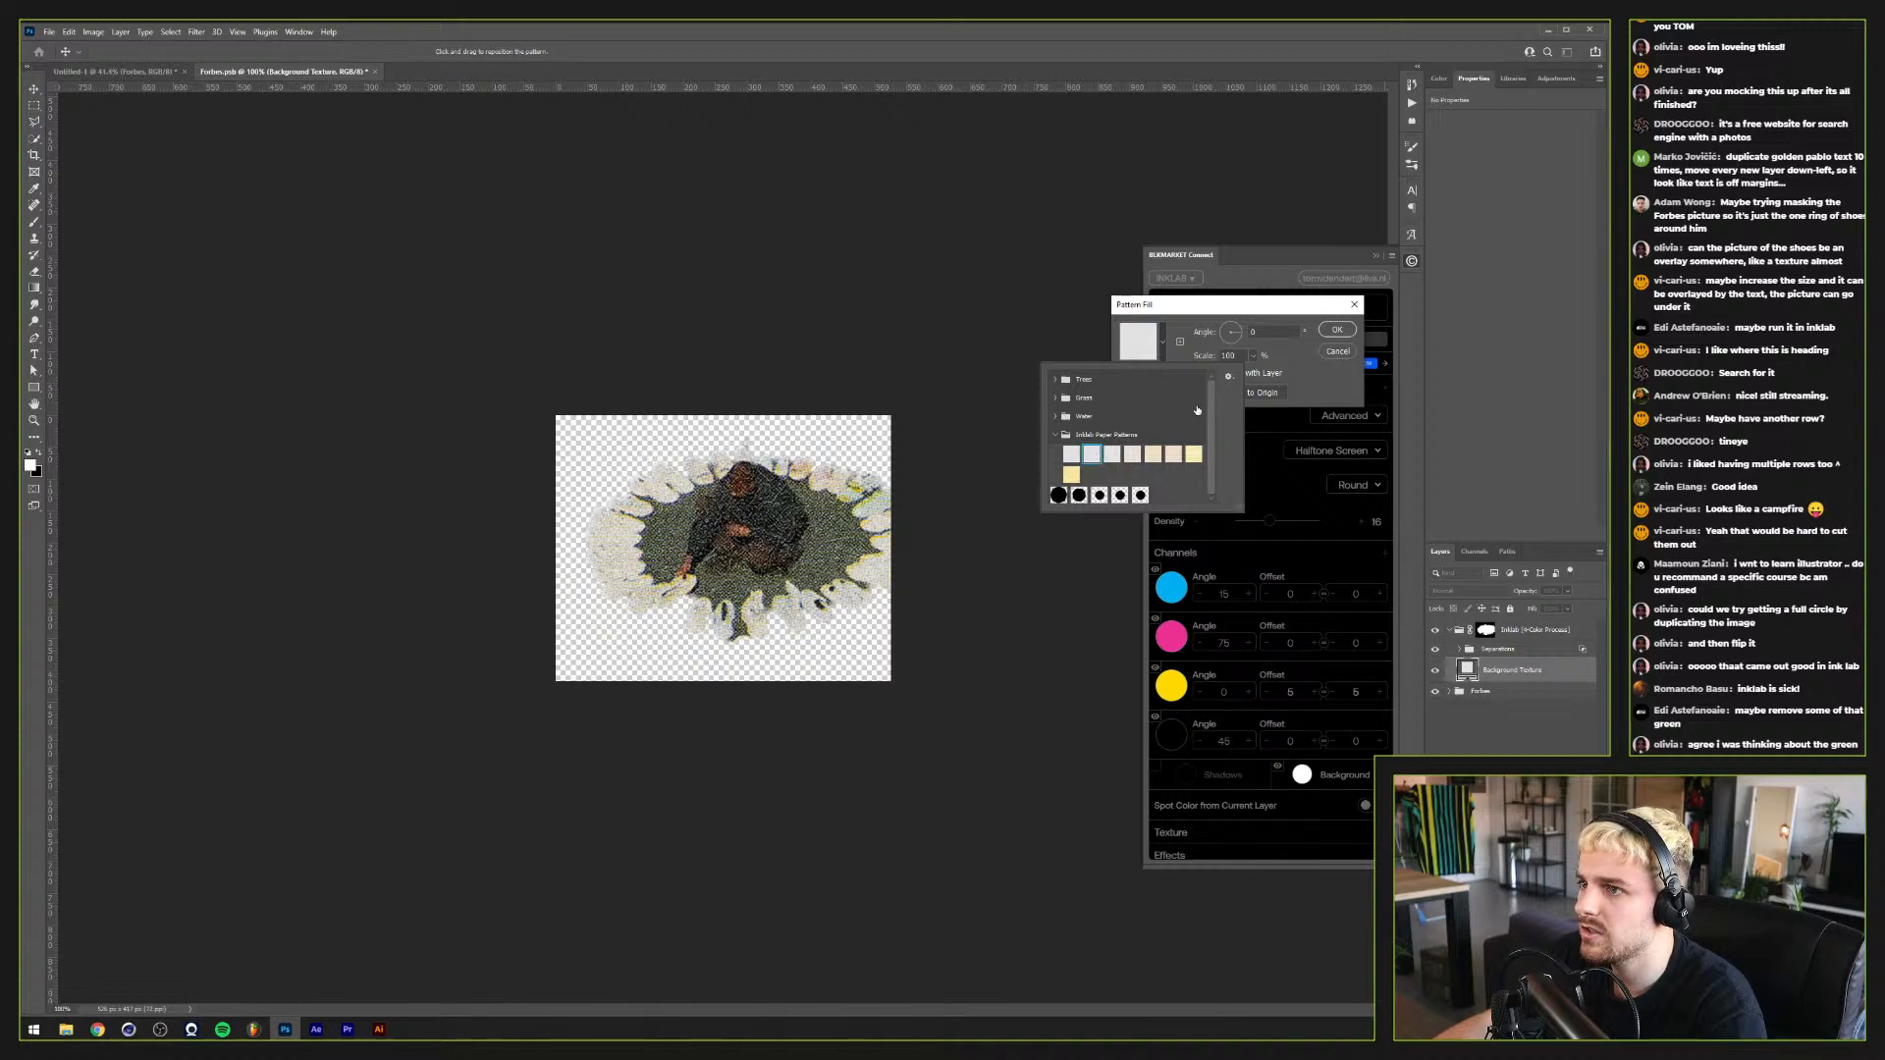
click(1249, 356)
drag(1257, 375, 1244, 374)
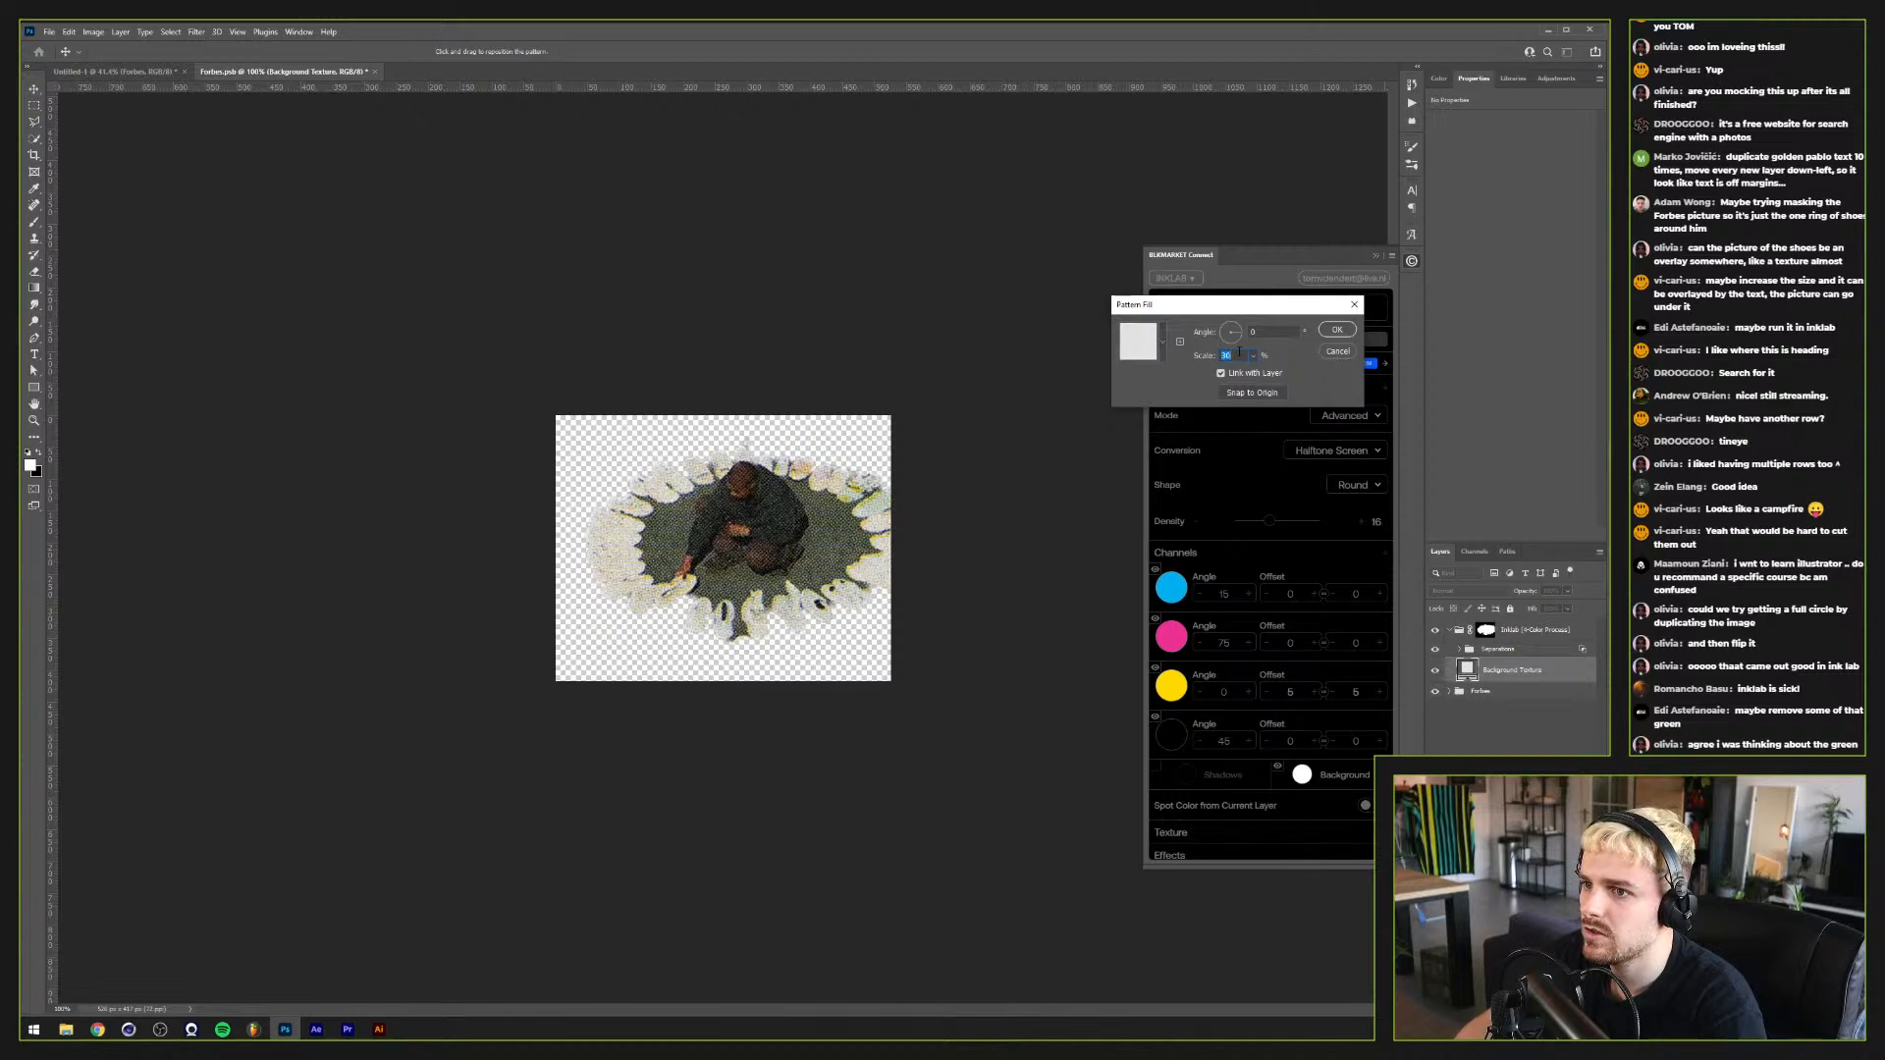
key(Return)
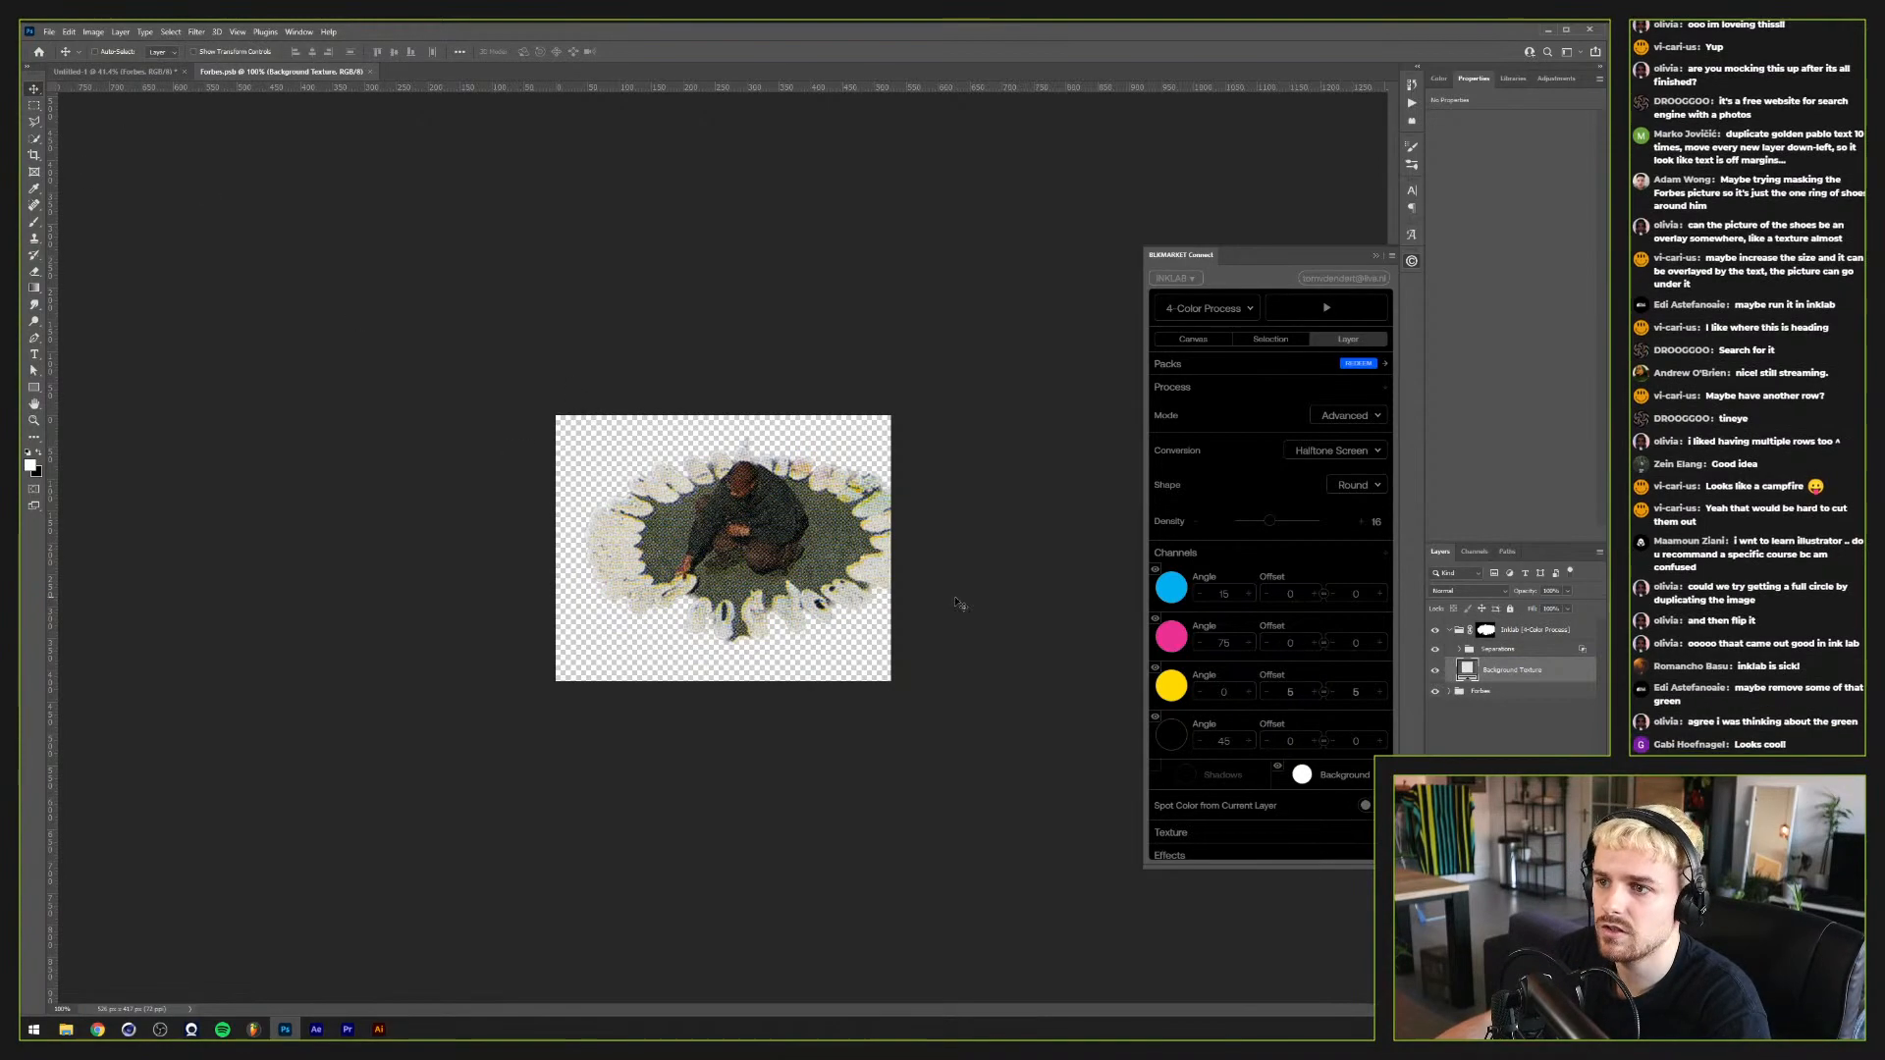
Step: Return to the cover document and move the halftoned shoe-ring photo slightly upward, keeping the Forbes layer selected
click(168, 79)
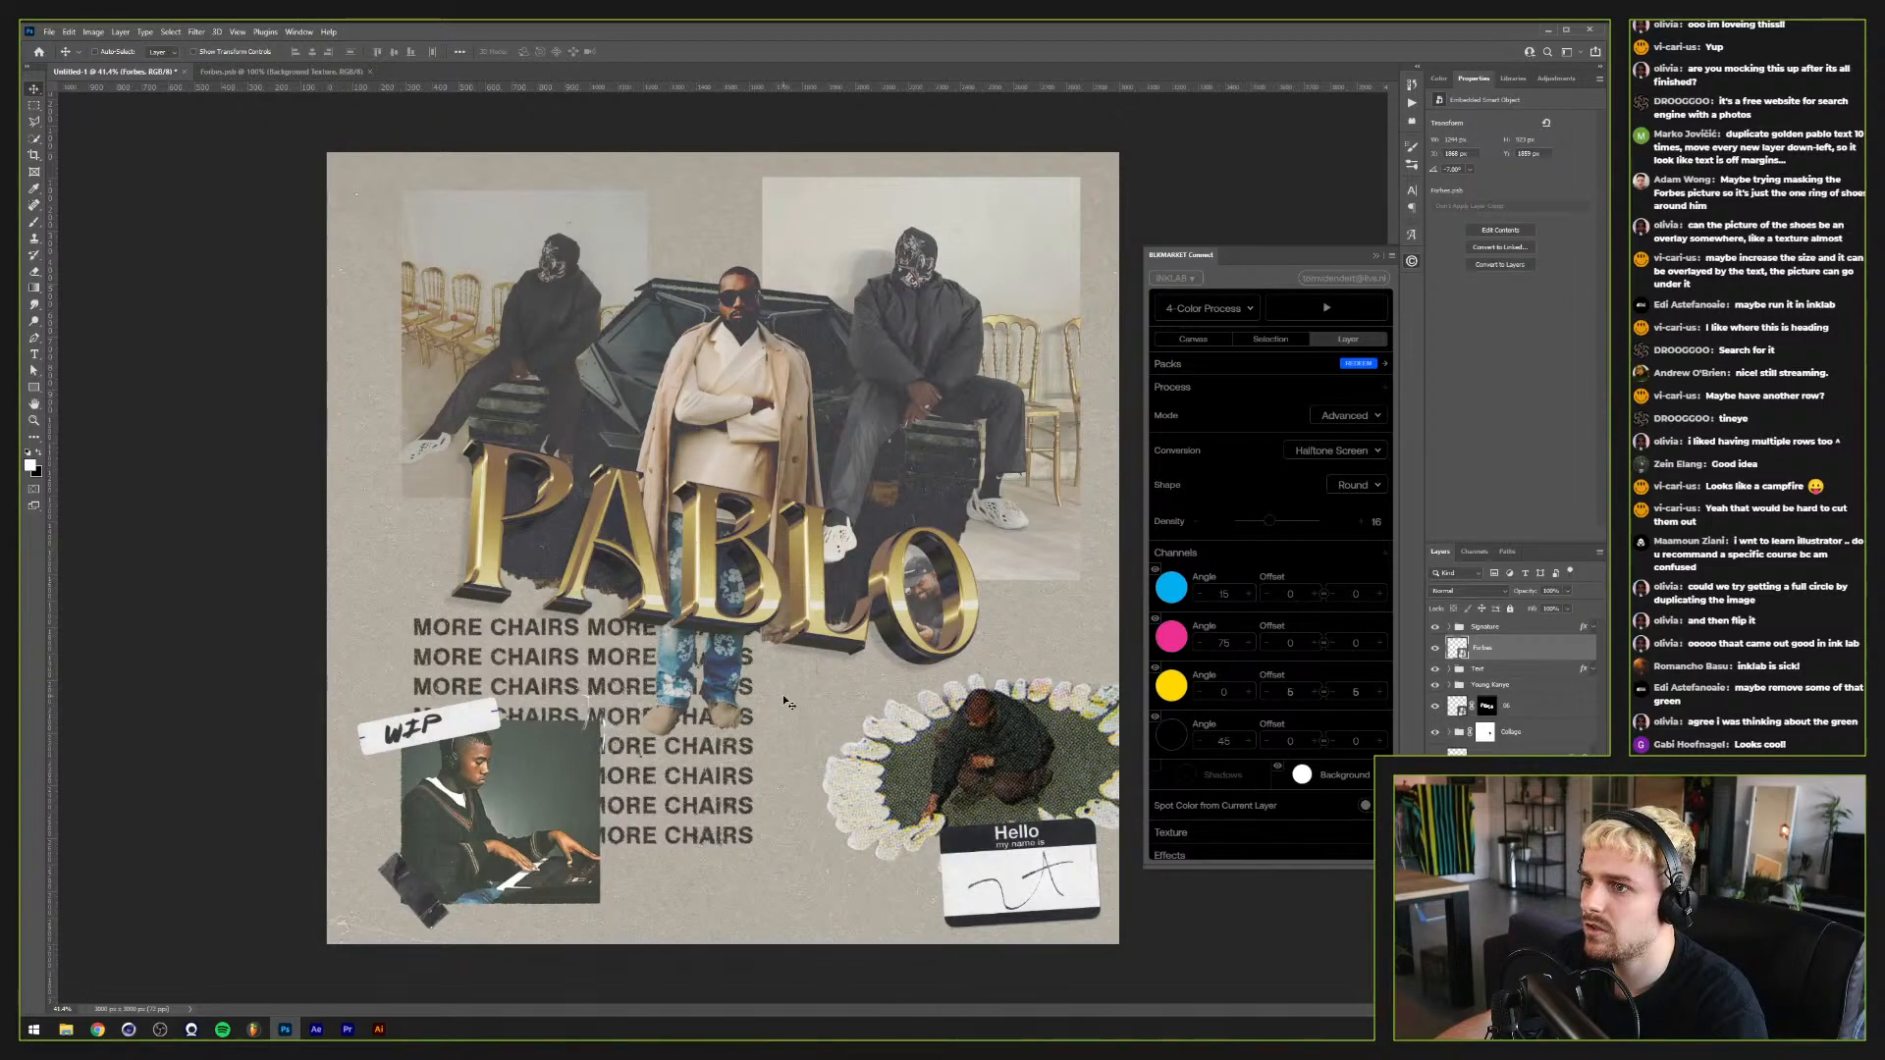
drag(928, 752, 920, 732)
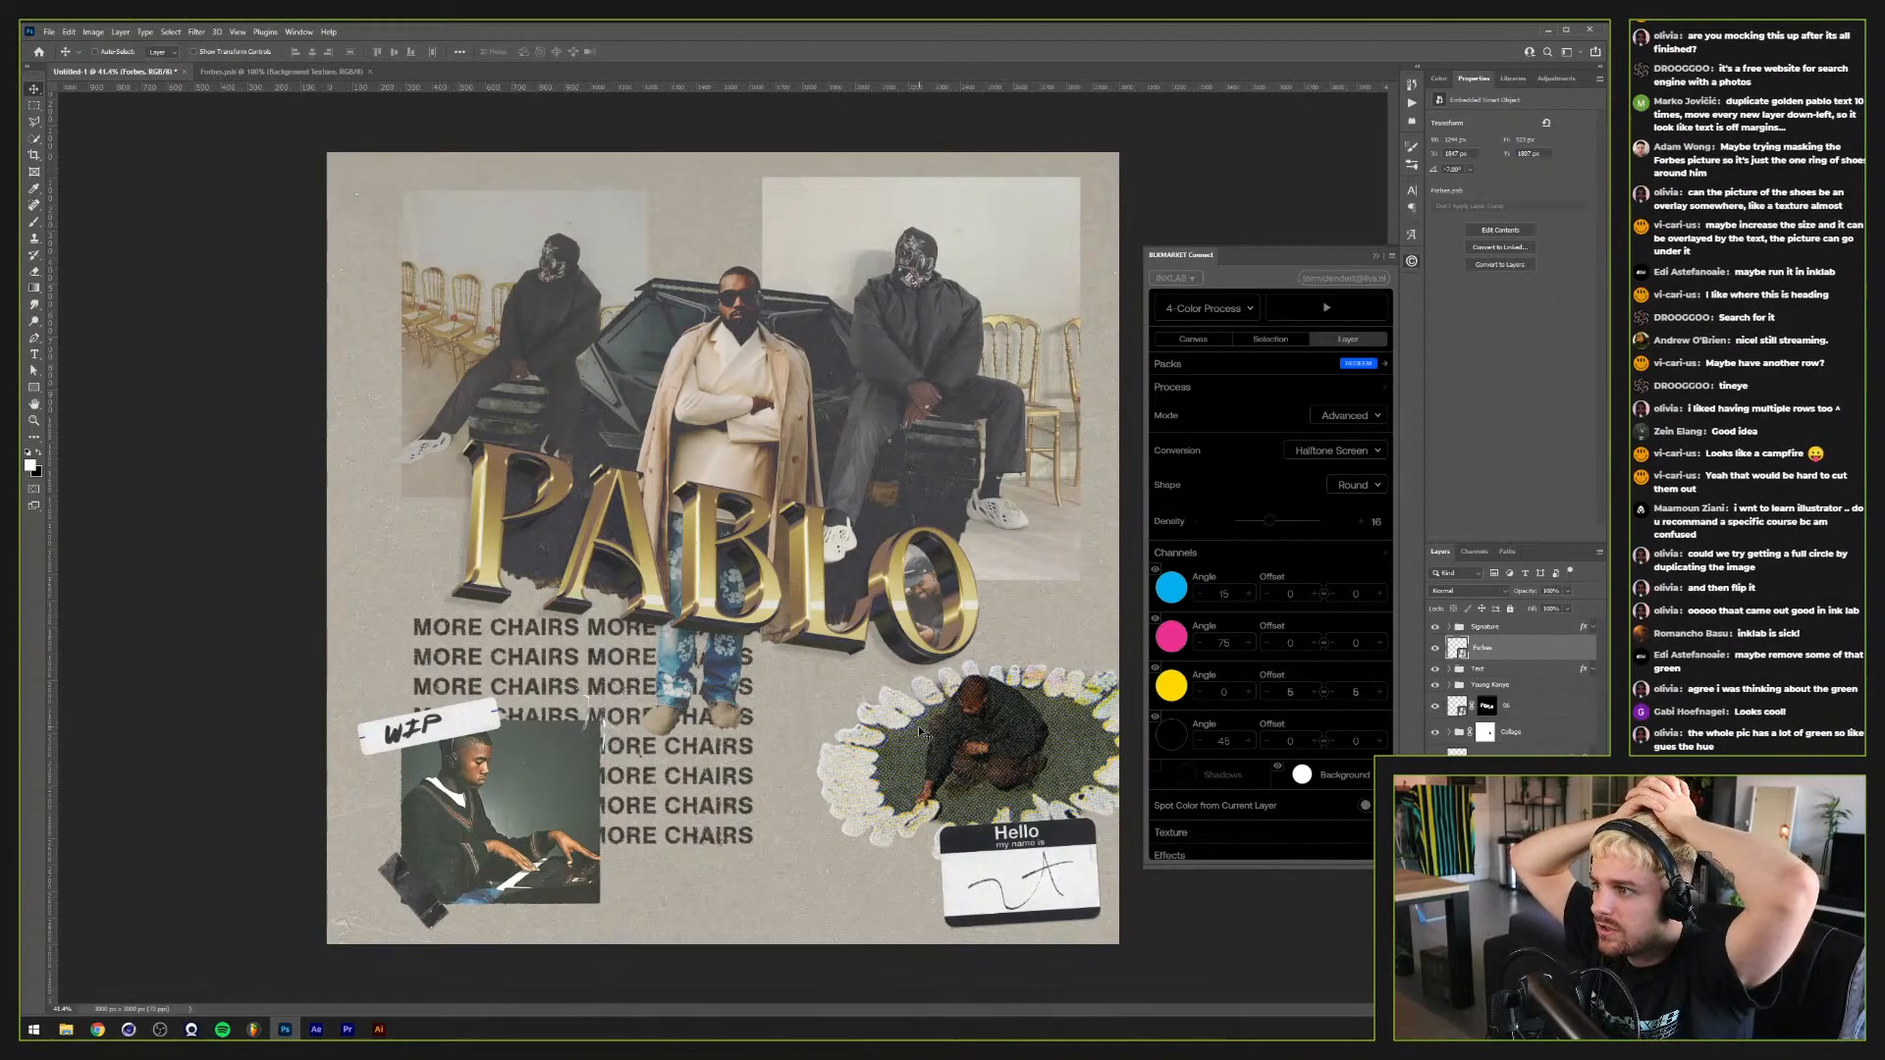
click(1507, 628)
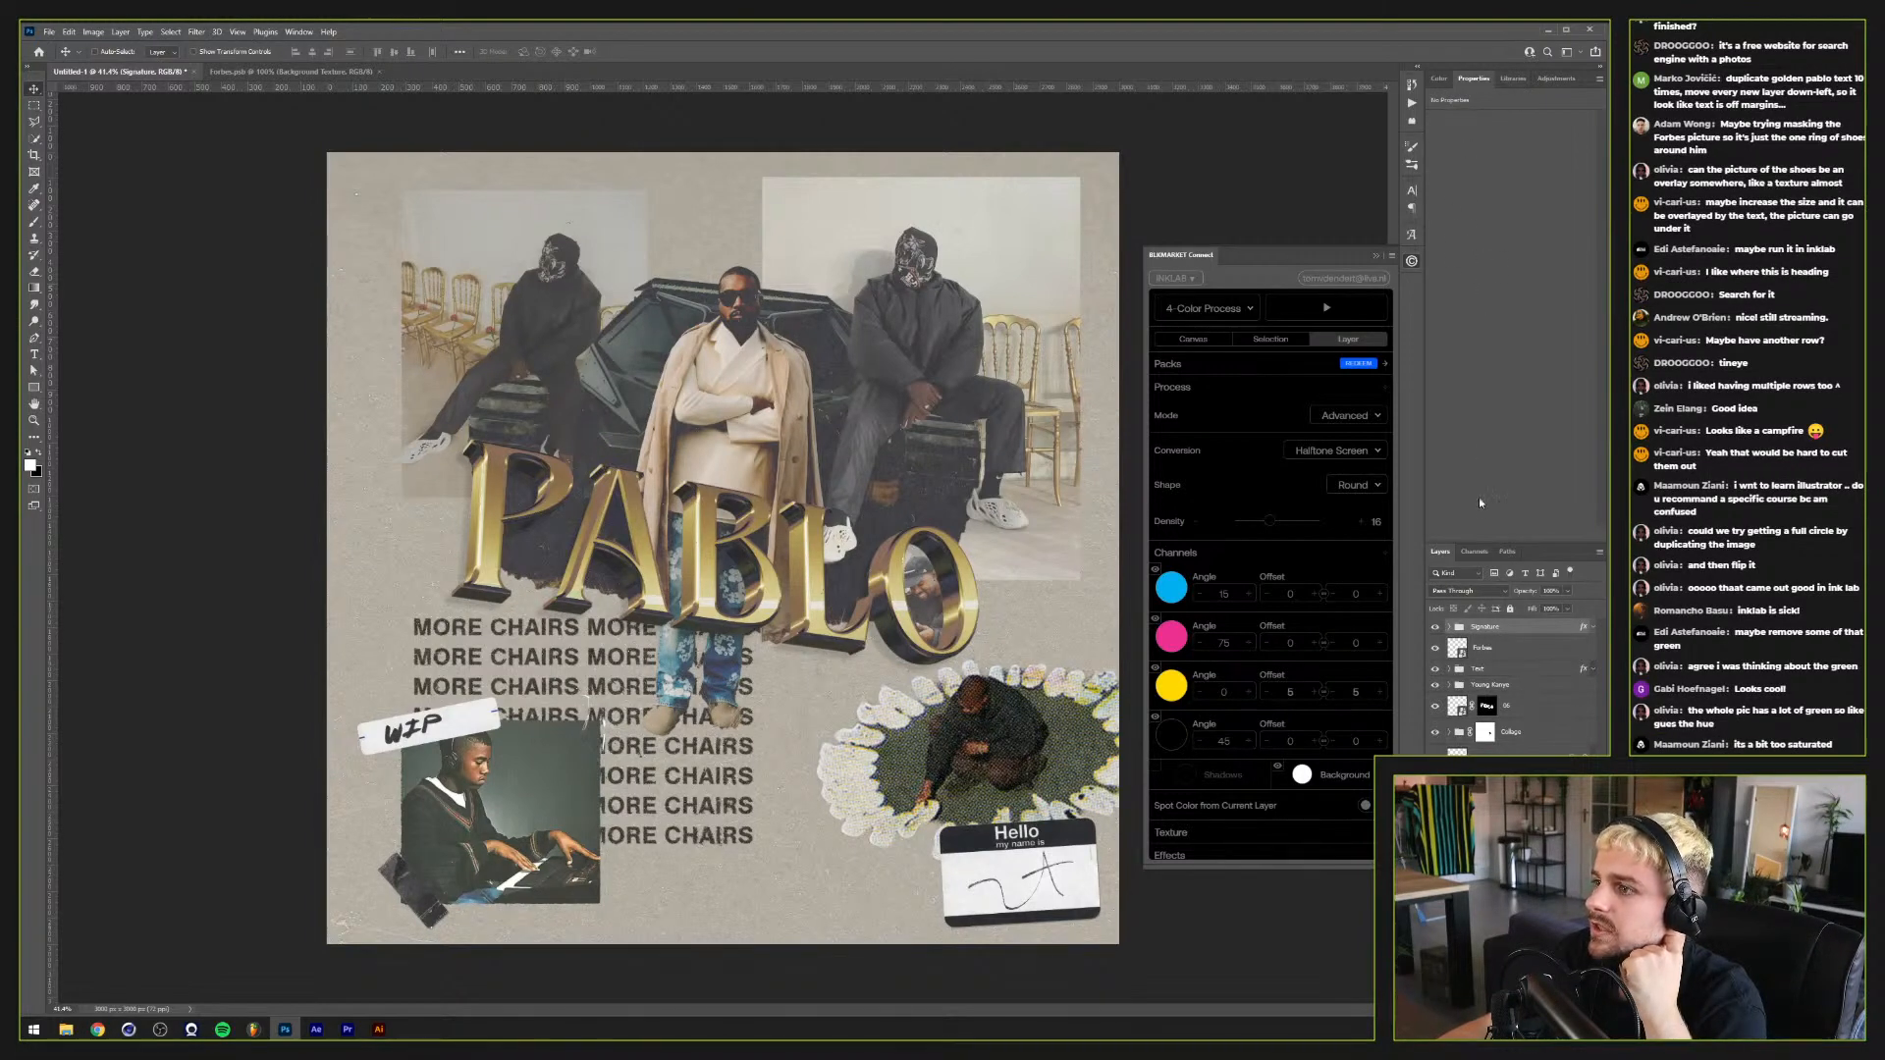
click(1513, 647)
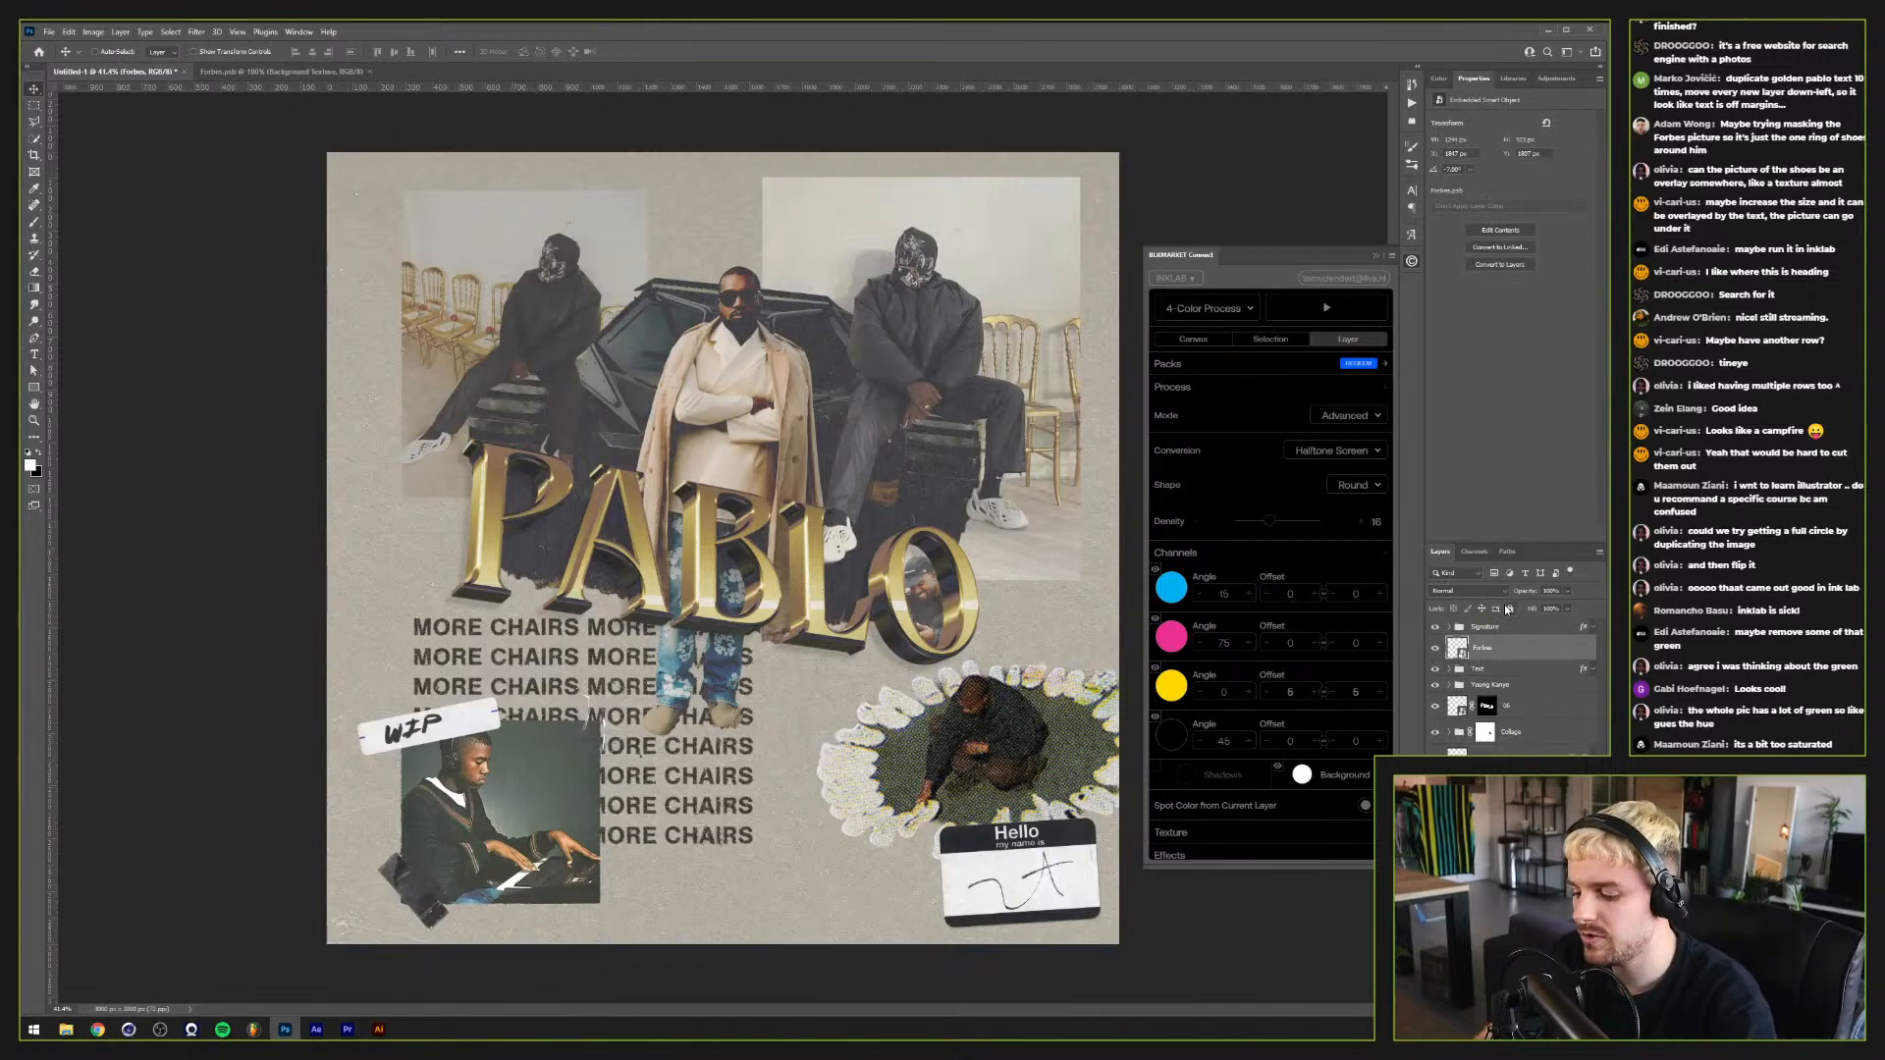
Step: Apply a Hue/Saturation smart filter to the Forbes layer with the saturation lowered to about -49
key(ctrl+u)
drag(1206, 385, 1178, 386)
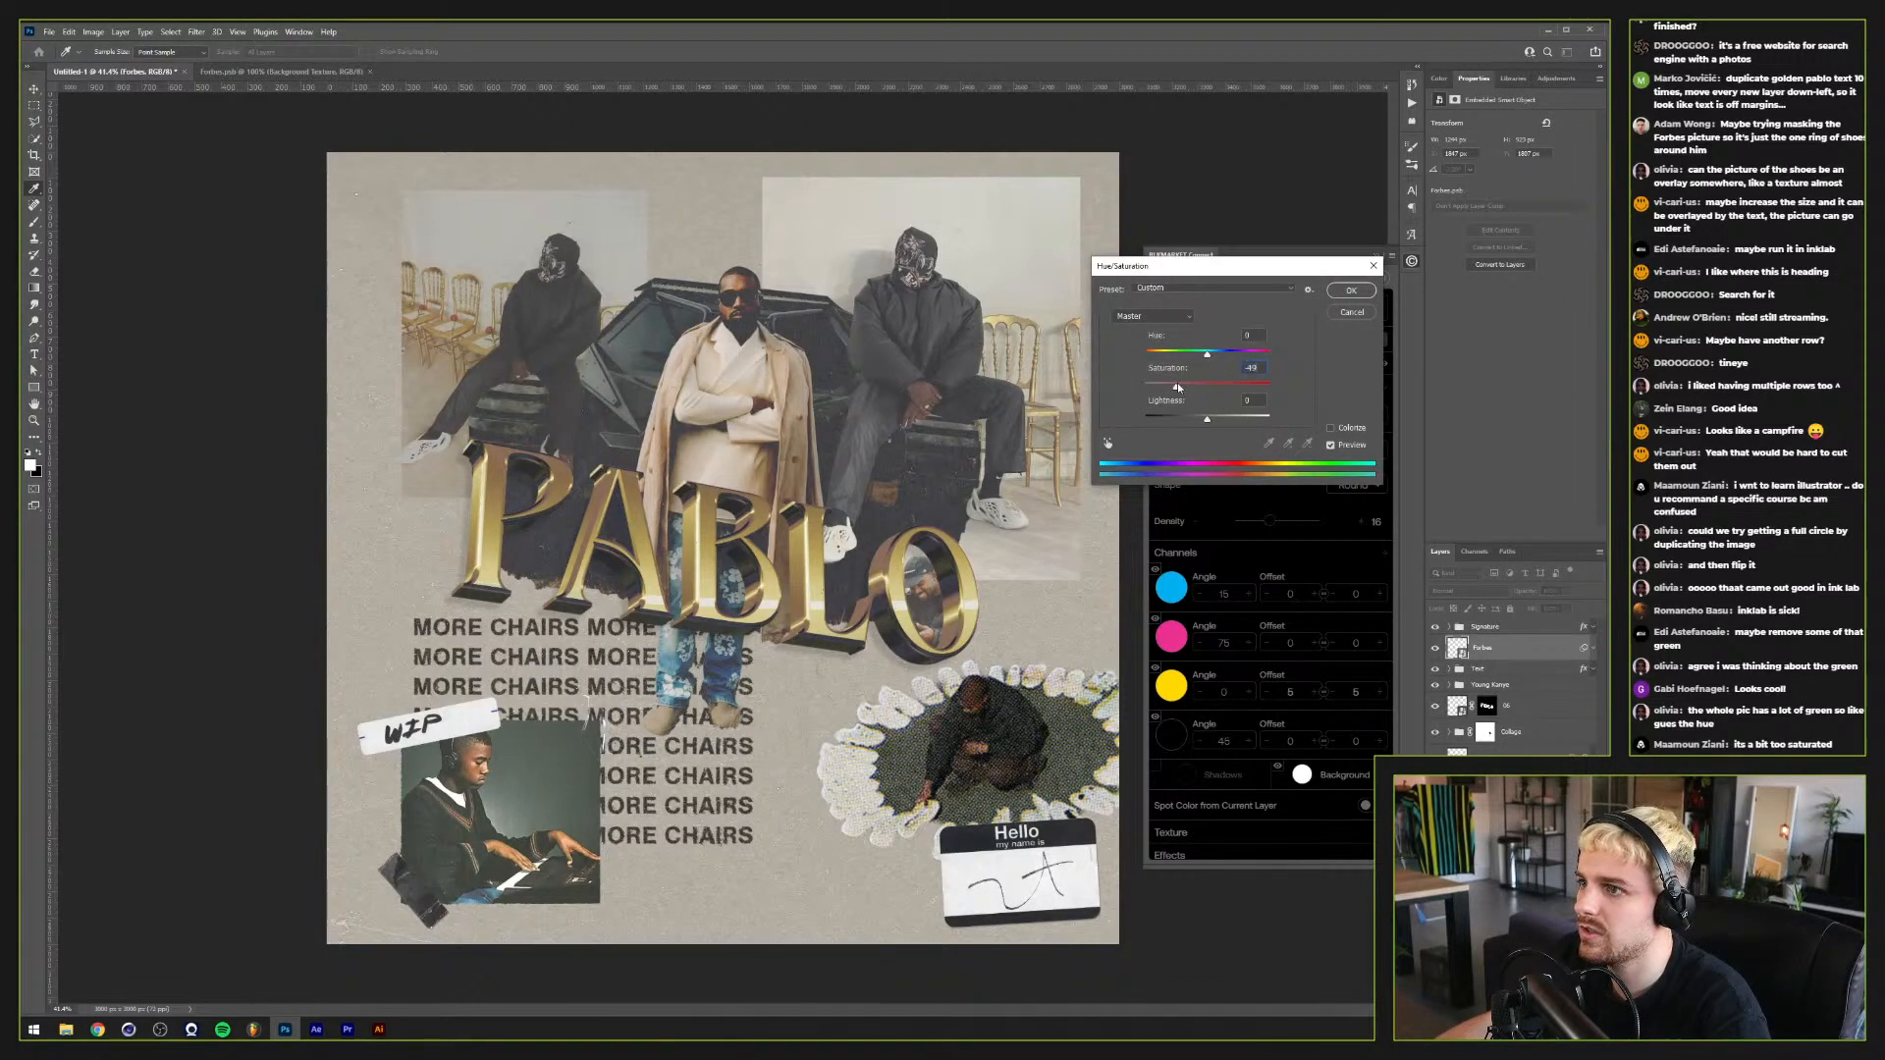
key(Return)
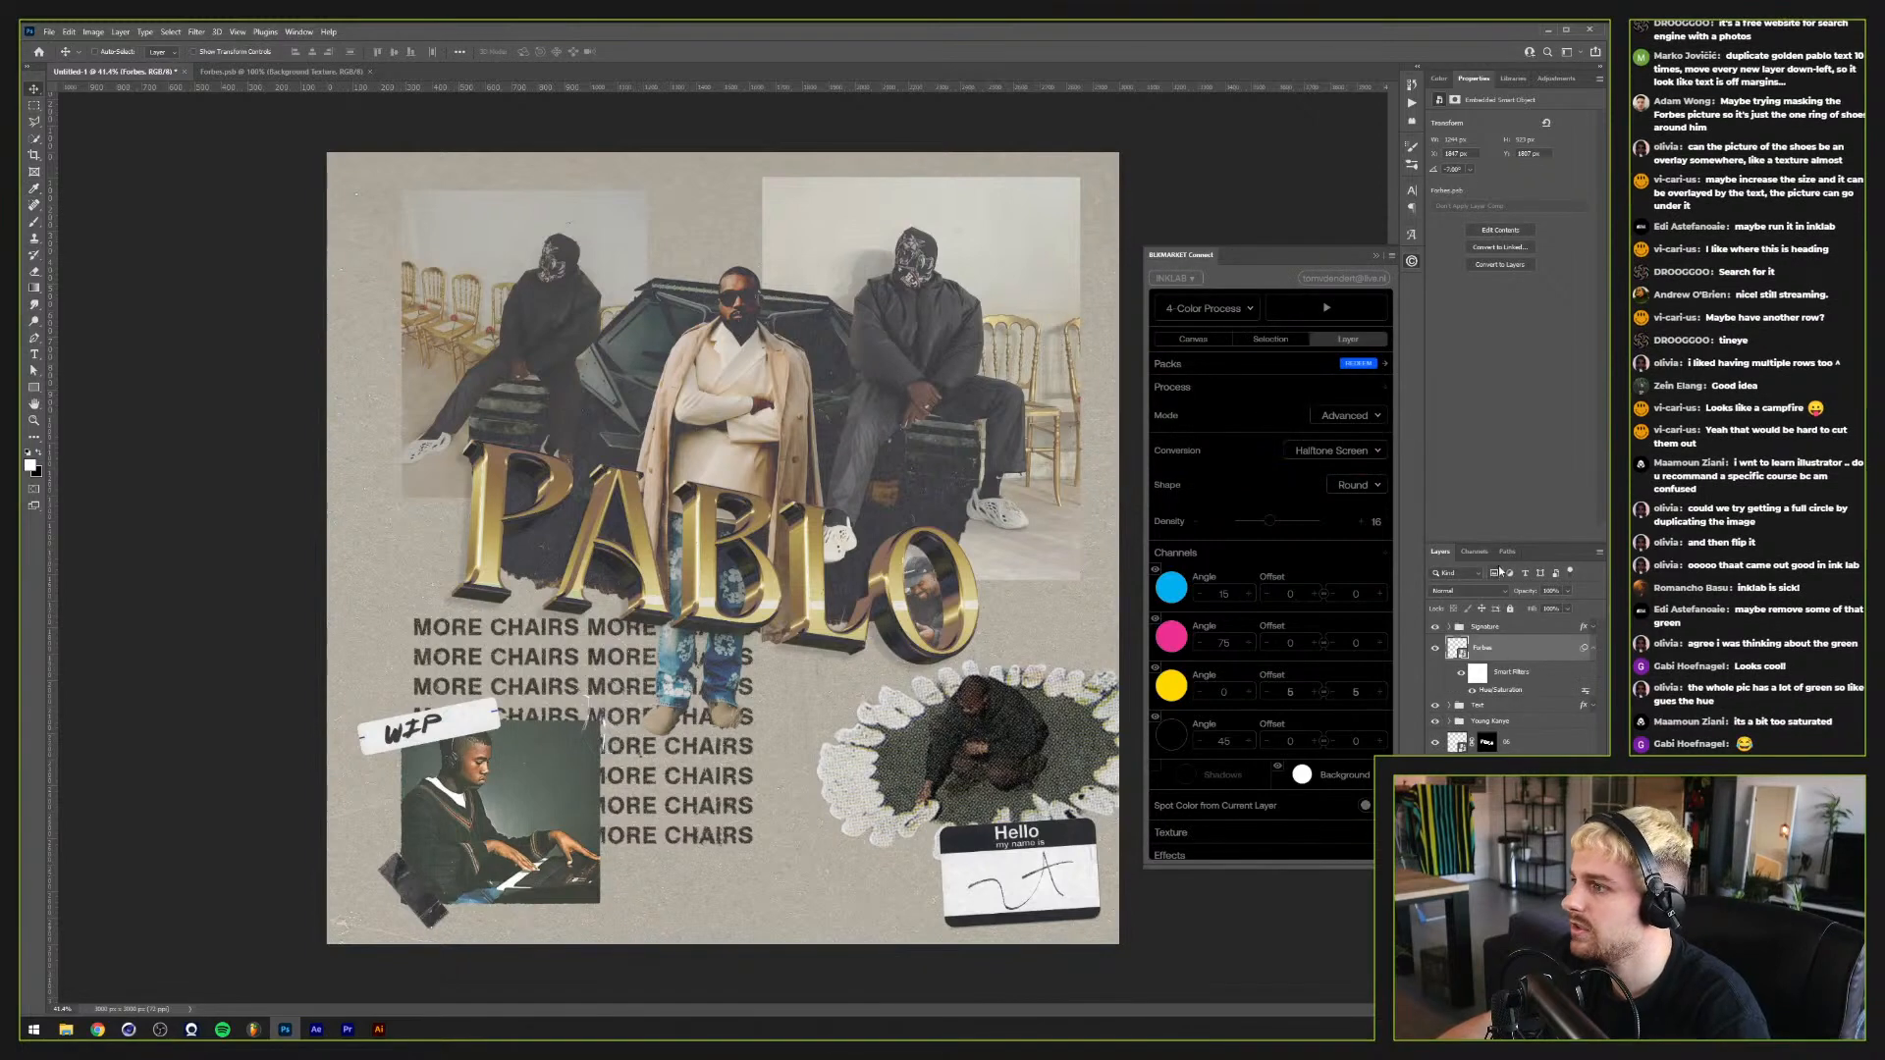
Step: Add a Hue/Saturation adjustment layer with the Greens saturation at -100, and move it above the Signature group
click(1556, 77)
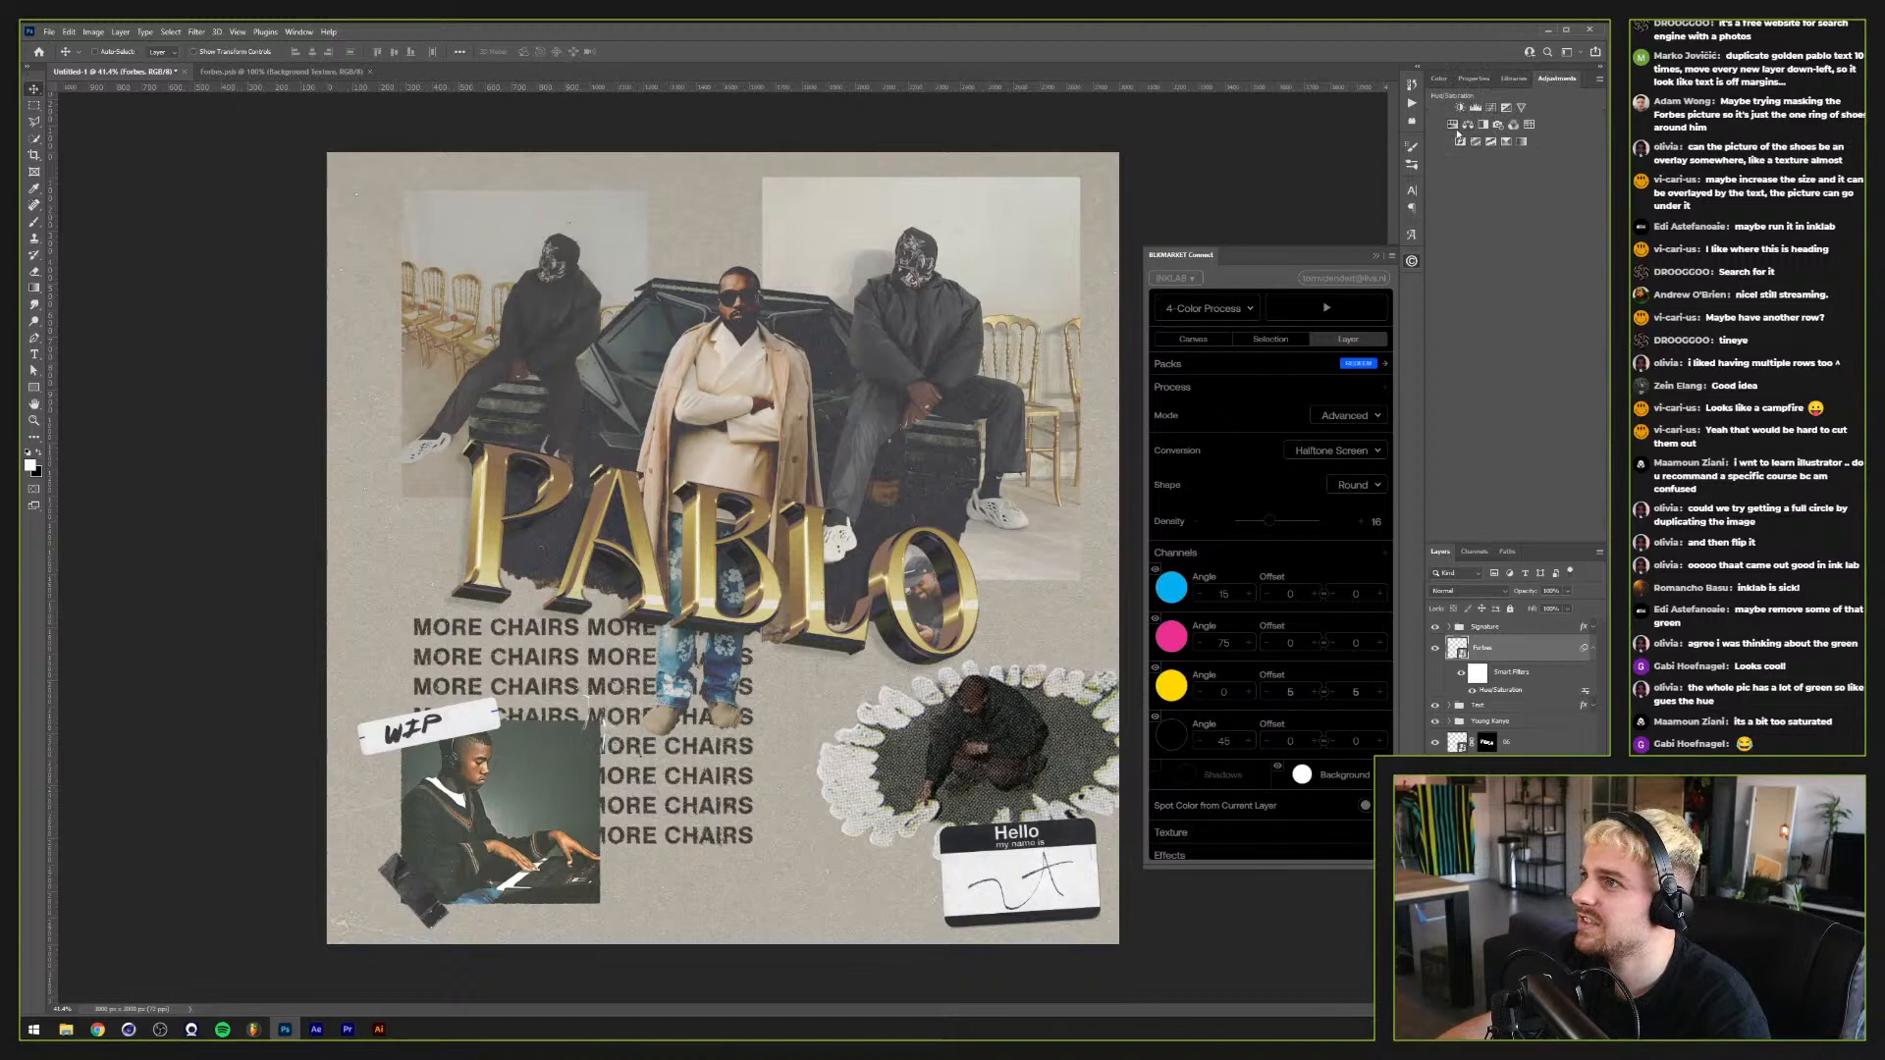
click(1468, 126)
click(1487, 138)
click(1487, 186)
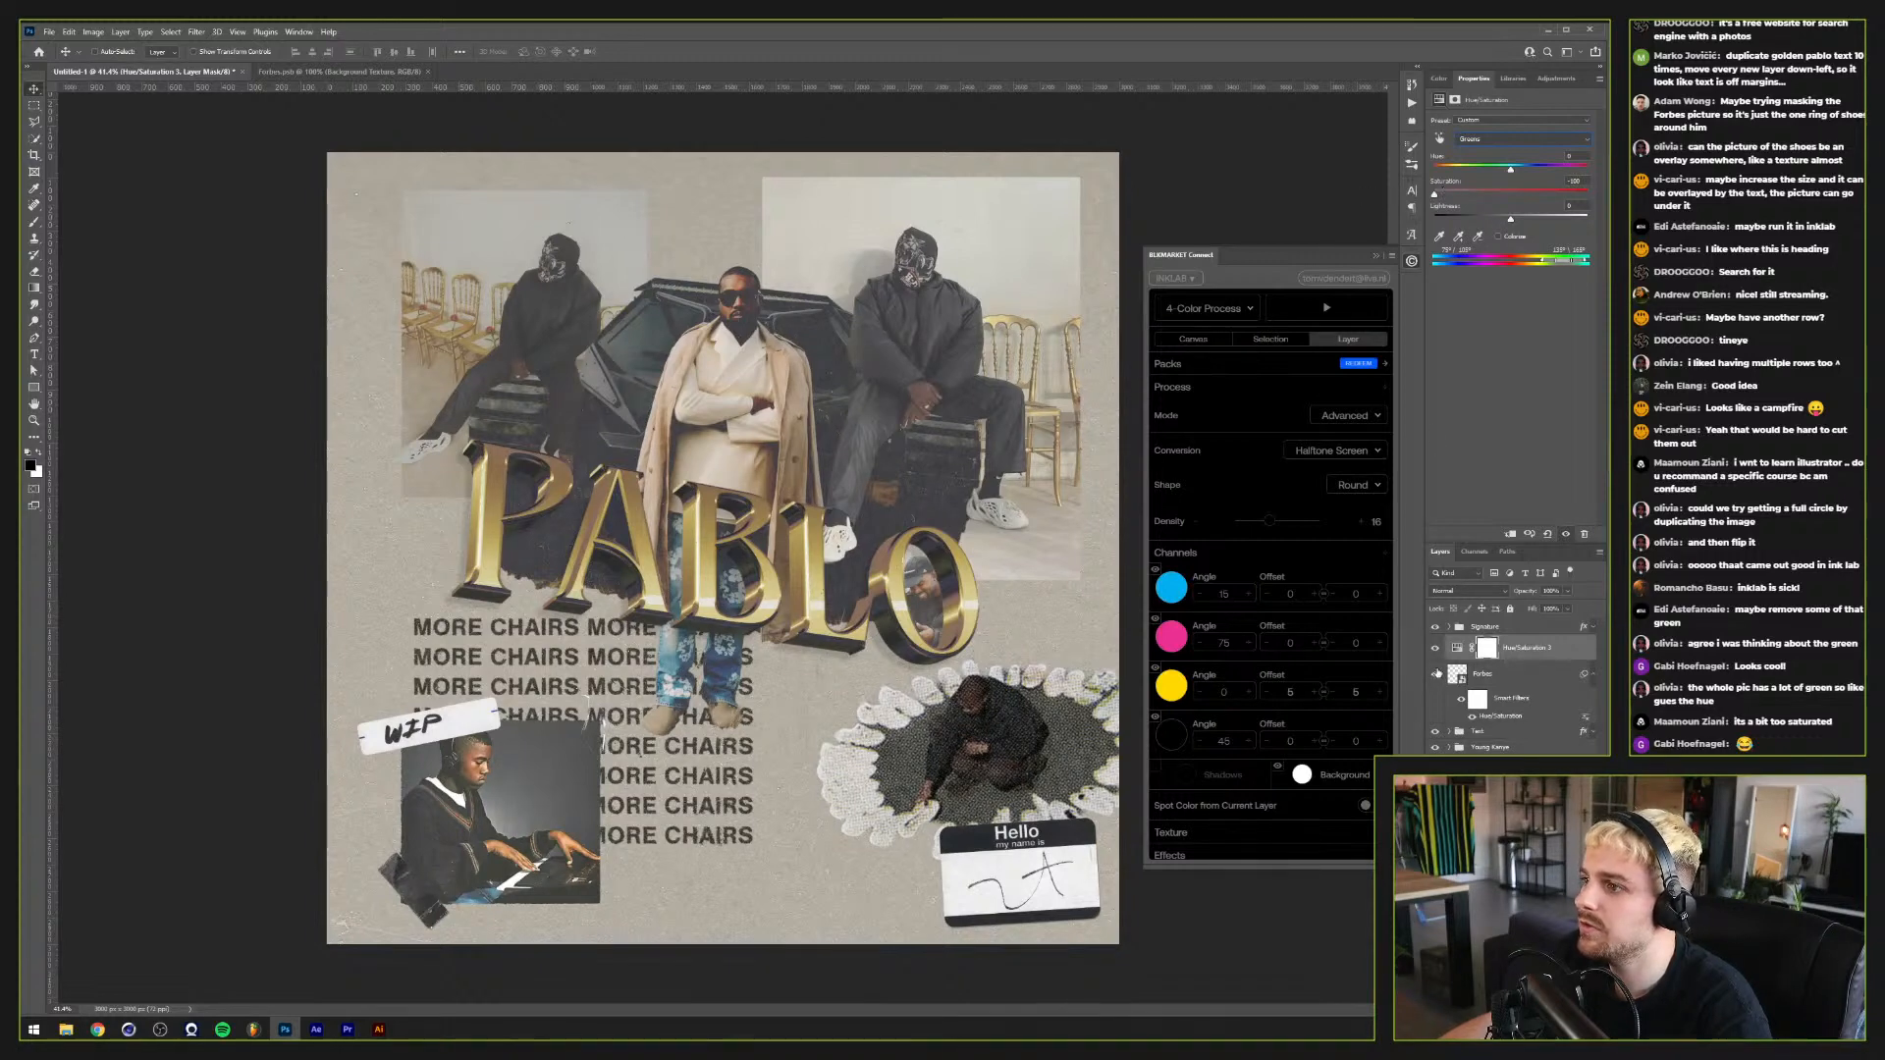
drag(1502, 648, 1517, 618)
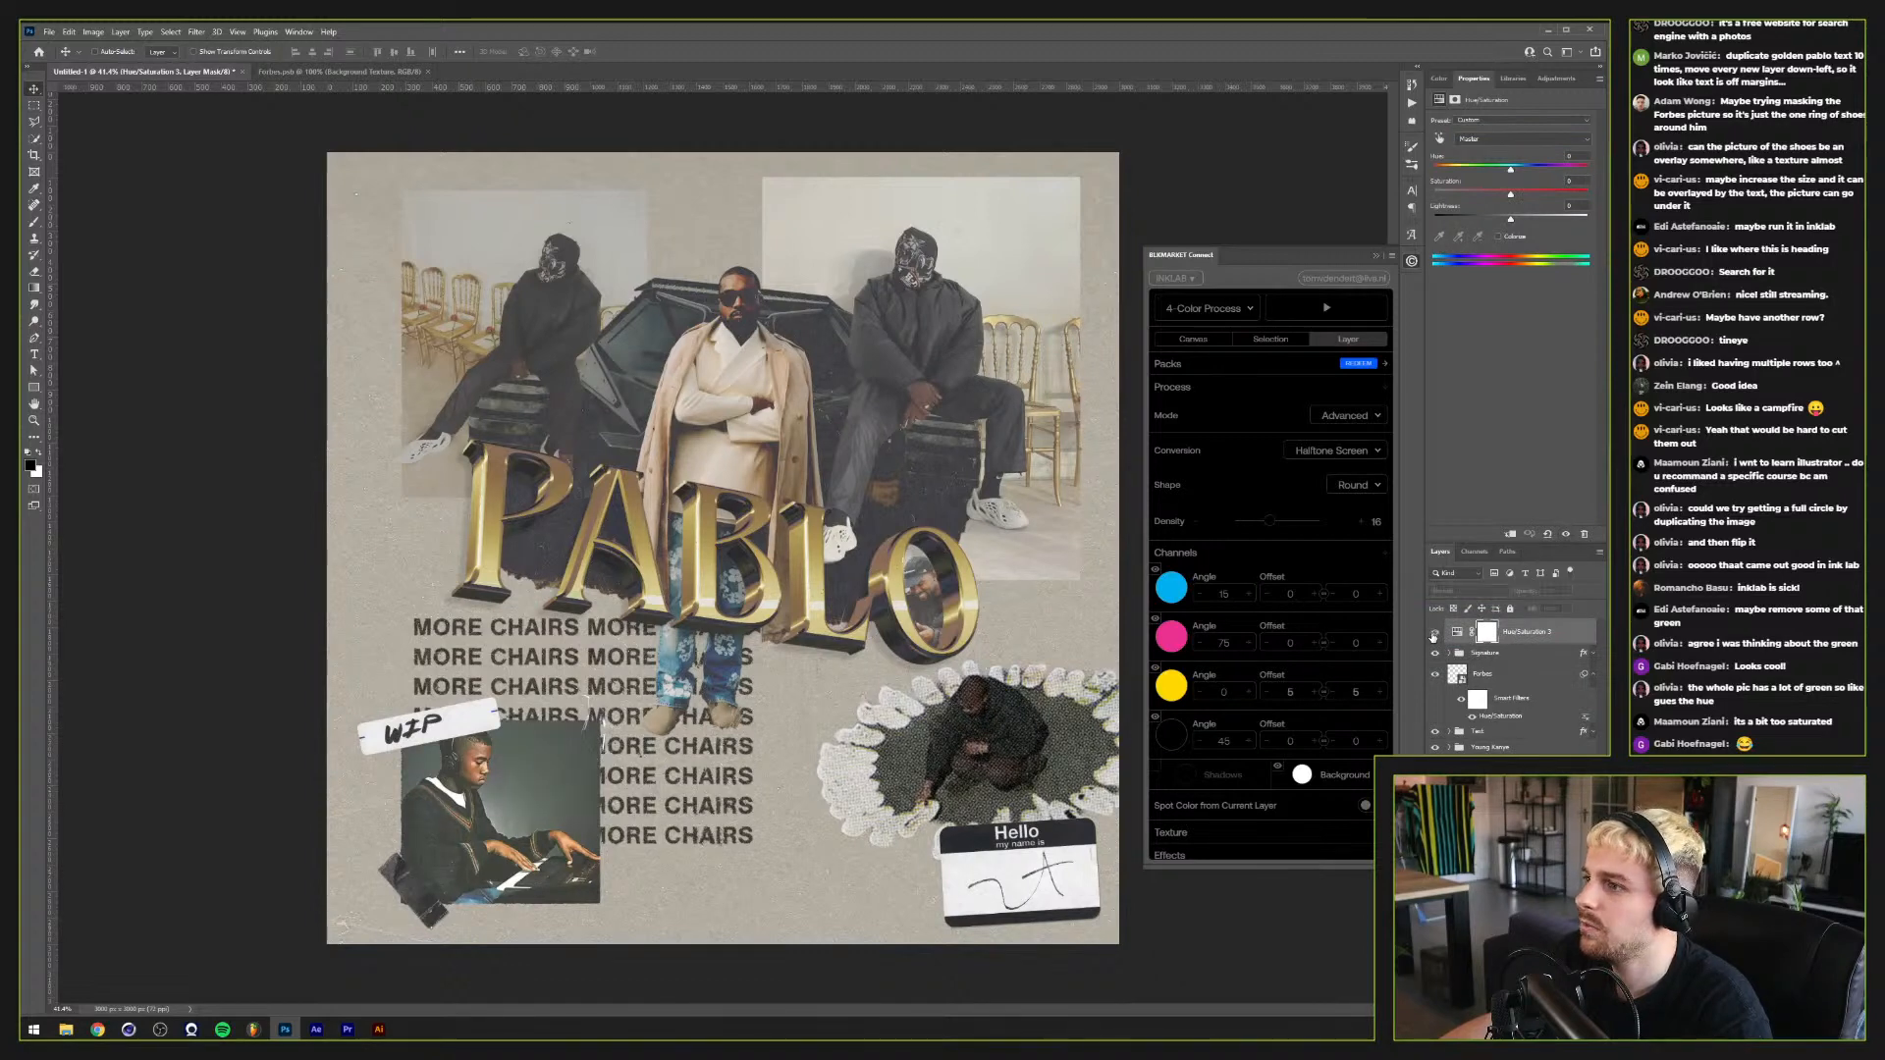
Step: Try fully desaturating the whole cover through the adjustment's Master range, and reset its saturation to 0
click(1501, 139)
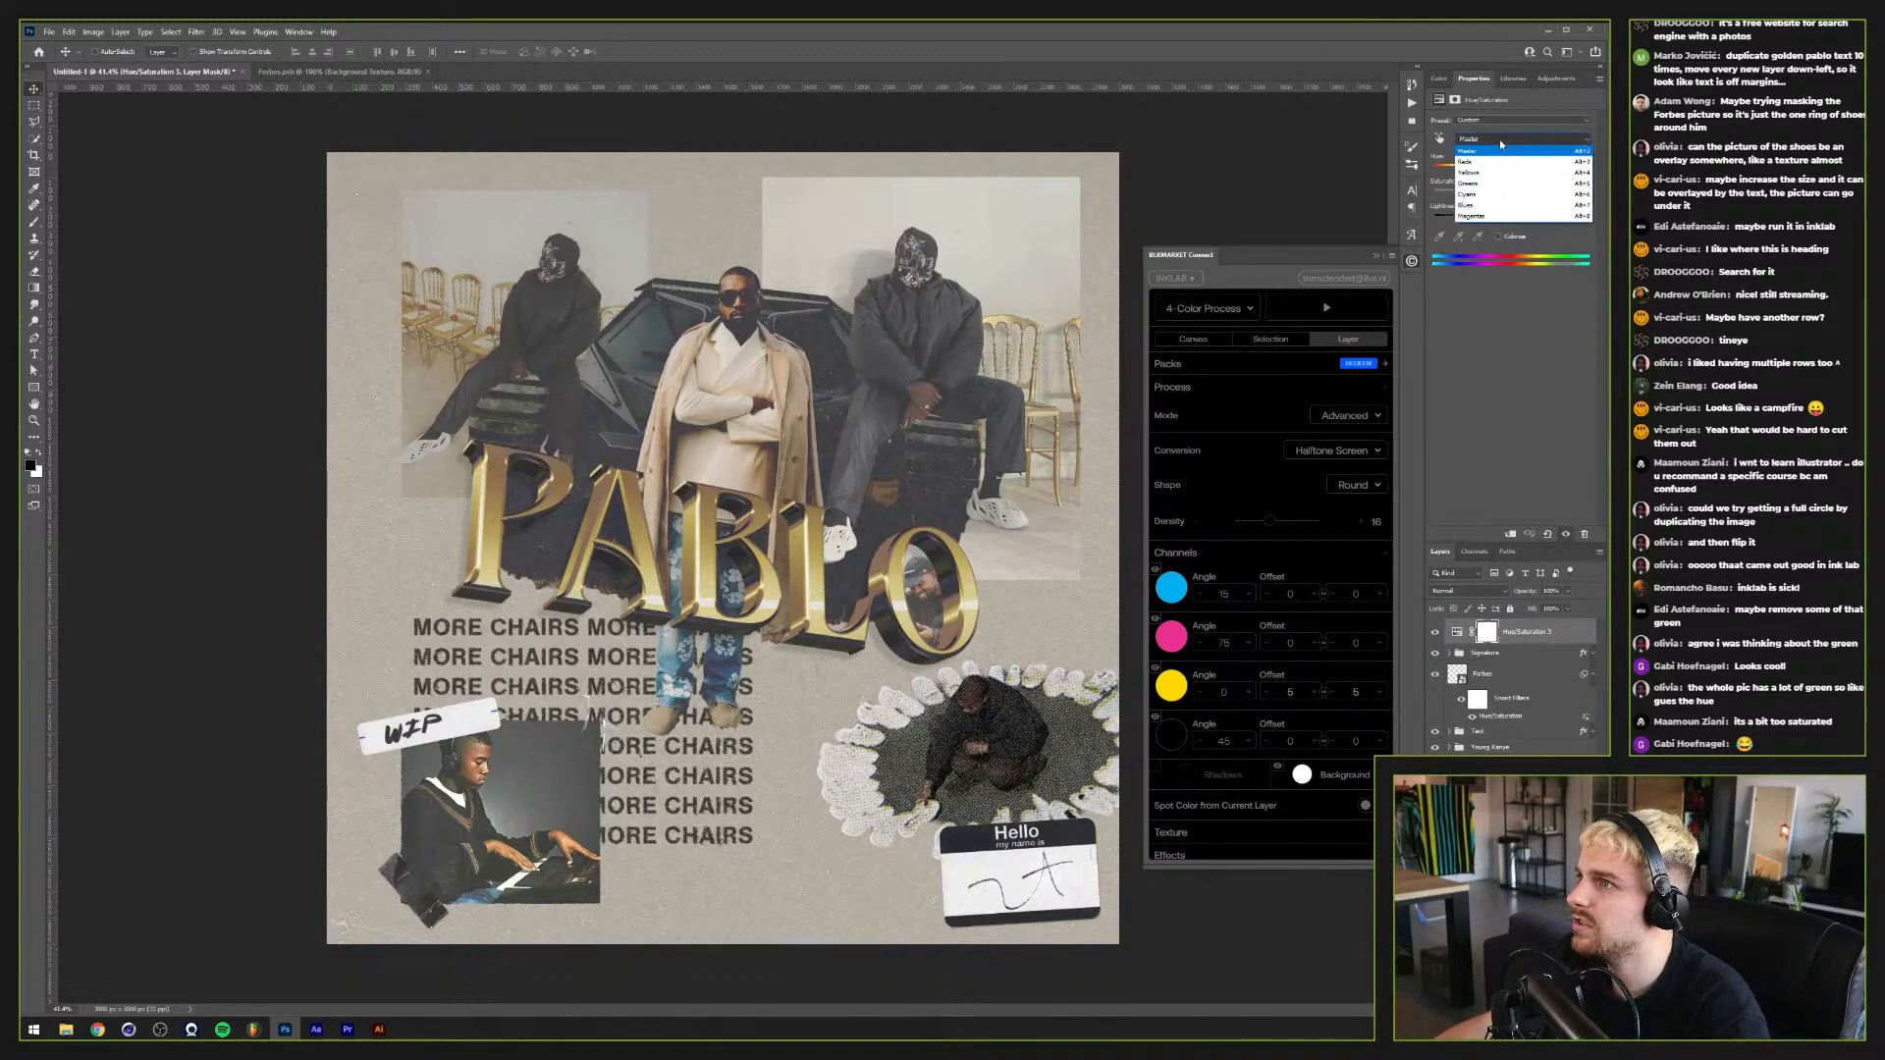
click(1499, 139)
click(1456, 631)
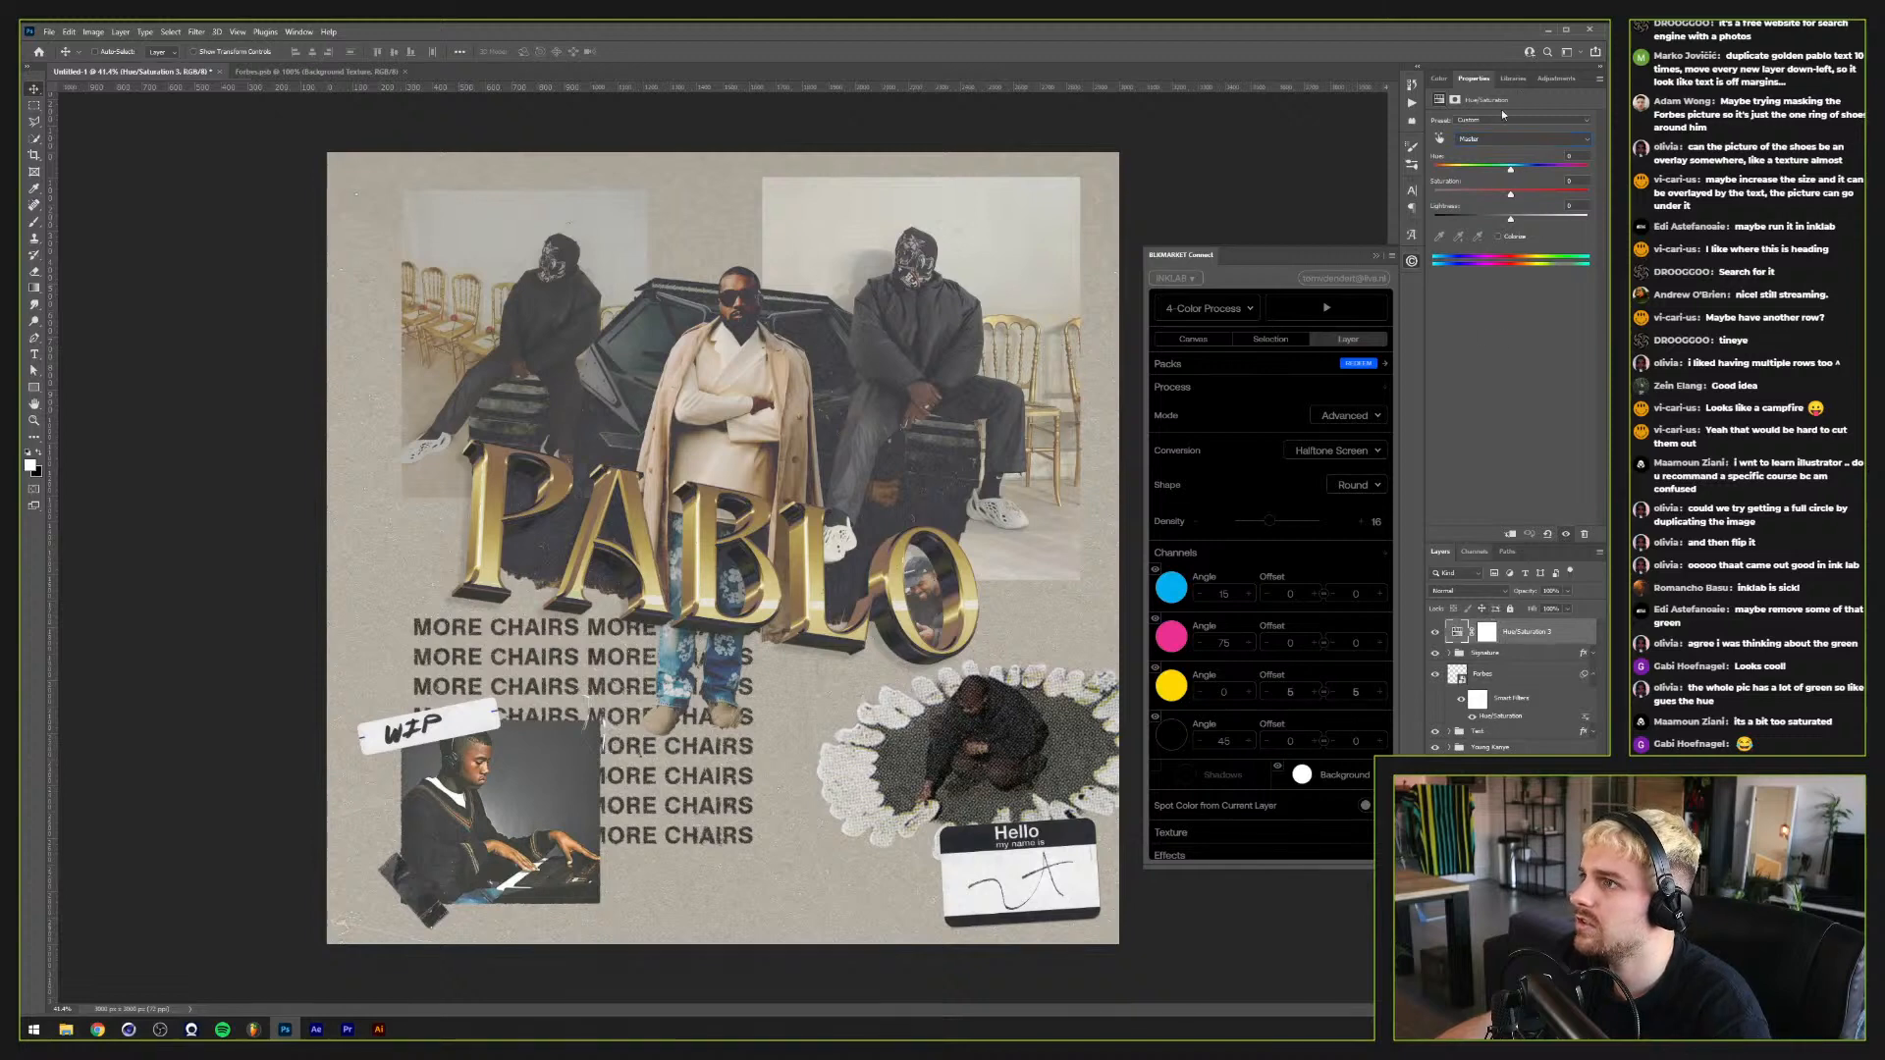
drag(1509, 194, 1434, 194)
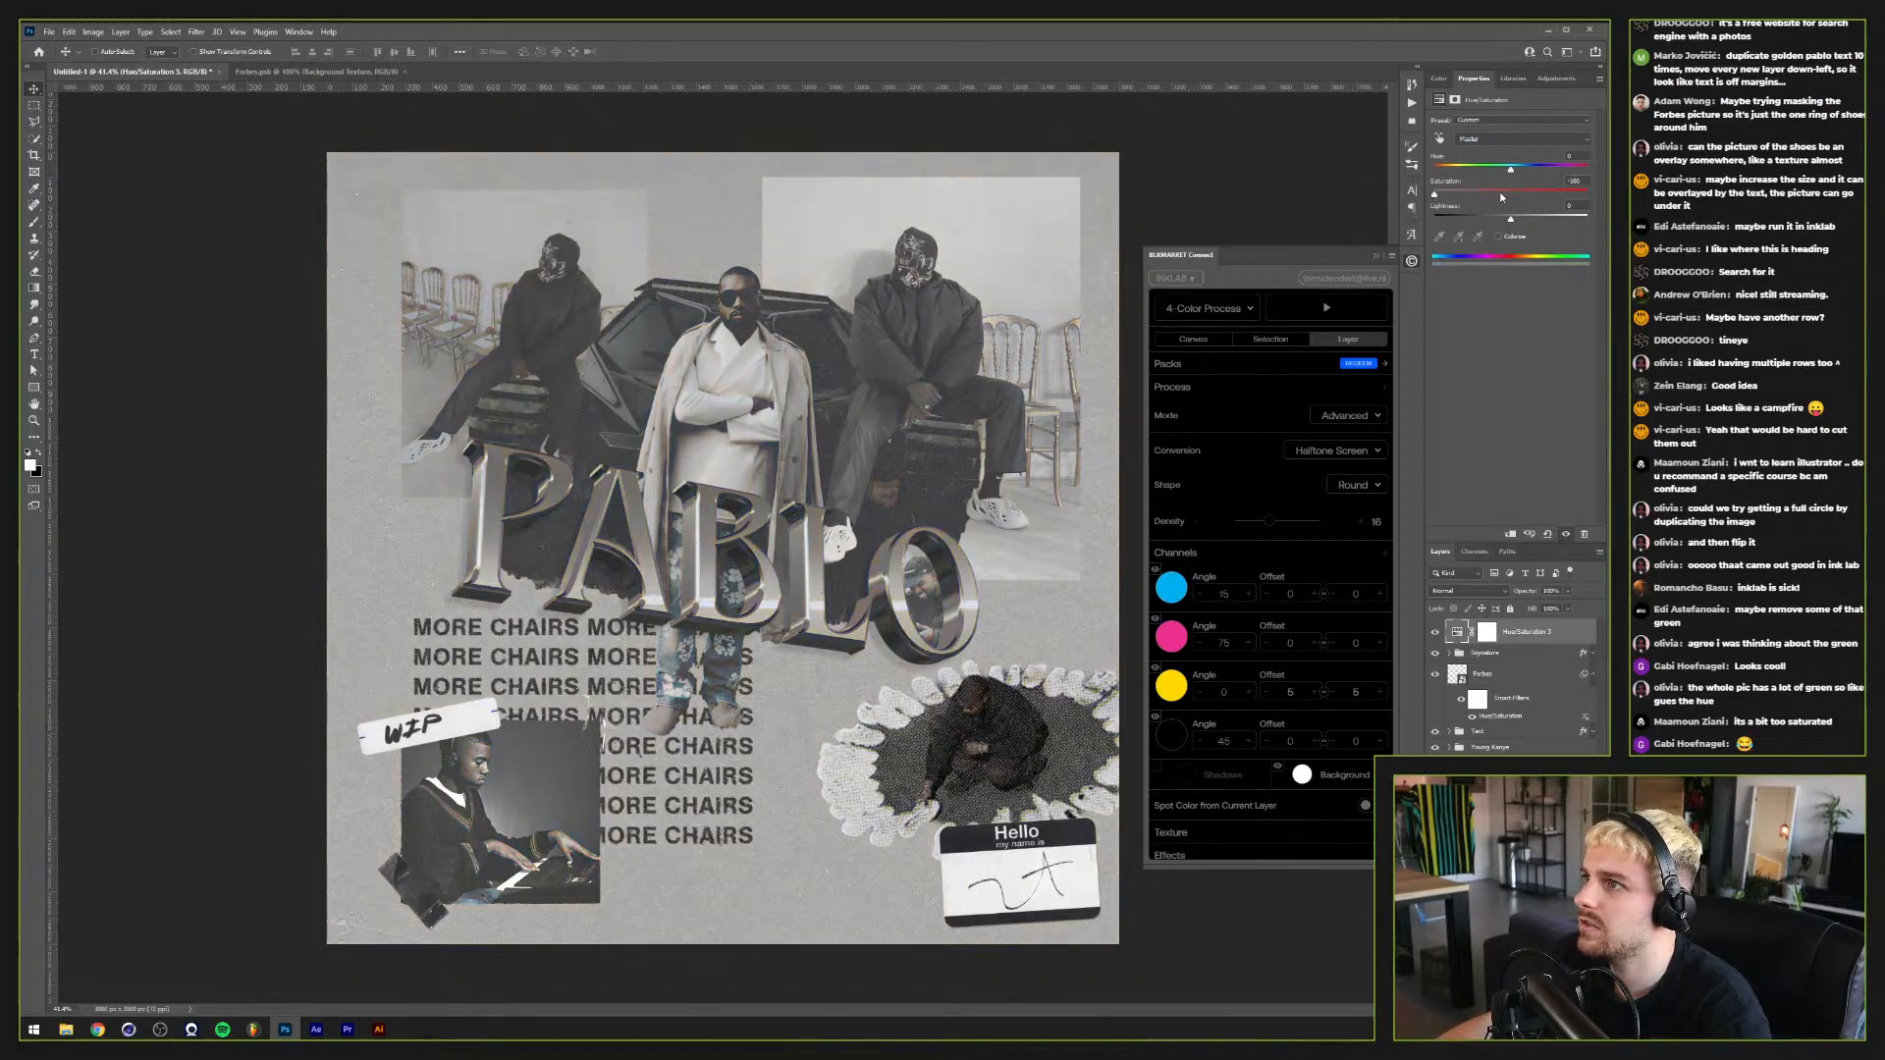
text(0)
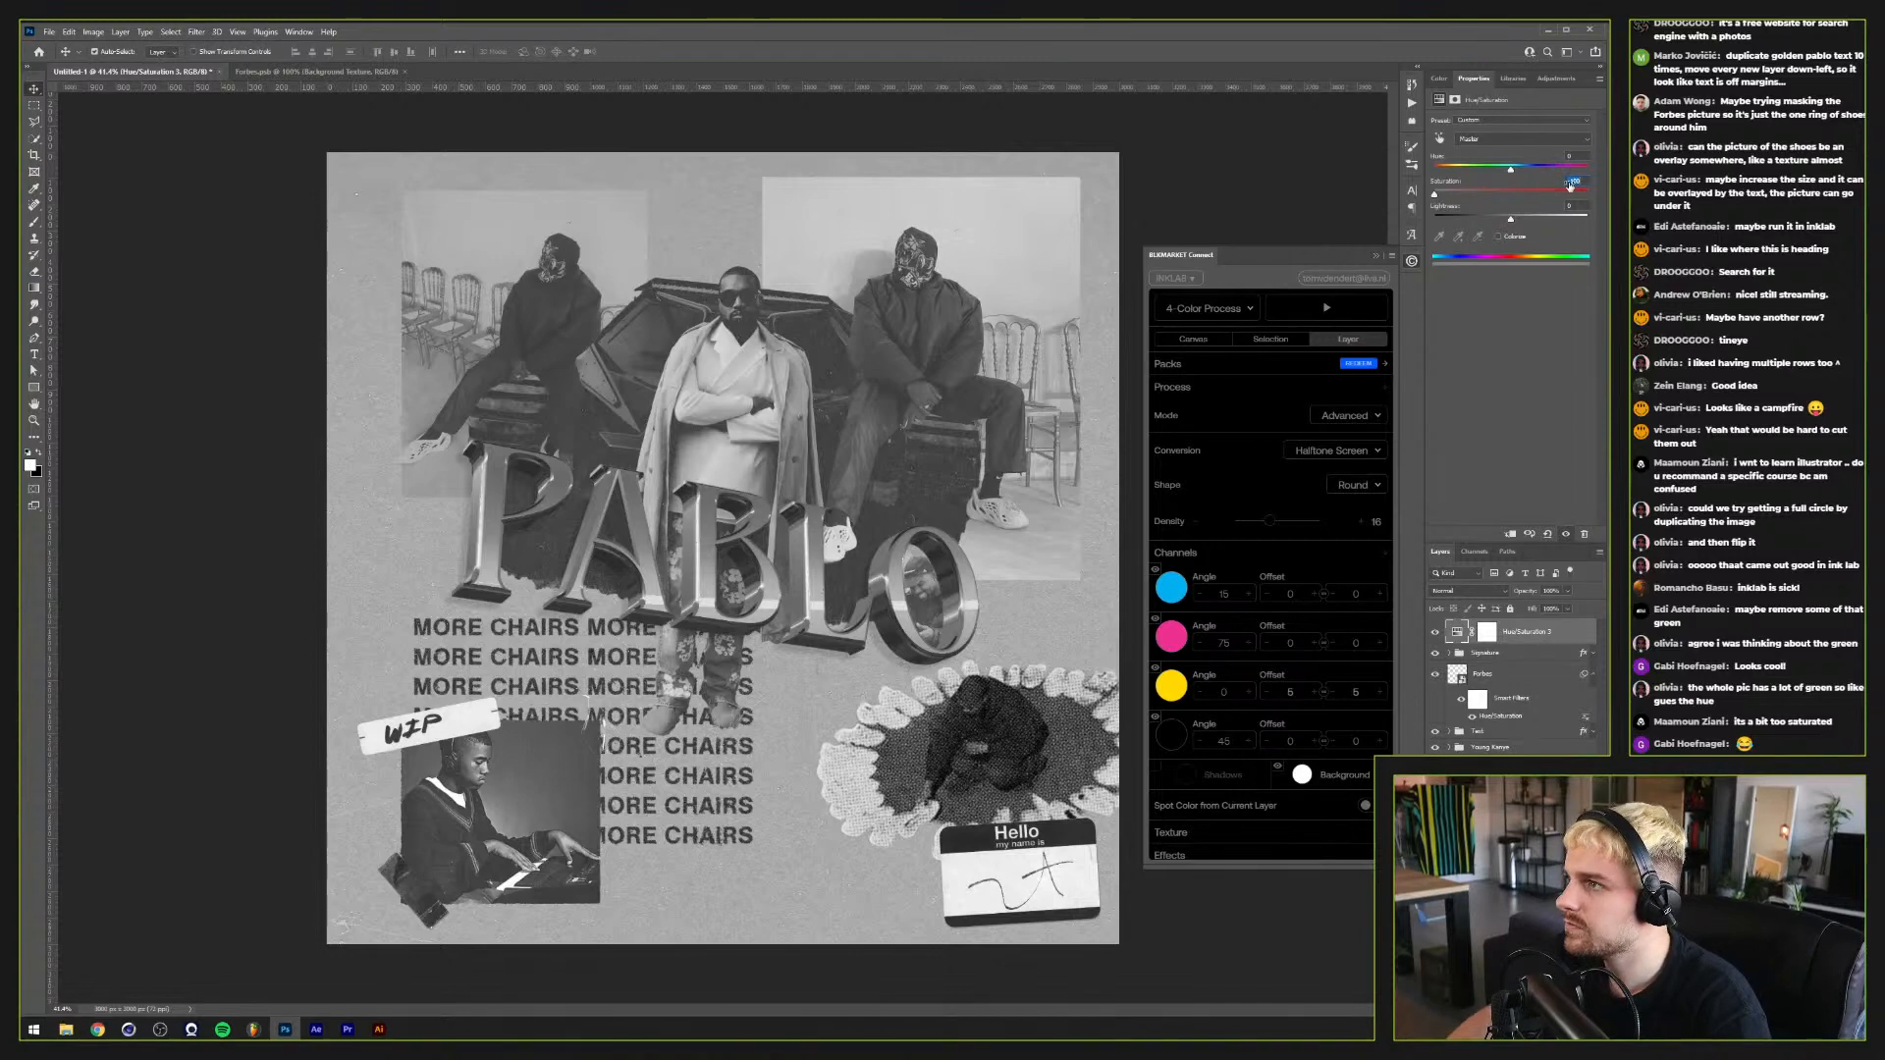
key(Return)
Step: Widen the Greens colour range of the Hue/Saturation adjustment so it covers more of the neighbouring hues
click(1502, 140)
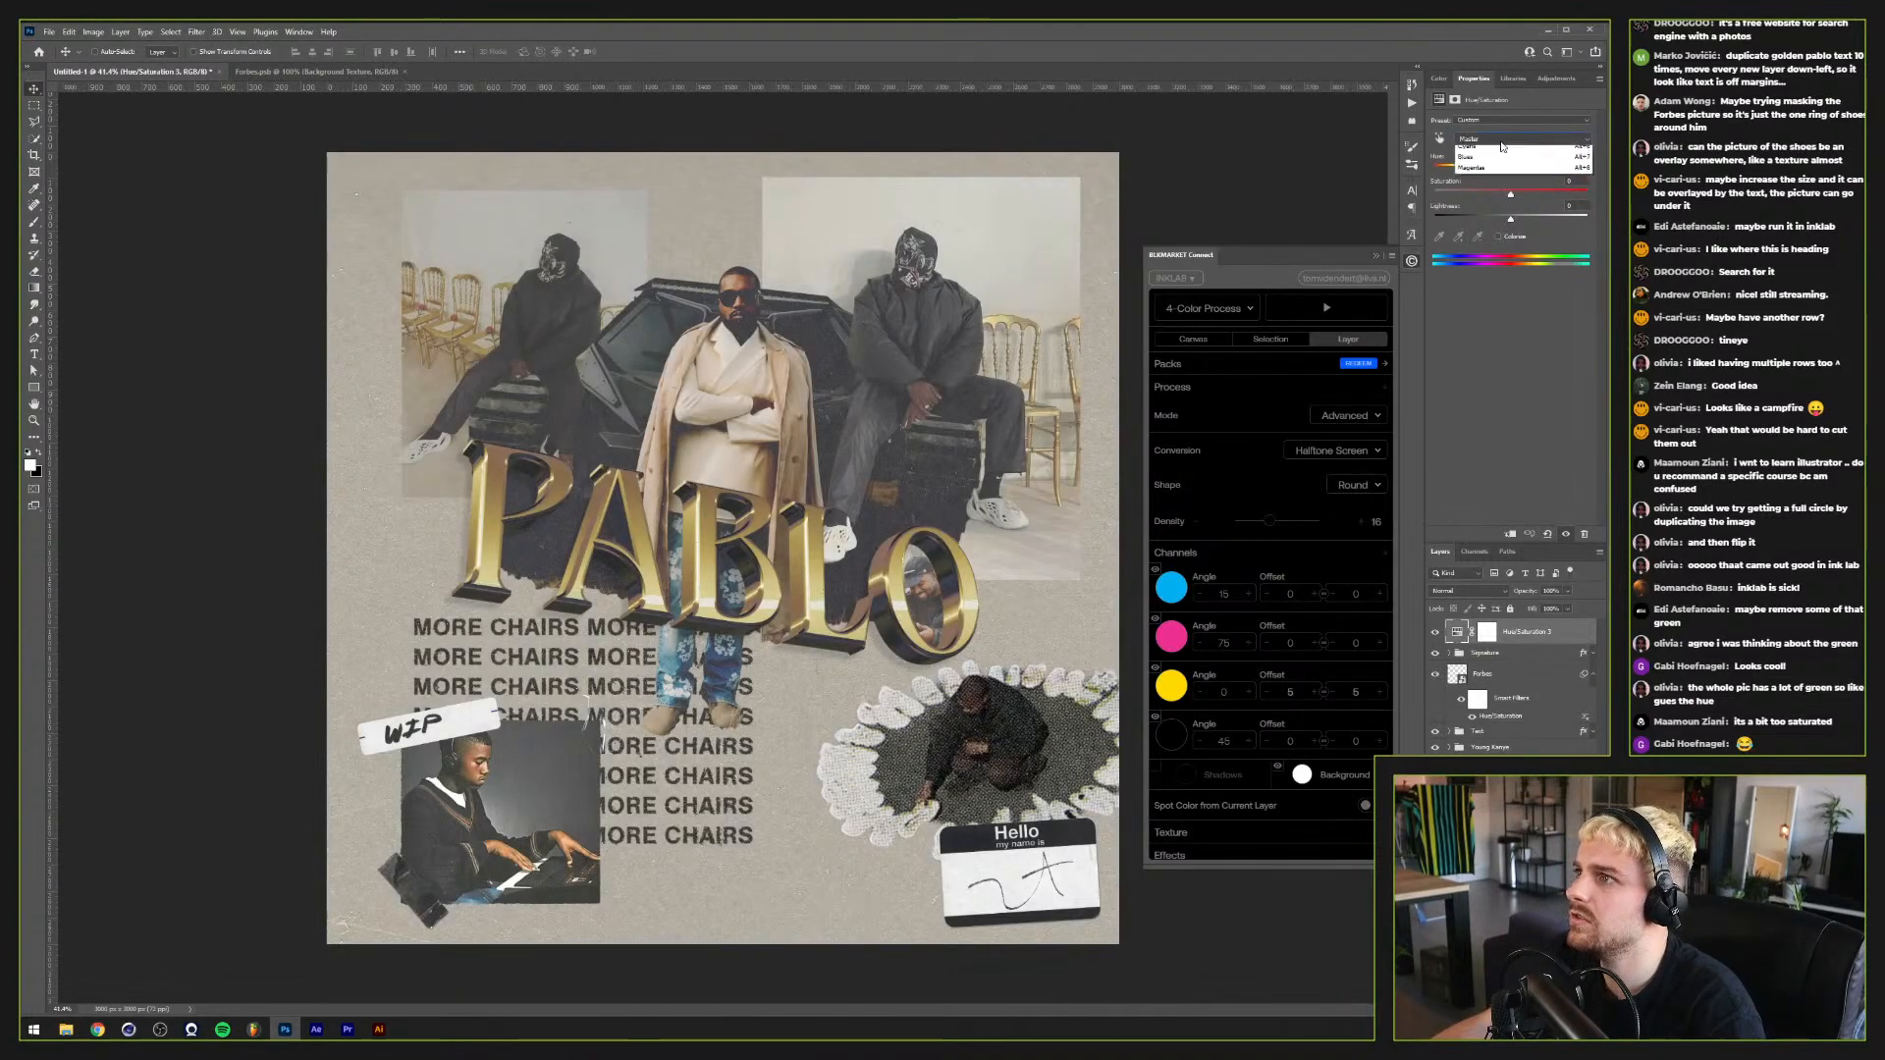
click(1487, 184)
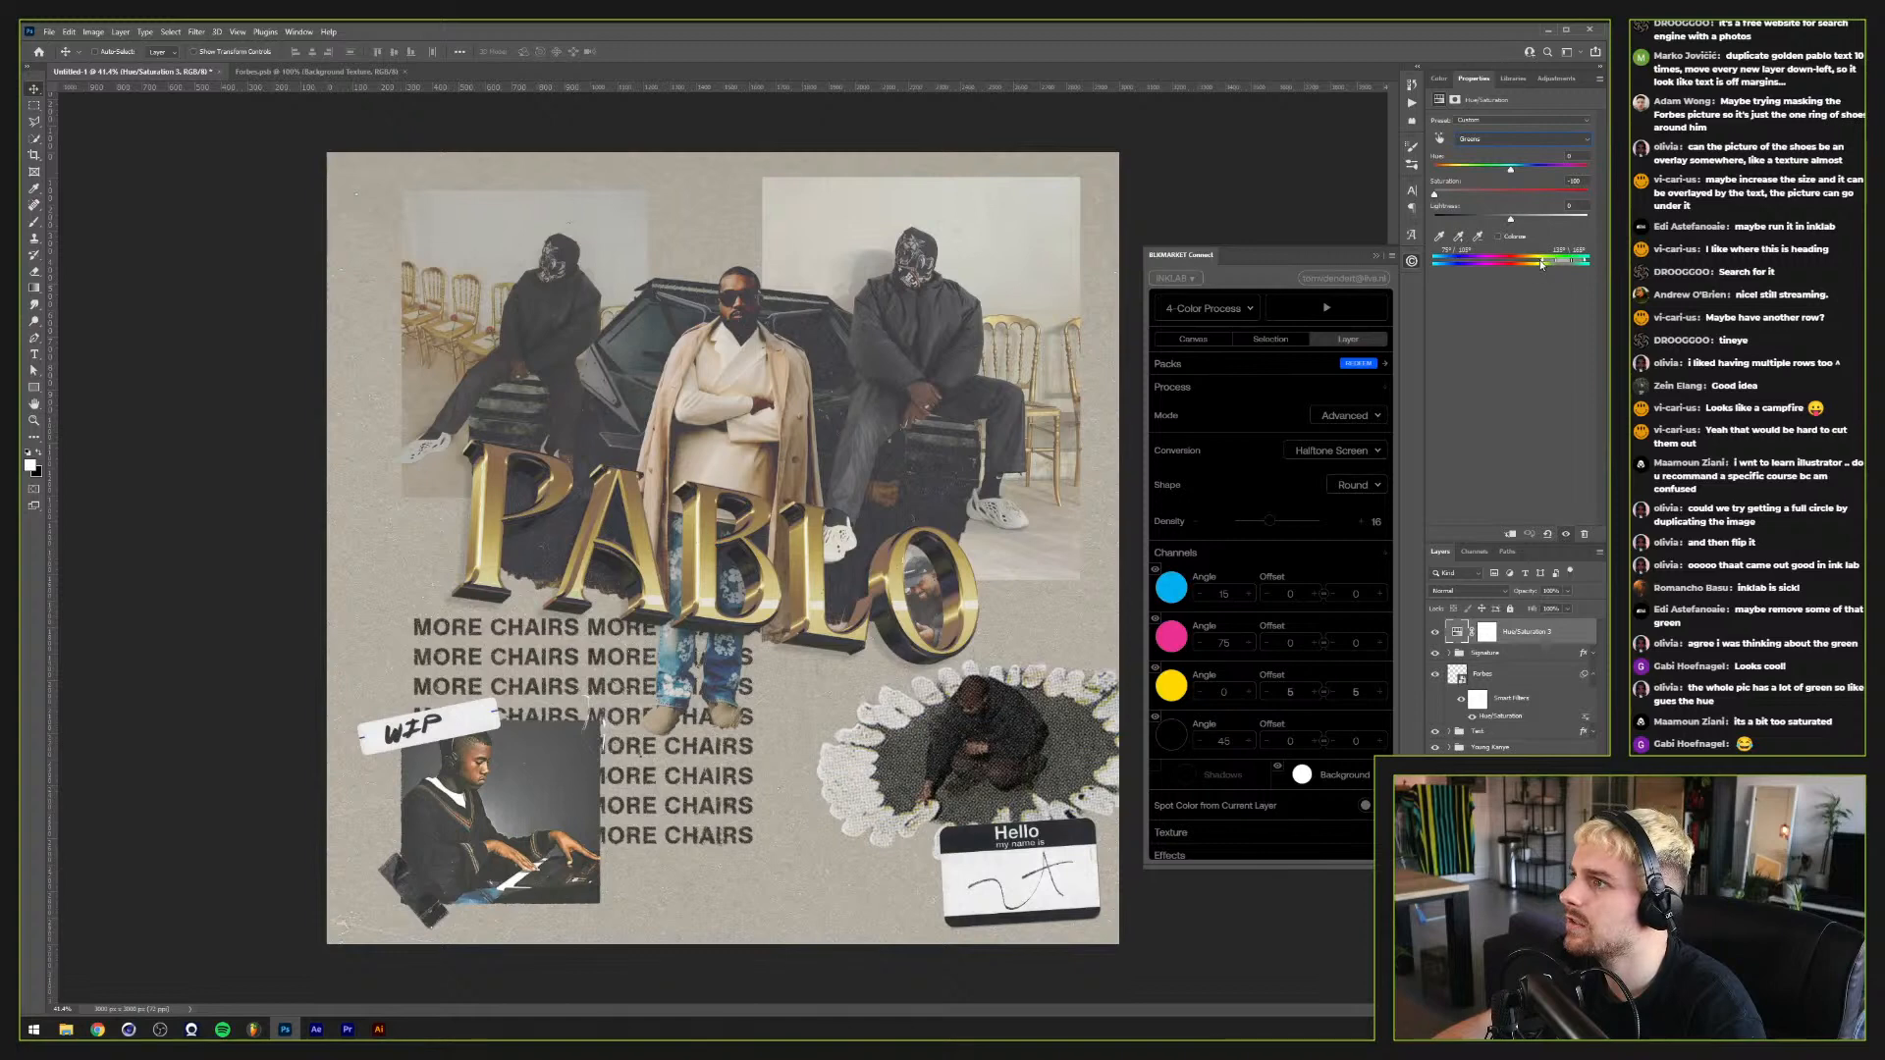
drag(1540, 264, 1535, 264)
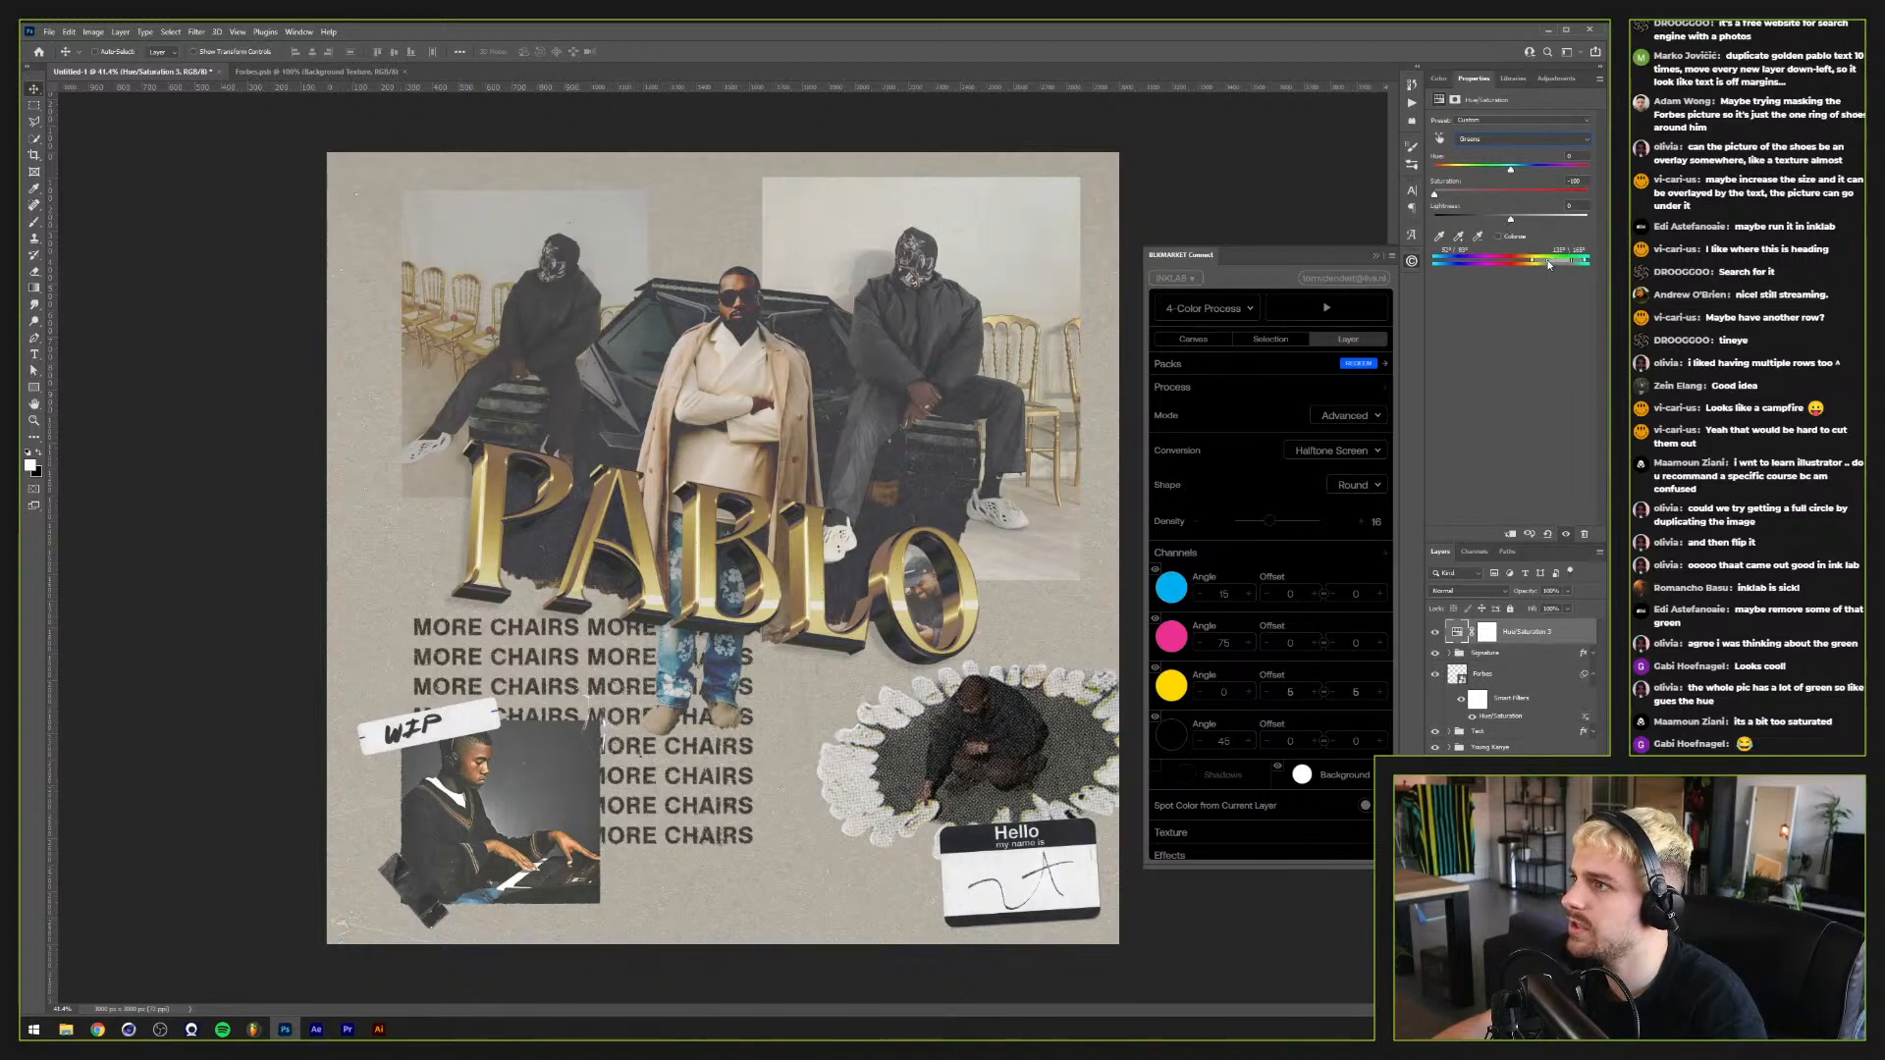
drag(1581, 263, 1592, 266)
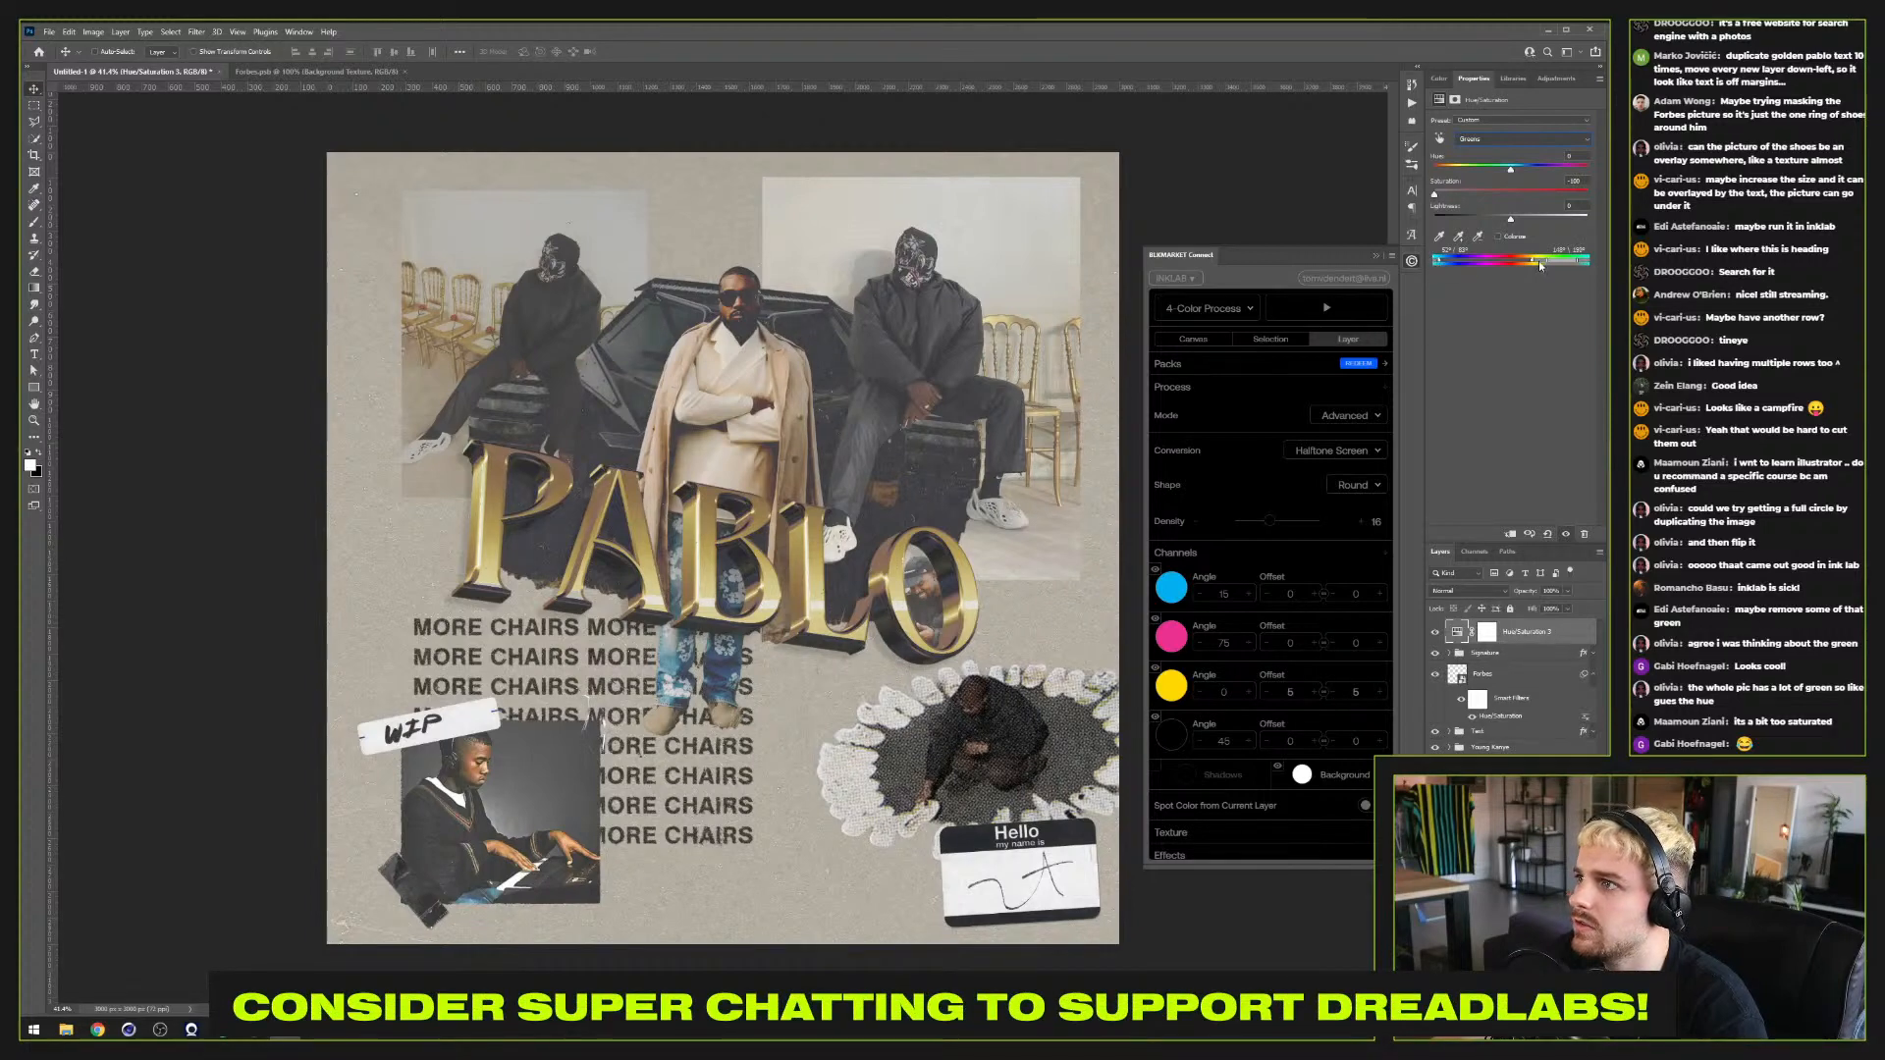
drag(1545, 259, 1585, 263)
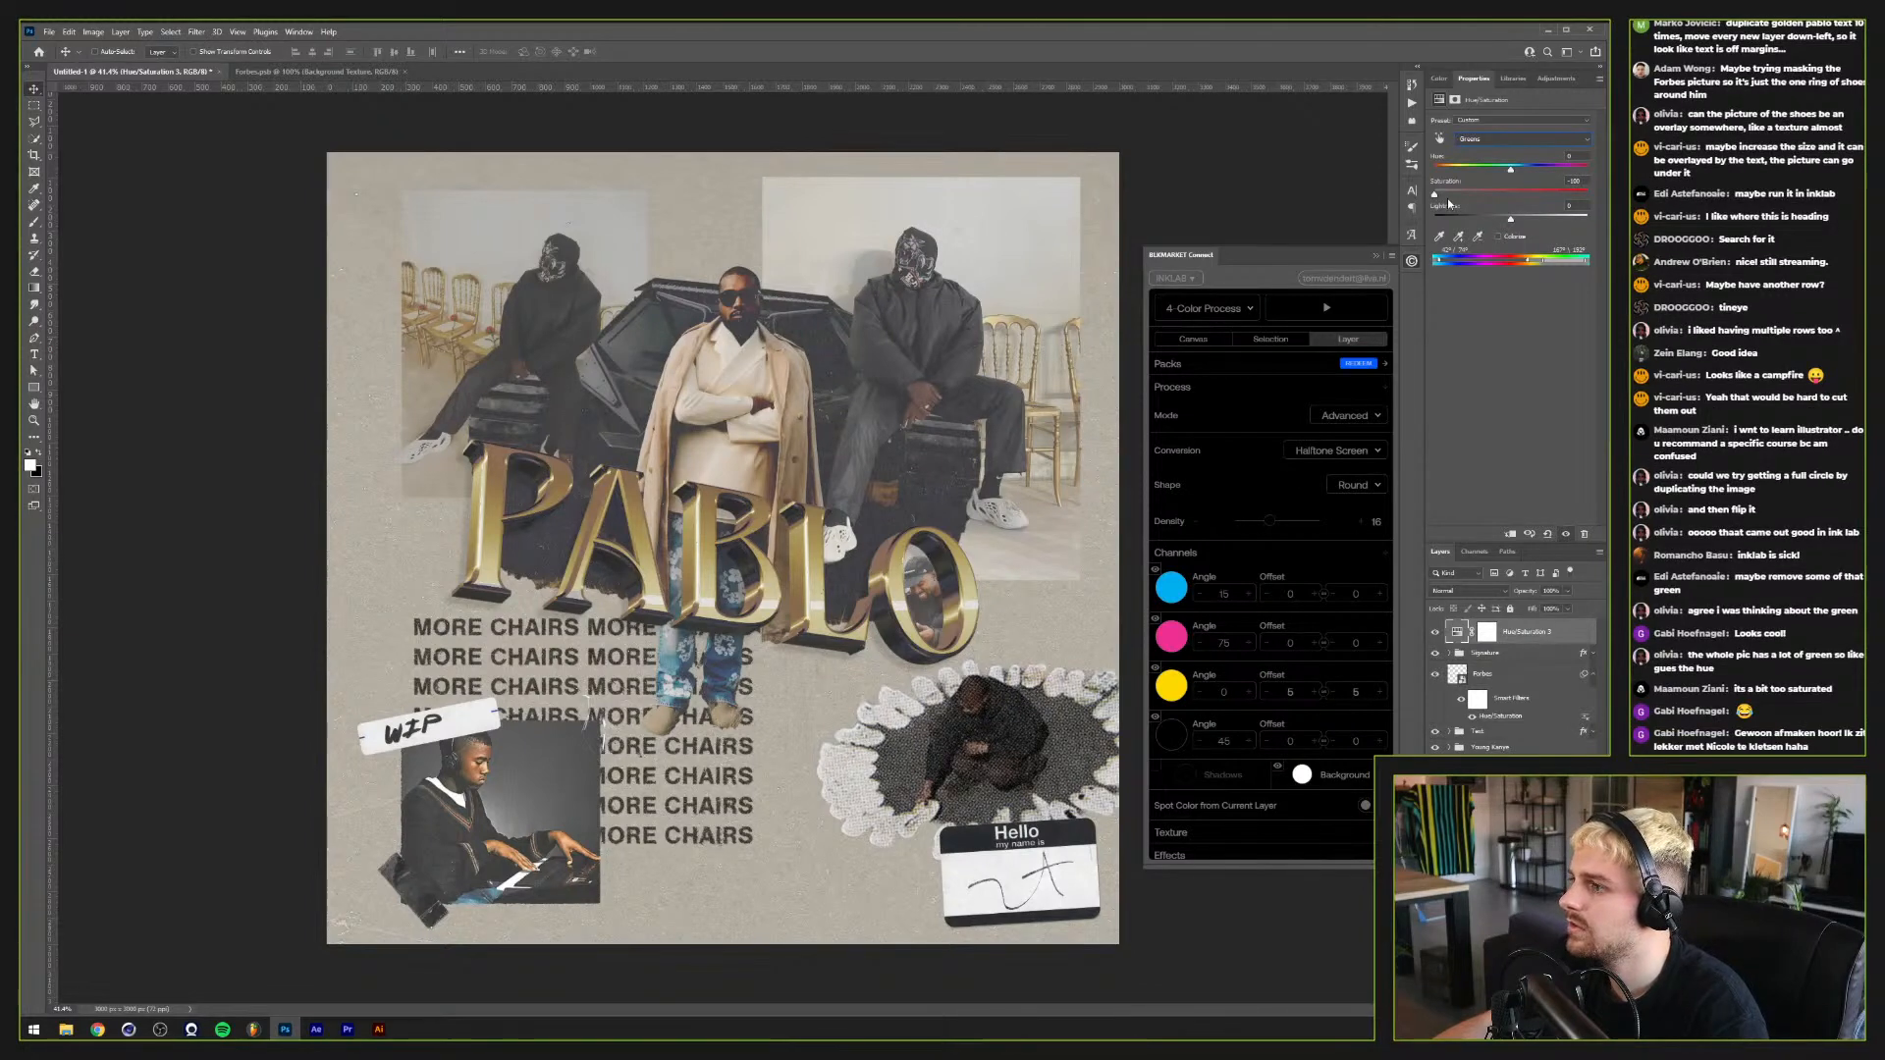
Step: Try darkening the Greens range with a lower lightness, undo it, and check the adjustment layer's visibility
drag(1511, 223, 1471, 220)
key(ctrl+z)
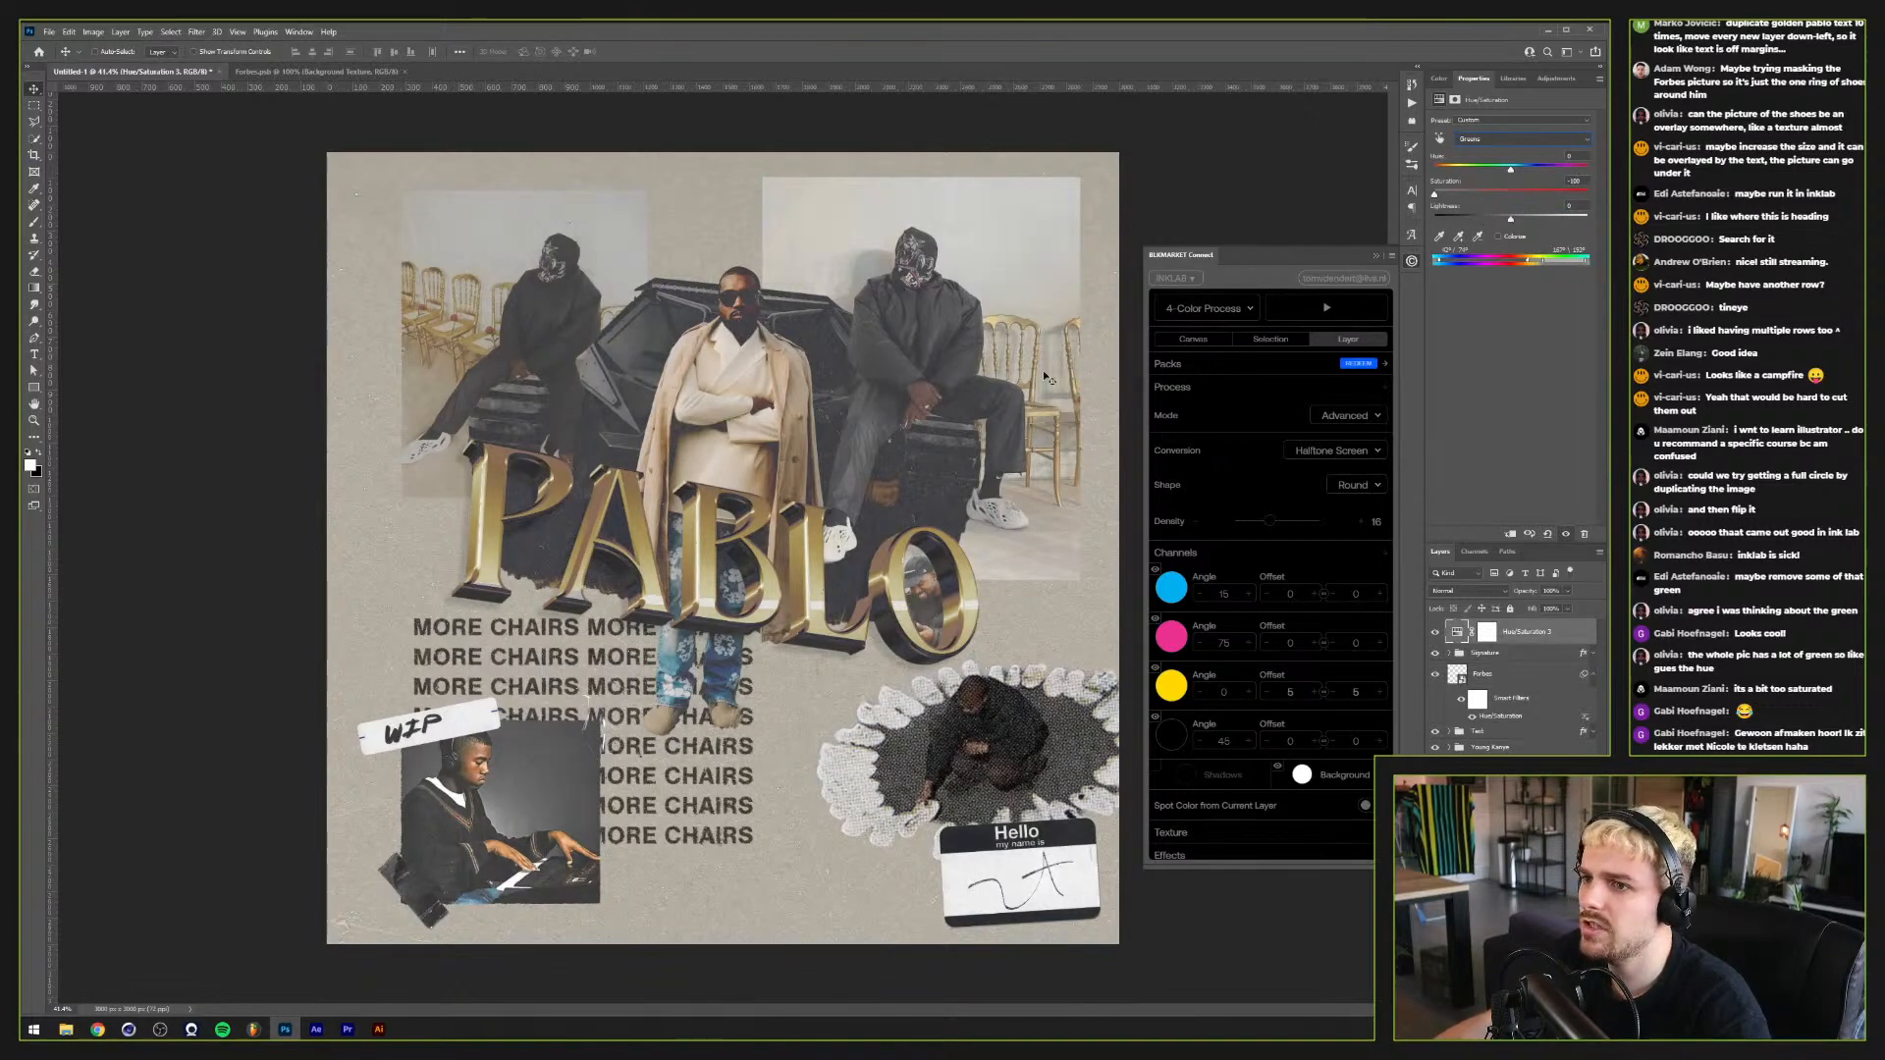
key(ctrl+z)
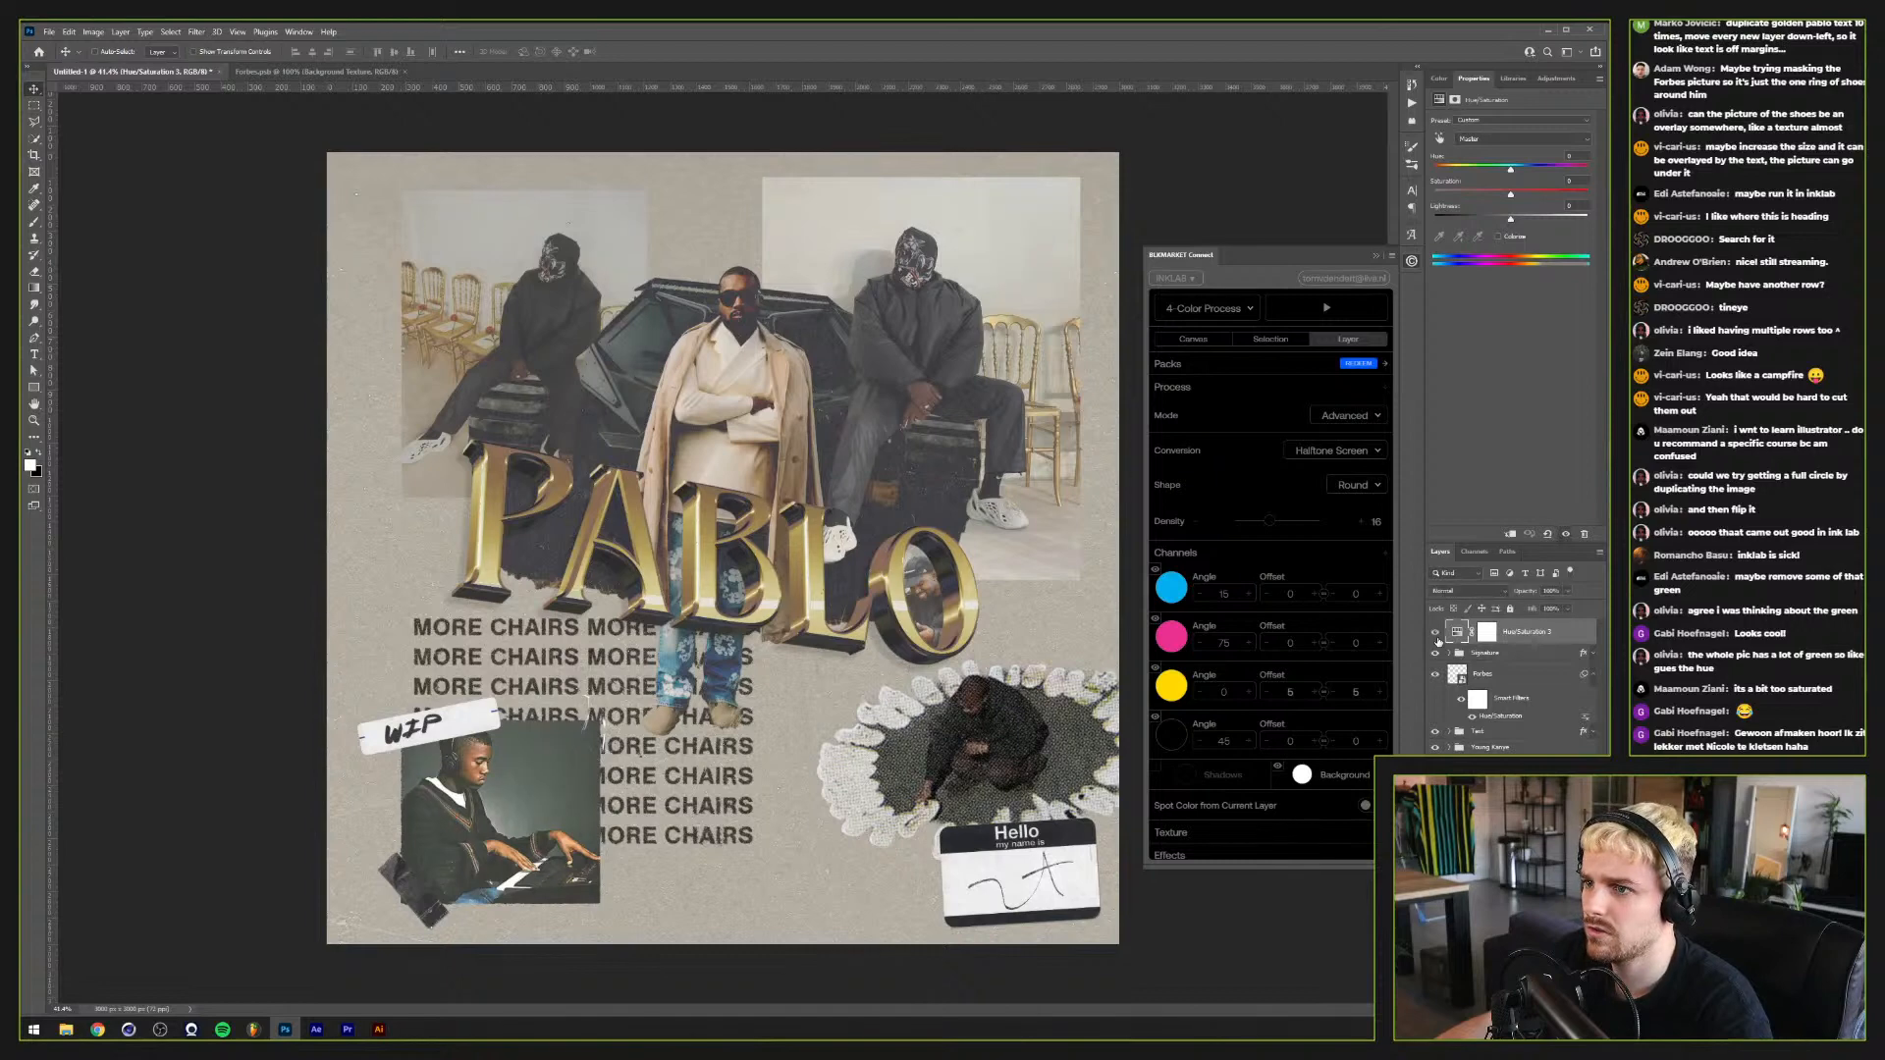
click(1437, 638)
Step: Add a Photo Filter adjustment layer with a custom pale yellow colour, Preserve Luminosity enabled and a slightly higher density
click(1514, 78)
click(1555, 78)
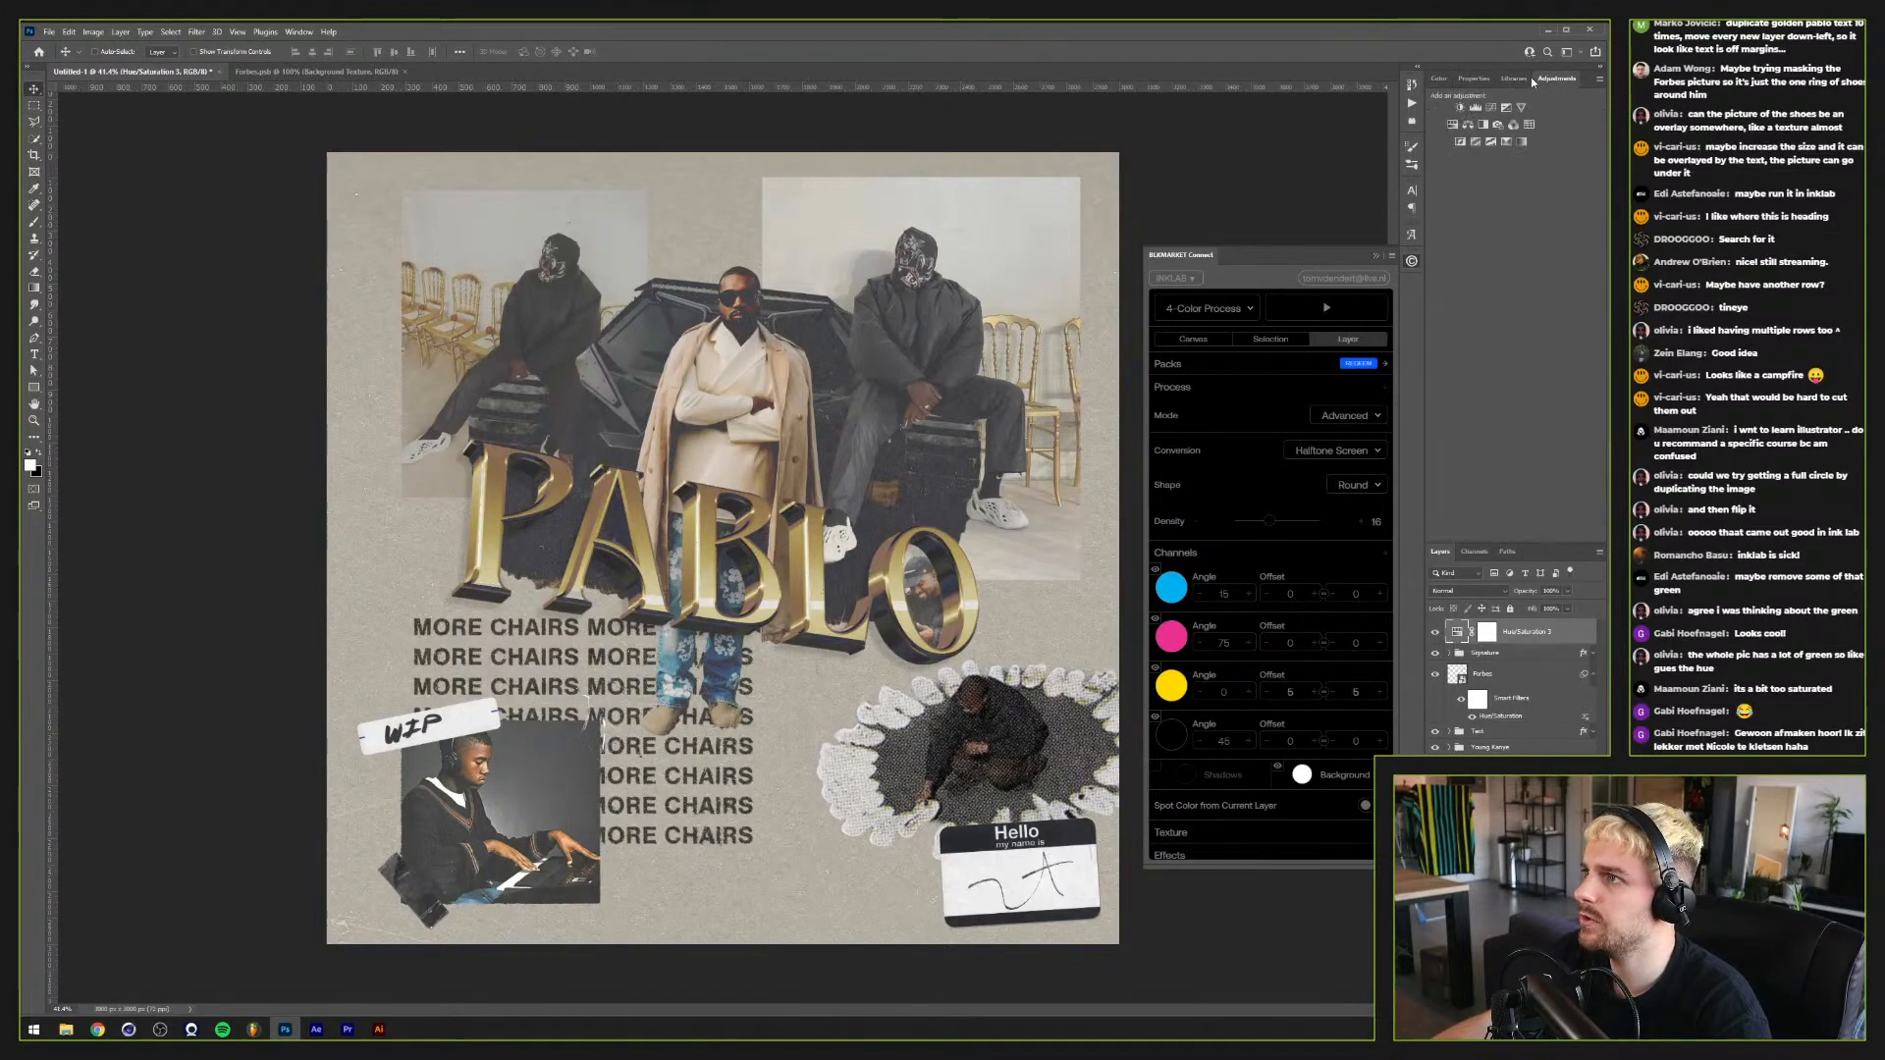
click(1499, 127)
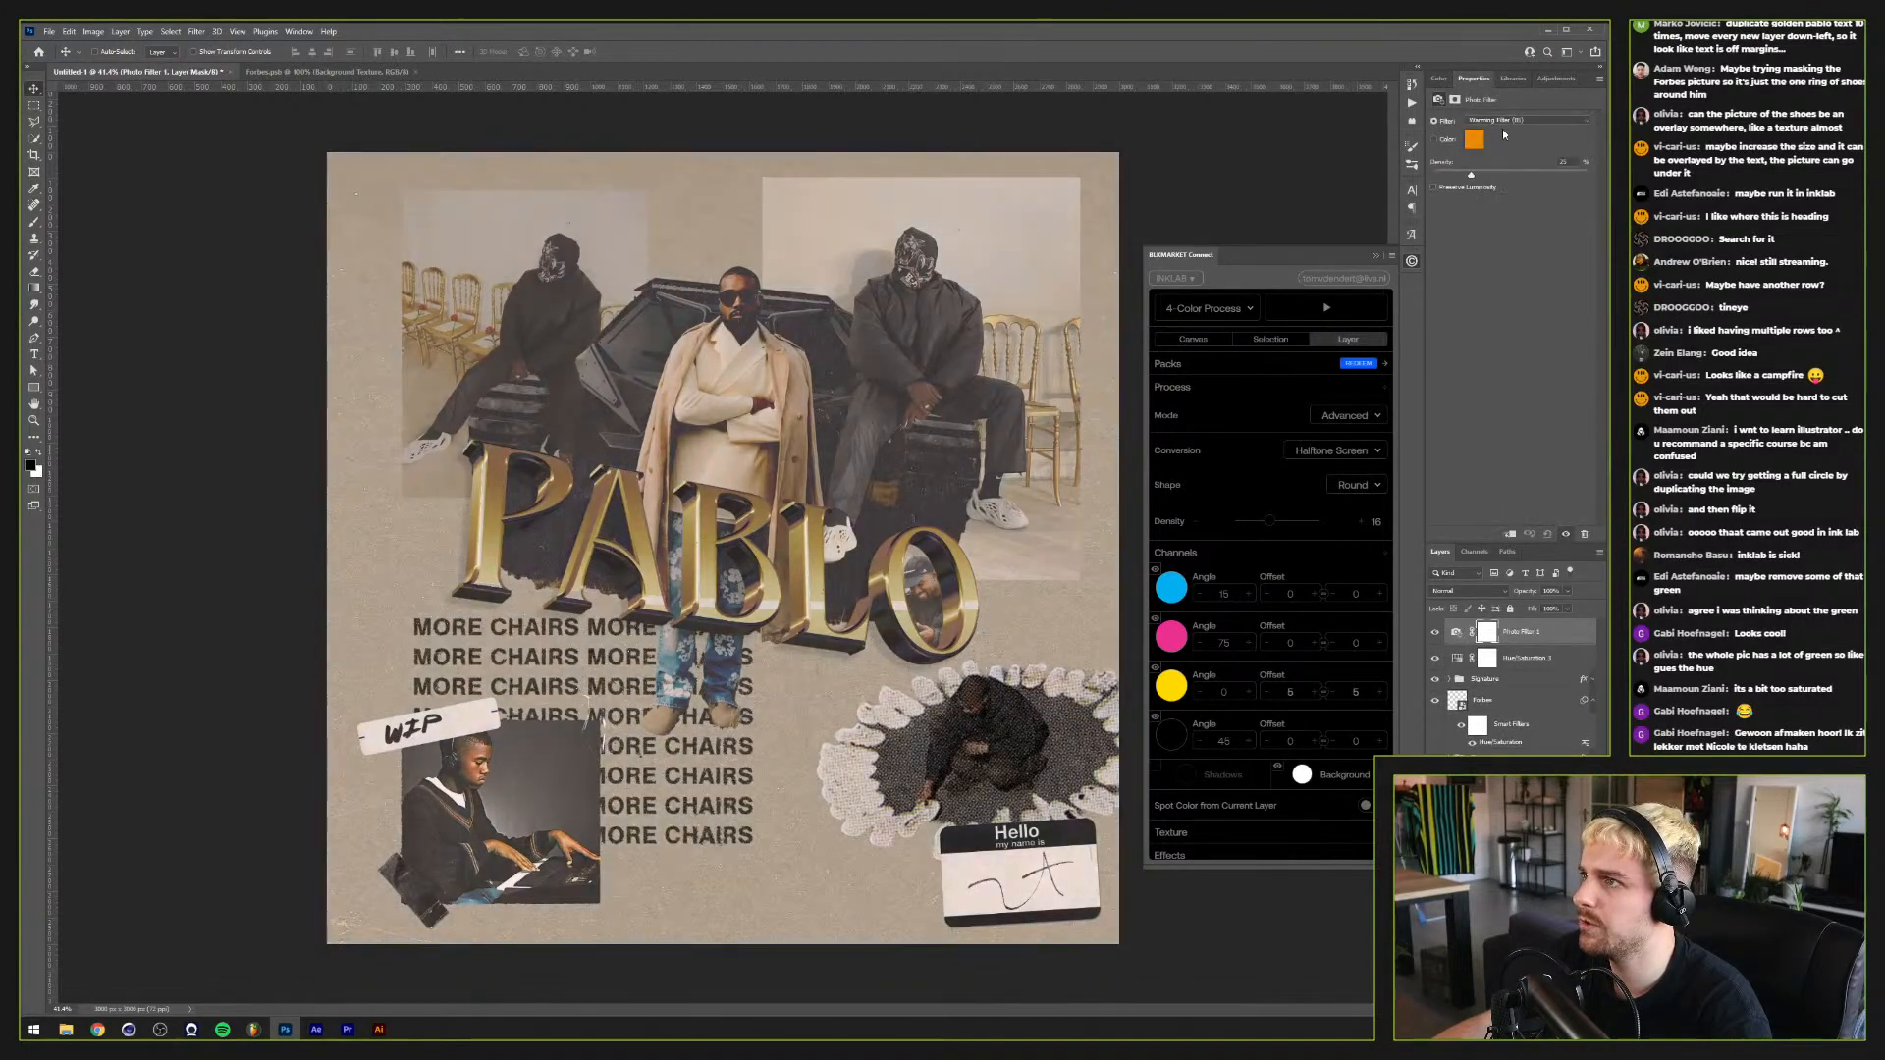
click(1476, 140)
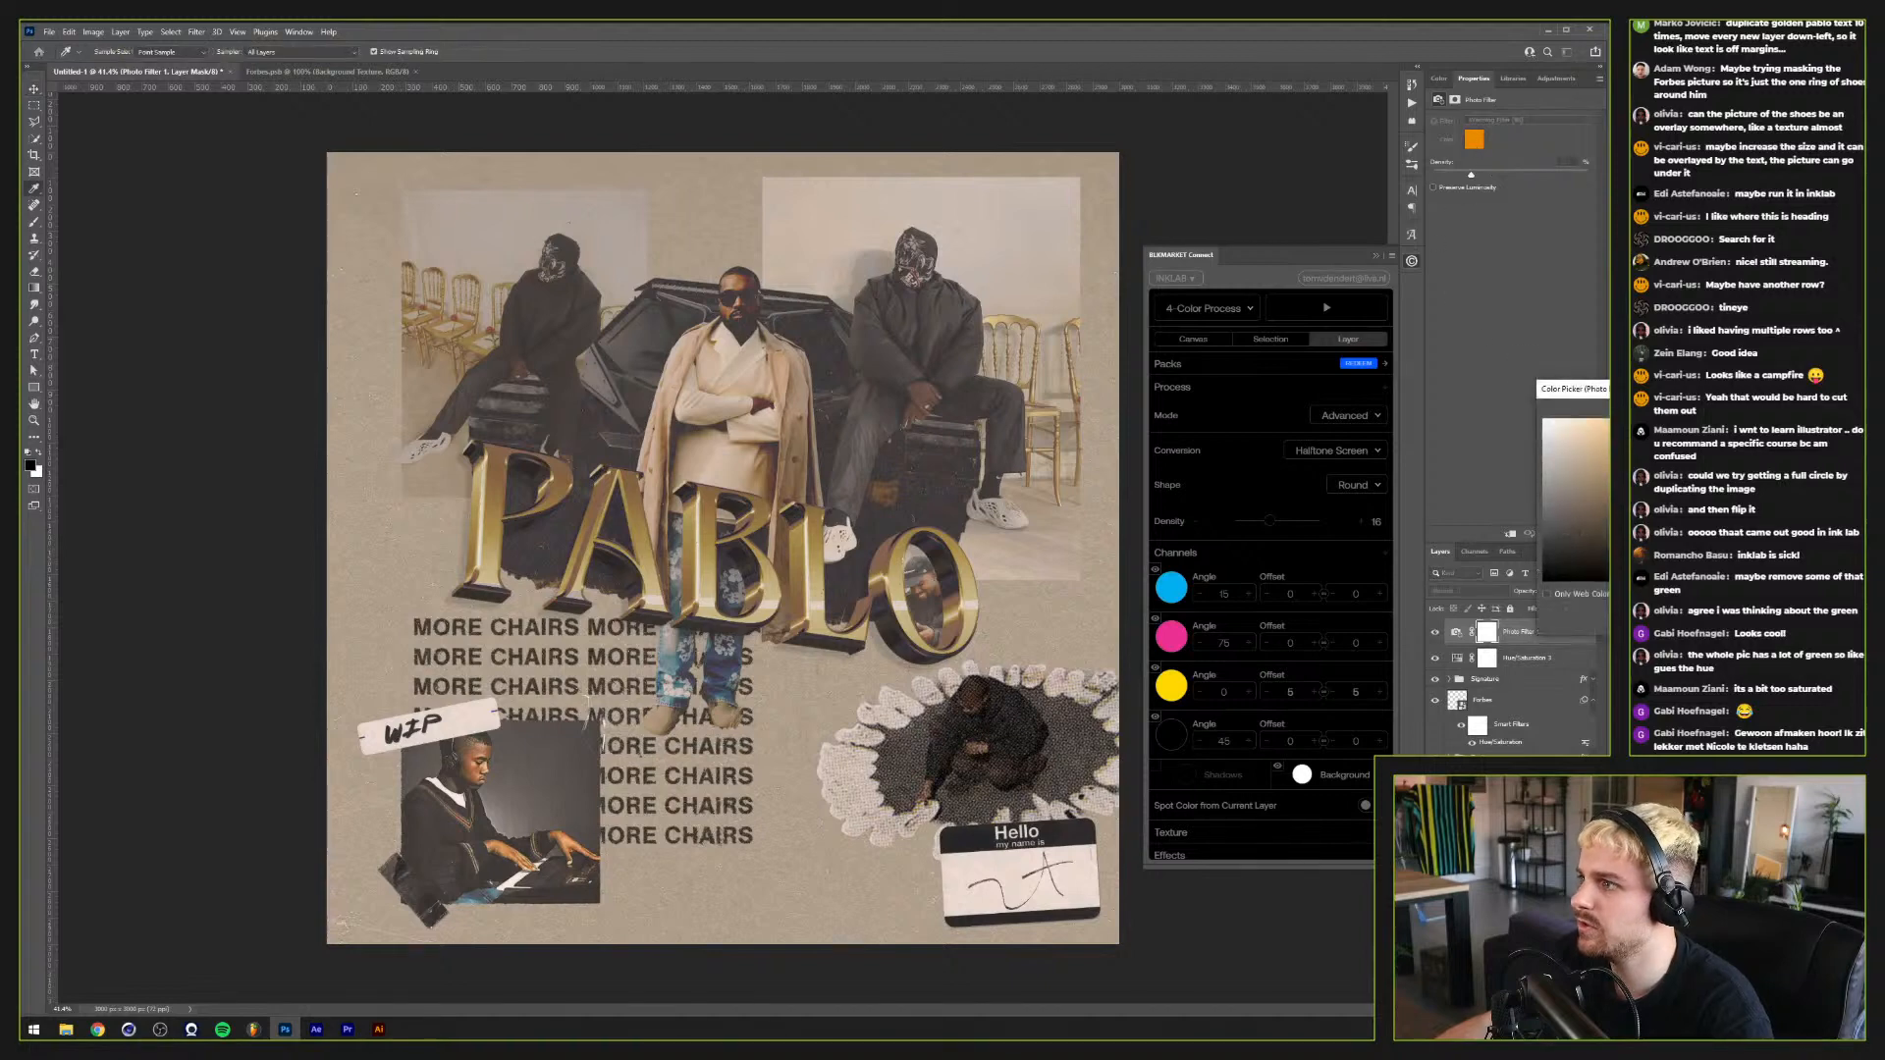
drag(1600, 432, 1585, 422)
key(Return)
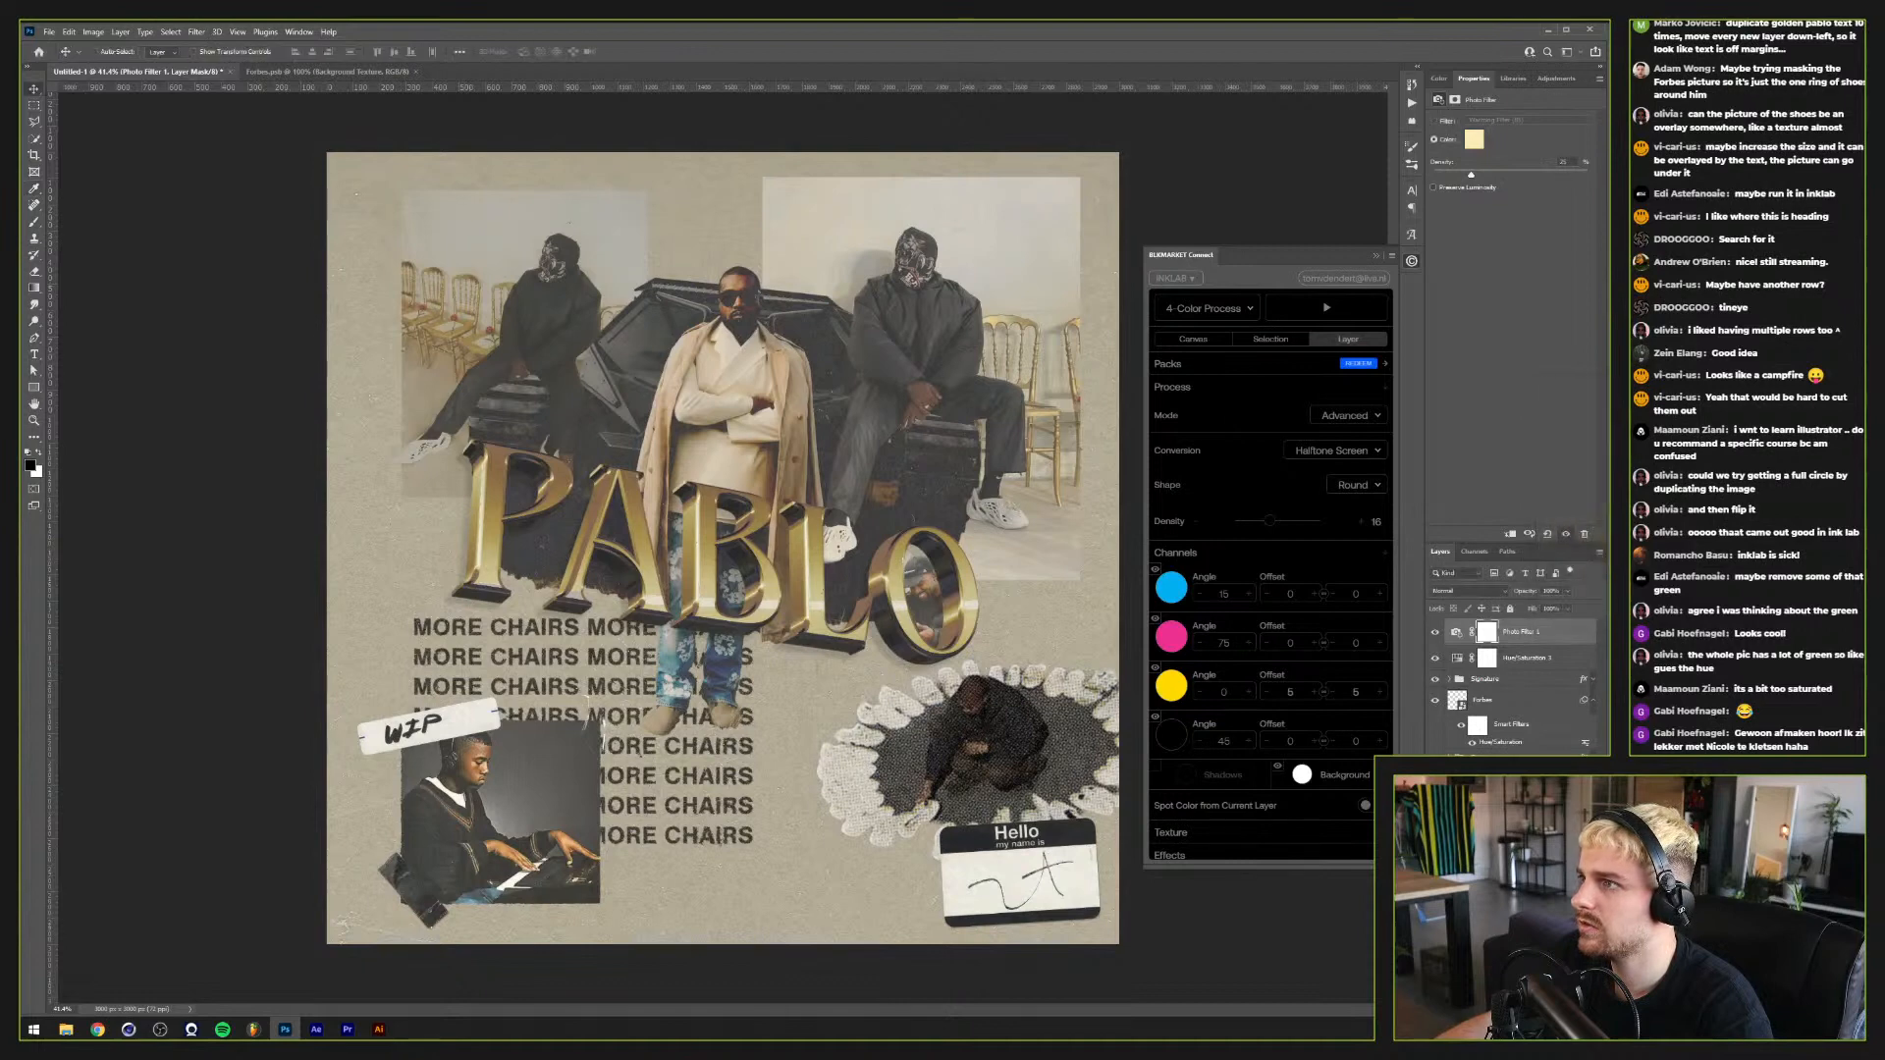
click(1433, 186)
drag(1472, 174, 1475, 175)
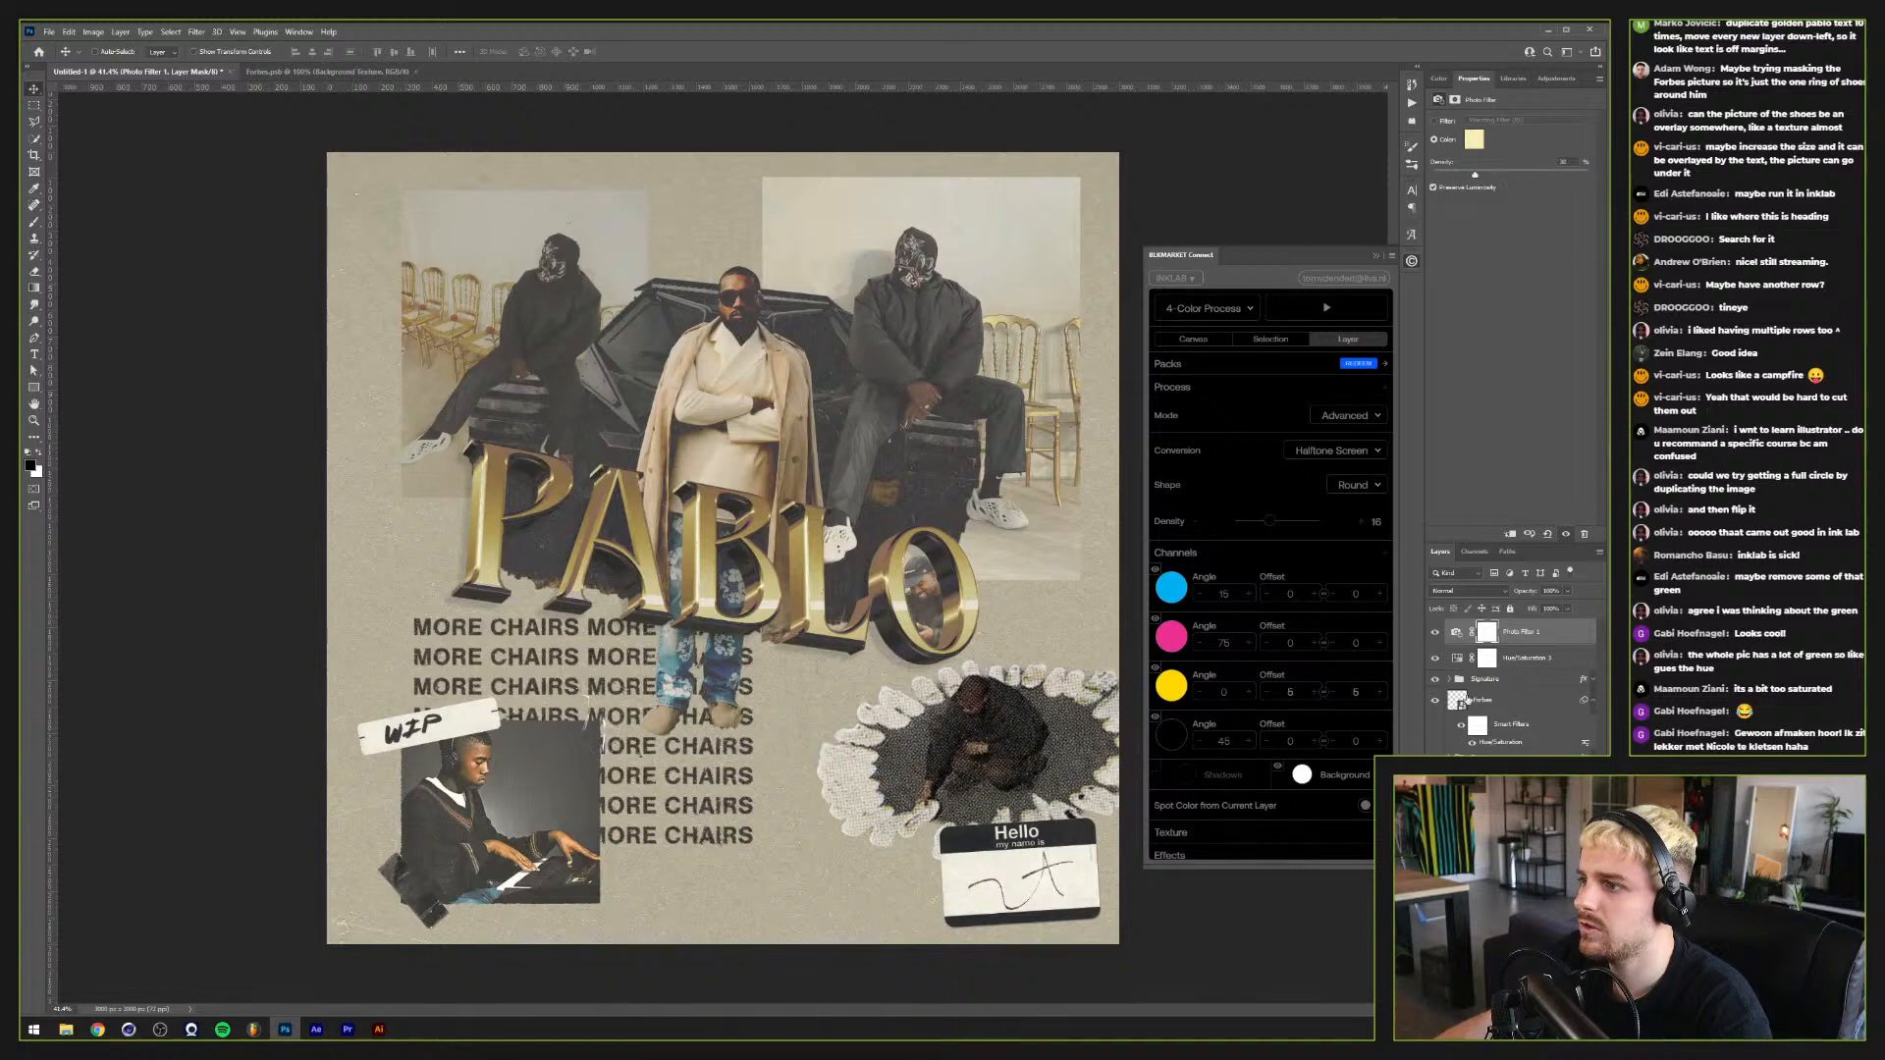
Step: Group the Photo Filter and Hue/Saturation adjustment layers, and name the group Color Correction
click(1438, 634)
shift+click(1510, 659)
key(ctrl+g)
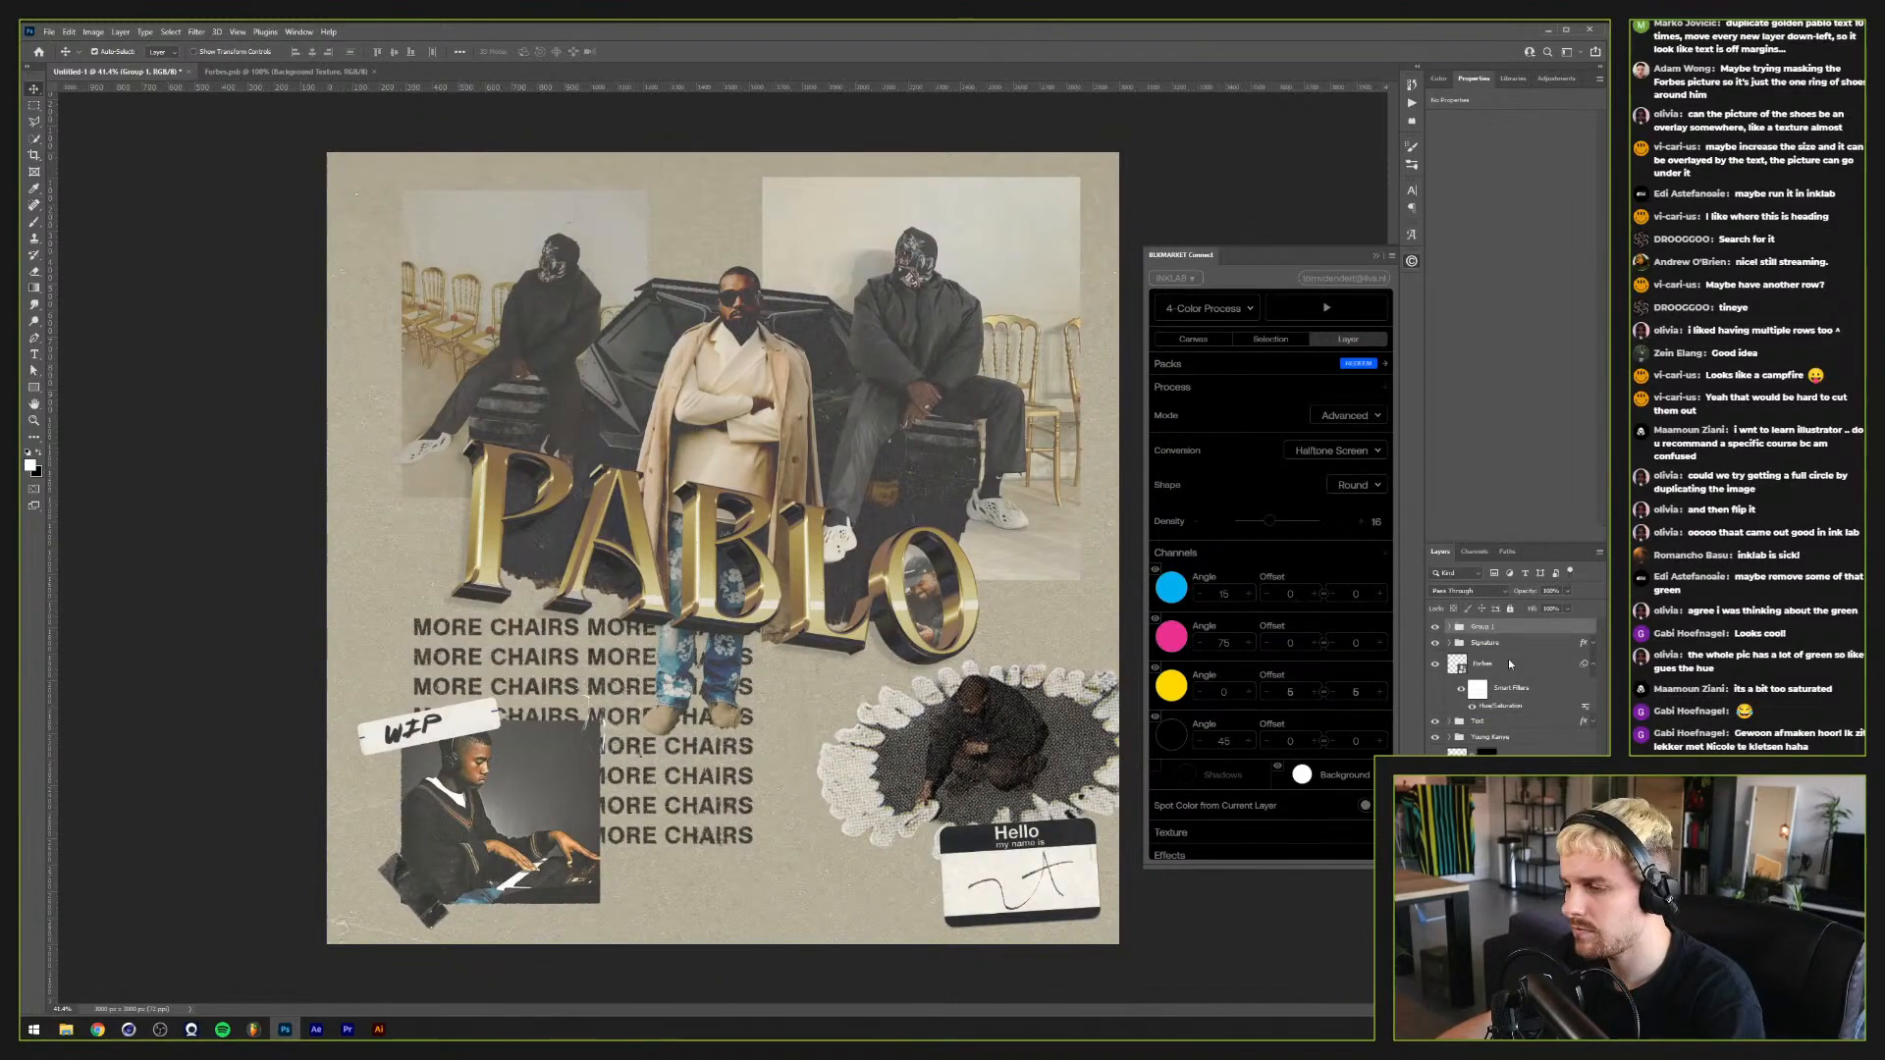
double_click(1484, 629)
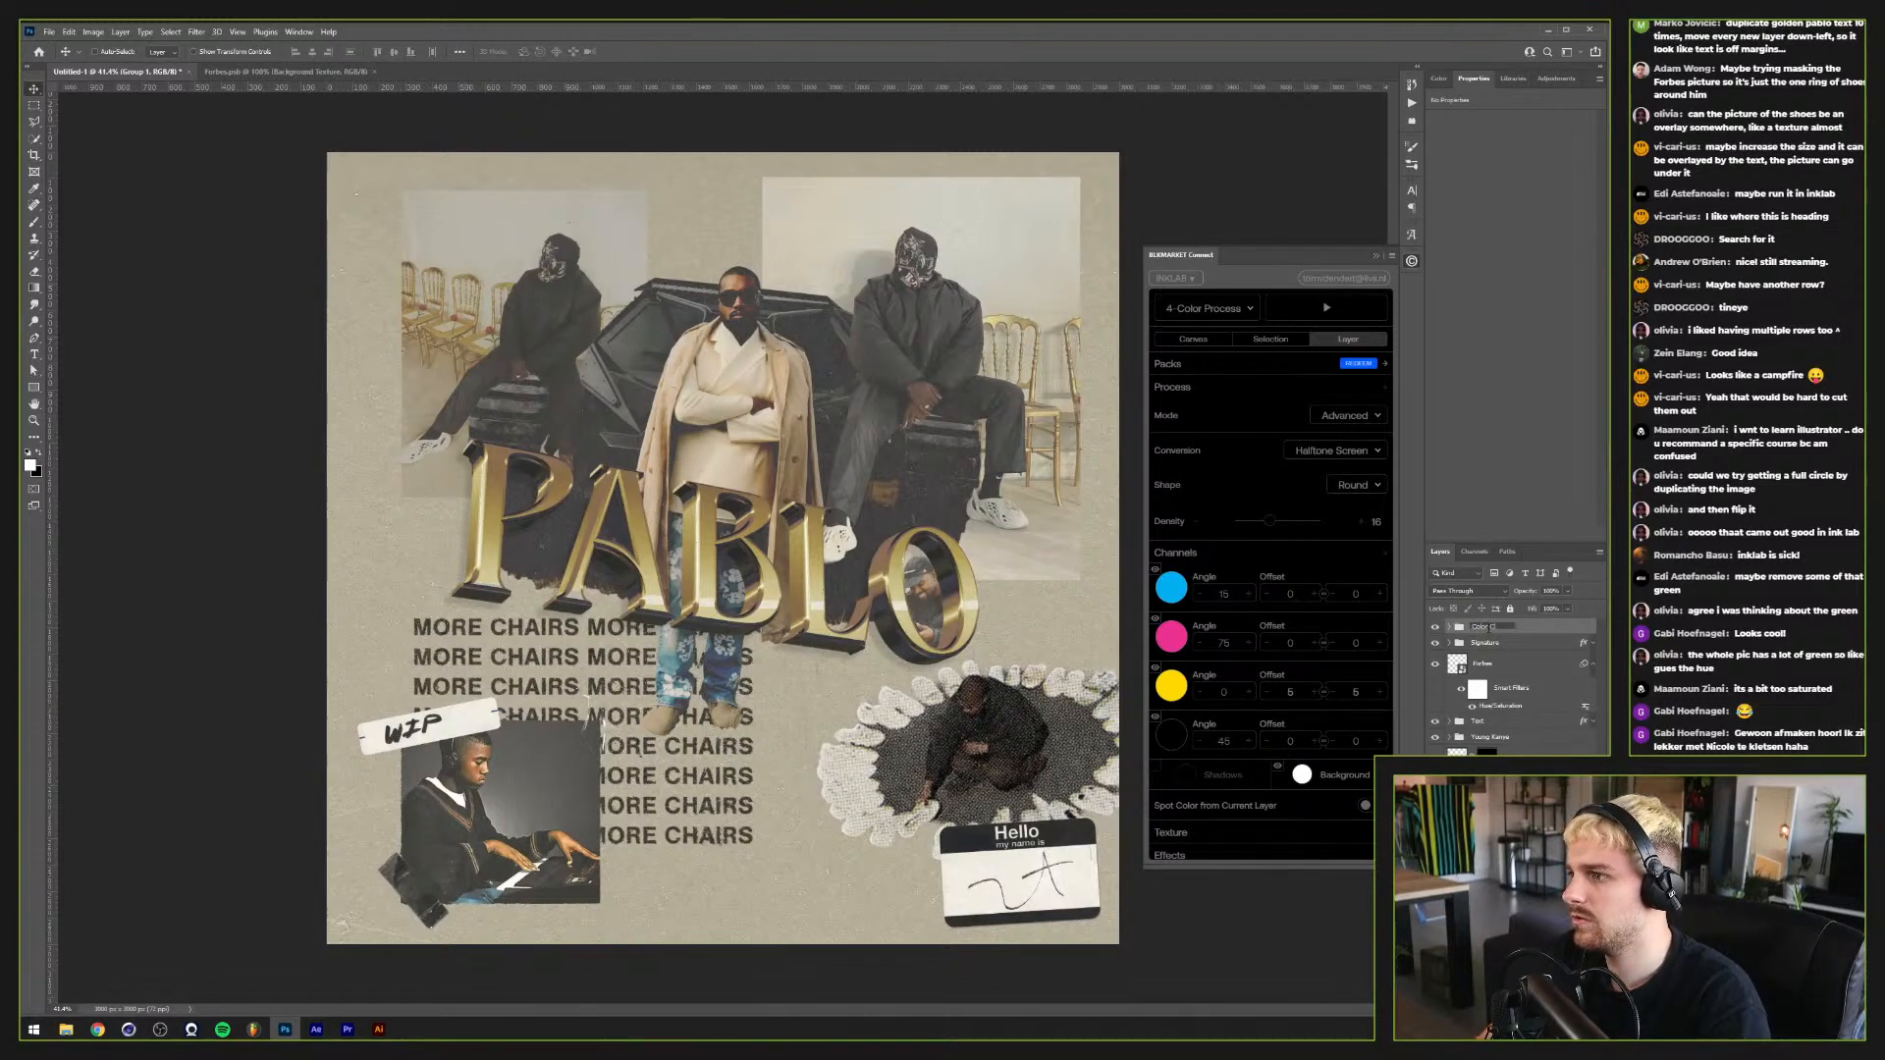
text(Color Correction)
key(Return)
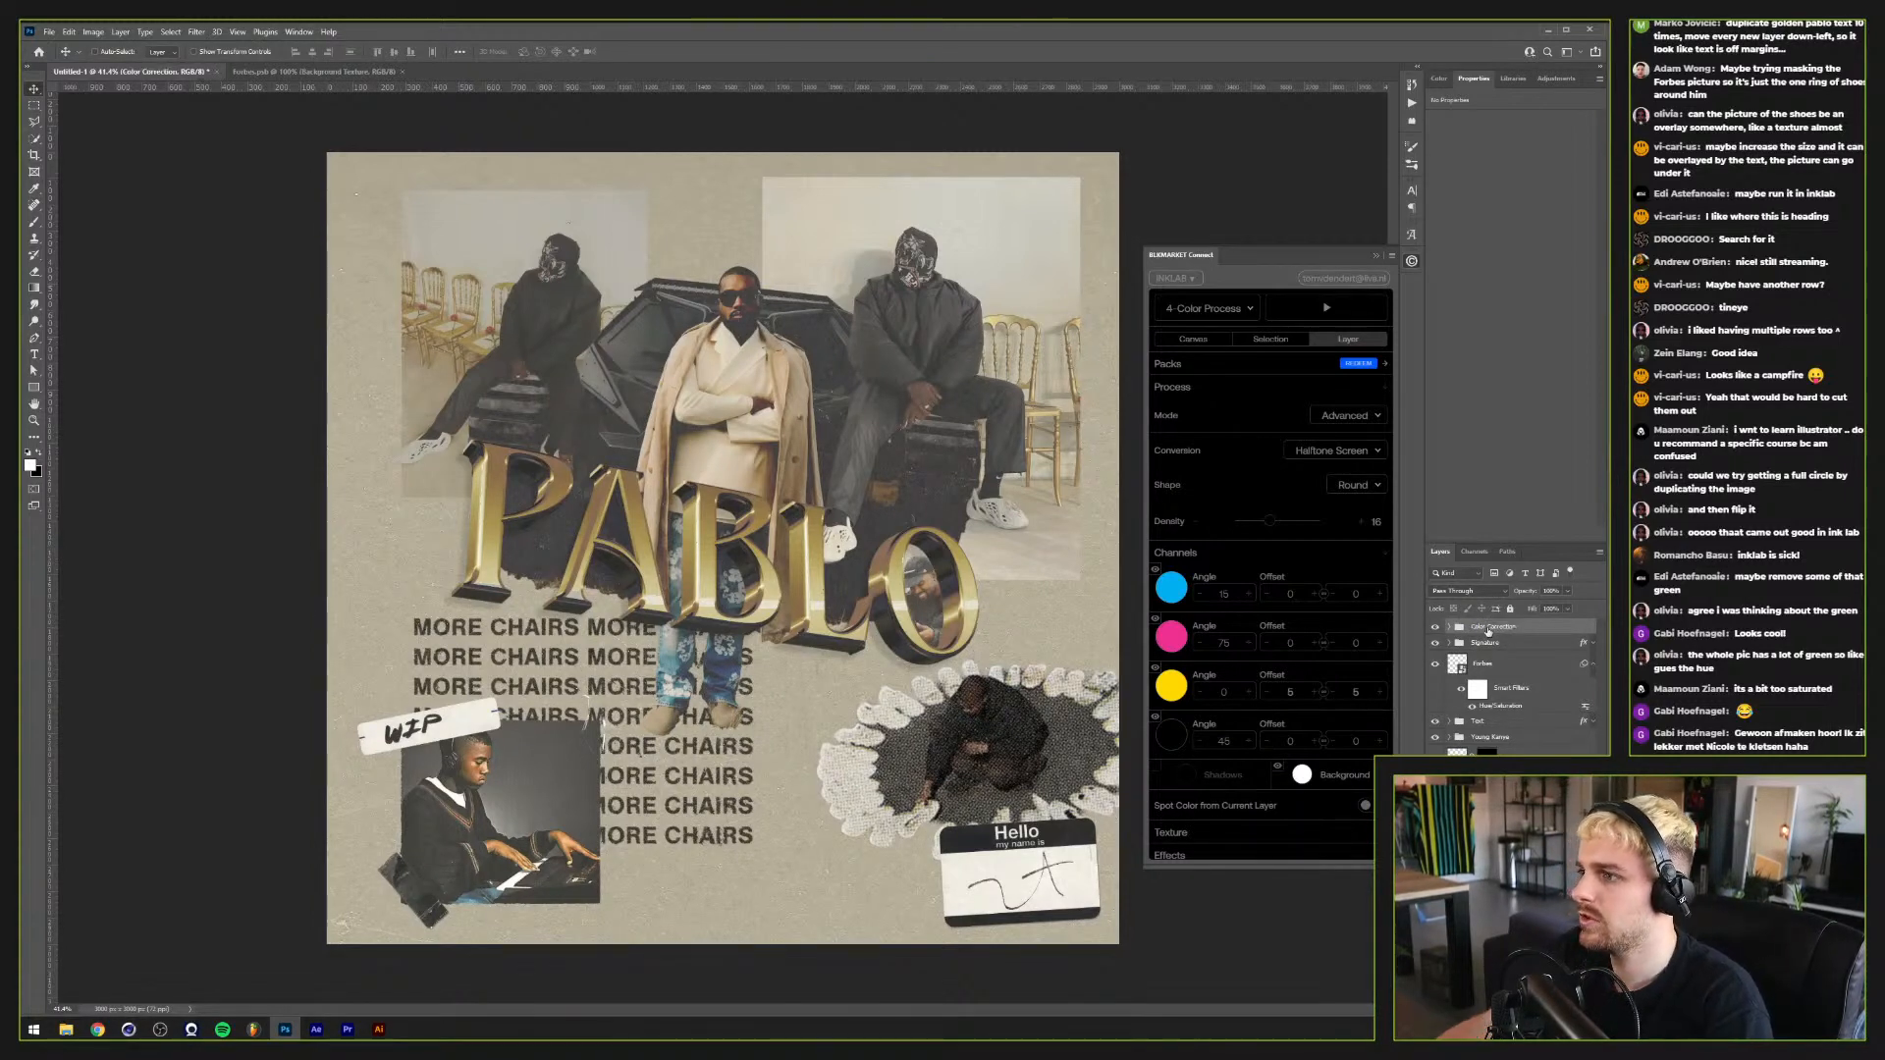
Step: Select the left half of the canvas and add a layer mask limiting the Color Correction group to that half
key(m)
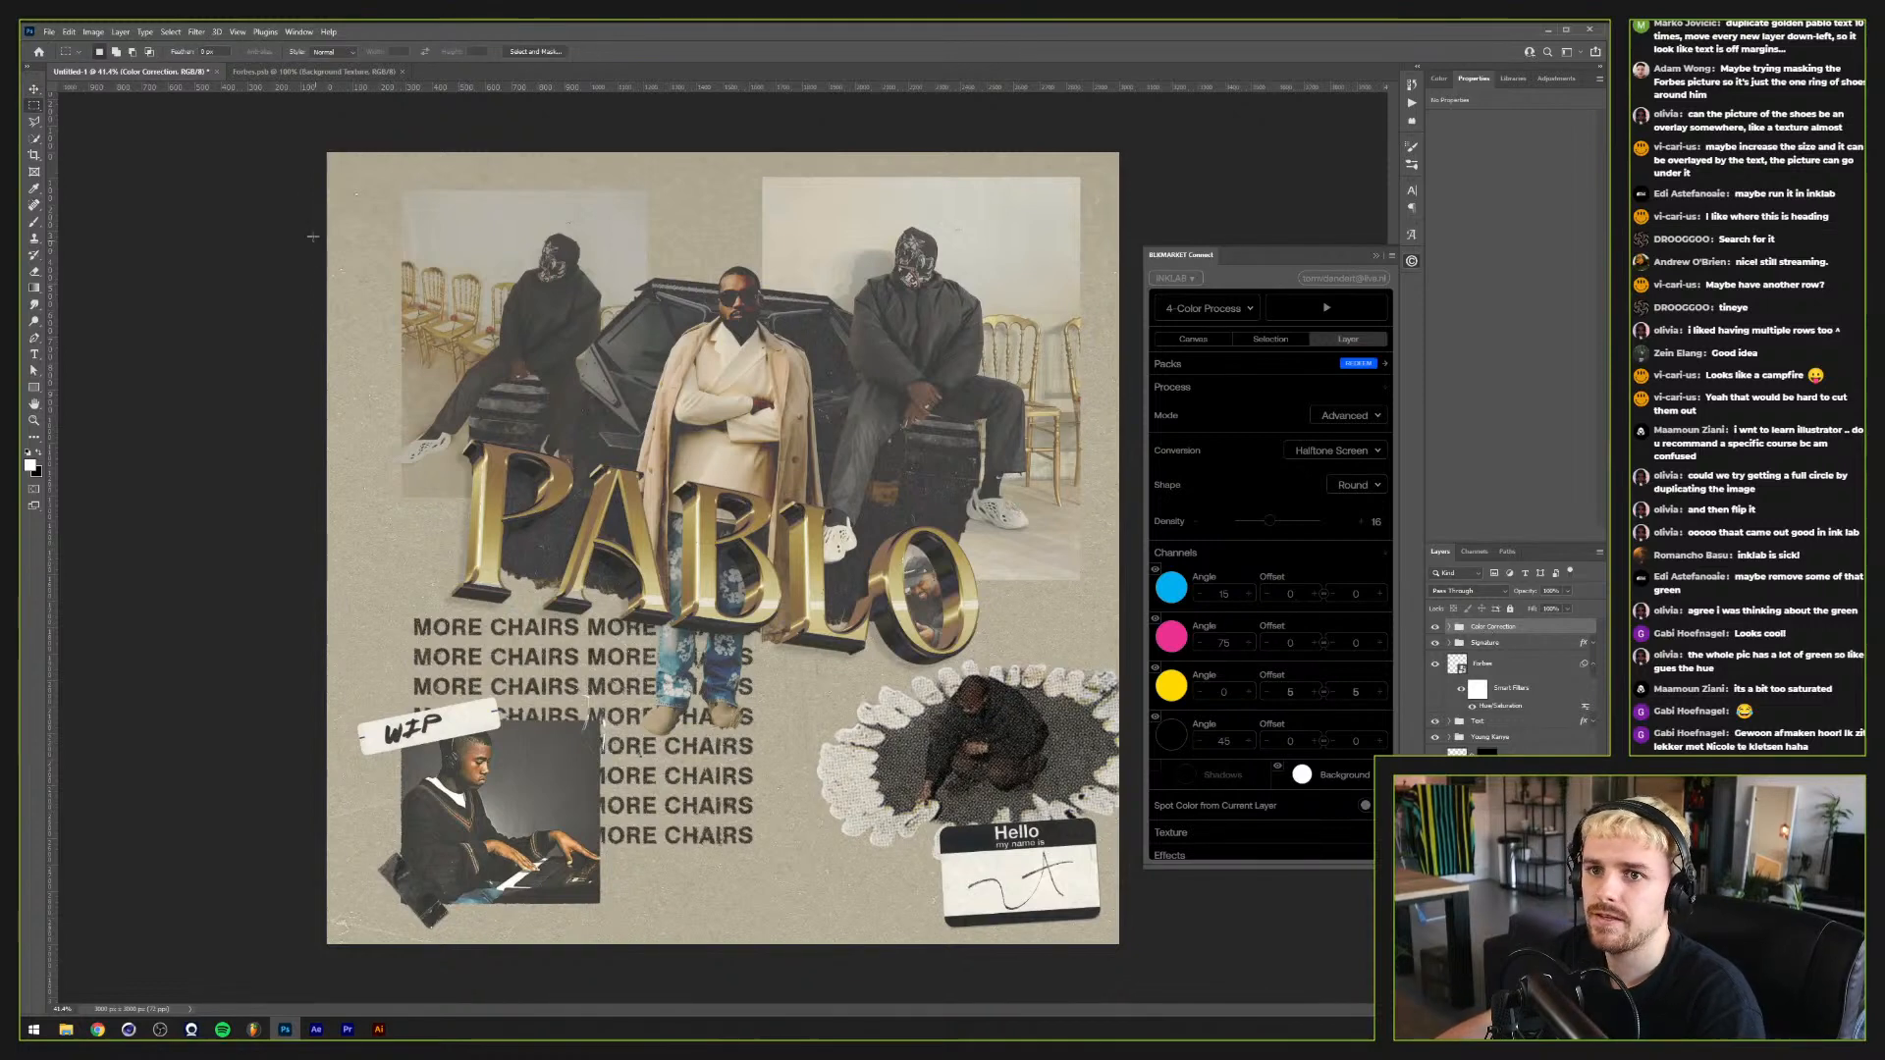
drag(326, 152, 732, 994)
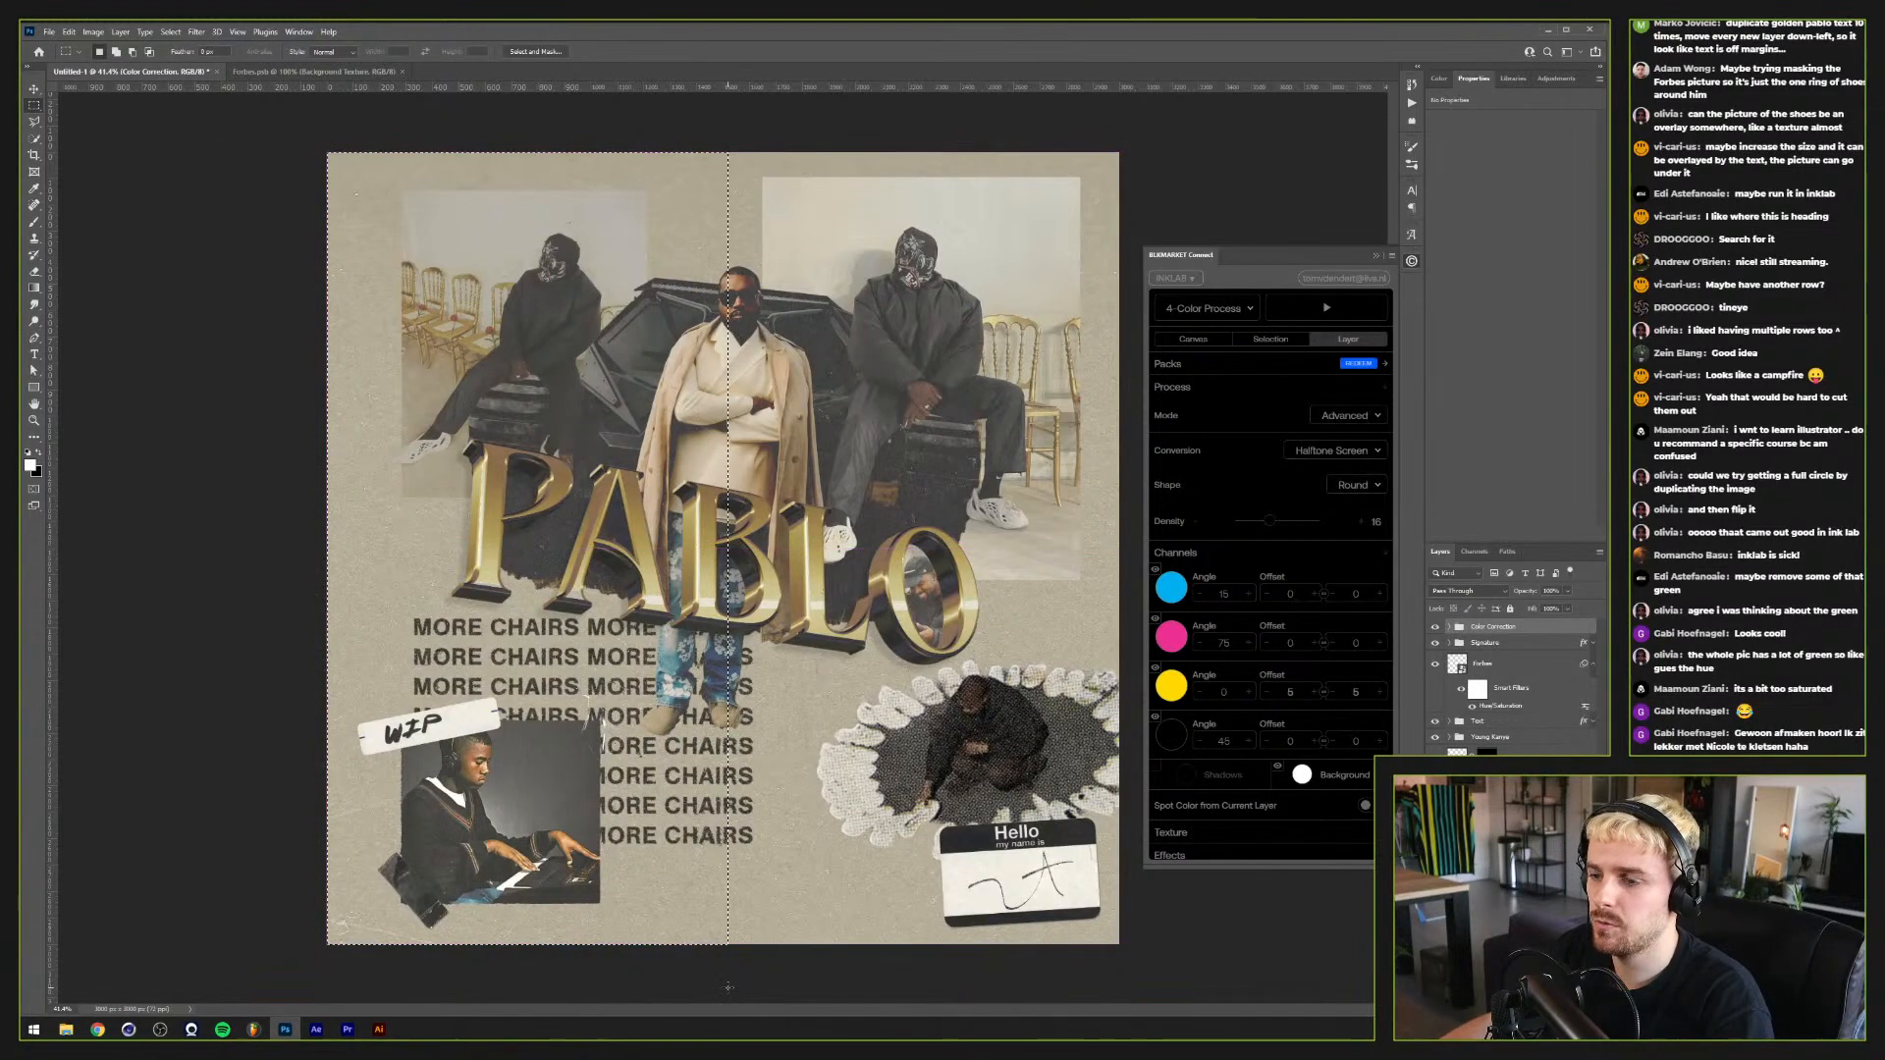
key(ctrl+j)
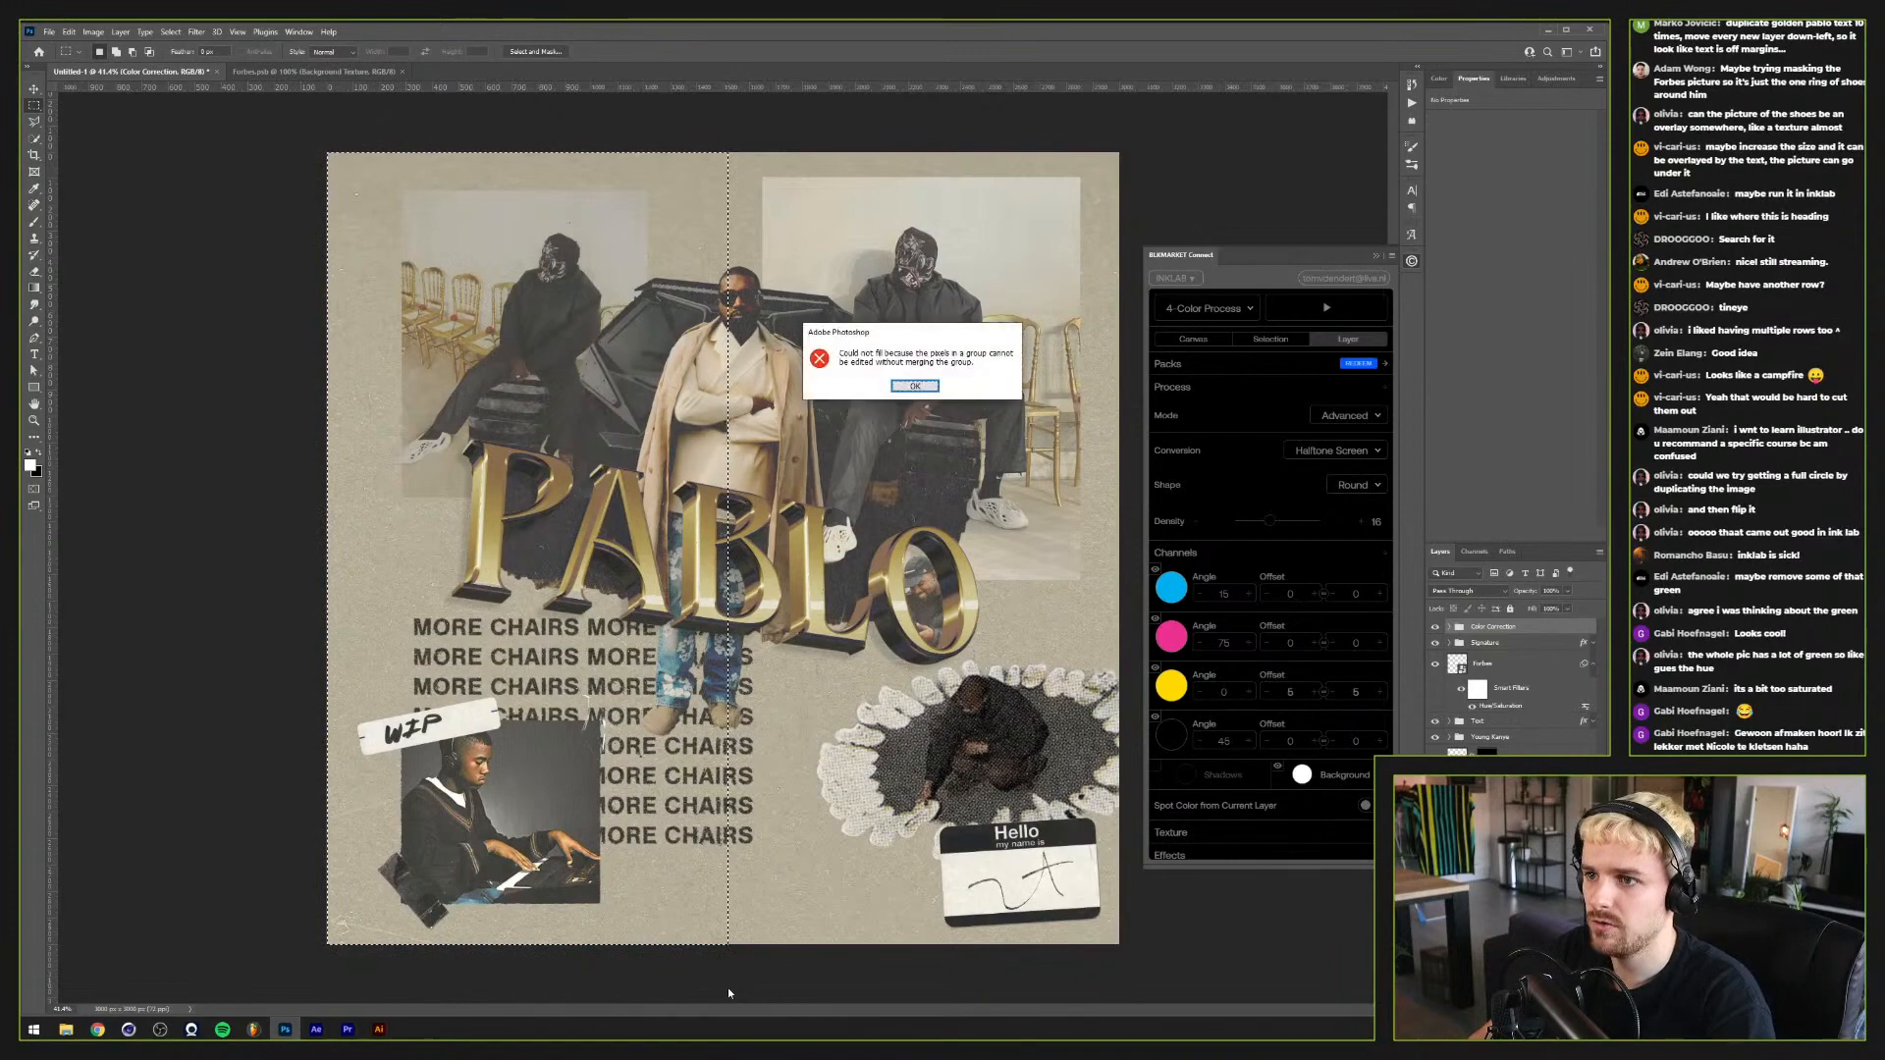
key(Return)
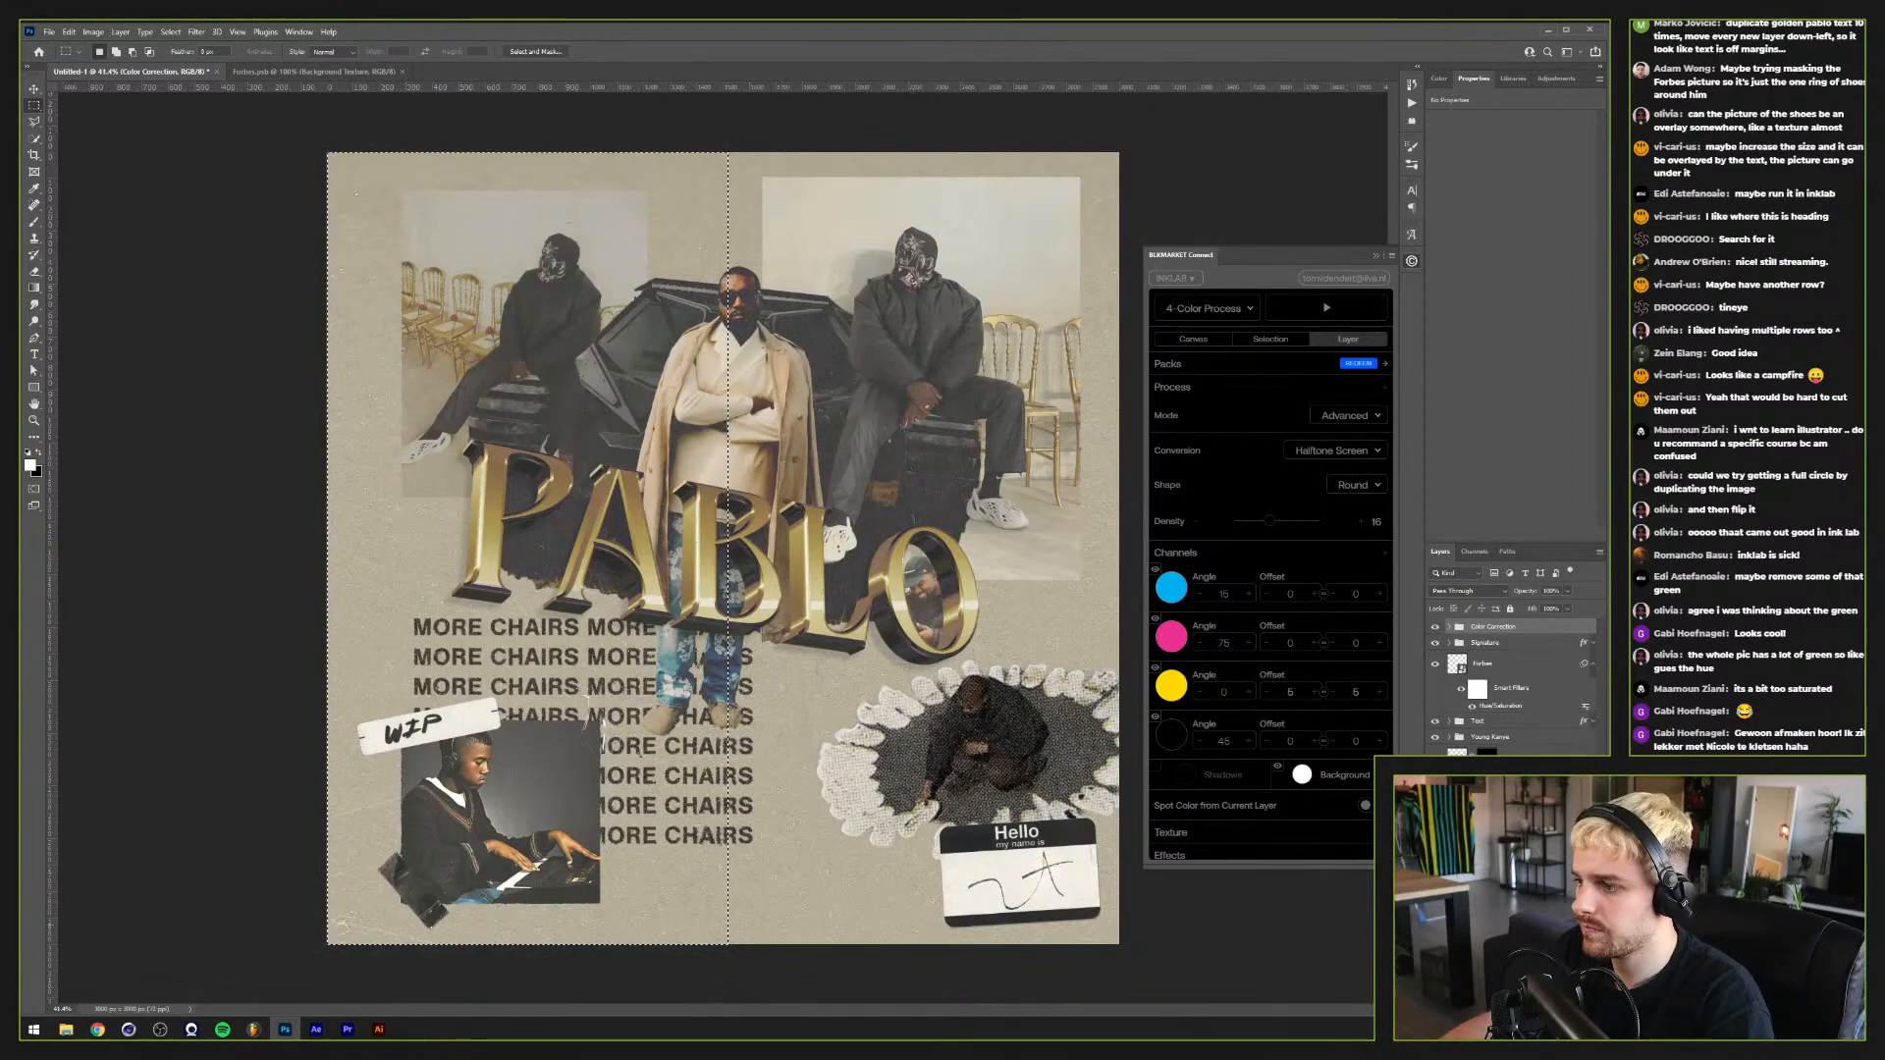
click(1516, 771)
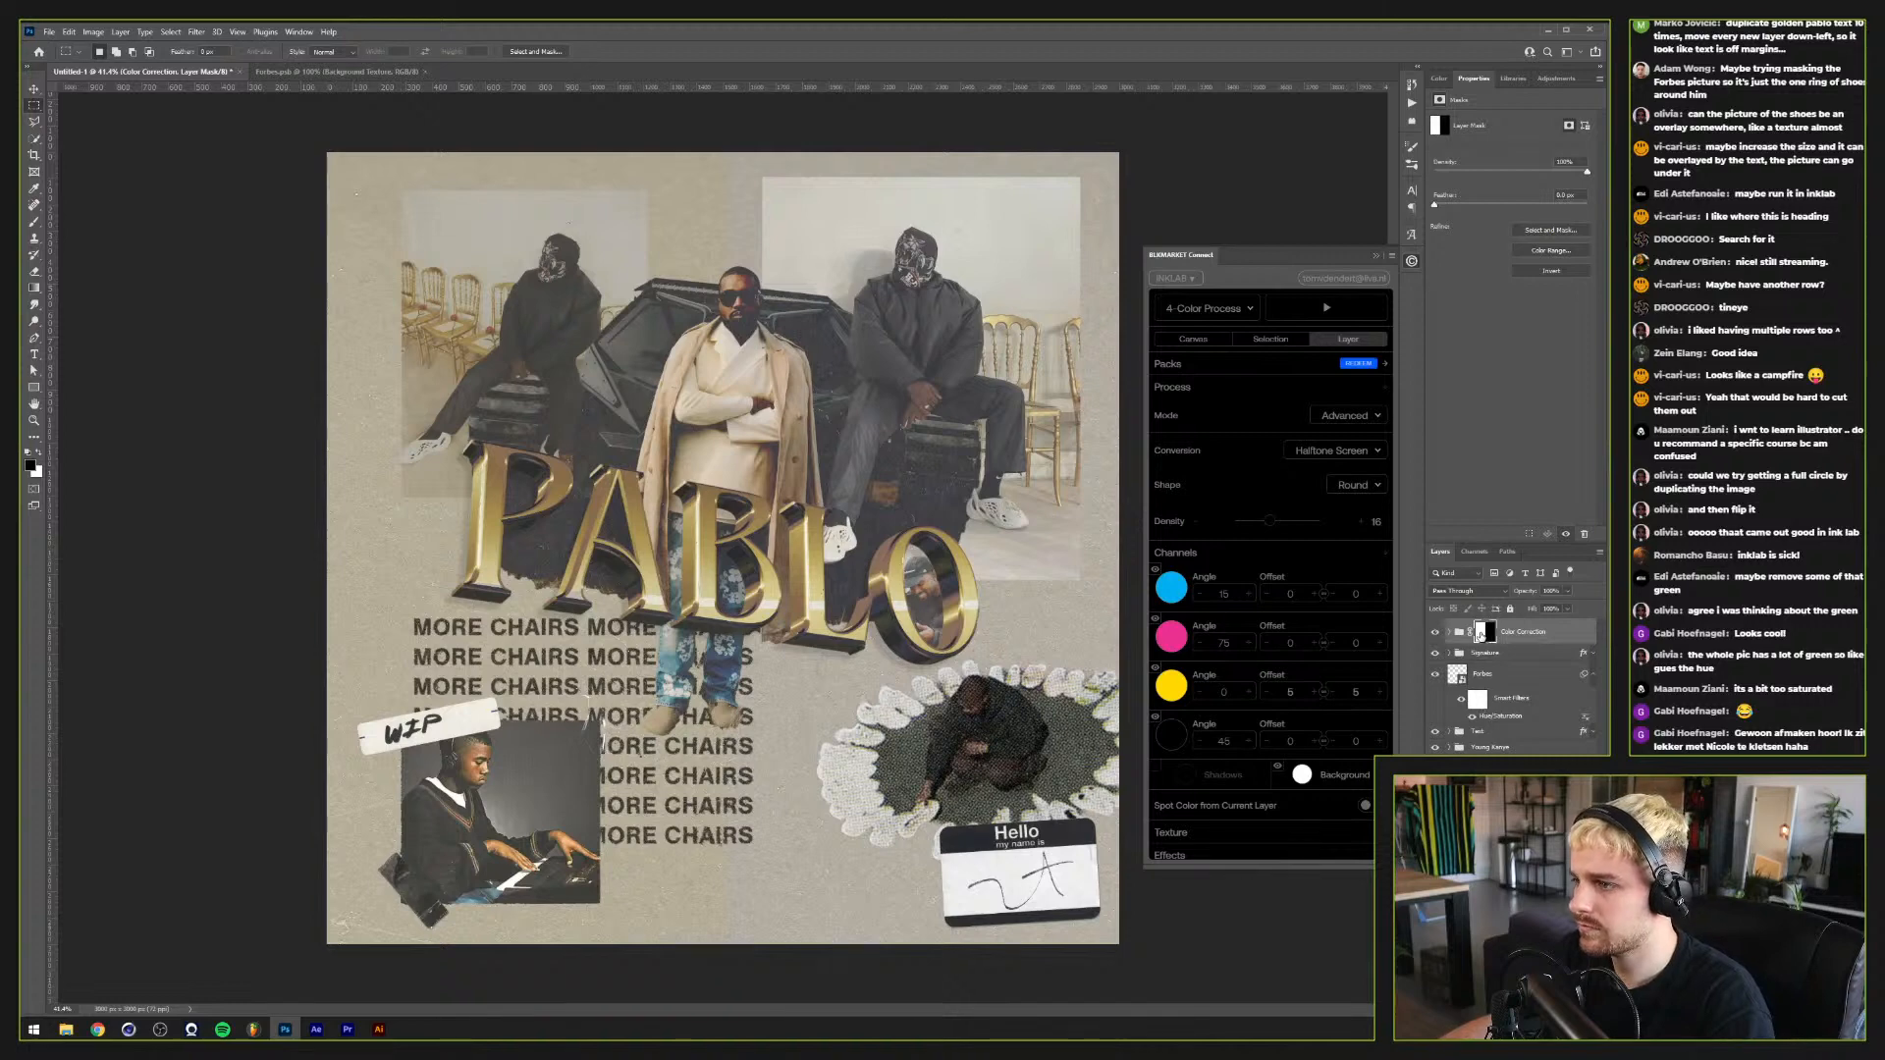
Step: Stretch the Color Correction group's mask horizontally until it covers the whole canvas
key(ctrl+t)
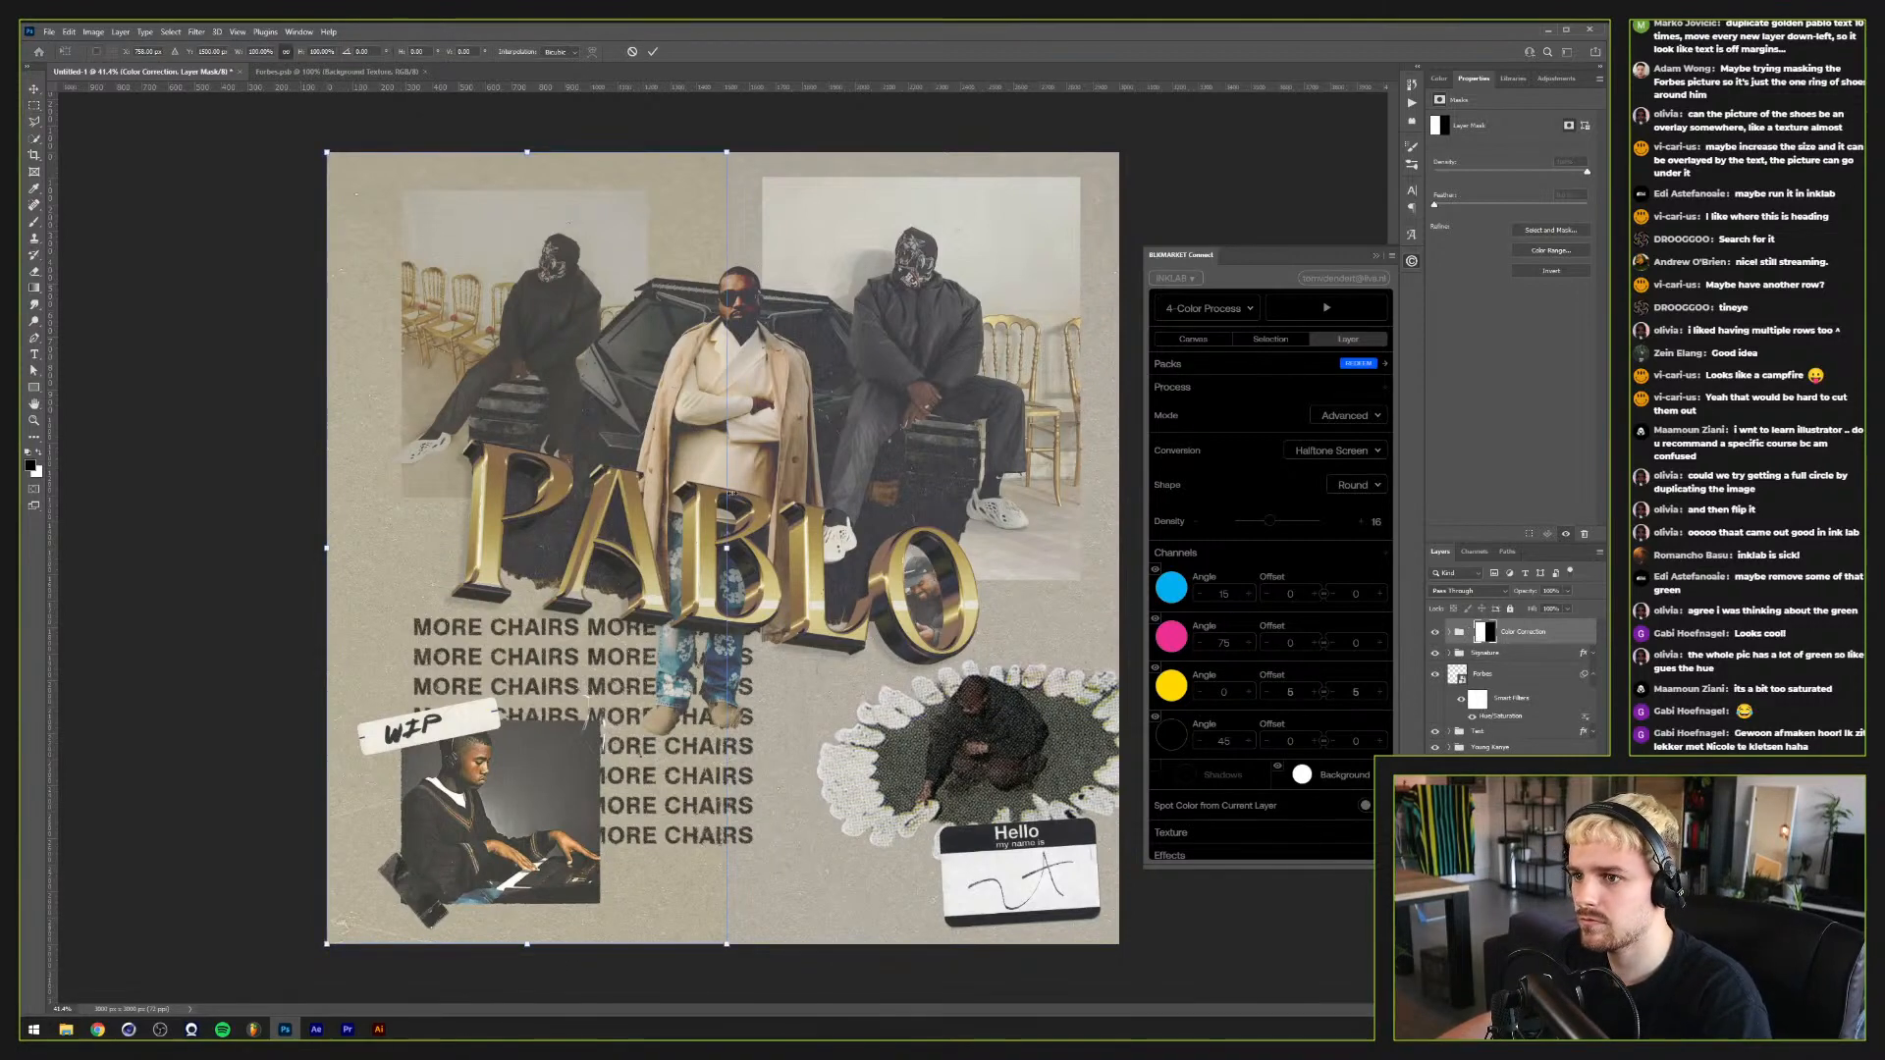
drag(770, 551, 1127, 518)
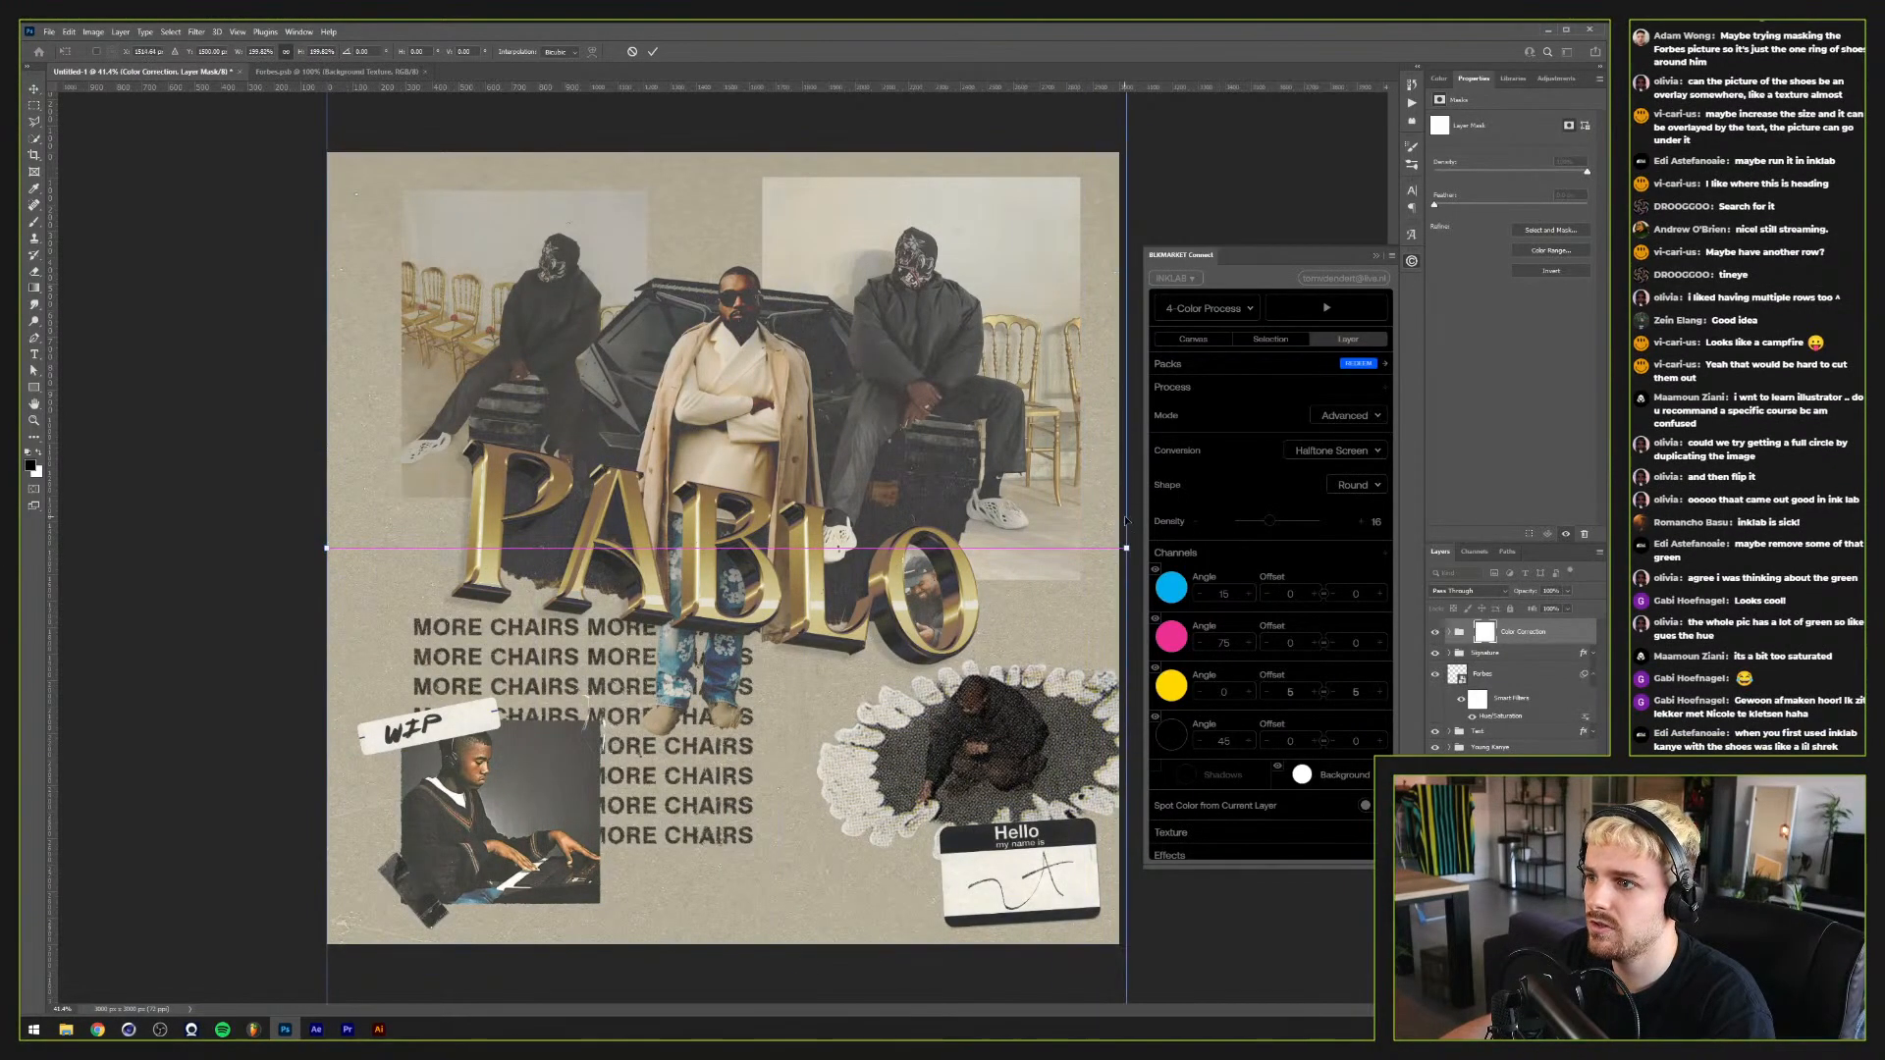
key(Return)
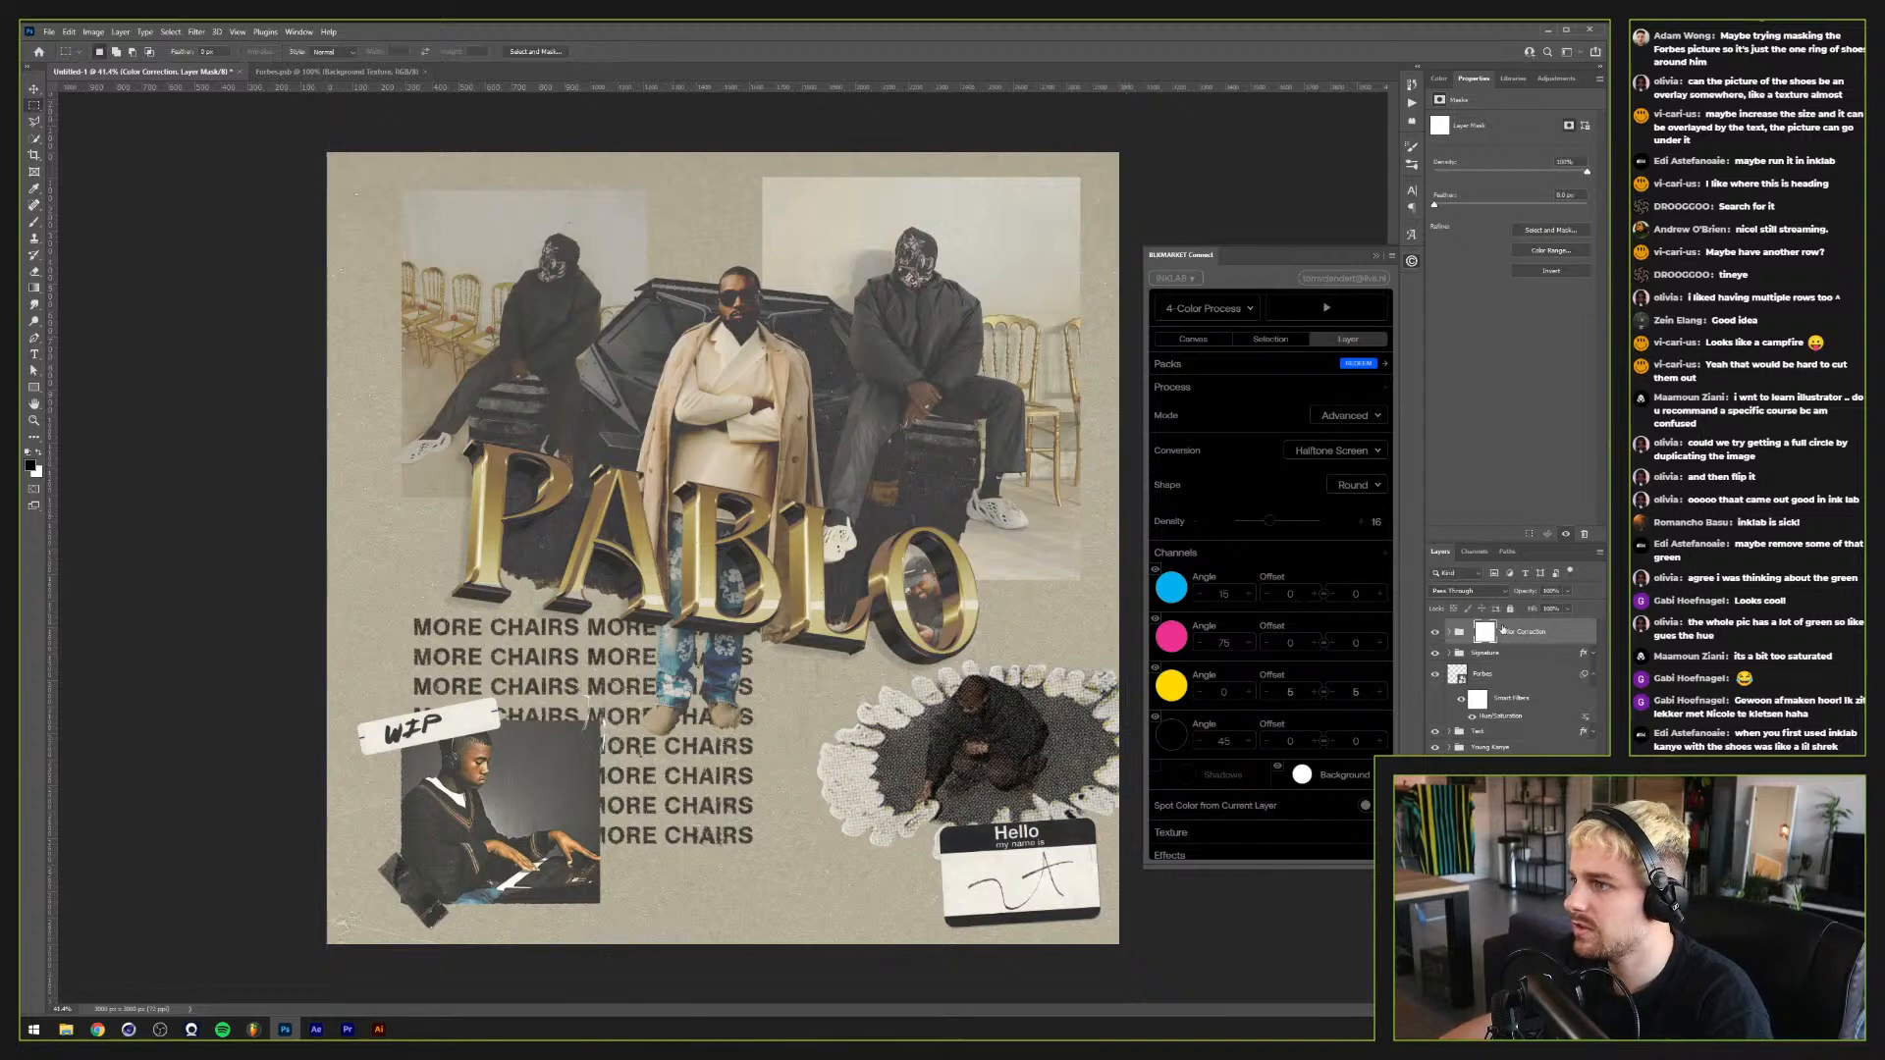
Step: Fit the cover to the window and toggle the Color Correction group's visibility to compare before and after
key(ctrl+0)
key(super)
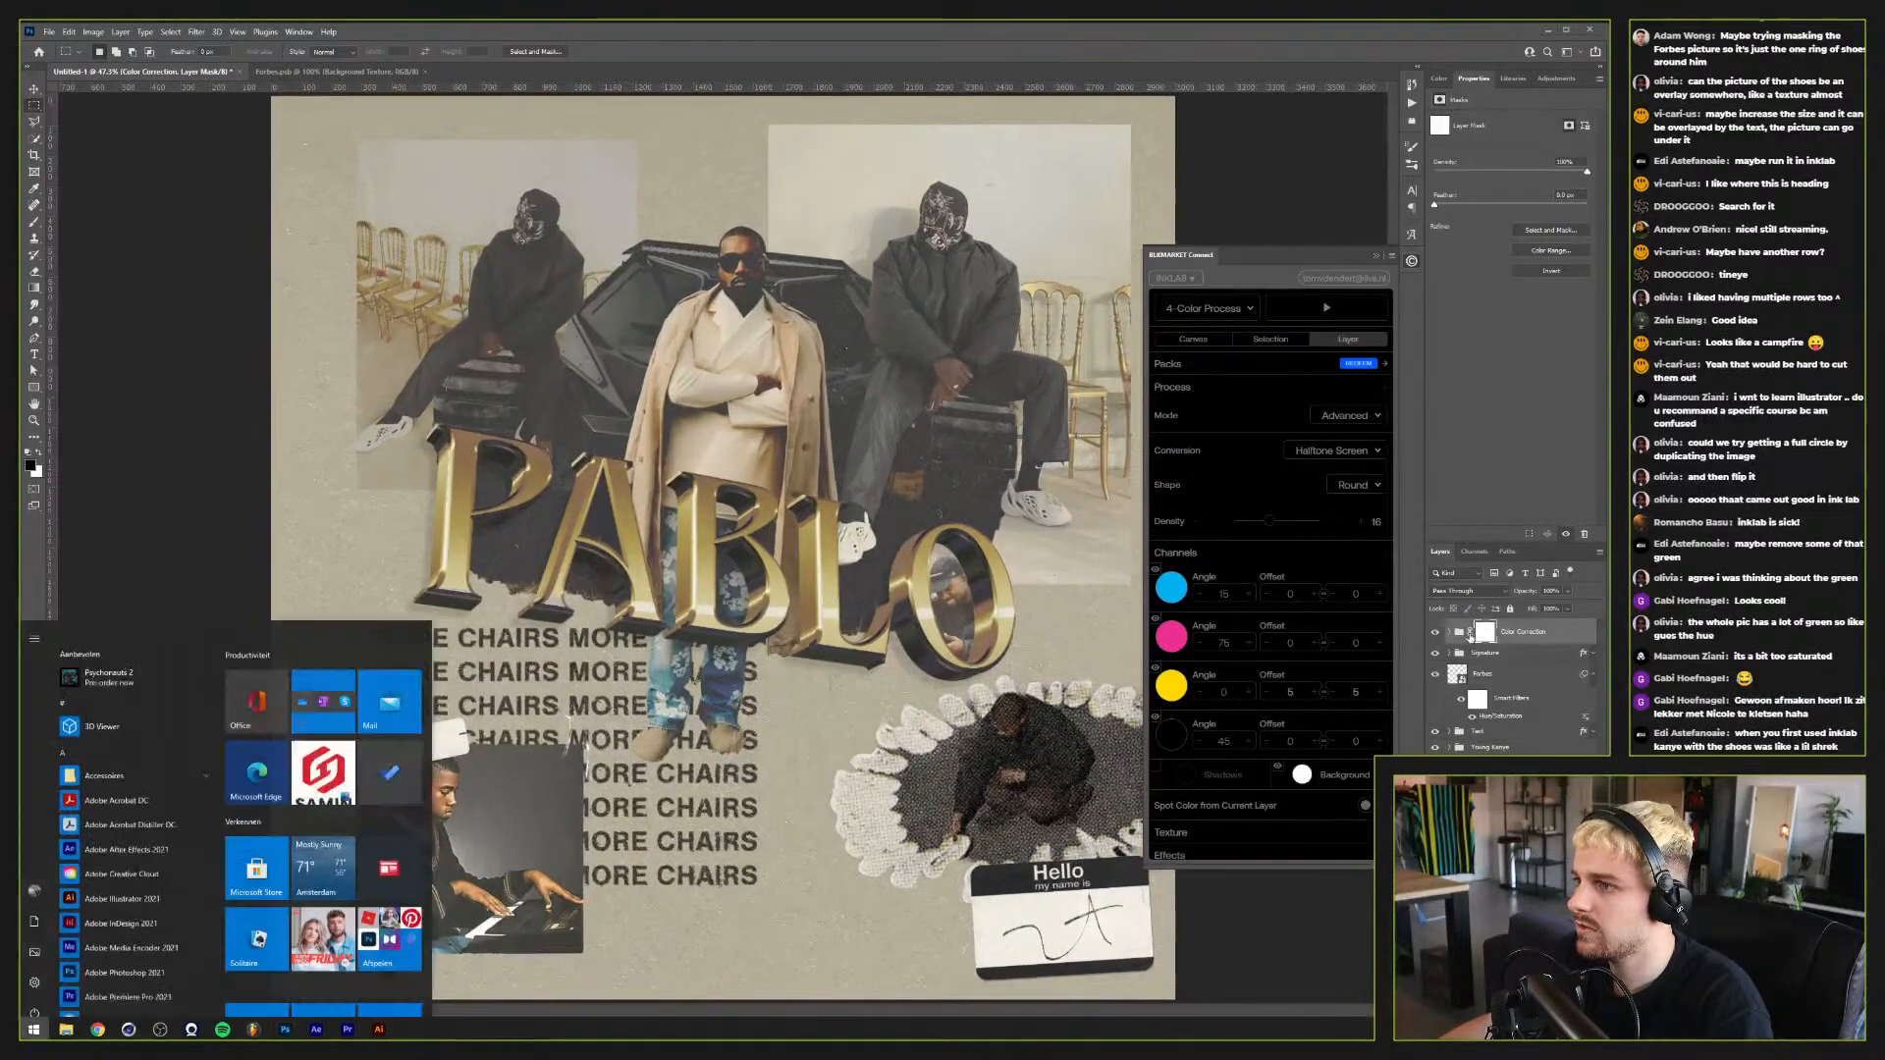
key(super)
click(1435, 633)
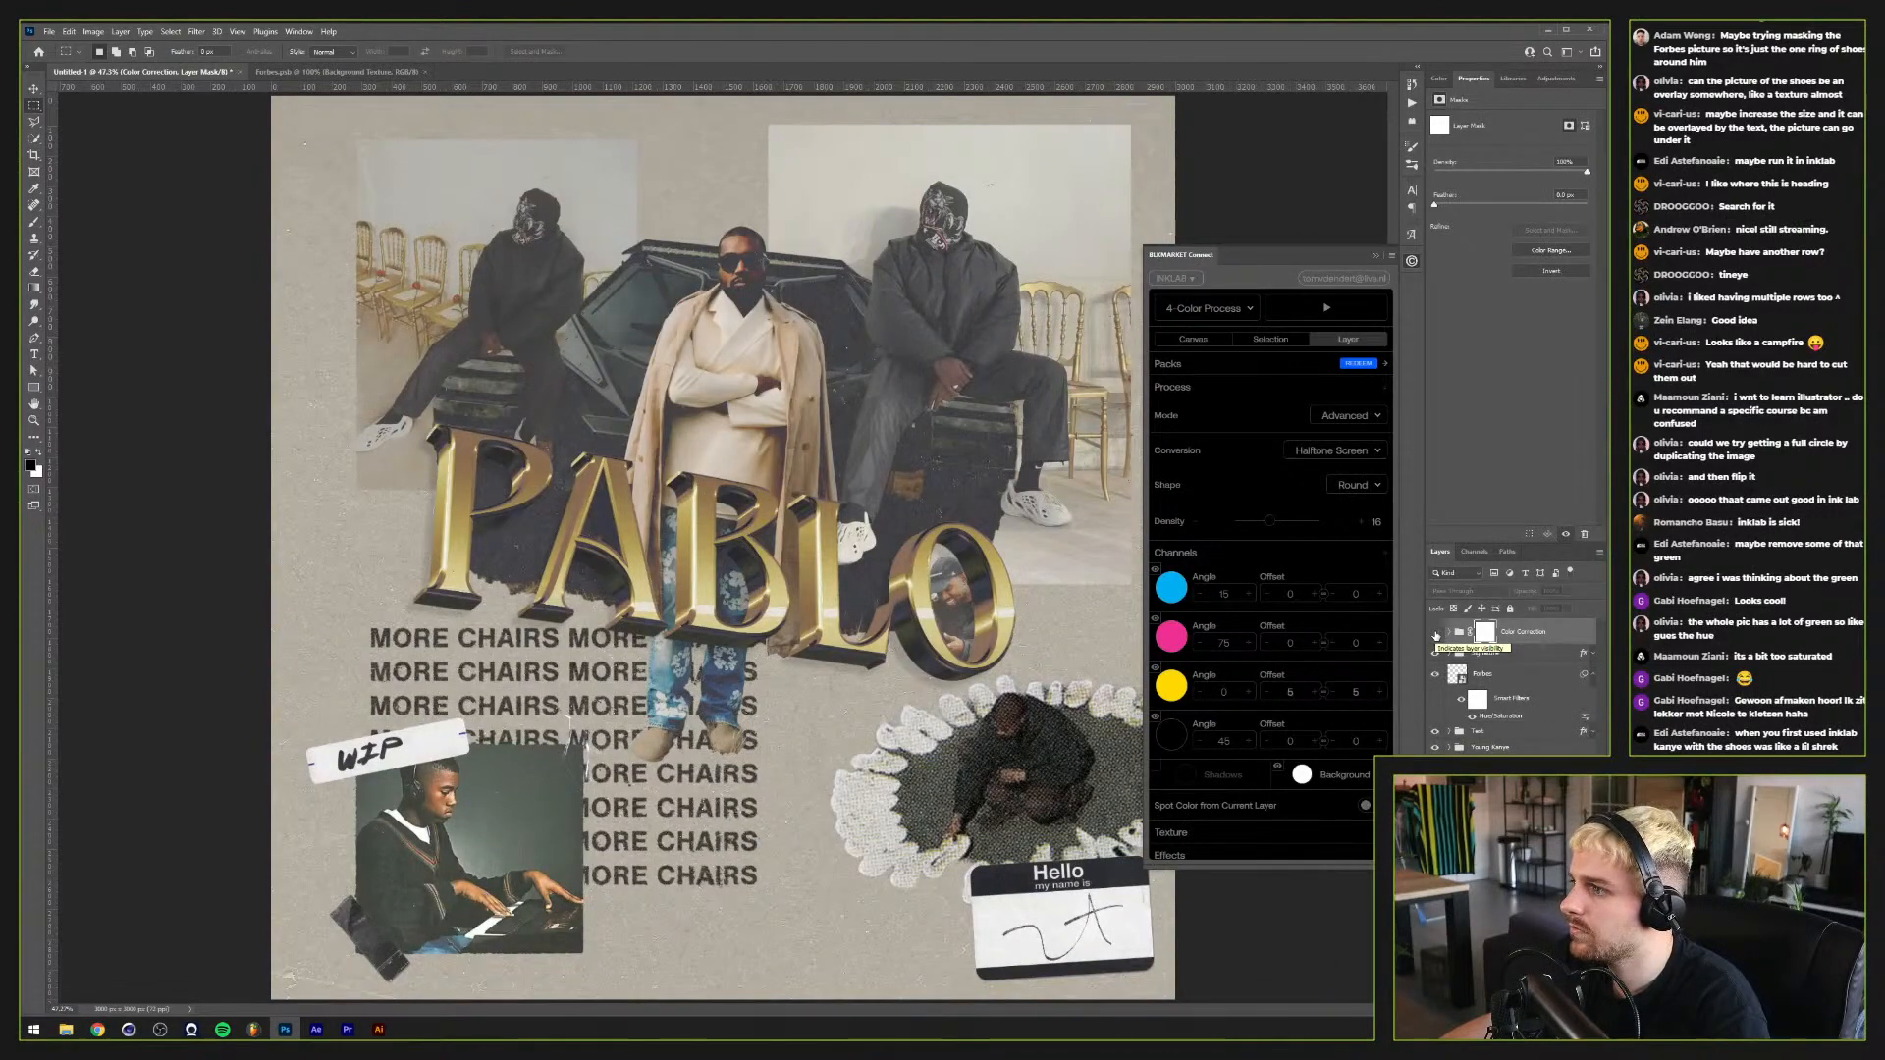
click(1435, 633)
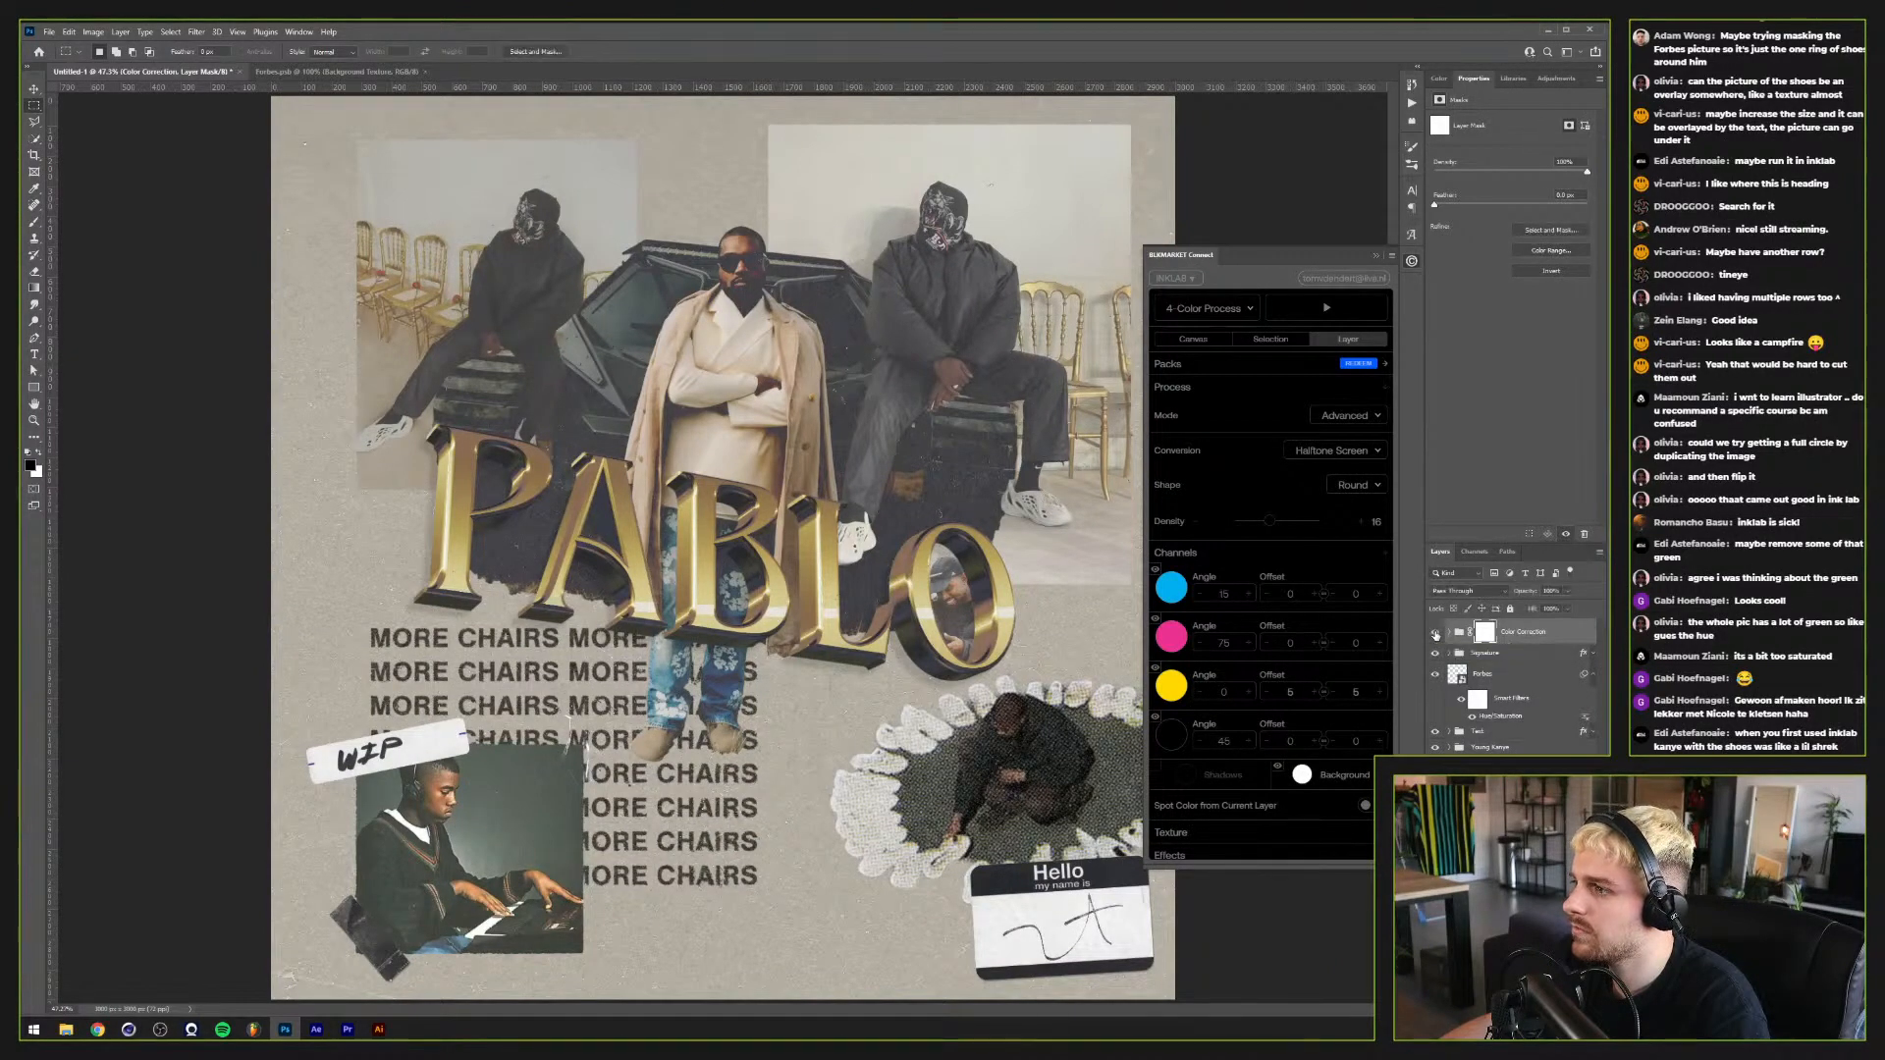
Step: Switch the Color Correction group off and on repeatedly to judge its effect on the whole cover
click(1435, 633)
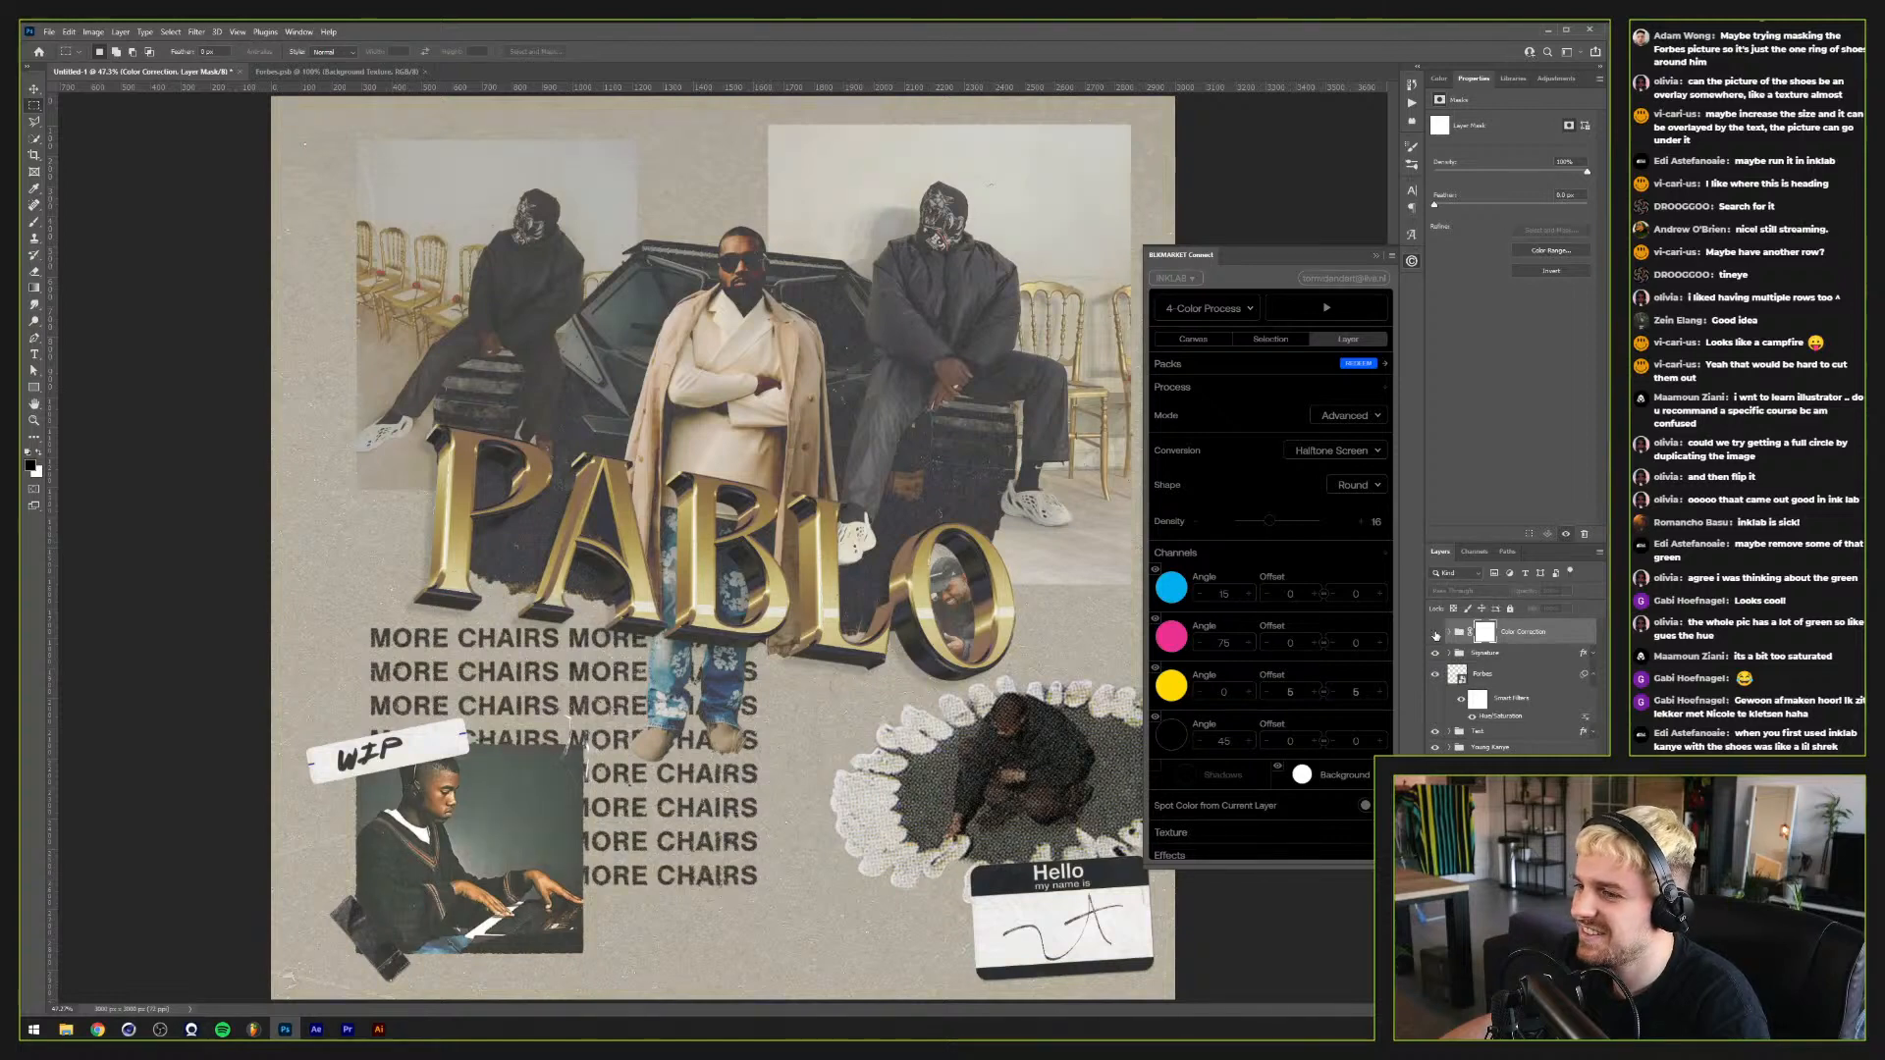
click(1435, 633)
click(1435, 633)
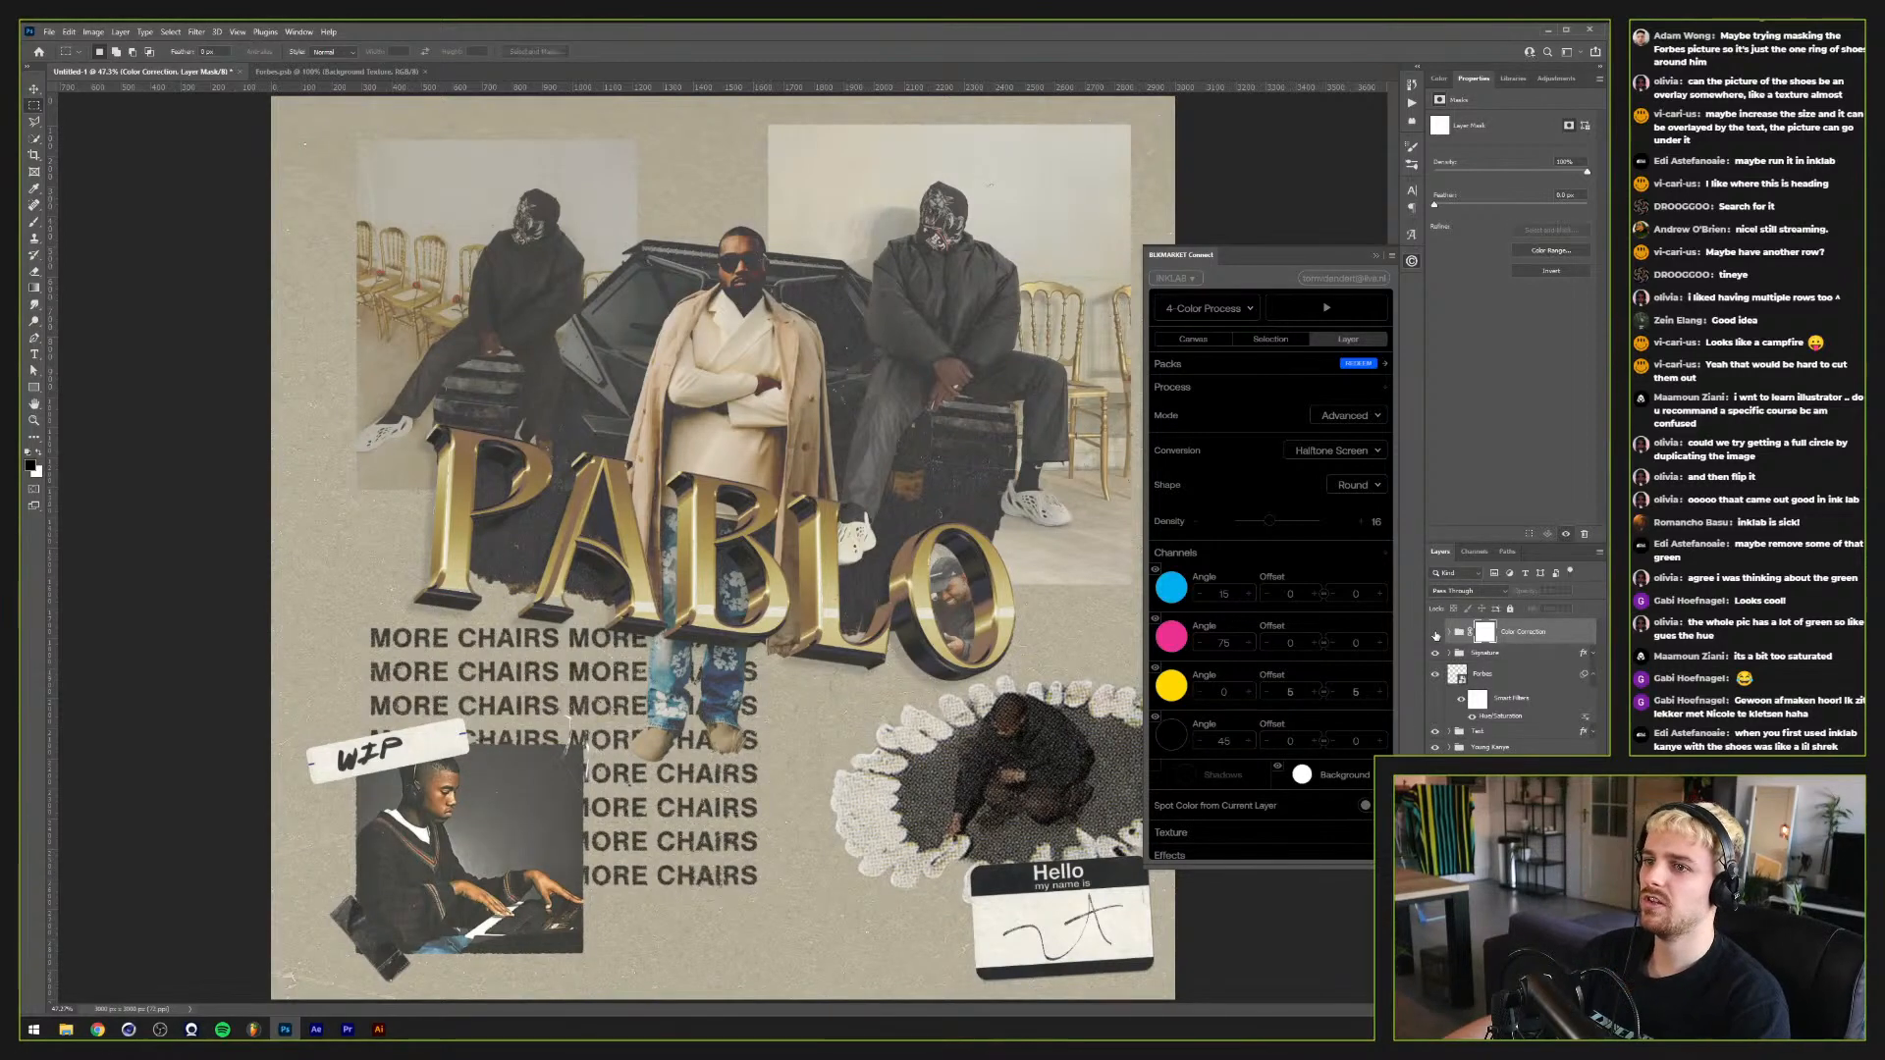
click(1435, 633)
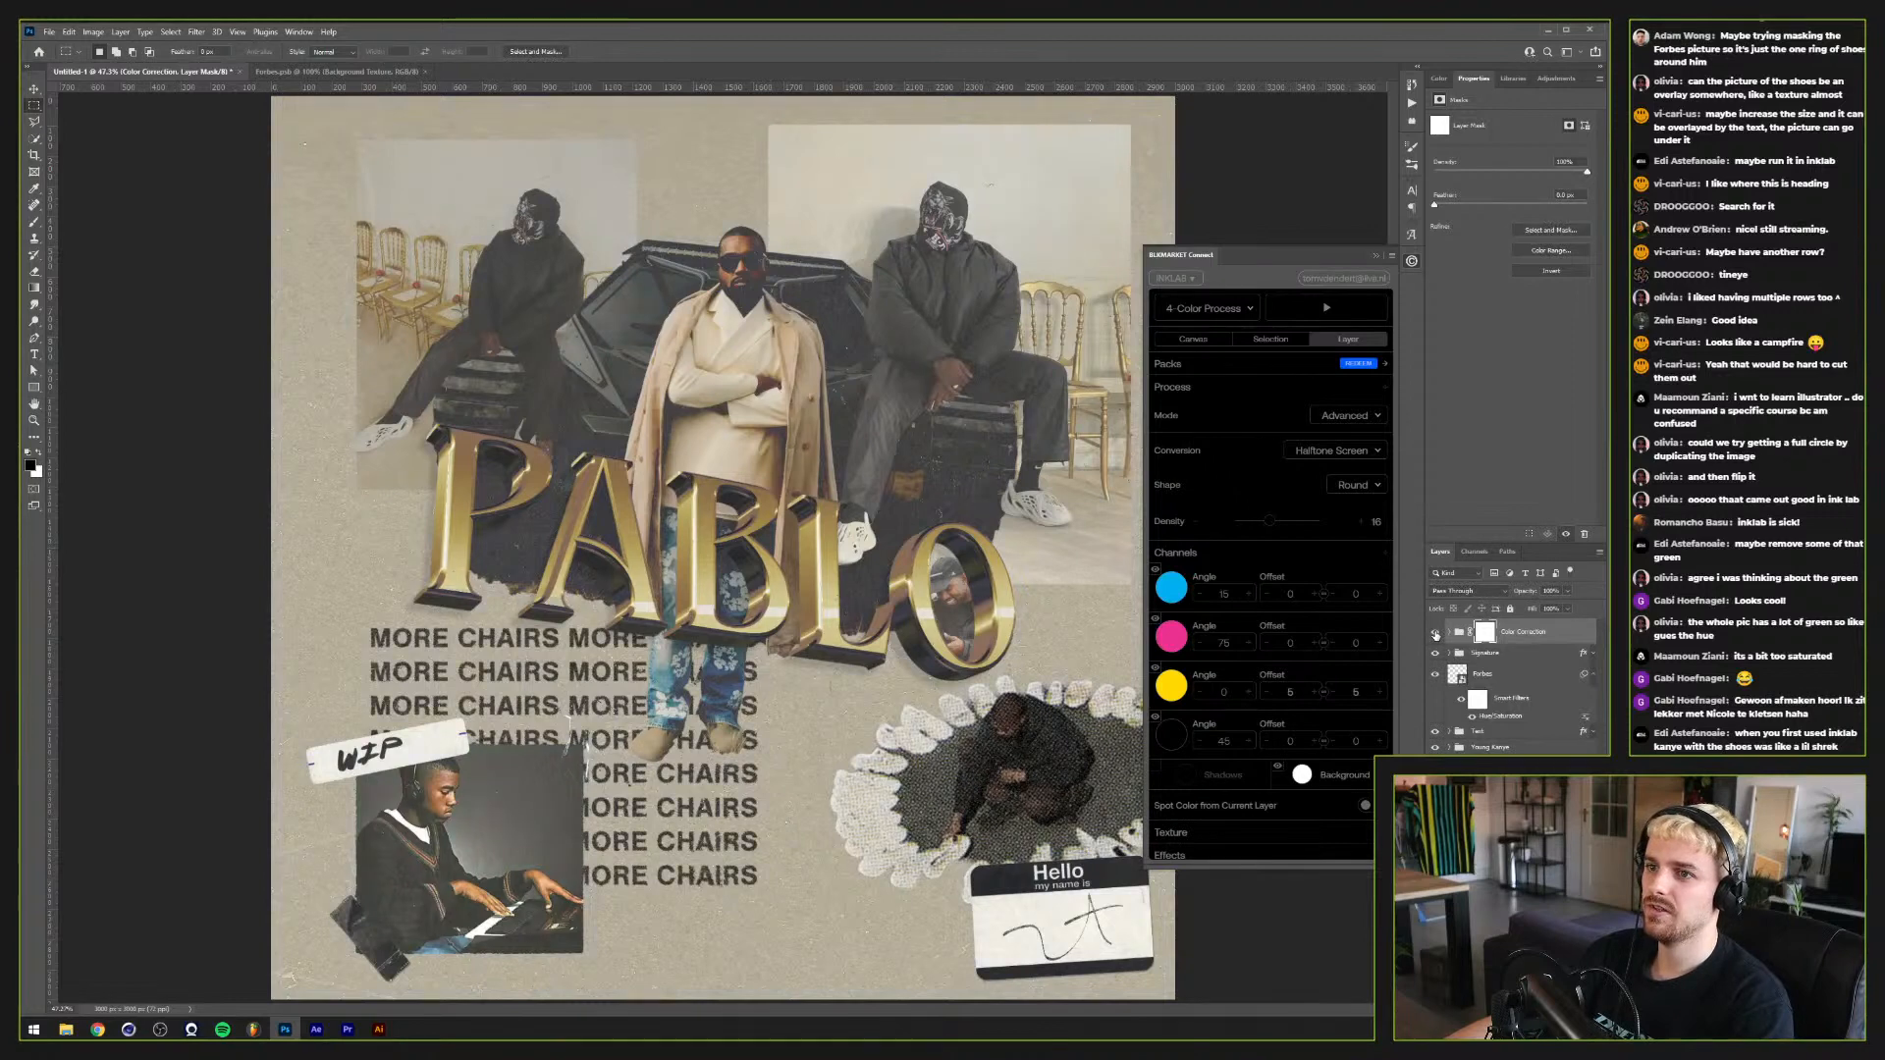
click(1435, 633)
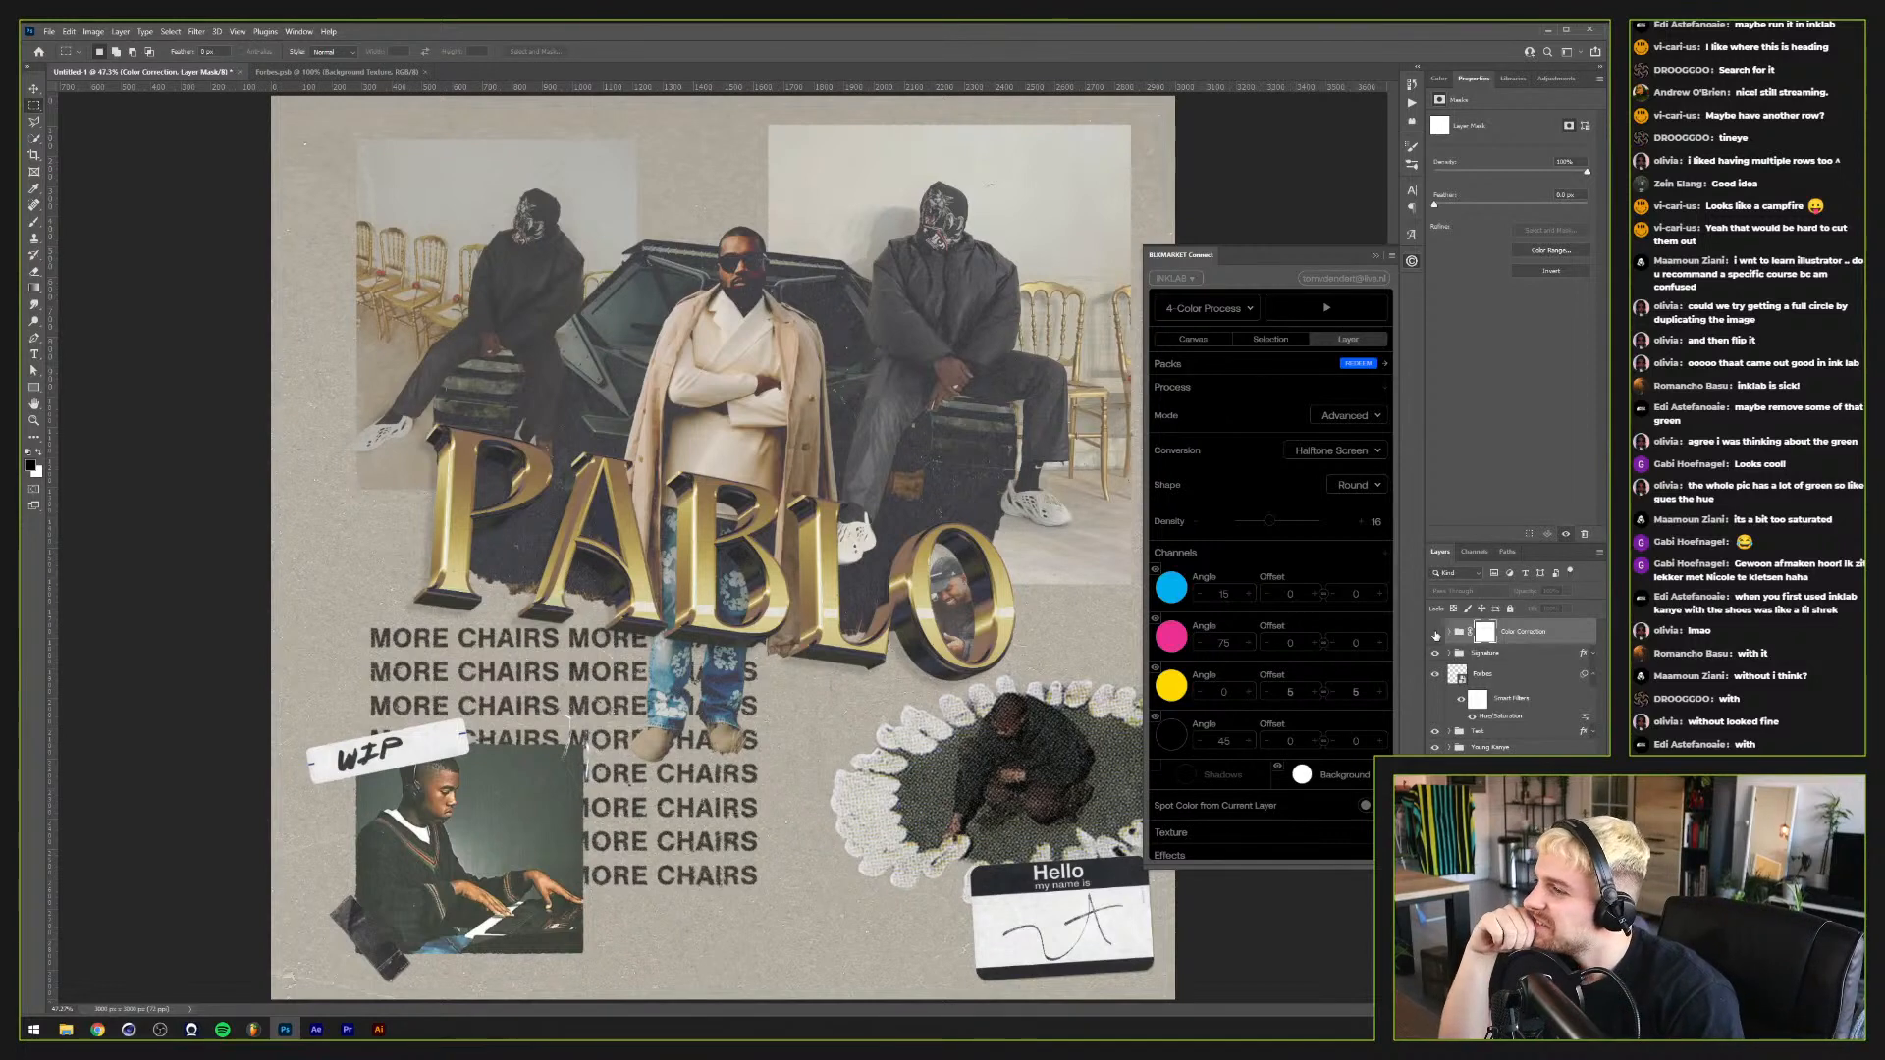
Step: Shift the Photo Filter's colour to light peach, turn off Preserve Luminosity, and compare the cover with the Color Correction group hidden
click(1449, 631)
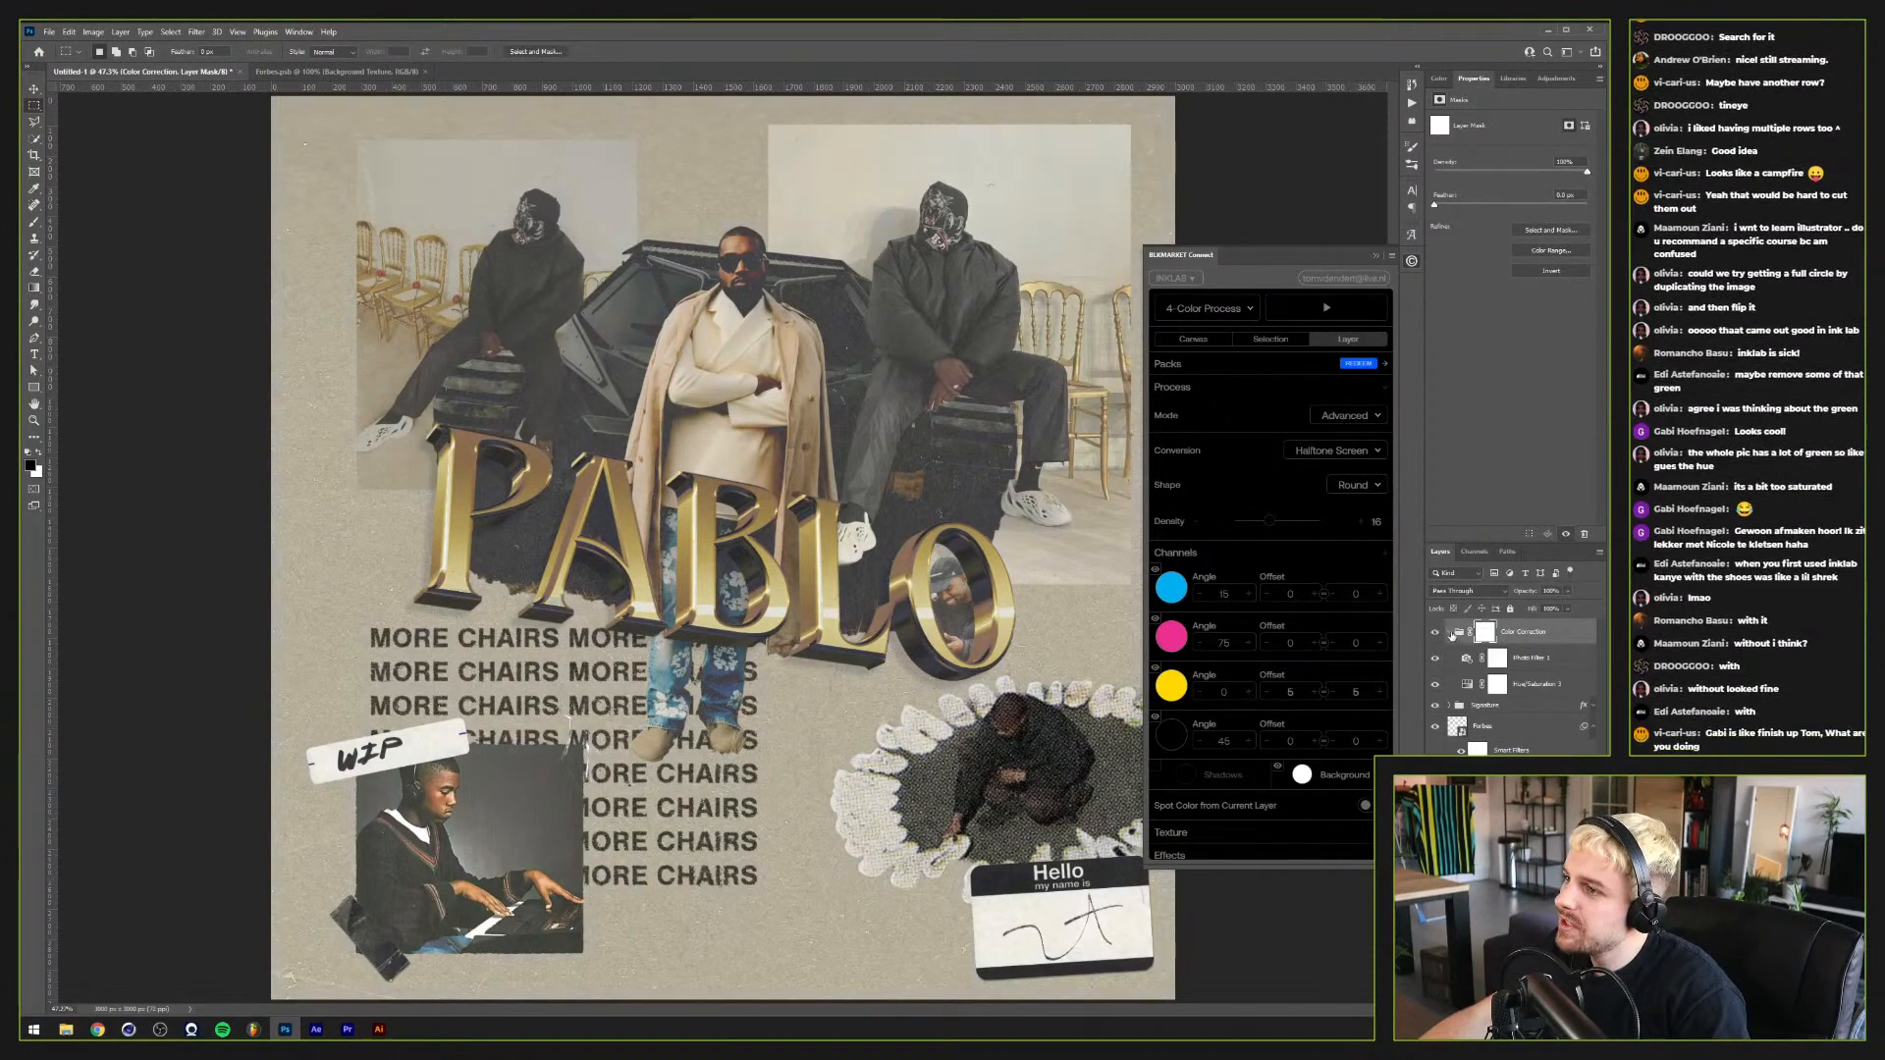
click(1528, 658)
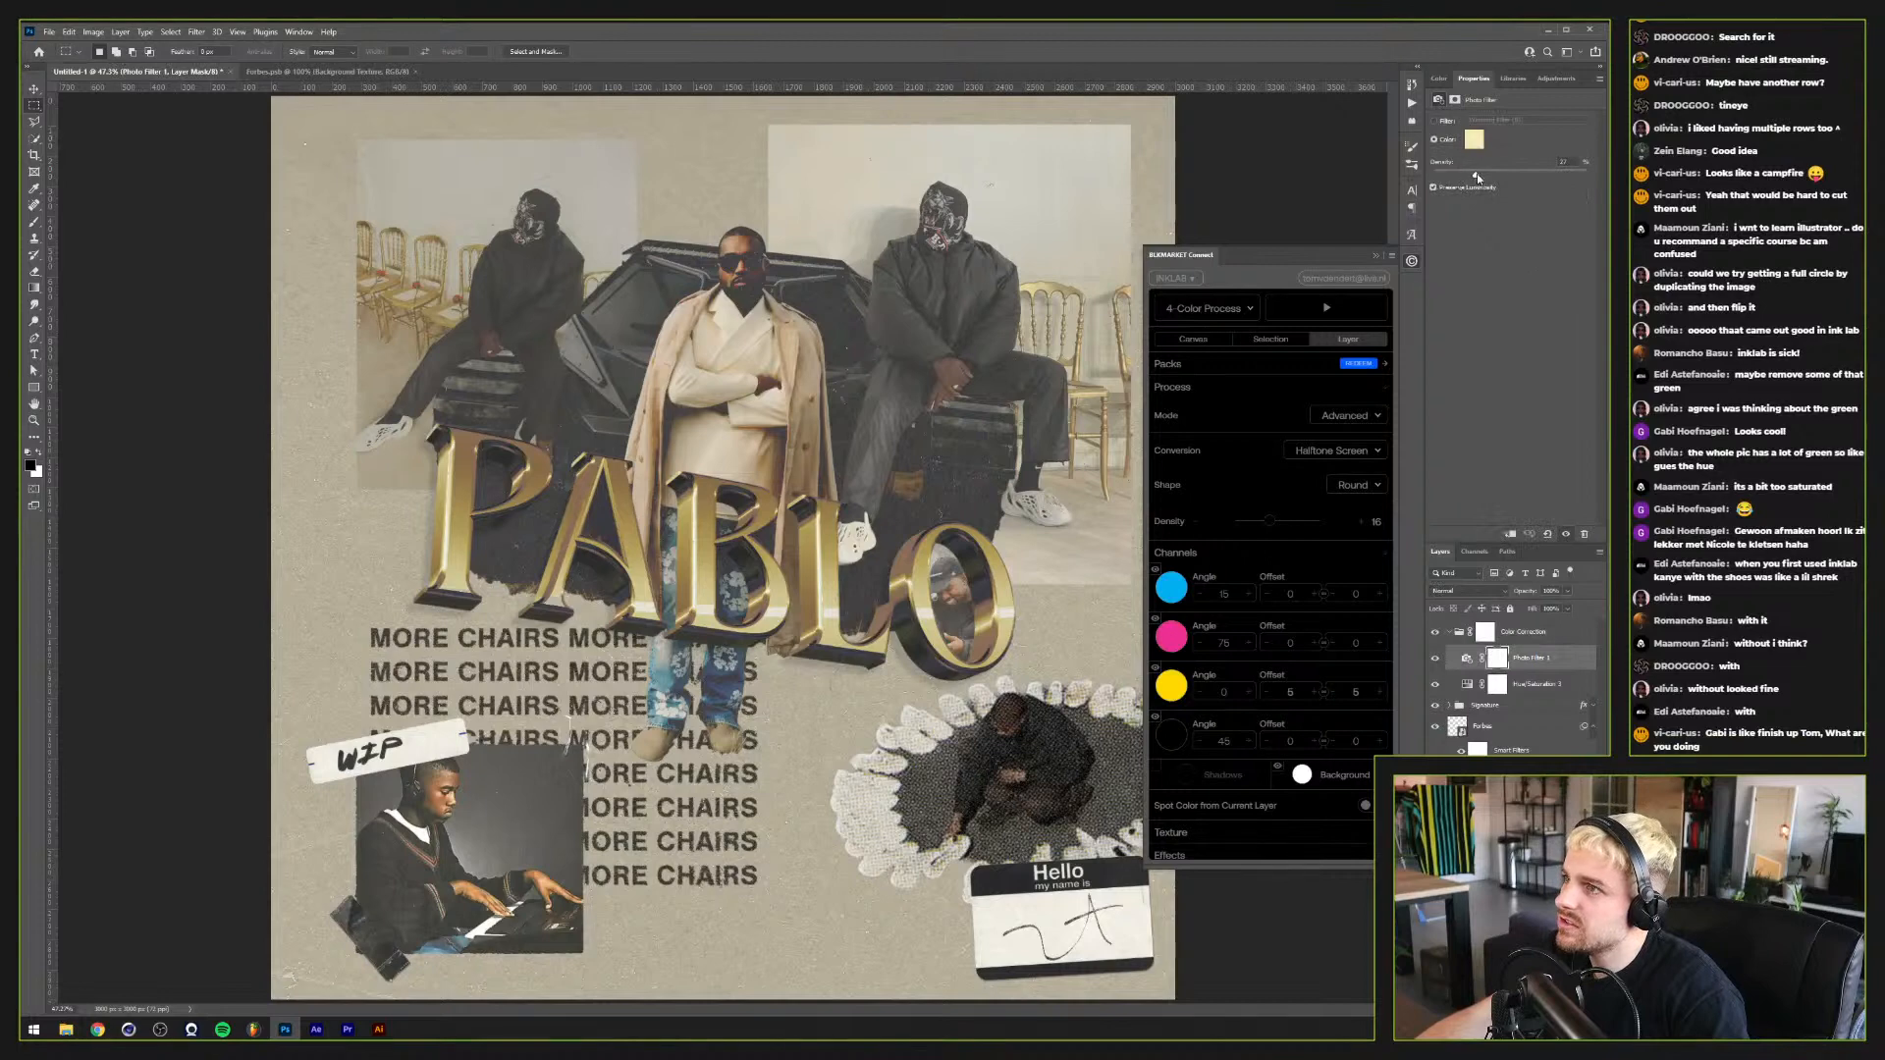
click(1474, 139)
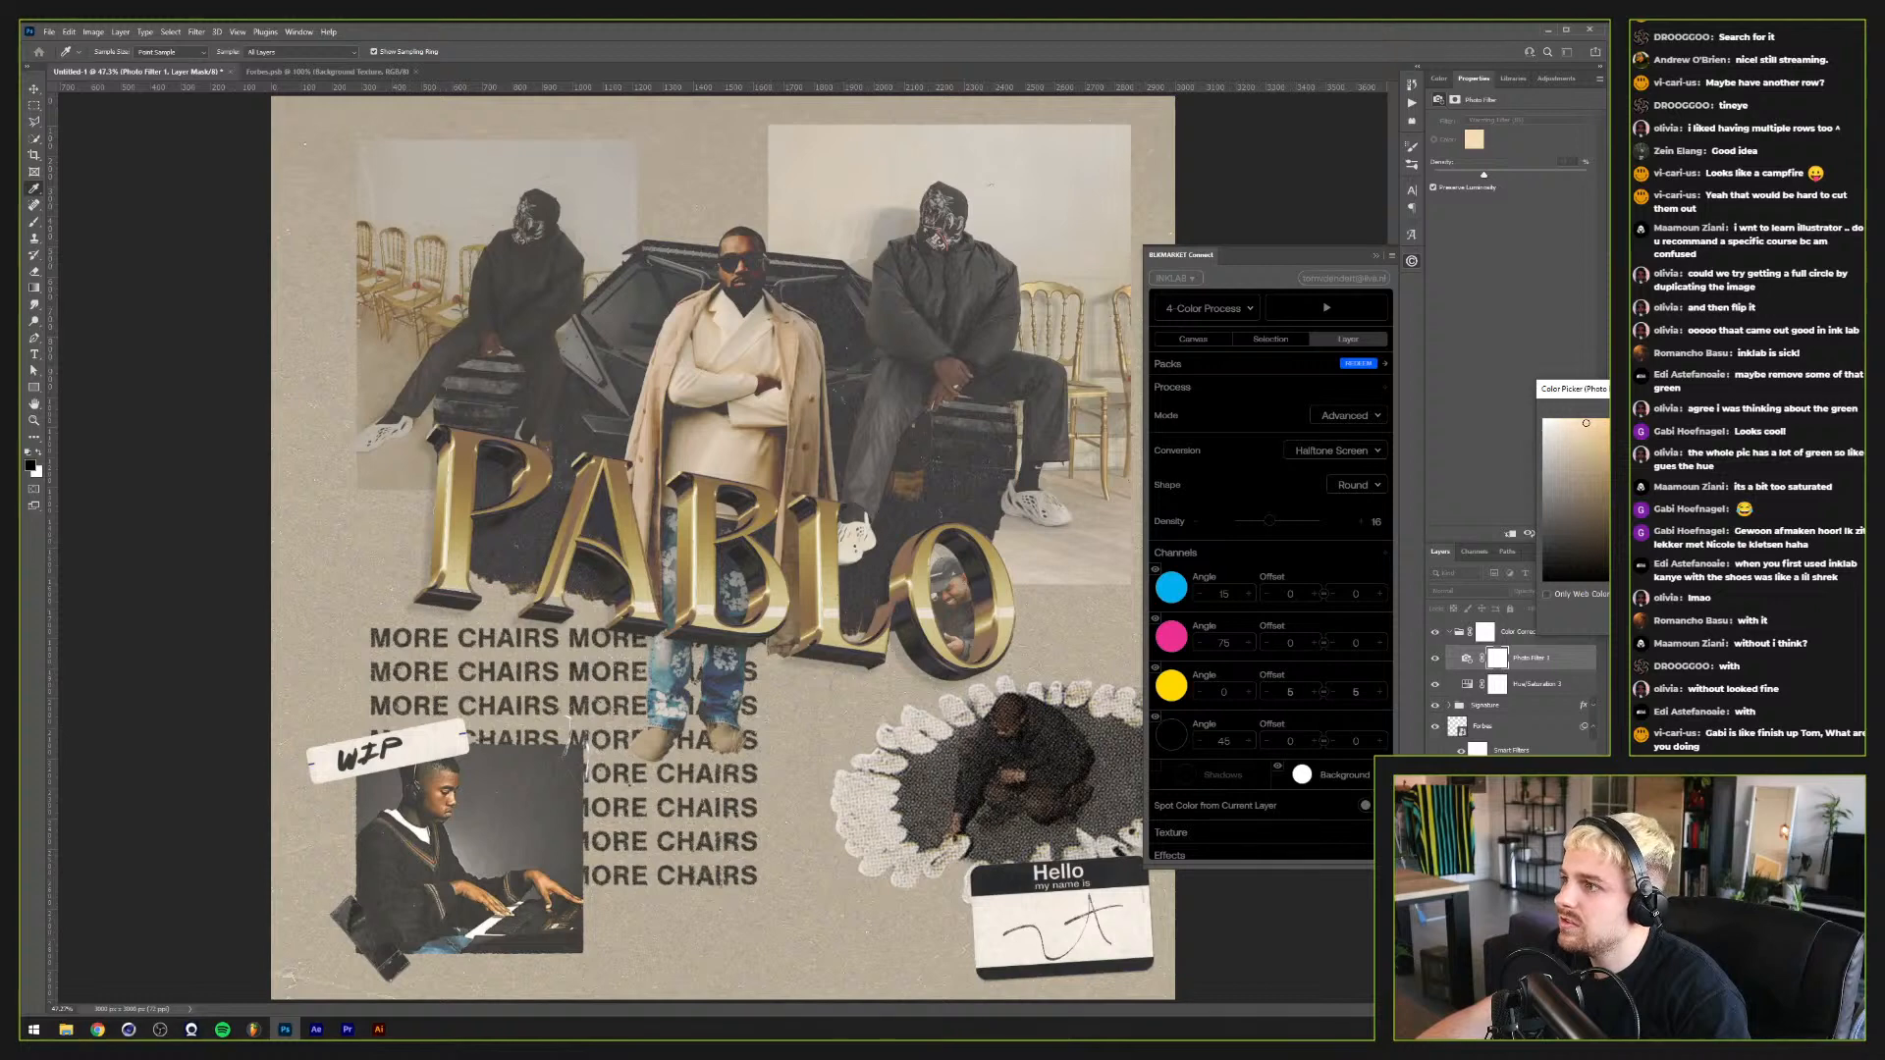
key(Return)
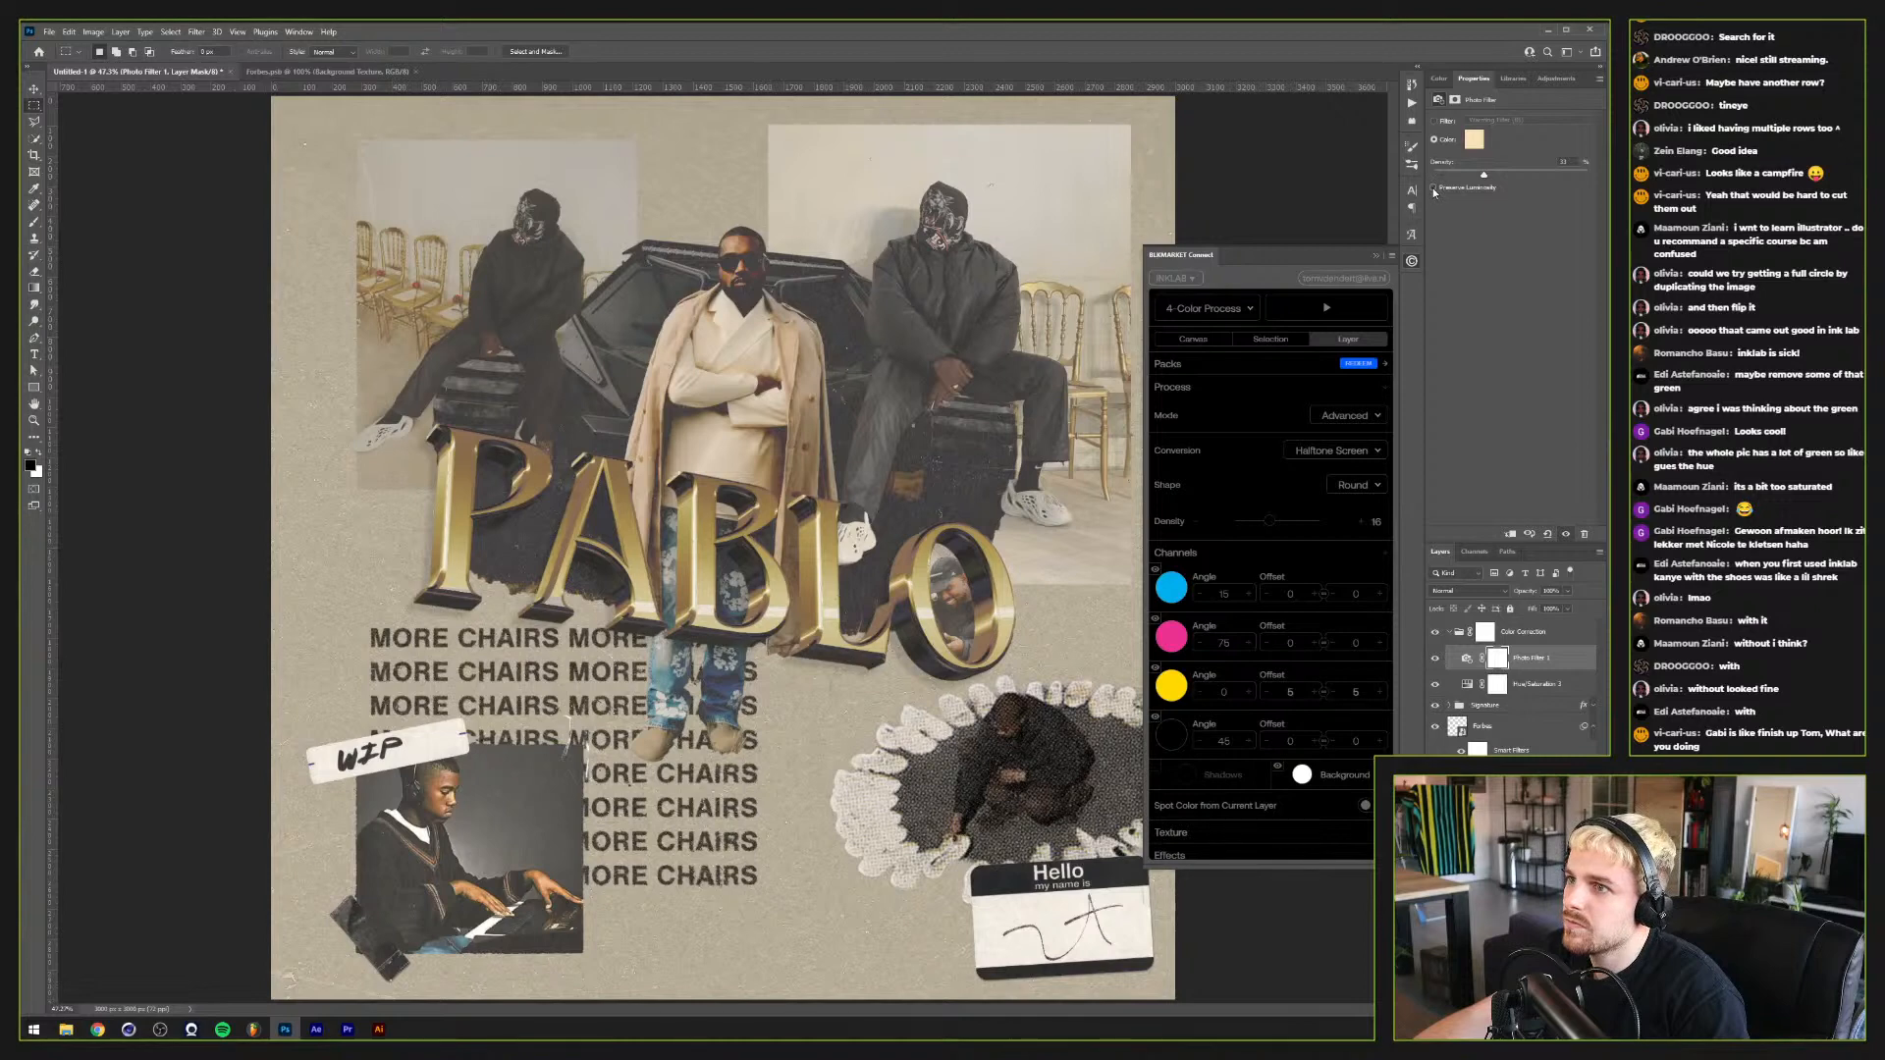
click(1436, 633)
click(1436, 633)
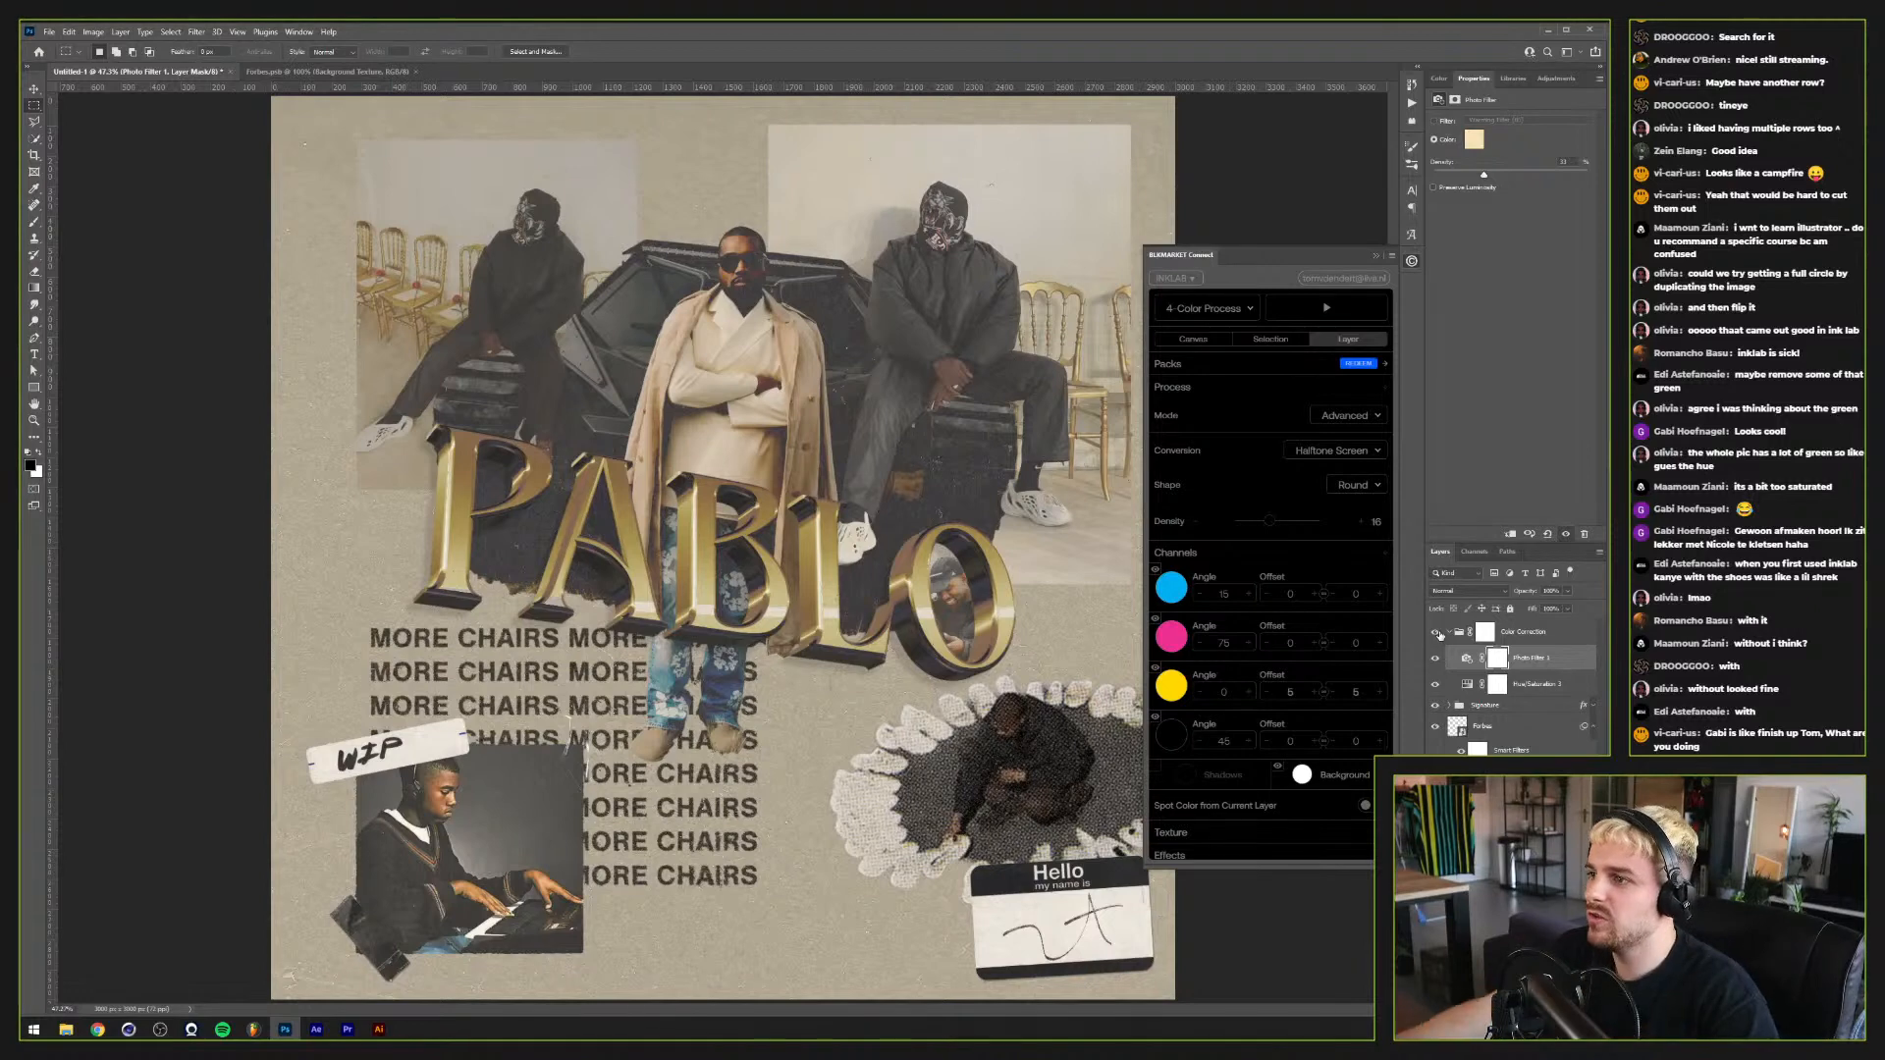
click(1449, 631)
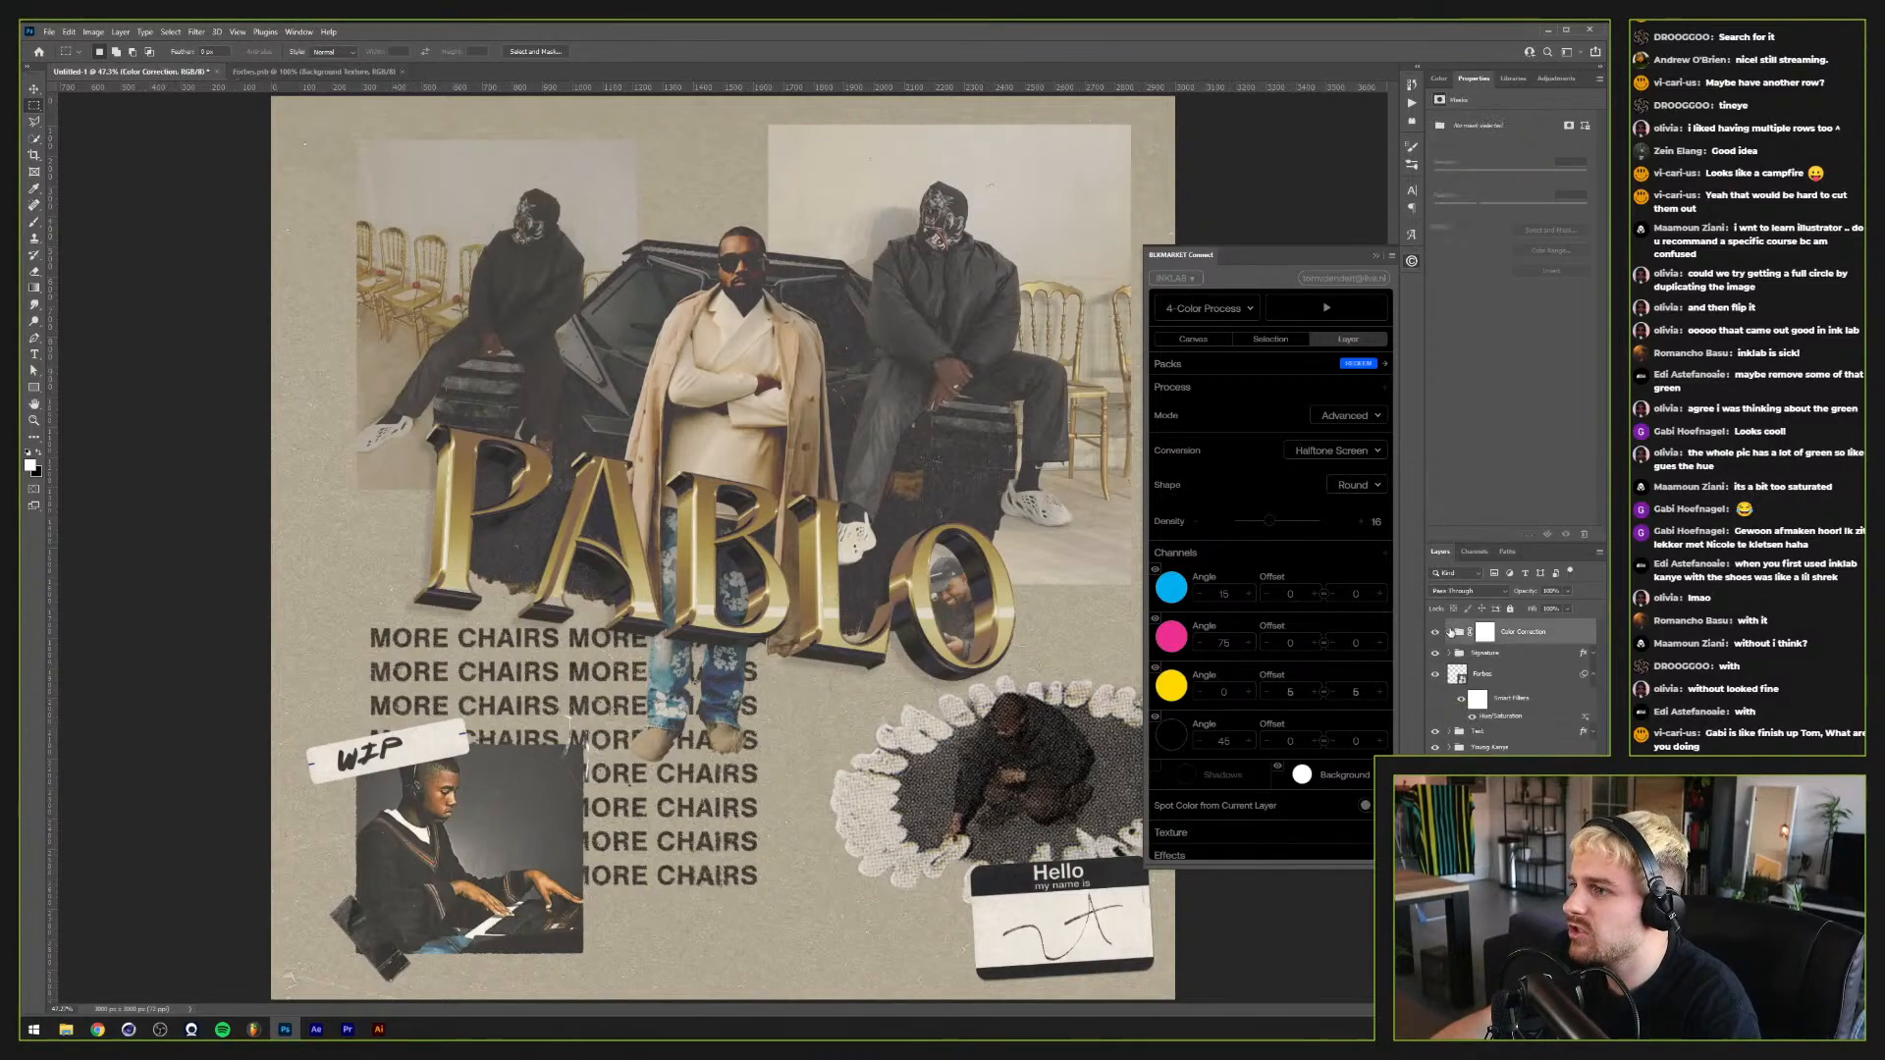
Step: Open the contents of the Forbes smart object and hide its existing Inklab 4-Color Process group
click(1449, 732)
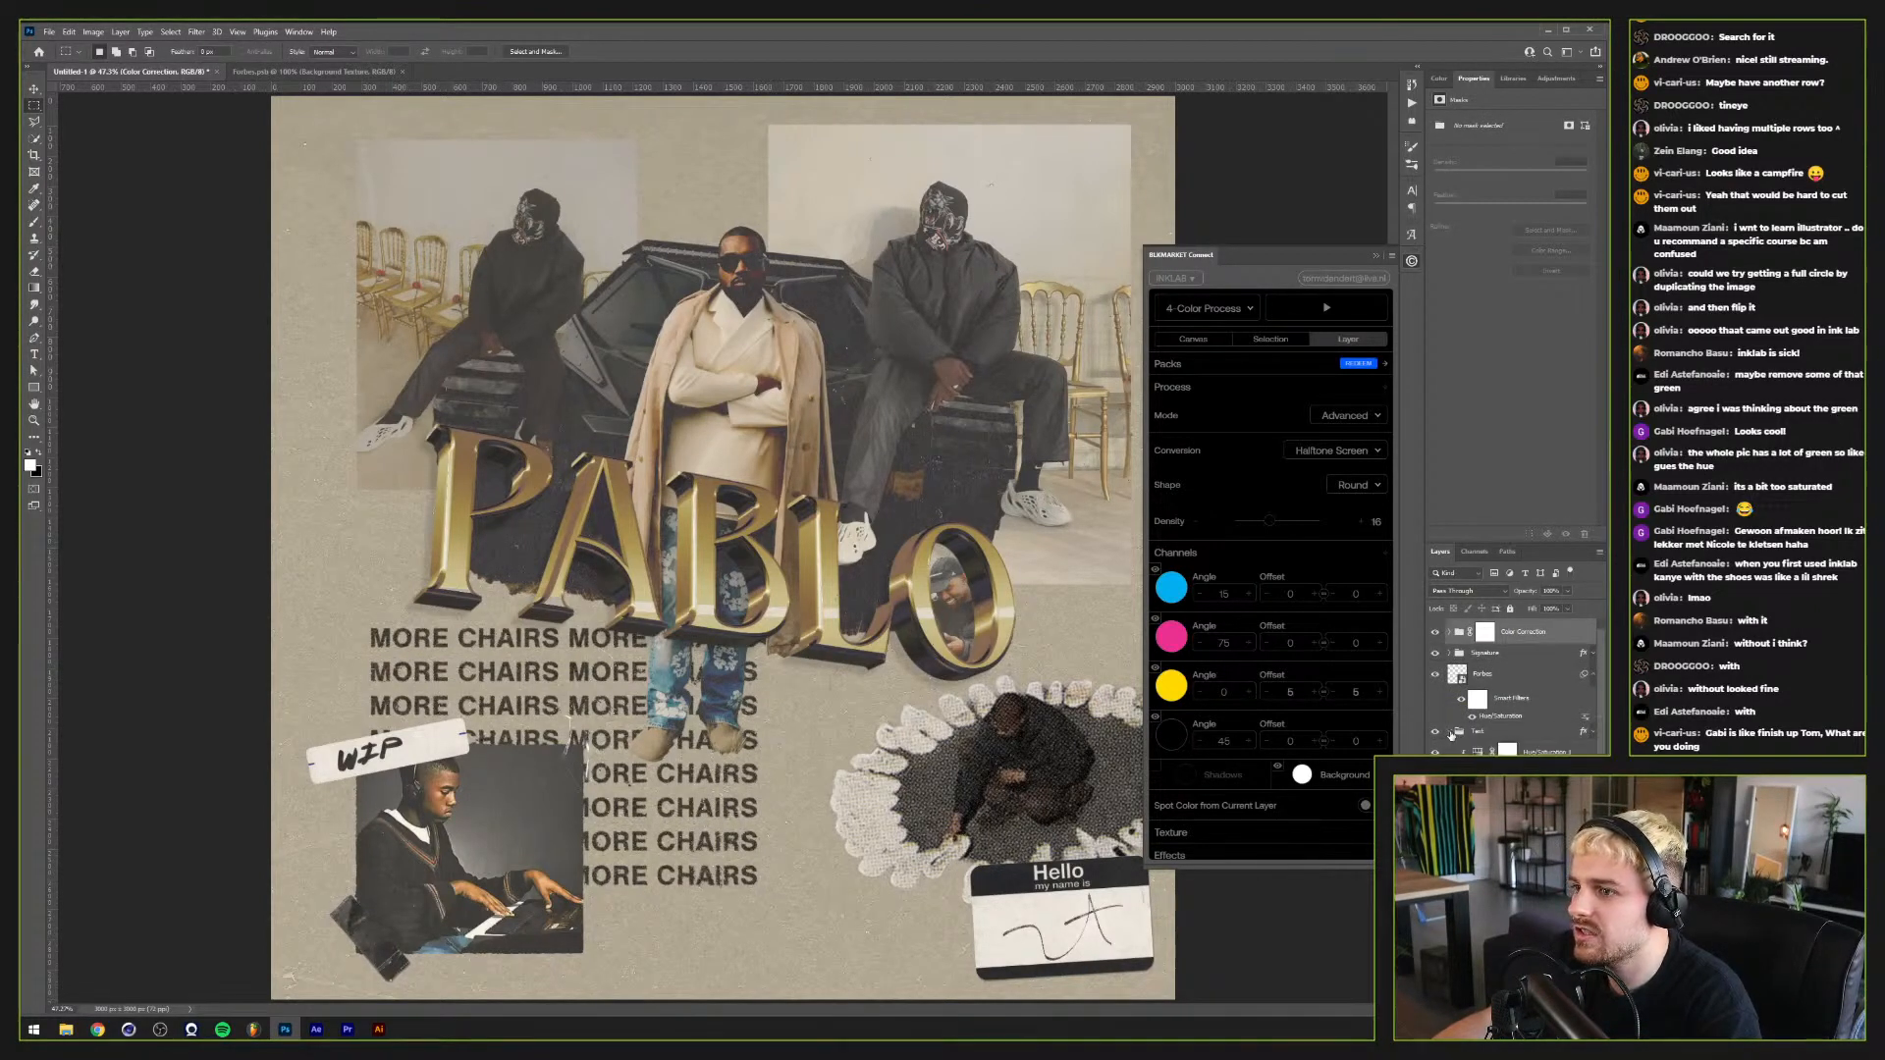
click(1450, 732)
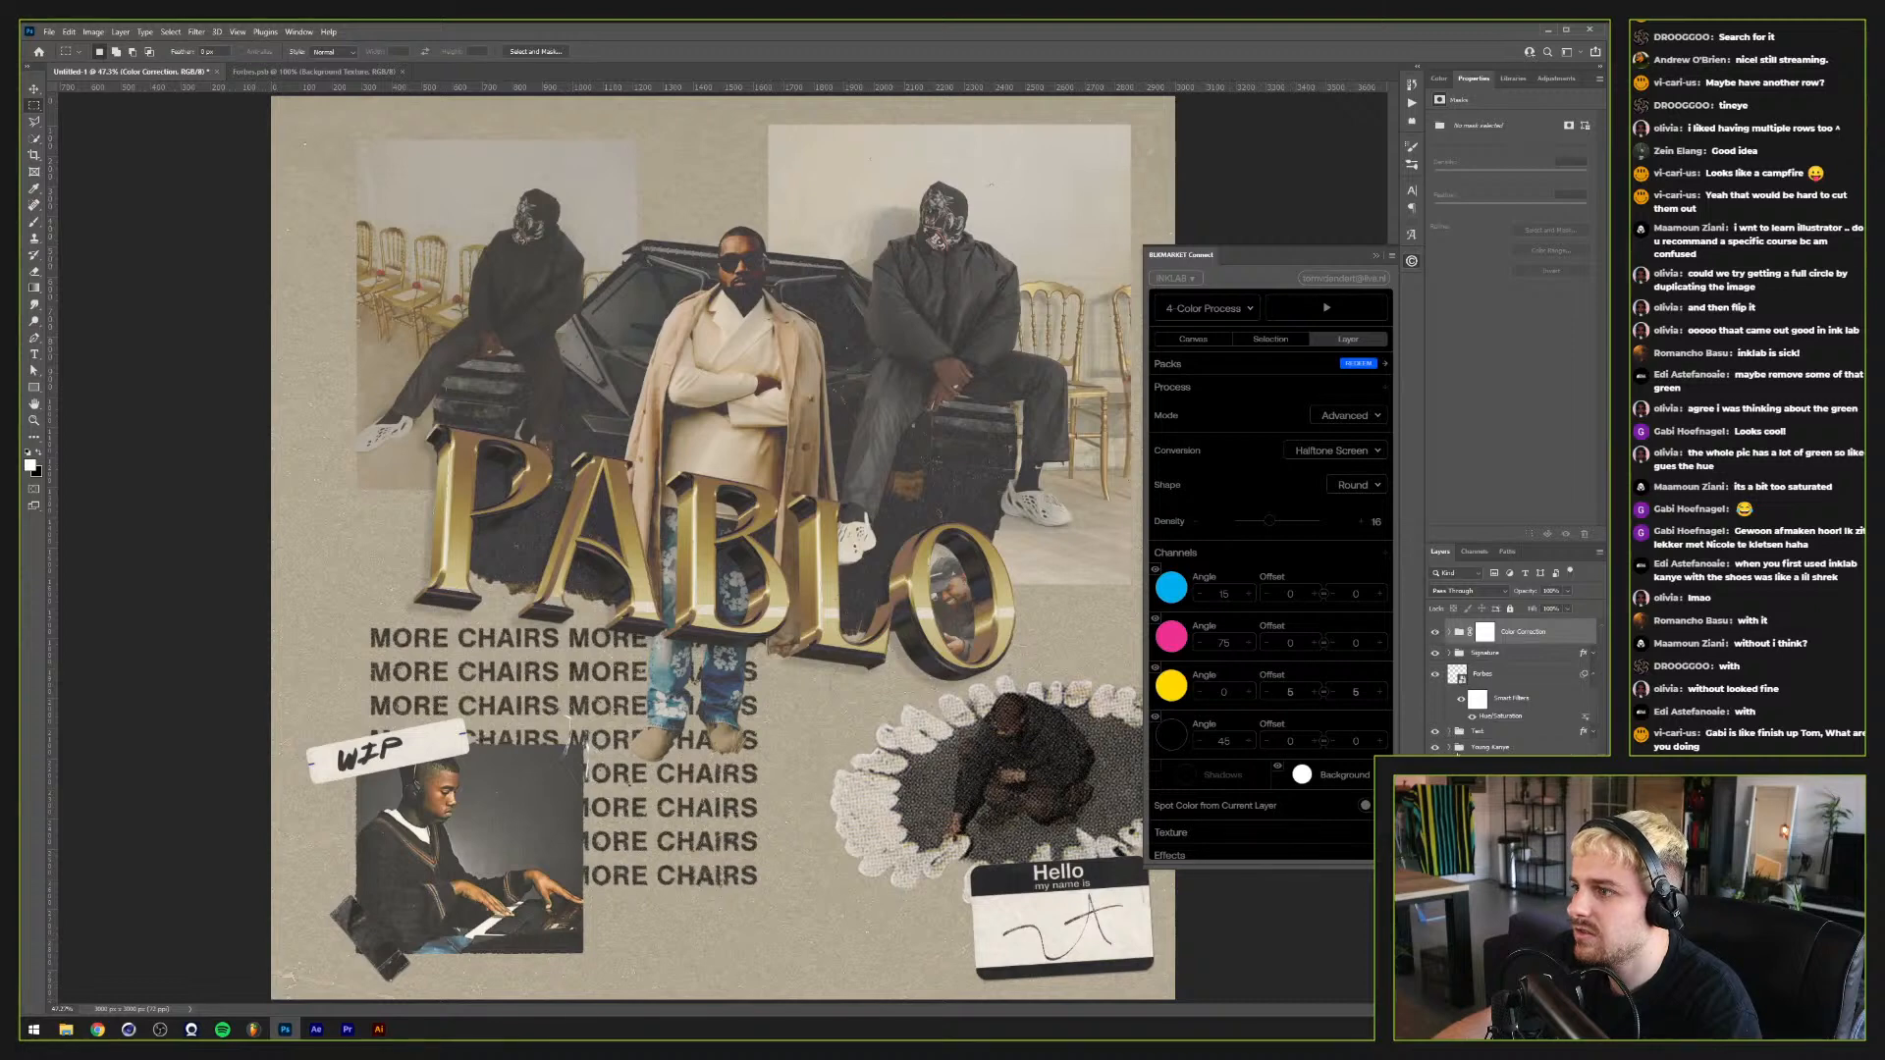
double_click(1456, 676)
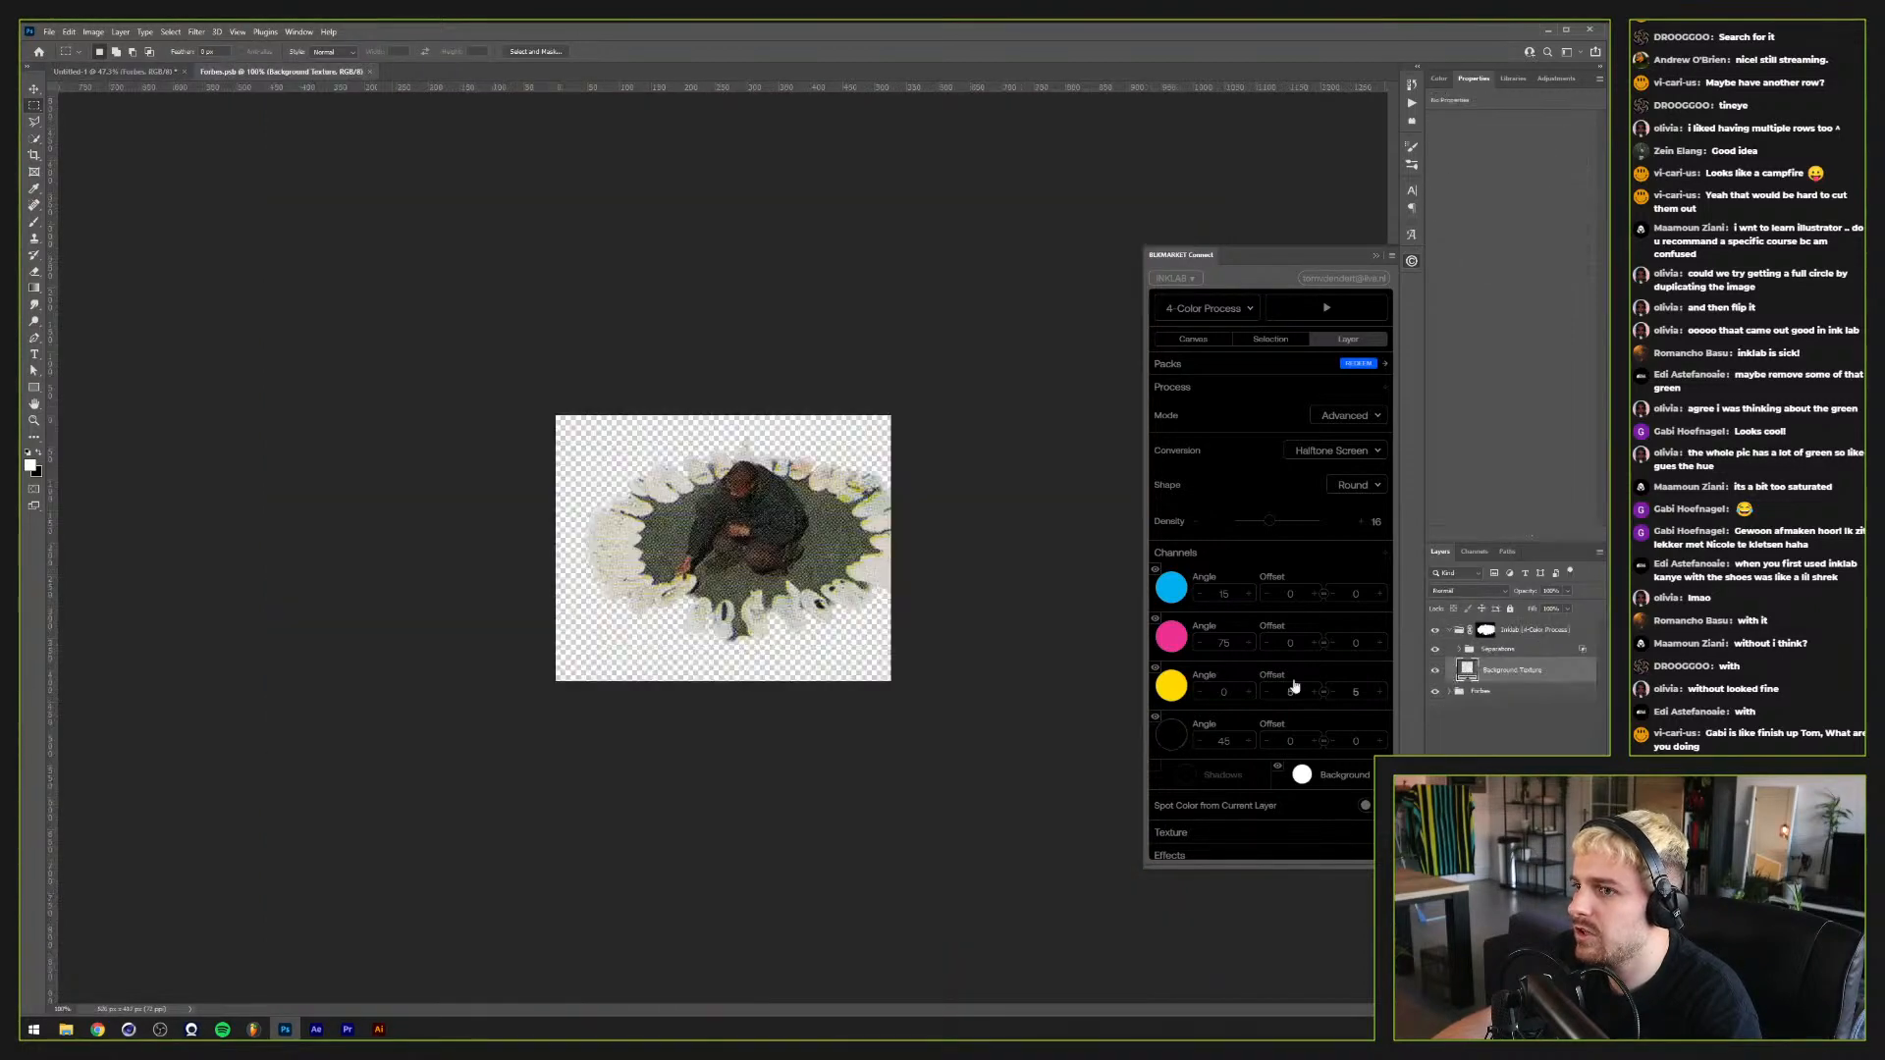
click(1437, 631)
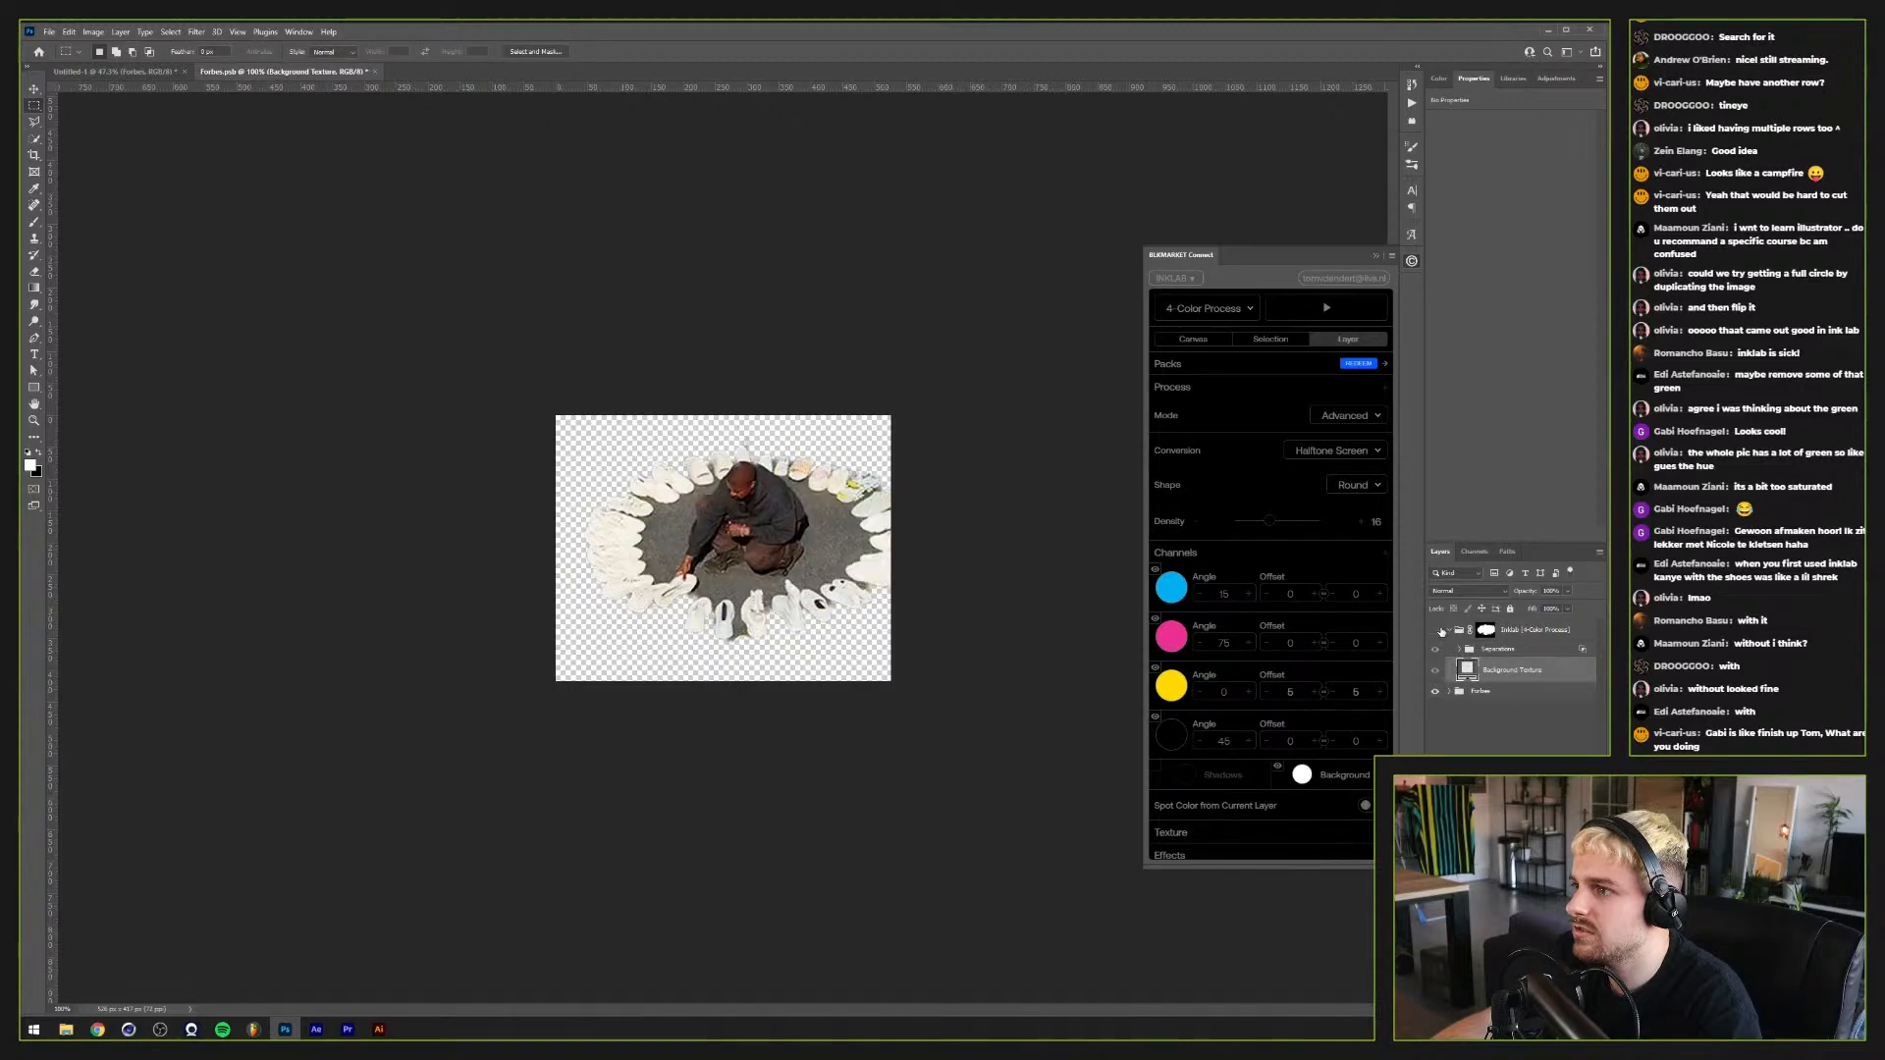
Step: Run the 4-Color Process halftone on the Forbes group with density 27 and the Fine Grain Paper texture
click(1531, 626)
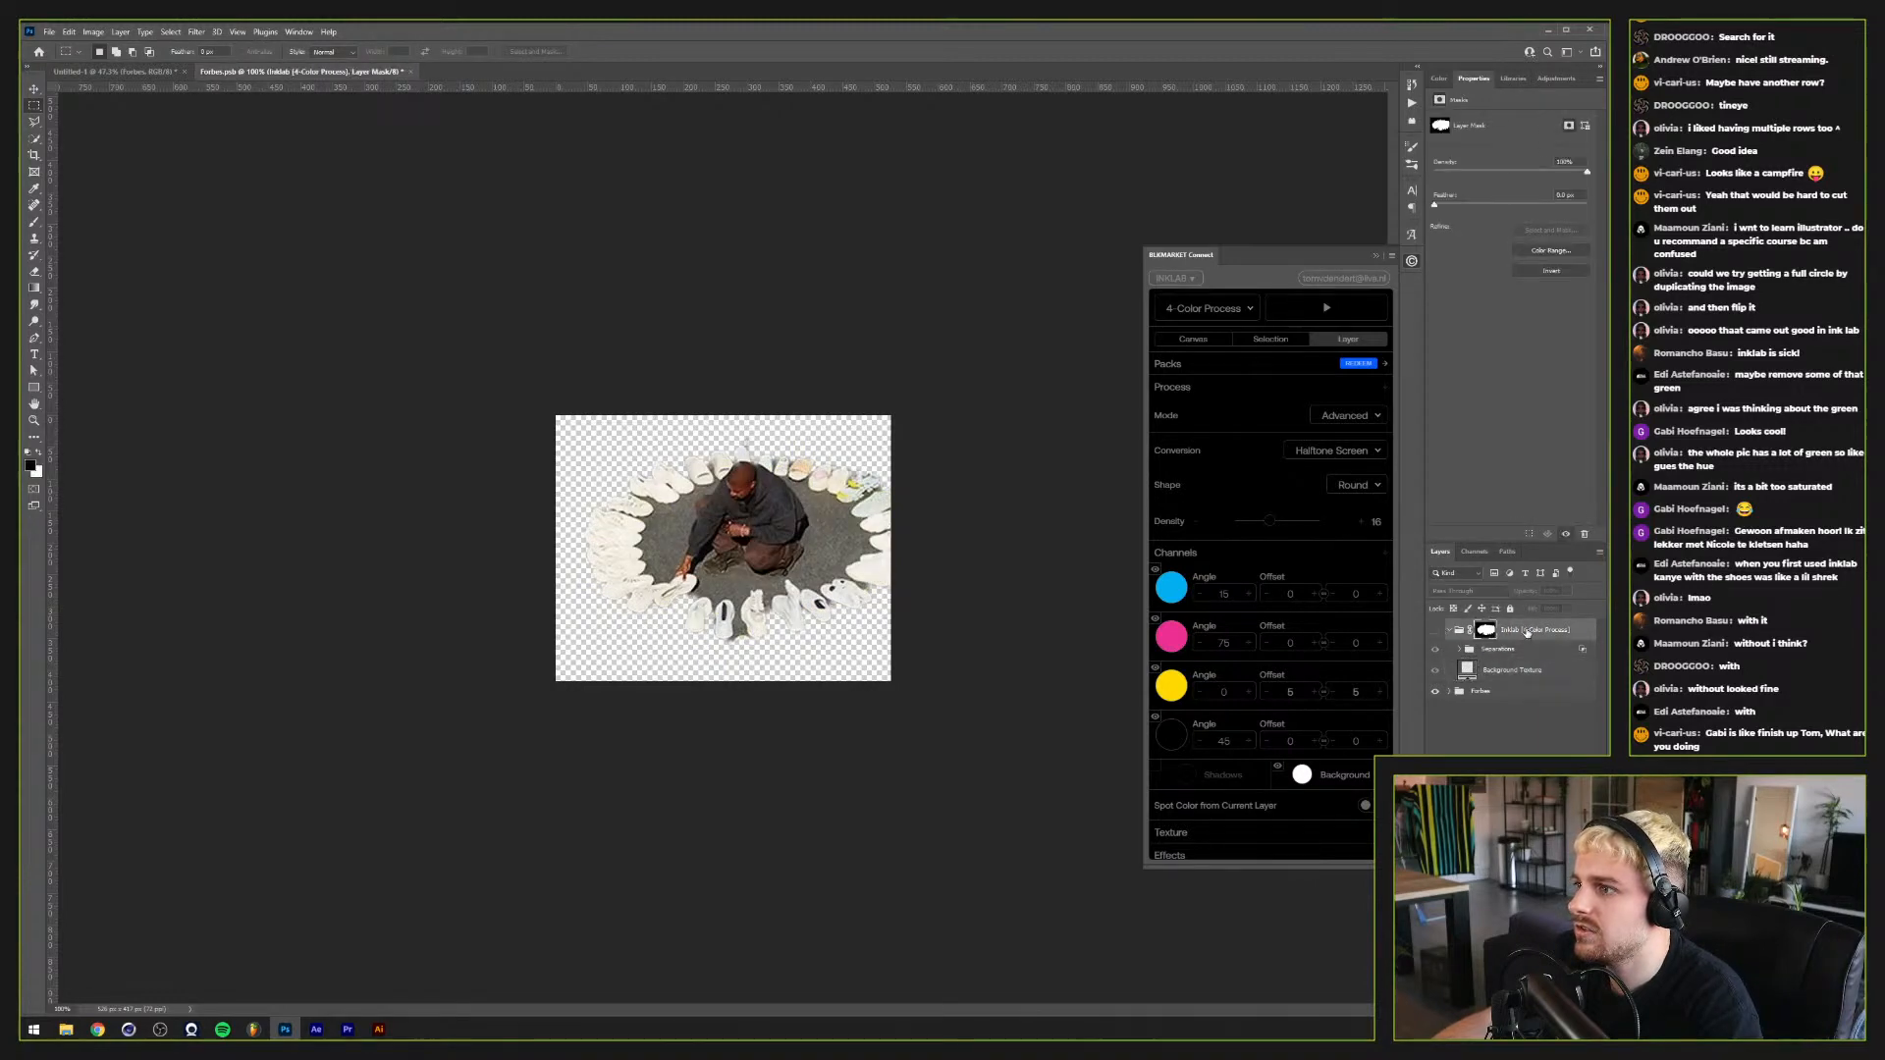
click(1217, 344)
click(1327, 342)
click(1483, 693)
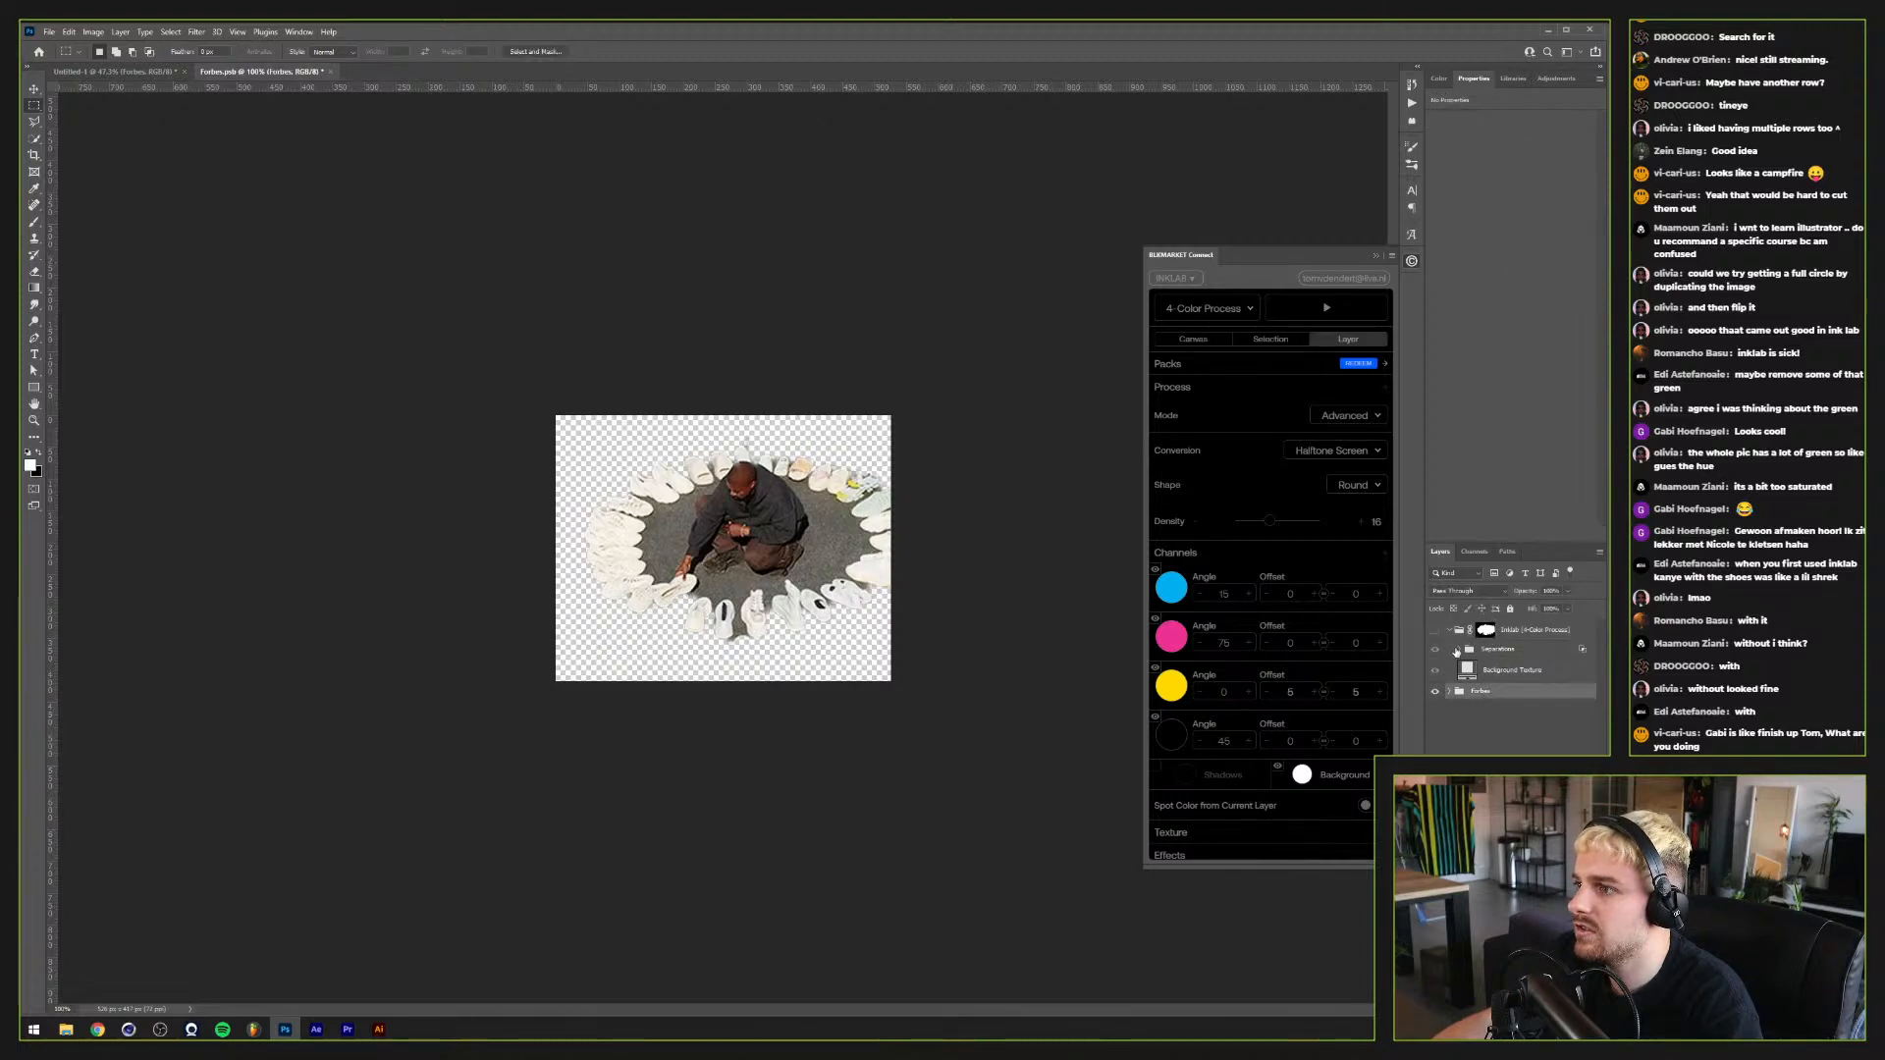
drag(1272, 520, 1289, 521)
click(1187, 833)
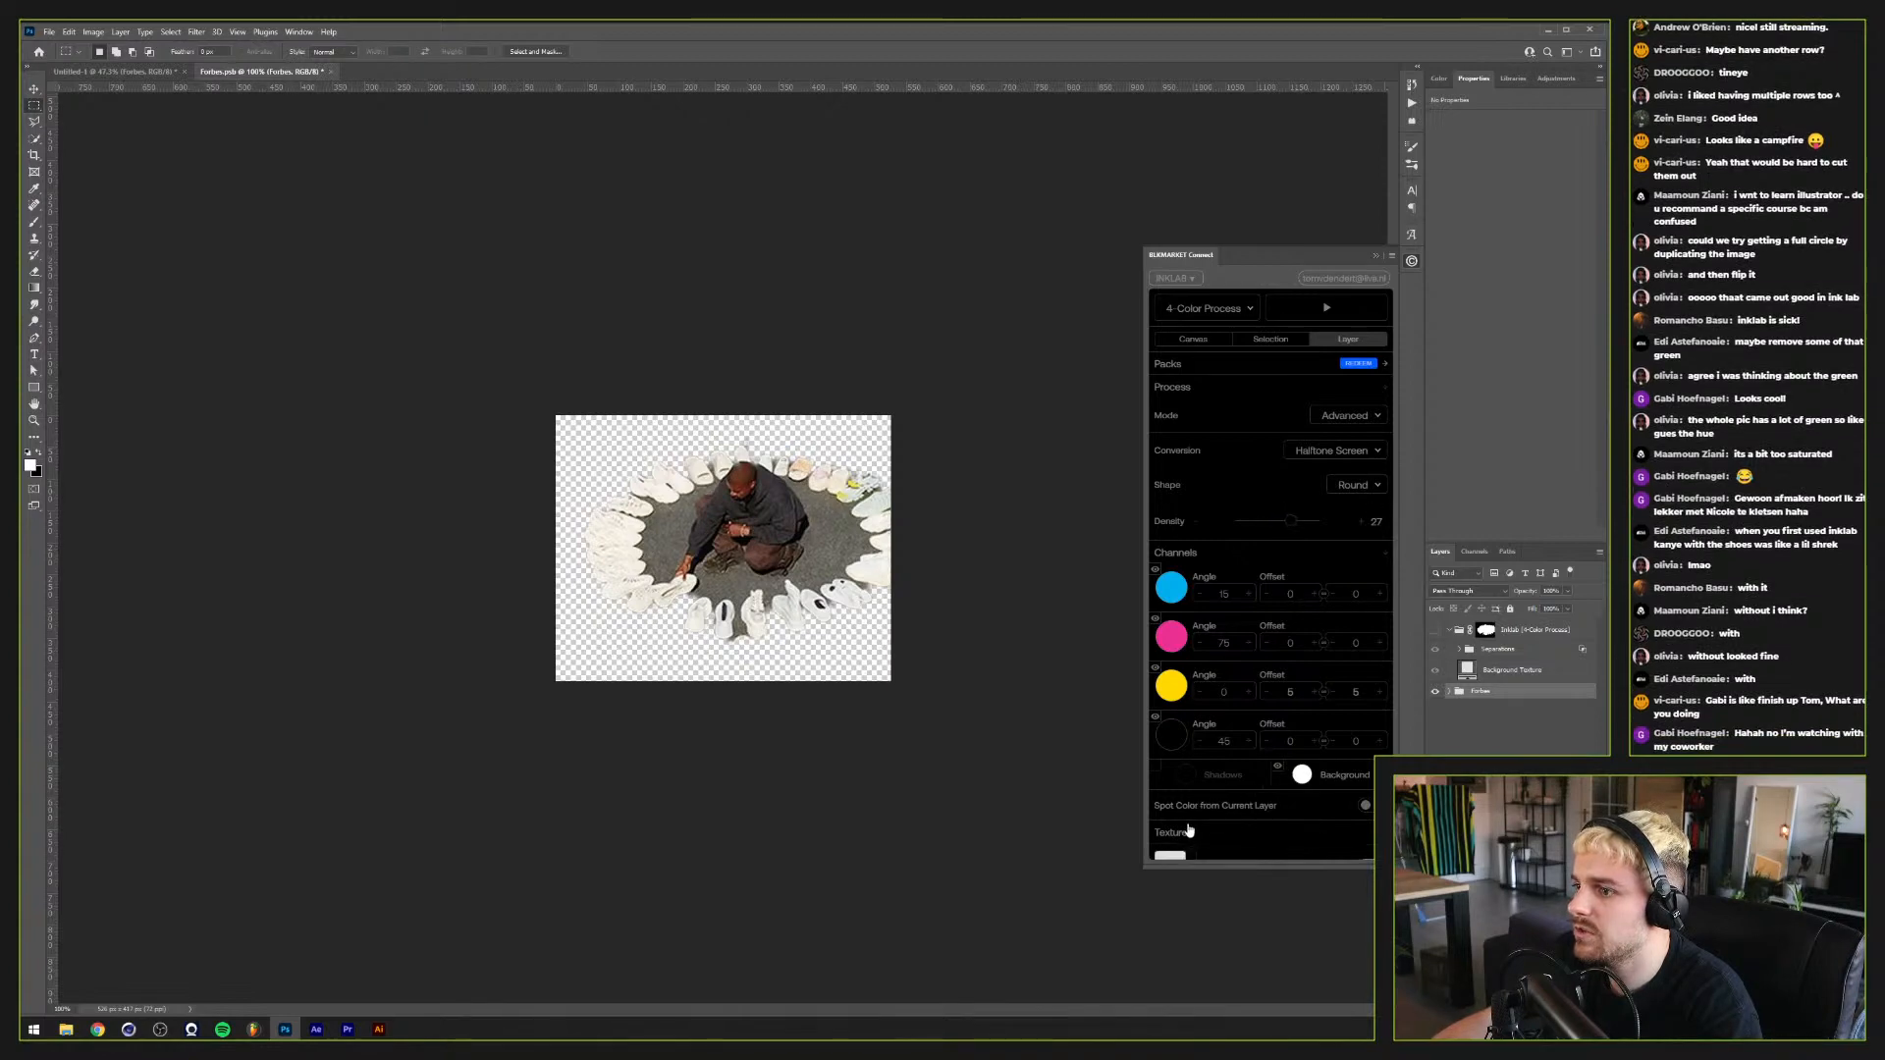
scroll(1188, 815, down, 3)
click(1191, 740)
click(1234, 780)
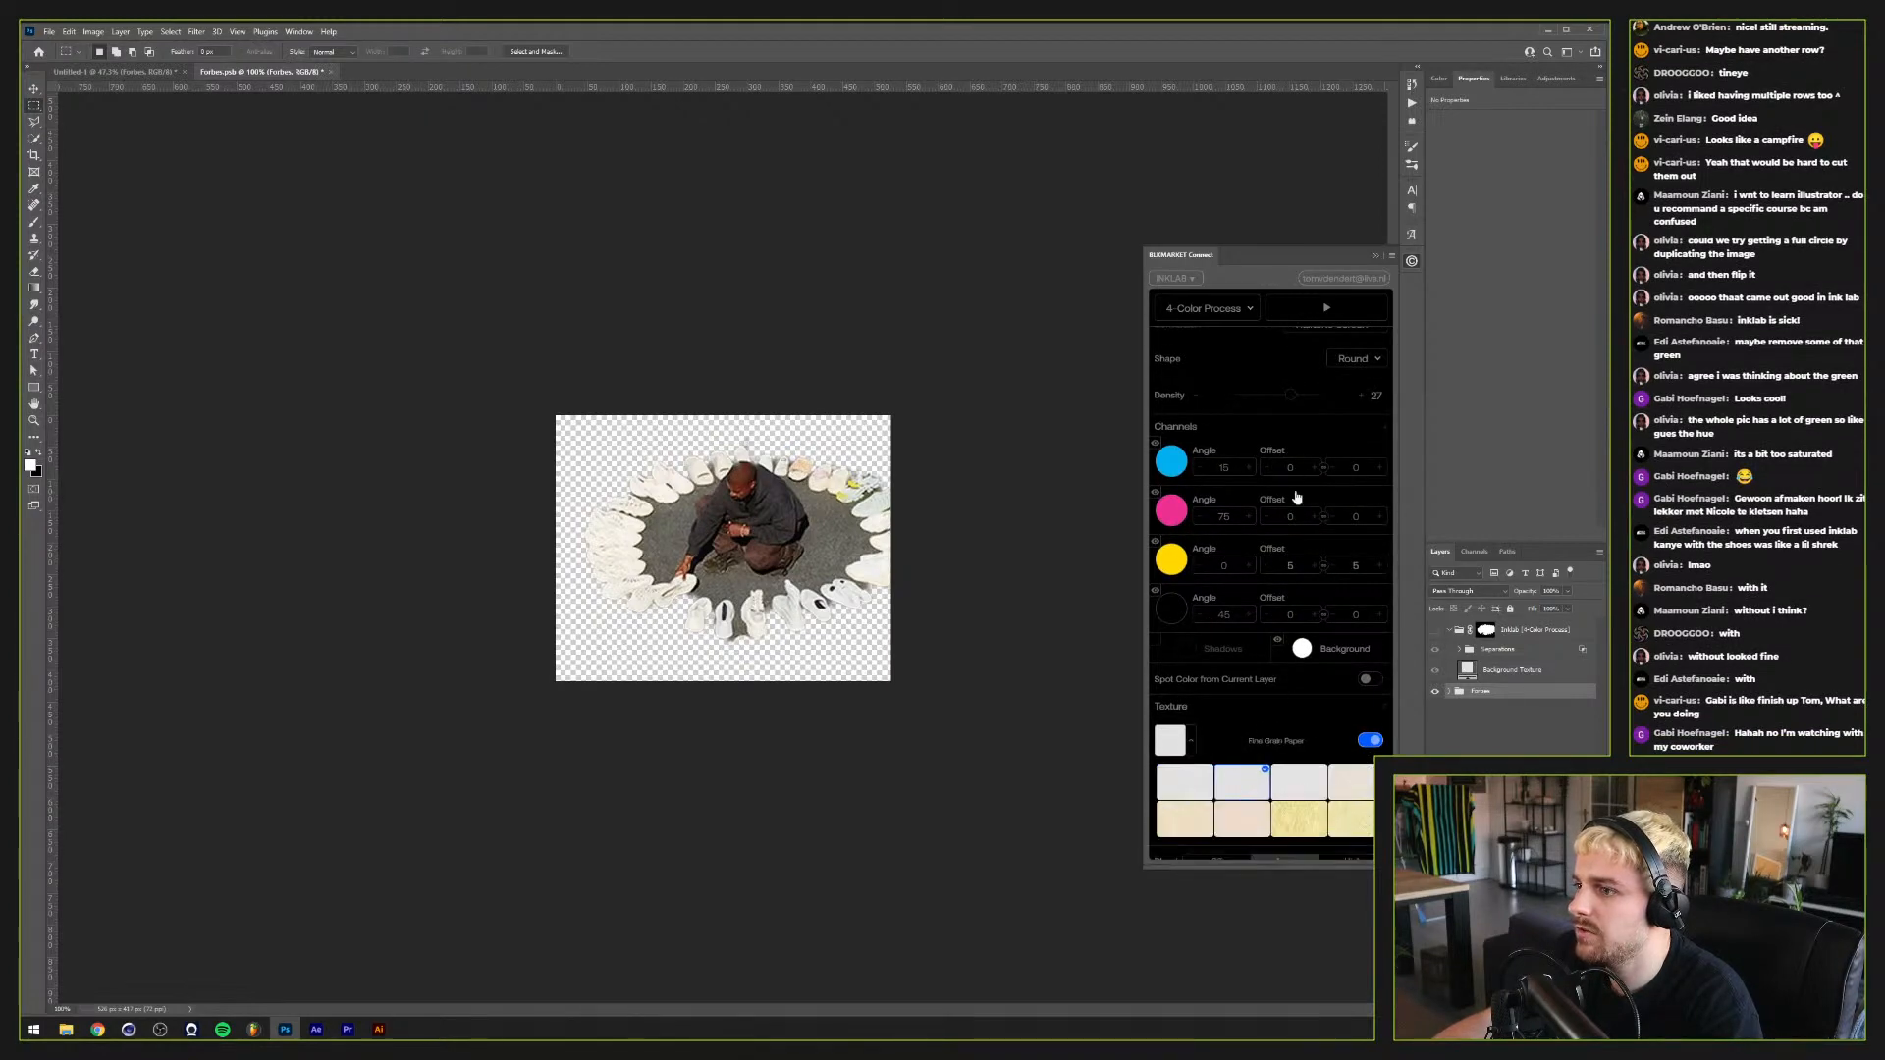
click(1315, 306)
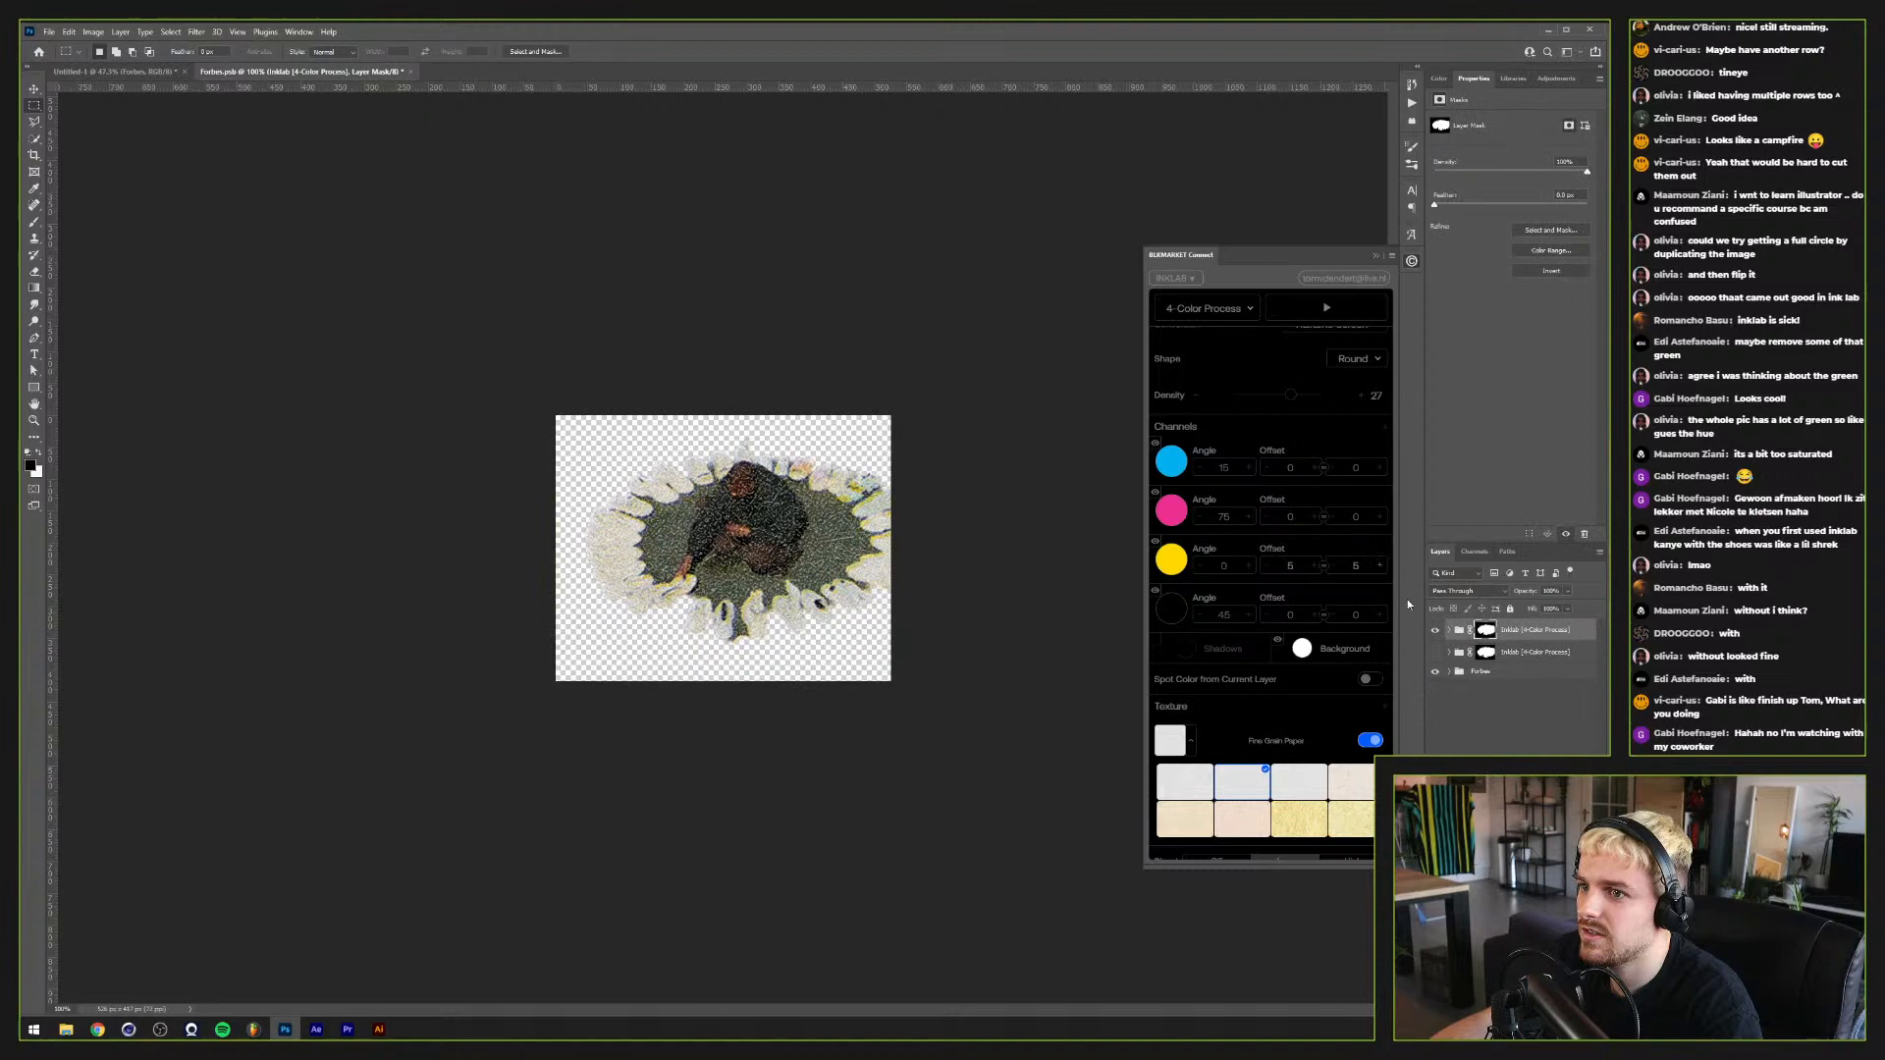
Step: Reduce the pattern scale of the new Inklab group's Background Texture and collapse the halftone plugin
click(1450, 630)
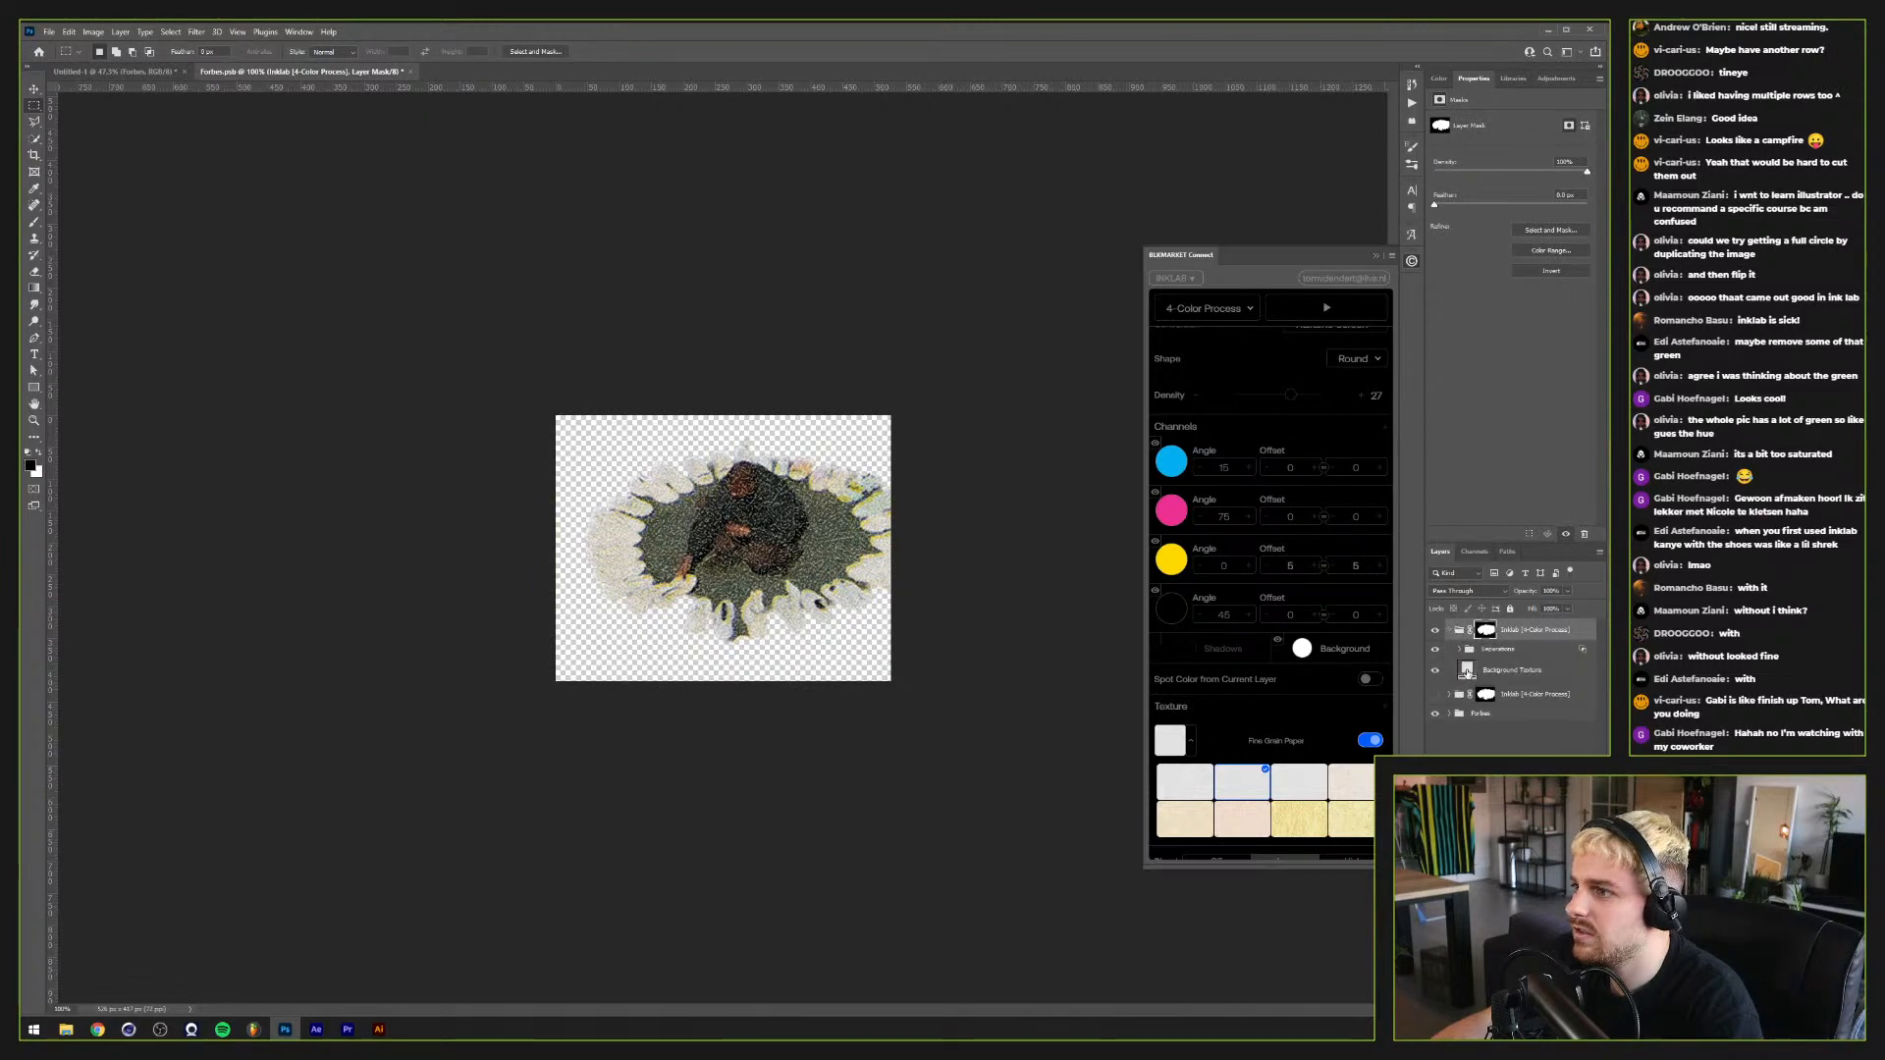
double_click(1466, 671)
key(shift+Down)
key(shift+Down)
key(shift+Down)
key(shift+Down)
key(shift+Down)
key(shift+Down)
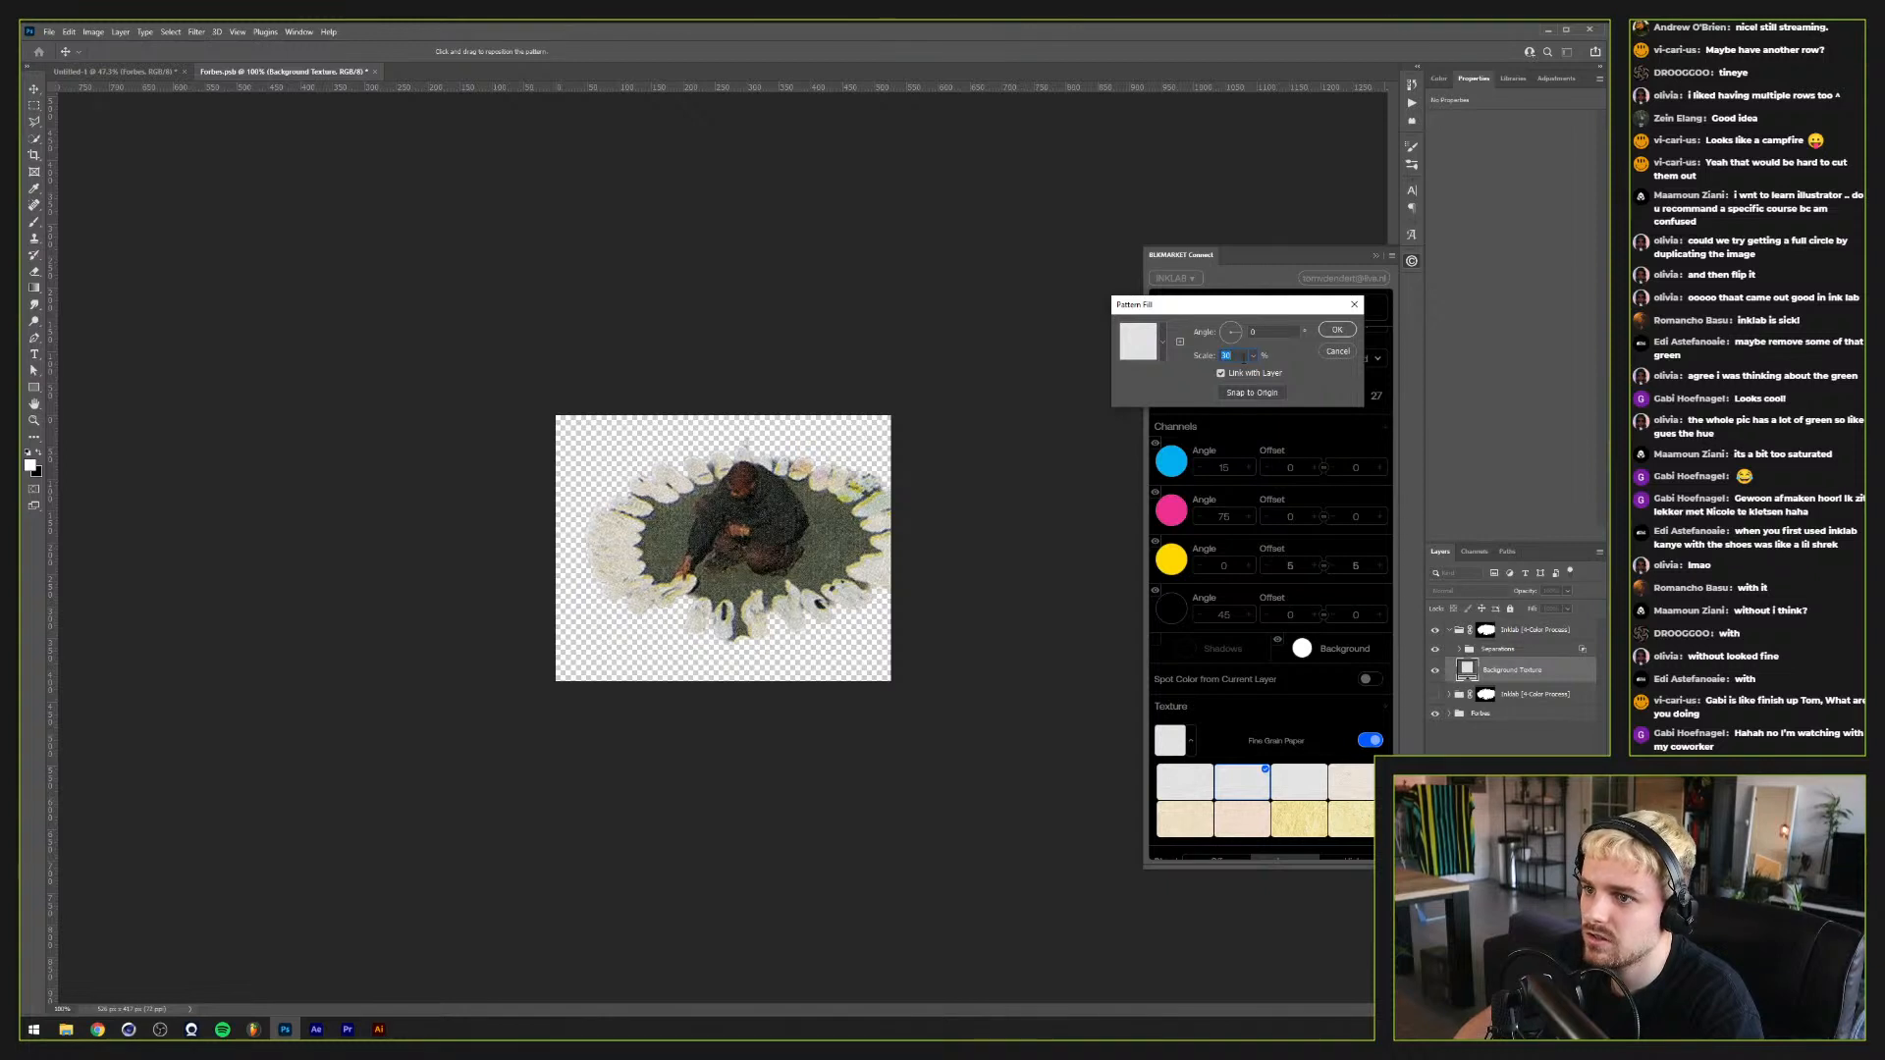
key(Return)
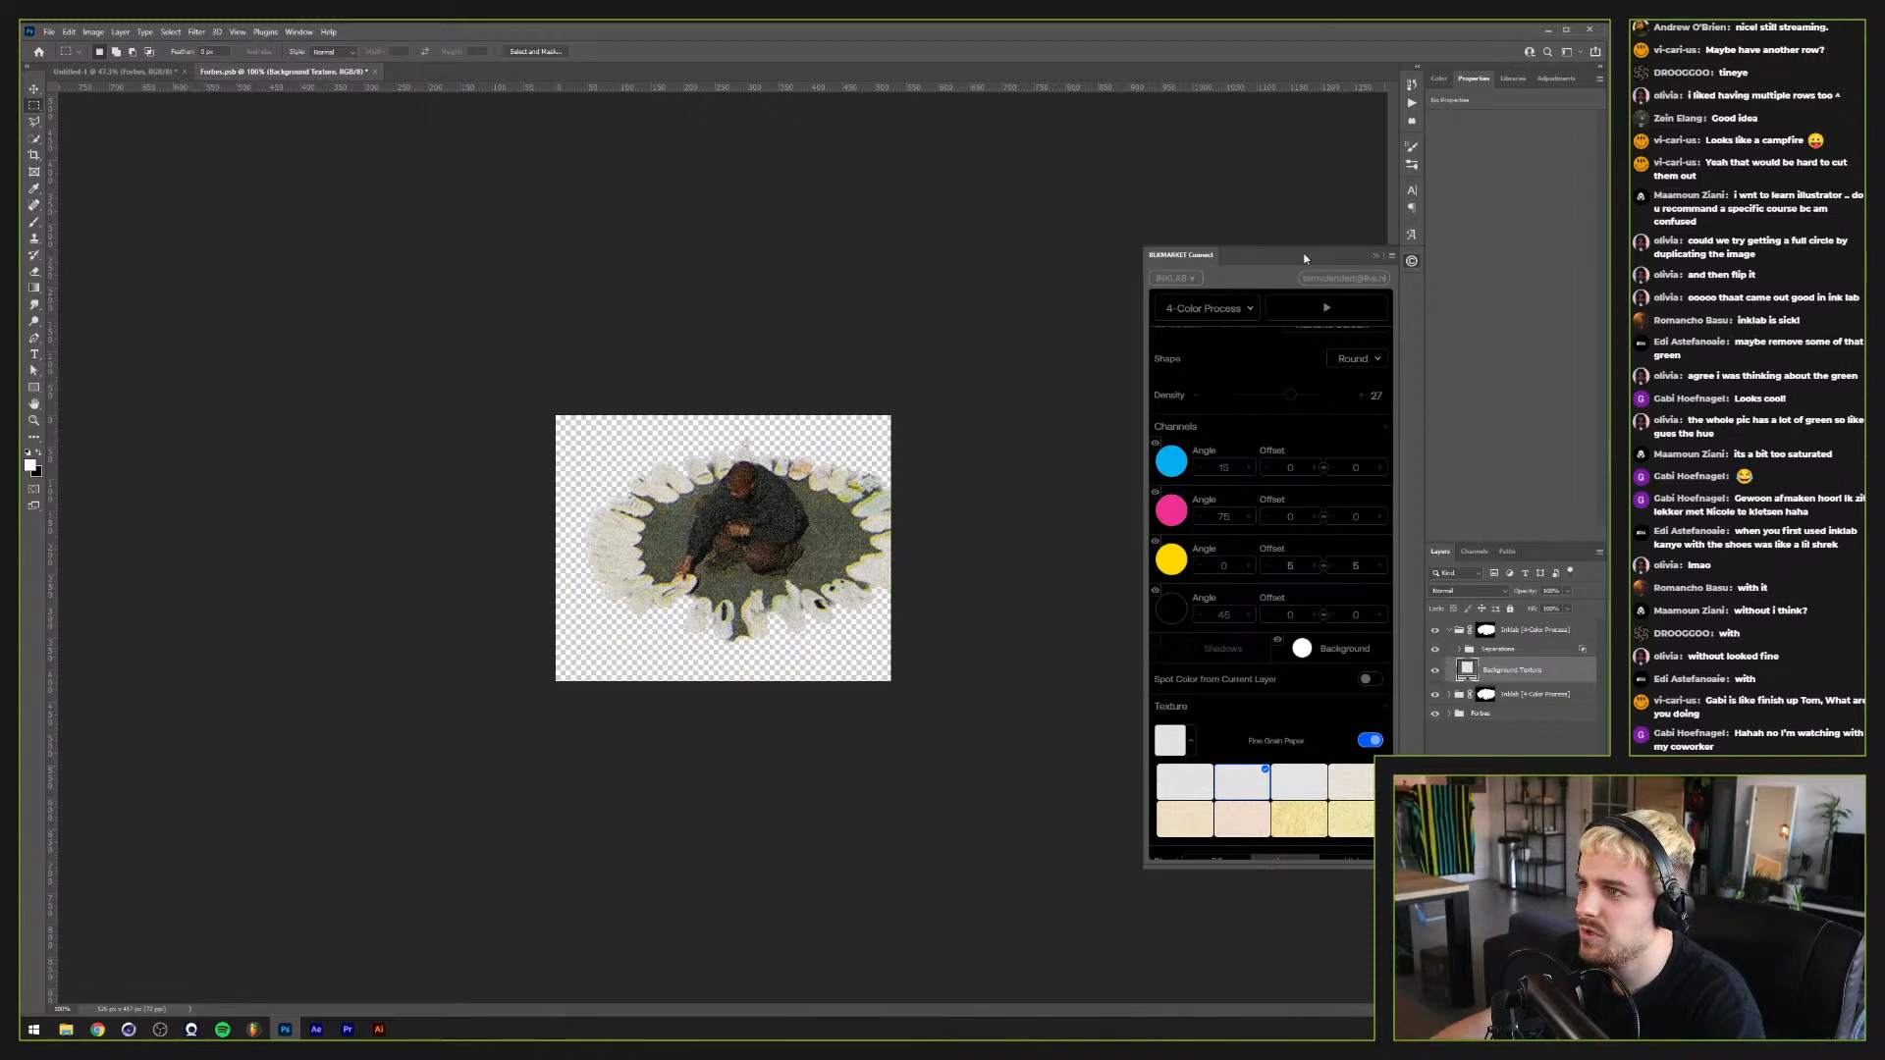
click(1375, 257)
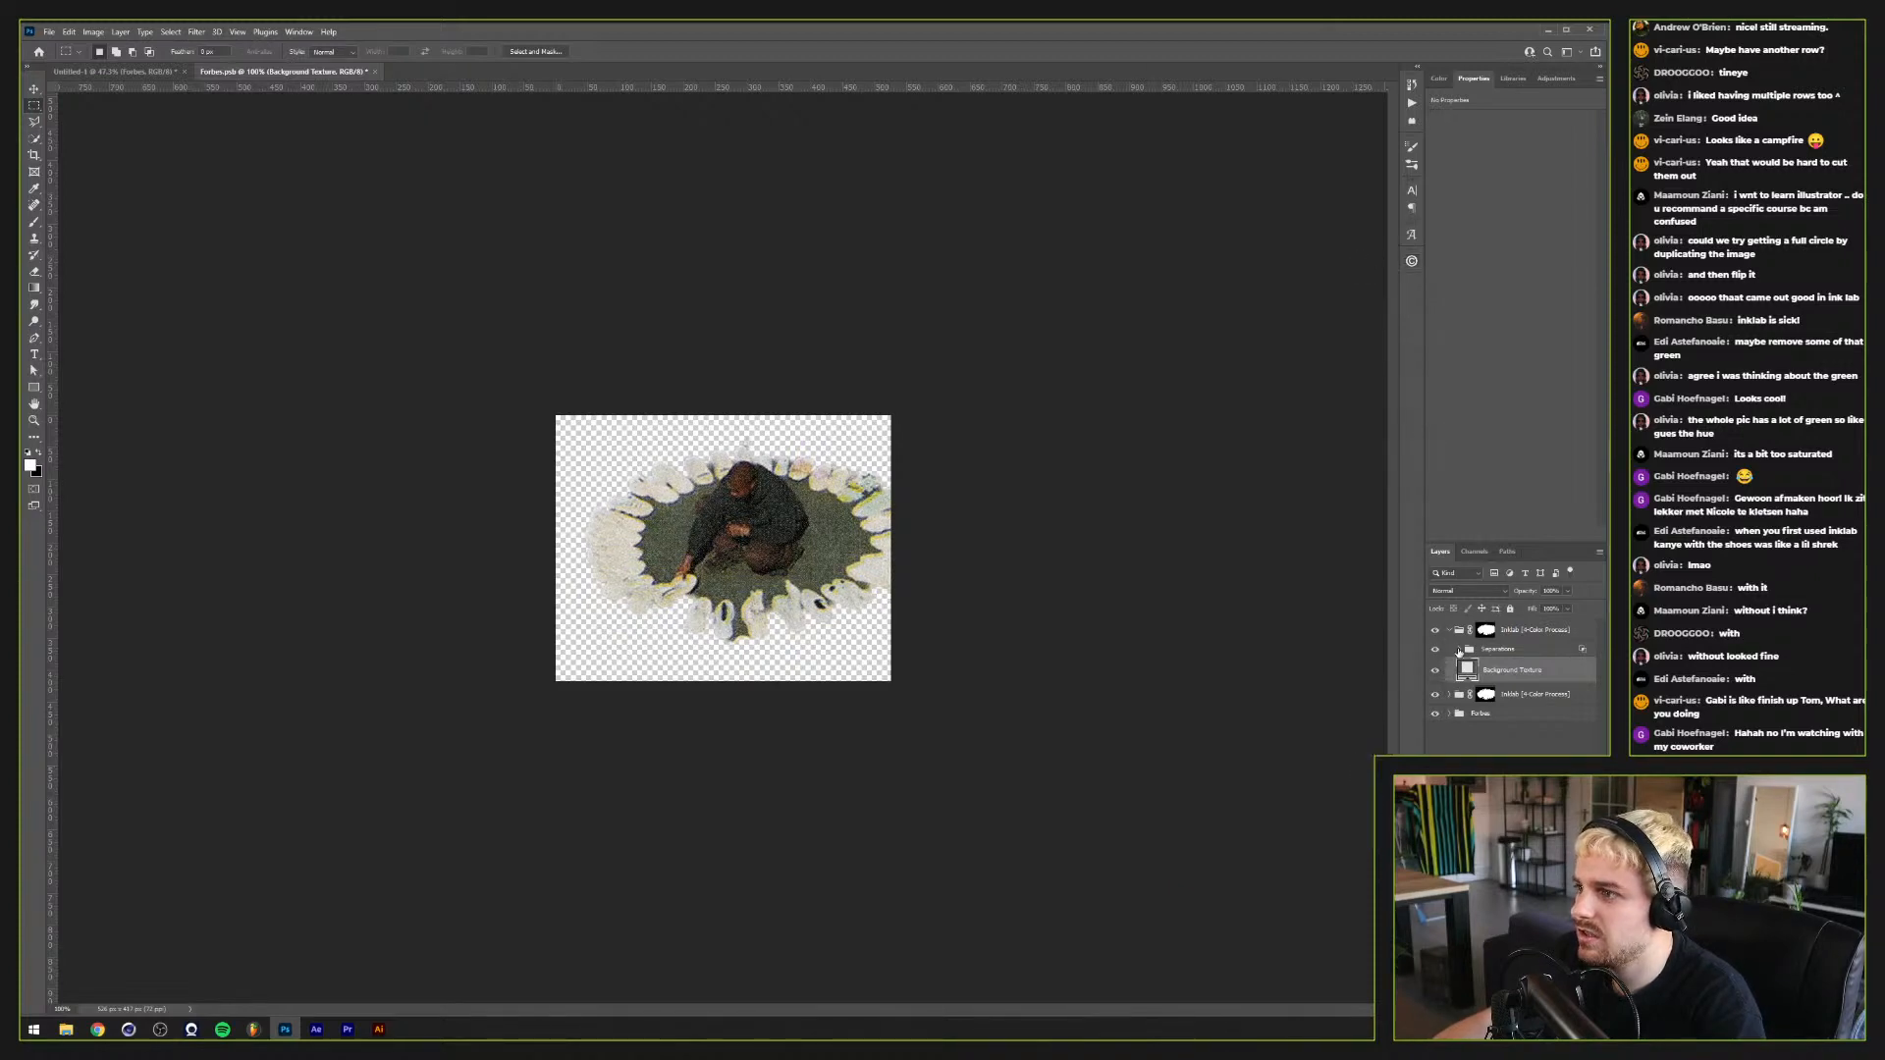
Step: Try the halftone separations' visibility one by one, leave the cyan one hidden, and save and close the Forbes document
click(1459, 650)
click(1434, 696)
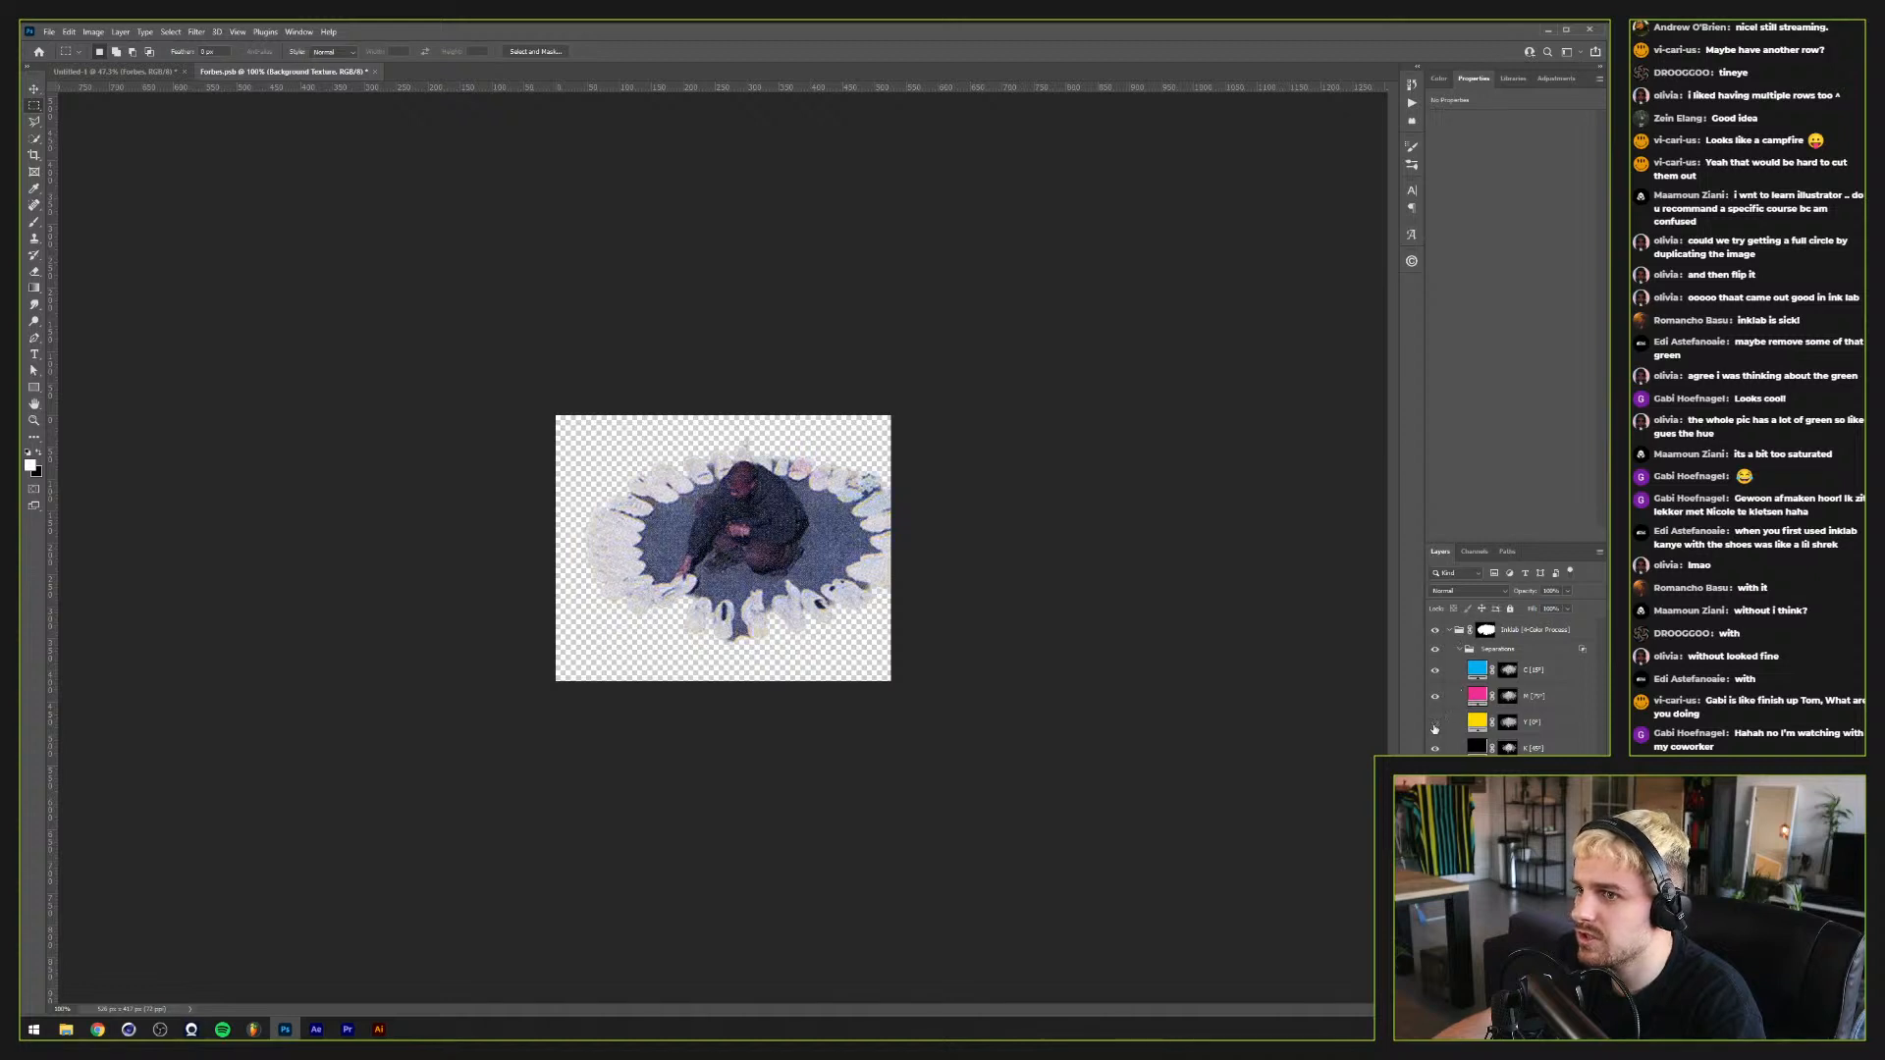
click(1434, 696)
click(1434, 670)
click(1434, 670)
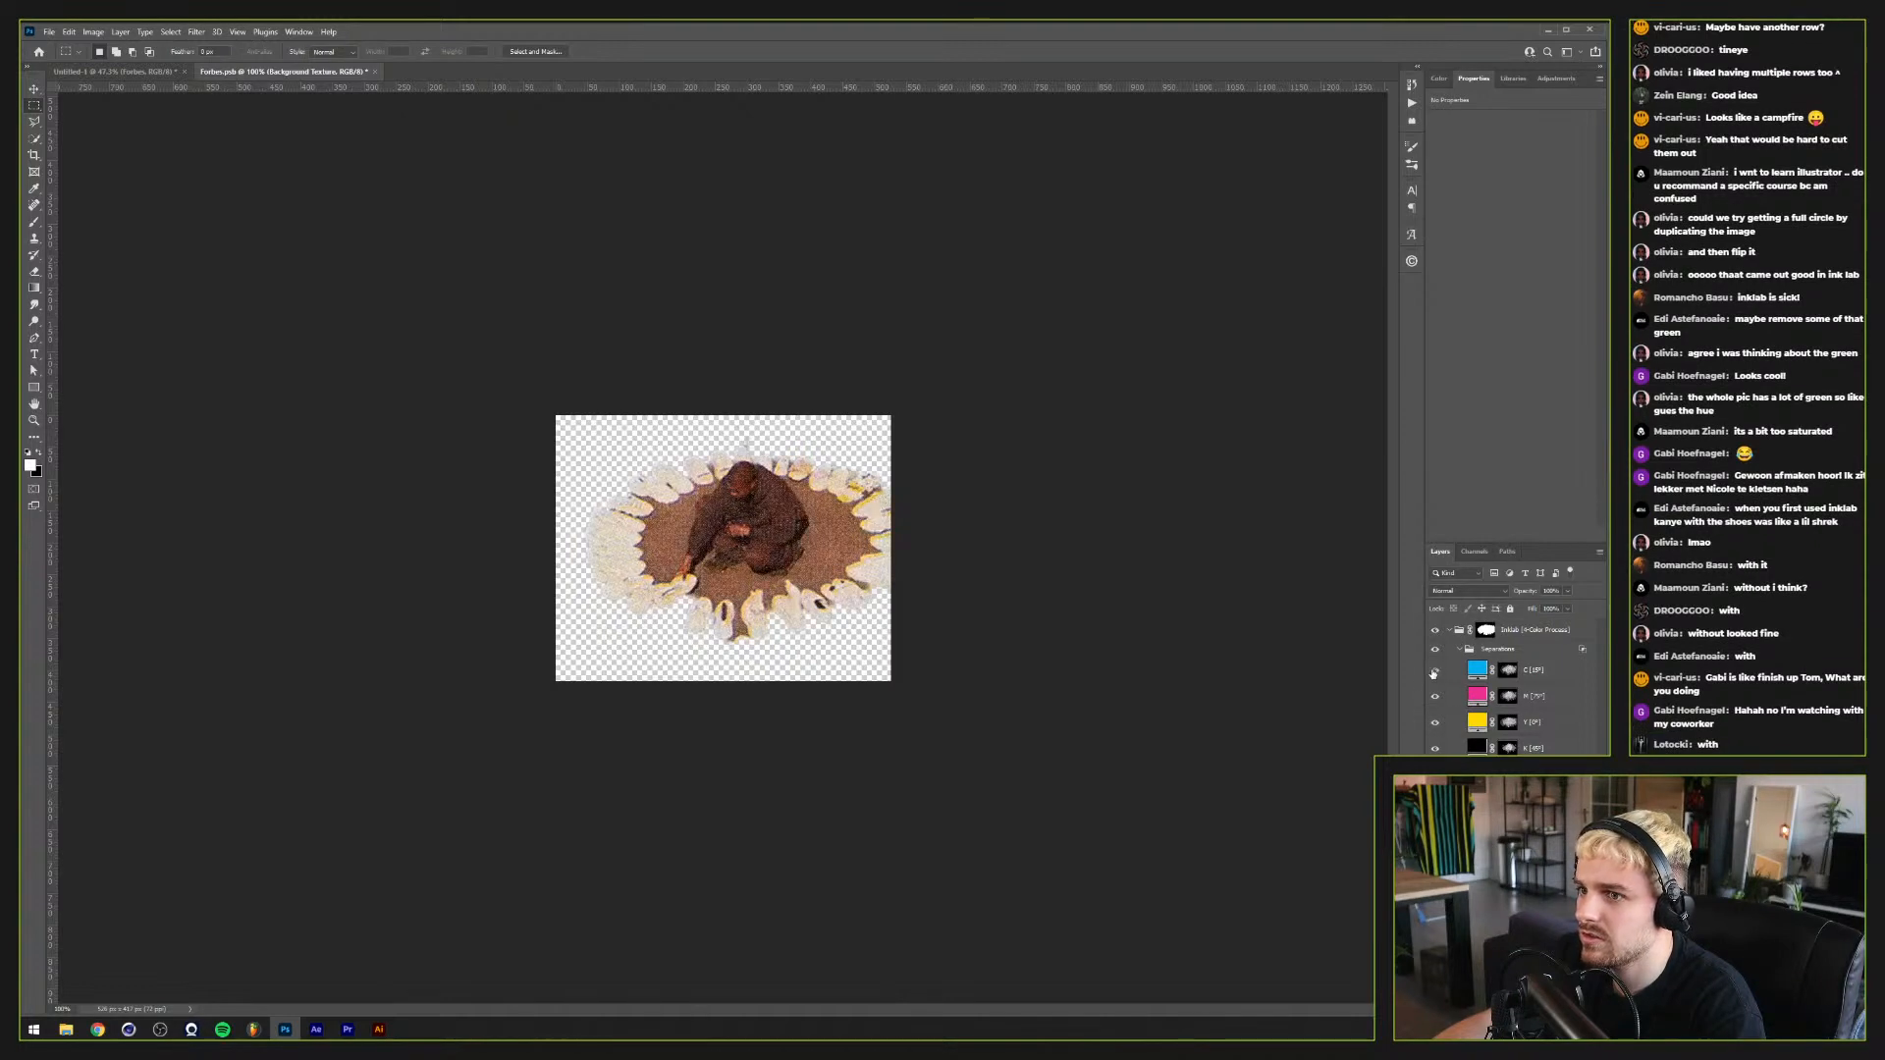
click(1434, 671)
click(1434, 670)
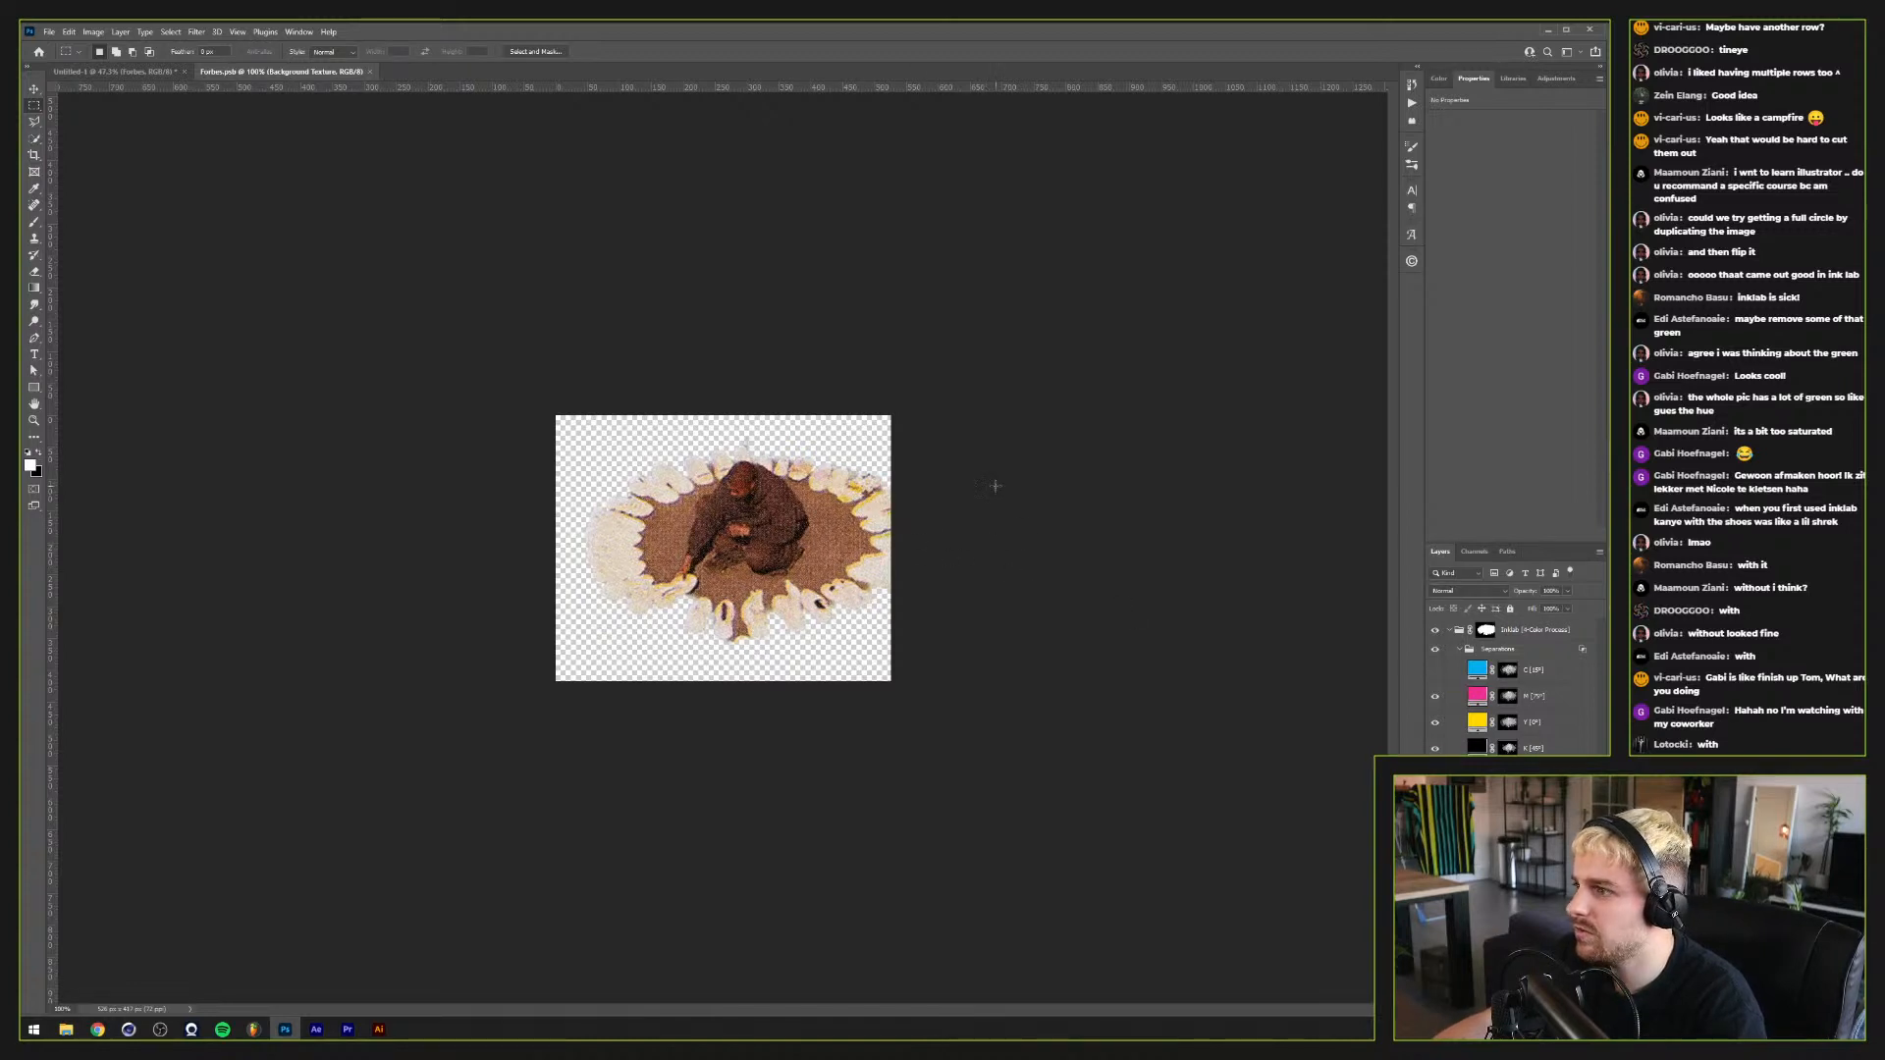
click(372, 73)
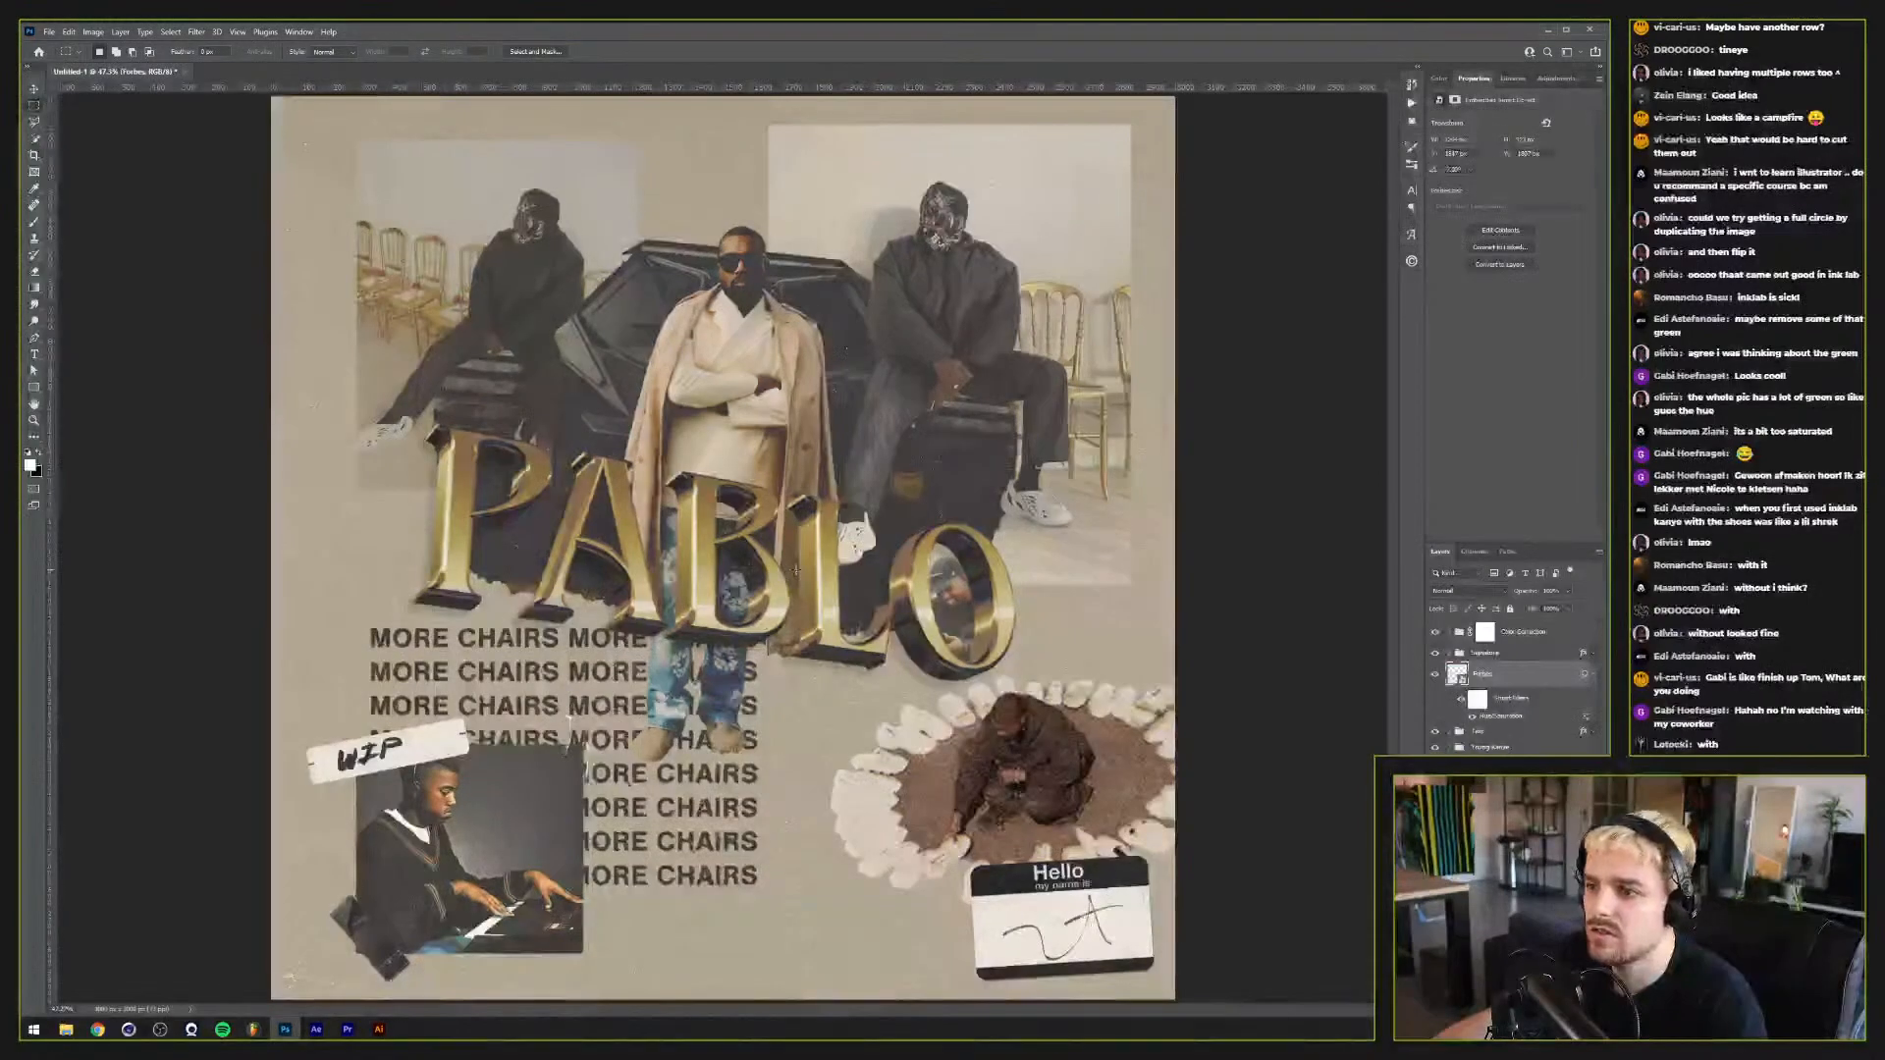
Step: Lower the Color Correction group's opacity to 50% and check the whole cover
key(v)
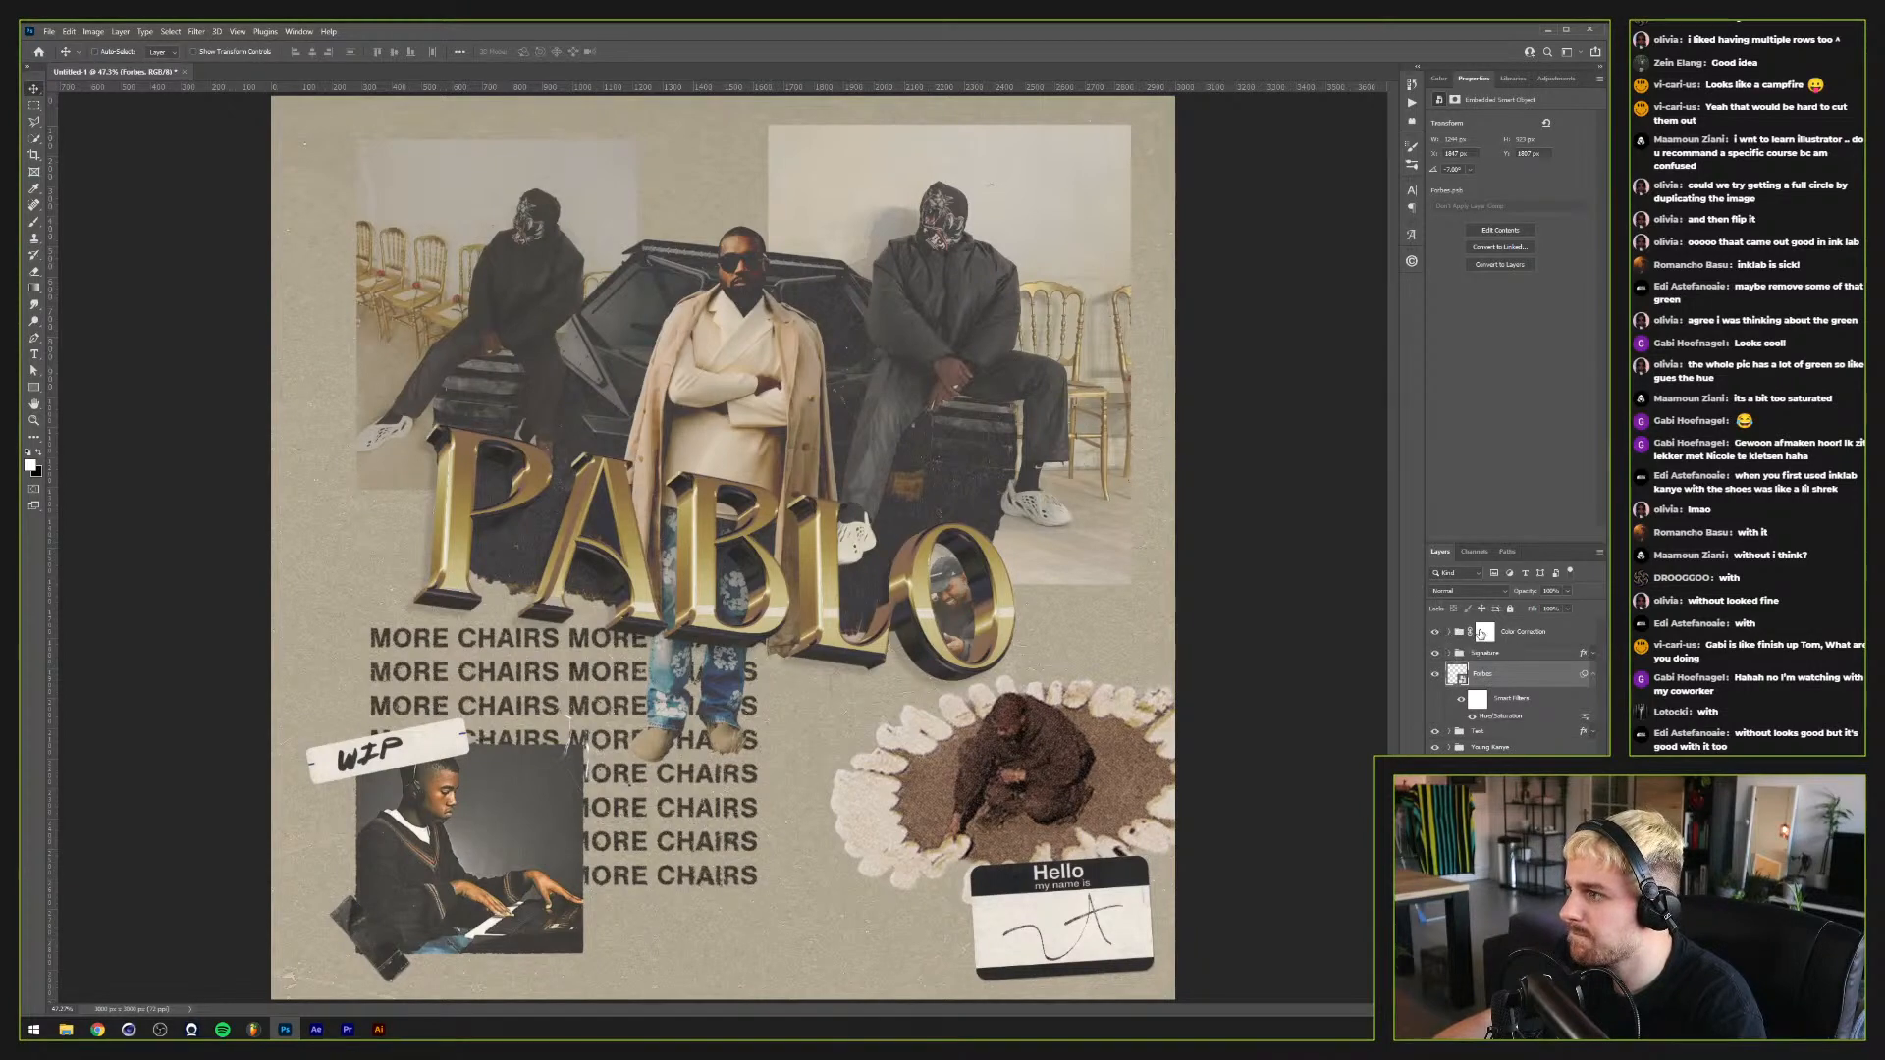
click(1480, 633)
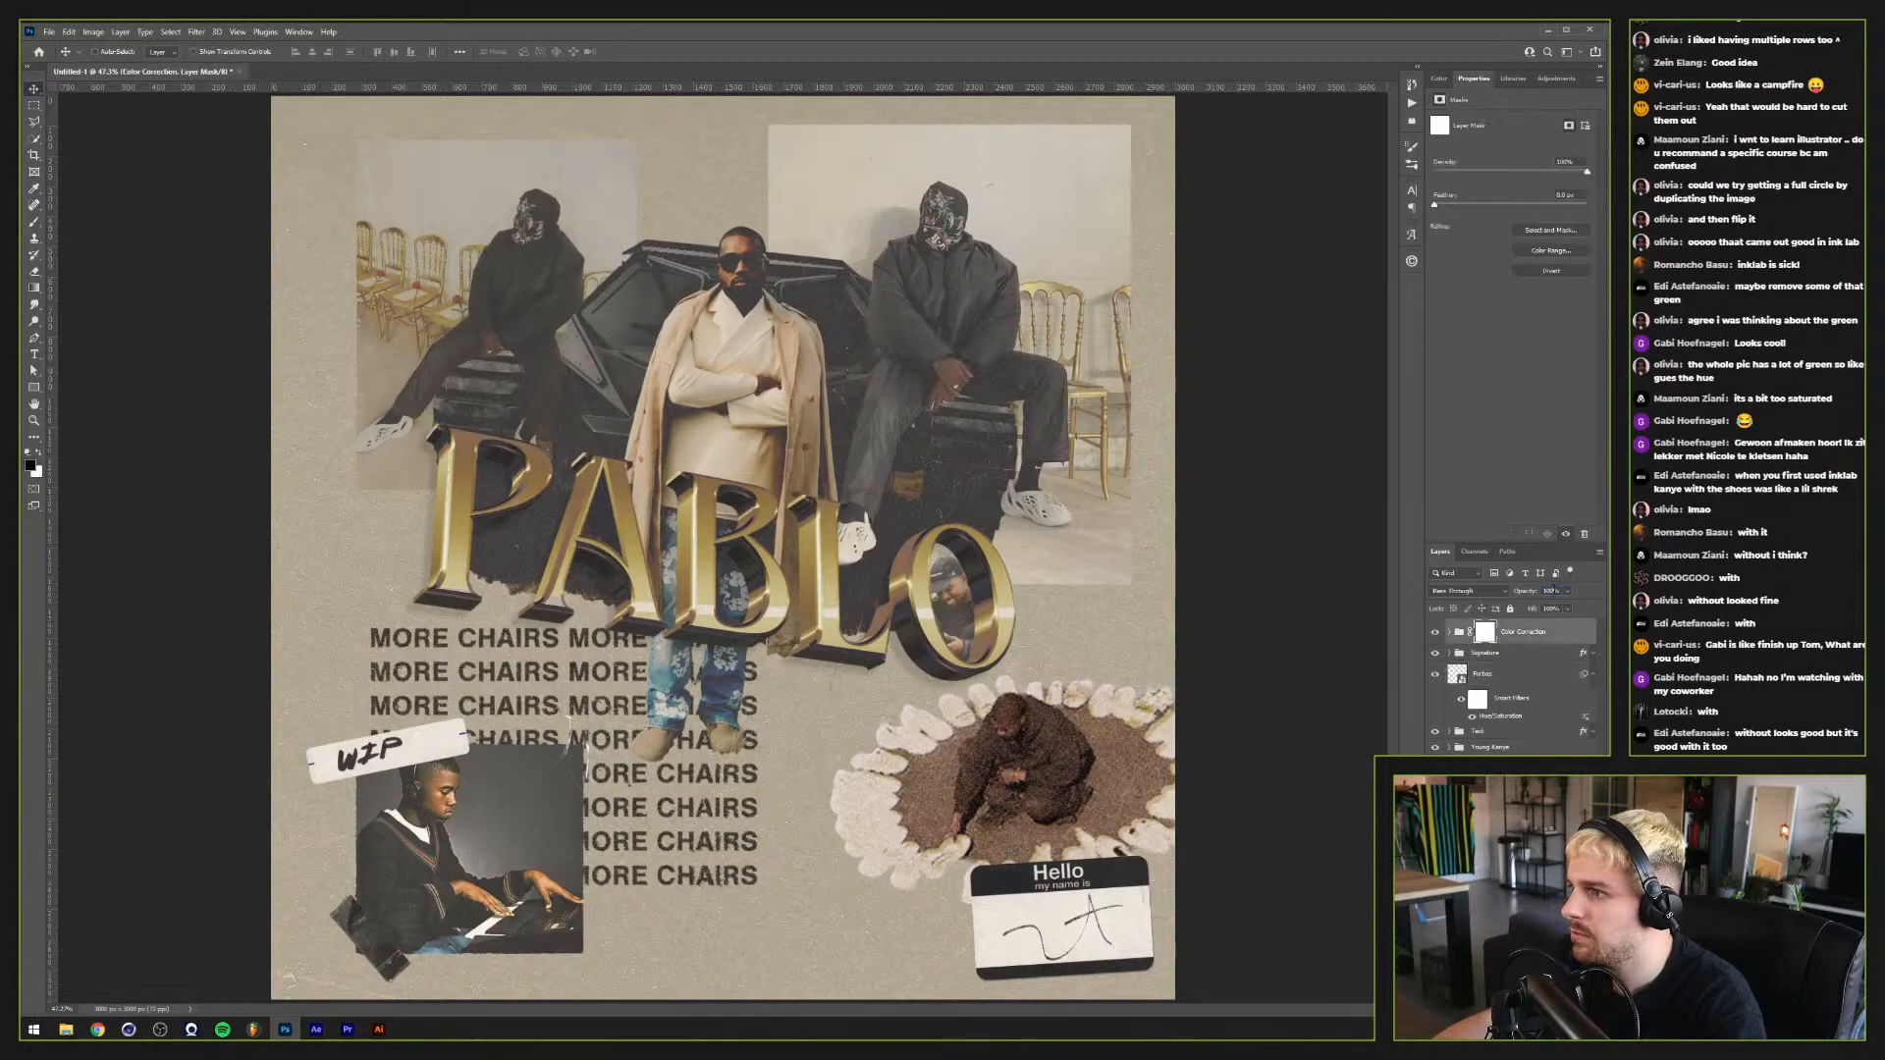
click(1555, 589)
text(50)
key(Return)
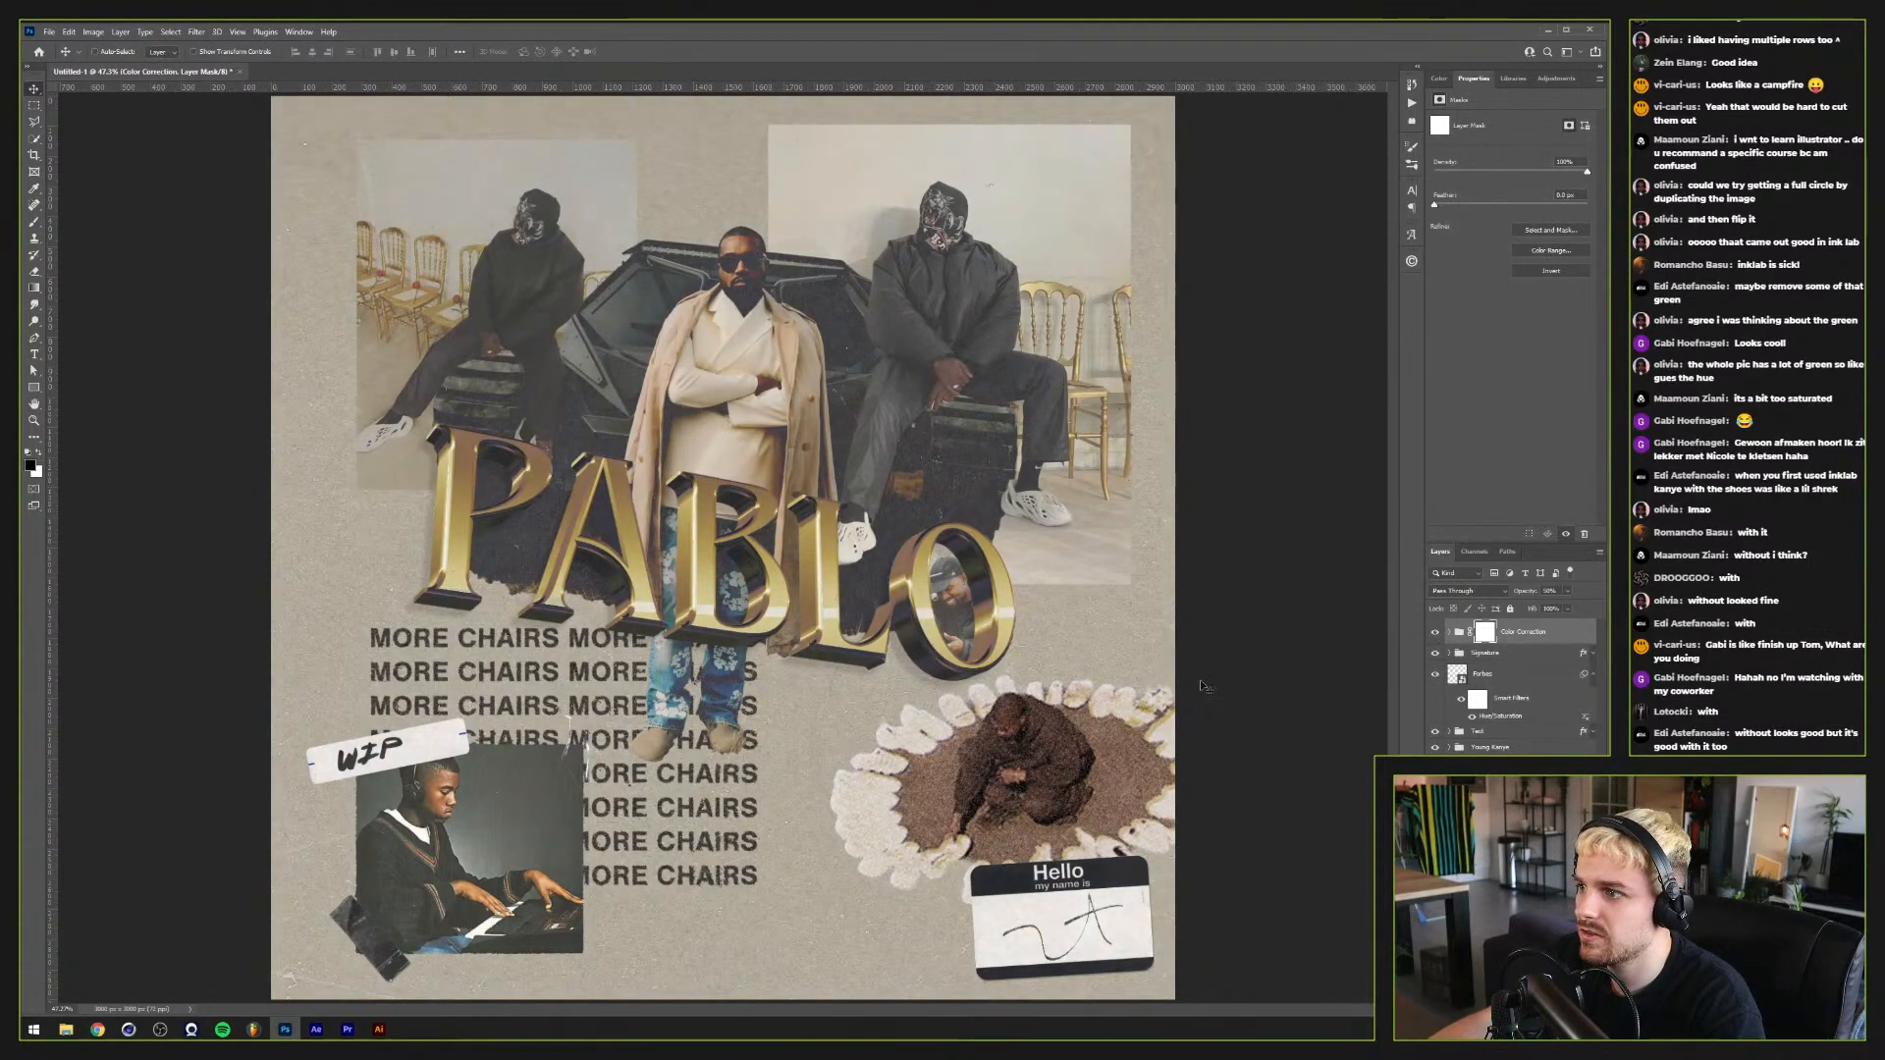
scroll(1203, 686, down, 3)
scroll(1204, 686, up, 2)
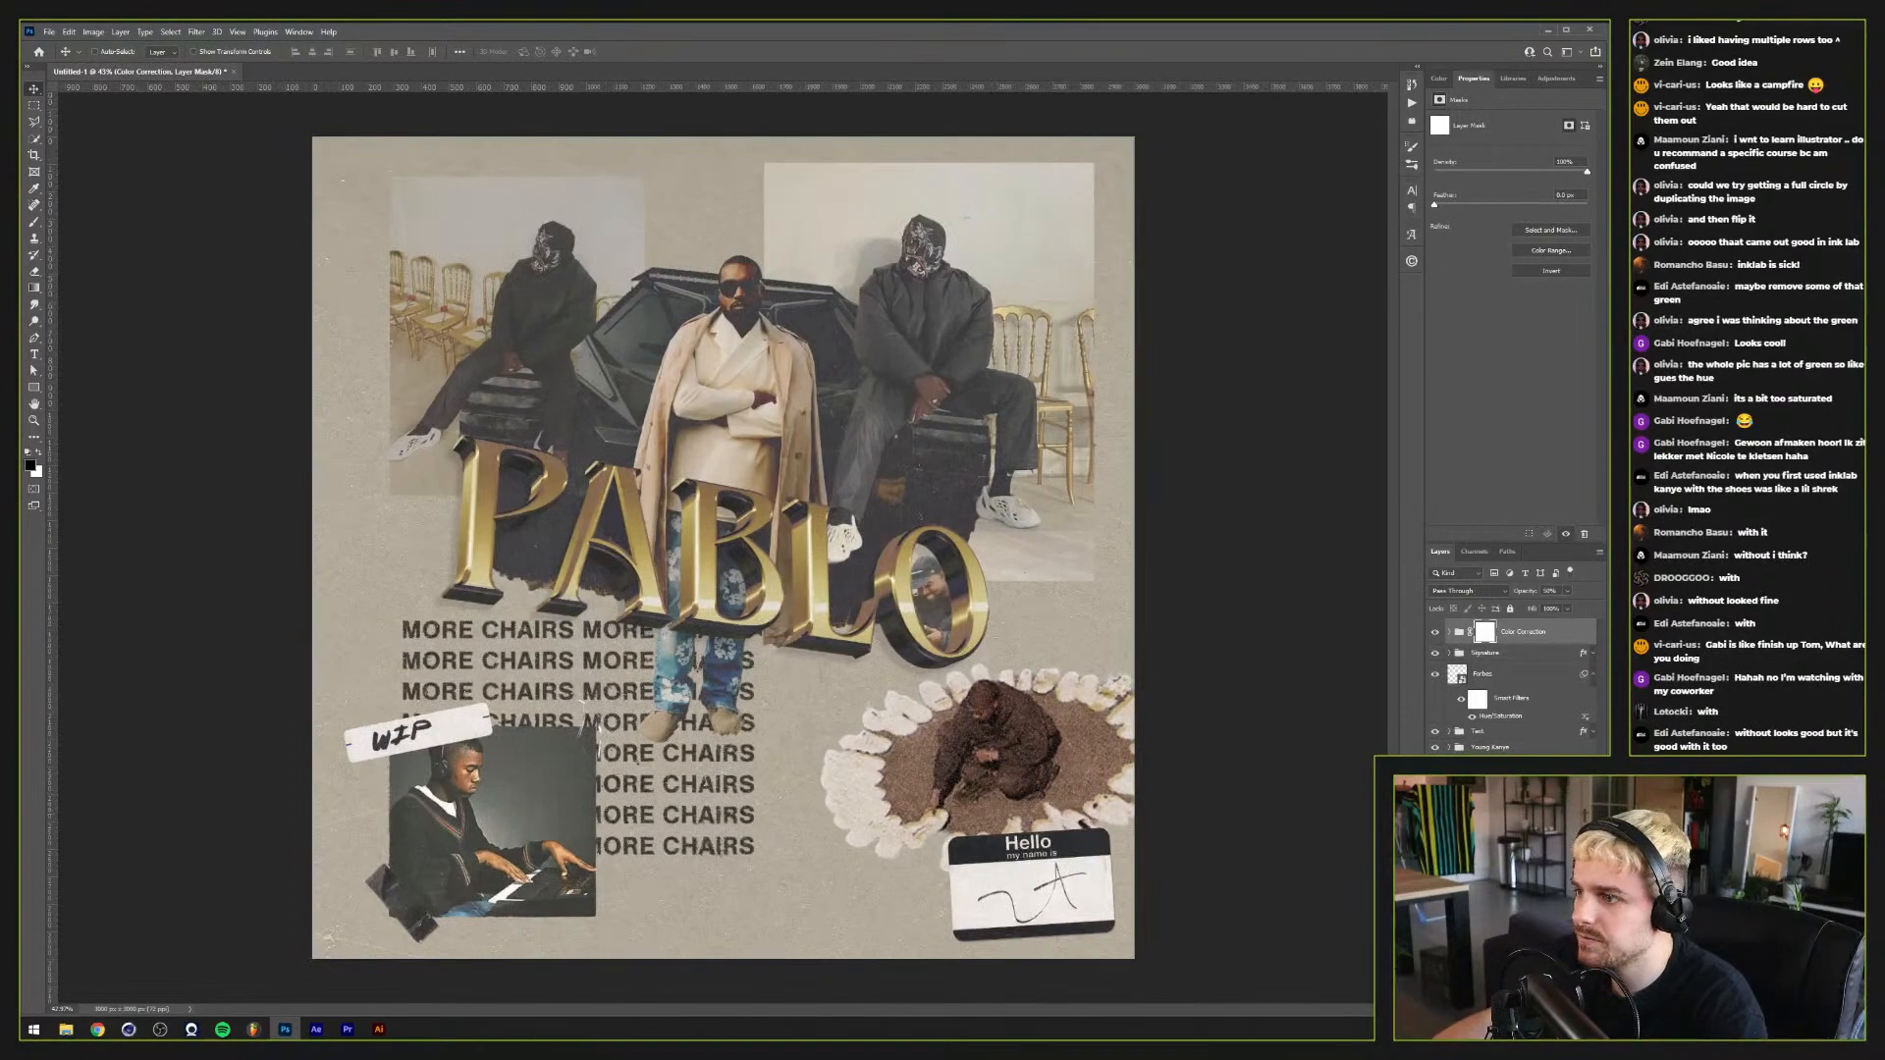
Step: Duplicate the Screen-blended texture layer 19 in the Text group and set the copy's blend mode to Multiply
click(1449, 731)
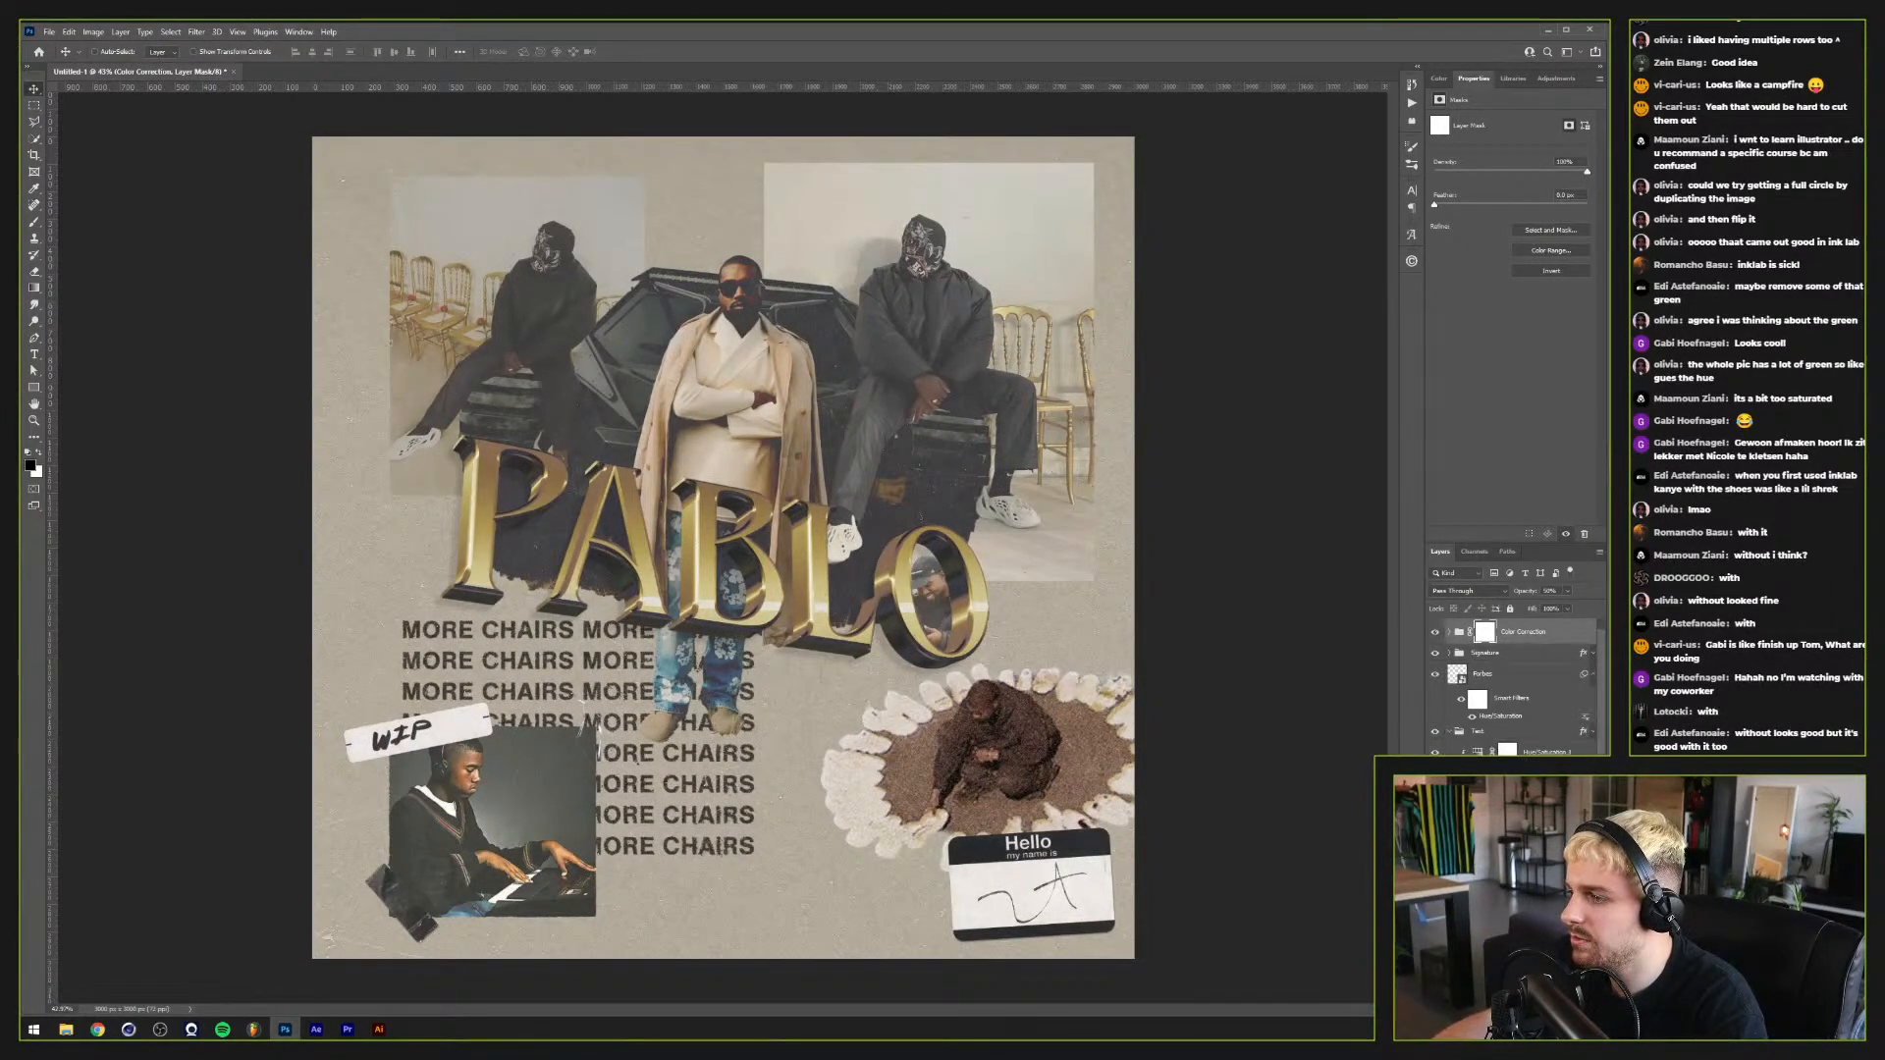
key(alt+bracketright)
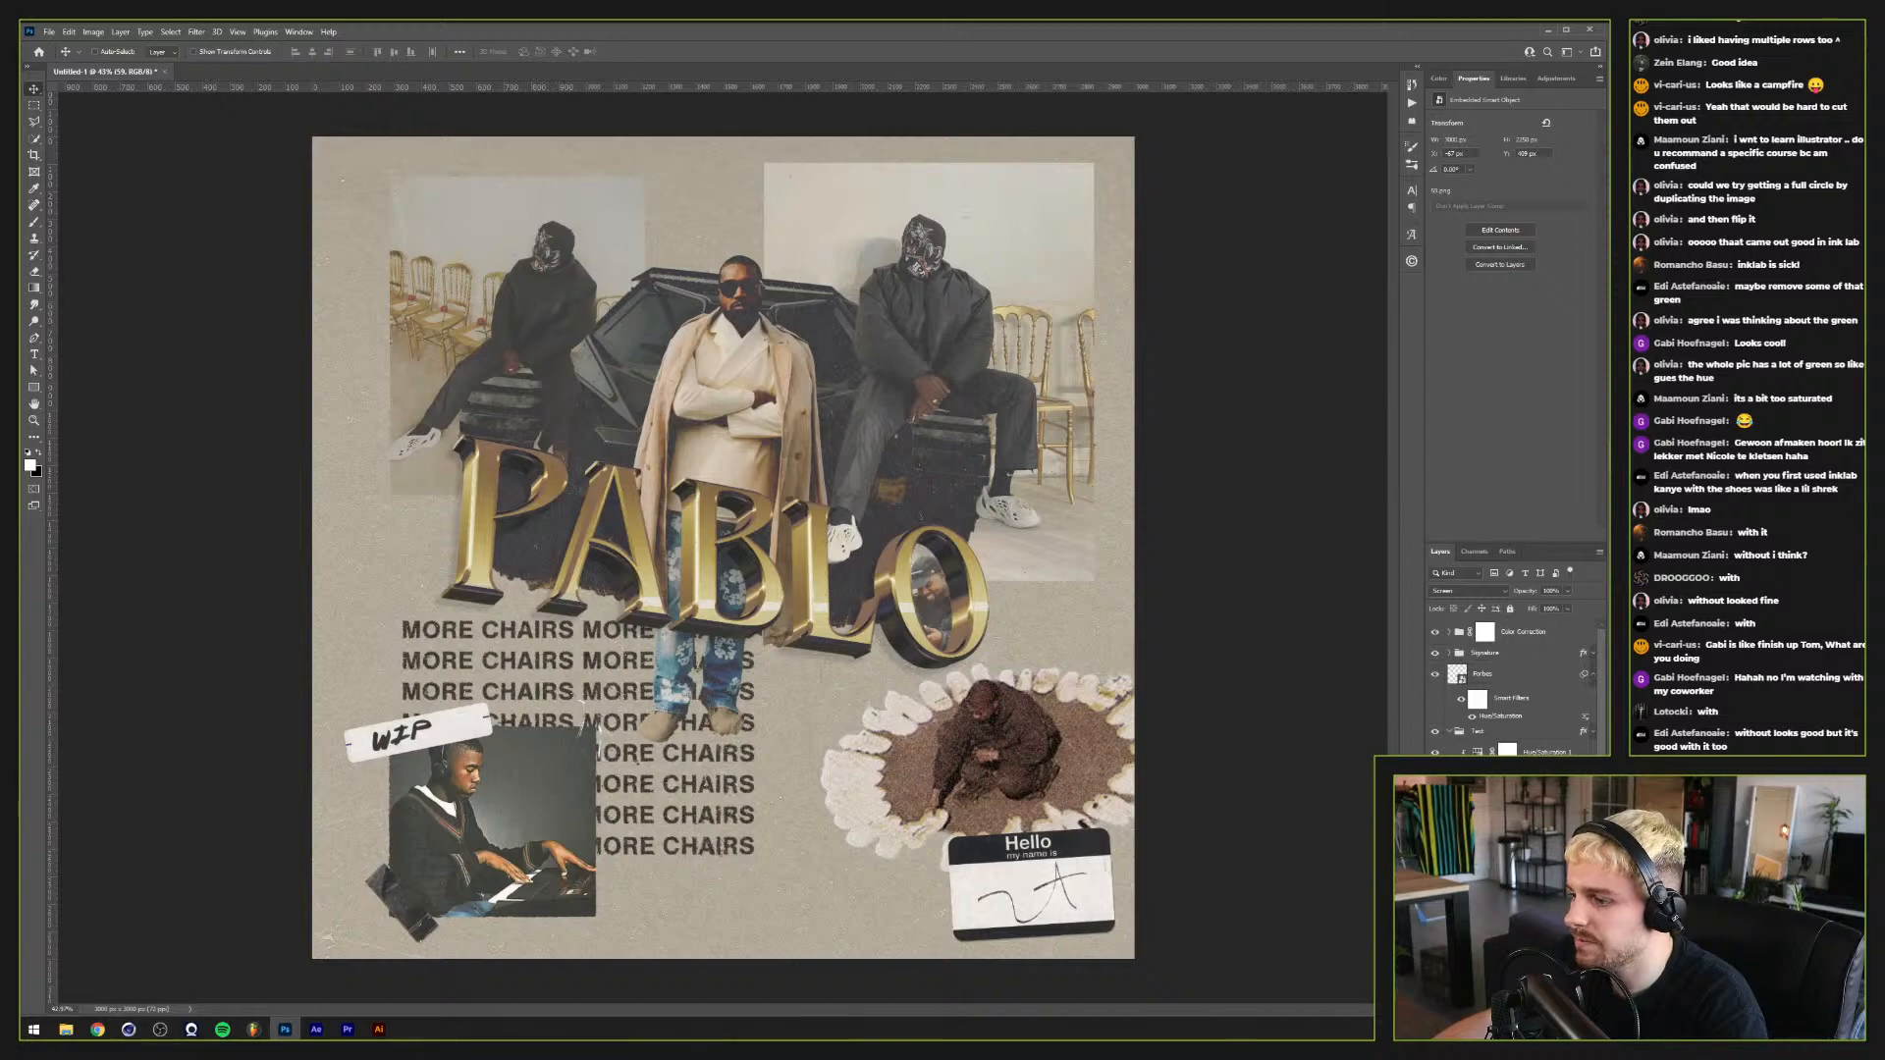
key(ctrl+j)
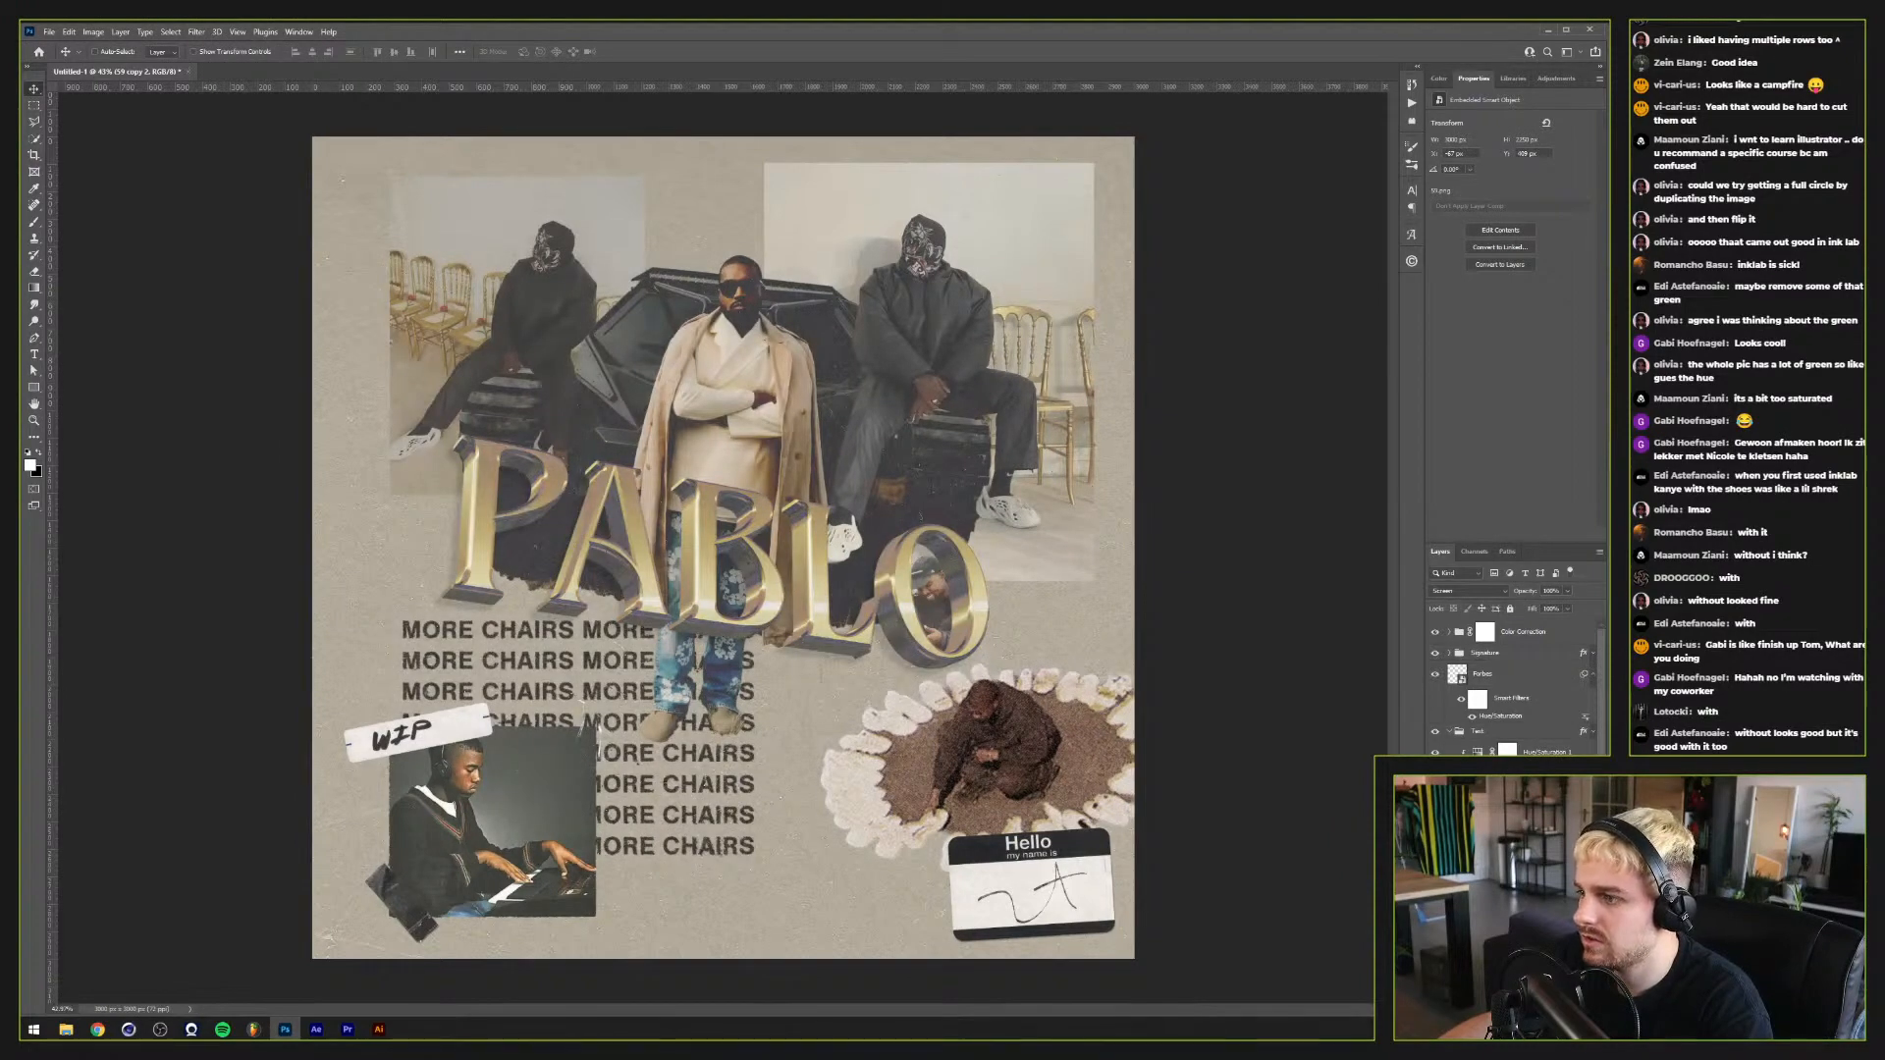
click(1468, 590)
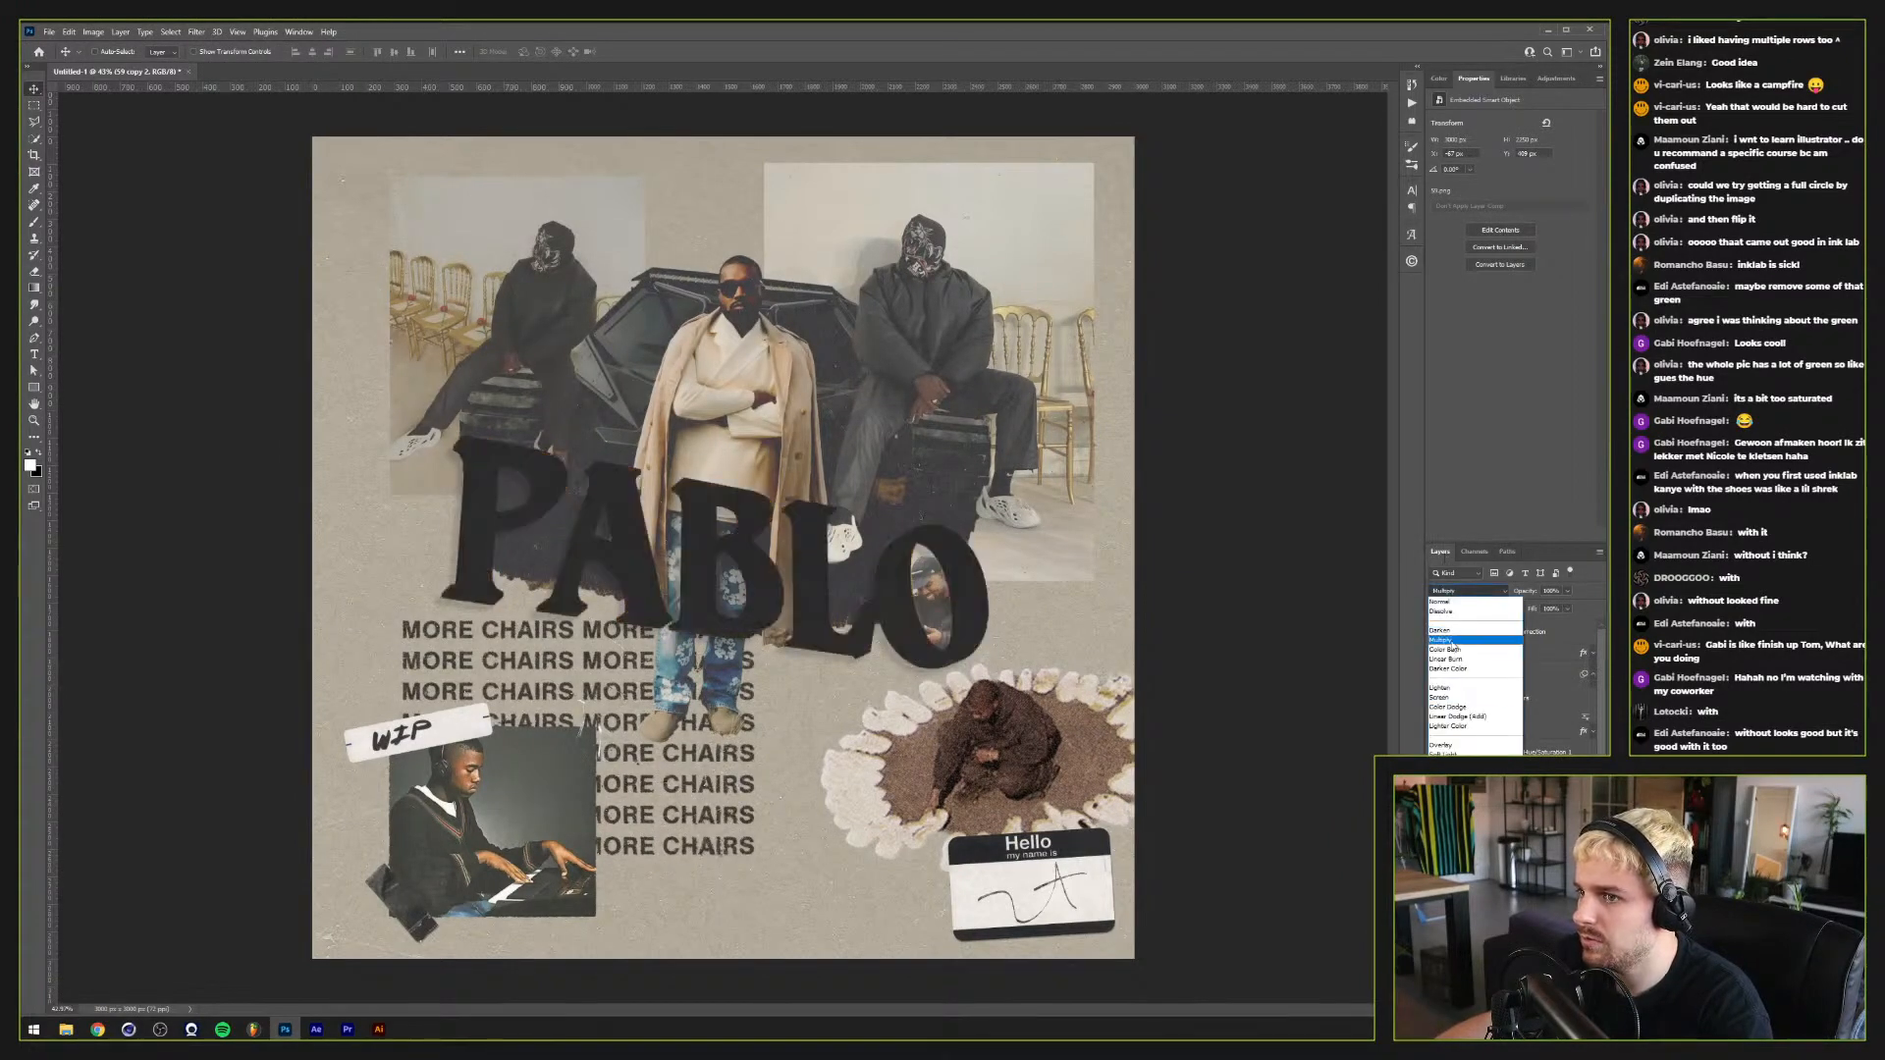
click(1450, 640)
Step: Invert the texture copy's tones with Curves, lowering the white end to output 0, raising the dark end to 255 and adjusting the midtones
key(ctrl+m)
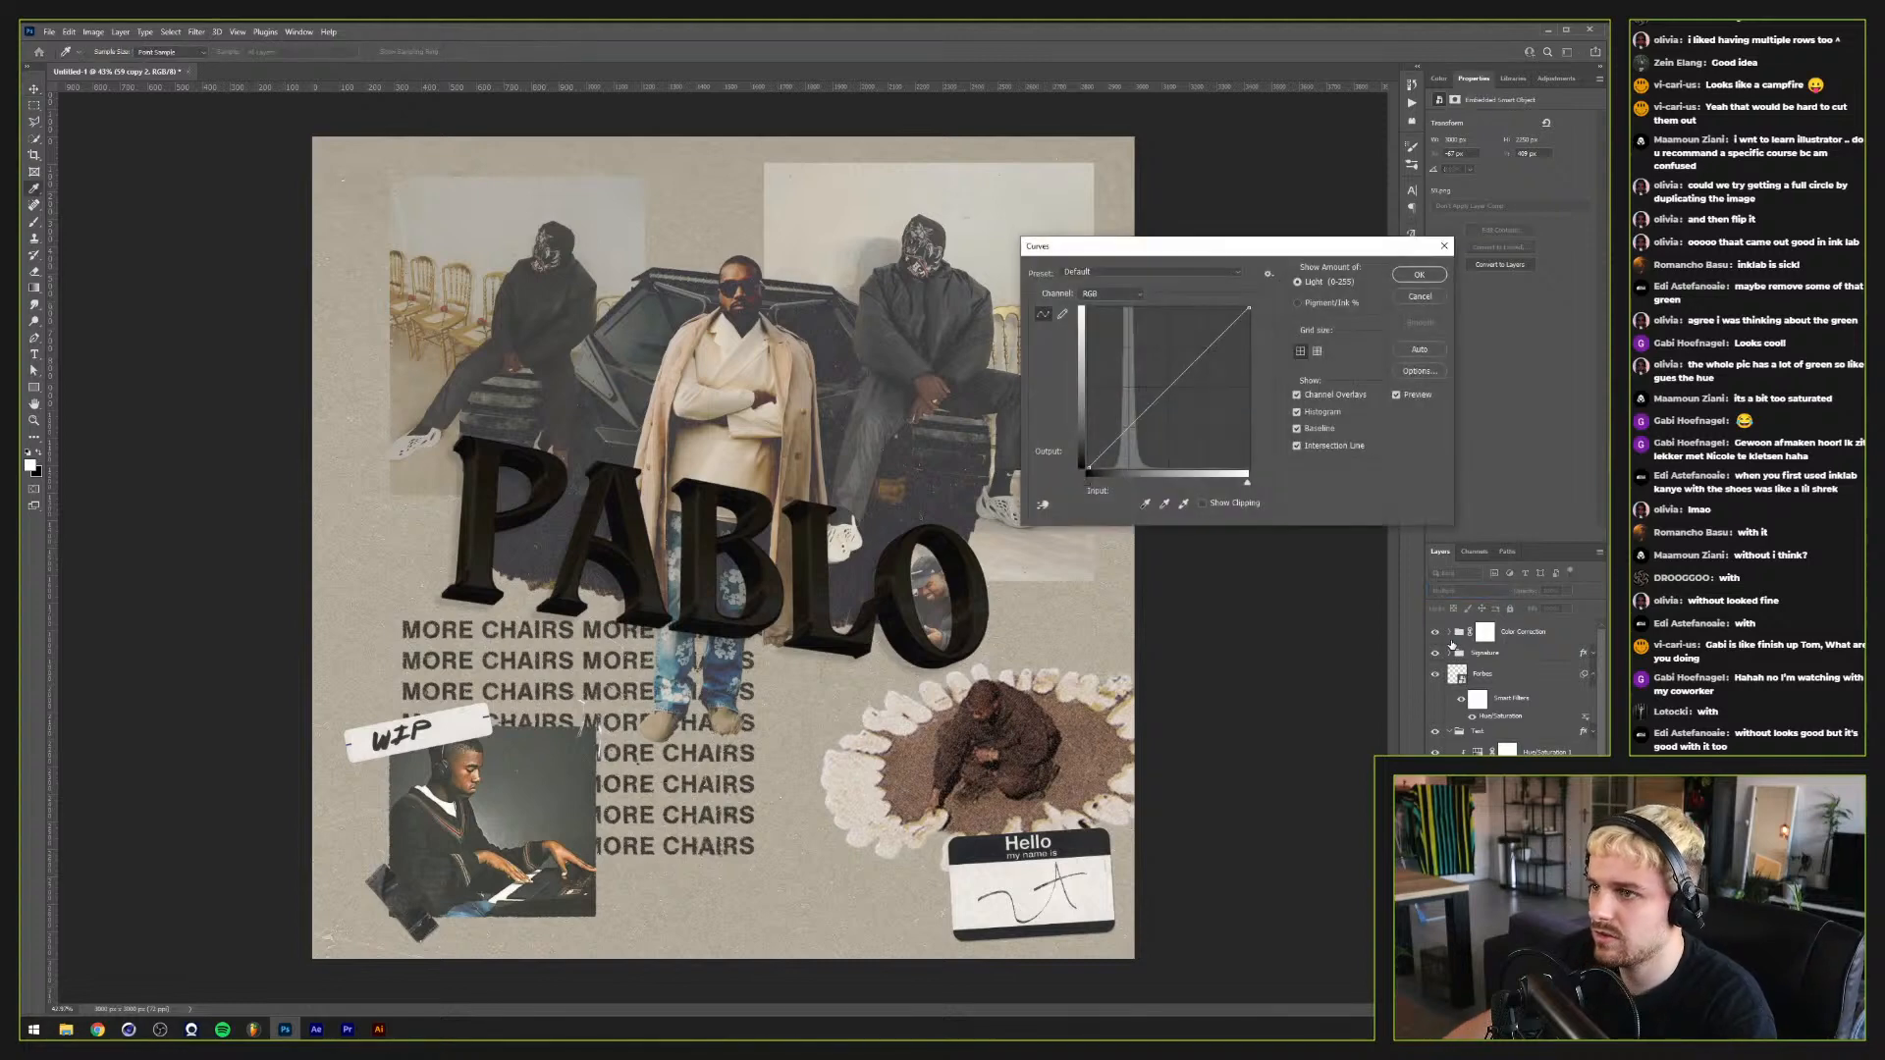
drag(1168, 388, 1248, 470)
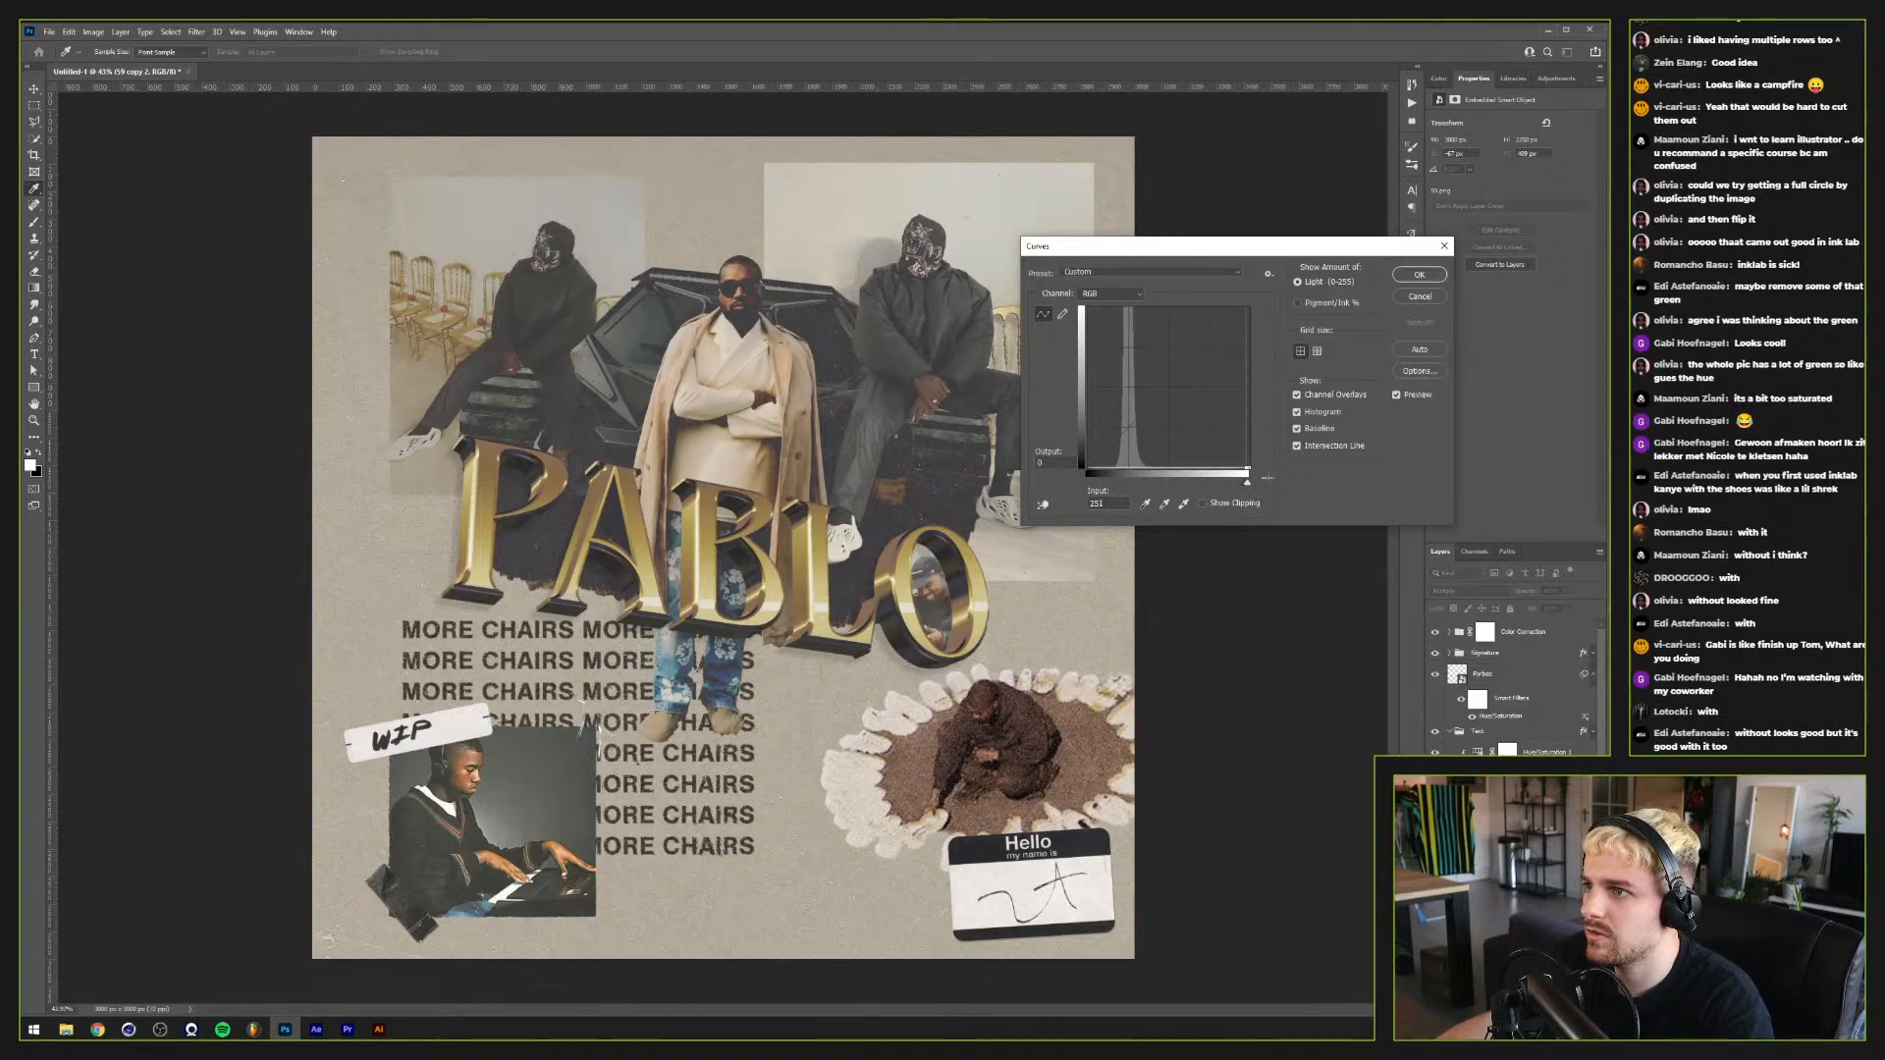
drag(1086, 469, 1200, 361)
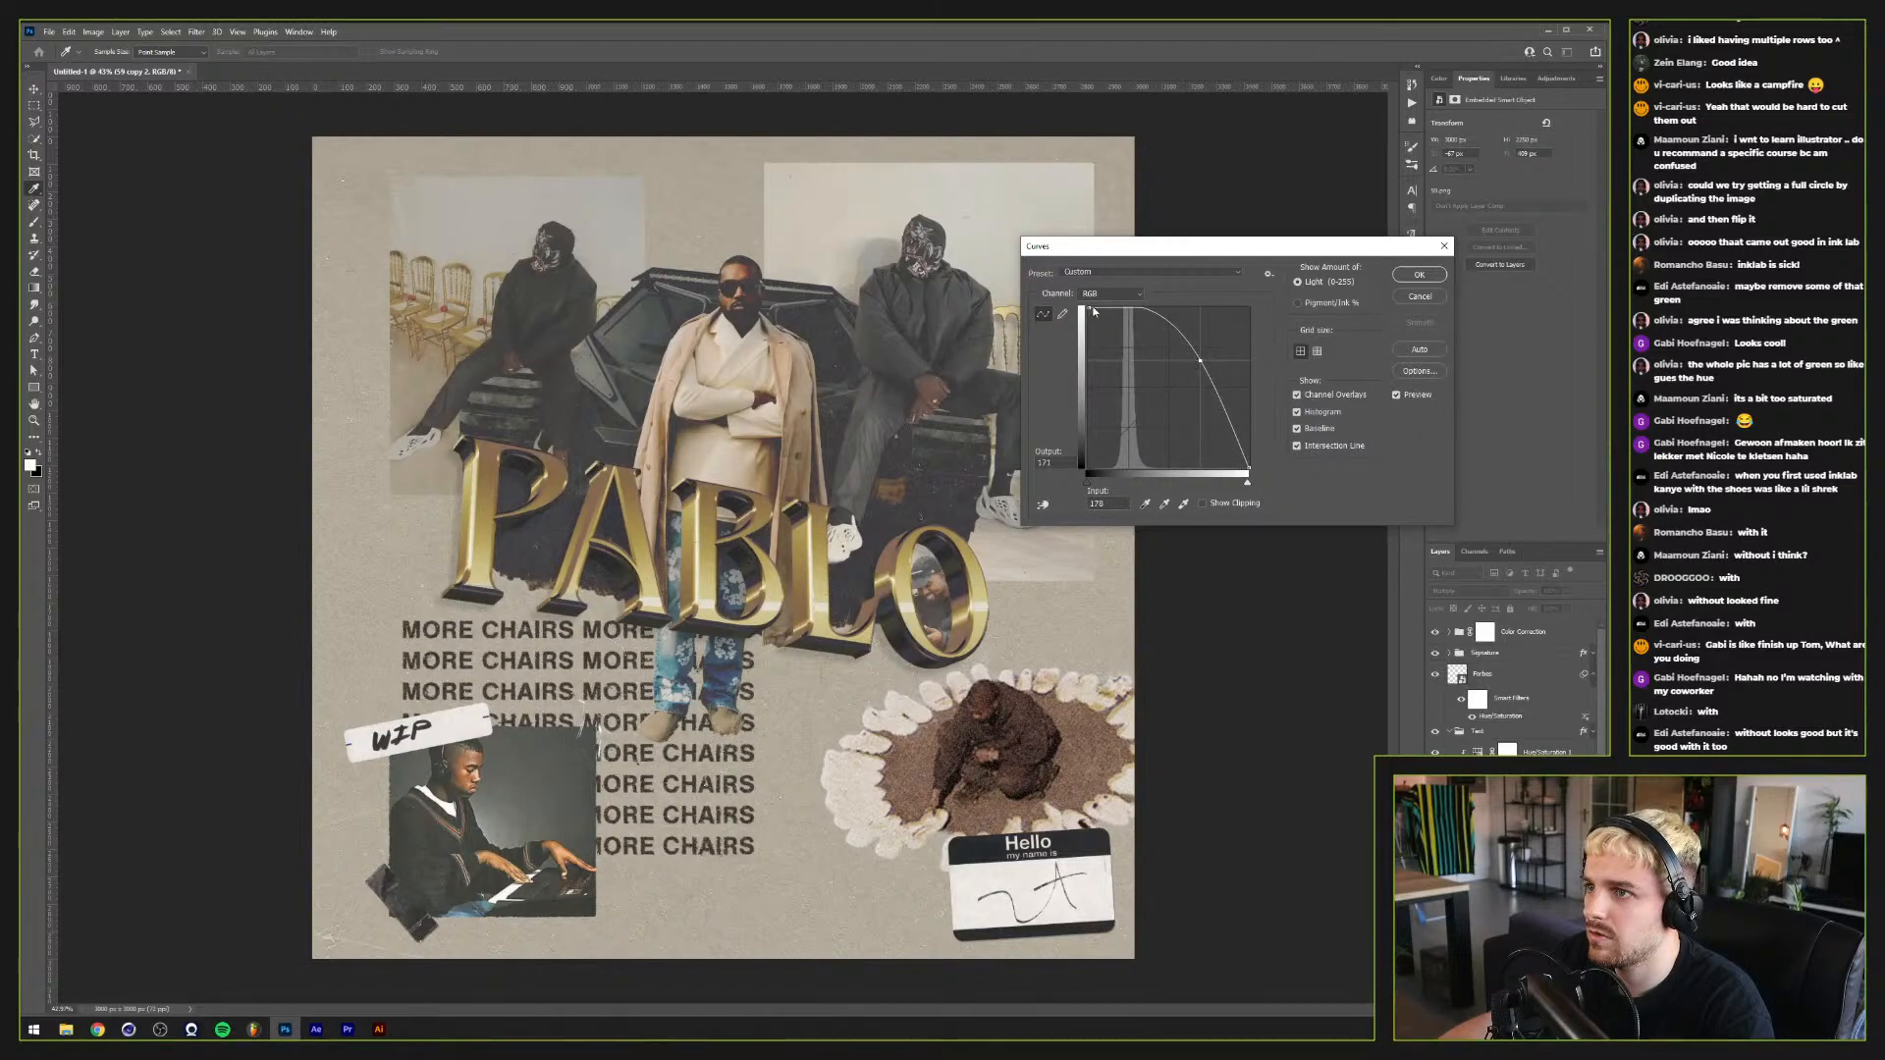
drag(1085, 309, 1105, 308)
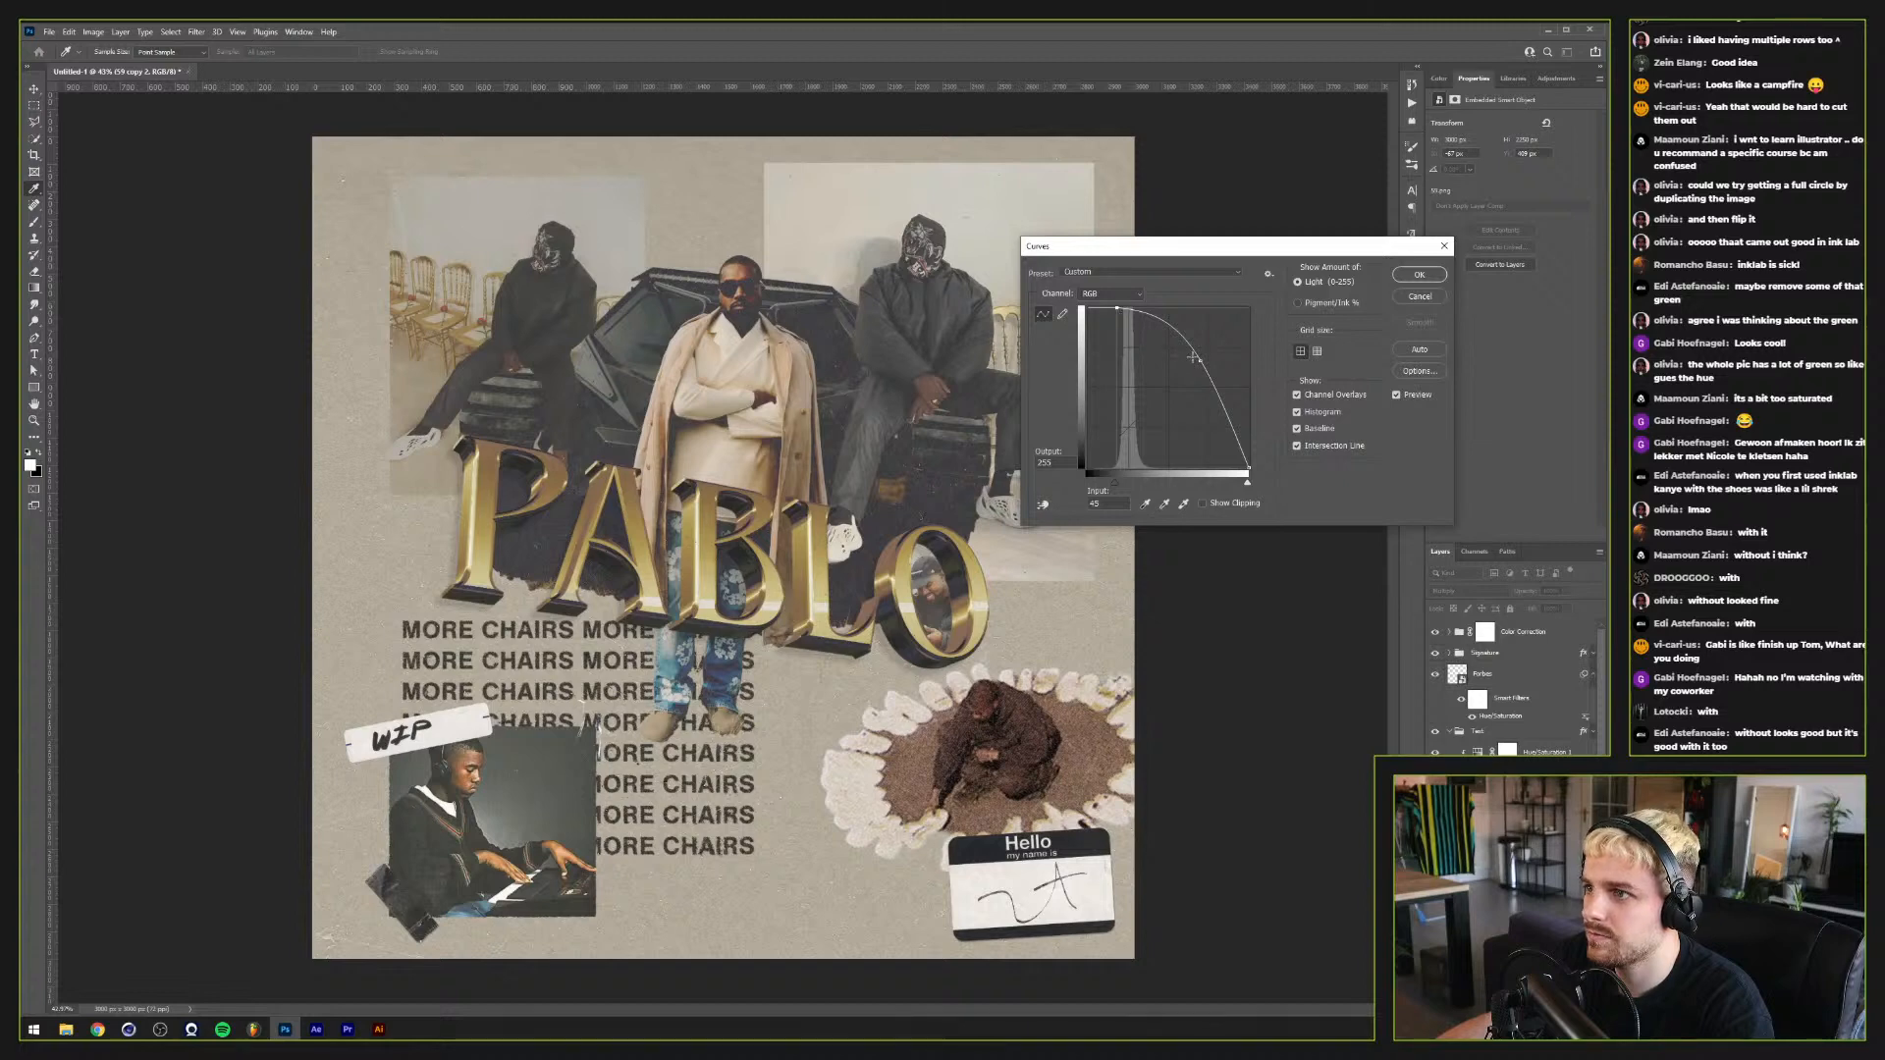
drag(1199, 362, 1190, 374)
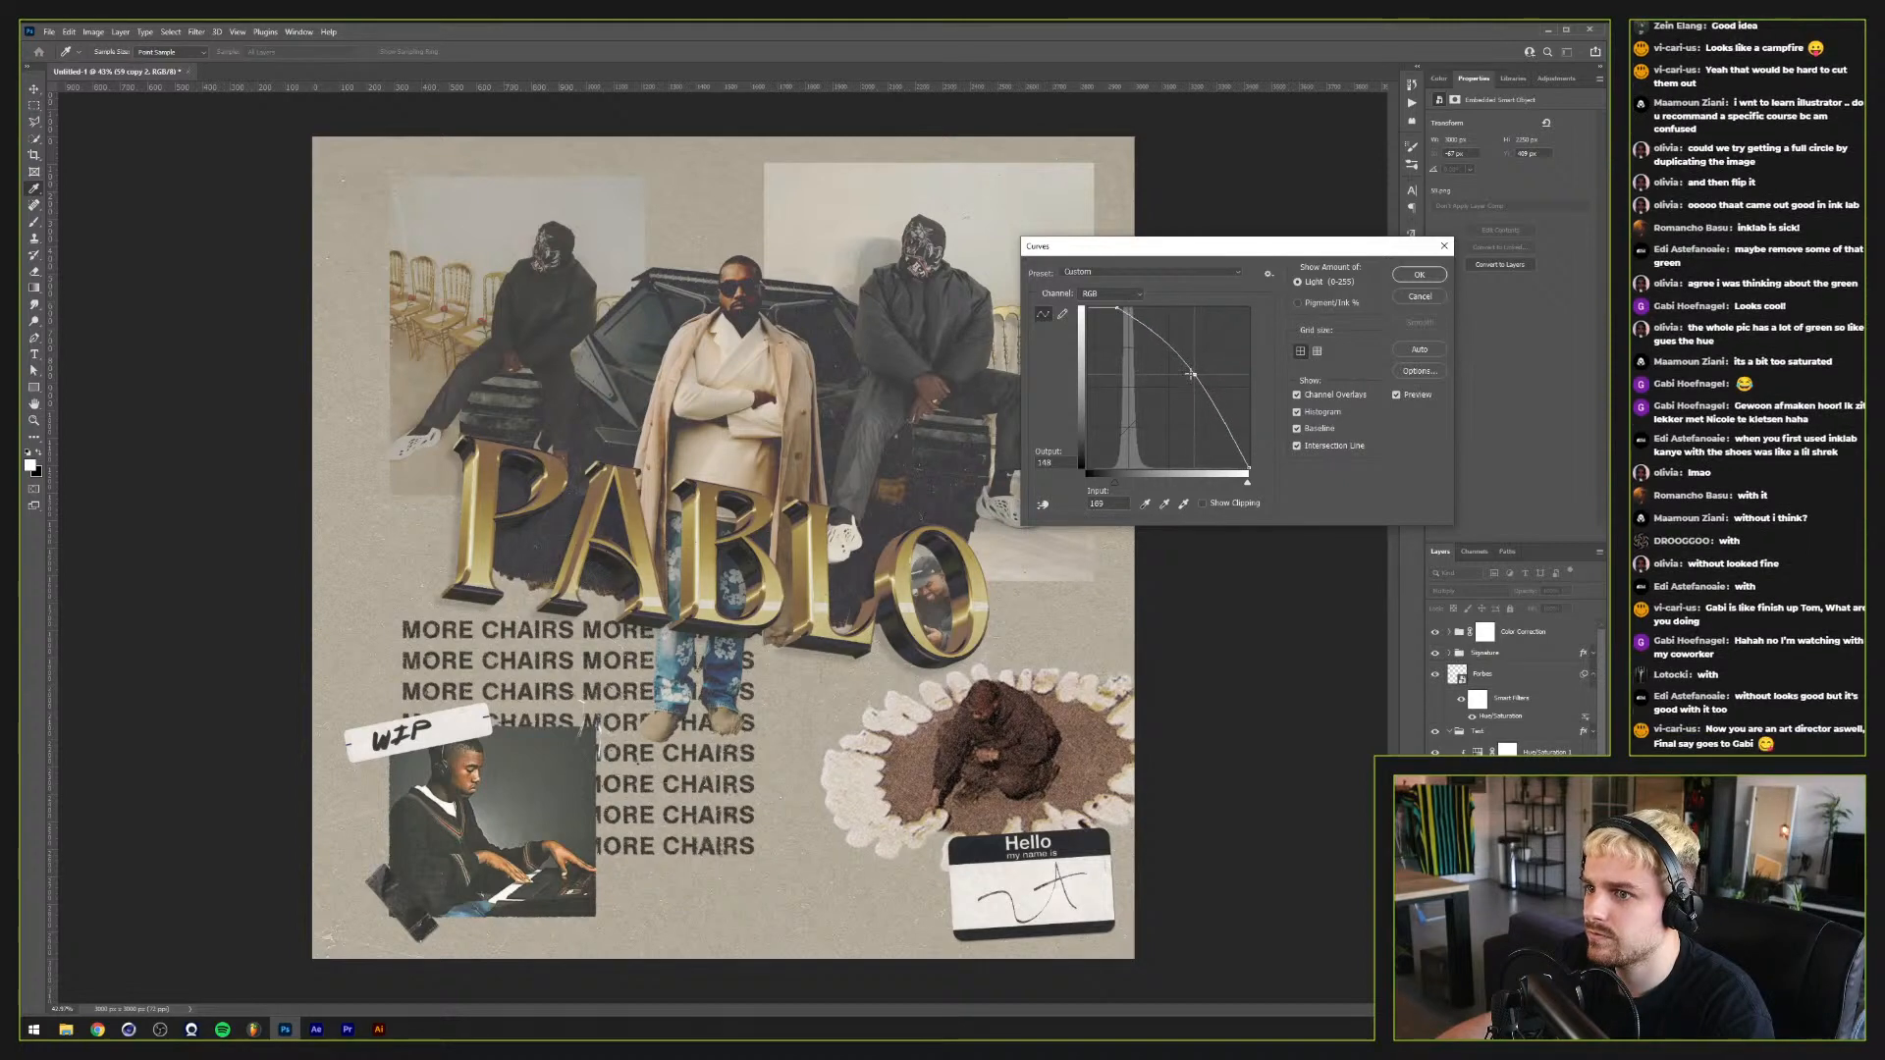
click(1400, 278)
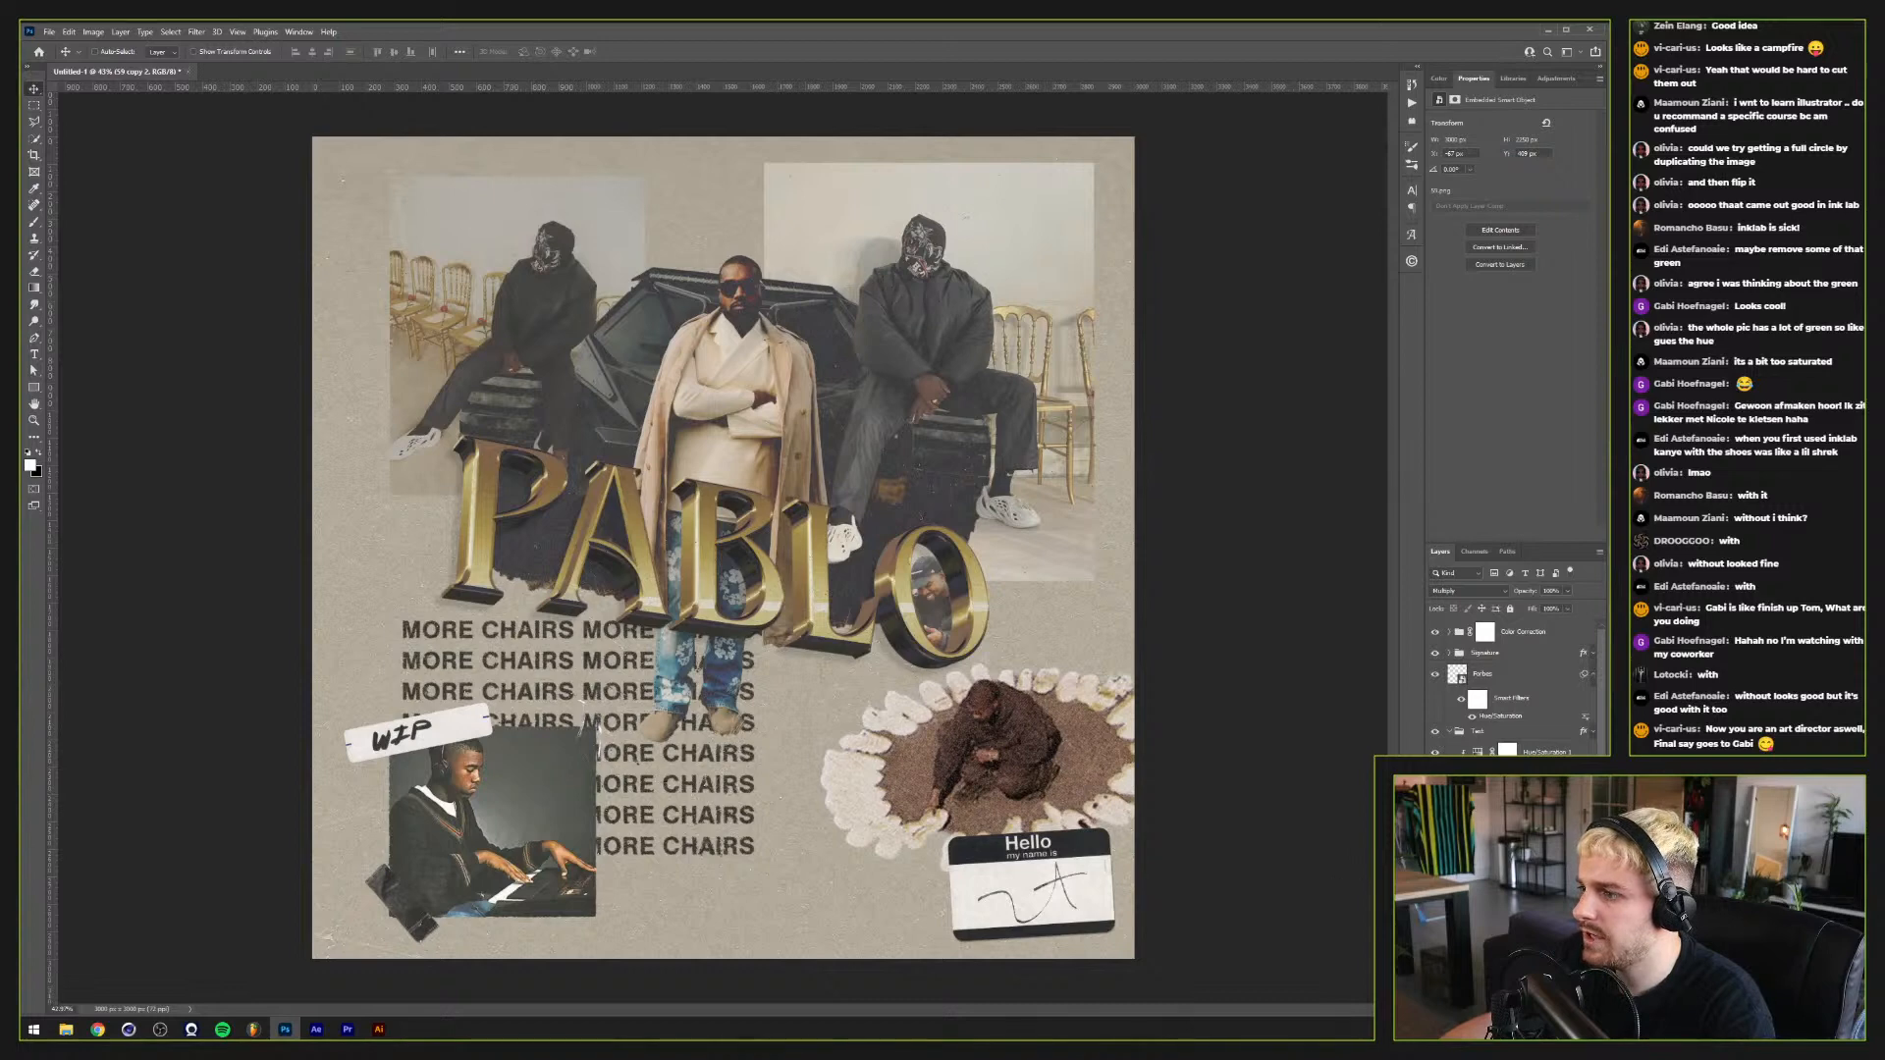
Step: Add 7% uniform monochromatic noise to the 3D Gold Text layer
key(alt+bracketleft)
key(alt+bracketleft)
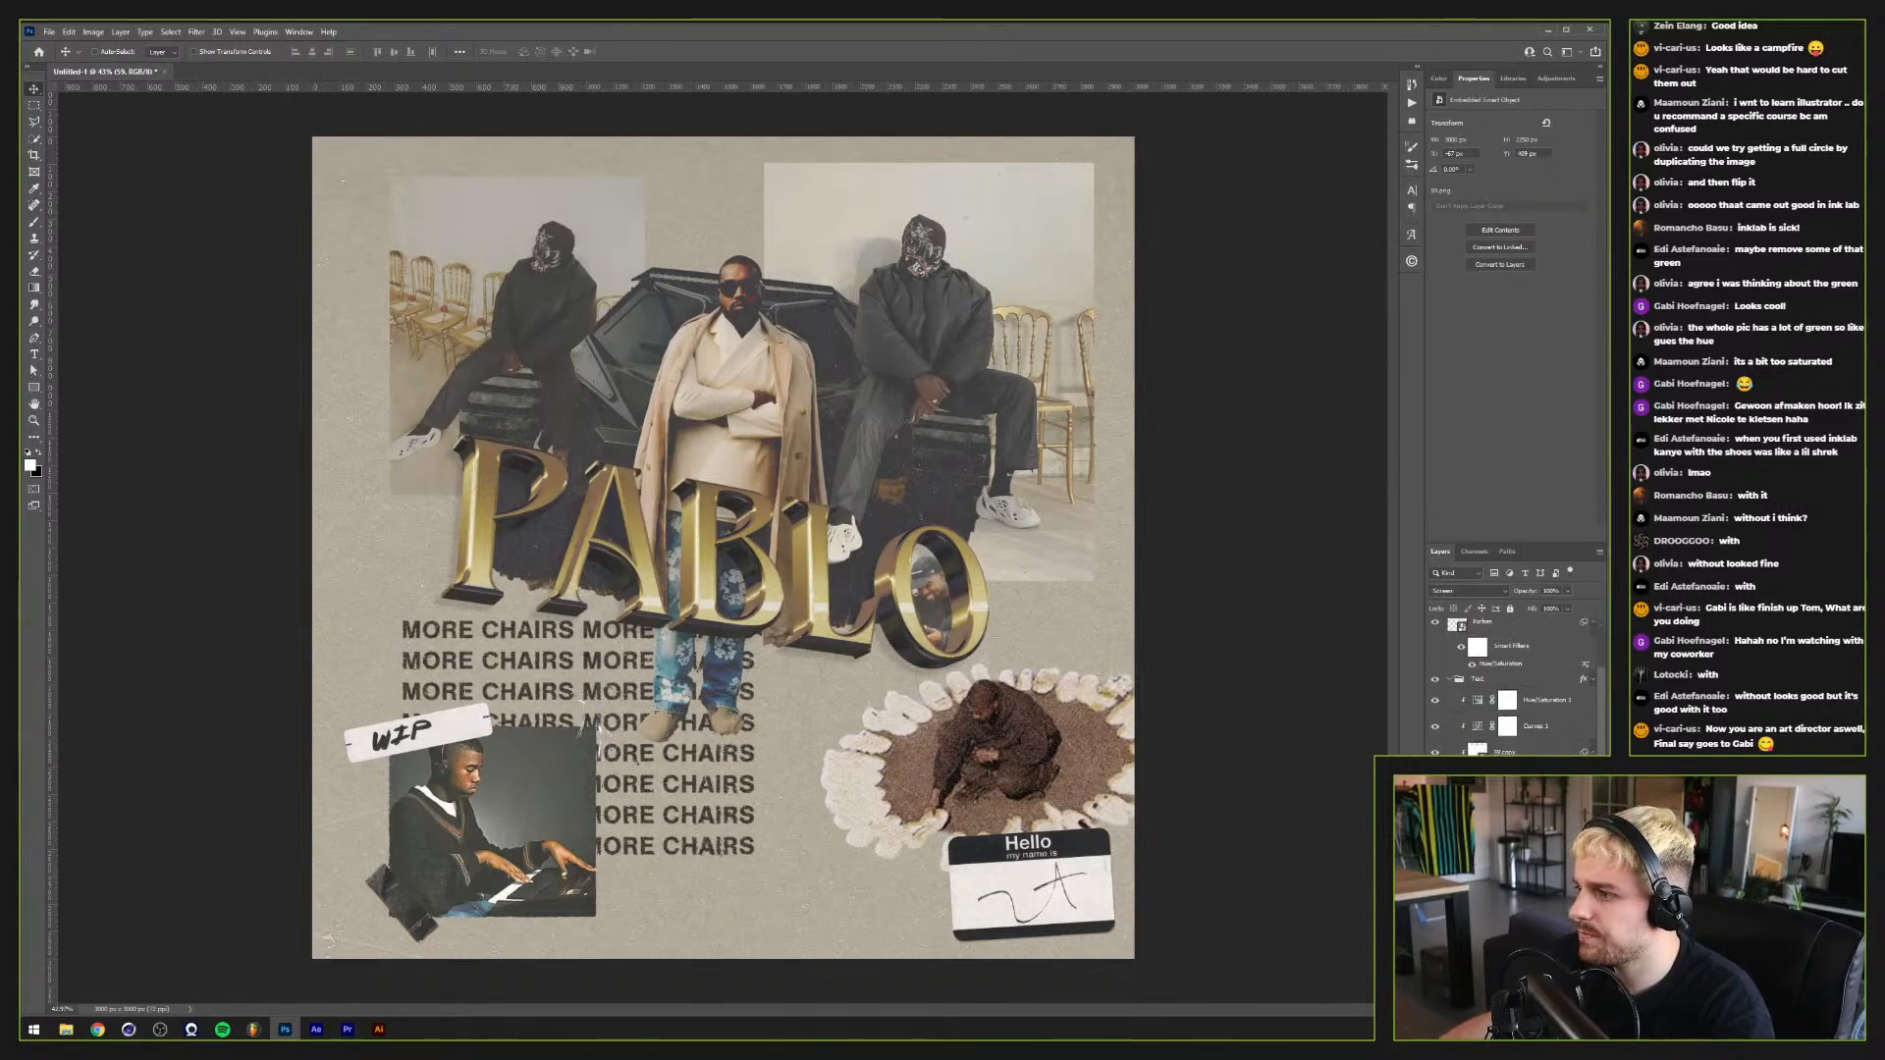
key(alt+bracketright)
click(196, 32)
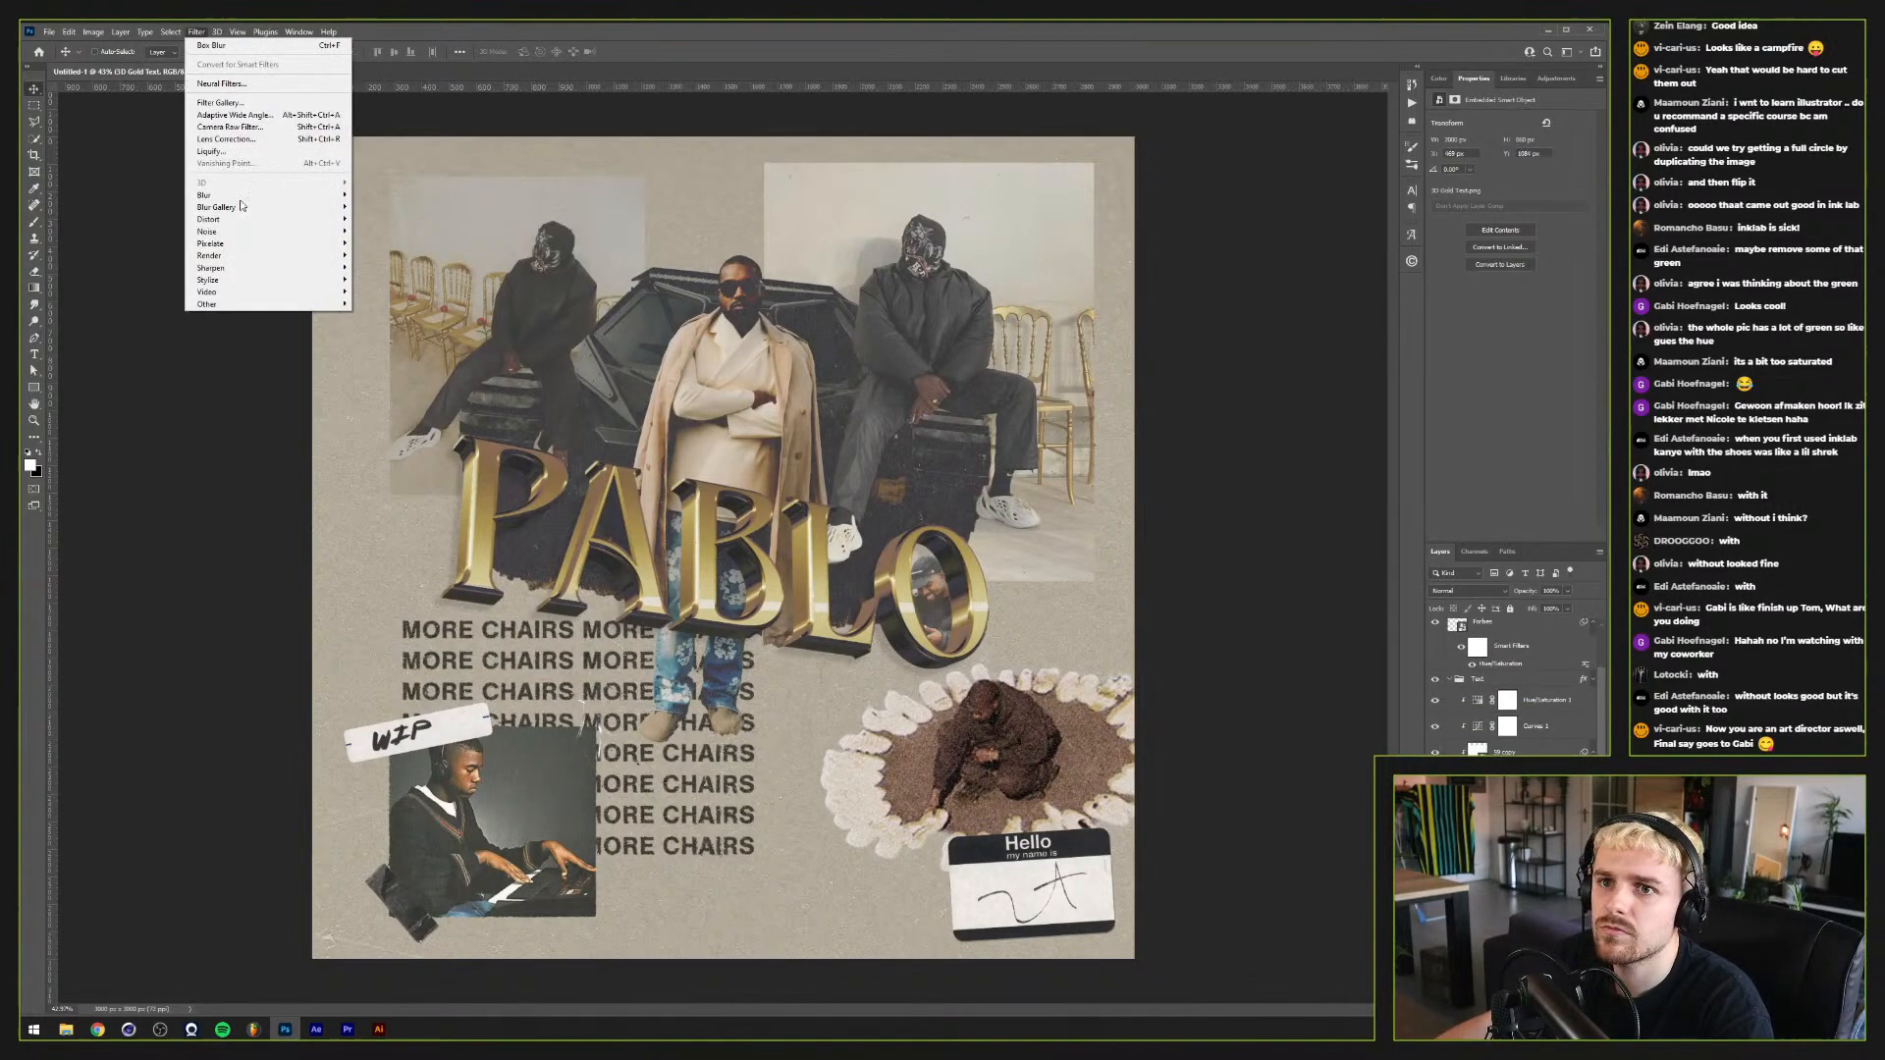
click(388, 230)
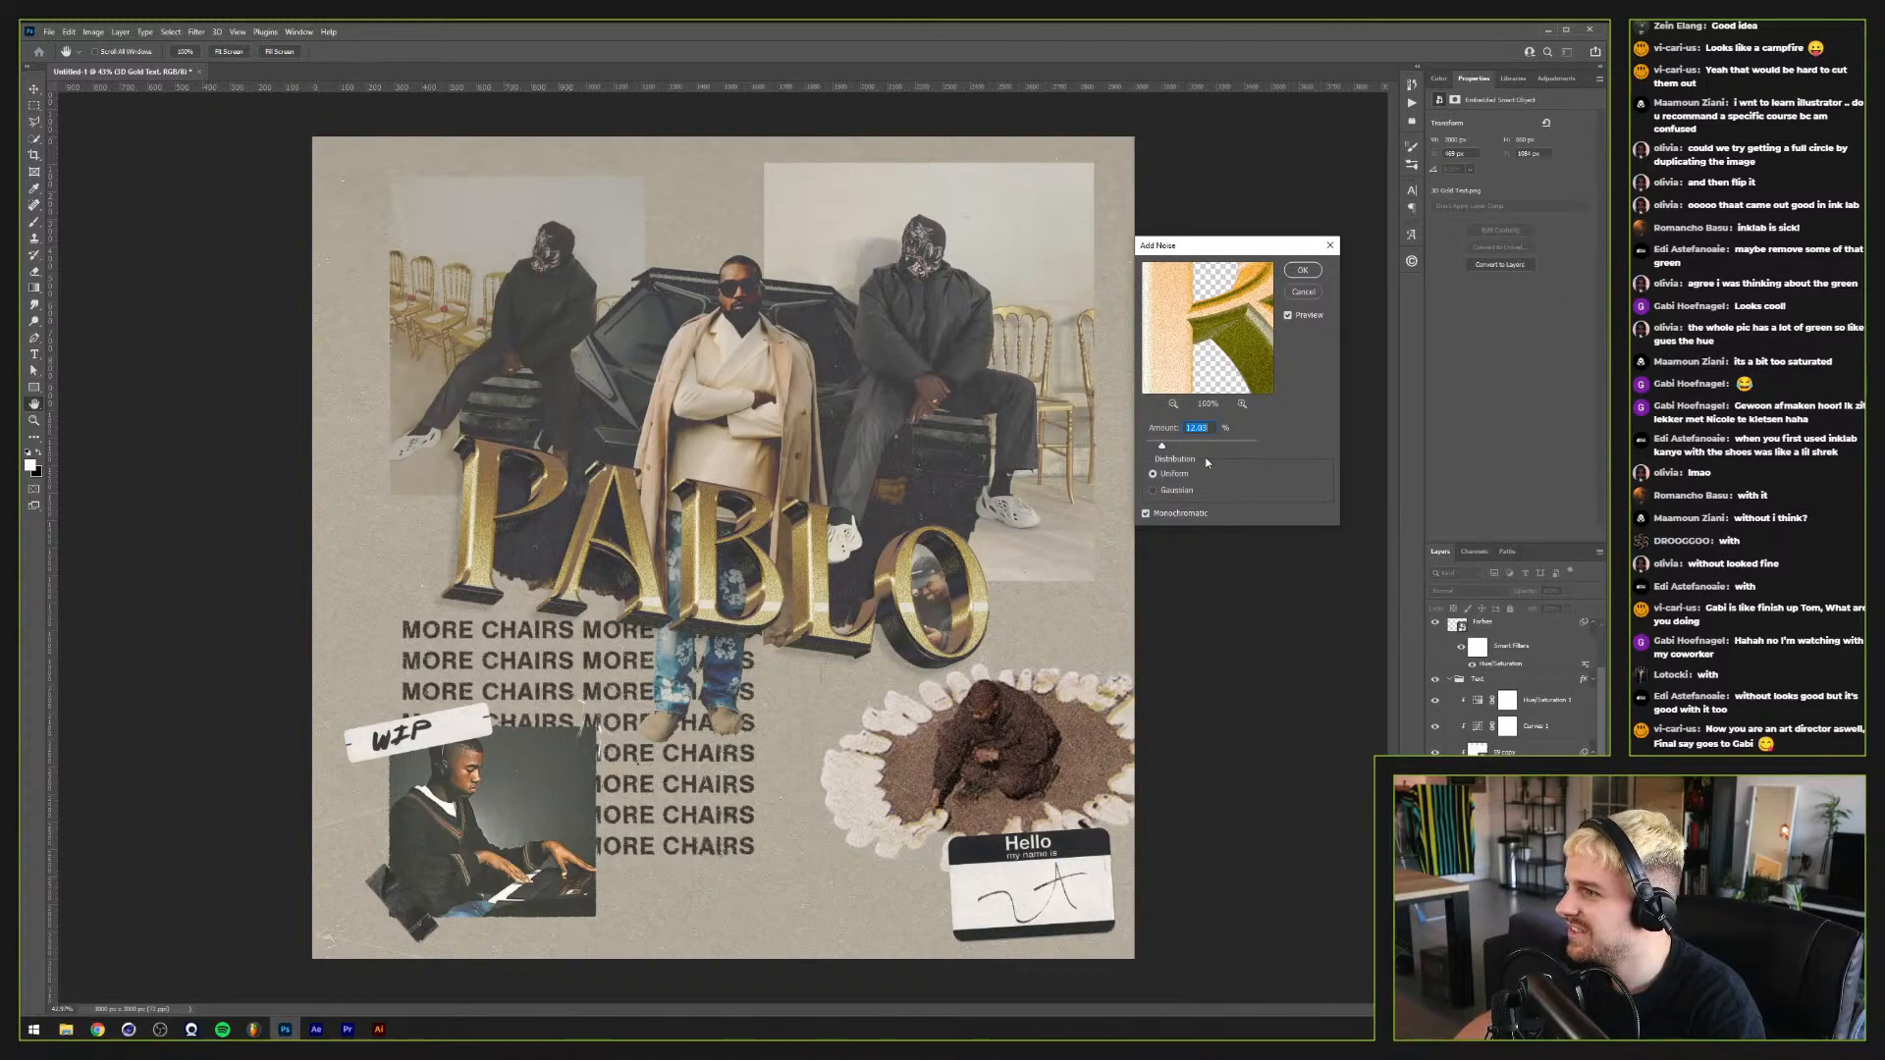
text(5)
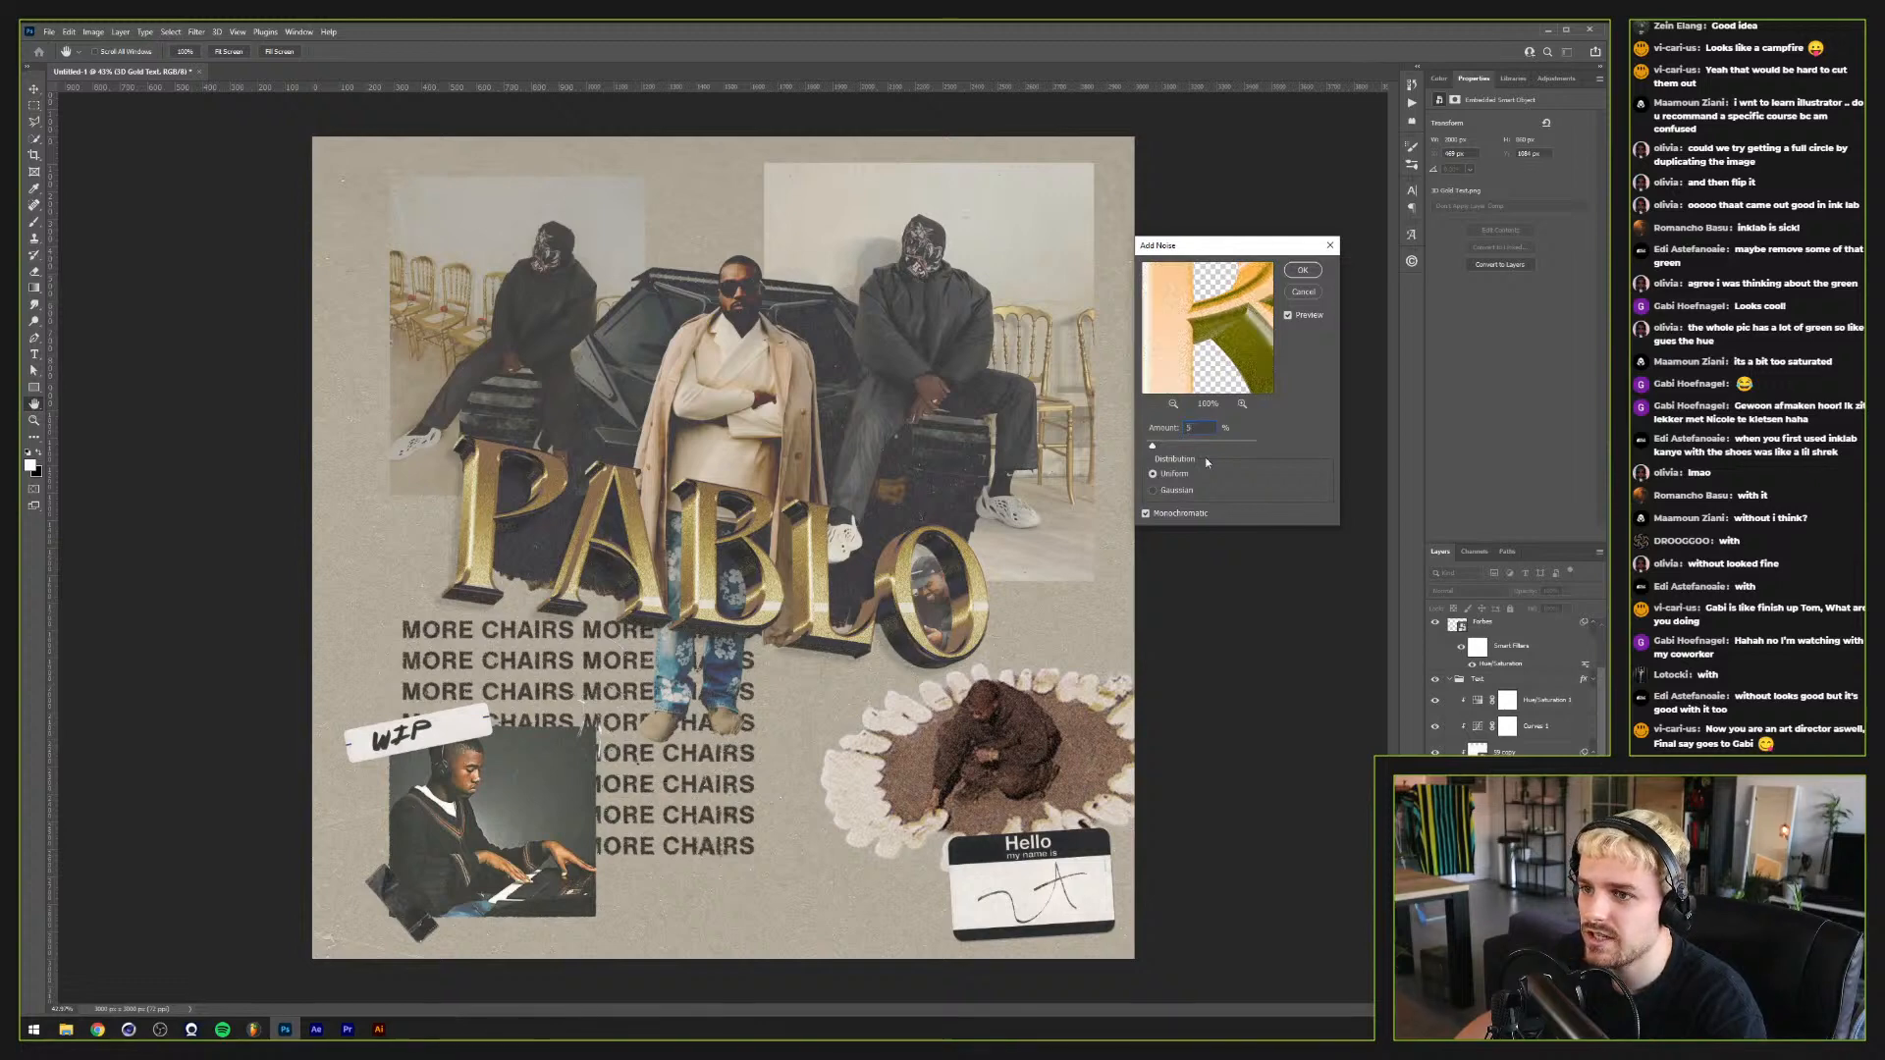
key(BackSpace)
text(7.)
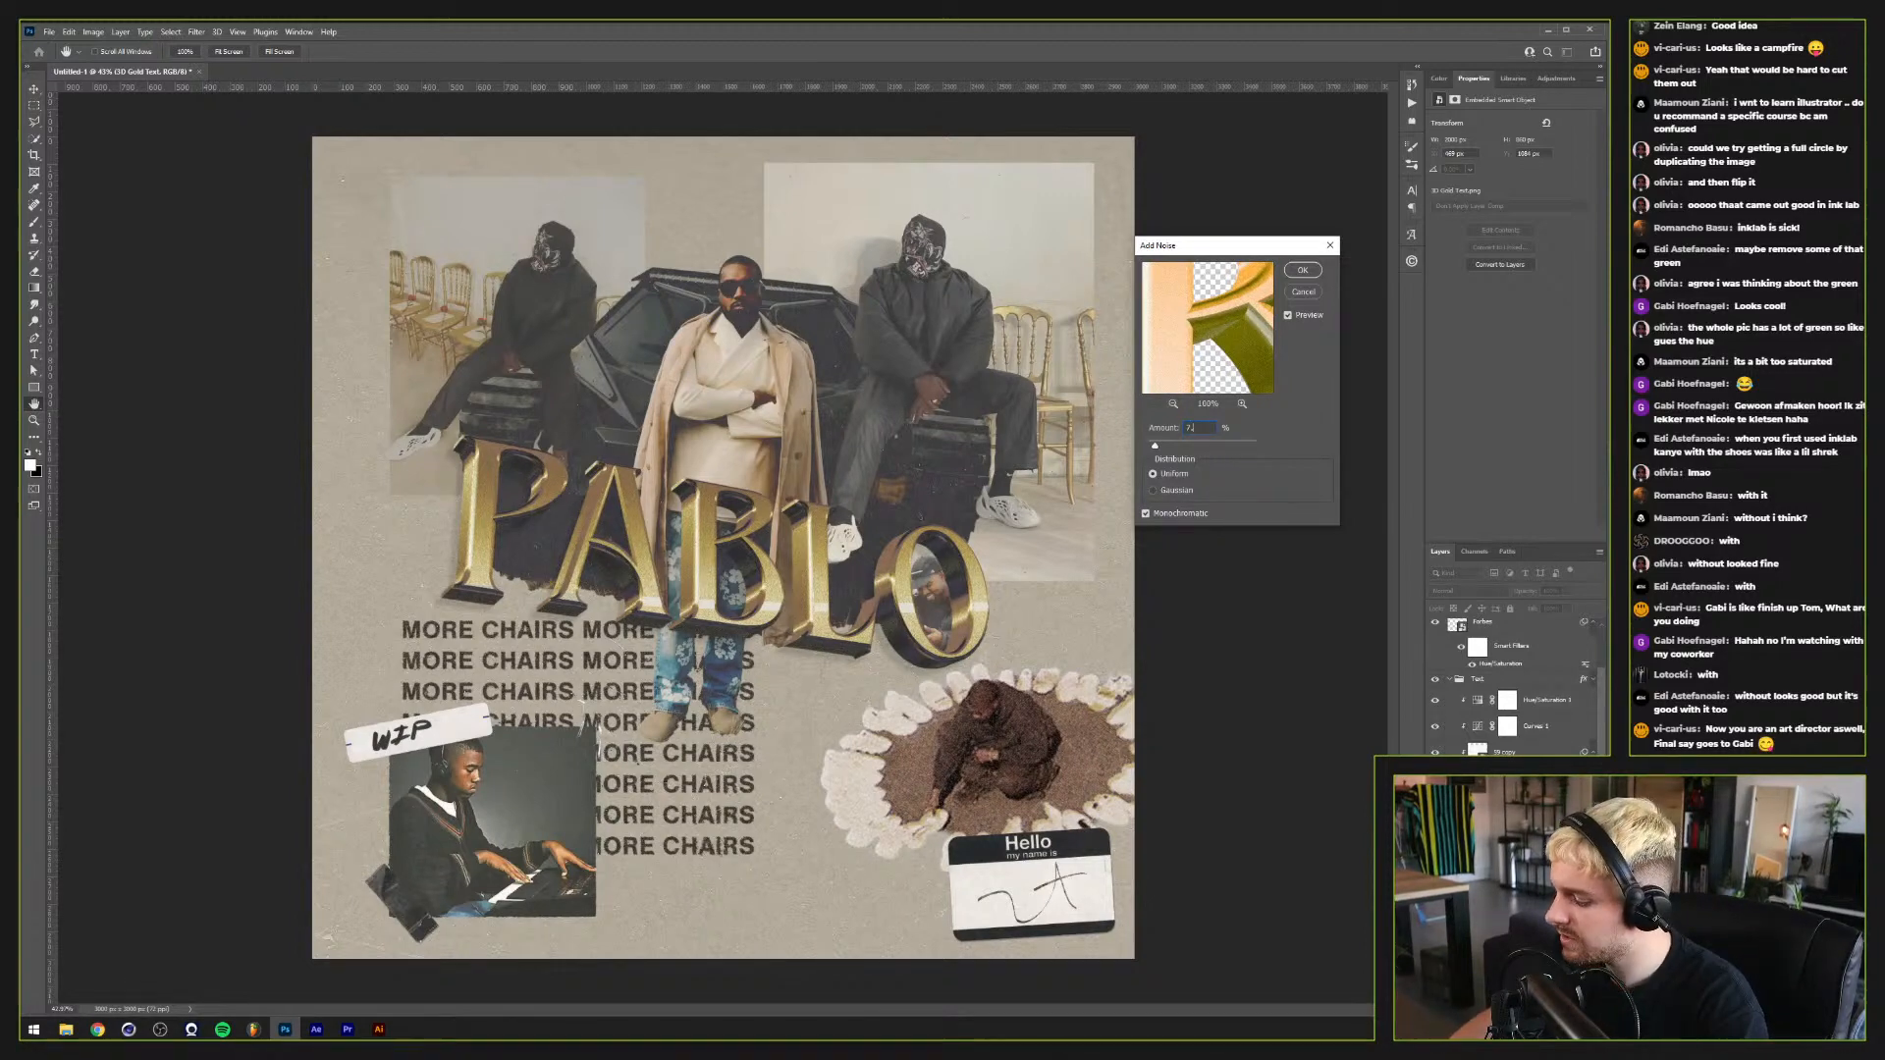
key(Return)
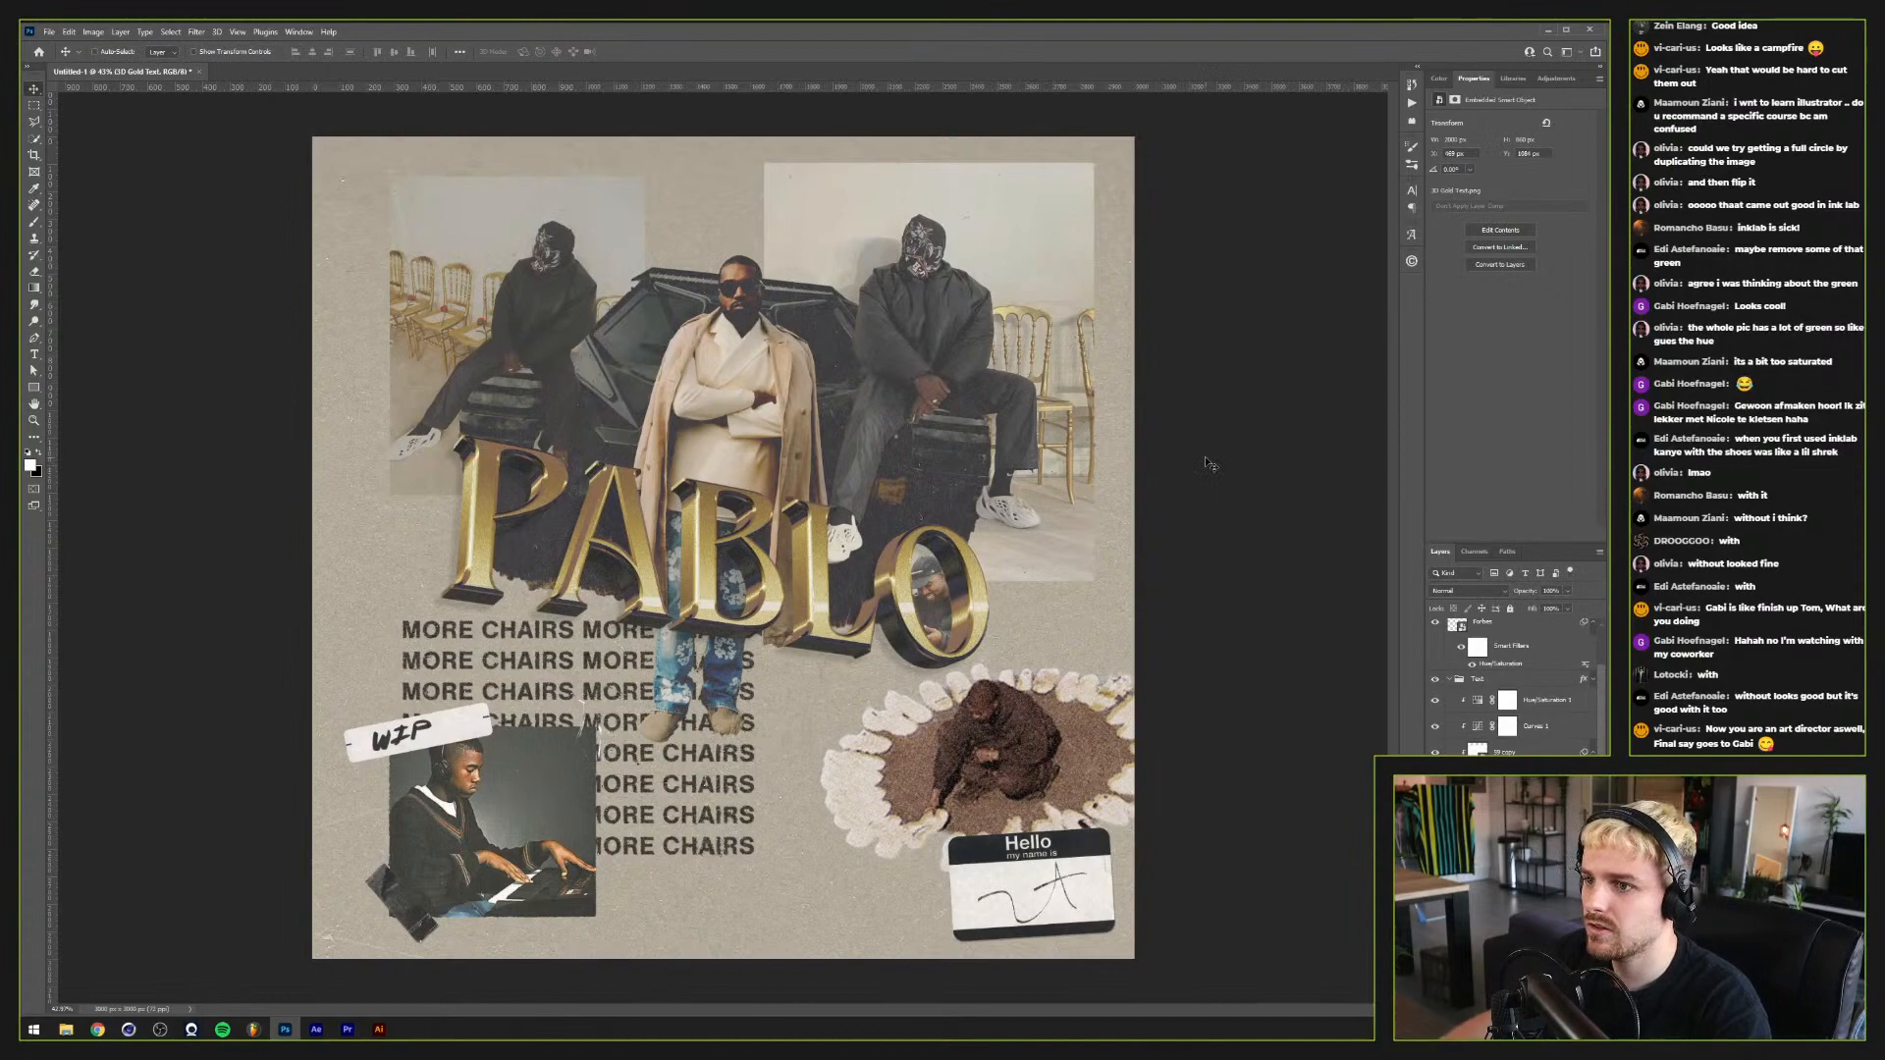
Step: Collapse the Text group and run the Noise Texture action above the Signature group
scroll(1422, 748, down, 1)
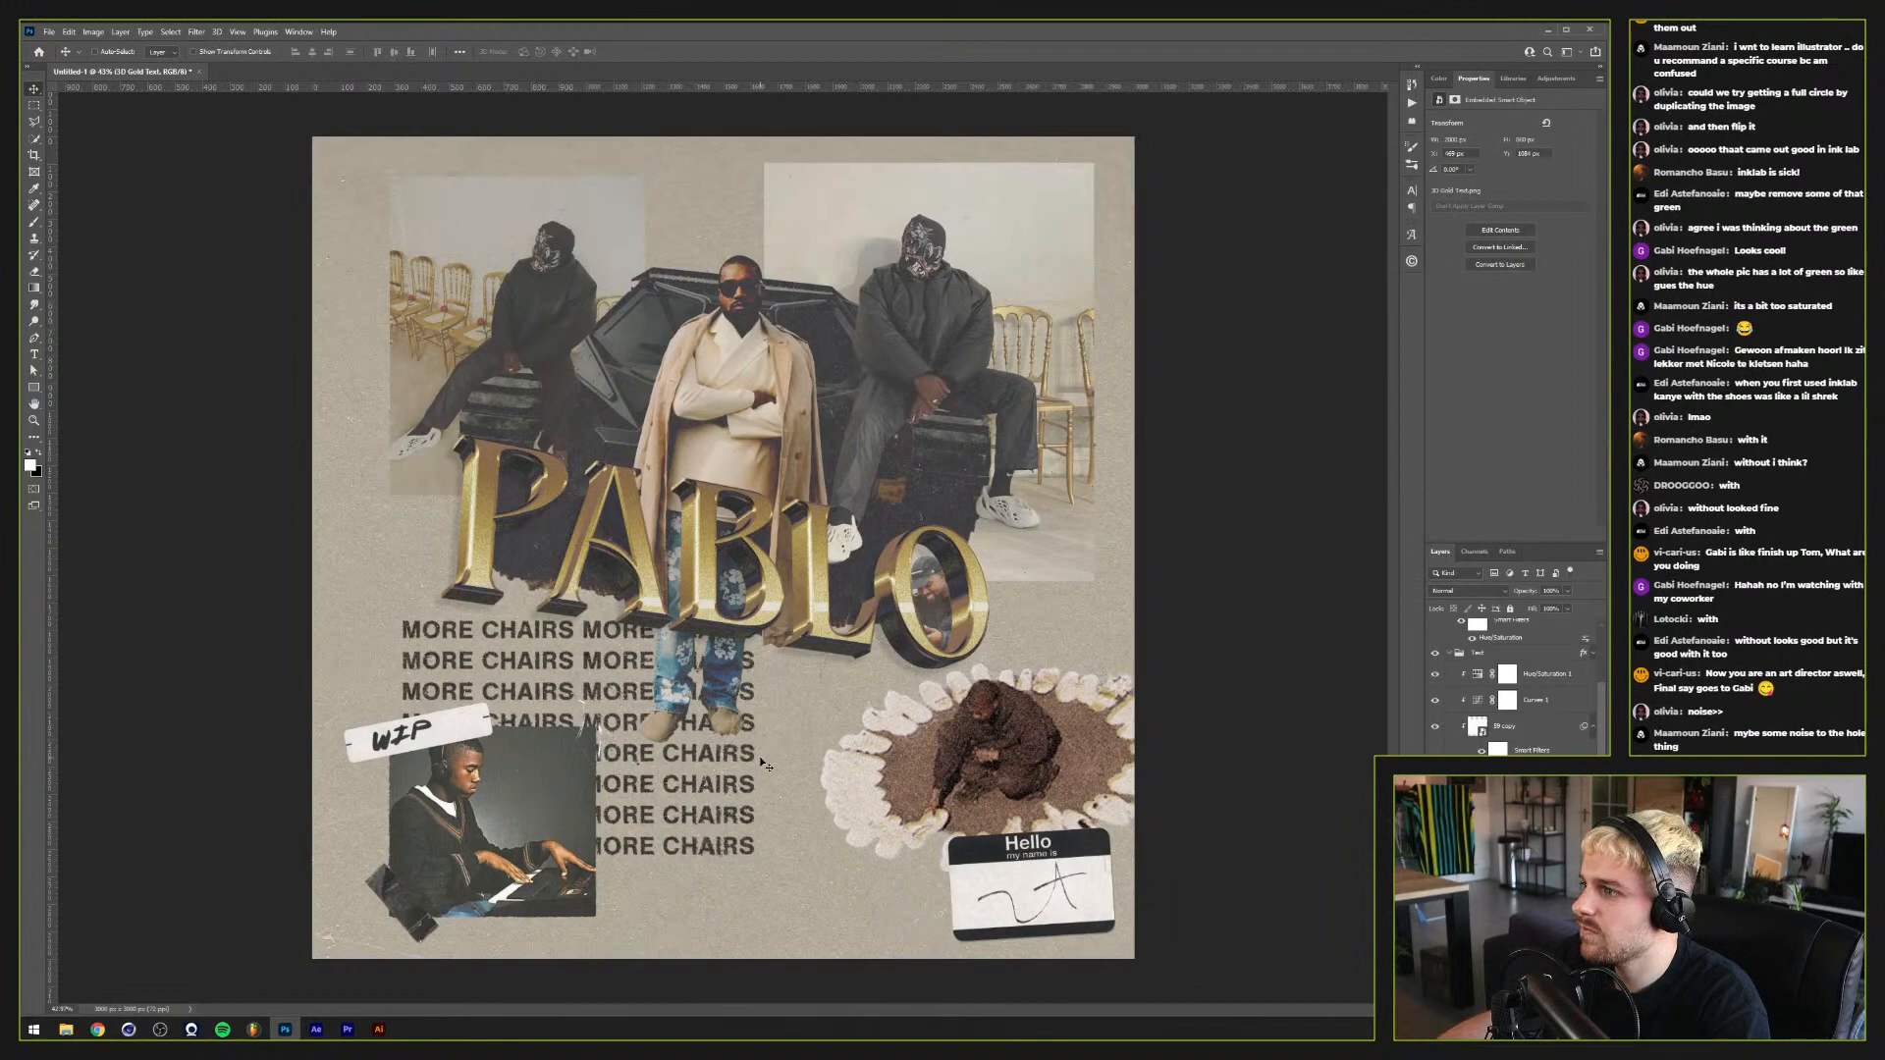
click(1455, 654)
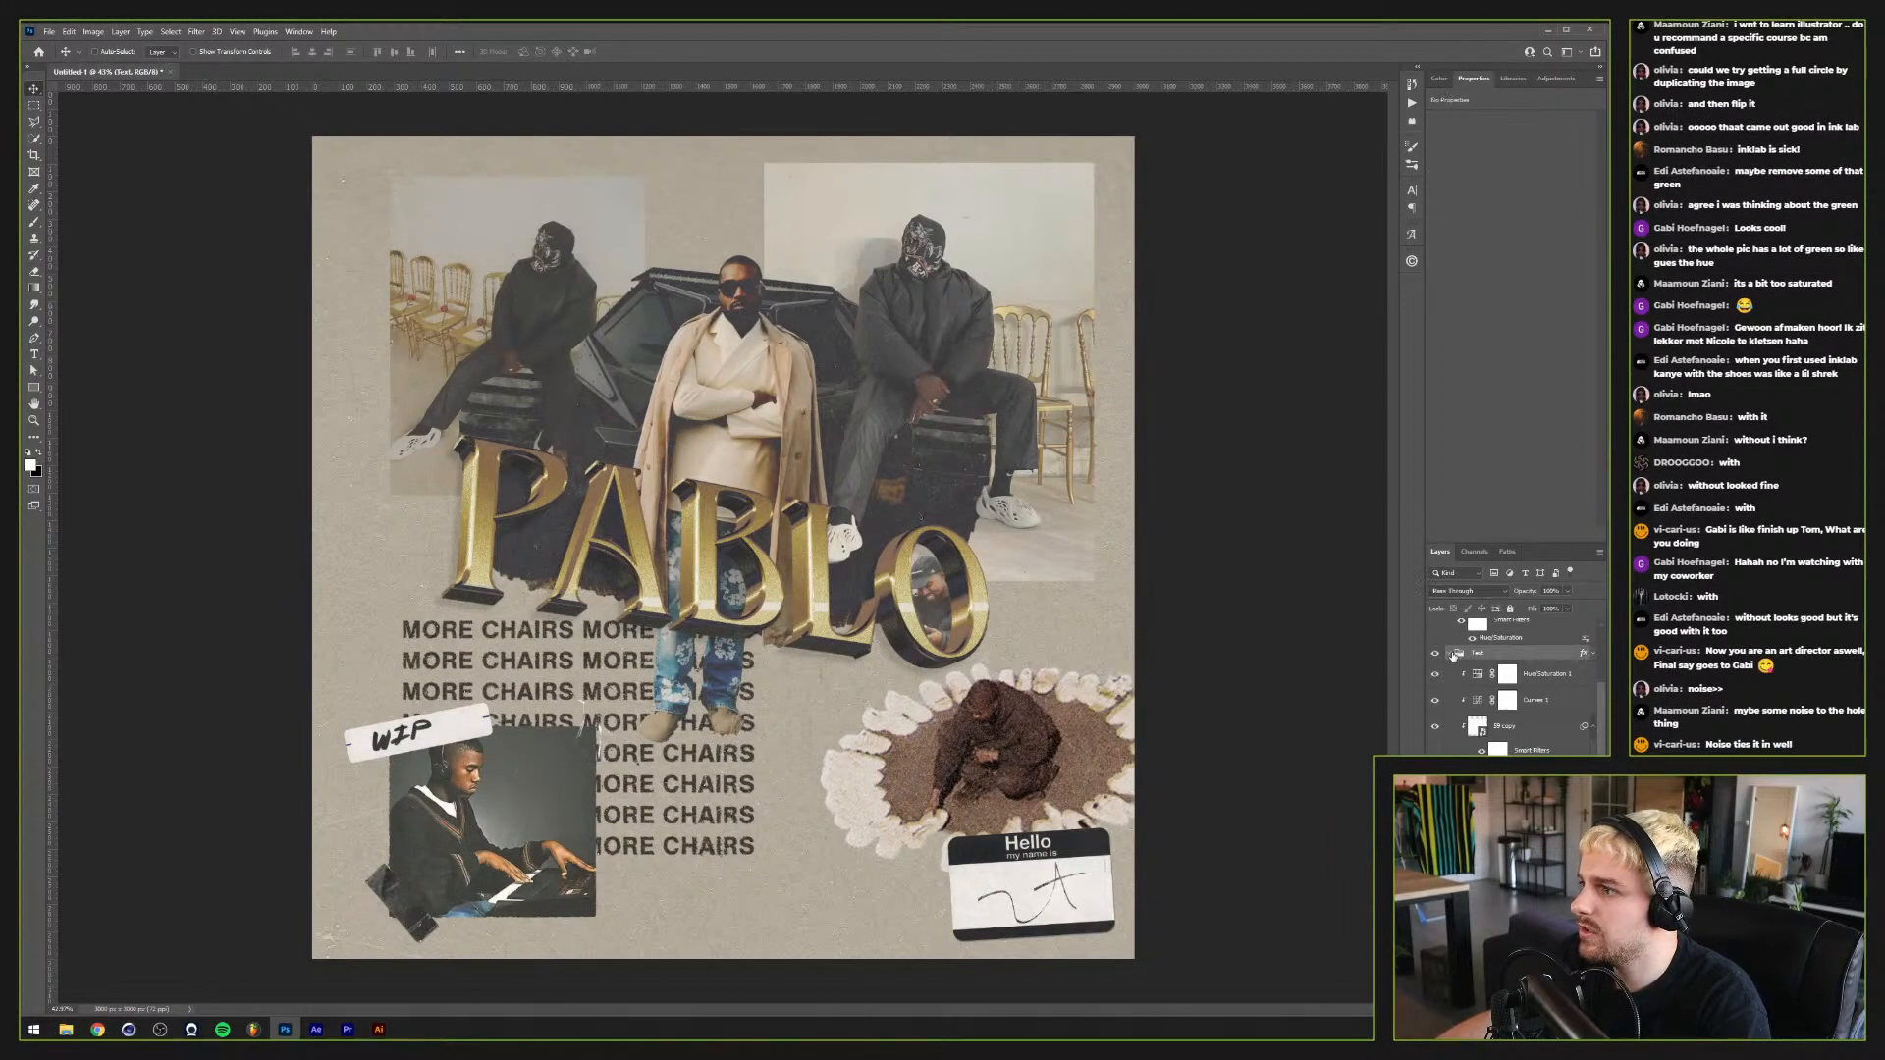
click(1451, 654)
click(1483, 653)
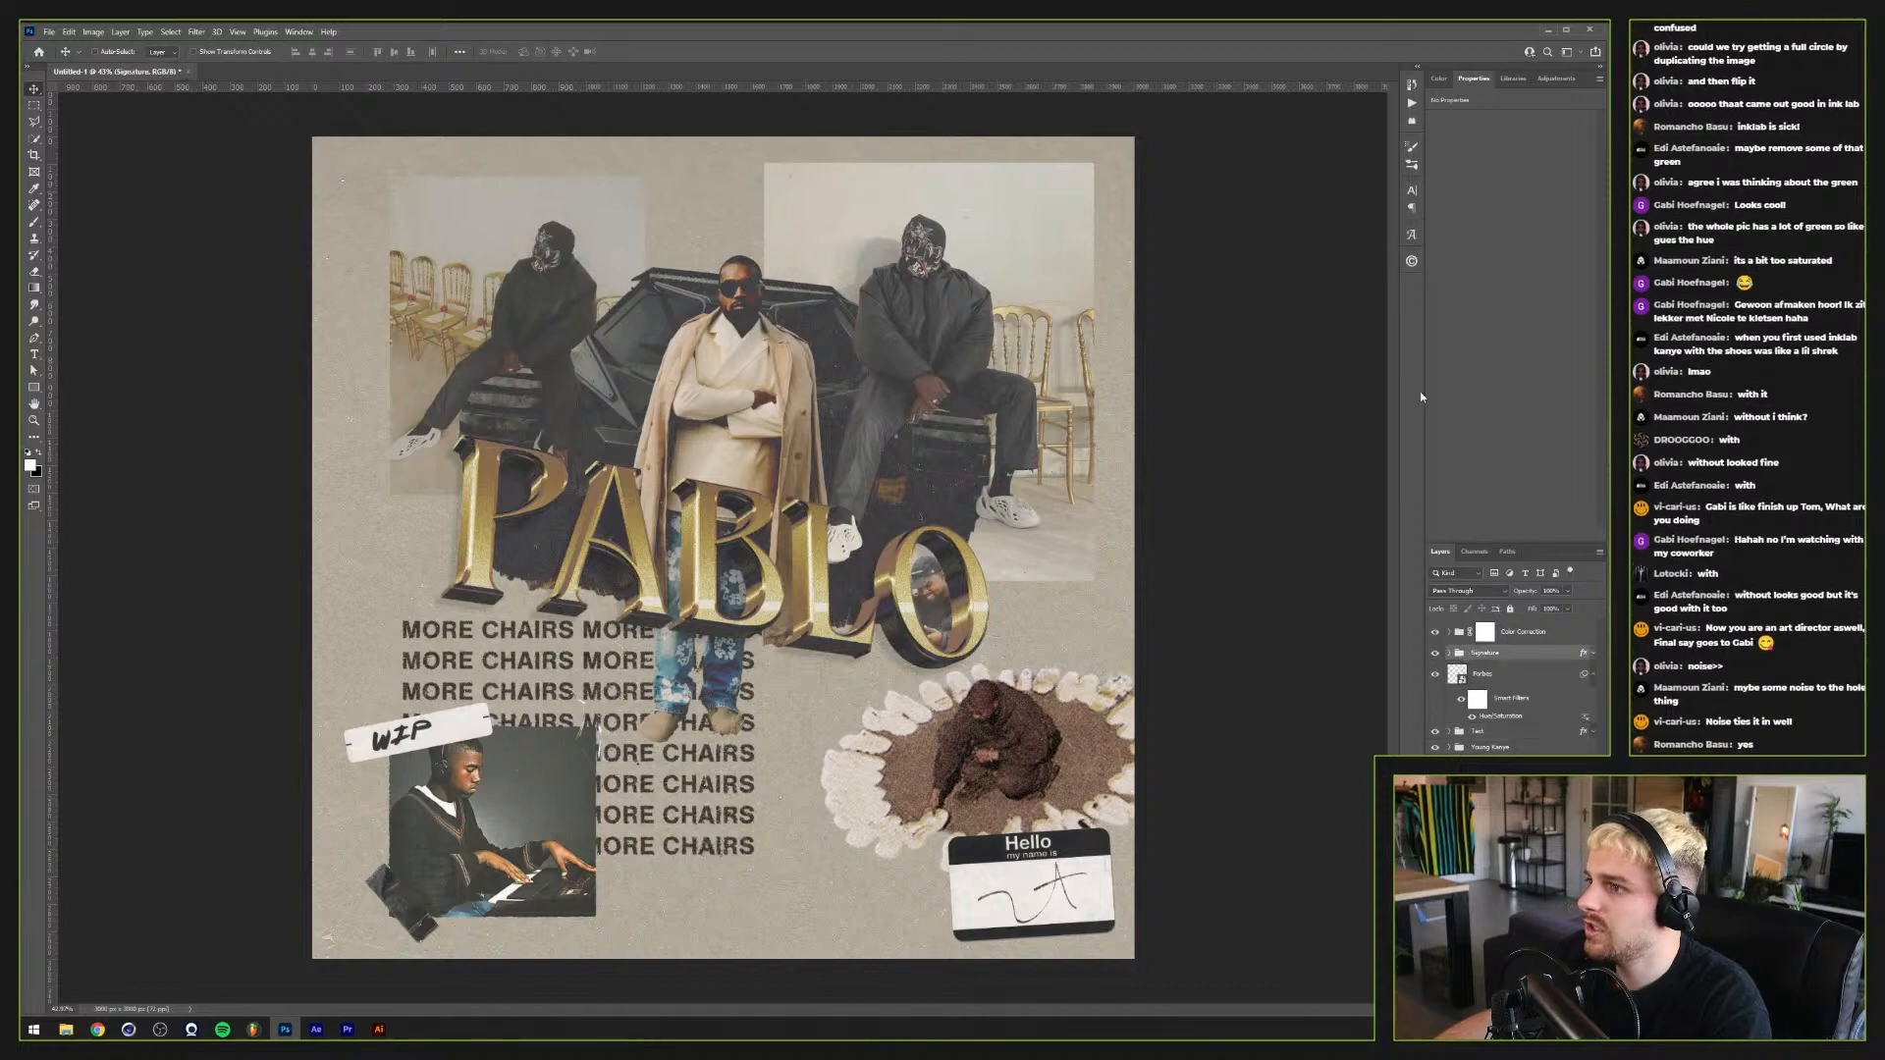
click(1411, 103)
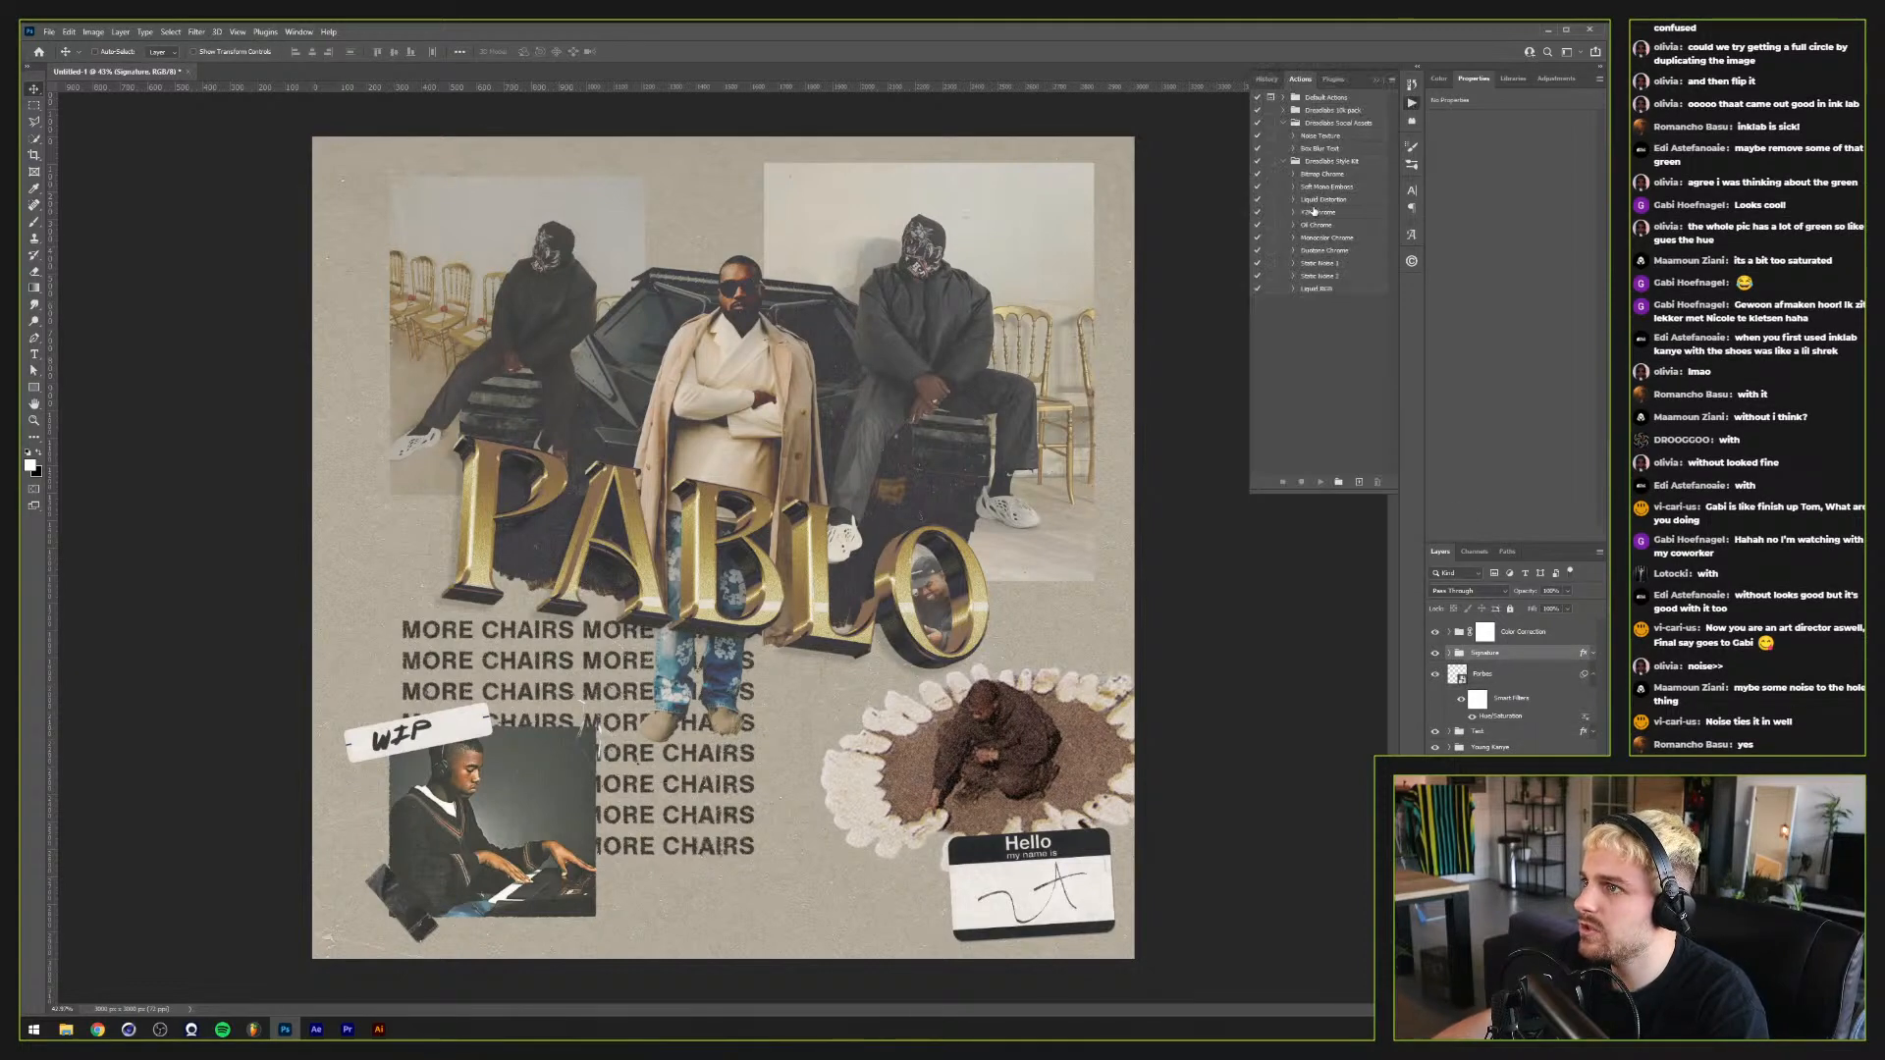
click(1320, 135)
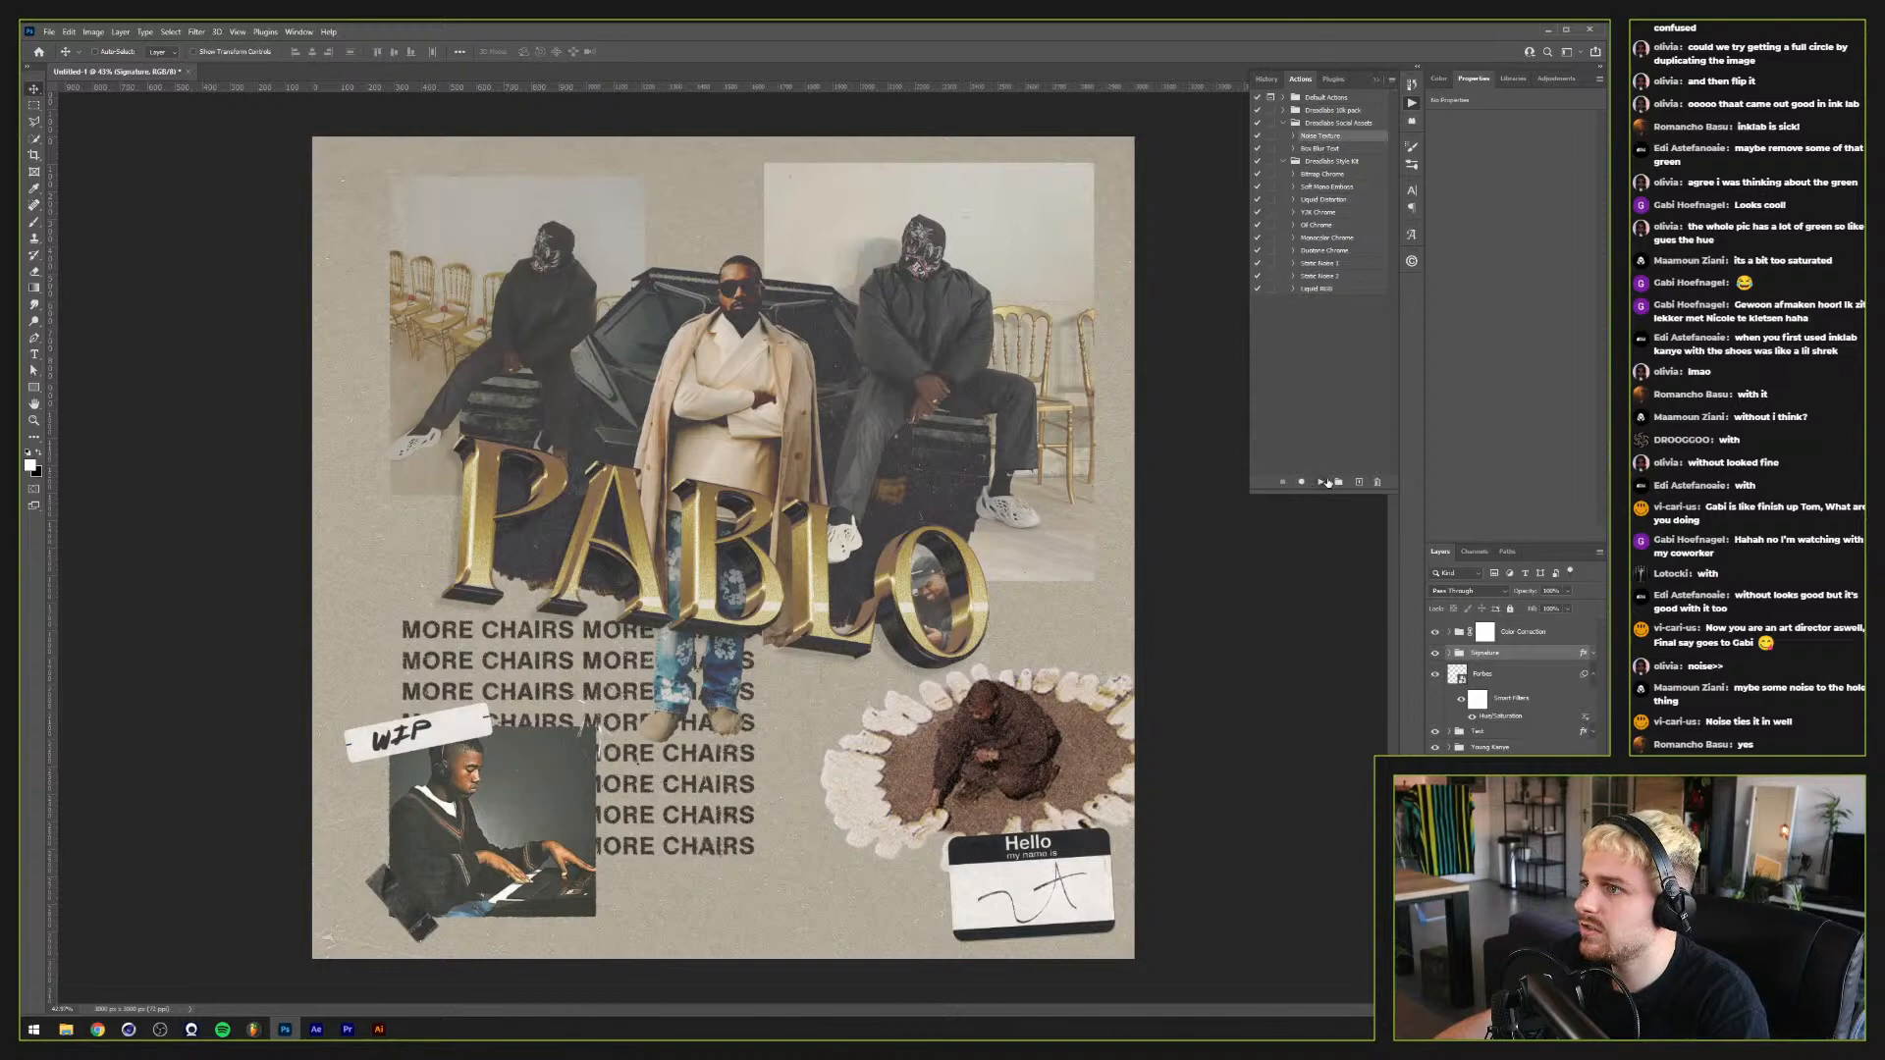
click(1321, 481)
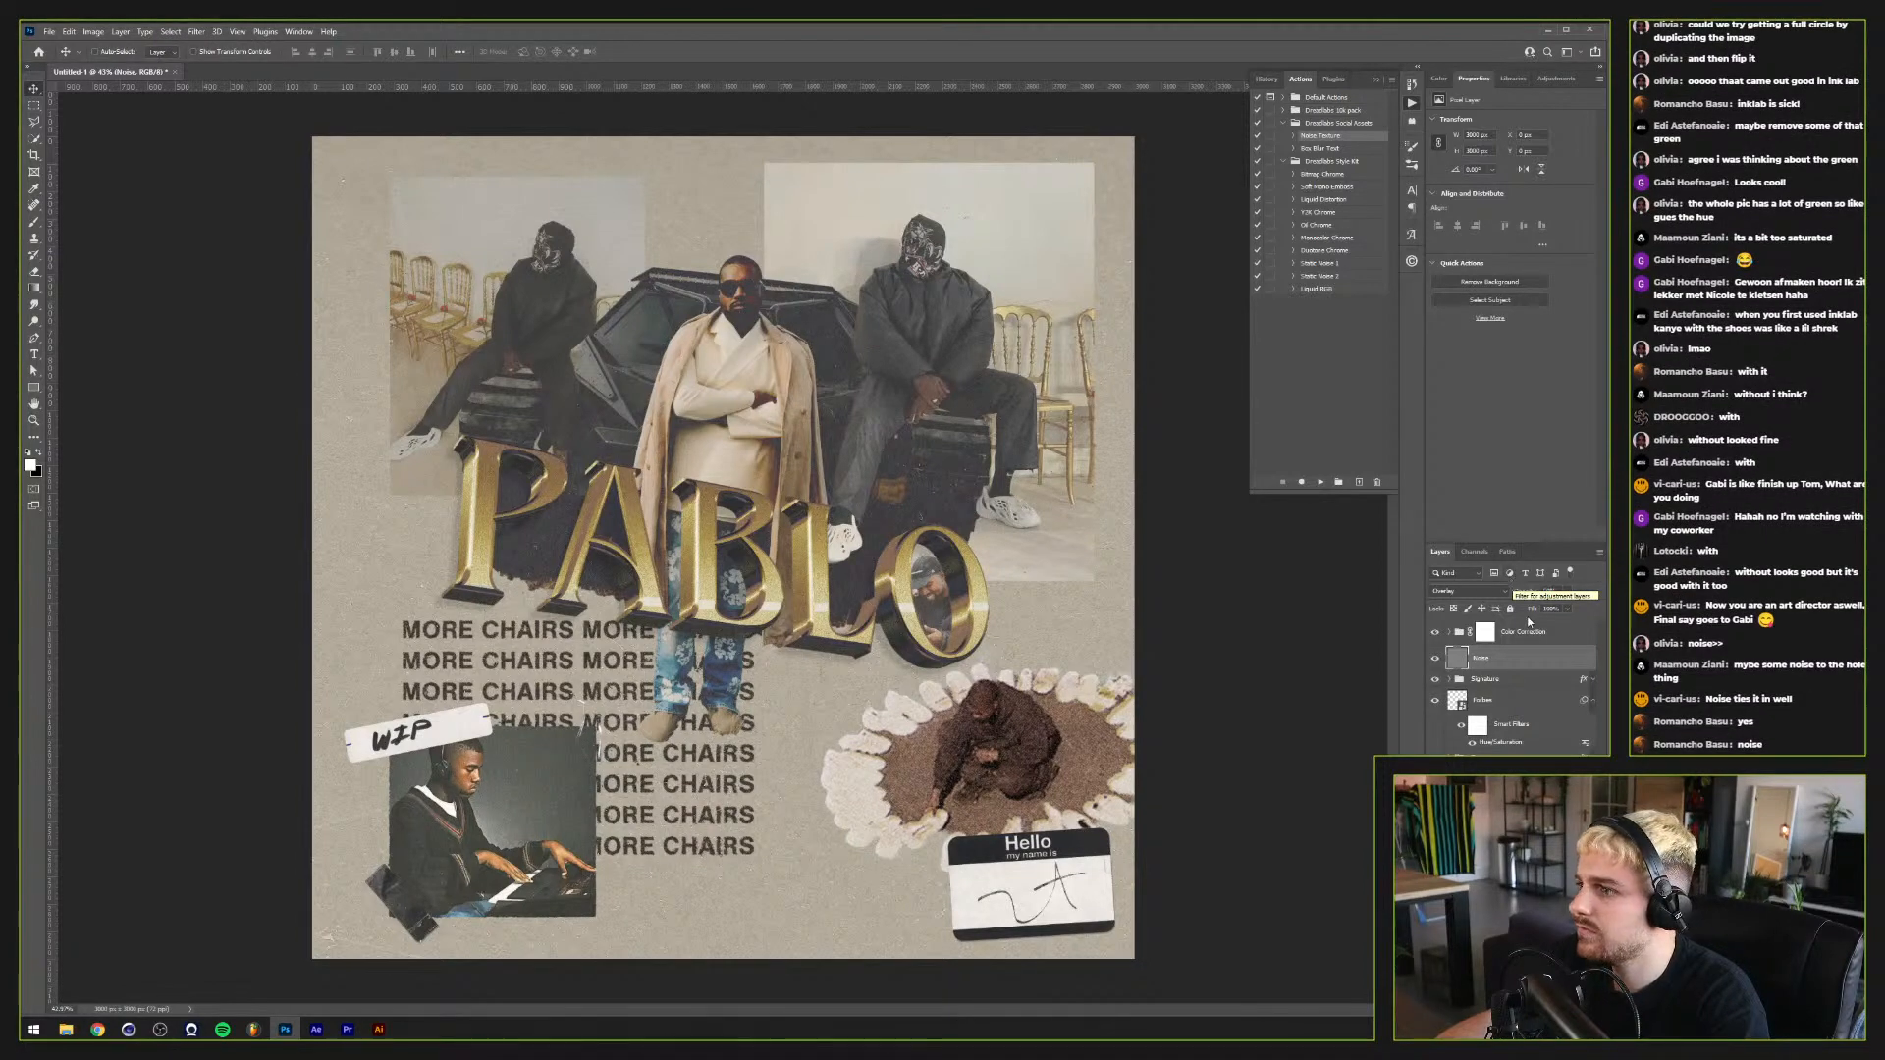
Step: Move the shoe-ring photo slightly left and down, and shift the signed Hello name tag left and slightly up
click(1493, 703)
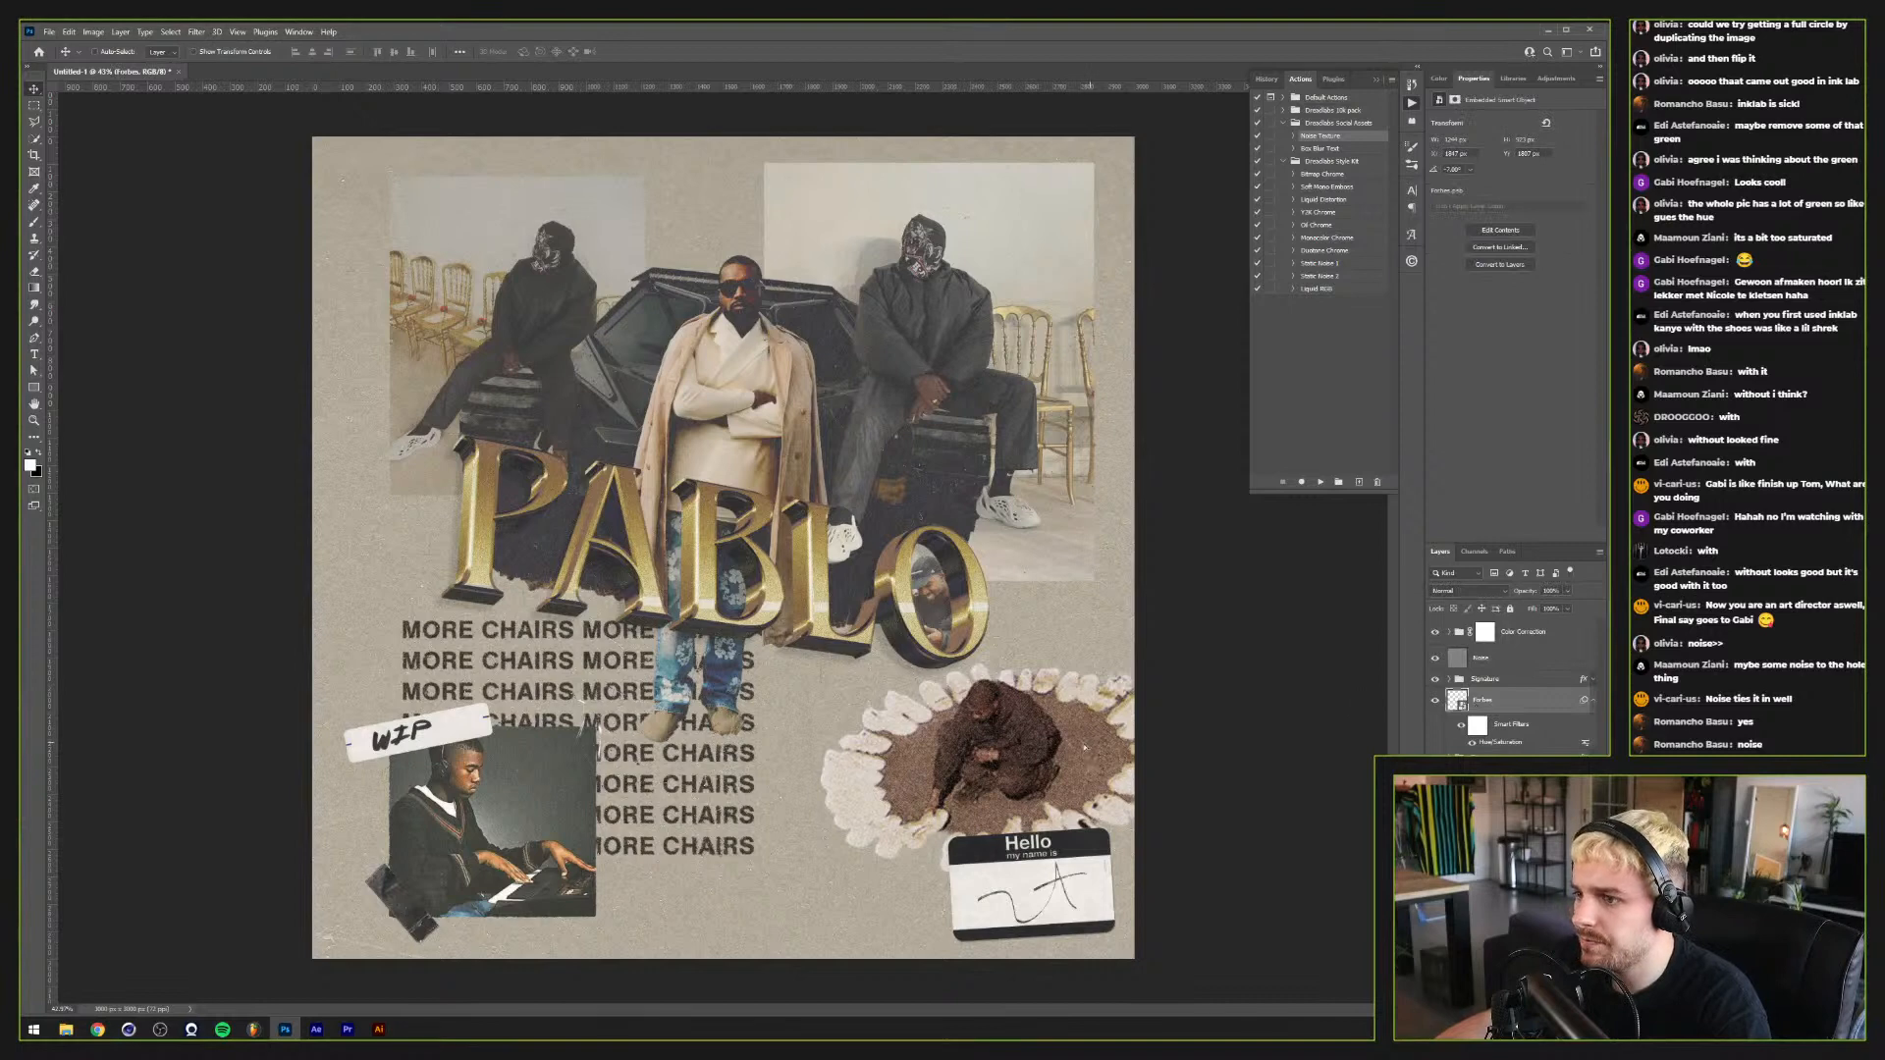
drag(1095, 743, 1079, 751)
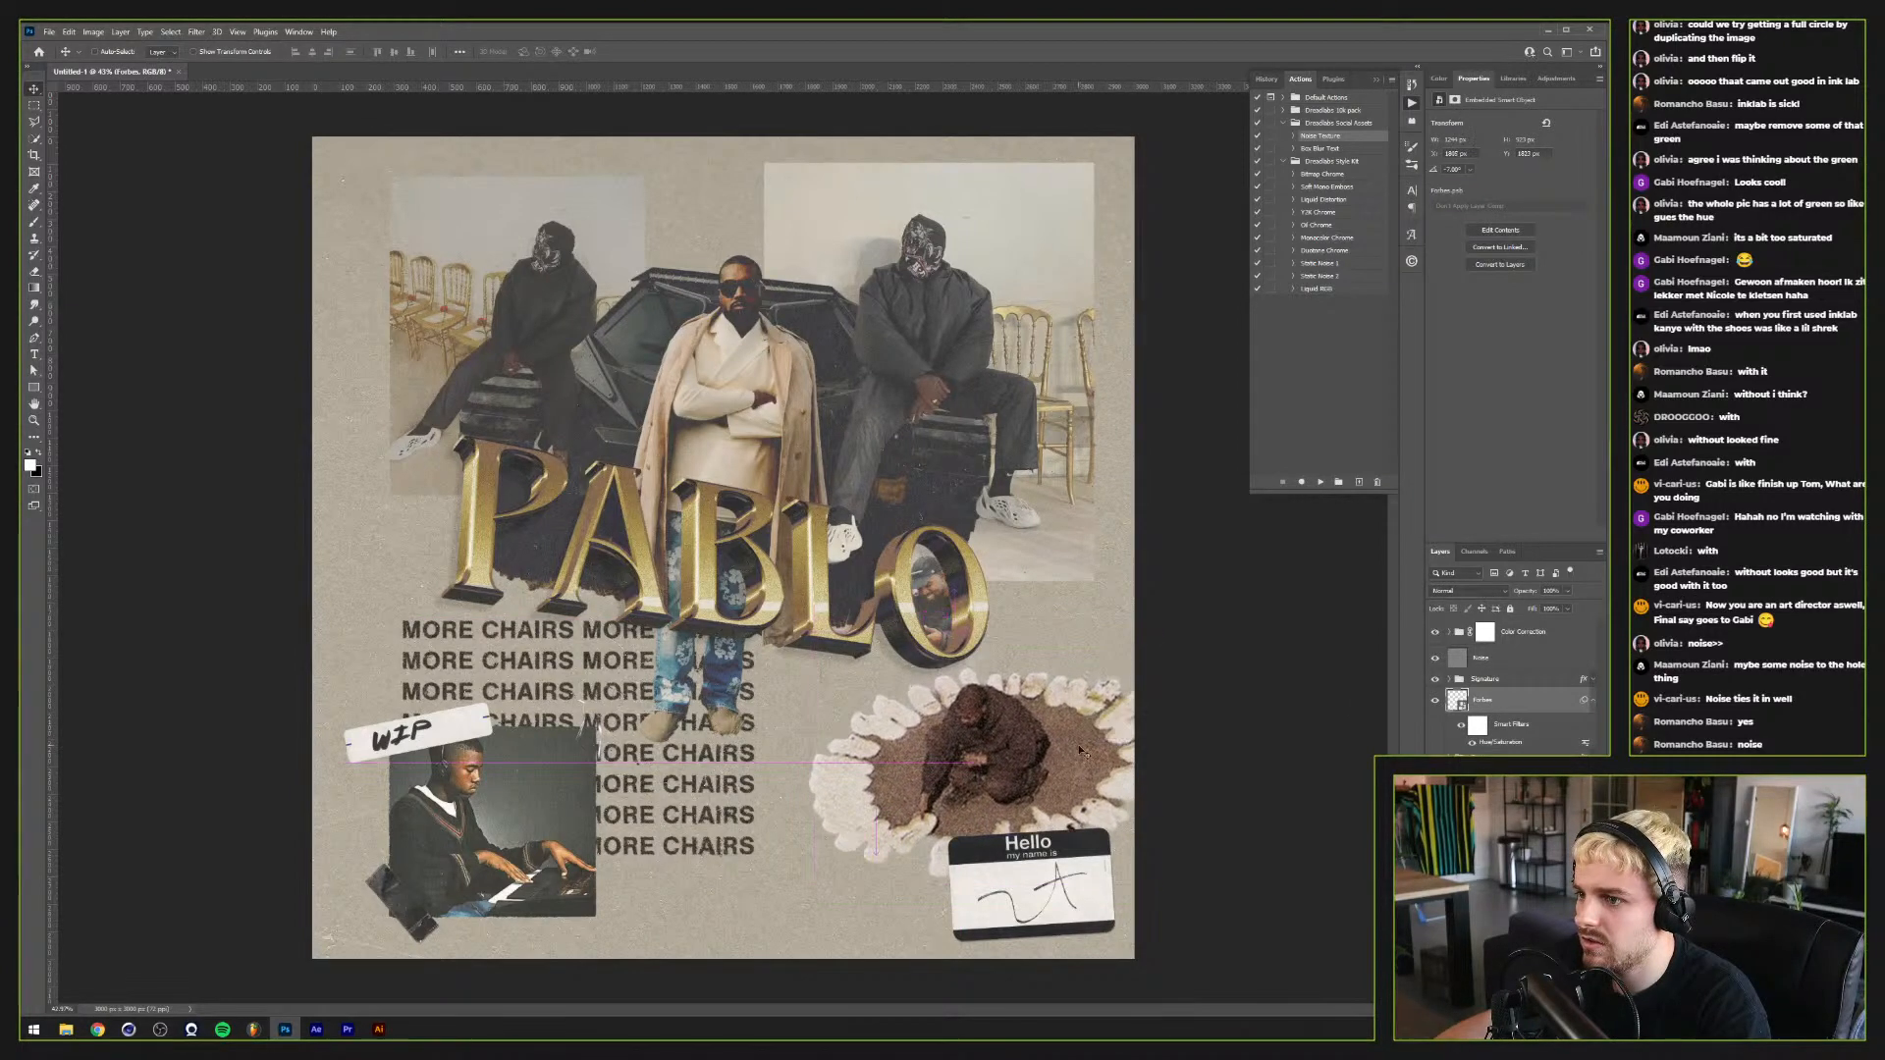
click(1491, 681)
drag(1080, 892, 1051, 885)
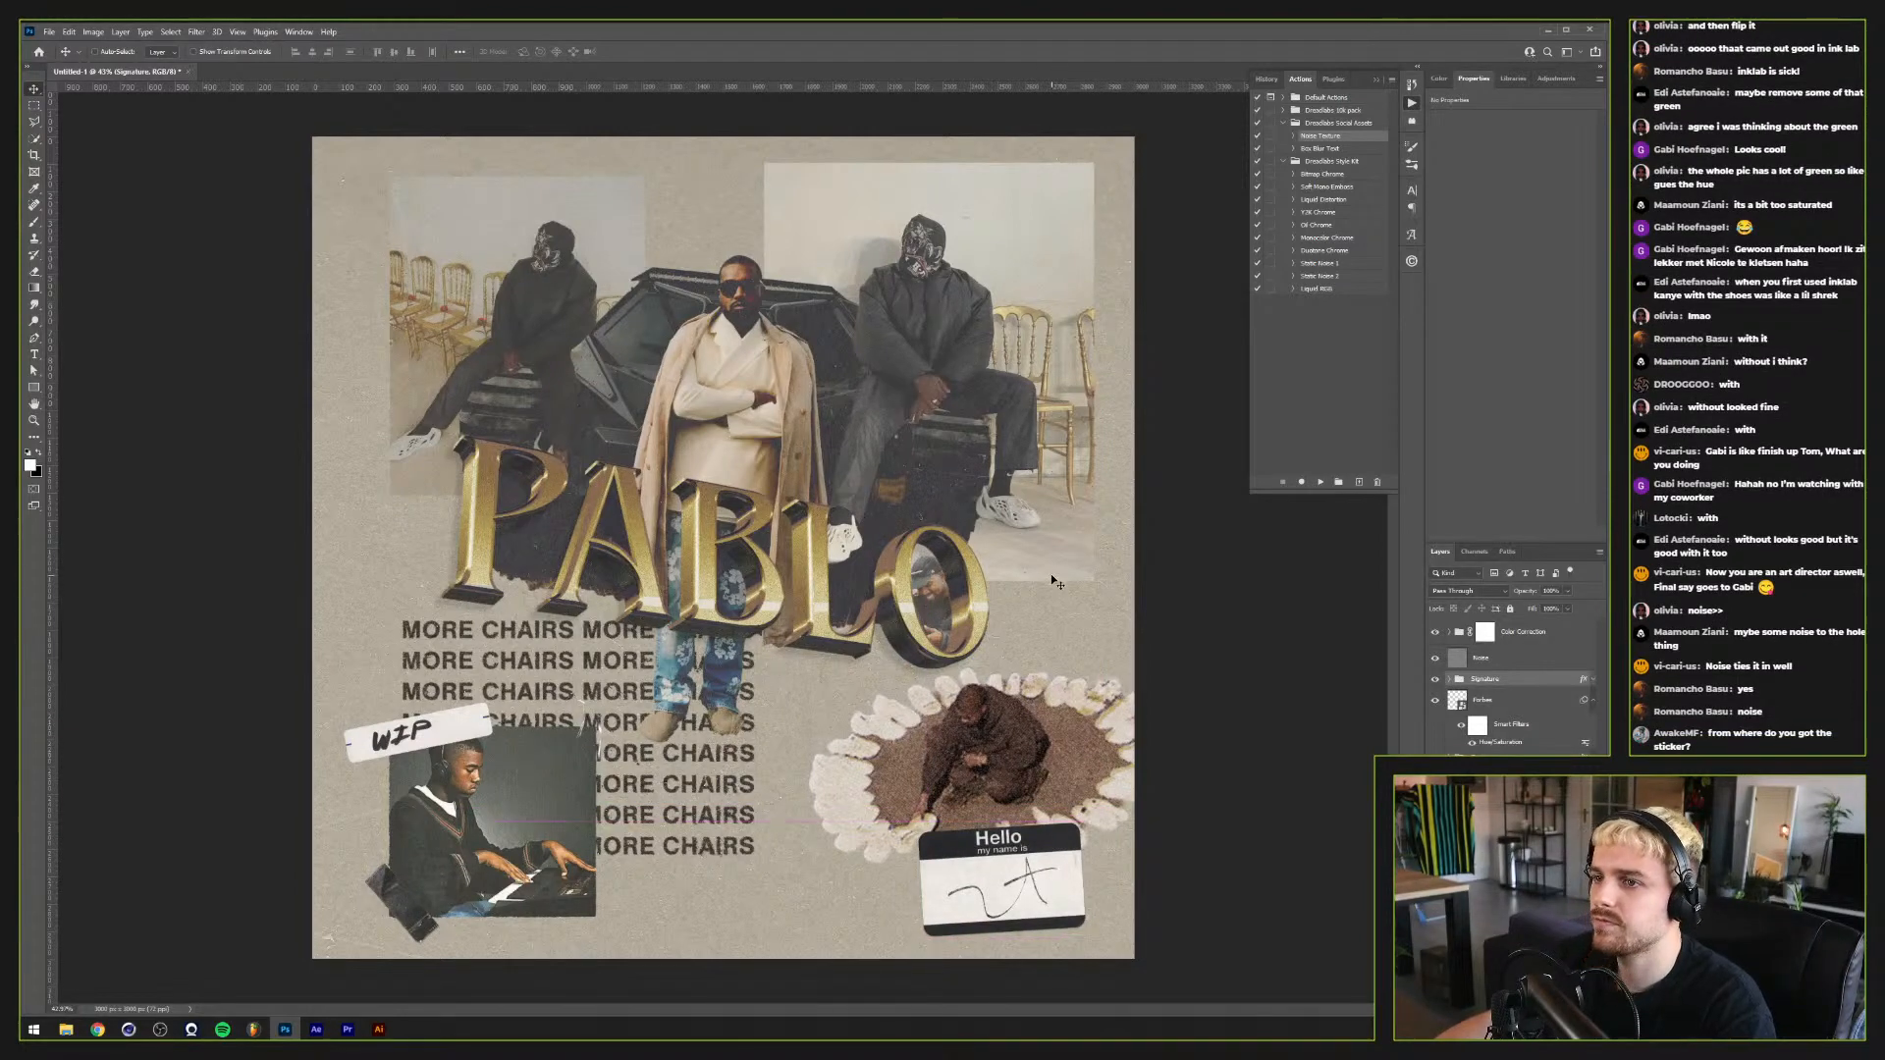